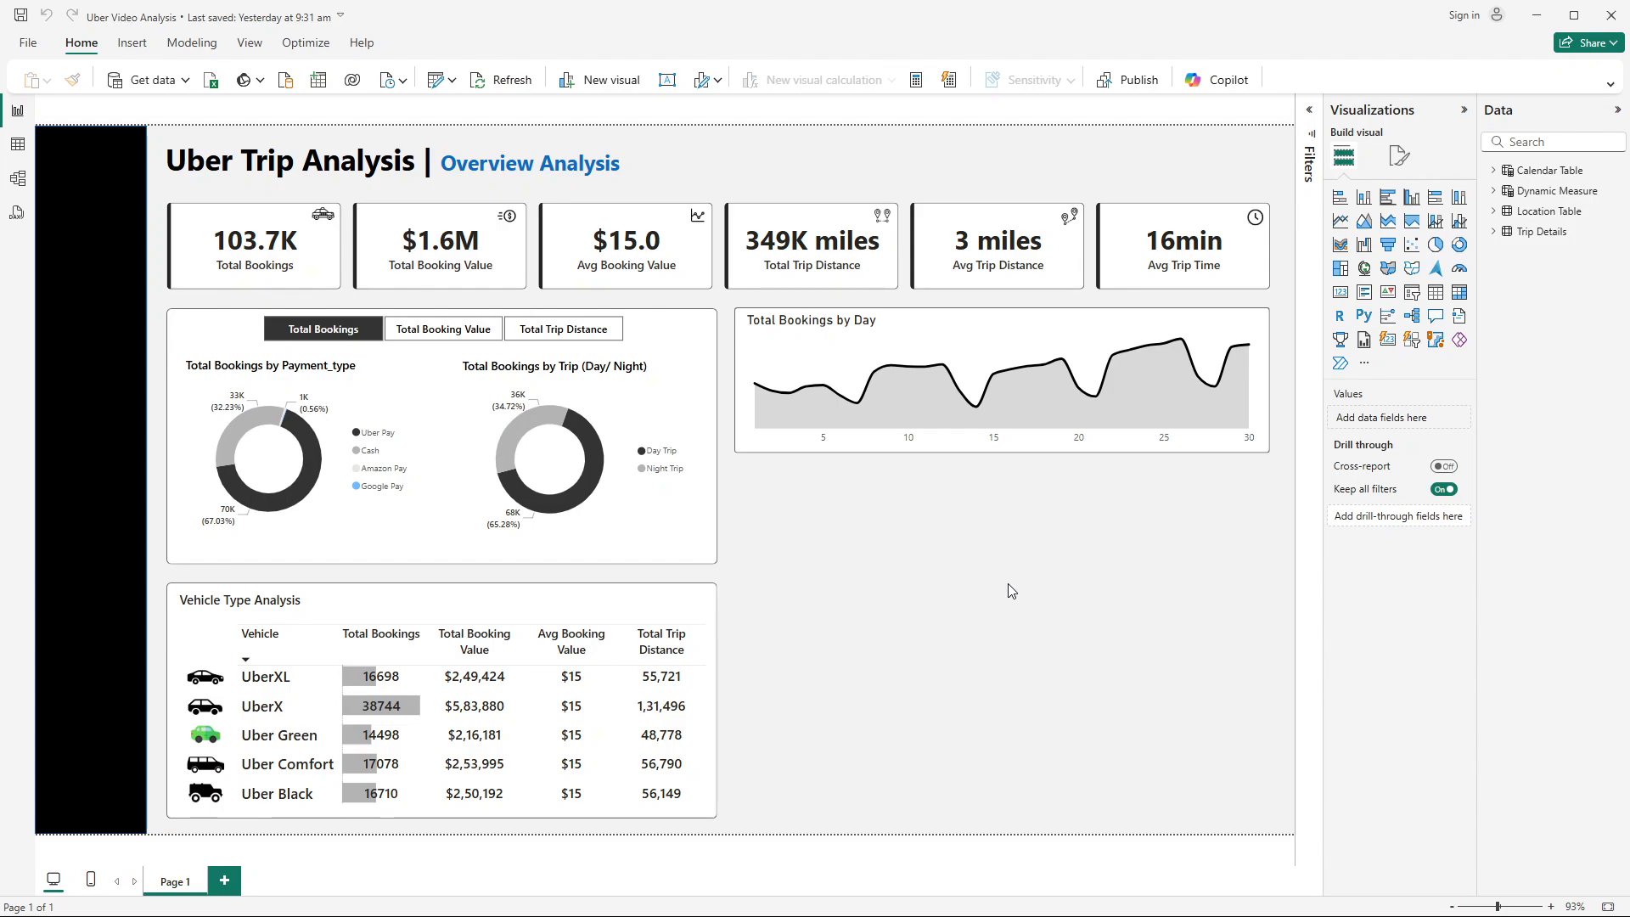
Step: Review the Location Analysis requirements in Problem Statement.docx in Word and return to the Uber Video Analysis report in Power BI
{"action": "key", "text": "alt+Tab"}
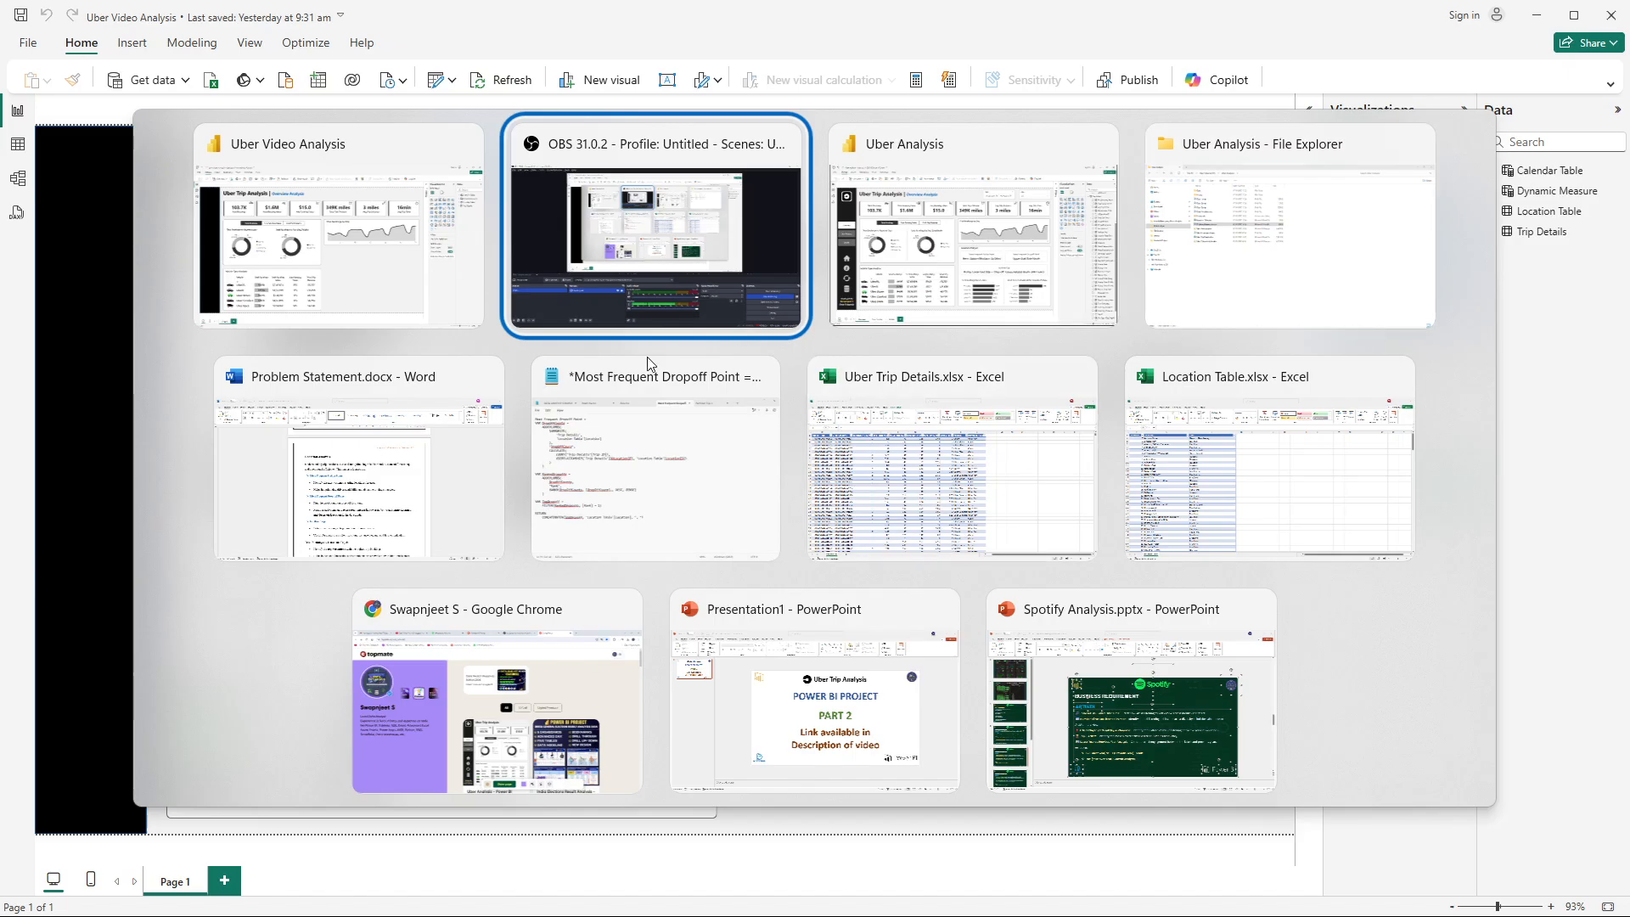
{"action": "left_click", "coordinate": [410, 475]}
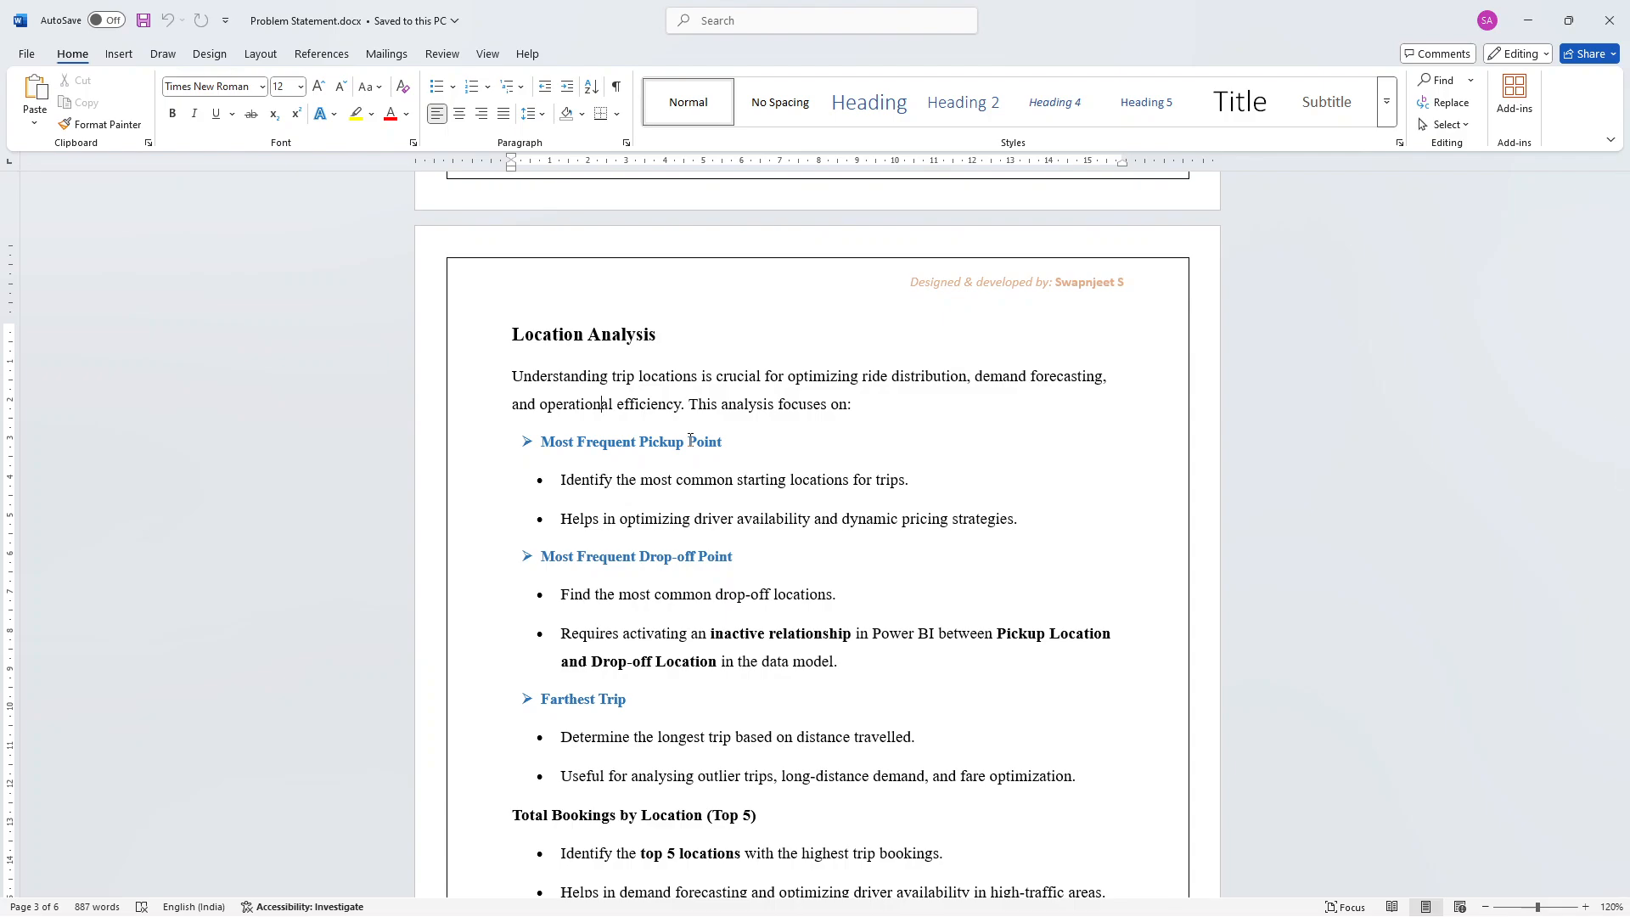
{"action": "key", "text": "alt+Tab"}
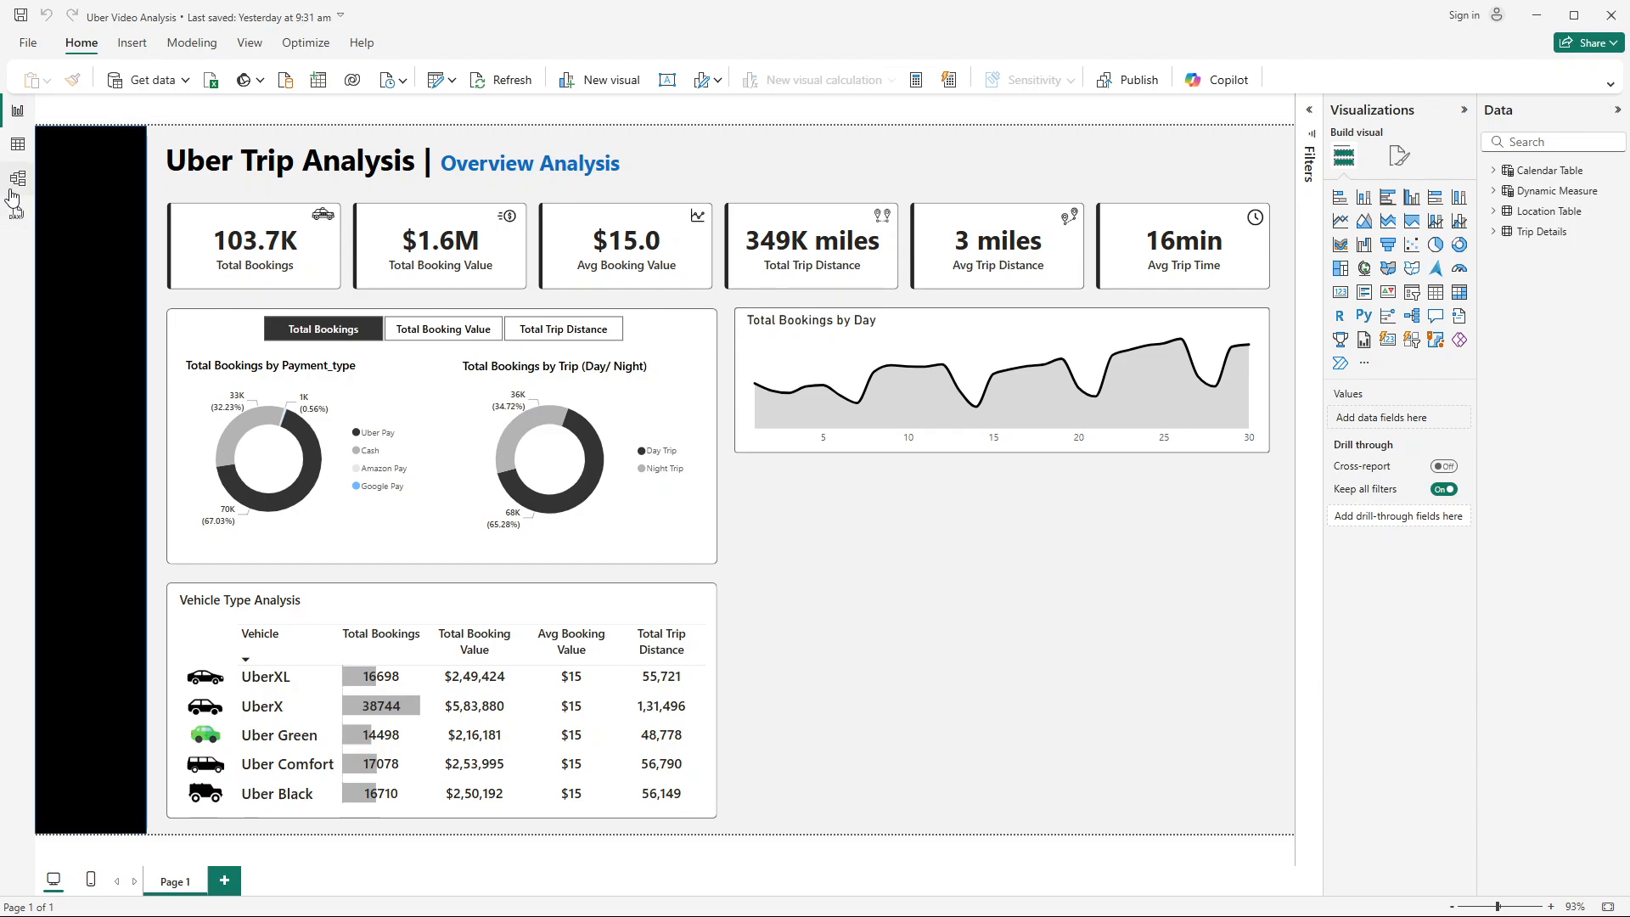
Step: In the data model diagram, move the Dynamic Measure table farther away from the related tables and return to the report page
{"action": "left_click", "coordinate": [12, 191]}
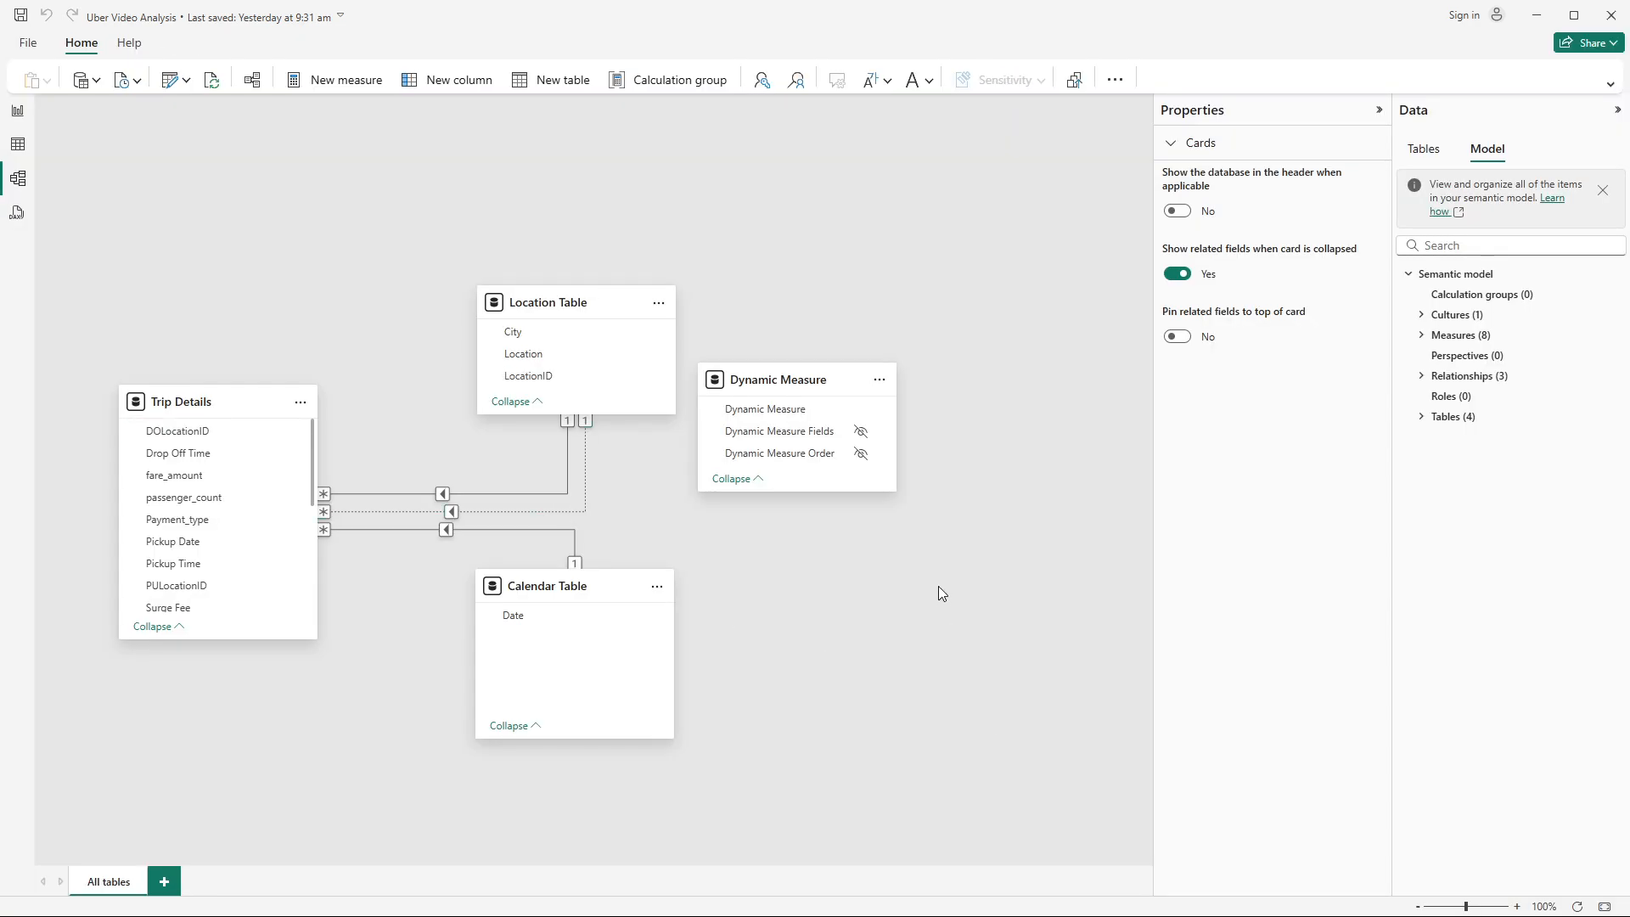
{"action": "left_click_drag", "start_coordinate": [790, 385], "coordinate": [900, 430]}
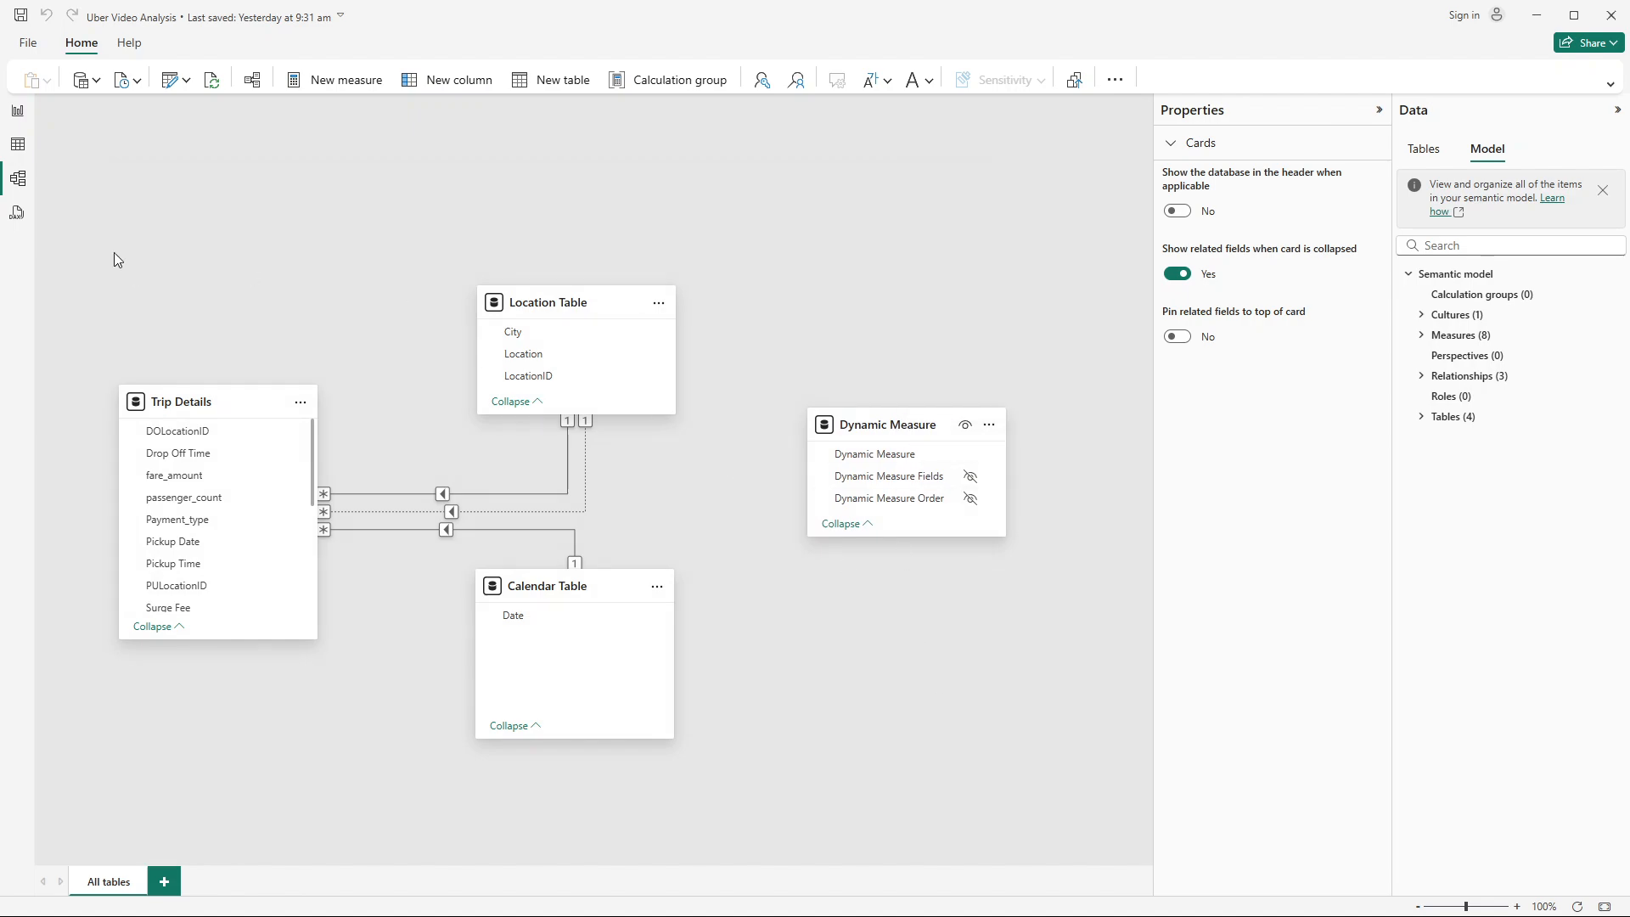
{"action": "left_click", "coordinate": [17, 110]}
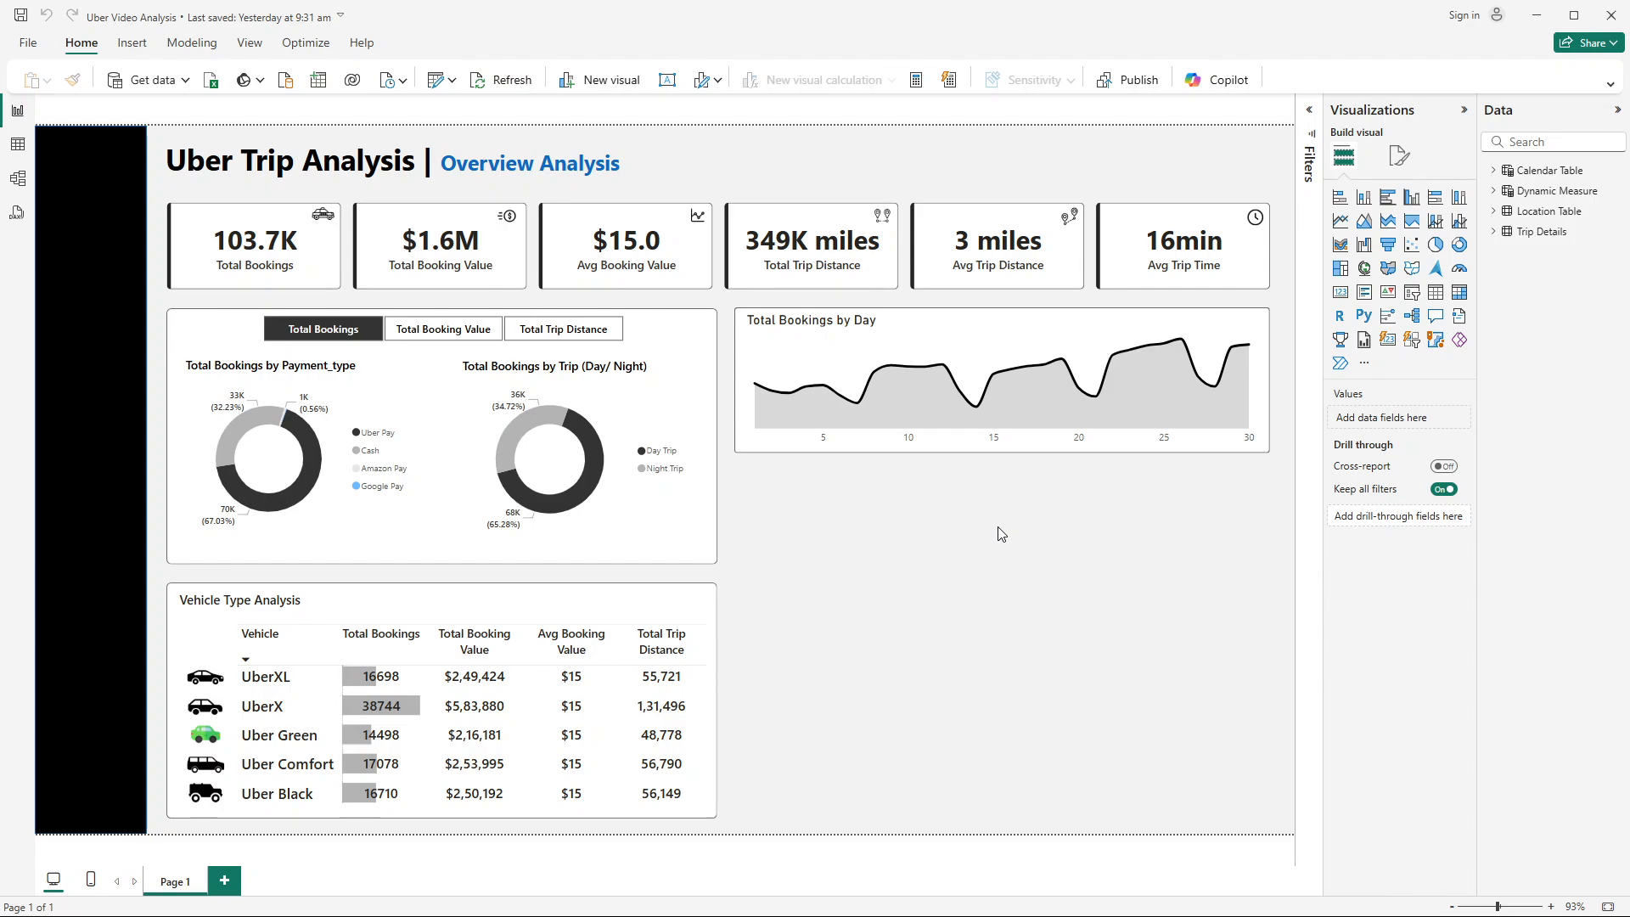
Step: Duplicate the Total Bookings by Day background shape, place it below the original, and stretch it down level with the Vehicle Type Analysis panel
{"action": "left_click", "coordinate": [738, 324]}
{"action": "left_click_drag", "start_coordinate": [861, 379], "coordinate": [860, 544]}
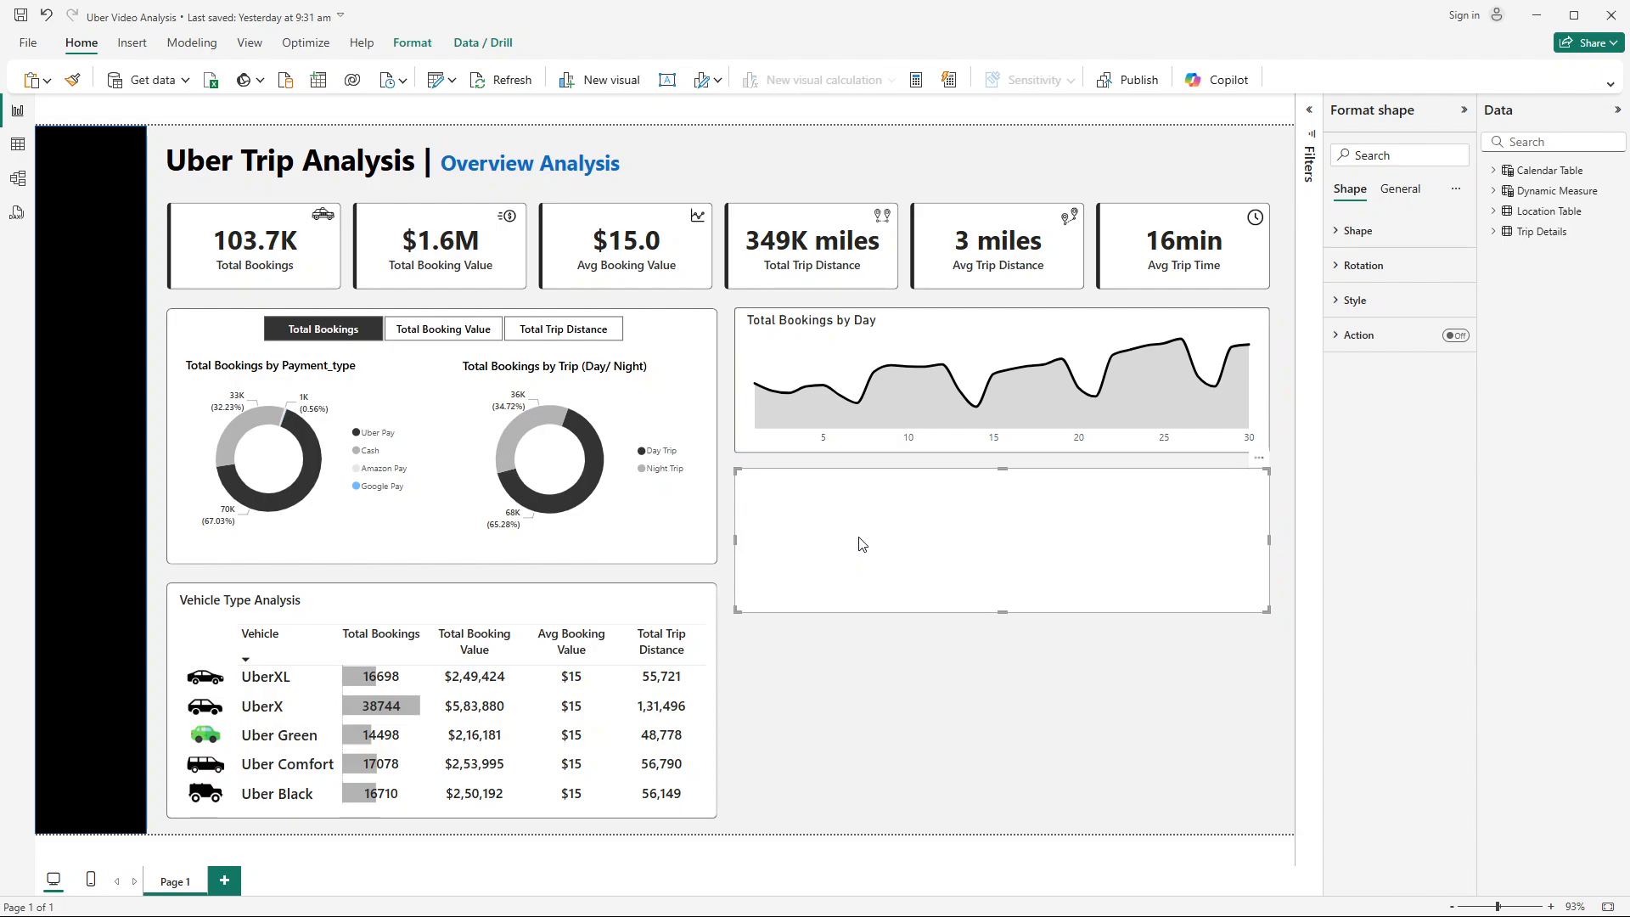
{"action": "left_click_drag", "start_coordinate": [1005, 616], "coordinate": [1055, 829]}
{"action": "left_click", "coordinate": [1068, 828]}
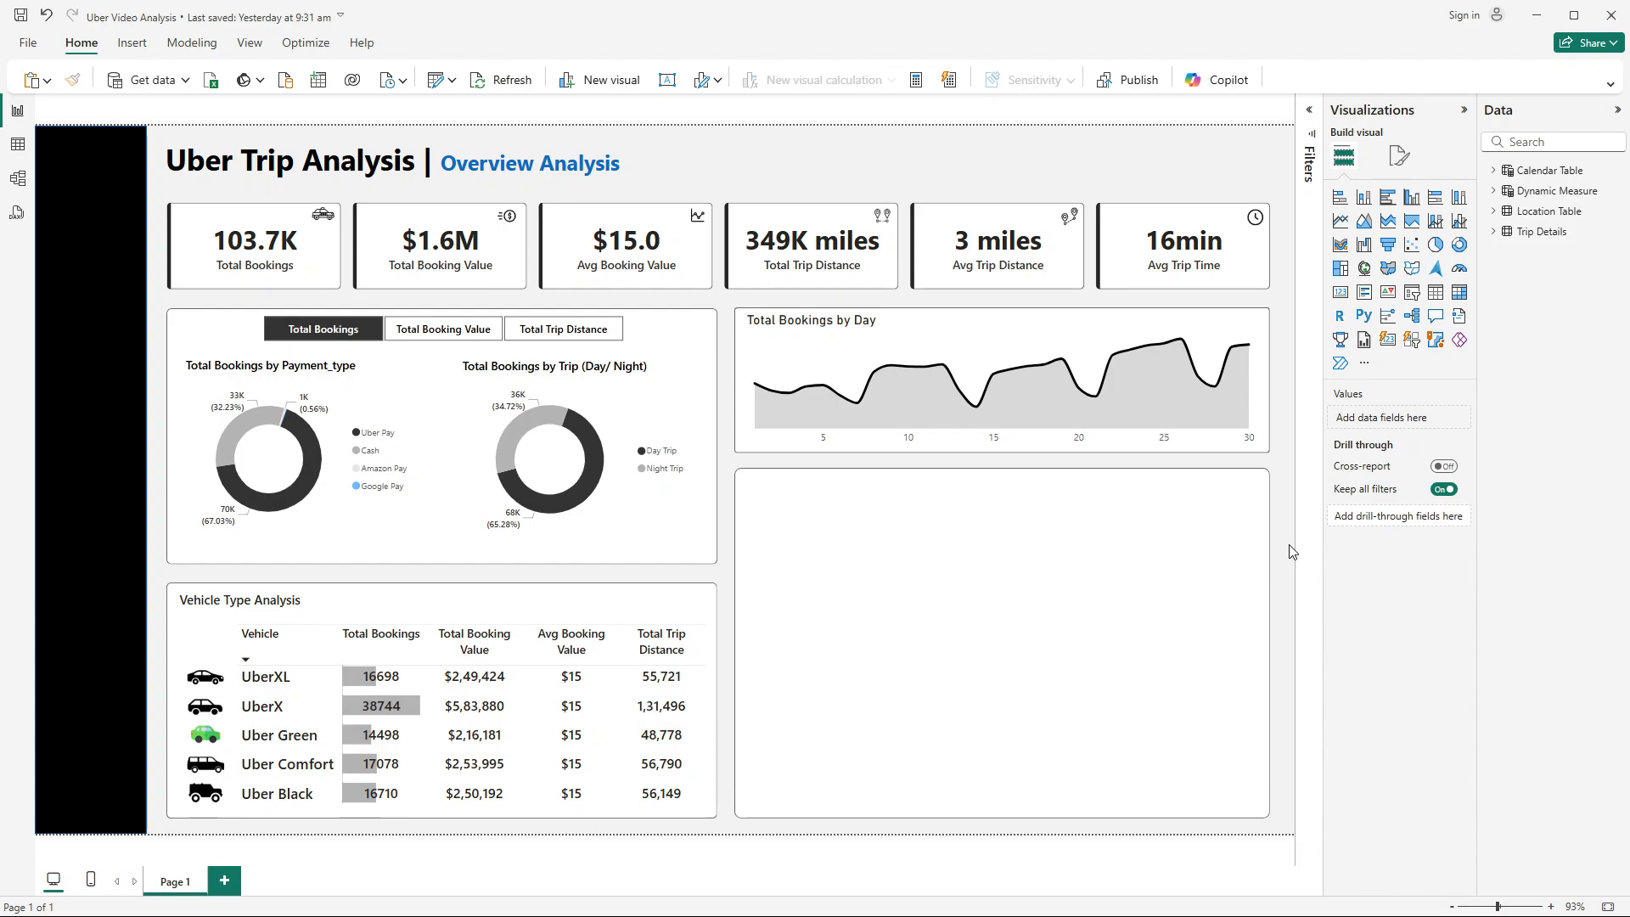
Step: Create a new measure in the Trip Details table named "Most Frequent Pickup Point", leaving a blank line before its formula body
{"action": "left_click", "coordinate": [1495, 232]}
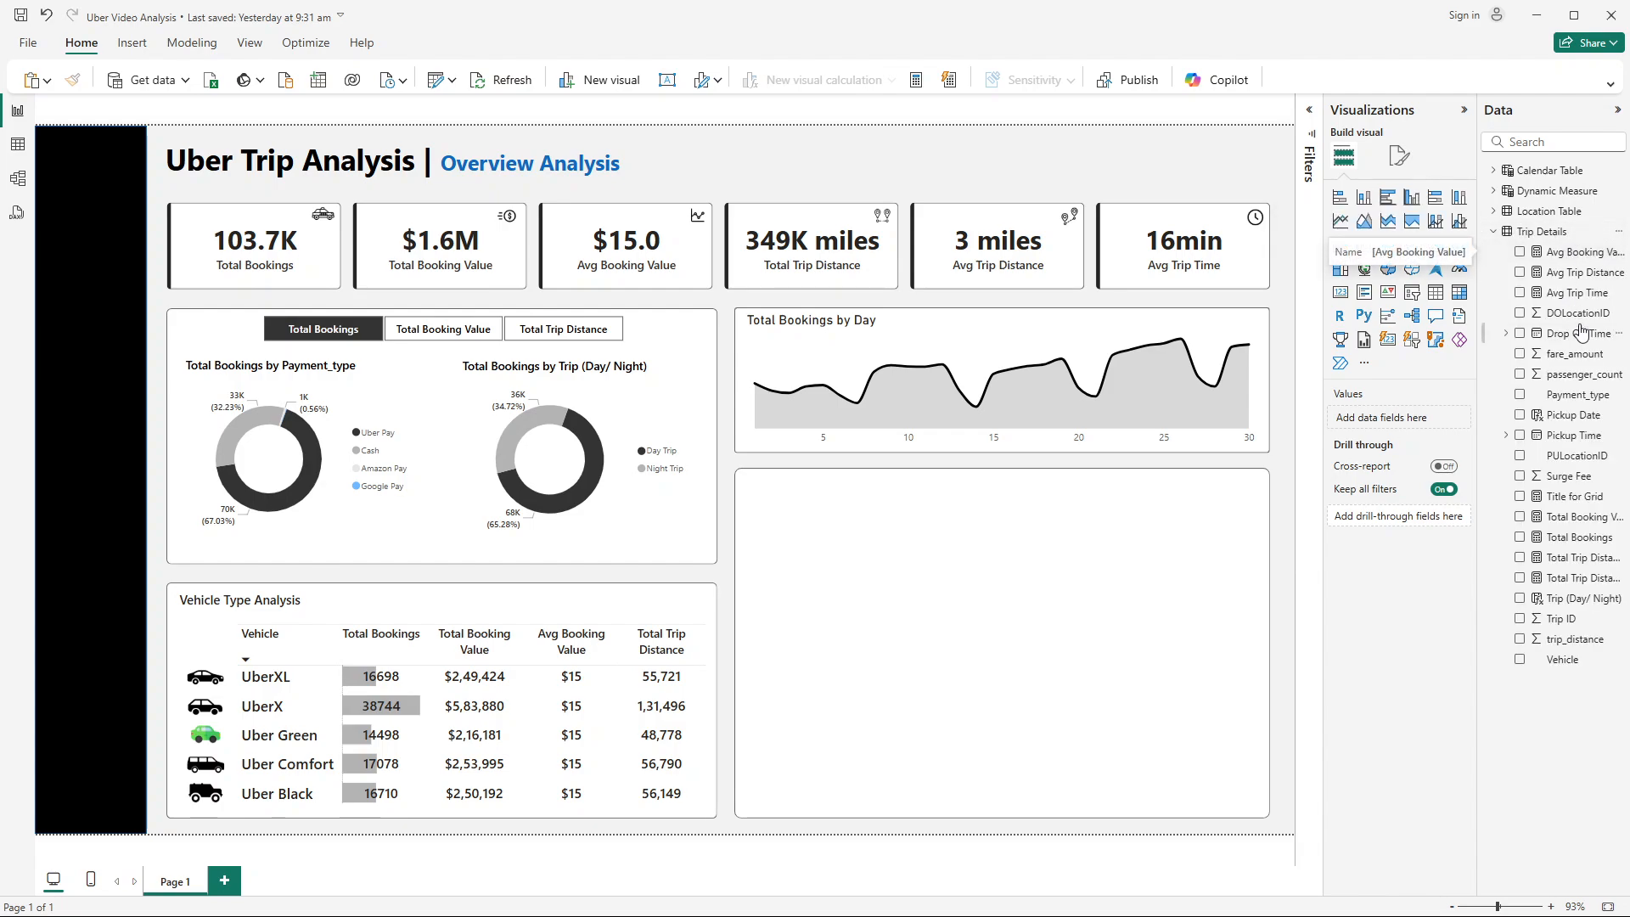
{"action": "left_click", "coordinate": [1495, 212]}
{"action": "left_click", "coordinate": [1529, 292]}
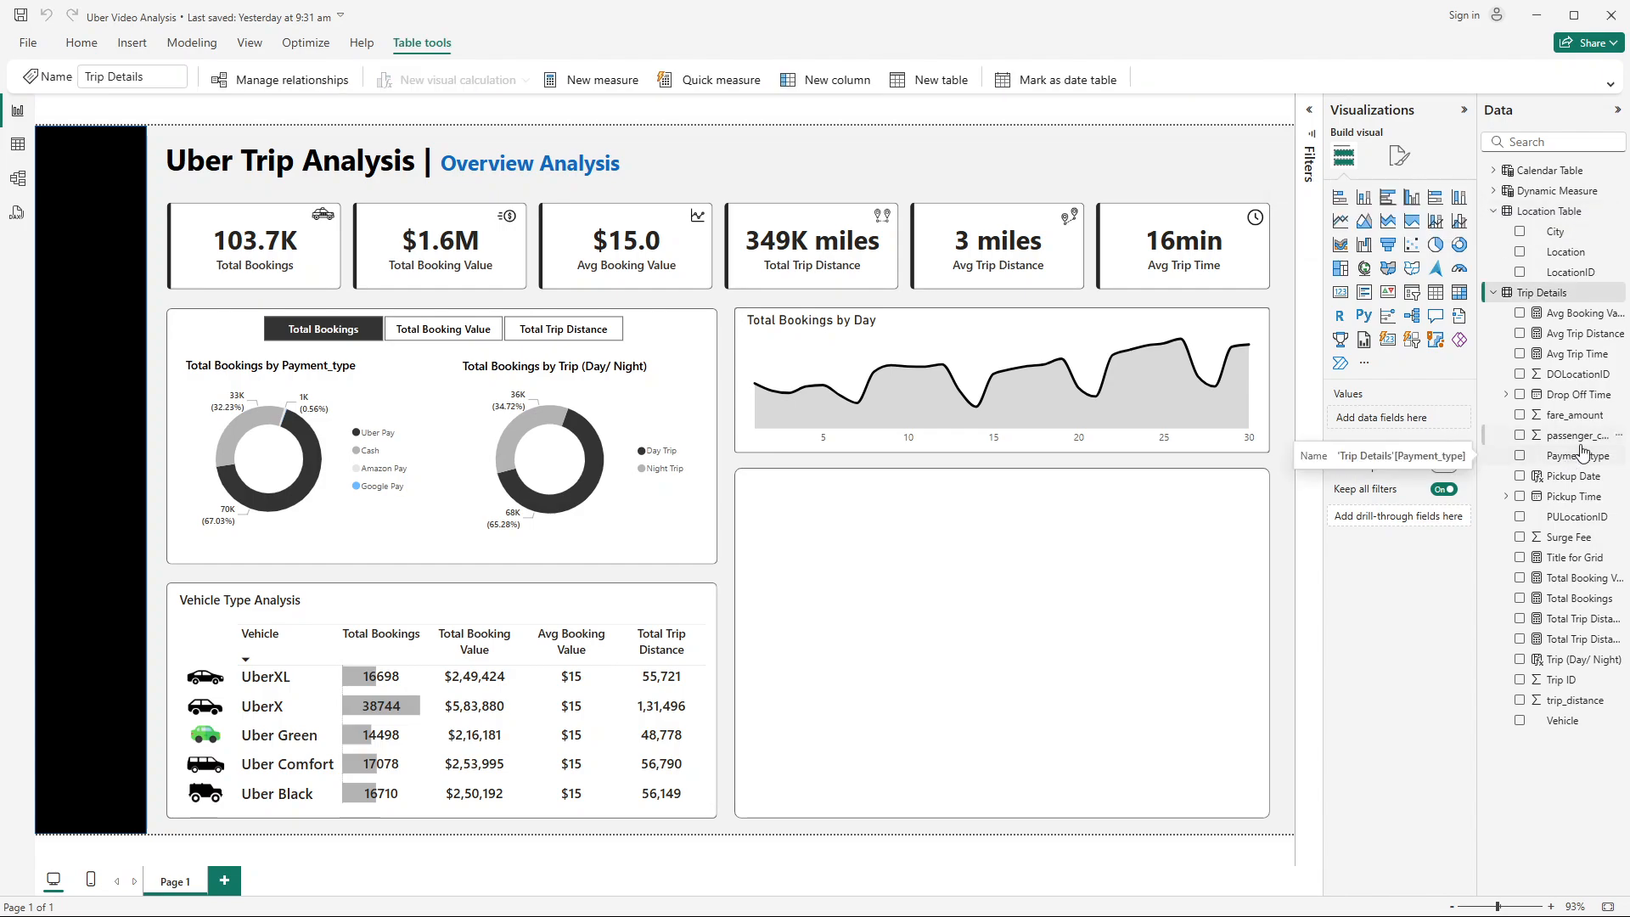
{"action": "right_click", "coordinate": [1572, 396]}
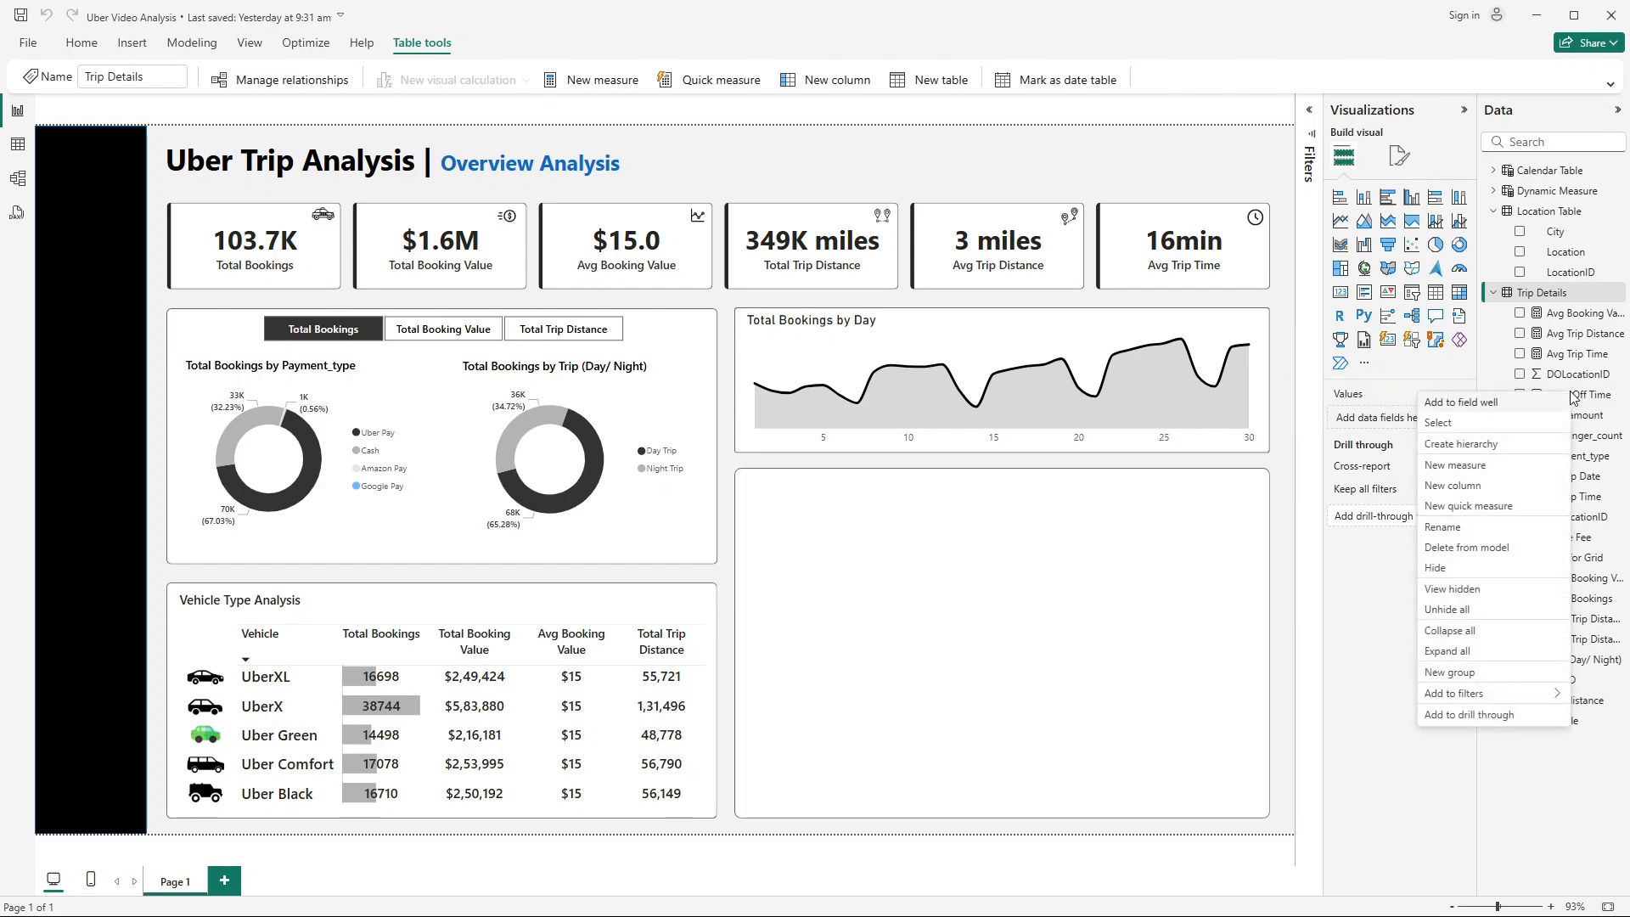
{"action": "left_click", "coordinate": [1480, 463]}
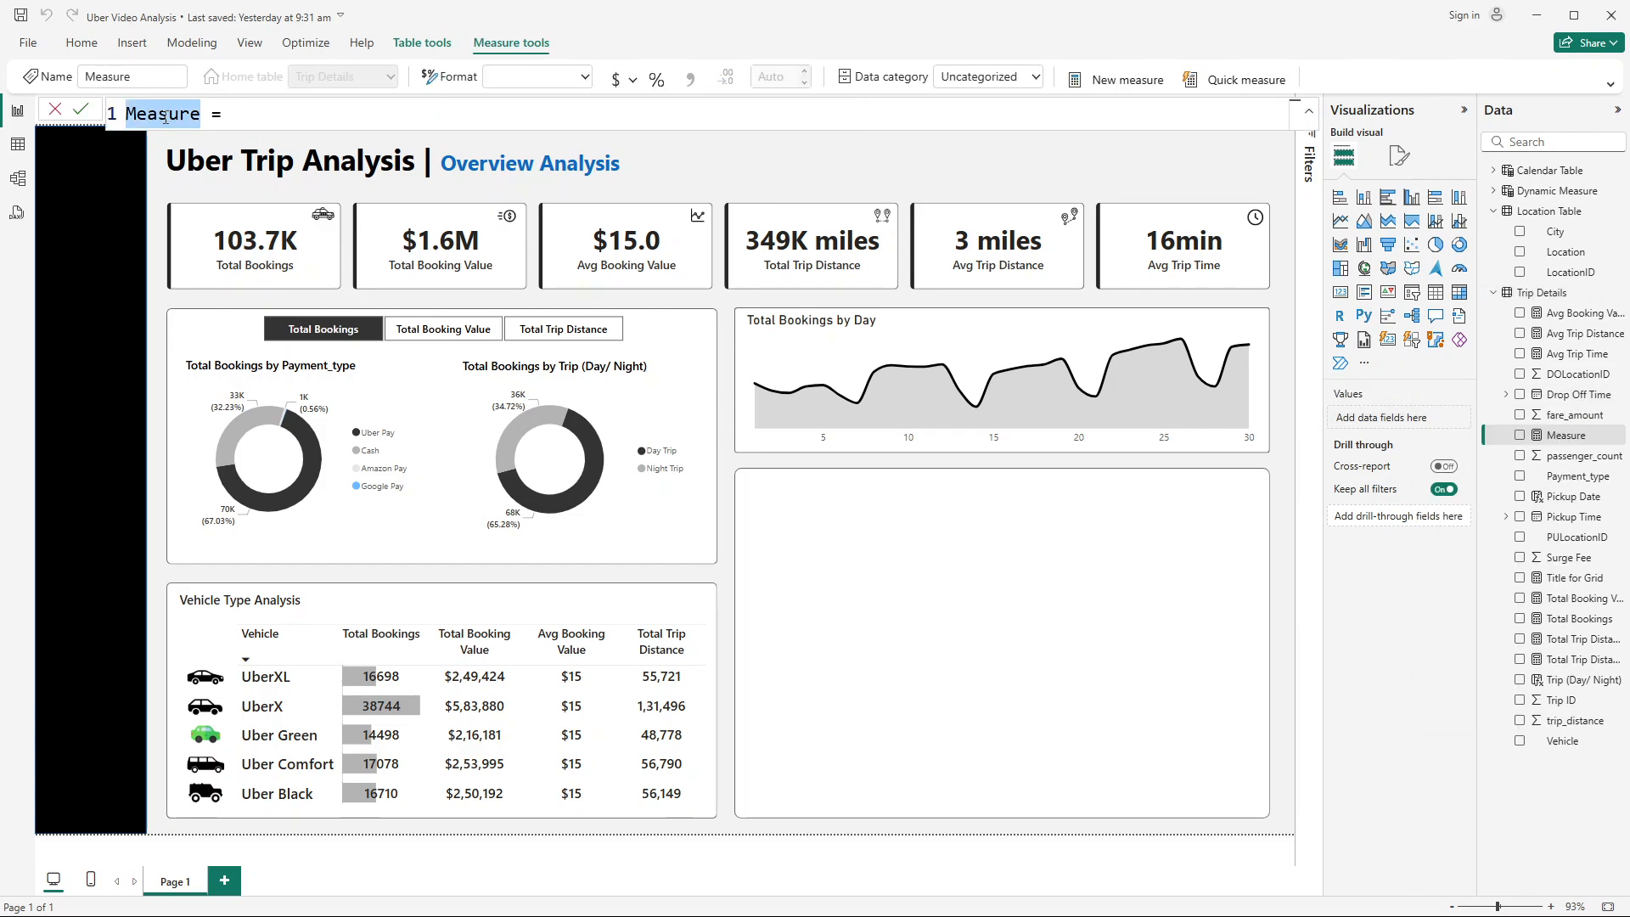
{"action": "type", "text": "Most Frequ"}
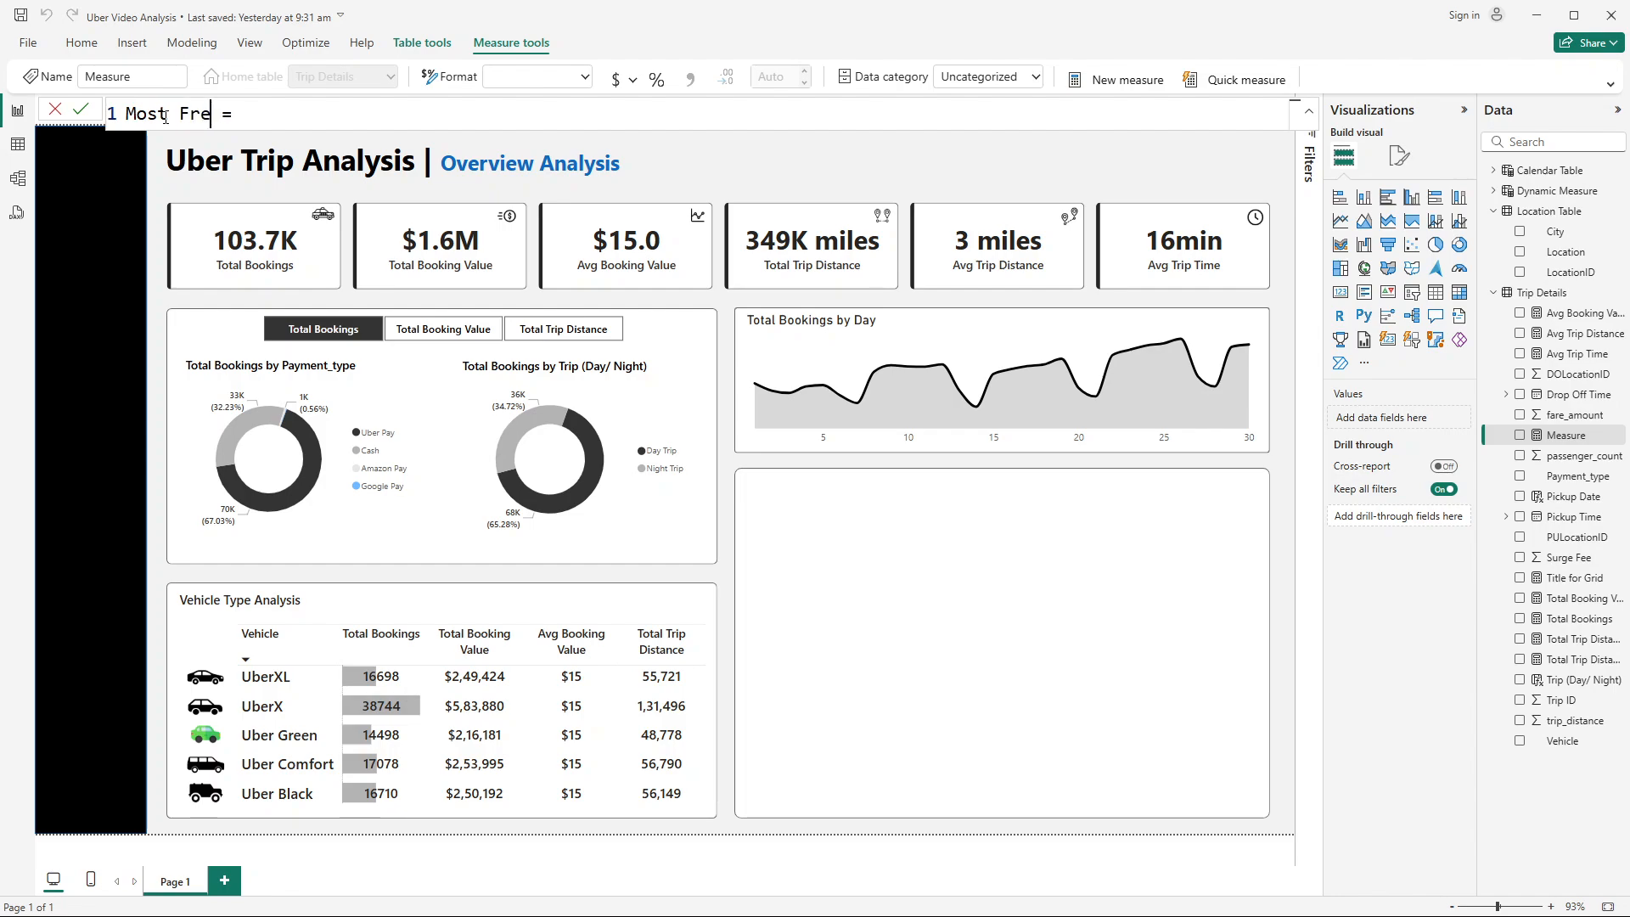
{"action": "type", "text": "ent Pickup Point"}
{"action": "left_click", "coordinate": [527, 126]}
{"action": "key", "text": "shift+Return"}
{"action": "key", "text": "shift+Return"}
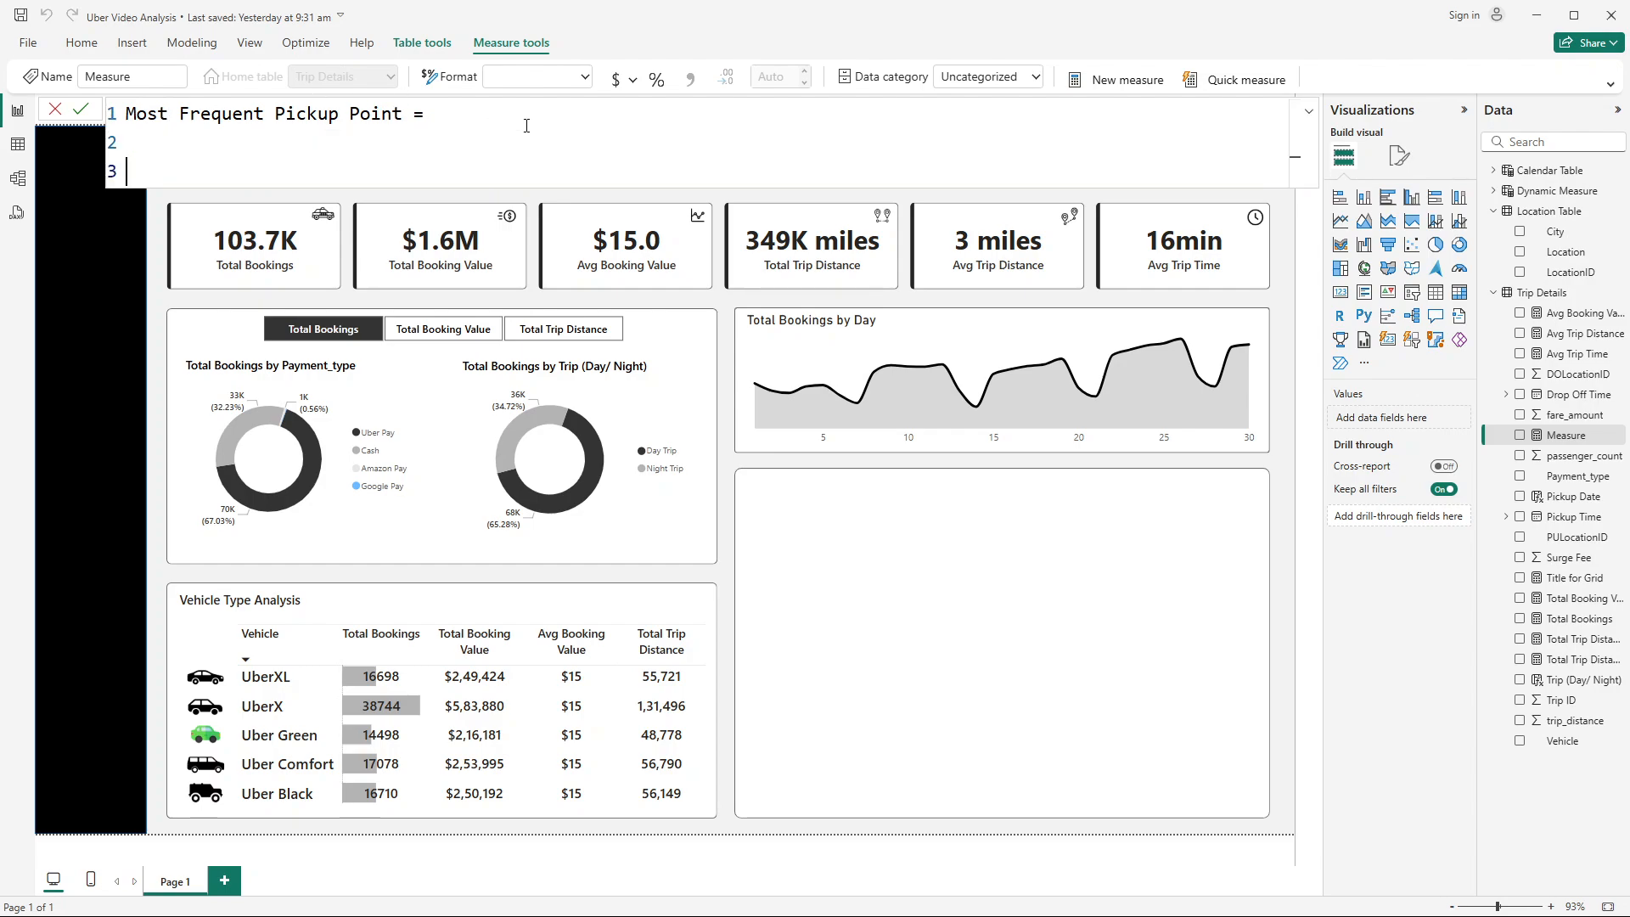
Step: Declare the variable PickPoint in the measure formula with a TOPN function whose N value is 1
{"action": "type", "text": "VAR P"}
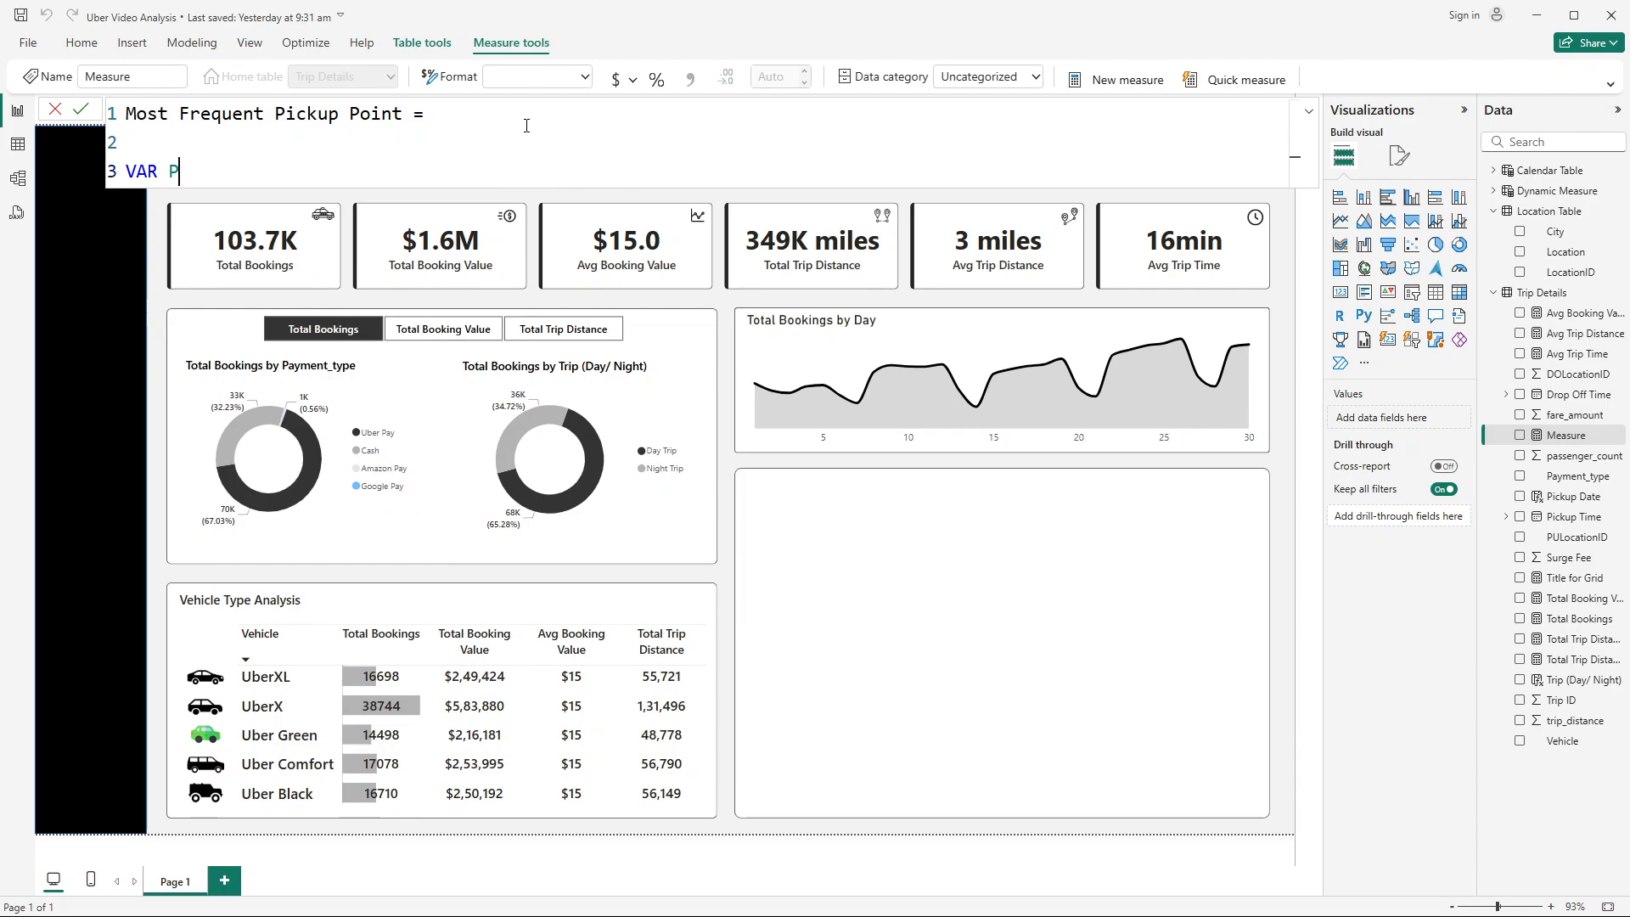
{"action": "type", "text": "ickPoi"}
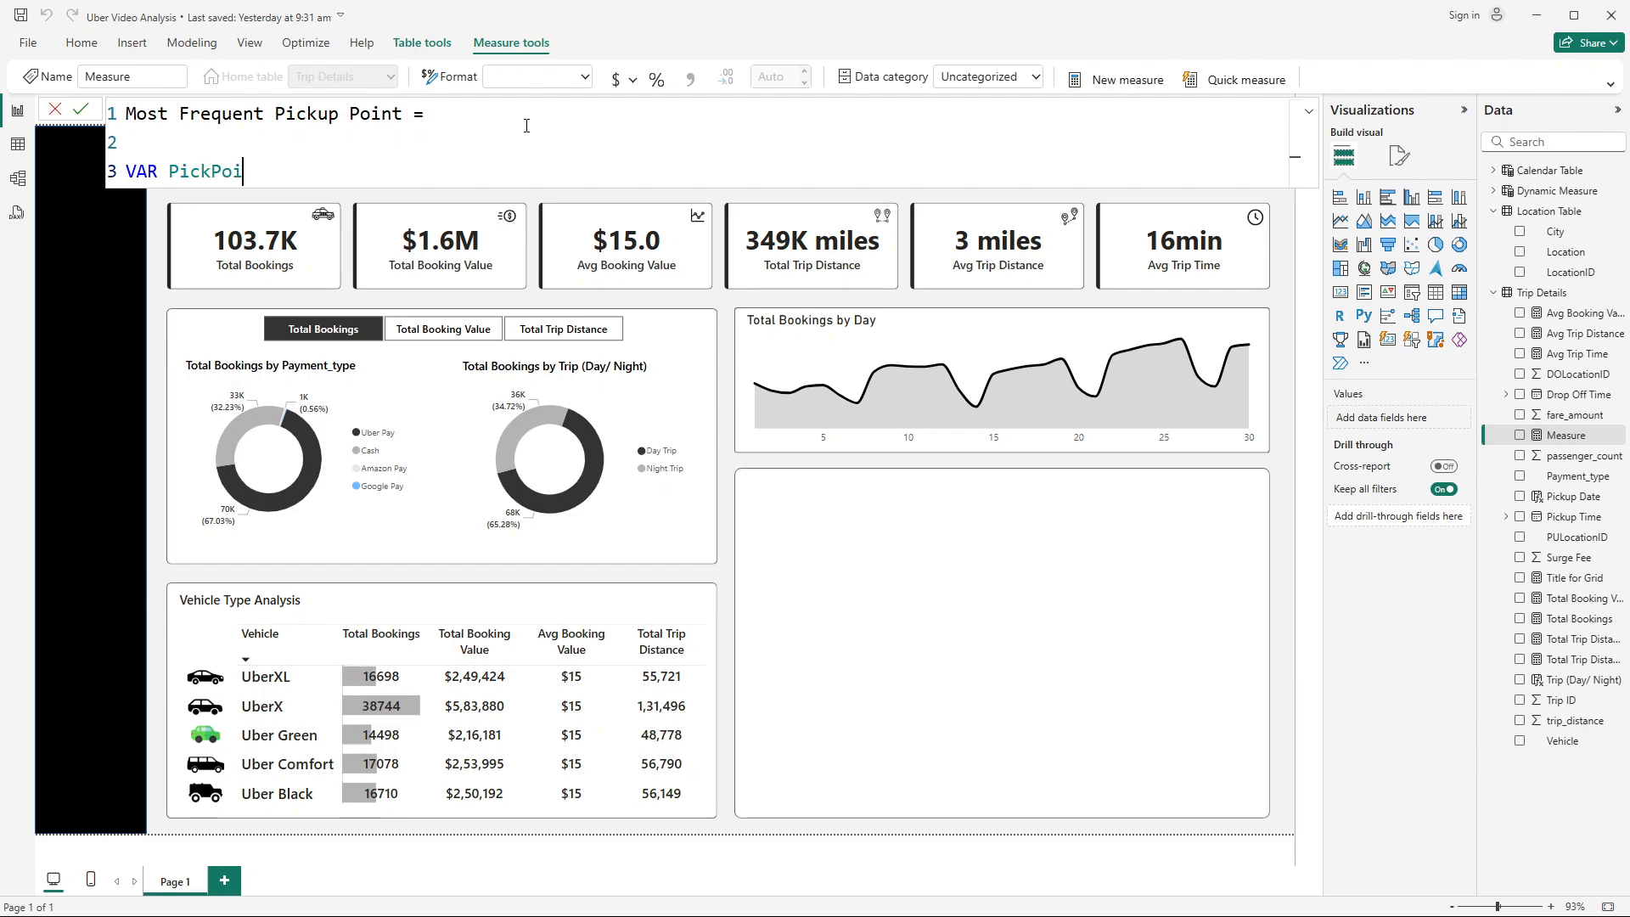
{"action": "type", "text": "nt = TOPN("}
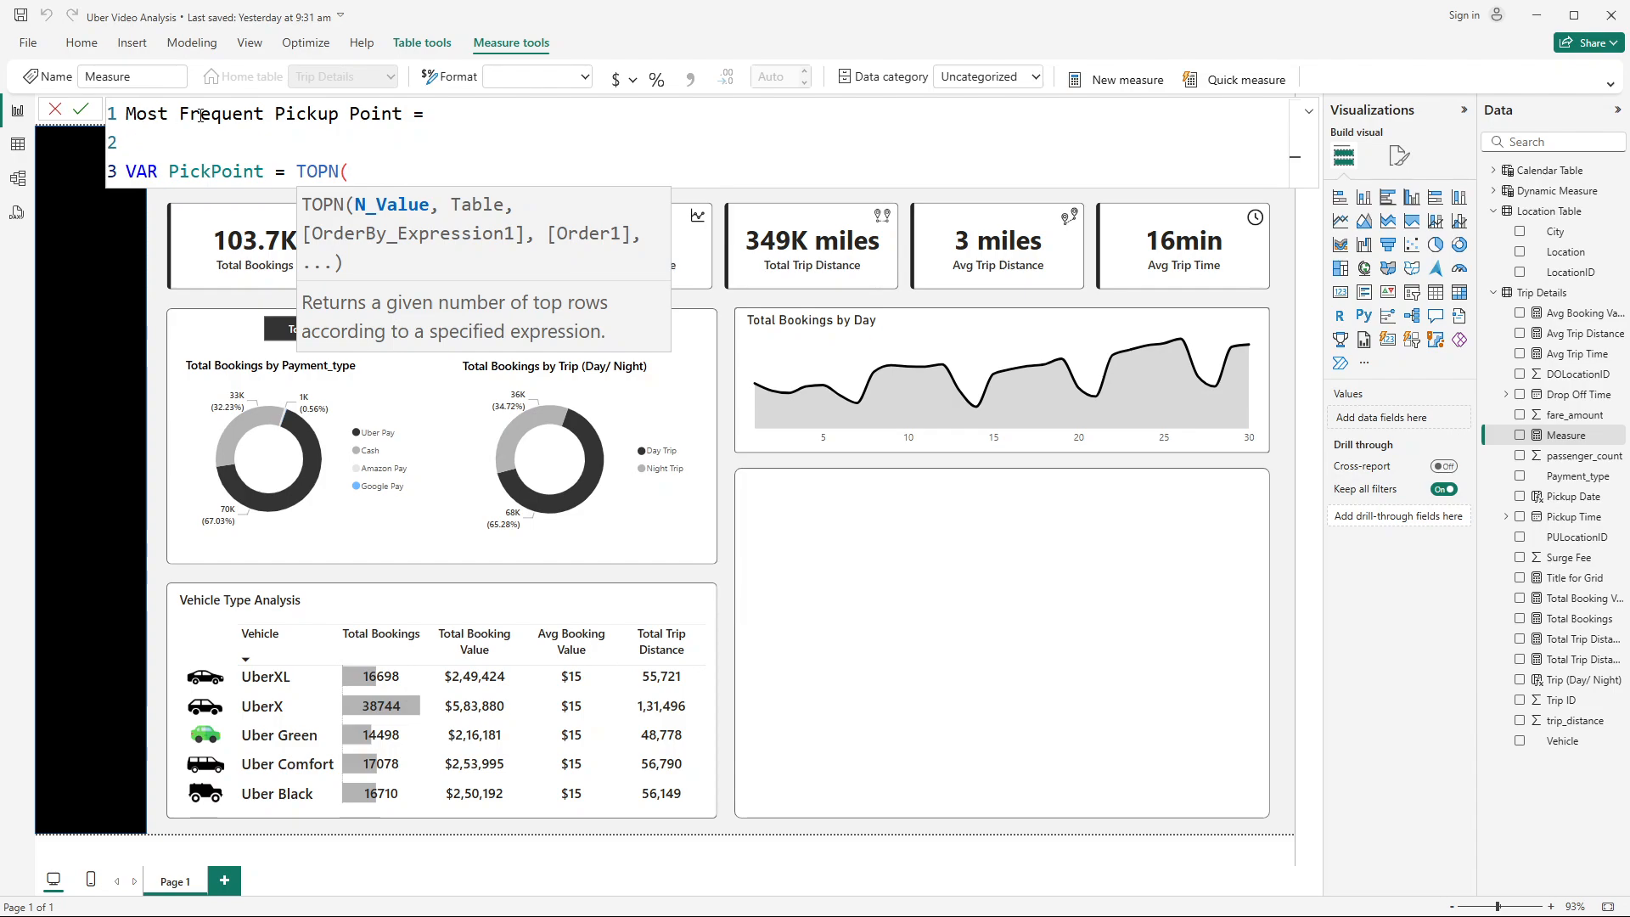
{"action": "type", "text": "1,"}
{"action": "key", "text": "shift+Return"}
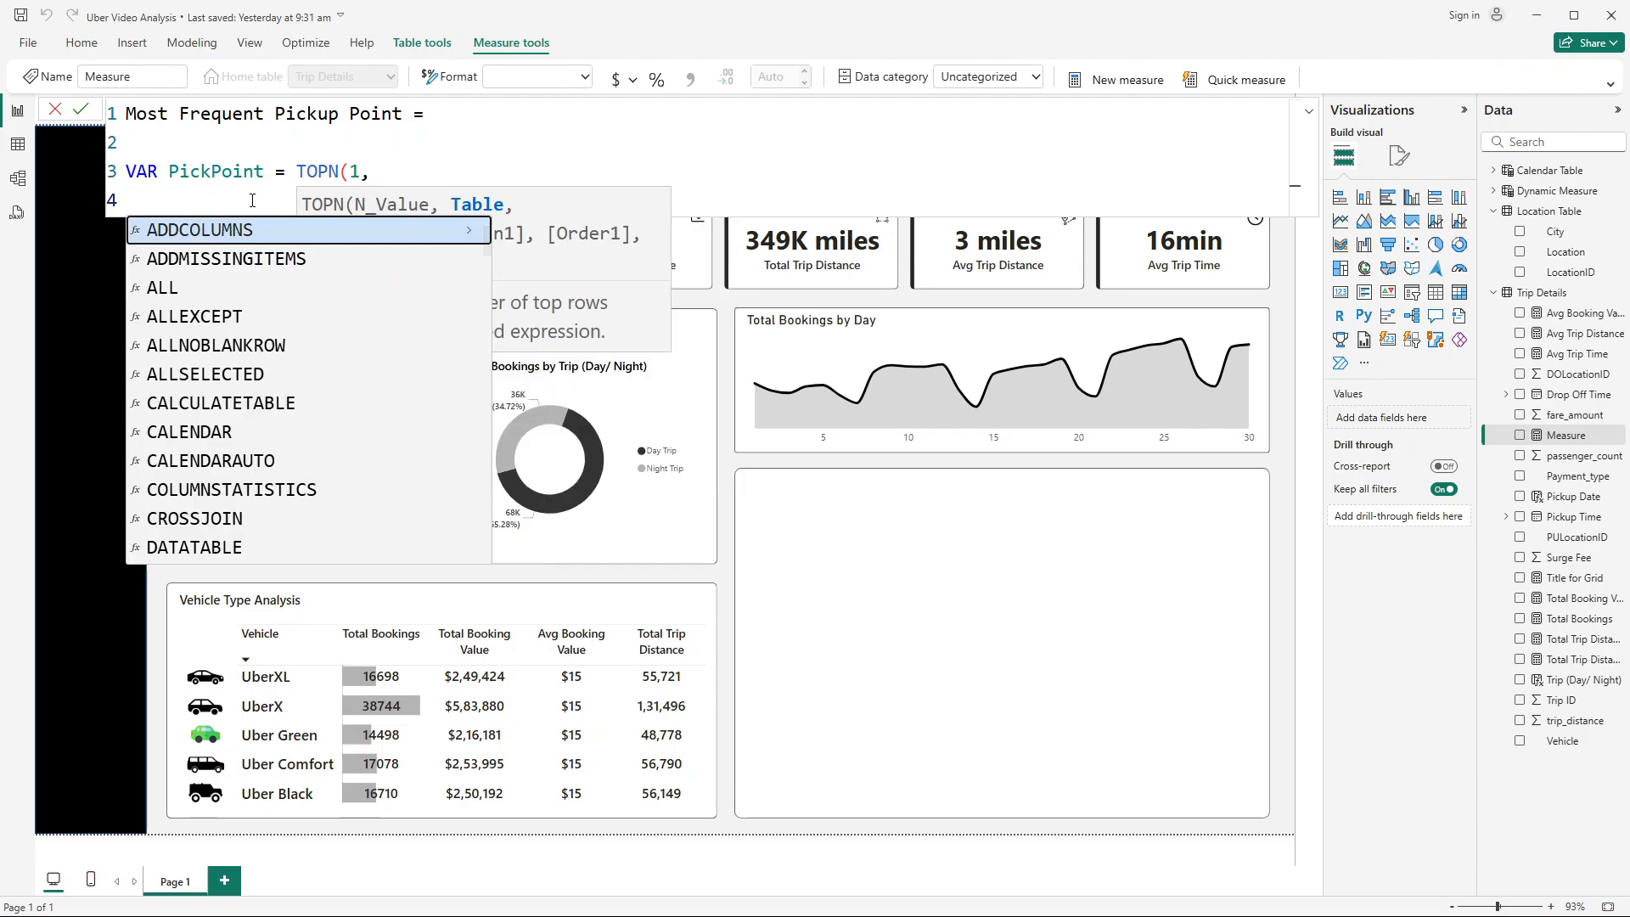
Step: Start a SUMMARIZE function as TOPN's table argument on an indented line, with a new line for its own arguments
{"action": "left_click", "coordinate": [379, 174]}
{"action": "left_click", "coordinate": [193, 197]}
{"action": "key", "text": "Tab"}
{"action": "key", "text": "Tab"}
{"action": "key", "text": "Tab"}
{"action": "key", "text": "Tab"}
{"action": "key", "text": "Tab"}
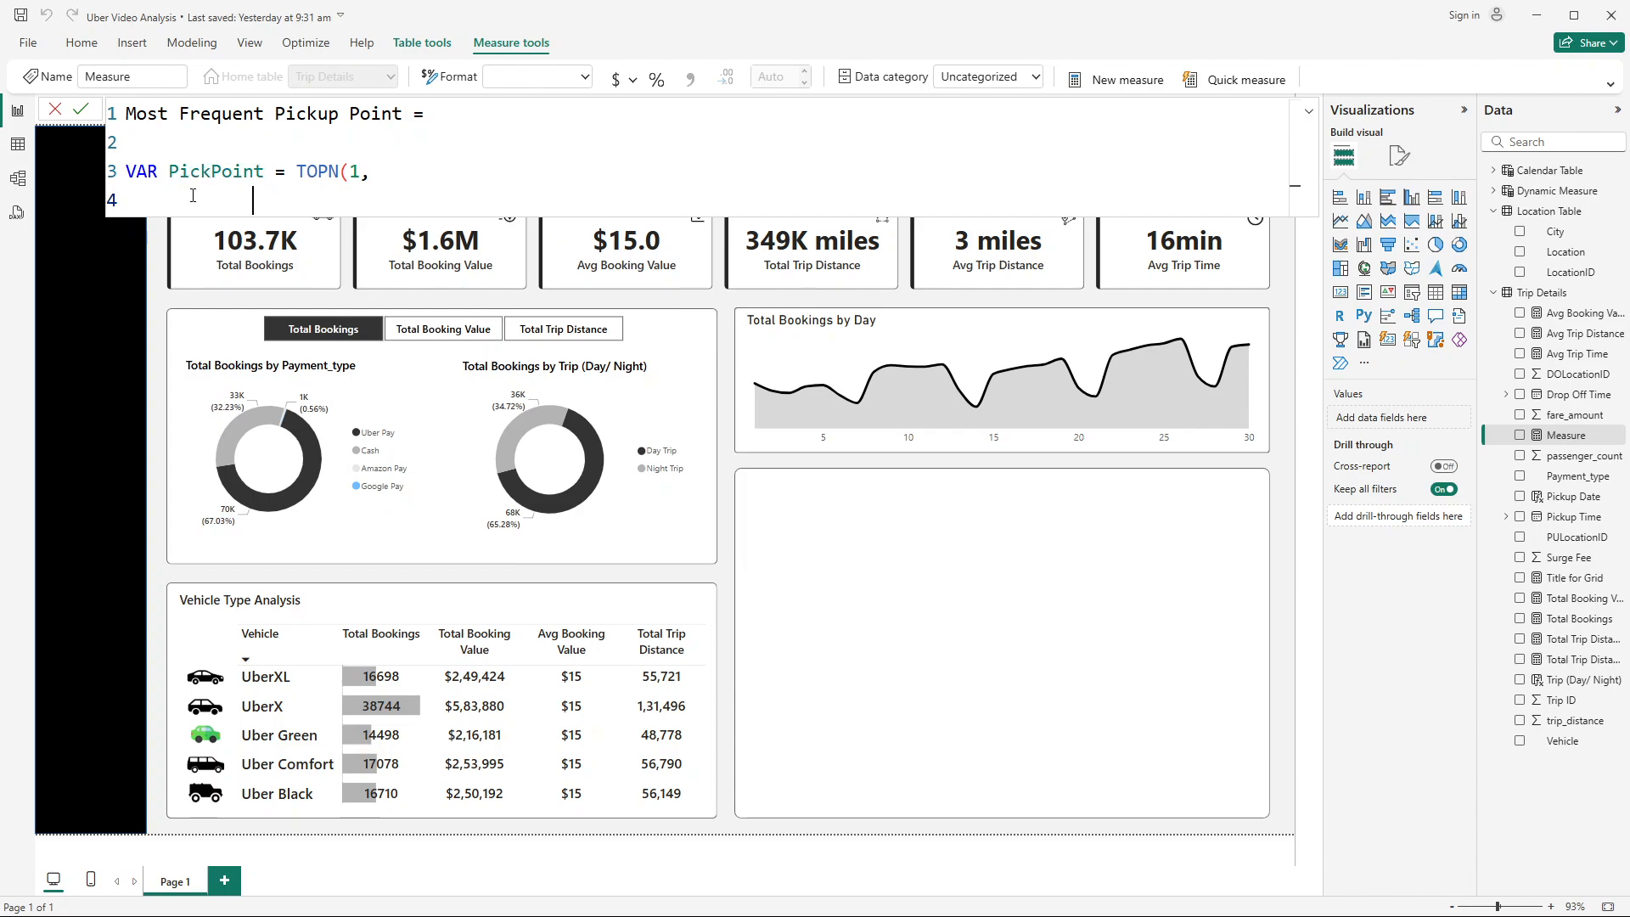
{"action": "key", "text": "Tab"}
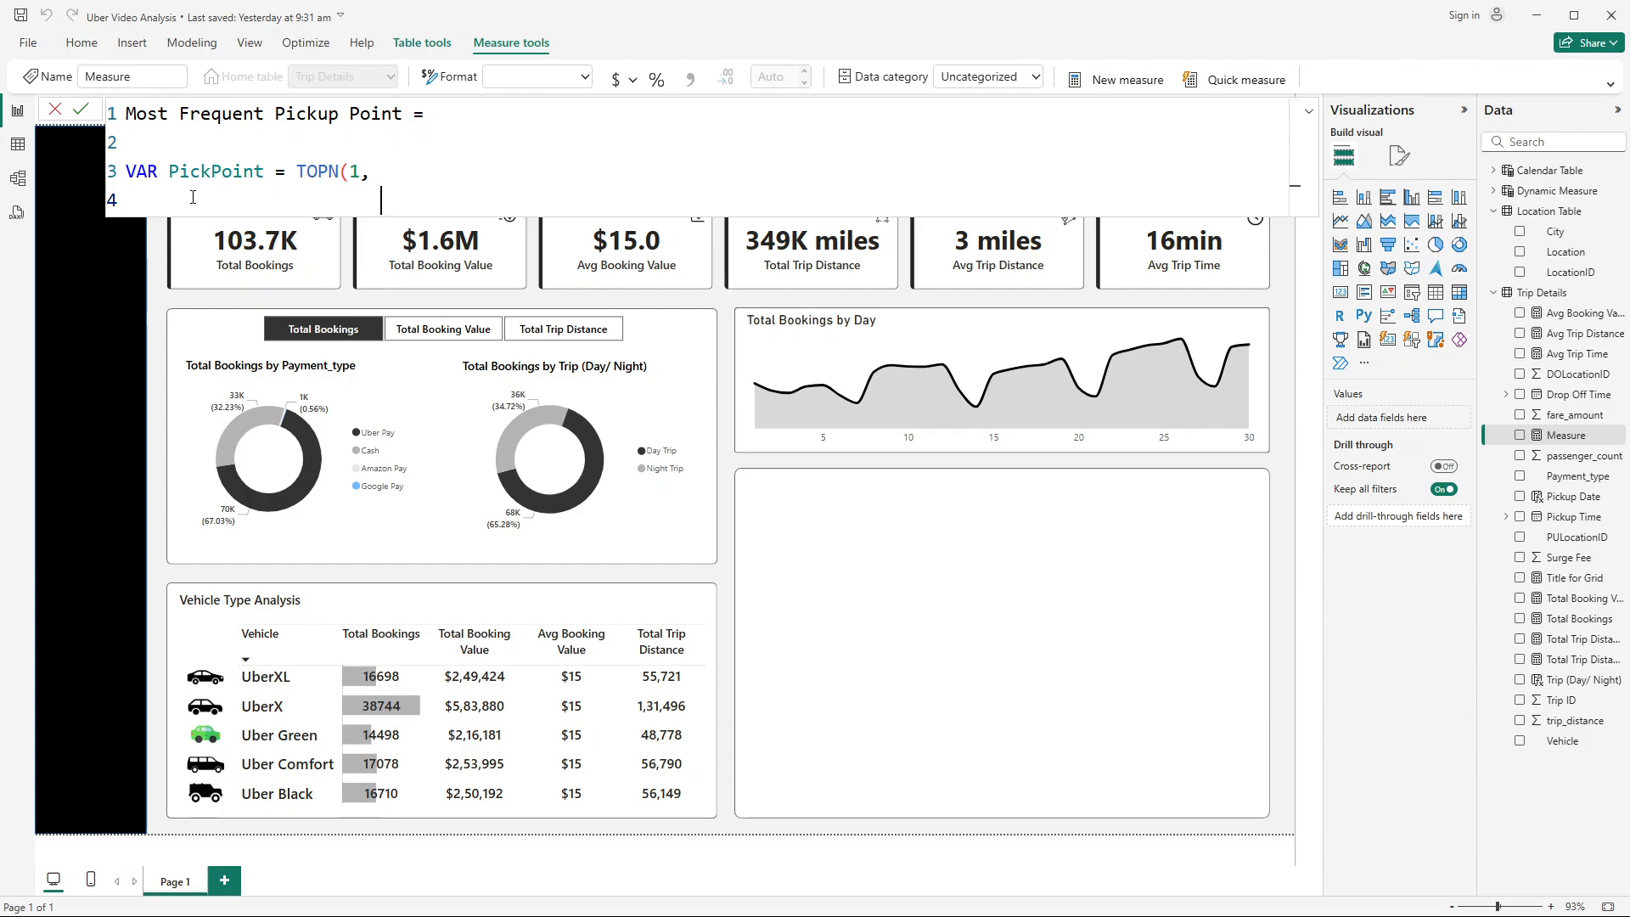
{"action": "type", "text": "SUMM"}
{"action": "key", "text": "Tab"}
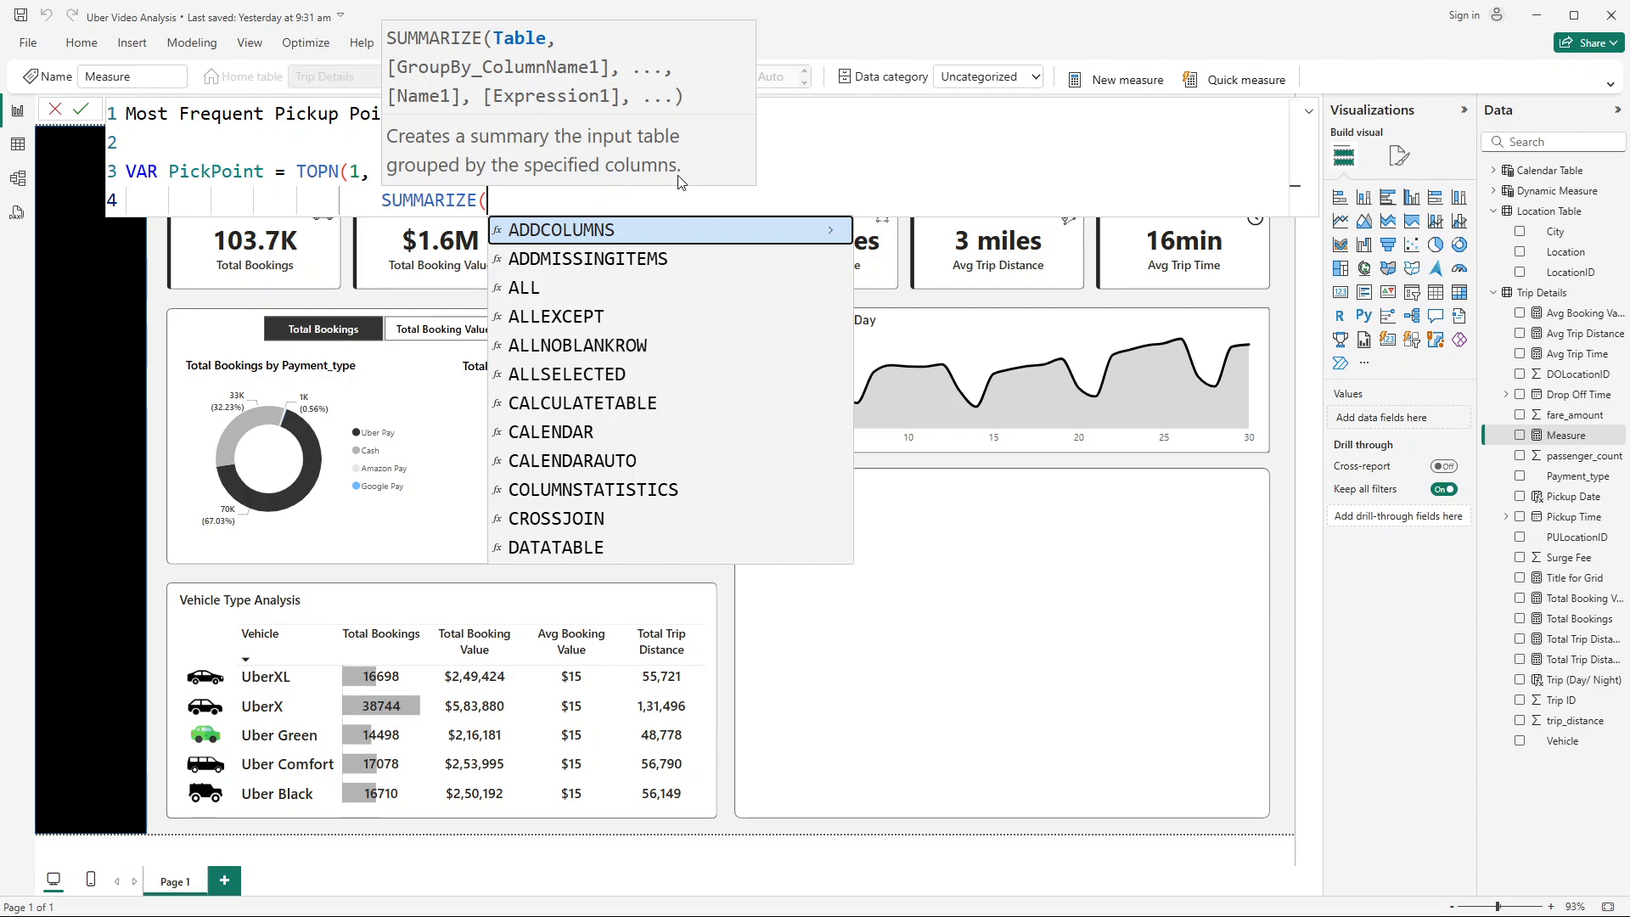
{"action": "key", "text": "shift+Return"}
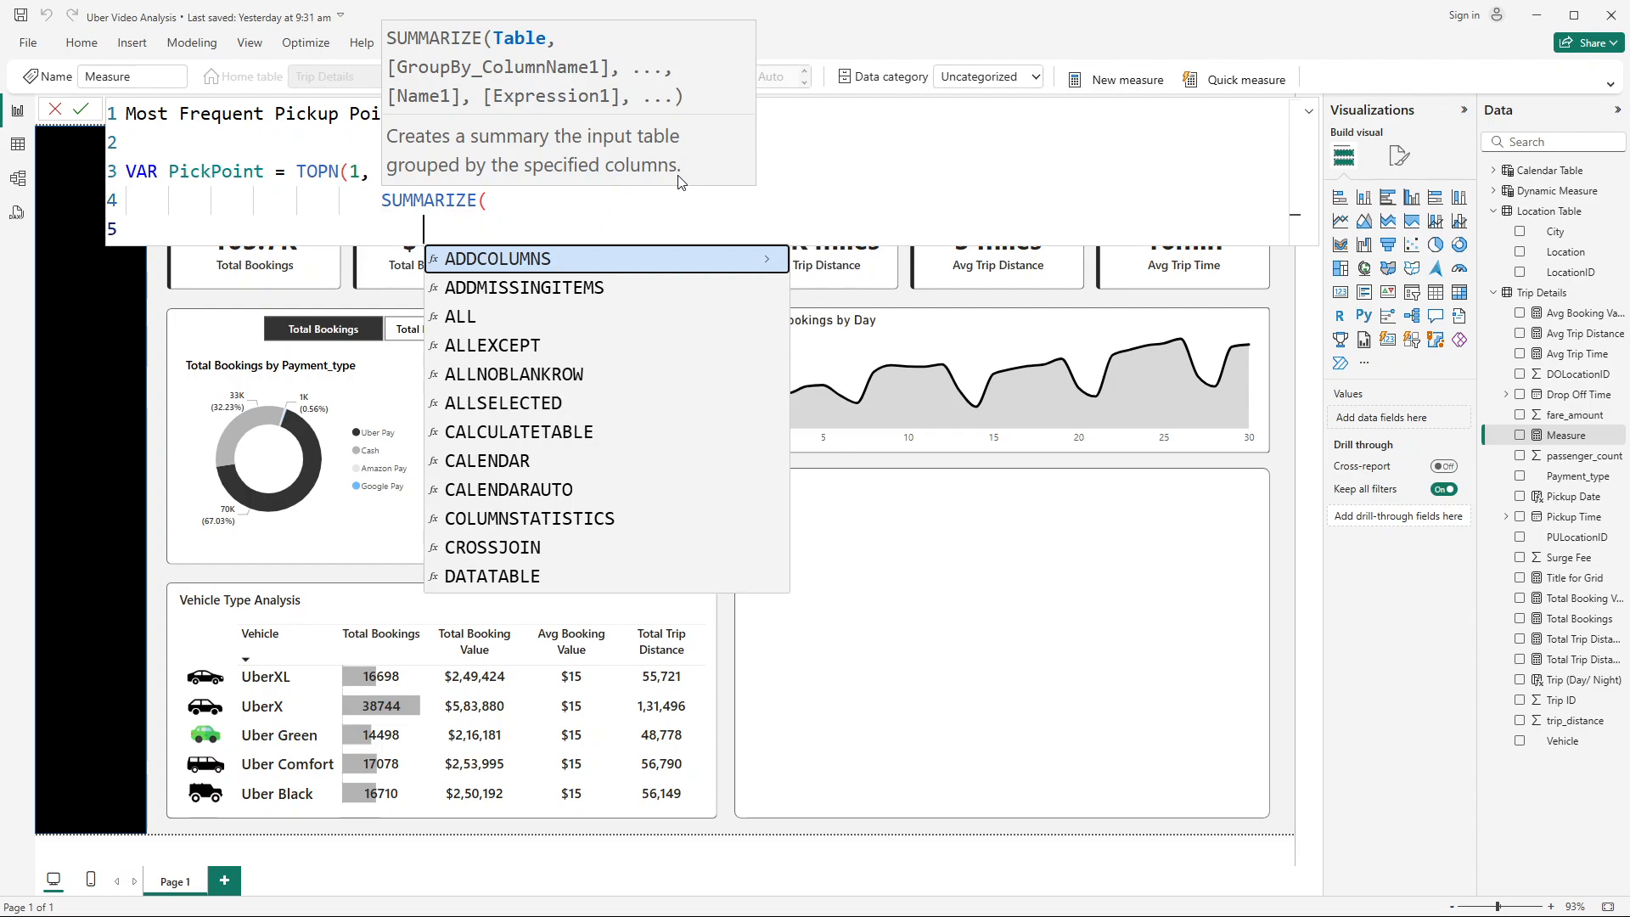
{"action": "key", "text": "Tab"}
{"action": "key", "text": "BackSpace"}
{"action": "key", "text": "BackSpace"}
{"action": "key", "text": "BackSpace"}
{"action": "key", "text": "BackSpace"}
{"action": "key", "text": "BackSpace"}
{"action": "key", "text": "BackSpace"}
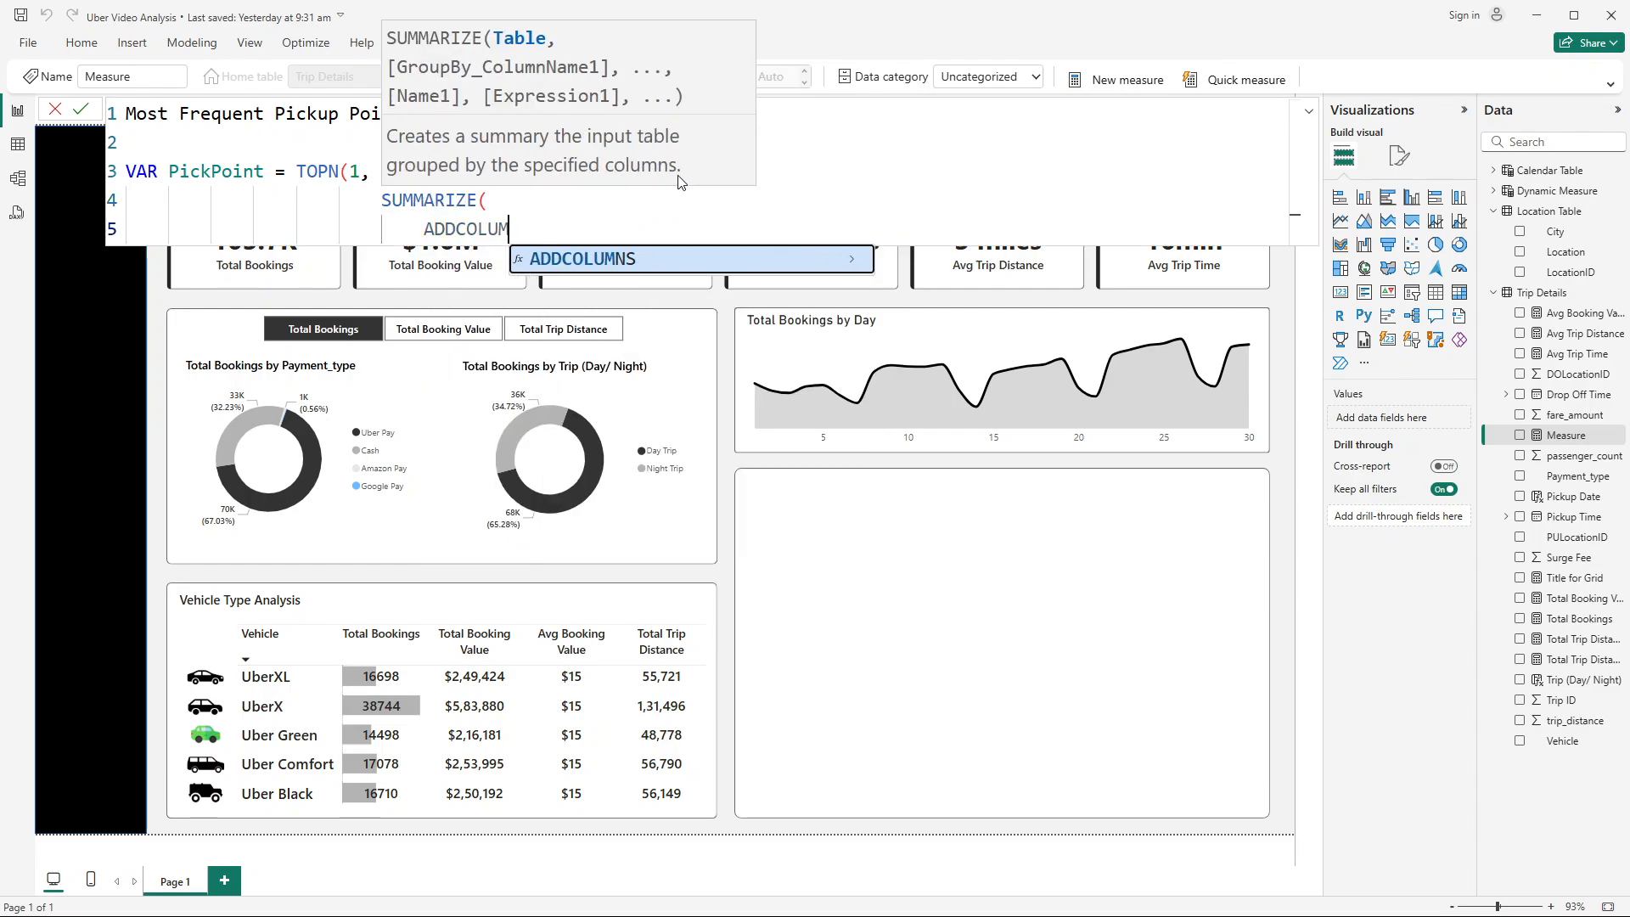
{"action": "key", "text": "BackSpace"}
{"action": "key", "text": "BackSpace"}
{"action": "key", "text": "BackSpace"}
{"action": "key", "text": "BackSpace"}
{"action": "key", "text": "BackSpace"}
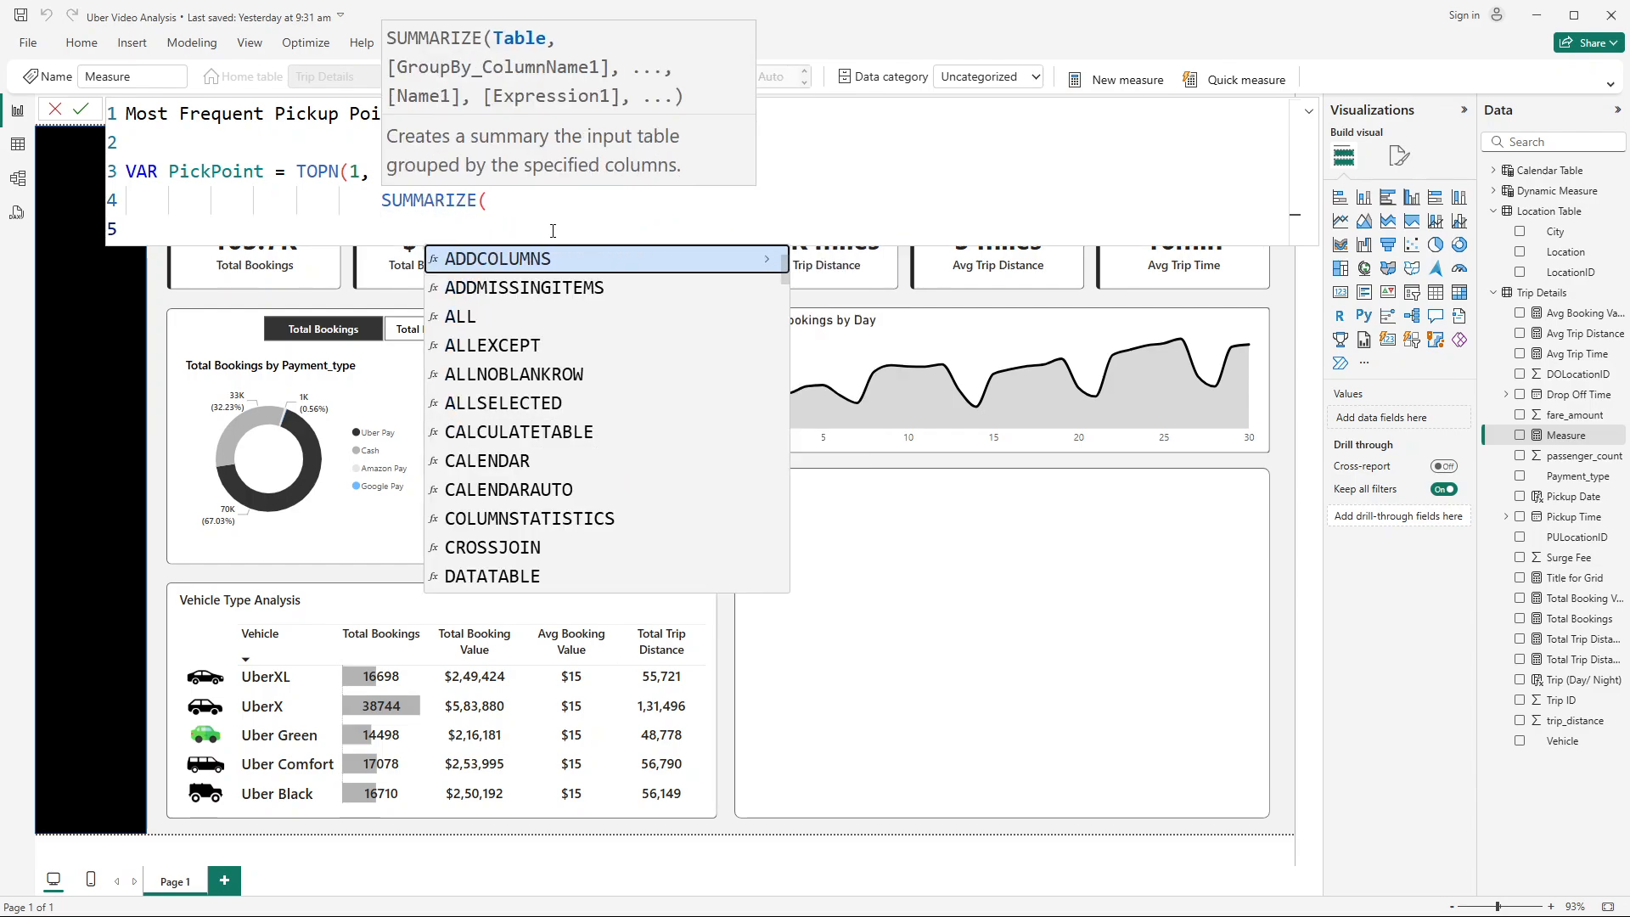
Step: Enter the SUMMARIZE arguments 'Trip Details', 'Location Table'[Location] and the column name "Pickup Point" on the indented line
{"action": "left_click", "coordinate": [285, 225]}
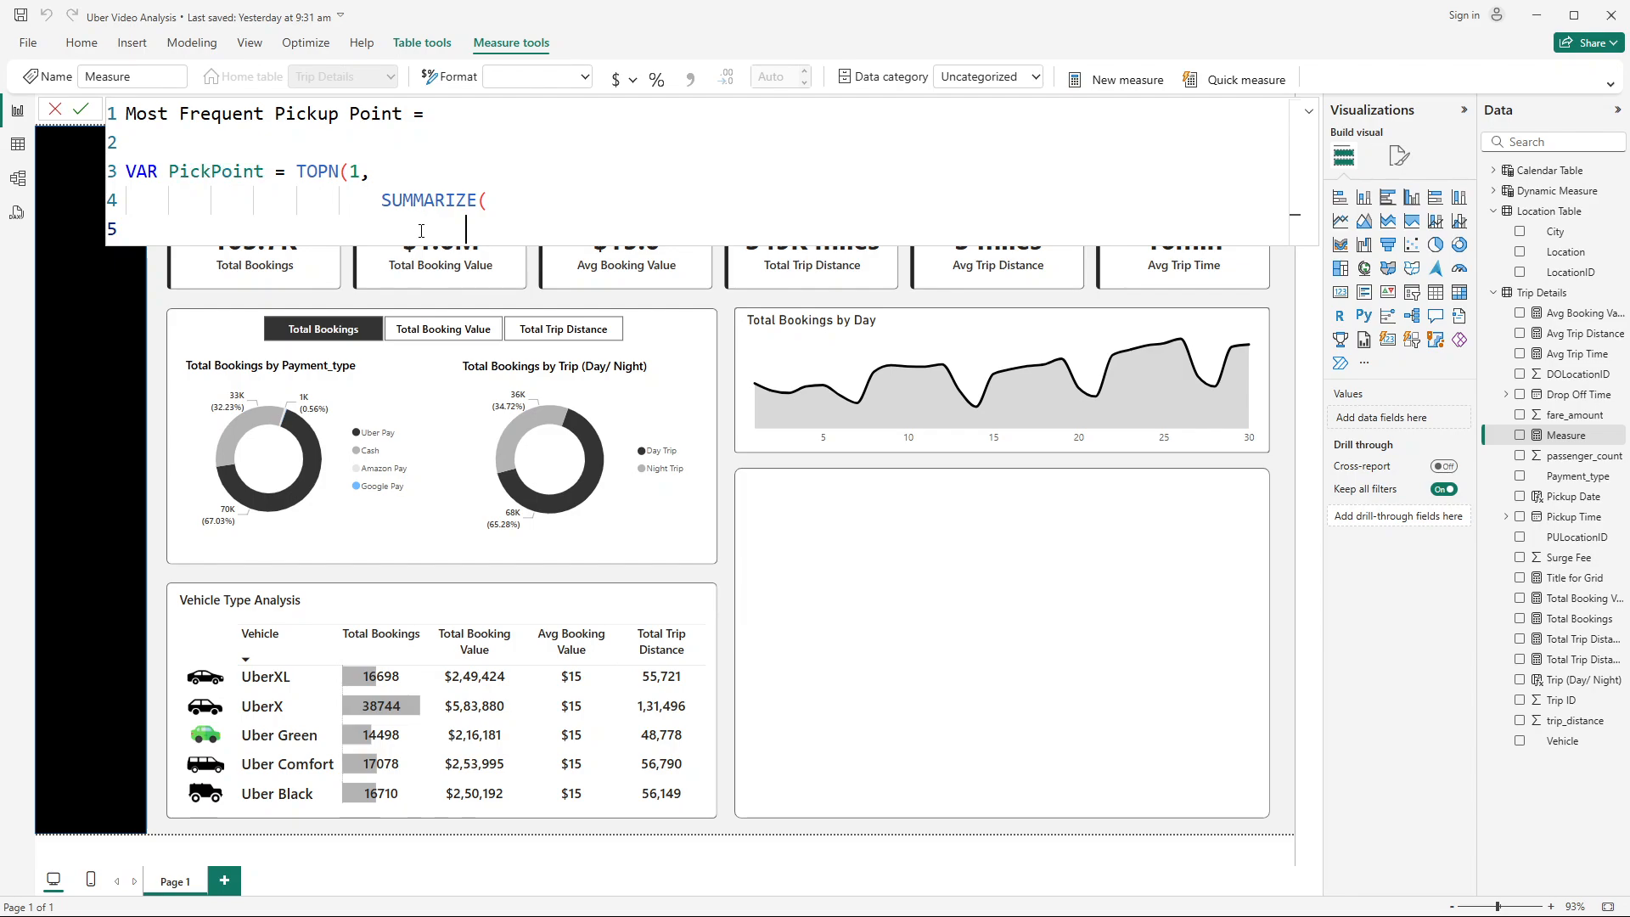
{"action": "type", "text": "tri"}
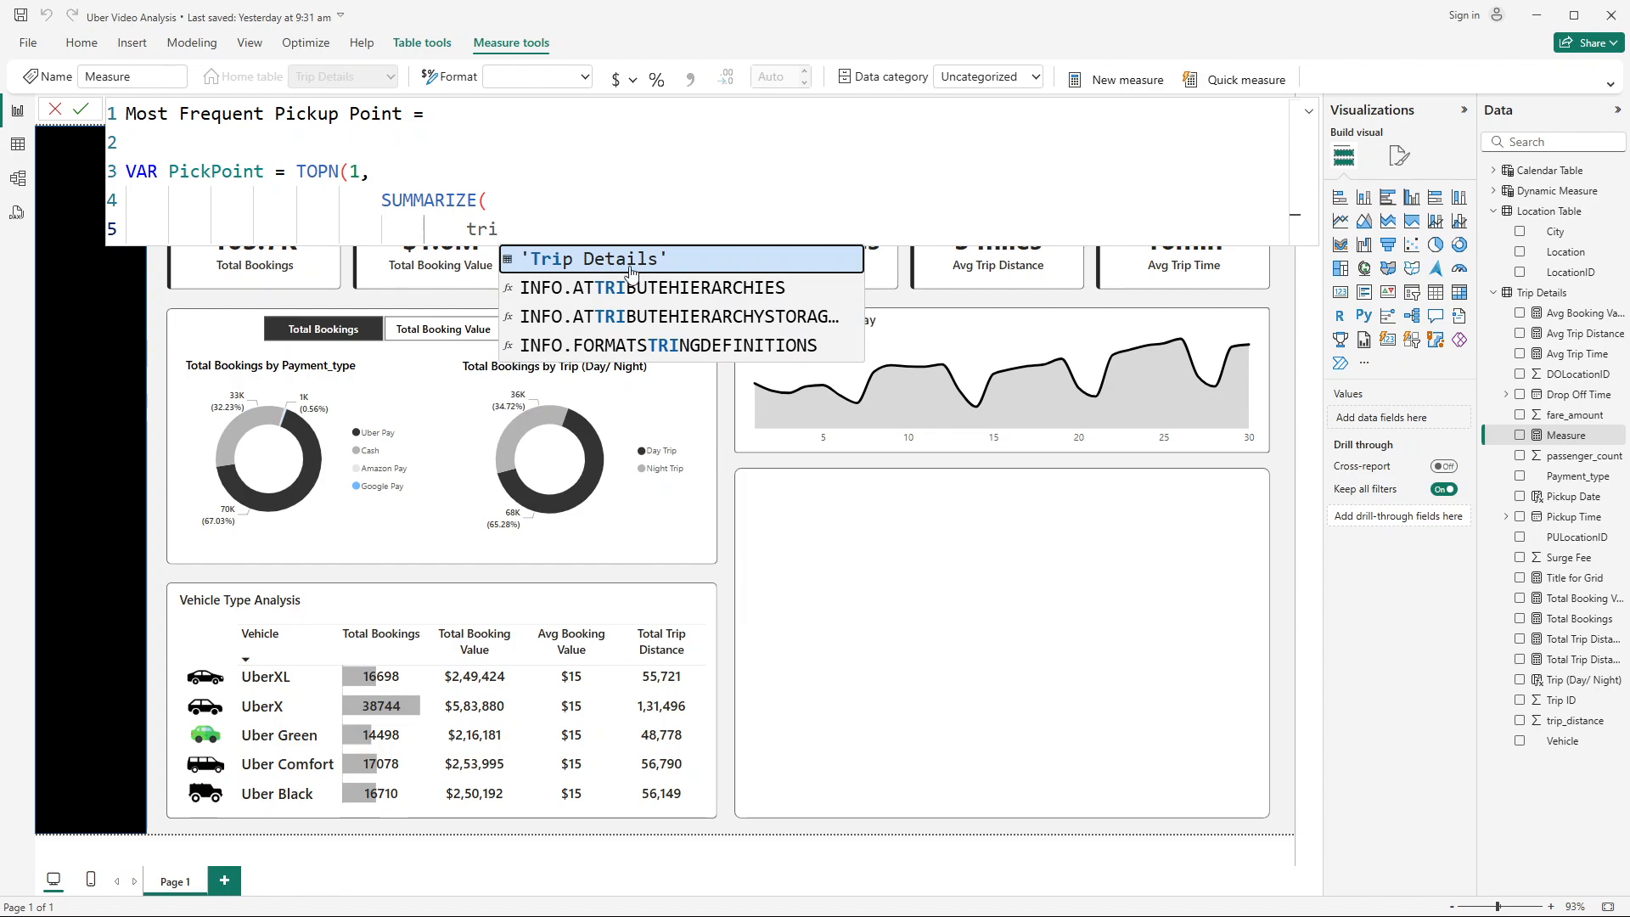
{"action": "key", "text": "Tab"}
{"action": "type", "text": ","}
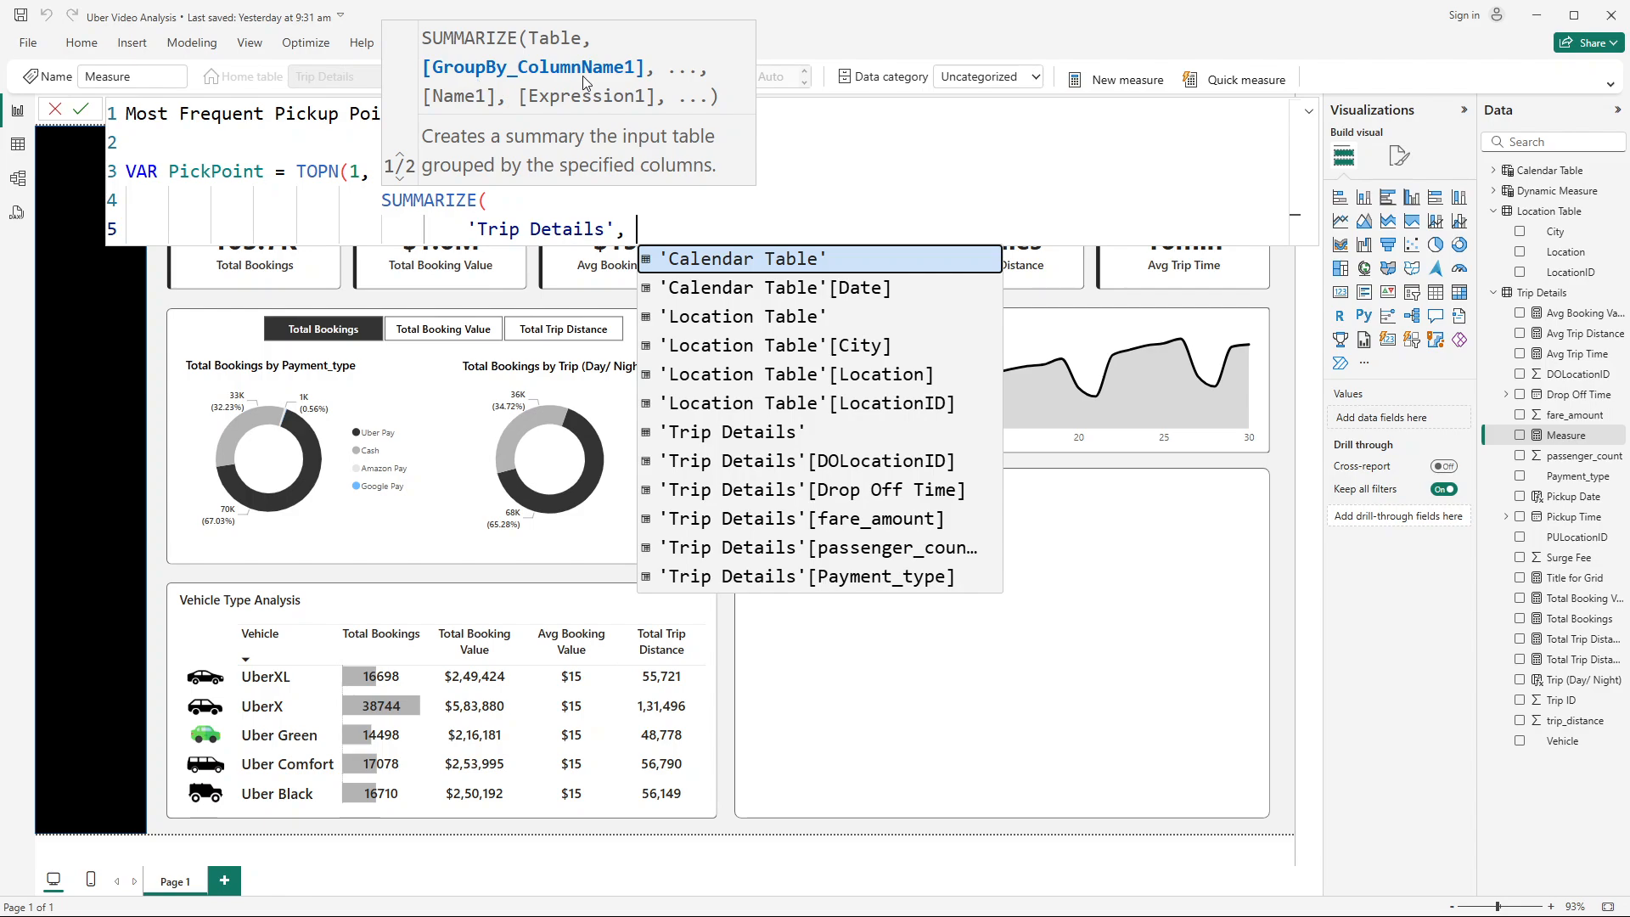
{"action": "type", "text": "loca"}
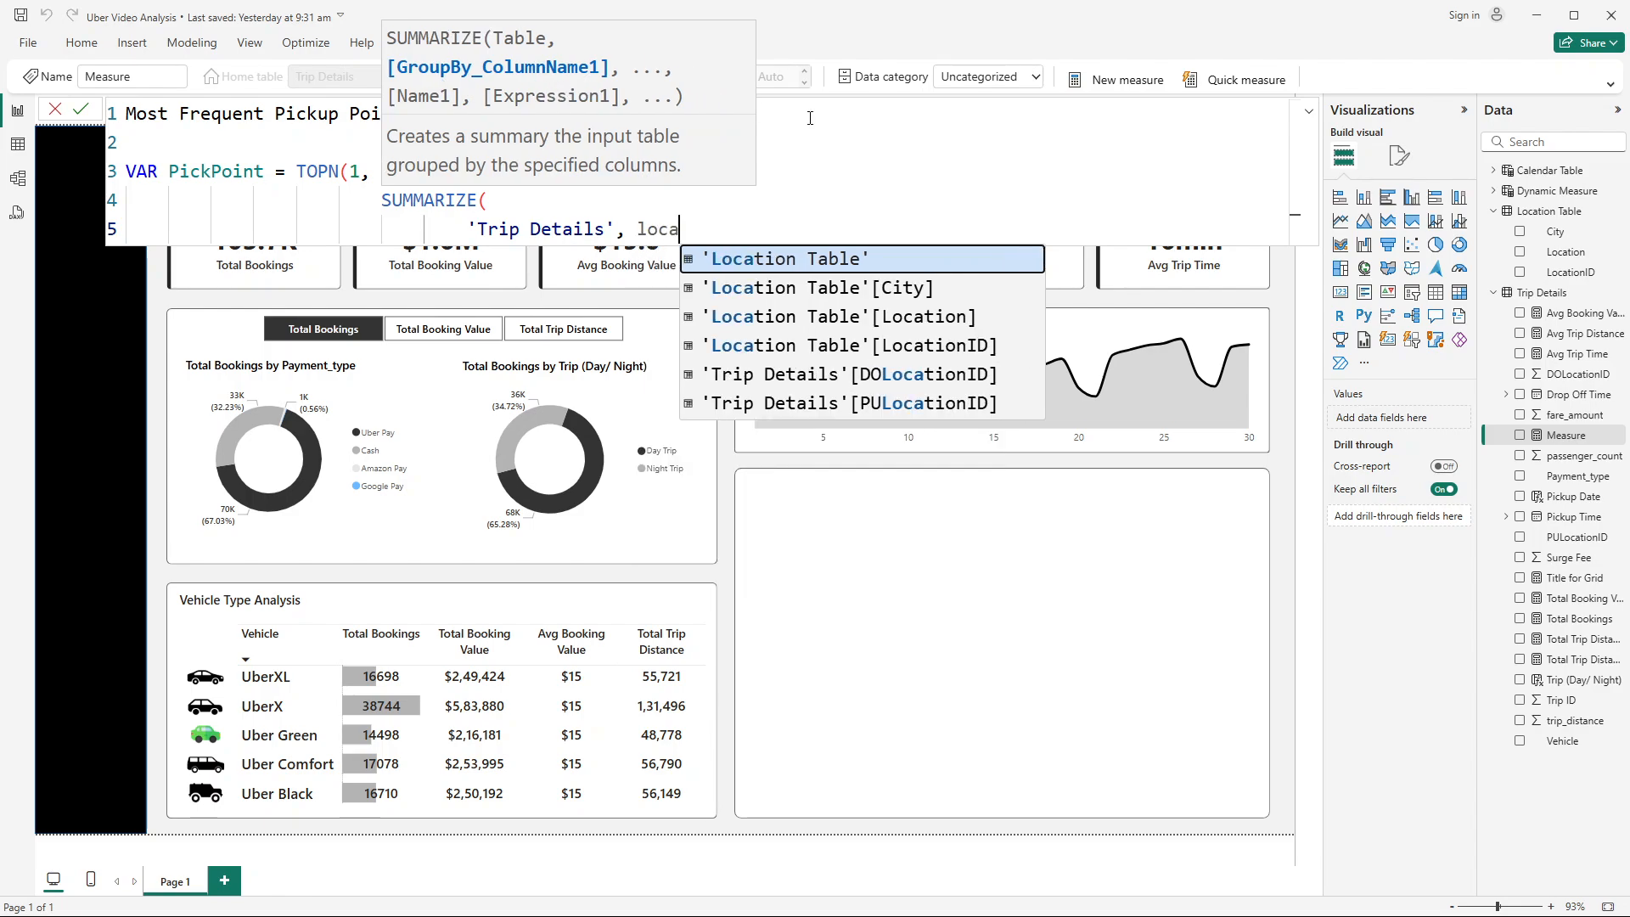
{"action": "left_click", "coordinate": [883, 318]}
{"action": "type", "text": ", "}
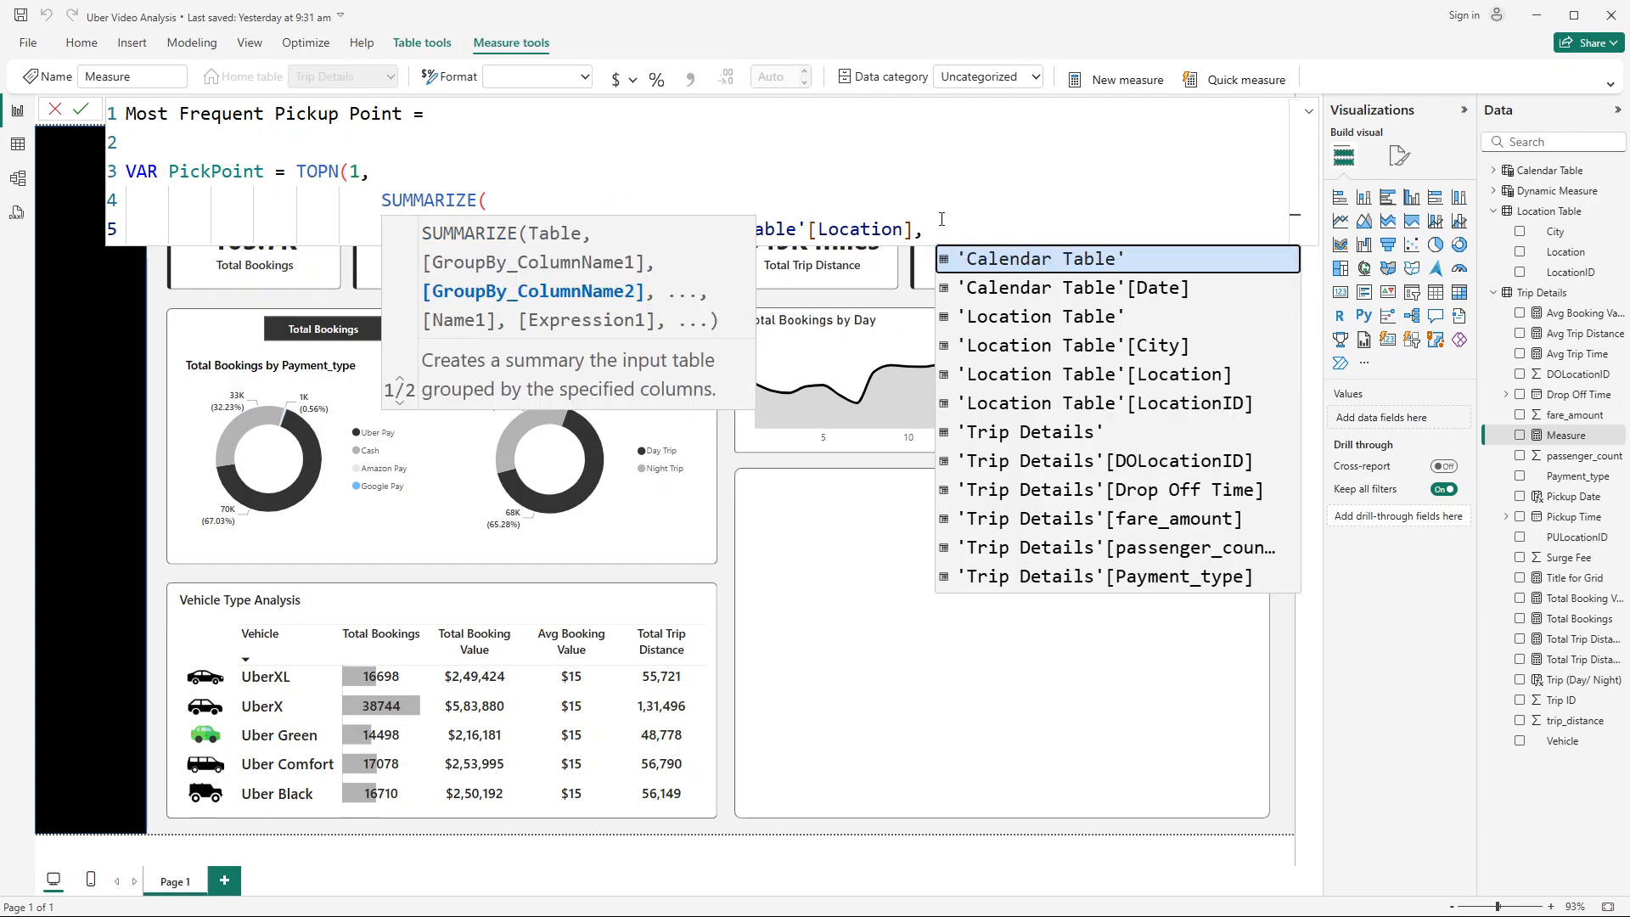
{"action": "type", "text": "\"Pi"}
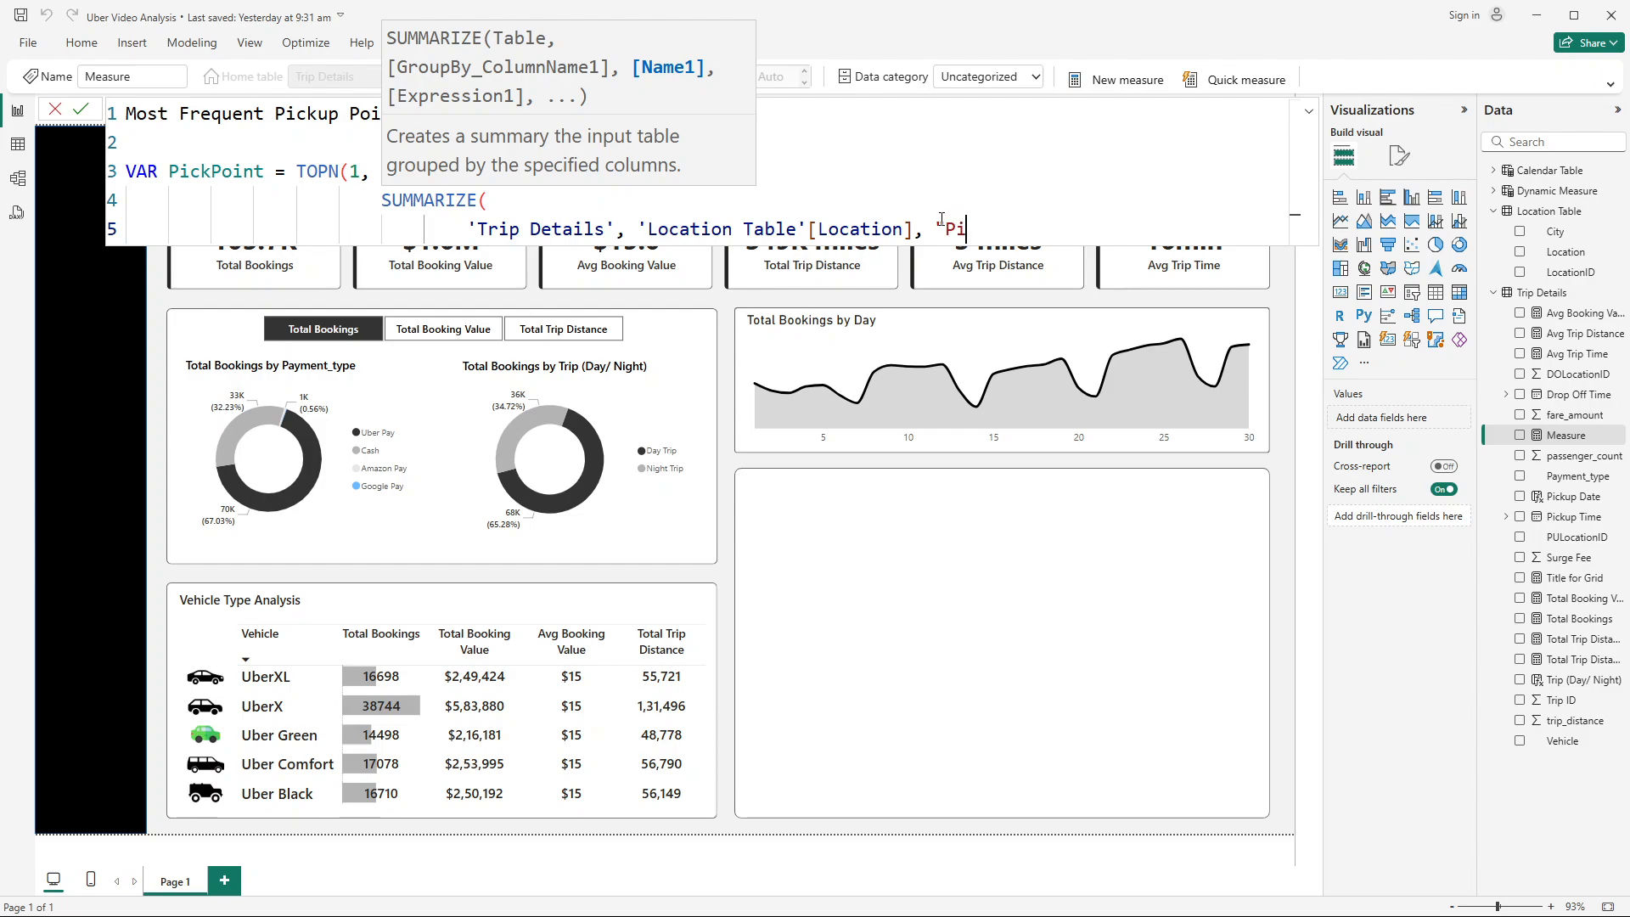
{"action": "type", "text": "ckup Point\","}
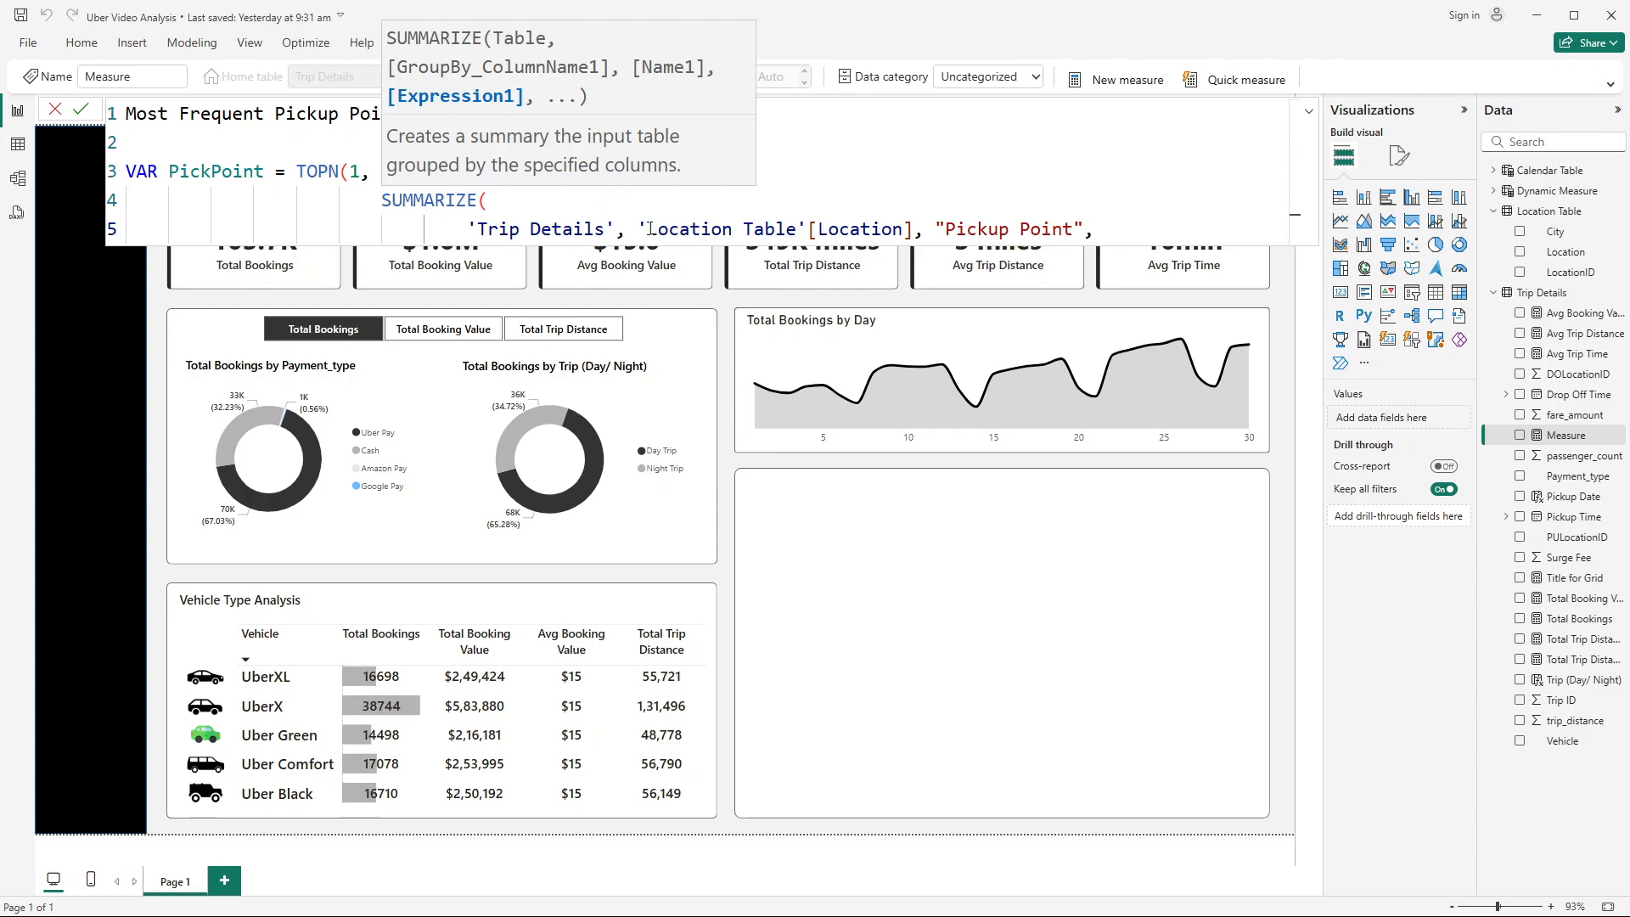
{"action": "left_click_drag", "start_coordinate": [648, 228], "coordinate": [916, 237]}
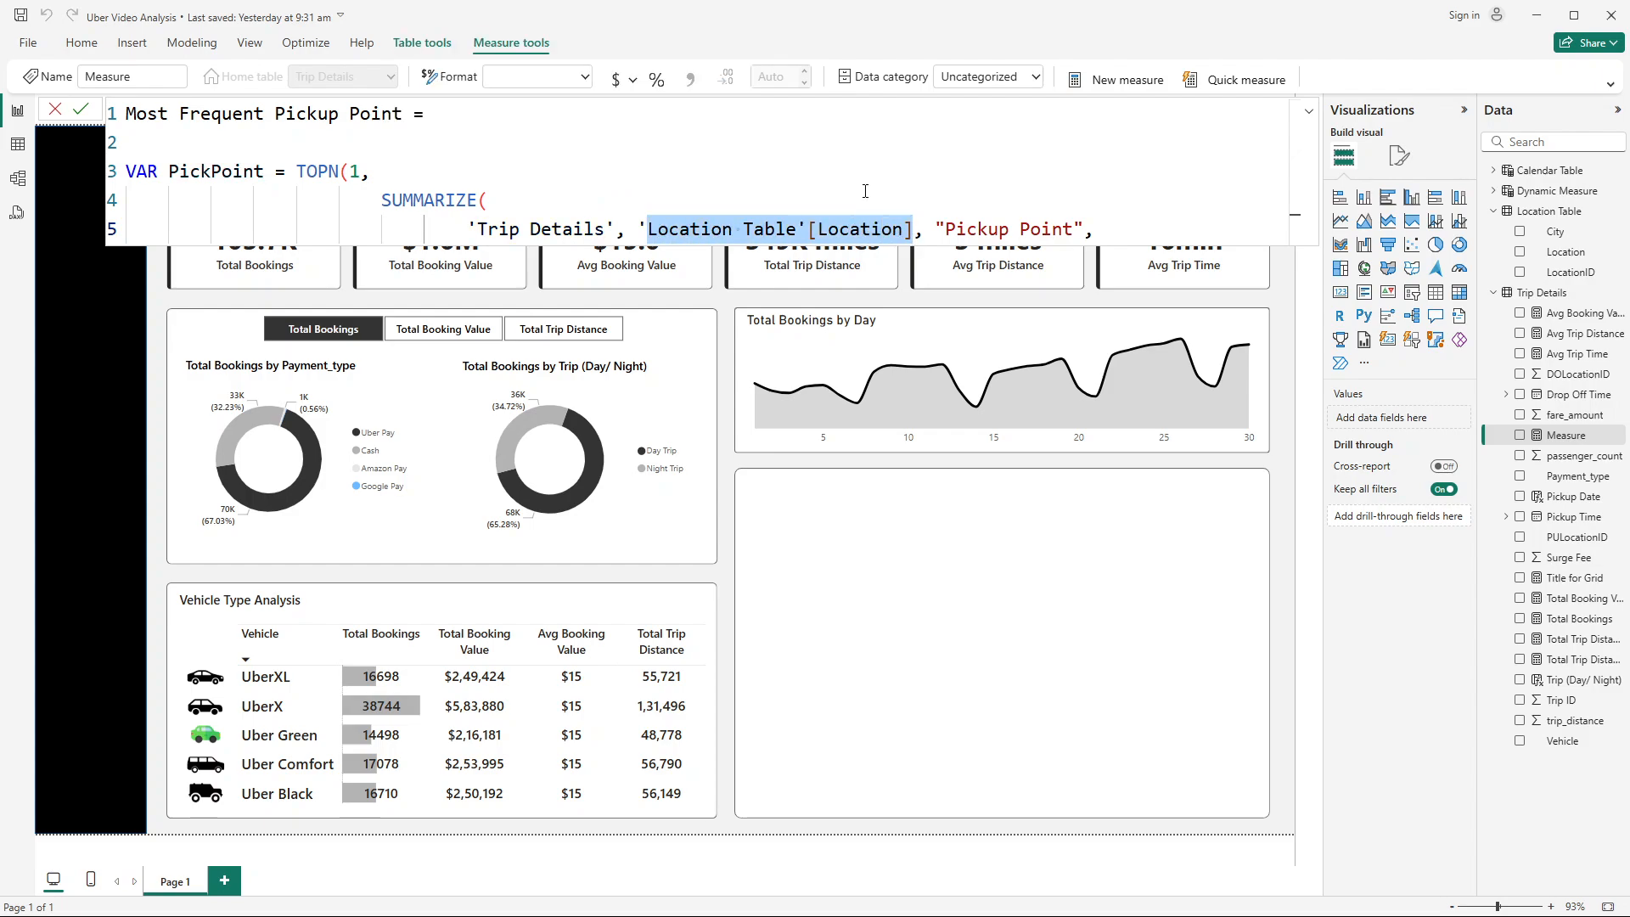
{"action": "left_click", "coordinate": [848, 170]}
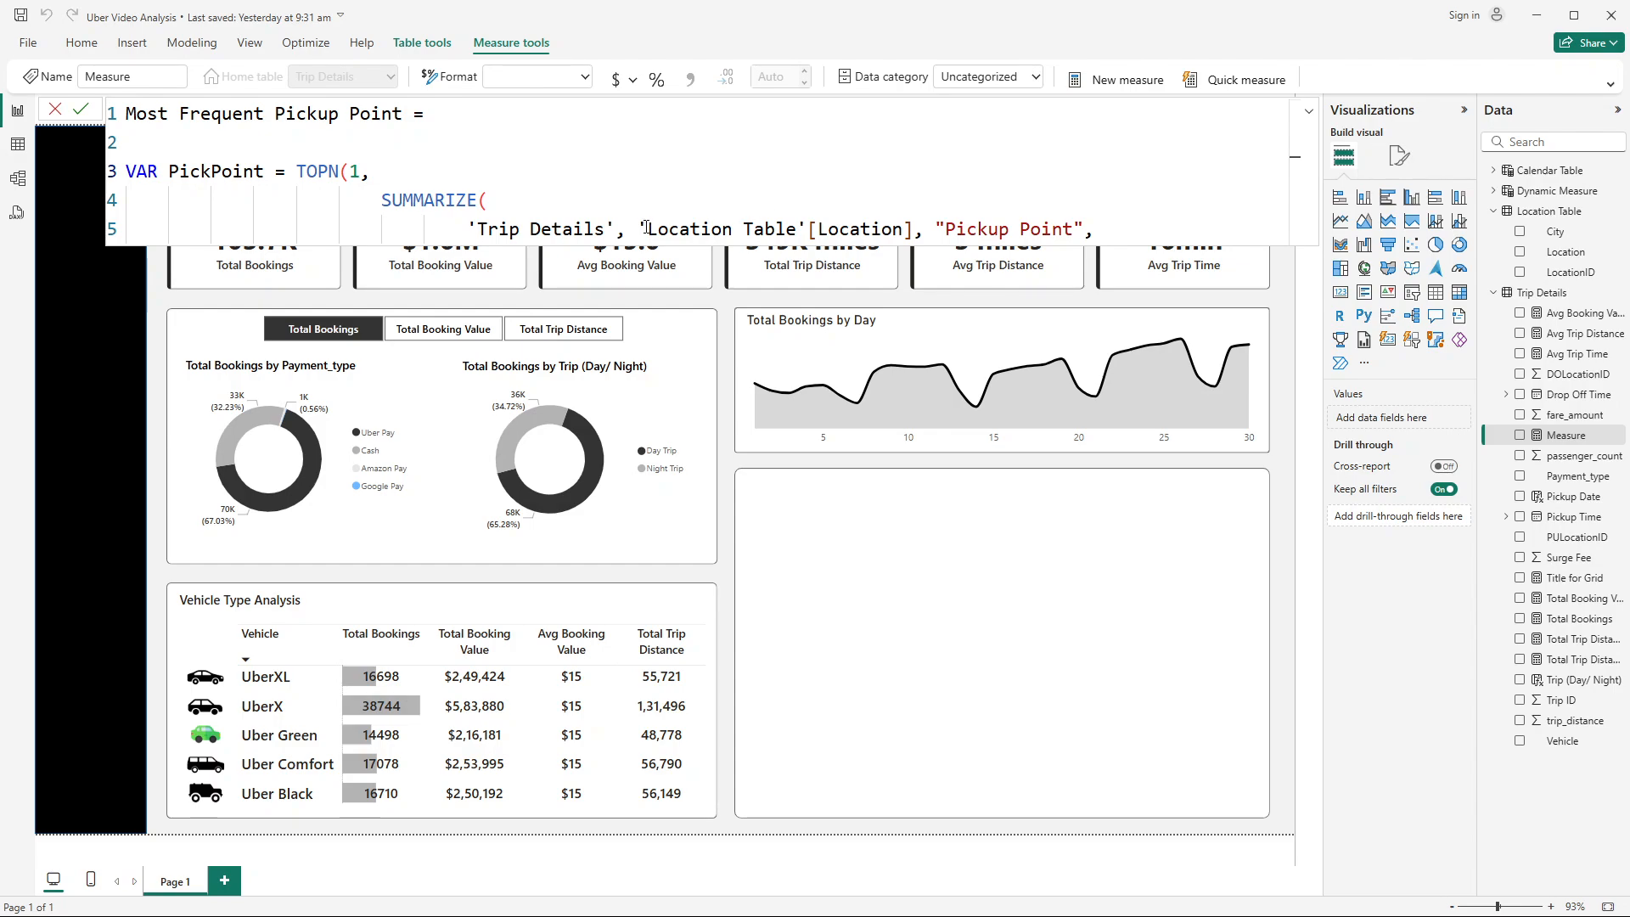
{"action": "left_click_drag", "start_coordinate": [647, 229], "coordinate": [917, 229]}
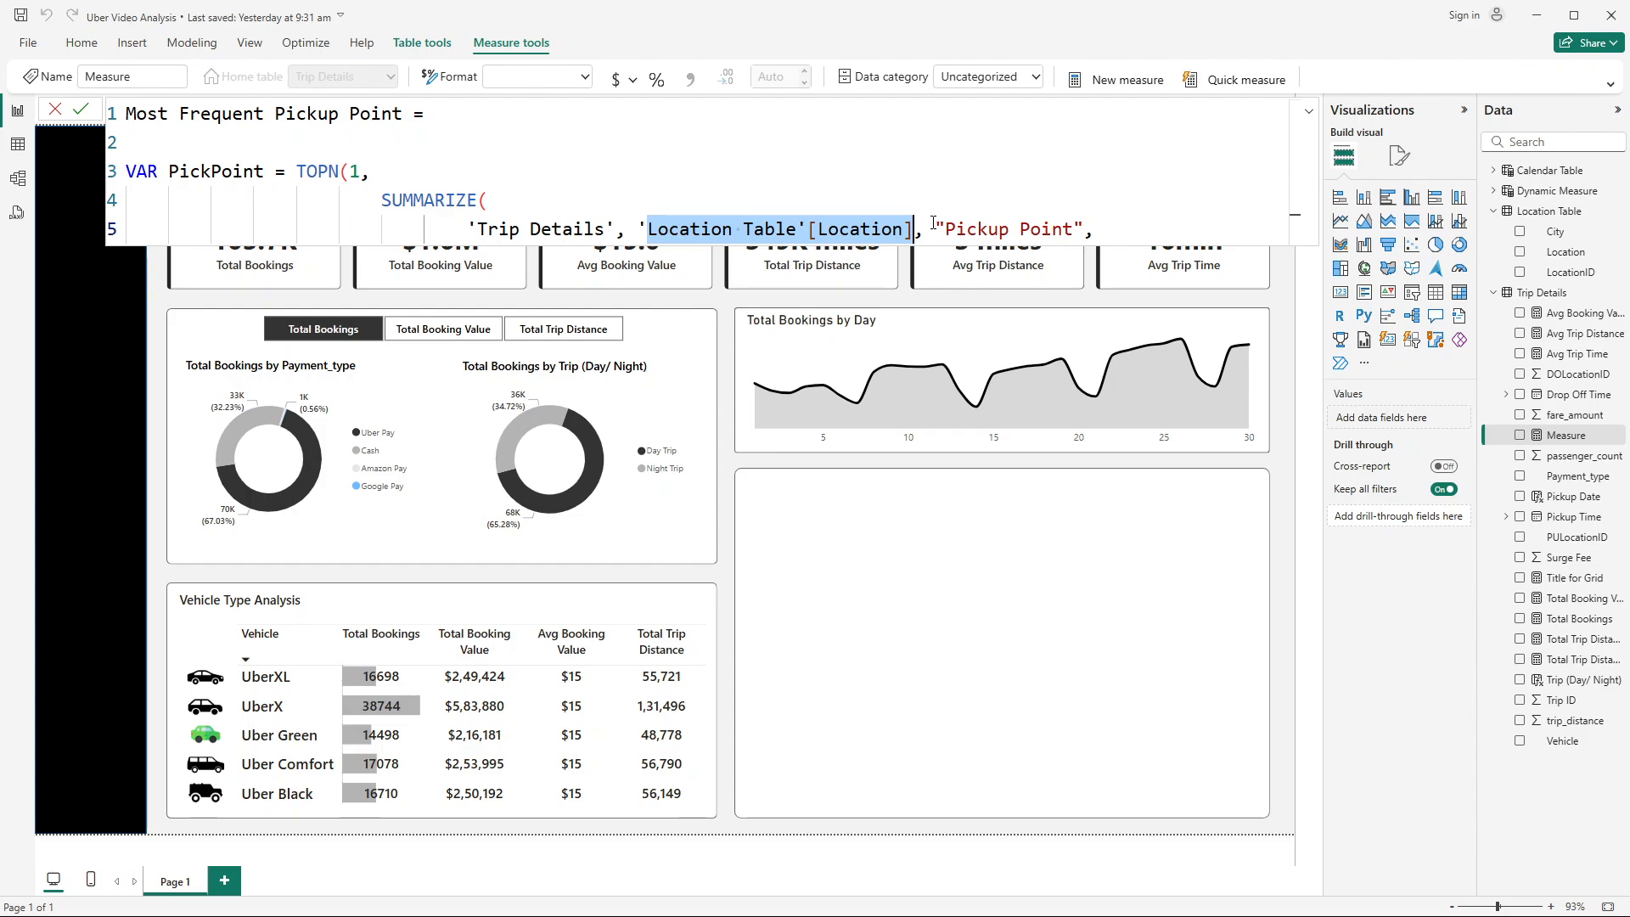
{"action": "left_click_drag", "start_coordinate": [944, 228], "coordinate": [1072, 237]}
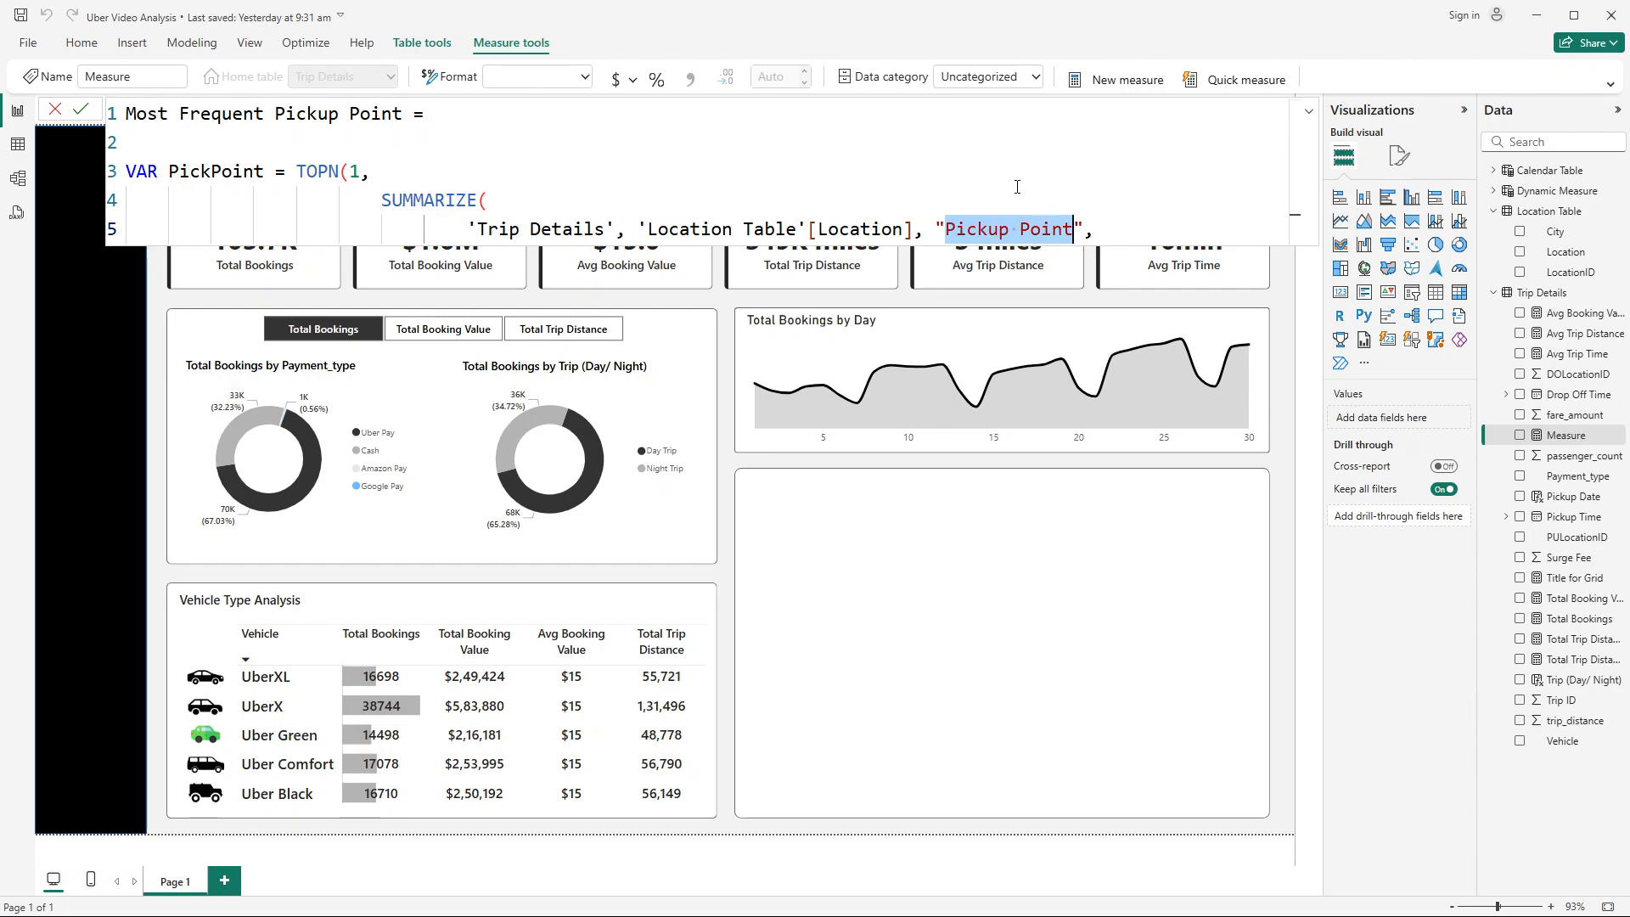
Step: Add COUNT('Trip Details'[Trip ID]) as the expression for the "Pickup Point" column in SUMMARIZE
{"action": "left_click", "coordinate": [1109, 237]}
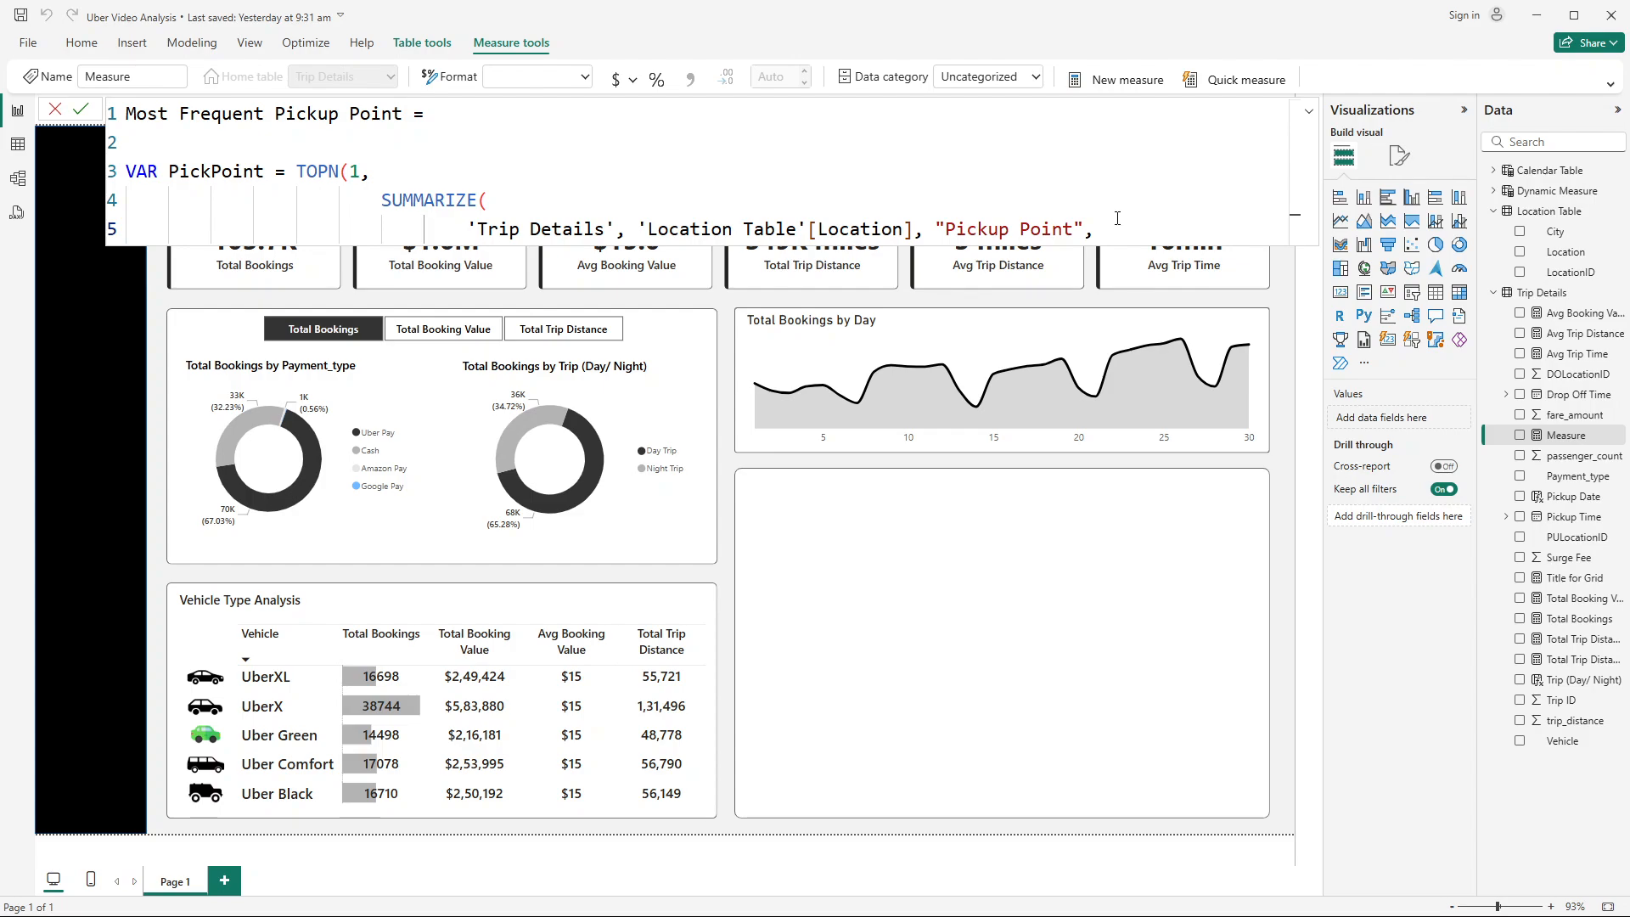
{"action": "type", "text": "cou"}
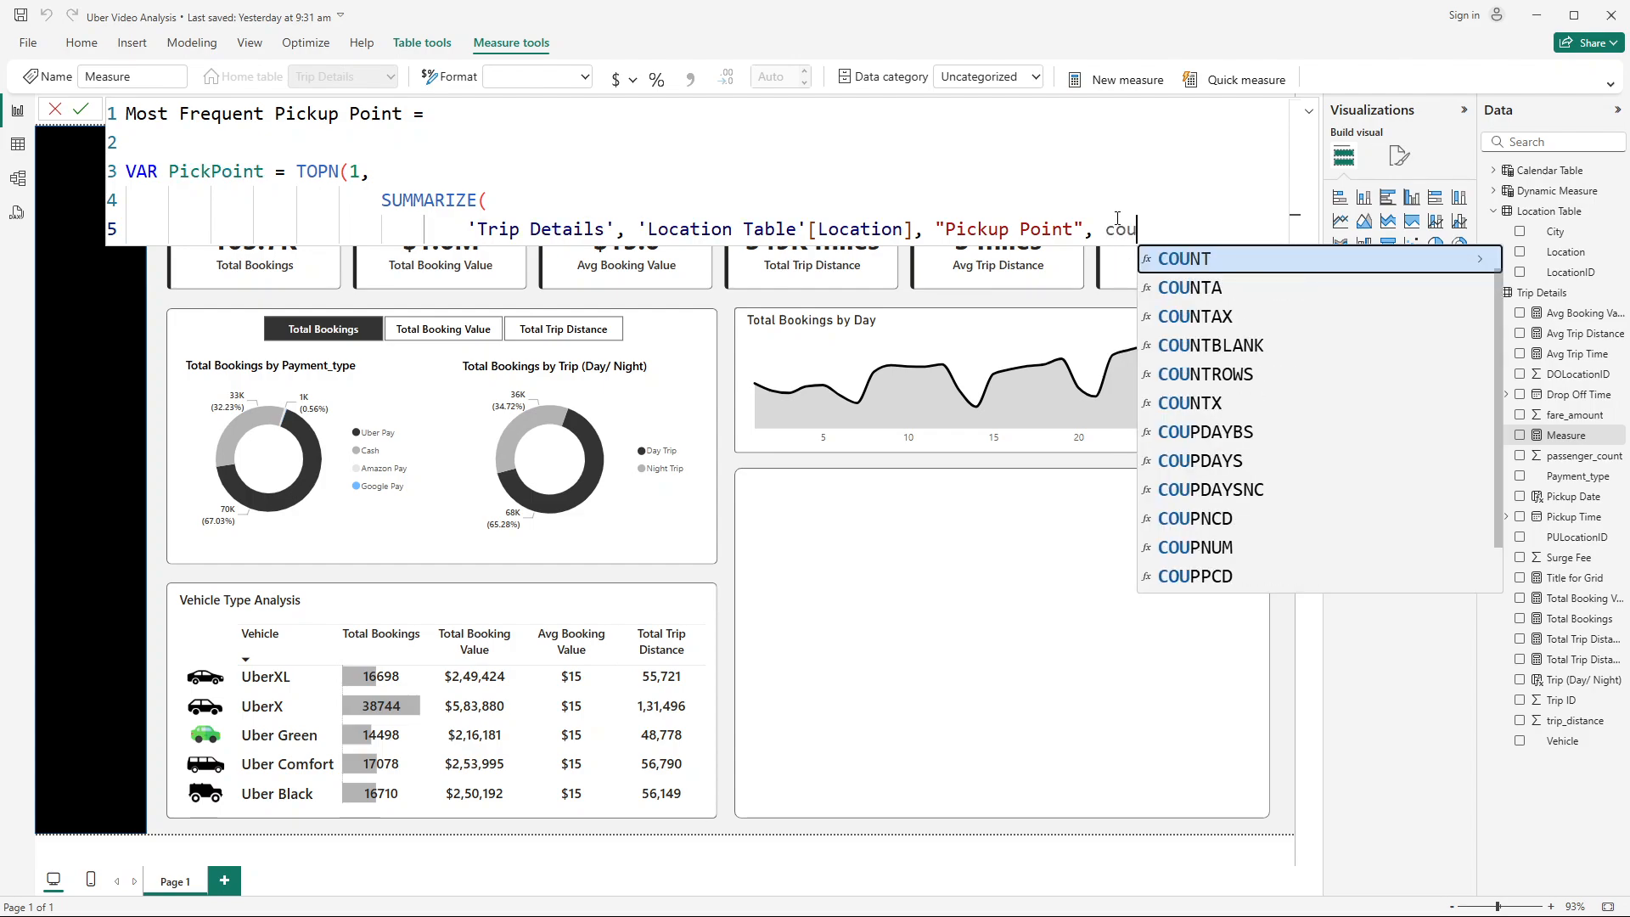
{"action": "type", "text": "nt(trip"}
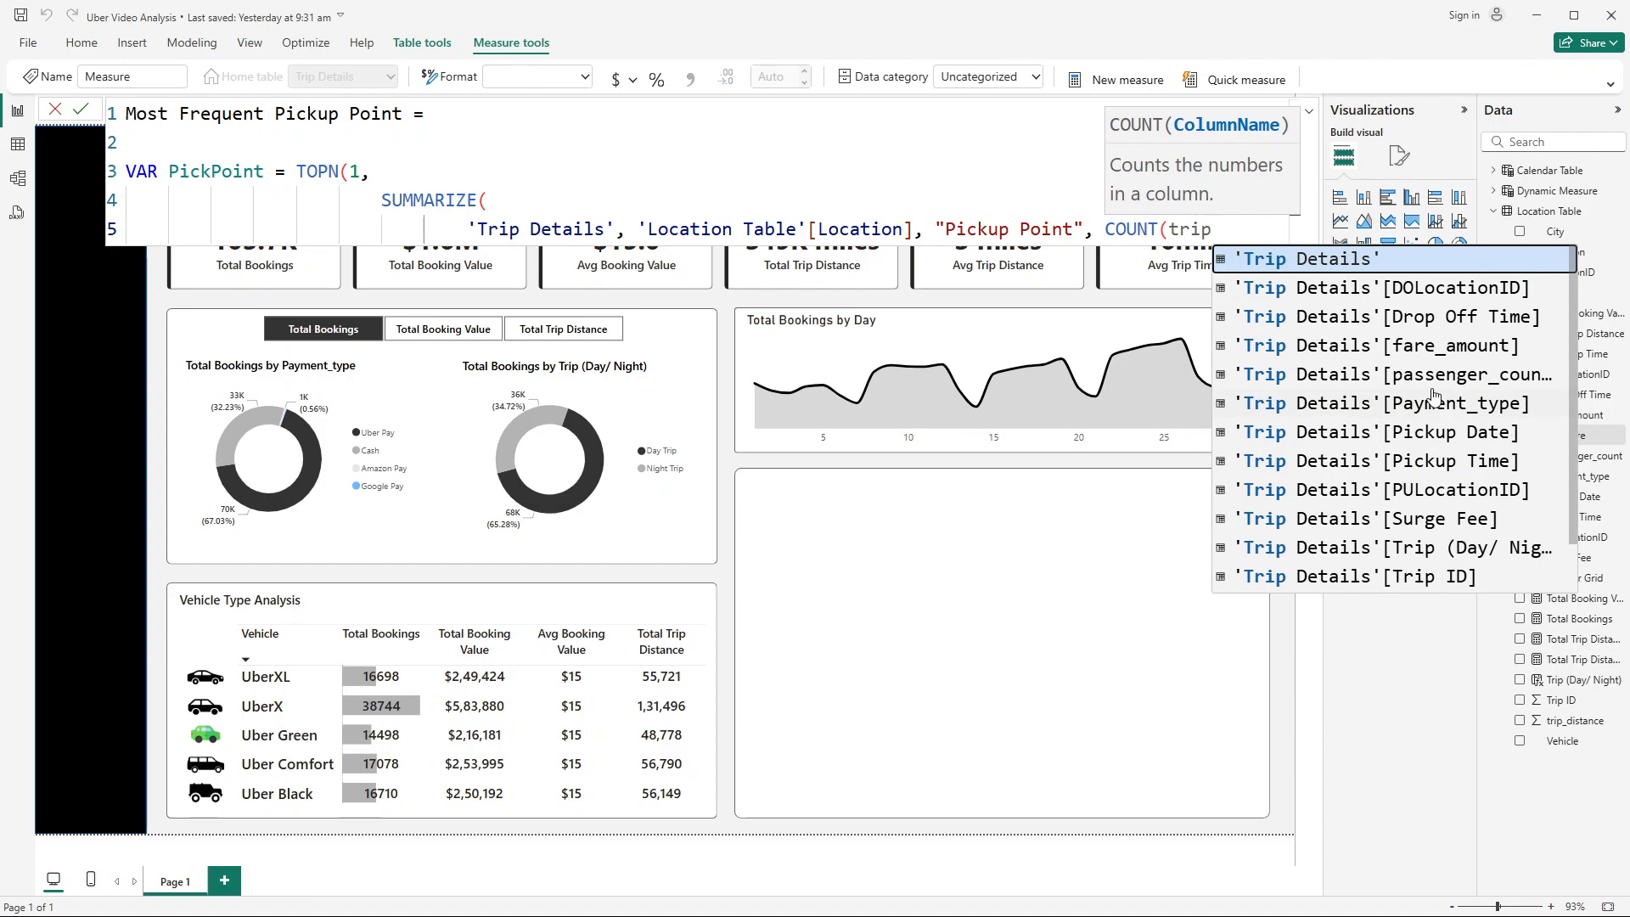
{"action": "scroll", "coordinate": [1434, 395], "scroll_direction": "down", "scroll_amount": 1}
{"action": "left_click", "coordinate": [1431, 518]}
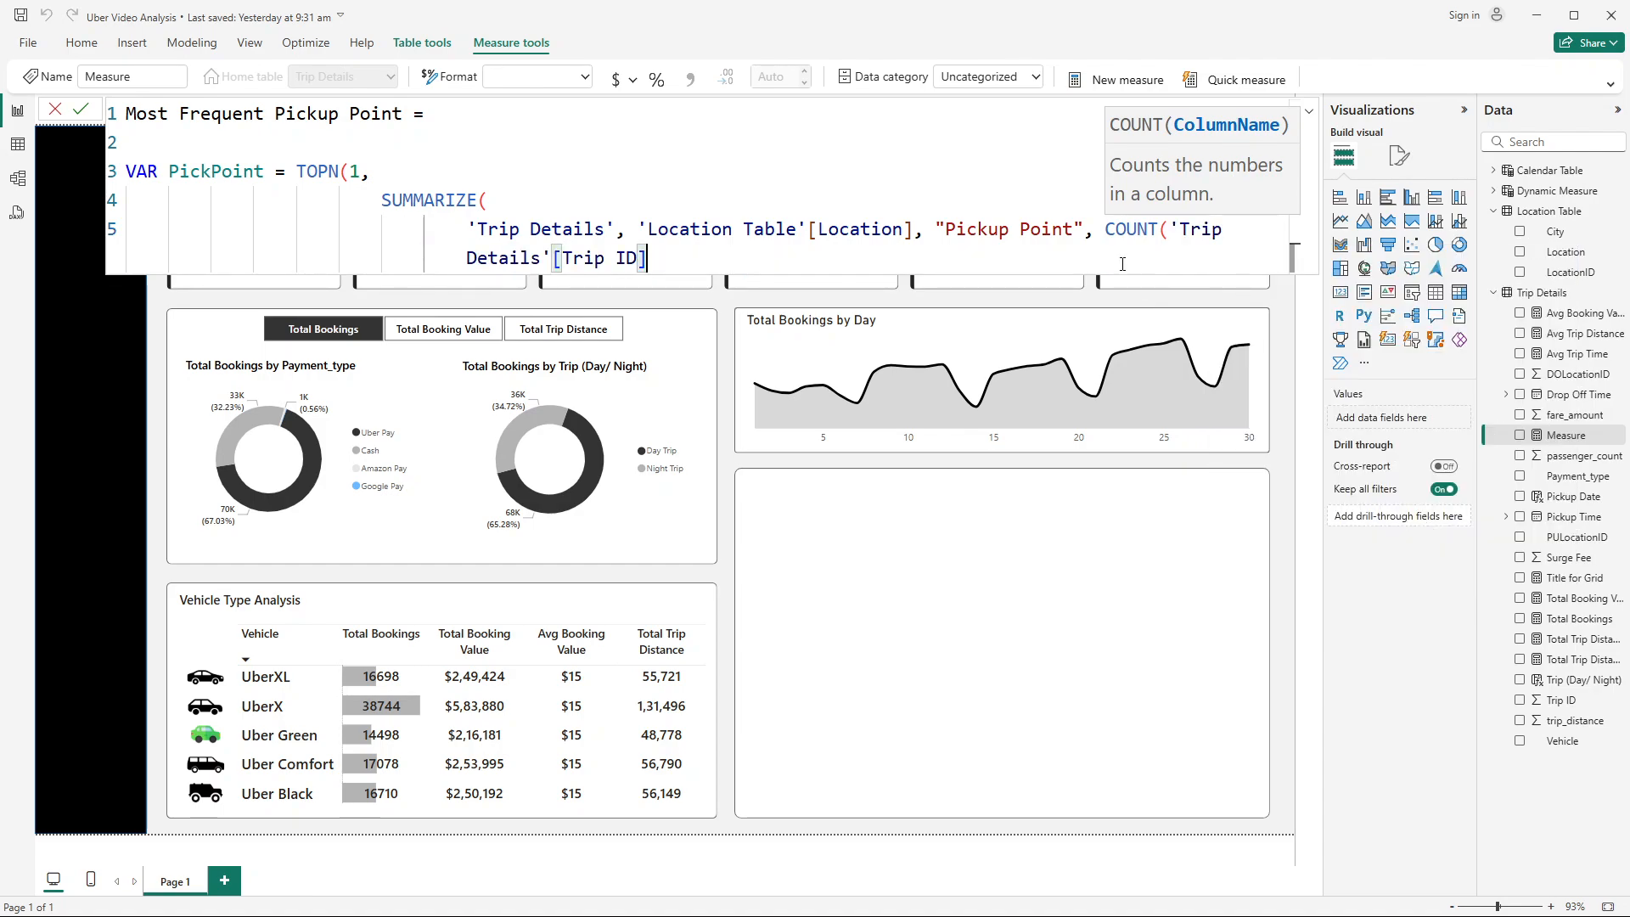
{"action": "type", "text": ")"}
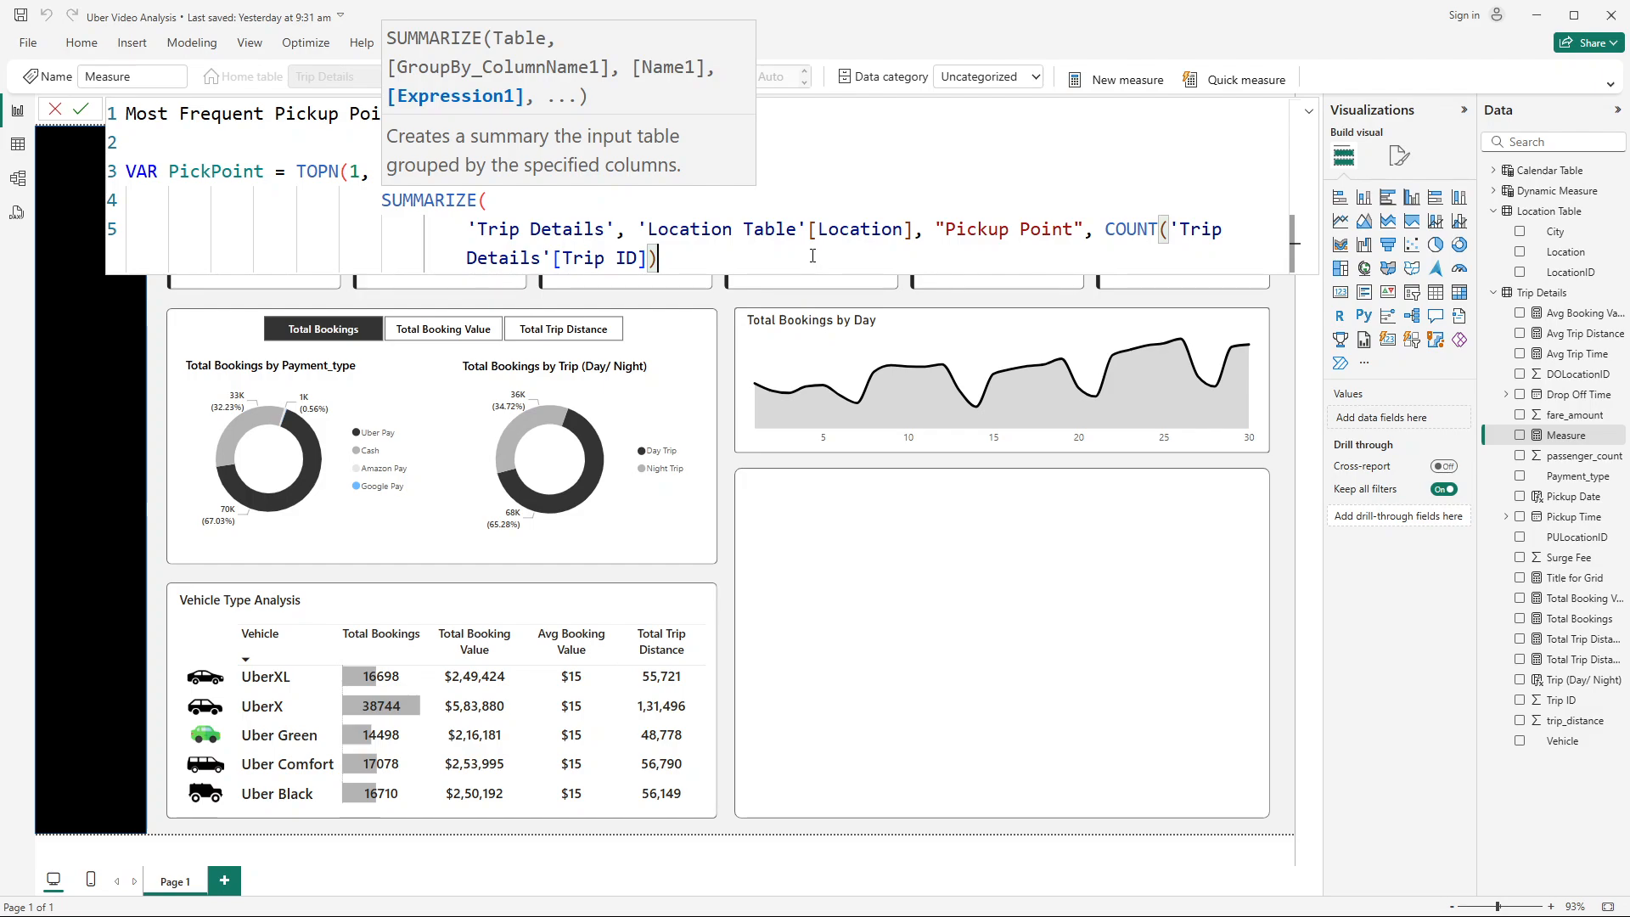
Step: Close the SUMMARIZE function with a parenthesis on its own line, followed by a comma for TOPN's next argument
{"action": "key", "text": "shift+Return"}
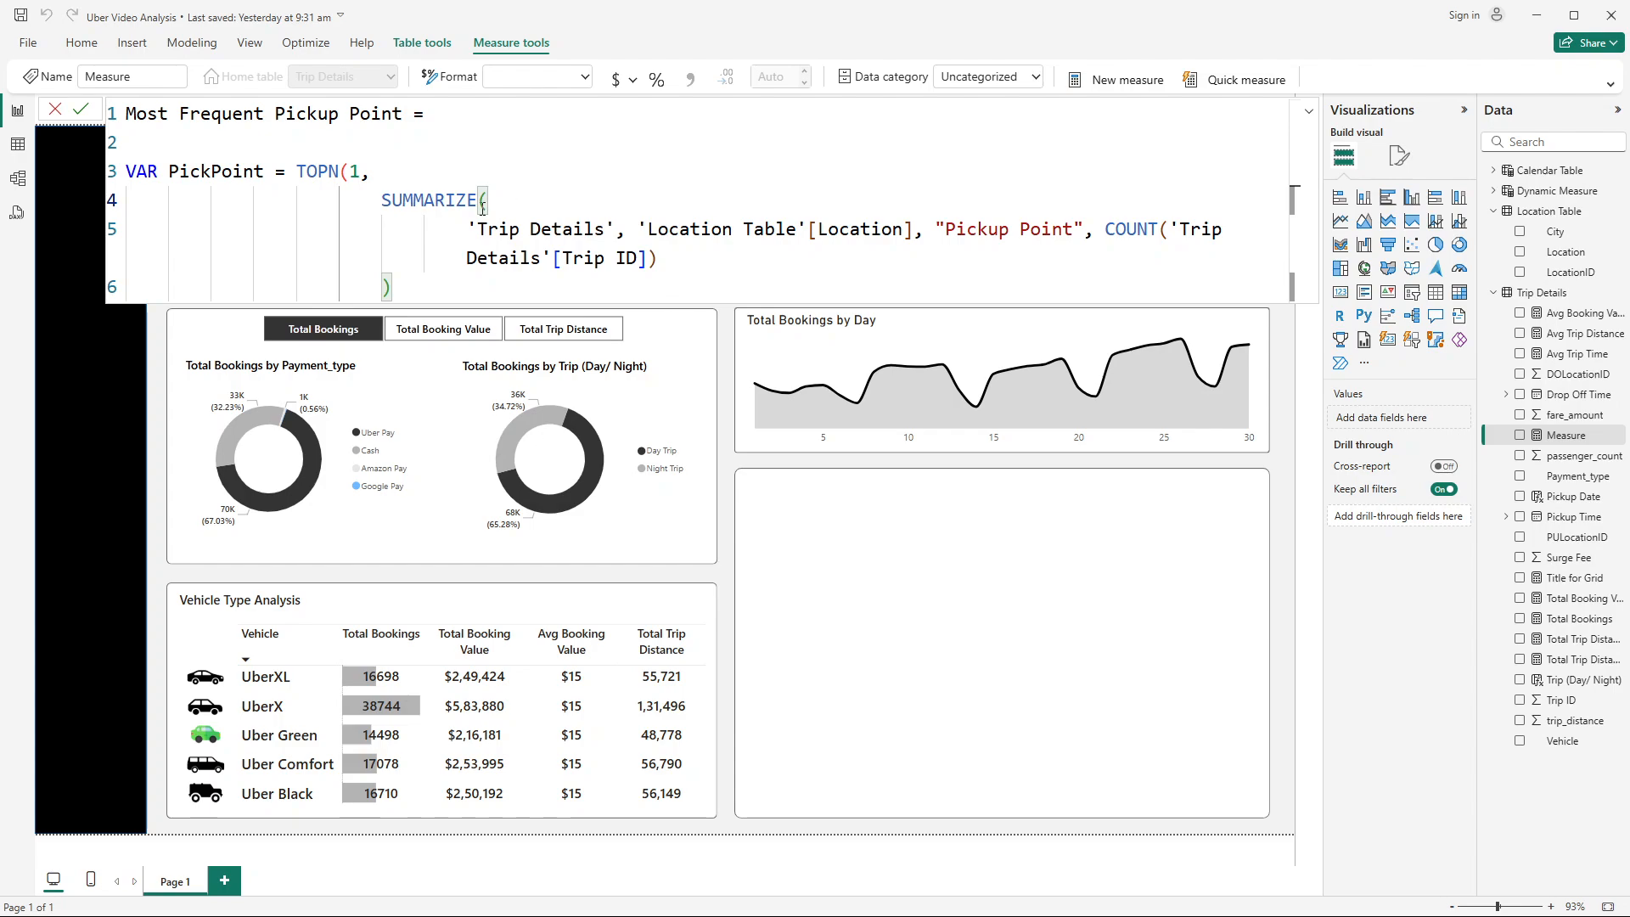
{"action": "type", "text": ","}
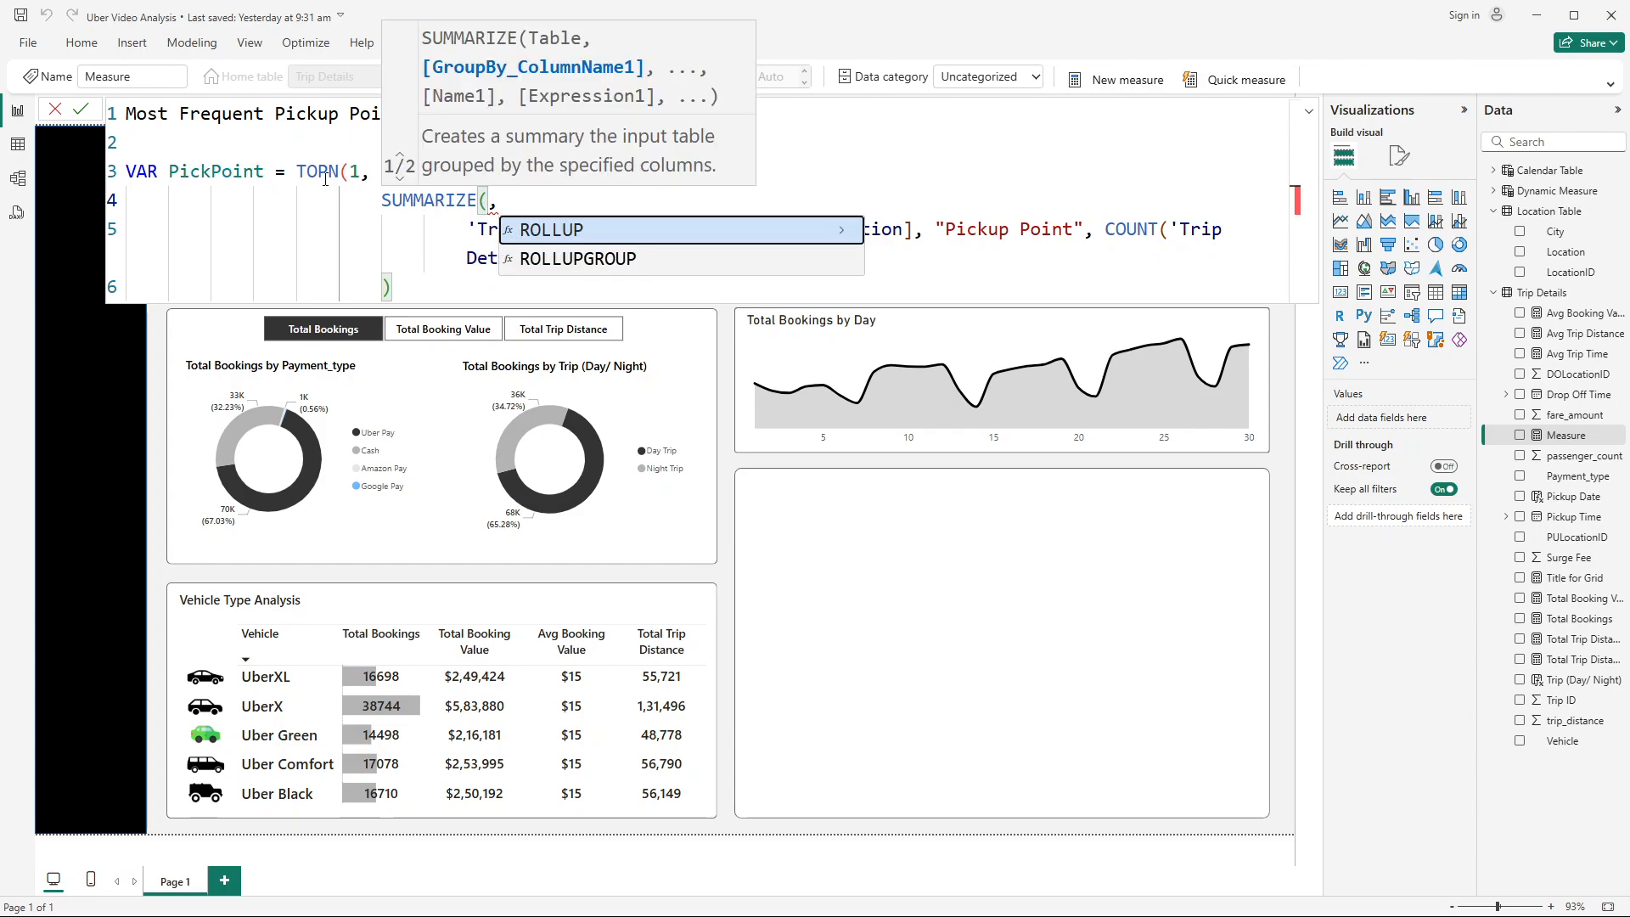
{"action": "key", "text": "BackSpace"}
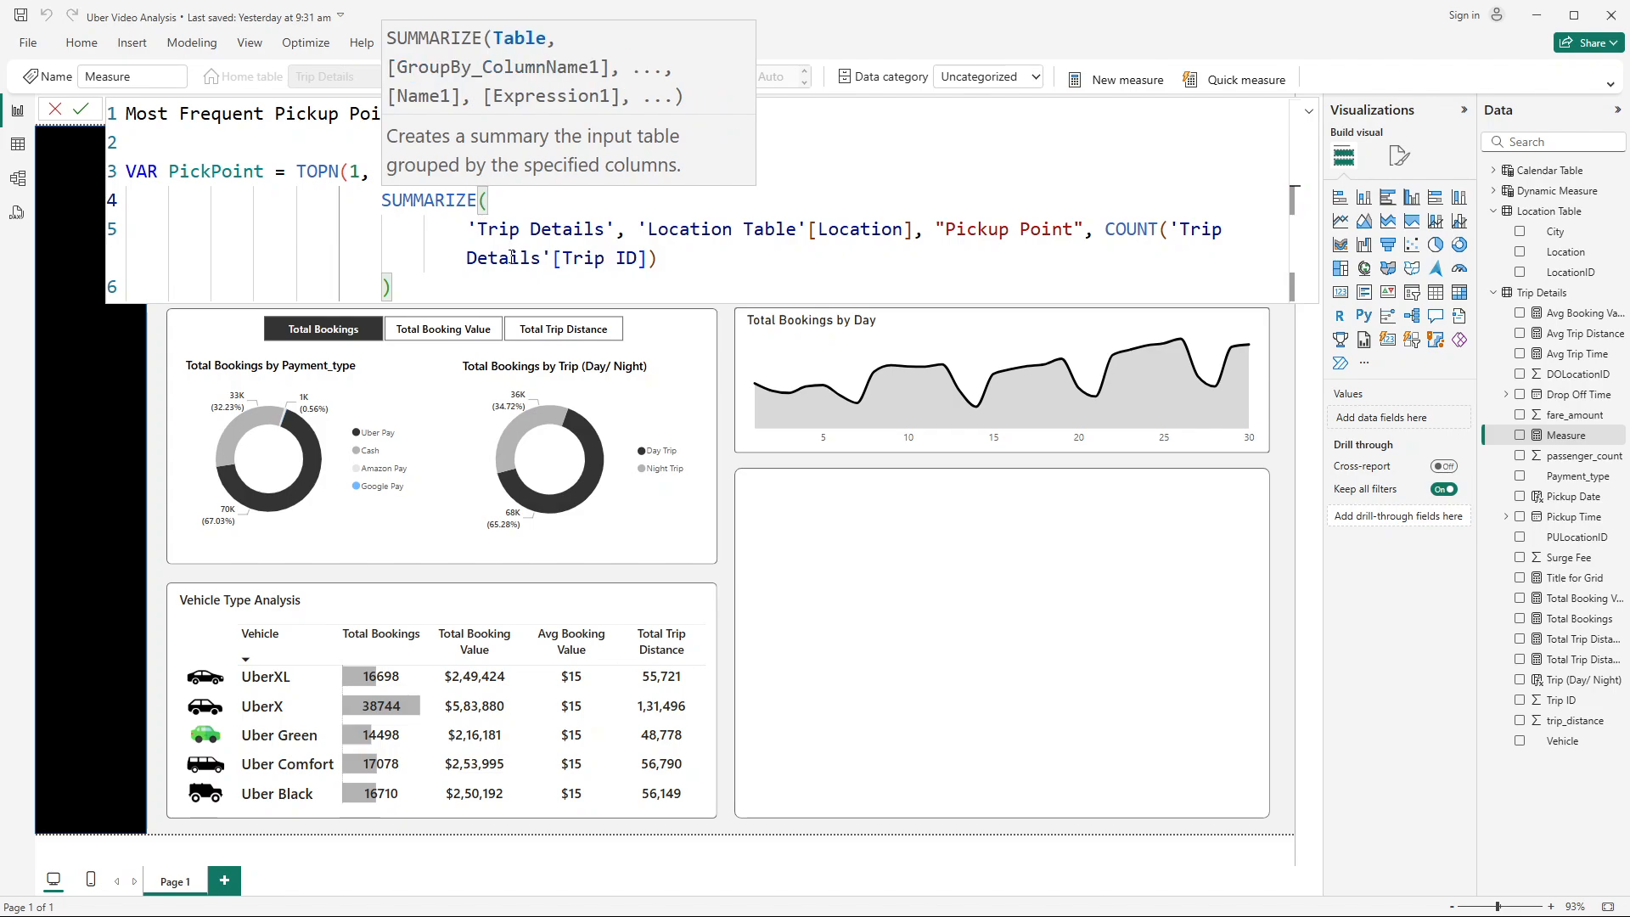
{"action": "key", "text": "Return"}
{"action": "left_click", "coordinate": [430, 297]}
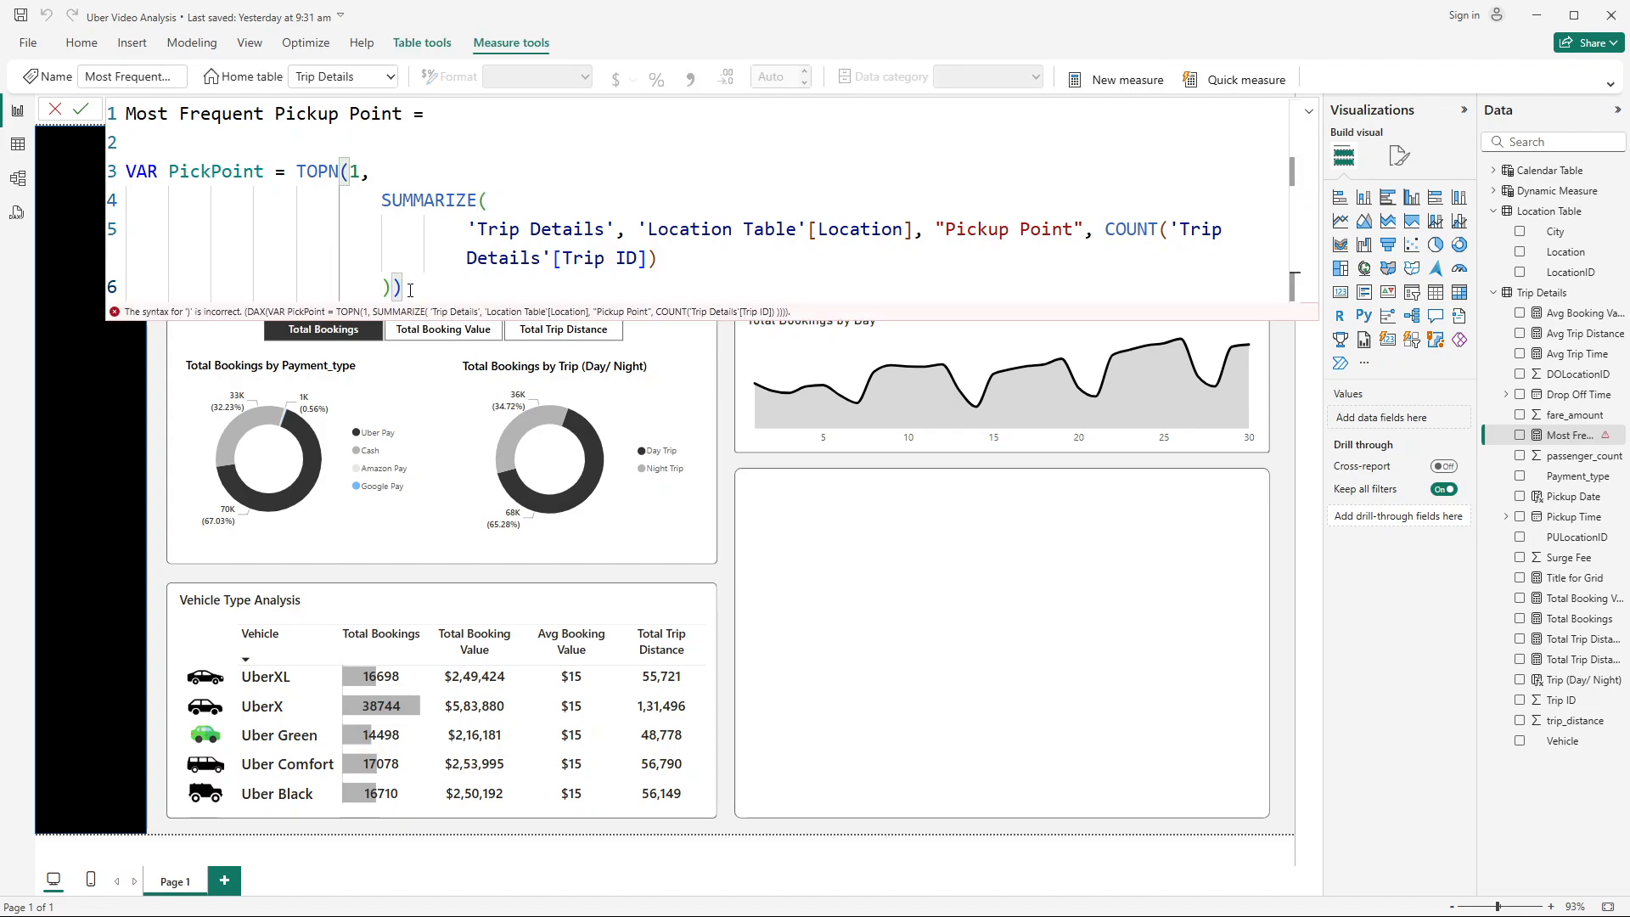
{"action": "type", "text": "),"}
{"action": "key", "text": "BackSpace"}
{"action": "key", "text": "BackSpace"}
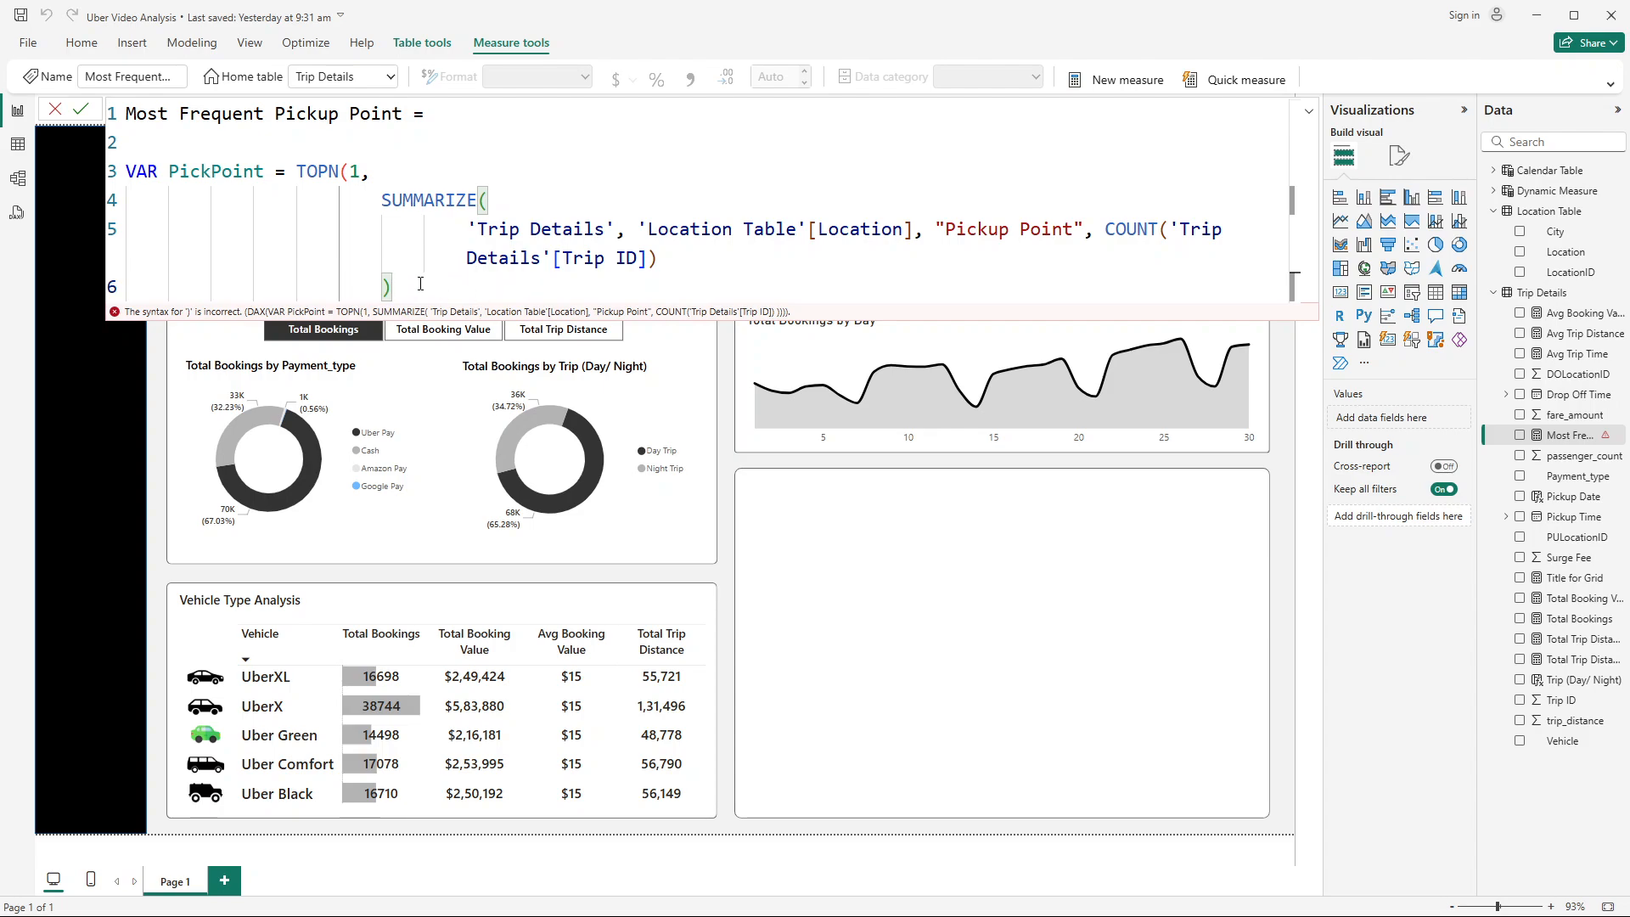
{"action": "type", "text": ","}
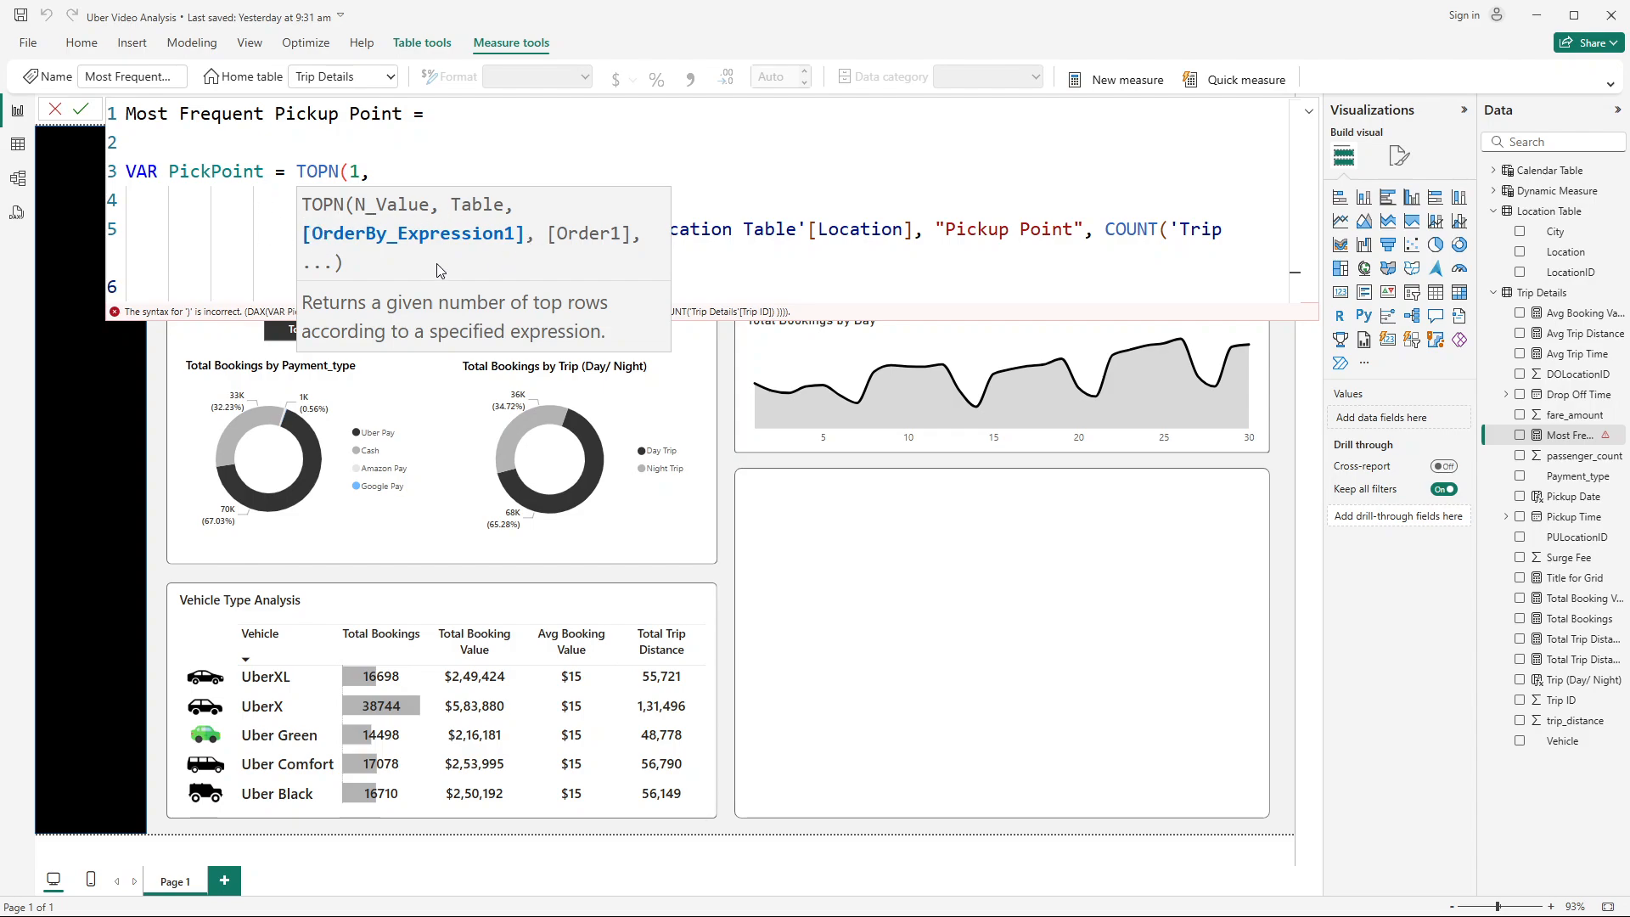
{"action": "left_click", "coordinate": [721, 262]}
Step: Enter [Pickup Point] on a new line as TOPN's order-by expression
{"action": "left_click", "coordinate": [411, 298]}
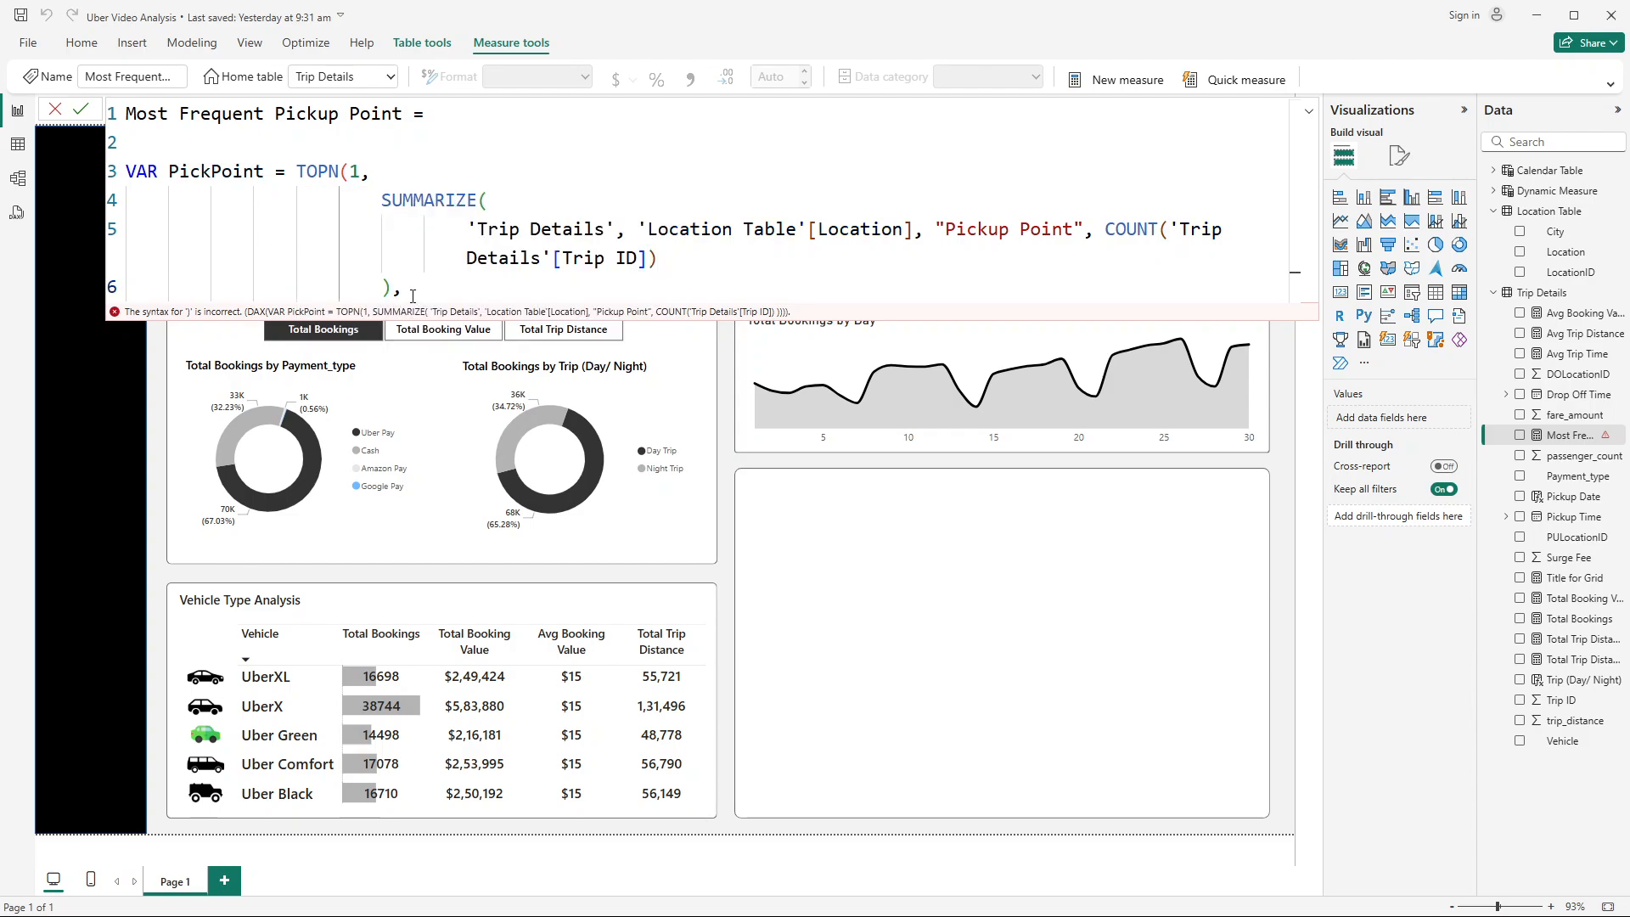
{"action": "key", "text": "shift+Return"}
{"action": "type", "text": "pic"}
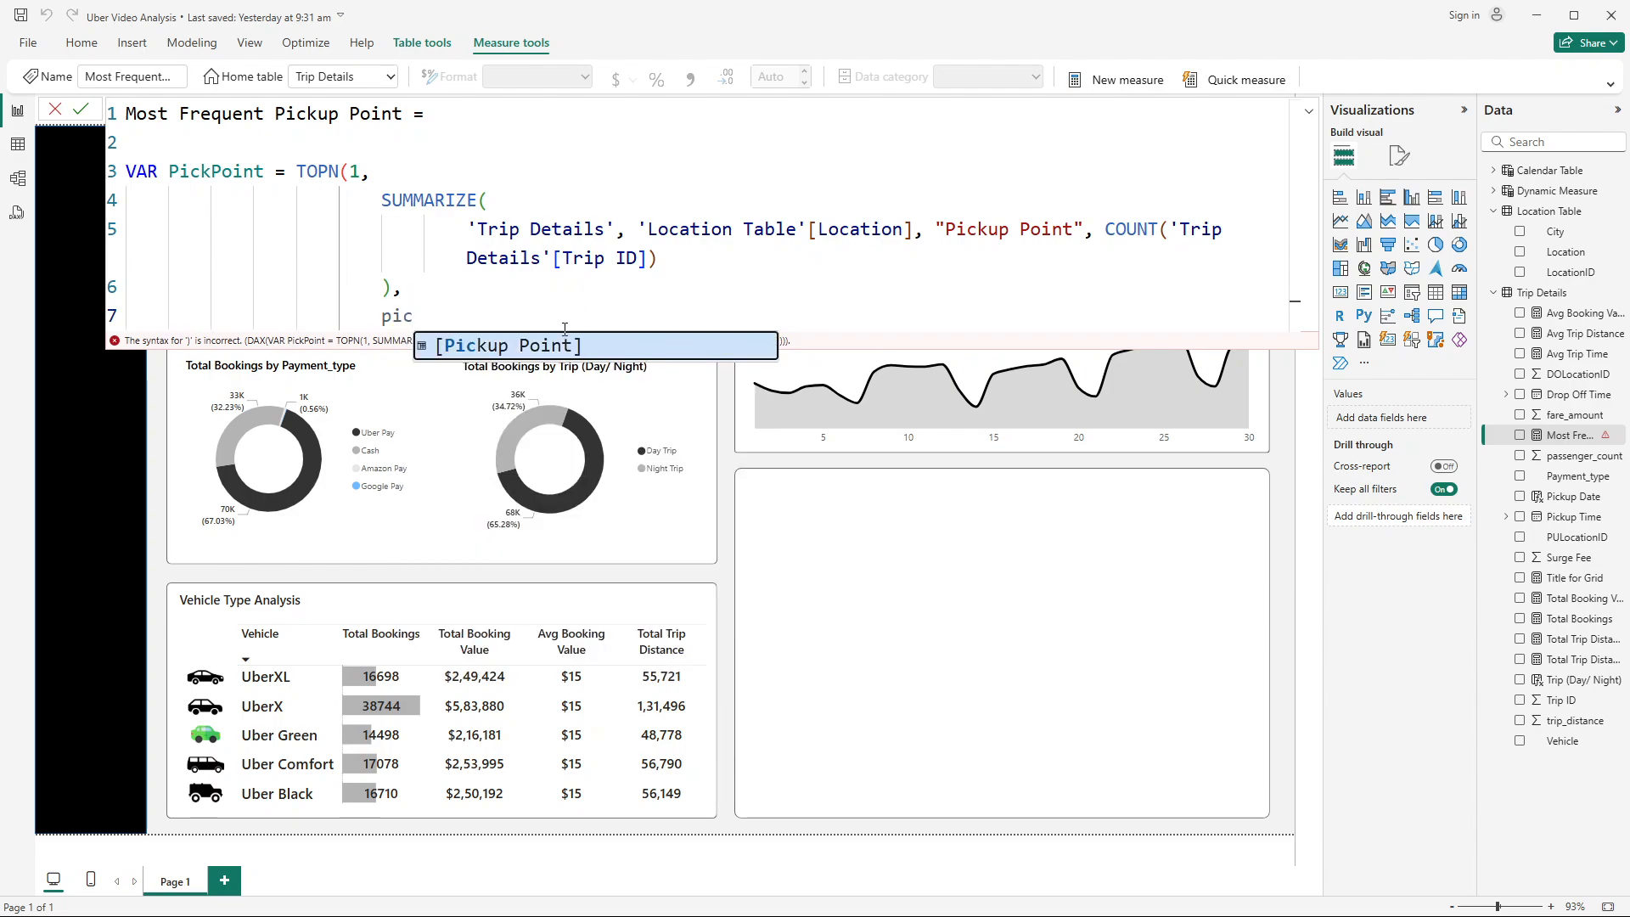
{"action": "left_click", "coordinate": [560, 347]}
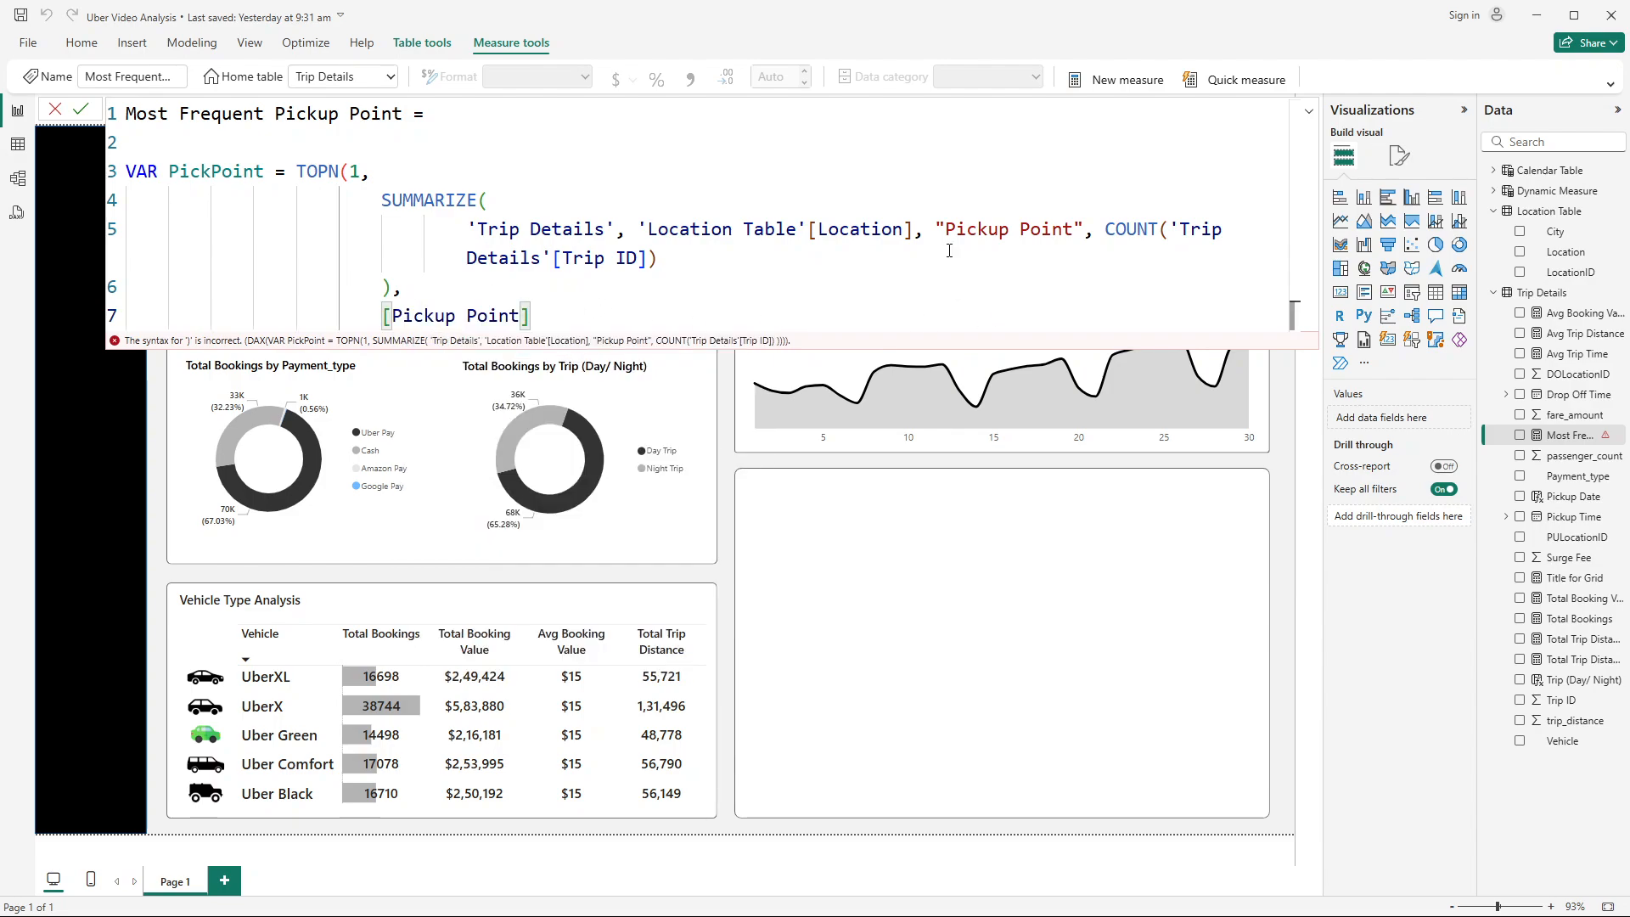
{"action": "left_click_drag", "start_coordinate": [945, 238], "coordinate": [1073, 238]}
{"action": "left_click", "coordinate": [465, 323]}
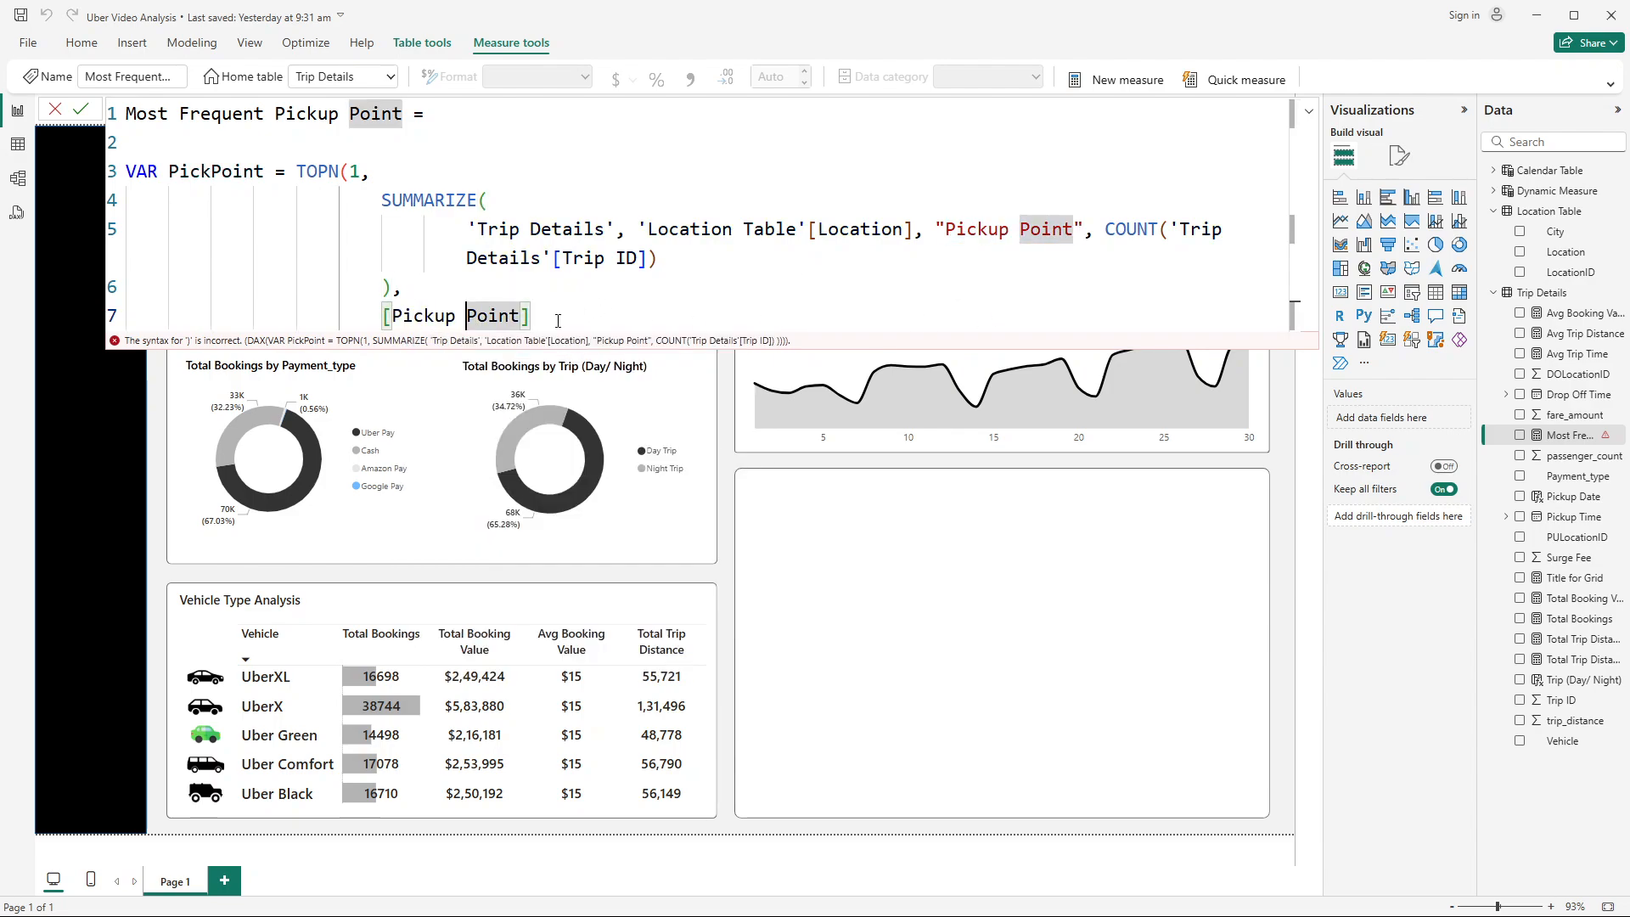
Step: Set TOPN's order argument after [Pickup Point] to DESC
{"action": "left_click", "coordinate": [556, 320]}
{"action": "type", "text": ", "}
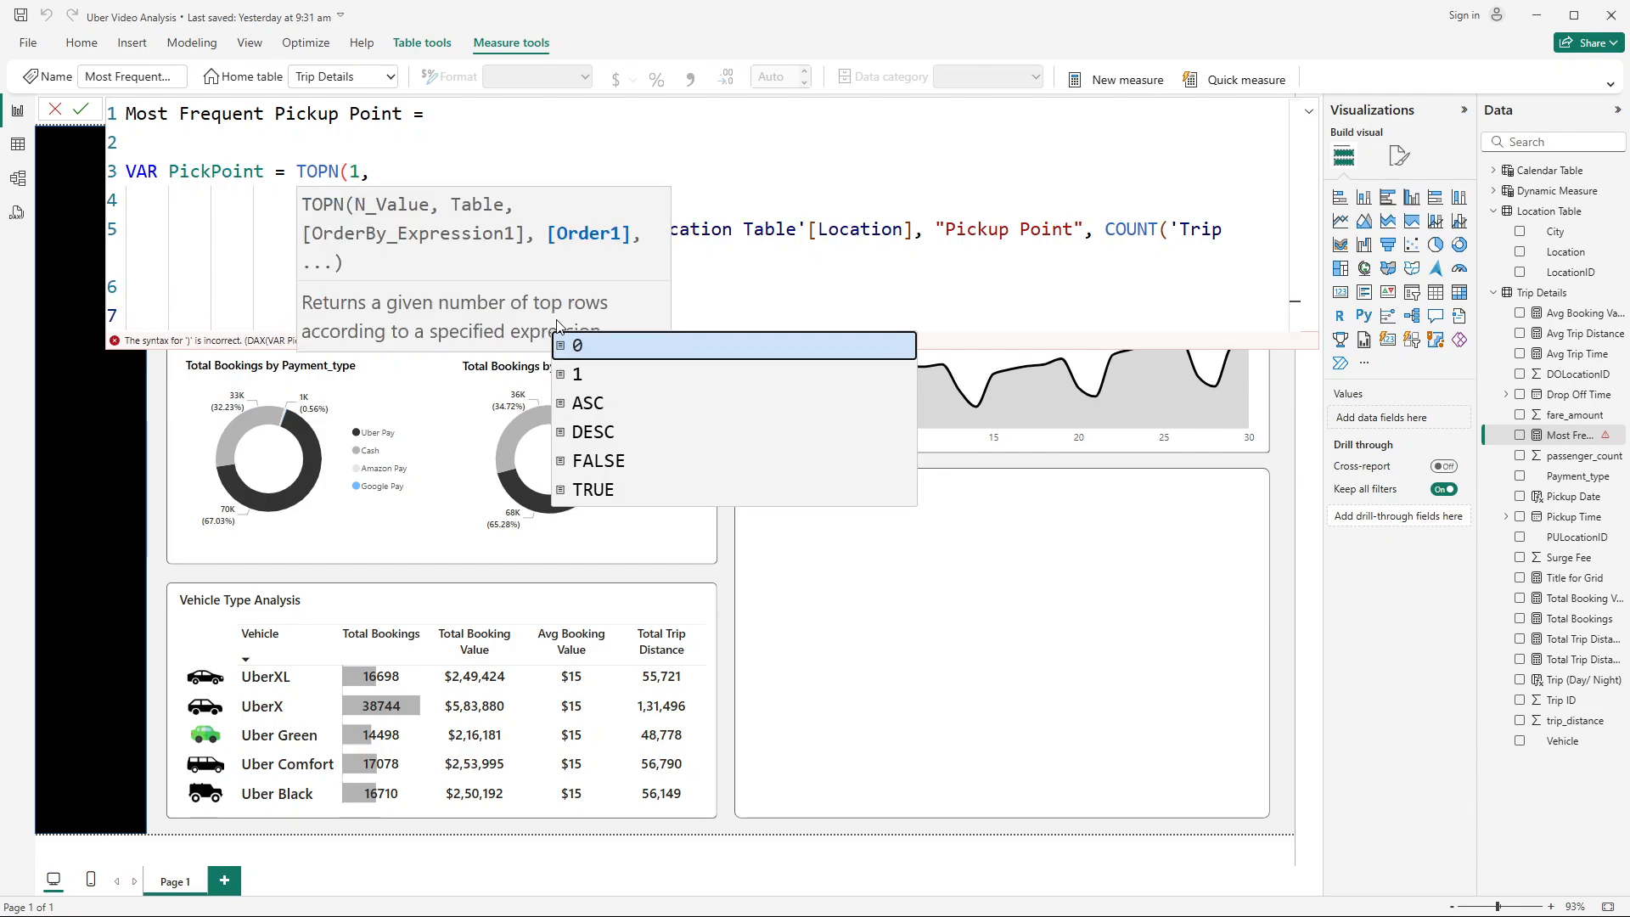
{"action": "type", "text": "des"}
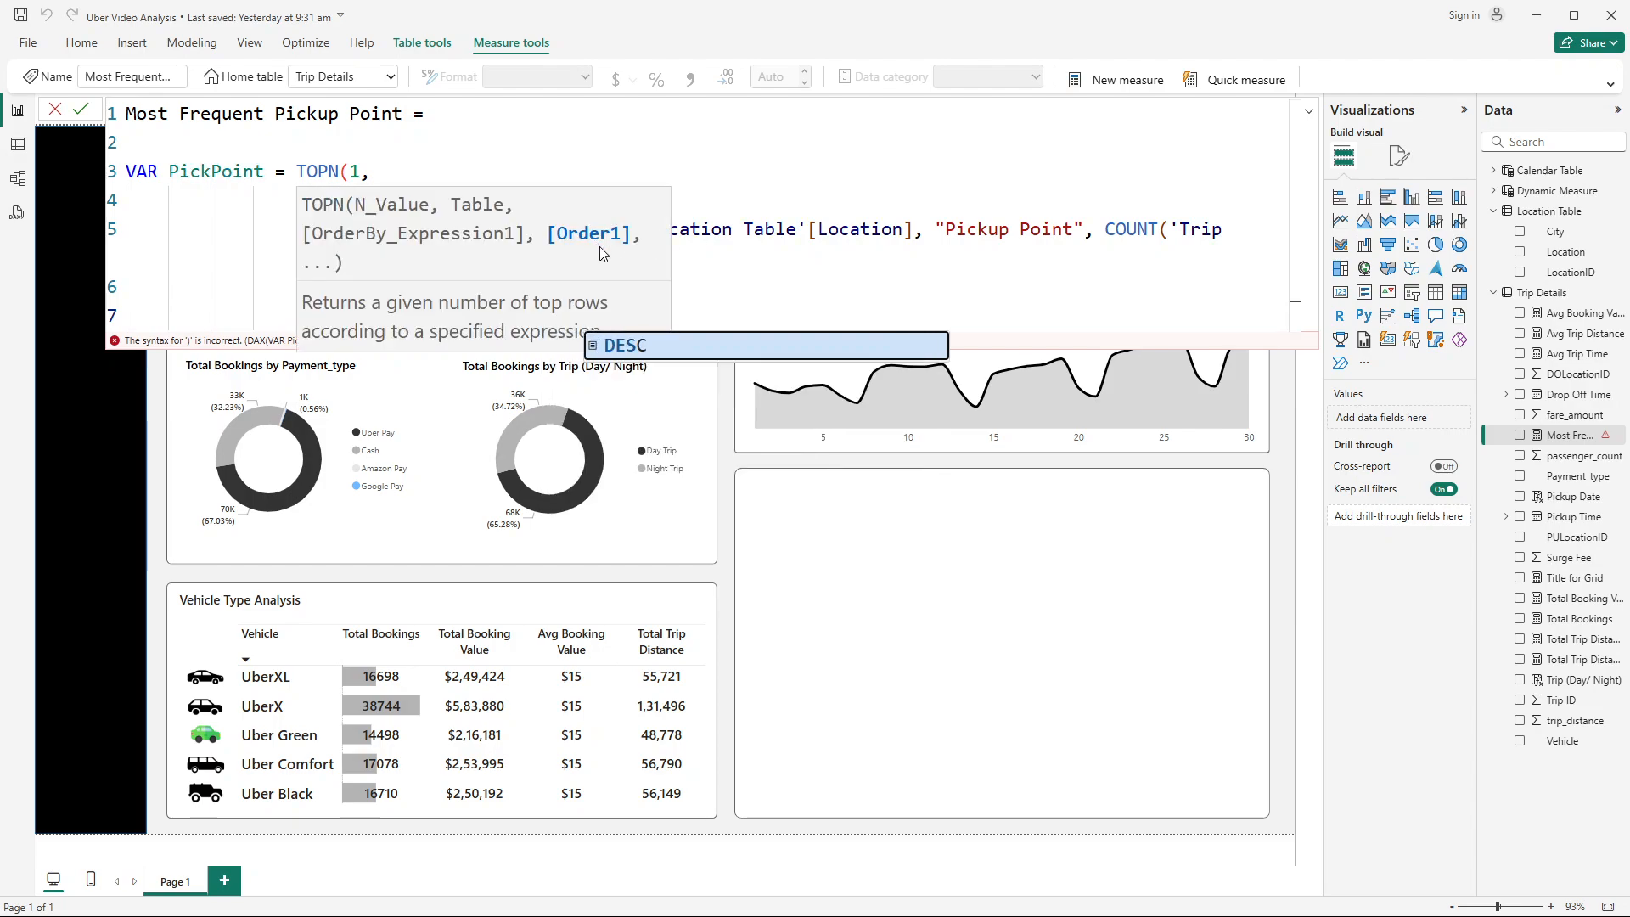
{"action": "left_click", "coordinate": [628, 345]}
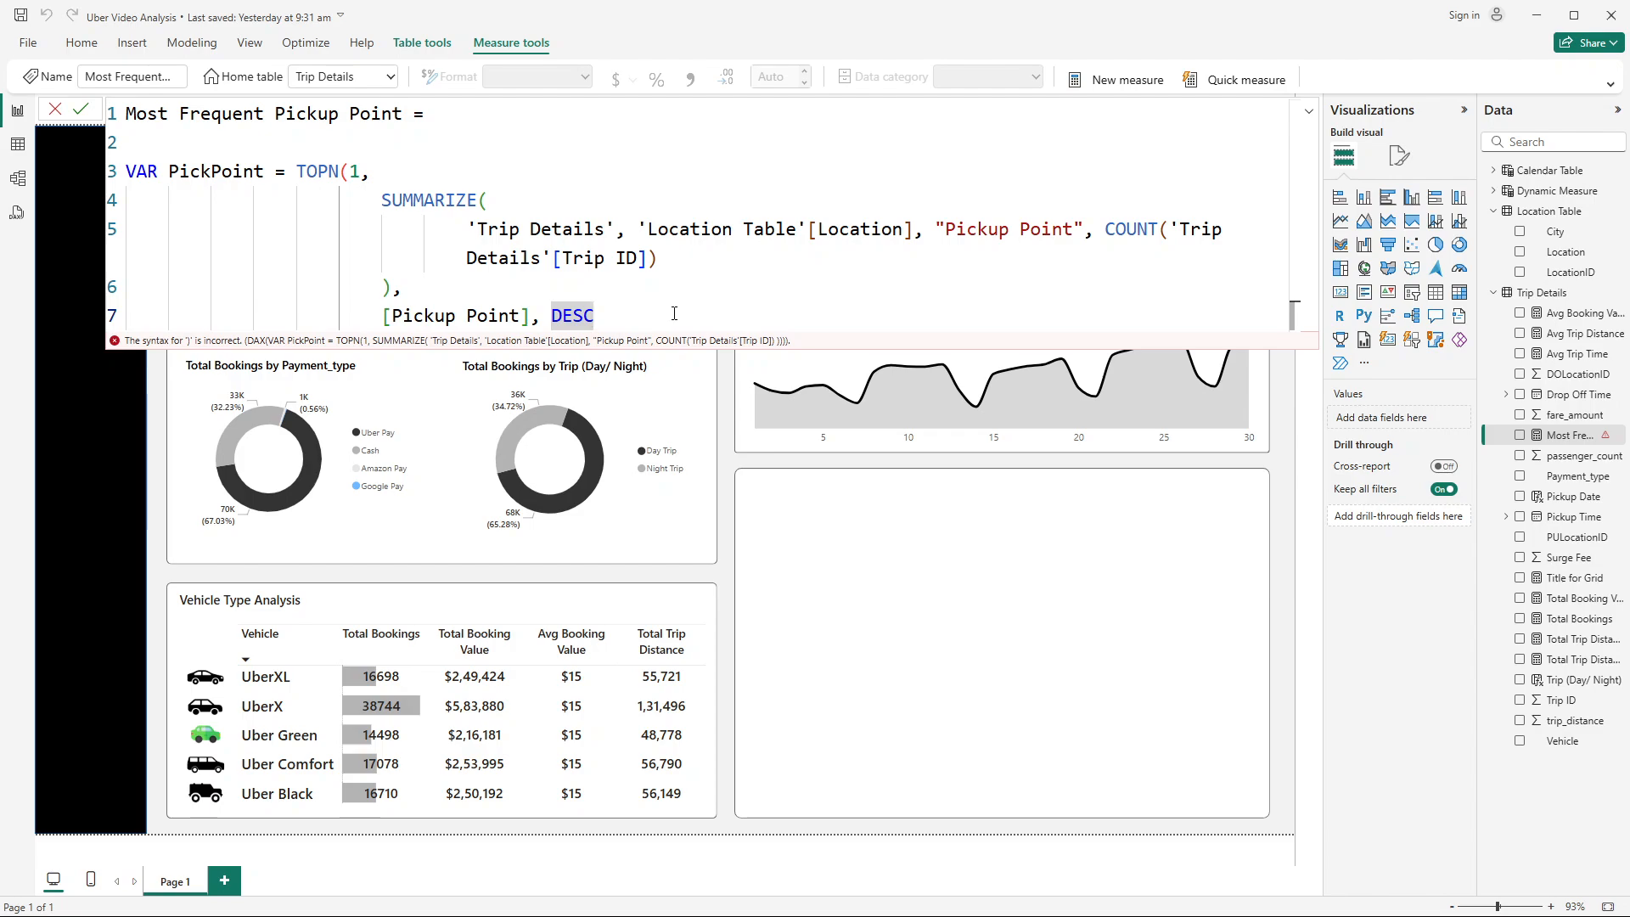
{"action": "left_click", "coordinate": [379, 184]}
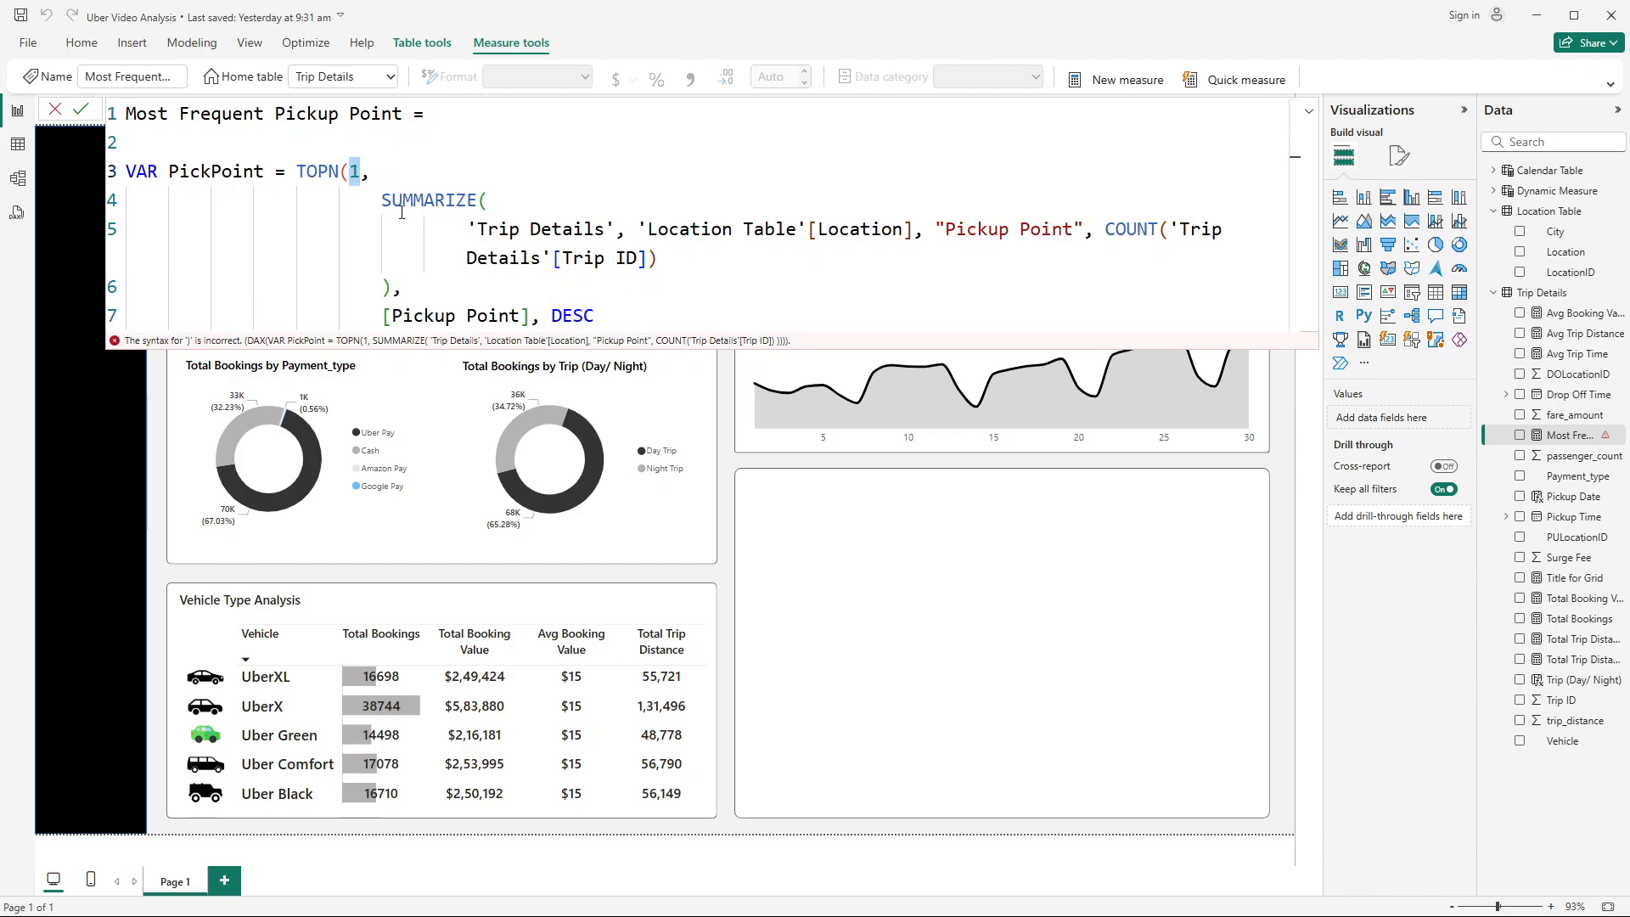
Step: Close the TOPN function on its own line and, after a blank line, start a RETURN statement with CONCATENATEX
{"action": "left_click", "coordinate": [632, 313]}
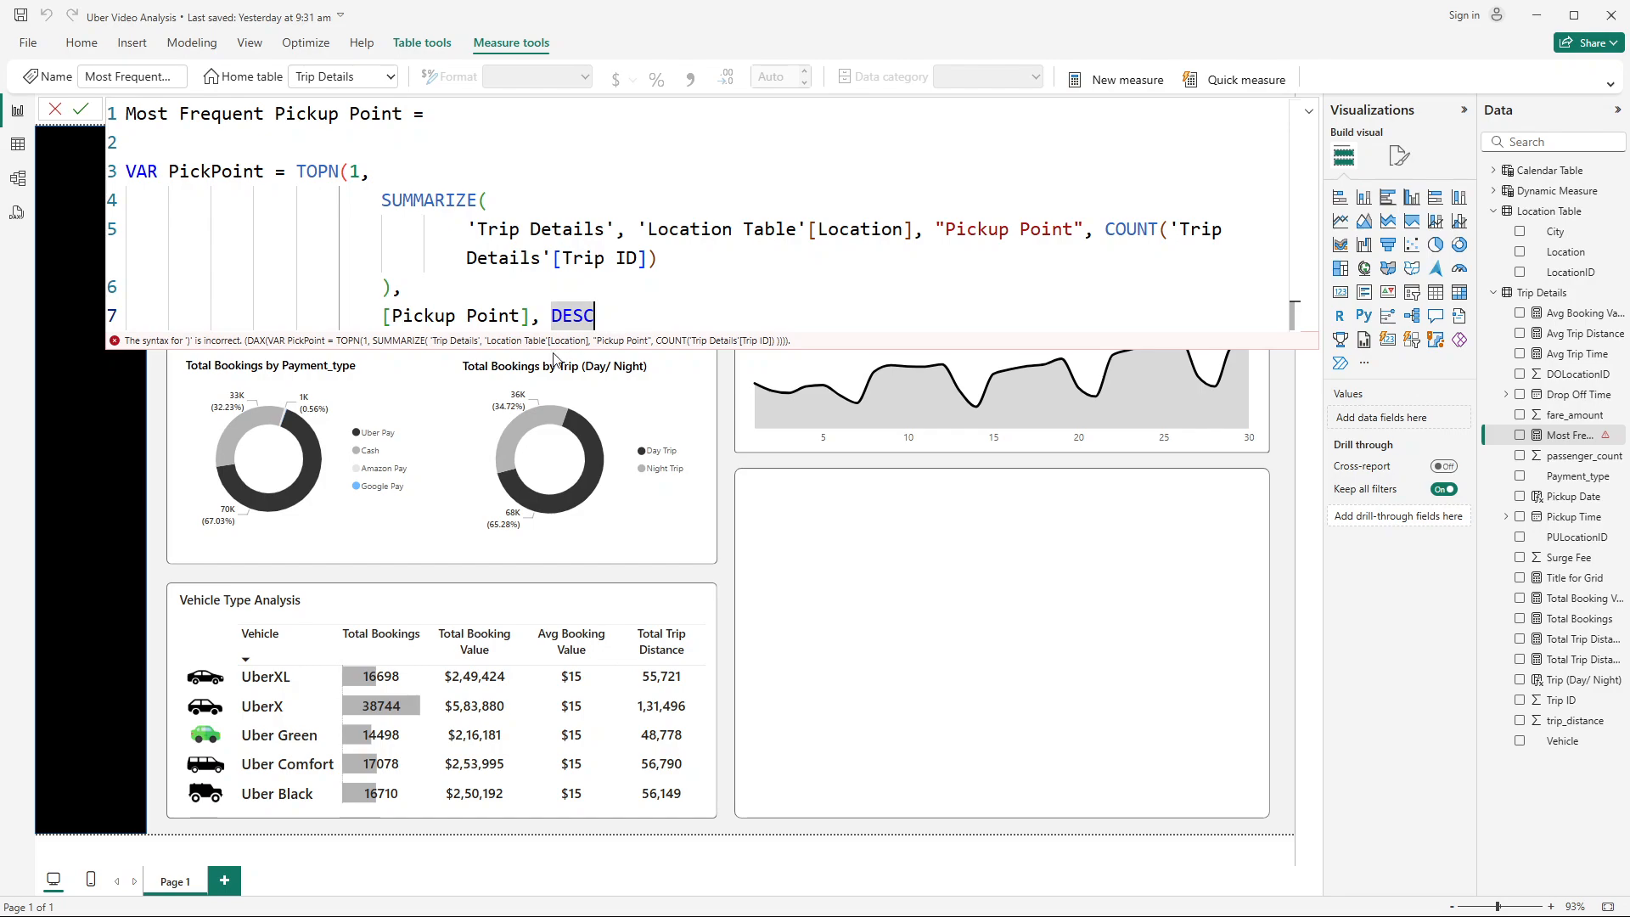
{"action": "key", "text": "shift+Return"}
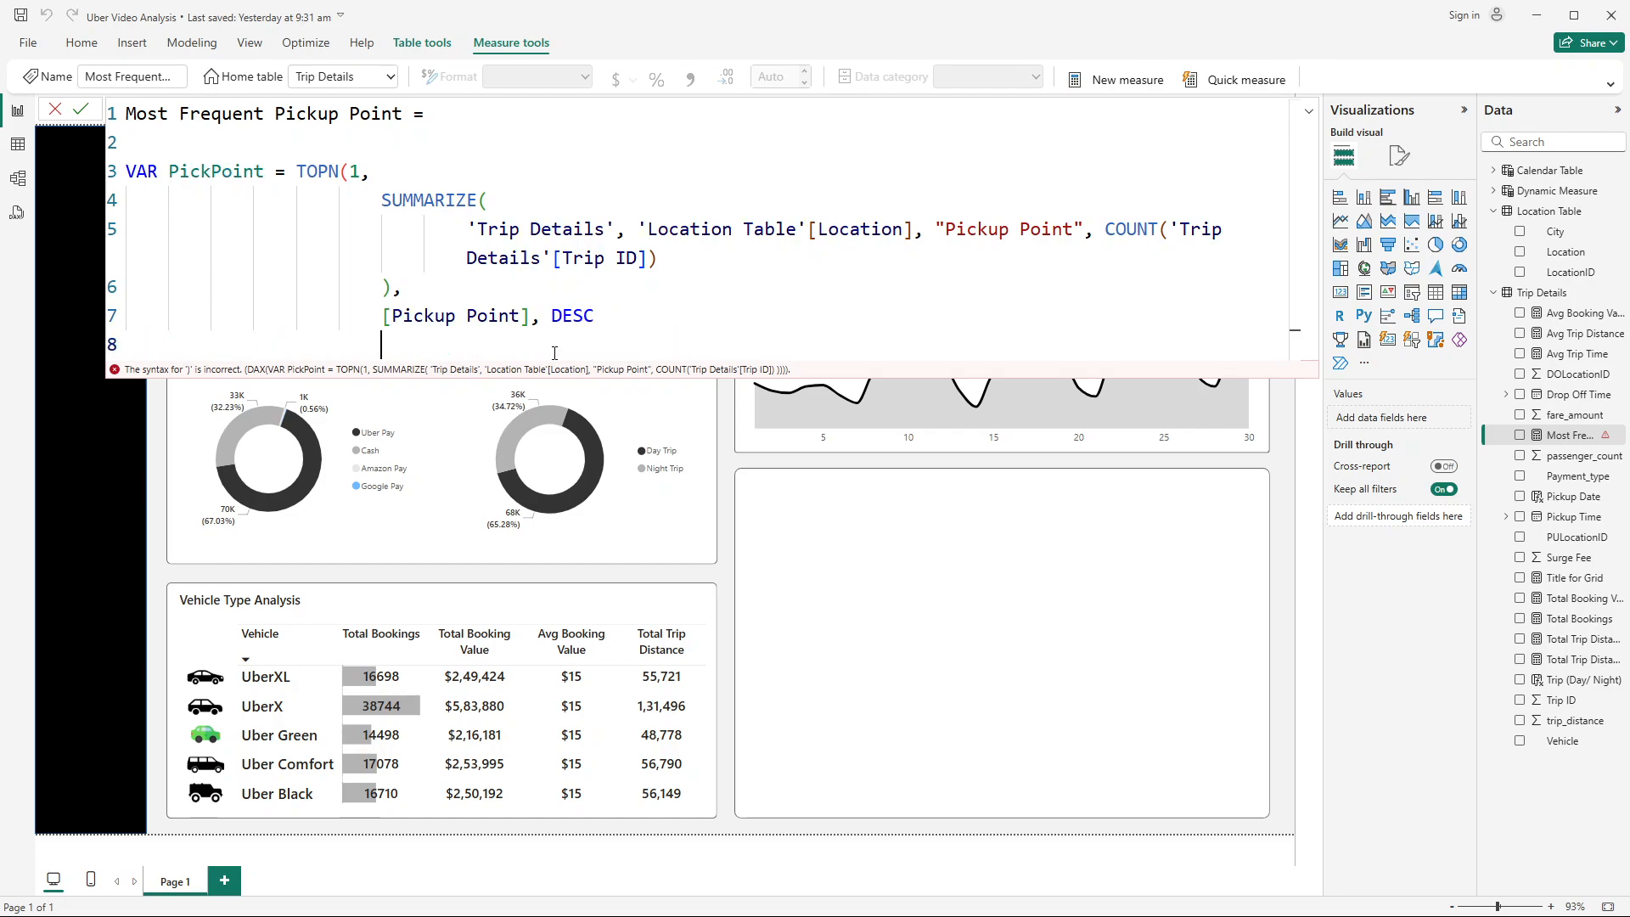
{"action": "type", "text": ")"}
{"action": "key", "text": "shift+Return"}
{"action": "key", "text": "shift+Return"}
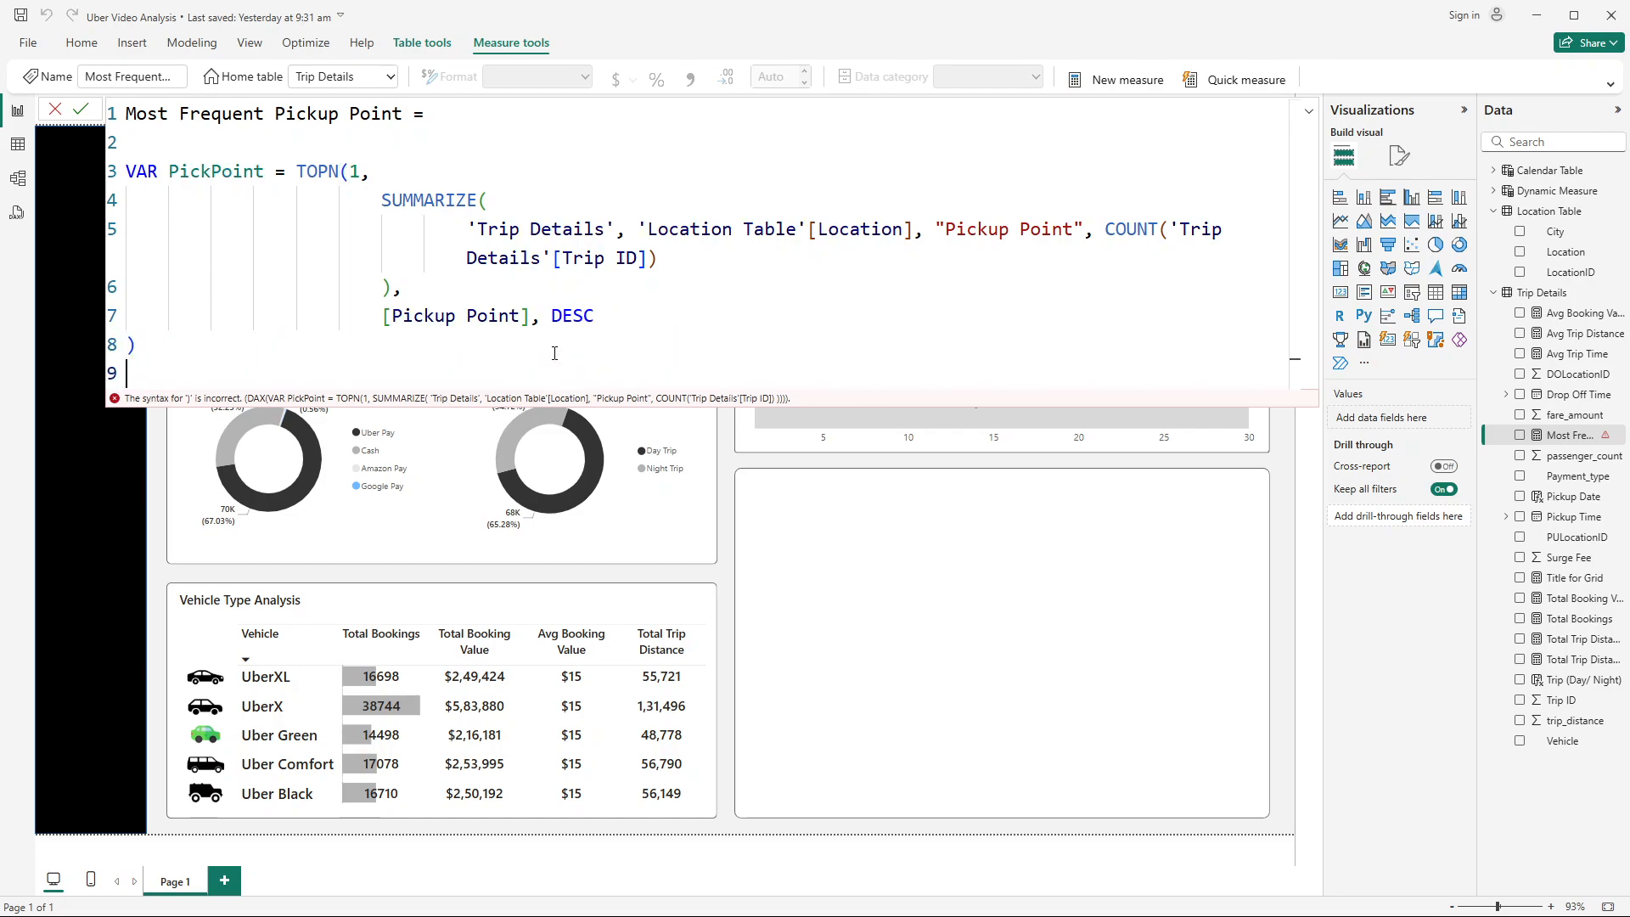
{"action": "type", "text": "RETURN"}
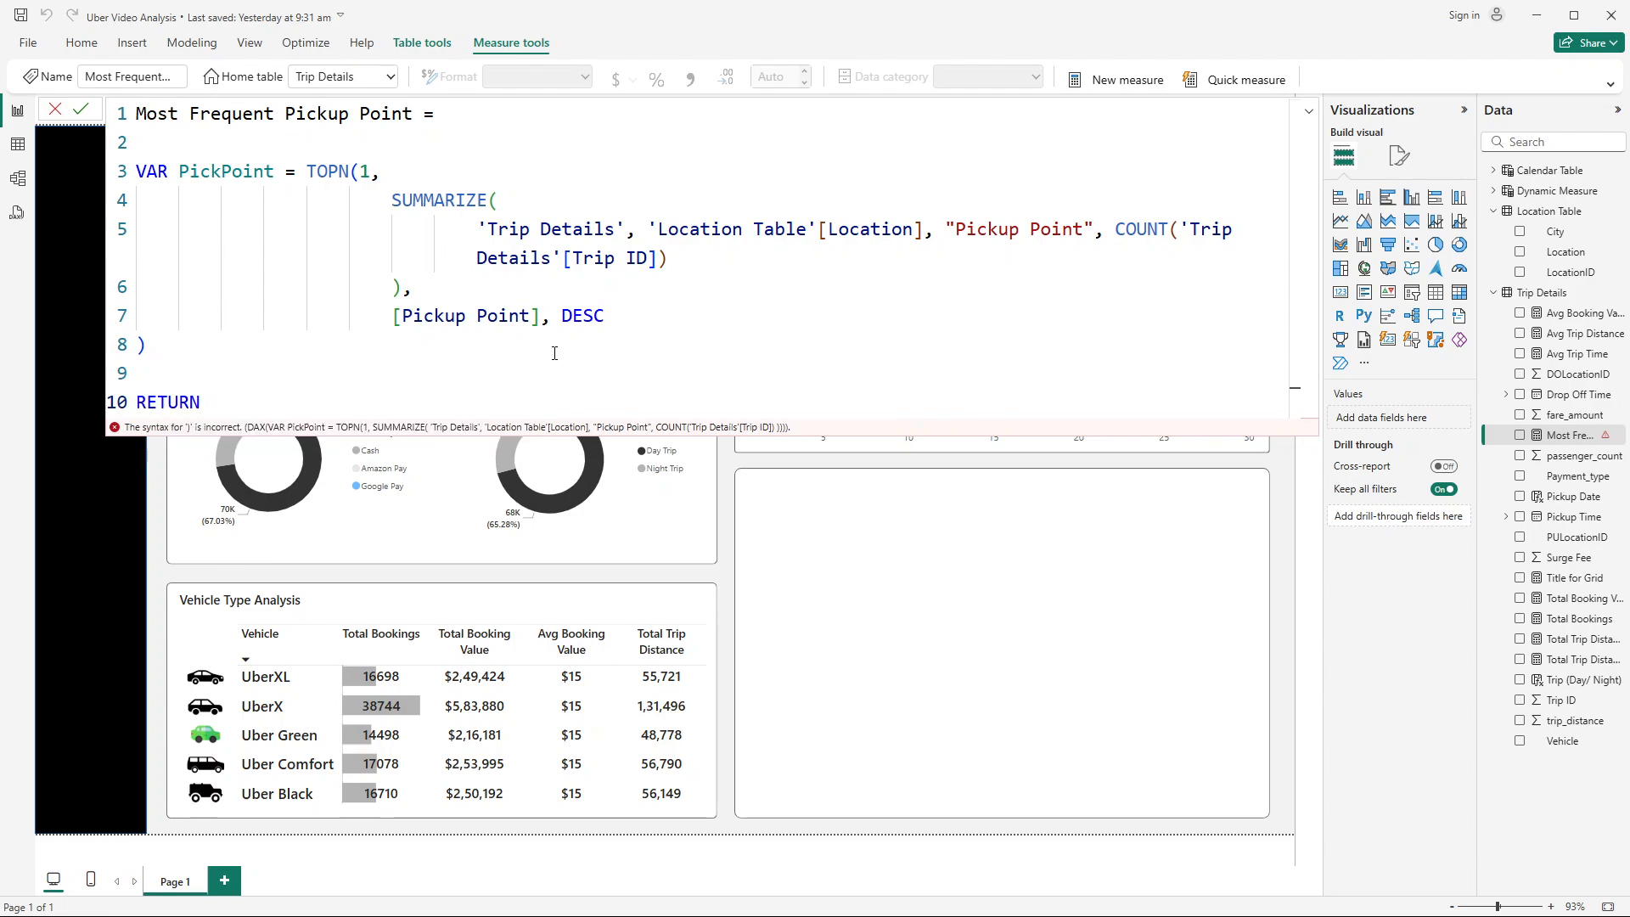
{"action": "type", "text": " conca"}
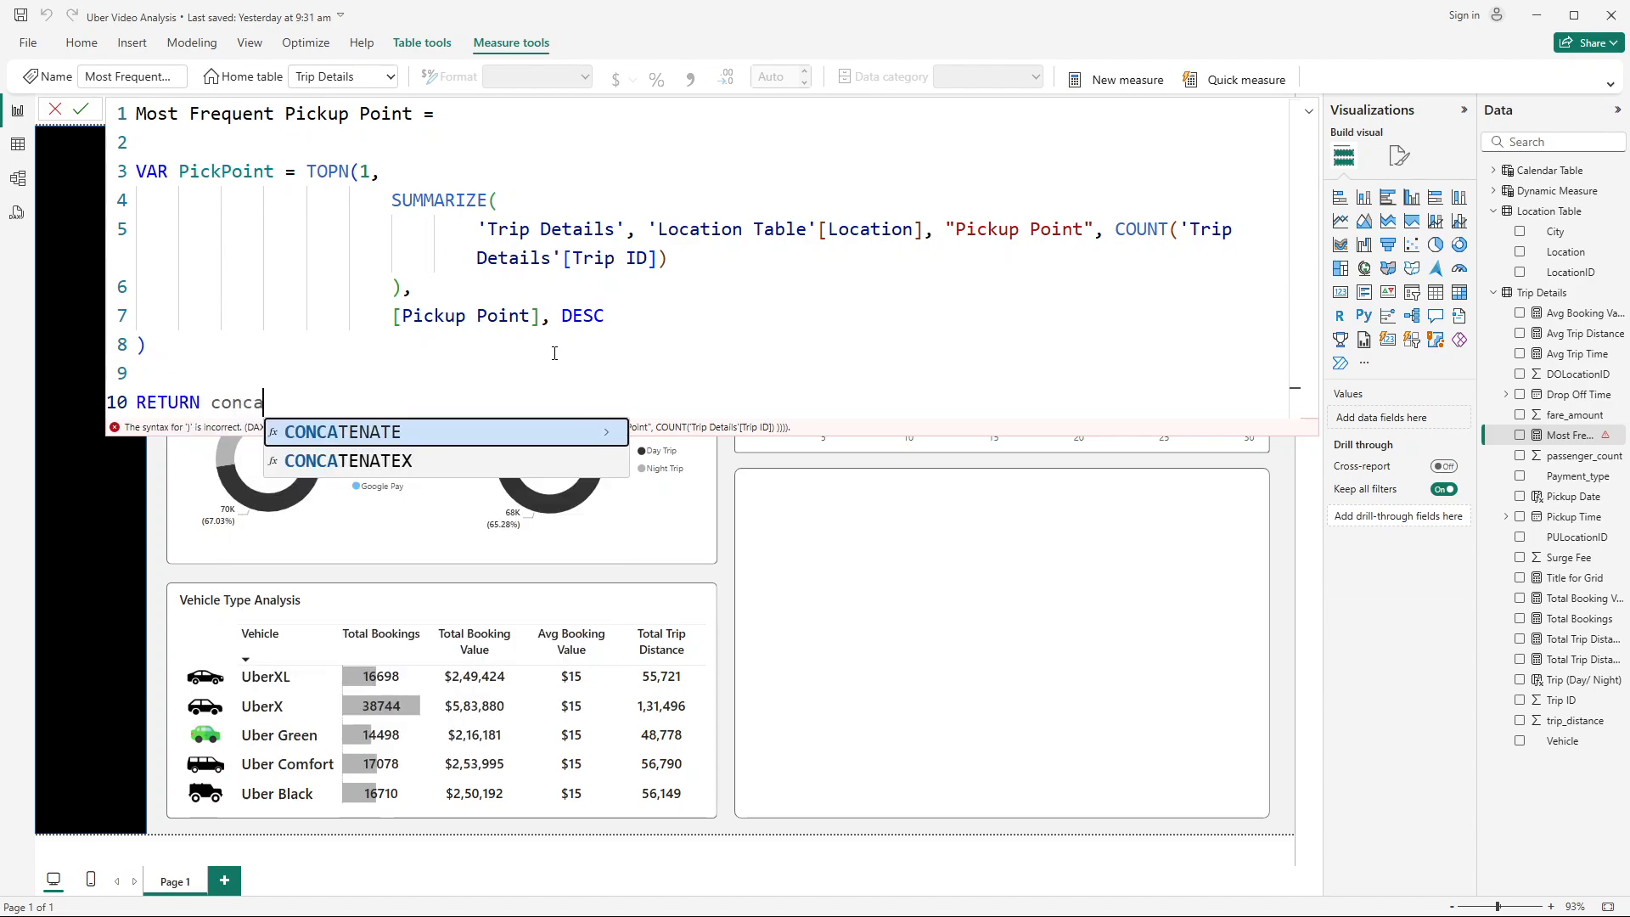
{"action": "left_click", "coordinate": [429, 461]}
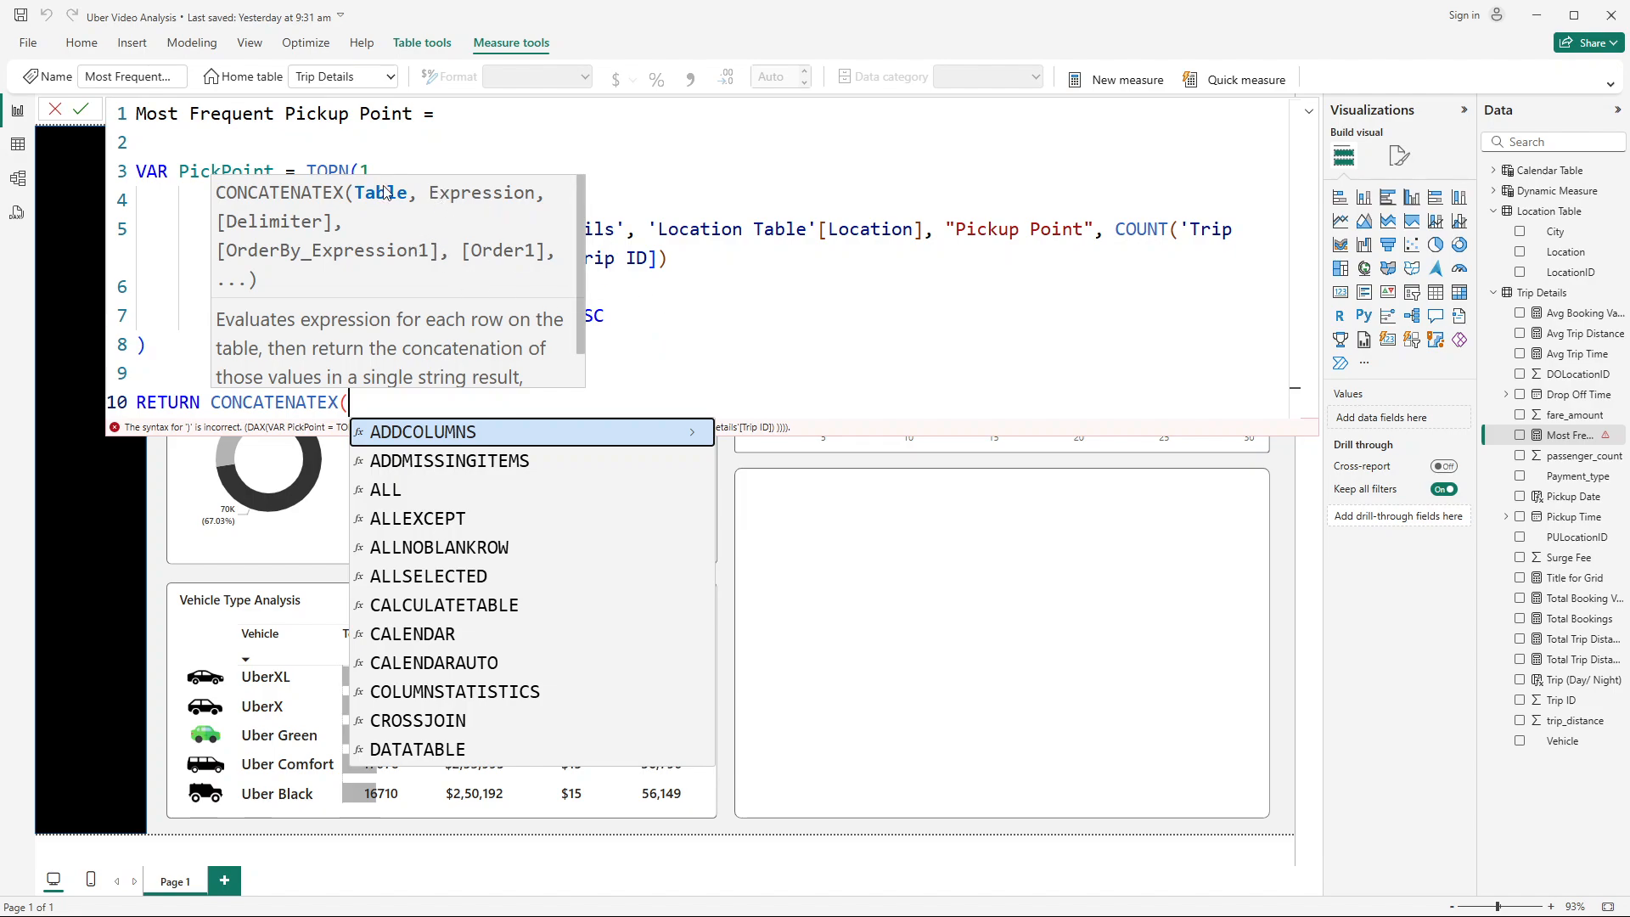
Step: Copy the variable name PickPoint into CONCATENATEX as its table argument, followed by a comma
{"action": "left_click", "coordinate": [601, 316]}
{"action": "double_click", "coordinate": [238, 177]}
{"action": "key", "text": "ctrl+c"}
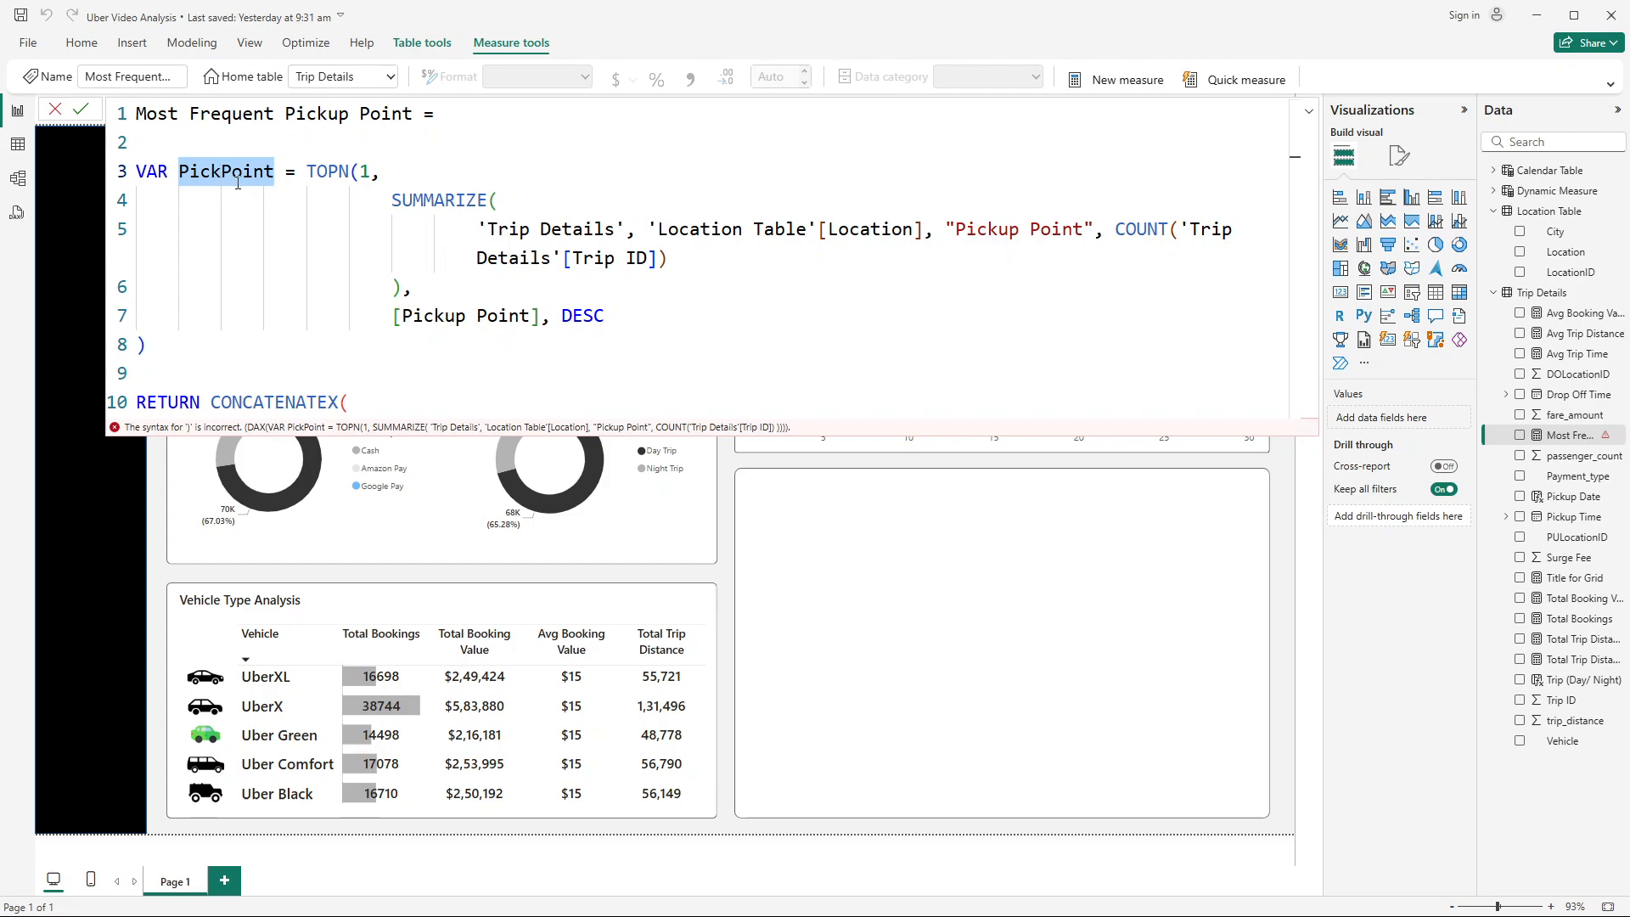
{"action": "left_click", "coordinate": [399, 404]}
{"action": "key", "text": "ctrl+v"}
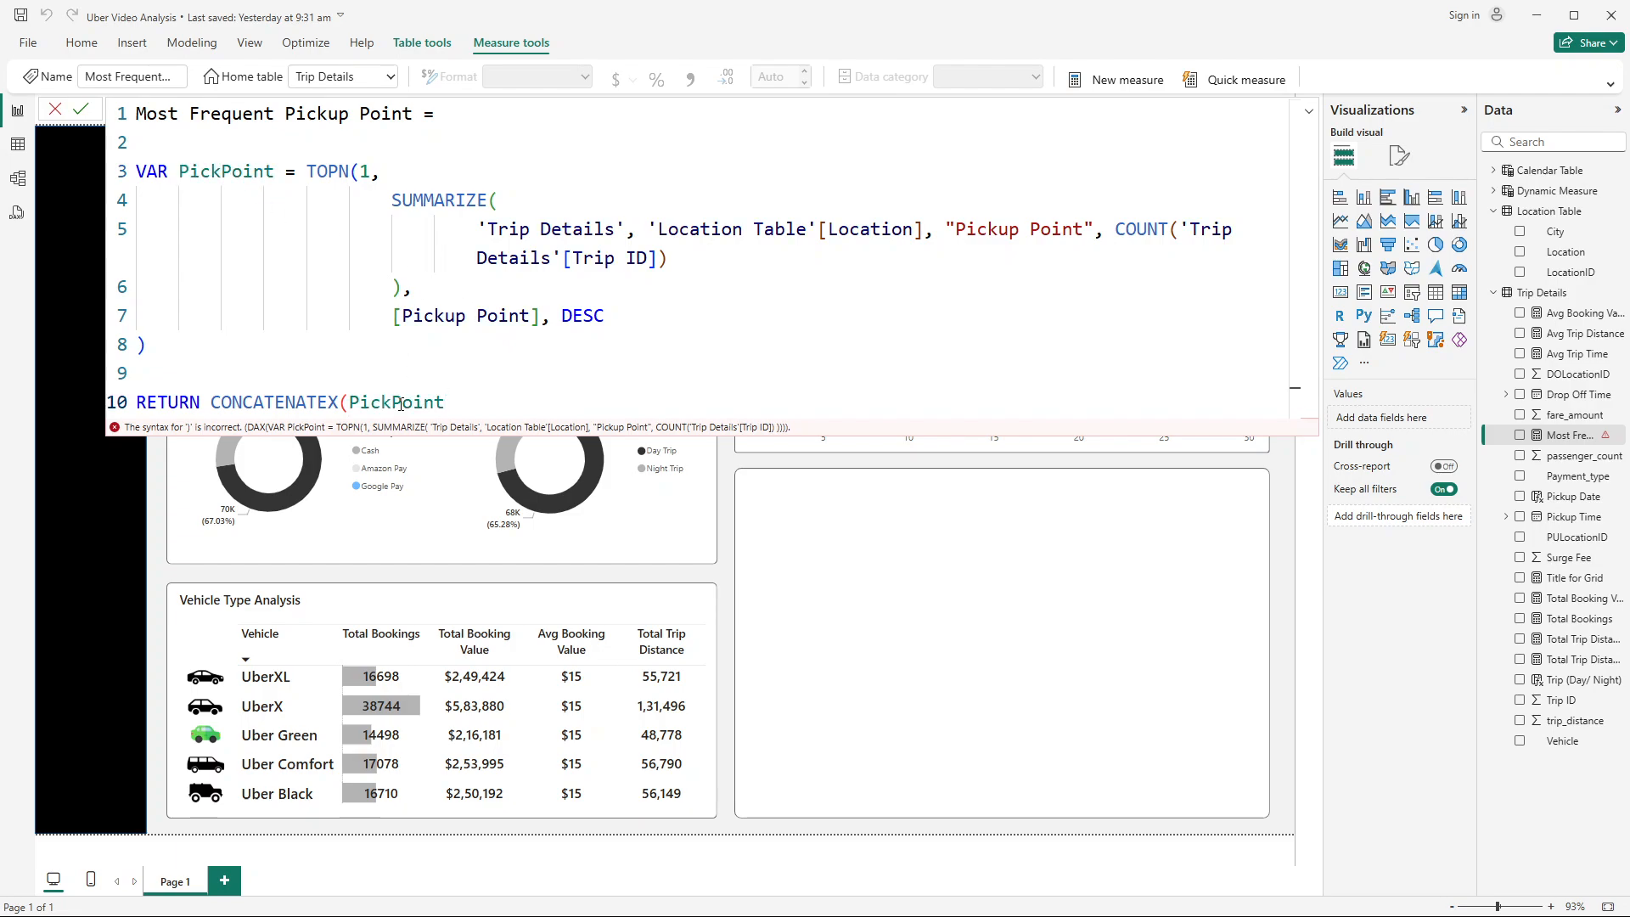
{"action": "type", "text": ","}
{"action": "left_click", "coordinate": [223, 170]}
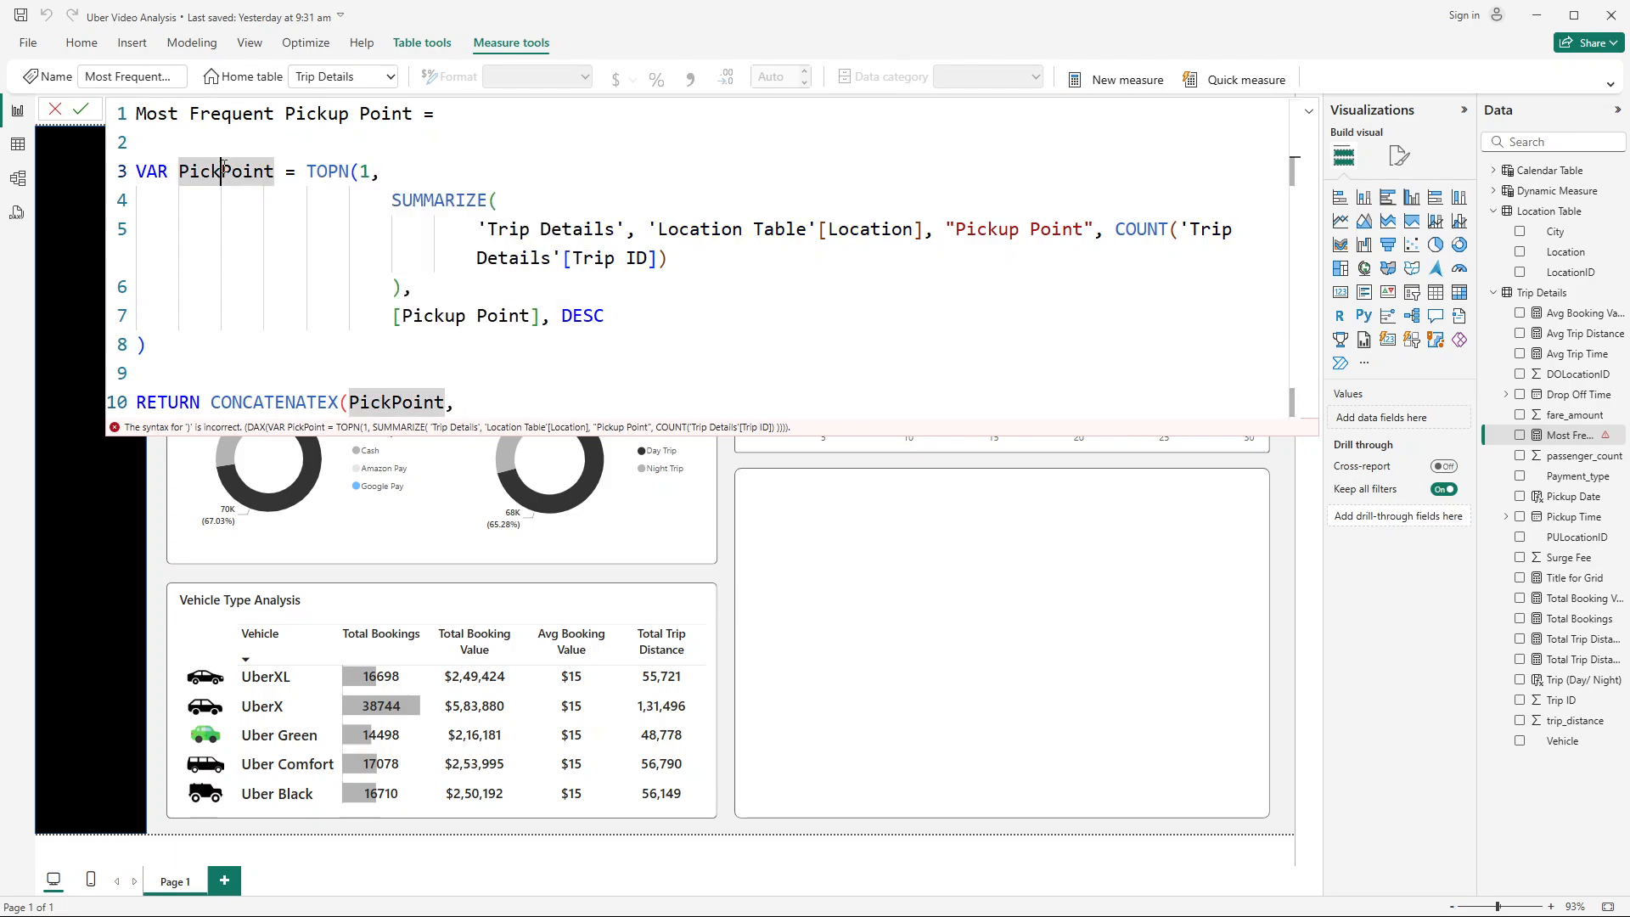
Step: Enter 'Location Table'[Location] as the CONCATENATEX expression, followed by a comma
{"action": "left_click", "coordinate": [560, 391]}
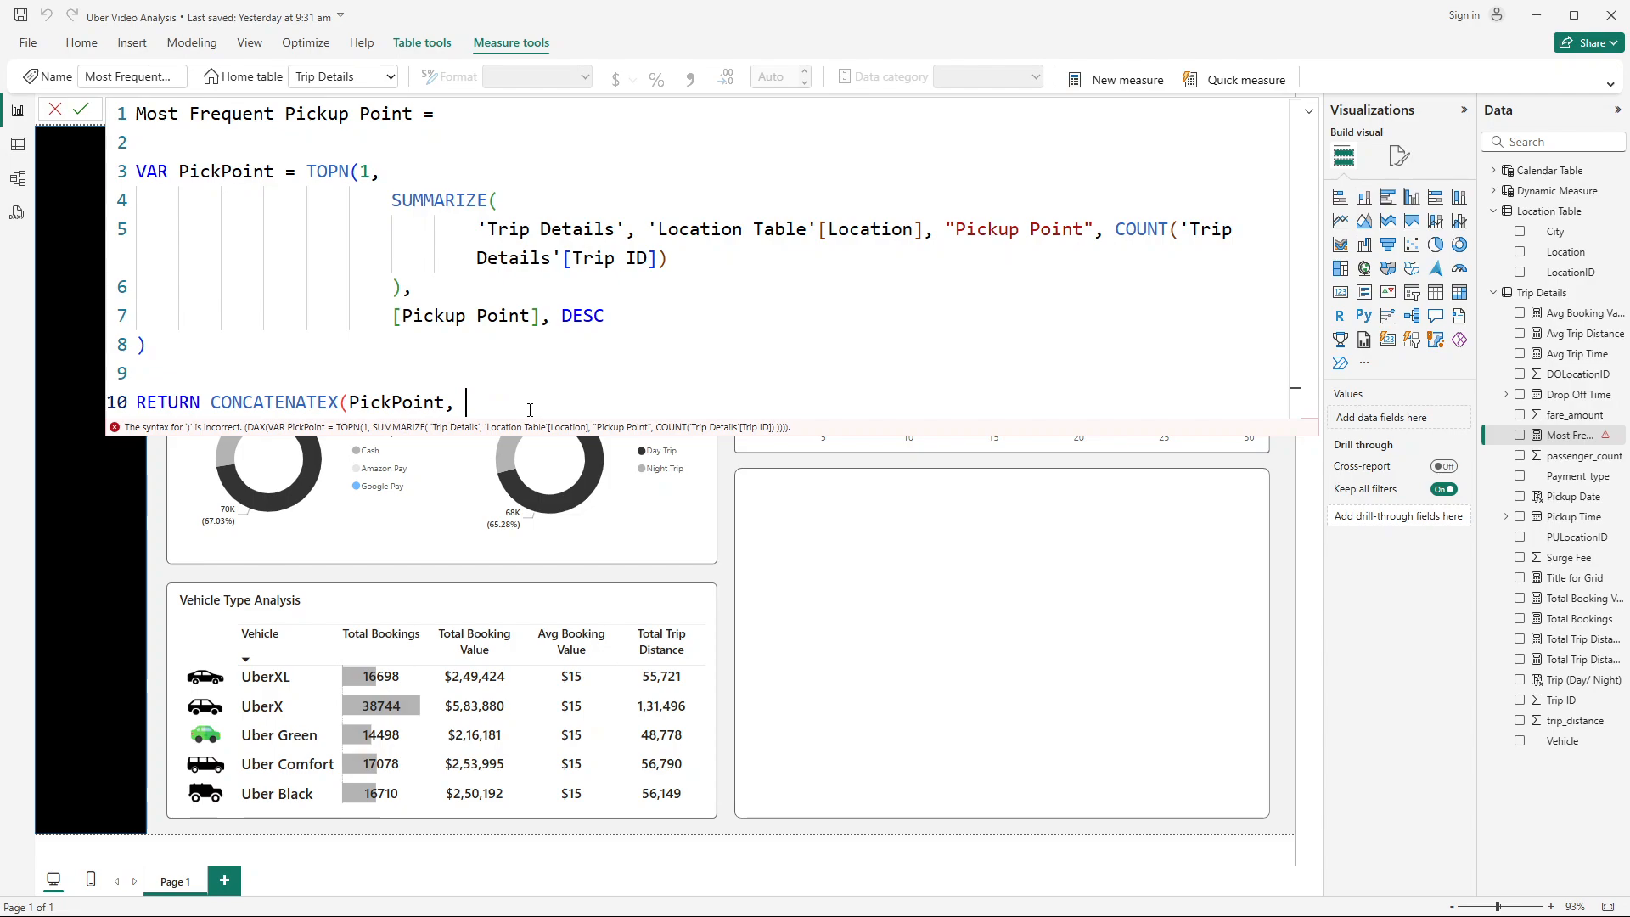
{"action": "type", "text": "loc"}
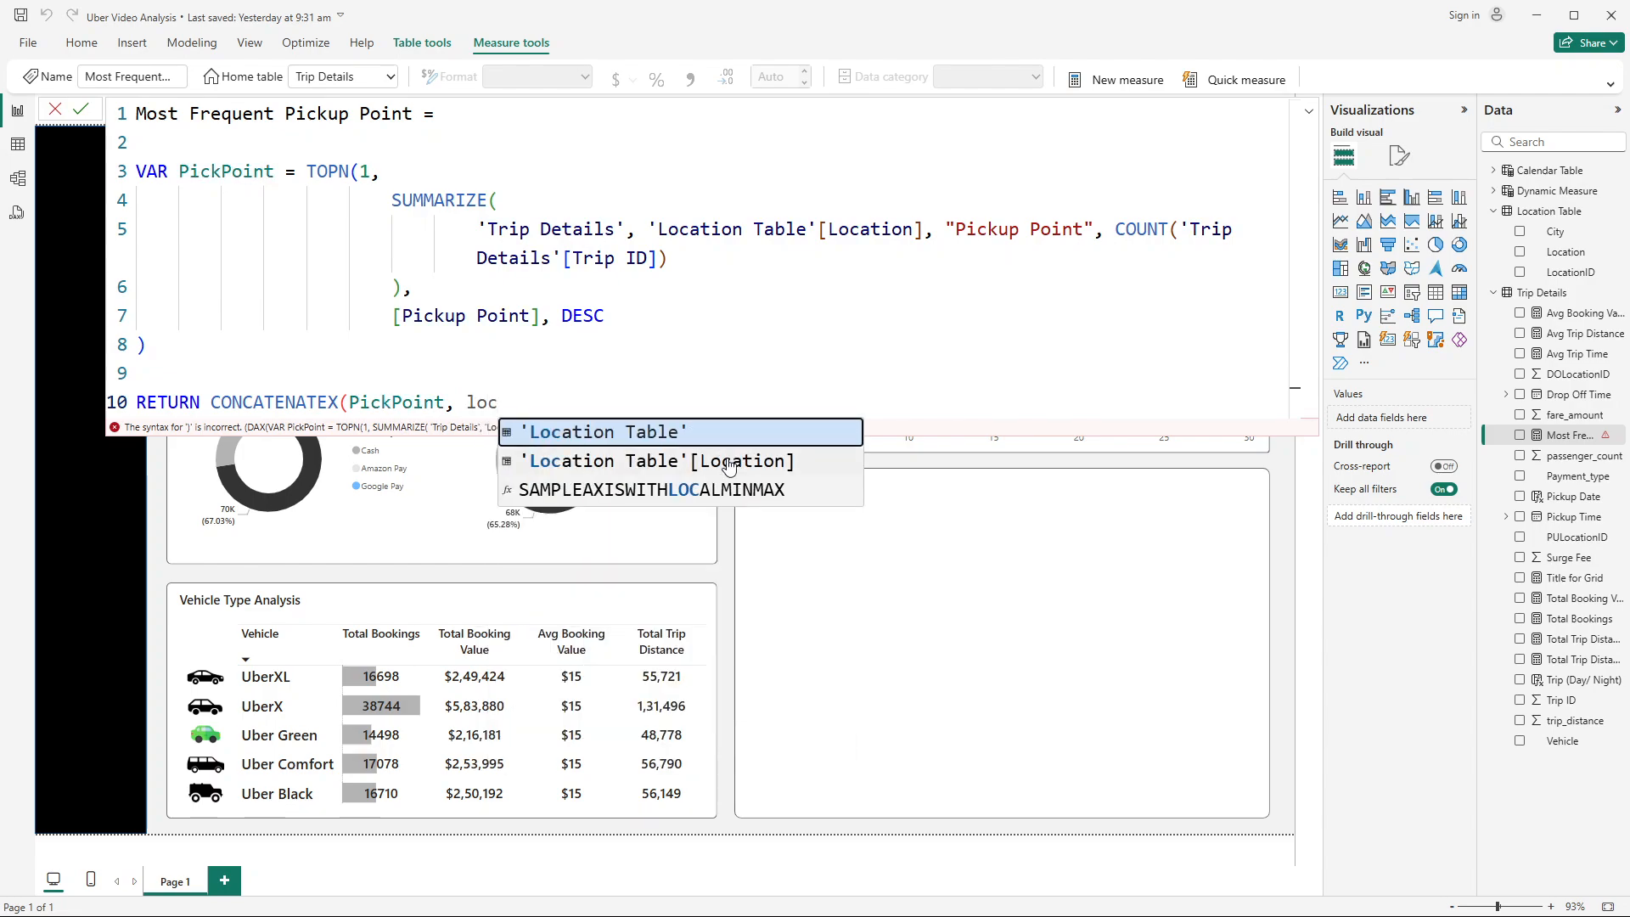
{"action": "left_click", "coordinate": [730, 463]}
{"action": "type", "text": ","}
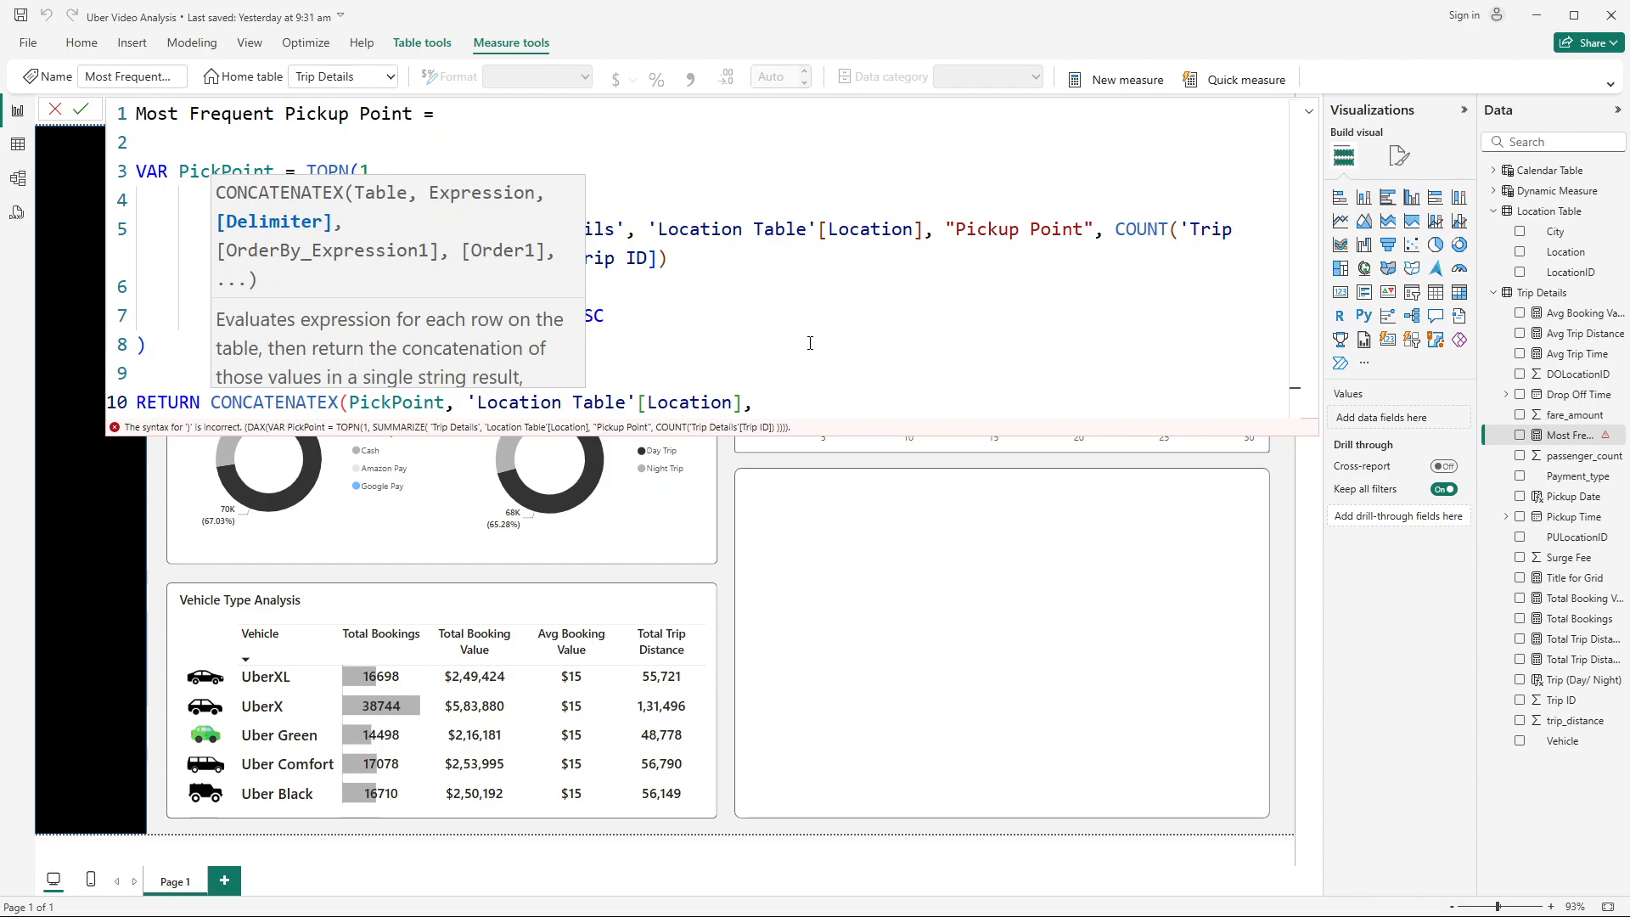
Step: Enter "," as the CONCATENATEX delimiter and close the function
{"action": "left_click", "coordinate": [680, 287]}
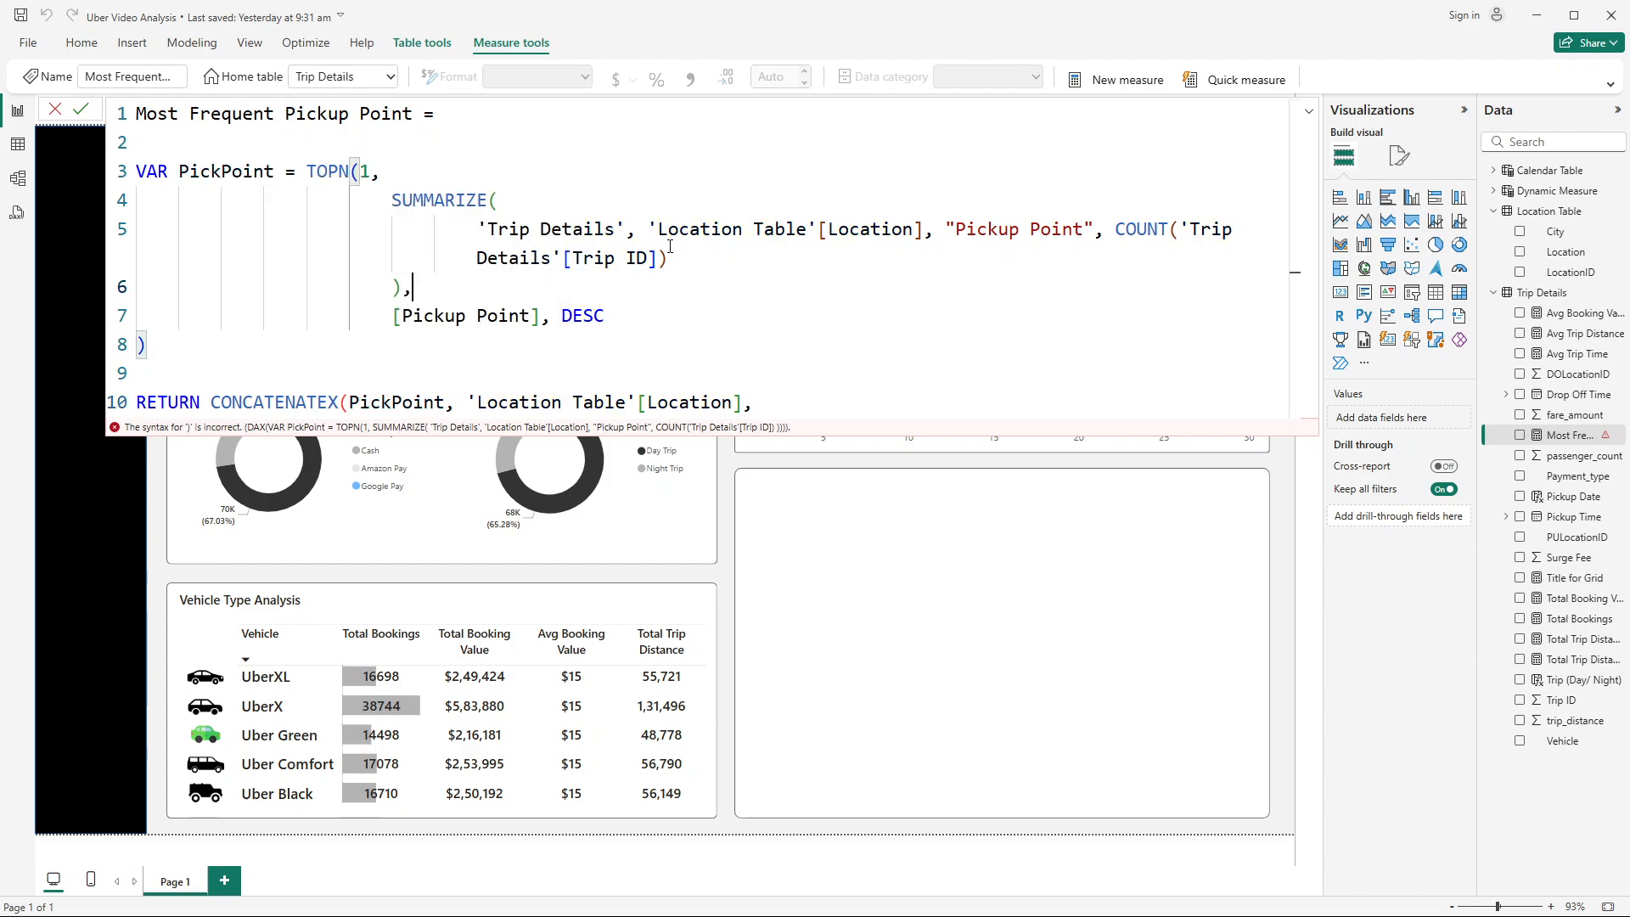
{"action": "left_click", "coordinate": [605, 316], "text": "shift"}
{"action": "left_click", "coordinate": [771, 402]}
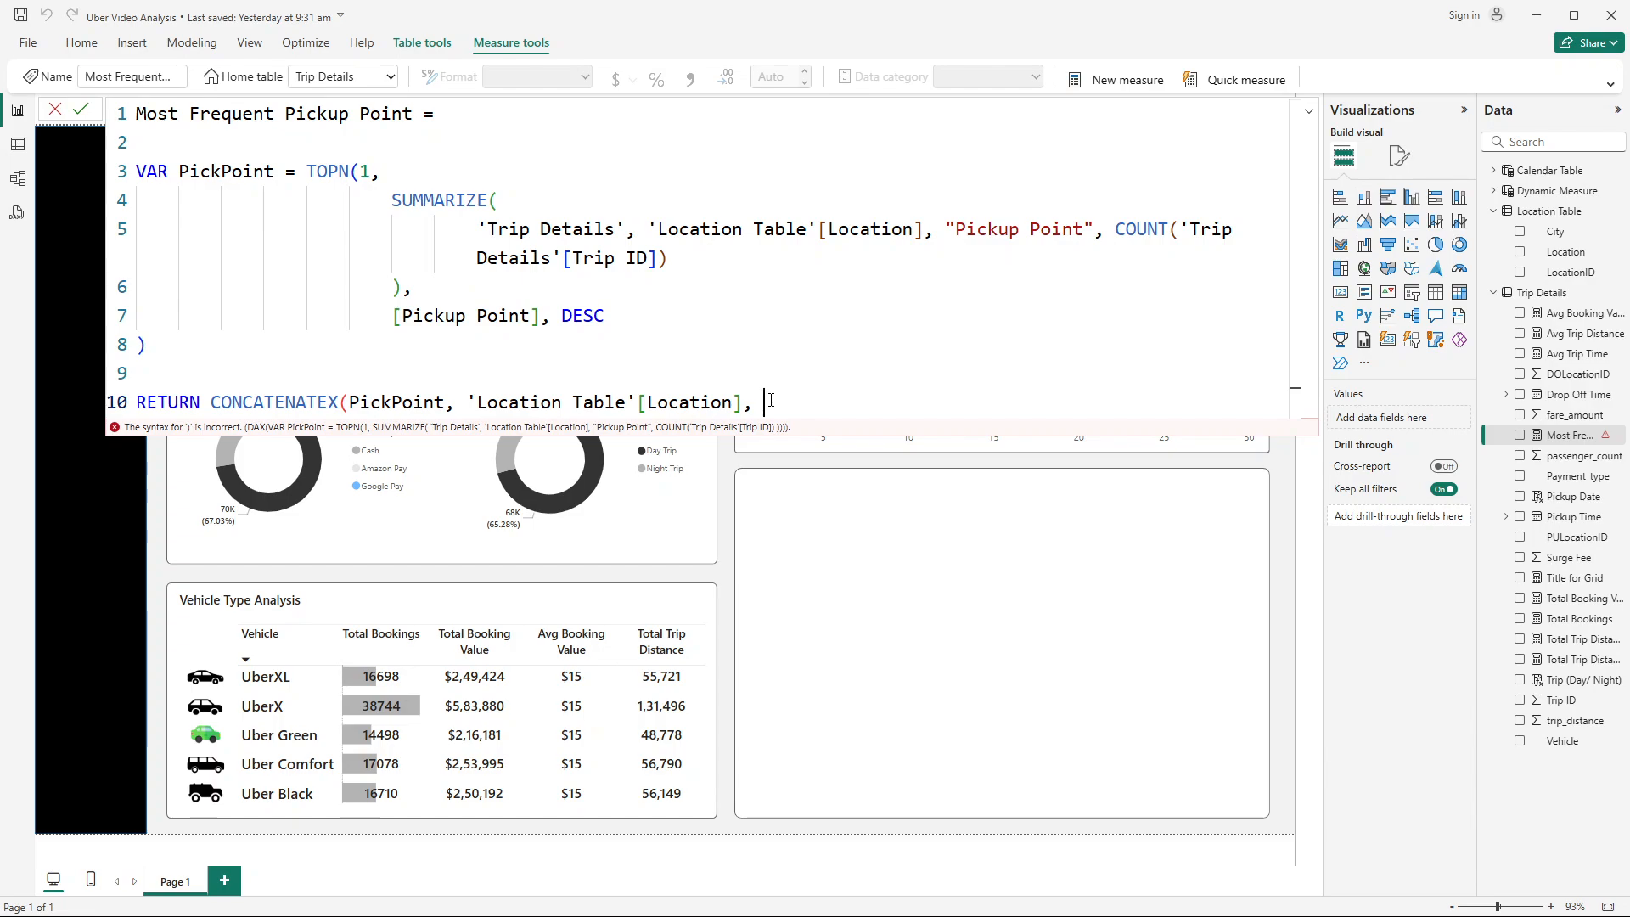
{"action": "type", "text": ",\""}
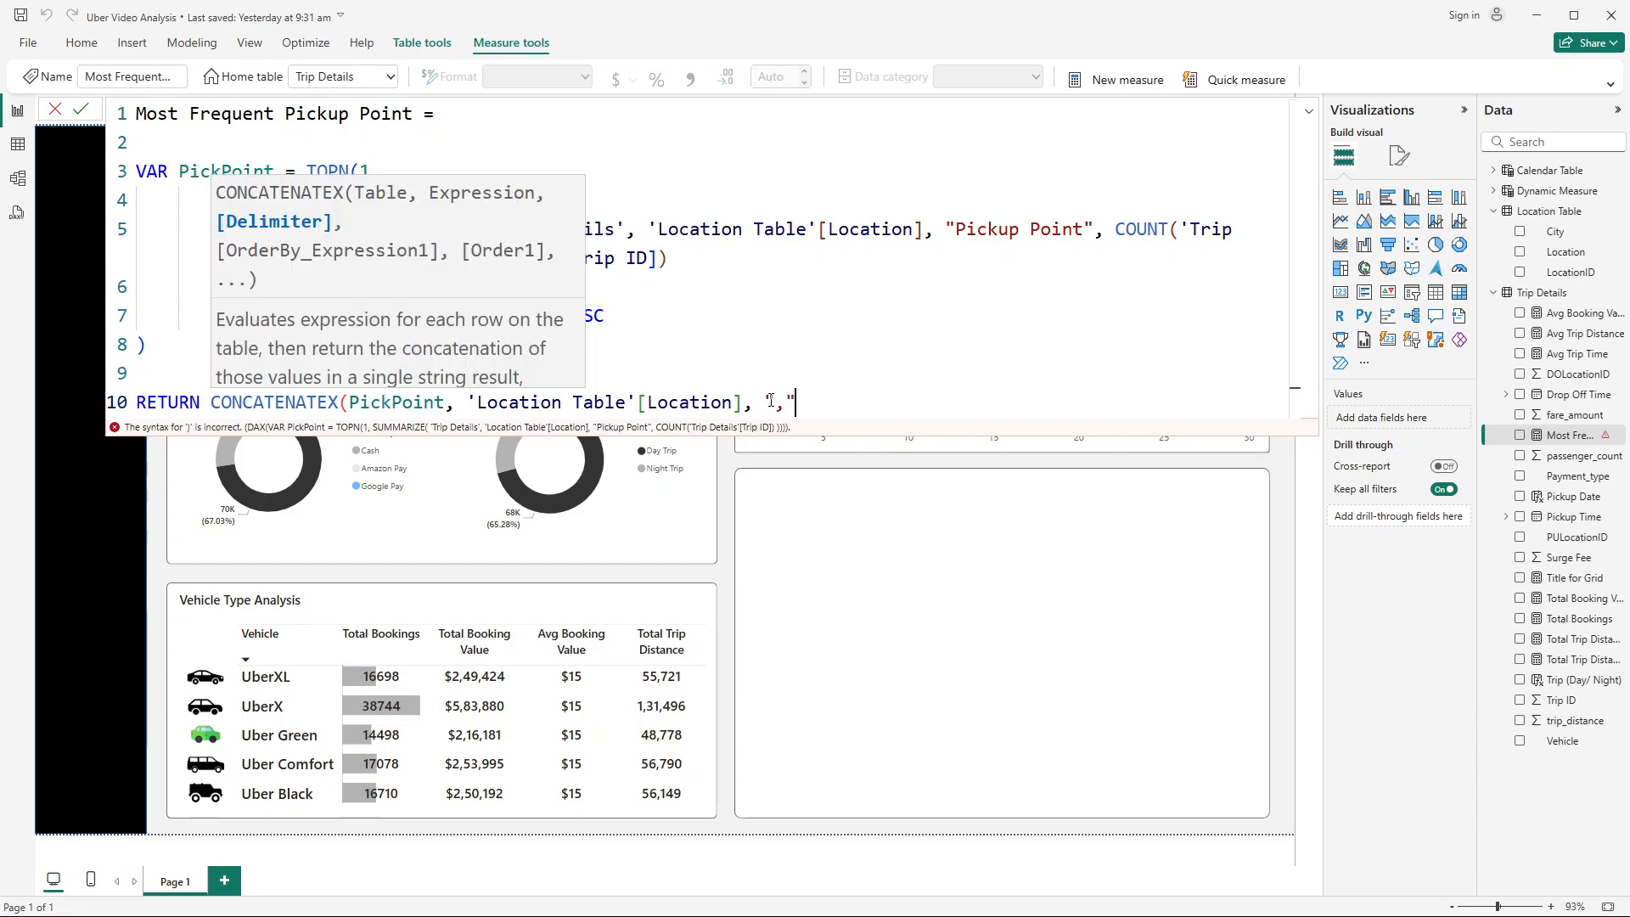
{"action": "type", "text": ")"}
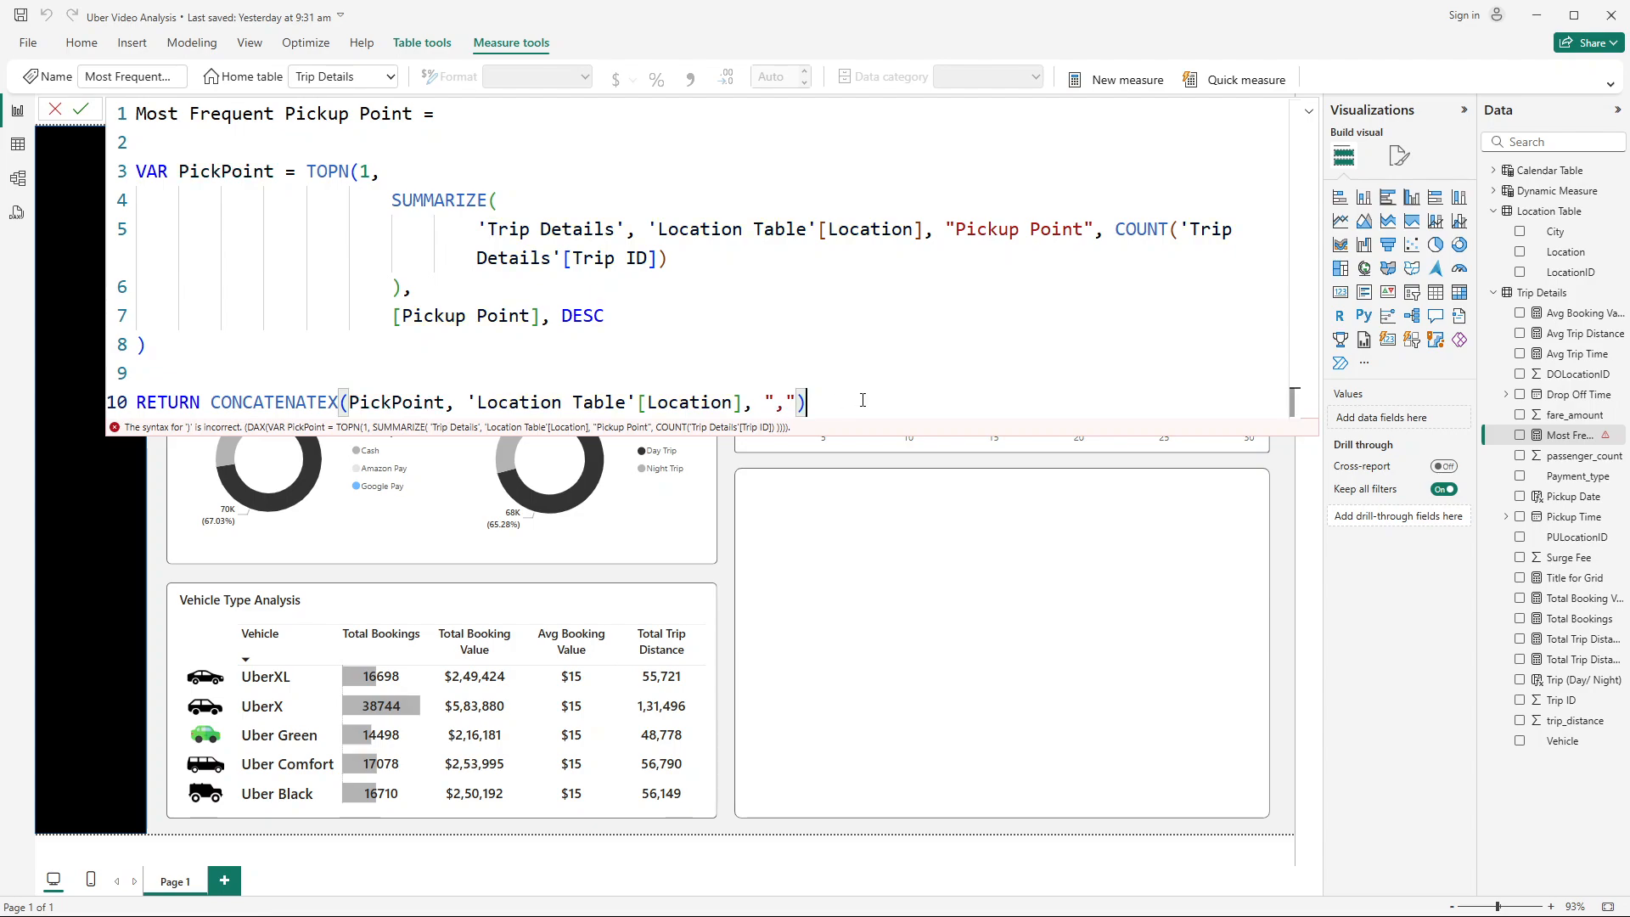
Step: Add an empty line after the RETURN statement and commit the Most Frequent Pickup Point measure
{"action": "key", "text": "shift+Return"}
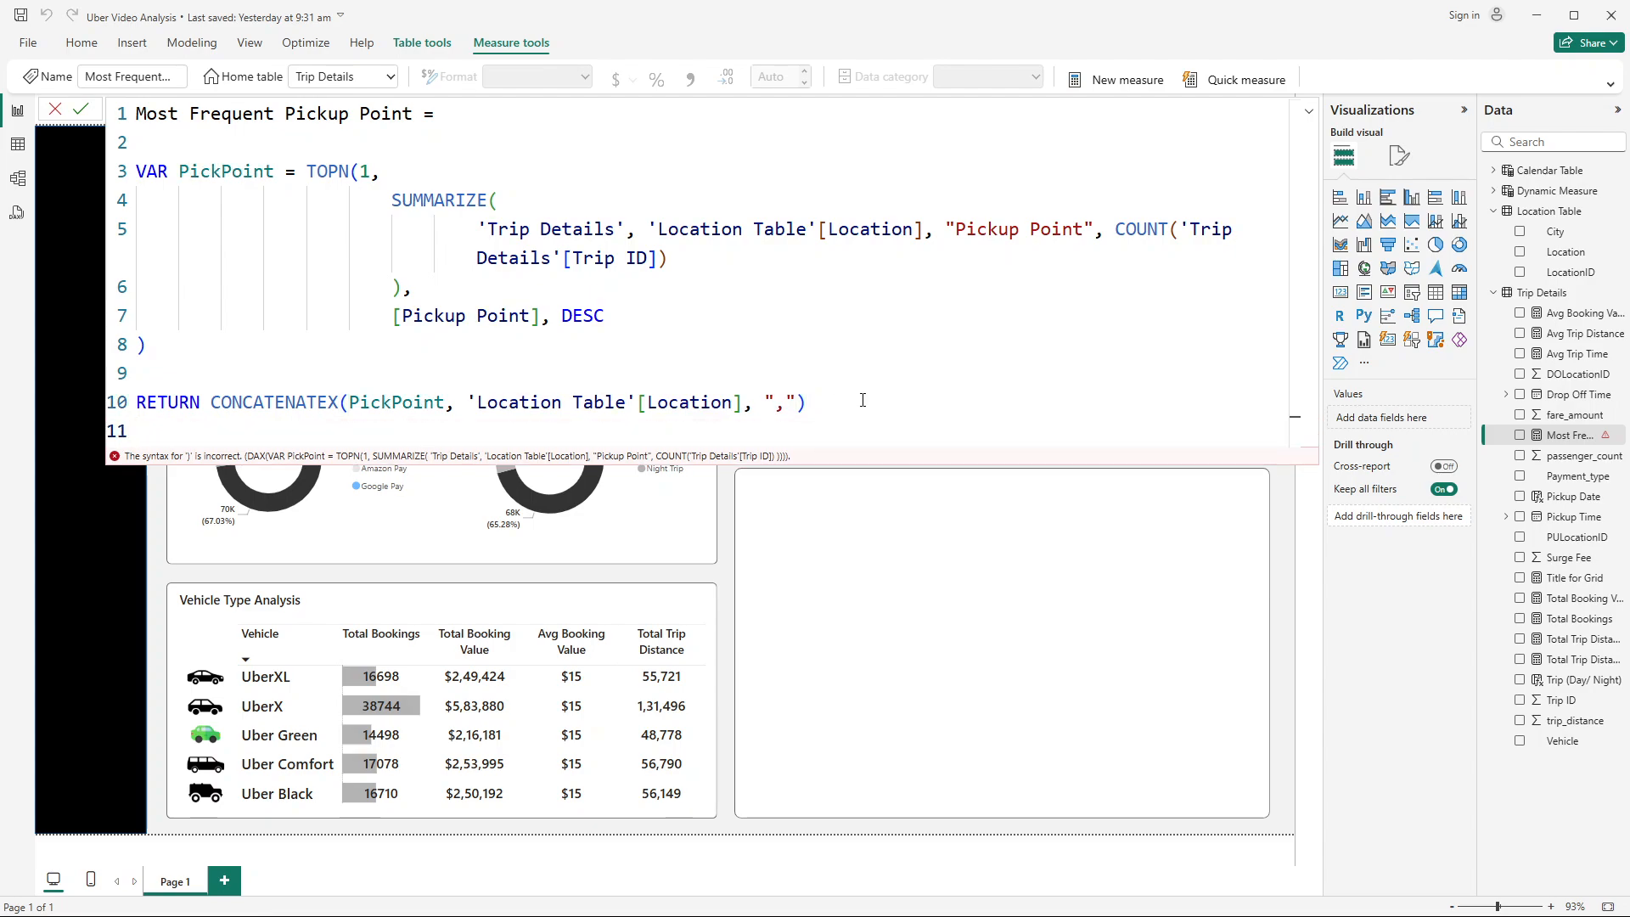
{"action": "left_click", "coordinate": [85, 111]}
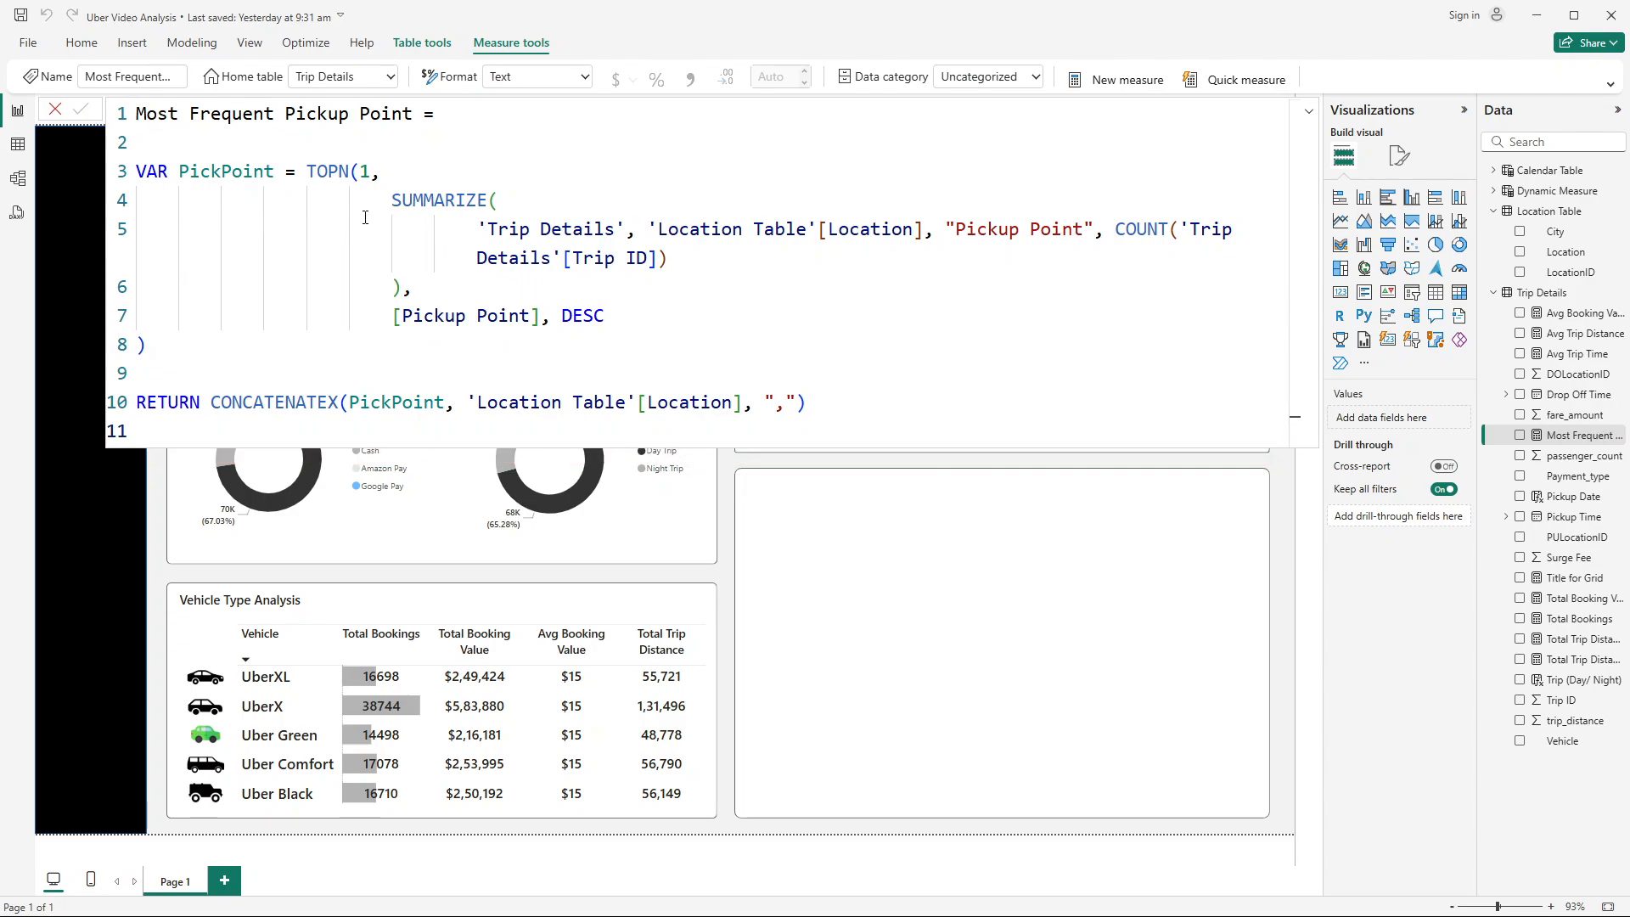
Step: Review the pickup measure's TOPN count, DESC order, SUMMARIZE grouping, COUNT expression and CONCATENATEX arguments, and close the formula editor
{"action": "left_click", "coordinate": [368, 172]}
{"action": "double_click", "coordinate": [366, 172]}
{"action": "left_click", "coordinate": [611, 318]}
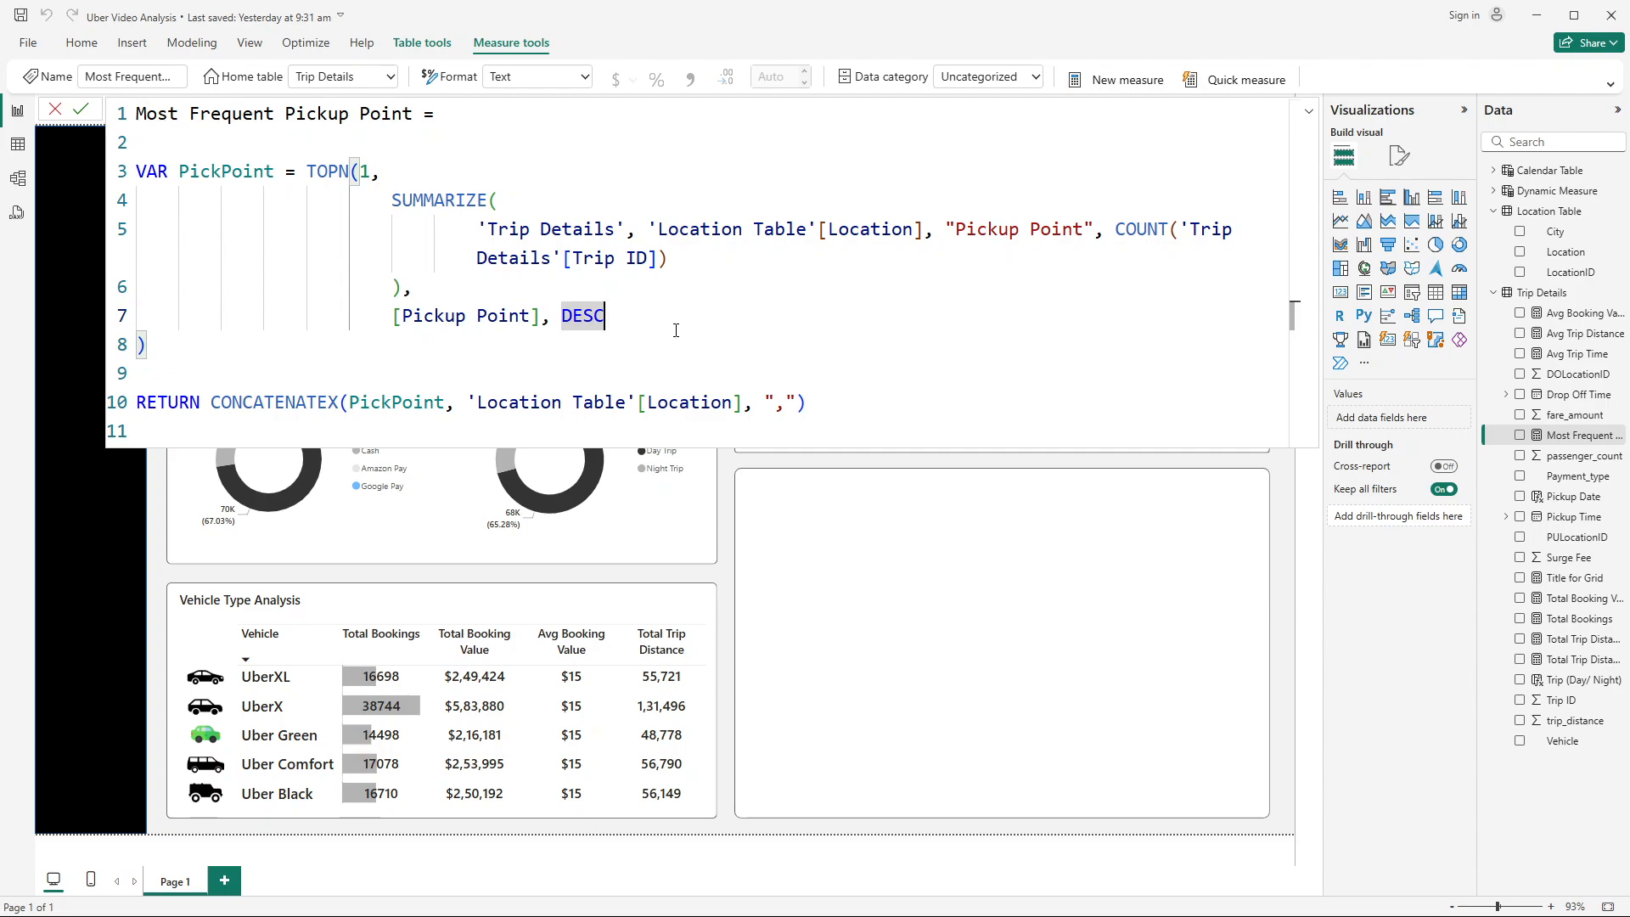
{"action": "left_click", "coordinate": [370, 171]}
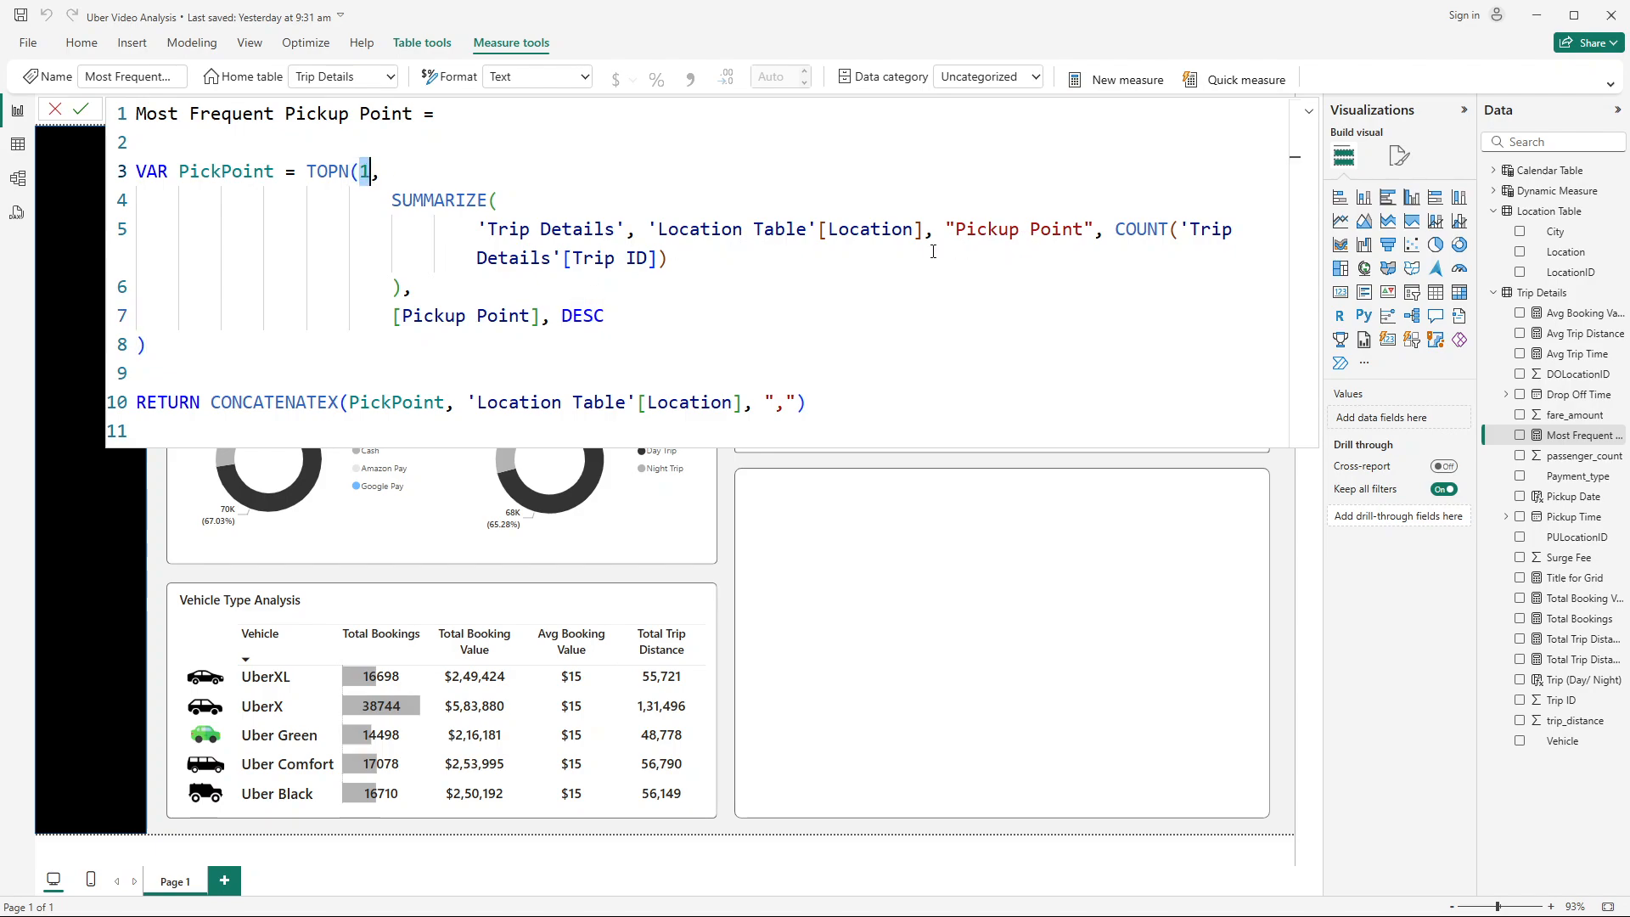
{"action": "left_click", "coordinate": [649, 230]}
{"action": "left_click_drag", "start_coordinate": [649, 229], "coordinate": [925, 229]}
{"action": "left_click", "coordinate": [1122, 230]}
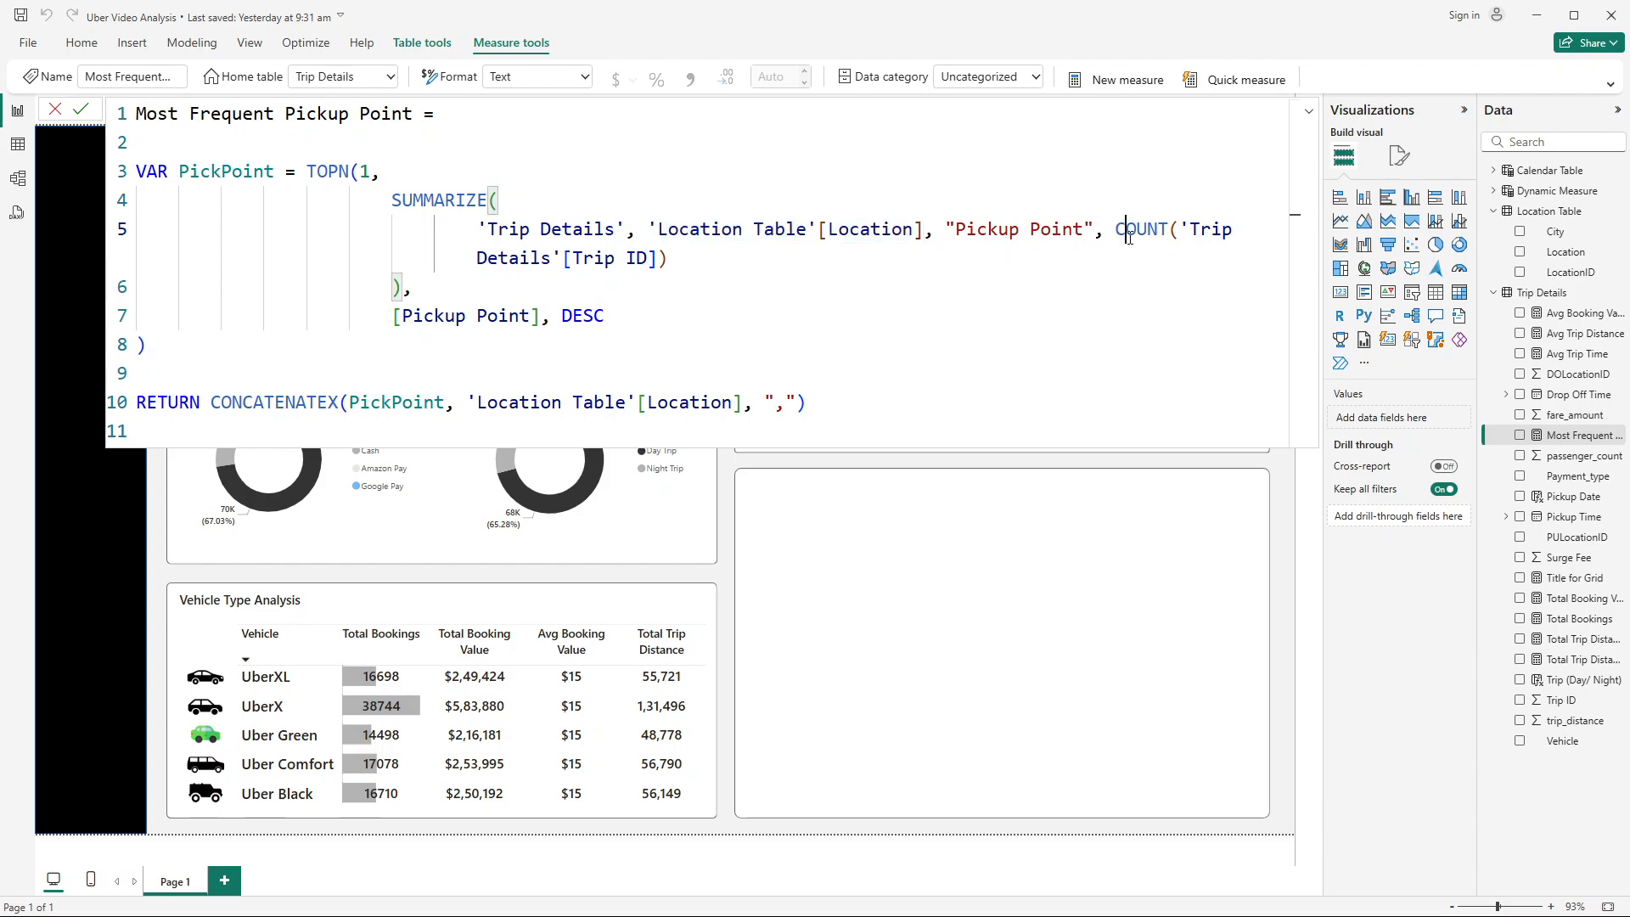
{"action": "key", "text": "shift+End"}
{"action": "double_click", "coordinate": [1126, 230]}
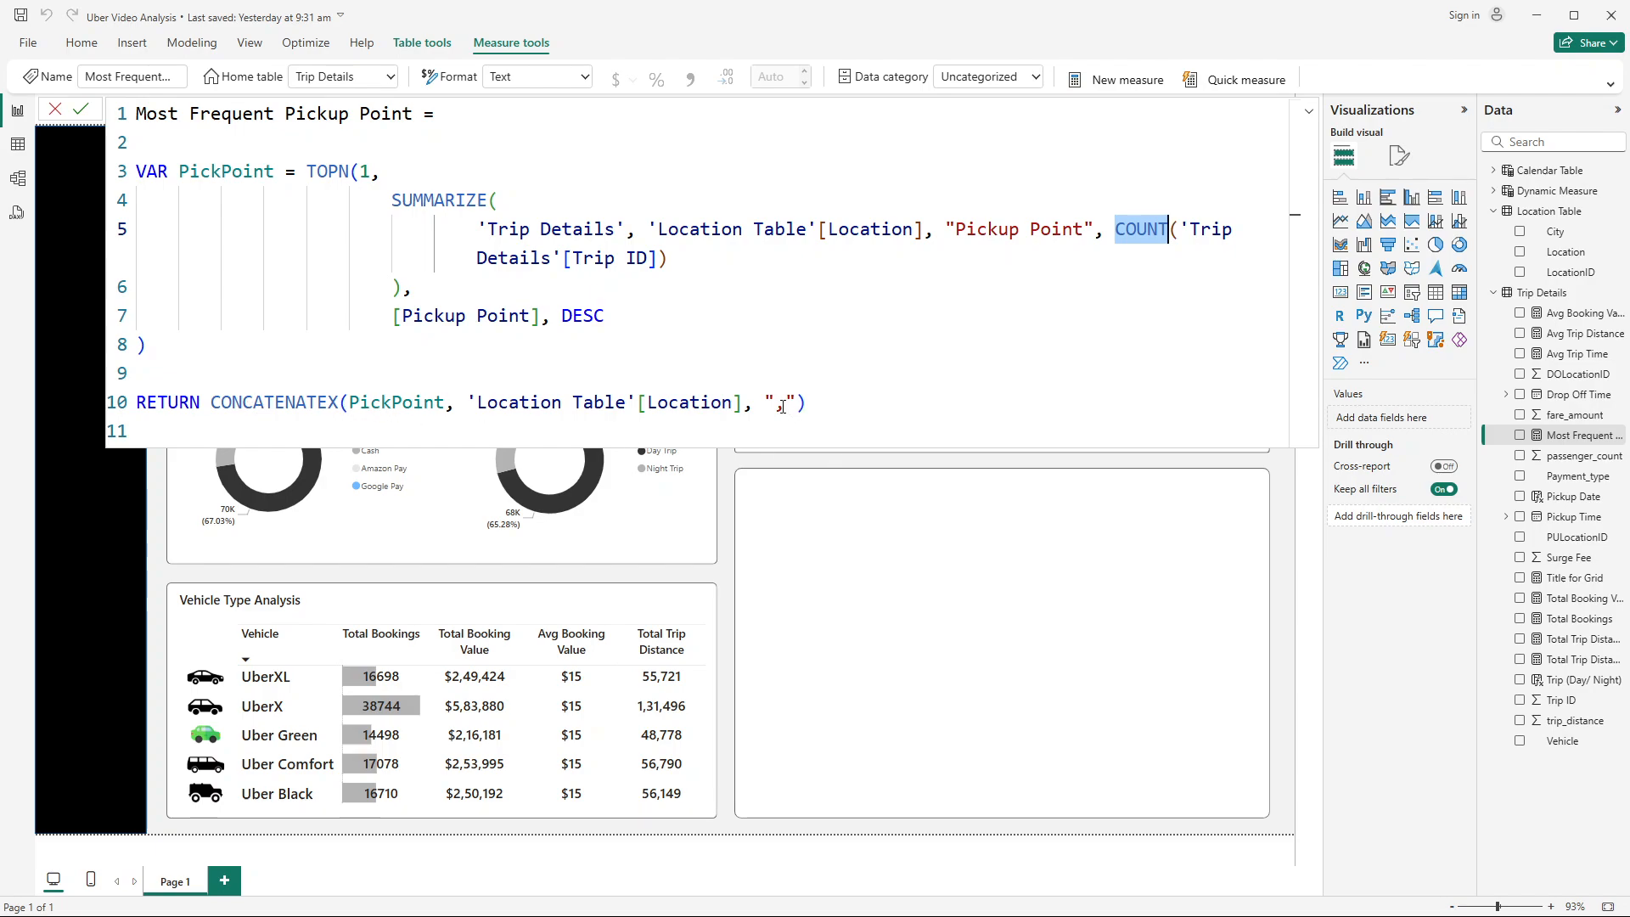
{"action": "left_click_drag", "start_coordinate": [787, 403], "coordinate": [774, 405]}
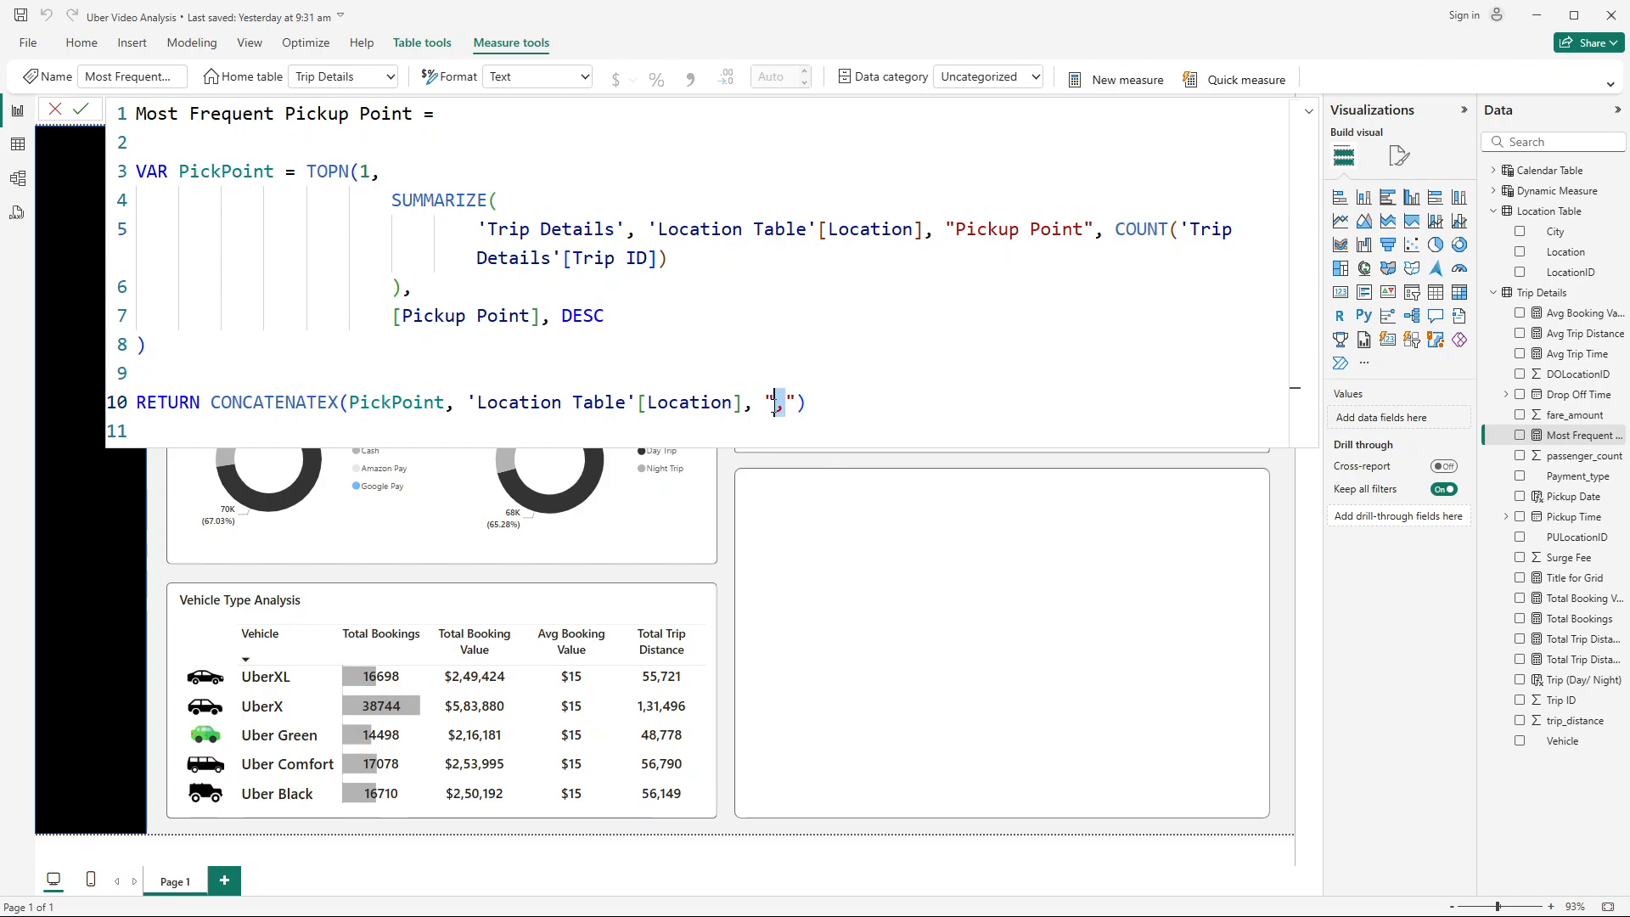
{"action": "left_click", "coordinate": [833, 406]}
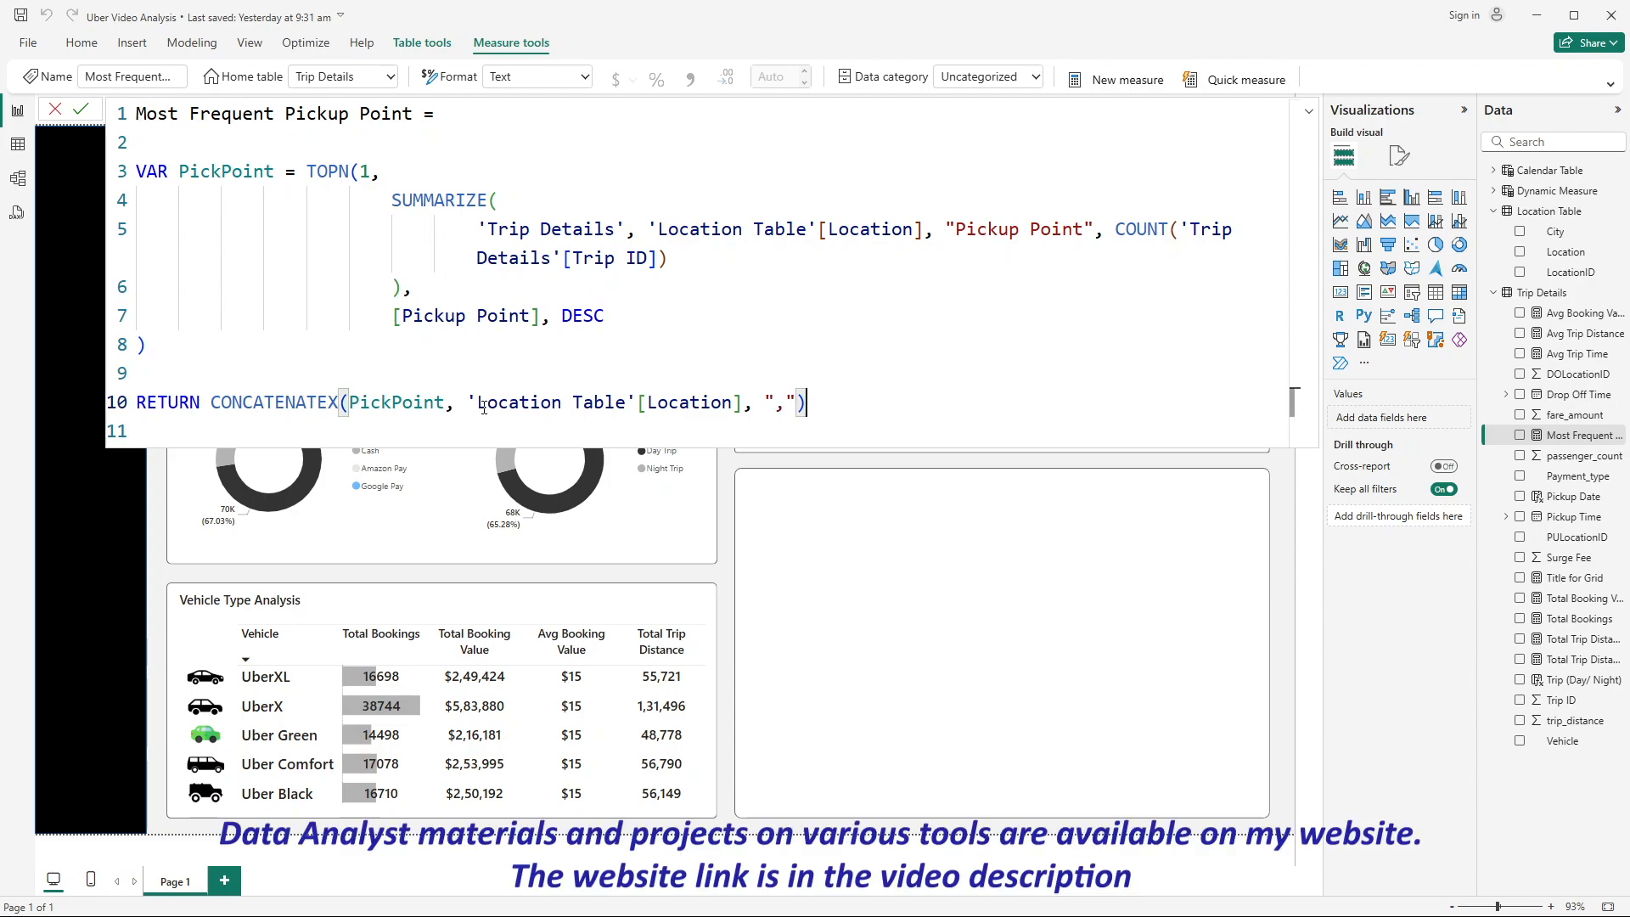
{"action": "left_click_drag", "start_coordinate": [466, 403], "coordinate": [745, 403]}
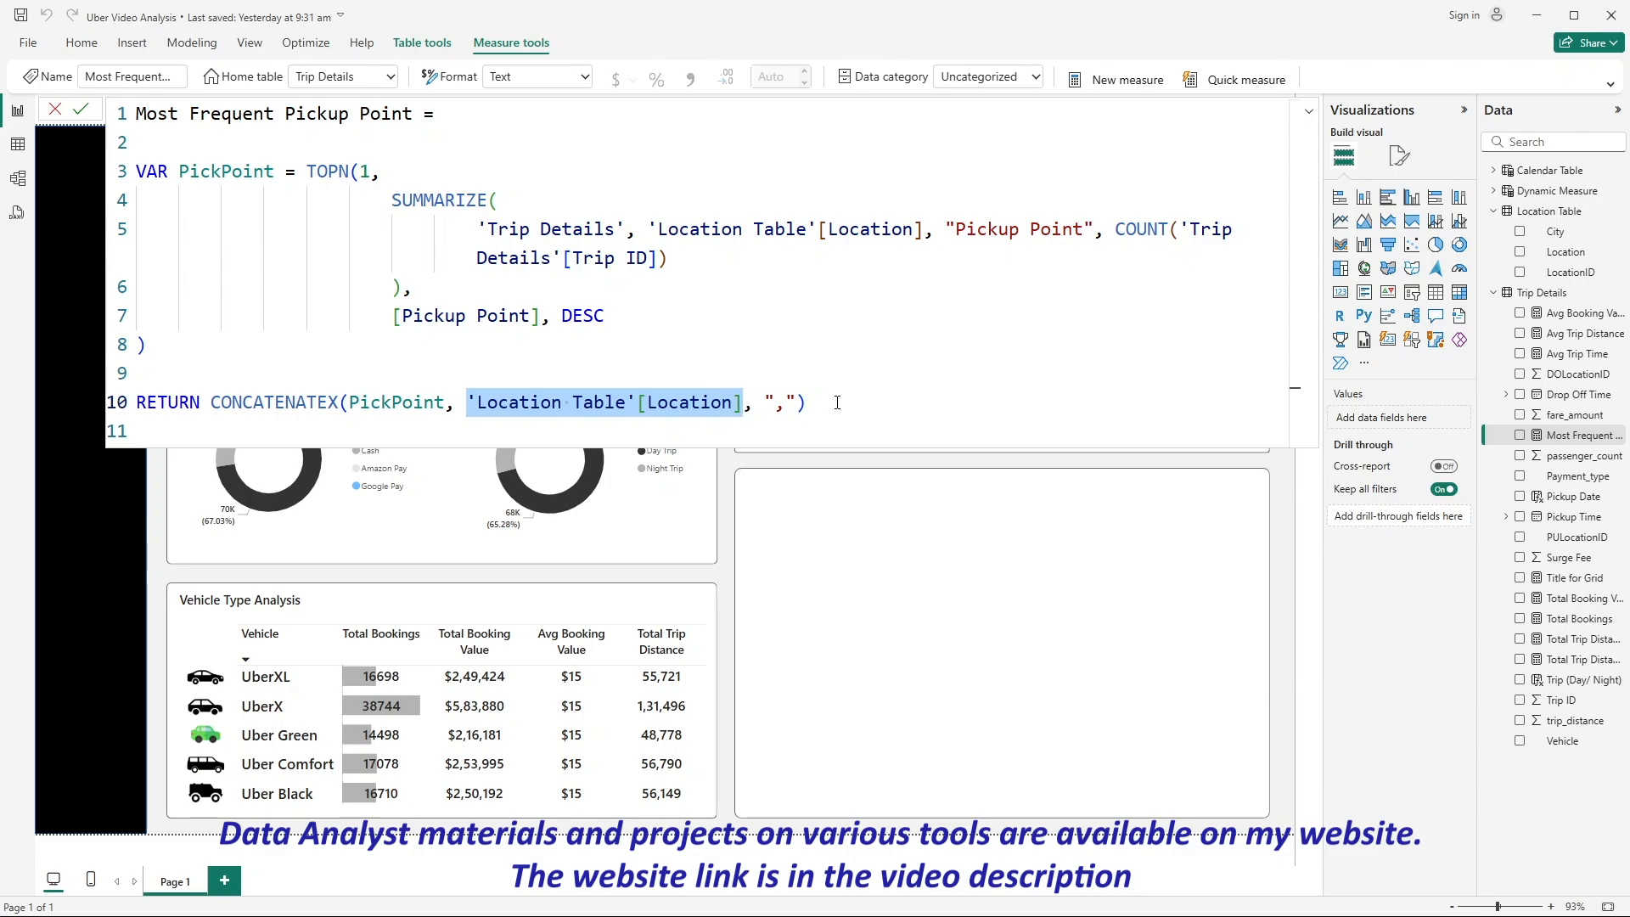
{"action": "left_click", "coordinate": [855, 384]}
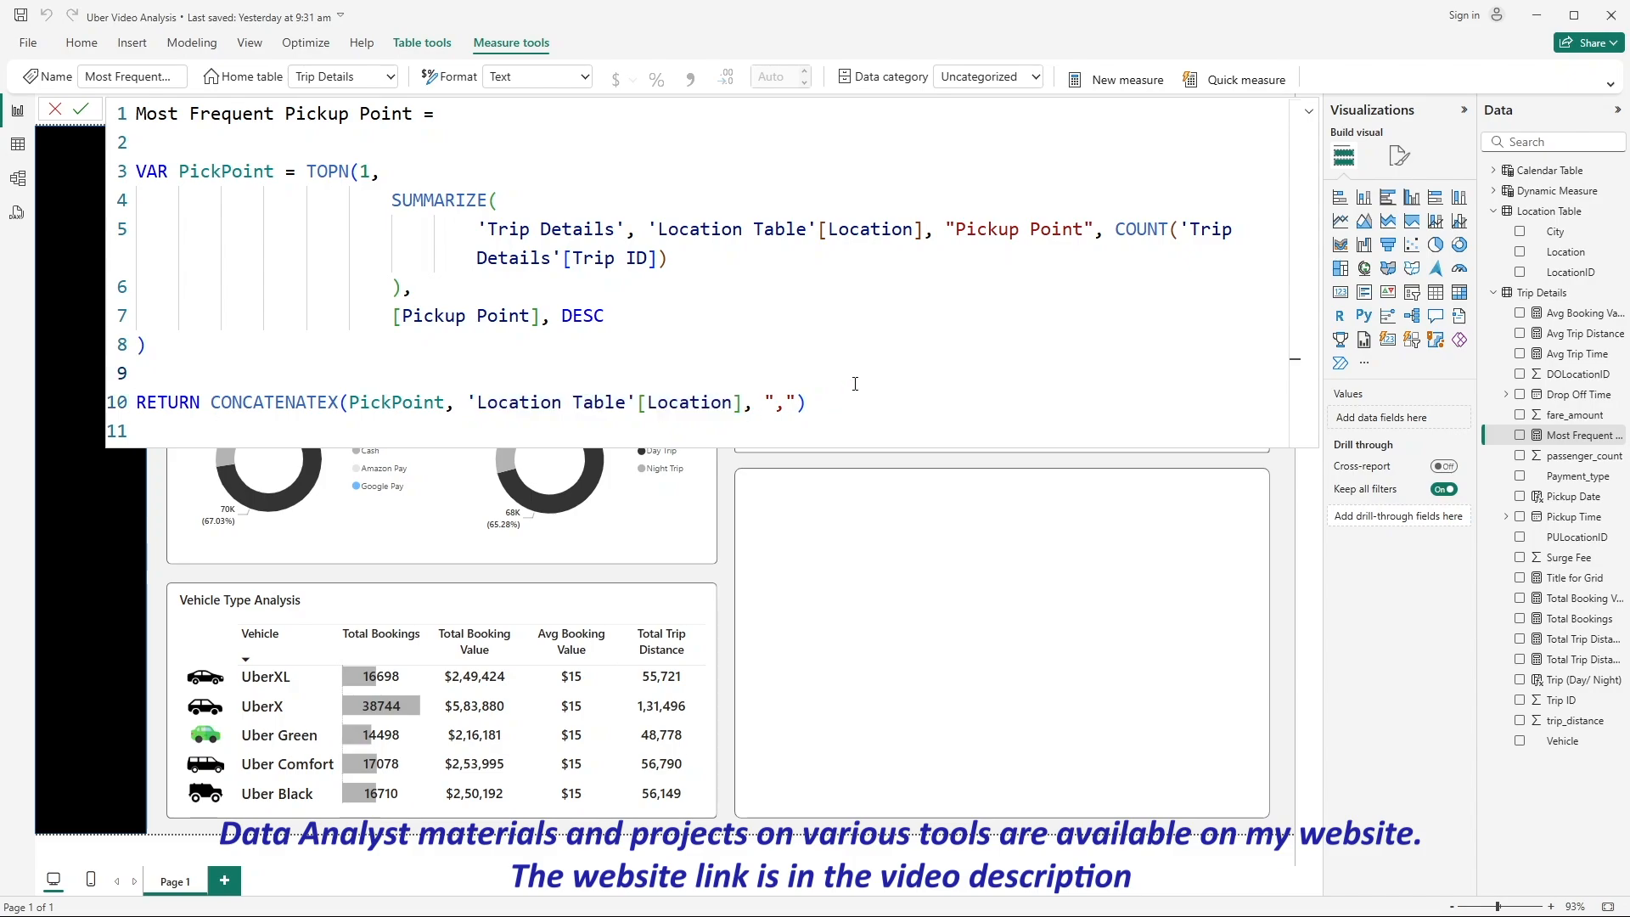
{"action": "left_click", "coordinate": [84, 111]}
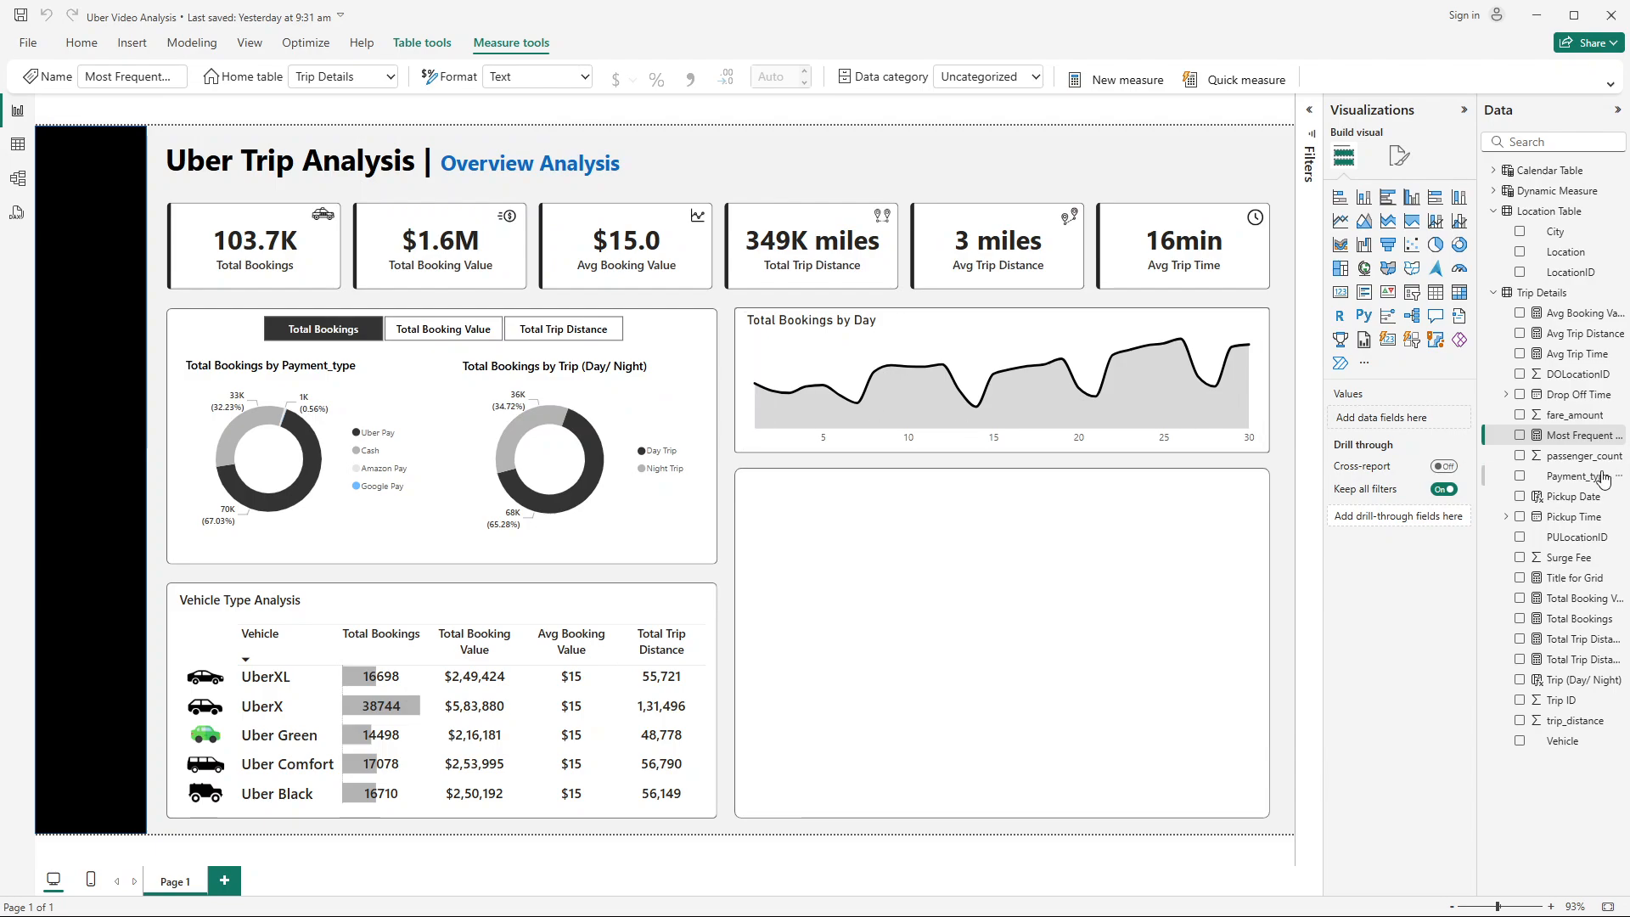
Step: Create a new measure in the Trip Details table and clear its default formula text
{"action": "right_click", "coordinate": [1567, 437]}
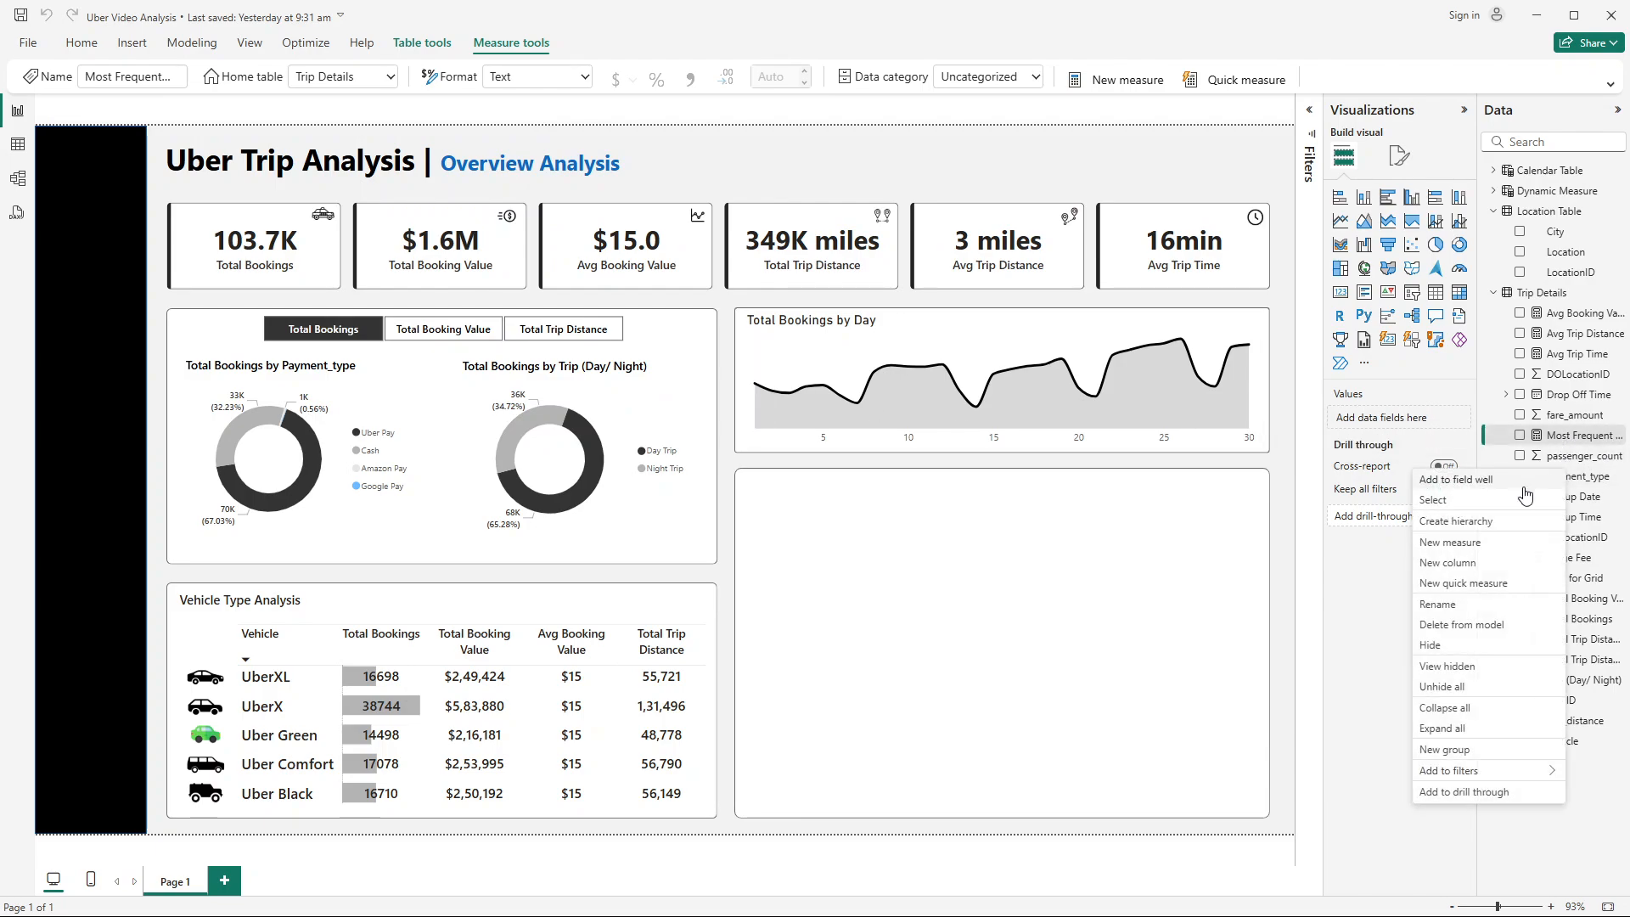
{"action": "left_click", "coordinate": [1470, 542]}
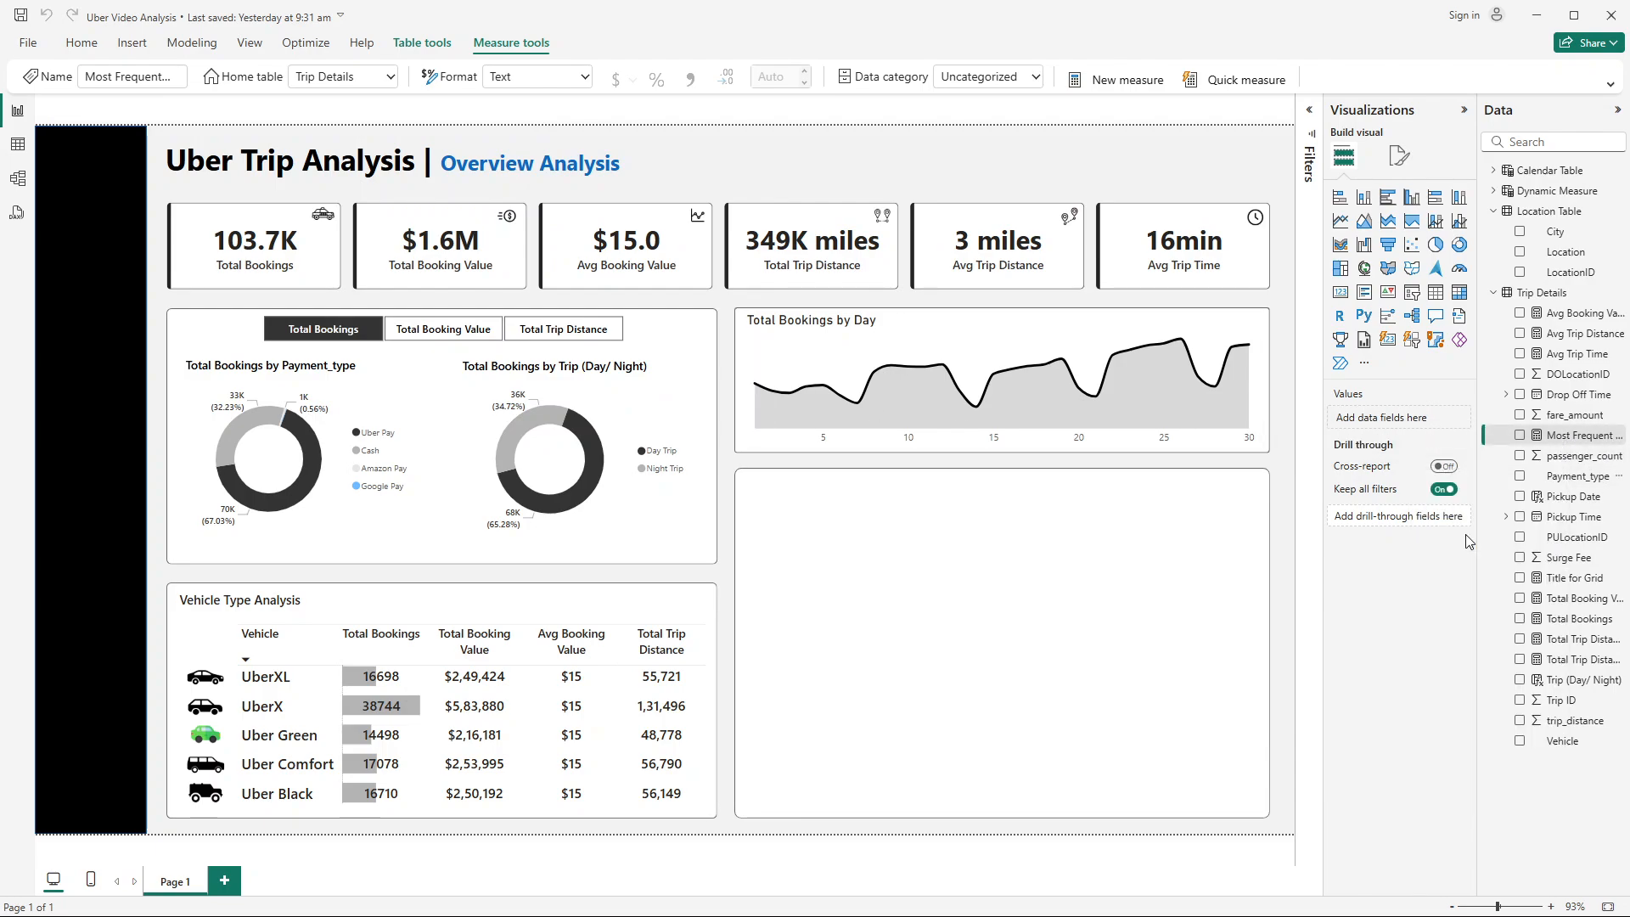
{"action": "double_click", "coordinate": [151, 115]}
{"action": "key", "text": "BackSpace"}
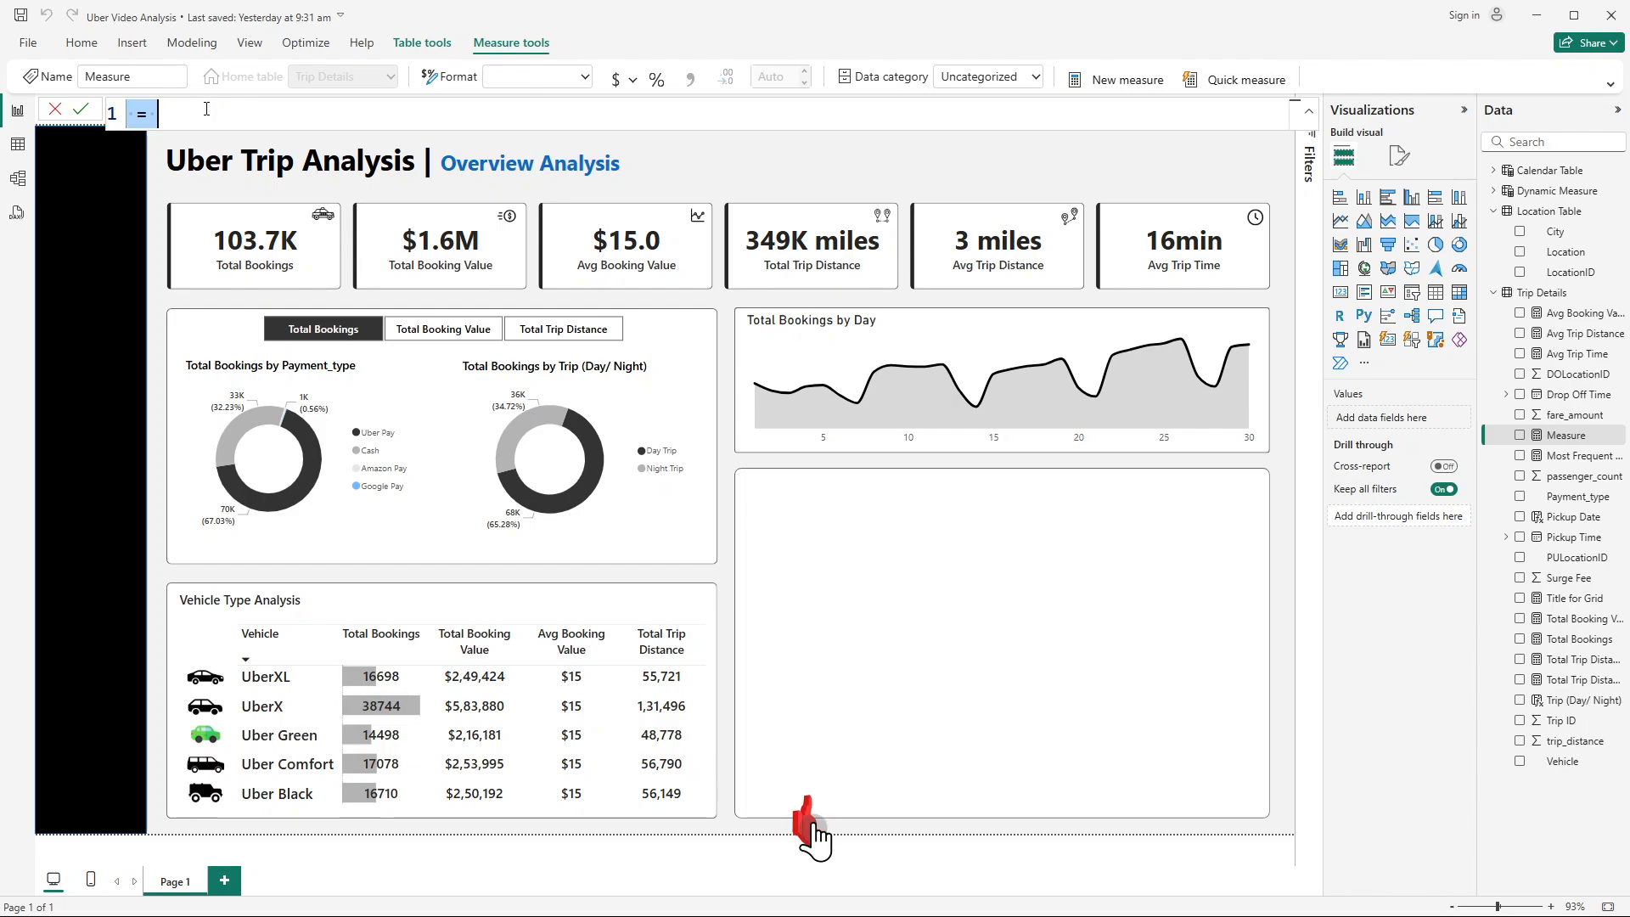
Step: Switch to Notepad, copy the whole Most Frequent Dropoff Point formula, and paste it into the new measure in Power BI
{"action": "key", "text": "alt+Tab"}
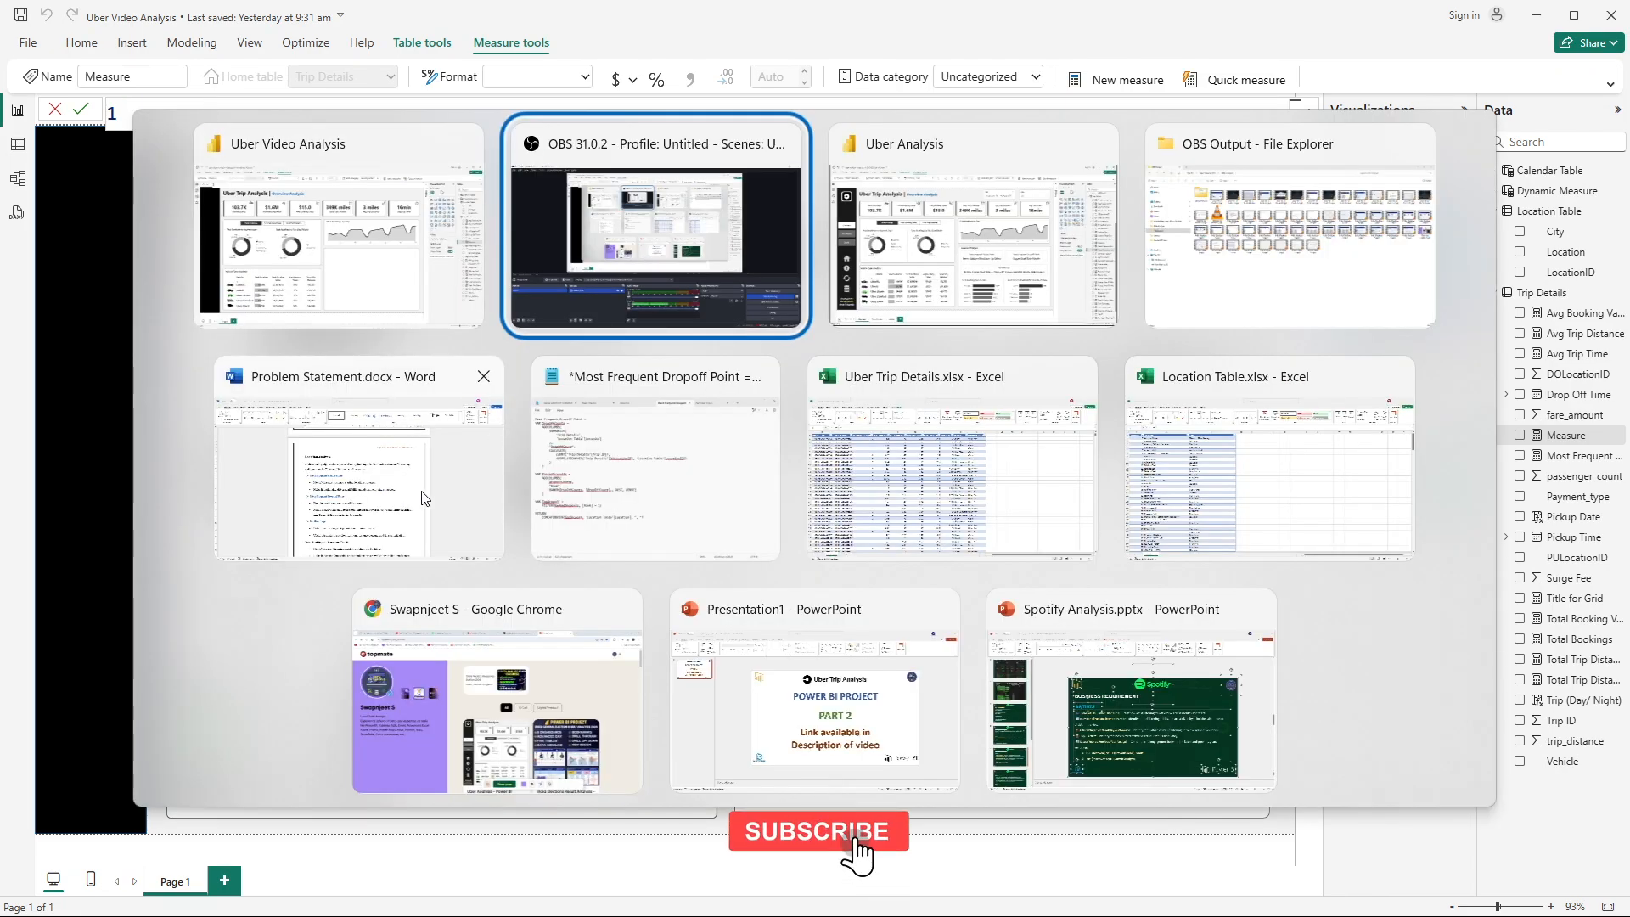
{"action": "left_click", "coordinate": [729, 491]}
{"action": "left_click", "coordinate": [501, 221]}
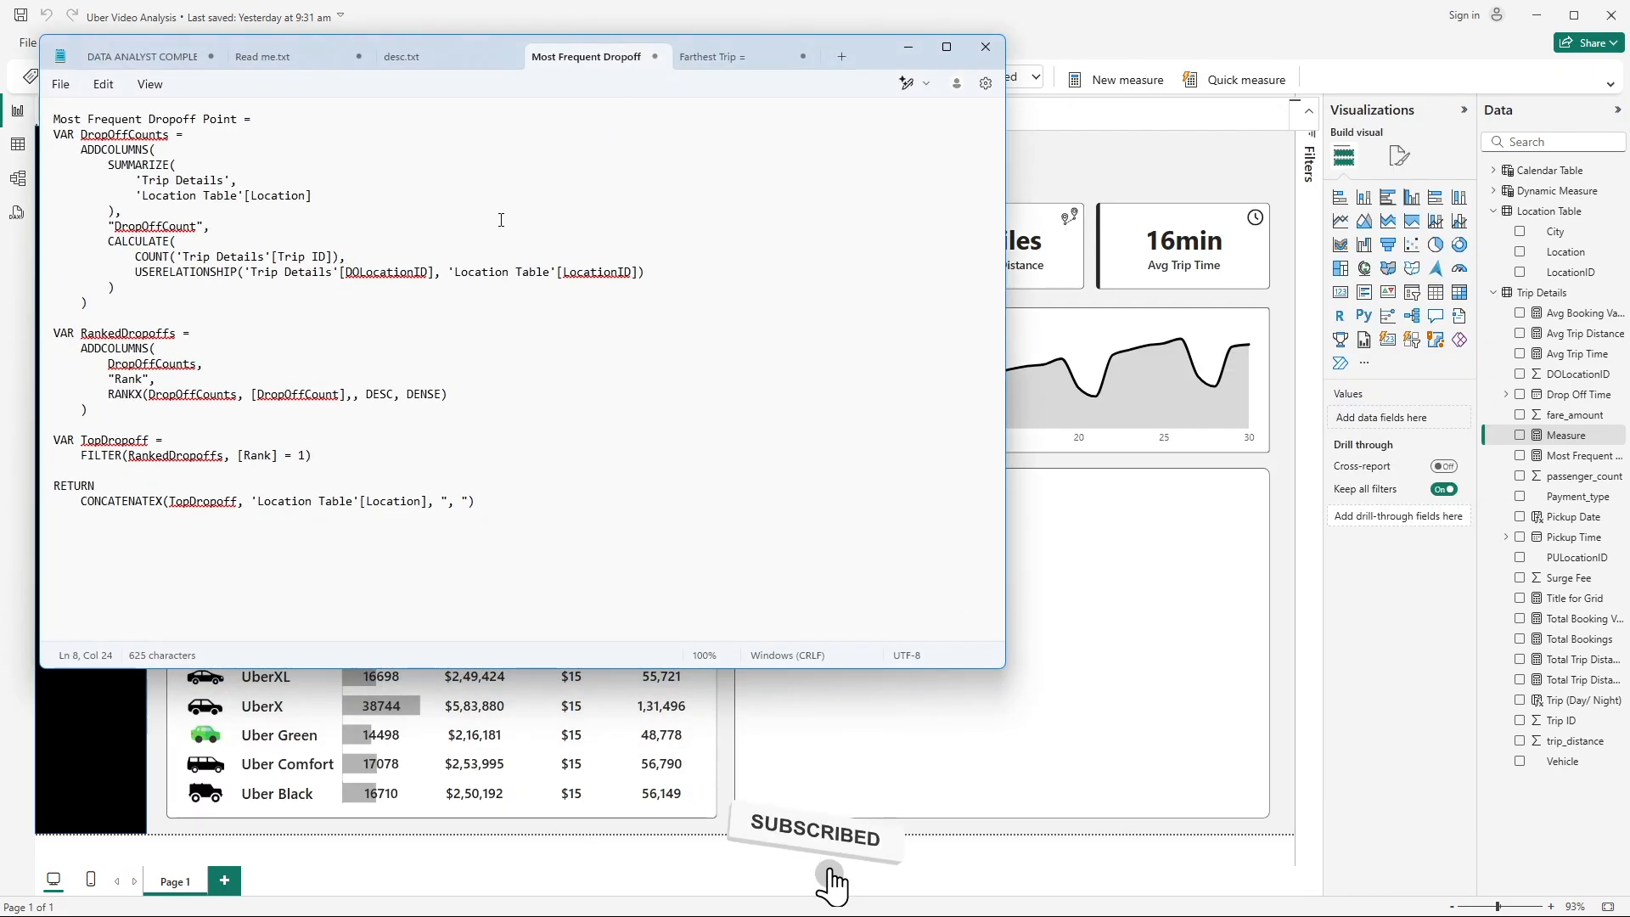
{"action": "key", "text": "ctrl+a"}
{"action": "key", "text": "ctrl+c"}
{"action": "key", "text": "alt+Tab"}
{"action": "left_click", "coordinate": [497, 219]}
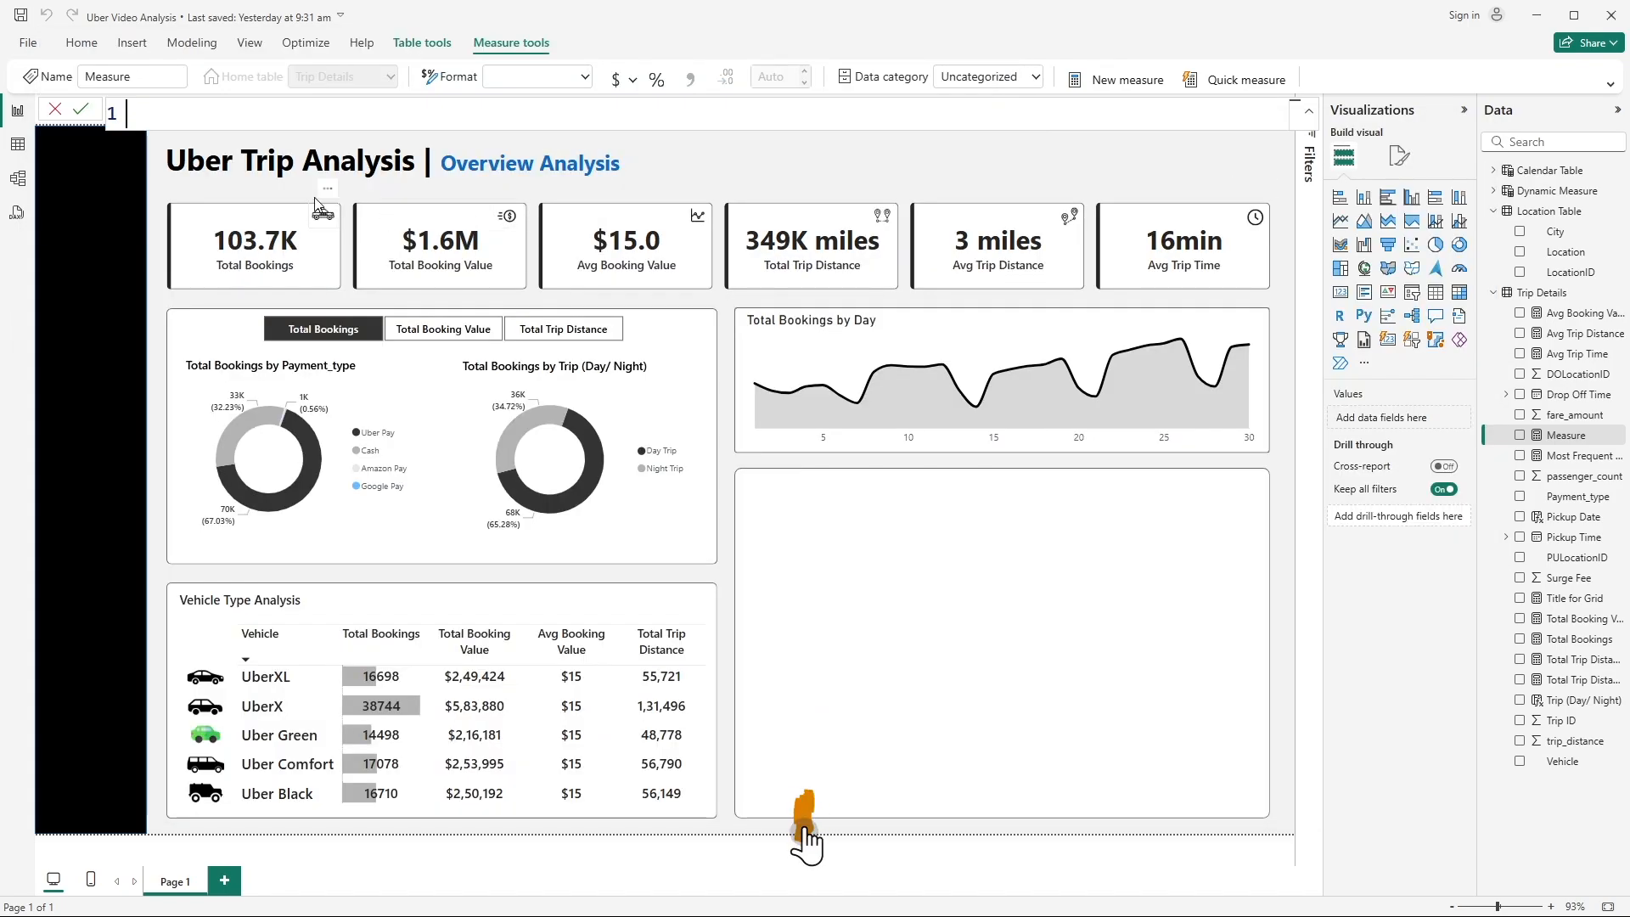
{"action": "key", "text": "ctrl+v"}
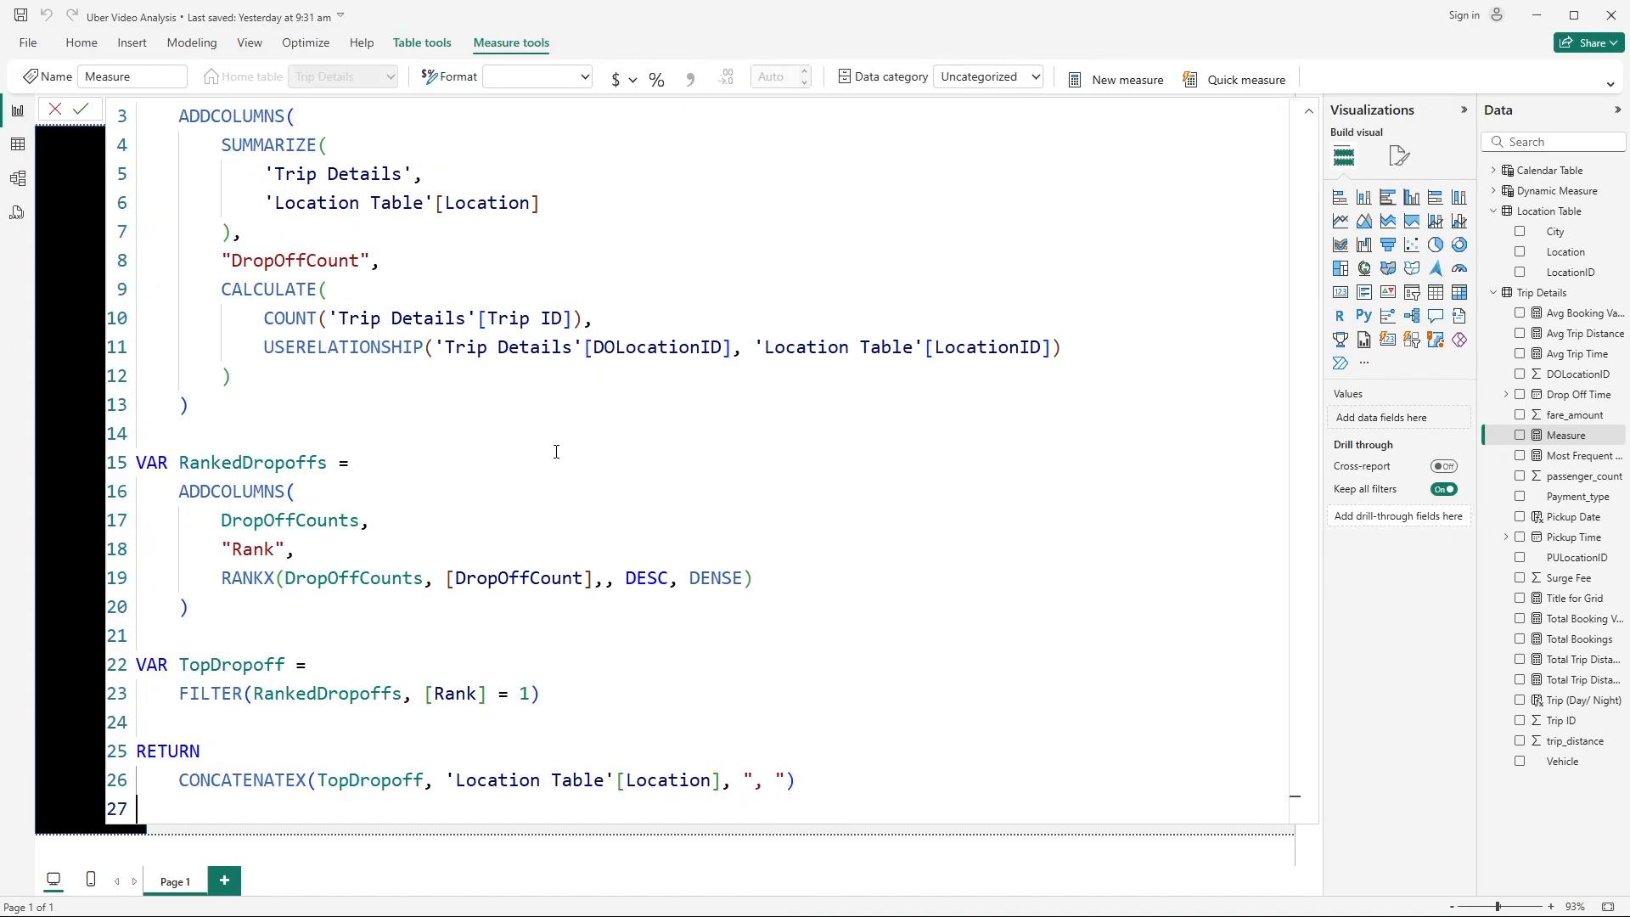
Step: Examine the overall structure of the dropoff formula: the DropOffCounts variable, the [Rank] = 1 filter, the CONCATENATEX return and the trip count
{"action": "scroll", "coordinate": [562, 409], "scroll_direction": "down", "scroll_amount": 3}
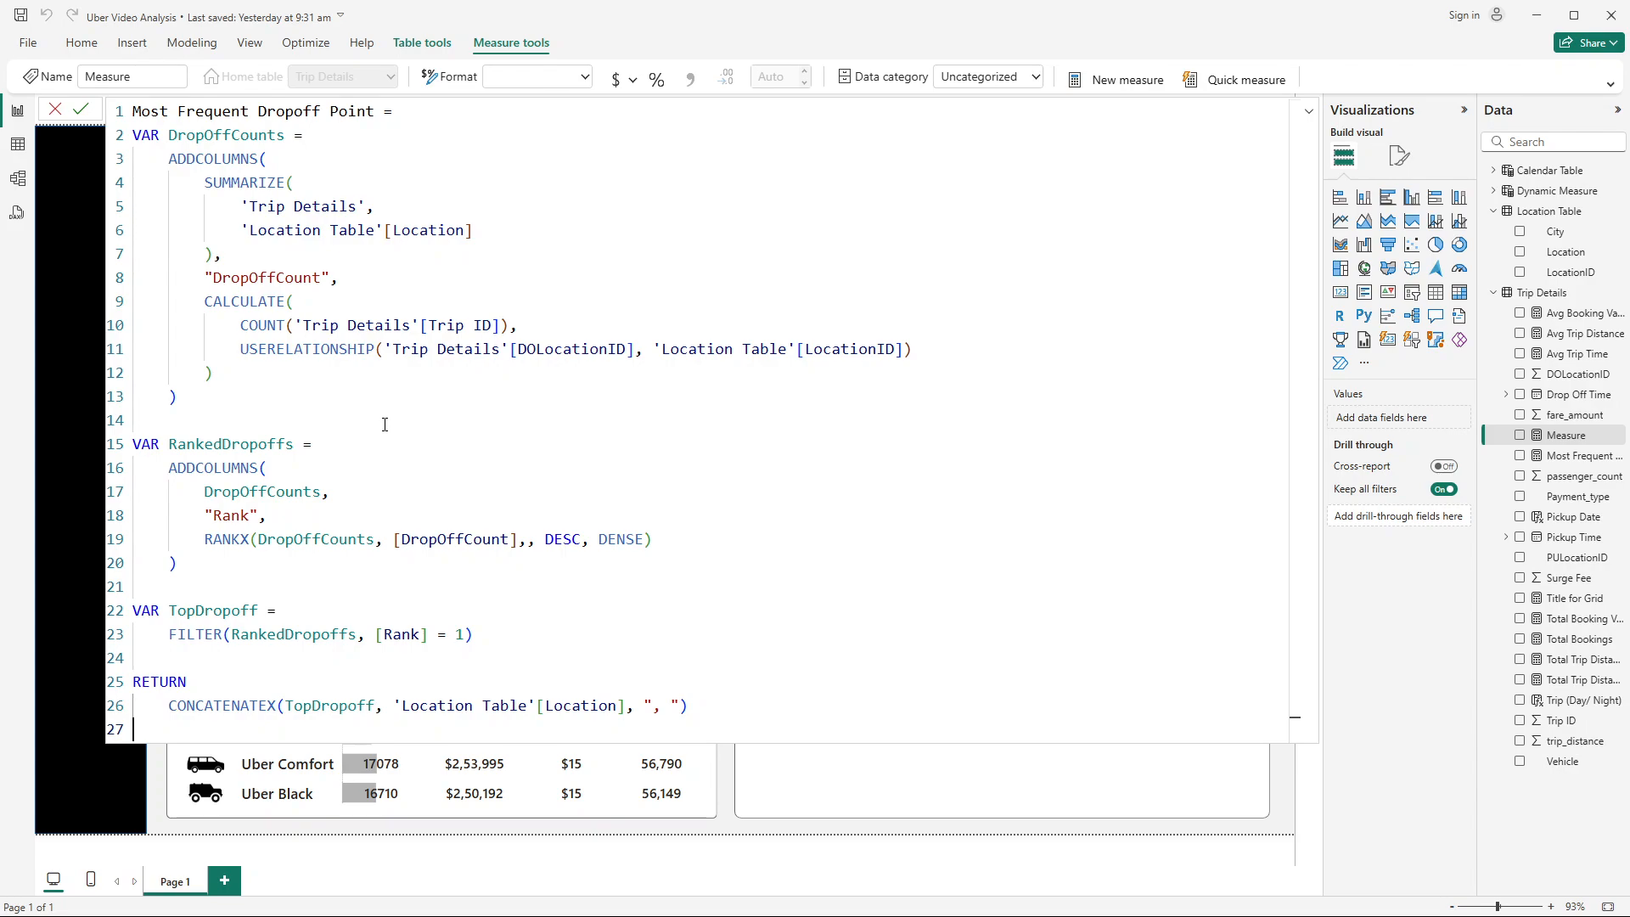
{"action": "left_click_drag", "start_coordinate": [161, 141], "coordinate": [286, 135]}
{"action": "left_click", "coordinate": [475, 511]}
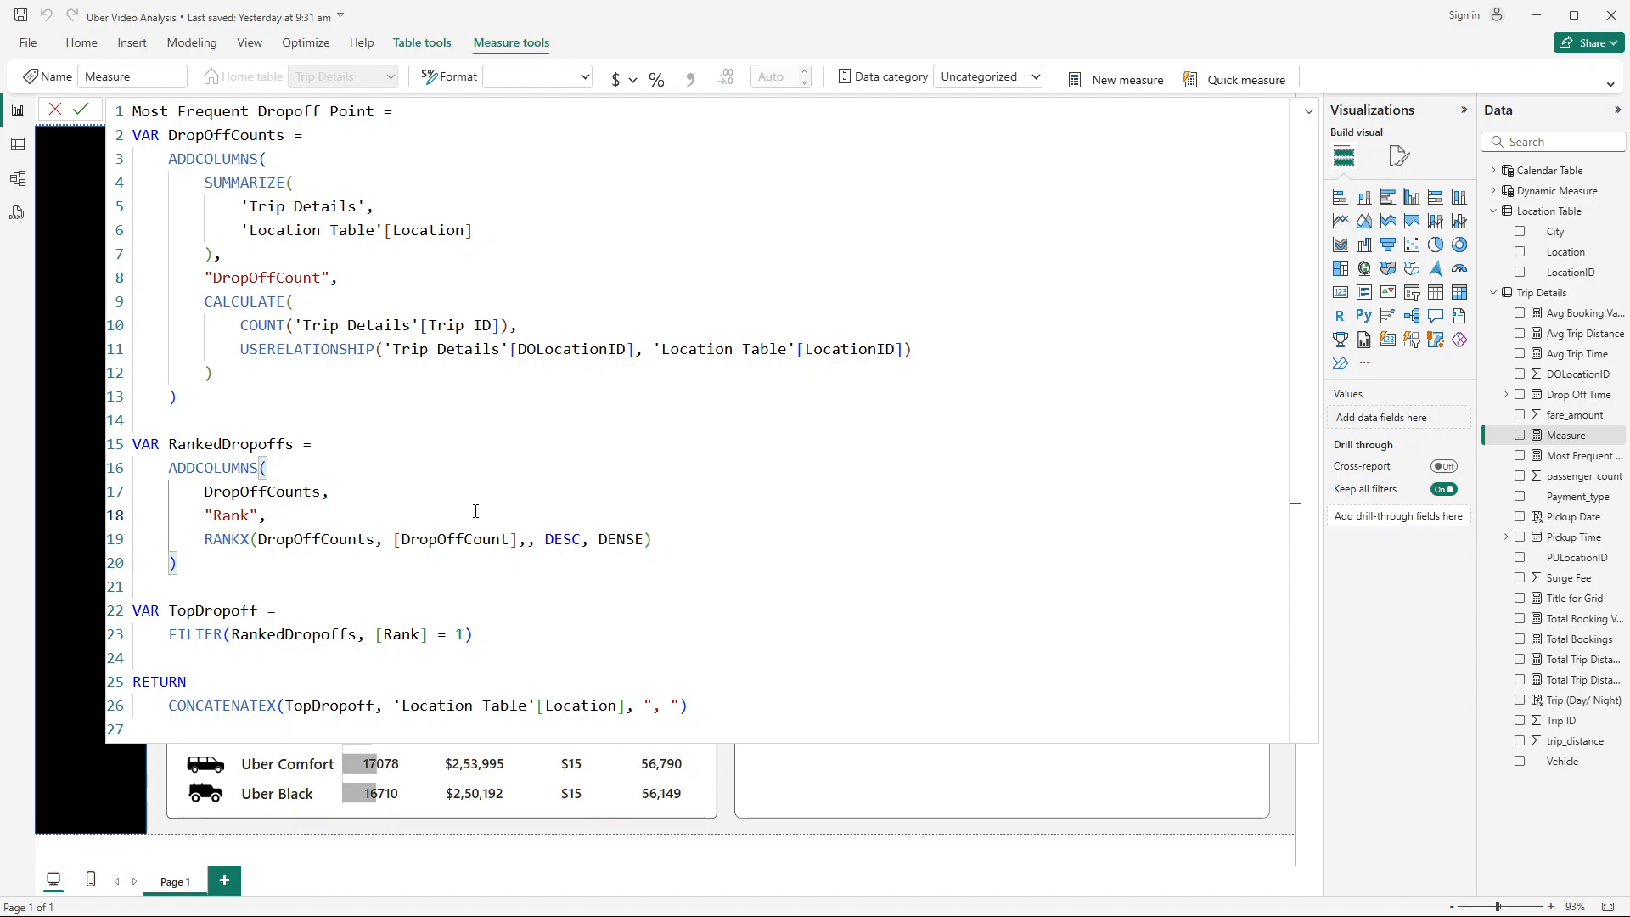
{"action": "left_click_drag", "start_coordinate": [397, 643], "coordinate": [467, 643]}
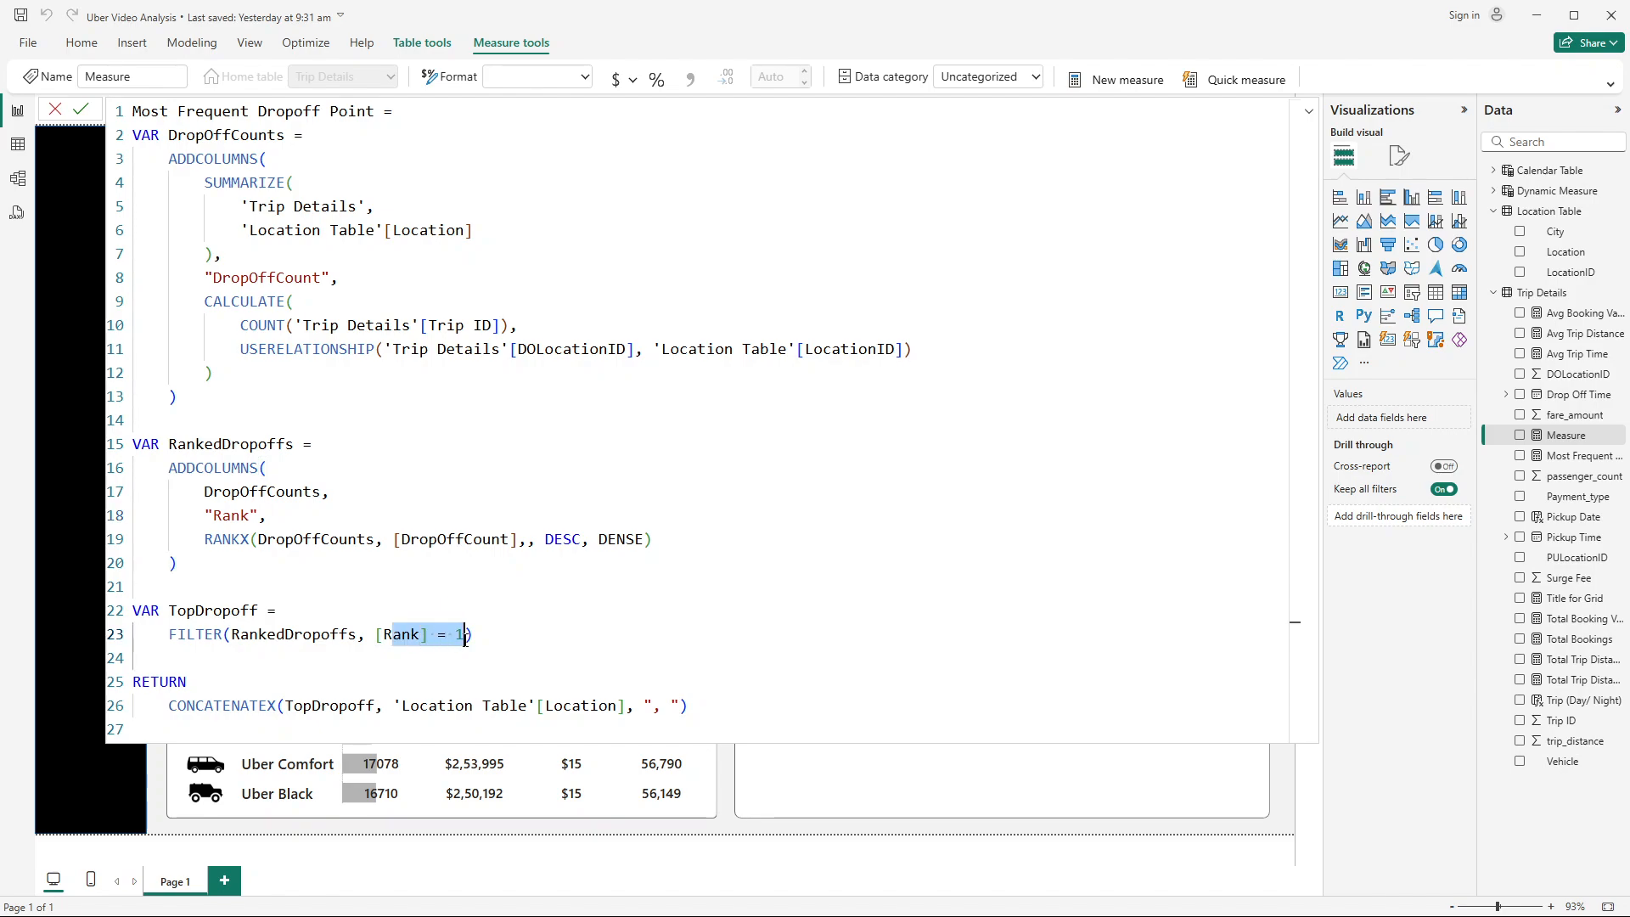
{"action": "left_click", "coordinate": [553, 618]}
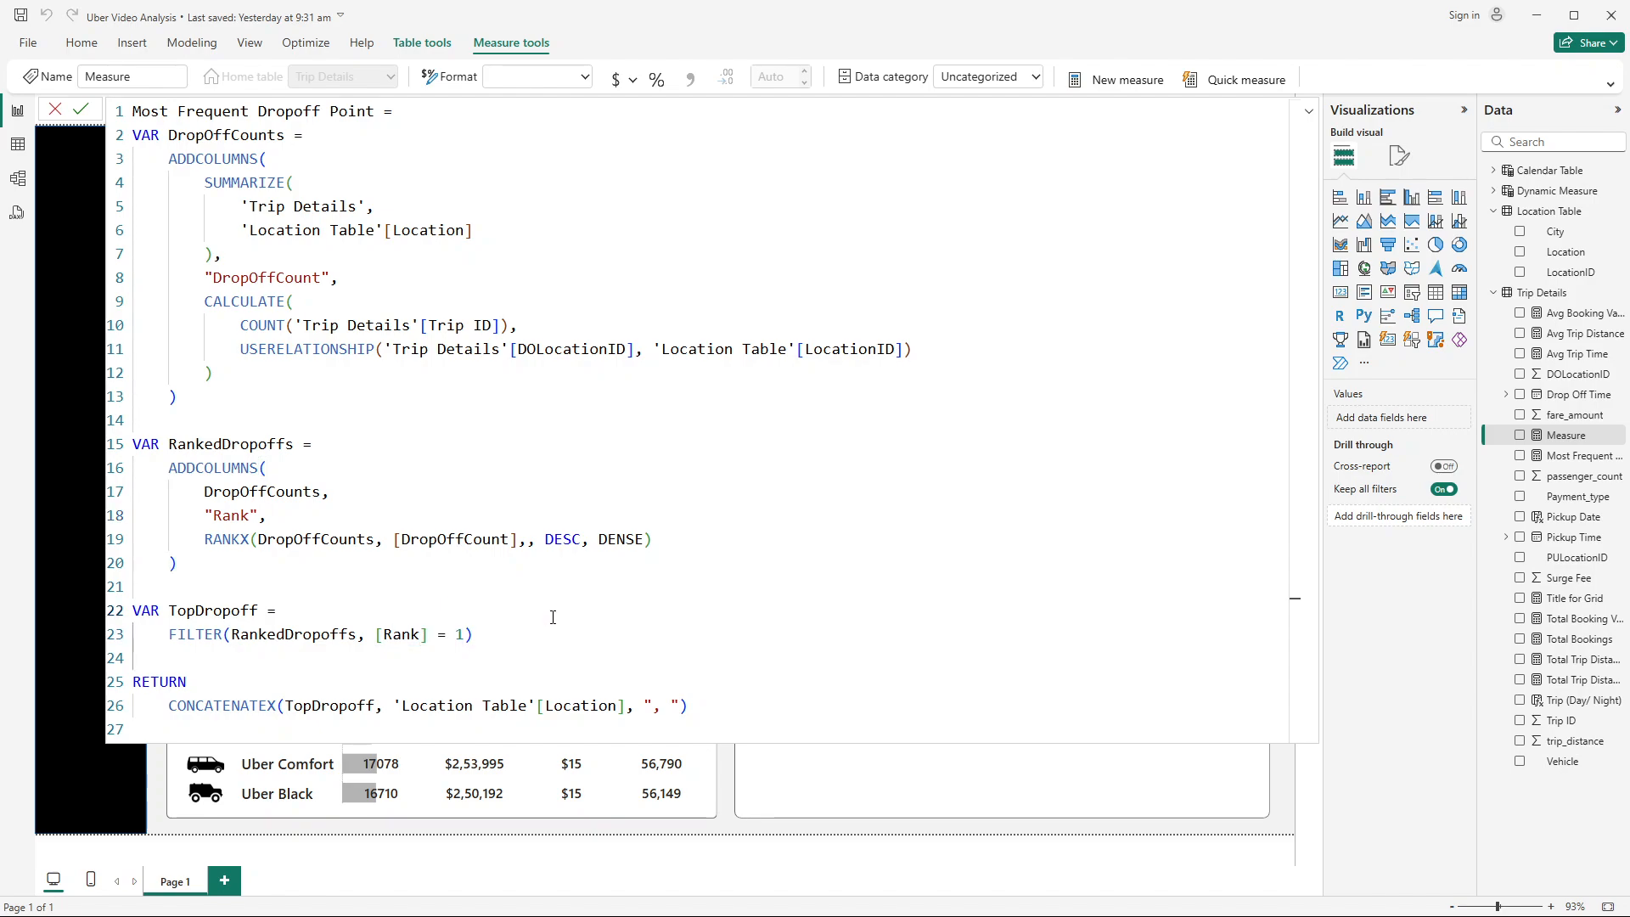
{"action": "left_click_drag", "start_coordinate": [204, 706], "coordinate": [390, 695]}
{"action": "left_click", "coordinate": [929, 563]}
{"action": "left_click_drag", "start_coordinate": [237, 327], "coordinate": [351, 325]}
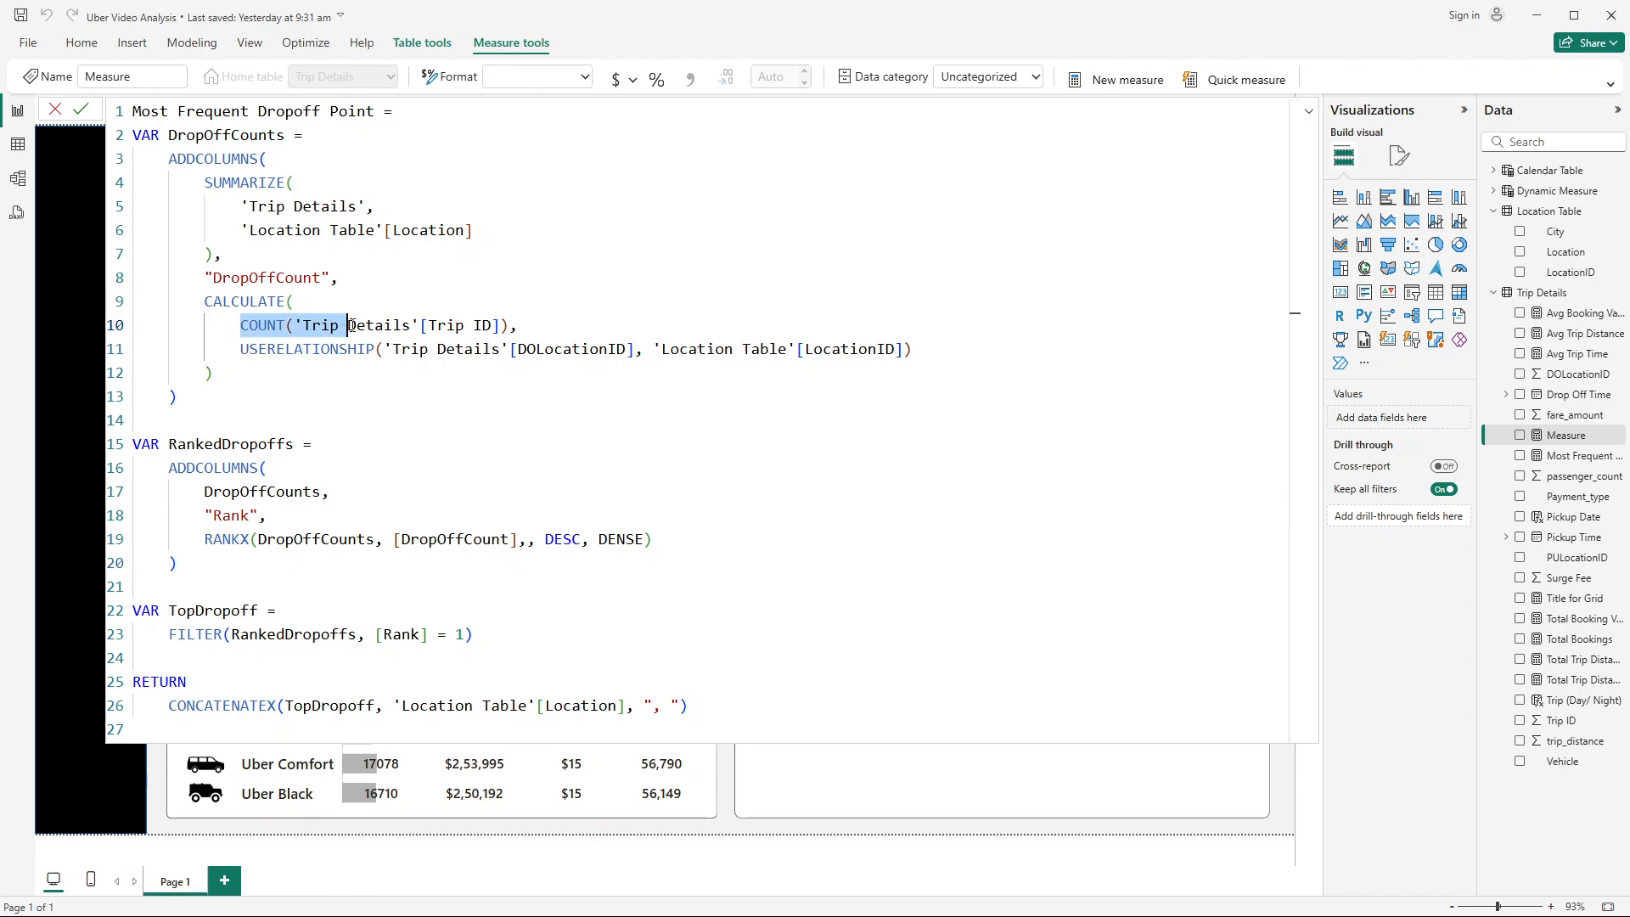
{"action": "left_click", "coordinate": [739, 232]}
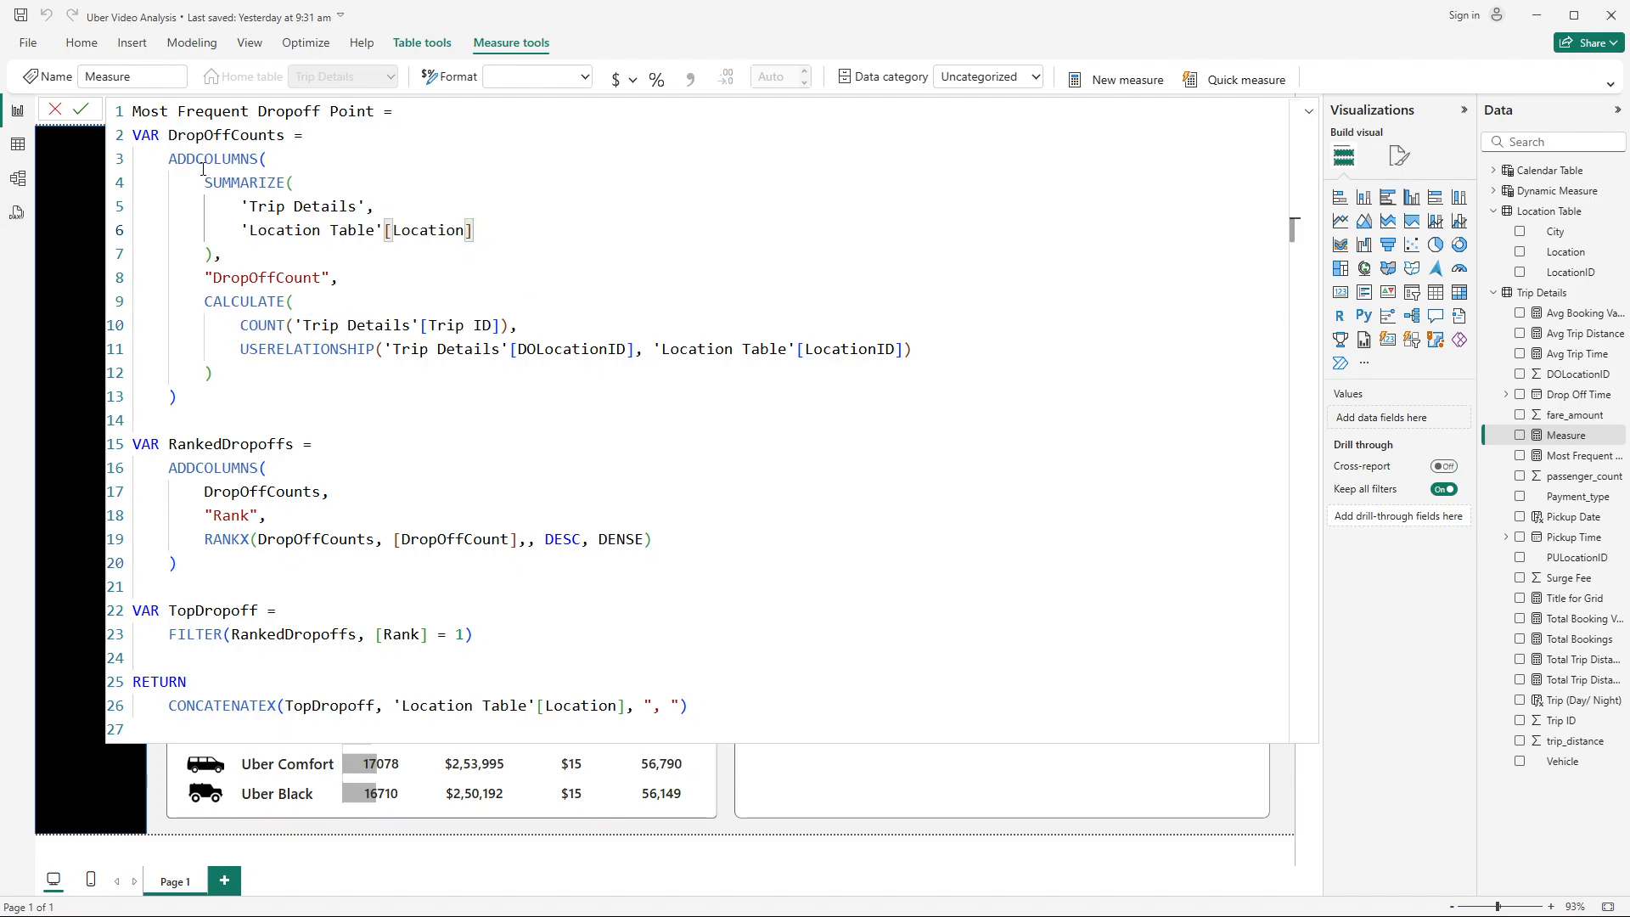
Step: Examine the DropOffCounts variable in detail: ADDCOLUMNS, the SUMMARIZE table and location column, the "DropOffCount" column and the CALCULATE trip count
{"action": "left_click_drag", "start_coordinate": [171, 165], "coordinate": [268, 163]}
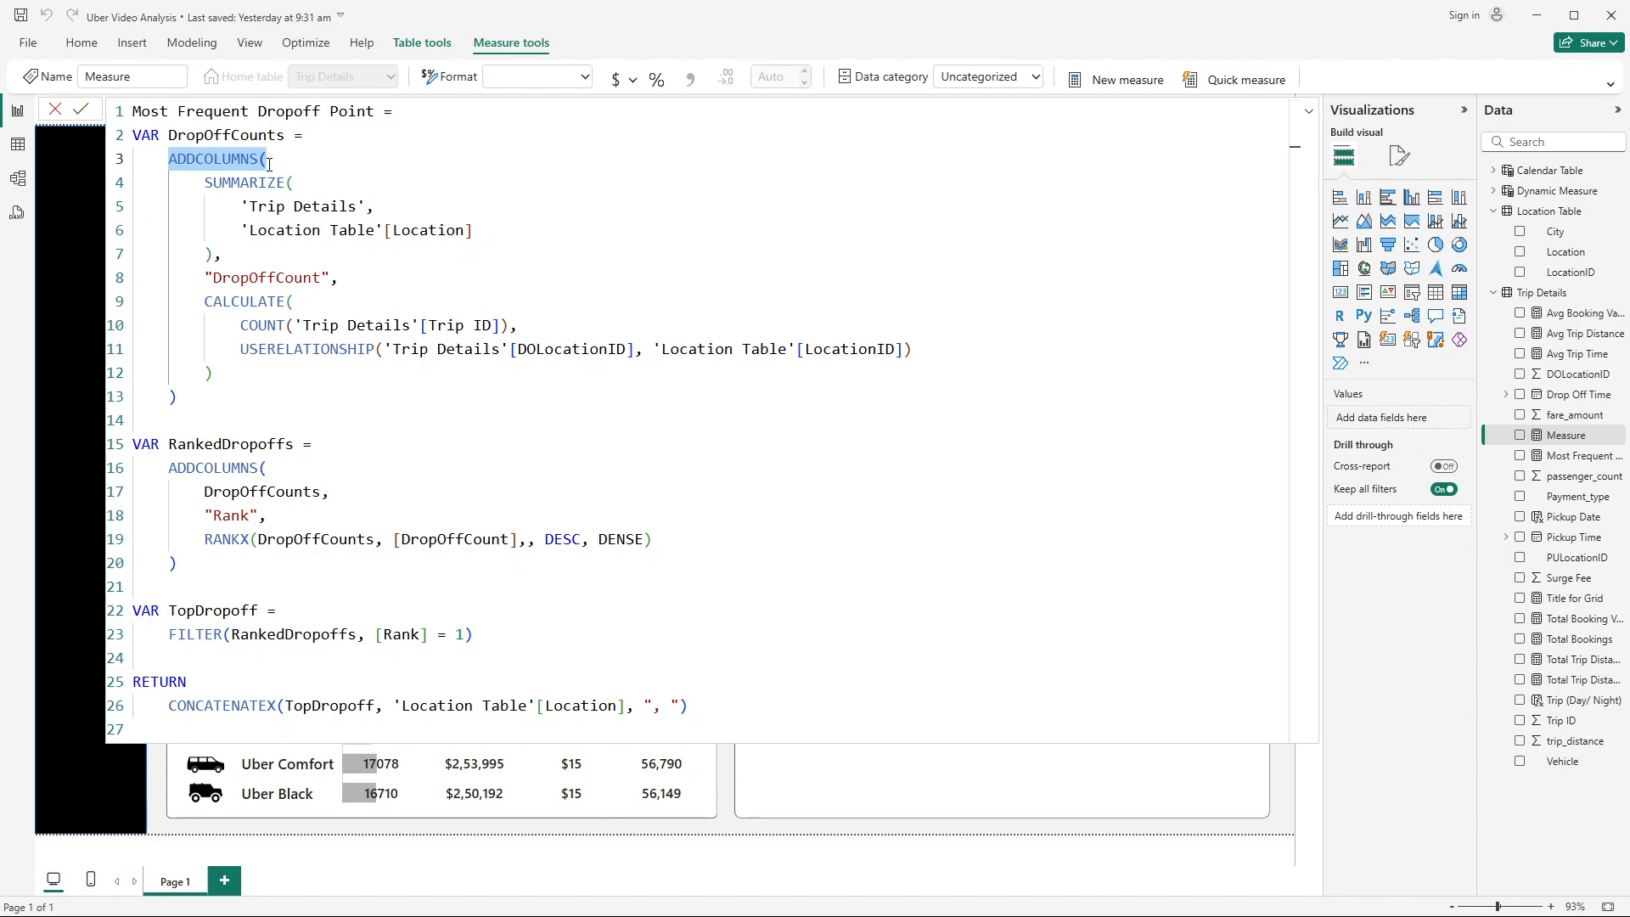
{"action": "left_click", "coordinate": [185, 162]}
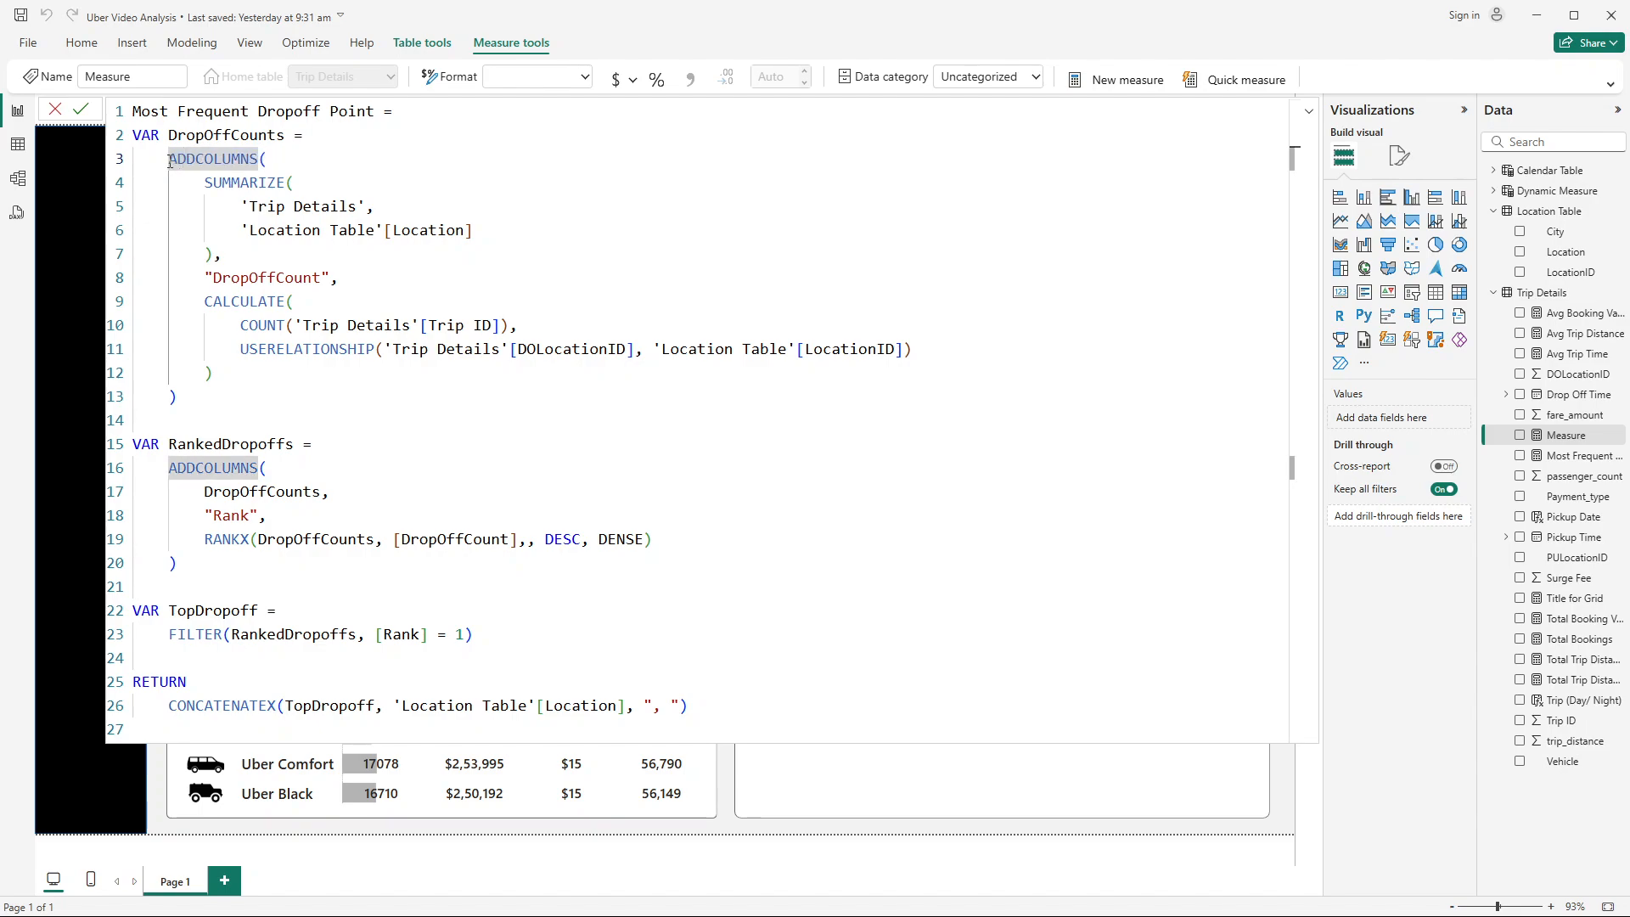
{"action": "left_click_drag", "start_coordinate": [170, 161], "coordinate": [252, 162]}
{"action": "left_click", "coordinate": [195, 161]}
{"action": "left_click", "coordinate": [206, 183]}
{"action": "left_click", "coordinate": [321, 207]}
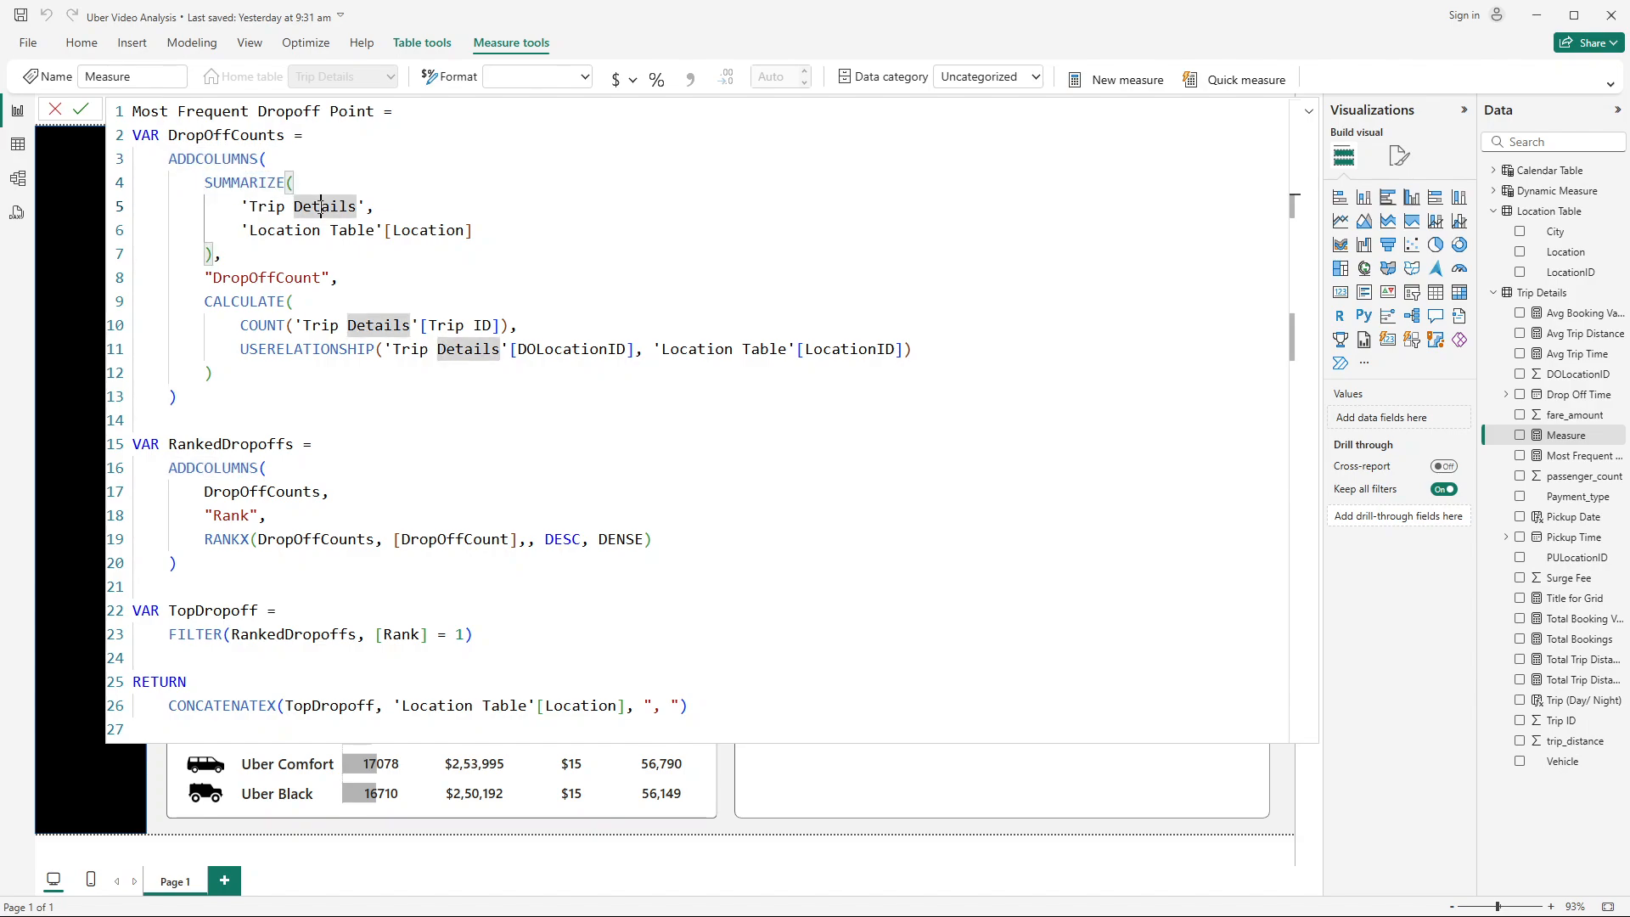
{"action": "left_click_drag", "start_coordinate": [248, 206], "coordinate": [365, 206]}
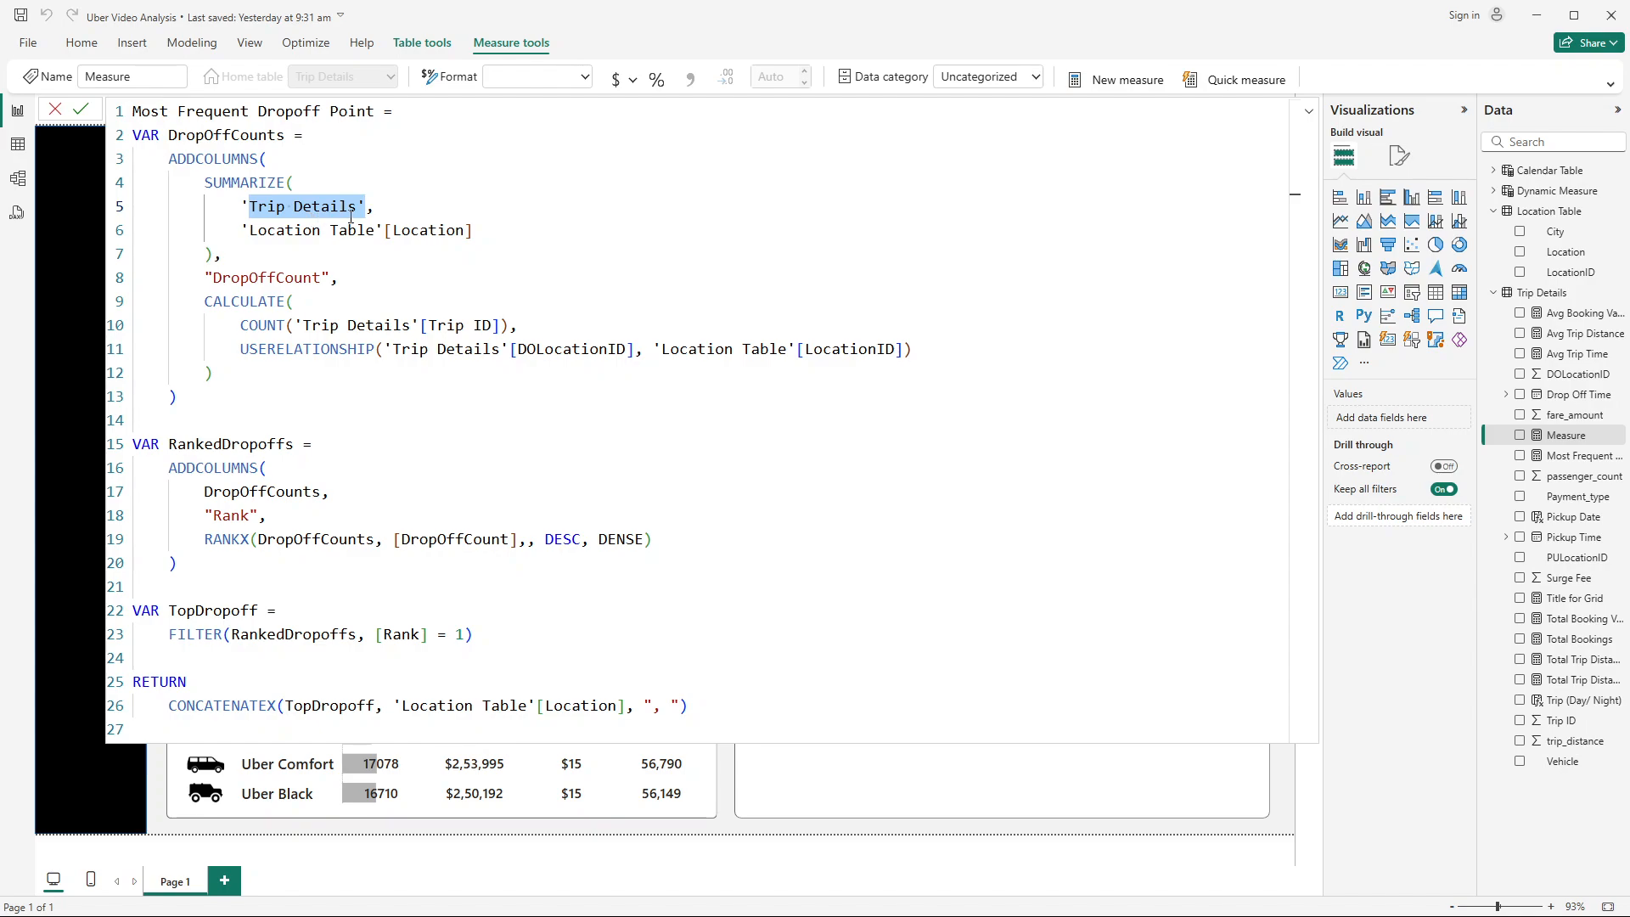
{"action": "left_click_drag", "start_coordinate": [249, 230], "coordinate": [486, 254]}
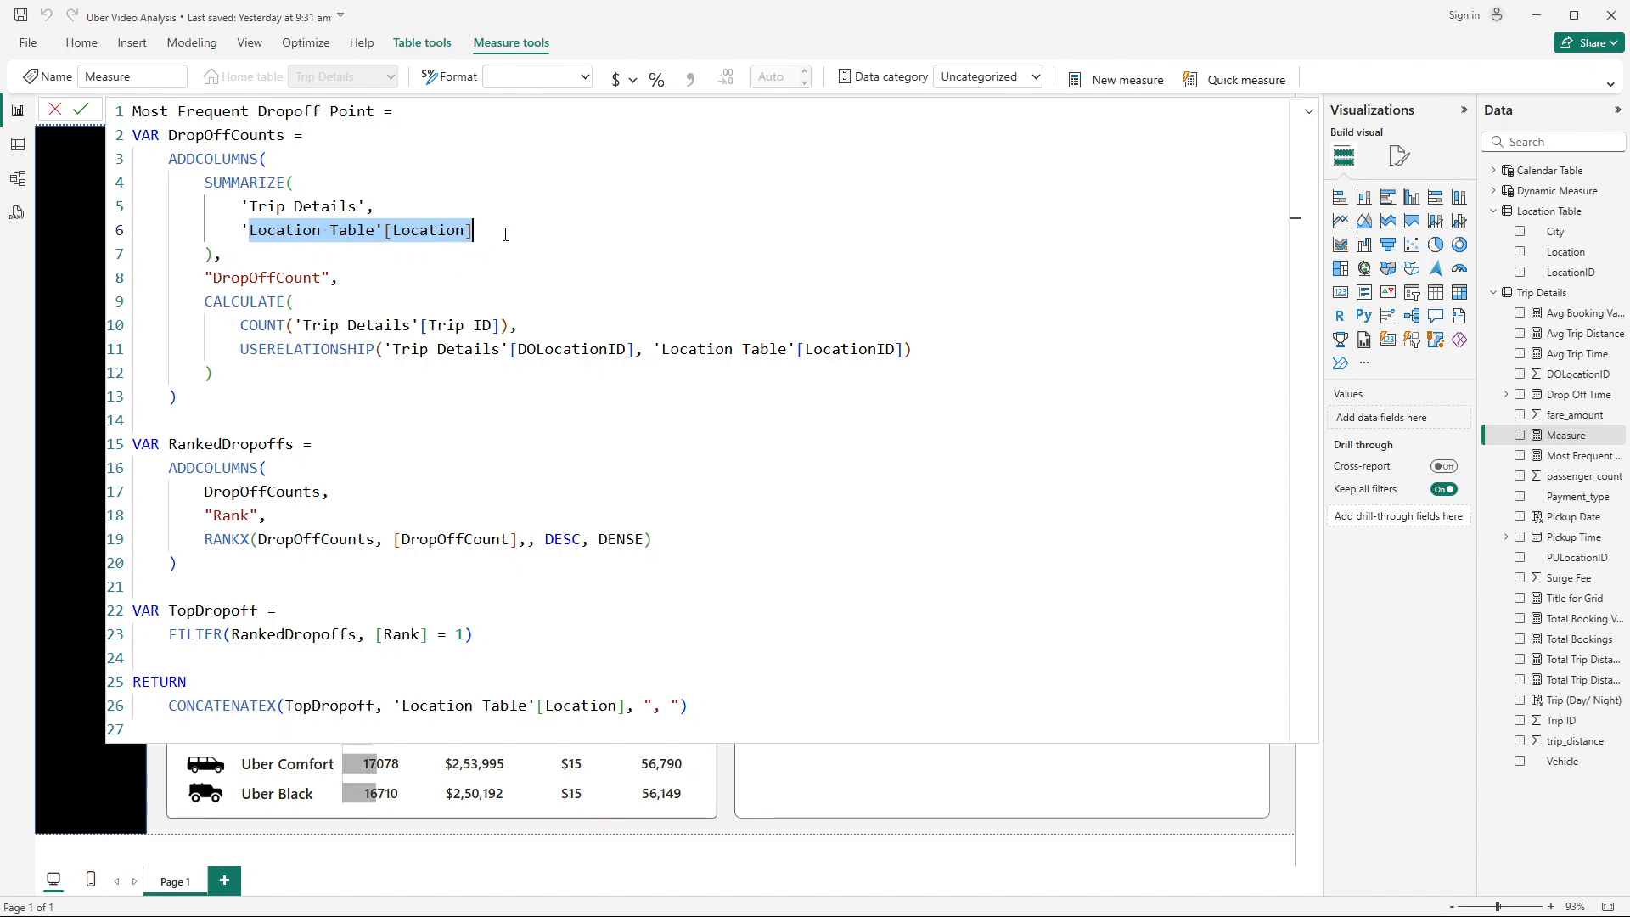
{"action": "left_click_drag", "start_coordinate": [214, 277], "coordinate": [321, 278]}
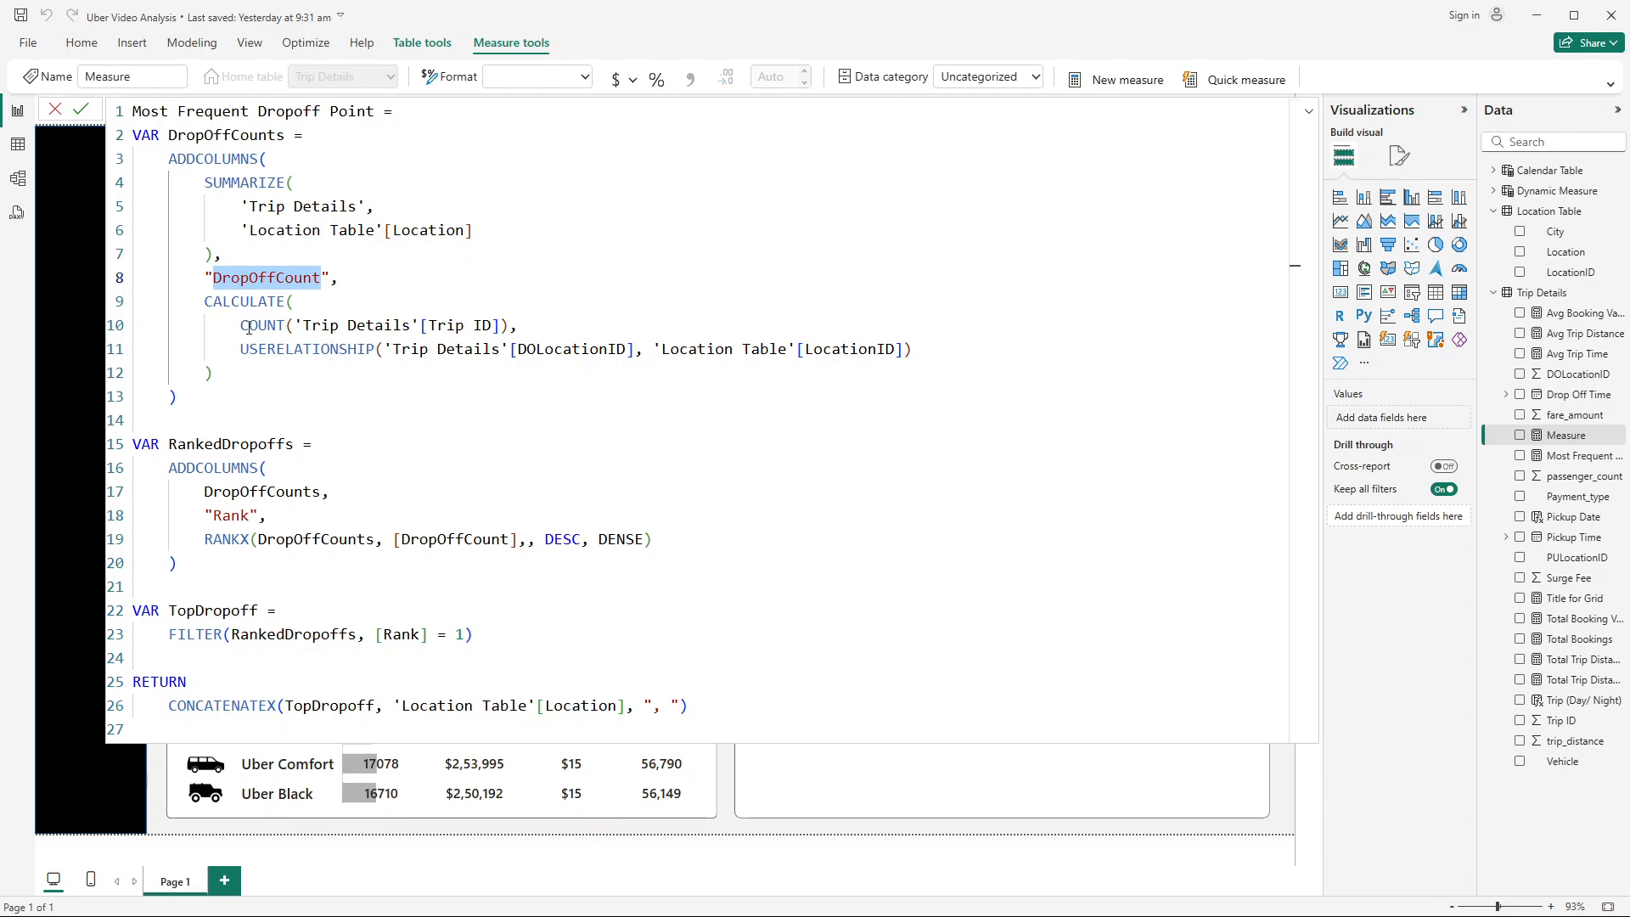
{"action": "left_click_drag", "start_coordinate": [240, 326], "coordinate": [532, 316]}
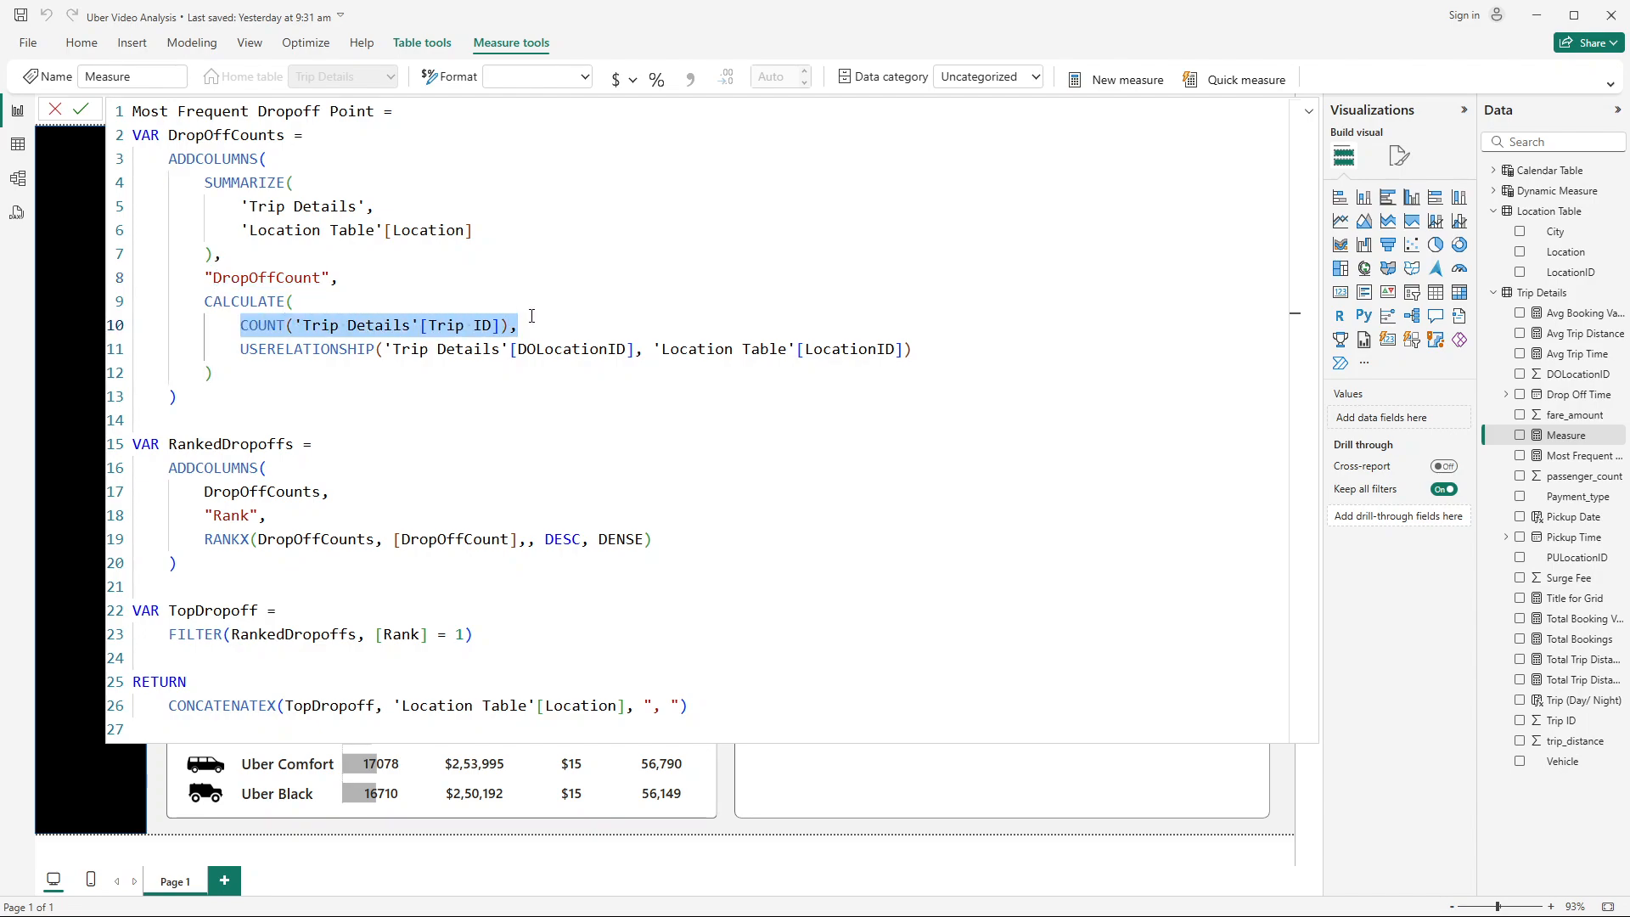
{"action": "left_click_drag", "start_coordinate": [224, 307], "coordinate": [297, 322]}
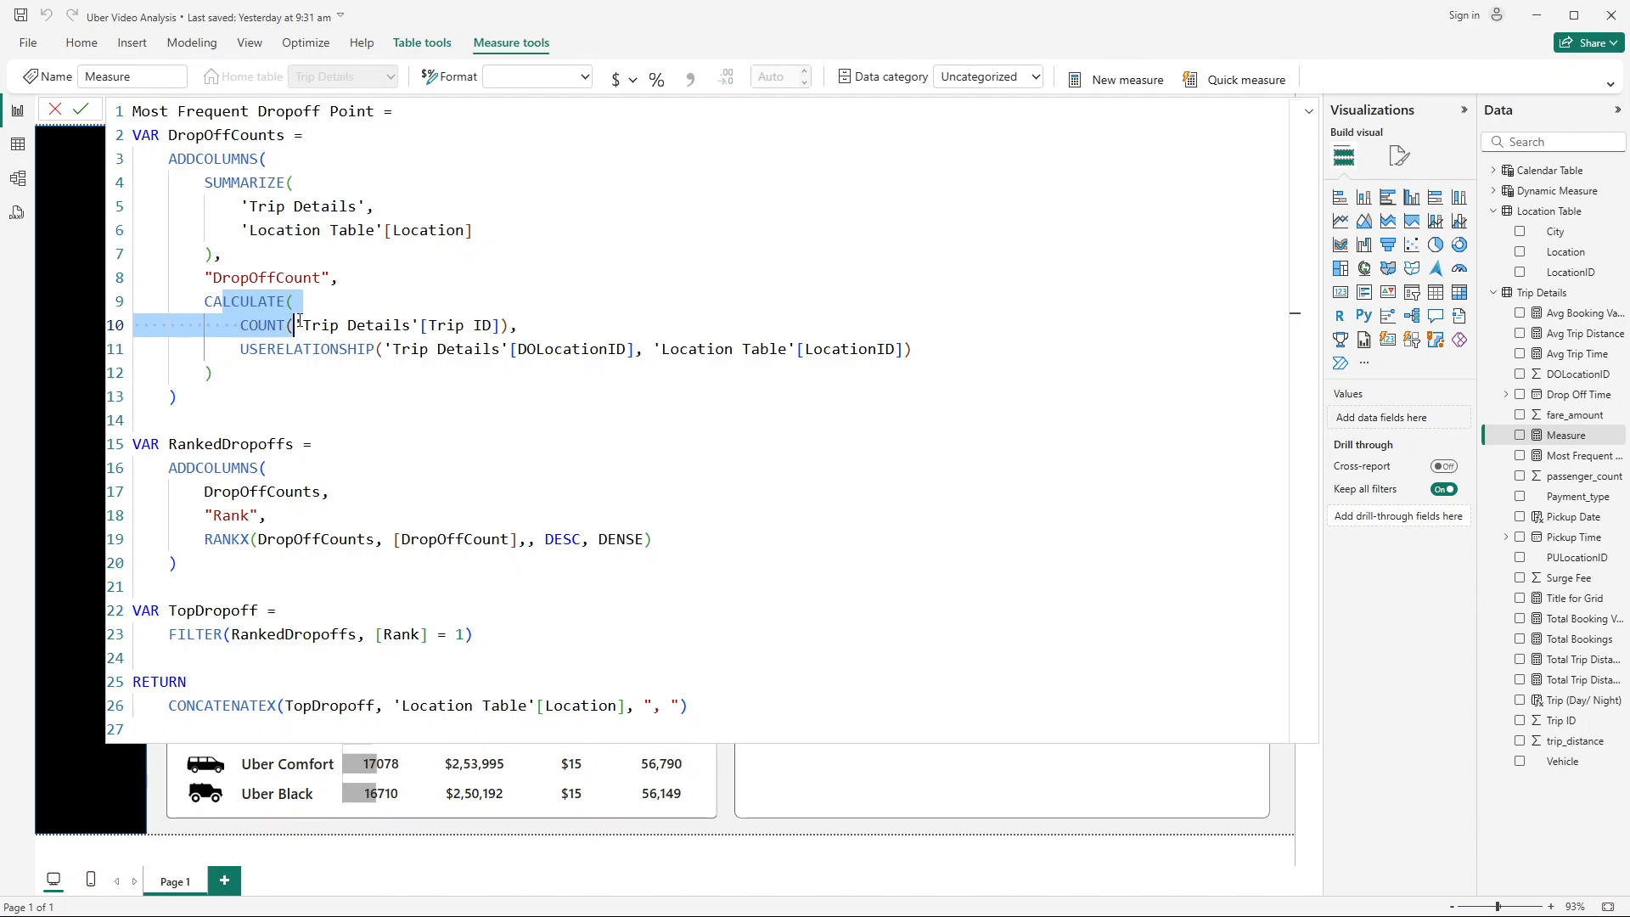
{"action": "left_click", "coordinate": [518, 287]}
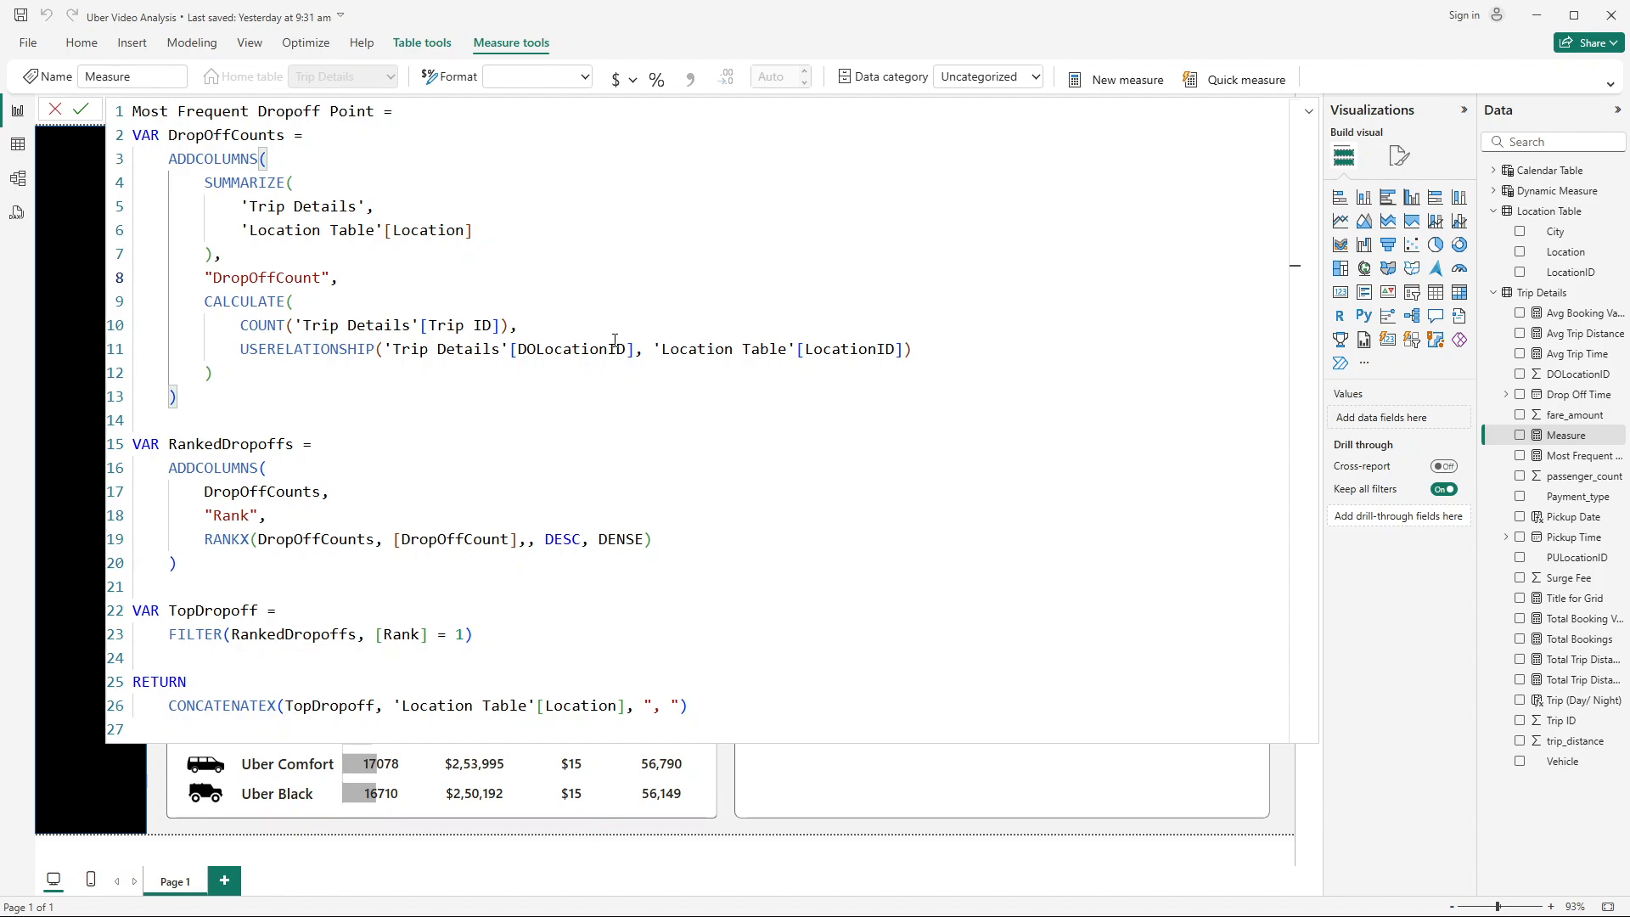
Step: Commit the Most Frequent Dropoff Point measure and open the Model view of the table relationships
{"action": "left_click", "coordinate": [23, 187]}
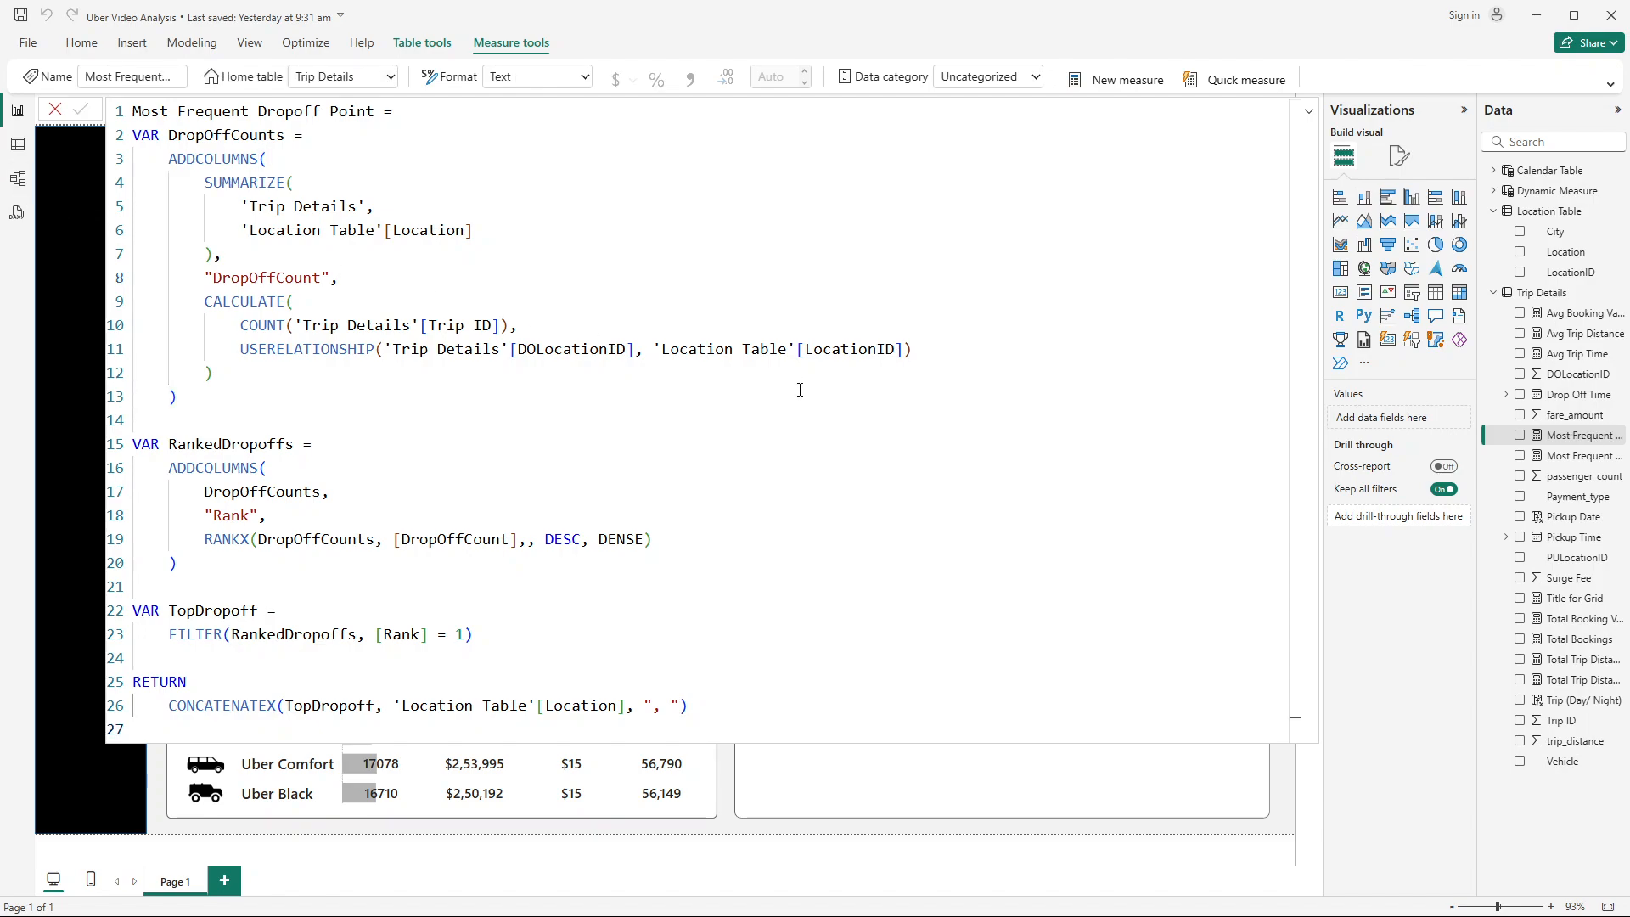
{"action": "left_click", "coordinate": [18, 178]}
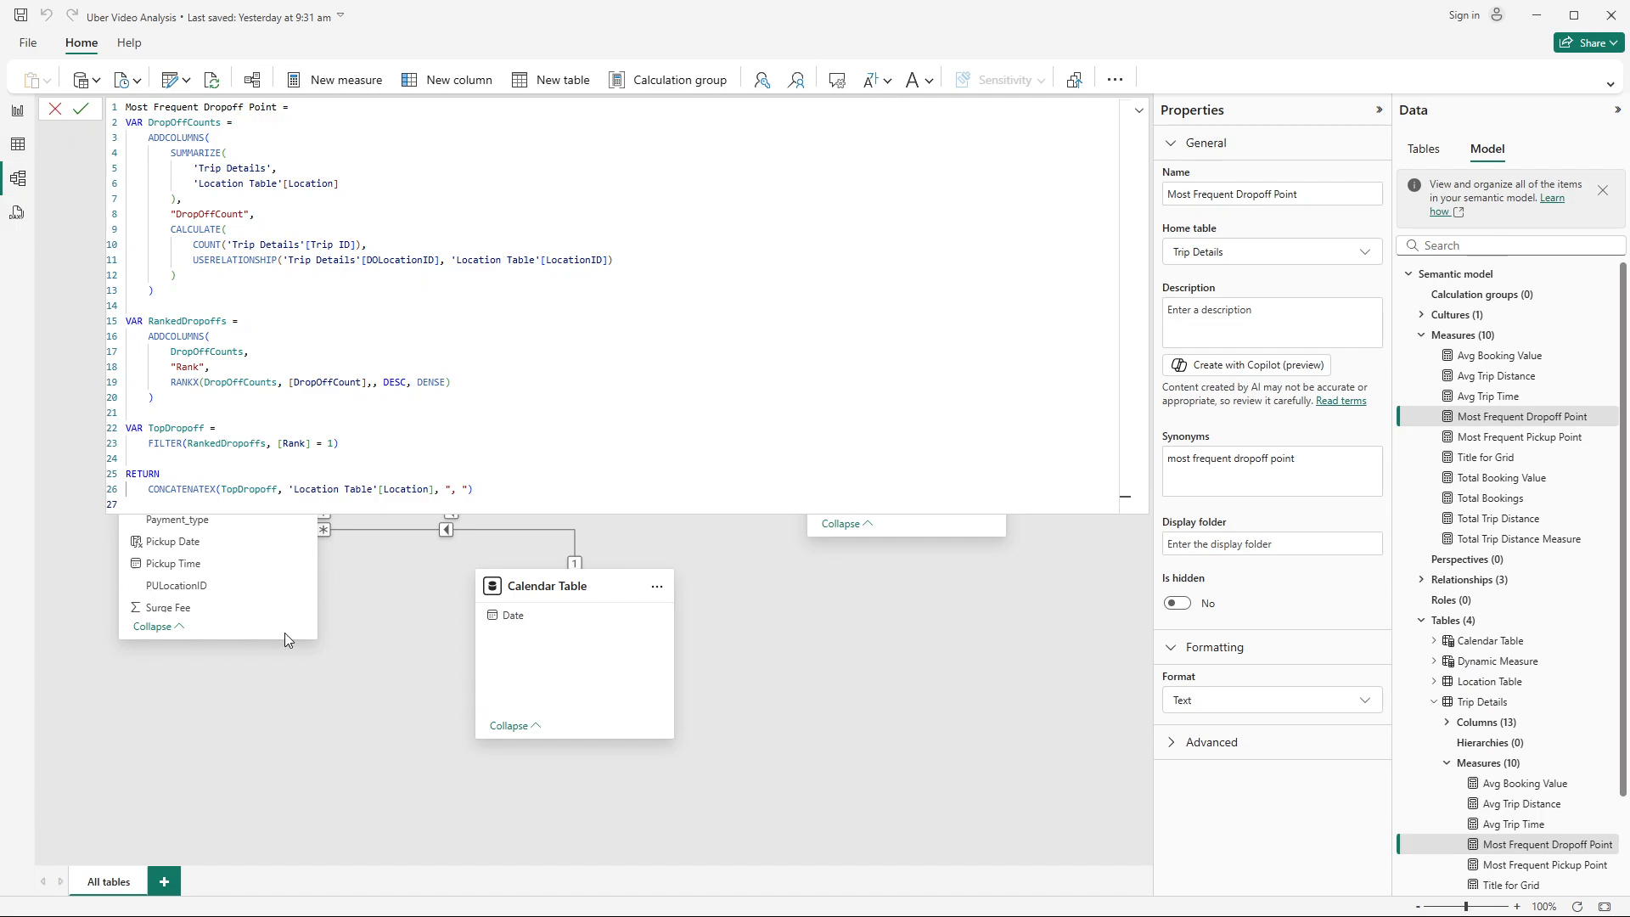
Step: View the relationships between Trip Details and Location Table, and reopen the Most Frequent Dropoff Point formula in the report view
{"action": "left_click", "coordinate": [54, 110]}
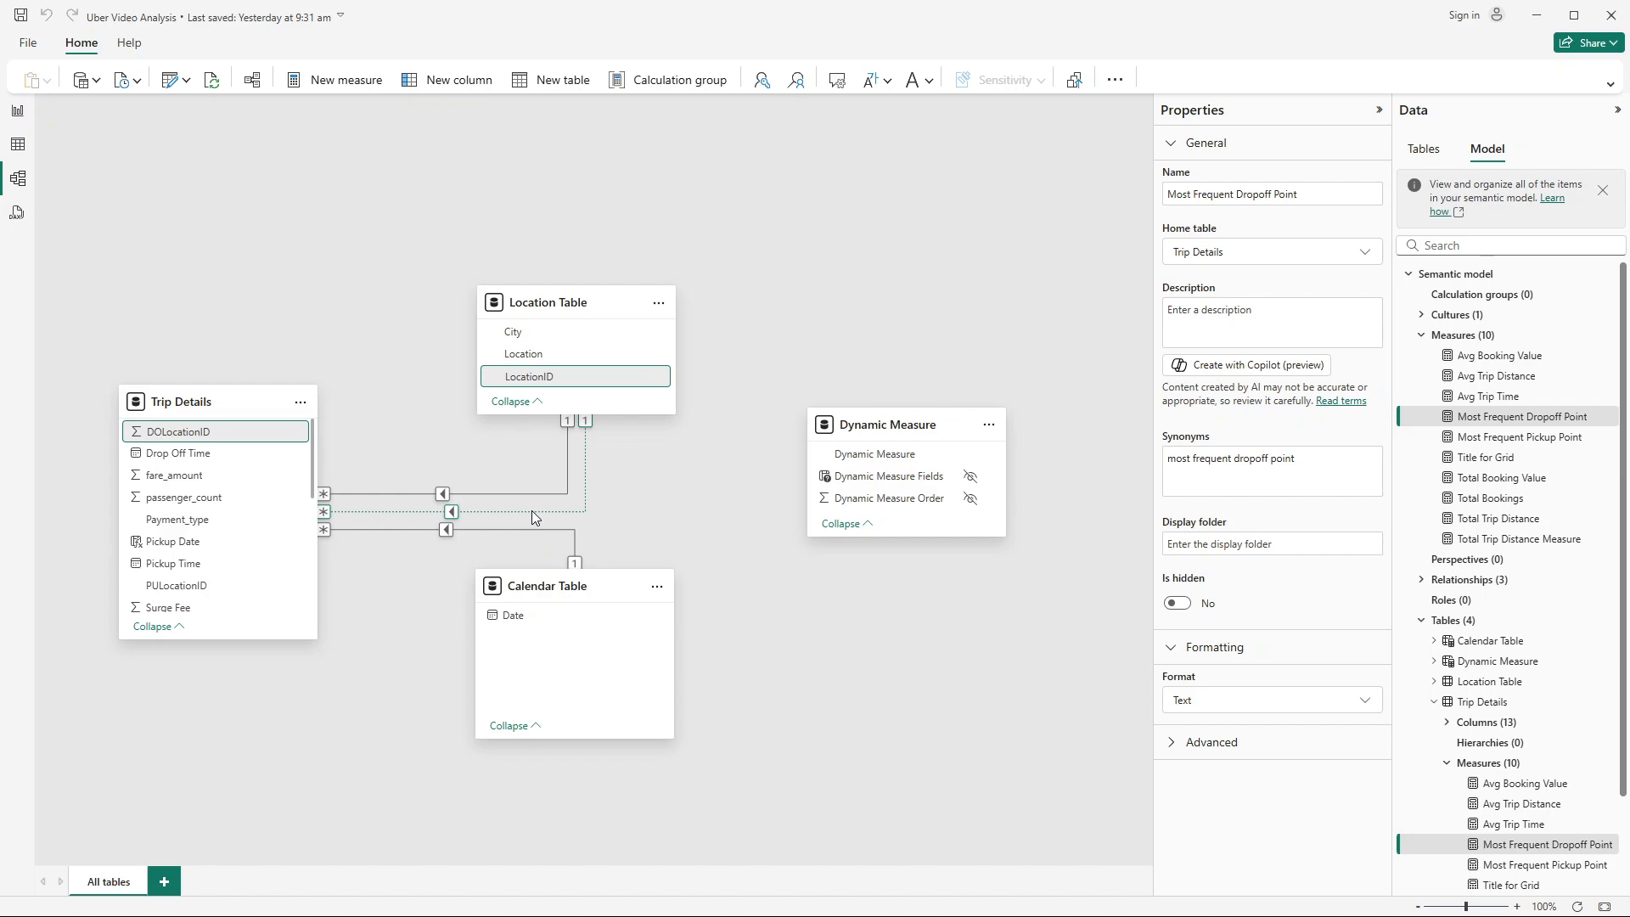
{"action": "left_click", "coordinate": [17, 110]}
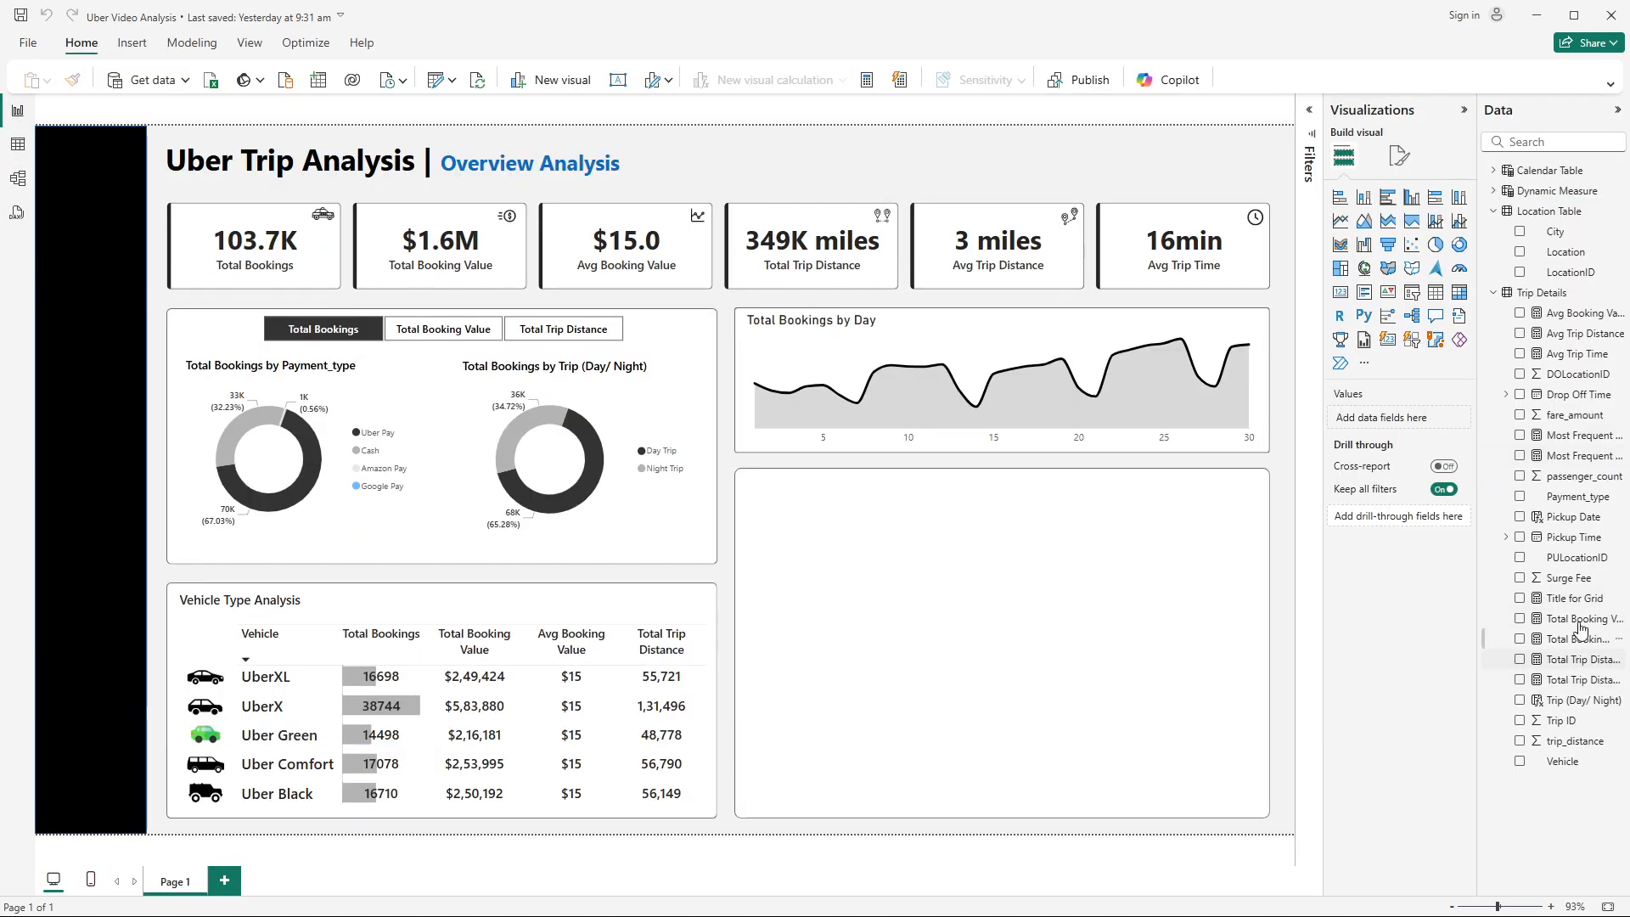
{"action": "left_click", "coordinate": [1578, 456]}
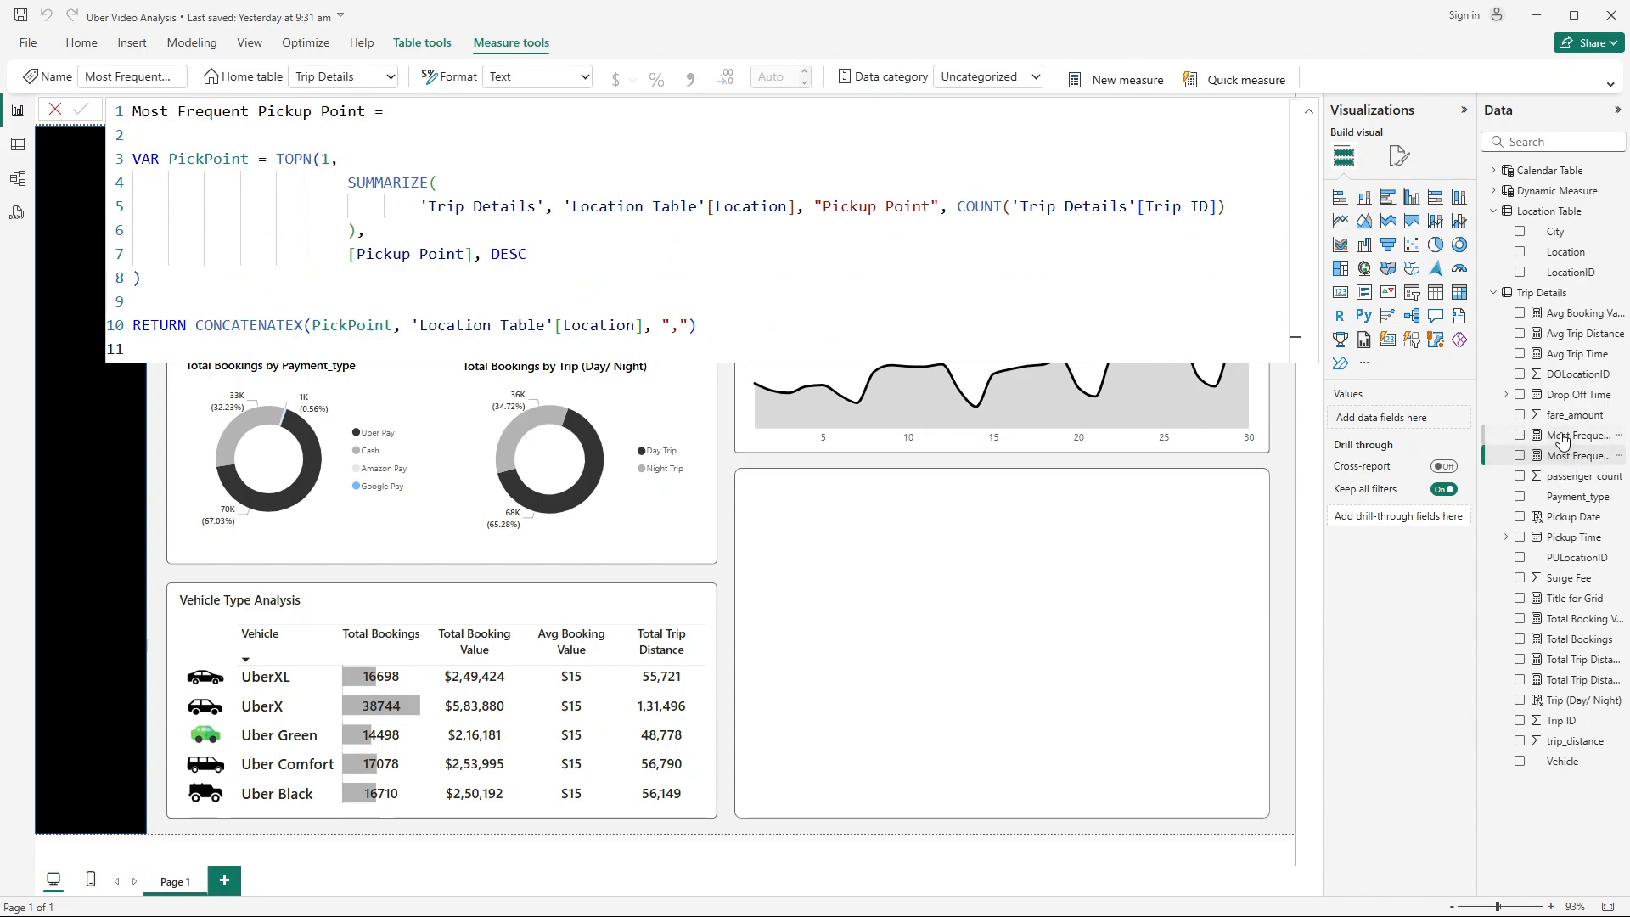
{"action": "left_click", "coordinate": [1562, 435]}
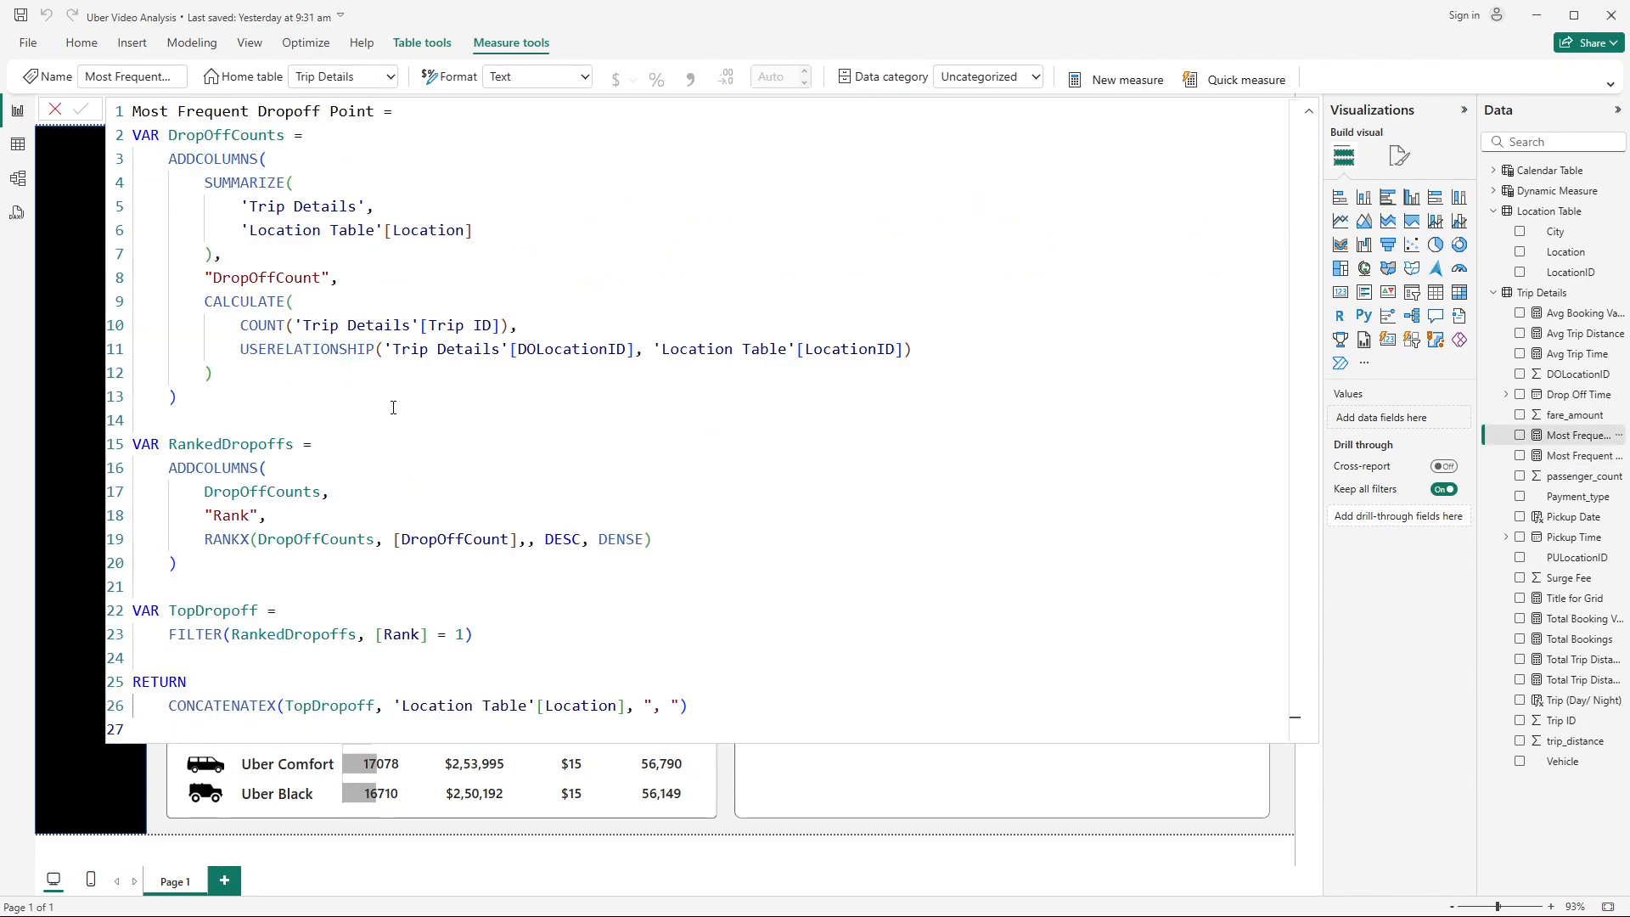
Step: Examine the USERELATIONSHIP call linking Trip Details[DOLocationID] to Location Table[LocationID] and the trip ID count it modifies
{"action": "left_click_drag", "start_coordinate": [240, 349], "coordinate": [377, 348]}
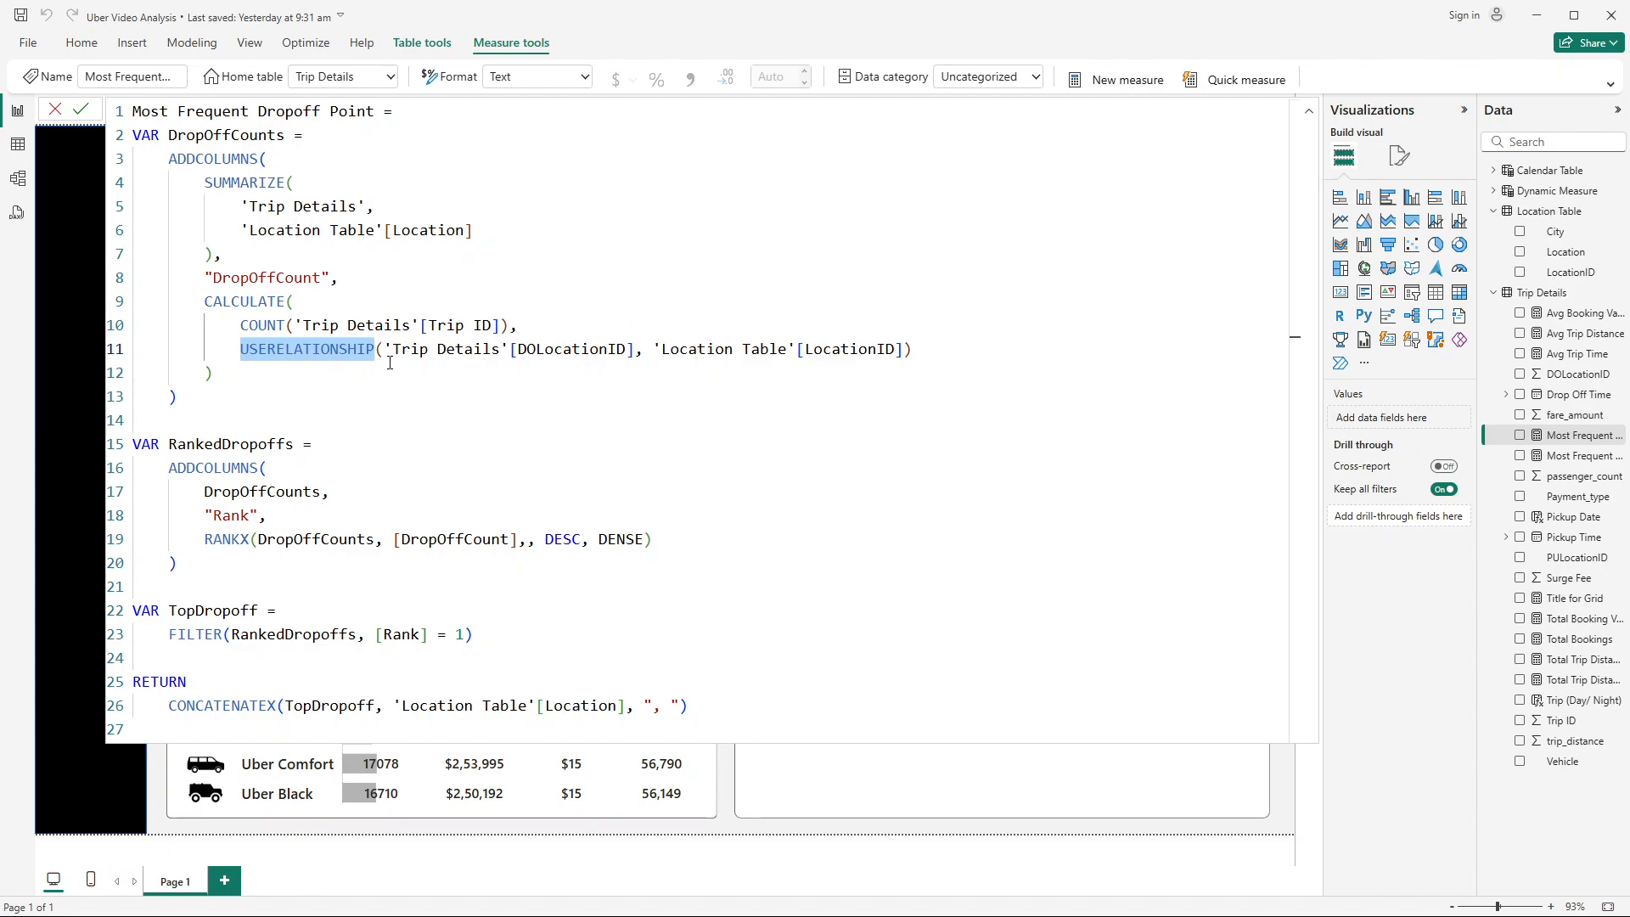
{"action": "left_click_drag", "start_coordinate": [387, 350], "coordinate": [625, 349]}
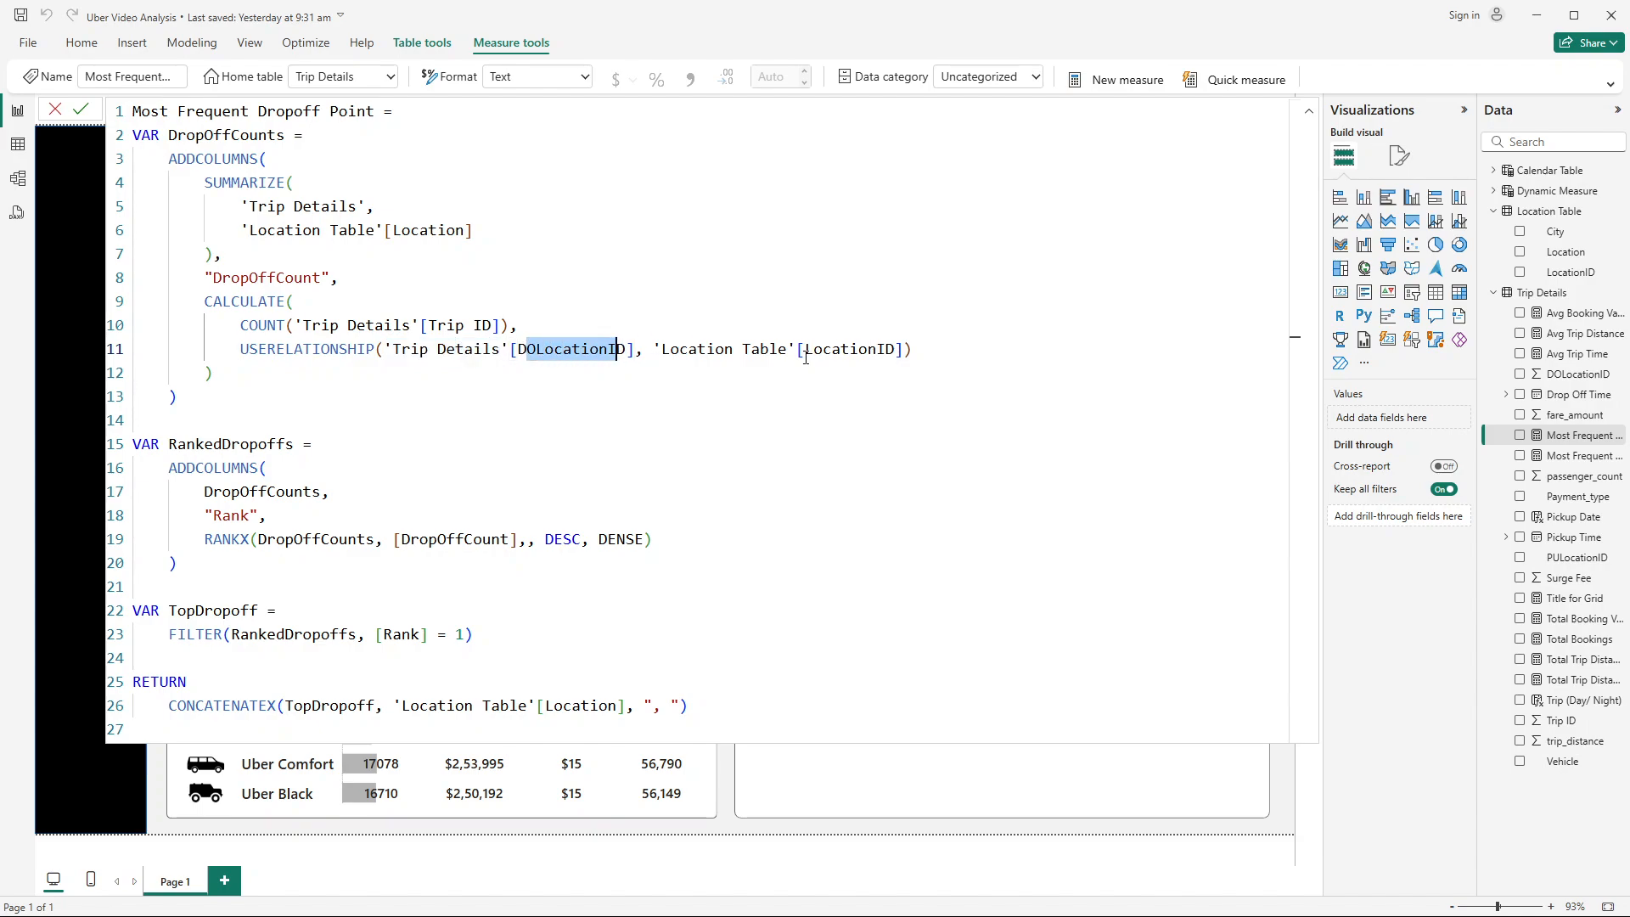
{"action": "left_click_drag", "start_coordinate": [799, 349], "coordinate": [908, 353]}
{"action": "left_click_drag", "start_coordinate": [438, 349], "coordinate": [594, 352]}
{"action": "left_click", "coordinate": [751, 351]}
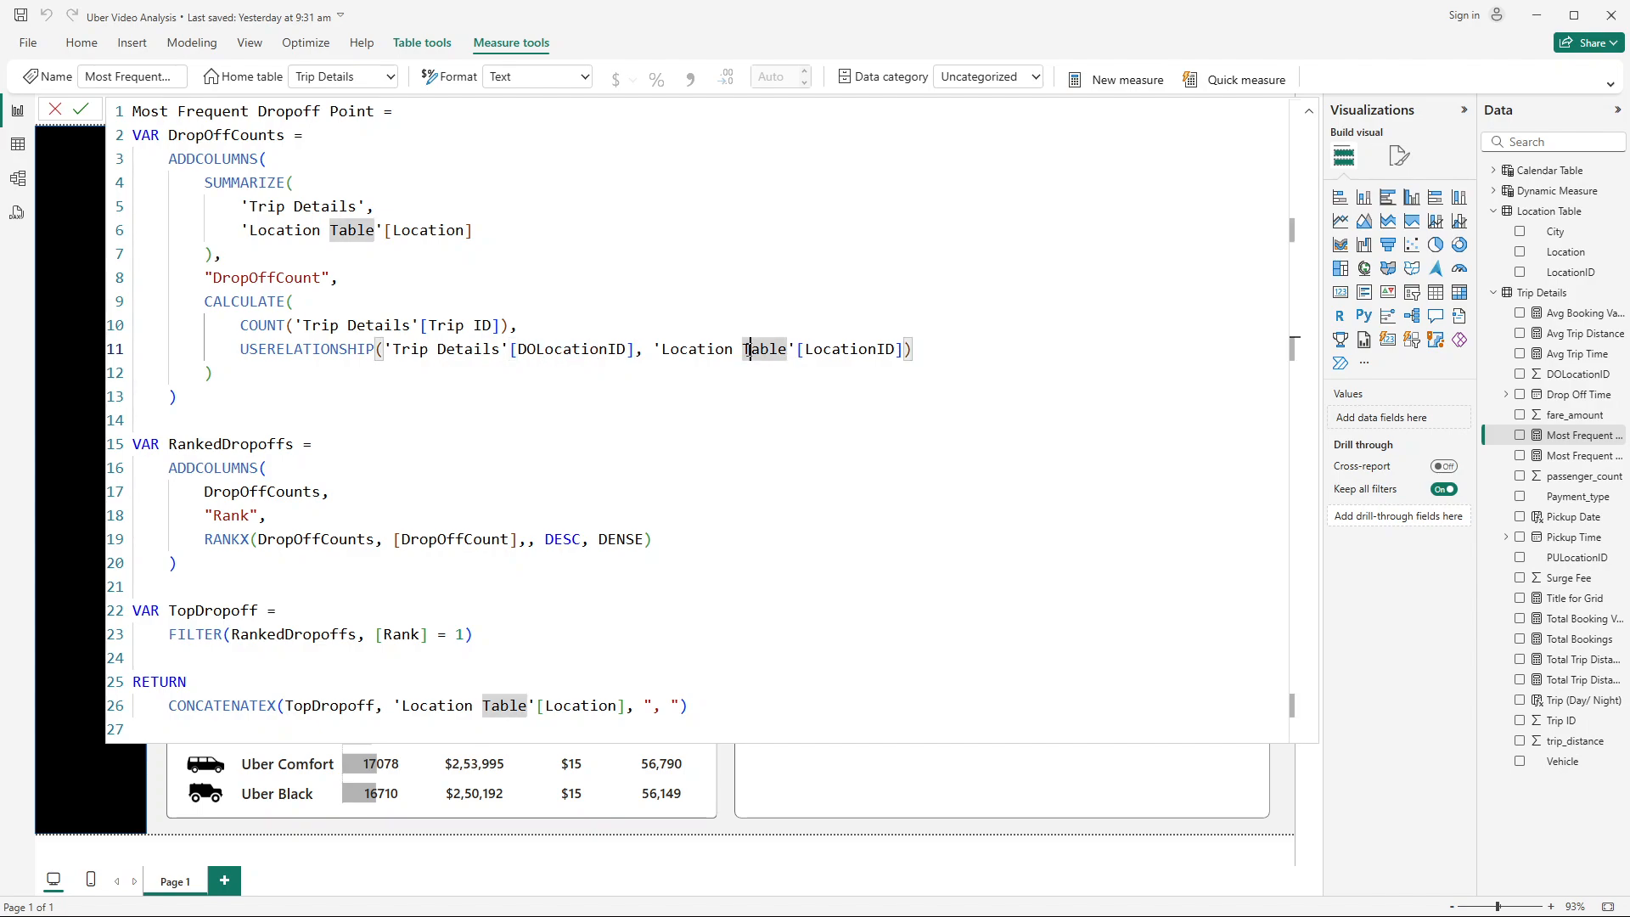
{"action": "left_click_drag", "start_coordinate": [849, 350], "coordinate": [876, 350]}
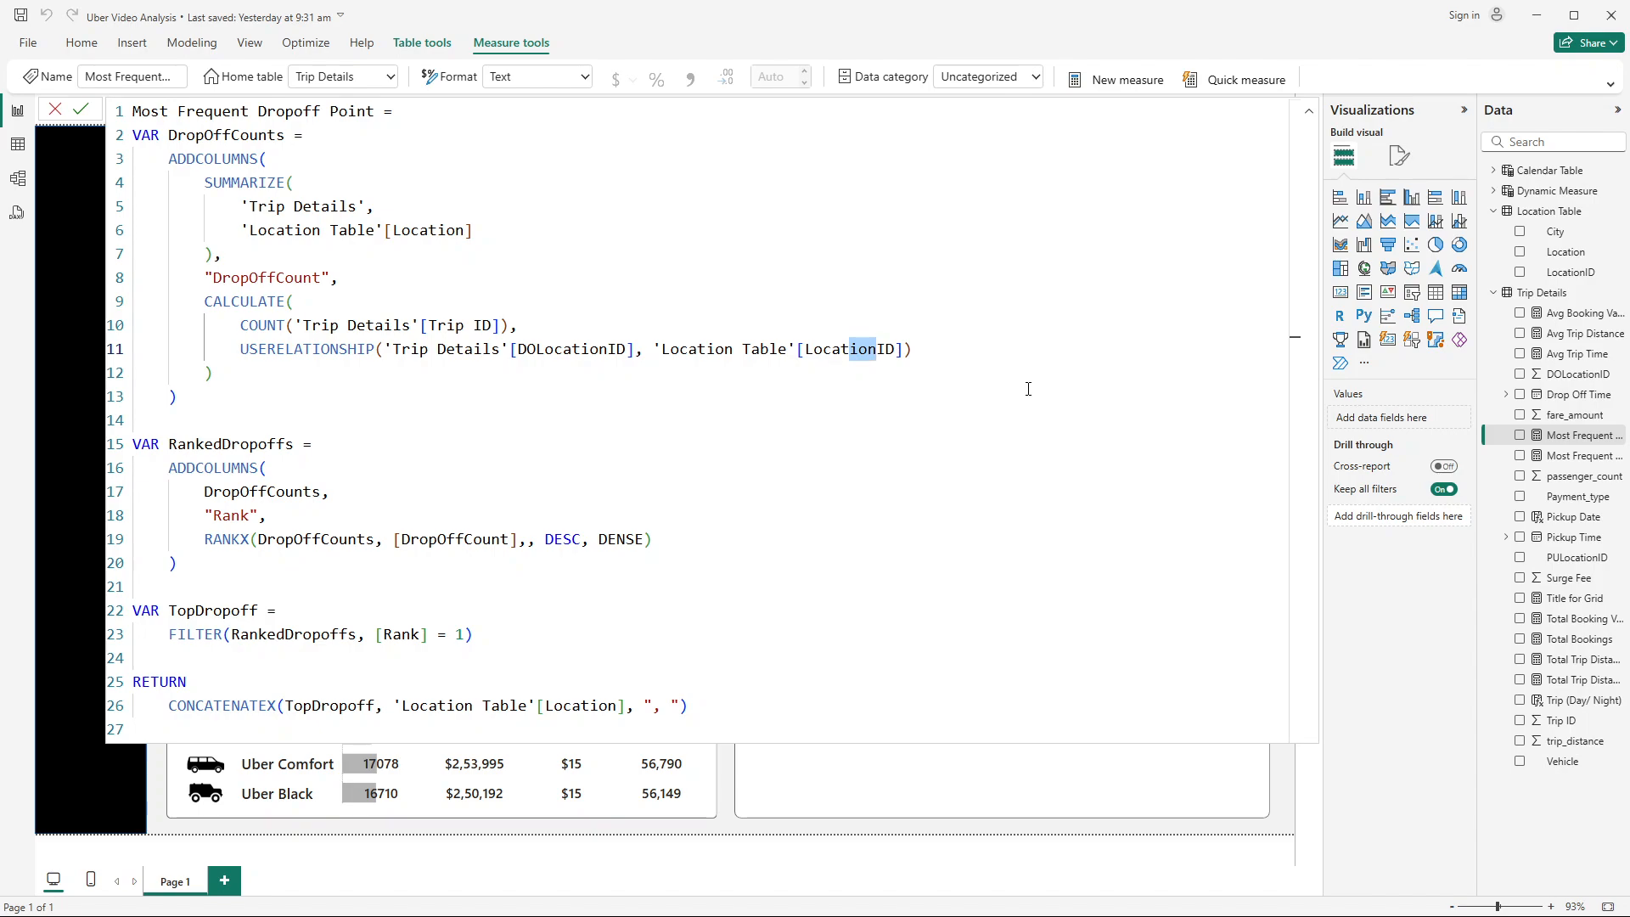
{"action": "left_click", "coordinate": [594, 352]}
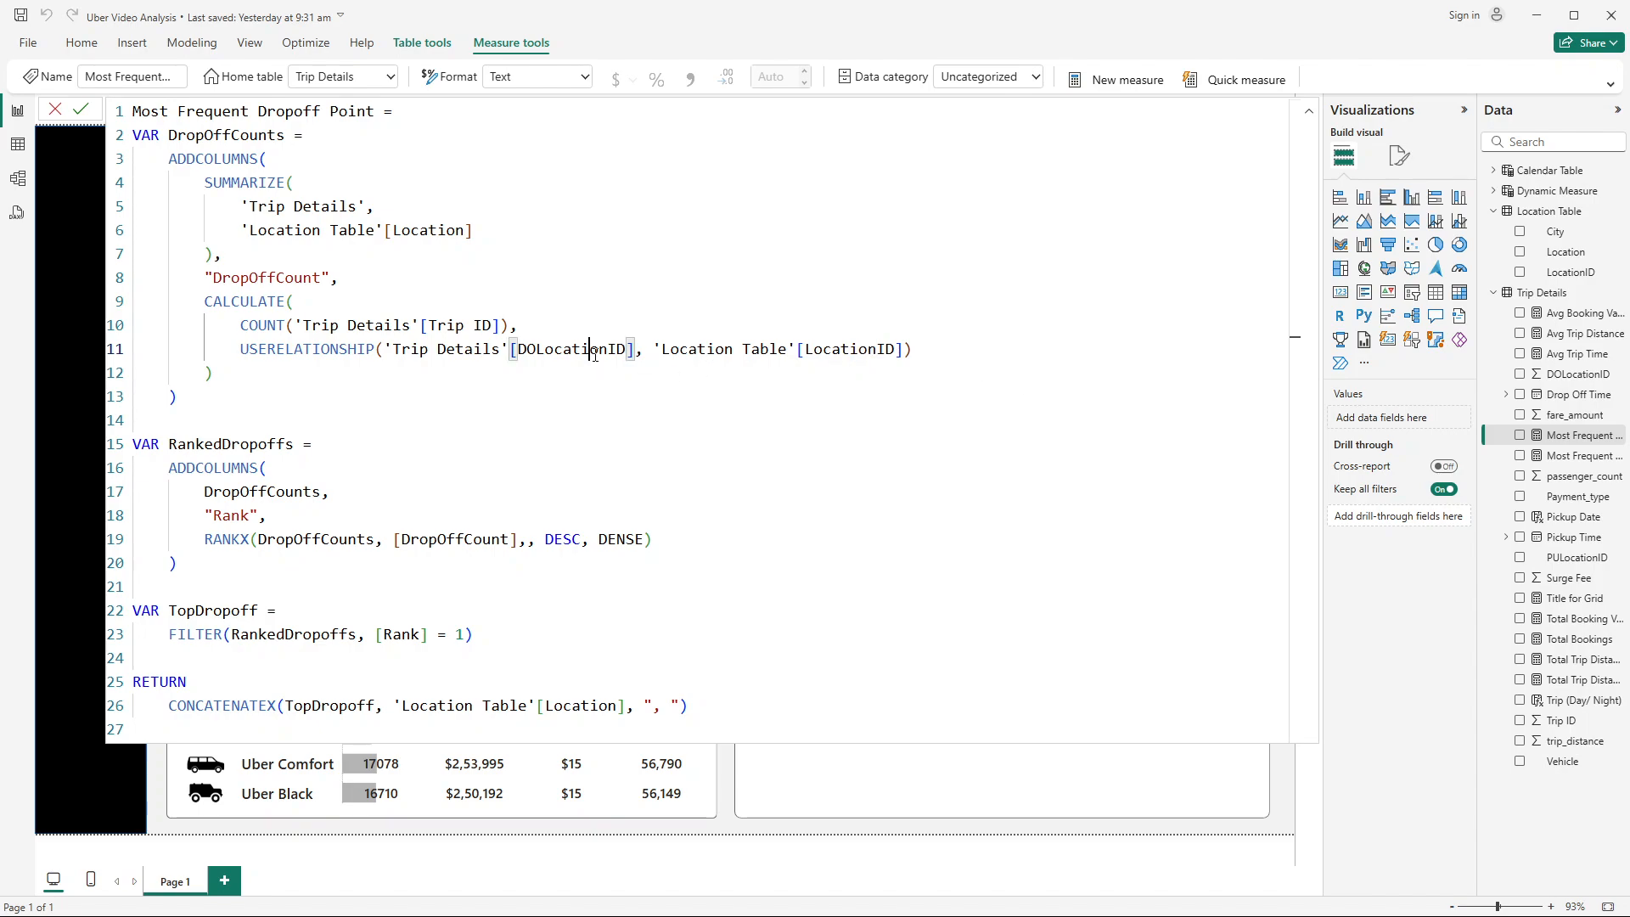
{"action": "left_click", "coordinate": [822, 350]}
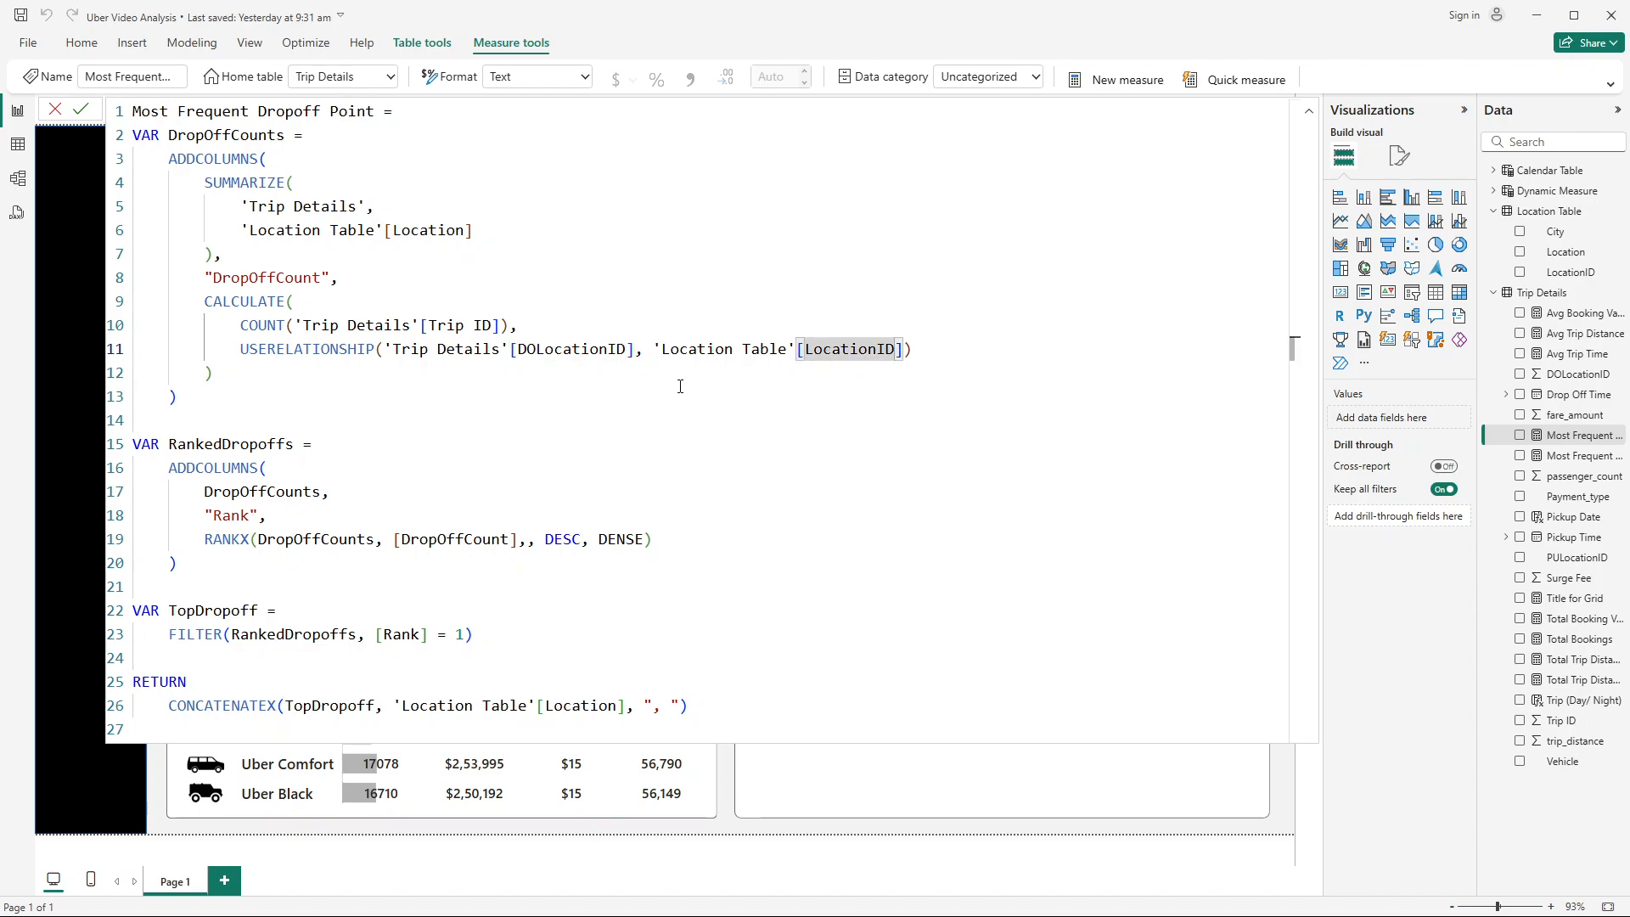
{"action": "left_click", "coordinate": [270, 329]}
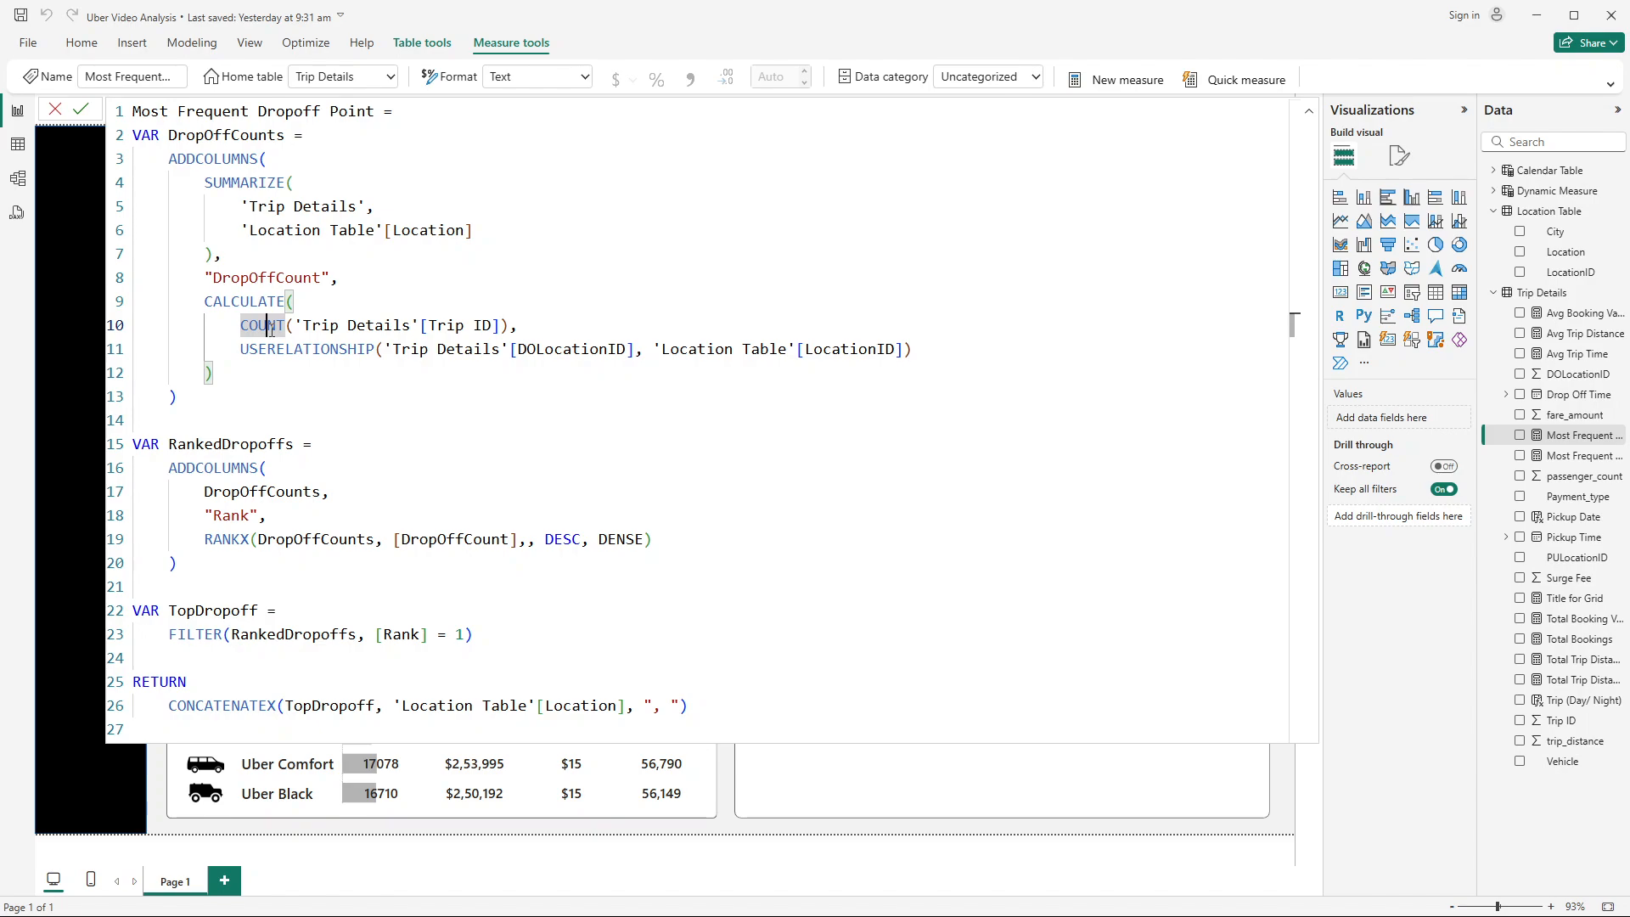
{"action": "left_click", "coordinate": [319, 352]}
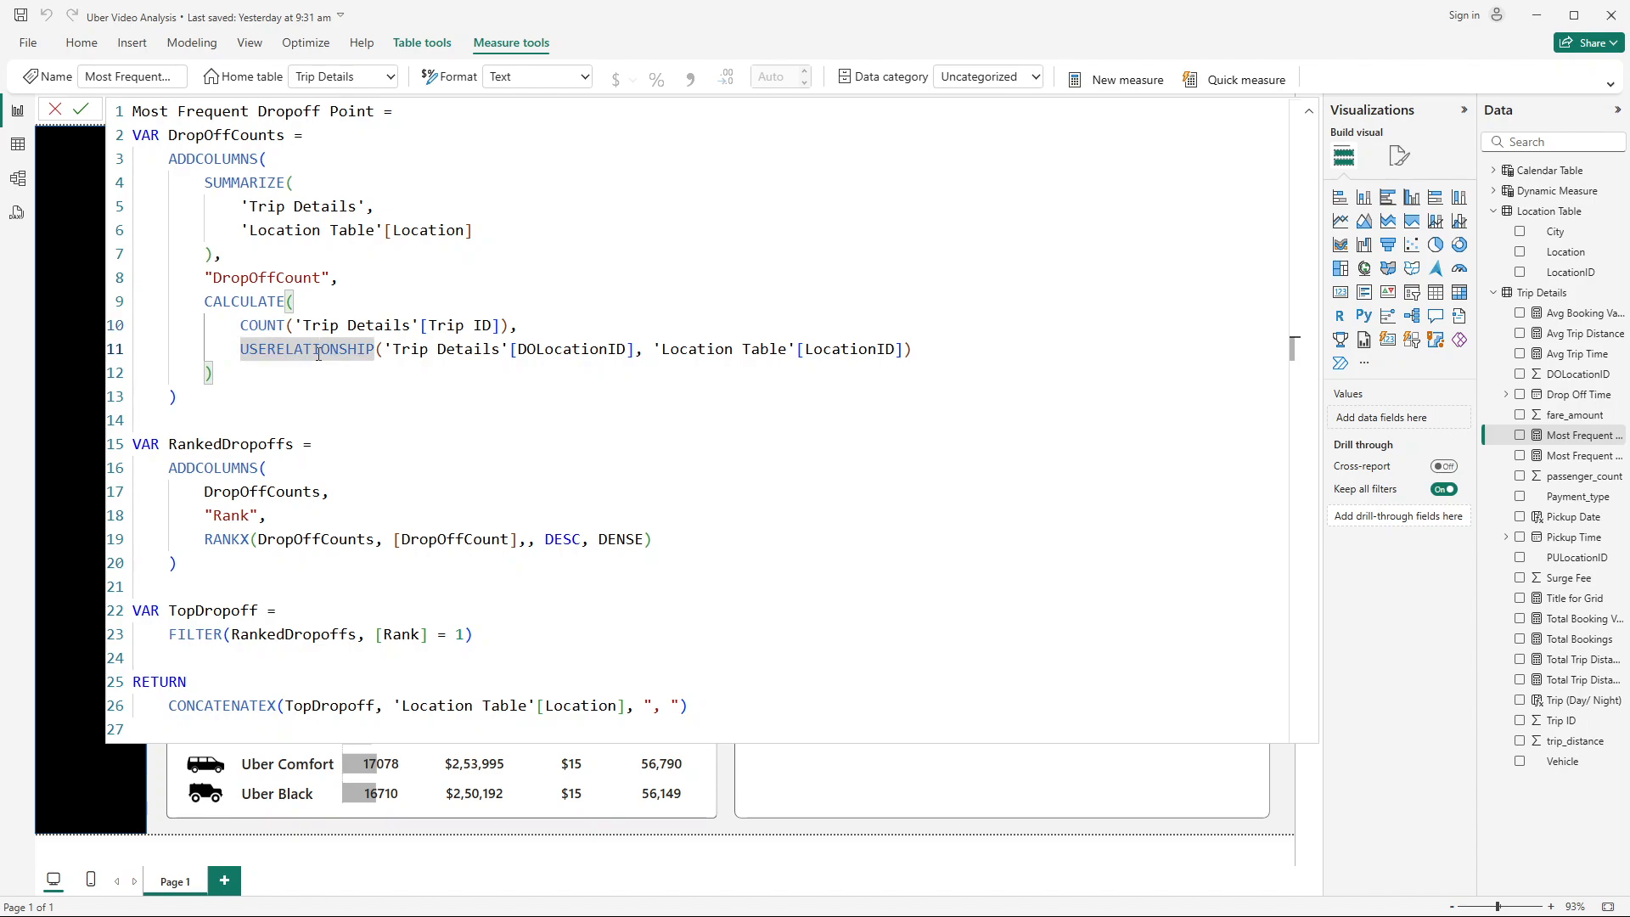
{"action": "left_click", "coordinate": [357, 431]}
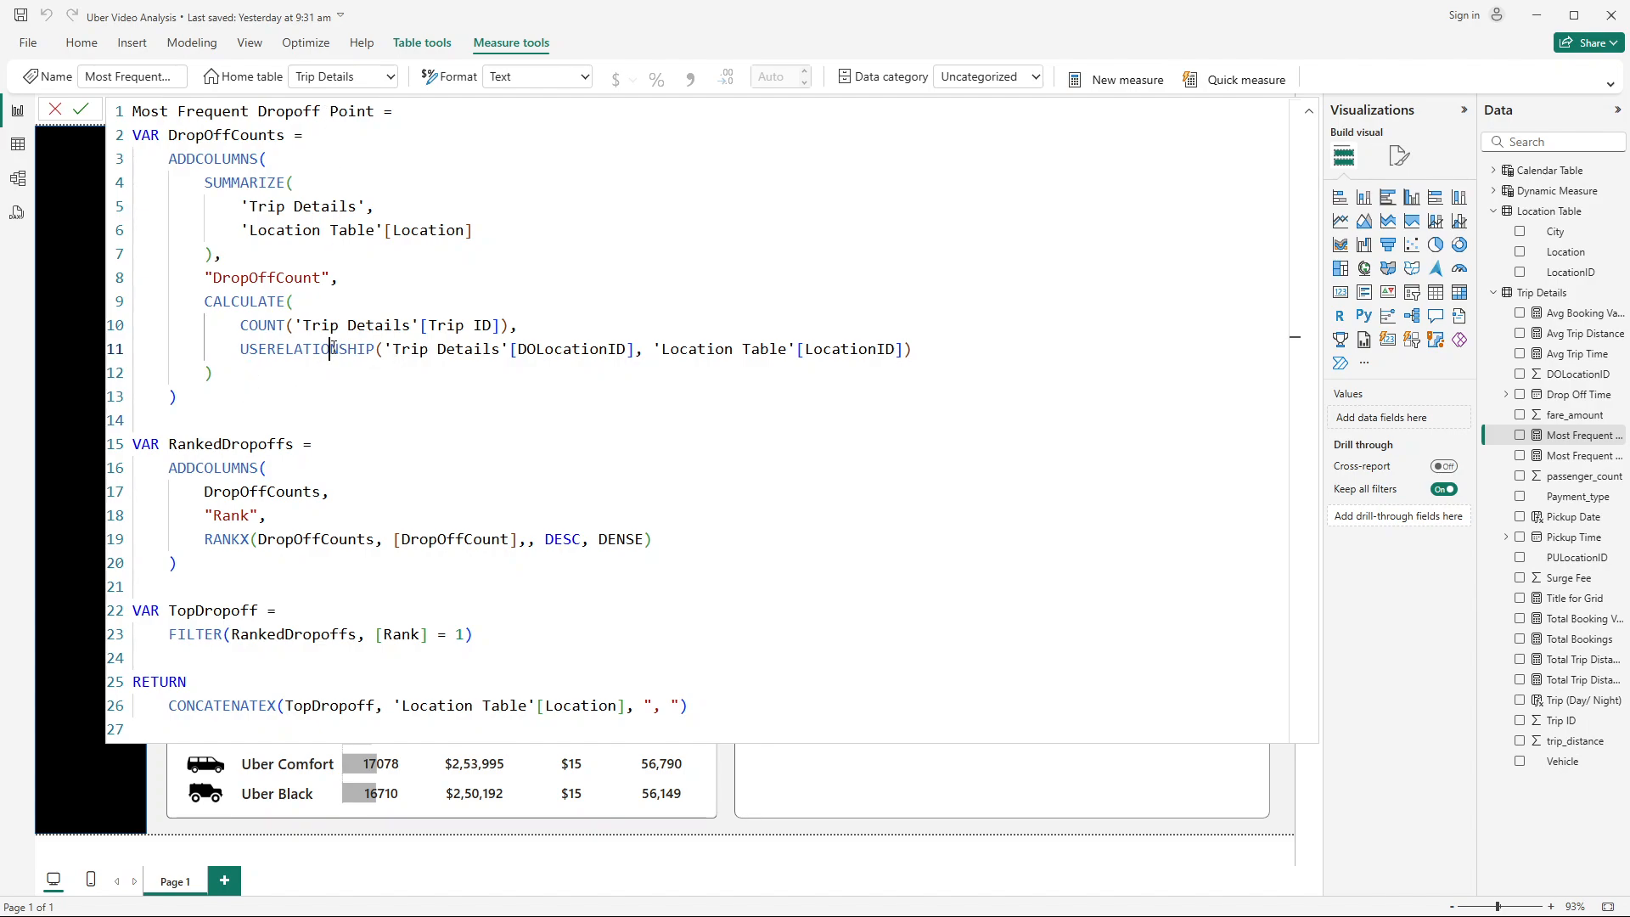
{"action": "left_click_drag", "start_coordinate": [329, 349], "coordinate": [384, 349]}
Step: Review the whole ADDCOLUMNS block of DropOffCounts, focusing on the summarized Location column and the DOLocationID argument
{"action": "left_click_drag", "start_coordinate": [178, 397], "coordinate": [153, 156]}
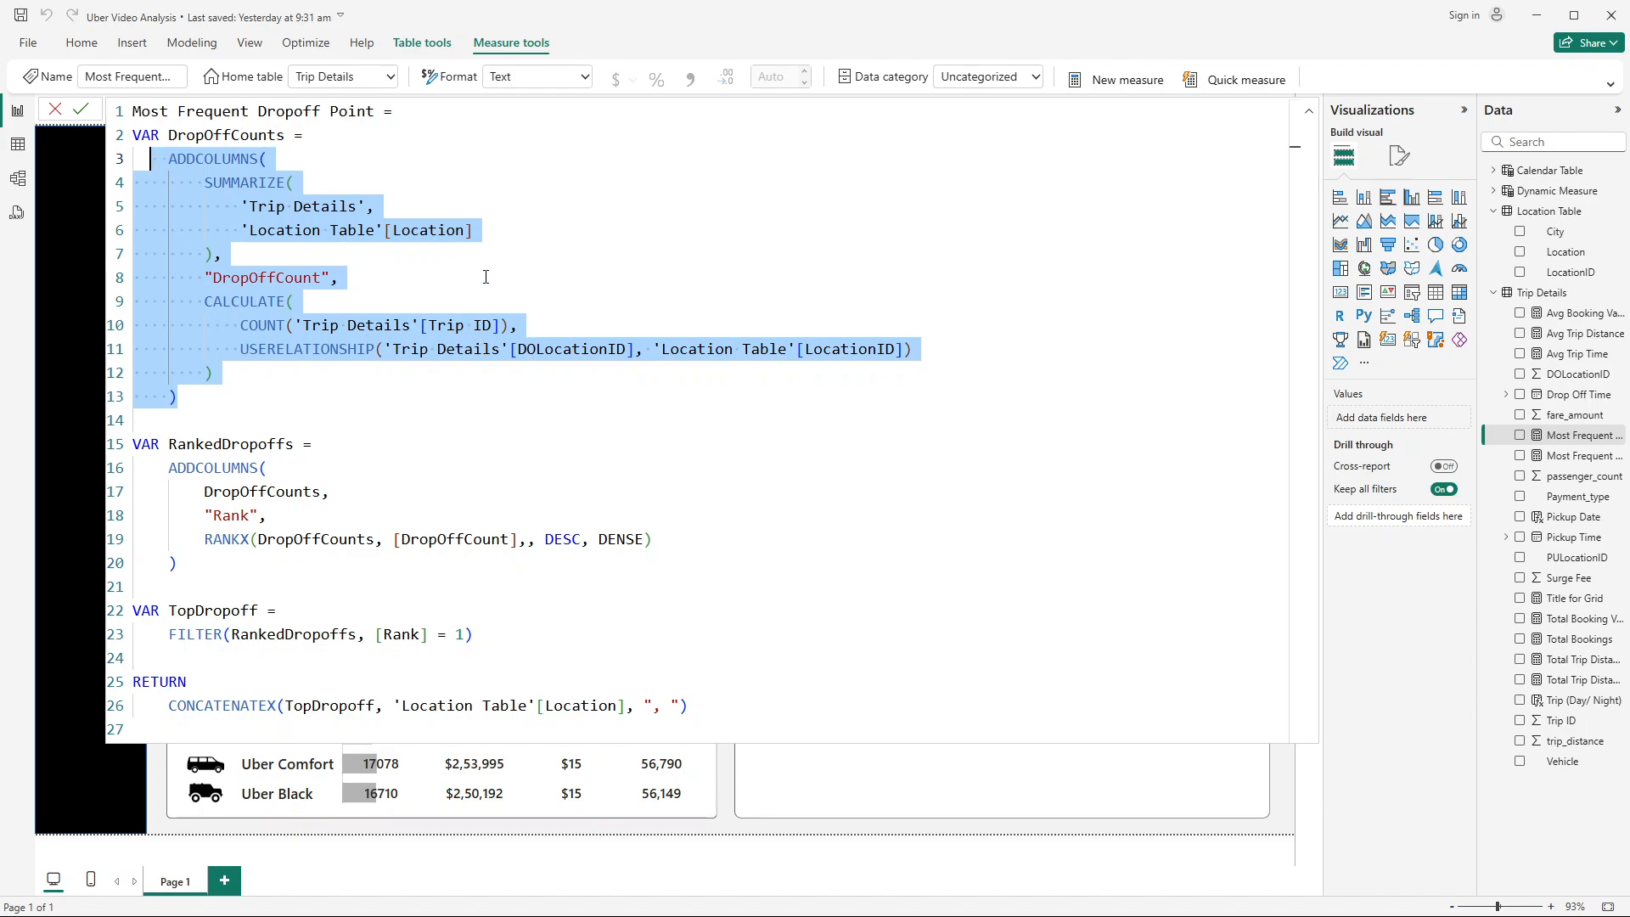
{"action": "left_click", "coordinate": [492, 232]}
{"action": "key", "text": "Left"}
{"action": "key", "text": "shift+Left"}
{"action": "key", "text": "shift+Left"}
{"action": "key", "text": "shift+Left"}
{"action": "key", "text": "shift+Left"}
{"action": "key", "text": "shift+Left"}
{"action": "key", "text": "shift+Left"}
{"action": "key", "text": "shift+Left"}
{"action": "key", "text": "shift+Left"}
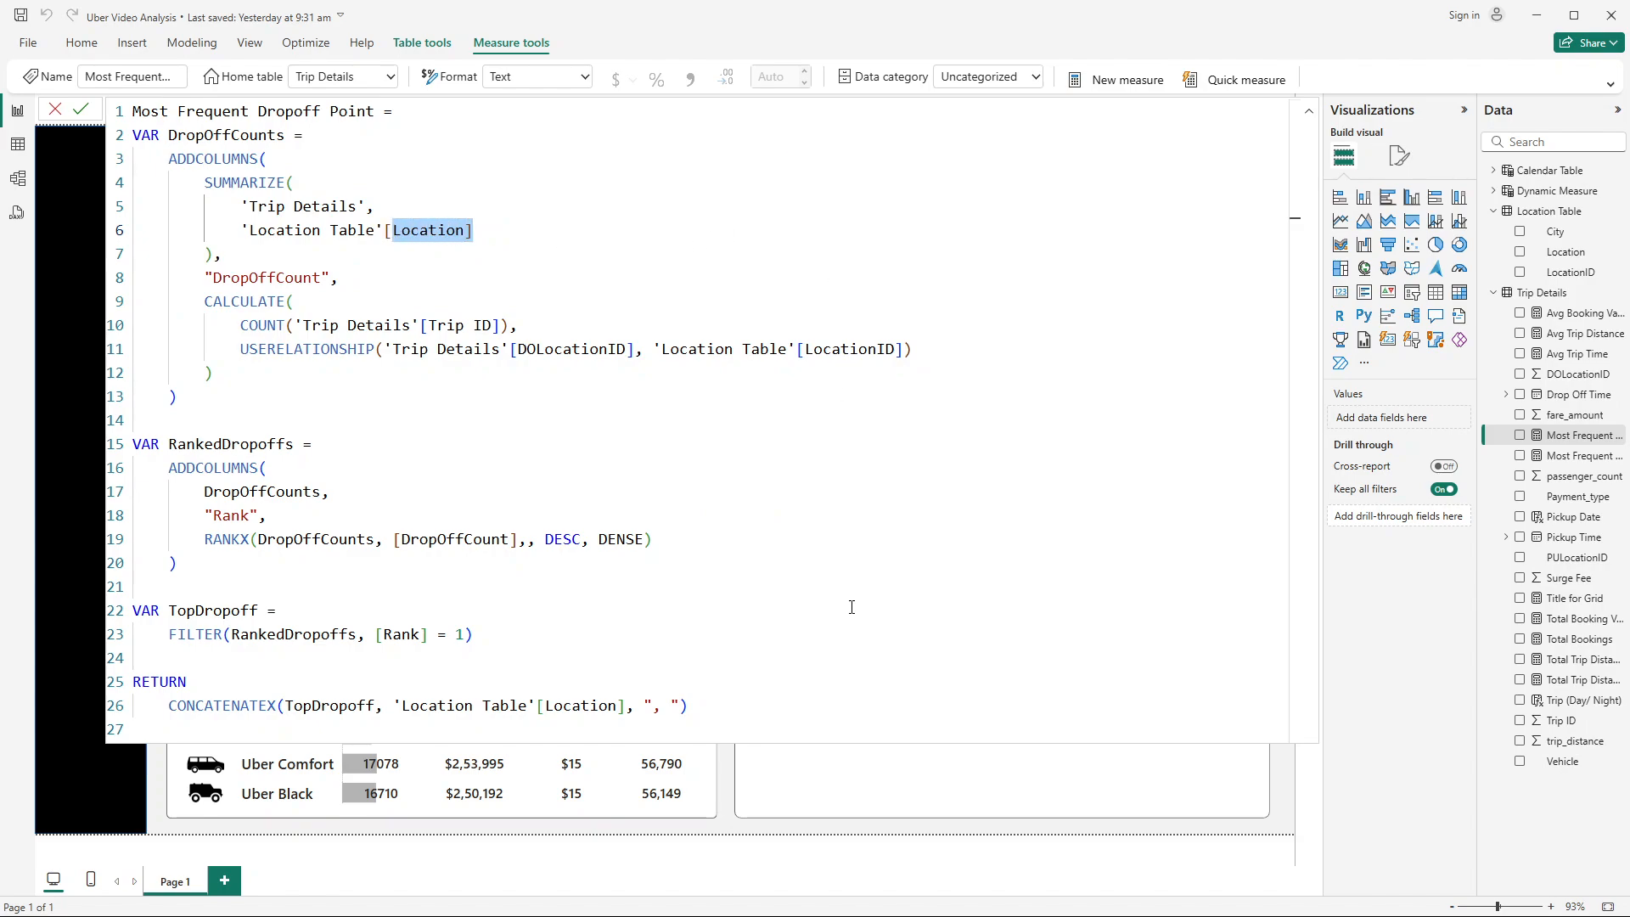
{"action": "left_click", "coordinate": [992, 213]}
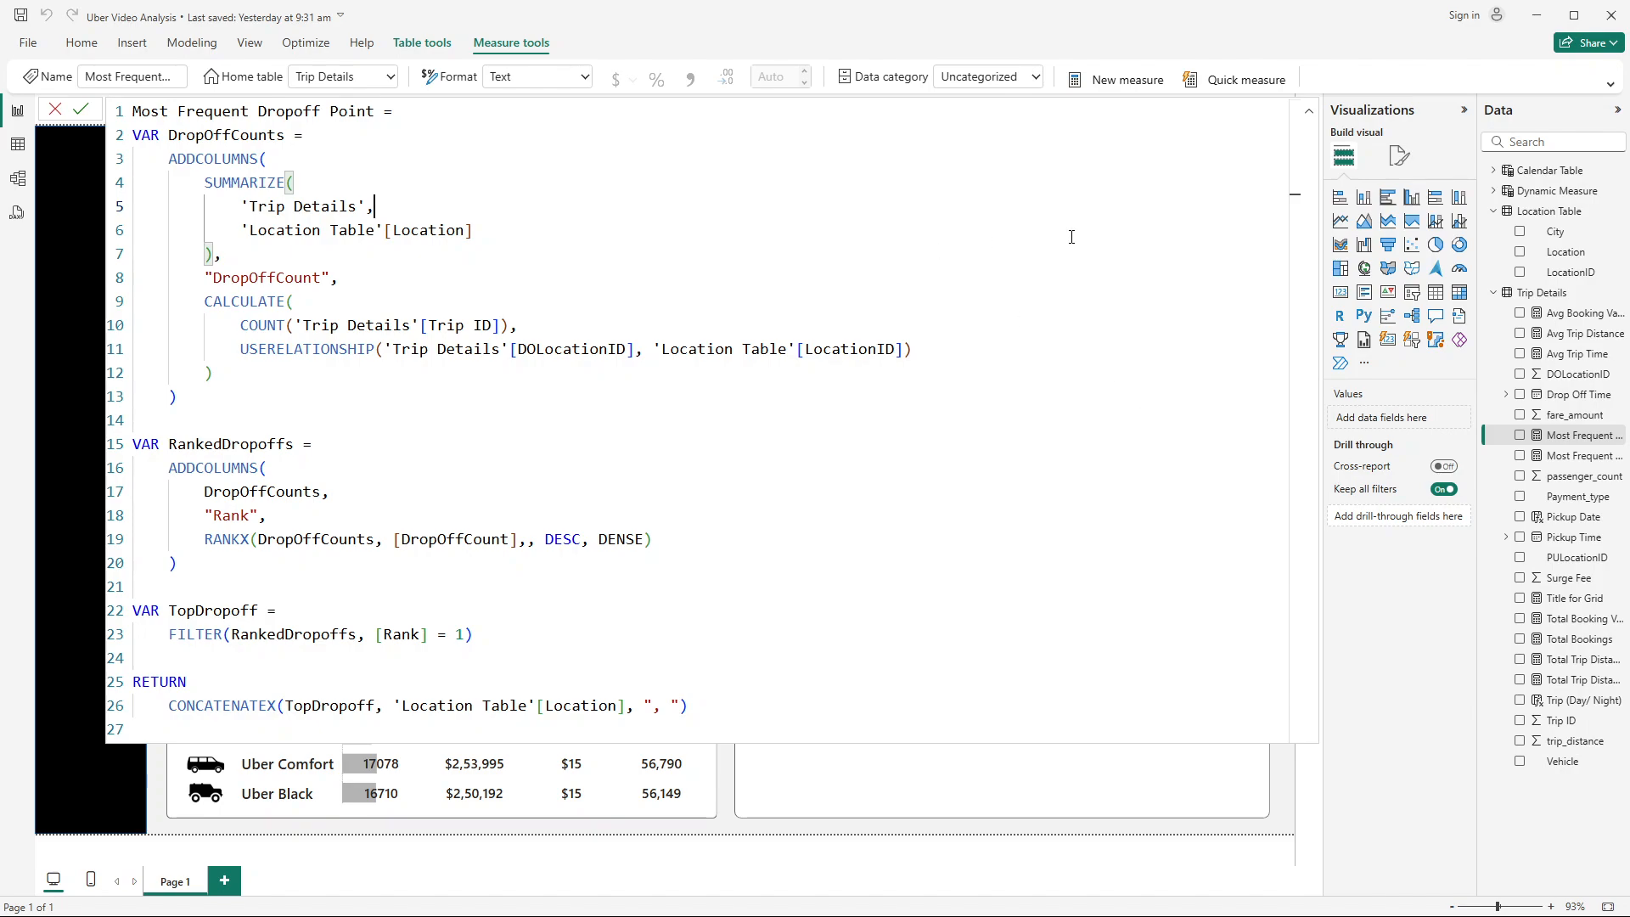
{"action": "left_click_drag", "start_coordinate": [509, 349], "coordinate": [630, 349]}
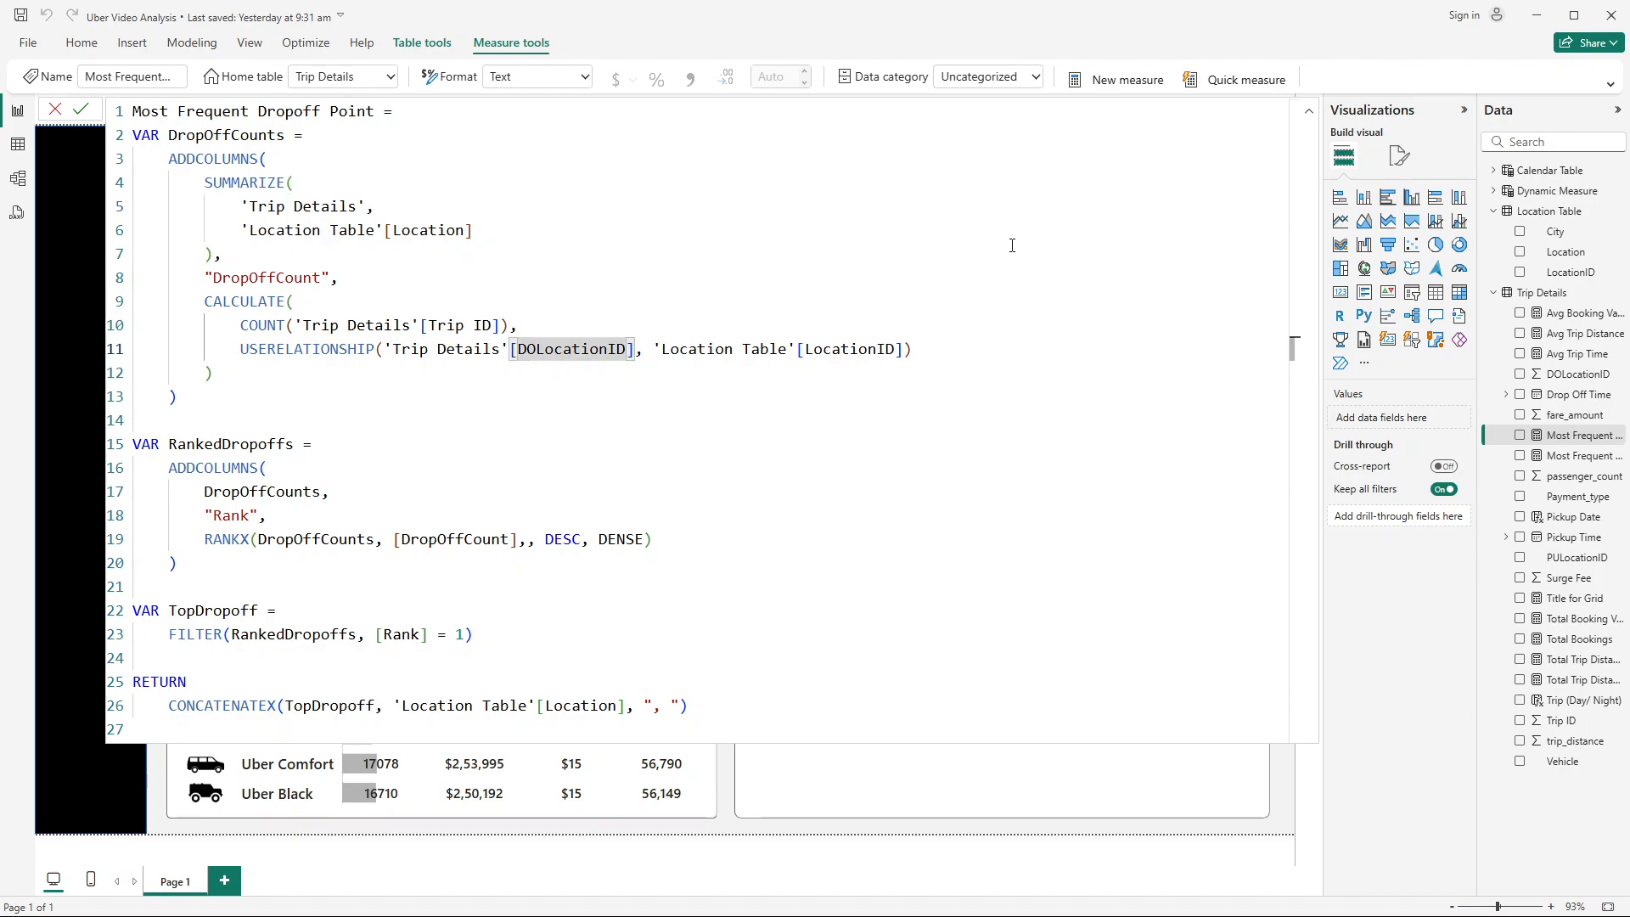
{"action": "left_click", "coordinate": [1008, 227]}
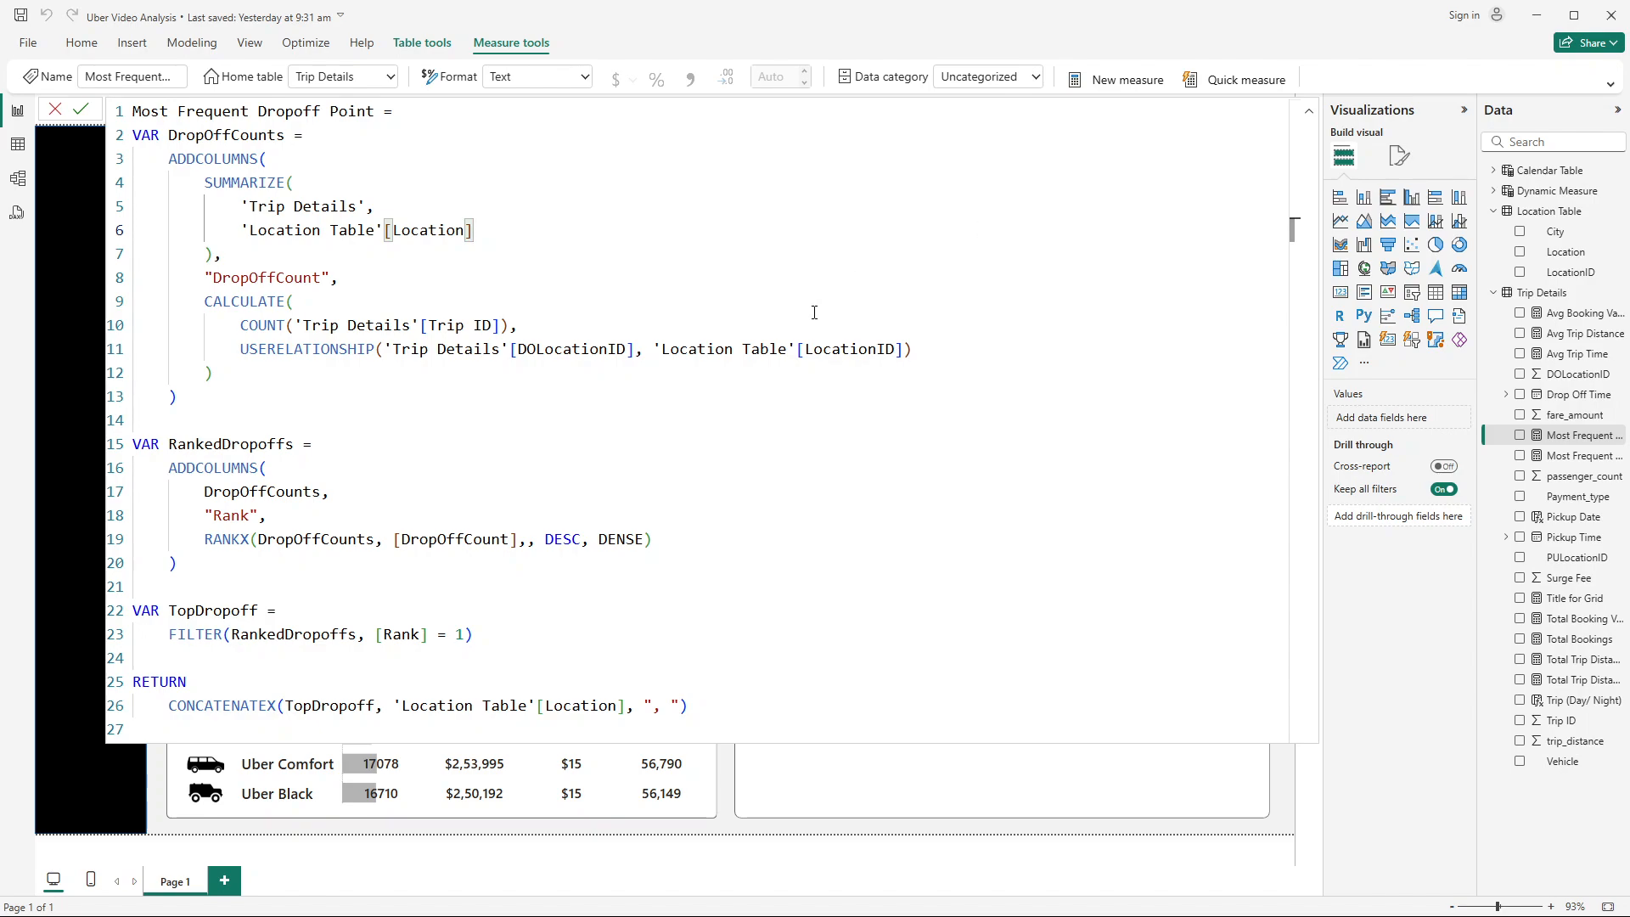
Step: Examine the RankedDropoffs variable: the DropOffCounts table, the "Rank" column and the RANKX arguments DESC and DENSE
{"action": "left_click_drag", "start_coordinate": [190, 557], "coordinate": [134, 446]}
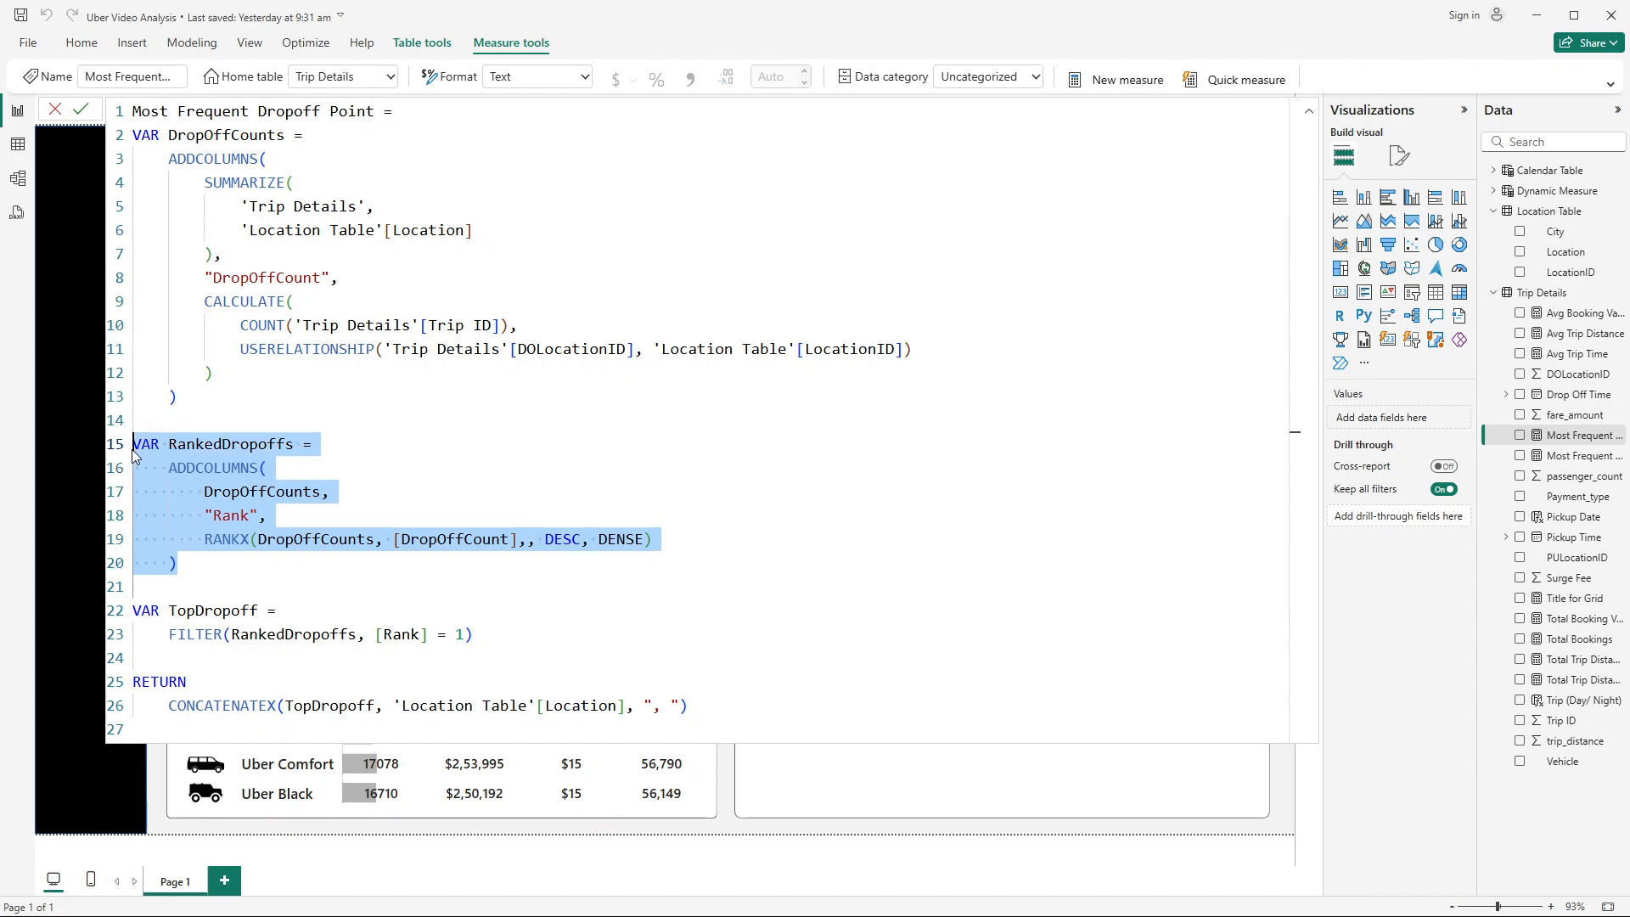
{"action": "left_click", "coordinate": [501, 437]}
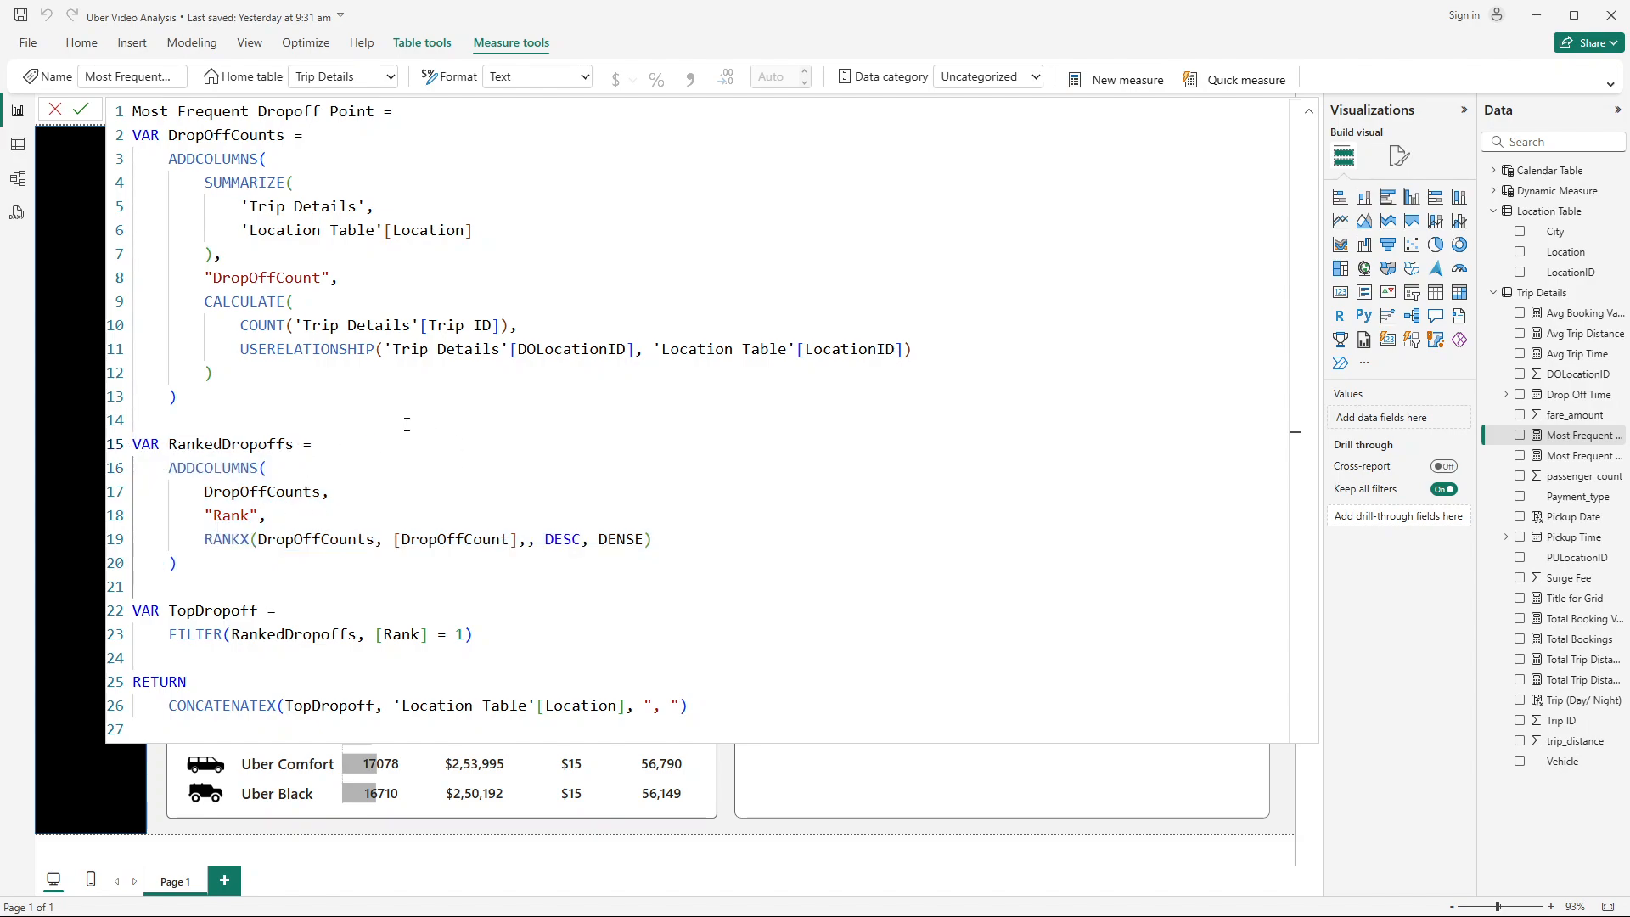
{"action": "left_click_drag", "start_coordinate": [169, 445], "coordinate": [295, 445]}
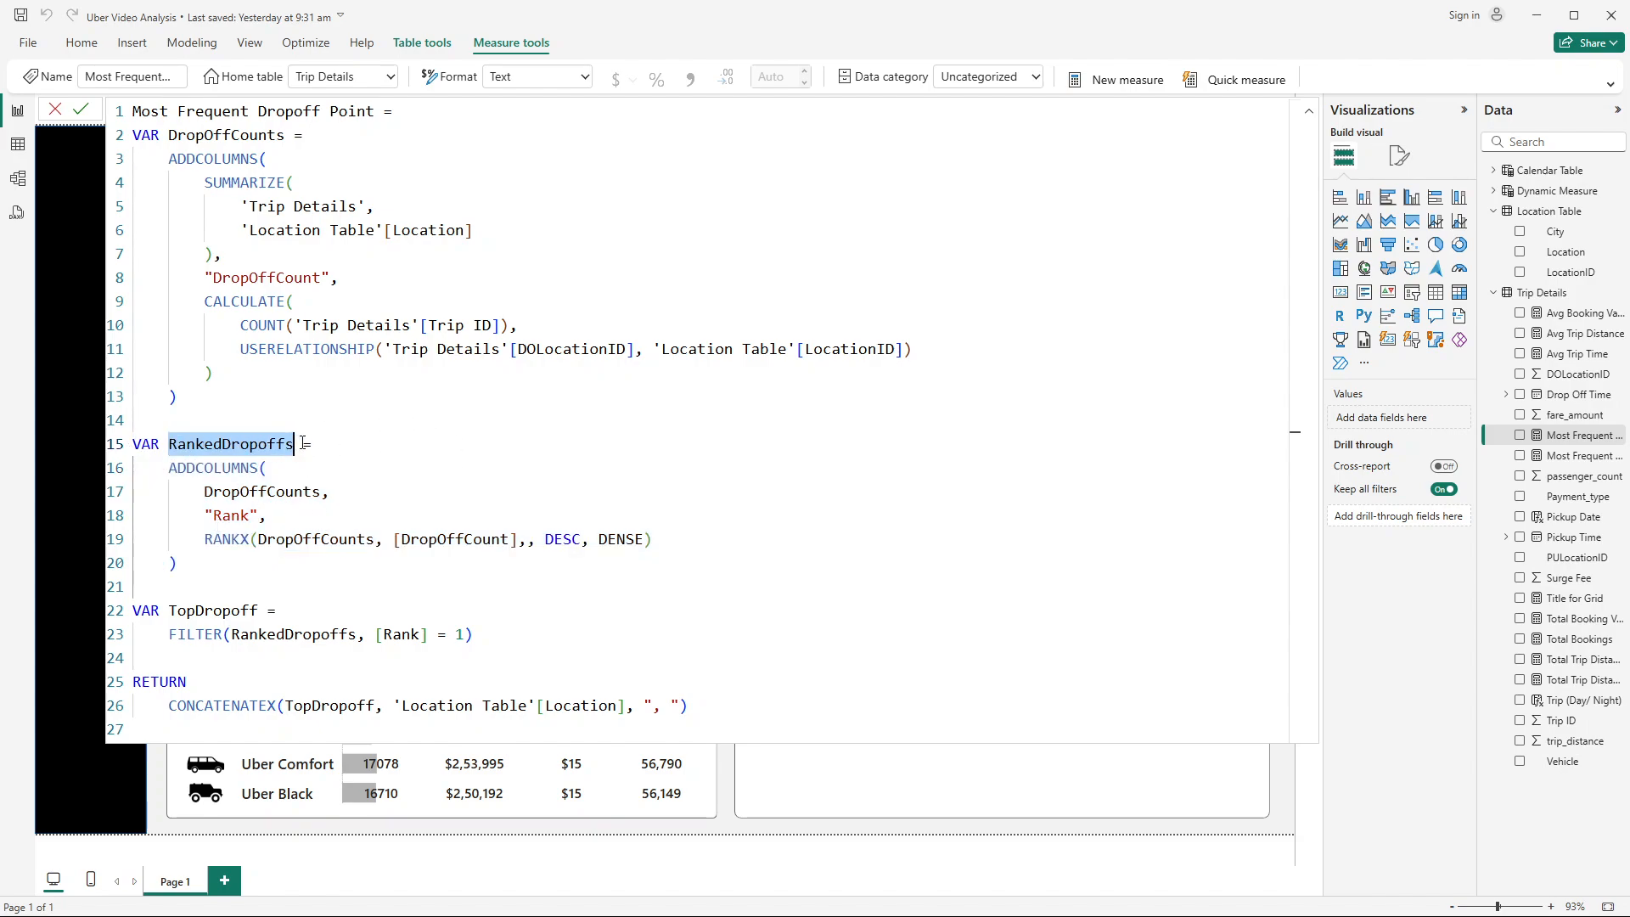
{"action": "left_click", "coordinate": [305, 446]}
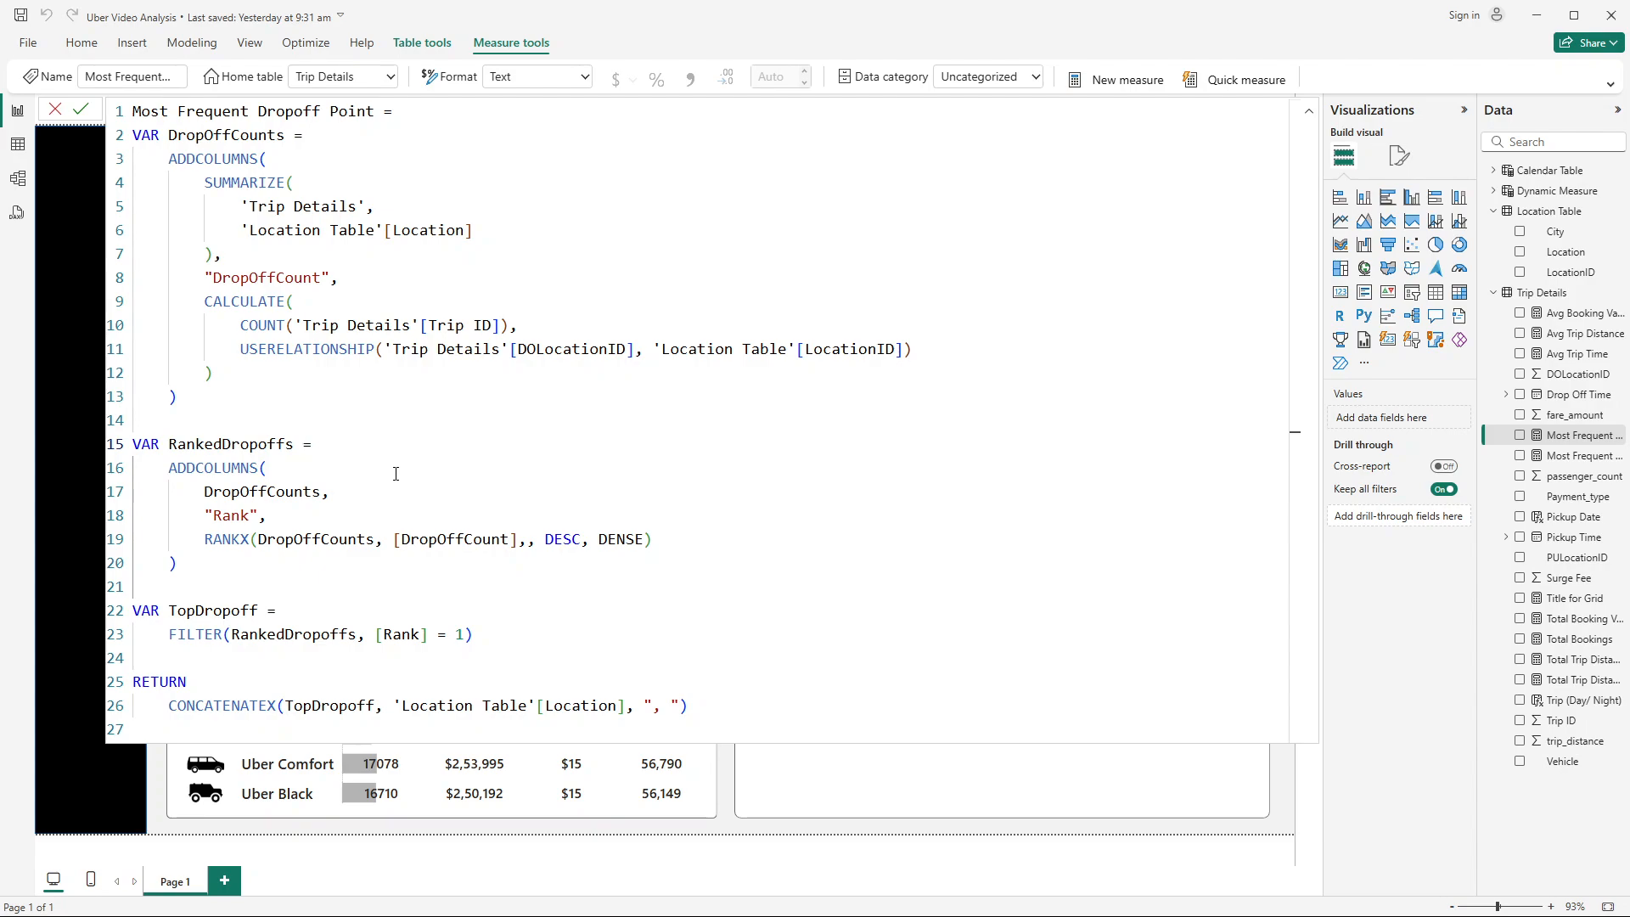
{"action": "left_click", "coordinate": [229, 516]}
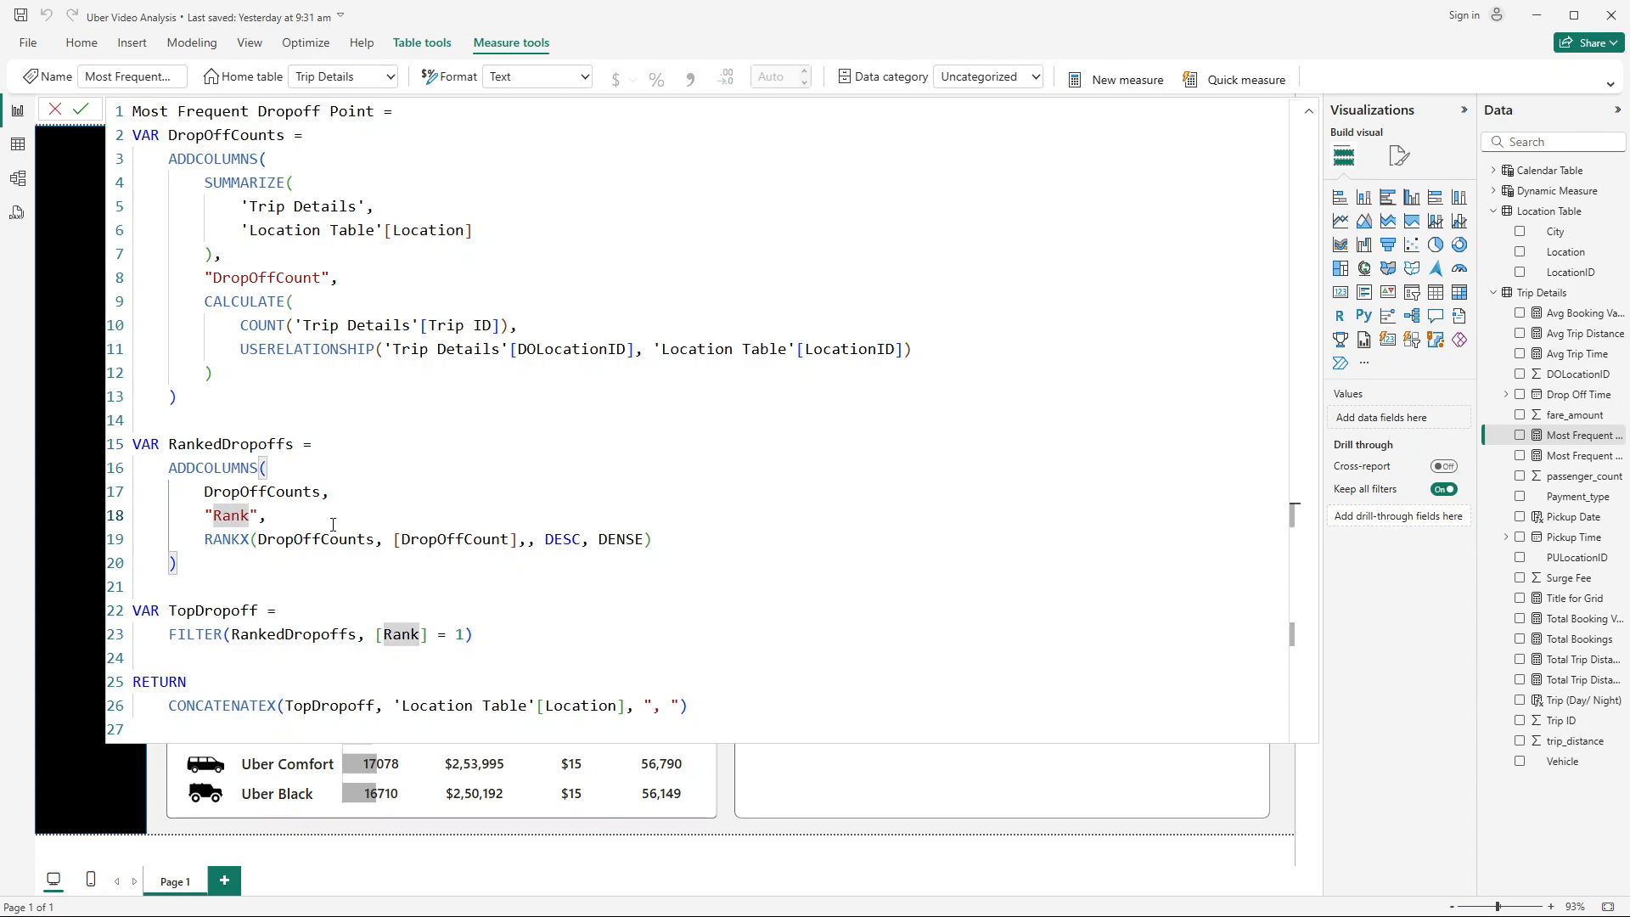
{"action": "left_click", "coordinate": [639, 488]}
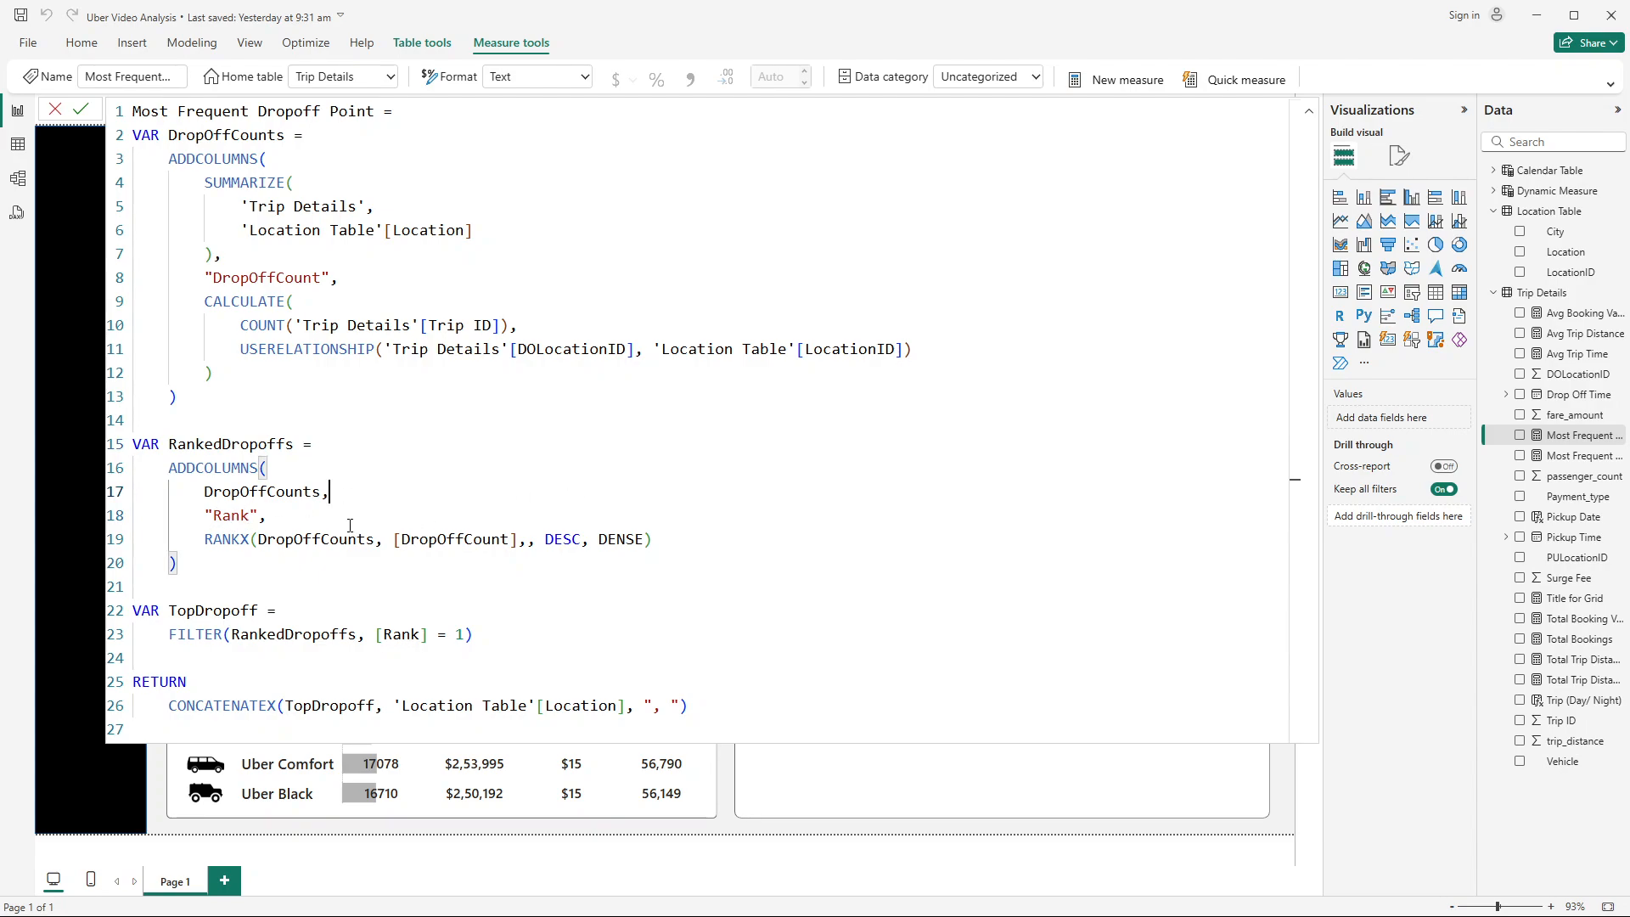
{"action": "left_click_drag", "start_coordinate": [258, 540], "coordinate": [338, 540]}
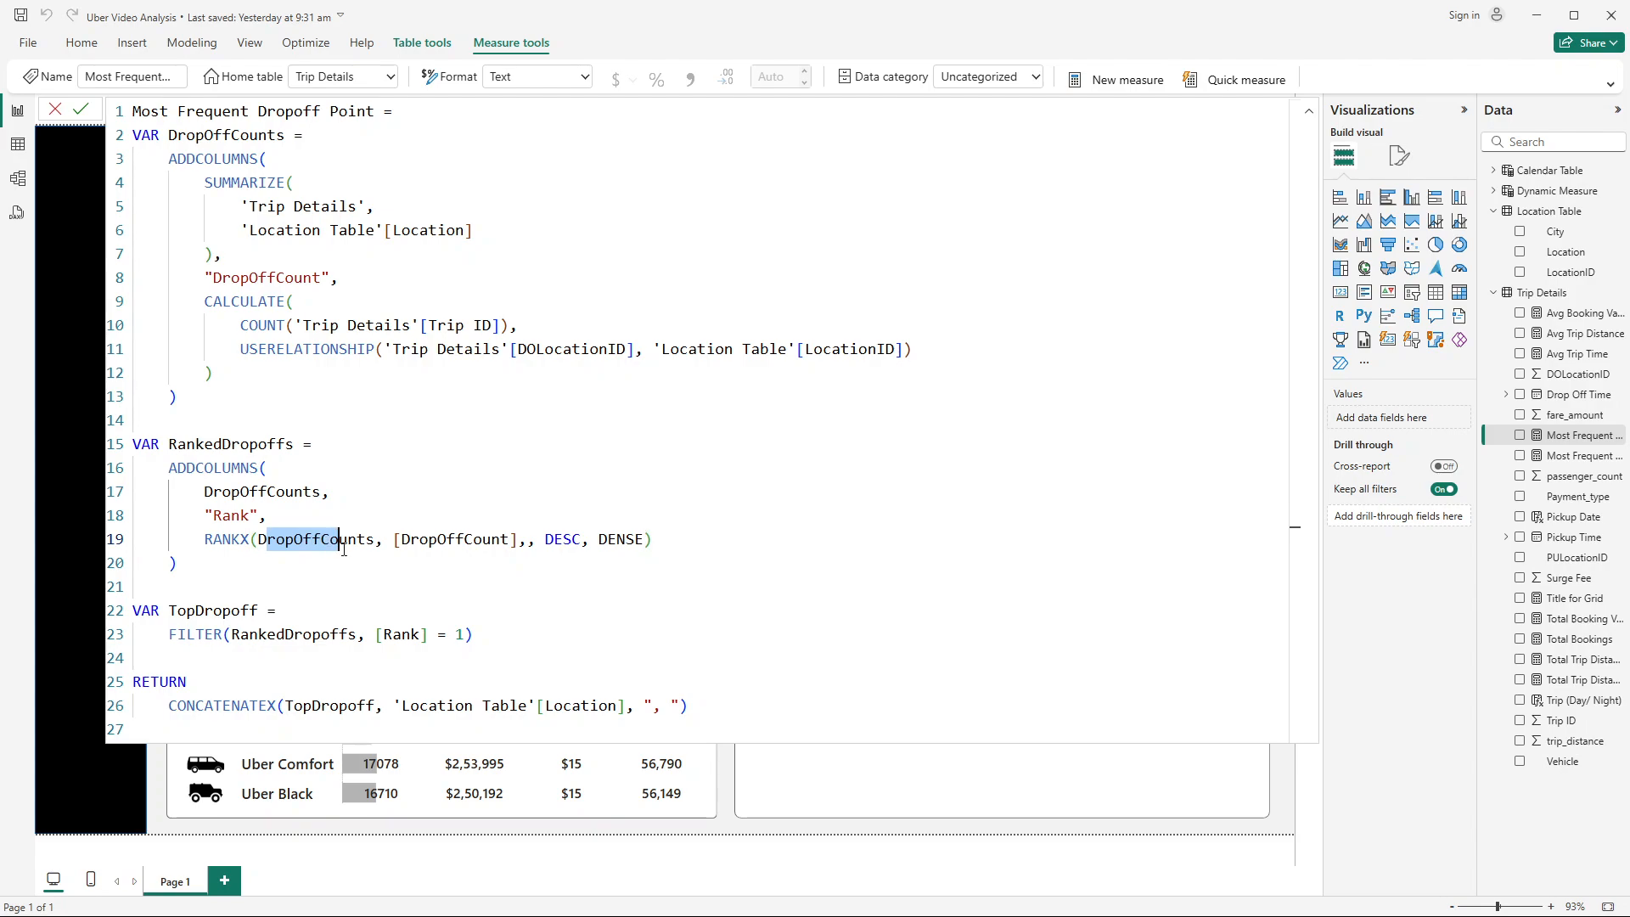
{"action": "key", "text": "Left"}
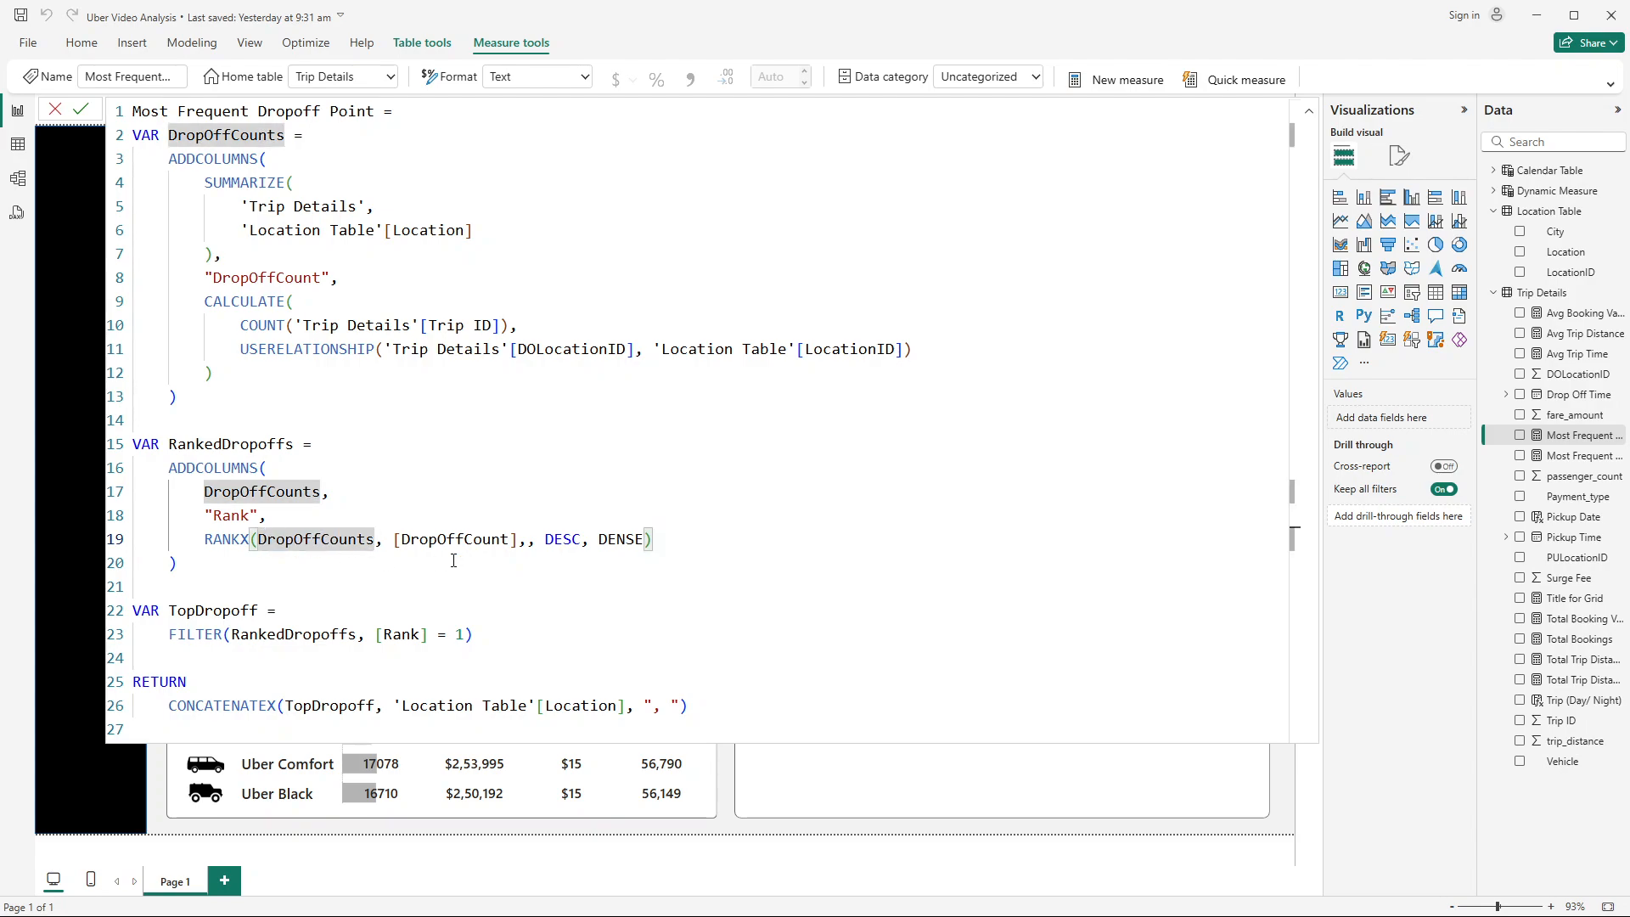
{"action": "left_click", "coordinate": [433, 474]}
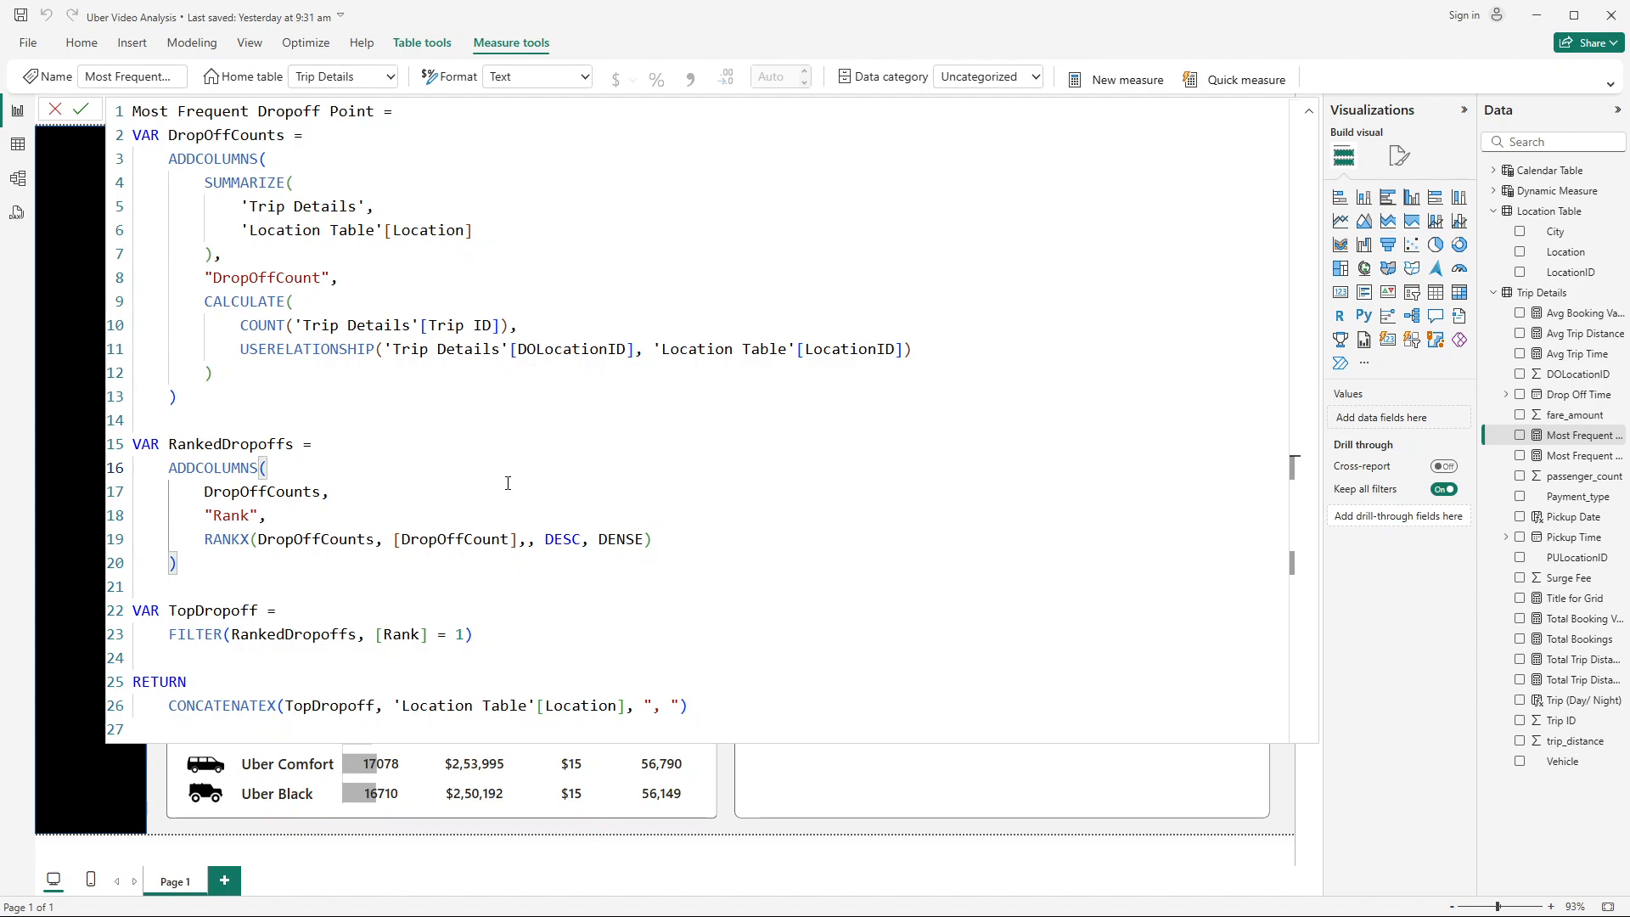
{"action": "double_click", "coordinate": [245, 541]}
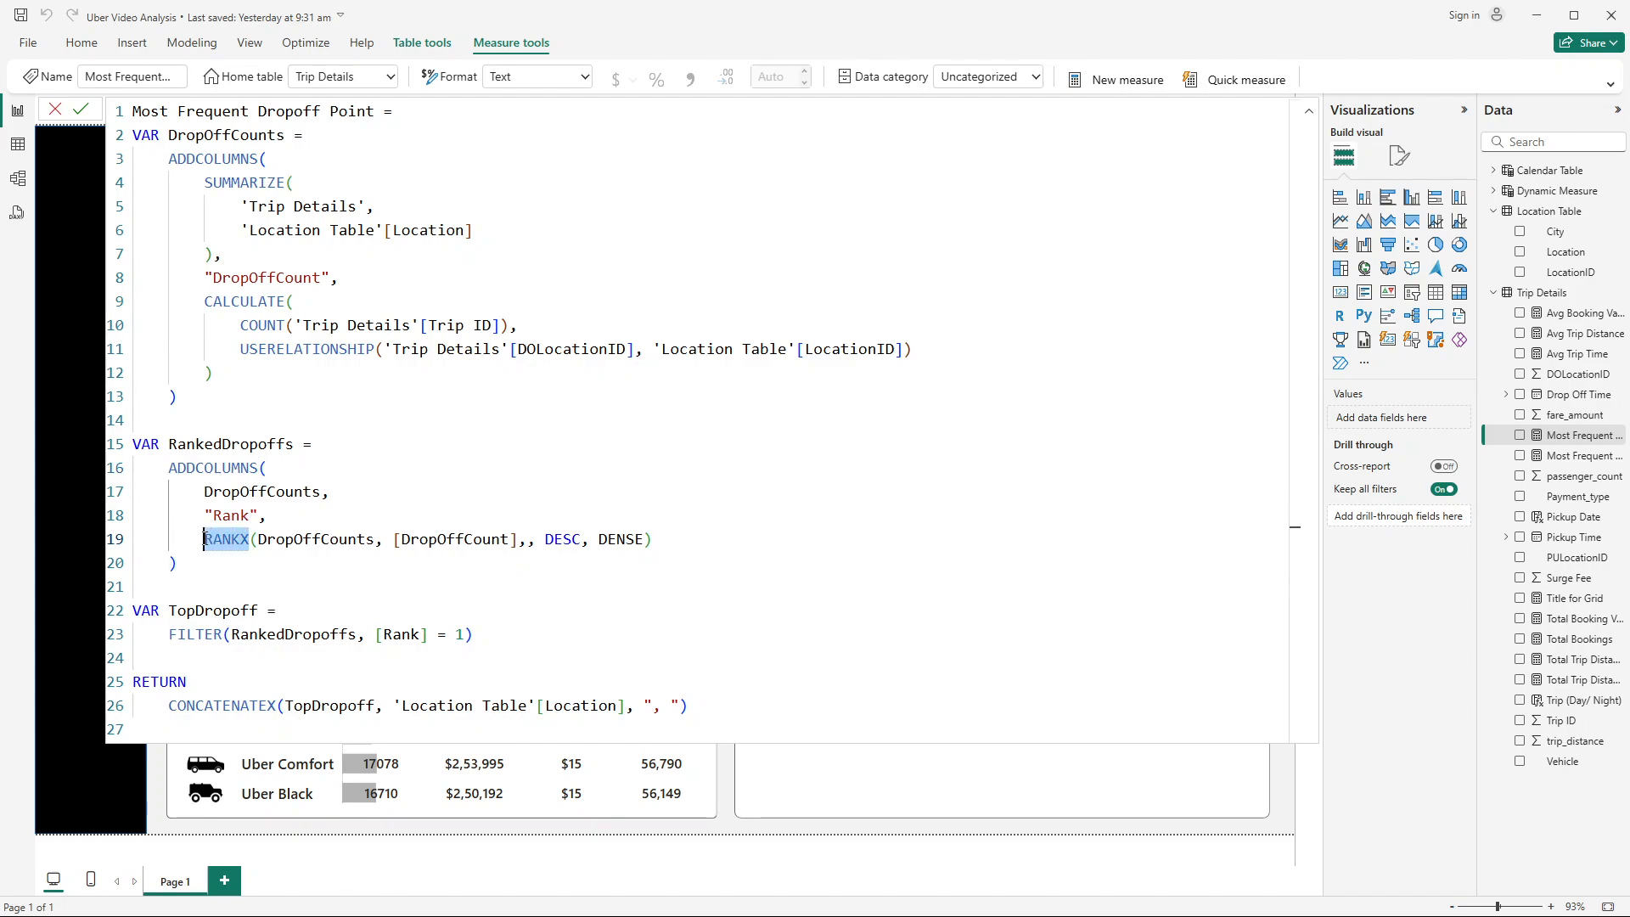
{"action": "double_click", "coordinate": [564, 541]}
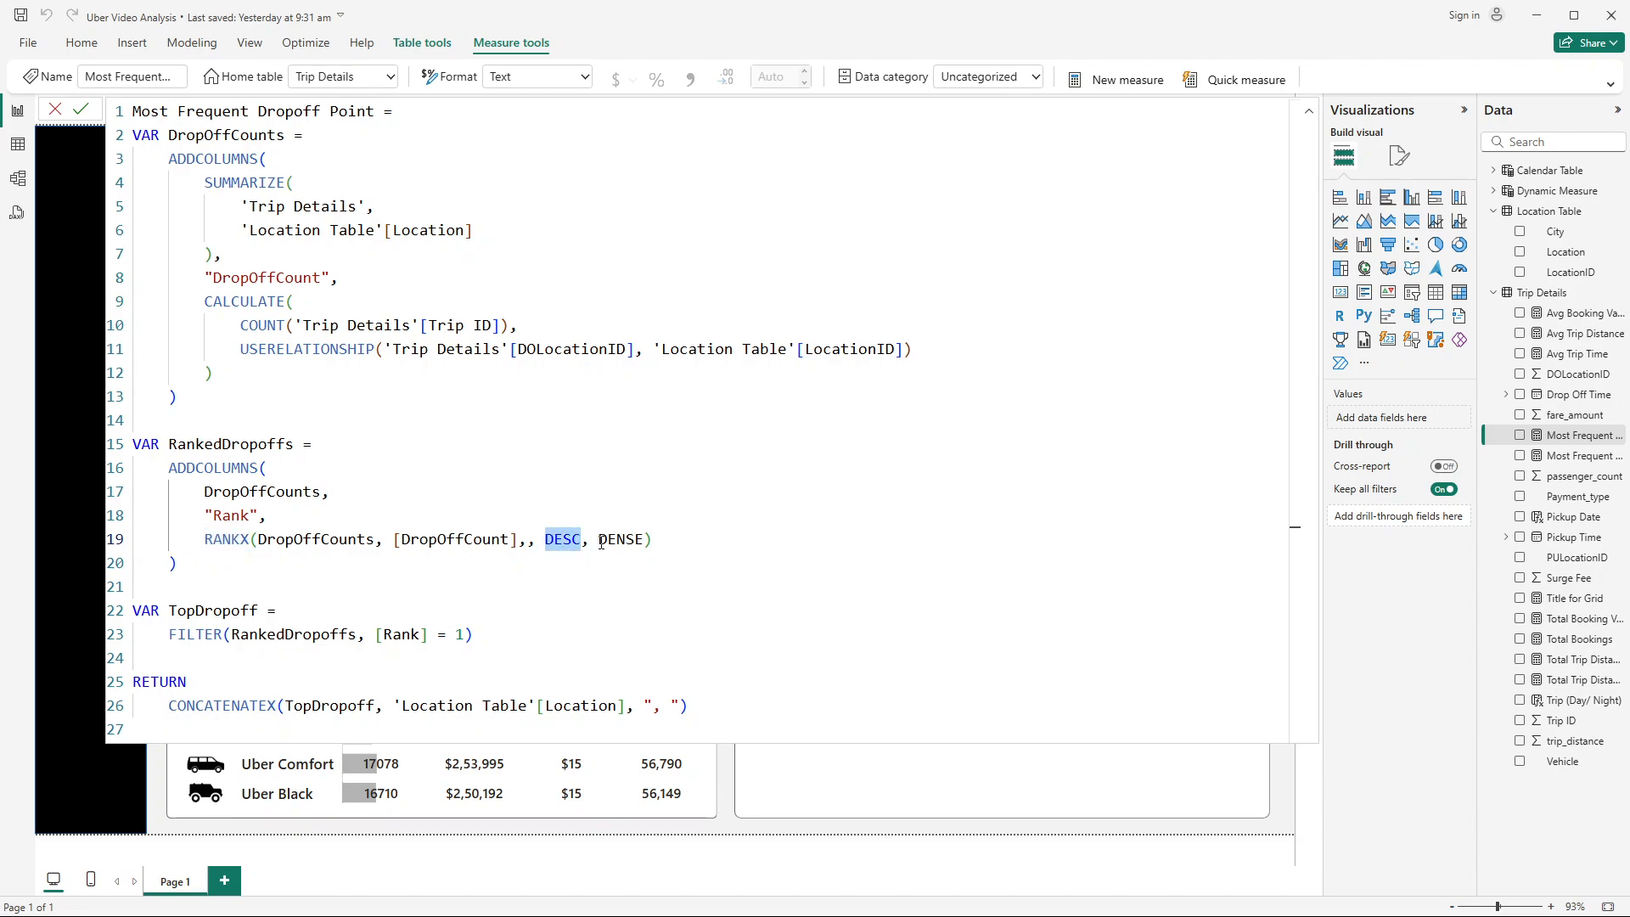
{"action": "left_click_drag", "start_coordinate": [600, 541], "coordinate": [647, 542]}
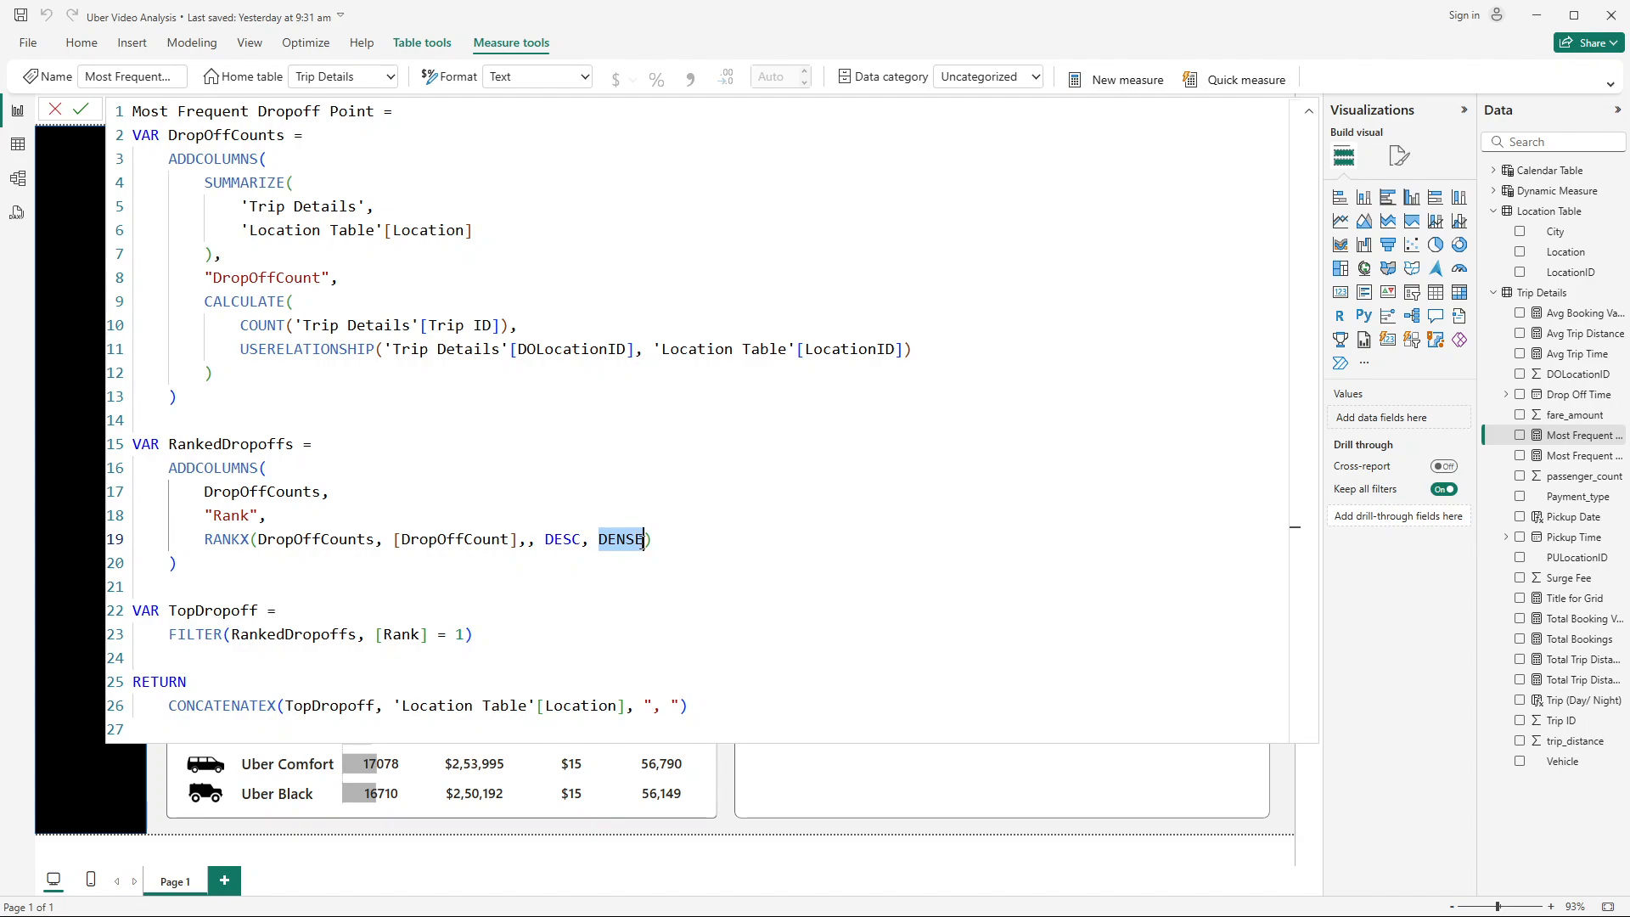
{"action": "left_click", "coordinate": [709, 493]}
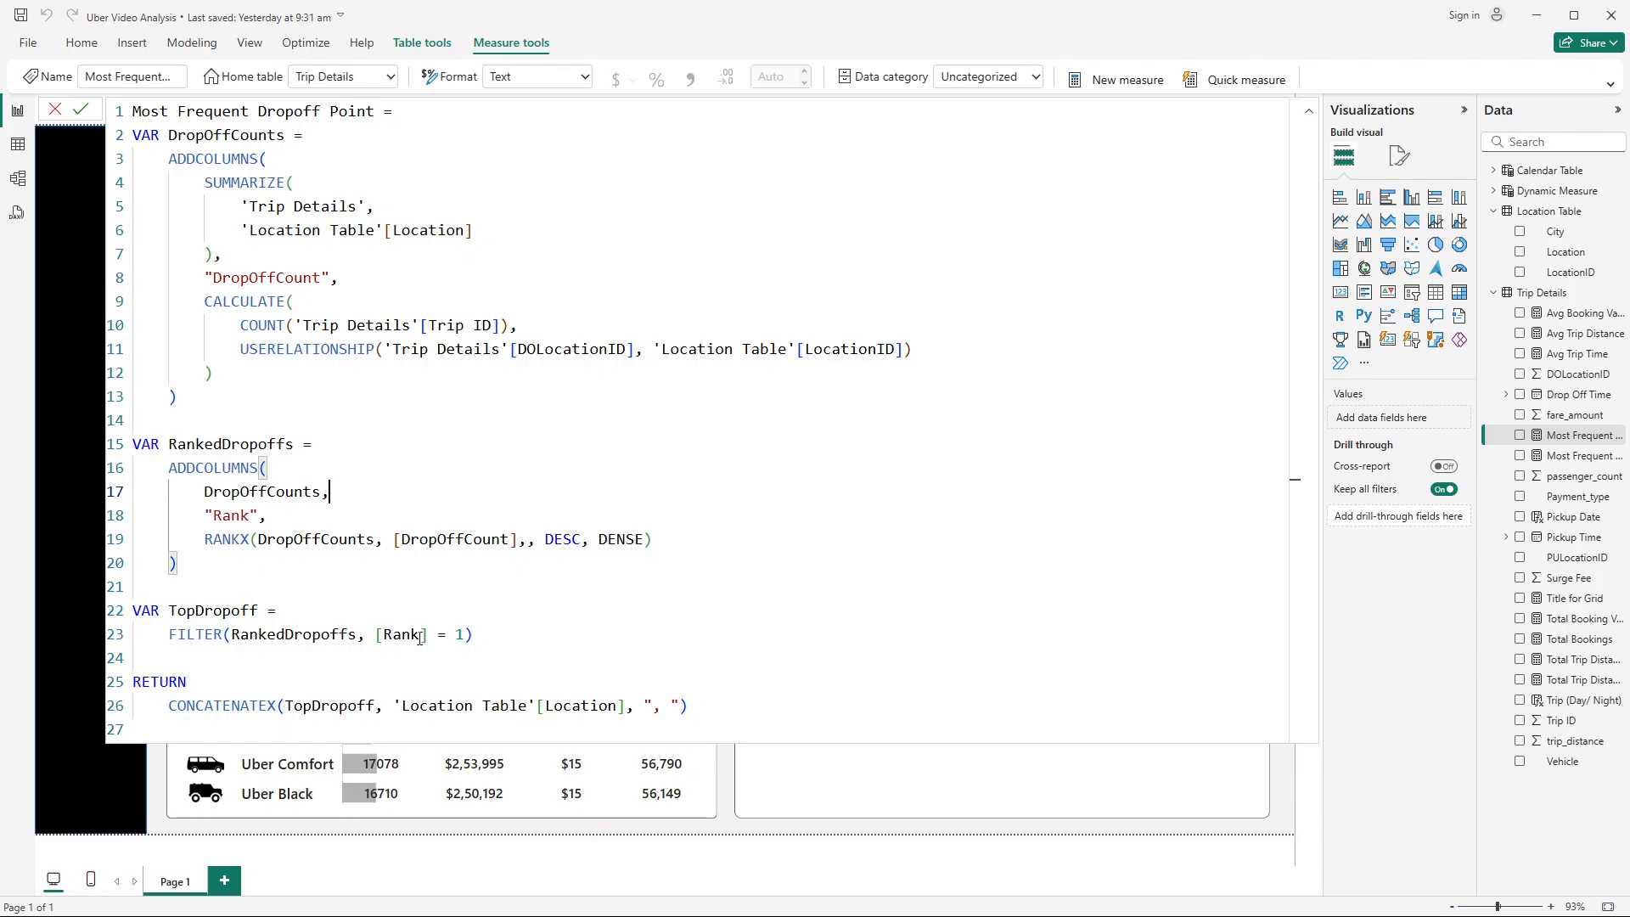
Step: Examine the TopDropoff [Rank] = 1 filter and the CONCATENATEX return with its comma separator, and close the dropoff formula by committing it
{"action": "left_click_drag", "start_coordinate": [376, 635], "coordinate": [464, 636]}
{"action": "left_click", "coordinate": [508, 653]}
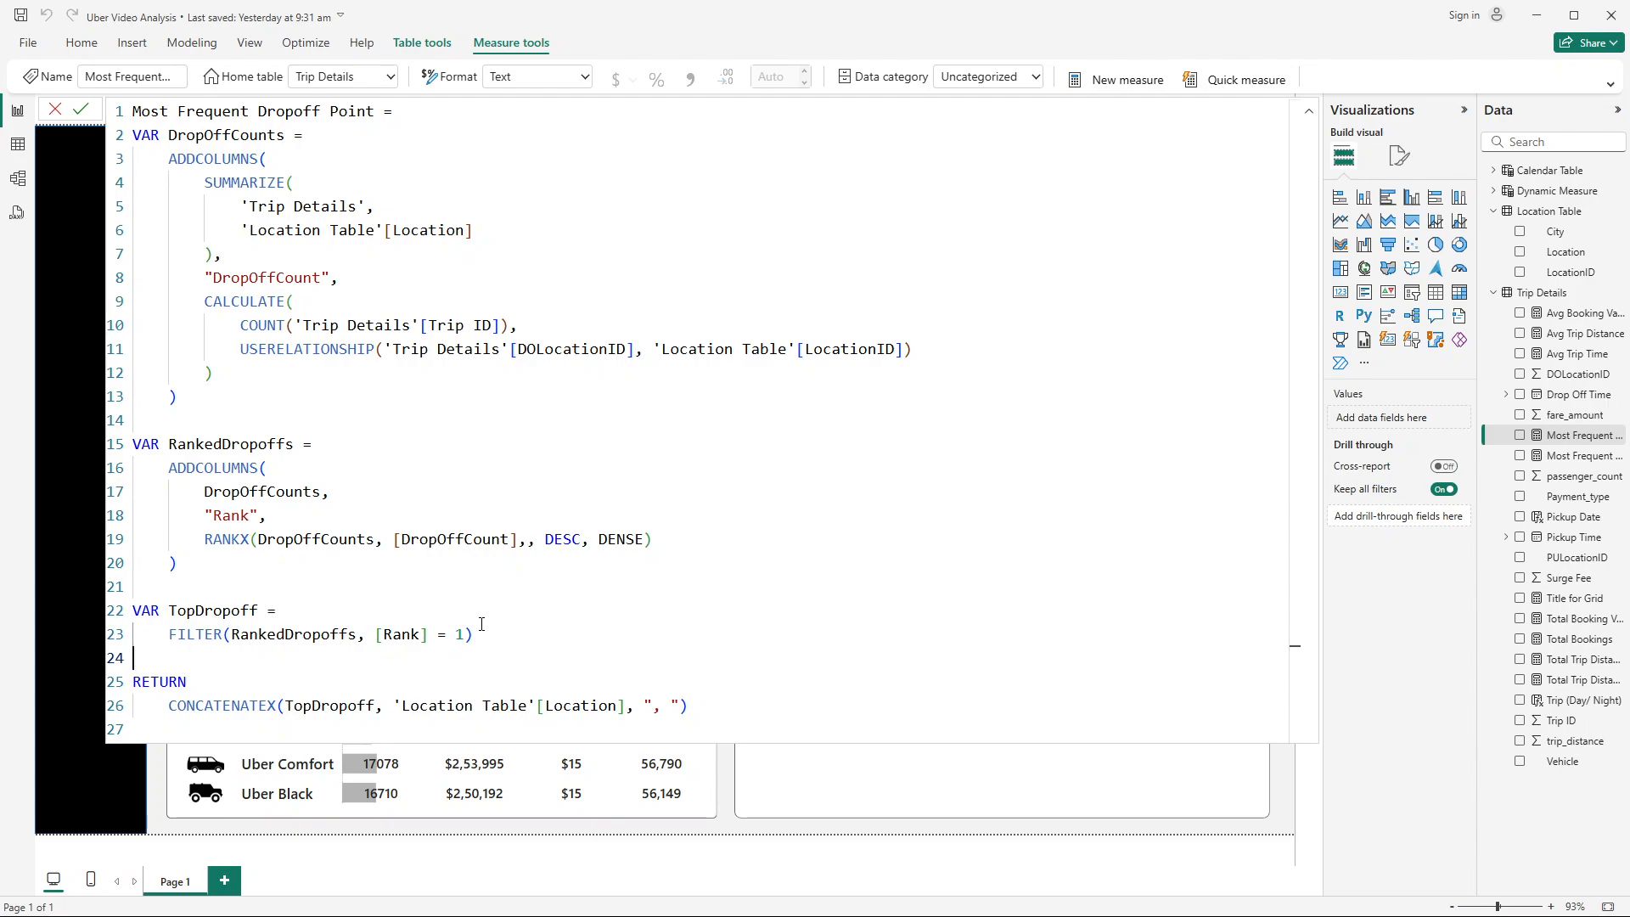
{"action": "left_click_drag", "start_coordinate": [160, 706], "coordinate": [643, 705]}
{"action": "left_click", "coordinate": [249, 705]}
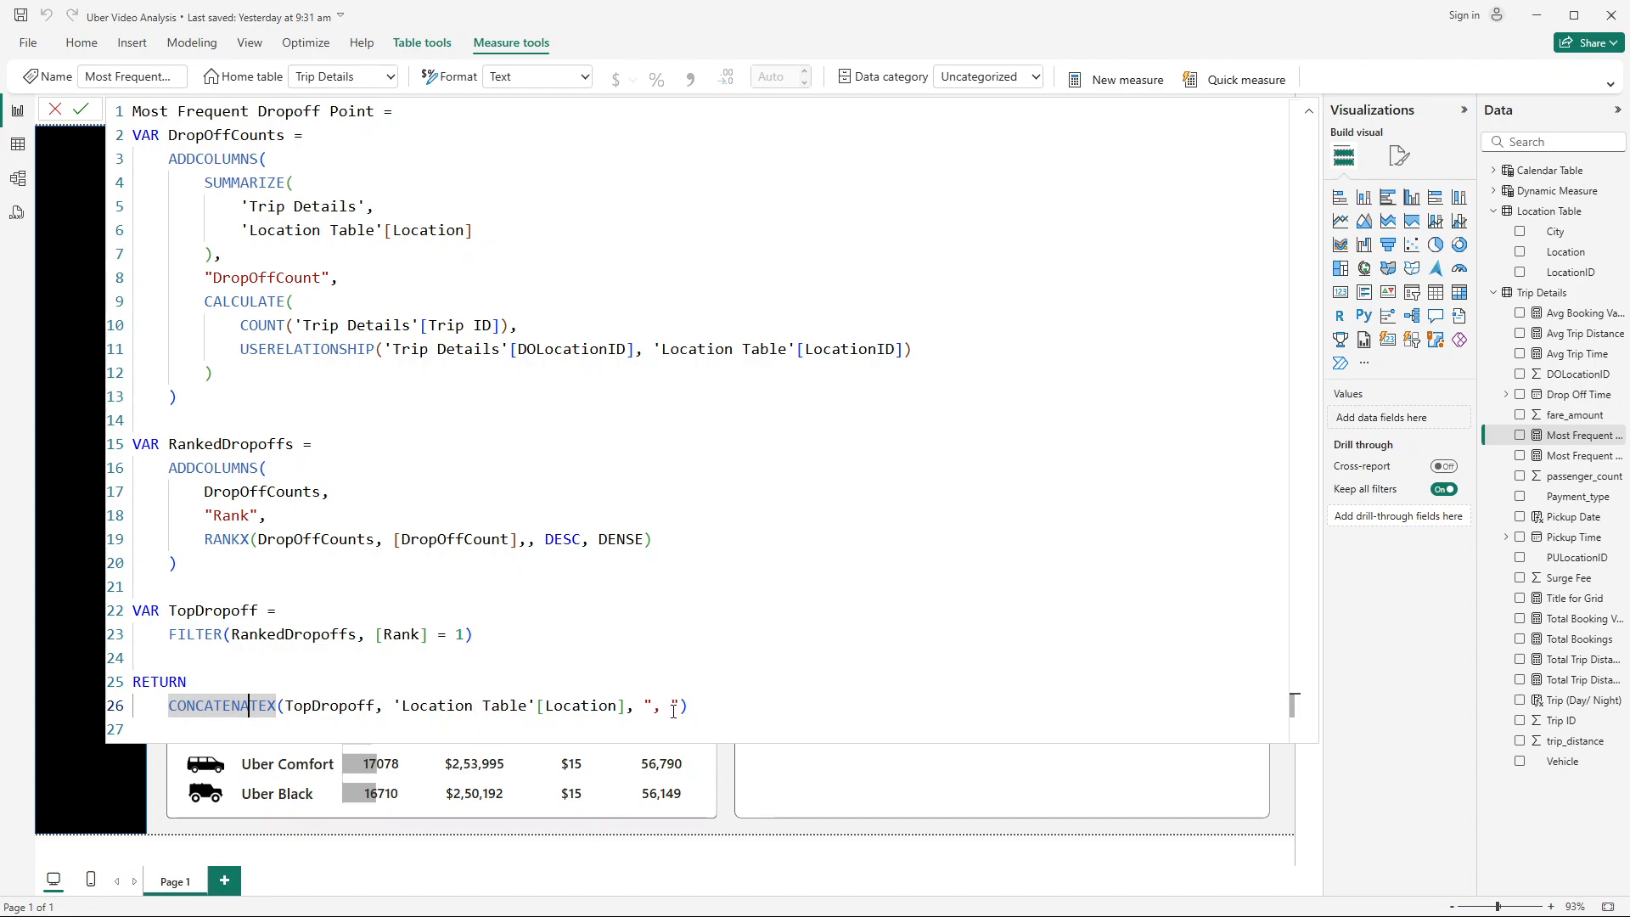
{"action": "mouse_move", "coordinate": [671, 708]}
{"action": "left_mouse_down"}
{"action": "mouse_move", "coordinate": [656, 712]}
{"action": "mouse_move", "coordinate": [671, 707]}
{"action": "left_mouse_up"}
{"action": "left_click", "coordinate": [802, 589]}
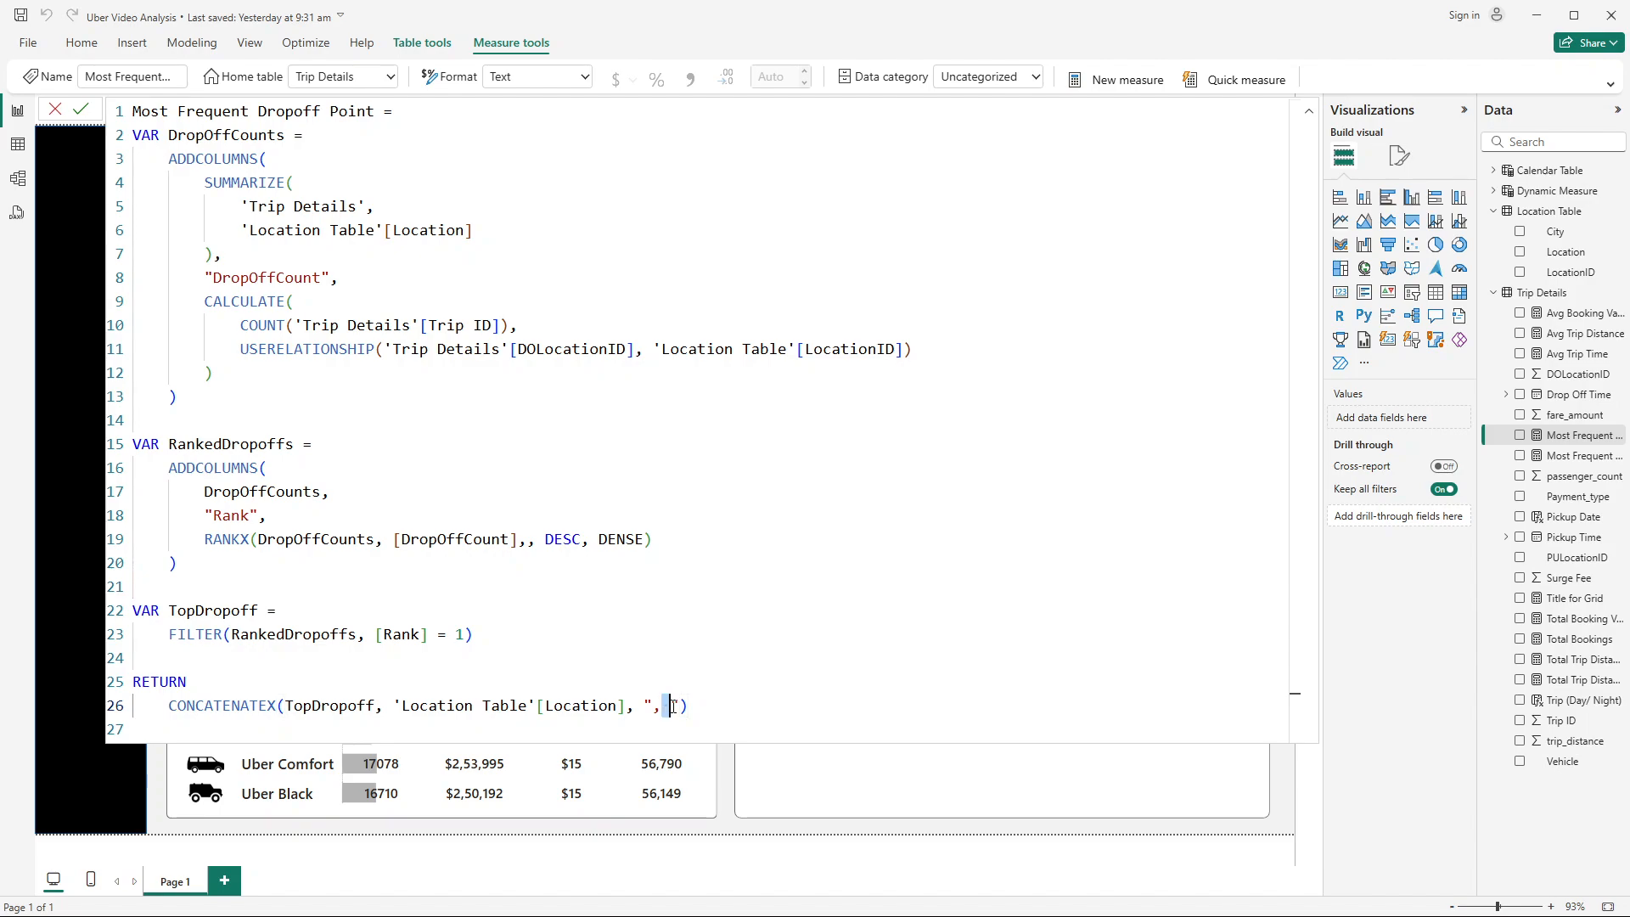
{"action": "left_click", "coordinate": [805, 632]}
{"action": "left_click", "coordinate": [79, 118]}
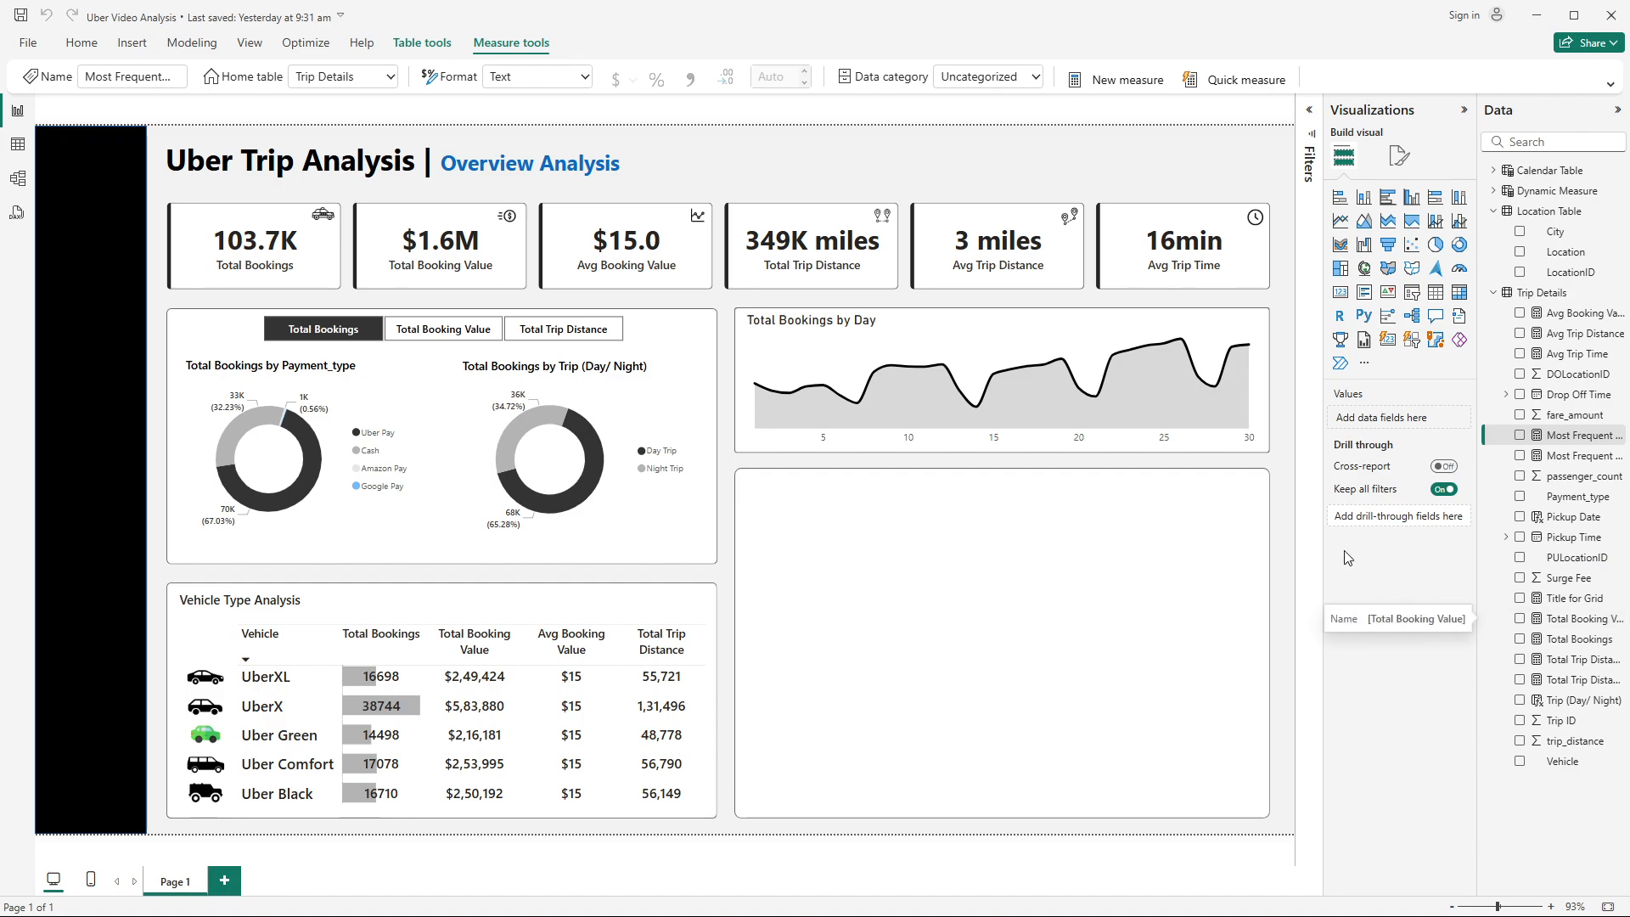
Step: Add a new card visual to the empty panel with the Most Frequent Pickup Point and Most Frequent Dropoff Point measures, sized as a strip spanning the panel
{"action": "left_click", "coordinate": [1388, 341]}
{"action": "left_click_drag", "start_coordinate": [277, 366], "coordinate": [913, 666]}
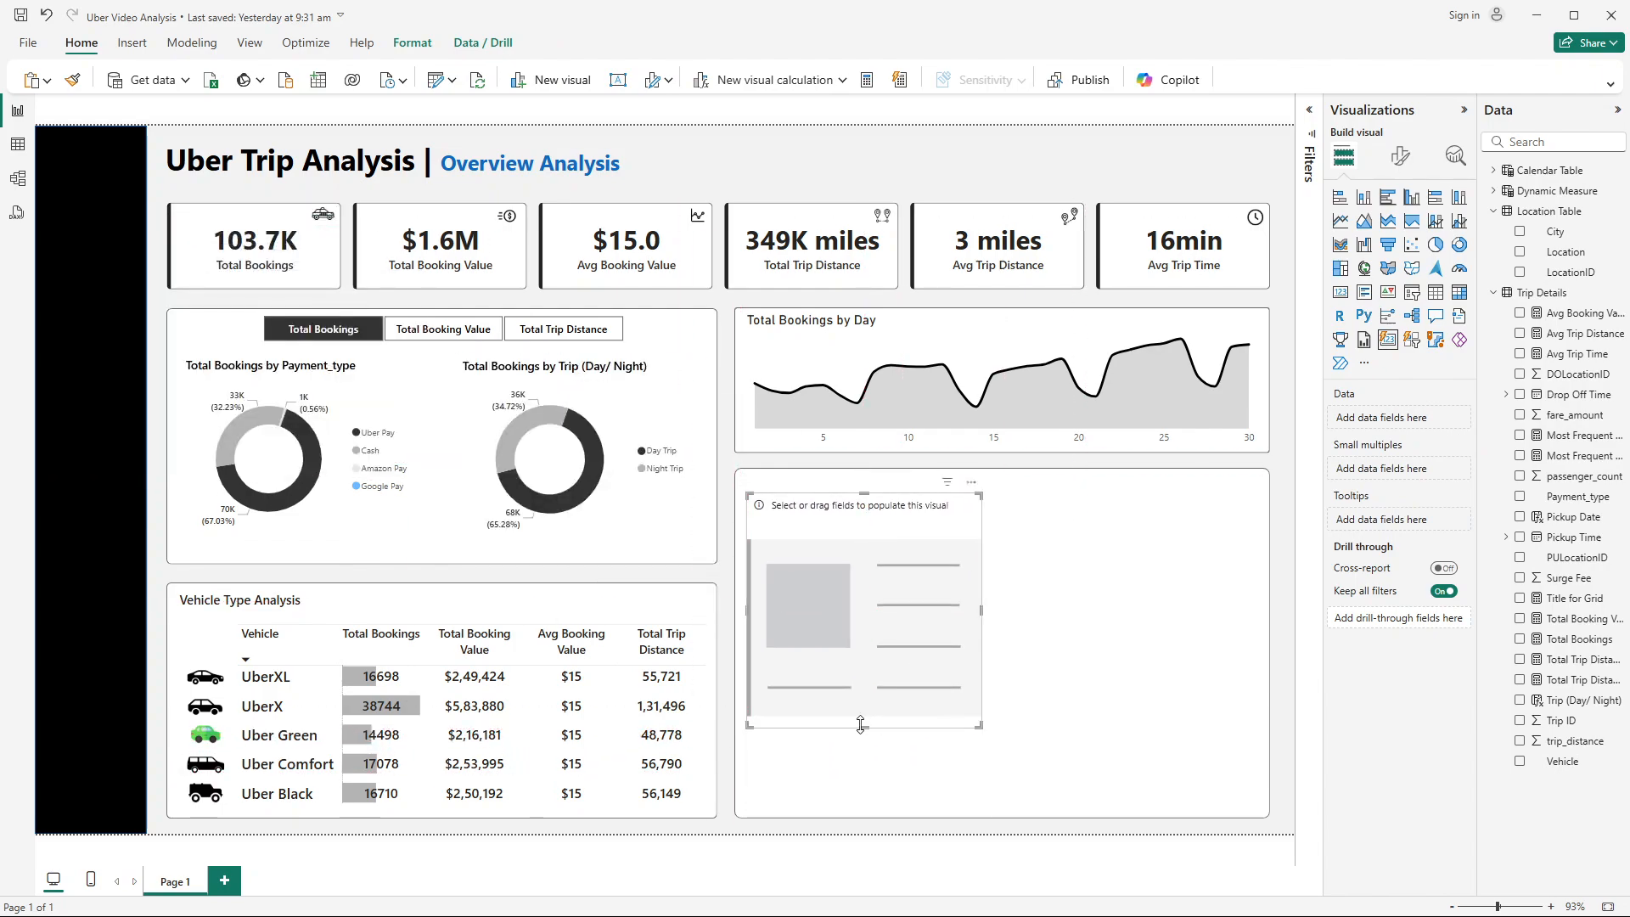
{"action": "left_click_drag", "start_coordinate": [863, 727], "coordinate": [860, 560]}
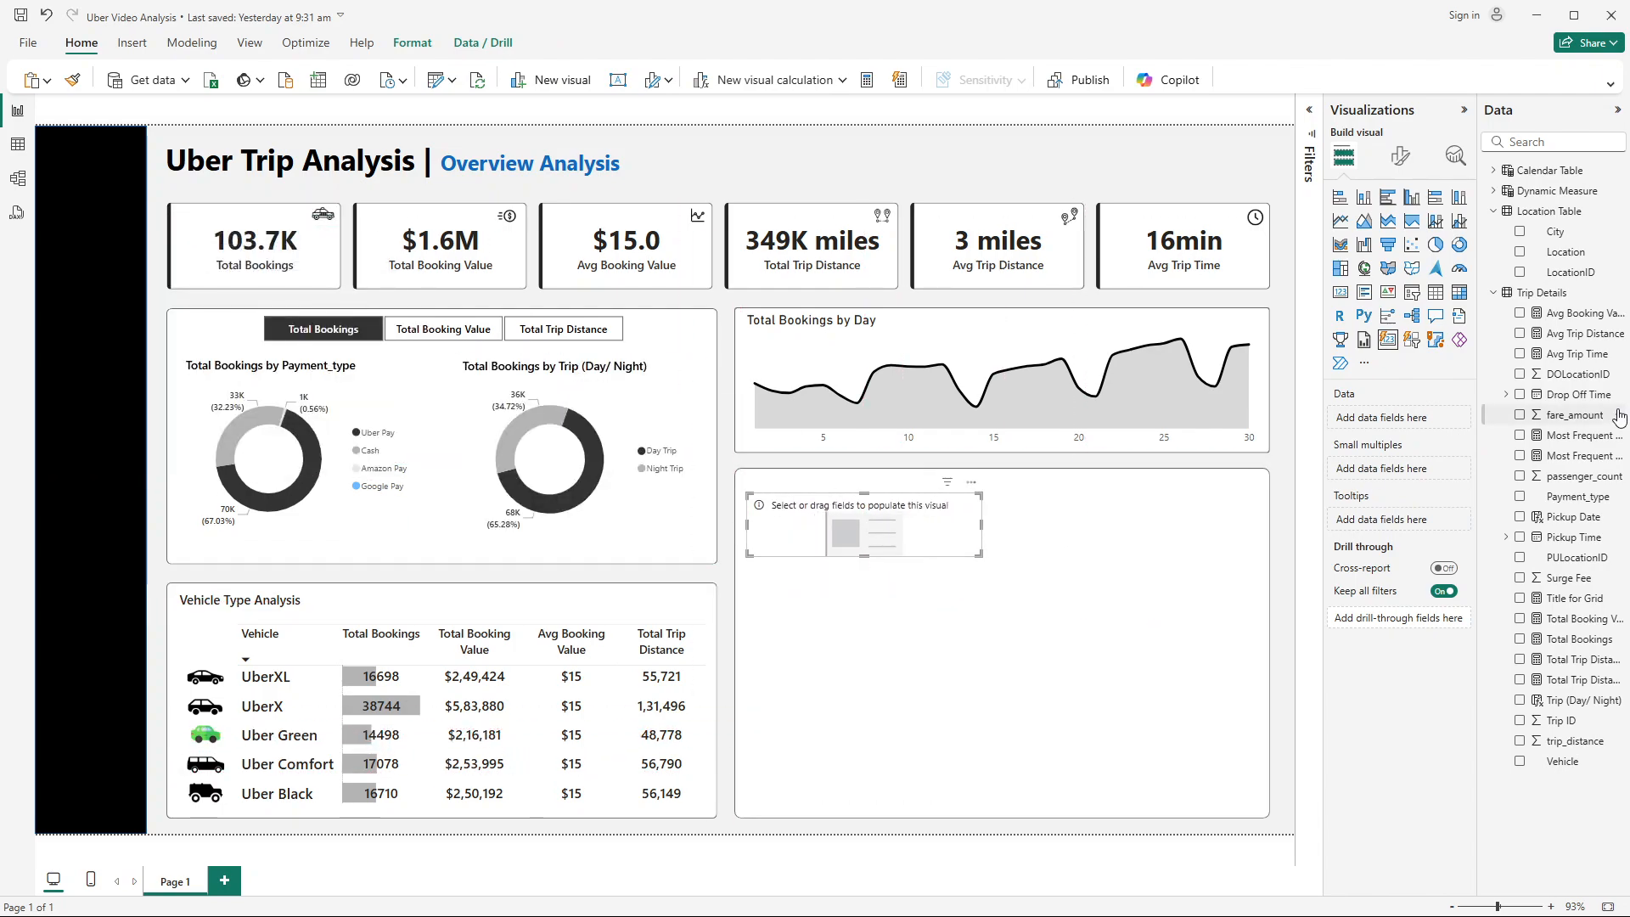
{"action": "left_click", "coordinate": [1521, 457]}
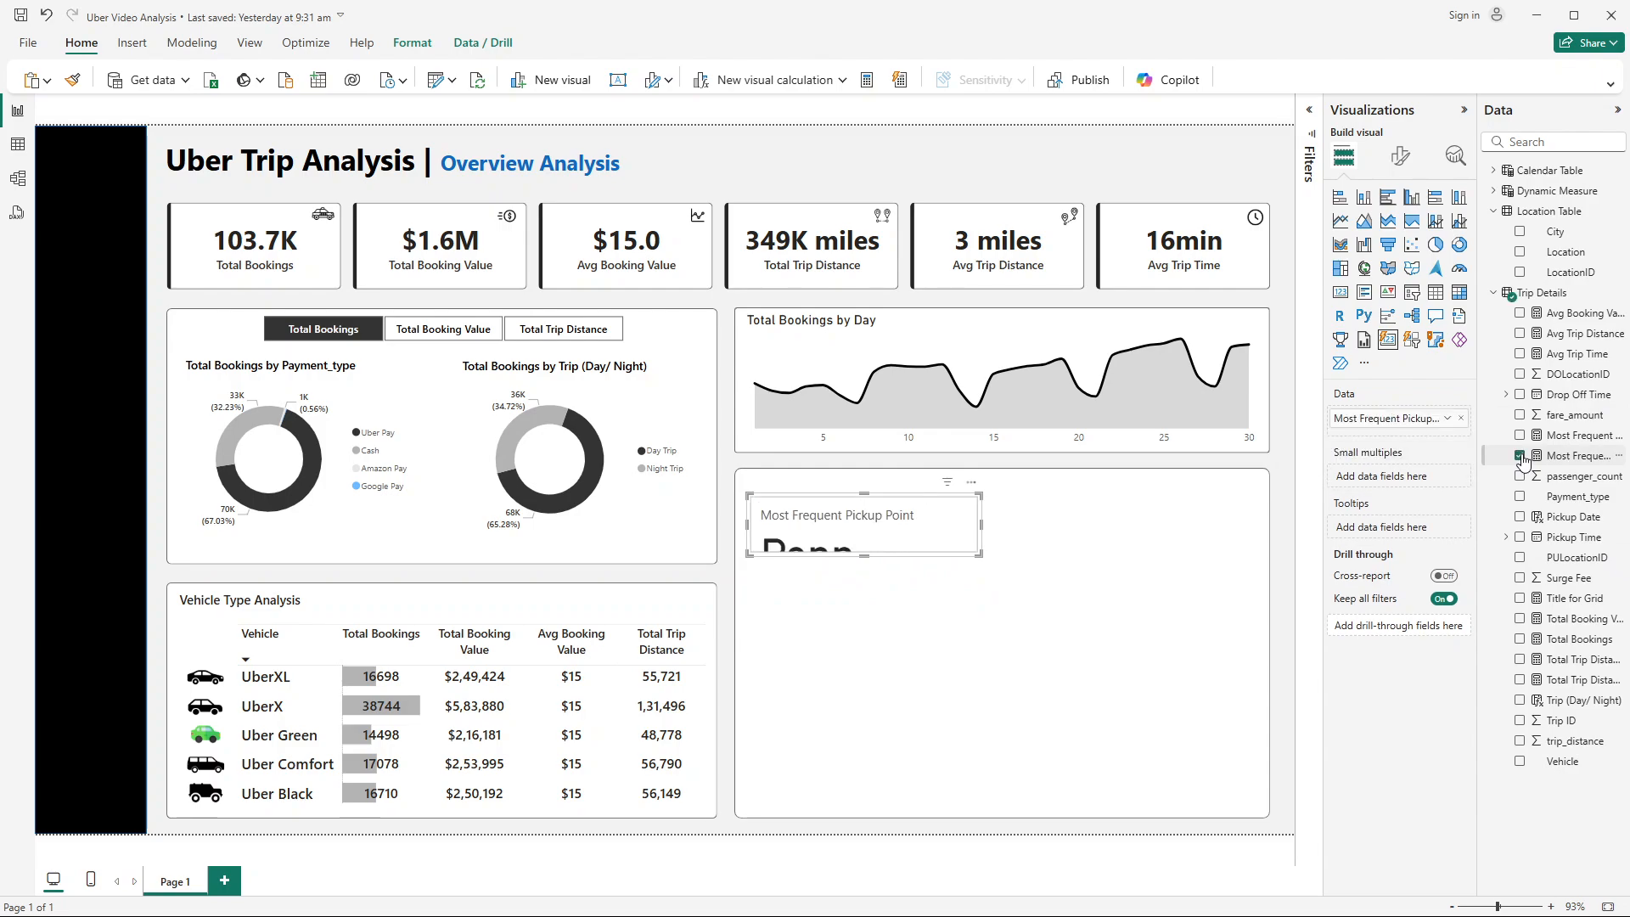
{"action": "left_click", "coordinate": [1521, 436]}
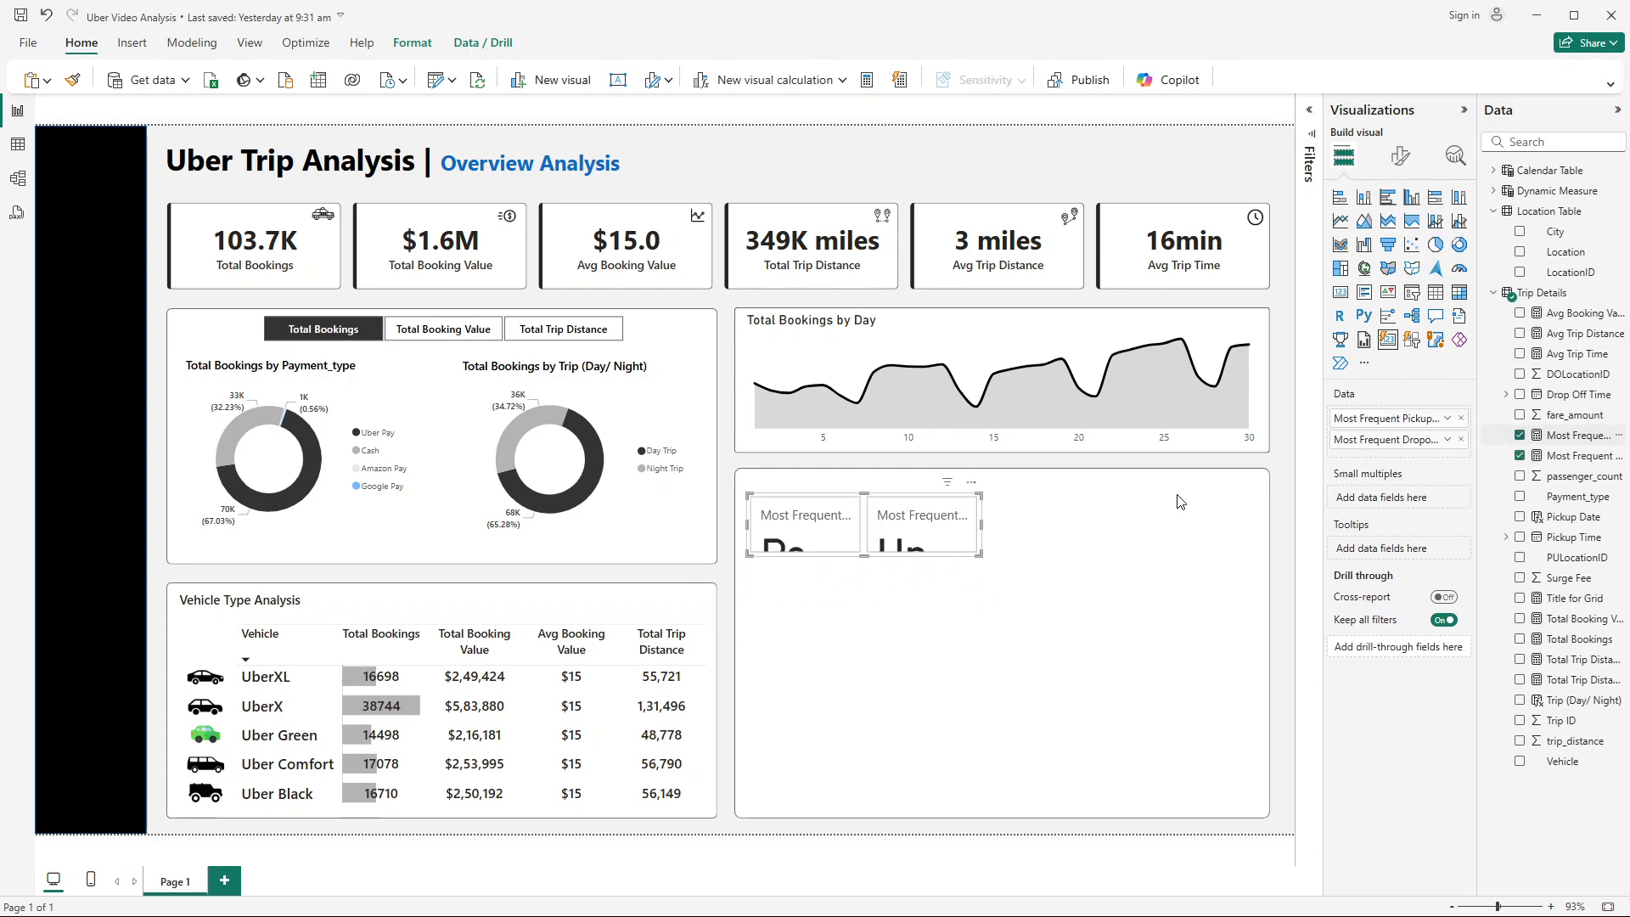
{"action": "left_click_drag", "start_coordinate": [982, 525], "coordinate": [1253, 527]}
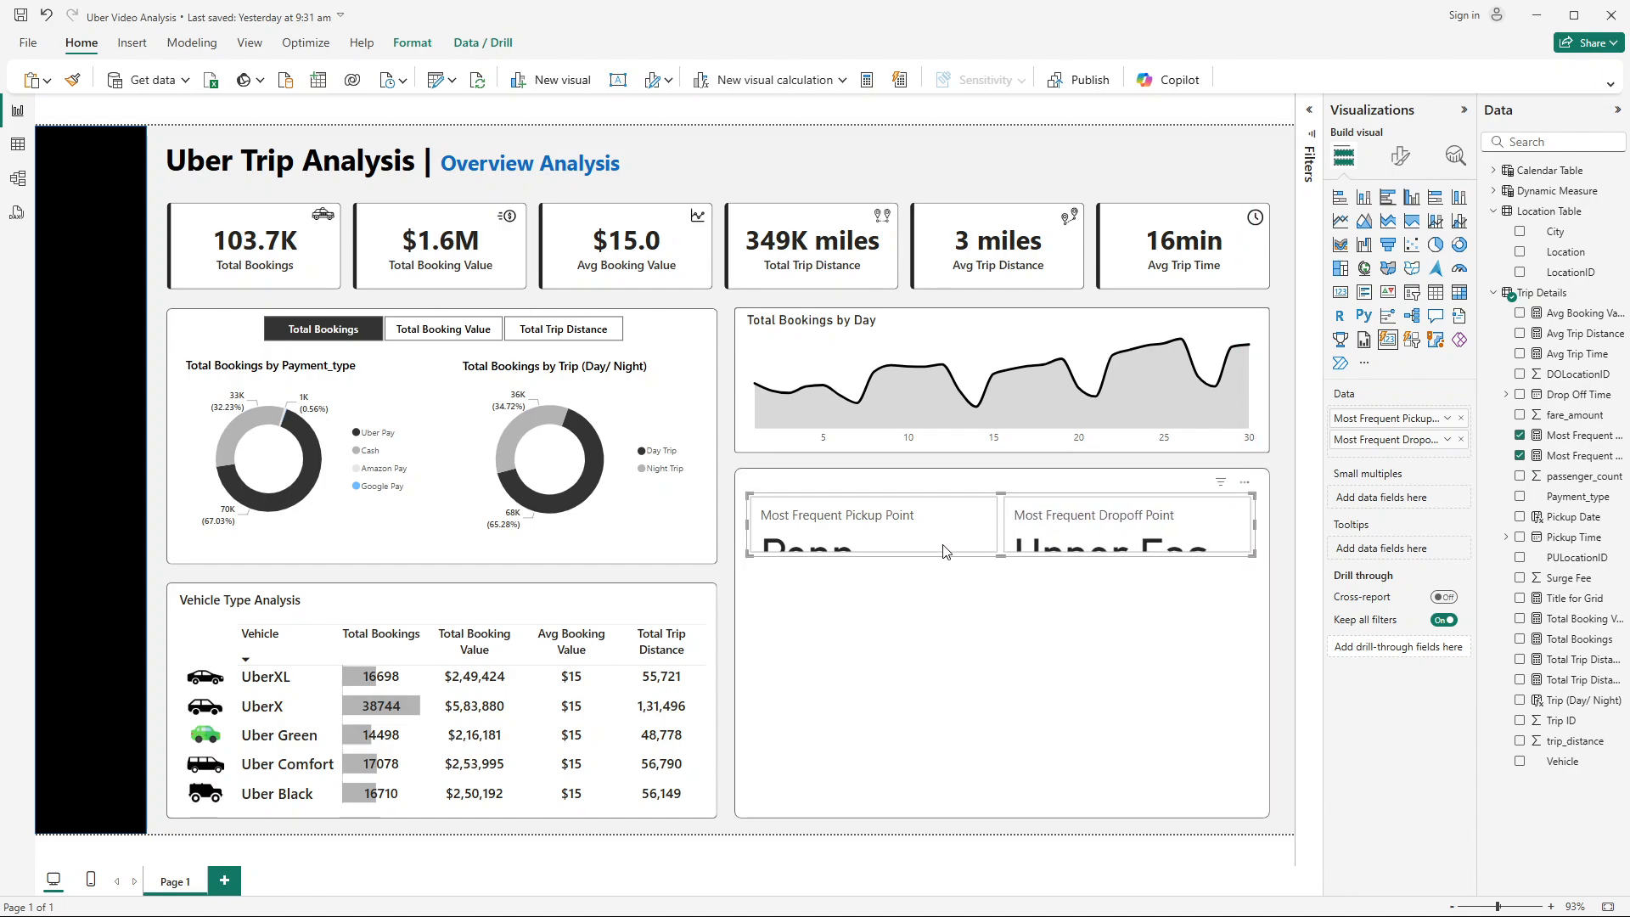
Step: Set the space between the pickup and dropoff cards to 20 px
{"action": "left_click", "coordinate": [1399, 158]}
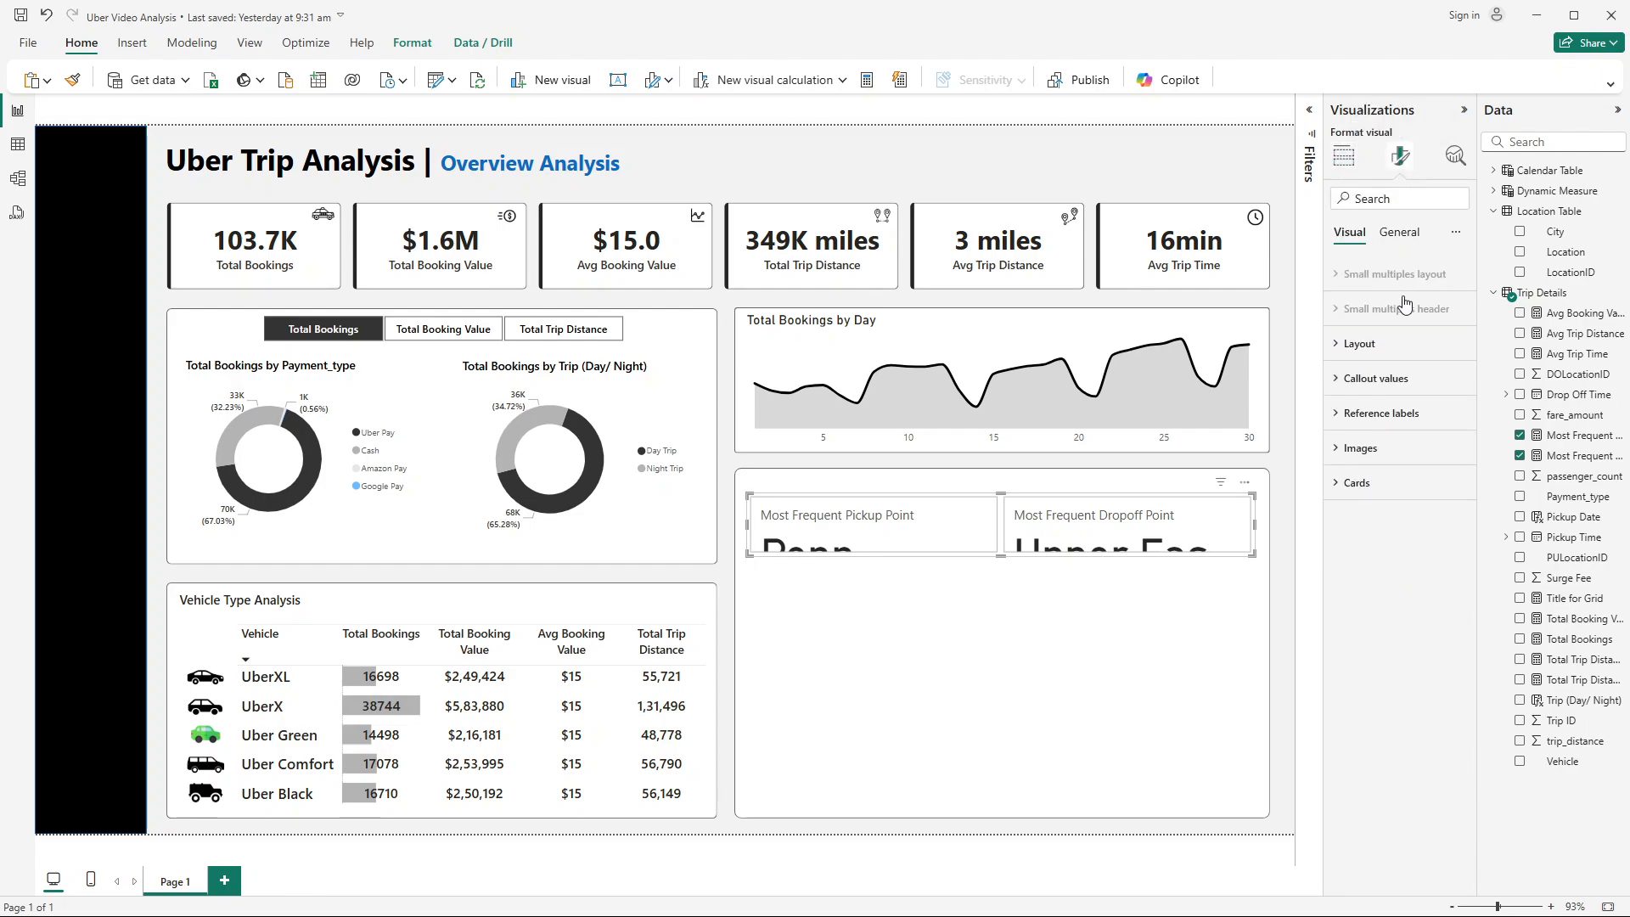
{"action": "left_click", "coordinate": [1359, 344]}
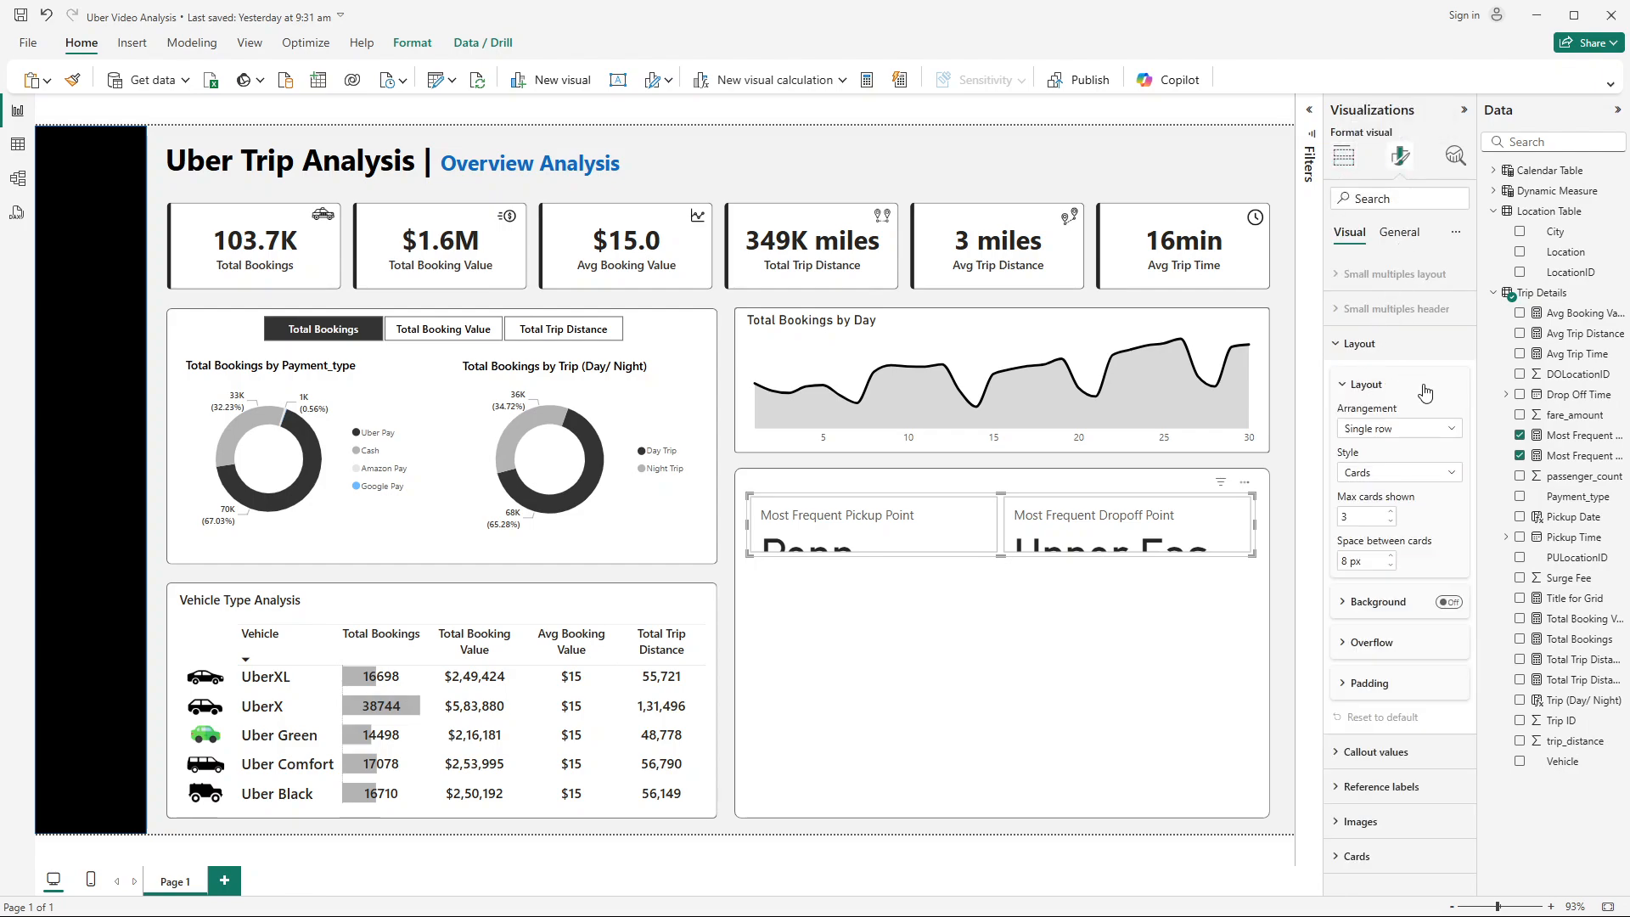
{"action": "double_click", "coordinate": [1357, 558]}
{"action": "type", "text": "20"}
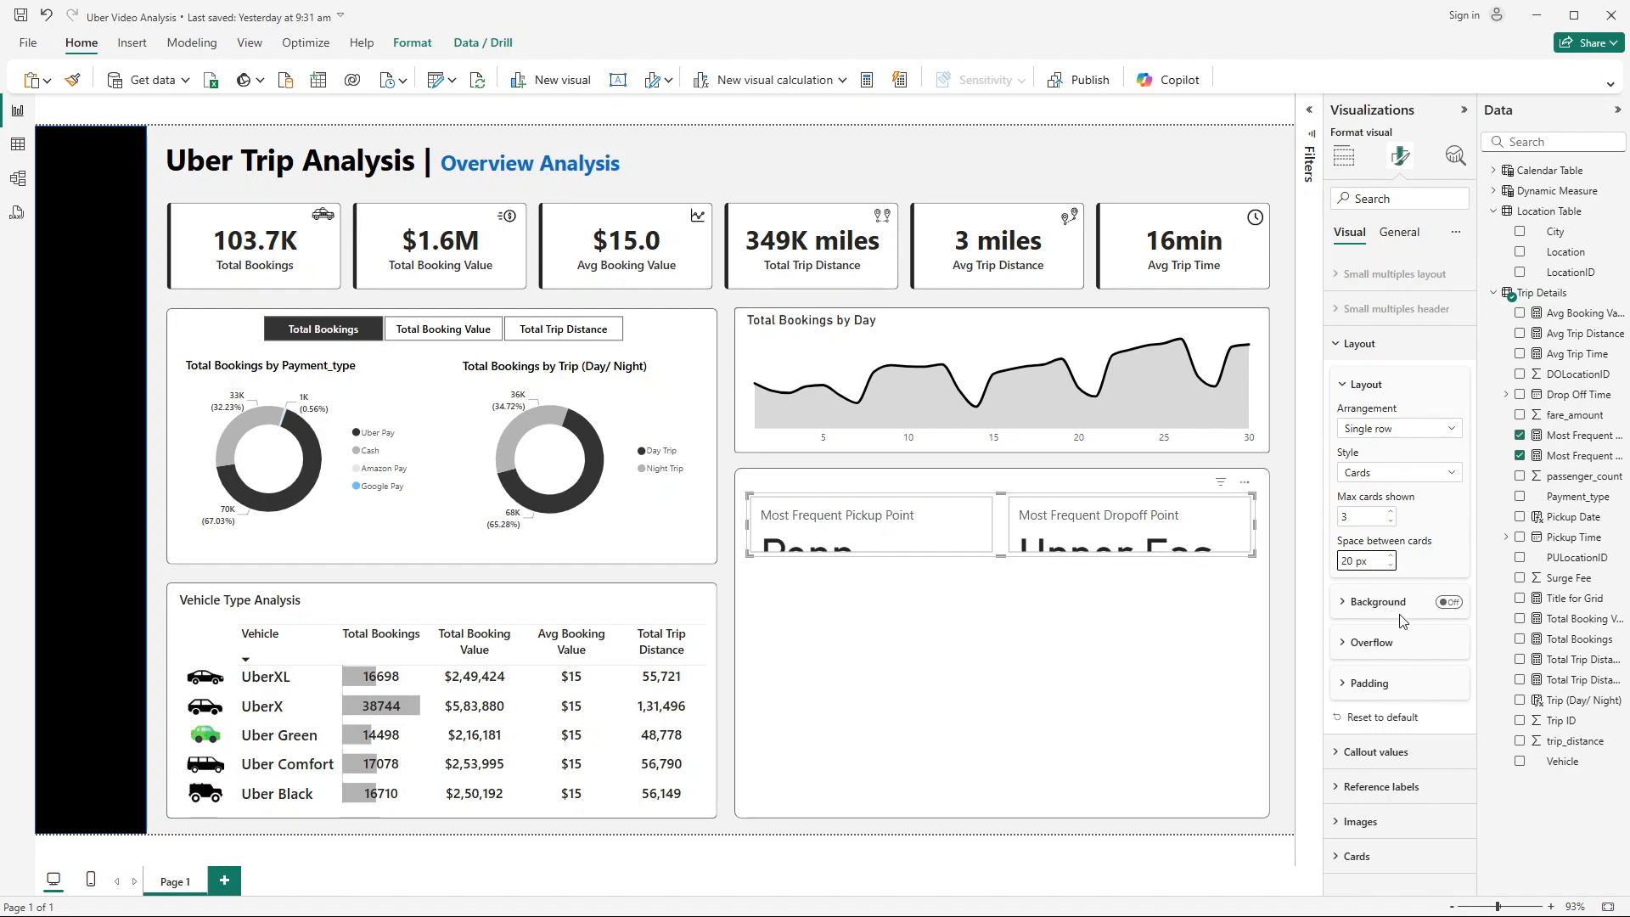
Step: Format the callout values of the pickup and dropoff cards as Segoe UI Semibold, size 15, centre-aligned
{"action": "left_click", "coordinate": [1400, 753]}
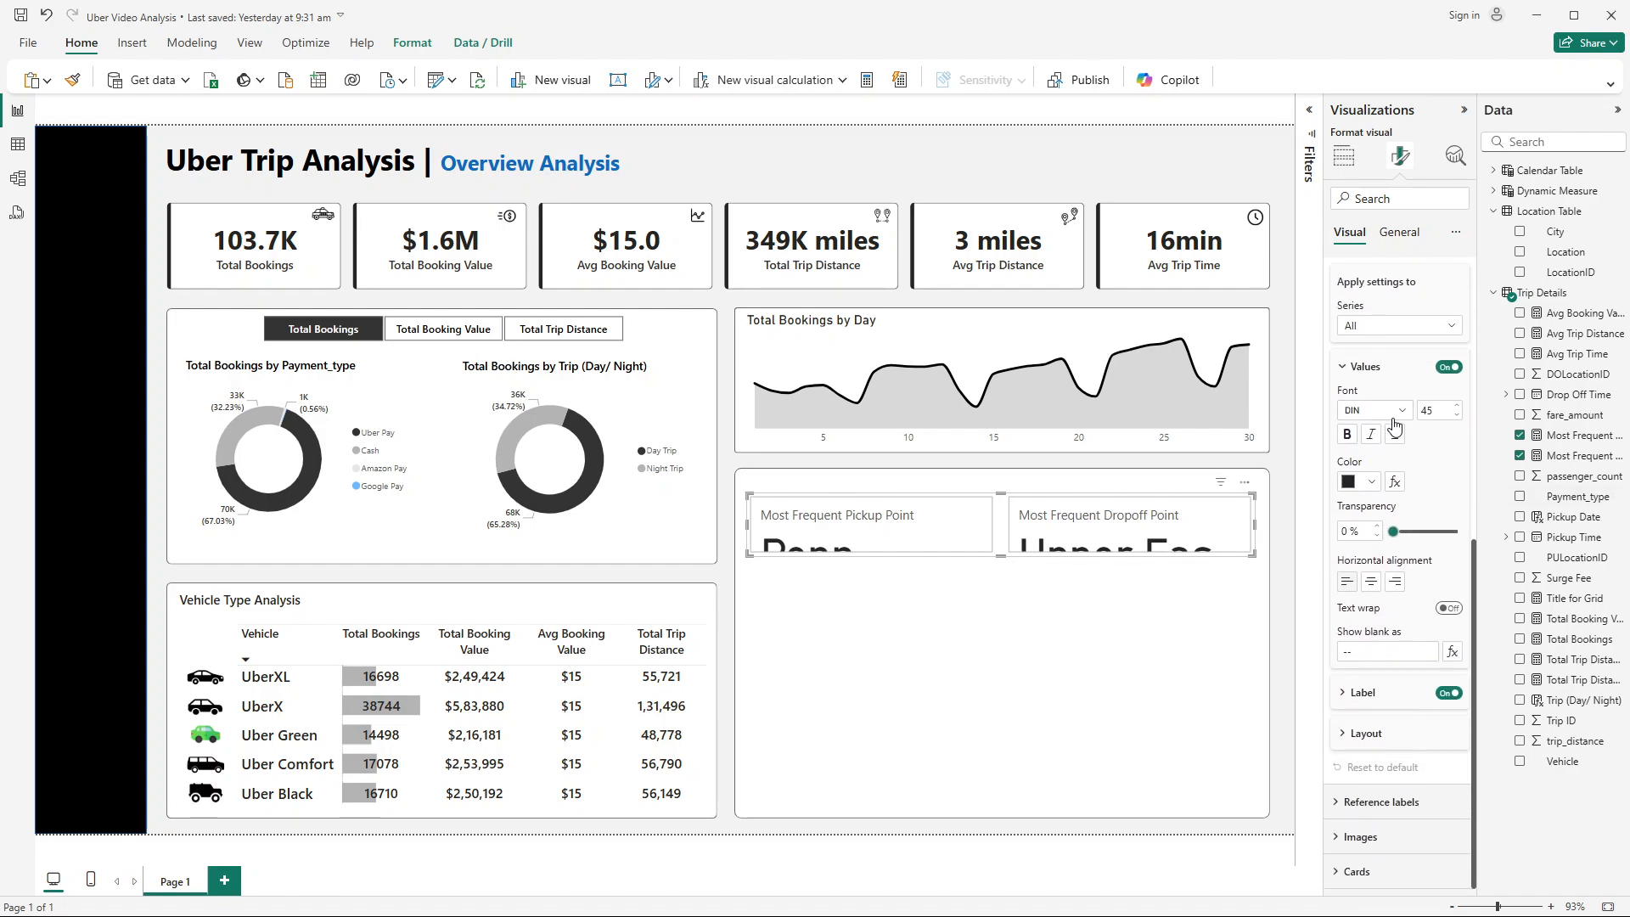
{"action": "double_click", "coordinate": [1427, 411]}
{"action": "type", "text": "15"}
{"action": "left_click", "coordinate": [1380, 410]}
{"action": "scroll", "coordinate": [1399, 524], "scroll_direction": "down", "scroll_amount": 5}
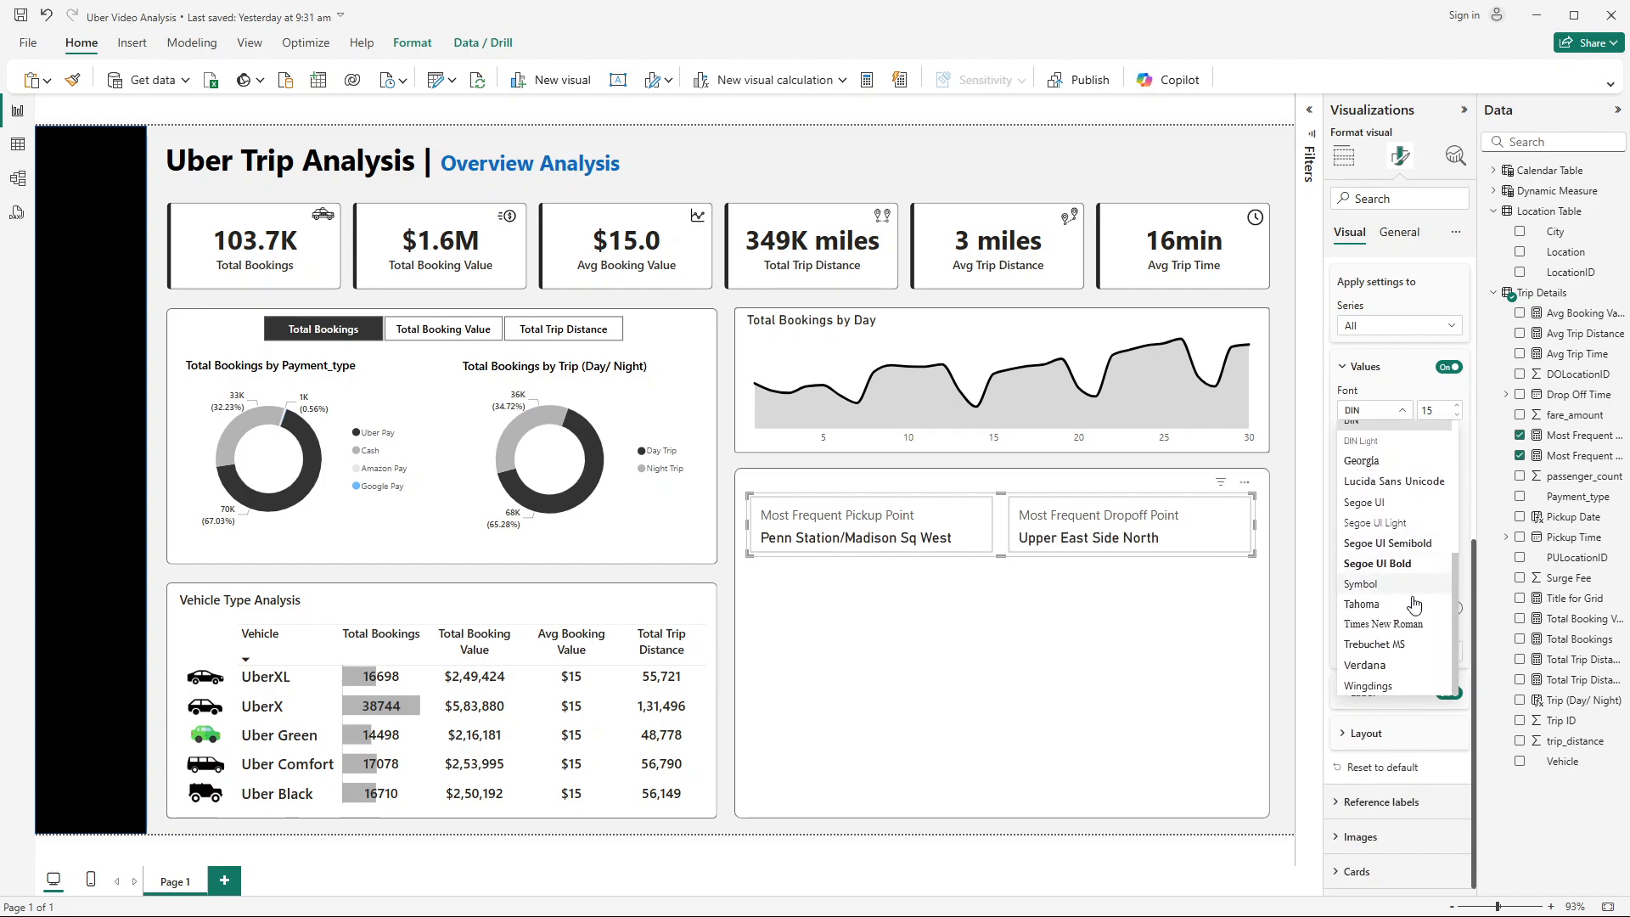
{"action": "left_click", "coordinate": [1386, 553]}
{"action": "left_click", "coordinate": [1371, 582]}
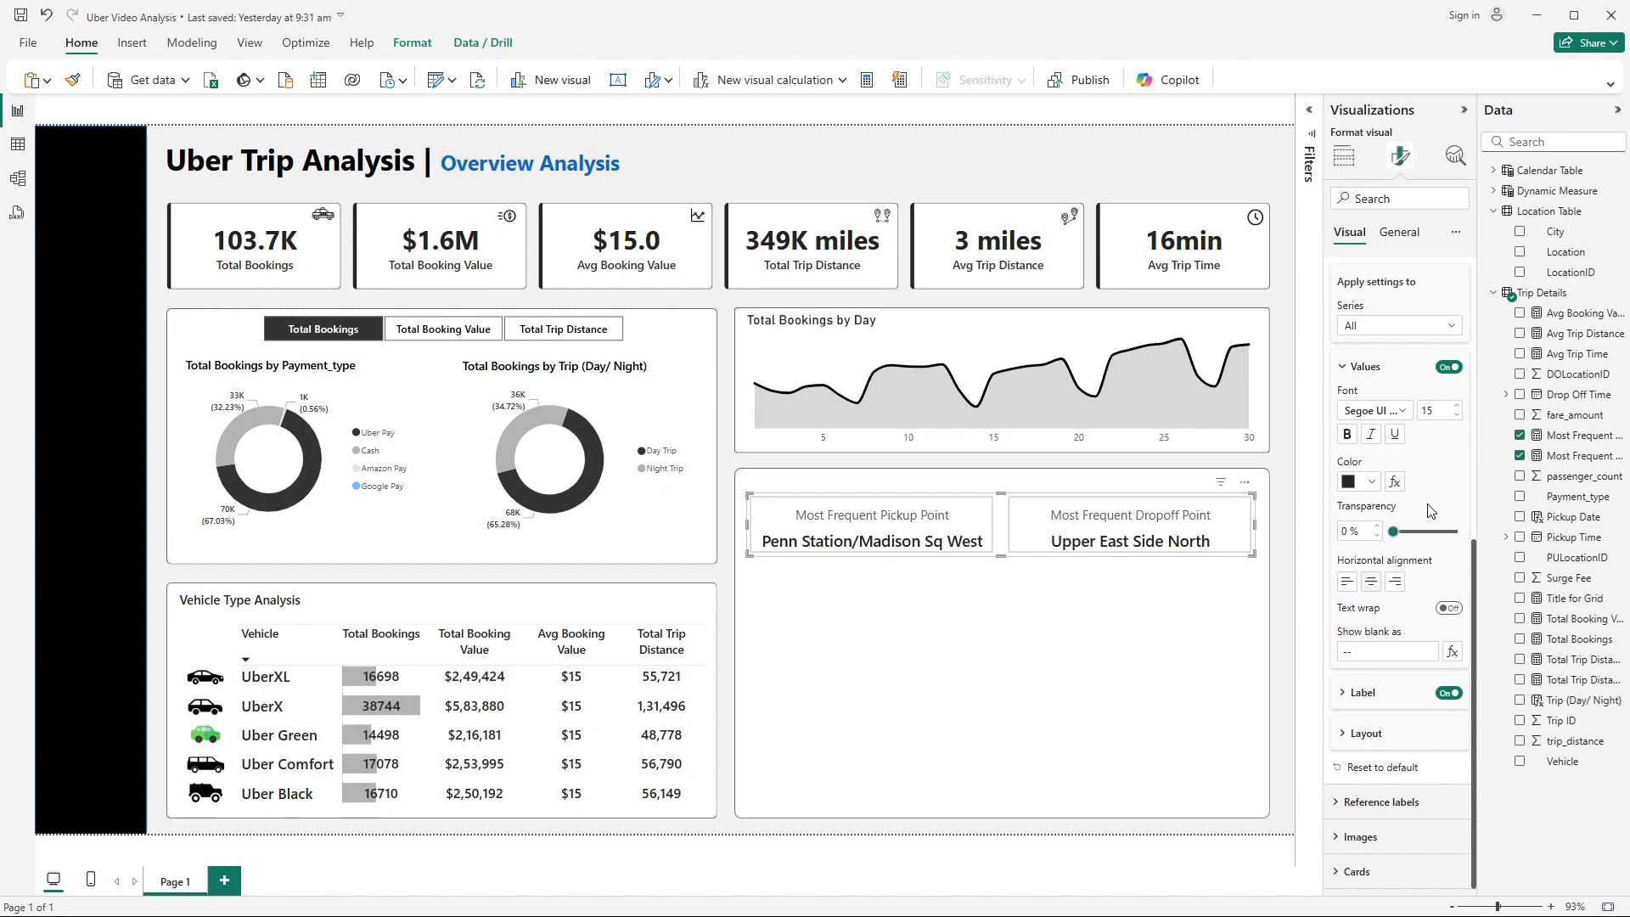
Step: Give the labels of the pickup and dropoff cards a bolder Segoe UI font at size 10
{"action": "left_click", "coordinate": [1388, 705]}
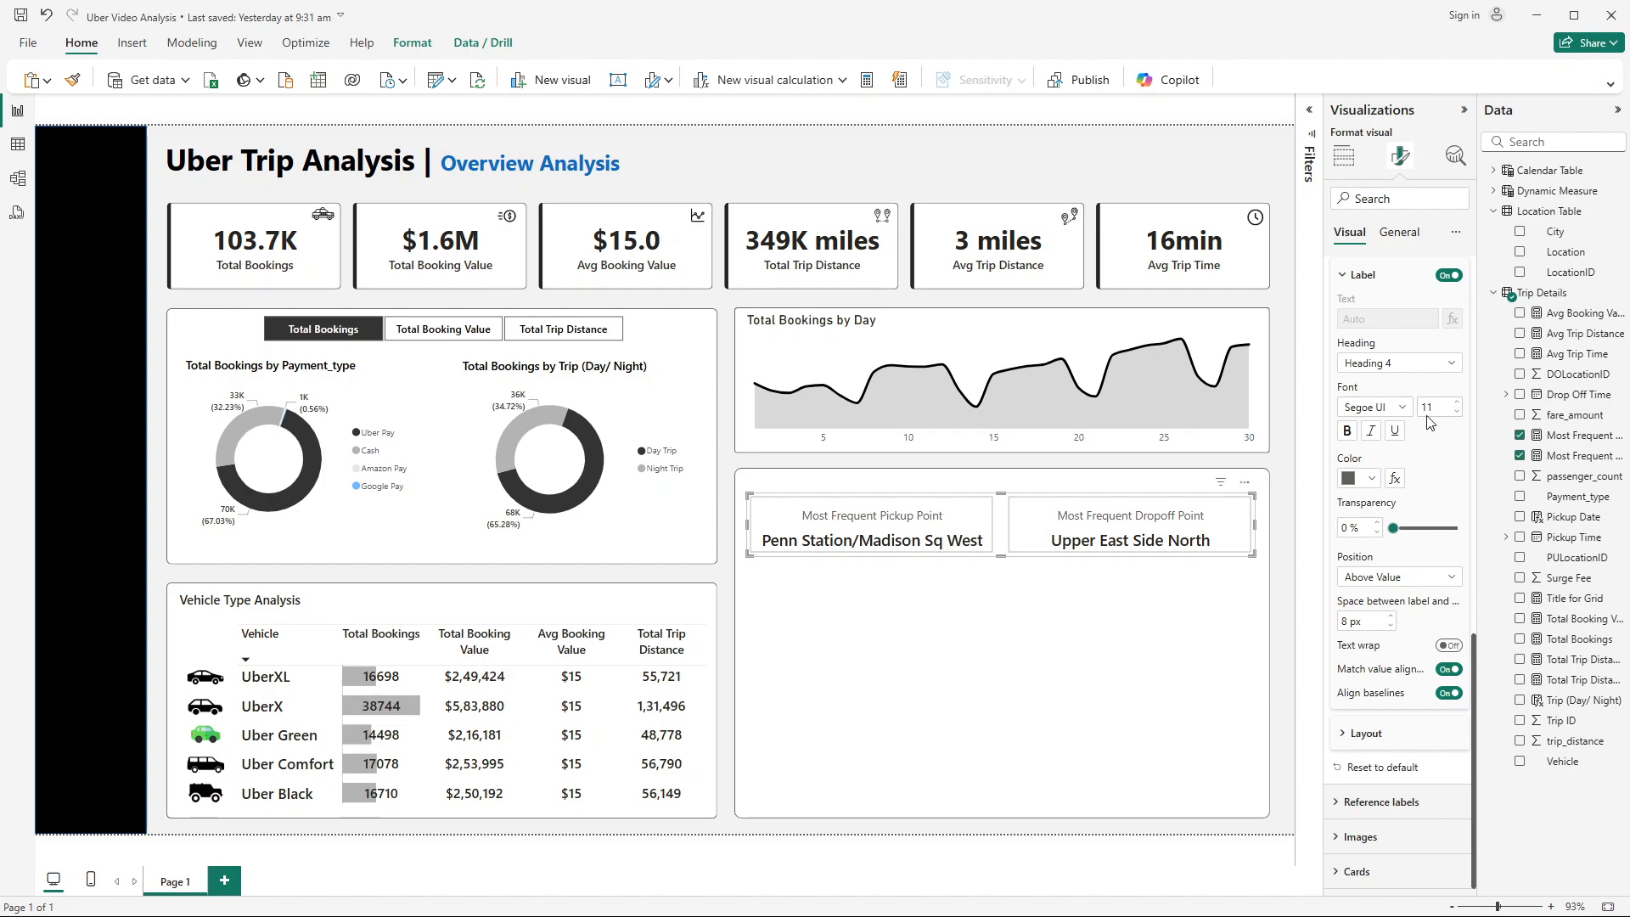
{"action": "left_click", "coordinate": [1372, 482]}
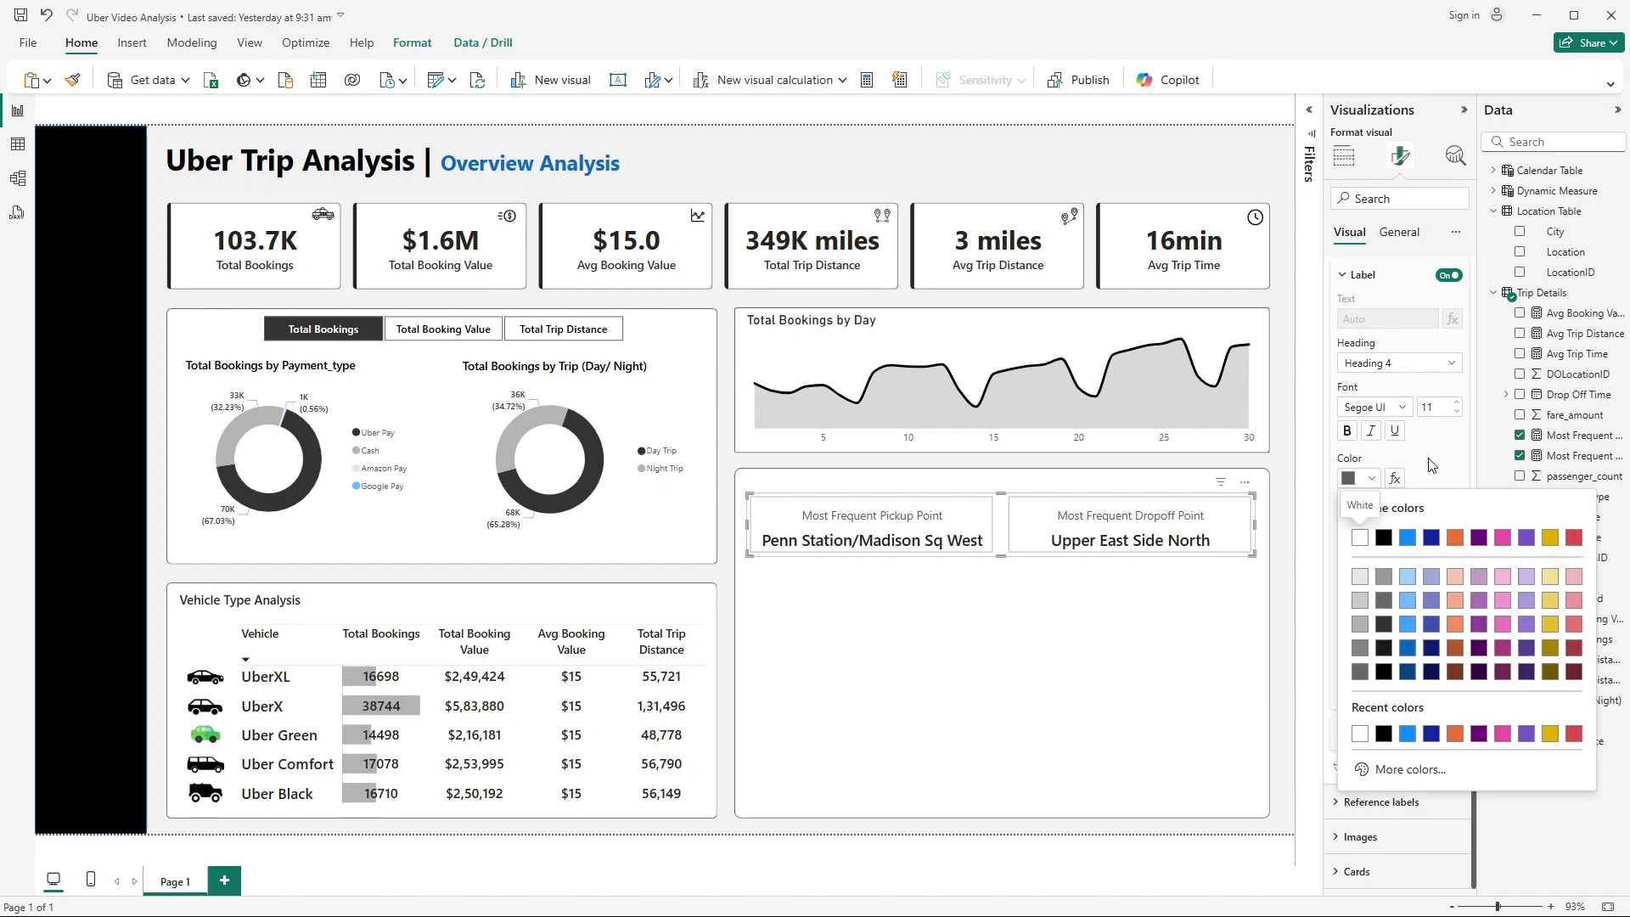
{"action": "left_click", "coordinate": [1378, 408]}
{"action": "left_click", "coordinate": [1378, 408]}
{"action": "left_click", "coordinate": [1387, 617]}
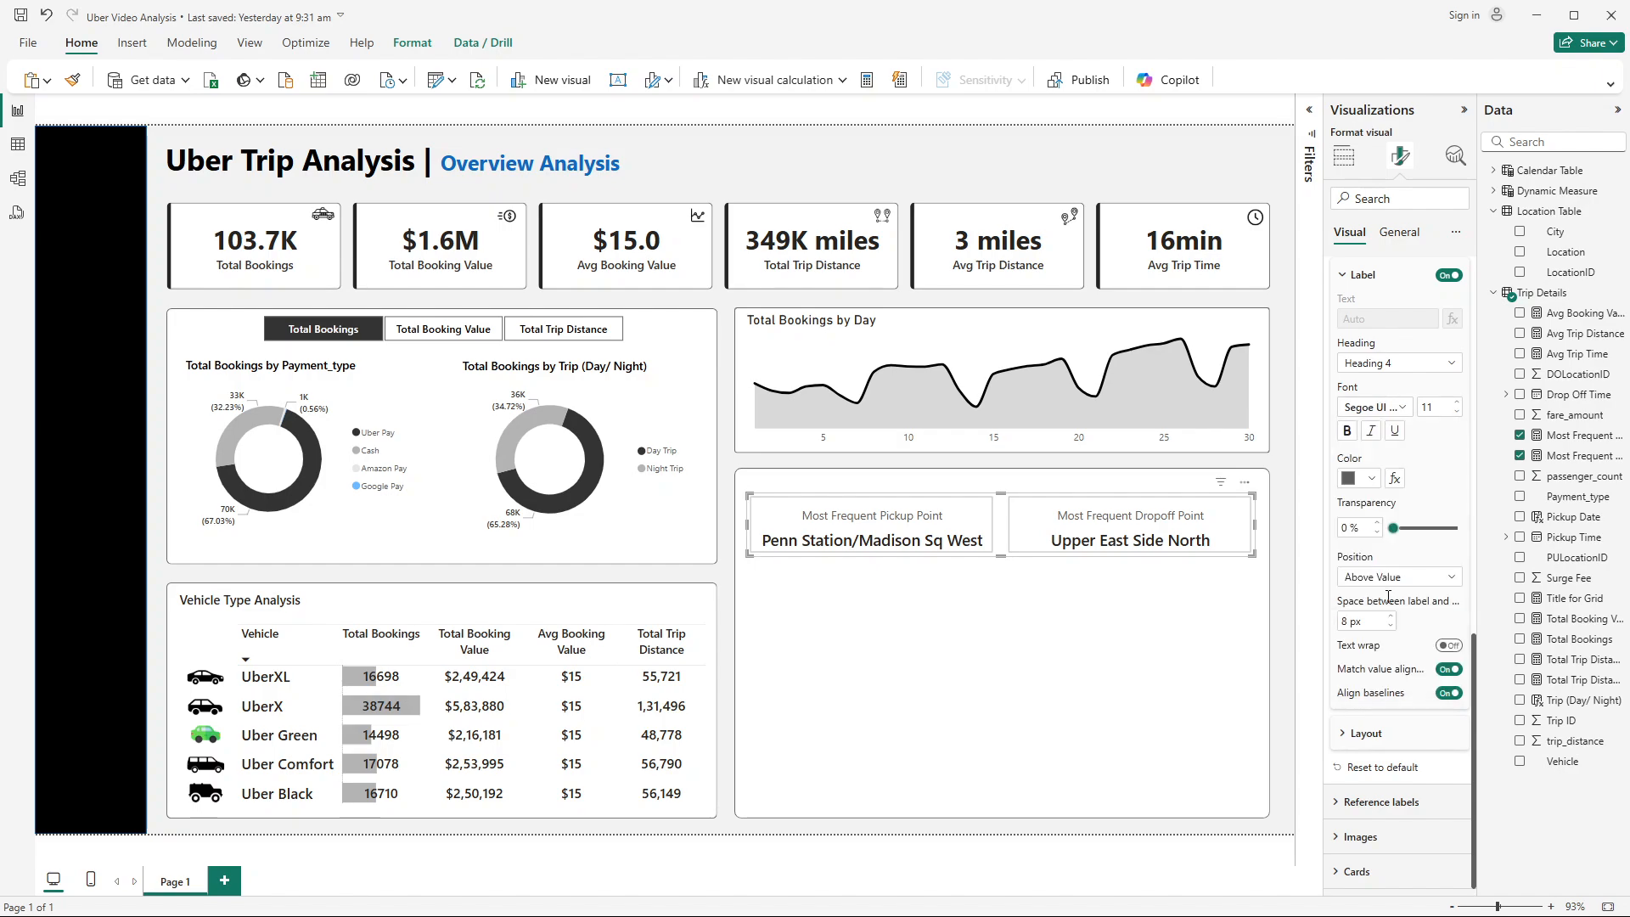
{"action": "left_click", "coordinate": [1457, 413]}
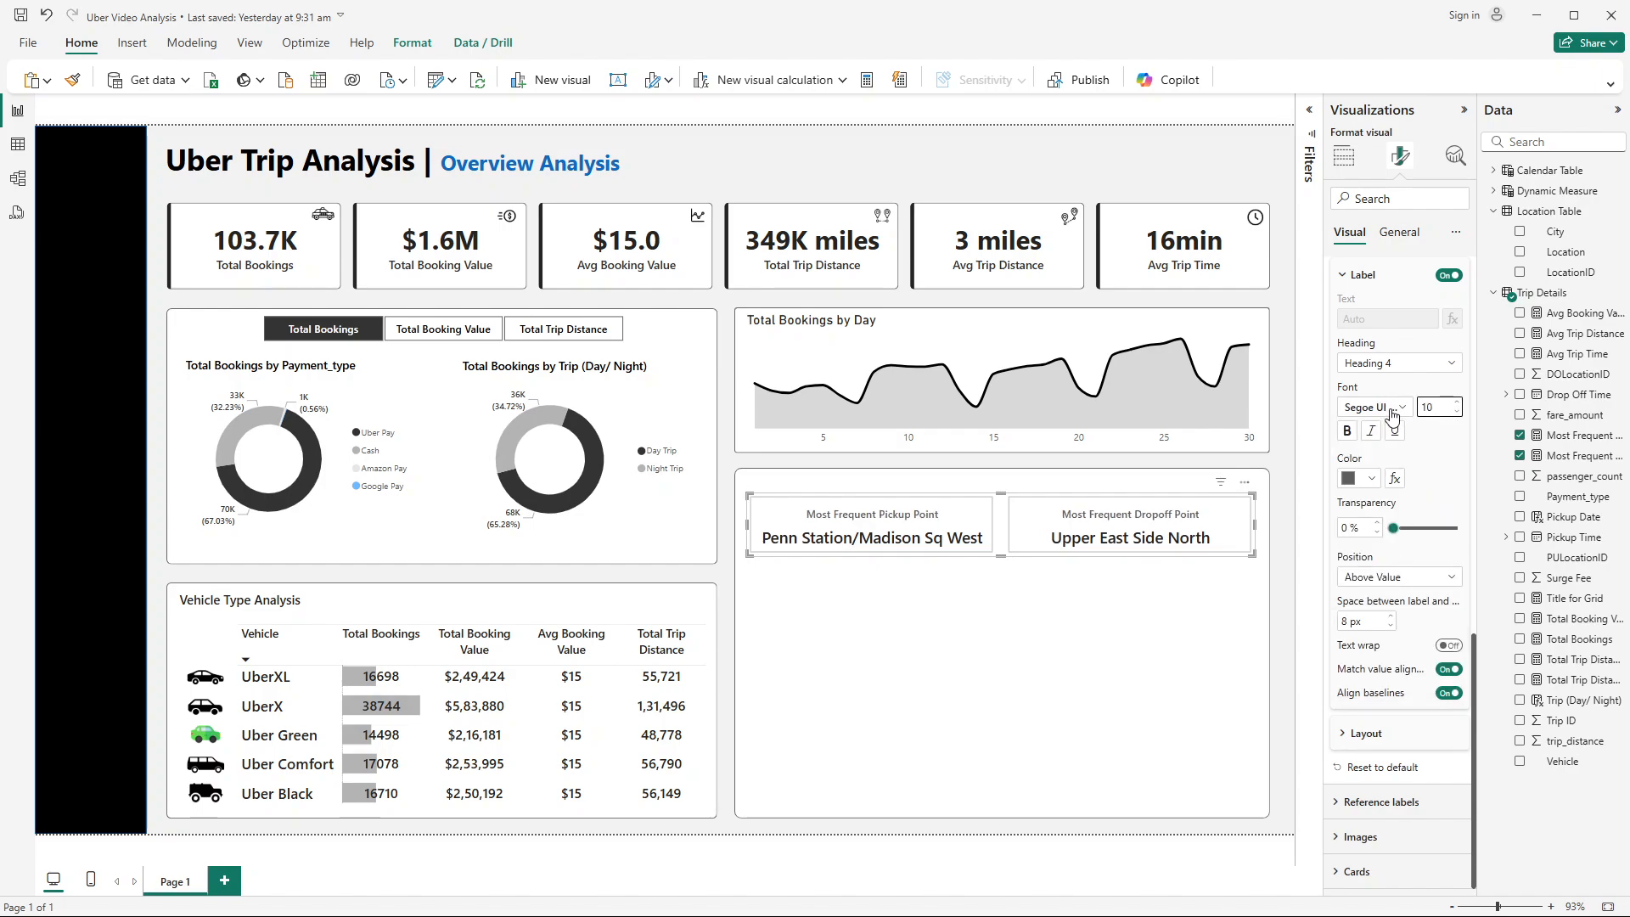
{"action": "left_click", "coordinate": [736, 500]}
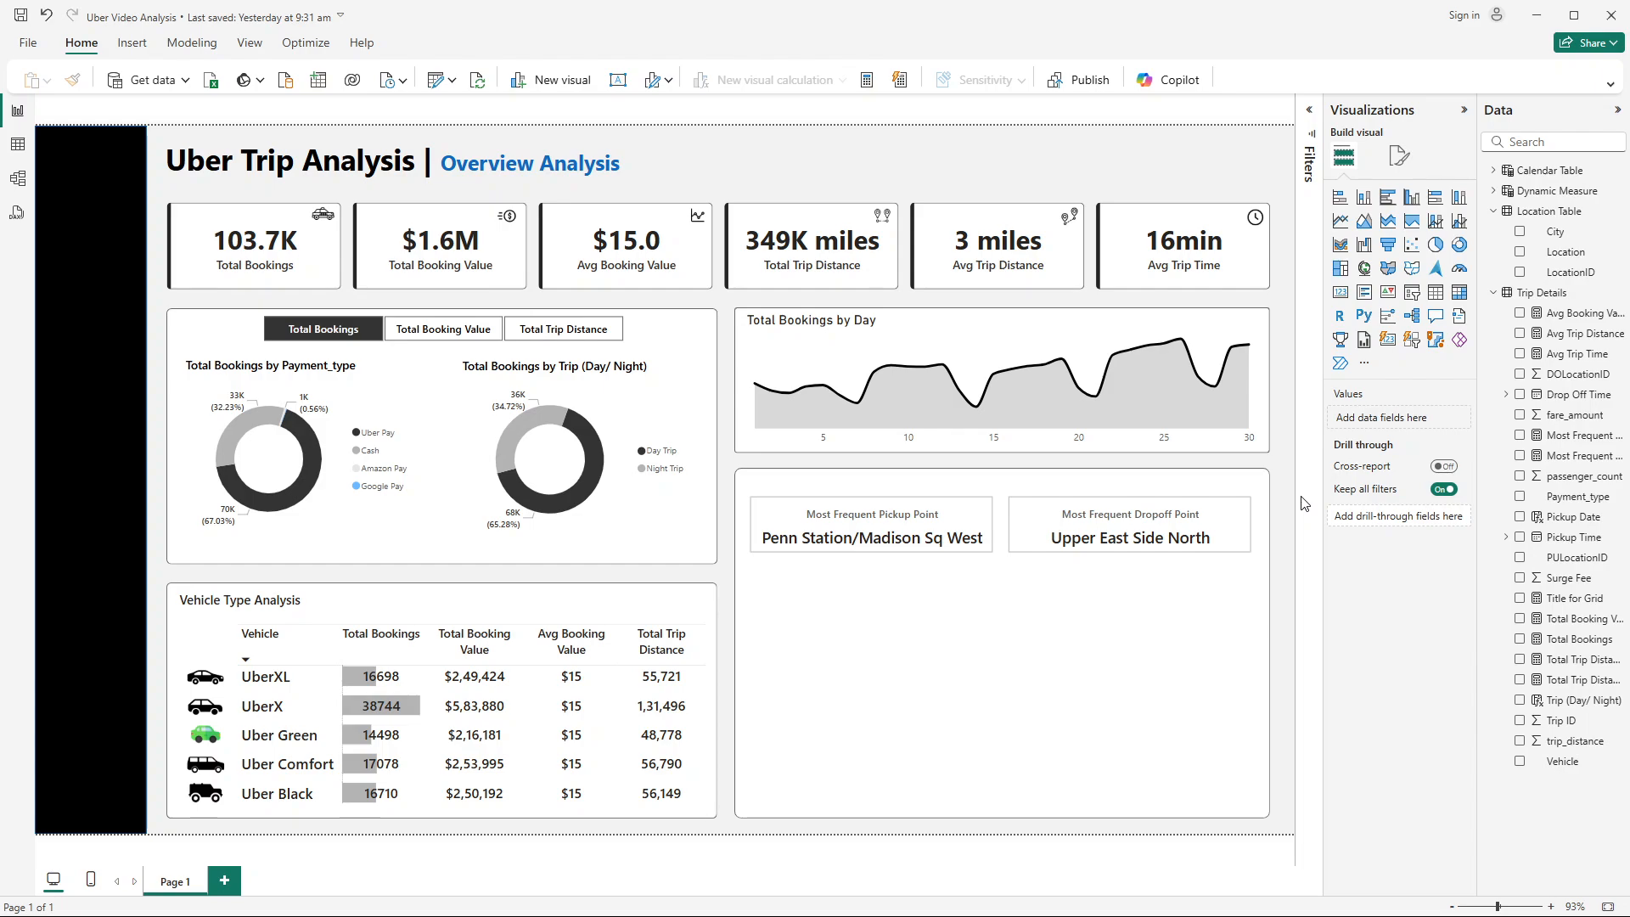
Step: Nudge the pickup and dropoff card visual slightly to the right within its panel, and deselect it
{"action": "left_click", "coordinate": [1051, 553]}
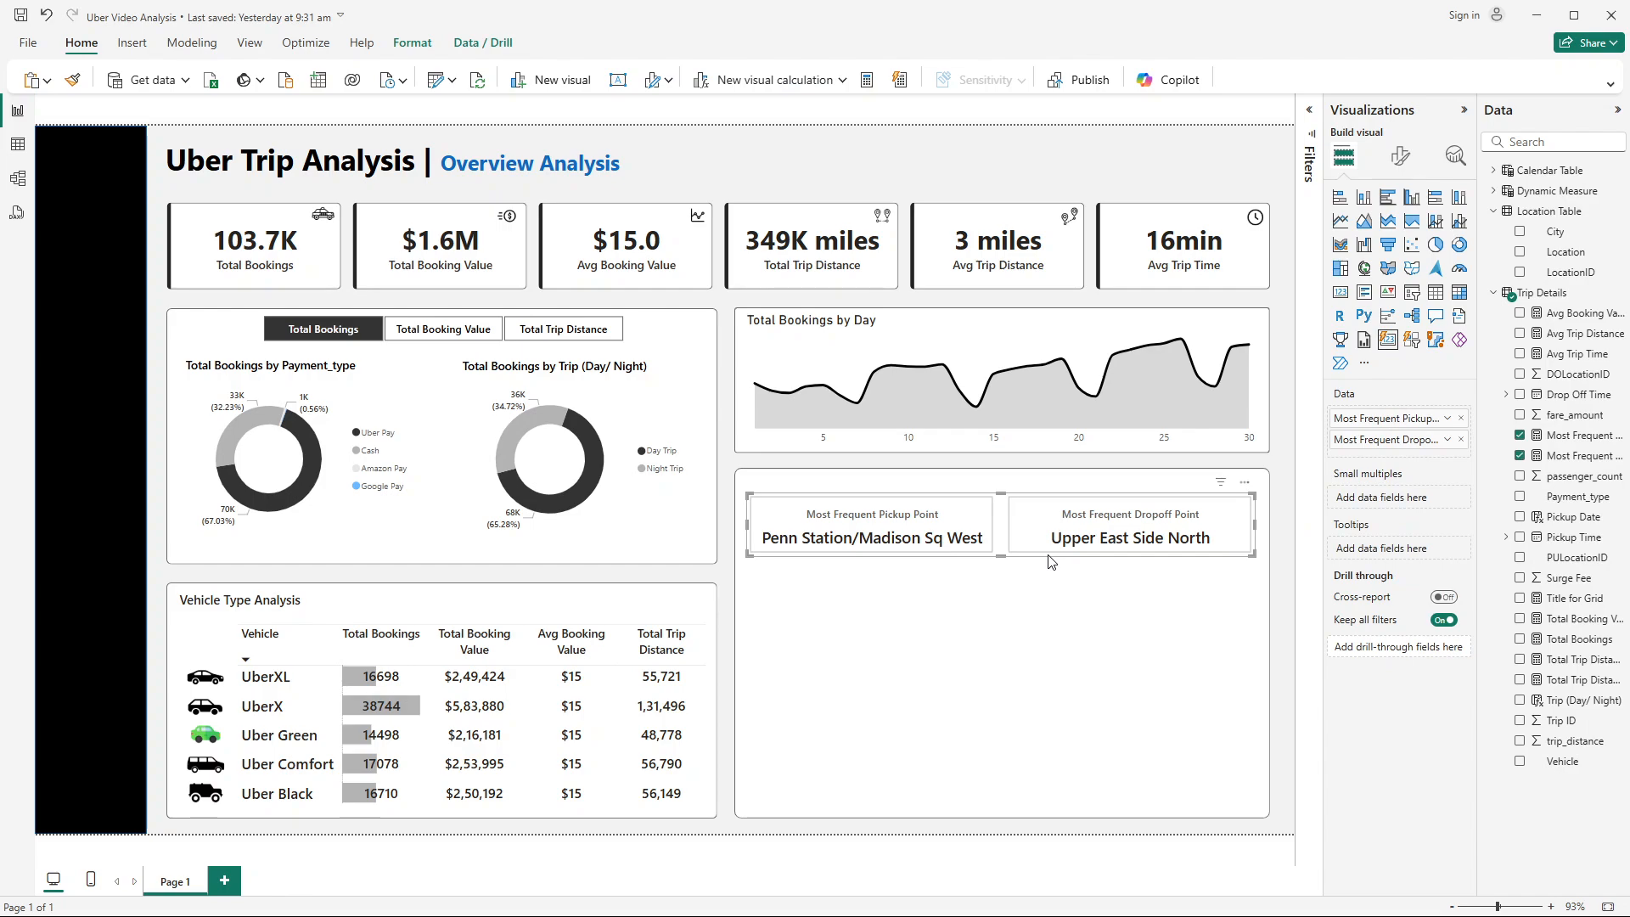
{"action": "key", "text": "Right"}
{"action": "key", "text": "Right"}
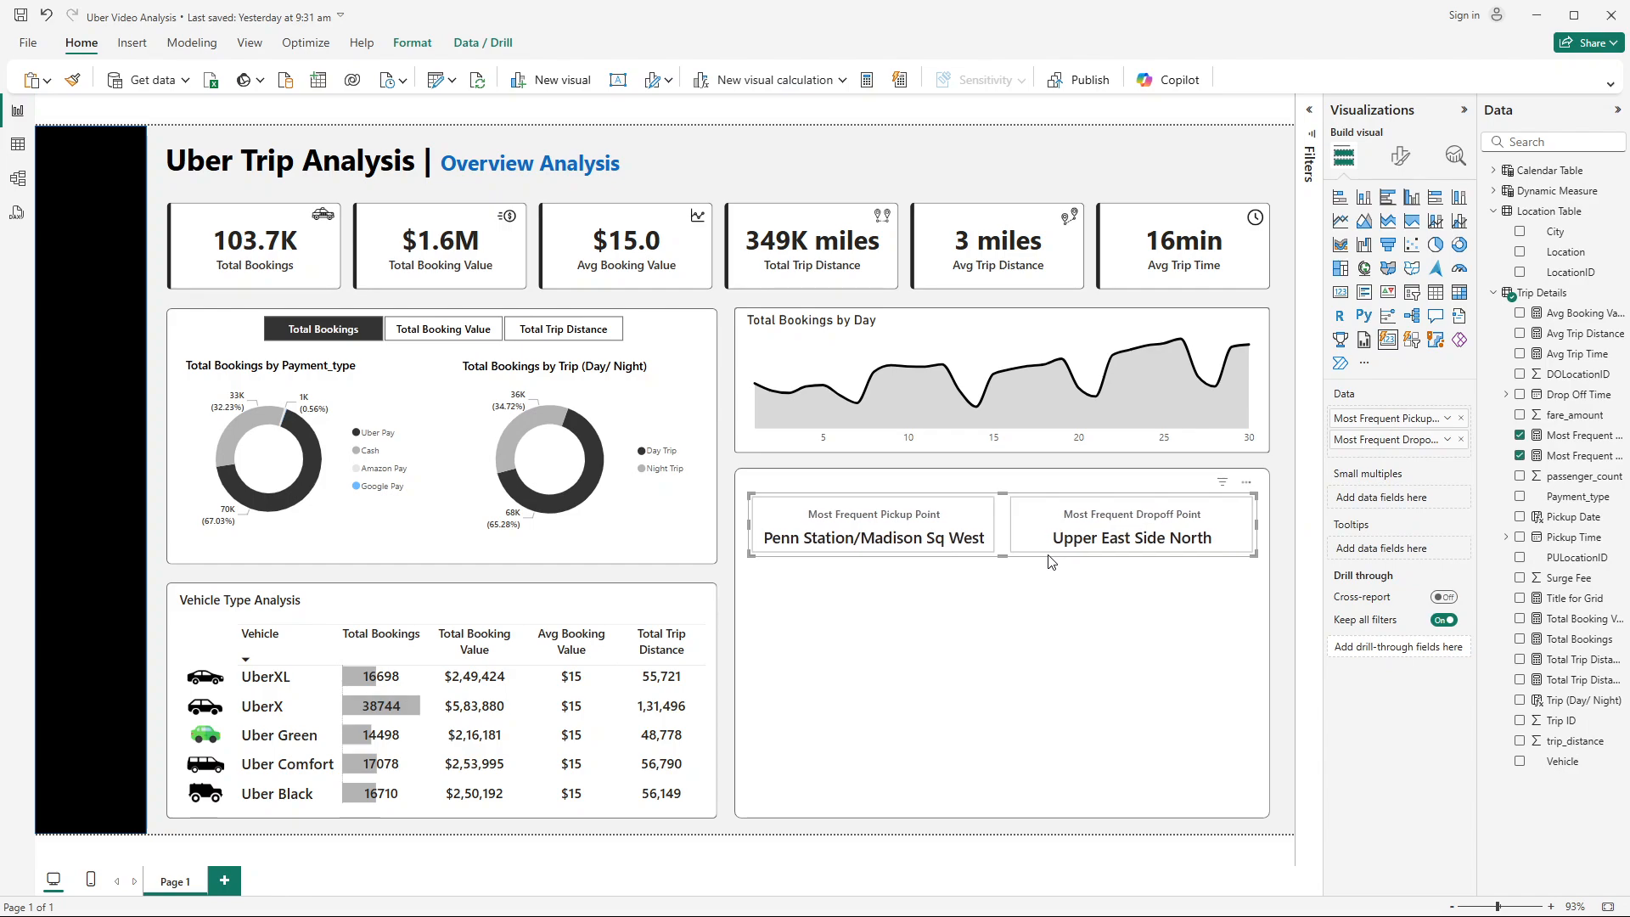
{"action": "left_click", "coordinate": [1287, 499]}
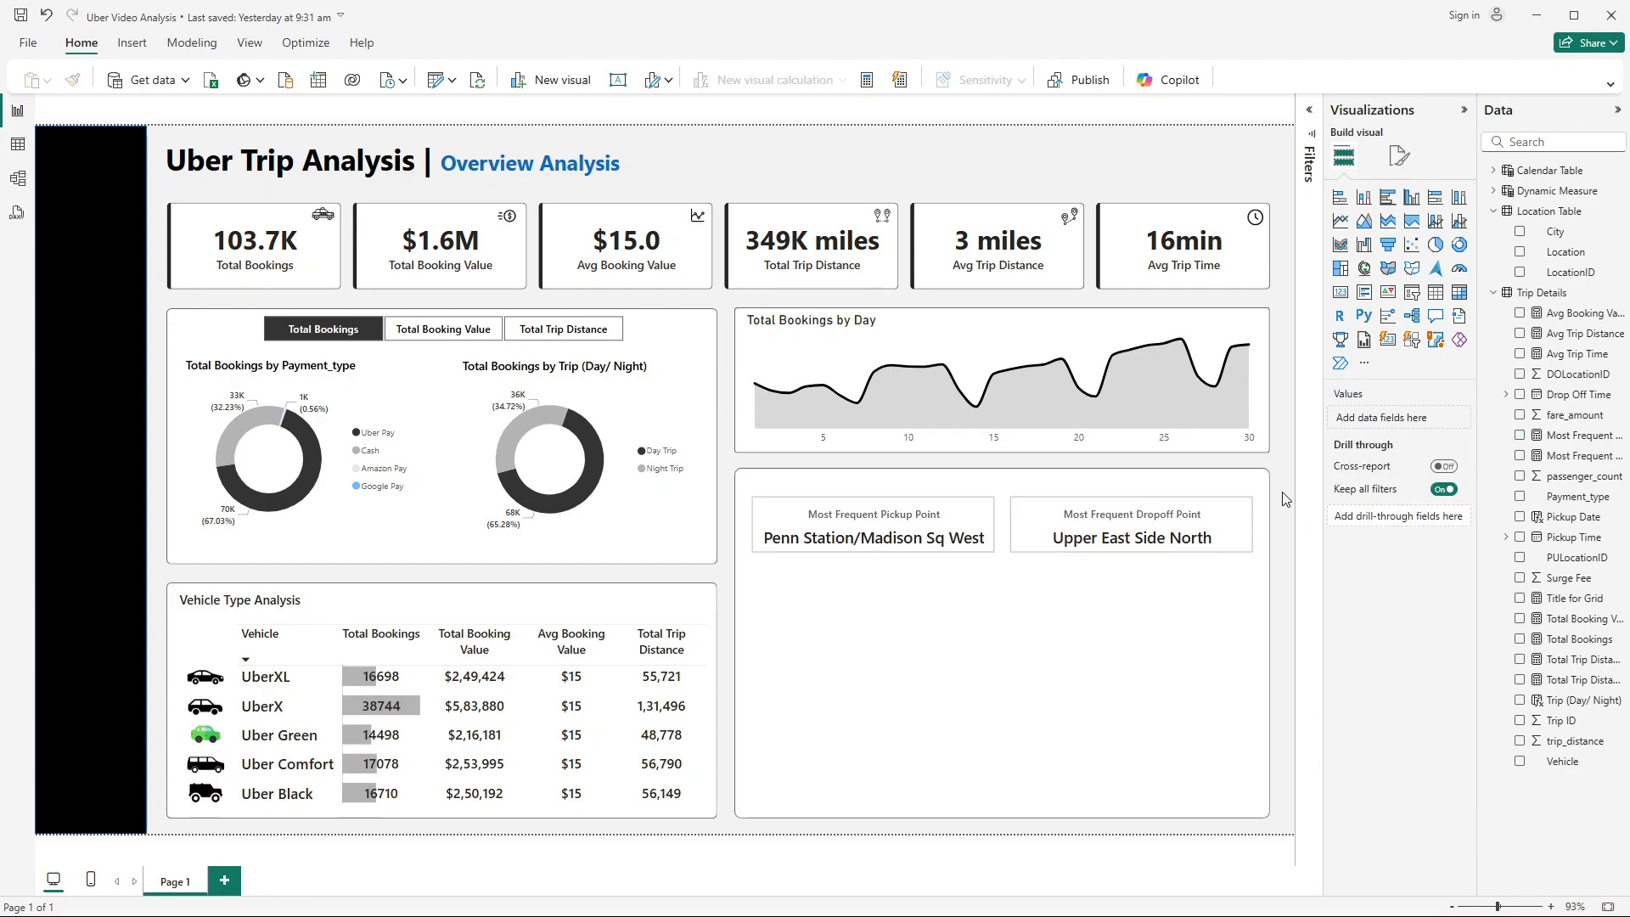
Step: Switch to the Problem Statement document in Word and read the Farthest Trip requirement under Location Analysis
{"action": "key", "text": "alt+Tab"}
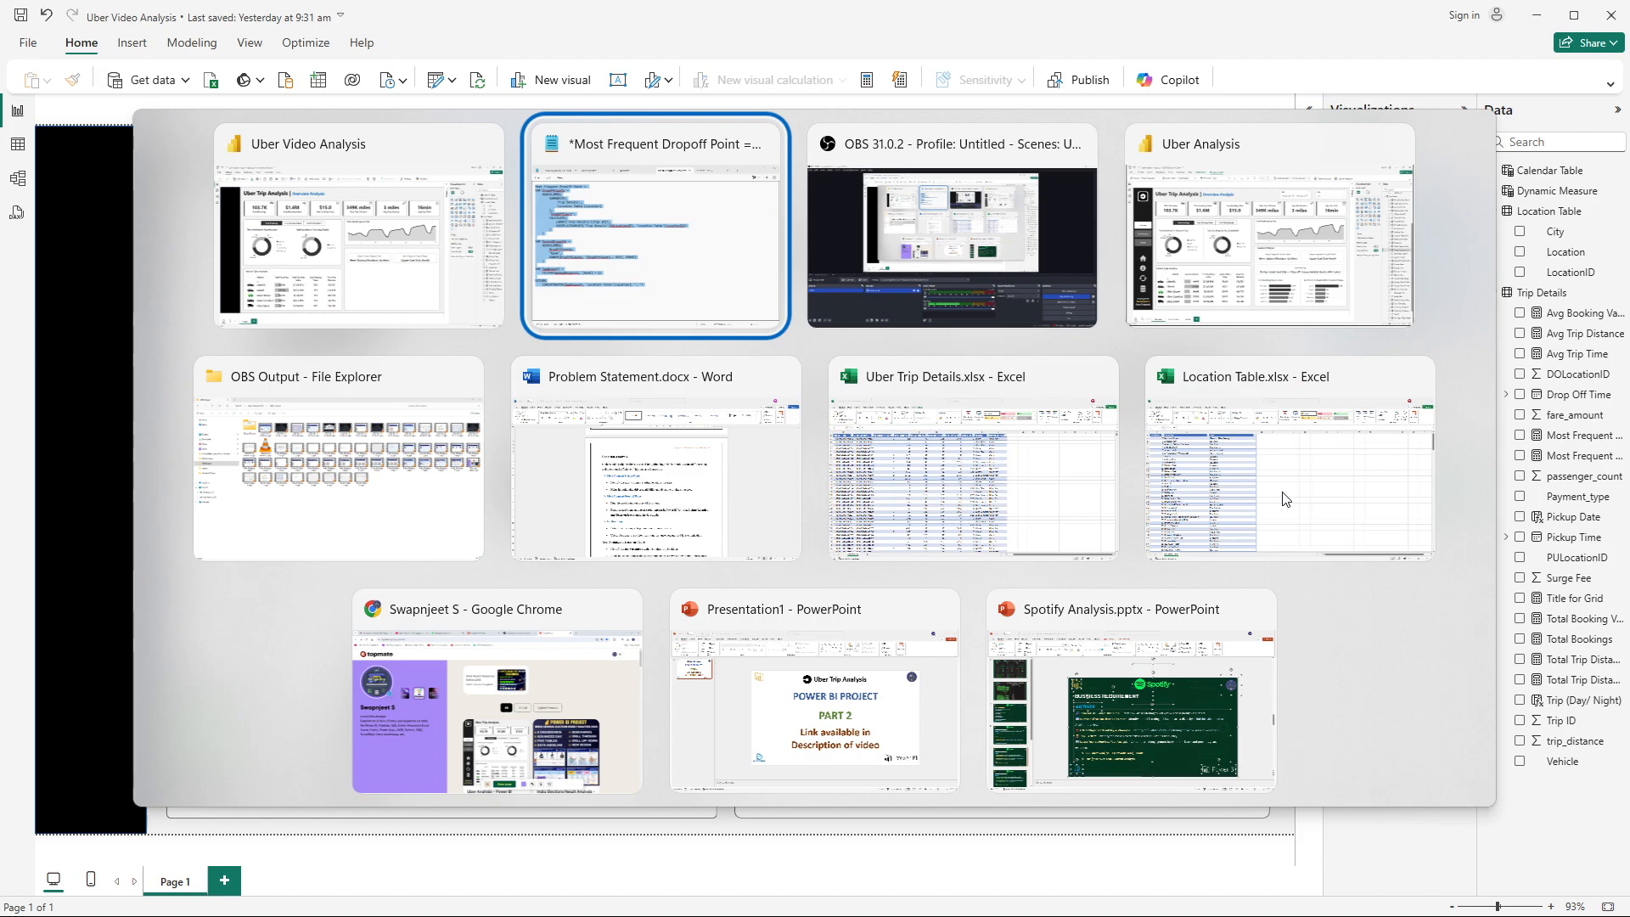
{"action": "left_click", "coordinate": [614, 507]}
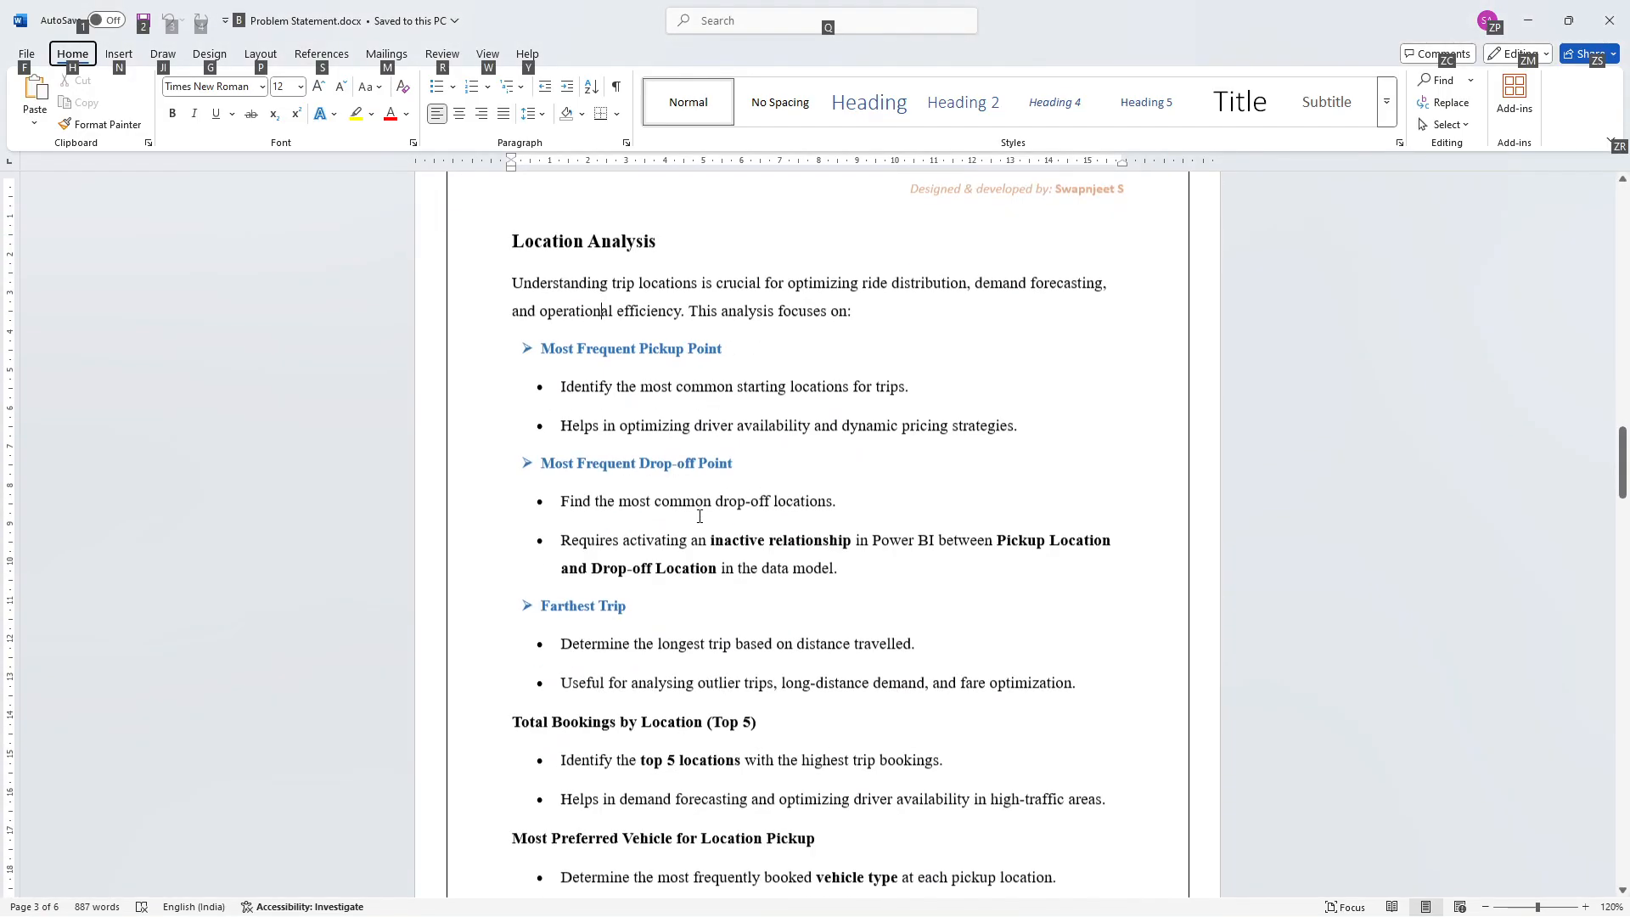
{"action": "scroll", "coordinate": [646, 535], "scroll_direction": "down", "scroll_amount": 1}
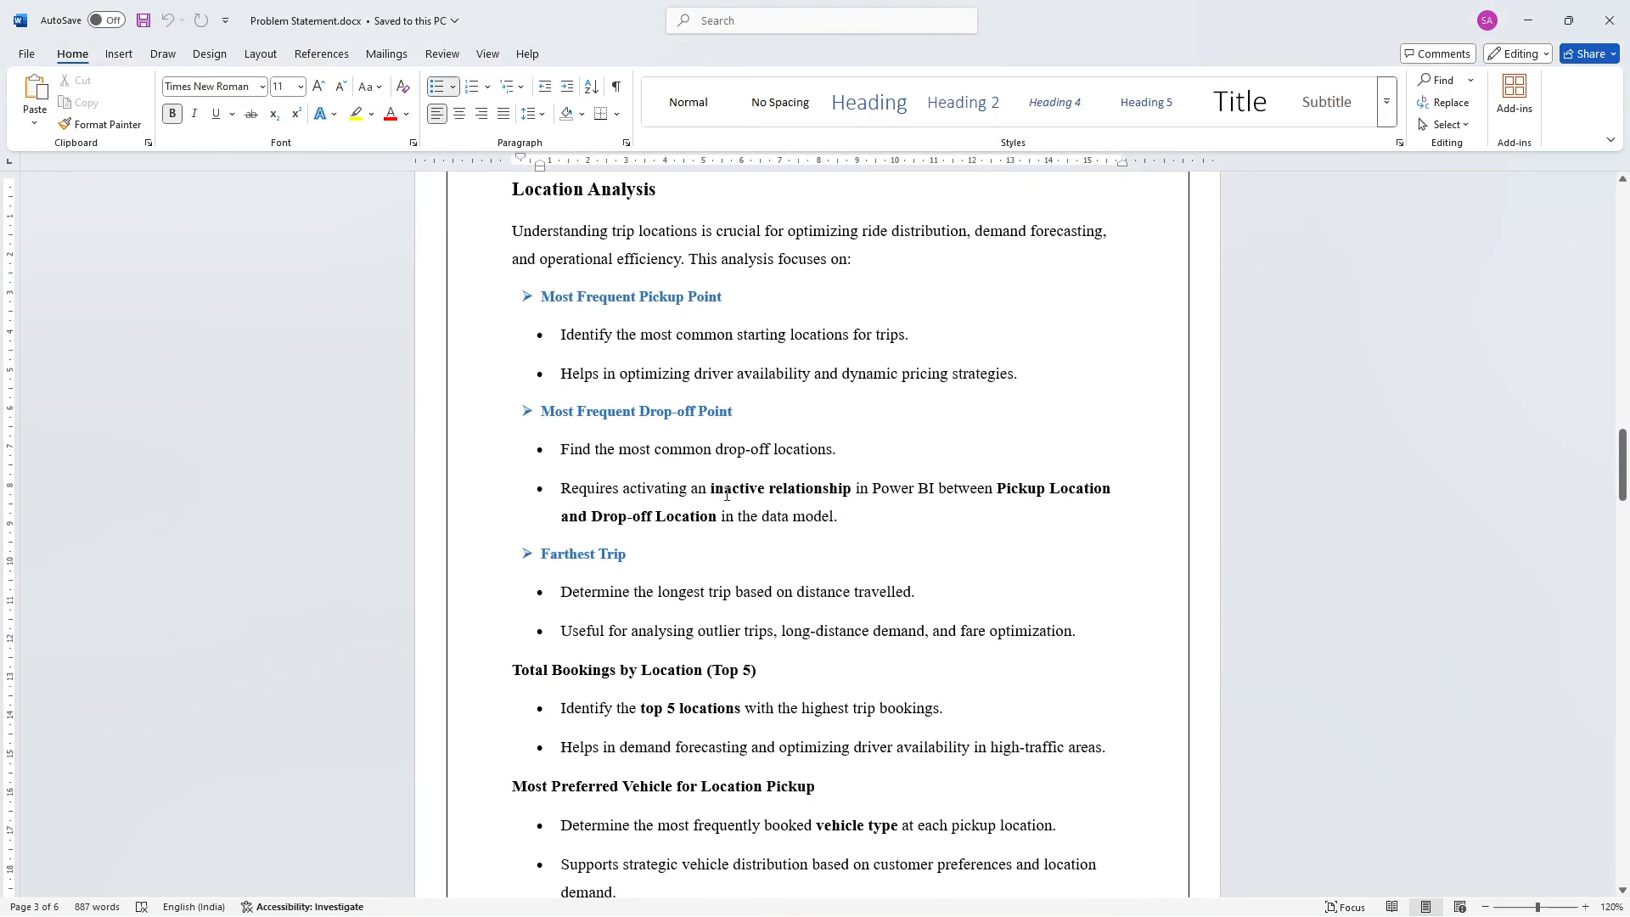
Step: Switch to Notepad and copy the entire Farthest Trip DAX formula
{"action": "key", "text": "alt+Tab"}
{"action": "key", "text": "alt+Tab"}
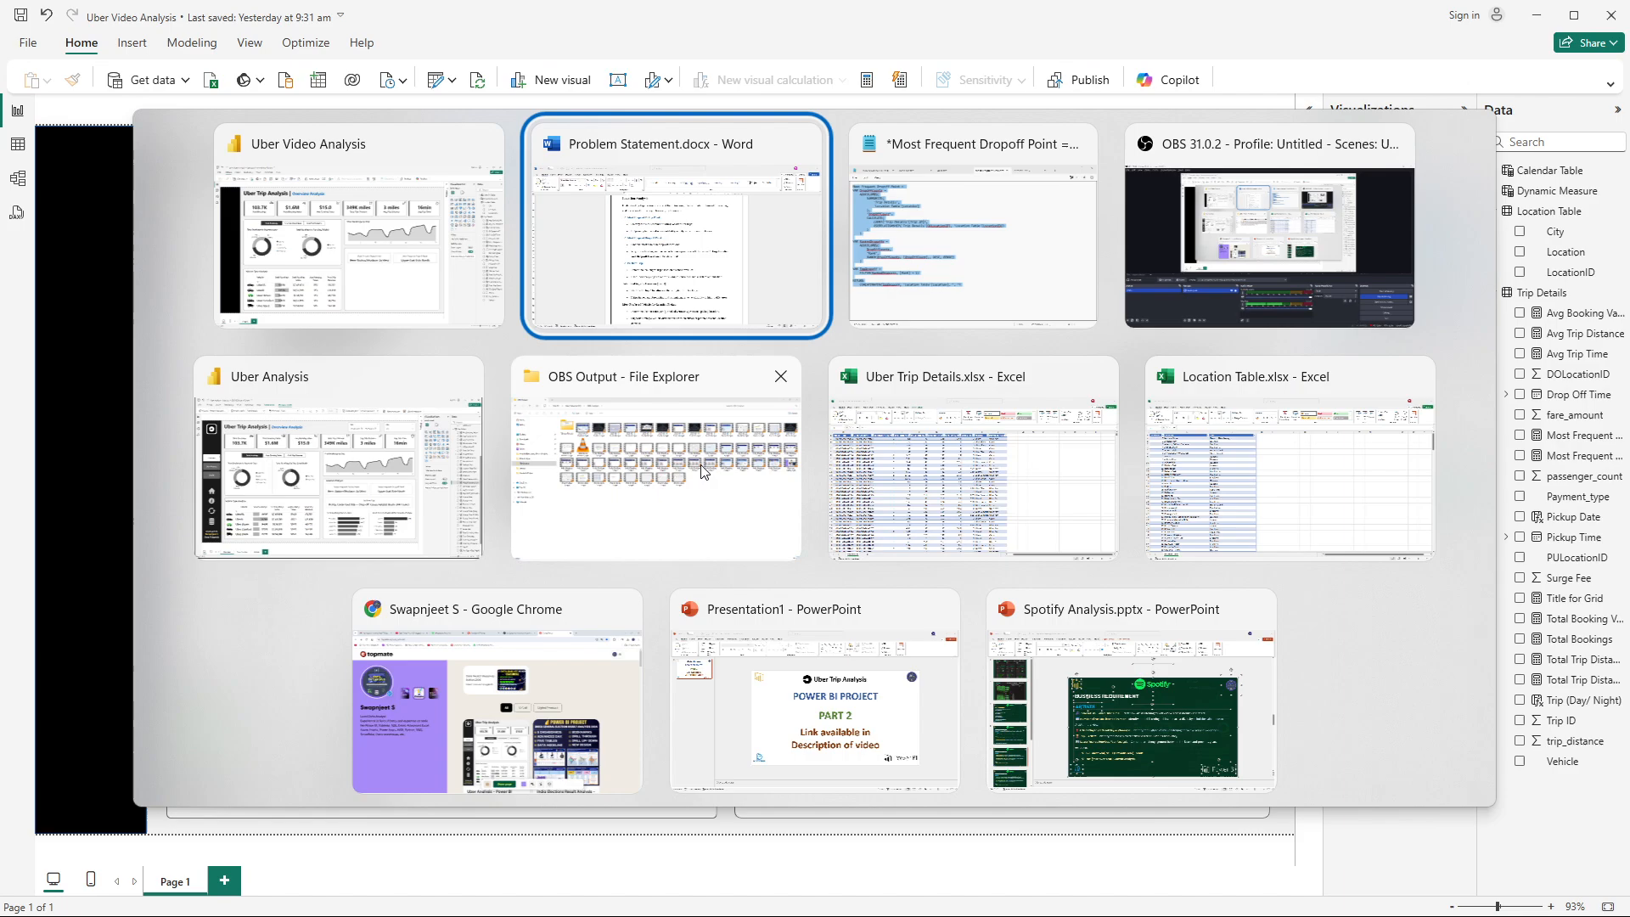
{"action": "left_click", "coordinate": [941, 280]}
{"action": "left_click", "coordinate": [713, 56]}
{"action": "left_click", "coordinate": [275, 288]}
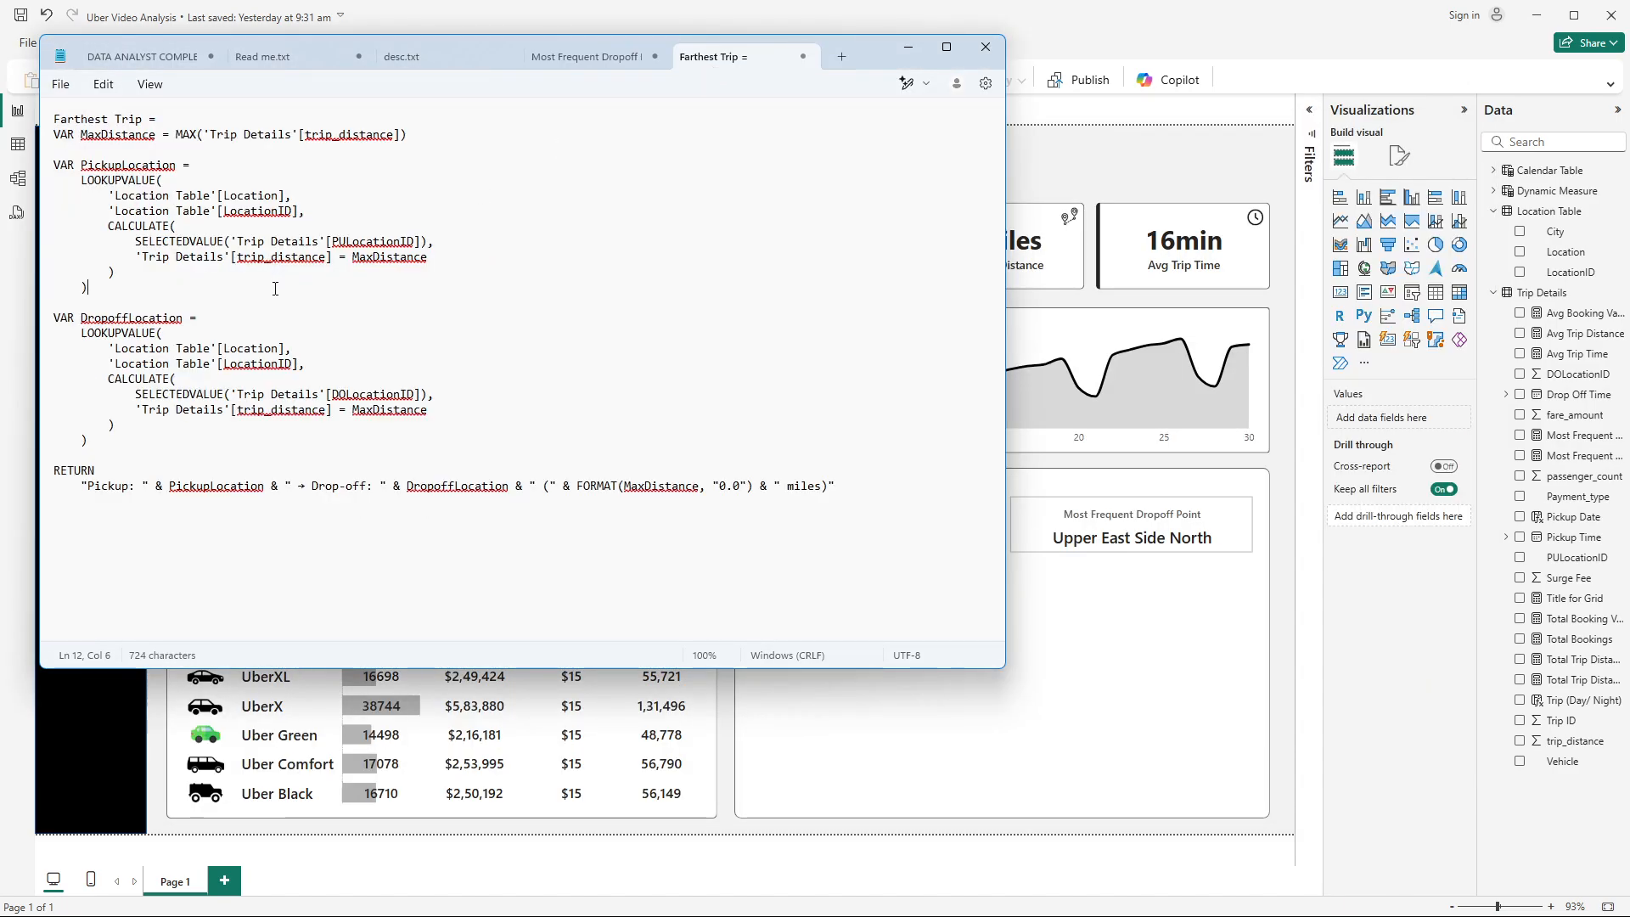
{"action": "key", "text": "ctrl+a"}
{"action": "key", "text": "ctrl+c"}
Step: Return to the Uber Video Analysis report in Power BI and start a new Trip Details measure containing the copied Farthest Trip formula
{"action": "key", "text": "alt+Tab"}
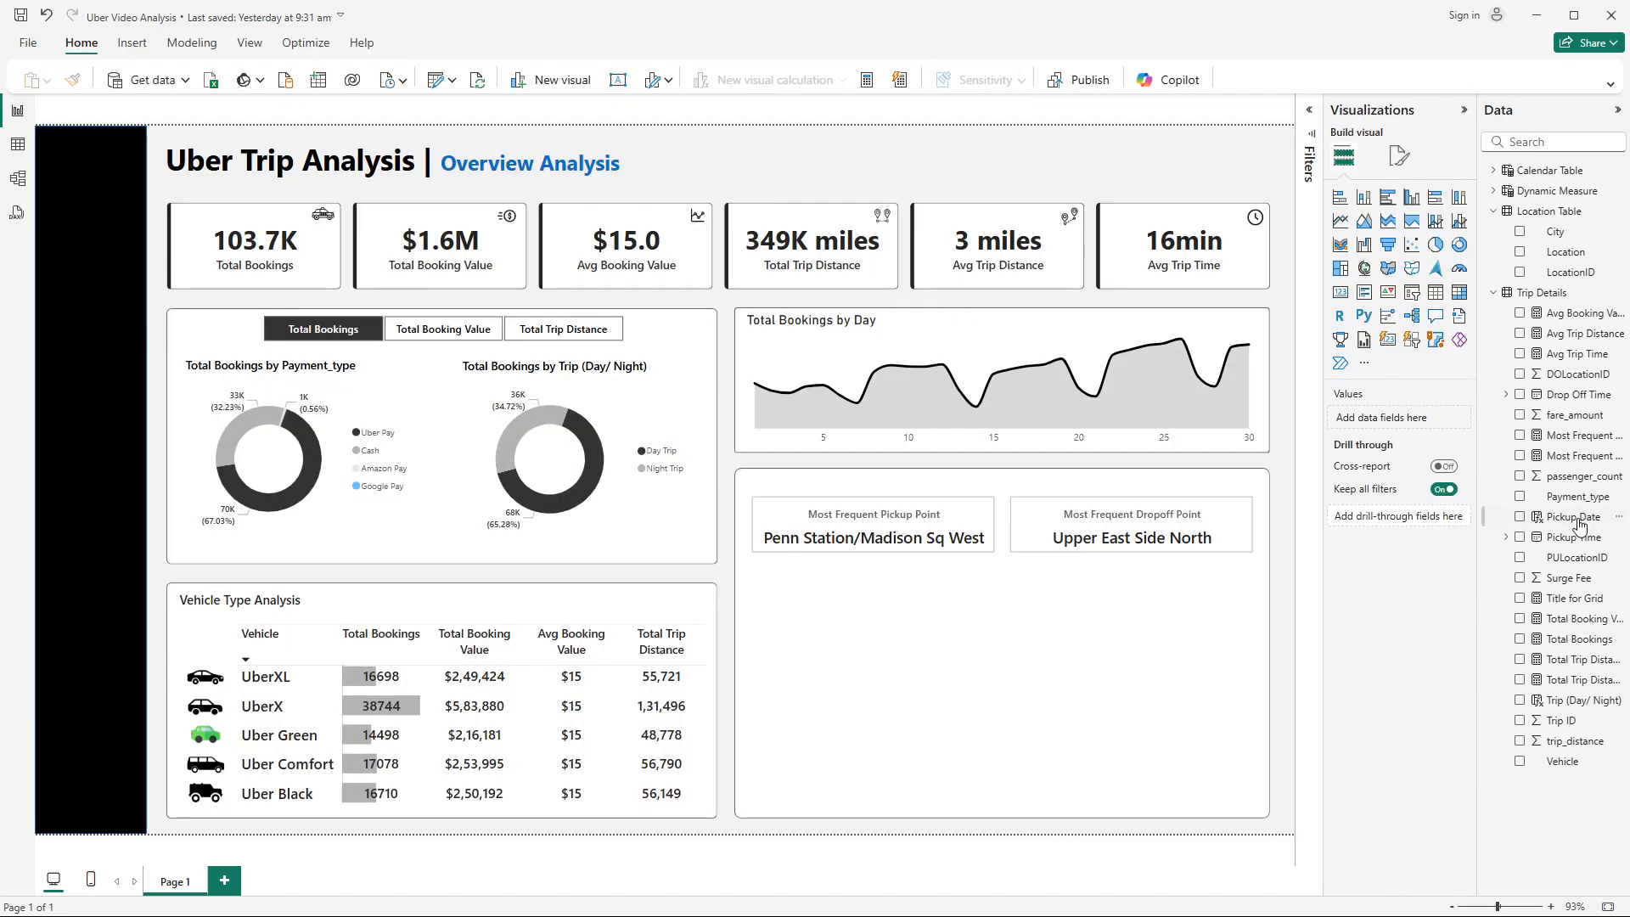
{"action": "right_click", "coordinate": [1560, 466]}
{"action": "left_click", "coordinate": [1457, 520]}
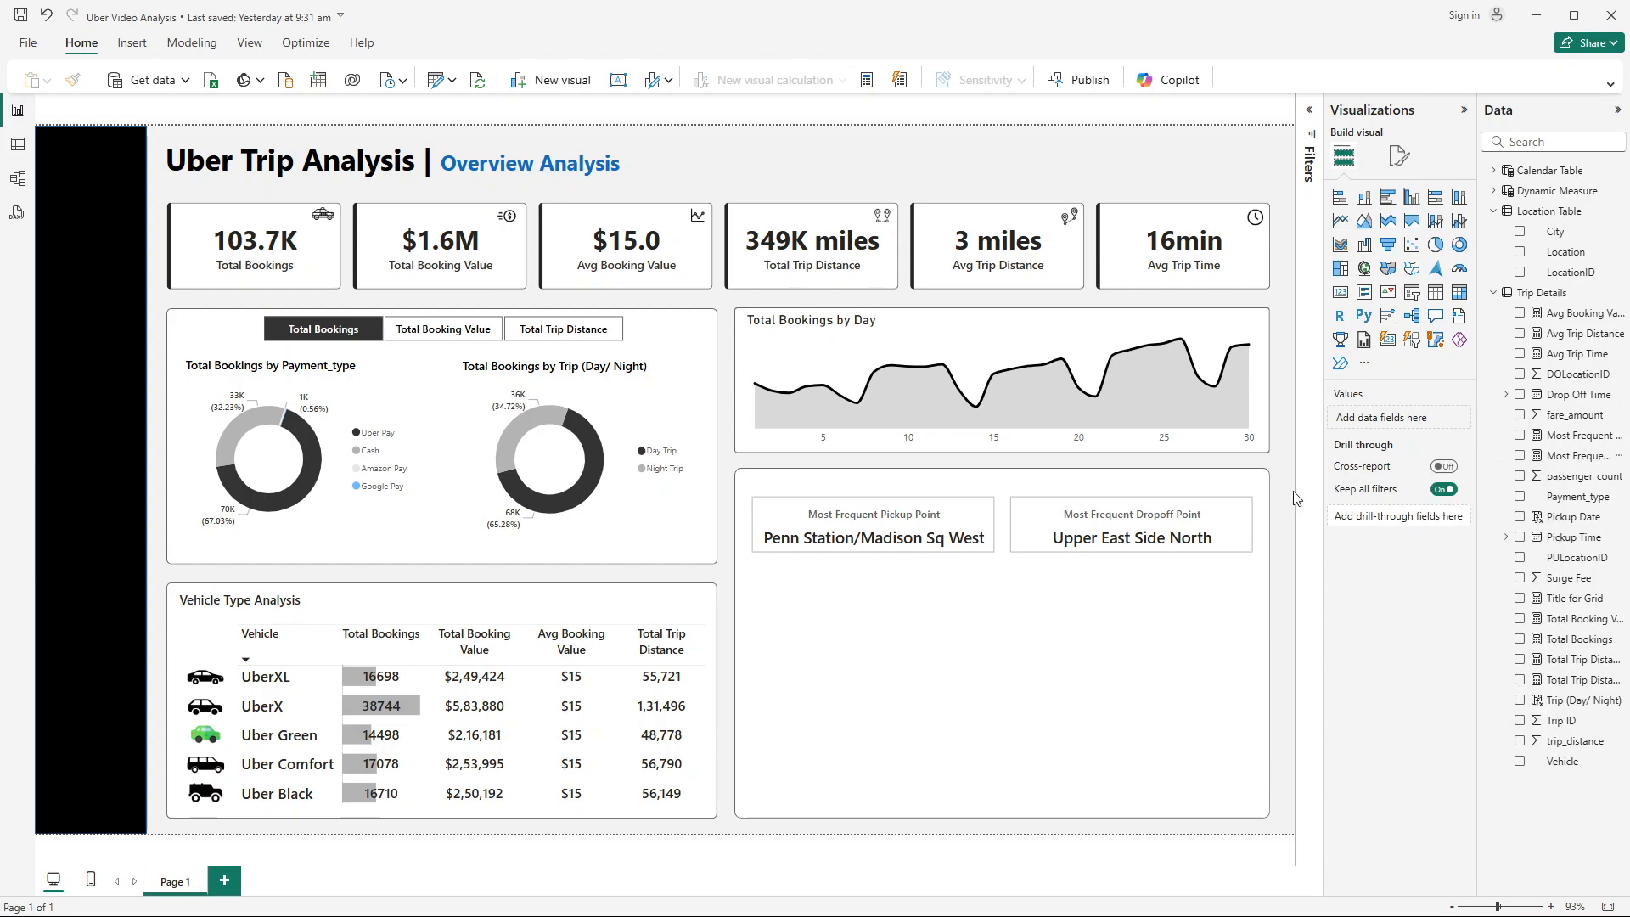
{"action": "key", "text": "ctrl+v"}
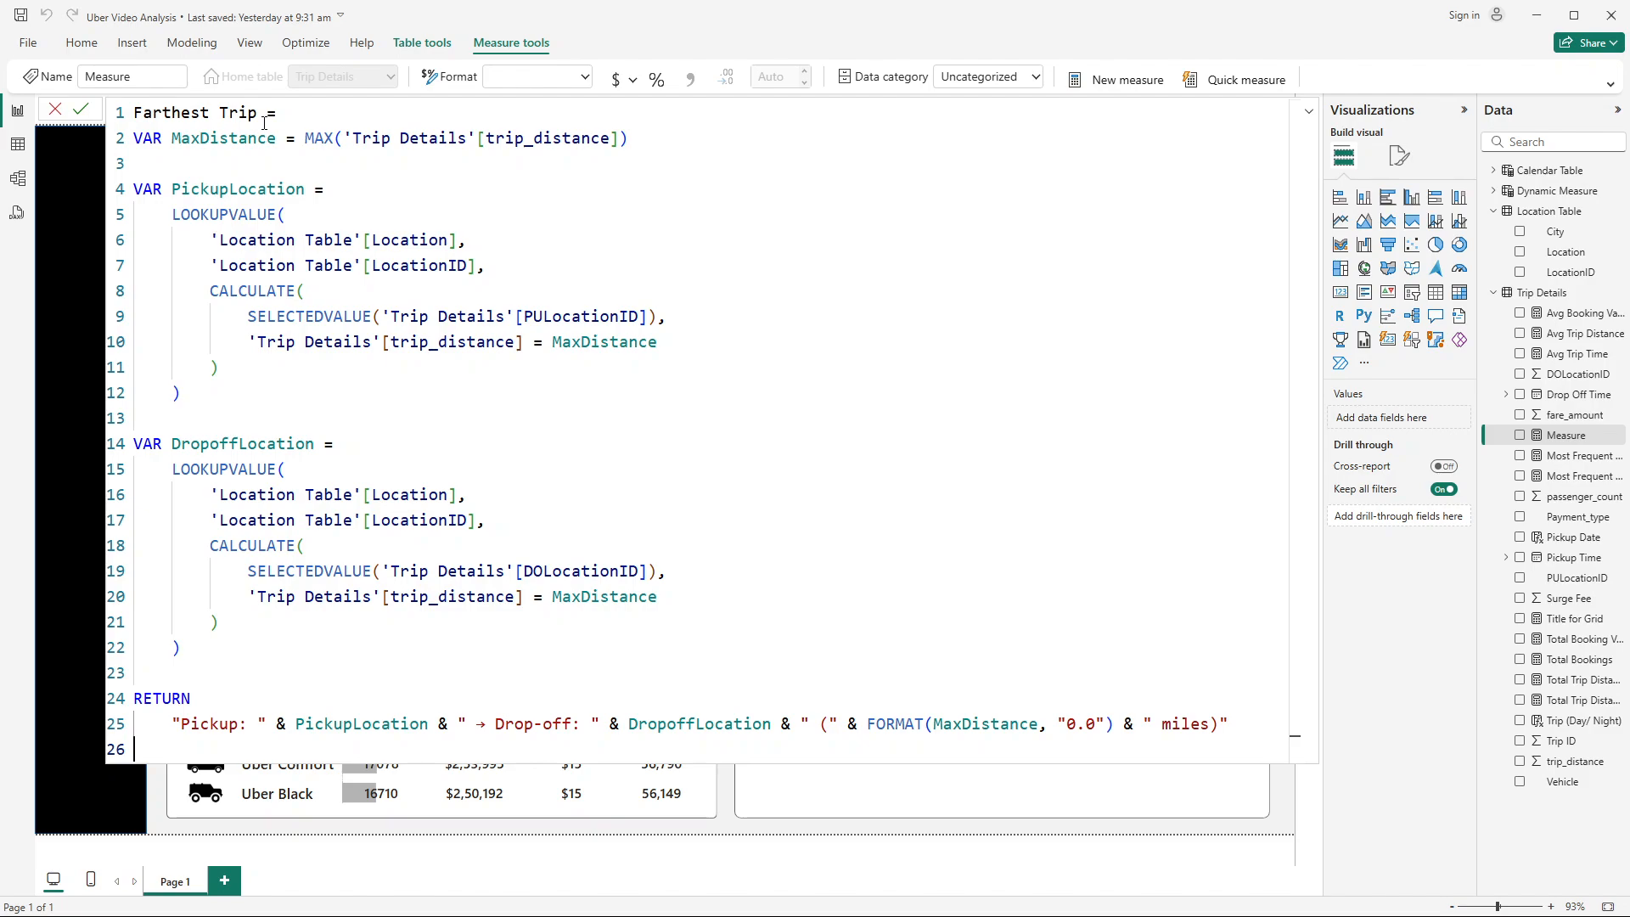
Step: Examine the MaxDistance variable and its MAX expression over the trip_distance column of Trip Details
{"action": "left_click", "coordinate": [148, 139]}
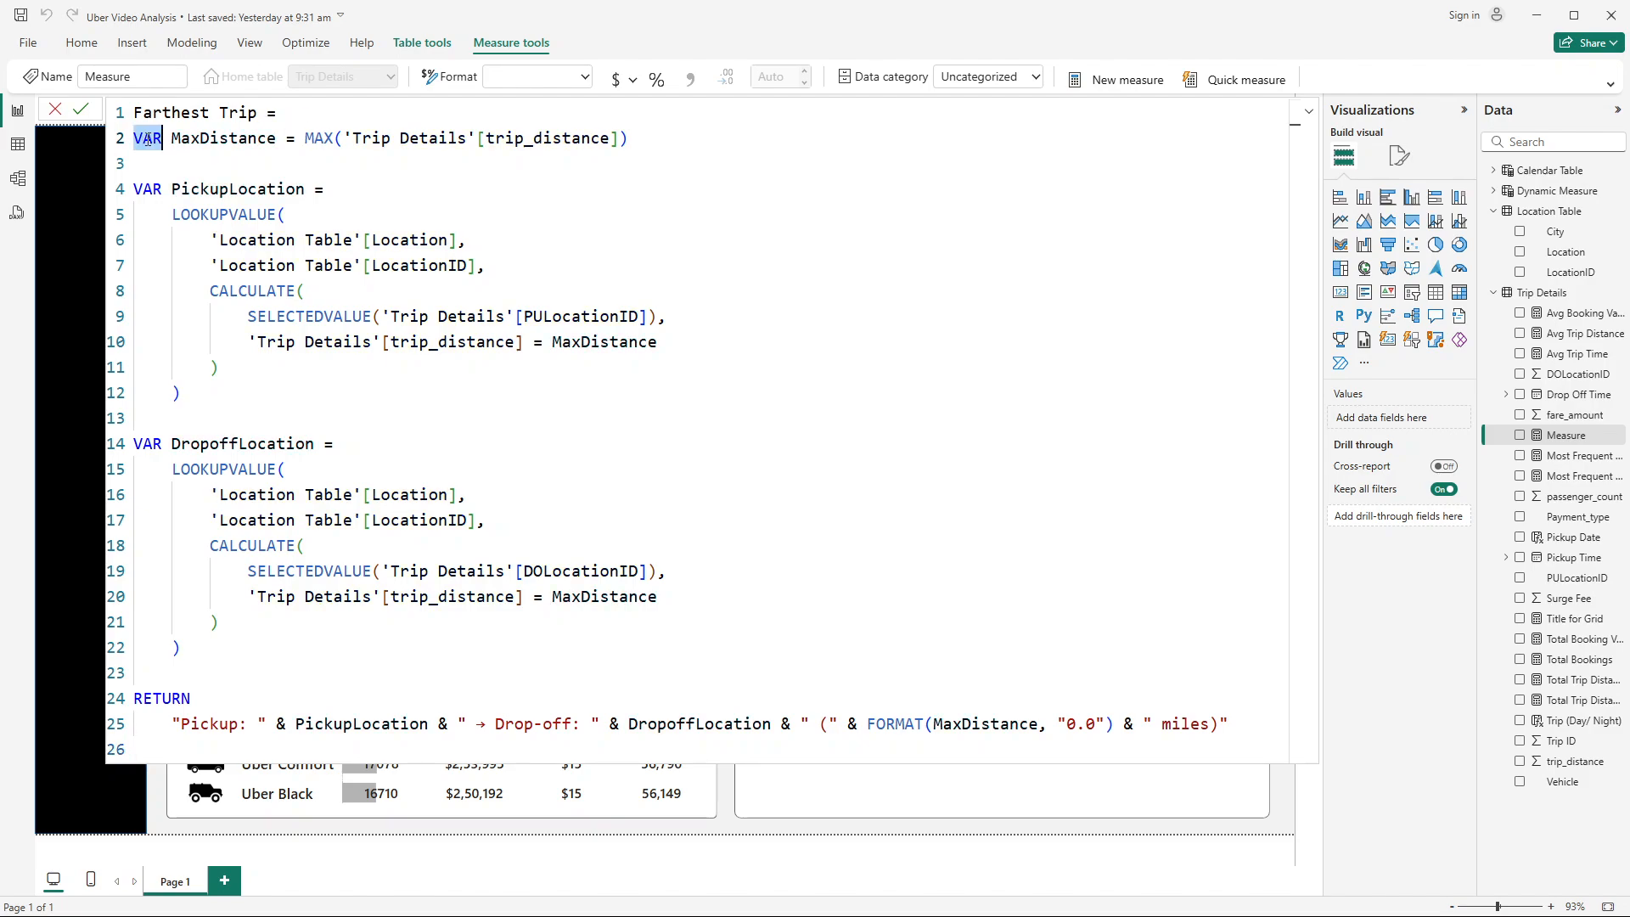
{"action": "left_click", "coordinate": [226, 143]}
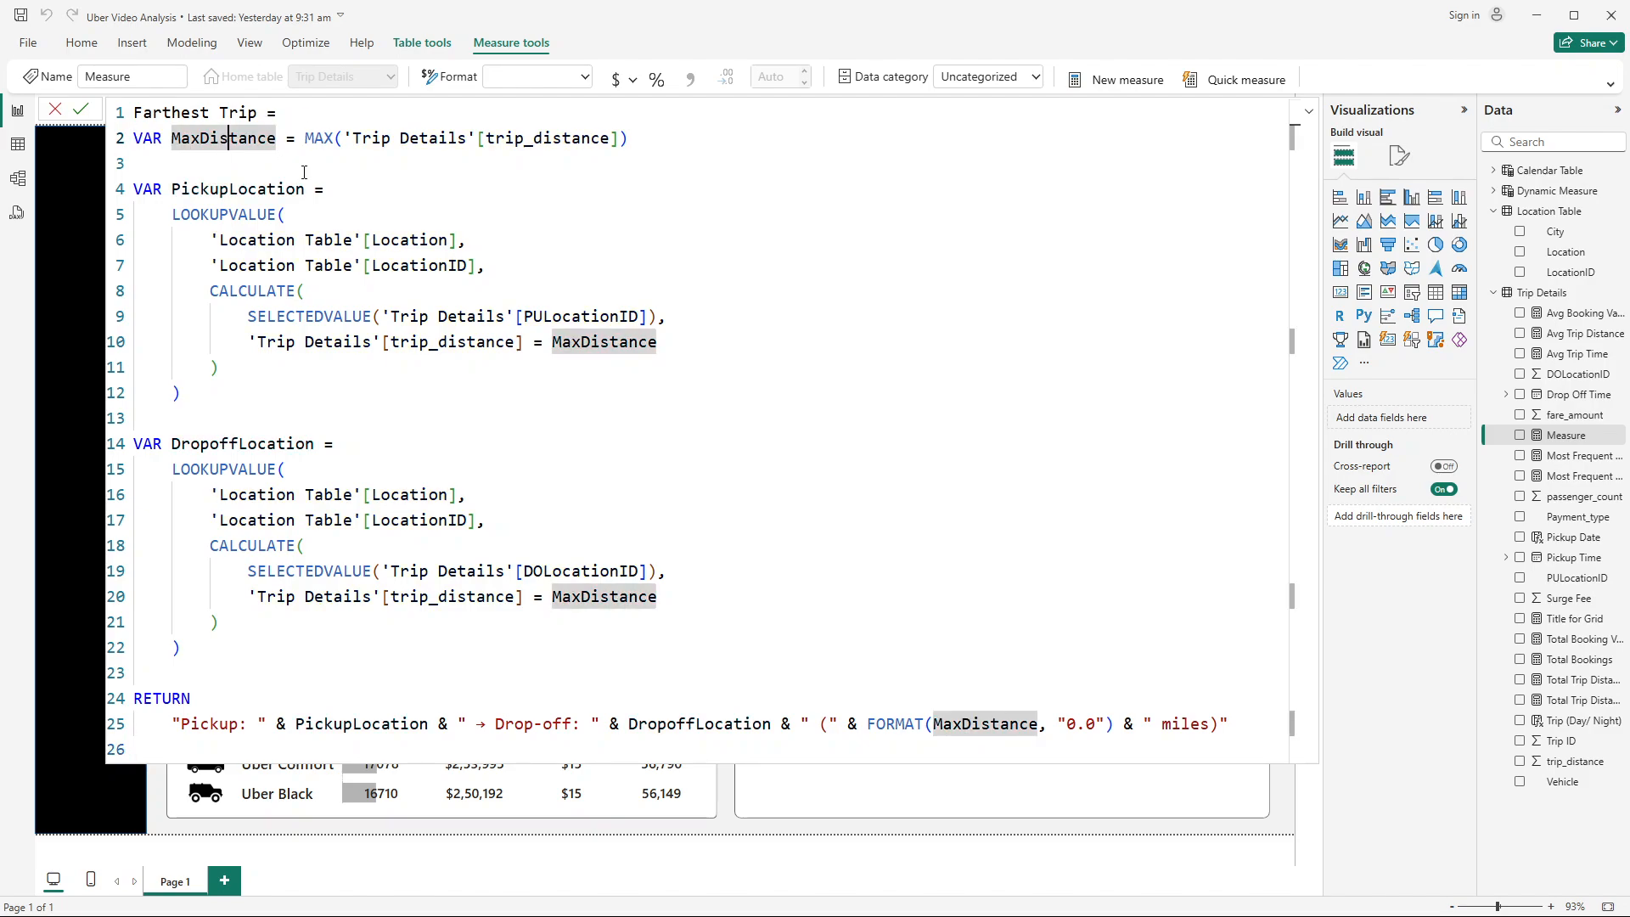
{"action": "left_click", "coordinate": [463, 170]}
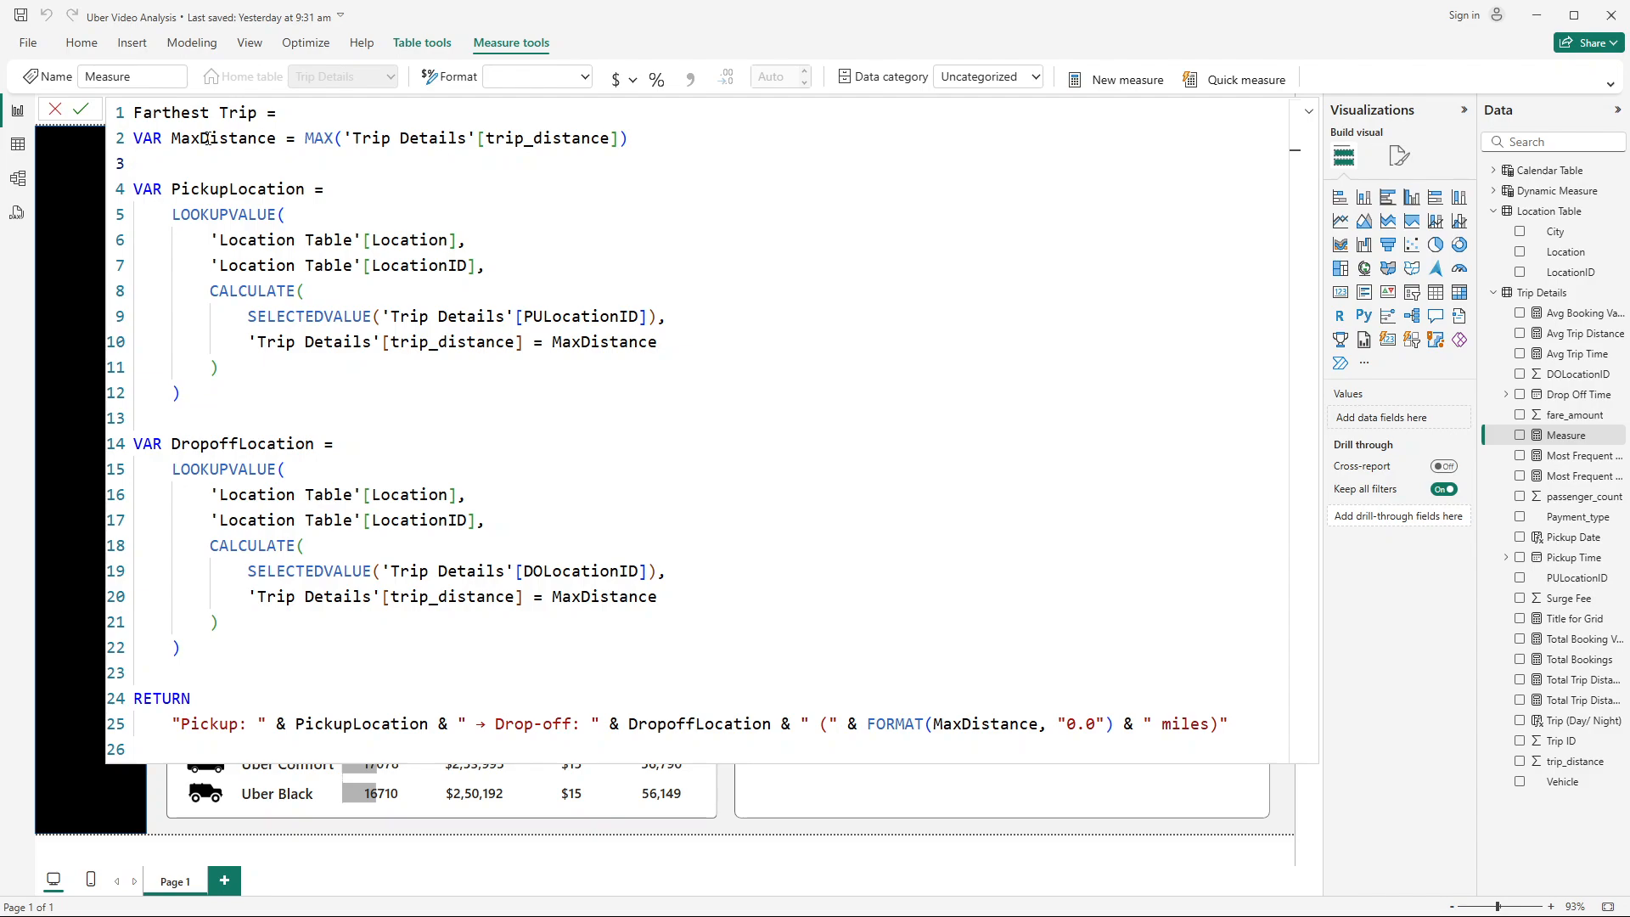
{"action": "left_click_drag", "start_coordinate": [305, 138], "coordinate": [647, 138]}
{"action": "left_click", "coordinate": [671, 138]}
{"action": "left_click_drag", "start_coordinate": [169, 140], "coordinate": [646, 138]}
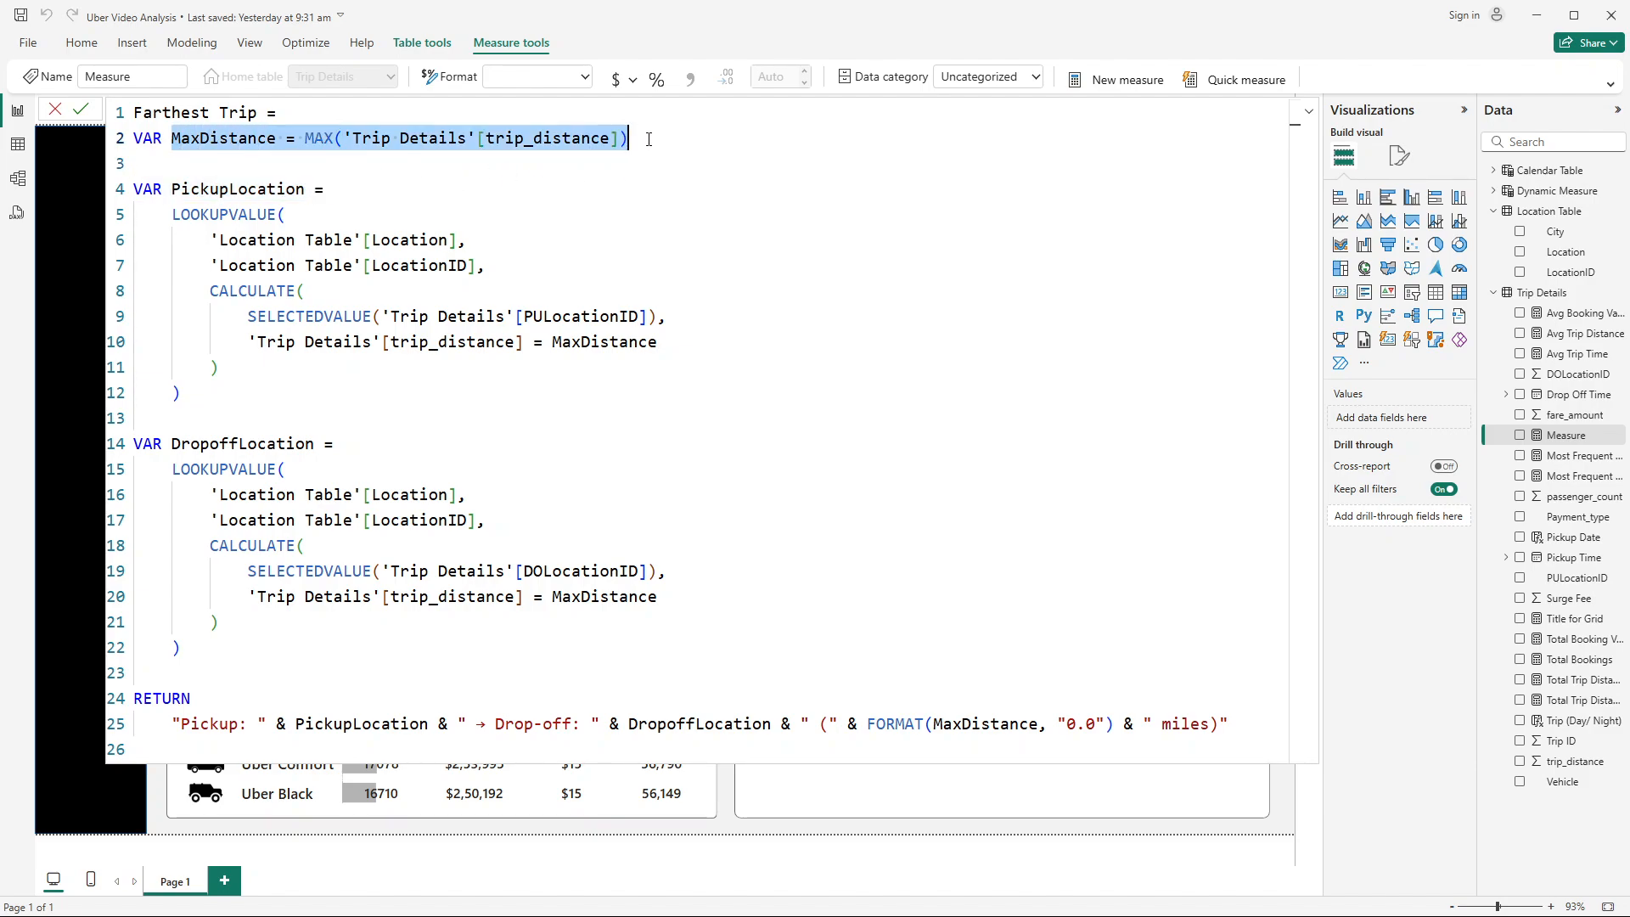
Step: Examine the PickupLocation variable declaration and how it relates to MaxDistance and the trip_distance column
{"action": "left_click", "coordinate": [372, 215]}
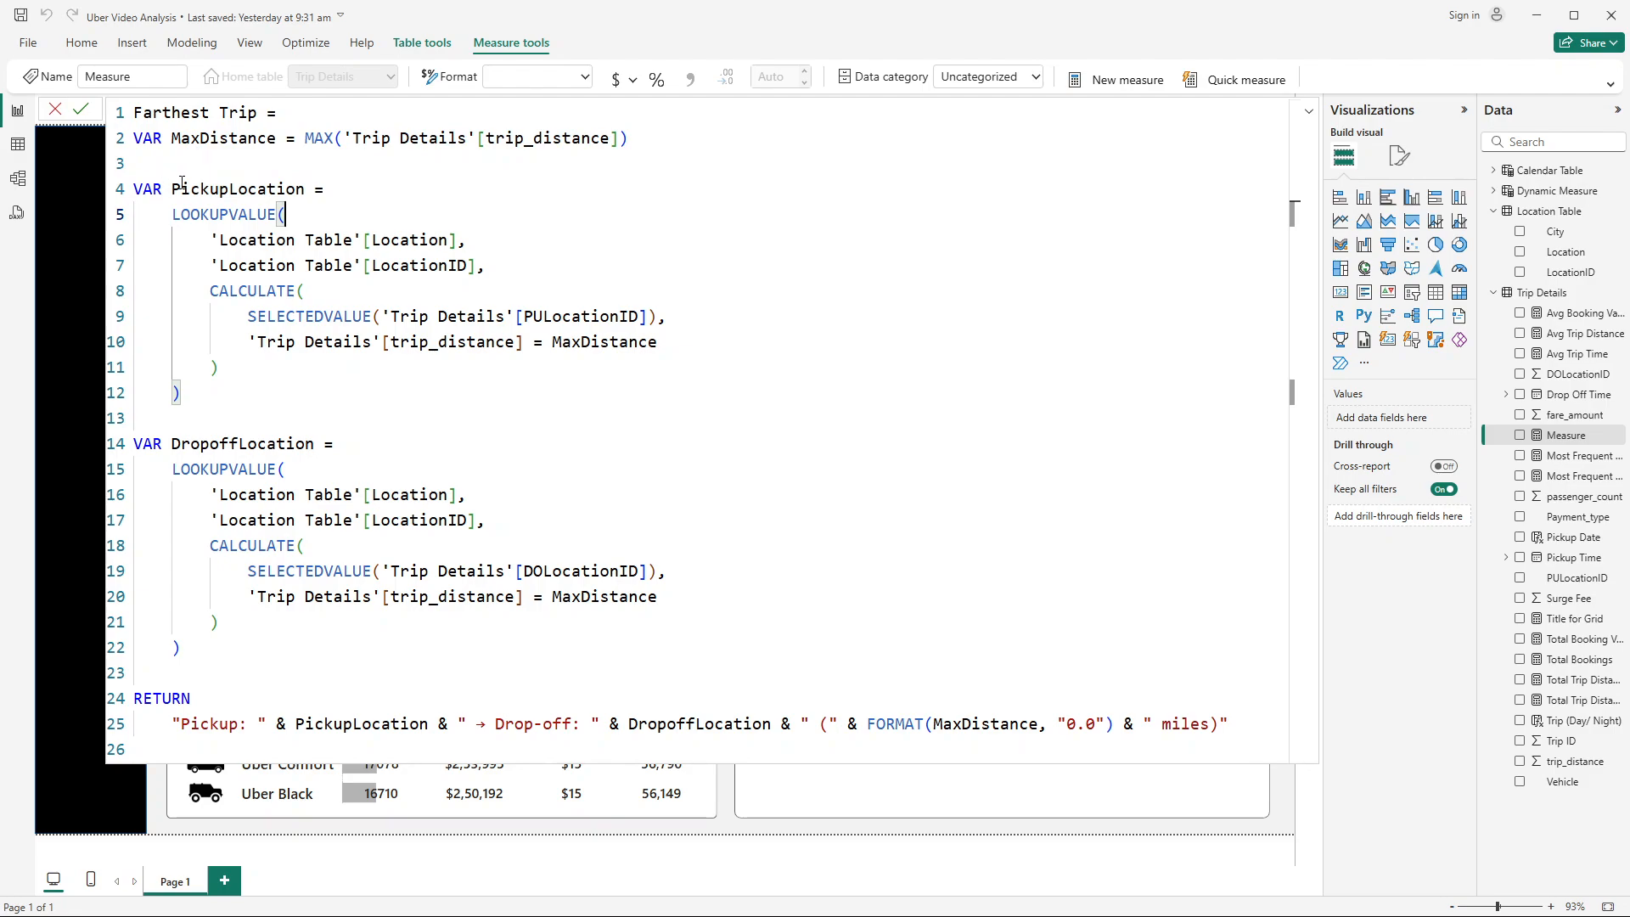
{"action": "left_click", "coordinate": [171, 189]}
{"action": "left_click_drag", "start_coordinate": [172, 188], "coordinate": [360, 185]}
{"action": "left_click", "coordinate": [547, 187]}
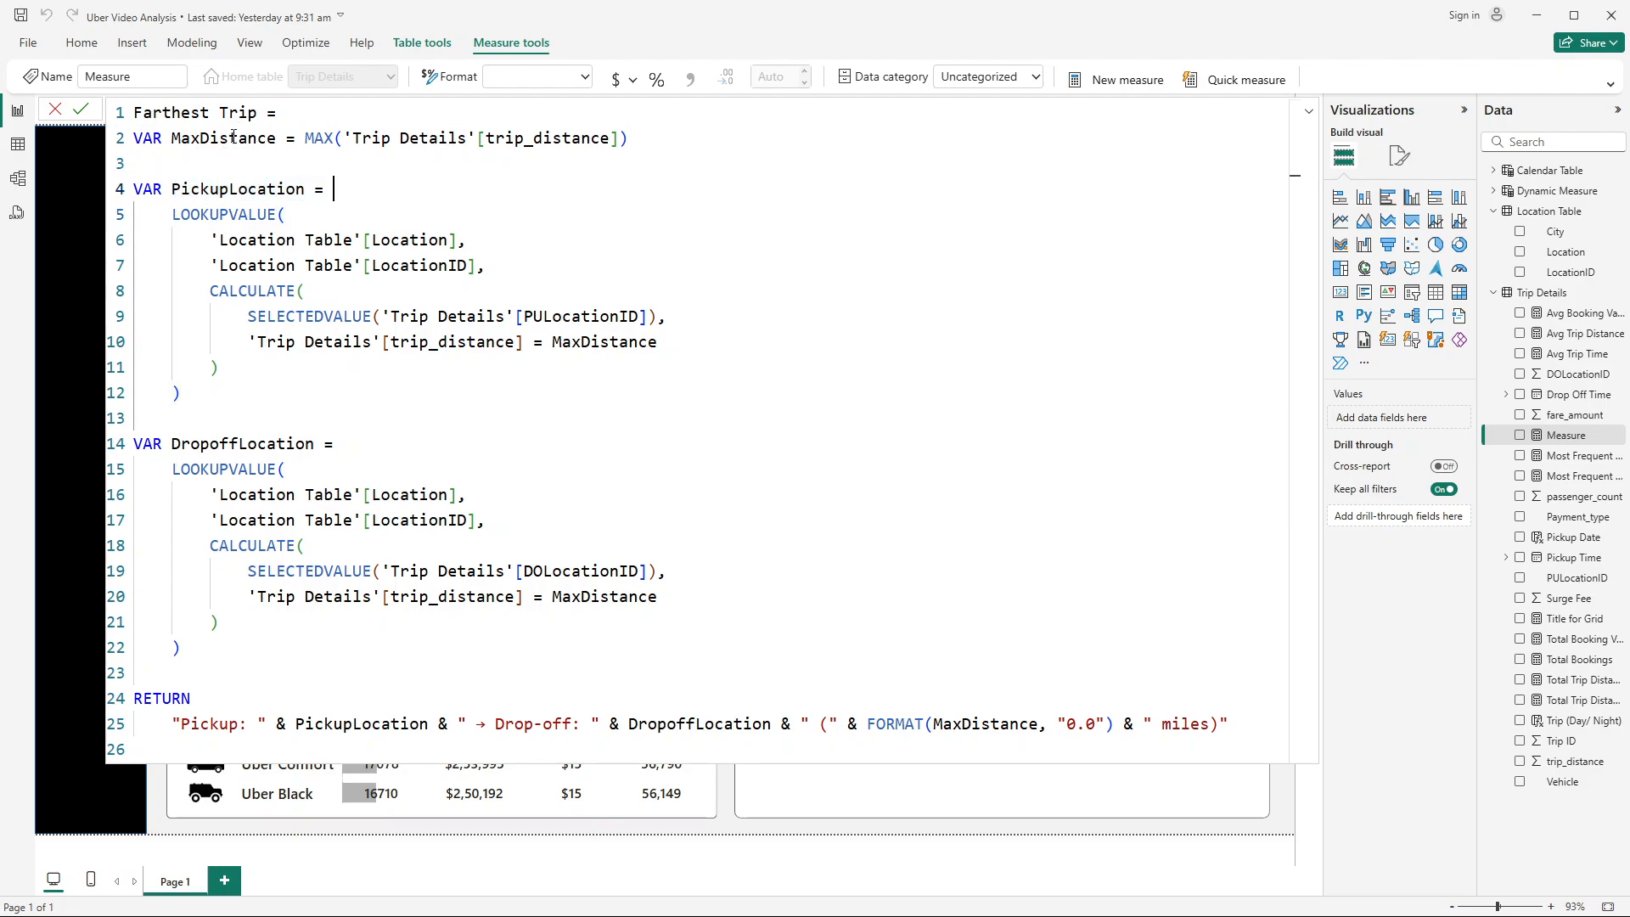
{"action": "left_click_drag", "start_coordinate": [171, 138], "coordinate": [286, 148]}
{"action": "double_click", "coordinate": [493, 138]}
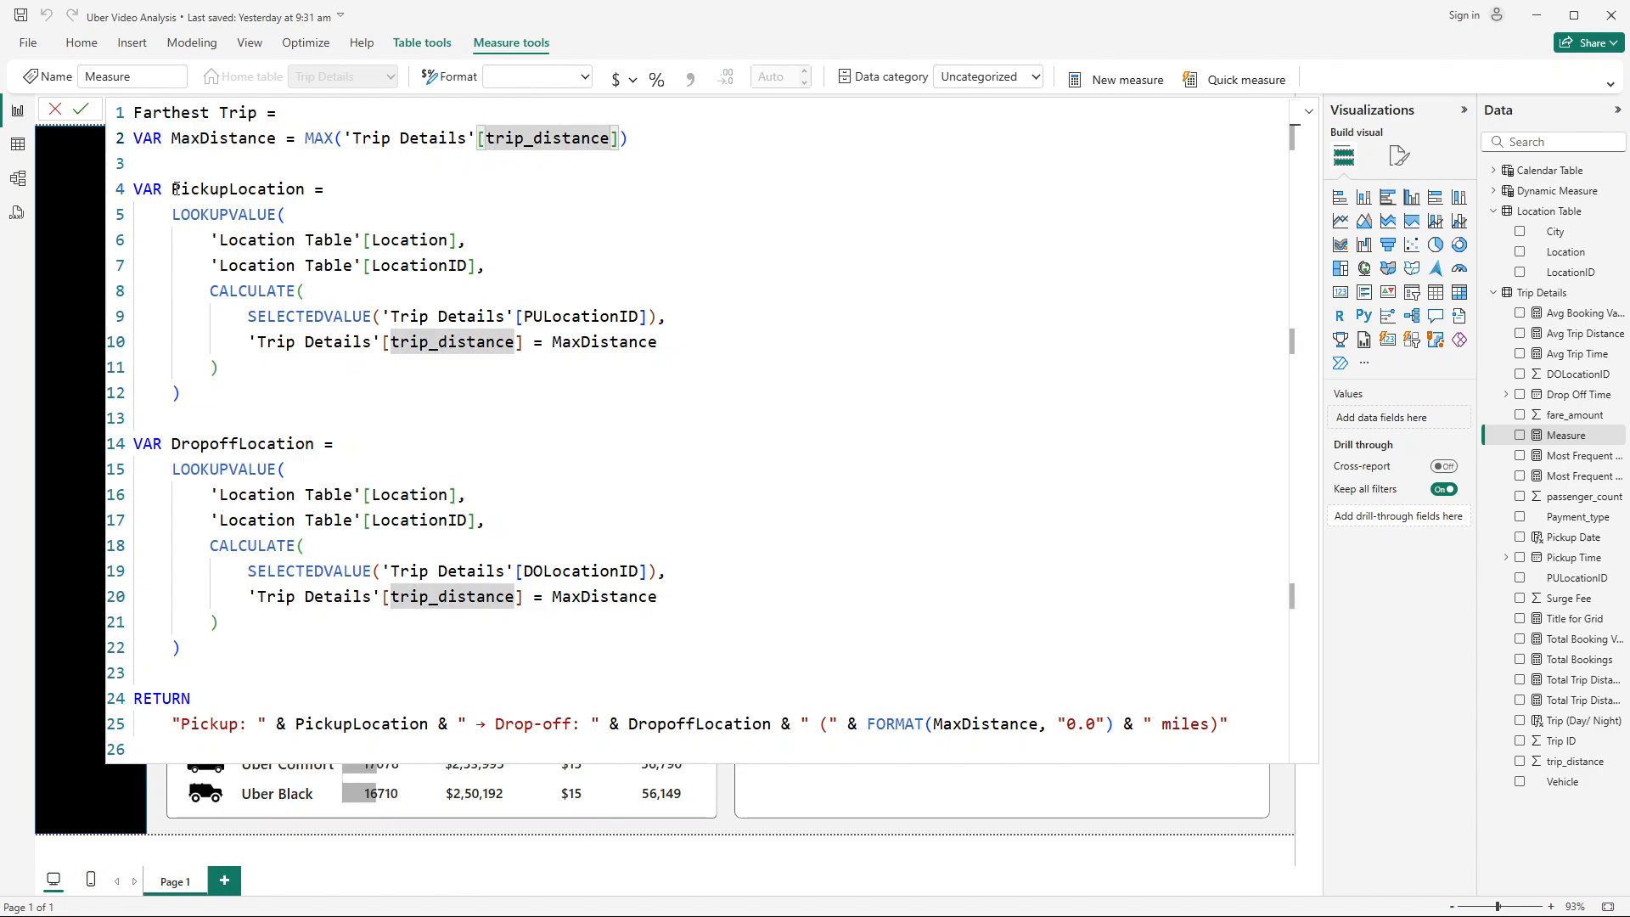
{"action": "left_click", "coordinate": [238, 138]}
{"action": "left_click_drag", "start_coordinate": [172, 189], "coordinate": [305, 190]}
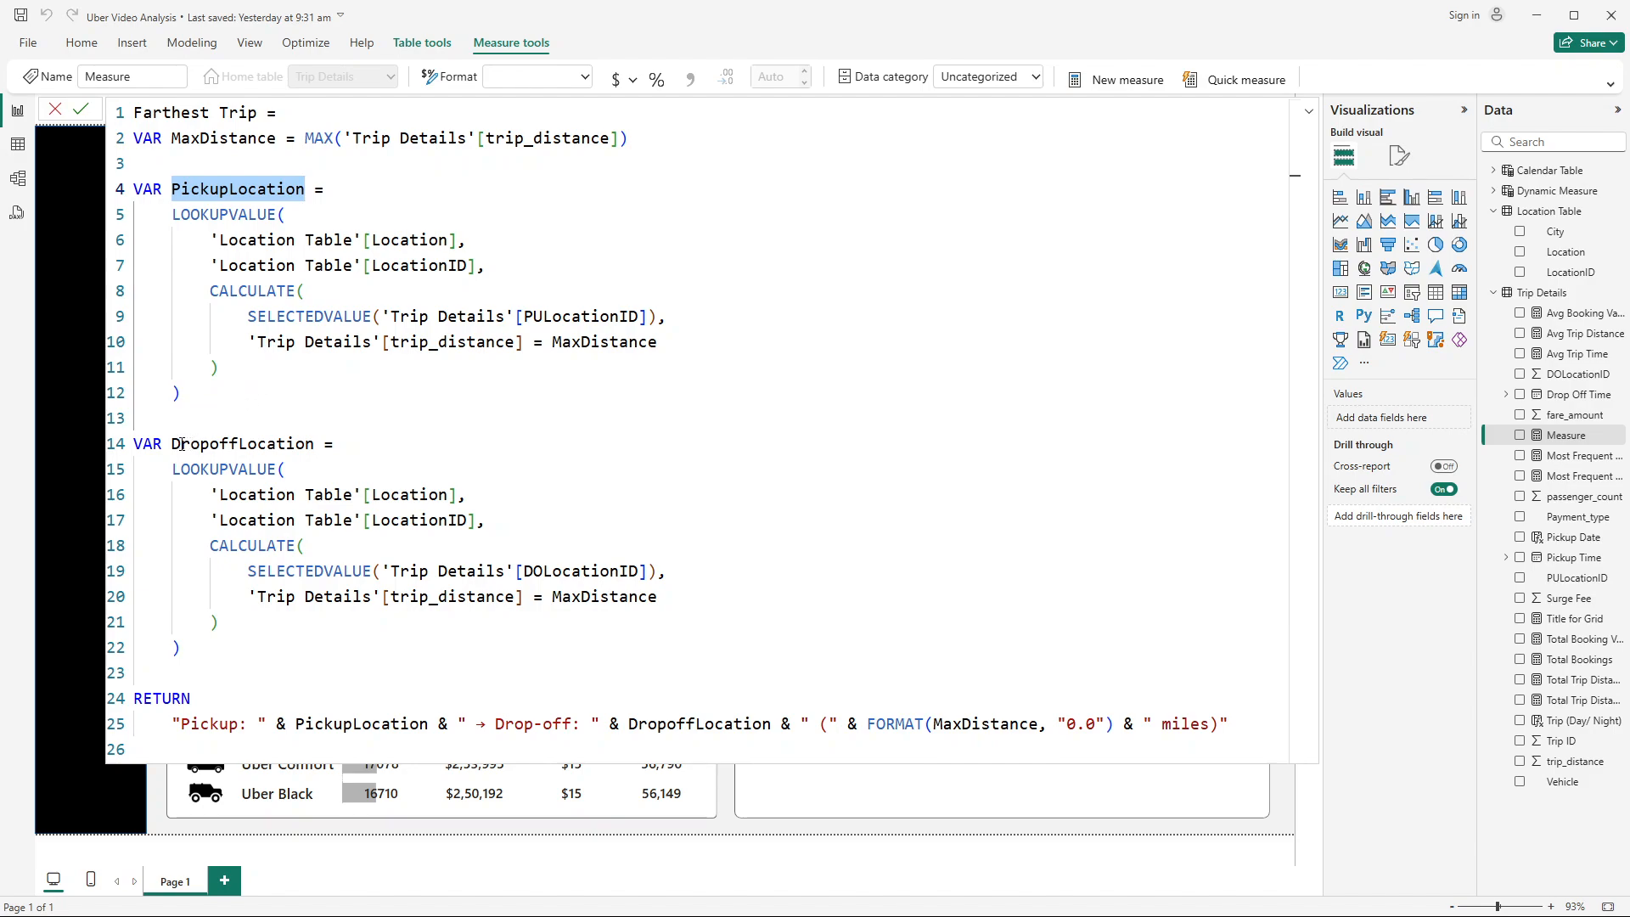
Step: Examine the LOOKUPVALUE call in PickupLocation and its Location and LocationID arguments from the Location Table
{"action": "left_click_drag", "start_coordinate": [171, 444], "coordinate": [317, 449]}
{"action": "left_click", "coordinate": [597, 214]}
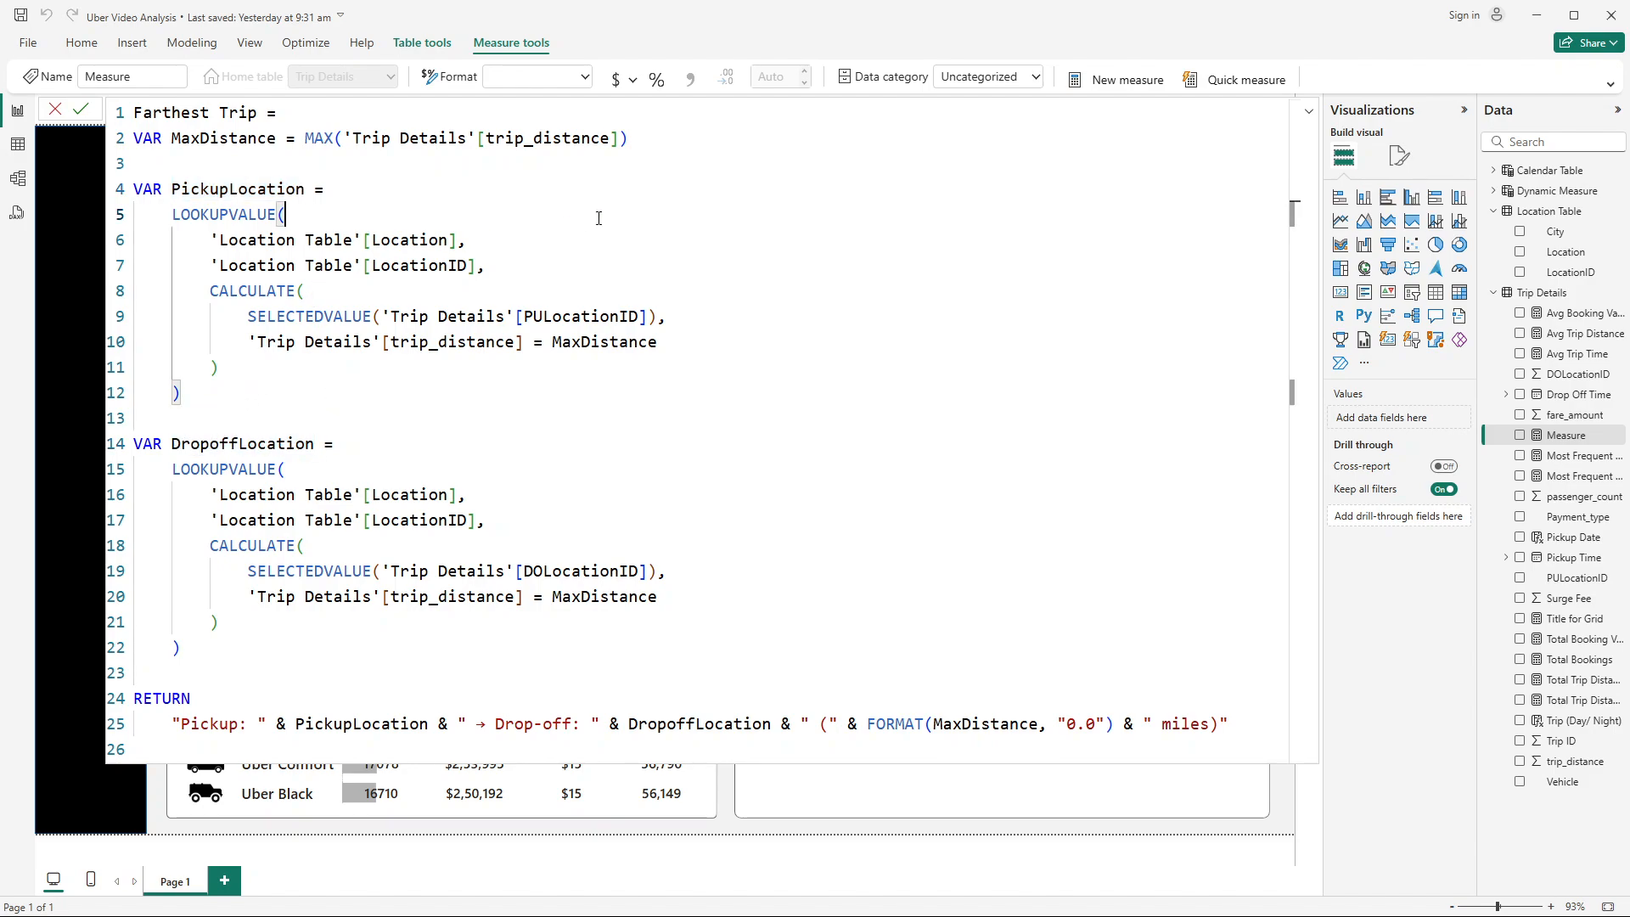
{"action": "left_click", "coordinate": [240, 211]}
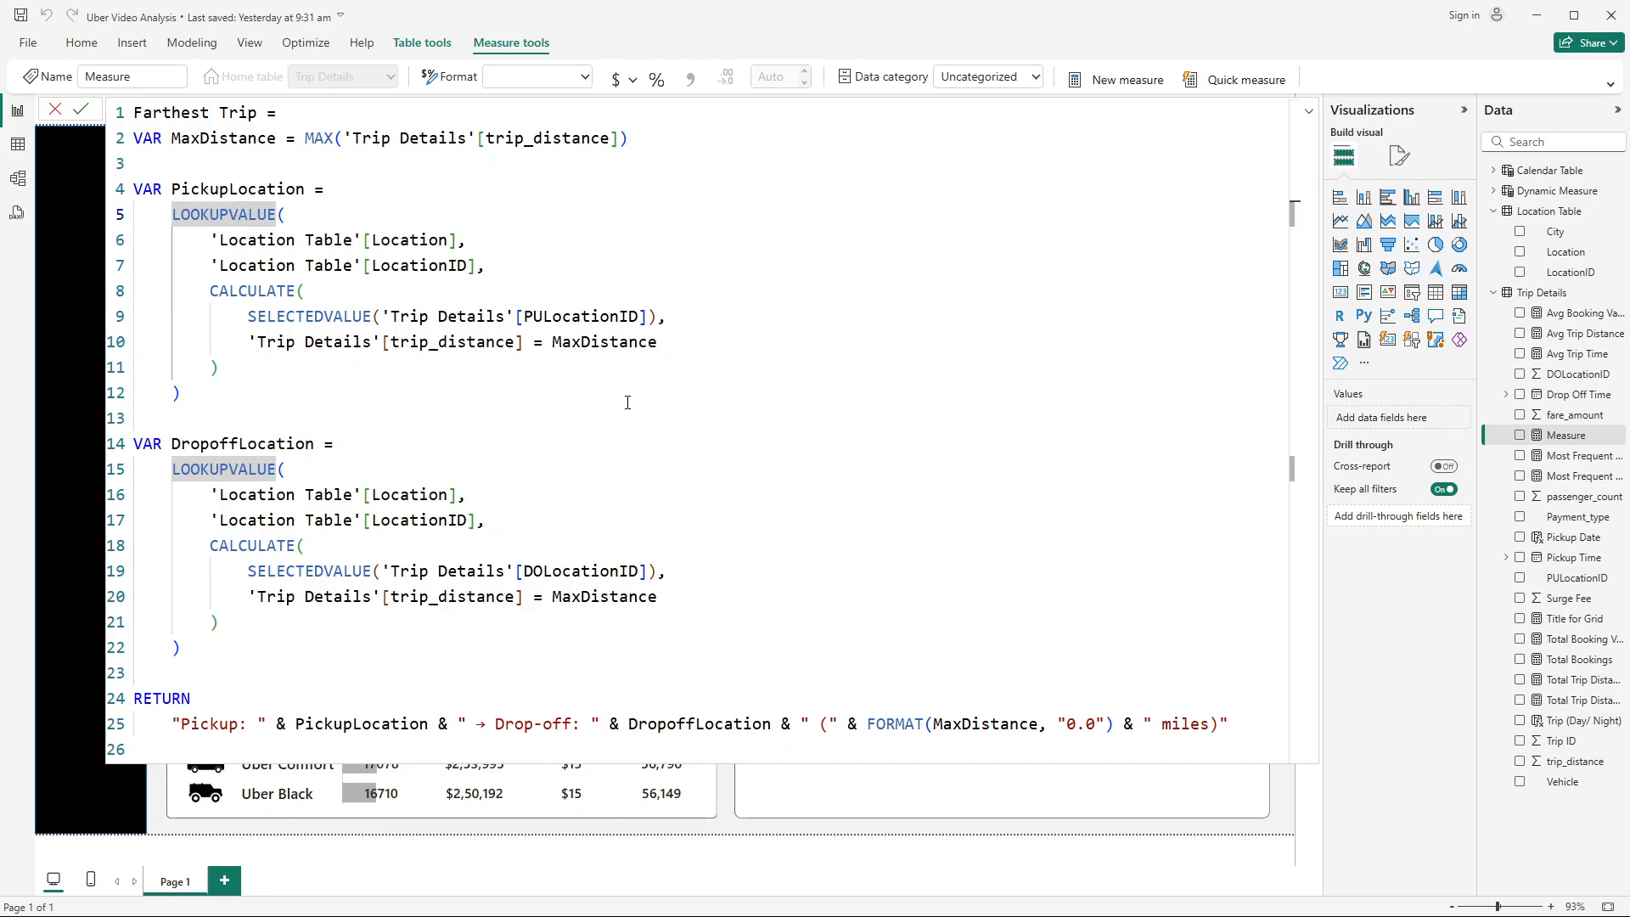
{"action": "left_click", "coordinate": [266, 239]}
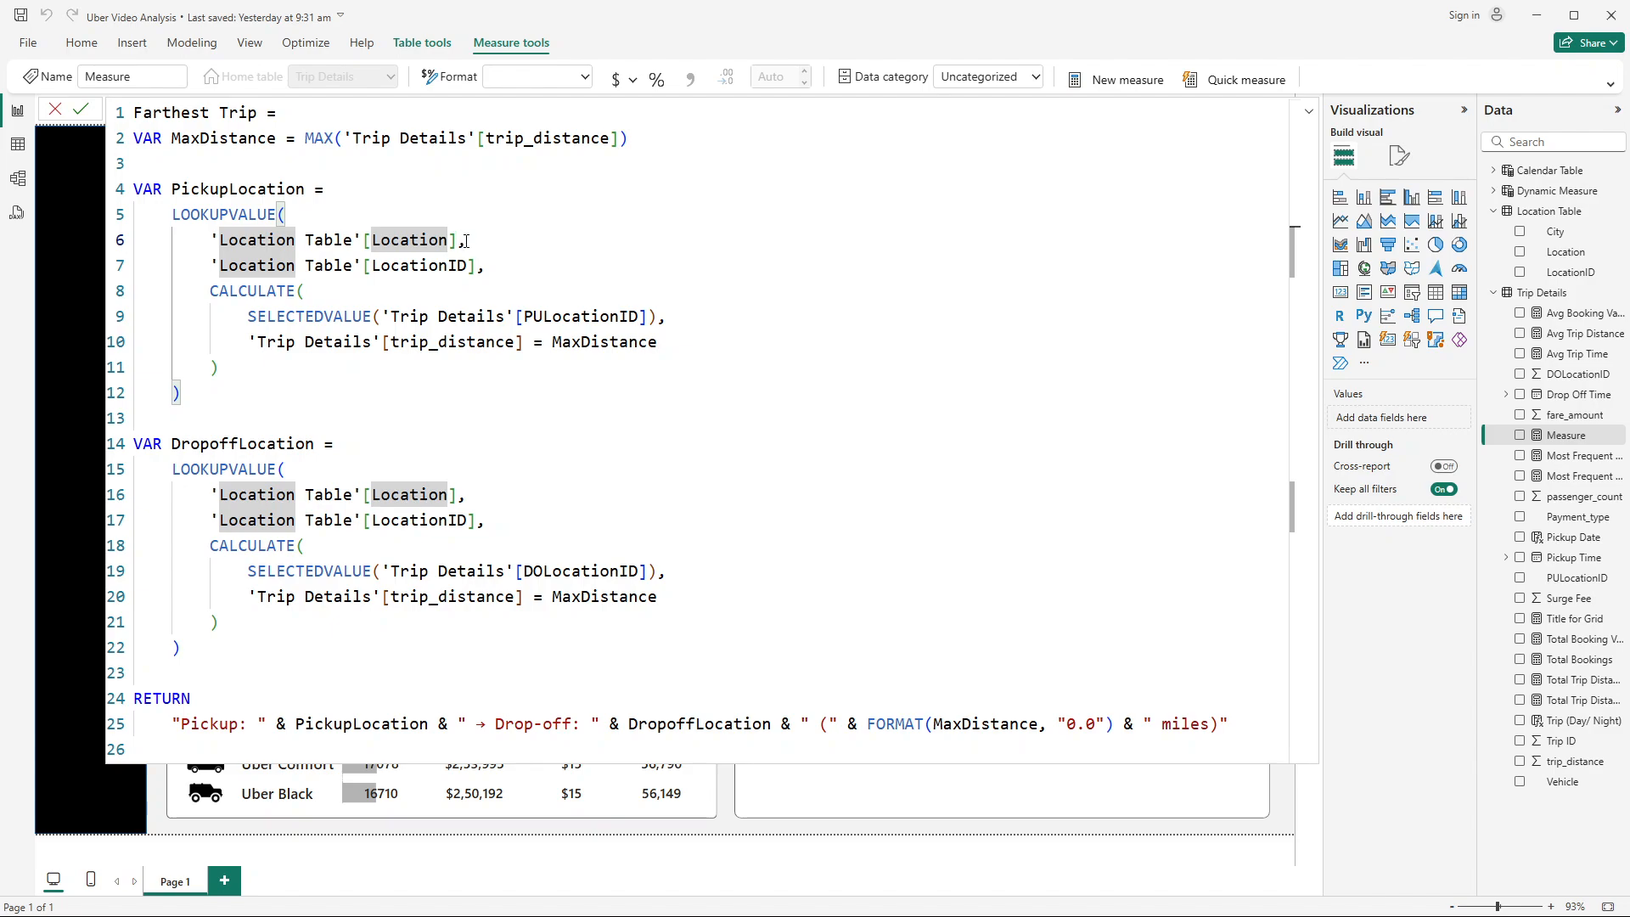
{"action": "left_click", "coordinate": [423, 241]}
{"action": "left_click", "coordinate": [265, 270]}
{"action": "left_click_drag", "start_coordinate": [374, 266], "coordinate": [472, 267]}
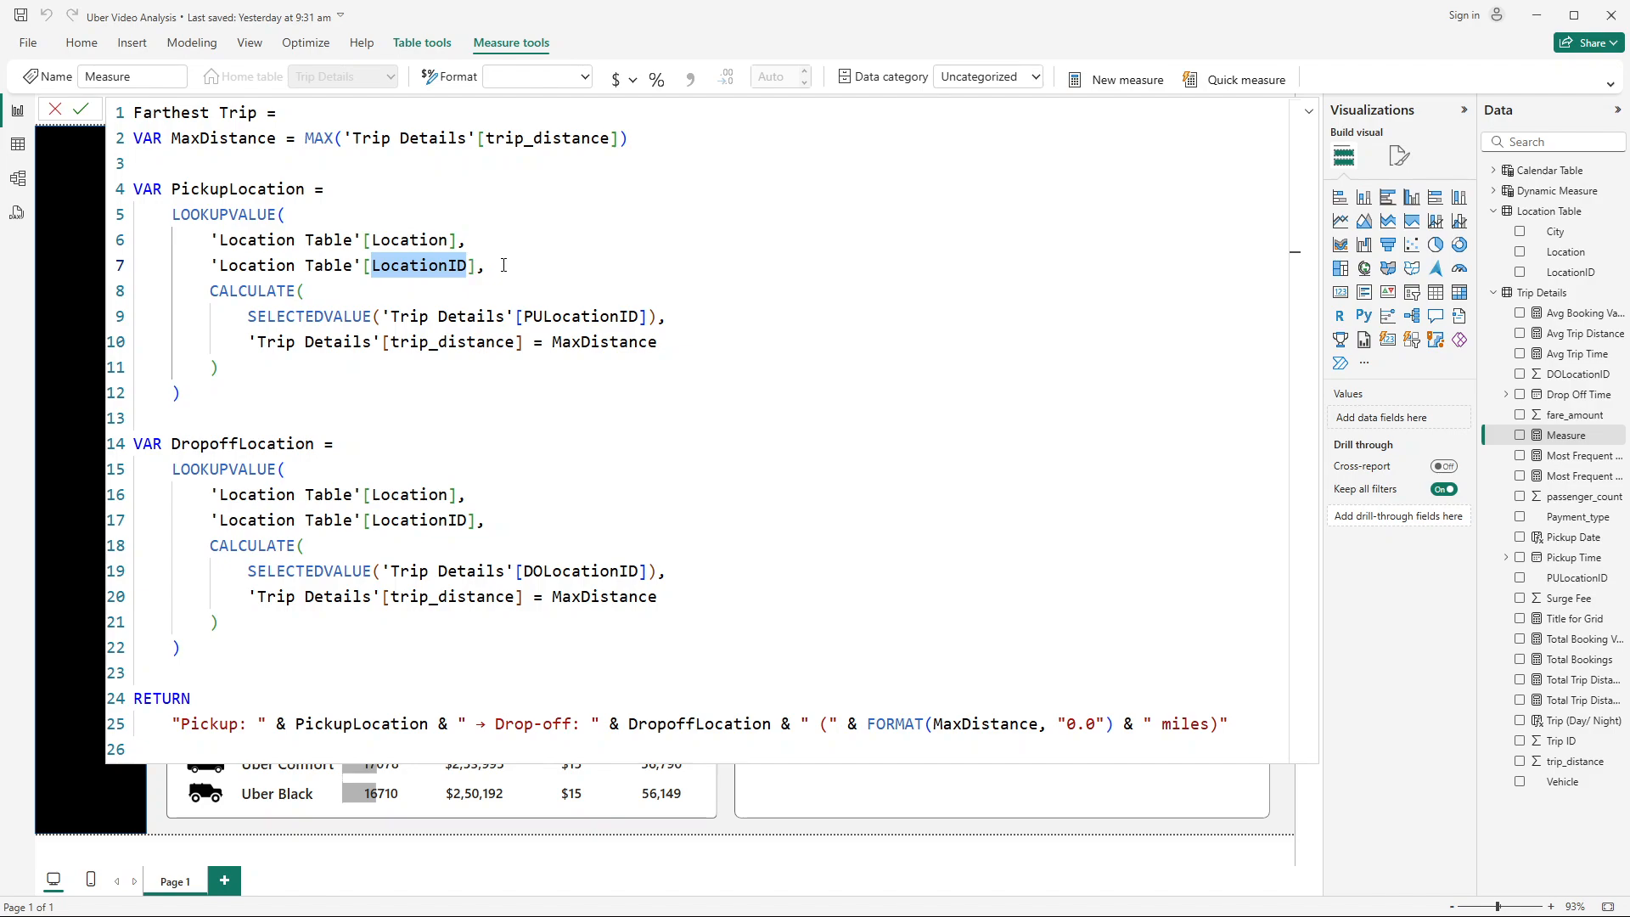
Step: Examine the CALCULATE expression in PickupLocation, with its SELECTEDVALUE of PULocationID and the filter matching trip_distance to MaxDistance
{"action": "left_click", "coordinate": [272, 293]}
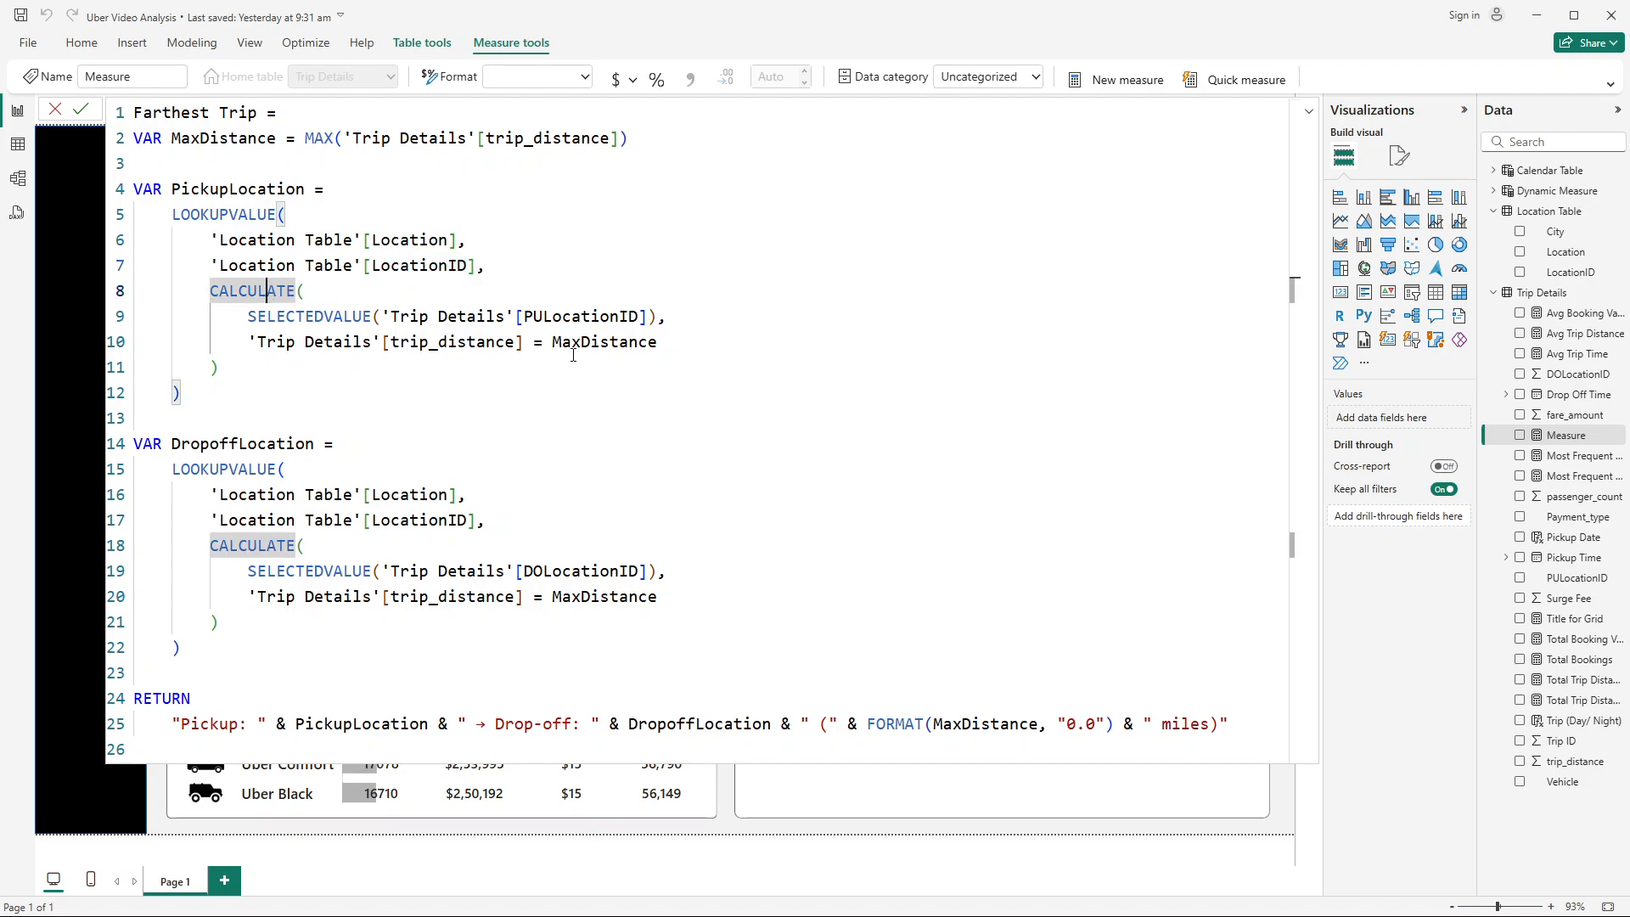
{"action": "left_click", "coordinate": [350, 316]}
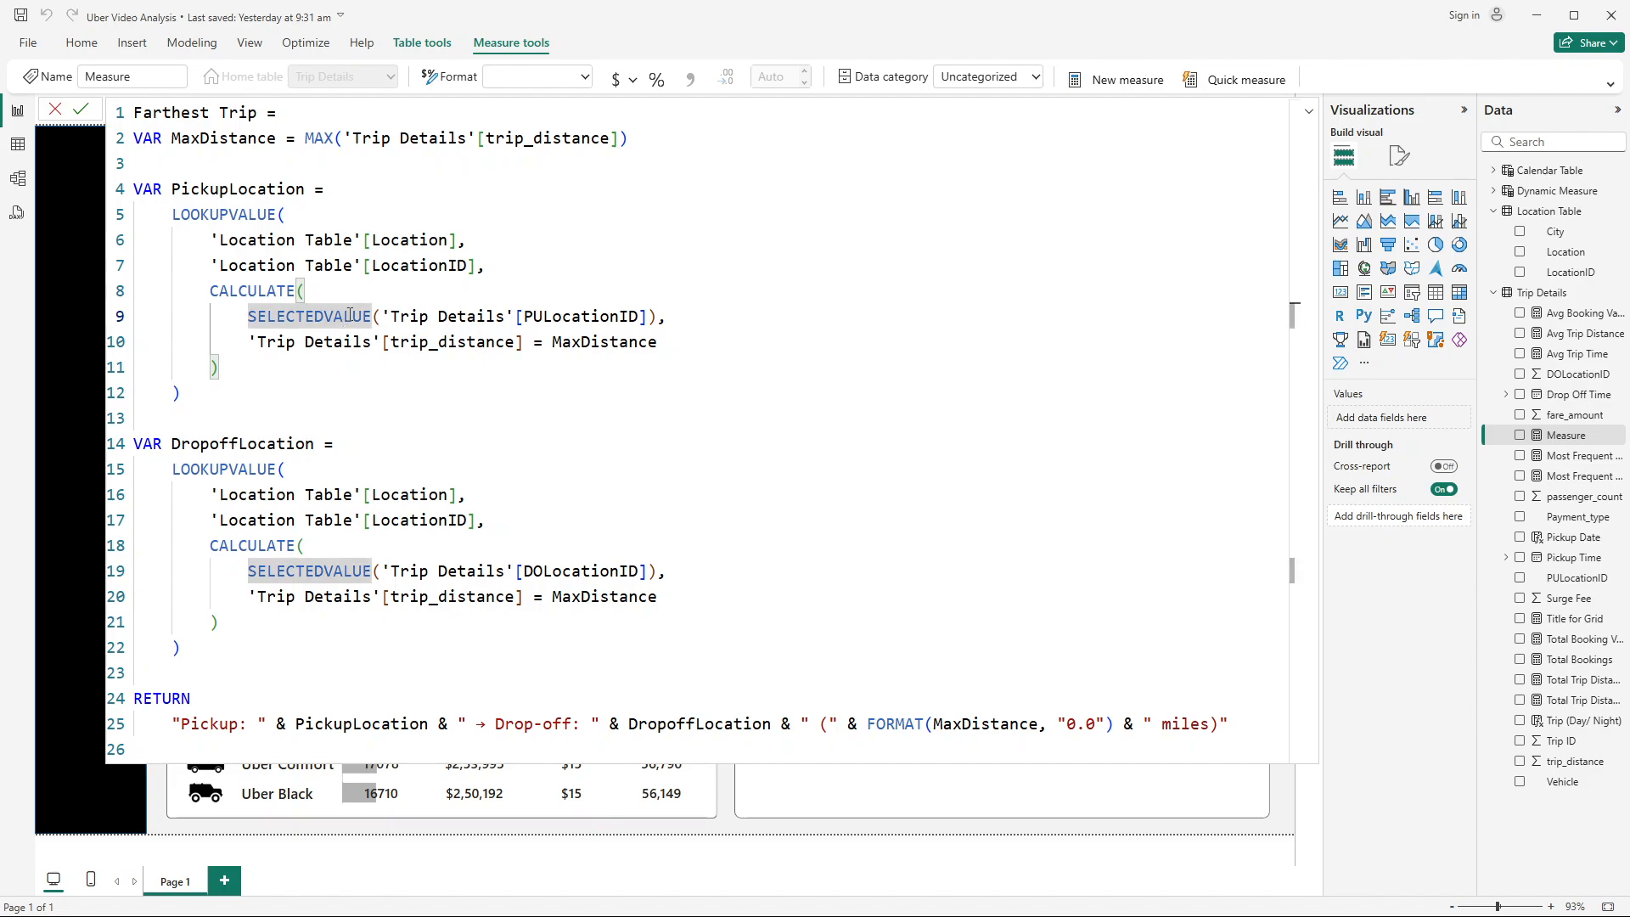
{"action": "left_click_drag", "start_coordinate": [524, 316], "coordinate": [639, 317]}
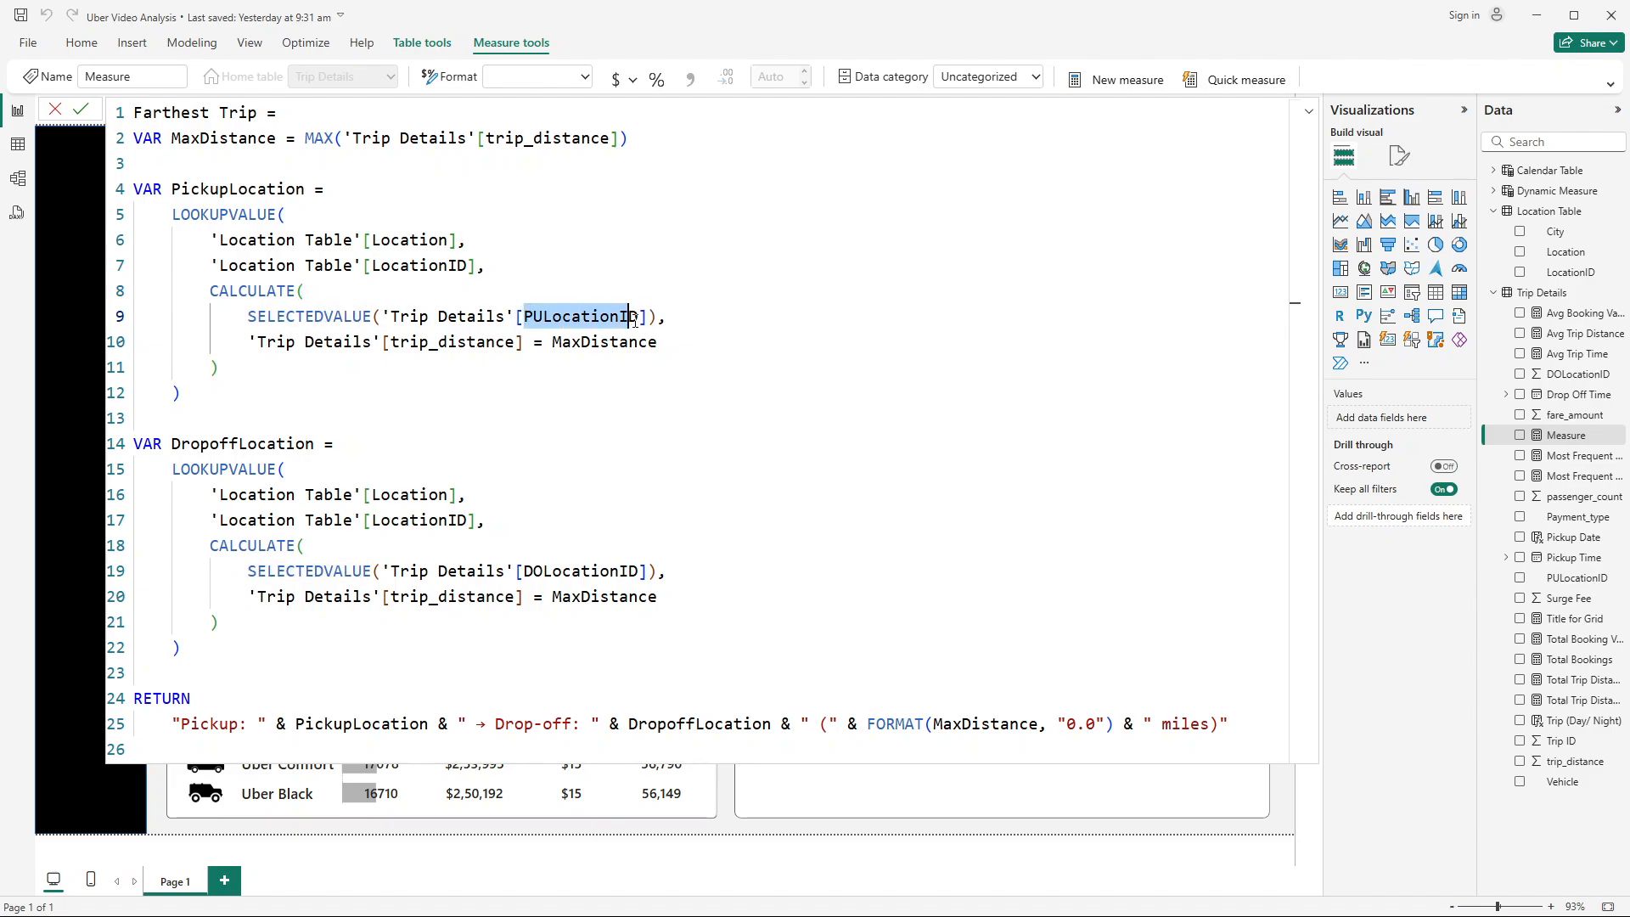
{"action": "left_click", "coordinate": [306, 361]}
{"action": "left_click_drag", "start_coordinate": [257, 343], "coordinate": [486, 343]}
{"action": "left_click", "coordinate": [532, 344]}
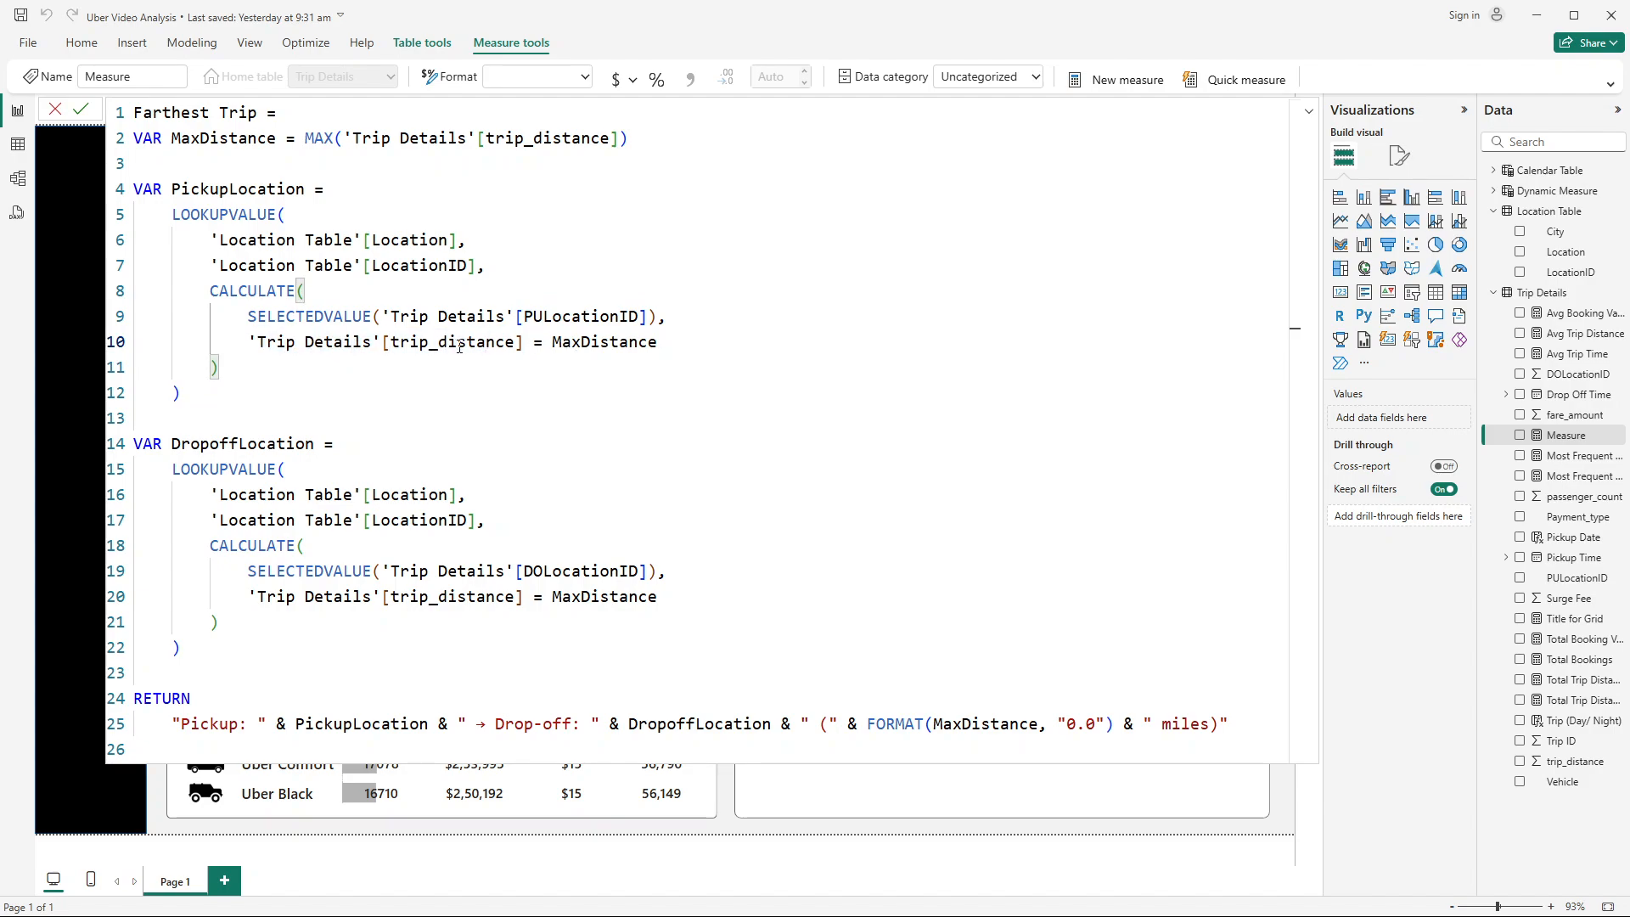
{"action": "left_click_drag", "start_coordinate": [249, 343], "coordinate": [441, 343]}
{"action": "left_click_drag", "start_coordinate": [554, 343], "coordinate": [658, 343]}
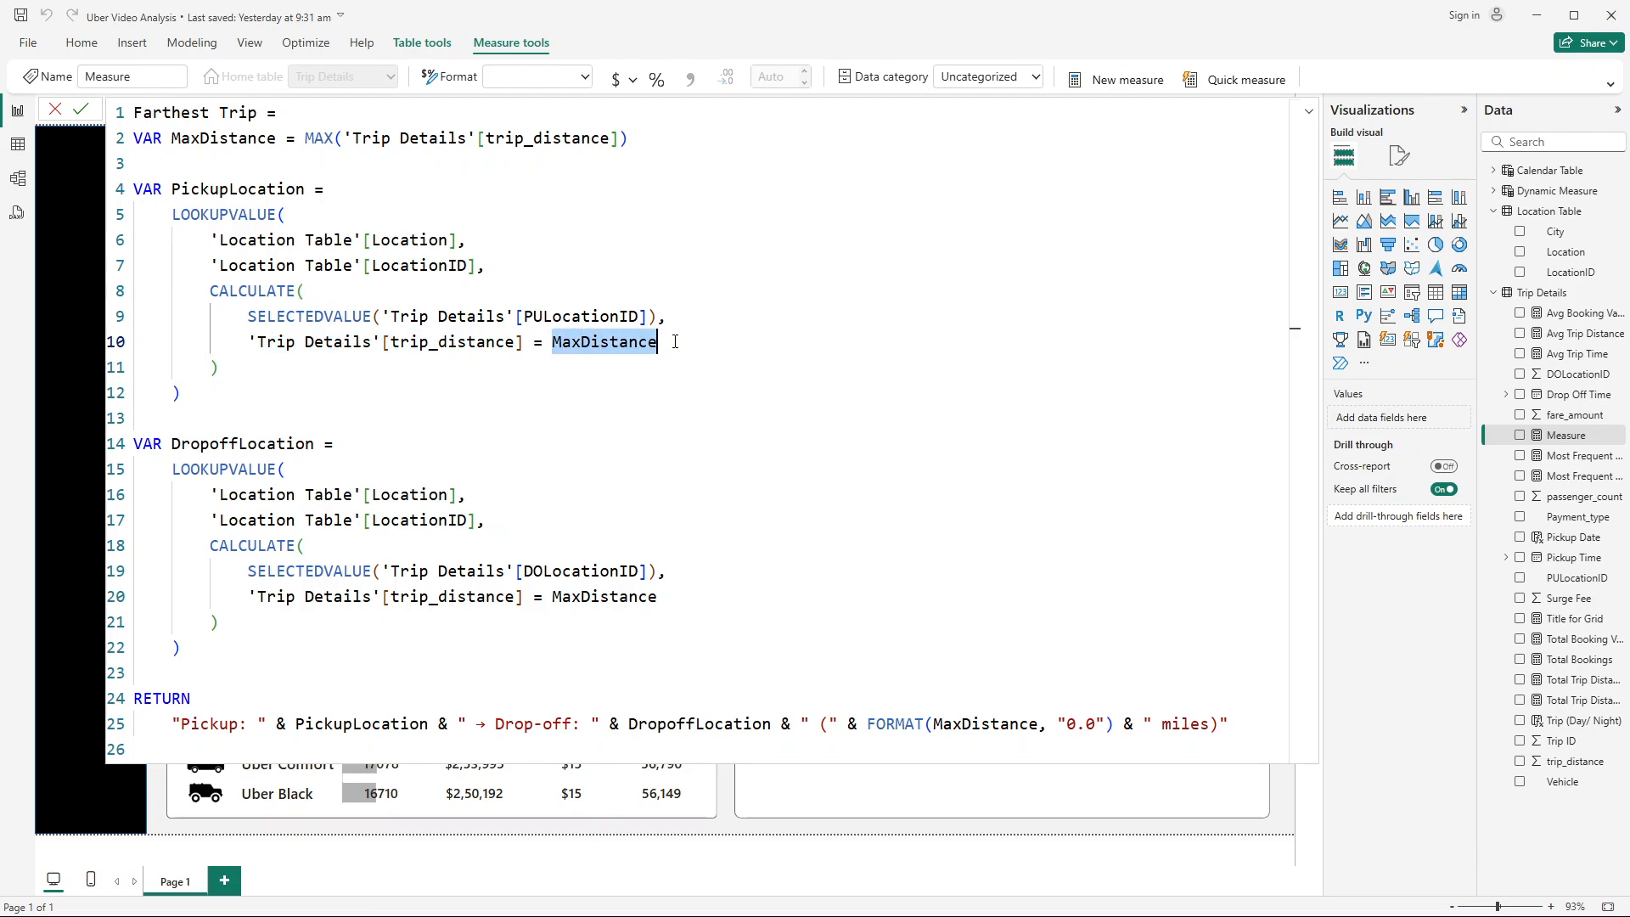
{"action": "left_click", "coordinate": [710, 344]}
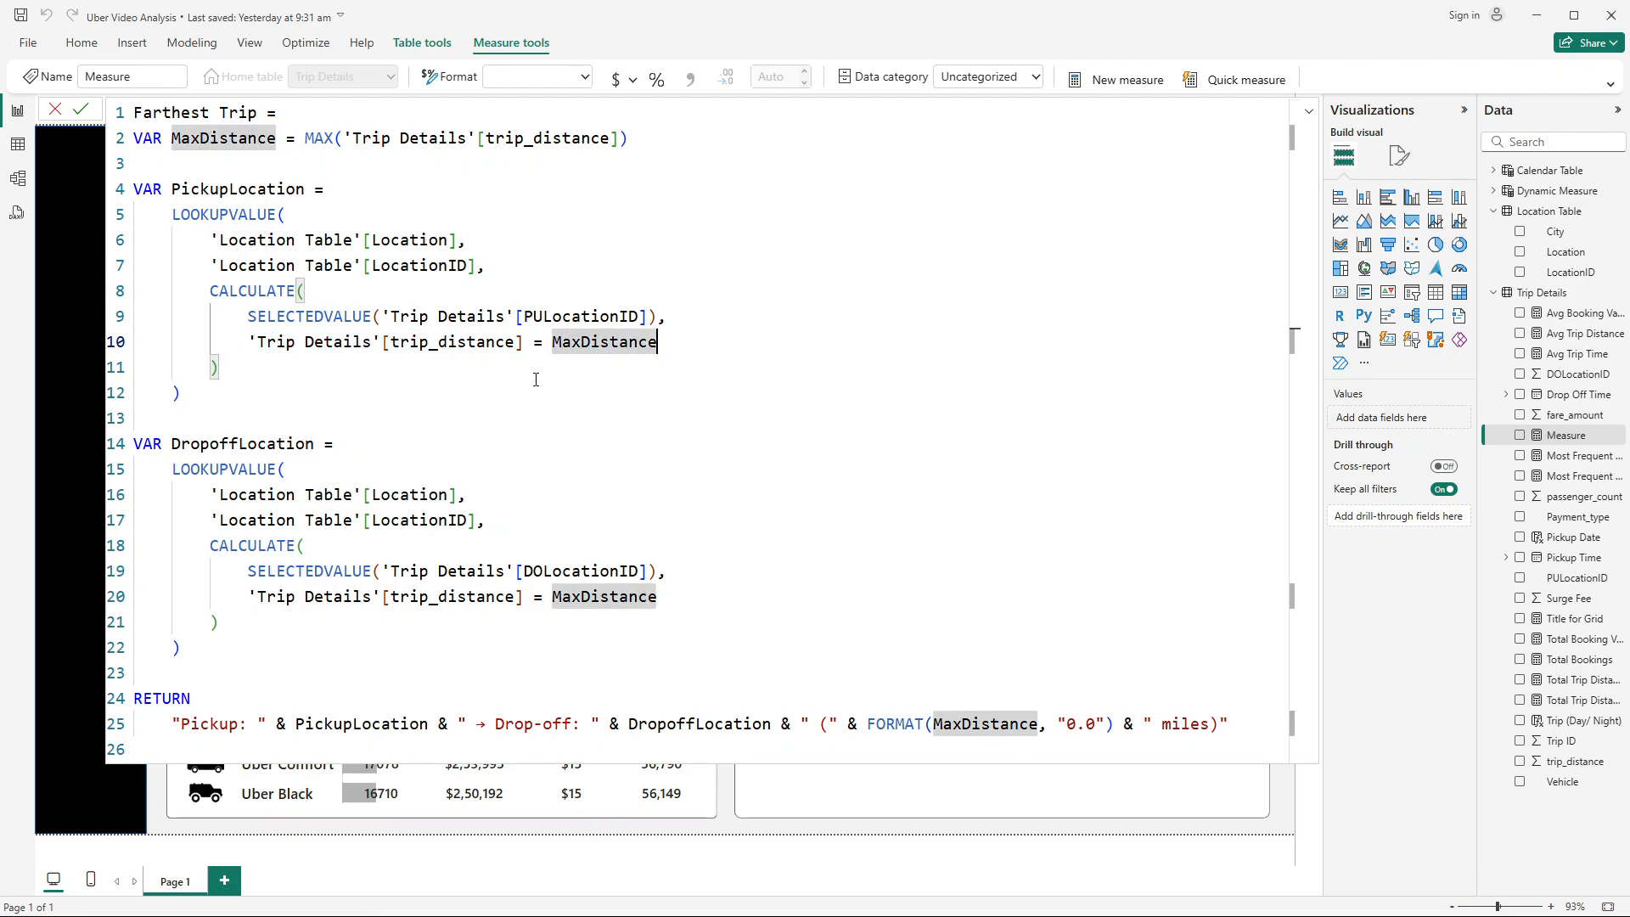
Step: Trace how the MAX trip distance feeds the trip_distance filter and leads to the Location column in the PickupLocation lookup
{"action": "left_click", "coordinate": [500, 346]}
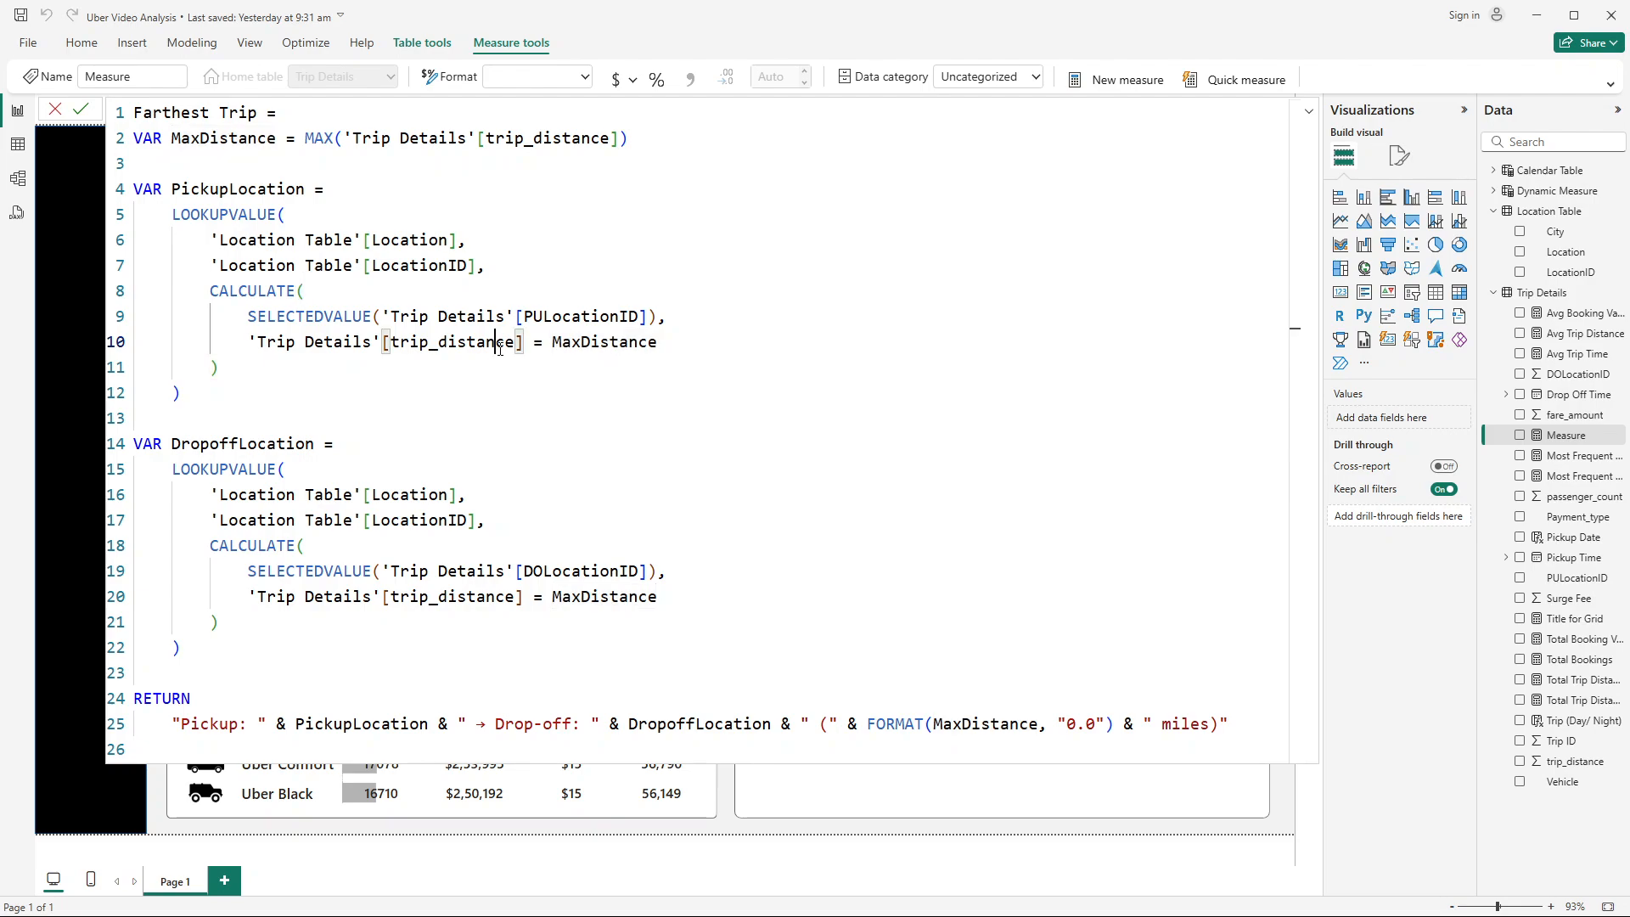
{"action": "left_click", "coordinate": [320, 142]}
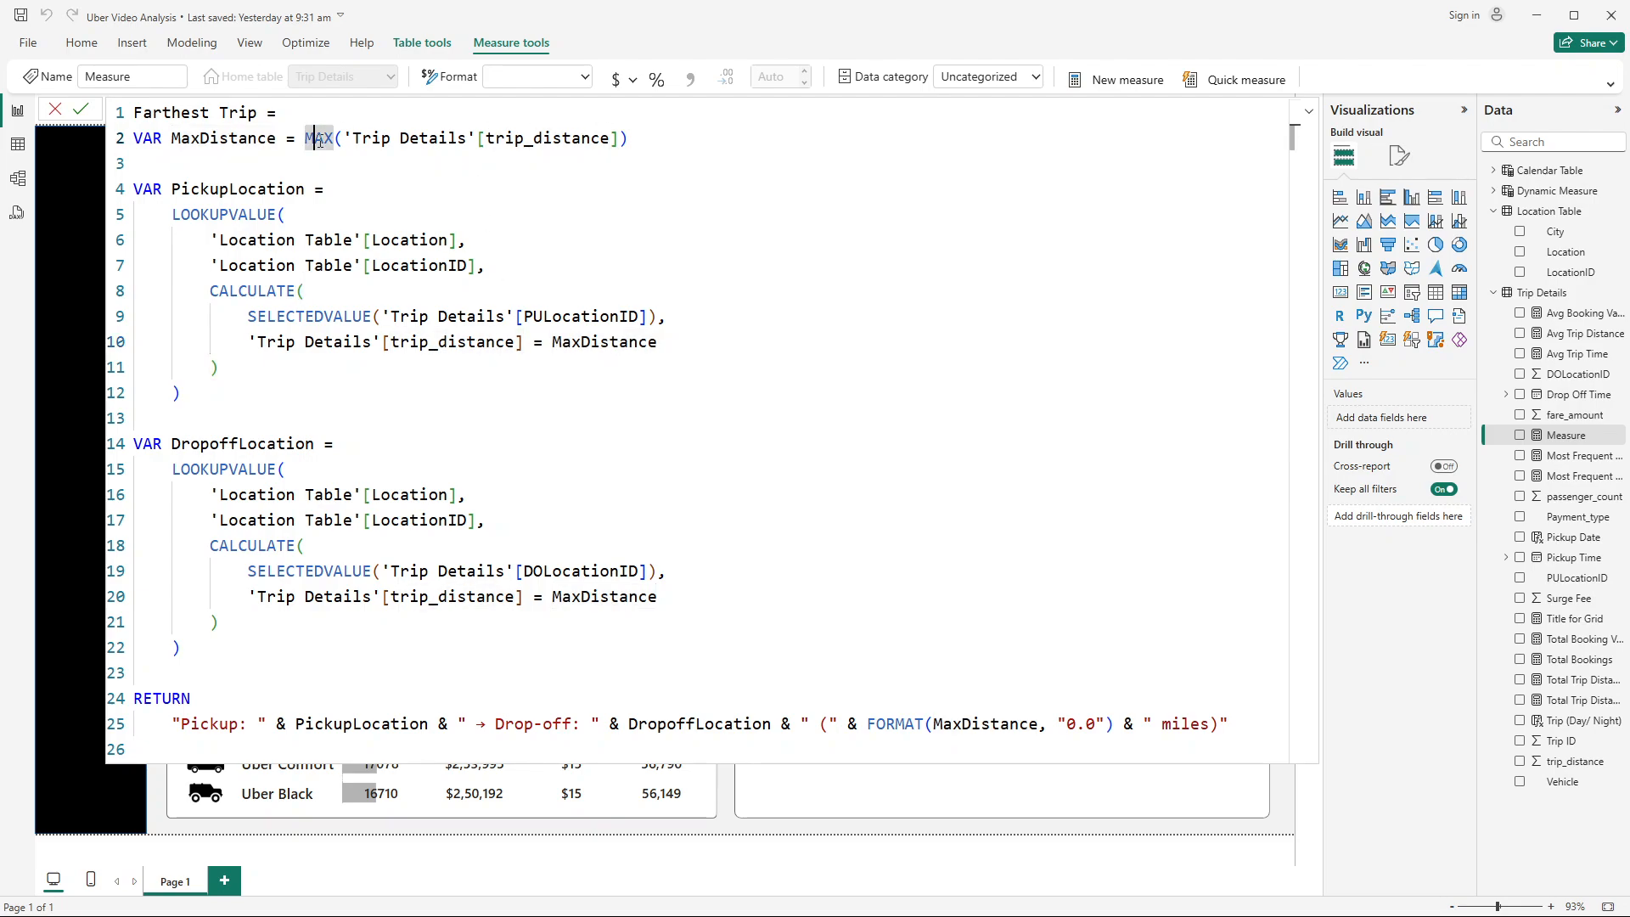
{"action": "key", "text": "Down"}
{"action": "key", "text": "Down"}
{"action": "key", "text": "Down"}
{"action": "key", "text": "Down"}
{"action": "key", "text": "Down"}
{"action": "key", "text": "Down"}
{"action": "key", "text": "Down"}
{"action": "key", "text": "Down"}
{"action": "key", "text": "Down"}
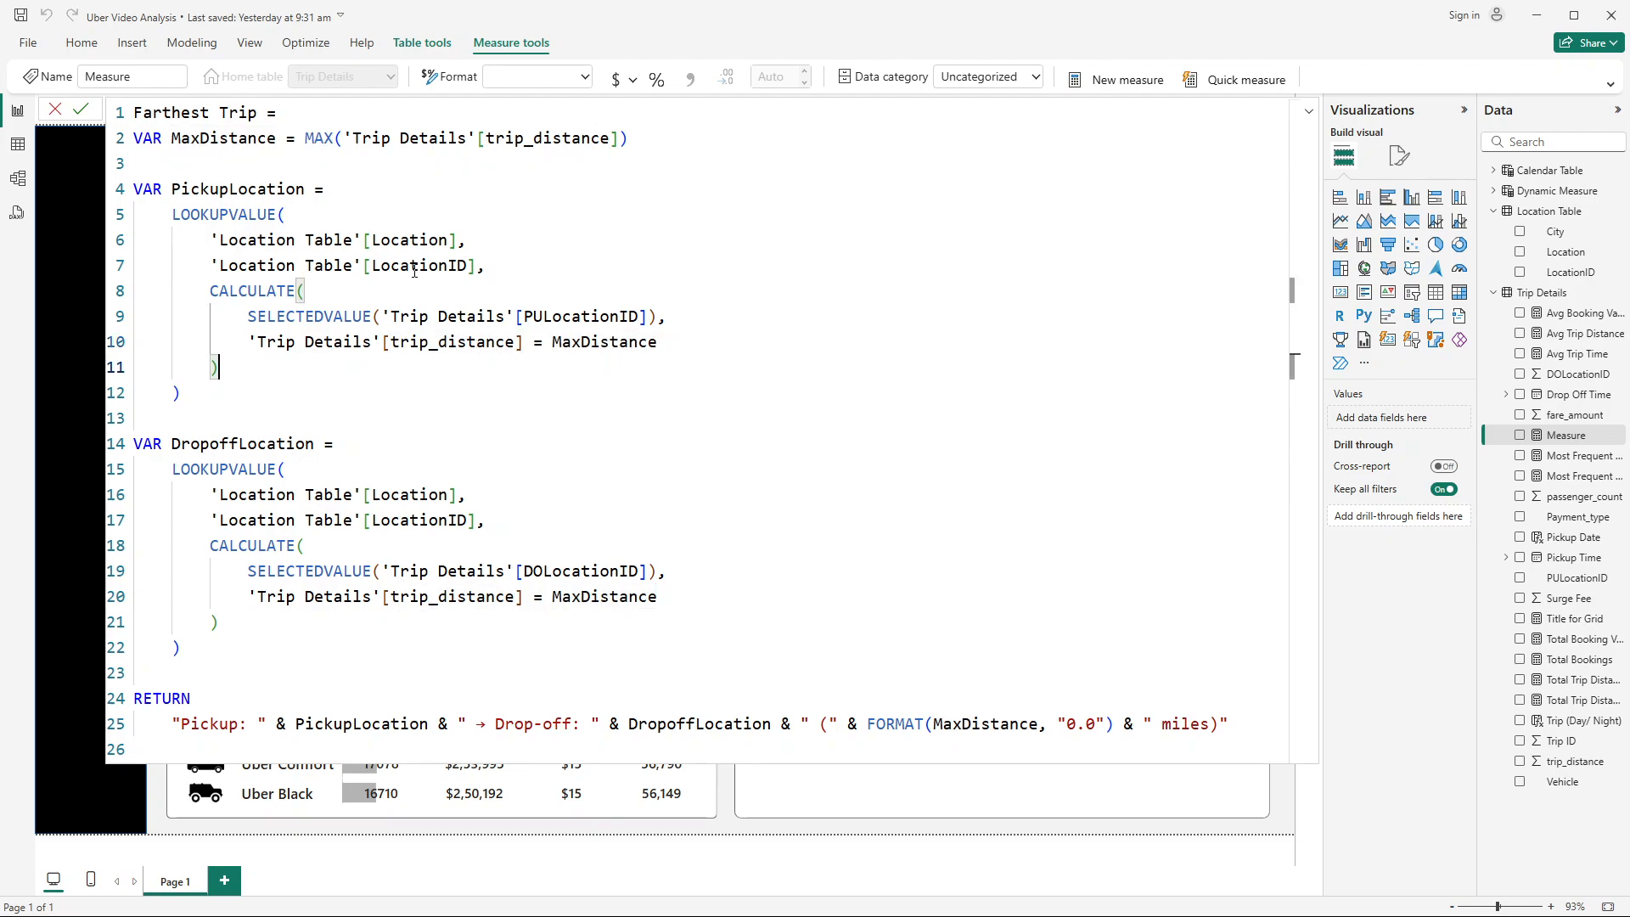
{"action": "left_click", "coordinate": [396, 244]}
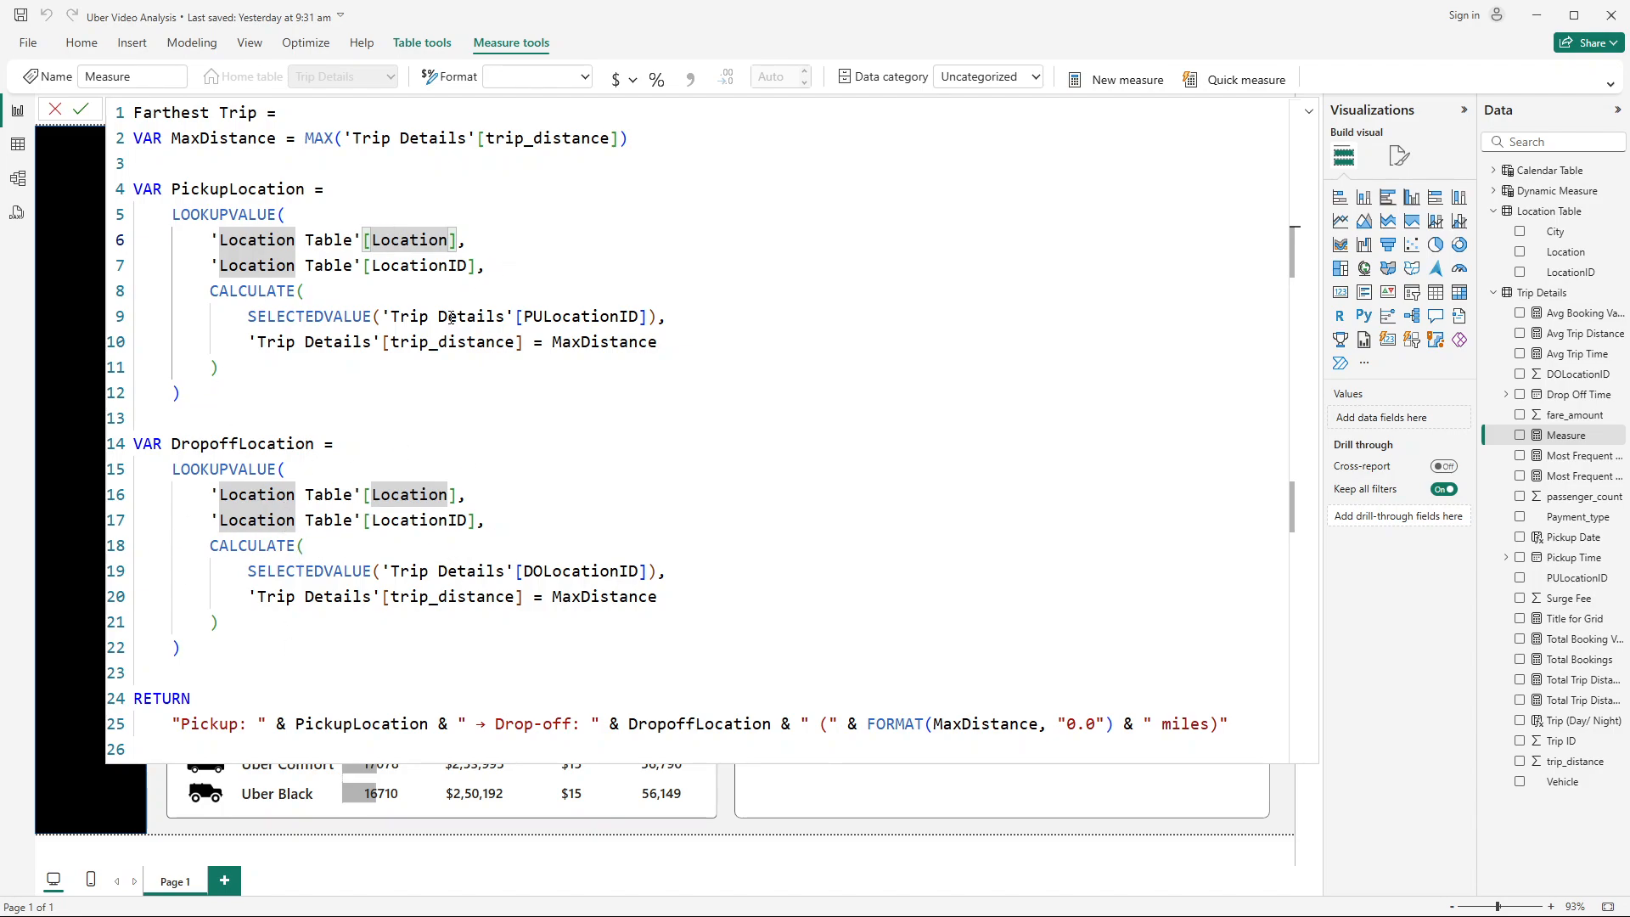
Step: Compare the PickupLocation and DropoffLocation variable blocks, focusing on PULocationID versus DOLocationID and the shared MaxDistance filter
{"action": "left_click_drag", "start_coordinate": [534, 317], "coordinate": [640, 320]}
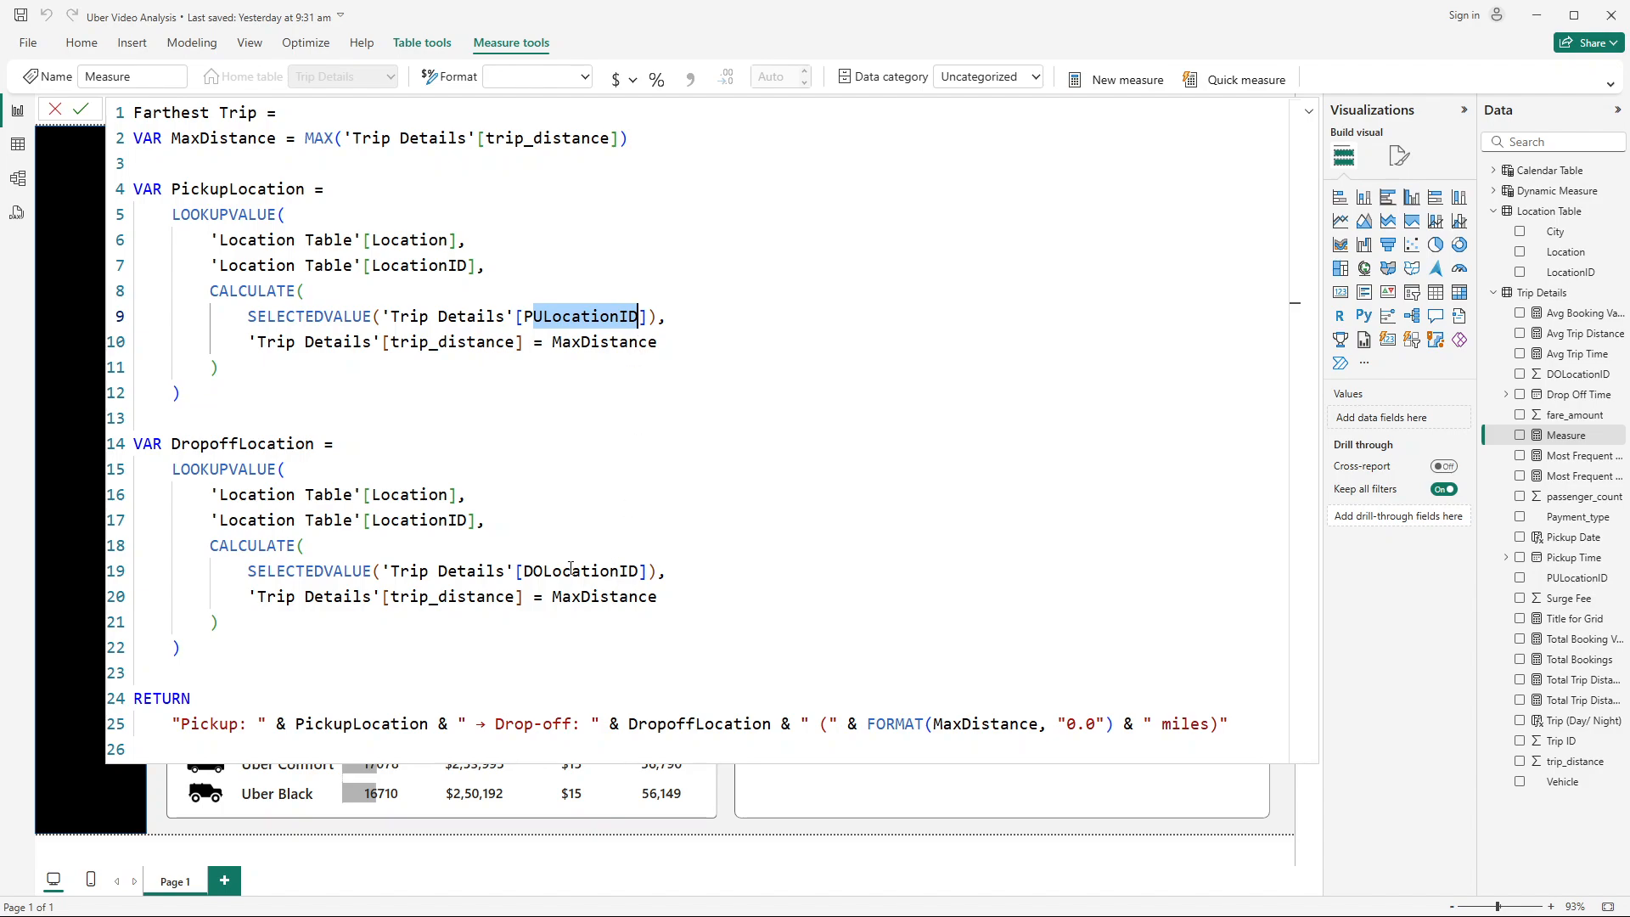
{"action": "left_click_drag", "start_coordinate": [525, 573], "coordinate": [643, 573]}
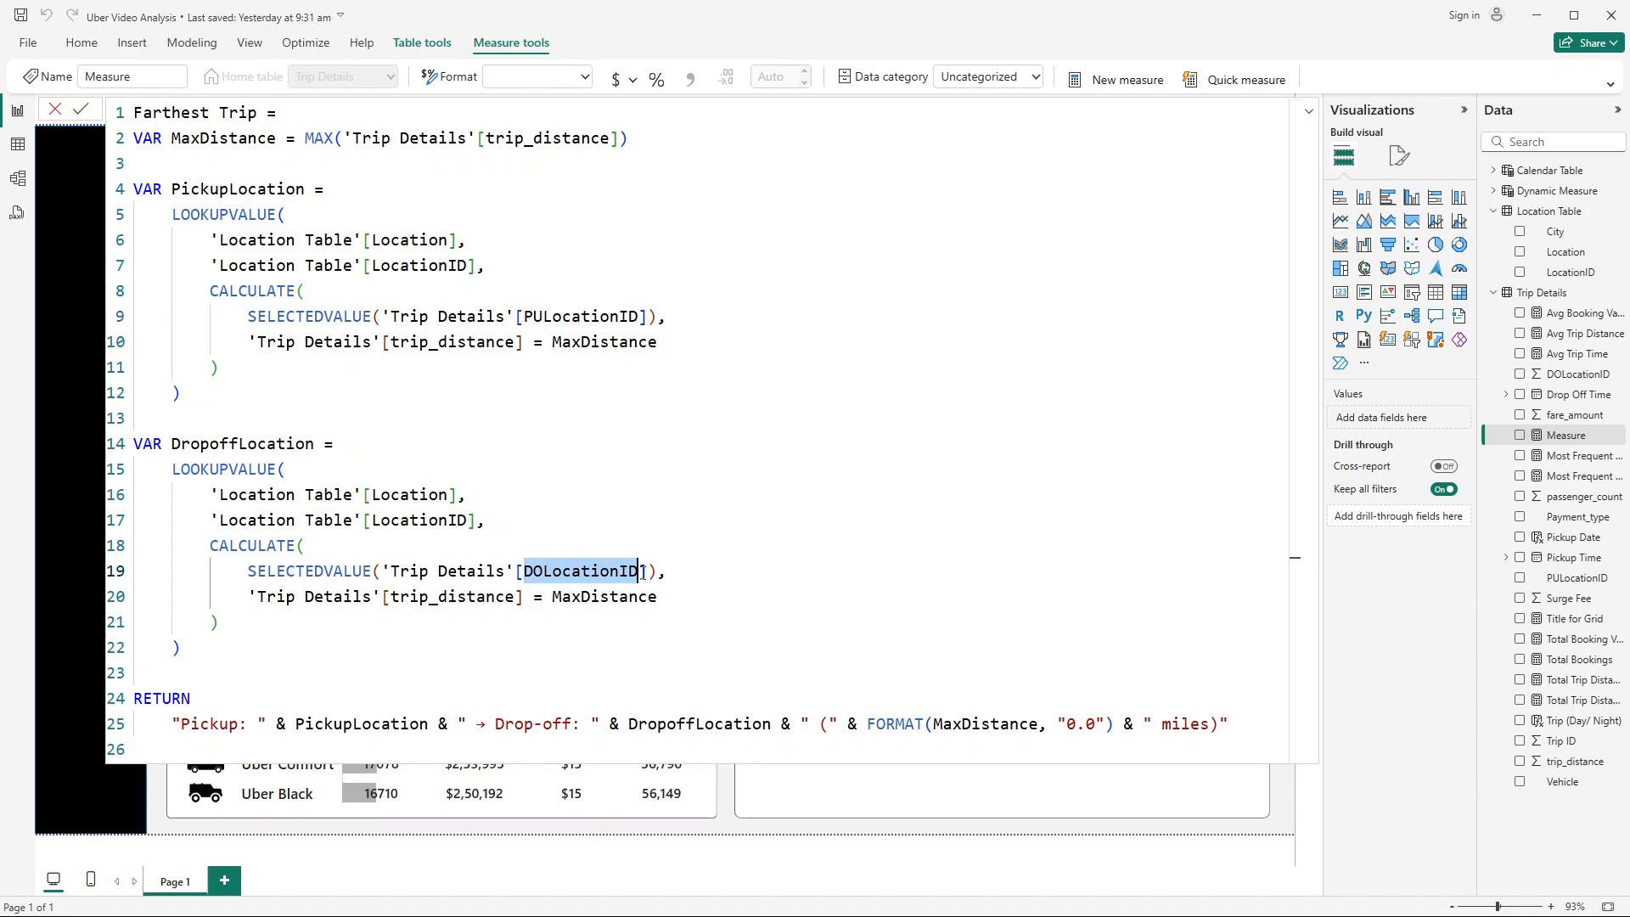
{"action": "left_click", "coordinate": [611, 595]}
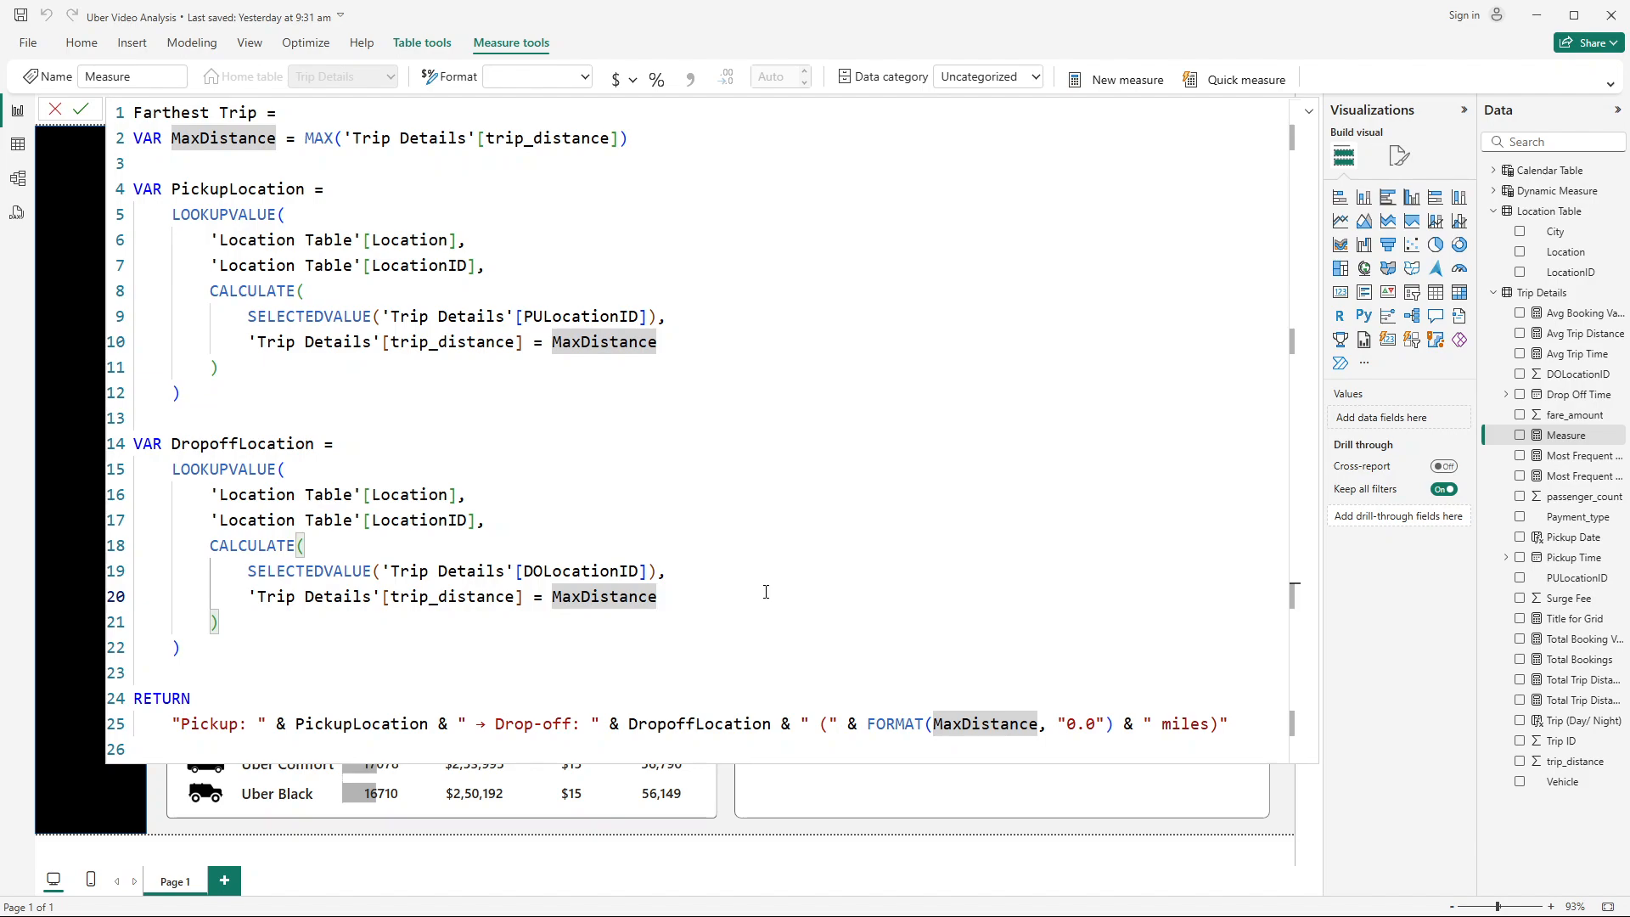
{"action": "left_click_drag", "start_coordinate": [249, 427], "coordinate": [134, 196]}
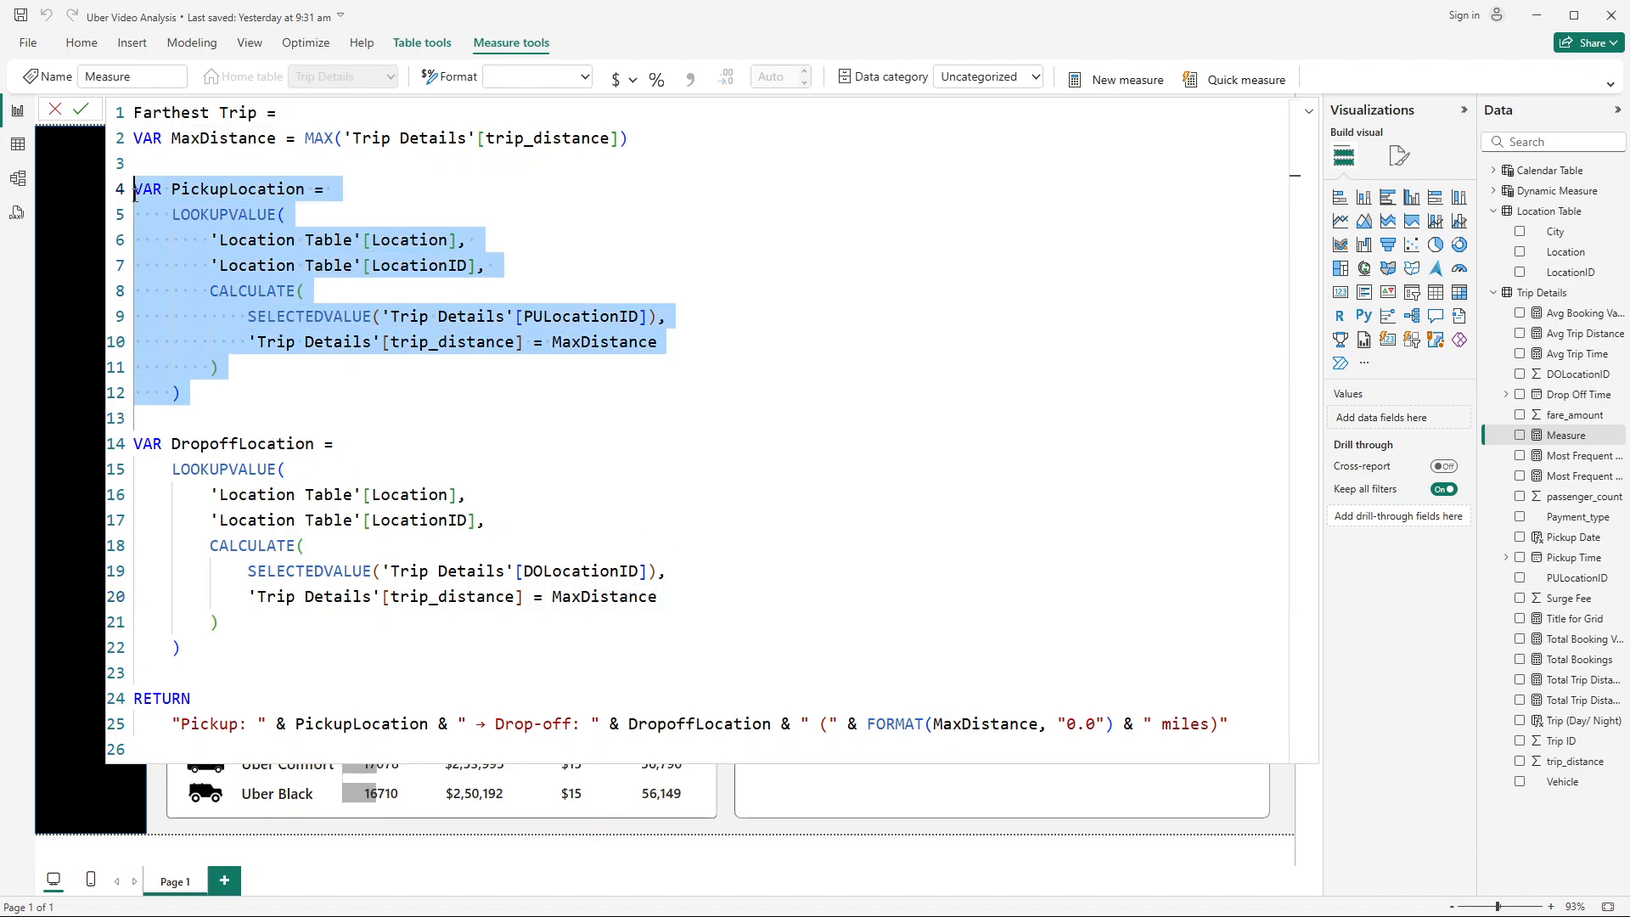
{"action": "left_click_drag", "start_coordinate": [272, 679], "coordinate": [131, 456]}
{"action": "left_click", "coordinate": [326, 681]}
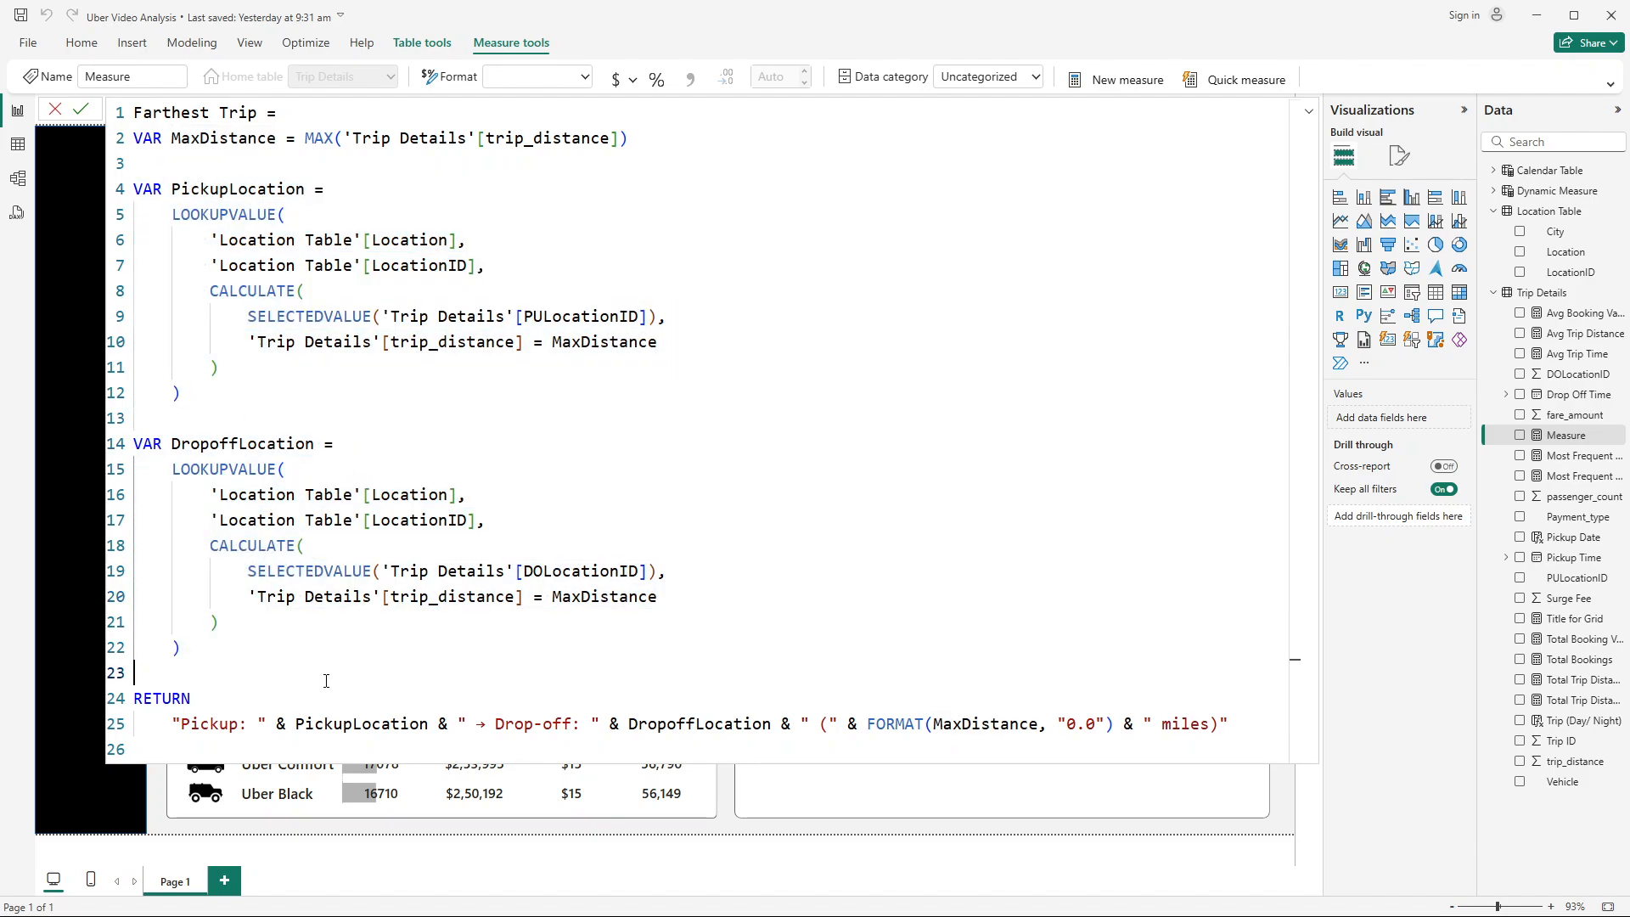
Step: Examine the start of the RETURN expression, matching the "Pickup: " text and PickupLocation reference to the variable's declaration
{"action": "left_click", "coordinate": [167, 703]}
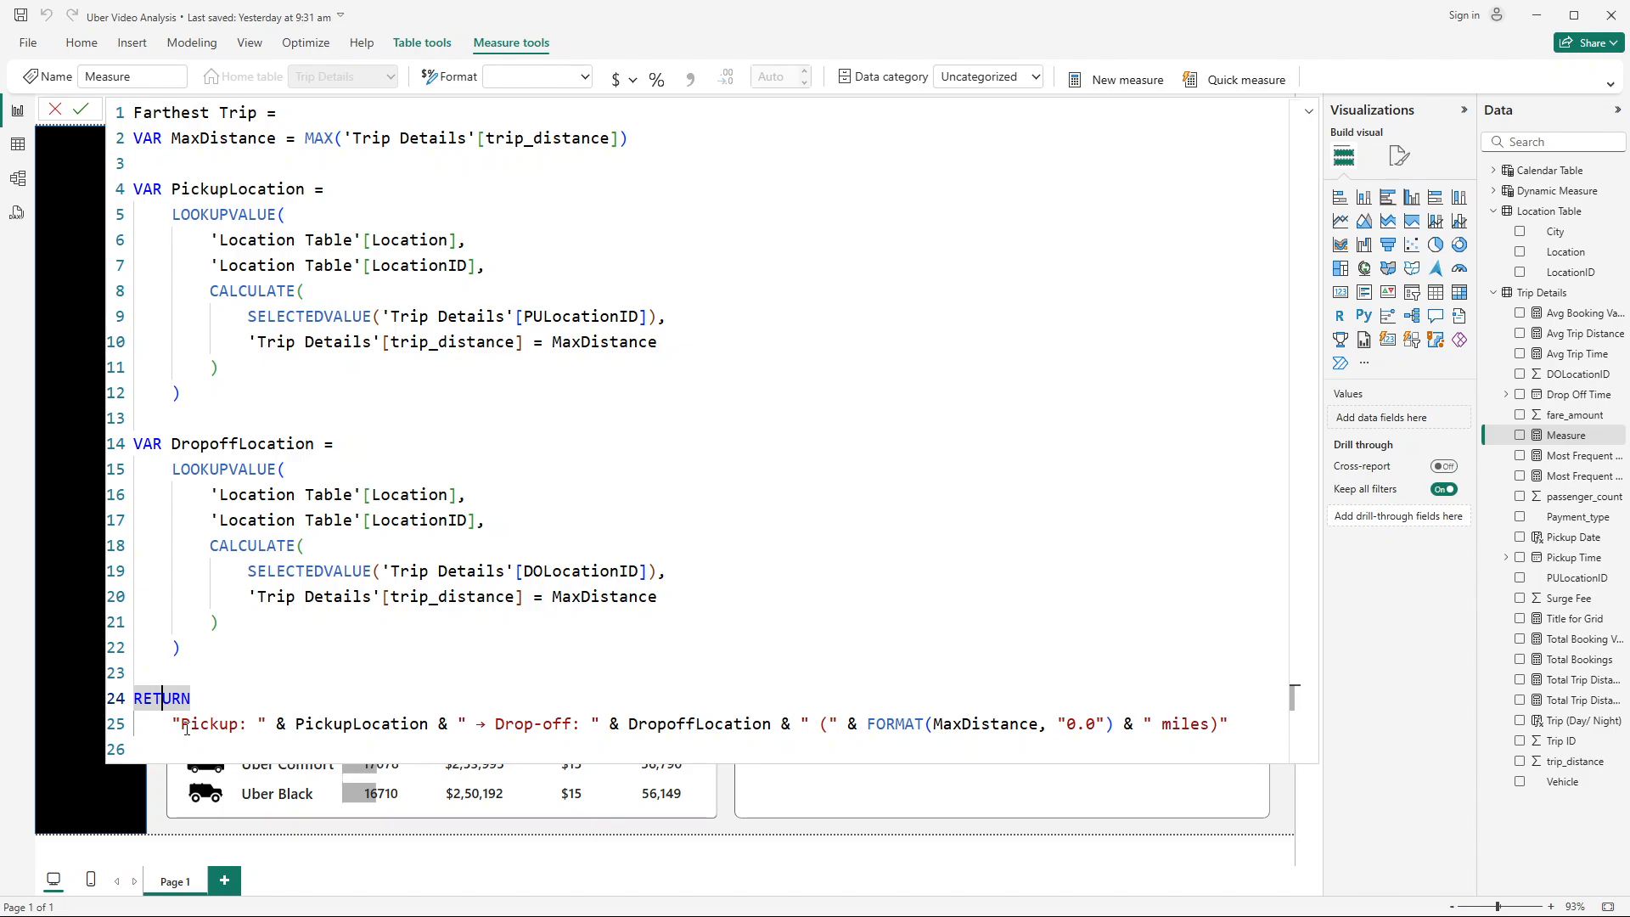
{"action": "left_click_drag", "start_coordinate": [186, 728], "coordinate": [248, 732]}
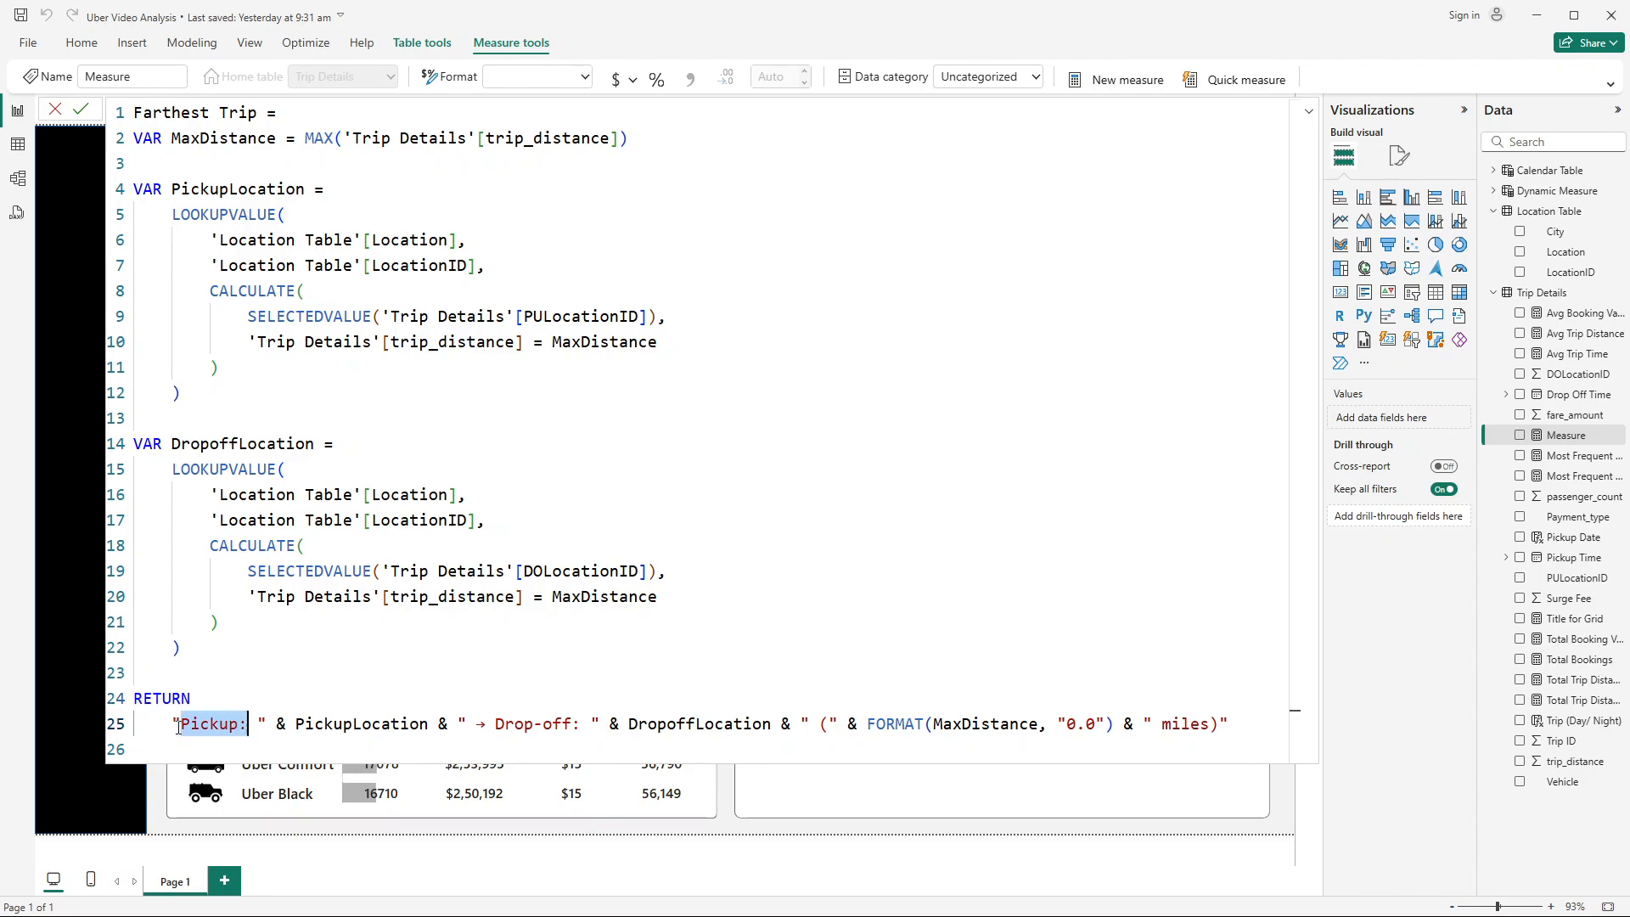
{"action": "left_click", "coordinate": [266, 732]}
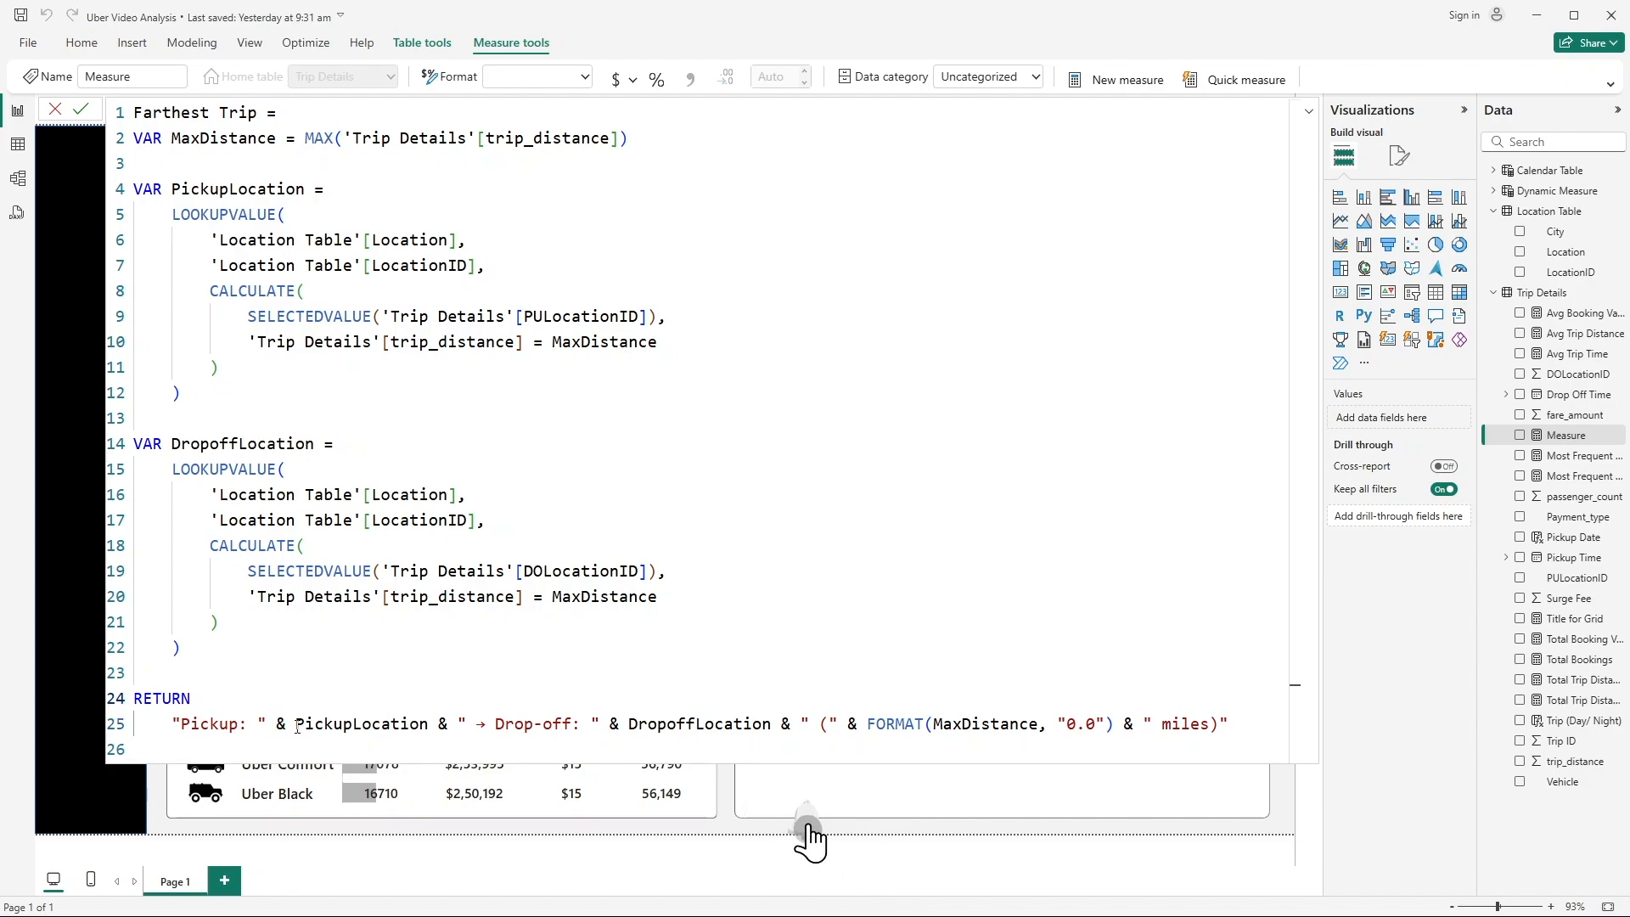
{"action": "left_click_drag", "start_coordinate": [295, 724], "coordinate": [428, 723]}
{"action": "double_click", "coordinate": [178, 190]}
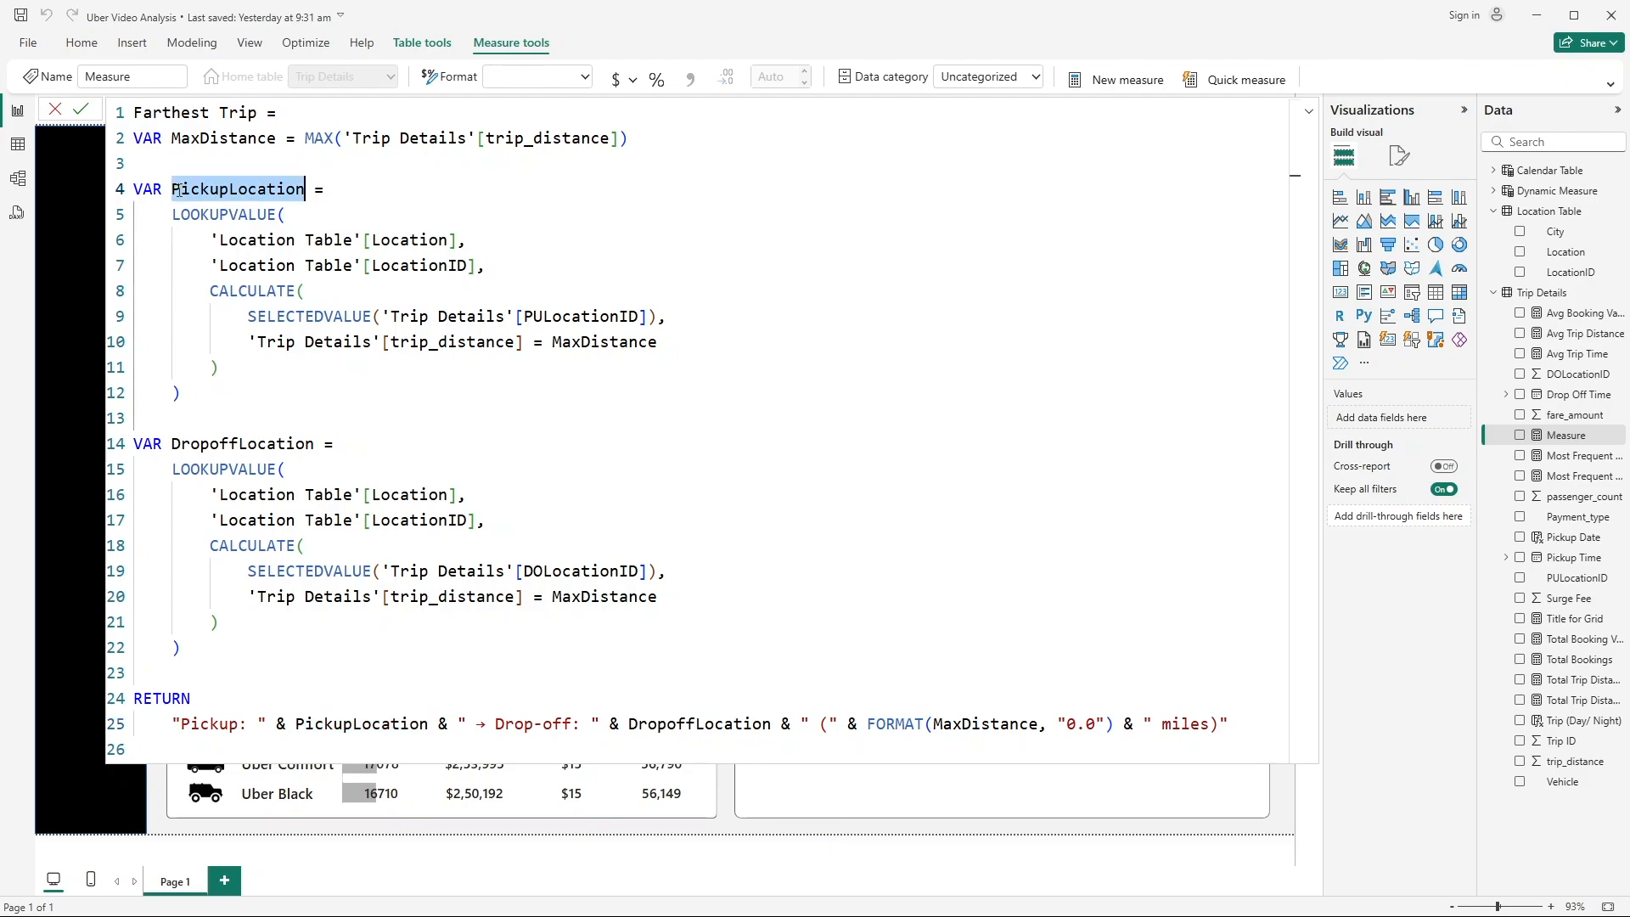
{"action": "double_click", "coordinate": [347, 724]}
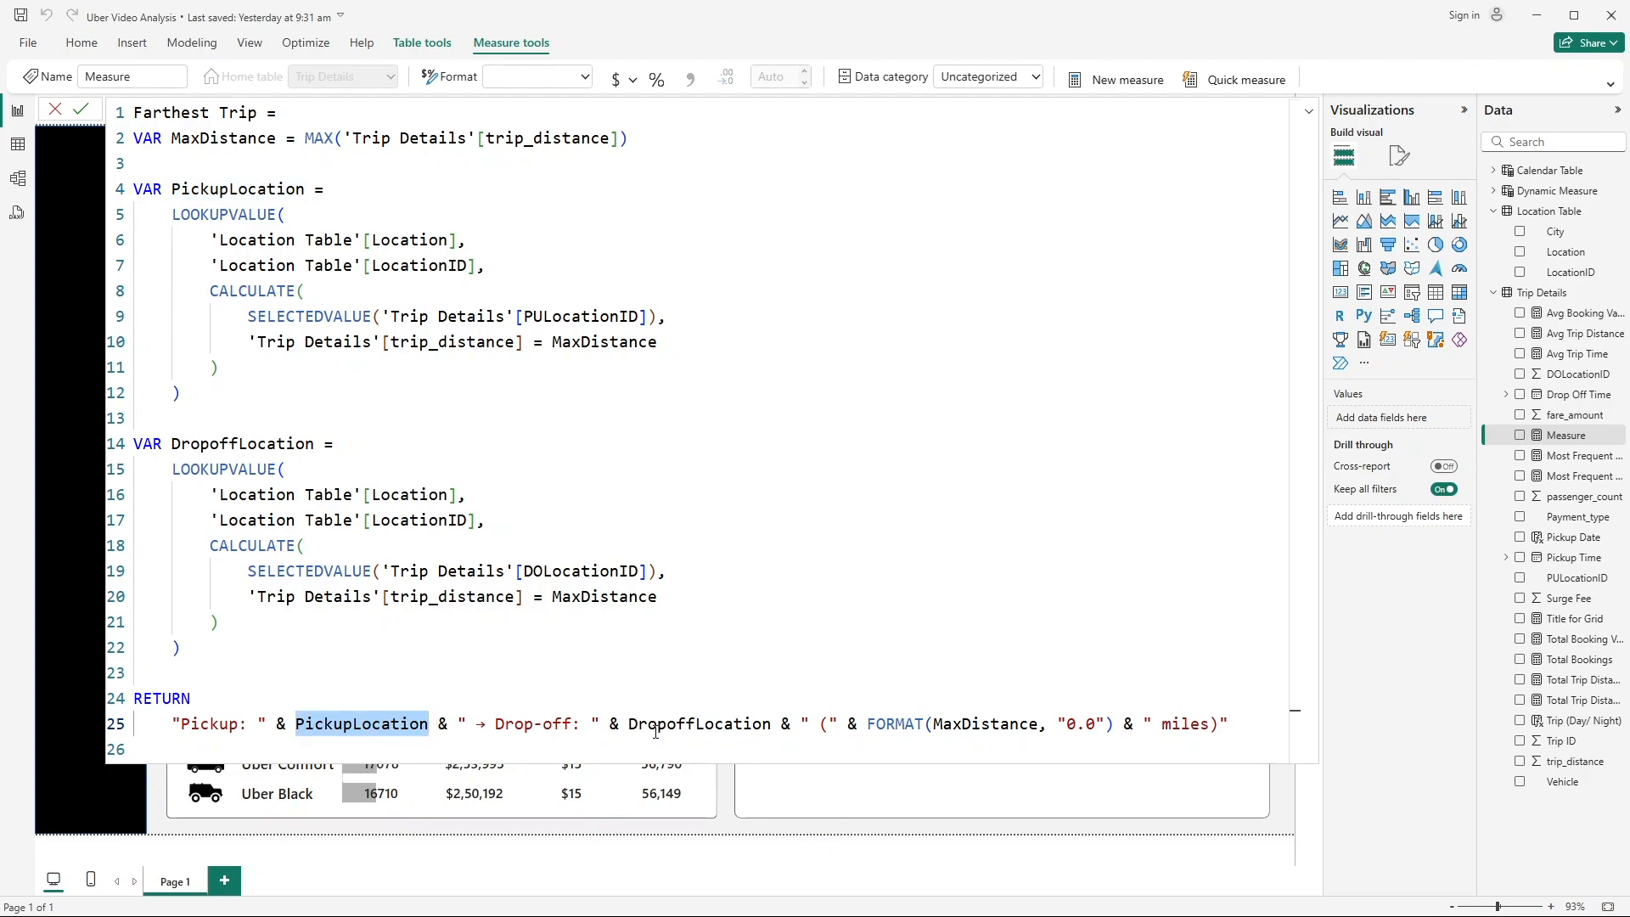
Step: Inspect the arrow character in the RETURN text and browse the Windows symbol picker for it without inserting anything
{"action": "mouse_move", "coordinate": [477, 723]}
{"action": "left_mouse_down"}
{"action": "mouse_move", "coordinate": [589, 734]}
{"action": "mouse_move", "coordinate": [480, 723]}
{"action": "left_mouse_up"}
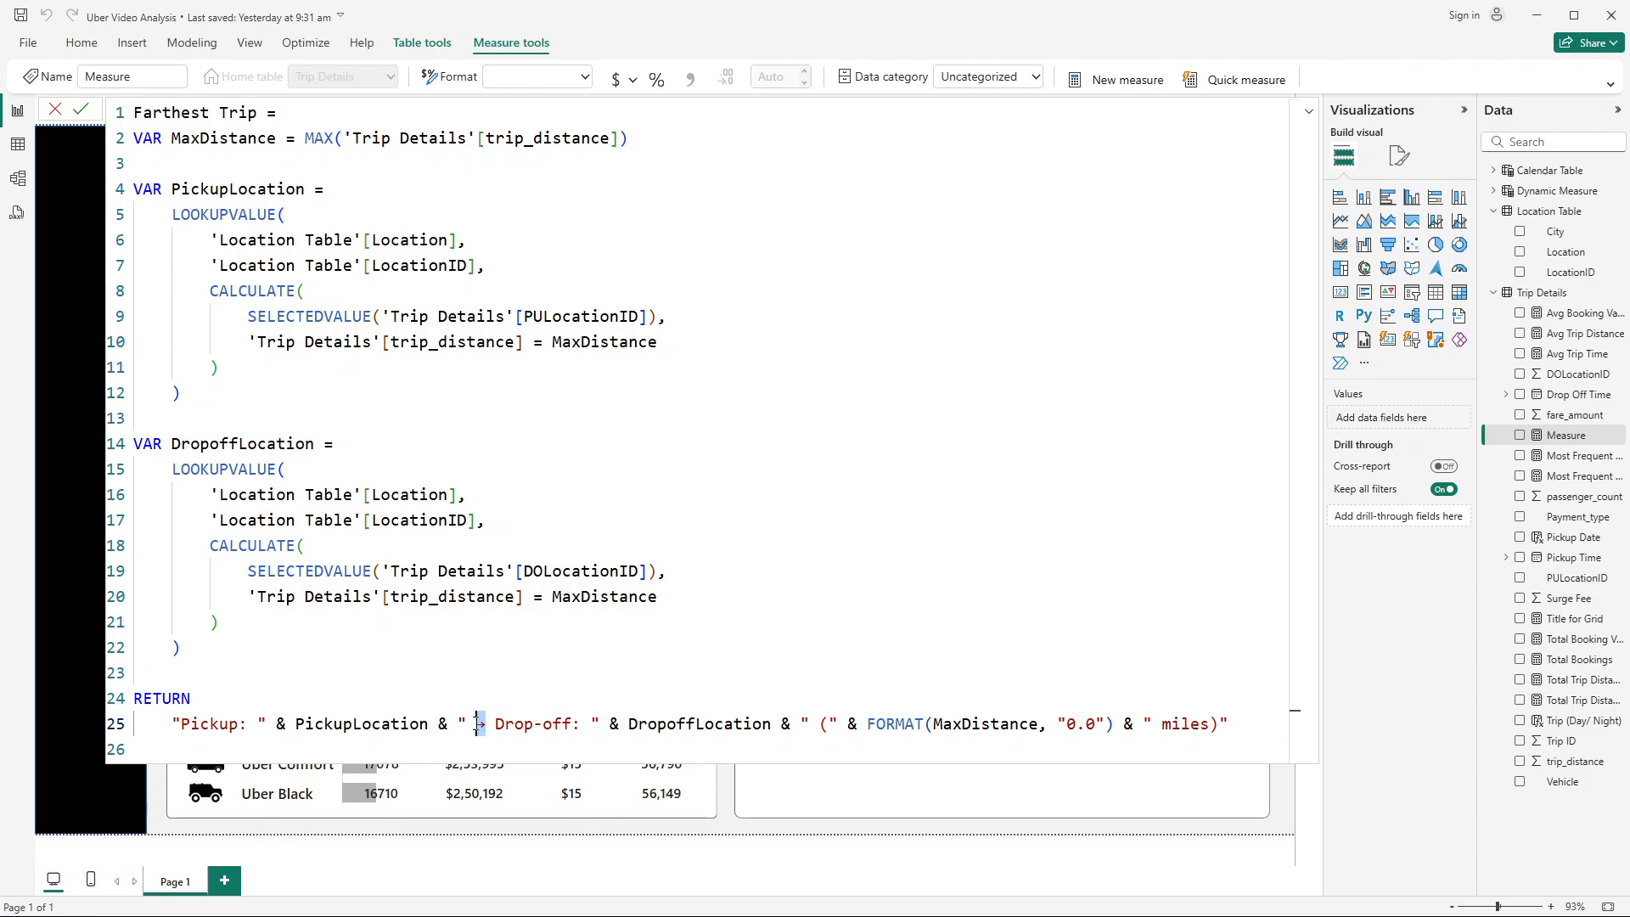
{"action": "left_click", "coordinate": [525, 686]}
{"action": "key", "text": "super+period"}
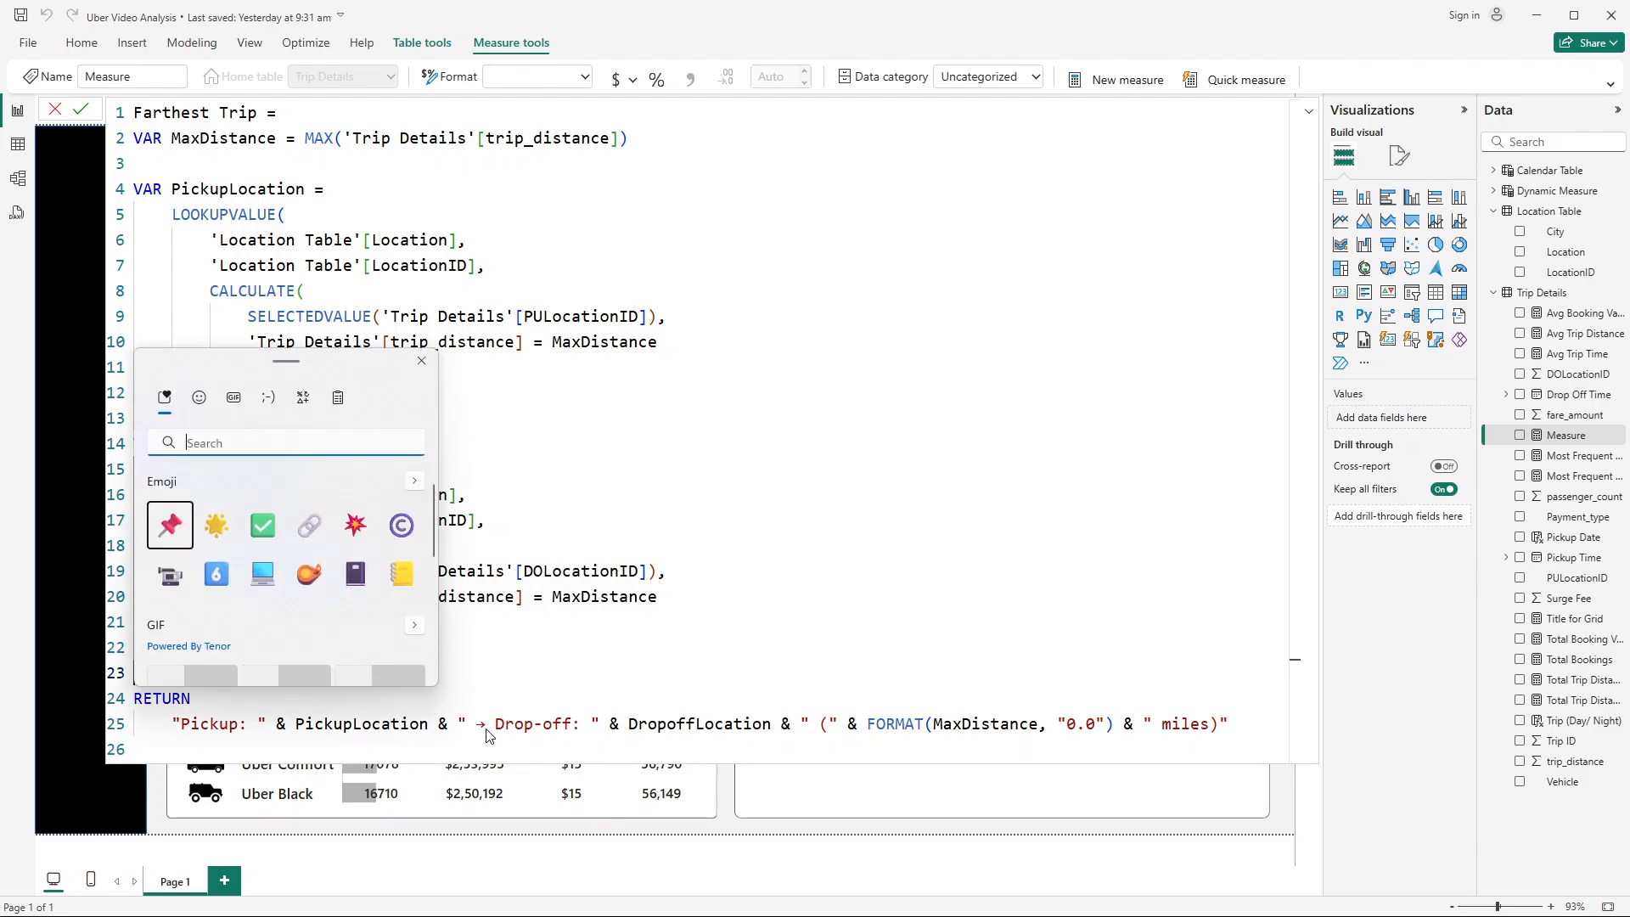
{"action": "left_click", "coordinate": [271, 397]}
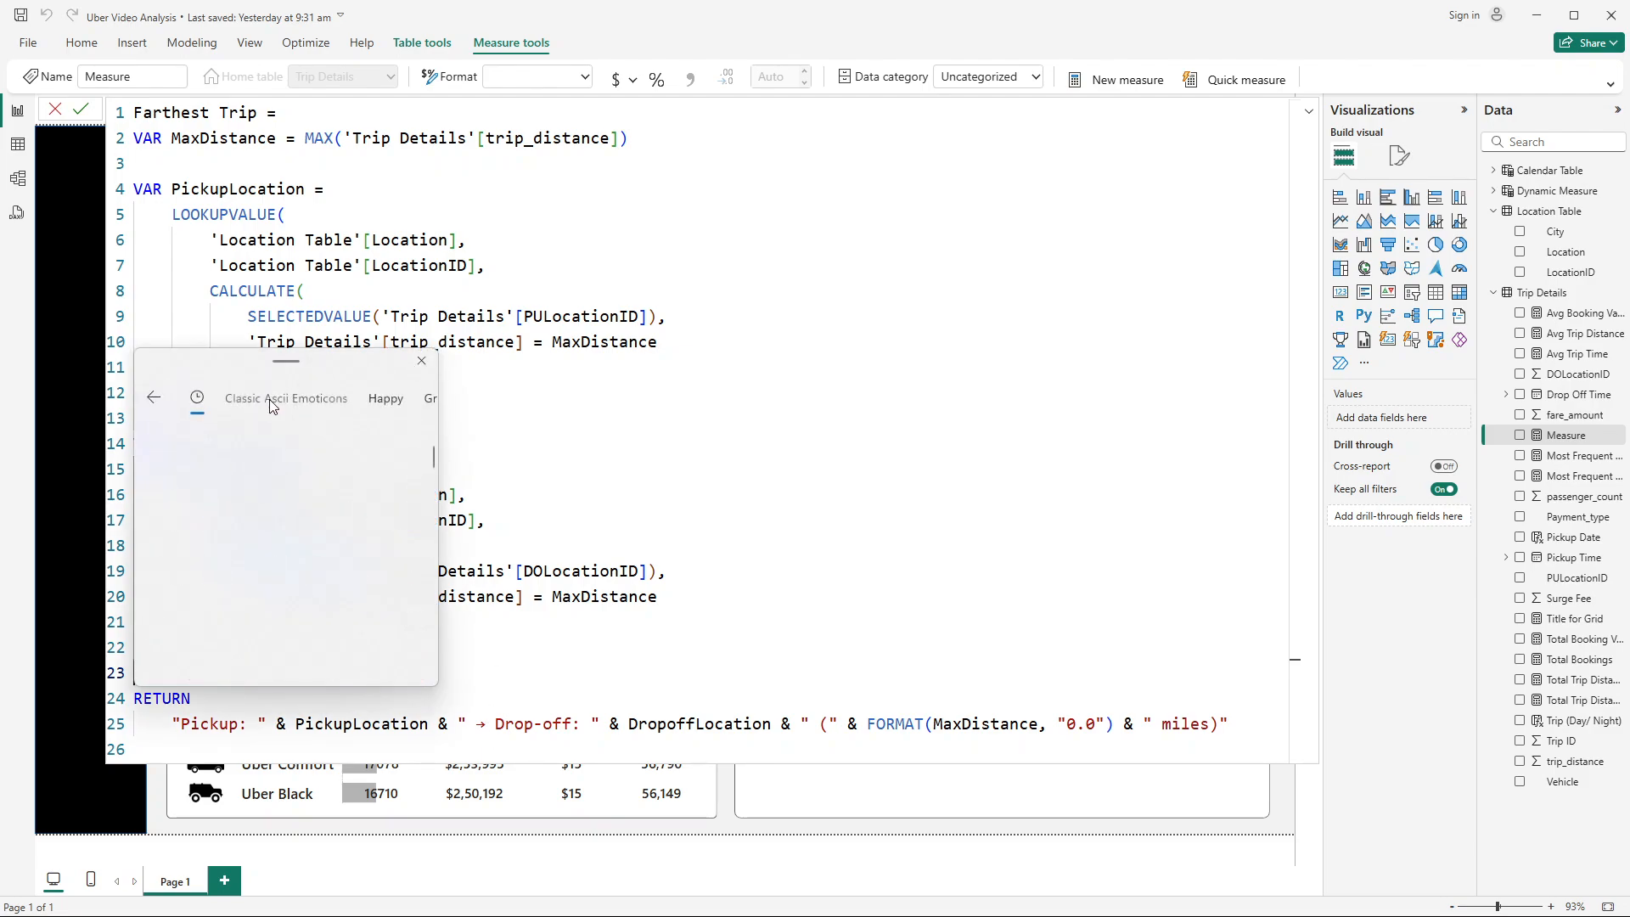
{"action": "left_click", "coordinate": [154, 397]}
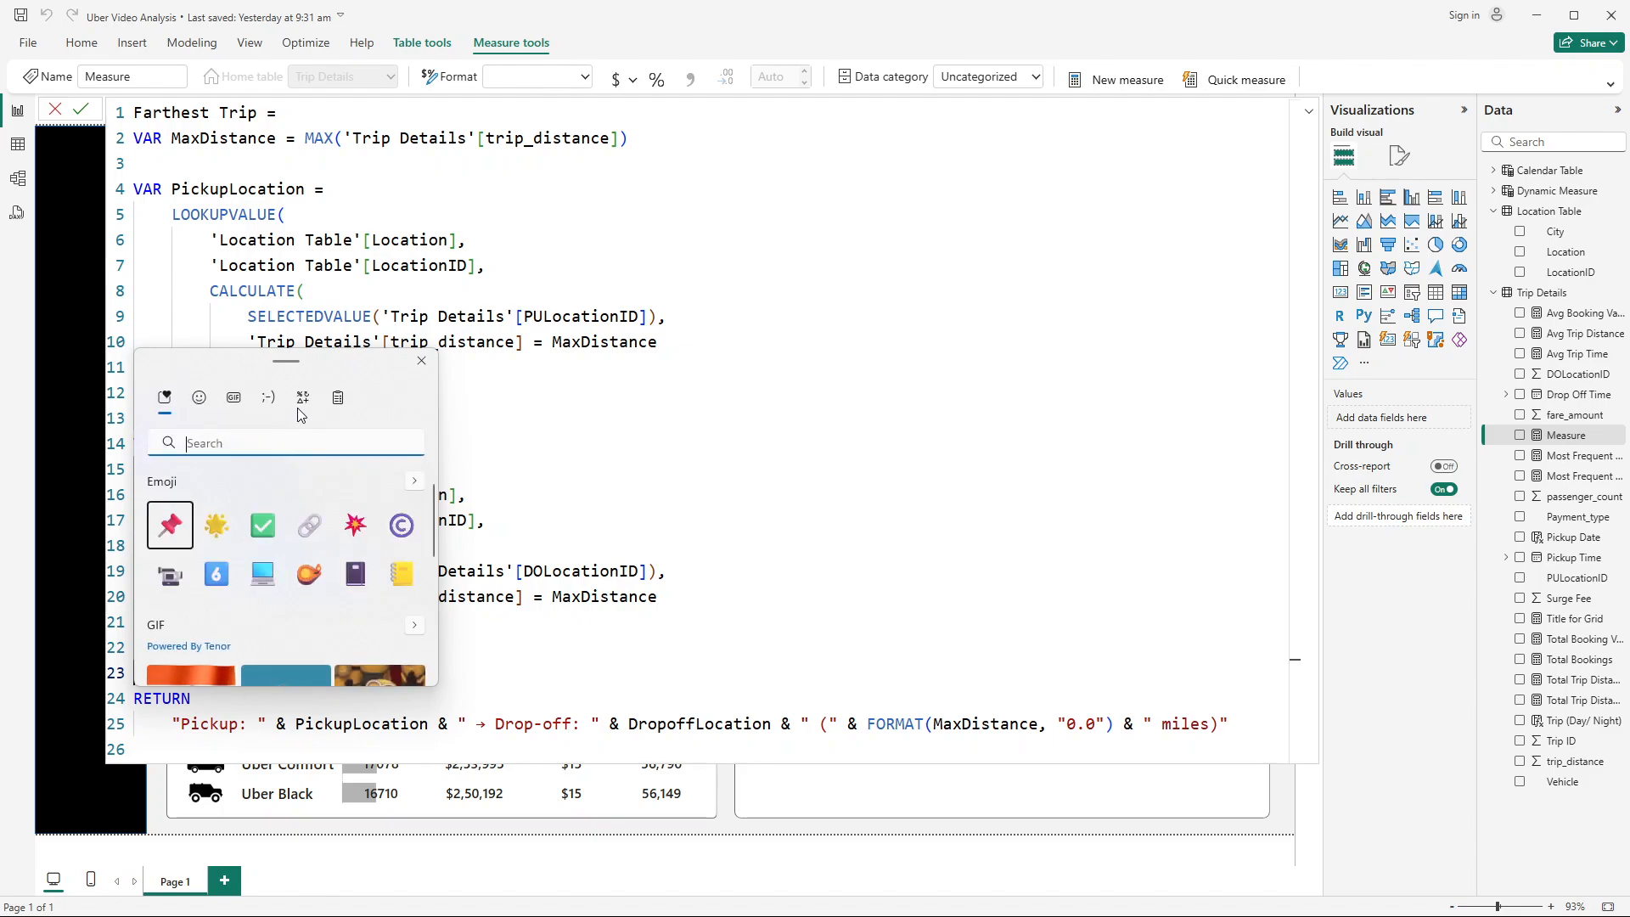
{"action": "left_click", "coordinate": [299, 393]}
{"action": "scroll", "coordinate": [313, 503], "scroll_direction": "down", "scroll_amount": 1}
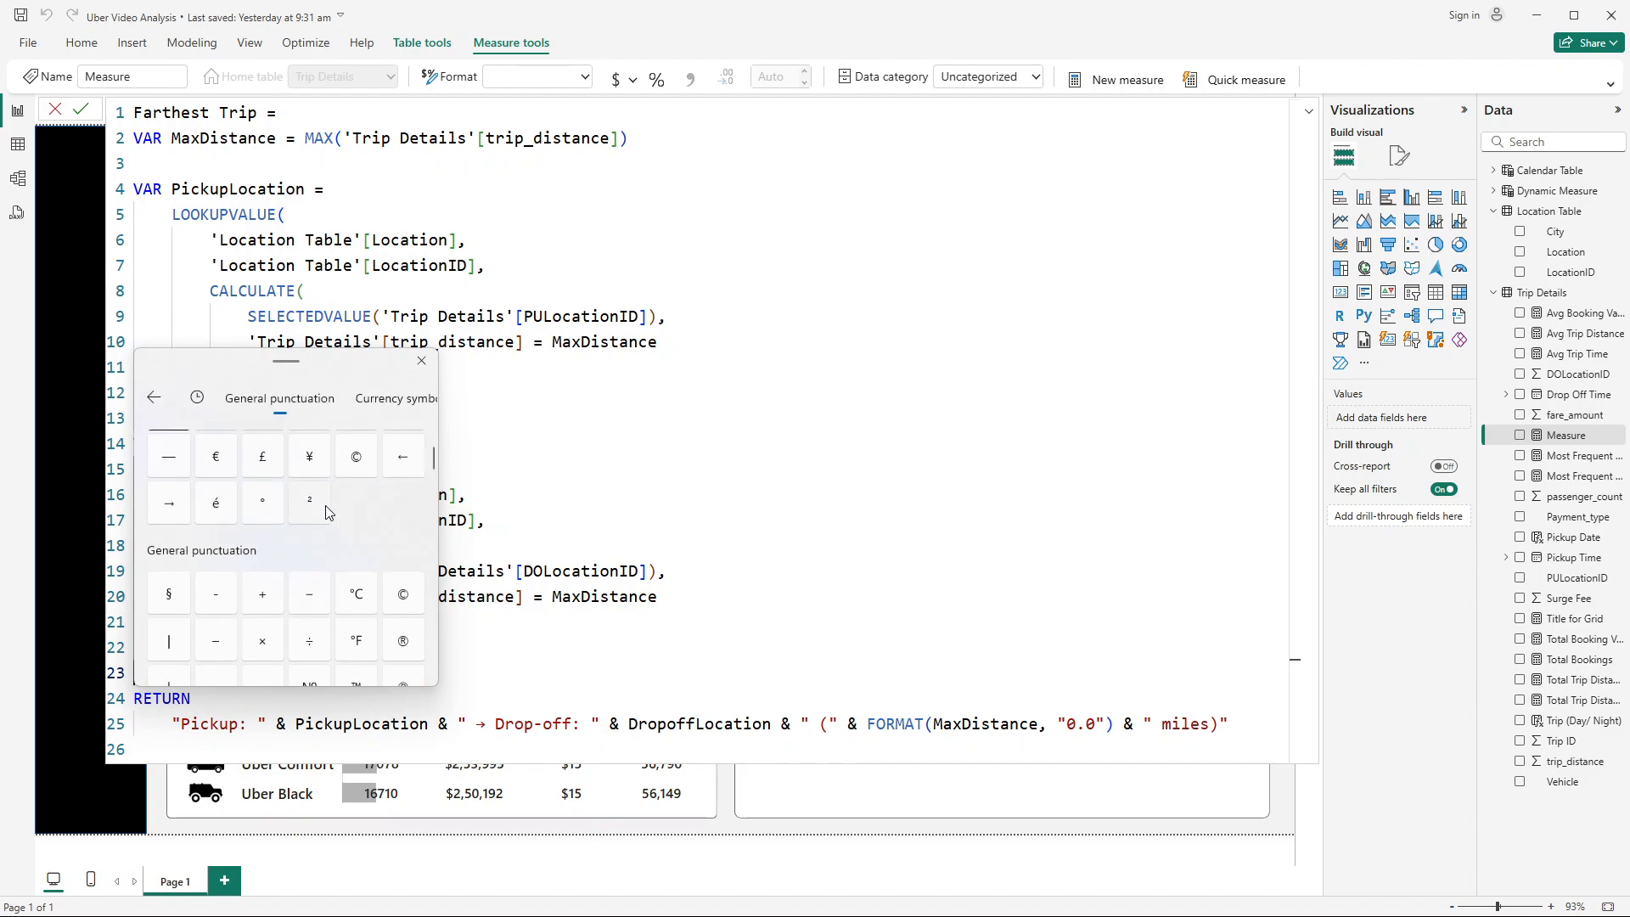
{"action": "scroll", "coordinate": [326, 508], "scroll_direction": "up", "scroll_amount": 1}
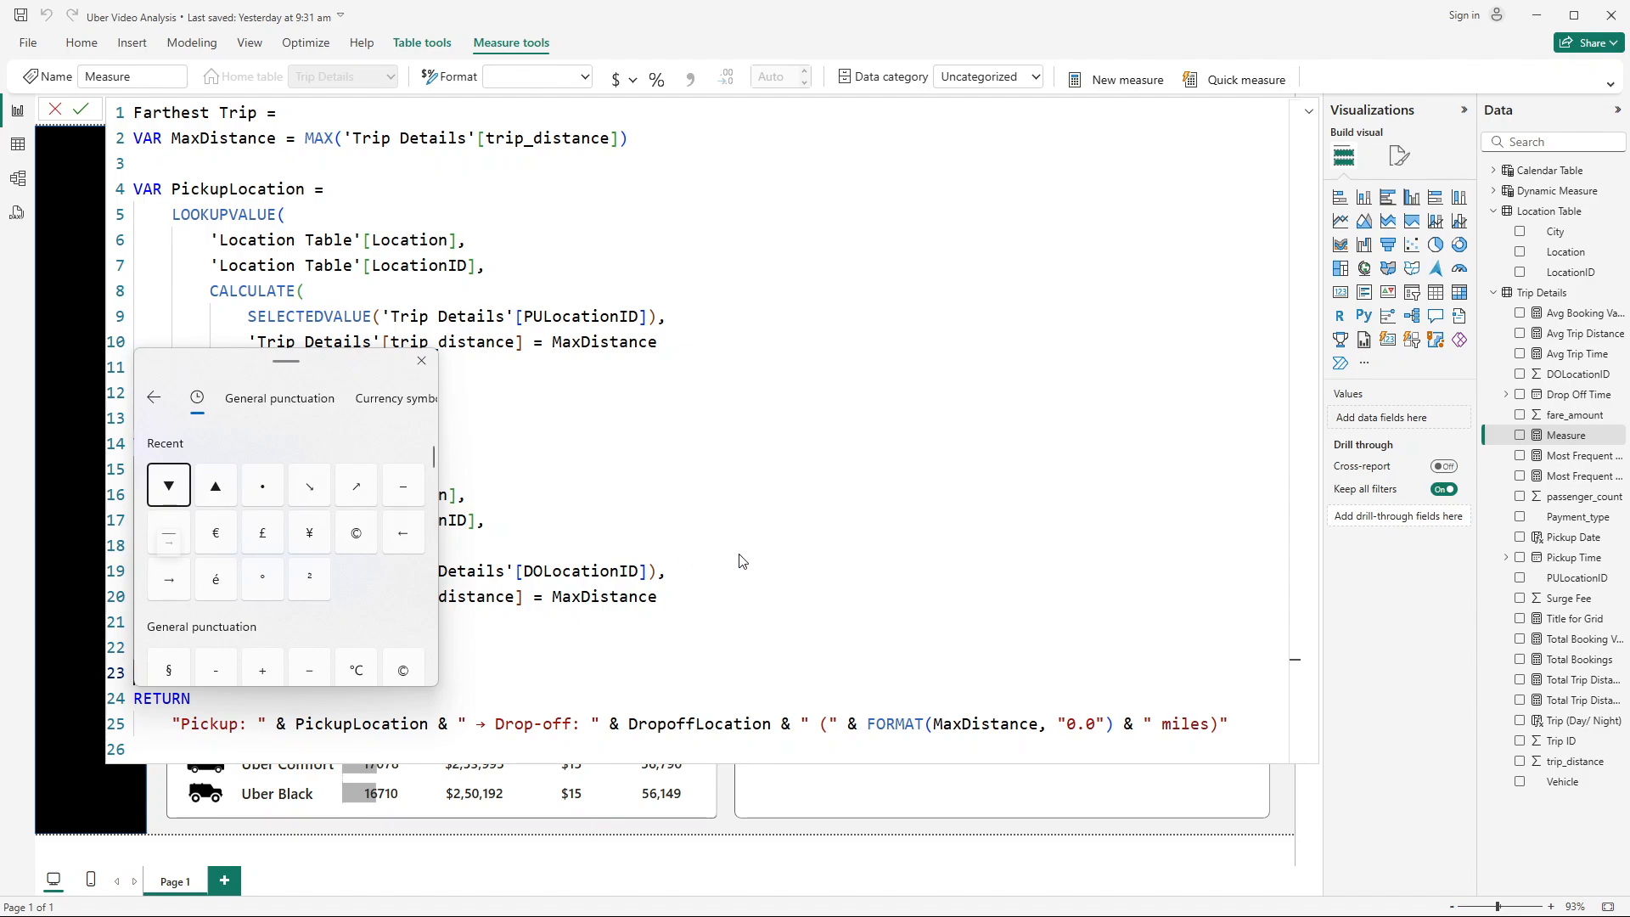
{"action": "left_click", "coordinate": [698, 642]}
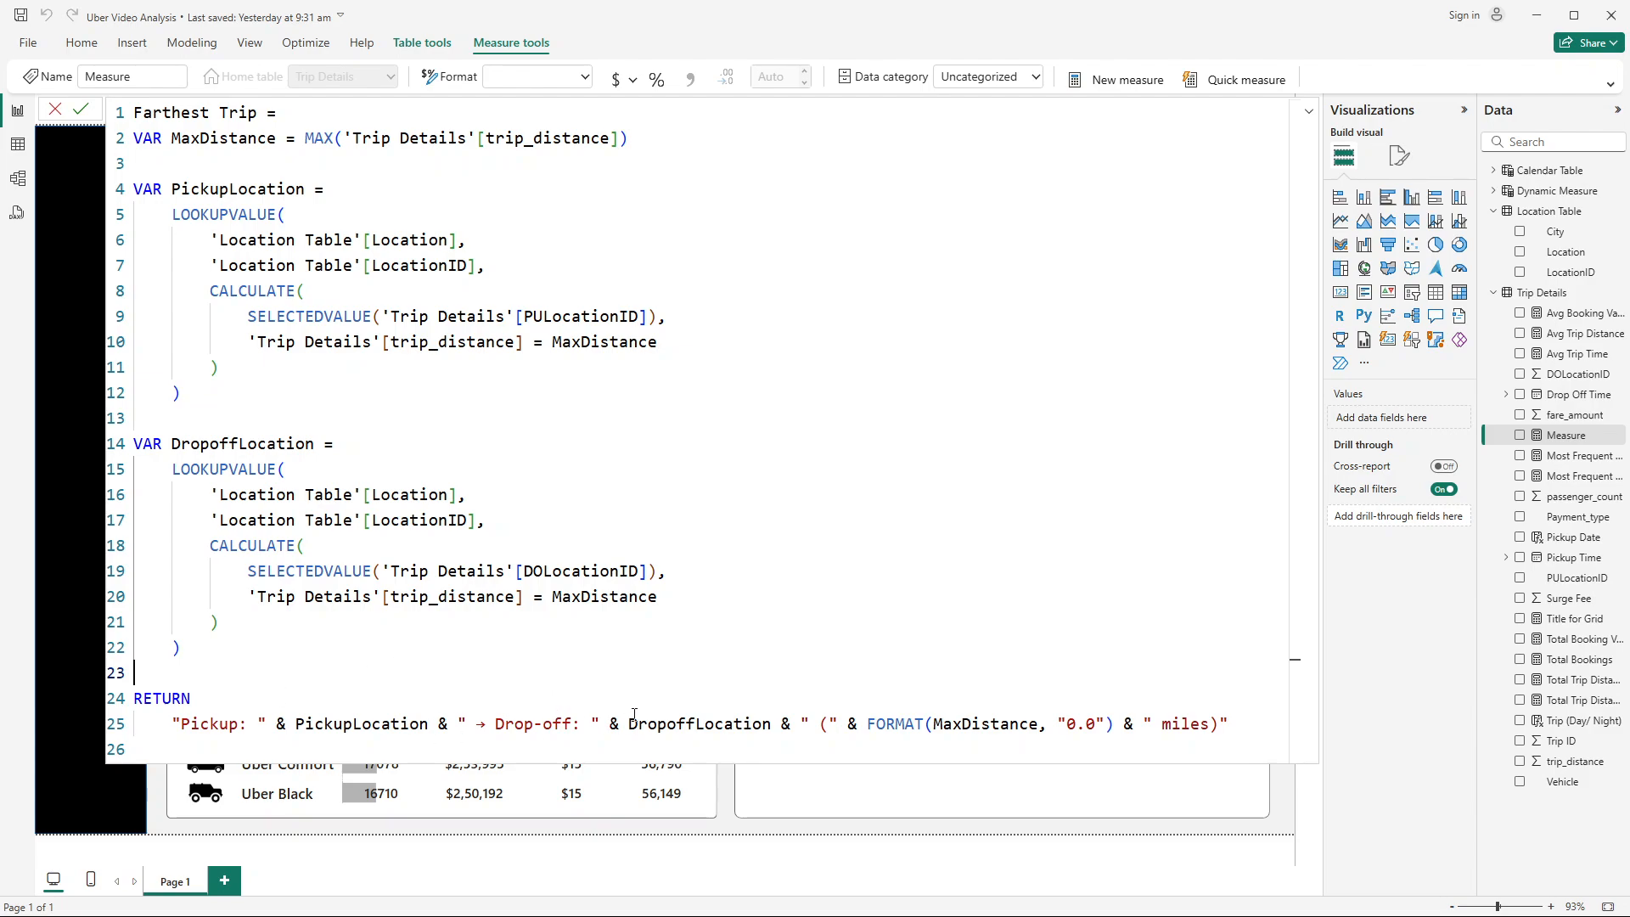
Step: Examine the rest of the RETURN expression, covering DropoffLocation, the FORMAT of MaxDistance as "0.0" and the " miles)" text
{"action": "left_click_drag", "start_coordinate": [630, 723], "coordinate": [790, 735]}
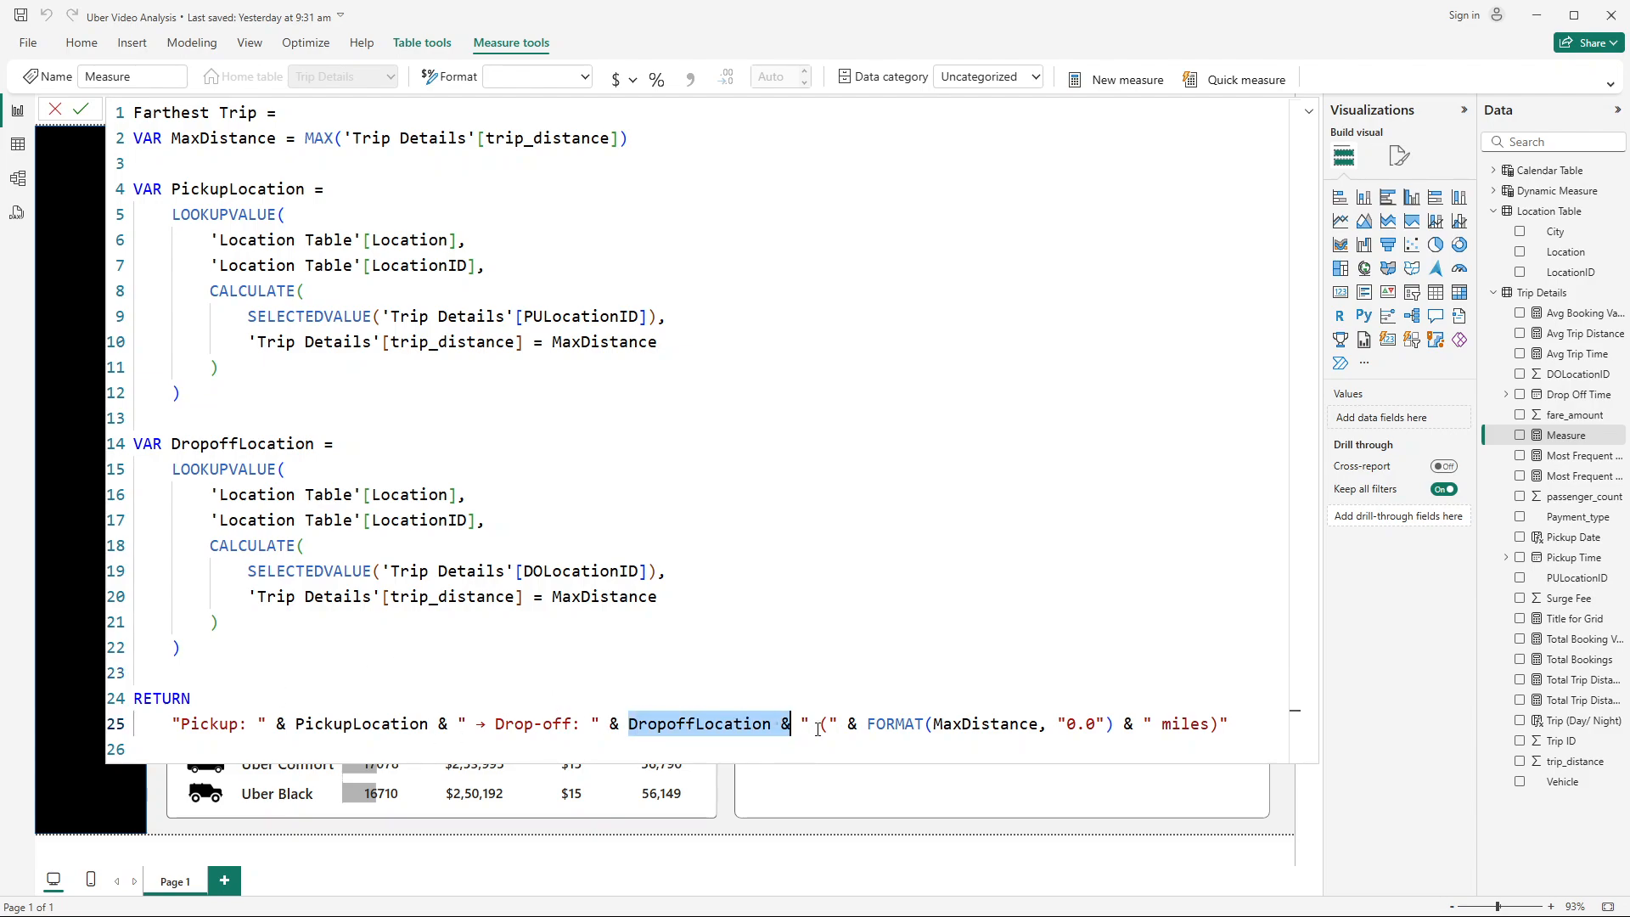
{"action": "left_click", "coordinate": [895, 723]}
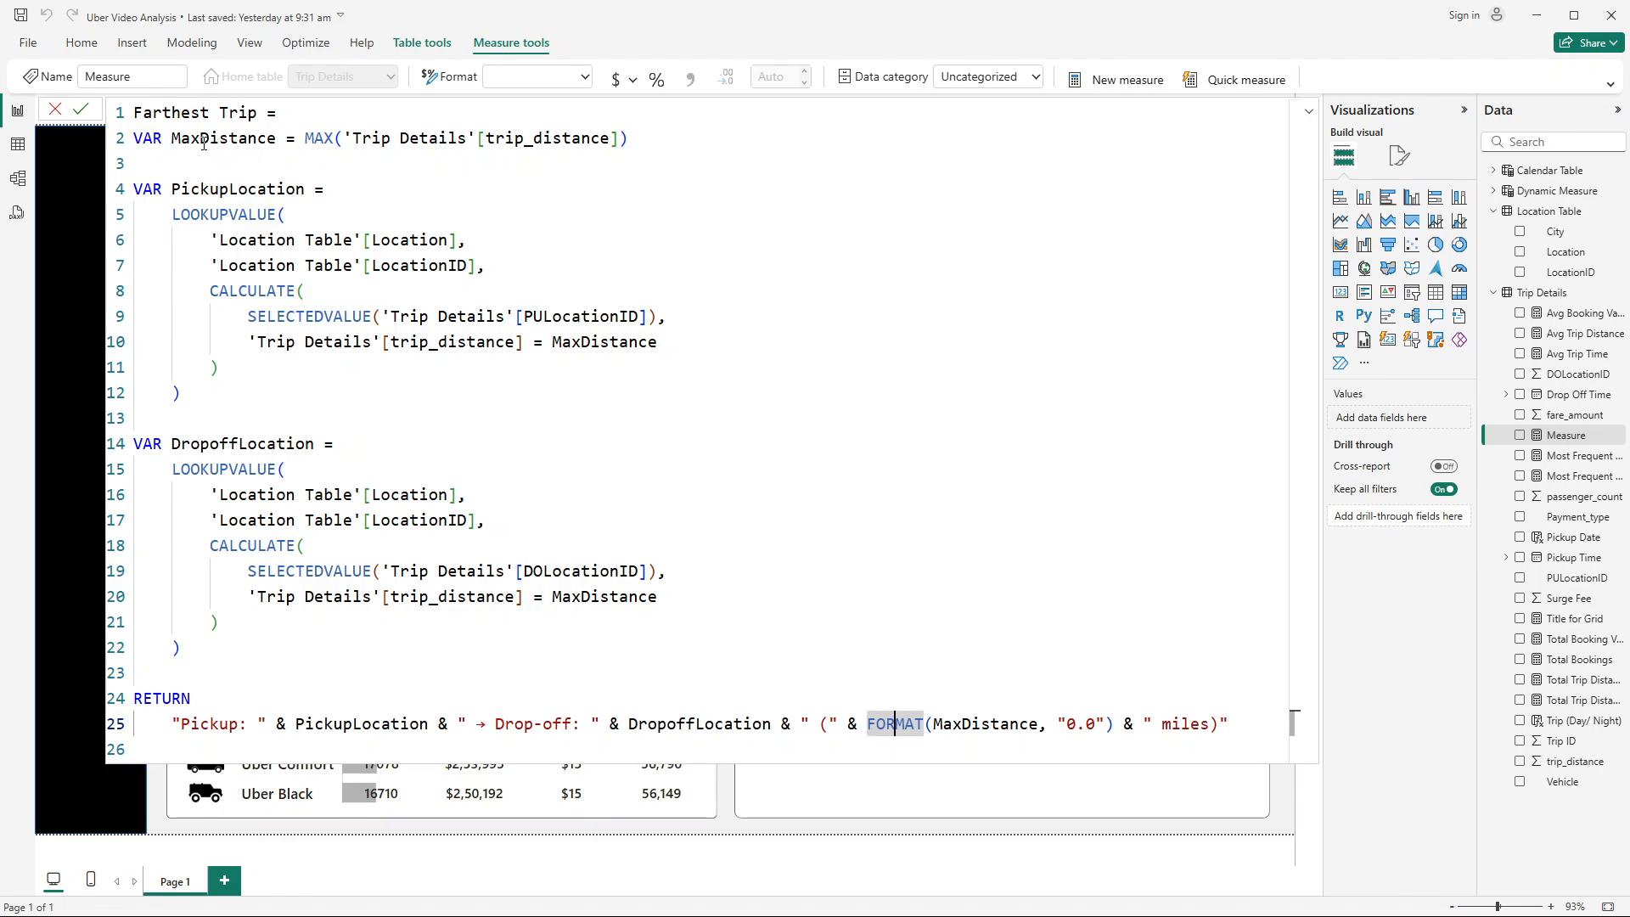
{"action": "left_click_drag", "start_coordinate": [204, 143], "coordinate": [248, 140]}
{"action": "left_click", "coordinate": [1134, 724]}
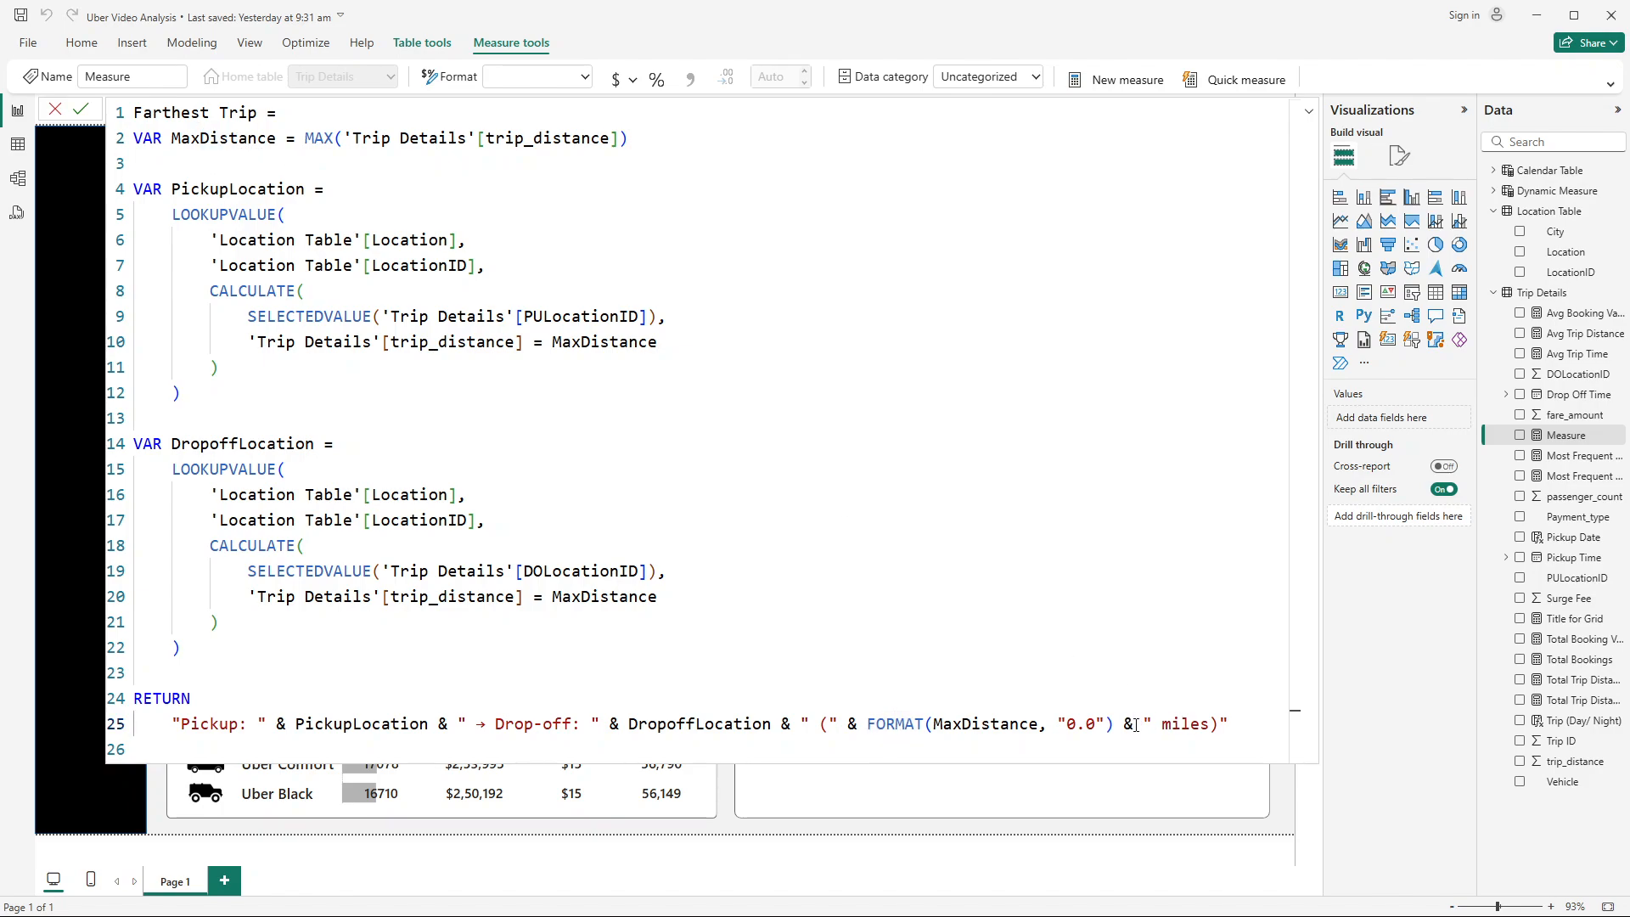
{"action": "left_click", "coordinate": [362, 724]}
{"action": "left_click", "coordinate": [704, 726]}
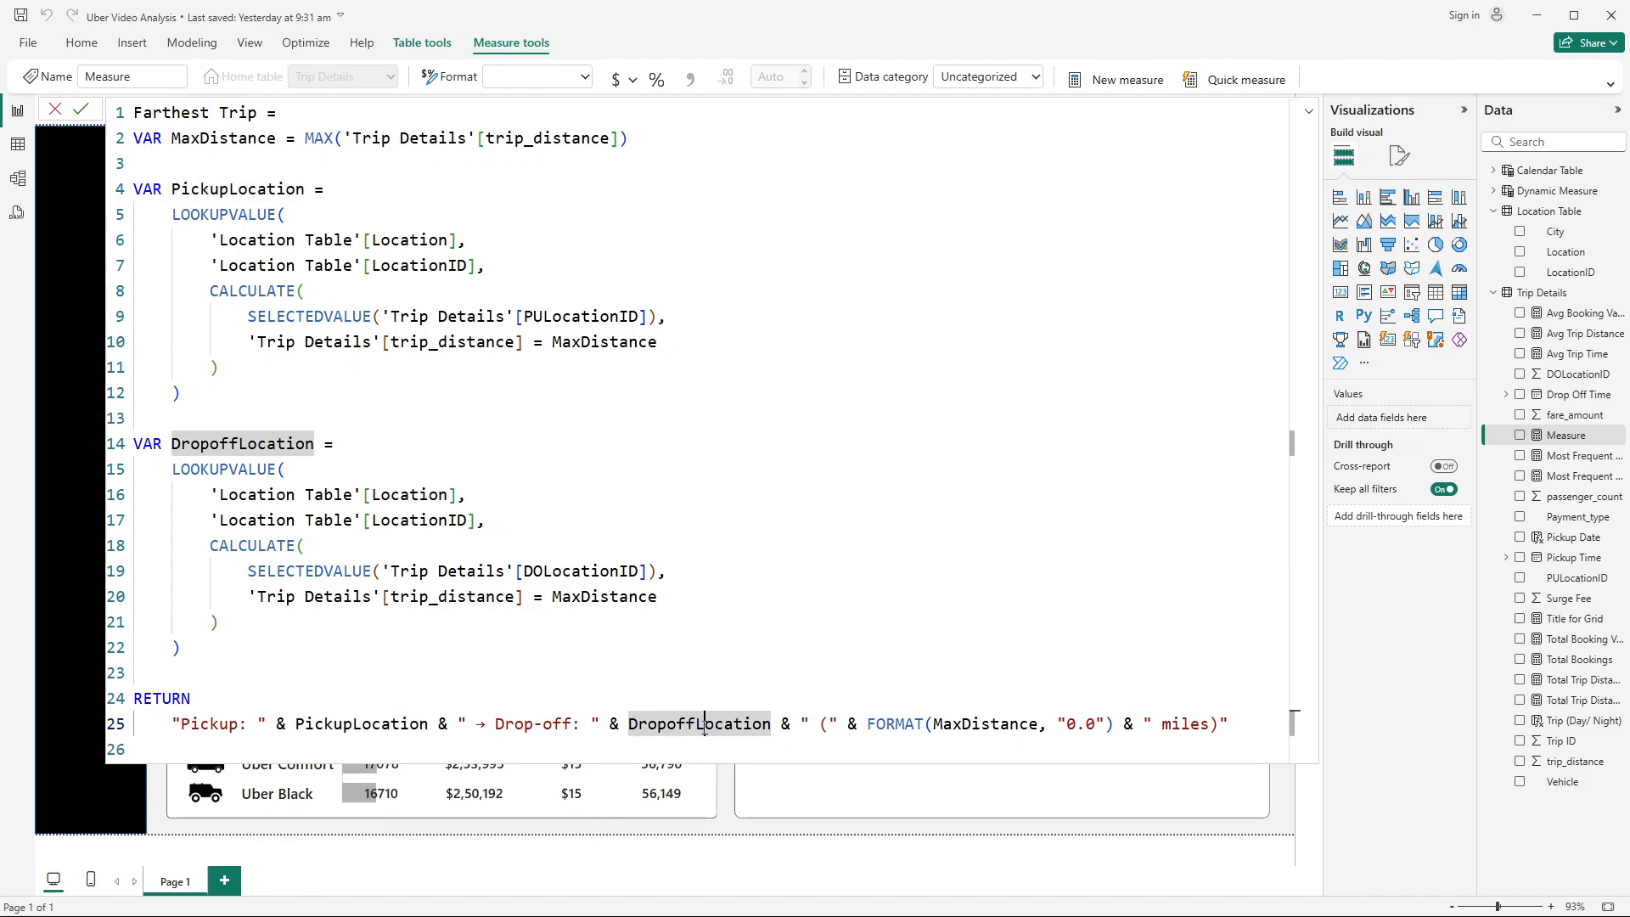
Step: Check the MaxDistance reference inside FORMAT and commit the Farthest Trip measure
{"action": "left_click", "coordinate": [972, 726]}
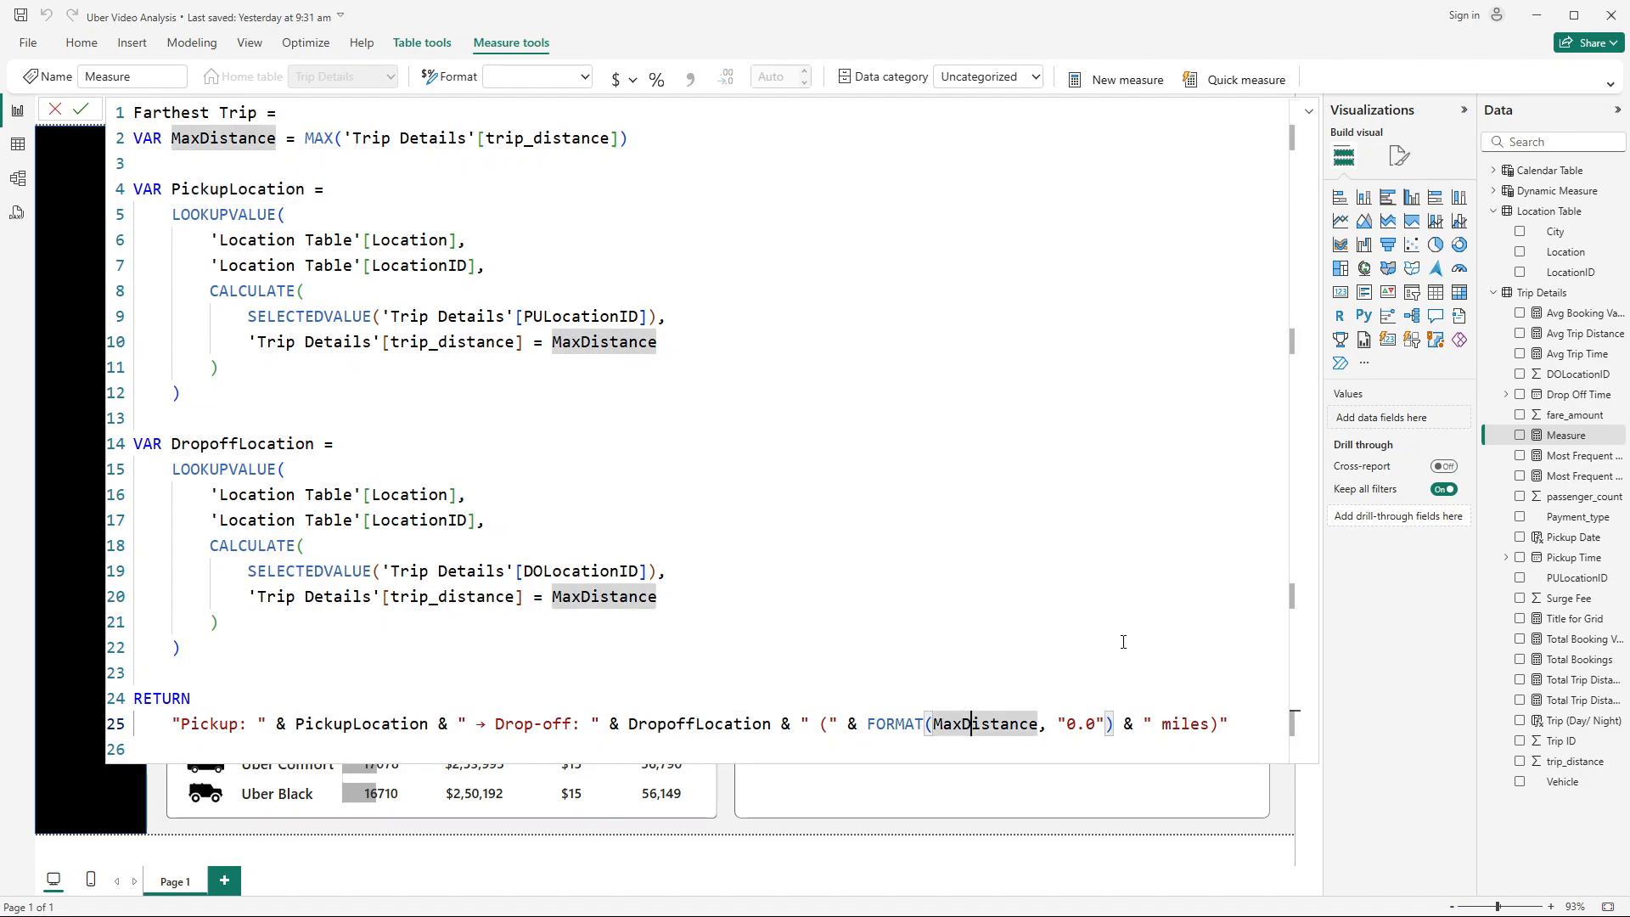
{"action": "left_click", "coordinate": [82, 111]}
{"action": "left_click", "coordinate": [60, 110]}
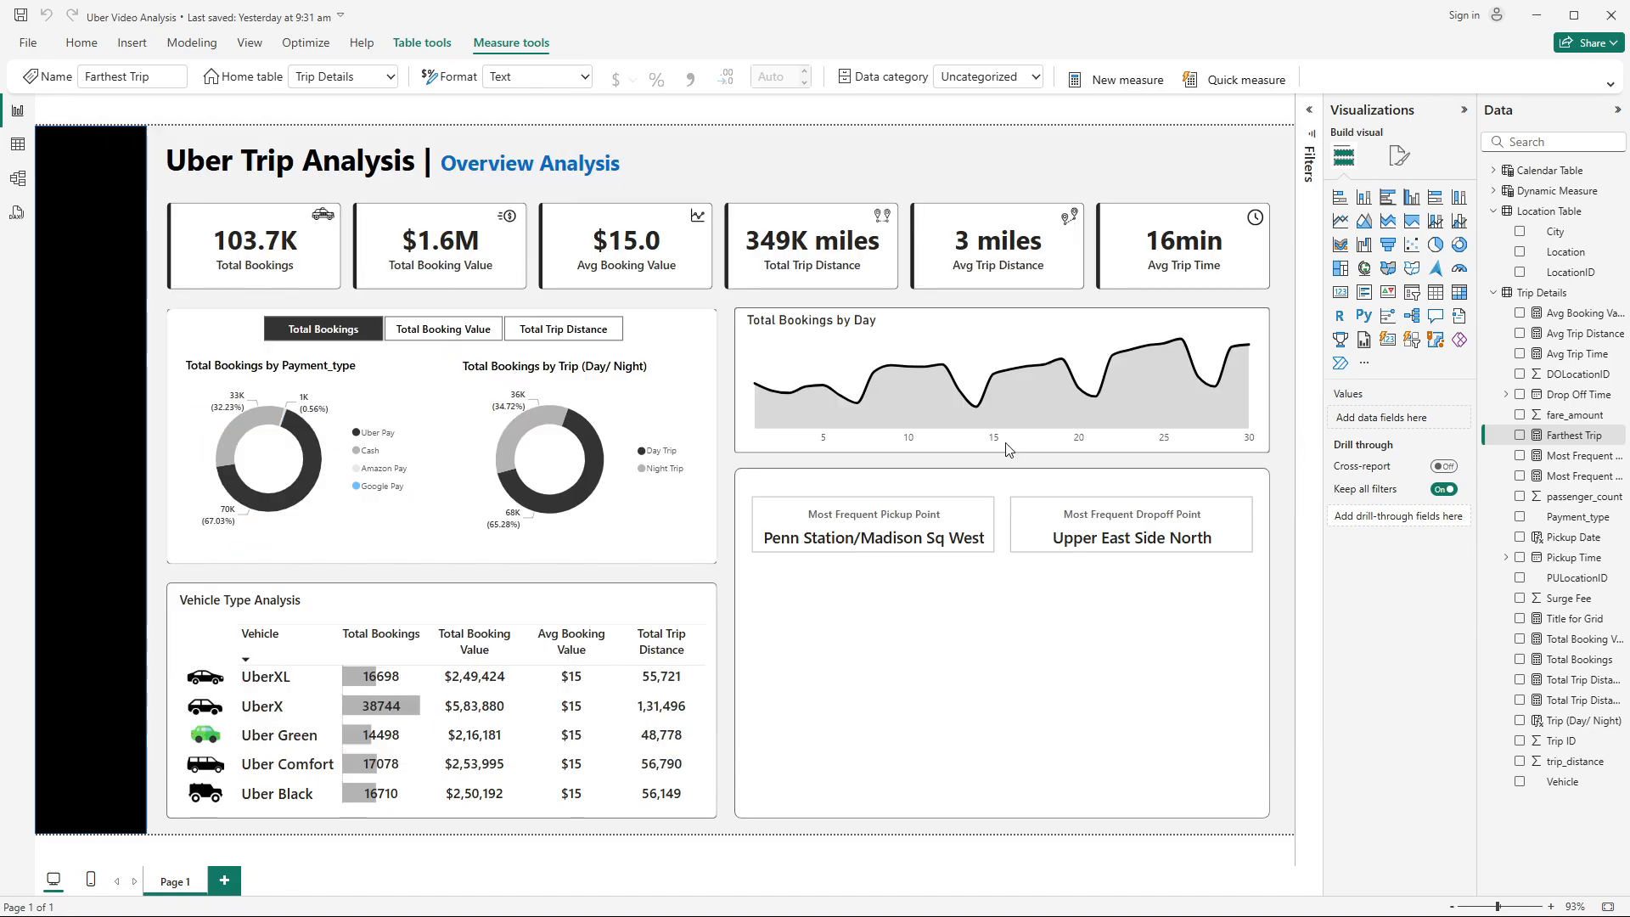
Step: Duplicate the Most Frequent Pickup/Dropoff Point card visual and place the copy directly beneath the original
{"action": "left_click", "coordinate": [1025, 528]}
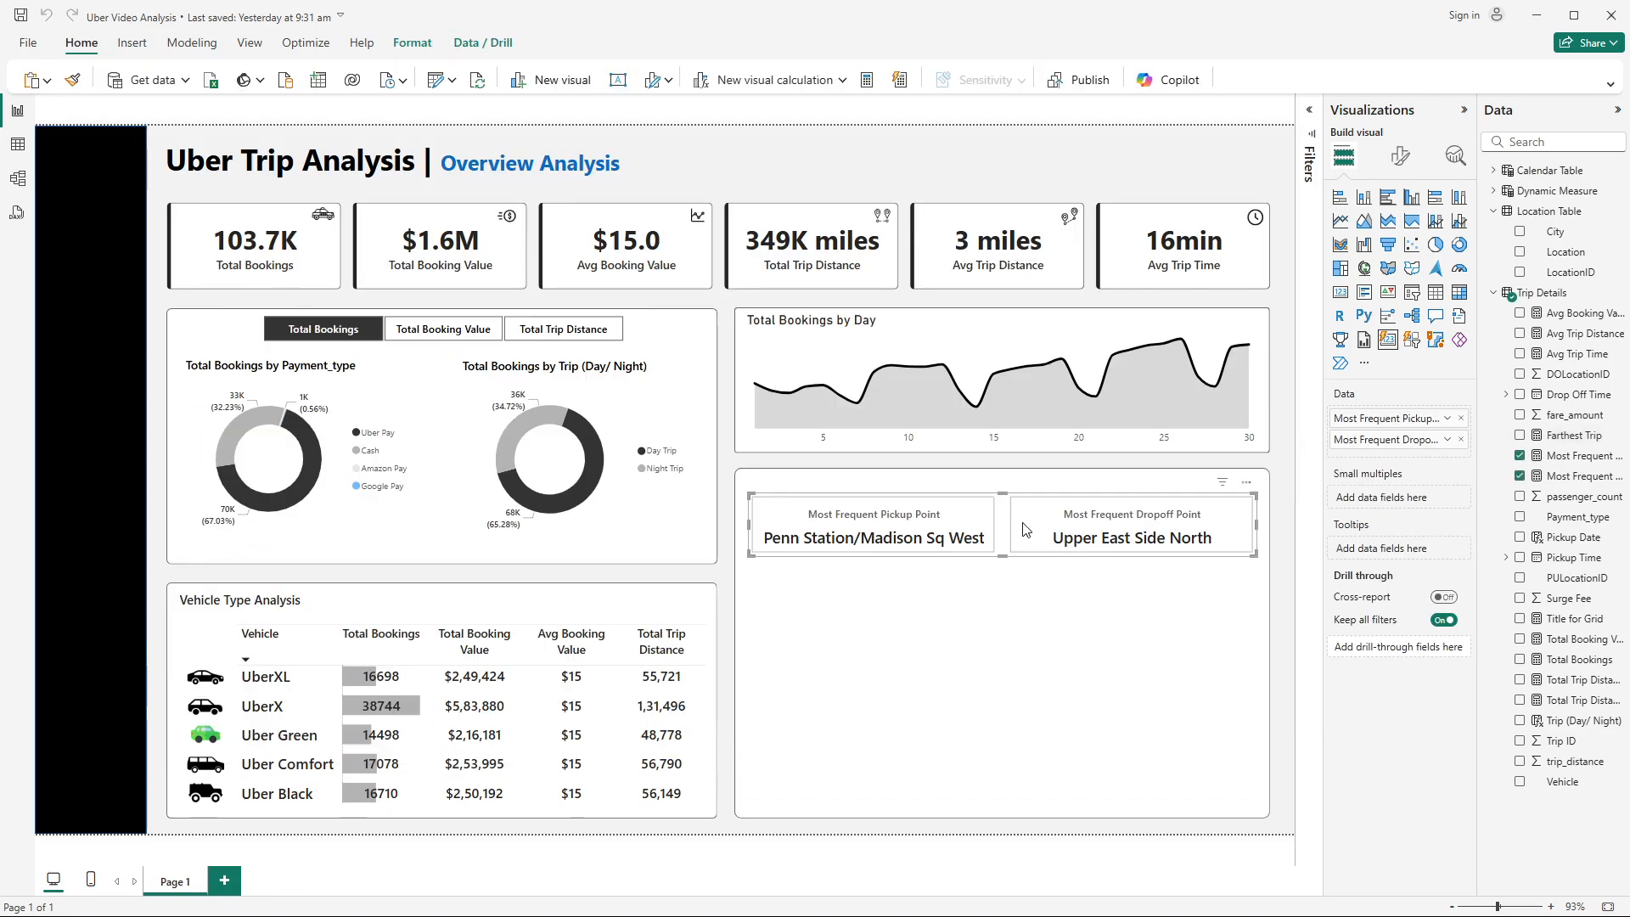
{"action": "key", "text": "ctrl+v"}
{"action": "left_click_drag", "start_coordinate": [1022, 524], "coordinate": [1017, 592]}
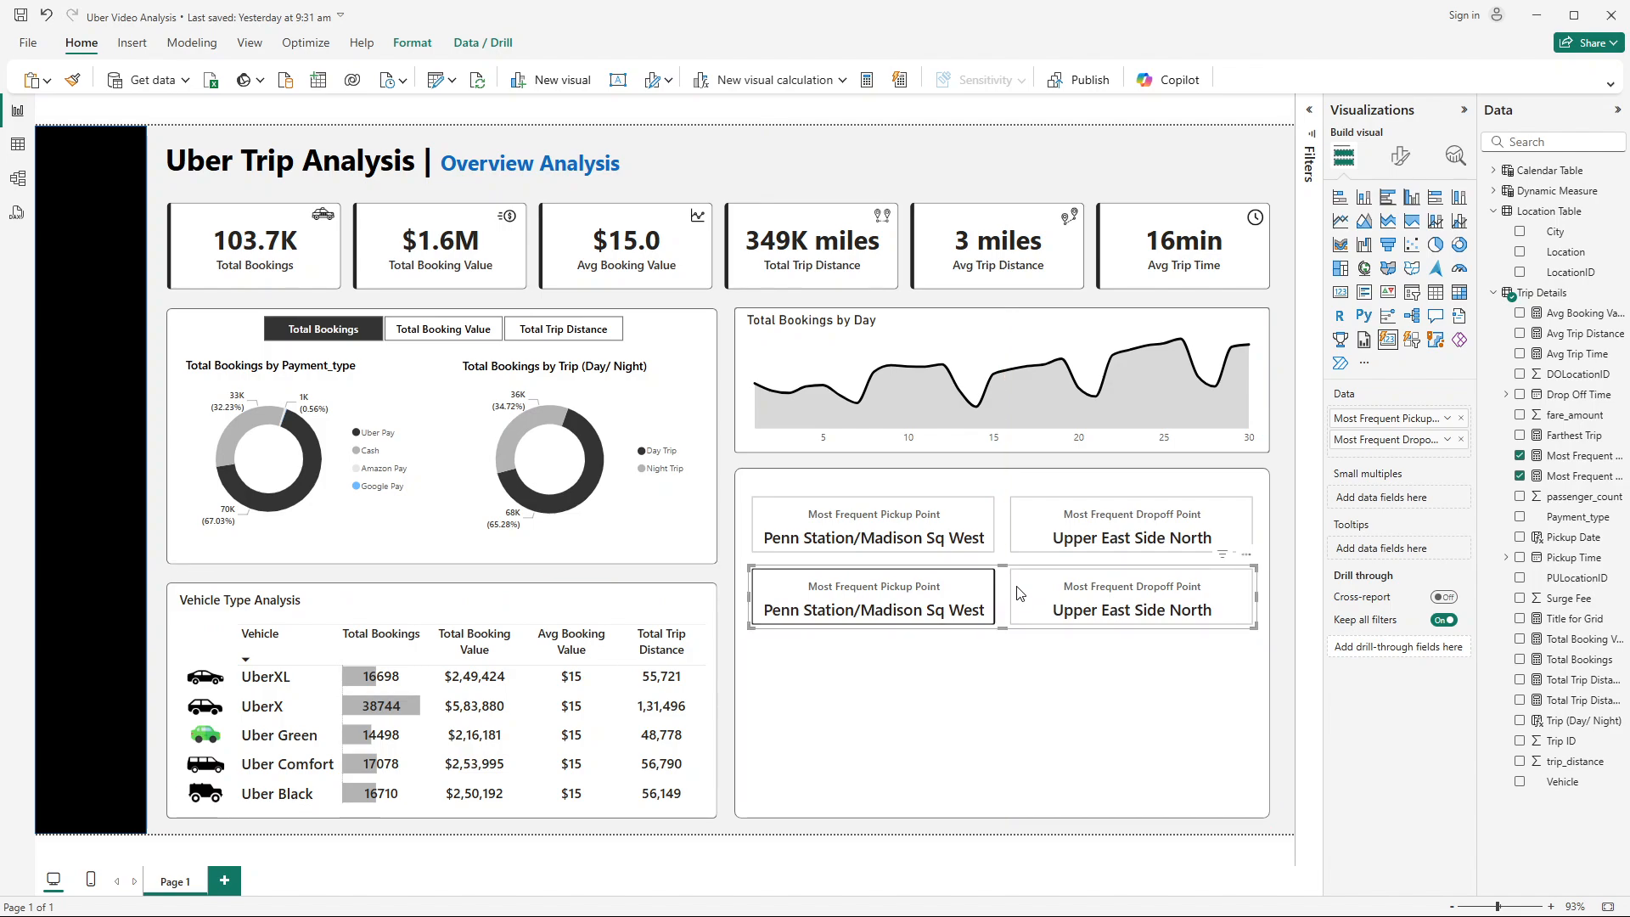
Step: Replace both measures in the duplicated card visual with the Farthest Trip measure
{"action": "left_click", "coordinate": [1461, 418]}
{"action": "left_click", "coordinate": [1462, 418]}
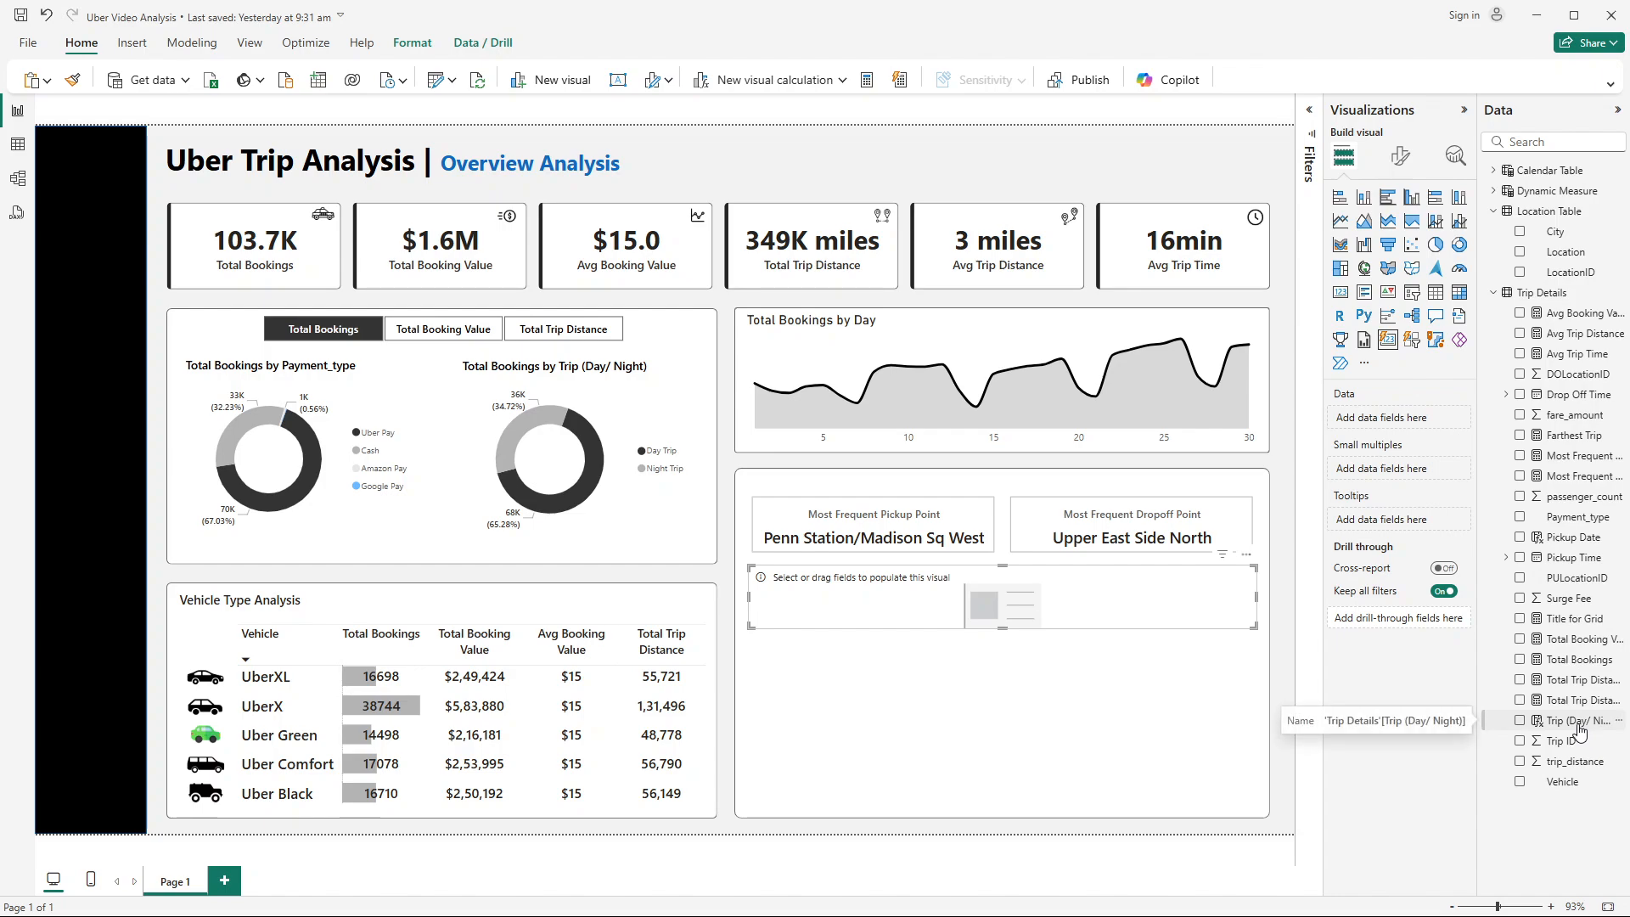
{"action": "left_click", "coordinate": [1520, 436]}
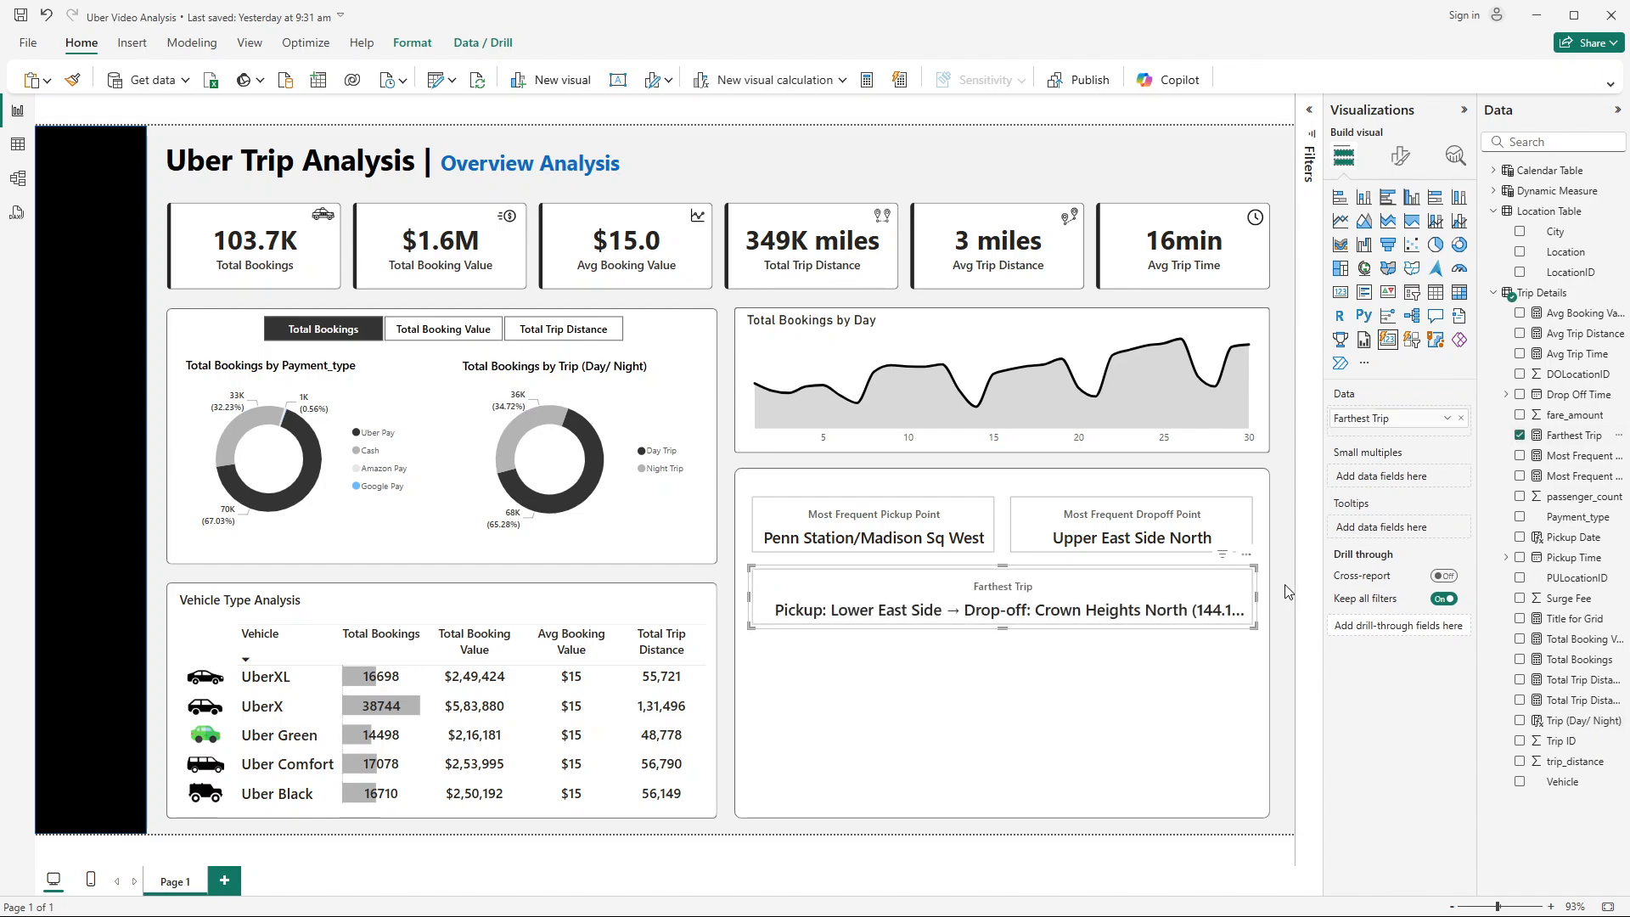
Step: Set the callout value font size of the Farthest Trip card to 14
{"action": "left_click", "coordinate": [1401, 156]}
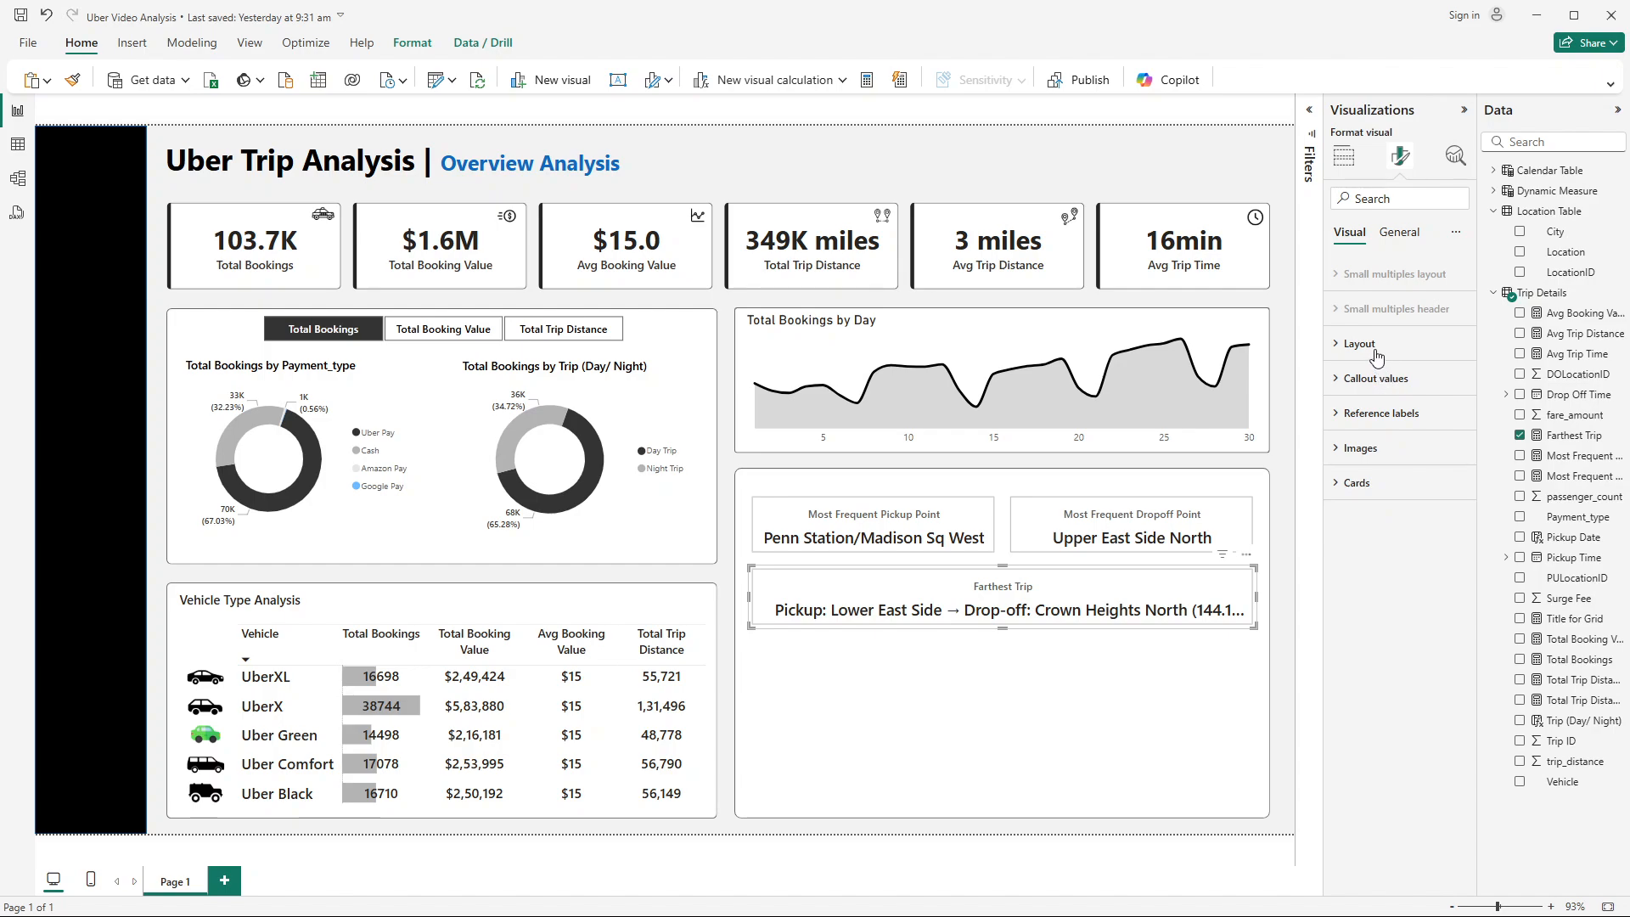
{"action": "left_click", "coordinate": [1380, 379]}
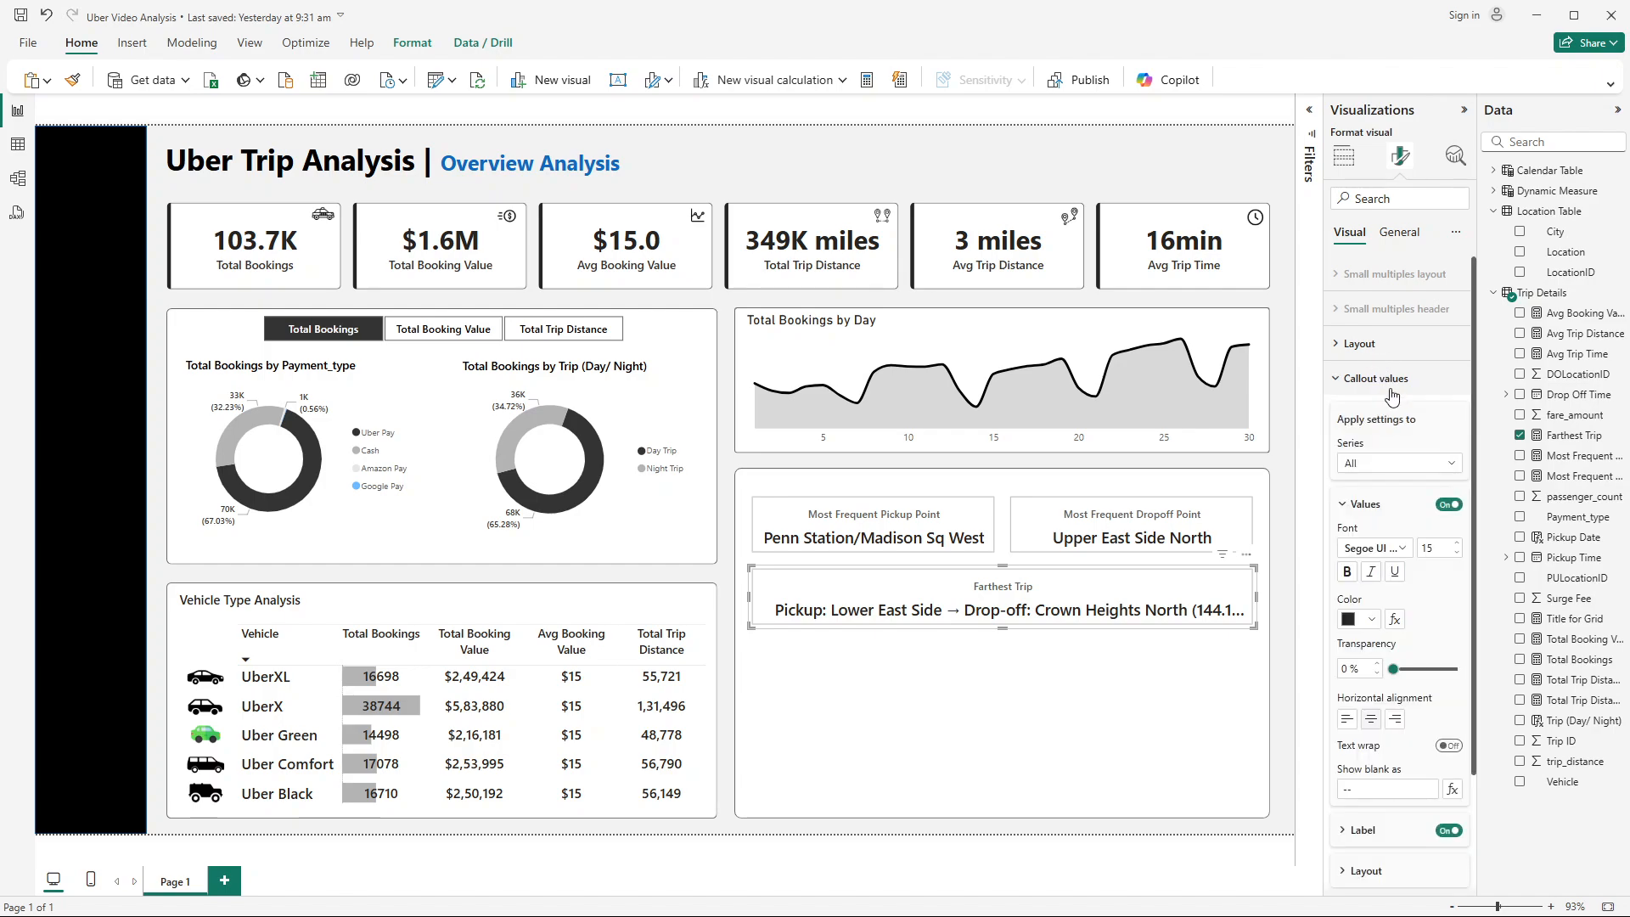
{"action": "left_click", "coordinate": [1455, 560]}
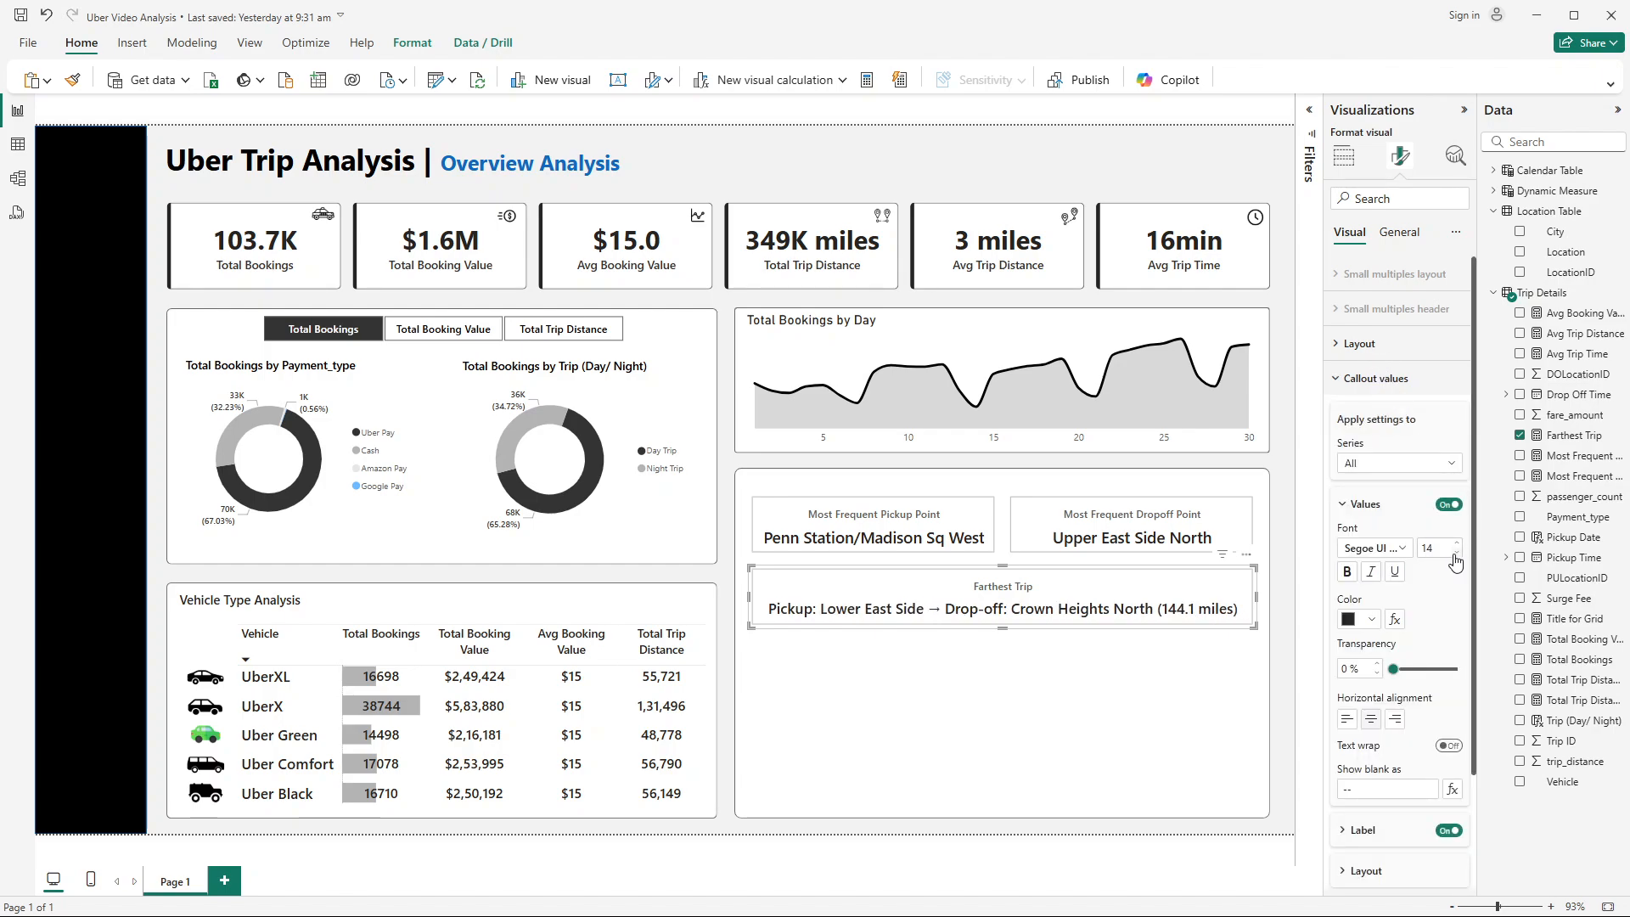
{"action": "left_click", "coordinate": [1279, 610]}
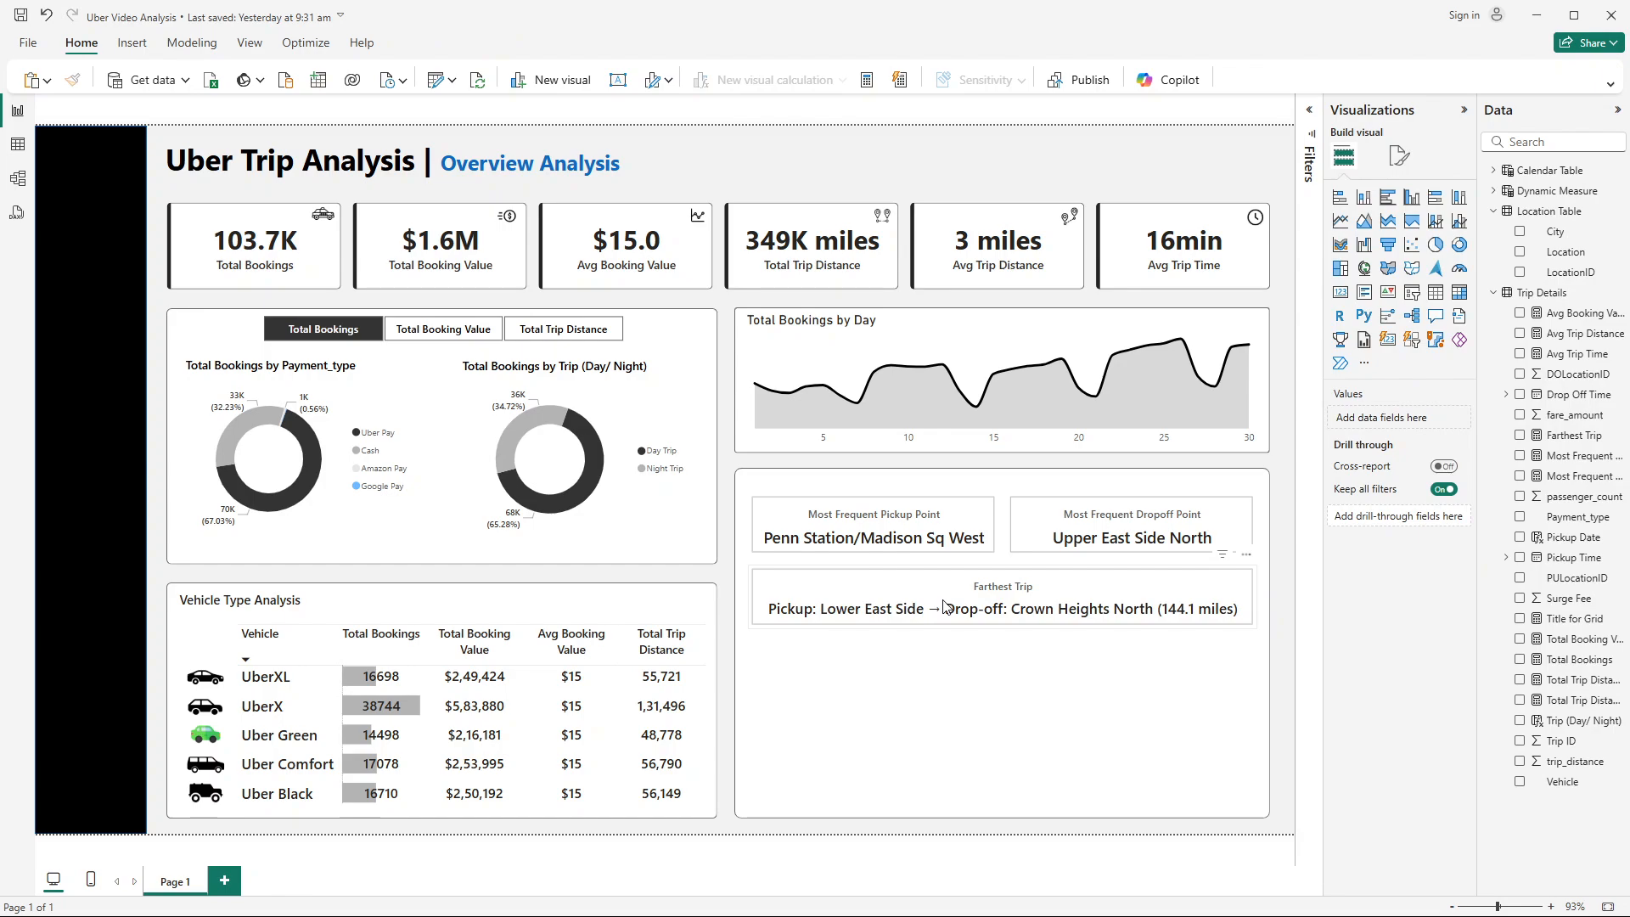
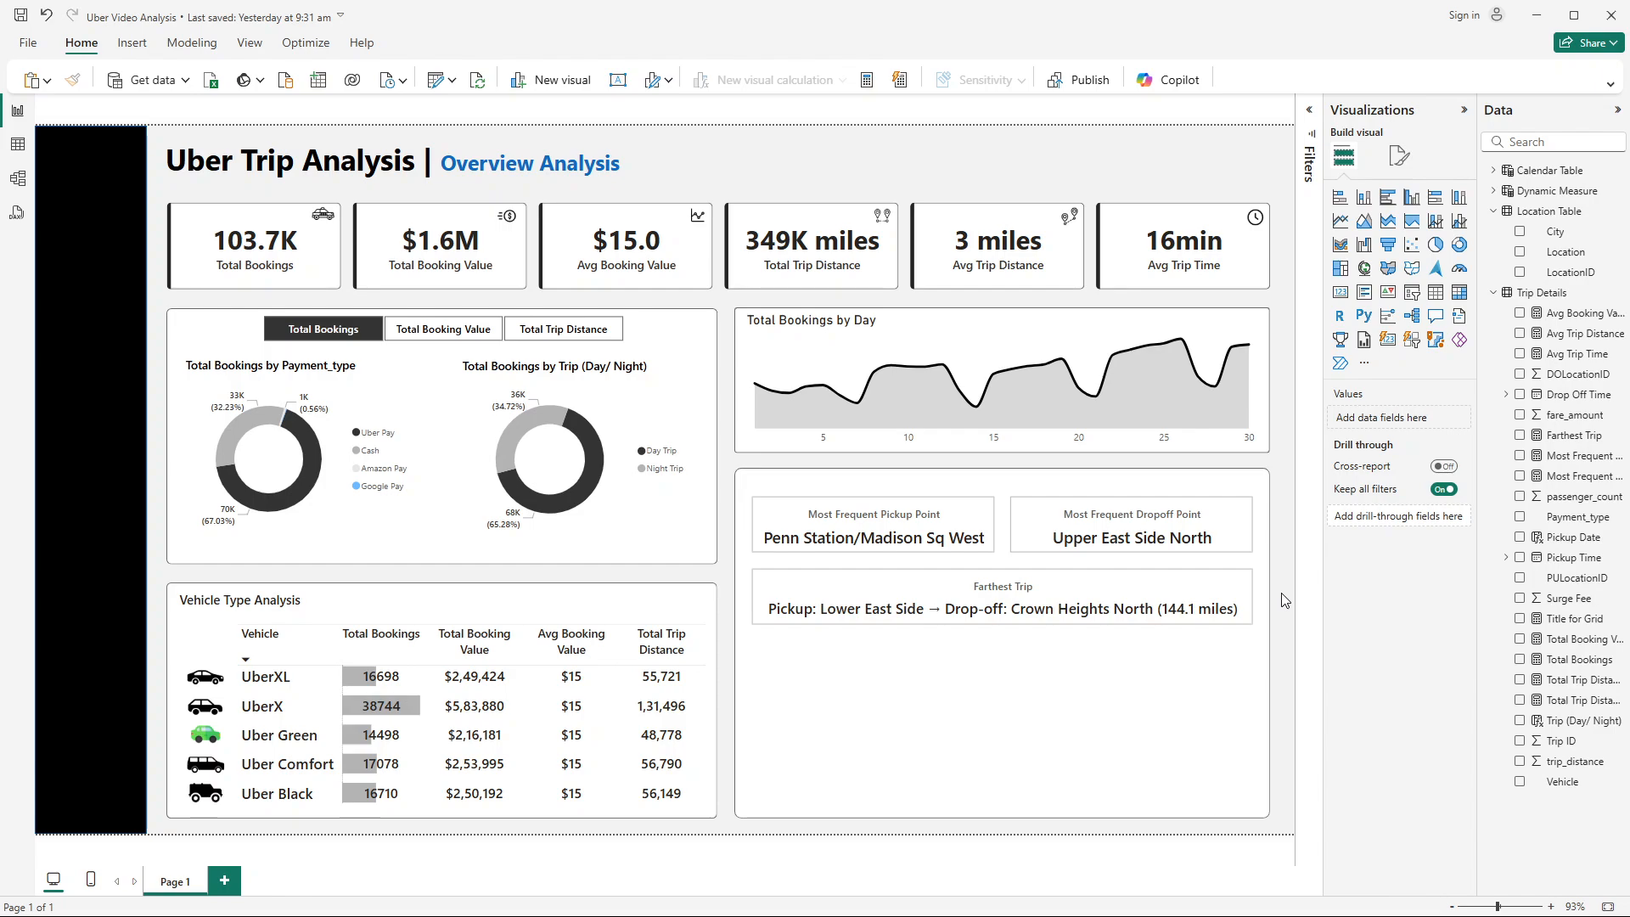
Step: Review the Farthest Trip measure's formula, focusing on the MAX function in MaxDistance, and check its card on the report
{"action": "left_click", "coordinate": [1571, 436]}
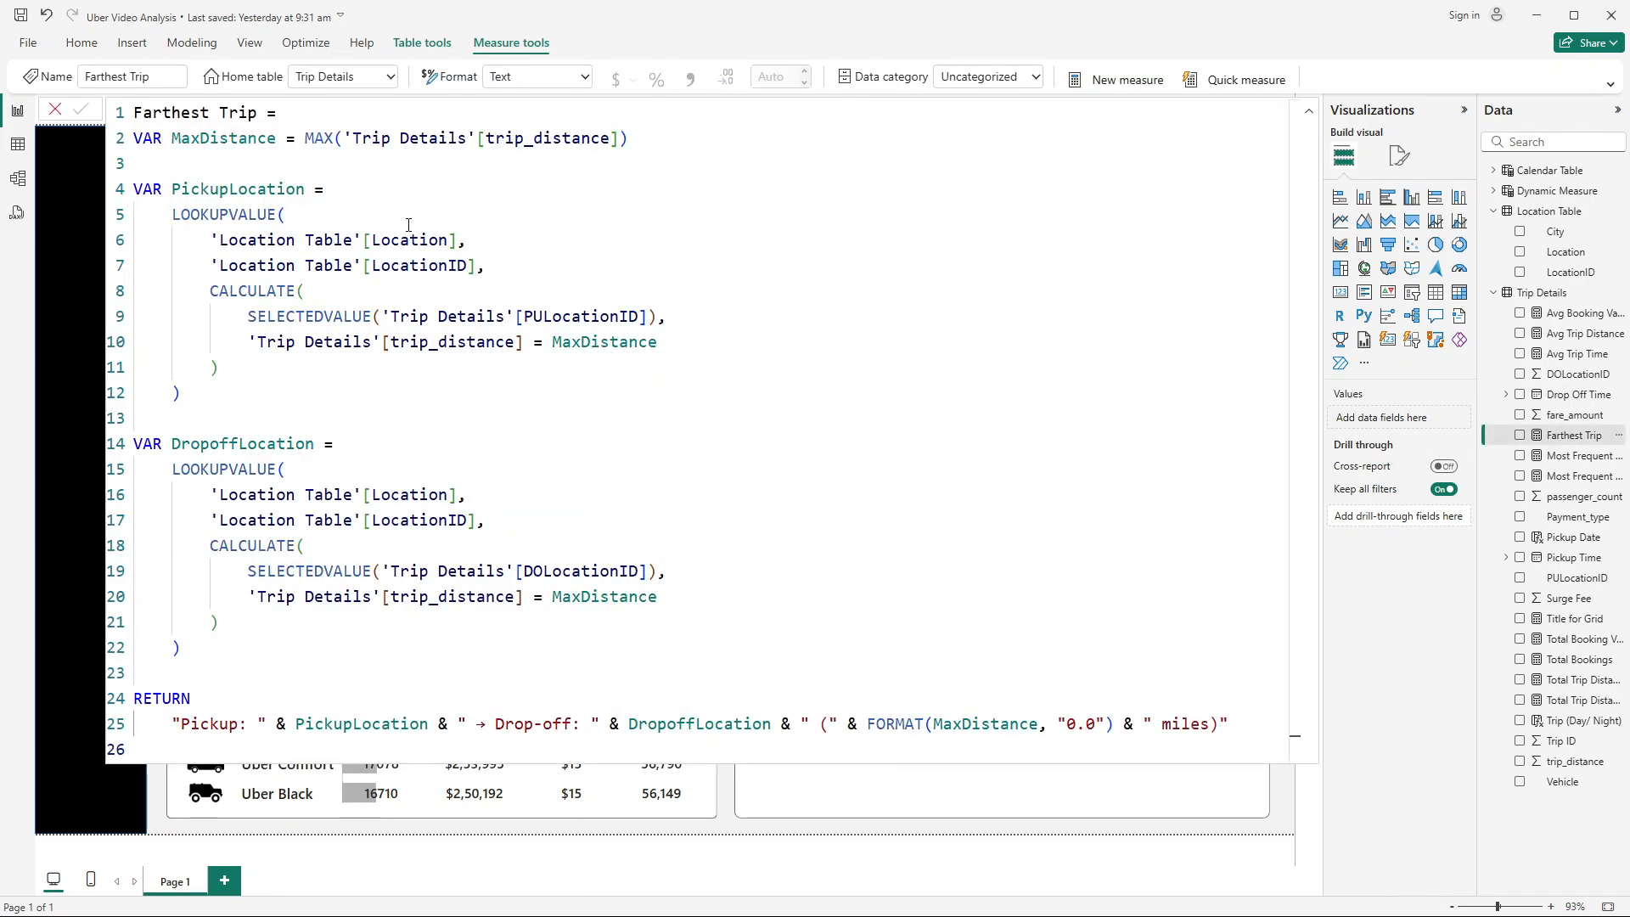
{"action": "double_click", "coordinate": [306, 140]}
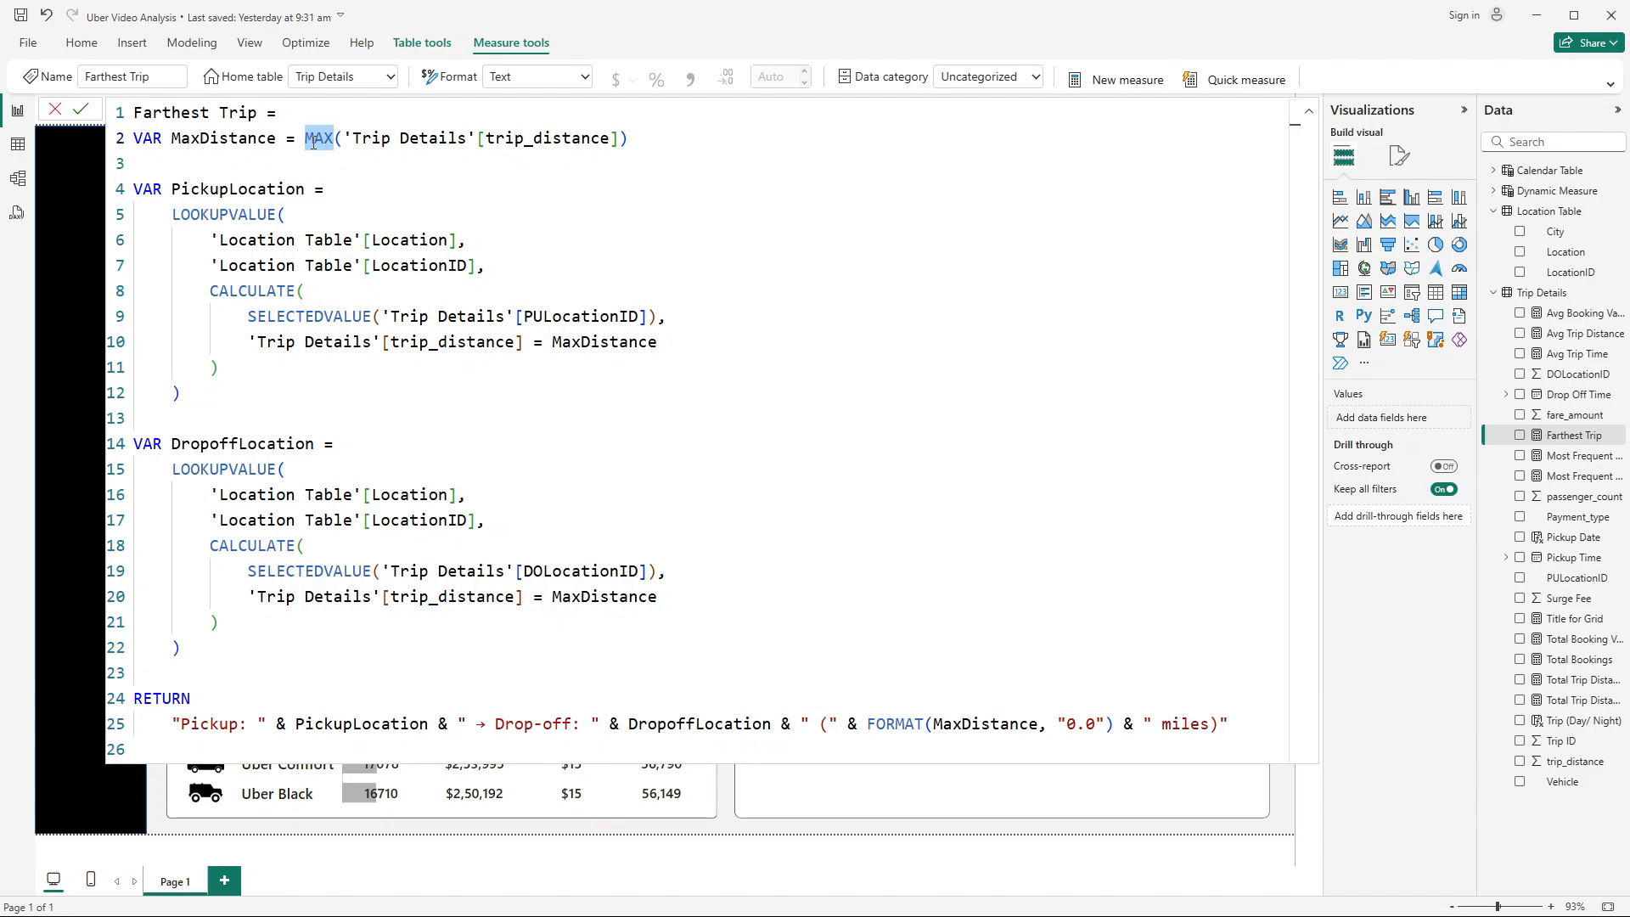
{"action": "key", "text": "Return"}
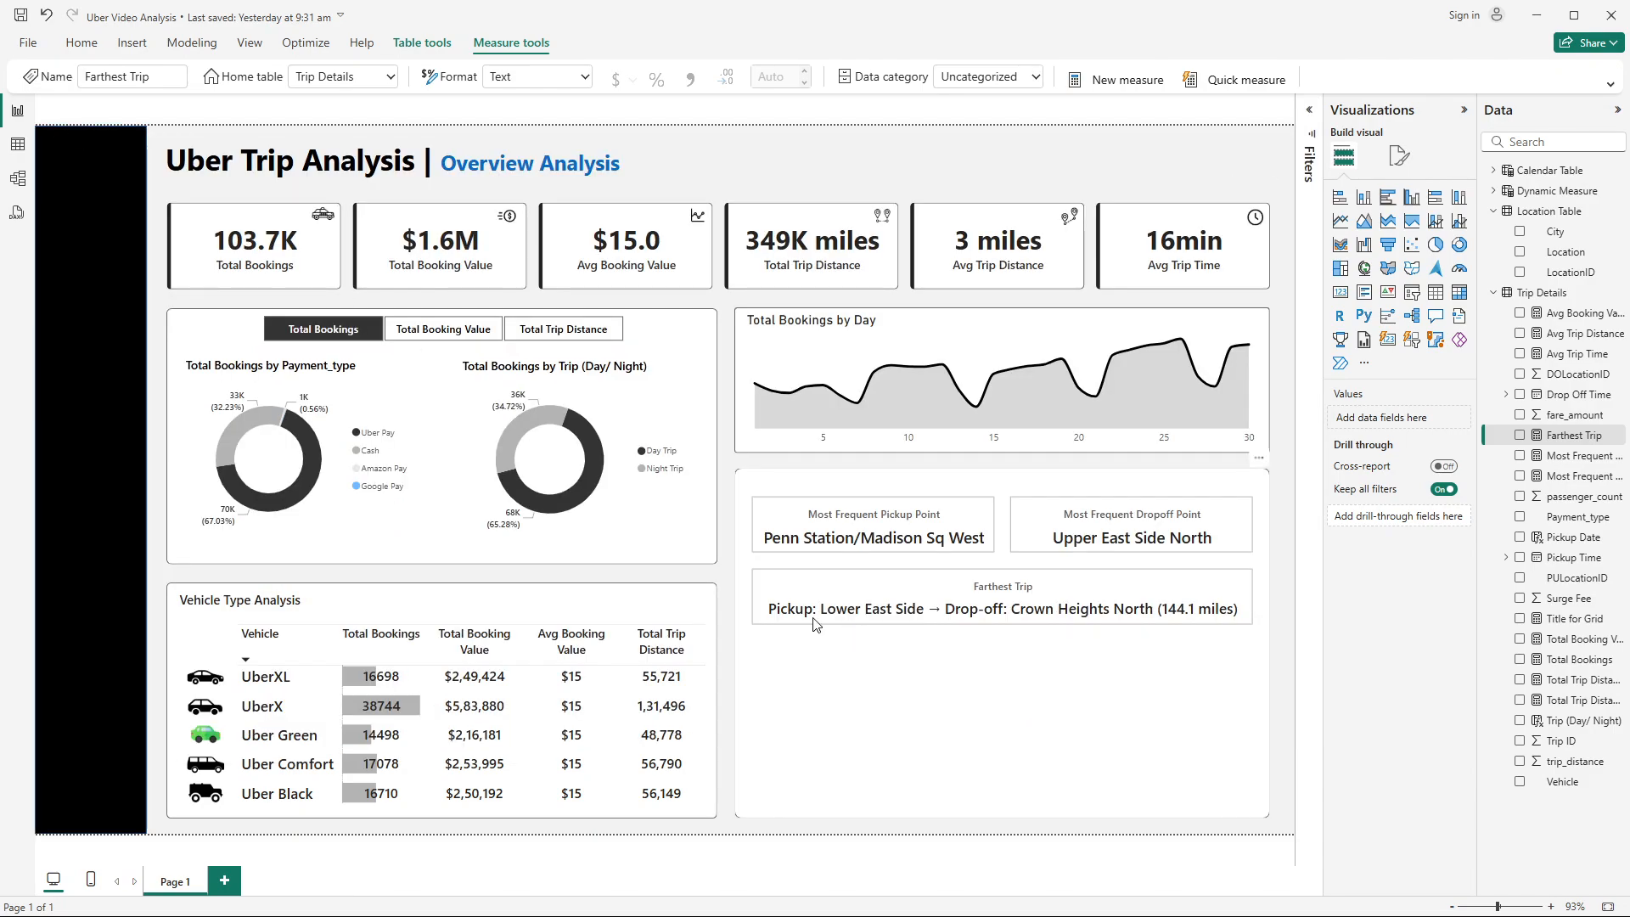
{"action": "left_click", "coordinate": [1293, 539]}
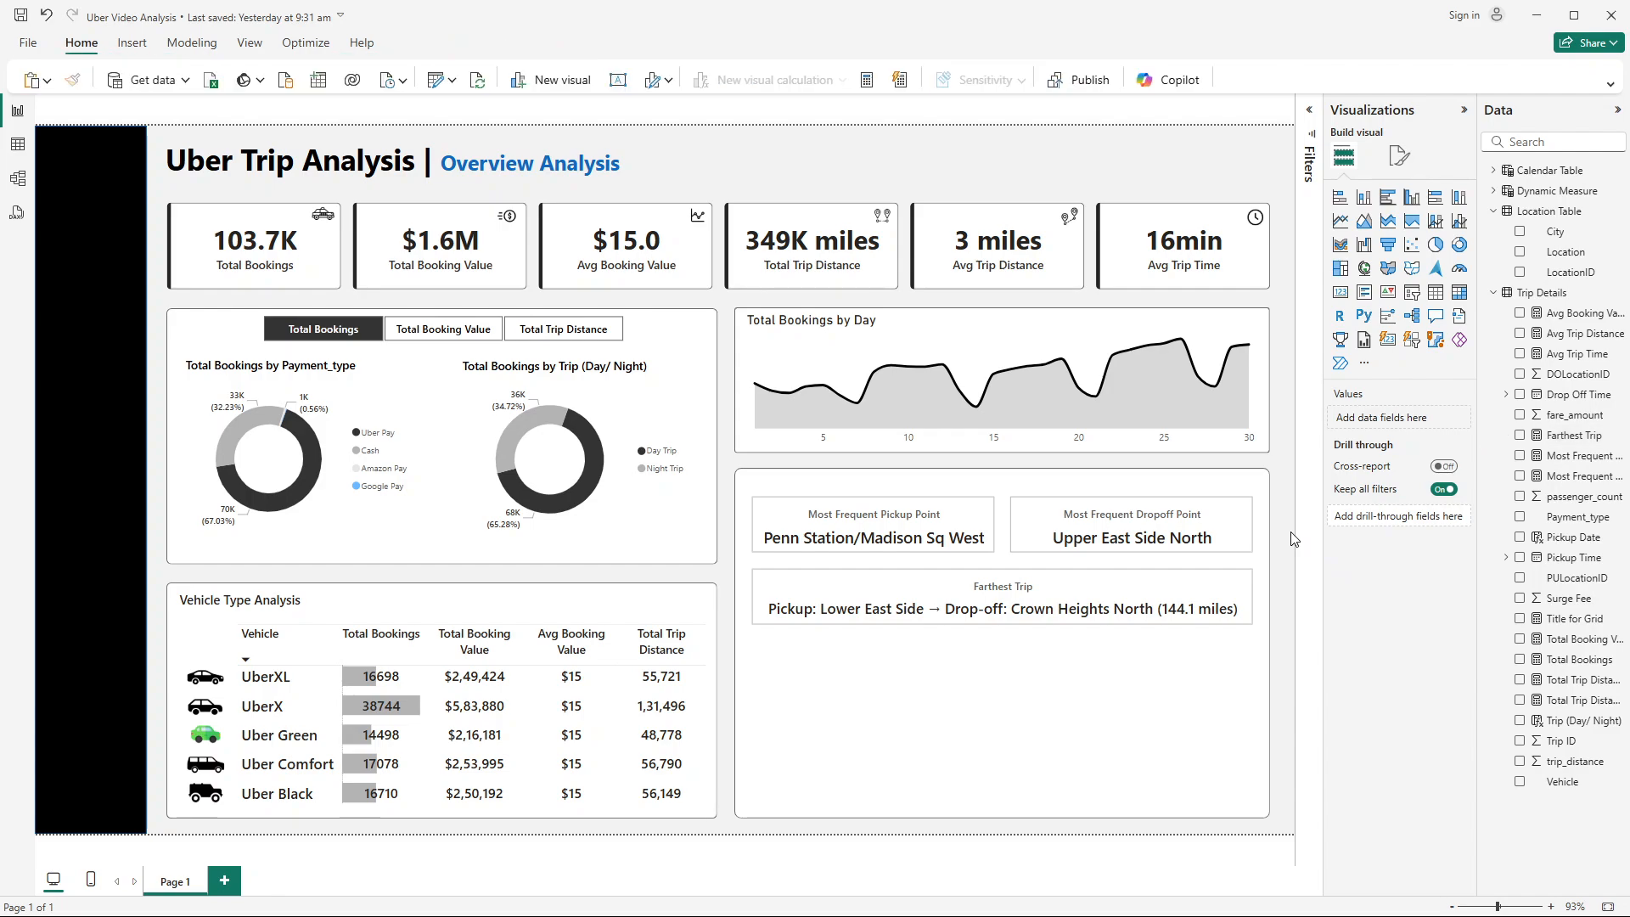
{"action": "left_click", "coordinate": [1051, 592]}
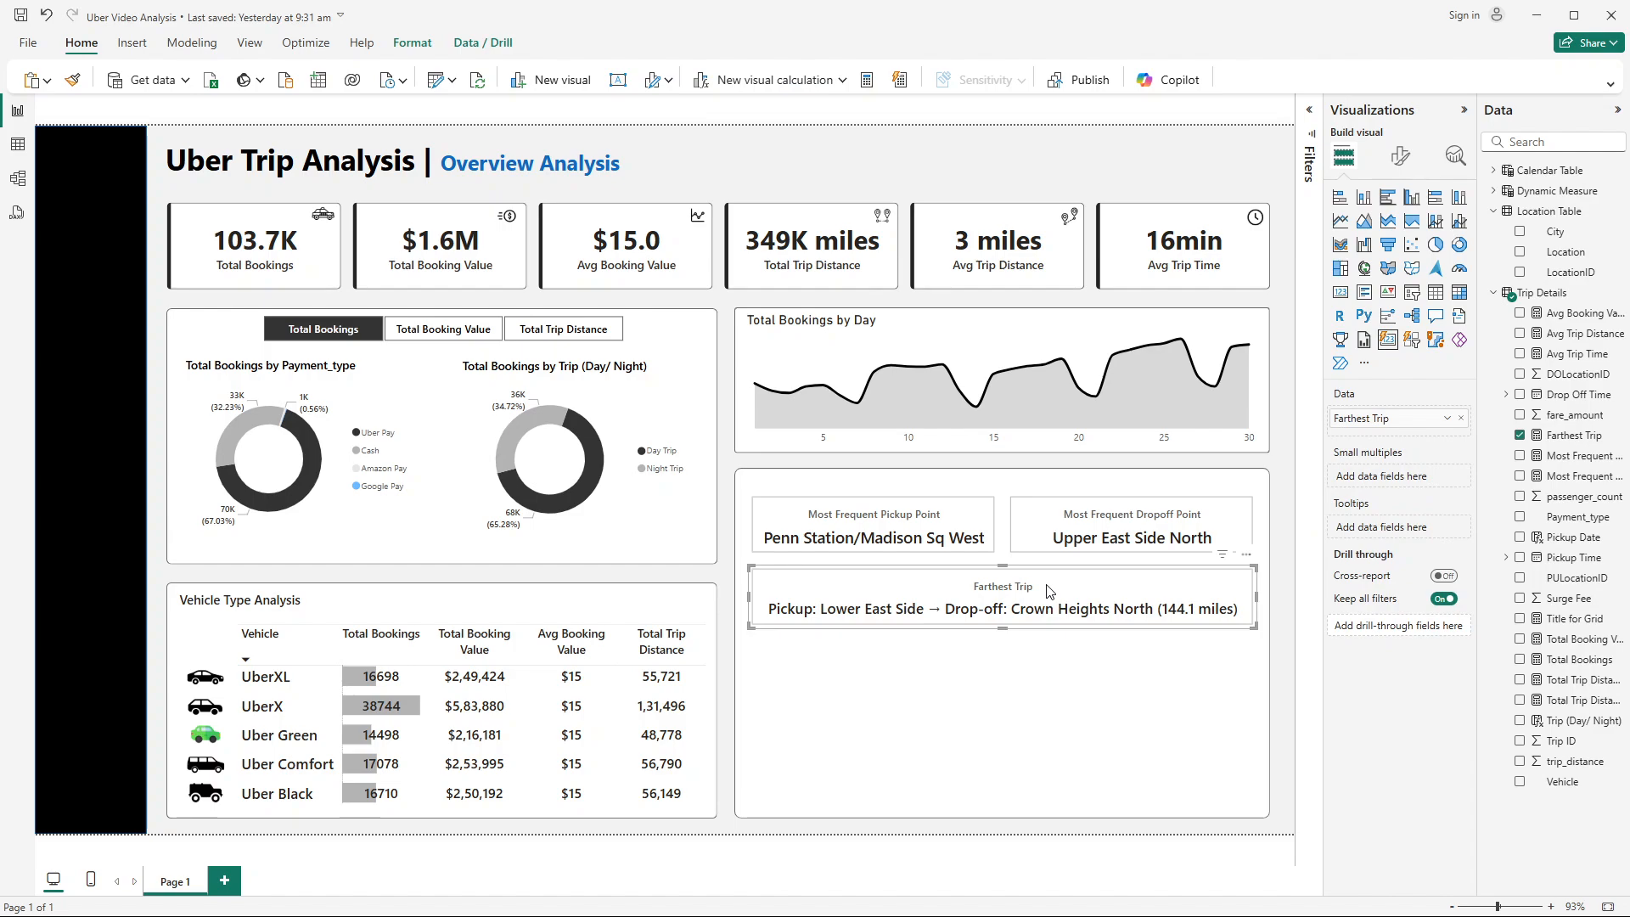
{"action": "left_click", "coordinate": [1285, 562]}
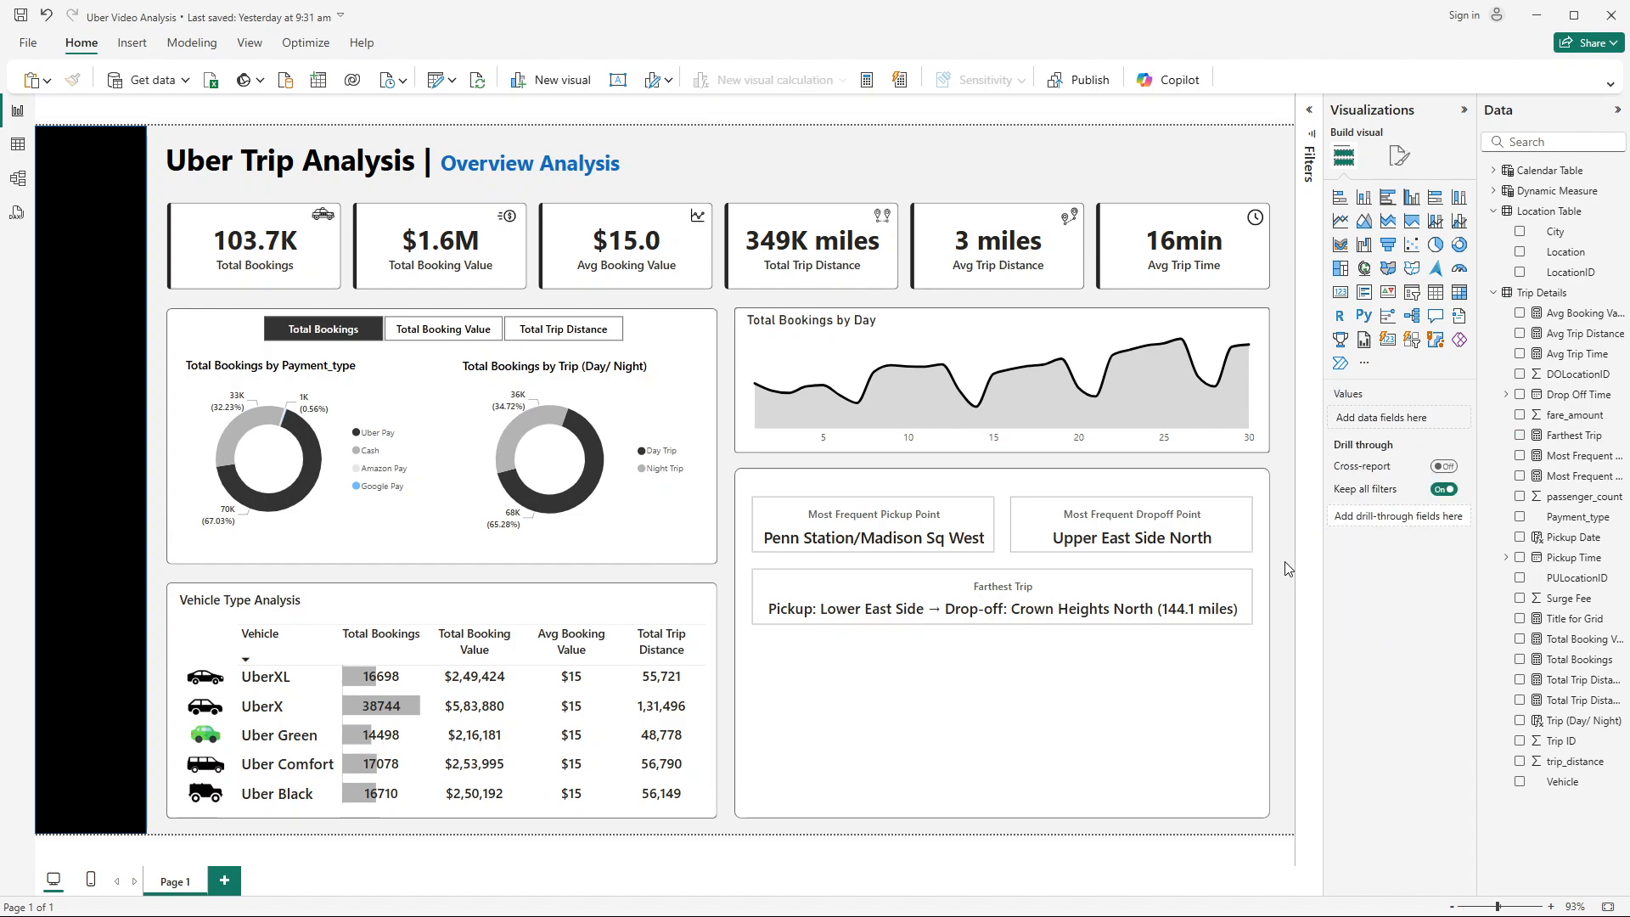
Step: Switch to the Problem Statement document in Word, read the remaining Location Analysis requirements, and return to the Power BI report
{"action": "key", "text": "alt+Tab"}
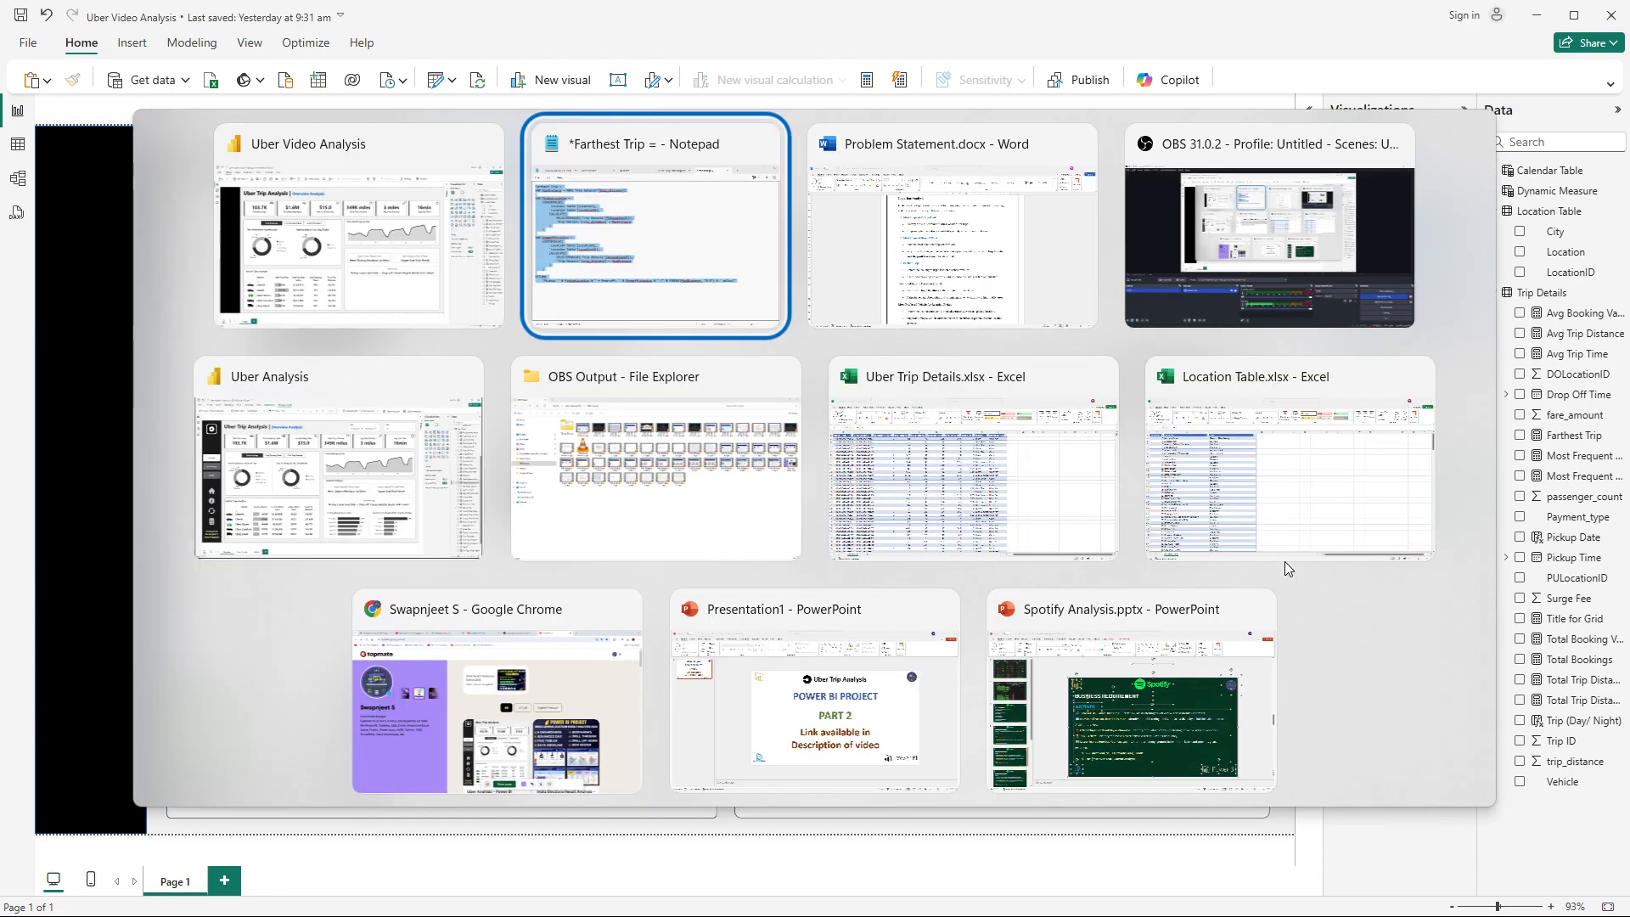
{"action": "key", "text": "alt+Tab"}
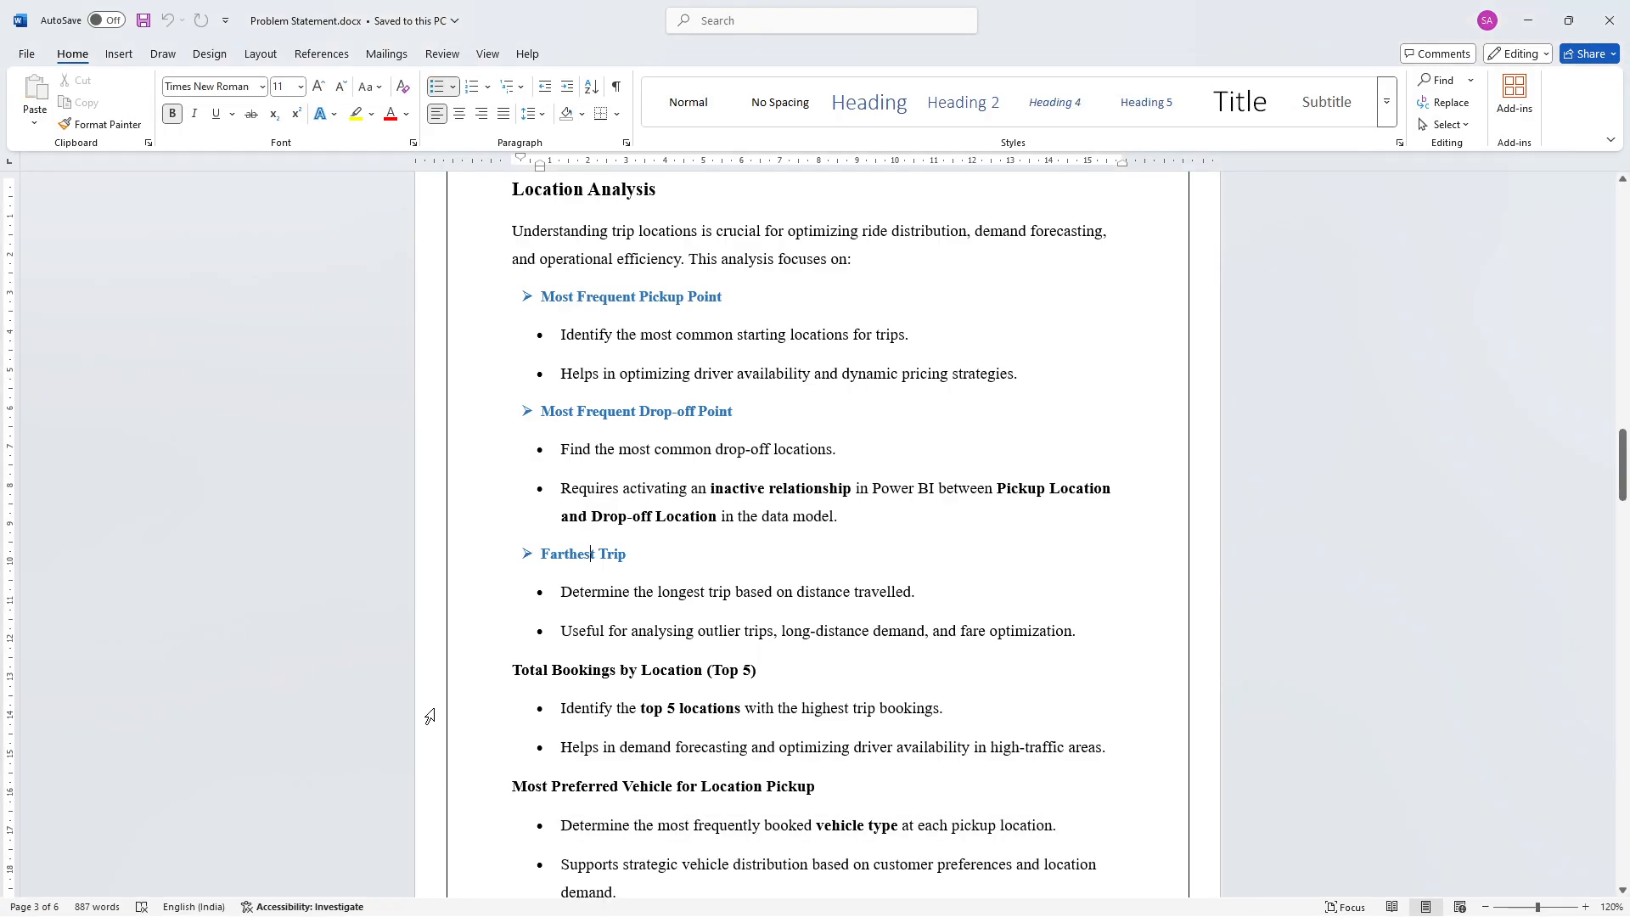
{"action": "scroll", "coordinate": [595, 308], "scroll_direction": "down", "scroll_amount": 1}
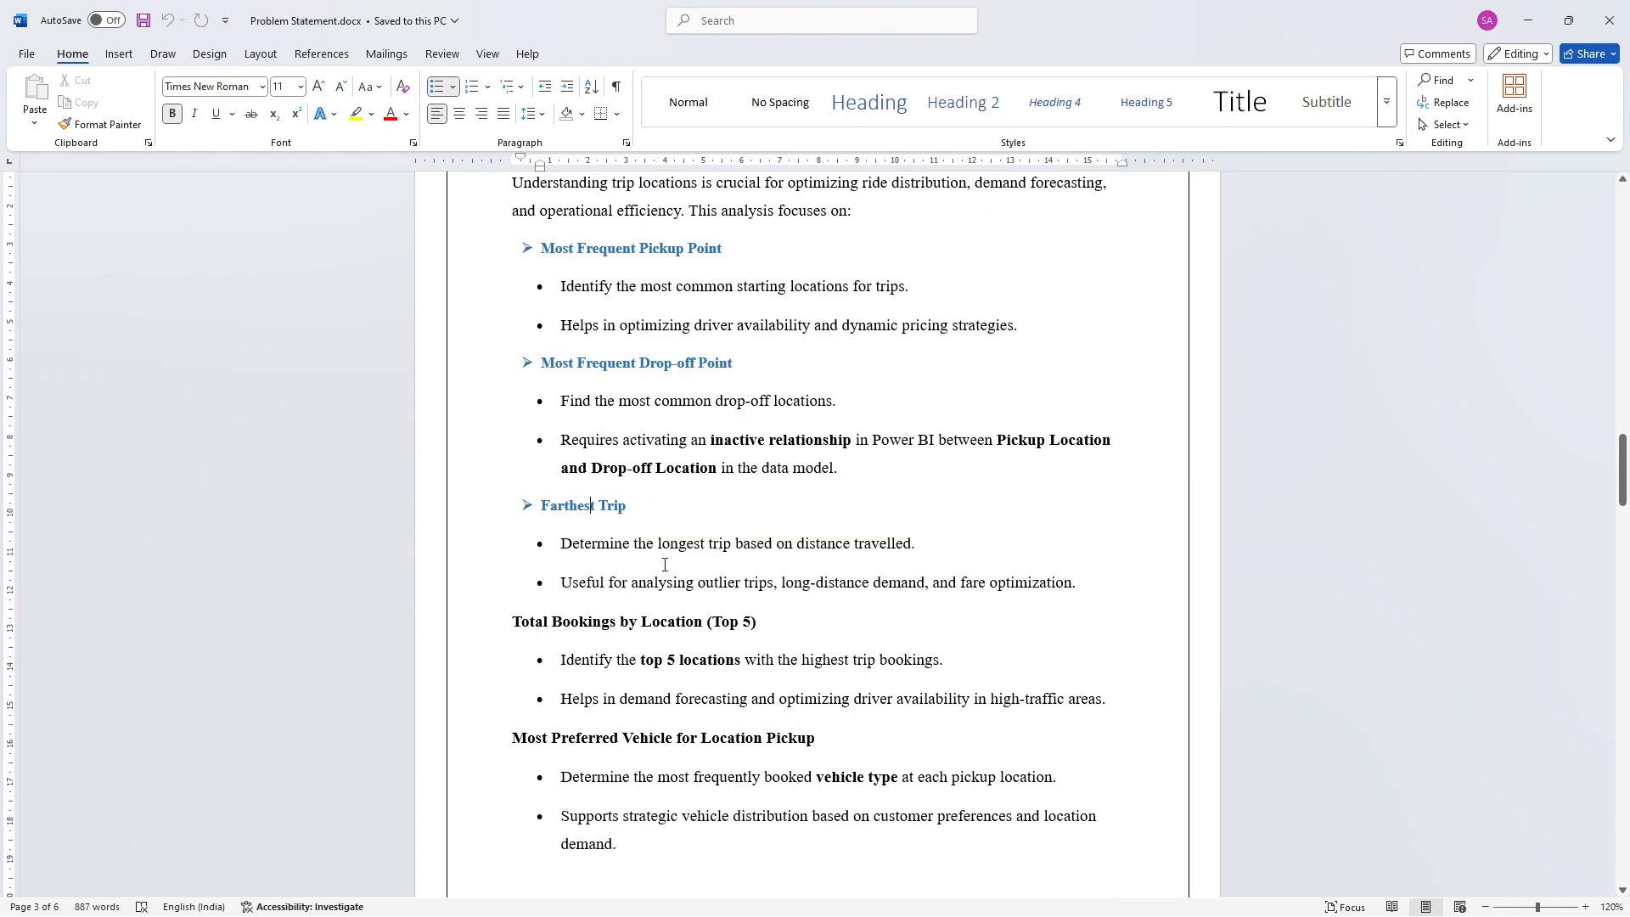
{"action": "scroll", "coordinate": [646, 535], "scroll_direction": "down", "scroll_amount": 4}
{"action": "scroll", "coordinate": [660, 559], "scroll_direction": "down", "scroll_amount": 1}
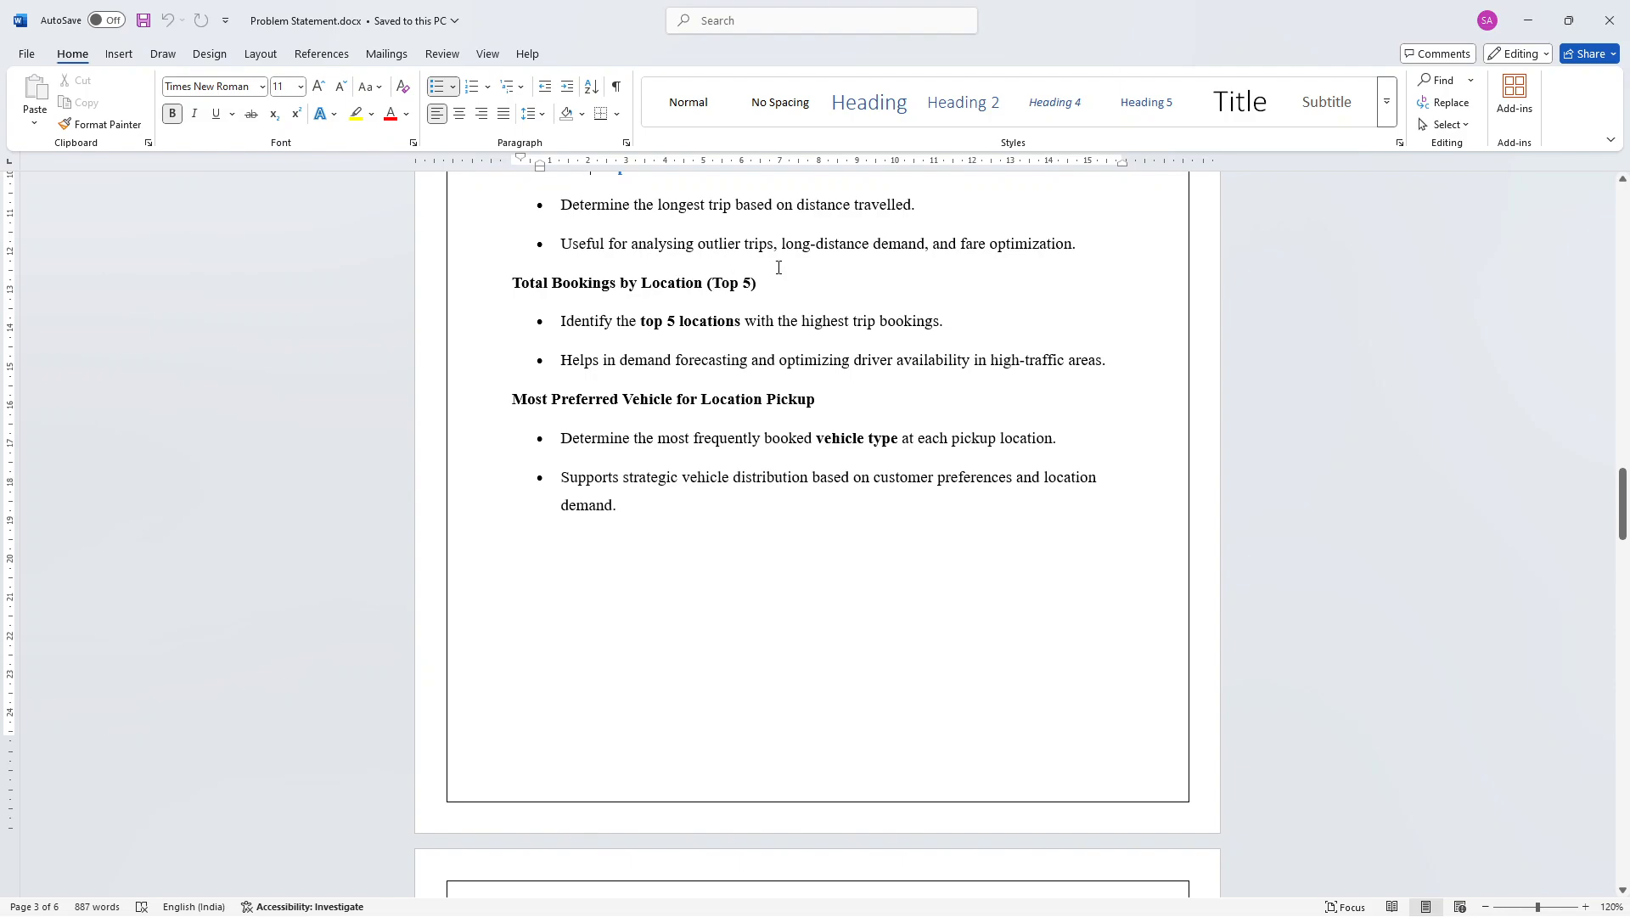
{"action": "key", "text": "alt+Tab"}
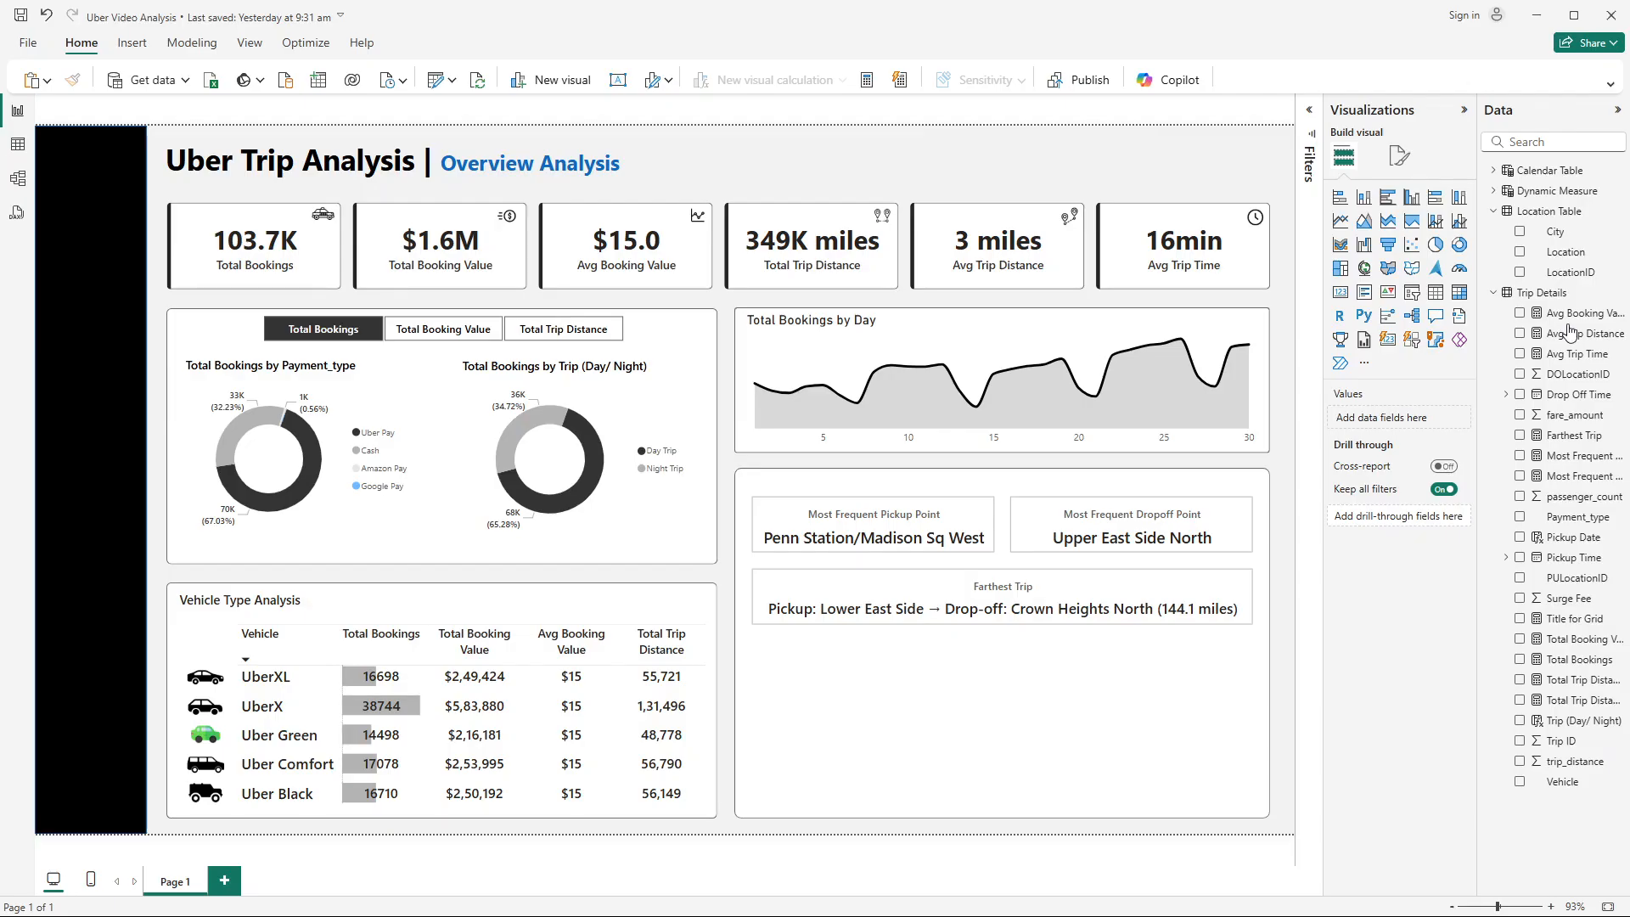
Step: Add a stacked bar chart to the location section with Location on the Y-axis and Total Bookings on the X-axis
{"action": "left_click", "coordinate": [1347, 207]}
{"action": "left_click_drag", "start_coordinate": [242, 360], "coordinate": [994, 710]}
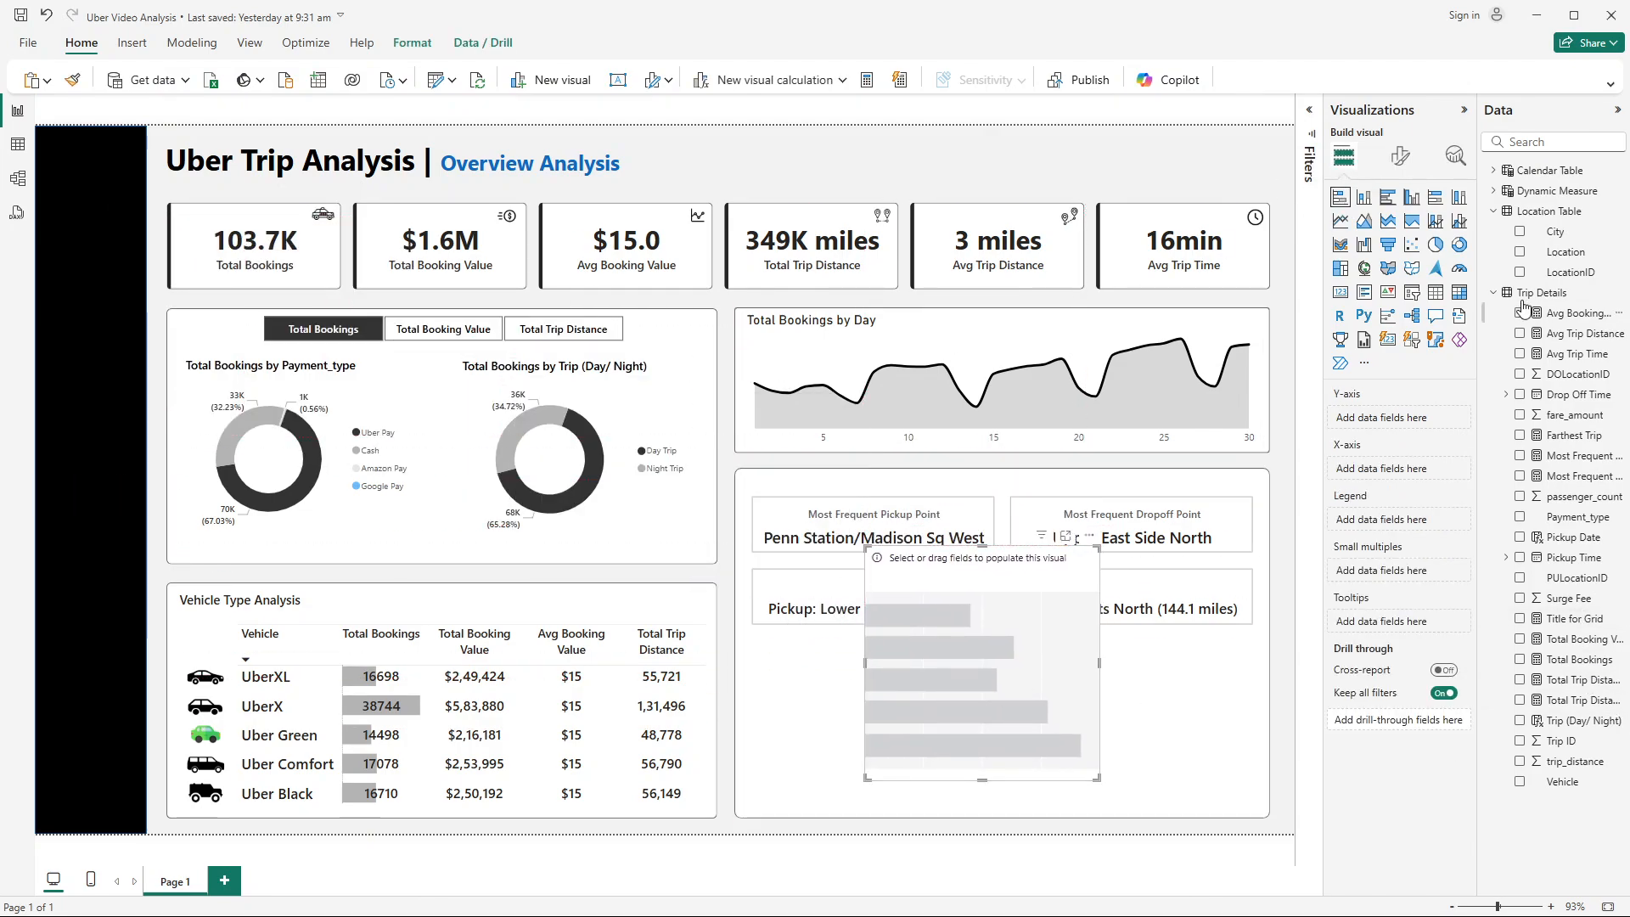
{"action": "left_click_drag", "start_coordinate": [1565, 253], "coordinate": [1412, 422]}
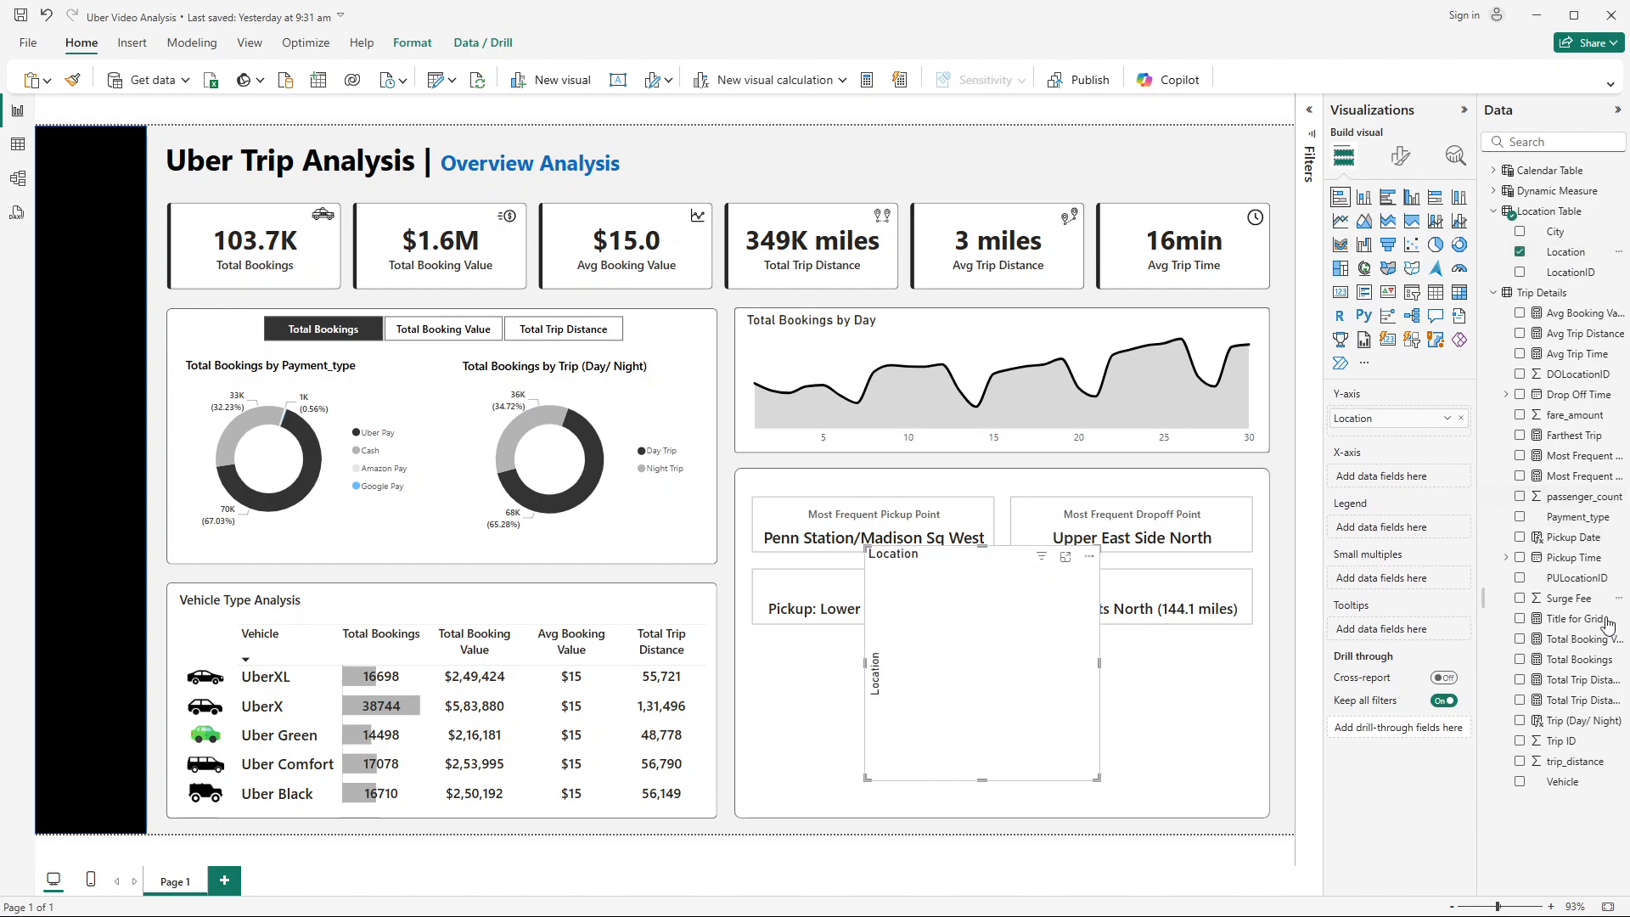
{"action": "left_click_drag", "start_coordinate": [1581, 661], "coordinate": [1423, 486]}
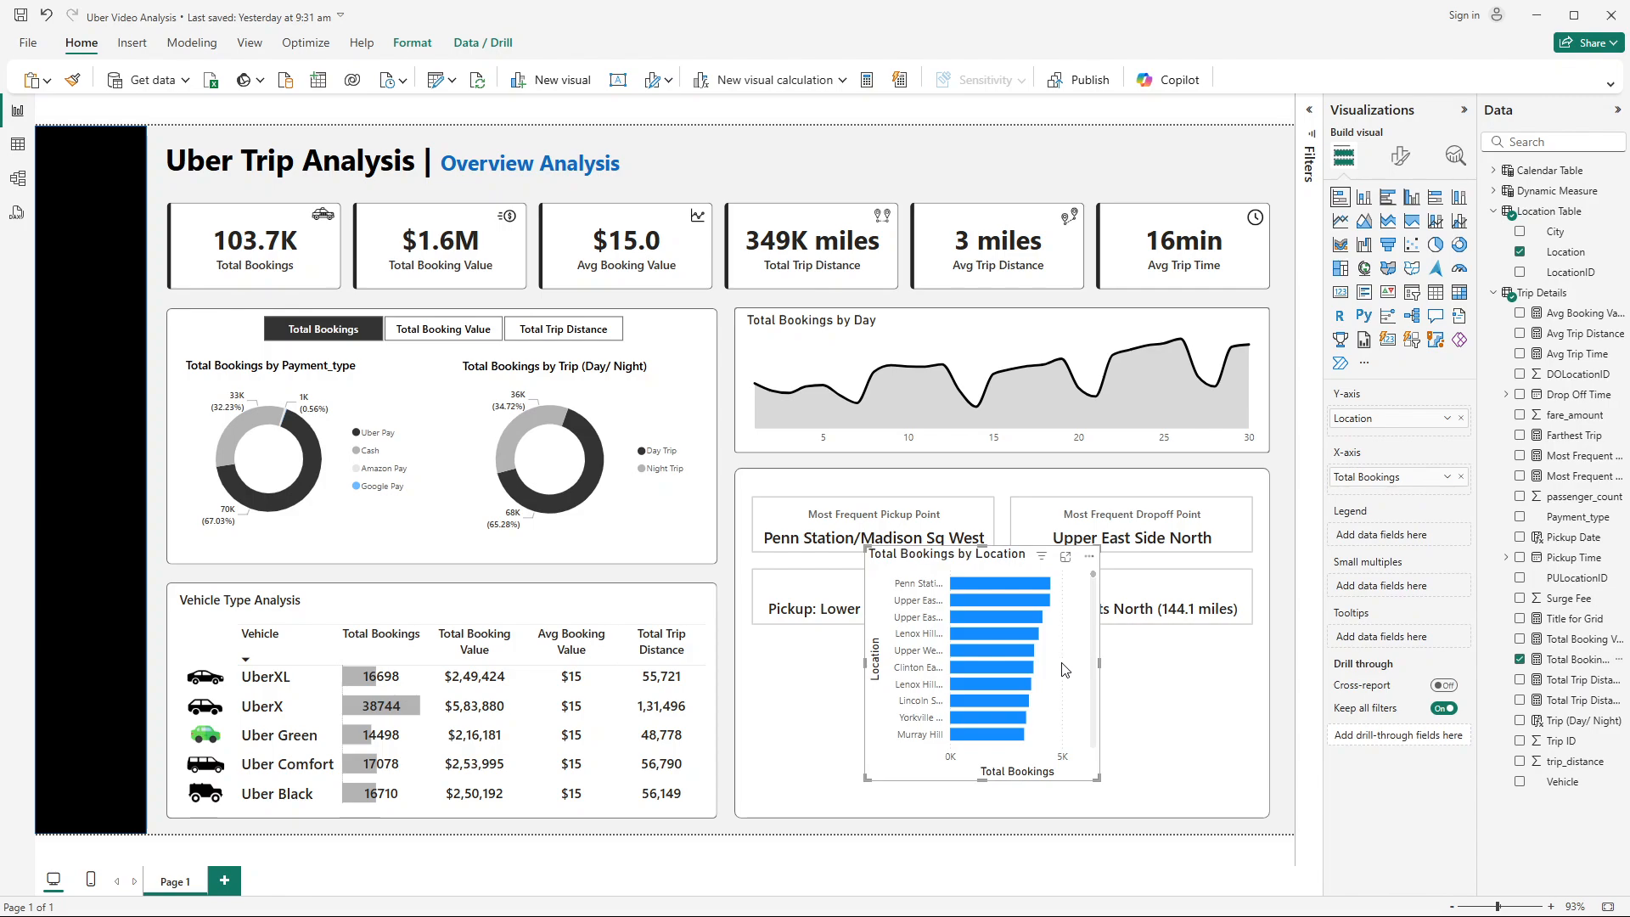
Step: Filter the bar chart's Location field with a Top N filter showing the top 5 by Total Bookings
{"action": "left_click", "coordinate": [1309, 109]}
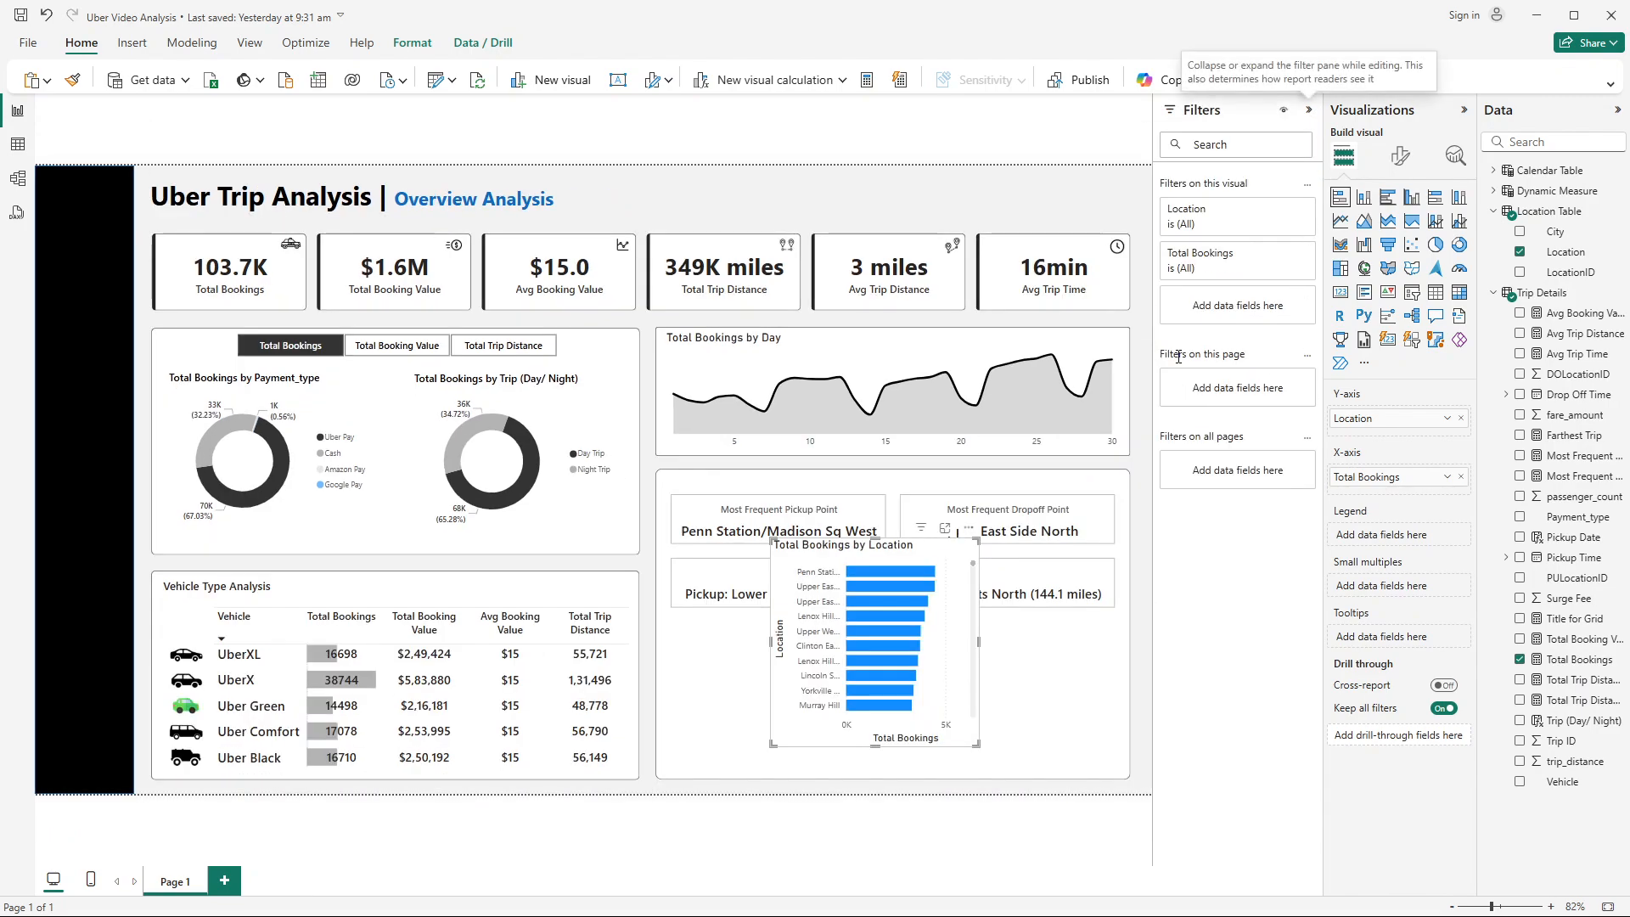
{"action": "left_click", "coordinate": [1272, 226]}
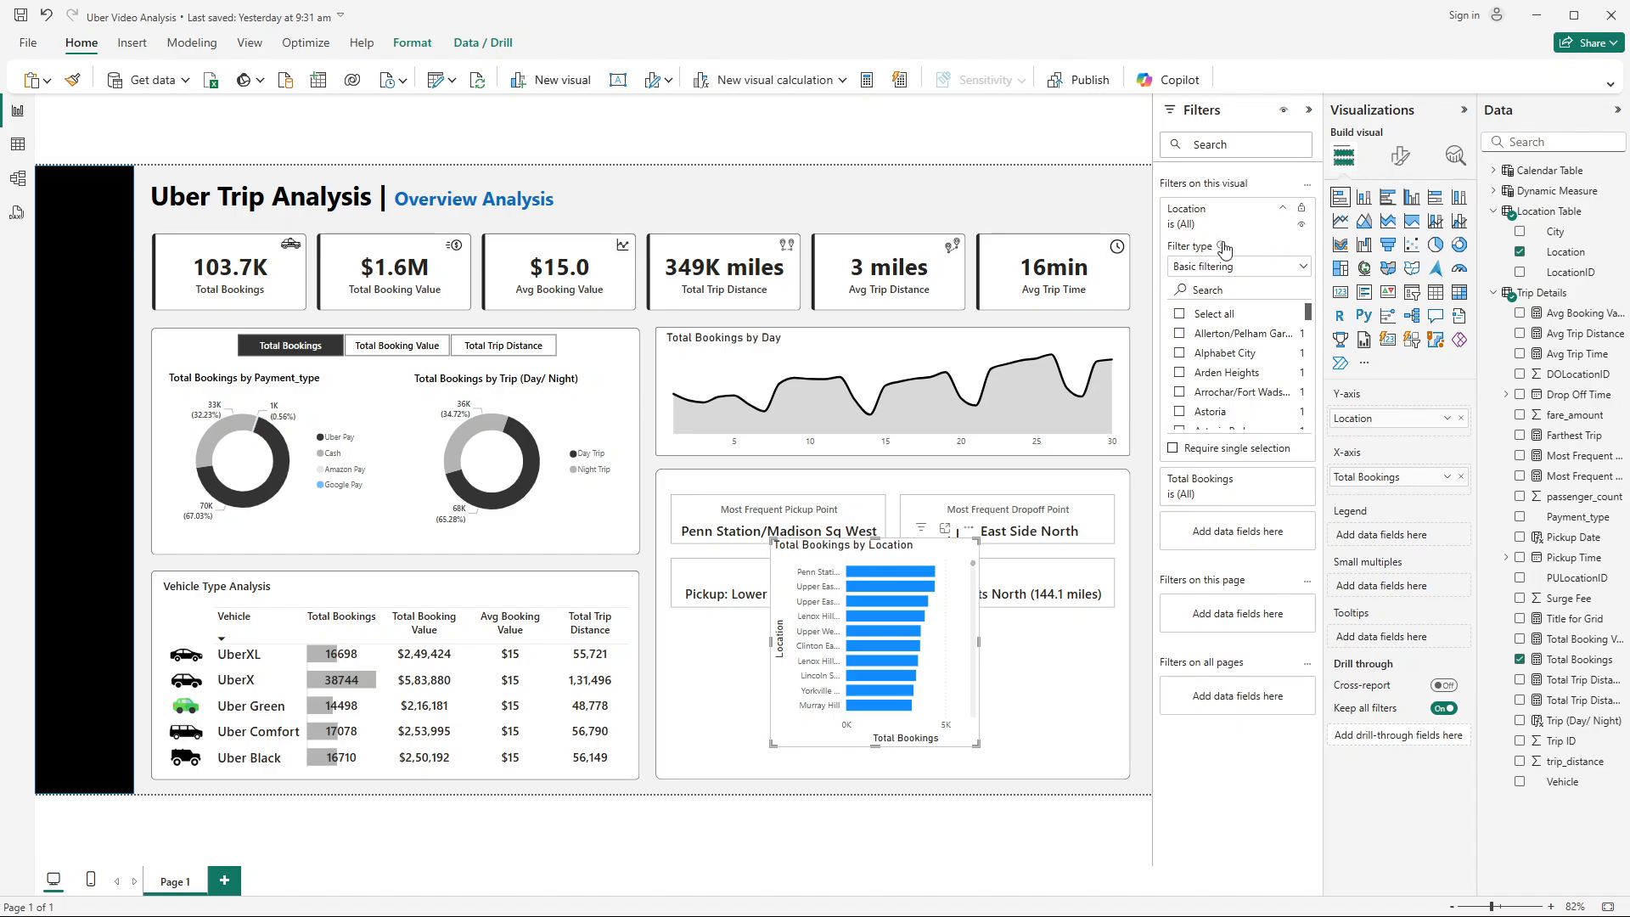
{"action": "left_click", "coordinate": [1203, 270]}
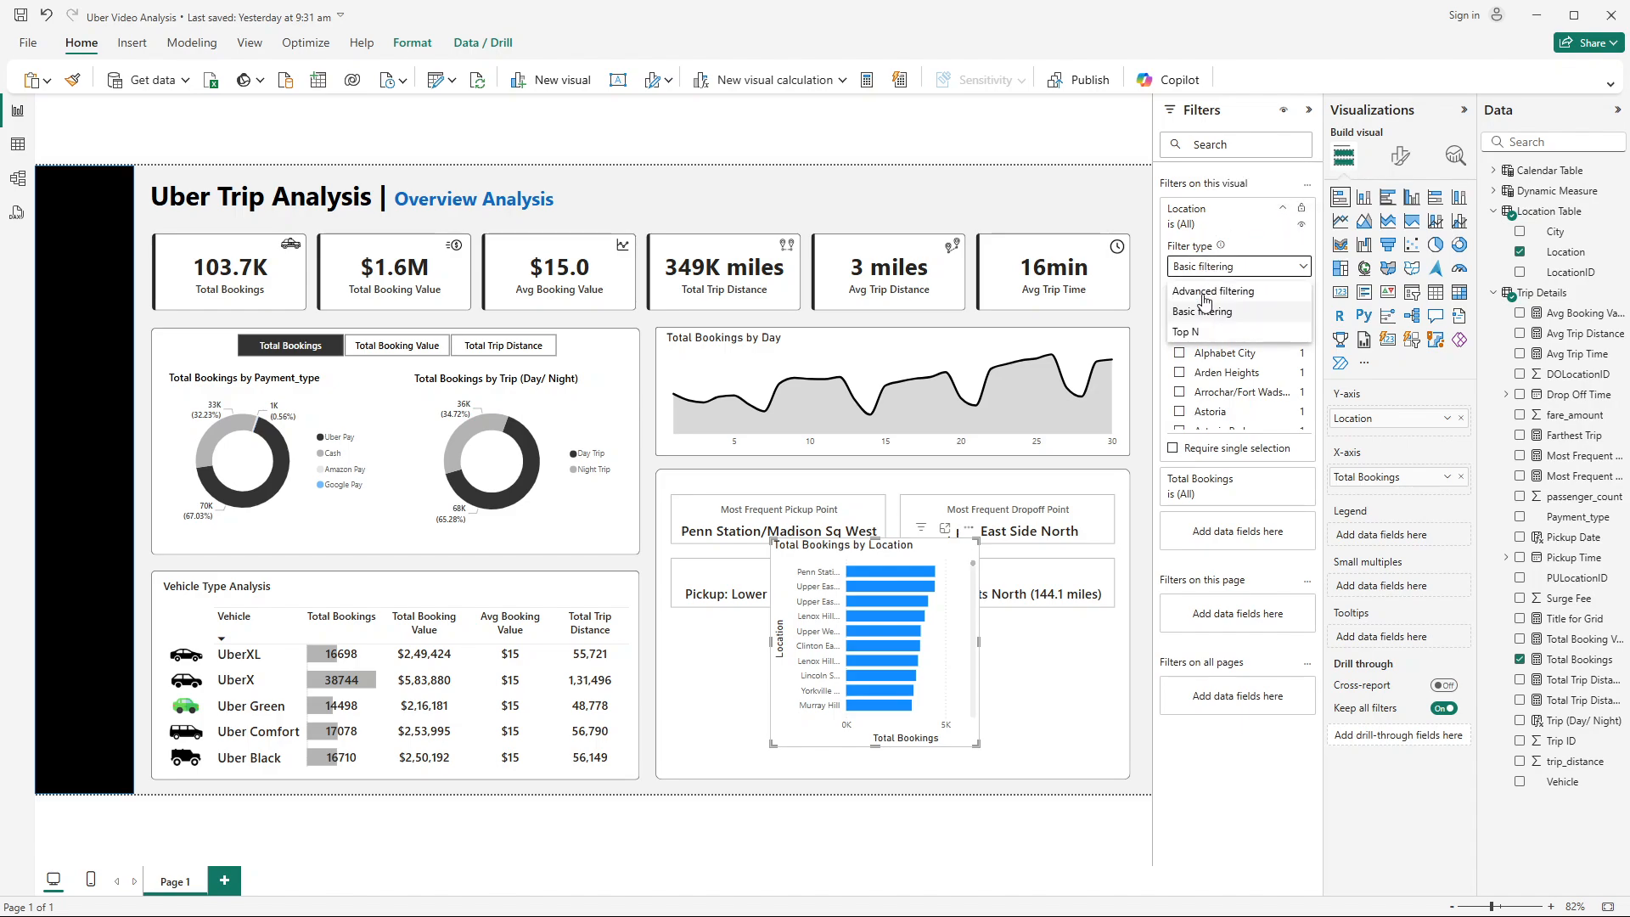
{"action": "left_click", "coordinate": [1204, 330]}
{"action": "left_click", "coordinate": [1263, 320]}
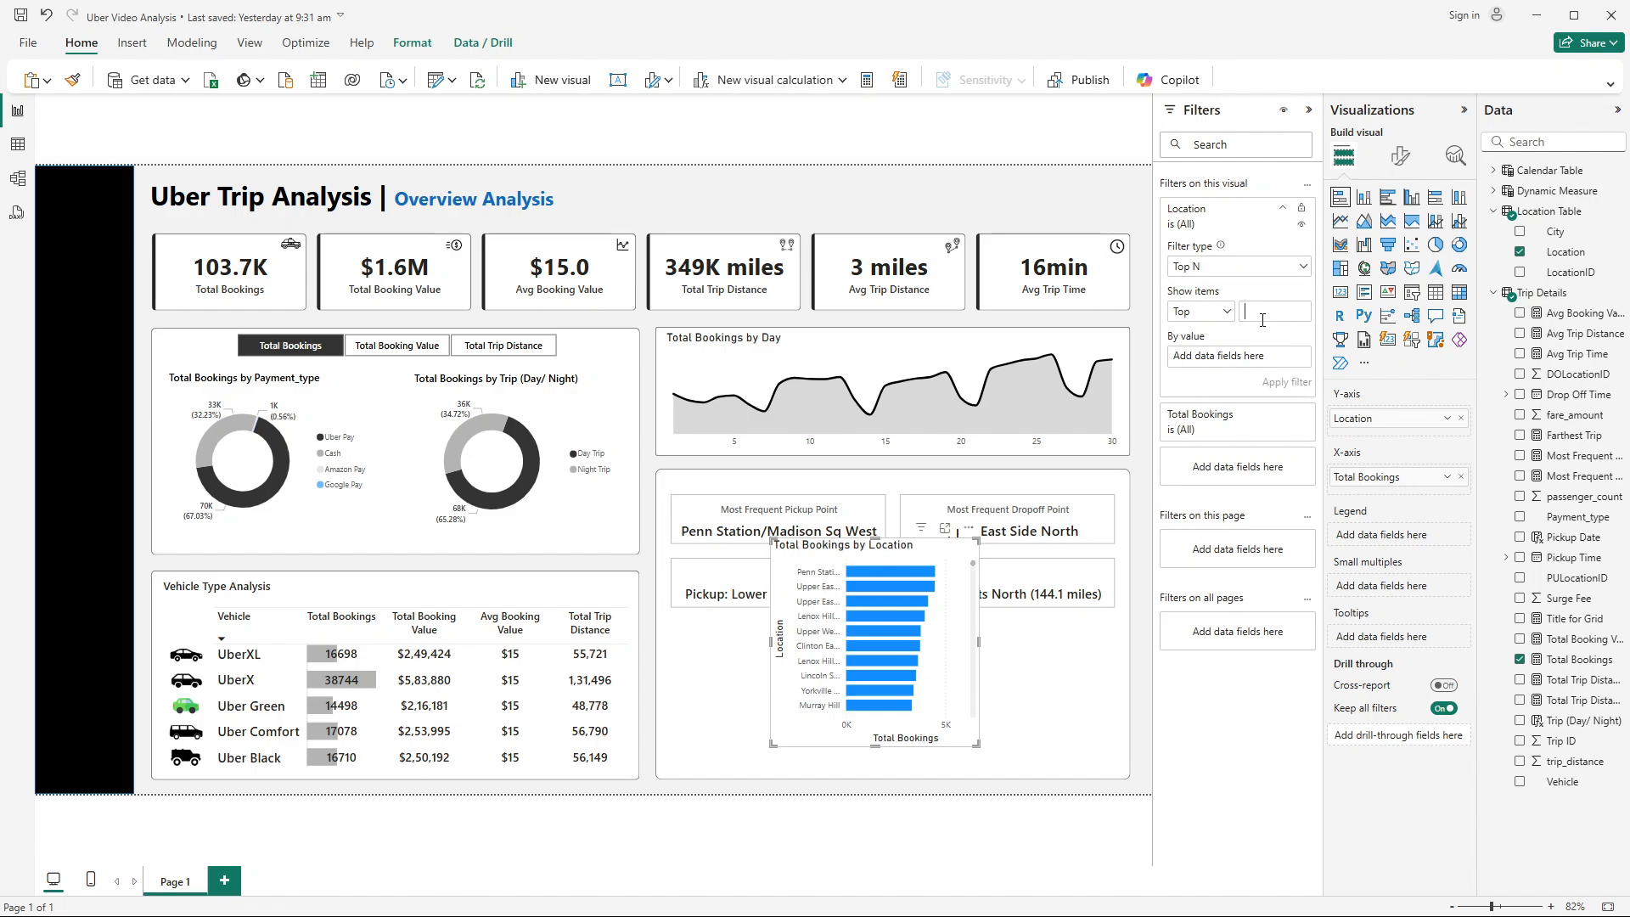
{"action": "type", "text": "5"}
{"action": "left_click_drag", "start_coordinate": [1582, 660], "coordinate": [1241, 357]}
{"action": "left_click", "coordinate": [1288, 383]}
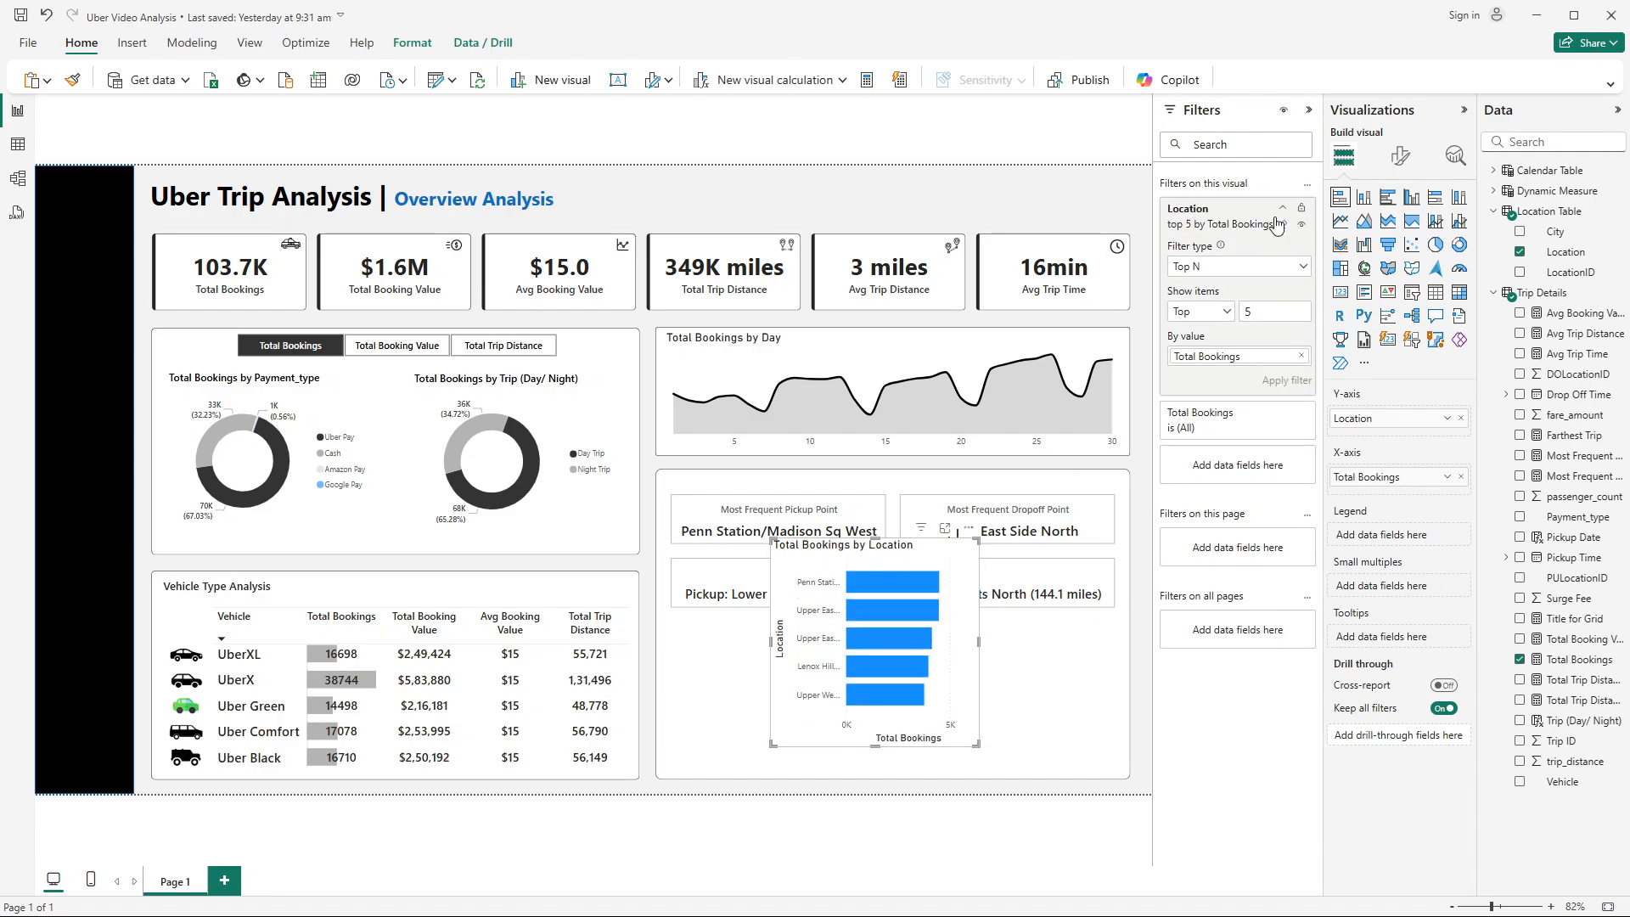
{"action": "left_click", "coordinate": [1308, 109]}
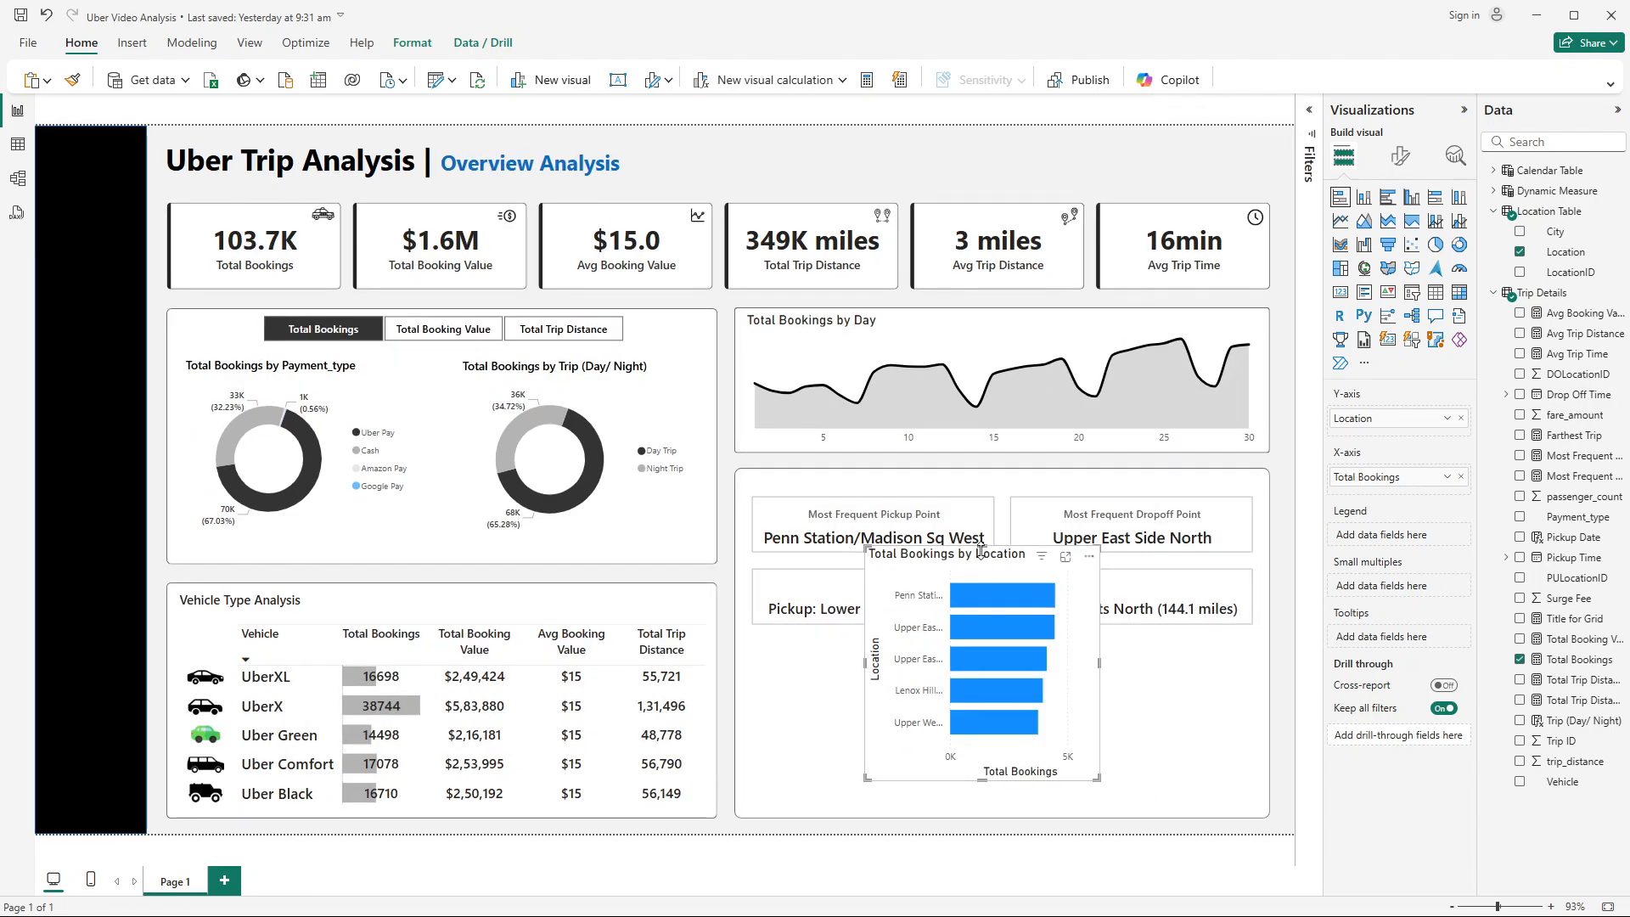
Step: Fit the Total Bookings by Location chart into the space beneath the Farthest Trip card and open its visual formatting options
{"action": "left_click_drag", "start_coordinate": [982, 548], "coordinate": [893, 658]}
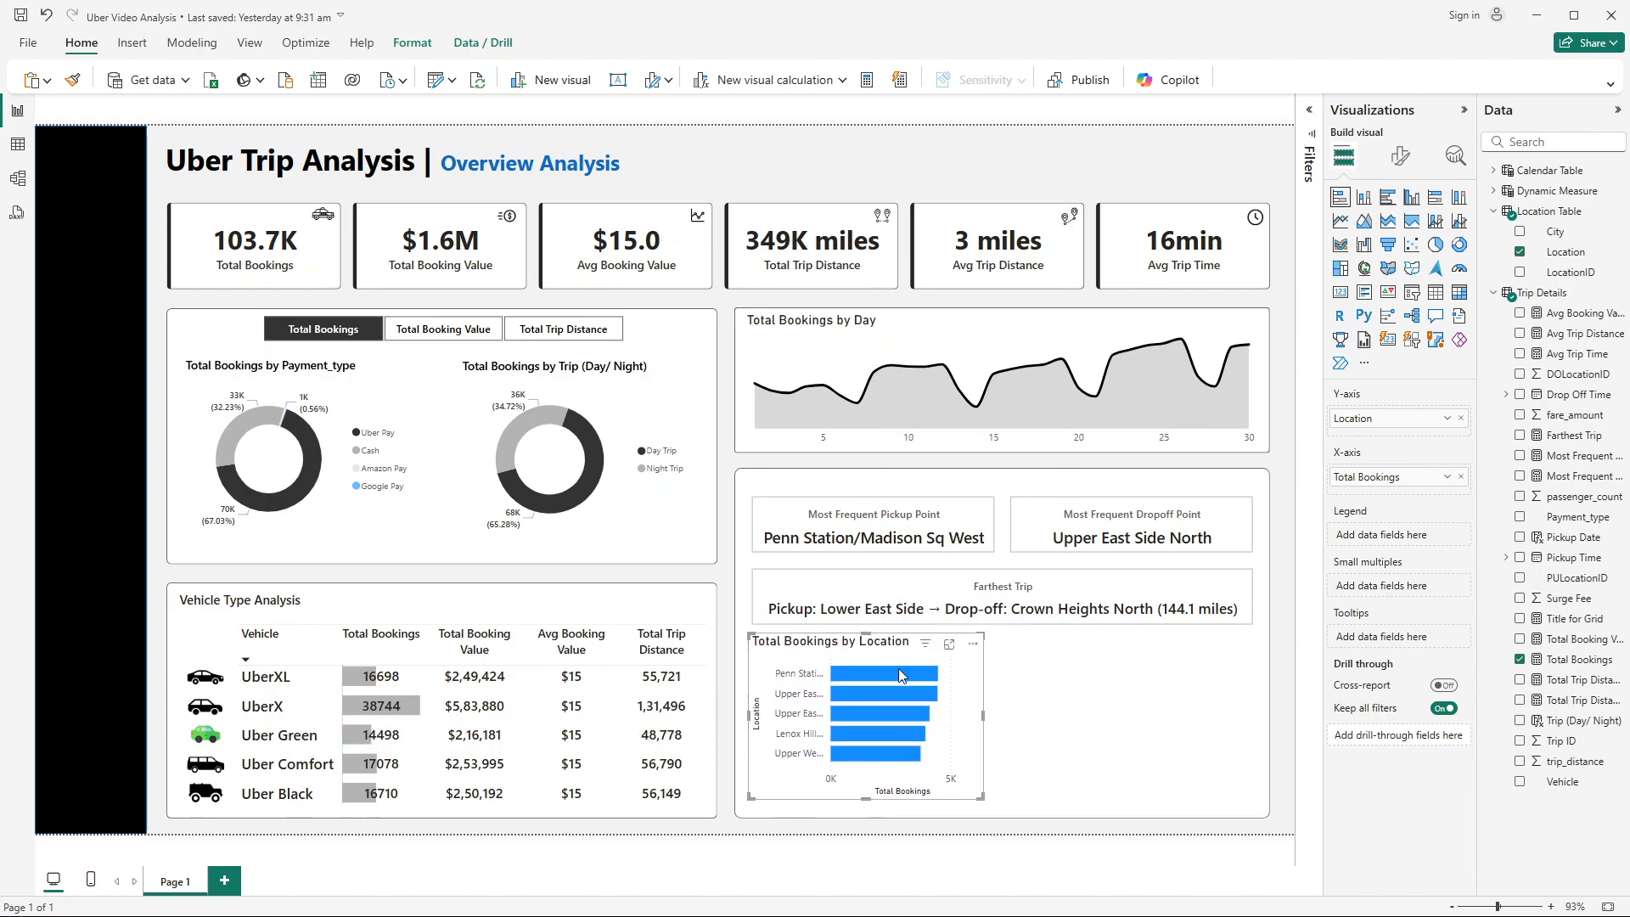
{"action": "left_click_drag", "start_coordinate": [866, 800], "coordinate": [873, 817]}
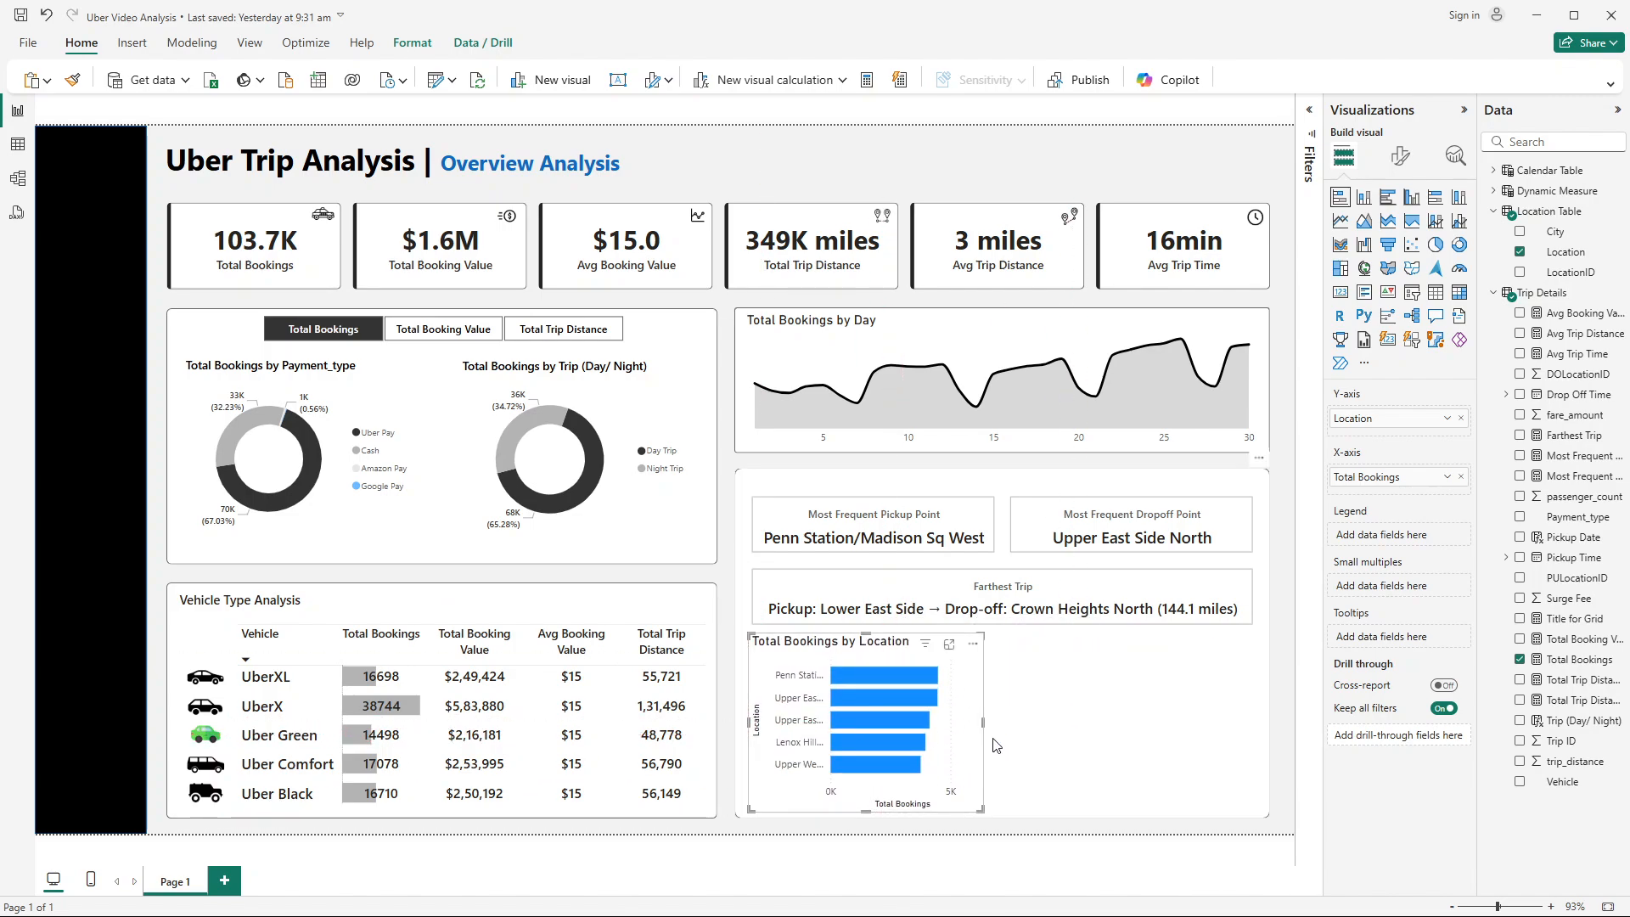
{"action": "left_click_drag", "start_coordinate": [982, 723], "coordinate": [966, 720]}
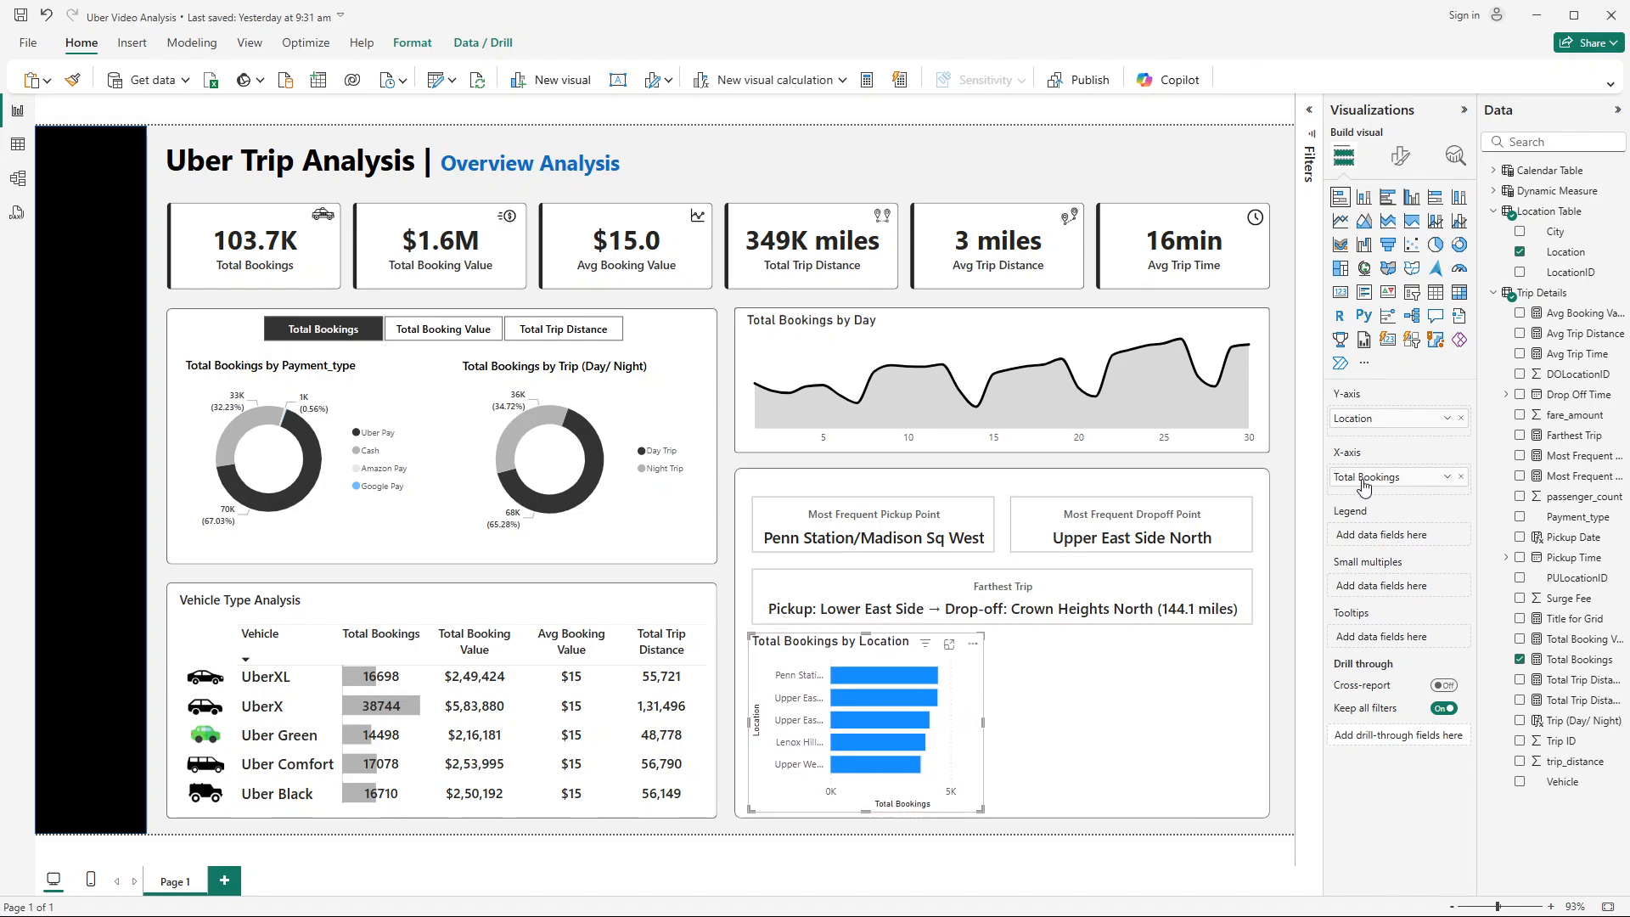
{"action": "left_click", "coordinate": [1401, 156]}
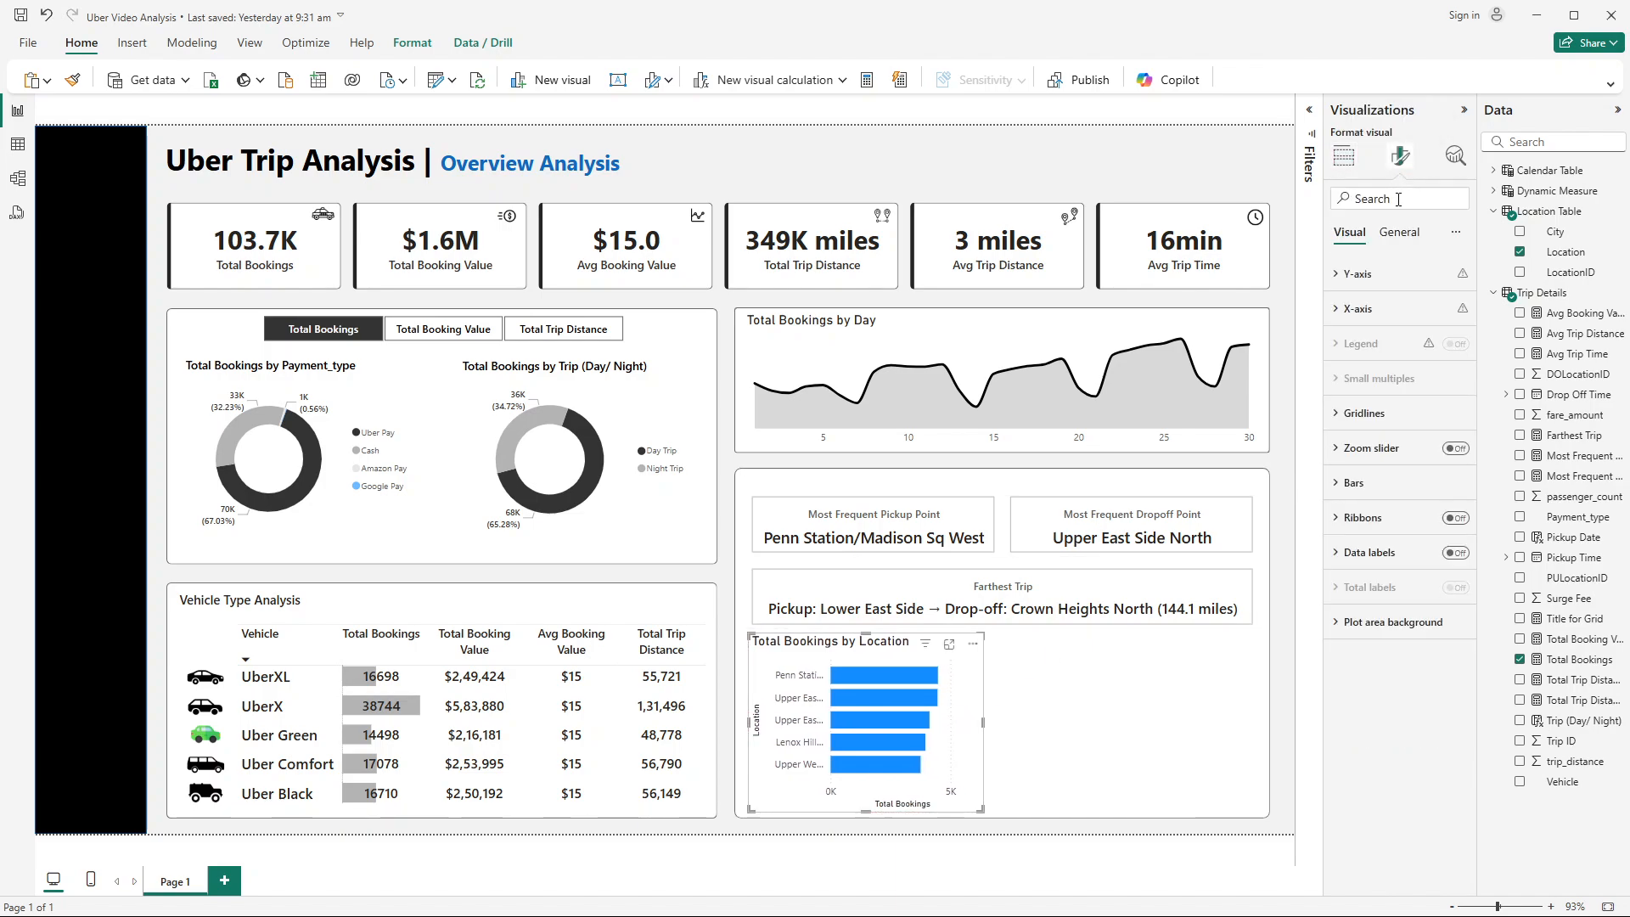
Step: Turn off the bar chart's Y-axis title and set the Y-axis labels to Segoe UI Semibold, size 8
{"action": "left_click", "coordinate": [1358, 275]}
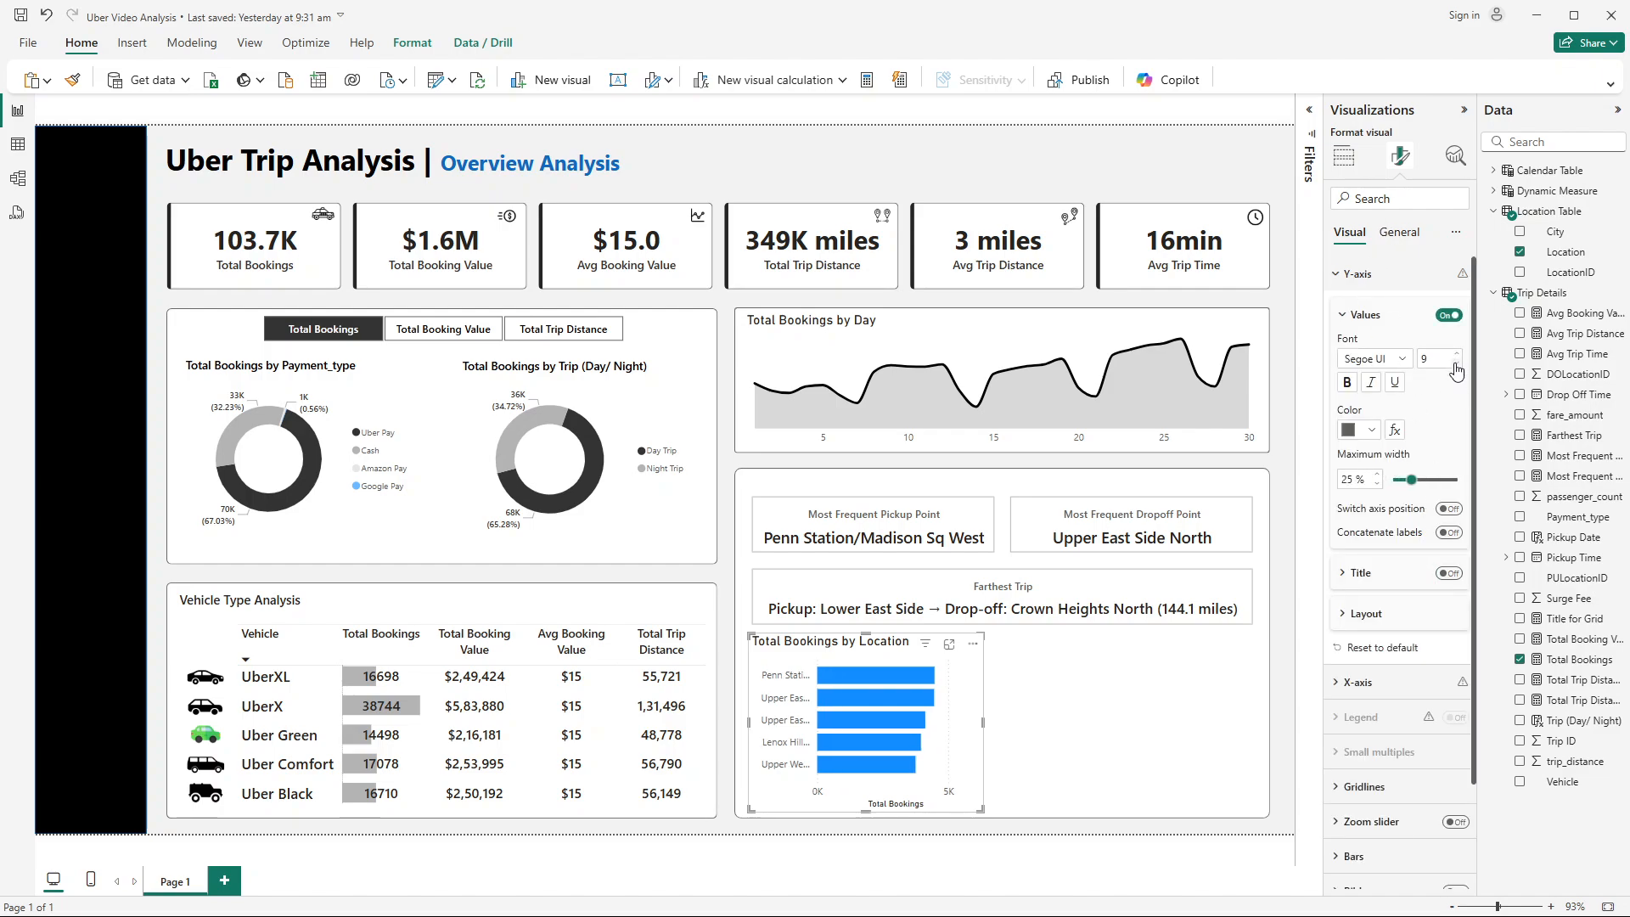
{"action": "left_click", "coordinate": [1386, 363]}
{"action": "left_click", "coordinate": [1405, 547]}
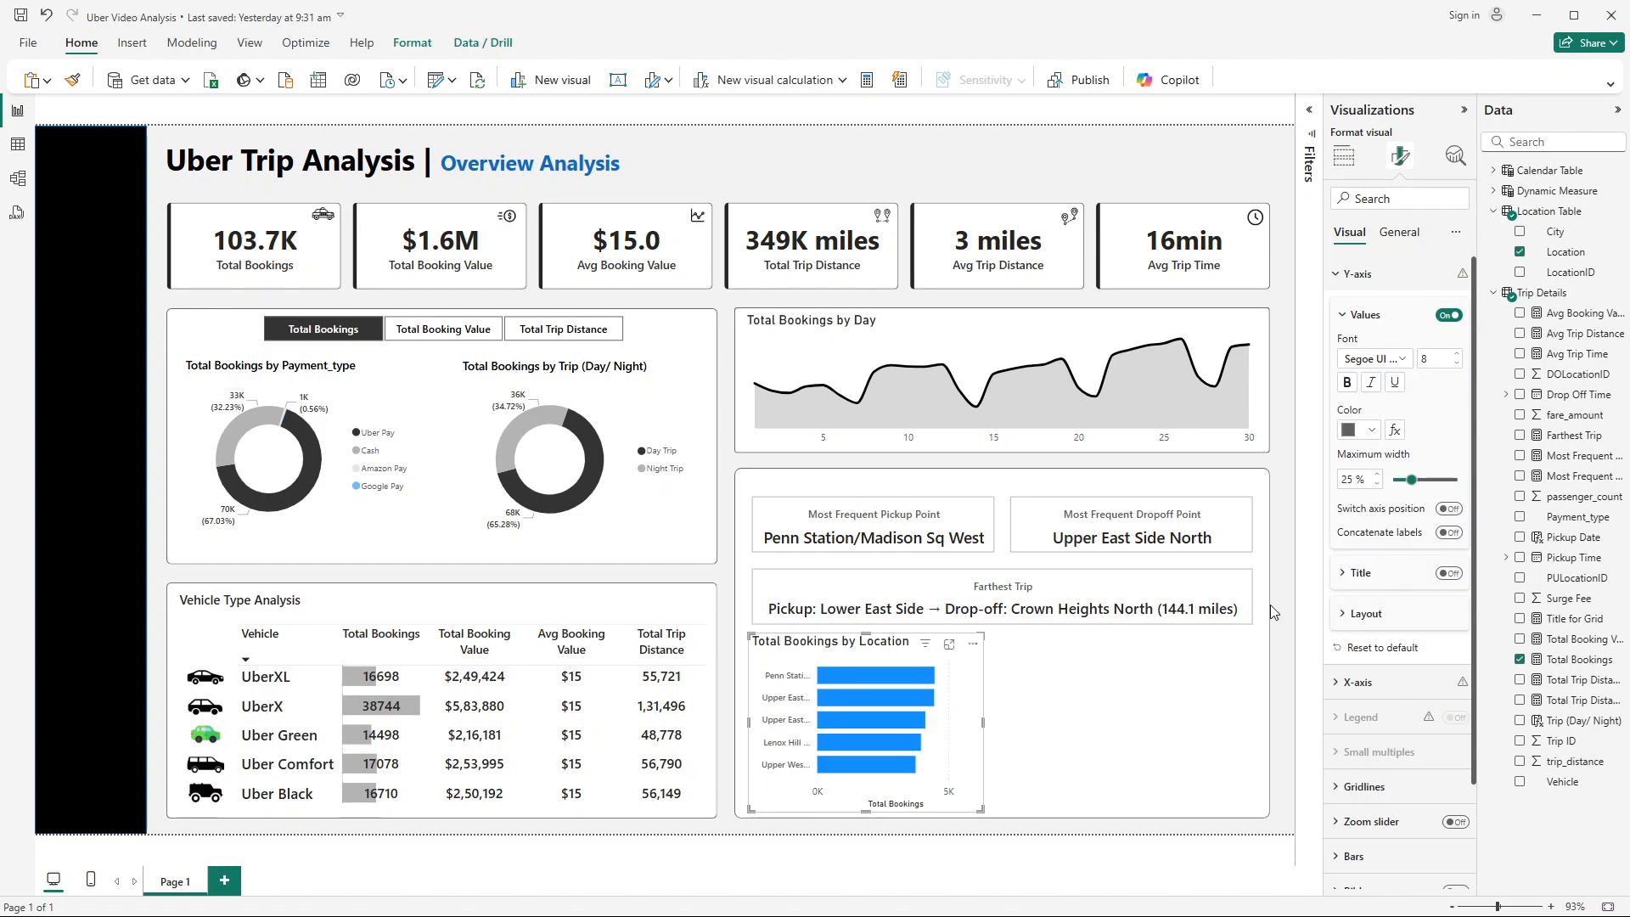
{"action": "scroll", "coordinate": [1379, 573], "scroll_direction": "down", "scroll_amount": 3}
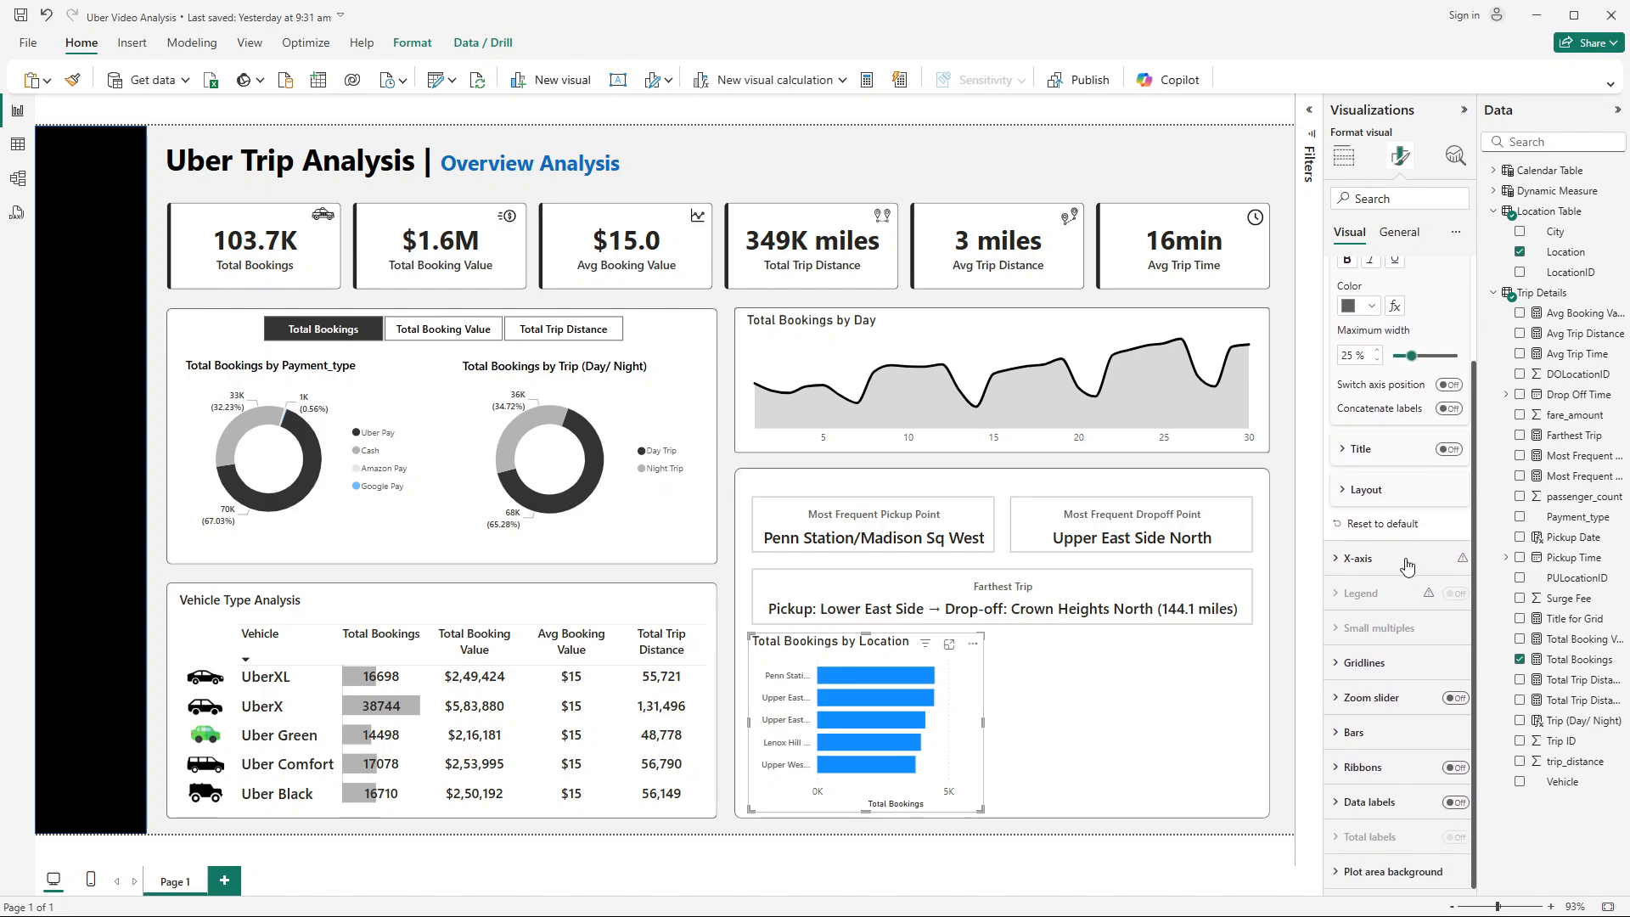
Step: Turn off the values and the title on the bar chart's X-axis
{"action": "left_click", "coordinate": [1358, 558]}
{"action": "scroll", "coordinate": [1379, 574], "scroll_direction": "down", "scroll_amount": 4}
{"action": "left_click", "coordinate": [1451, 607]}
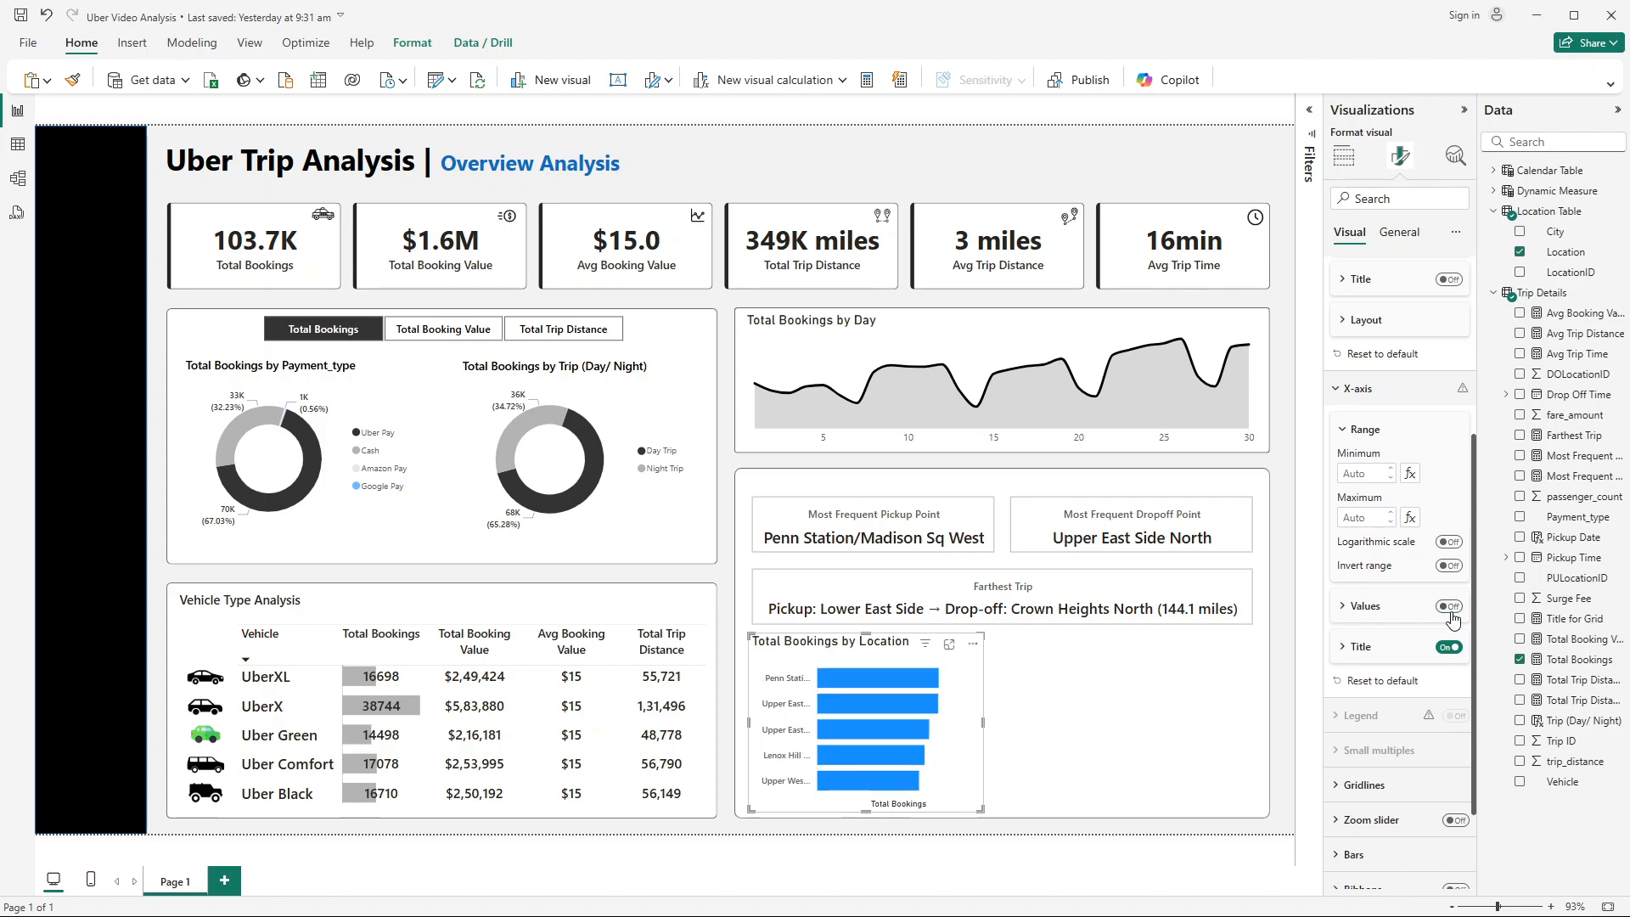
{"action": "left_click", "coordinate": [1459, 650]}
Step: Lower the upper edge of the Total Bookings by Location chart slightly to leave a gap below the Farthest Trip card
{"action": "left_click_drag", "start_coordinate": [865, 635], "coordinate": [864, 643]}
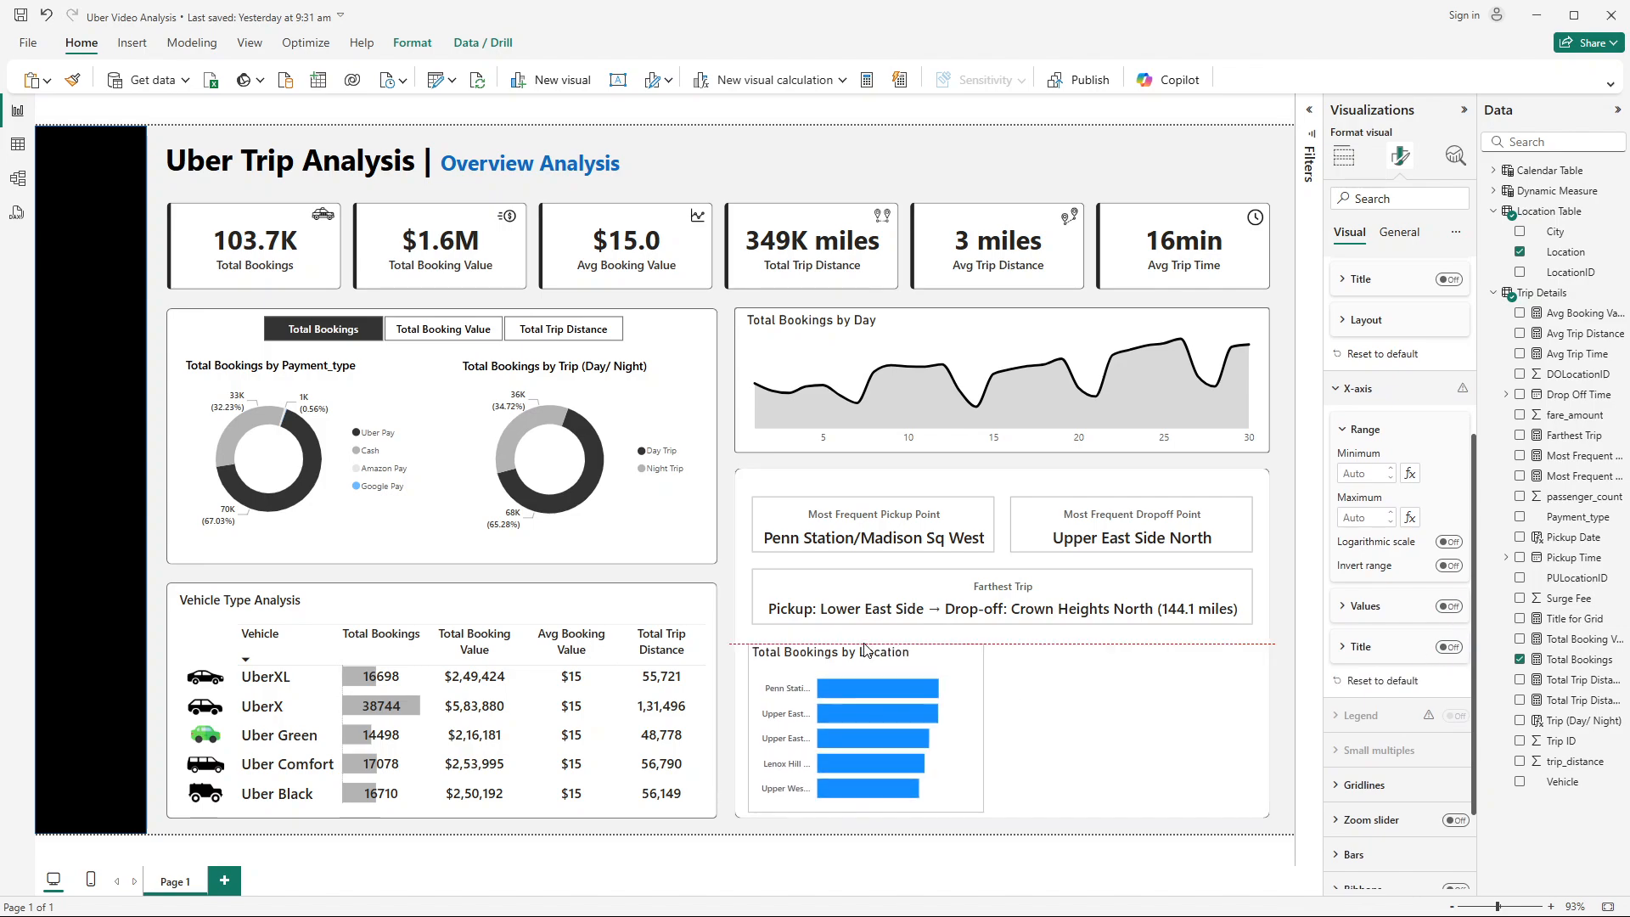
{"action": "key", "text": "Up"}
{"action": "key", "text": "Up"}
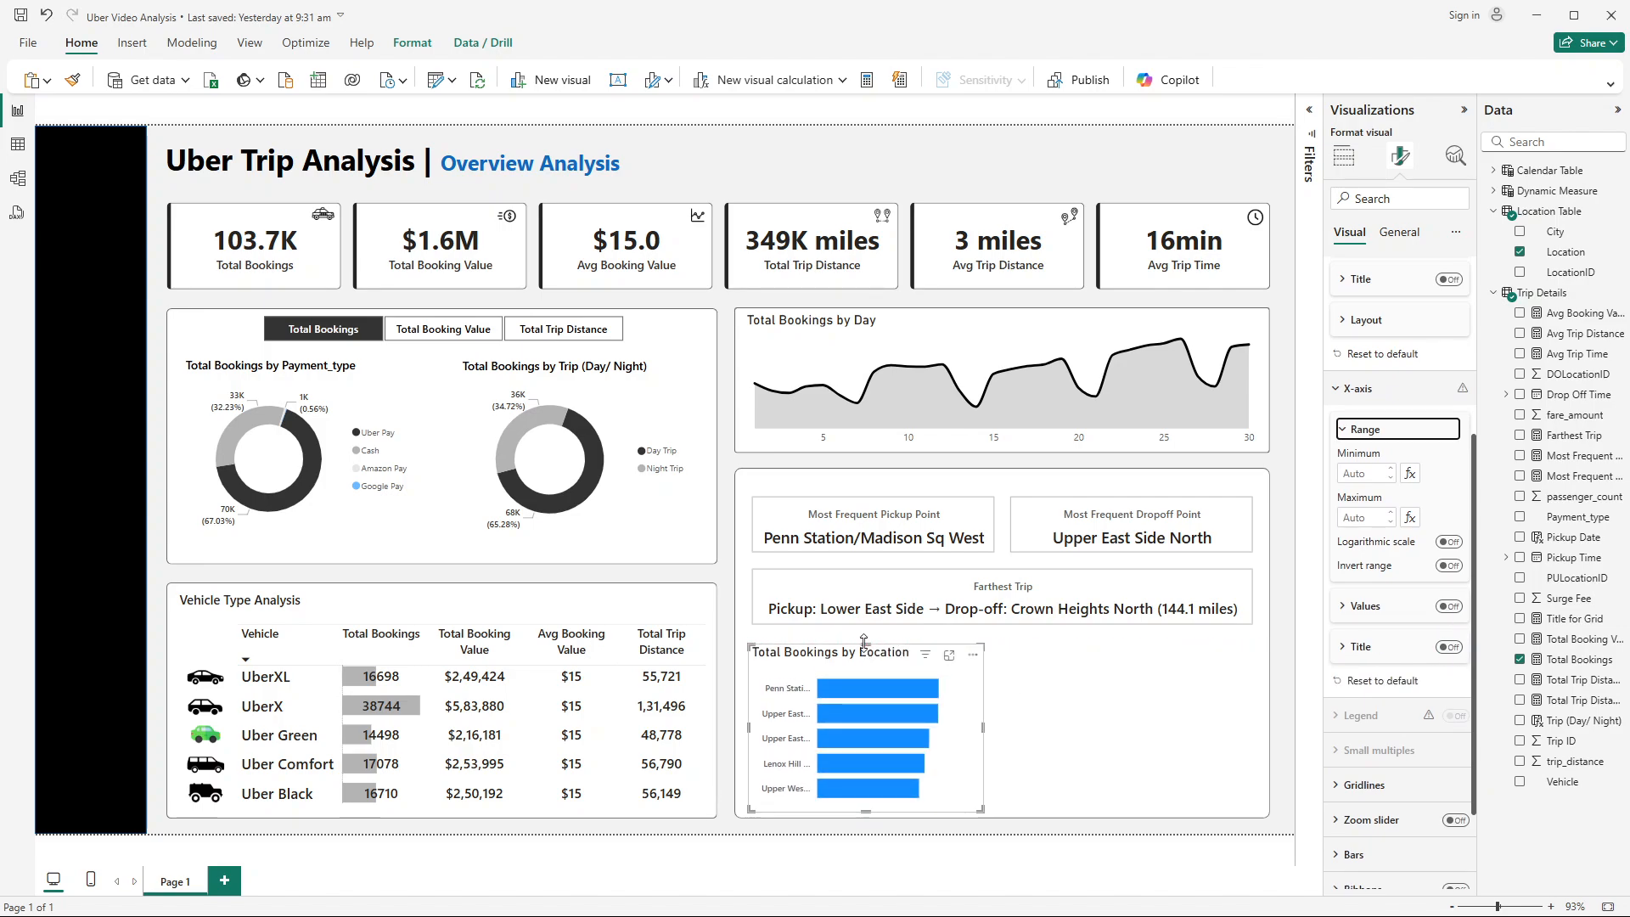
Step: Set the space between categories of the chart's bars to 35%
{"action": "scroll", "coordinate": [1368, 638], "scroll_direction": "down", "scroll_amount": 3}
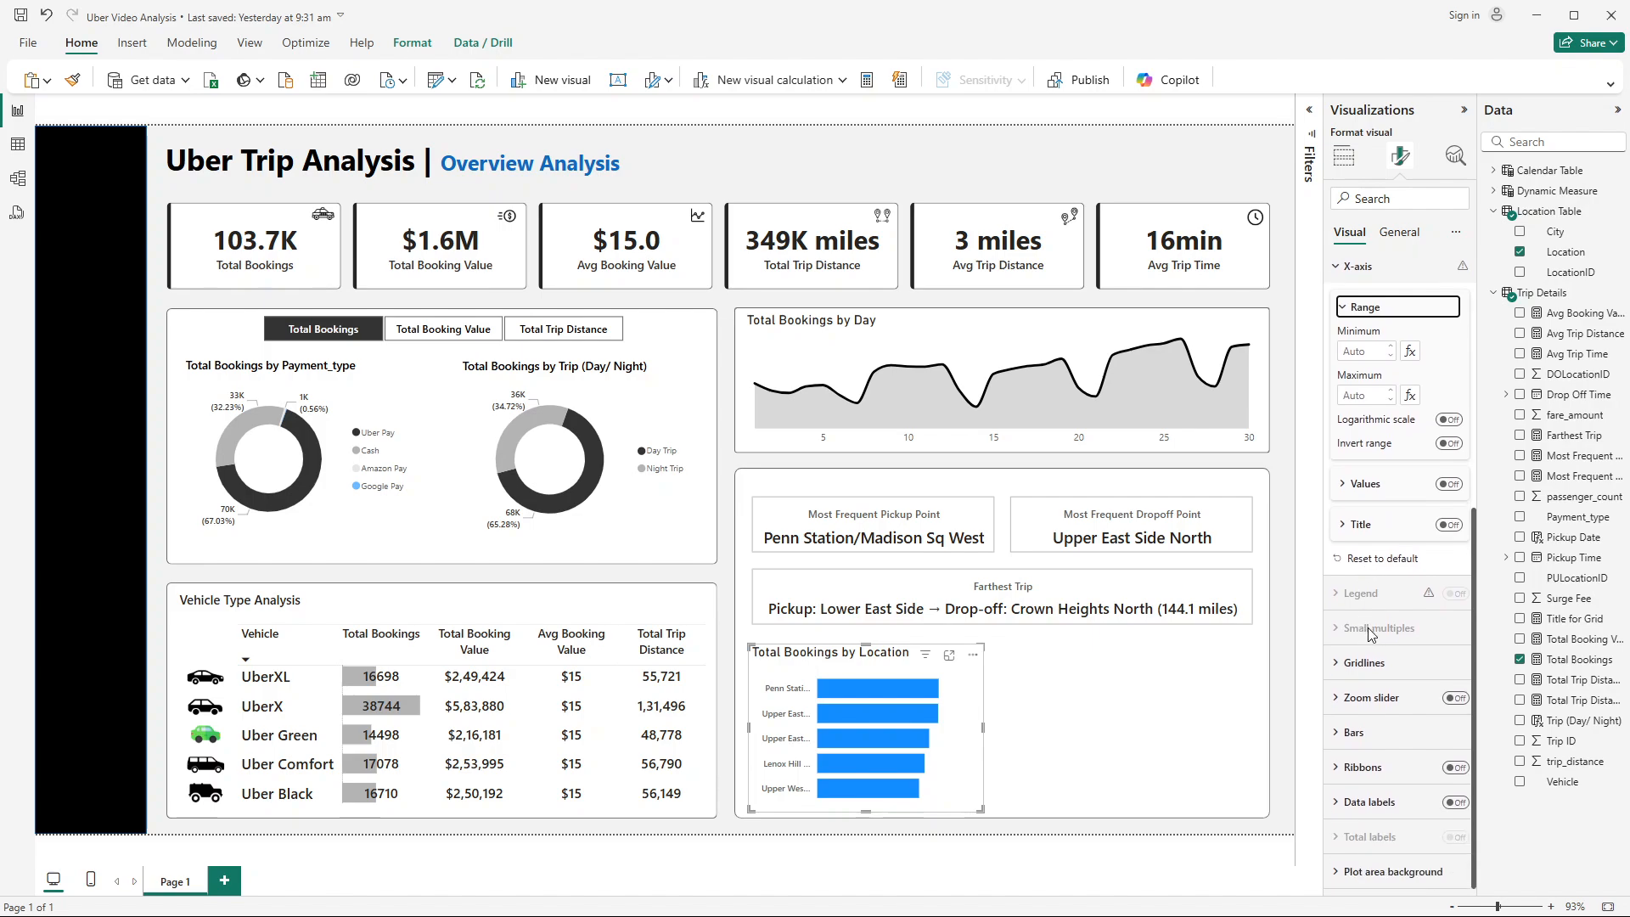
{"action": "left_click", "coordinate": [1377, 745]}
{"action": "scroll", "coordinate": [1377, 746], "scroll_direction": "down", "scroll_amount": 4}
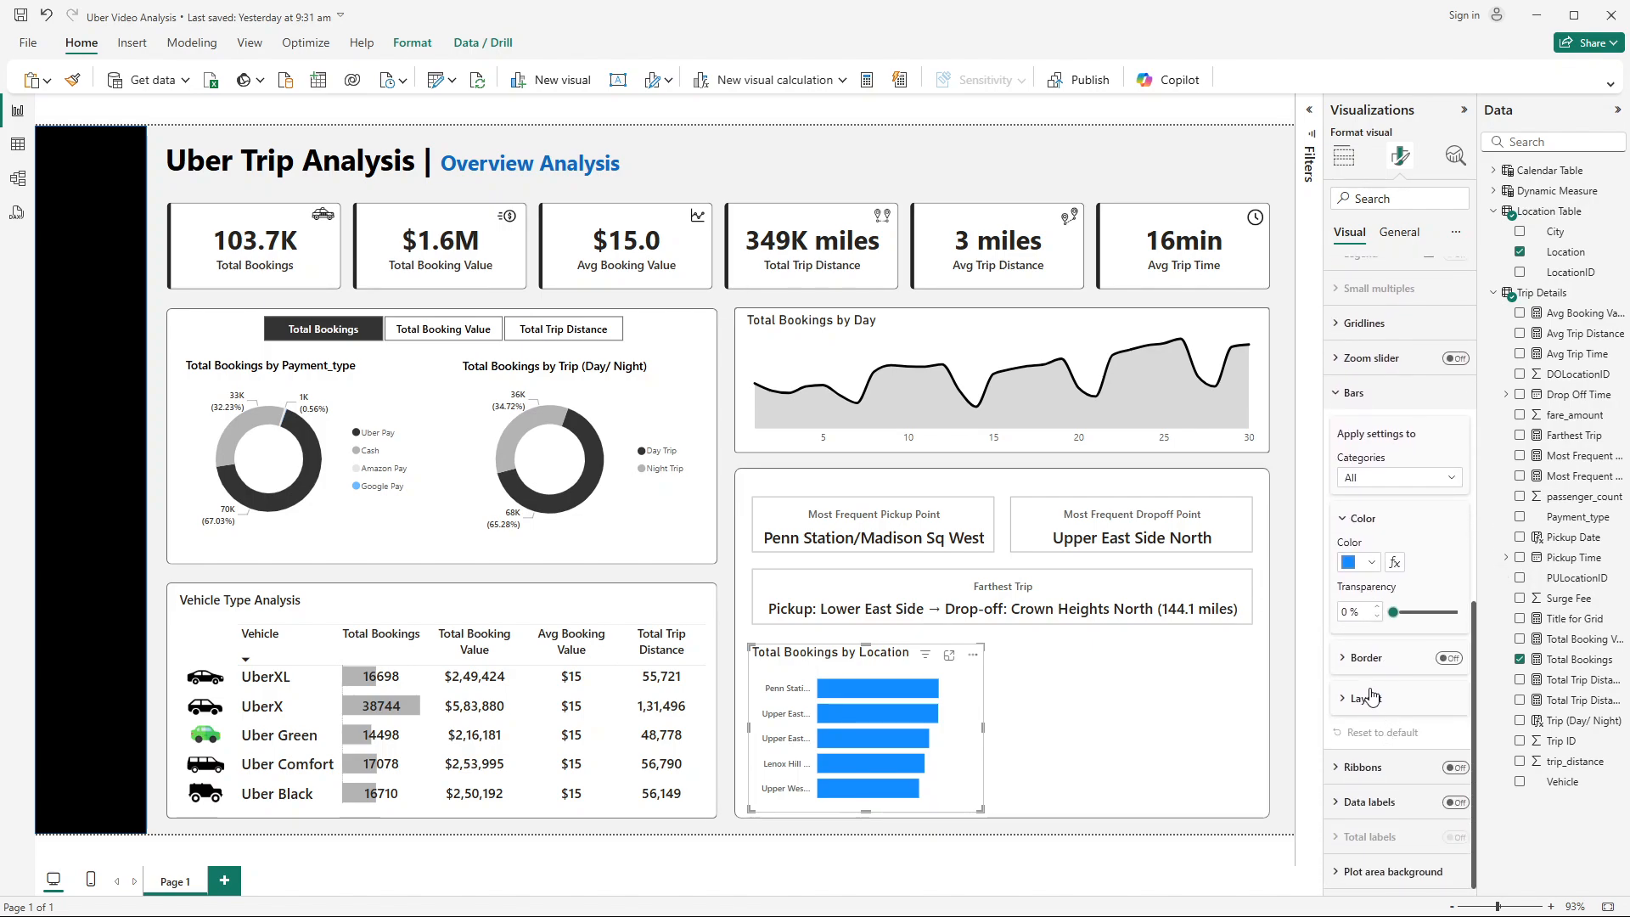
{"action": "left_click", "coordinate": [1369, 698]}
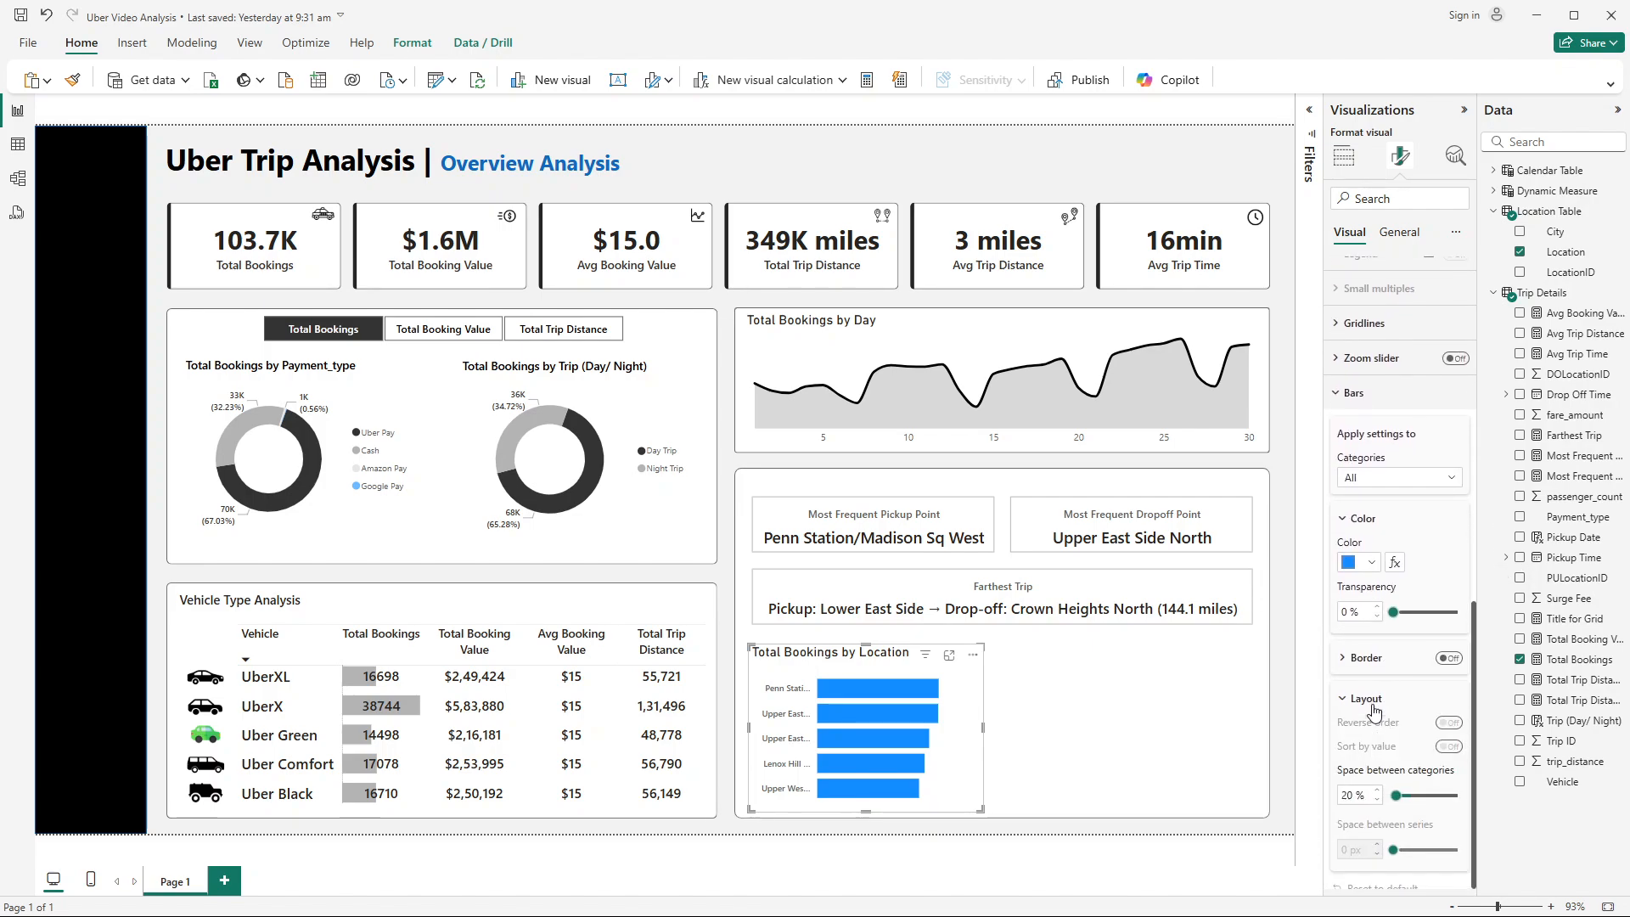
{"action": "left_click", "coordinate": [1378, 791]}
{"action": "left_click", "coordinate": [1378, 792]}
{"action": "left_click", "coordinate": [1377, 792]}
{"action": "left_click", "coordinate": [1377, 791]}
{"action": "left_click", "coordinate": [1378, 792]}
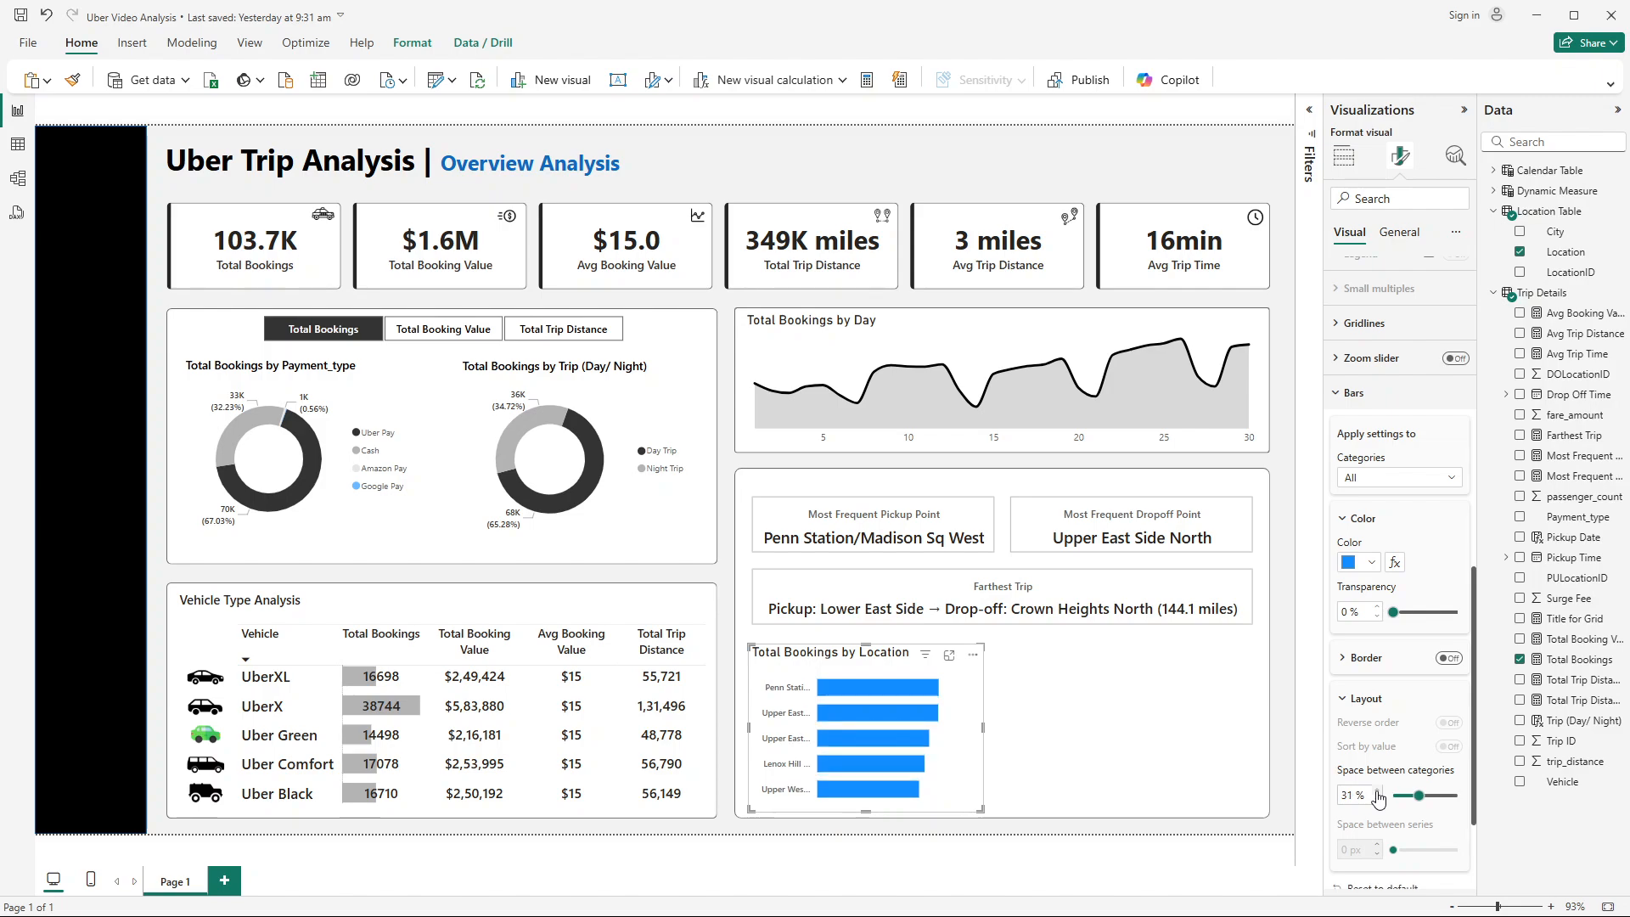
{"action": "left_click", "coordinate": [1377, 791]}
{"action": "left_click", "coordinate": [1378, 791]}
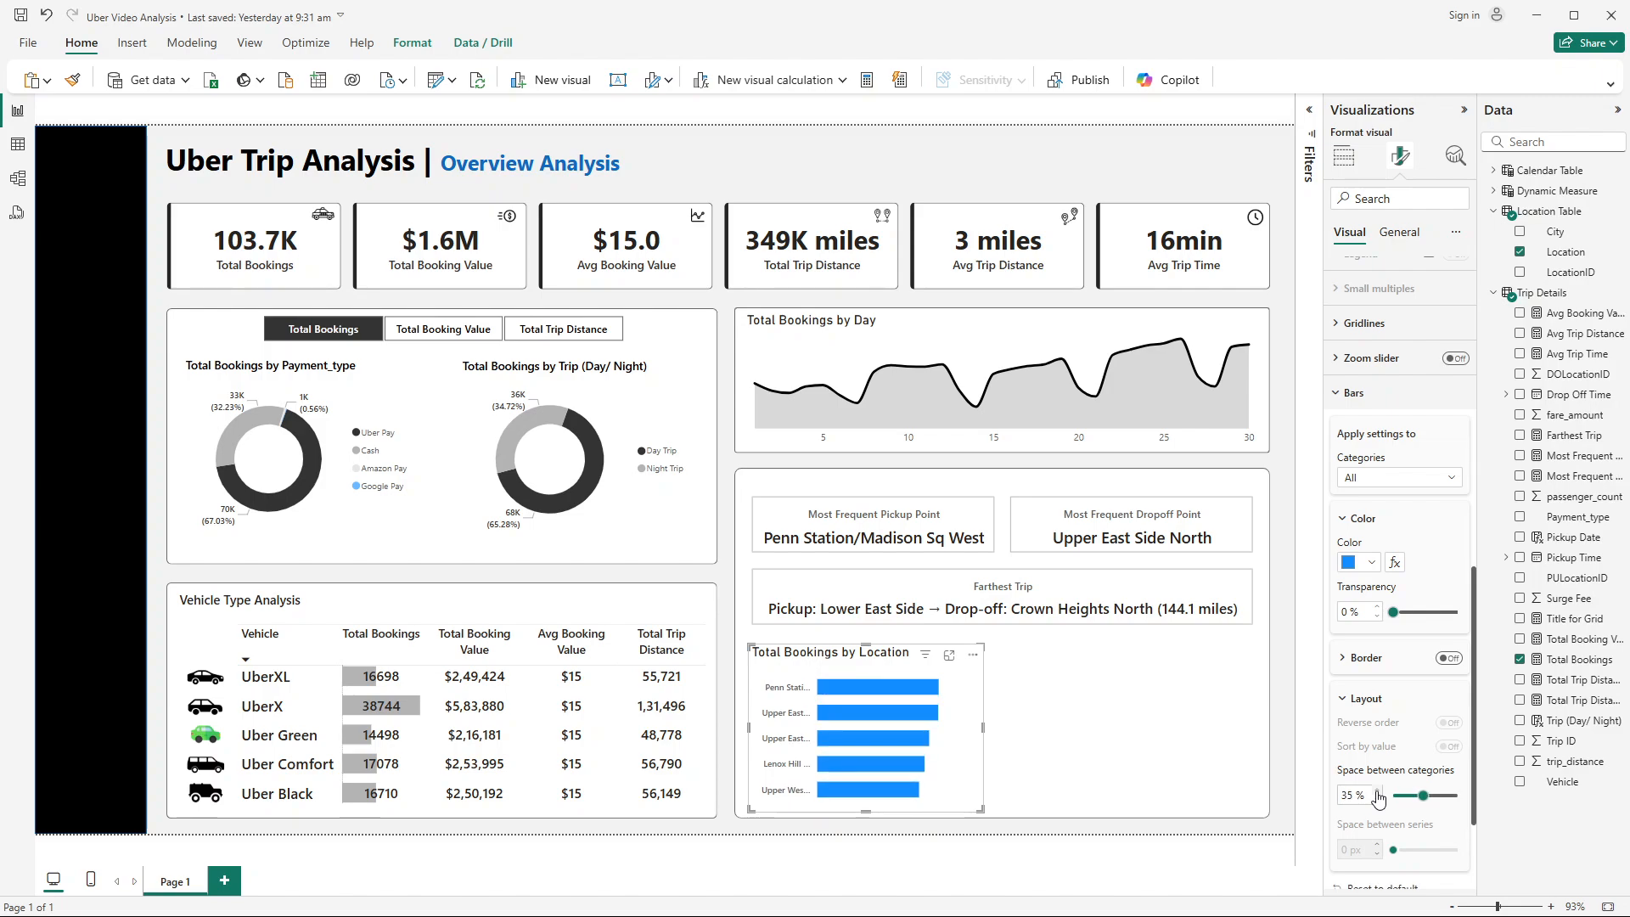
Step: Apply conditional color formatting to the bars using the Gradient style based on Total Bookings
{"action": "left_click", "coordinate": [1394, 564]}
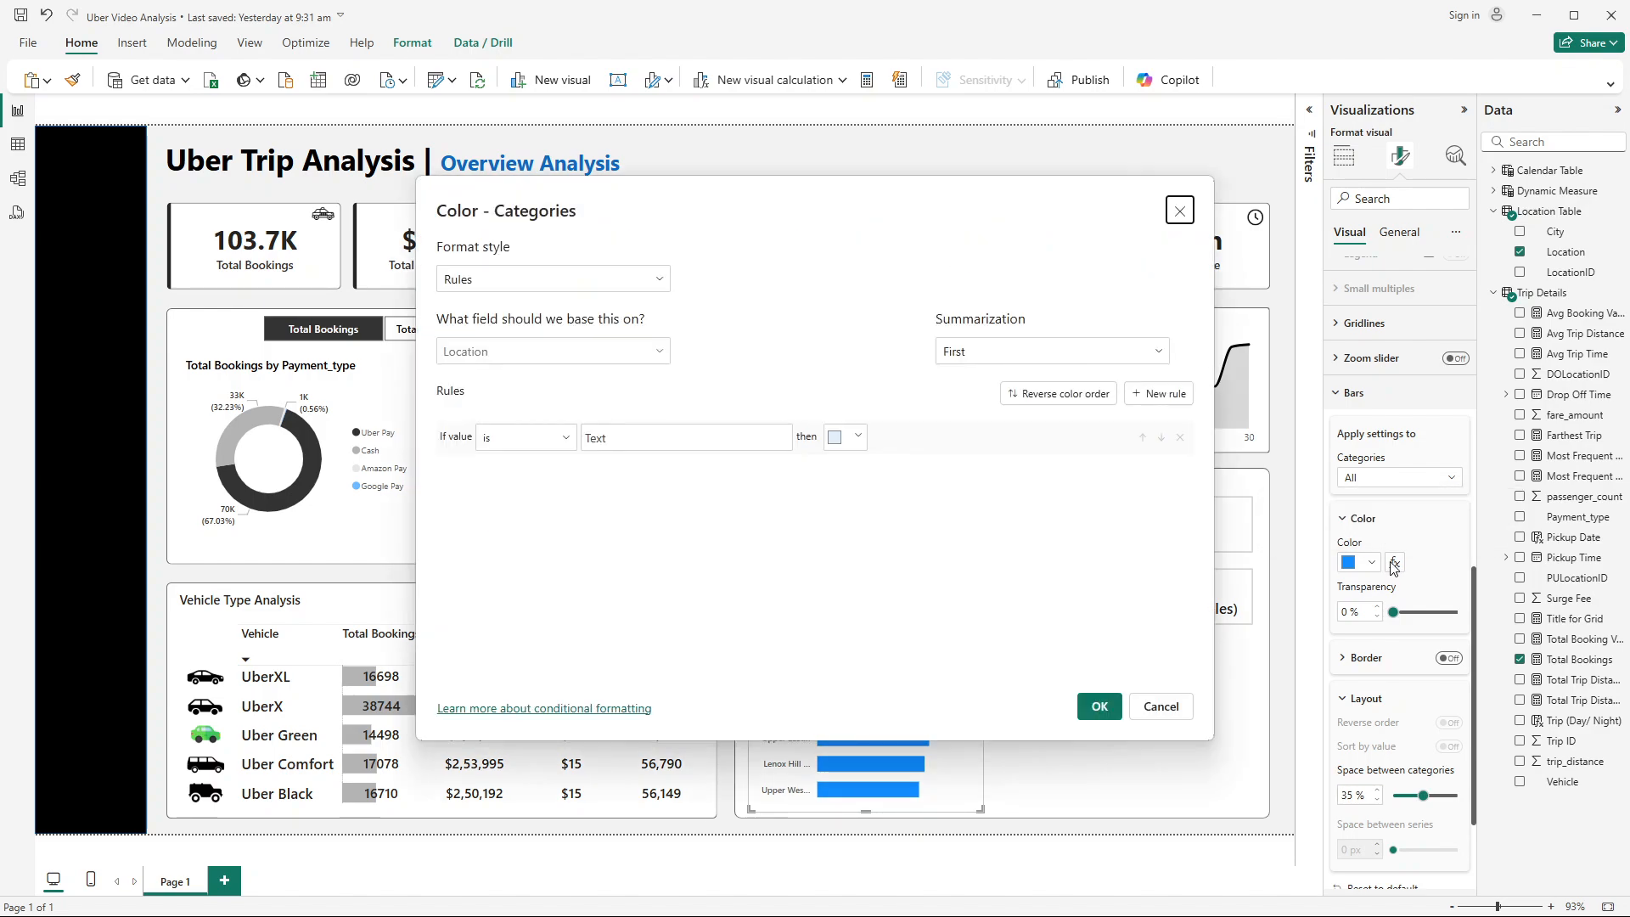
{"action": "left_click", "coordinate": [489, 281]}
{"action": "left_click", "coordinate": [471, 306]}
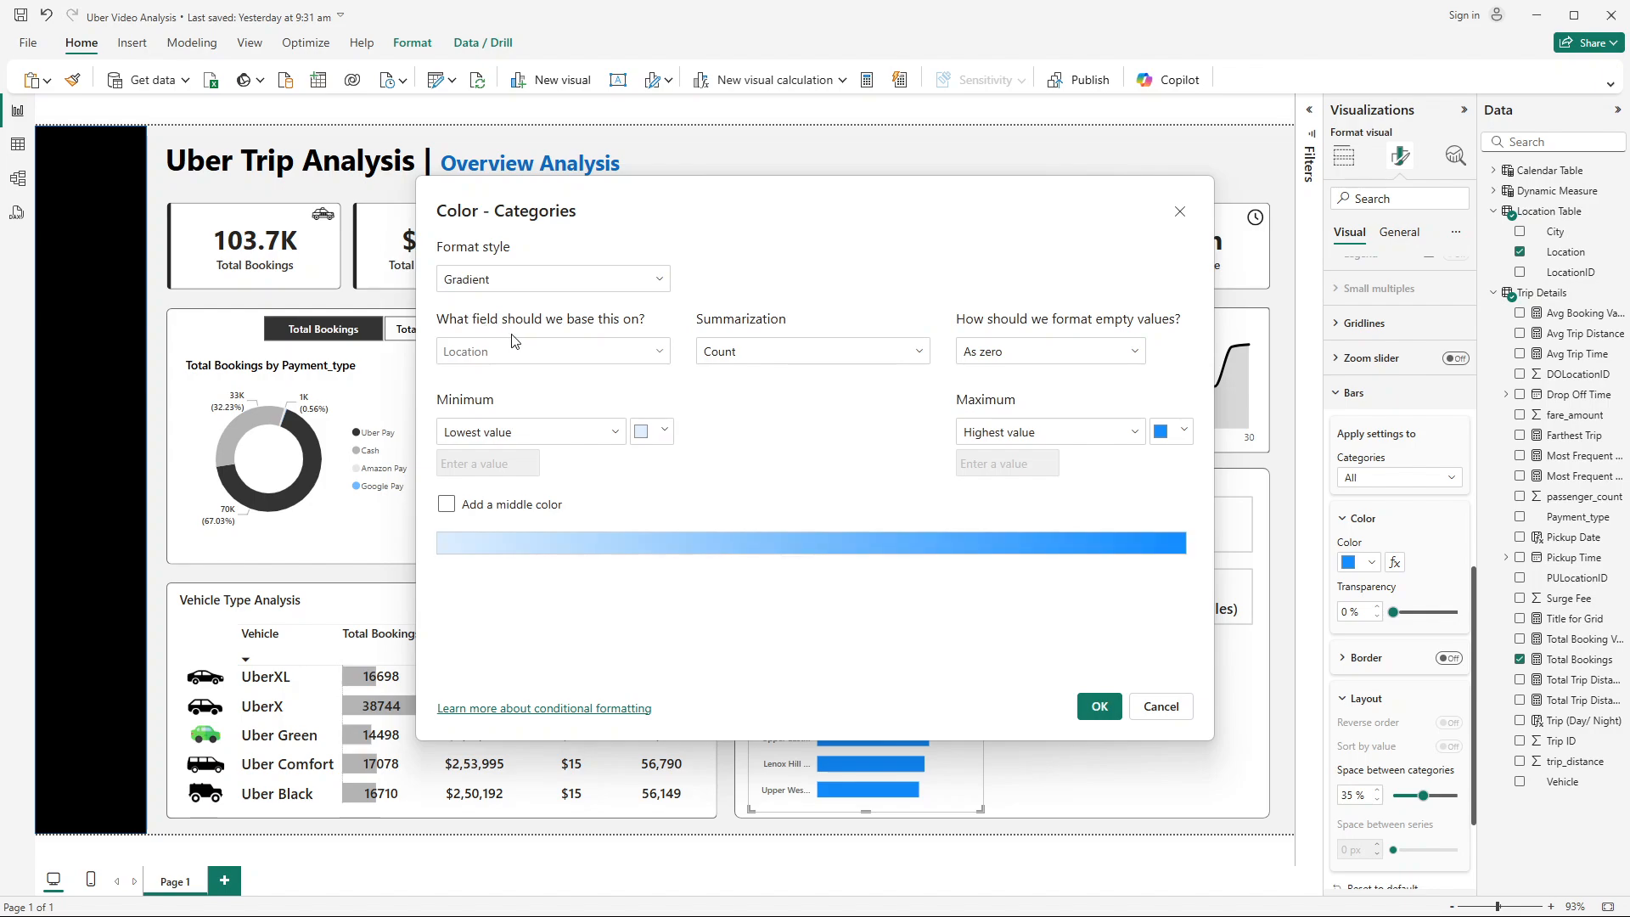
{"action": "left_click", "coordinate": [591, 352]}
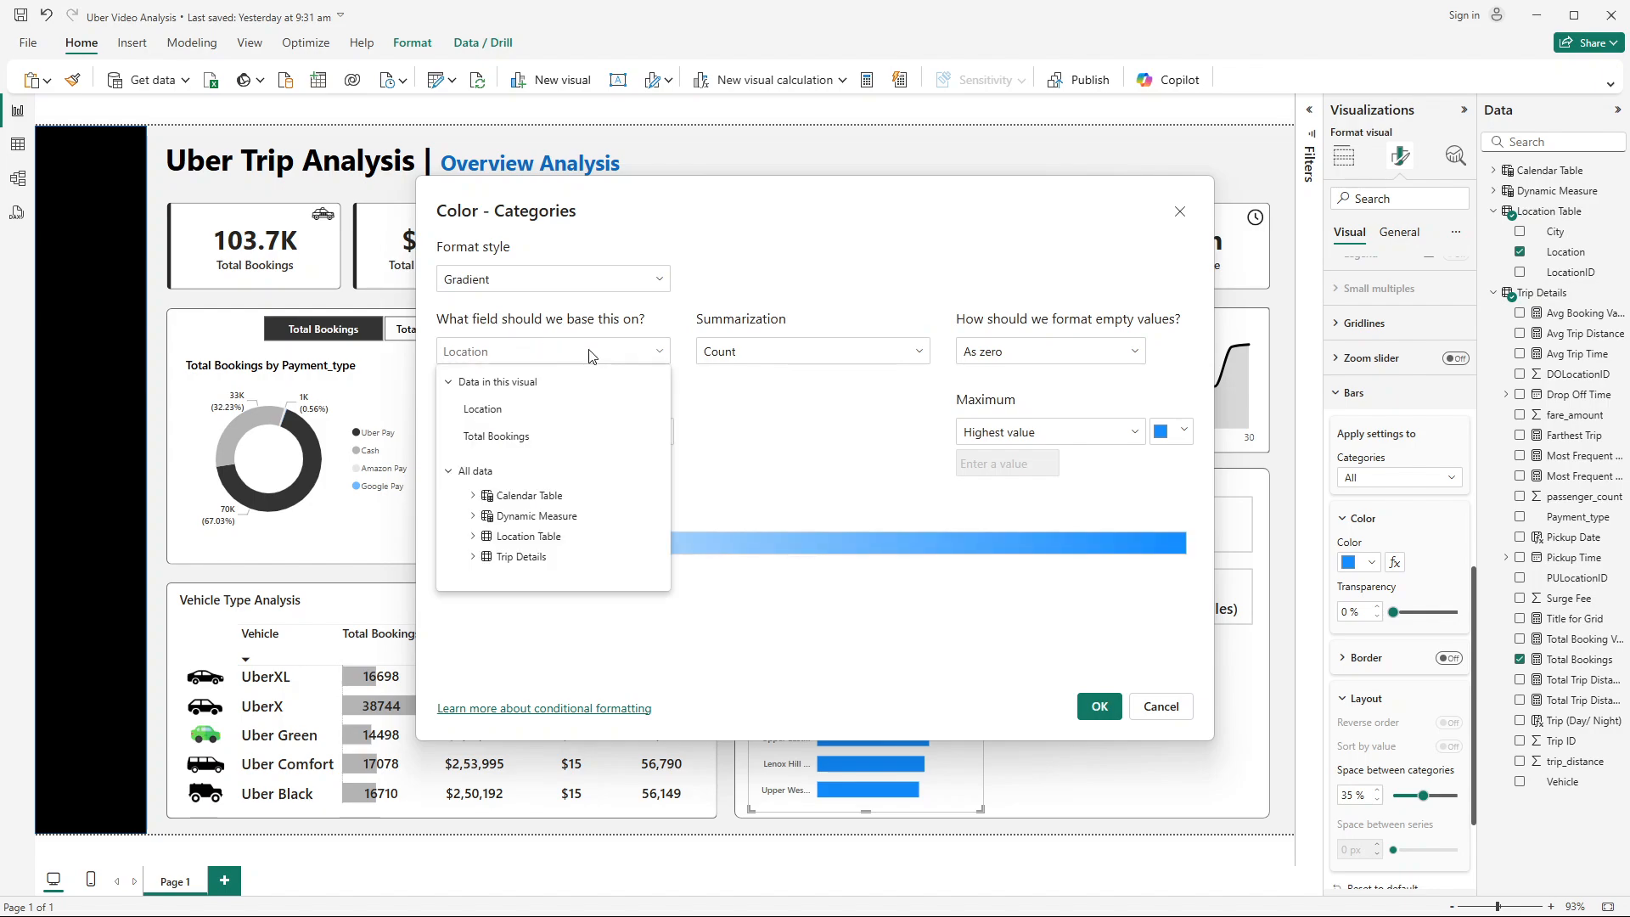
{"action": "left_click", "coordinate": [531, 436]}
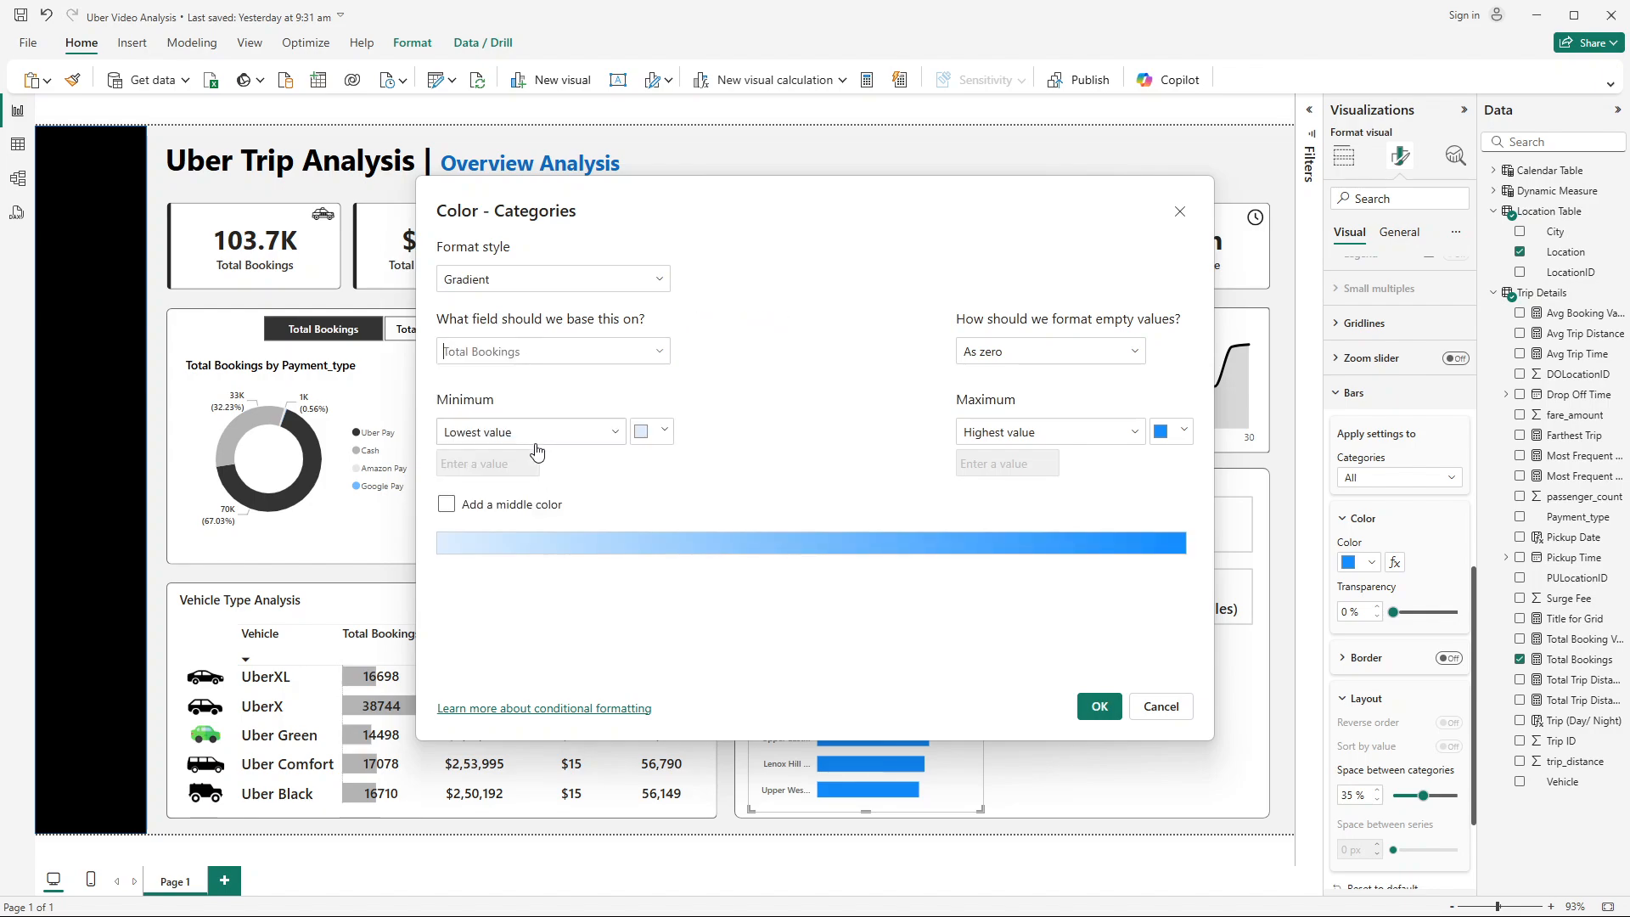
Step: Set the gradient's lowest value to medium gray and highest value to dark gray, and apply it to the bars
{"action": "left_click", "coordinate": [664, 439]}
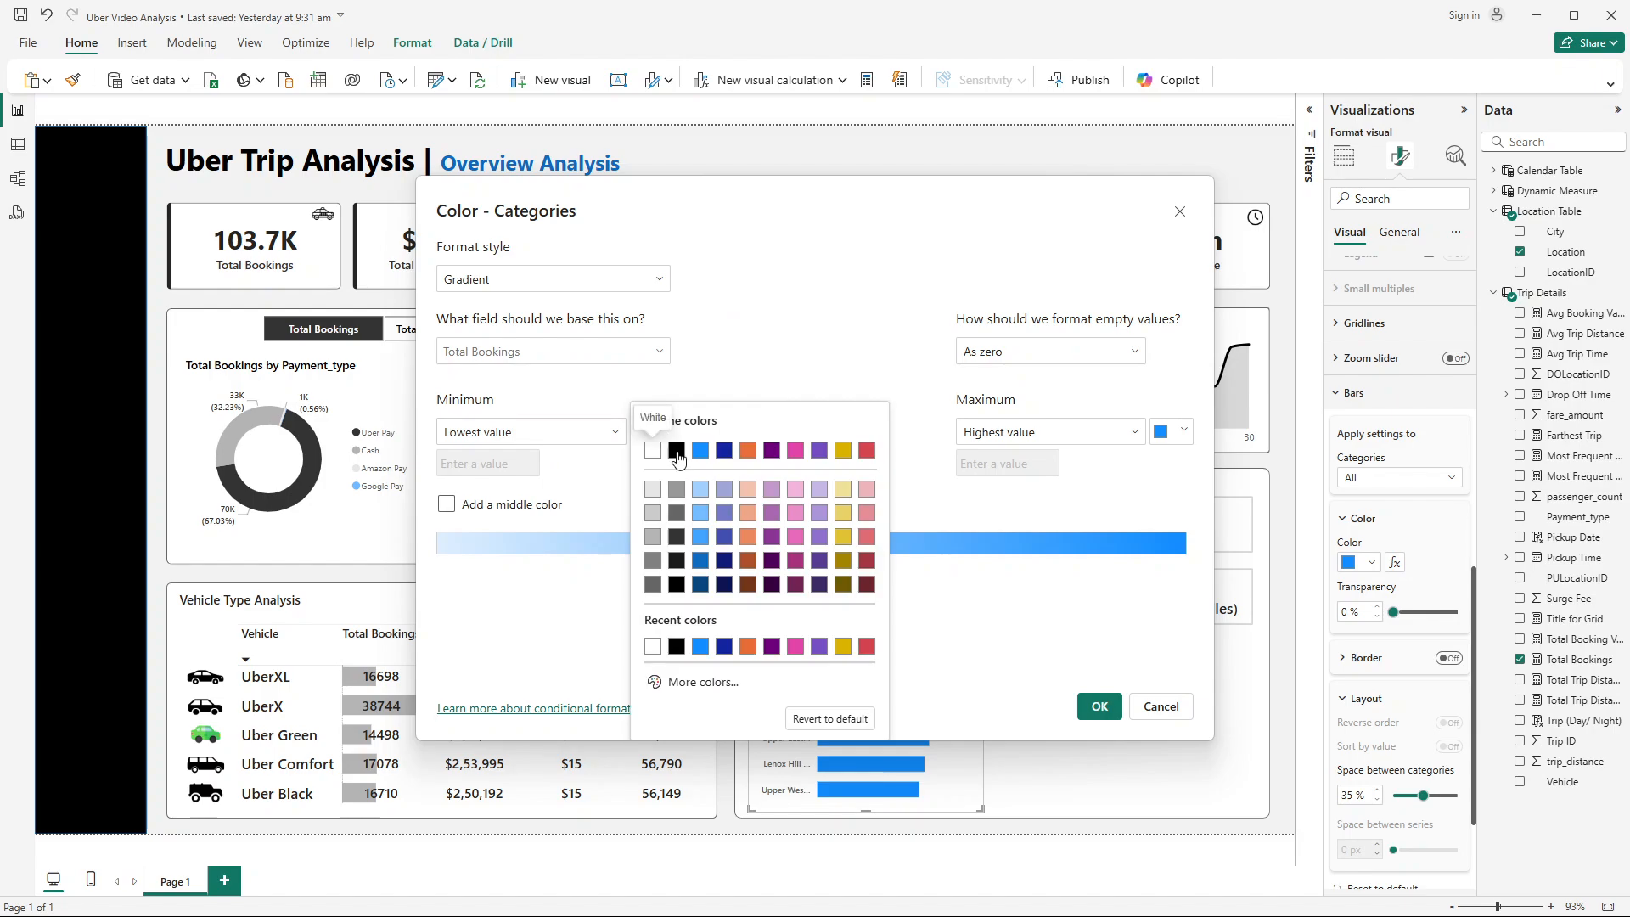
{"action": "left_click", "coordinate": [654, 561]}
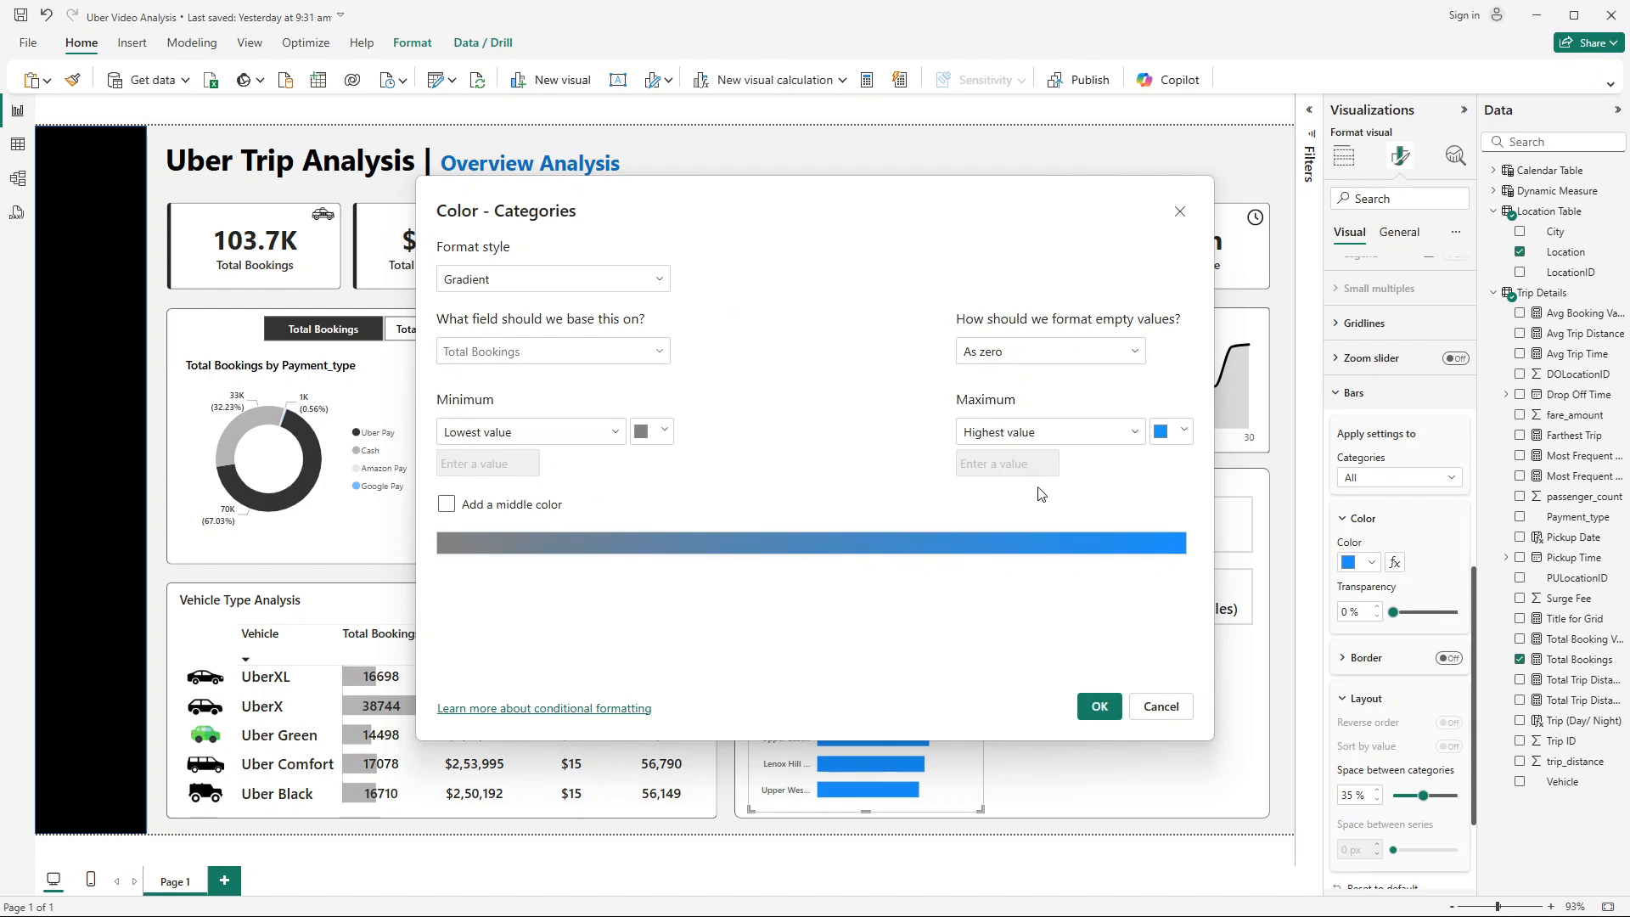
{"action": "left_click", "coordinate": [1184, 431]}
{"action": "left_click", "coordinate": [991, 541]}
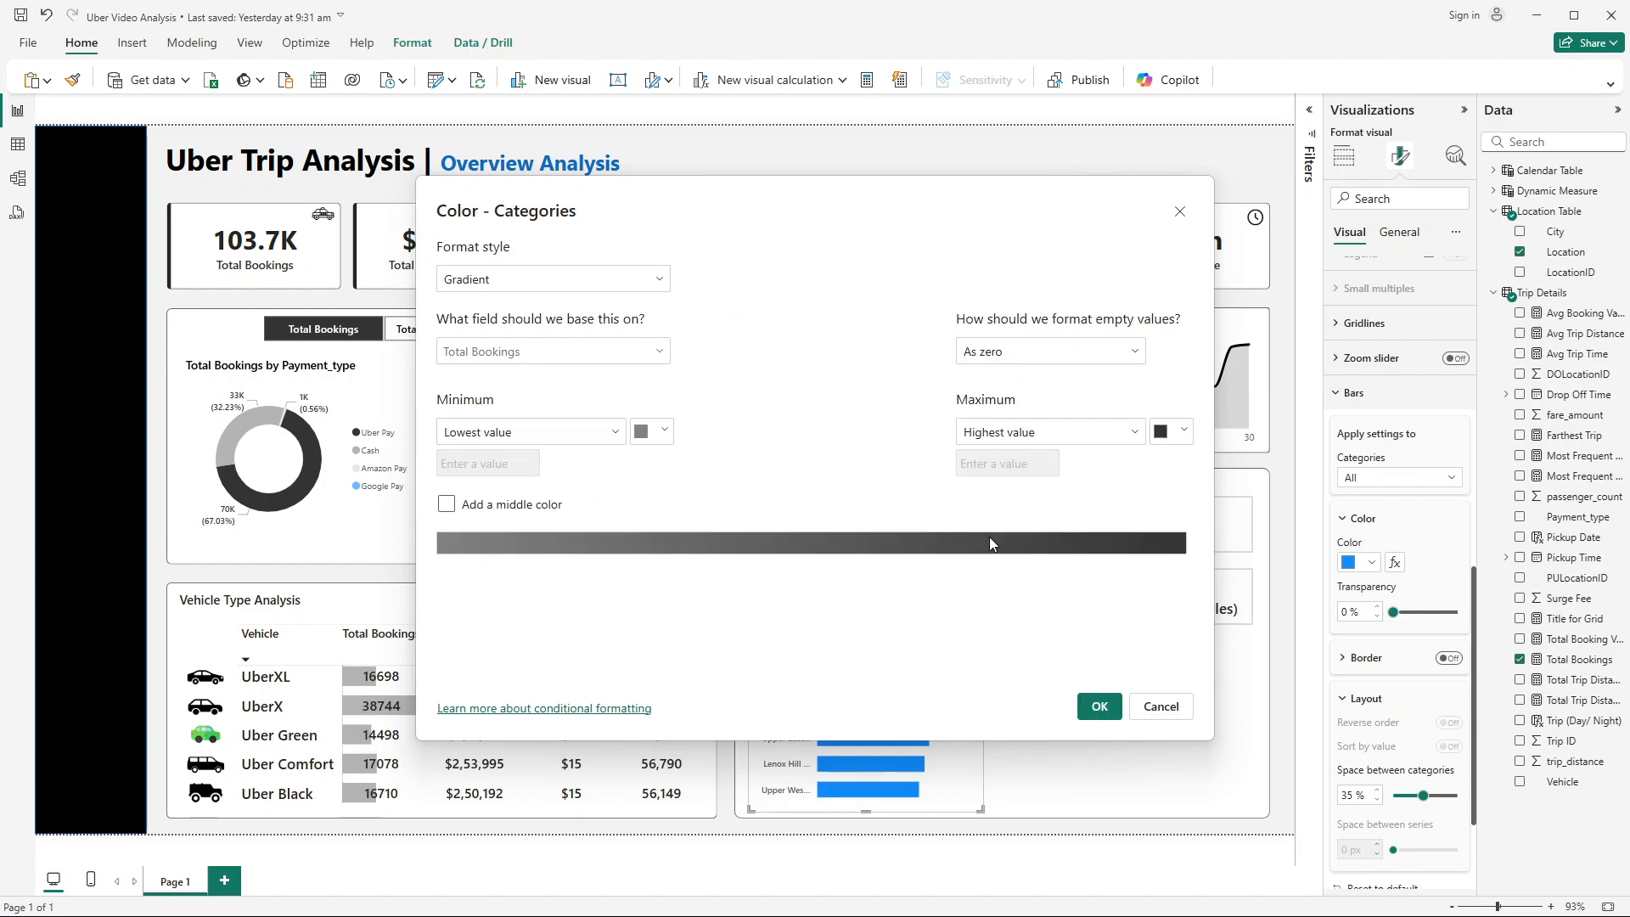
{"action": "left_click", "coordinate": [1099, 707]}
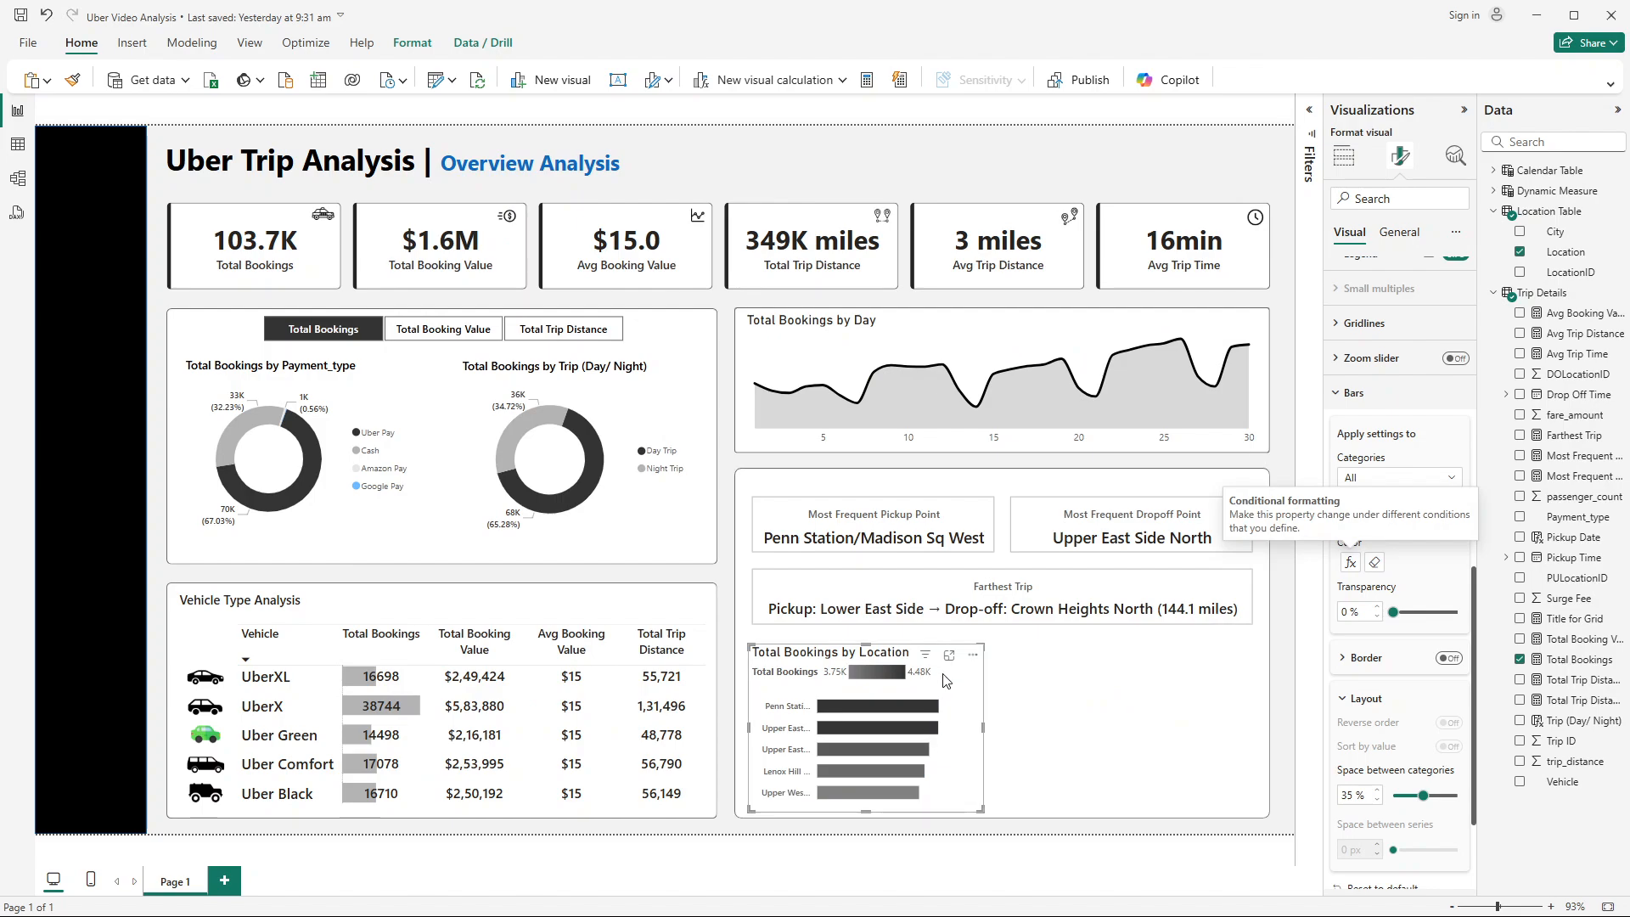
Step: Turn off the bar chart's legend, narrow the chart slightly and move it up a little within the location section
{"action": "scroll", "coordinate": [1432, 435], "scroll_direction": "up", "scroll_amount": 4}
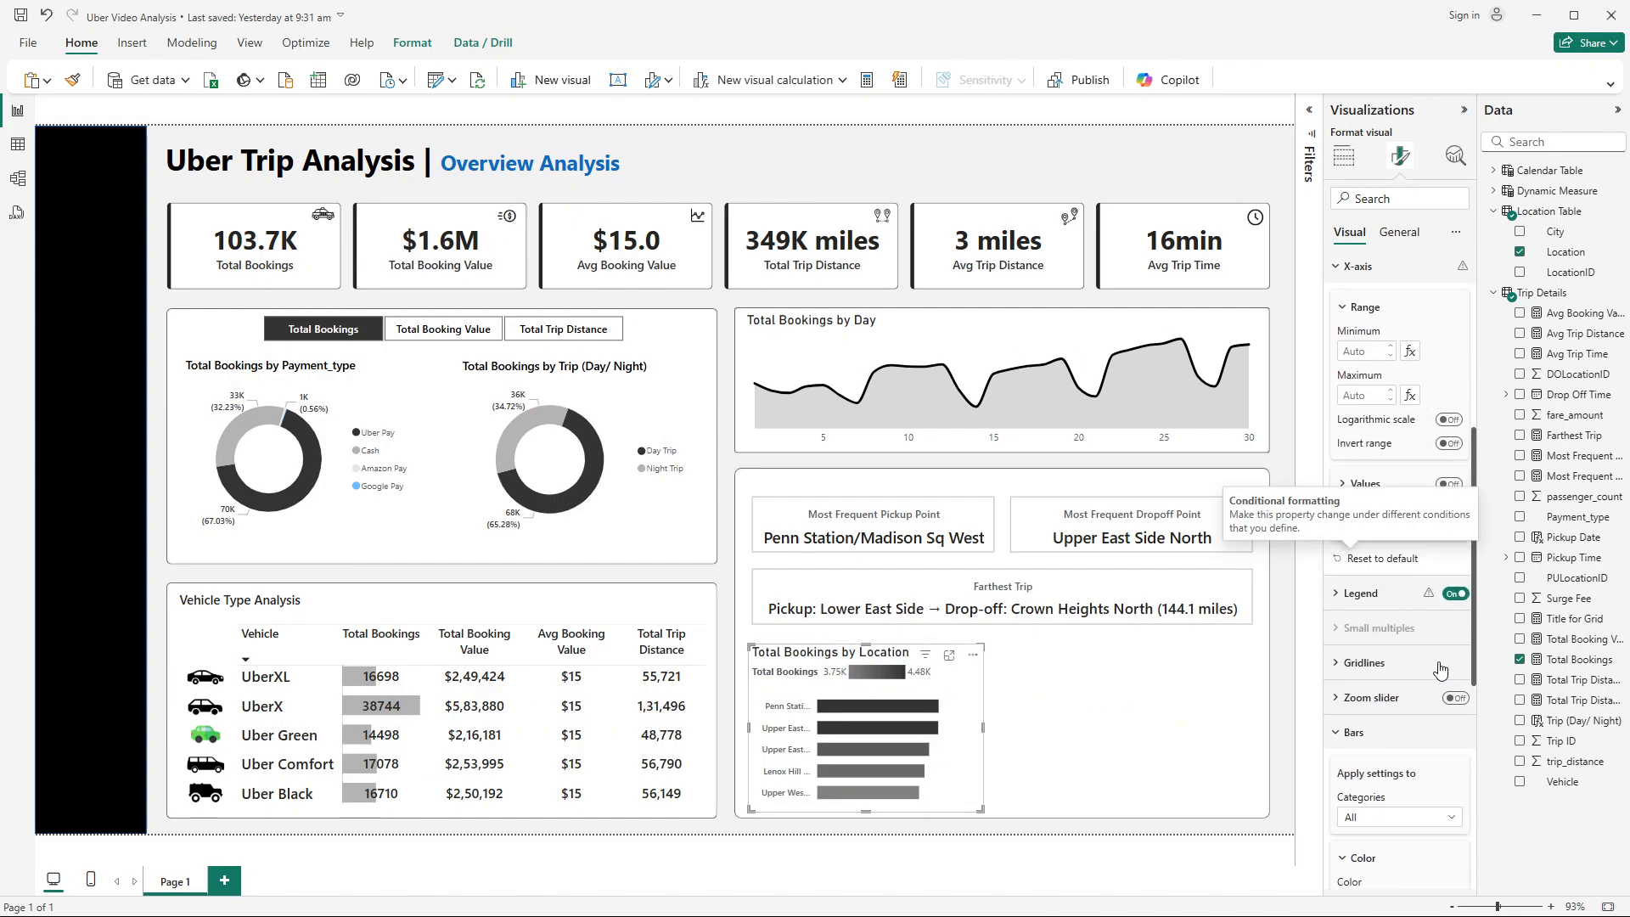
{"action": "left_click", "coordinate": [1456, 593]}
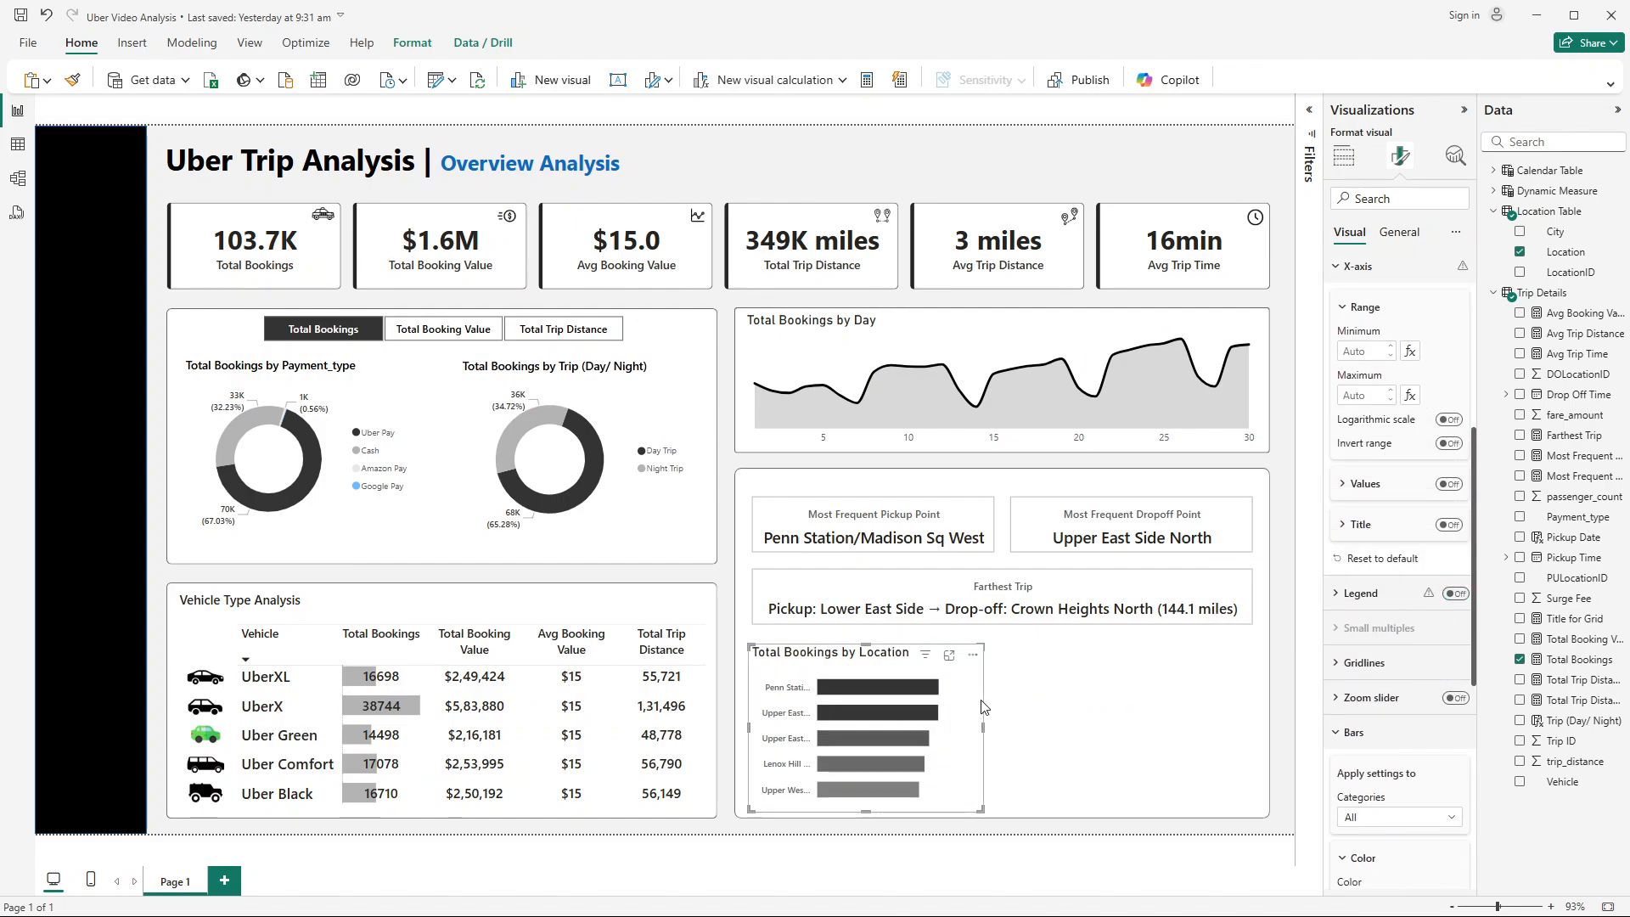
{"action": "left_click_drag", "start_coordinate": [750, 728], "coordinate": [760, 731]}
{"action": "left_click_drag", "start_coordinate": [963, 732], "coordinate": [956, 725]}
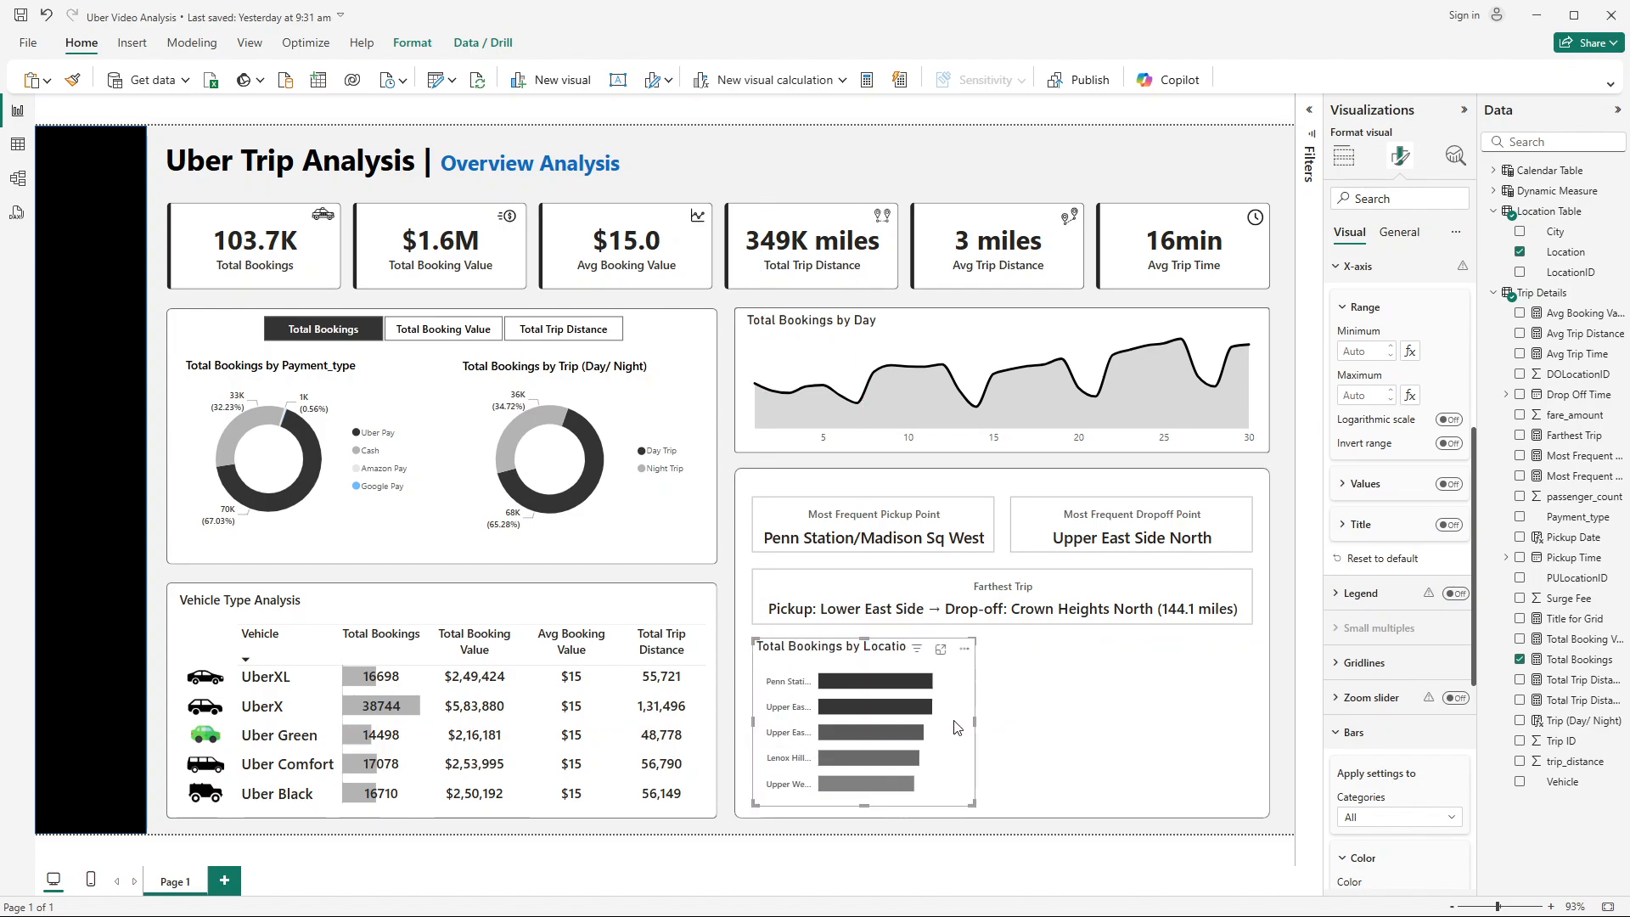
Step: Set the Total Bookings by Location chart title to Segoe UI Semibold, size 11
{"action": "left_click", "coordinate": [1398, 232]}
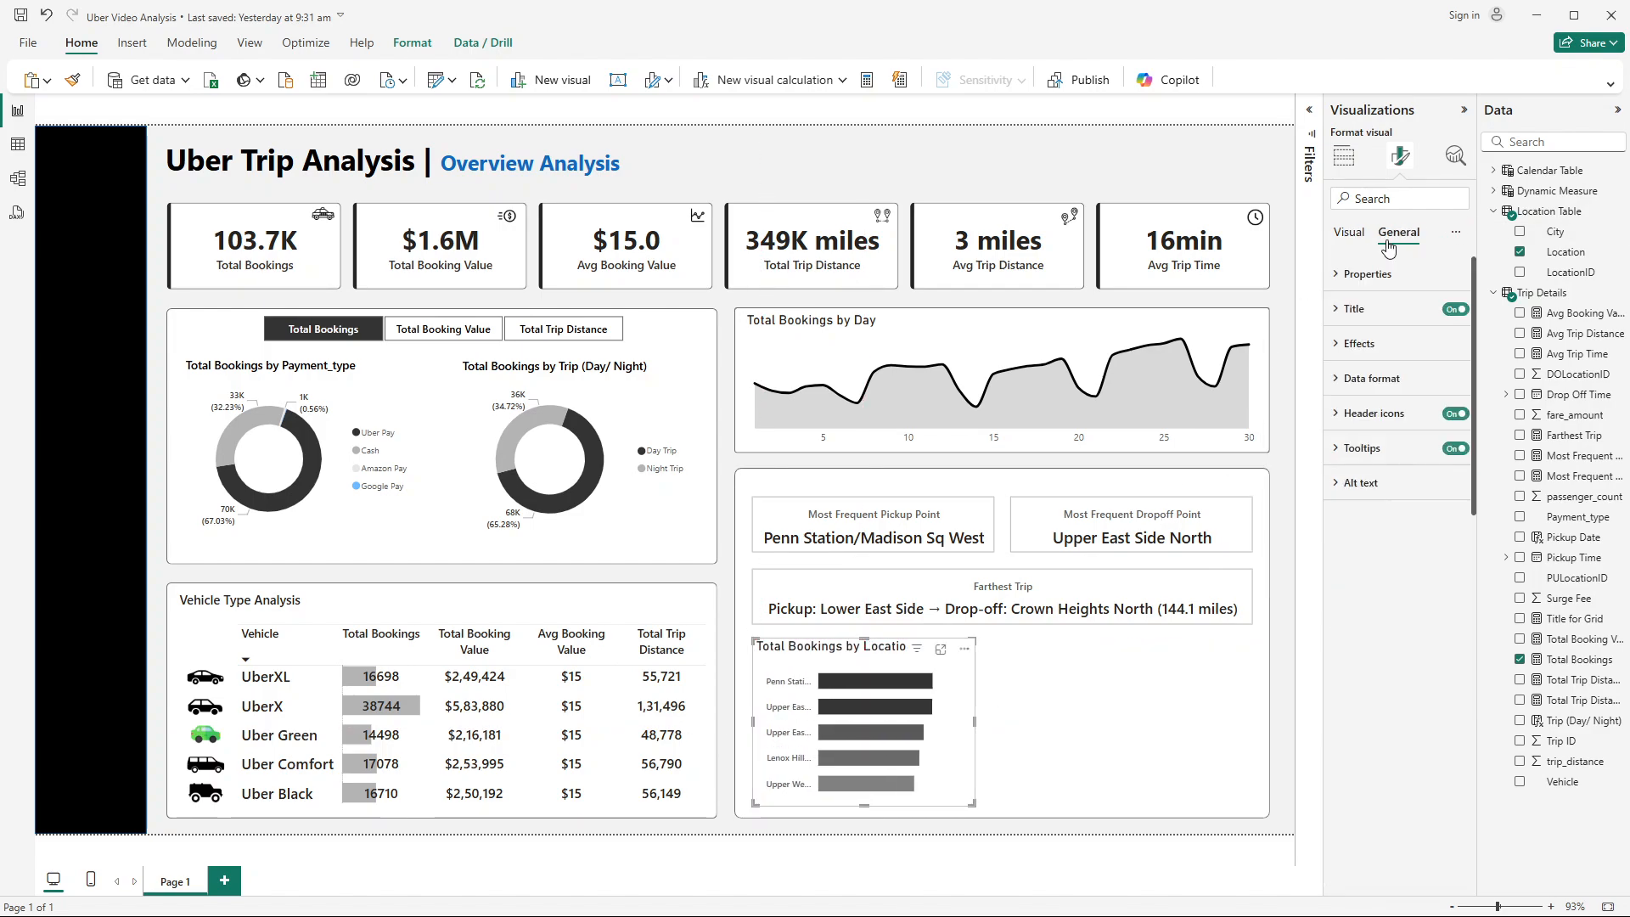
{"action": "left_click", "coordinate": [1391, 309]}
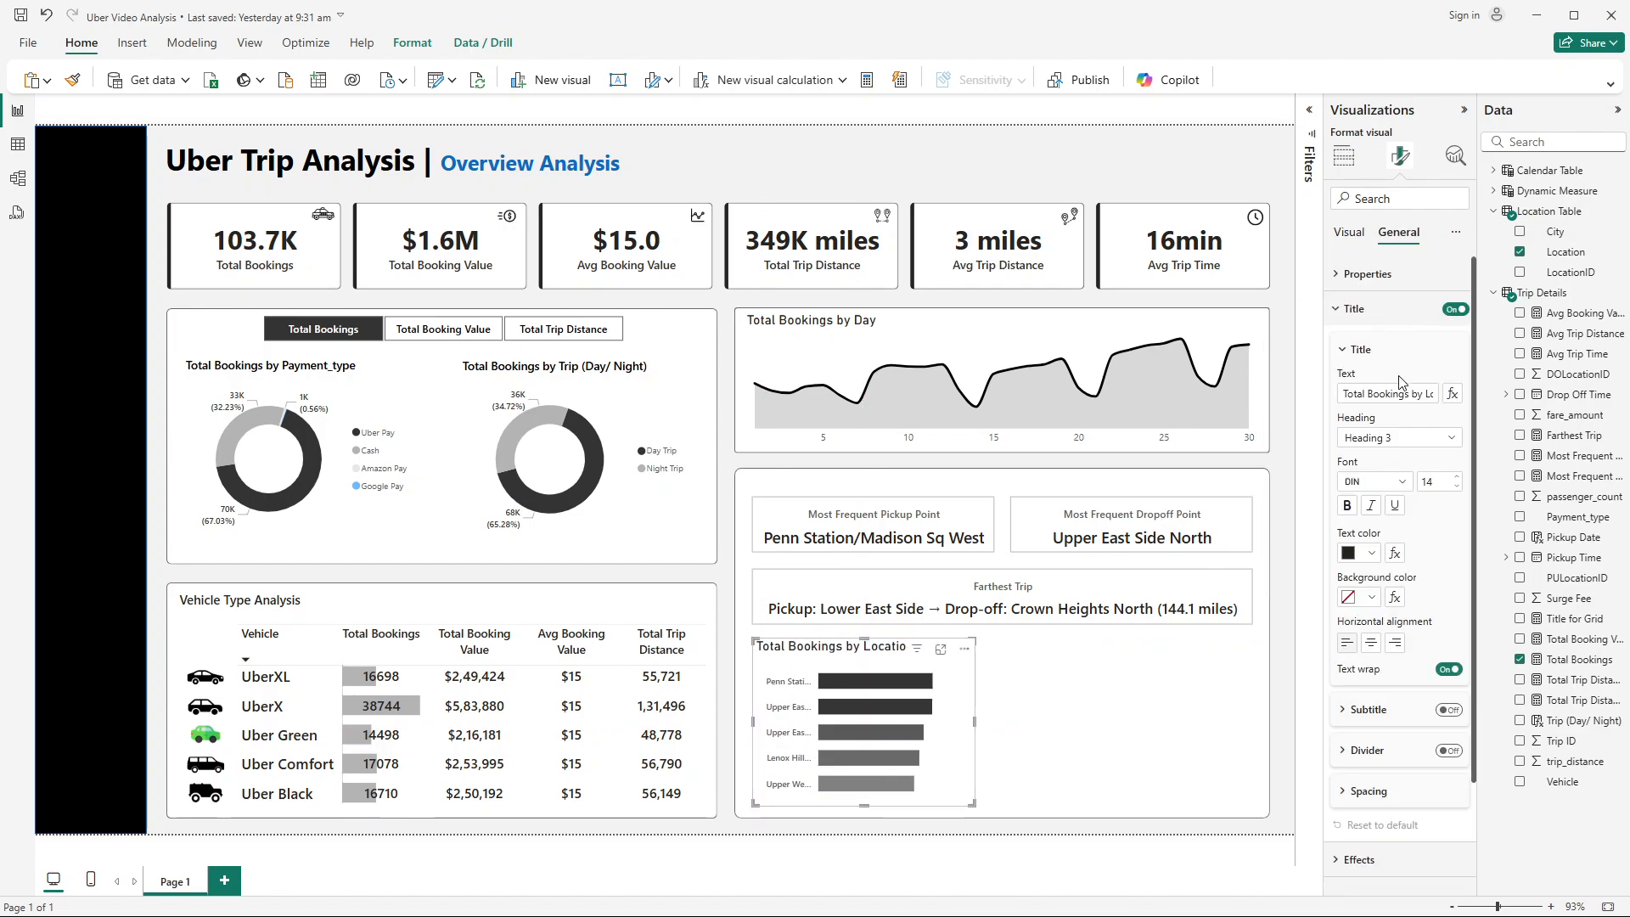
{"action": "left_click", "coordinate": [1458, 487]}
{"action": "left_click", "coordinate": [1458, 487]}
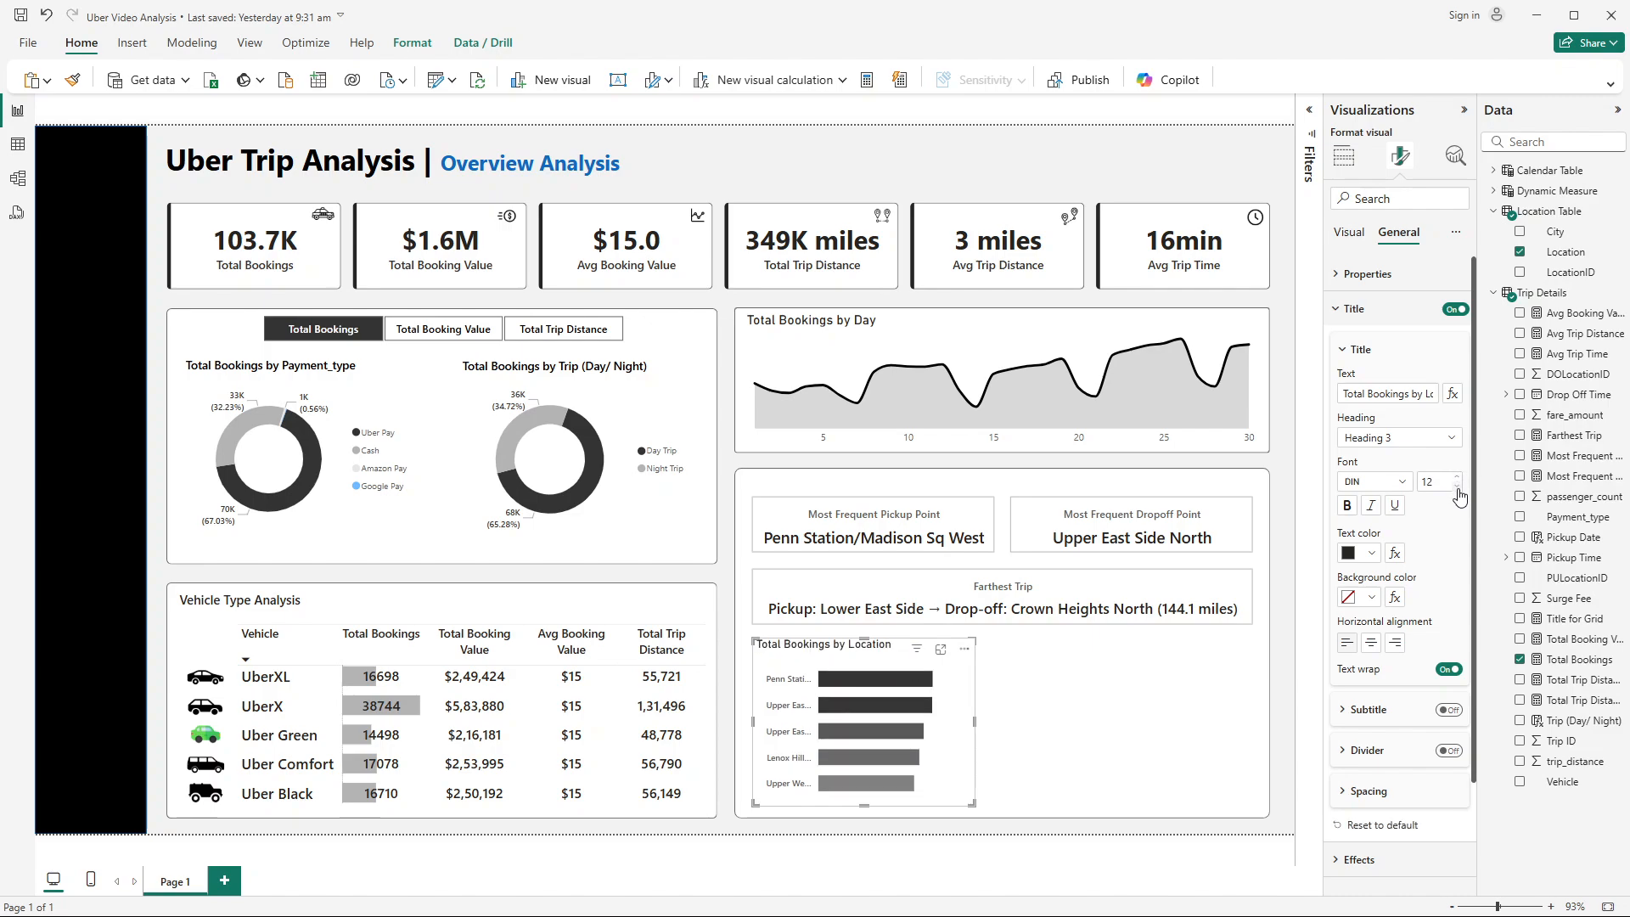
{"action": "left_click", "coordinate": [1393, 482]}
{"action": "scroll", "coordinate": [1397, 603], "scroll_direction": "down", "scroll_amount": 3}
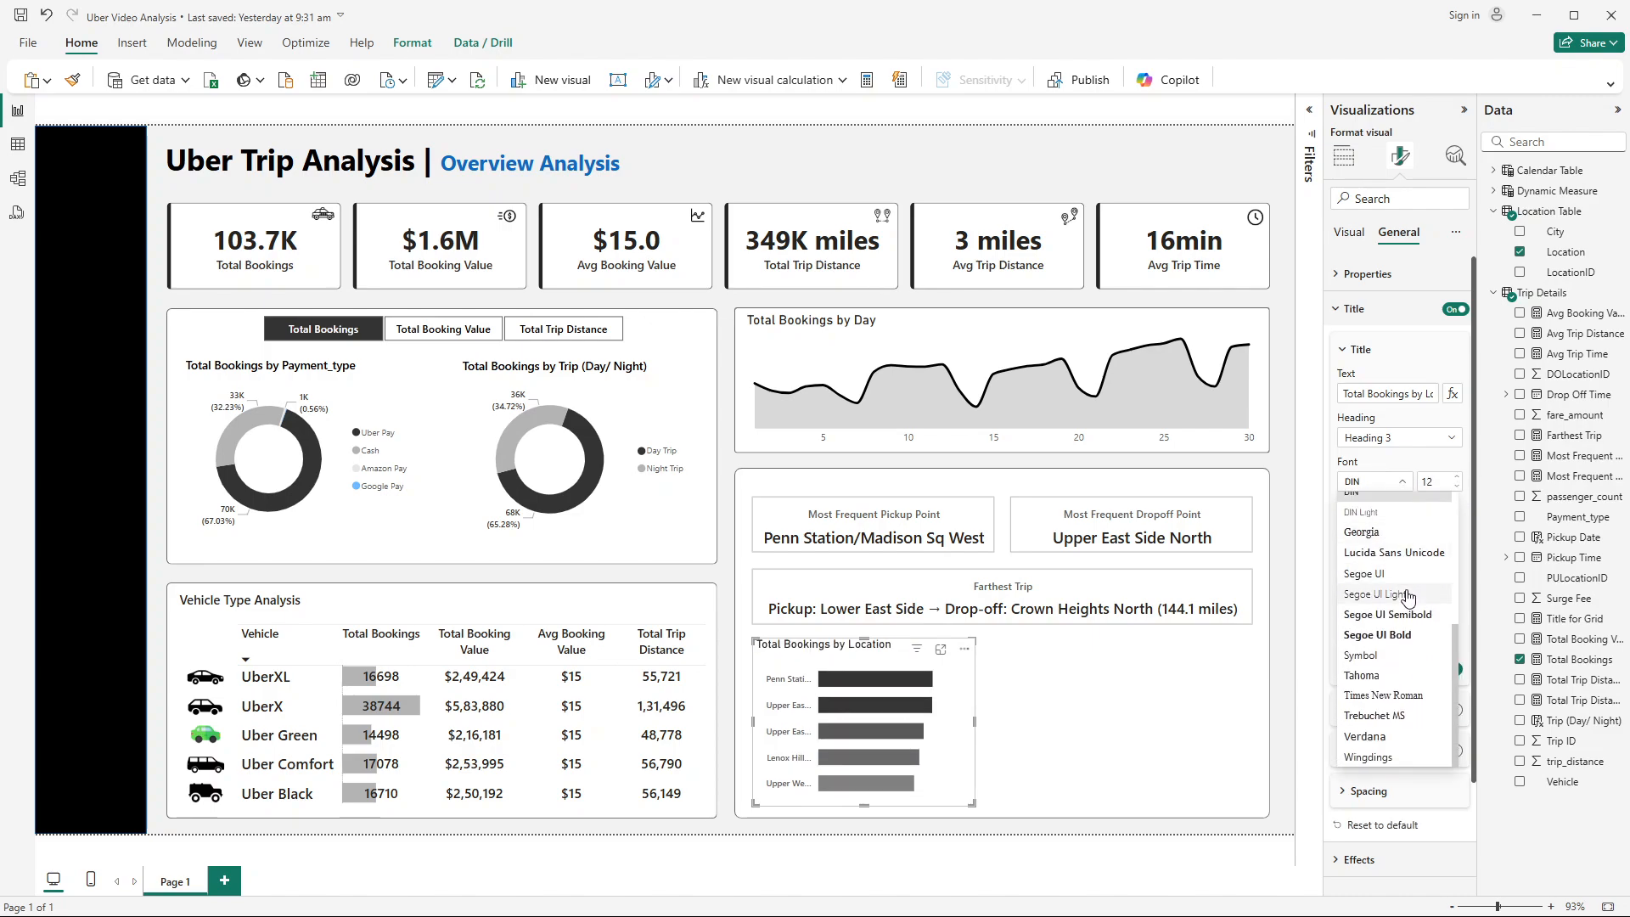
{"action": "left_click", "coordinate": [1408, 613]}
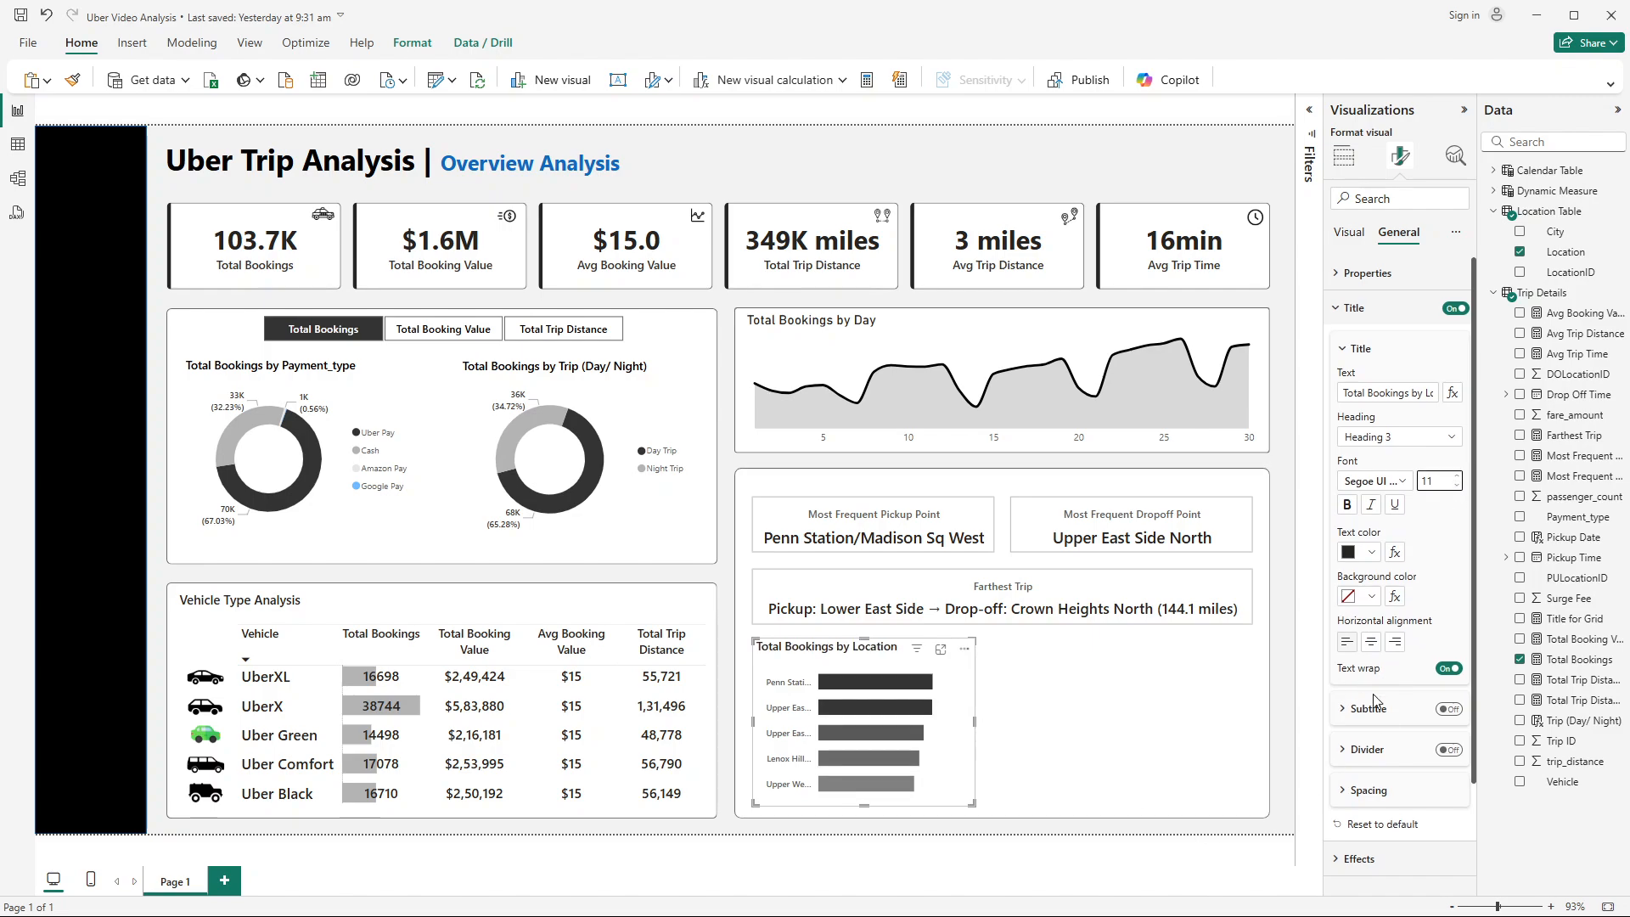
Step: Turn on data labels for the Total Bookings by Location bars and expand the label position options
{"action": "scroll", "coordinate": [1376, 396], "scroll_direction": "down", "scroll_amount": 3}
{"action": "left_click", "coordinate": [1349, 233]}
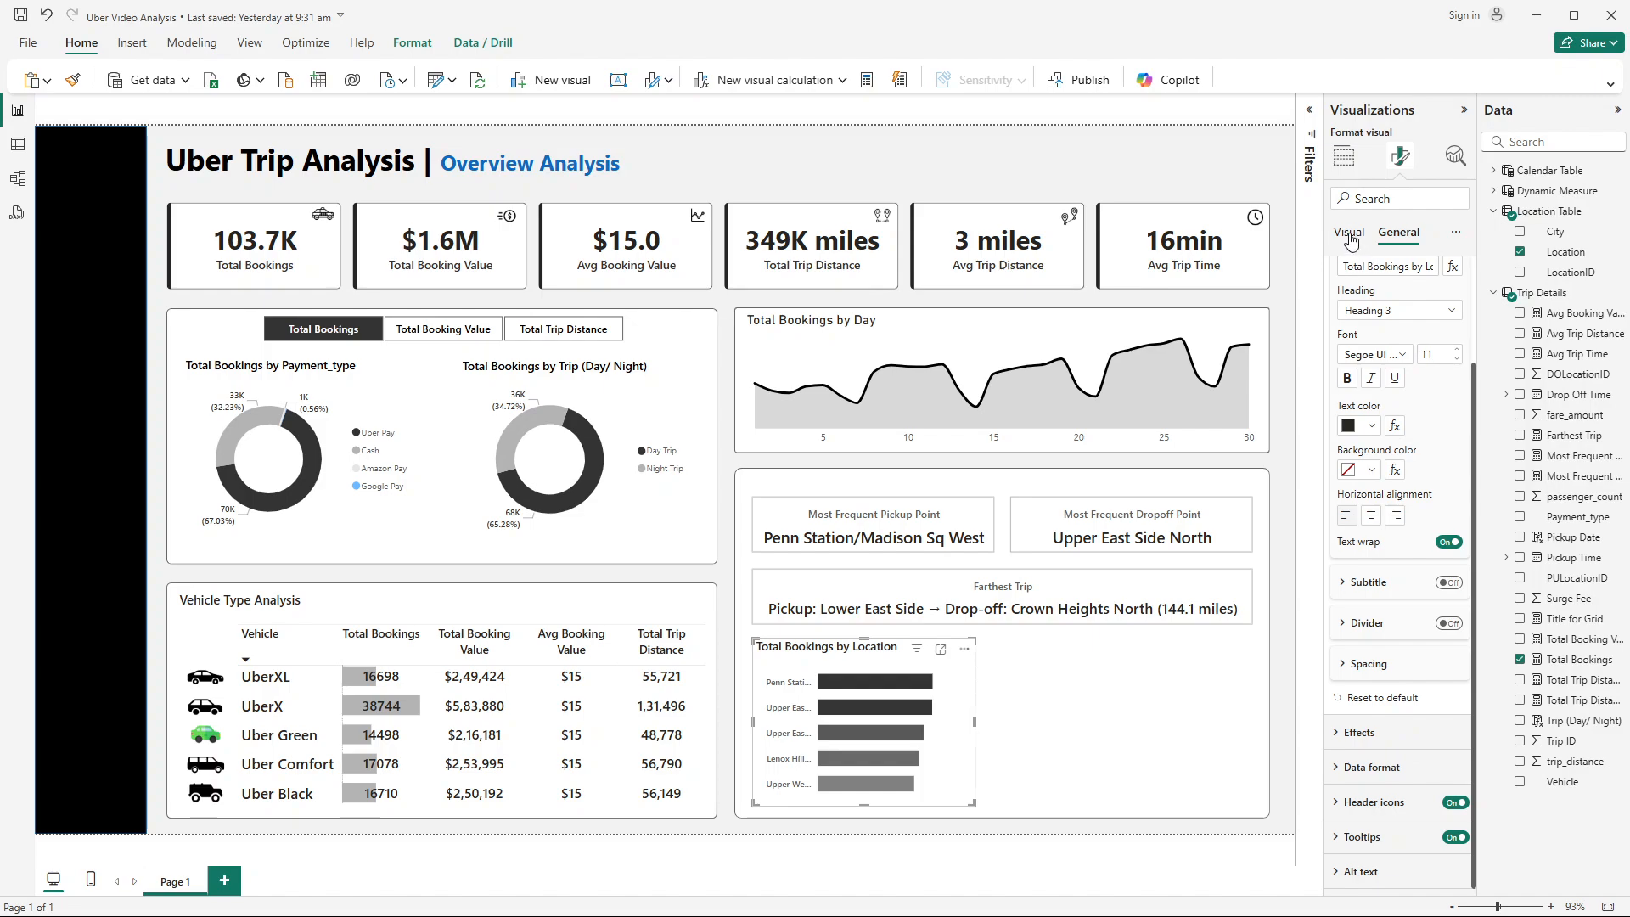
{"action": "scroll", "coordinate": [1401, 595], "scroll_direction": "down", "scroll_amount": 10}
{"action": "scroll", "coordinate": [1420, 644], "scroll_direction": "down", "scroll_amount": 2}
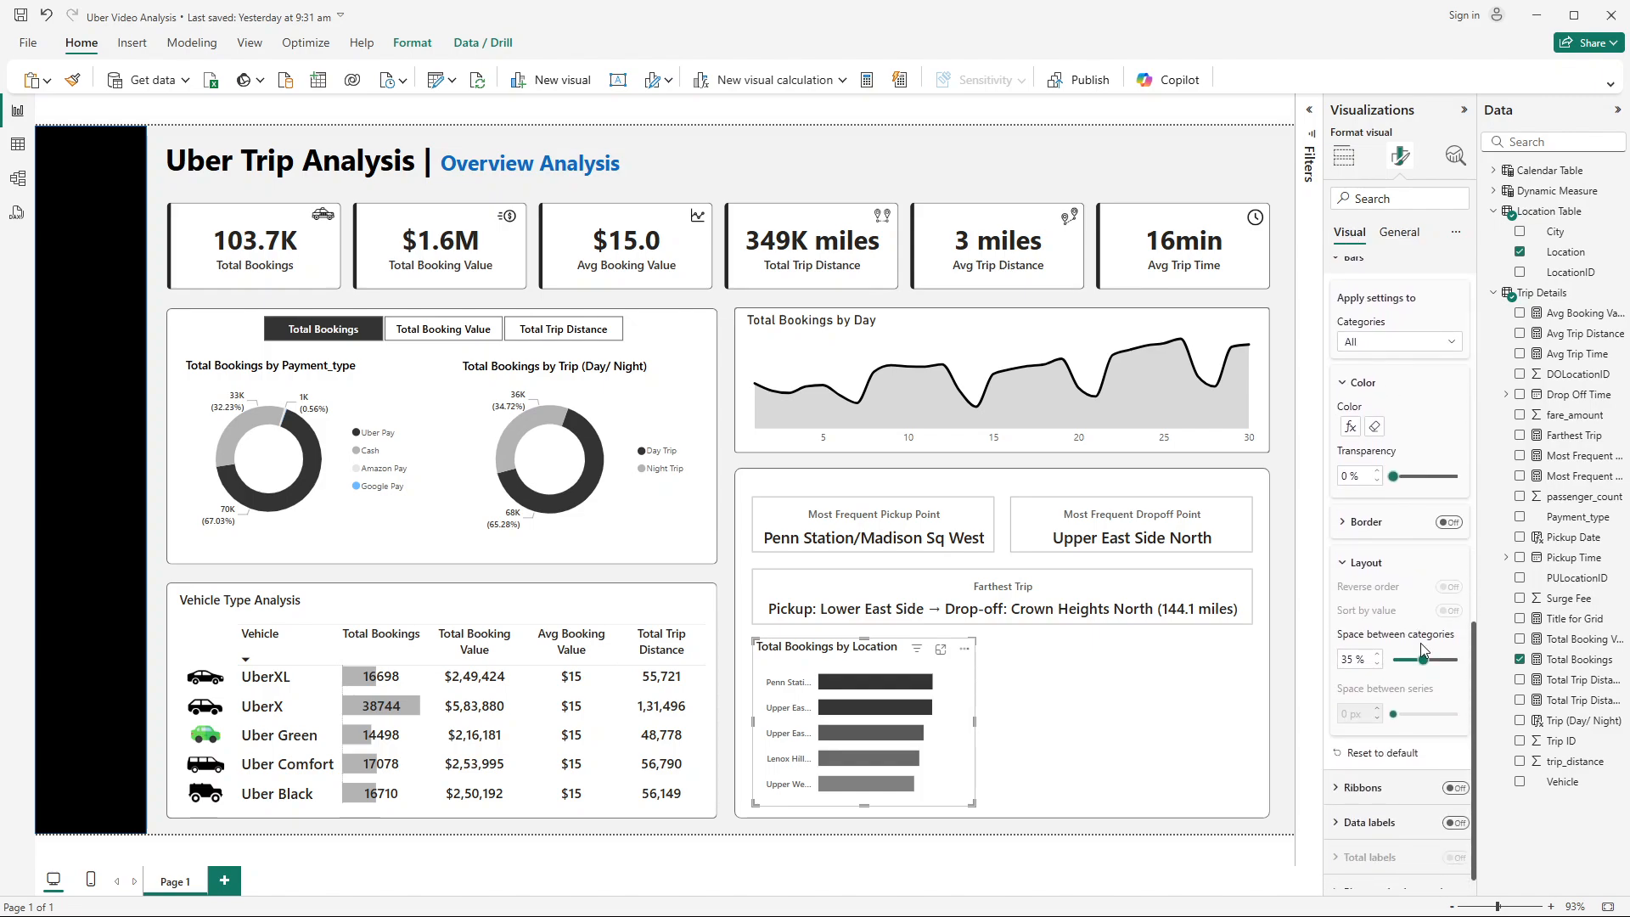
{"action": "left_click", "coordinate": [1424, 803]}
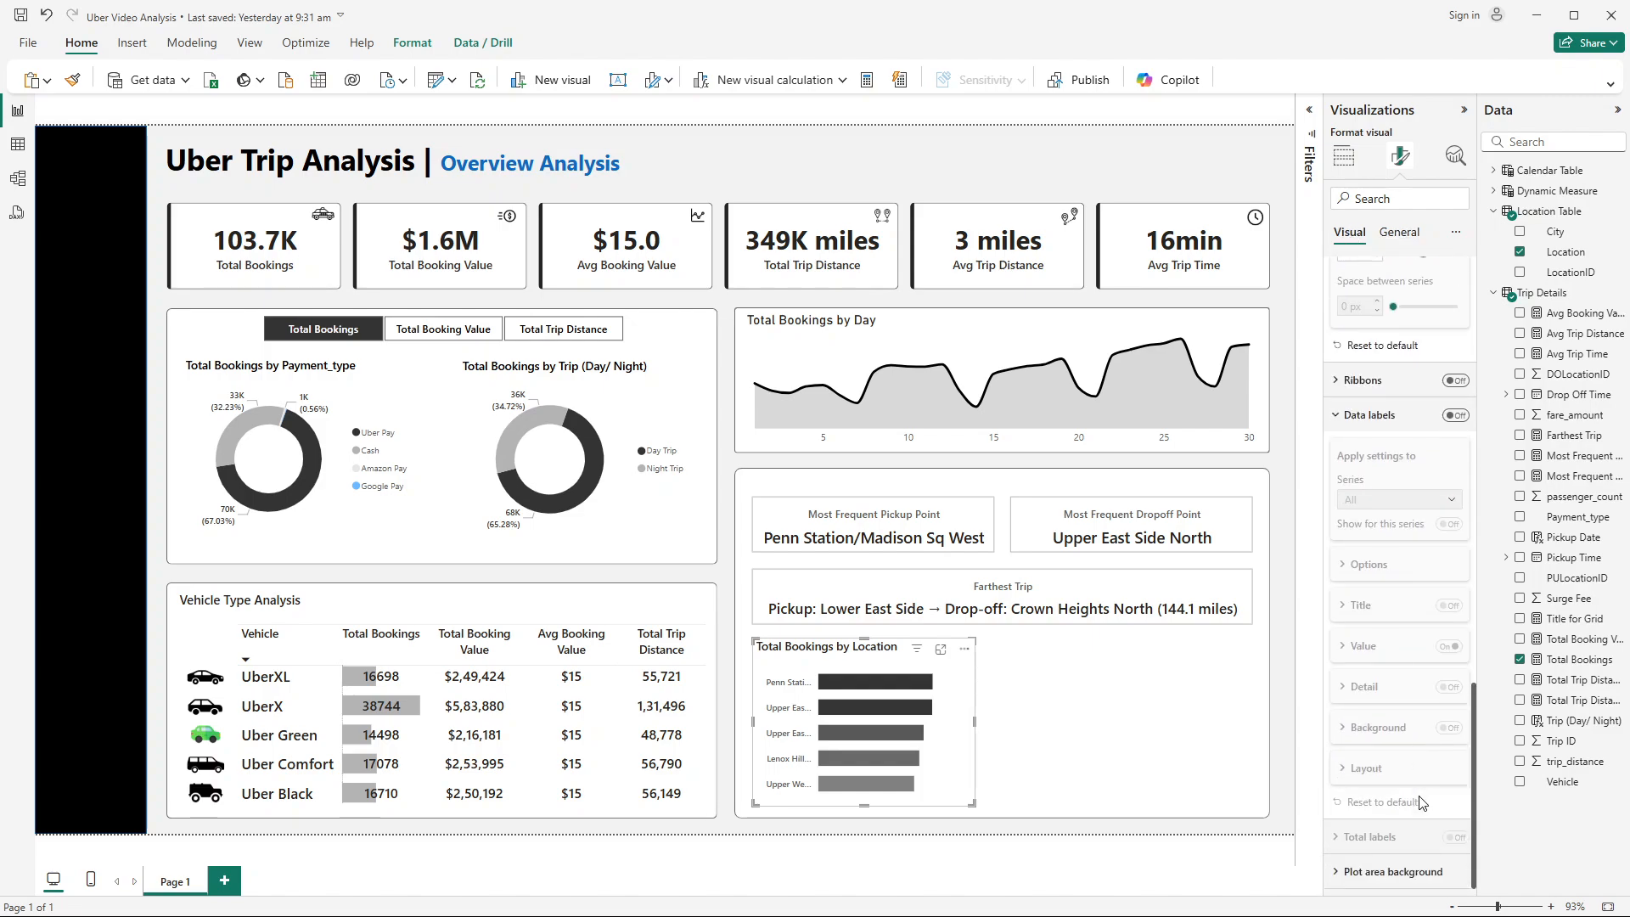
{"action": "left_click", "coordinate": [1456, 416]}
{"action": "left_click", "coordinate": [1364, 564]}
{"action": "scroll", "coordinate": [1401, 638], "scroll_direction": "down", "scroll_amount": 2}
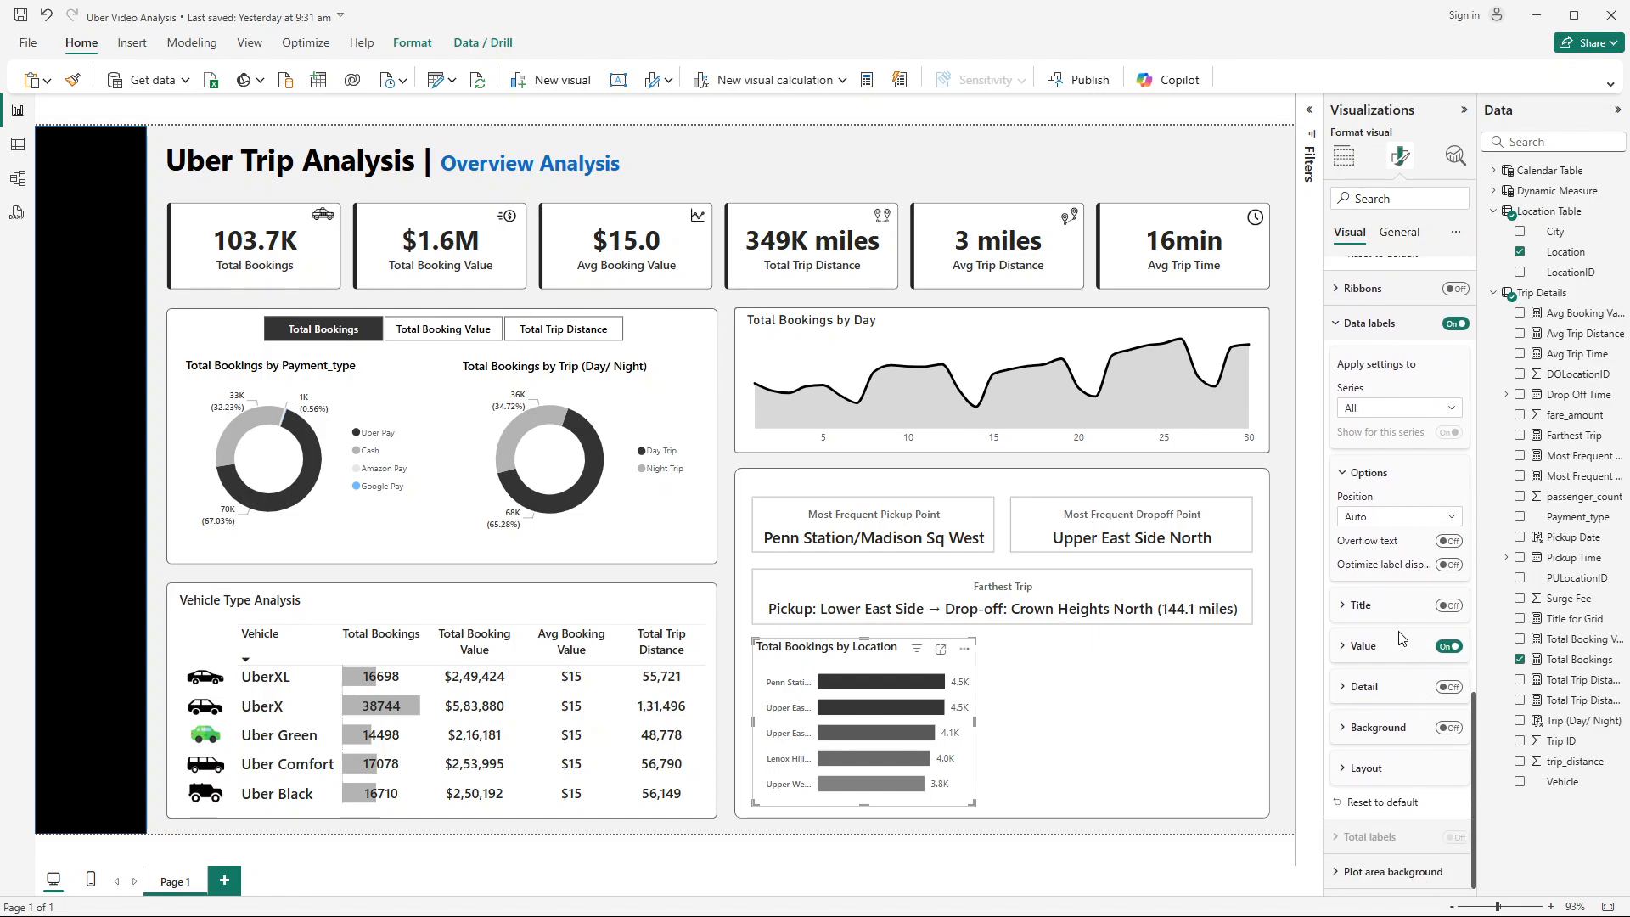
Step: Format the data label values in dark gray Segoe UI Semibold, size 8
{"action": "left_click", "coordinate": [1402, 638]}
{"action": "left_click", "coordinate": [1457, 413]}
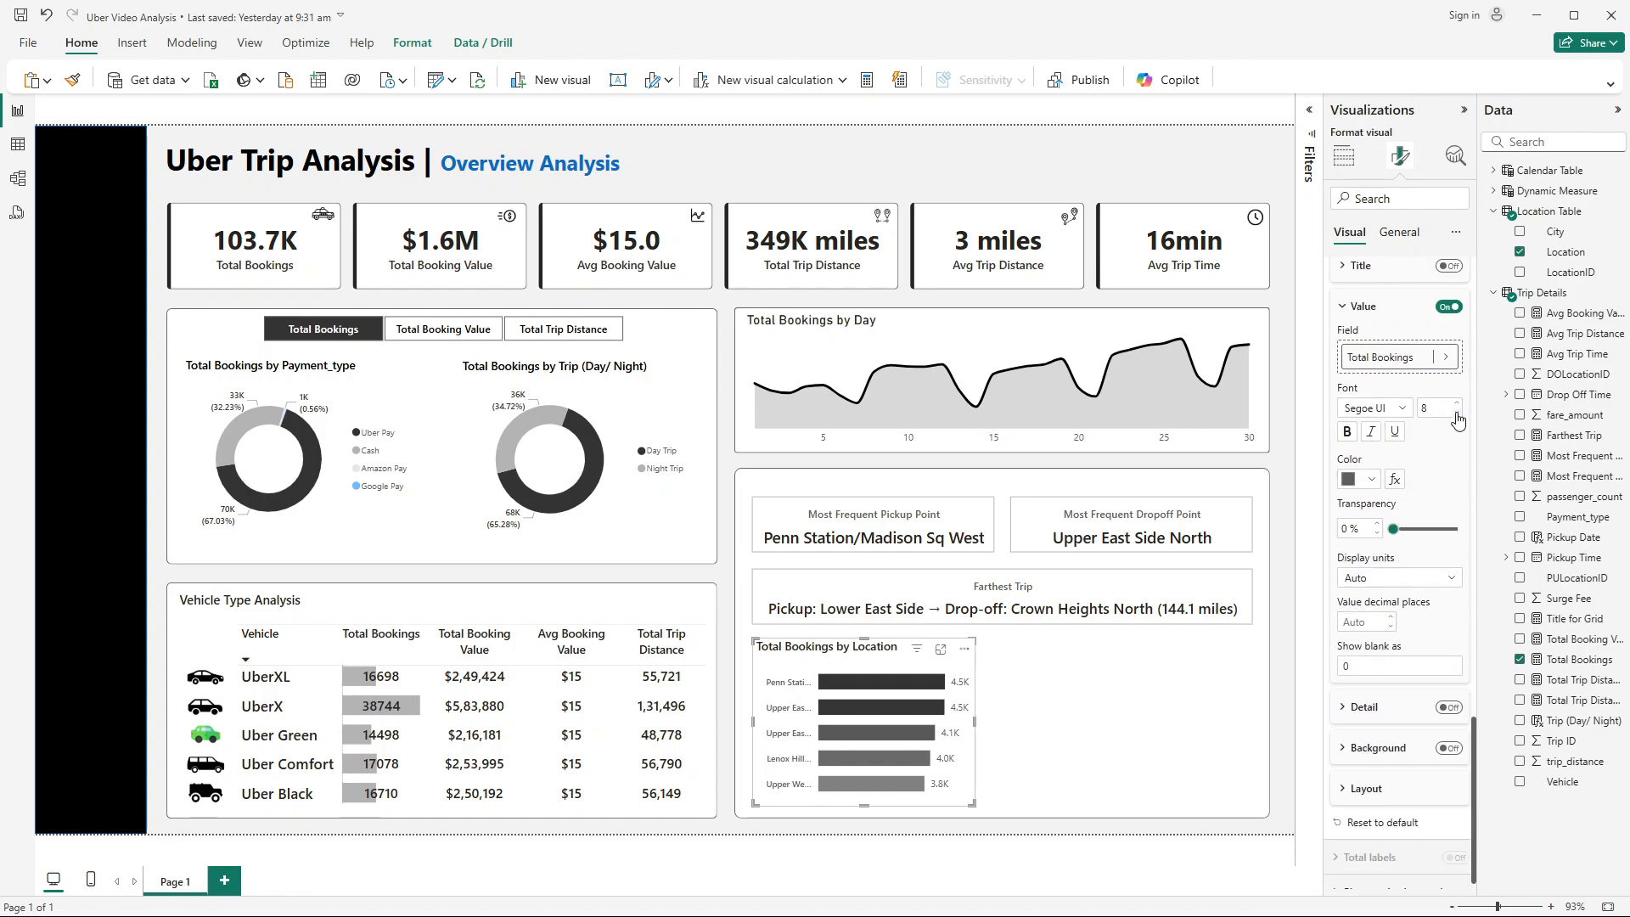
{"action": "left_click", "coordinate": [1371, 479]}
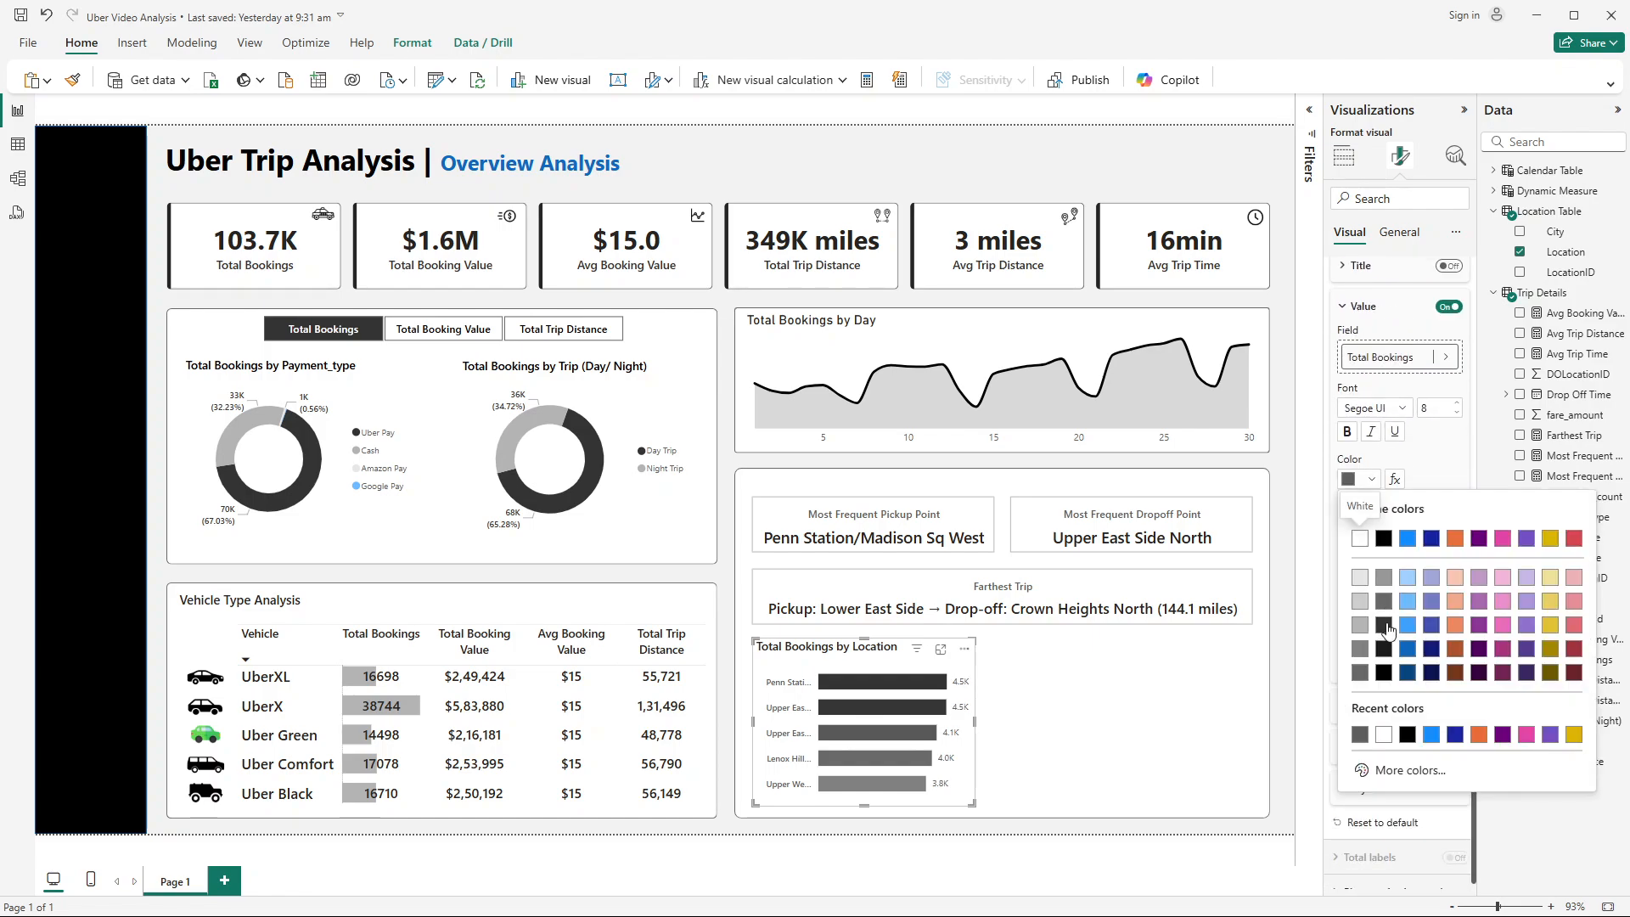
{"action": "left_click", "coordinate": [1386, 626]}
{"action": "left_click", "coordinate": [1376, 409]}
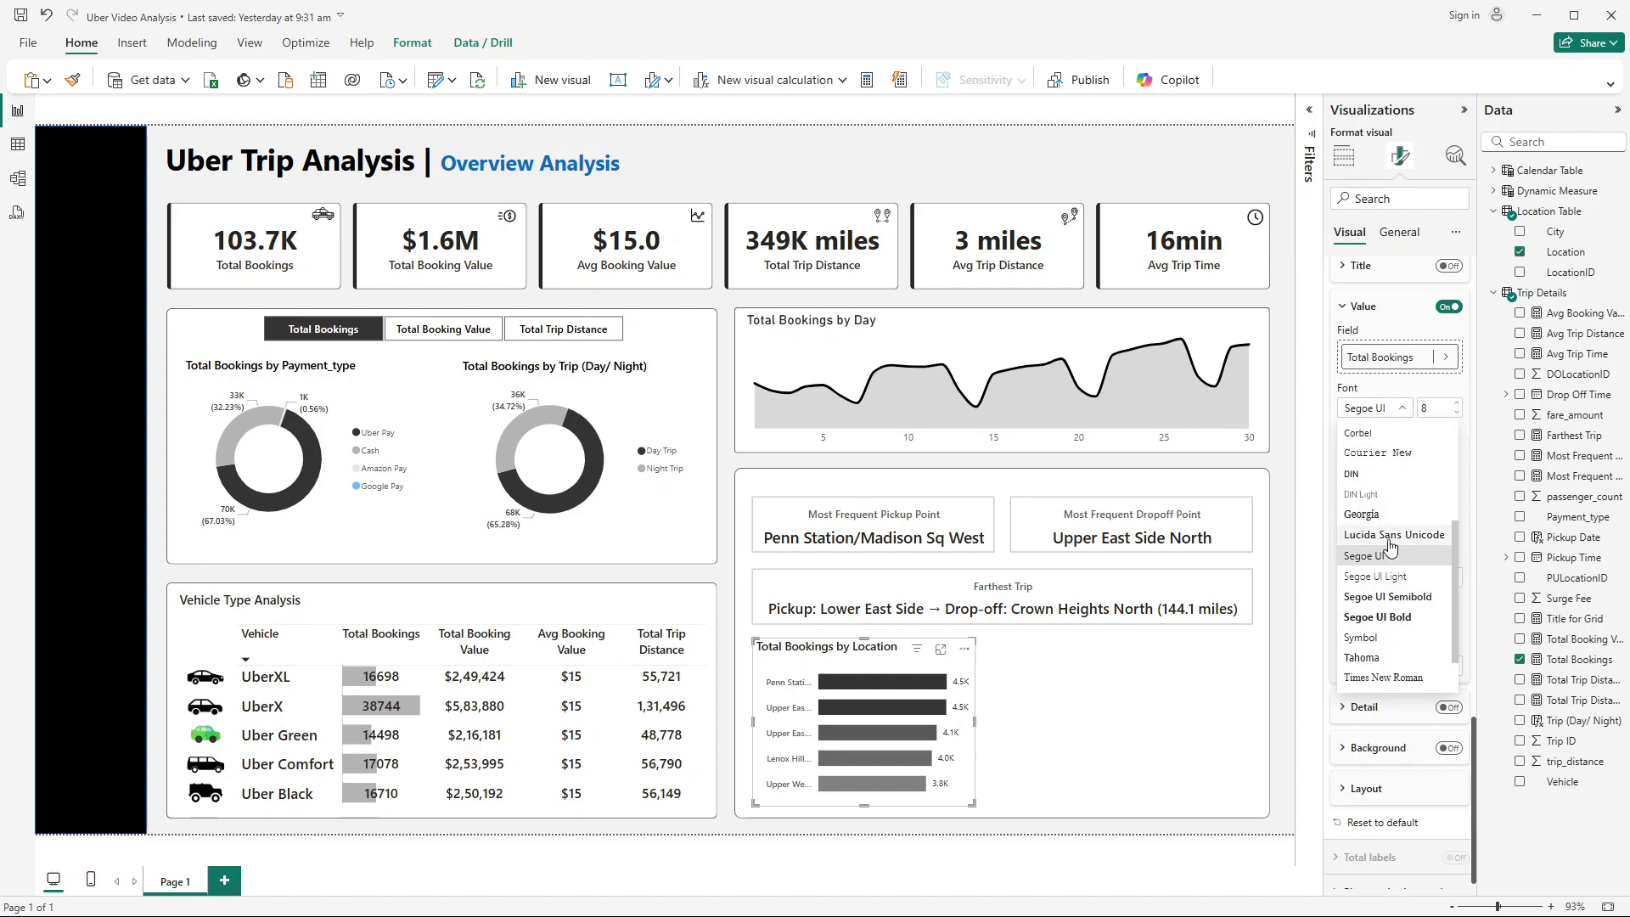
{"action": "left_click", "coordinate": [1401, 598]}
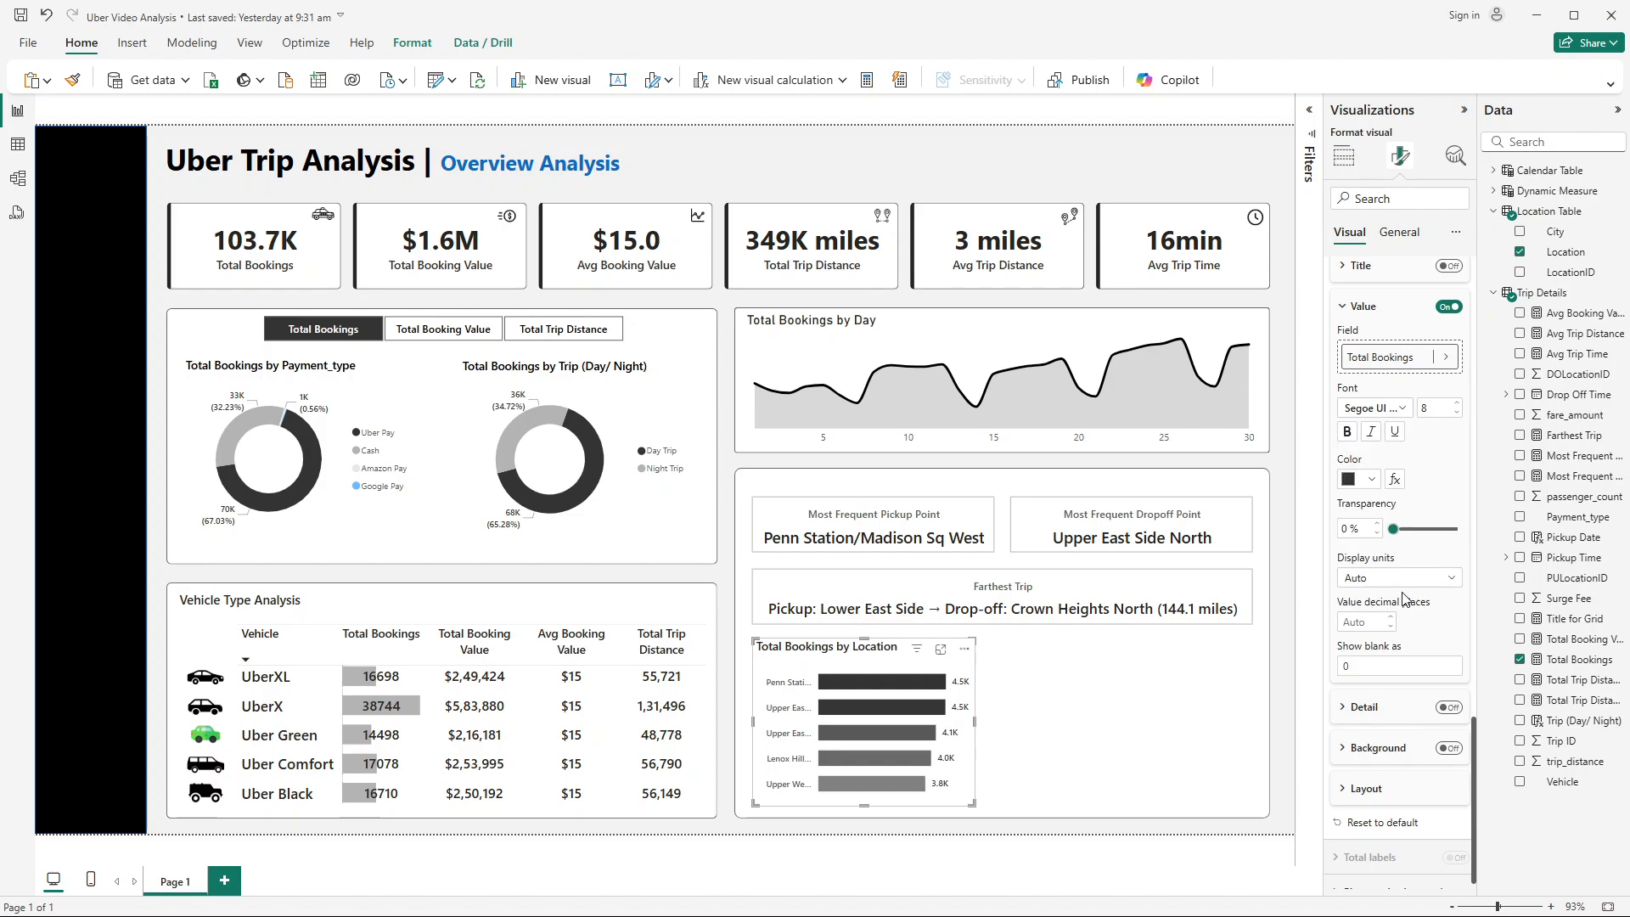
Step: Duplicate the Total Bookings by Location chart and place the copy beside the original within the location section
{"action": "left_click", "coordinate": [1292, 681]}
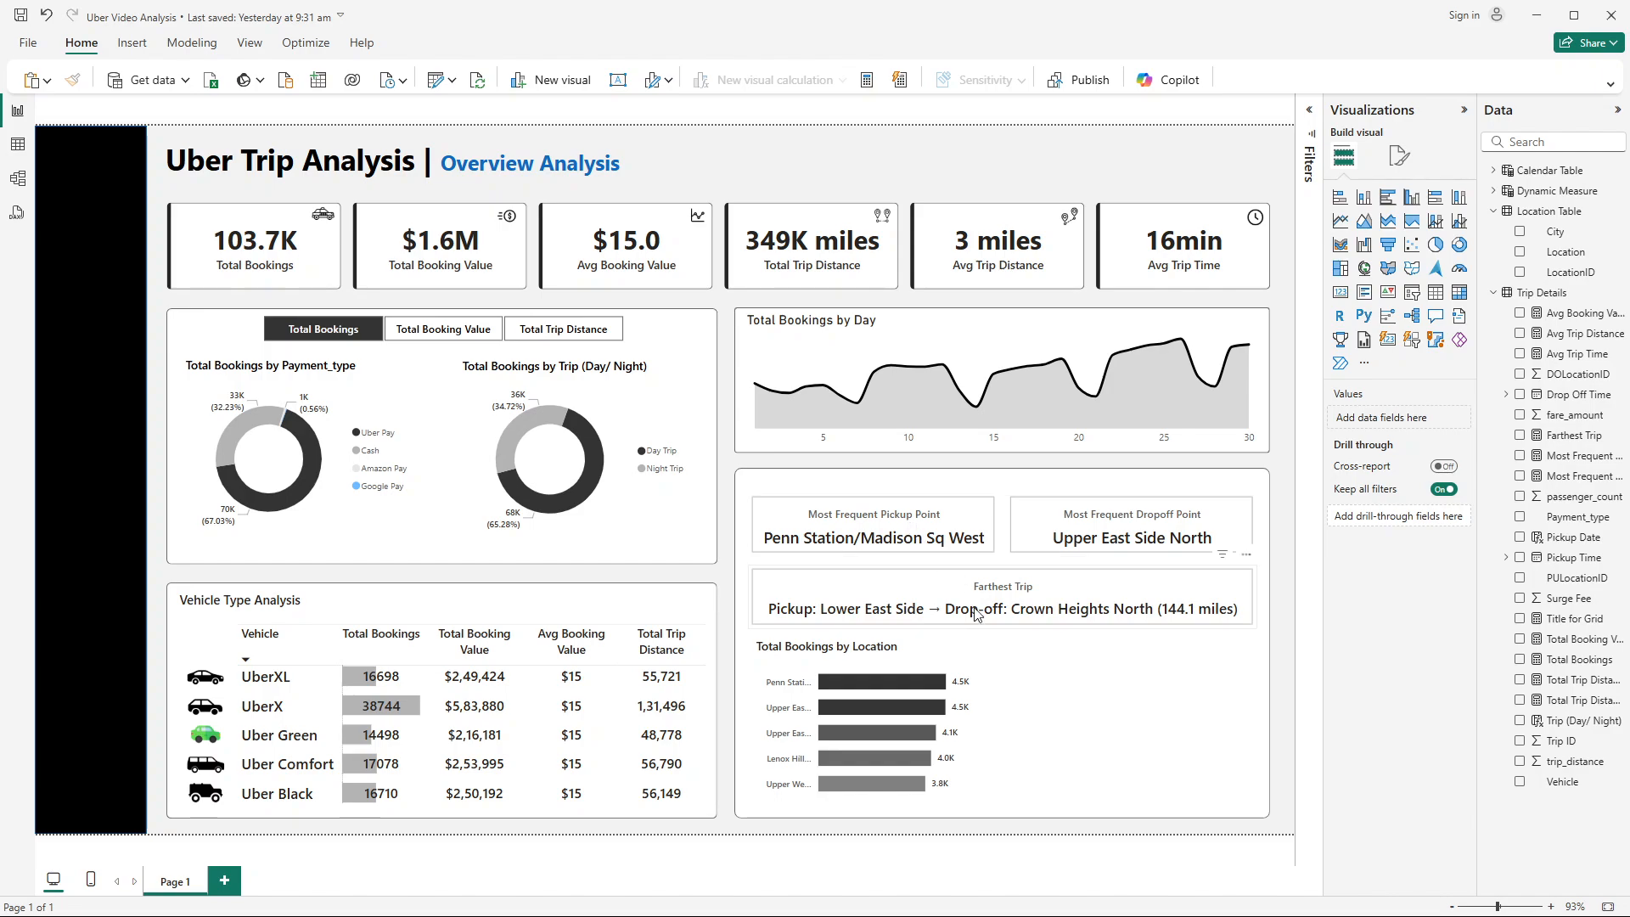
{"action": "left_click", "coordinate": [878, 668]}
{"action": "key", "text": "Right"}
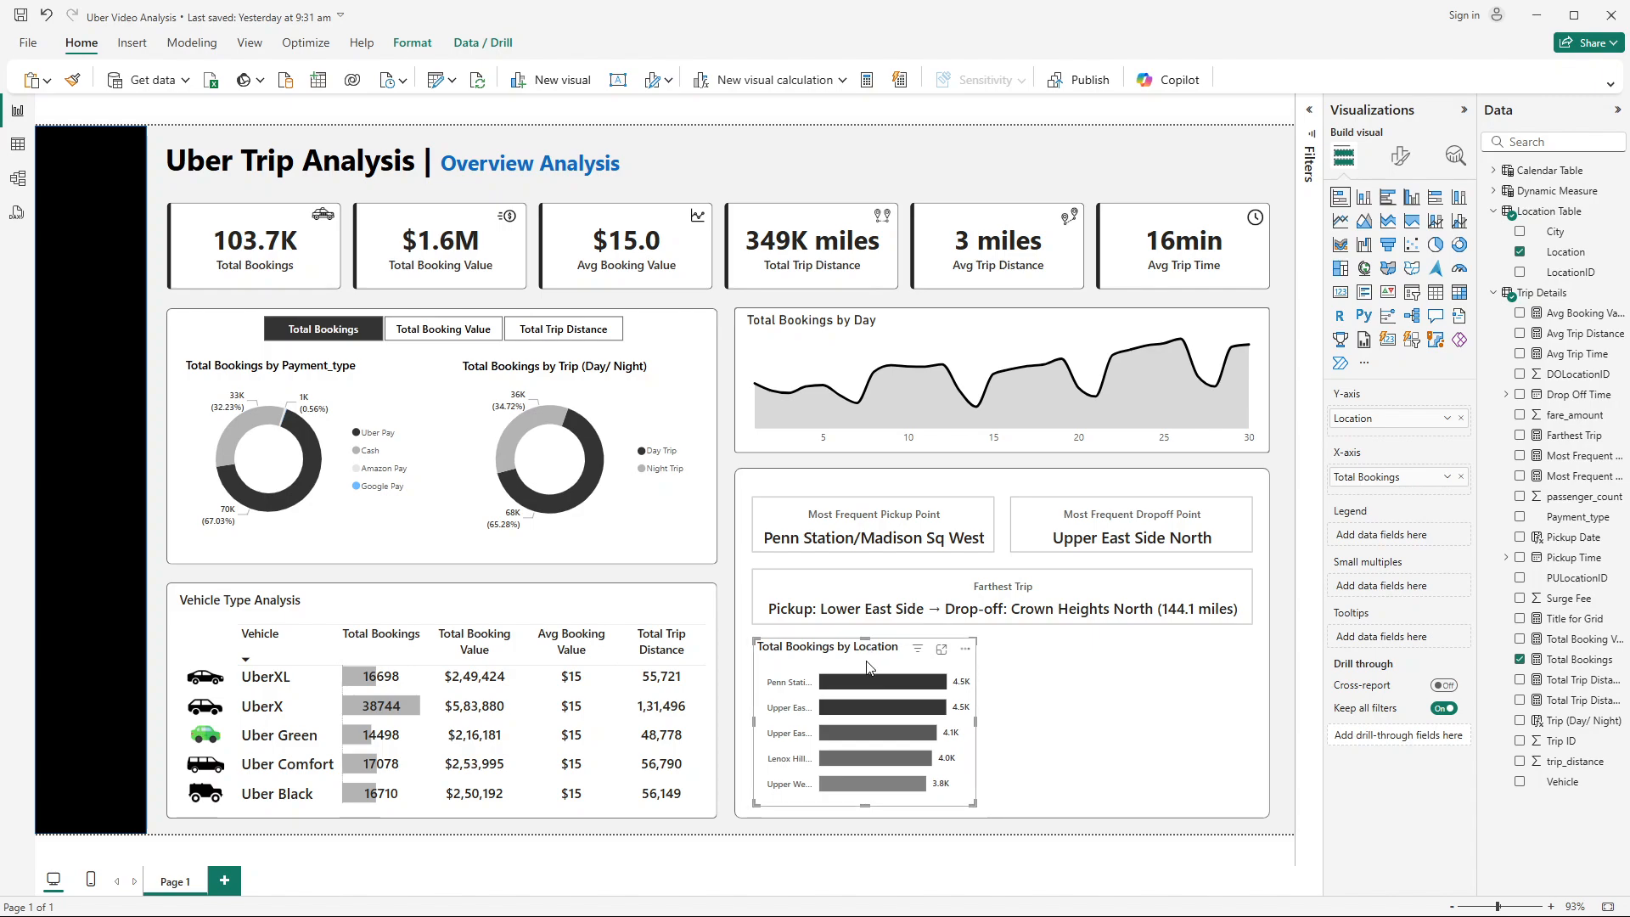
{"action": "key", "text": "ctrl+v"}
{"action": "left_click_drag", "start_coordinate": [865, 653], "coordinate": [1147, 660]}
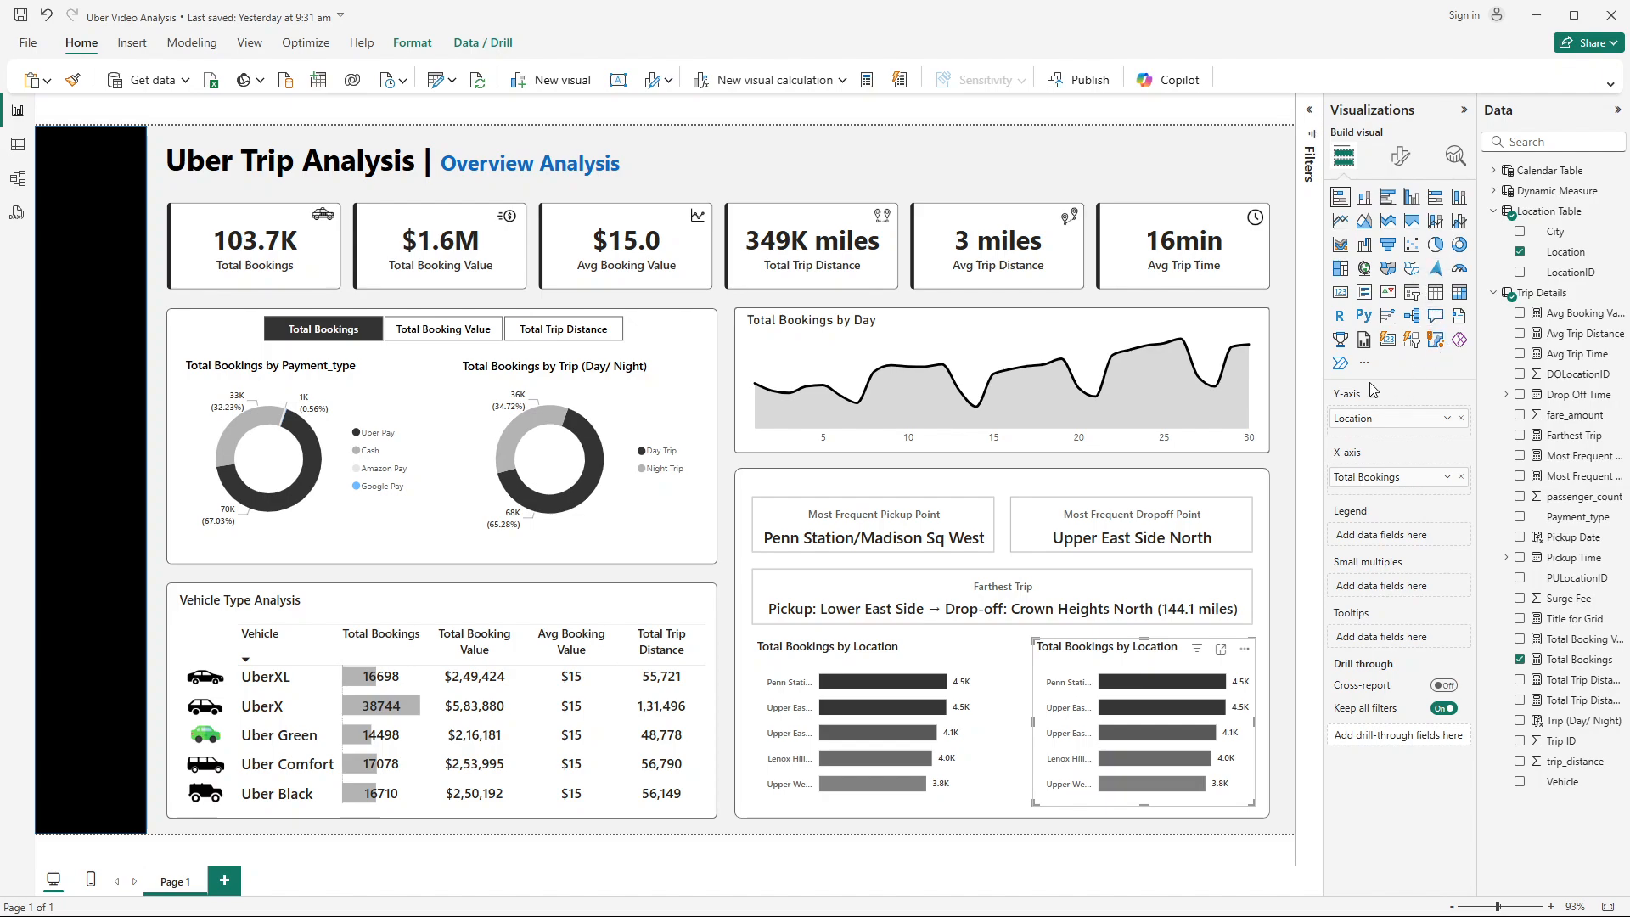
Step: Switch to the Word problem statement, review the Most Preferred Vehicle for Location Pickup requirement, and return to the report
{"action": "key", "text": "alt+Tab"}
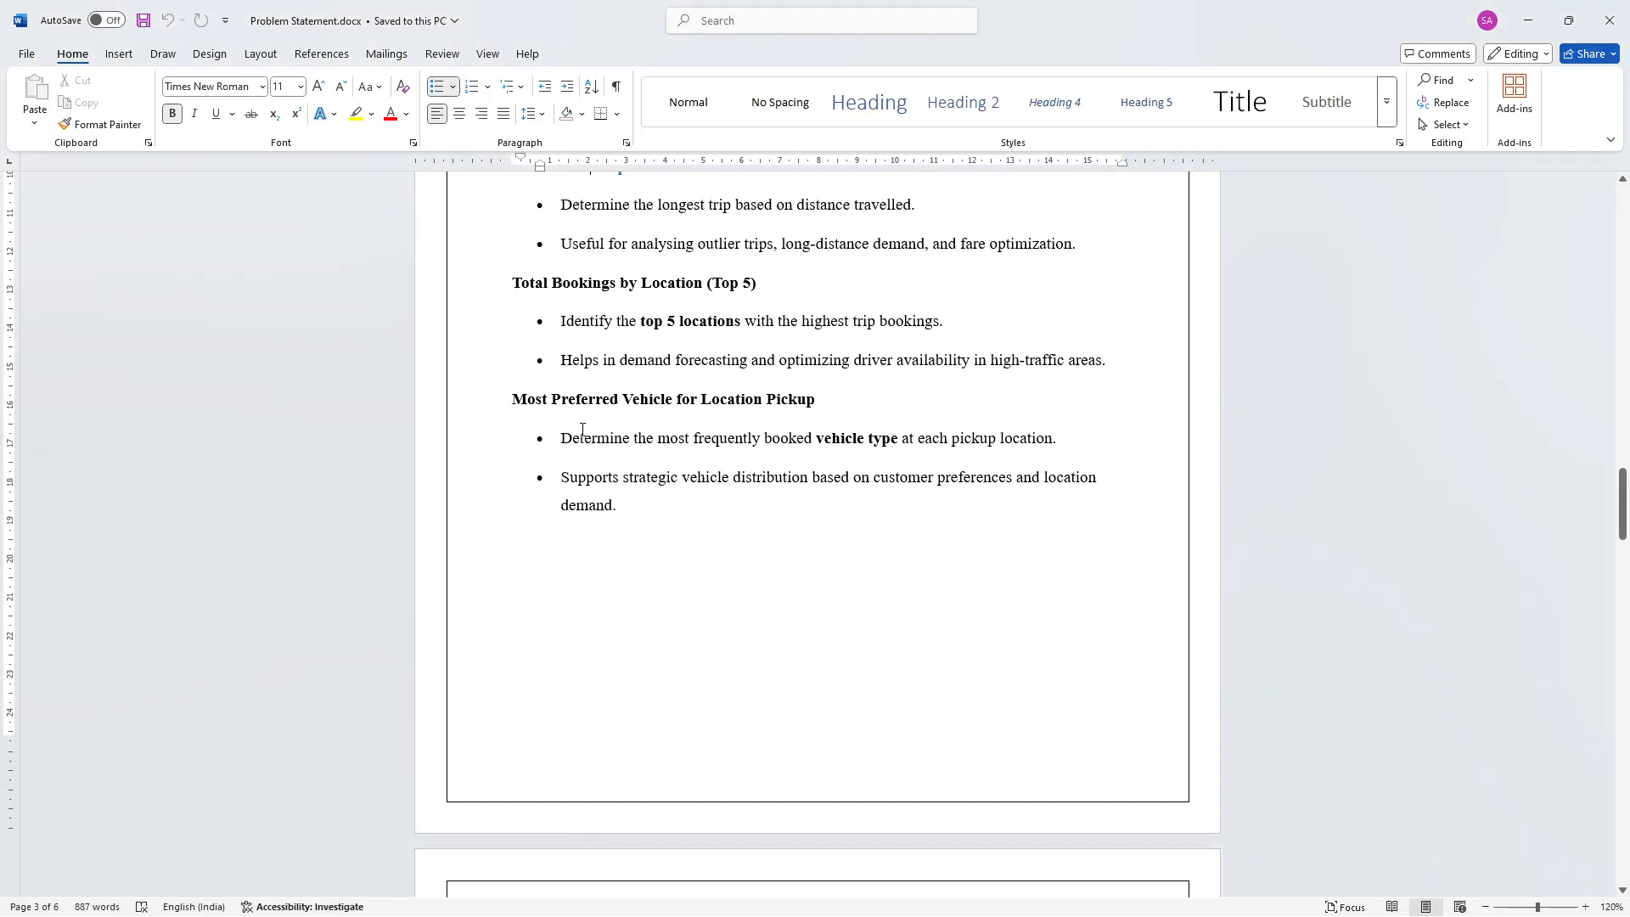
{"action": "left_click_drag", "start_coordinate": [514, 396], "coordinate": [728, 418]}
{"action": "left_click", "coordinate": [775, 489]}
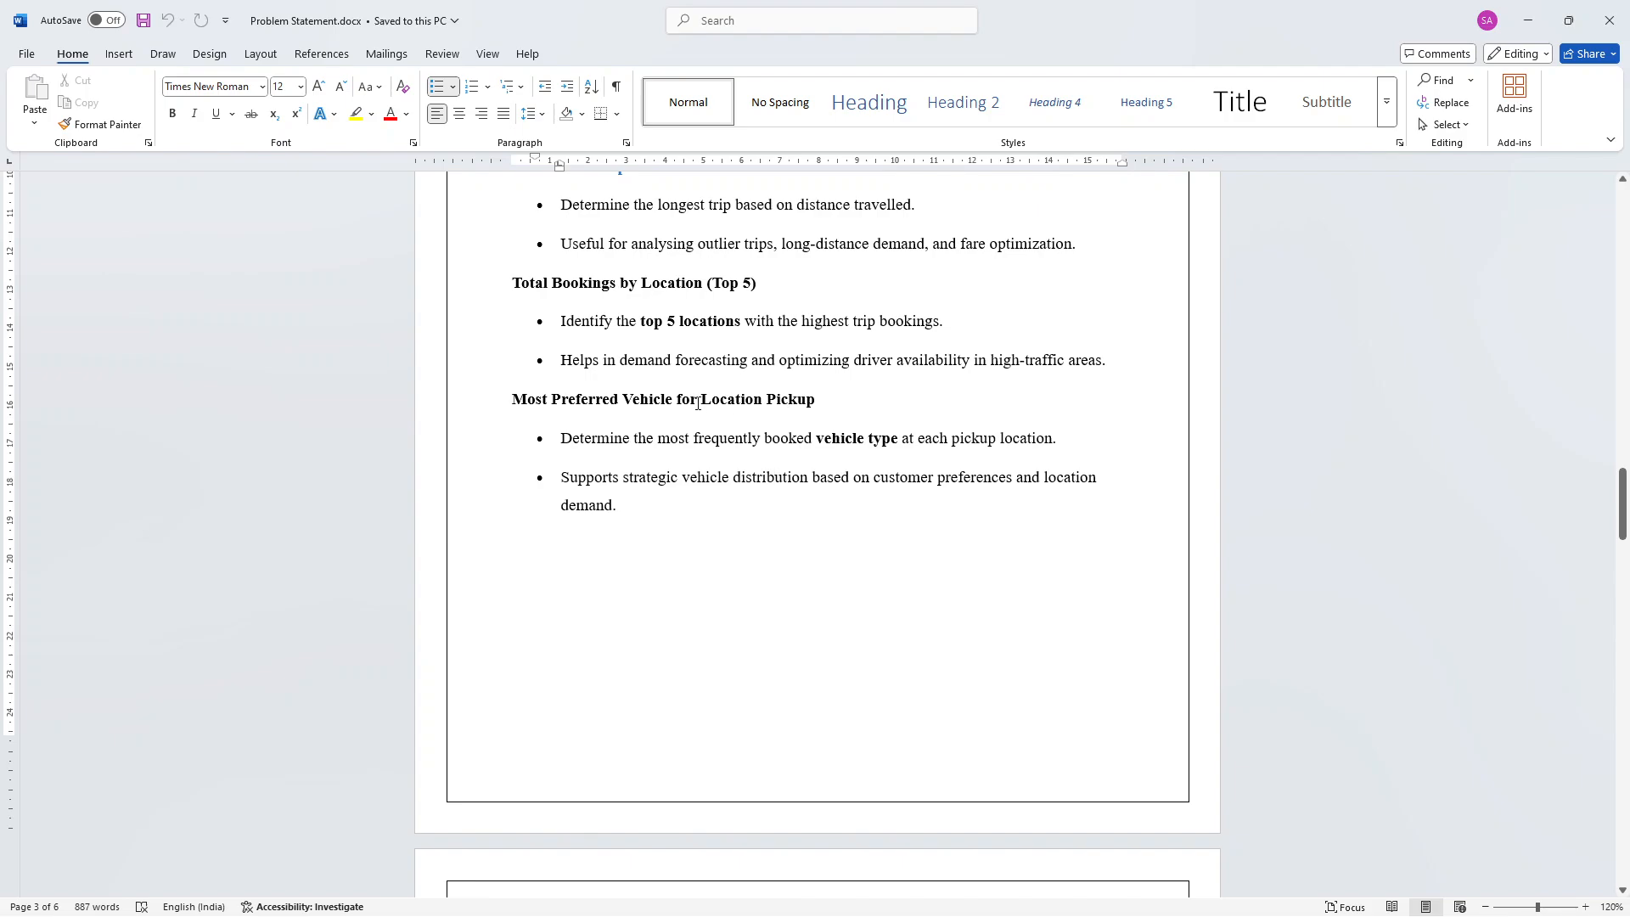
{"action": "left_click_drag", "start_coordinate": [698, 404], "coordinate": [815, 403]}
{"action": "left_click", "coordinate": [838, 484]}
{"action": "key", "text": "alt+Tab"}
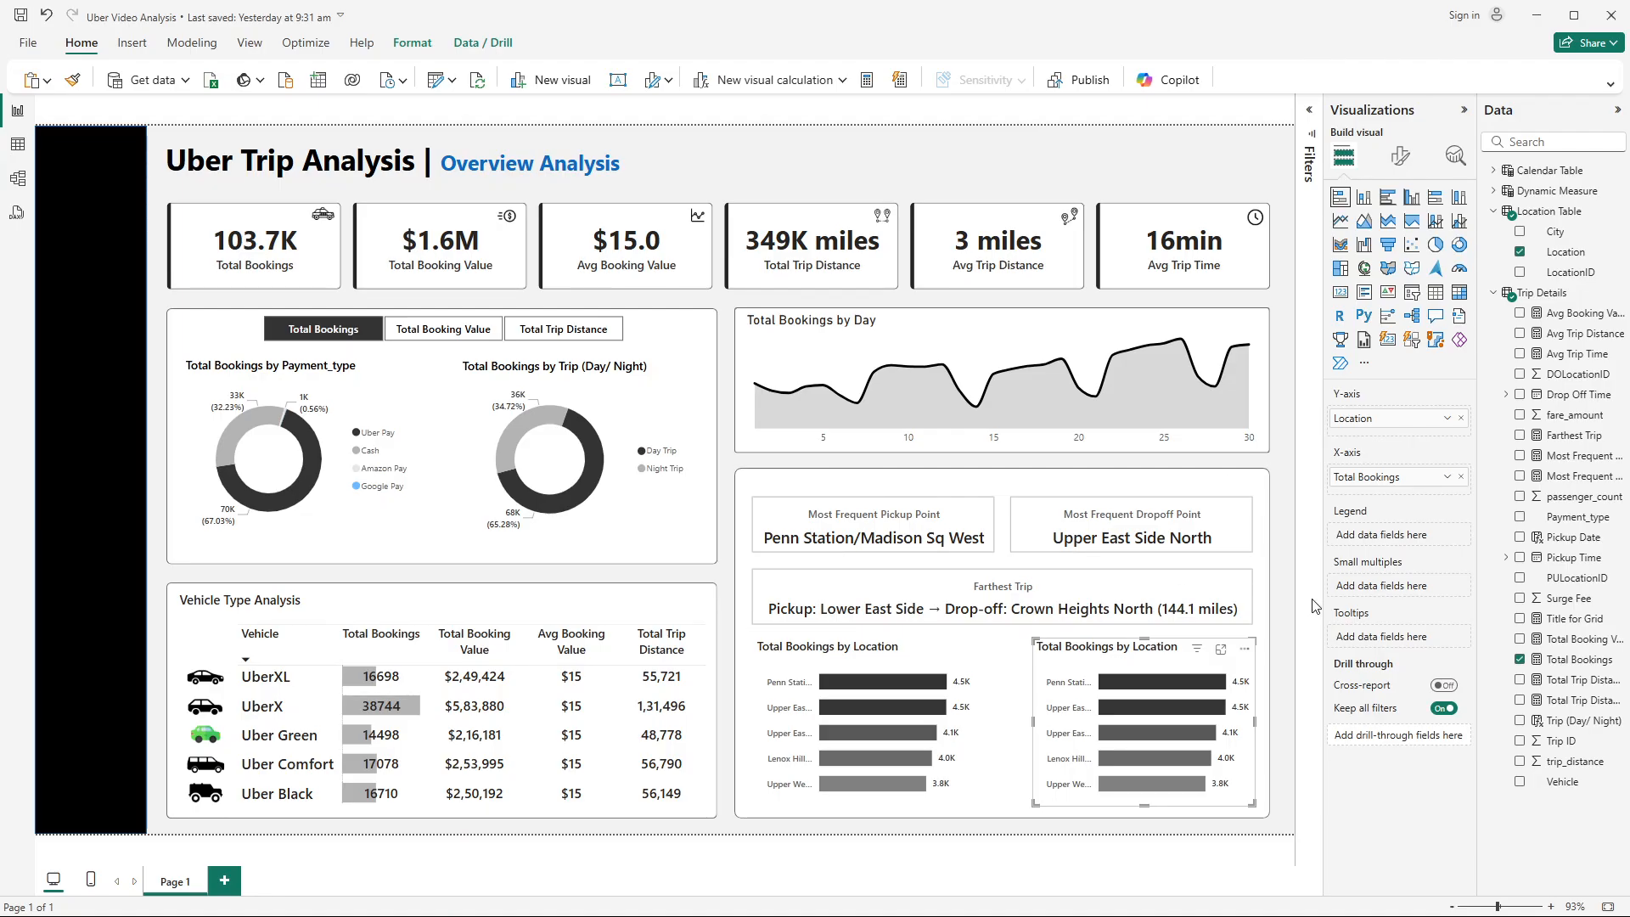
Step: Replace the duplicated chart's fields with Vehicle on the Y-axis and the count of PULocationID on the X-axis
{"action": "left_click", "coordinate": [1462, 418]}
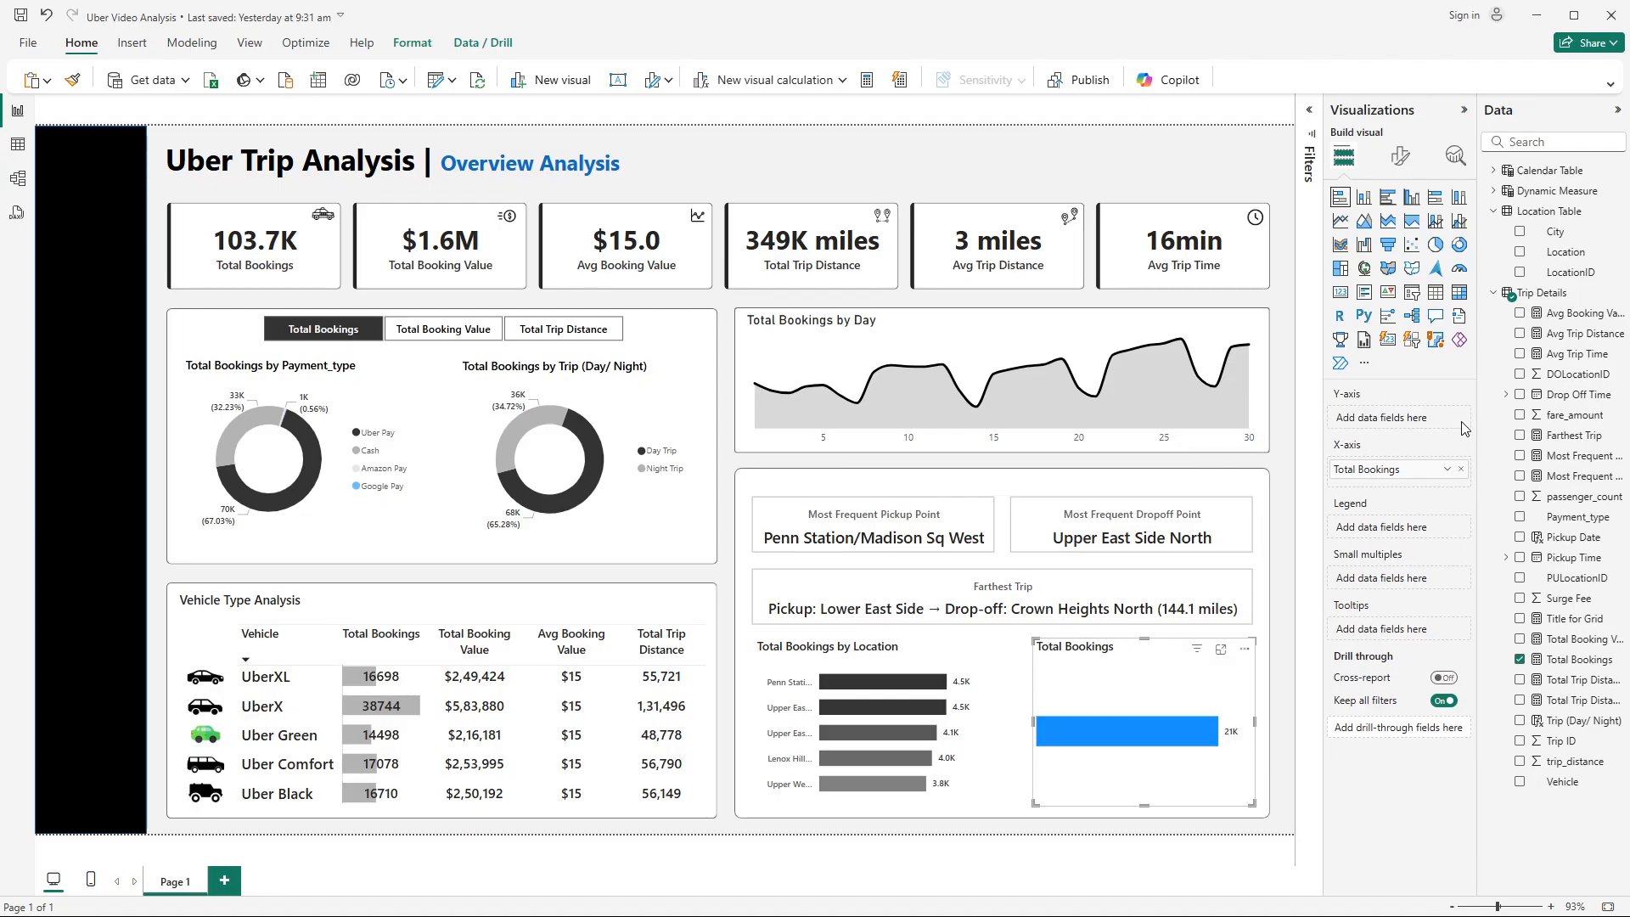
{"action": "left_click", "coordinate": [1462, 468]}
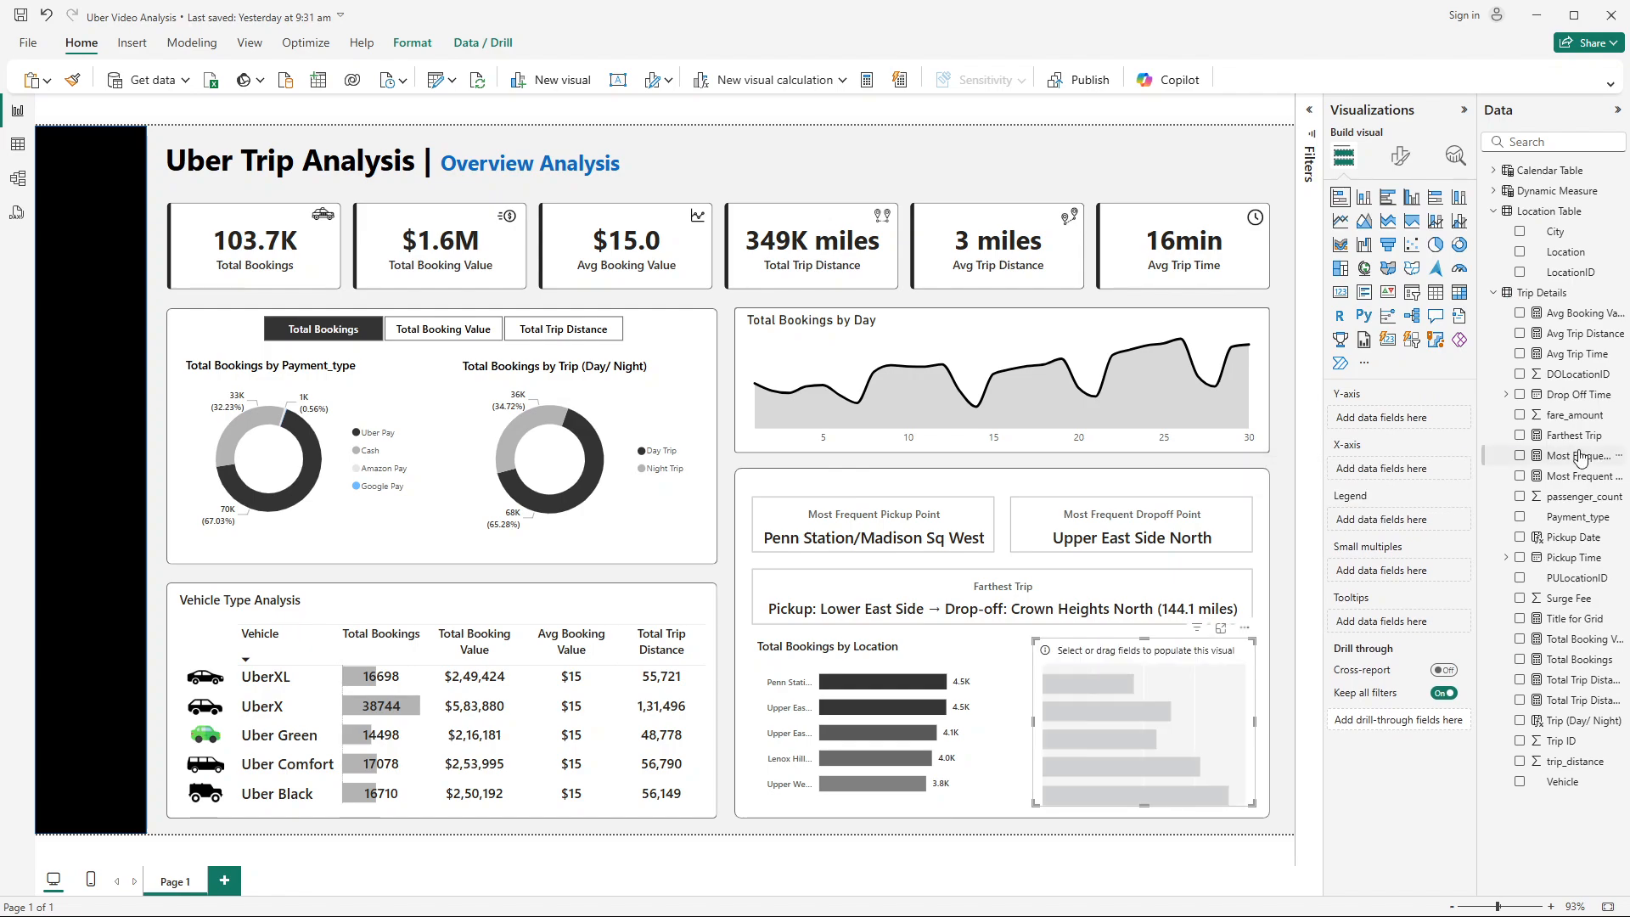
{"action": "left_click_drag", "start_coordinate": [1474, 558], "coordinate": [1403, 415]}
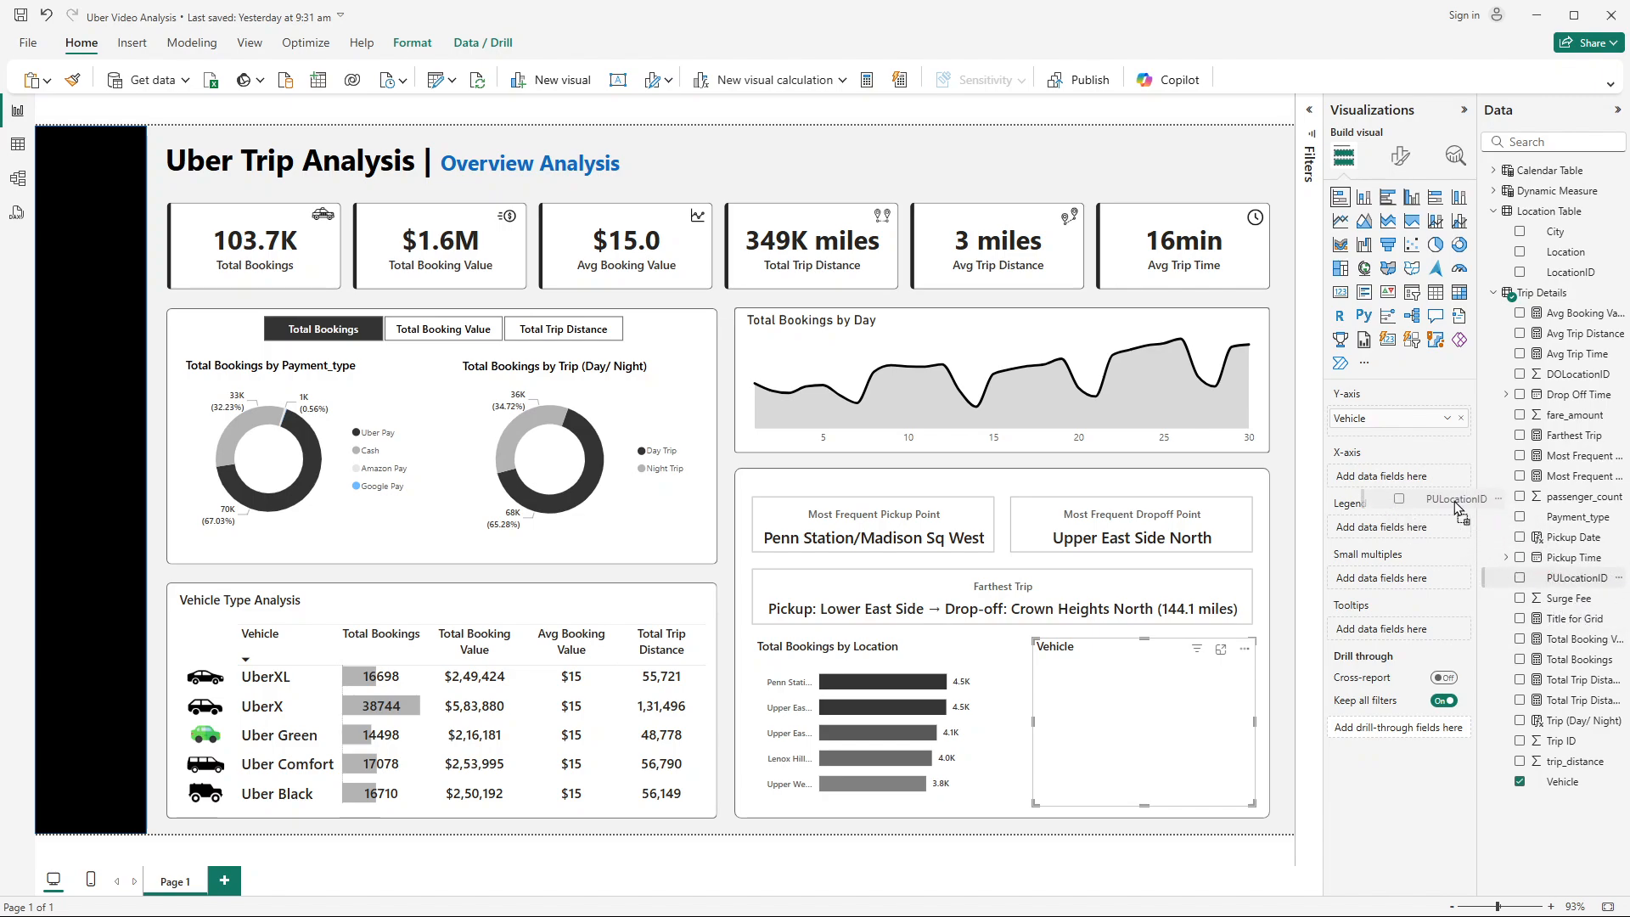
{"action": "left_click_drag", "start_coordinate": [1420, 490], "coordinate": [1418, 488]}
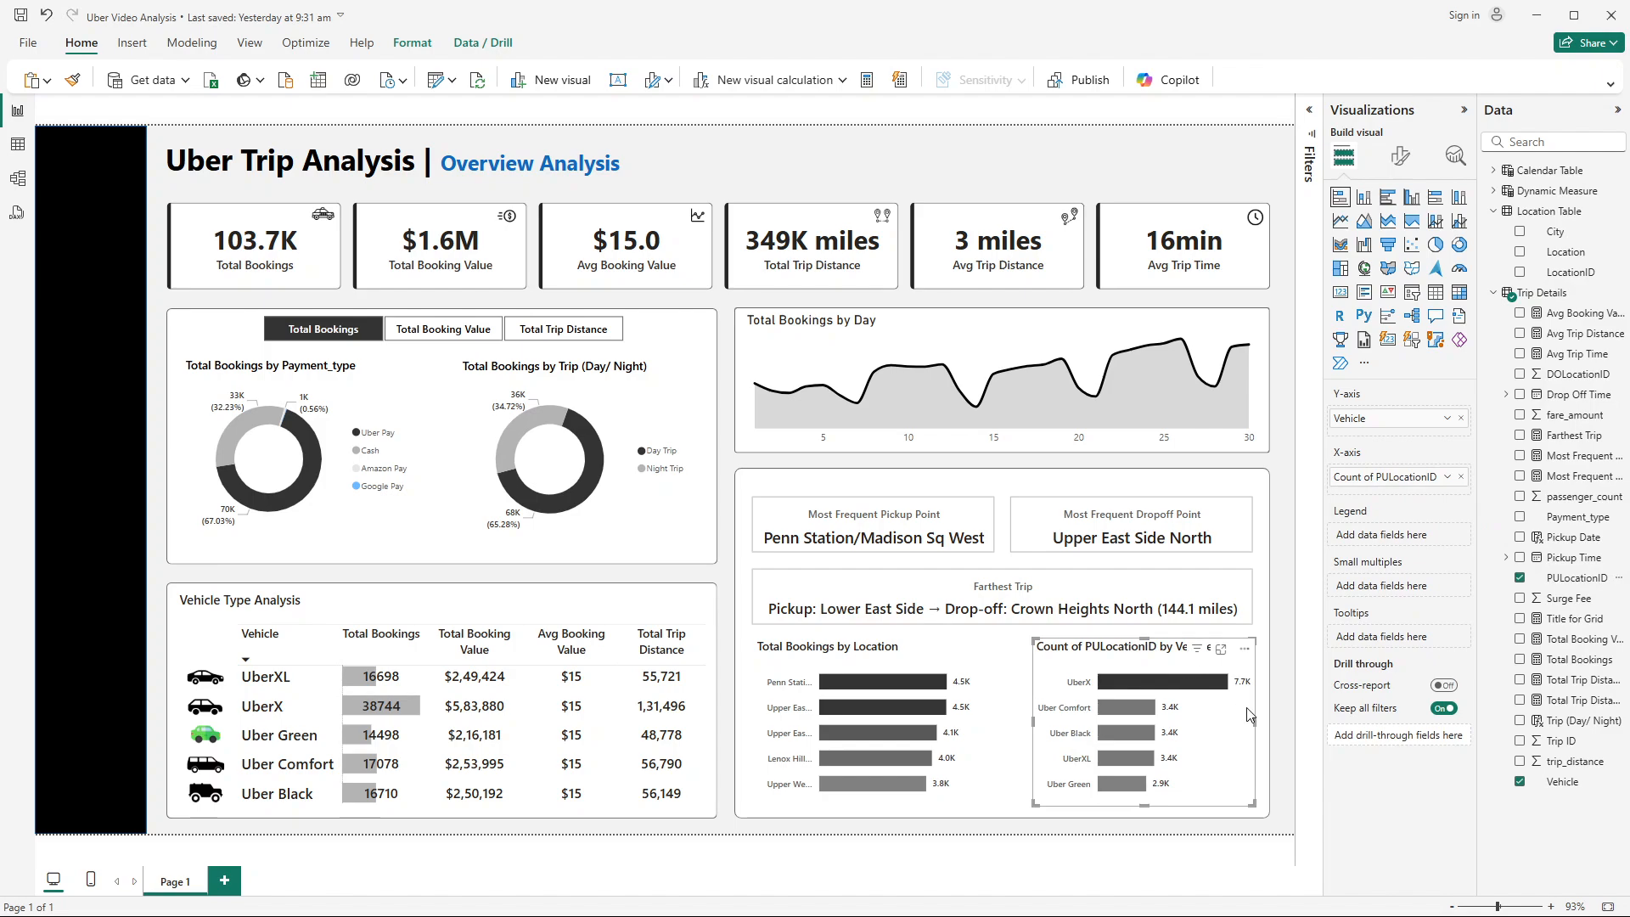
Step: Remove the inherited Location filter from the new vehicle chart and collapse the filter settings
{"action": "left_click", "coordinate": [1312, 118]}
{"action": "left_click", "coordinate": [1285, 254]}
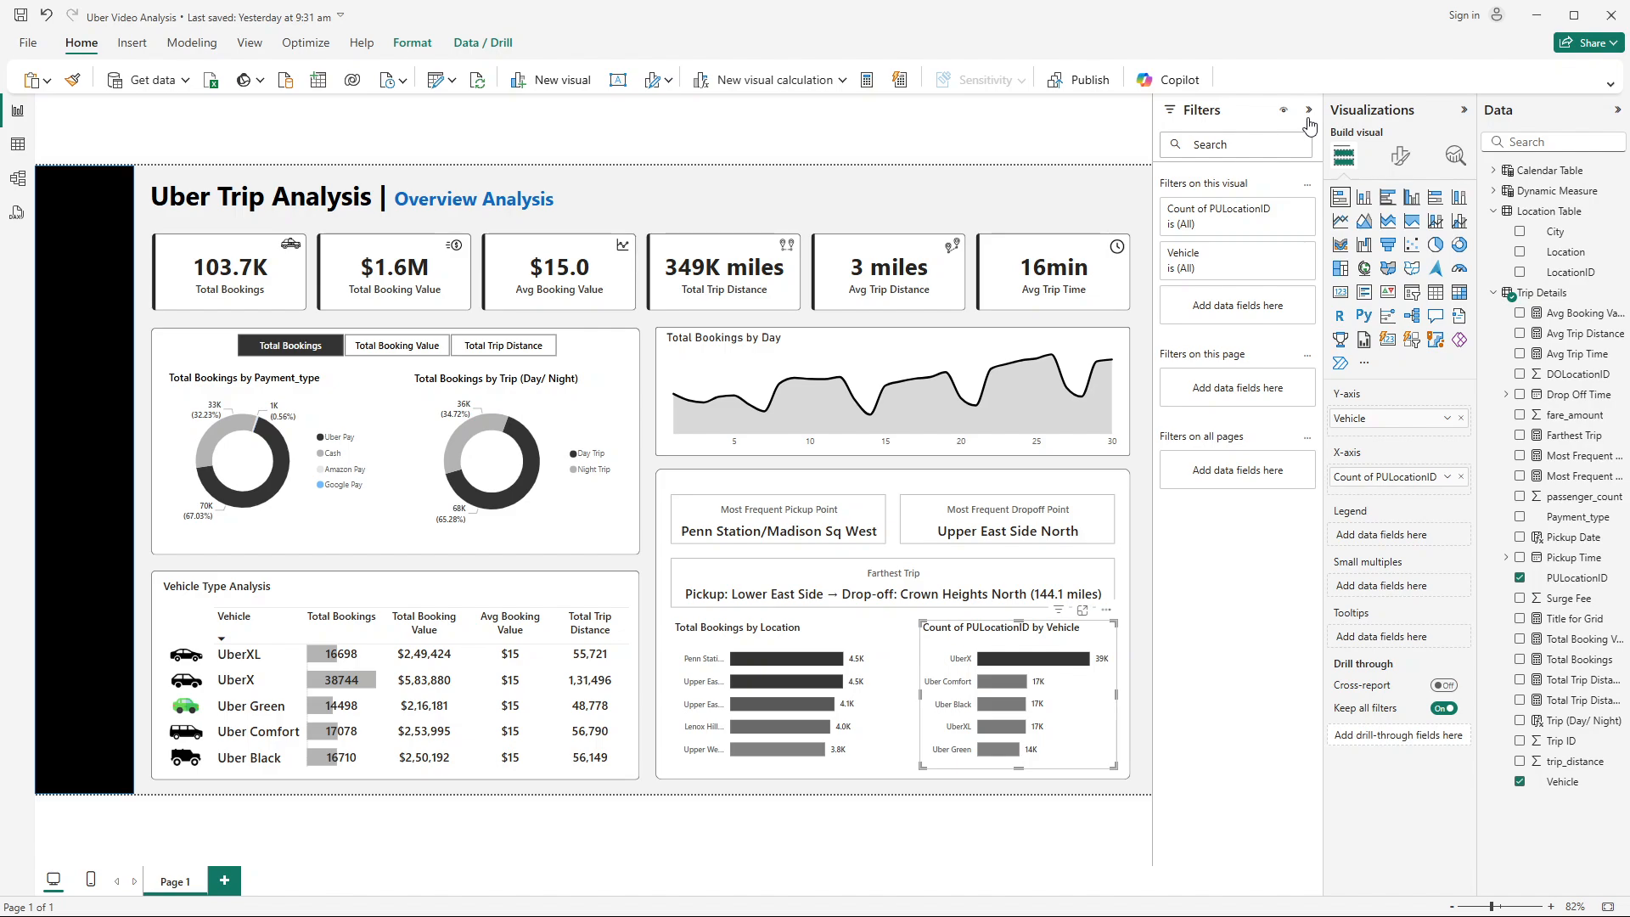
{"action": "left_click", "coordinate": [788, 644]}
{"action": "left_click", "coordinate": [985, 647]}
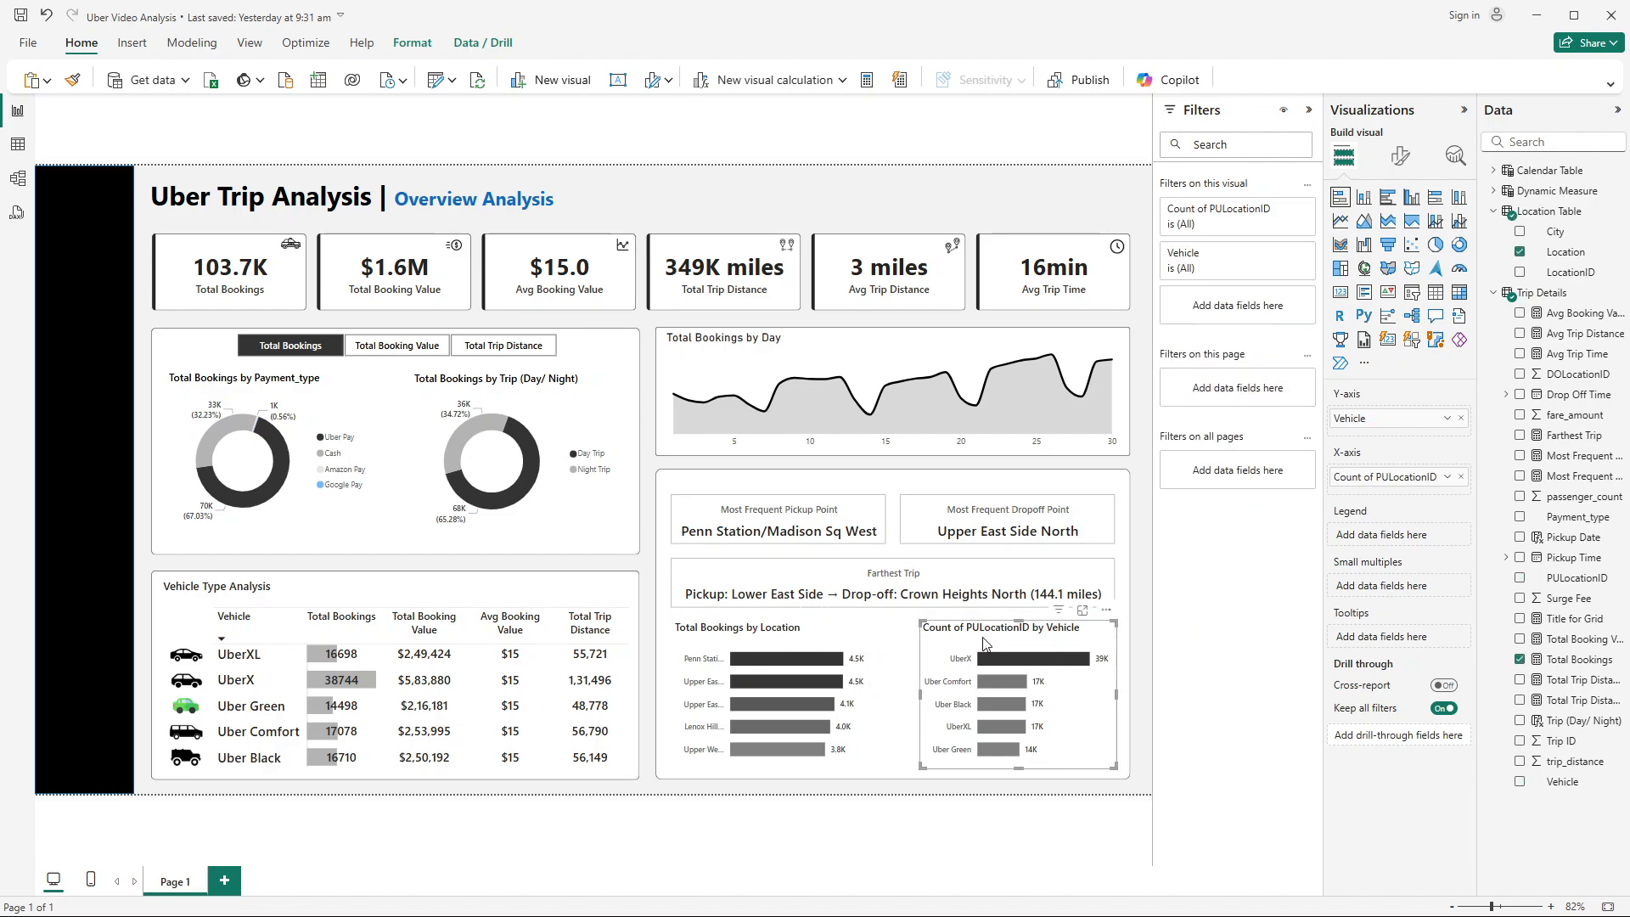
{"action": "left_click", "coordinate": [1312, 115]}
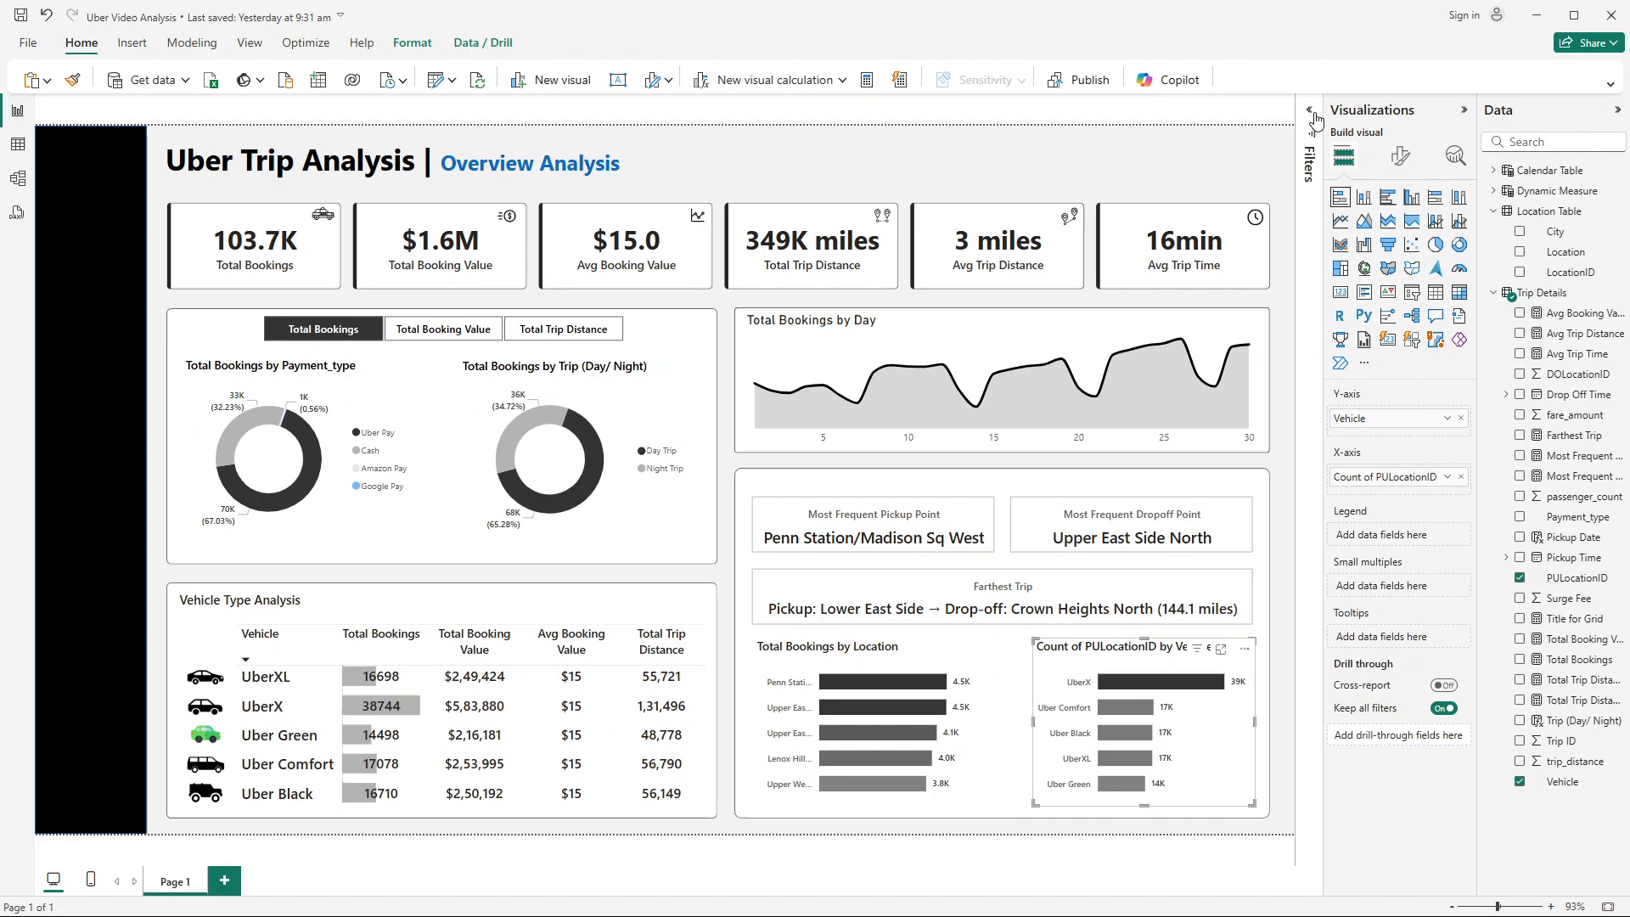
Step: Set the vehicle chart's title to "Most Preferred Vehicle for Location Pickup", copying the heading from the Word problem statement
{"action": "left_click", "coordinate": [1401, 156]}
{"action": "left_click", "coordinate": [1401, 235]}
{"action": "left_click", "coordinate": [1358, 309]}
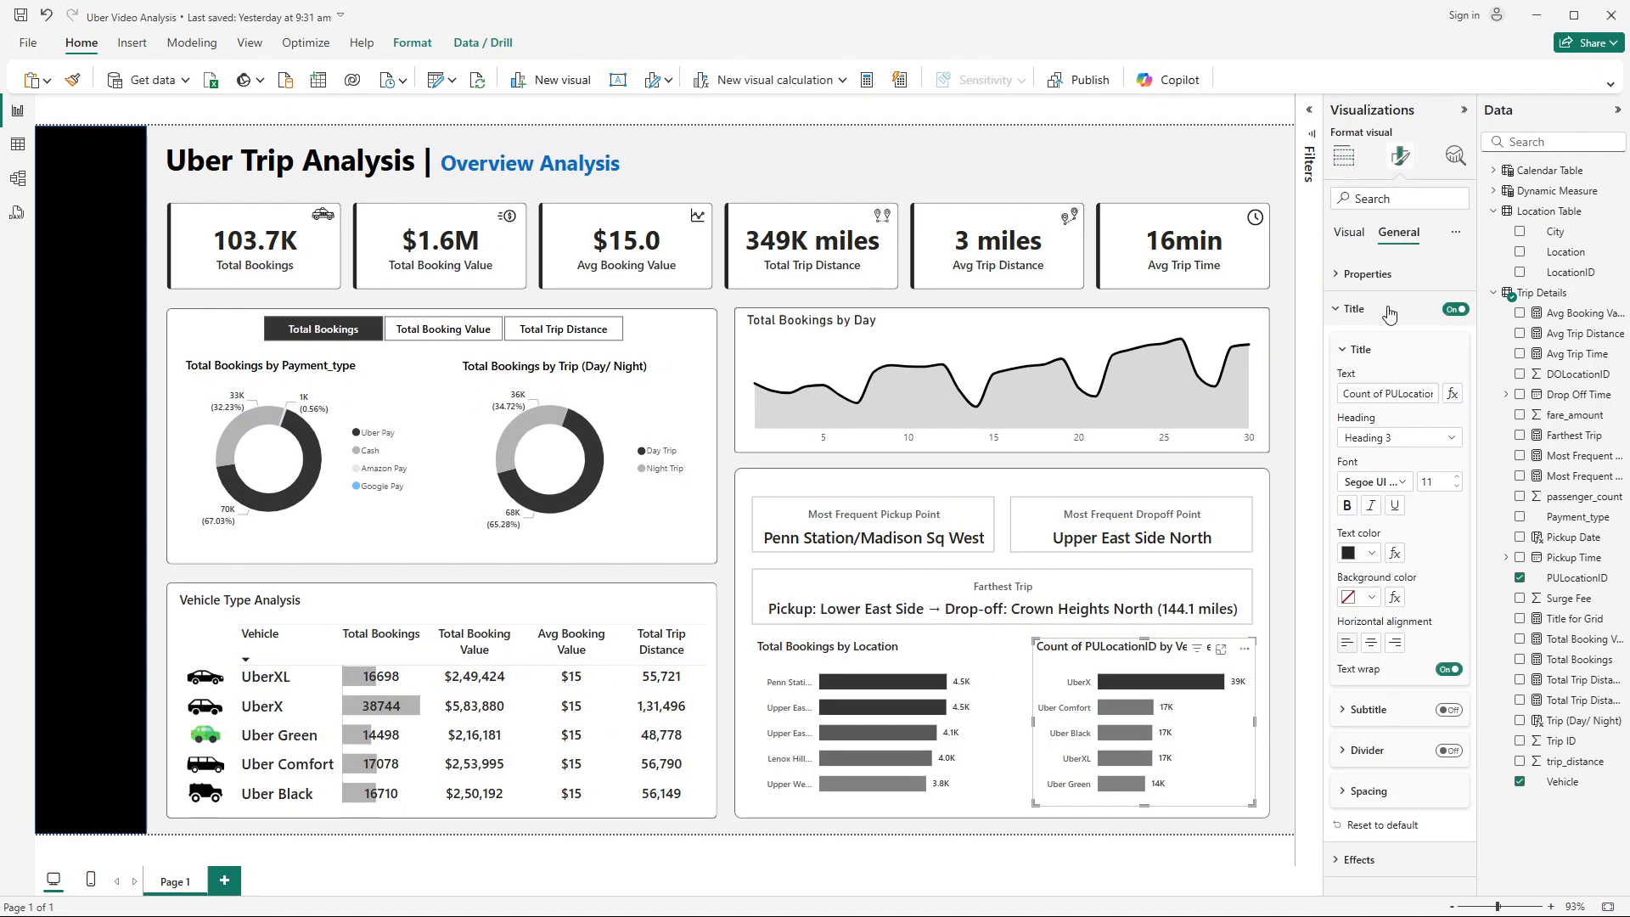
{"action": "key", "text": "alt+Tab"}
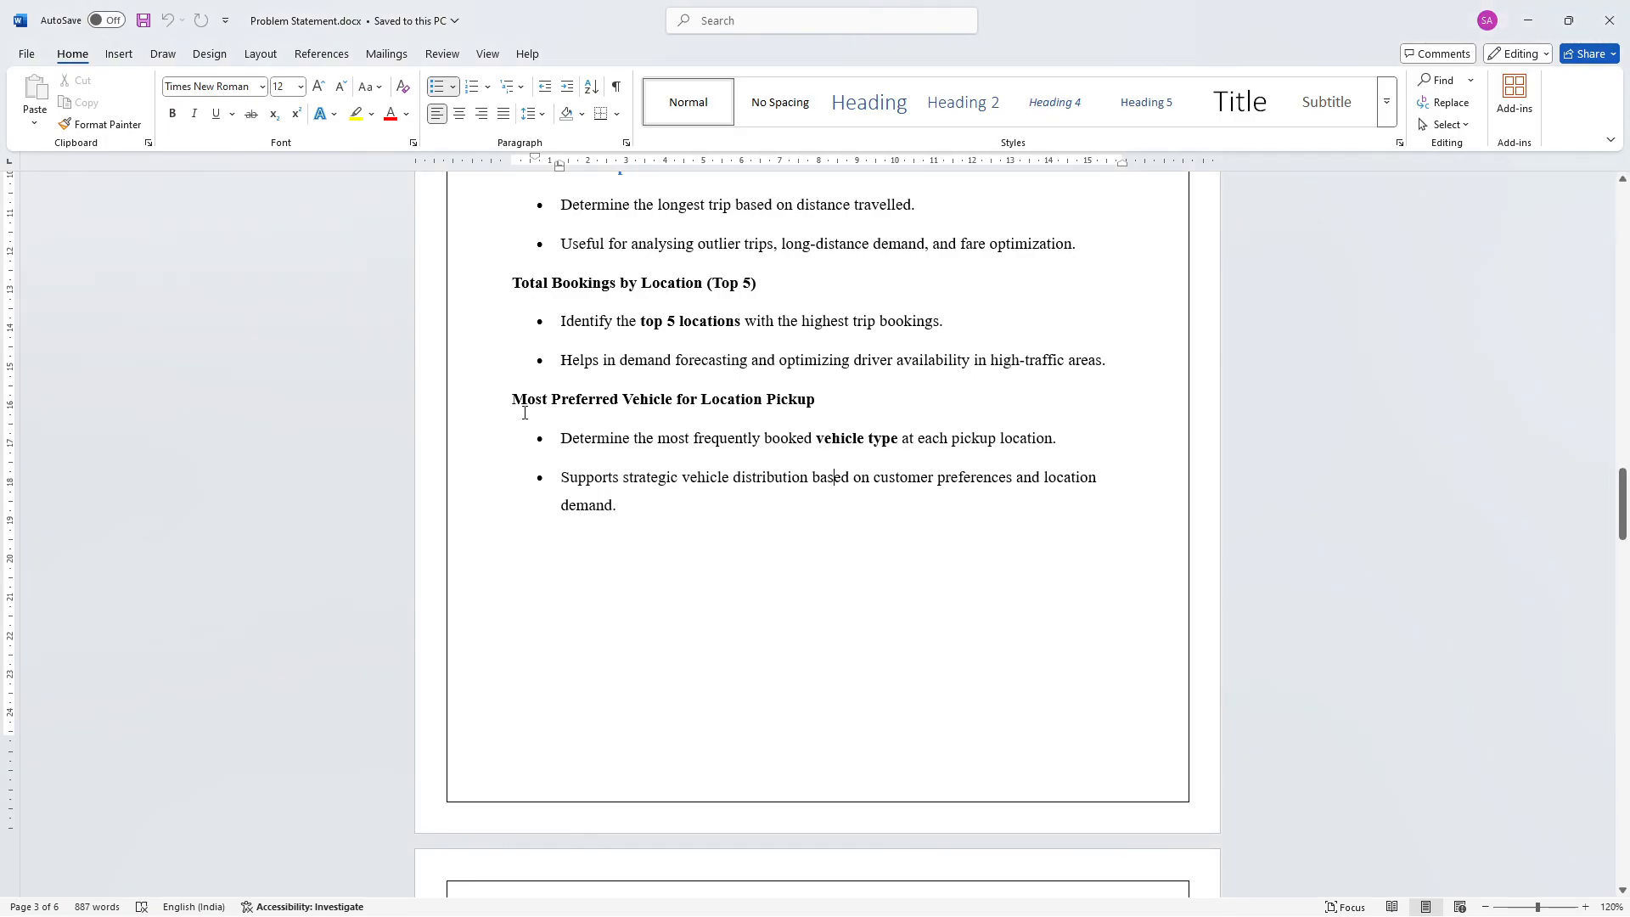
{"action": "left_click_drag", "start_coordinate": [512, 402], "coordinate": [819, 413]}
{"action": "key", "text": "ctrl+c"}
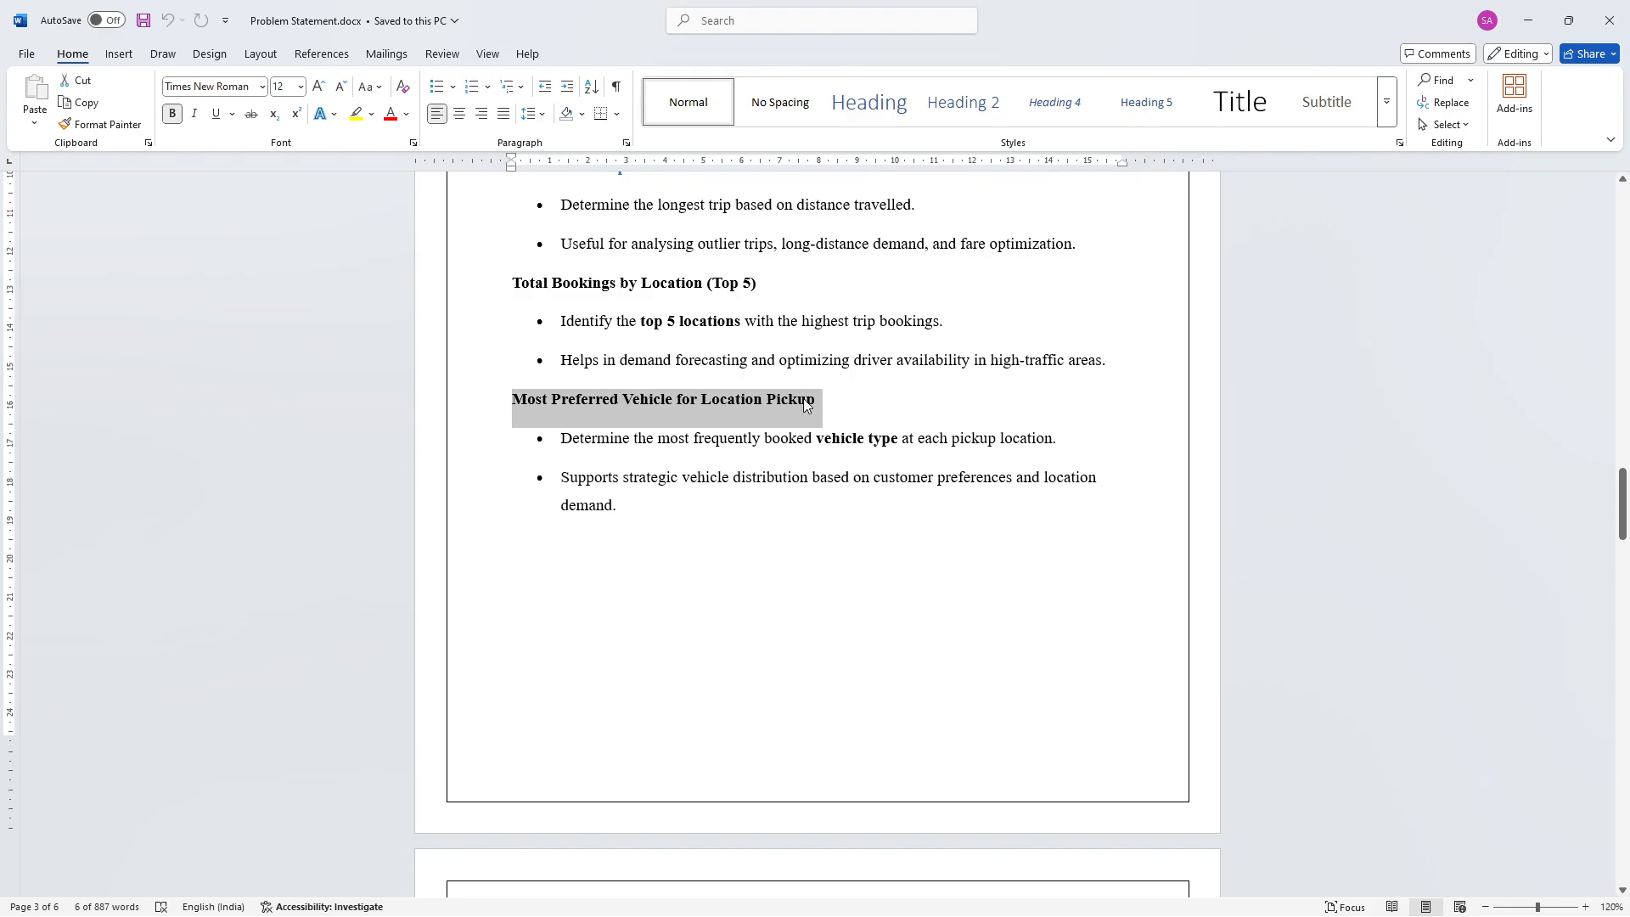
{"action": "key", "text": "alt+Tab"}
{"action": "left_click", "coordinate": [1390, 392]}
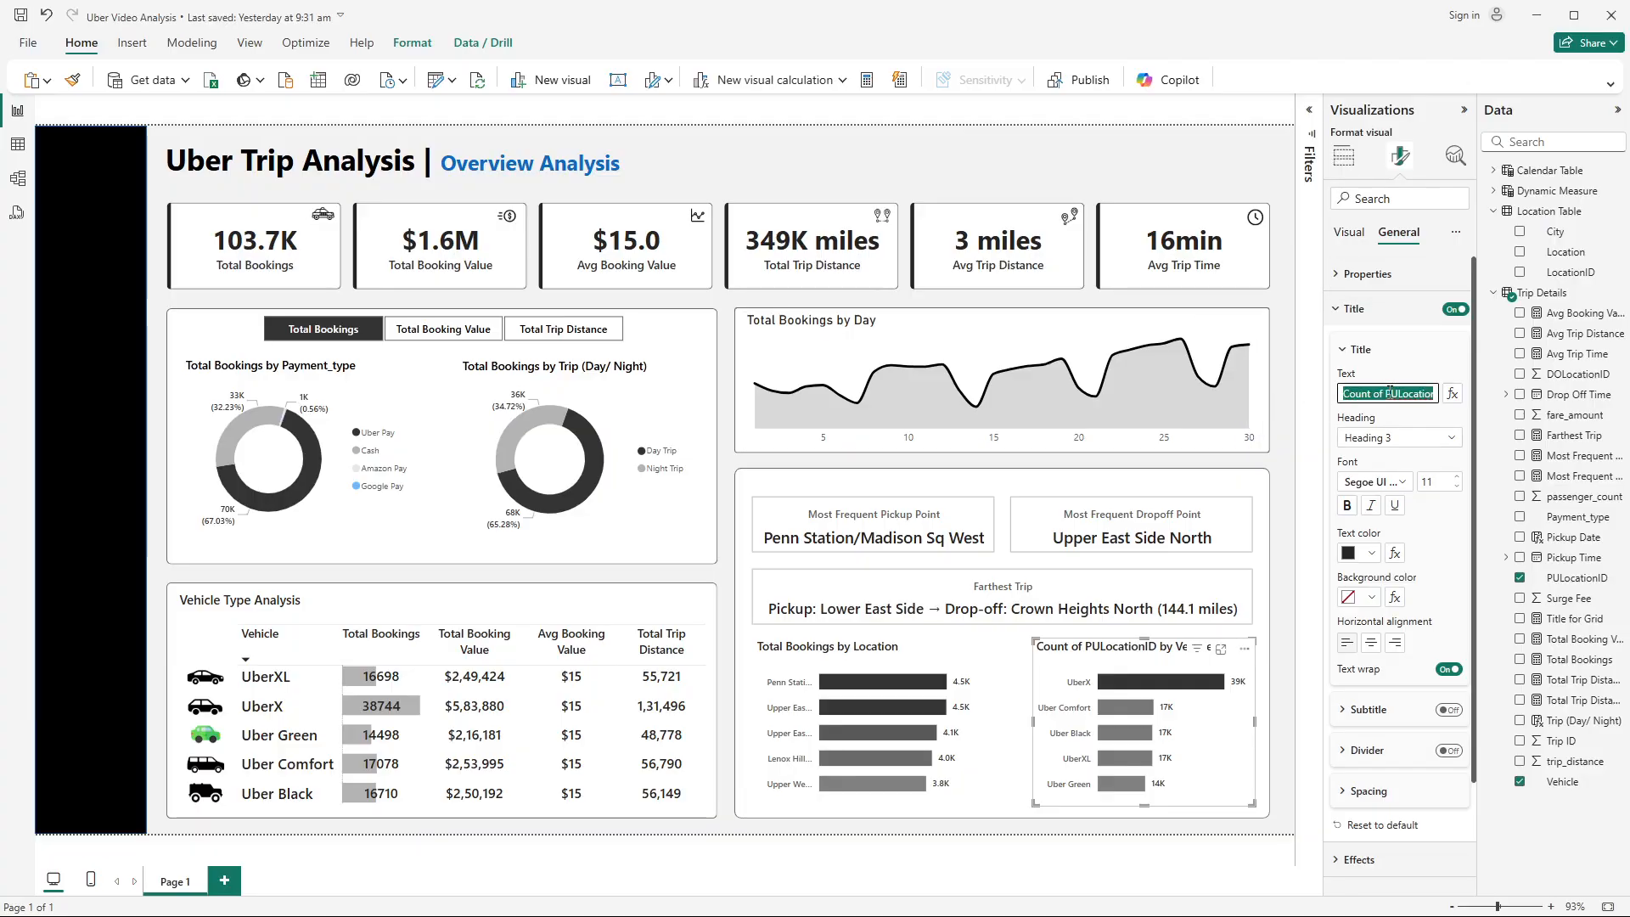
{"action": "key", "text": "ctrl+v"}
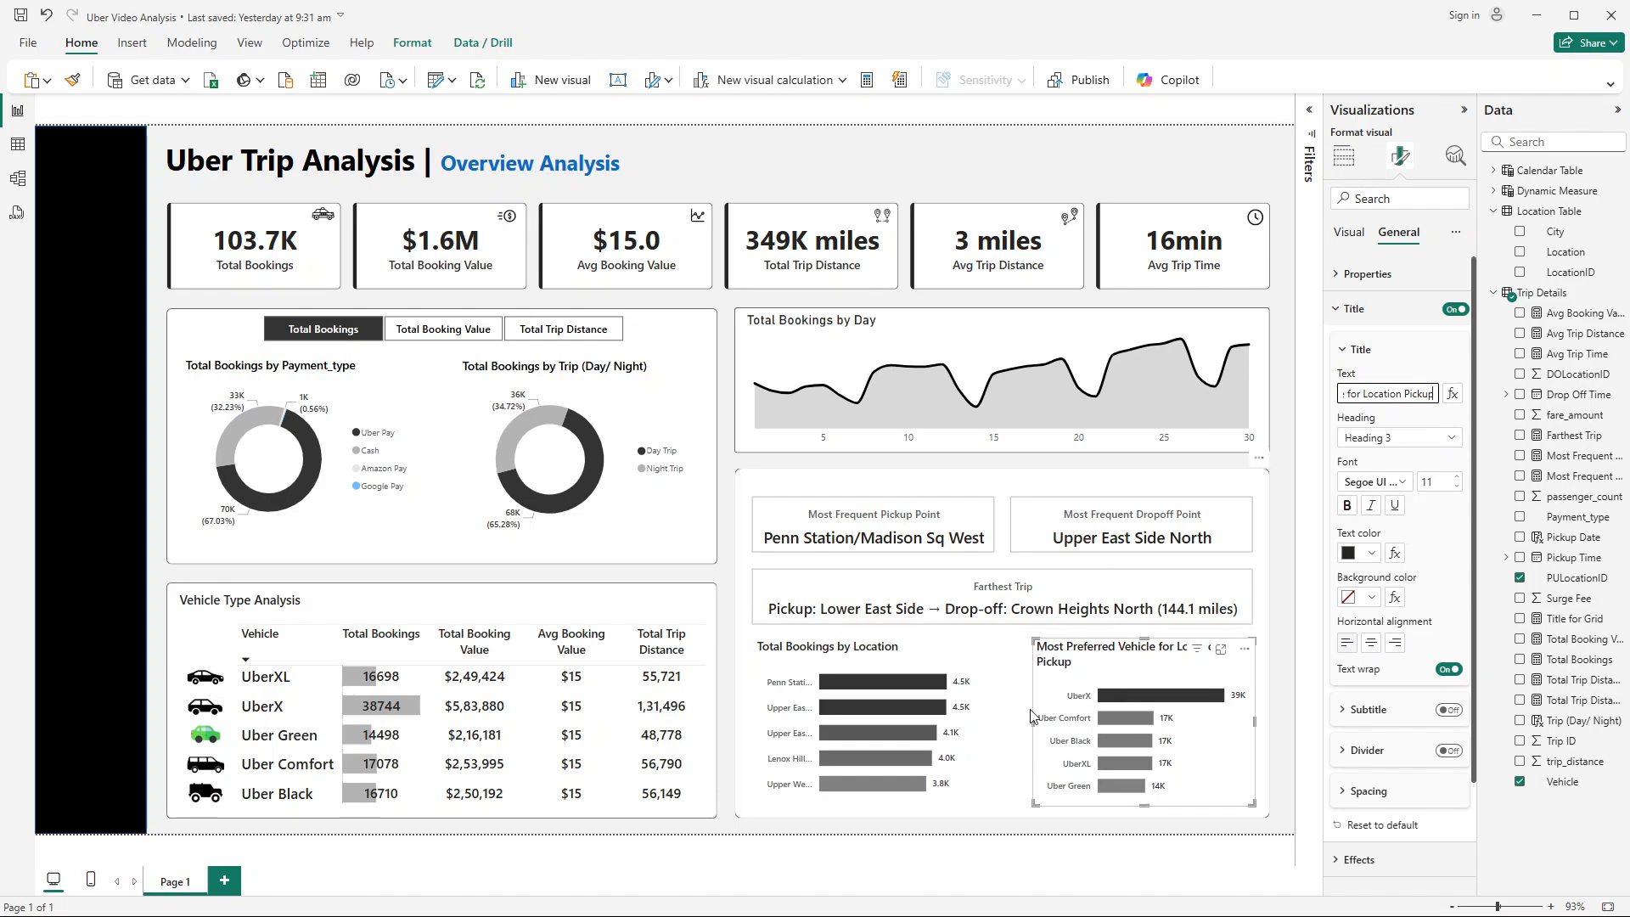
Step: Widen the vehicle chart so its title fits on one line, and slightly widen the Total Bookings by Location chart
{"action": "left_click_drag", "start_coordinate": [1032, 721], "coordinate": [1029, 728]}
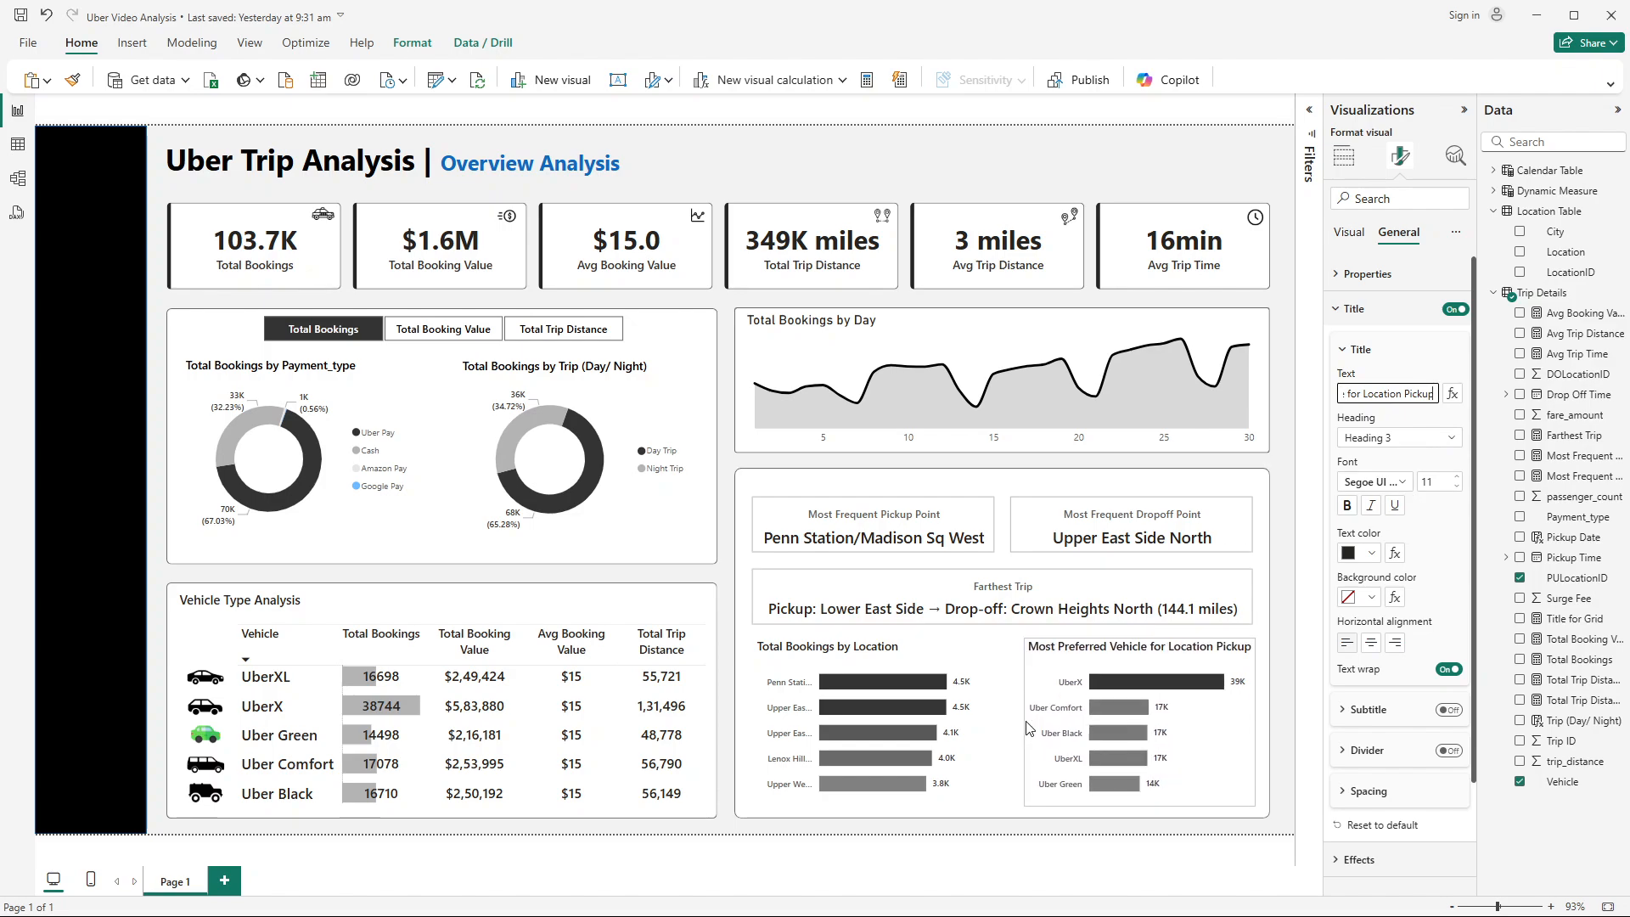
{"action": "left_click", "coordinate": [983, 732]}
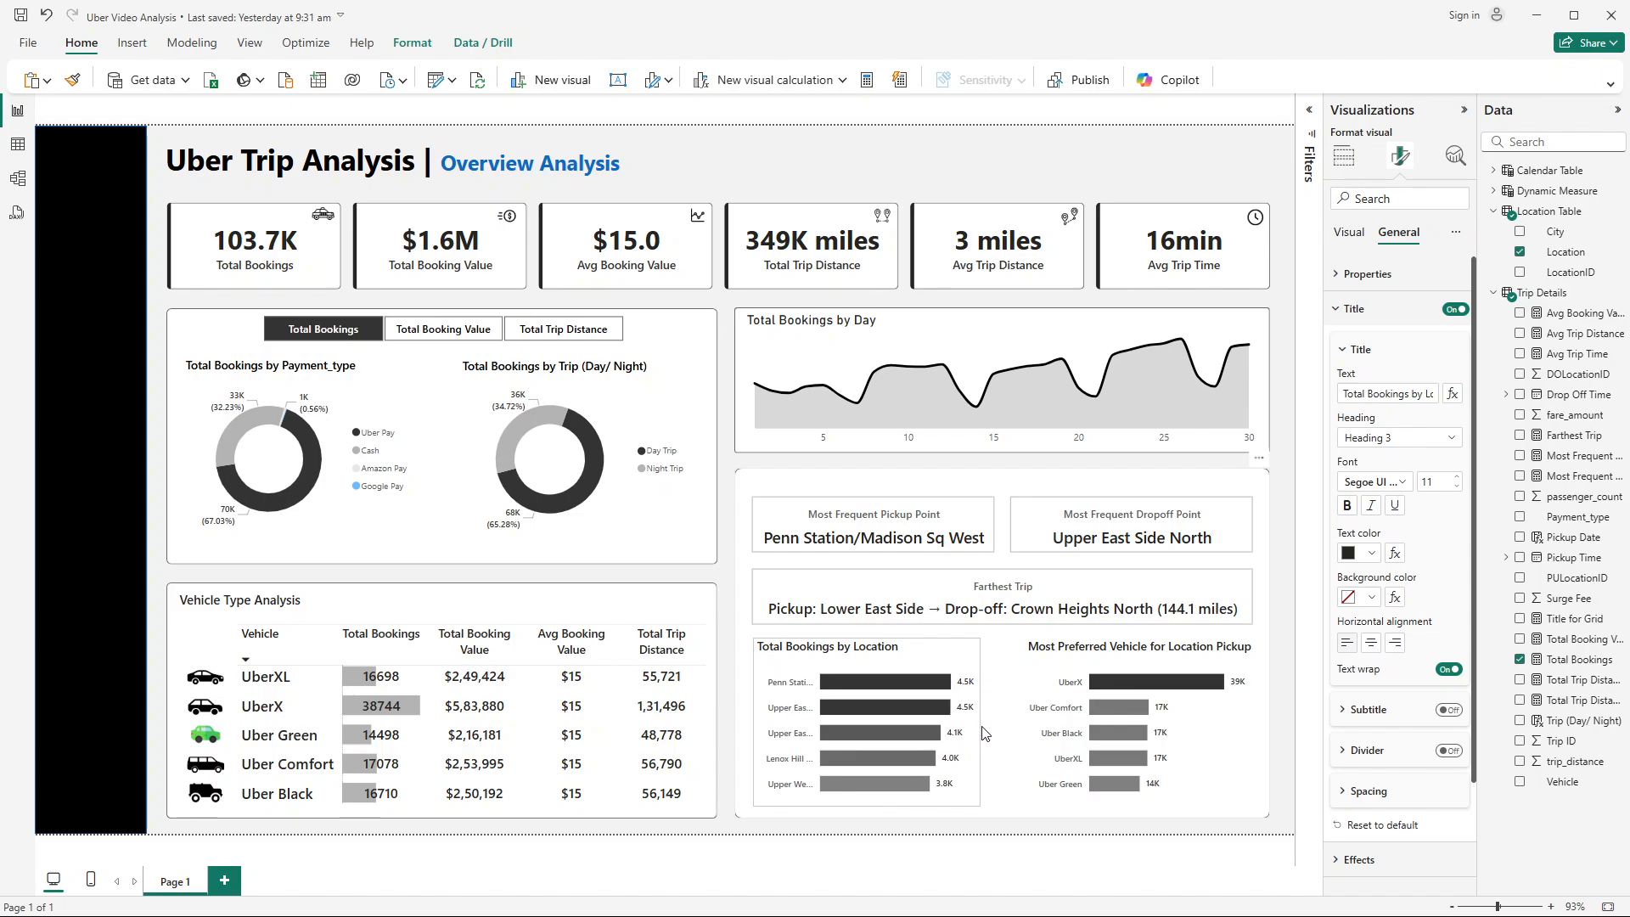
{"action": "left_click", "coordinate": [1291, 670]}
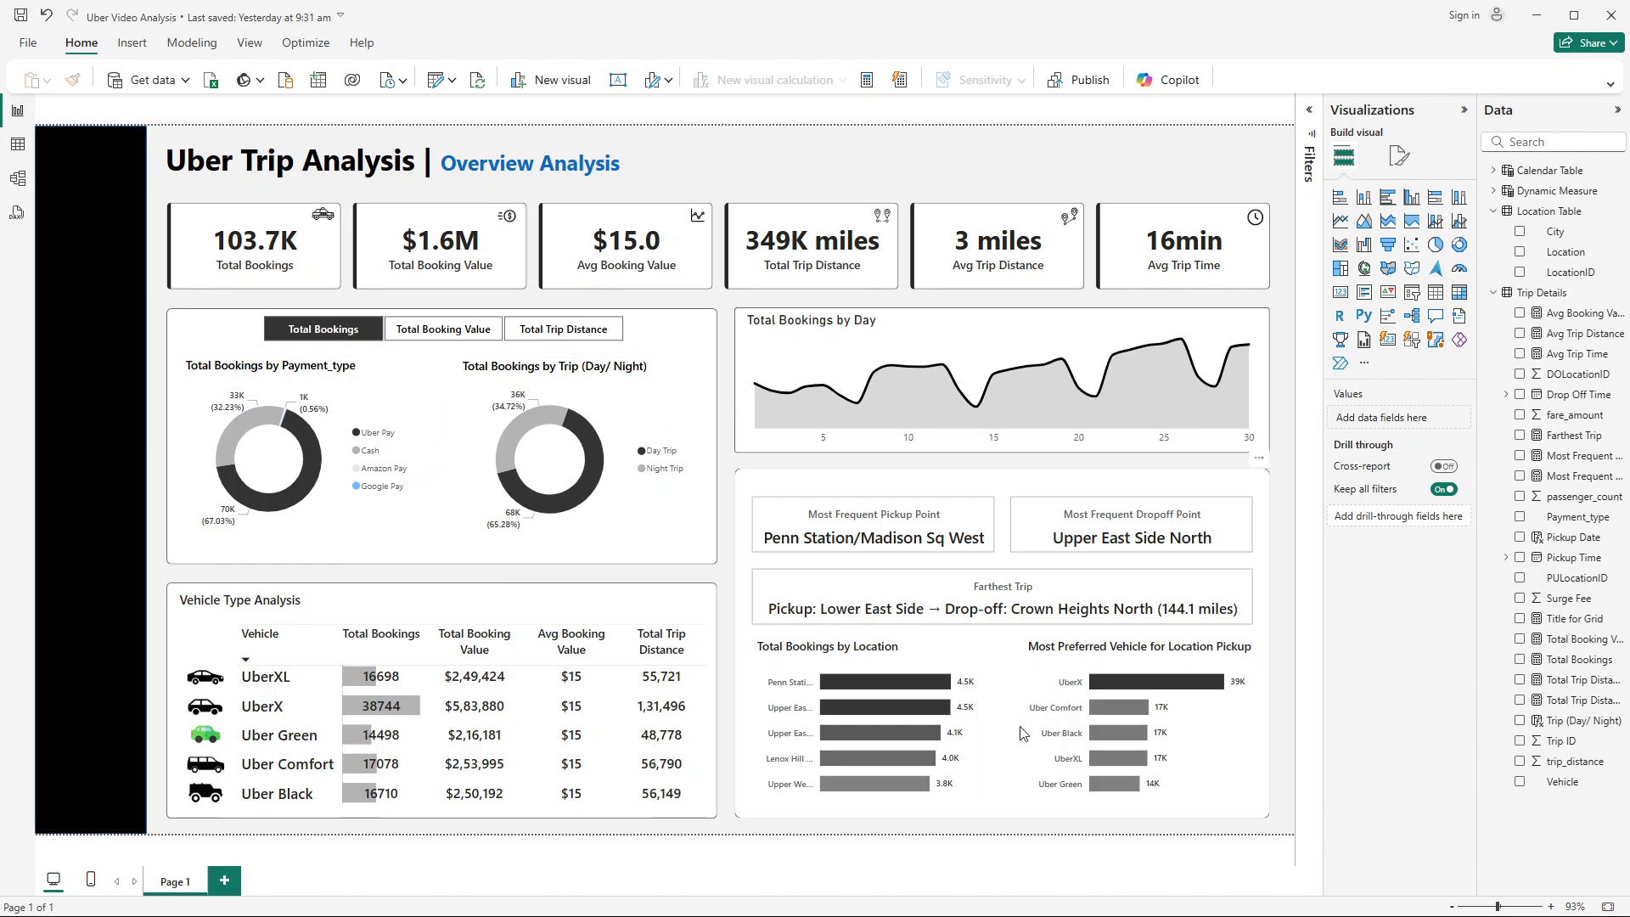
Step: Insert a line shape, rotate the shape 90° to make it vertical, and narrow its frame
{"action": "left_click", "coordinate": [132, 42]}
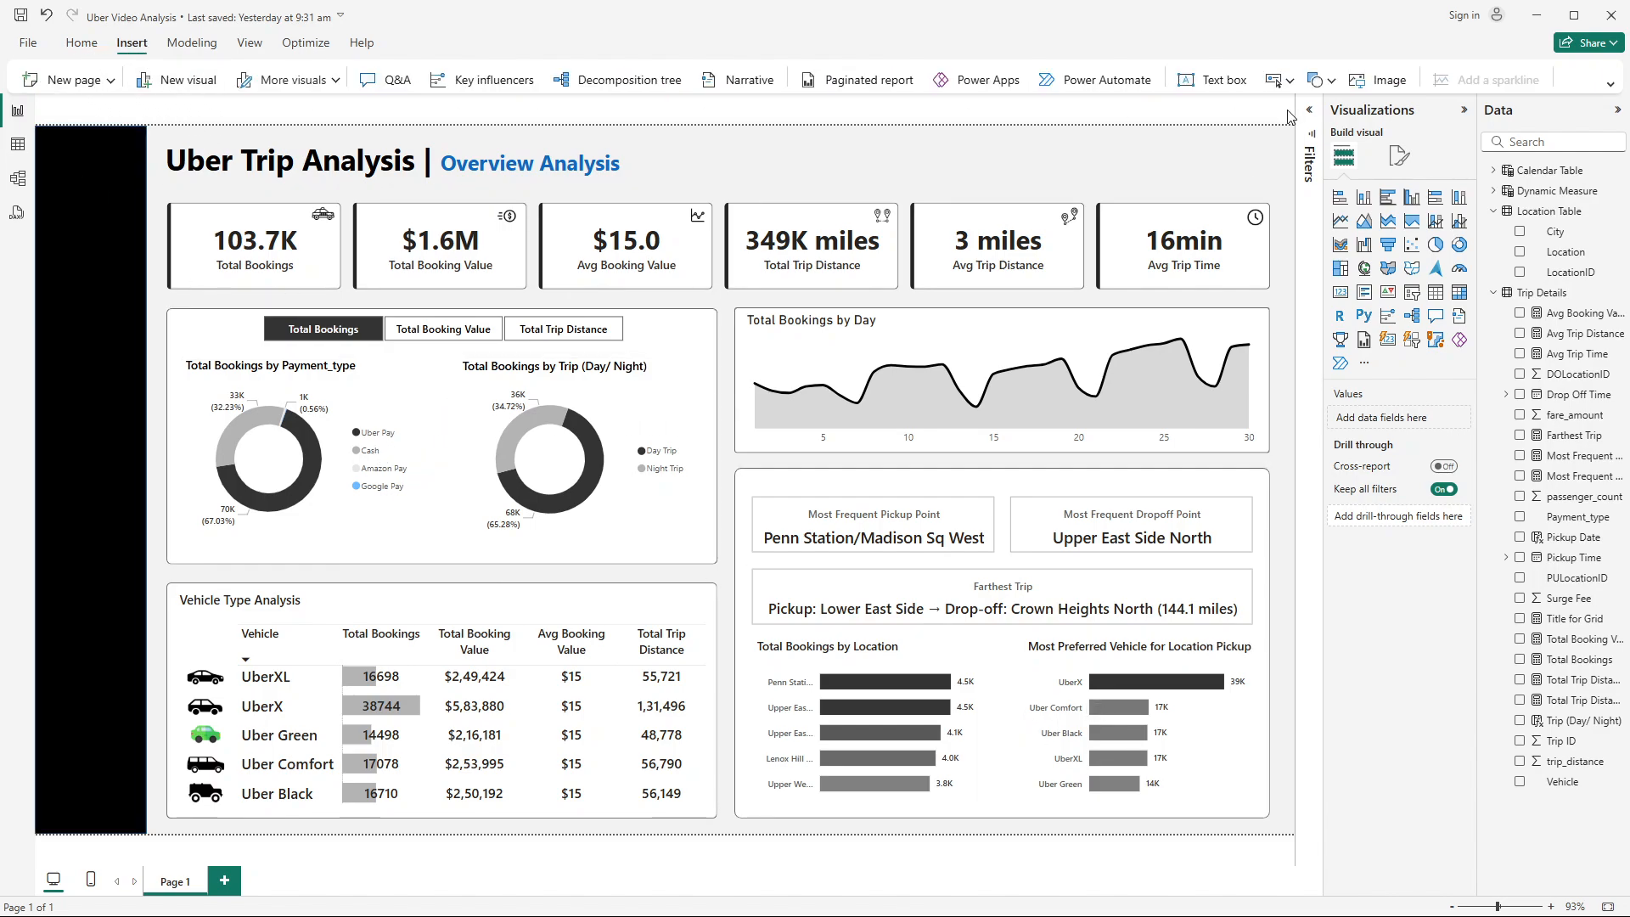
{"action": "left_click", "coordinate": [1320, 79]}
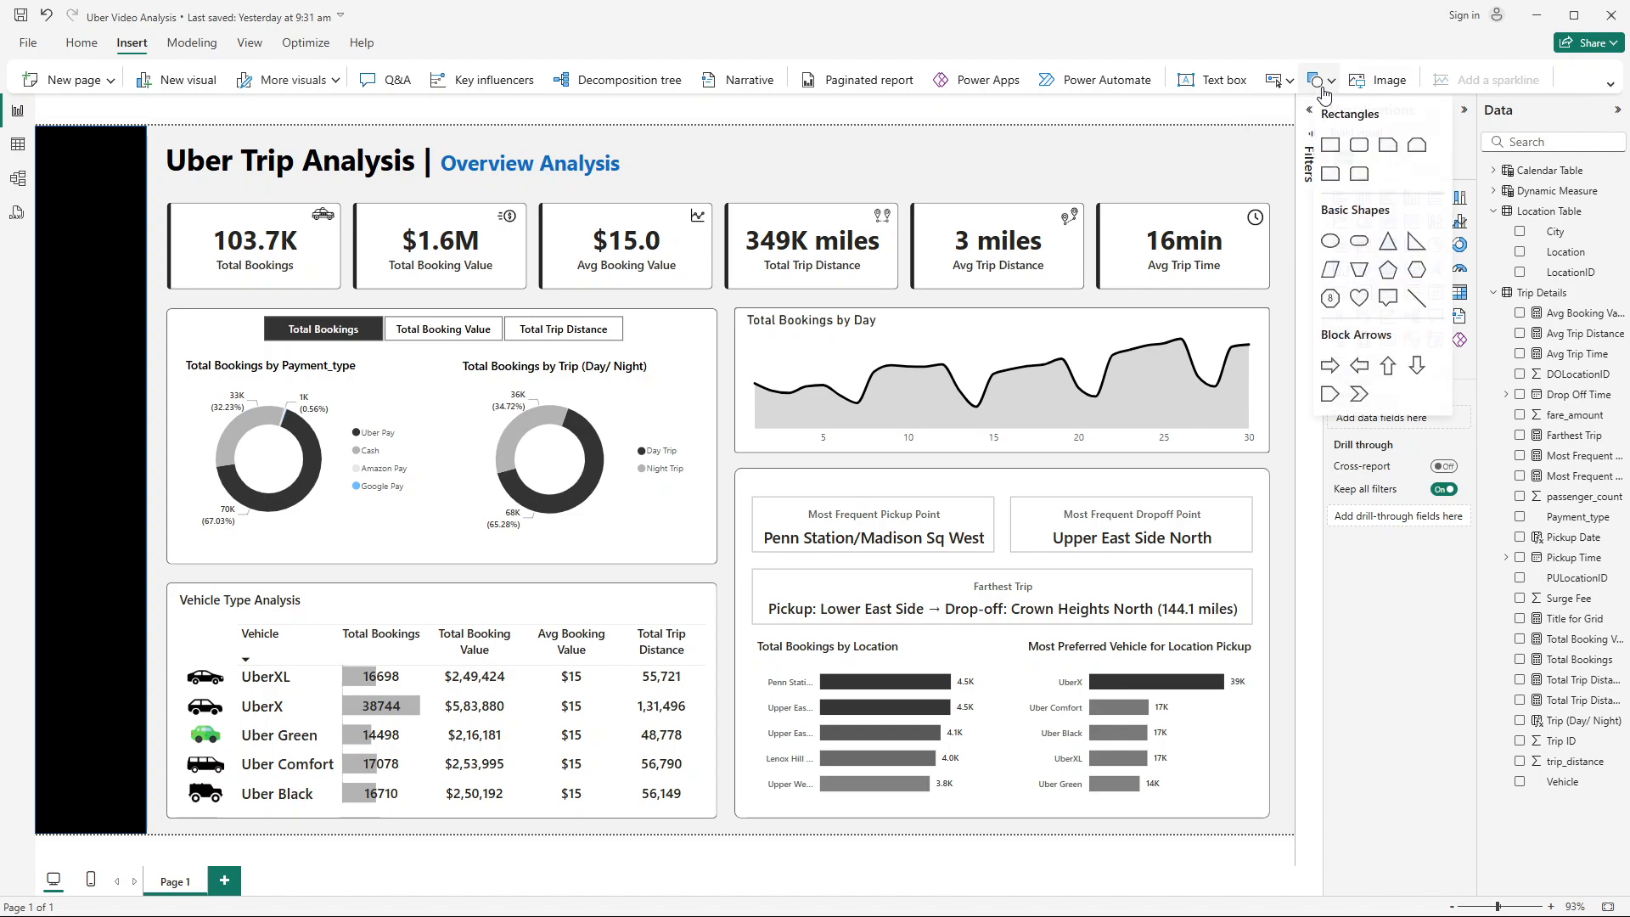
{"action": "left_click", "coordinate": [1417, 298]}
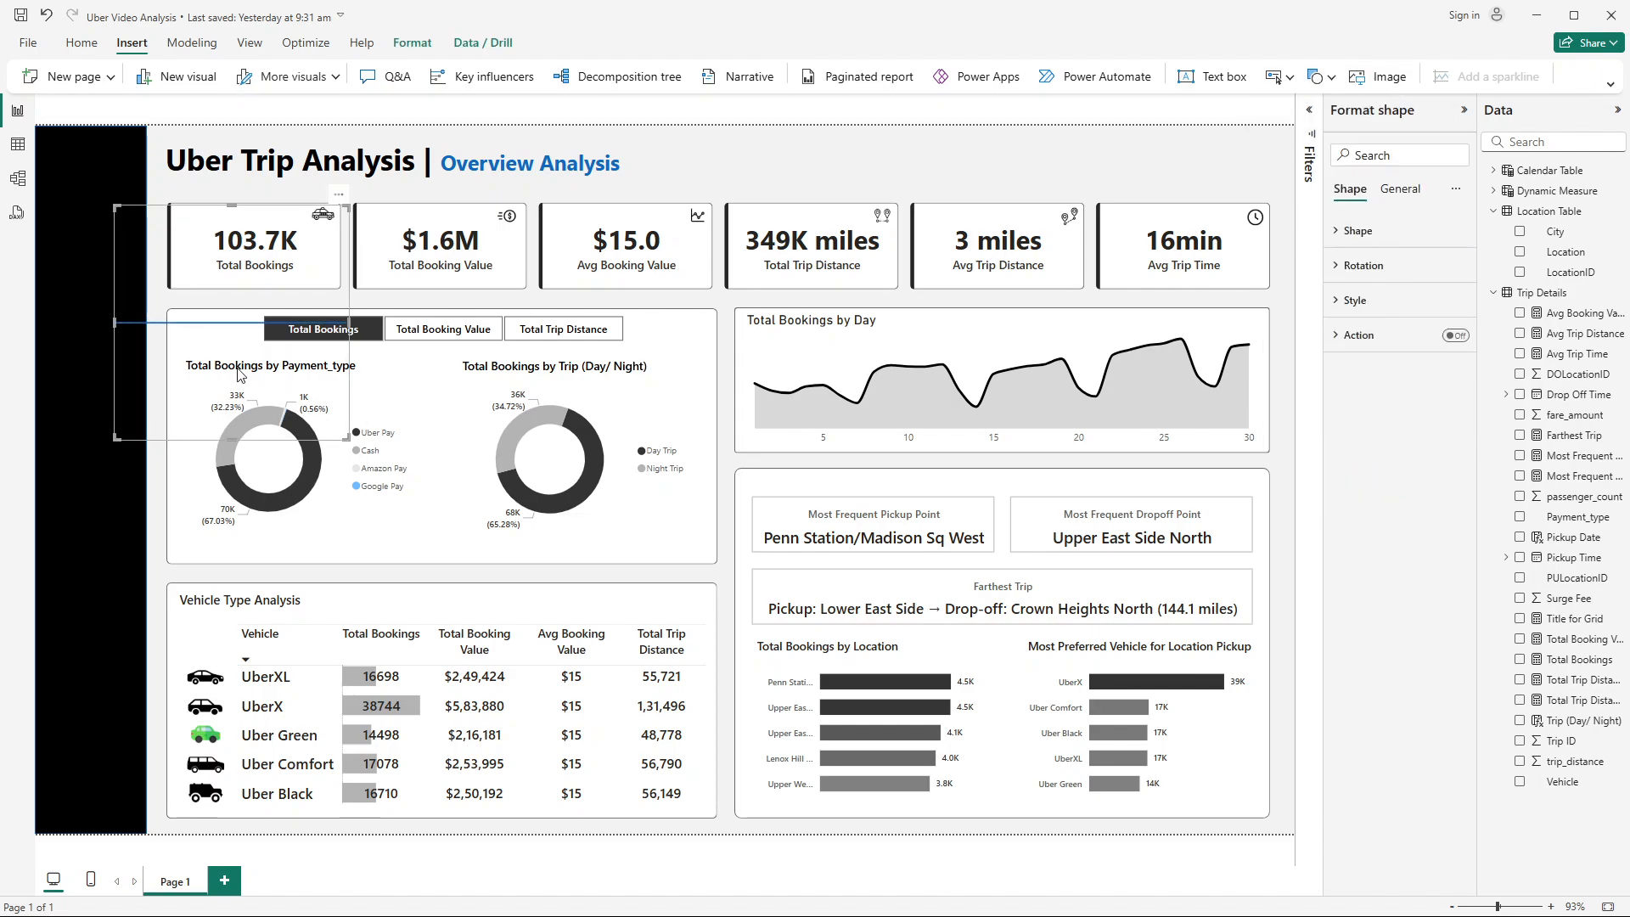
{"action": "left_click_drag", "start_coordinate": [792, 445], "coordinate": [736, 441]}
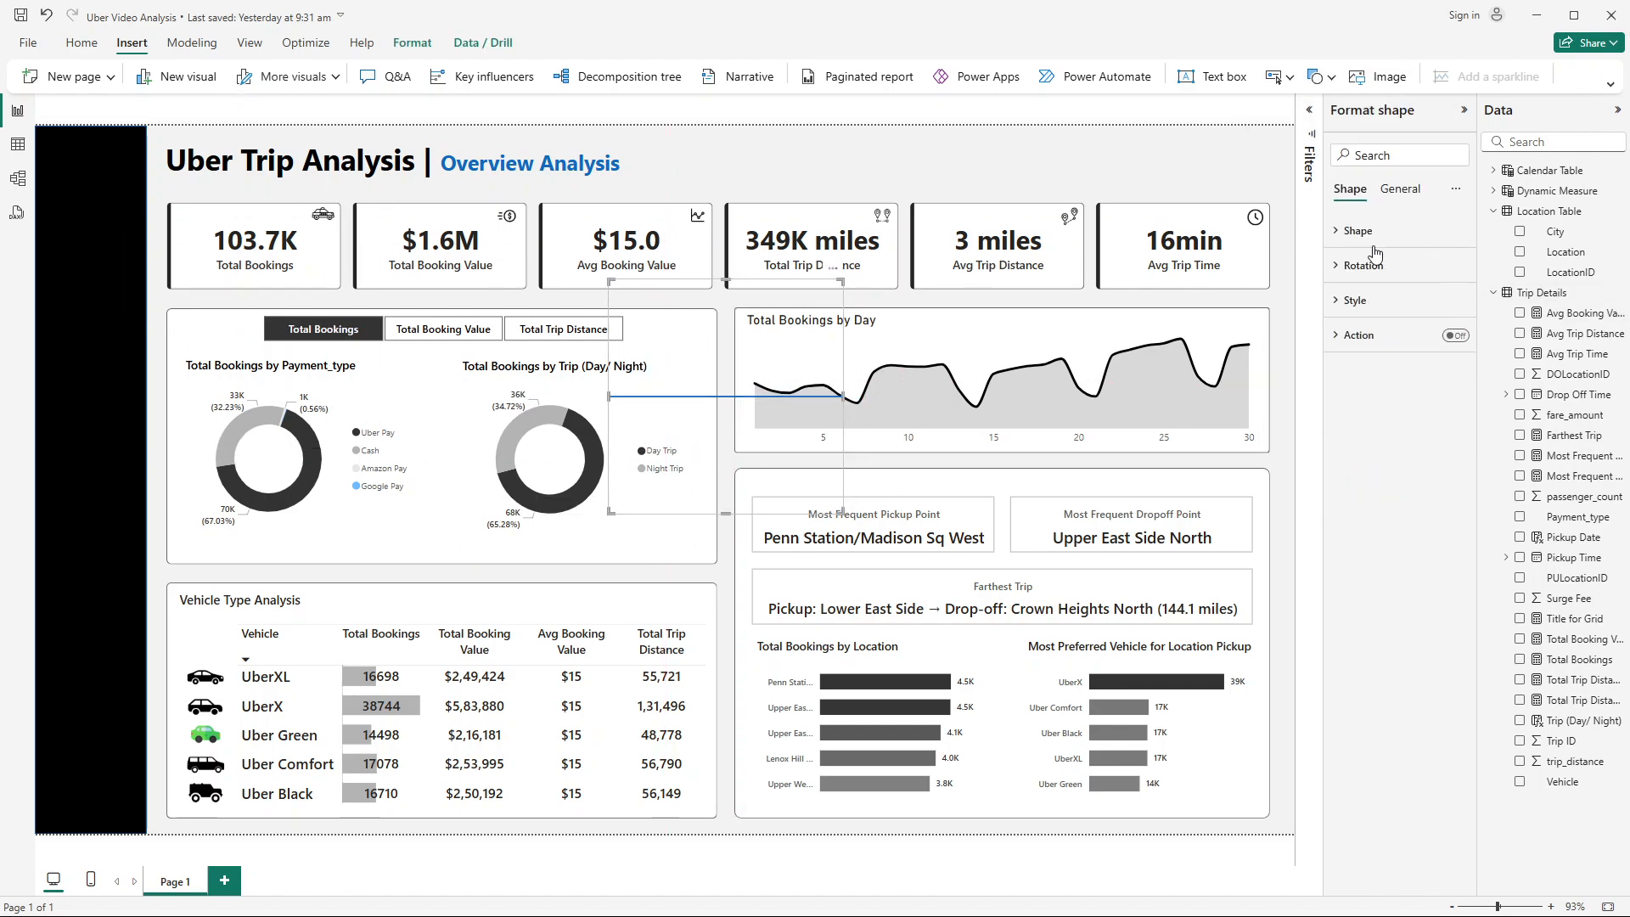
{"action": "left_click", "coordinate": [1356, 302]}
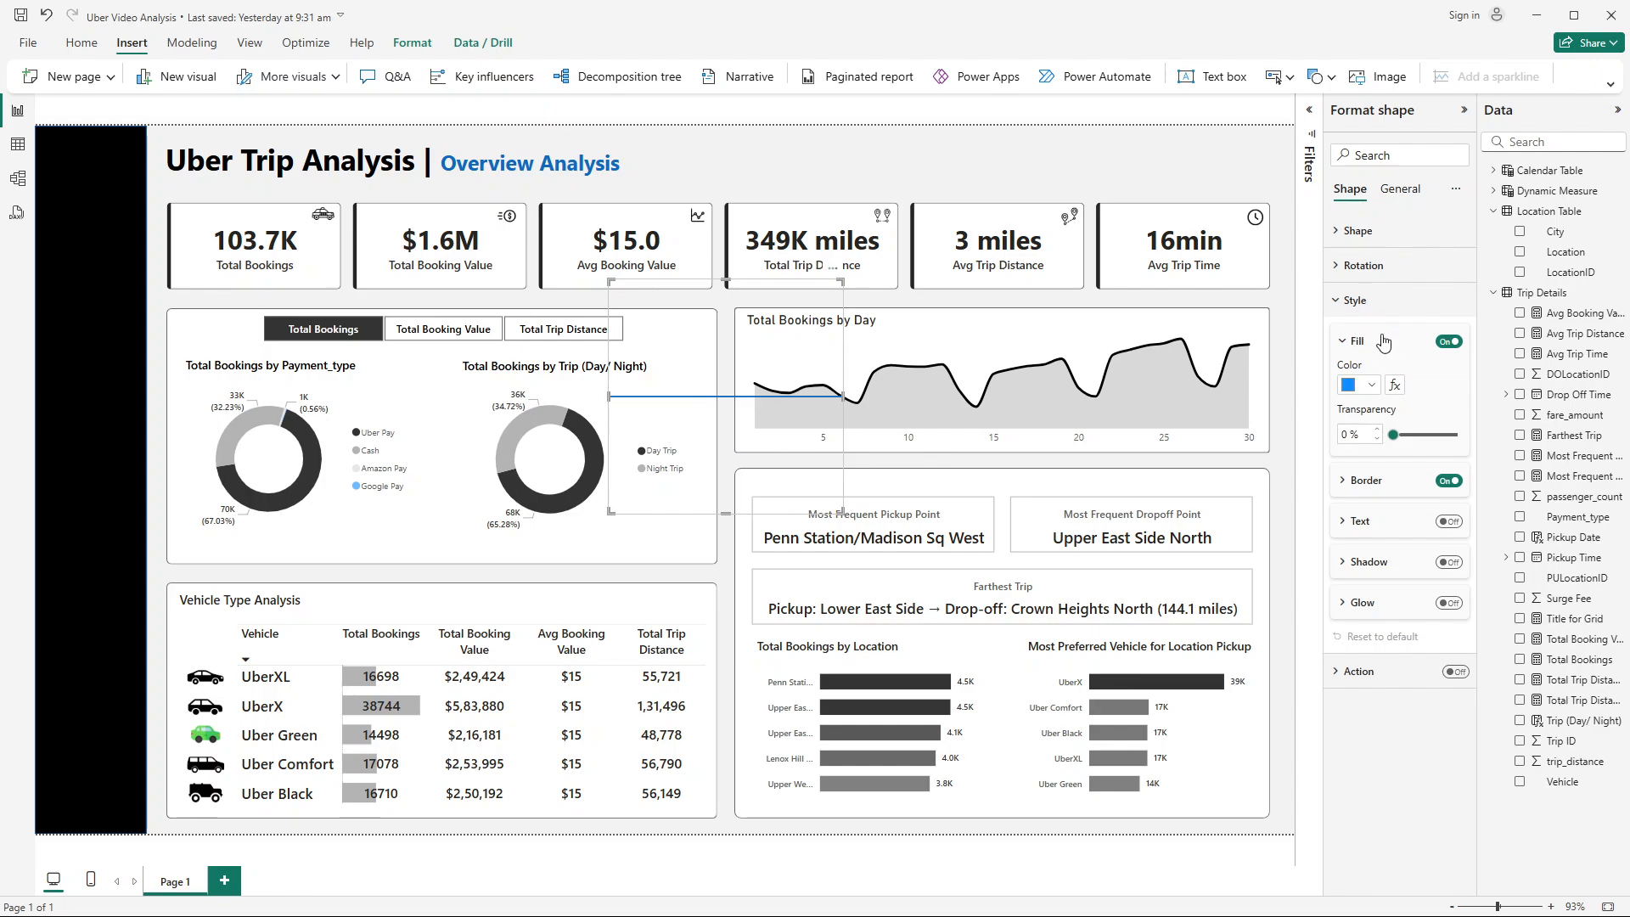
{"action": "left_click", "coordinate": [1365, 267]}
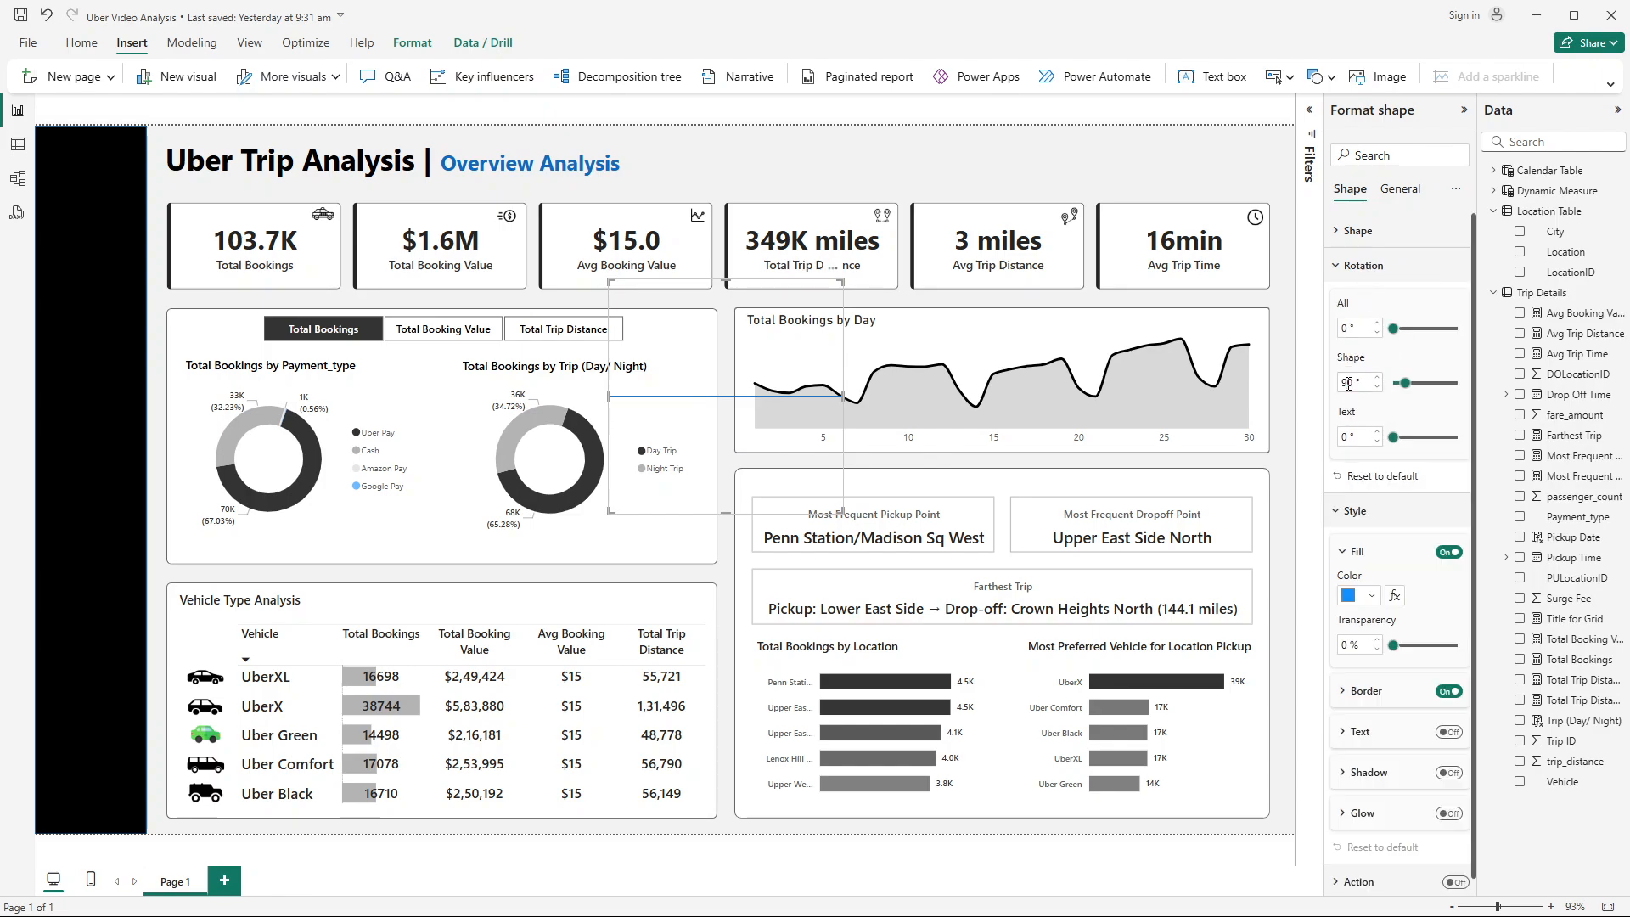
{"action": "key", "text": "Return"}
{"action": "left_click_drag", "start_coordinate": [839, 407], "coordinate": [632, 416]}
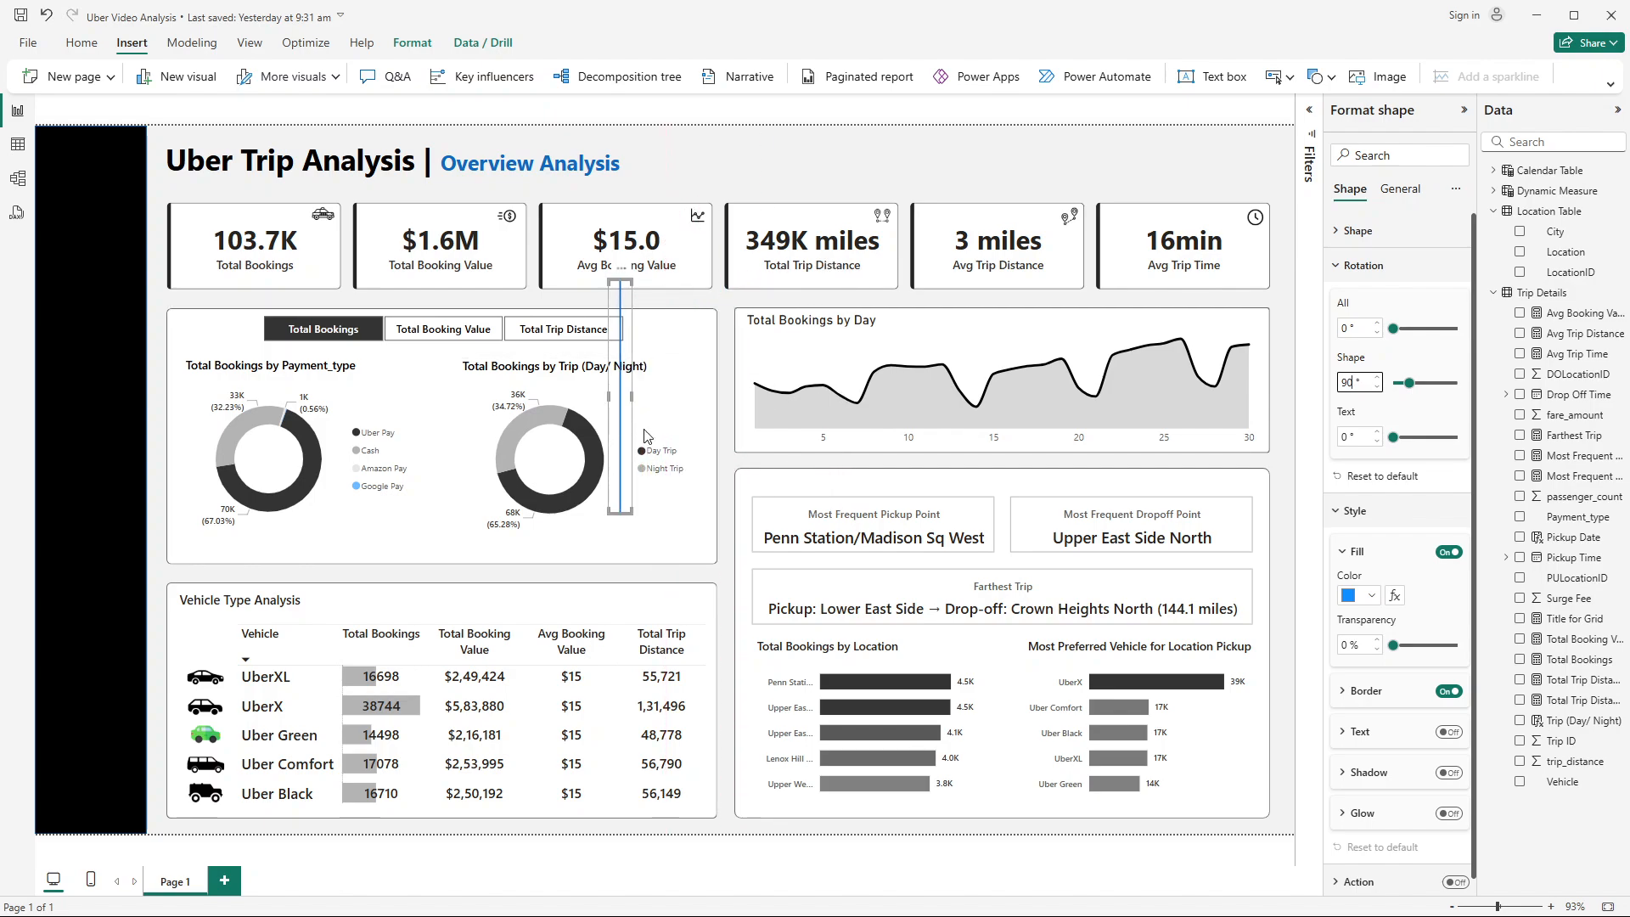
Step: Set the vertical line's border color to light gray
{"action": "scroll", "coordinate": [1431, 612], "scroll_direction": "down", "scroll_amount": 1}
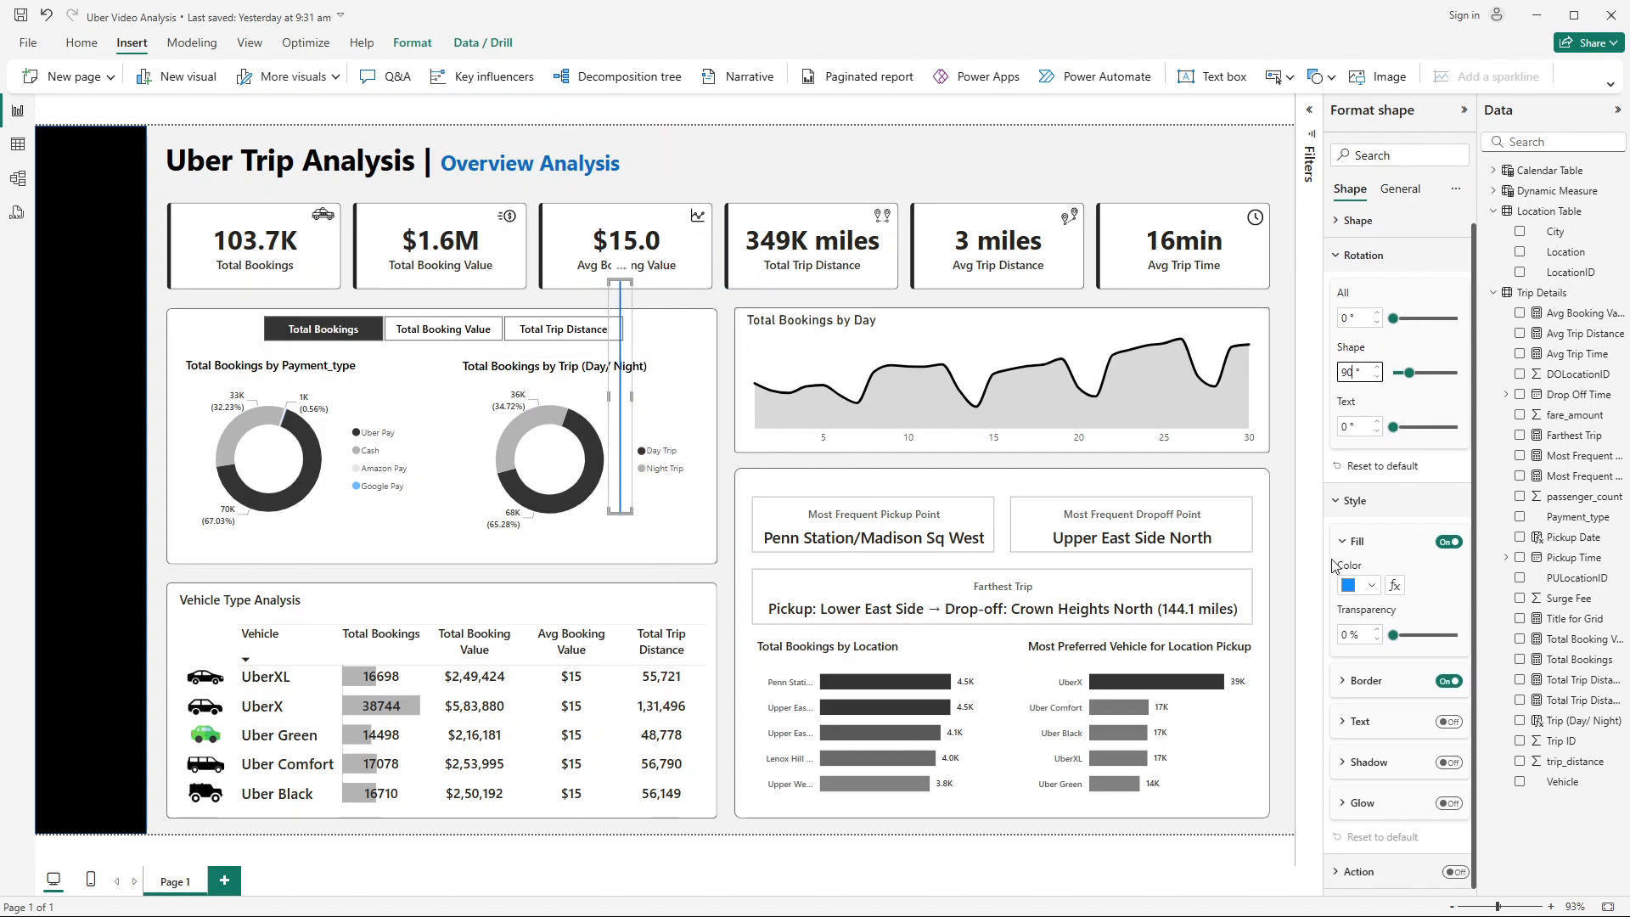
{"action": "left_click", "coordinate": [1365, 681]}
{"action": "scroll", "coordinate": [1376, 612], "scroll_direction": "down", "scroll_amount": 2}
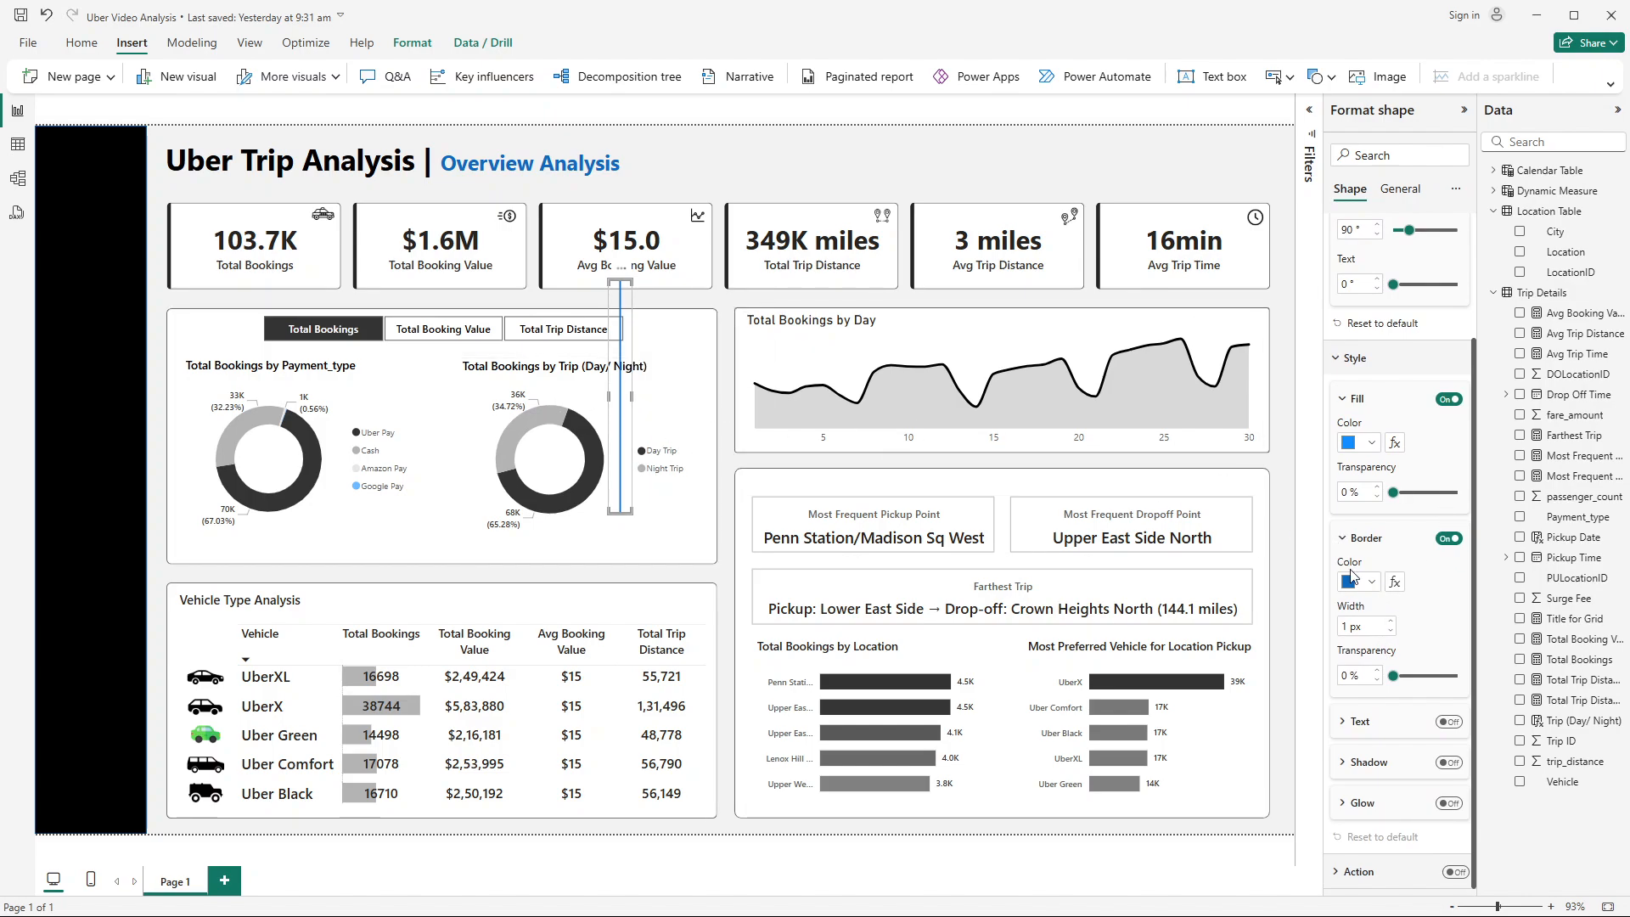
{"action": "left_click", "coordinate": [1352, 581]}
{"action": "left_click", "coordinate": [1361, 705]}
Step: Move the vertical line between the two donut charts and shorten it to fit inside their section
{"action": "left_click_drag", "start_coordinate": [624, 426], "coordinate": [441, 492]}
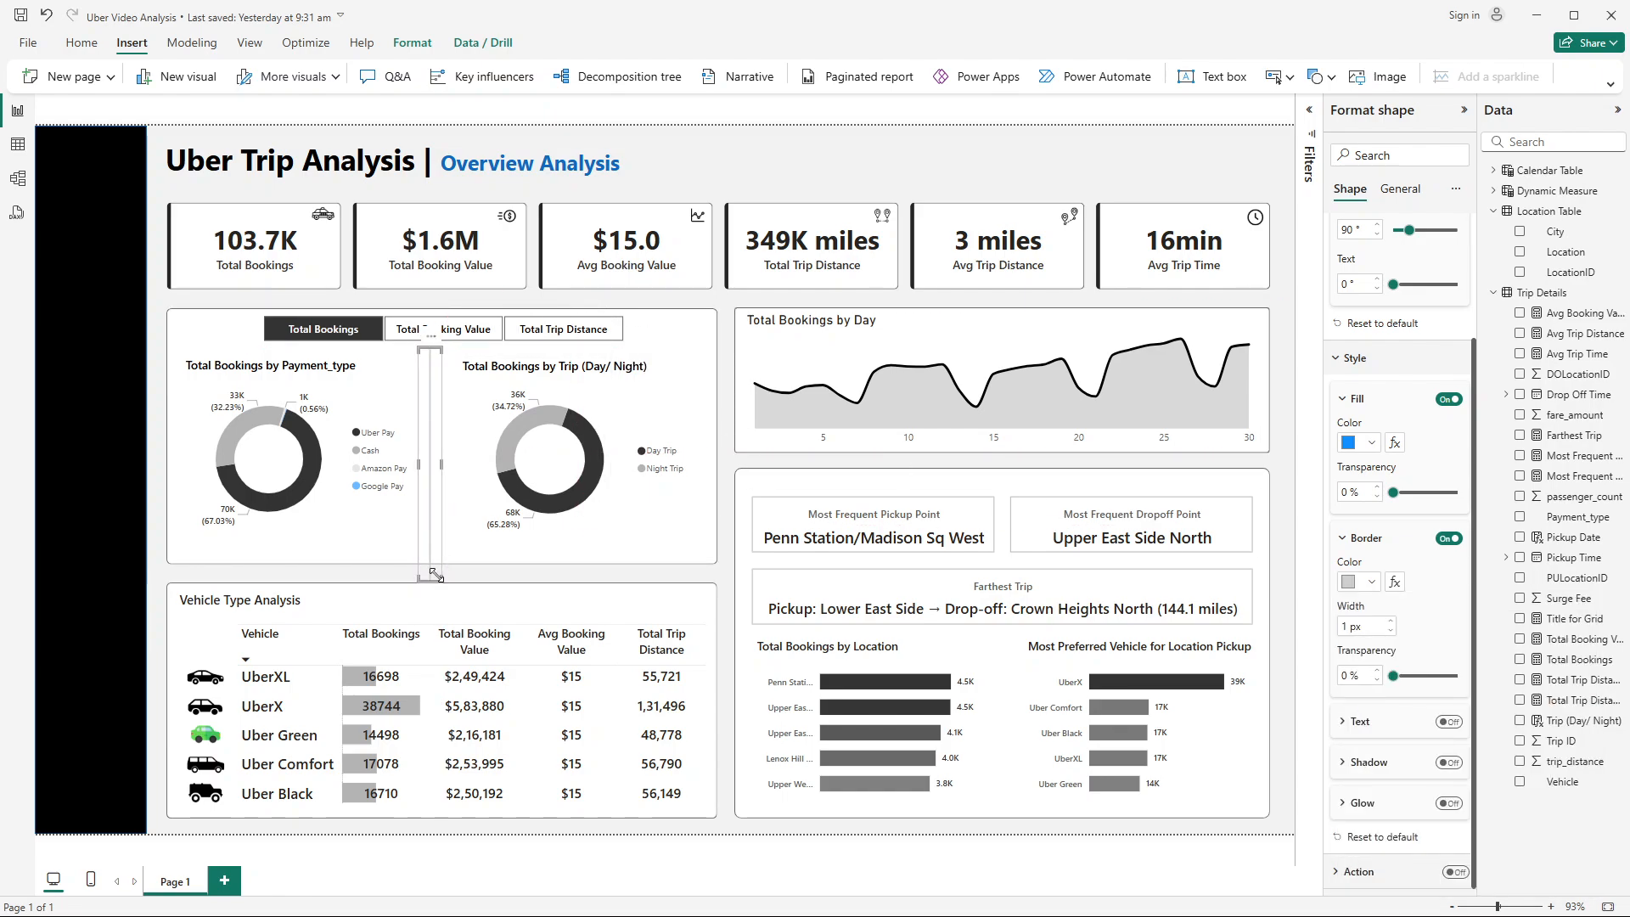
{"action": "left_click_drag", "start_coordinate": [429, 580], "coordinate": [433, 545]}
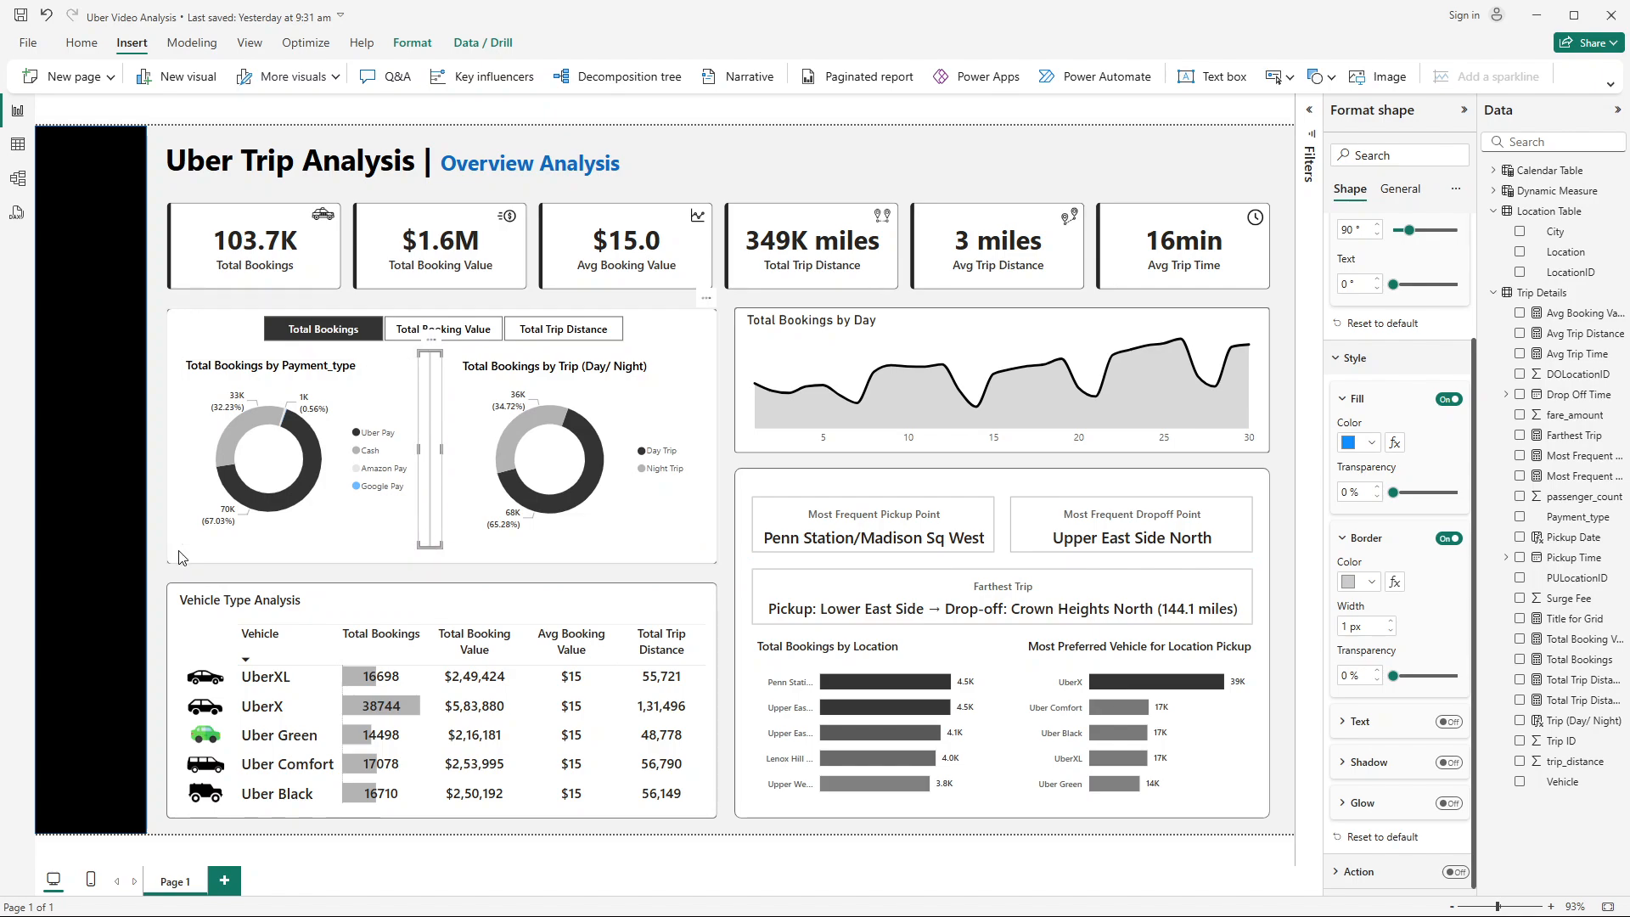
{"action": "left_click", "coordinate": [156, 556]}
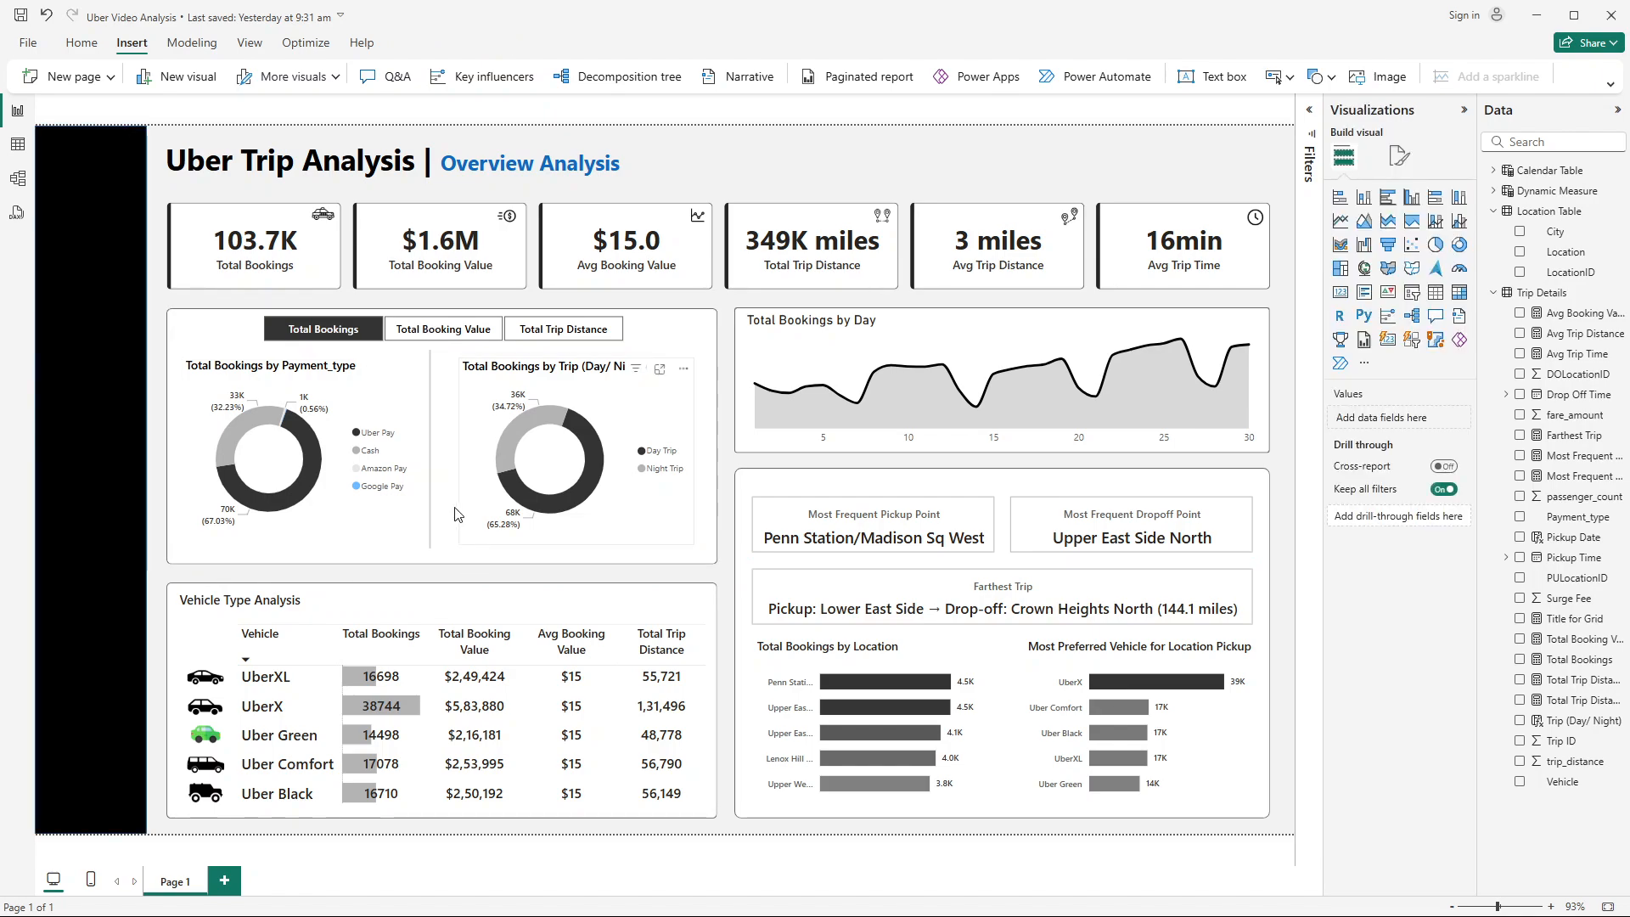
Step: Duplicate the vertical divider line and place the copy between the two location bar charts
{"action": "left_click", "coordinate": [433, 475]}
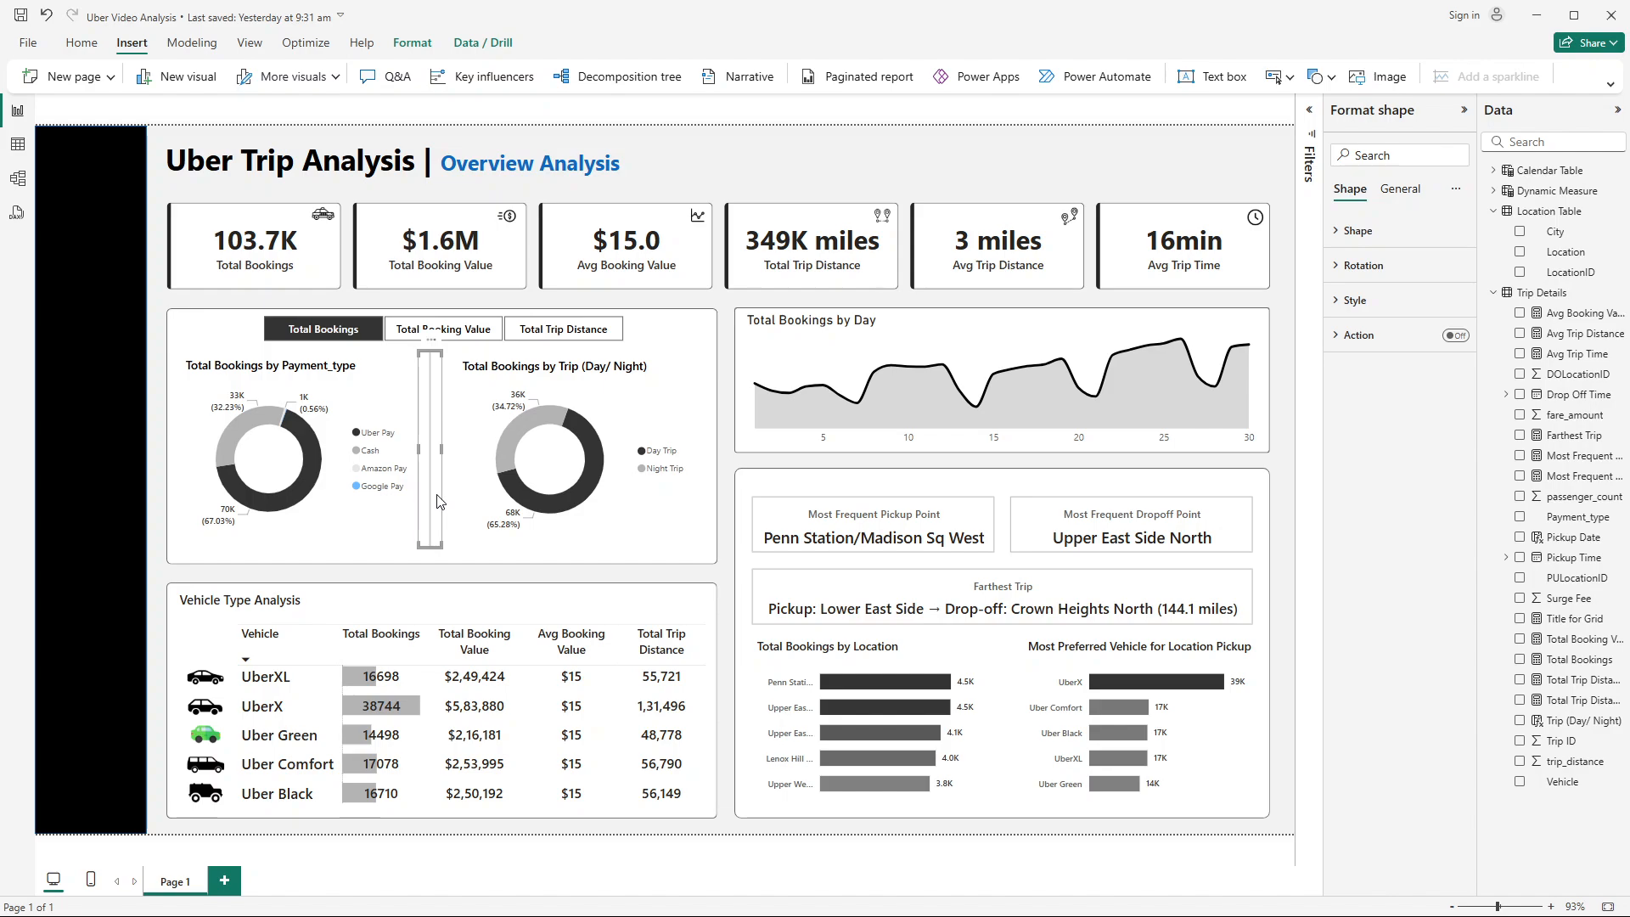
{"action": "left_click_drag", "start_coordinate": [438, 501], "coordinate": [1011, 638]}
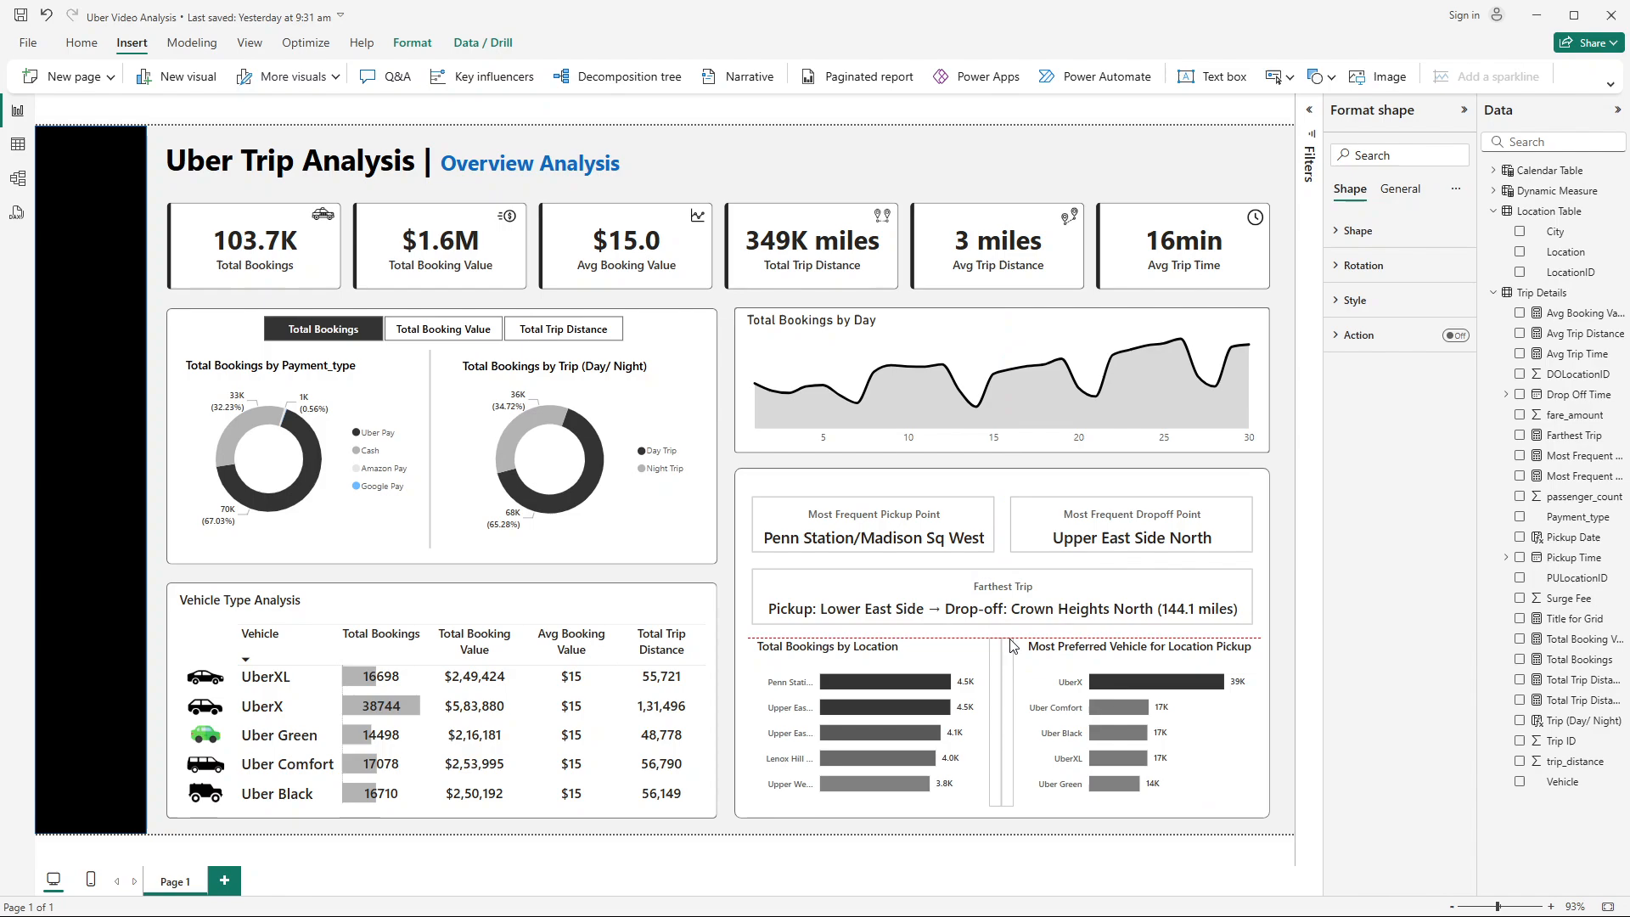
Step: Copy the complete formula of the Title for Grid measure
{"action": "left_click", "coordinate": [1292, 675]}
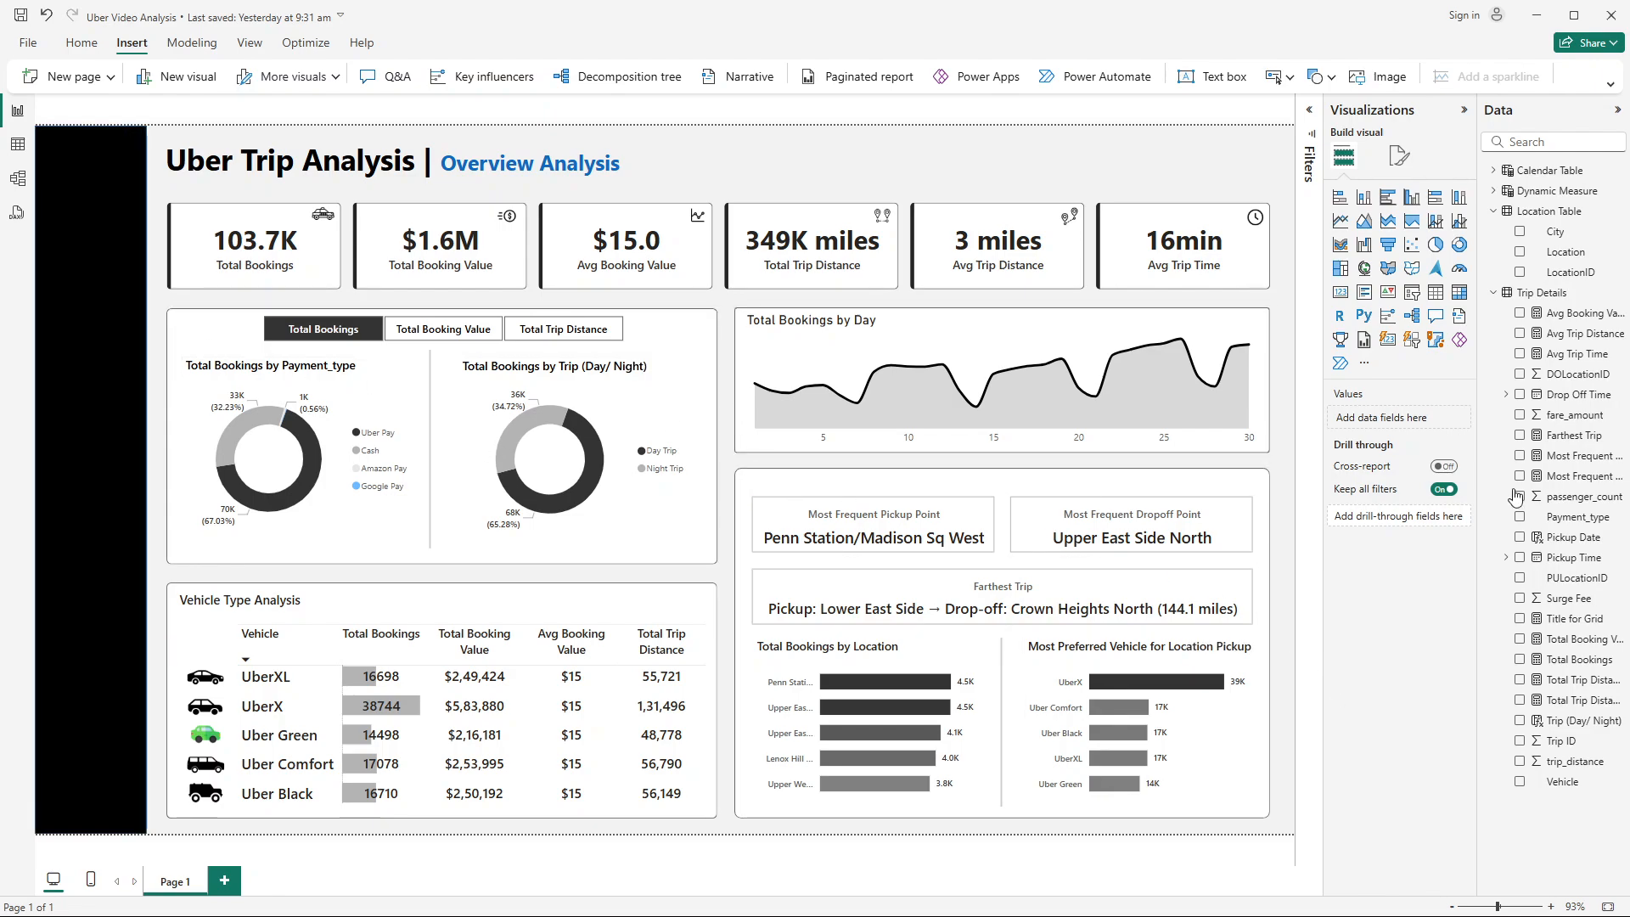
{"action": "left_click", "coordinate": [1576, 619]}
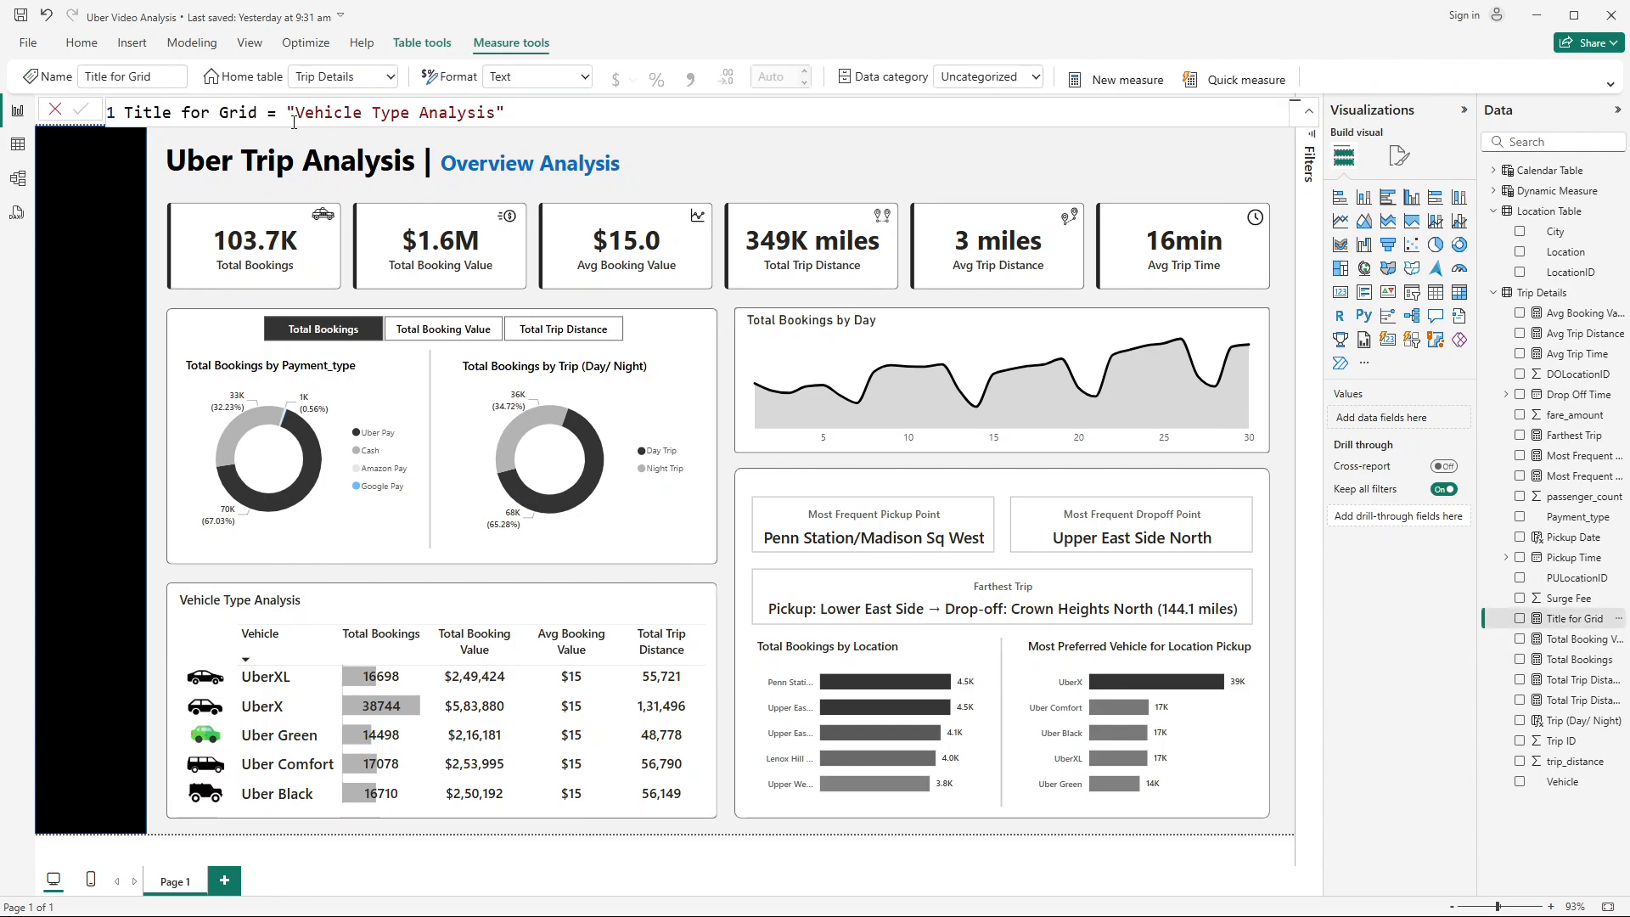
{"action": "left_click_drag", "start_coordinate": [540, 105], "coordinate": [113, 113]}
{"action": "key", "text": "ctrl+c"}
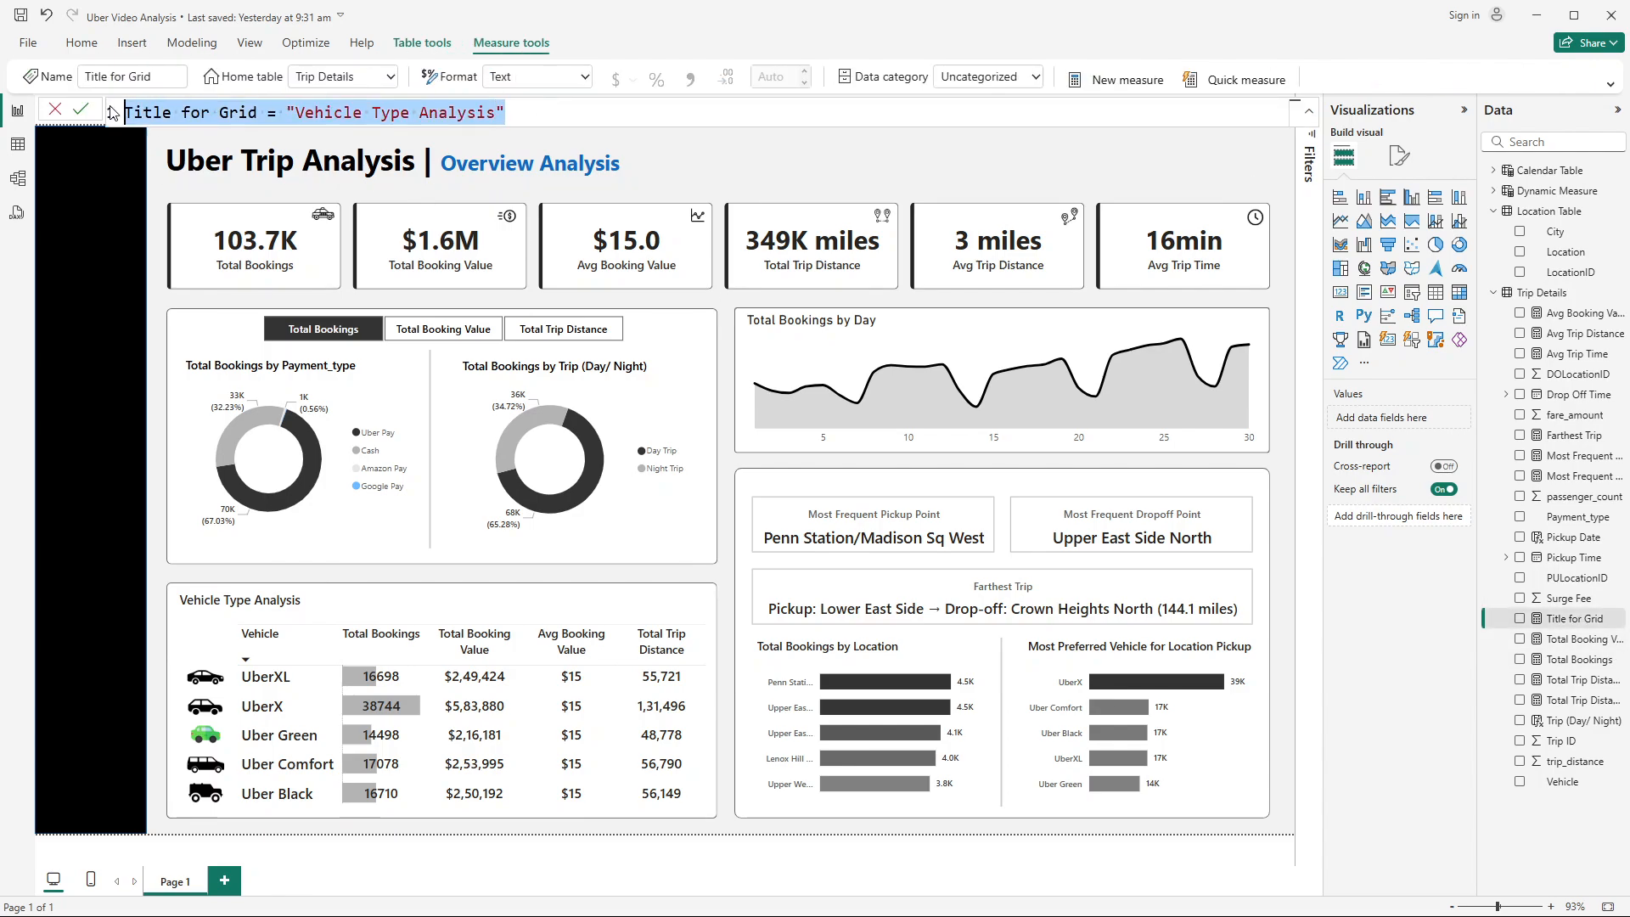
Step: Create a measure in Trip Details from the copied formula, changed to Title for Location = "Location Analysis"
{"action": "right_click", "coordinate": [1588, 374]}
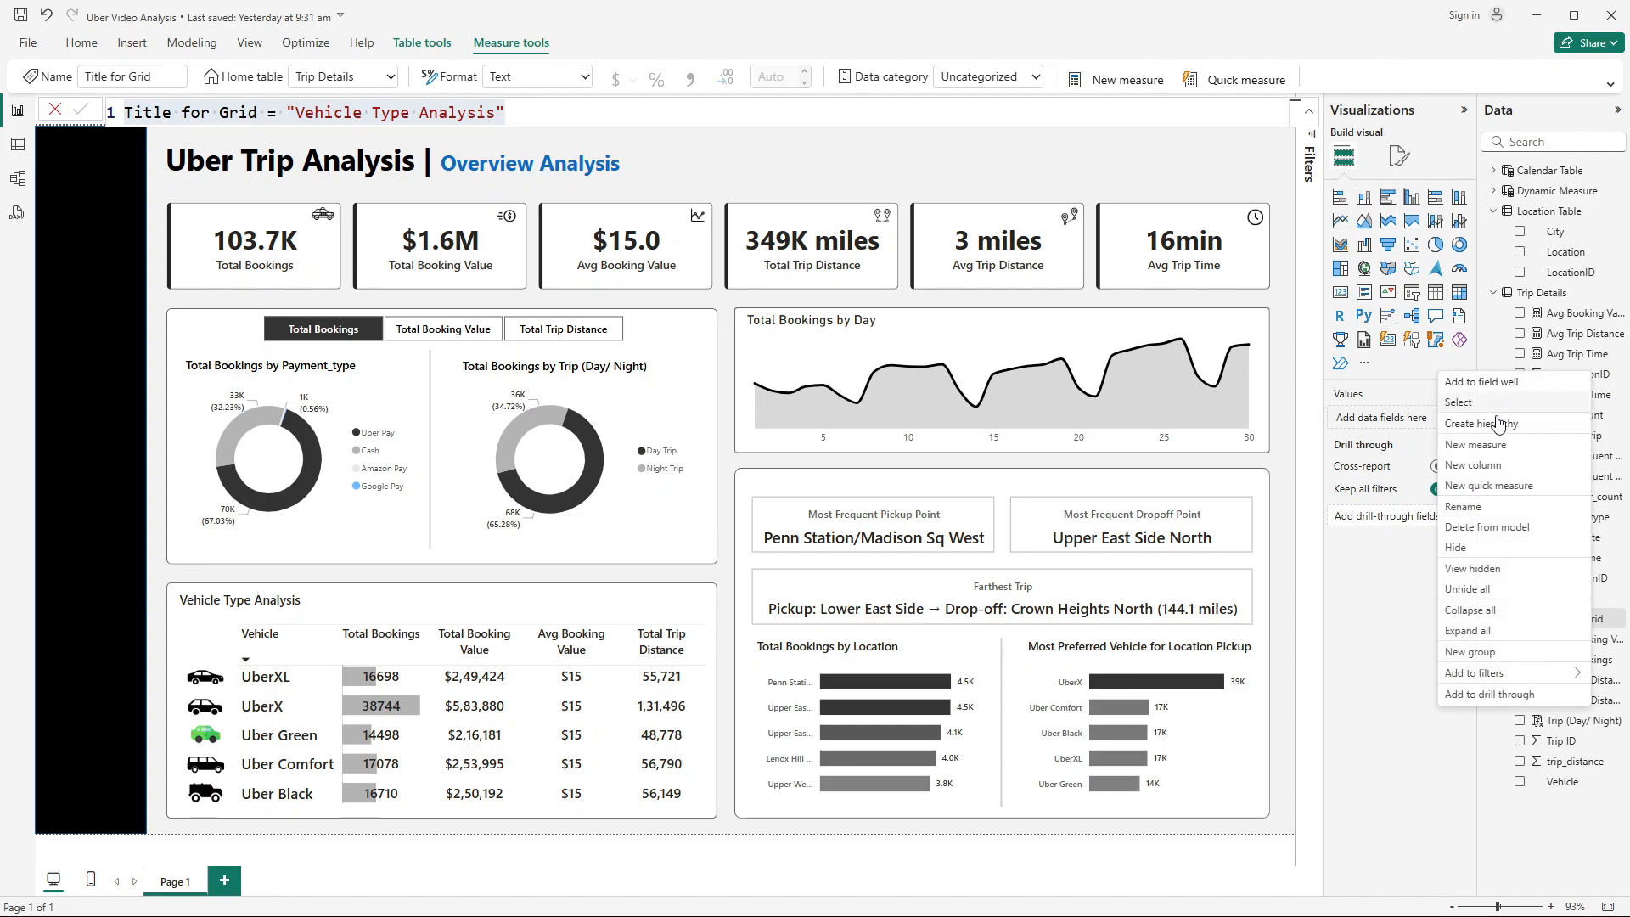
{"action": "left_click", "coordinate": [1487, 449]}
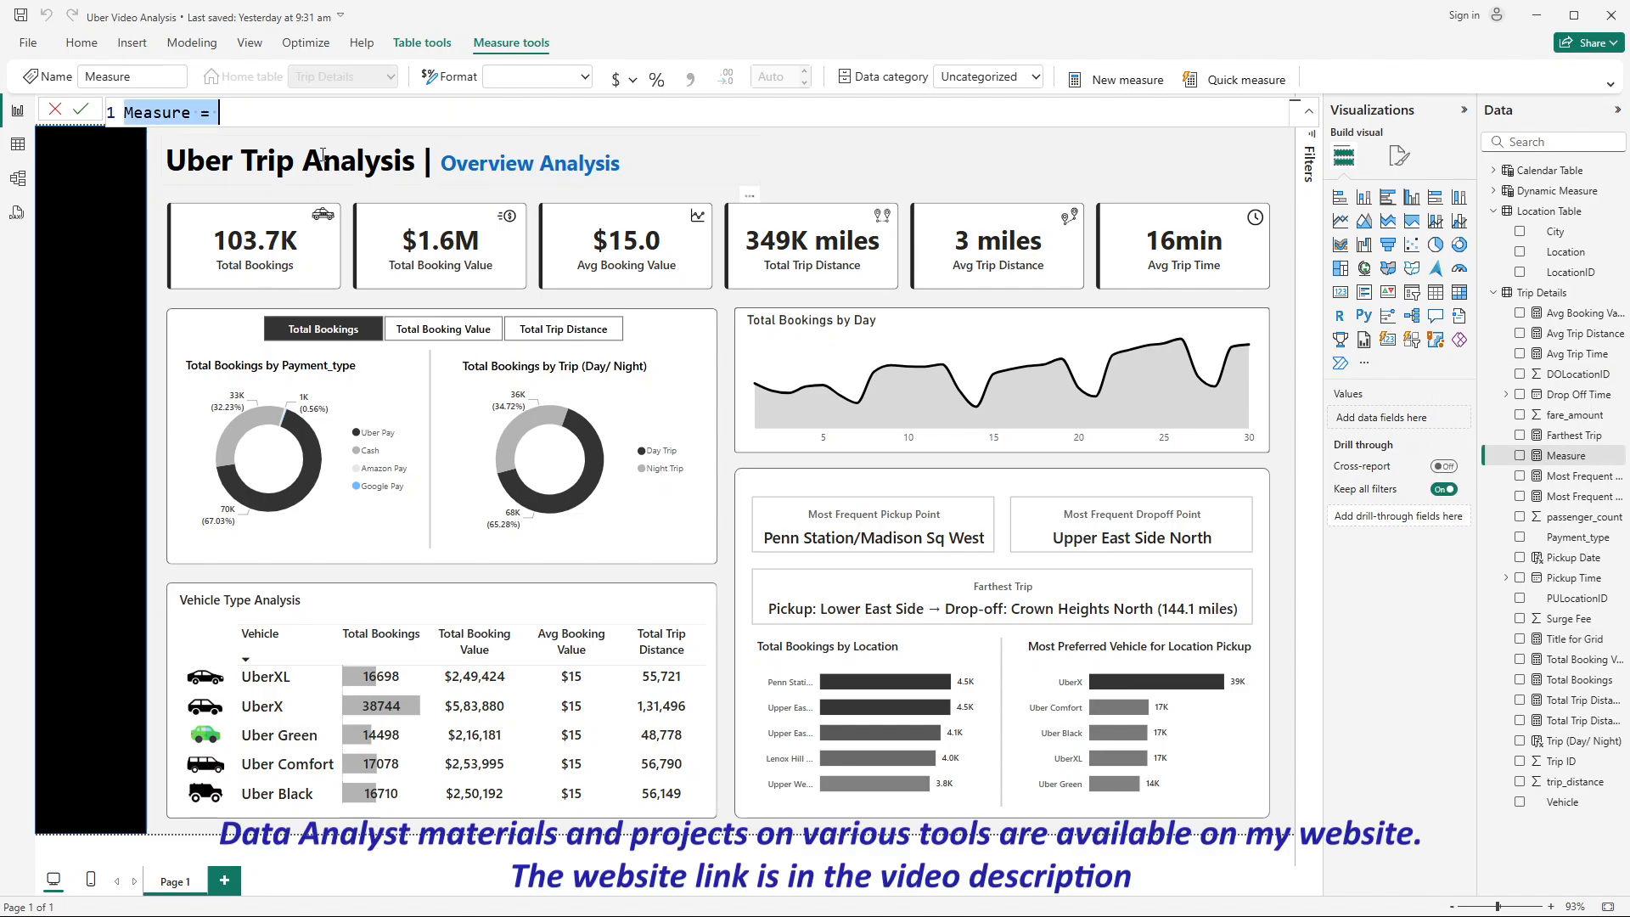
{"action": "key", "text": "ctrl+v"}
{"action": "double_click", "coordinate": [232, 114]}
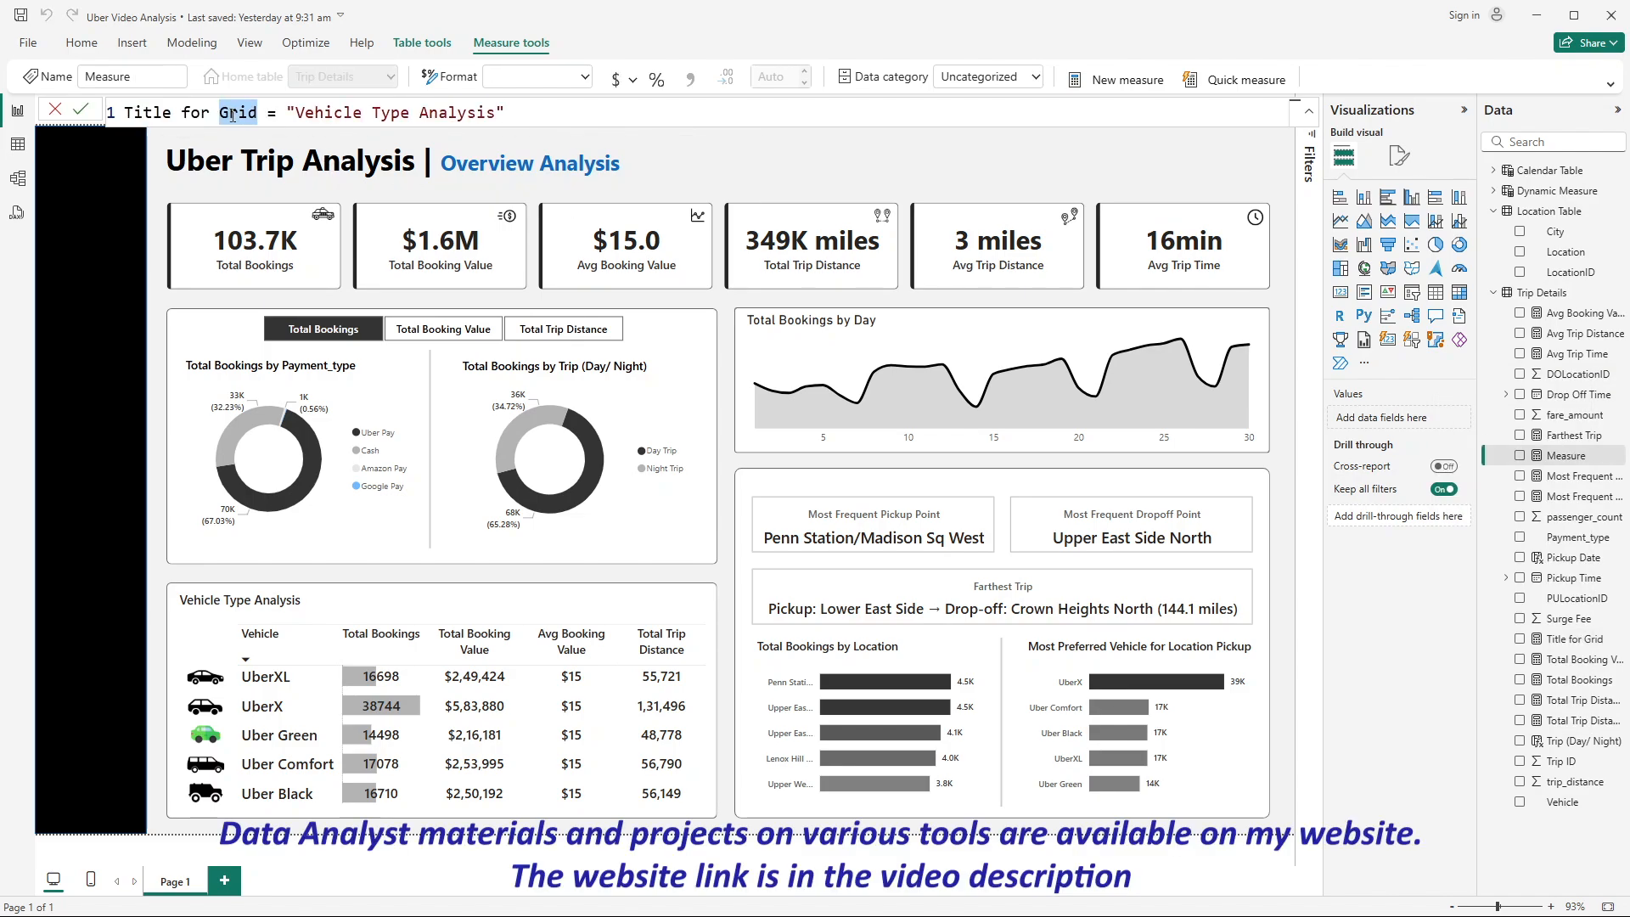
{"action": "type", "text": "Locatio"}
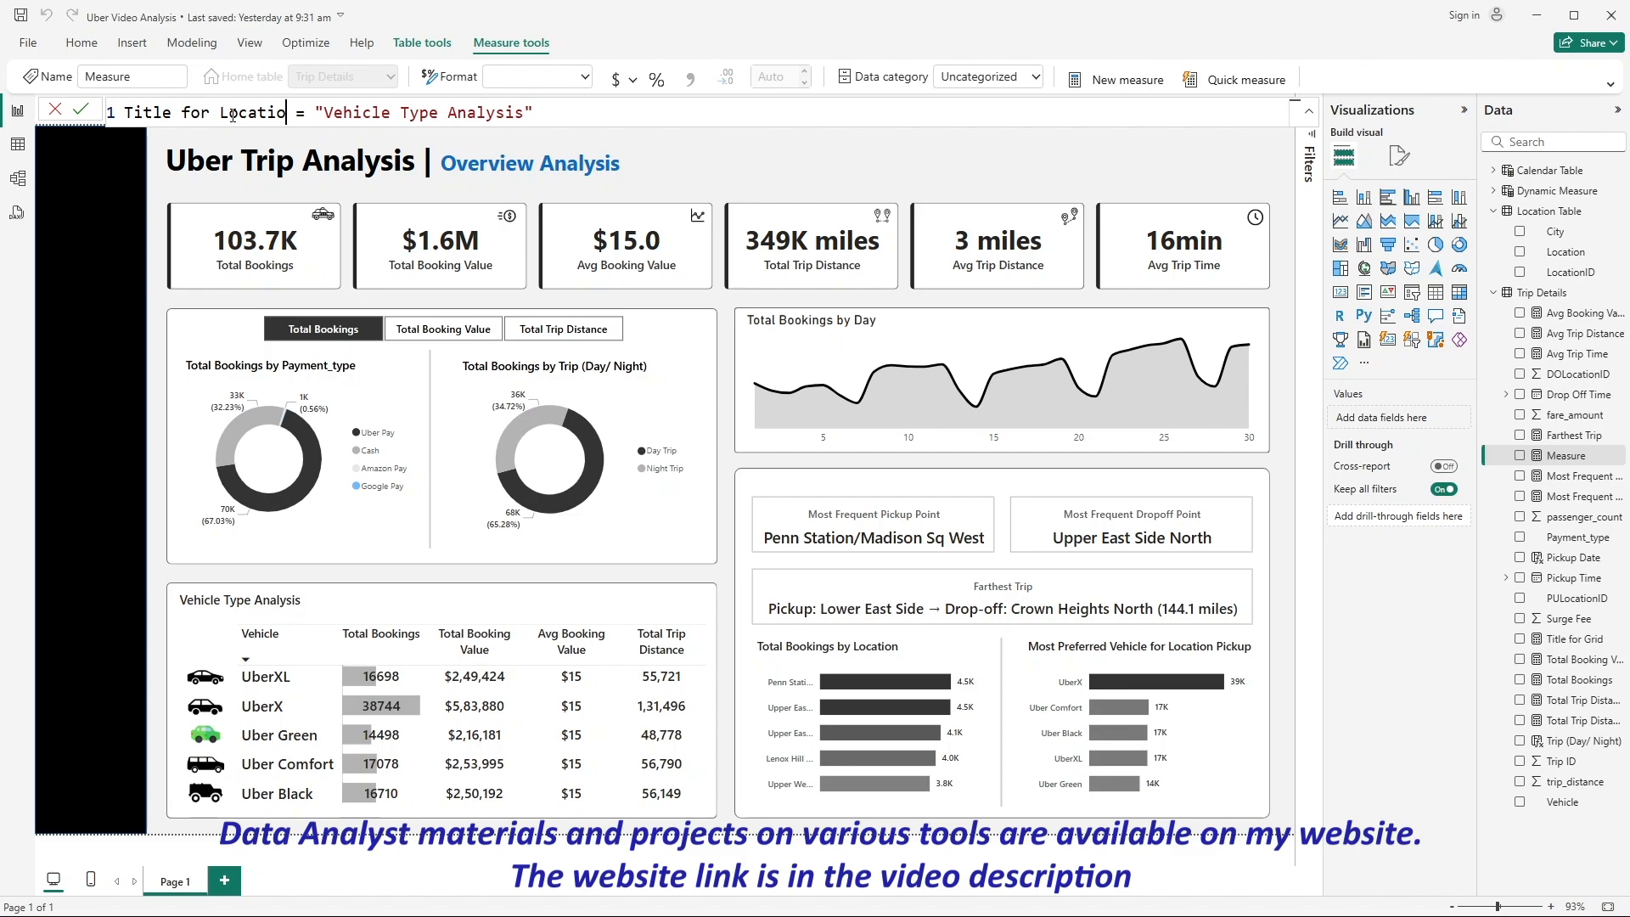
{"action": "type", "text": "n"}
{"action": "left_click_drag", "start_coordinate": [338, 115], "coordinate": [474, 104]}
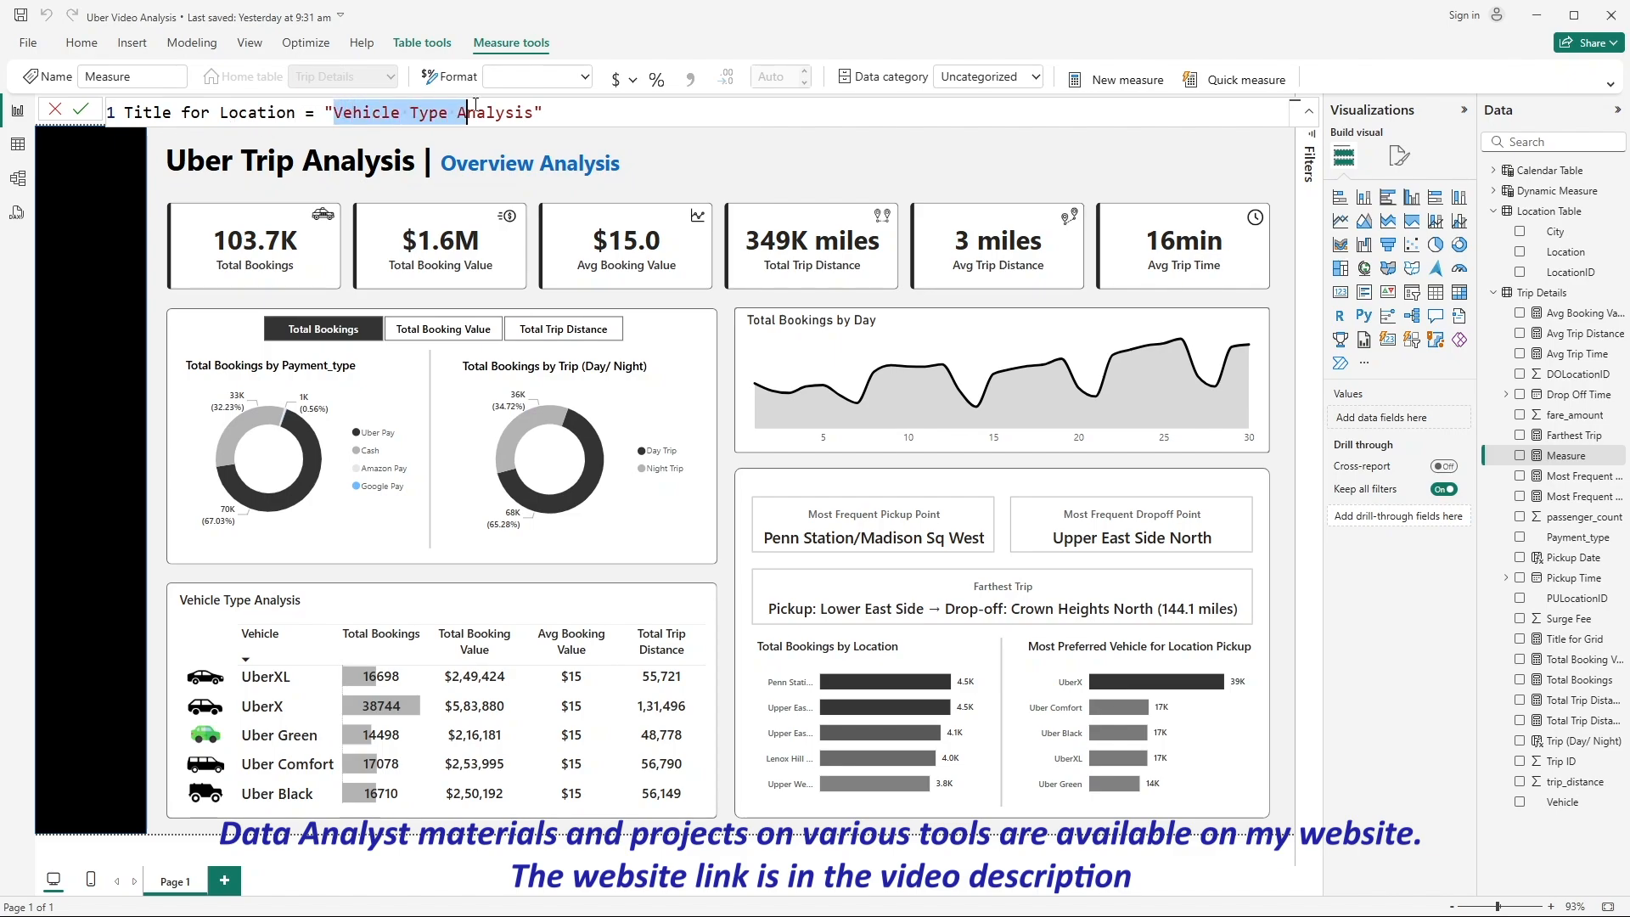
{"action": "type", "text": "Location"}
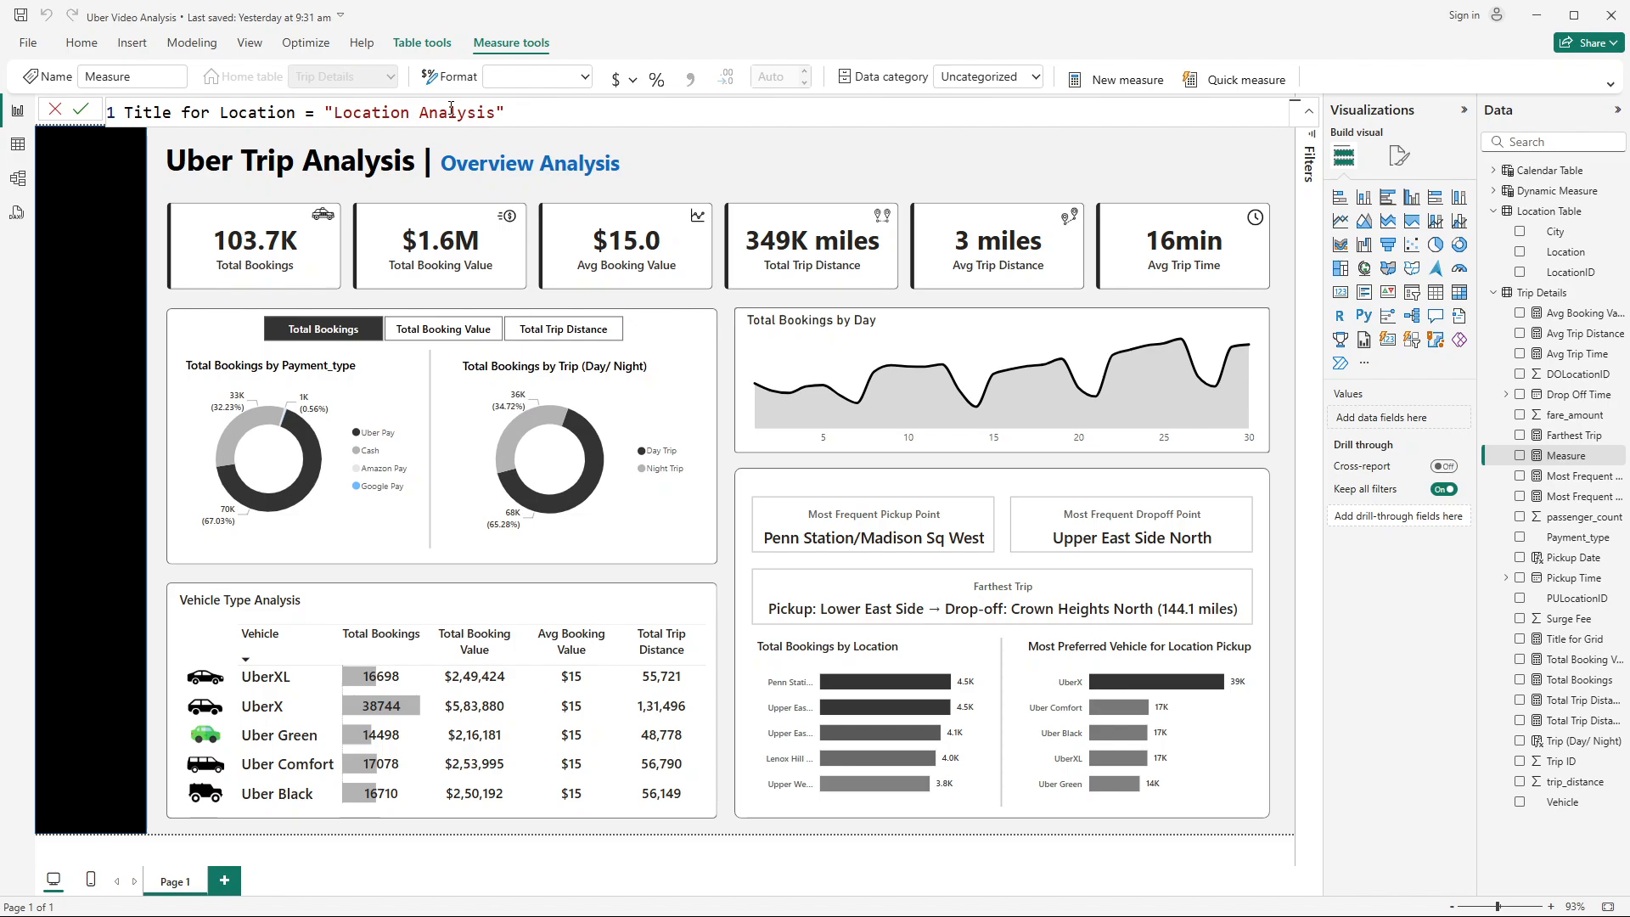
{"action": "left_click", "coordinate": [80, 109]}
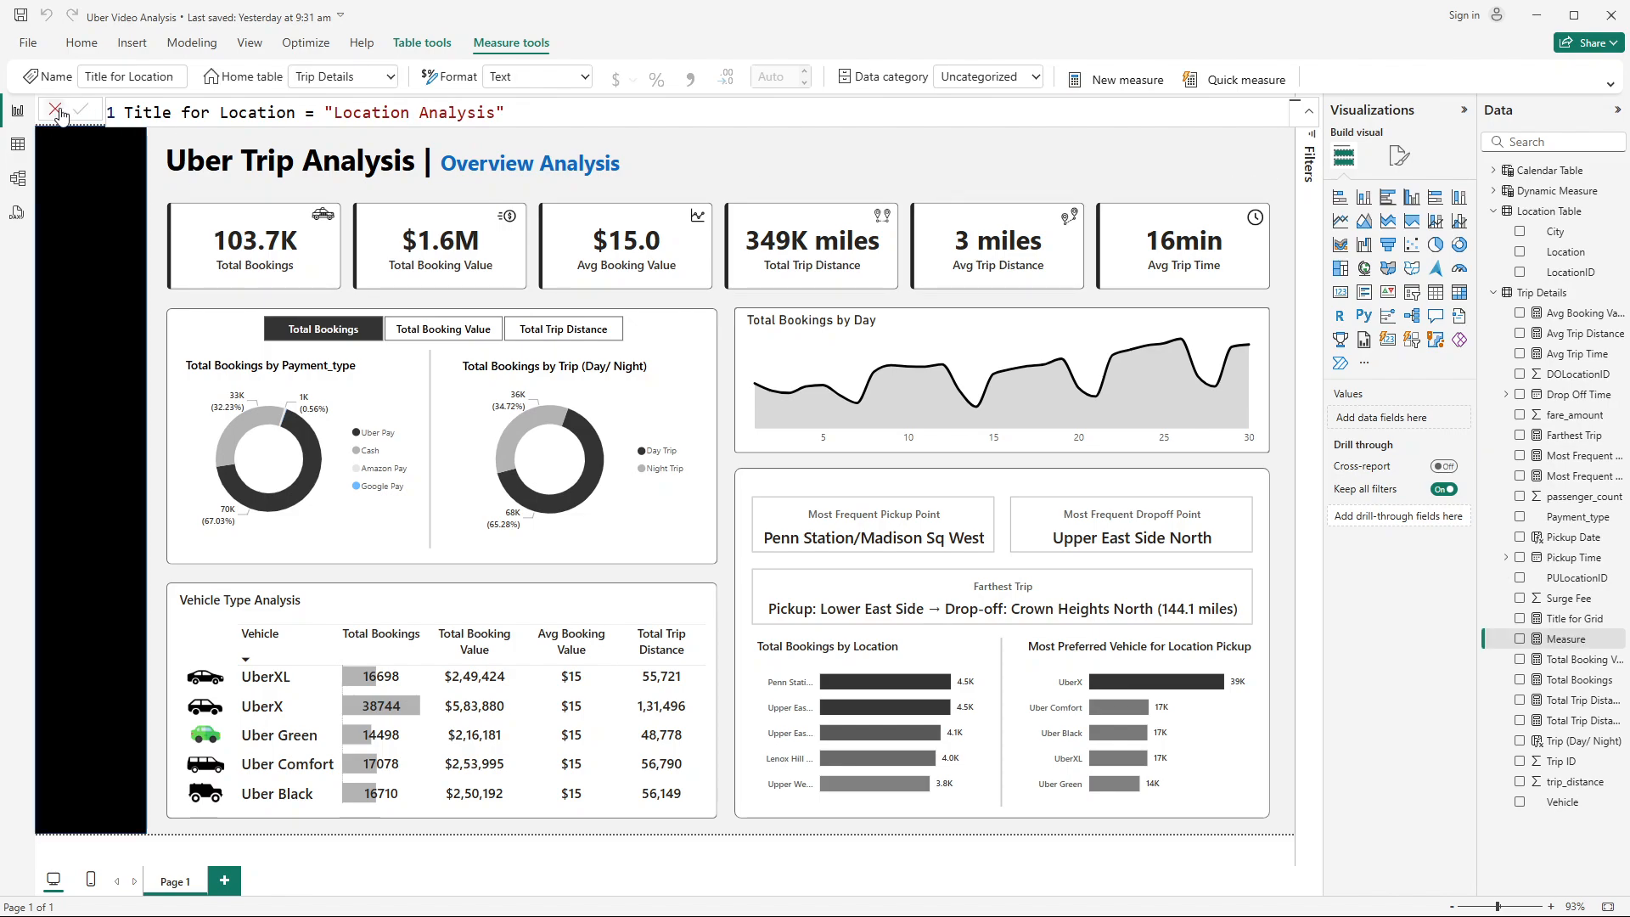
Step: Duplicate the Vehicle Type Analysis title card into the location section and replace its field with Title for Location
{"action": "left_click", "coordinate": [248, 605]}
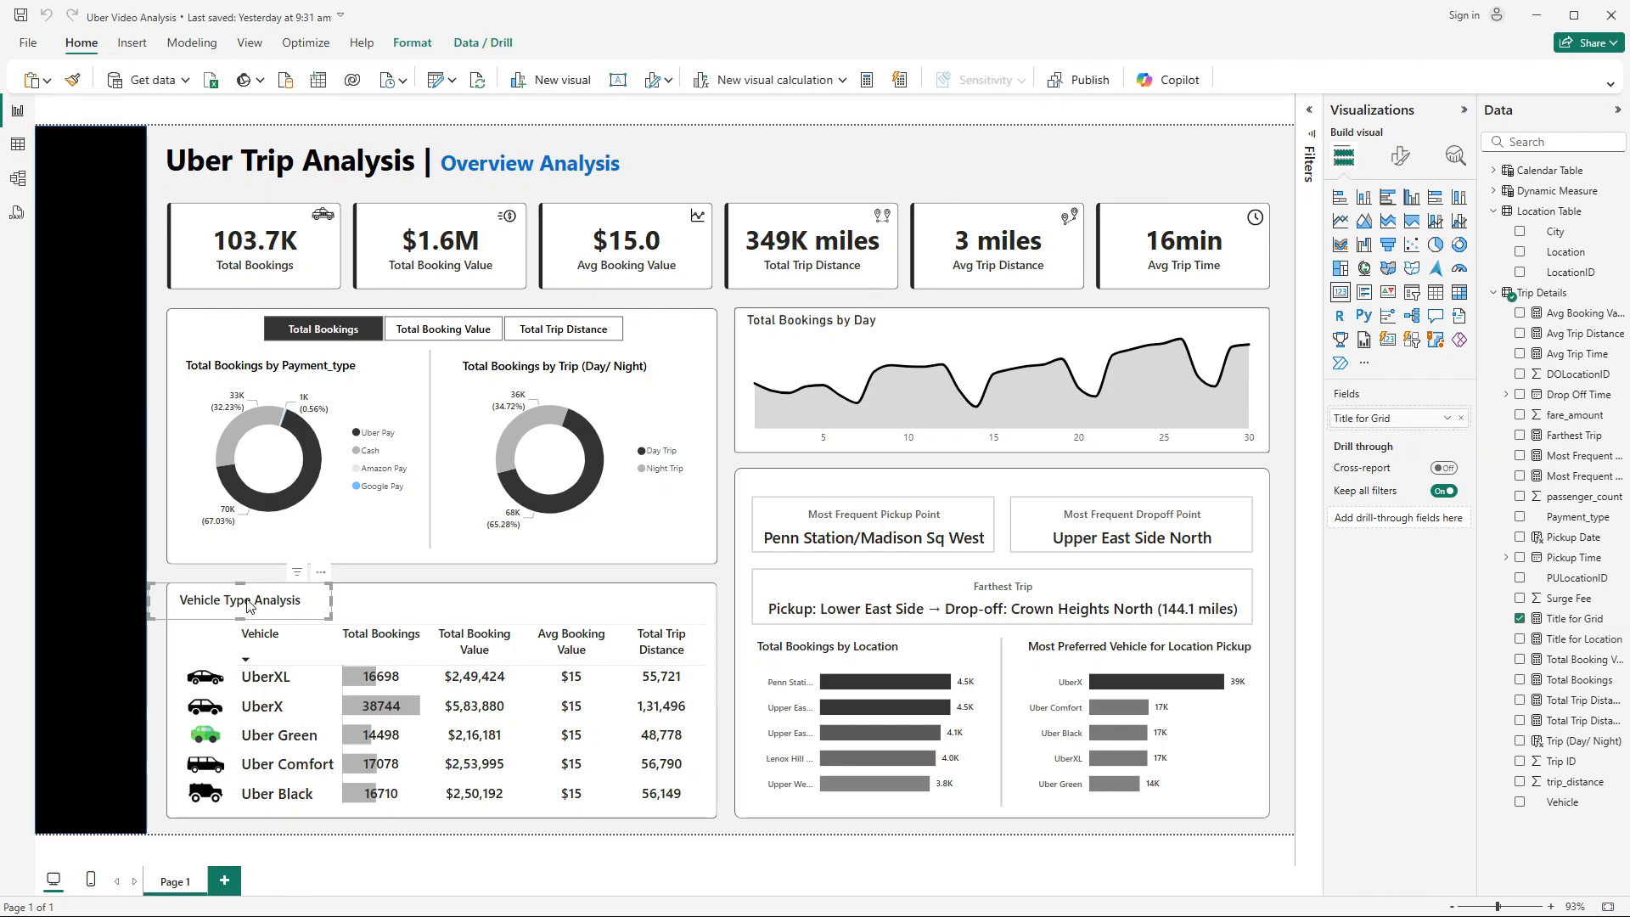
{"action": "left_click_drag", "start_coordinate": [249, 605], "coordinate": [819, 486]}
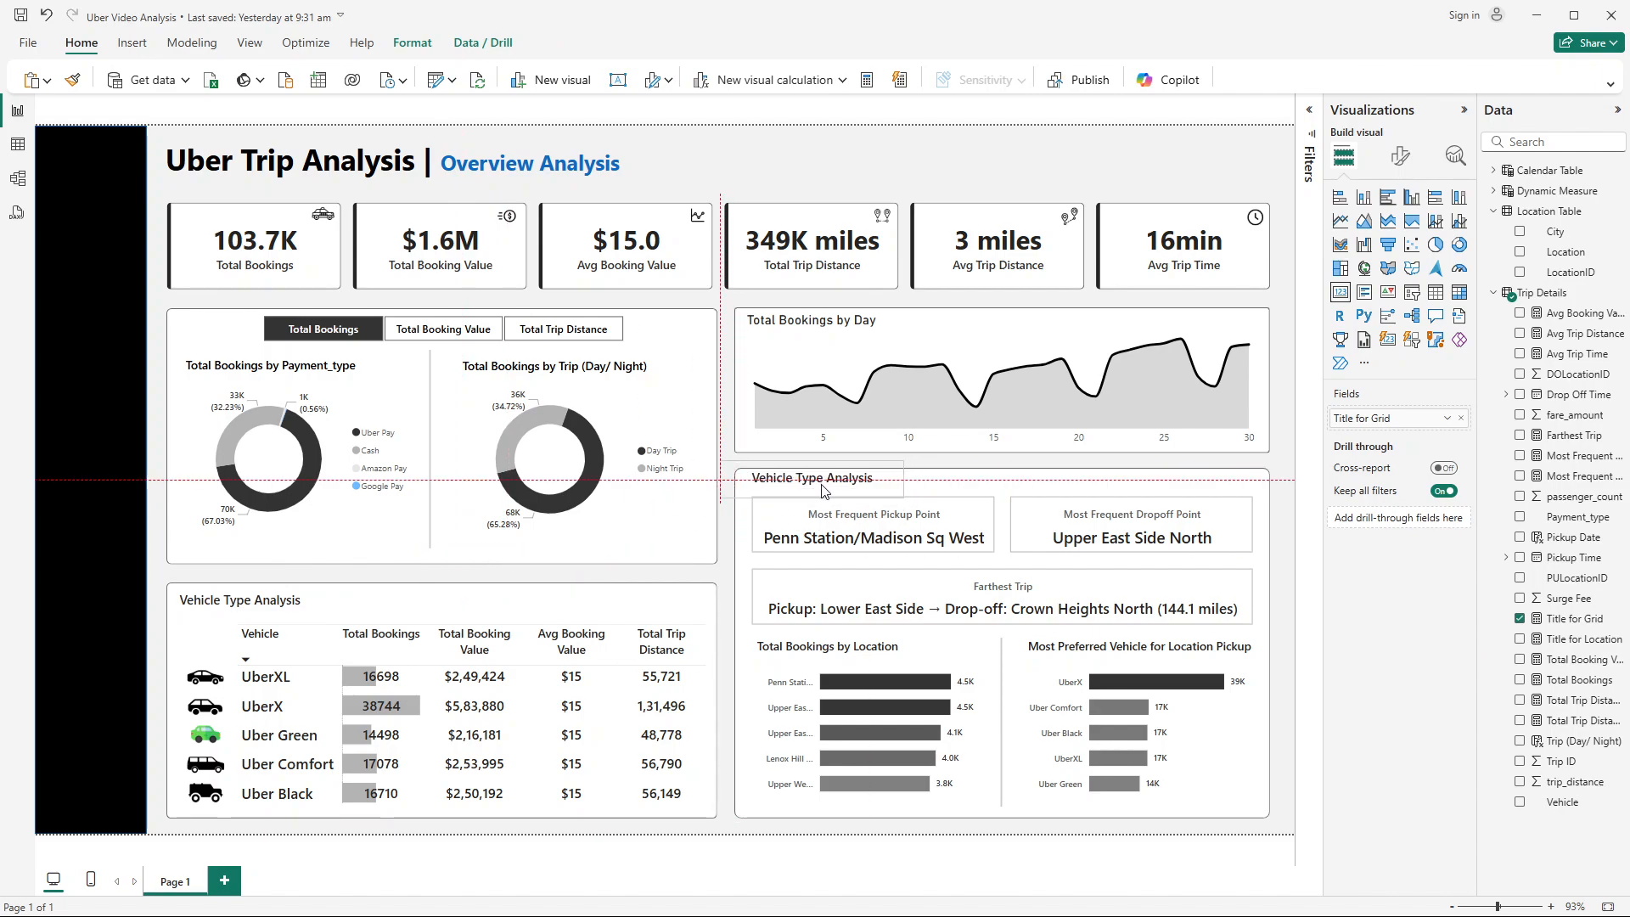
{"action": "left_click", "coordinate": [1460, 418]}
{"action": "left_click", "coordinate": [1520, 638]}
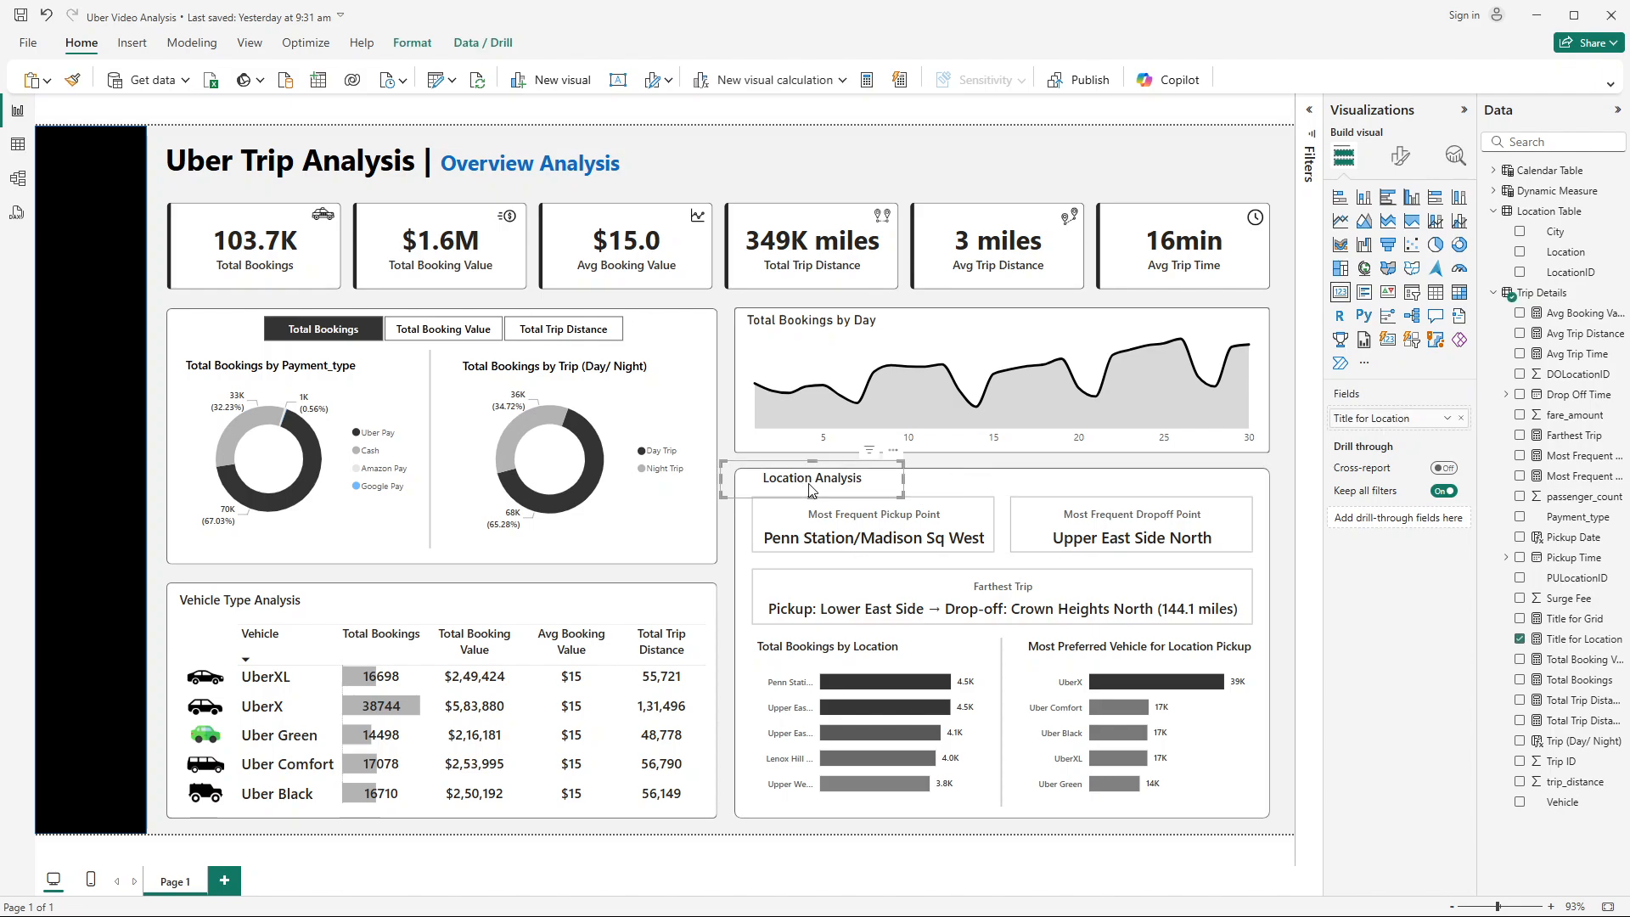
Step: Nudge the Location Analysis title down and left to line up with the section's contents, and narrow its frame to fit inside the section
{"action": "key", "text": "Down"}
{"action": "key", "text": "Down"}
{"action": "key", "text": "Down"}
{"action": "key", "text": "Down"}
{"action": "key", "text": "Left"}
{"action": "key", "text": "Left"}
{"action": "key", "text": "Left"}
{"action": "key", "text": "Left"}
{"action": "key", "text": "Left"}
{"action": "key", "text": "Left"}
{"action": "key", "text": "Left"}
{"action": "key", "text": "Left"}
{"action": "key", "text": "Left"}
{"action": "key", "text": "Left"}
{"action": "key", "text": "Left"}
{"action": "key", "text": "Left"}
{"action": "key", "text": "Left"}
{"action": "key", "text": "Left"}
{"action": "key", "text": "Left"}
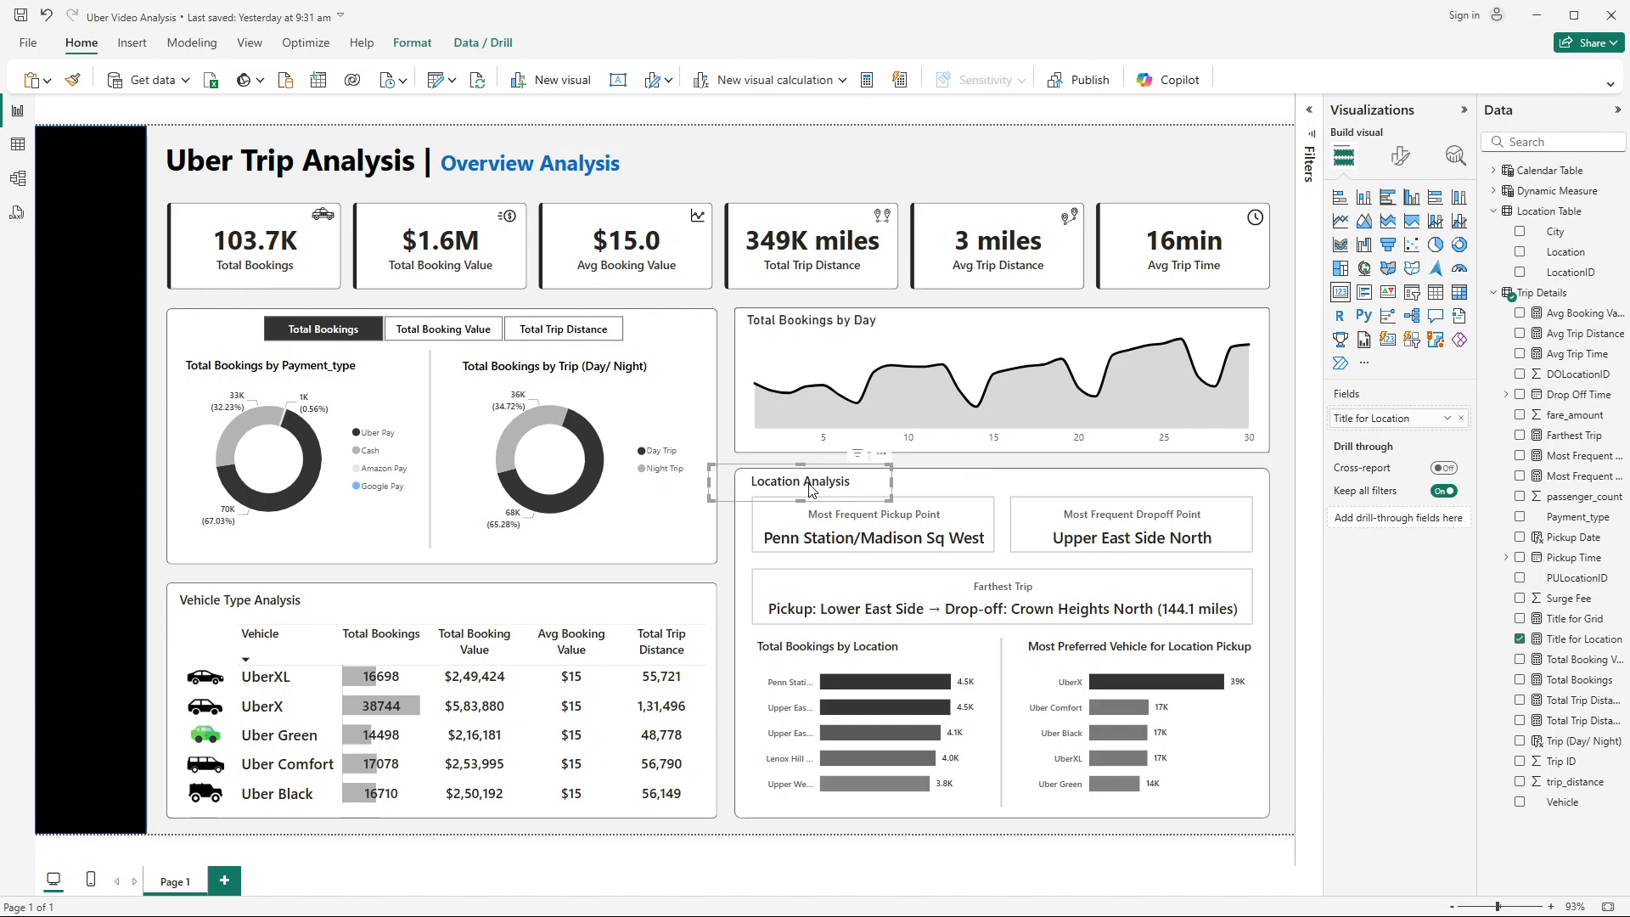
{"action": "key", "text": "Left"}
{"action": "key", "text": "Left"}
{"action": "key", "text": "Left"}
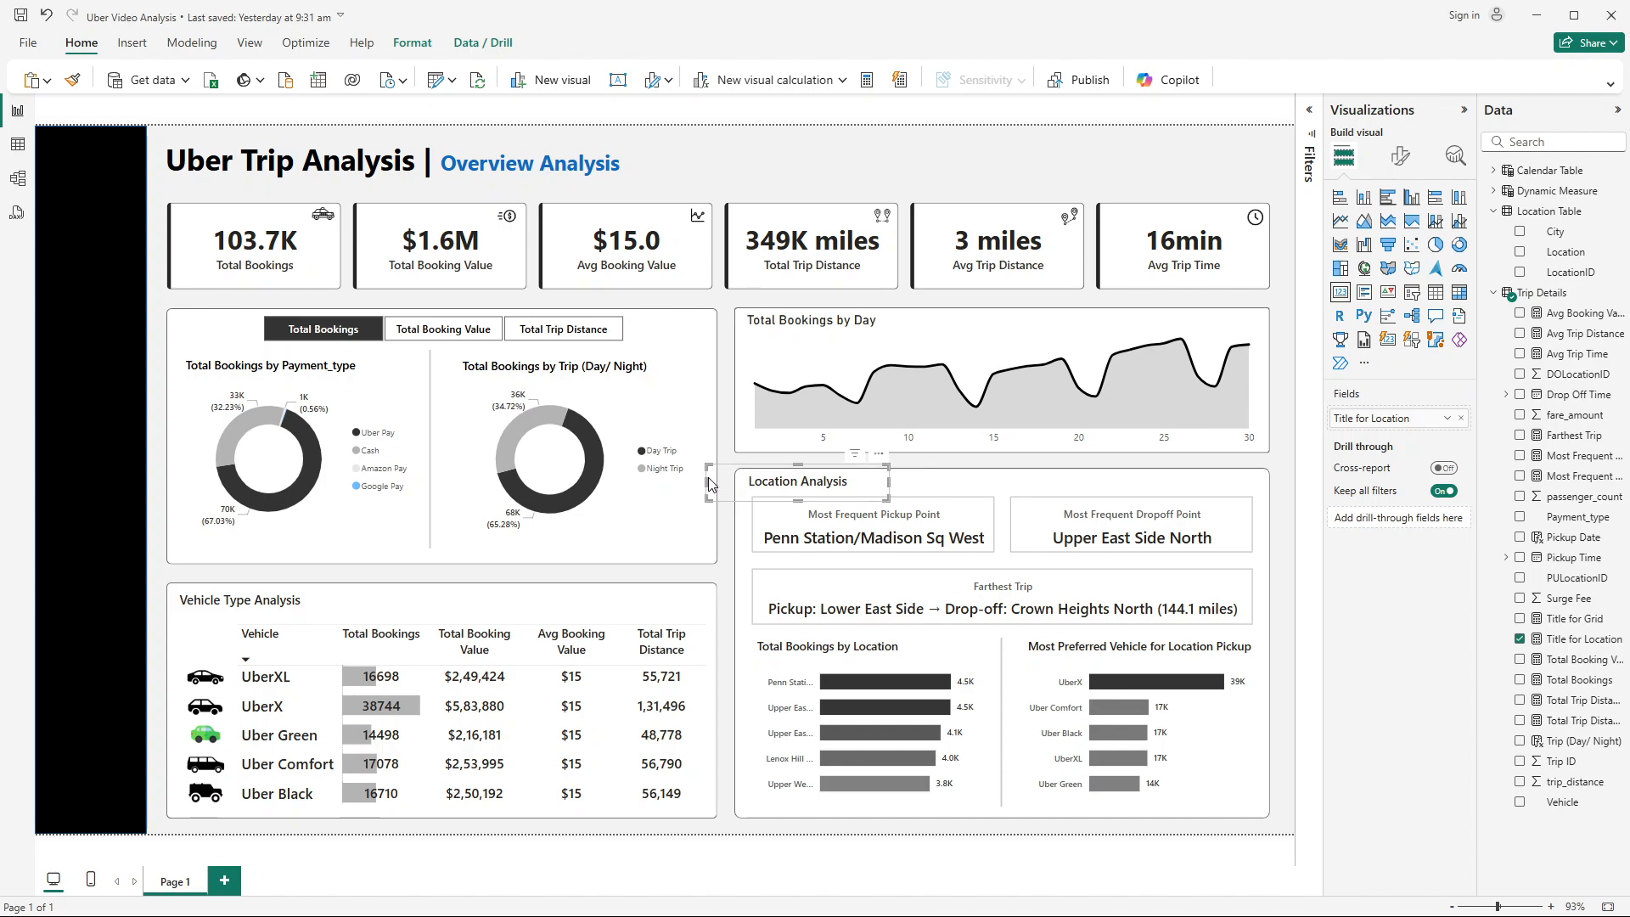
{"action": "left_click_drag", "start_coordinate": [707, 479], "coordinate": [779, 490]}
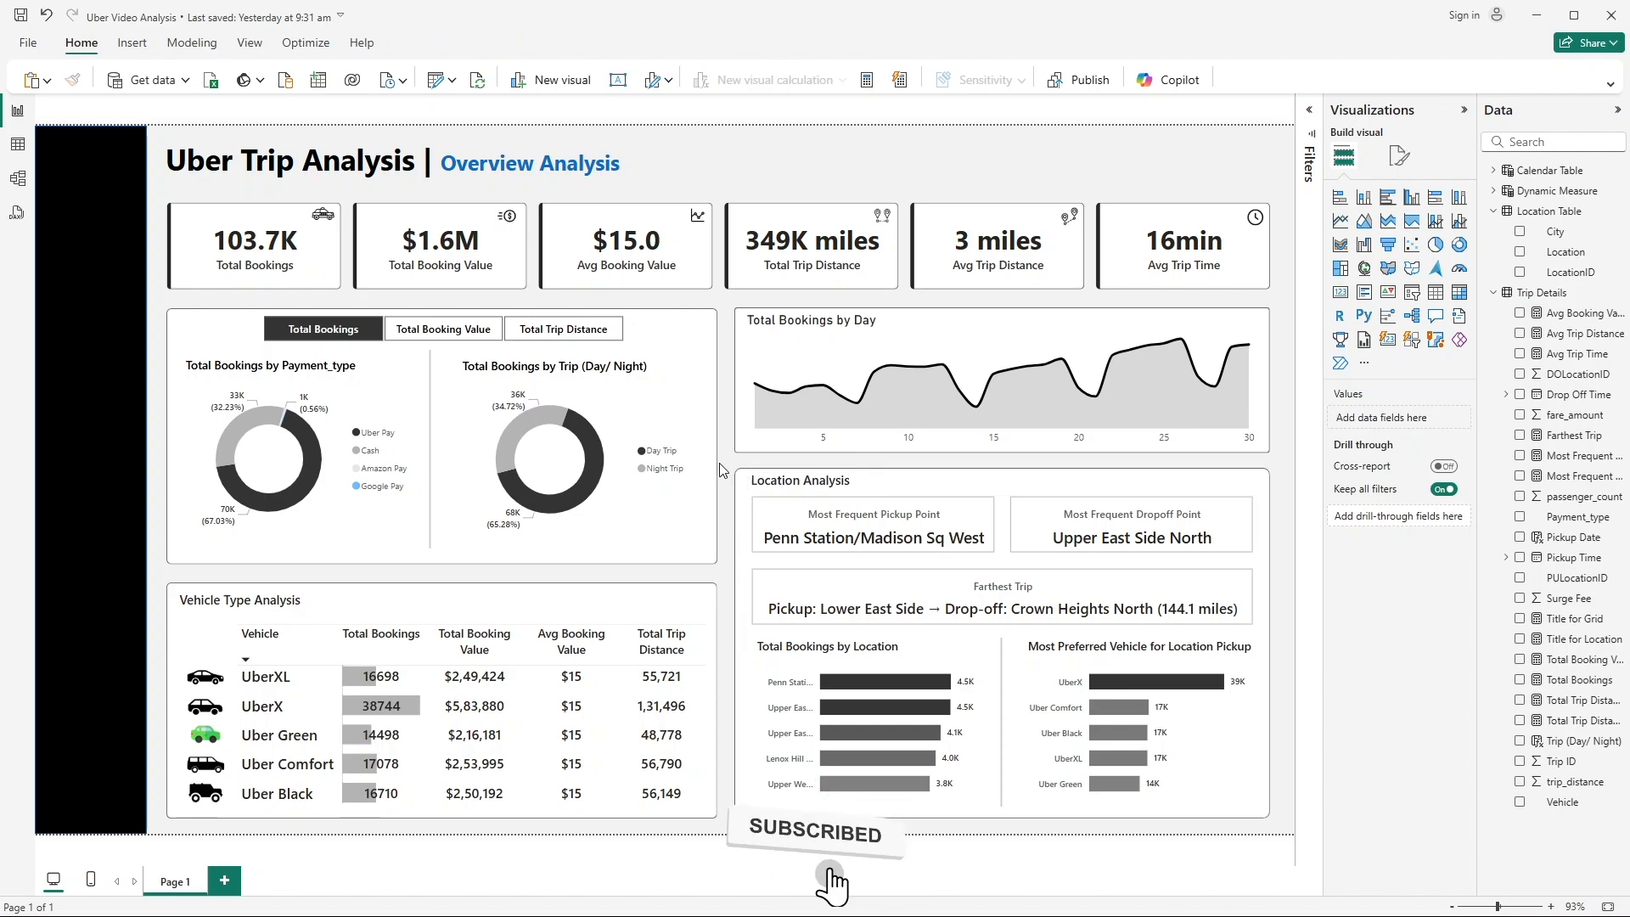
Step: Change the Total Bookings by Day chart's title font to Segoe UI at size 11
{"action": "left_click", "coordinate": [1189, 357]}
{"action": "left_click", "coordinate": [1400, 158]}
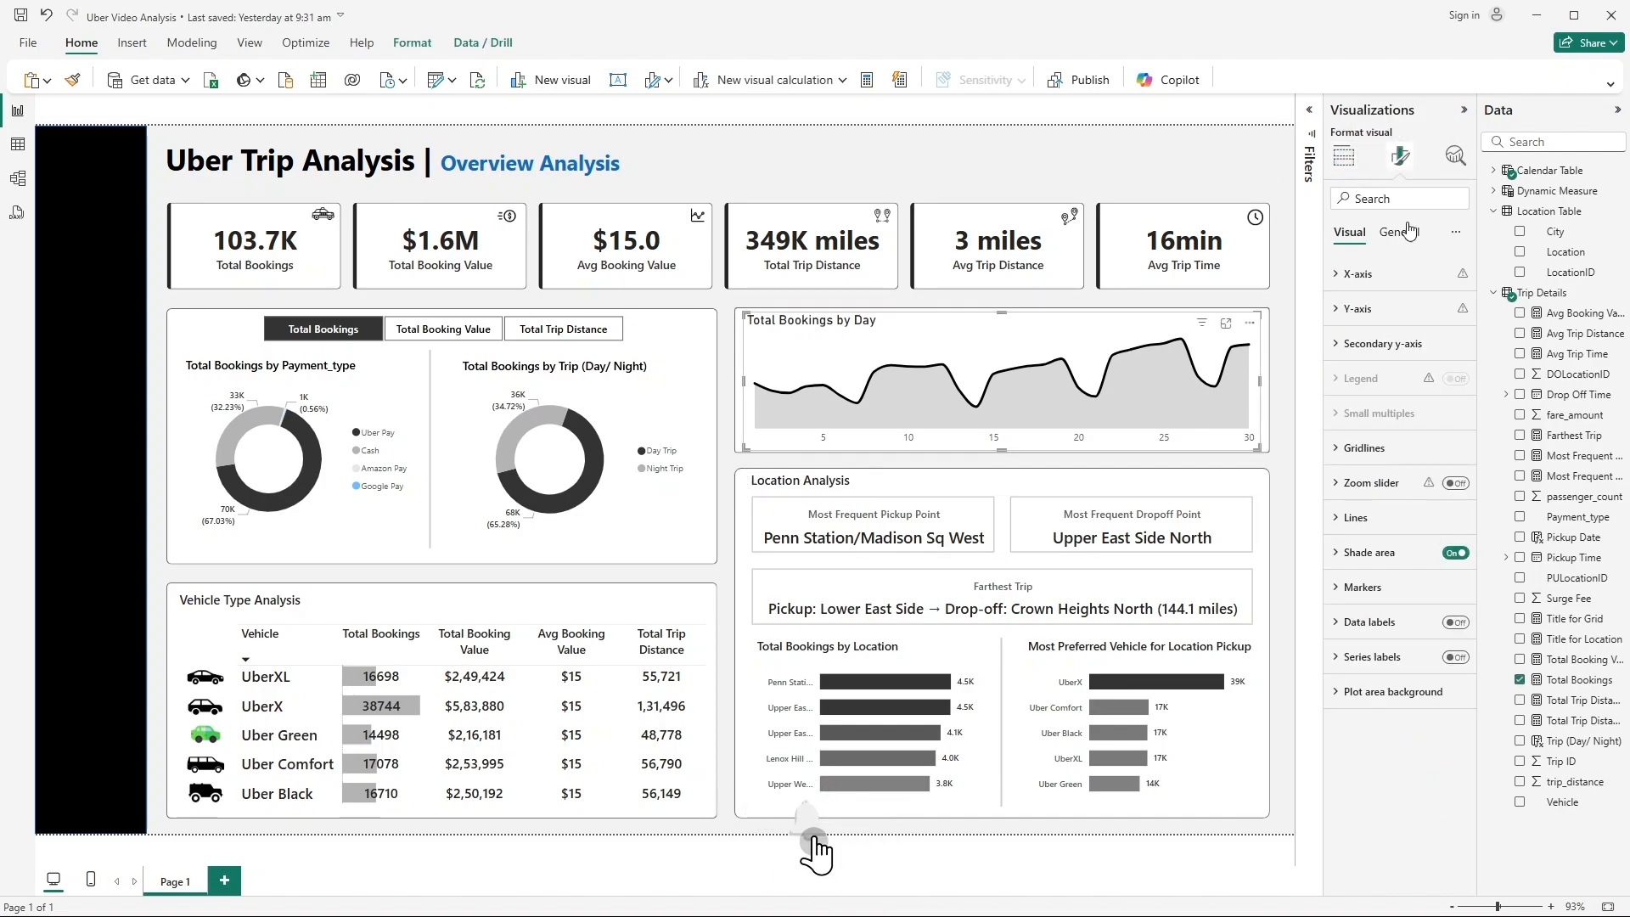
{"action": "left_click", "coordinate": [1399, 232]}
{"action": "left_click", "coordinate": [1375, 309]}
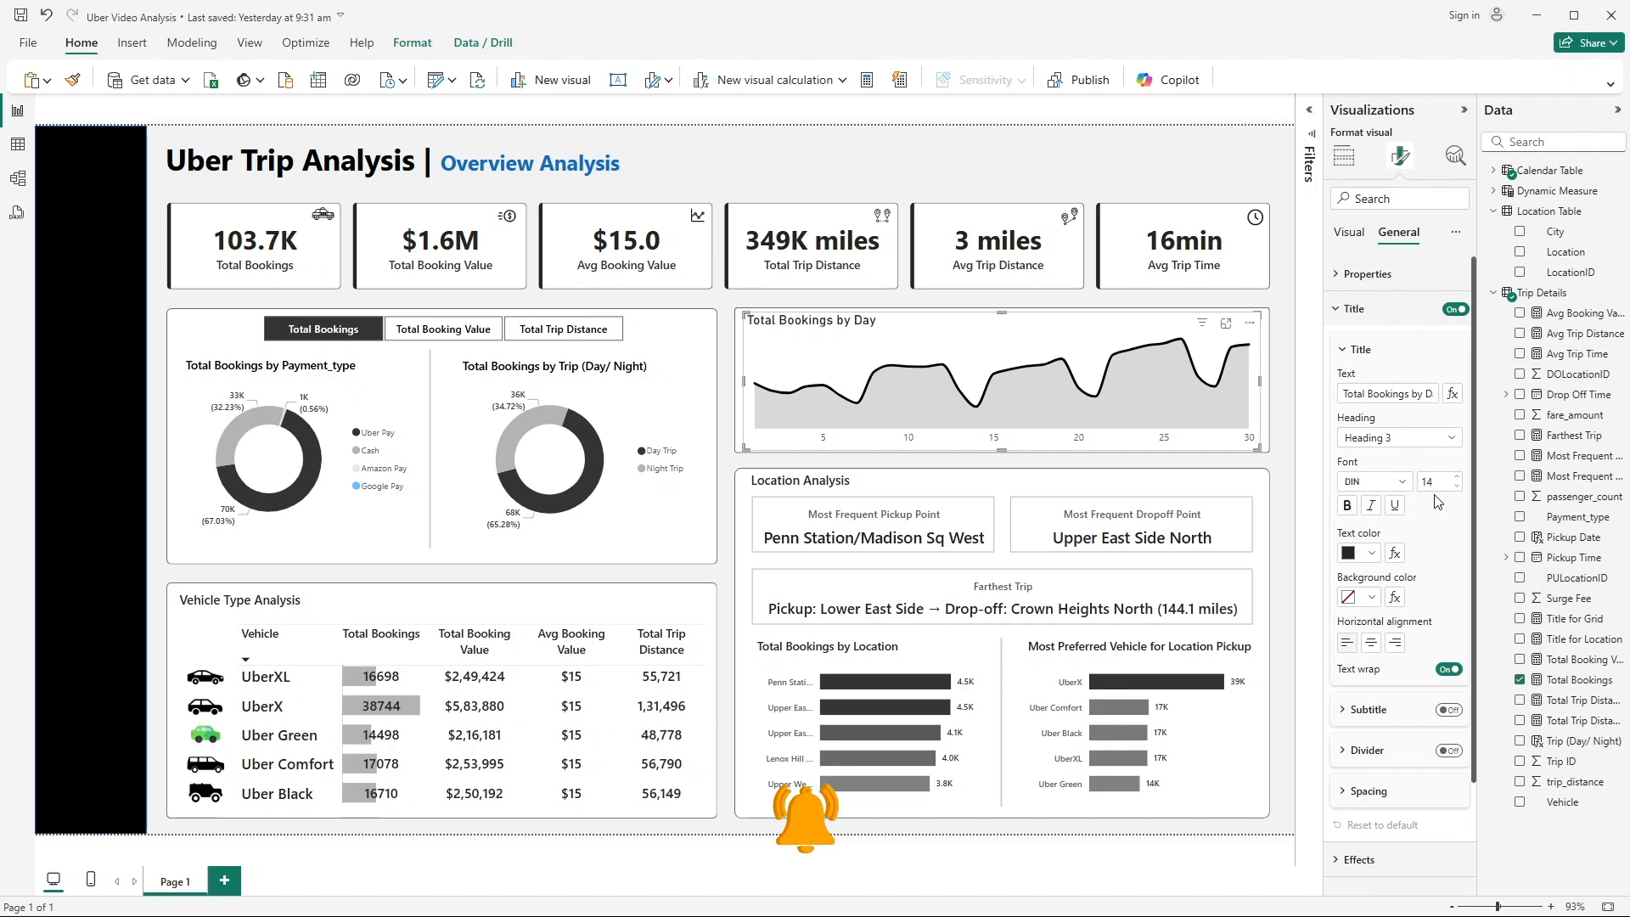
{"action": "left_click", "coordinate": [1380, 482]}
{"action": "left_click", "coordinate": [1380, 635]}
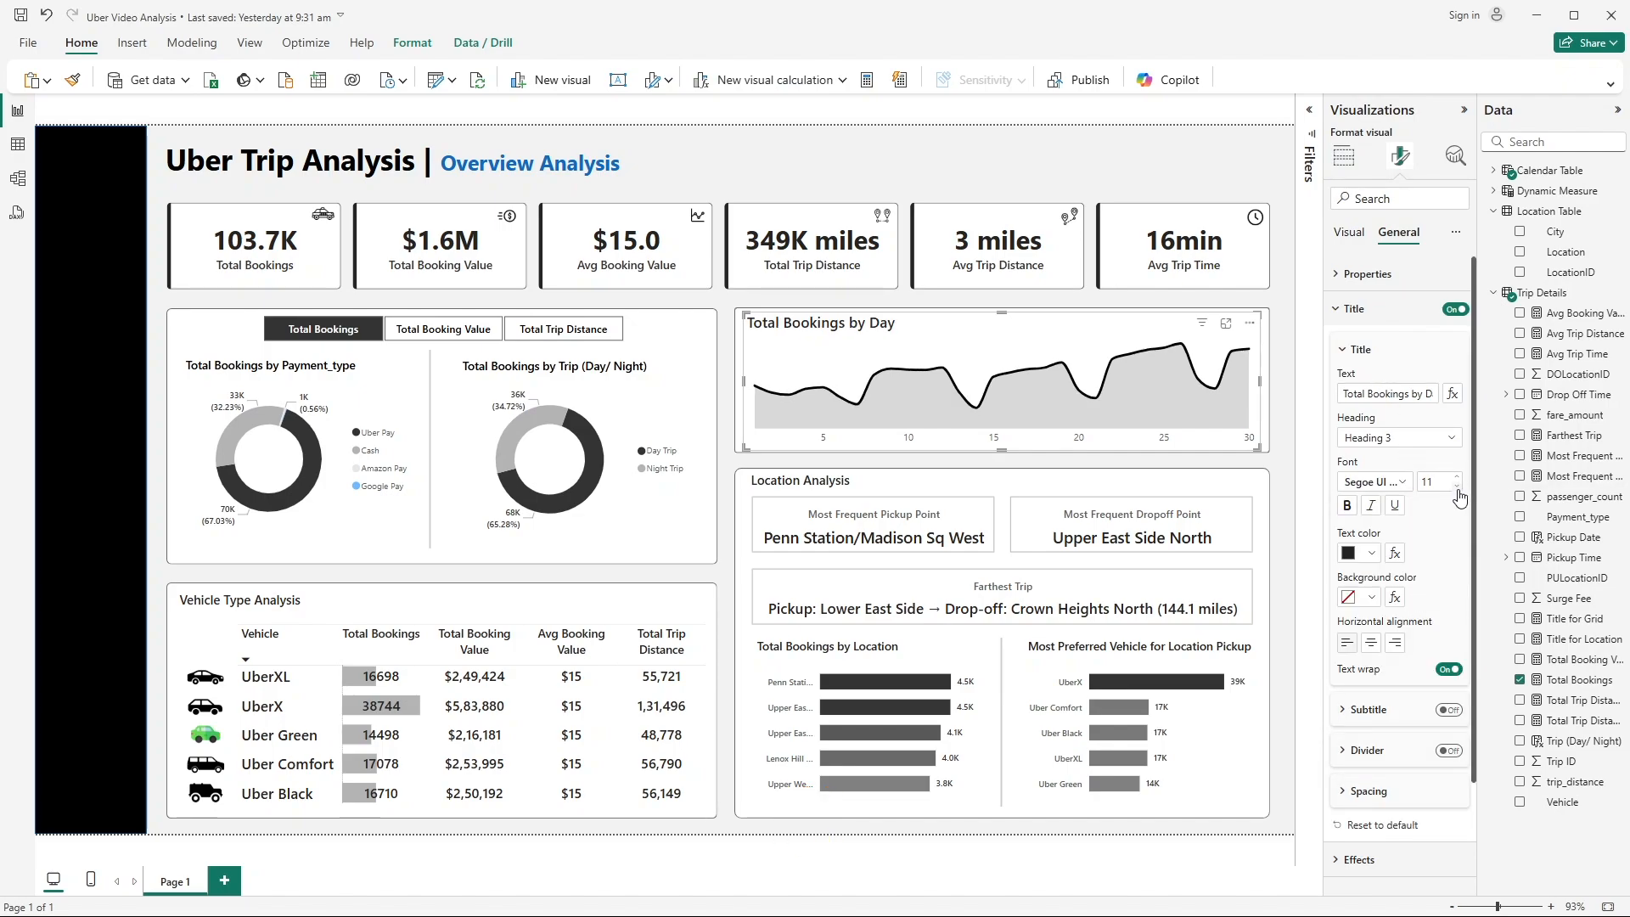
{"action": "left_click", "coordinate": [728, 418]}
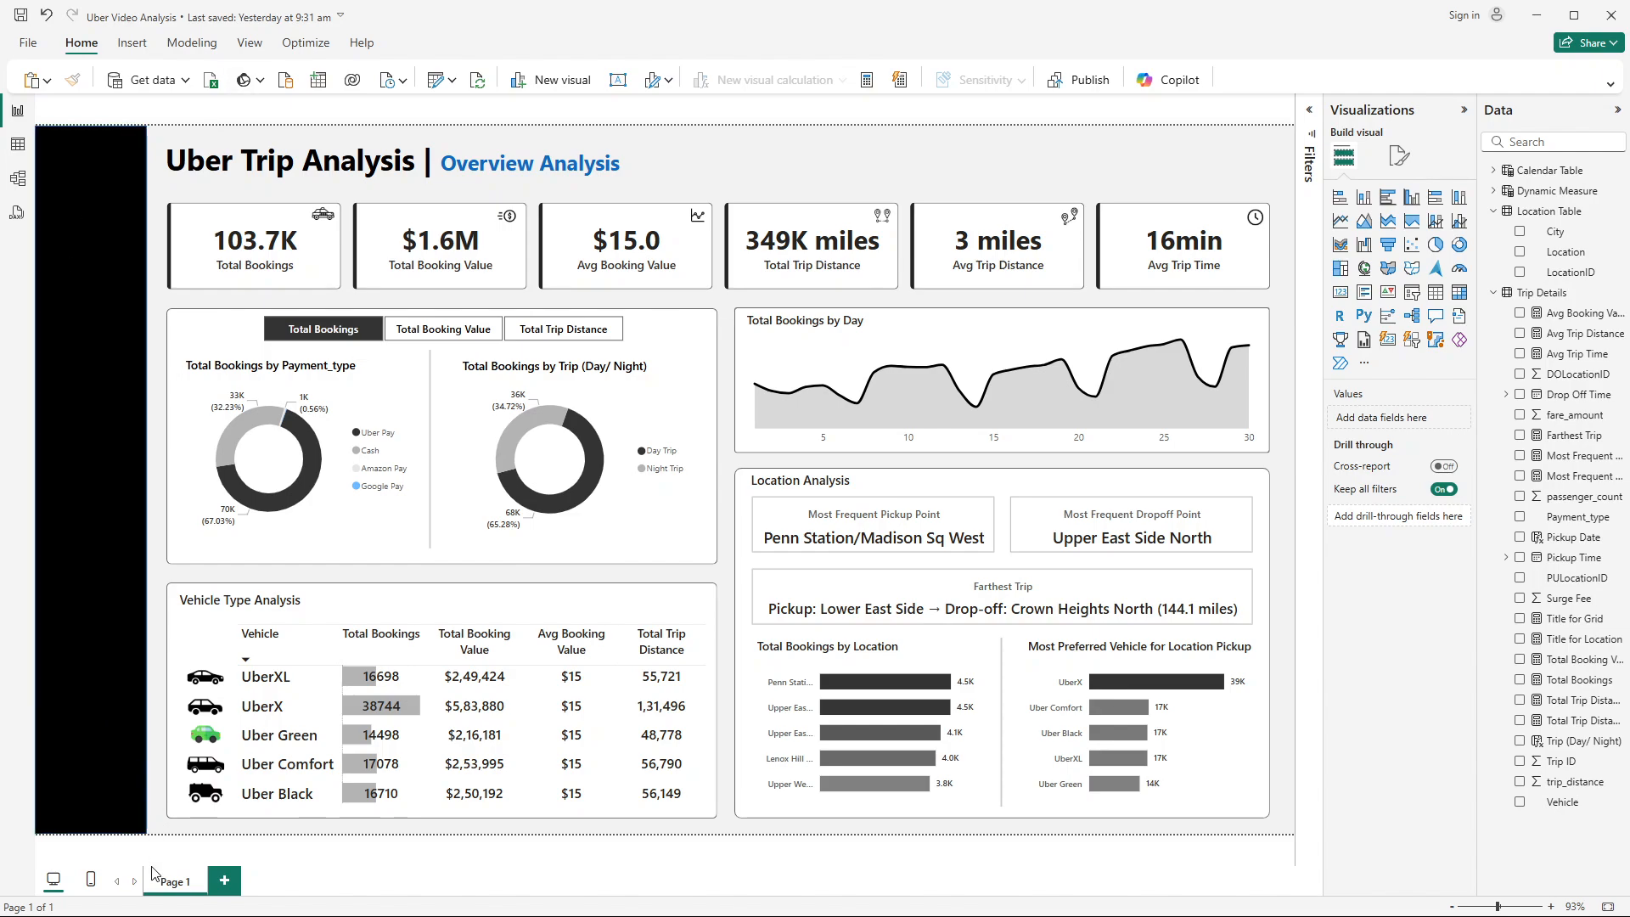
Step: Rename the report page Page 1 as Overview Analysis
{"action": "double_click", "coordinate": [173, 883]}
{"action": "type", "text": "Overview Analysis"}
{"action": "key", "text": "Return"}
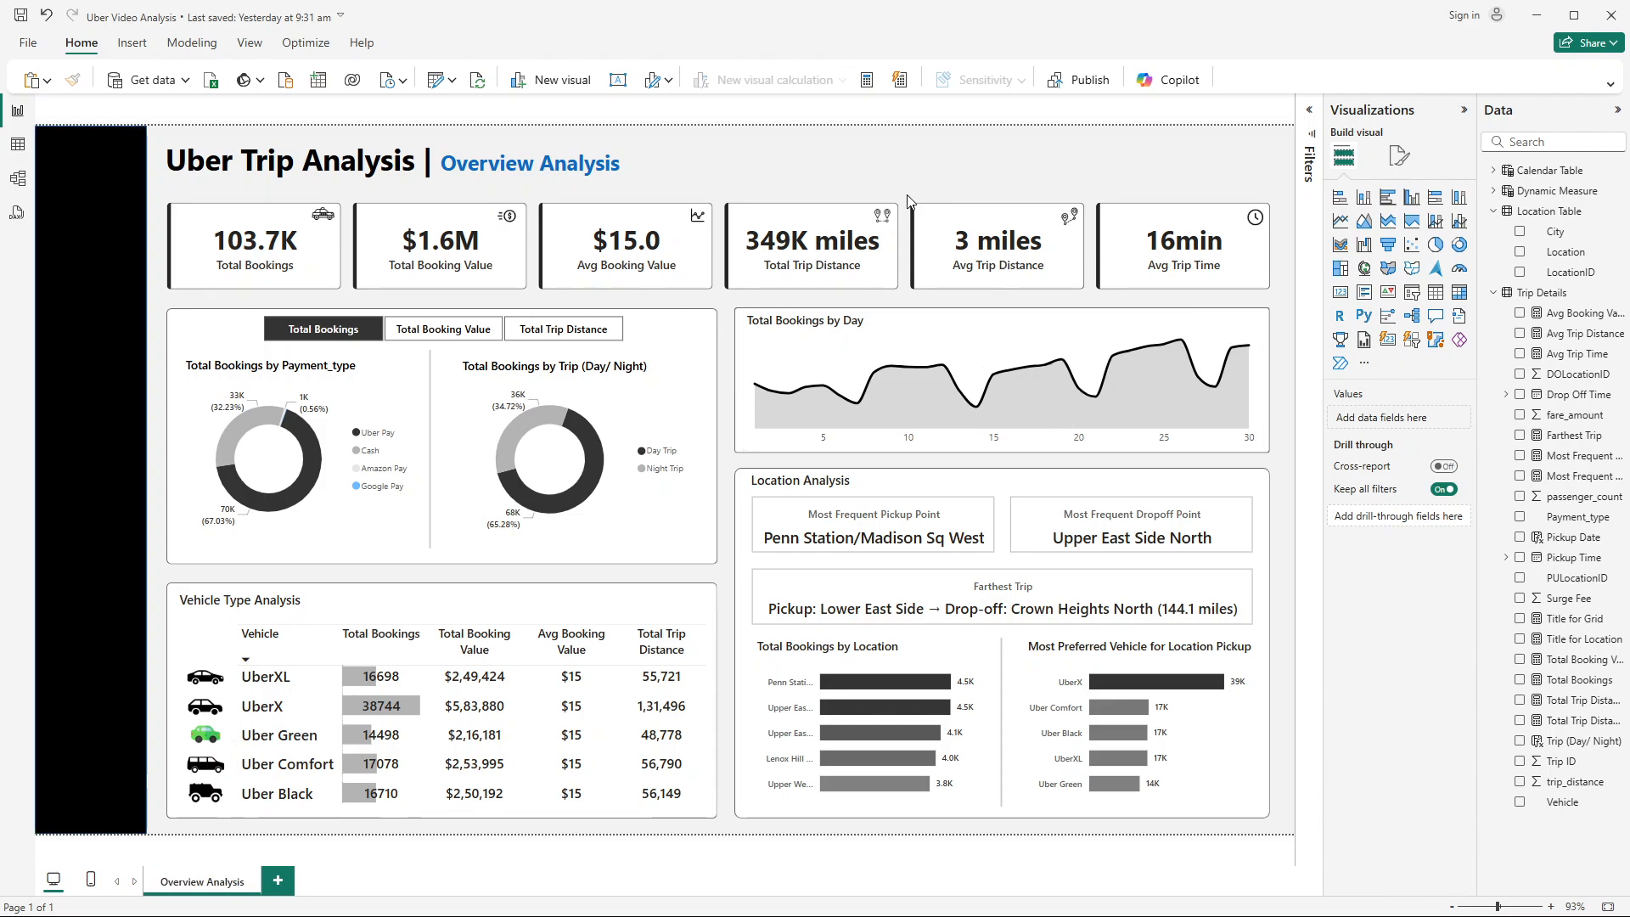
Step: Switch to the finished Uber Analysis report, examine its Date and City slicers, and return to the Uber Video Analysis report
{"action": "key", "text": "alt+Tab"}
{"action": "key", "text": "alt+Tab"}
{"action": "key", "text": "alt+Tab"}
{"action": "key", "text": "alt+Tab"}
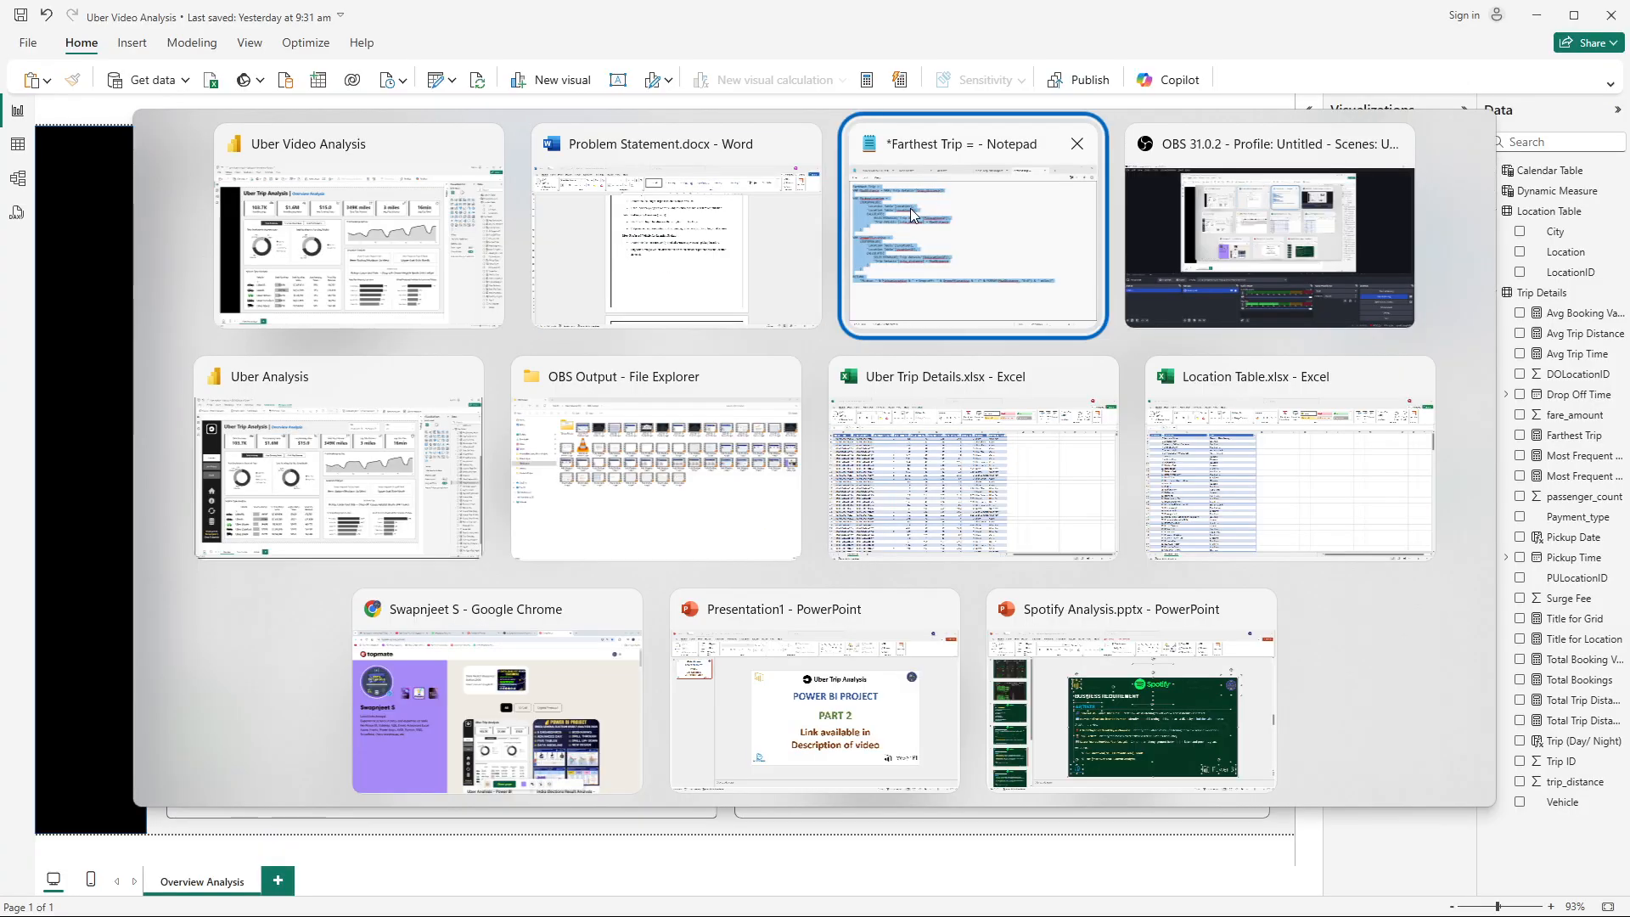
{"action": "key", "text": "alt+Tab"}
{"action": "key", "text": "alt+Tab"}
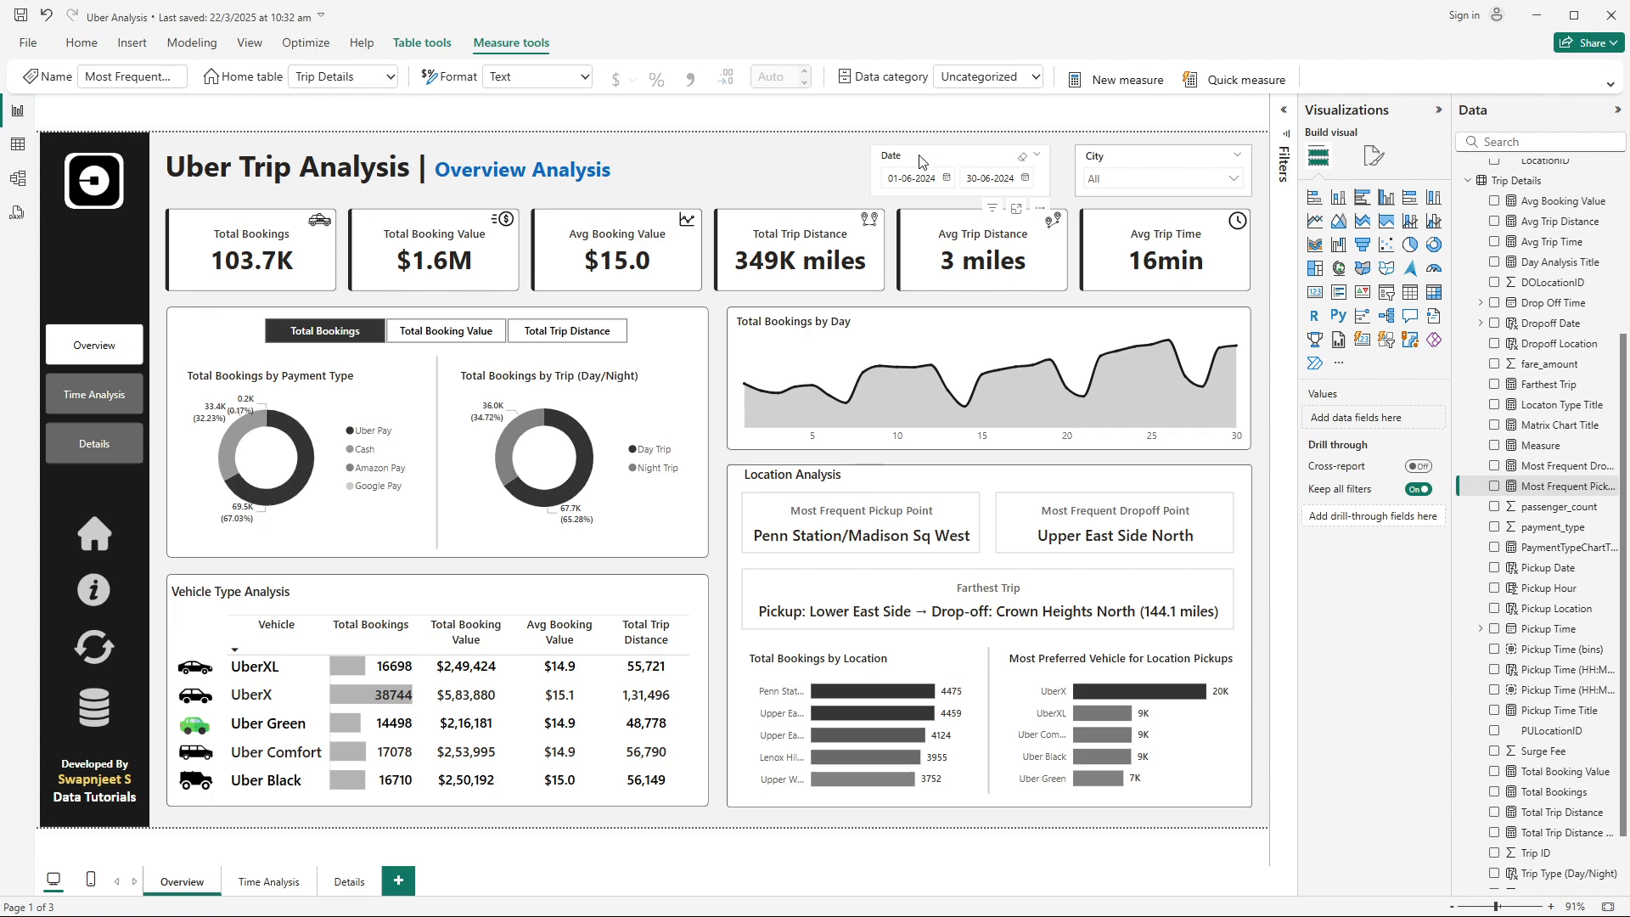
{"action": "left_click", "coordinate": [923, 161]}
{"action": "left_click", "coordinate": [1137, 164]}
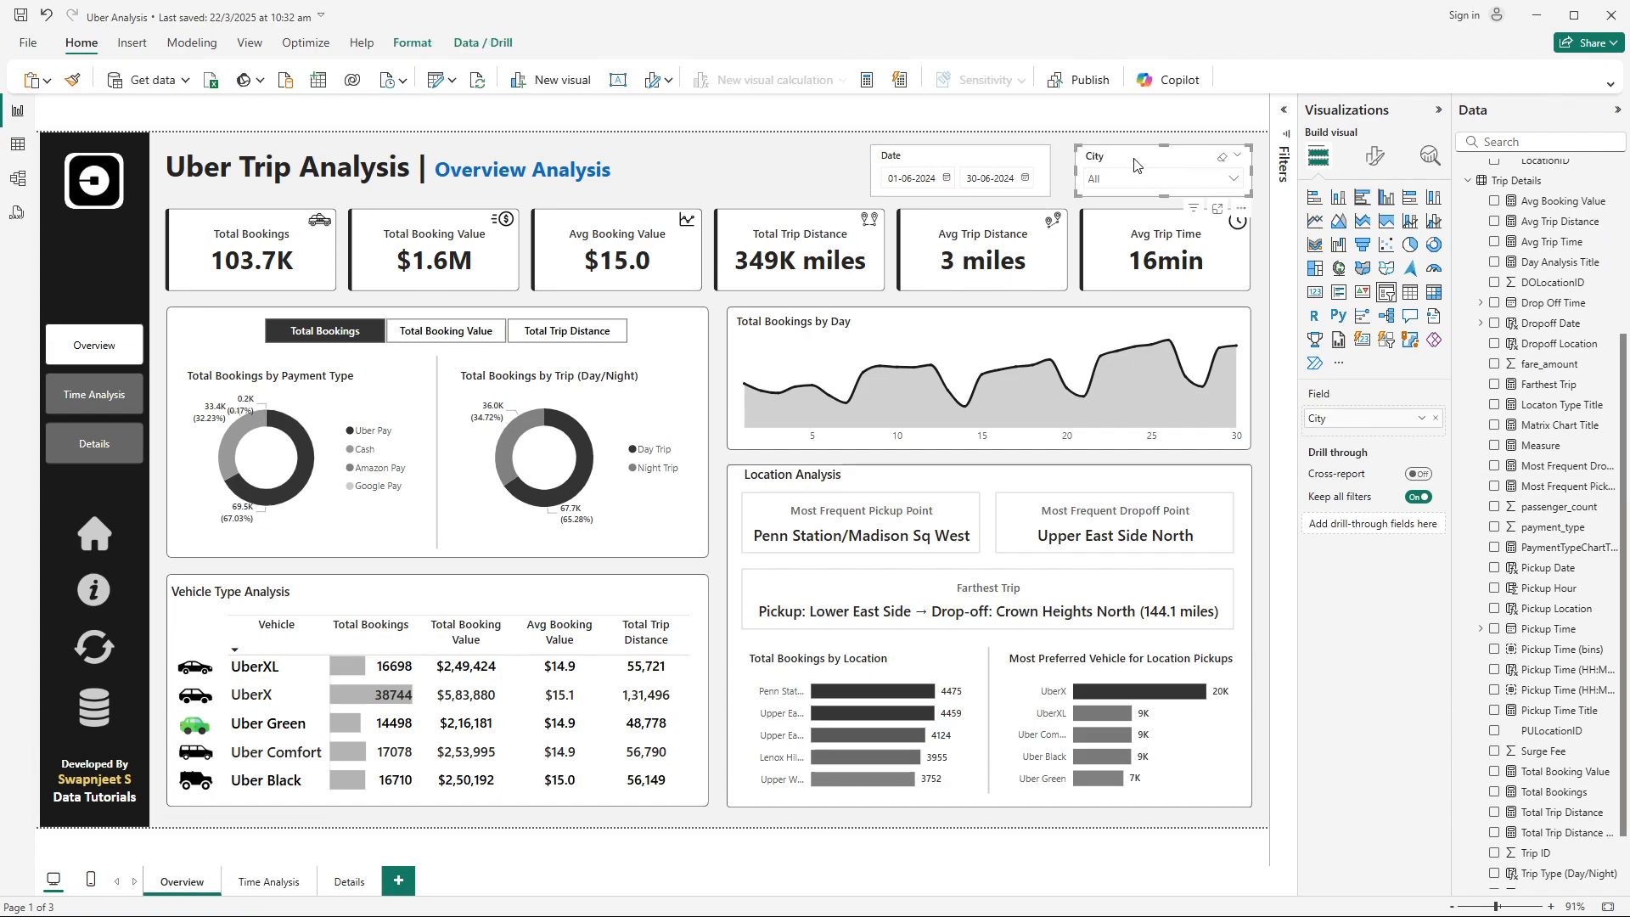
{"action": "key", "text": "alt+Tab"}
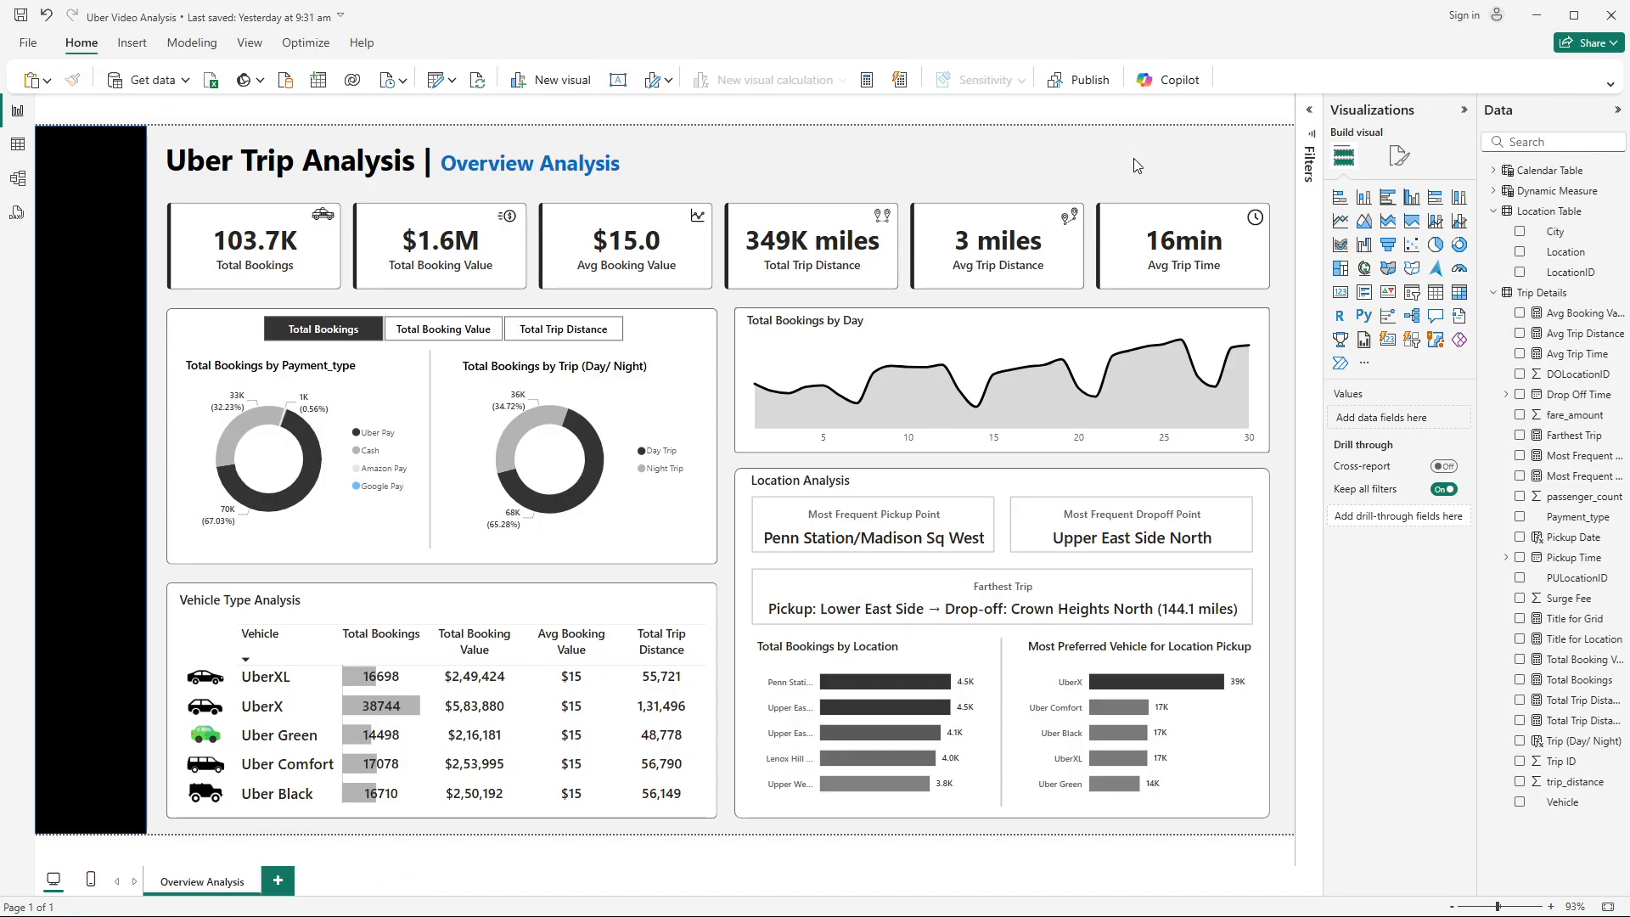
Step: Insert a slicer over the upper KPI cards and fill it with the Date field from the Calendar Table
{"action": "left_click", "coordinate": [1414, 298]}
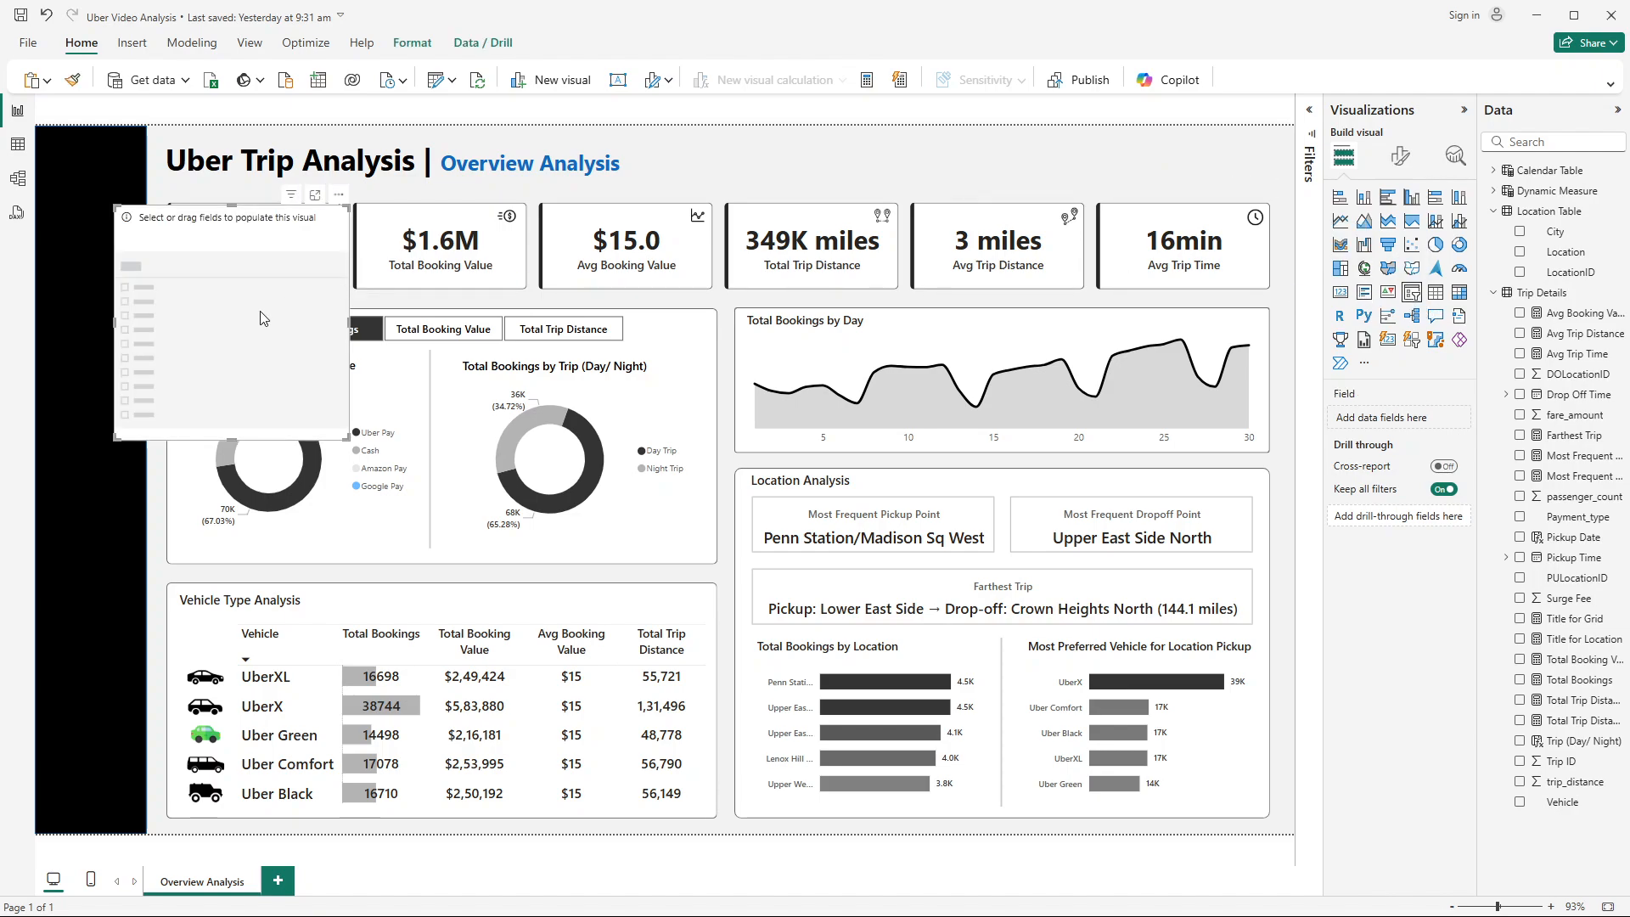
{"action": "left_click_drag", "start_coordinate": [263, 319], "coordinate": [1048, 276]}
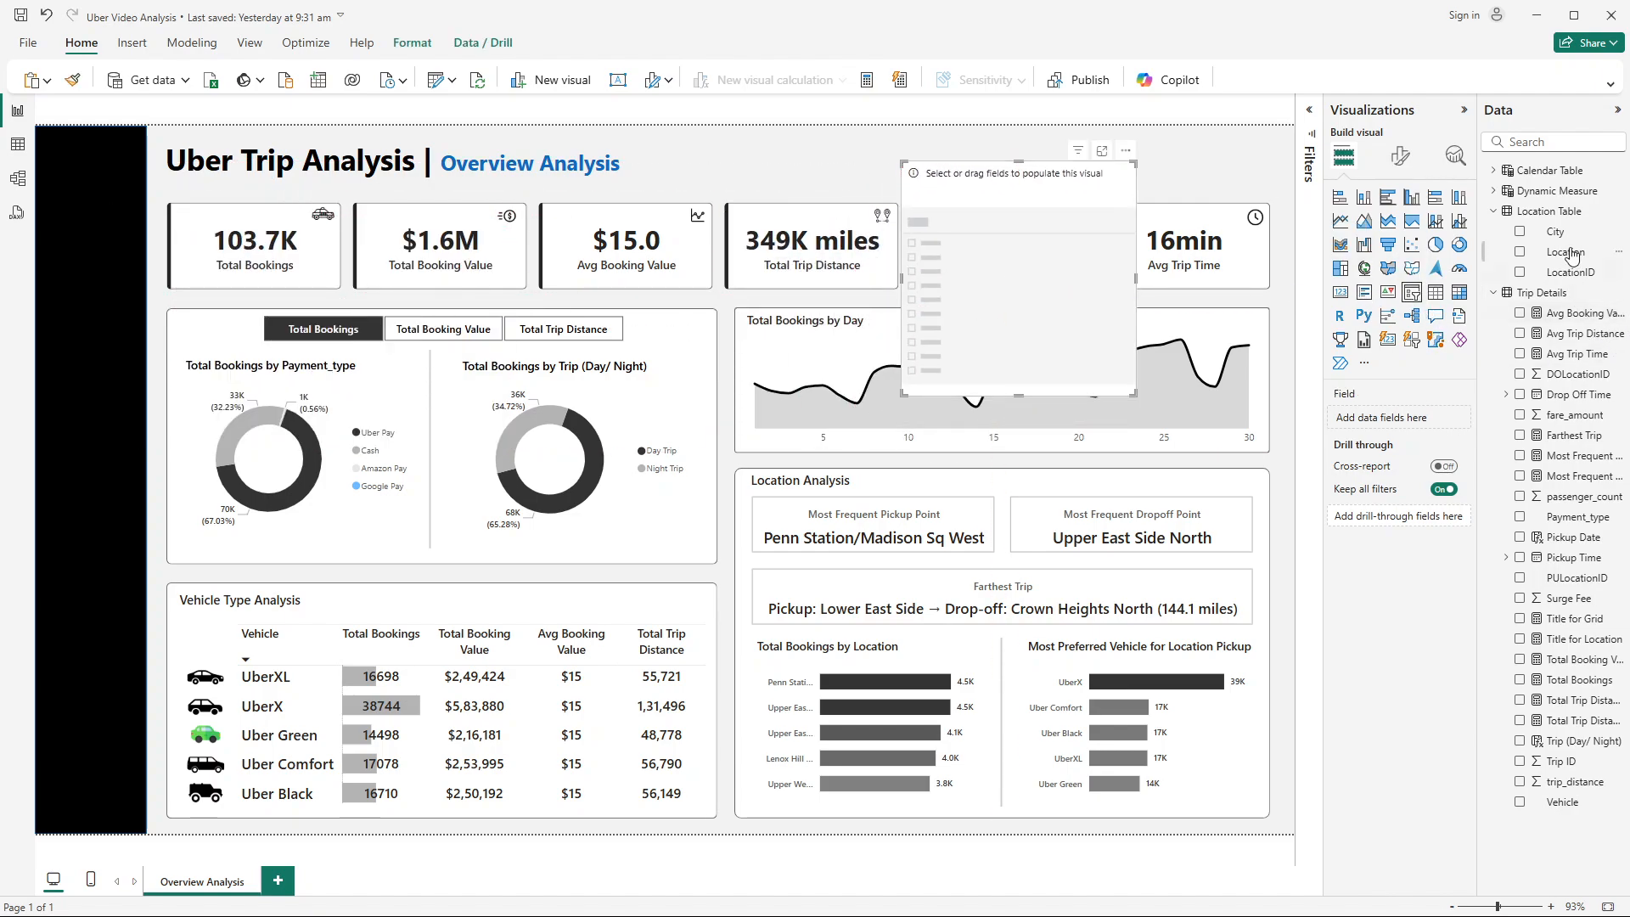
{"action": "left_click", "coordinate": [1495, 172]}
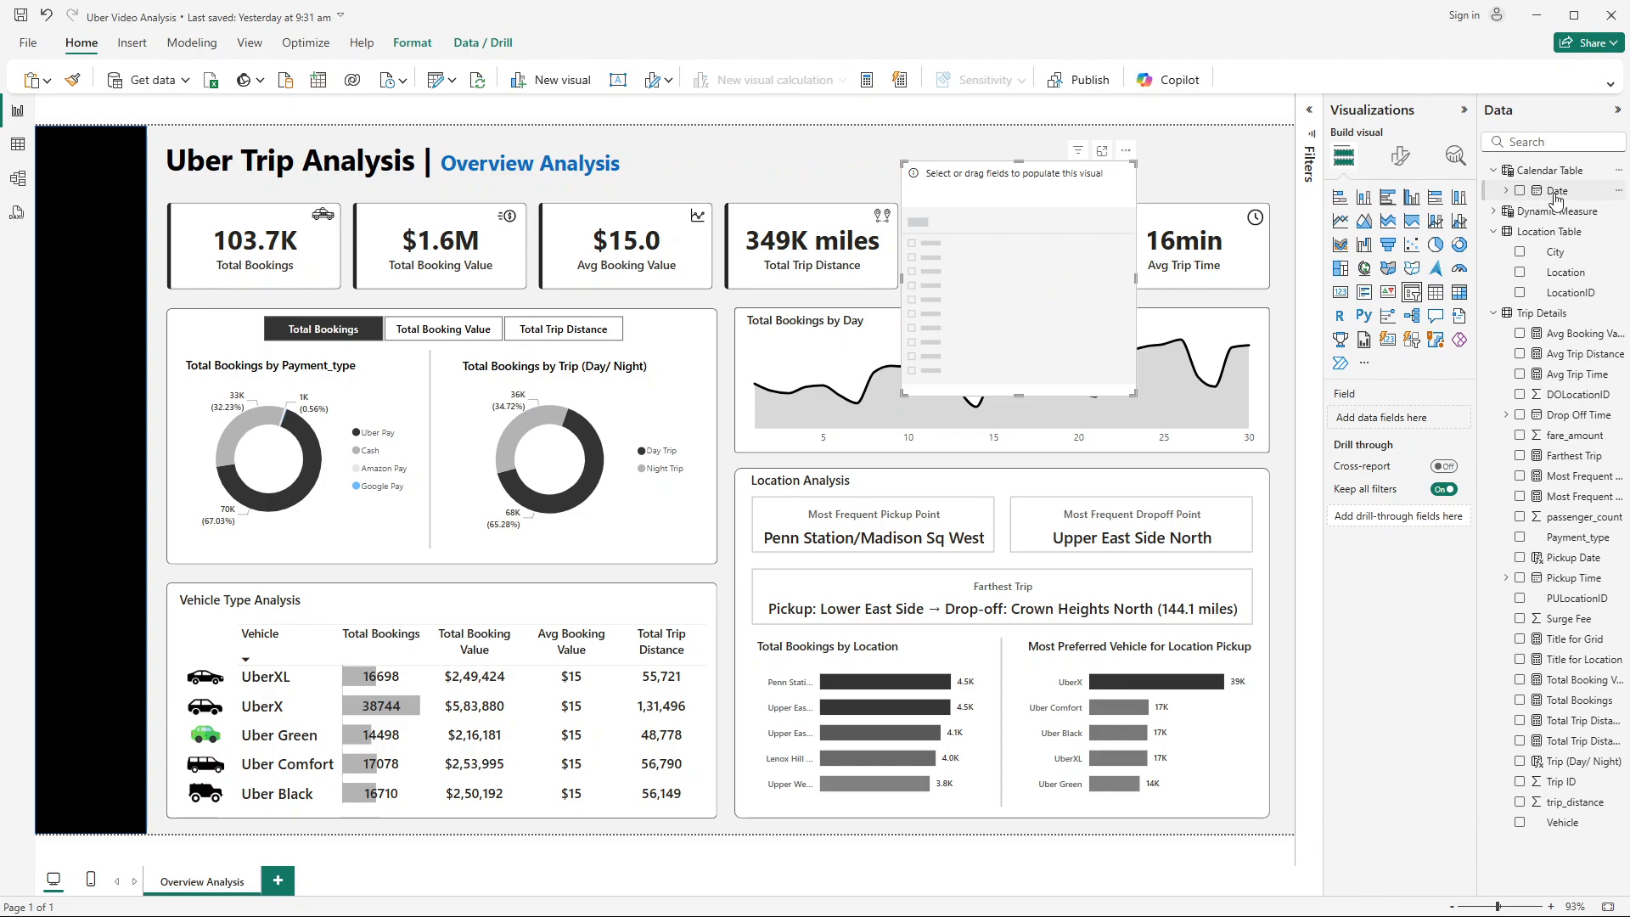
{"action": "left_click_drag", "start_coordinate": [1556, 199], "coordinate": [1003, 303]}
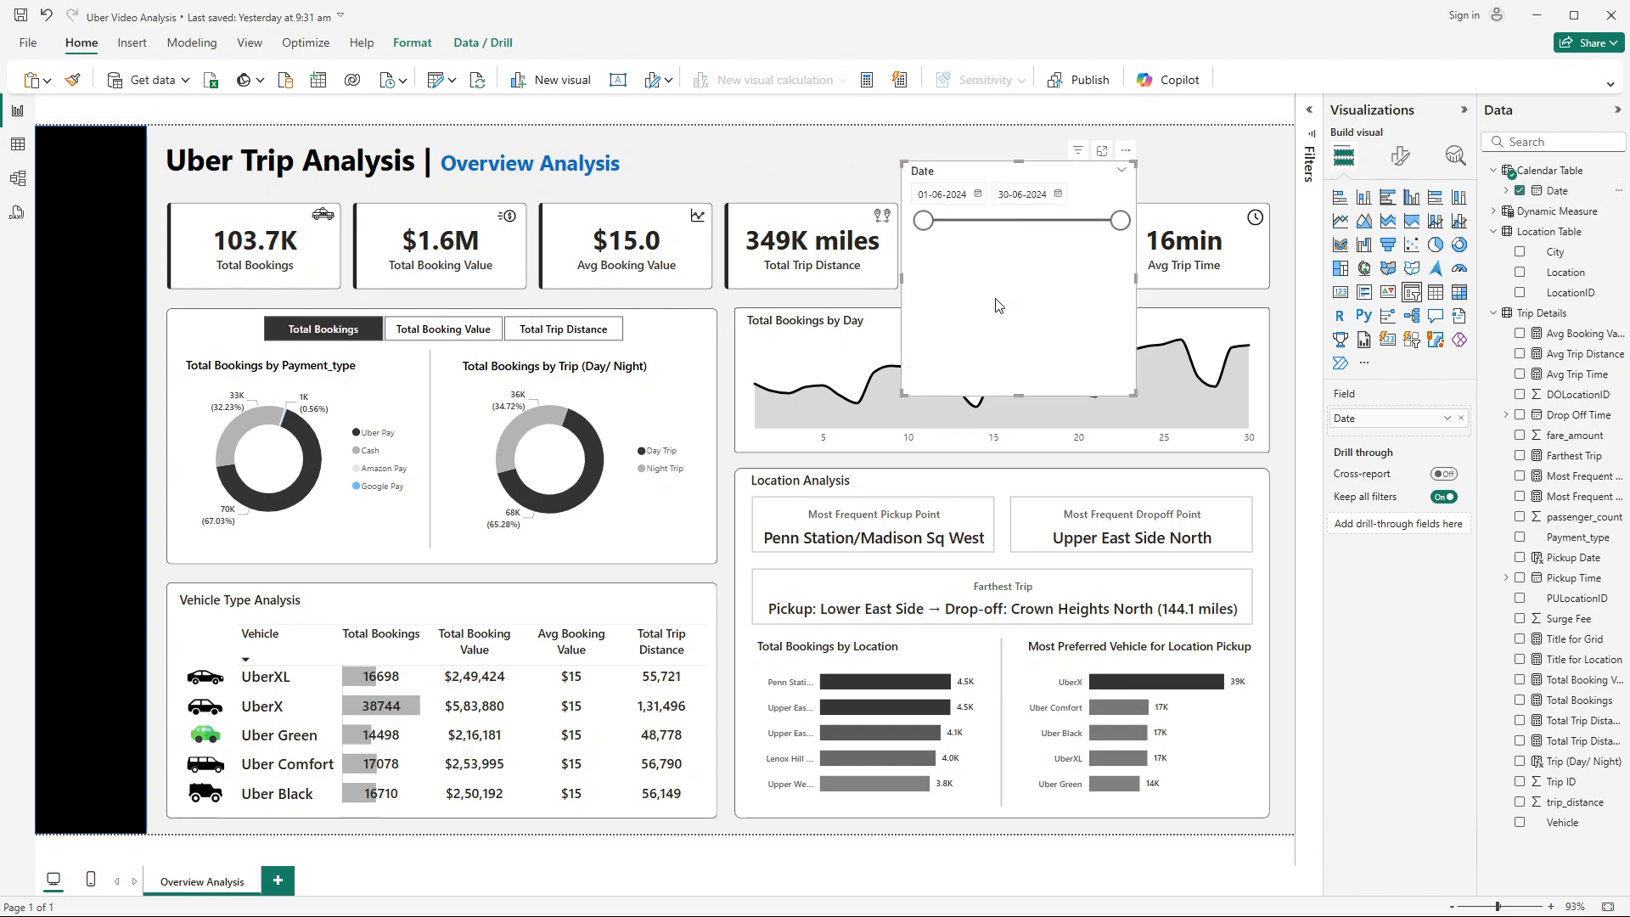
Step: Turn off the date slicer's slider, shrink its frame and move it into the header above the Avg Trip Distance card
{"action": "left_click_drag", "start_coordinate": [1019, 395], "coordinate": [1019, 233]}
{"action": "left_click", "coordinate": [1402, 157]}
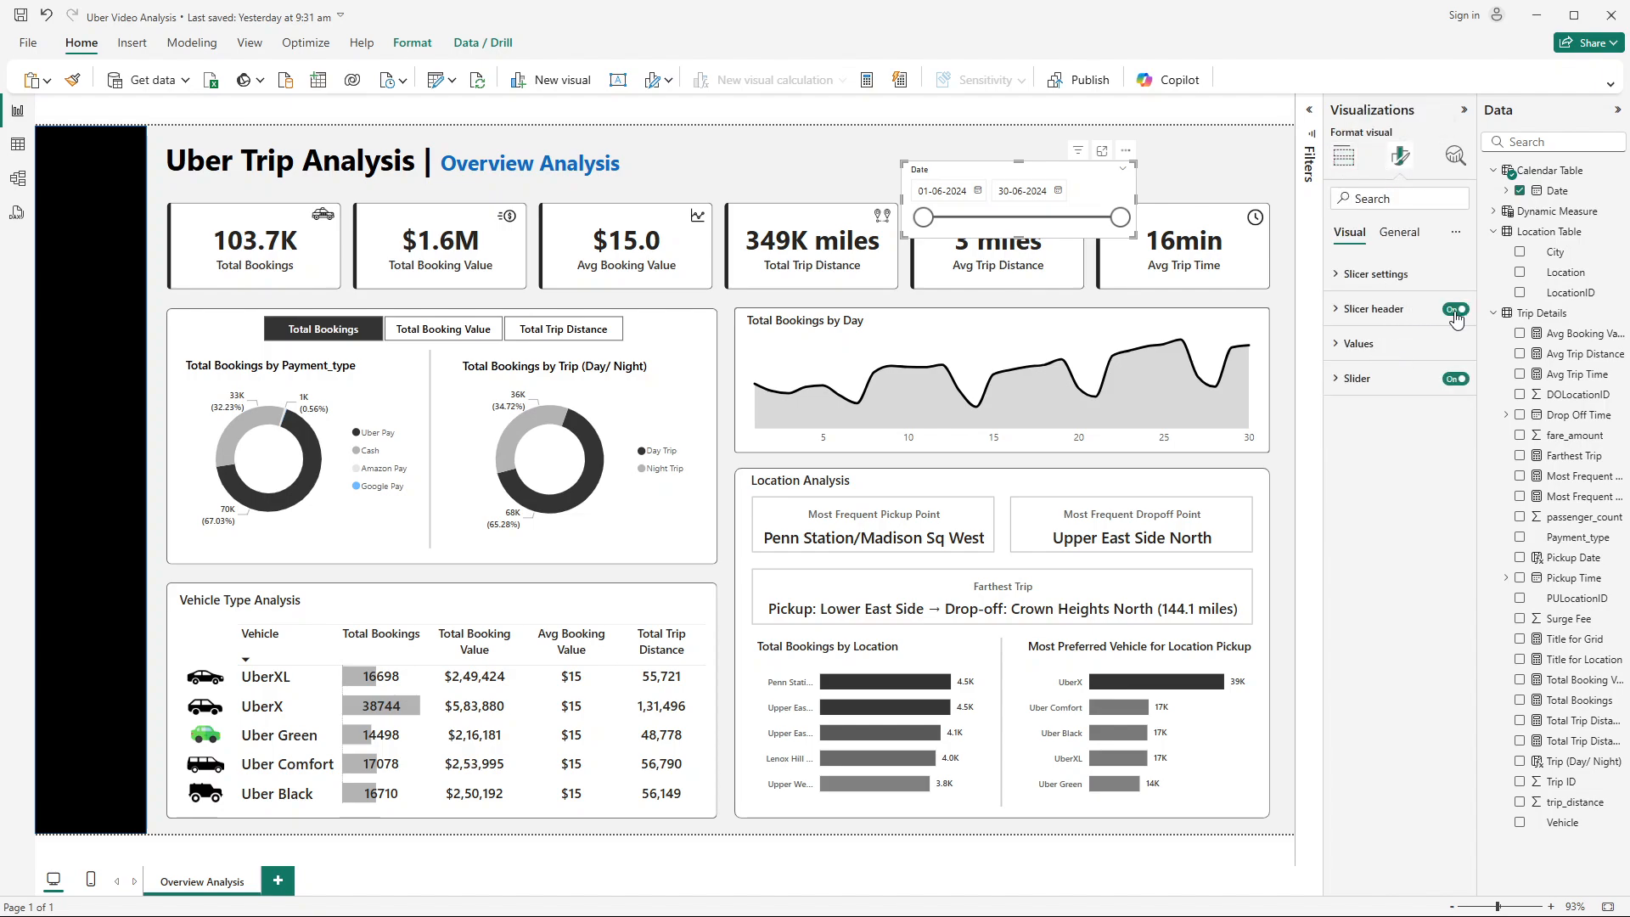
{"action": "left_click", "coordinate": [1465, 382]}
{"action": "left_click_drag", "start_coordinate": [1023, 234], "coordinate": [1021, 212]}
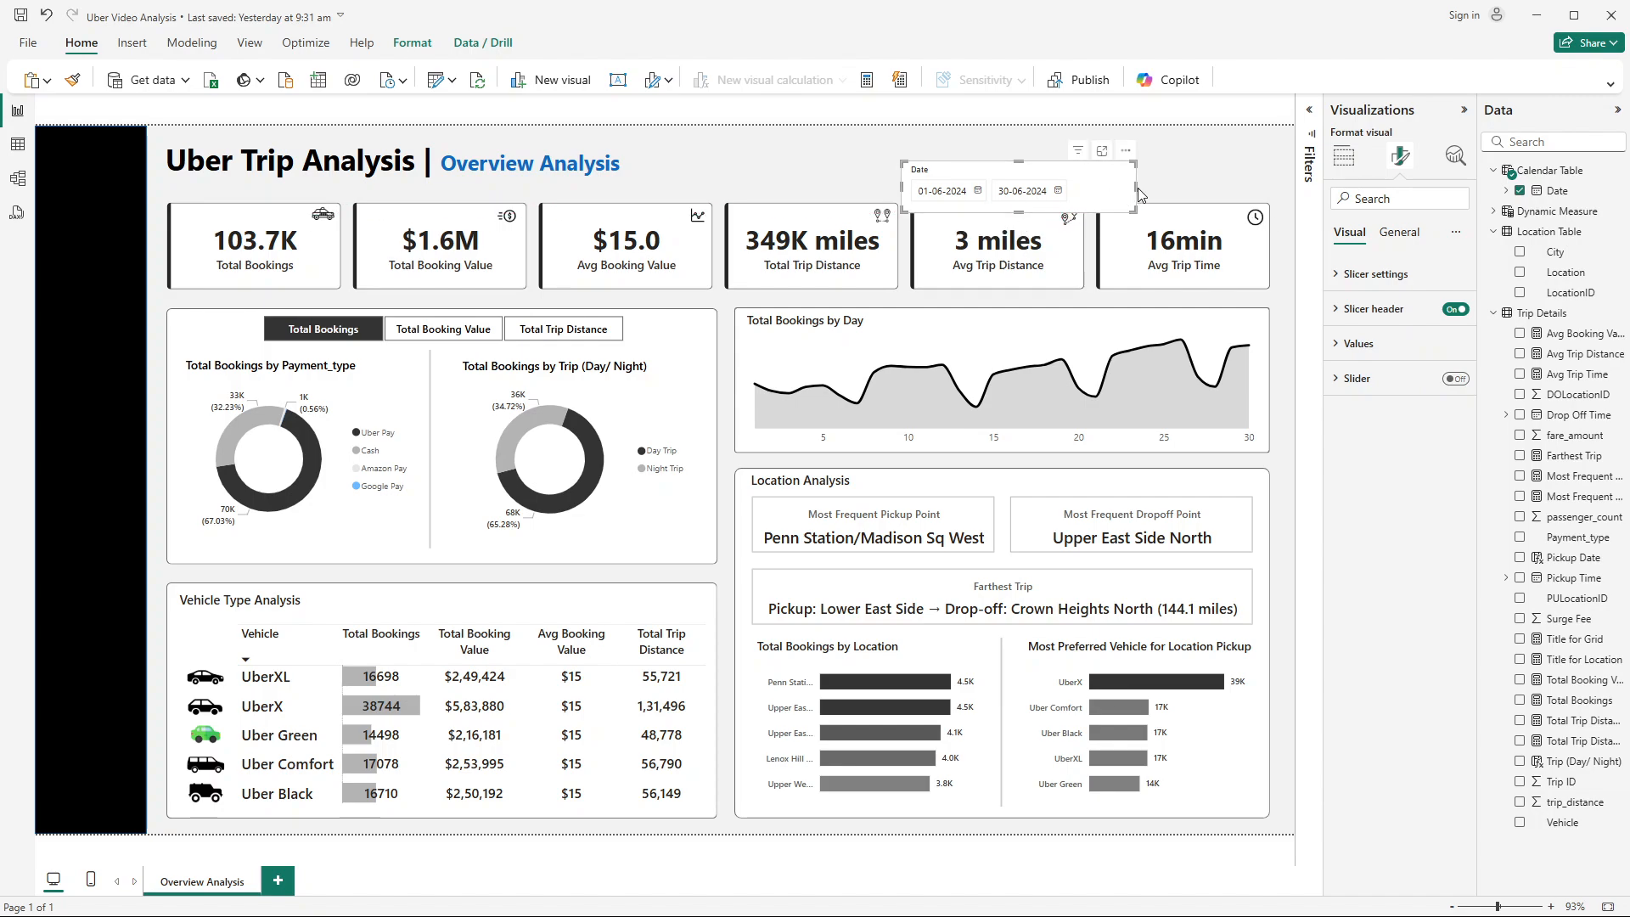
{"action": "left_click_drag", "start_coordinate": [1134, 187], "coordinate": [1021, 159]}
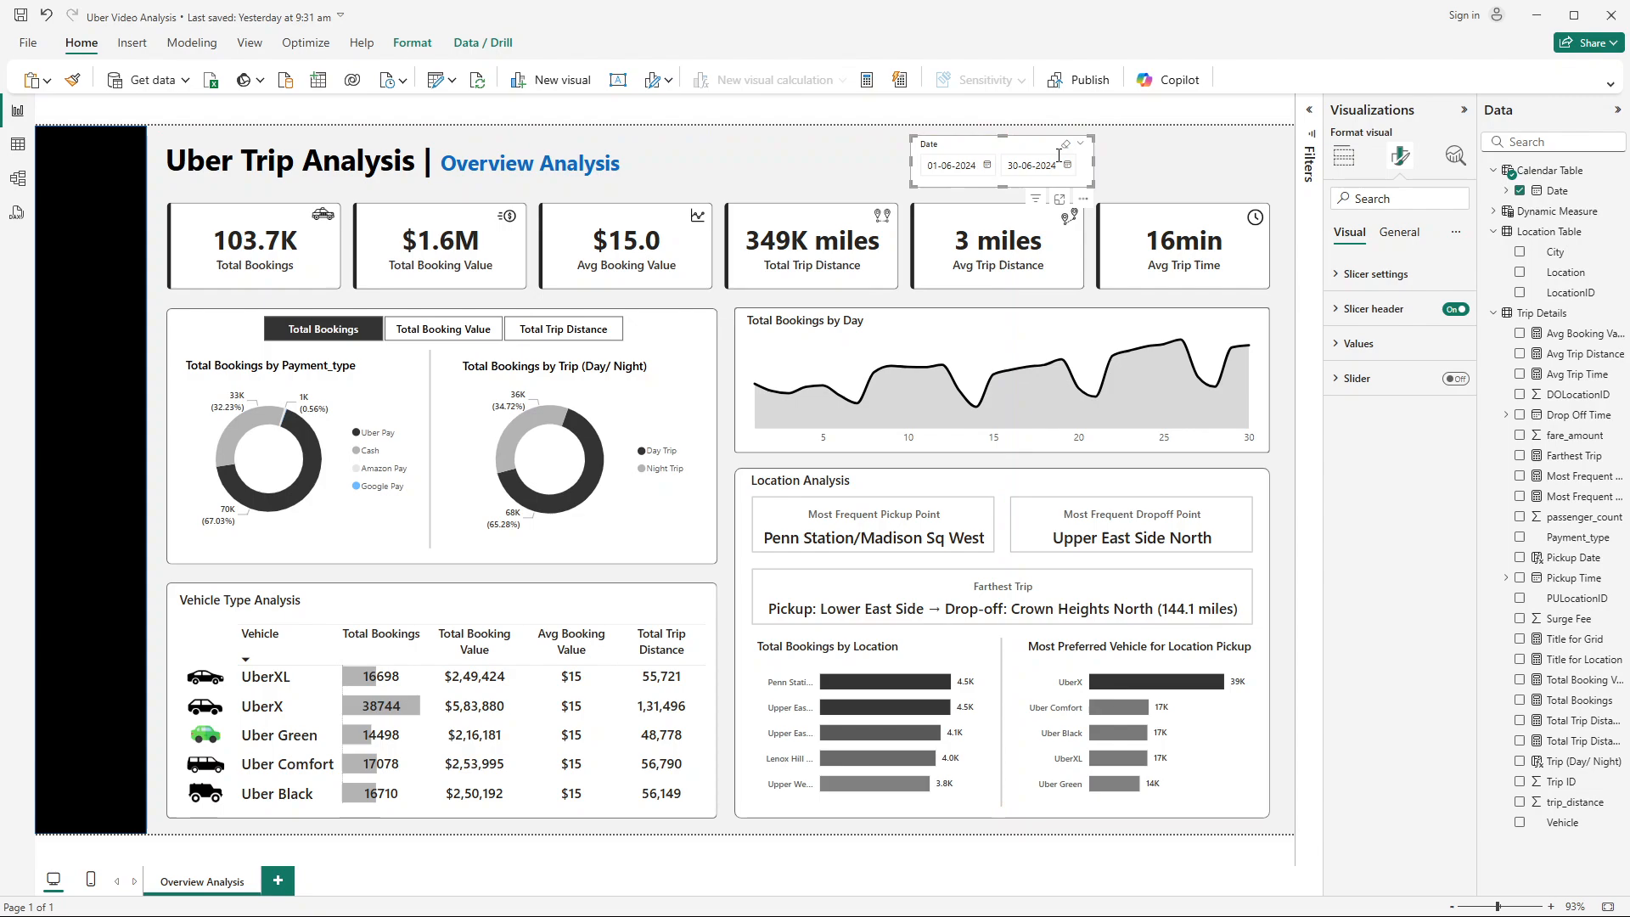
Step: Turn on the date slicer's visual border and set the border color to gray
{"action": "left_click", "coordinate": [1403, 245]}
{"action": "left_click", "coordinate": [1393, 345]}
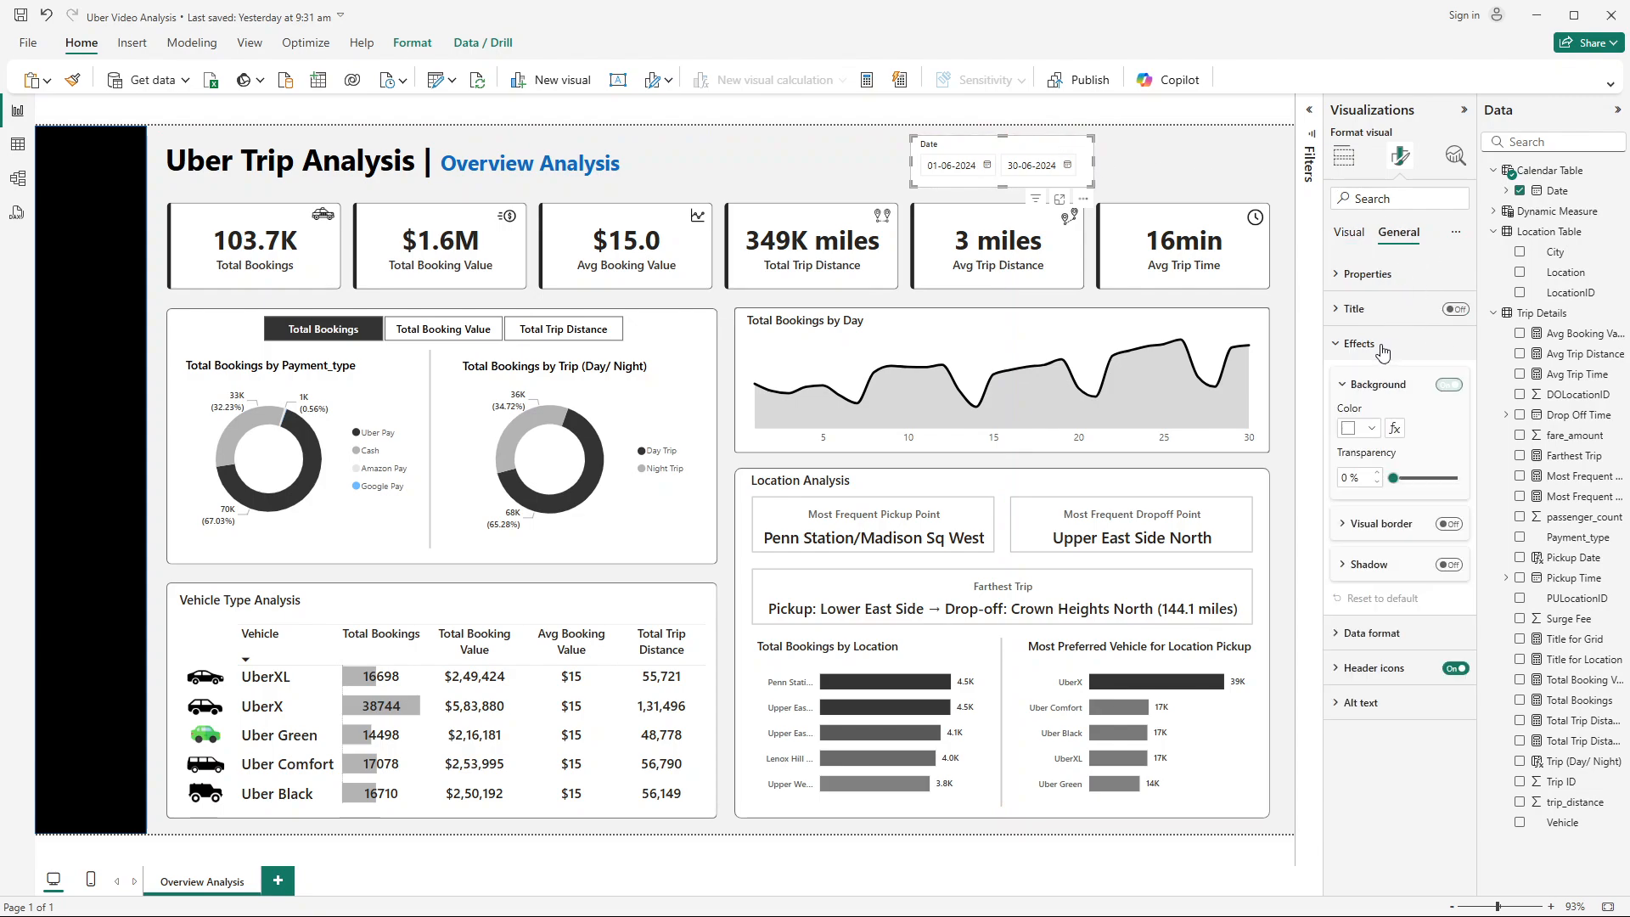
{"action": "left_click", "coordinate": [1382, 524]}
{"action": "left_click", "coordinate": [1450, 523]}
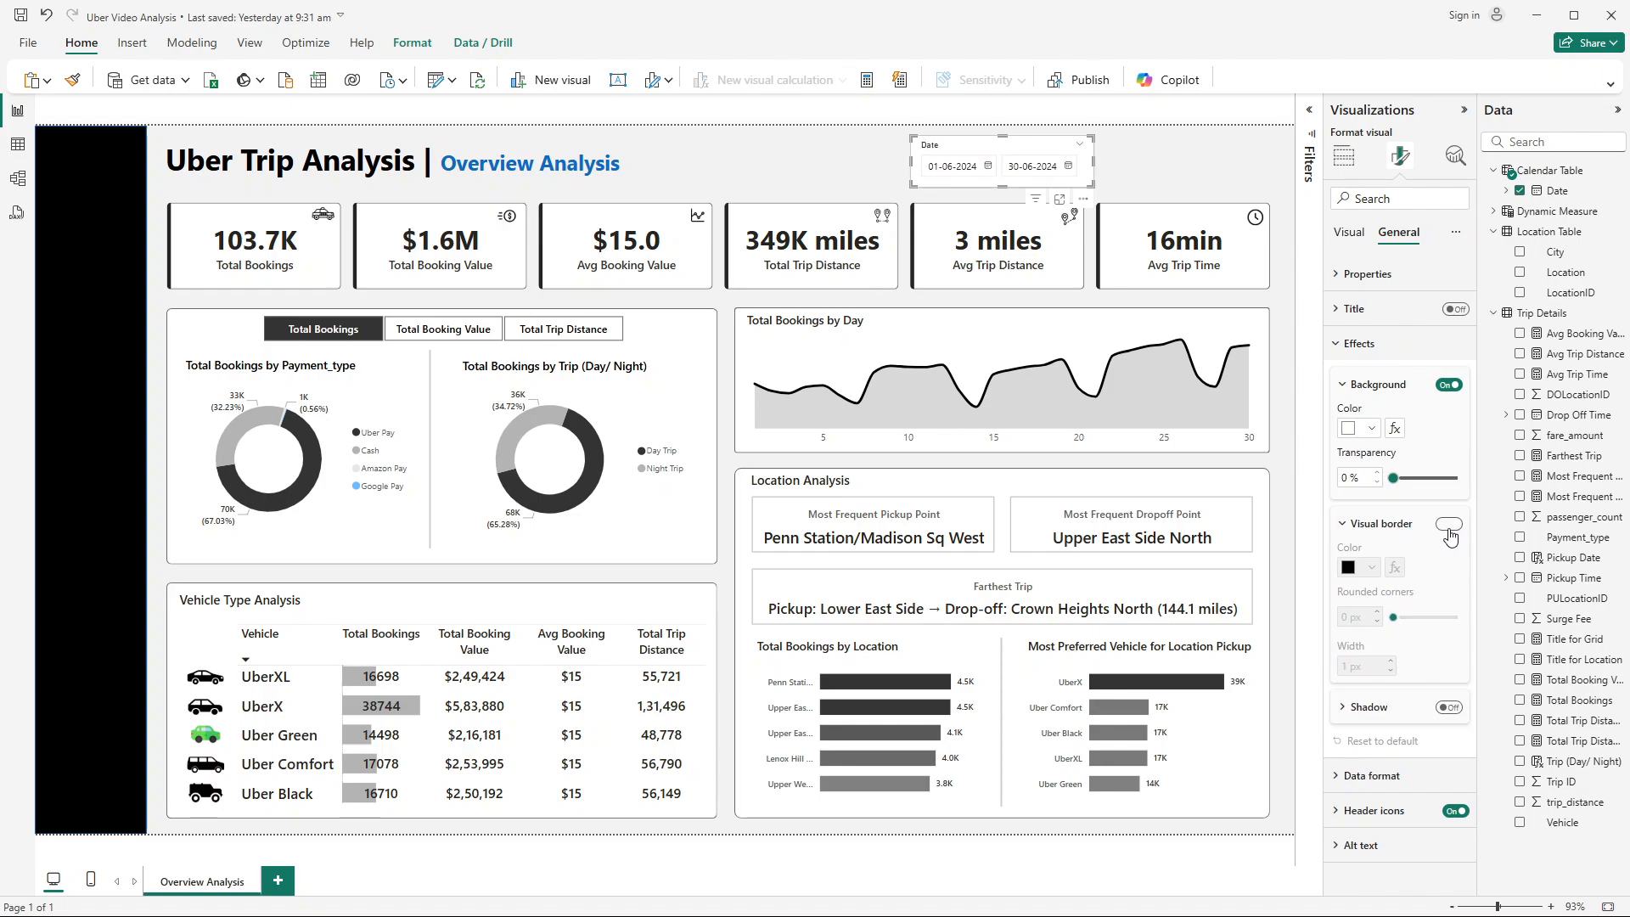
{"action": "left_click", "coordinate": [1372, 569]}
{"action": "left_click", "coordinate": [1365, 719]}
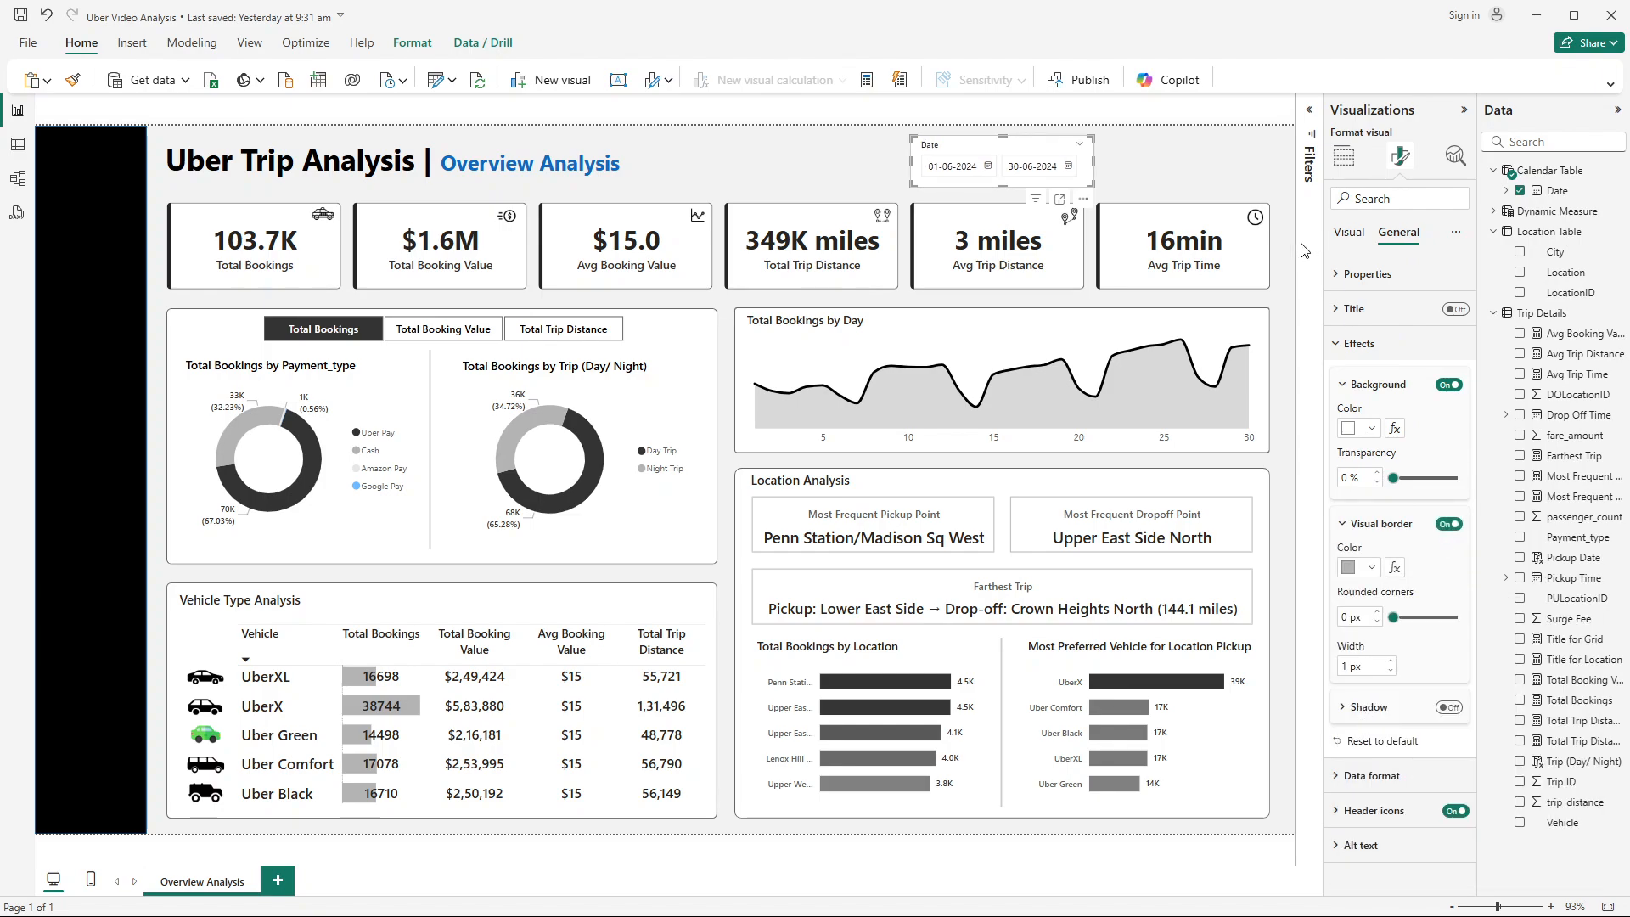
Step: Set the date slicer's header font to Segoe UI Semibold
{"action": "left_click", "coordinate": [1267, 165]}
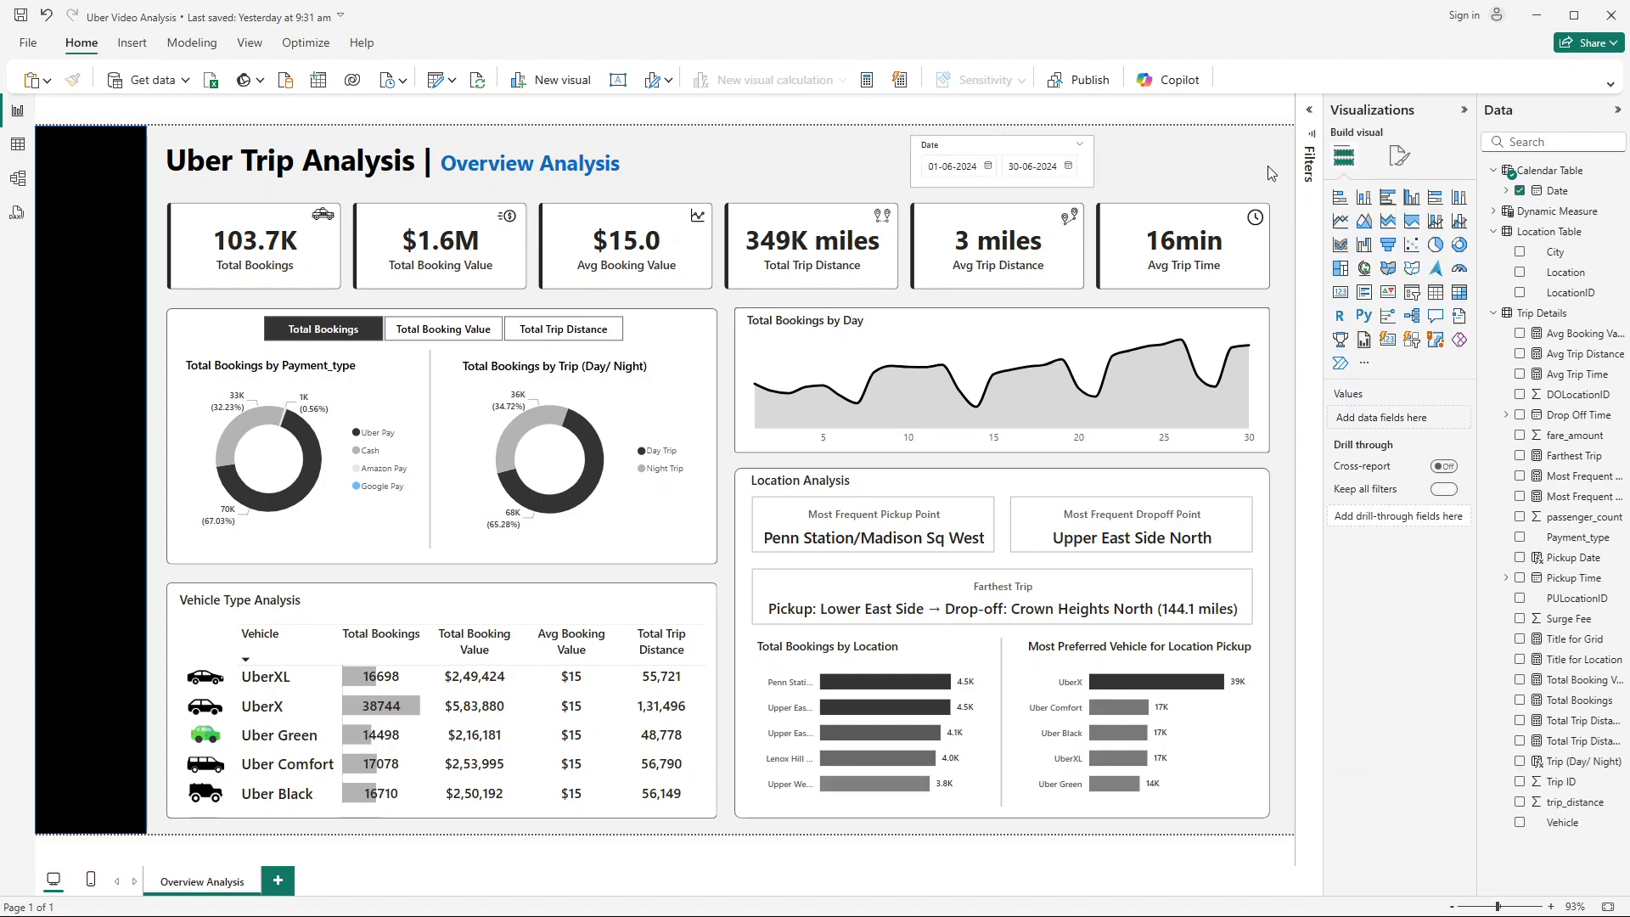
{"action": "left_click", "coordinate": [980, 144]}
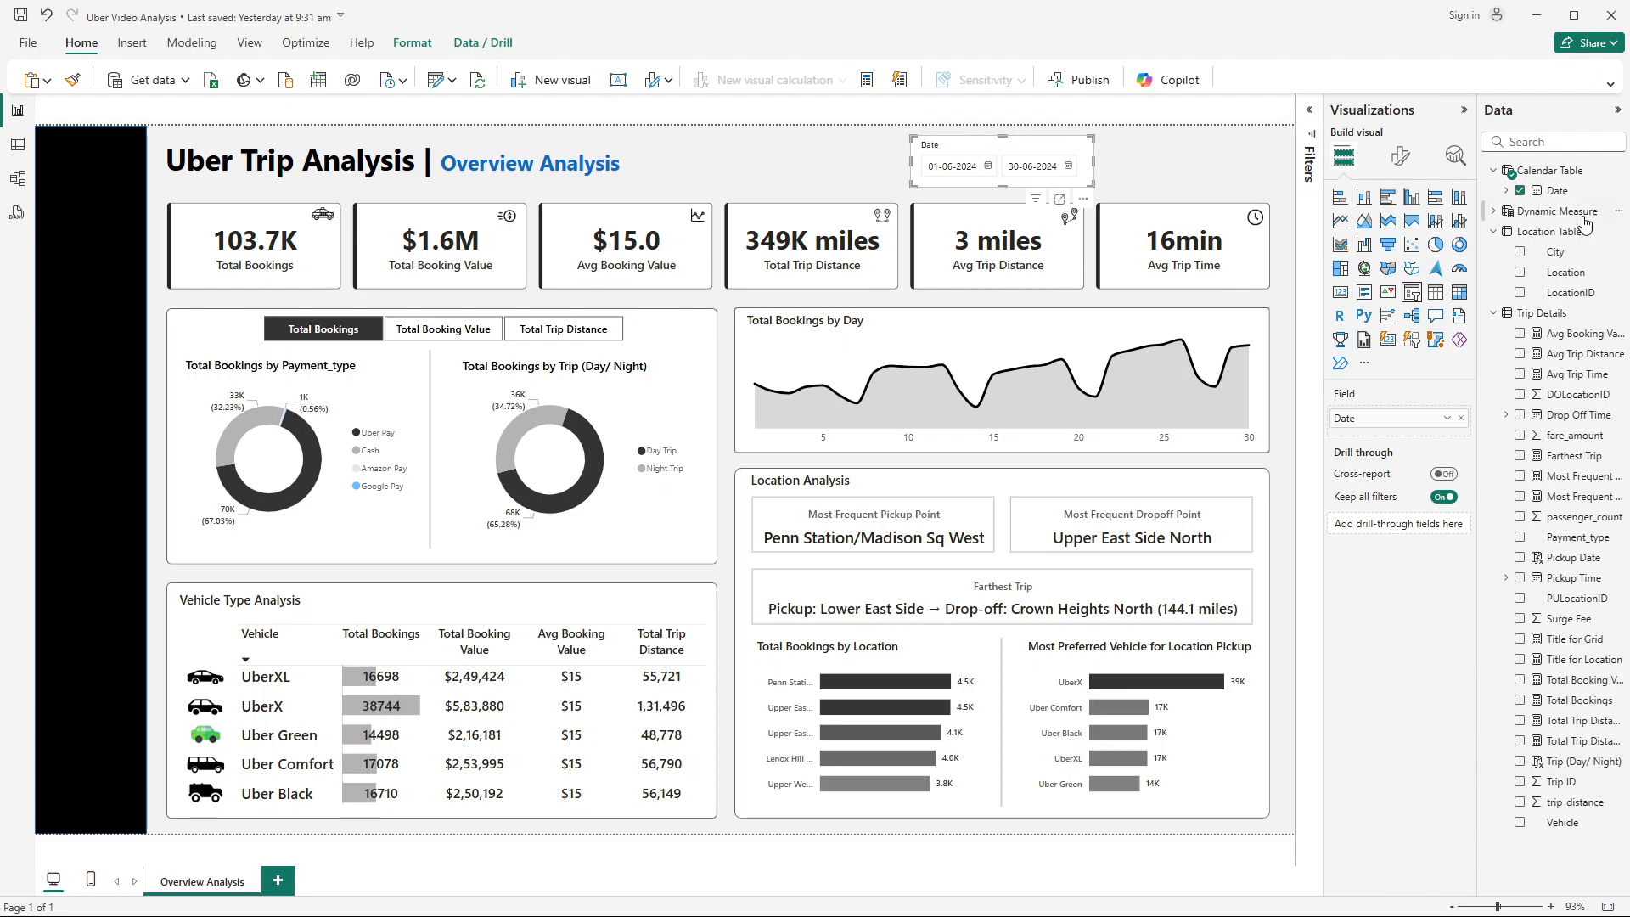
{"action": "left_click", "coordinate": [1401, 156]}
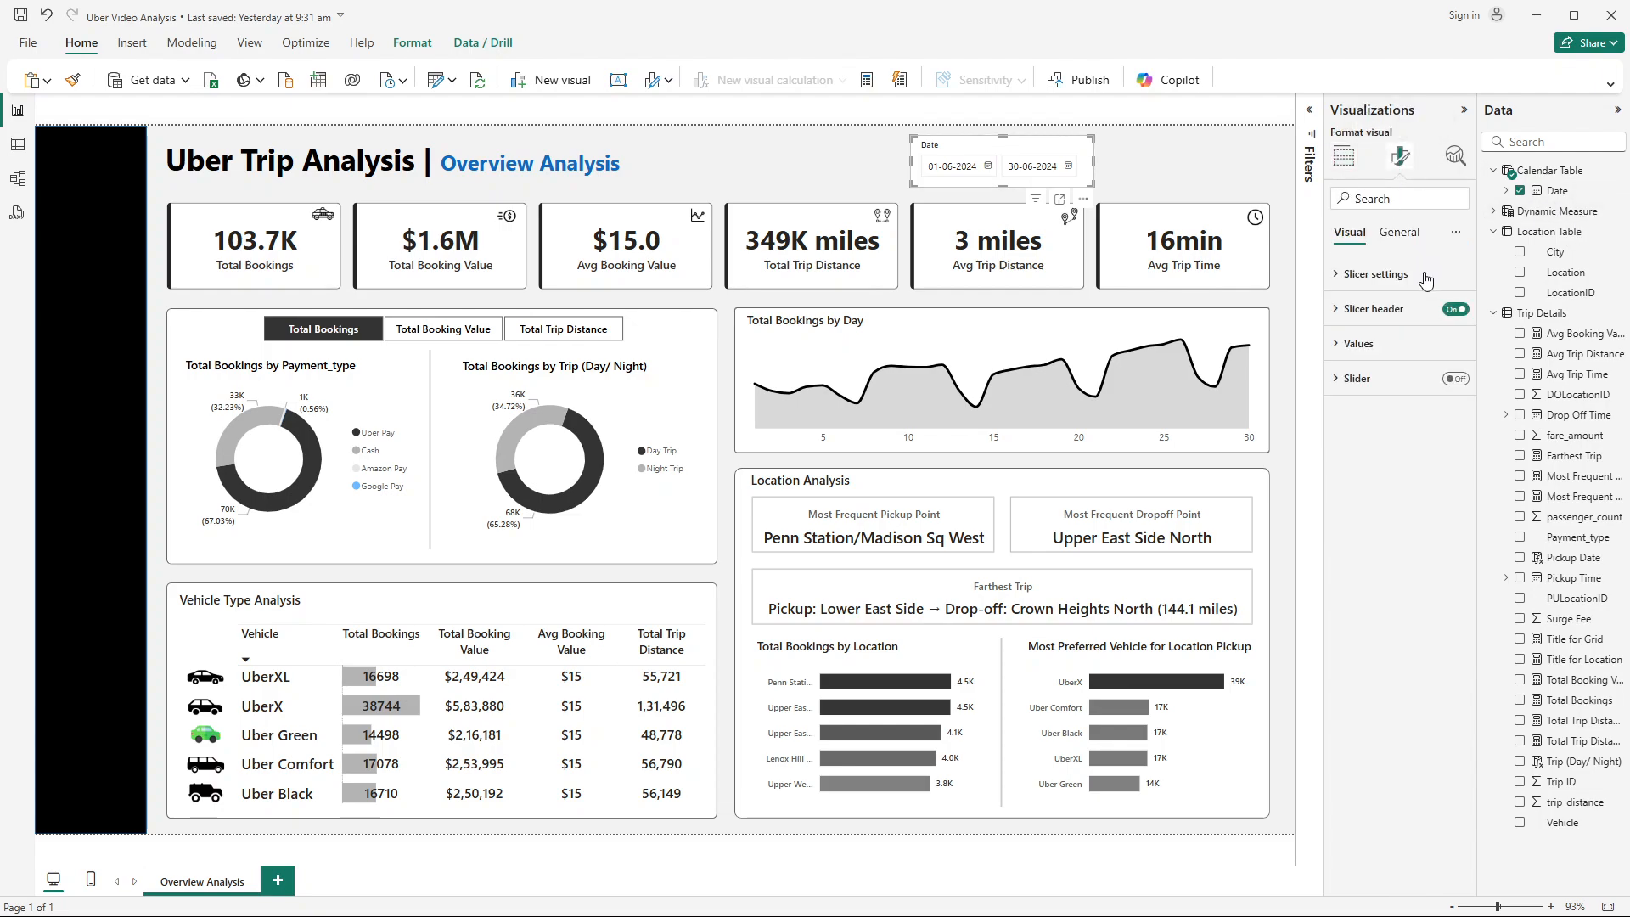
{"action": "left_click", "coordinate": [1384, 308]}
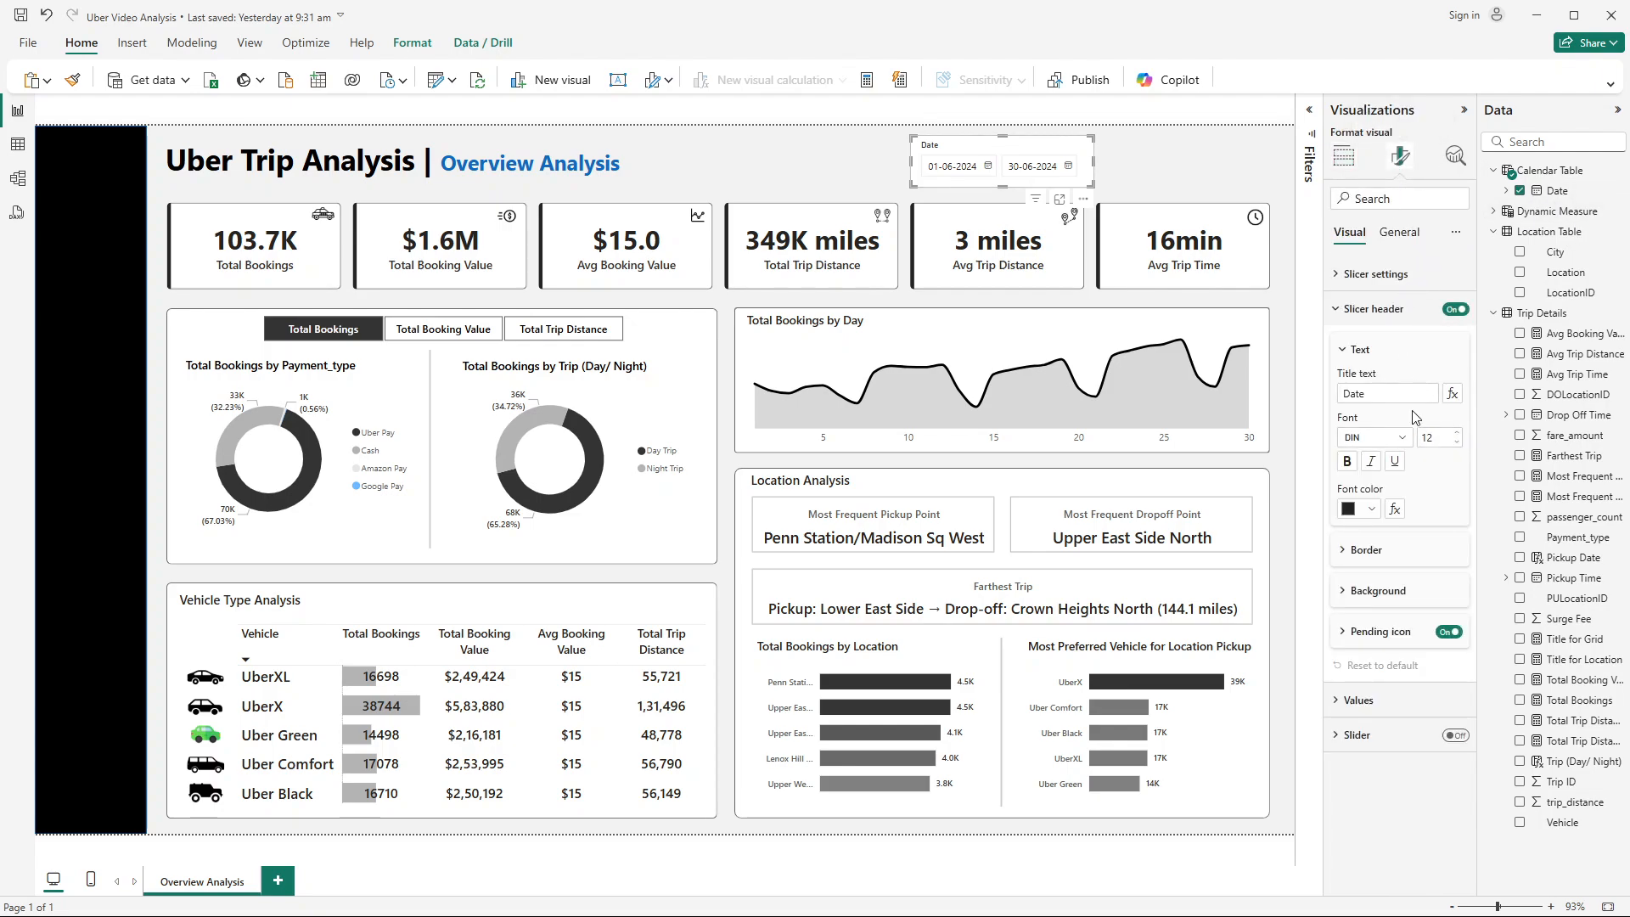
{"action": "left_click", "coordinate": [1373, 436]}
{"action": "scroll", "coordinate": [1393, 629], "scroll_direction": "down", "scroll_amount": 5}
{"action": "left_click", "coordinate": [1376, 569]}
Step: Set the font of the date slicer's values to Segoe UI Semibold
{"action": "left_click", "coordinate": [1356, 318]}
{"action": "left_click", "coordinate": [1371, 348]}
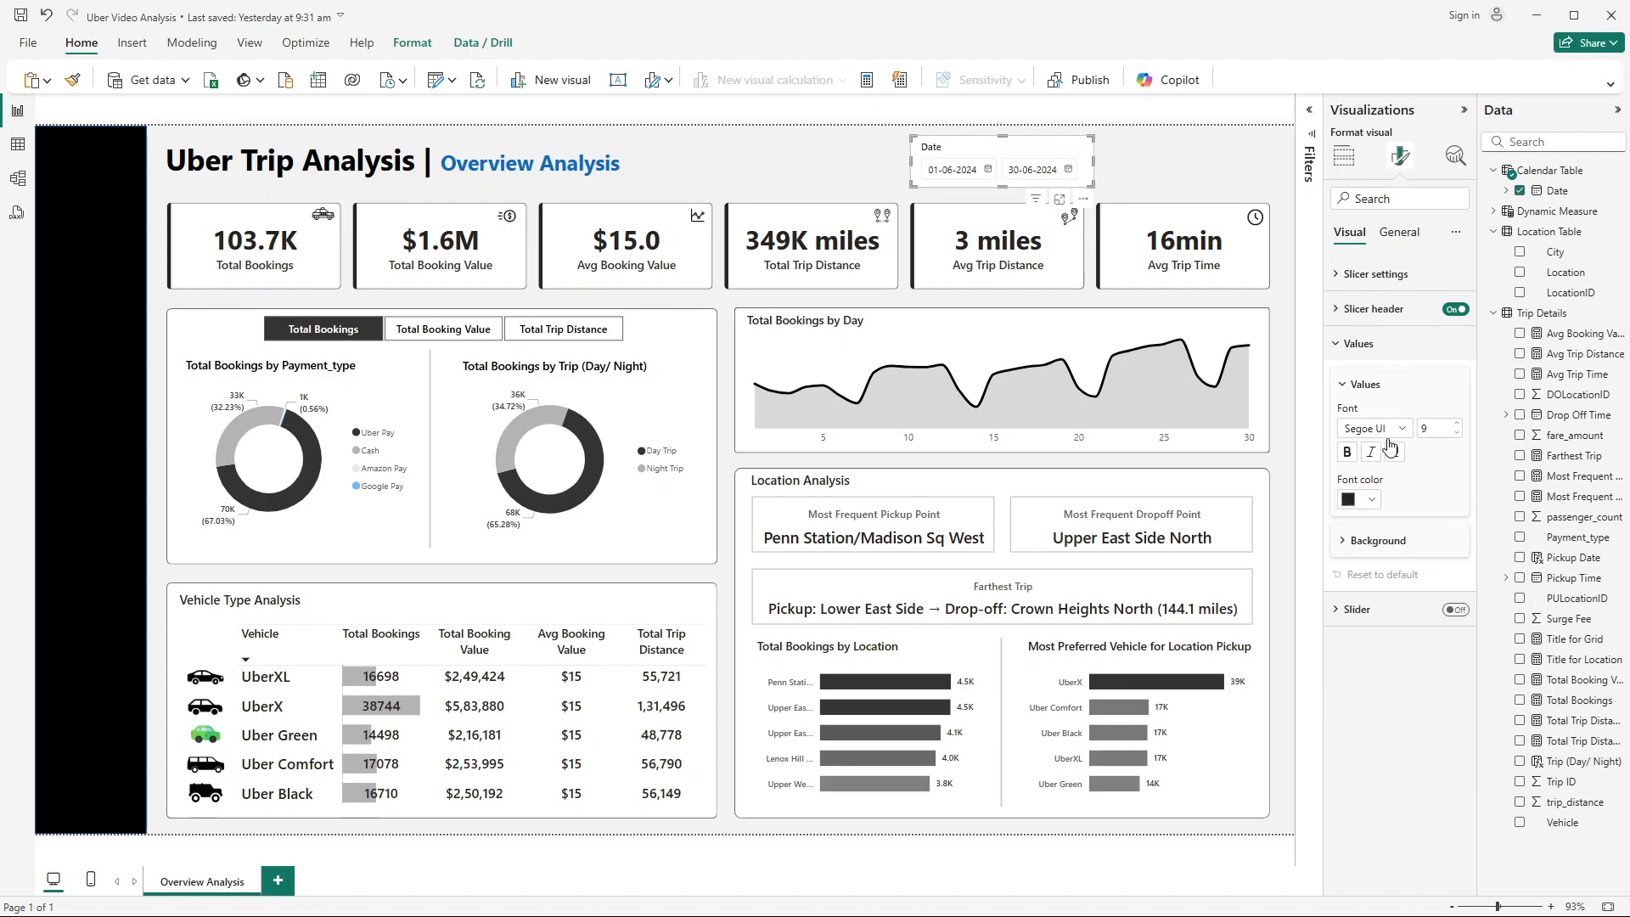
{"action": "left_click", "coordinate": [1384, 429]}
{"action": "left_click", "coordinate": [1398, 615]}
Step: Shift the date slicer slightly left, duplicate it and place the copy beside it above the Avg Trip Time card
{"action": "left_click_drag", "start_coordinate": [1043, 151], "coordinate": [1034, 150]}
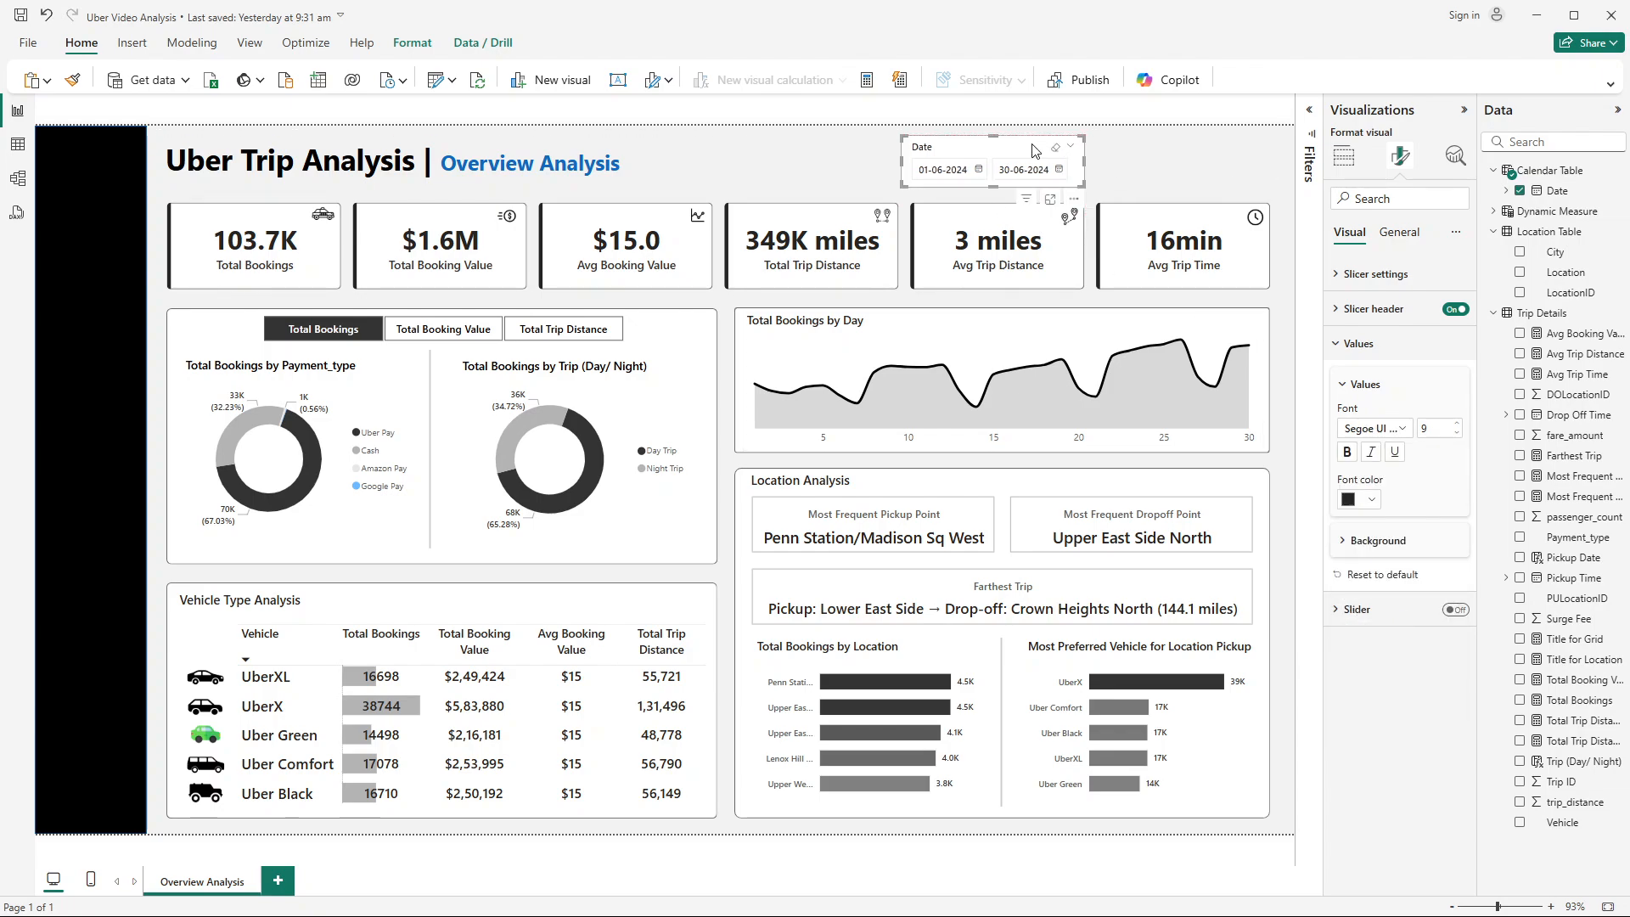
{"action": "key", "text": "ctrl+c"}
{"action": "key", "text": "ctrl+v"}
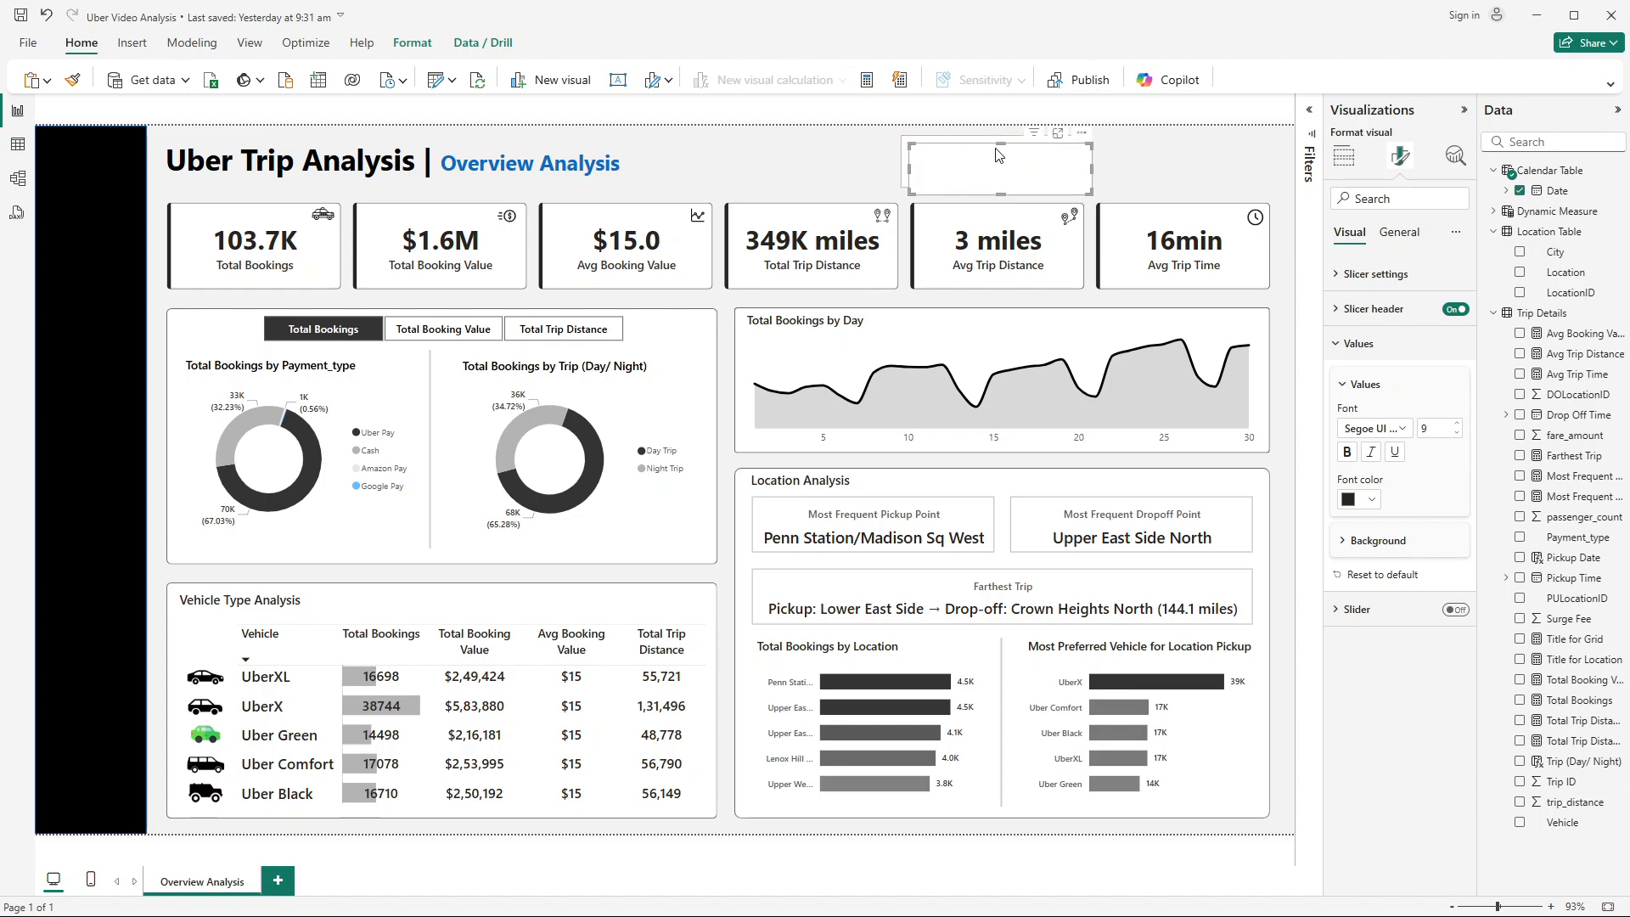
{"action": "left_click_drag", "start_coordinate": [997, 155], "coordinate": [1179, 151]}
Step: Nudge the original date slicer left to widen the gap between it and the duplicate
{"action": "left_click", "coordinate": [1010, 152]}
{"action": "key", "text": "Left"}
{"action": "key", "text": "Left"}
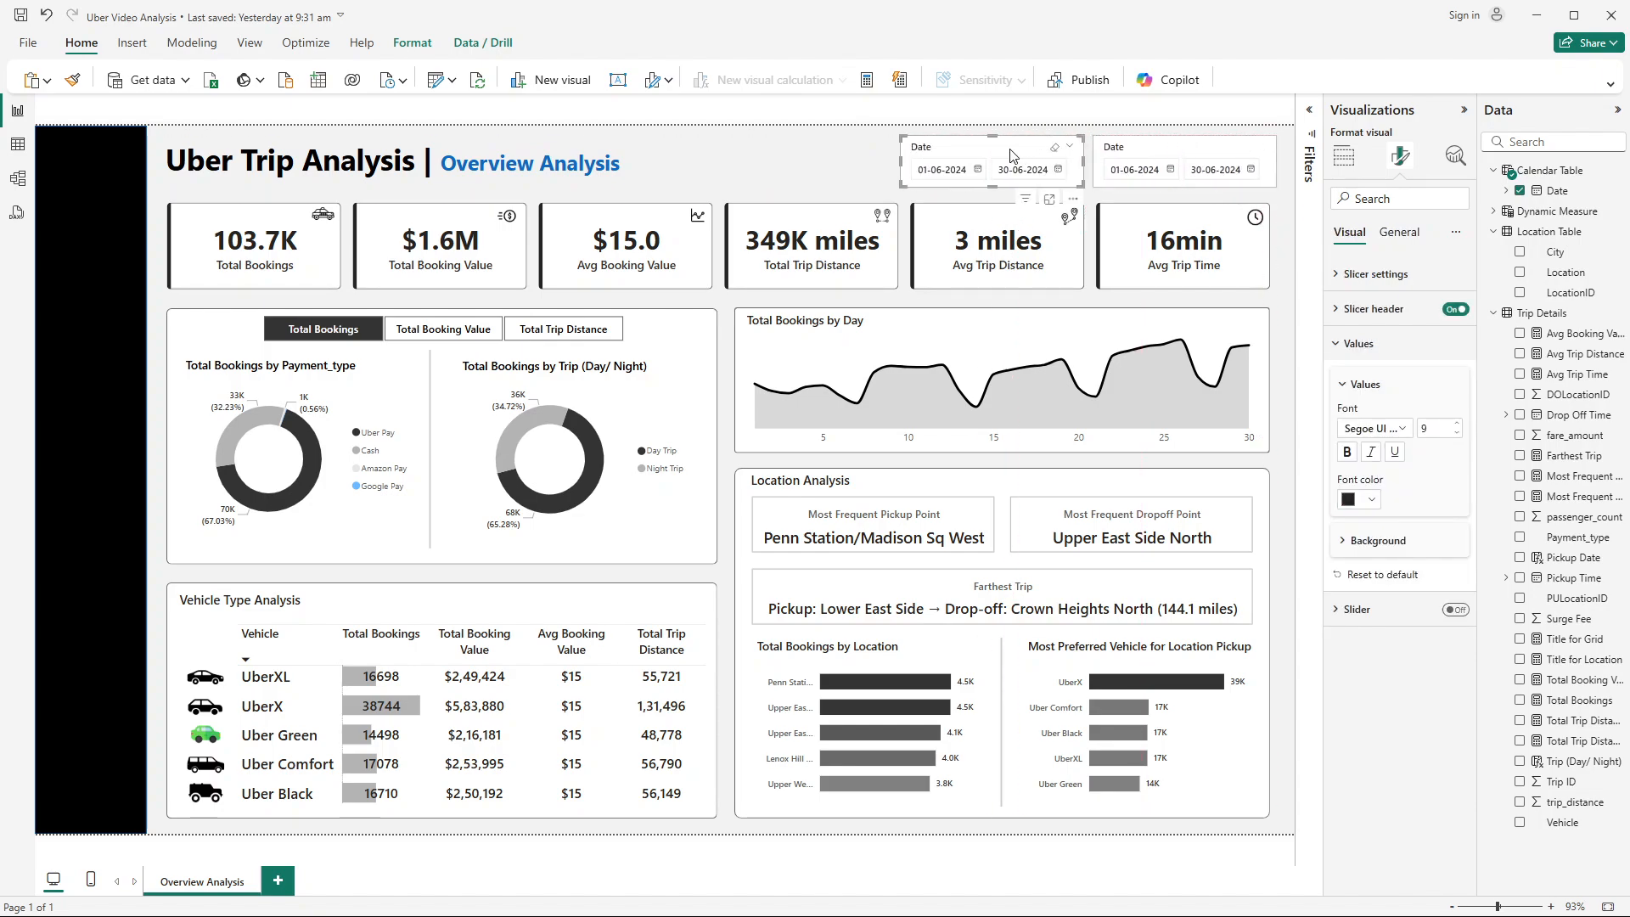
{"action": "key", "text": "Left"}
{"action": "key", "text": "Left"}
{"action": "key", "text": "Left"}
{"action": "key", "text": "Left"}
{"action": "key", "text": "Left"}
{"action": "key", "text": "Left"}
{"action": "key", "text": "Left"}
{"action": "key", "text": "Left"}
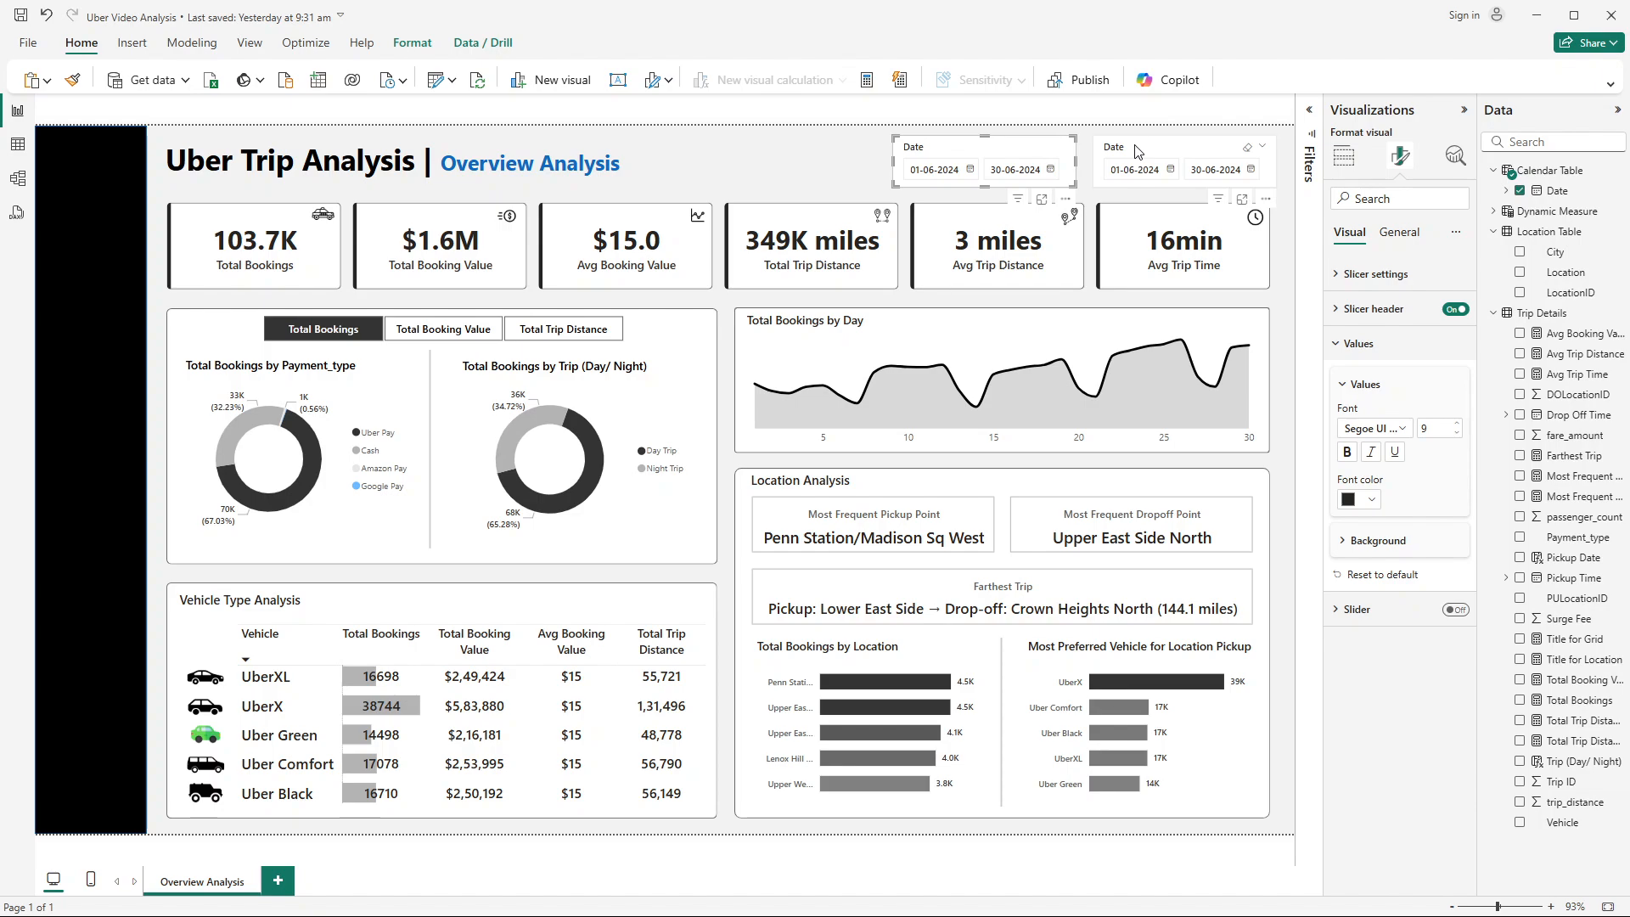
Step: Replace the Date field in the duplicated slicer with City from the Location Table
{"action": "left_click", "coordinate": [1137, 151]}
{"action": "left_click", "coordinate": [1343, 156]}
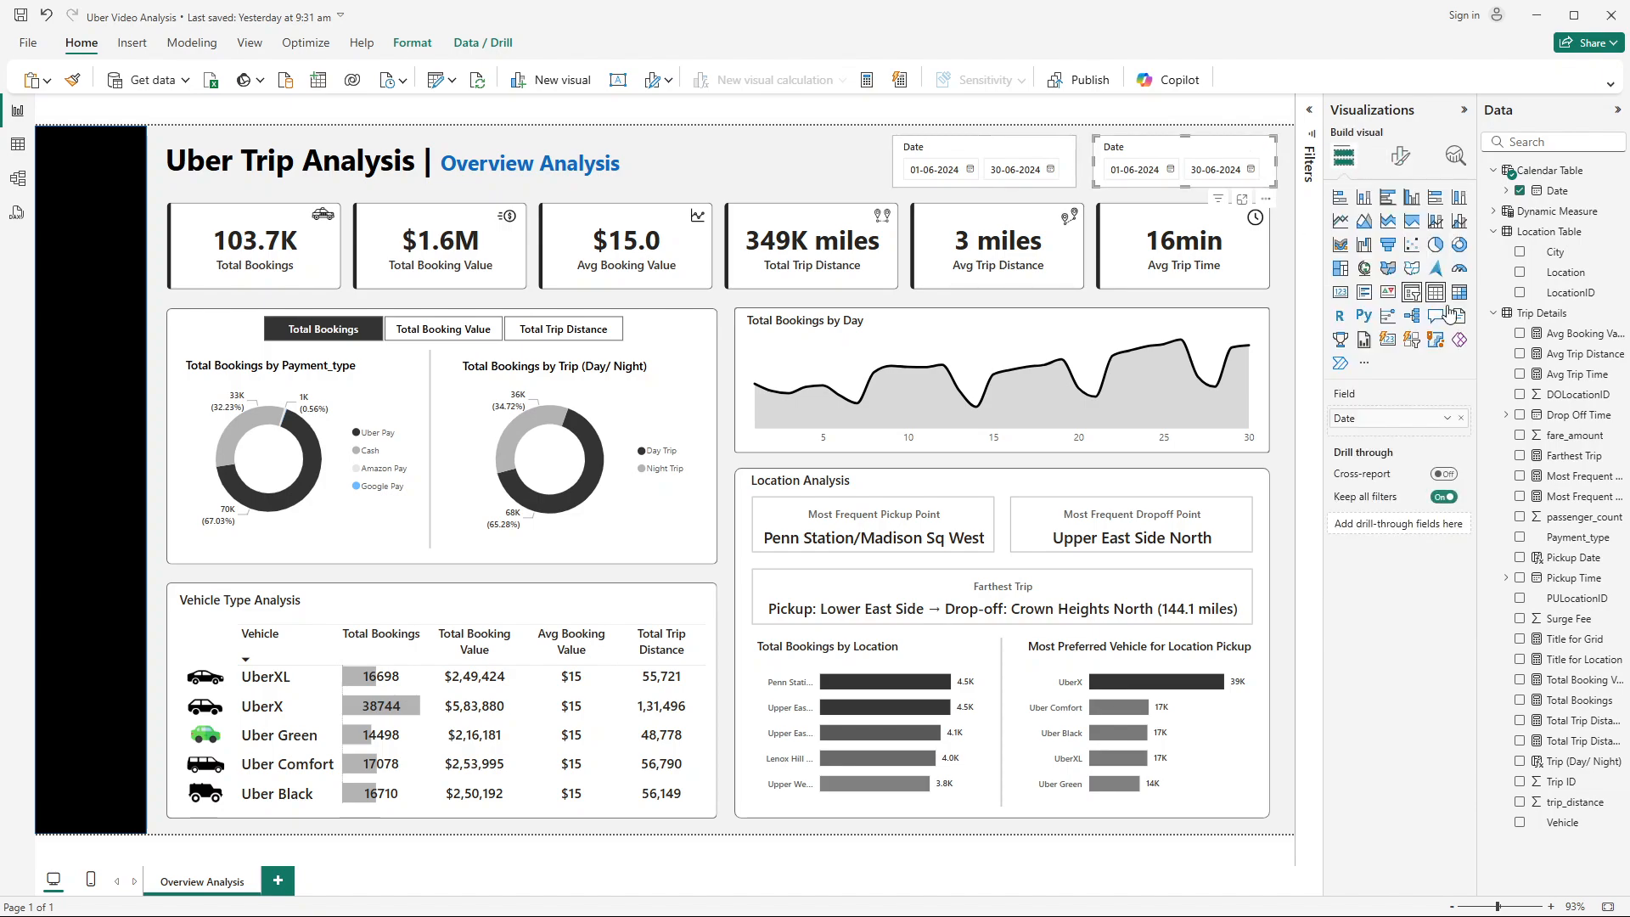
{"action": "left_click", "coordinate": [1462, 417]}
{"action": "left_click_drag", "start_coordinate": [1556, 253], "coordinate": [1185, 170]}
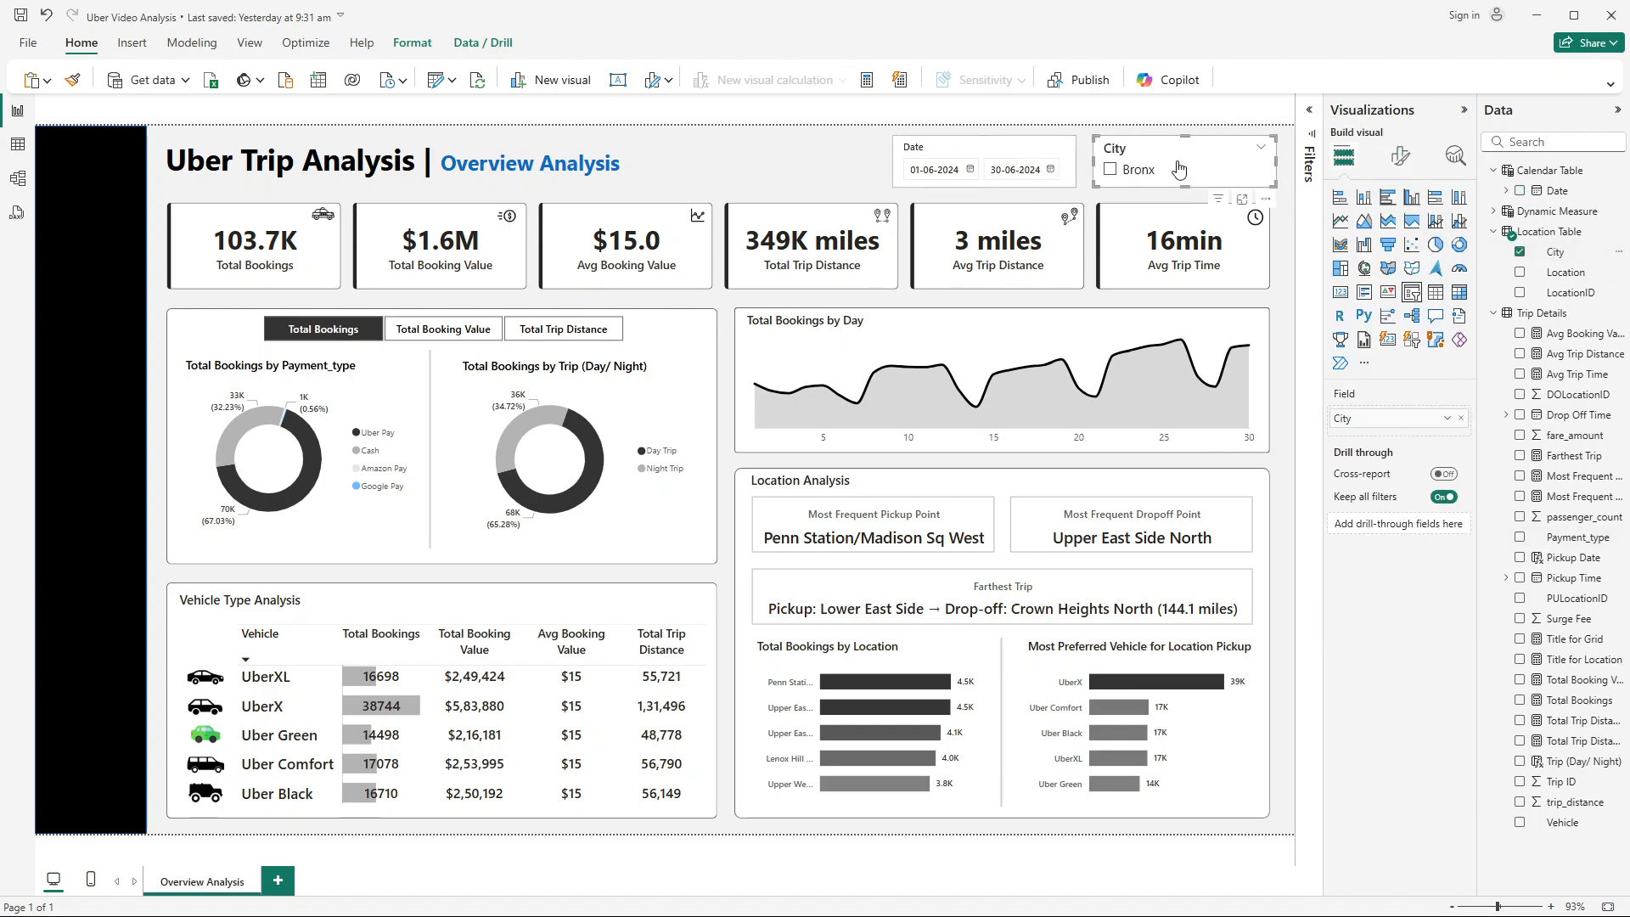
Step: Change the City slicer's style to Dropdown
{"action": "left_click", "coordinate": [1400, 161]}
{"action": "left_click", "coordinate": [1386, 275]}
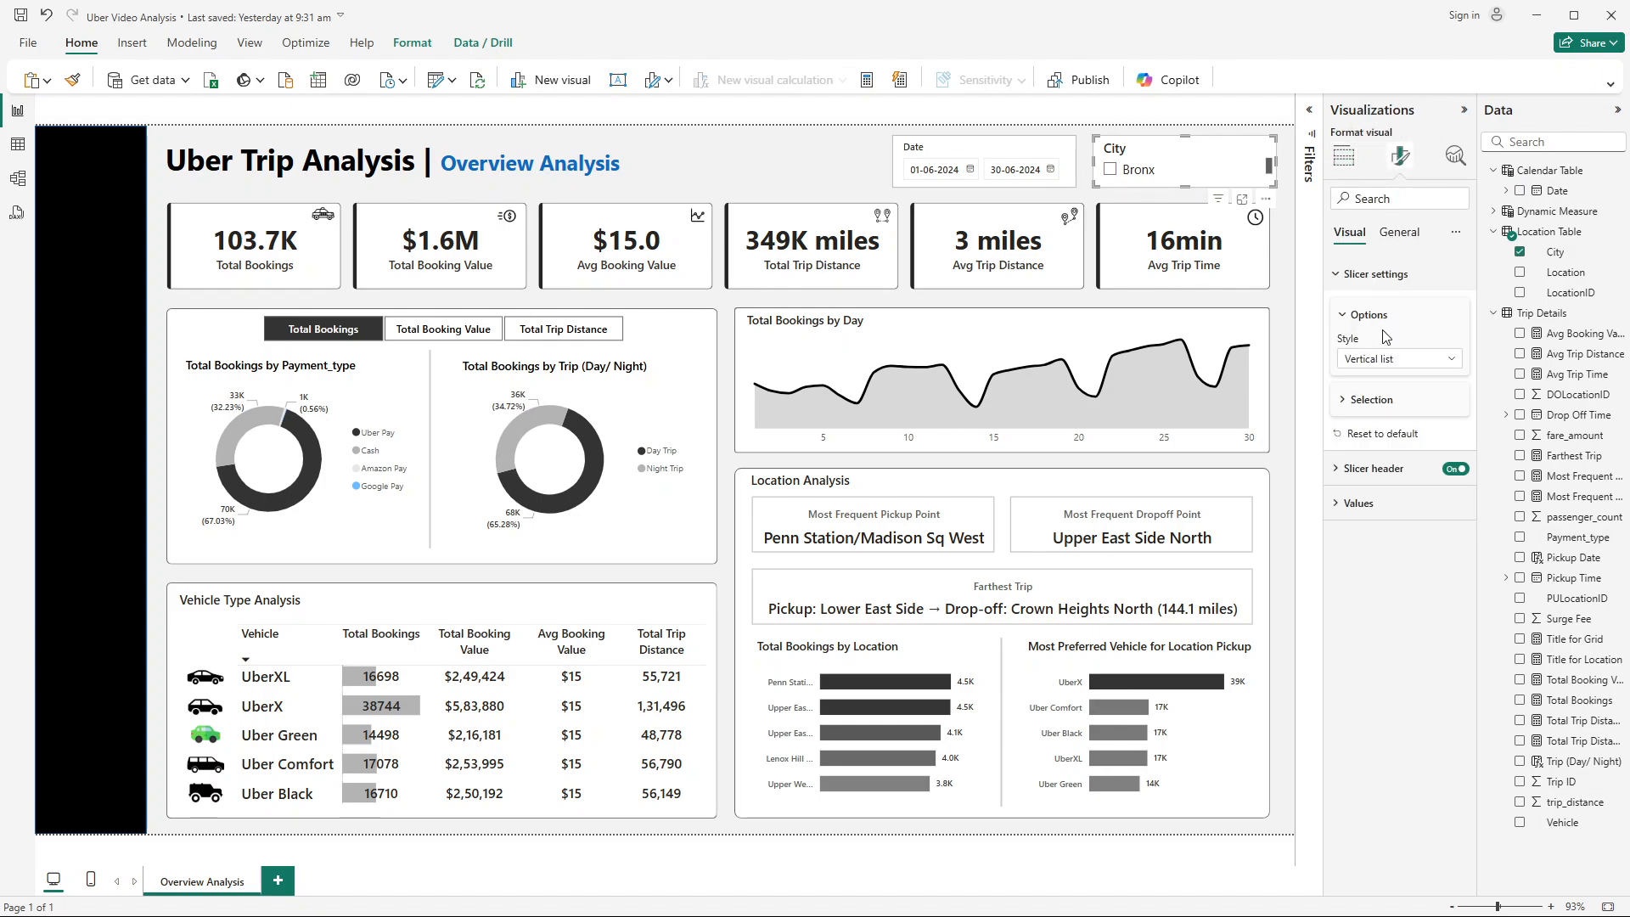
{"action": "left_click", "coordinate": [1384, 360]}
{"action": "left_click", "coordinate": [1386, 422]}
Step: Set the City slicer's header text size to 9, check its font choice and briefly open the city list
{"action": "left_click", "coordinate": [1374, 474]}
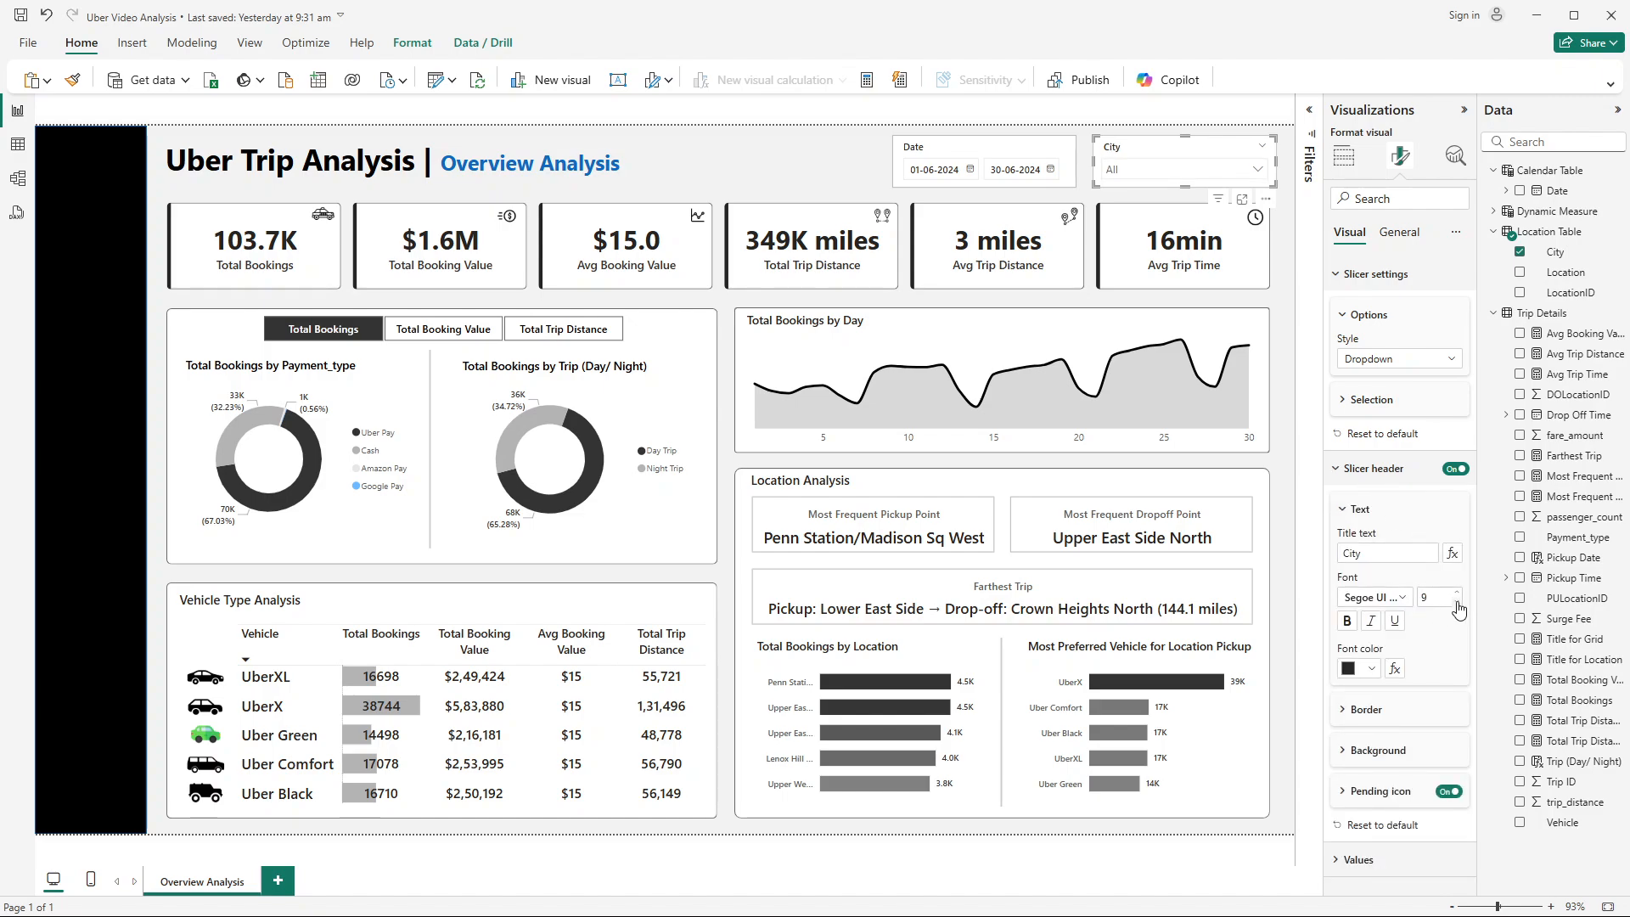
{"action": "left_click", "coordinate": [1393, 598]}
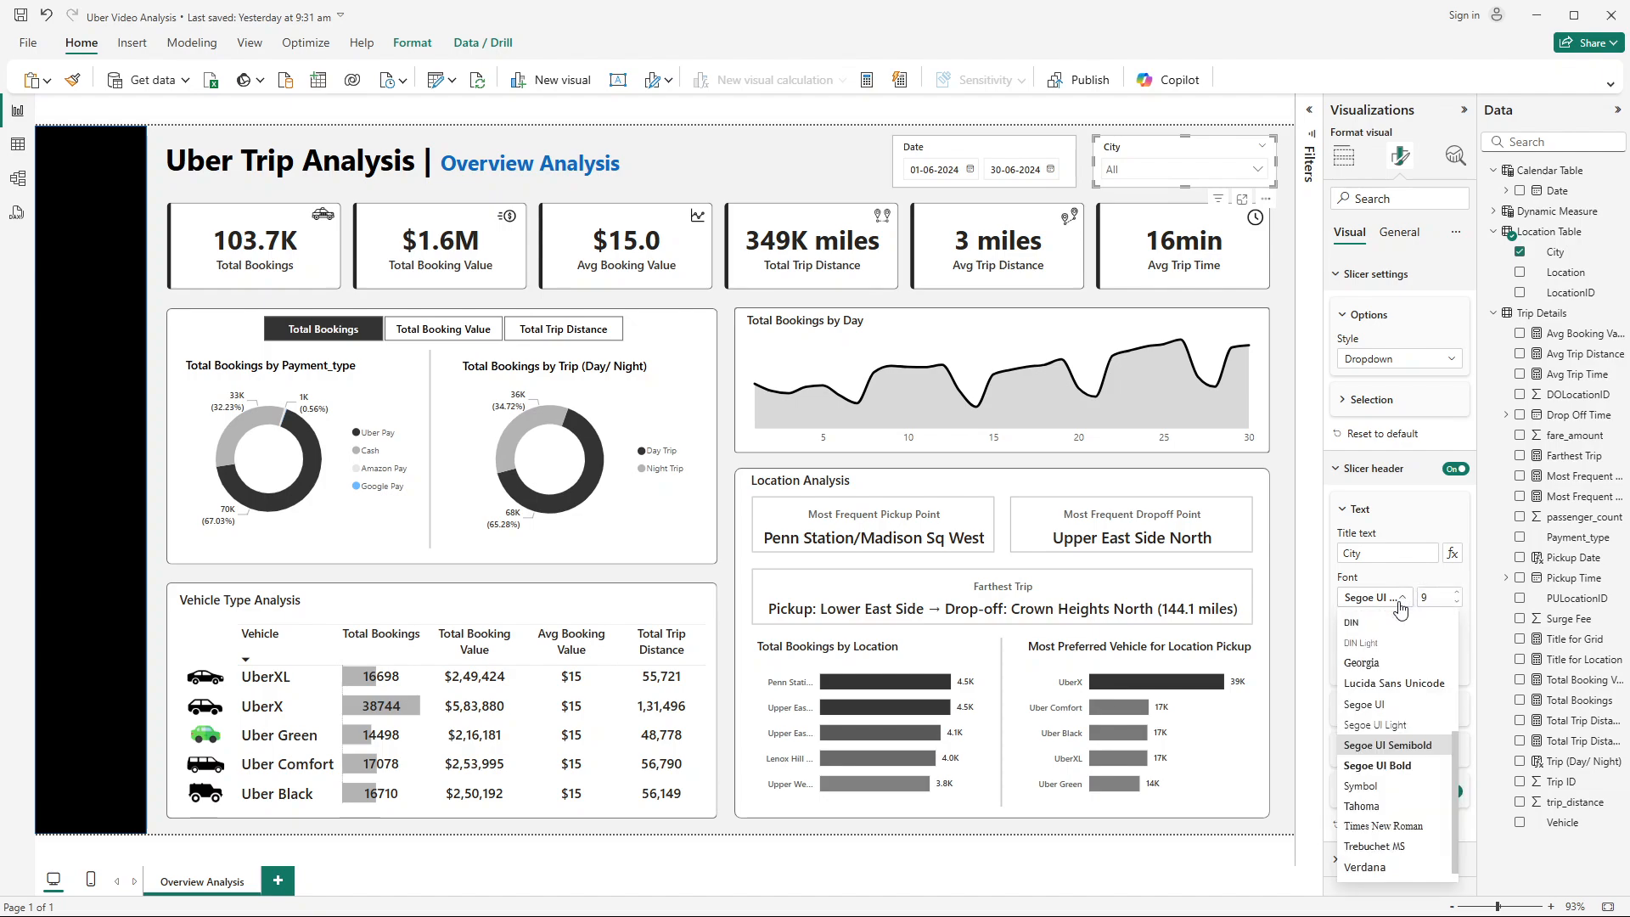
{"action": "left_click", "coordinate": [1176, 174]}
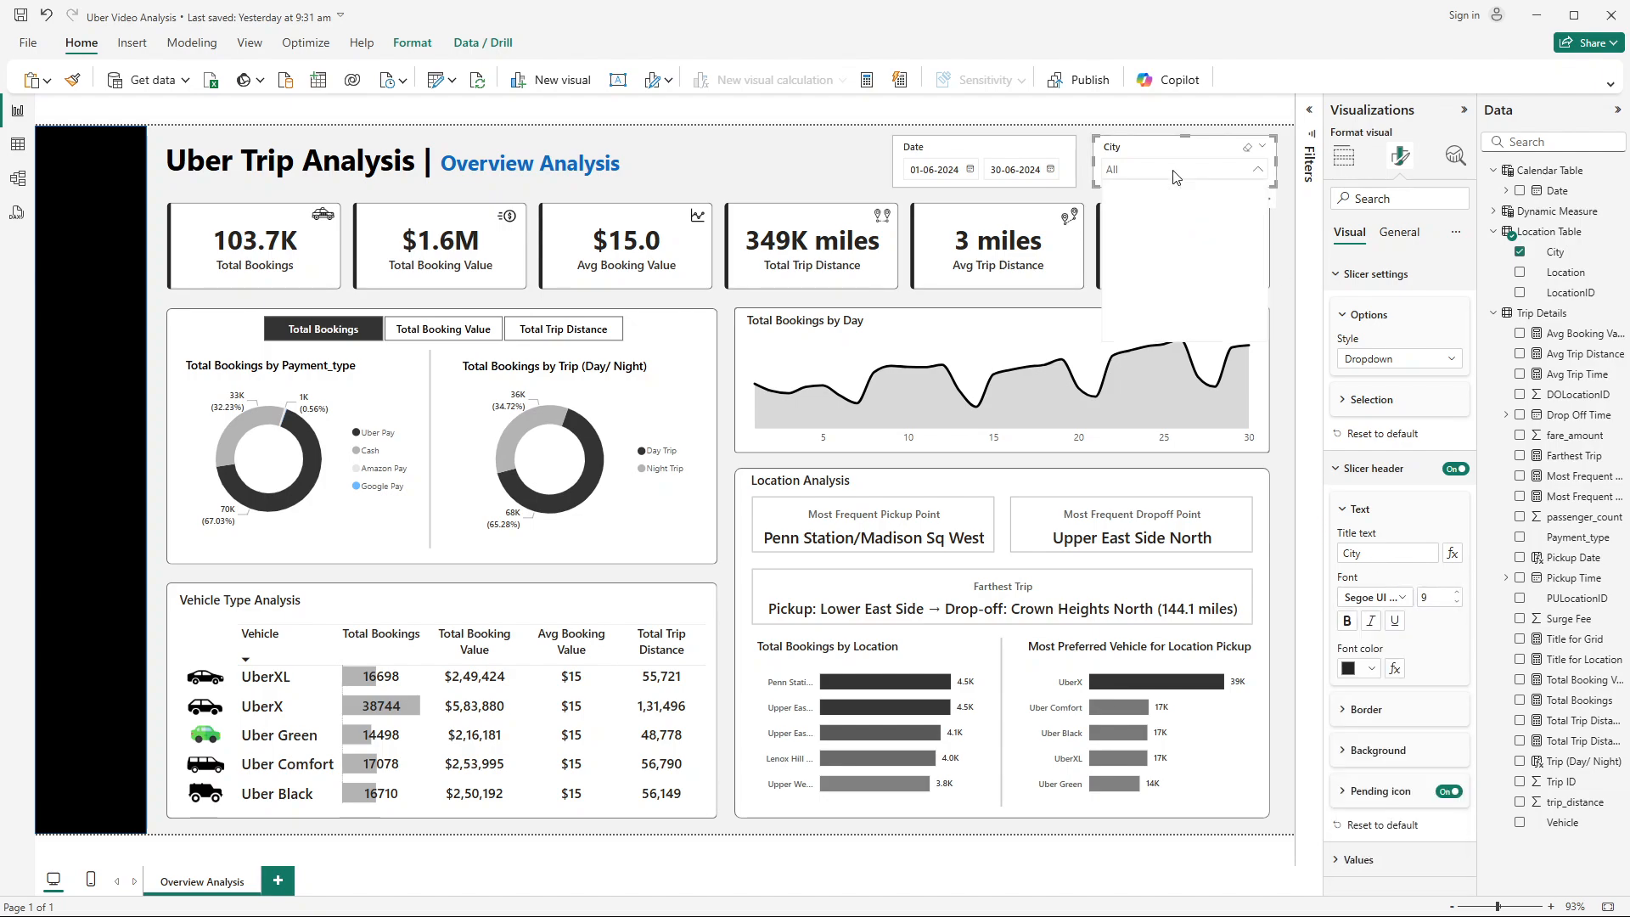
{"action": "left_click", "coordinate": [1177, 174]}
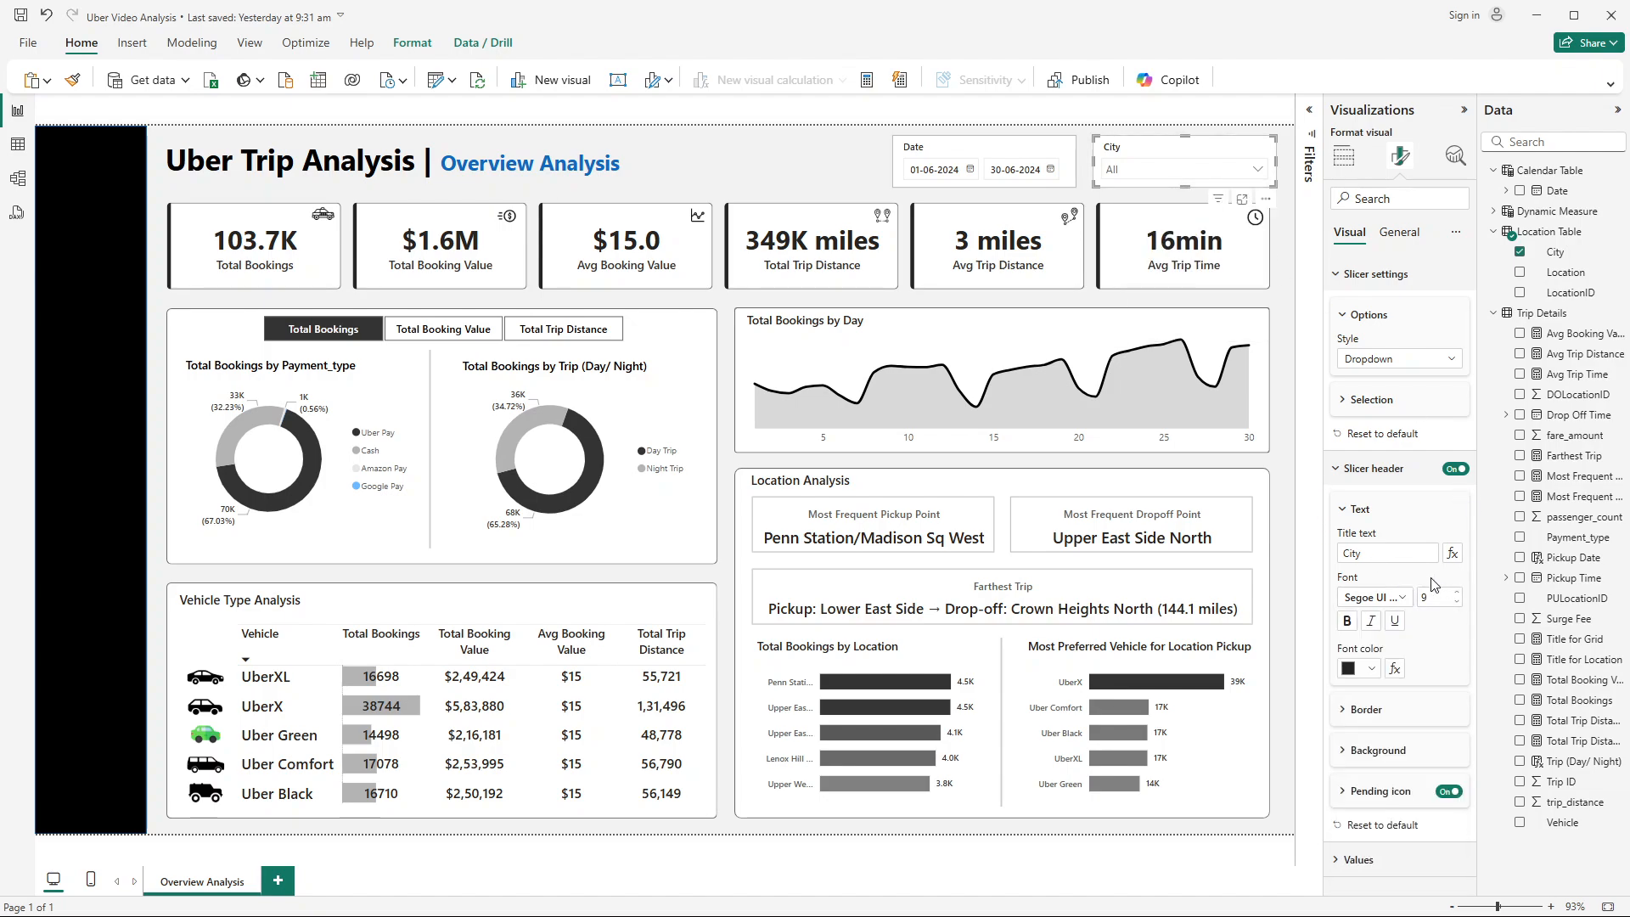
Step: Set the font of the City slicer's values to Segoe UI Semibold and check the list of cities
{"action": "left_click", "coordinate": [1365, 274]}
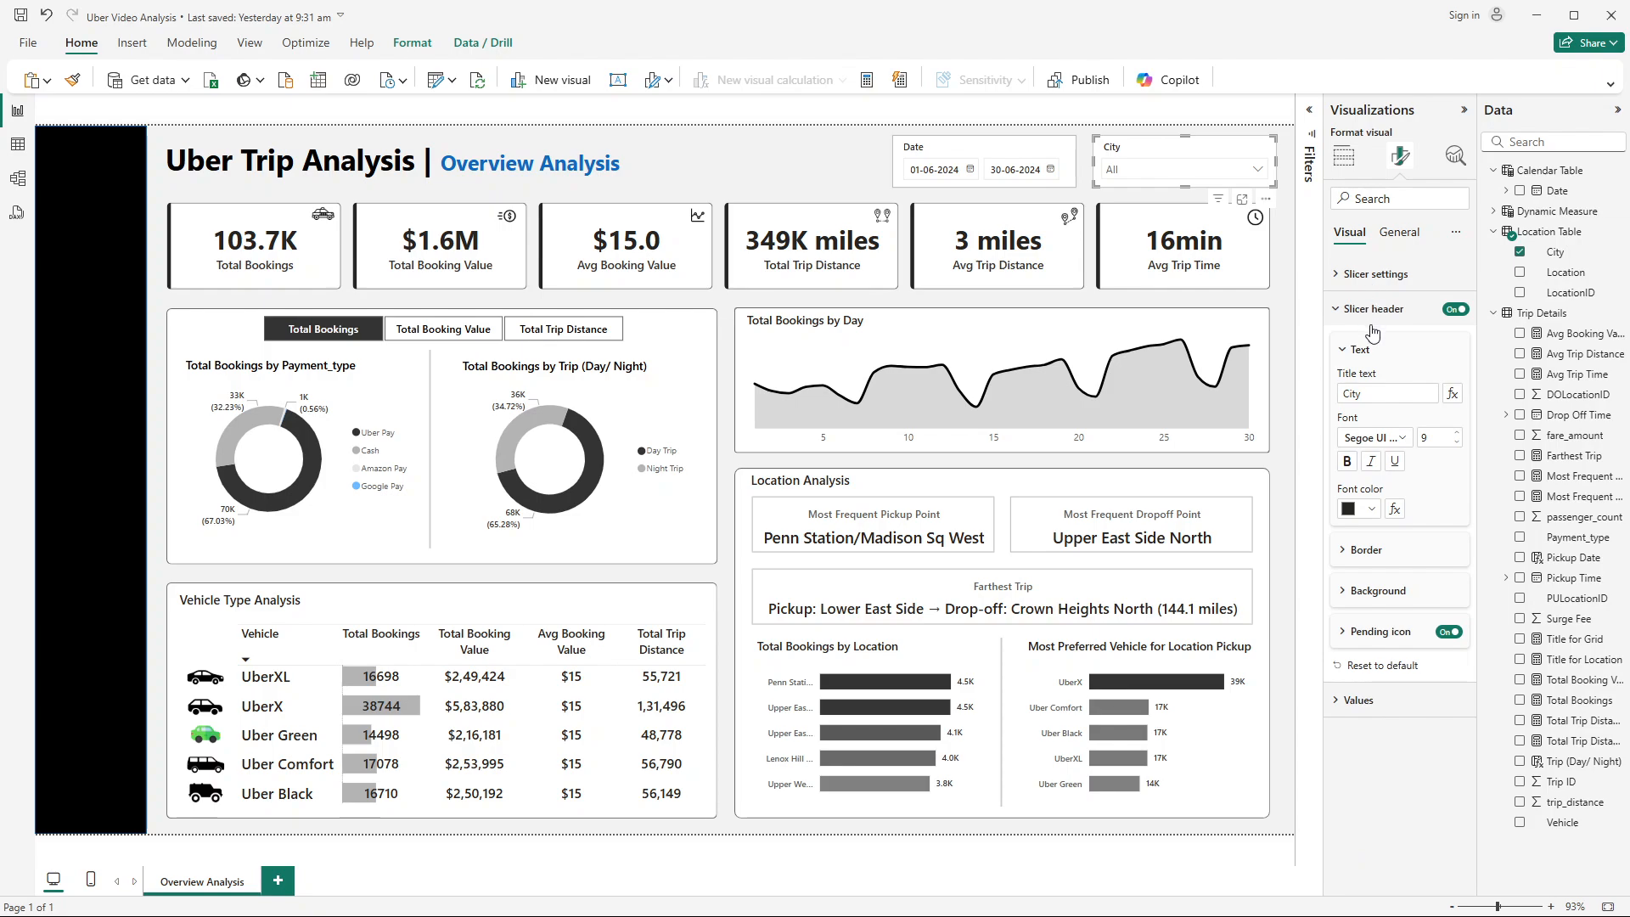
{"action": "left_click", "coordinate": [1363, 702]}
{"action": "left_click", "coordinate": [1376, 642]}
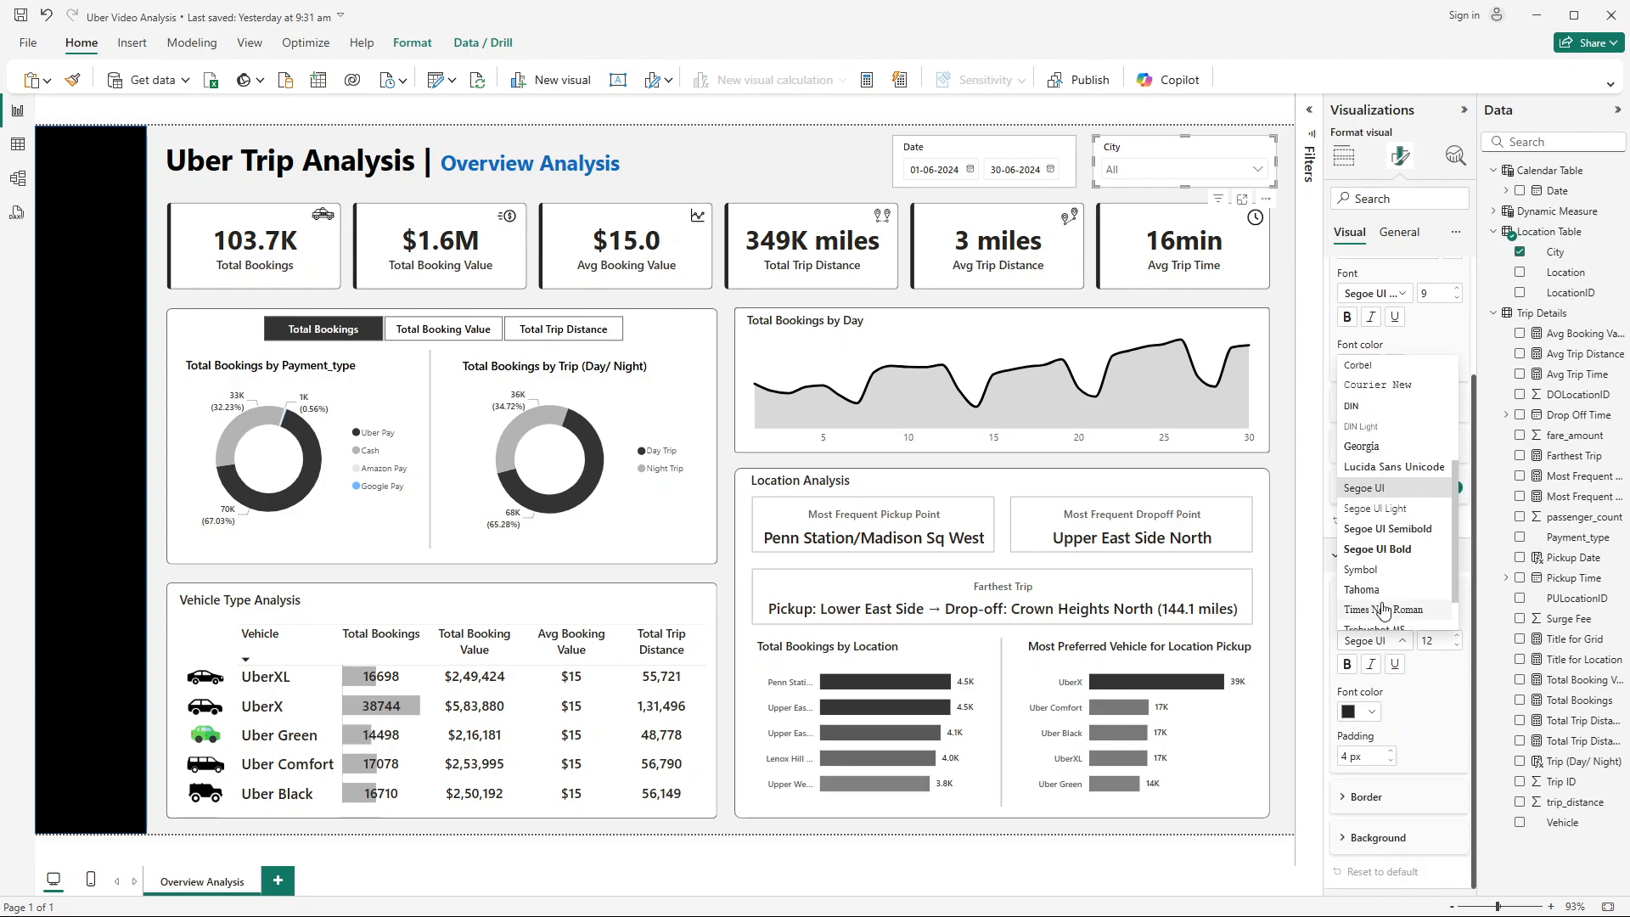
{"action": "left_click", "coordinate": [1385, 530]}
{"action": "left_click", "coordinate": [1152, 170]}
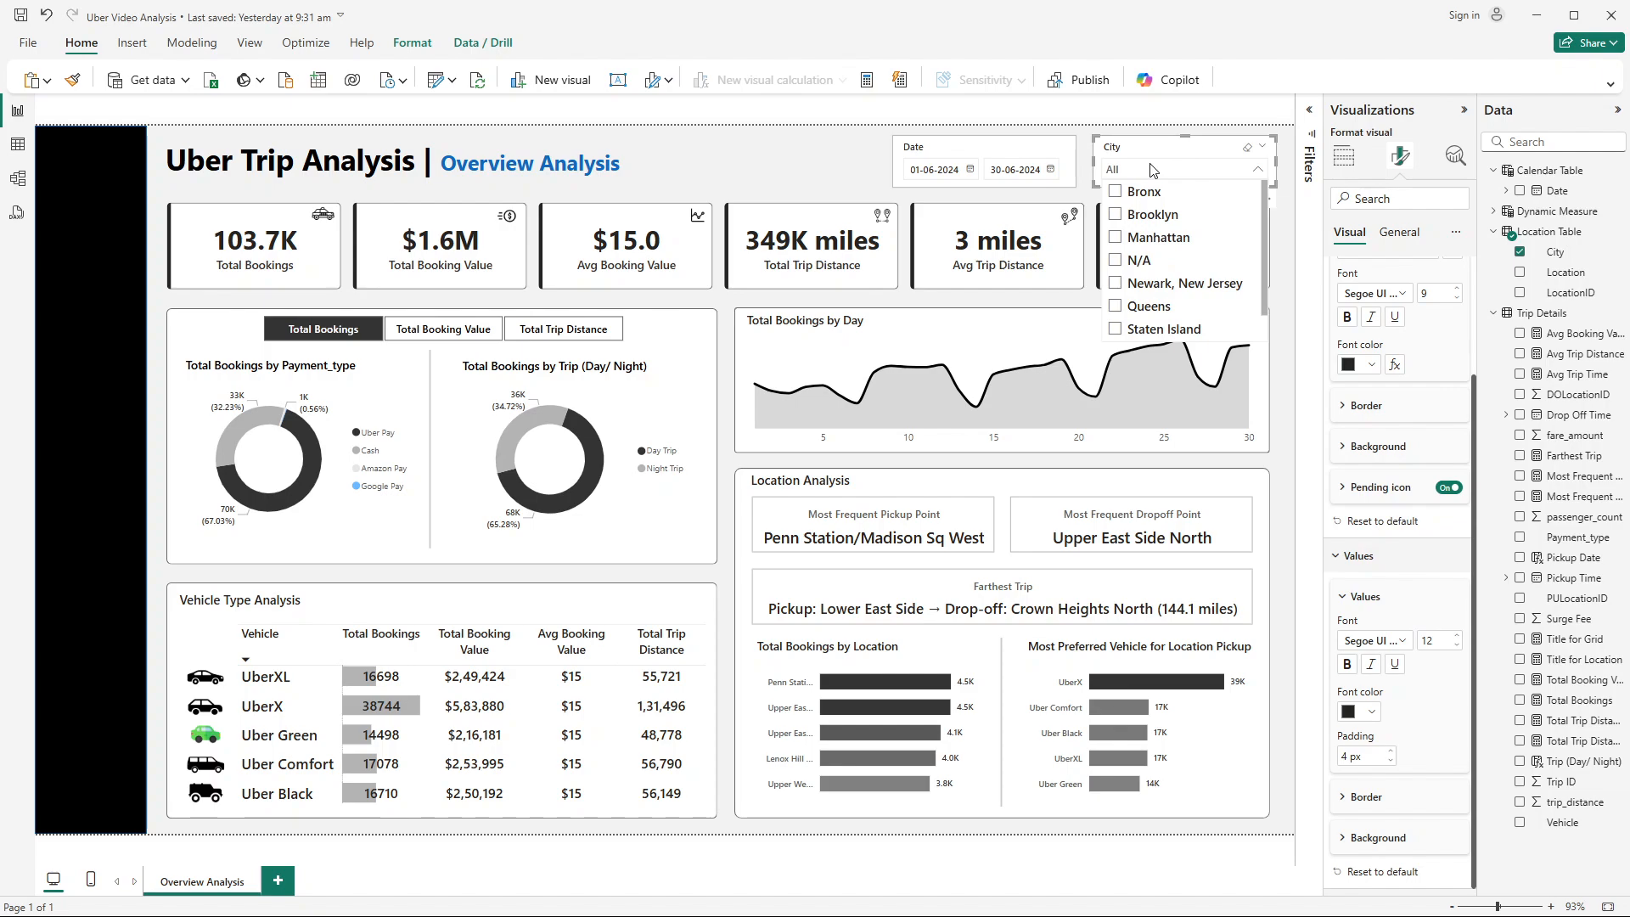
{"action": "left_click", "coordinate": [1152, 170]}
{"action": "left_click", "coordinate": [1289, 215]}
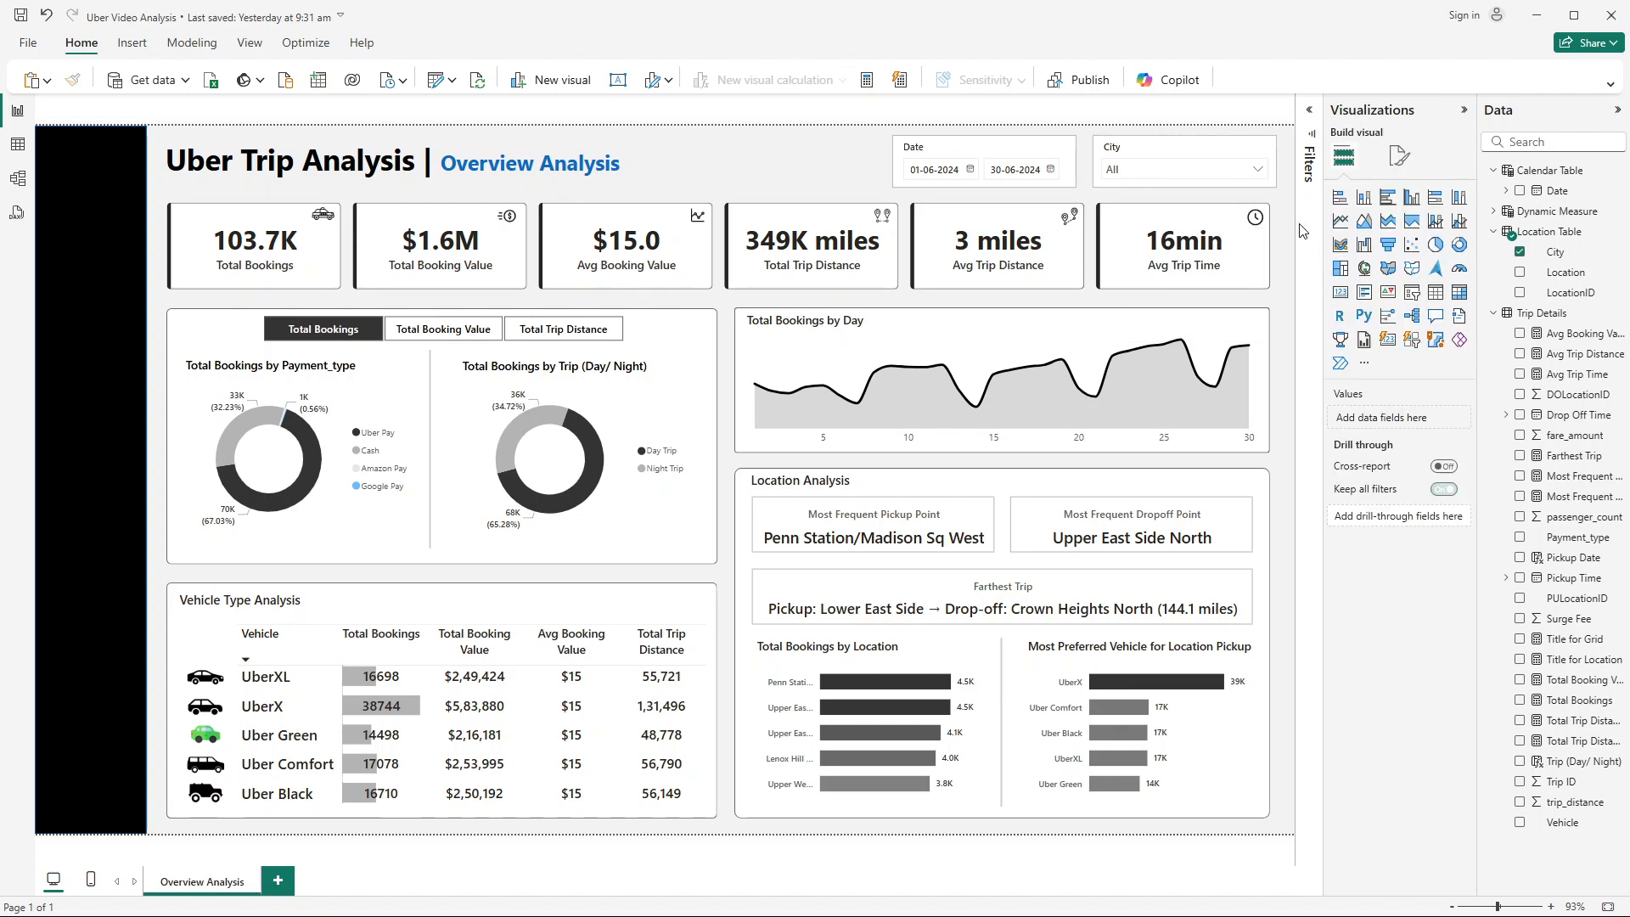
Step: Narrow the City slicer so its right edge lines up with the Avg Trip Time card below
{"action": "left_click", "coordinate": [998, 145]}
{"action": "left_click", "coordinate": [1204, 154]}
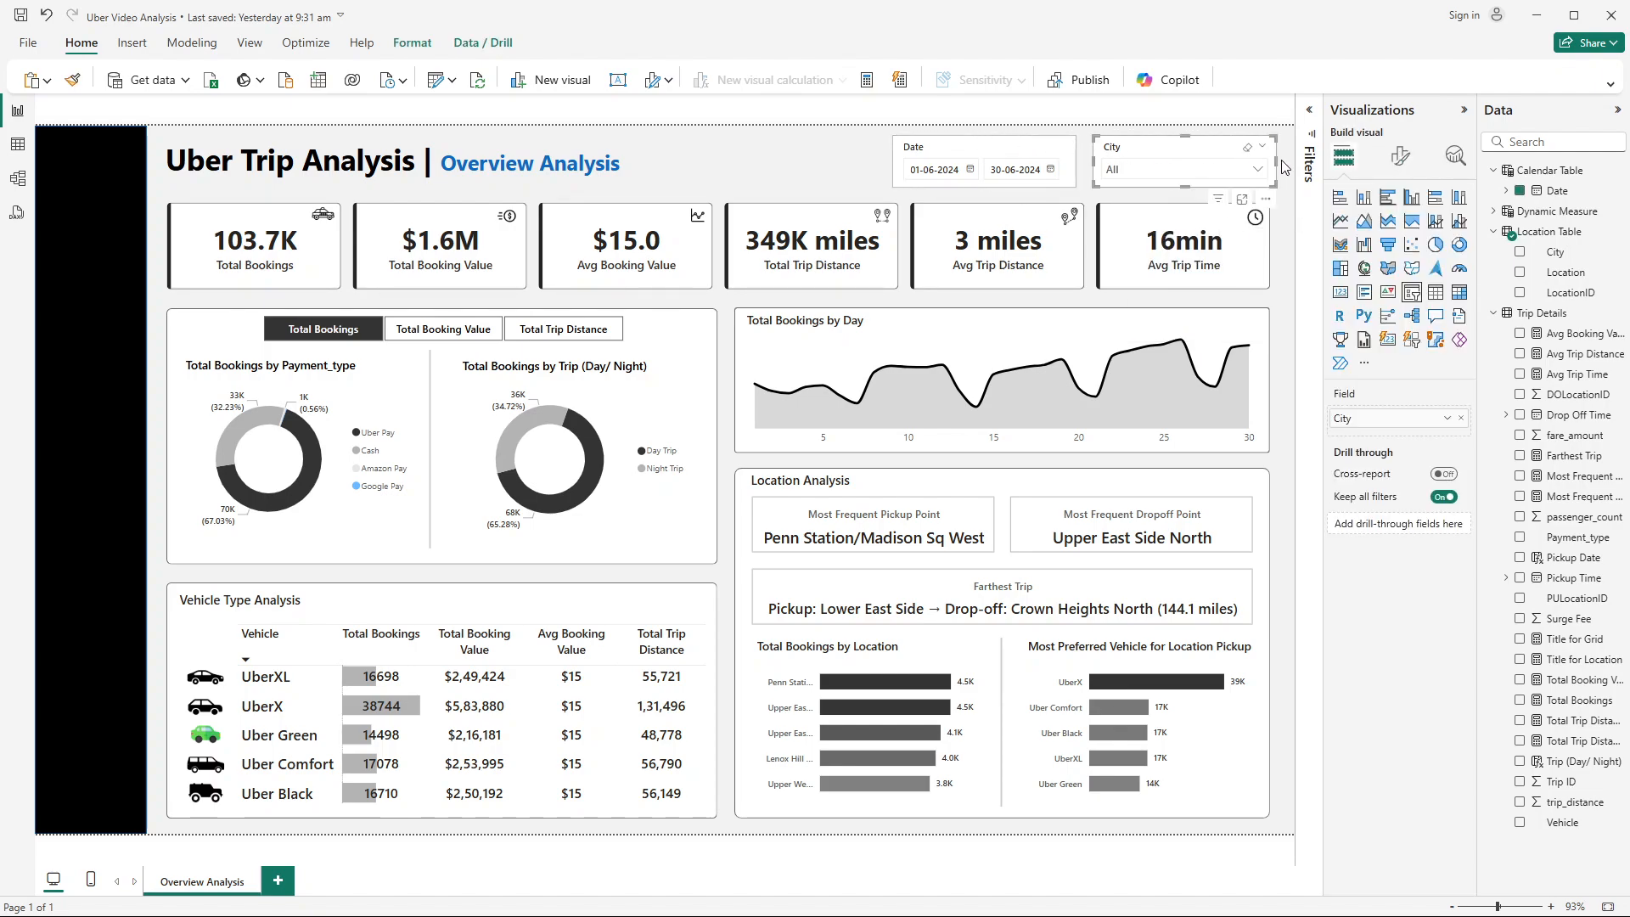
{"action": "left_click", "coordinate": [1289, 215]}
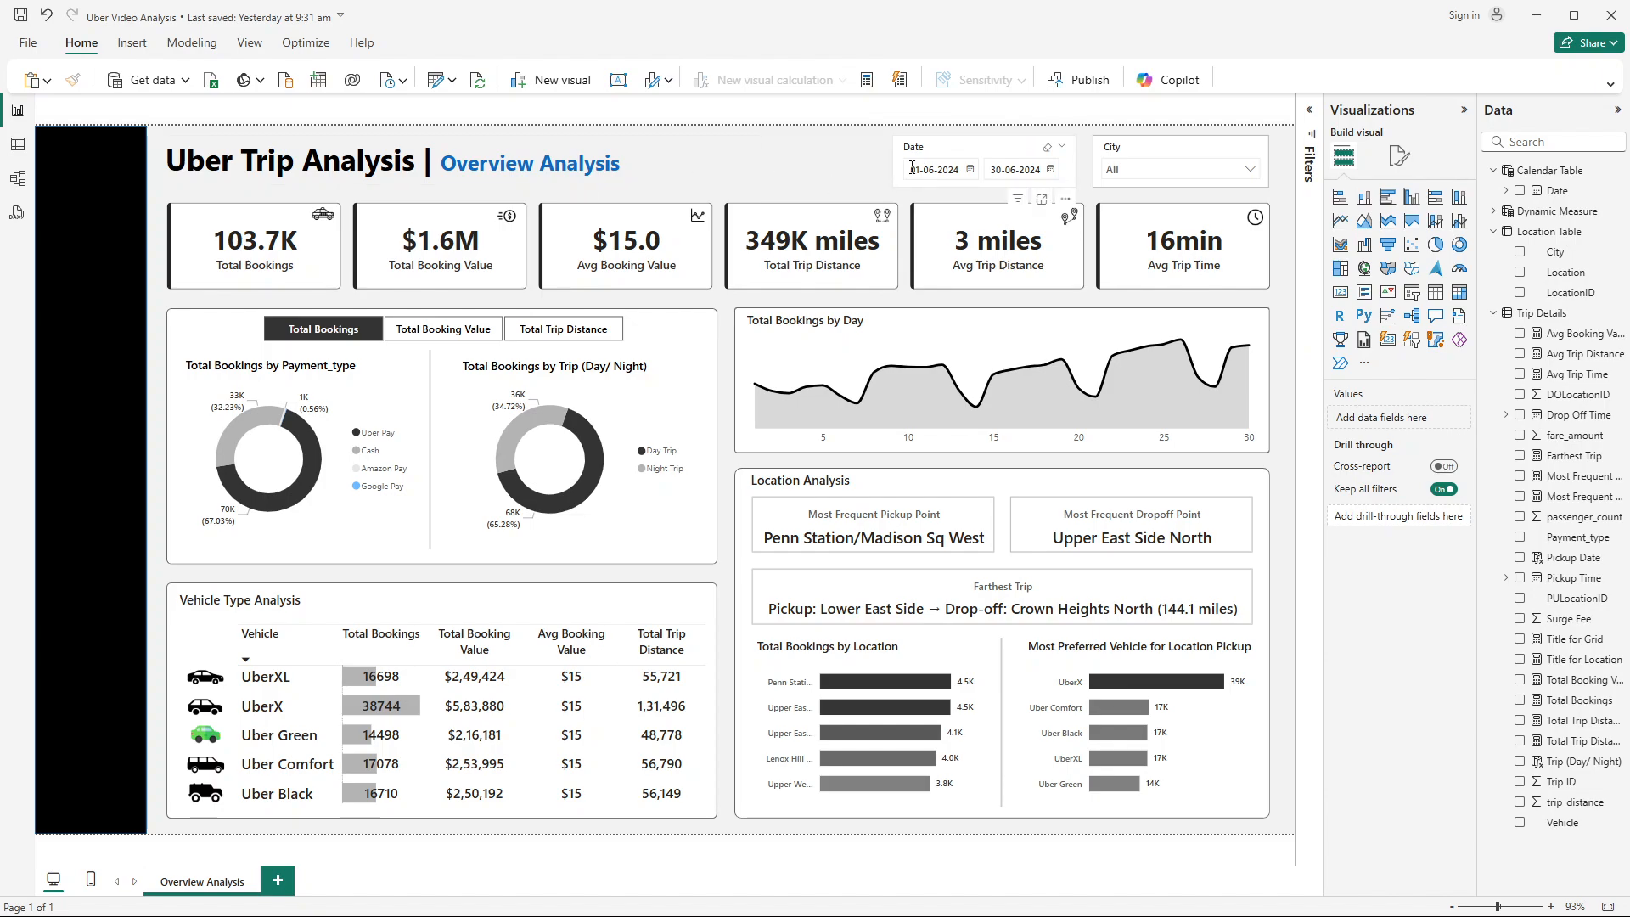
Step: Test the date slicer by setting its end date to 15-06-2024
{"action": "left_click", "coordinate": [972, 175]}
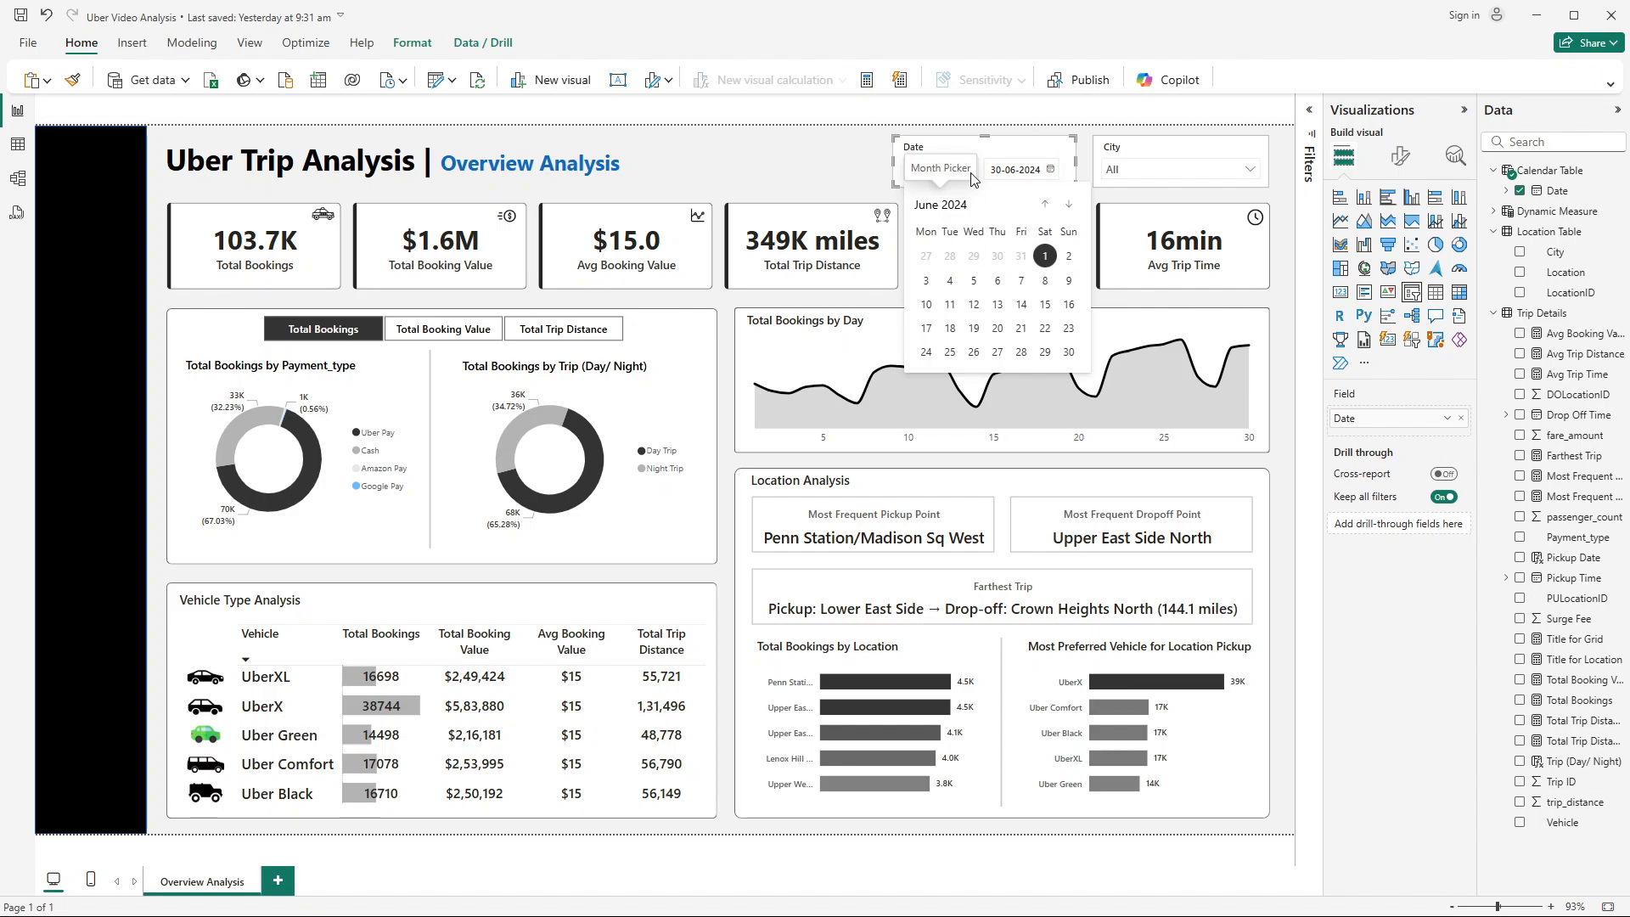
{"action": "left_click", "coordinate": [1053, 170]}
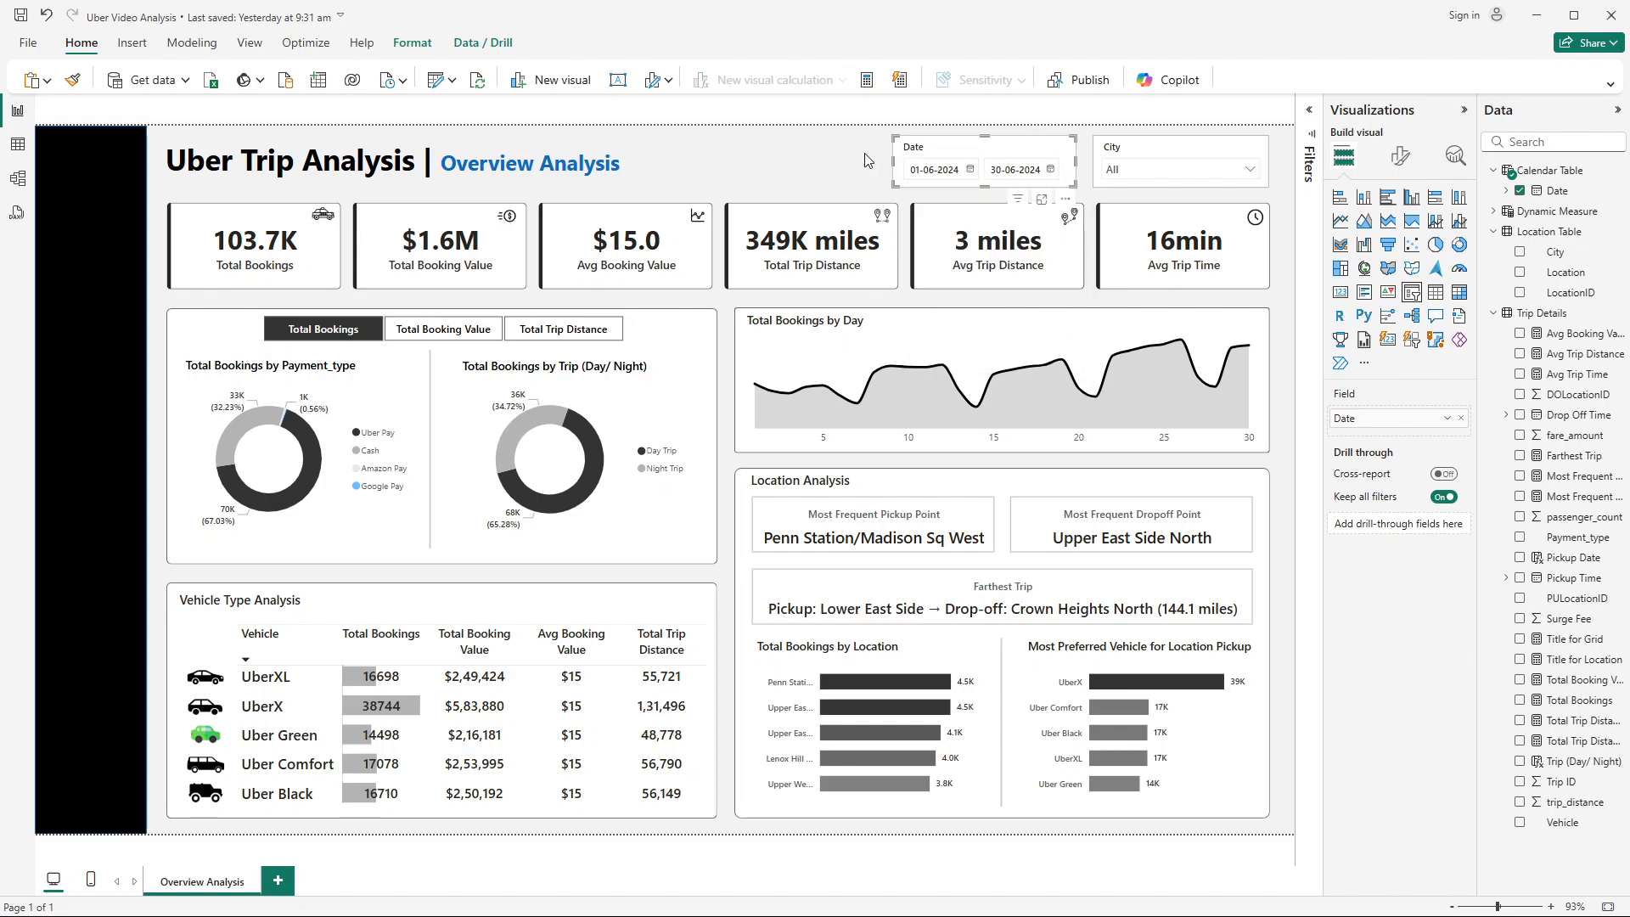
{"action": "left_click", "coordinate": [1056, 173]}
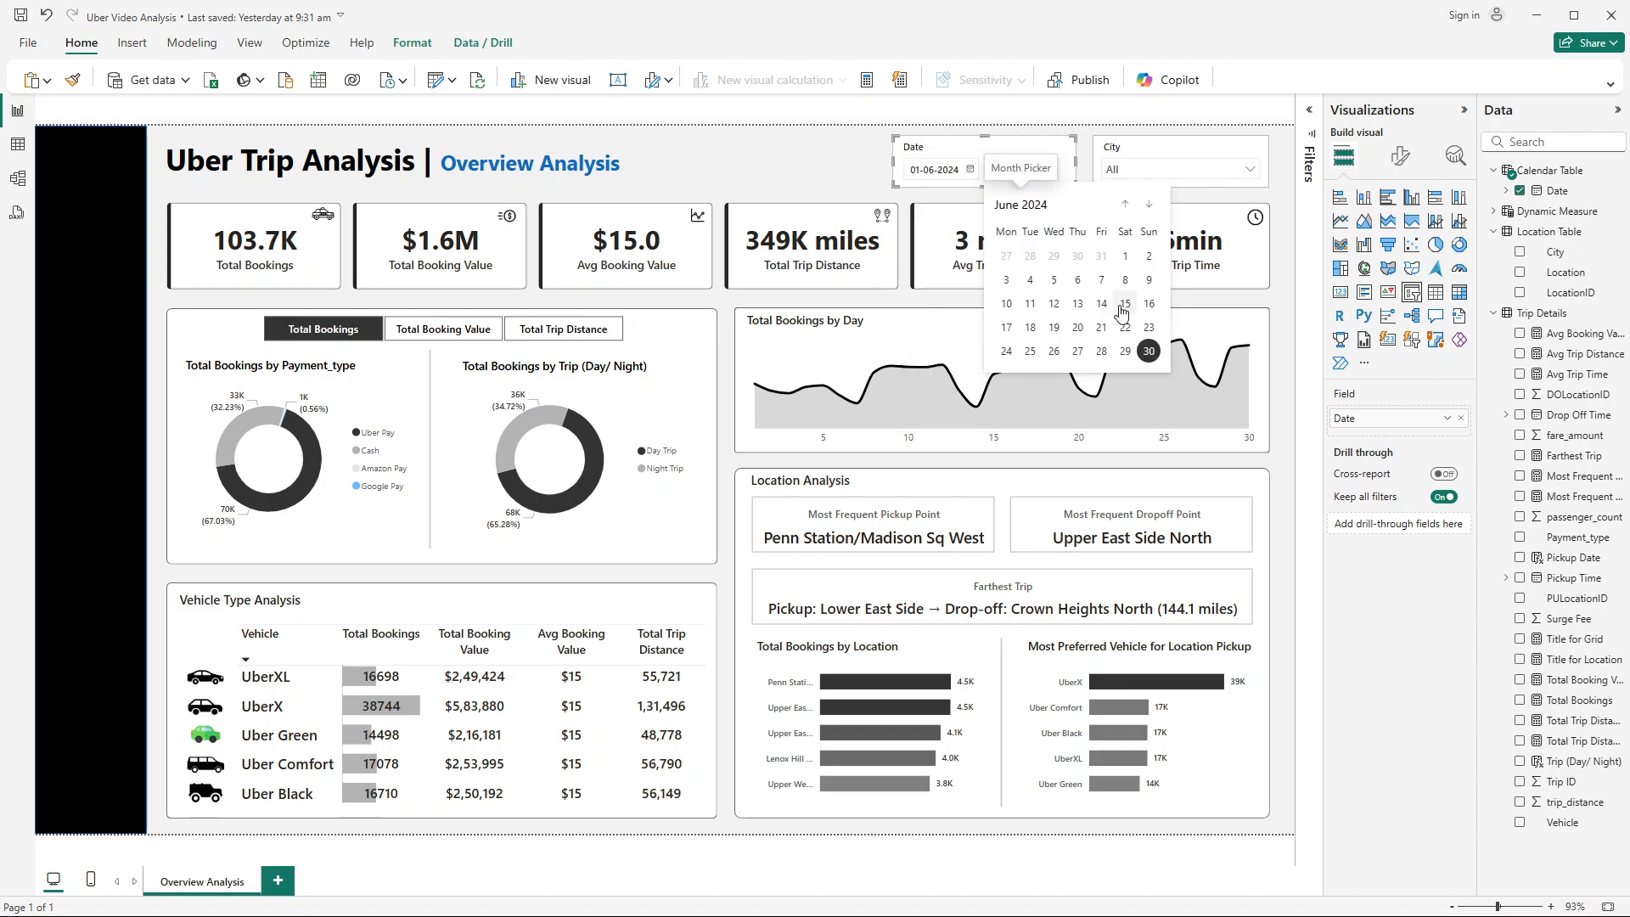
{"action": "left_click", "coordinate": [1124, 314]}
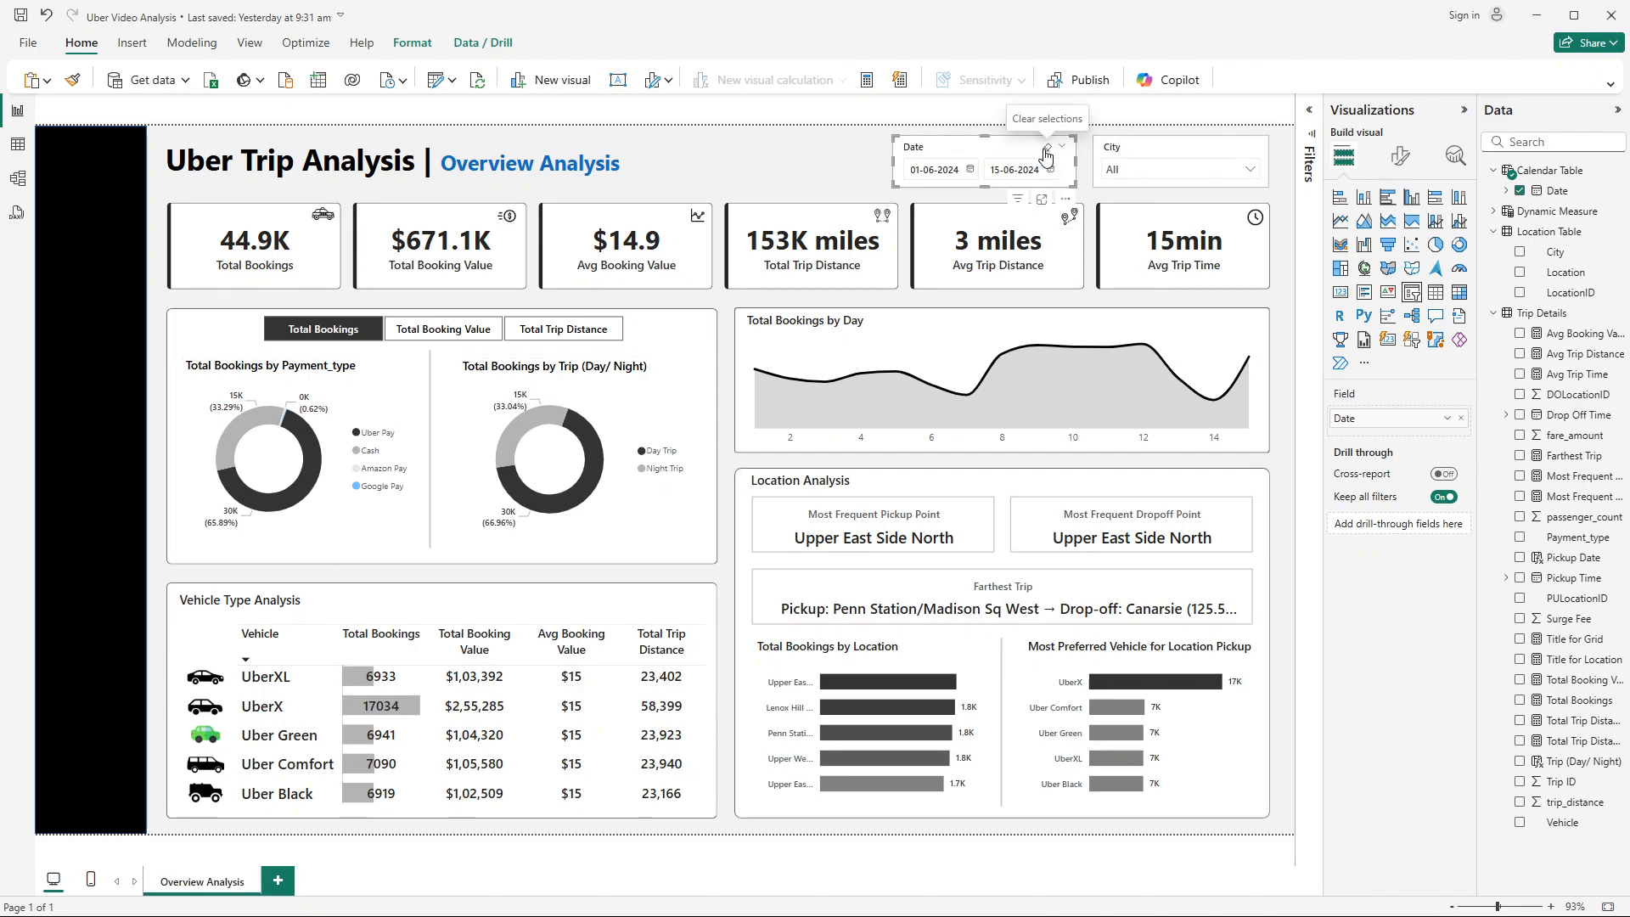
Step: Clear the Date slicer's selection, and check the dashboard filtered to Manhattan before deselecting that city
{"action": "left_click", "coordinate": [1047, 156]}
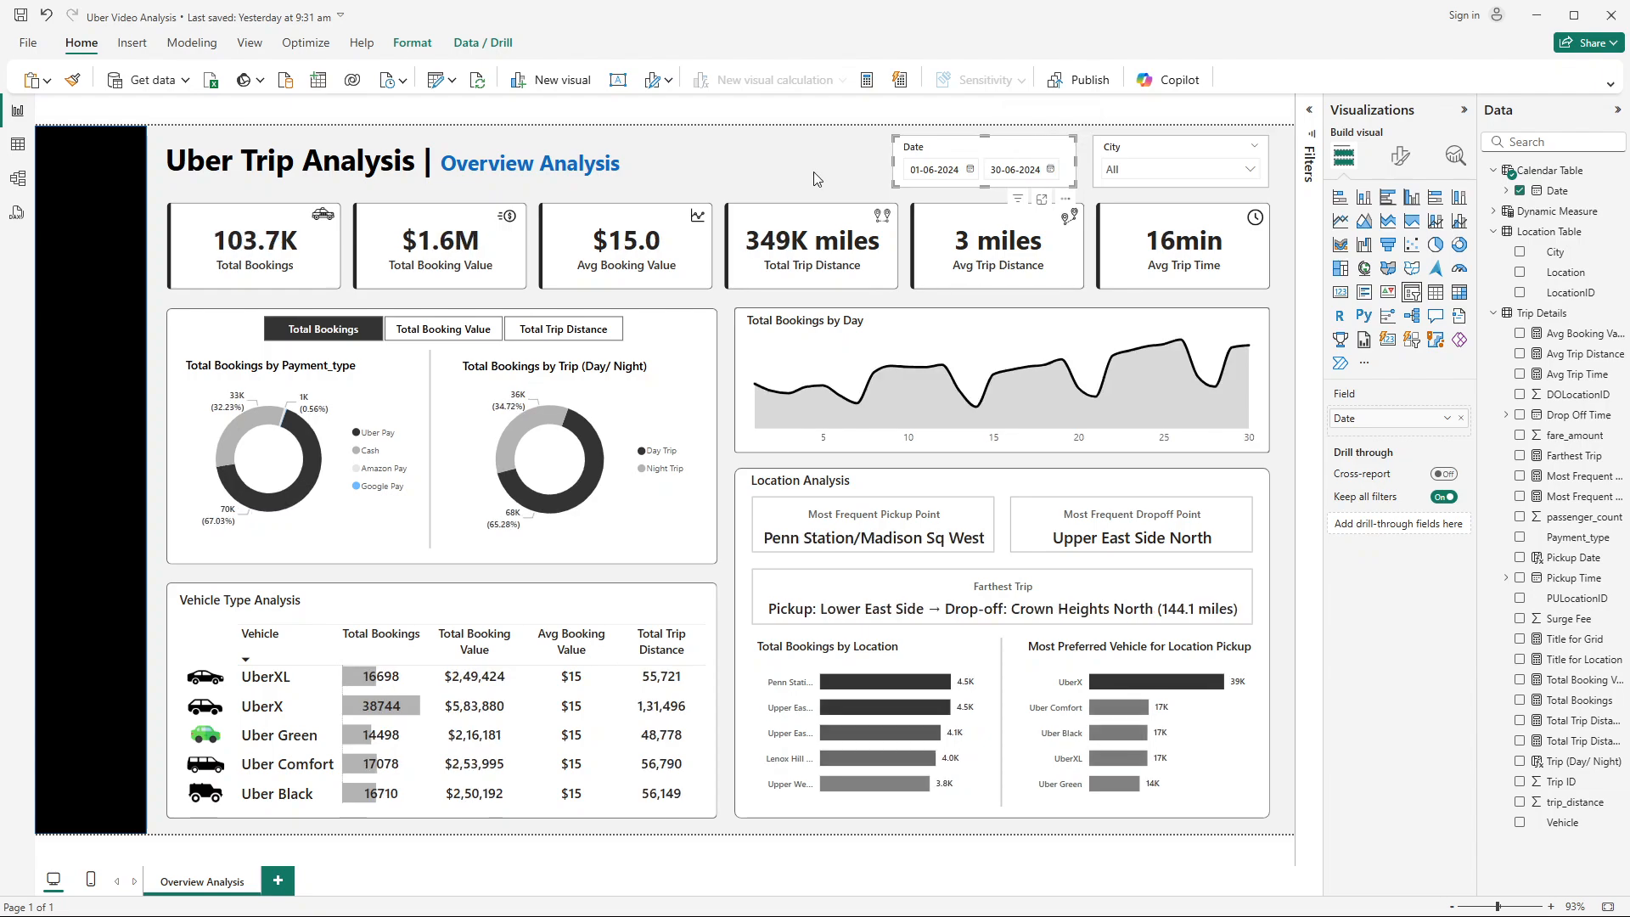
{"action": "left_click", "coordinate": [1140, 174]}
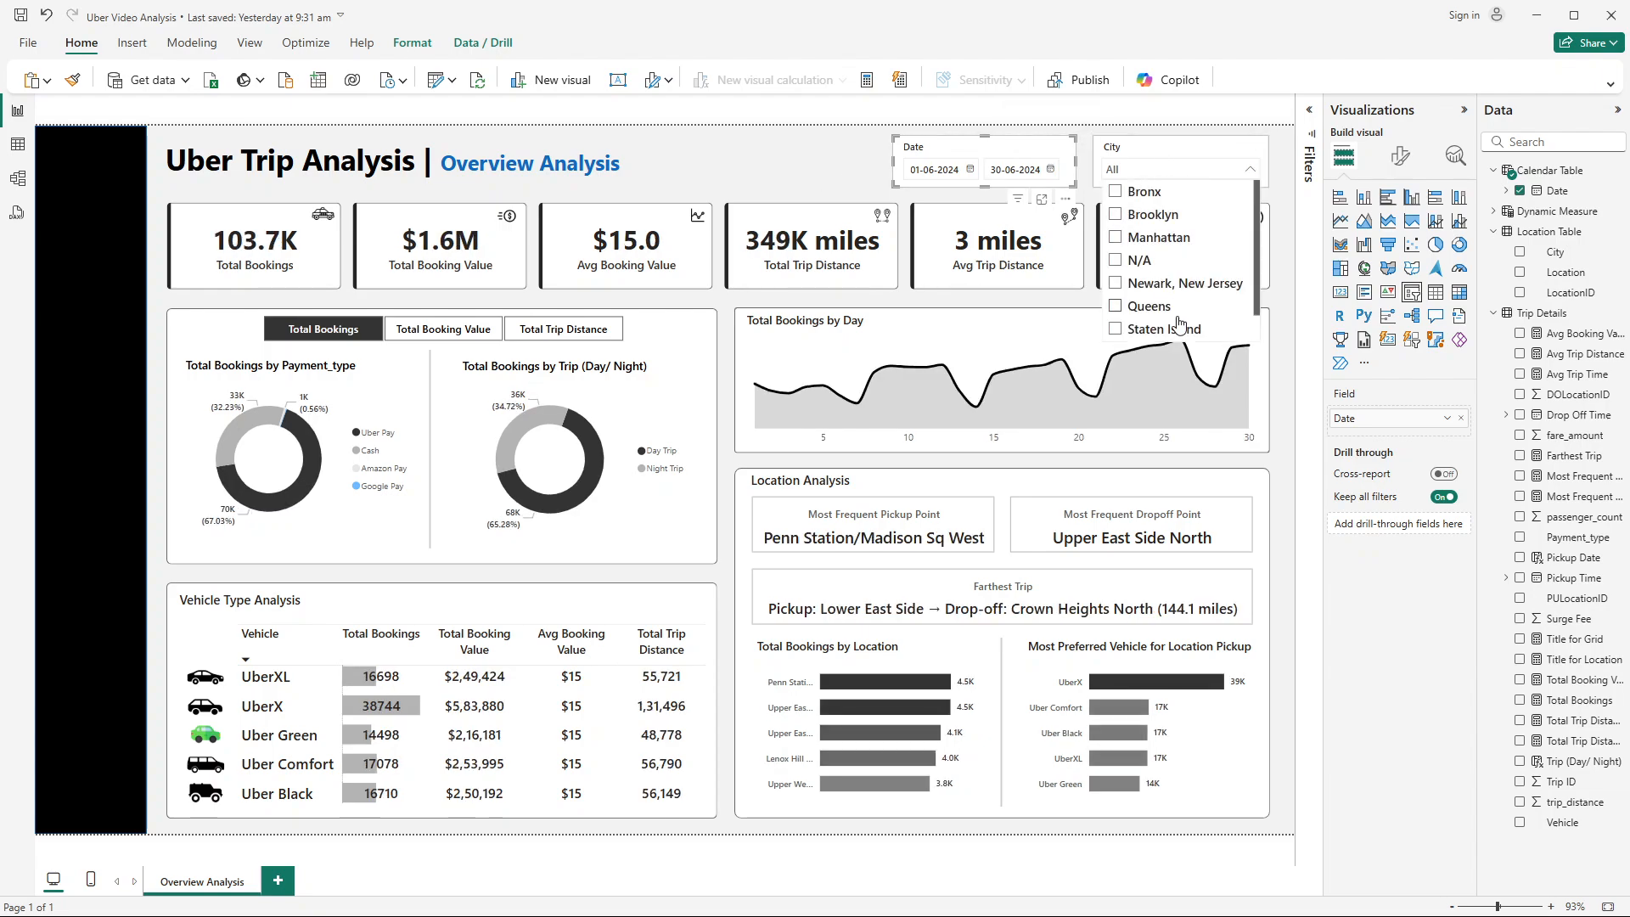
{"action": "scroll", "coordinate": [1174, 326], "scroll_direction": "down", "scroll_amount": 1}
{"action": "scroll", "coordinate": [1176, 327], "scroll_direction": "up", "scroll_amount": 1}
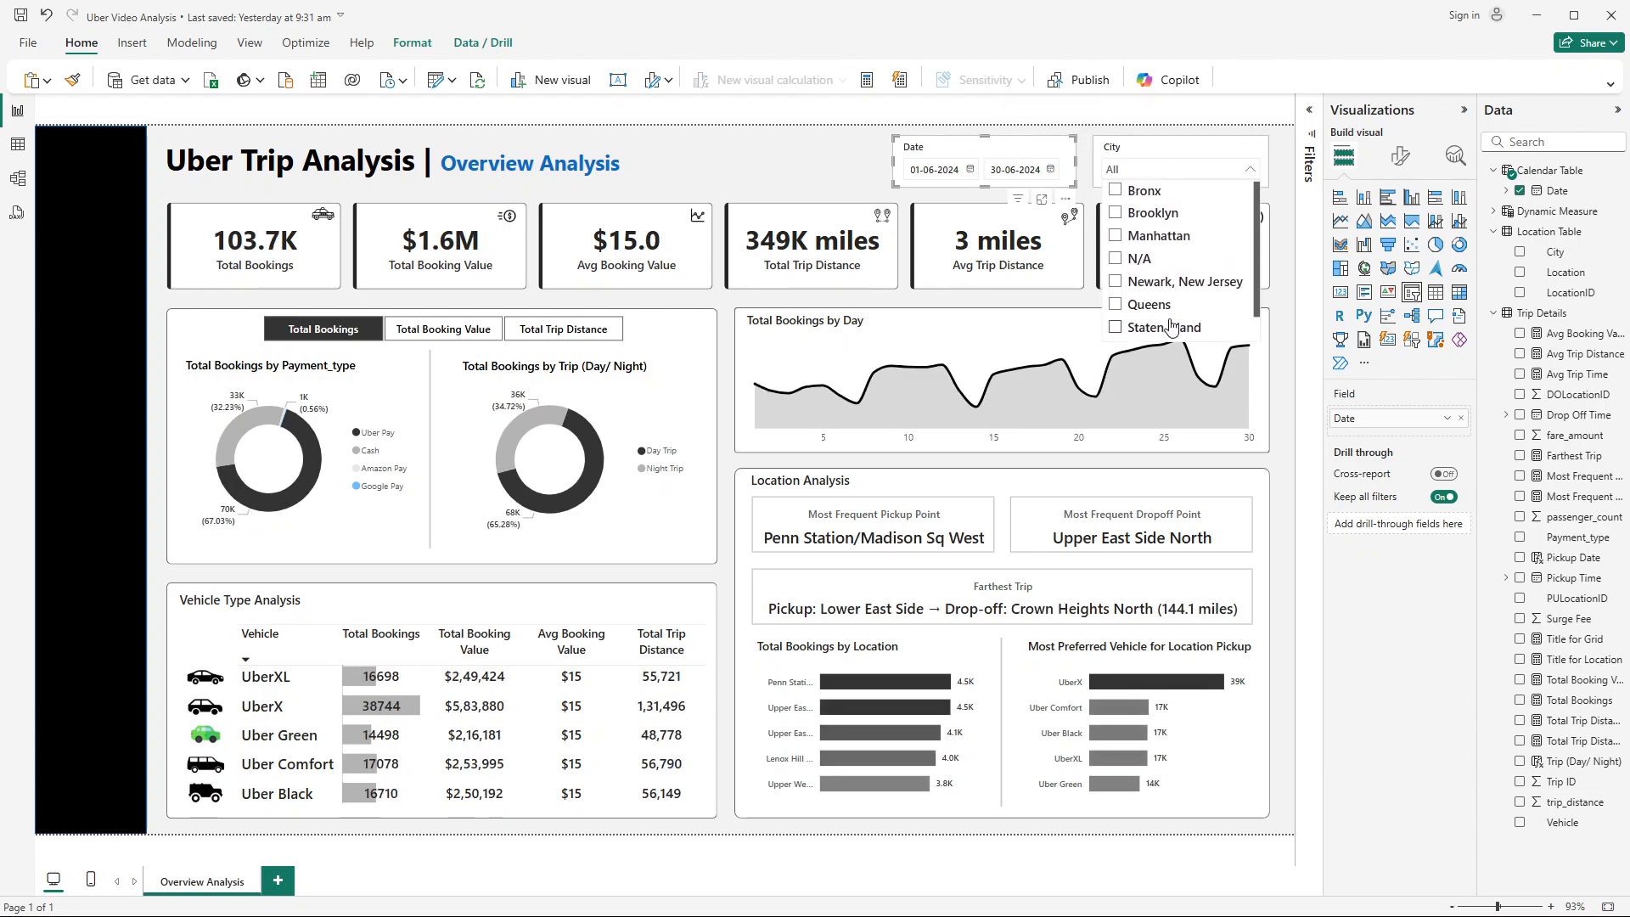
{"action": "left_click", "coordinate": [1116, 240]}
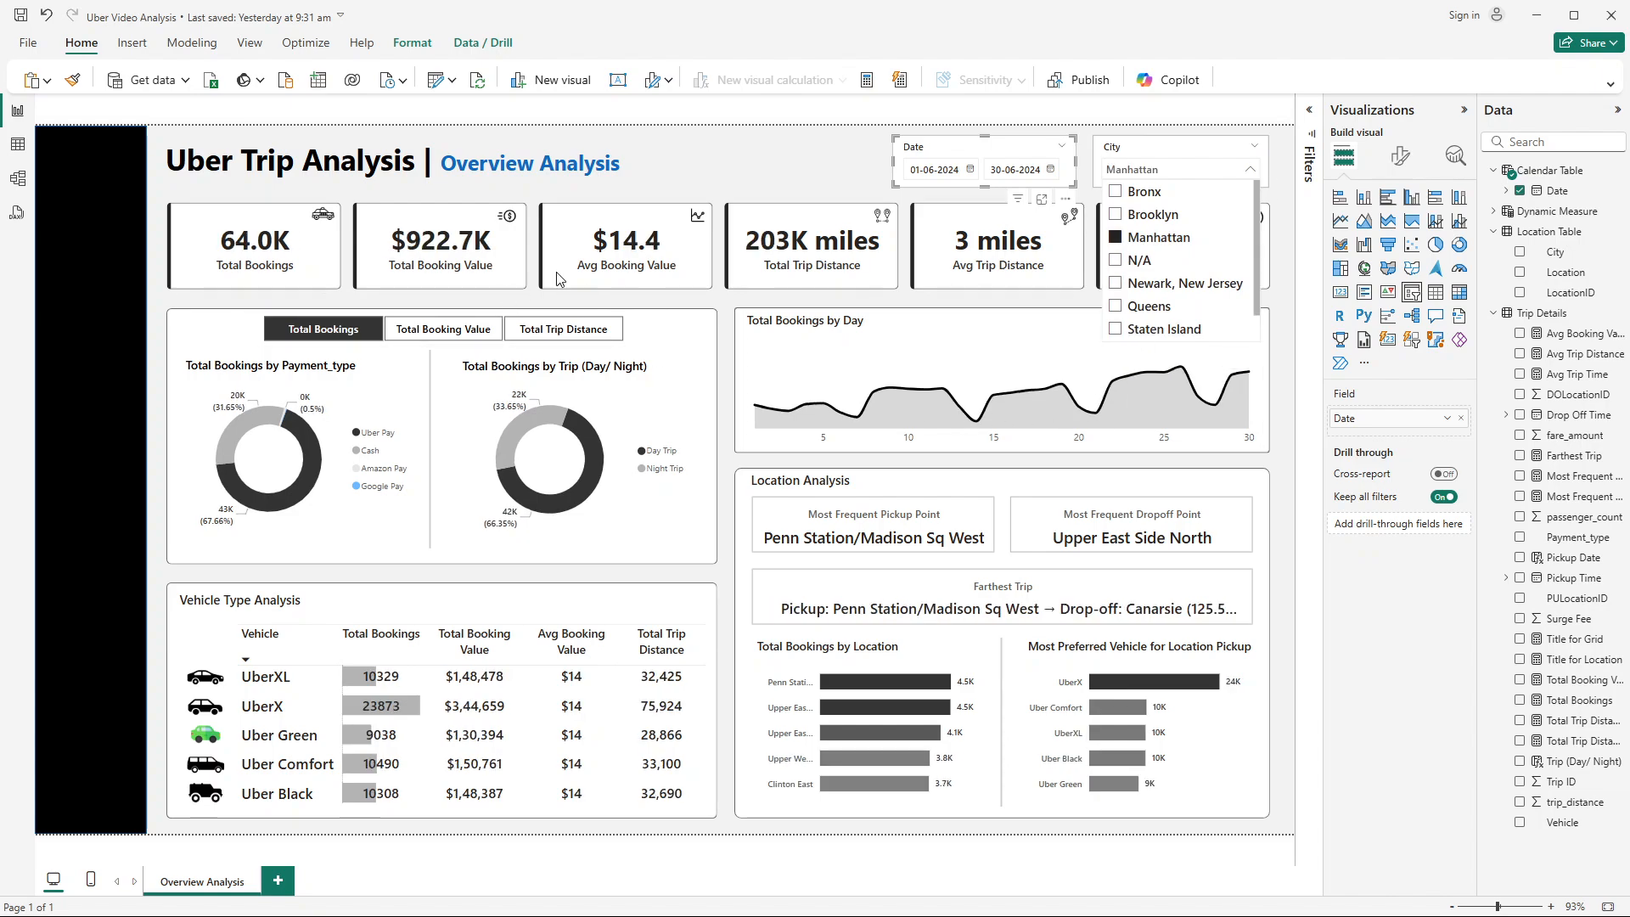
{"action": "left_click", "coordinate": [1116, 238]}
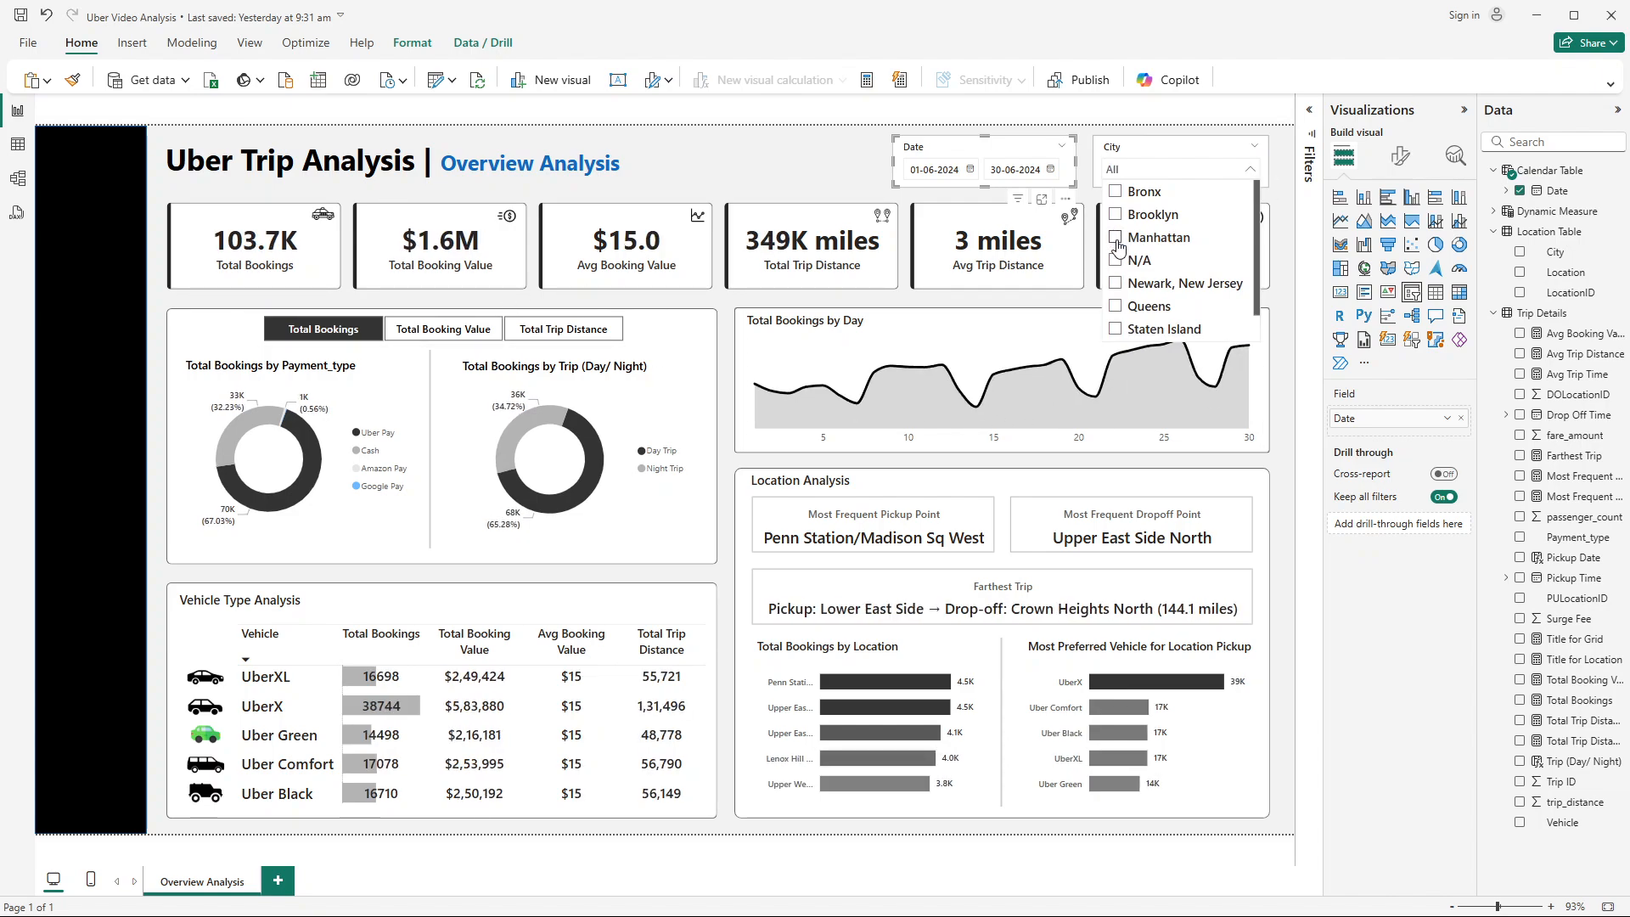
Step: Check the dashboard filtered by individual cities: Queens, Staten Island, The Bronx and Queens again
{"action": "left_click", "coordinate": [1118, 309]}
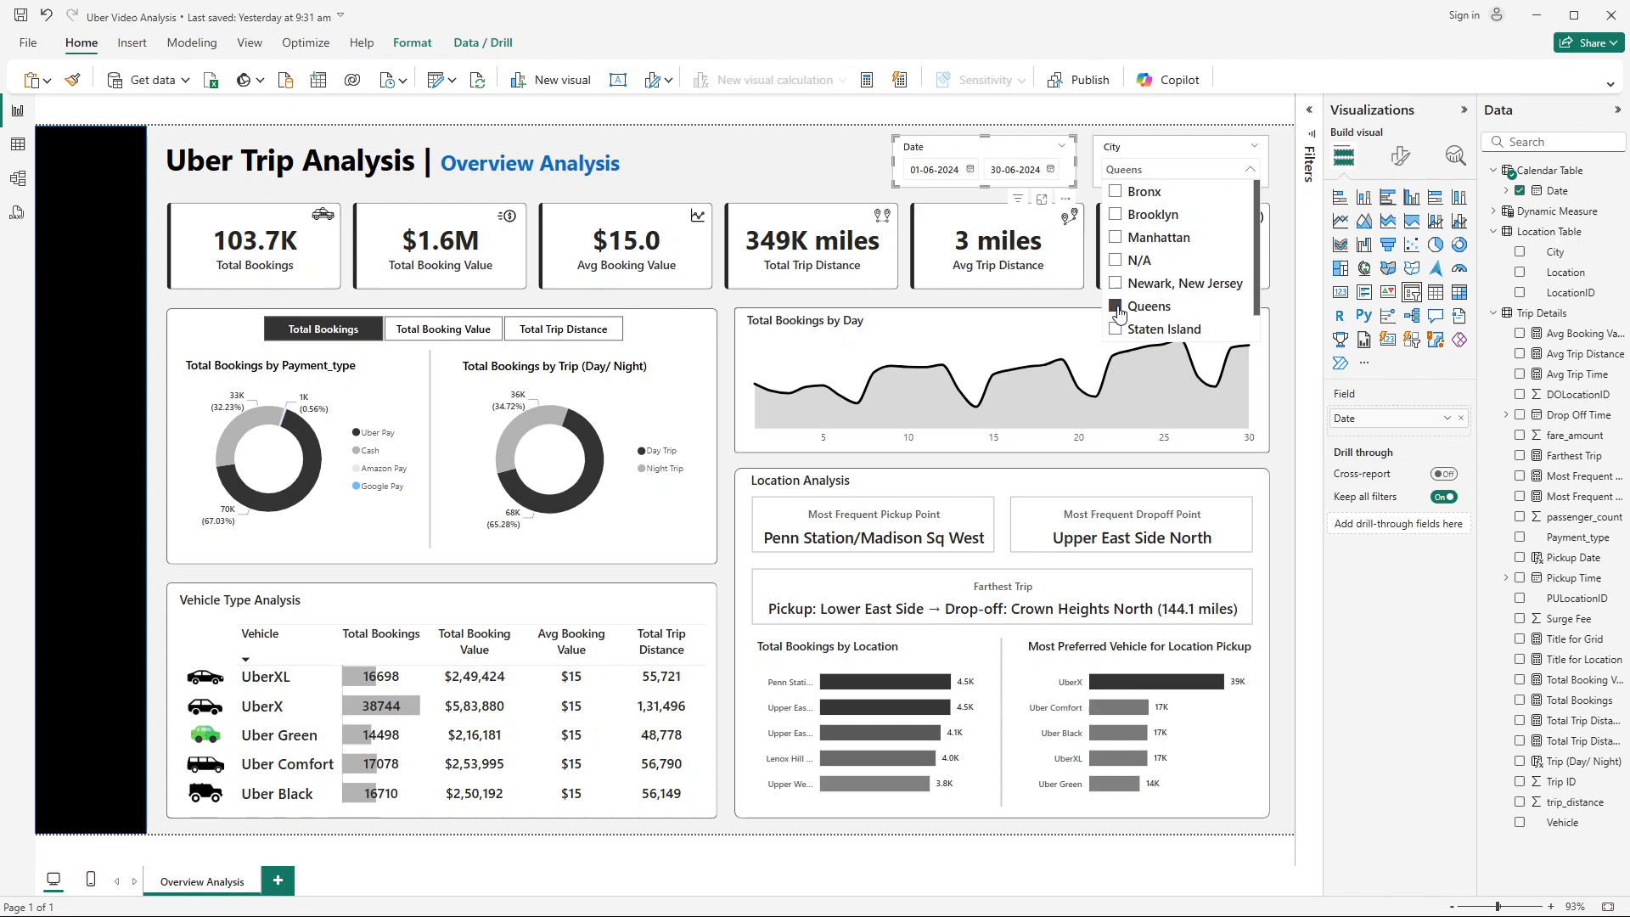
{"action": "left_click", "coordinate": [1117, 308]}
{"action": "left_click", "coordinate": [1118, 331]}
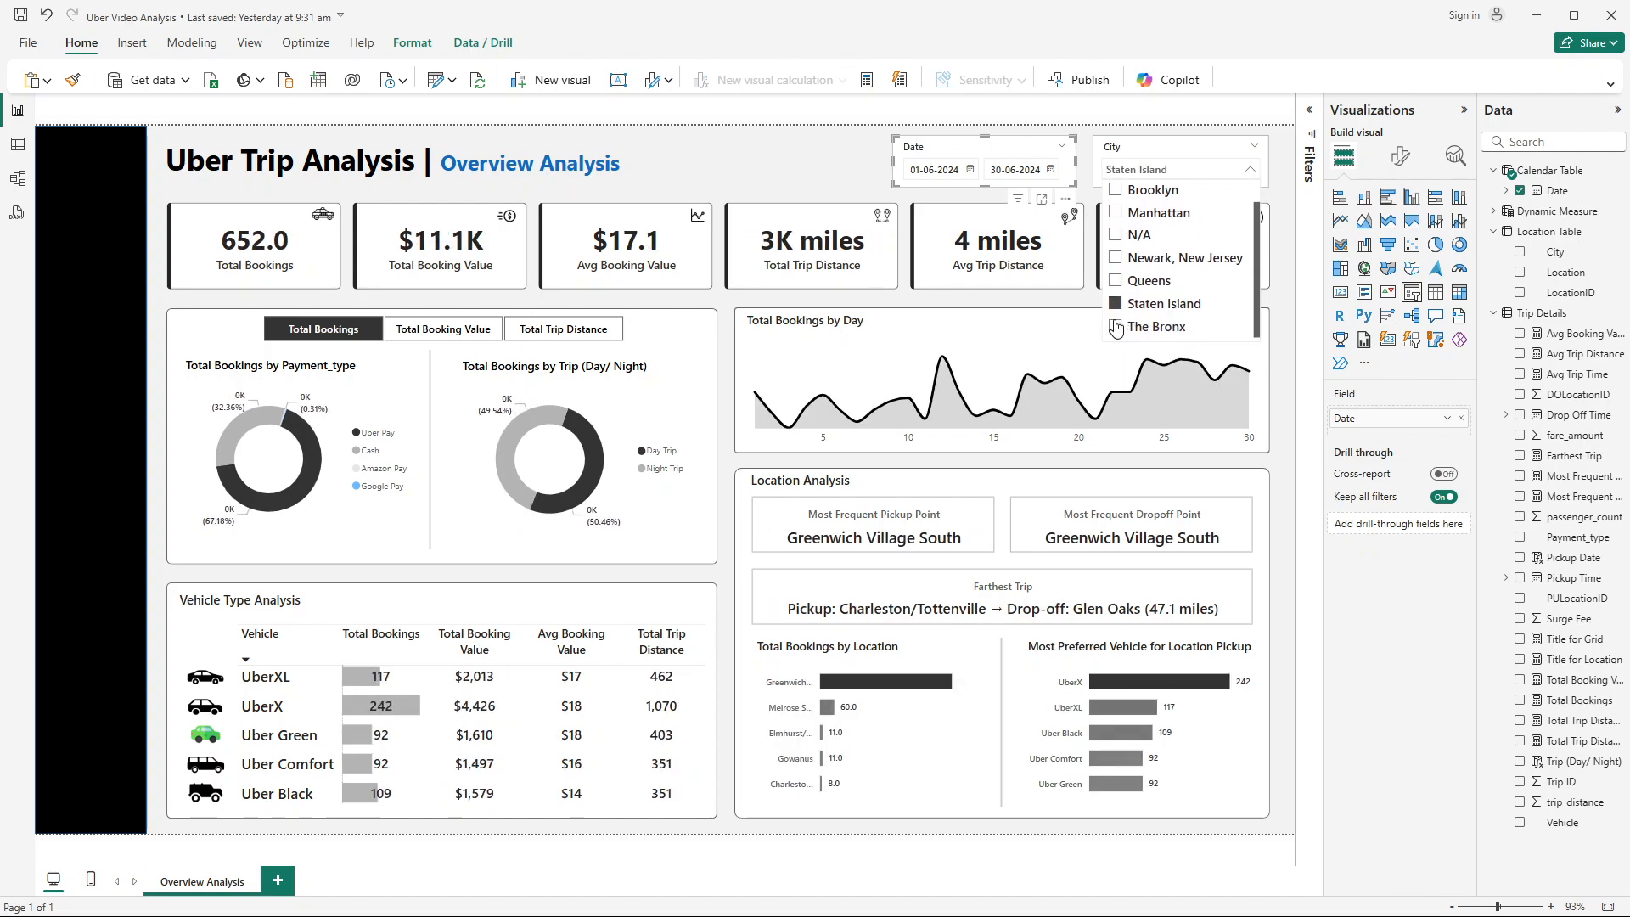
{"action": "left_click", "coordinate": [1116, 327]}
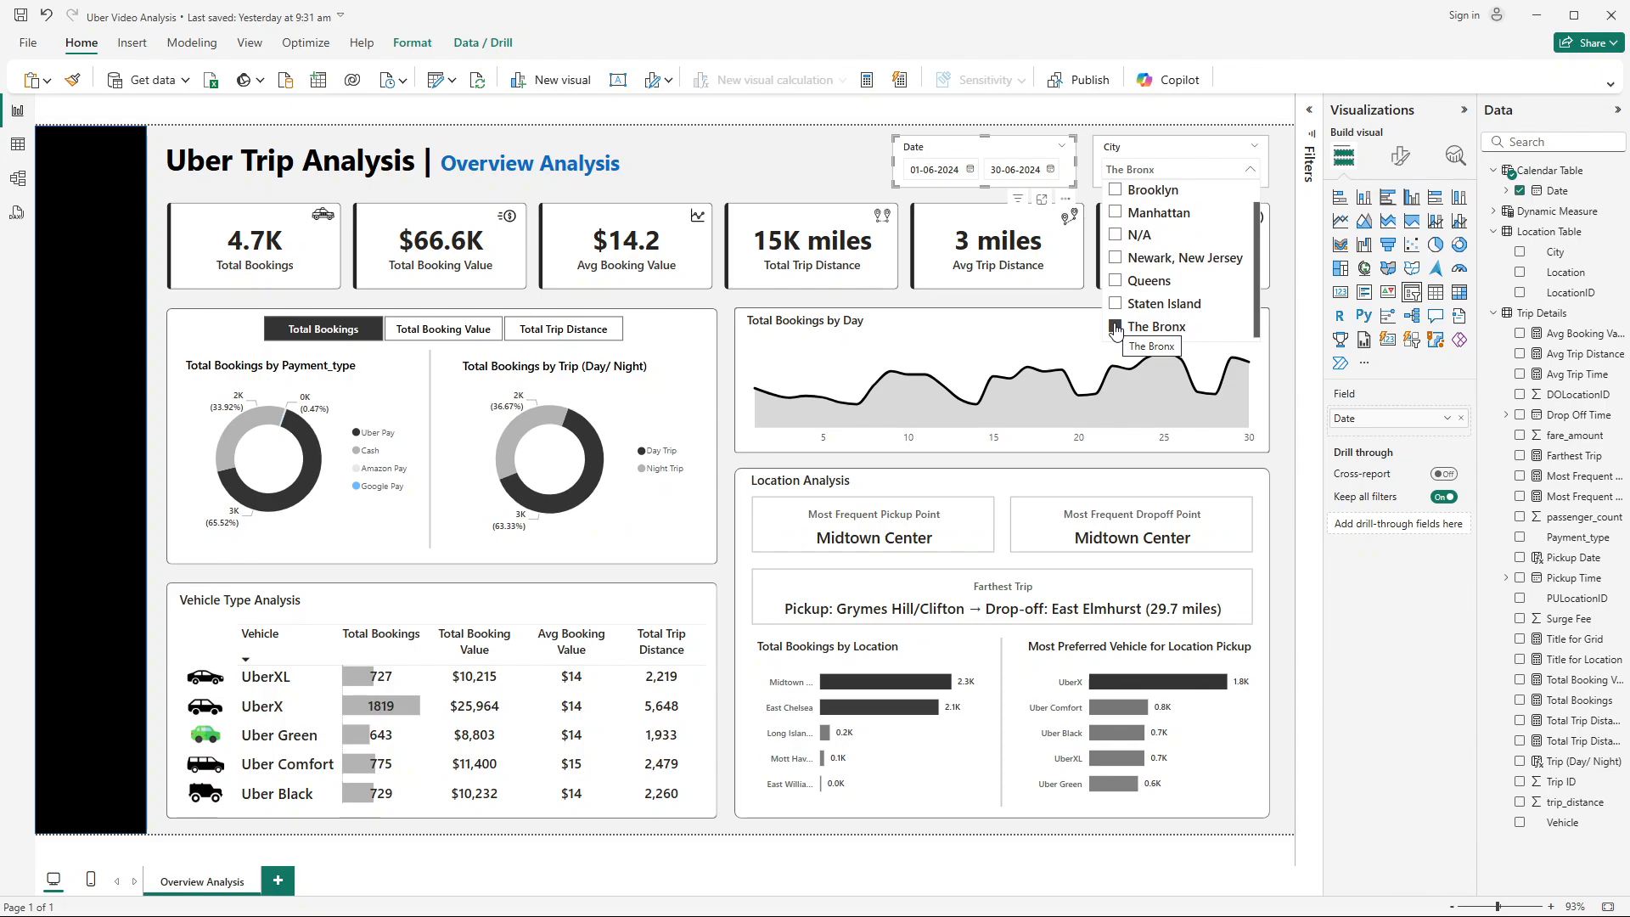
{"action": "left_click", "coordinate": [1116, 305]}
{"action": "left_click", "coordinate": [1118, 283]}
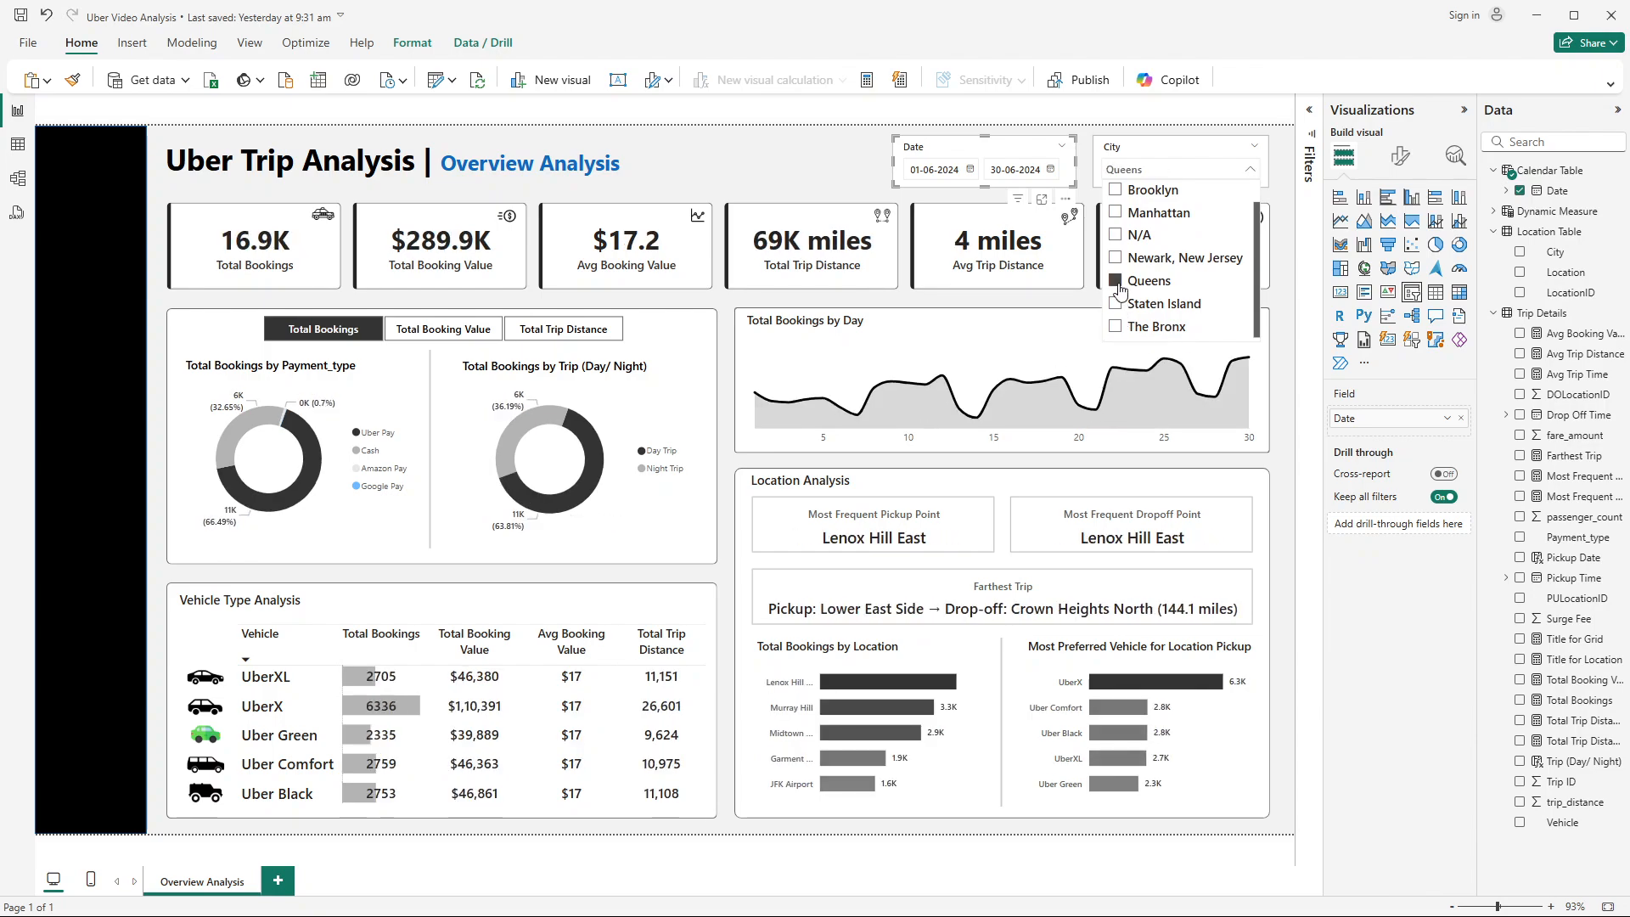
Step: Add Brooklyn and Manhattan to the Queens city filter to test multiple selection, and clear the City slicer
{"action": "scroll", "coordinate": [1120, 291], "scroll_direction": "up", "scroll_amount": 1}
{"action": "left_click", "coordinate": [1115, 214], "text": "ctrl"}
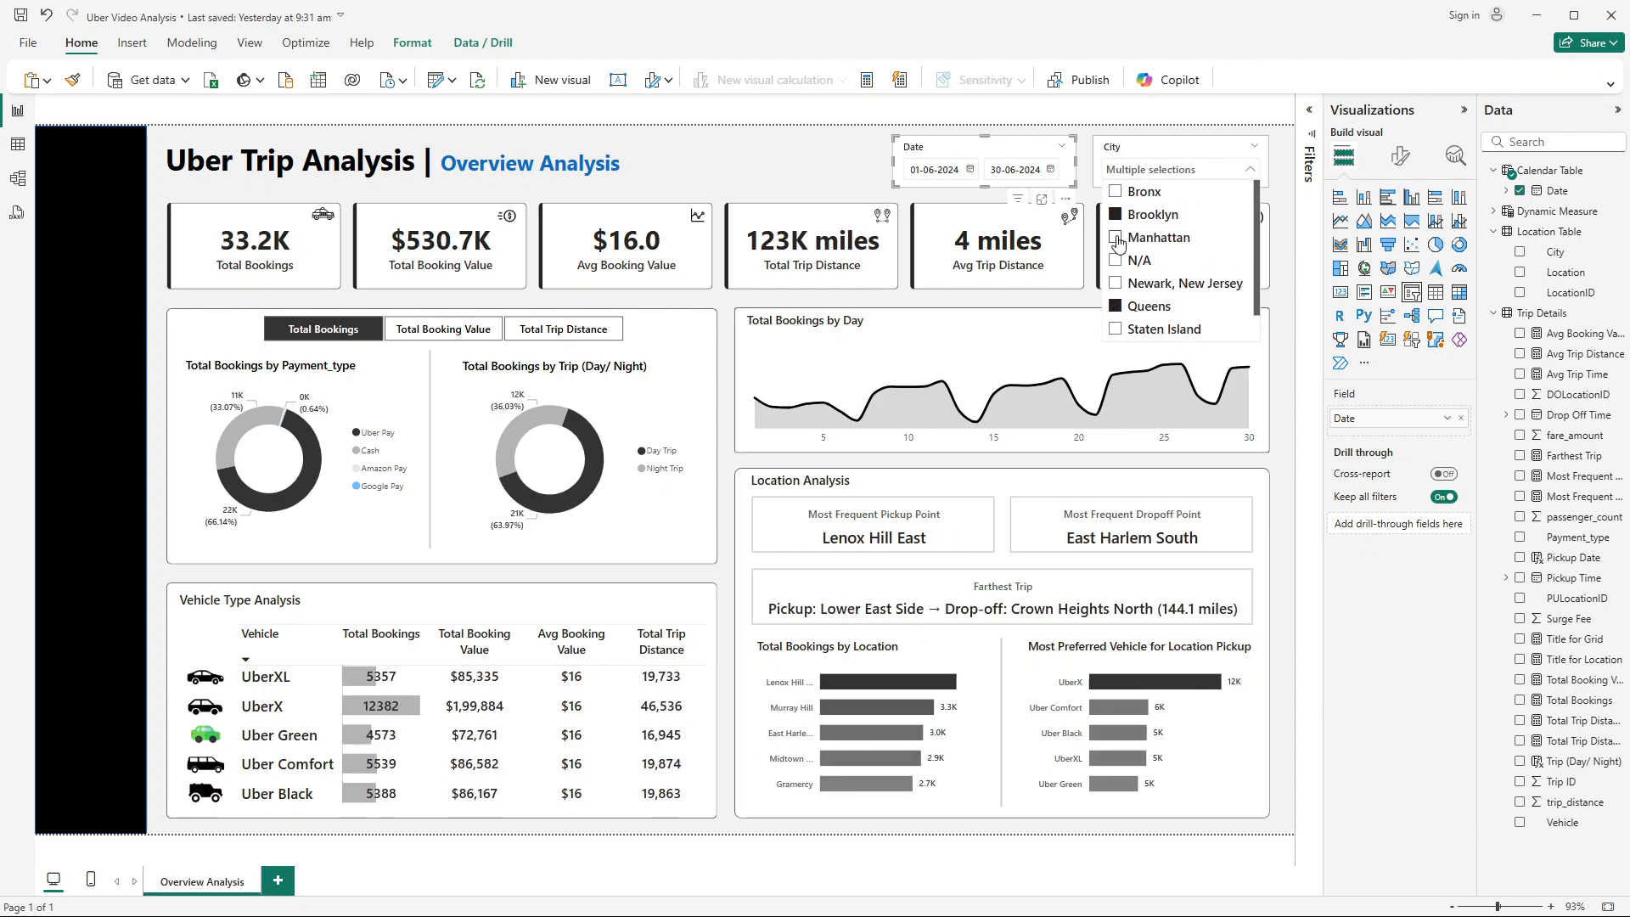
{"action": "left_click", "coordinate": [1116, 239], "text": "ctrl"}
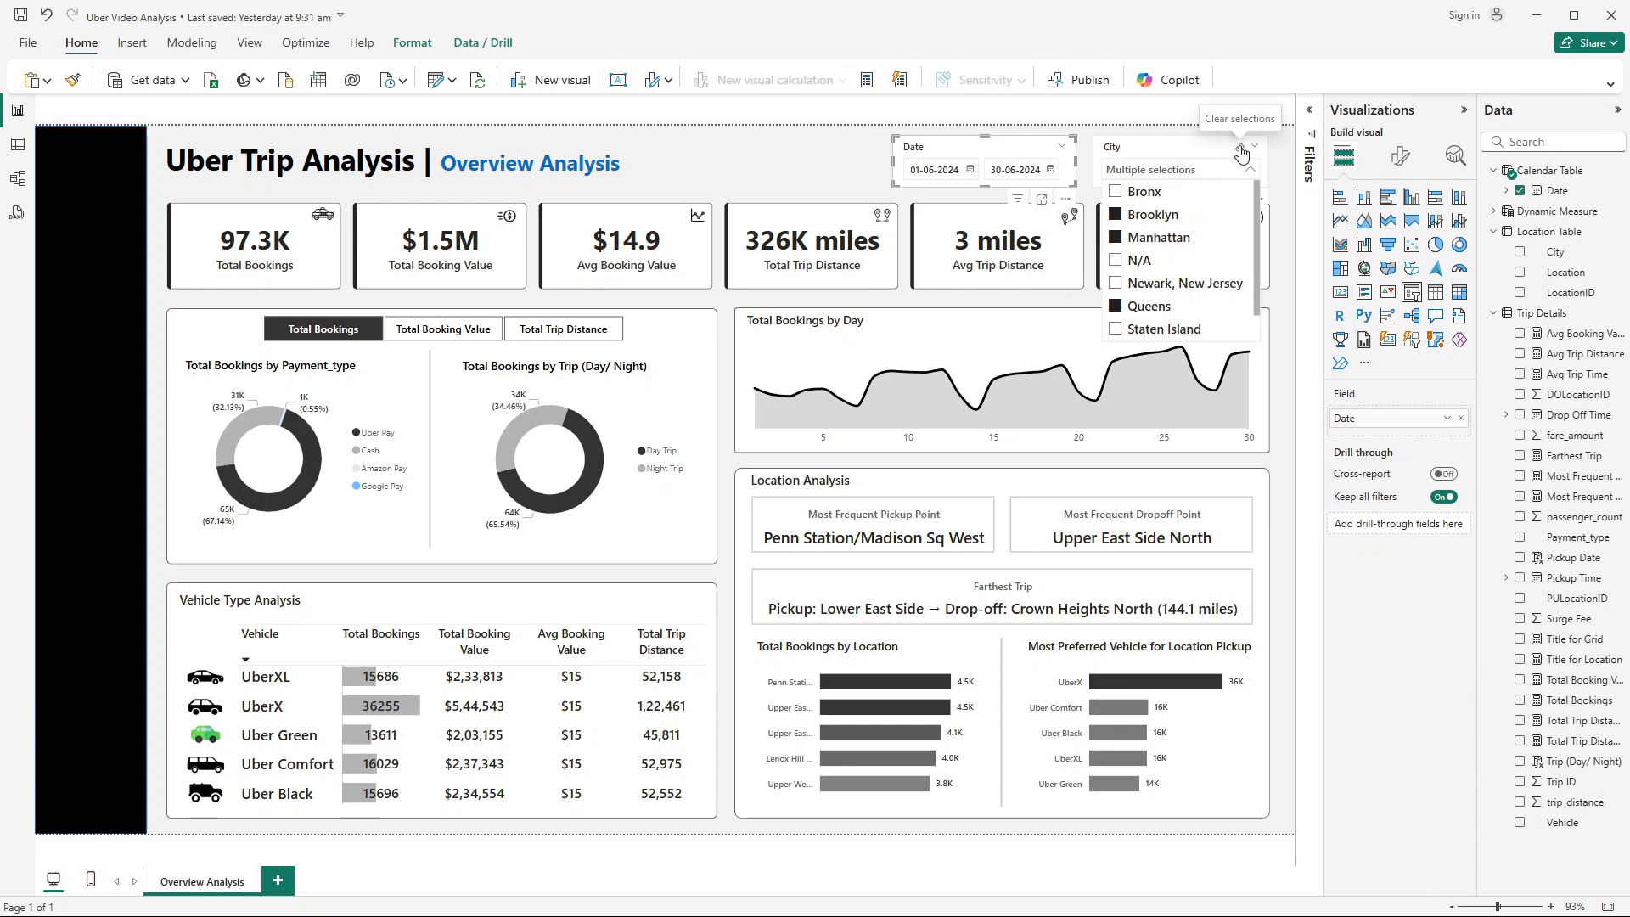
{"action": "left_click", "coordinate": [1242, 153]}
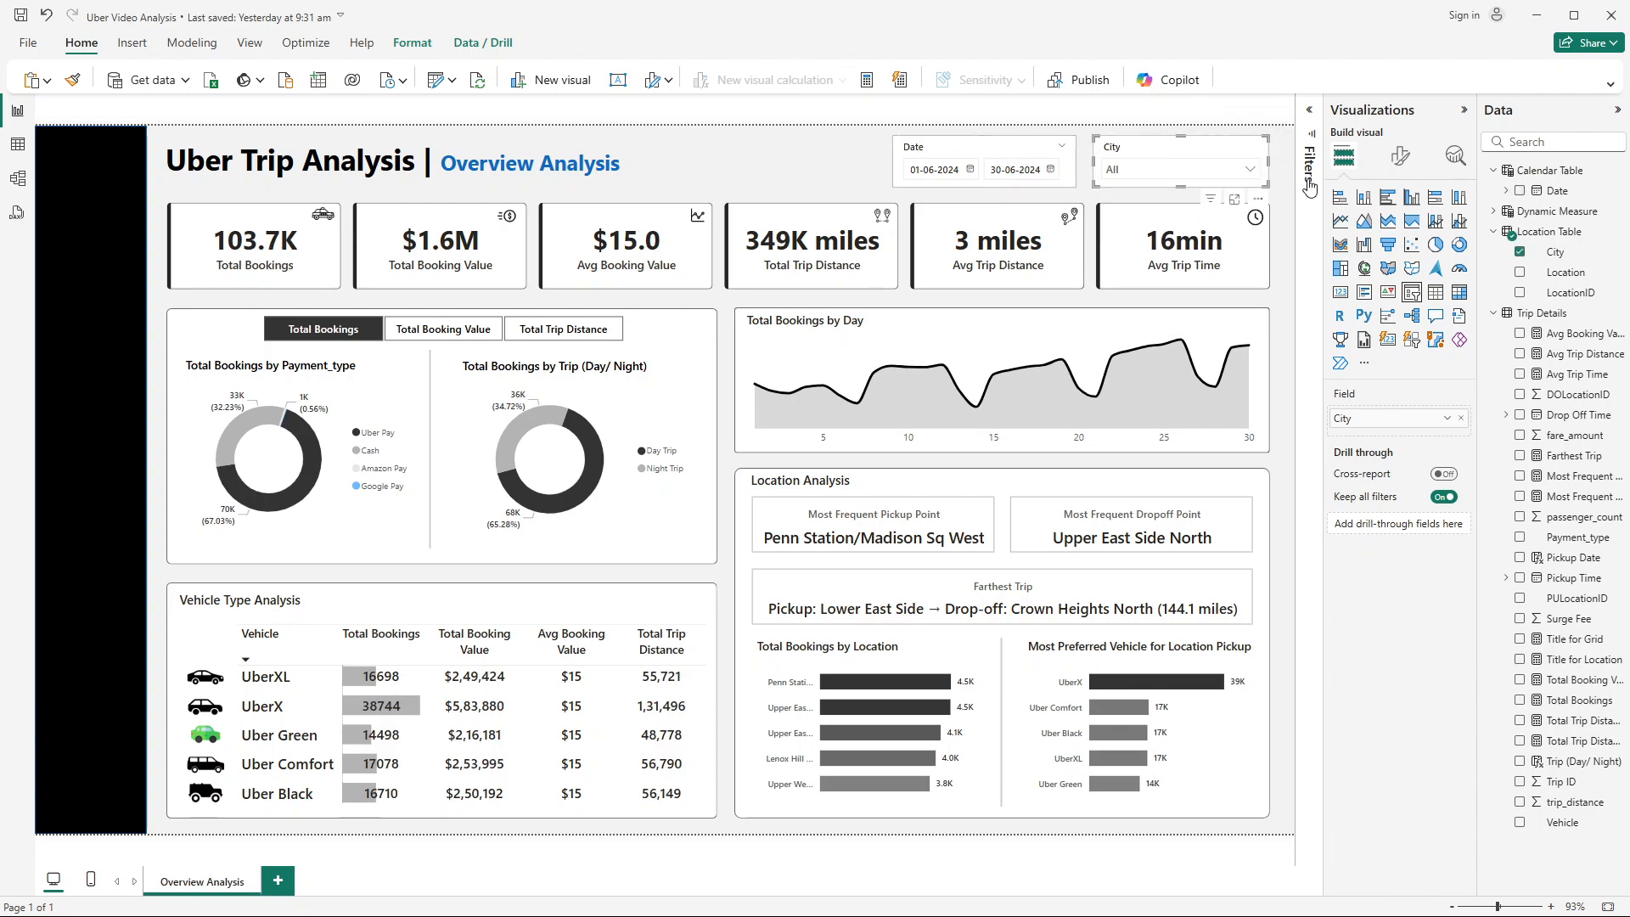
{"action": "left_click", "coordinate": [1287, 193]}
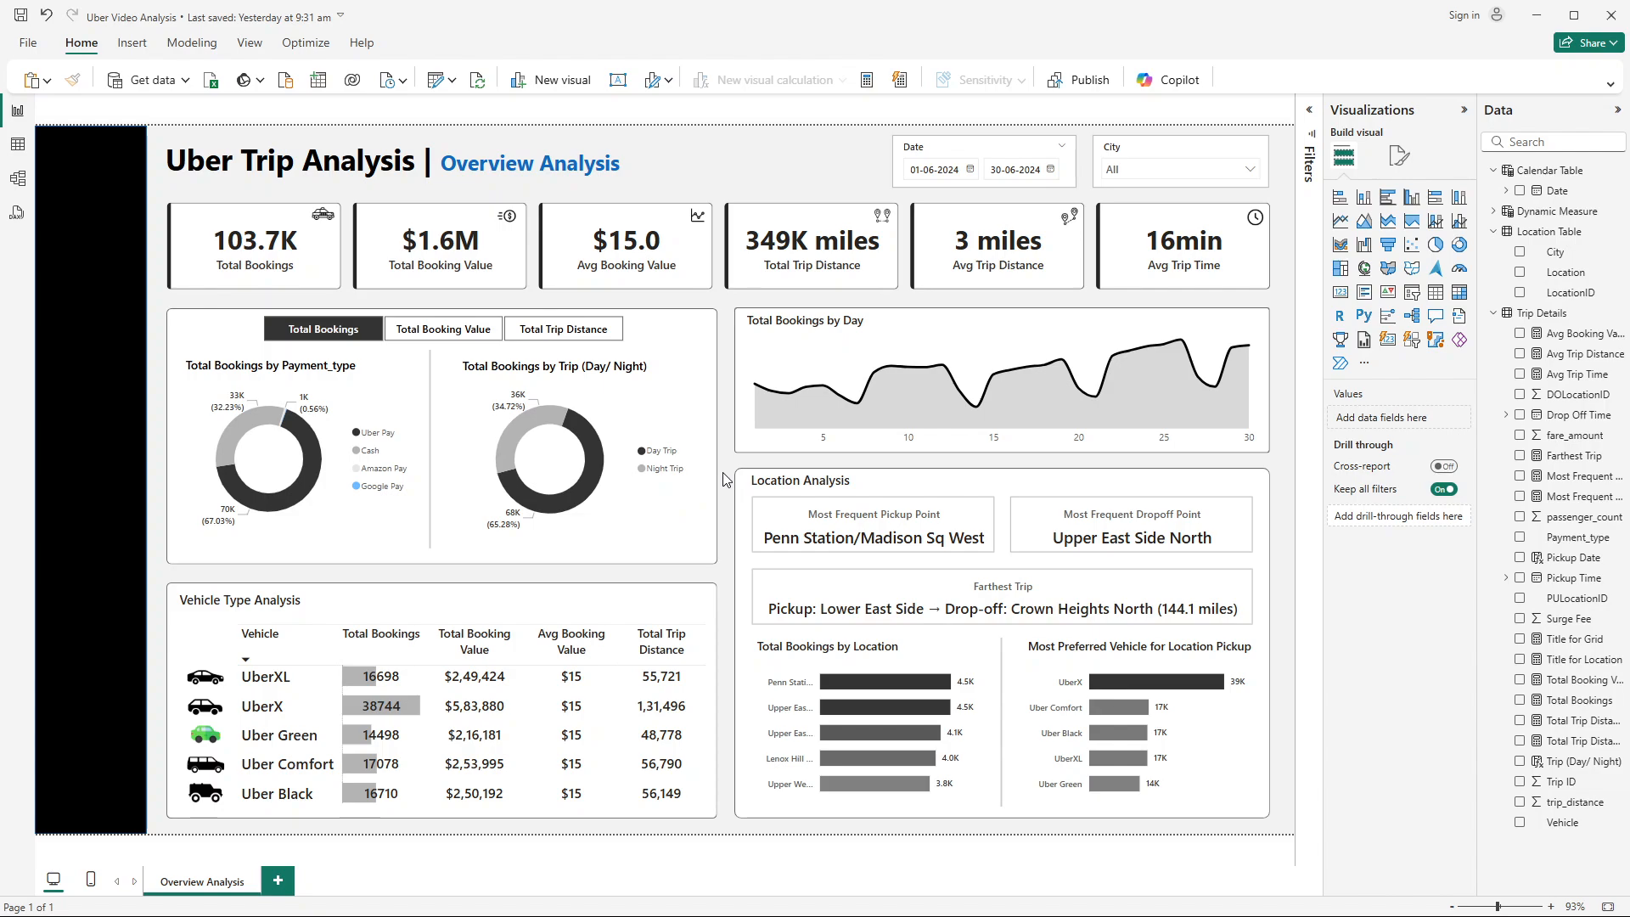
Step: Cross-filter the dashboard by Uber Pay from the payment type donut chart, and release the selection
{"action": "left_click", "coordinate": [304, 495]}
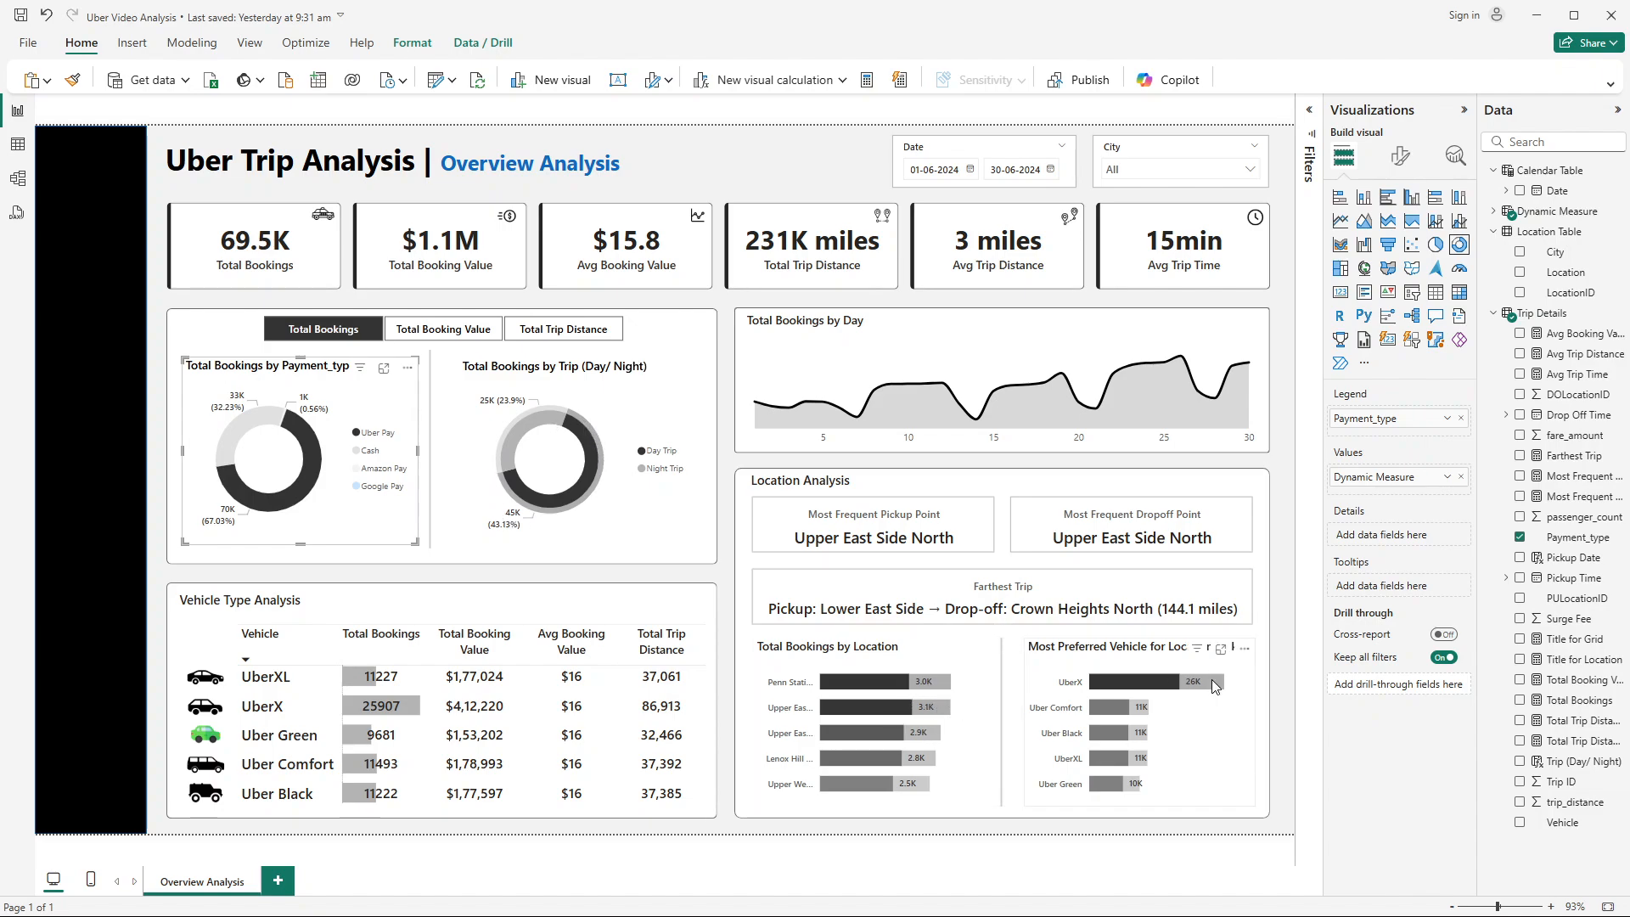
{"action": "left_click", "coordinate": [309, 439]}
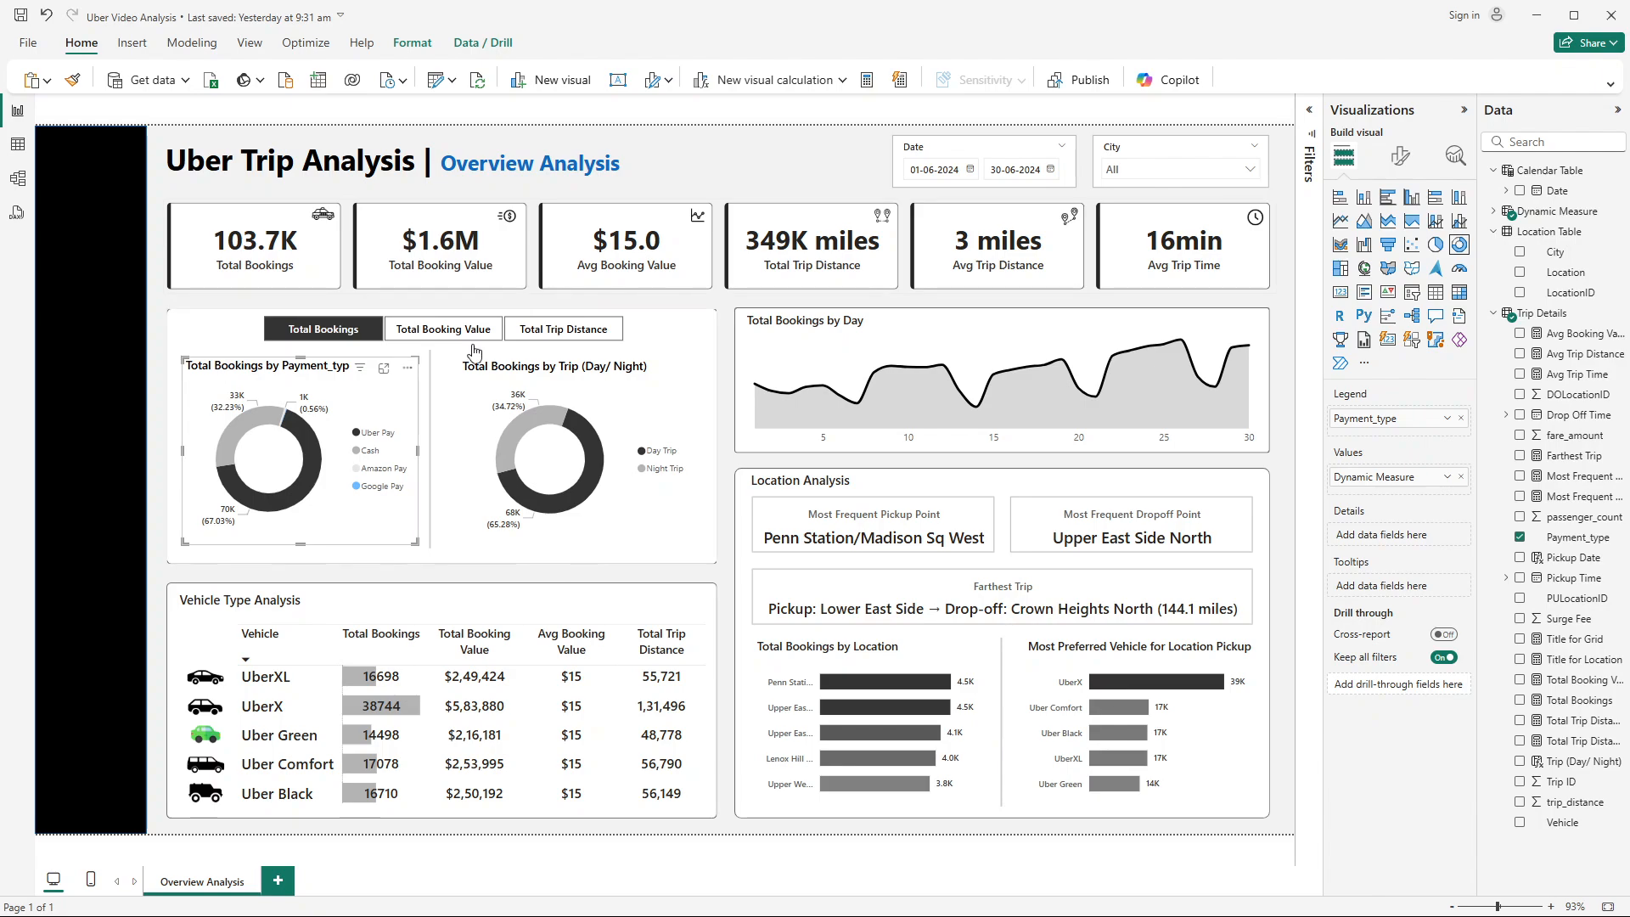
Step: Examine the interaction settings of the payment and trip donuts, vehicle matrix, location bar chart and daily bookings chart, and leave interaction editing
{"action": "left_click", "coordinate": [412, 43]}
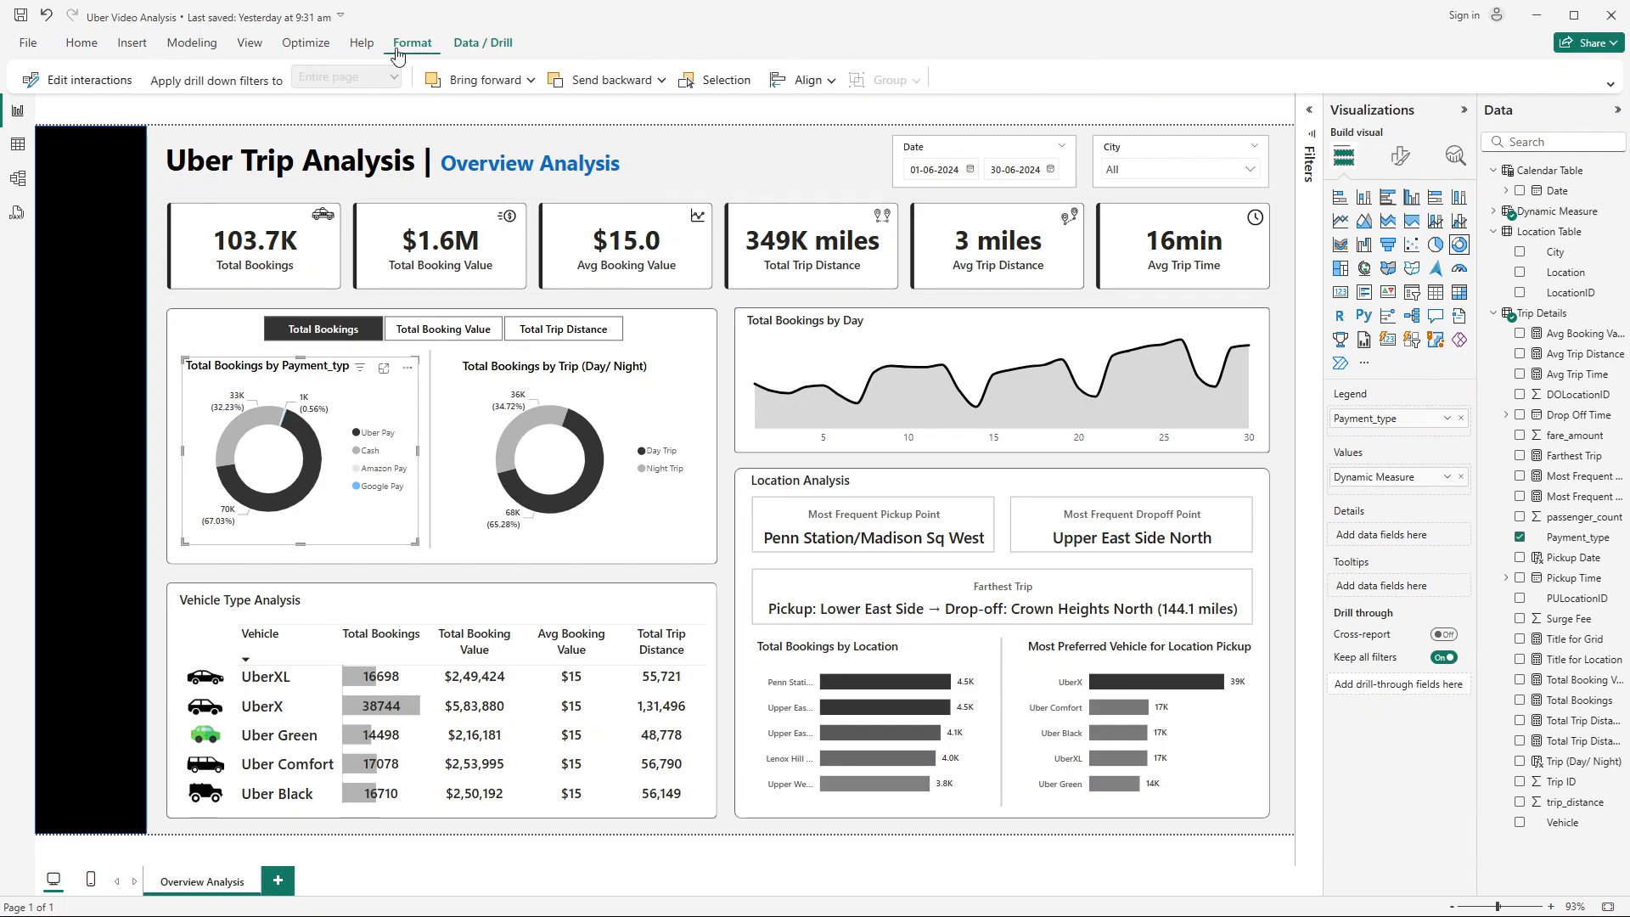
{"action": "left_click", "coordinate": [79, 80]}
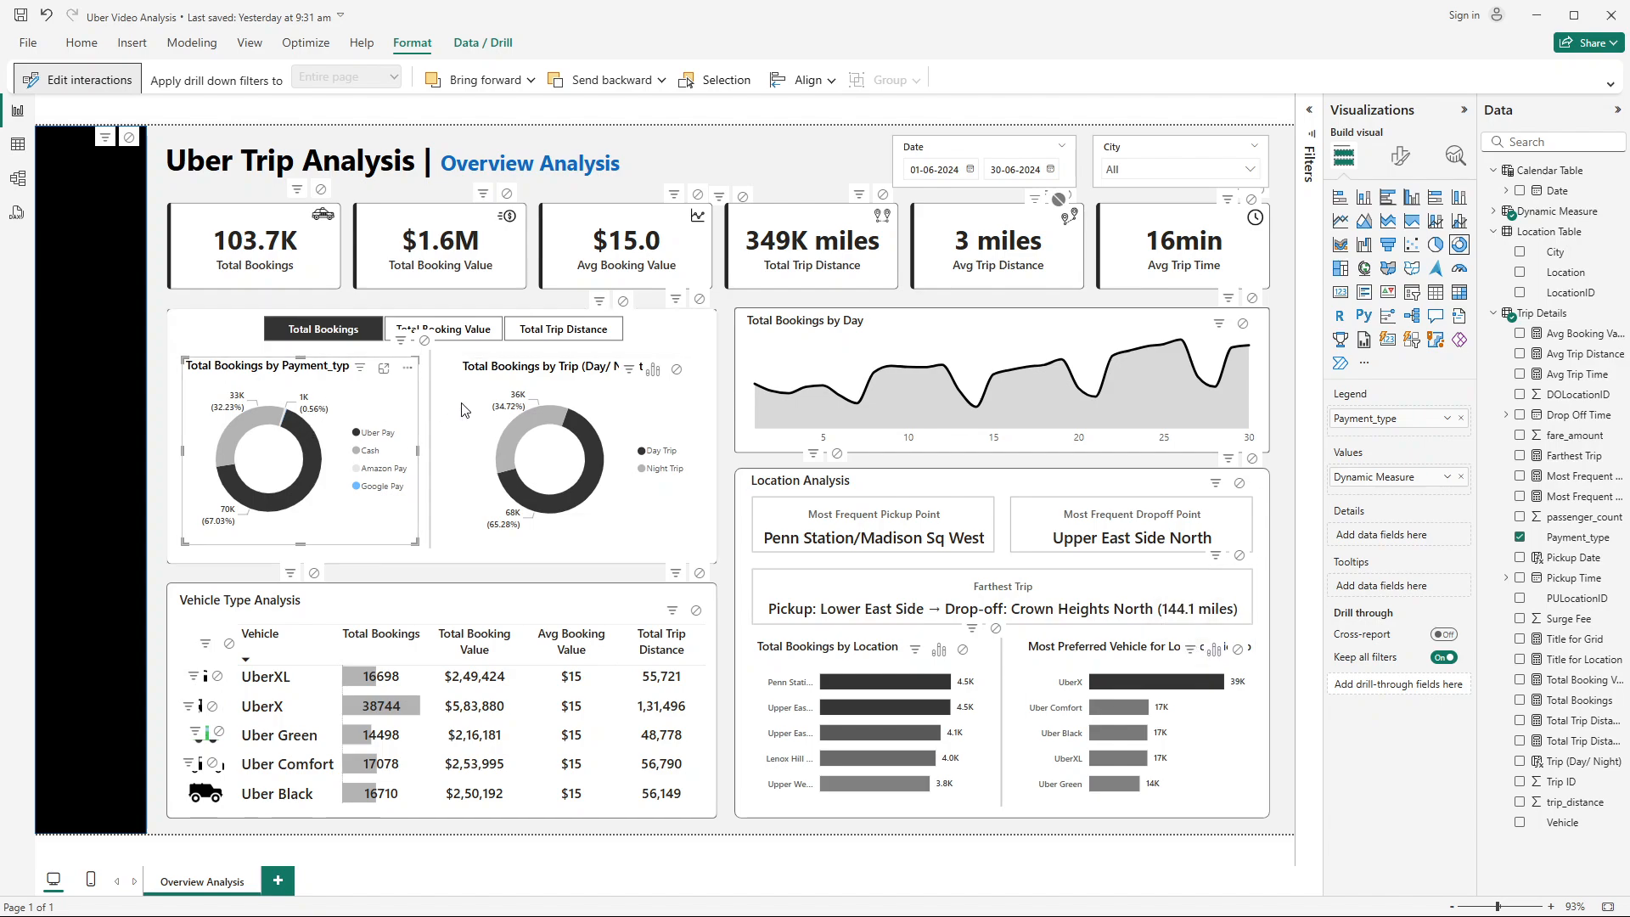
{"action": "left_click", "coordinate": [634, 401]}
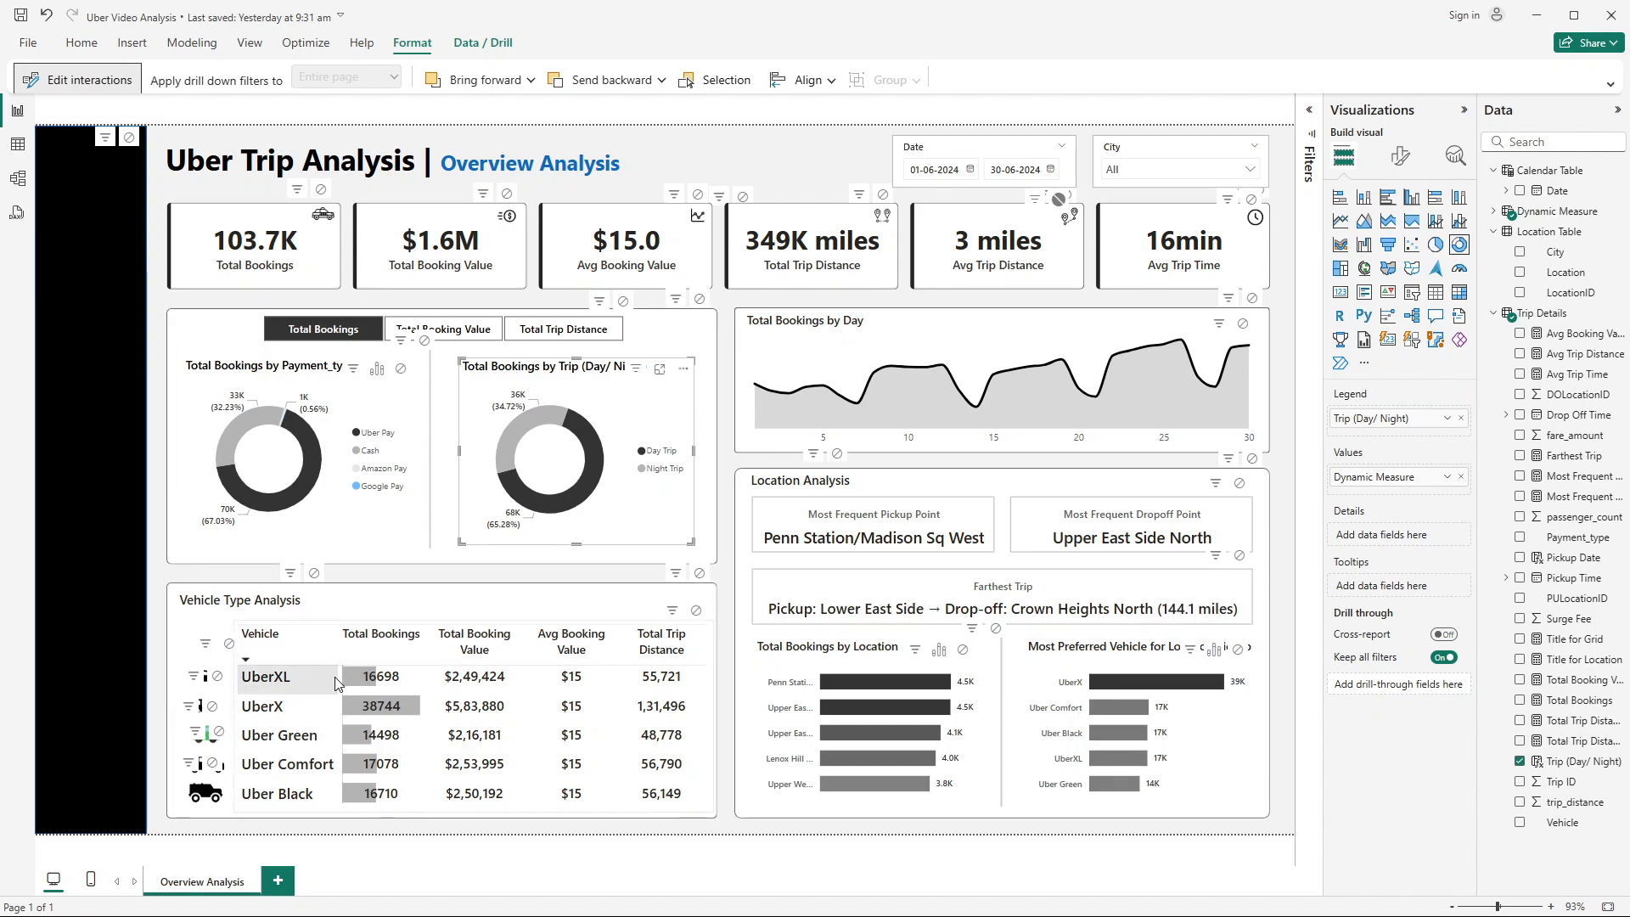
{"action": "left_click", "coordinate": [309, 623]}
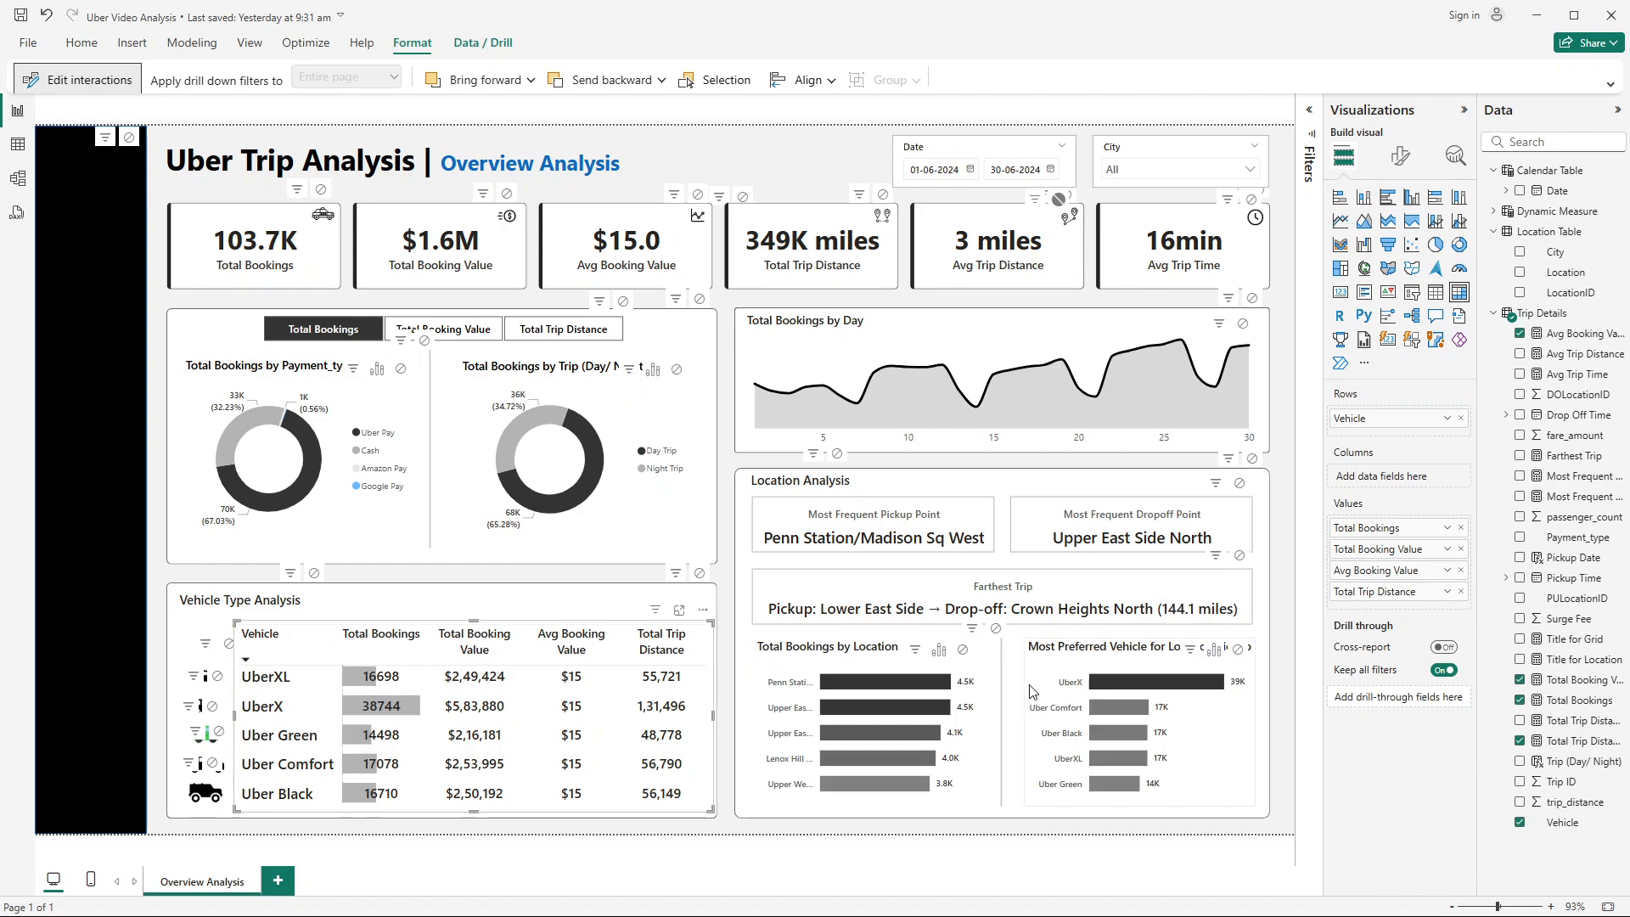
{"action": "left_click", "coordinate": [760, 676]}
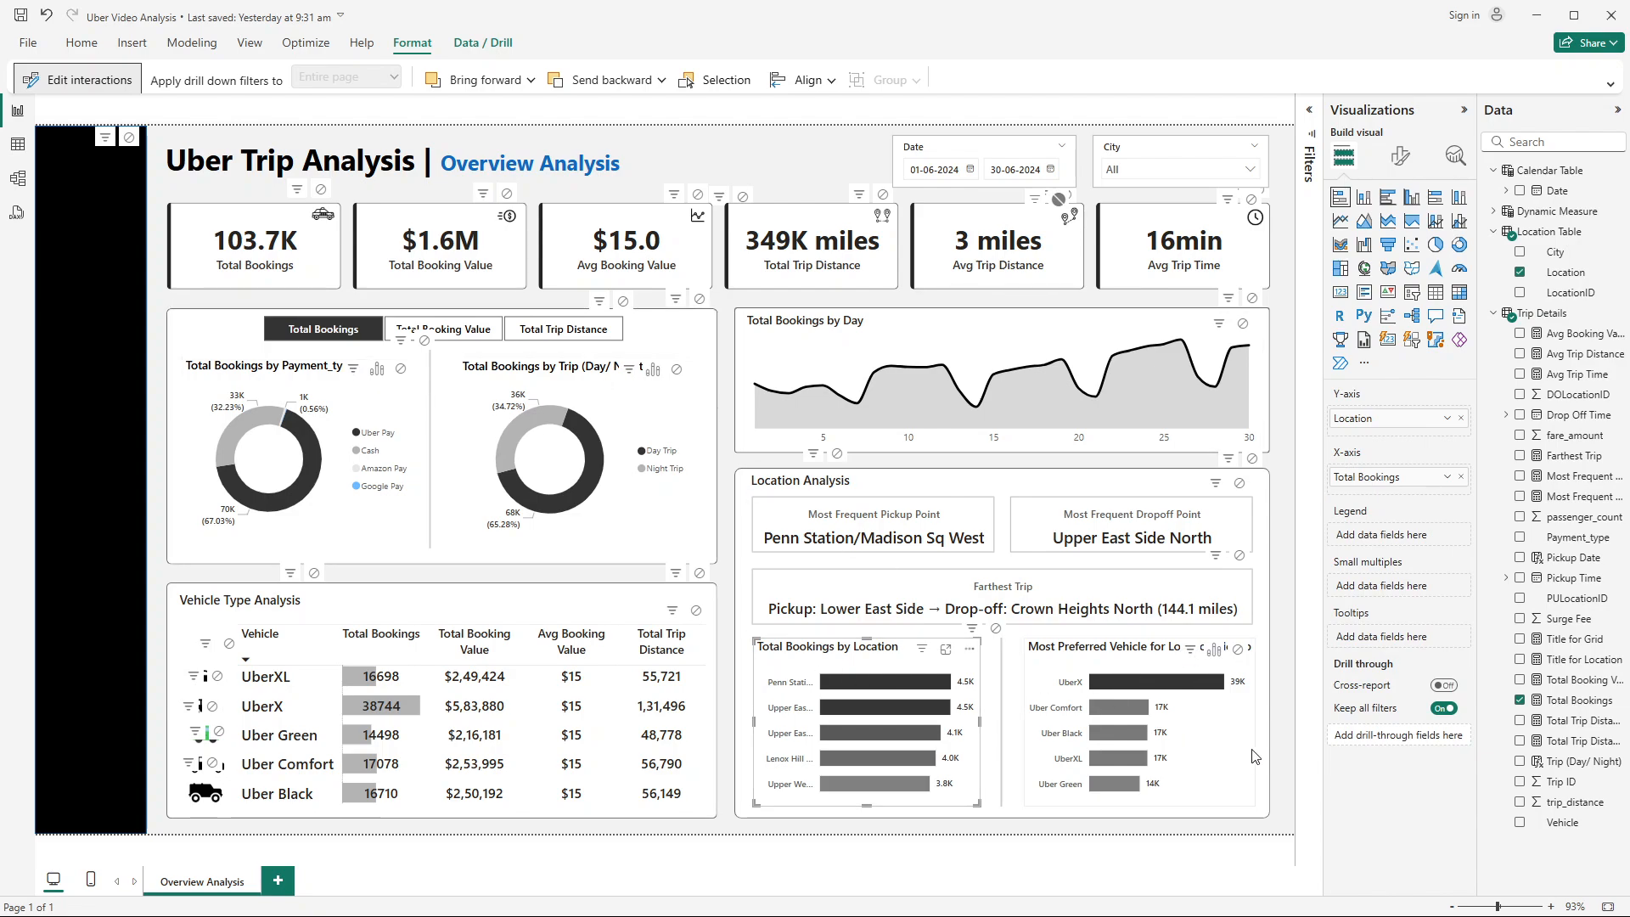
{"action": "left_click", "coordinate": [832, 337]}
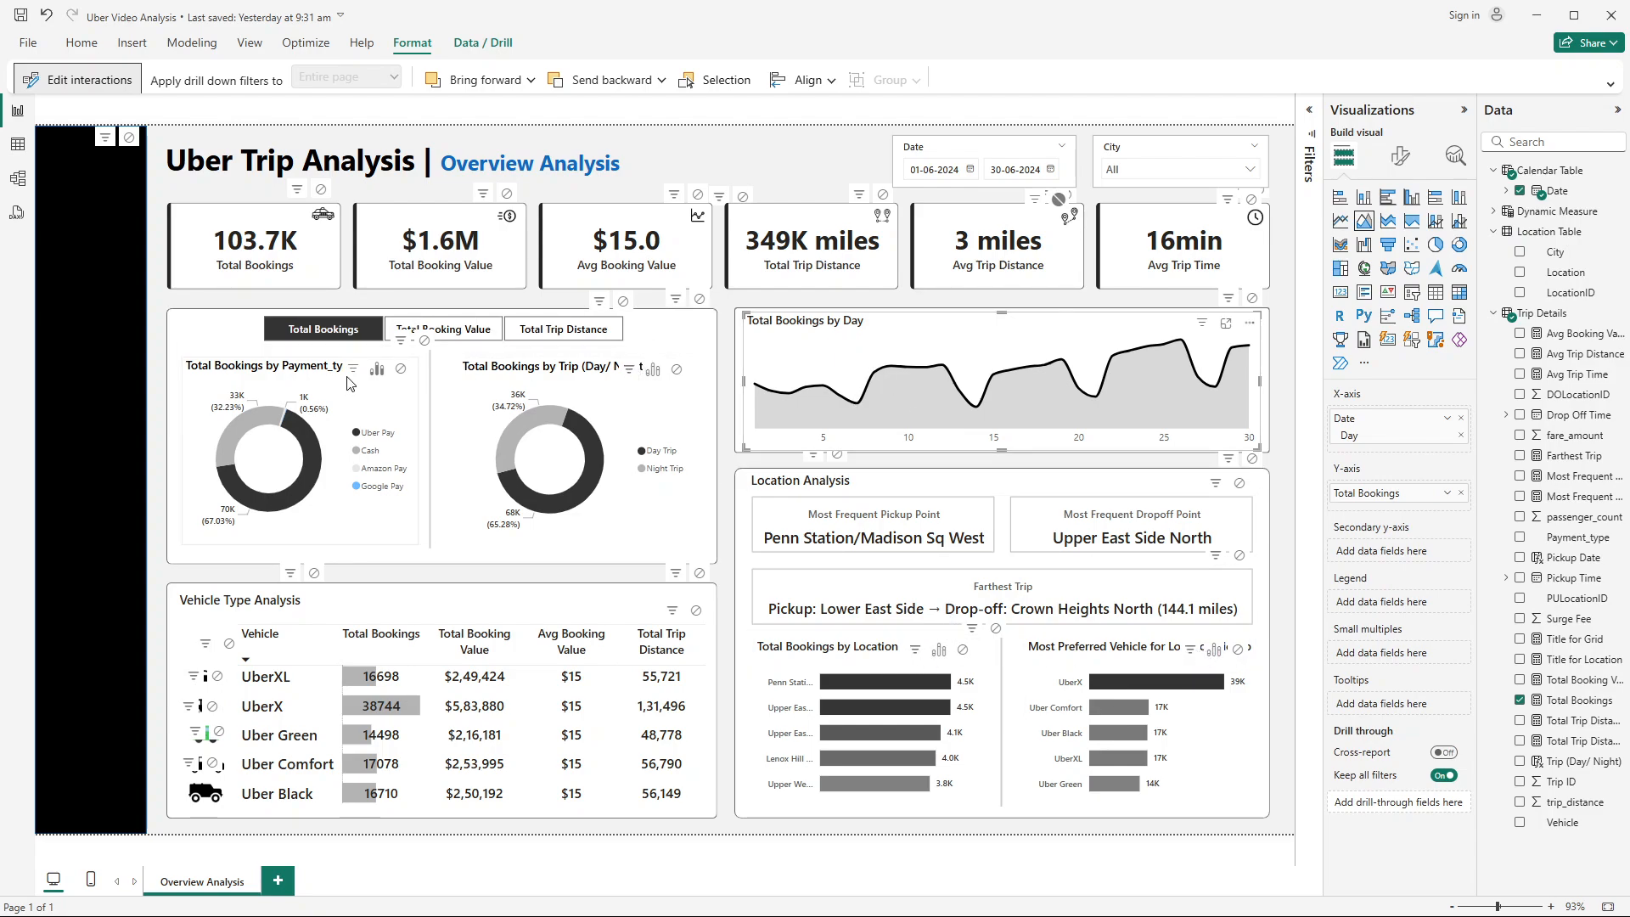
{"action": "left_click", "coordinate": [86, 78]}
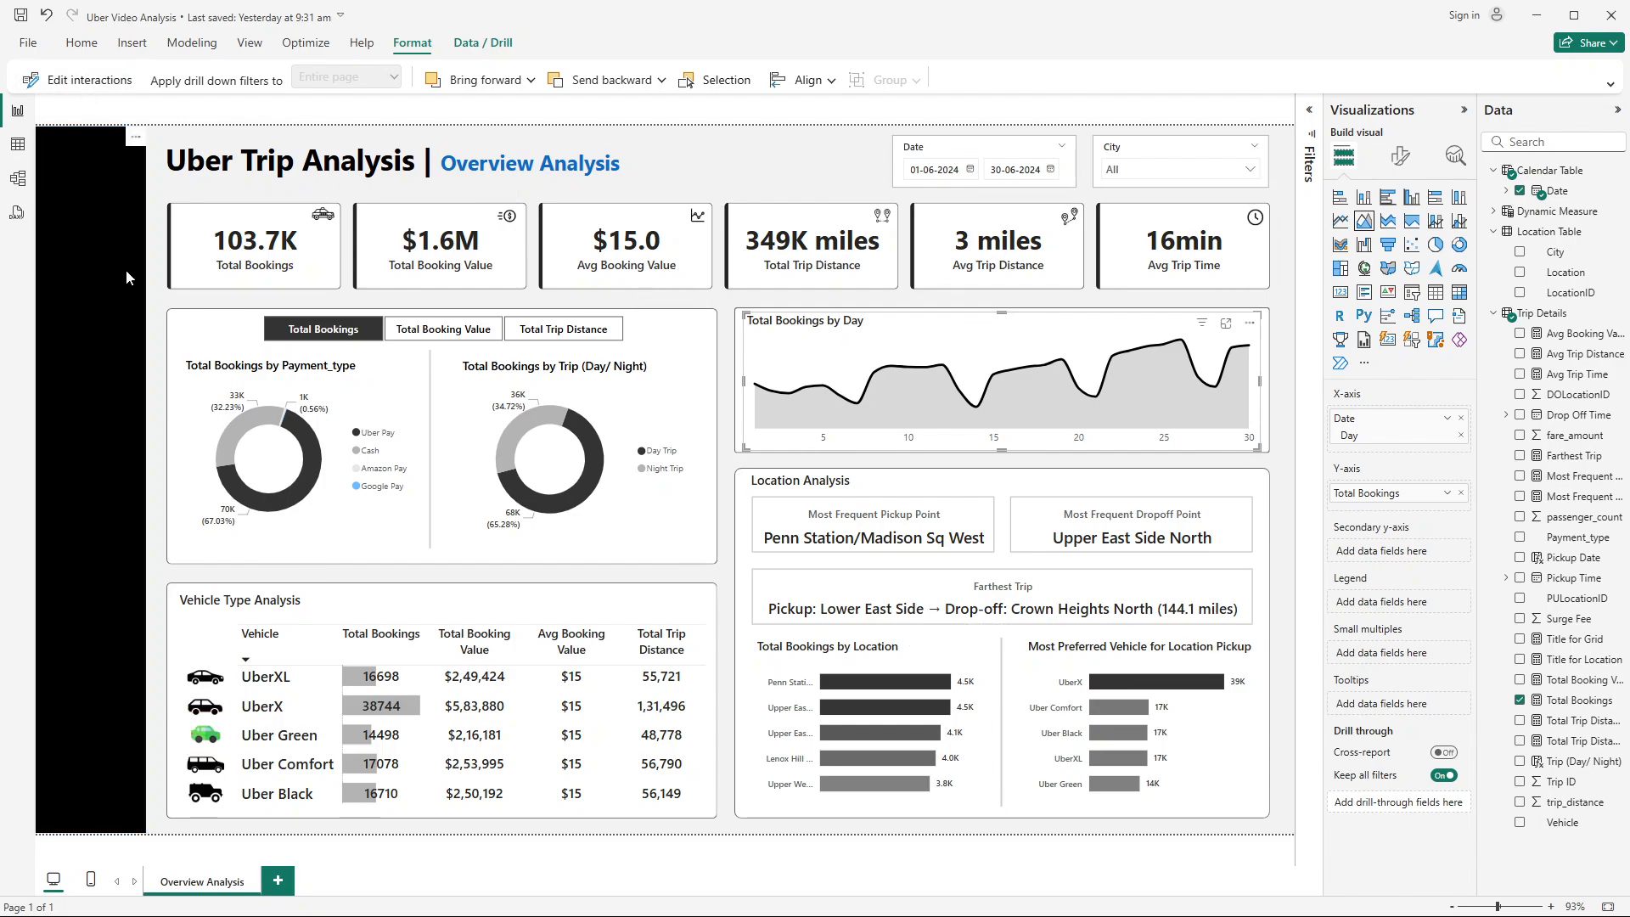
{"action": "left_click", "coordinate": [155, 391]}
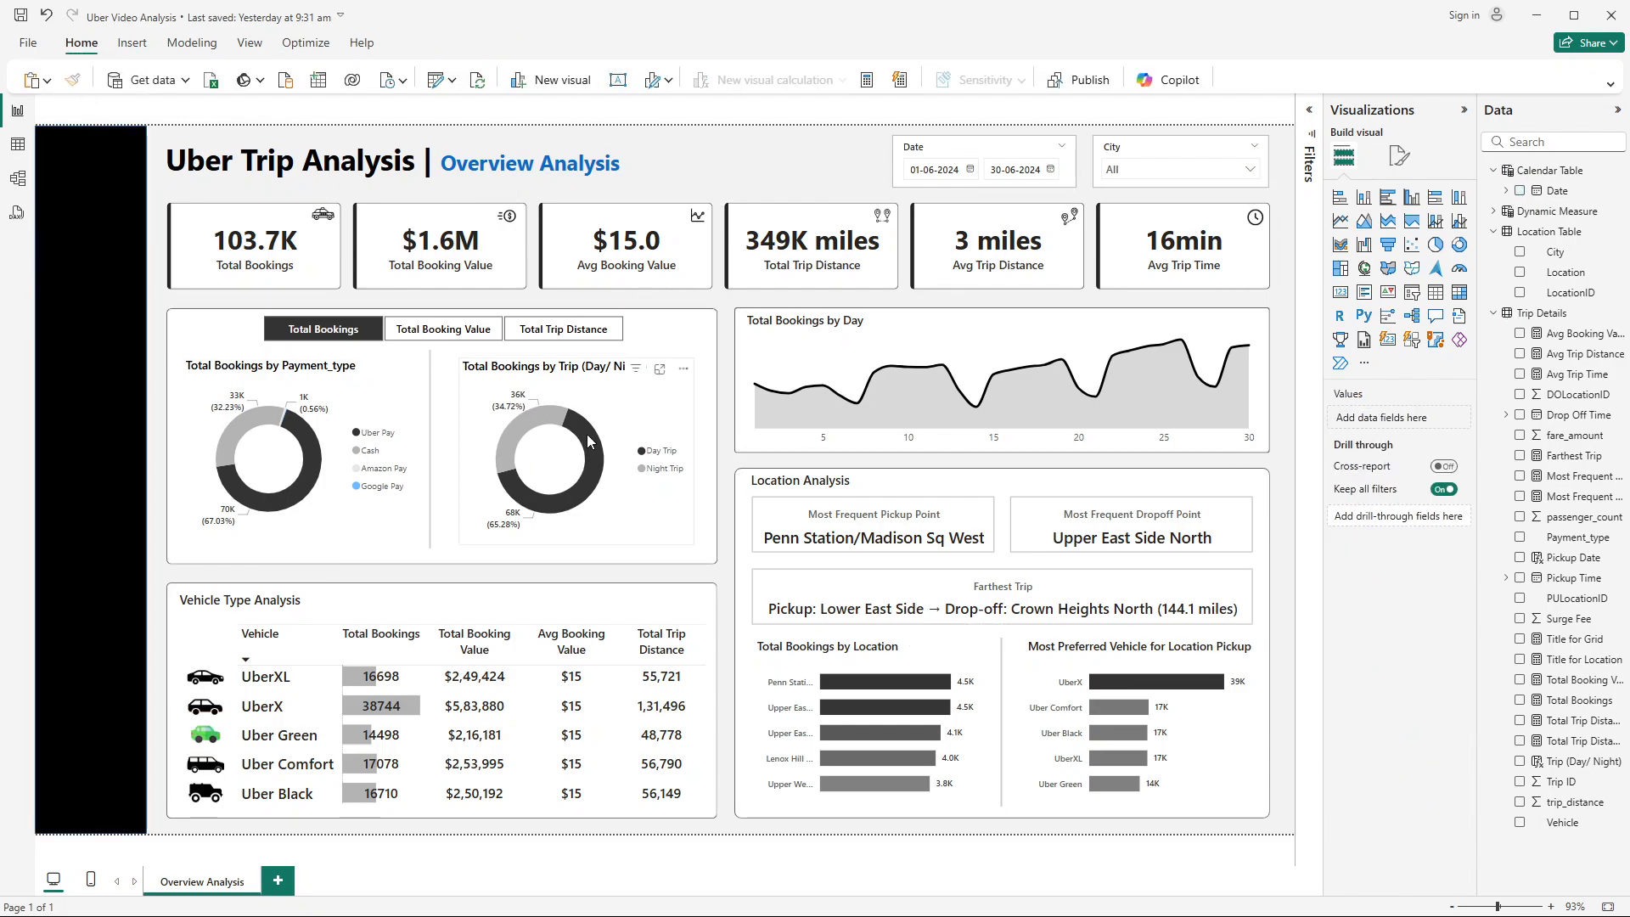
Step: Test cross-filtering by Night Trip in the trip donut and by day 7 in the daily bookings chart, clearing each selection
{"action": "left_click", "coordinate": [520, 421]}
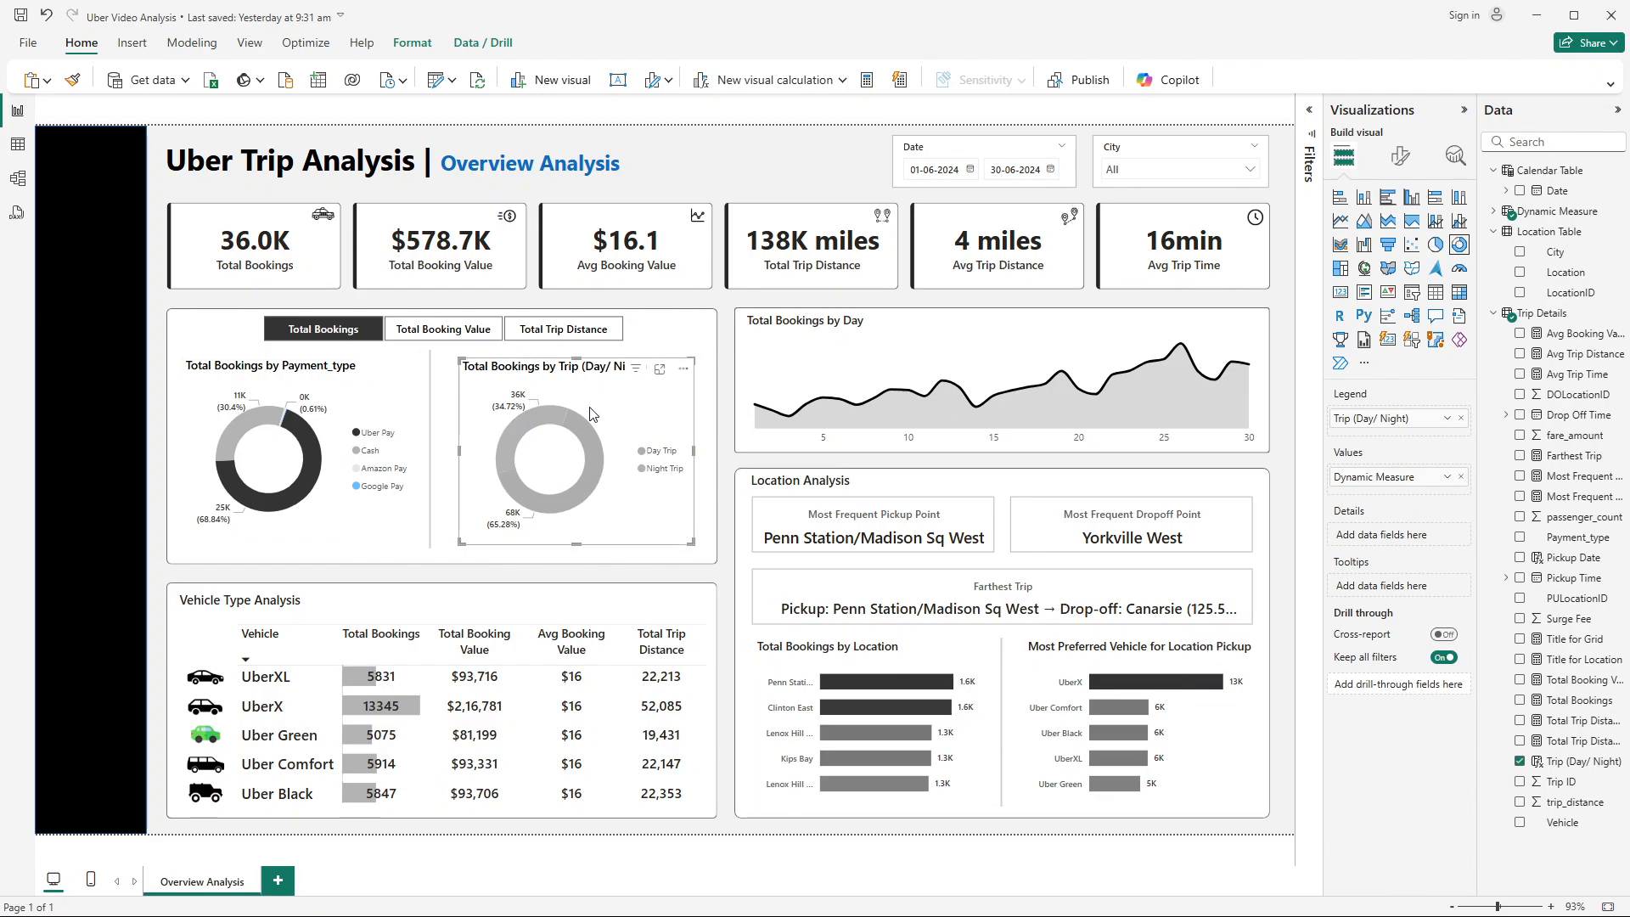
{"action": "left_click", "coordinate": [528, 418]}
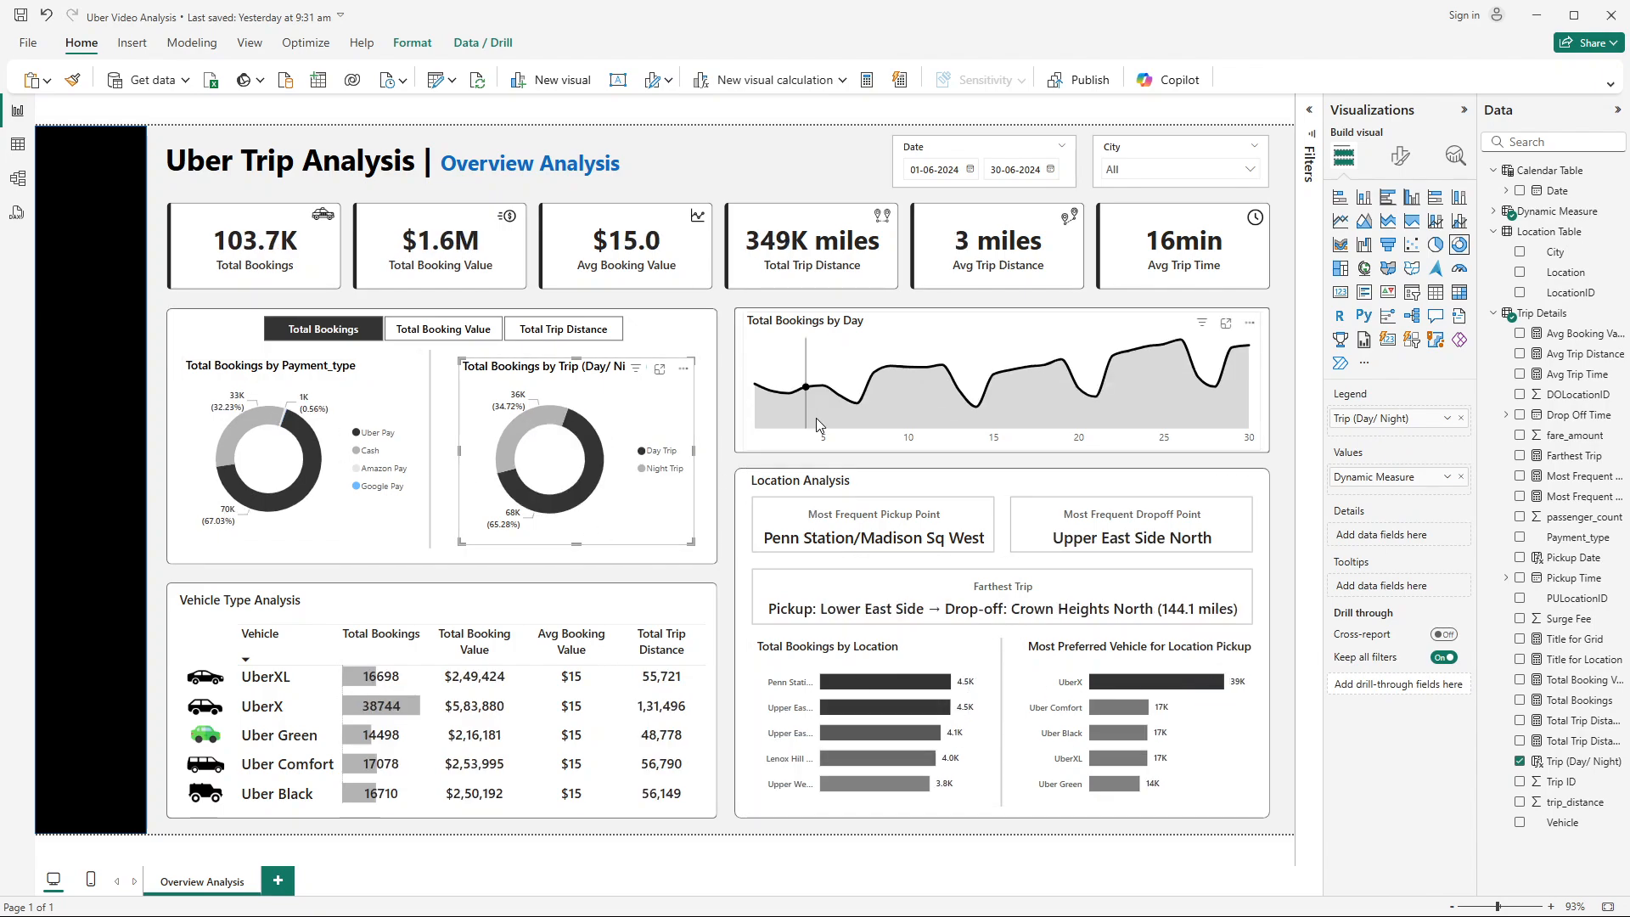
{"action": "left_click", "coordinate": [859, 405]}
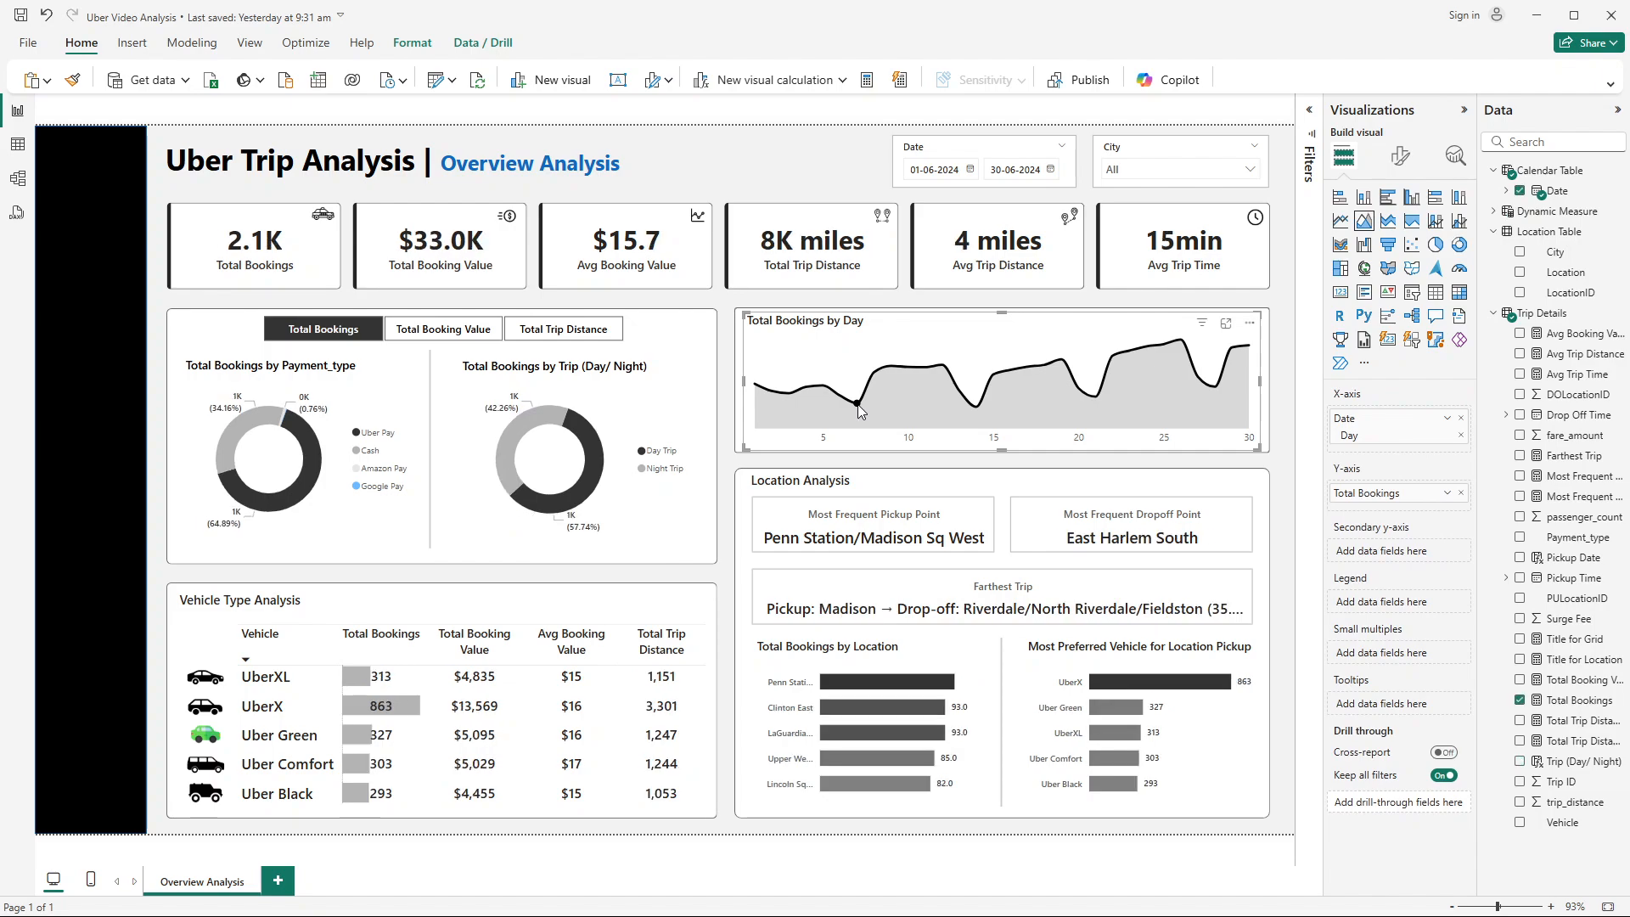
{"action": "mouse_move", "coordinate": [858, 406]}
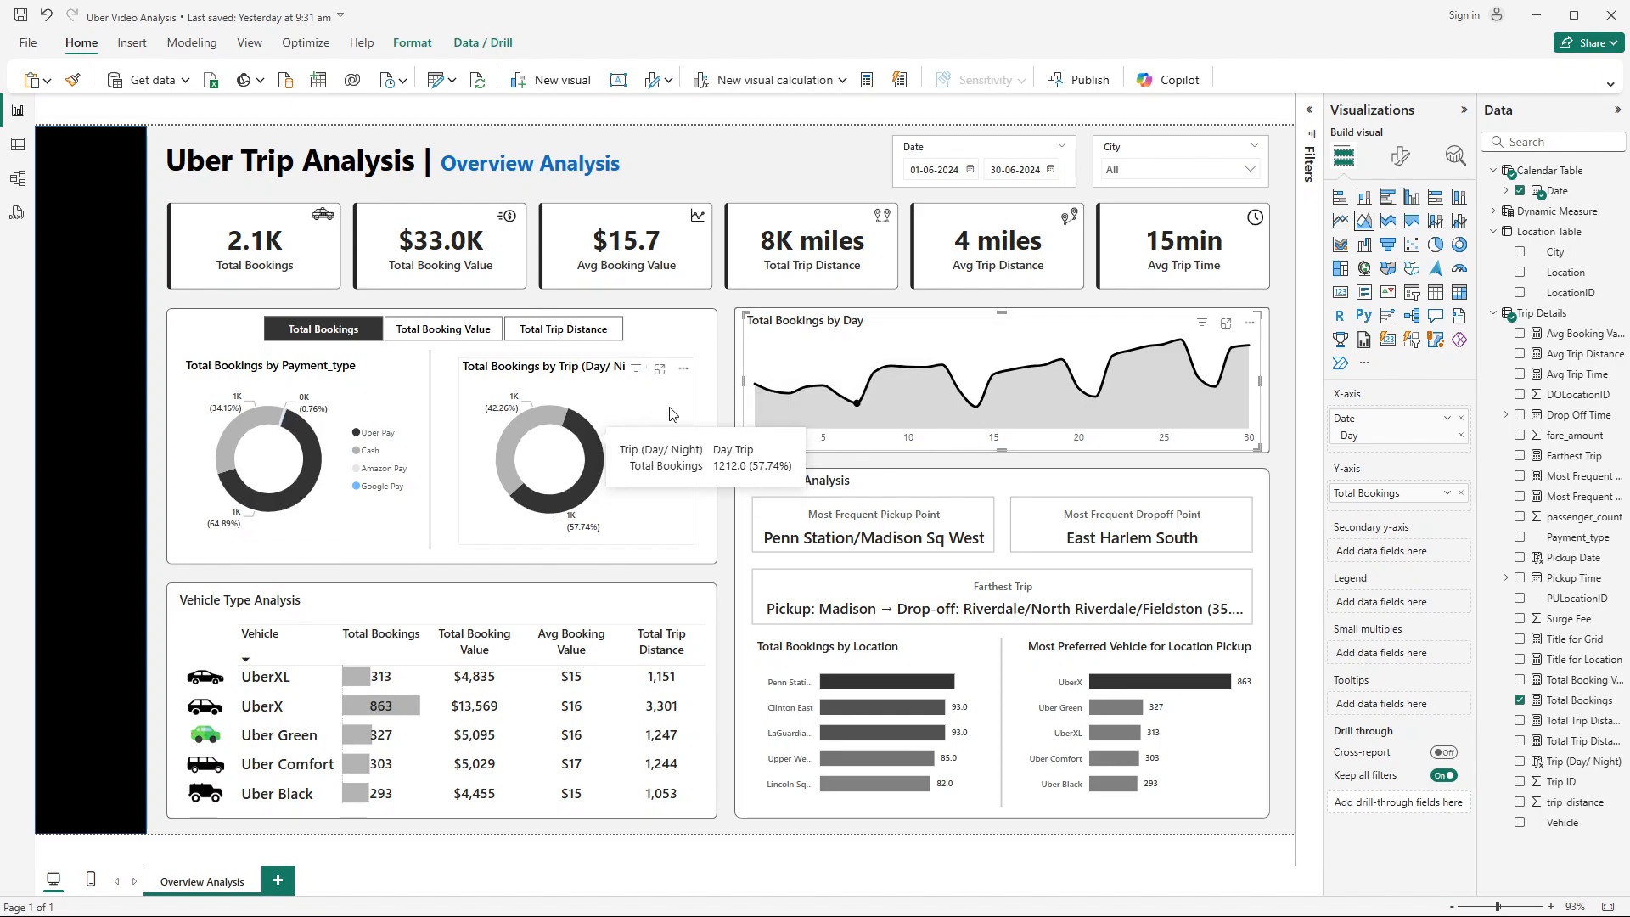
{"action": "left_click", "coordinate": [859, 399]}
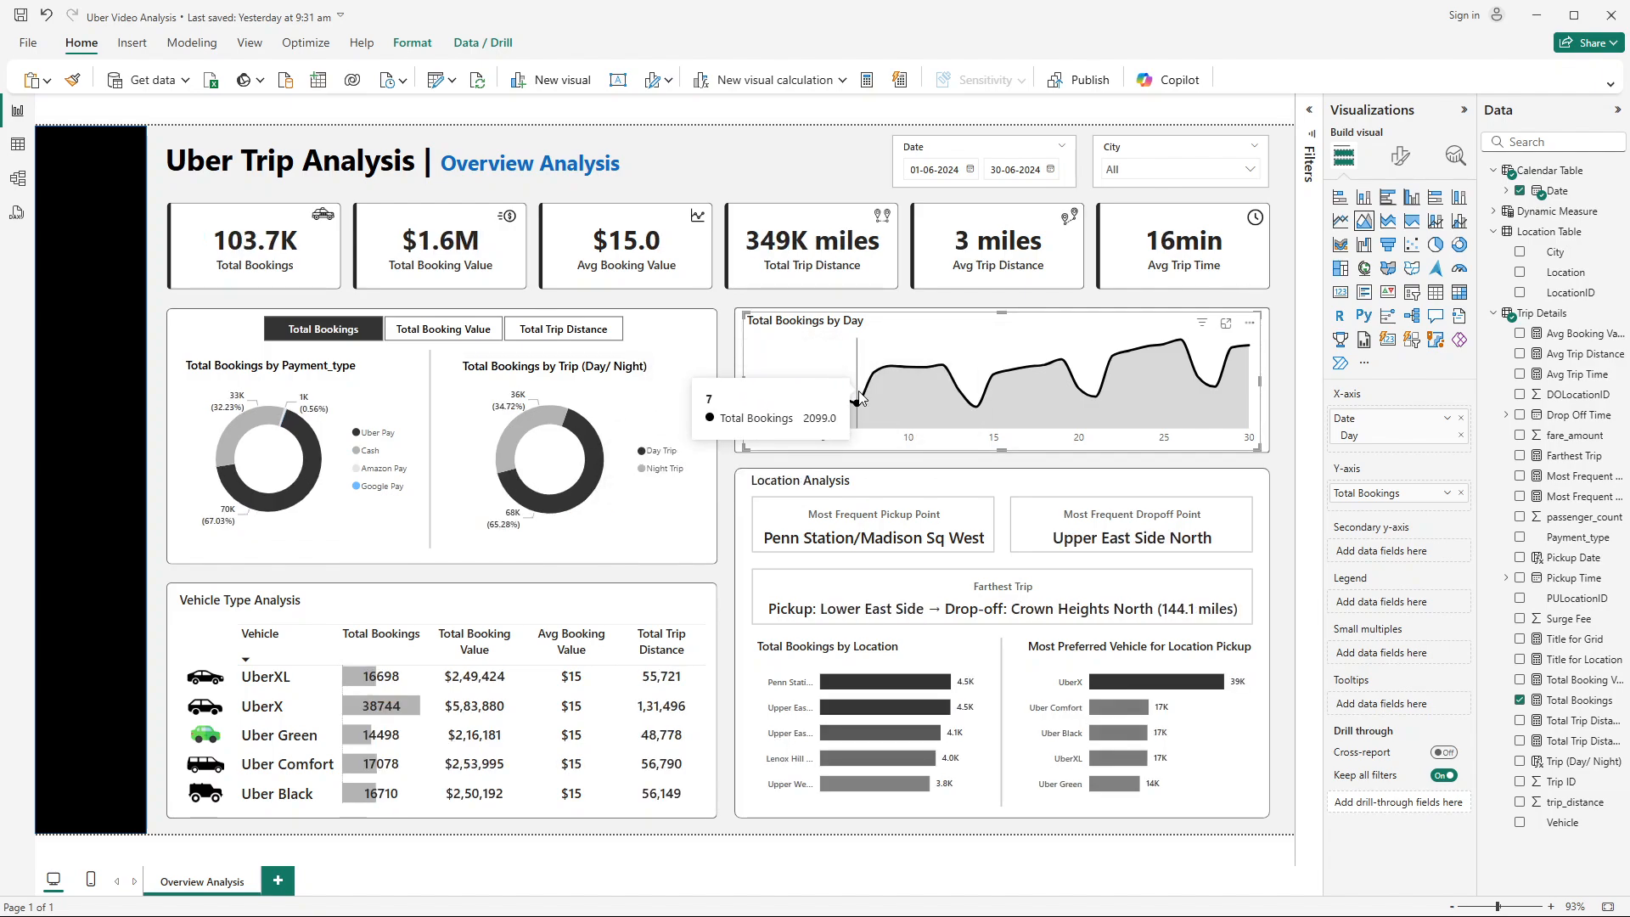
{"action": "left_click", "coordinate": [736, 374]}
{"action": "left_click", "coordinate": [736, 374]}
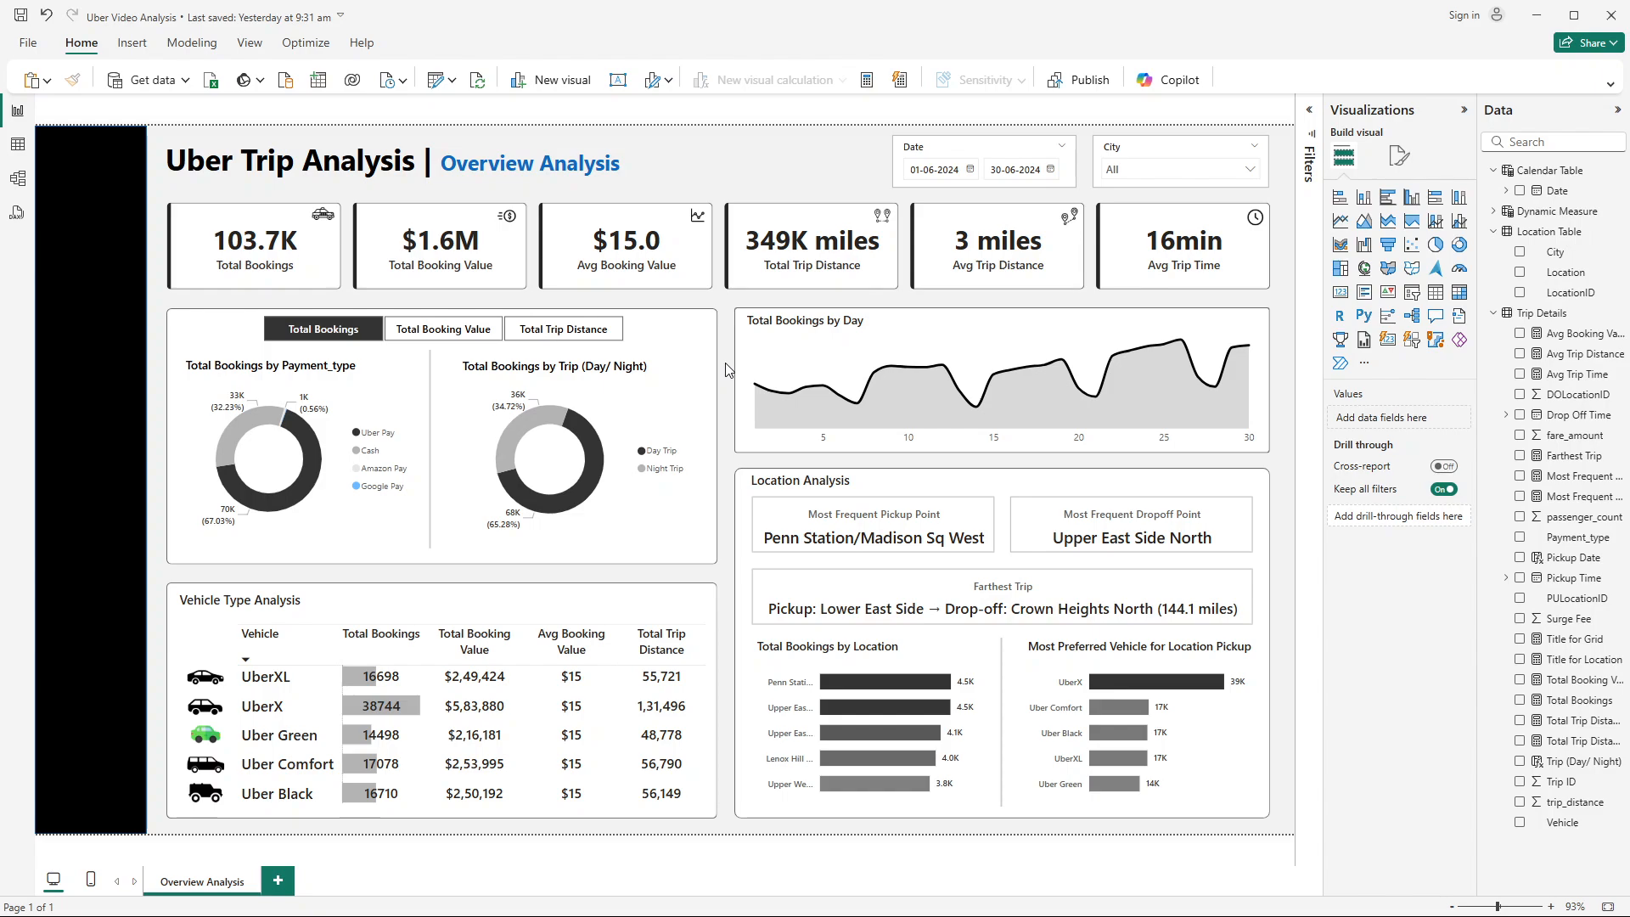
{"action": "key", "text": "ctrl+z"}
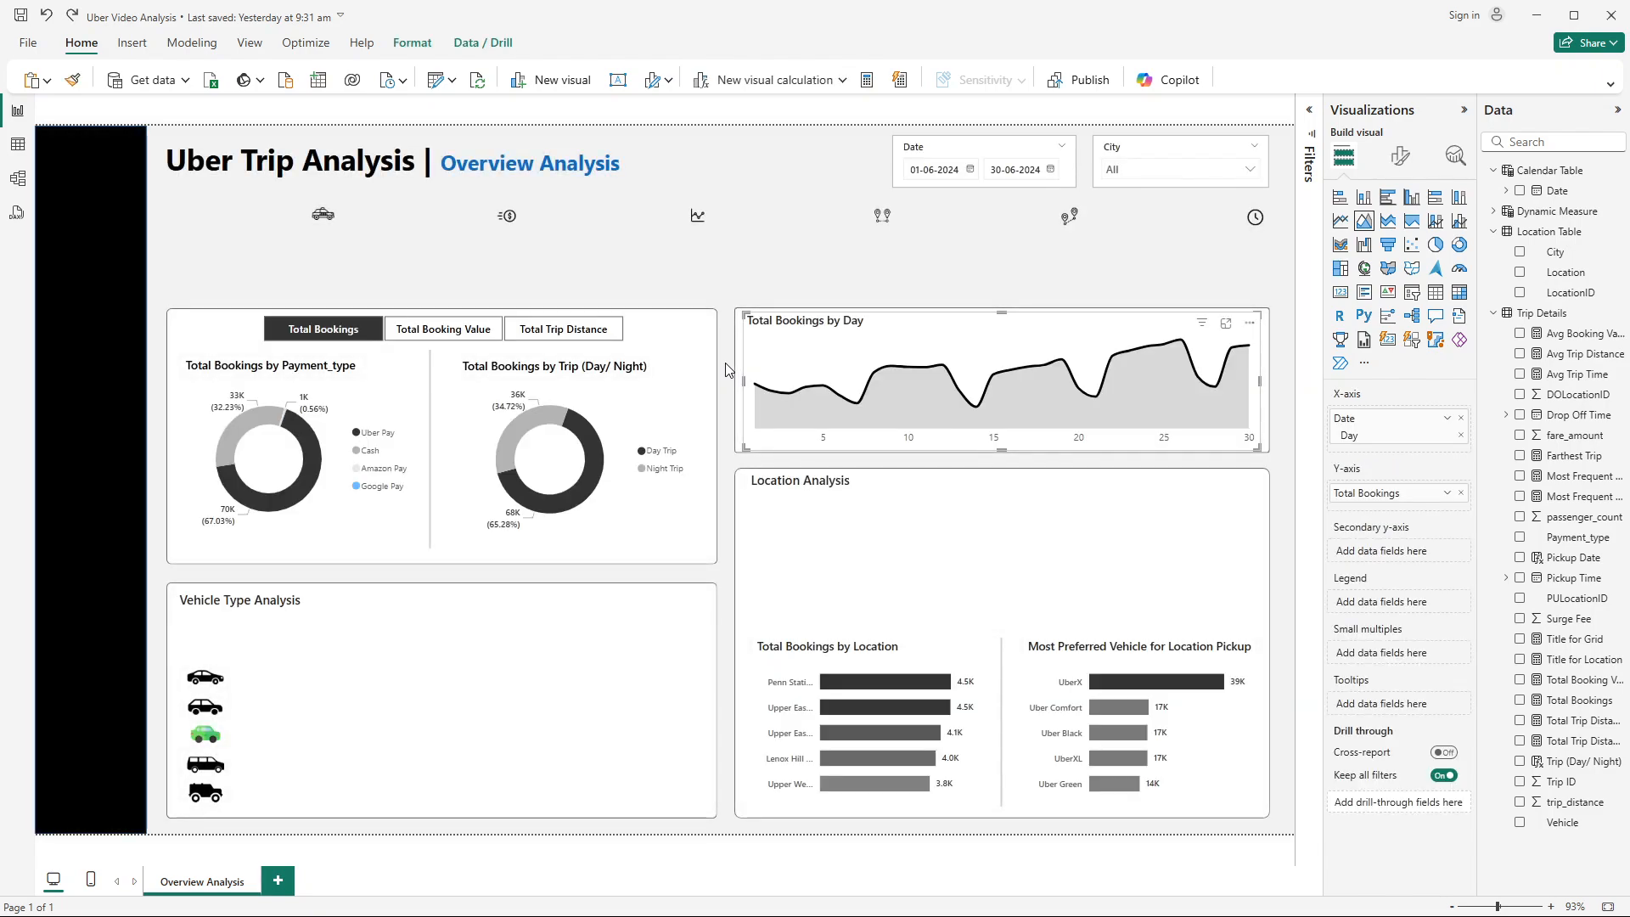
{"action": "left_click", "coordinate": [726, 370]}
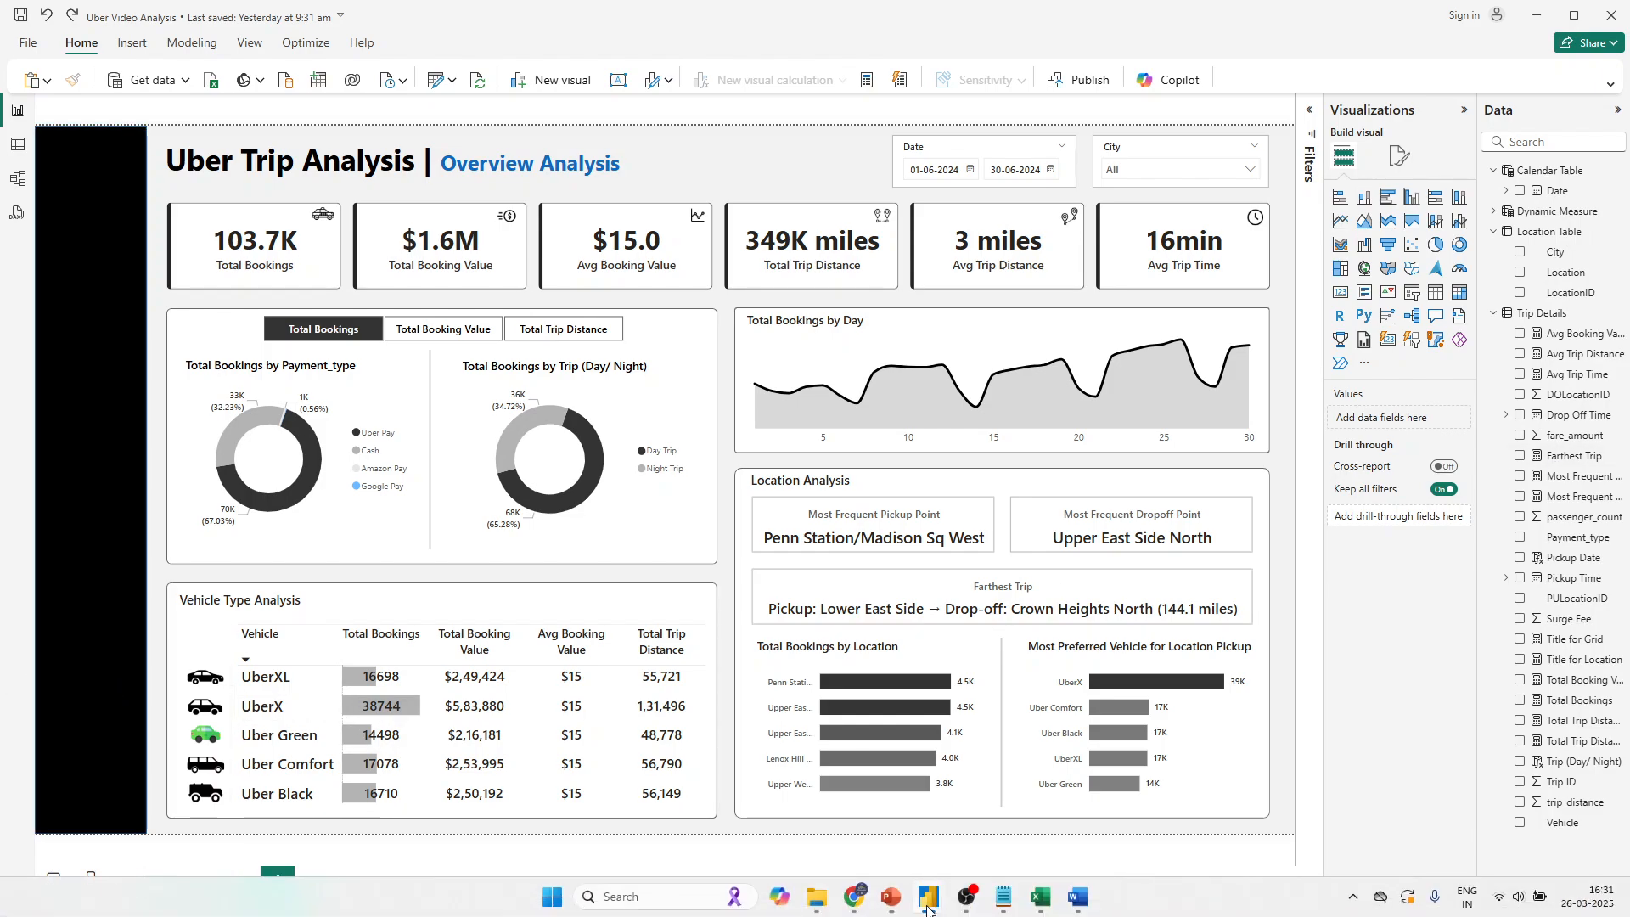
Step: Switch to Problem Statement.docx in Word and review the dashboard enhancement requirements and the start of the Time Analysis section
{"action": "left_click", "coordinate": [1078, 899]}
{"action": "scroll", "coordinate": [786, 546], "scroll_direction": "down", "scroll_amount": 9}
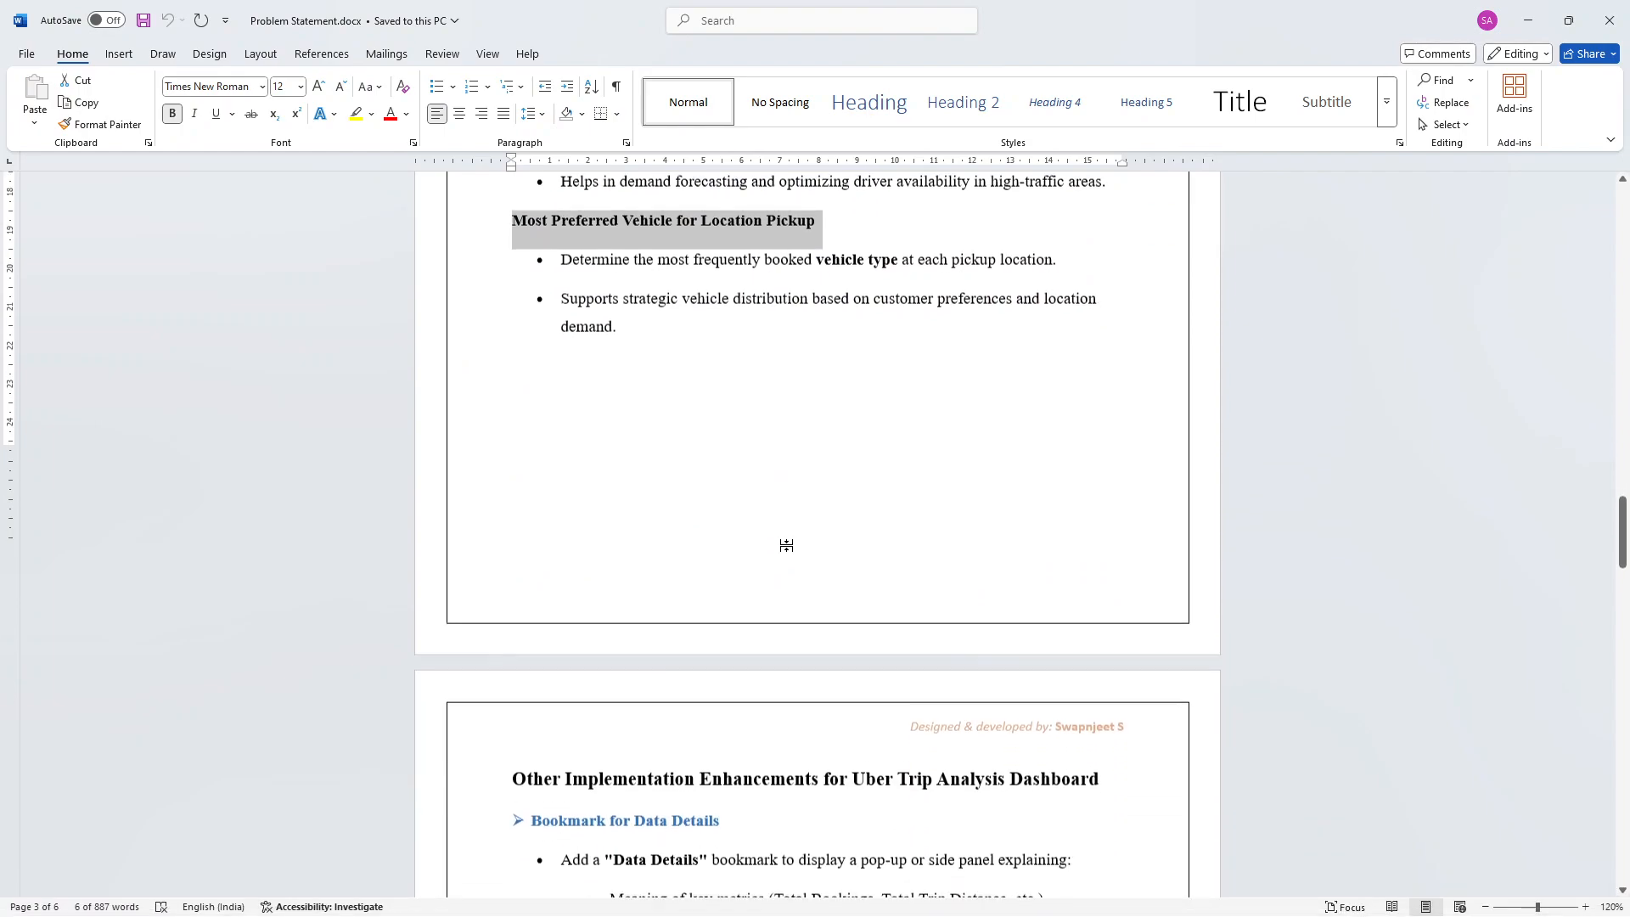
{"action": "left_click", "coordinate": [788, 546]}
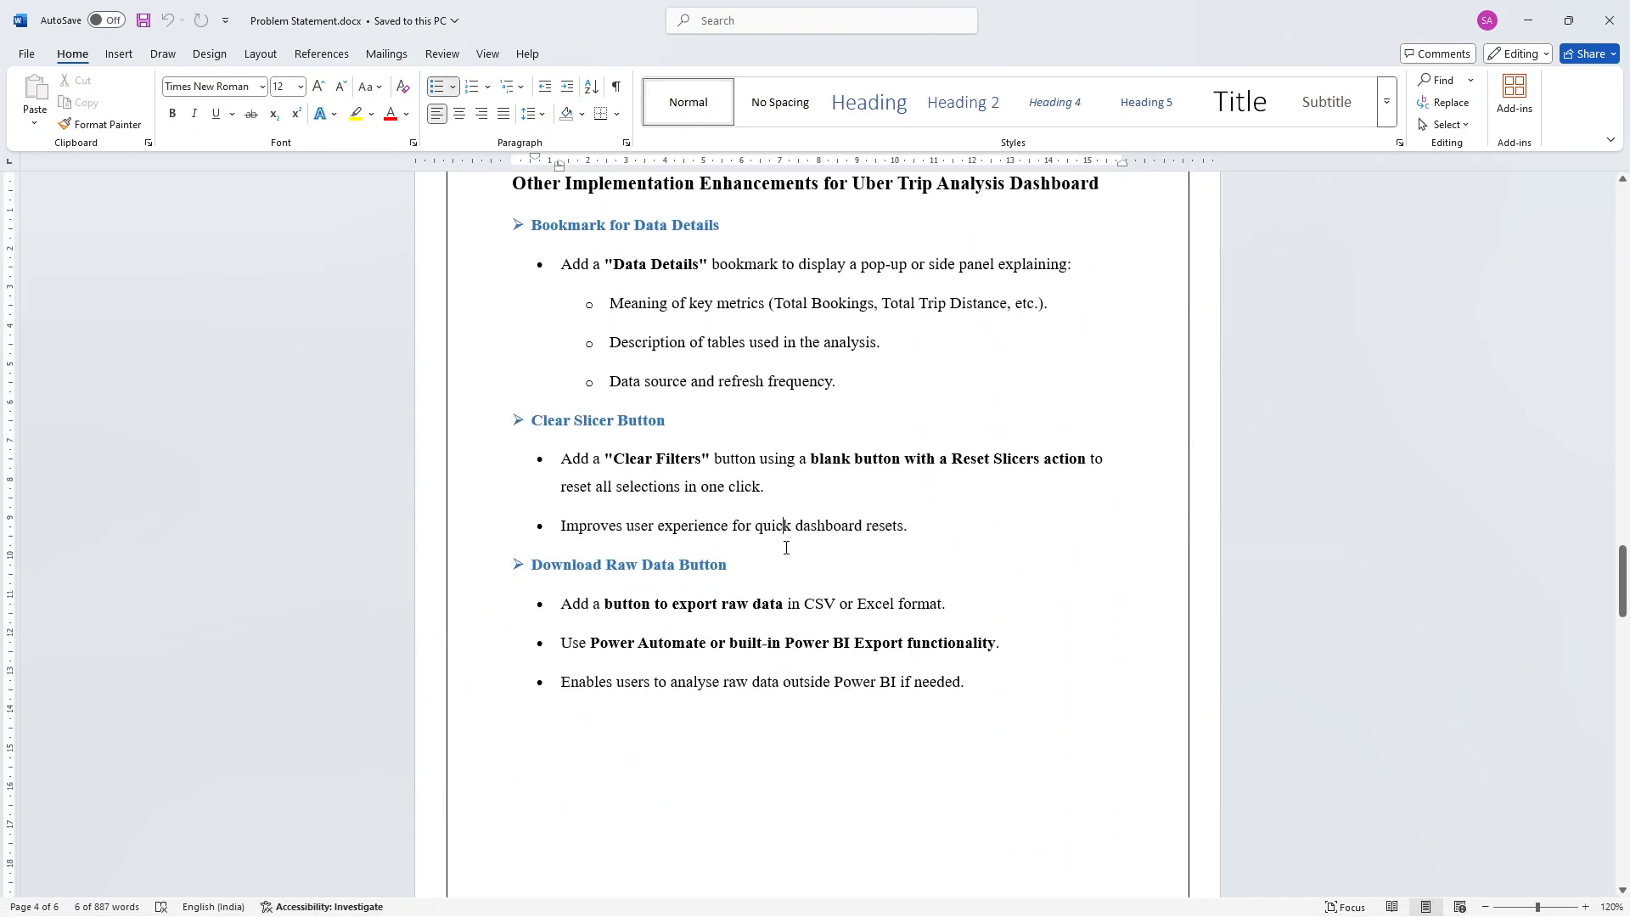
{"action": "scroll", "coordinate": [815, 510], "scroll_direction": "up", "scroll_amount": 2}
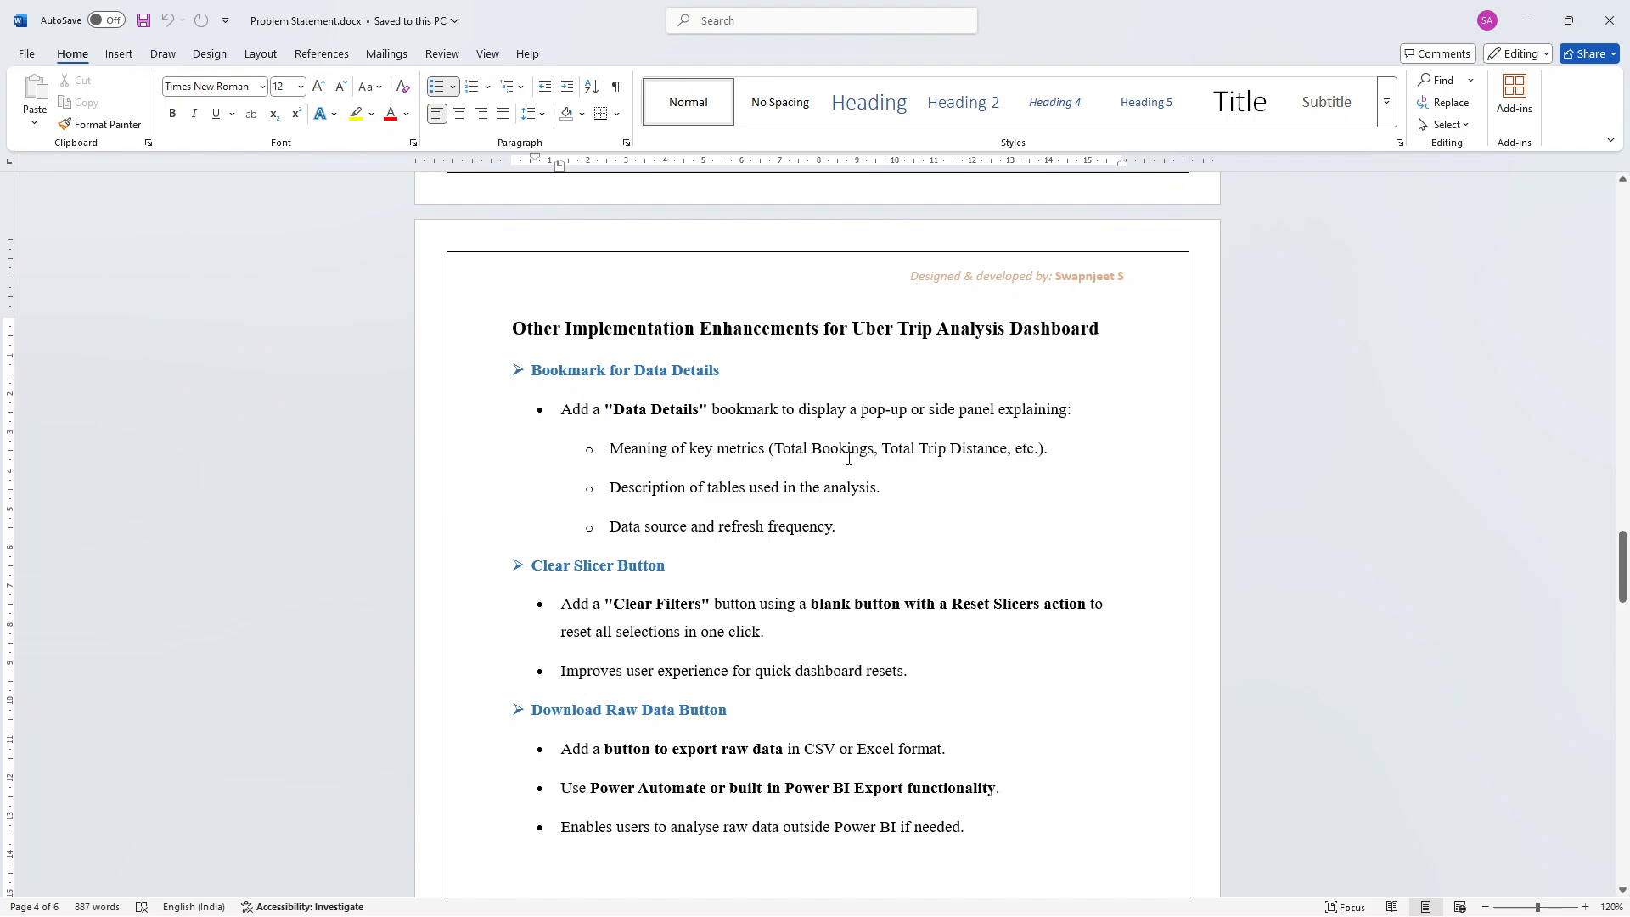
{"action": "scroll", "coordinate": [849, 458], "scroll_direction": "down", "scroll_amount": 15}
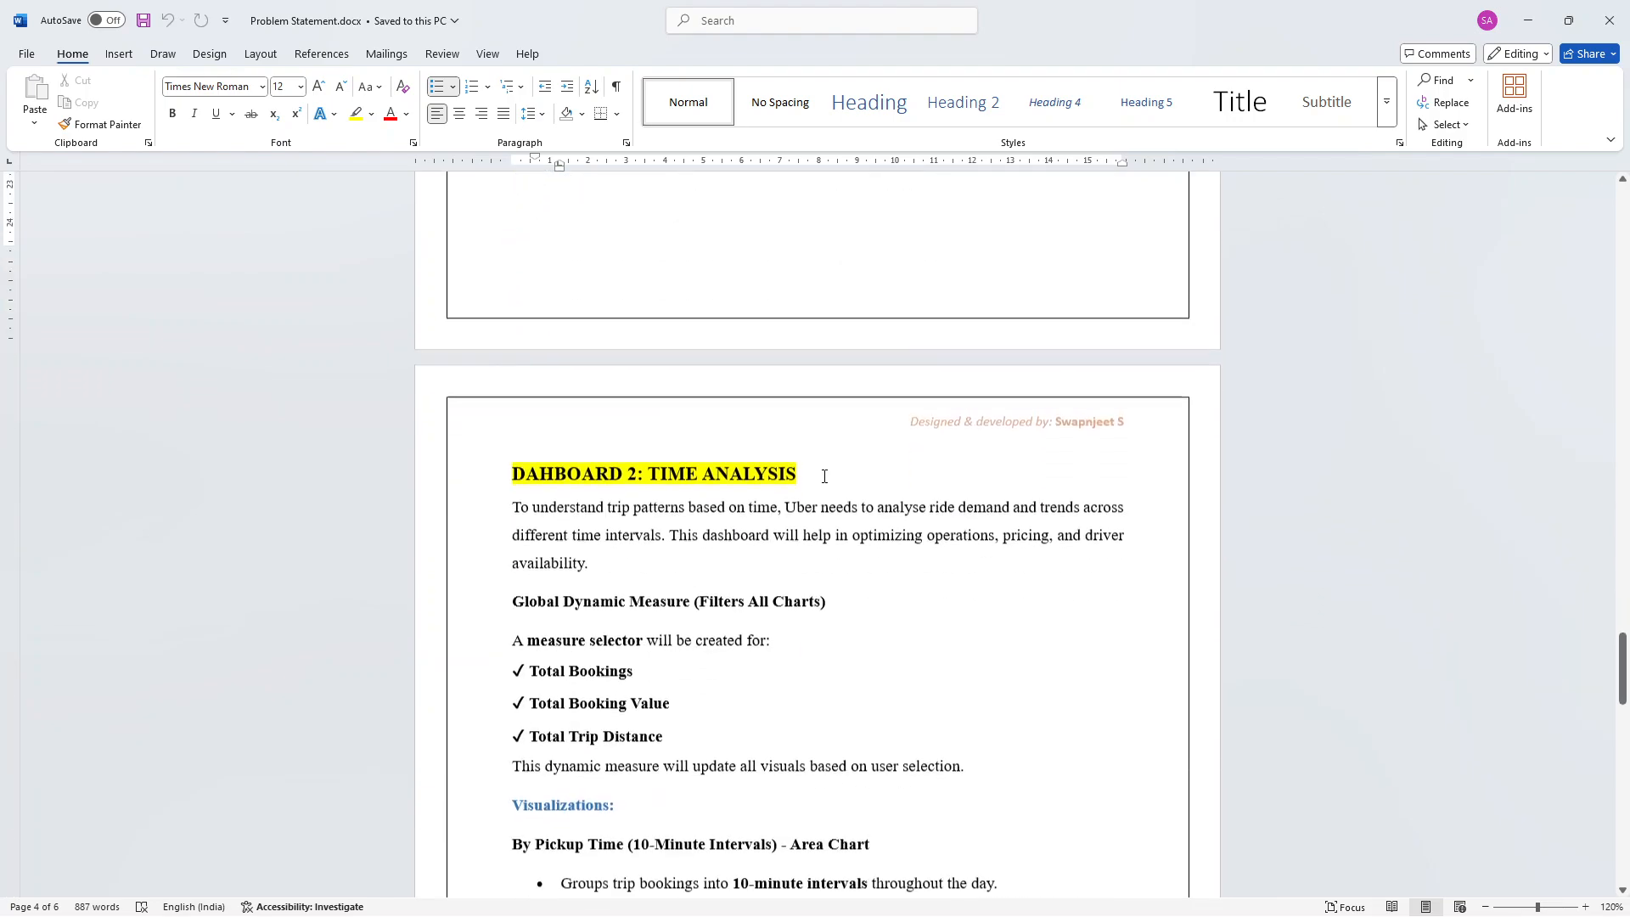
Step: Review the Time Analysis section's intro, the global dynamic measure selector and the required visualizations
{"action": "scroll", "coordinate": [822, 475], "scroll_direction": "up", "scroll_amount": 1}
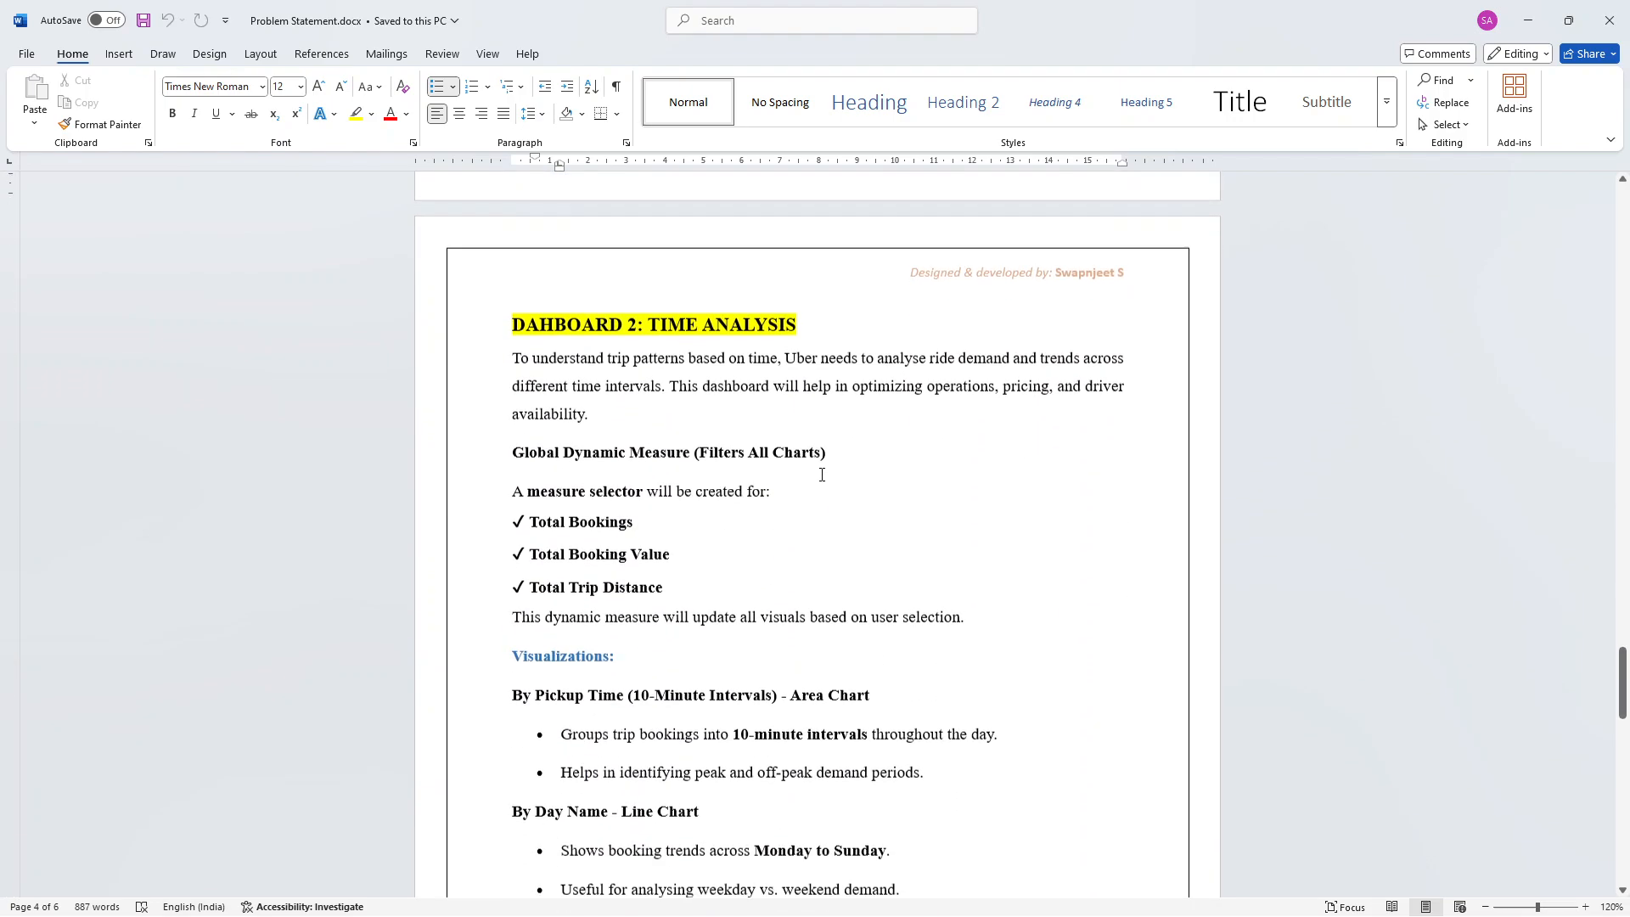
{"action": "scroll", "coordinate": [822, 474], "scroll_direction": "down", "scroll_amount": 1}
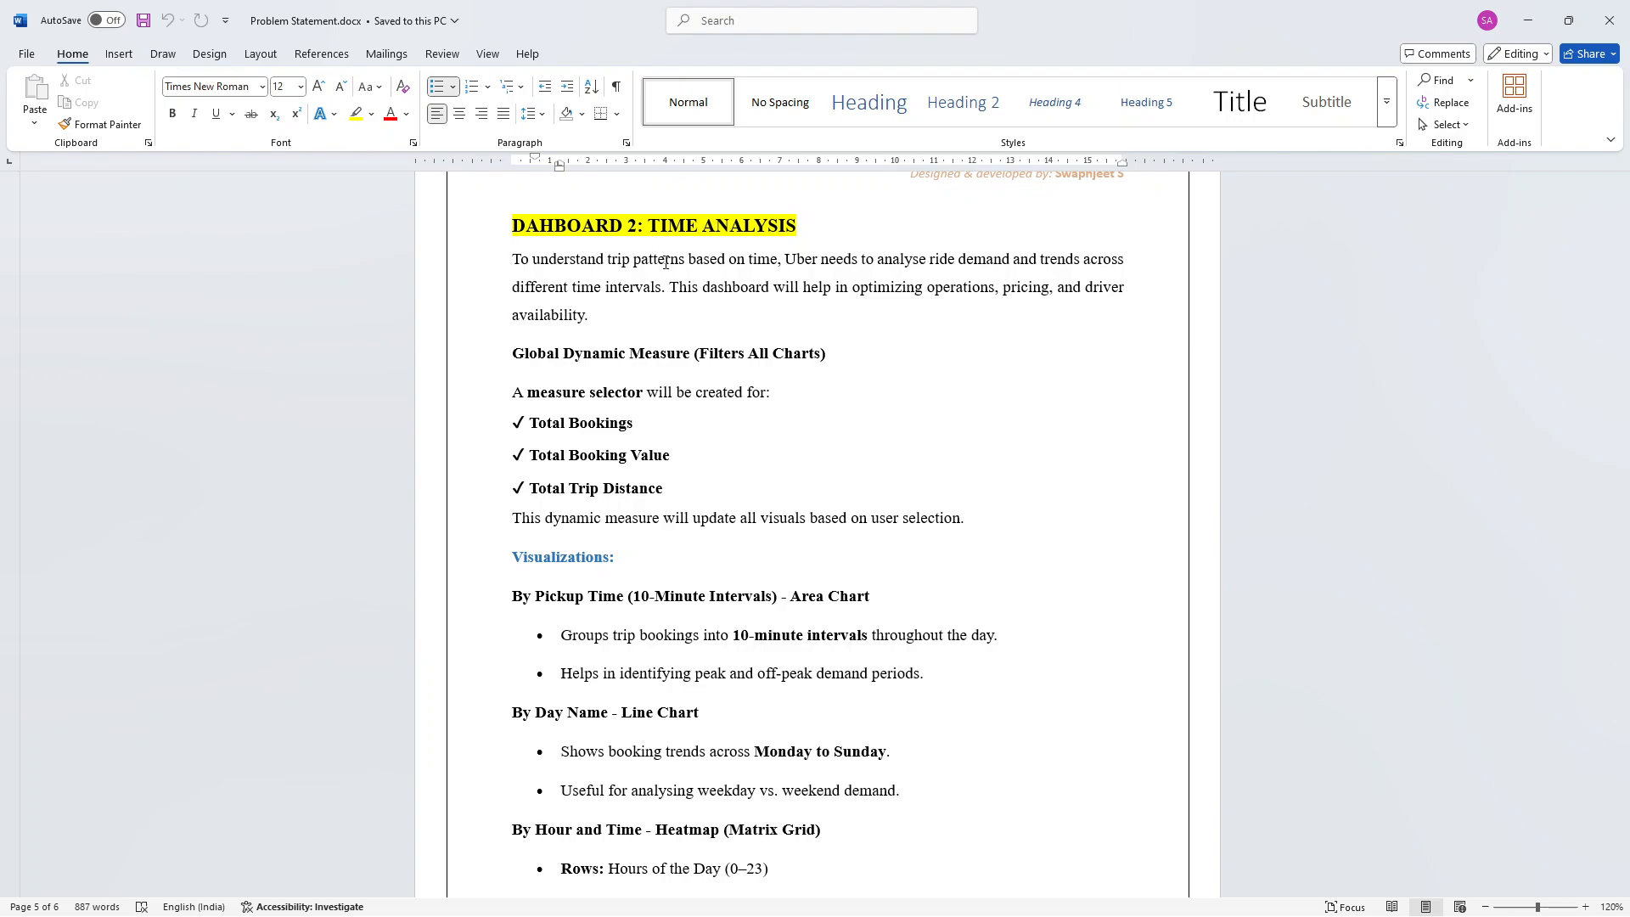
{"action": "left_click_drag", "start_coordinate": [517, 351], "coordinate": [696, 353]}
{"action": "left_click", "coordinate": [619, 356]}
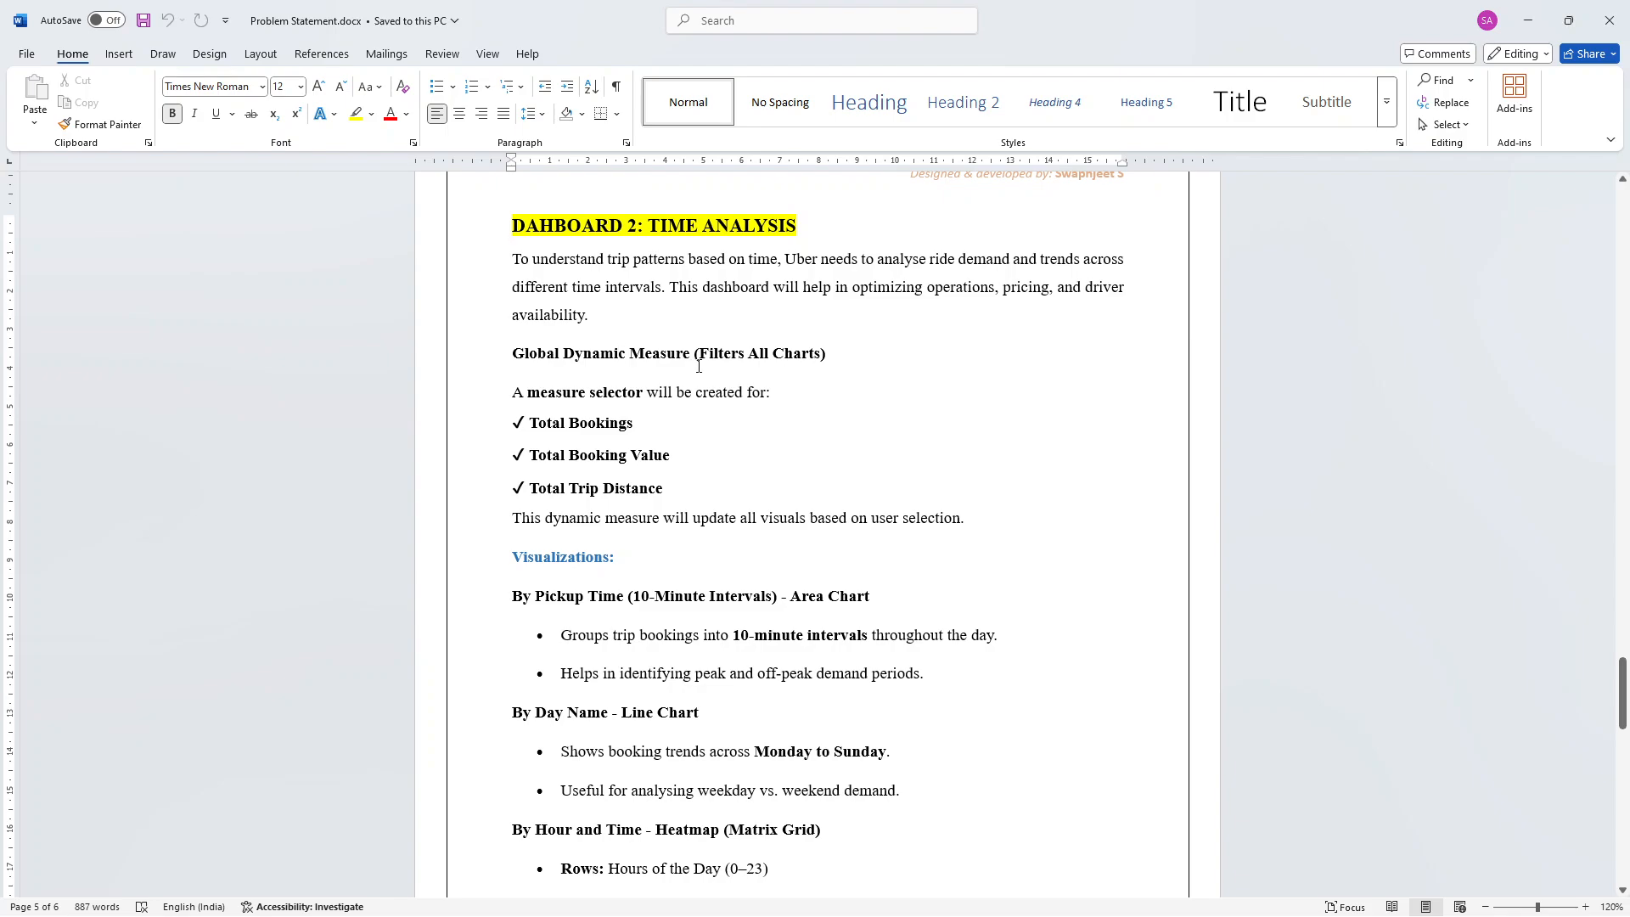
Step: Switch to Power BI Desktop, duplicate the Overview Analysis page and rename the copy Time Analysis
{"action": "key", "text": "alt+Tab"}
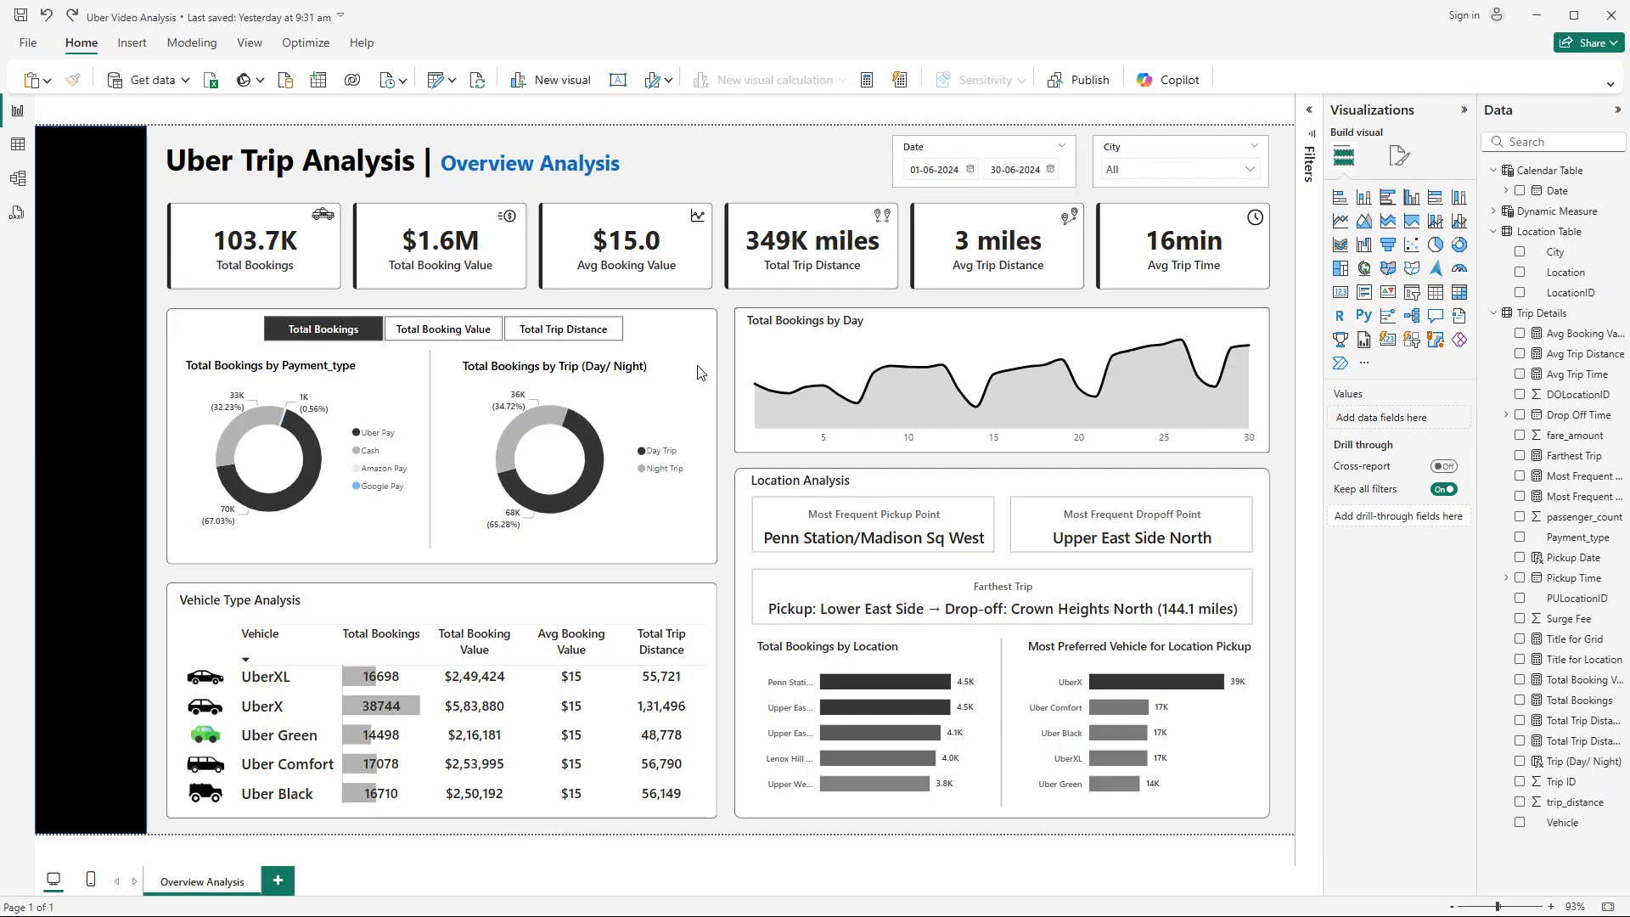
{"action": "right_click", "coordinate": [217, 885]}
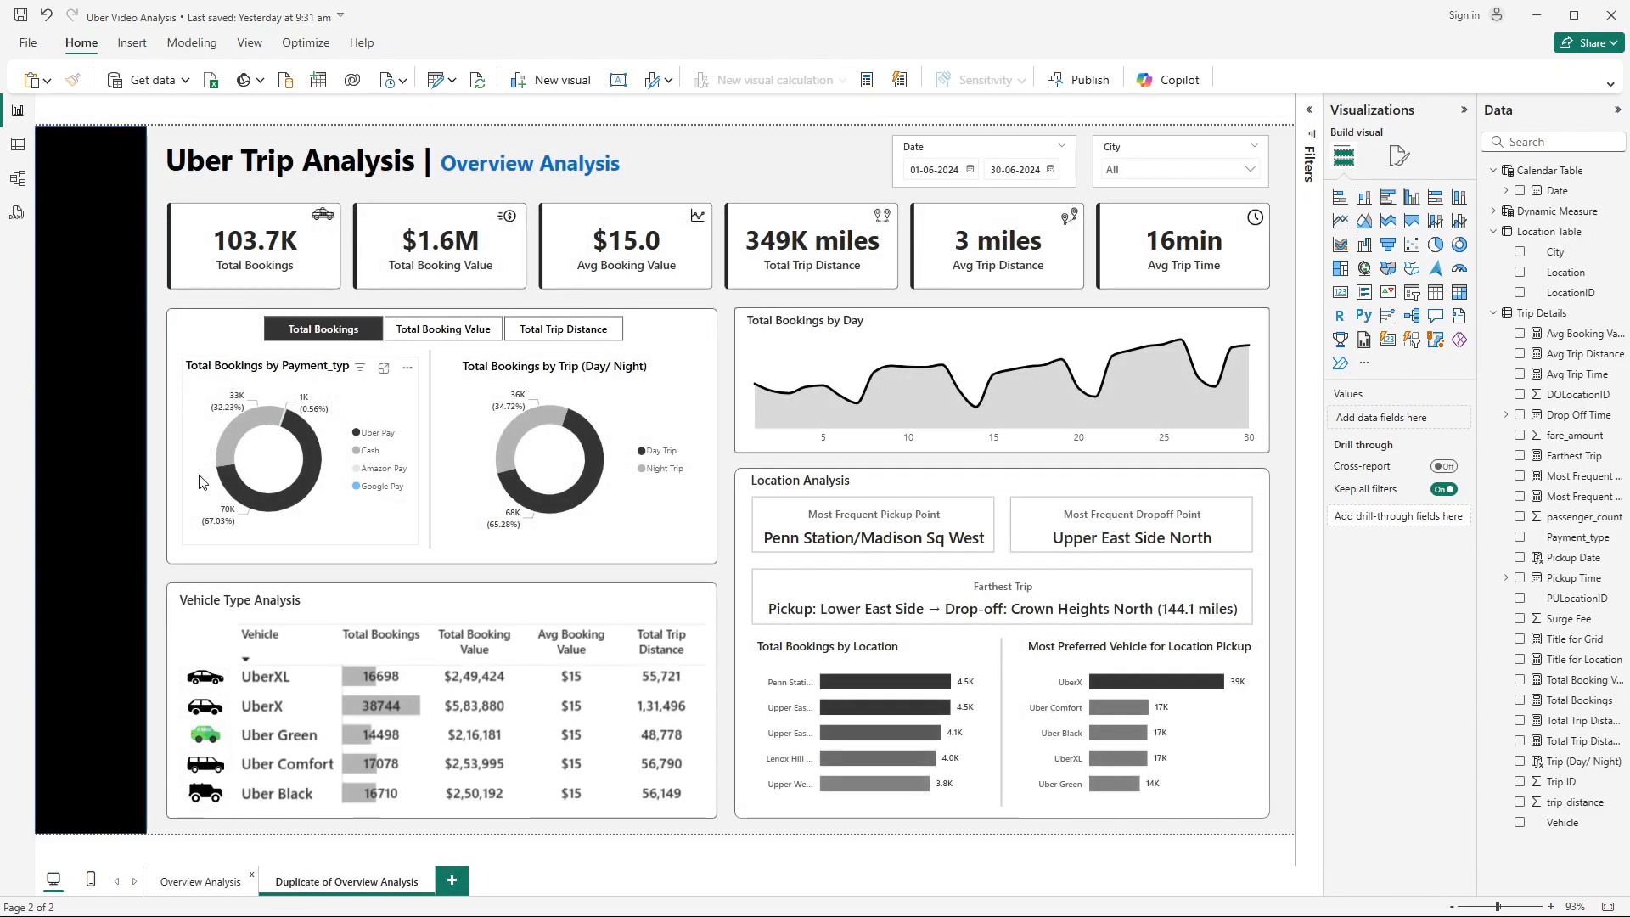
{"action": "double_click", "coordinate": [370, 890]}
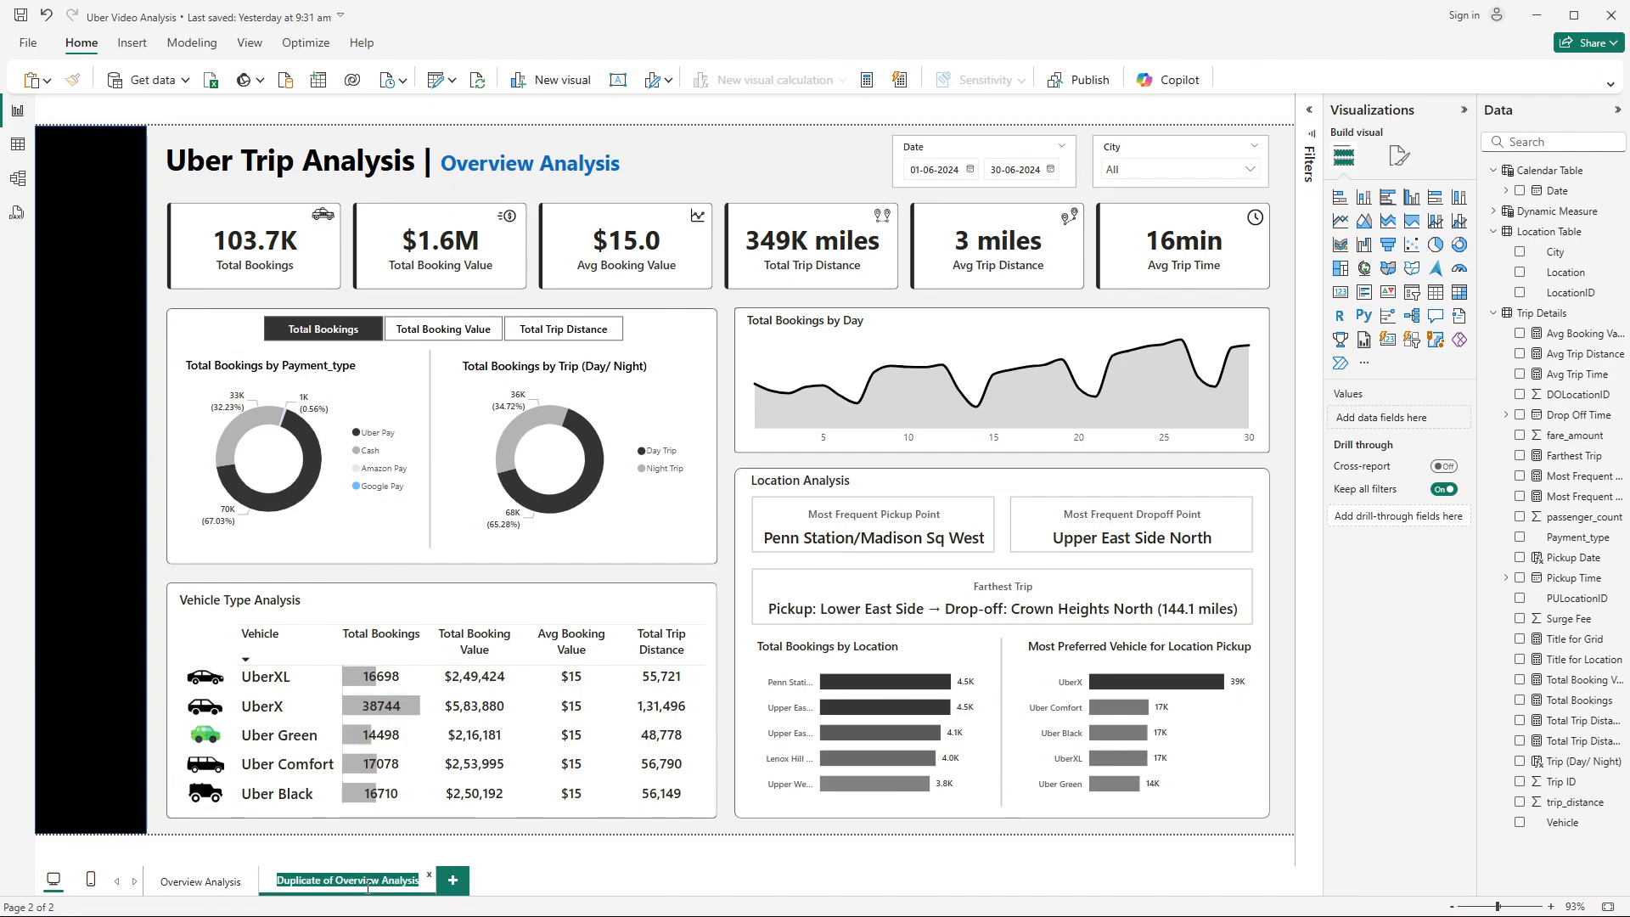
{"action": "type", "text": "Timw"}
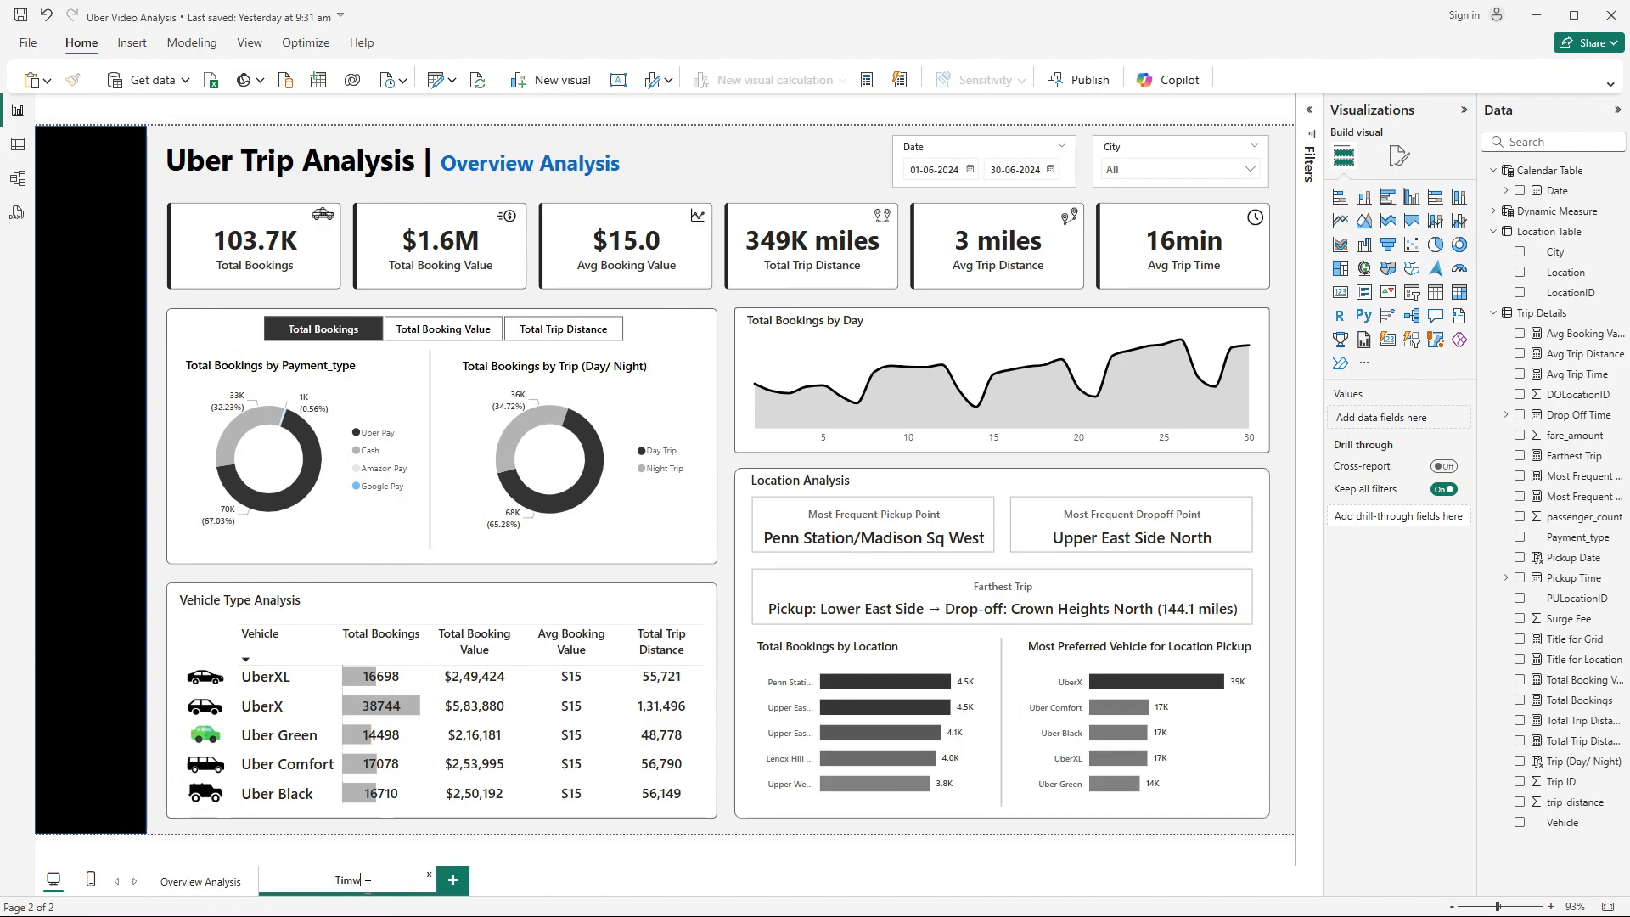
{"action": "key", "text": "BackSpace"}
{"action": "type", "text": "e Analysis"}
{"action": "key", "text": "Return"}
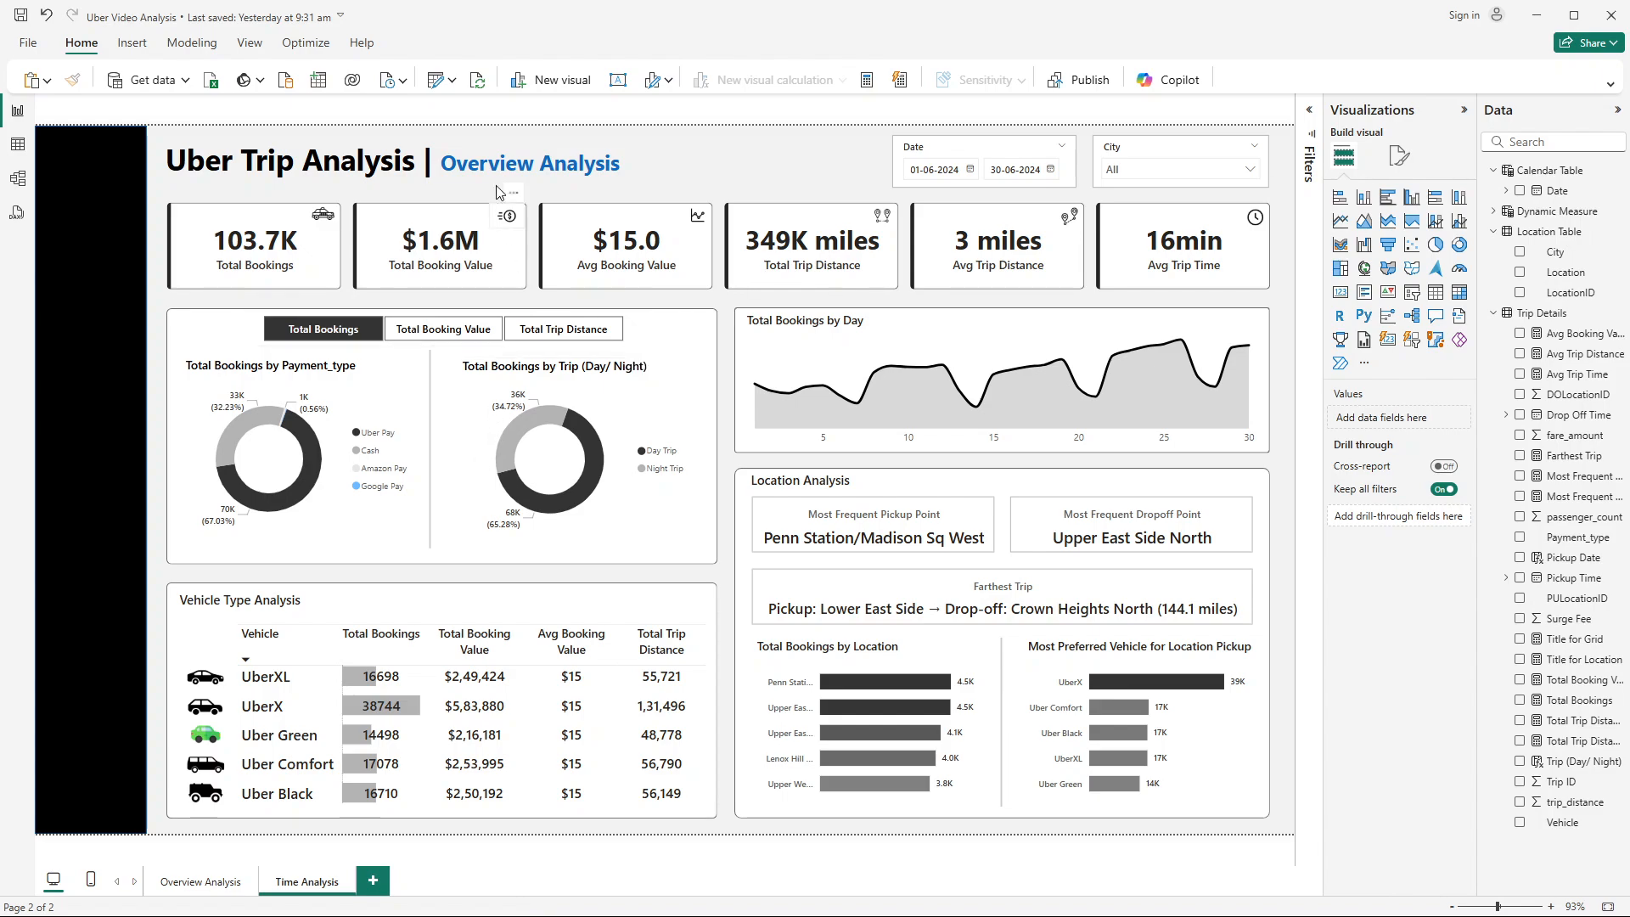
Step: Change the blue part of the page heading from Overview to Time so it reads Time Analysis
{"action": "double_click", "coordinate": [489, 165]}
{"action": "type", "text": "Time"}
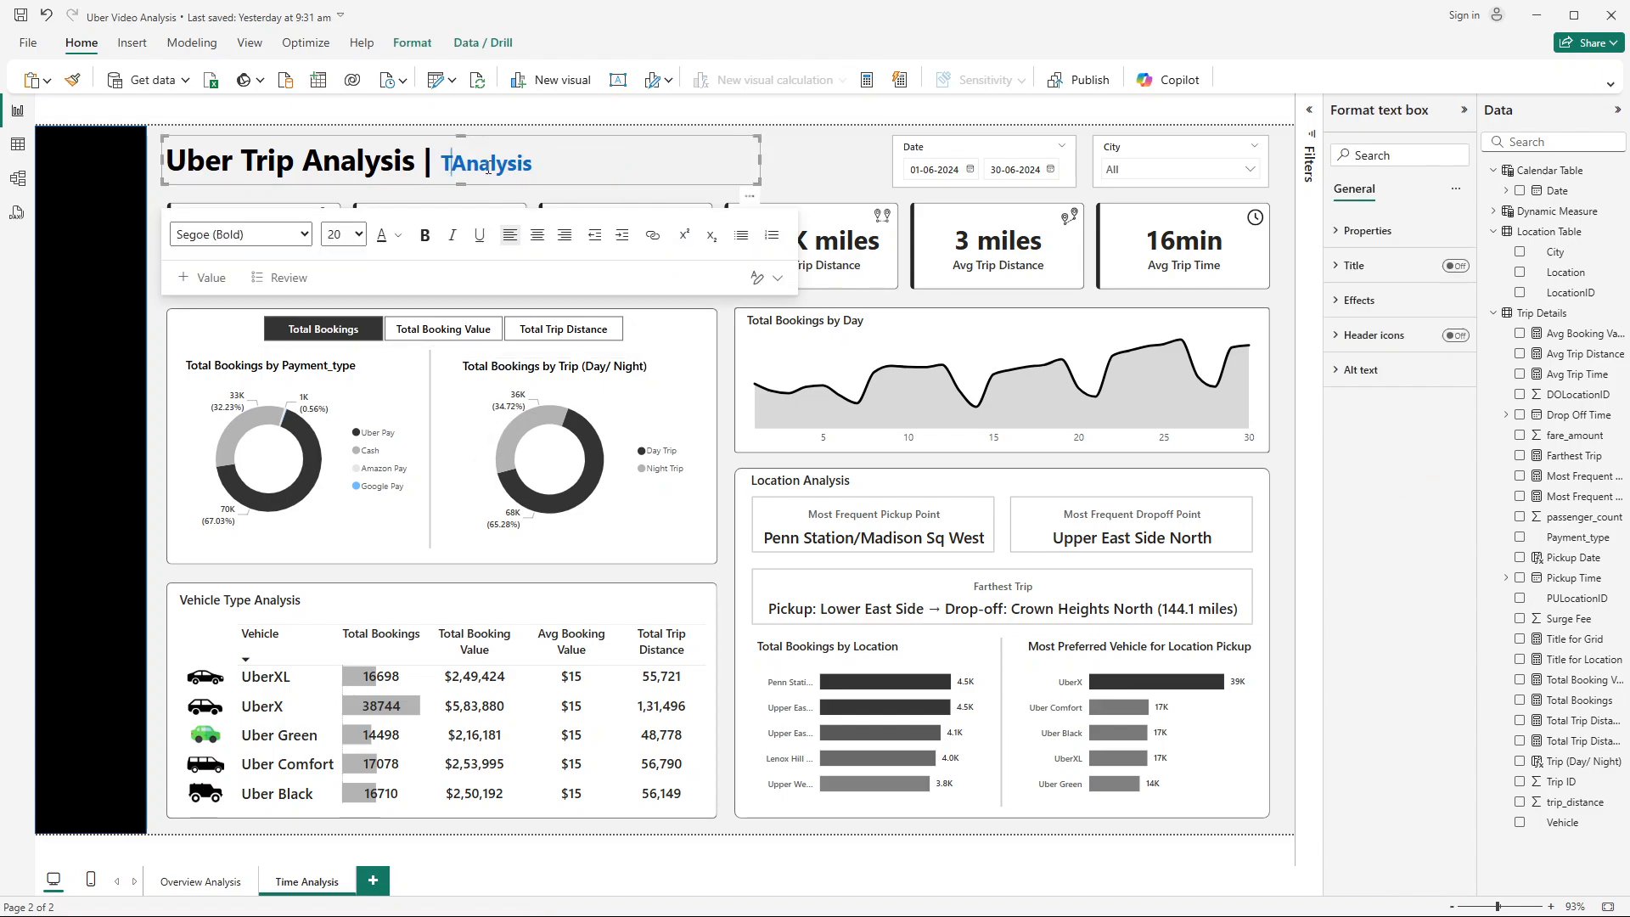
{"action": "left_click", "coordinate": [151, 392]}
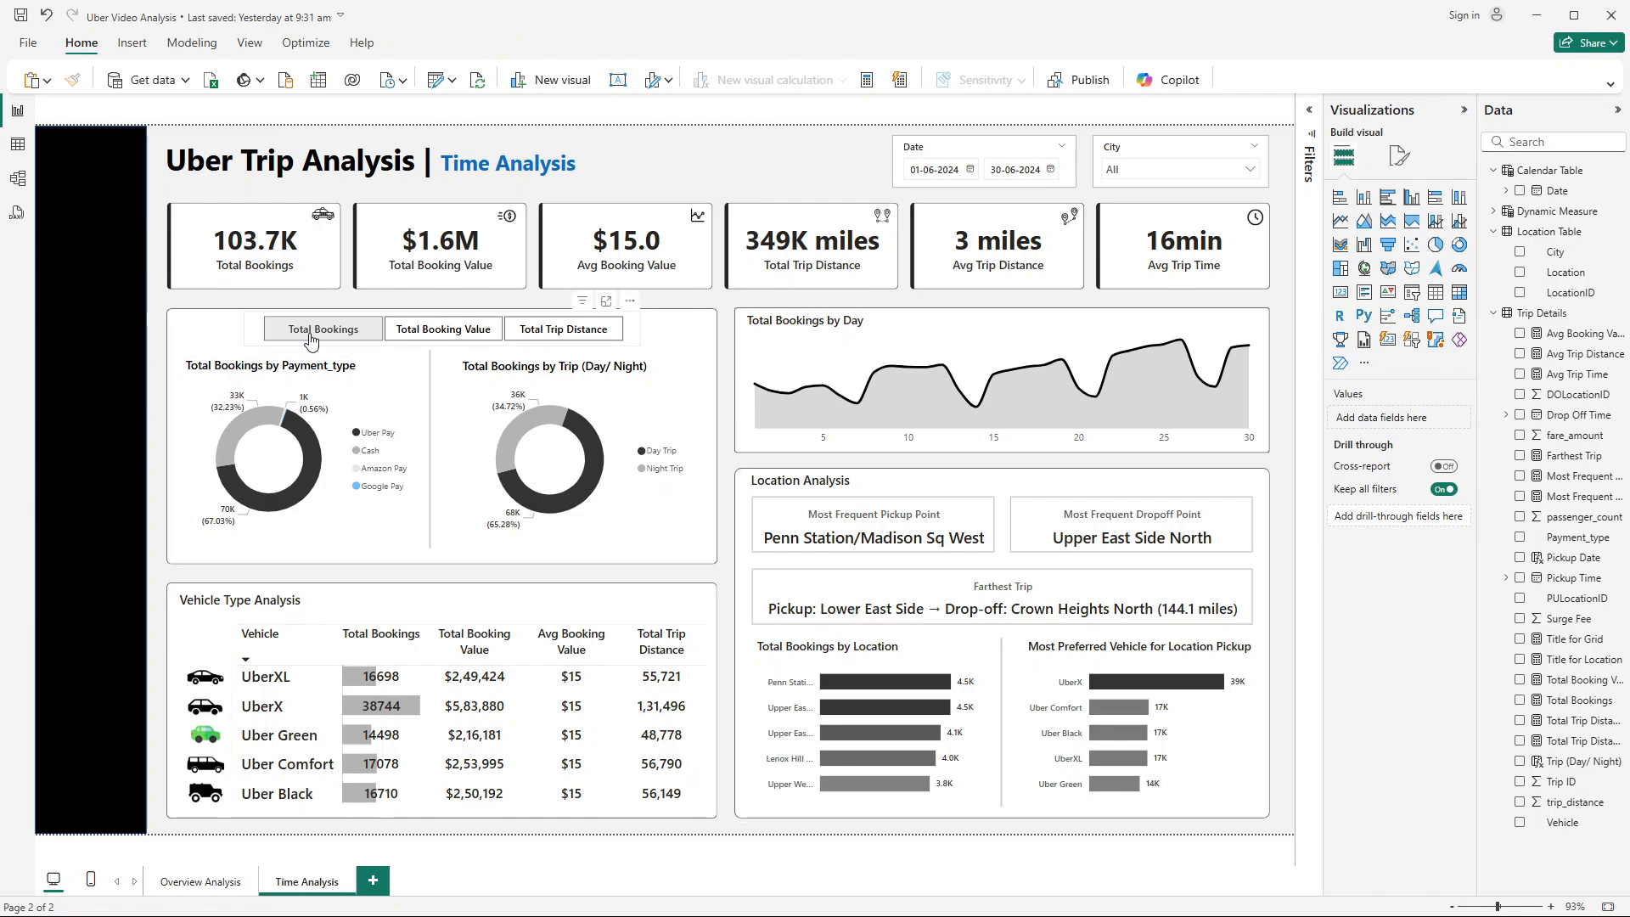
Step: Delete the daily bookings and location analysis visuals and the whole Vehicle Type Analysis section, including its icons and title
{"action": "left_click_drag", "start_coordinate": [807, 376], "coordinate": [1299, 815]}
{"action": "key", "text": "Delete"}
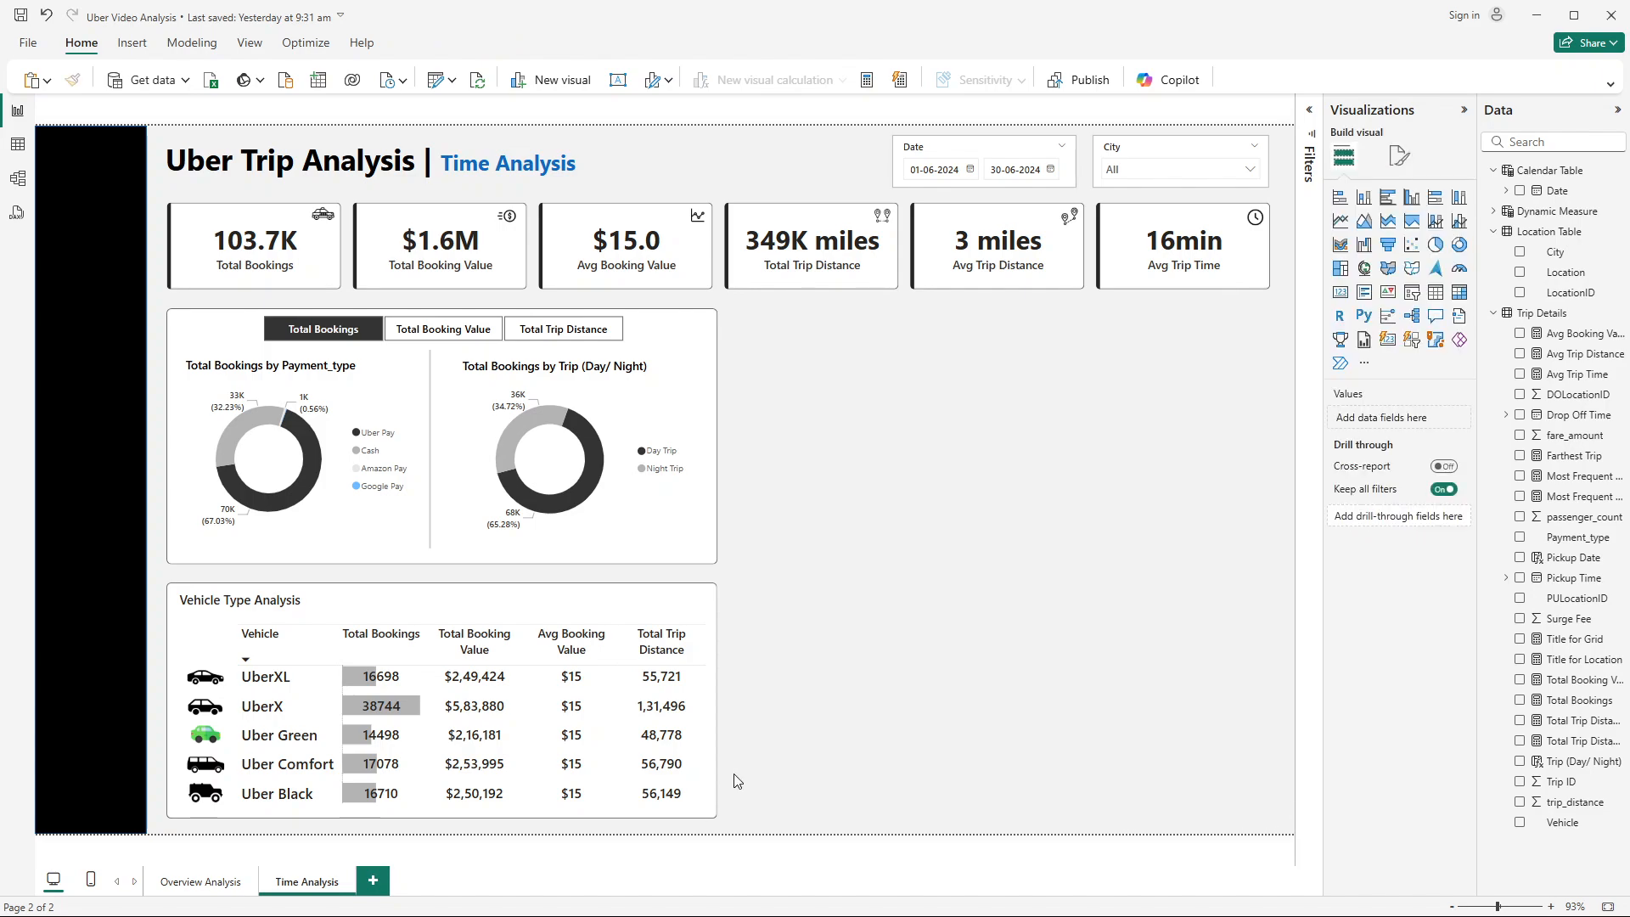
{"action": "left_click", "coordinate": [624, 628]}
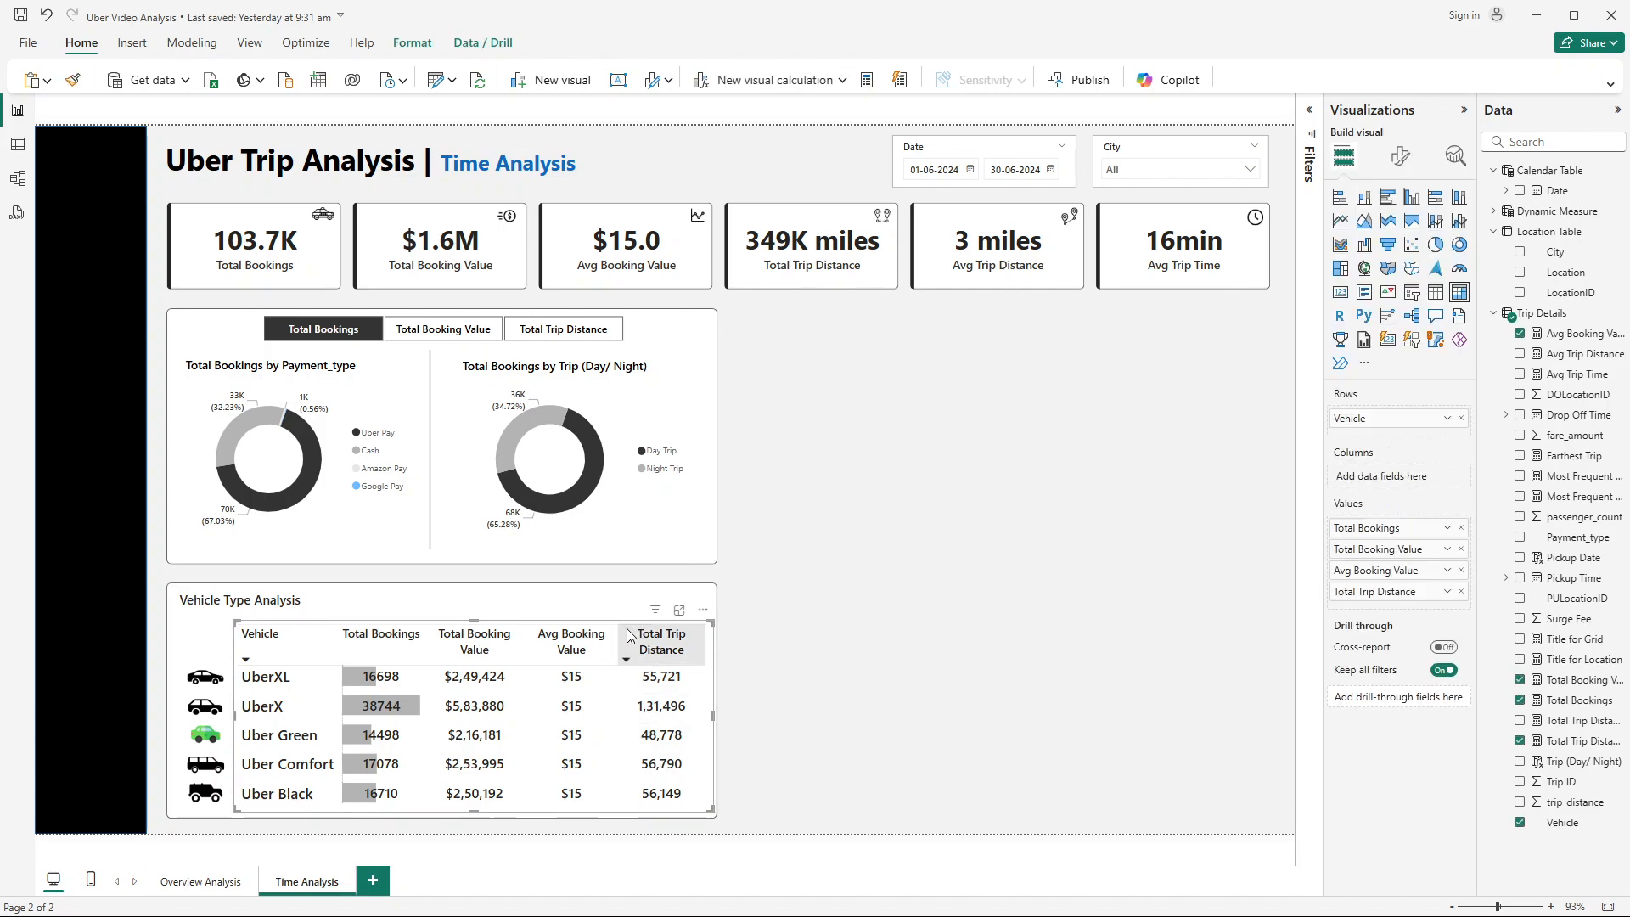
{"action": "key", "text": "Delete"}
{"action": "left_click_drag", "start_coordinate": [151, 578], "coordinate": [336, 799]}
{"action": "key", "text": "Delete"}
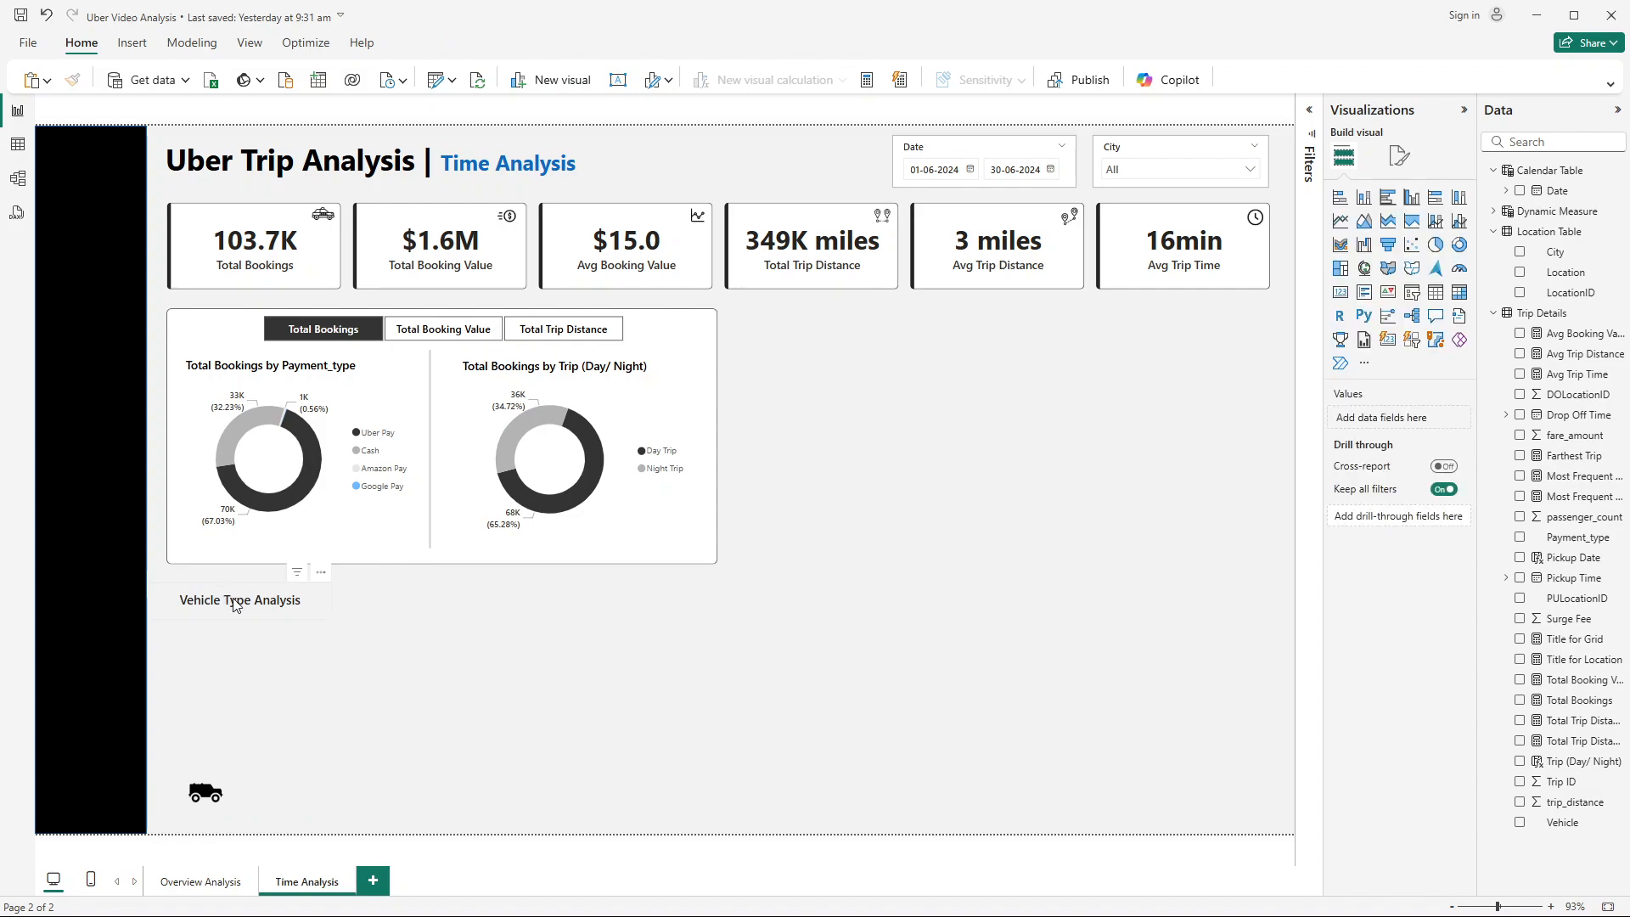
{"action": "left_click", "coordinate": [240, 605]}
{"action": "key", "text": "Delete"}
{"action": "left_click", "coordinate": [213, 794]}
{"action": "key", "text": "Delete"}
Step: Delete the payment type and day/night trip donut charts together with the divider line between them
{"action": "left_click", "coordinate": [292, 399]}
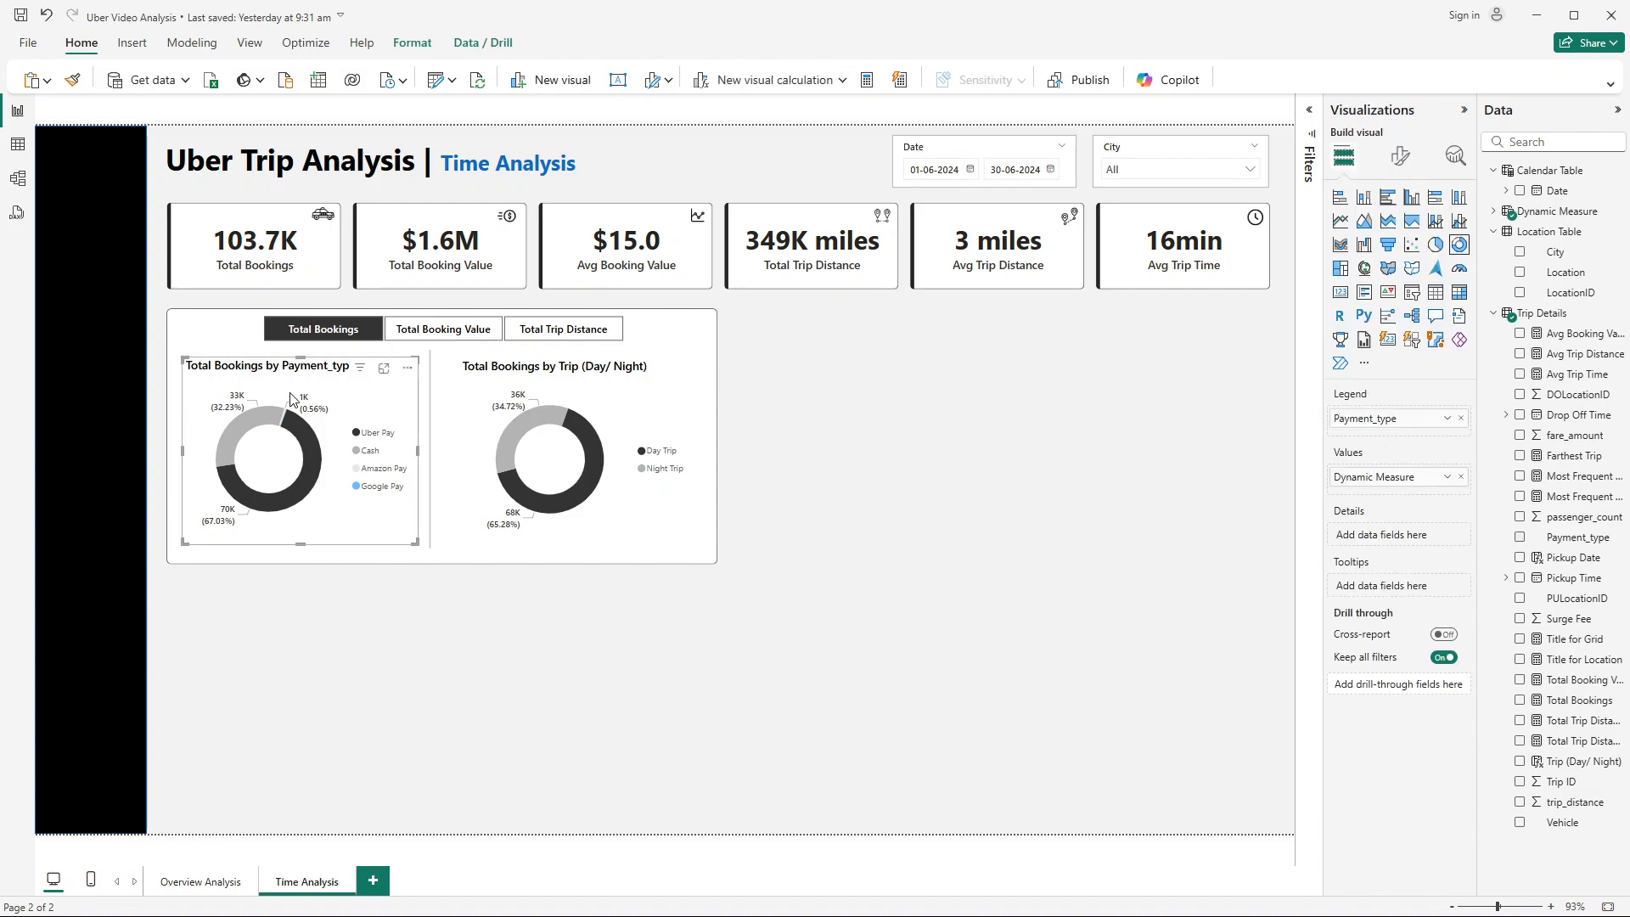
{"action": "key", "text": "Delete"}
{"action": "left_click", "coordinate": [509, 389]}
{"action": "key", "text": "Delete"}
{"action": "left_click", "coordinate": [437, 389]}
{"action": "key", "text": "Delete"}
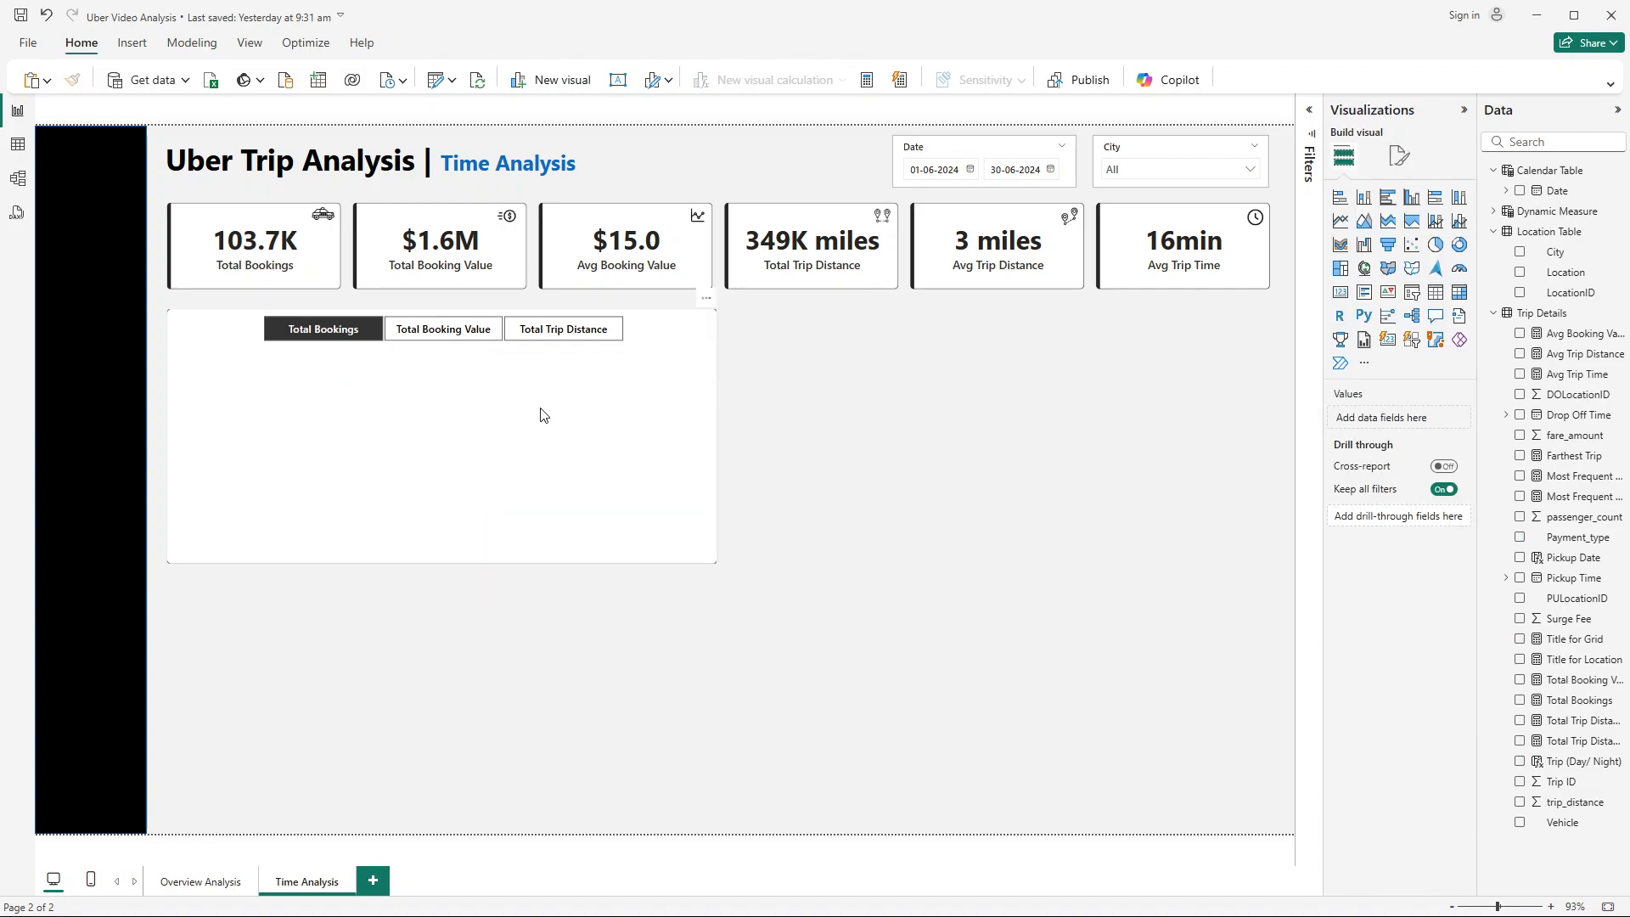
Step: Move the white background shape down, and widen and centre the measure slicer beneath the KPI cards
{"action": "left_click_drag", "start_coordinate": [534, 401], "coordinate": [538, 506]}
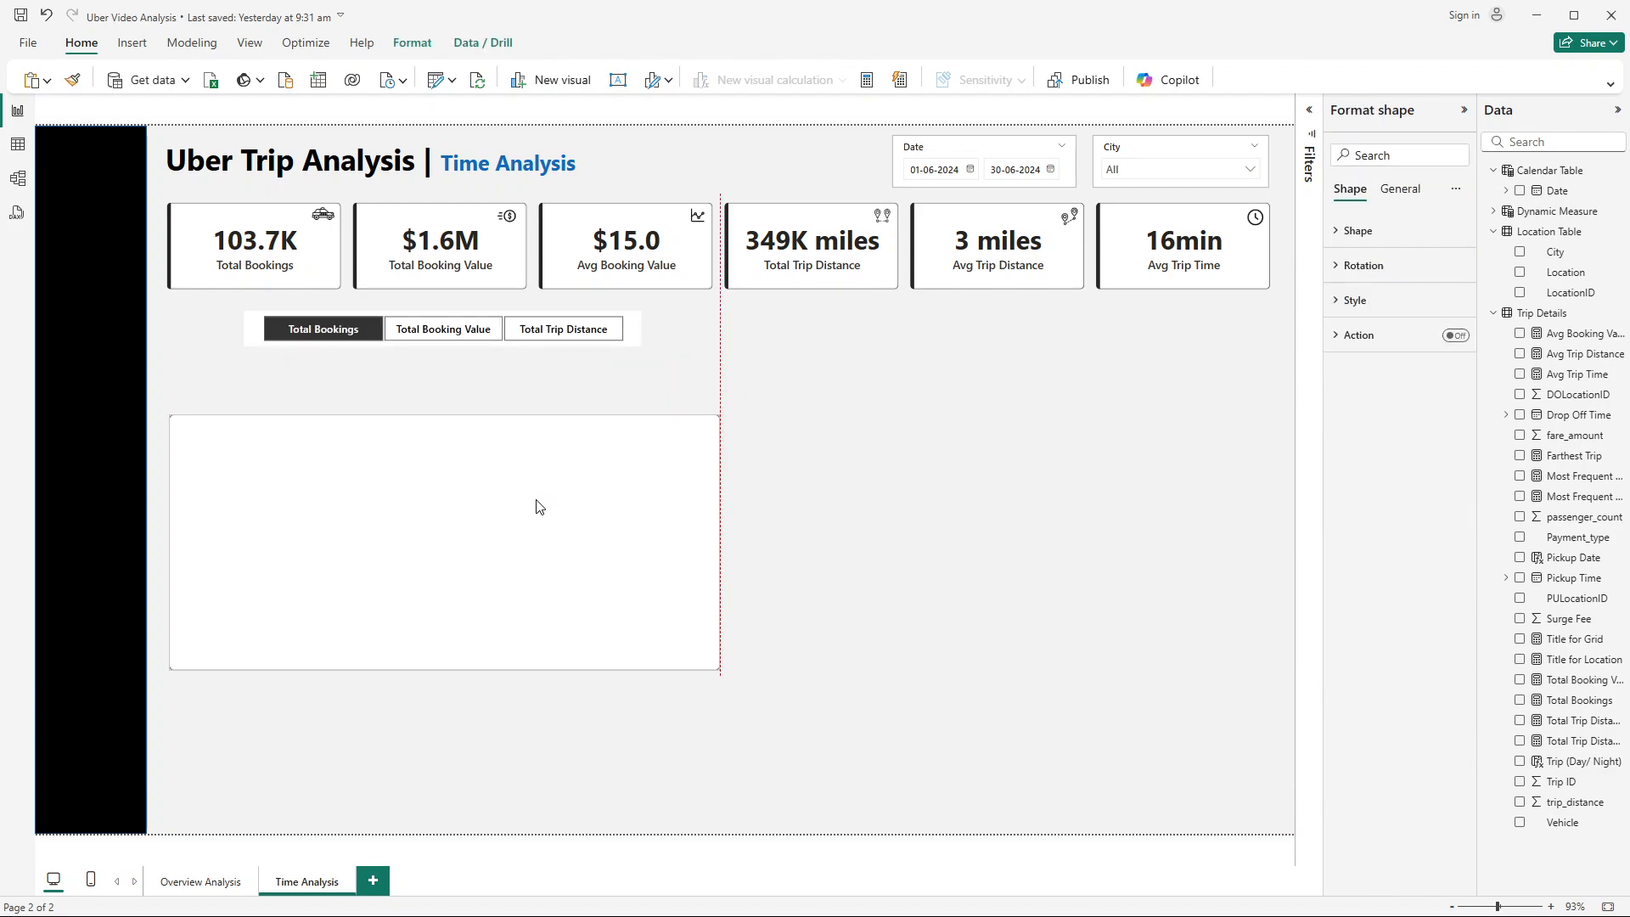
{"action": "left_click_drag", "start_coordinate": [418, 321], "coordinate": [727, 305]}
{"action": "left_click_drag", "start_coordinate": [562, 319], "coordinate": [446, 326]}
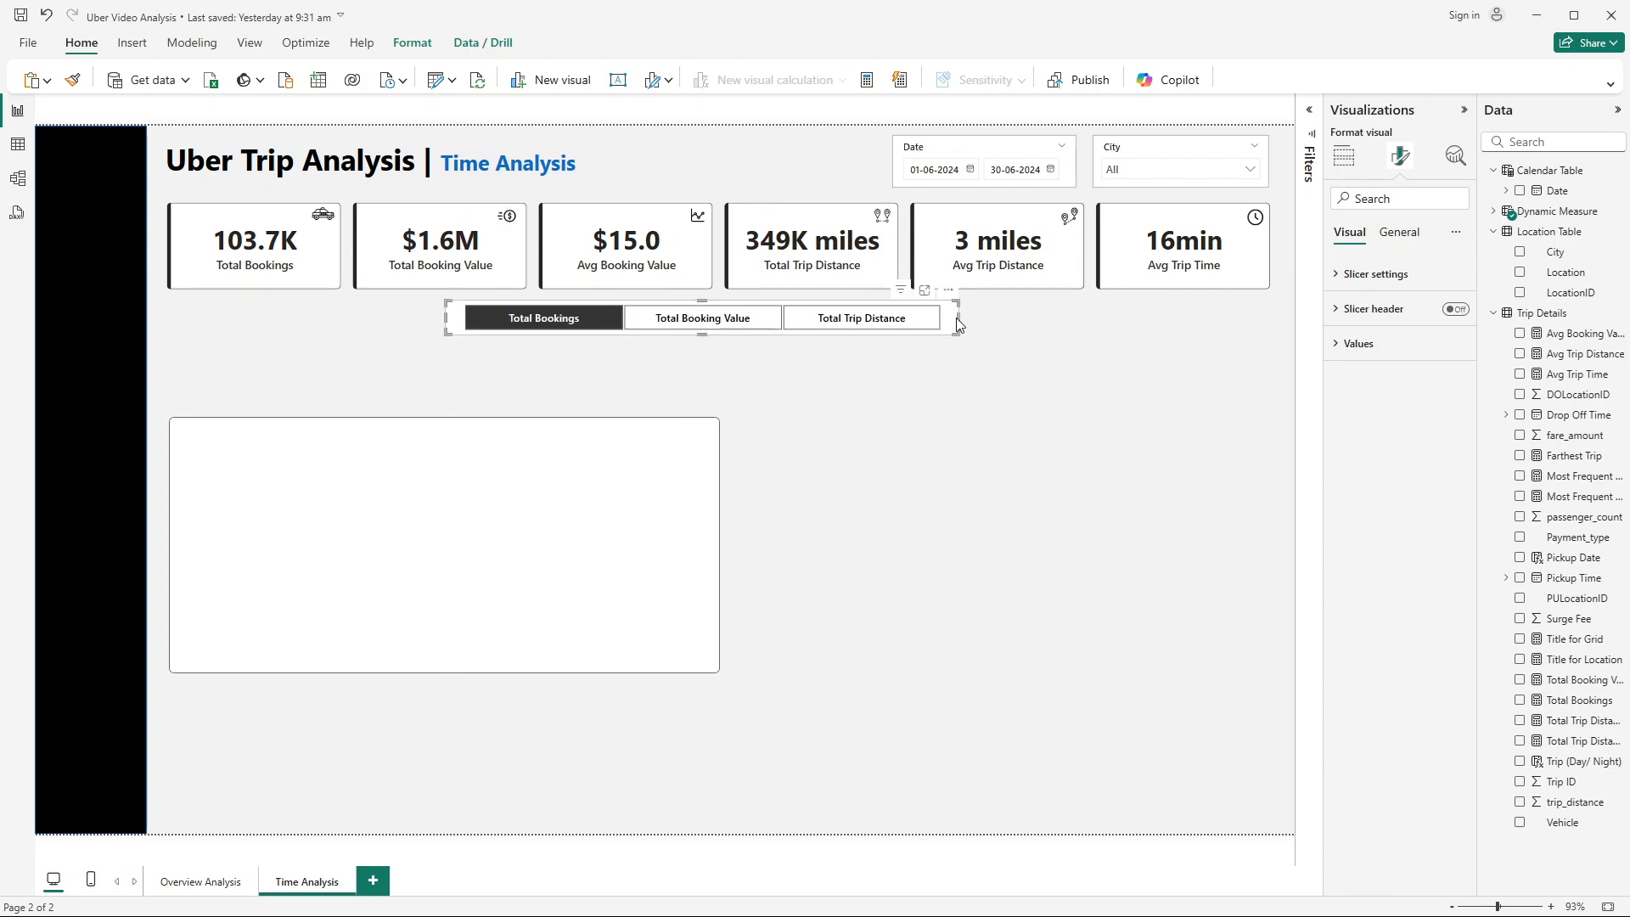
{"action": "left_click_drag", "start_coordinate": [954, 320], "coordinate": [968, 320]}
{"action": "left_click", "coordinate": [1036, 372]}
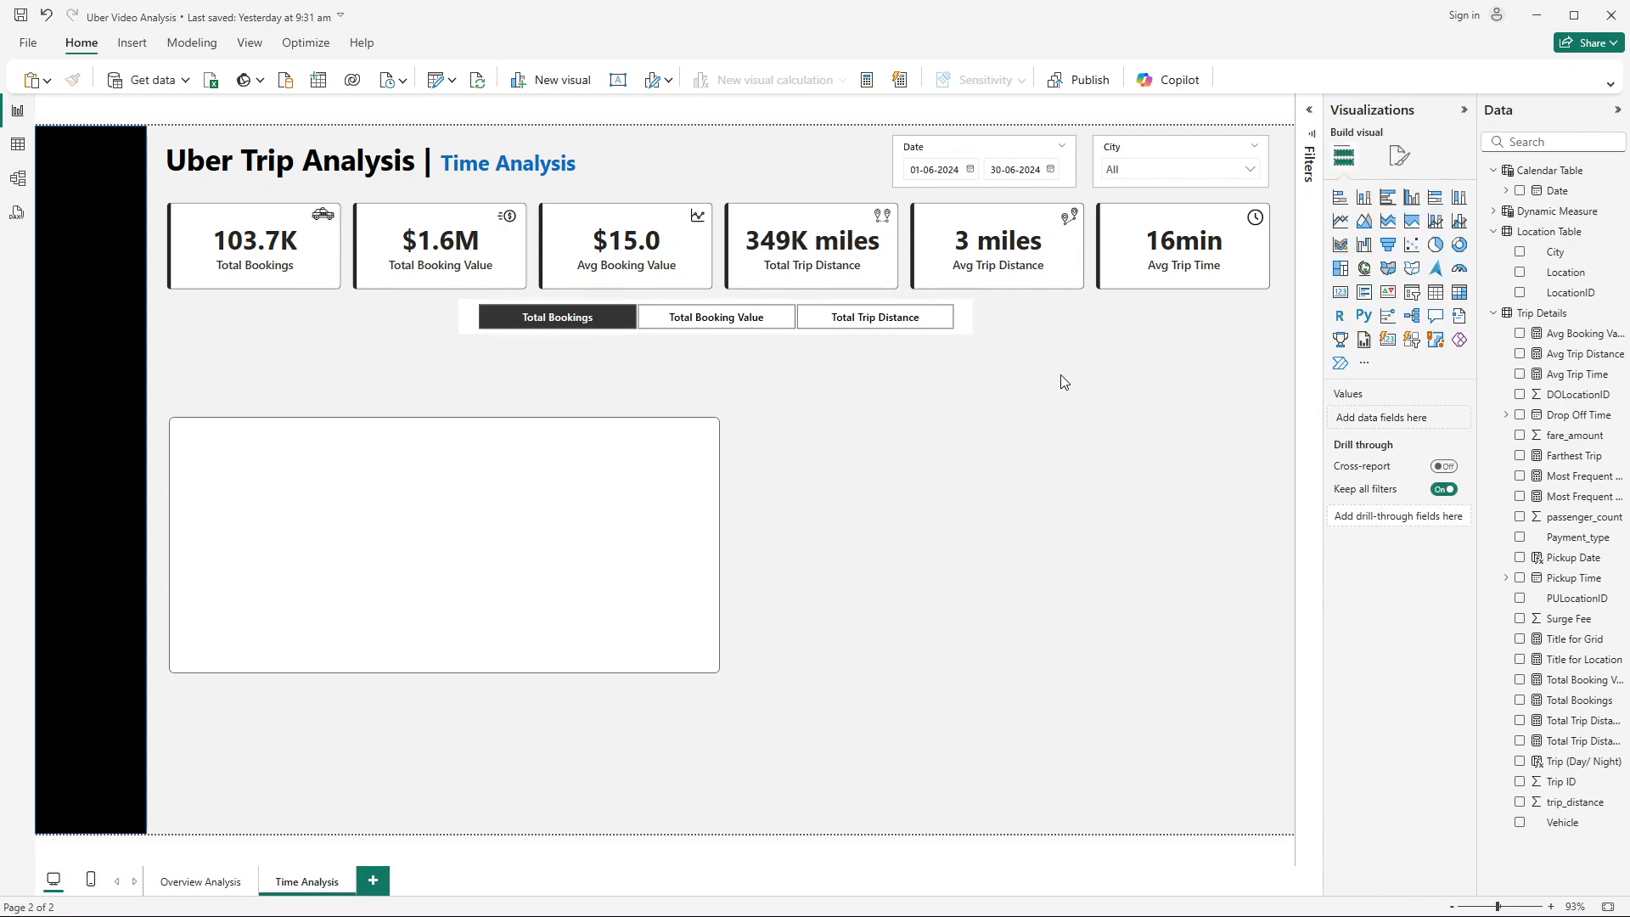
Step: Move the background shape up to just below the measure slicer and set its height to 600
{"action": "left_click_drag", "start_coordinate": [473, 499], "coordinate": [472, 433]}
{"action": "left_click", "coordinate": [1383, 189]}
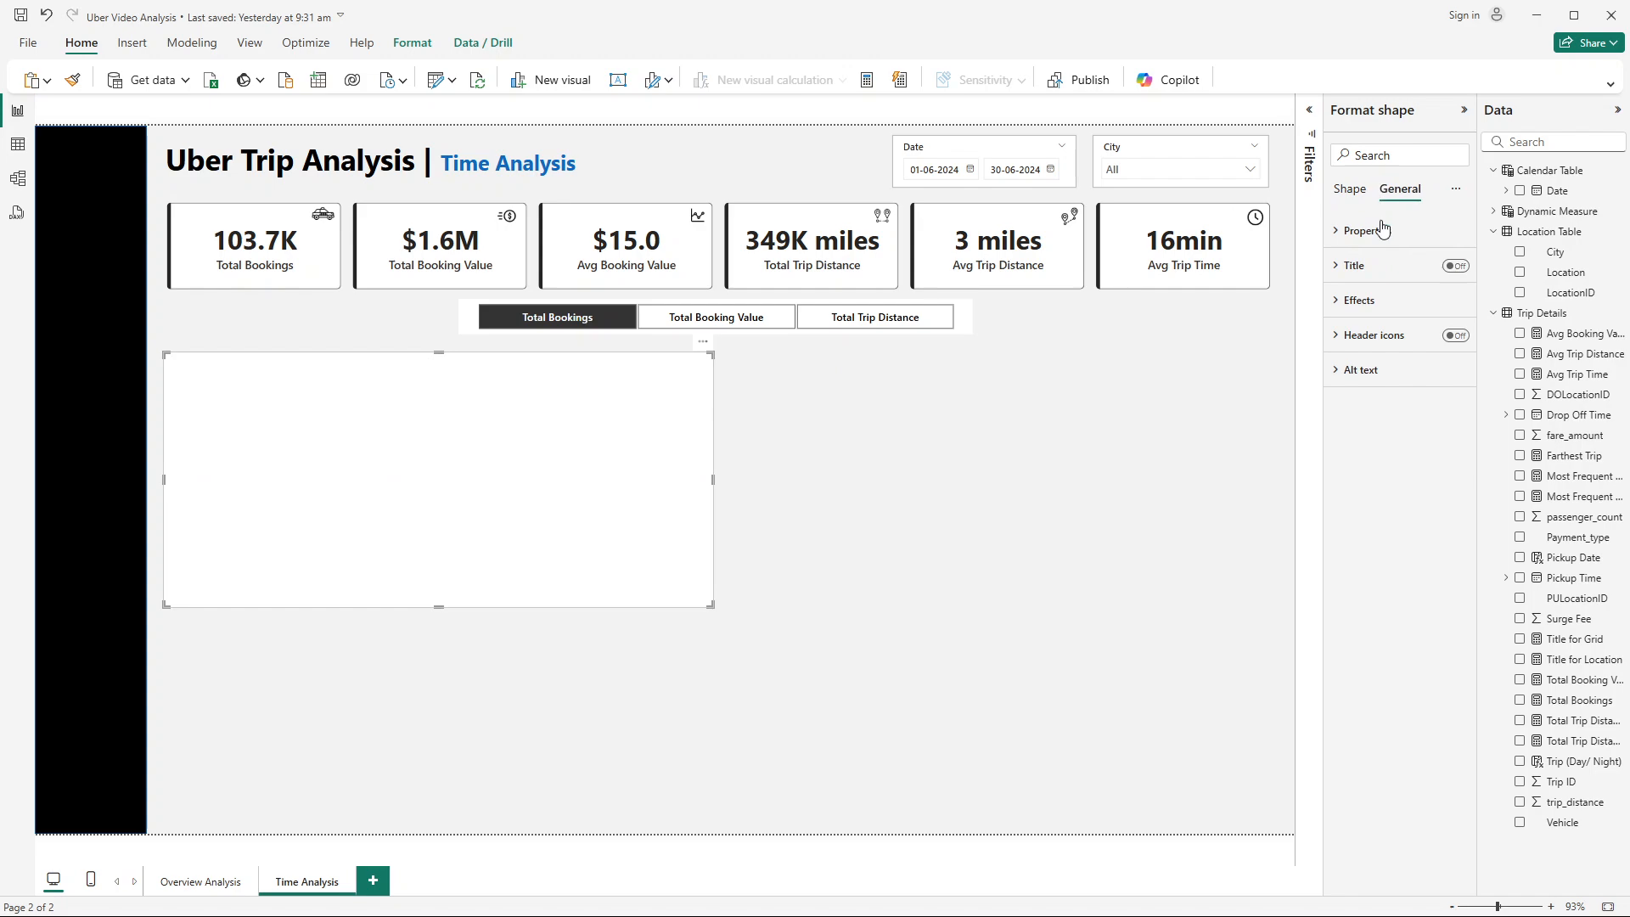
{"action": "left_click", "coordinate": [1383, 230]}
{"action": "left_click", "coordinate": [1365, 315]}
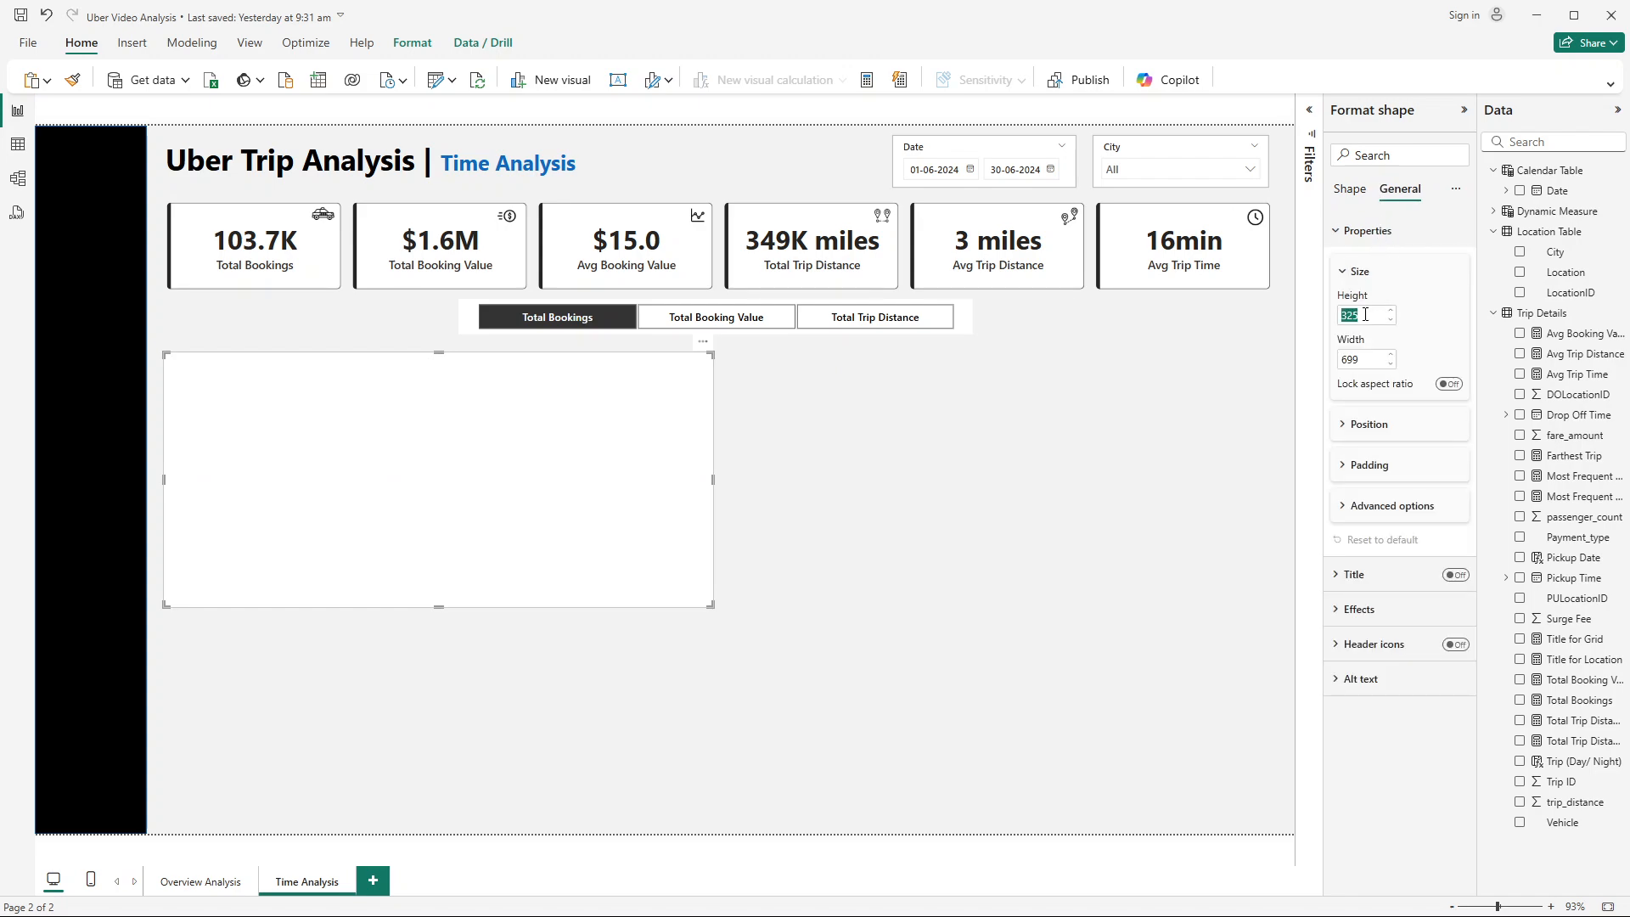
{"action": "type", "text": "699"}
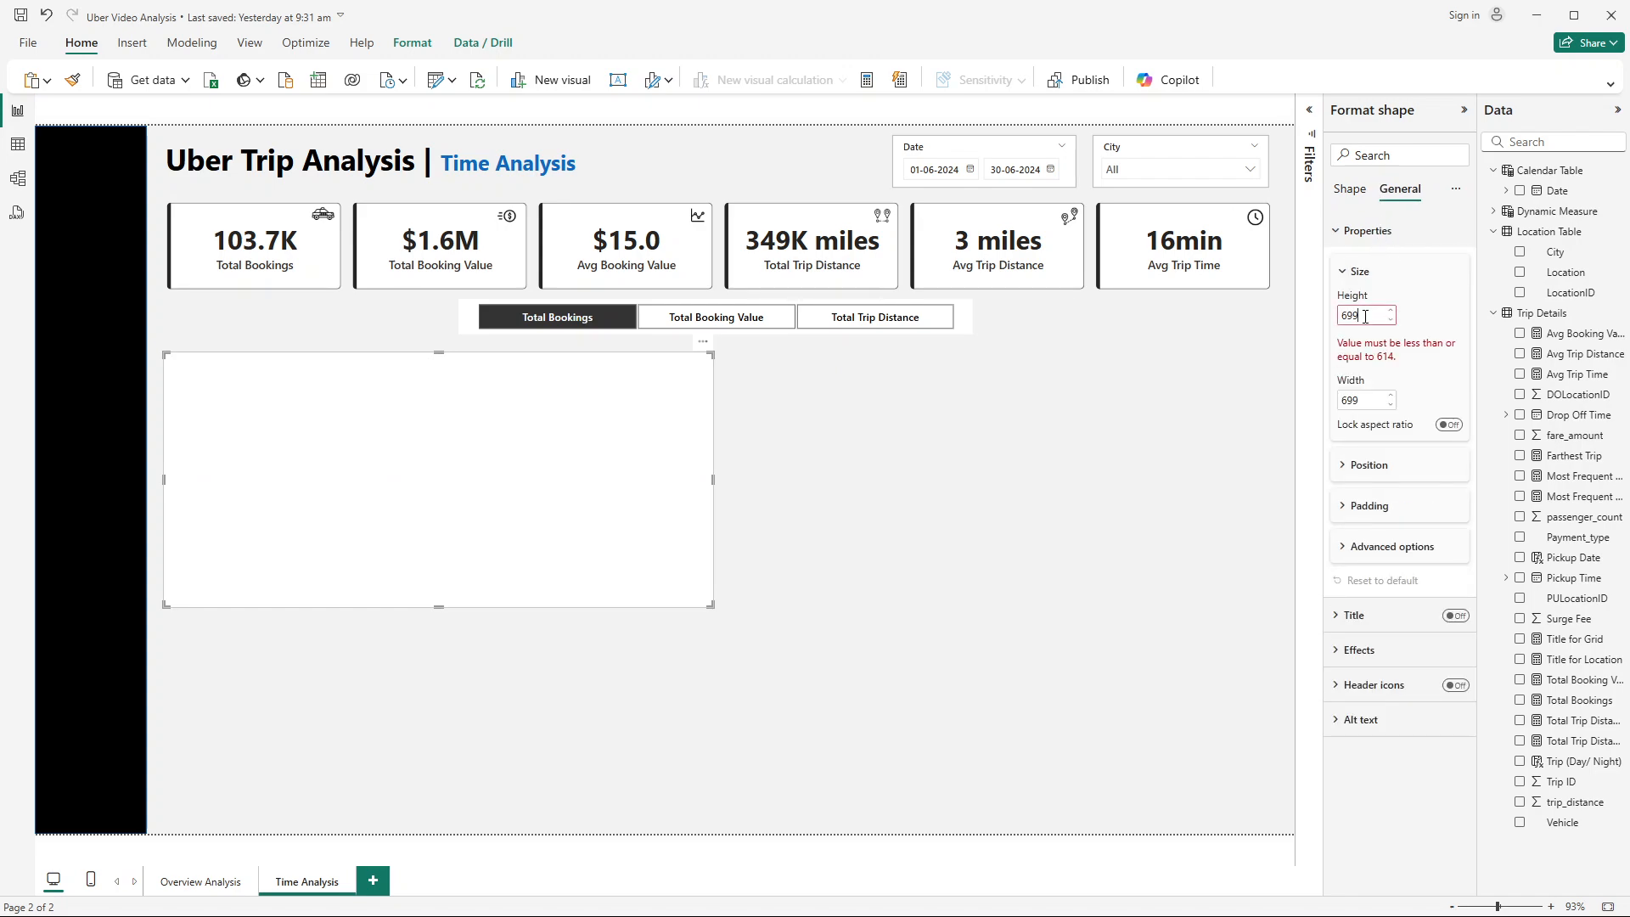
{"action": "left_click_drag", "start_coordinate": [516, 379], "coordinate": [516, 370]}
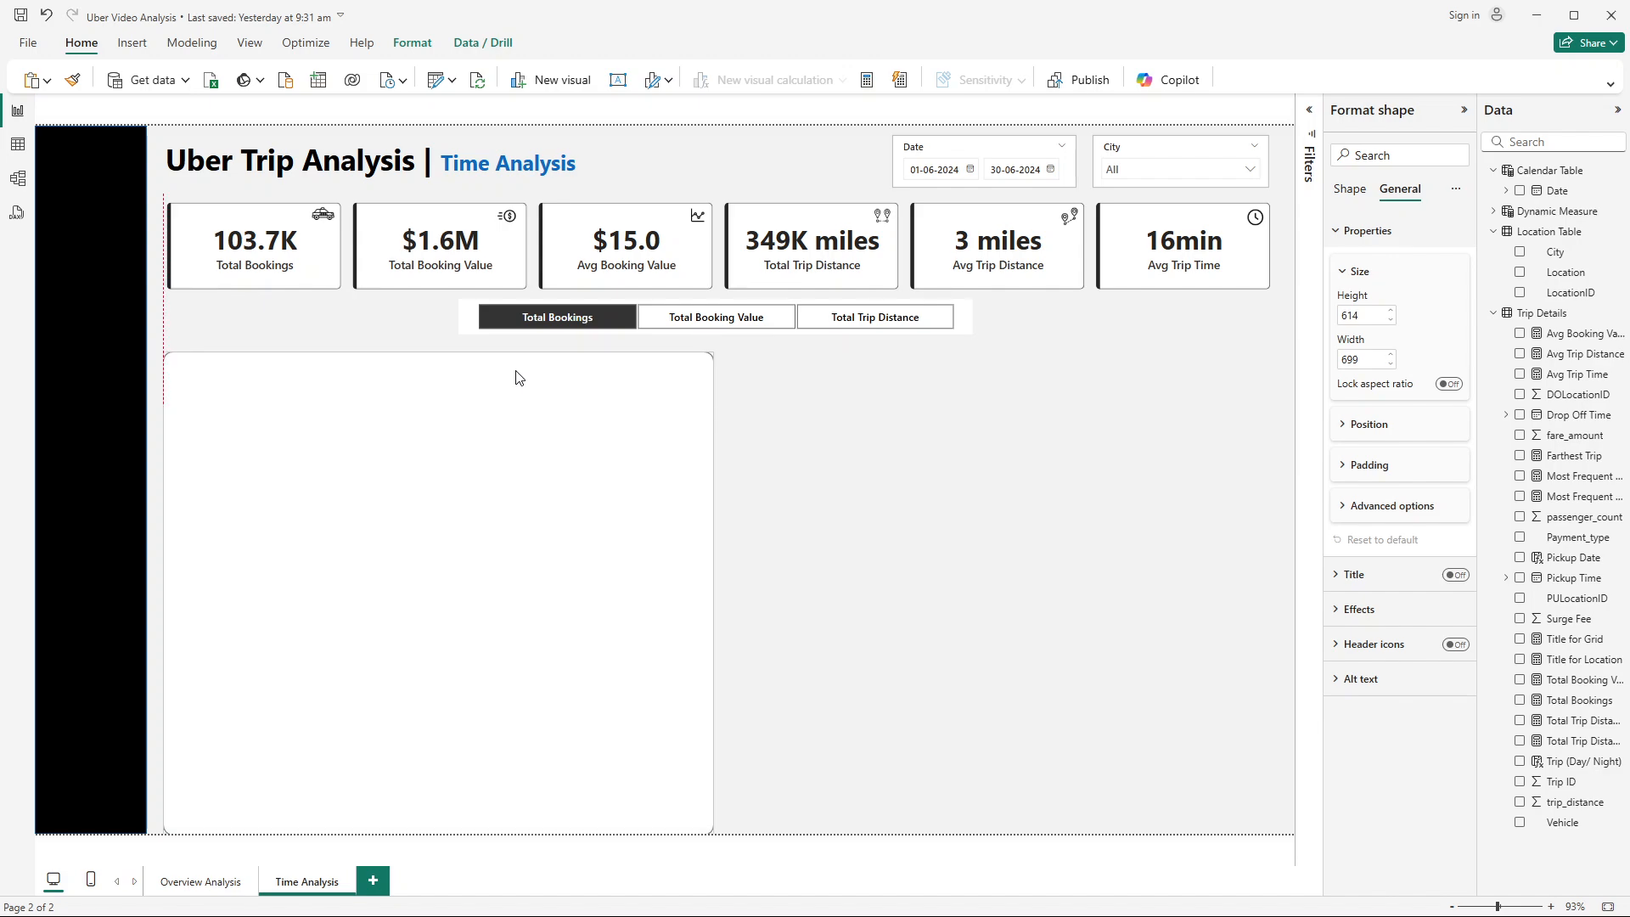
{"action": "double_click", "coordinate": [1350, 312]}
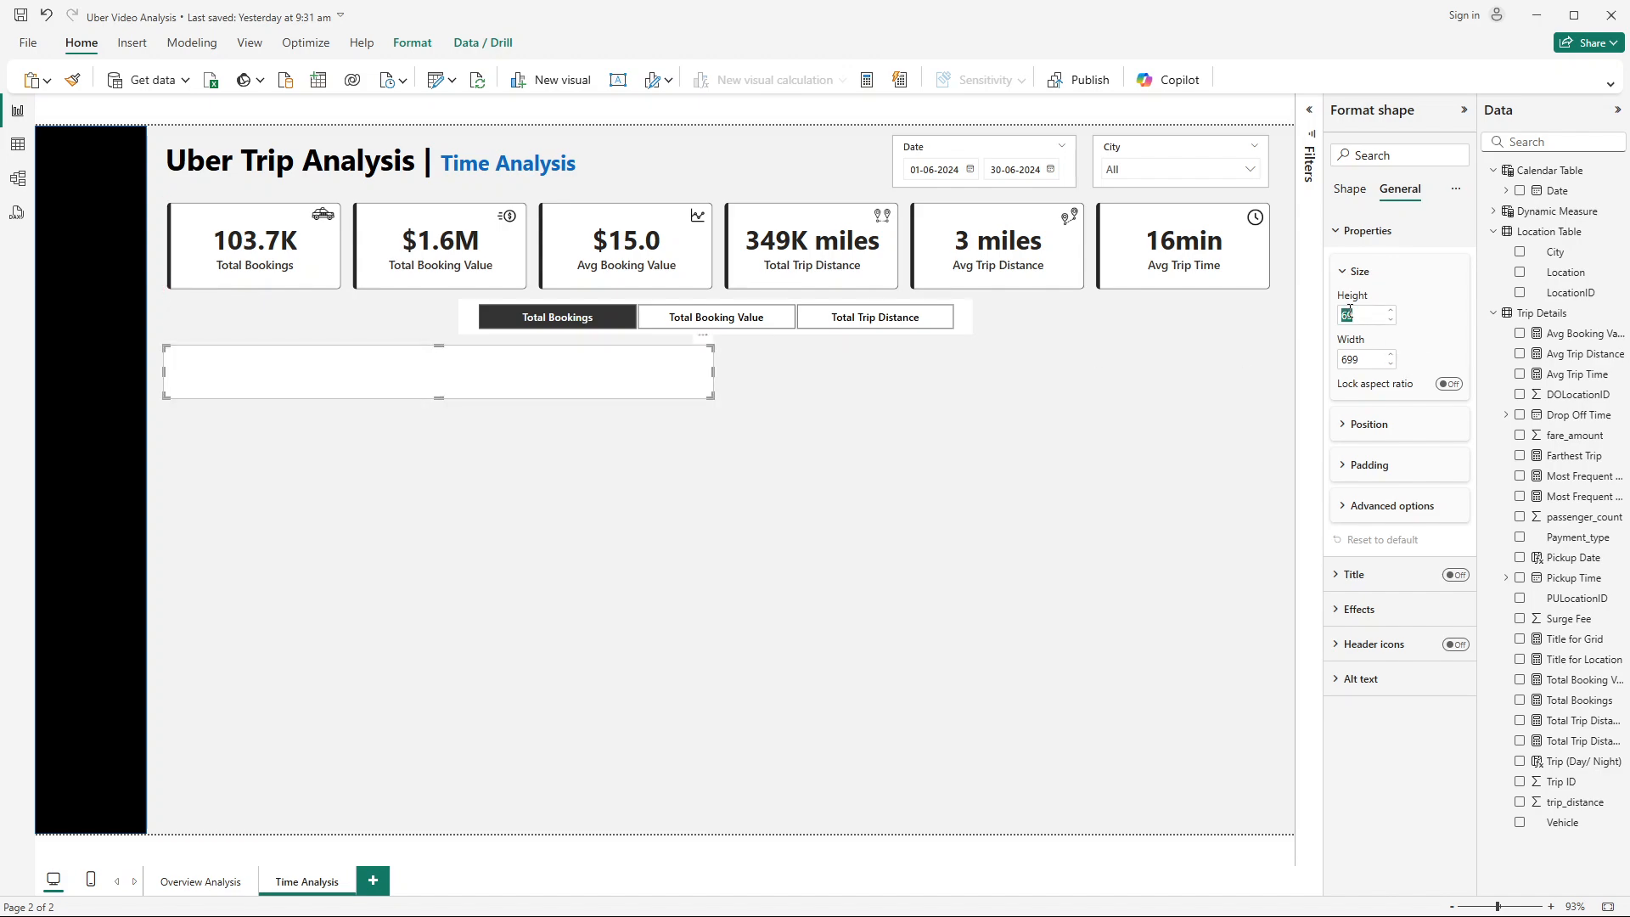
{"action": "type", "text": "600"}
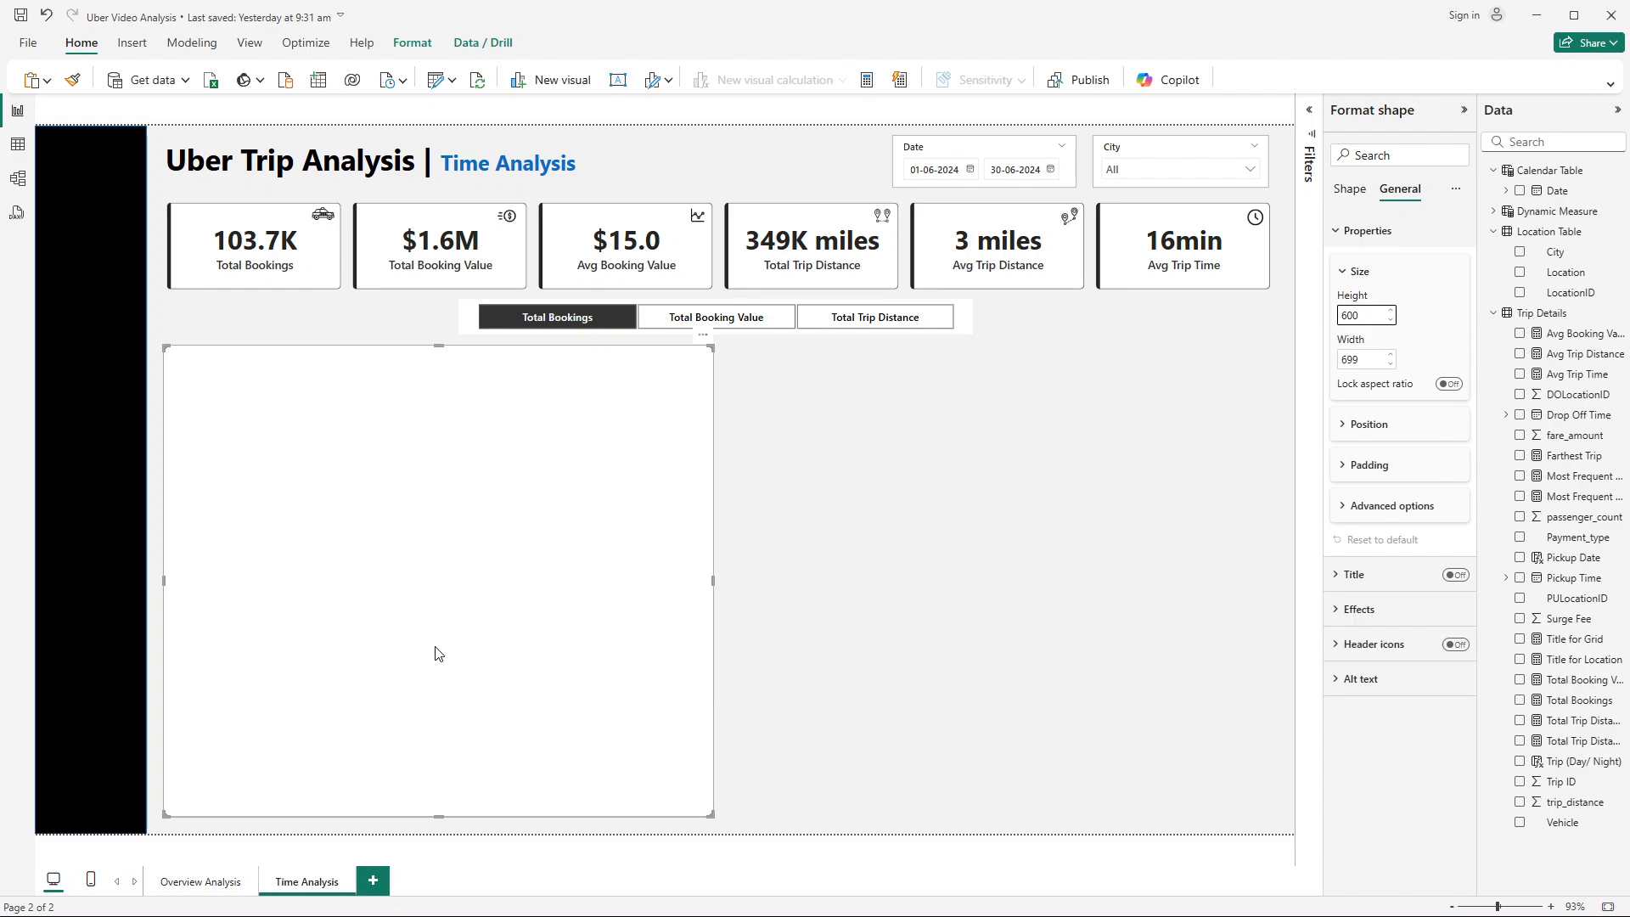
{"action": "left_click", "coordinate": [1267, 594]}
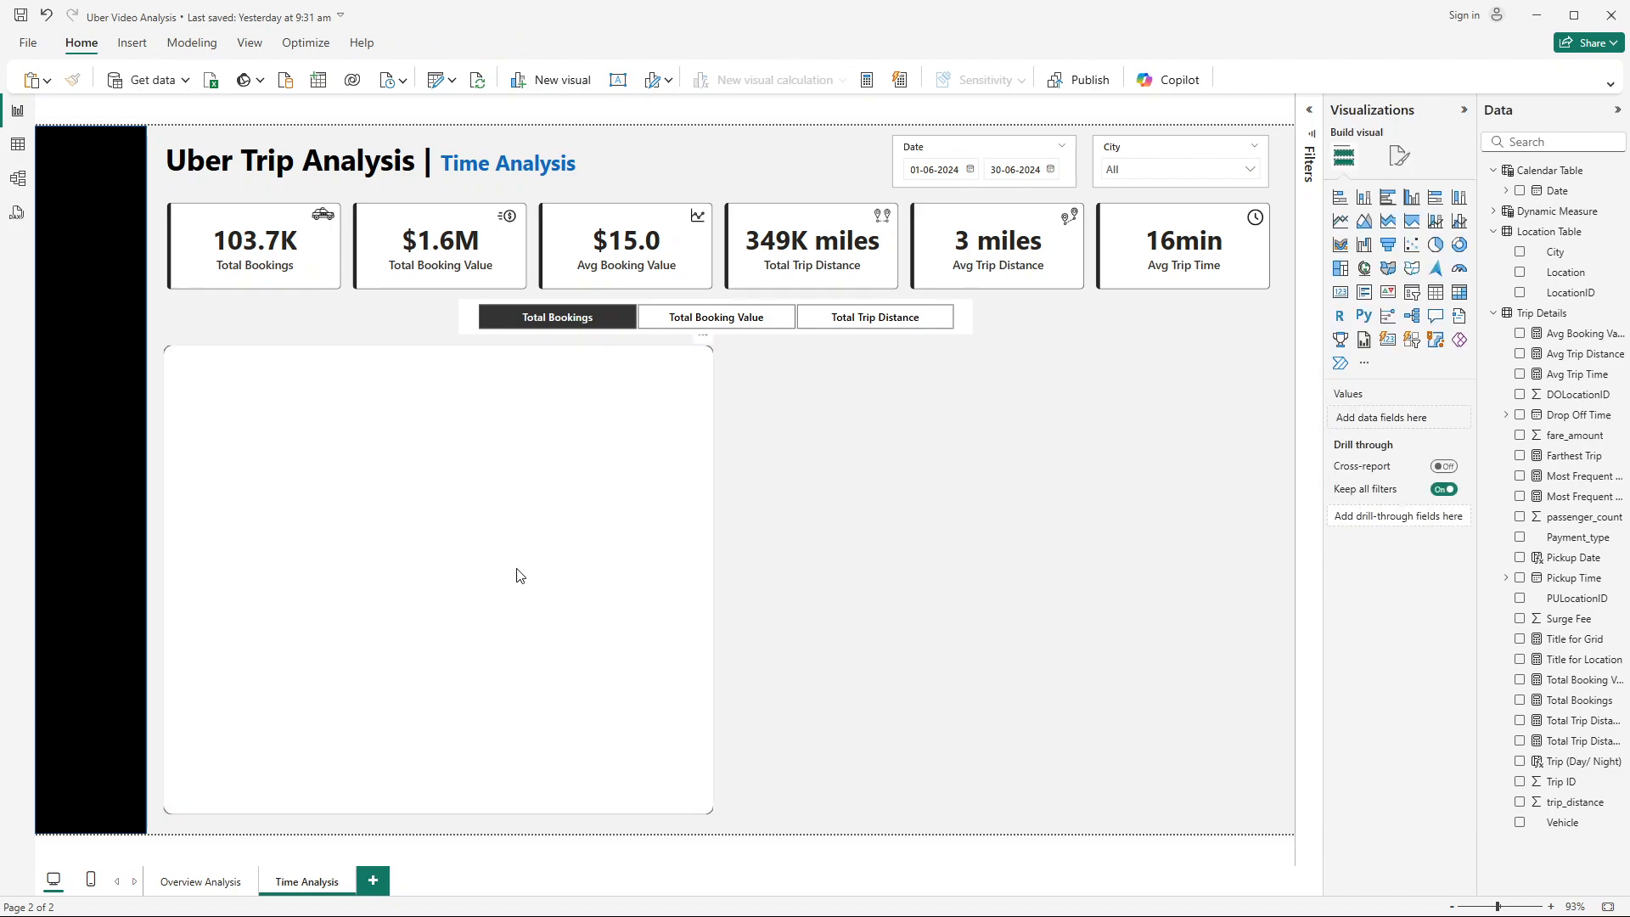
Step: Nudge the background shape slightly down and set its size to 600 high and 630 wide
{"action": "left_click", "coordinate": [507, 577]}
{"action": "key", "text": "Down"}
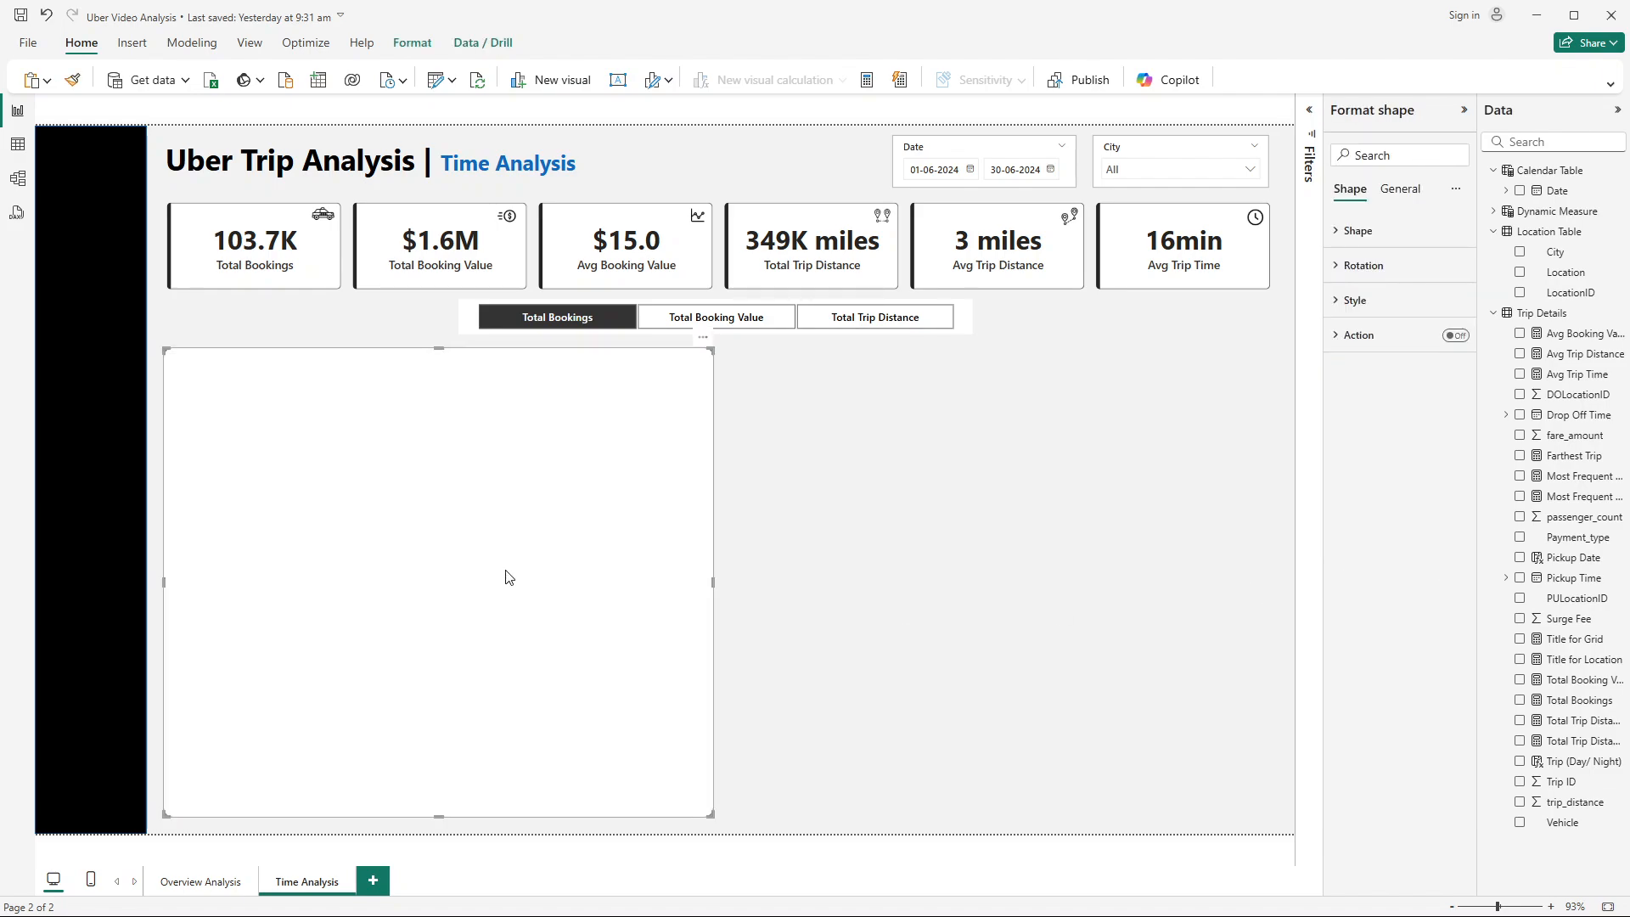
{"action": "key", "text": "Down"}
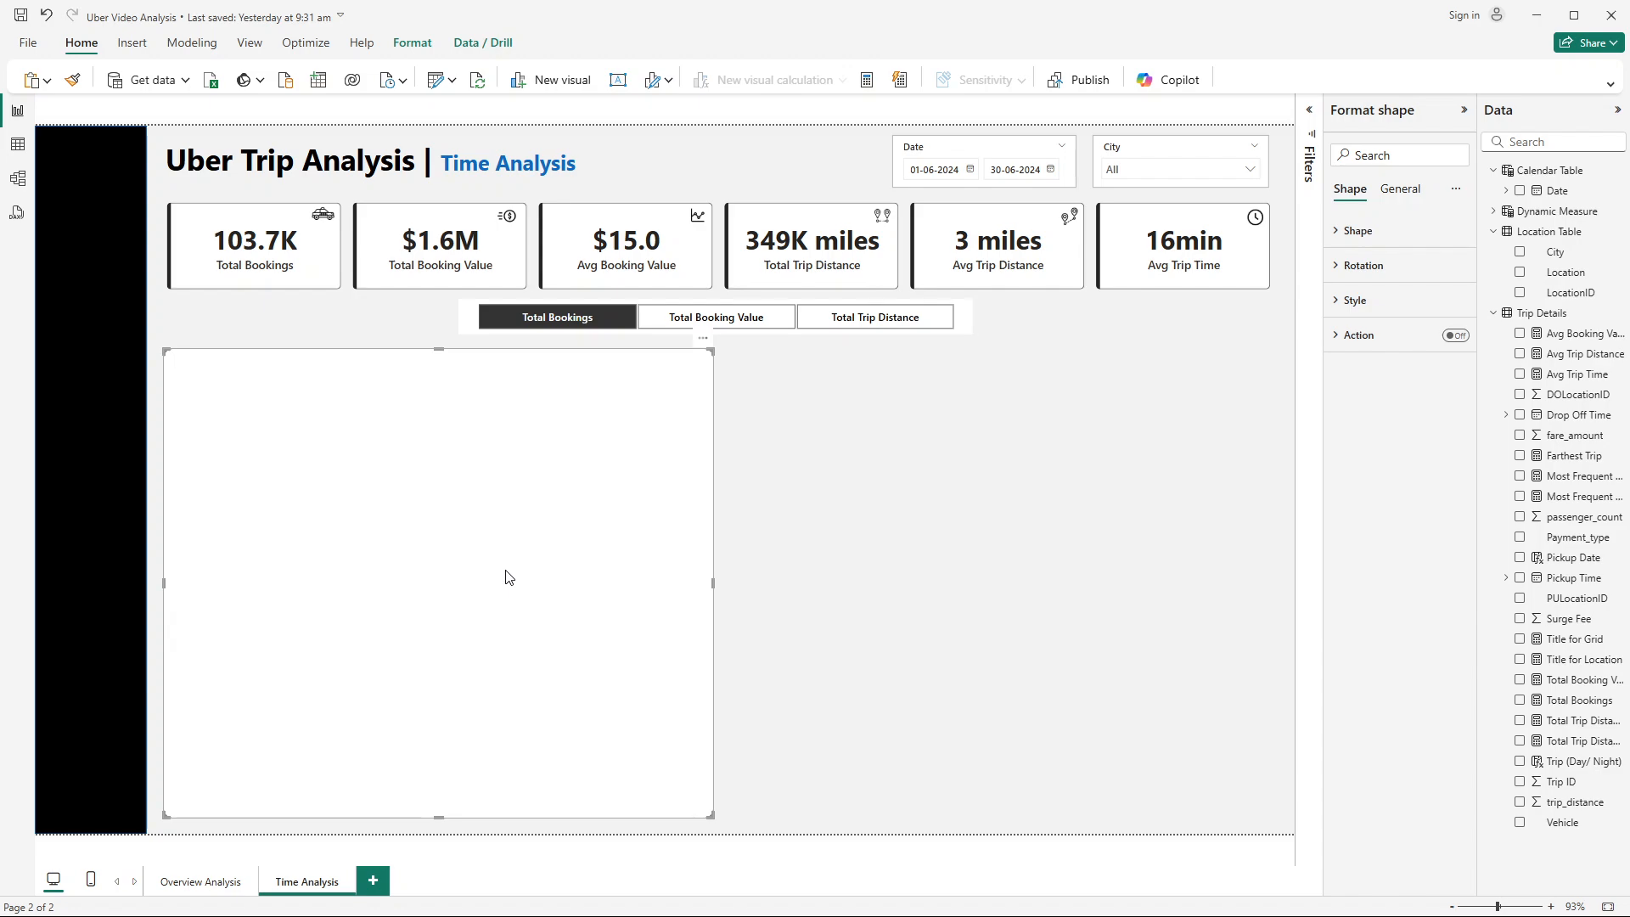
{"action": "left_click", "coordinate": [1397, 190]}
{"action": "left_click", "coordinate": [1388, 234]}
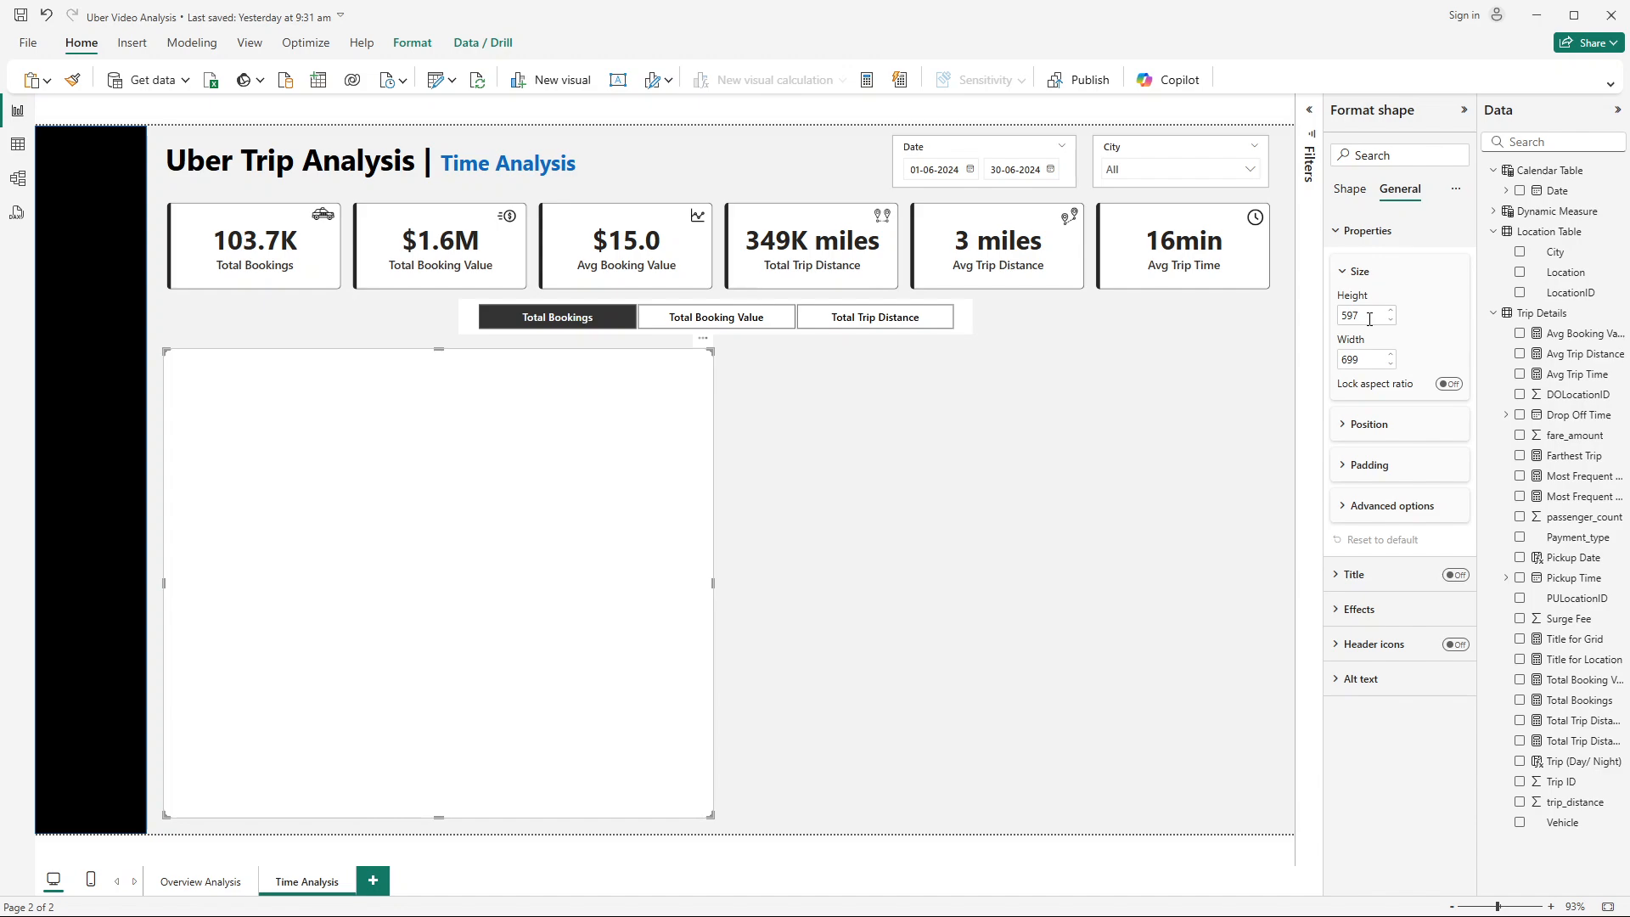
{"action": "double_click", "coordinate": [1370, 319]}
{"action": "type", "text": "600"}
{"action": "double_click", "coordinate": [1363, 357]}
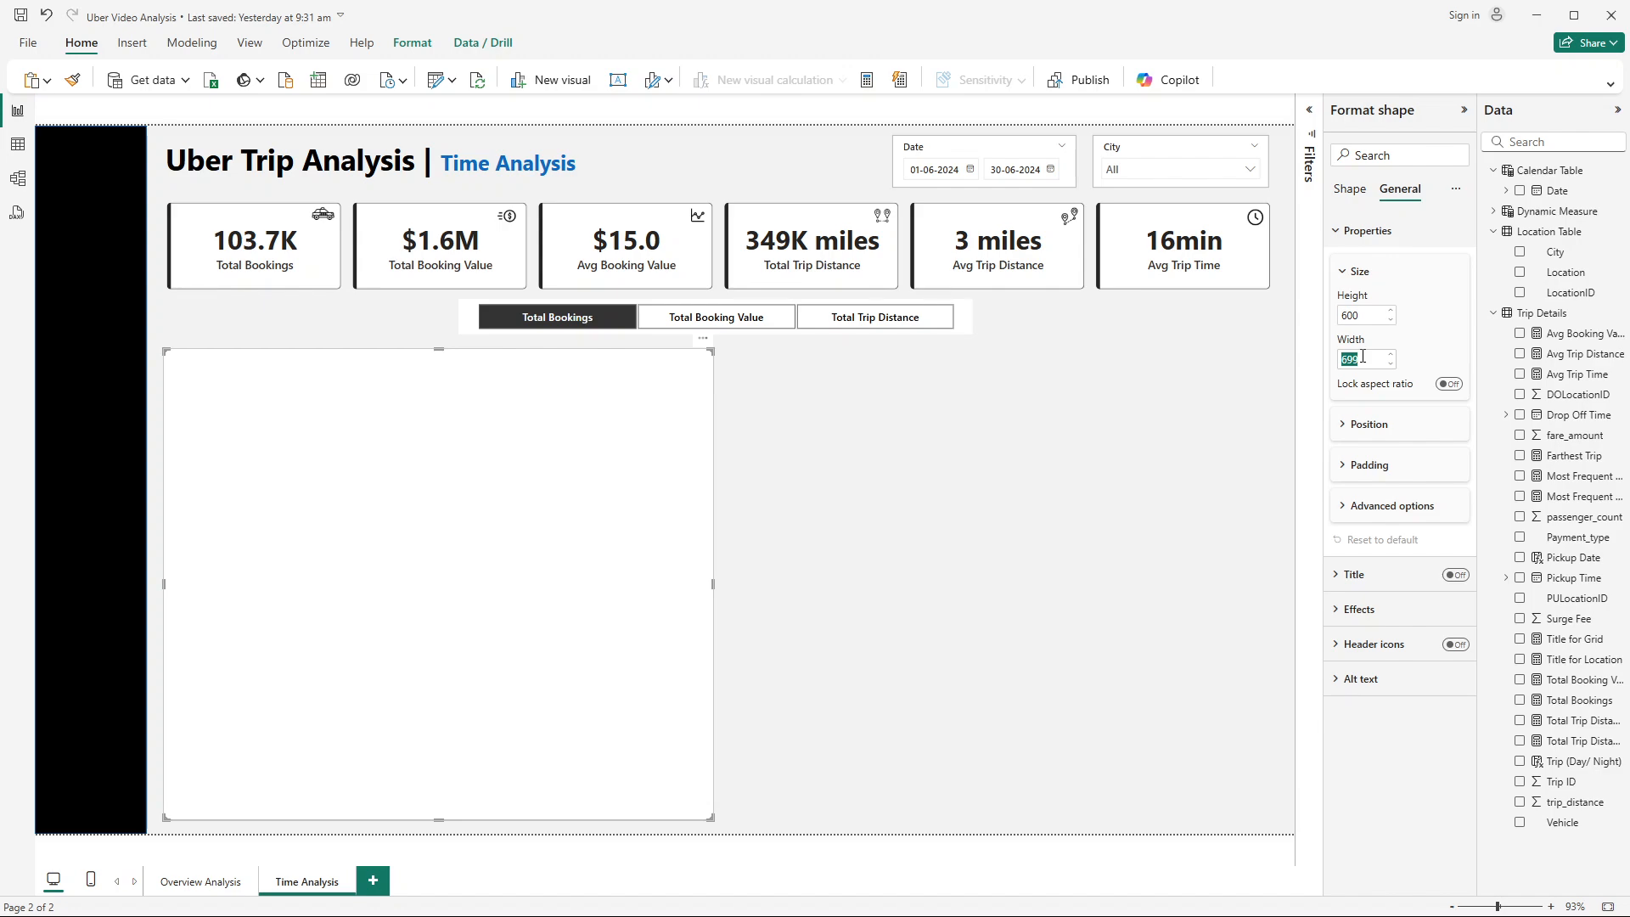
{"action": "type", "text": "630"}
{"action": "key", "text": "Return"}
{"action": "left_click", "coordinate": [874, 548]}
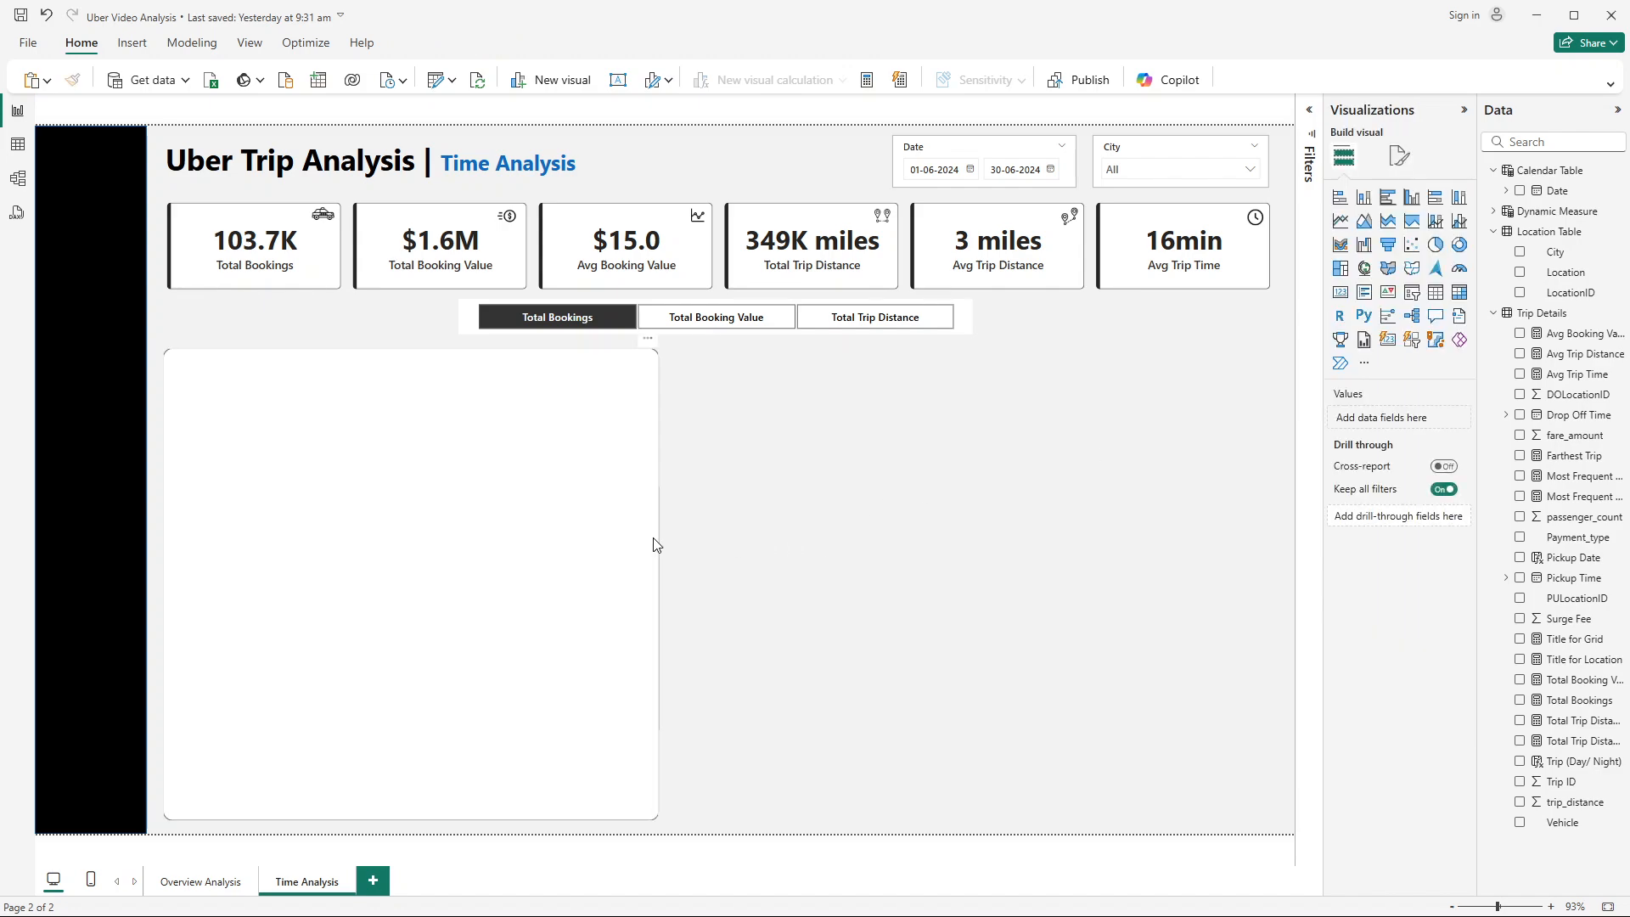
Step: Reduce the background shape's rounded corners to 1%
{"action": "left_click", "coordinate": [645, 541]}
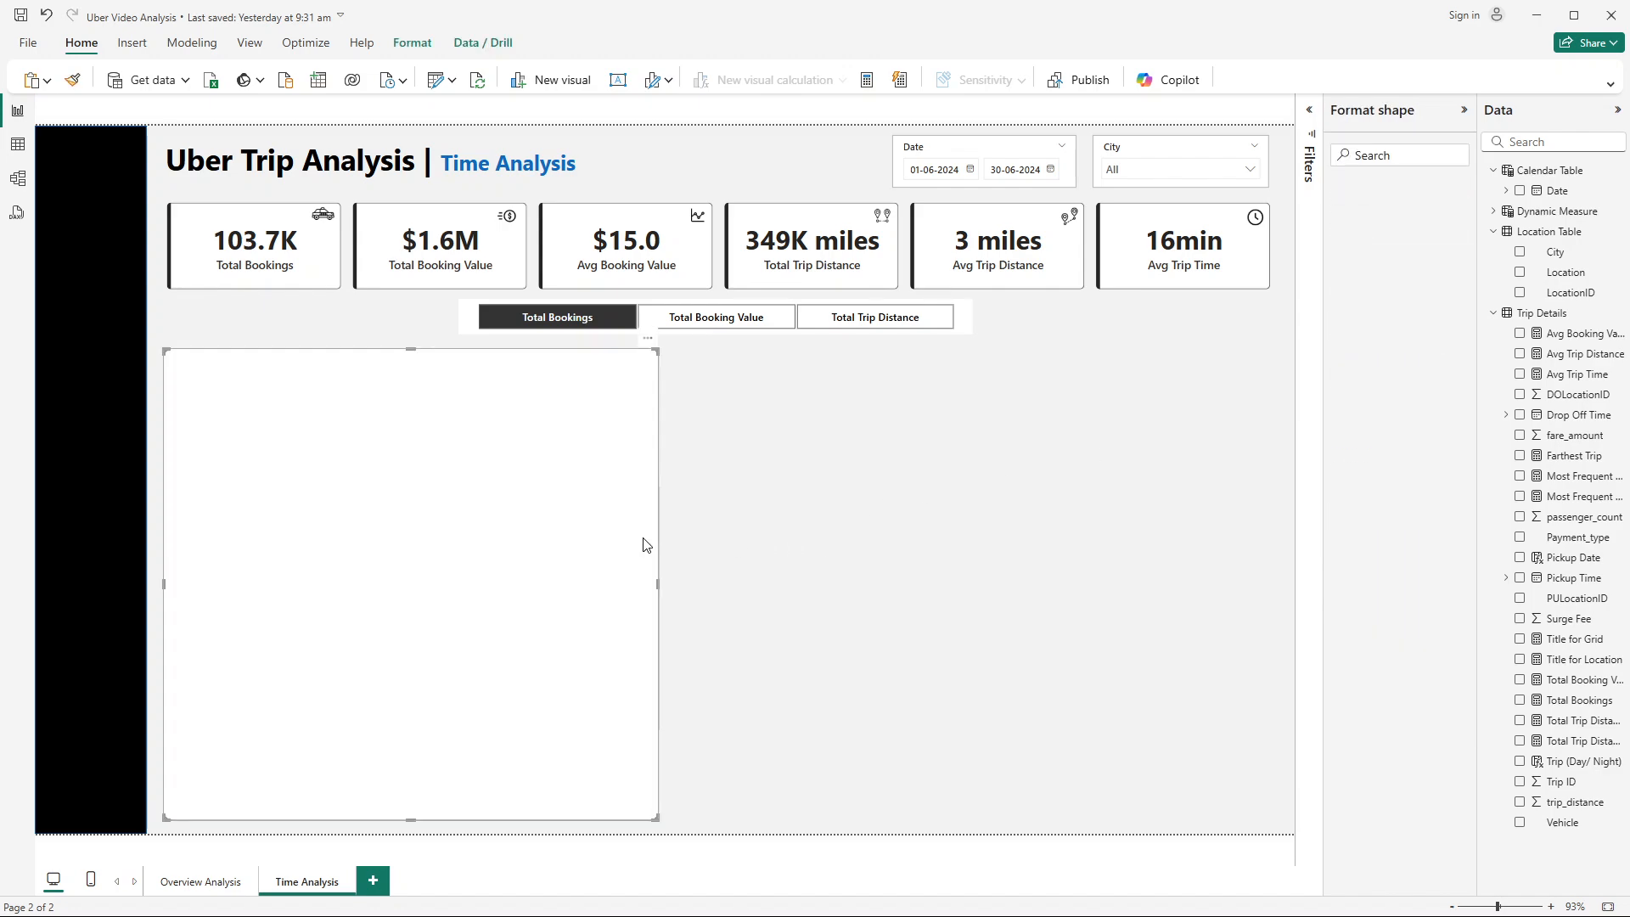
{"action": "left_click", "coordinate": [822, 540]}
{"action": "left_click", "coordinate": [593, 488]}
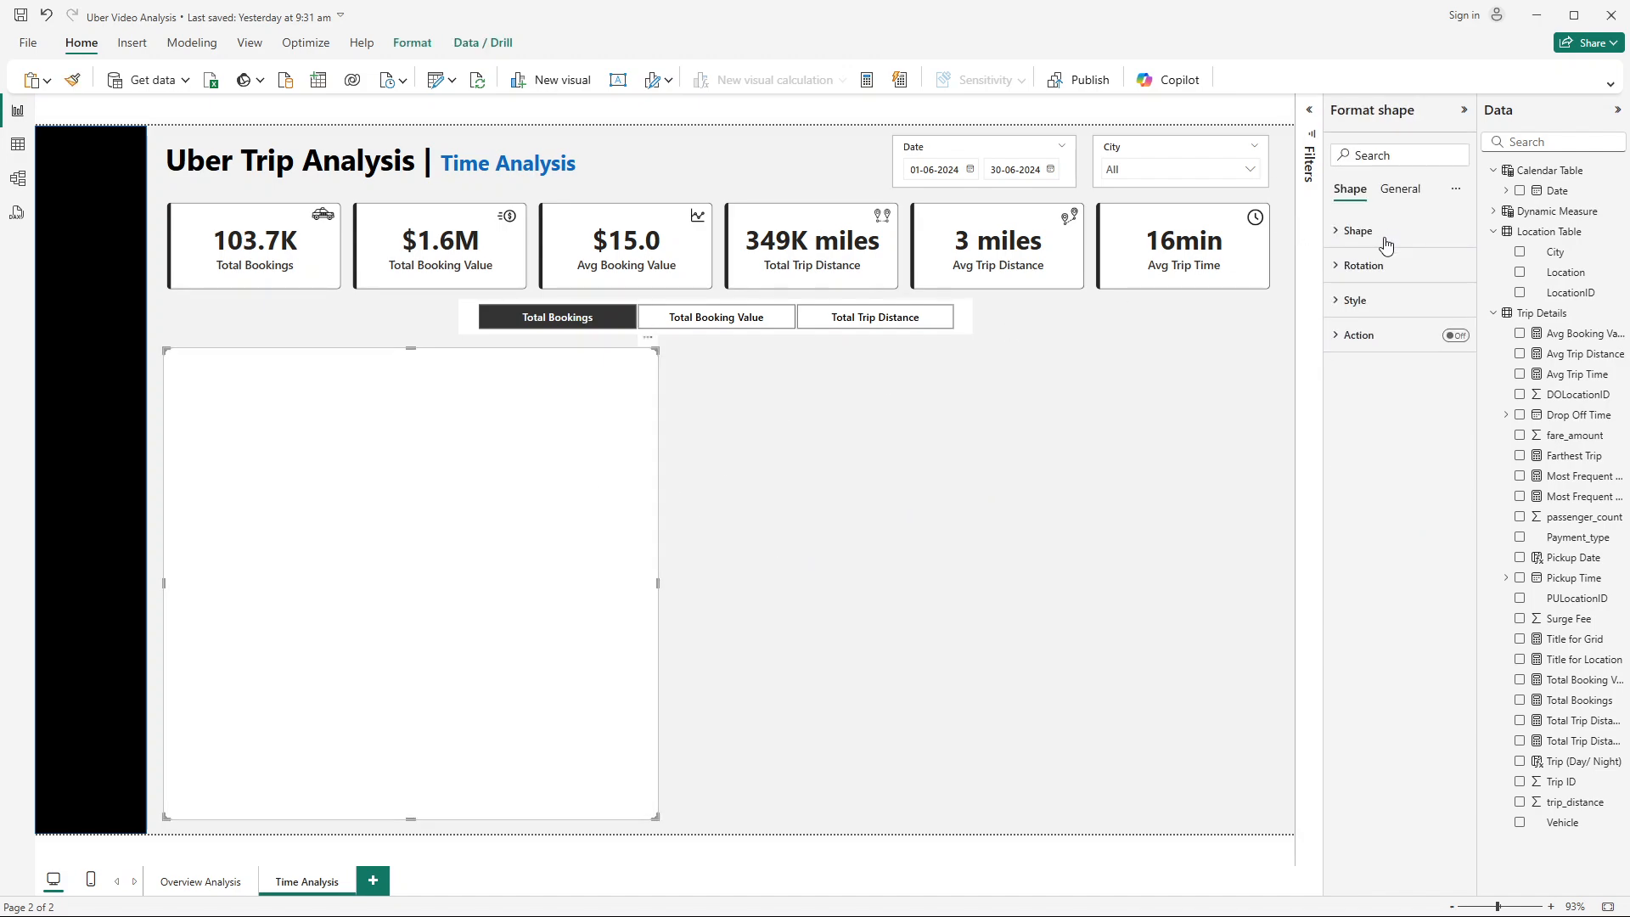
{"action": "left_click", "coordinate": [1365, 301]}
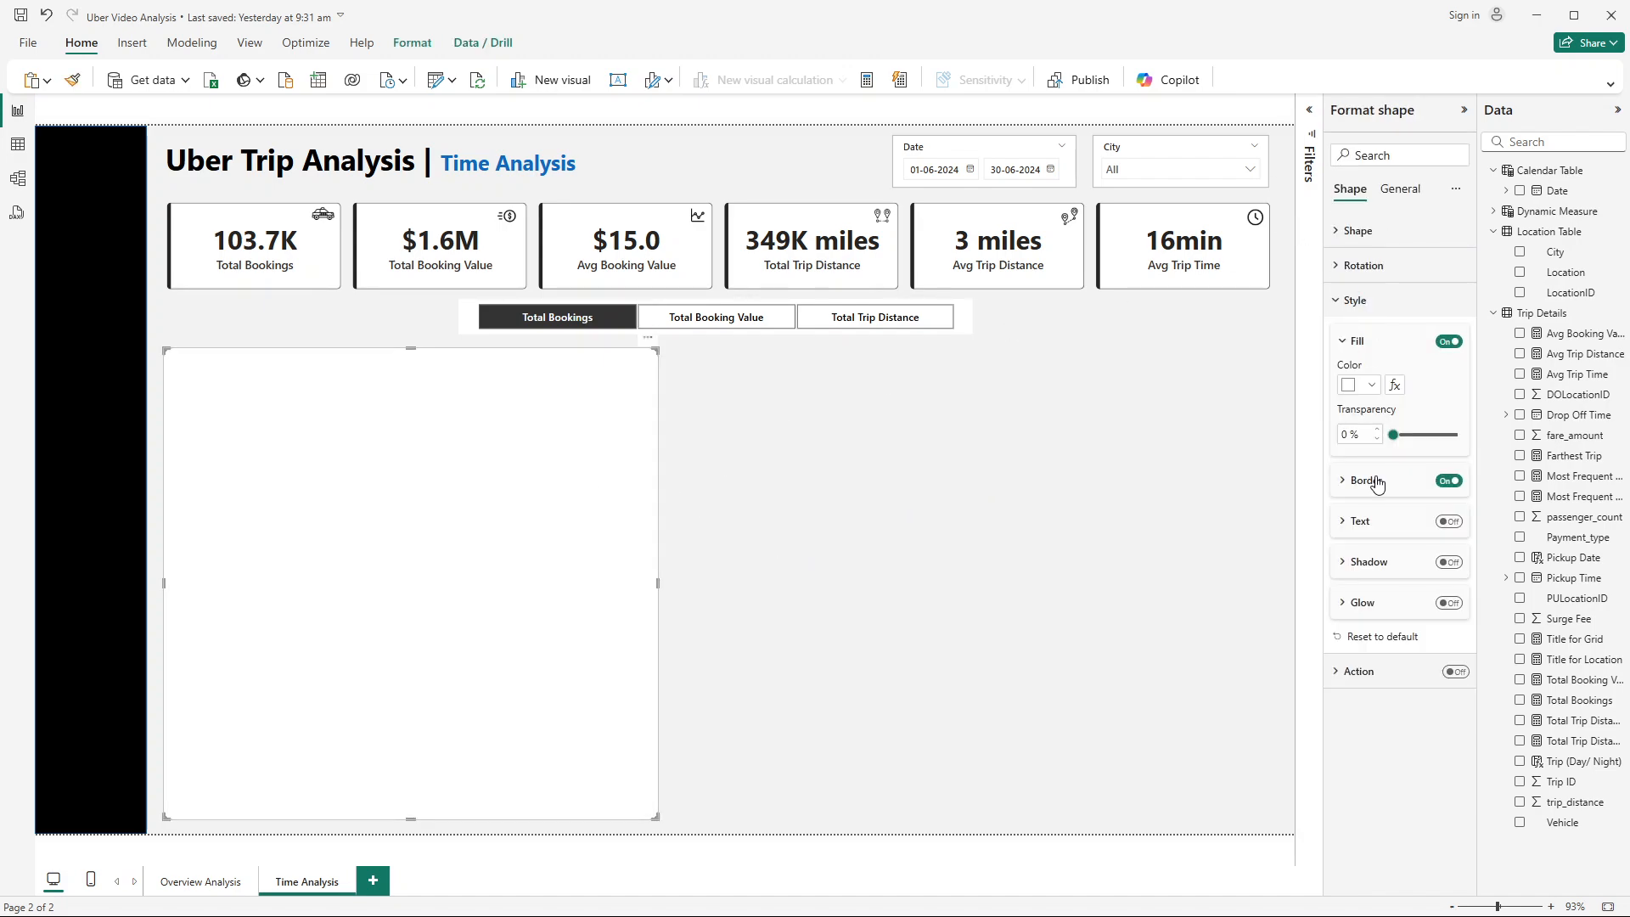
{"action": "left_click", "coordinate": [1352, 235]}
{"action": "left_click", "coordinate": [1377, 343]}
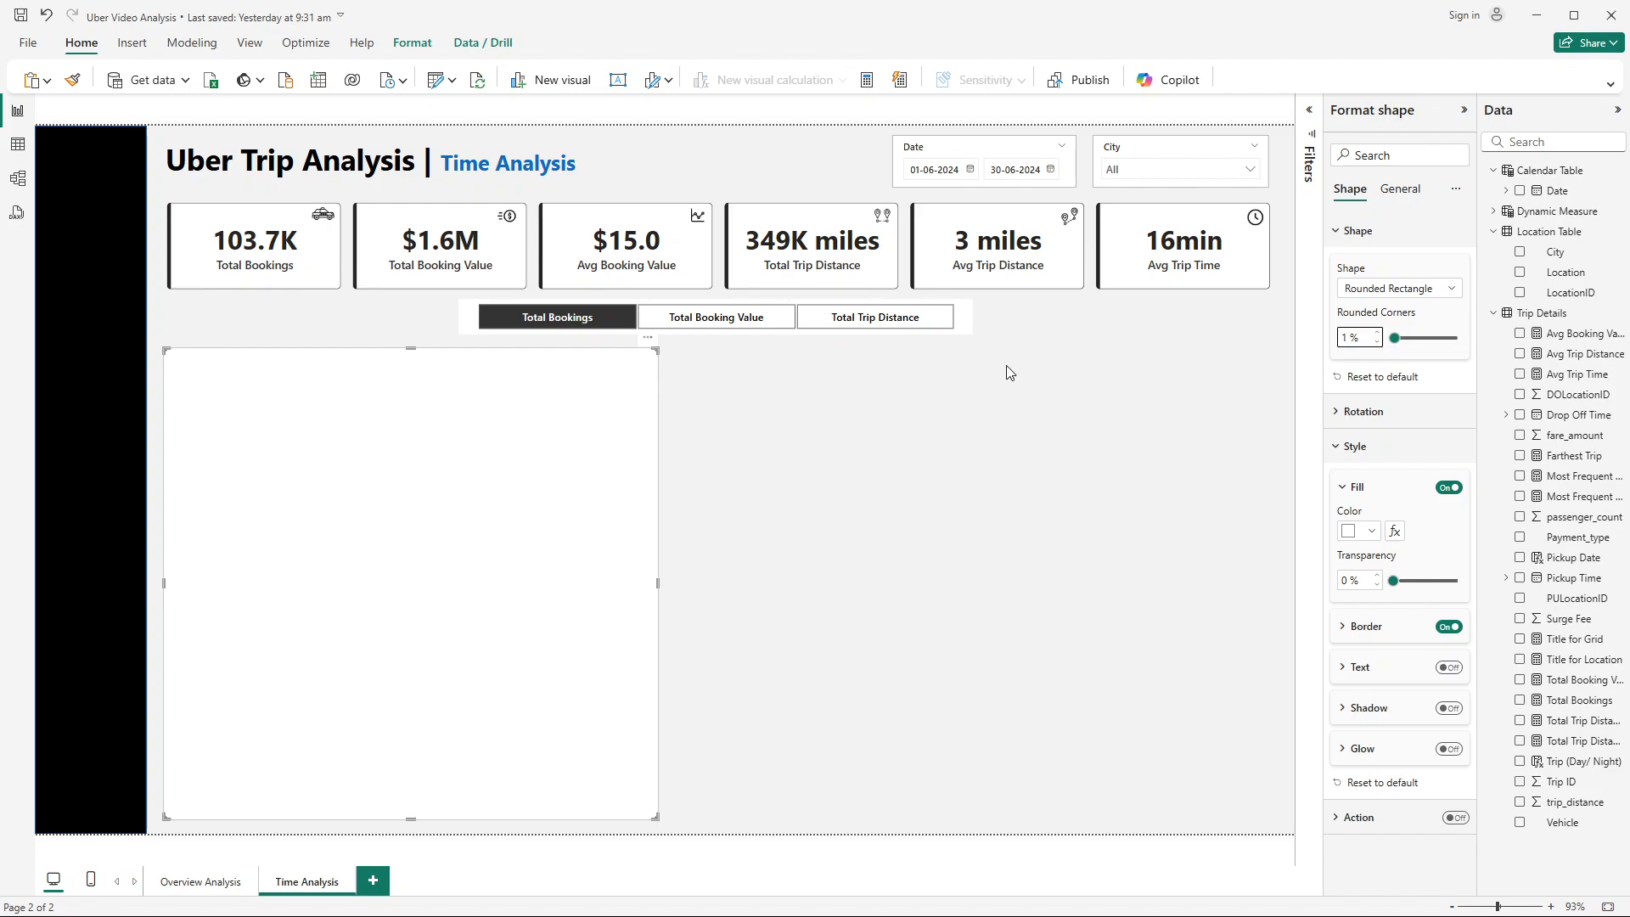
{"action": "left_click", "coordinate": [730, 391]}
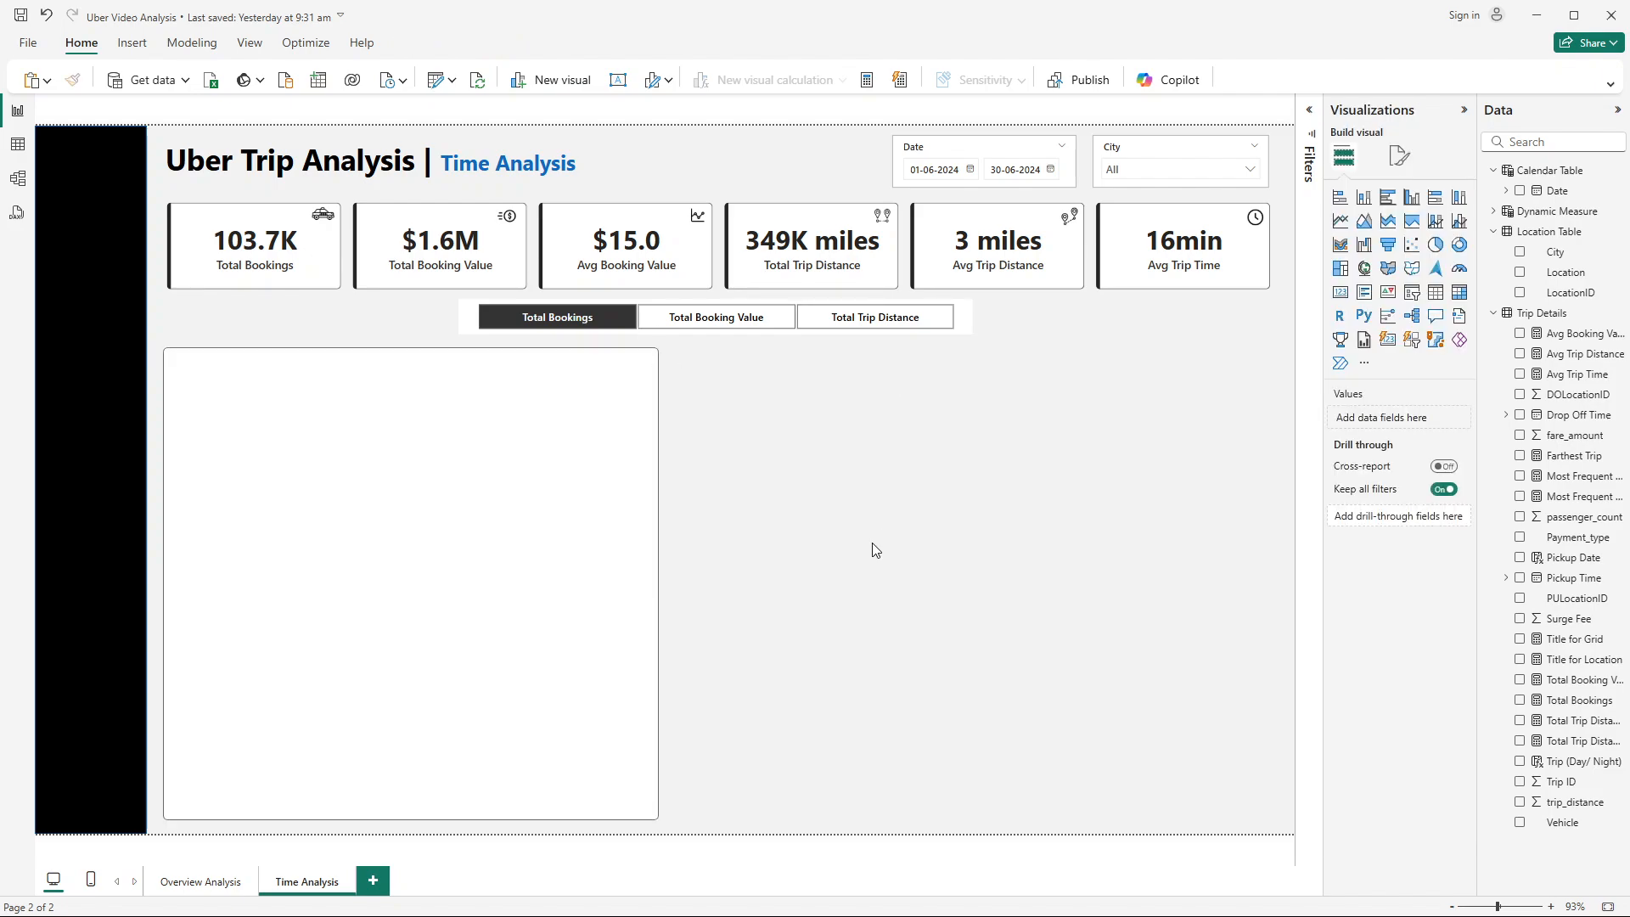
Step: Switch to the problem statement in Word, read the pickup-time area chart requirement, and return to Power BI
{"action": "key", "text": "alt+Tab"}
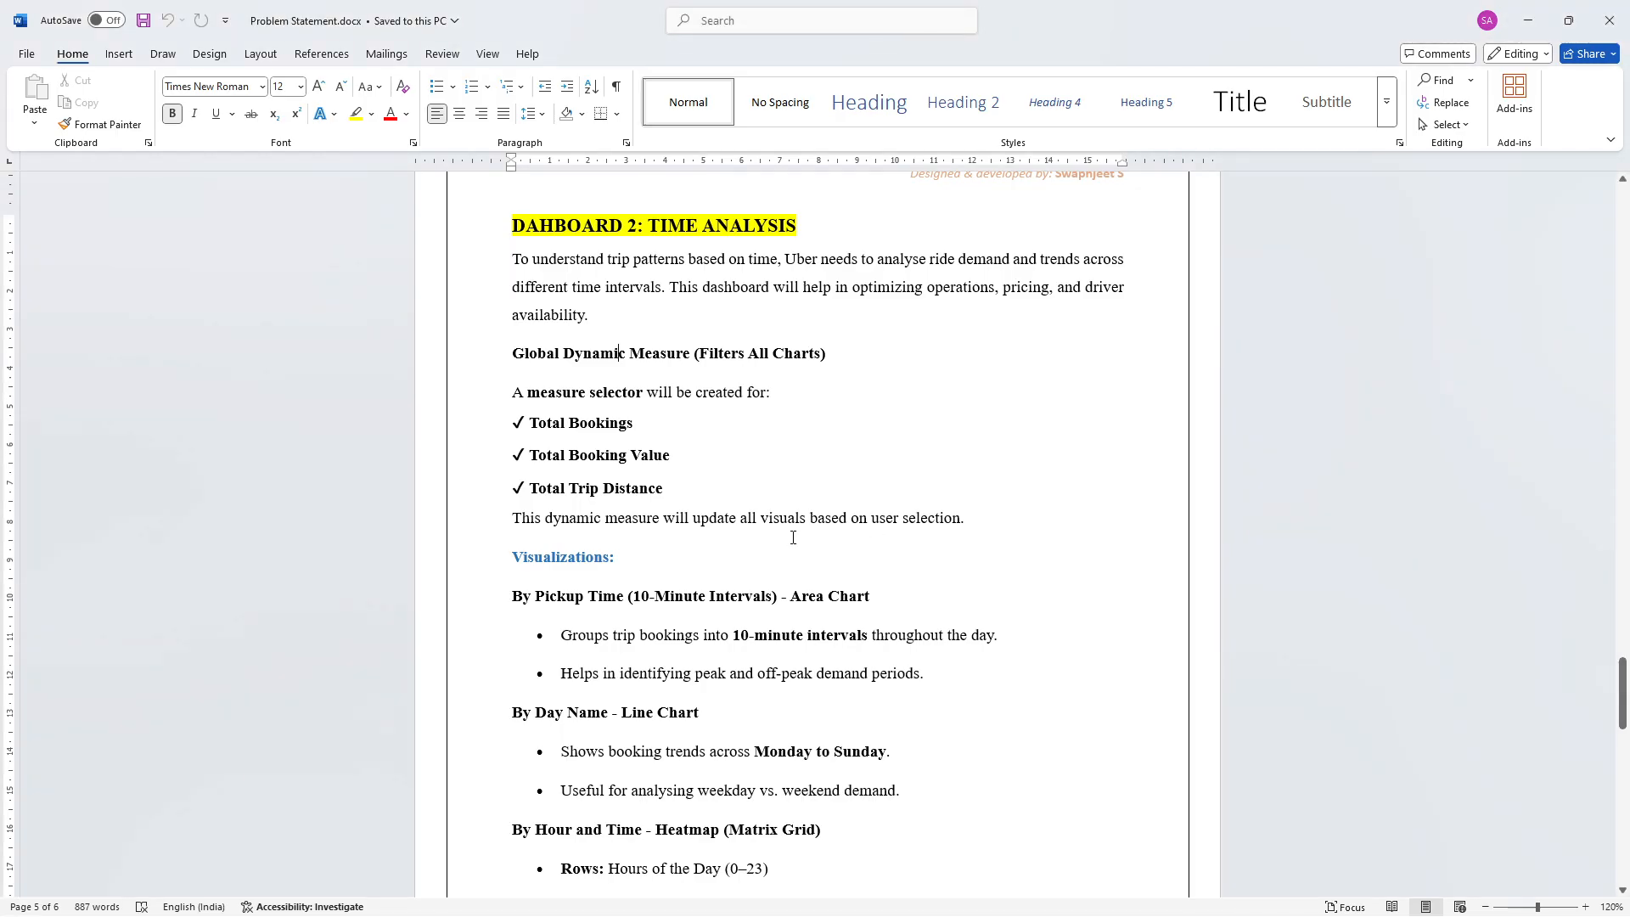
{"action": "scroll", "coordinate": [661, 490], "scroll_direction": "down", "scroll_amount": 2}
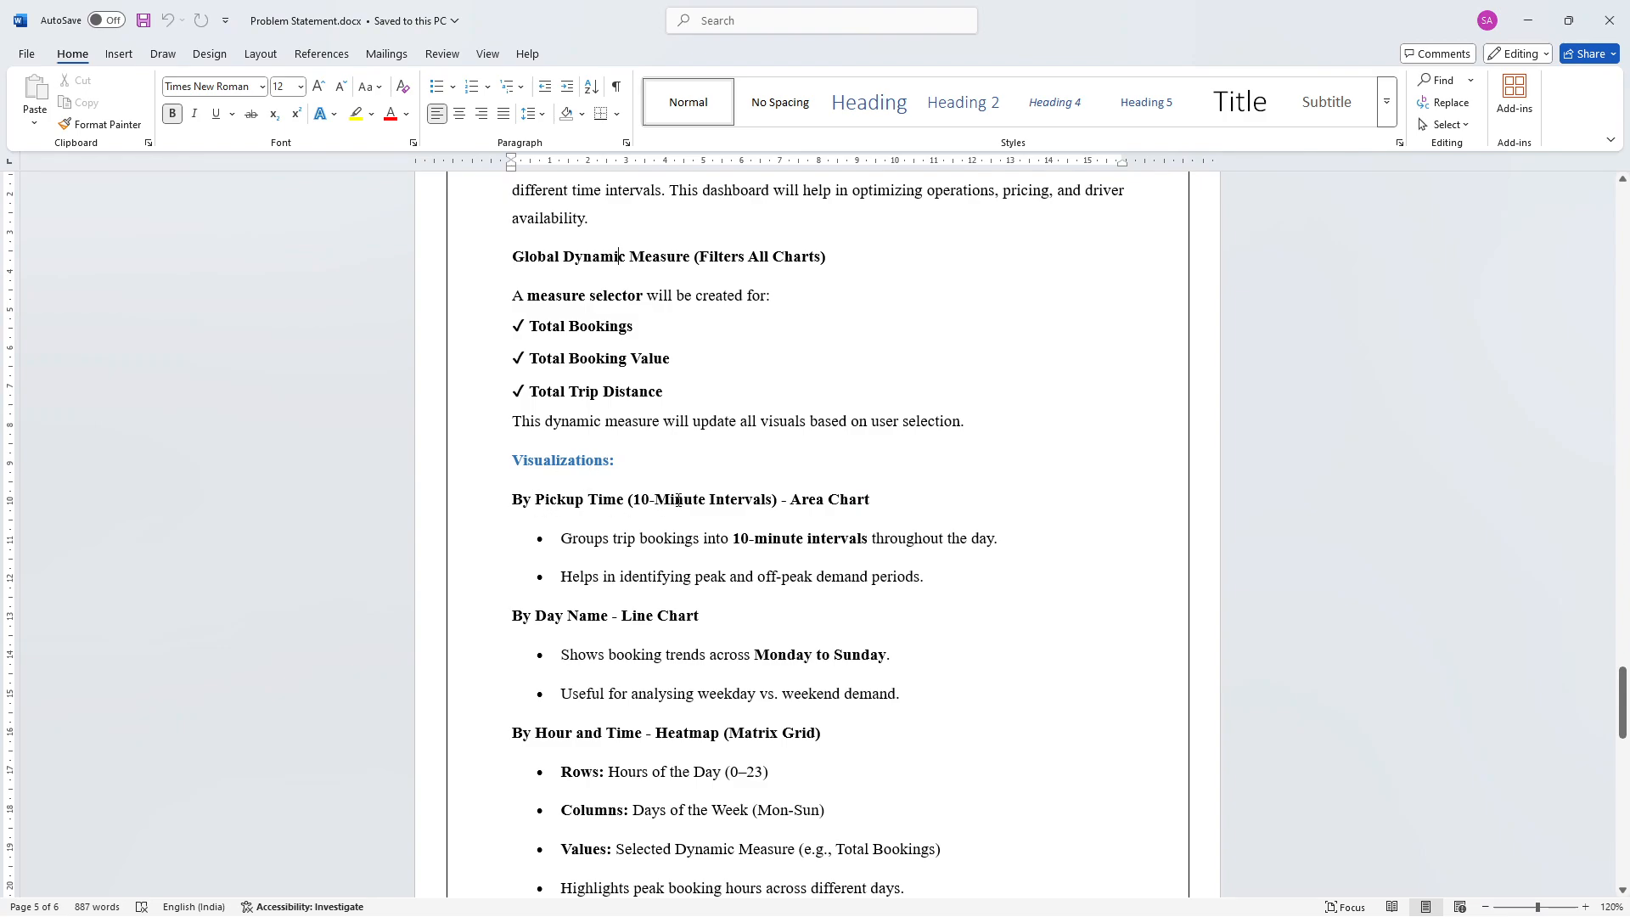
{"action": "left_click_drag", "start_coordinate": [636, 499], "coordinate": [745, 503]}
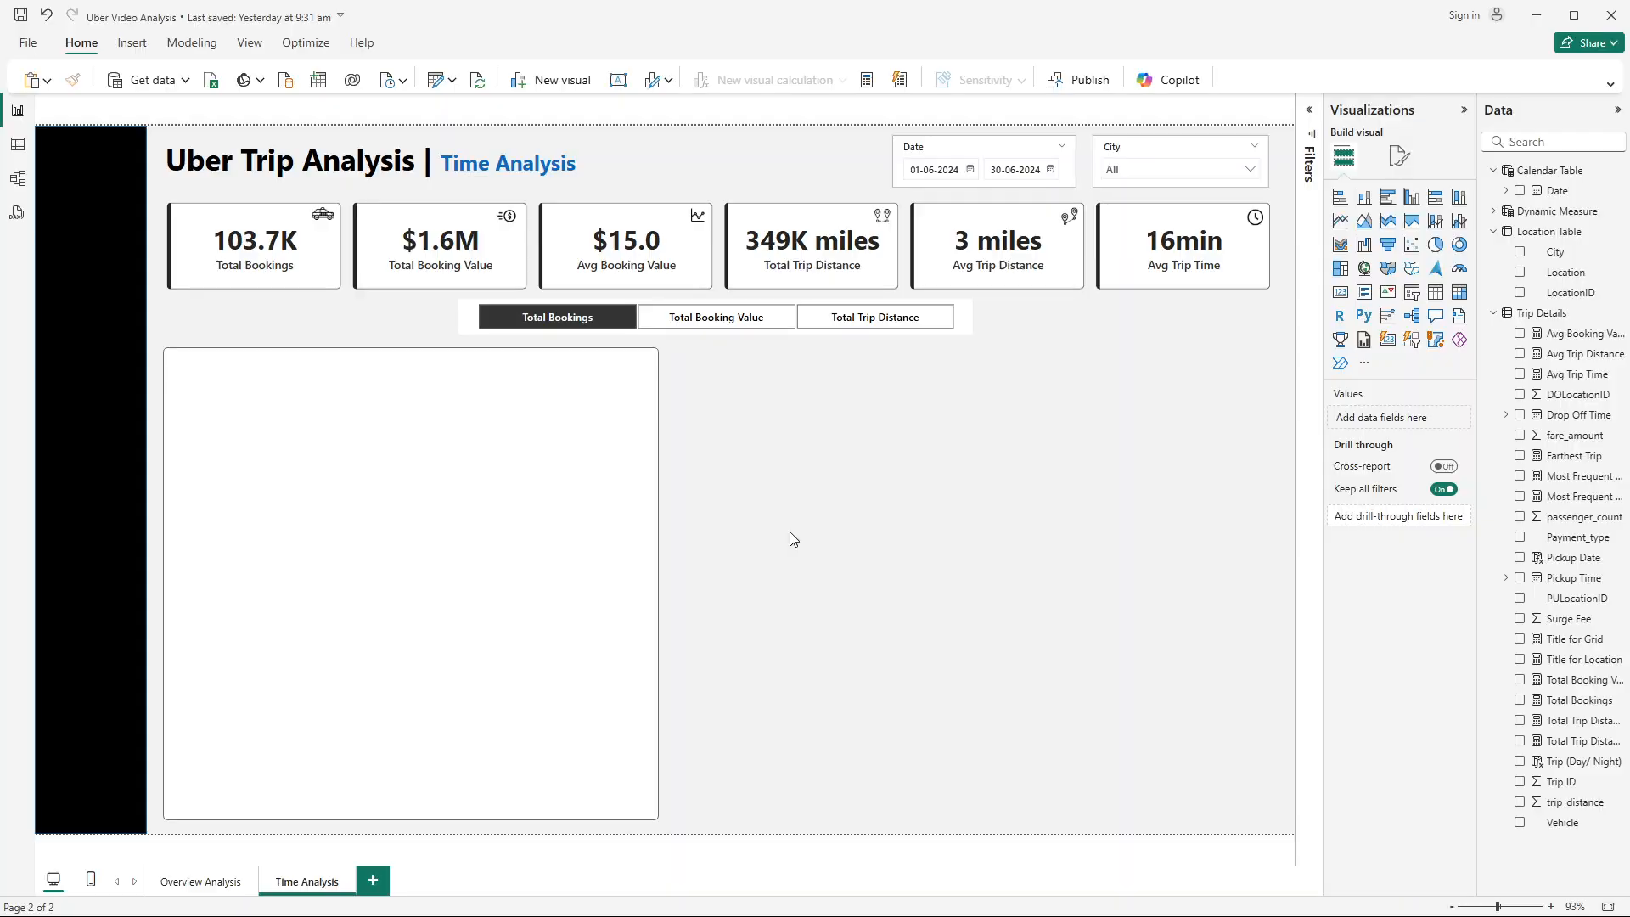
{"action": "key", "text": "alt+Tab"}
Step: Open the table view of the Trip Details data and add a new calculated column to that table
{"action": "left_click_drag", "start_coordinate": [1478, 574], "coordinate": [1464, 569]}
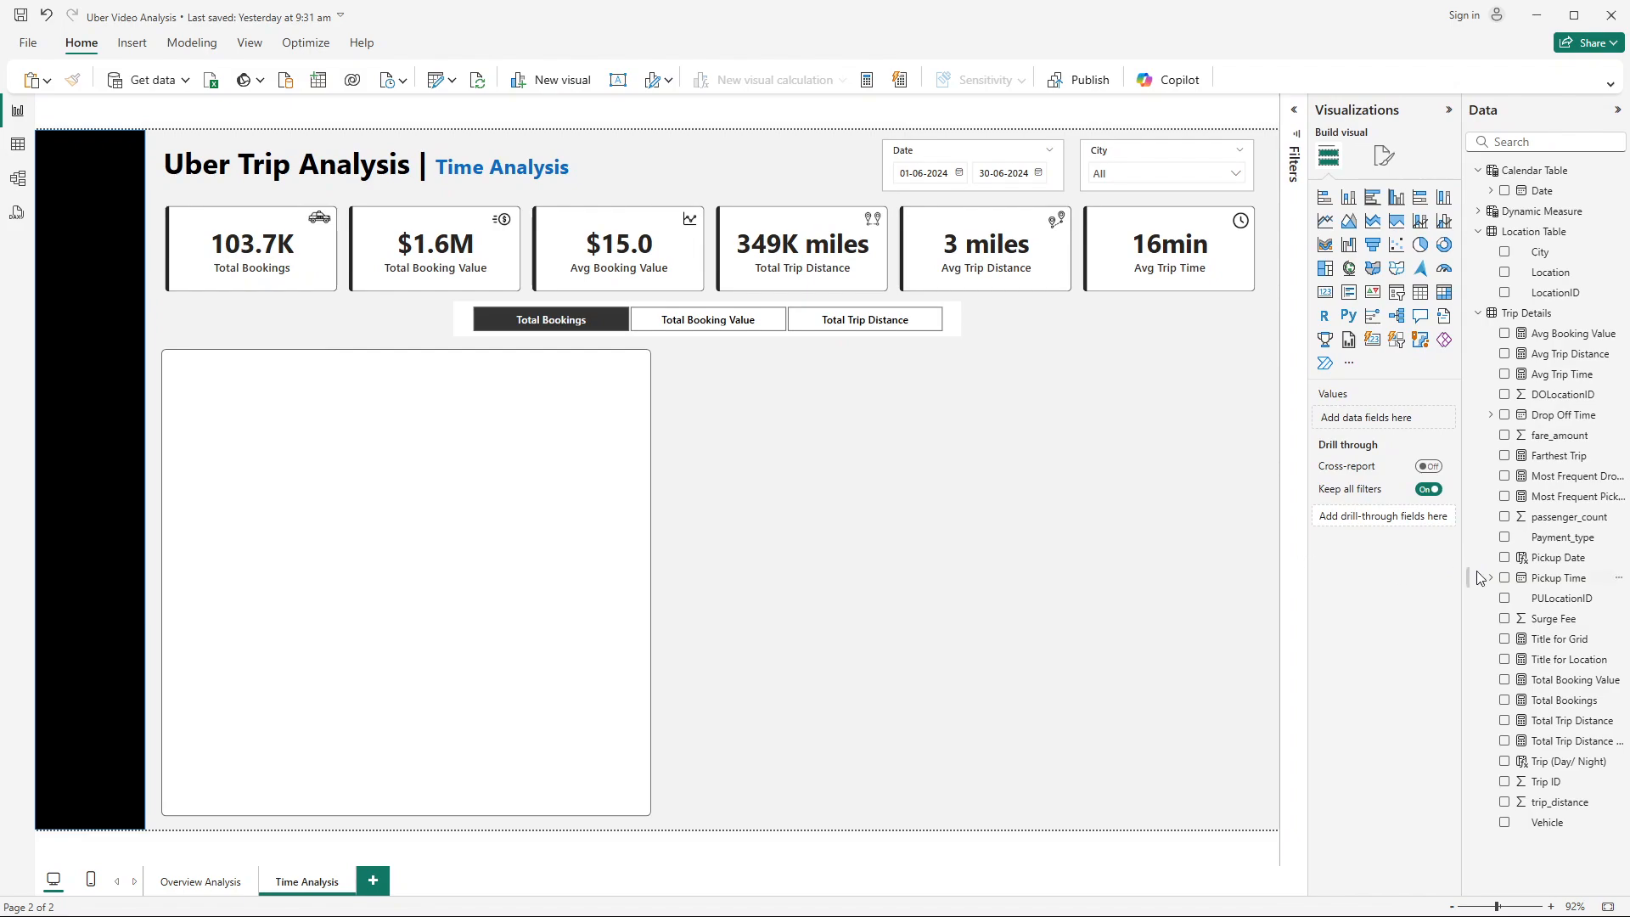
{"action": "left_click", "coordinate": [1563, 659]}
{"action": "left_click", "coordinate": [18, 145]}
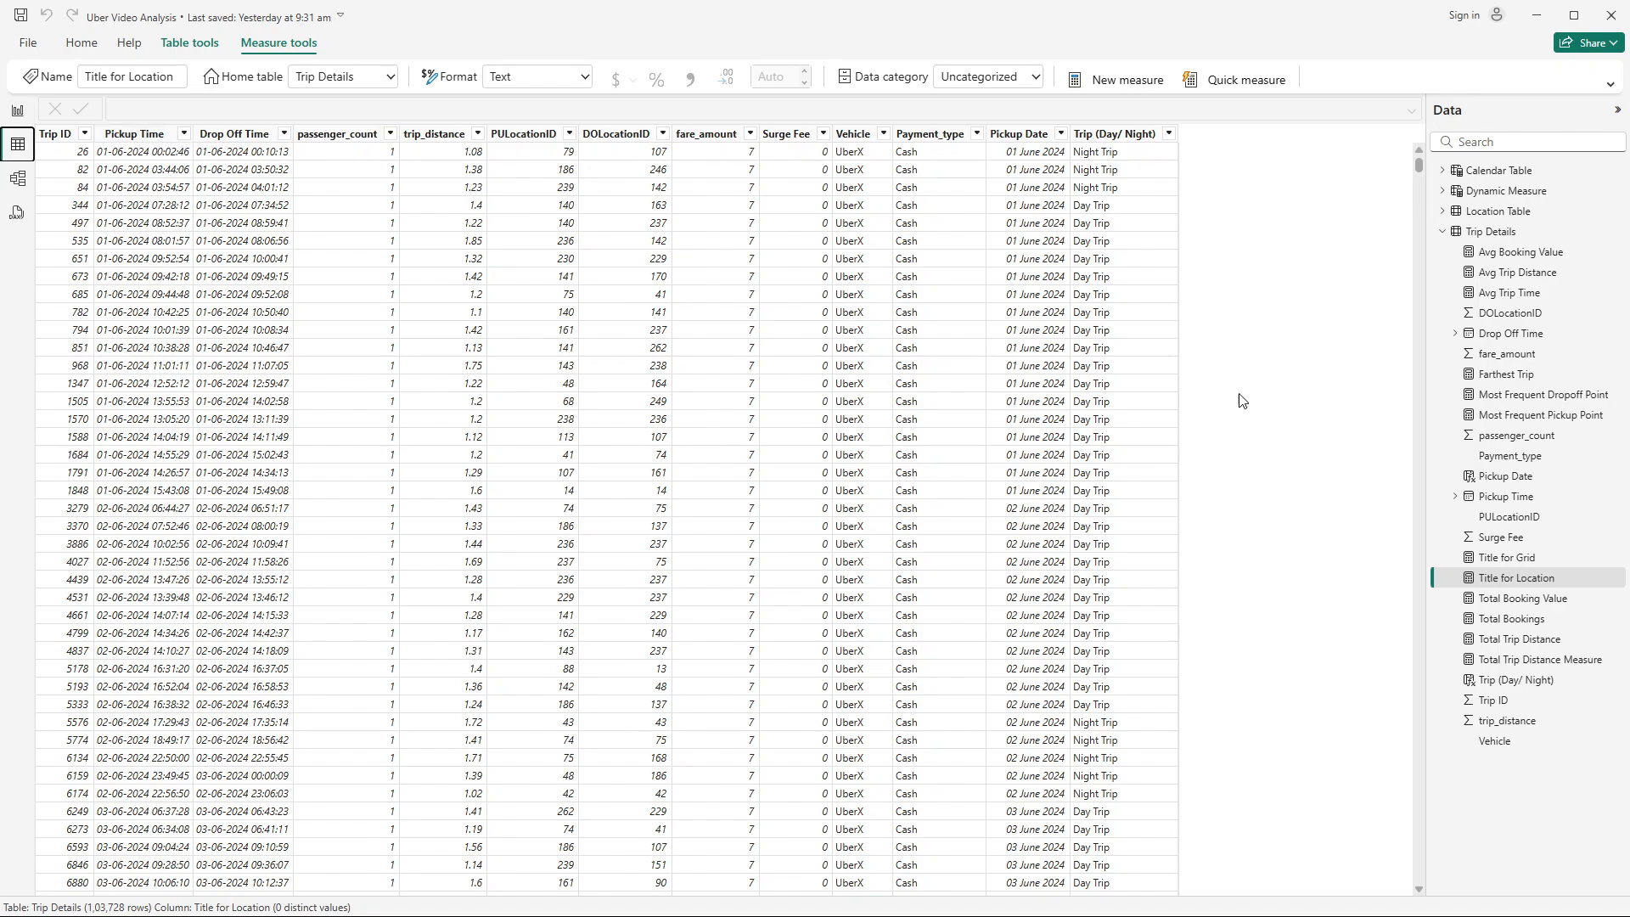
{"action": "right_click", "coordinate": [1514, 361]}
{"action": "left_click", "coordinate": [1389, 430]}
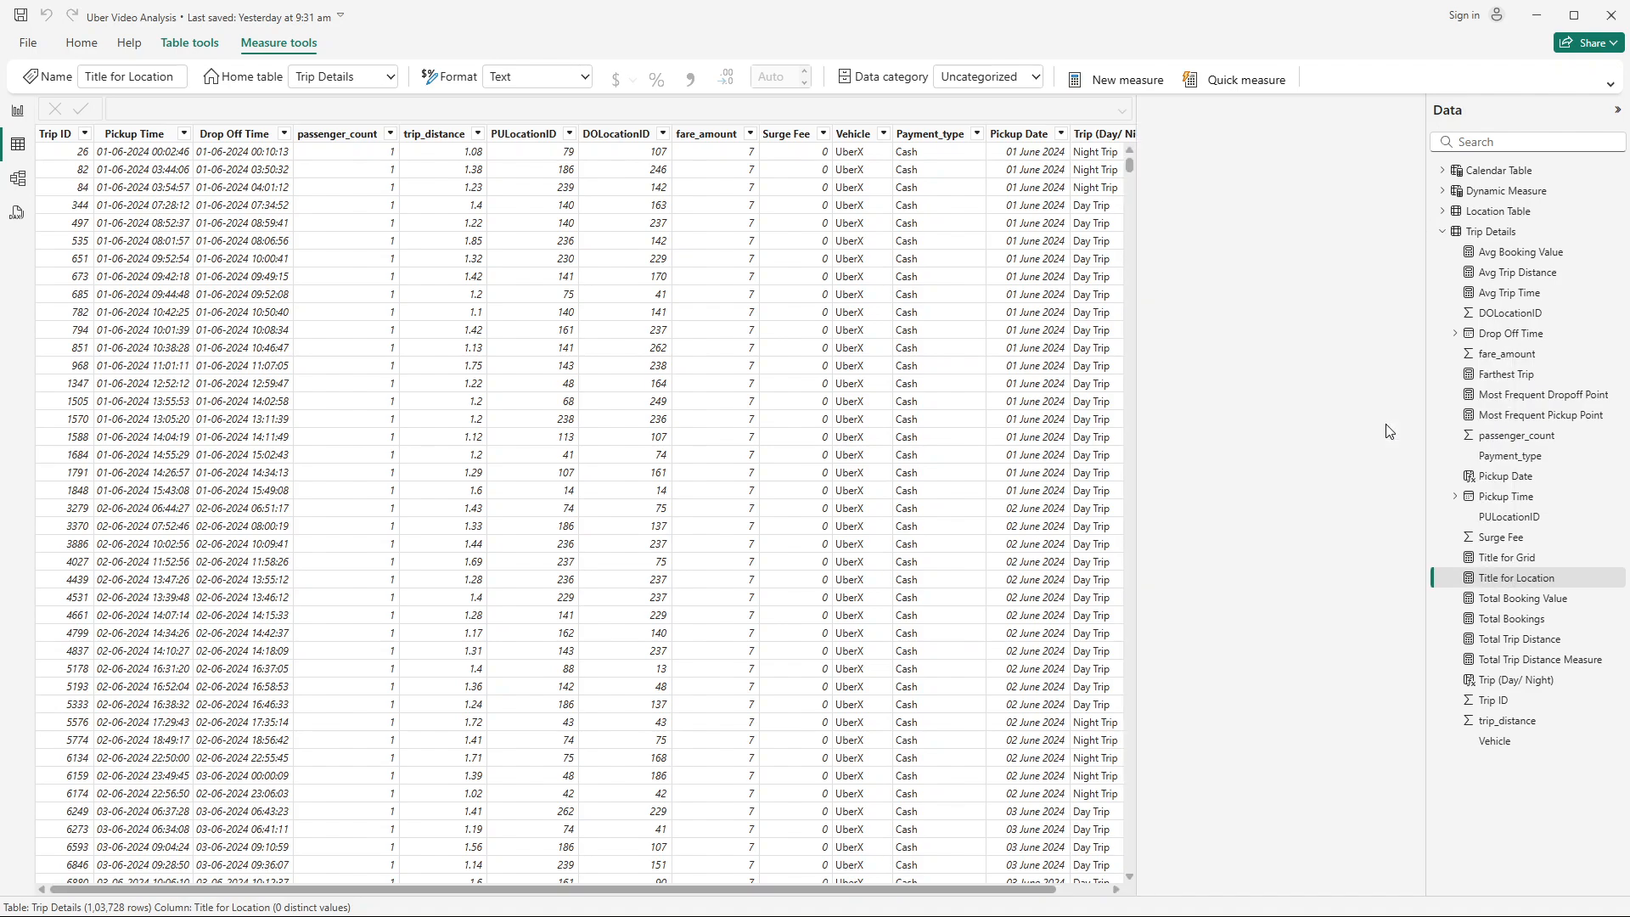
{"action": "right_click", "coordinate": [1496, 331]}
{"action": "left_click", "coordinate": [1410, 377]}
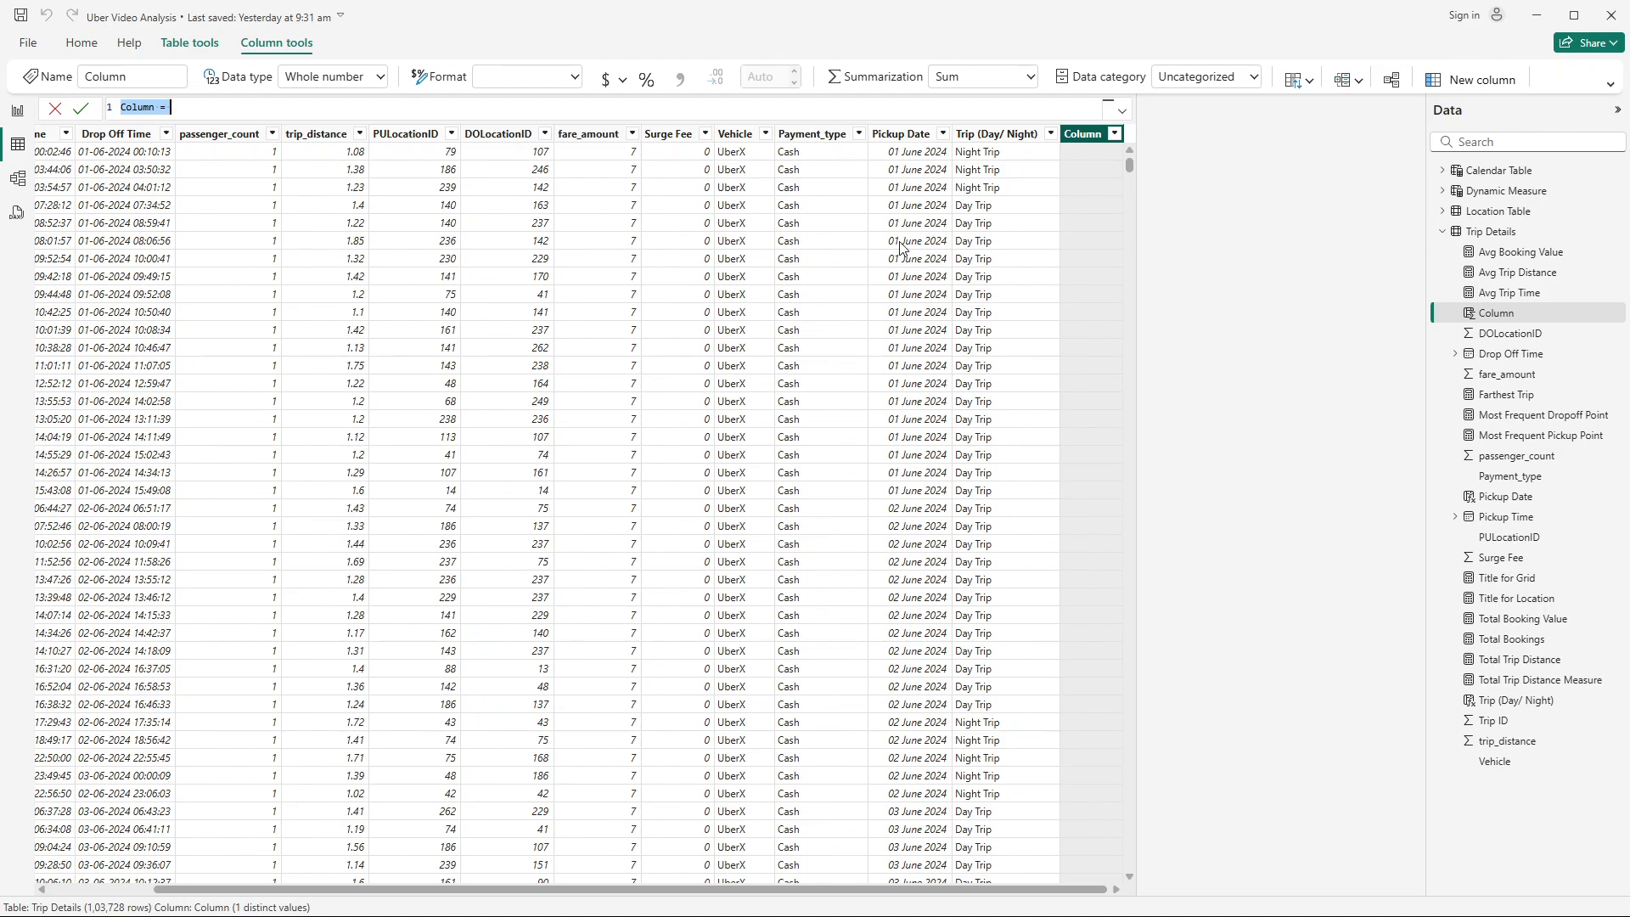
Step: Name the new calculated column "Pickup Hour (HH MM SS)" and enlarge the formula text
{"action": "double_click", "coordinate": [131, 106]}
{"action": "type", "text": "Pickup Time"}
{"action": "double_click", "coordinate": [172, 108]}
{"action": "type", "text": "Hour (HH MM SS)"}
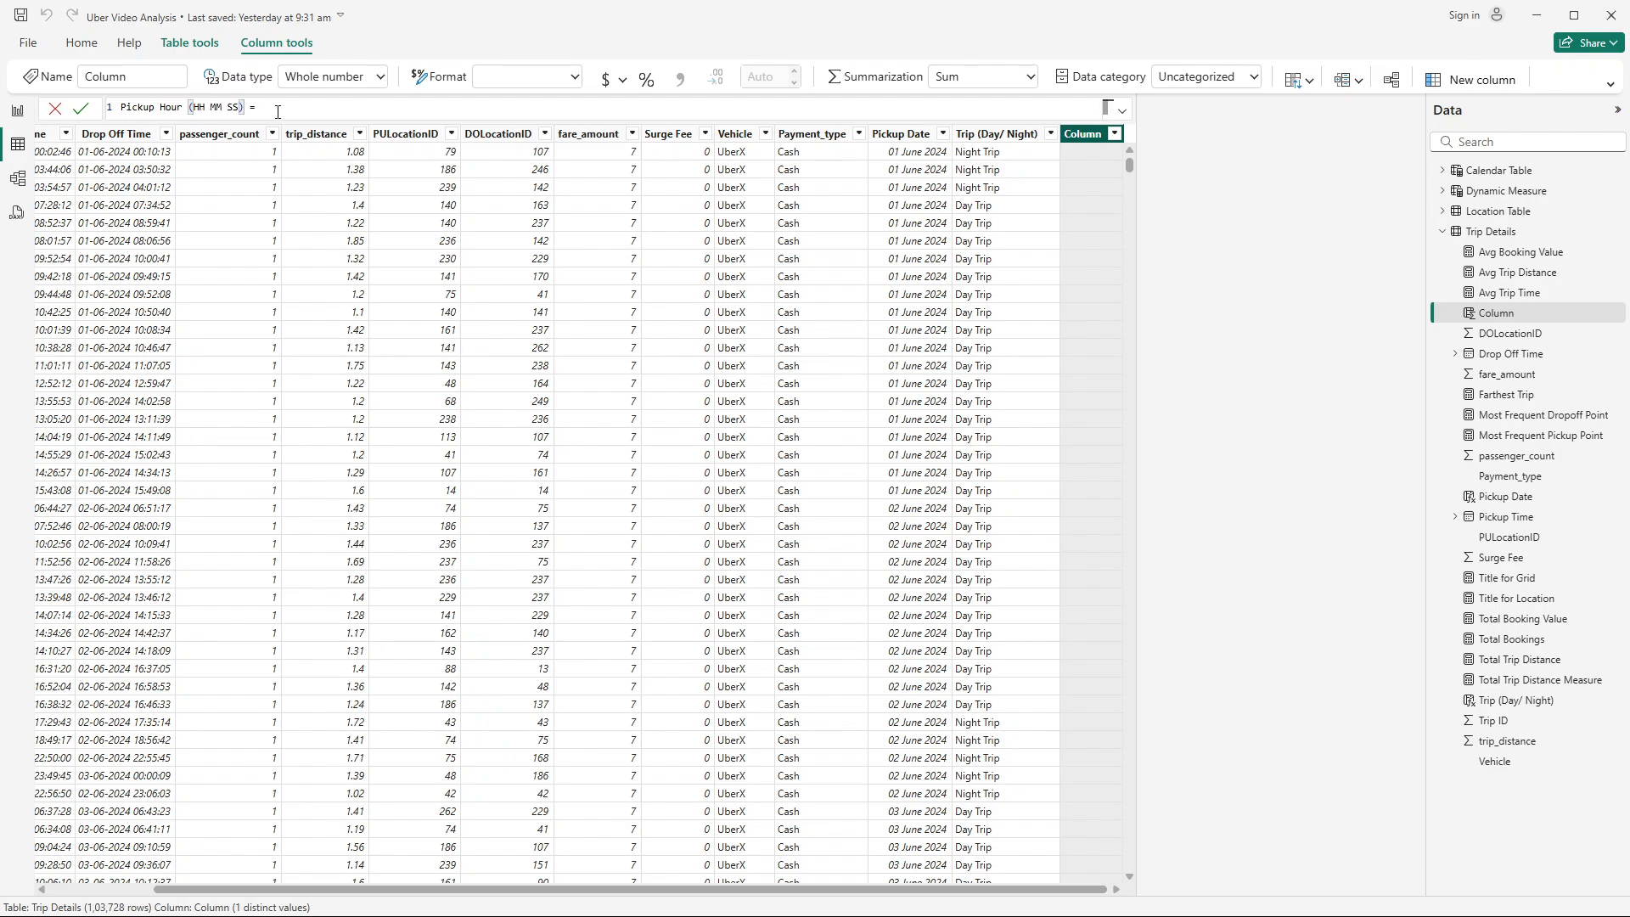
{"action": "left_click", "coordinate": [277, 112]}
{"action": "scroll", "coordinate": [278, 112], "scroll_direction": "up", "scroll_amount": 4}
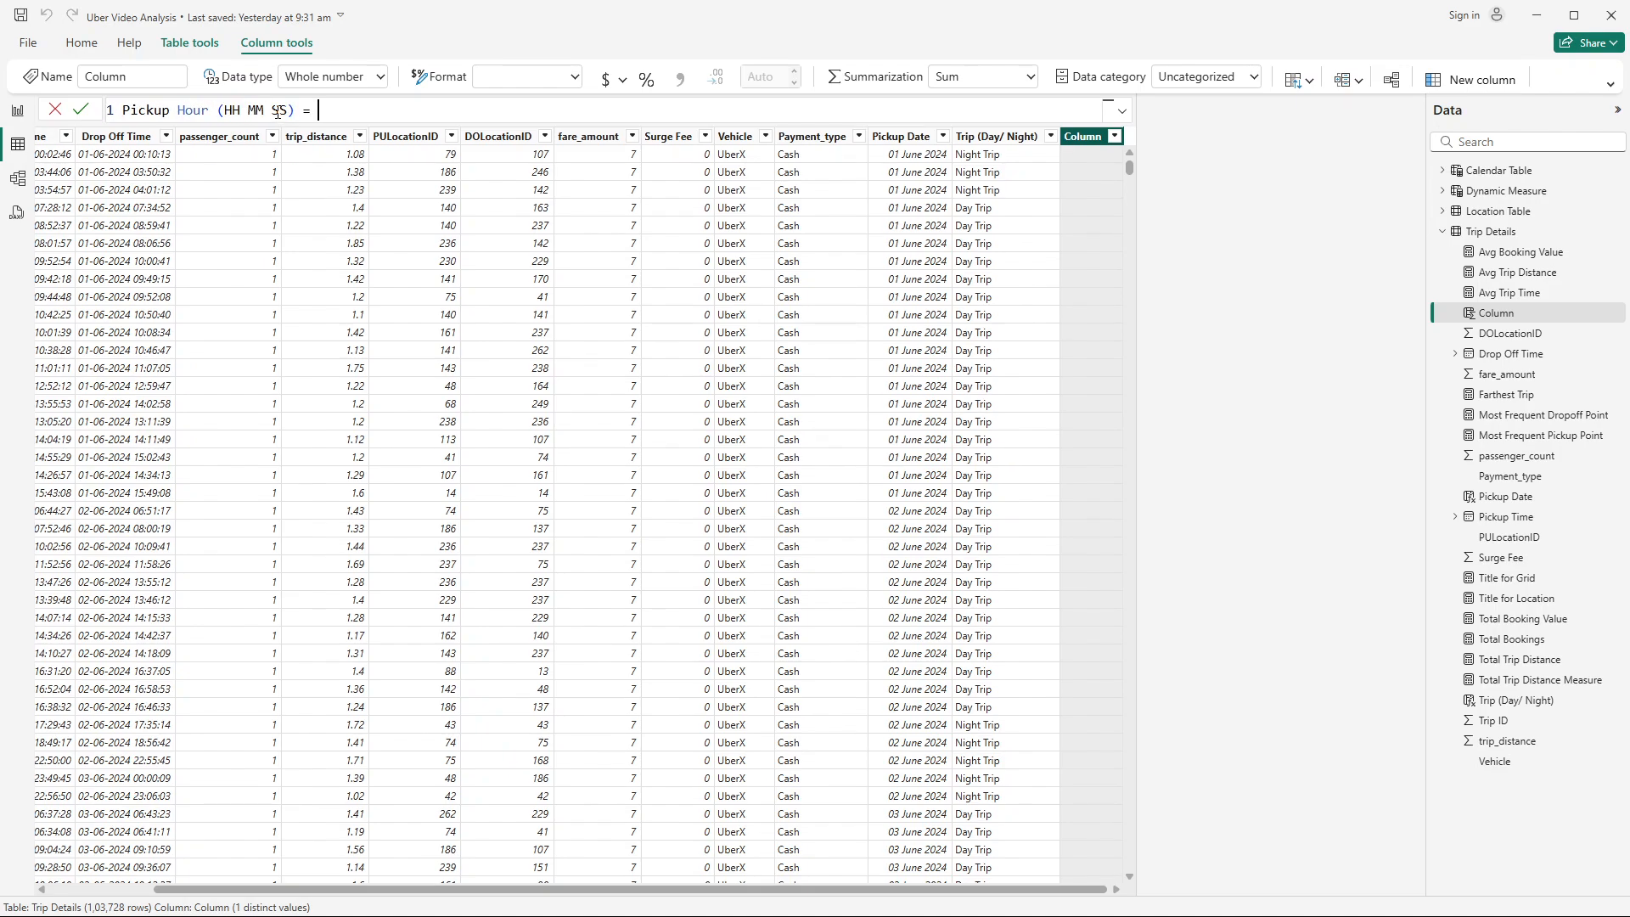
Step: Begin the column formula with TIME, using HOUR('Trip Details'[Pickup Time]) as its hour argument
{"action": "type", "text": "TIME("}
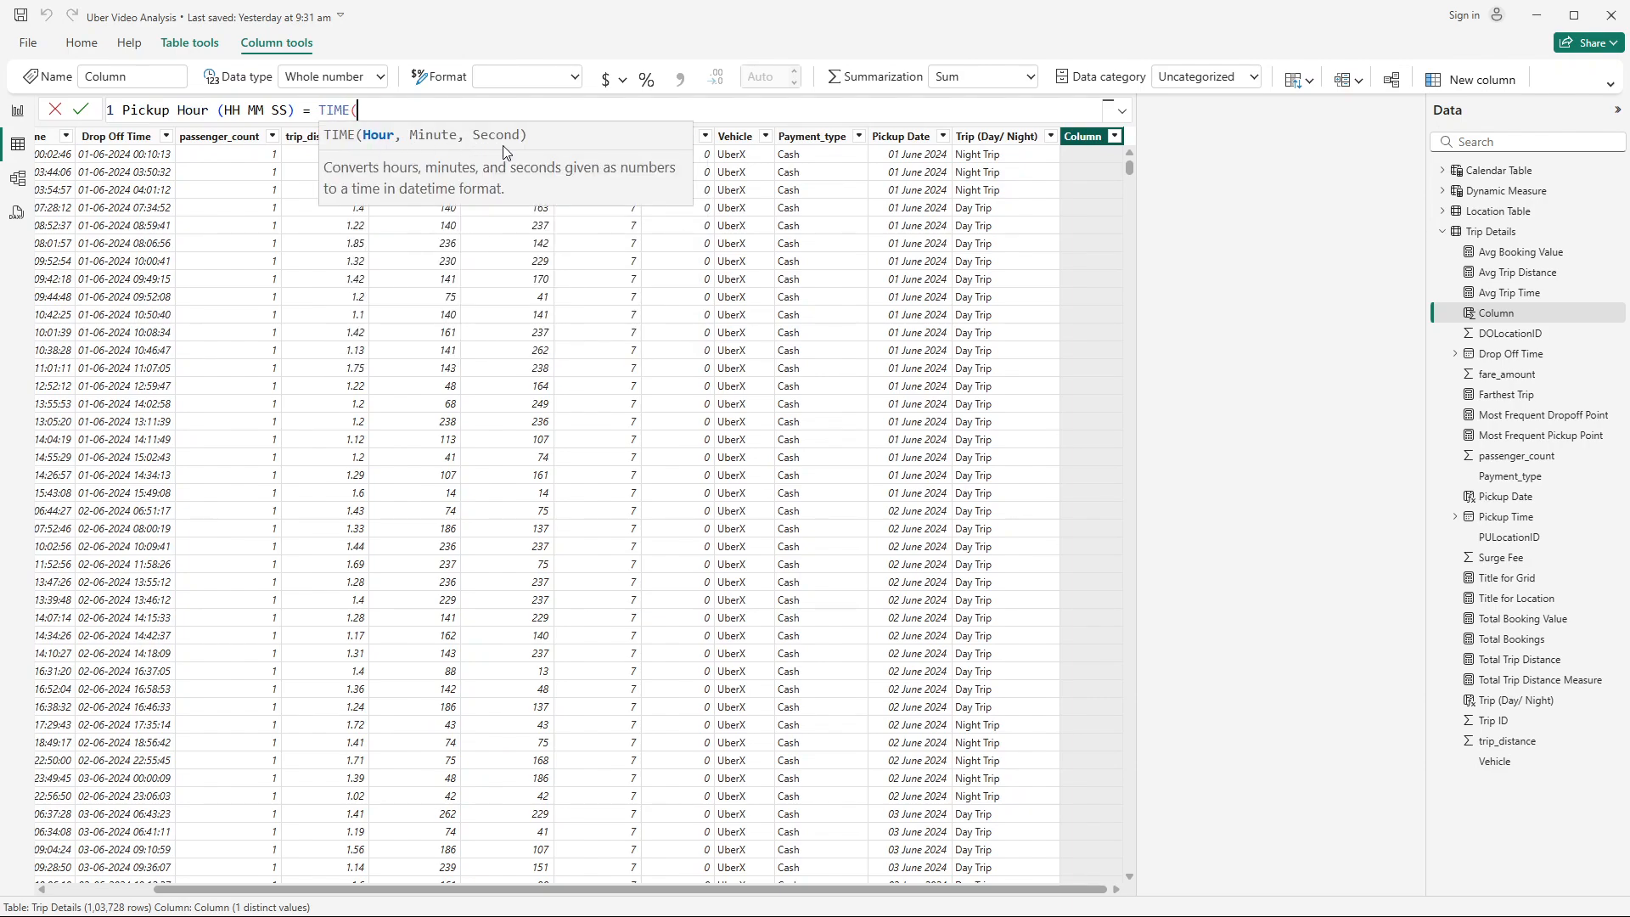
{"action": "type", "text": "hou"}
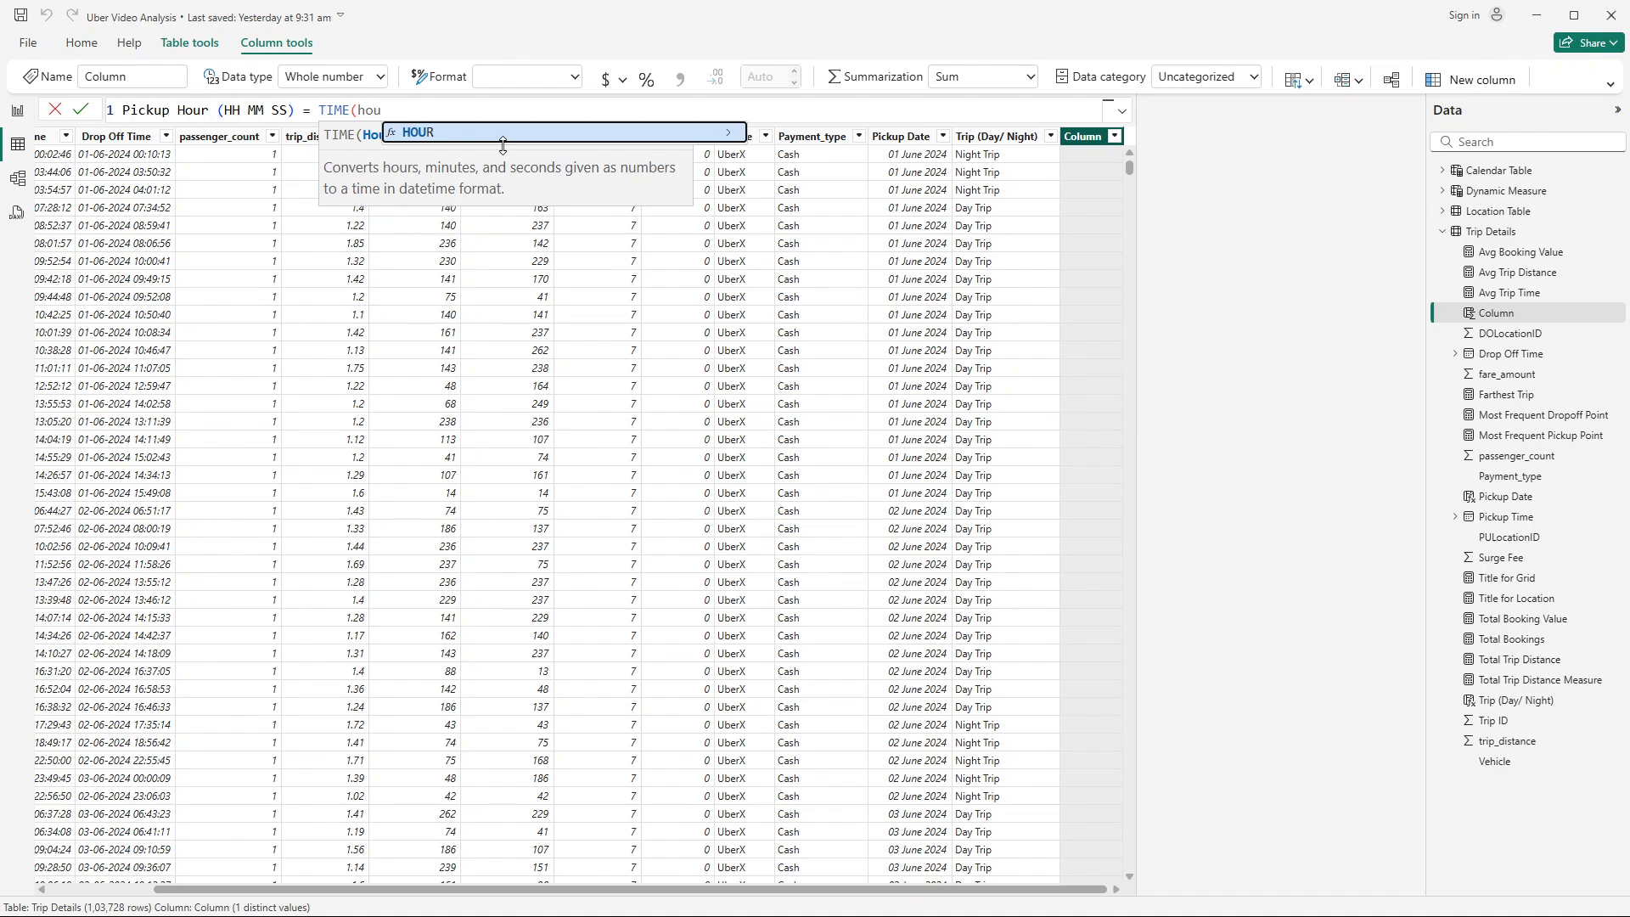
{"action": "left_click", "coordinate": [478, 138]}
{"action": "type", "text": "p"}
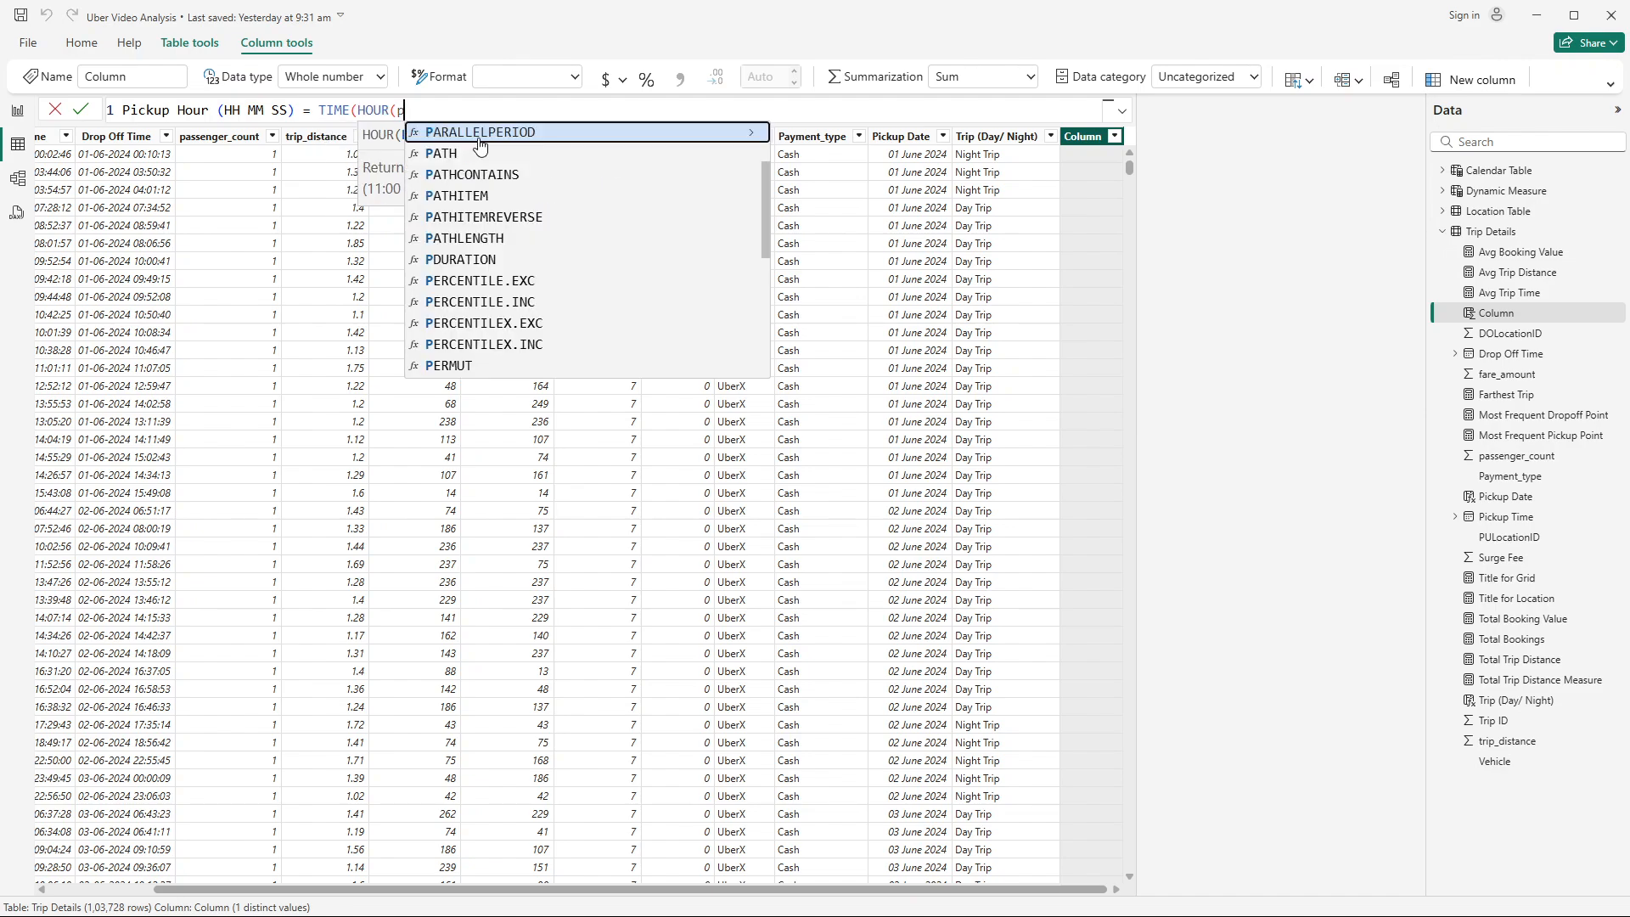
{"action": "type", "text": "ick"}
{"action": "left_click", "coordinate": [617, 155]}
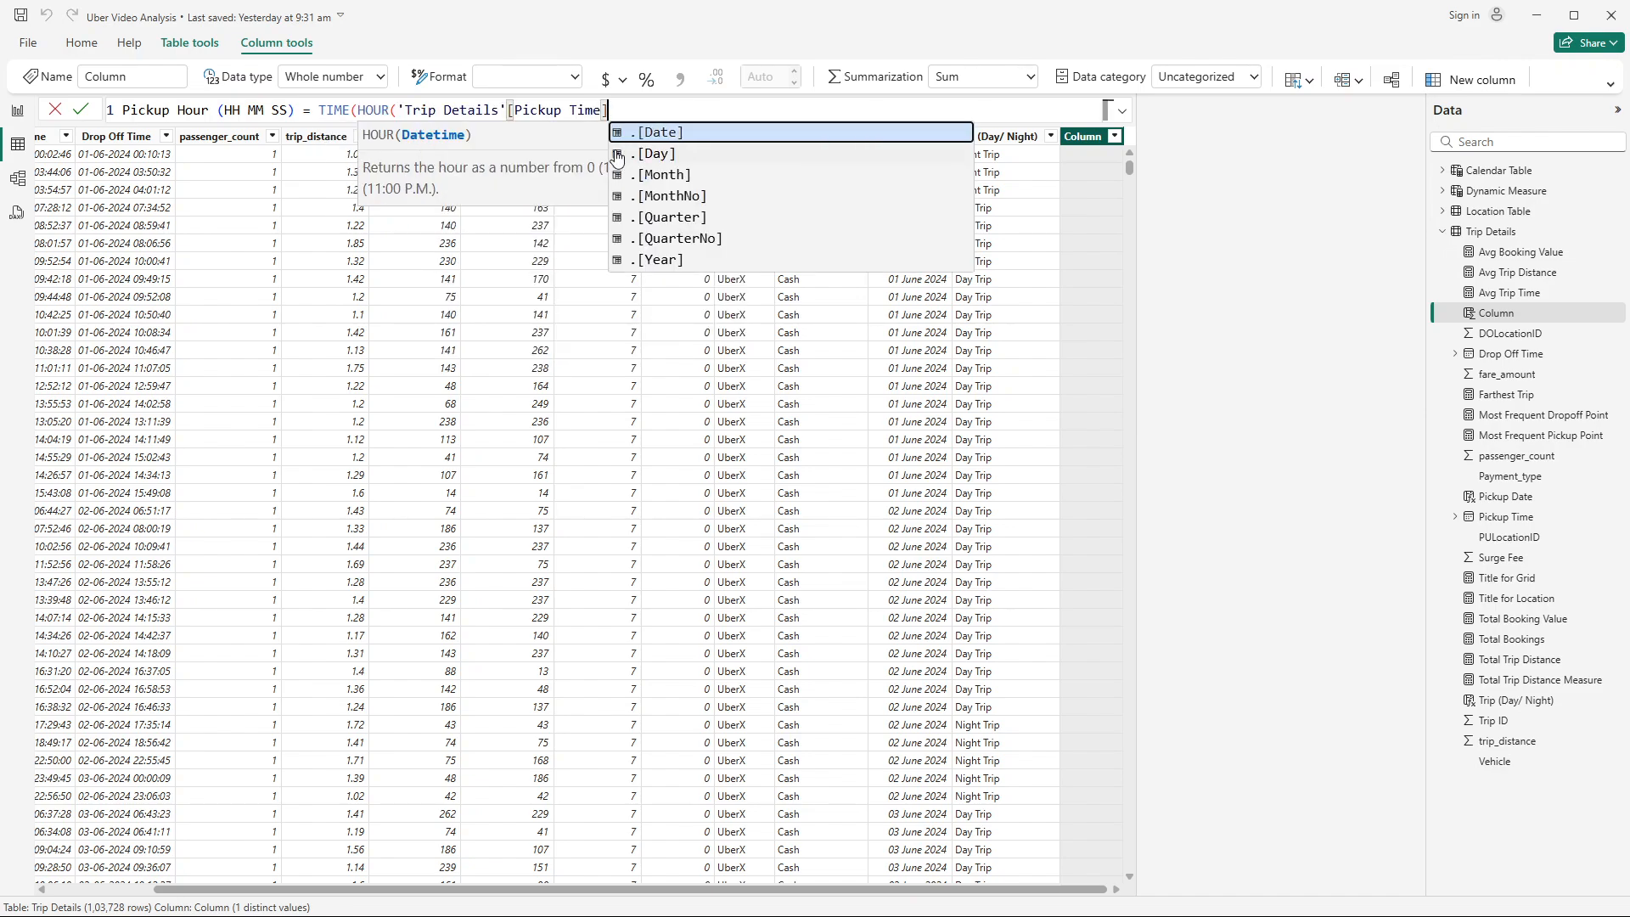
{"action": "type", "text": "),"}
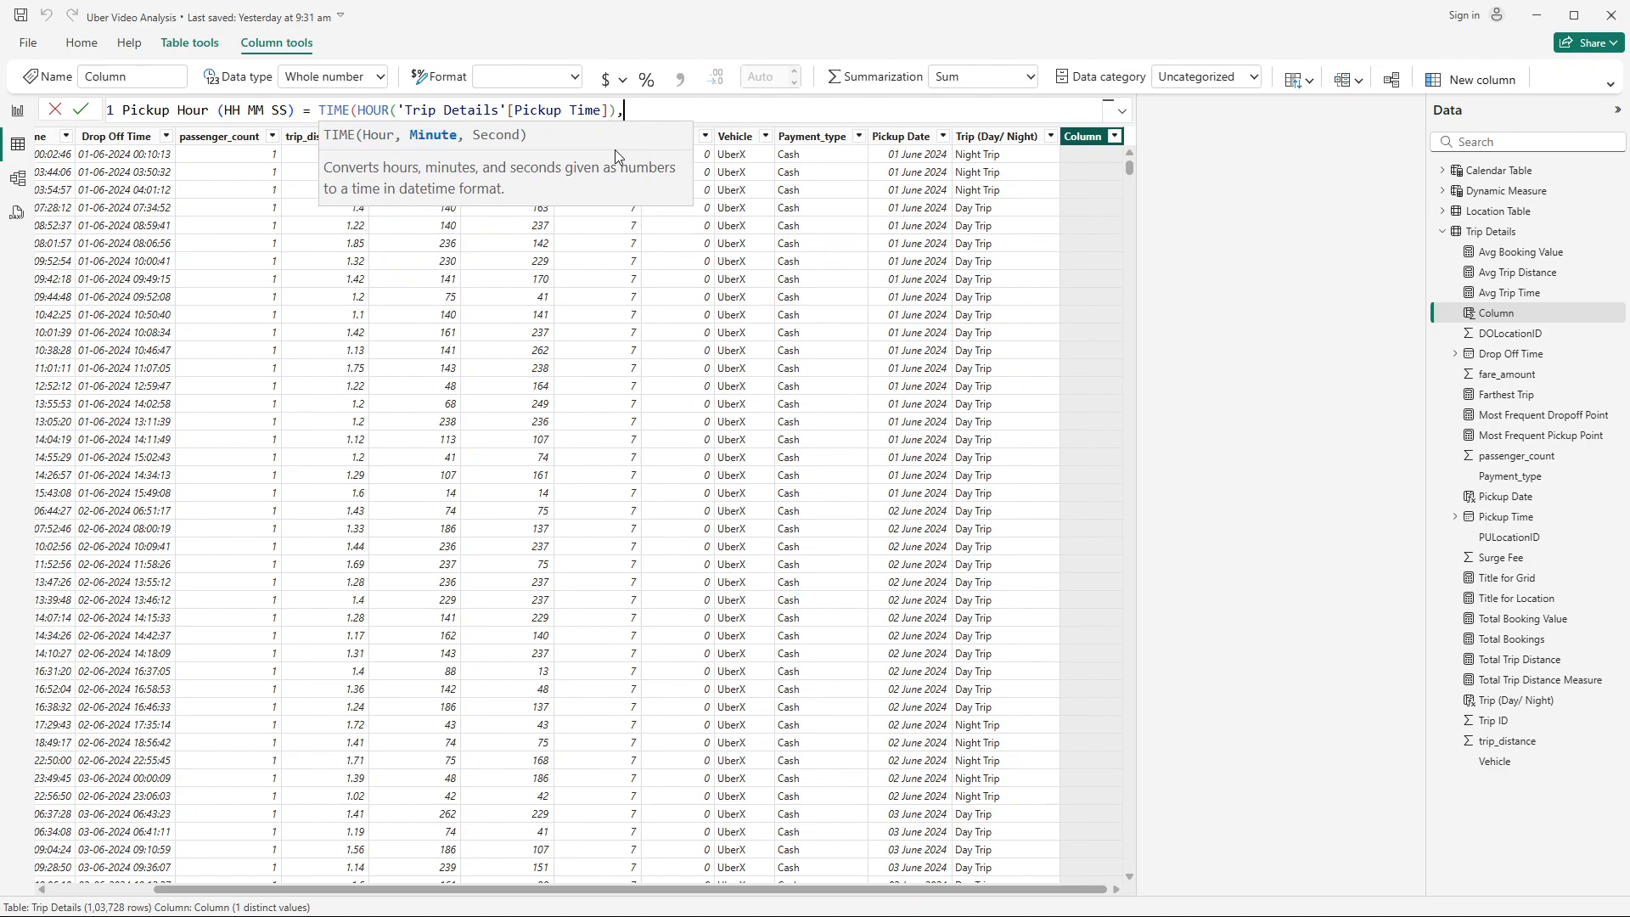
Step: Add MINUTE('Trip Details'[Pickup Time]) as the minute argument of the TIME formula
{"action": "type", "text": " min"}
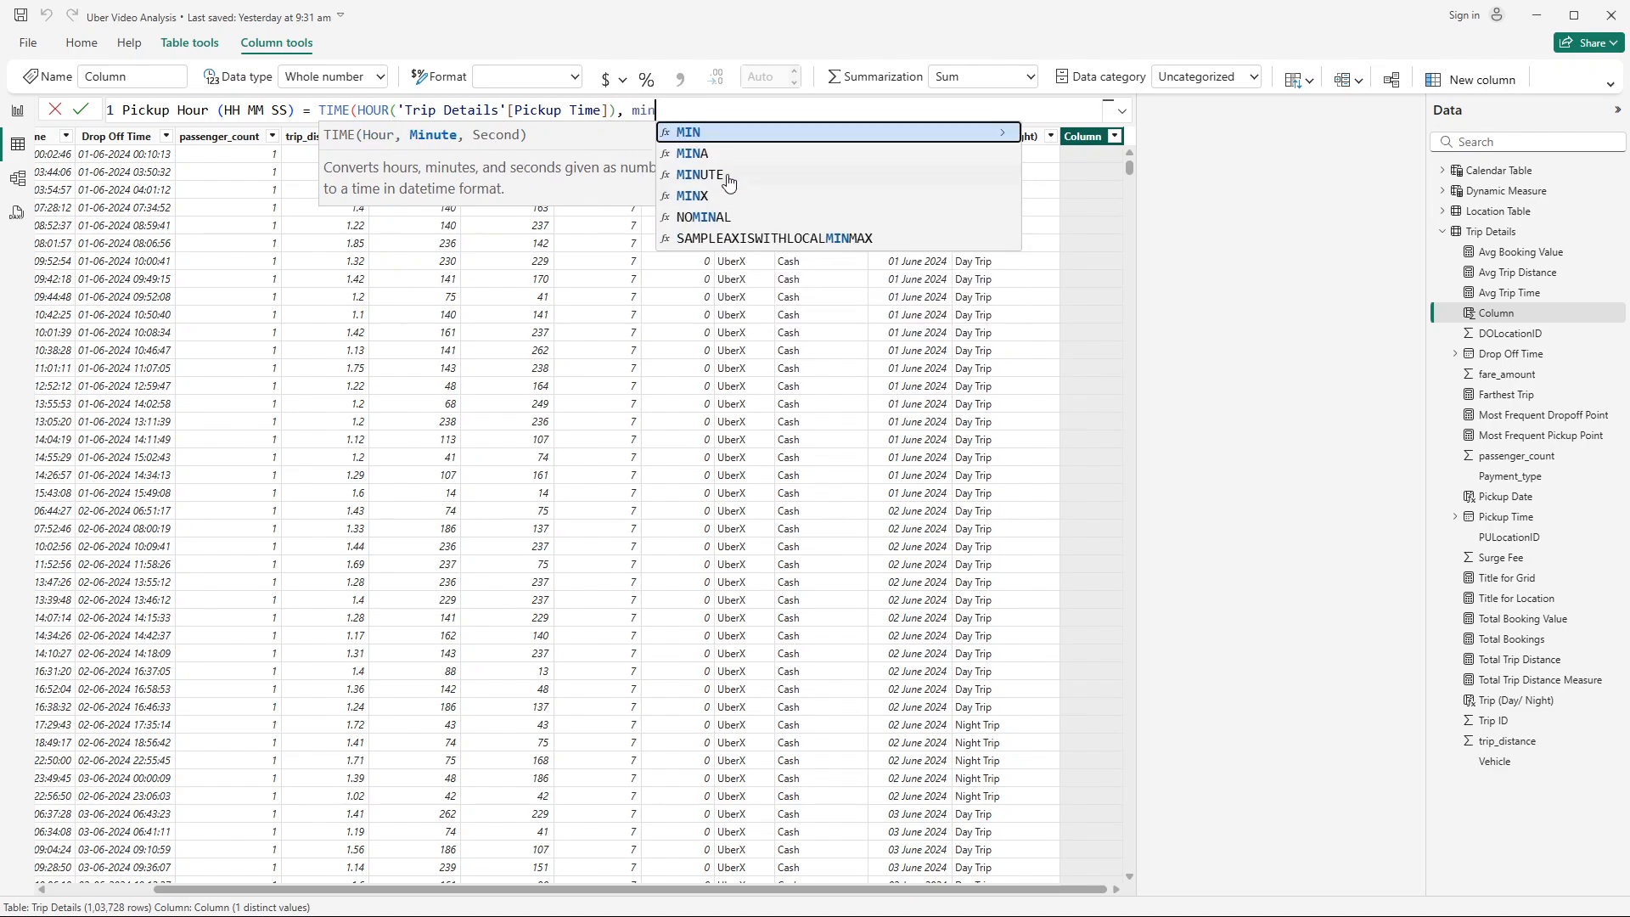
{"action": "left_click", "coordinate": [728, 177]}
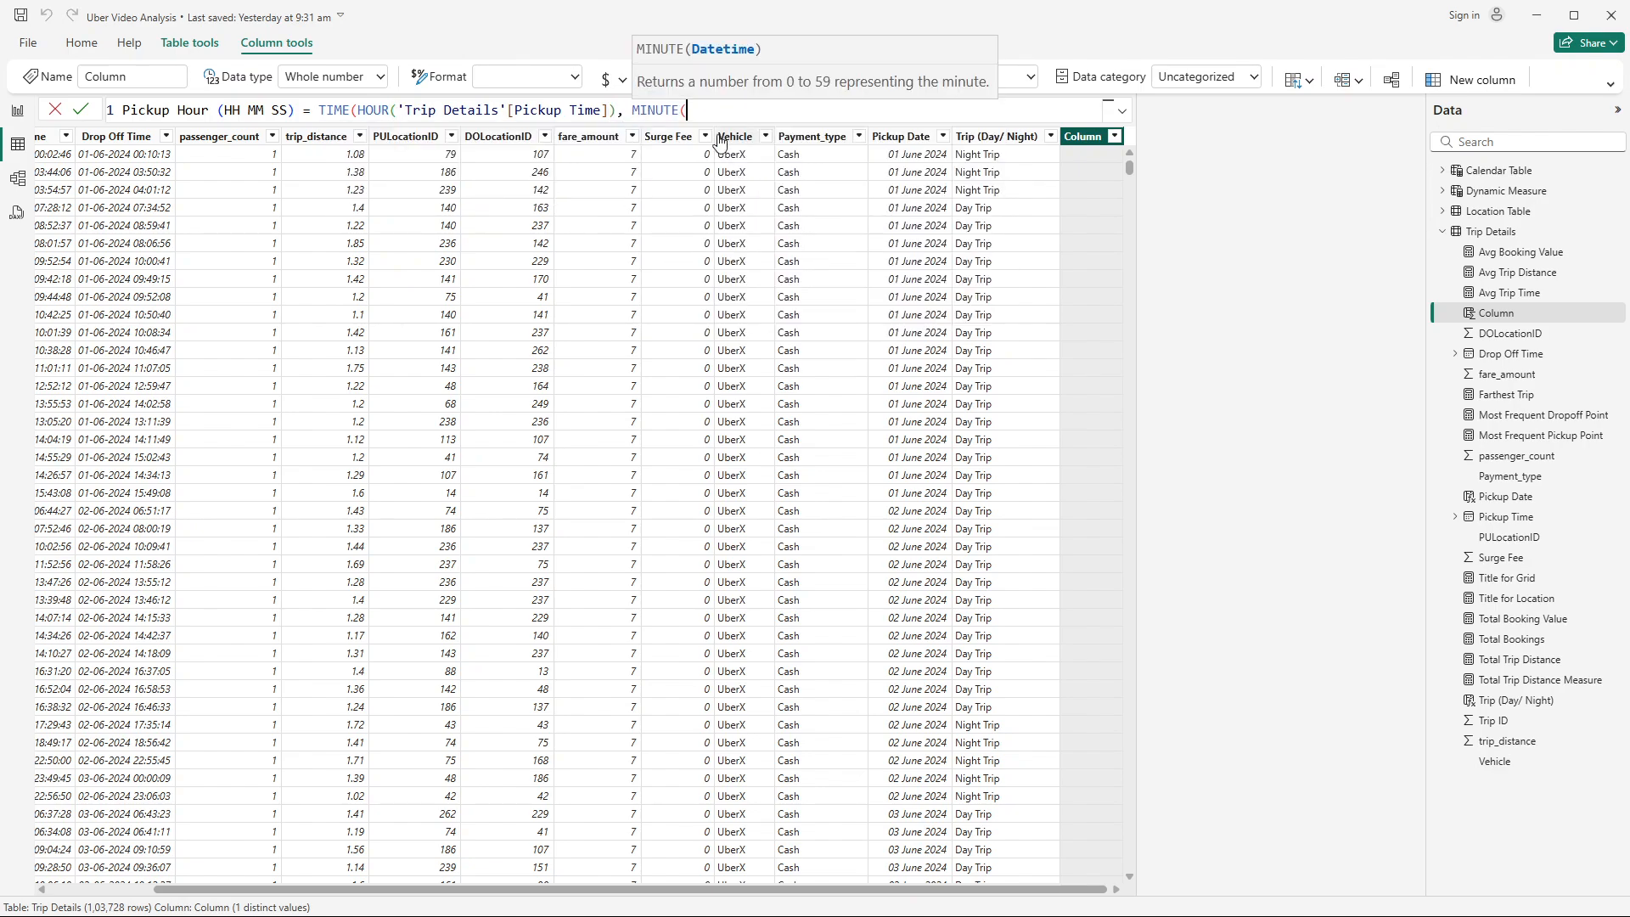
{"action": "type", "text": "pic"}
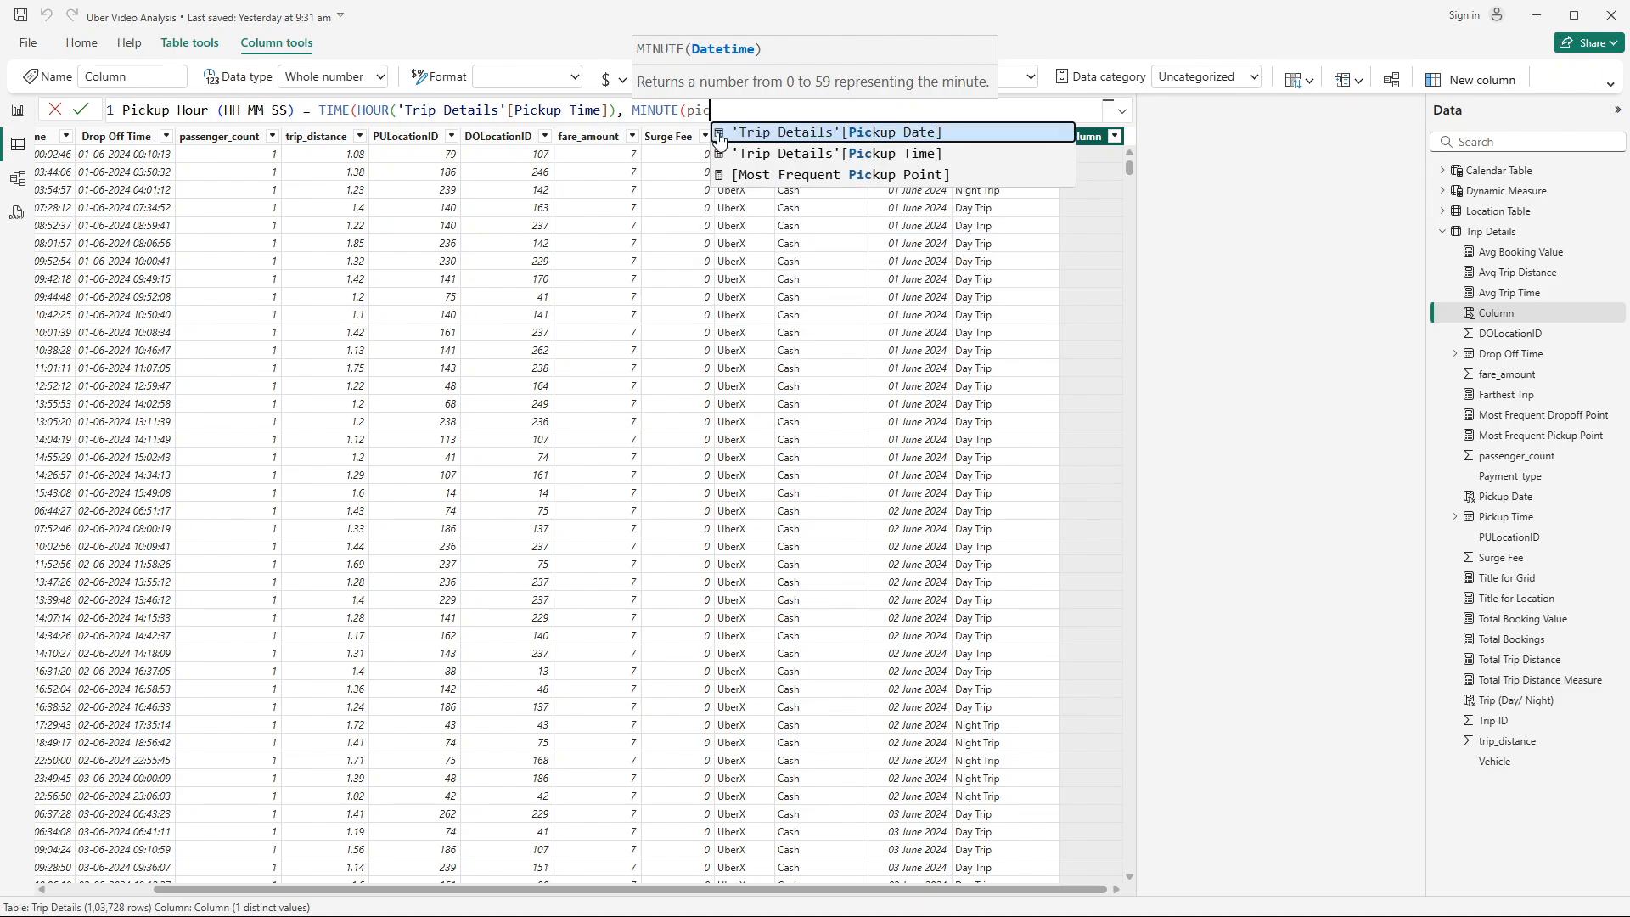
{"action": "left_click", "coordinate": [920, 154]}
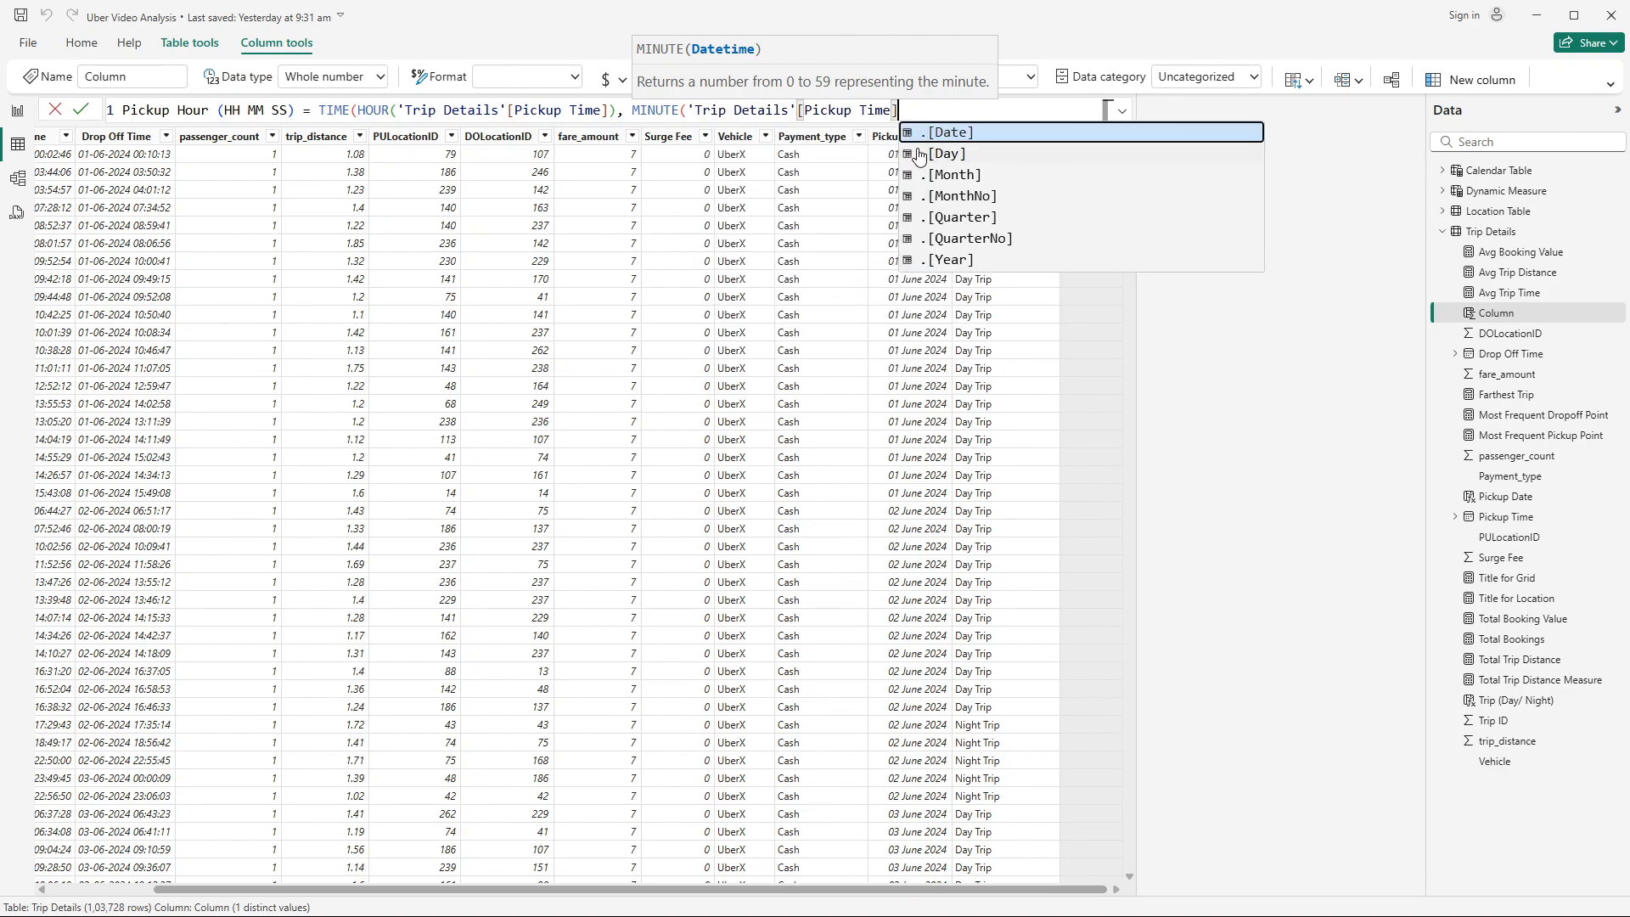
{"action": "type", "text": "), "}
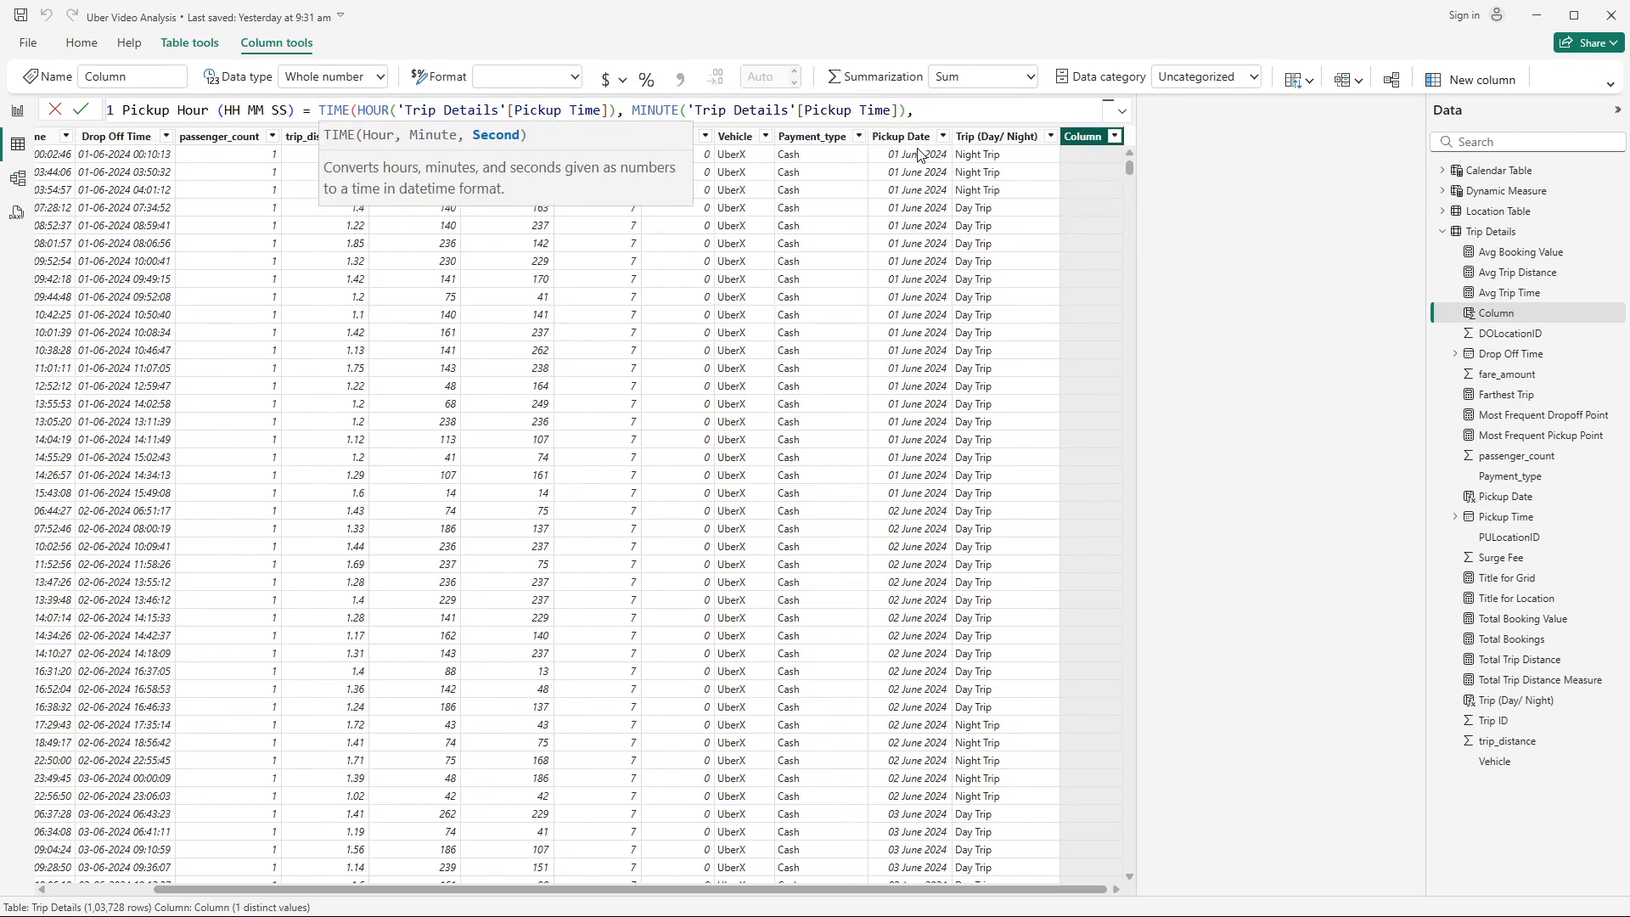
Step: Add SECOND('Trip Details'[Pickup Time]) as the second argument, close the TIME formula and commit the column
{"action": "type", "text": "SECOND("}
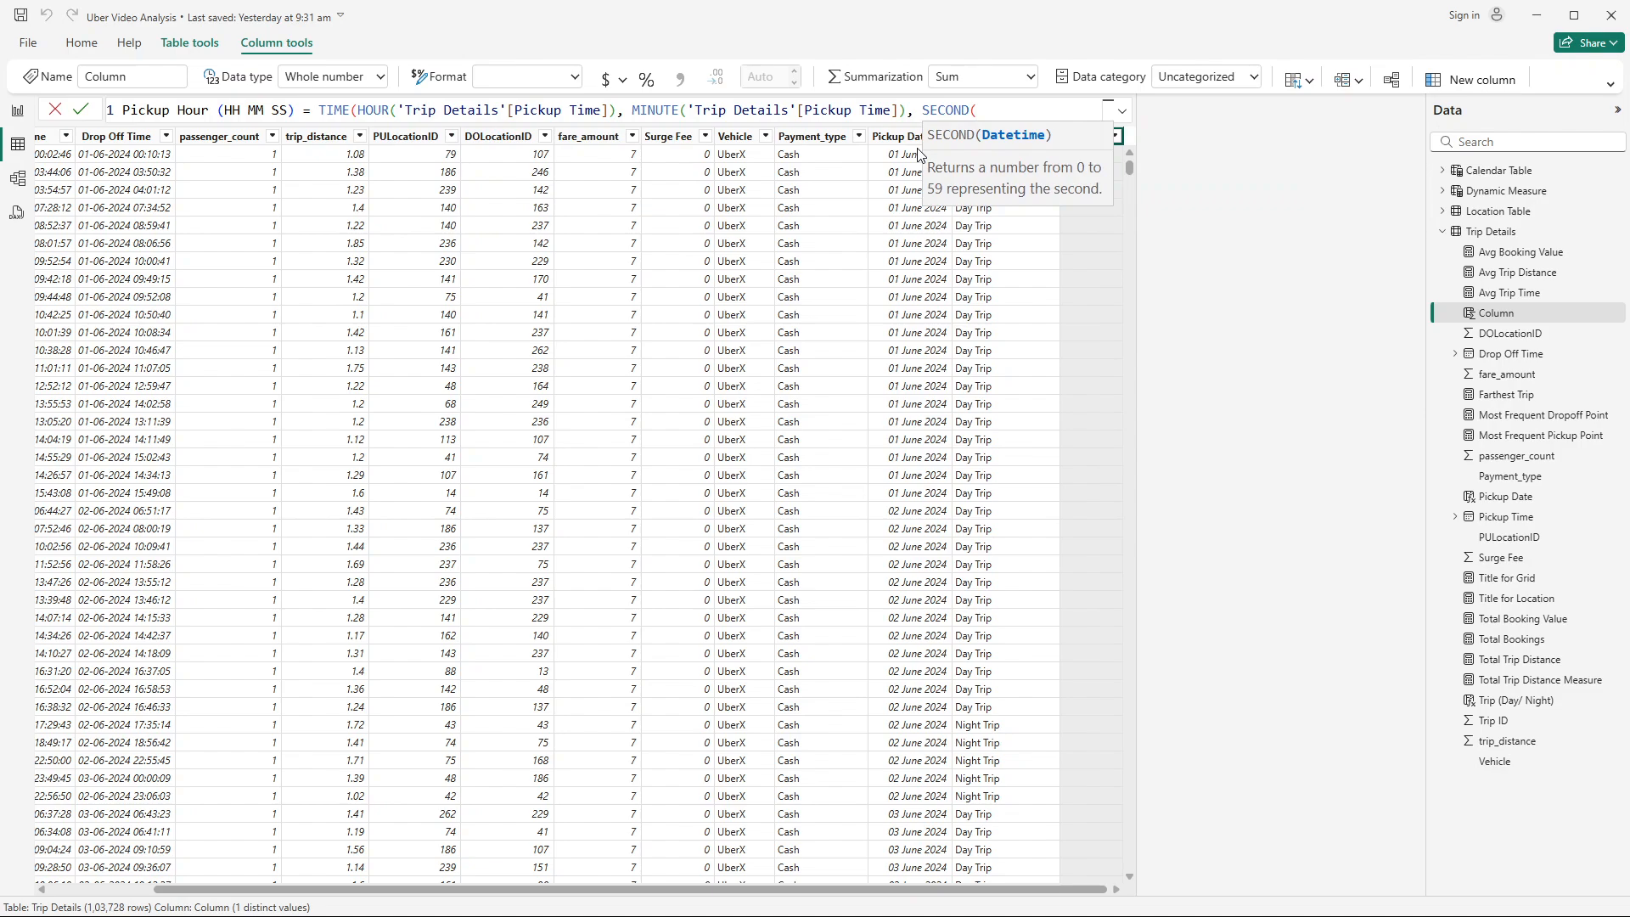
{"action": "type", "text": "pti"}
{"action": "key", "text": "BackSpace"}
{"action": "key", "text": "BackSpace"}
{"action": "type", "text": "ic"}
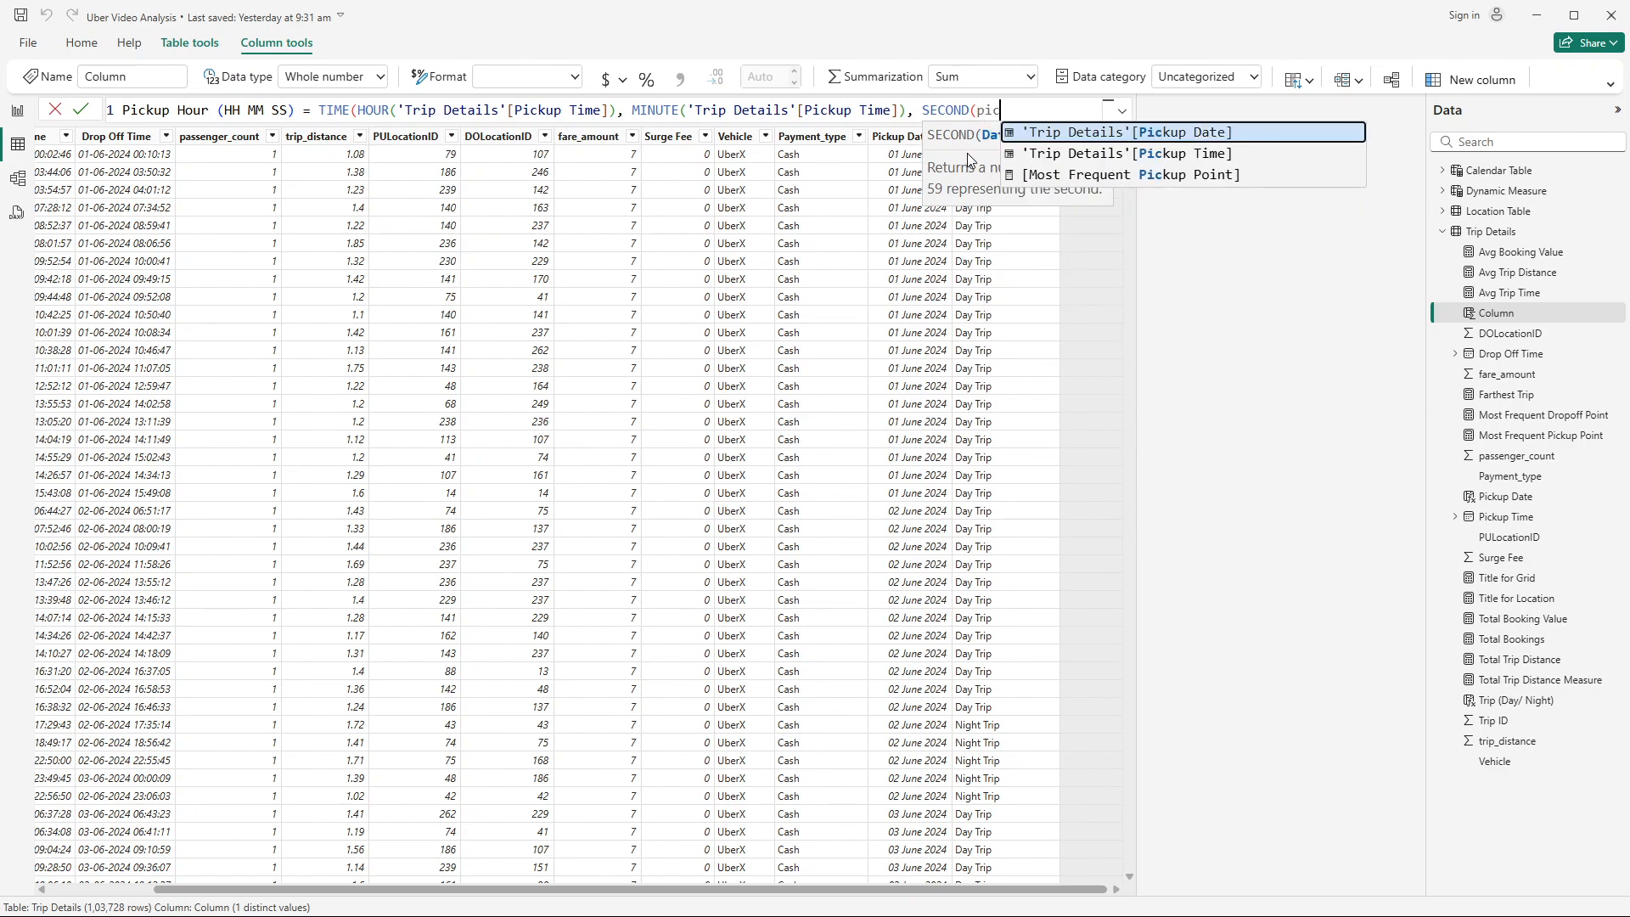
{"action": "left_click", "coordinate": [1143, 154]}
{"action": "type", "text": "))"}
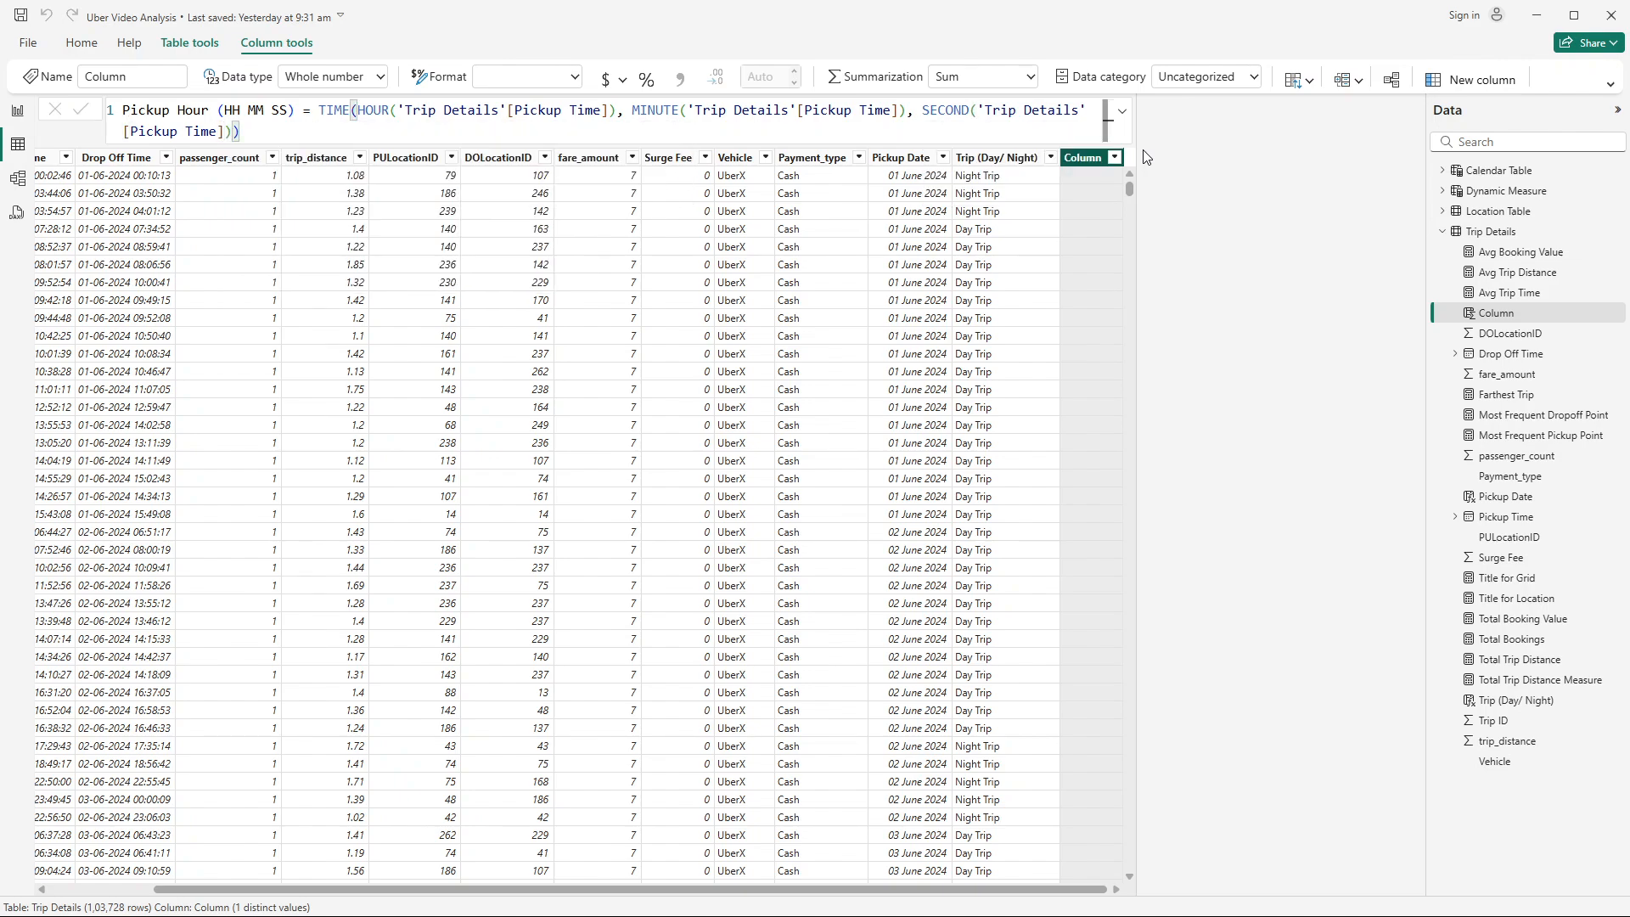
{"action": "key", "text": "Return"}
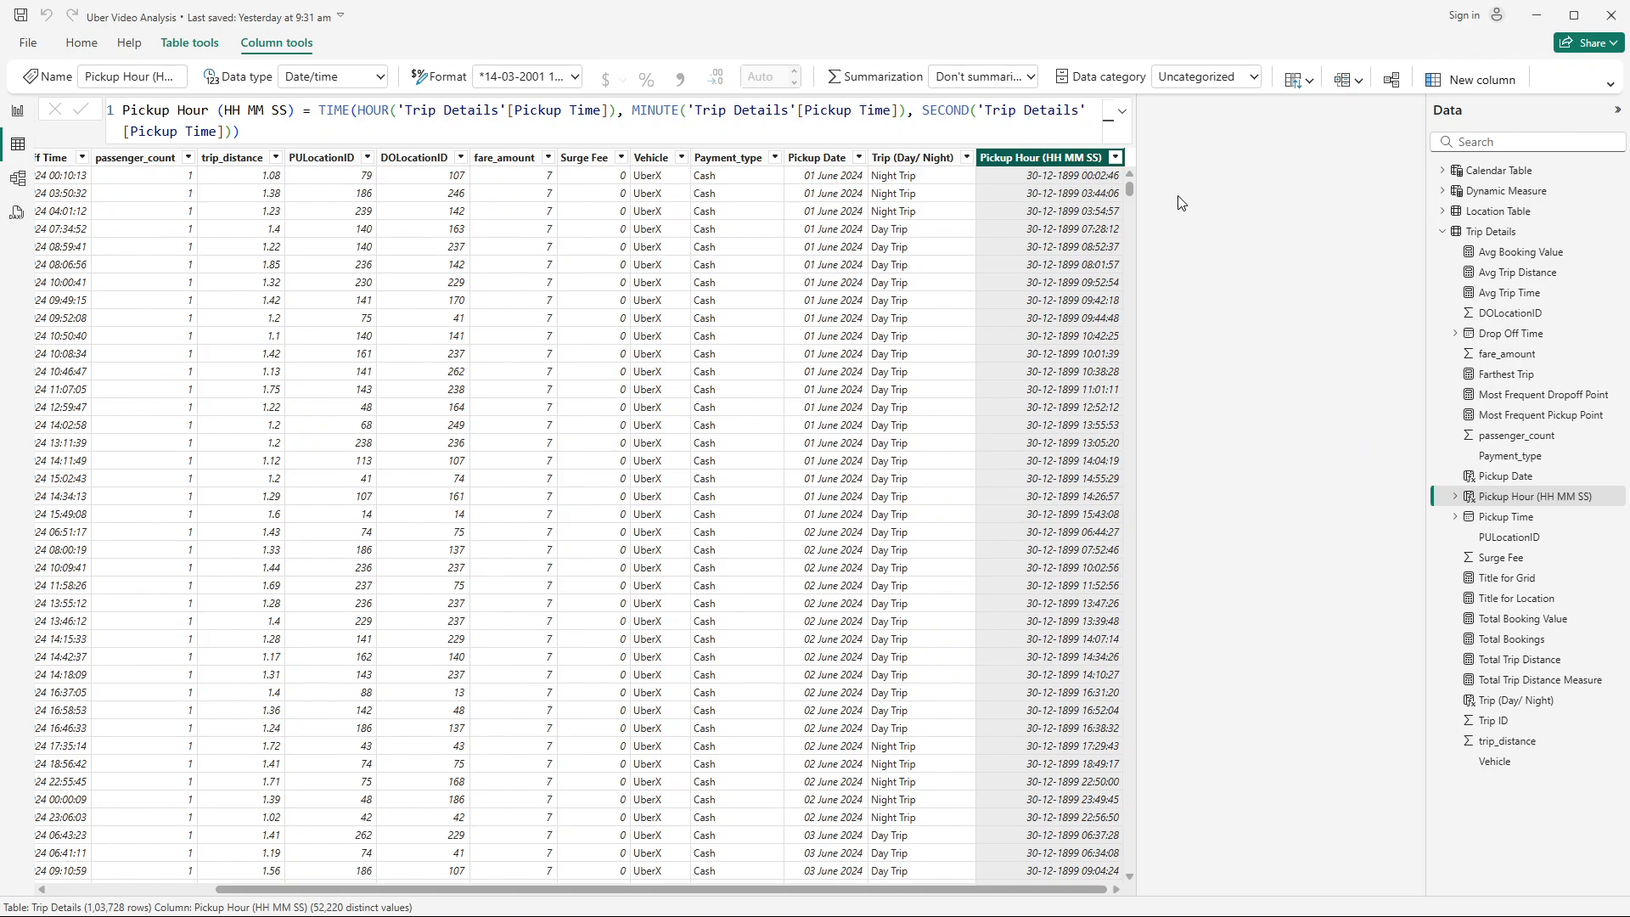
Step: Set the data type of the Pickup Hour (HH MM SS) column to Time
{"action": "left_click", "coordinate": [1614, 90]}
{"action": "left_click", "coordinate": [380, 77]}
{"action": "left_click", "coordinate": [350, 247]}
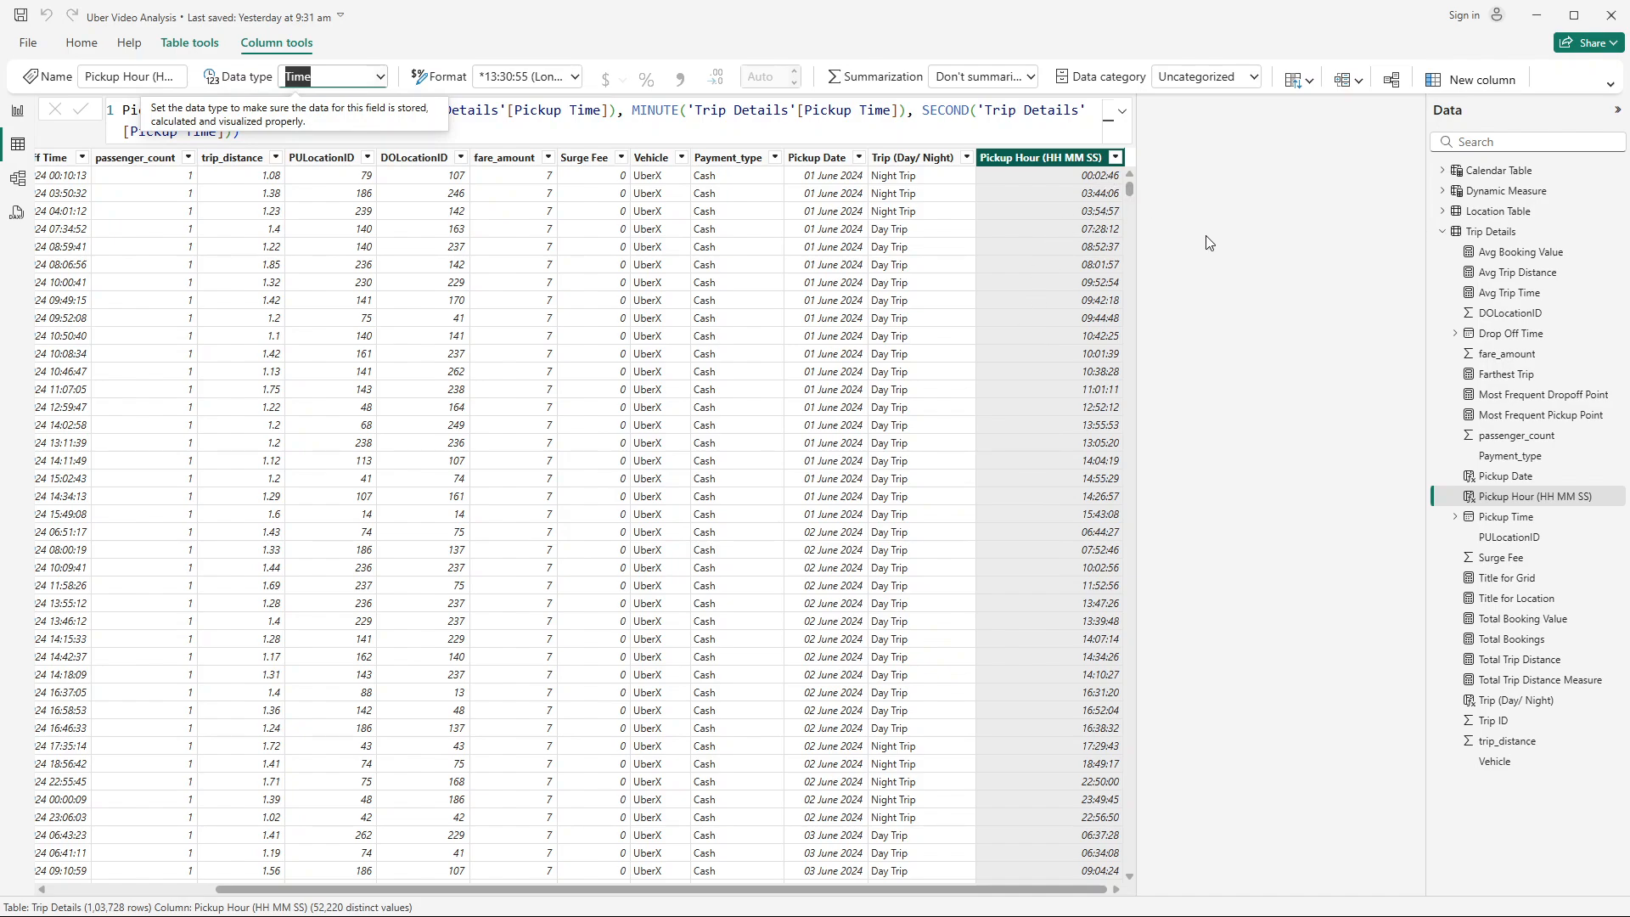
Step: Check the interval required for grouping trip bookings in the Word problem statement, and return to Power BI
{"action": "key", "text": "alt+Tab"}
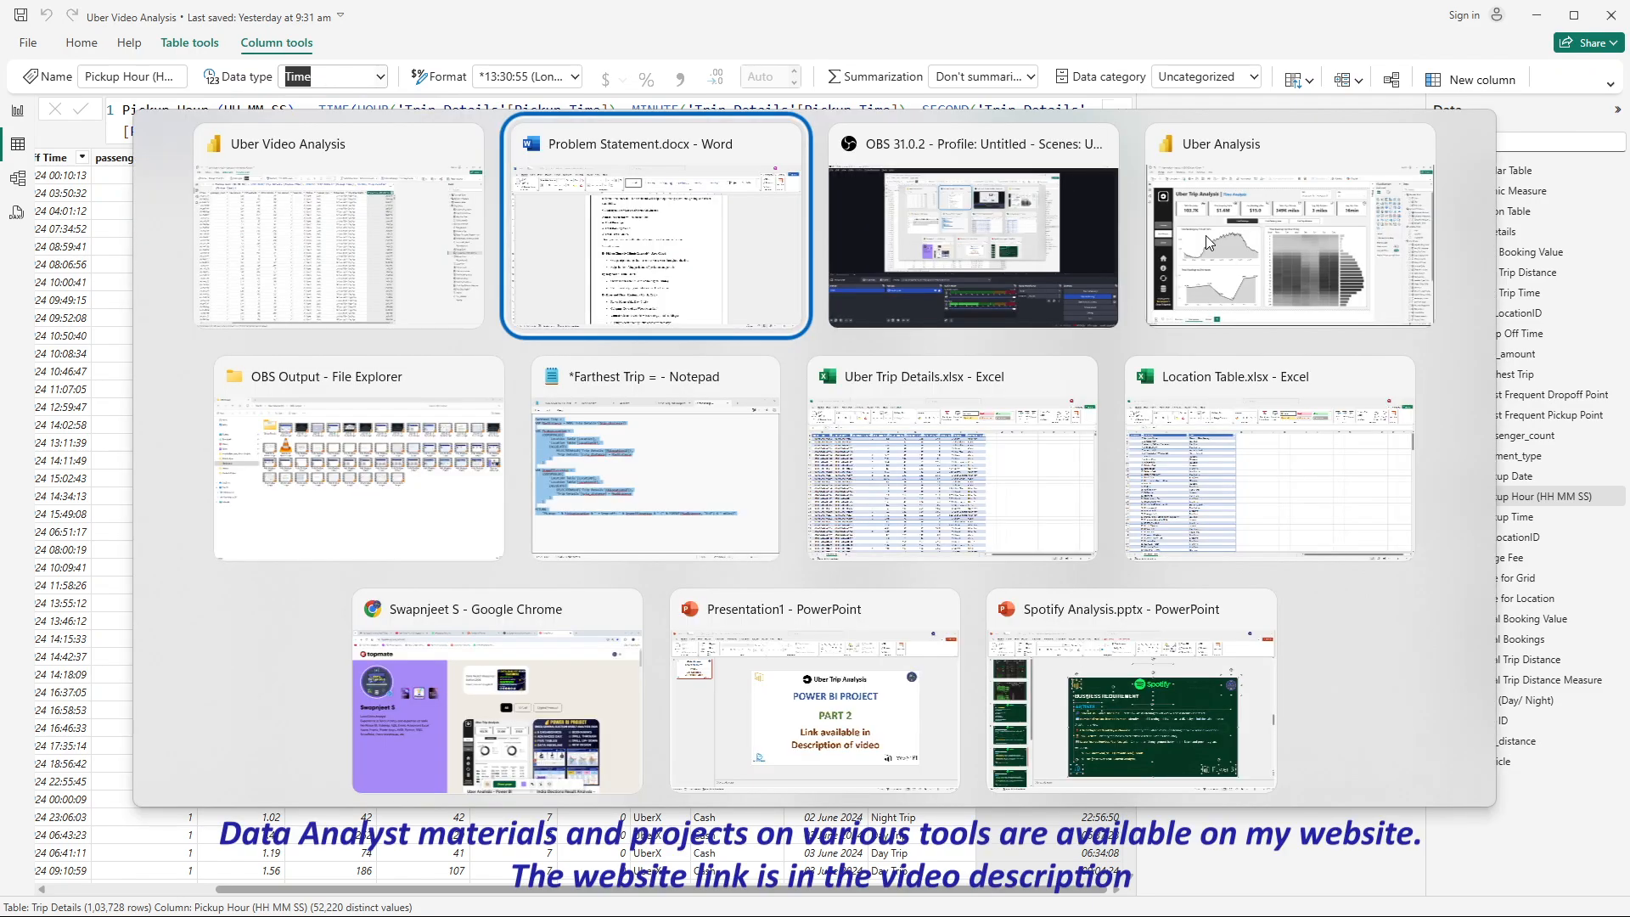
{"action": "left_click_drag", "start_coordinate": [613, 543], "coordinate": [782, 553]}
{"action": "key", "text": "alt+Tab"}
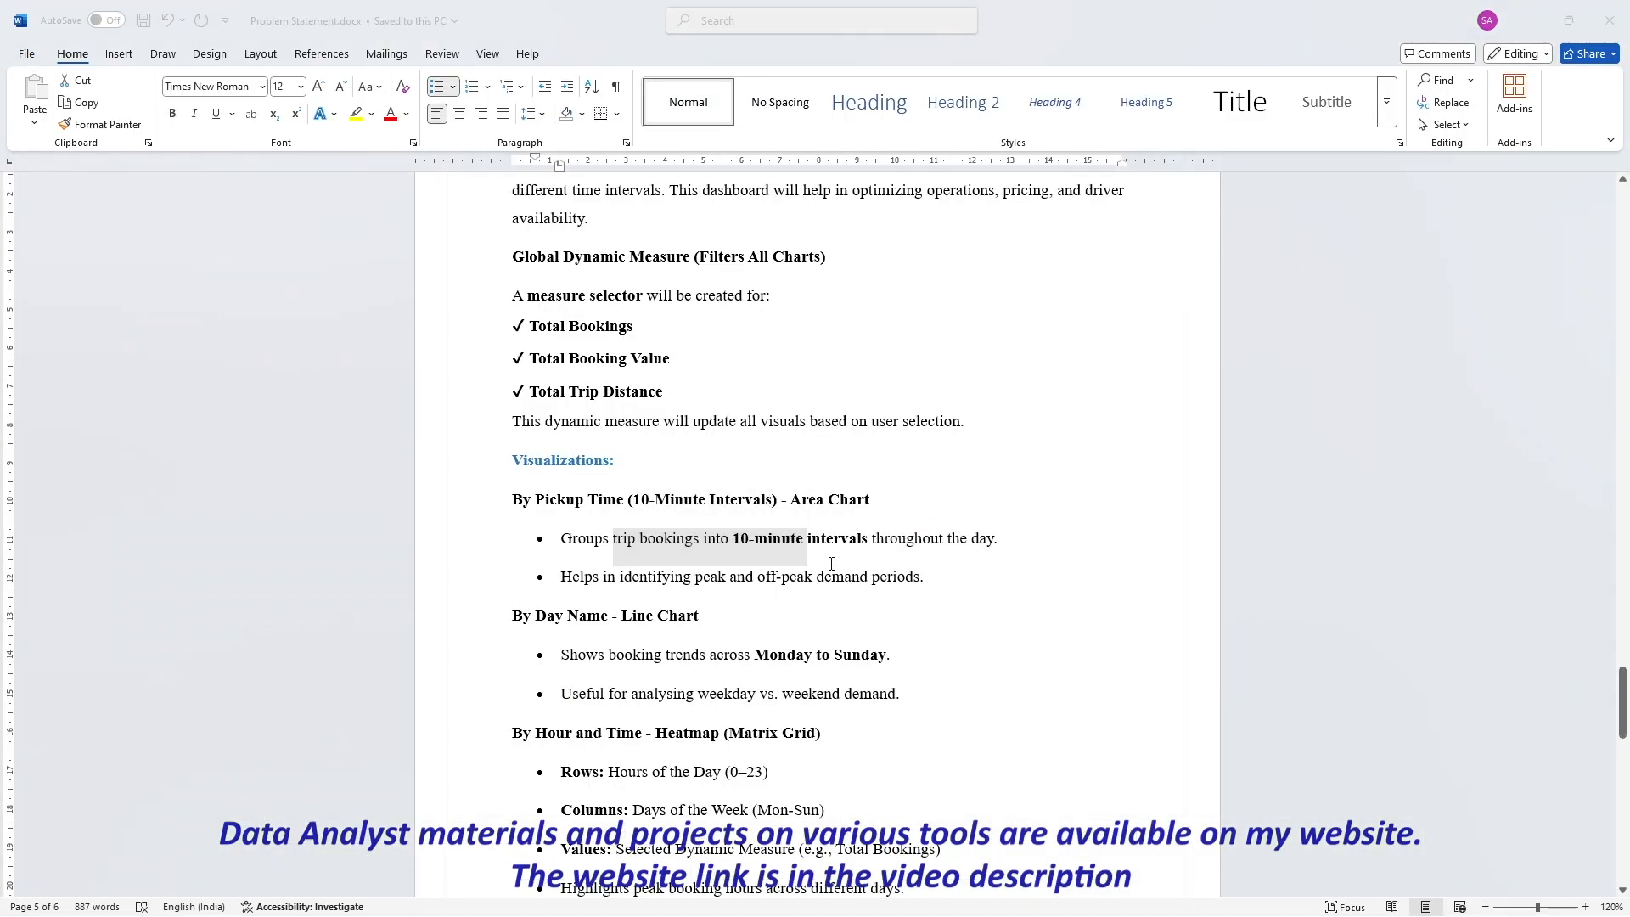
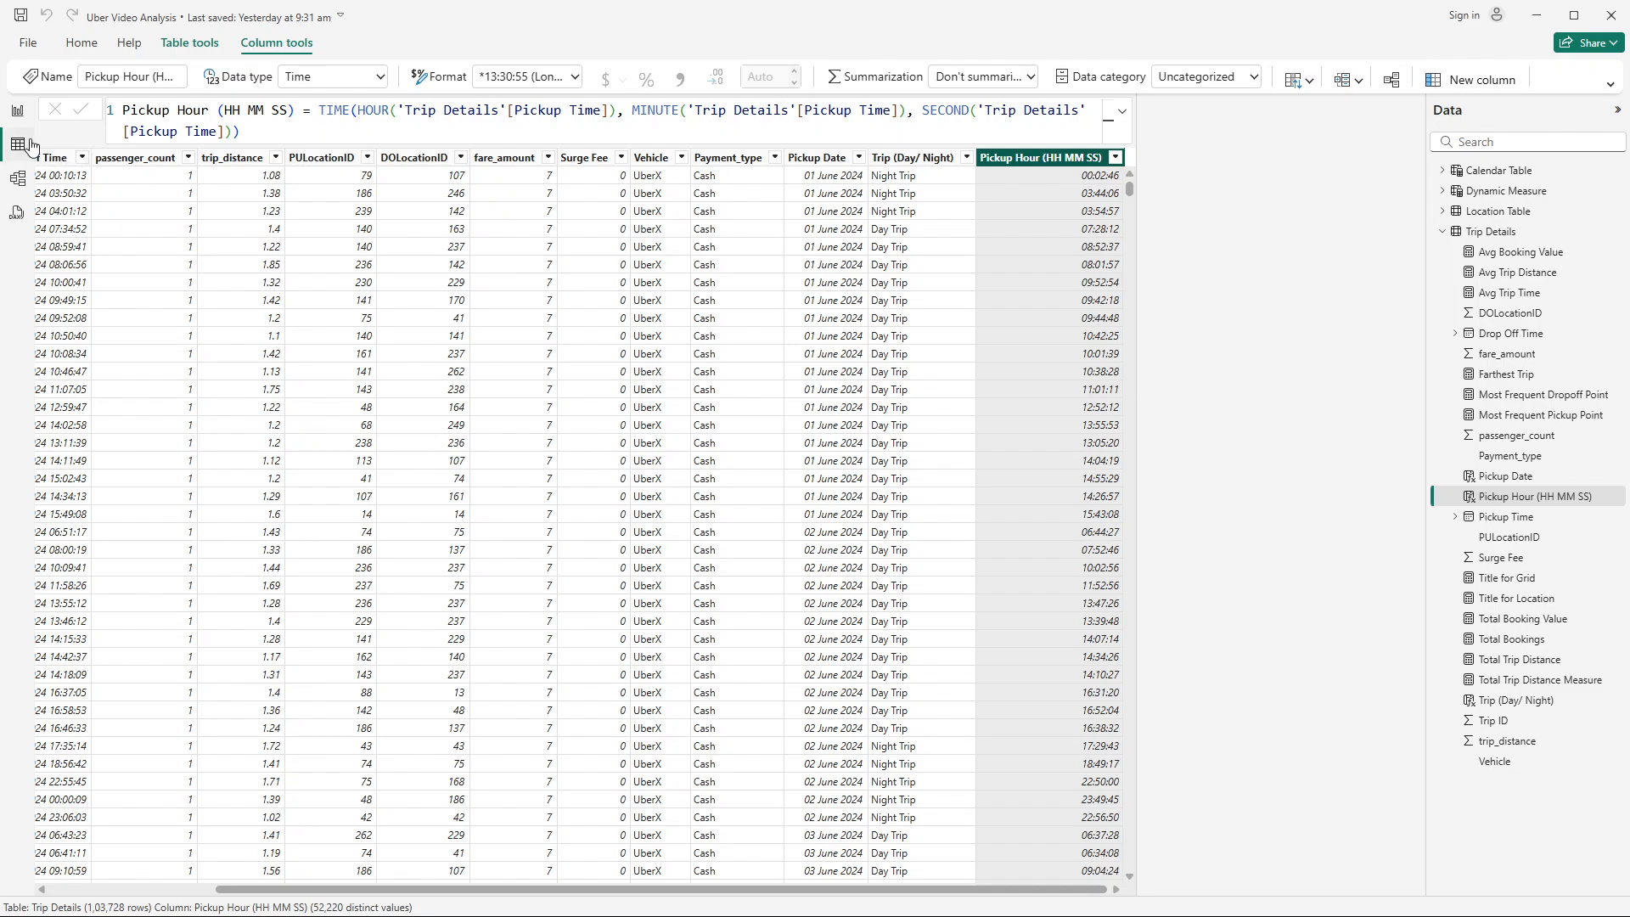
Step: In the report view, create a bin group from Pickup Hour (HH MM SS) with a bin size of 10 minutes
{"action": "left_click", "coordinate": [18, 111]}
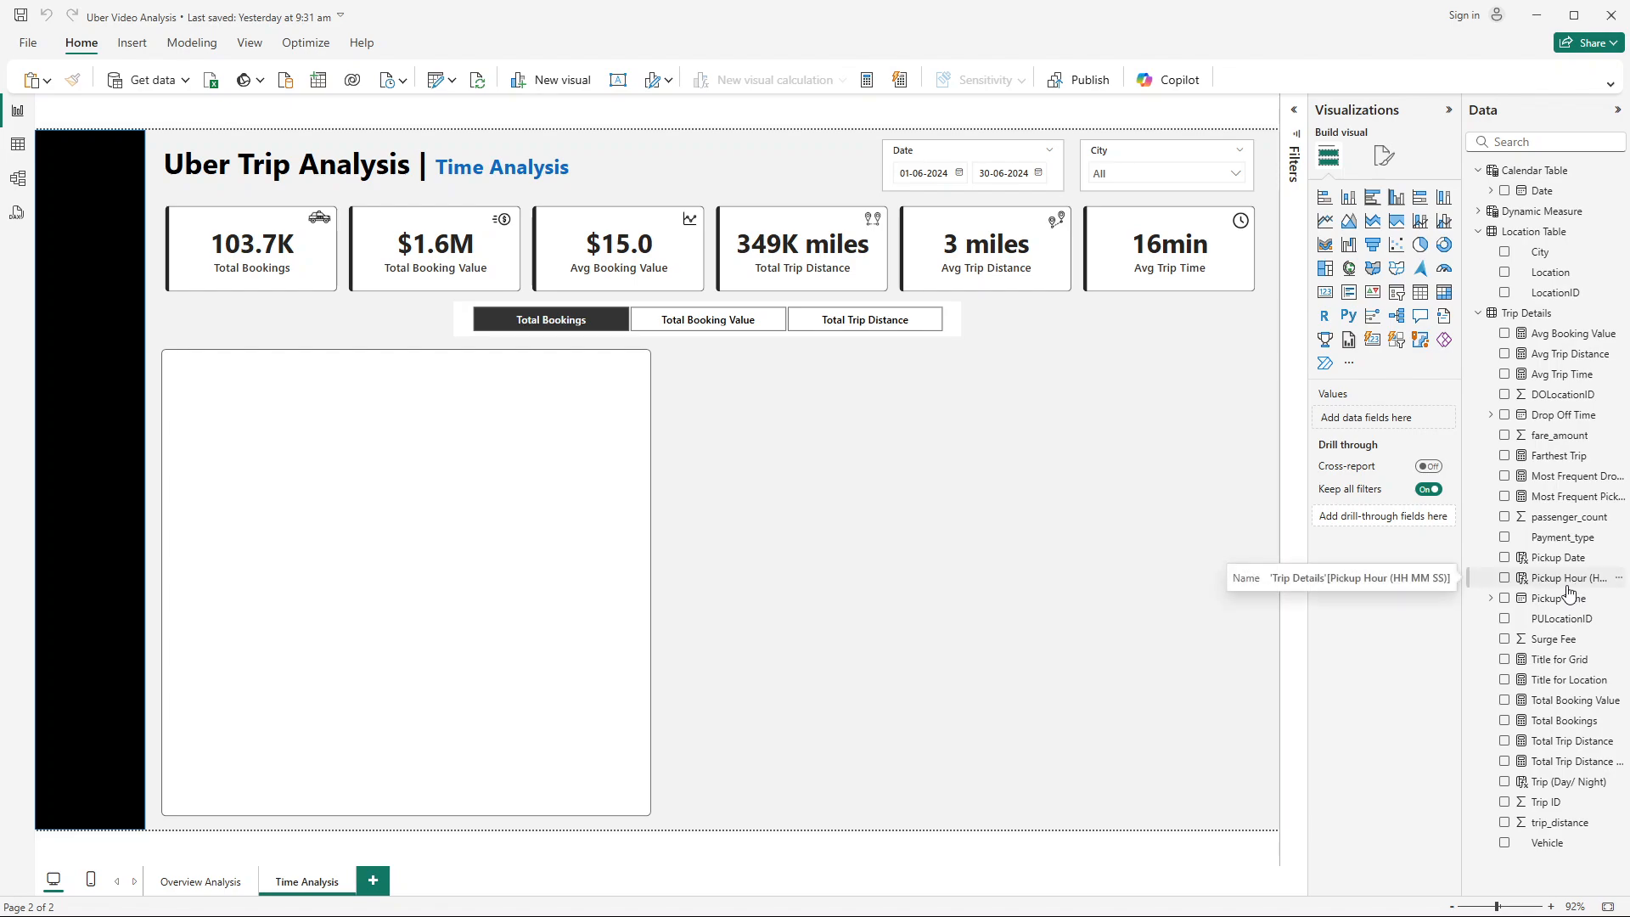
{"action": "right_click", "coordinate": [1564, 579]}
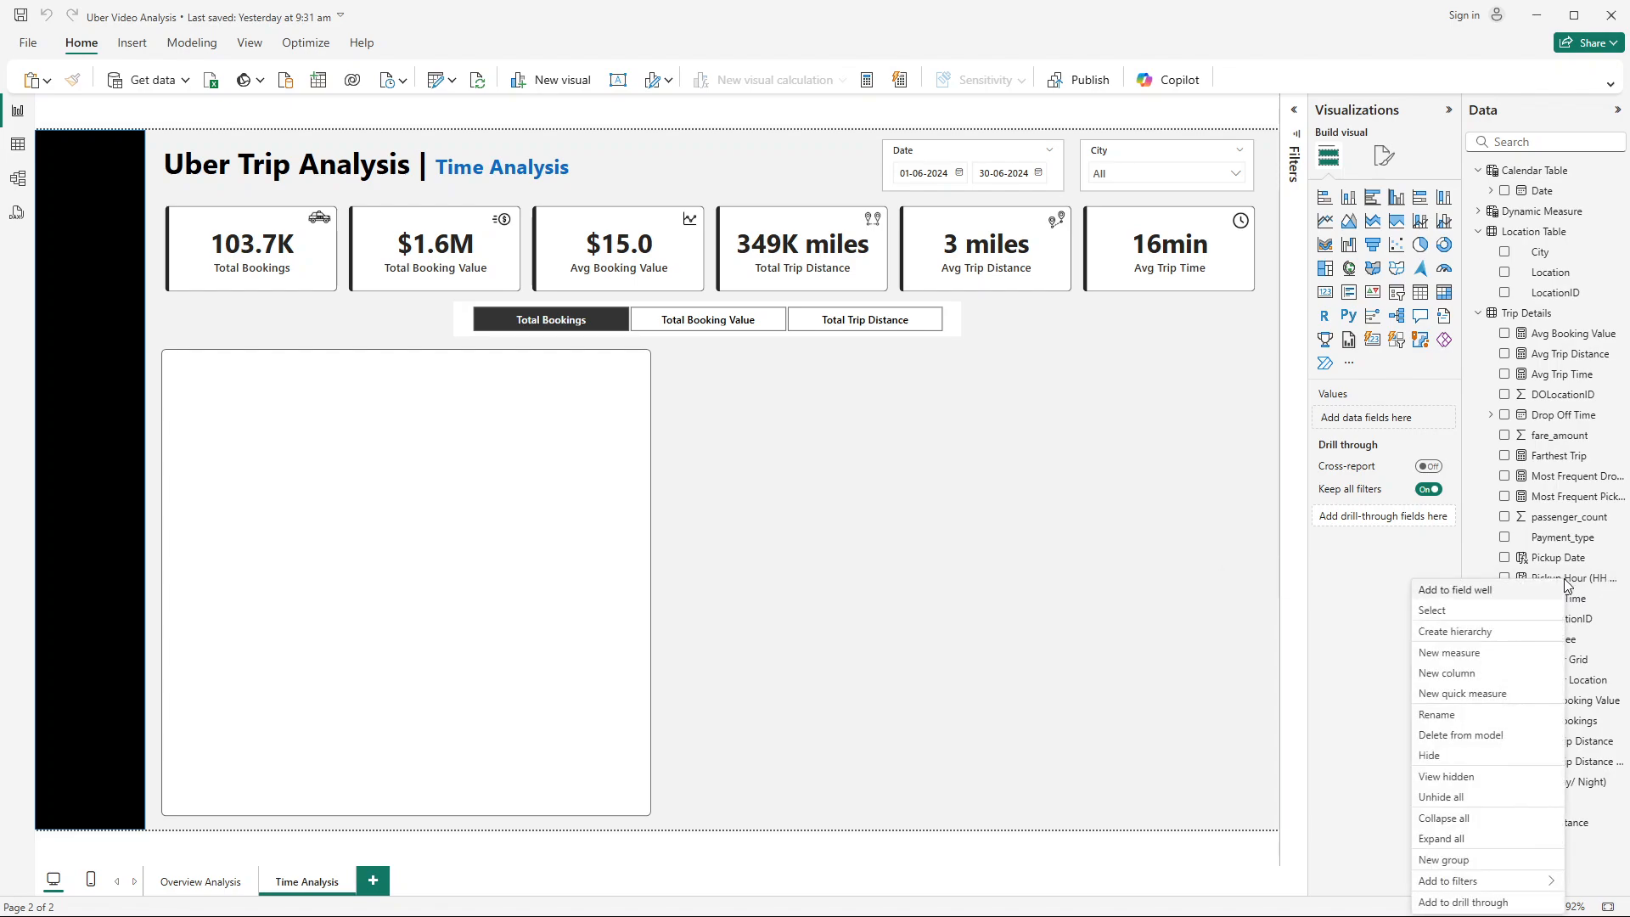
{"action": "left_click", "coordinate": [1455, 859]}
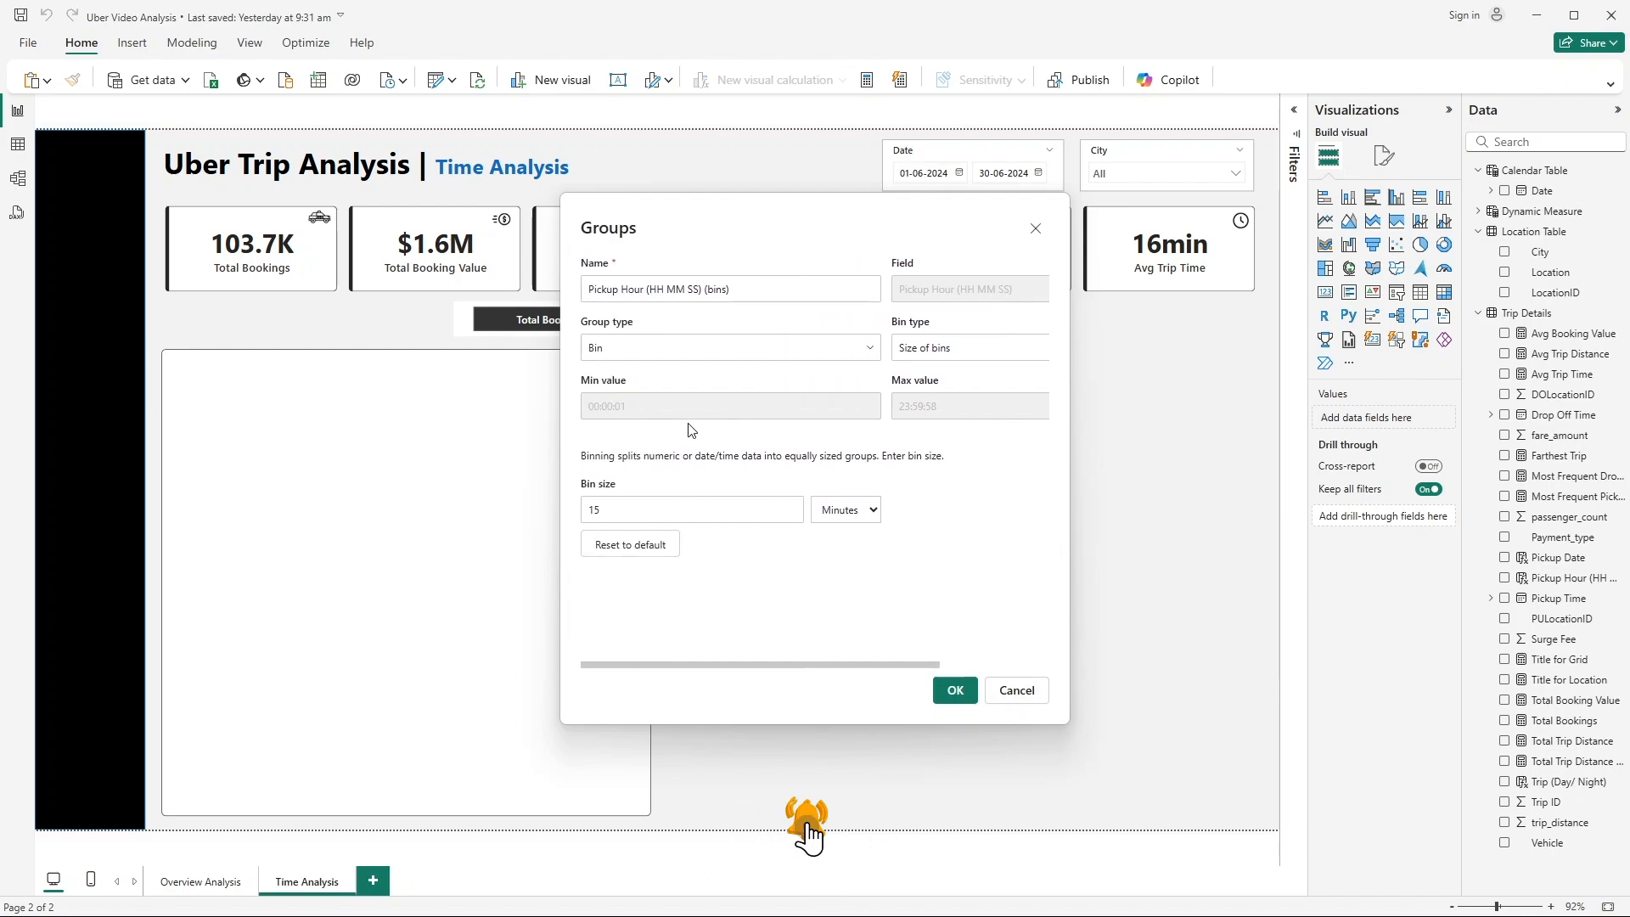
{"action": "double_click", "coordinate": [611, 509]}
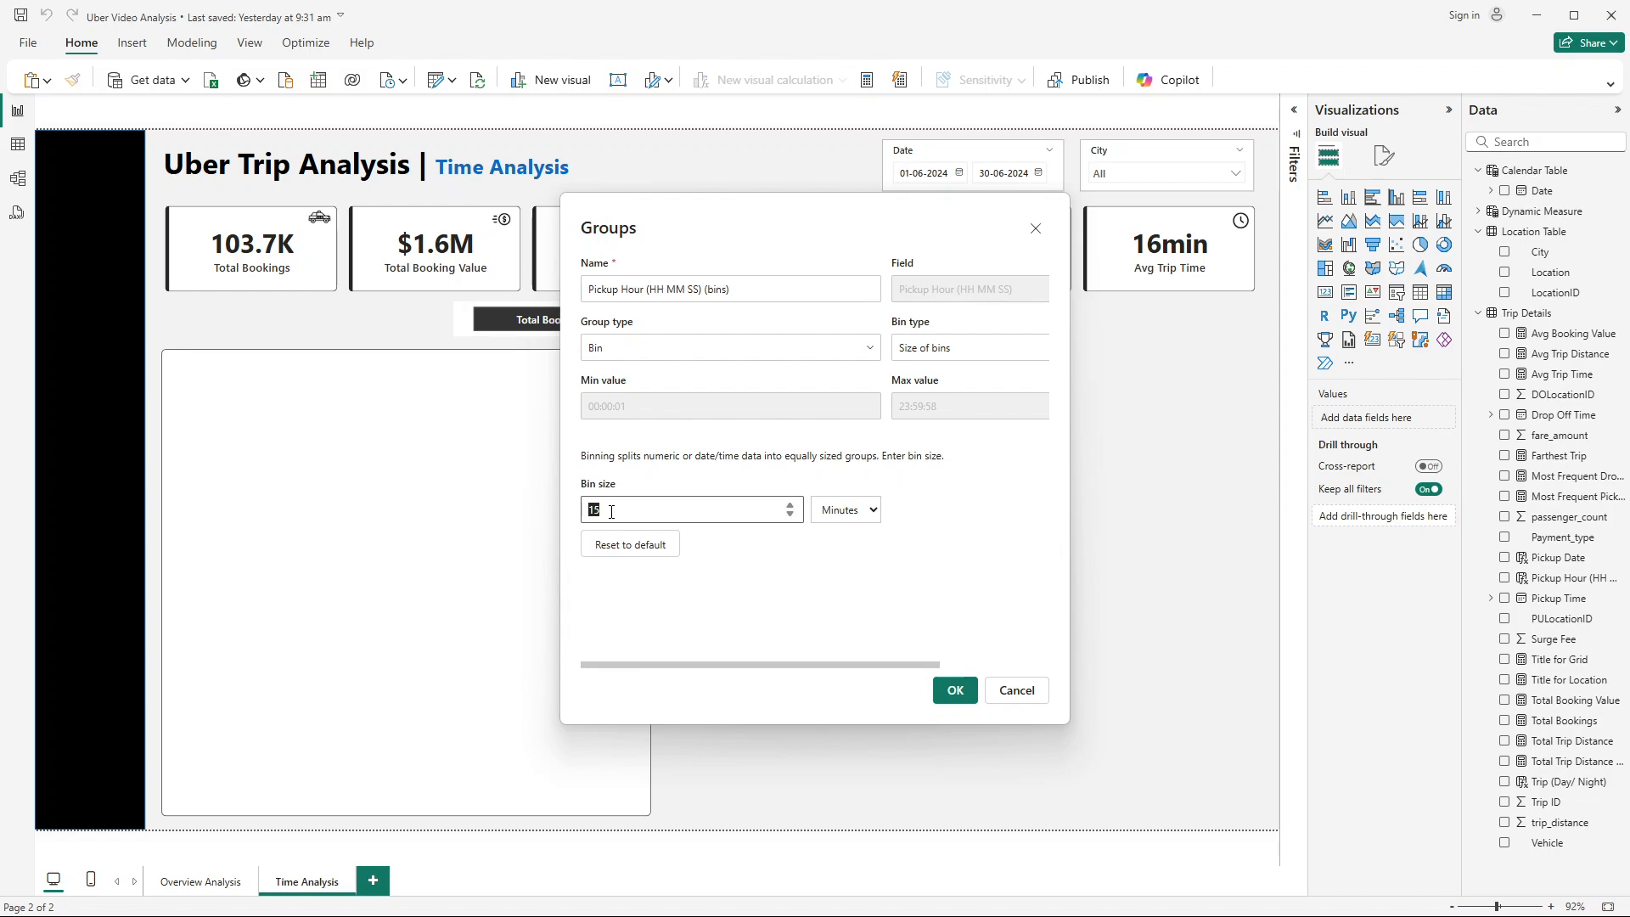
{"action": "left_click", "coordinate": [842, 513]}
{"action": "left_click", "coordinate": [842, 626]}
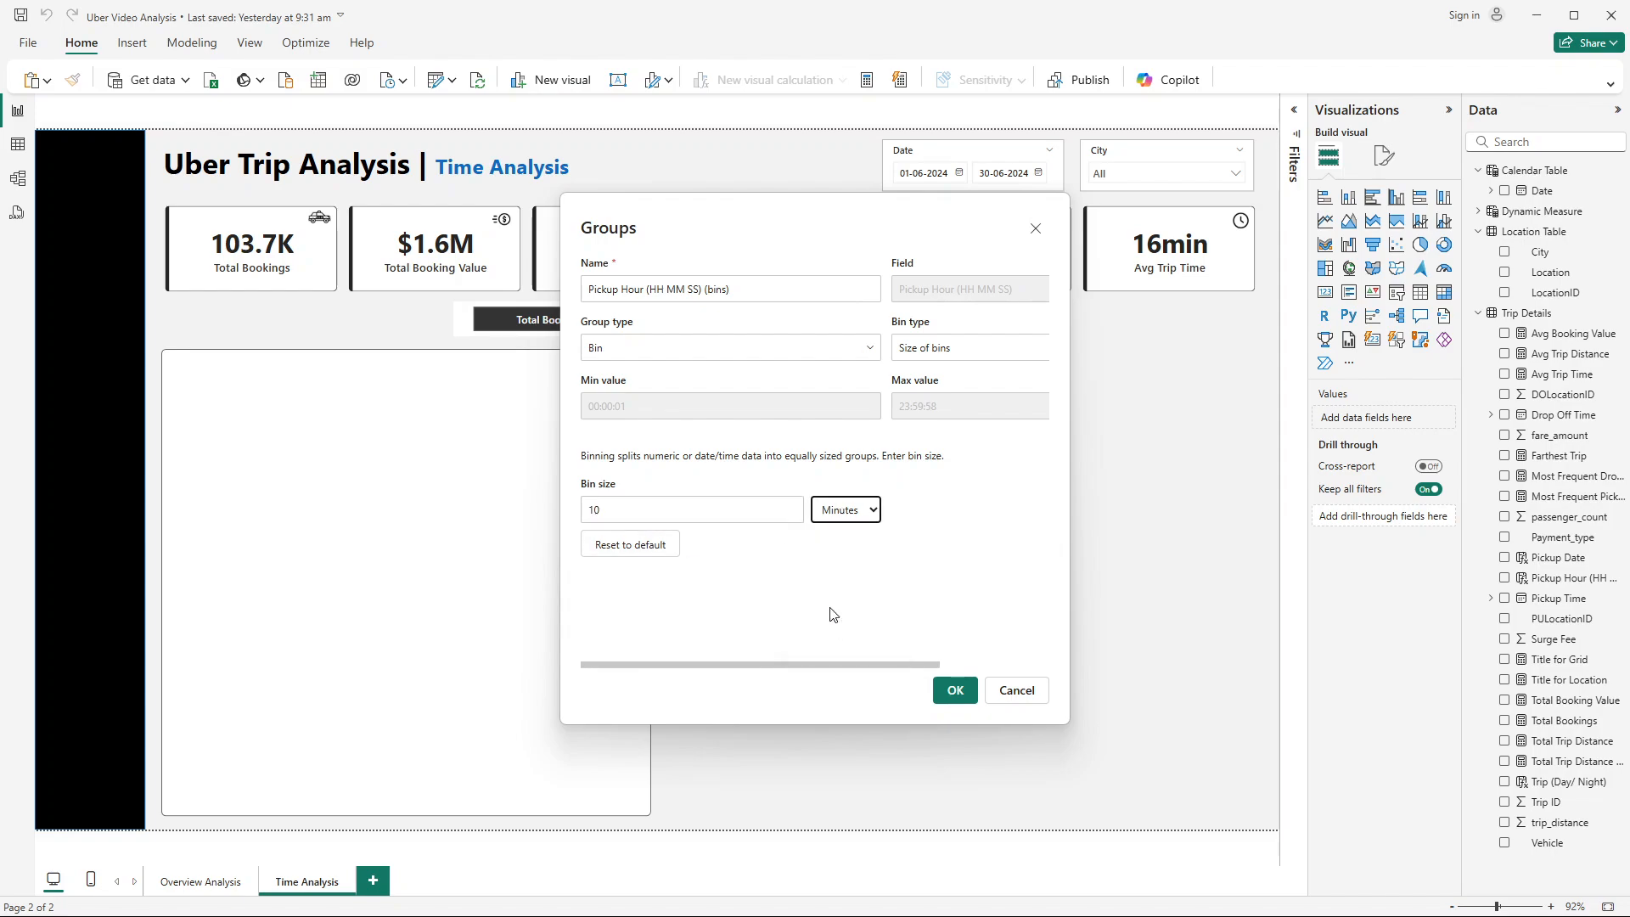
{"action": "left_click", "coordinate": [960, 688]}
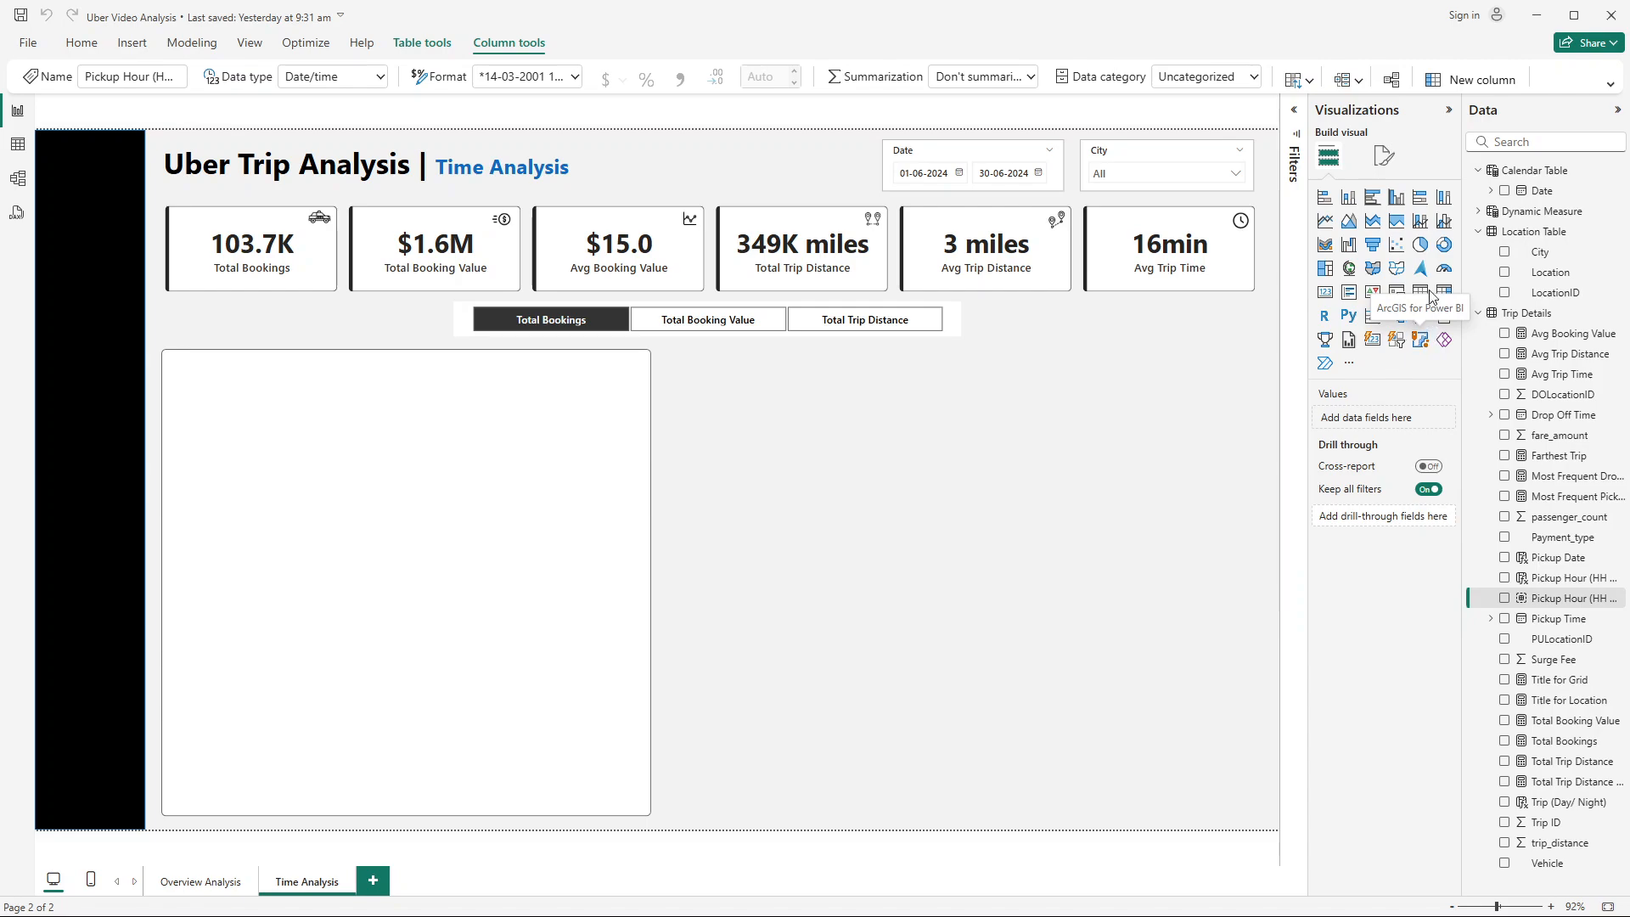
Step: Insert an empty area chart, reduce its height and move it onto the white background shape
{"action": "left_click", "coordinate": [1349, 221]}
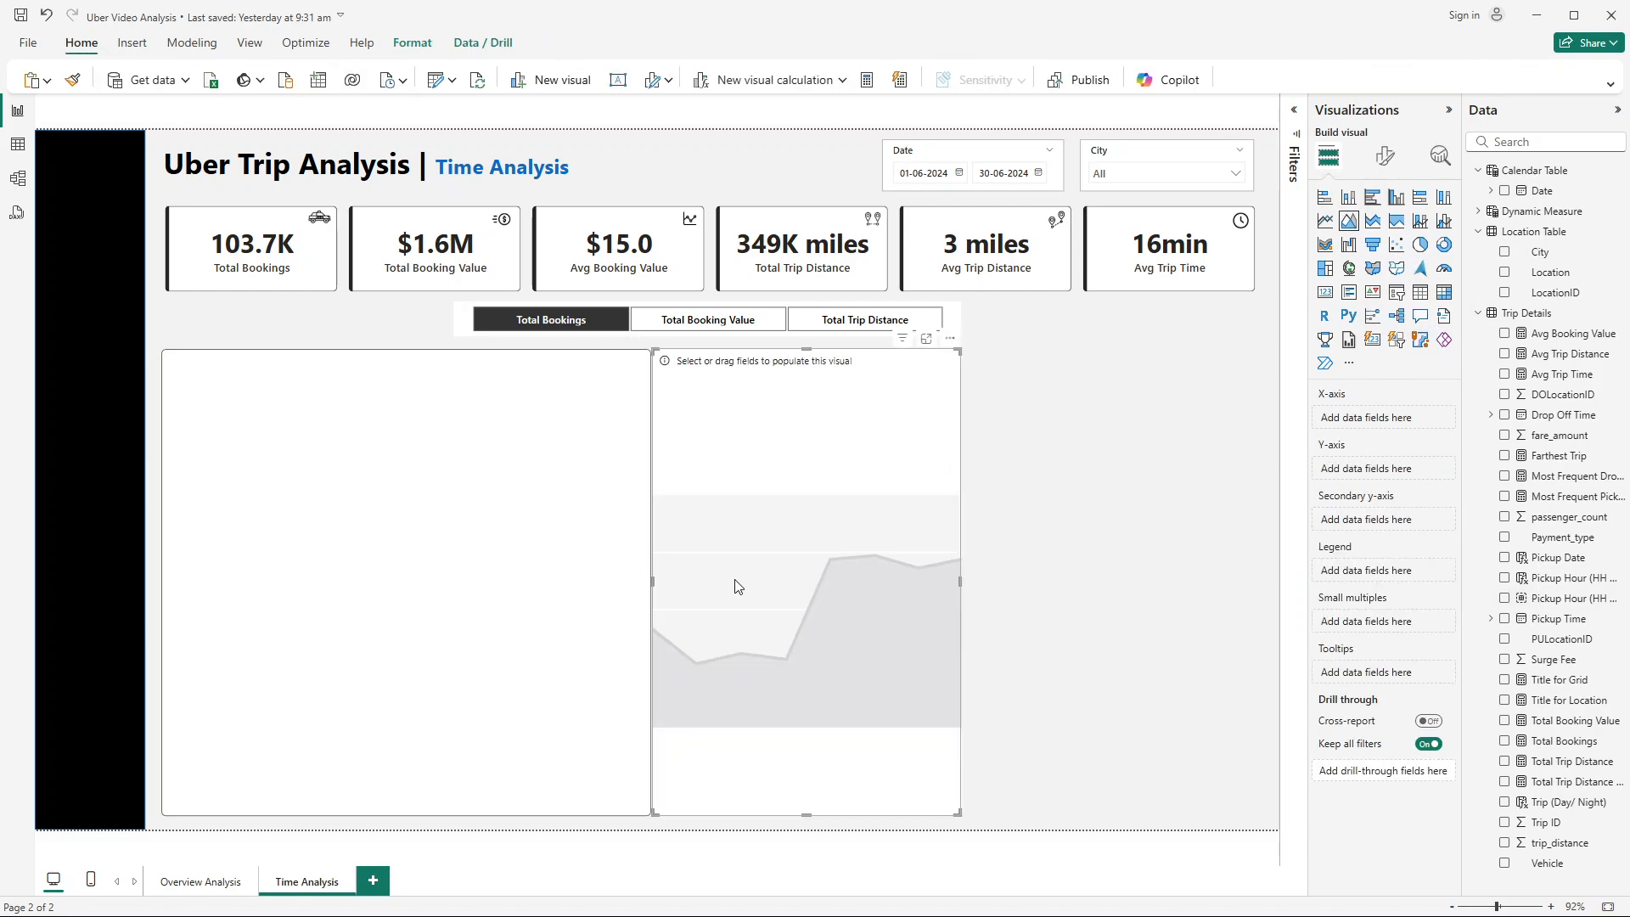
{"action": "left_click_drag", "start_coordinate": [832, 350], "coordinate": [534, 515]}
{"action": "left_click_drag", "start_coordinate": [493, 542], "coordinate": [491, 612]}
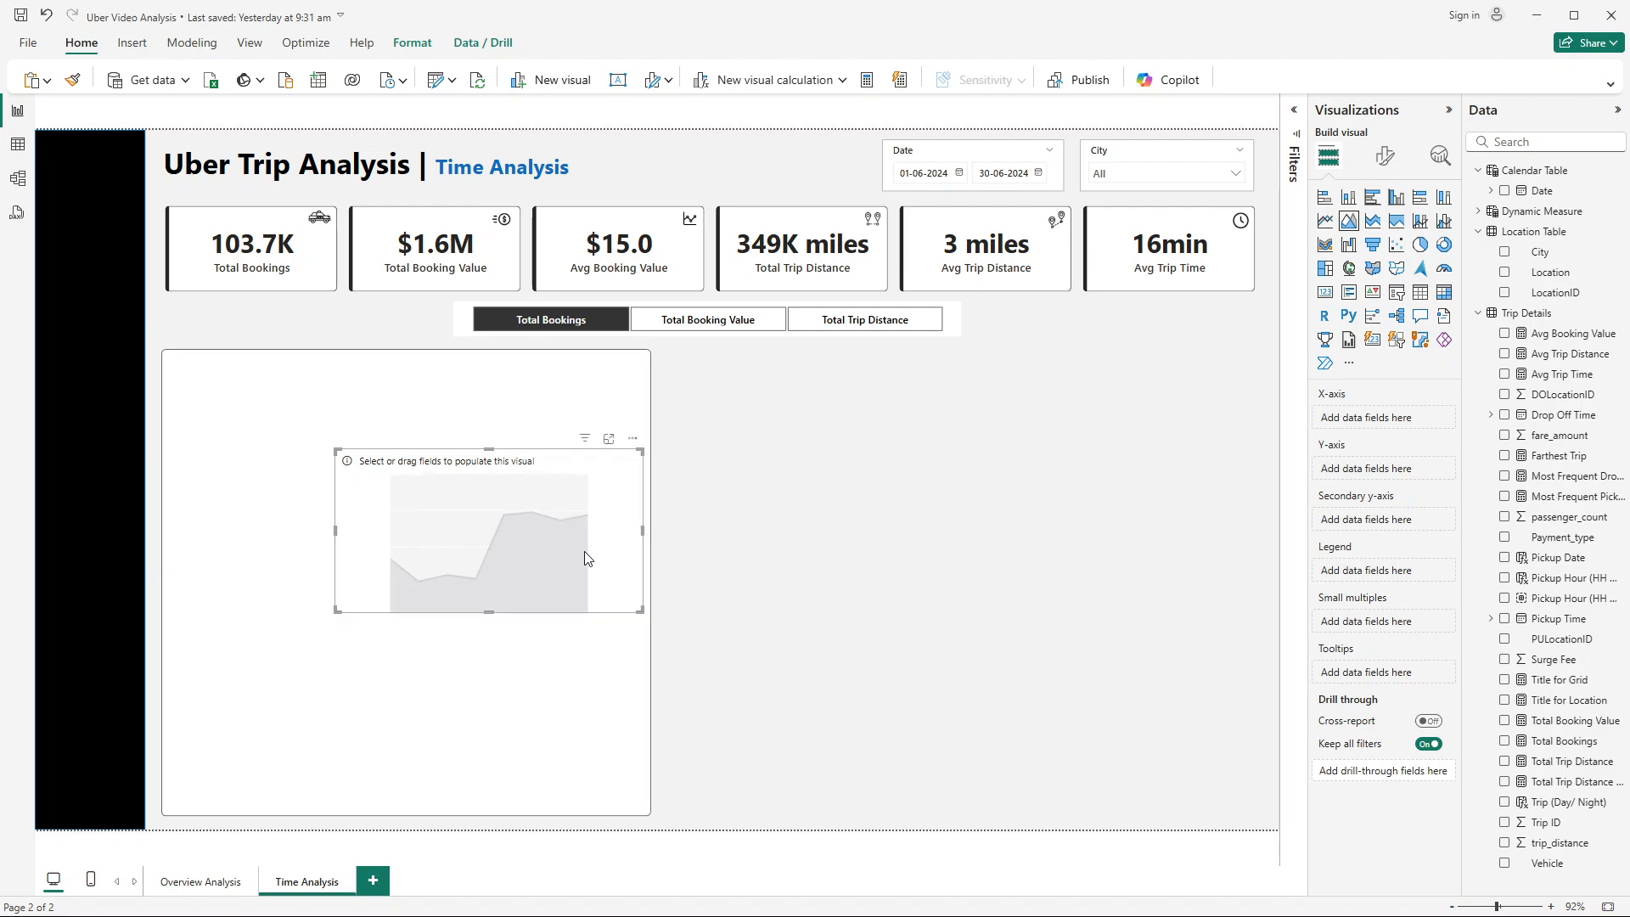
Step: Widen and reposition the area chart, and plot Dynamic Measure on the Y-axis against Pickup Hour (HH MM SS) (bins) on the X-axis
{"action": "left_click_drag", "start_coordinate": [641, 531], "coordinate": [900, 535]}
{"action": "left_click_drag", "start_coordinate": [779, 533], "coordinate": [799, 490]}
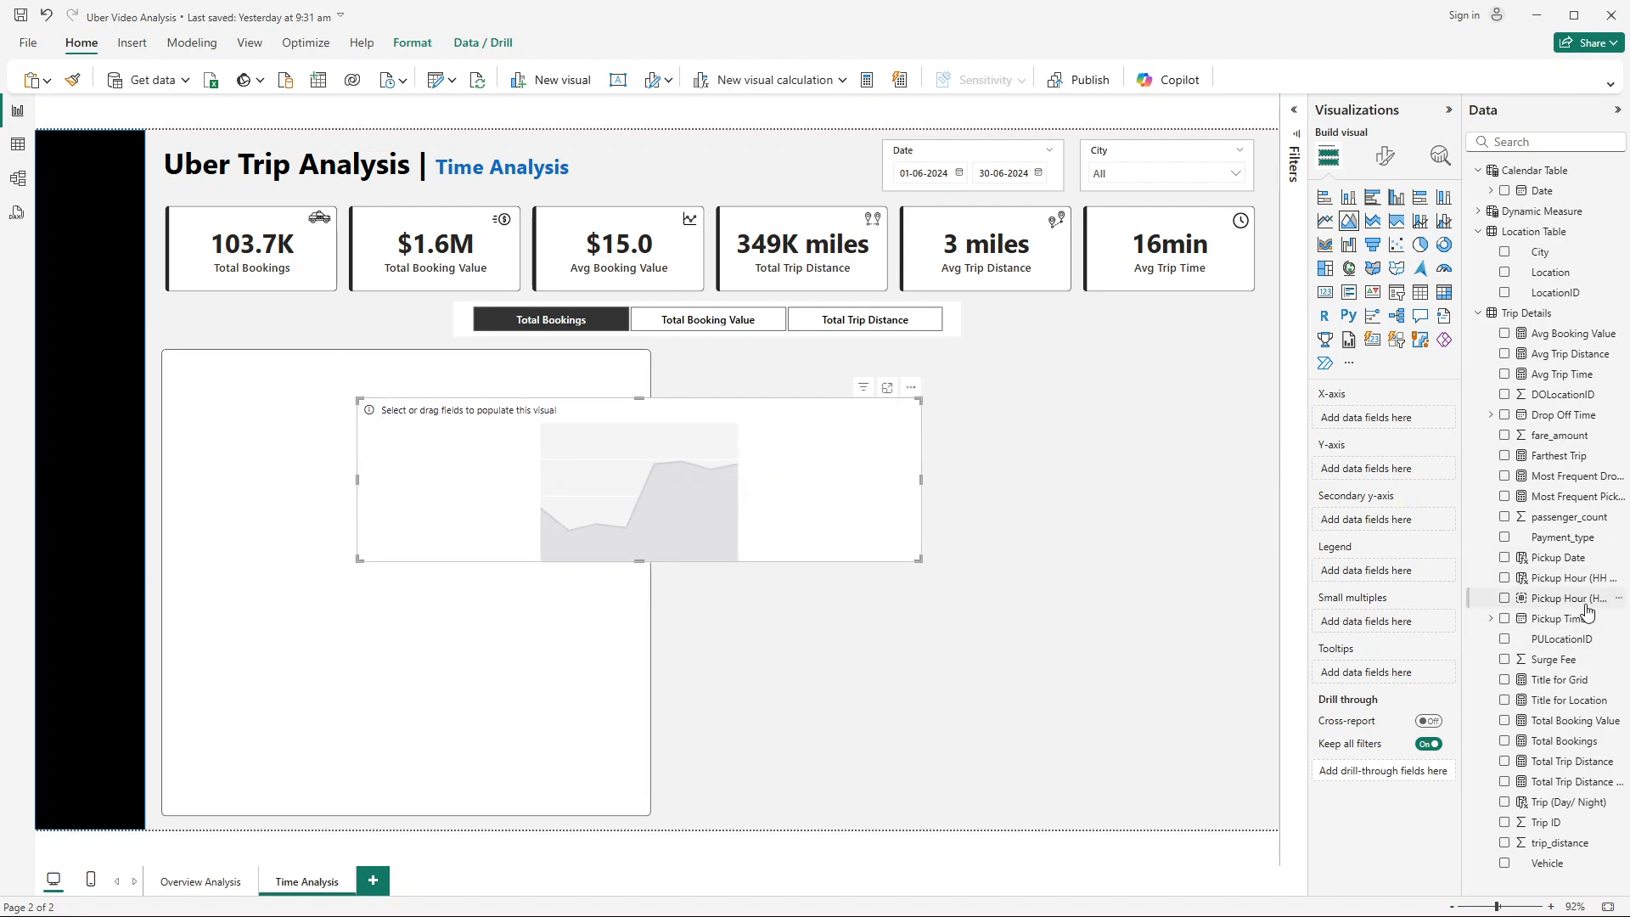
{"action": "left_click_drag", "start_coordinate": [1565, 605], "coordinate": [1399, 426]}
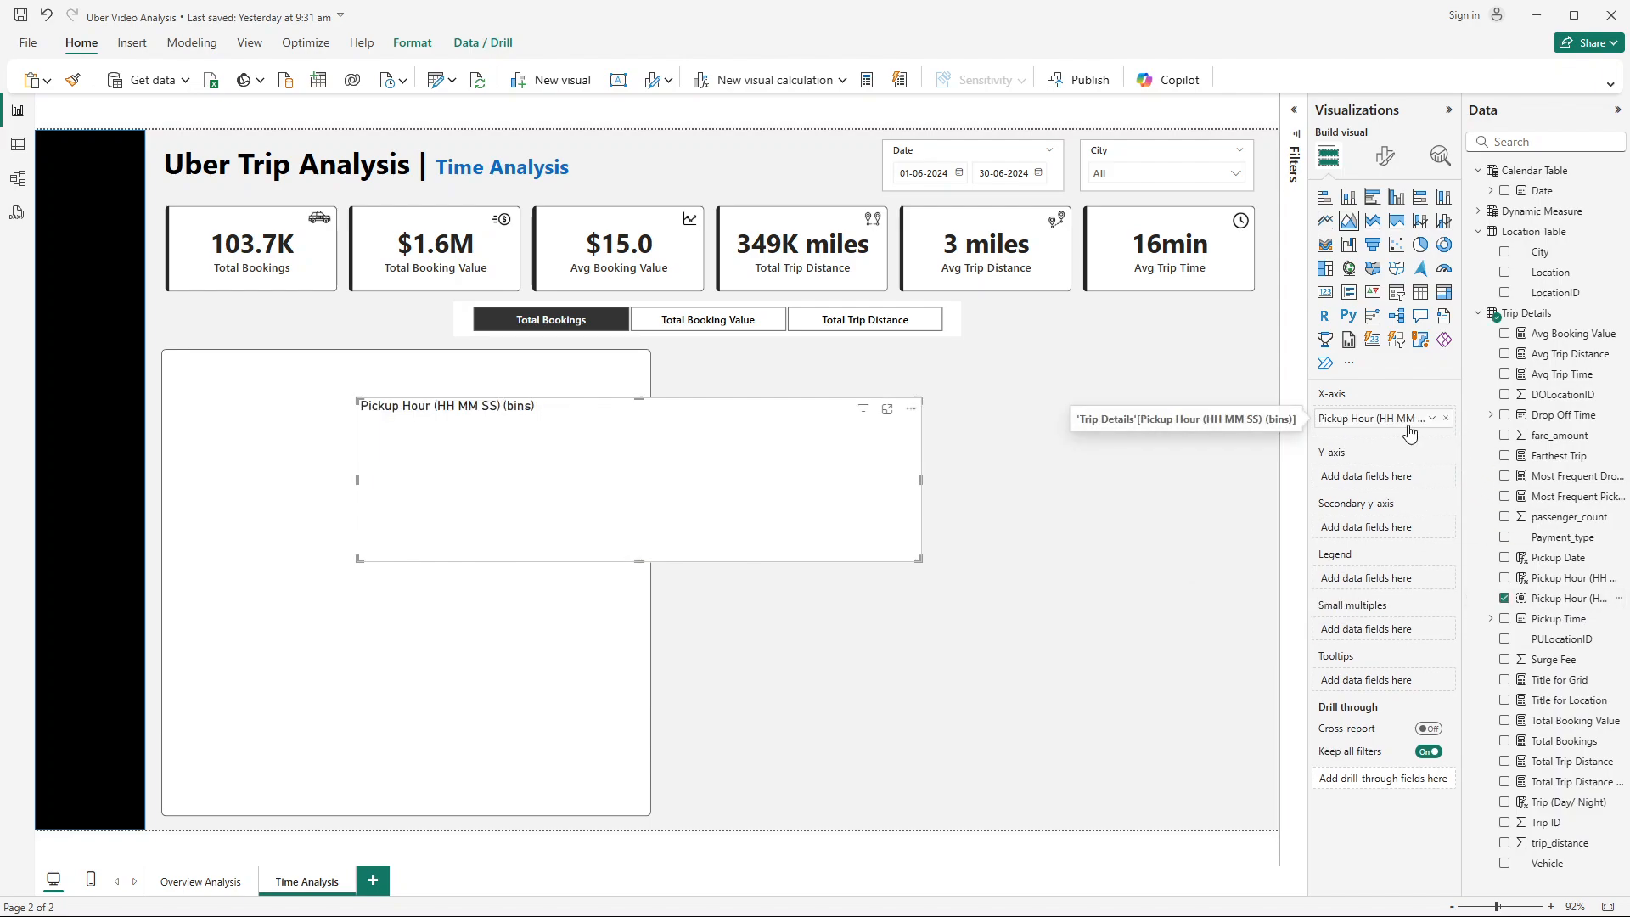
{"action": "left_click", "coordinate": [1479, 210]}
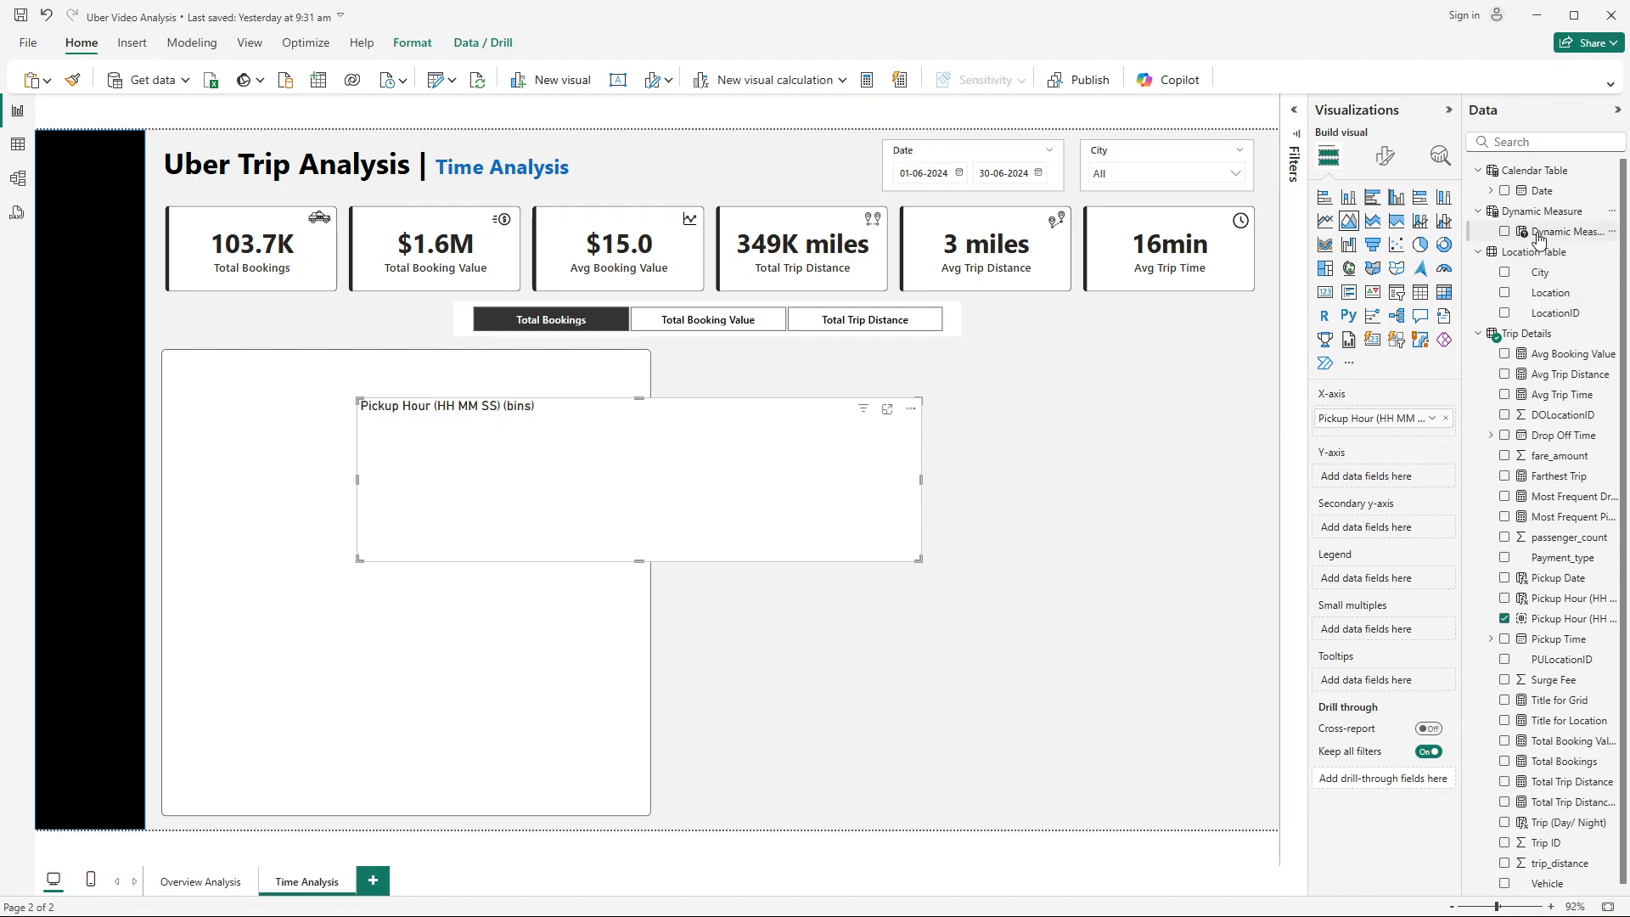
{"action": "mouse_move", "coordinate": [1571, 231]}
{"action": "left_mouse_down"}
{"action": "mouse_move", "coordinate": [1377, 465]}
{"action": "mouse_move", "coordinate": [1382, 486]}
{"action": "left_mouse_up"}
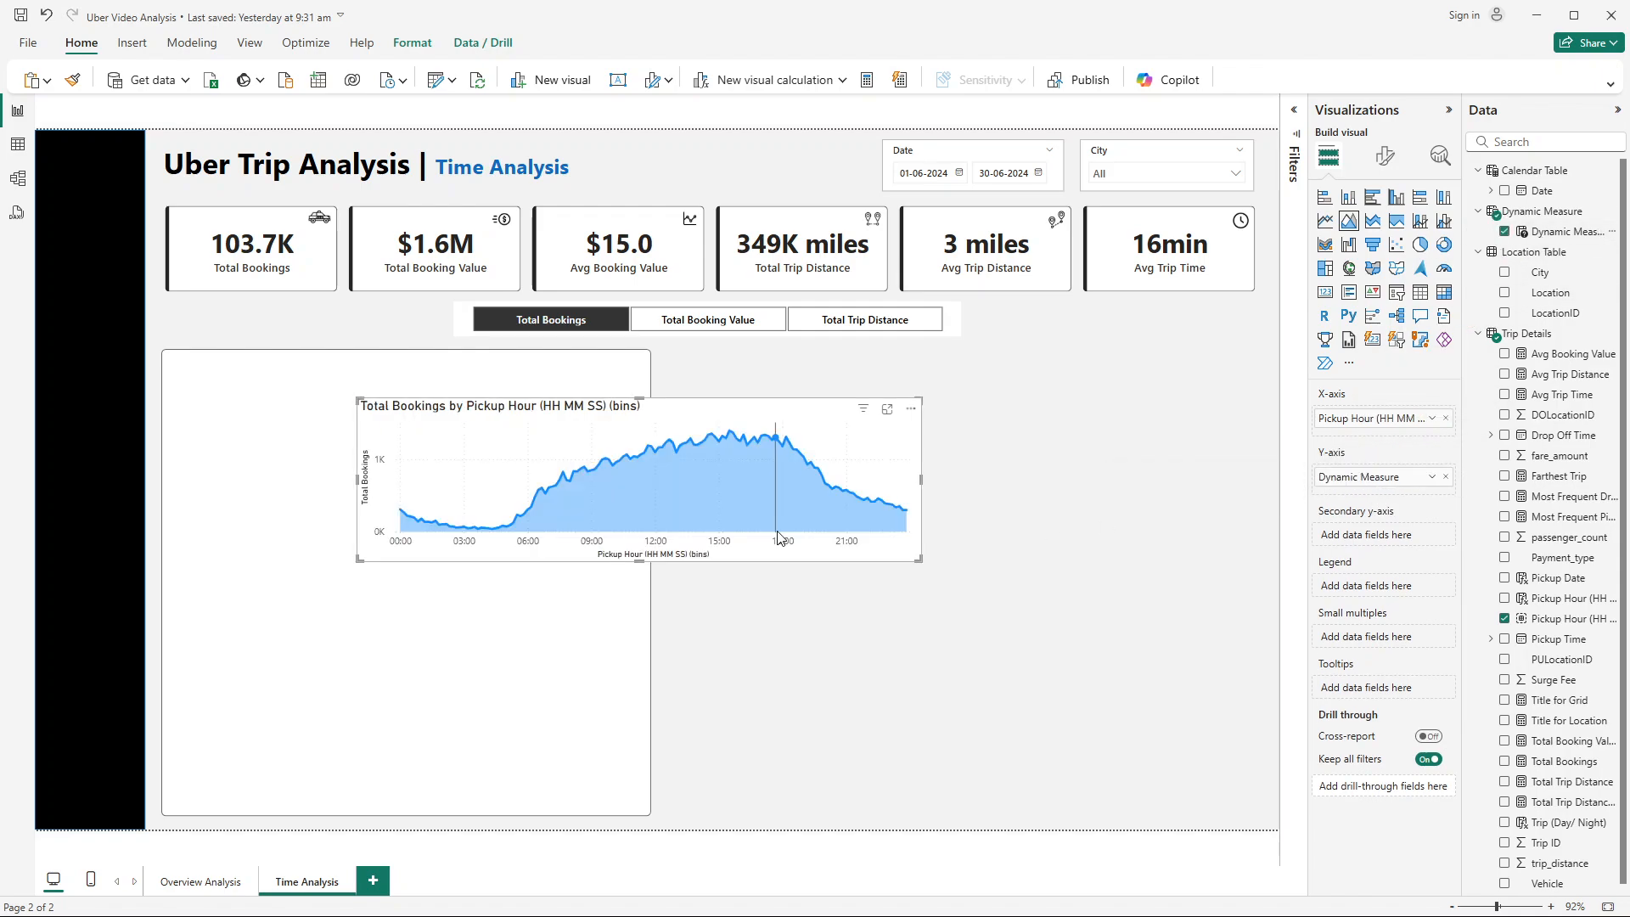
Step: Set the data type of the Pickup Hour (HH MM SS) (bins) column to Time and check the chart's tooltip
{"action": "mouse_move", "coordinate": [401, 527]}
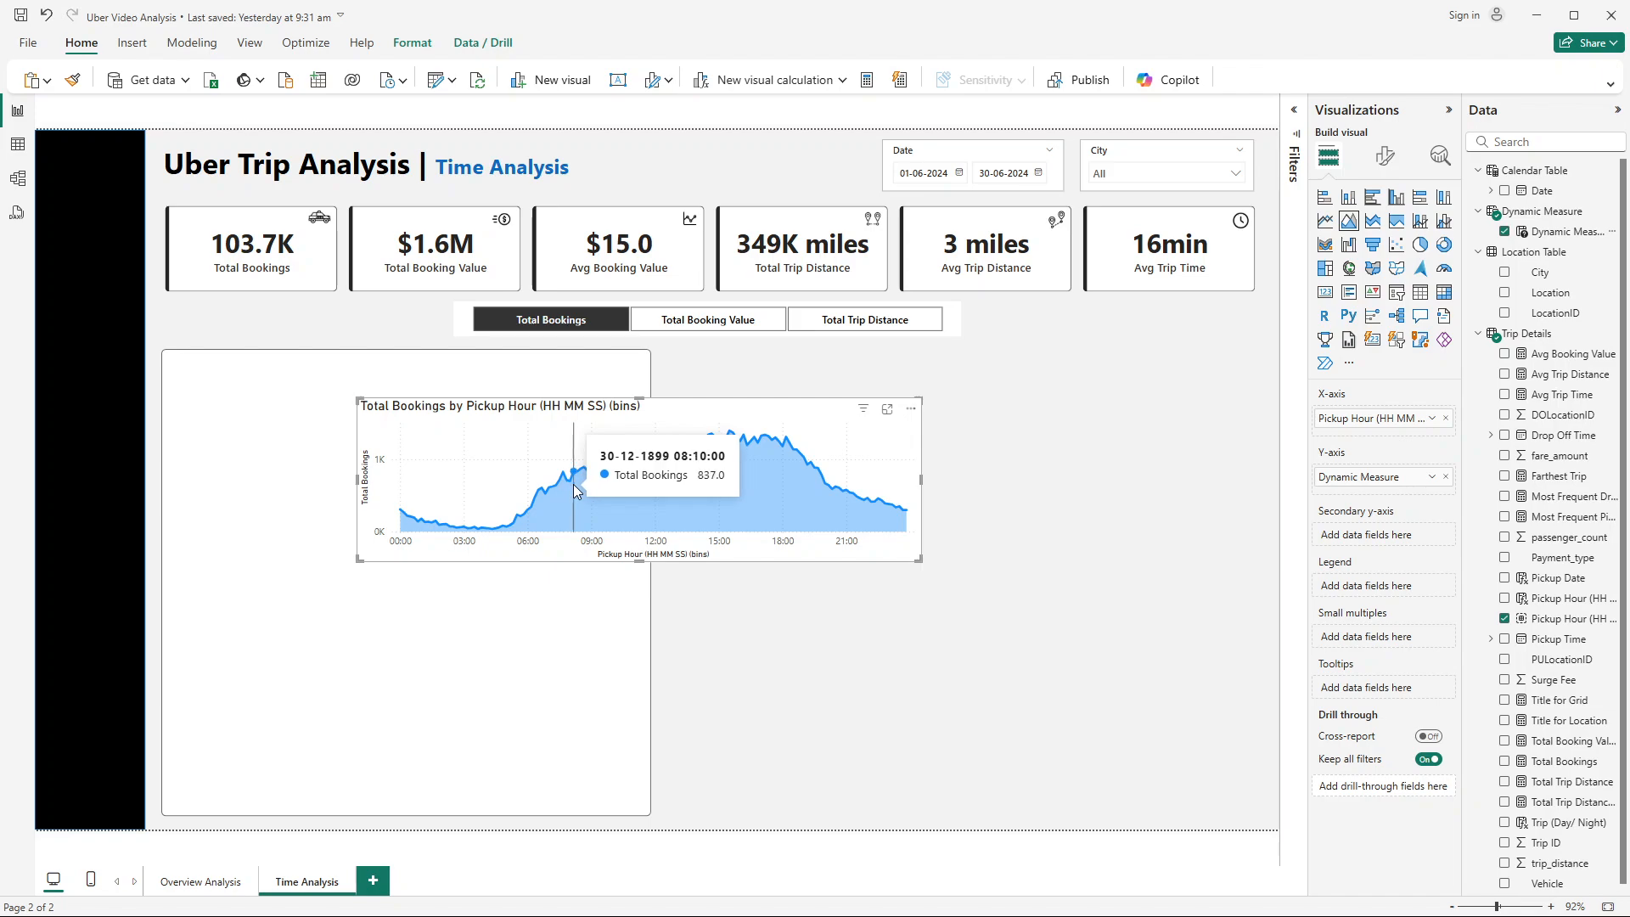
{"action": "left_click", "coordinate": [1563, 627]}
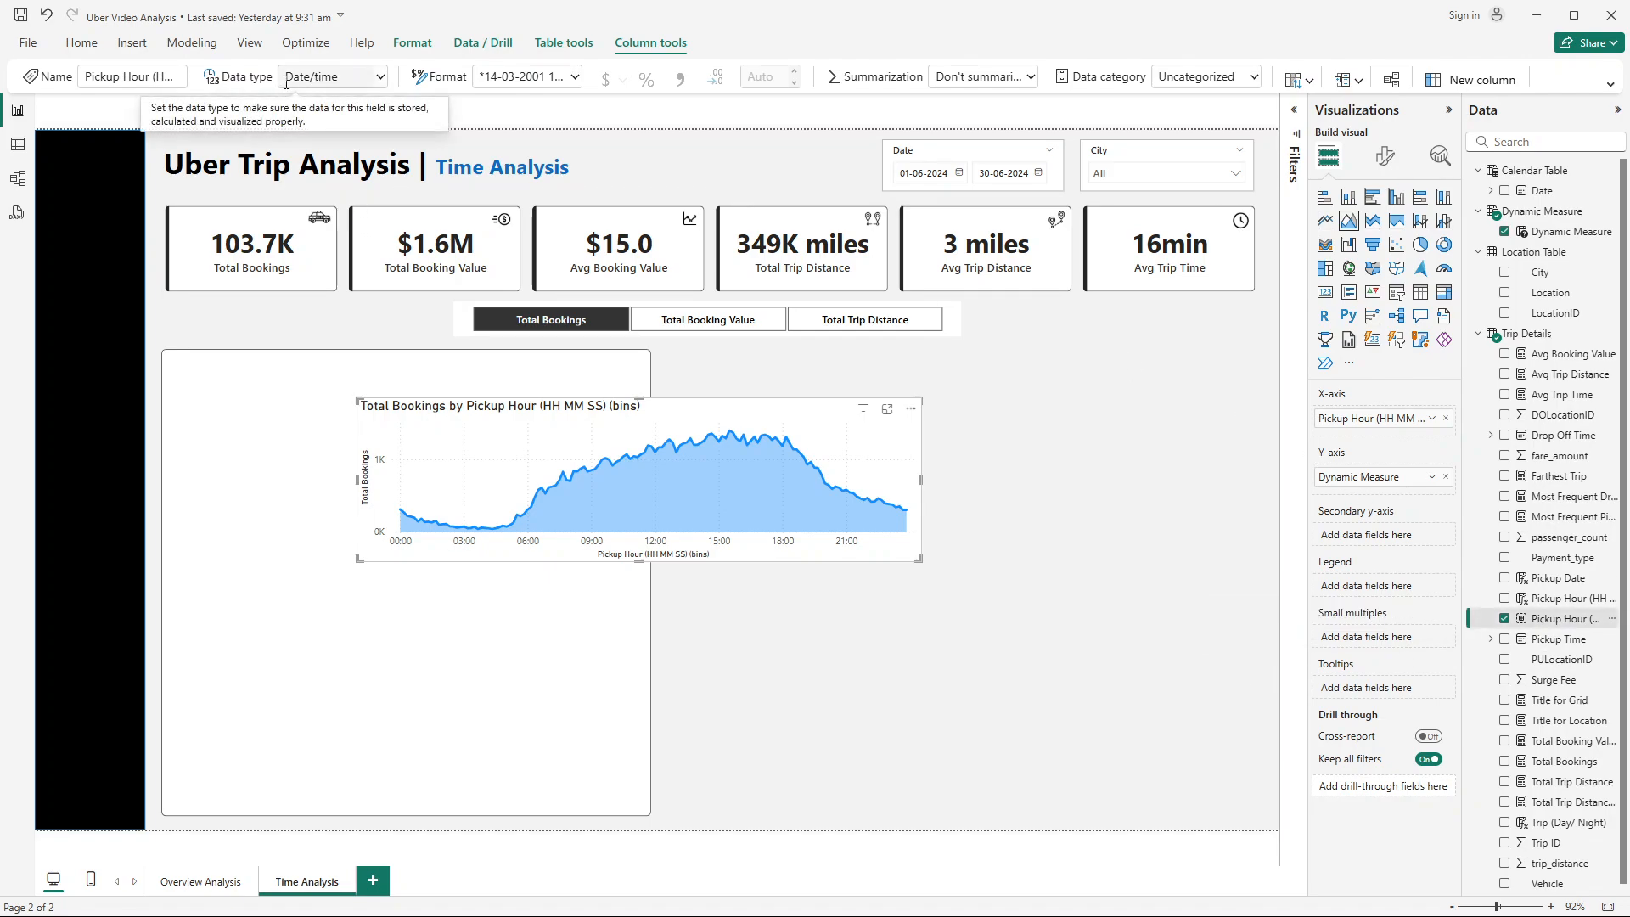
{"action": "mouse_move", "coordinate": [591, 478]}
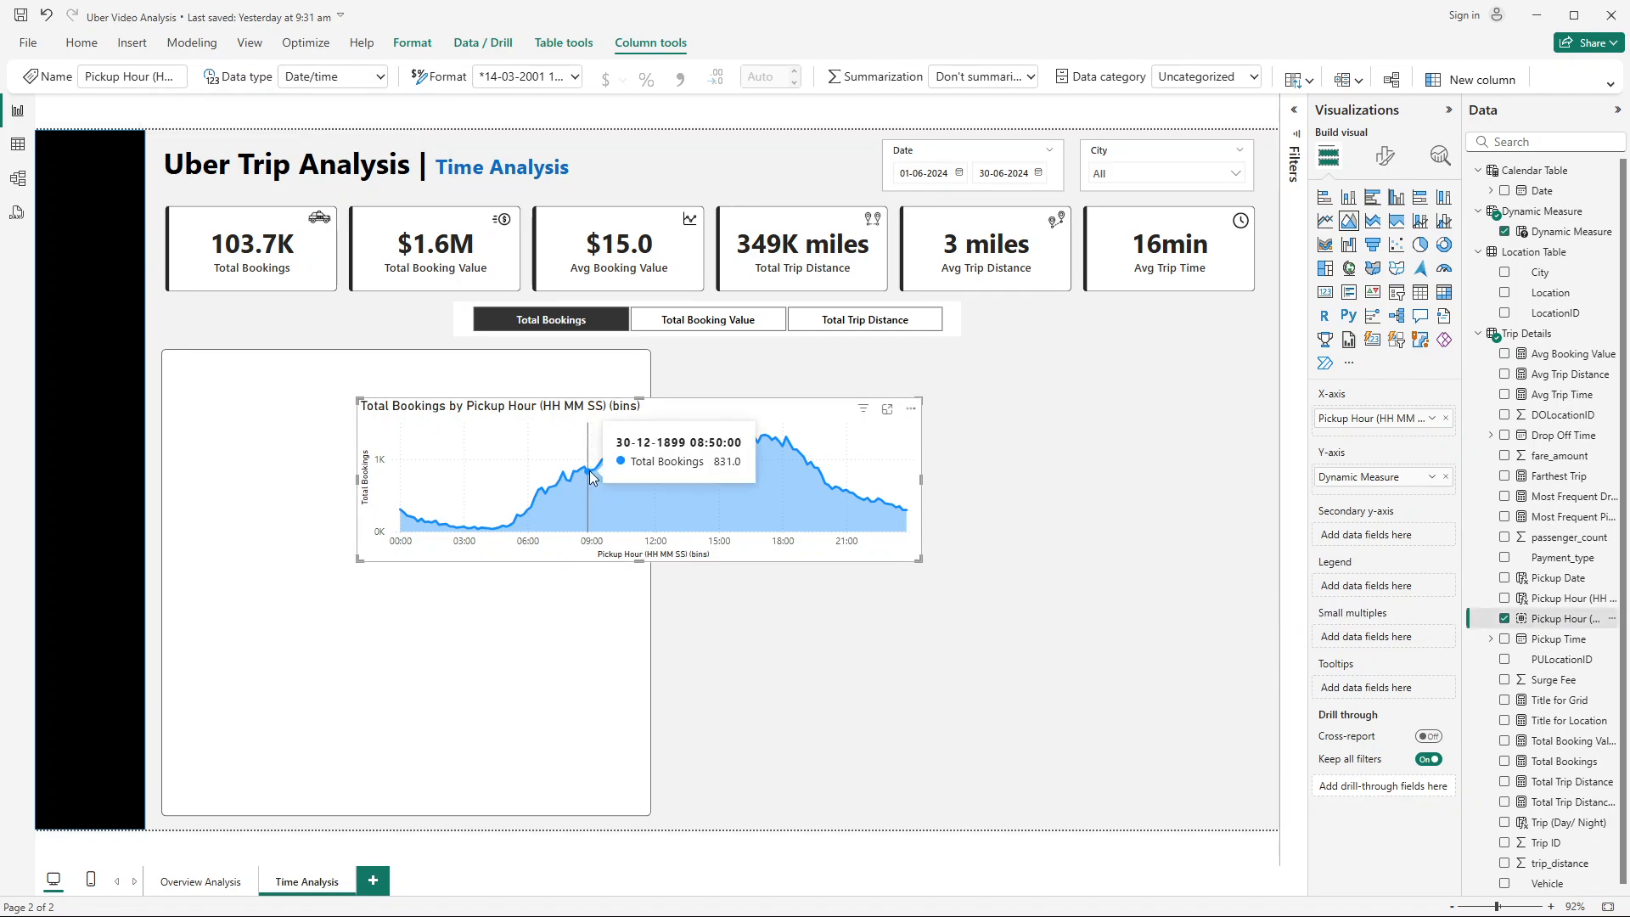
{"action": "left_click", "coordinate": [380, 77]}
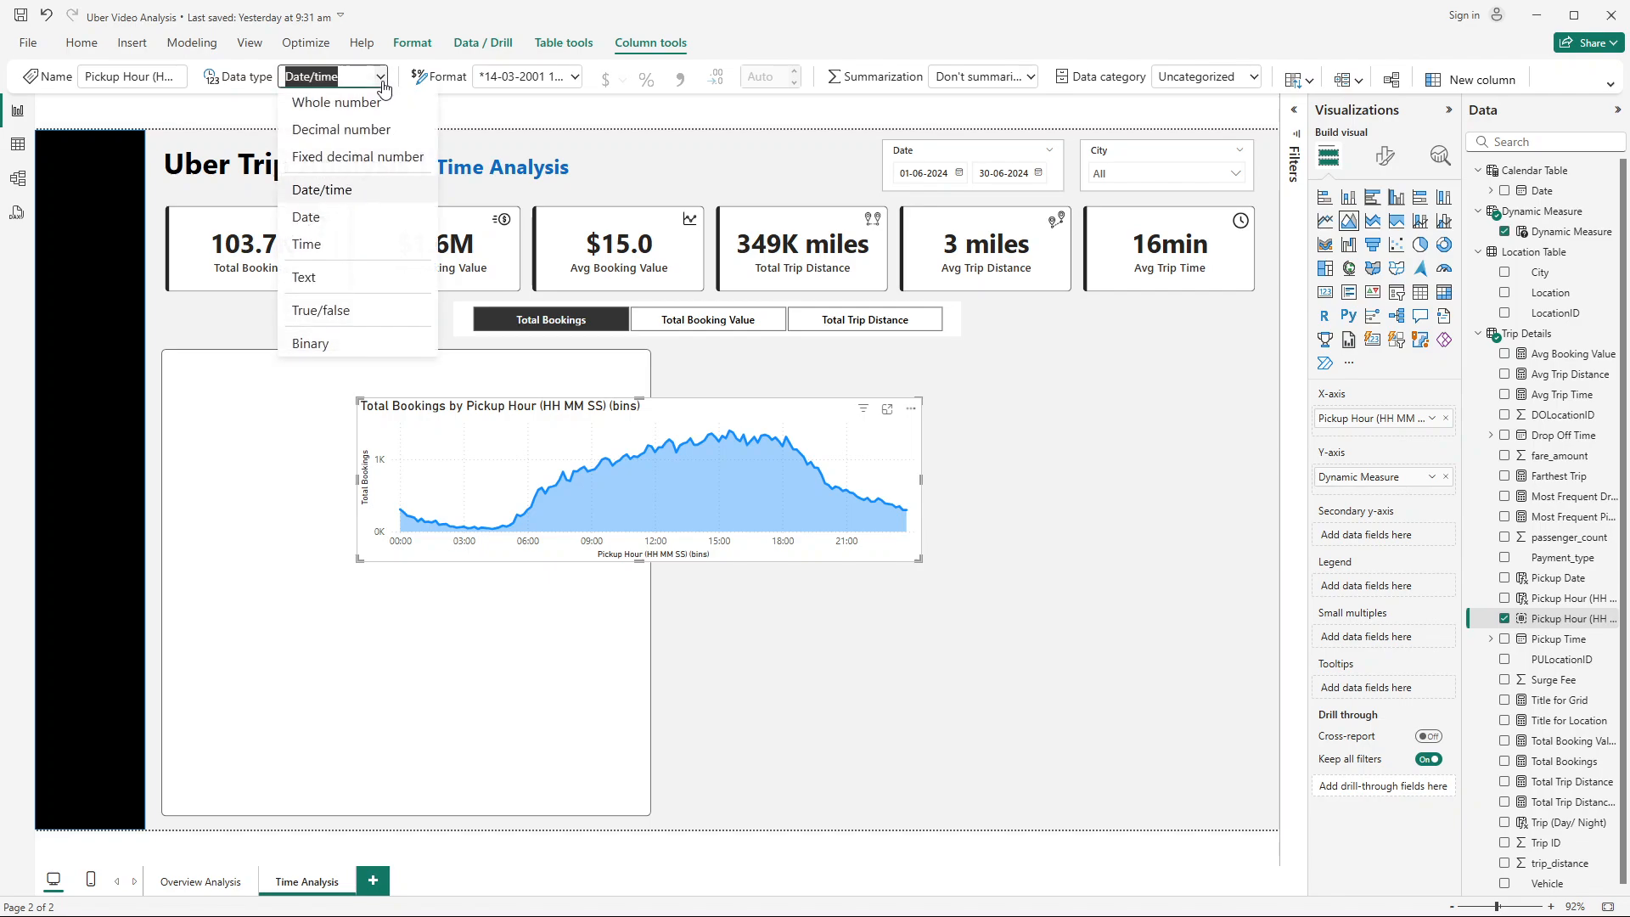
{"action": "left_click", "coordinate": [331, 245]}
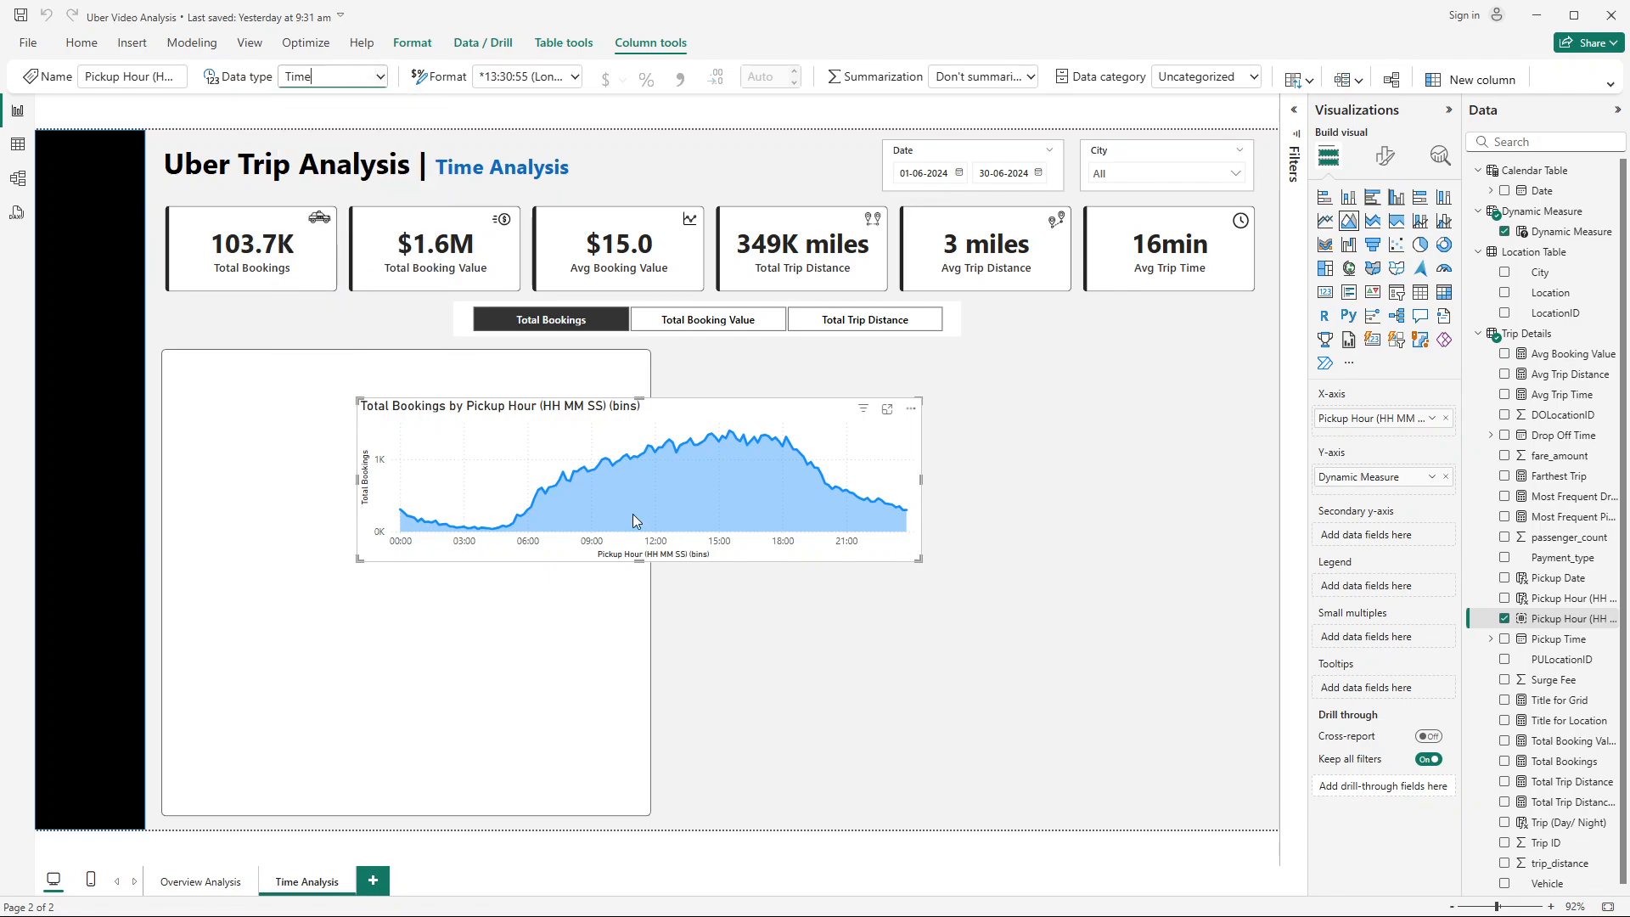
{"action": "mouse_move", "coordinate": [560, 482]}
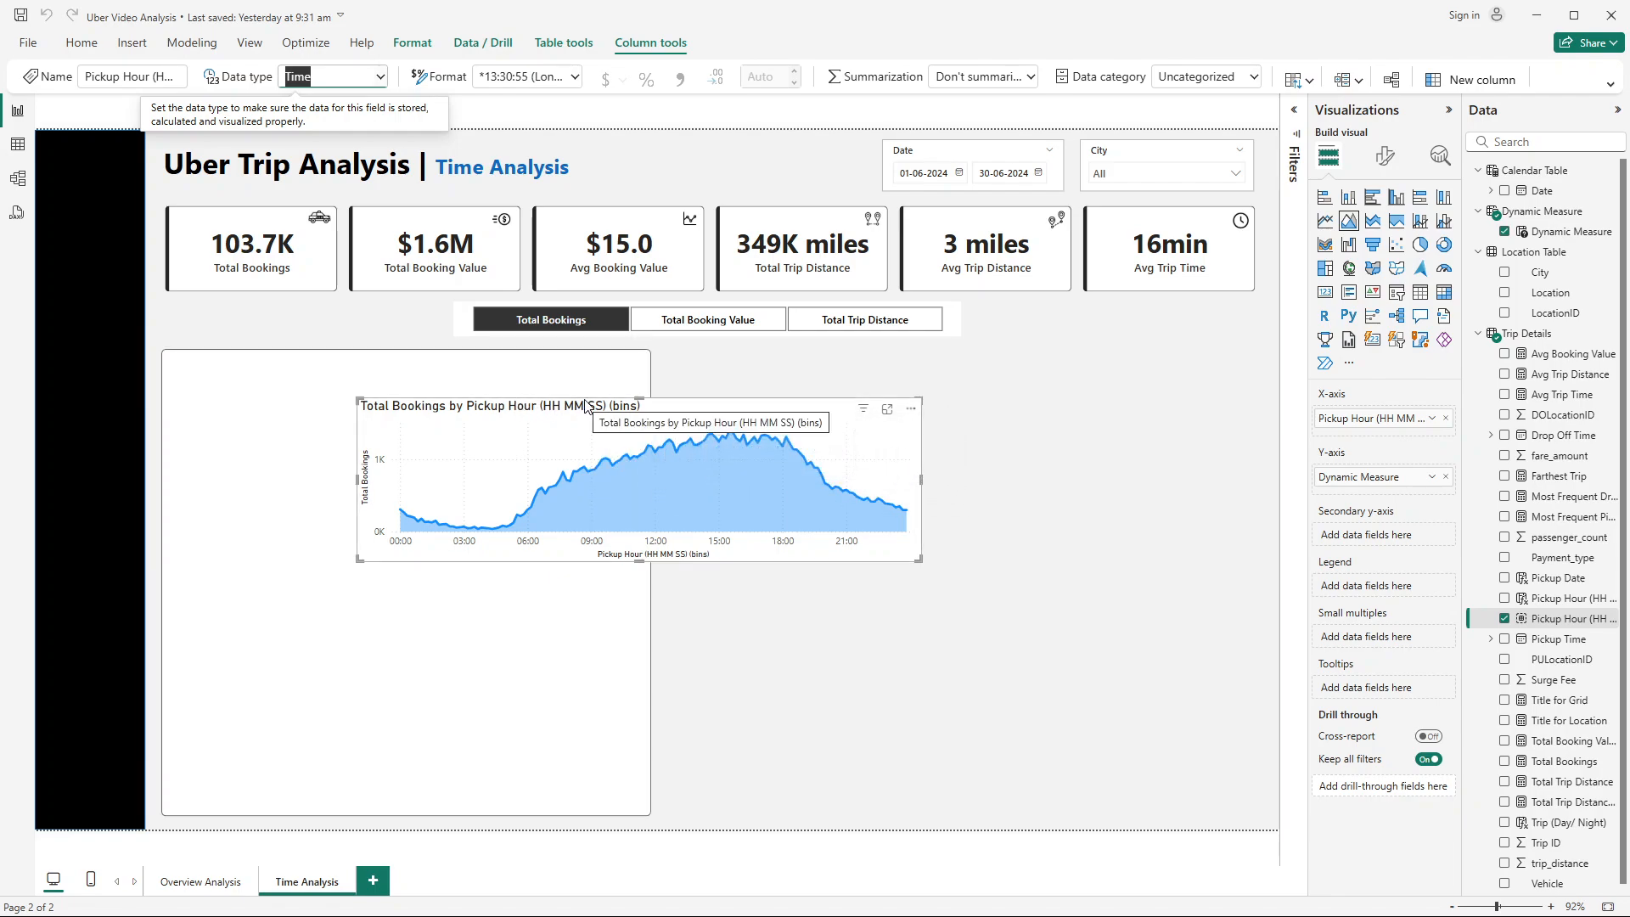
Step: Fit the area chart onto the white background shape and set its height to 235 and width to 615
{"action": "left_click_drag", "start_coordinate": [587, 414], "coordinate": [473, 427]}
{"action": "left_click_drag", "start_coordinate": [737, 470], "coordinate": [639, 465]}
{"action": "left_click", "coordinate": [1386, 156]}
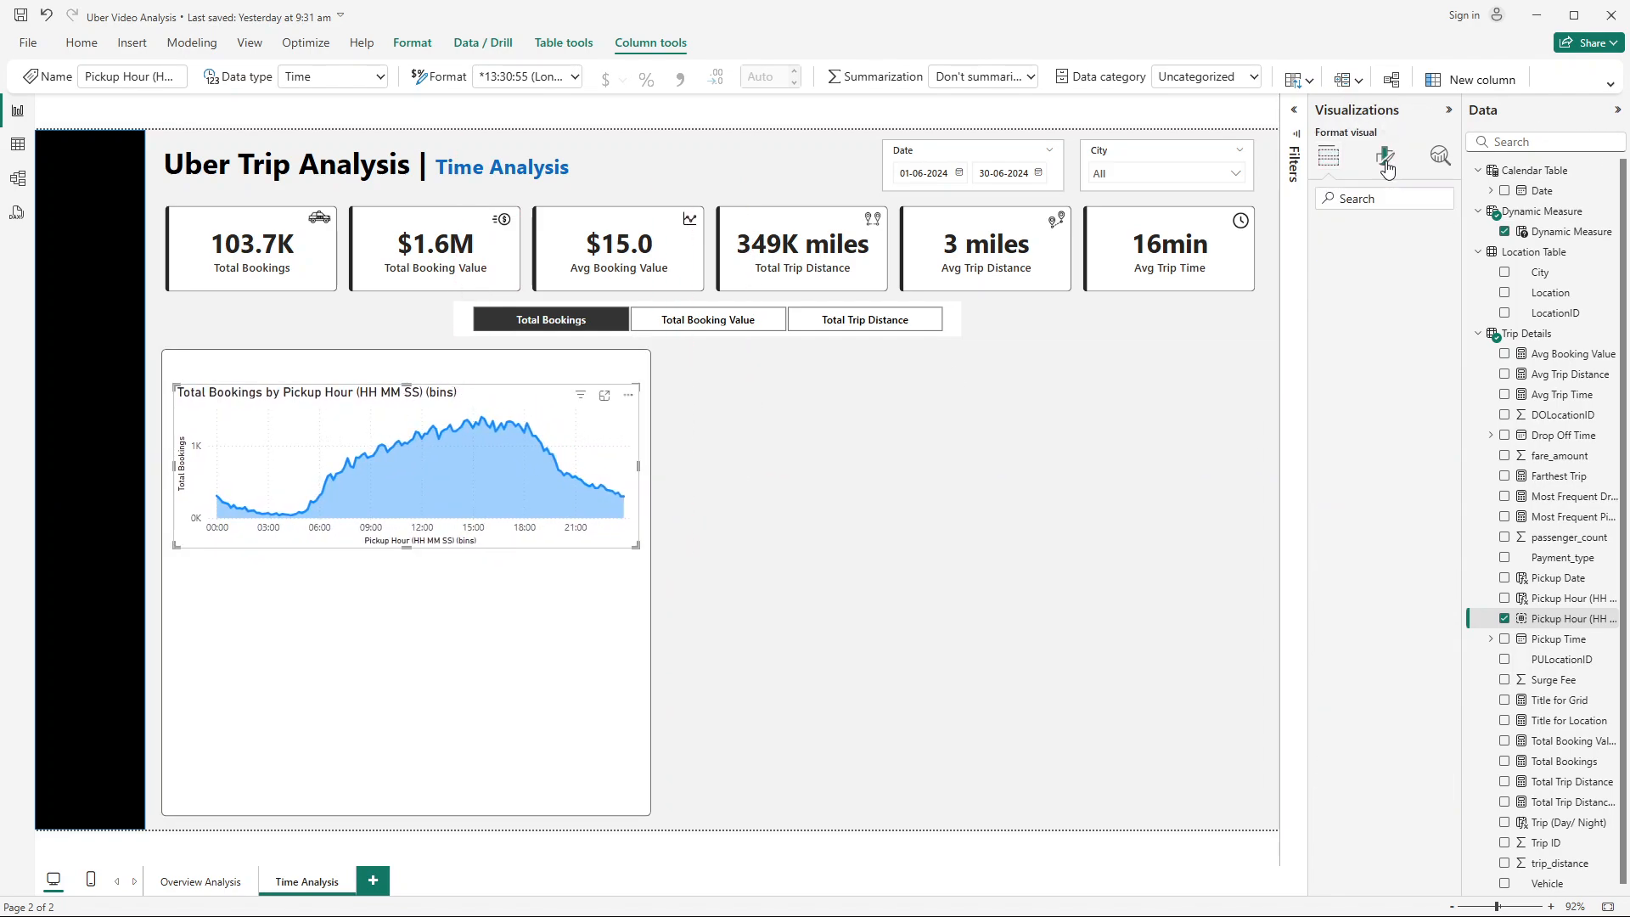
{"action": "left_click", "coordinate": [1384, 232]}
{"action": "left_click", "coordinate": [1376, 271]}
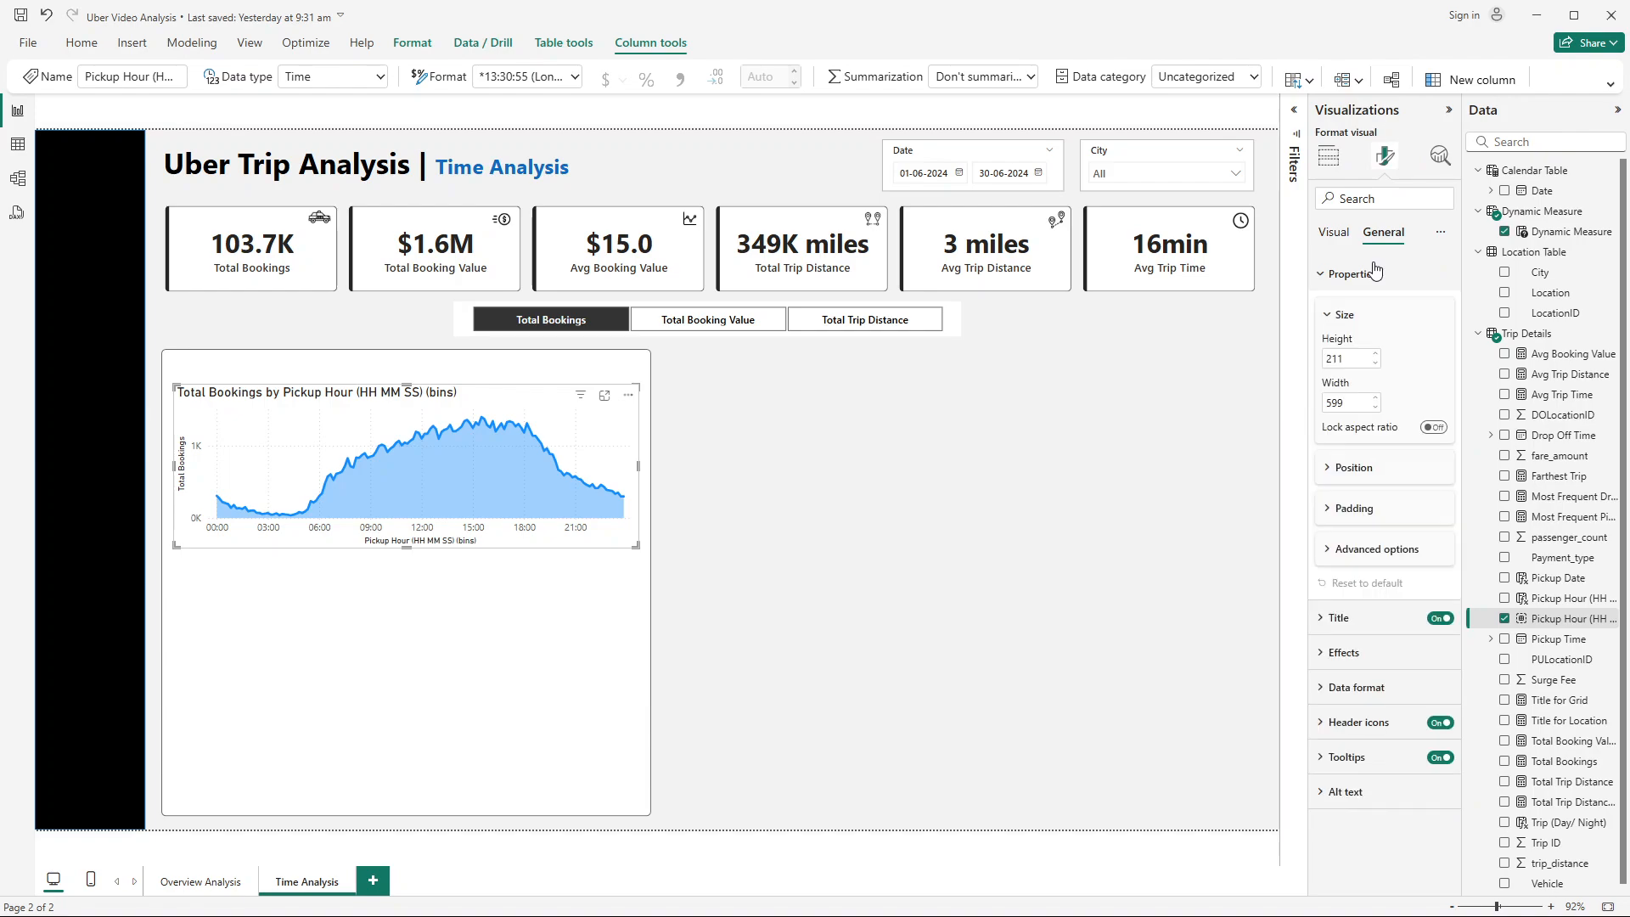
{"action": "double_click", "coordinate": [1346, 359]}
{"action": "type", "text": "235"}
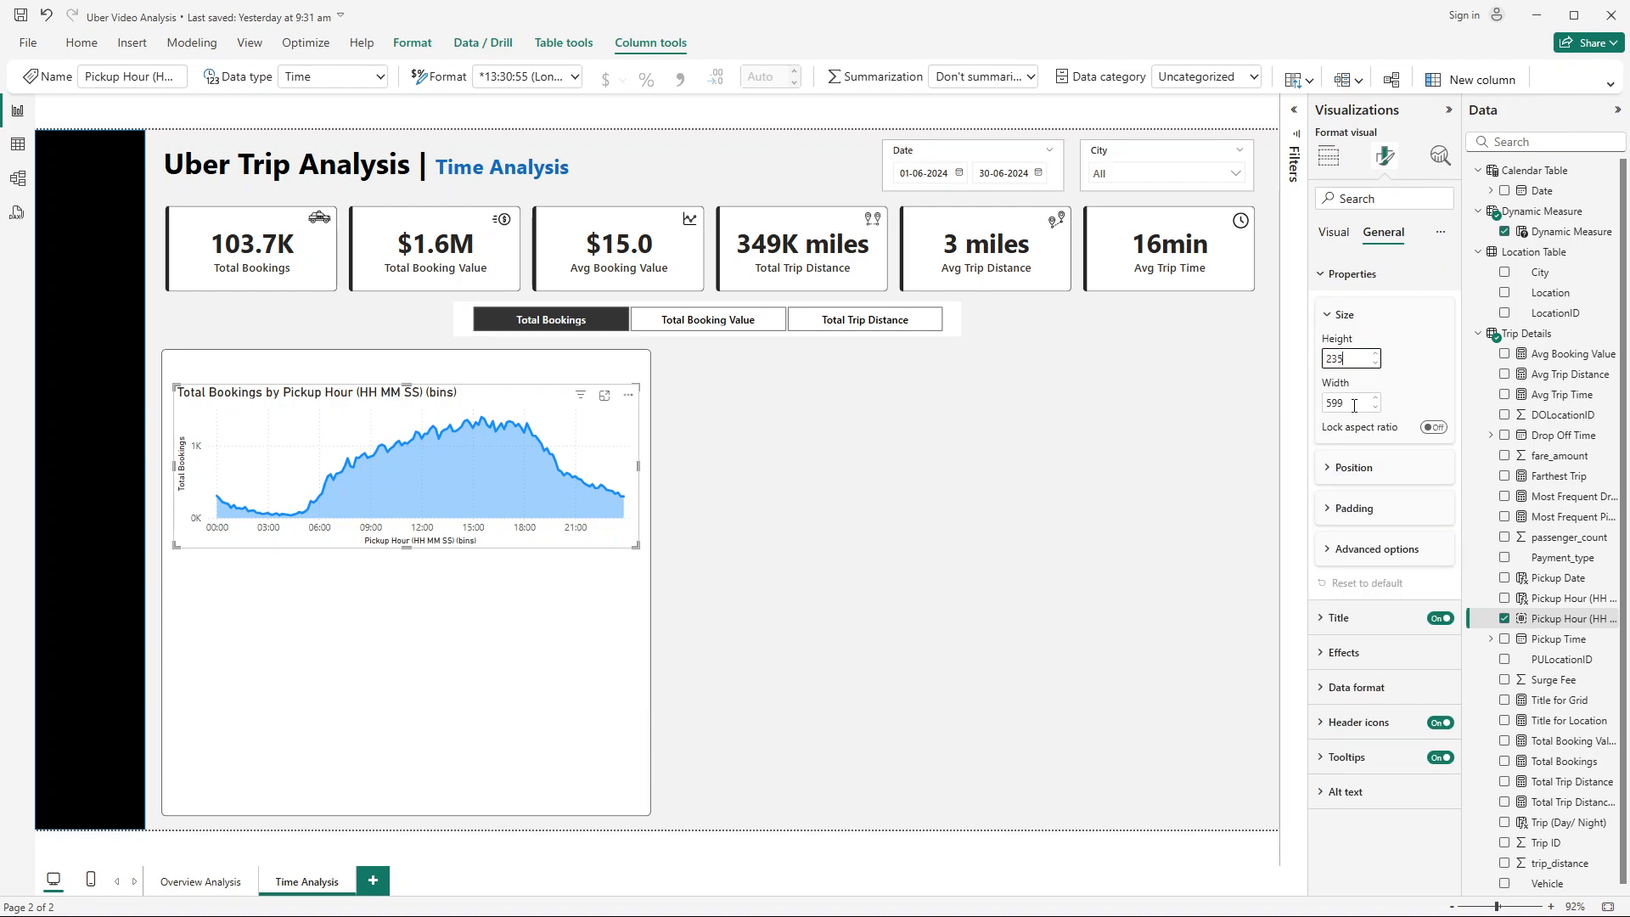
{"action": "double_click", "coordinate": [1354, 405]}
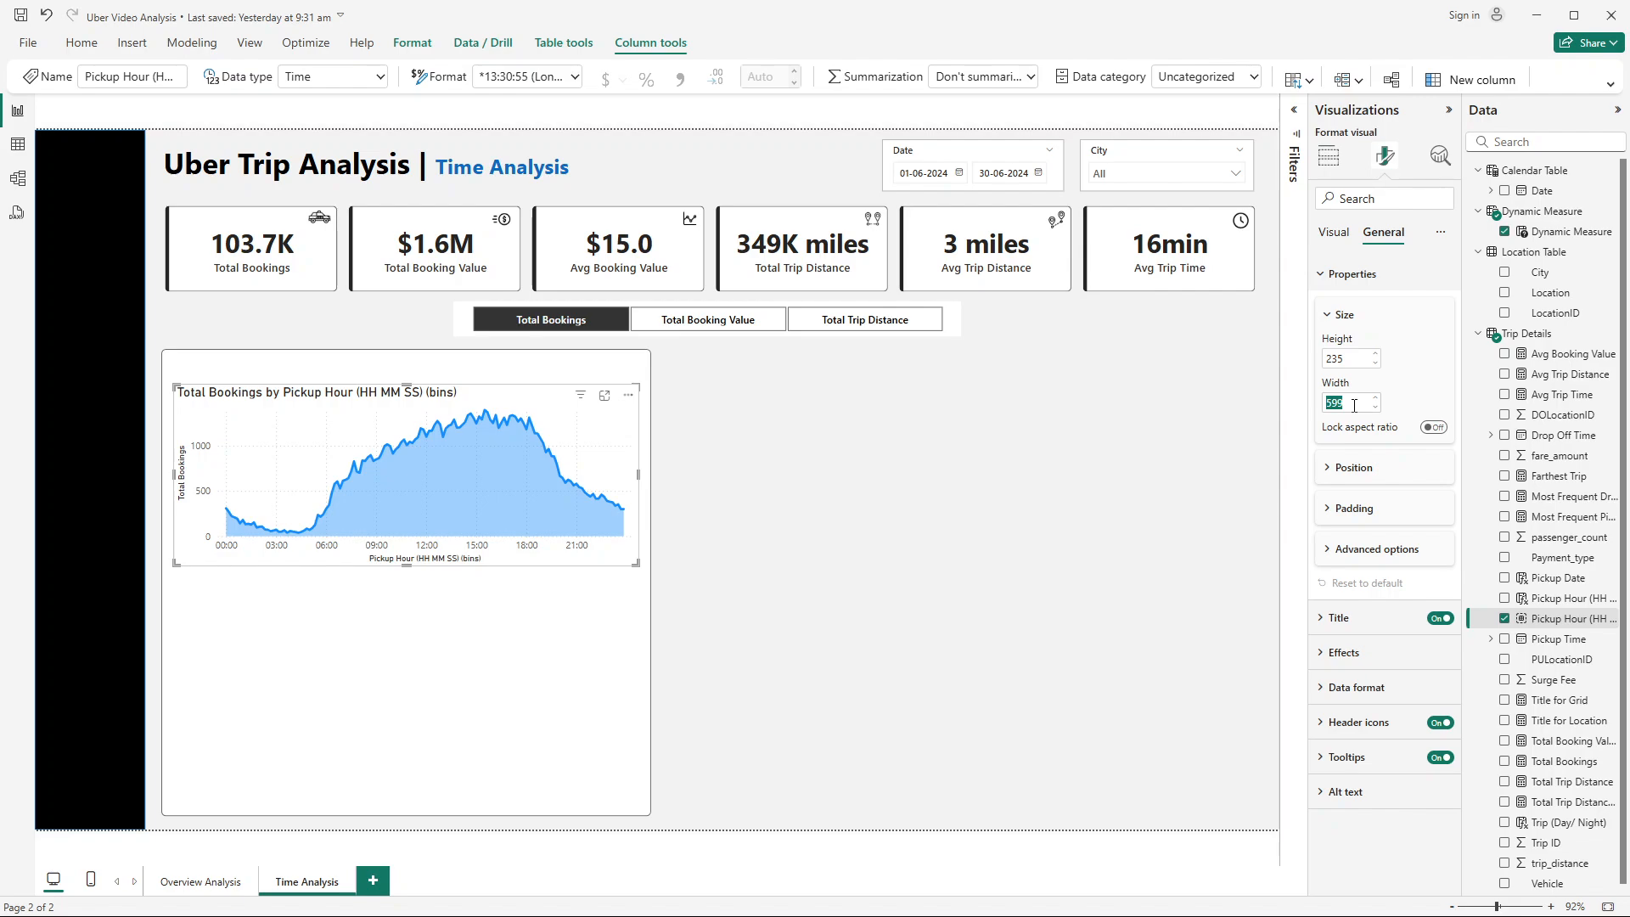
{"action": "key", "text": "Return"}
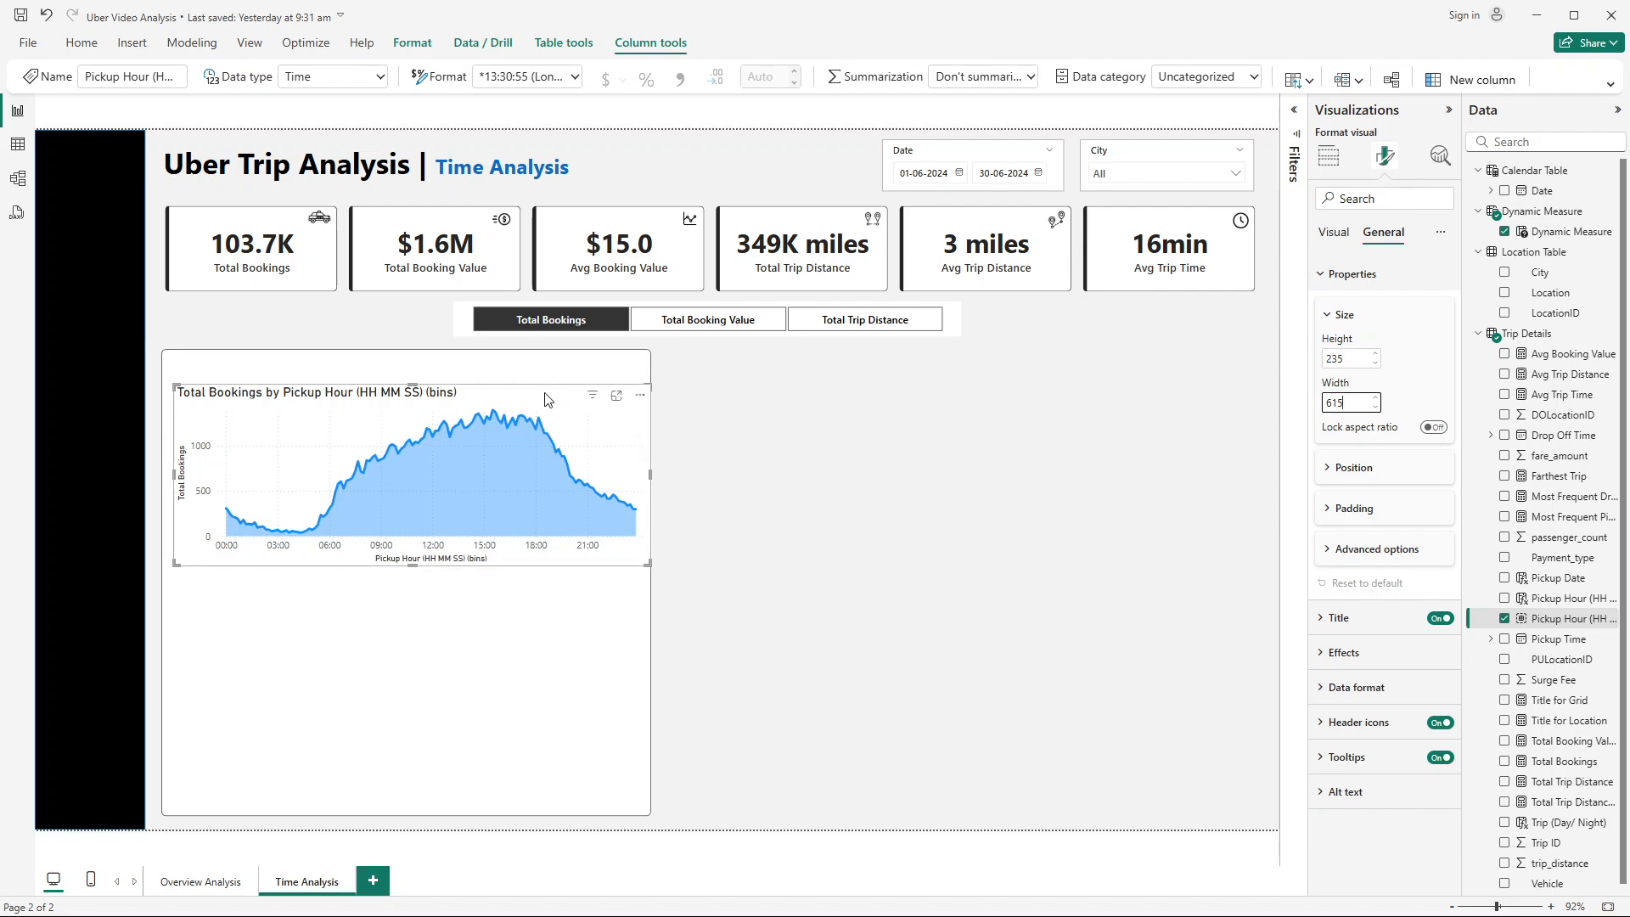
Step: Center the area chart horizontally within the white background shape and nudge it slightly upward
{"action": "left_click_drag", "start_coordinate": [549, 394], "coordinate": [542, 399]}
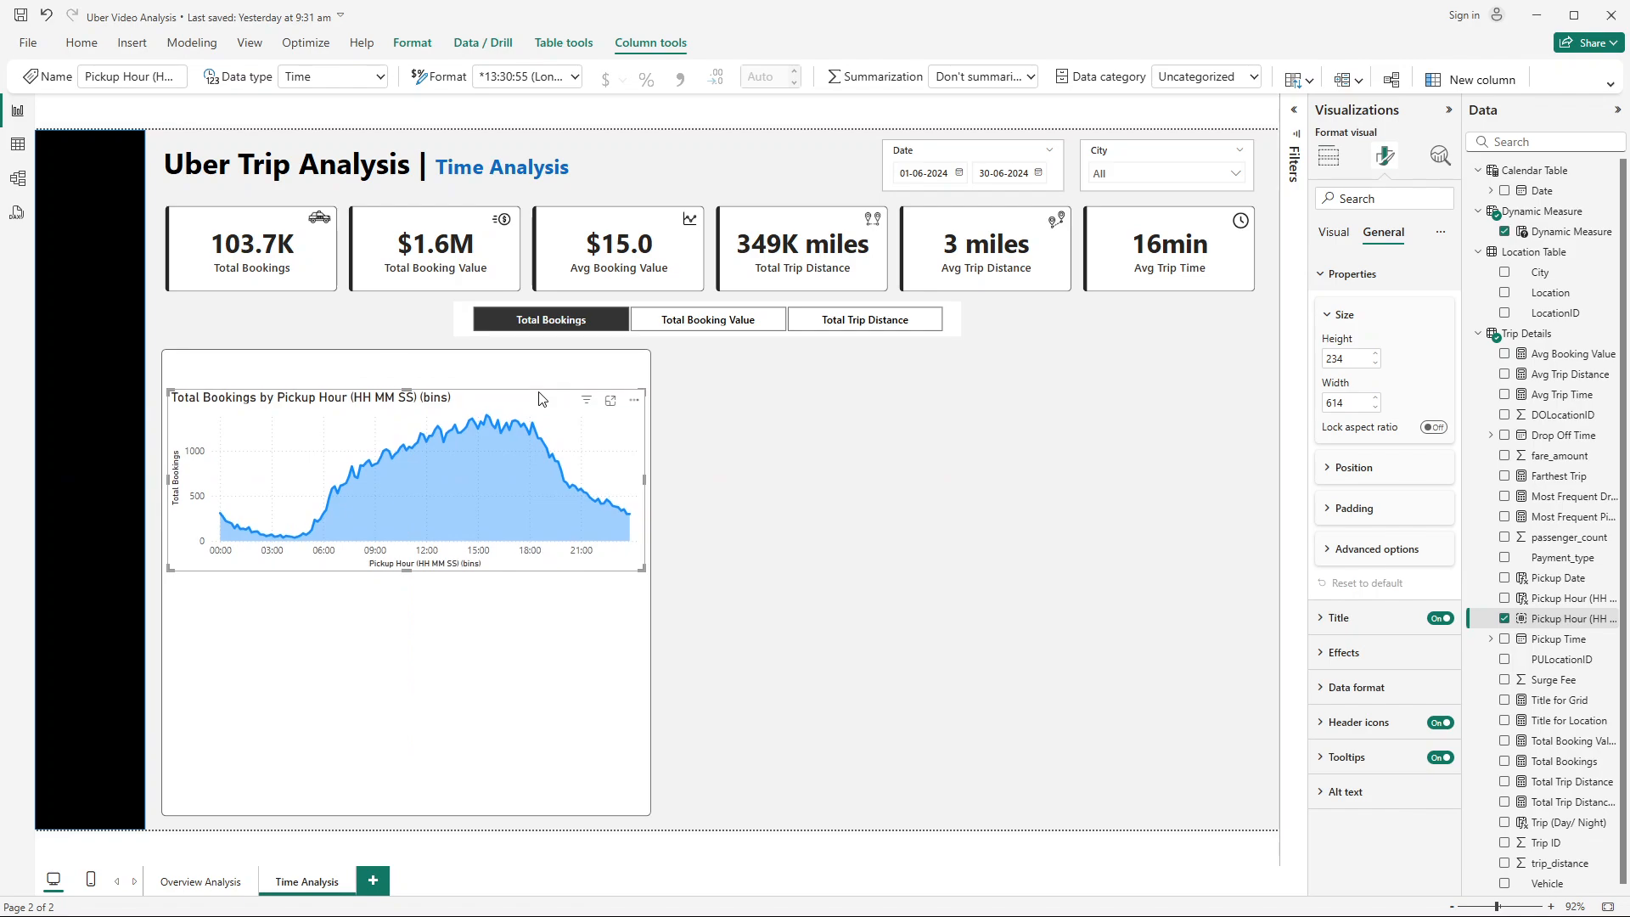
{"action": "key", "text": "Up"}
{"action": "key", "text": "Up"}
{"action": "key", "text": "Up"}
{"action": "key", "text": "Up"}
{"action": "key", "text": "Up"}
{"action": "key", "text": "Up"}
{"action": "key", "text": "Up"}
{"action": "key", "text": "Up"}
{"action": "key", "text": "Up"}
{"action": "key", "text": "Up"}
{"action": "key", "text": "Up"}
{"action": "key", "text": "Up"}
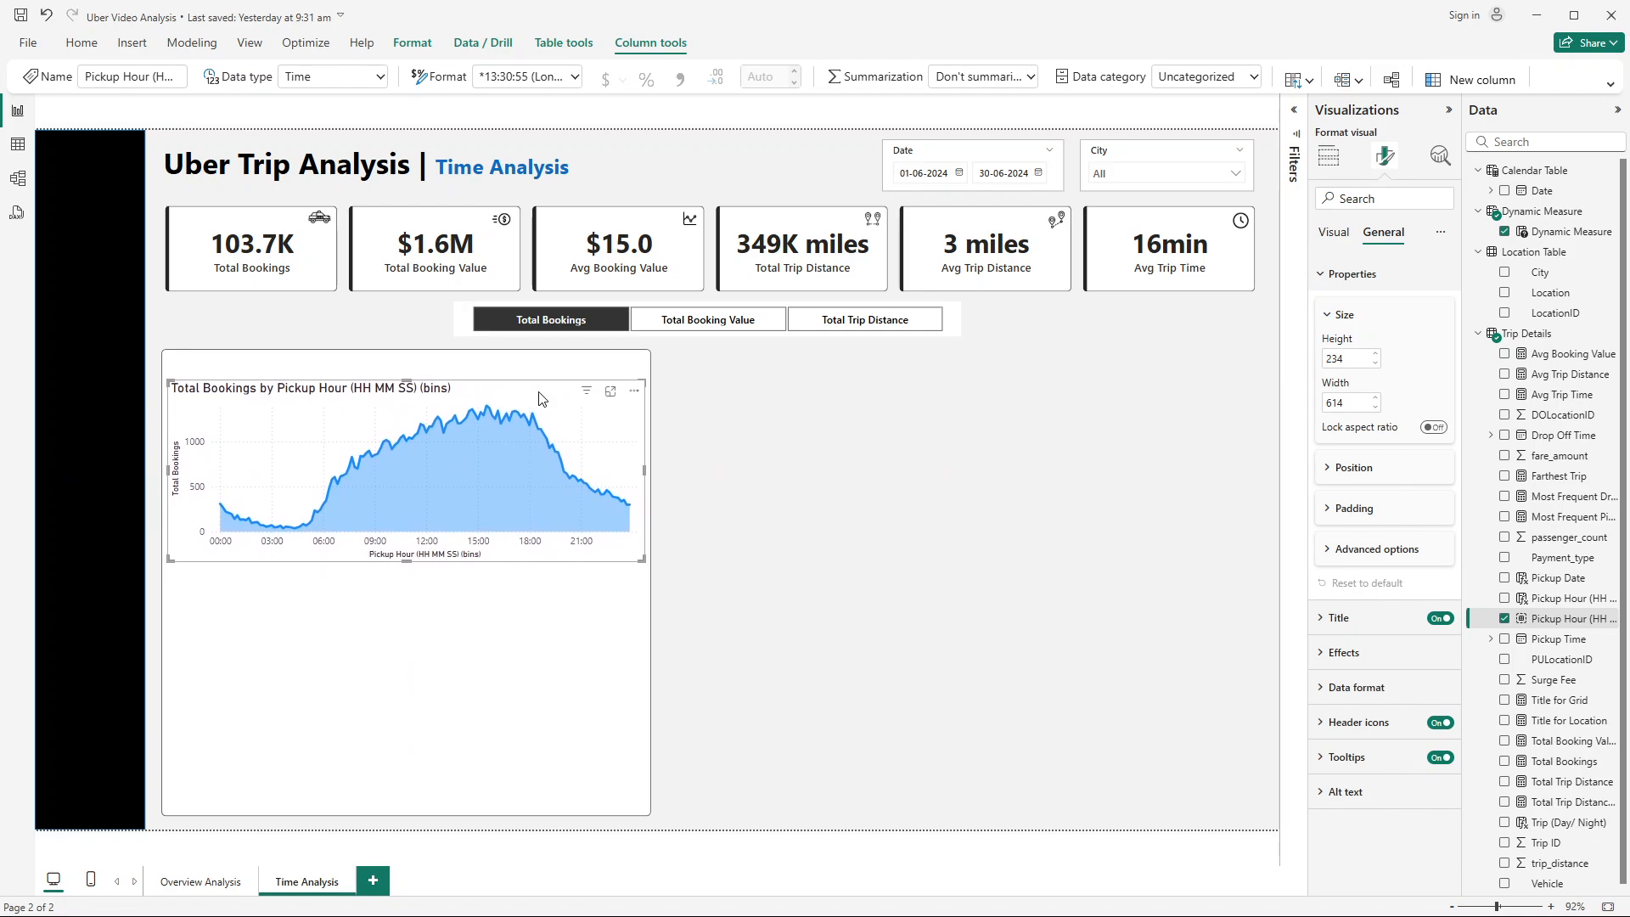
Step: Turn off the area chart's main title
{"action": "left_click", "coordinate": [1335, 244]}
{"action": "left_click", "coordinate": [1366, 238]}
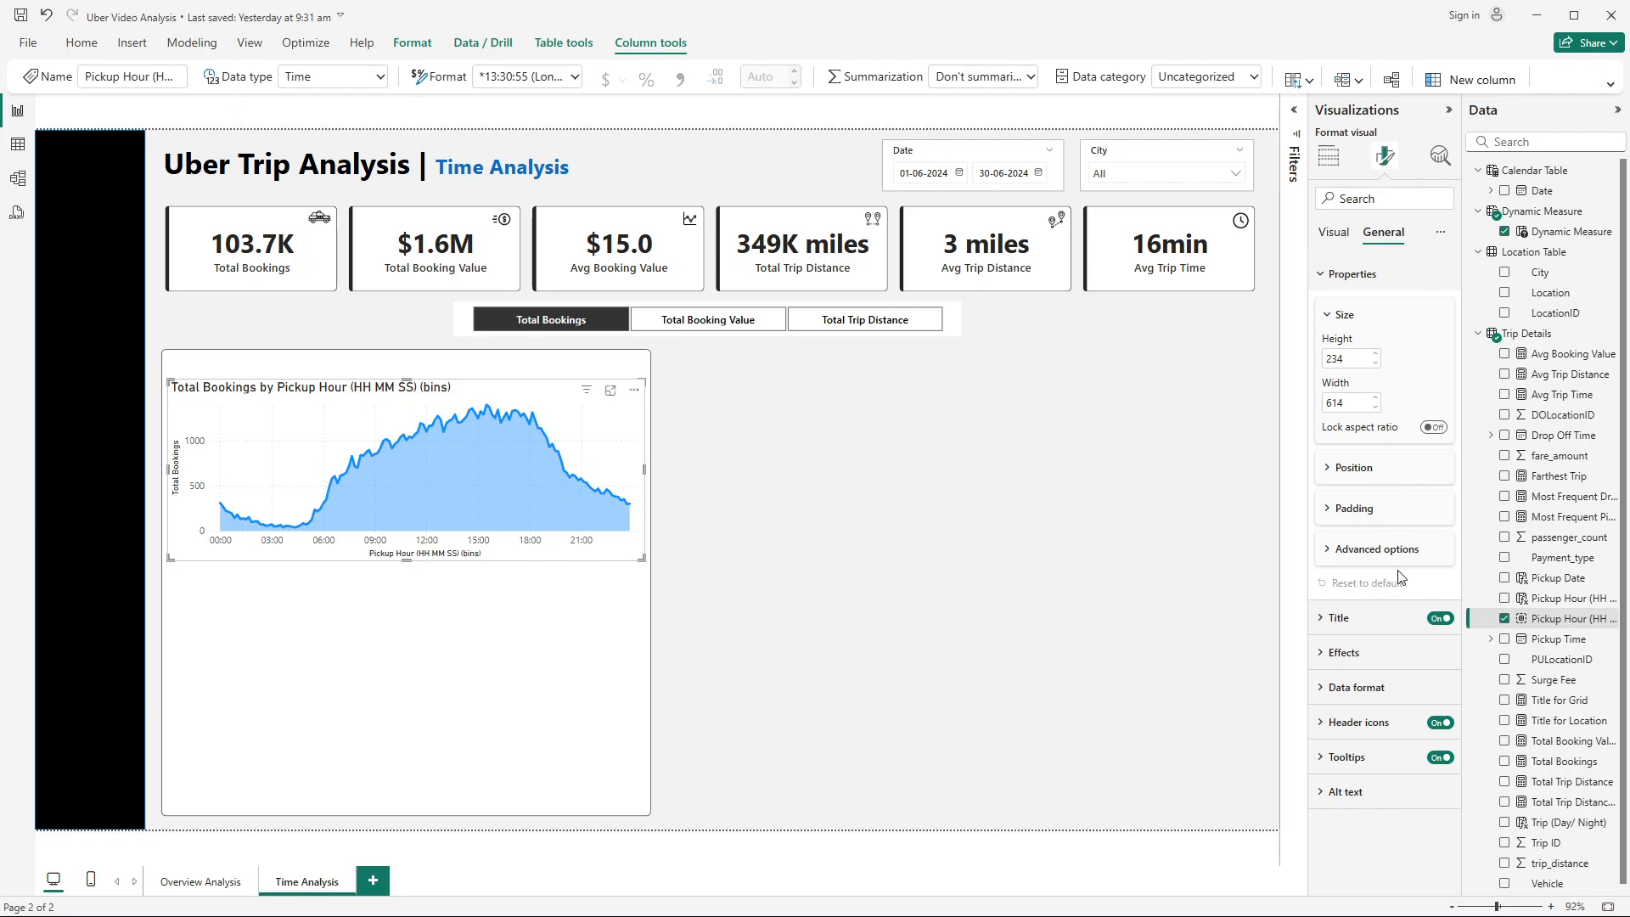
{"action": "left_click", "coordinate": [1441, 618]}
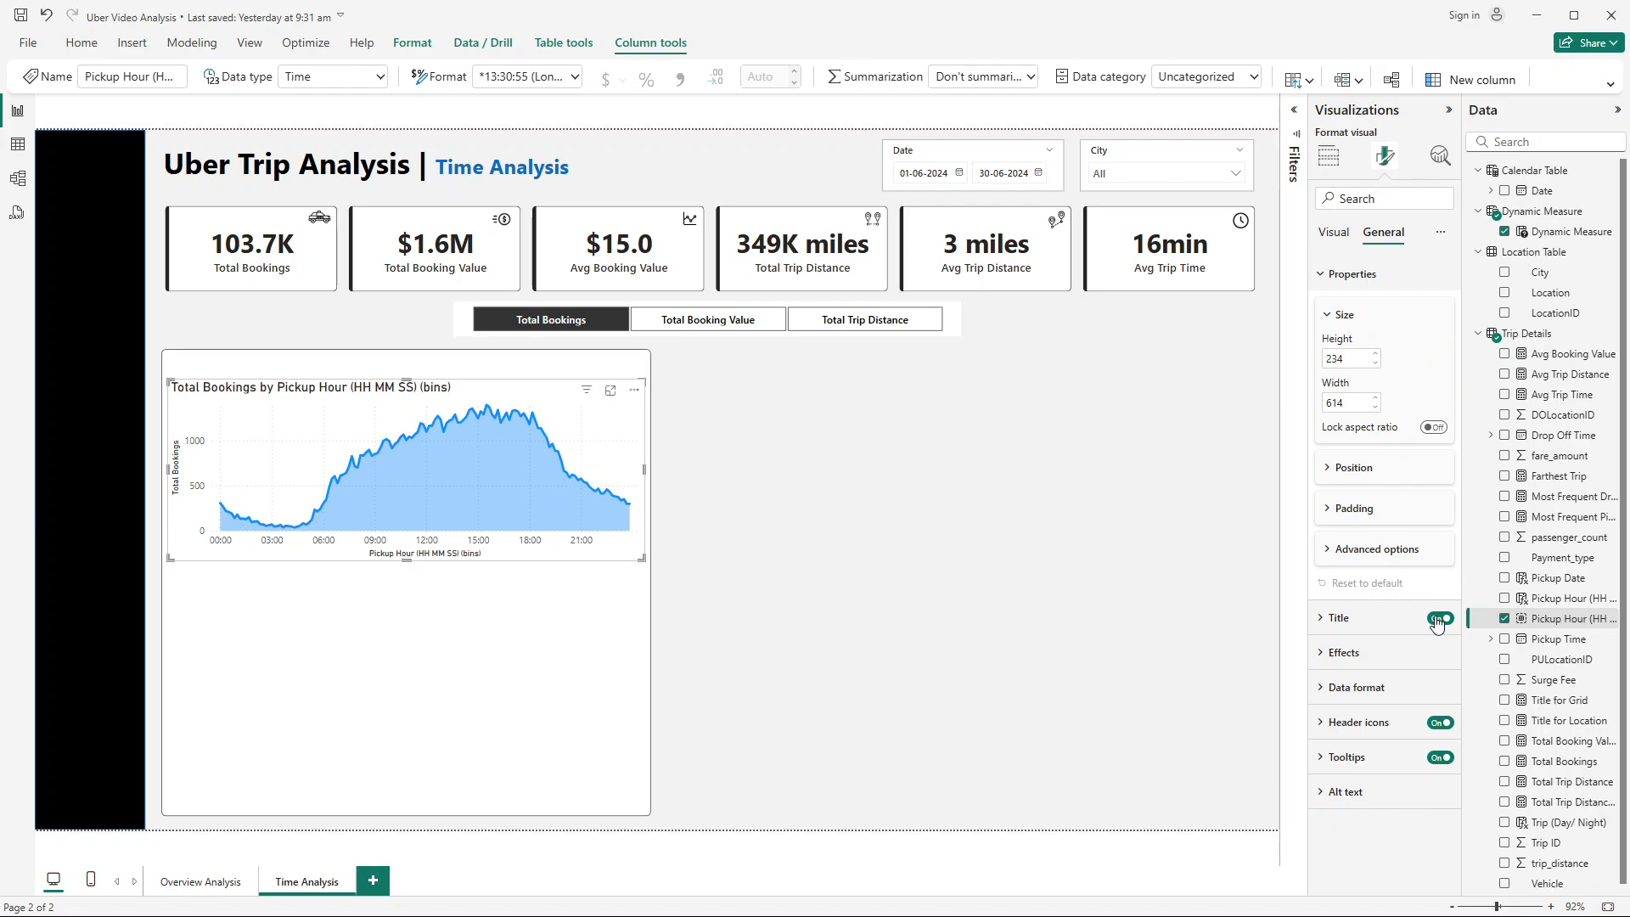
Step: Turn off the X-axis and Y-axis titles of the area chart
{"action": "left_click", "coordinate": [1331, 236]}
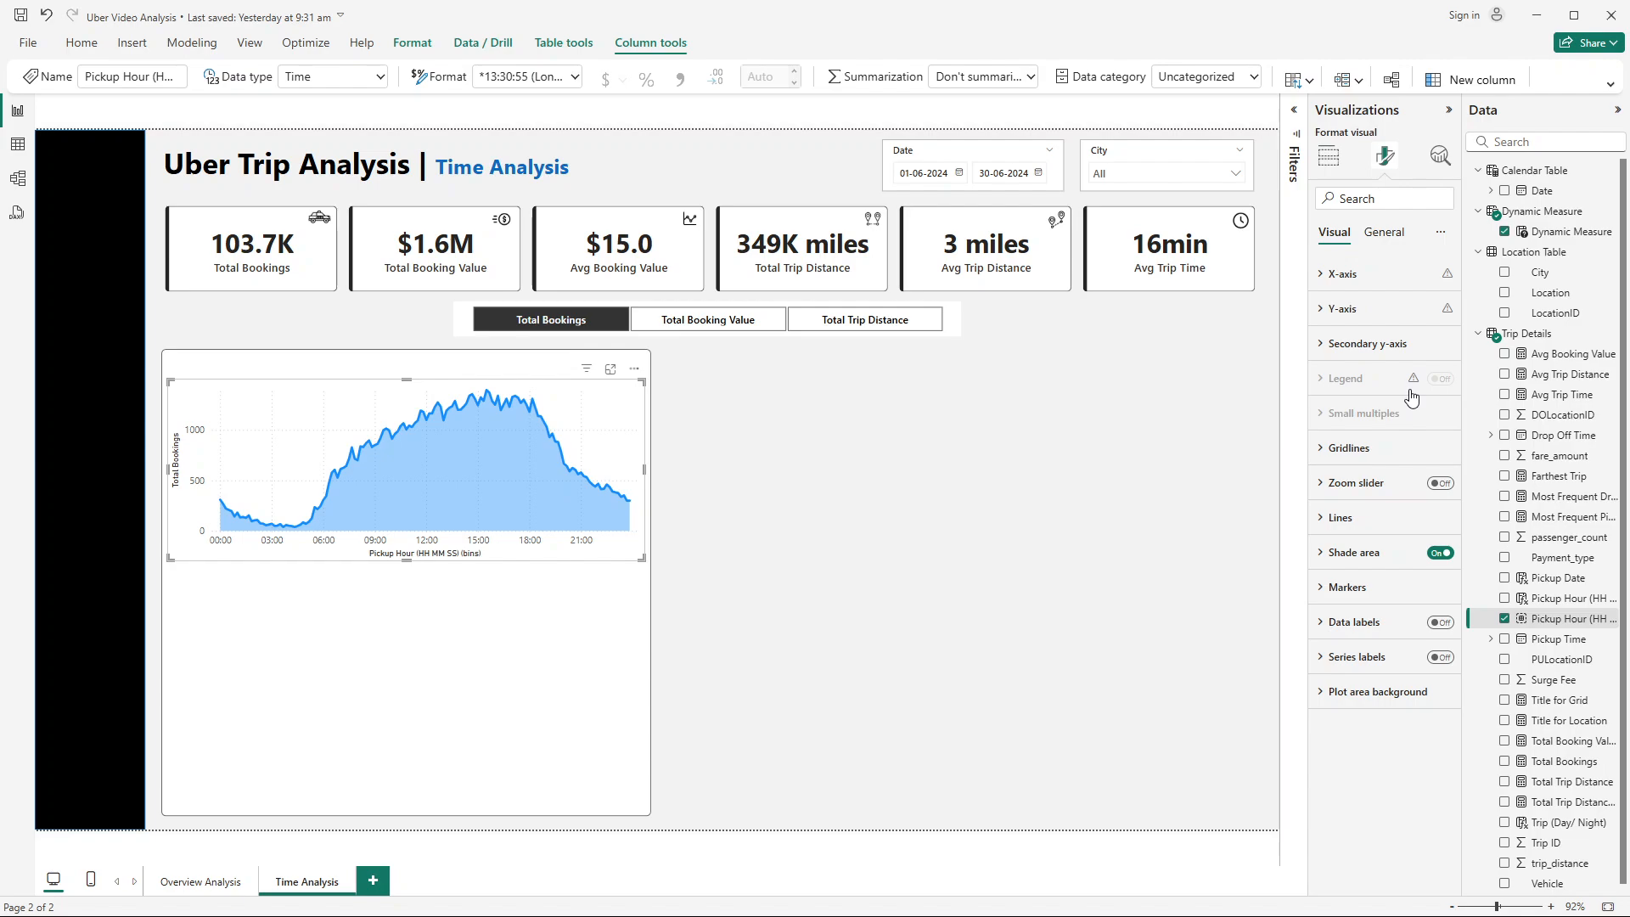
{"action": "left_click", "coordinate": [1353, 274]}
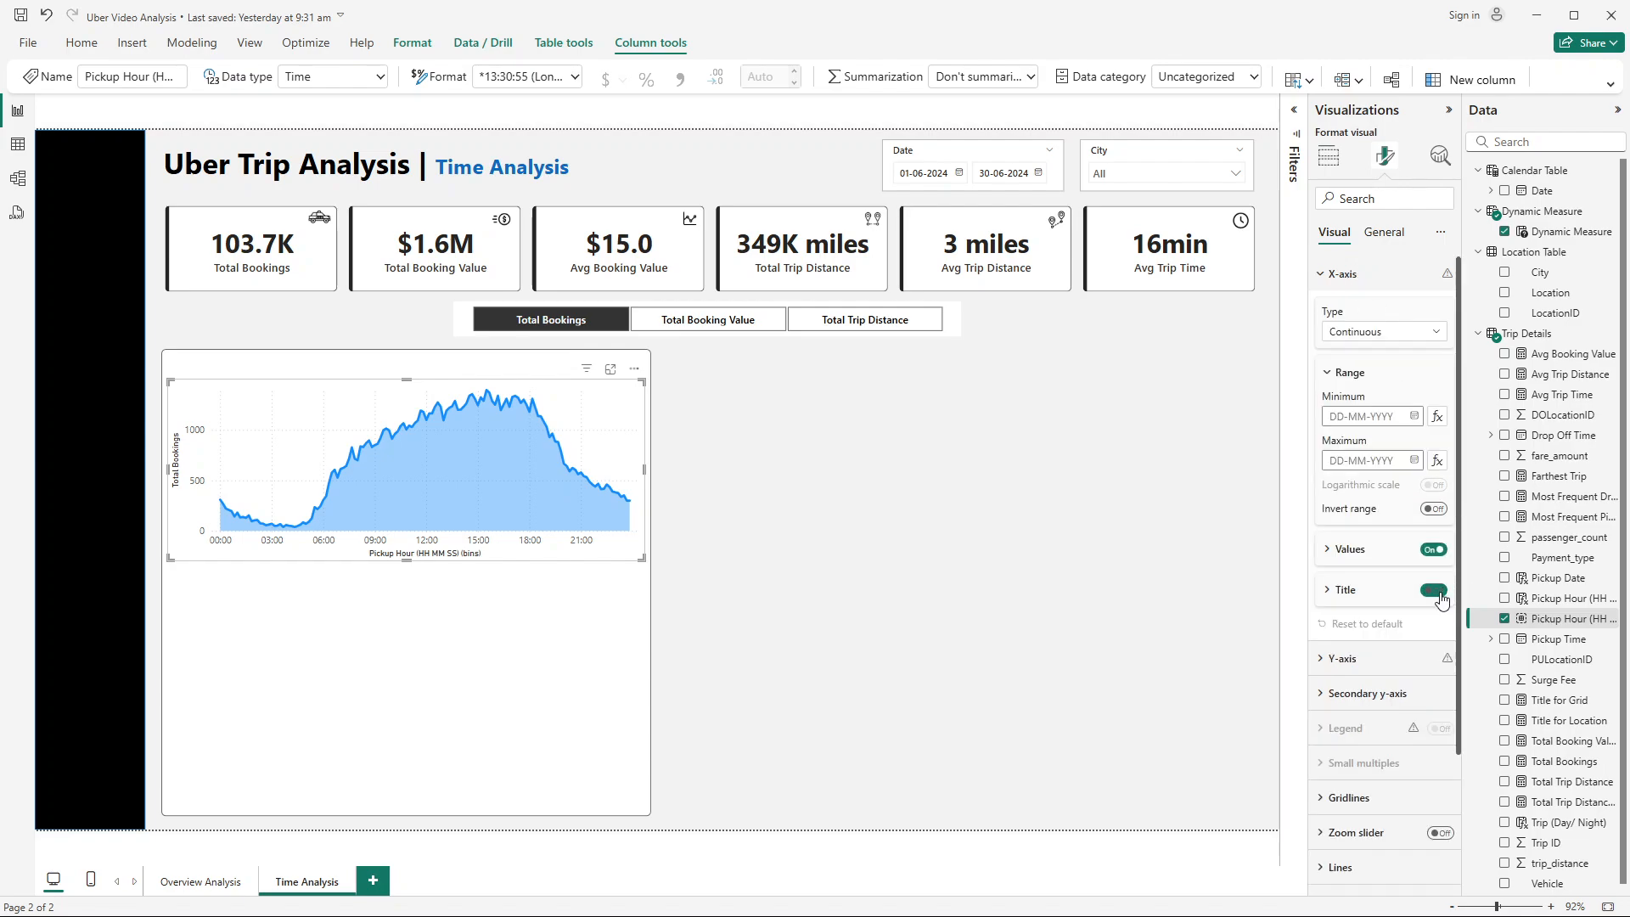
{"action": "left_click", "coordinate": [1367, 280]}
{"action": "left_click", "coordinate": [1364, 316]}
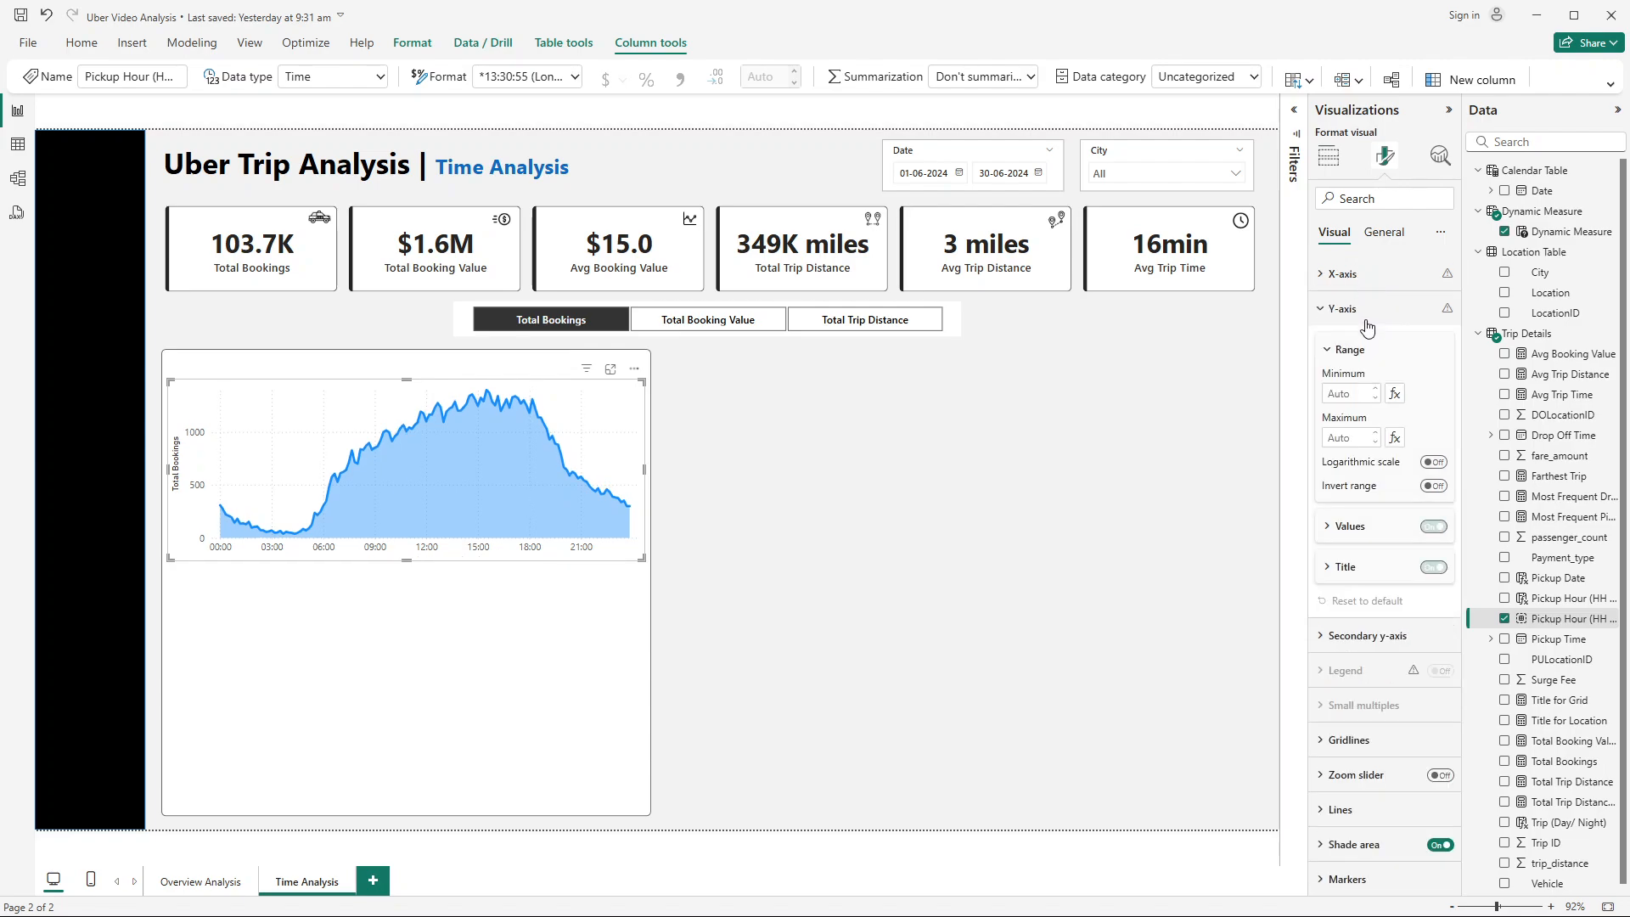
{"action": "left_click", "coordinate": [1437, 578]}
{"action": "left_click", "coordinate": [1434, 574]}
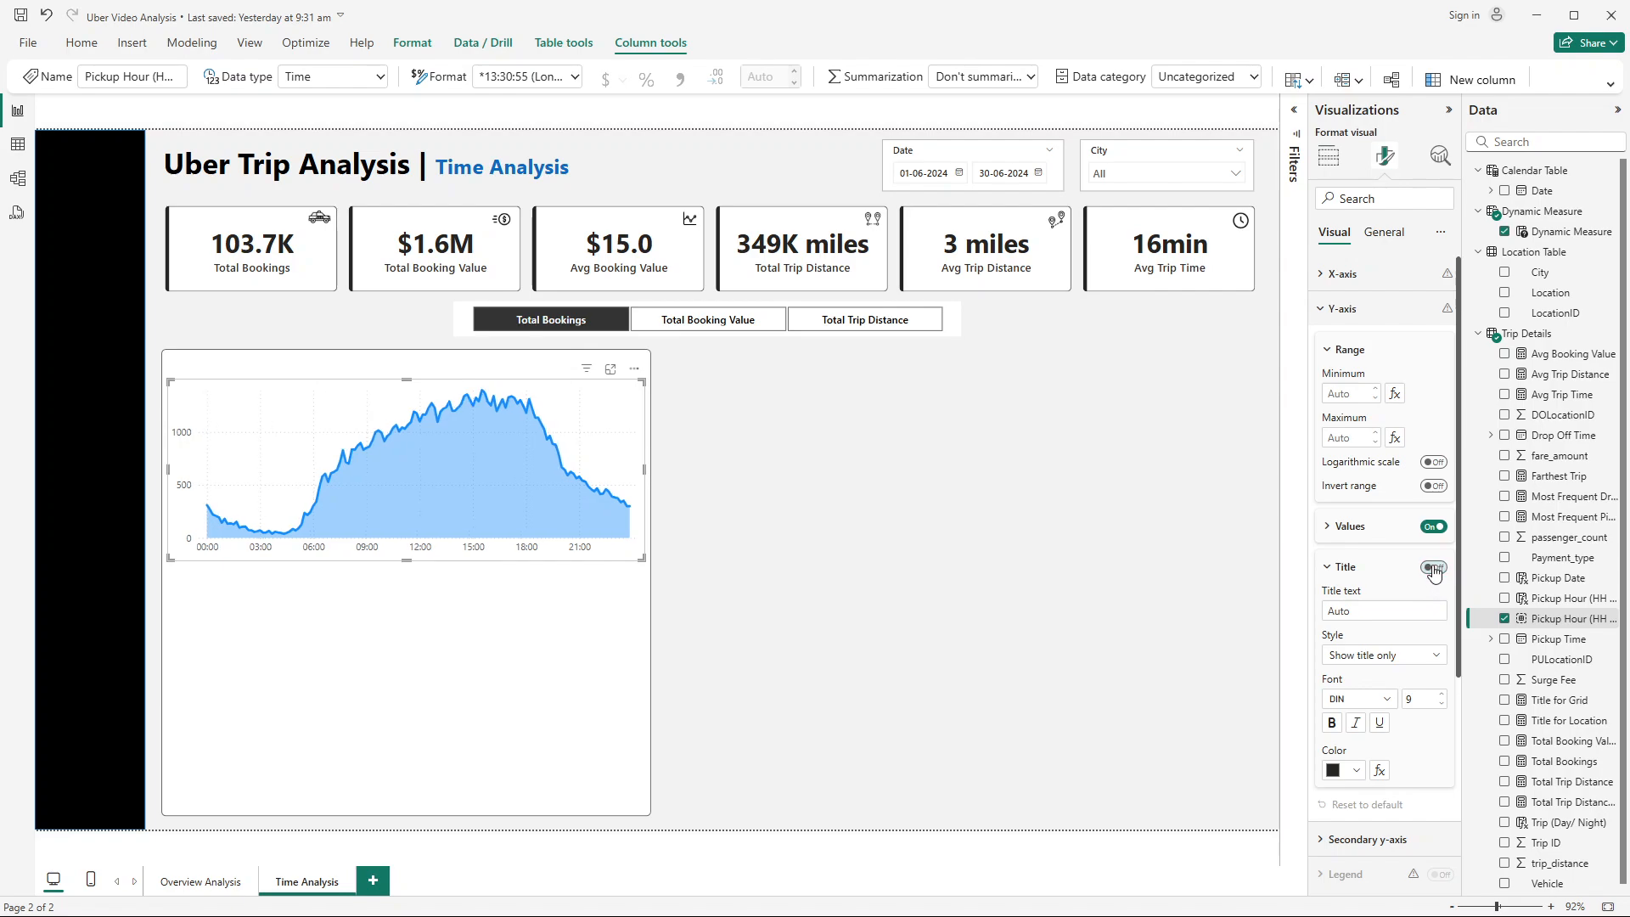
{"action": "left_click", "coordinate": [1377, 311]}
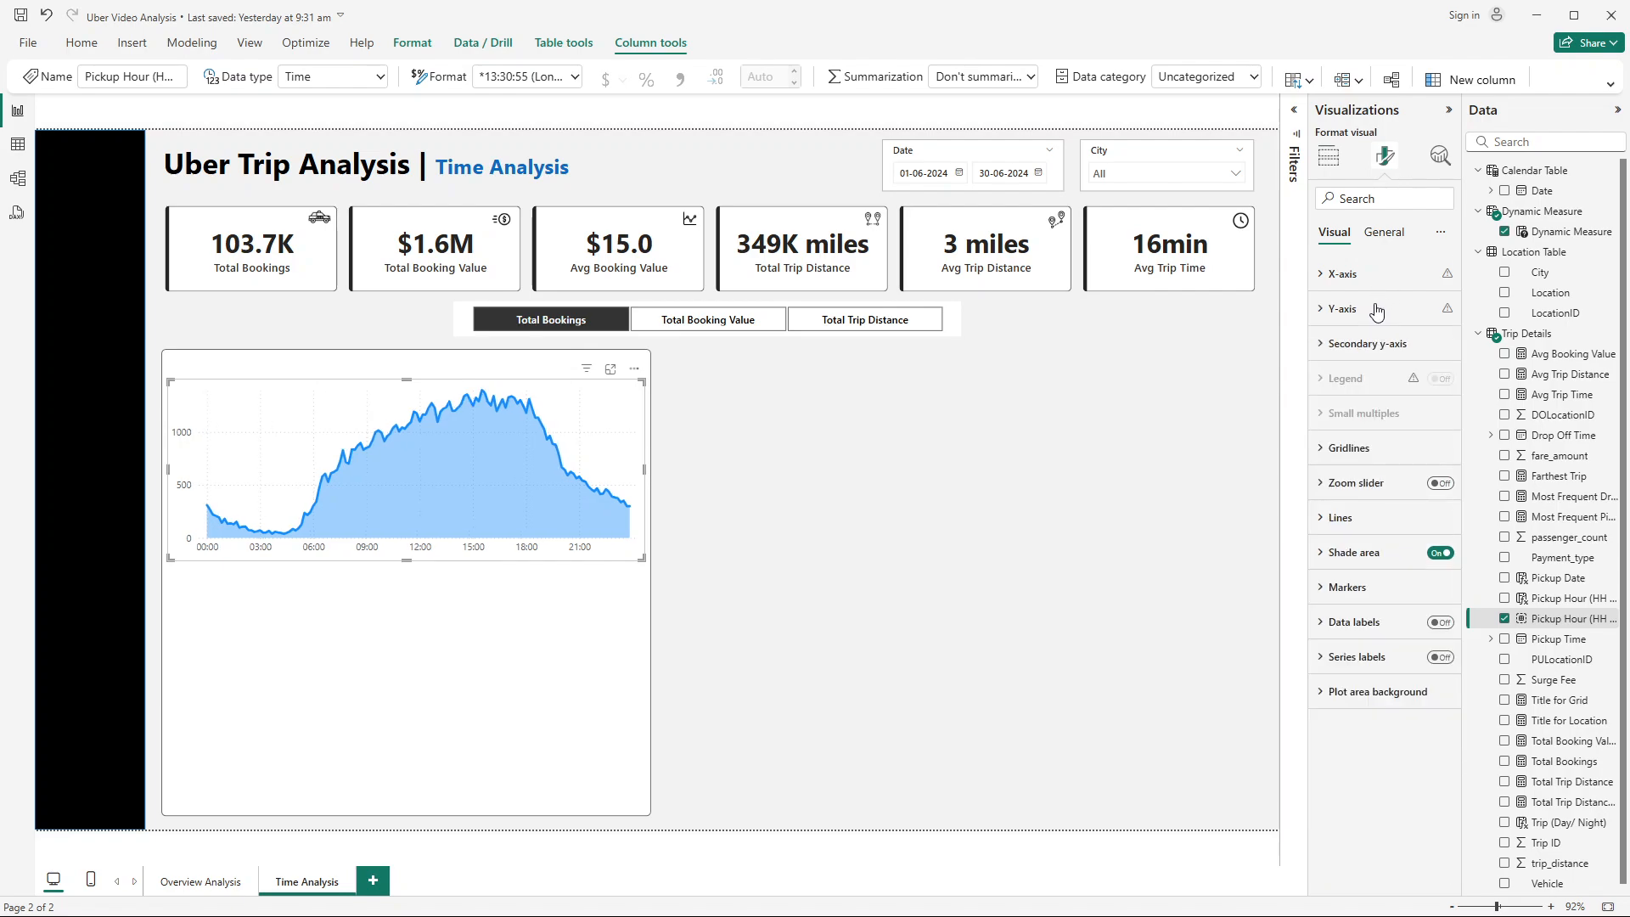
Step: Set the font size of the area chart's Y-axis and X-axis values to 8
{"action": "left_click", "coordinate": [1330, 311]}
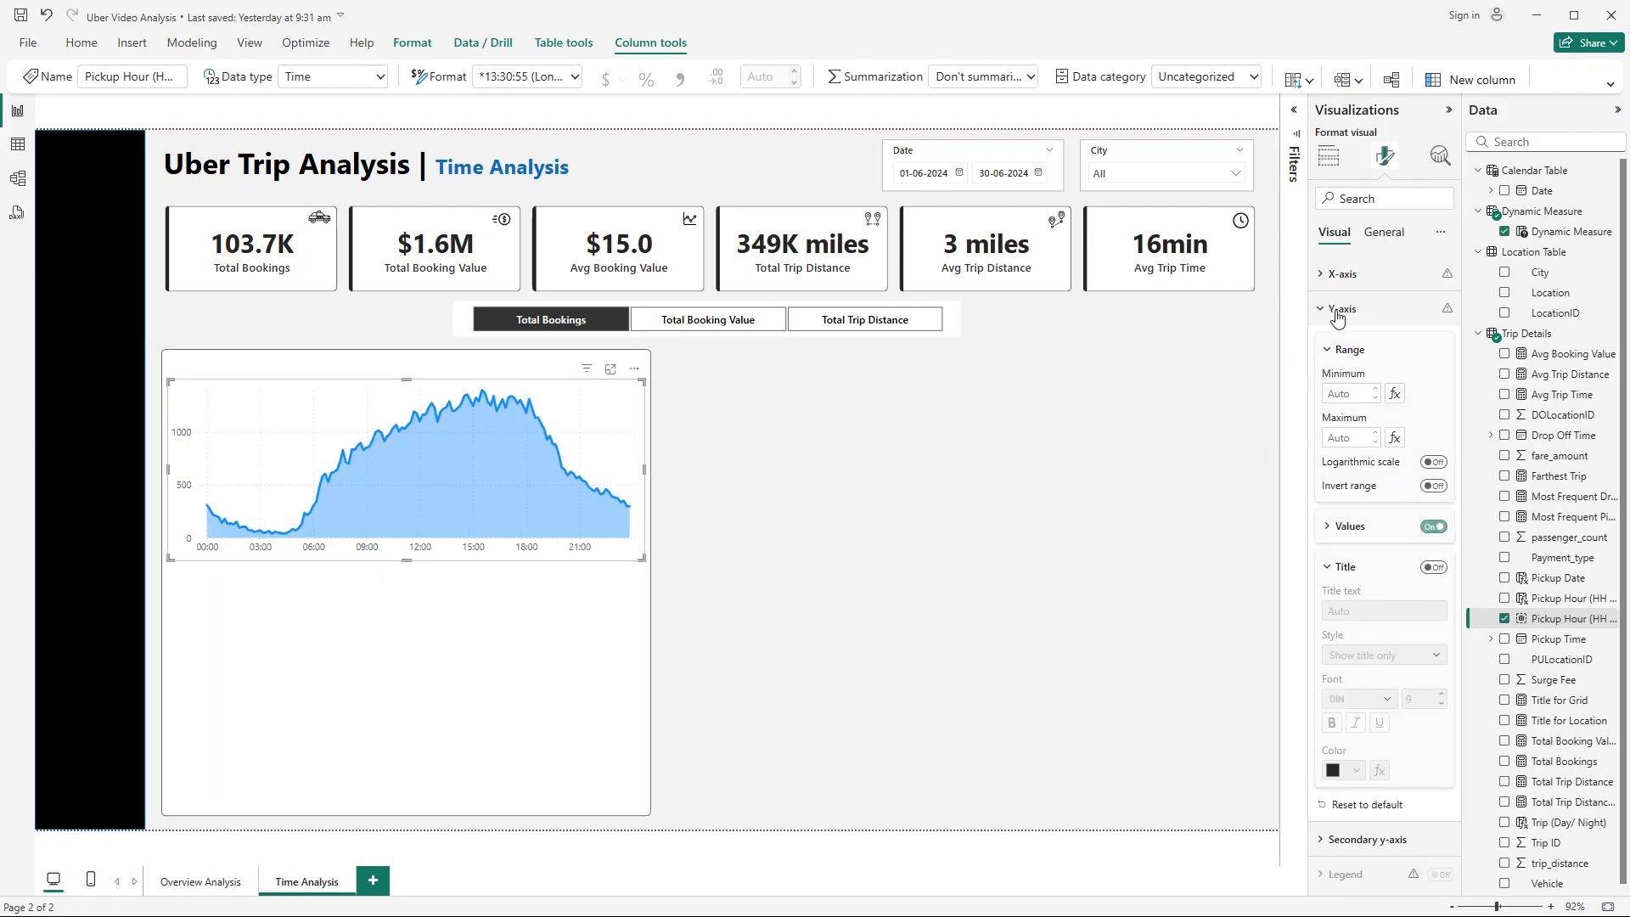
{"action": "left_click", "coordinate": [1391, 530]}
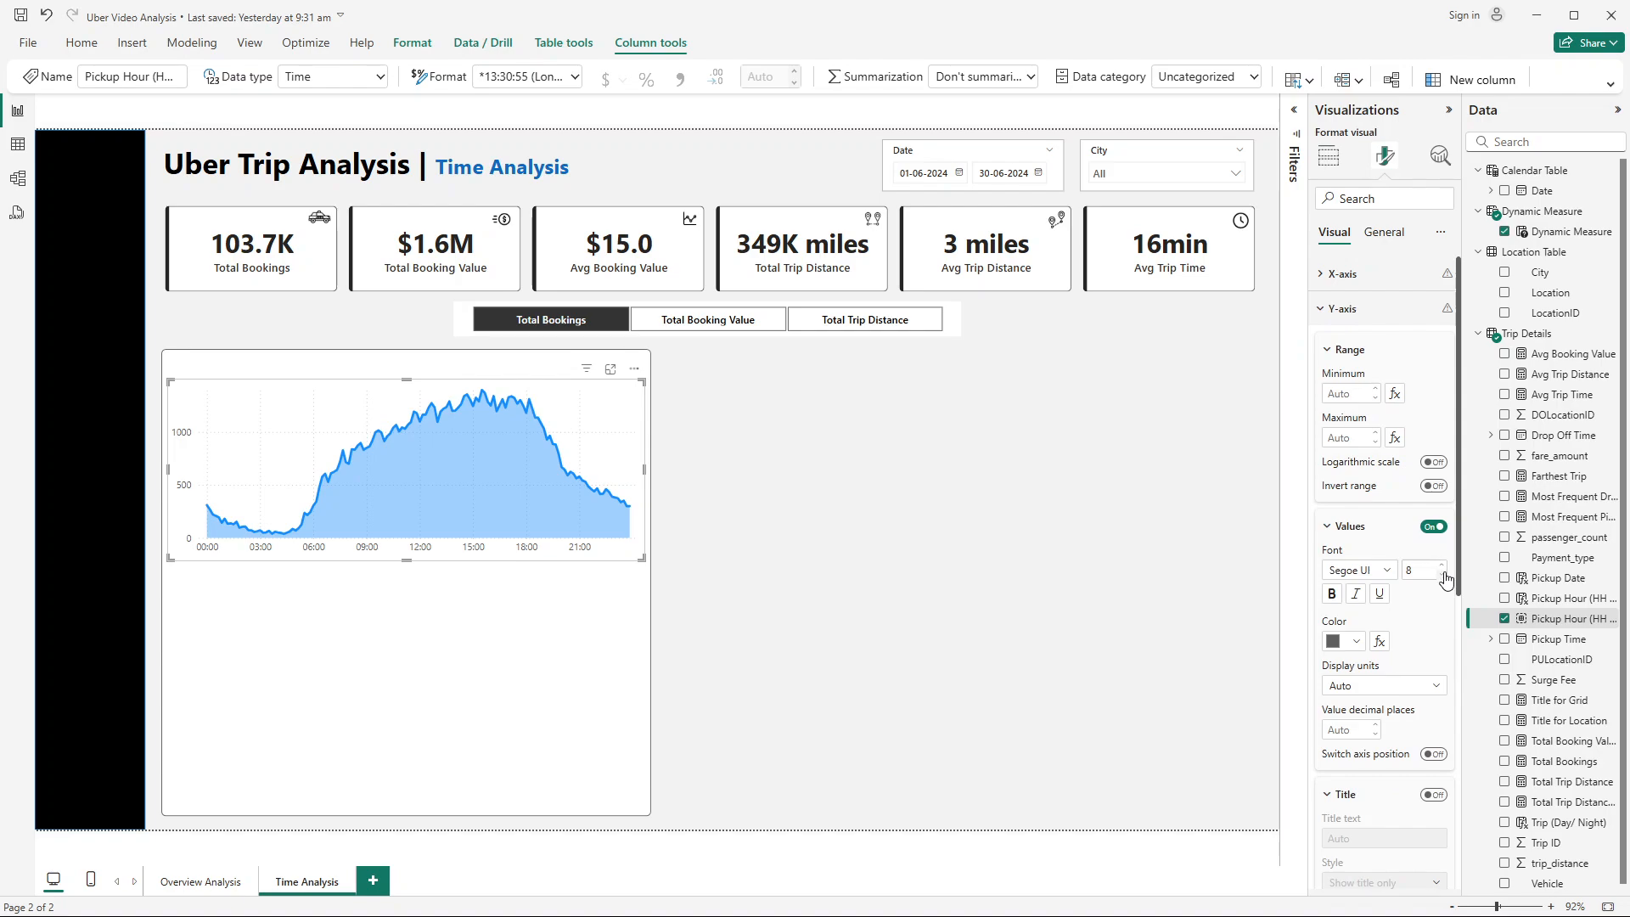
{"action": "left_click", "coordinate": [1379, 277]}
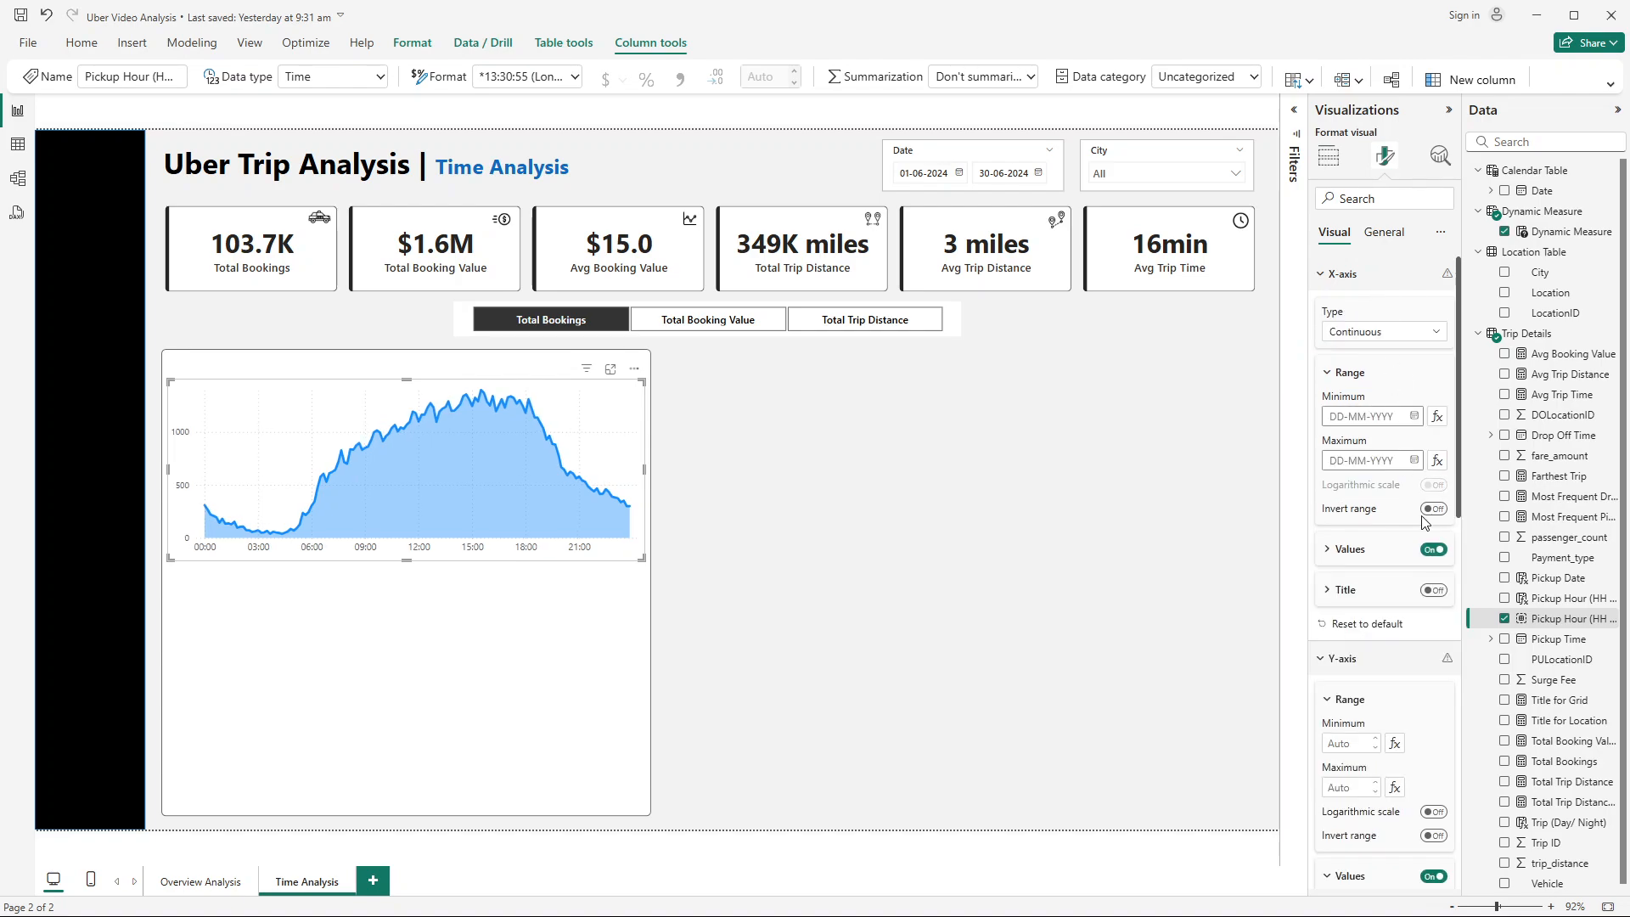
{"action": "left_click", "coordinate": [1382, 551]}
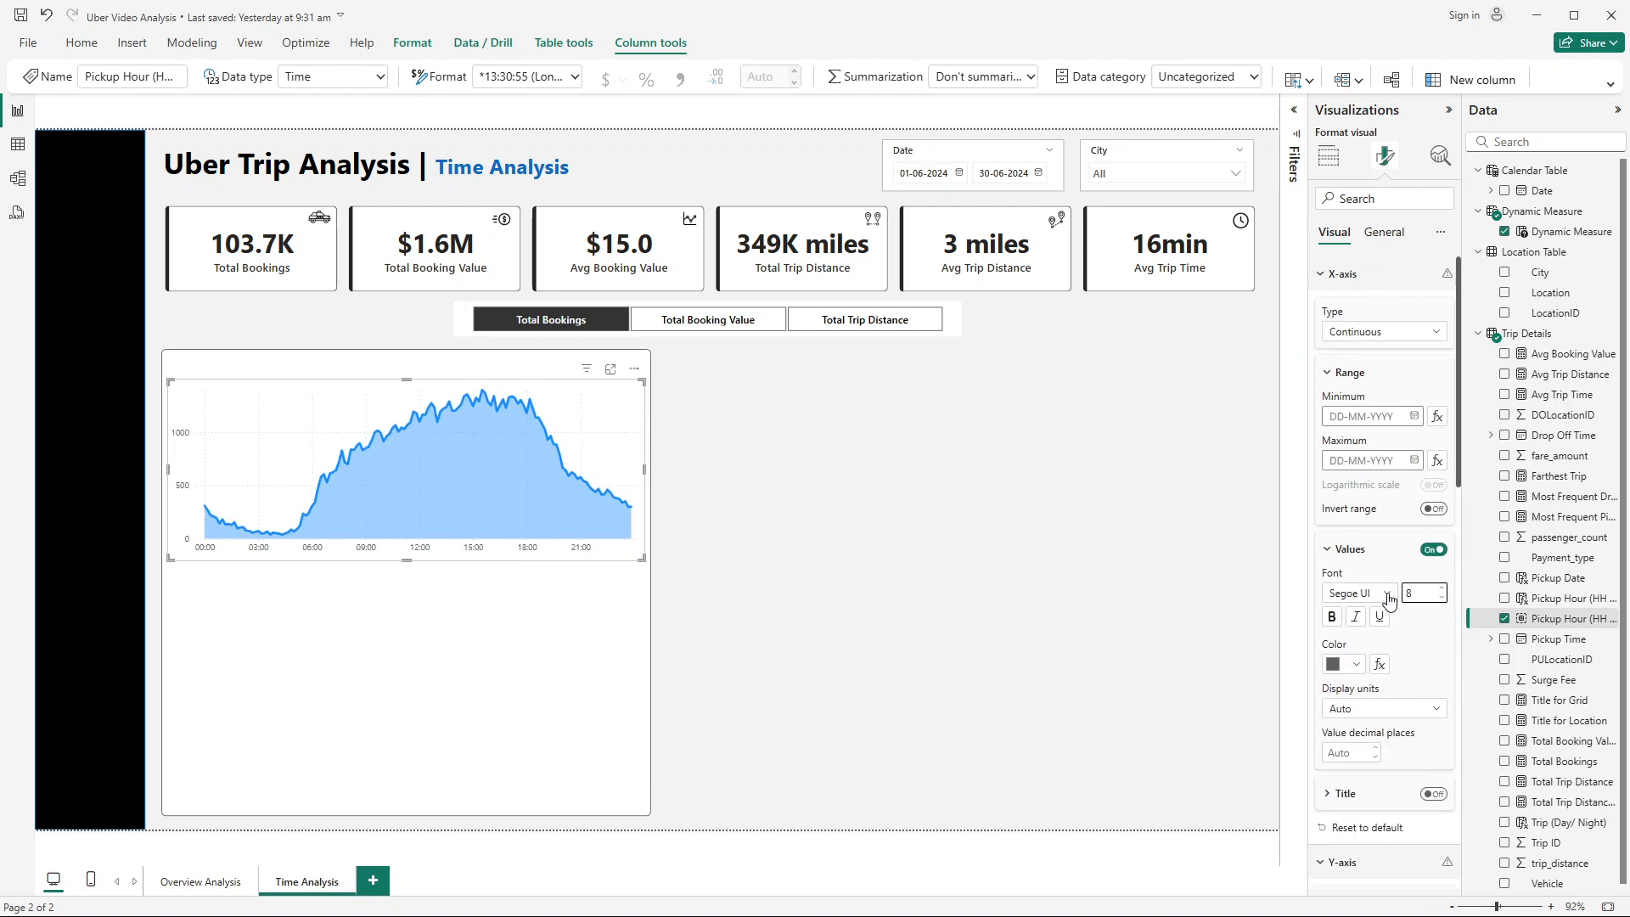
Step: Change the area chart's line color to black for all series
{"action": "scroll", "coordinate": [1418, 608], "scroll_direction": "down", "scroll_amount": 13}
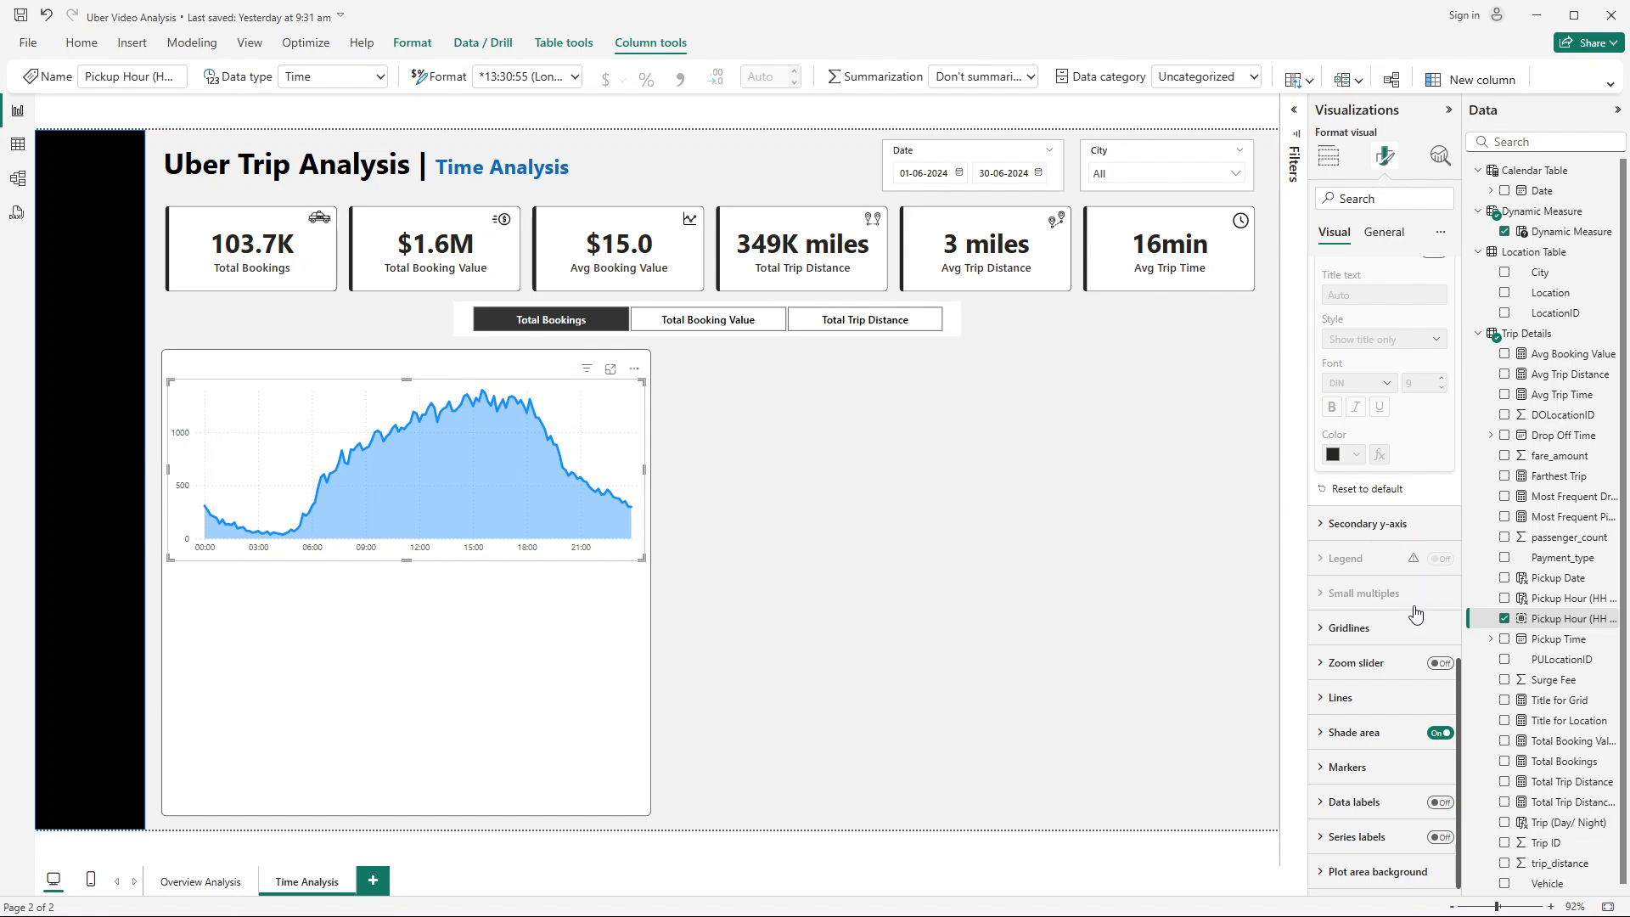
{"action": "left_click", "coordinate": [1382, 697]}
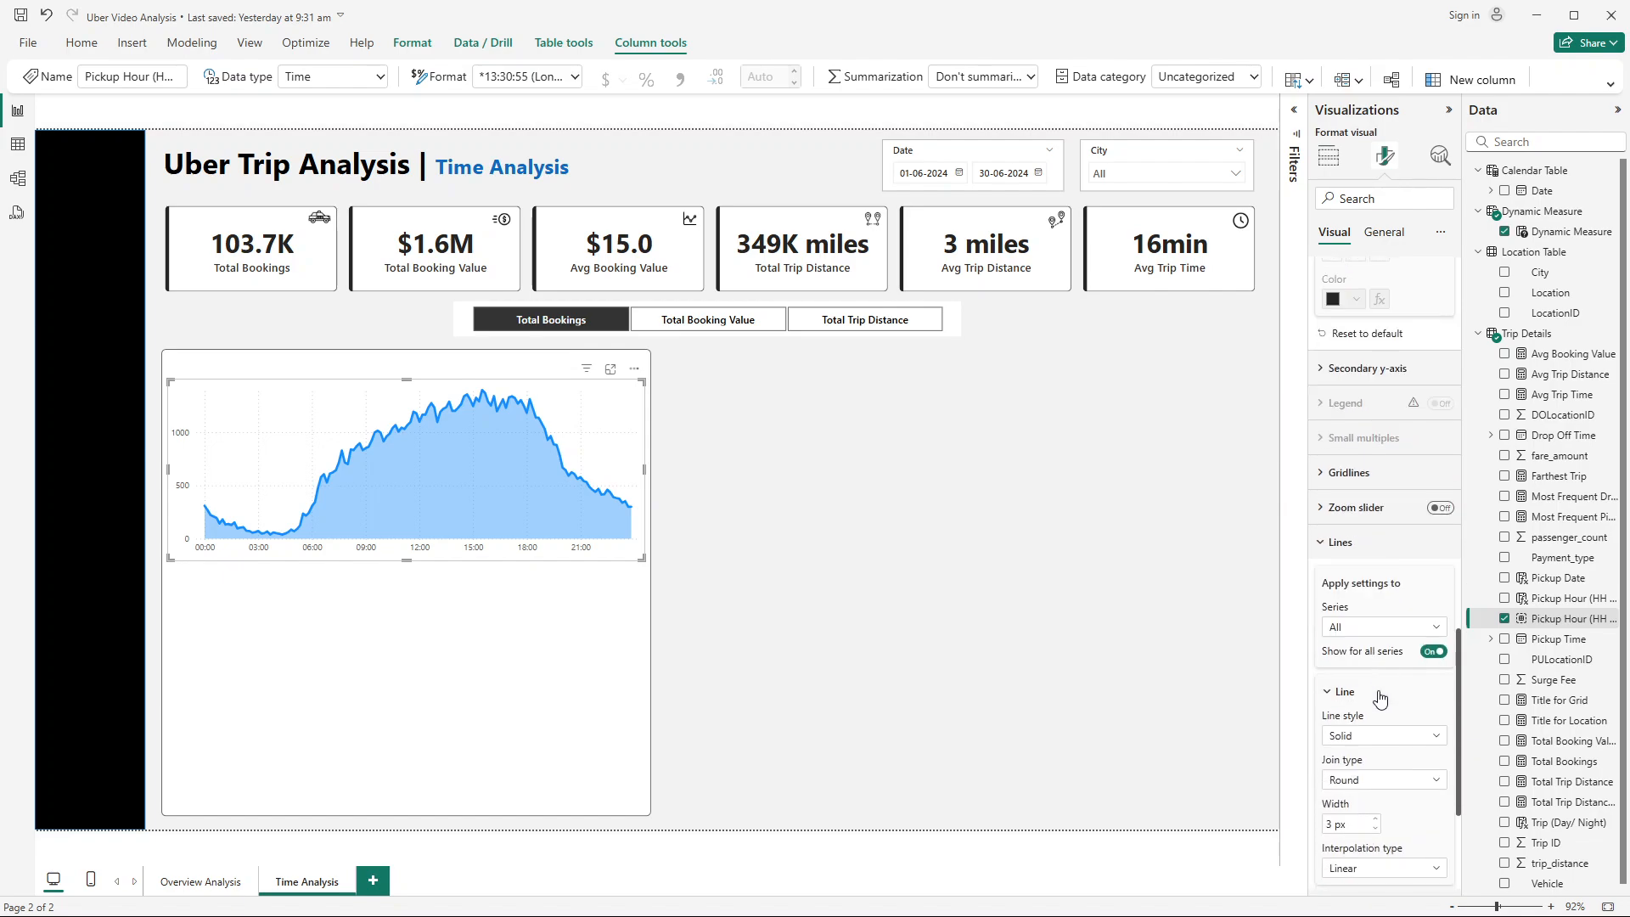
{"action": "scroll", "coordinate": [1385, 692], "scroll_direction": "down", "scroll_amount": 5}
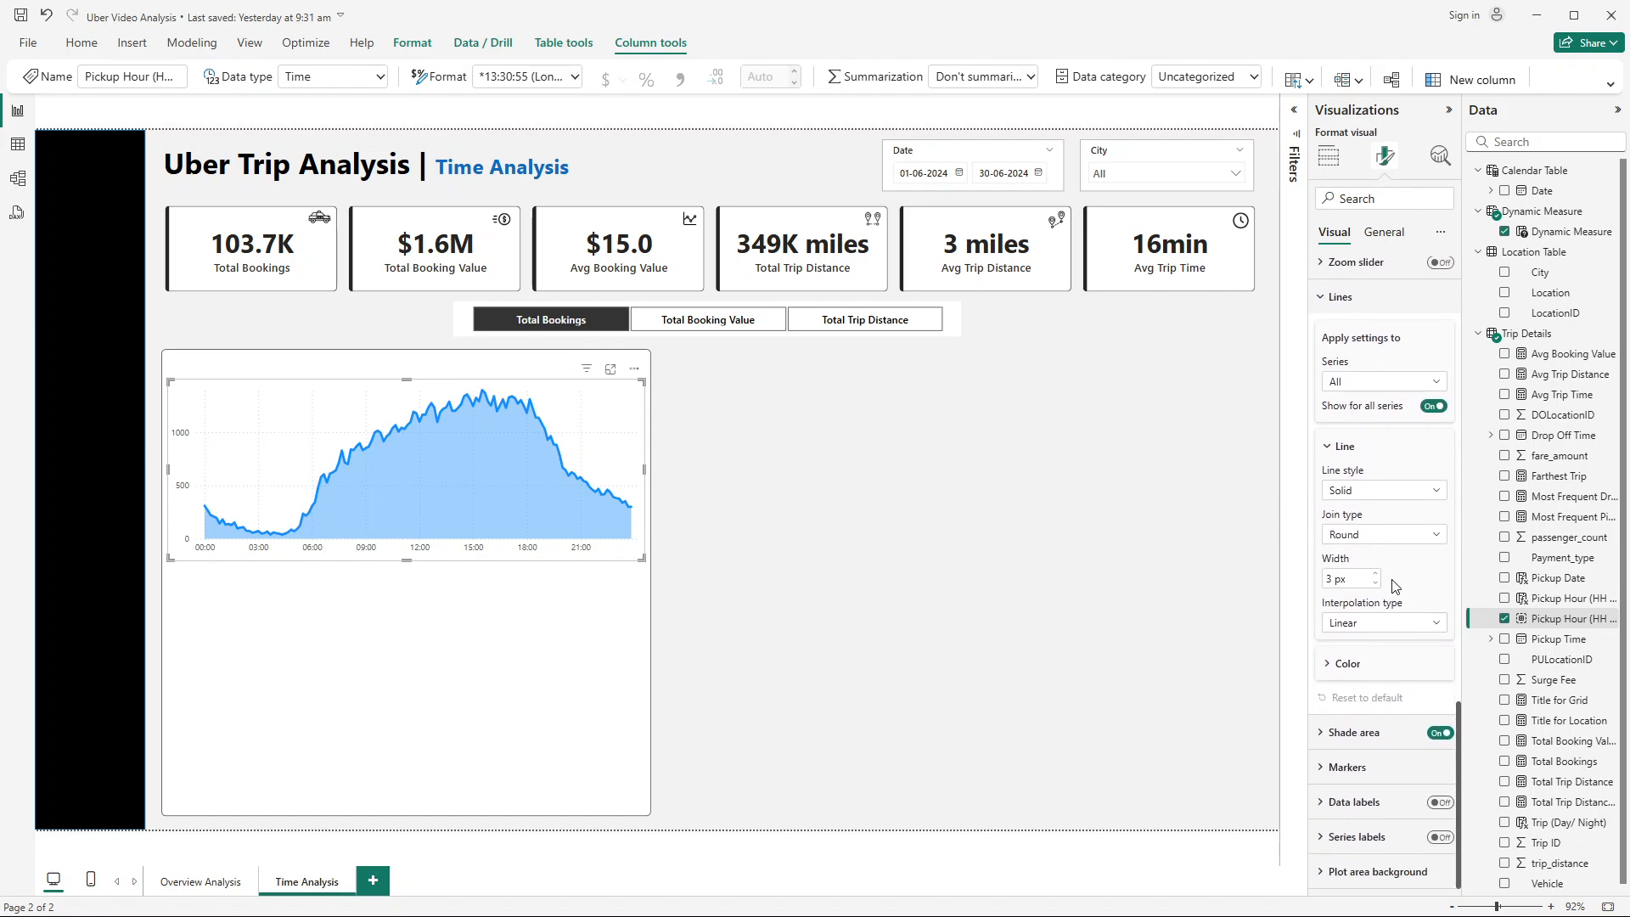
{"action": "left_click", "coordinate": [1349, 680]}
{"action": "left_click", "coordinate": [1346, 709]}
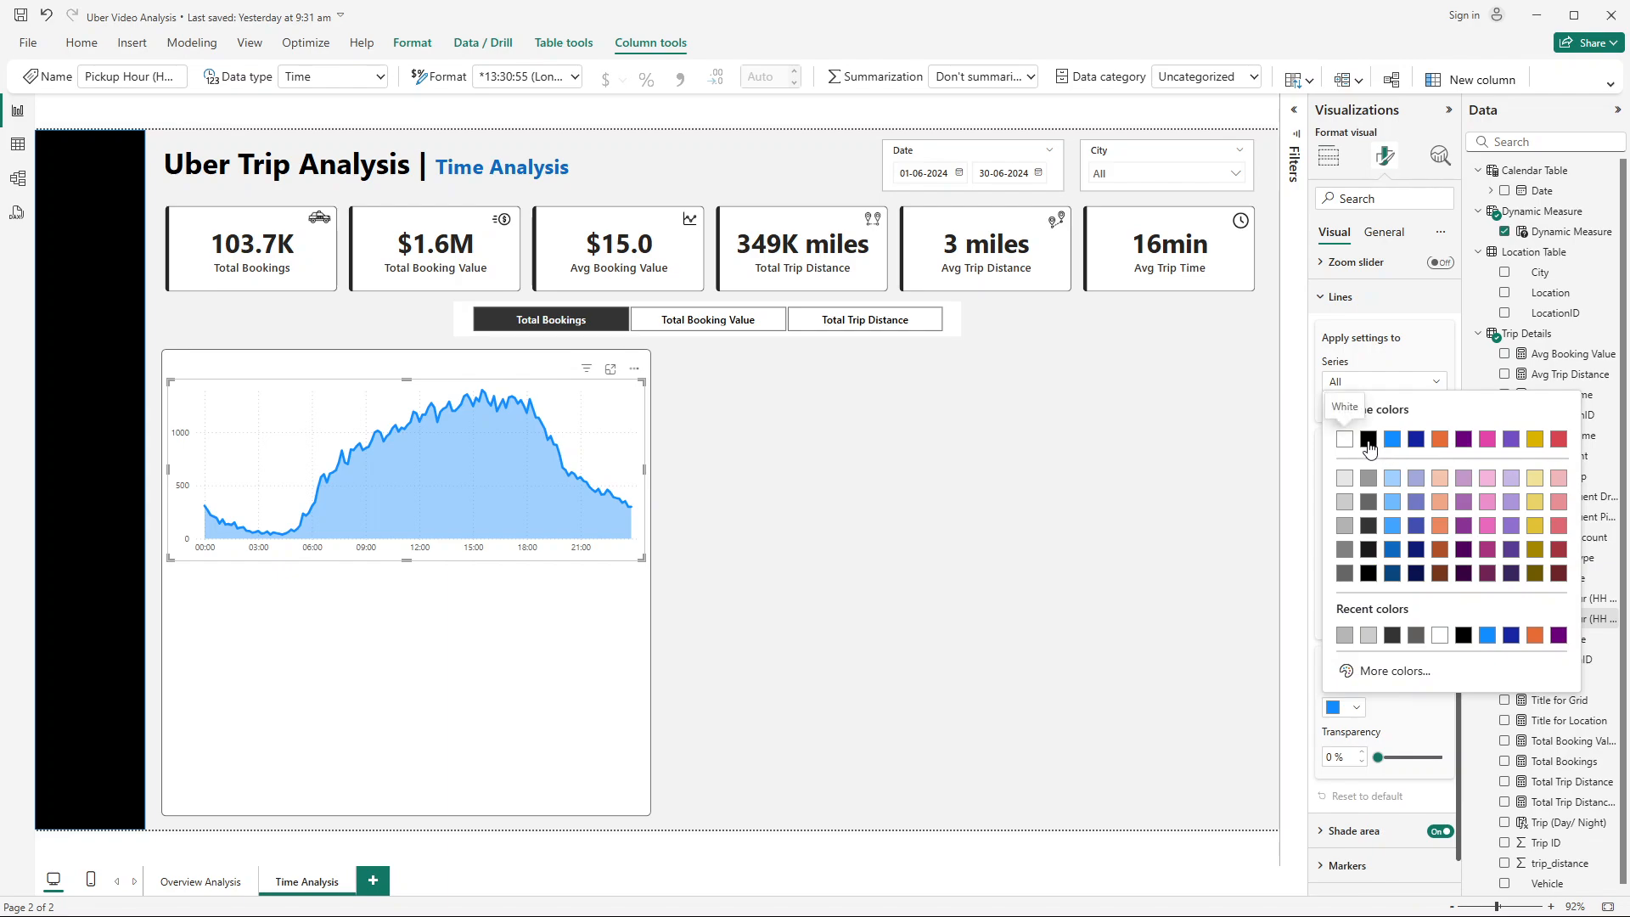
{"action": "left_click", "coordinate": [1362, 441]}
Step: Set the transparency of the area chart's shaded area to 75%
{"action": "scroll", "coordinate": [1354, 729], "scroll_direction": "down", "scroll_amount": 2}
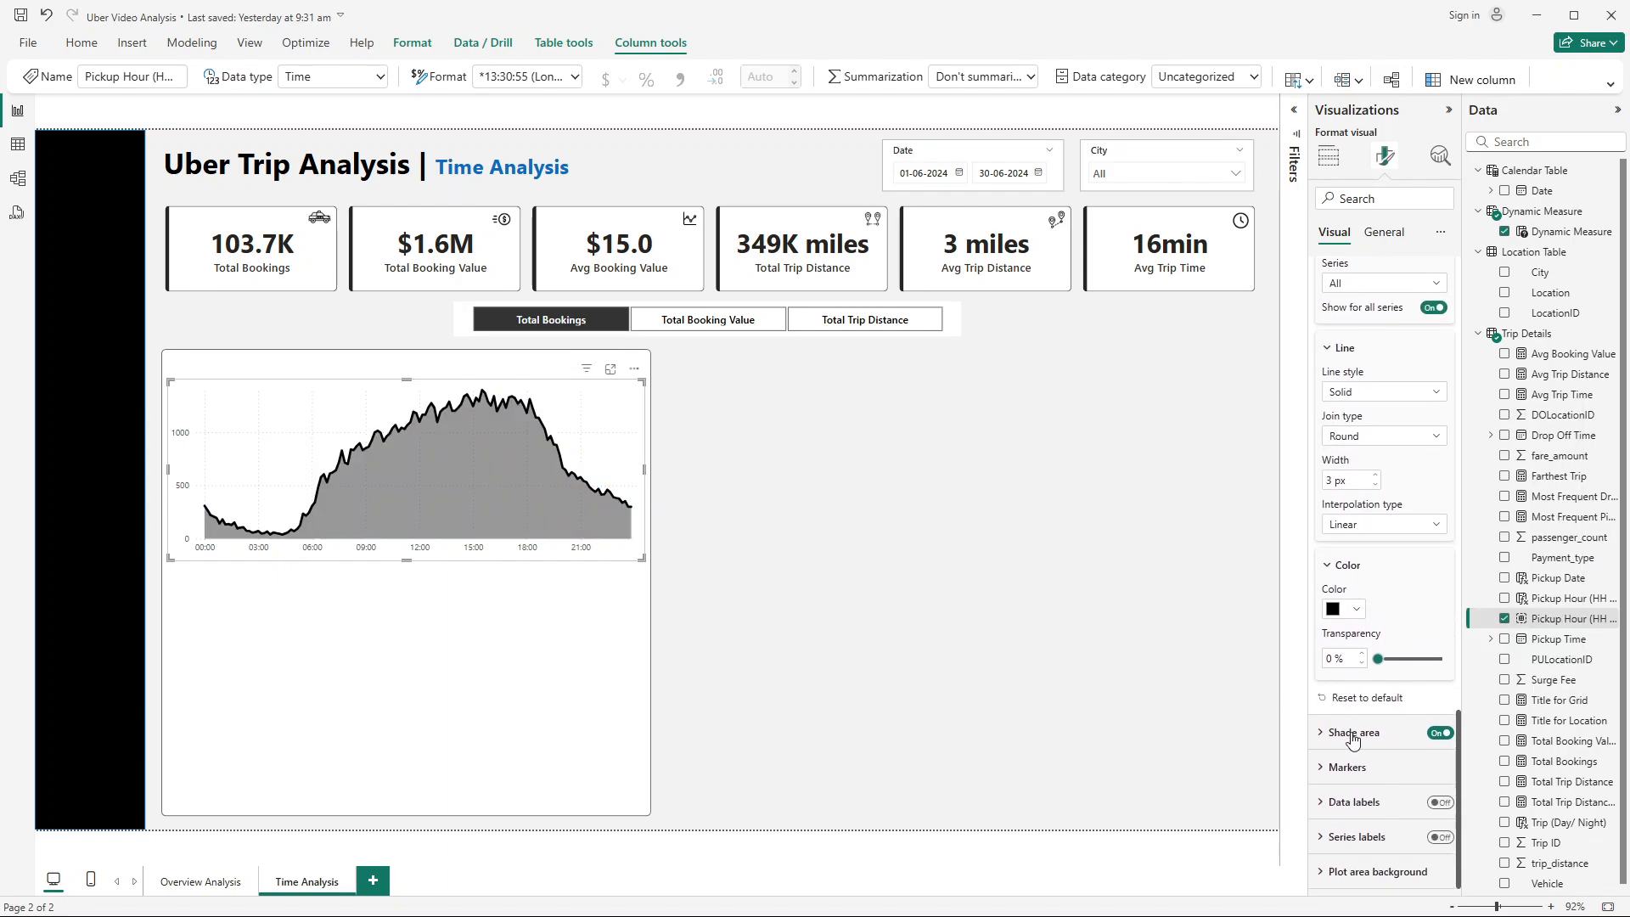
{"action": "left_click", "coordinate": [1353, 729]}
{"action": "scroll", "coordinate": [1356, 730], "scroll_direction": "down", "scroll_amount": 4}
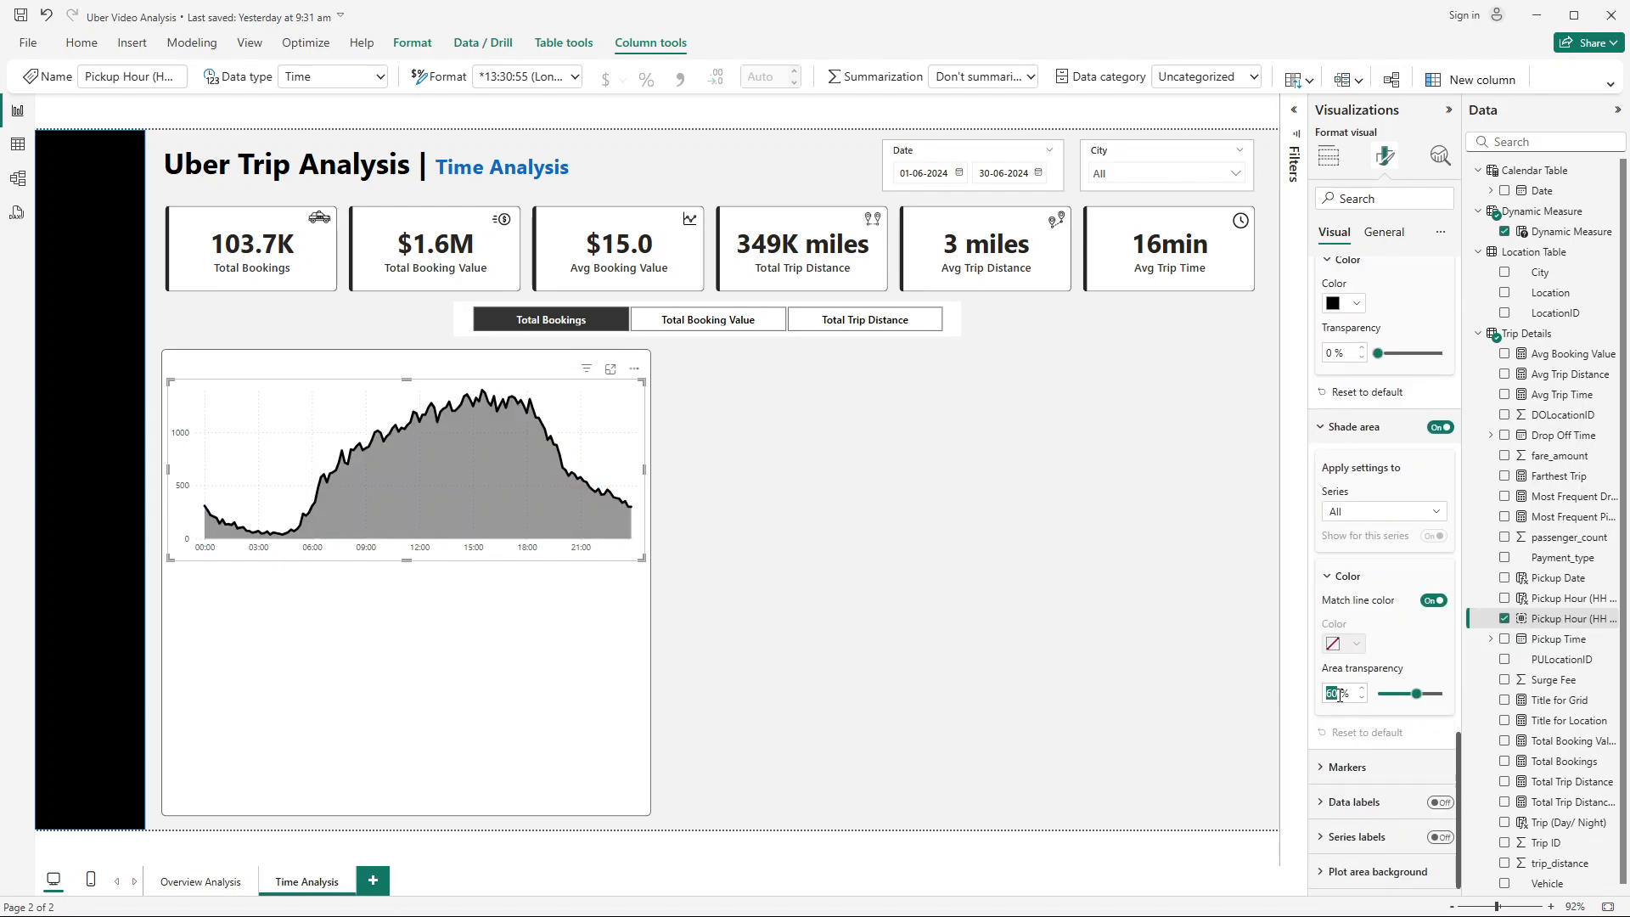
{"action": "type", "text": "75"}
{"action": "key", "text": "Return"}
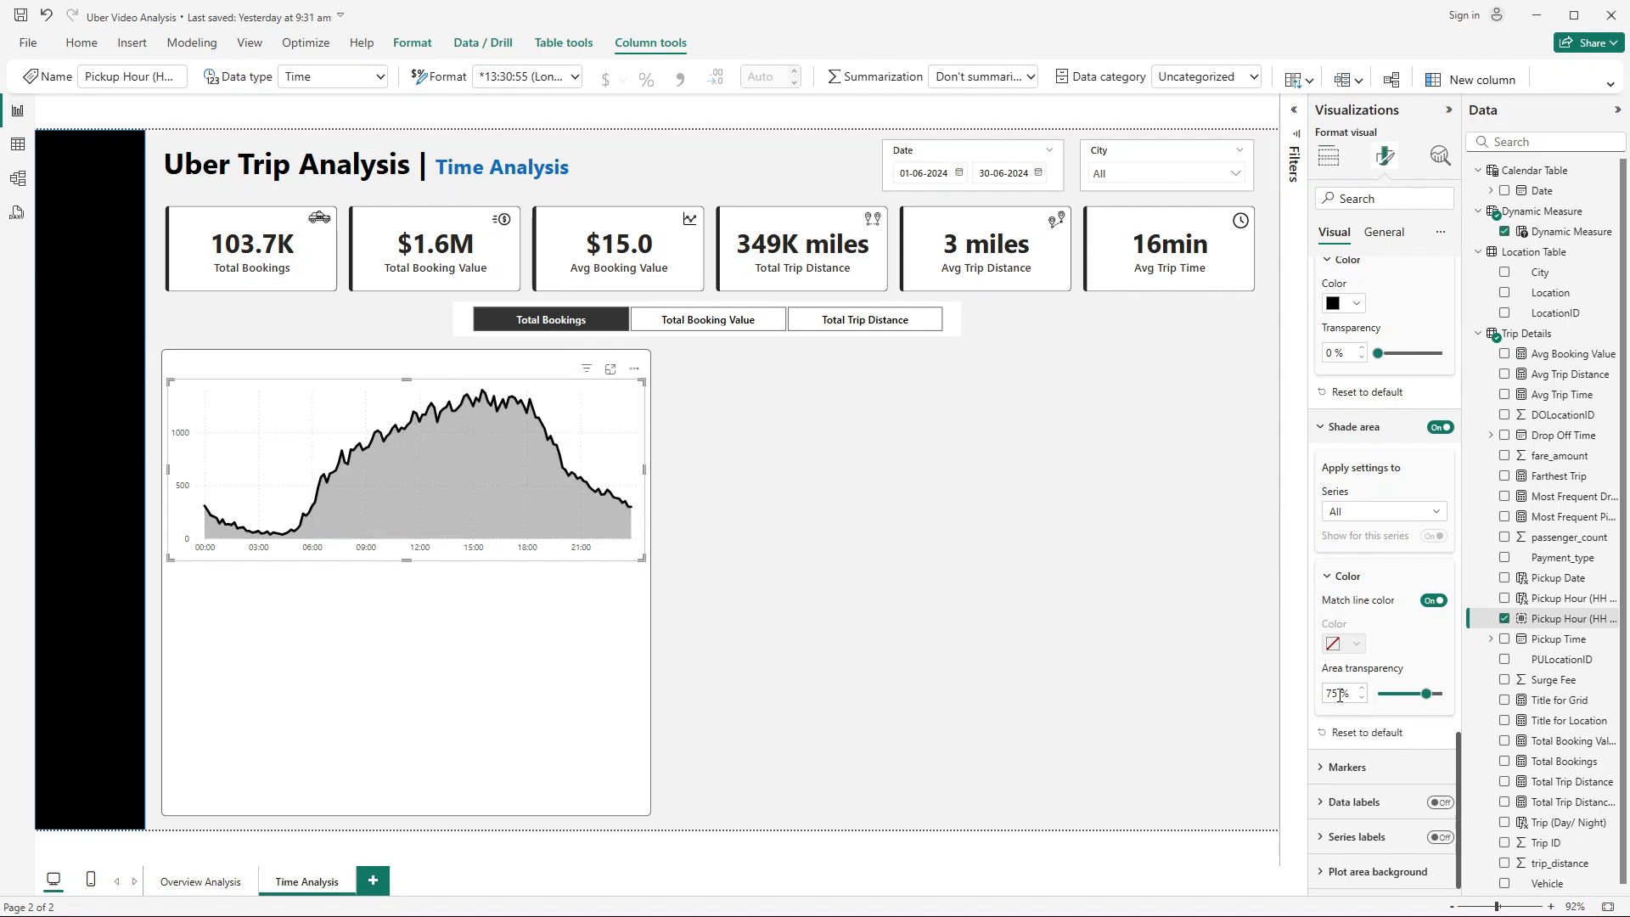
Step: Turn off the area chart's horizontal and vertical gridlines
{"action": "scroll", "coordinate": [1329, 662], "scroll_direction": "up", "scroll_amount": 8}
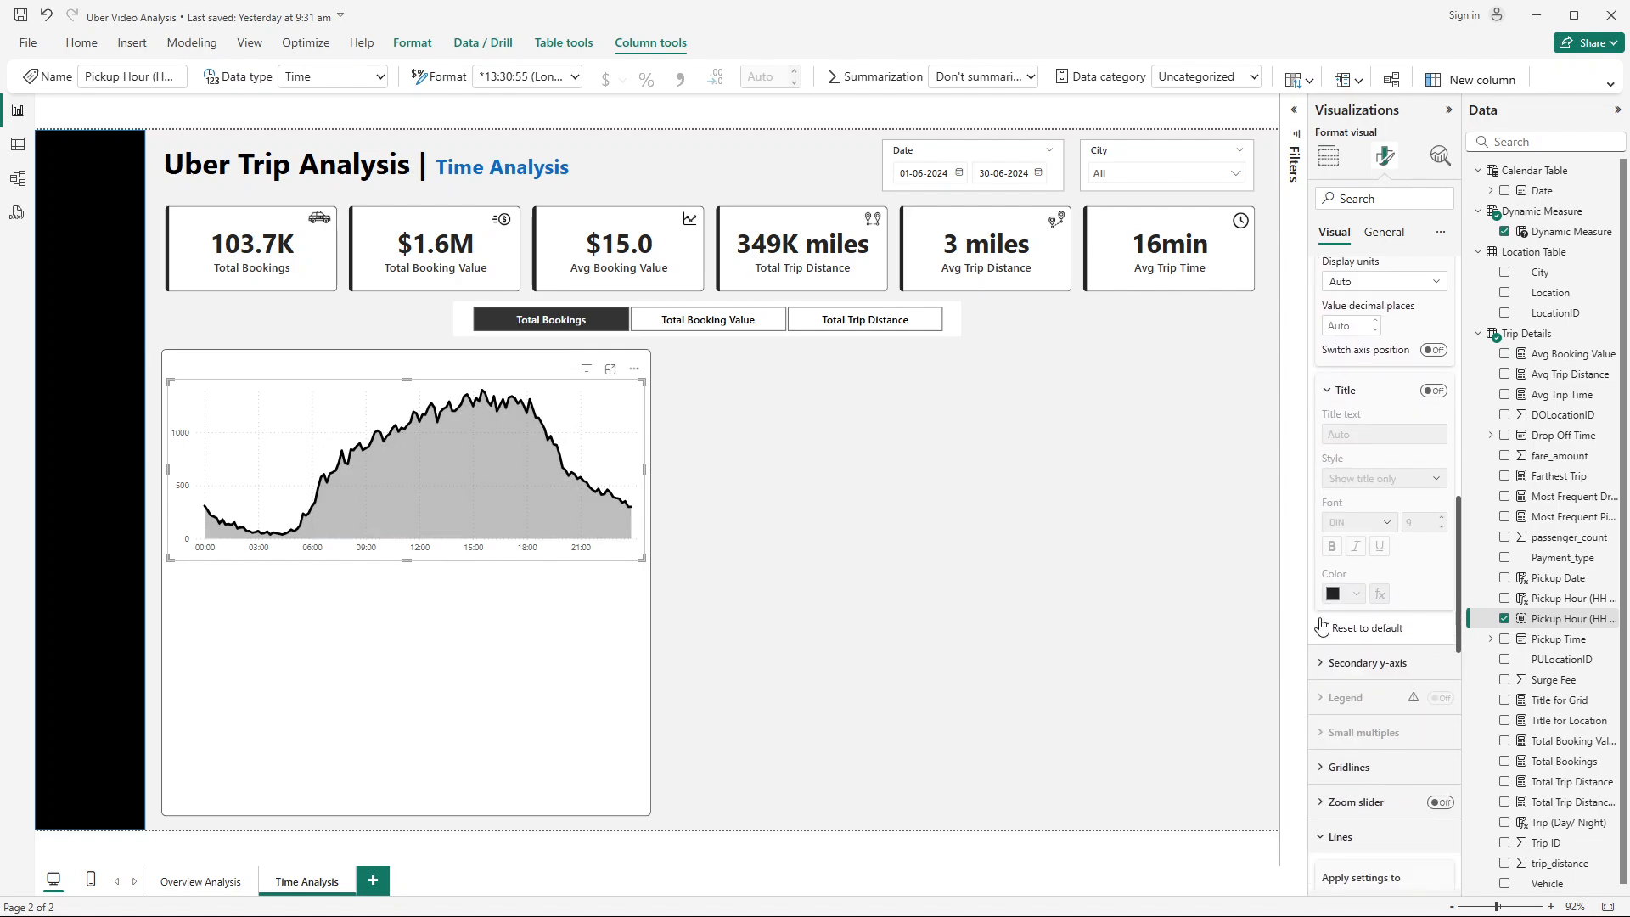
{"action": "left_click", "coordinate": [1376, 510]}
{"action": "left_click", "coordinate": [1434, 544]}
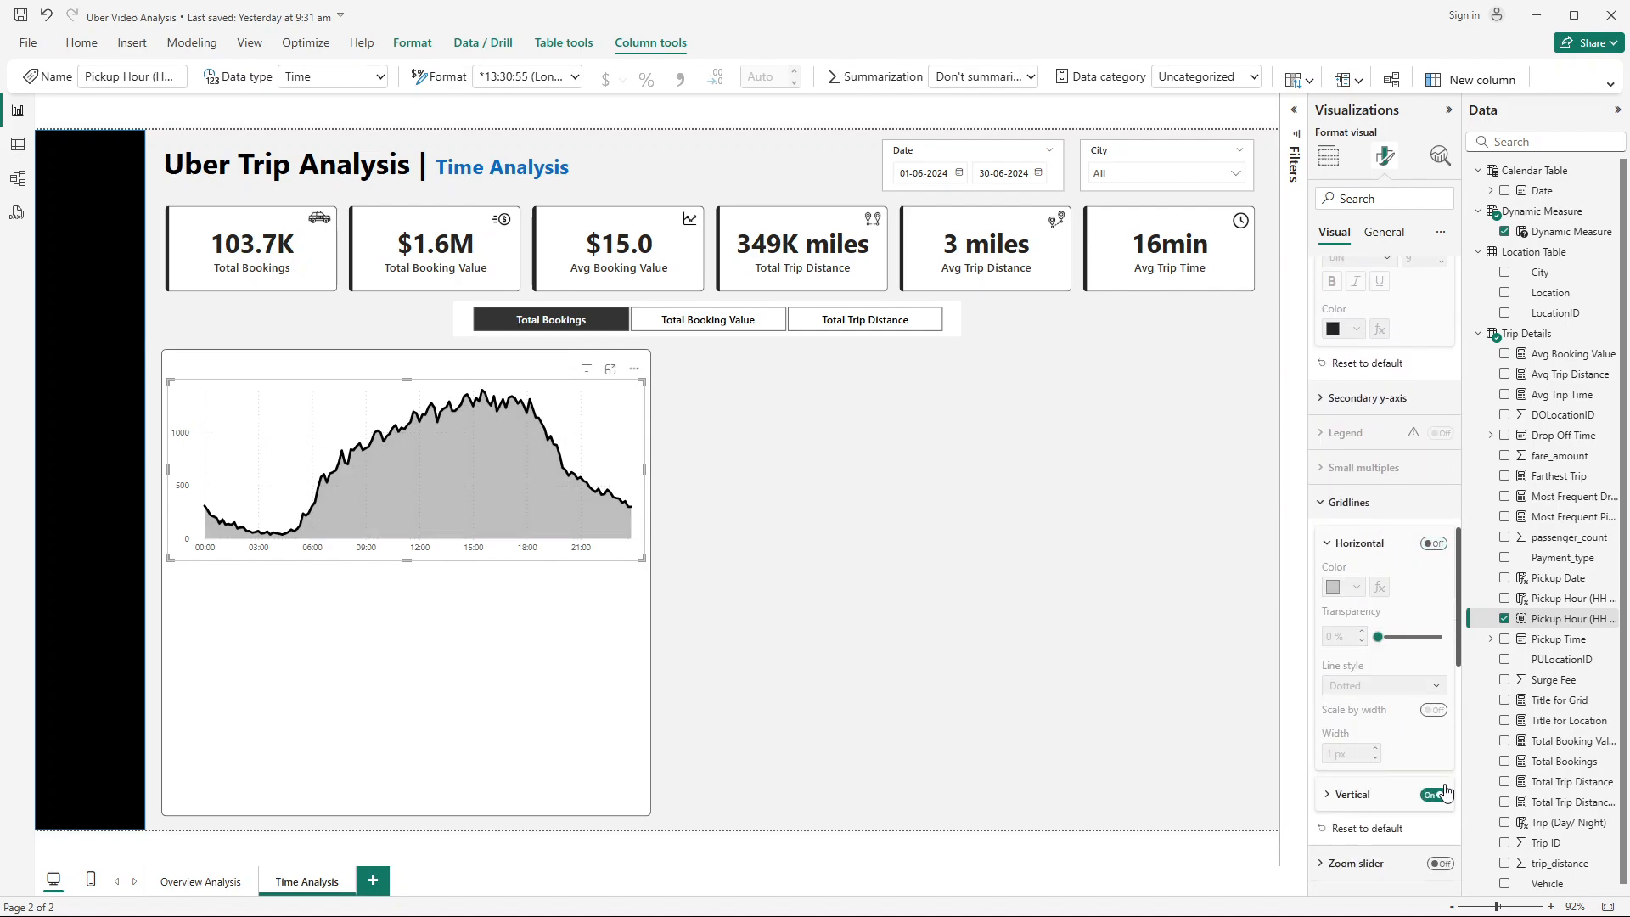
{"action": "left_click", "coordinate": [775, 453]}
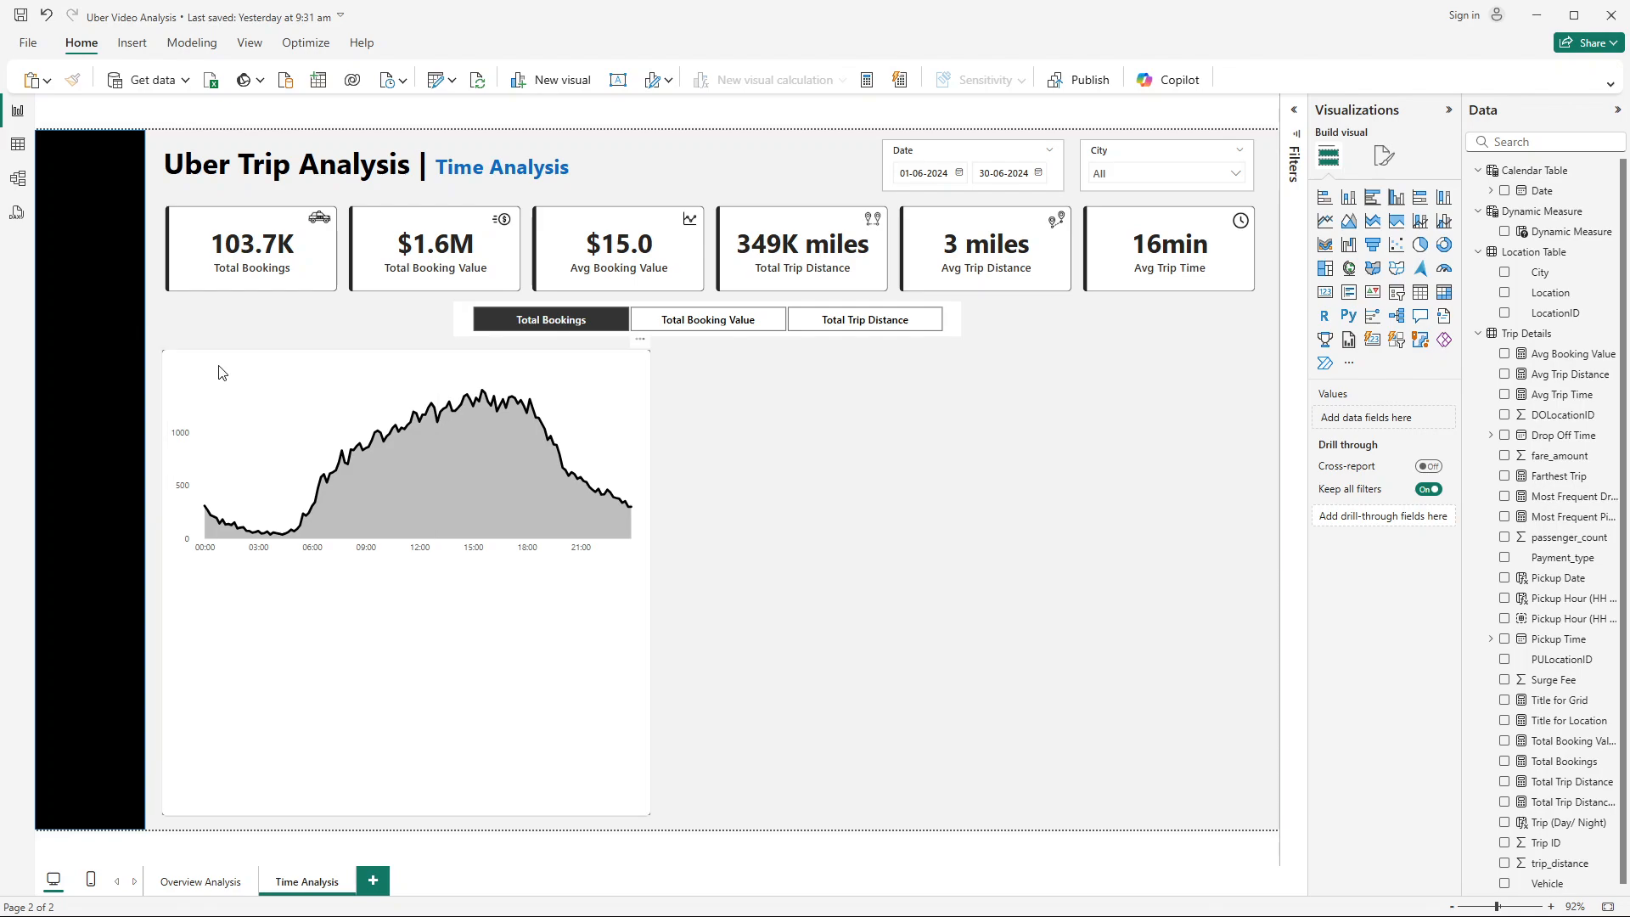
{"action": "left_click", "coordinate": [637, 416]}
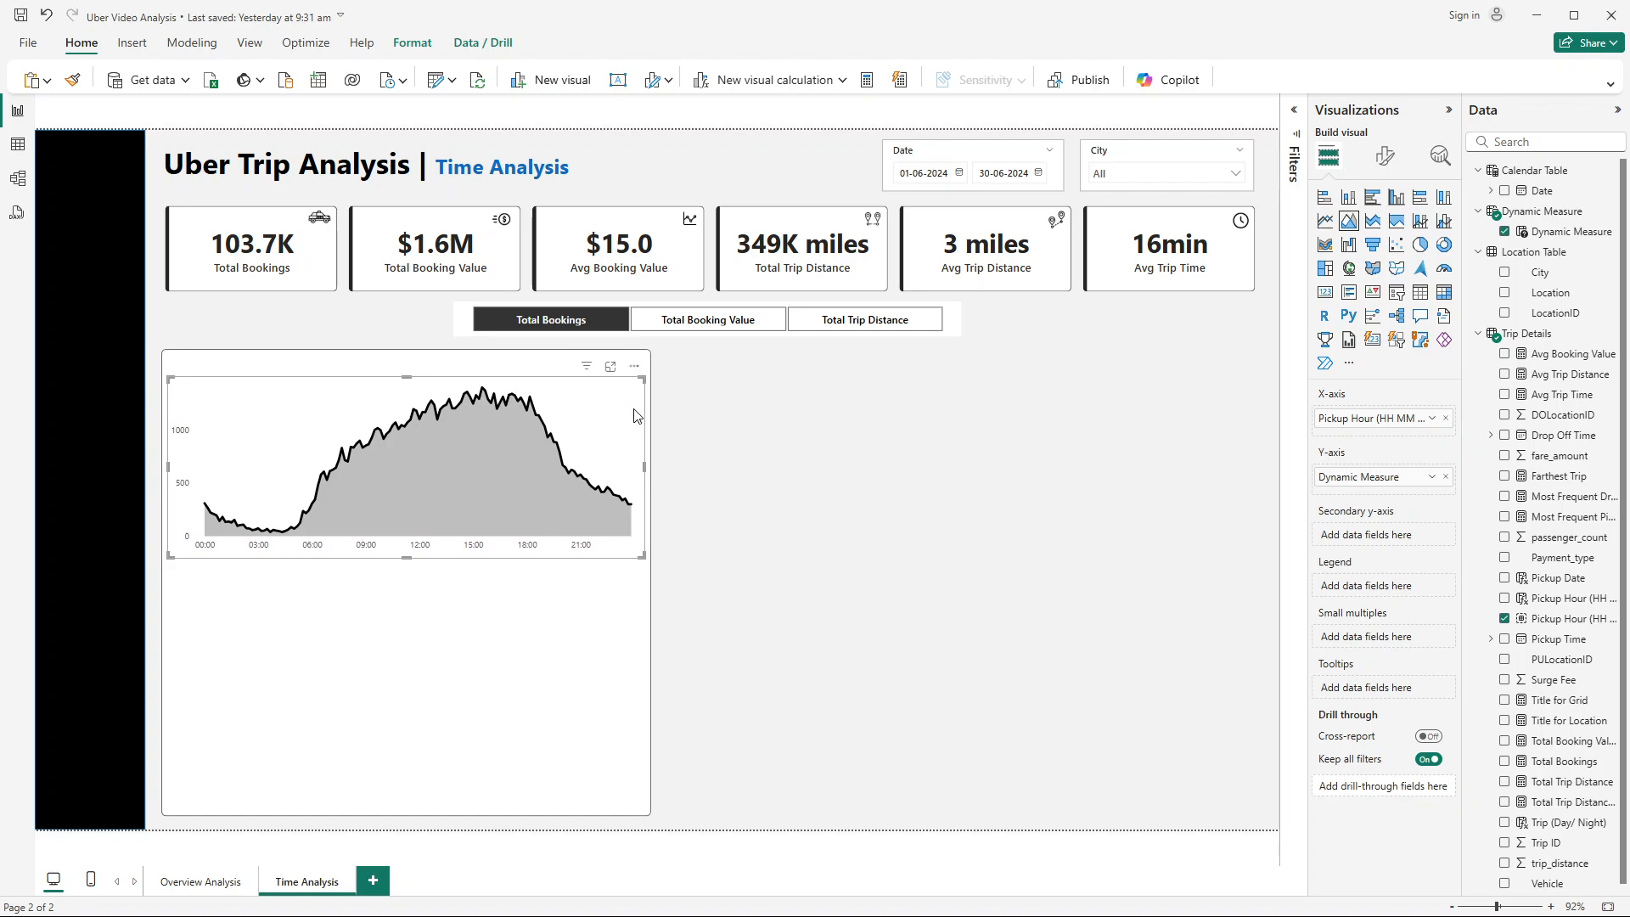
{"action": "left_click", "coordinate": [679, 424]}
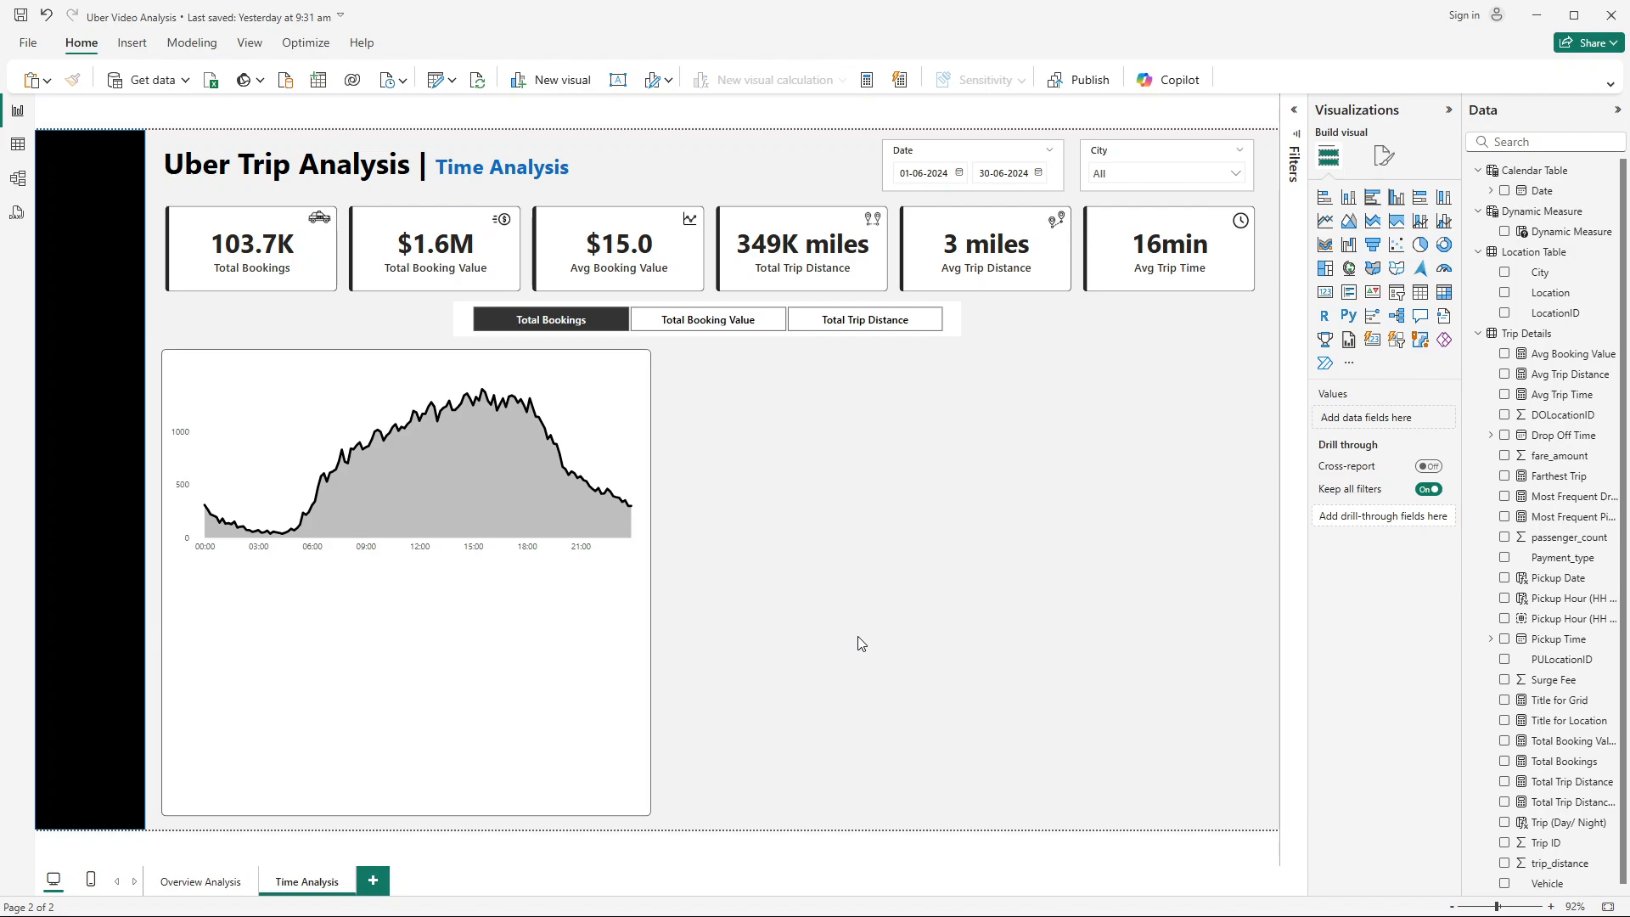
Step: Switch the measure slicer between Total Booking Value, Total Trip Distance and Total Bookings to check the area chart's colors
{"action": "left_click", "coordinate": [689, 327]}
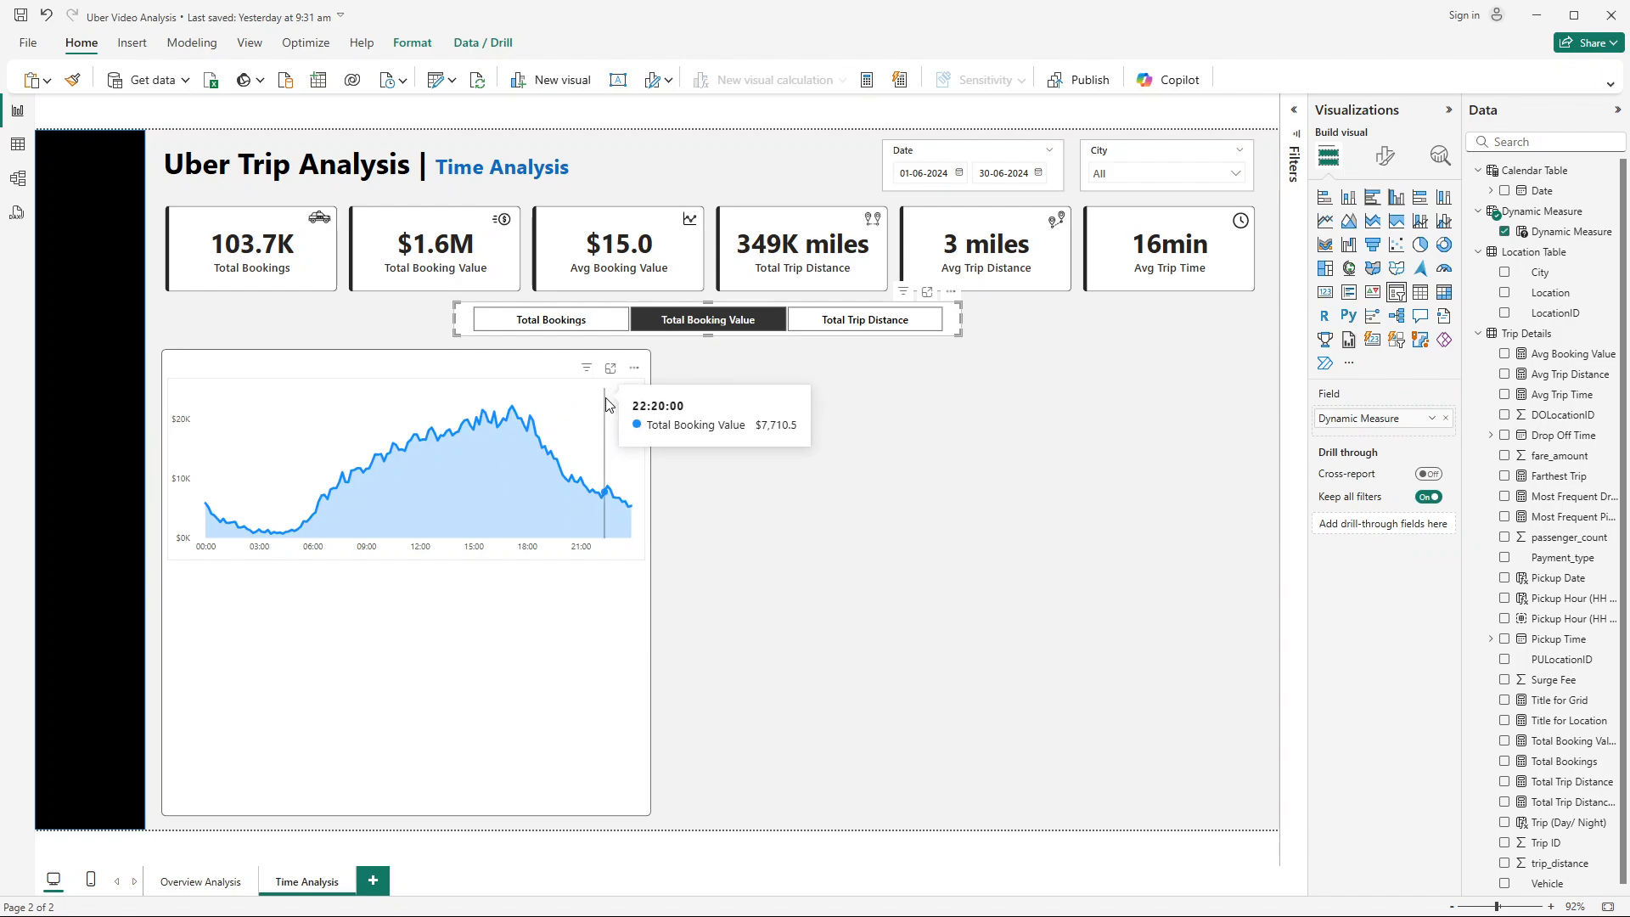
{"action": "left_click", "coordinate": [866, 330]}
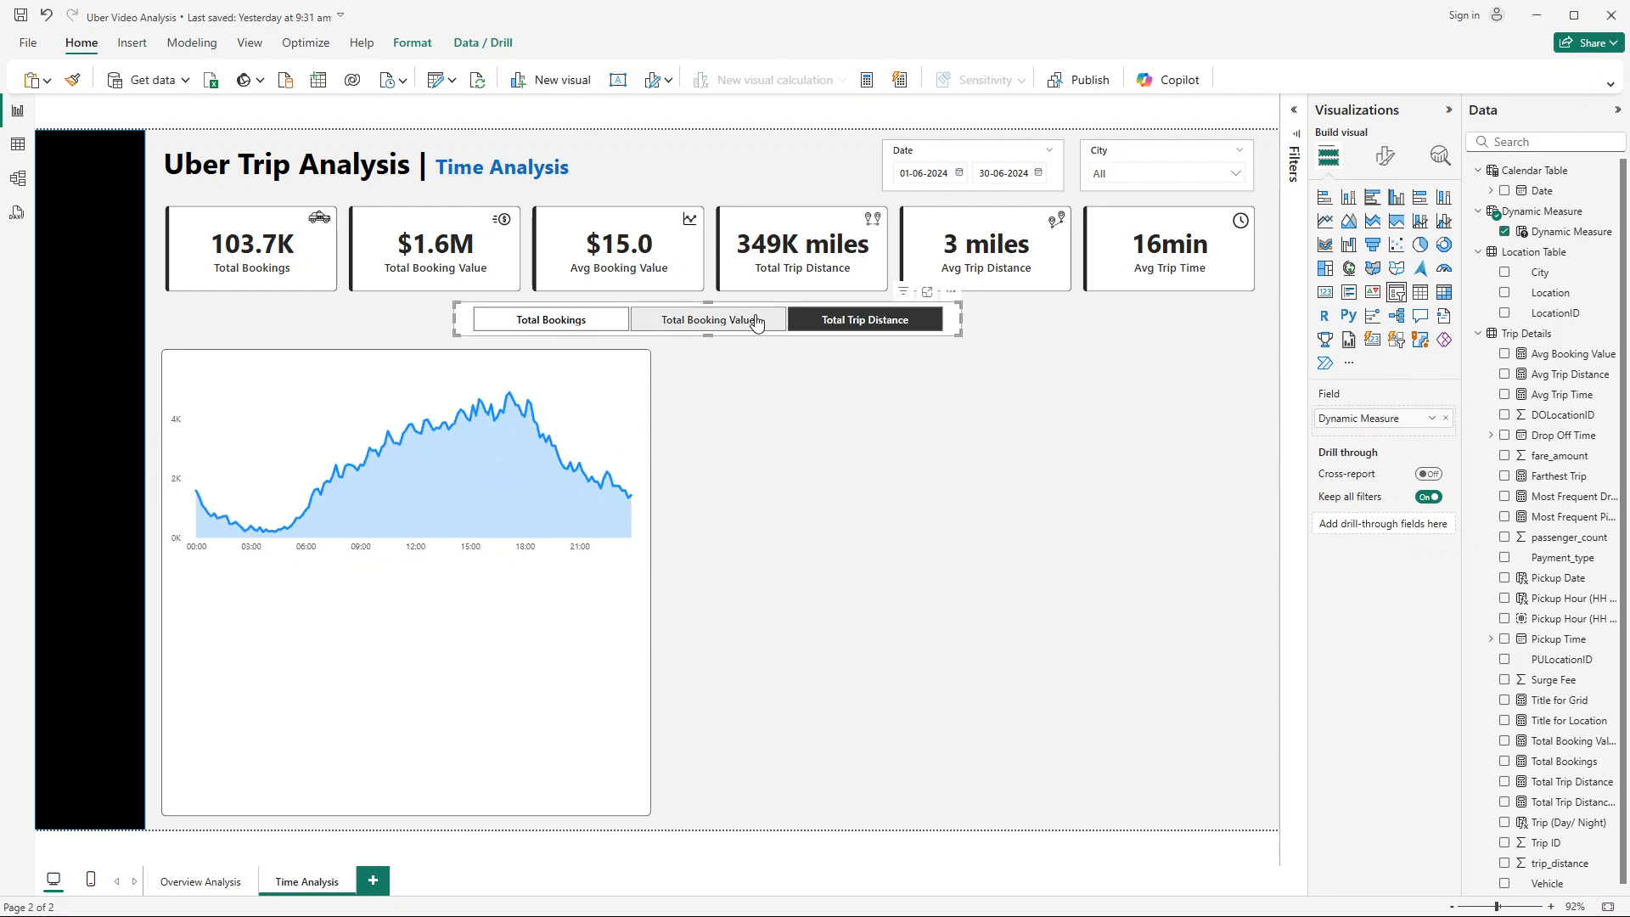
{"action": "left_click", "coordinate": [713, 320]}
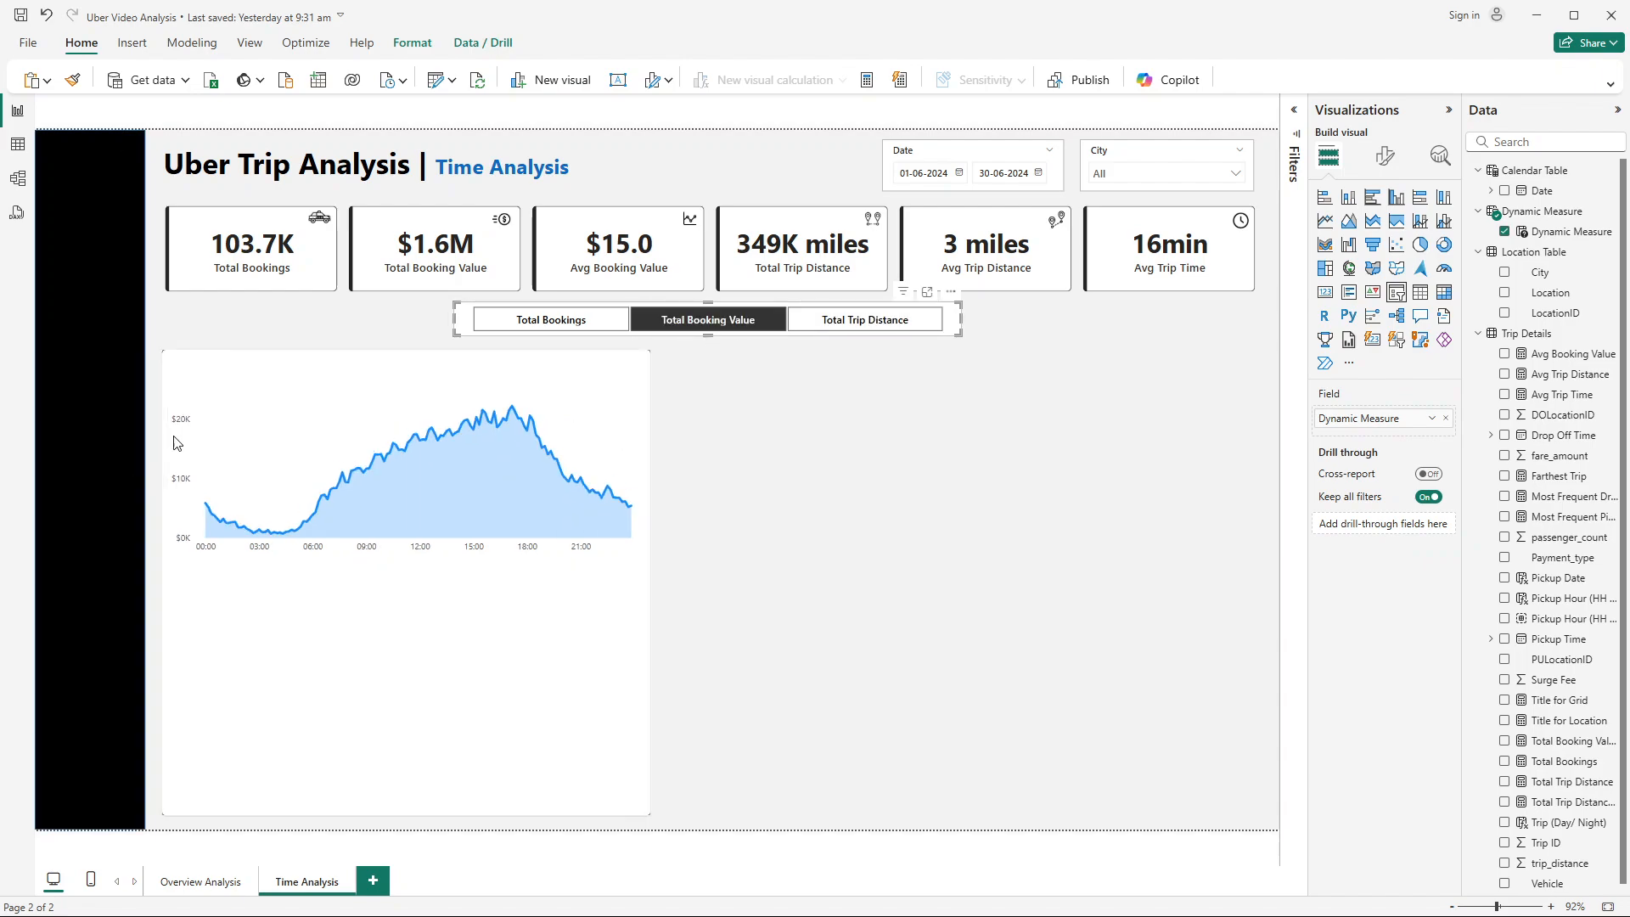
{"action": "left_click", "coordinate": [585, 400]}
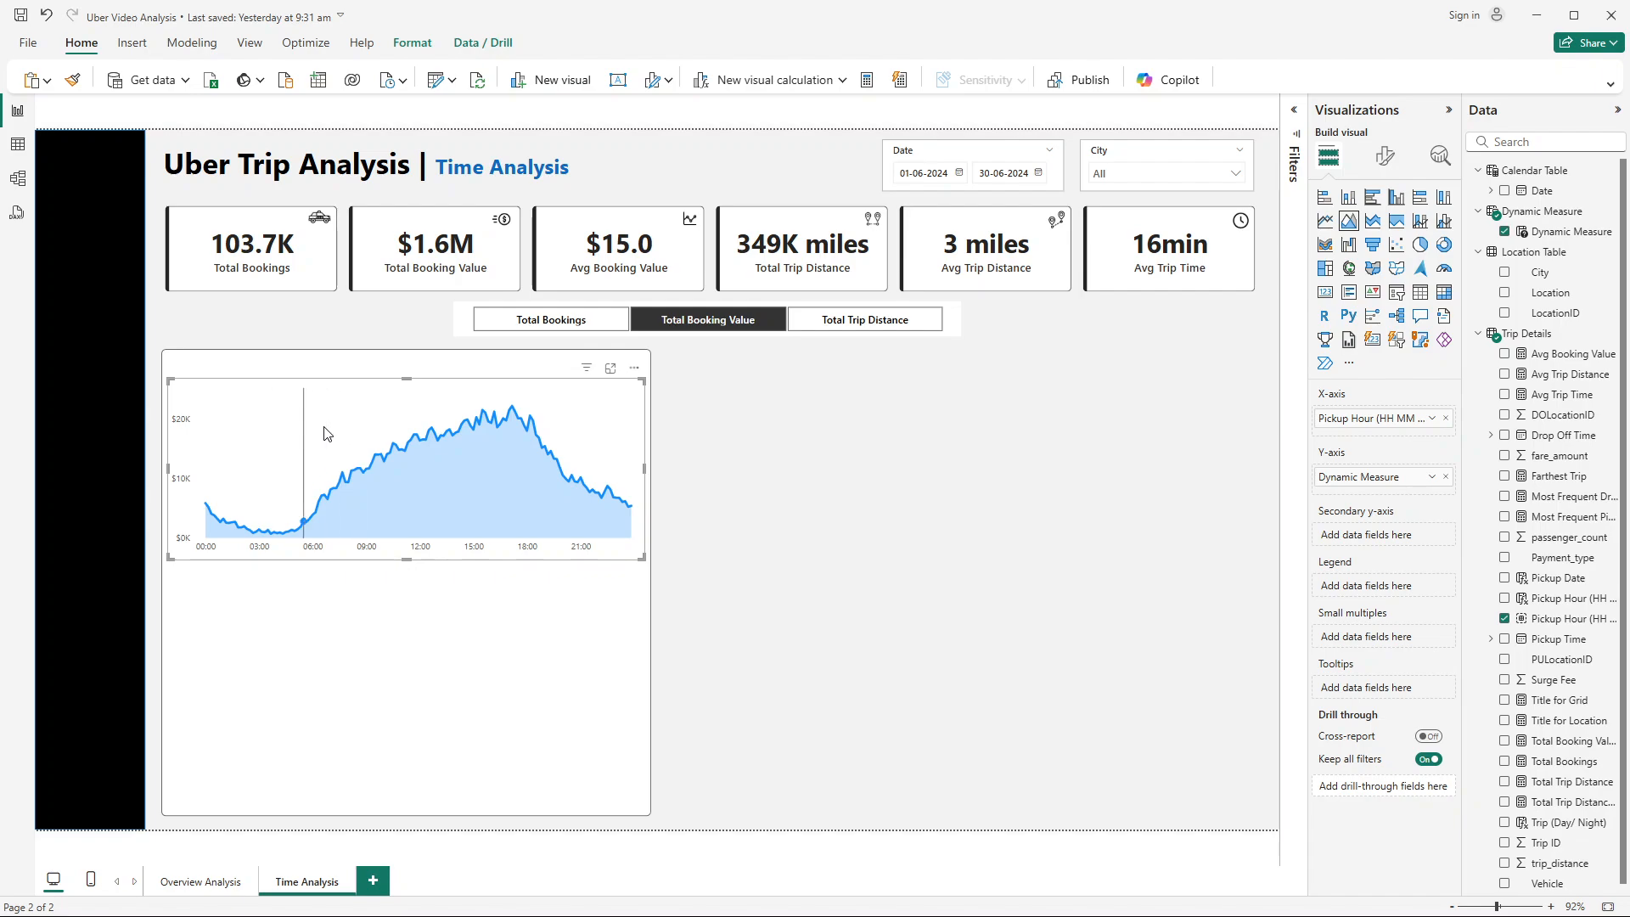
{"action": "left_click", "coordinate": [539, 329]}
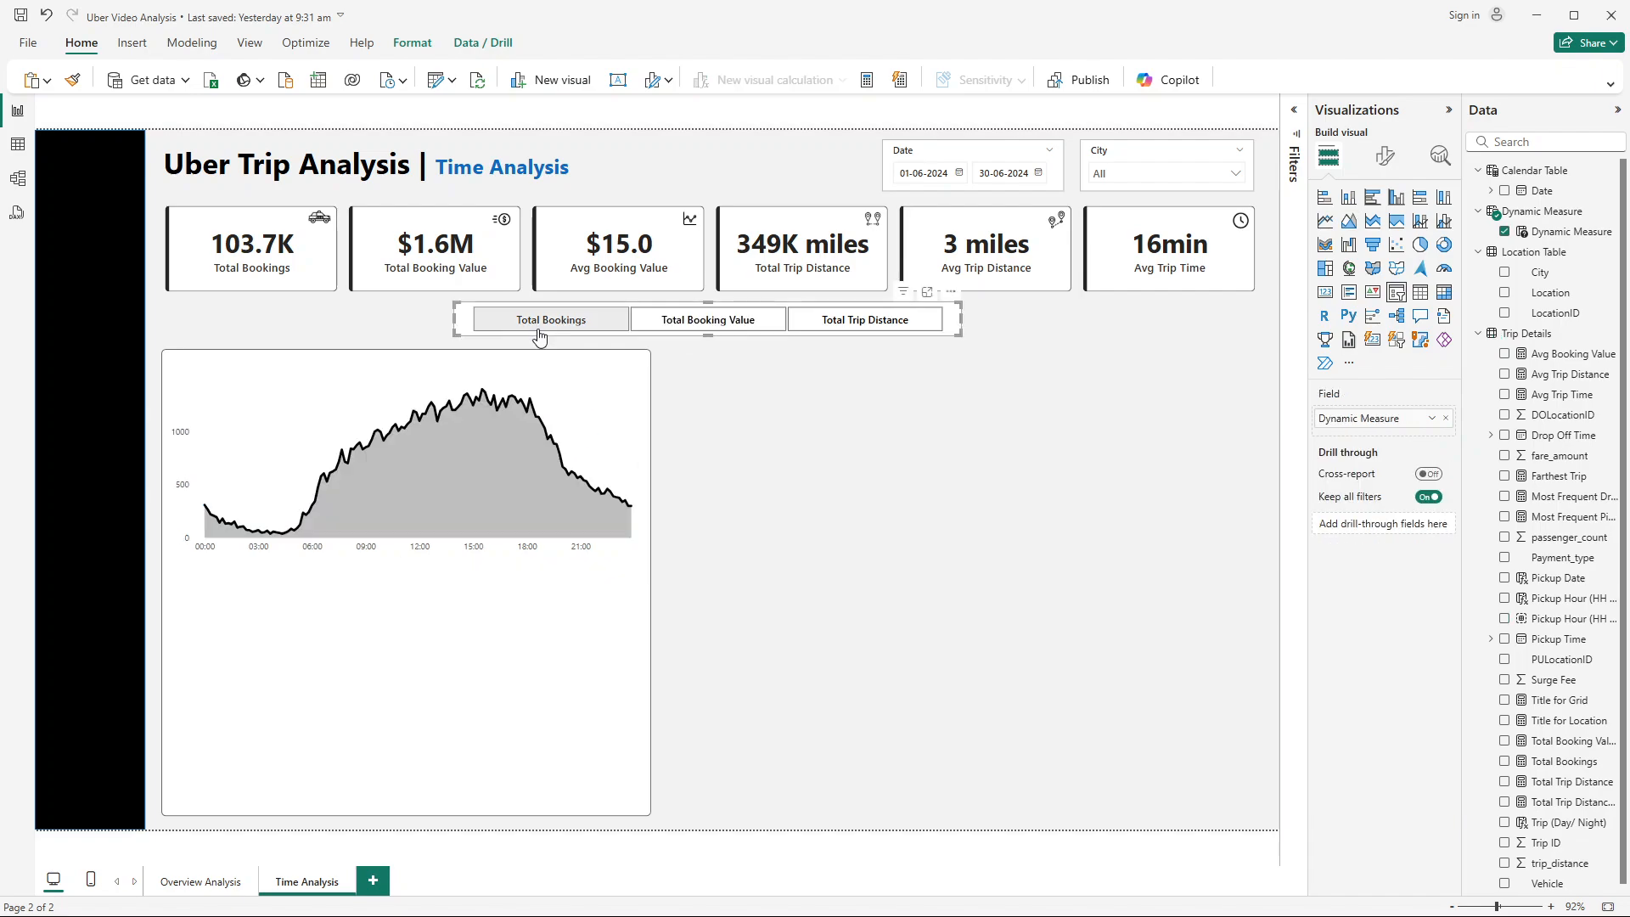
Step: Select Total Booking Value in the measure slicer and set the area chart's line color to dark blue
{"action": "left_click", "coordinate": [703, 327]}
{"action": "left_click", "coordinate": [633, 387]}
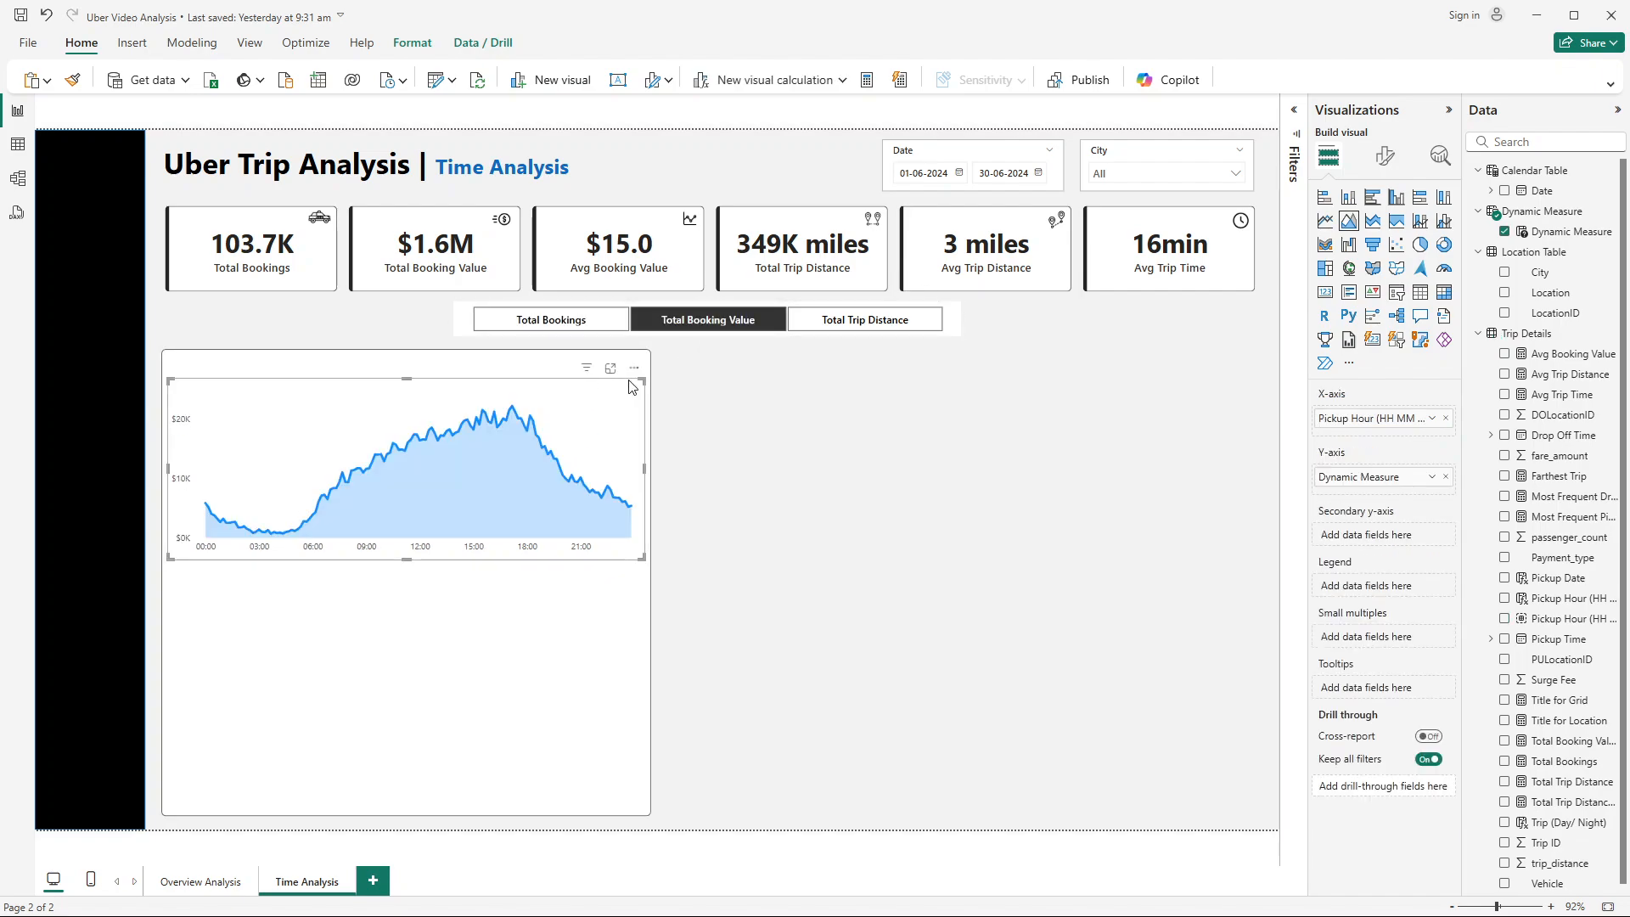
{"action": "left_click", "coordinate": [1393, 166]}
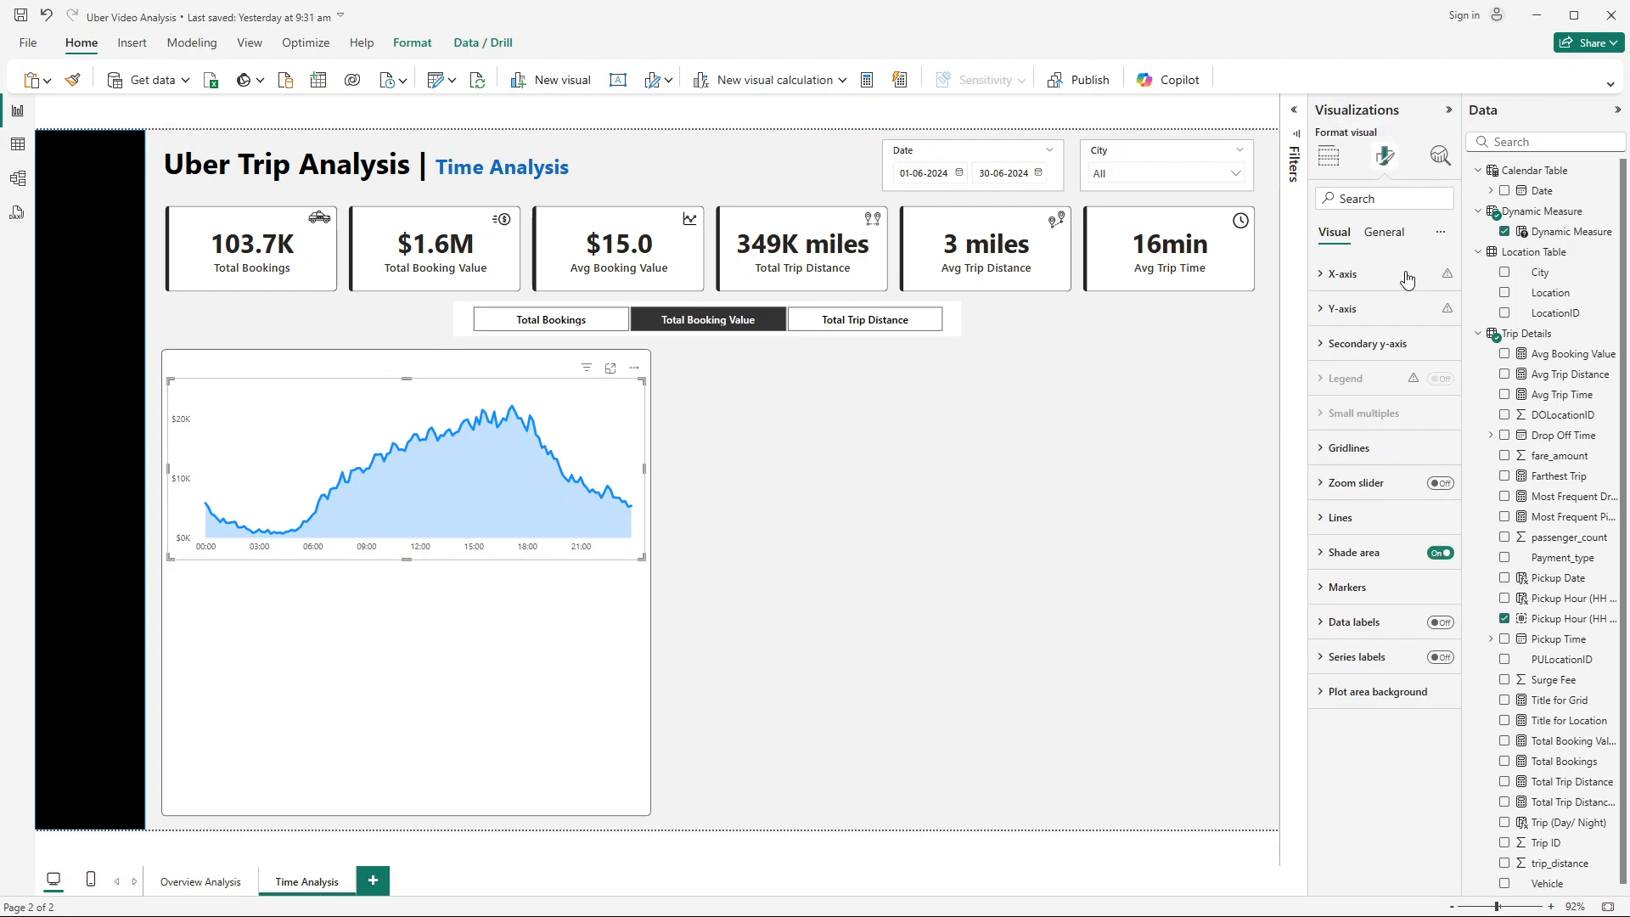
{"action": "left_click", "coordinate": [1352, 518]}
{"action": "left_click", "coordinate": [1356, 518]}
{"action": "left_click", "coordinate": [1344, 522]}
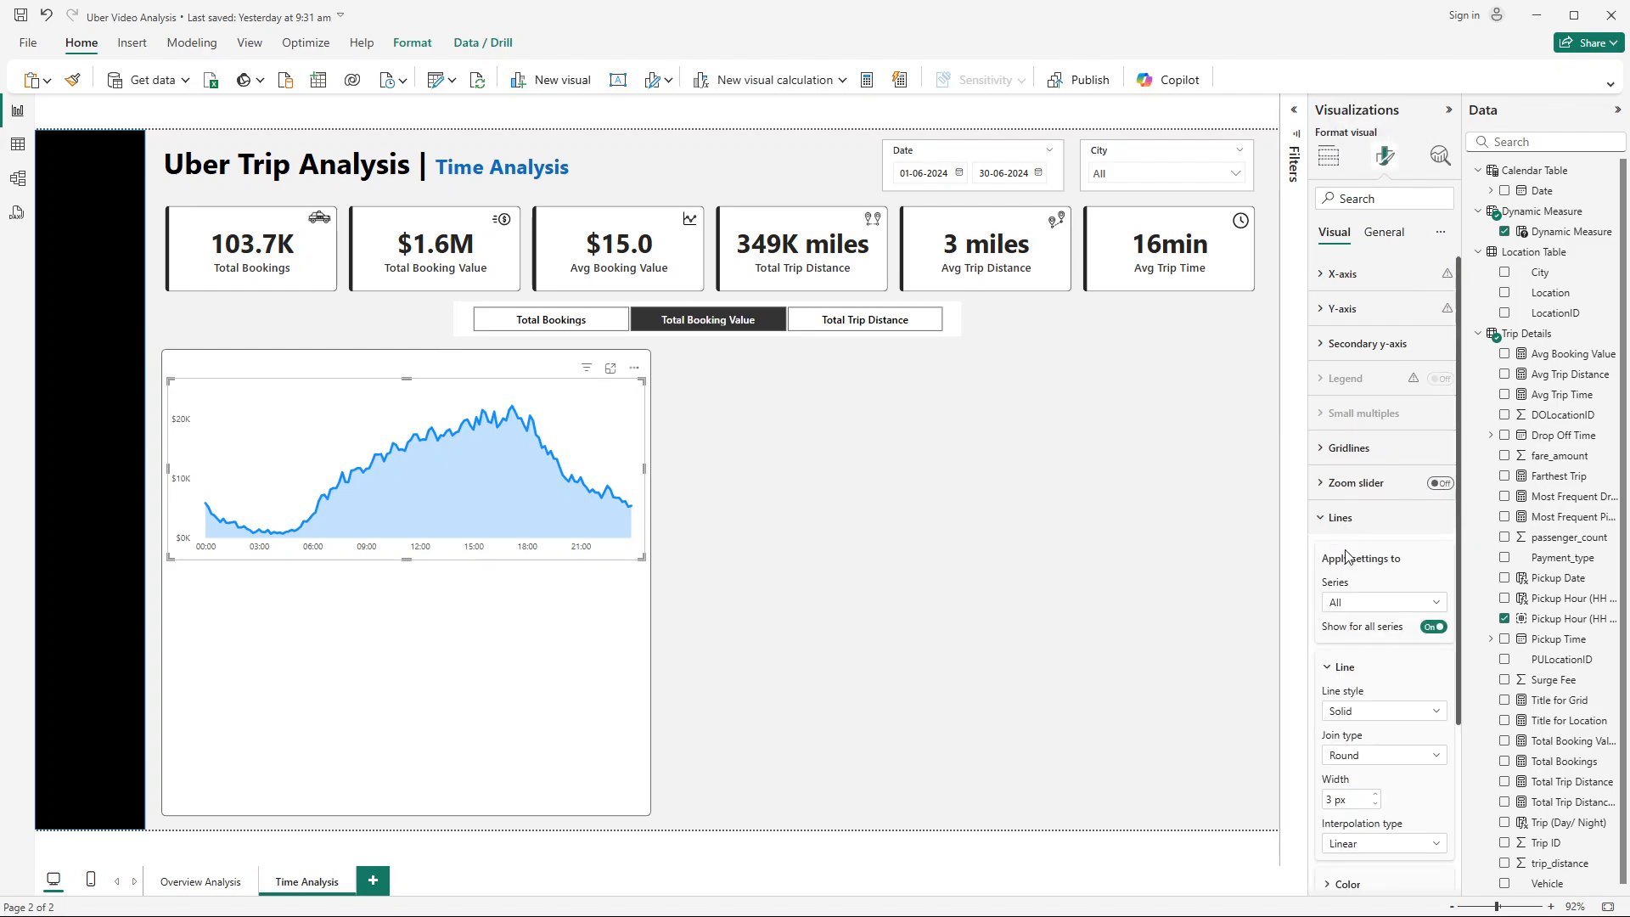
{"action": "scroll", "coordinate": [1346, 557], "scroll_direction": "down", "scroll_amount": 3}
{"action": "left_click", "coordinate": [1355, 664]}
{"action": "scroll", "coordinate": [1359, 645], "scroll_direction": "down", "scroll_amount": 1}
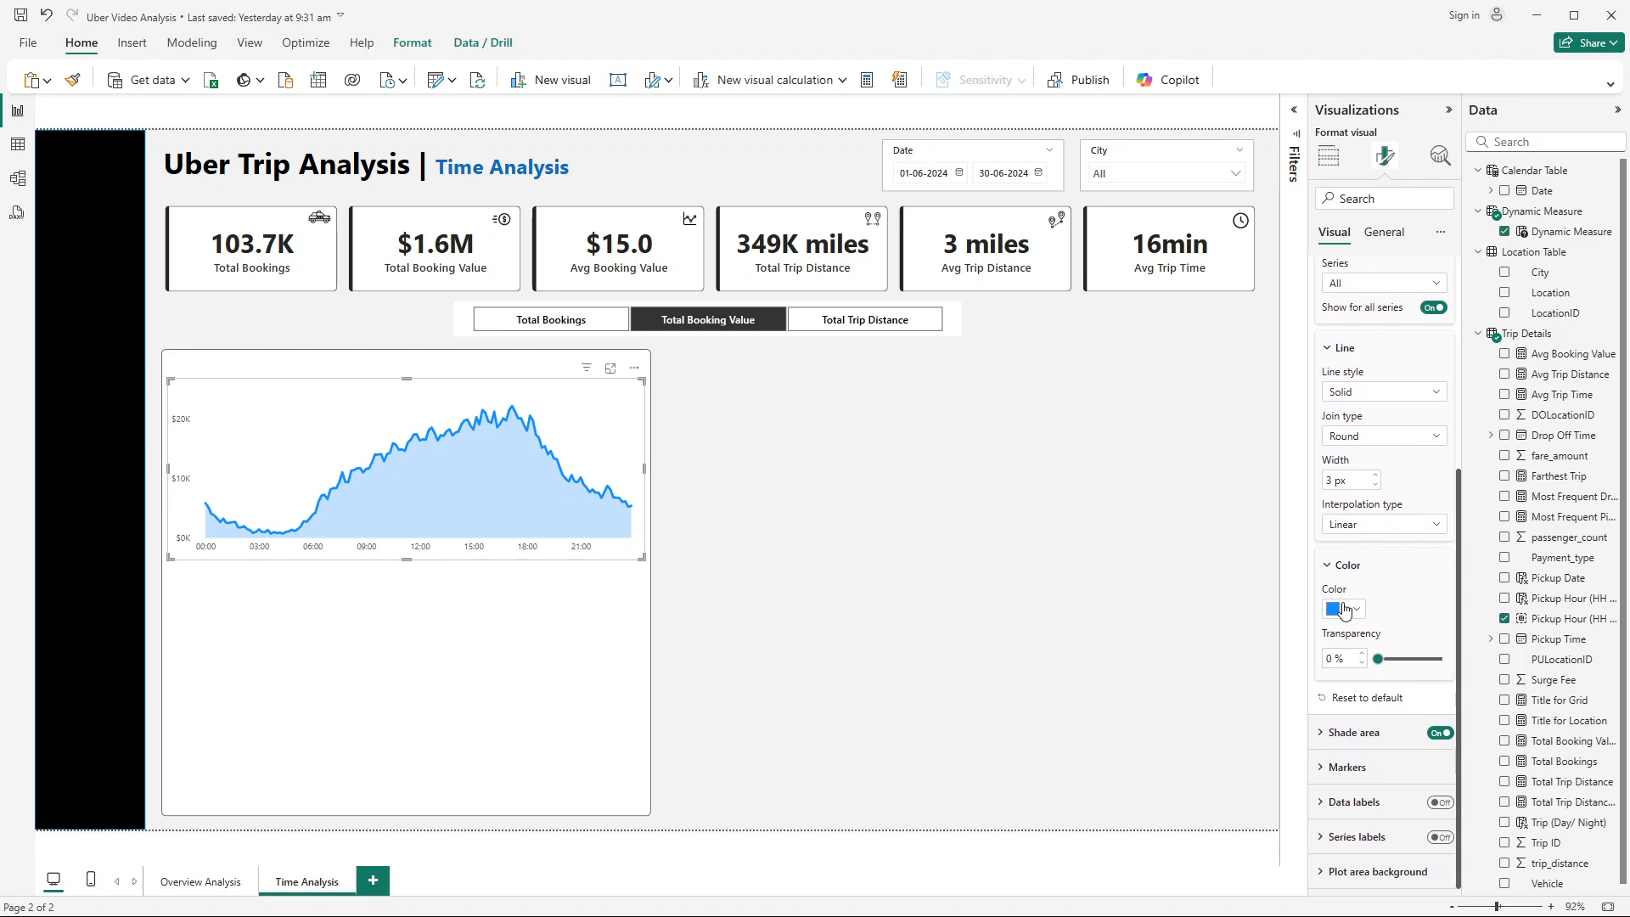
{"action": "left_click", "coordinate": [1346, 609]}
{"action": "left_click", "coordinate": [1393, 475]}
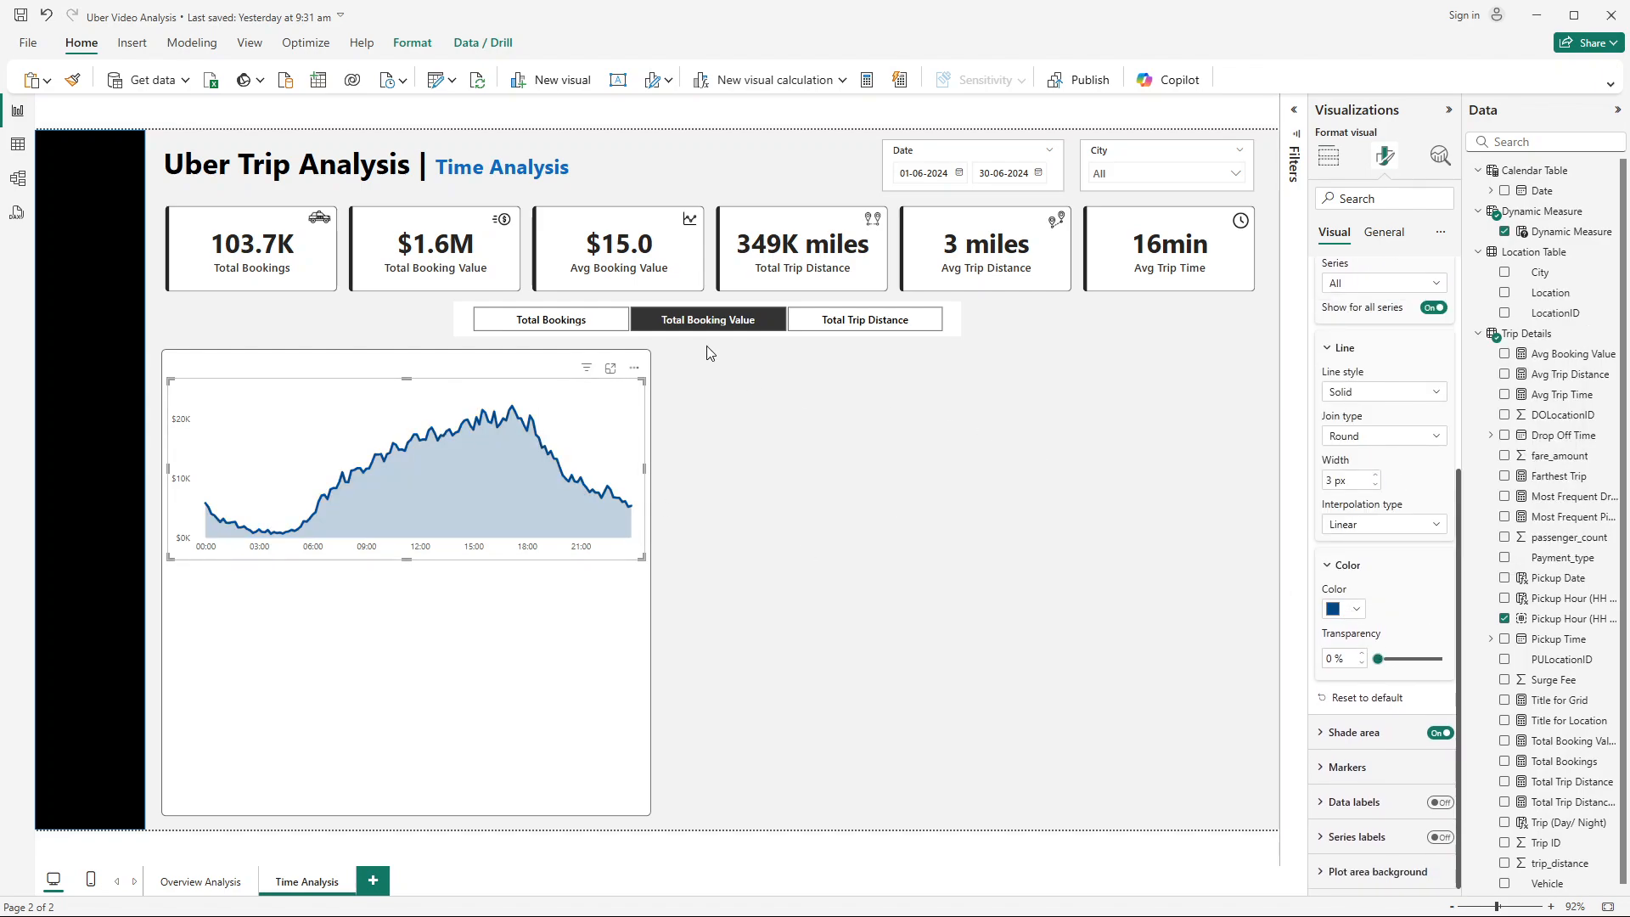
Step: Select Total Trip Distance in the measure slicer and set the area chart's line color to dark purple
{"action": "left_click", "coordinate": [828, 326]}
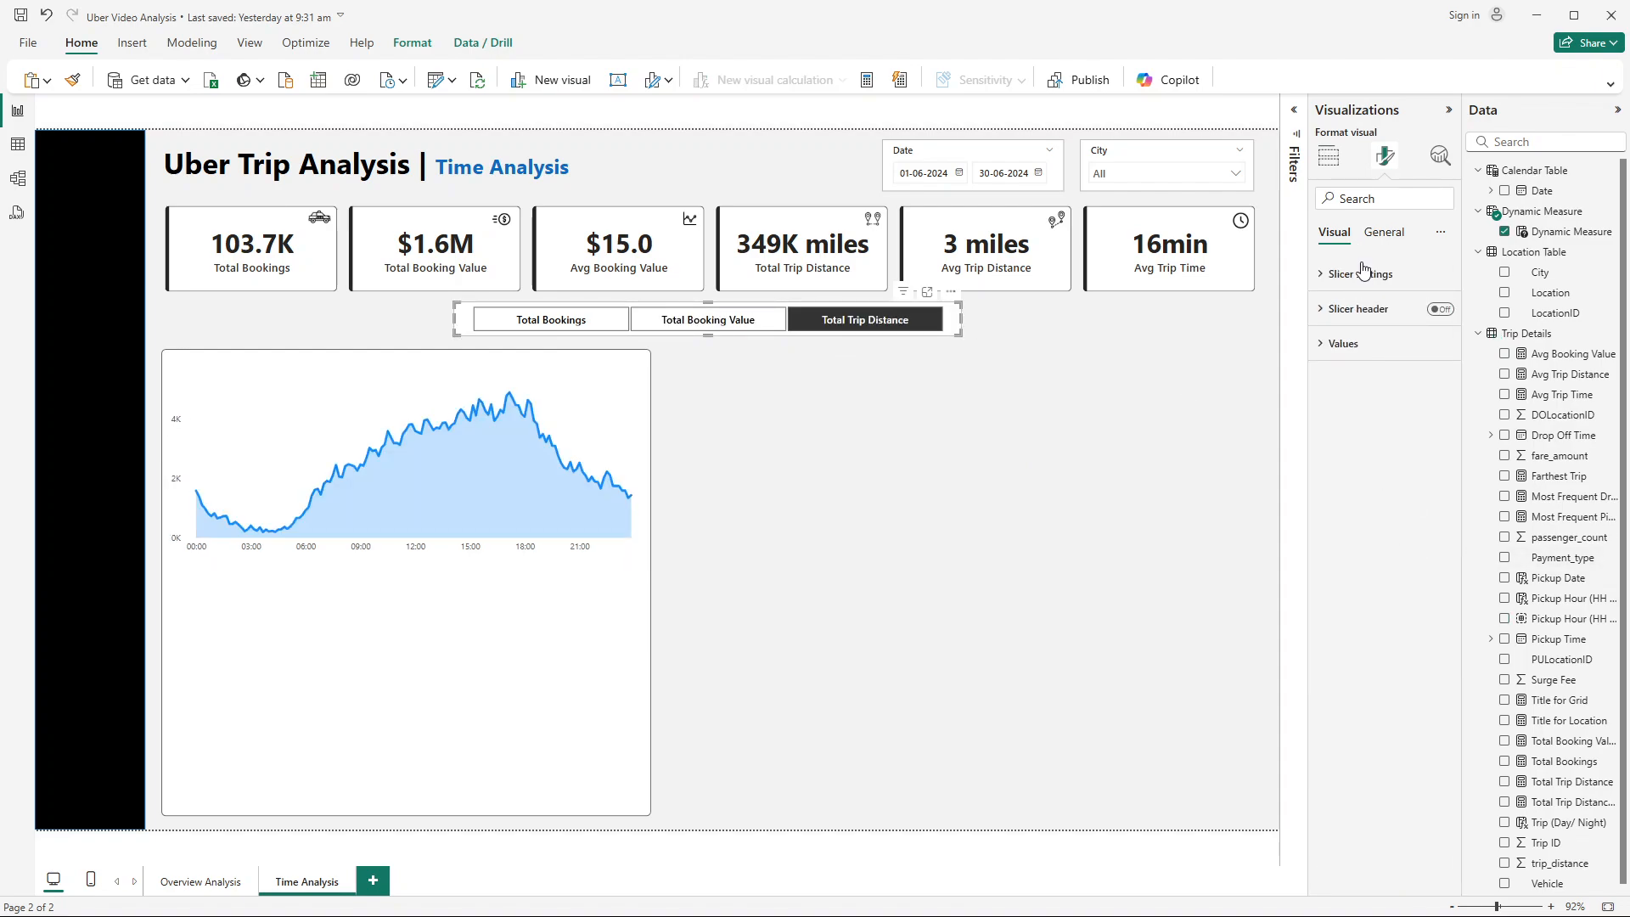
{"action": "left_click", "coordinate": [593, 414]}
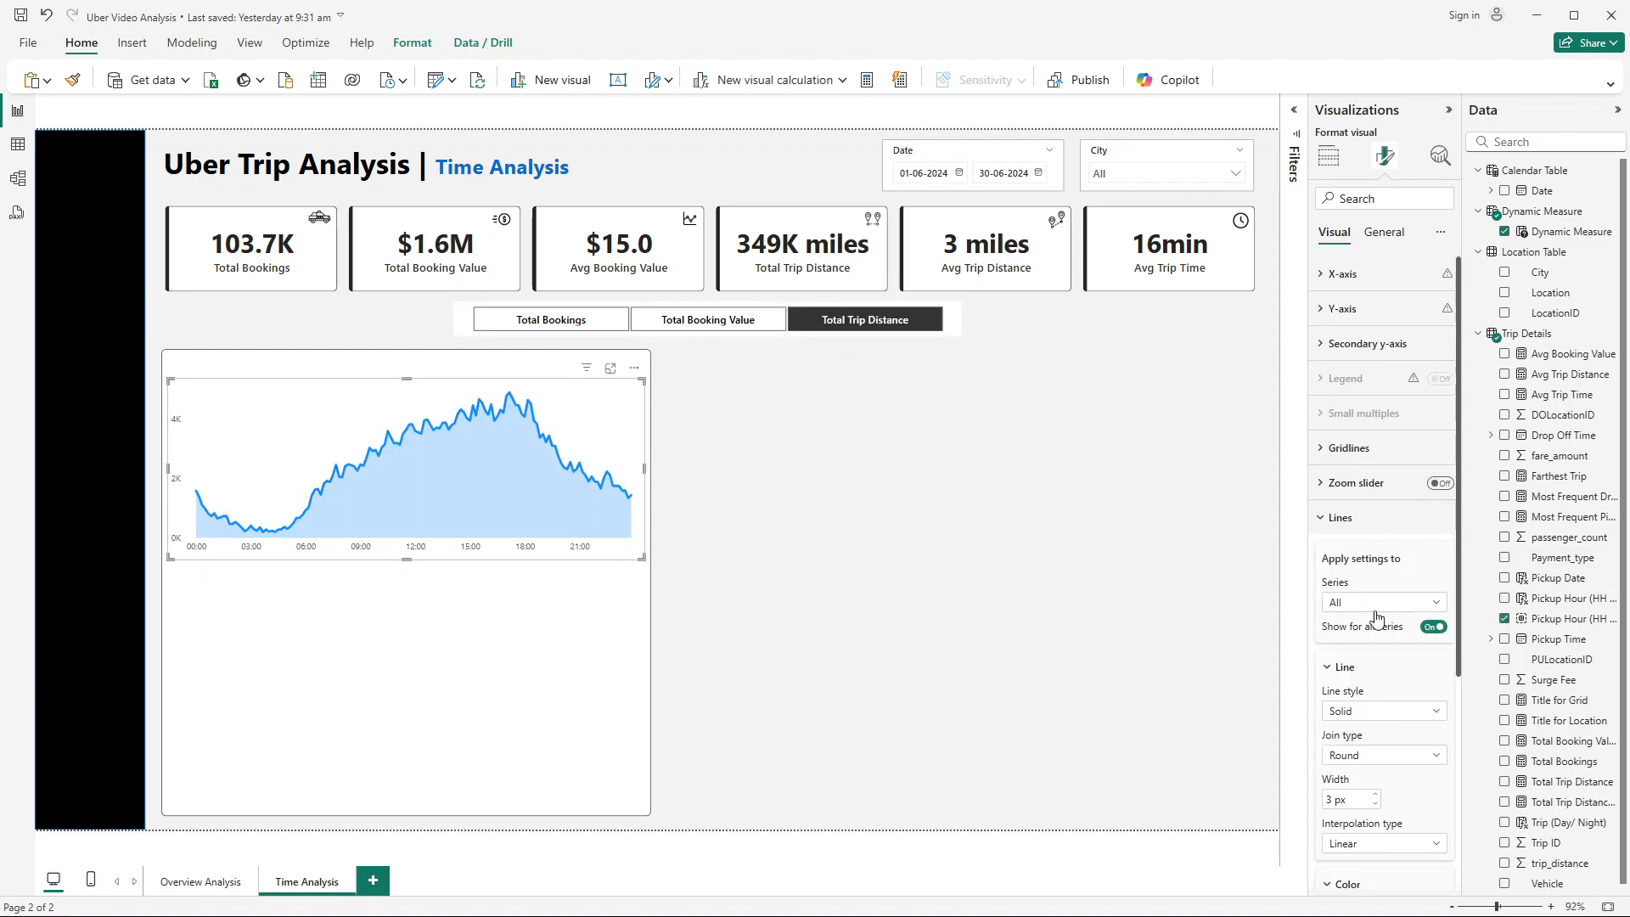
{"action": "scroll", "coordinate": [1378, 619], "scroll_direction": "down", "scroll_amount": 3}
{"action": "left_click", "coordinate": [1356, 670]}
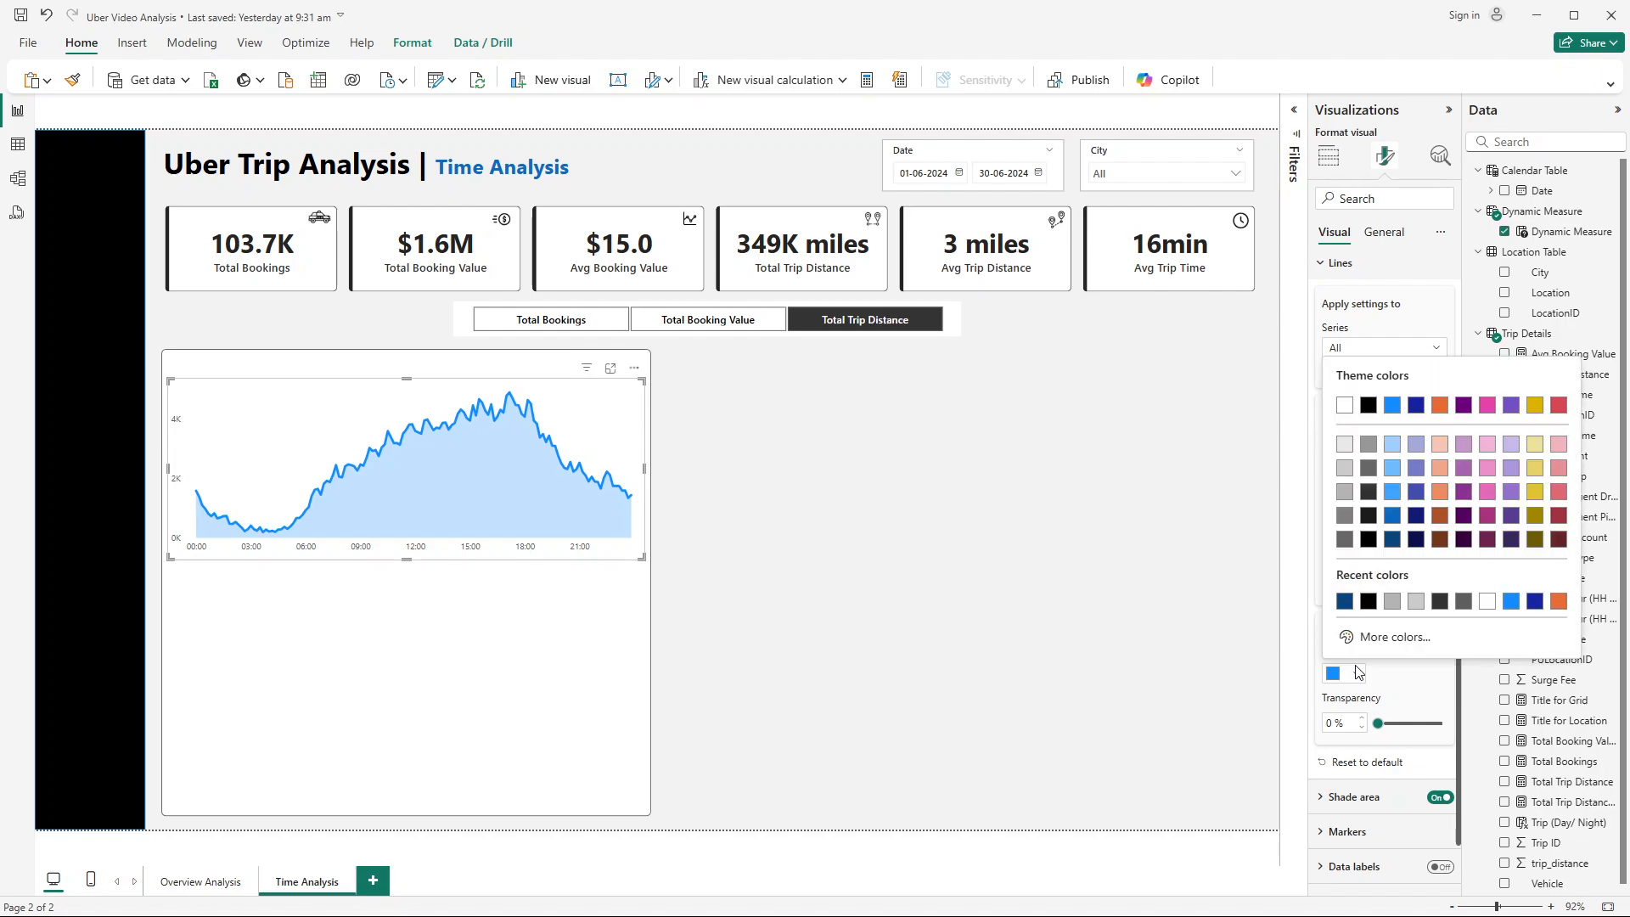
{"action": "left_click", "coordinate": [1465, 540]}
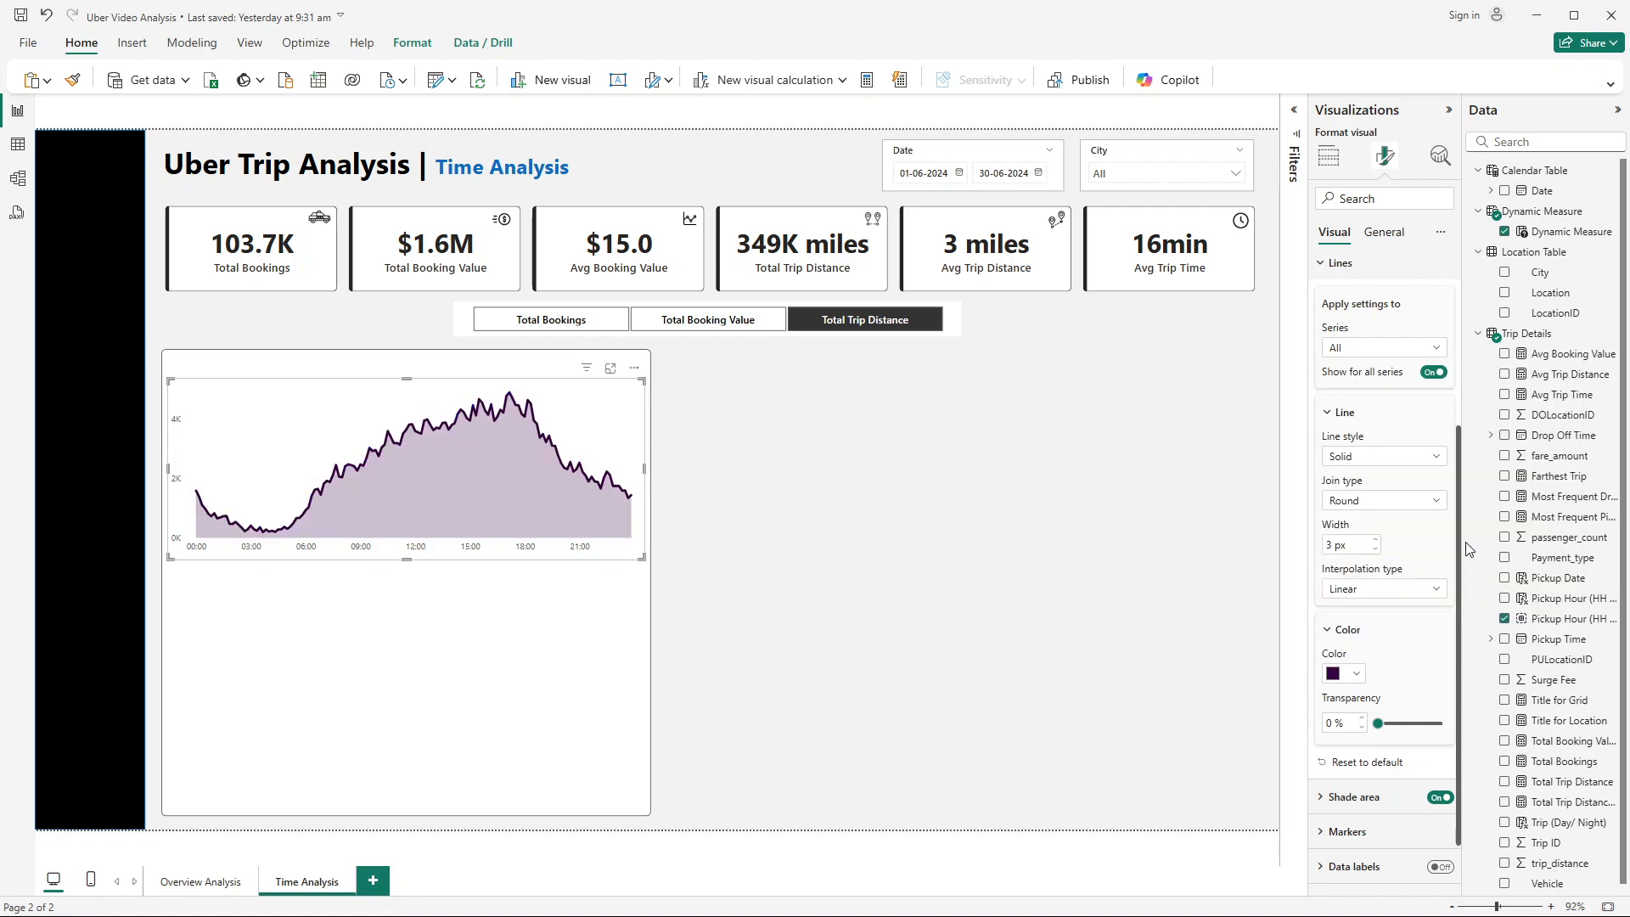
Step: Cycle the slicer through all three measures to compare the area chart's colors, ending on Total Bookings
{"action": "left_click", "coordinate": [546, 320]}
{"action": "left_click", "coordinate": [734, 321]}
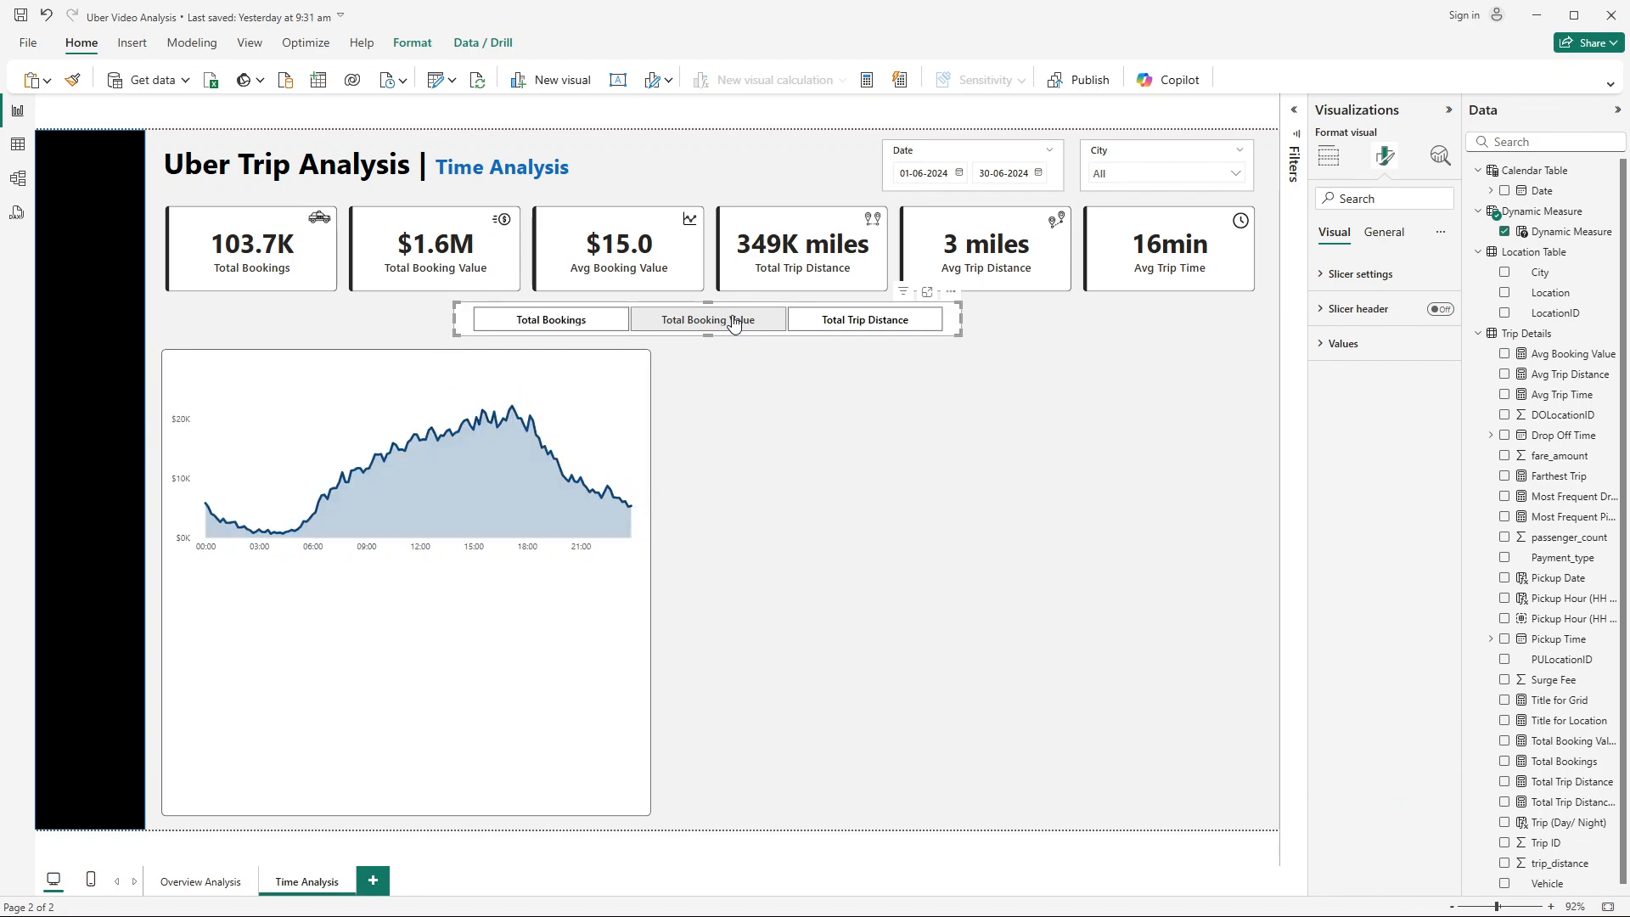
{"action": "left_click", "coordinate": [866, 320]}
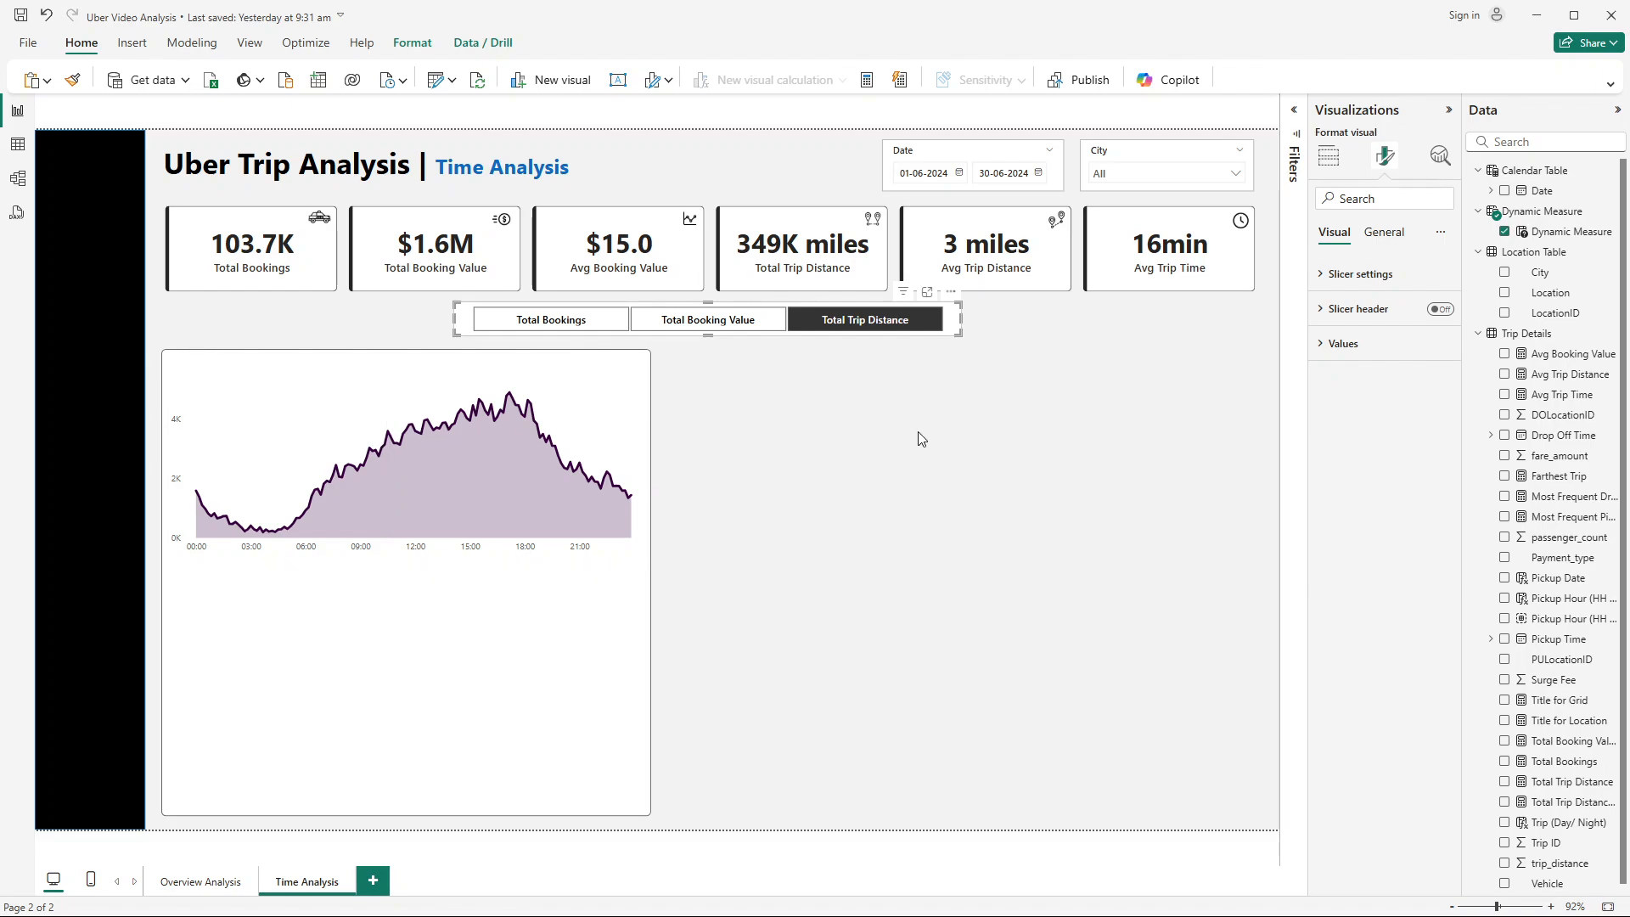
{"action": "left_click", "coordinate": [513, 323]}
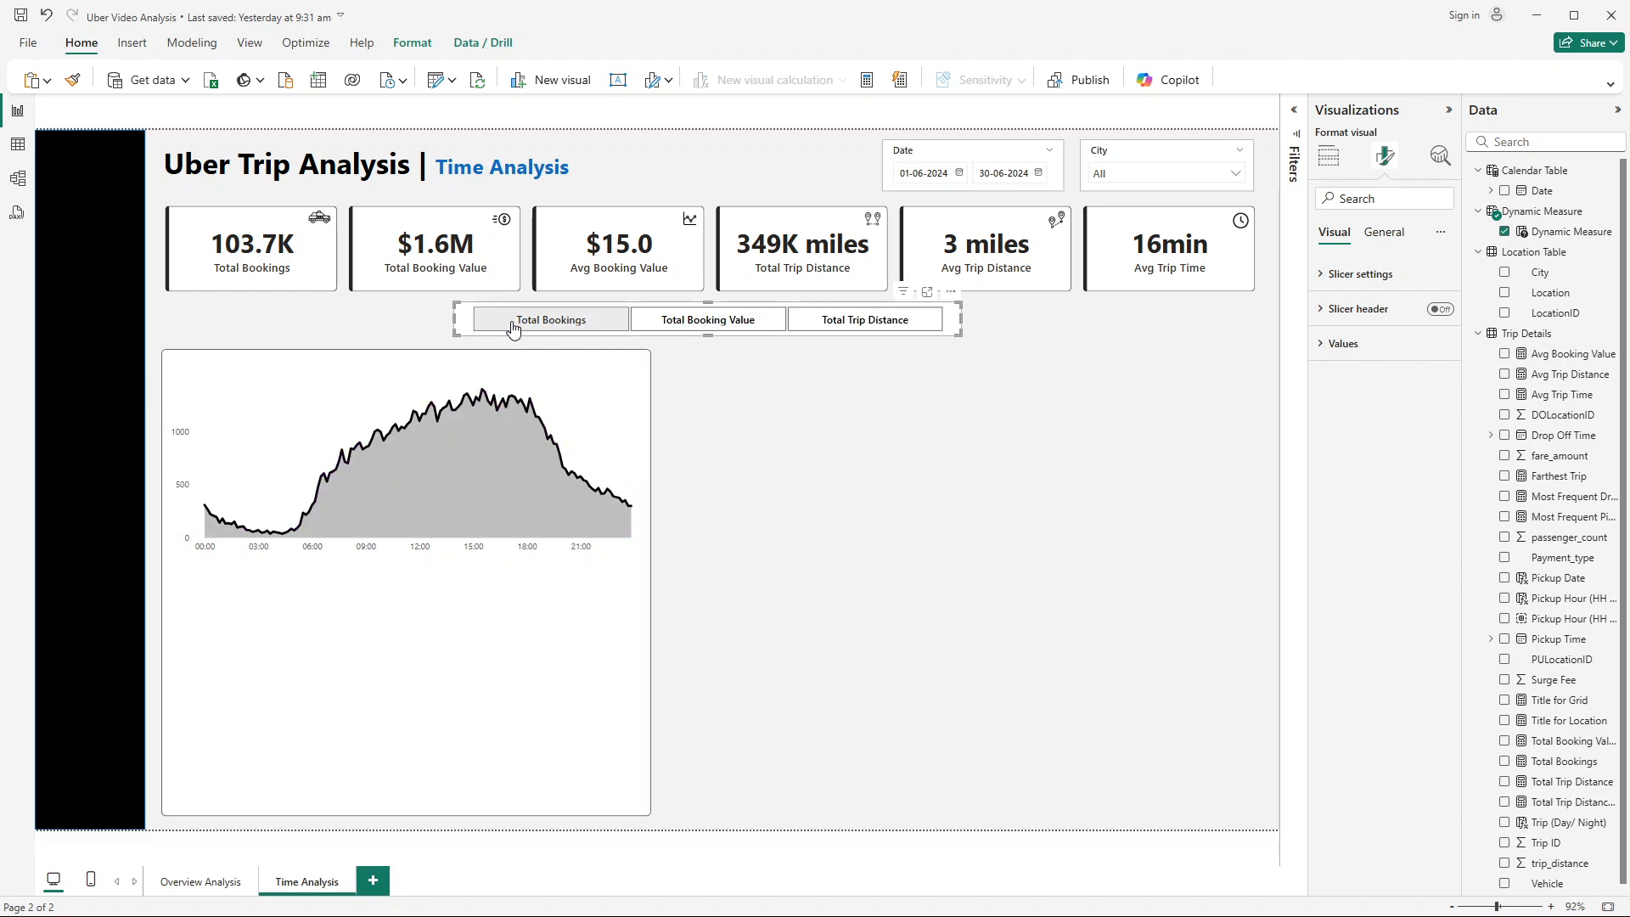
{"action": "left_click", "coordinate": [673, 326]}
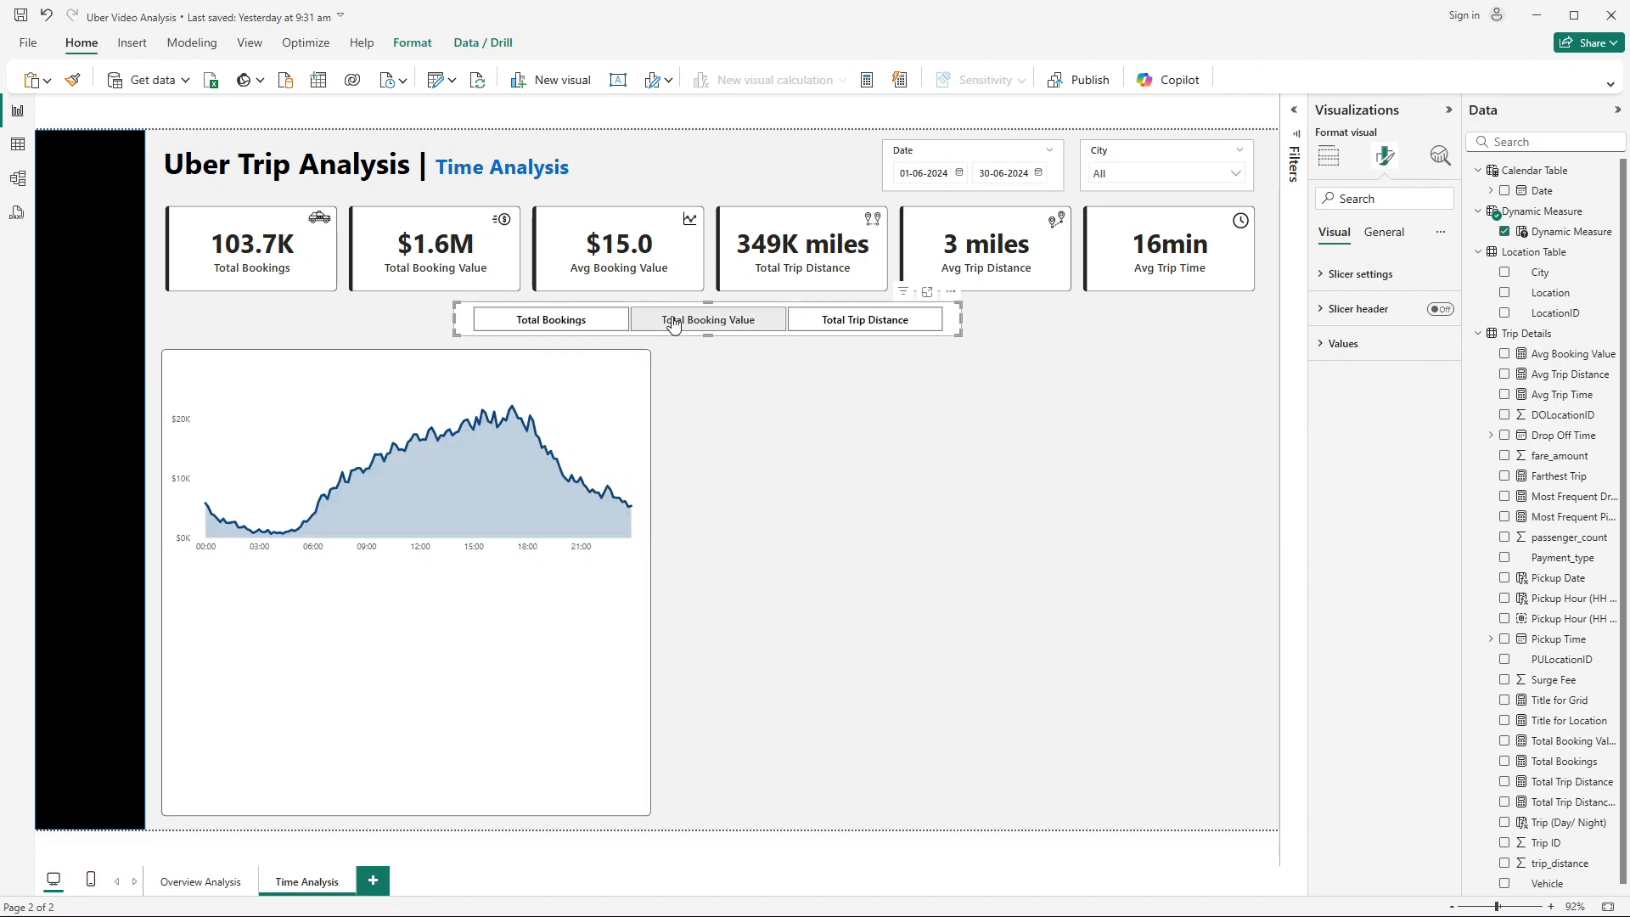
{"action": "left_click", "coordinate": [586, 321]}
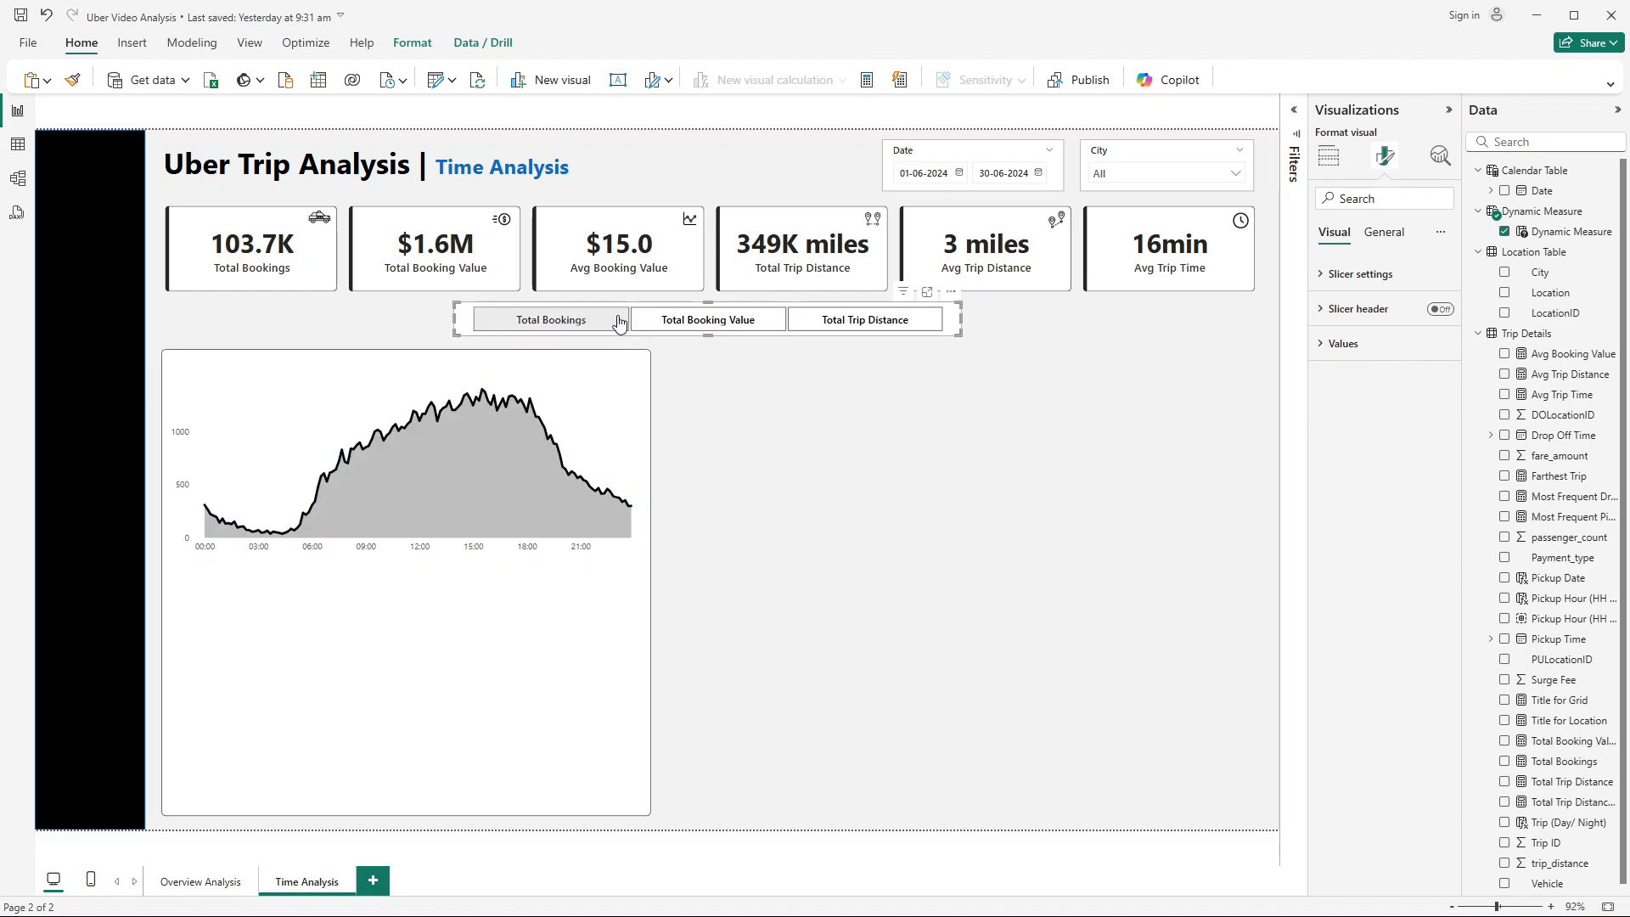
{"action": "left_click", "coordinate": [746, 370]}
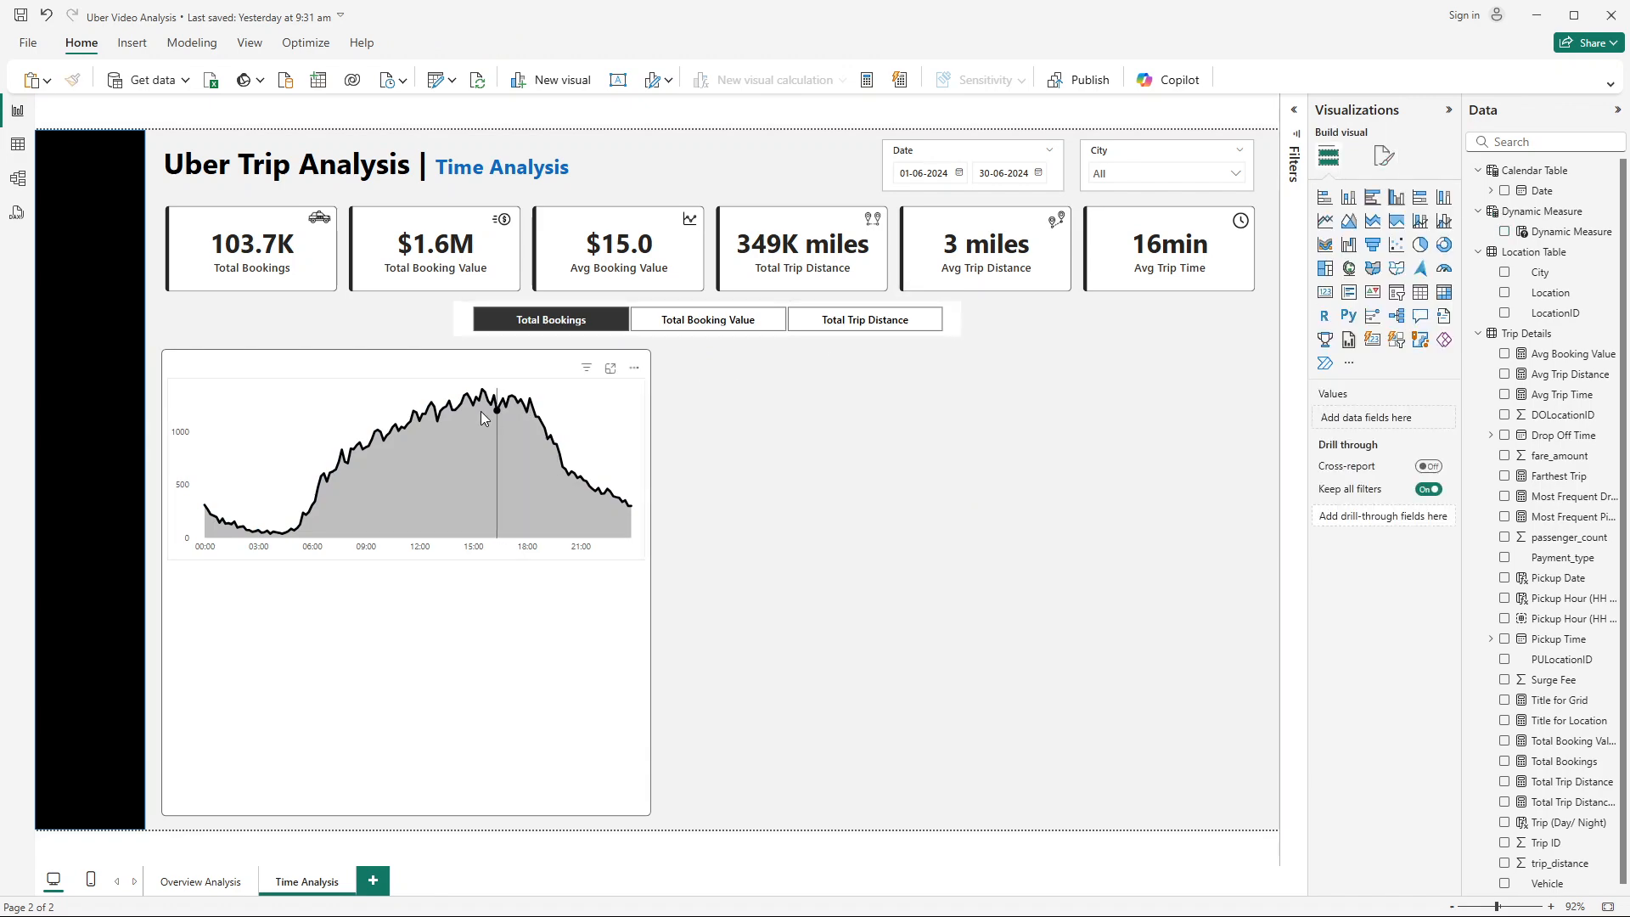
{"action": "mouse_move", "coordinate": [463, 421]}
{"action": "left_click", "coordinate": [587, 322]}
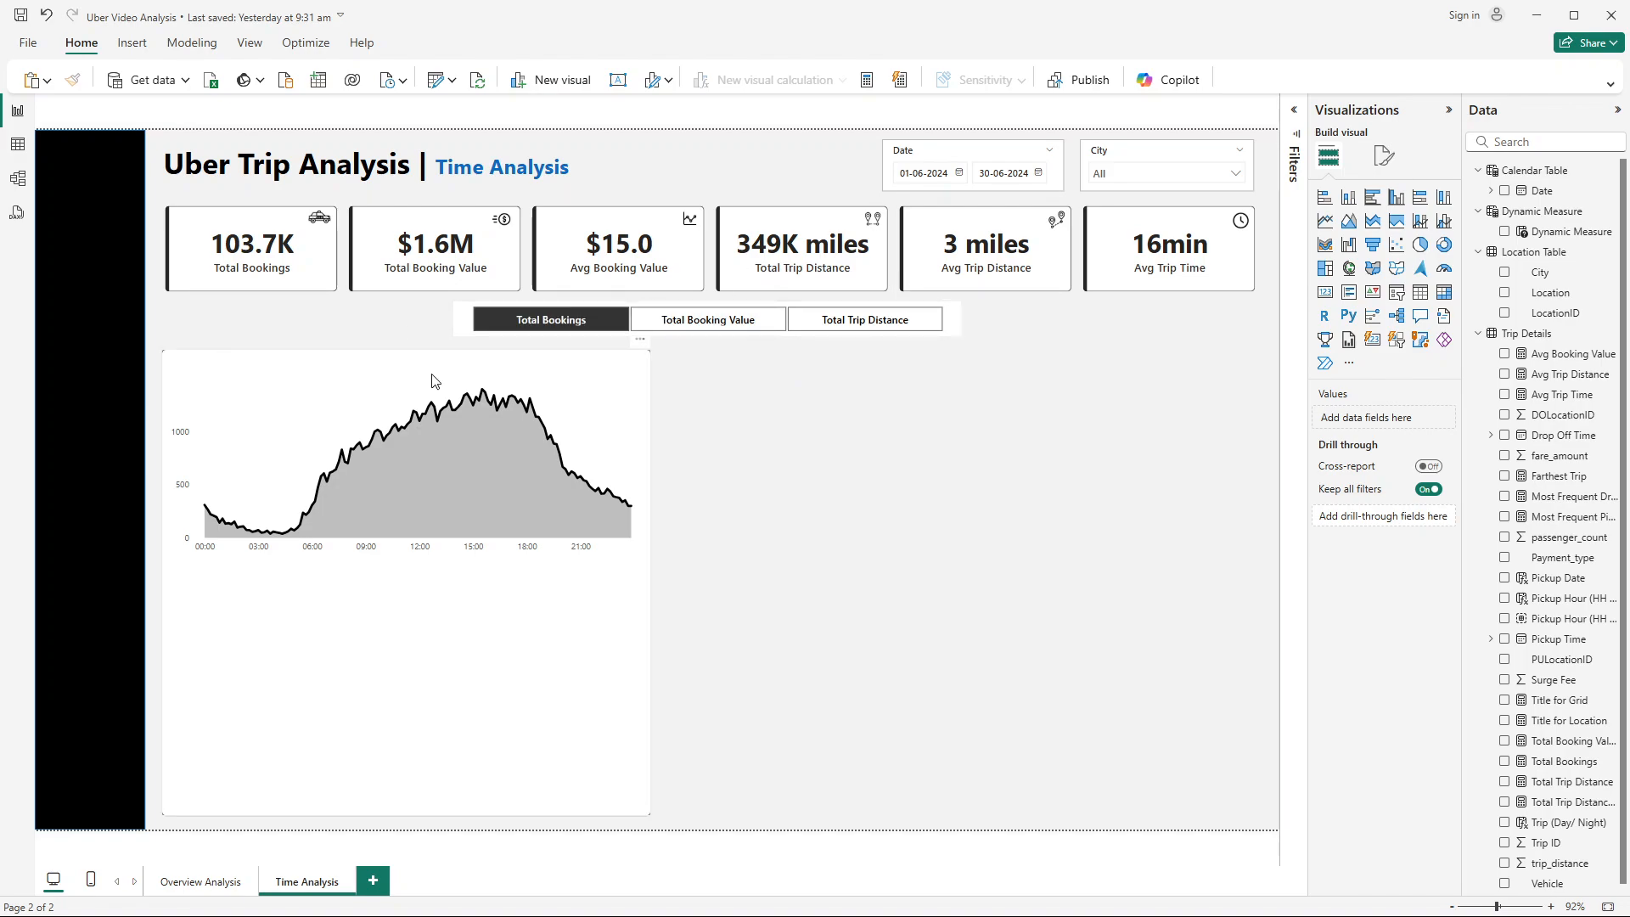
Step: Switch to the Problem Statement document in Word, review the pickup-time area chart requirement, and return to the Power BI report
{"action": "key", "text": "alt+Tab"}
{"action": "key", "text": "alt+Tab"}
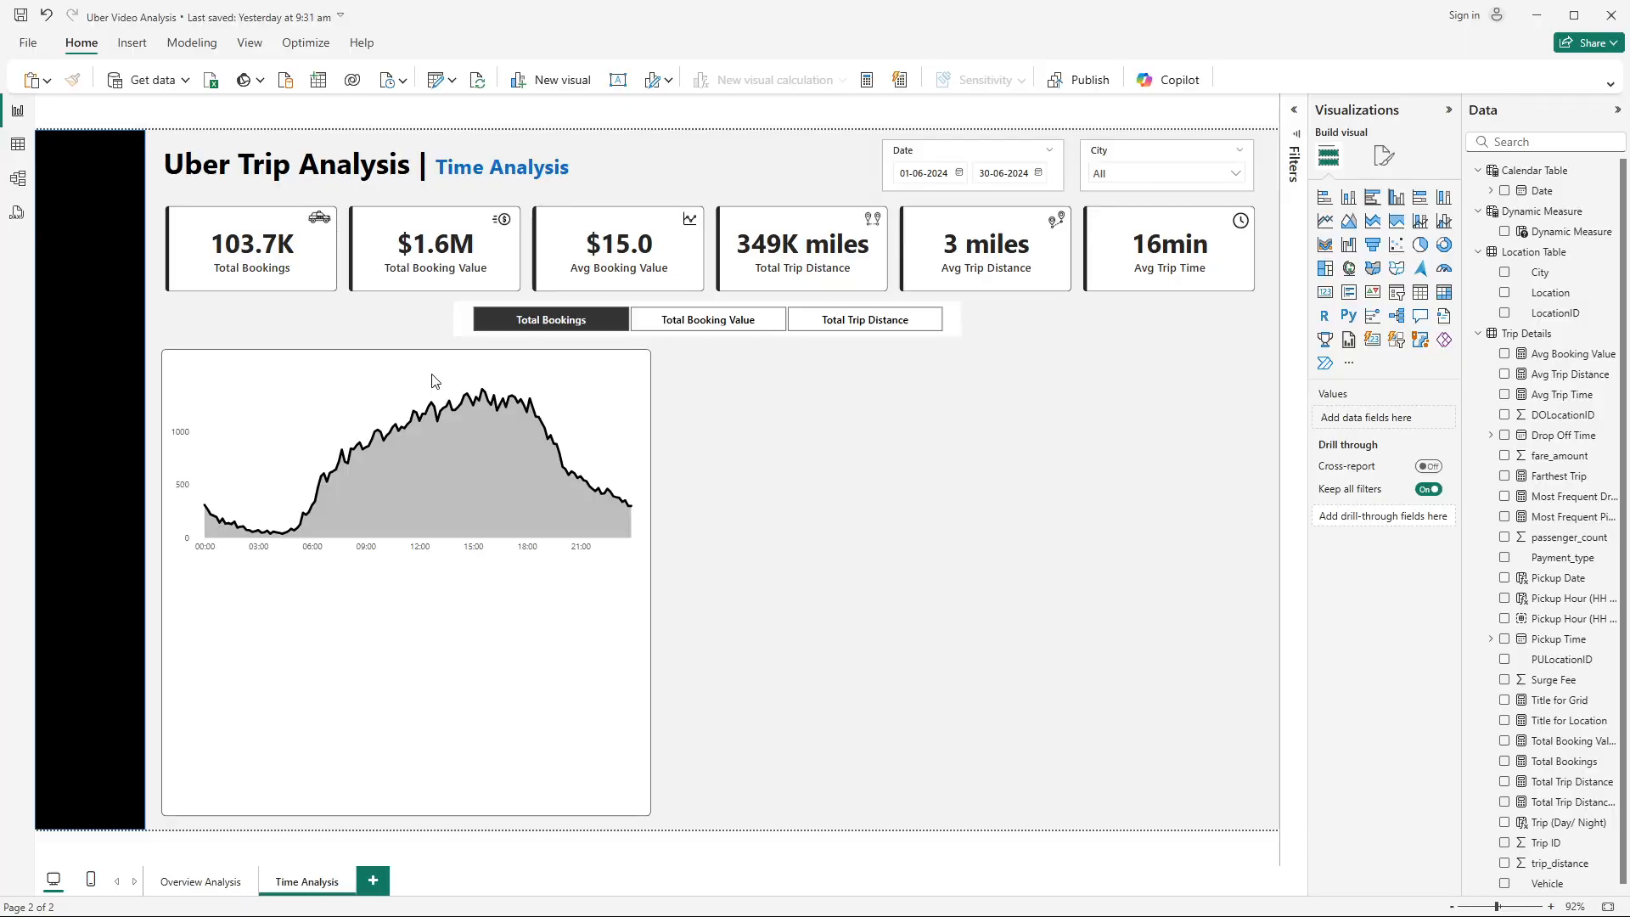
{"action": "key", "text": "alt+Tab"}
{"action": "key", "text": "alt+Tab"}
{"action": "left_click", "coordinate": [626, 270]}
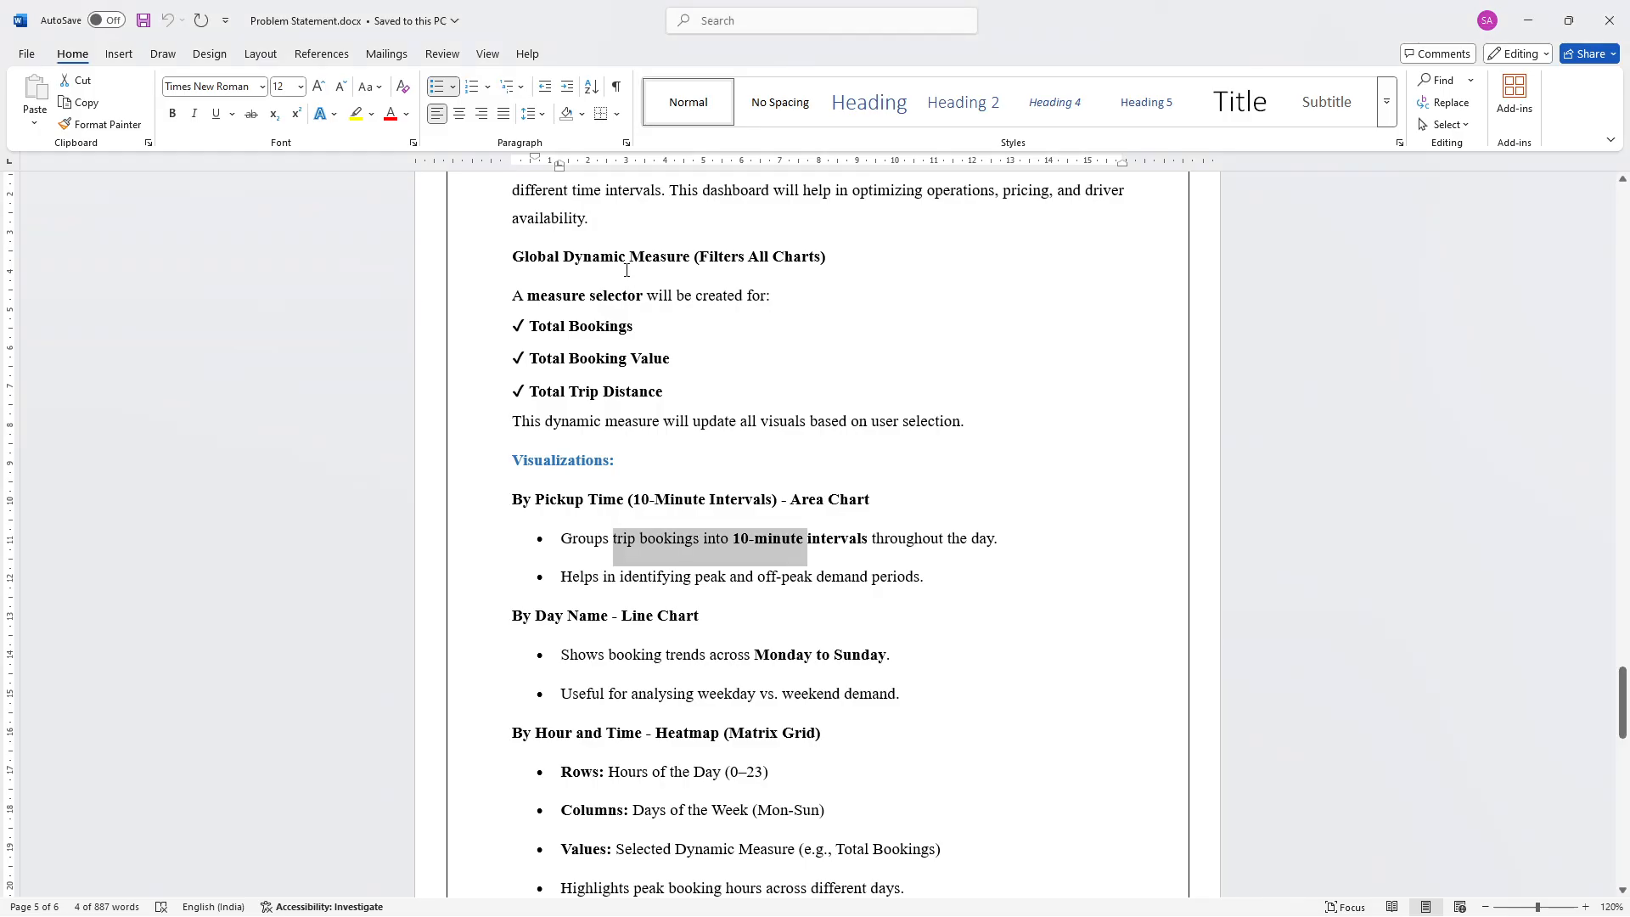
{"action": "left_click", "coordinate": [658, 538]}
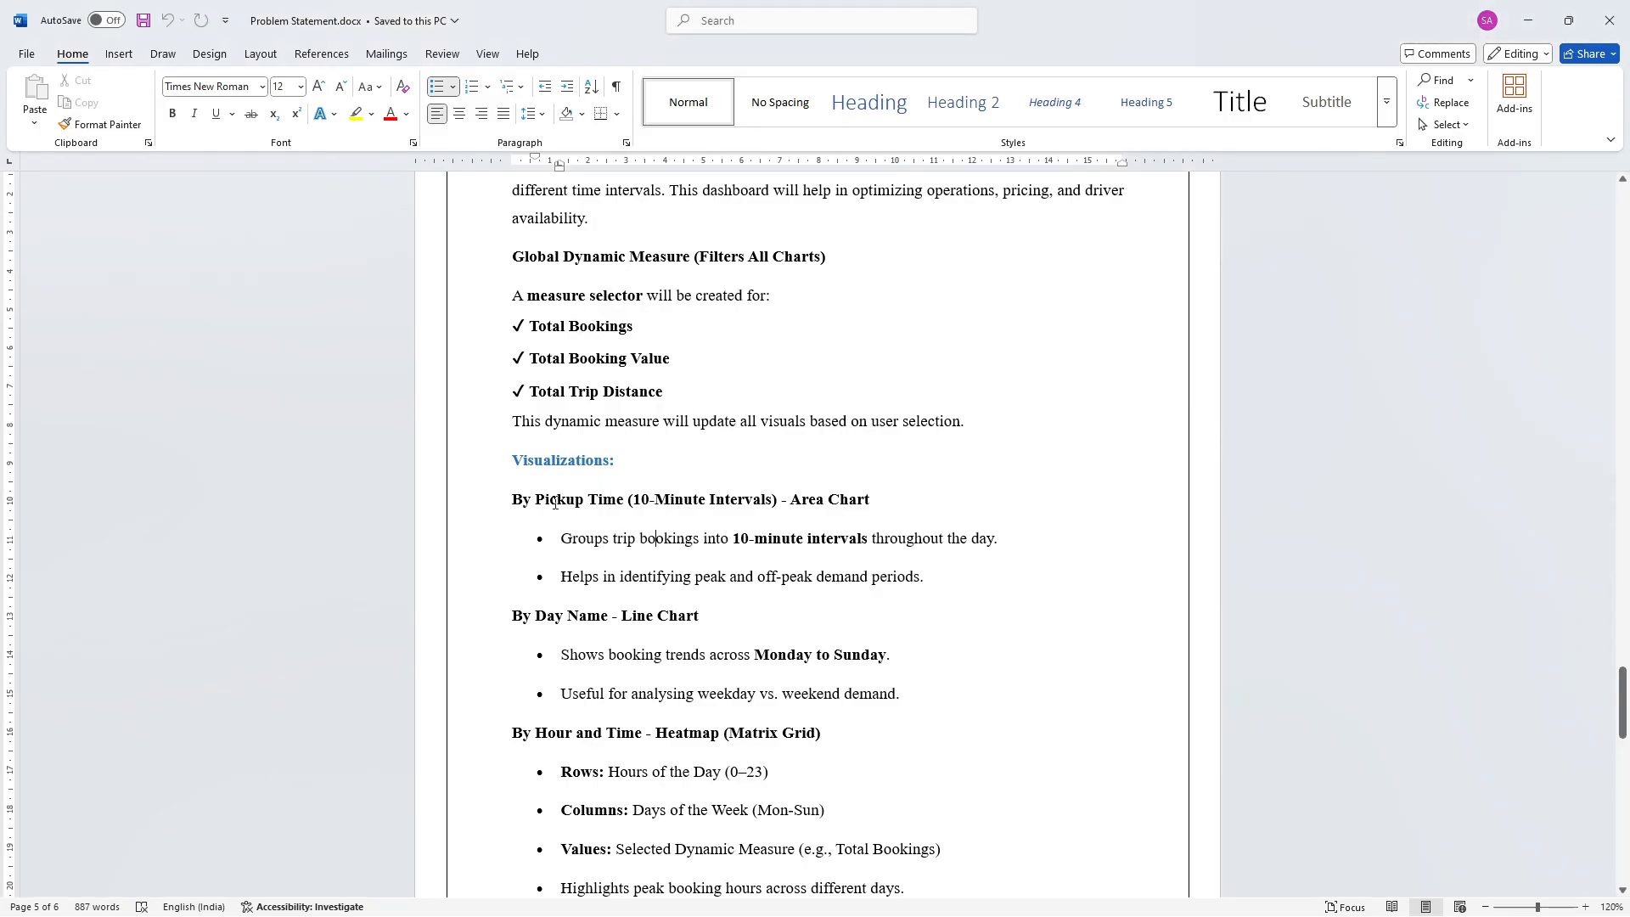
{"action": "left_click_drag", "start_coordinate": [513, 501], "coordinate": [710, 501]}
{"action": "key", "text": "alt+Tab"}
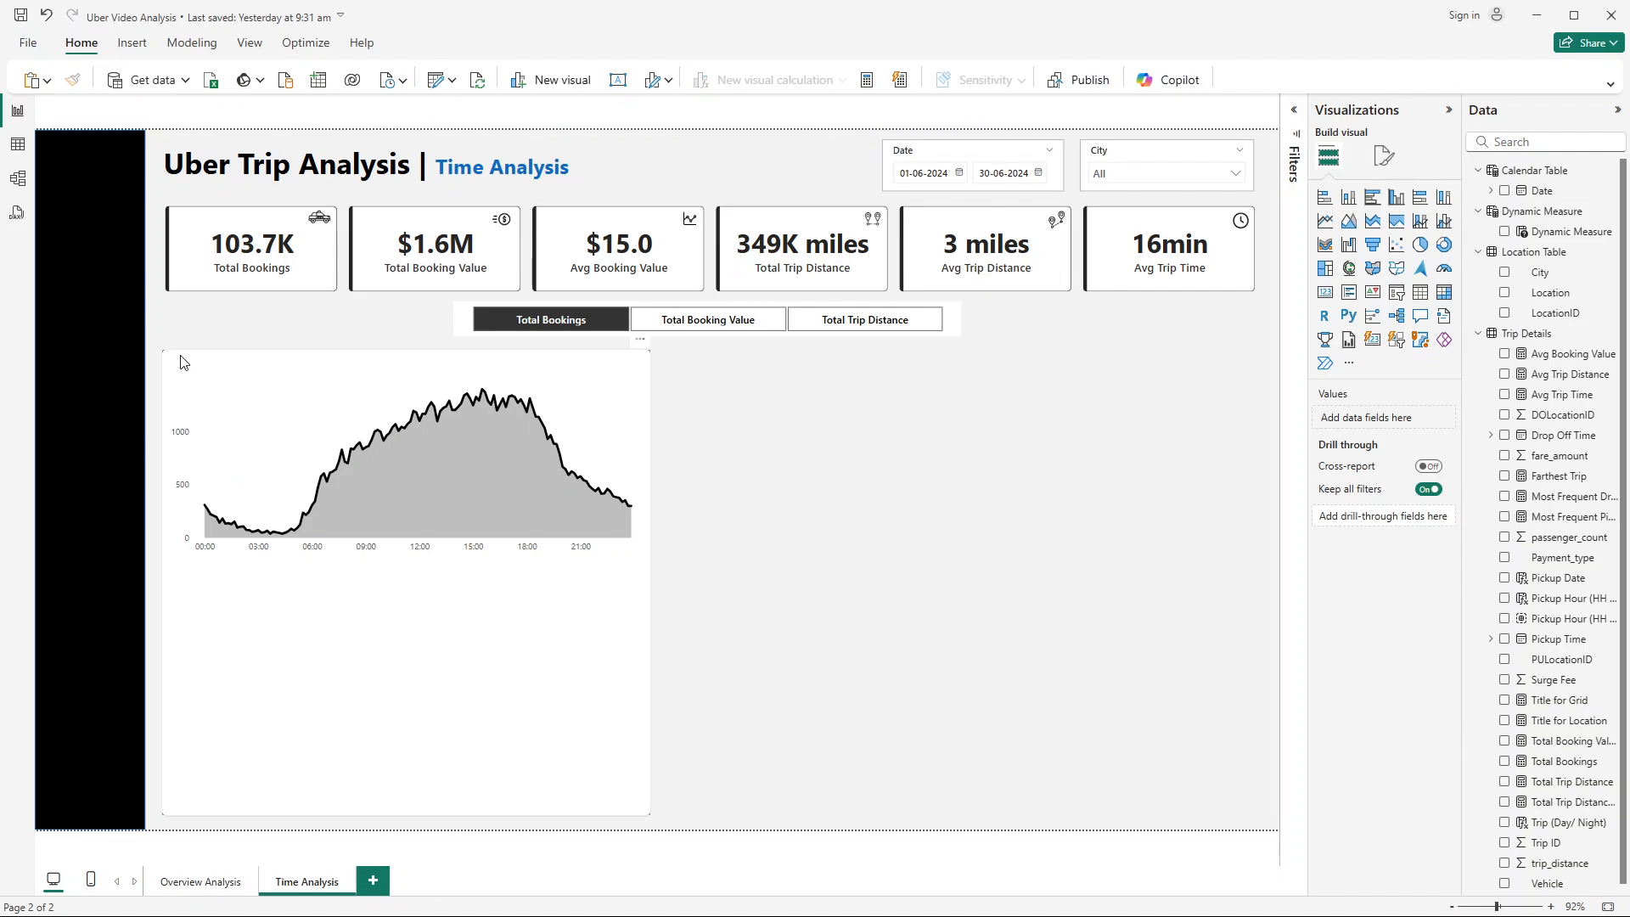
Step: Switch measures in the current report and in the finished Uber Analysis report to examine how the chart titles should change
{"action": "left_click", "coordinate": [695, 323]}
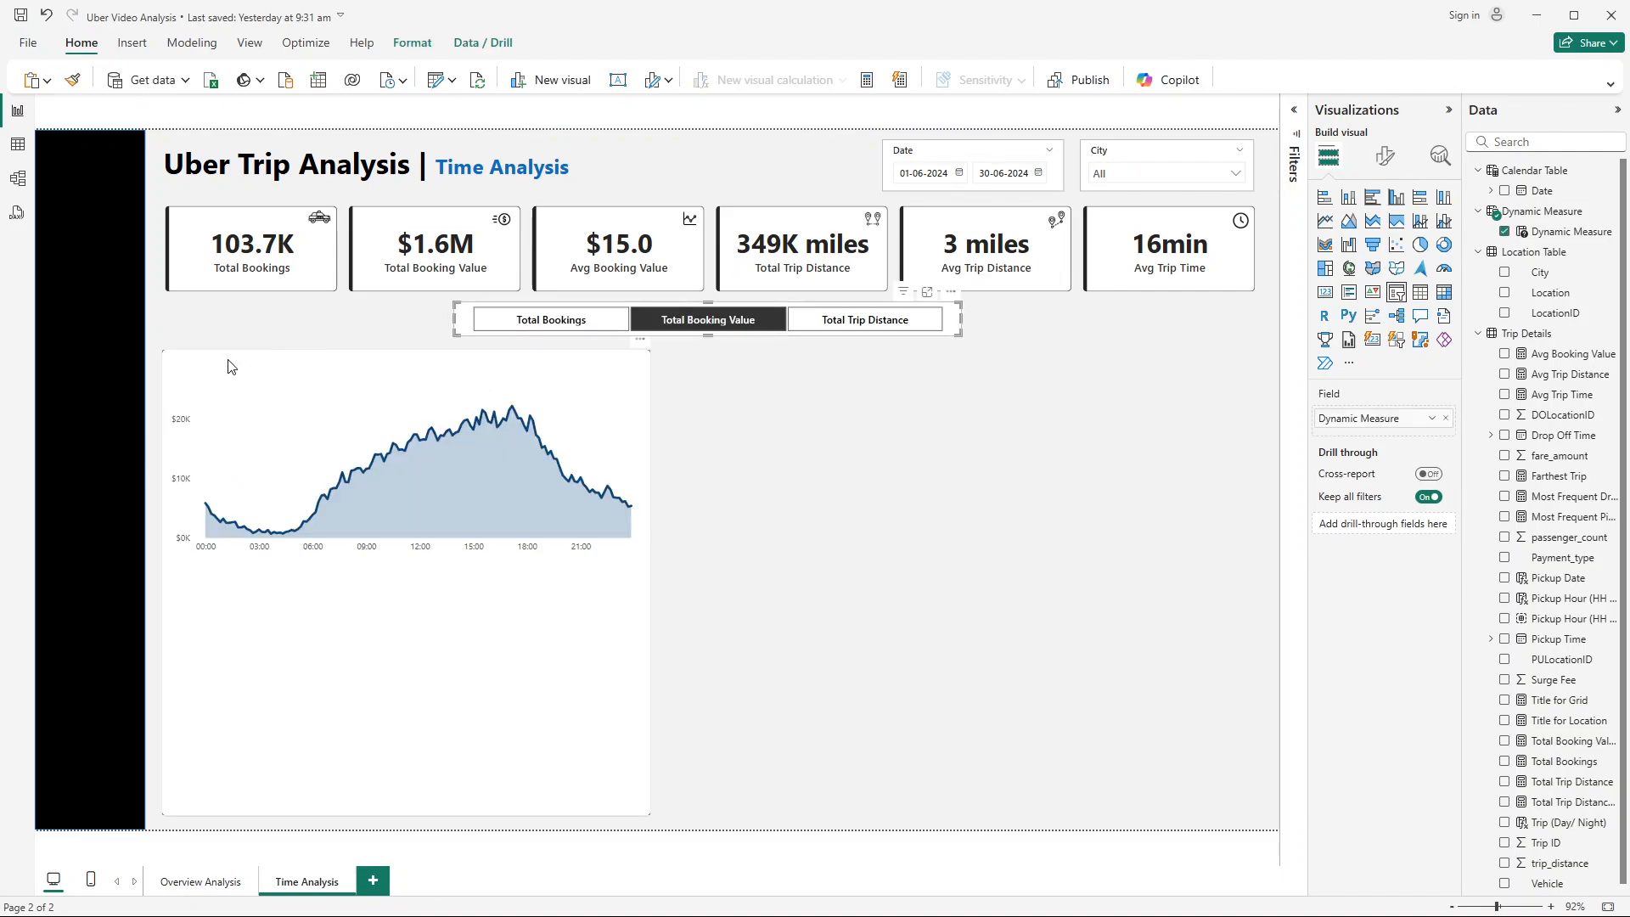
{"action": "left_click", "coordinate": [537, 327]}
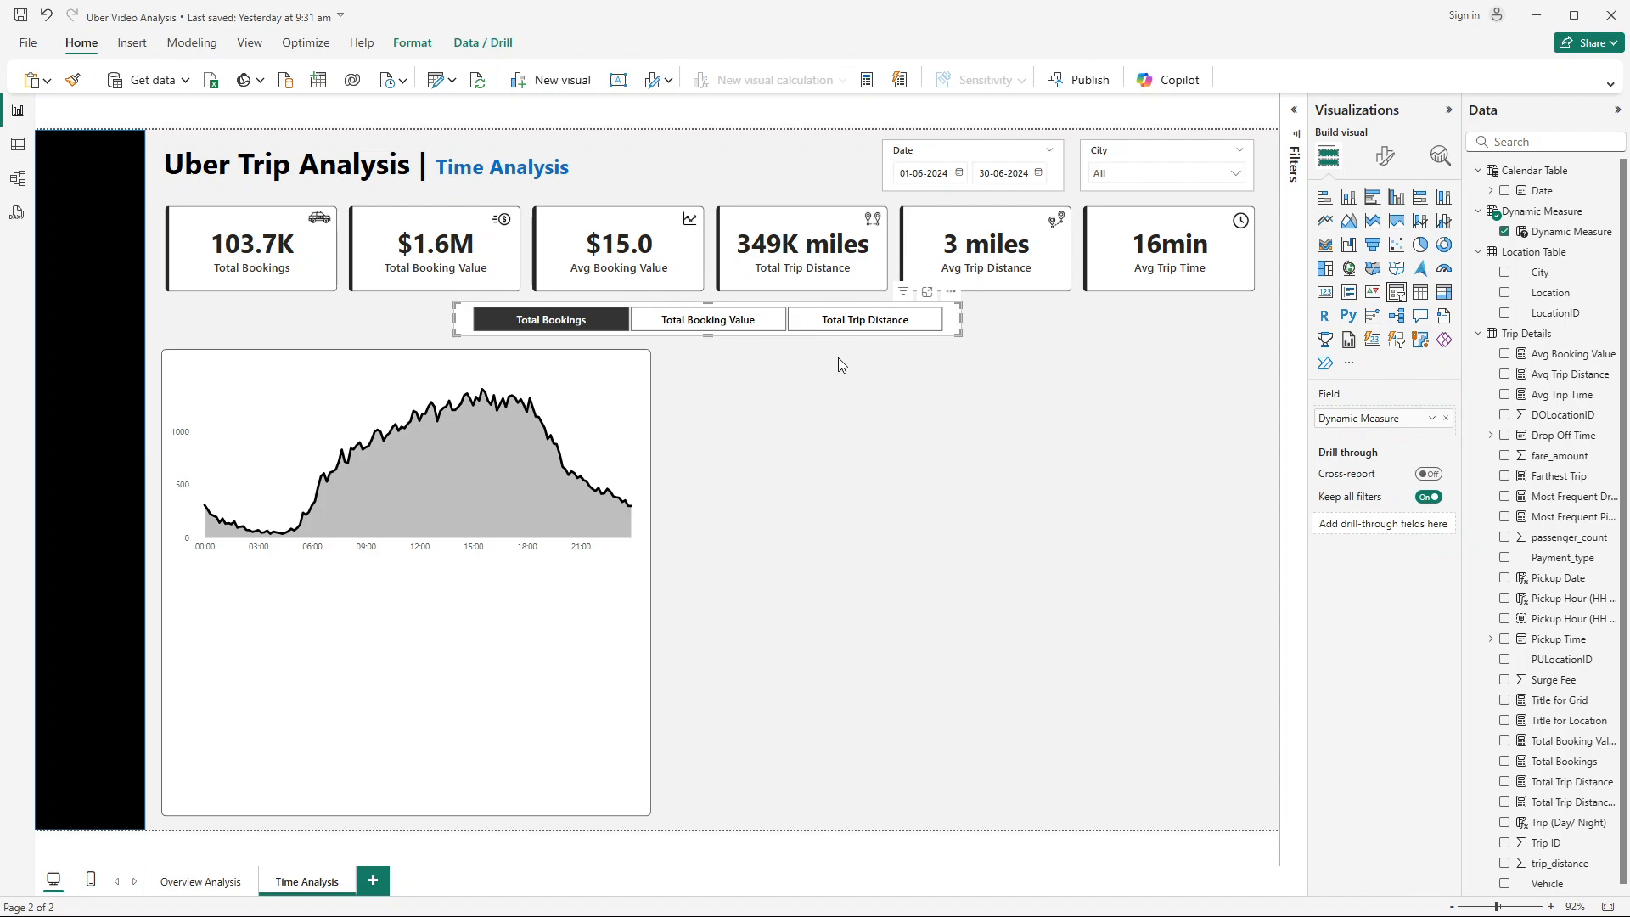
{"action": "key", "text": "alt+Tab"}
{"action": "key", "text": "alt+Tab"}
{"action": "key", "text": "alt+Tab"}
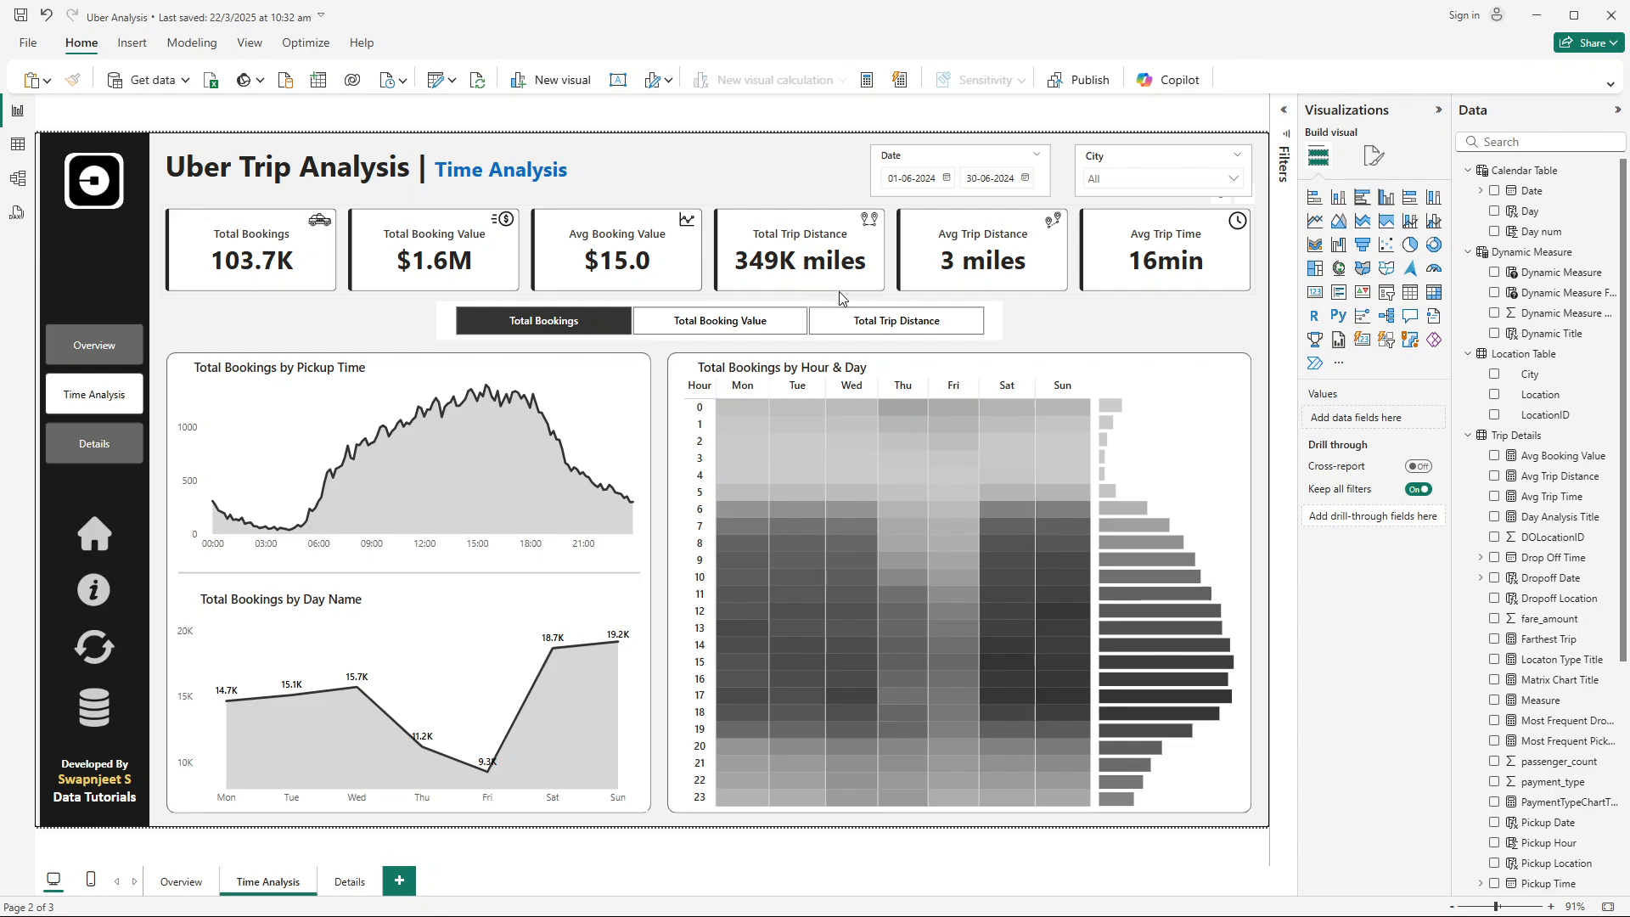
{"action": "left_click", "coordinate": [696, 320]}
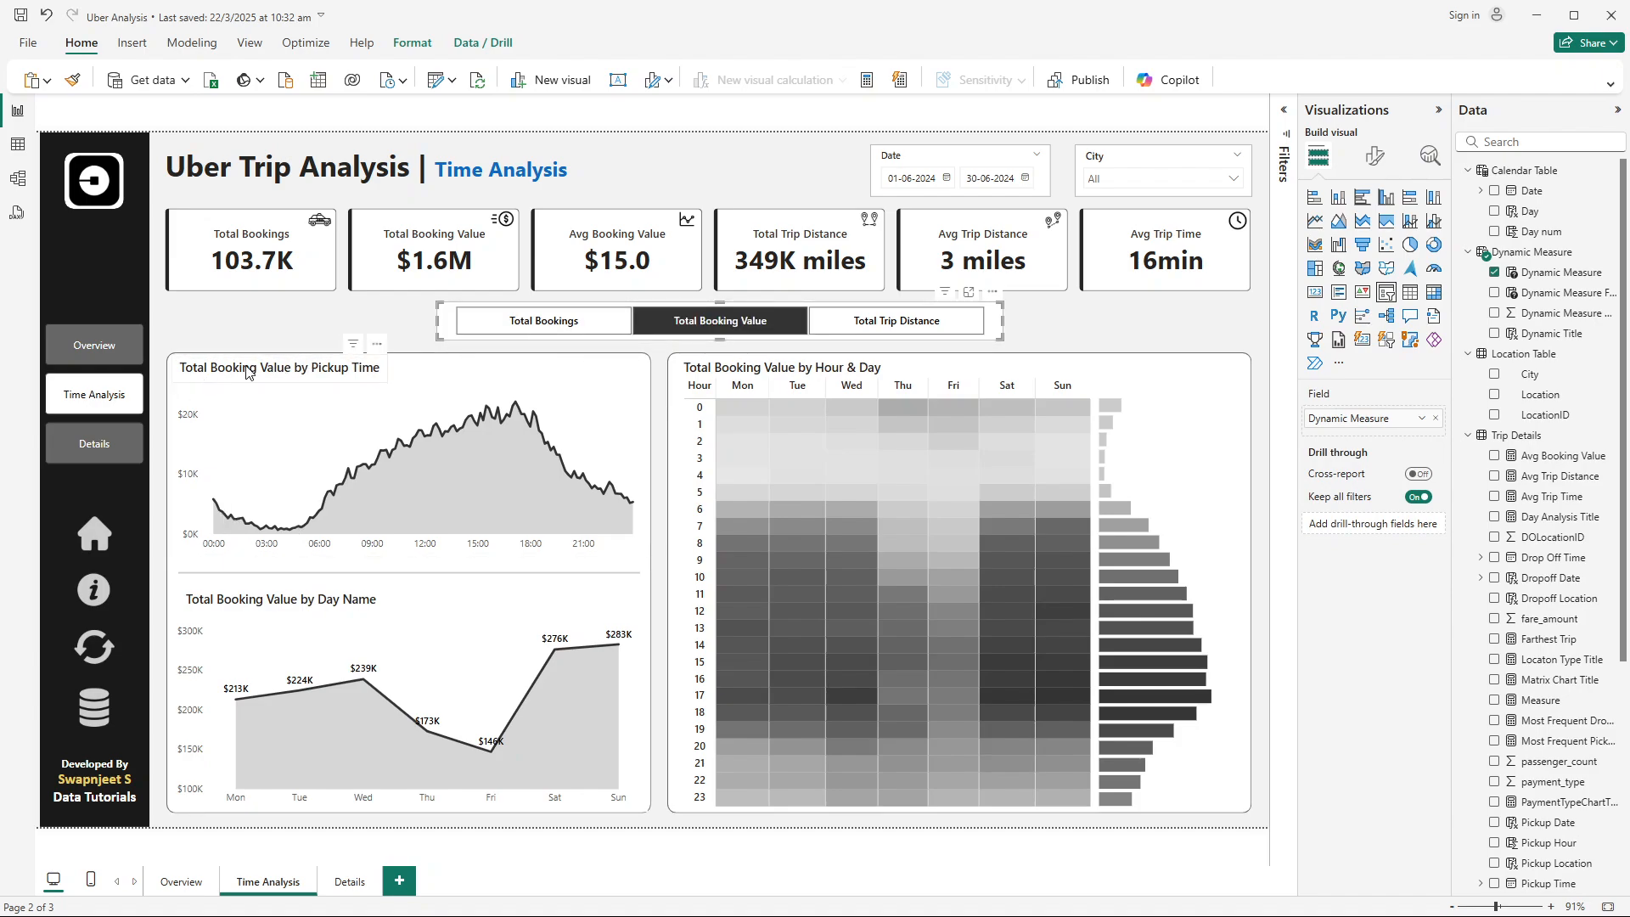
{"action": "left_click", "coordinate": [542, 321]}
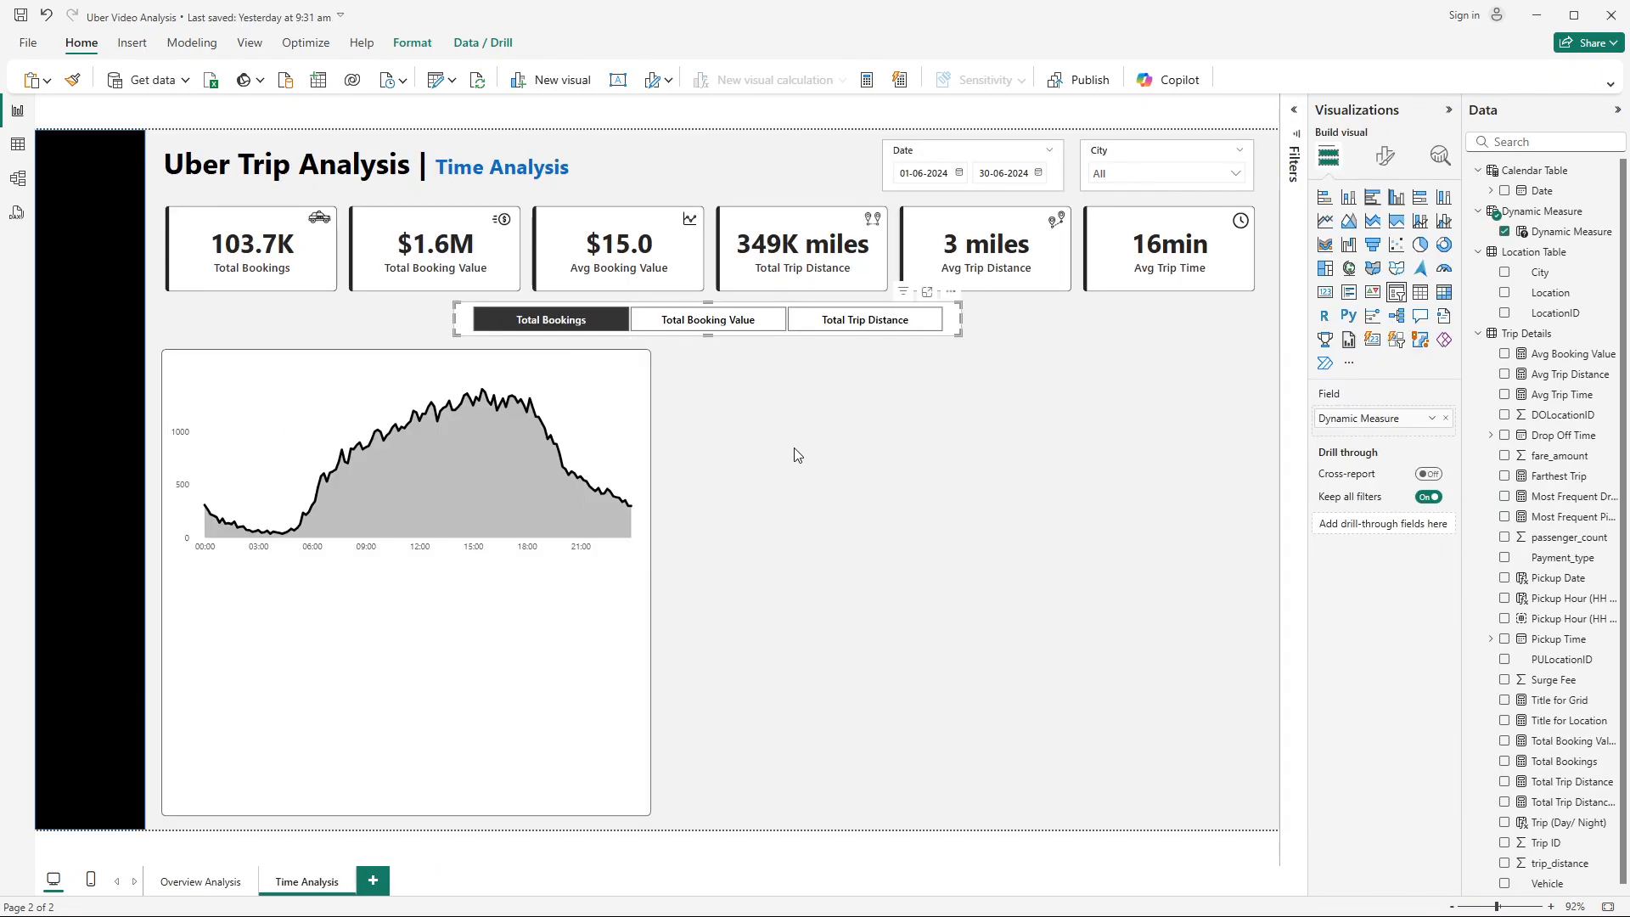
Step: Examine the Dynamic Measure parameter's formula, checking the order number assigned to each measure, and leave it unedited
{"action": "left_click", "coordinate": [1026, 414]}
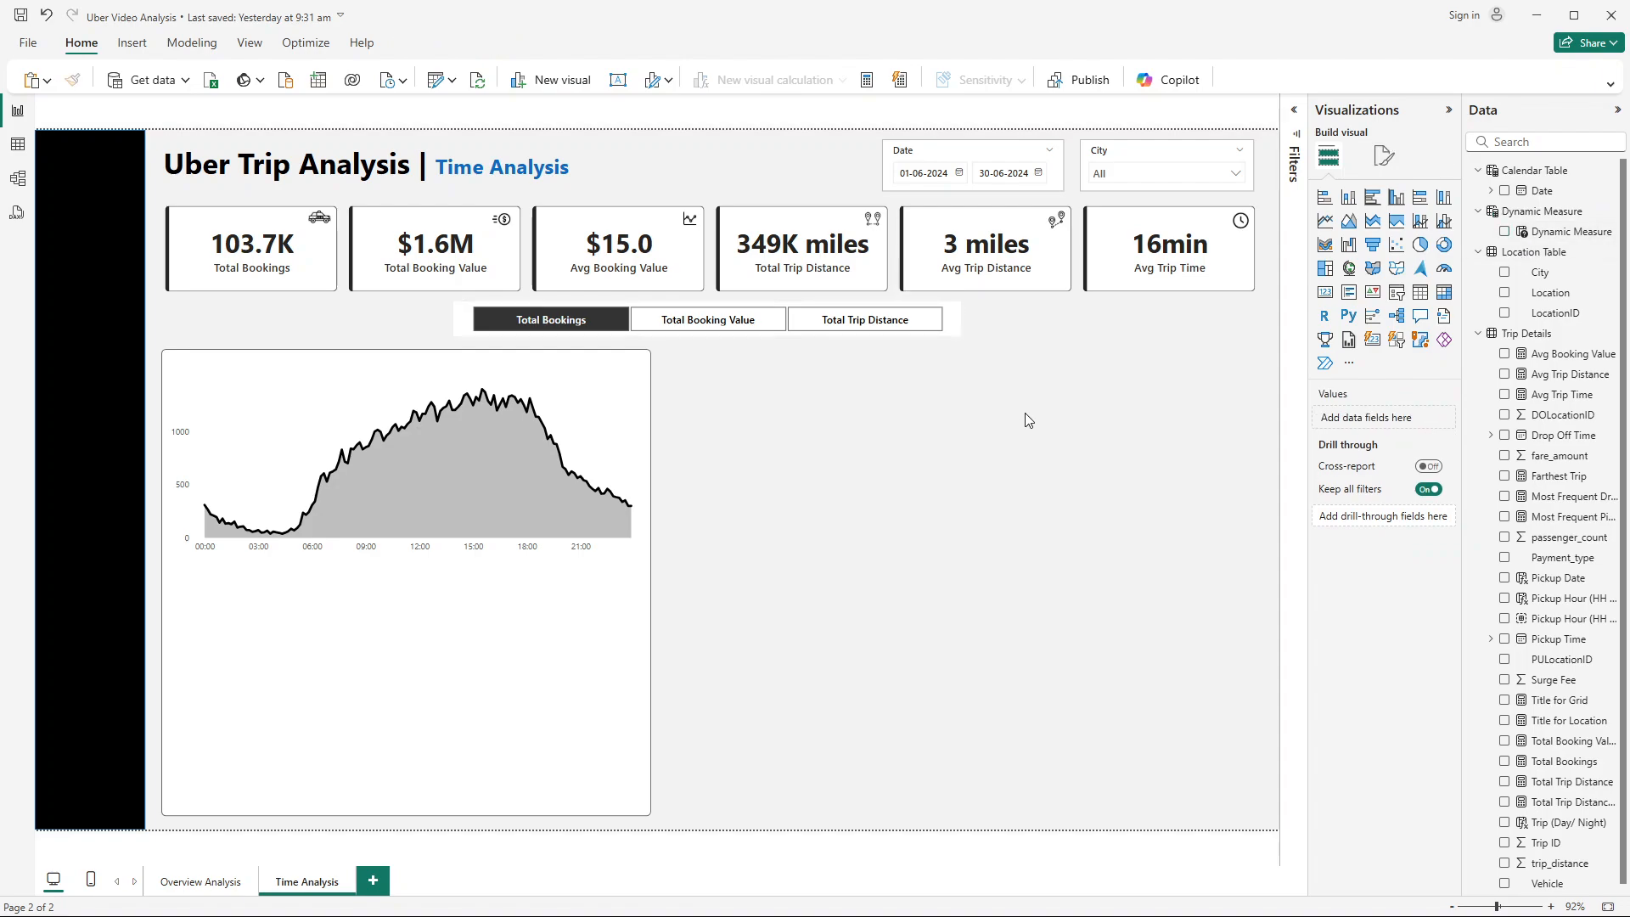
{"action": "left_click", "coordinate": [1563, 233]}
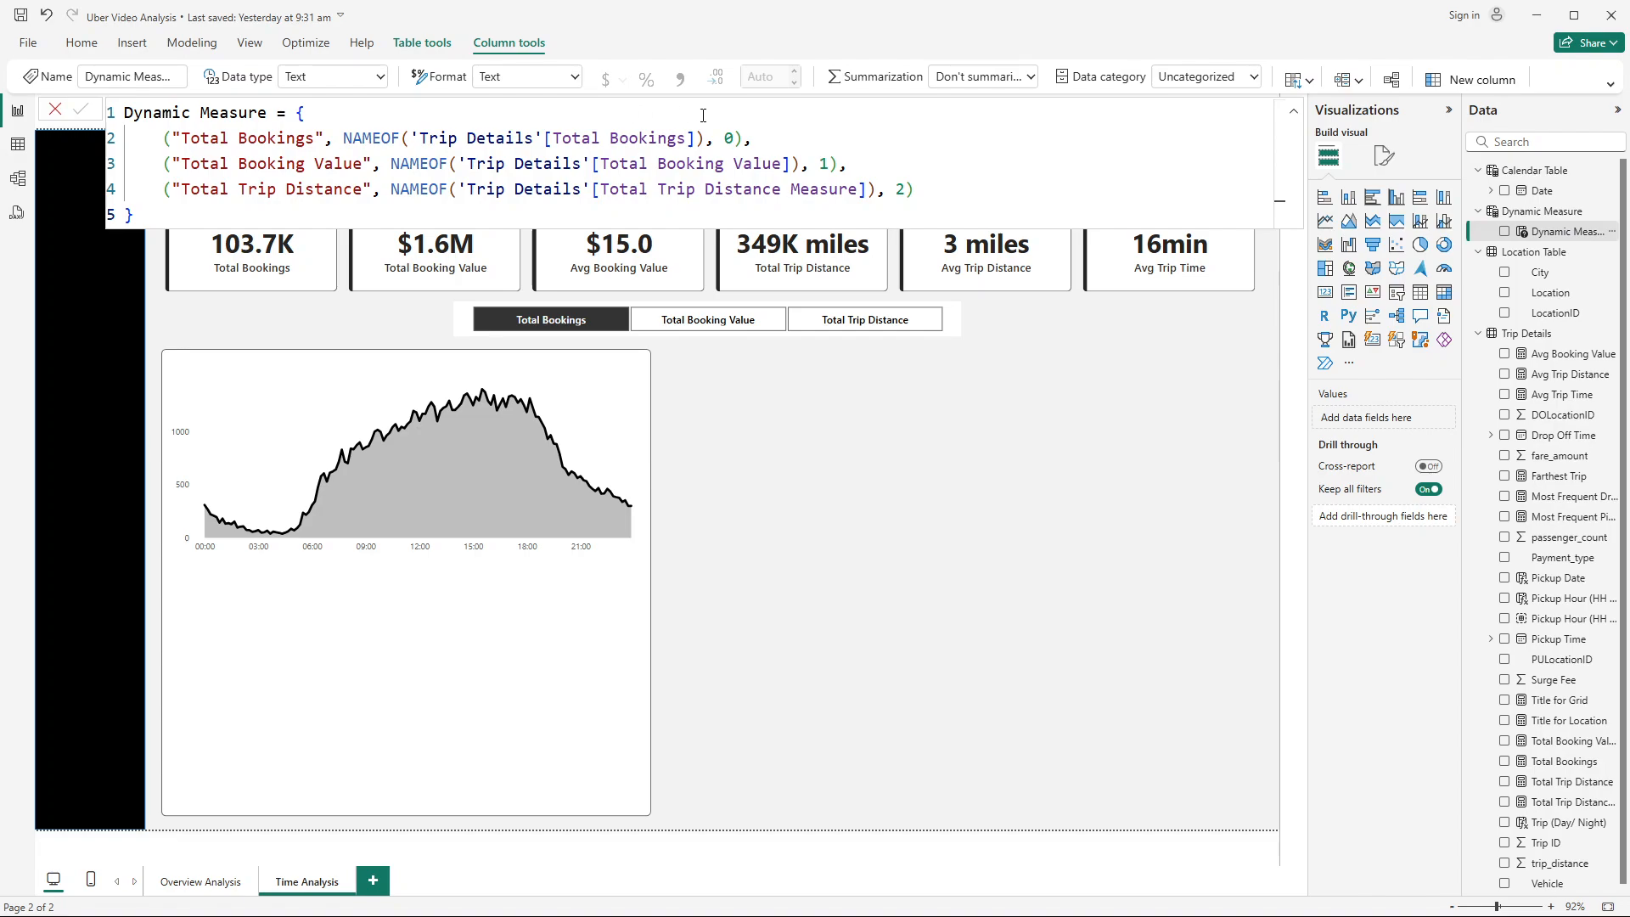
{"action": "double_click", "coordinate": [730, 136]}
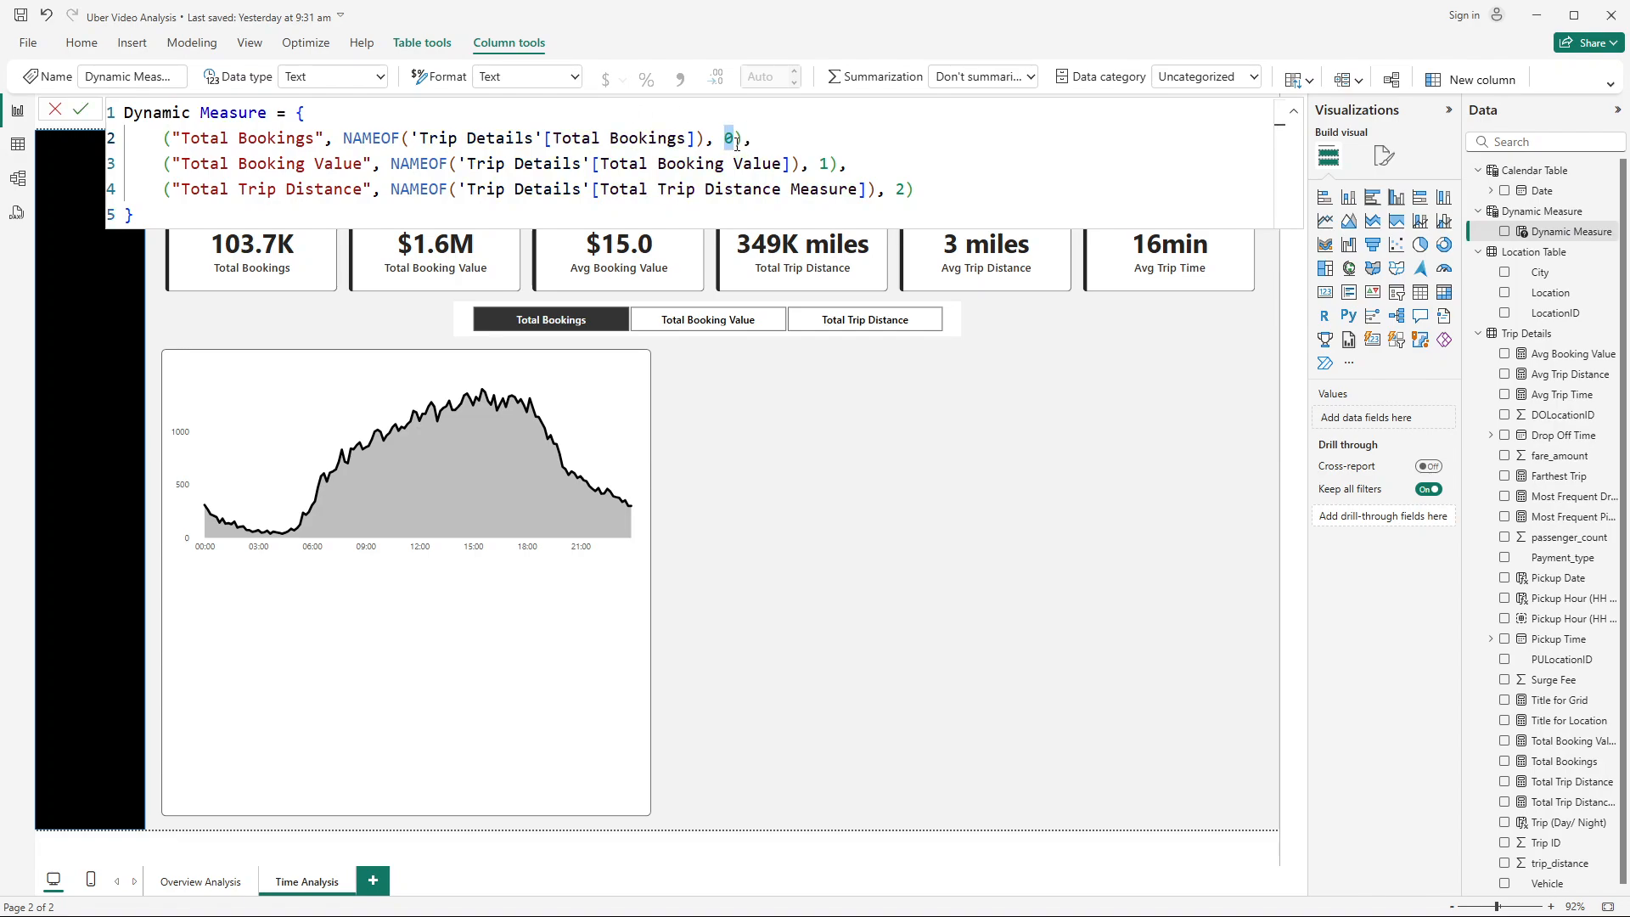
{"action": "double_click", "coordinate": [823, 163]}
{"action": "double_click", "coordinate": [899, 189]}
{"action": "left_click", "coordinate": [56, 113]}
Step: Unhide all fields of the Dynamic Measure table in the data table view, and return to the report page
{"action": "left_click", "coordinate": [18, 144]}
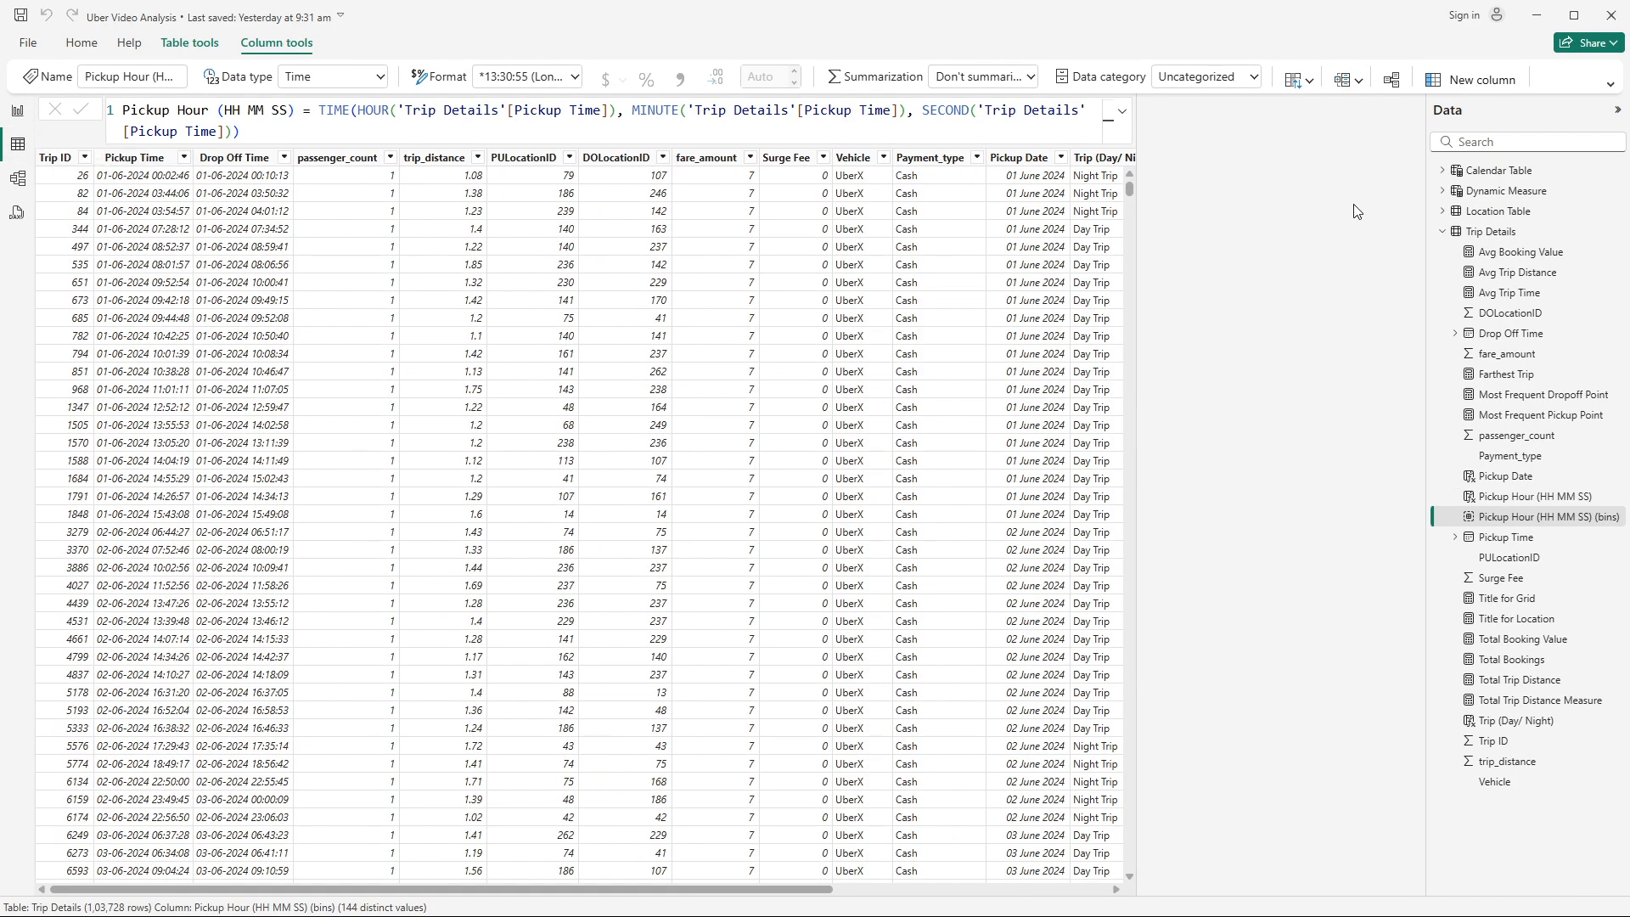
{"action": "left_click", "coordinate": [1442, 191]}
{"action": "left_click", "coordinate": [1504, 191]}
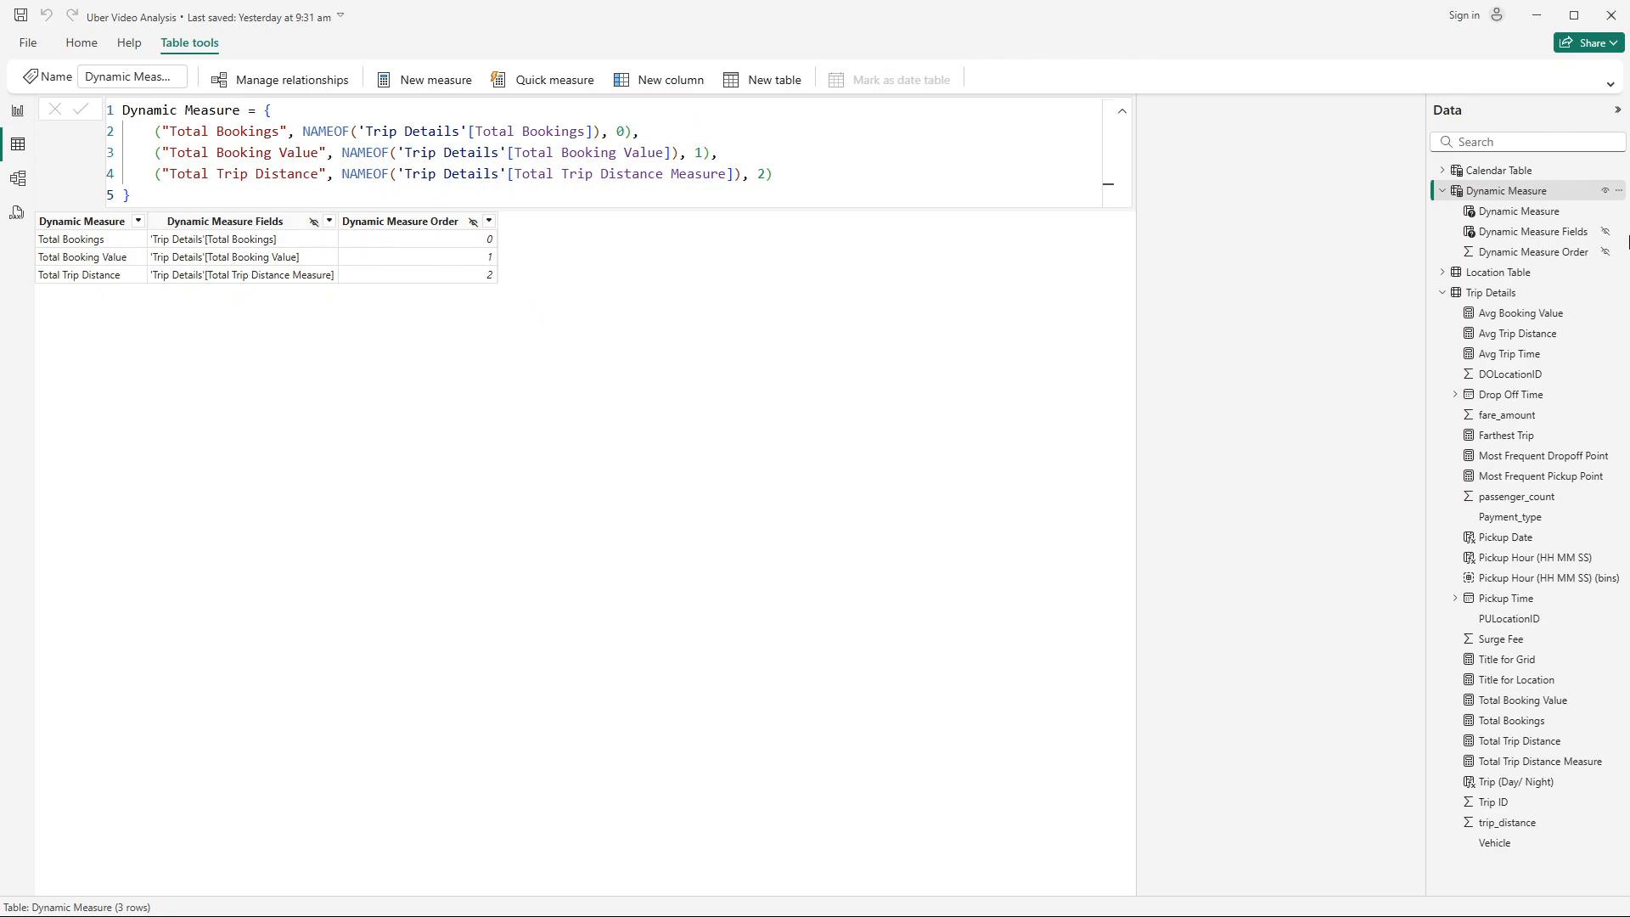
{"action": "right_click", "coordinate": [1606, 234]}
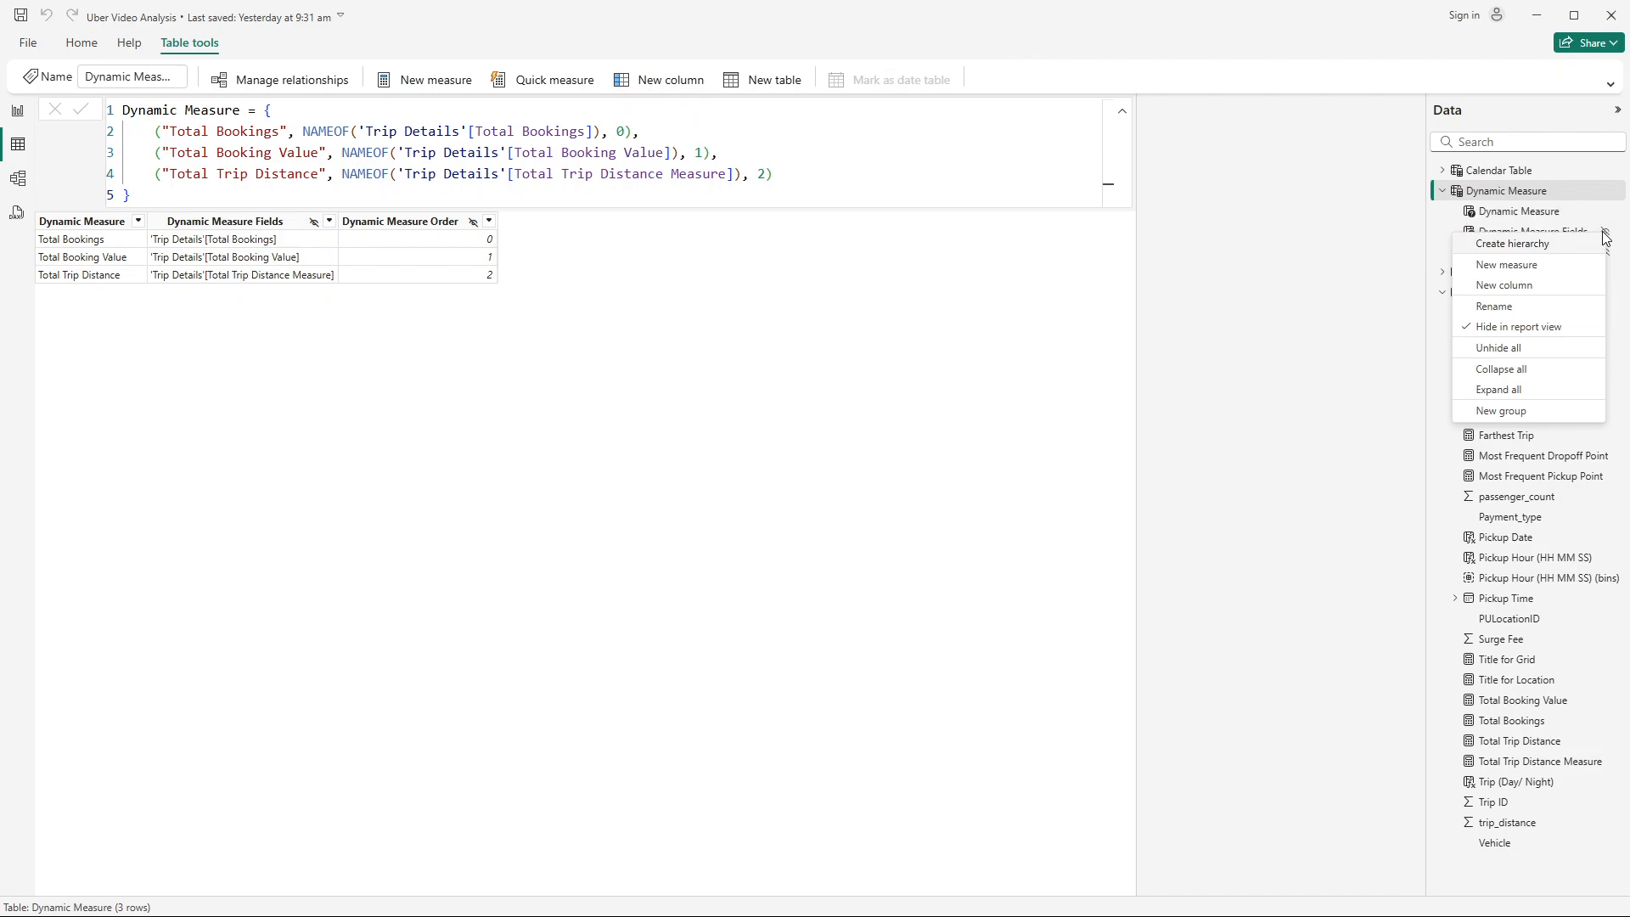
{"action": "left_click", "coordinate": [1506, 349]}
{"action": "left_click", "coordinate": [888, 496]}
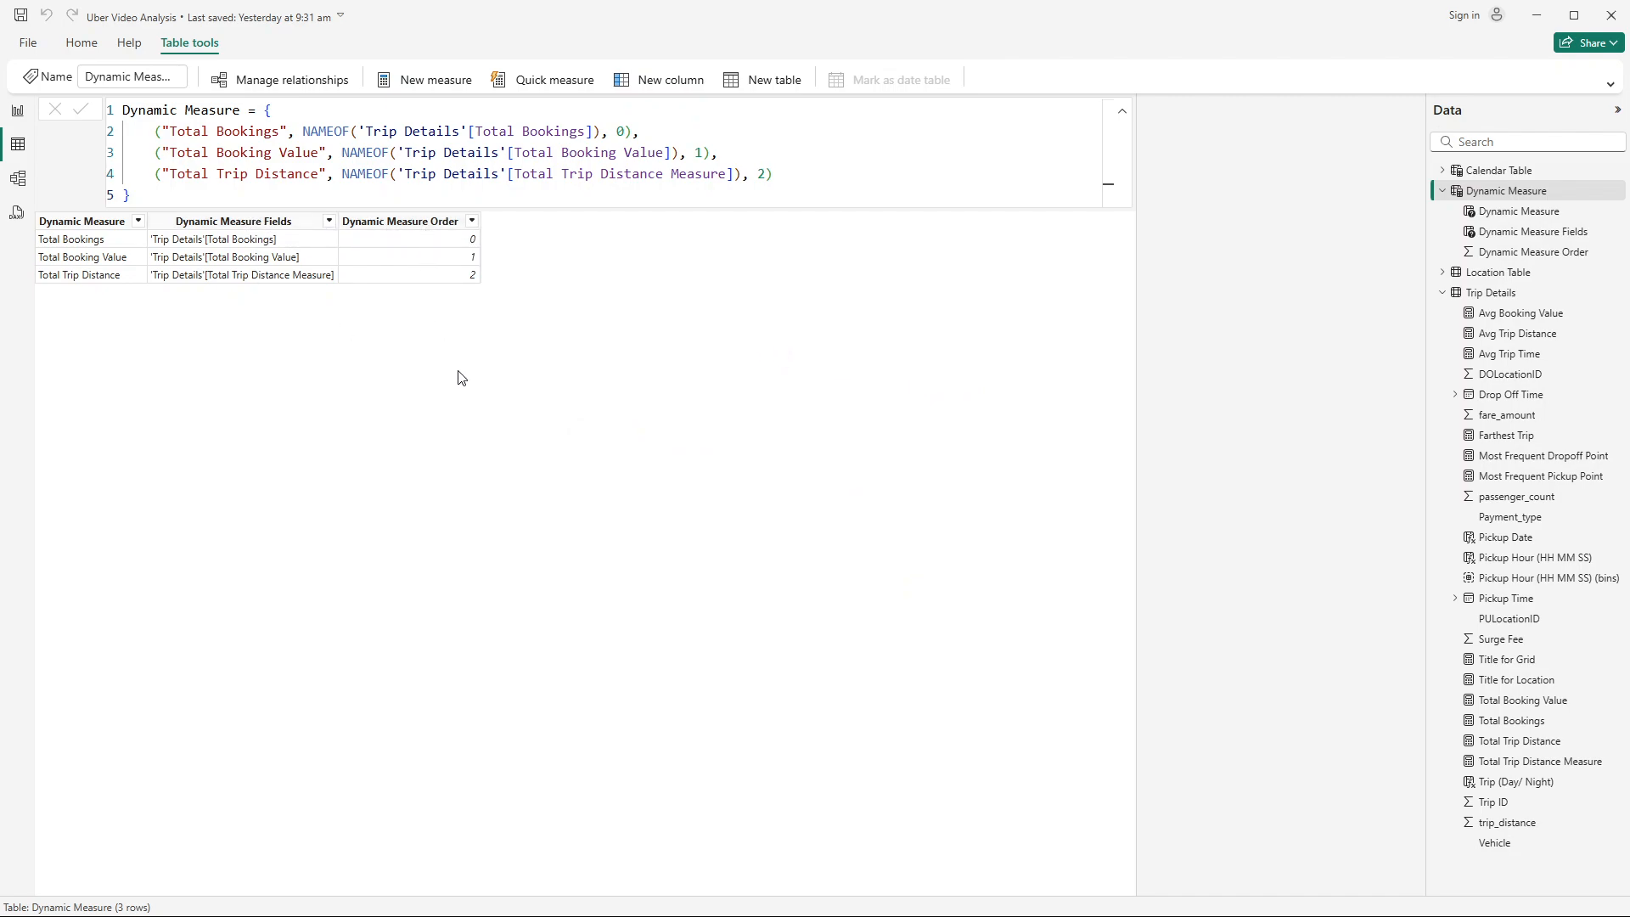
{"action": "left_click", "coordinate": [19, 113]}
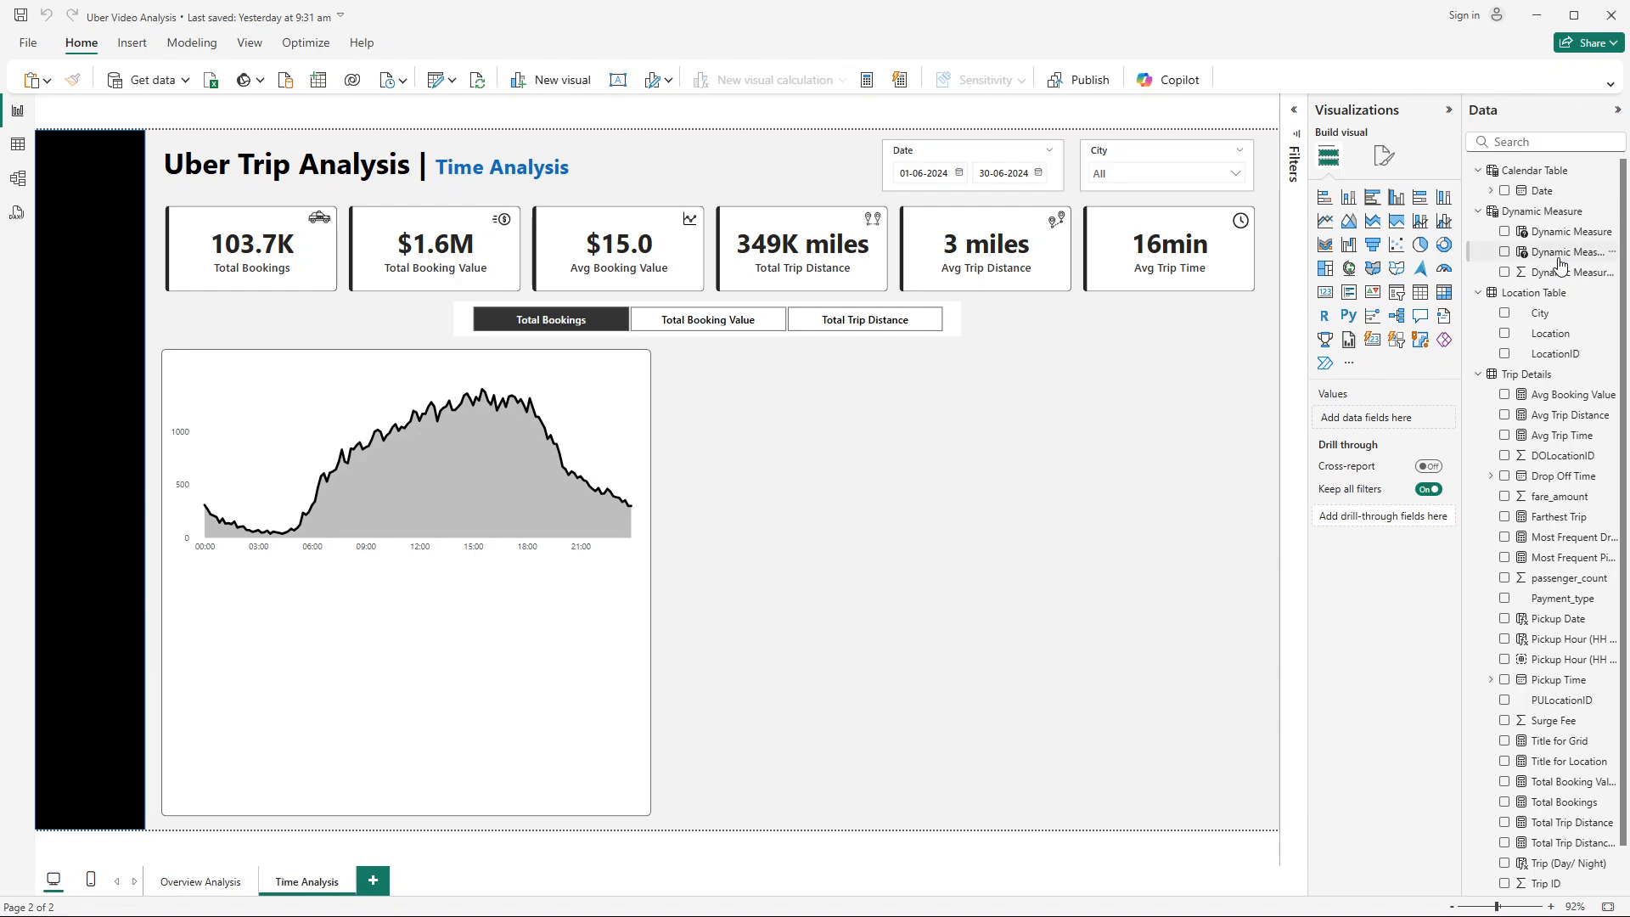
Step: Create a new calculated column in the Dynamic Measure table and name it Dynamic Title
{"action": "right_click", "coordinate": [1553, 255]}
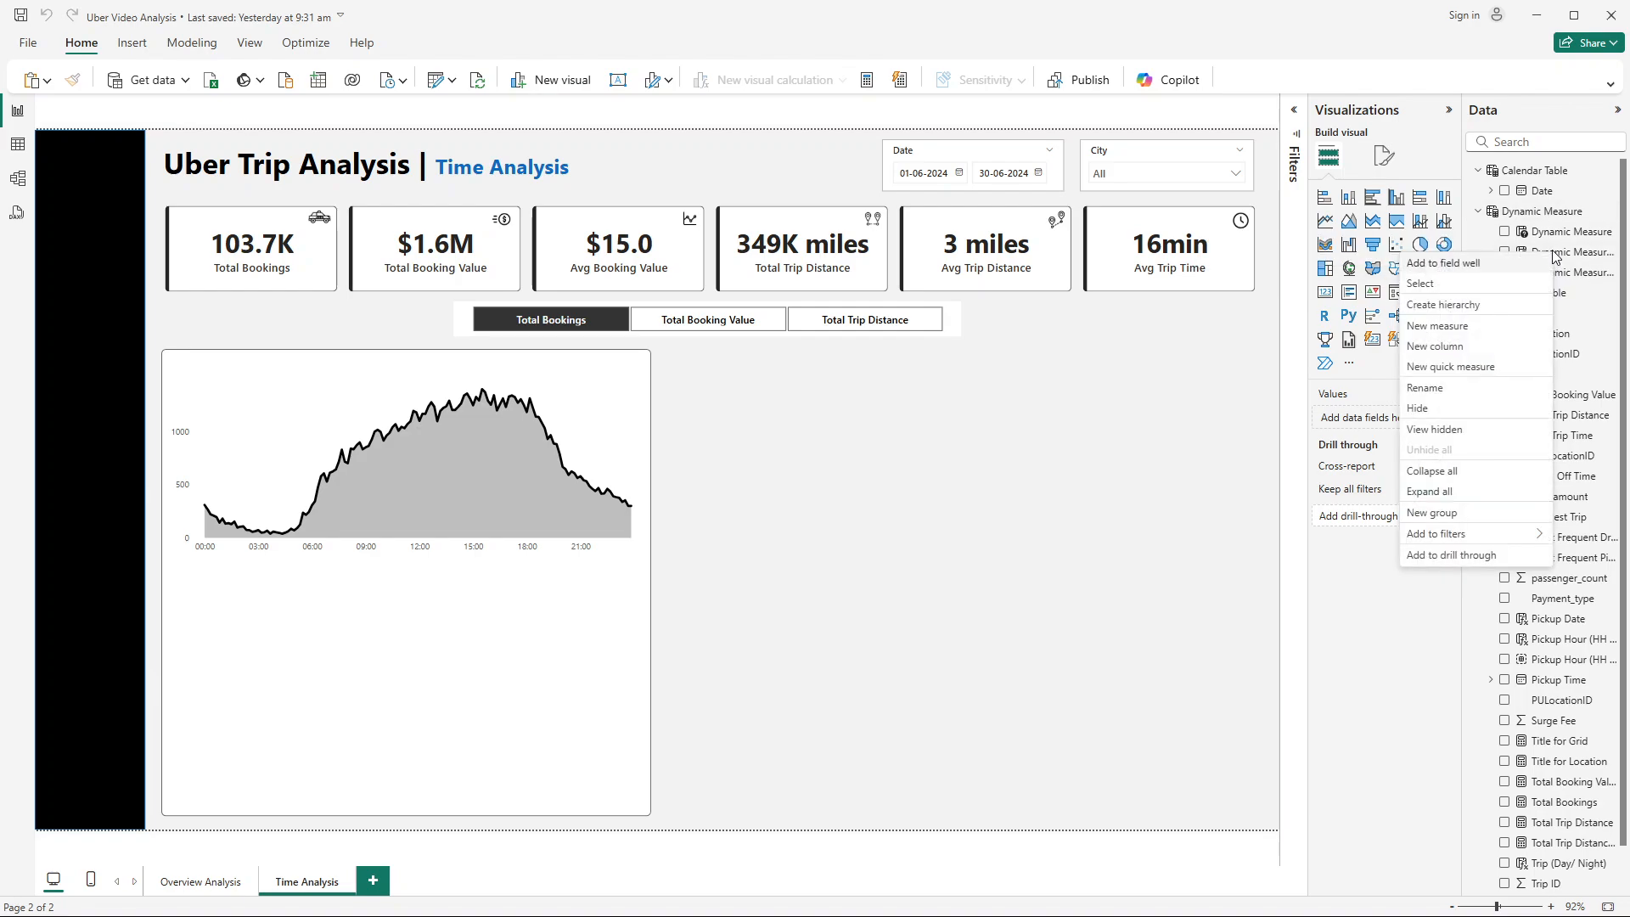
{"action": "left_click", "coordinate": [1441, 356]}
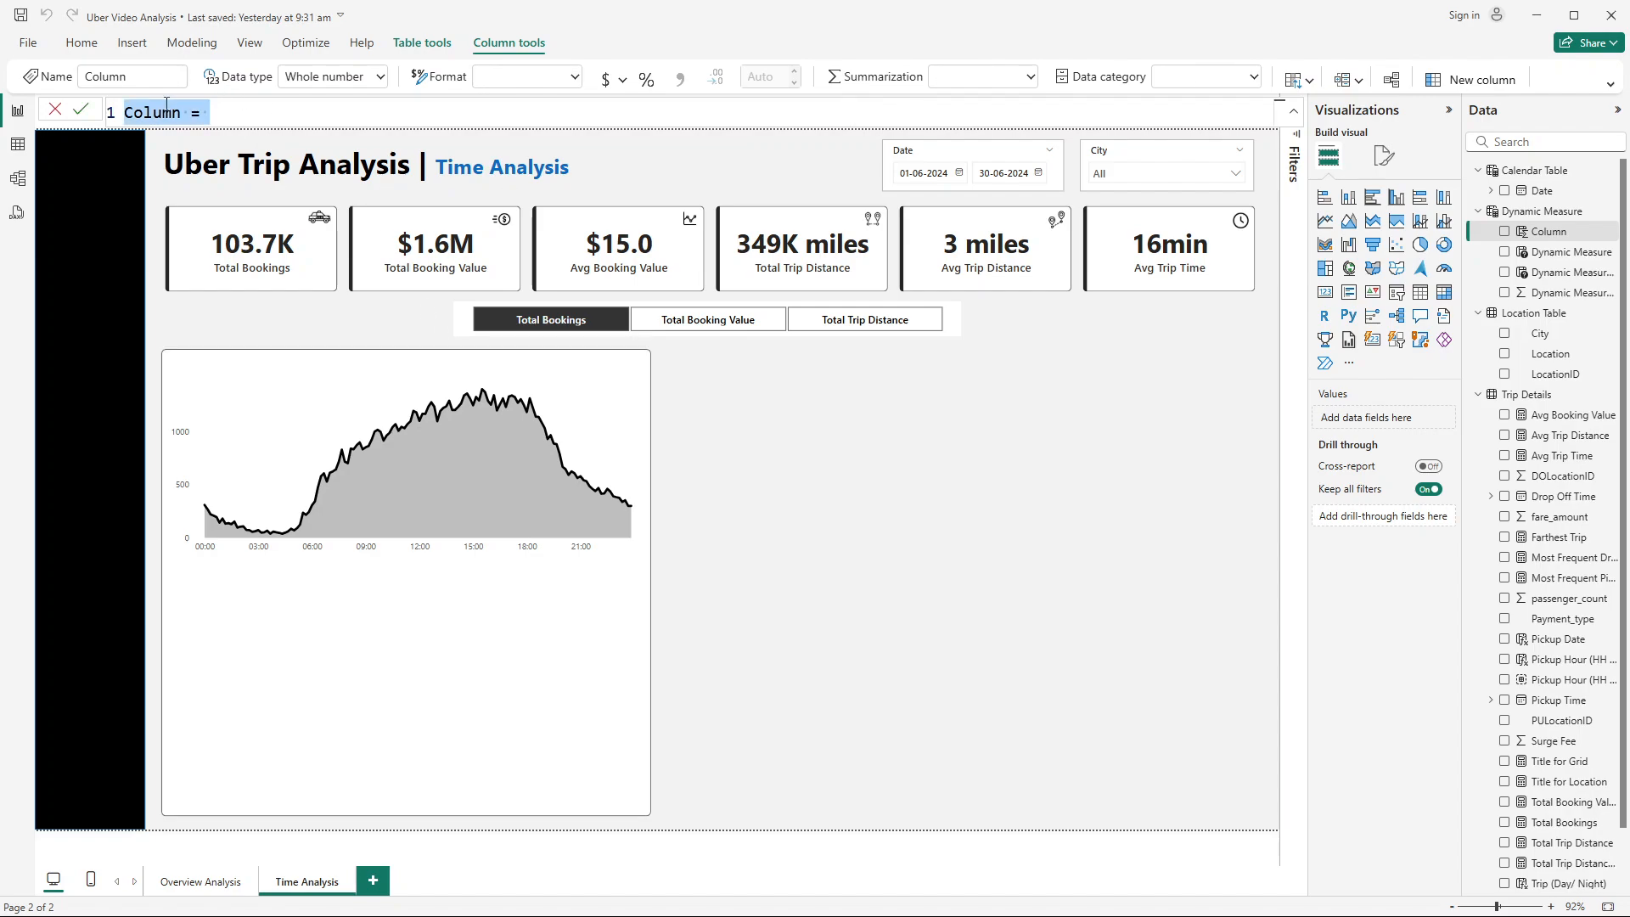
{"action": "double_click", "coordinate": [161, 114]}
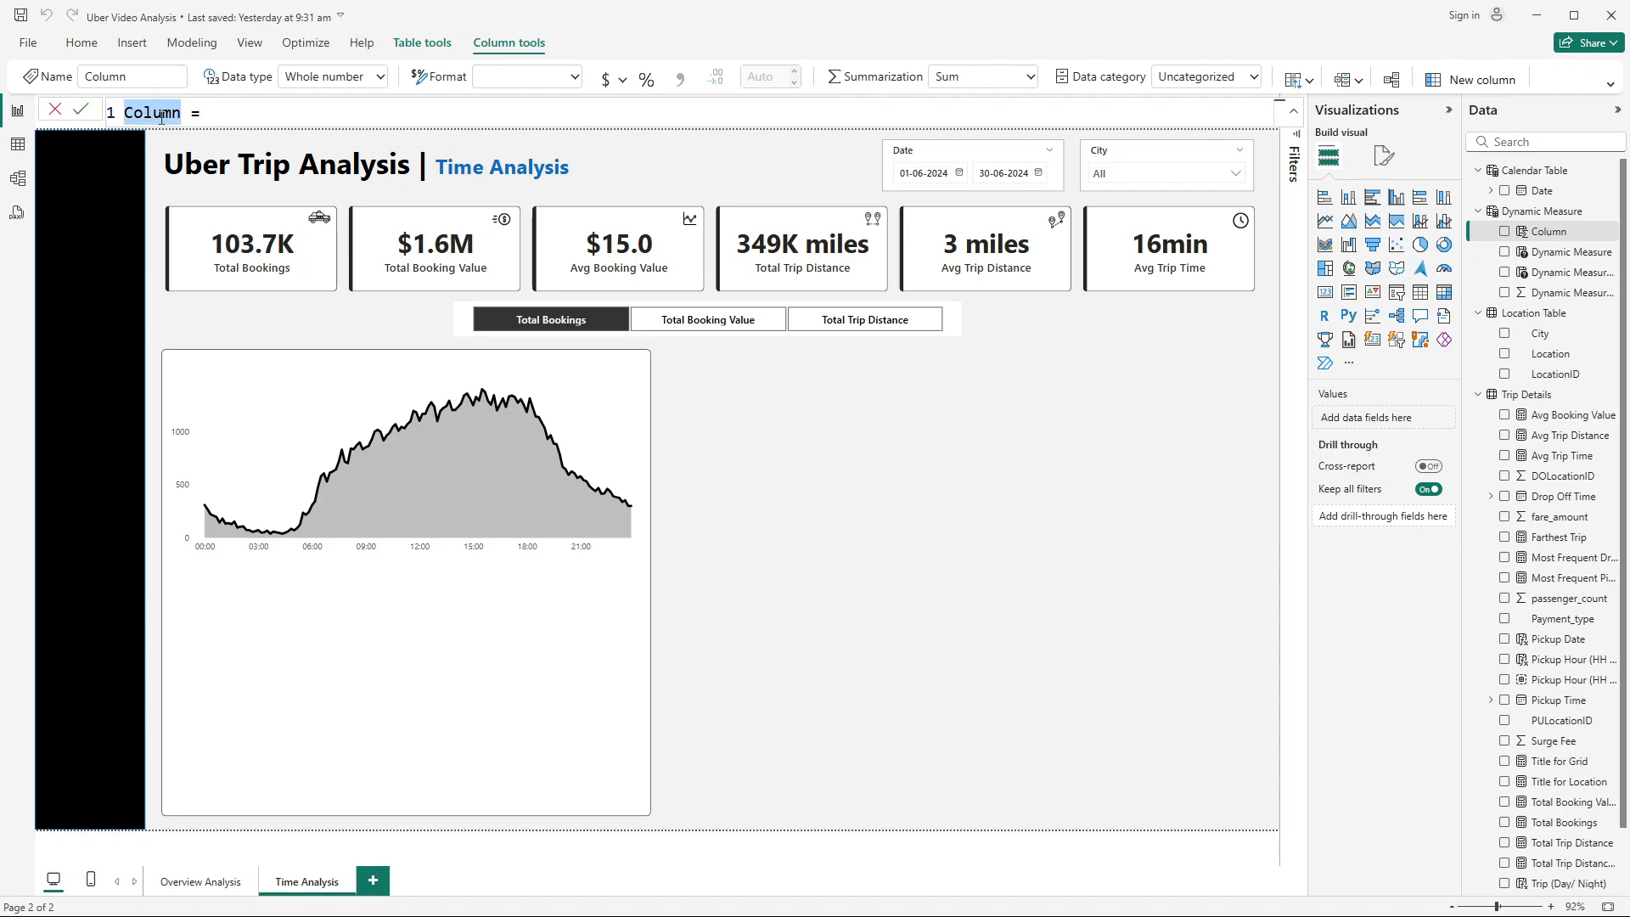
{"action": "type", "text": "Dynamic "}
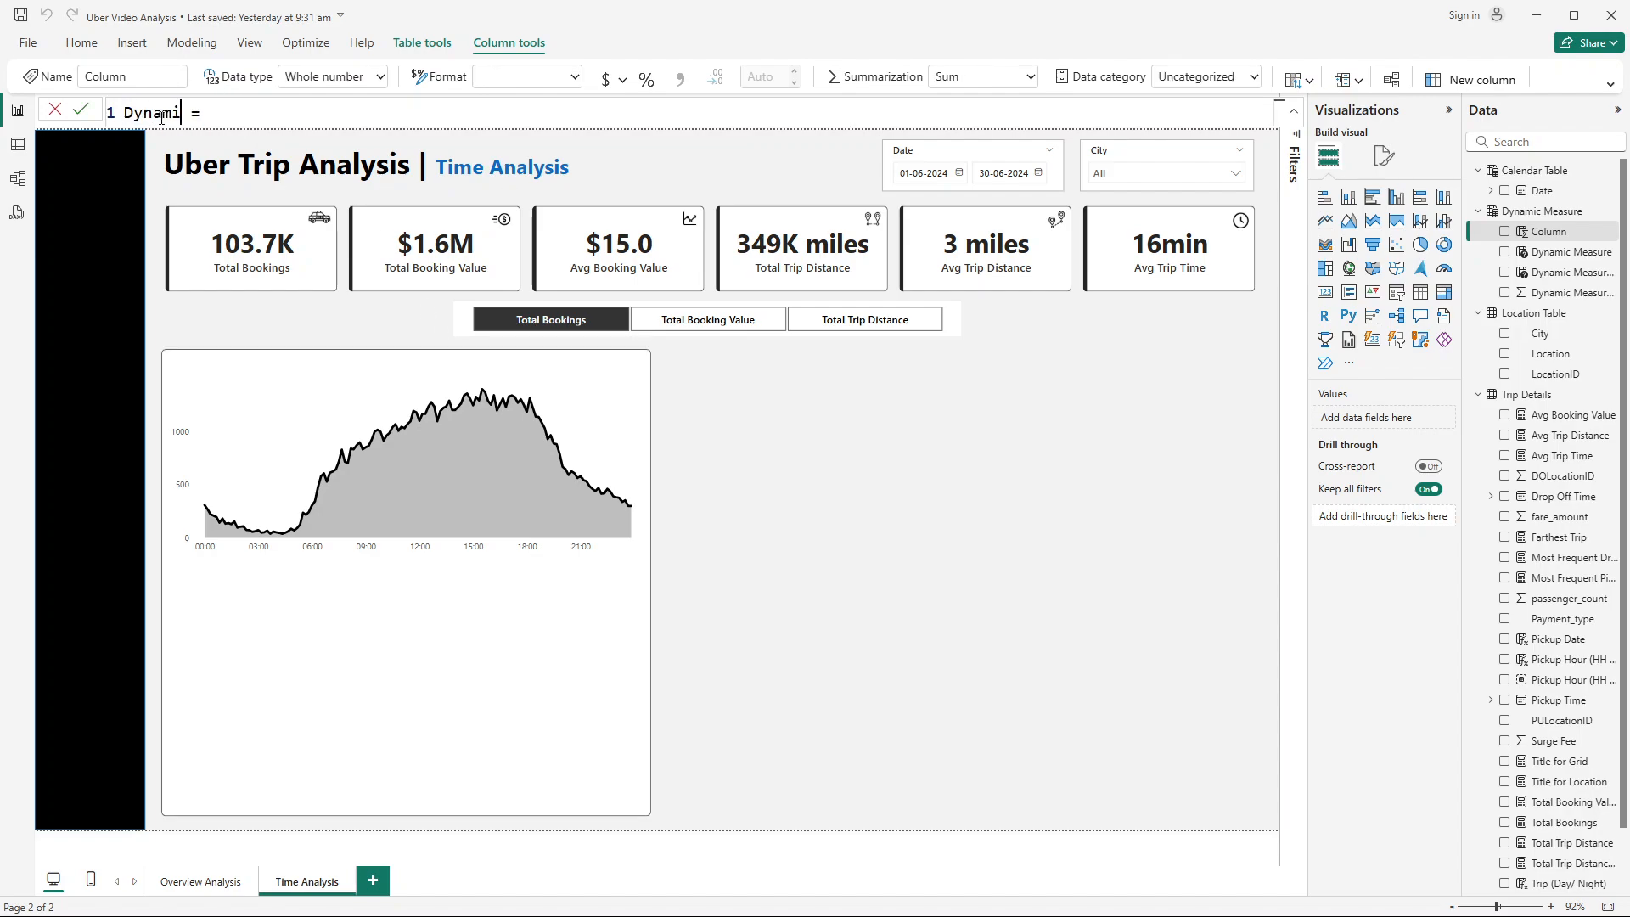
{"action": "type", "text": "Title"}
{"action": "key", "text": "shift+Return"}
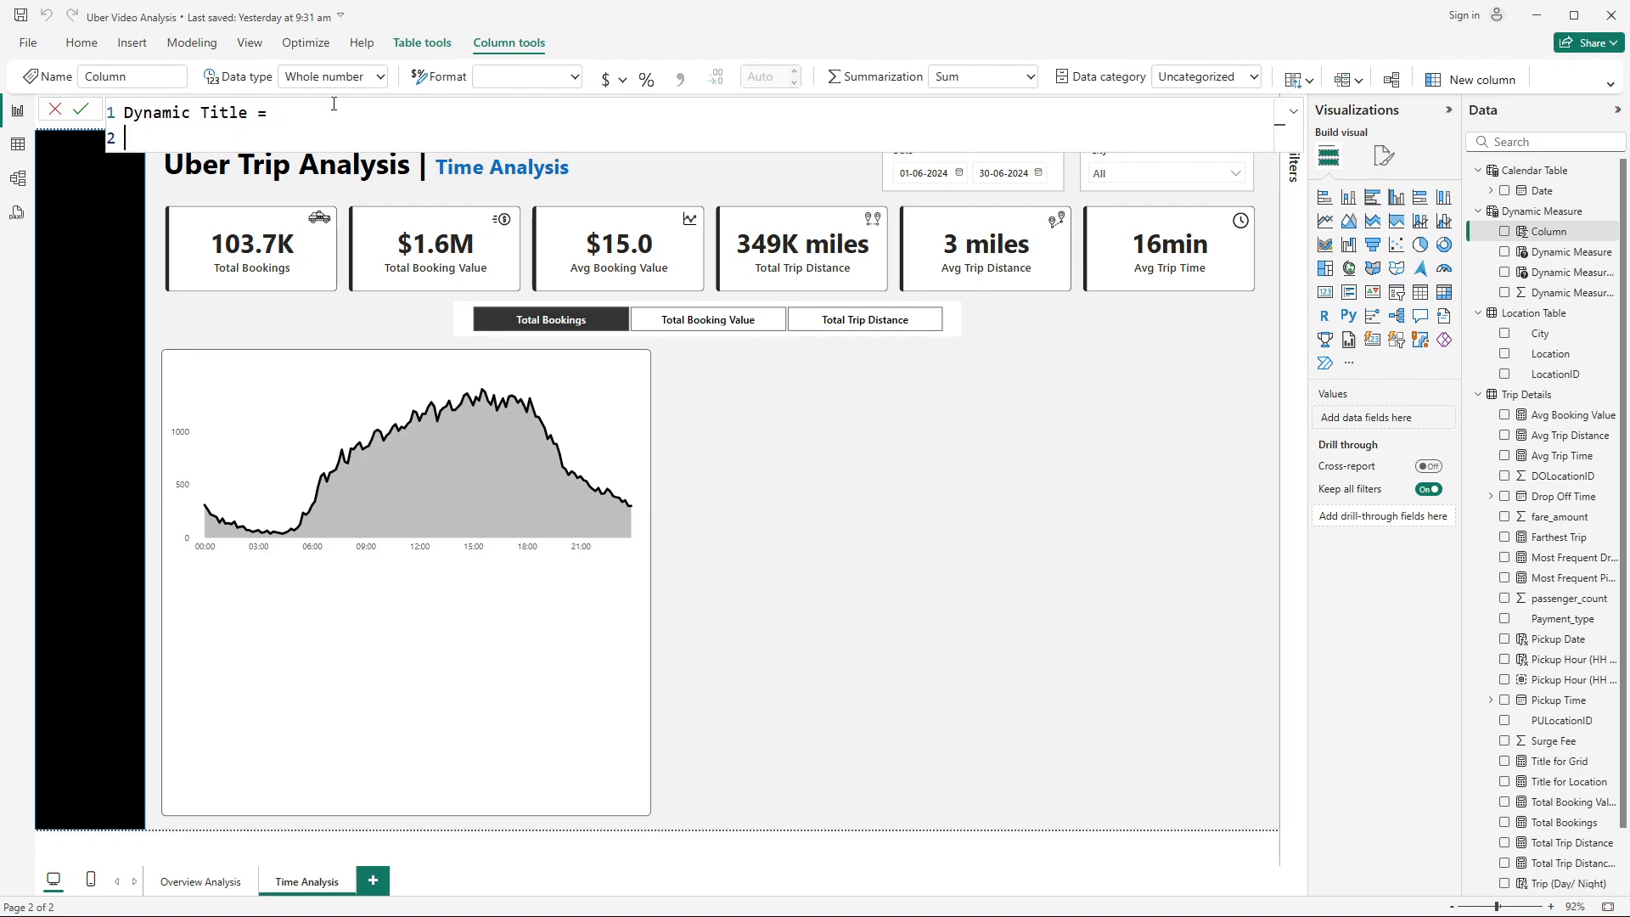
Step: Begin the Dynamic Title formula with an IF test on 'Dynamic Measure'[Dynamic Measure Order]
{"action": "type", "text": "IF("}
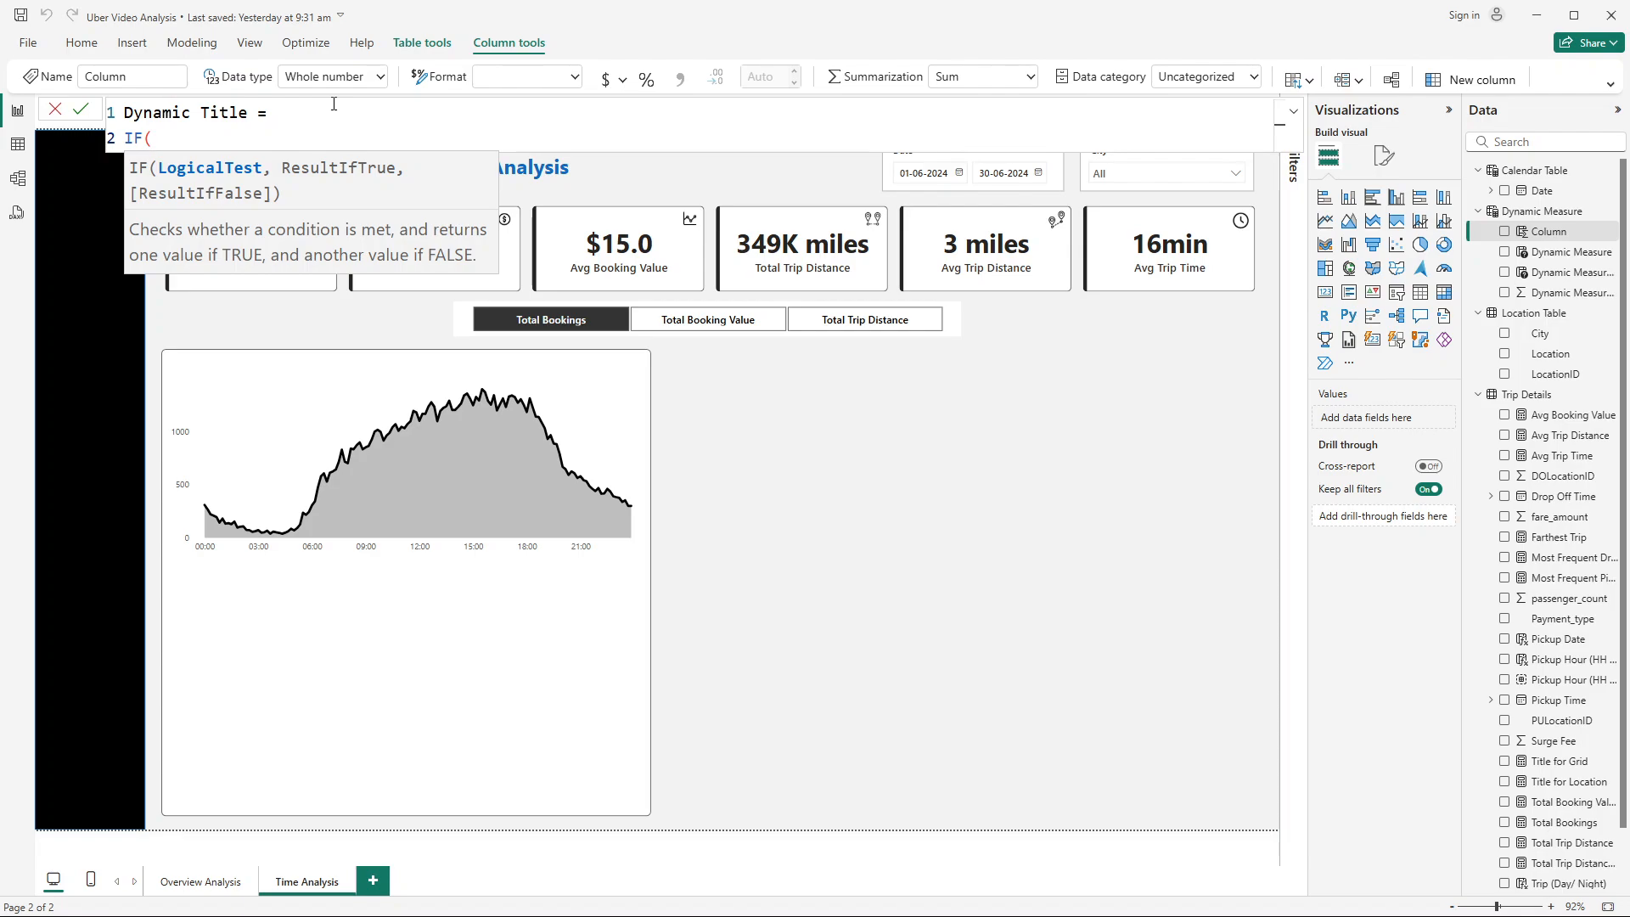
{"action": "key", "text": "shift+Return"}
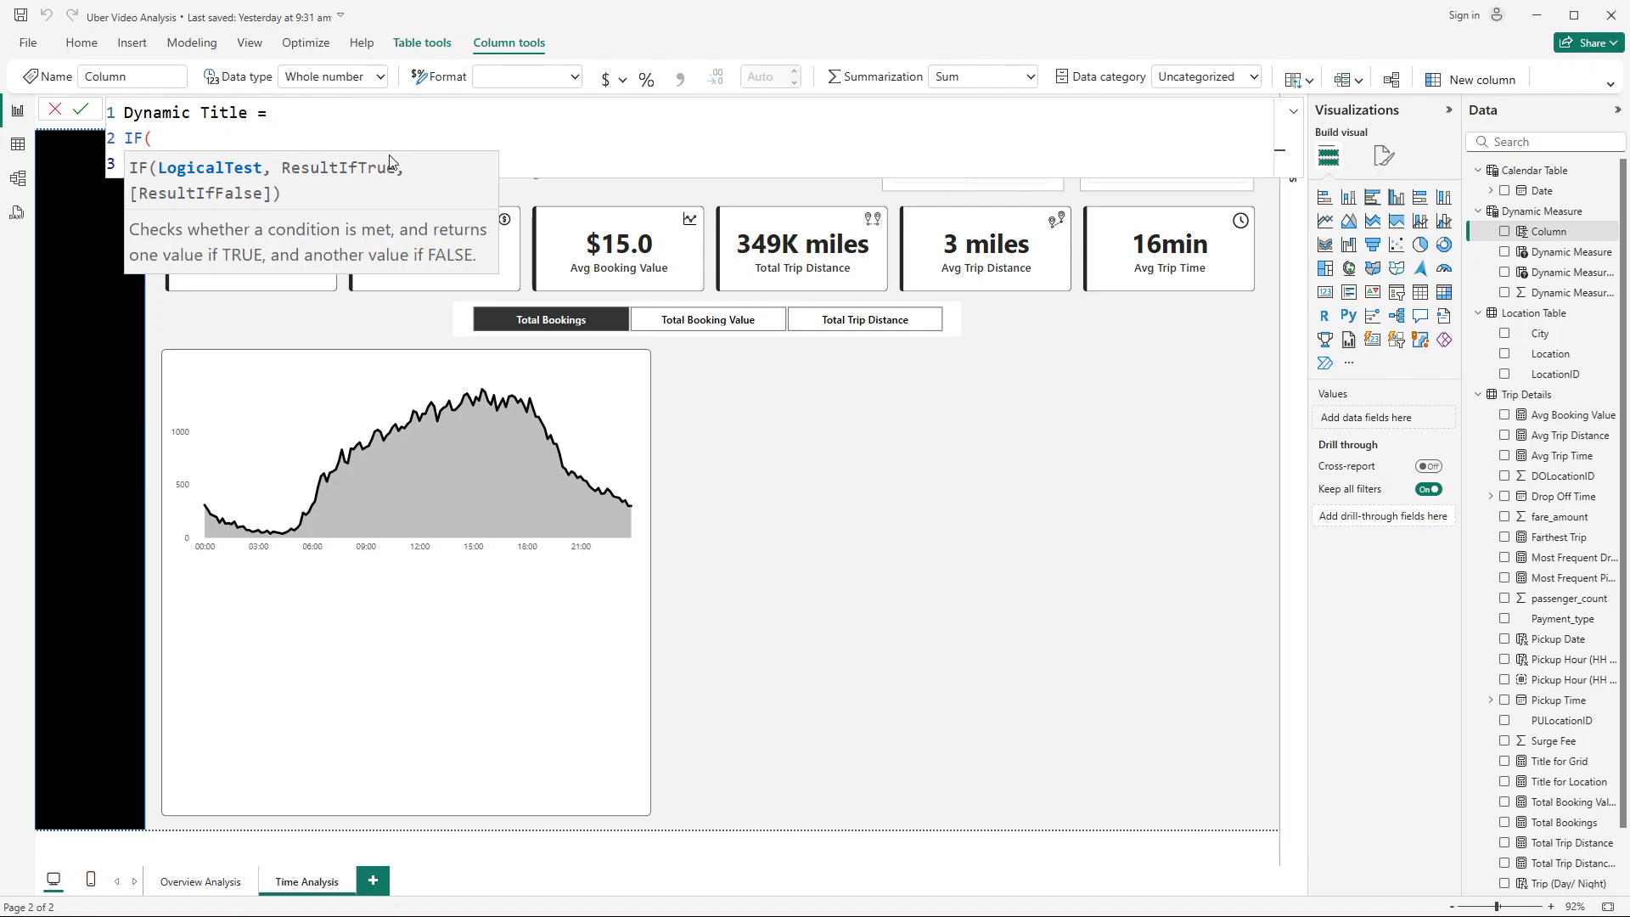
{"action": "left_click", "coordinate": [515, 137]}
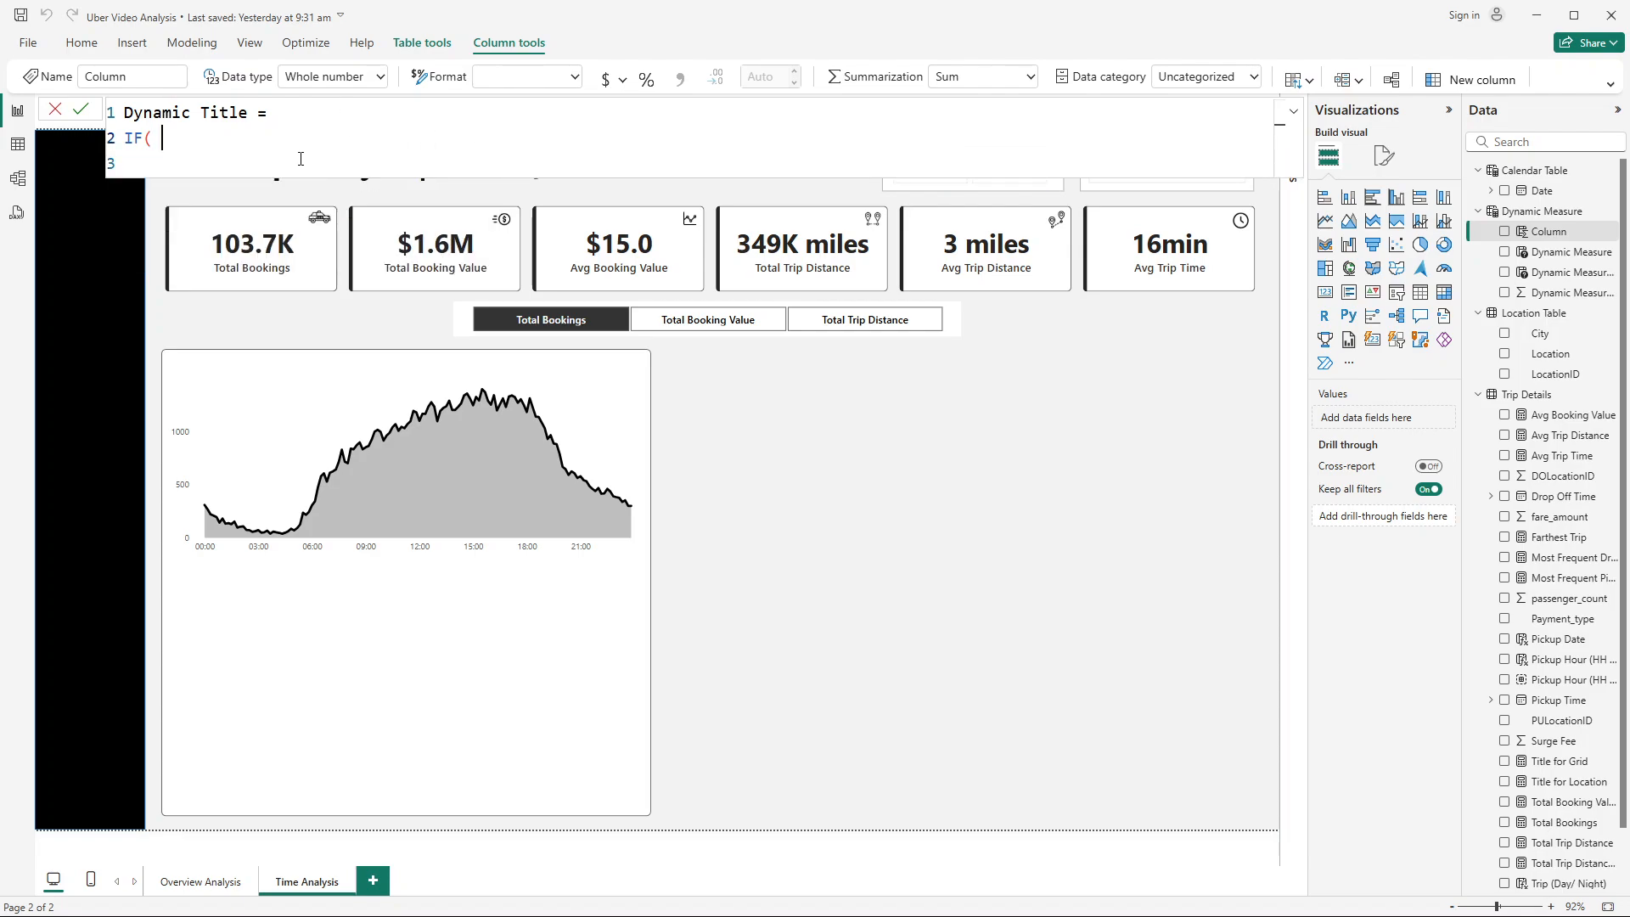
{"action": "type", "text": "dyn"}
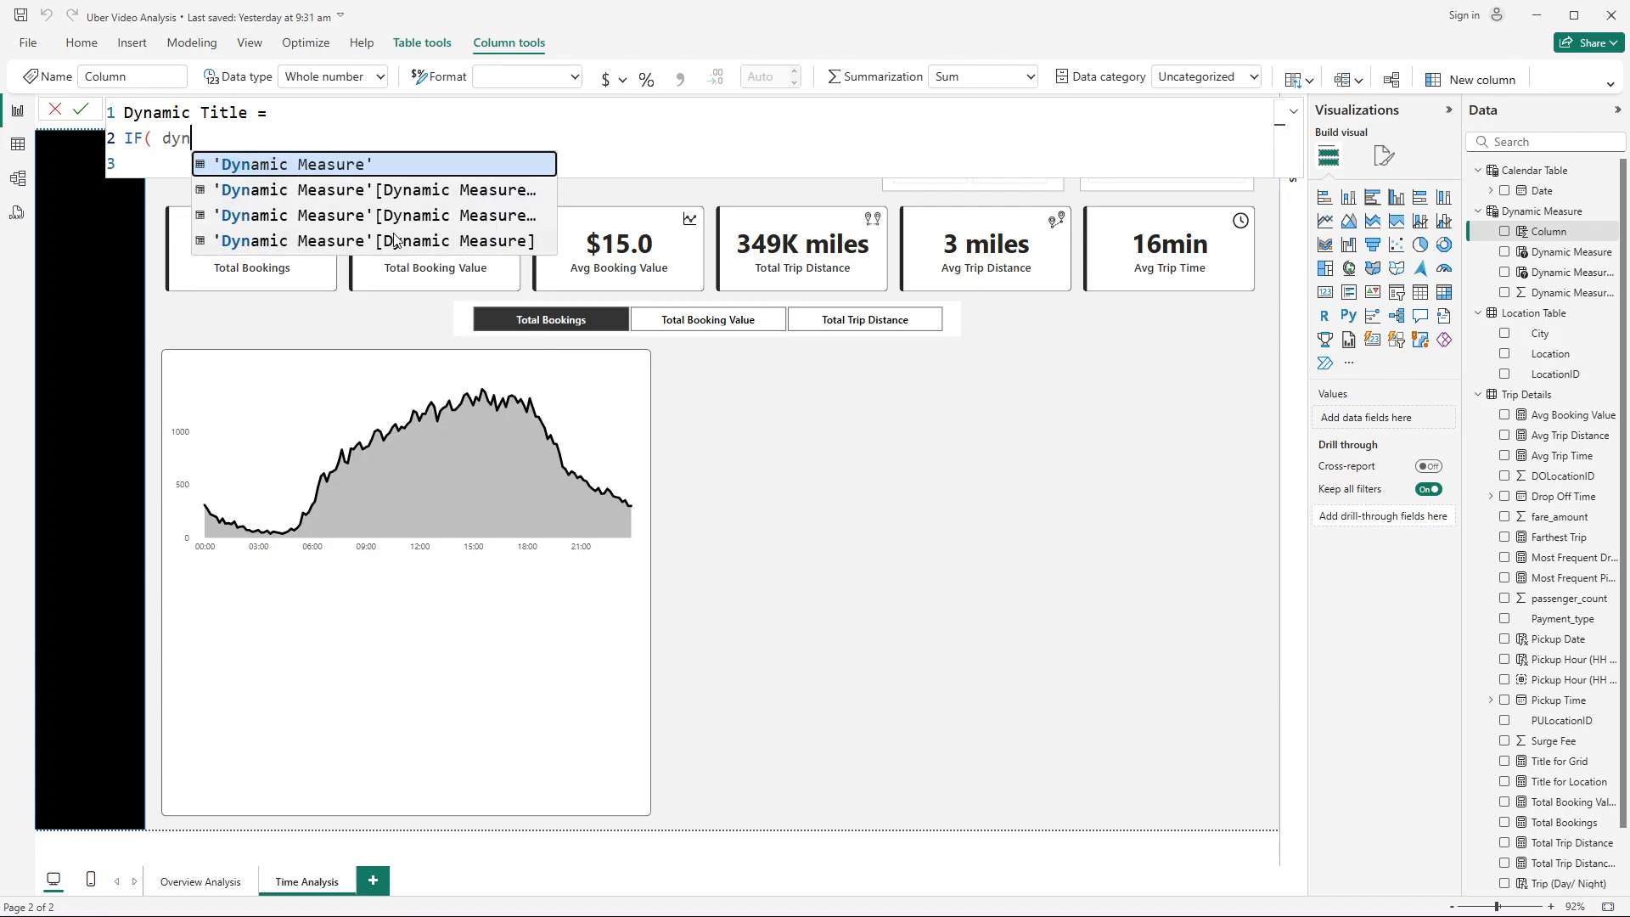
{"action": "left_click", "coordinate": [395, 240]}
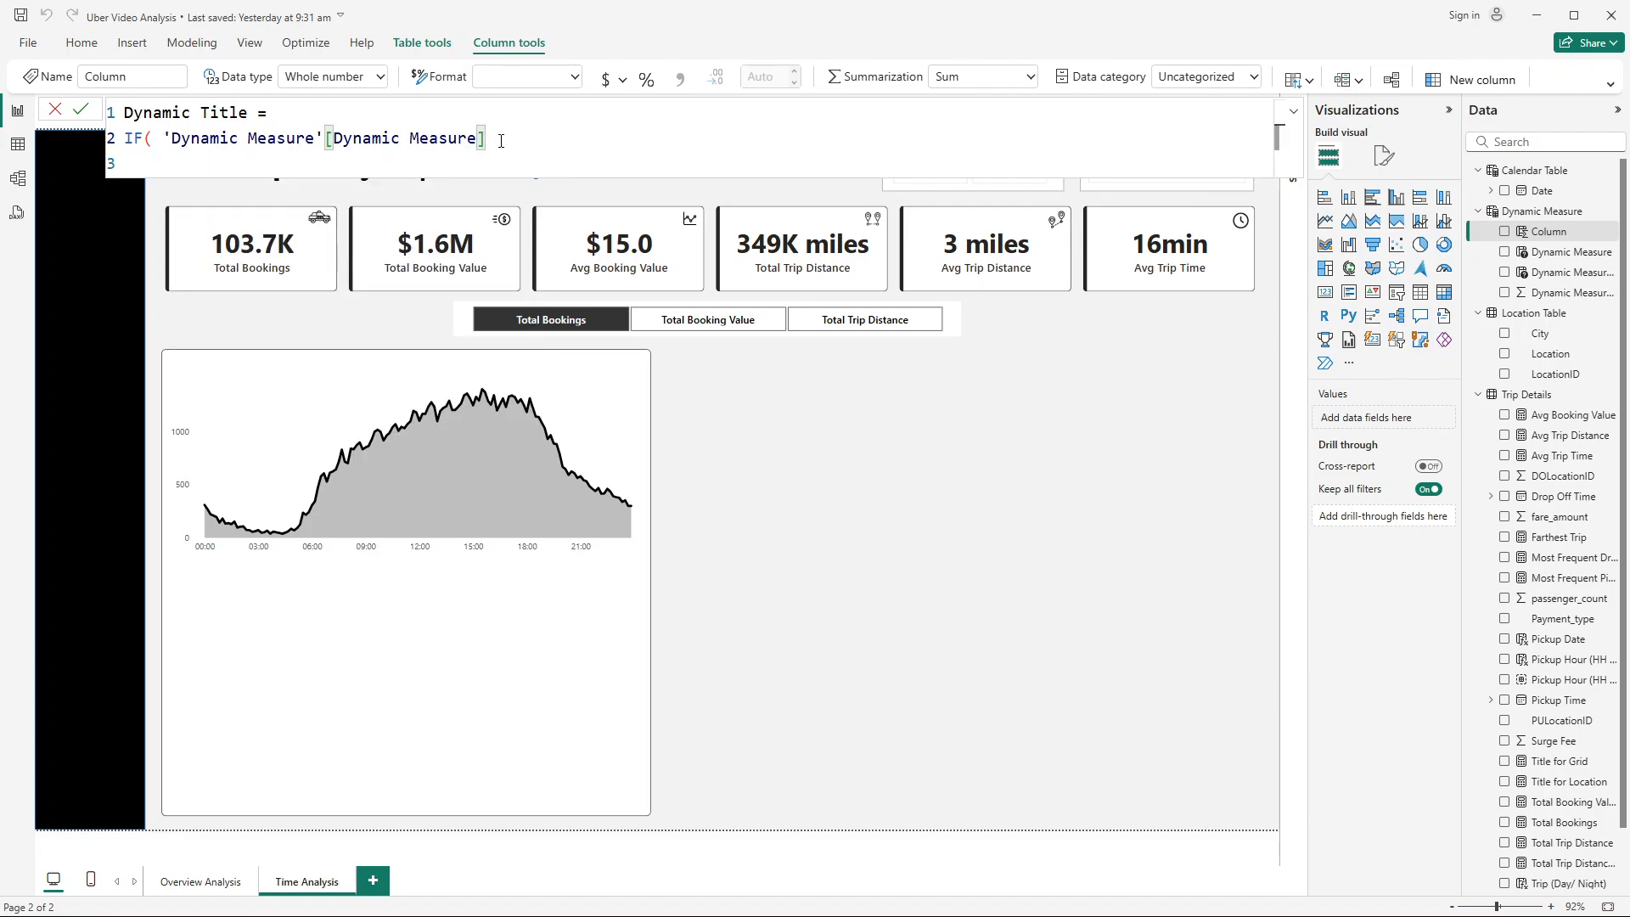
{"action": "key", "text": "Left"}
{"action": "left_click", "coordinate": [788, 172]}
{"action": "double_click", "coordinate": [525, 142]}
{"action": "type", "text": "O"}
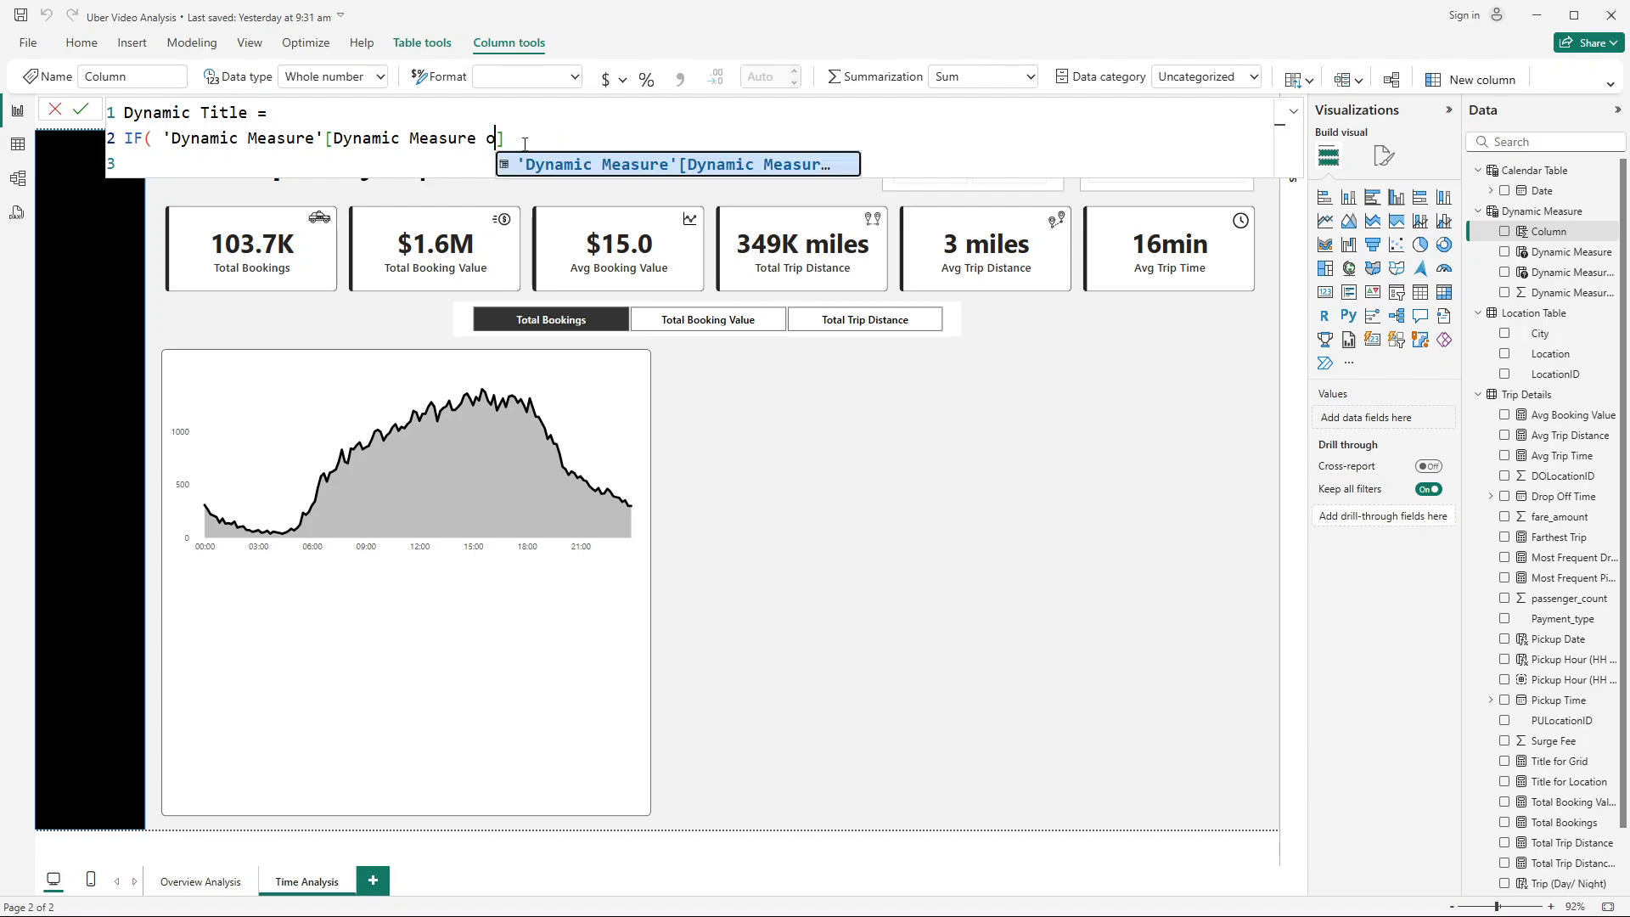
{"action": "left_click", "coordinate": [610, 158]}
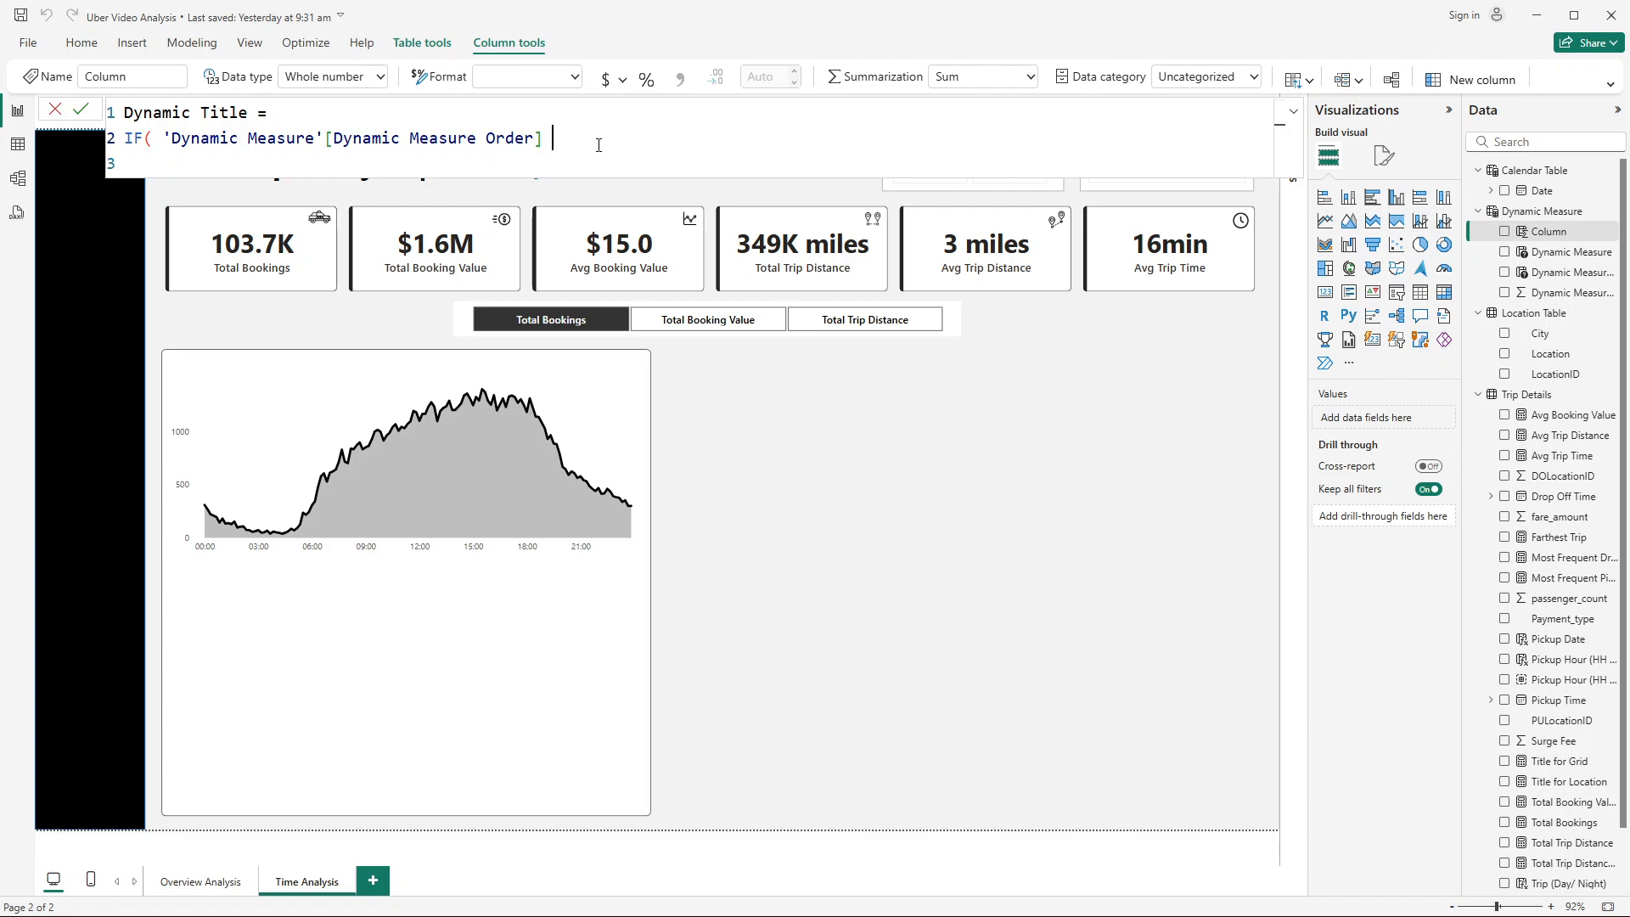
Step: Complete the first IF condition as = 0 with the result "Total Bookings", and begin a new formula line
{"action": "type", "text": "= 0, "}
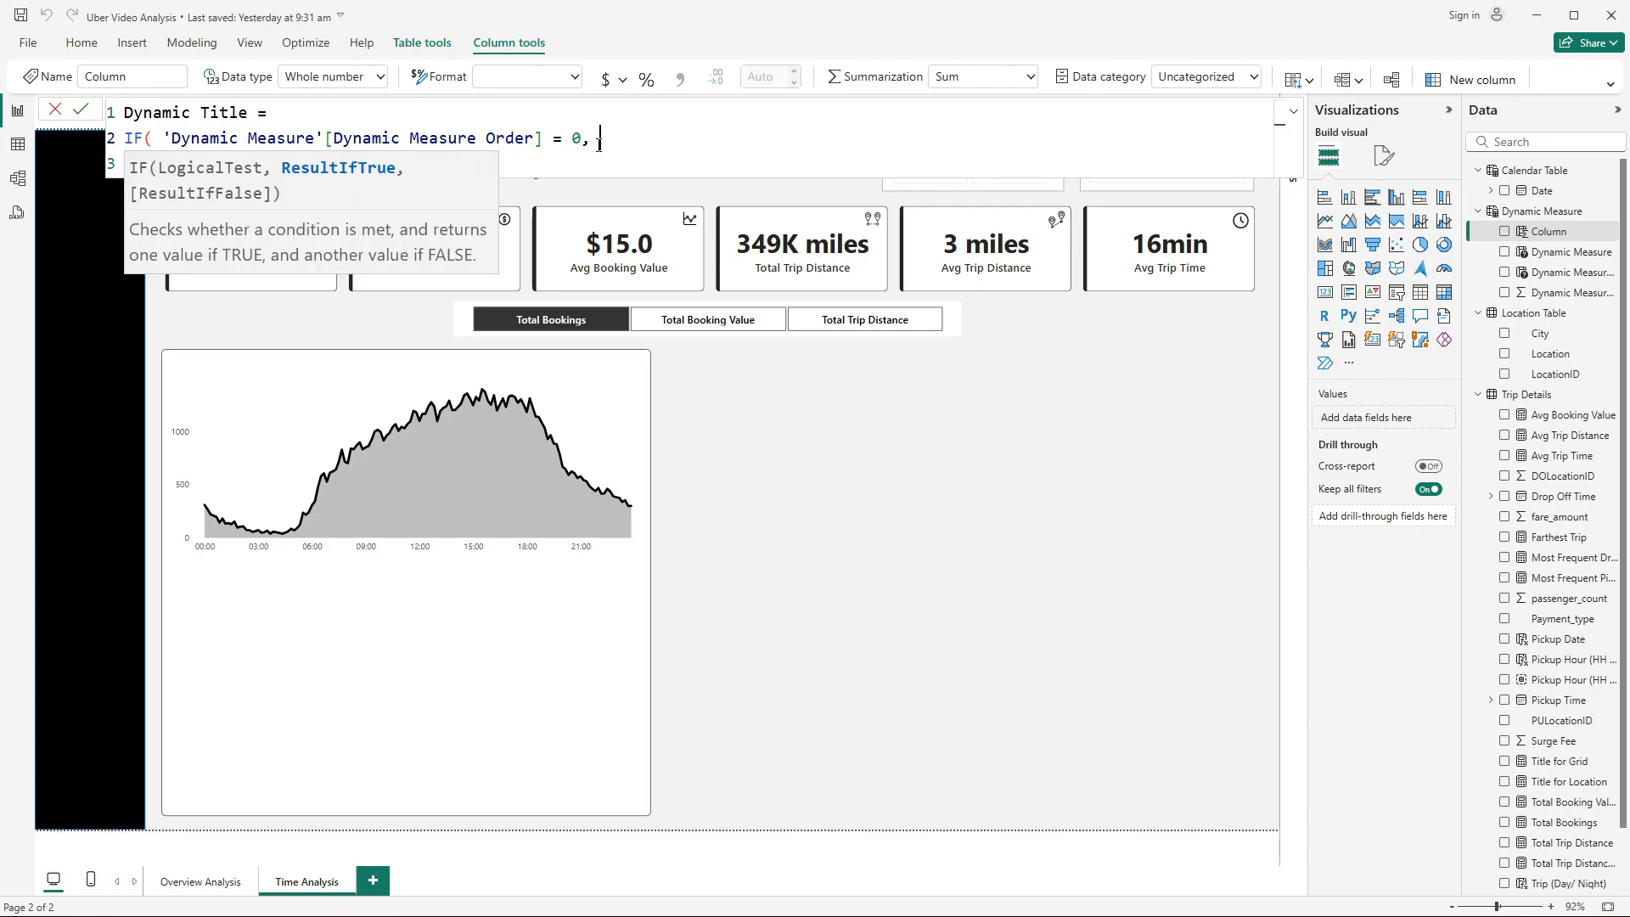
{"action": "type", "text": "\"Total Bookingd"}
{"action": "key", "text": "BackSpace"}
{"action": "type", "text": "s\","}
{"action": "key", "text": "BackSpace"}
{"action": "key", "text": "BackSpace"}
{"action": "type", "text": "\","}
{"action": "key", "text": "shift+Return"}
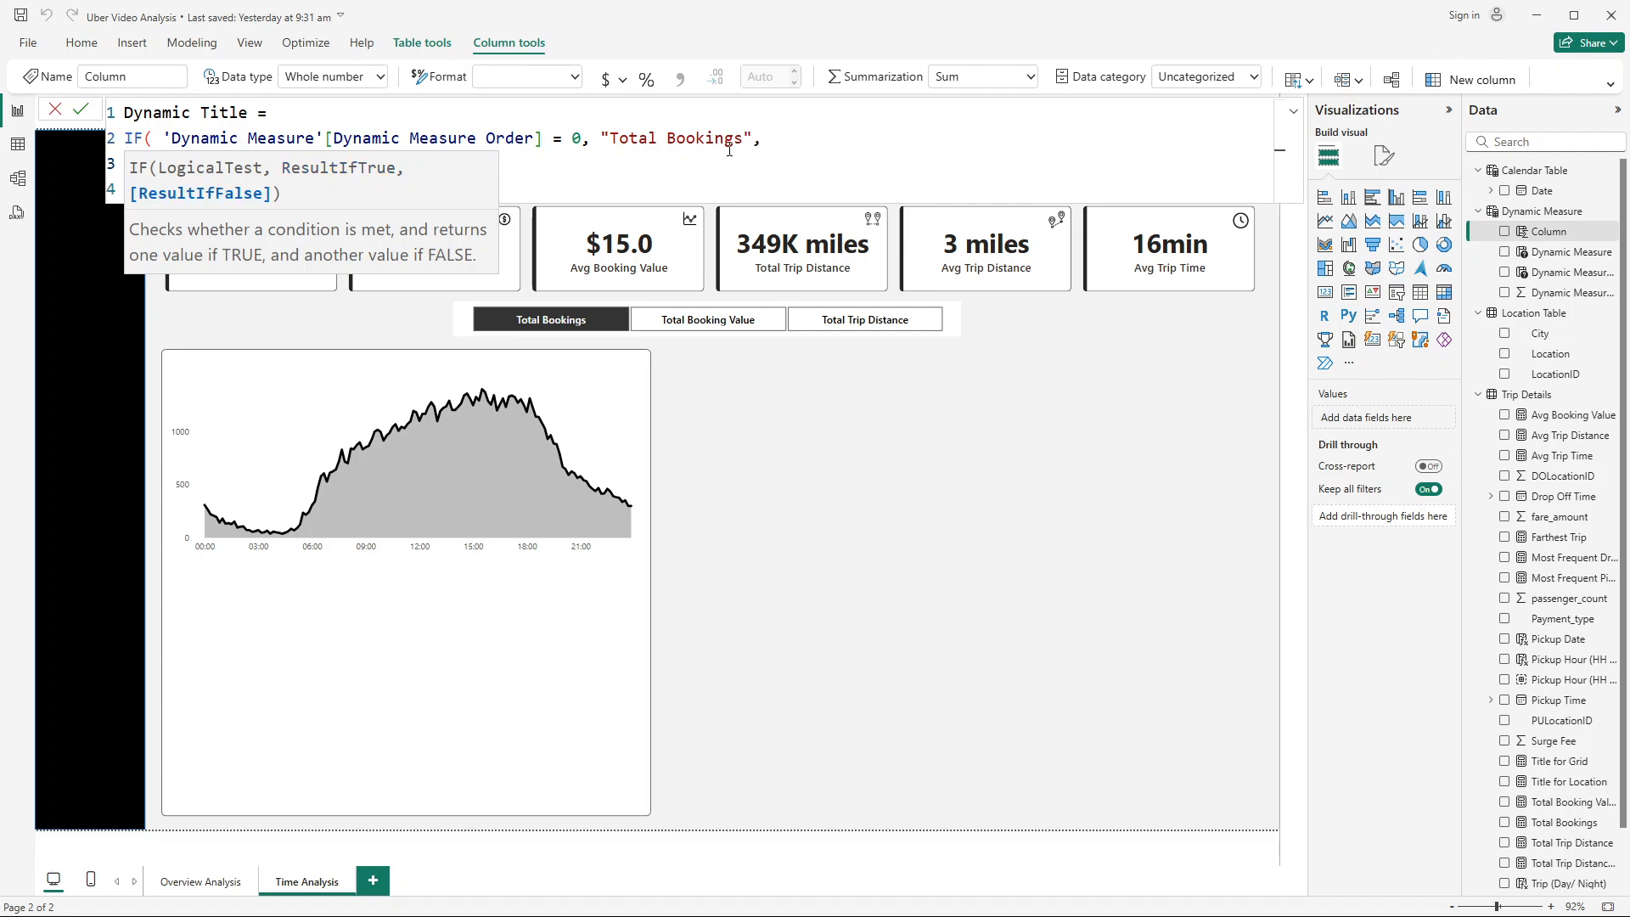
Step: Add a nested IF returning "Total Booking Value" when 'Dynamic Measure'[Dynamic Measure Order] = 1
{"action": "type", "text": "IF"}
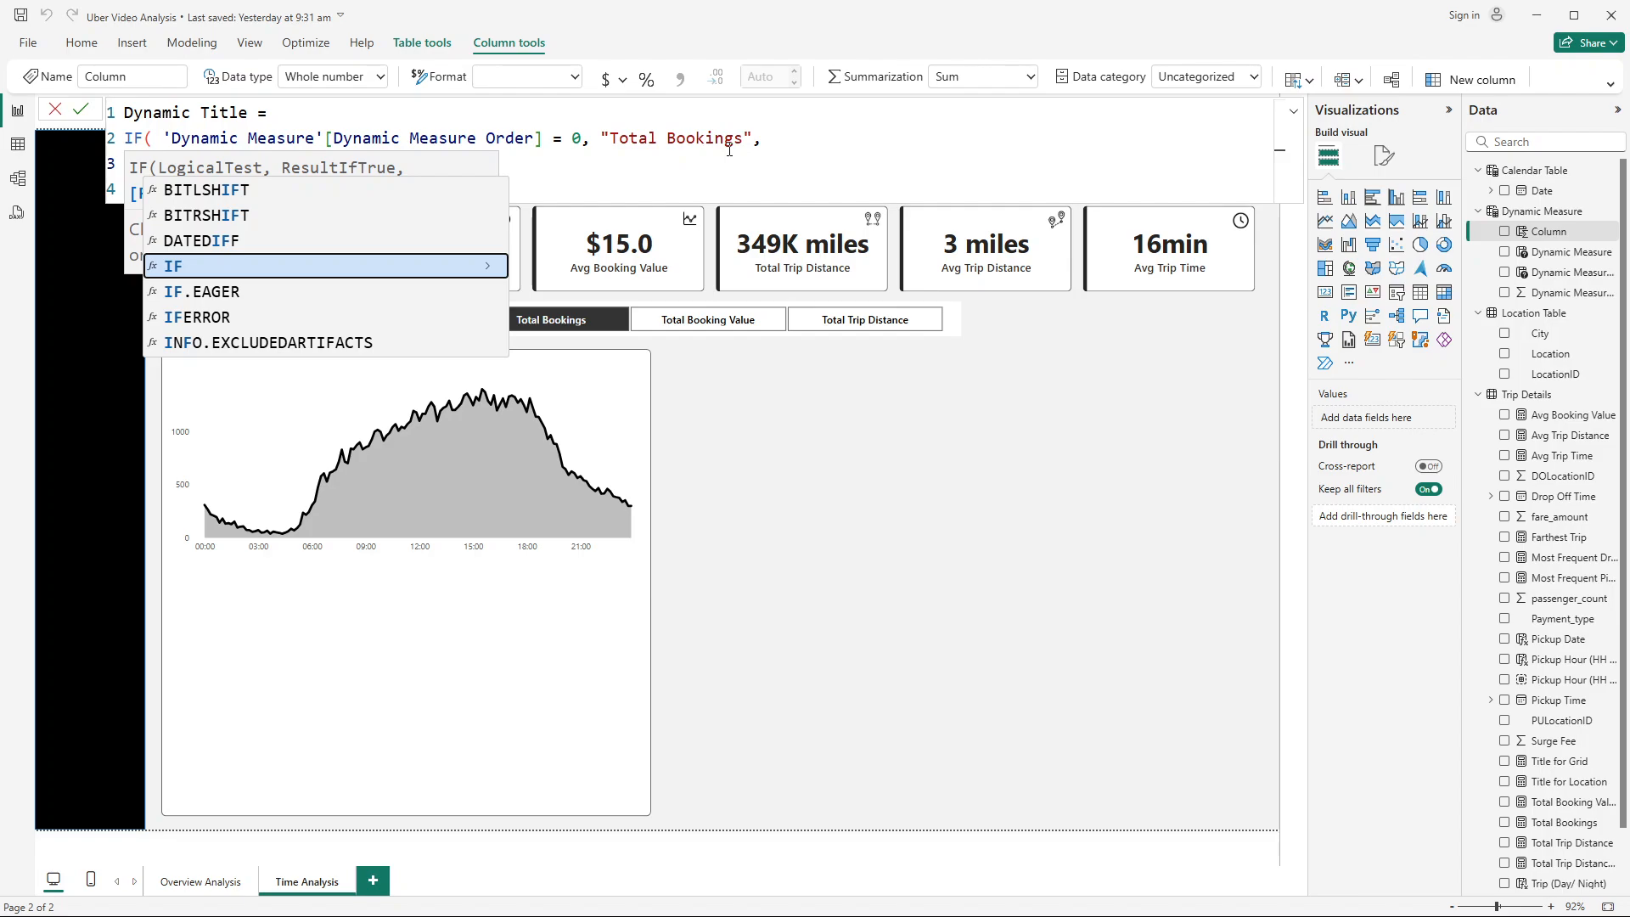
{"action": "type", "text": "("}
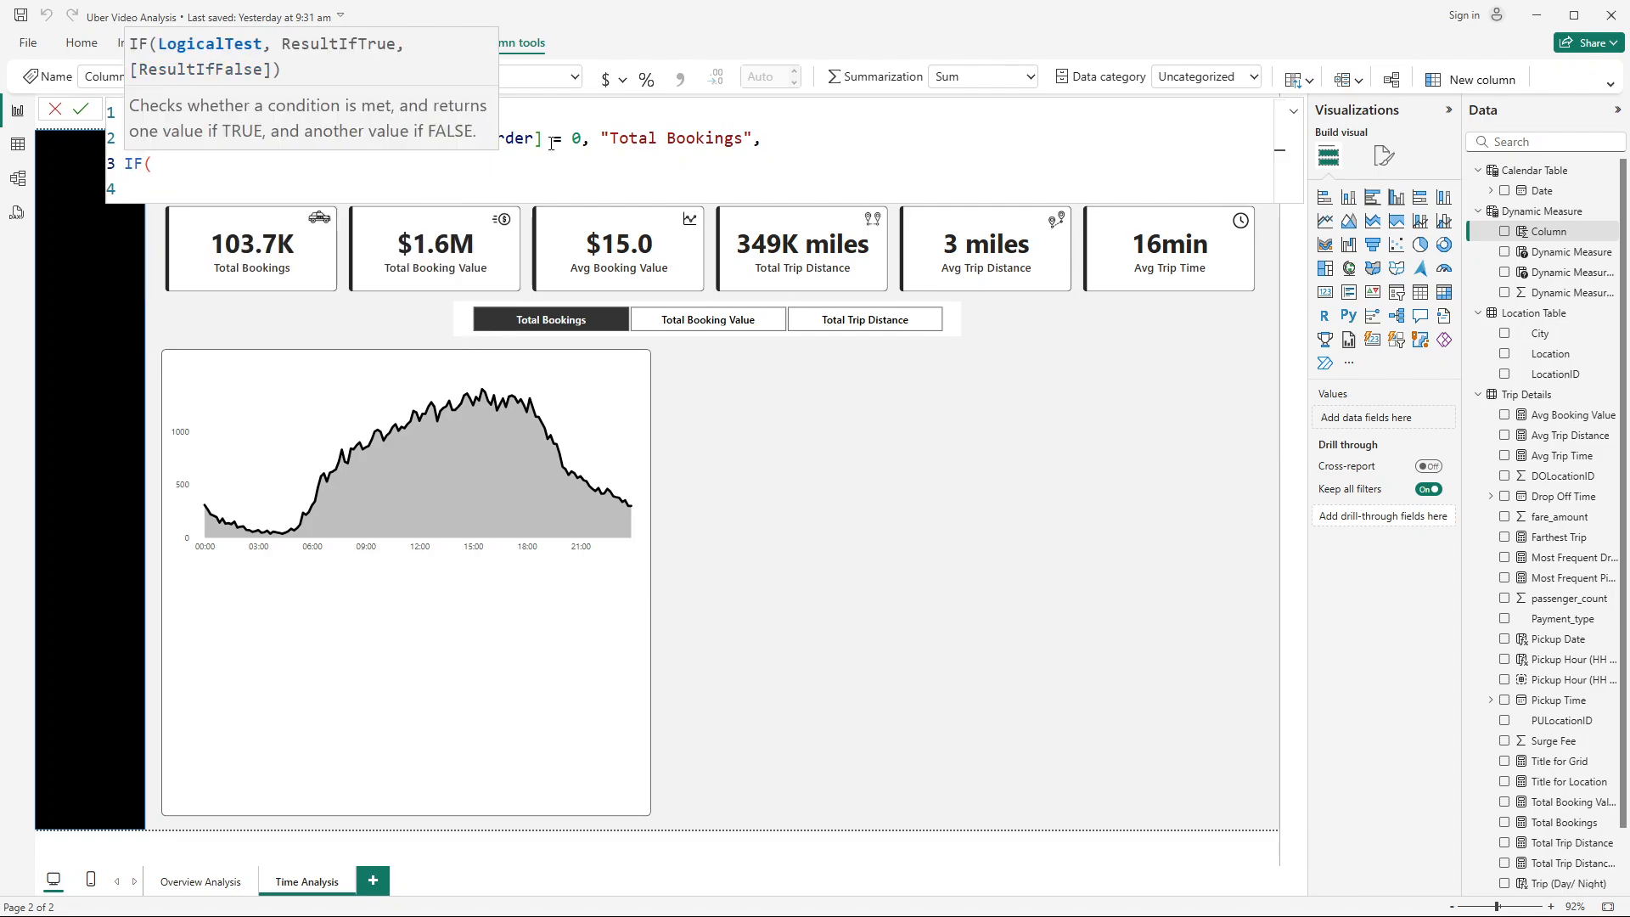
{"action": "left_click", "coordinate": [599, 180]}
{"action": "left_click", "coordinate": [184, 169]}
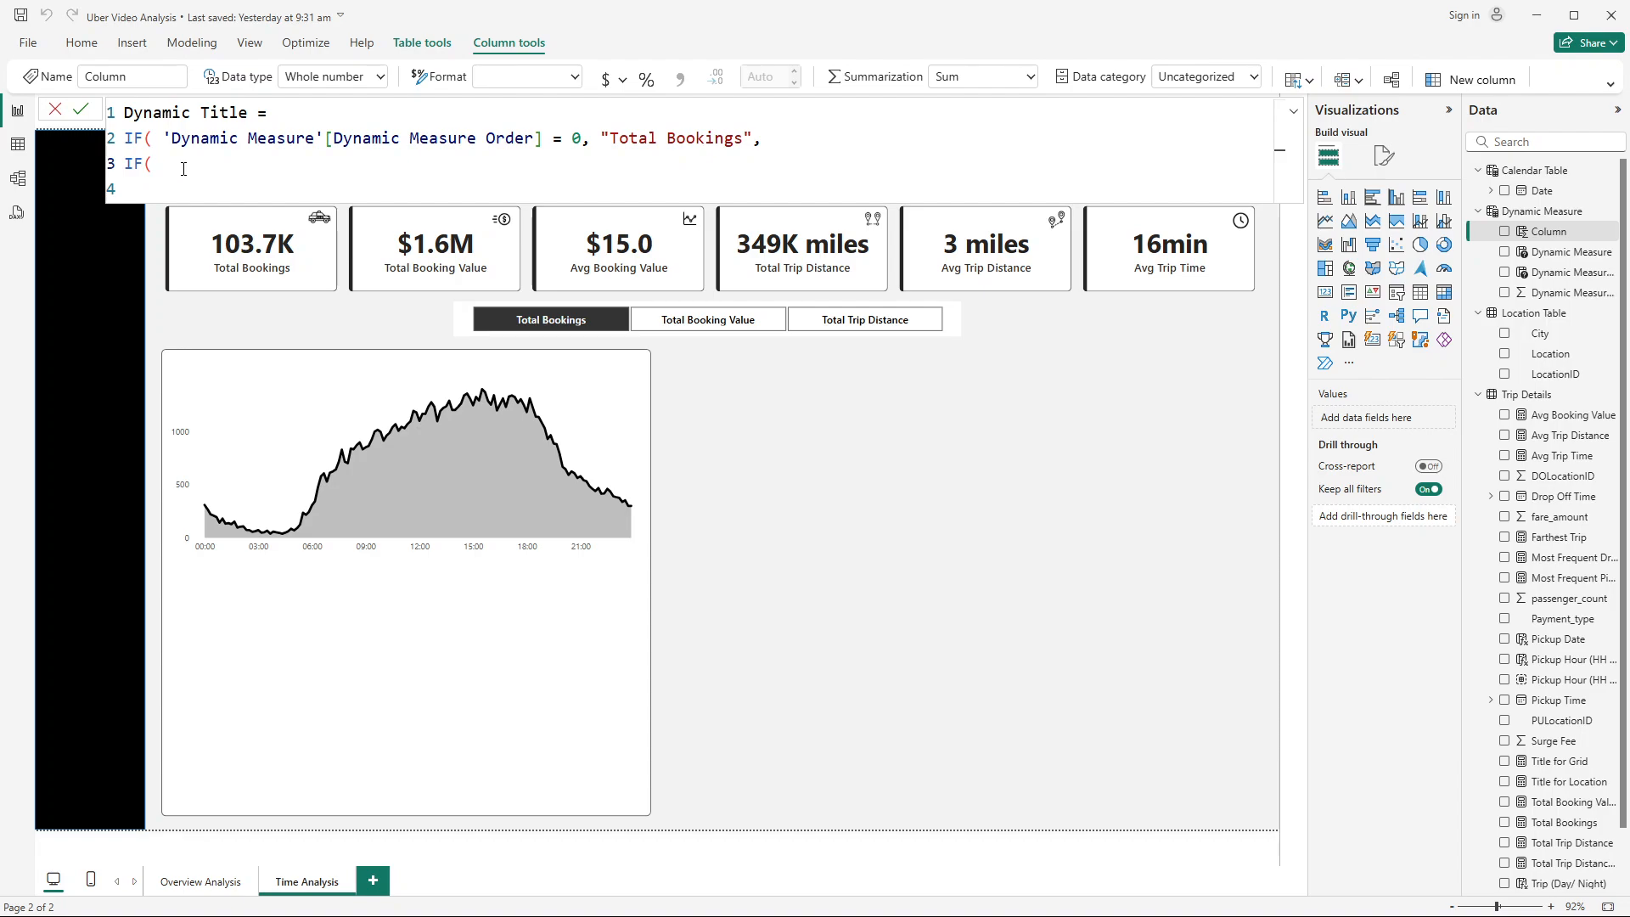
{"action": "type", "text": "dyn"}
{"action": "left_click", "coordinate": [459, 239]}
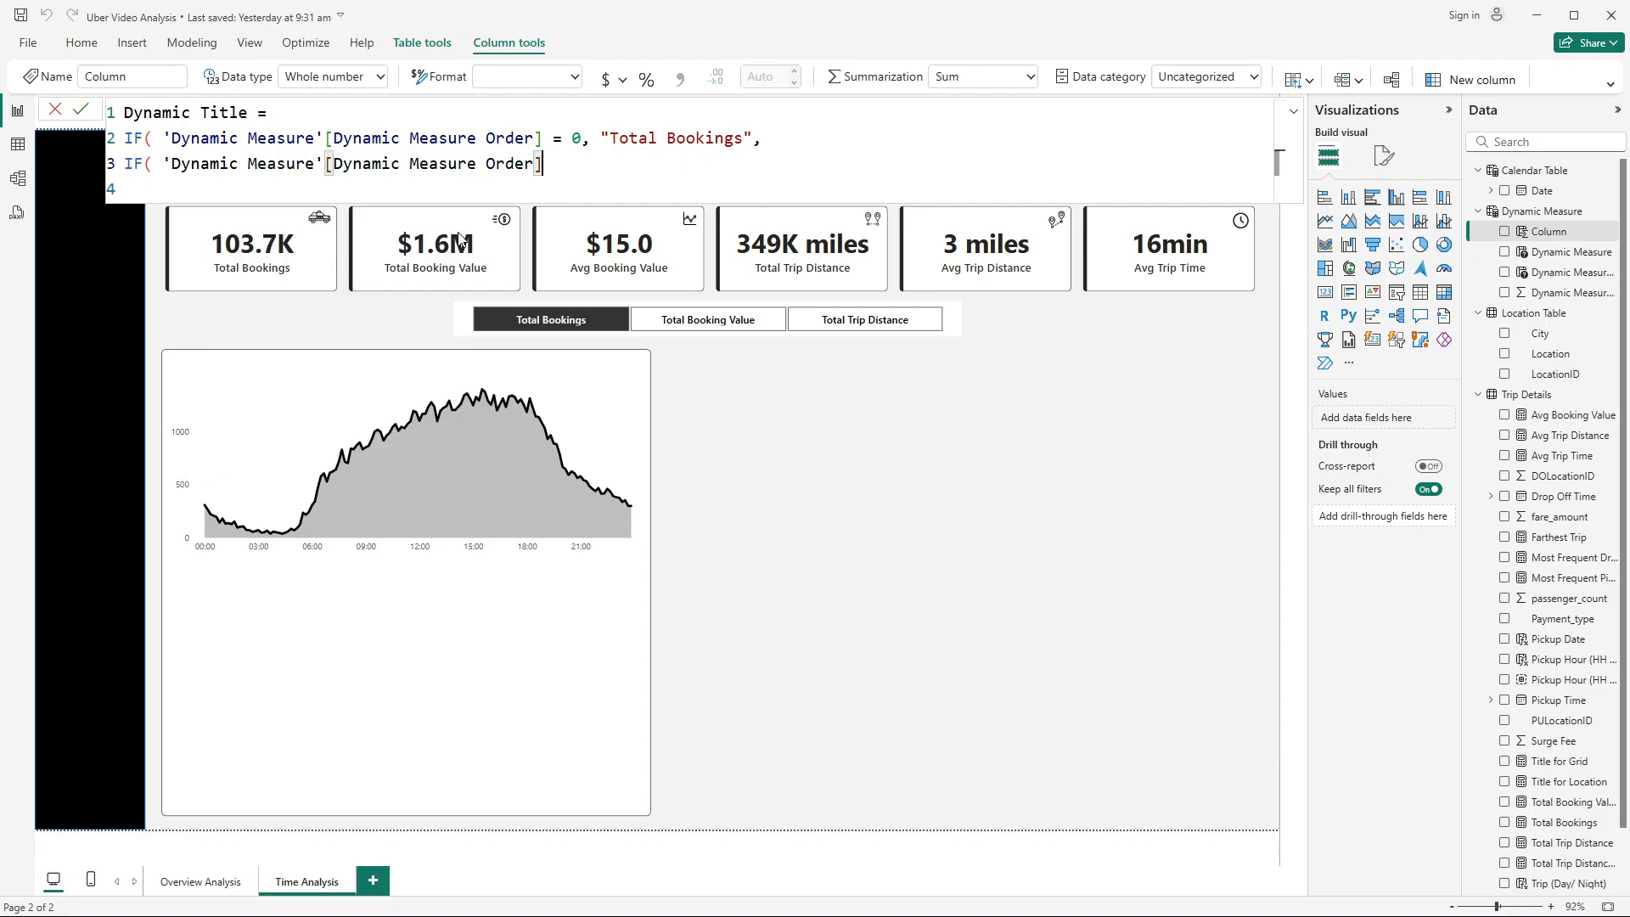
{"action": "type", "text": "= 1, "}
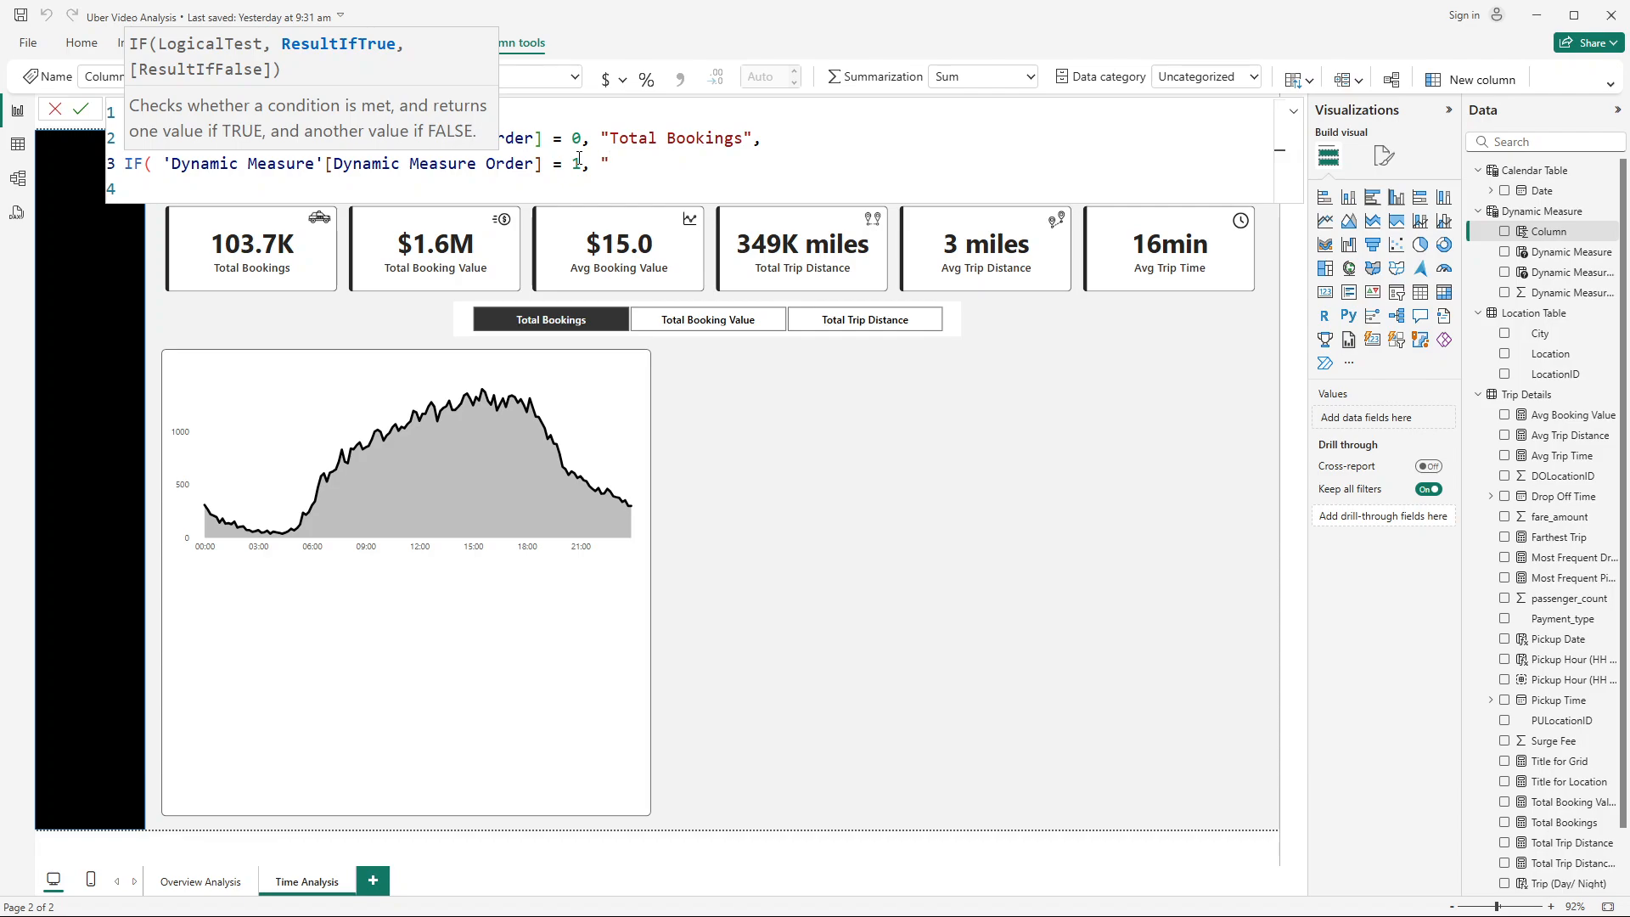
{"action": "type", "text": "\"Total Bo"}
{"action": "type", "text": "oking Value"}
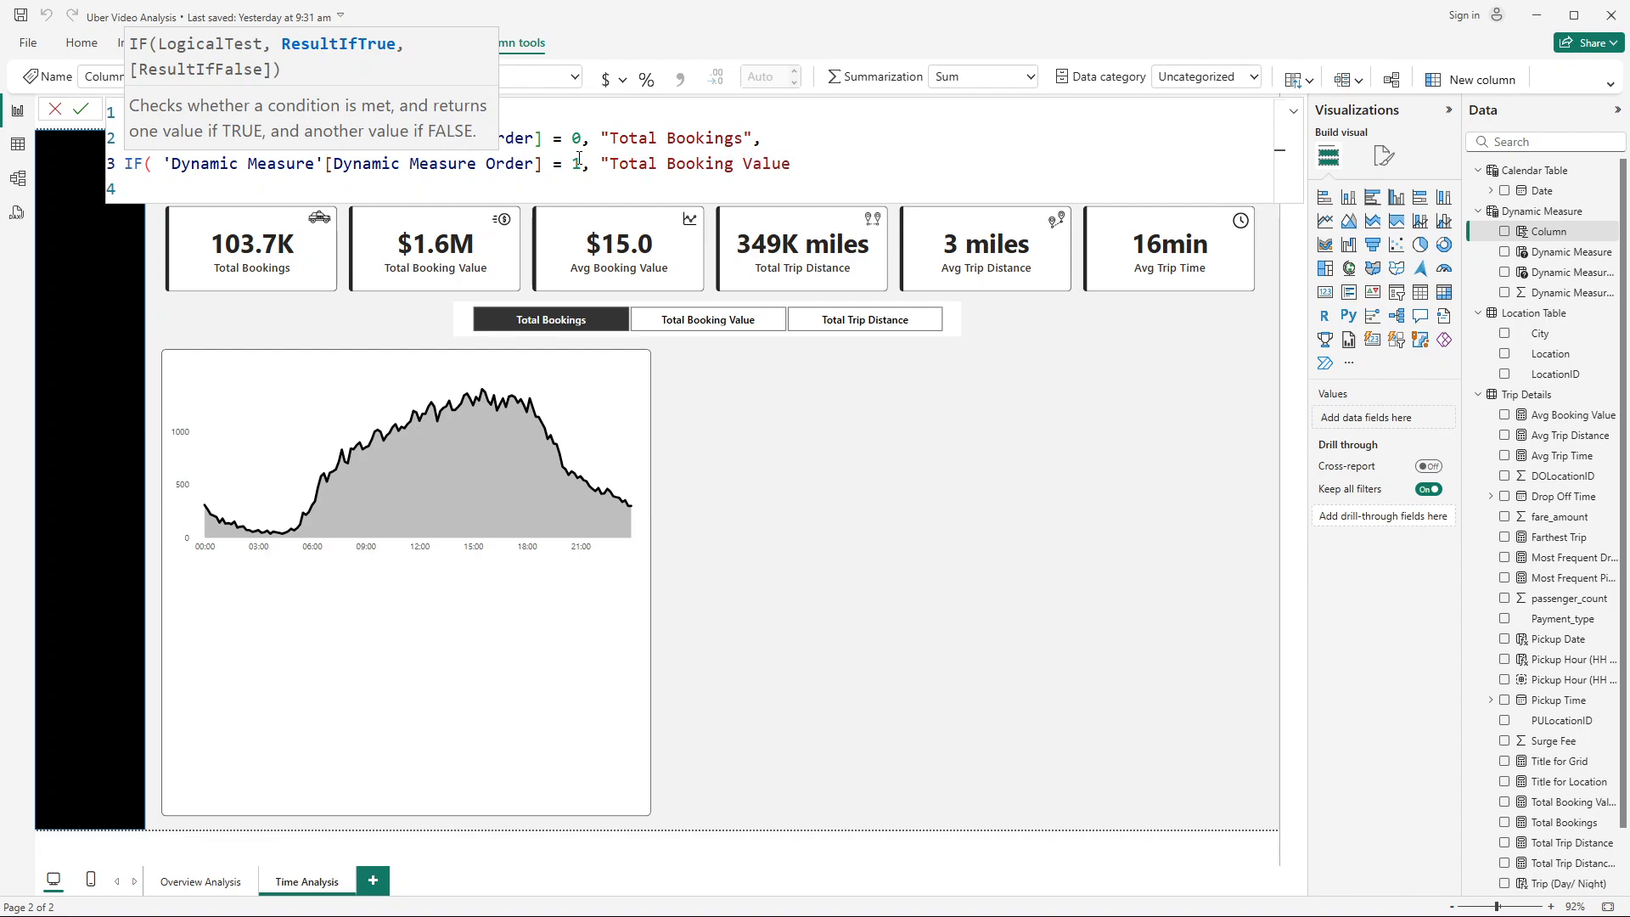
{"action": "type", "text": "\","}
{"action": "key", "text": "shift+Return"}
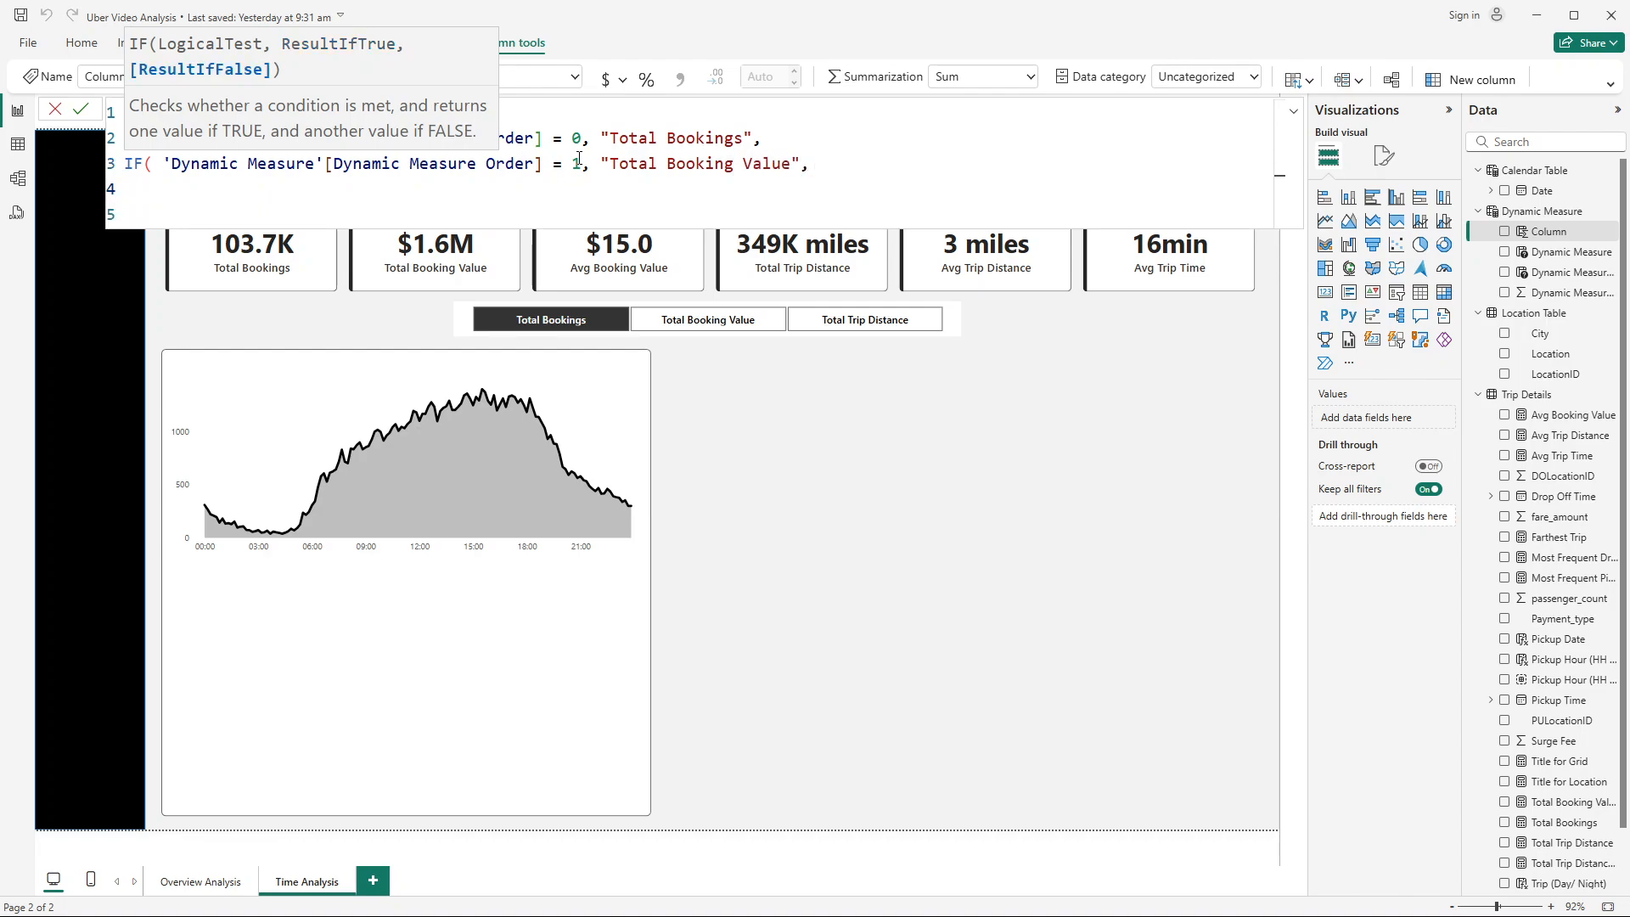
Step: Add a third nested IF returning "Total Trip Distance" when 'Dynamic Measure'[Dynamic Measure Order] = 2
{"action": "type", "text": "IF"}
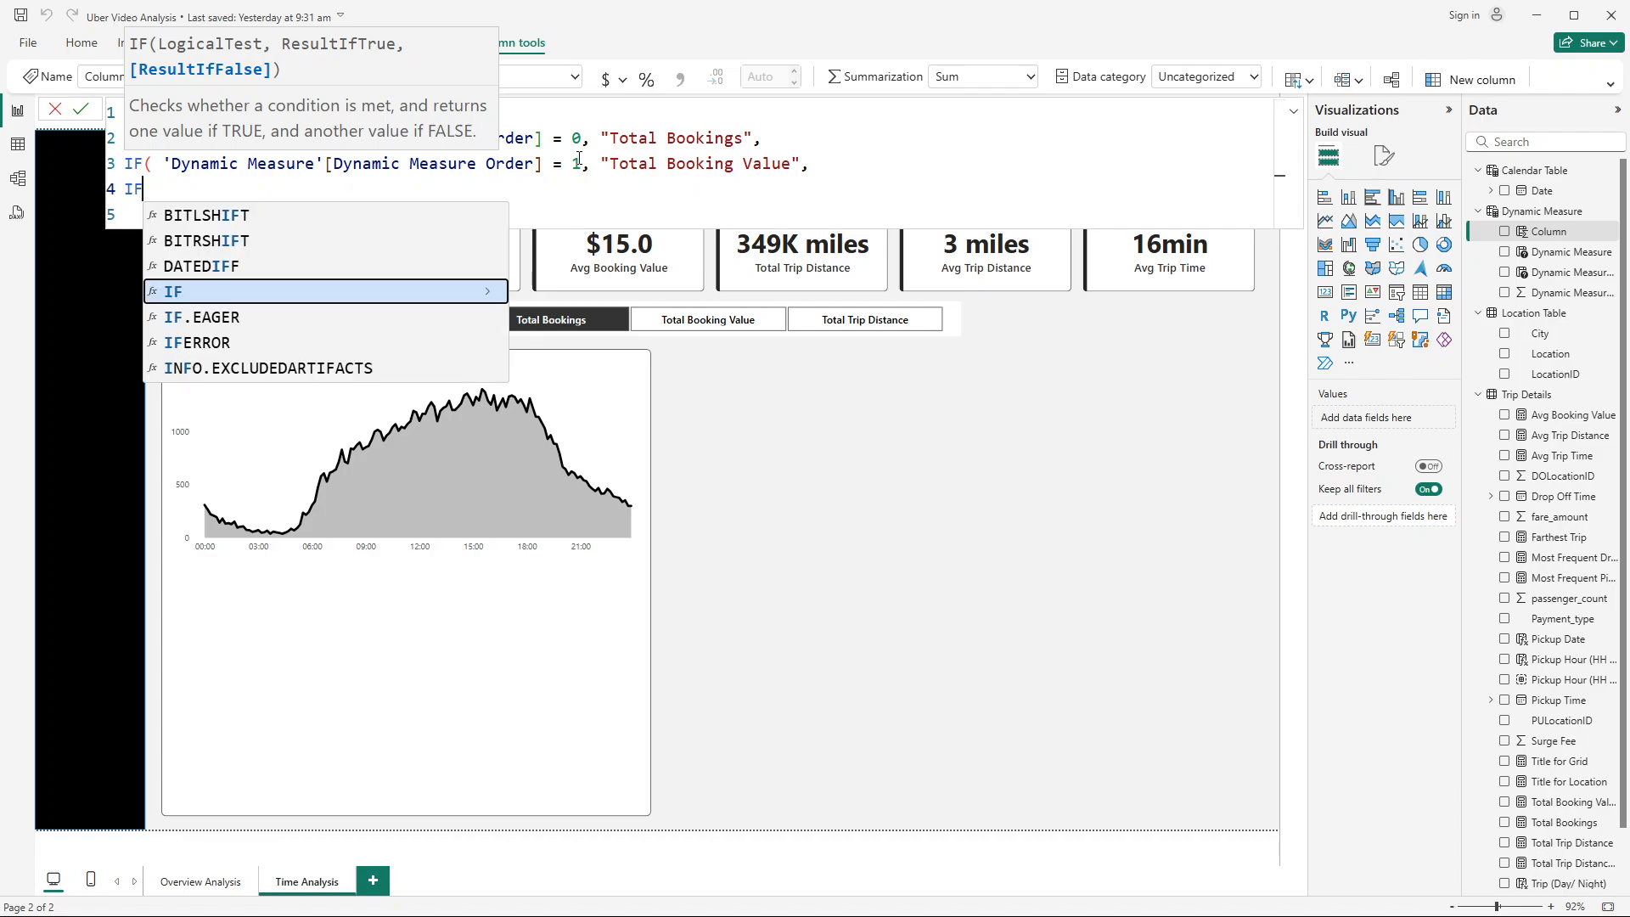
{"action": "type", "text": "(dynm"}
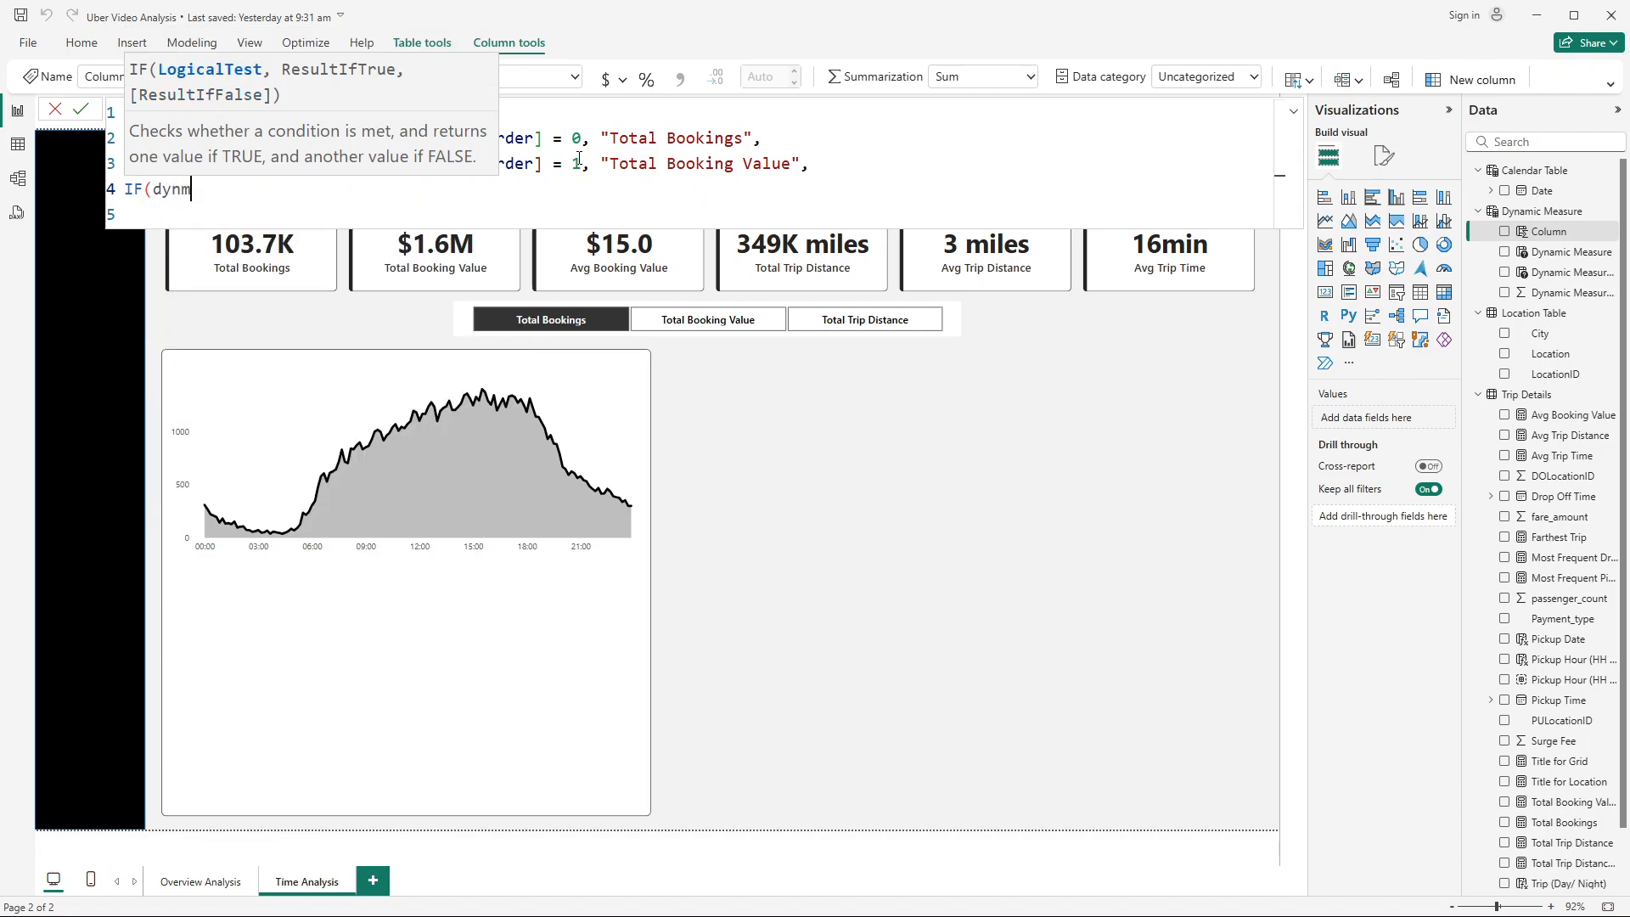
{"action": "key", "text": "BackSpace"}
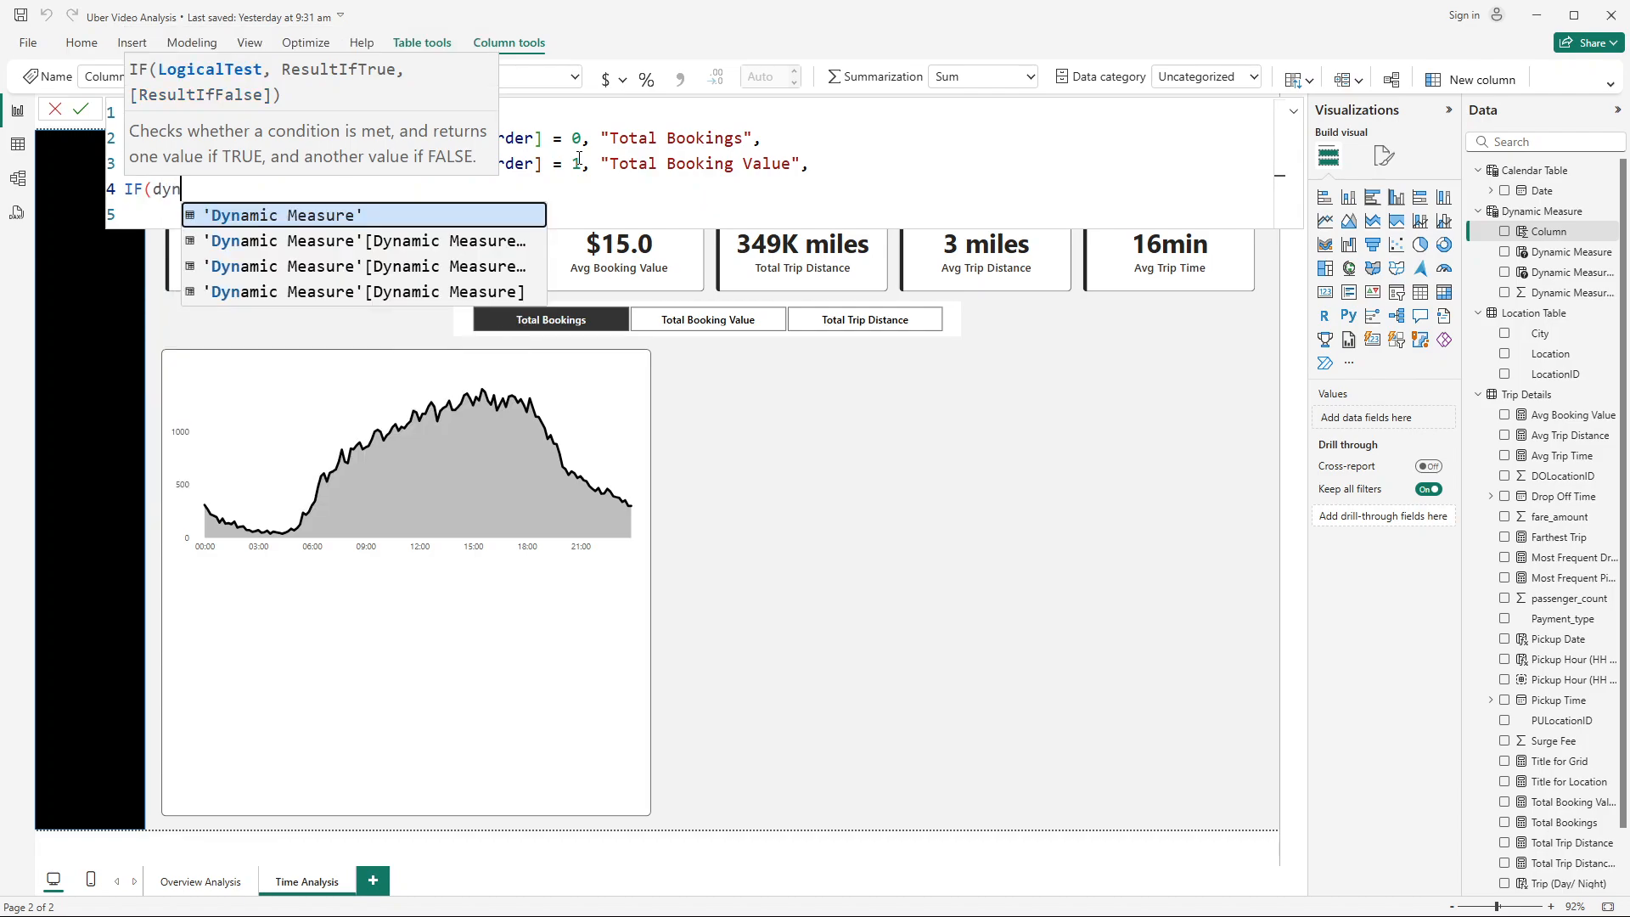
{"action": "left_click", "coordinate": [539, 268]}
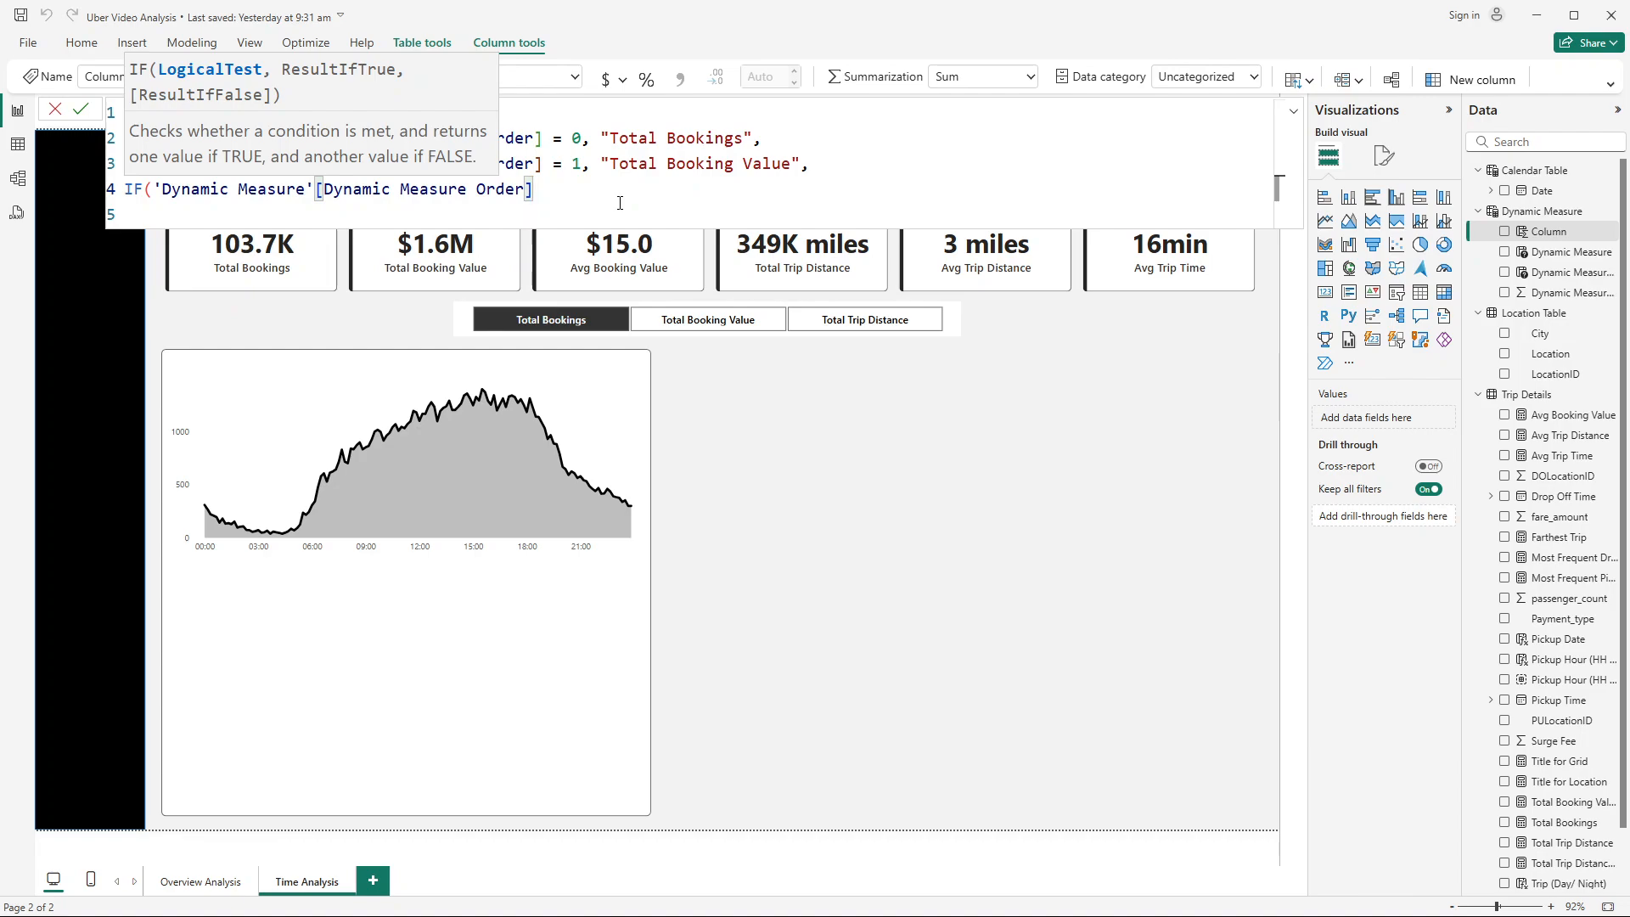
{"action": "type", "text": "= 2, \"Tot"}
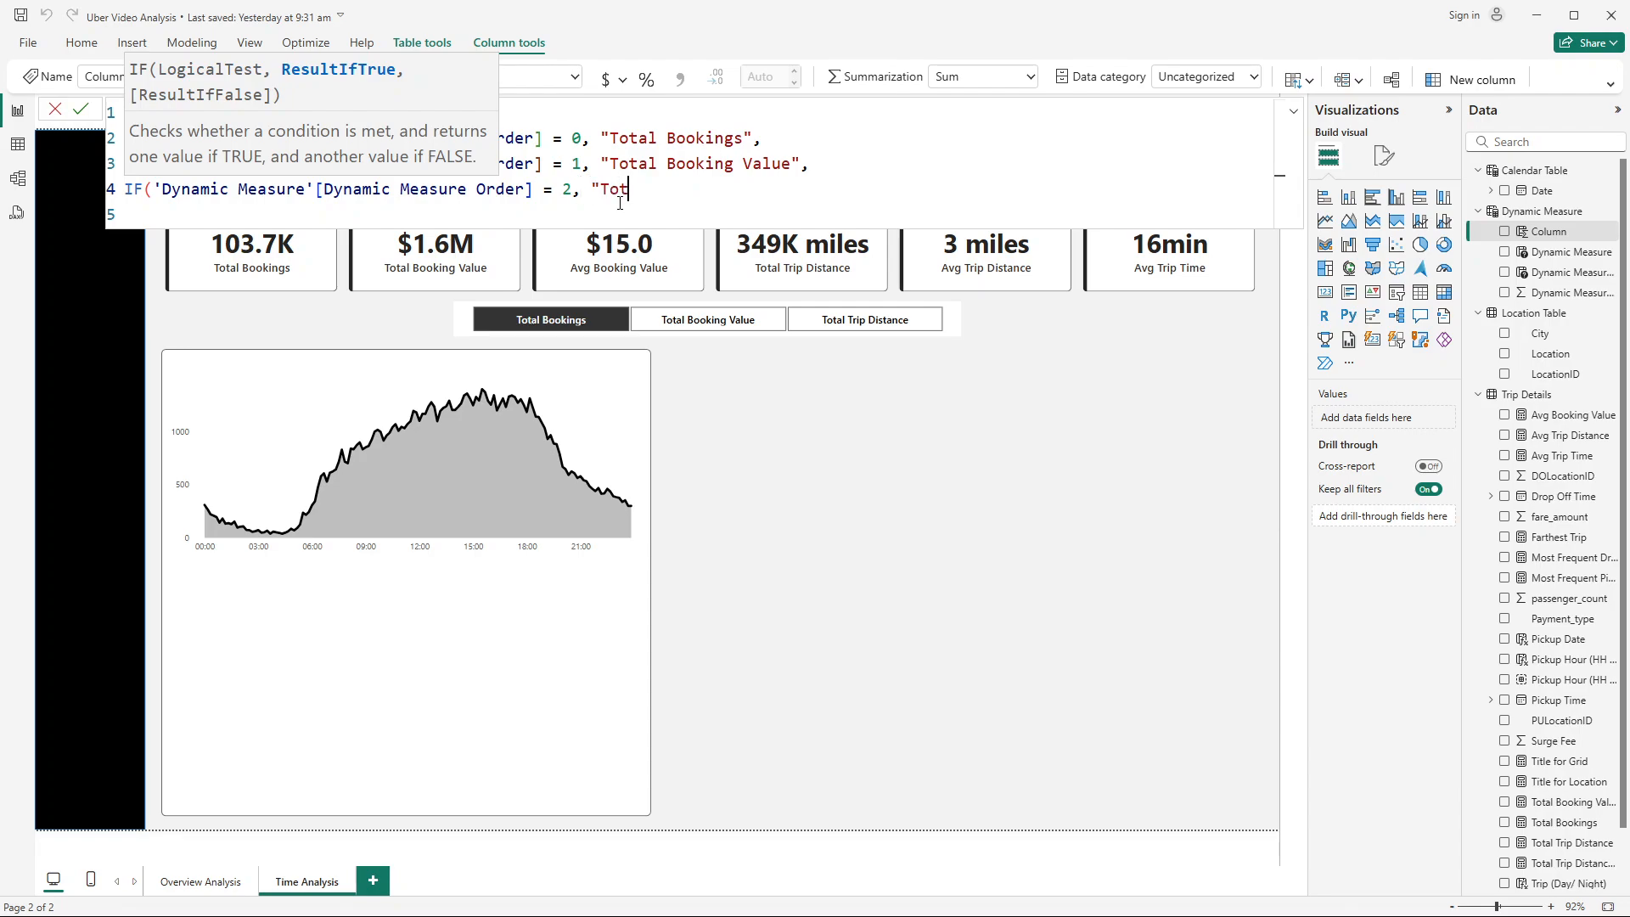
{"action": "type", "text": "al Trip Distance\","}
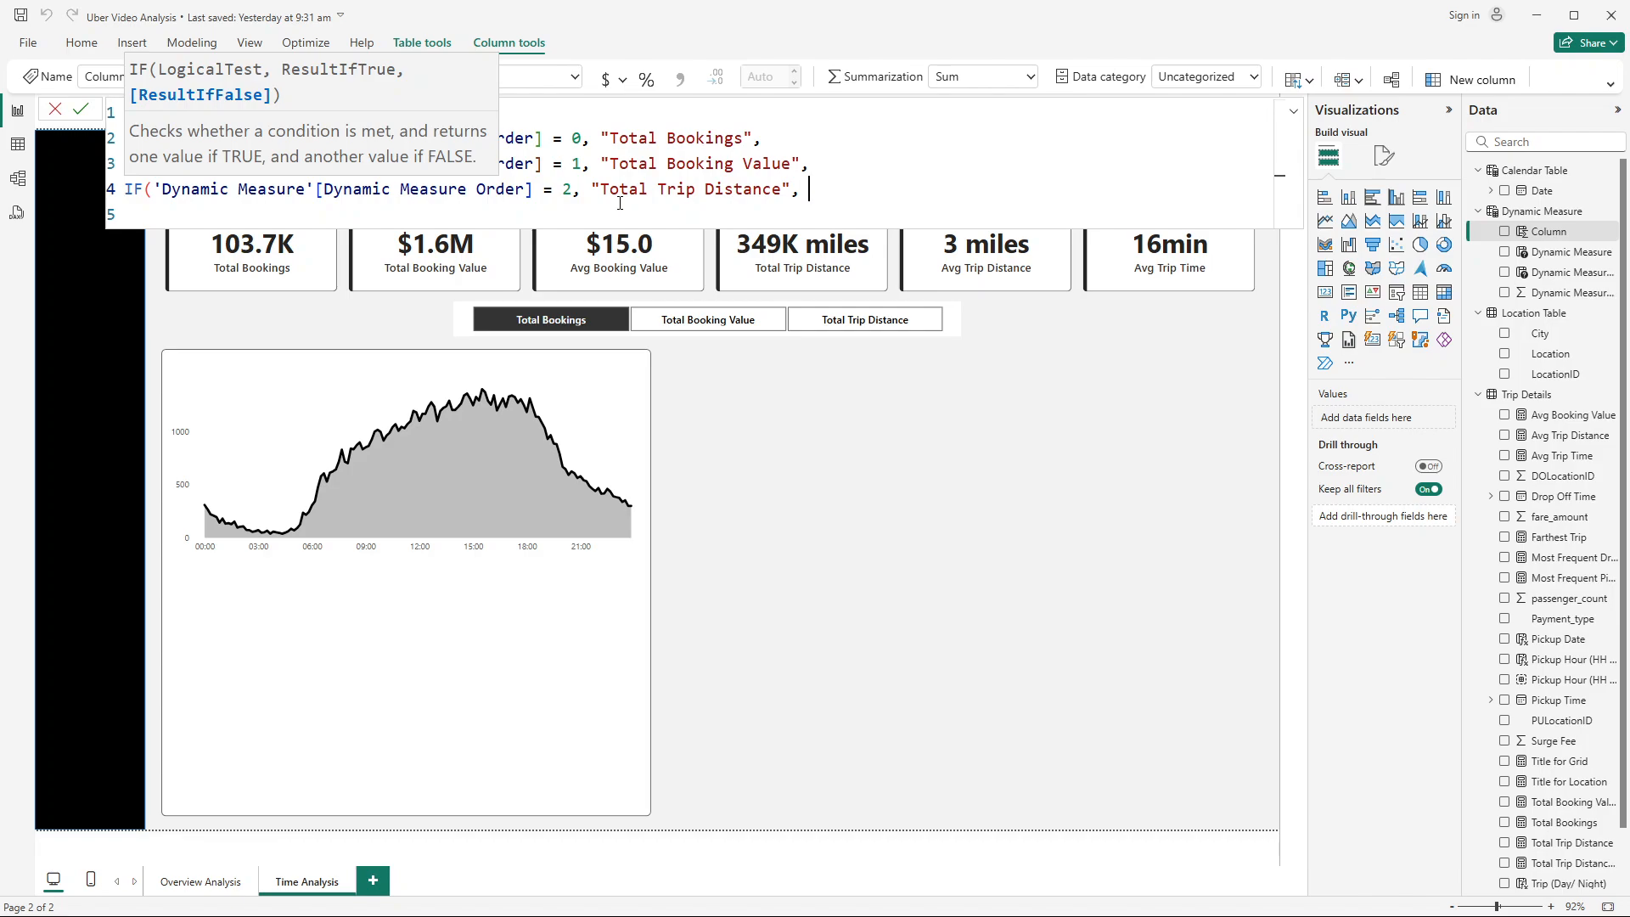
Step: Complete the Dynamic Title formula with "Other" as the fallback result and close all three nested IFs on separate lines
{"action": "key", "text": "shift+Return"}
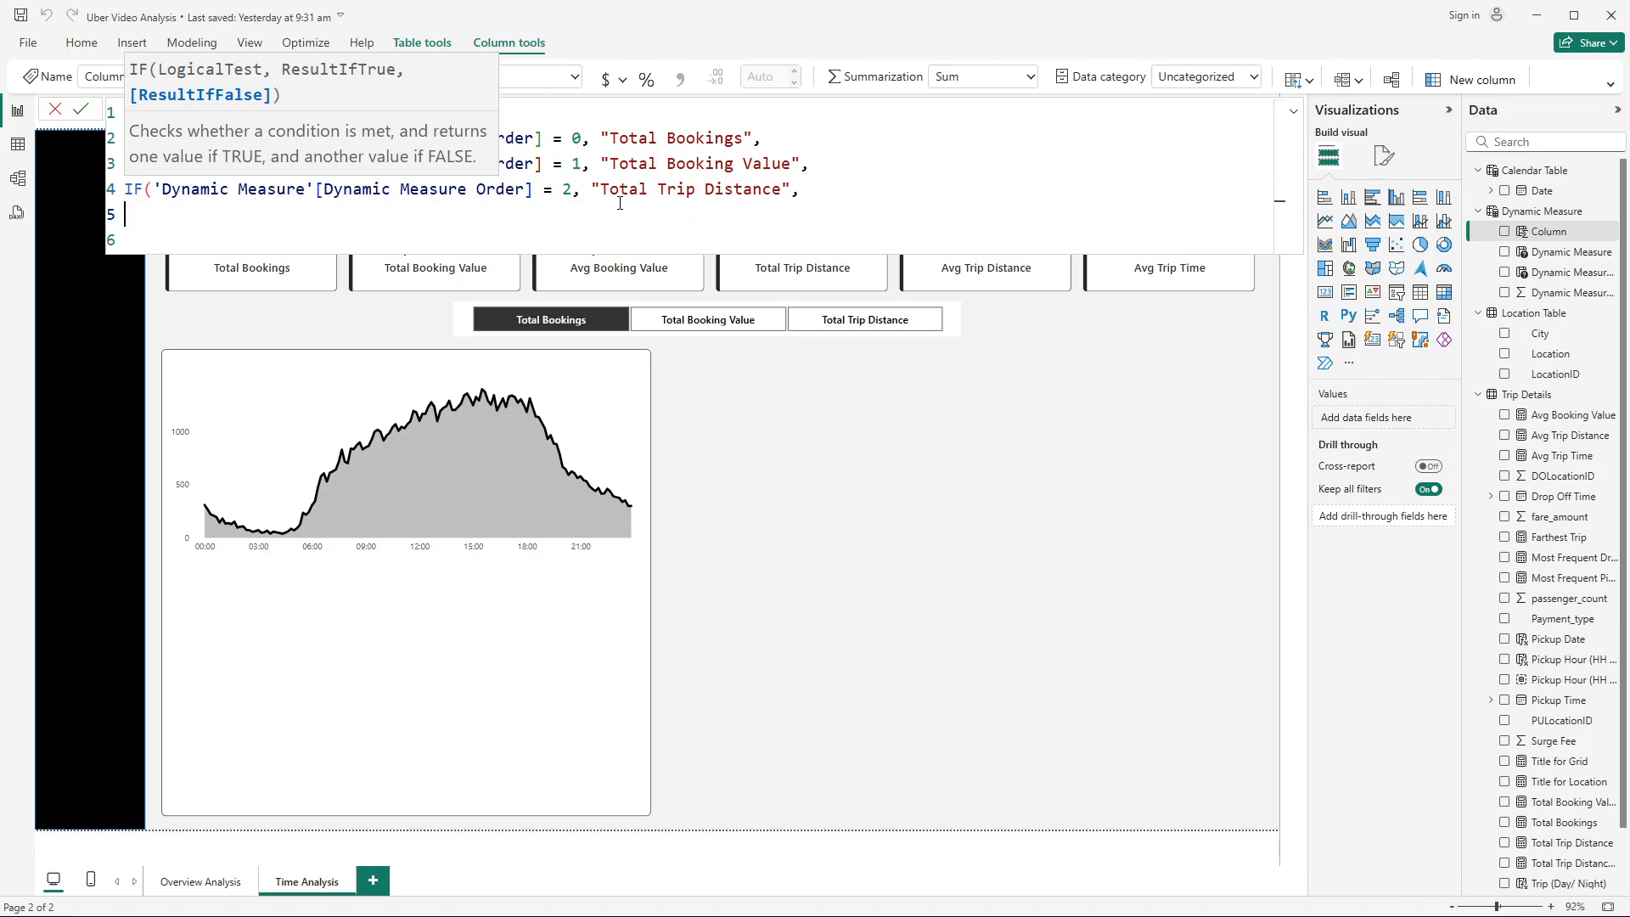
{"action": "type", "text": "\"Other"}
{"action": "key", "text": "shift+Return"}
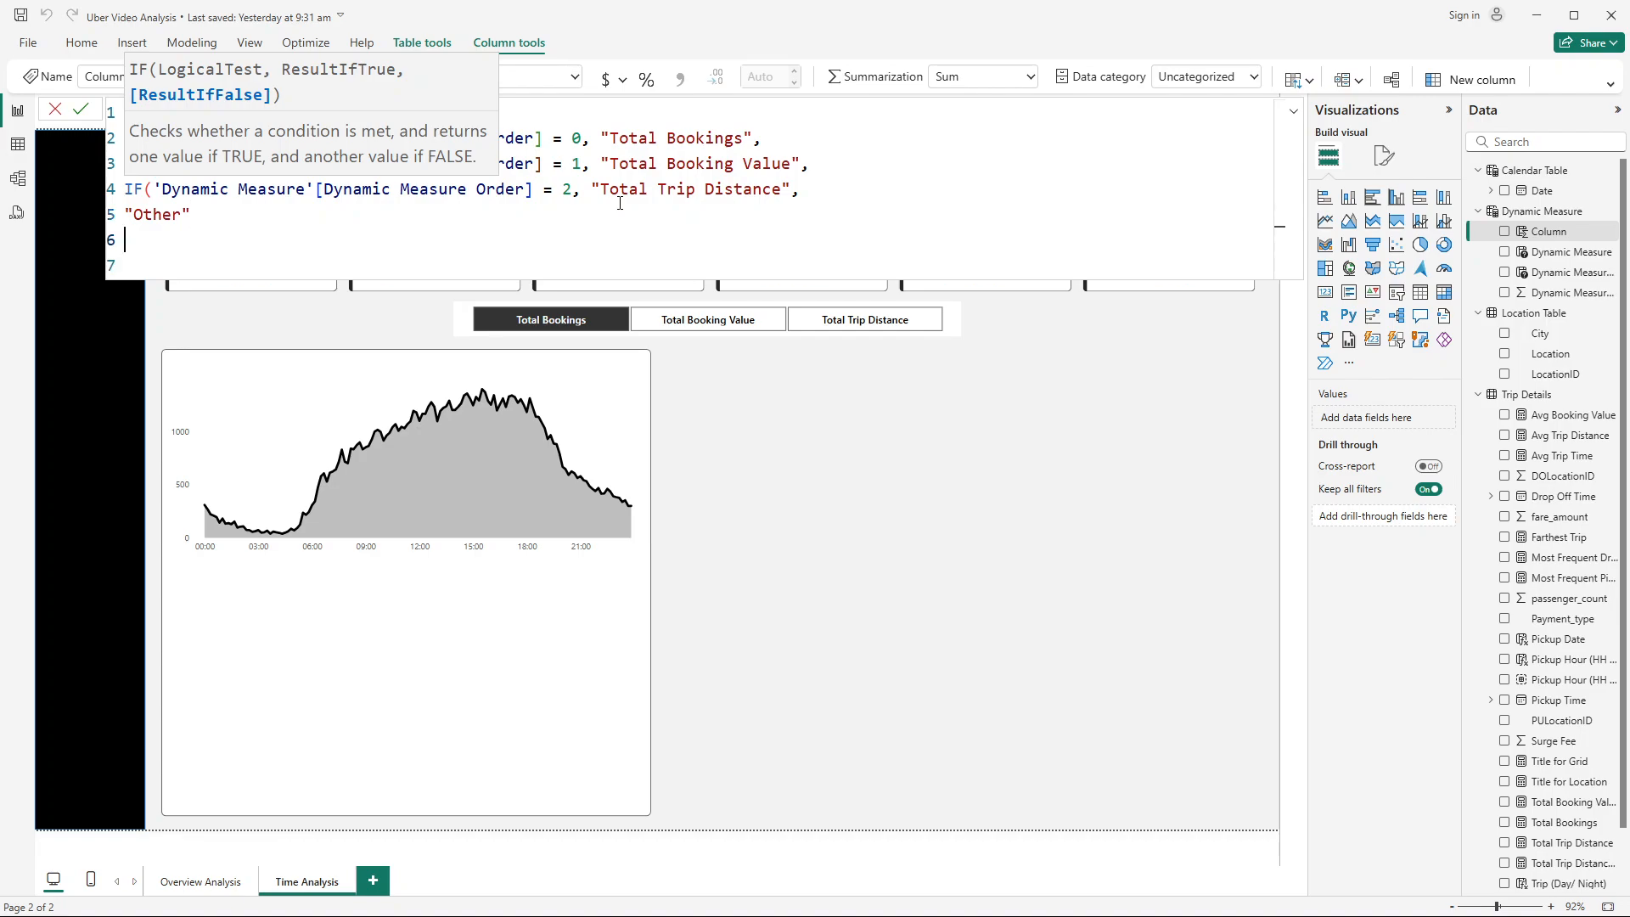
{"action": "type", "text": ")"}
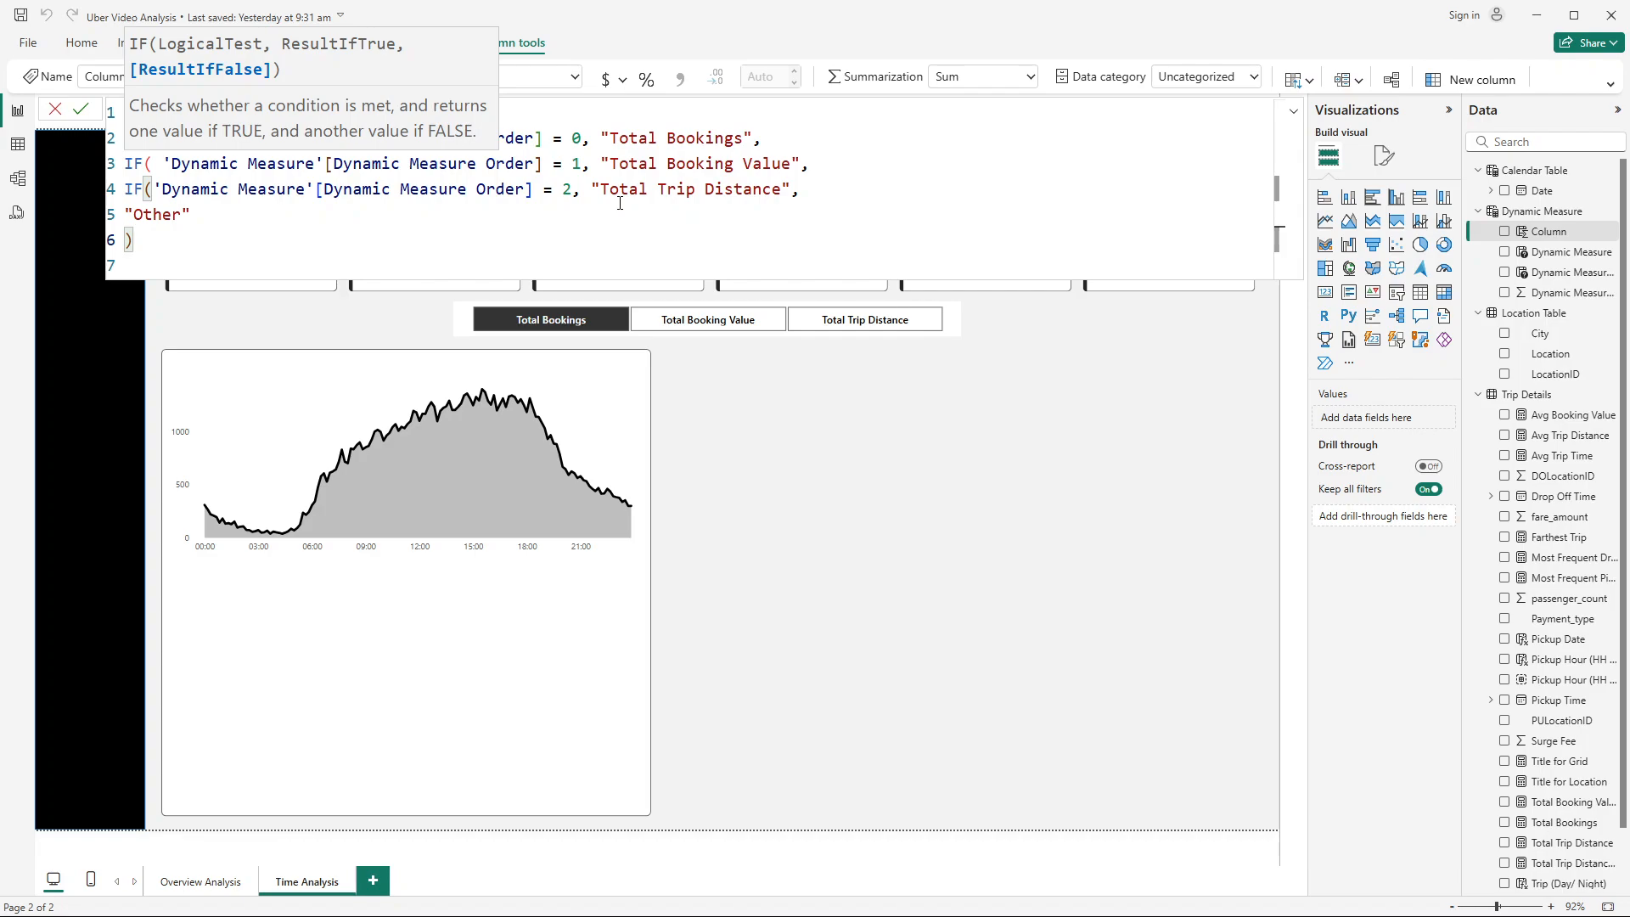
{"action": "key", "text": "shift+Return"}
{"action": "type", "text": ")"}
{"action": "key", "text": "shift+Return"}
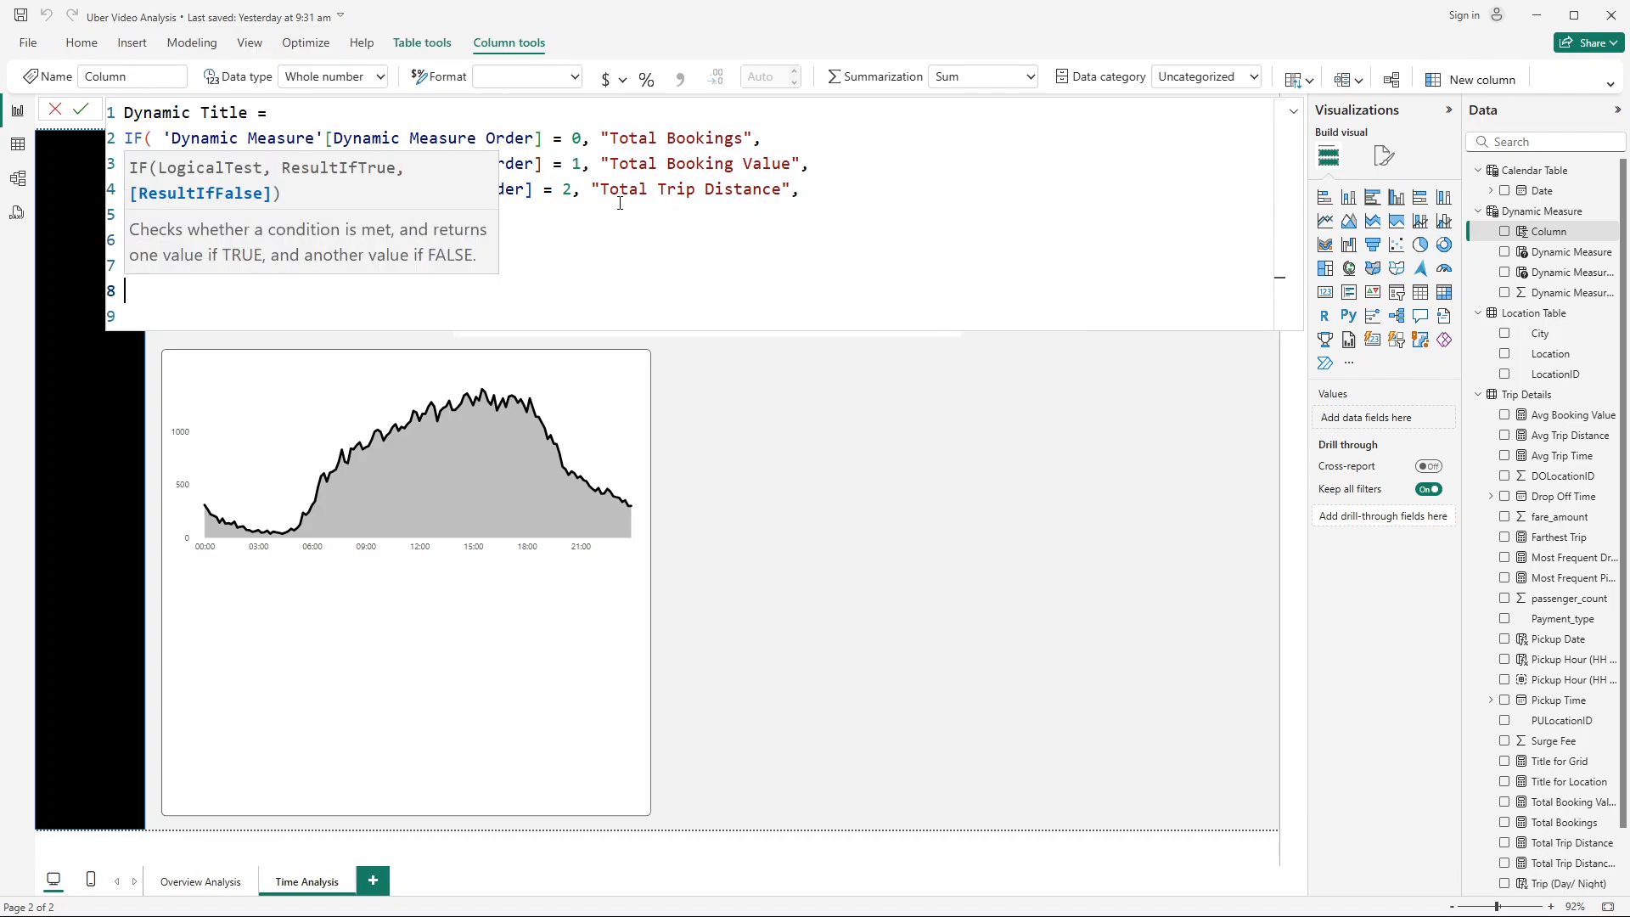
{"action": "type", "text": ")"}
{"action": "key", "text": "Up"}
{"action": "key", "text": "Up"}
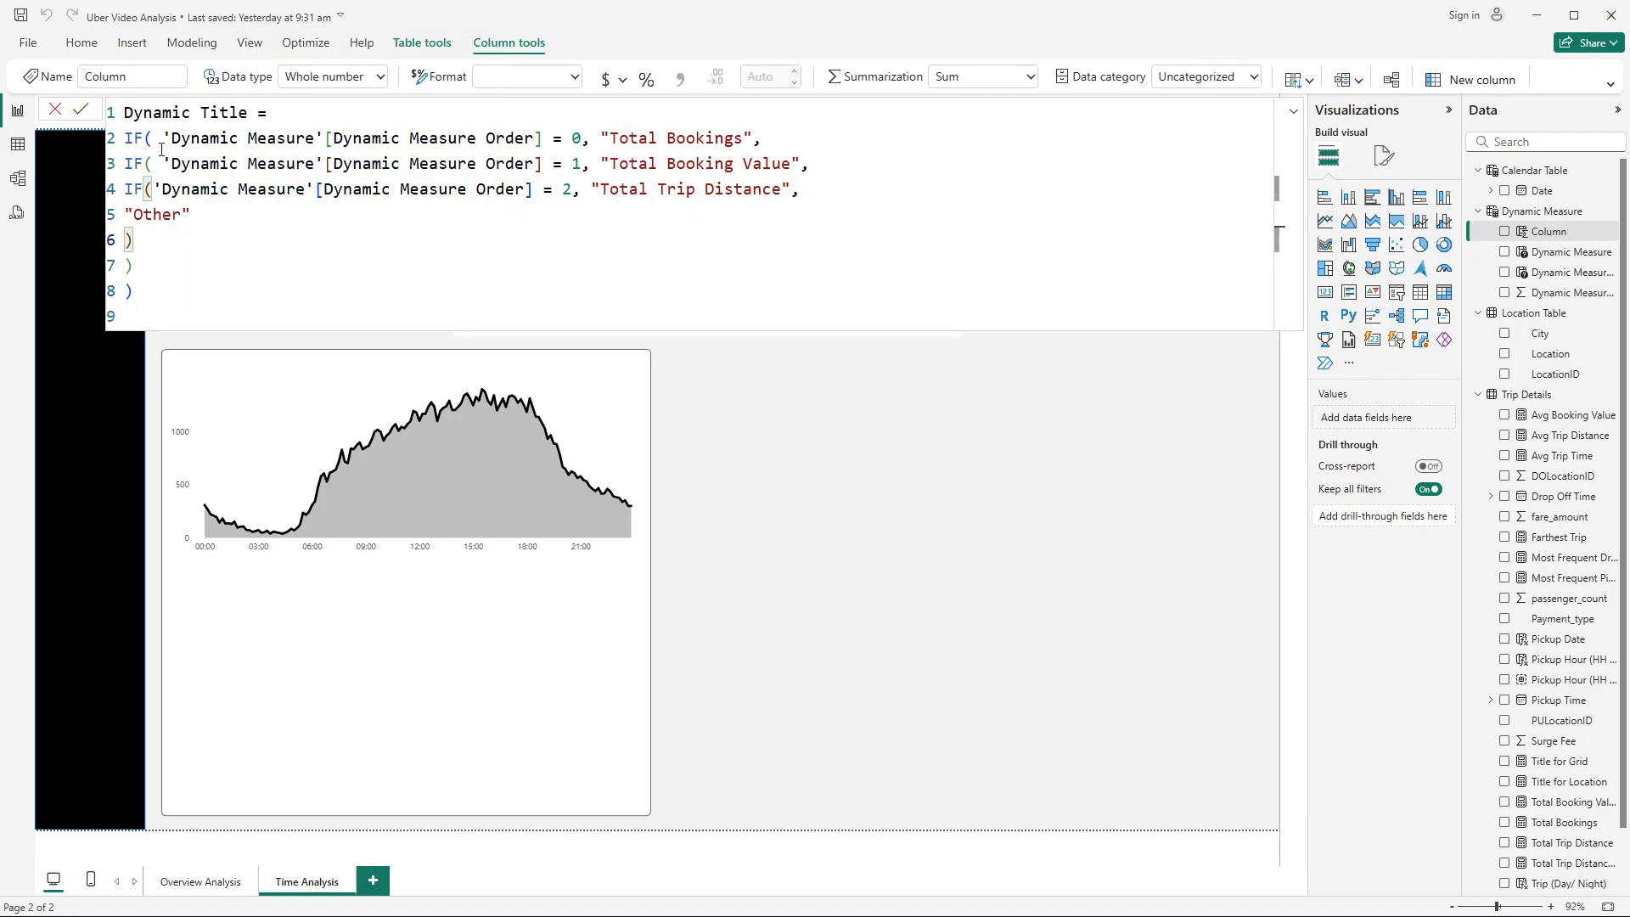
Step: Commit the Dynamic Title column, check its values in the Dynamic Measure table, and return to the report page
{"action": "left_click", "coordinate": [82, 110]}
{"action": "left_click", "coordinate": [55, 109]}
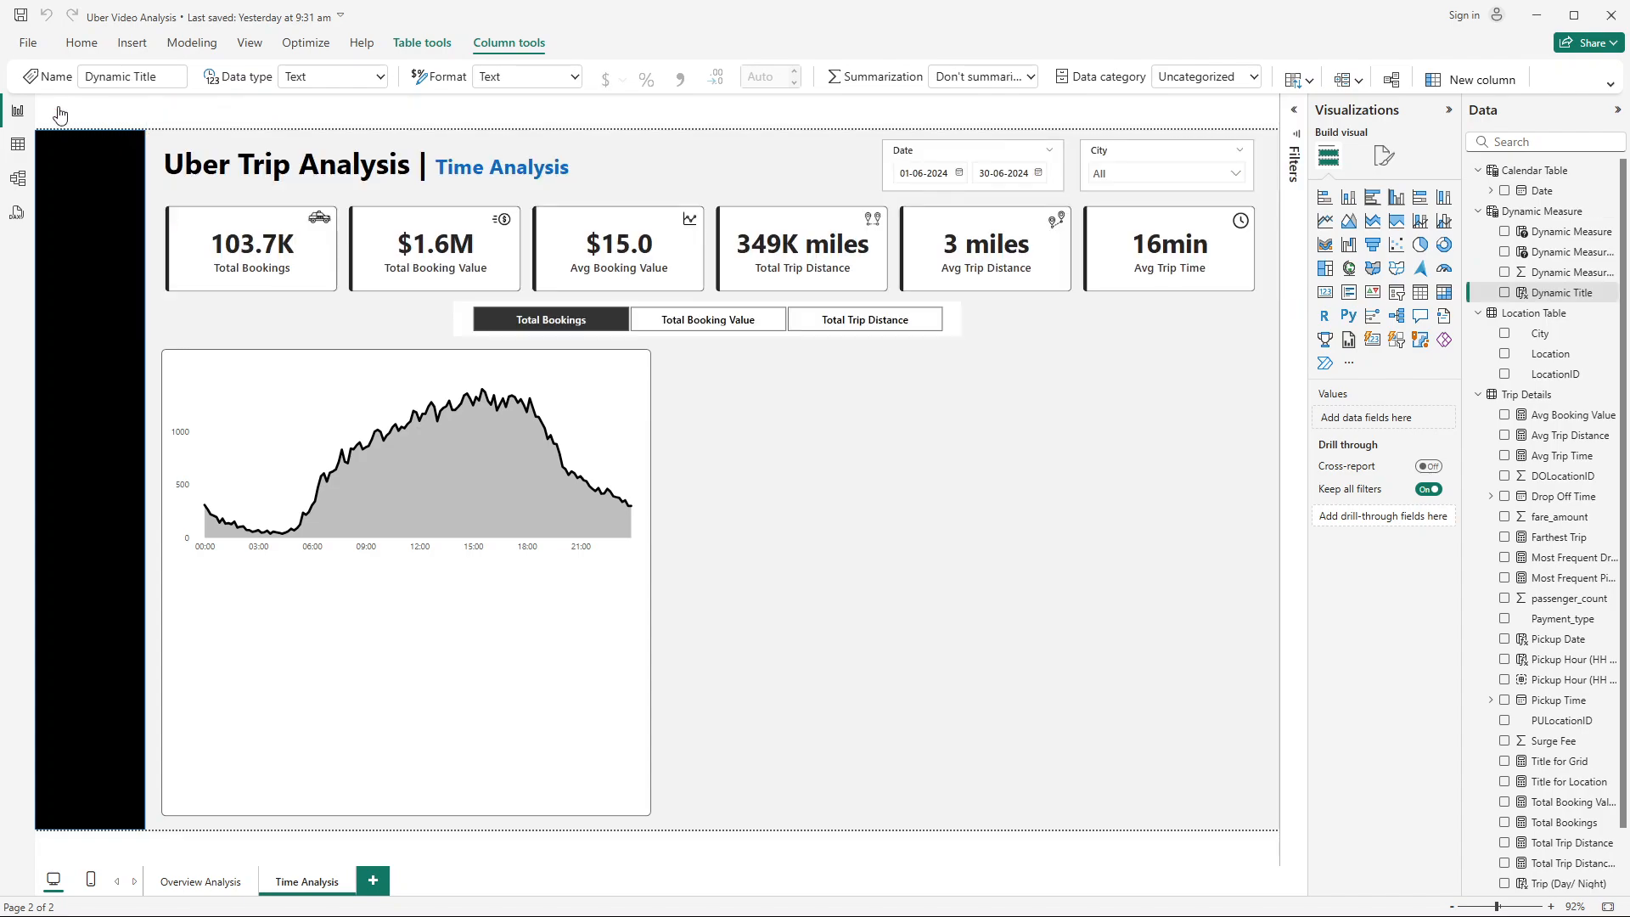
{"action": "left_click", "coordinate": [17, 145]}
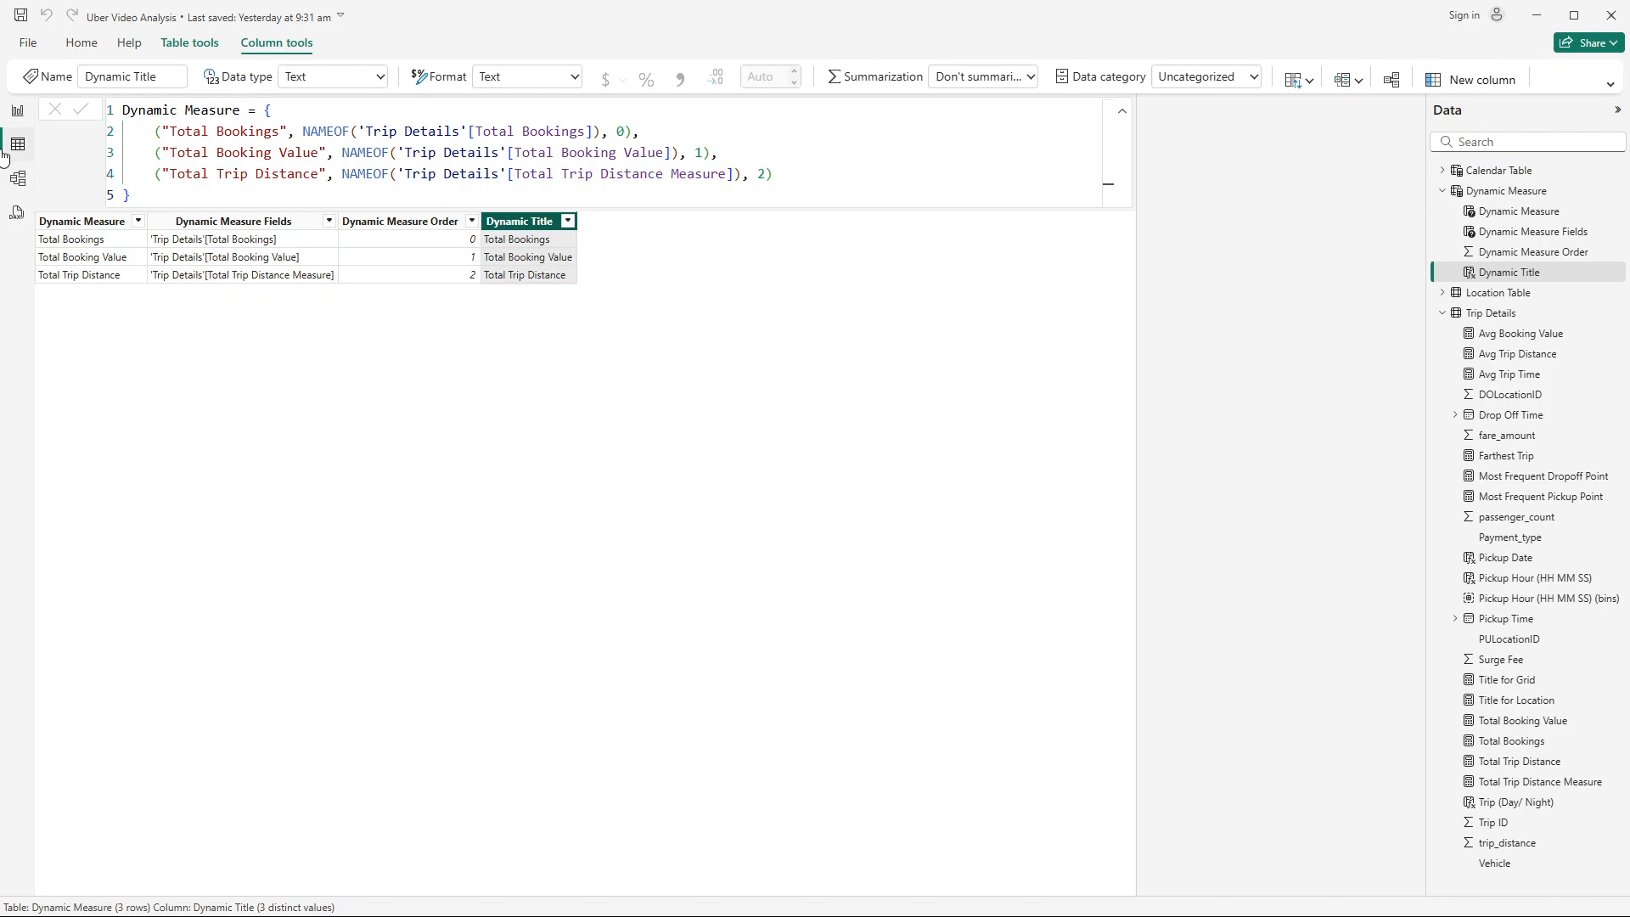
{"action": "left_click", "coordinate": [17, 110]}
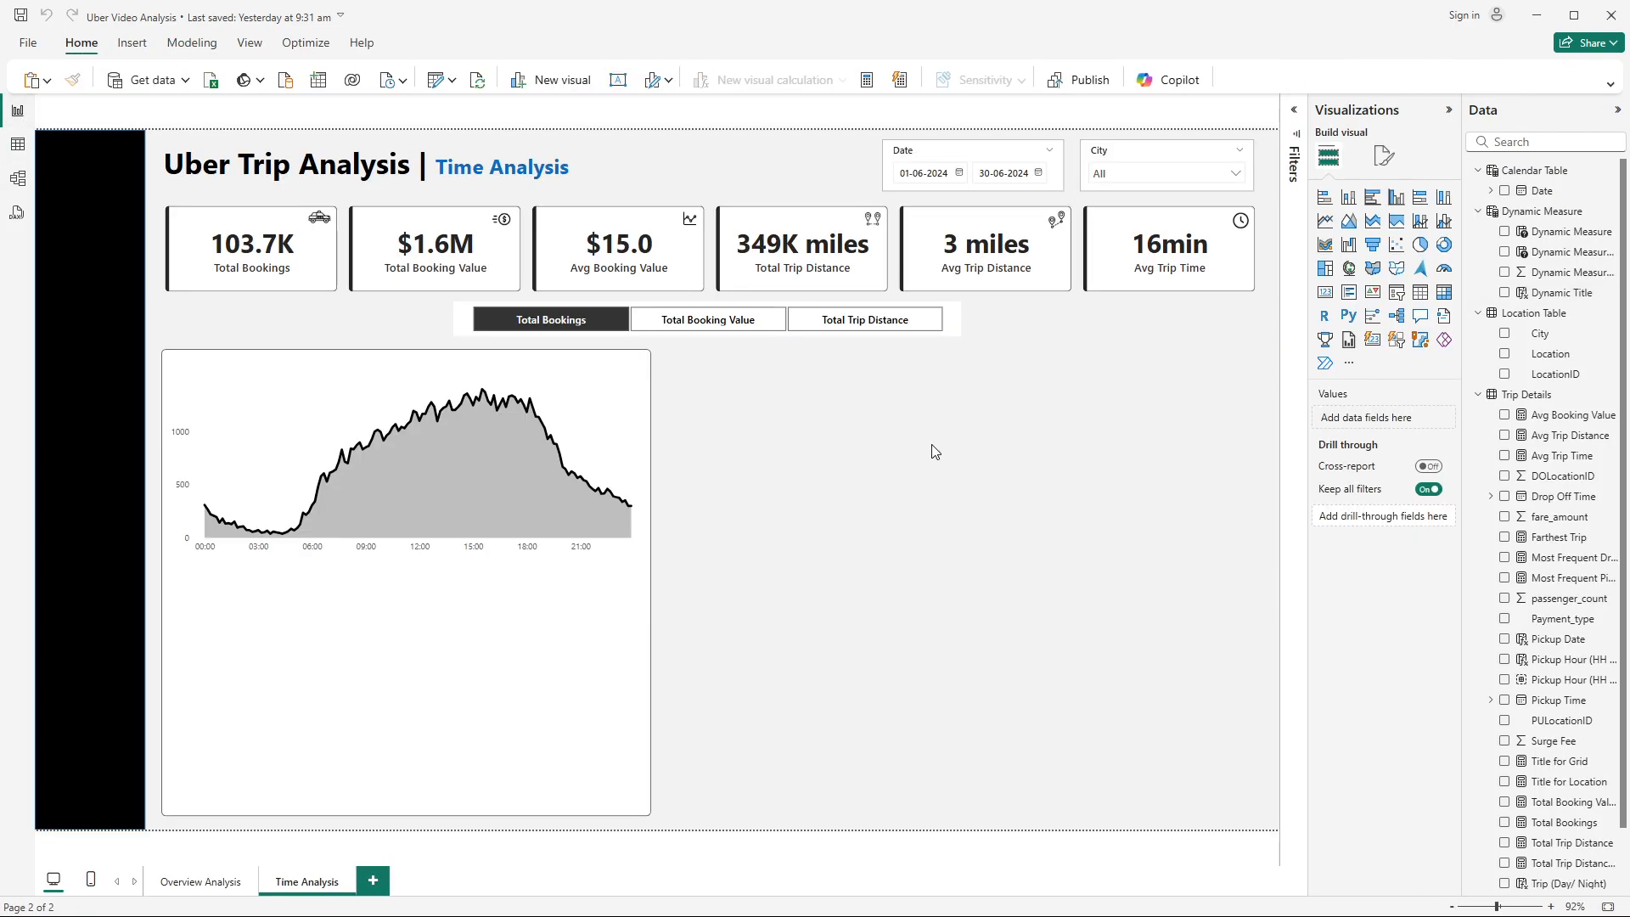
Step: Create a new measure in the Trip Details table and begin its name as "Titlle for by"
{"action": "right_click", "coordinate": [1569, 484]}
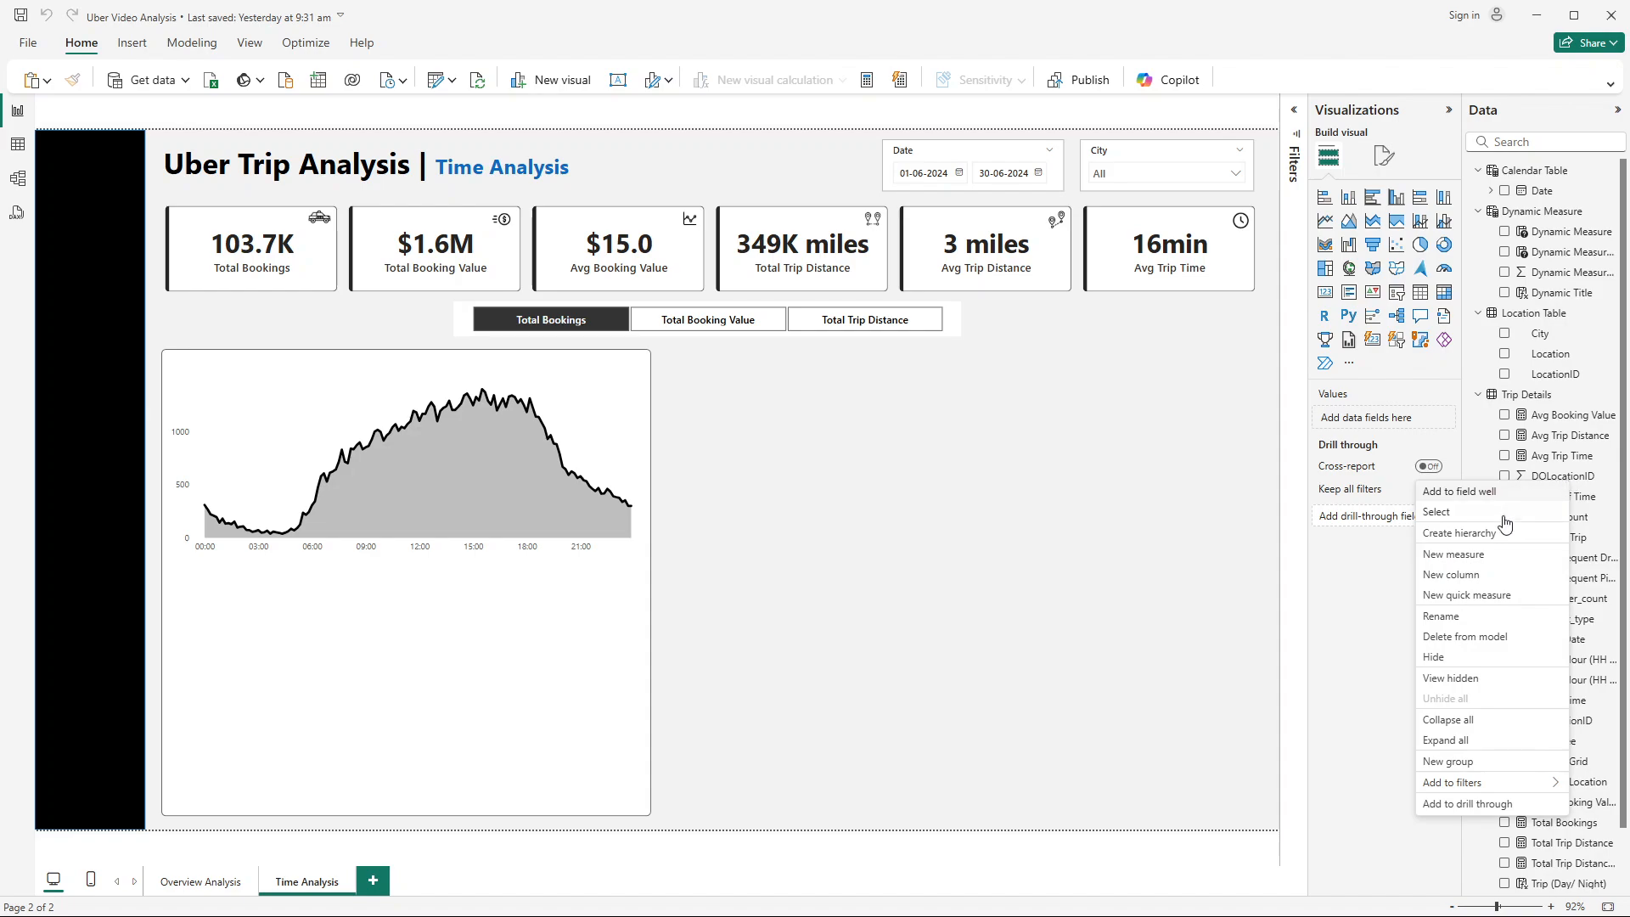
{"action": "key", "text": "Escape"}
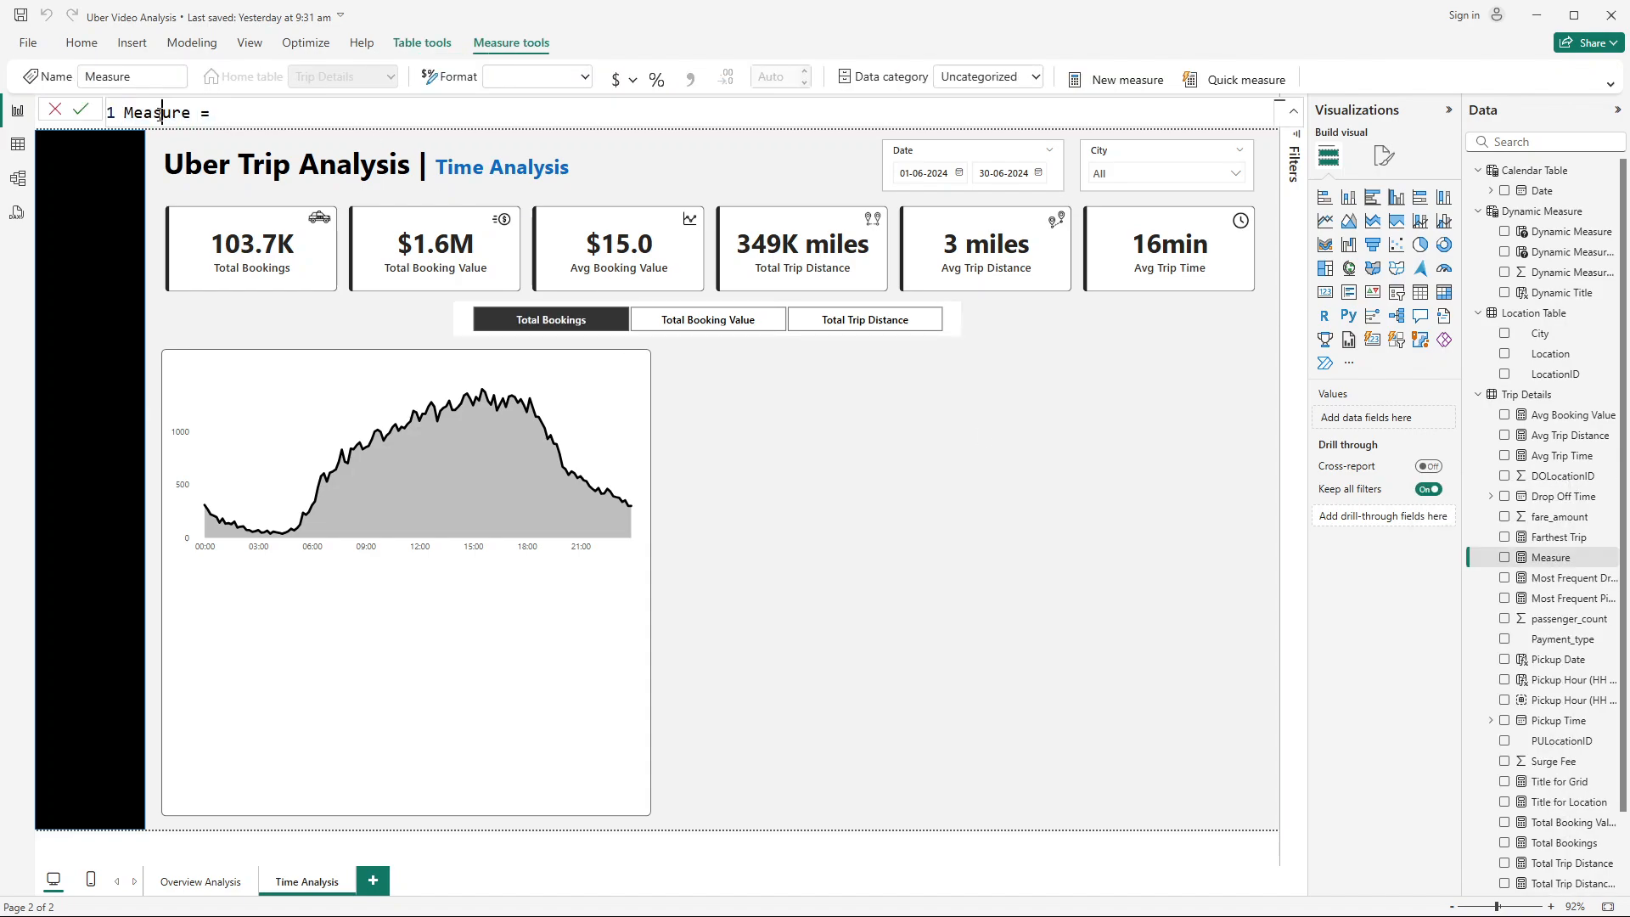
{"action": "double_click", "coordinate": [160, 114]}
{"action": "type", "text": "Titwle"}
{"action": "key", "text": "BackSpace"}
{"action": "key", "text": "BackSpace"}
{"action": "key", "text": "BackSpace"}
{"action": "type", "text": "l;e"}
{"action": "key", "text": "BackSpace"}
{"action": "key", "text": "BackSpace"}
{"action": "type", "text": "e fo"}
{"action": "key", "text": "BackSpace"}
{"action": "type", "text": "or by"}
Step: Complete the new measure's name with "Pickup Time" and go to the expression after the equals sign
{"action": "key", "text": "alt+Tab"}
{"action": "key", "text": "alt+Tab"}
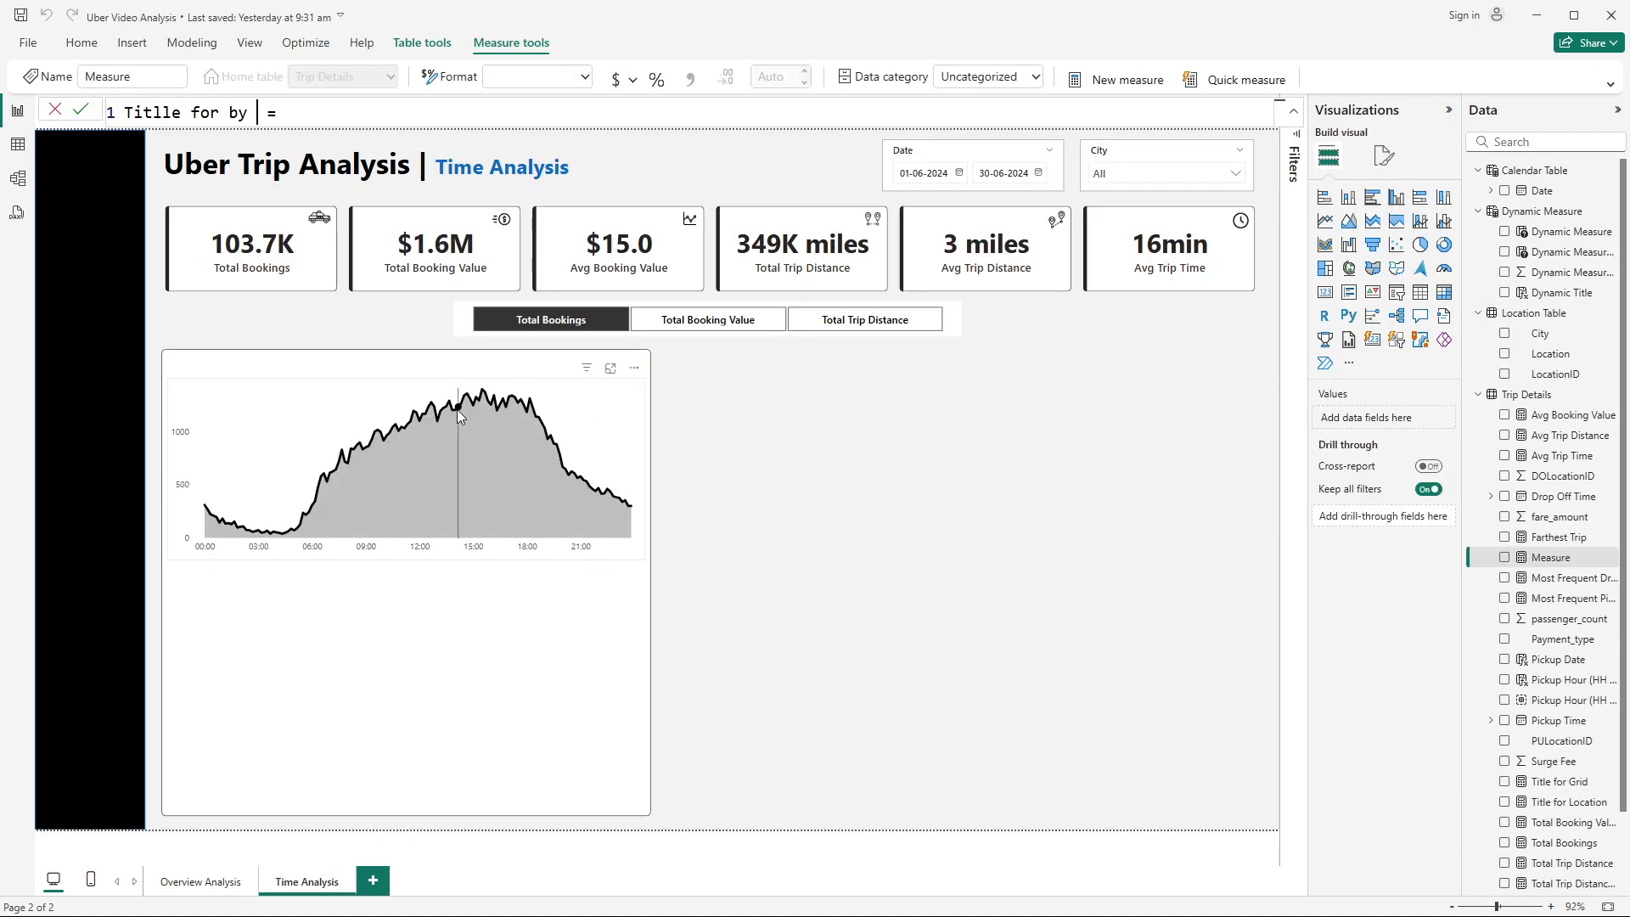
{"action": "key", "text": "alt+Tab"}
{"action": "key", "text": "alt+Tab"}
{"action": "type", "text": "Pickup"}
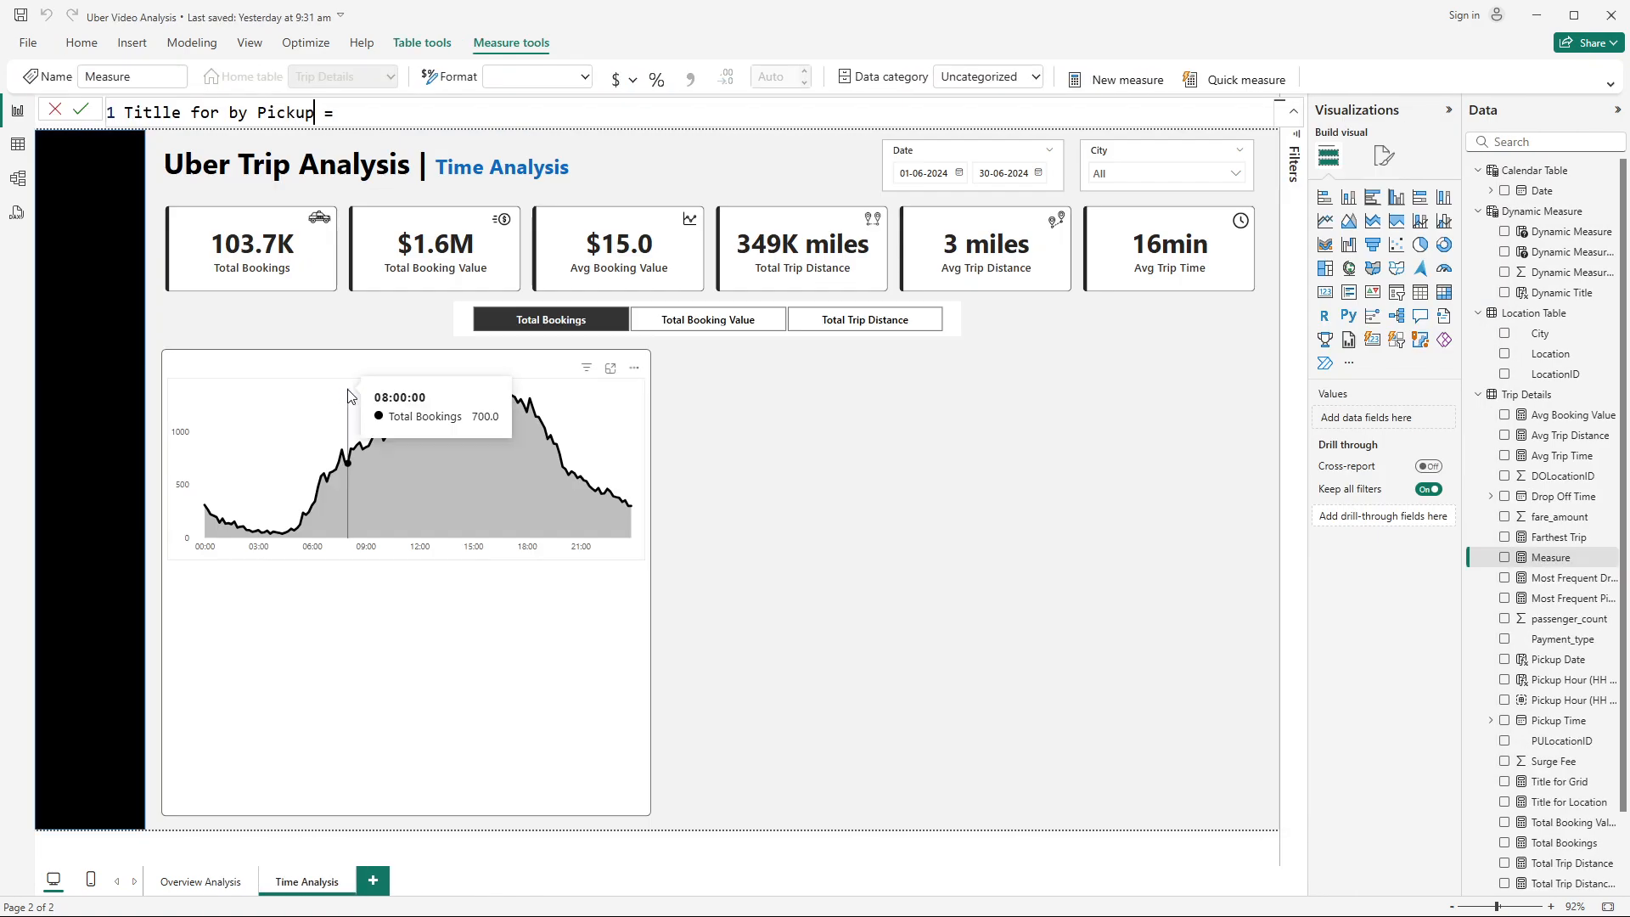
{"action": "type", "text": " Time"}
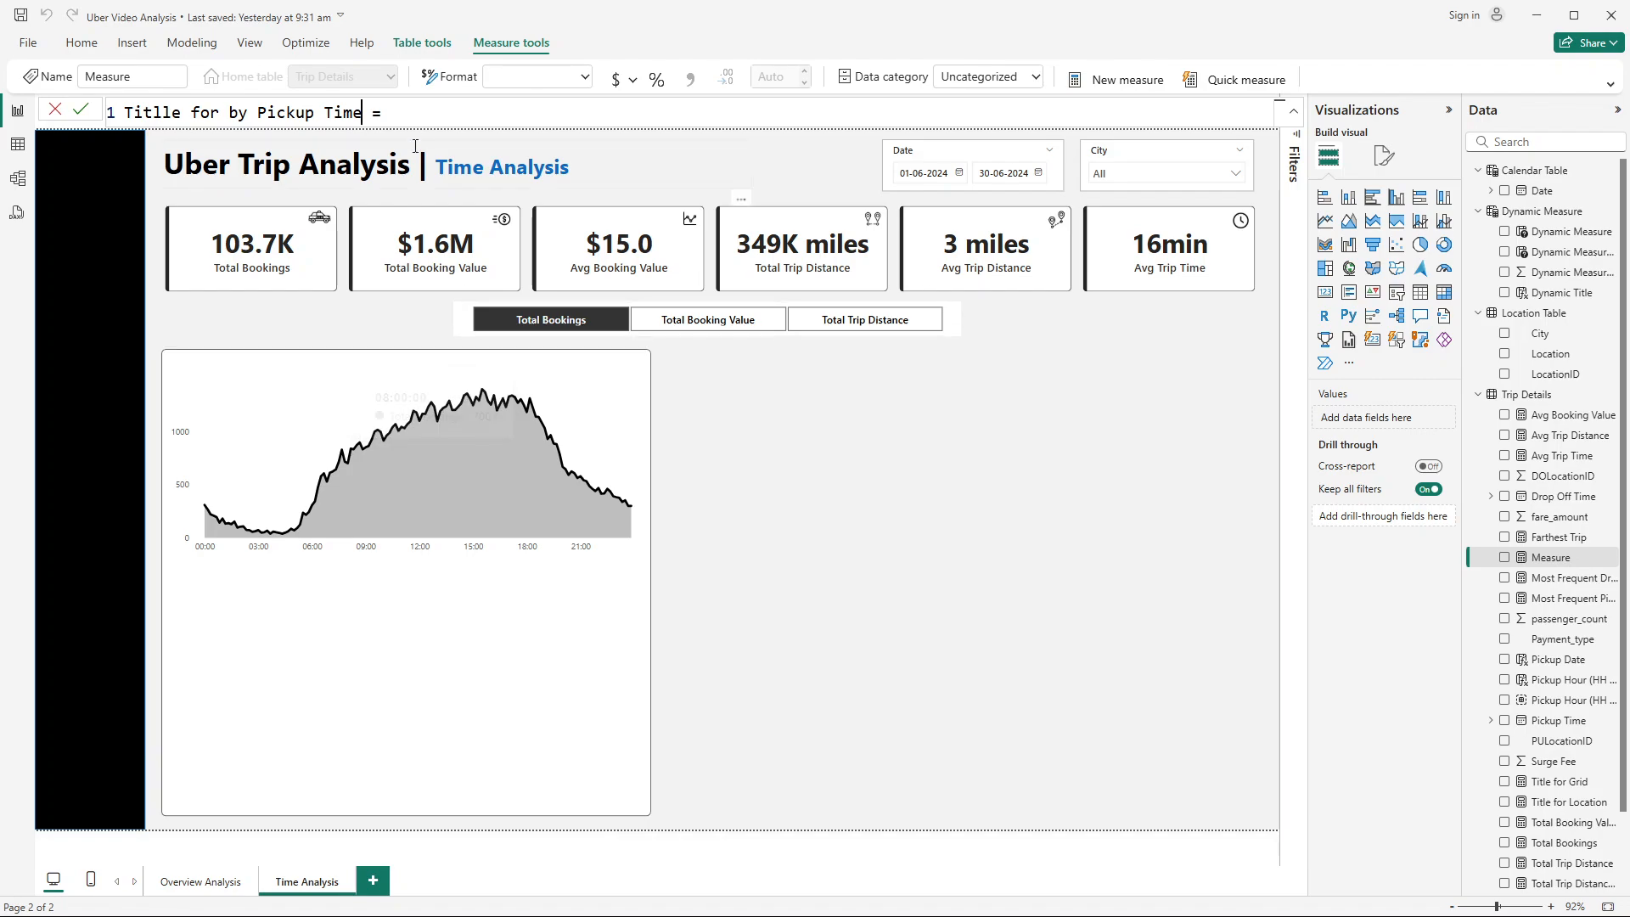
{"action": "left_click", "coordinate": [422, 112]}
{"action": "type", "text": "dyn"}
{"action": "key", "text": "BackSpace"}
{"action": "key", "text": "BackSpace"}
{"action": "key", "text": "BackSpace"}
{"action": "type", "text": "Con"}
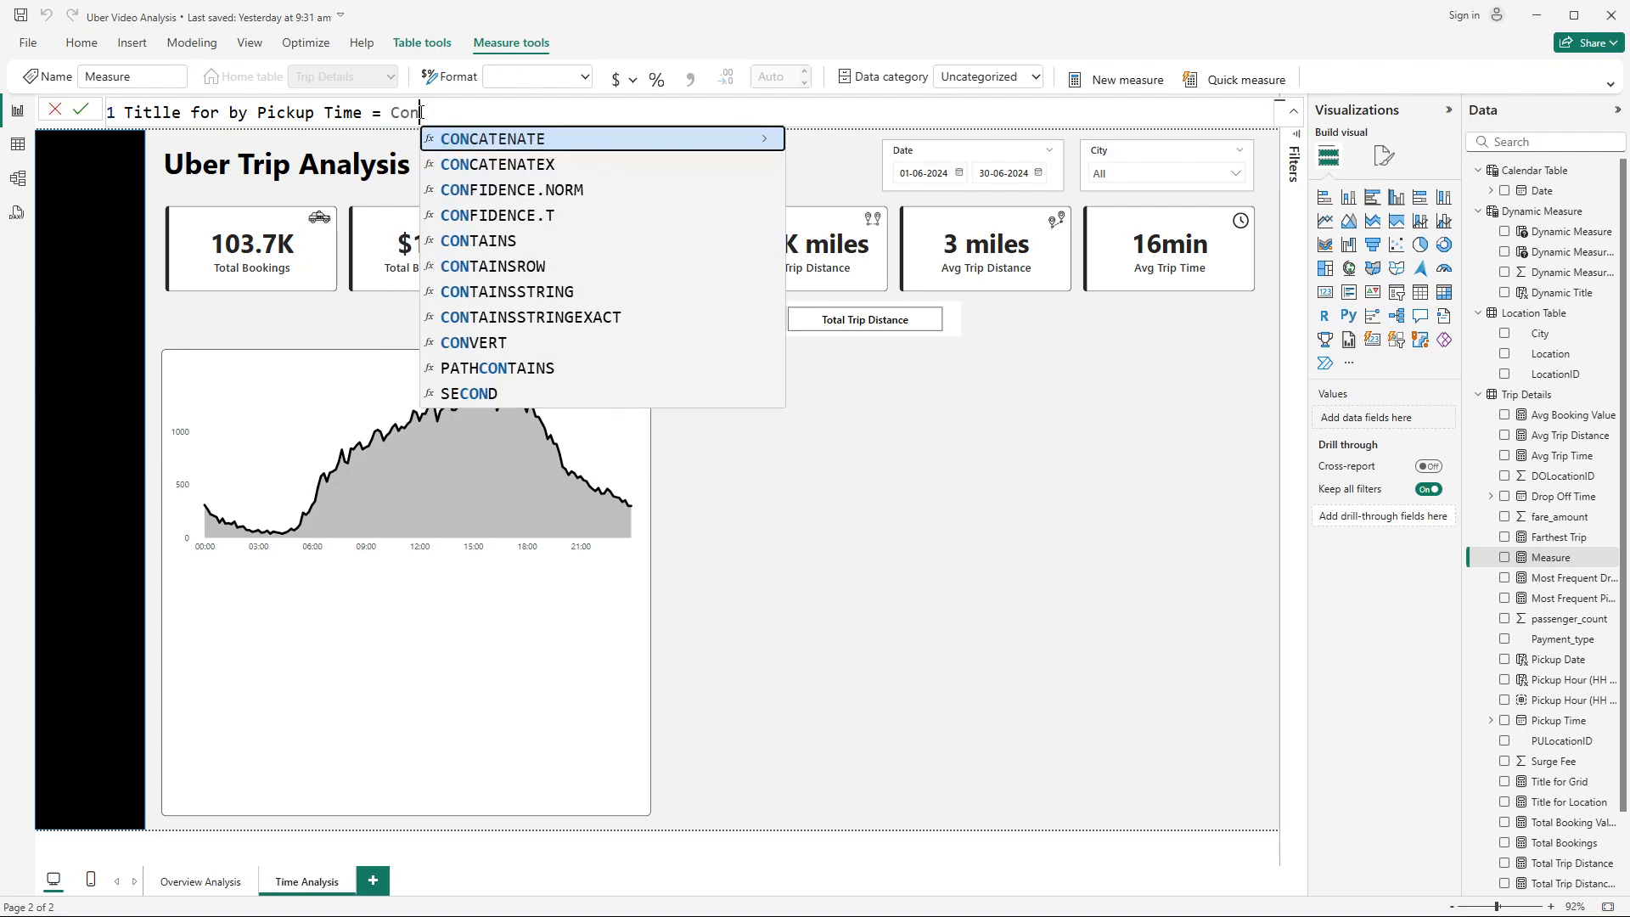
{"action": "left_click", "coordinate": [512, 141]}
{"action": "type", "text": "dyn"}
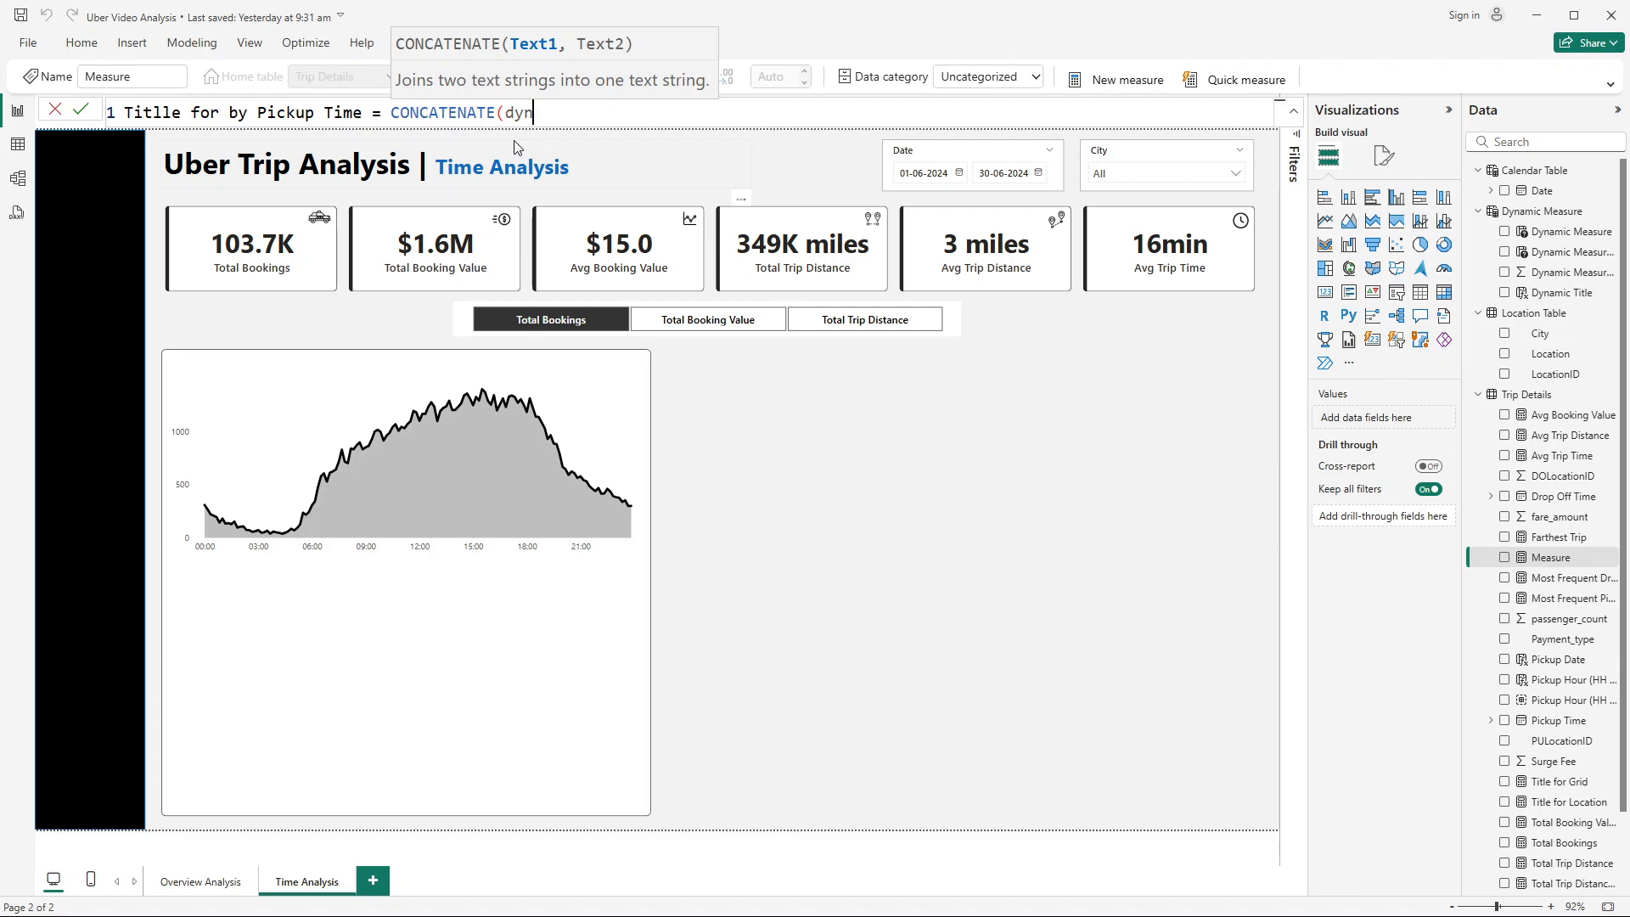
{"action": "key", "text": "BackSpace"}
{"action": "key", "text": "BackSpace"}
{"action": "key", "text": "BackSpace"}
{"action": "key", "text": "BackSpace"}
{"action": "key", "text": "BackSpace"}
{"action": "key", "text": "BackSpace"}
{"action": "key", "text": "BackSpace"}
{"action": "key", "text": "BackSpace"}
{"action": "key", "text": "BackSpace"}
{"action": "key", "text": "BackSpace"}
{"action": "key", "text": "BackSpace"}
{"action": "key", "text": "BackSpace"}
{"action": "key", "text": "BackSpace"}
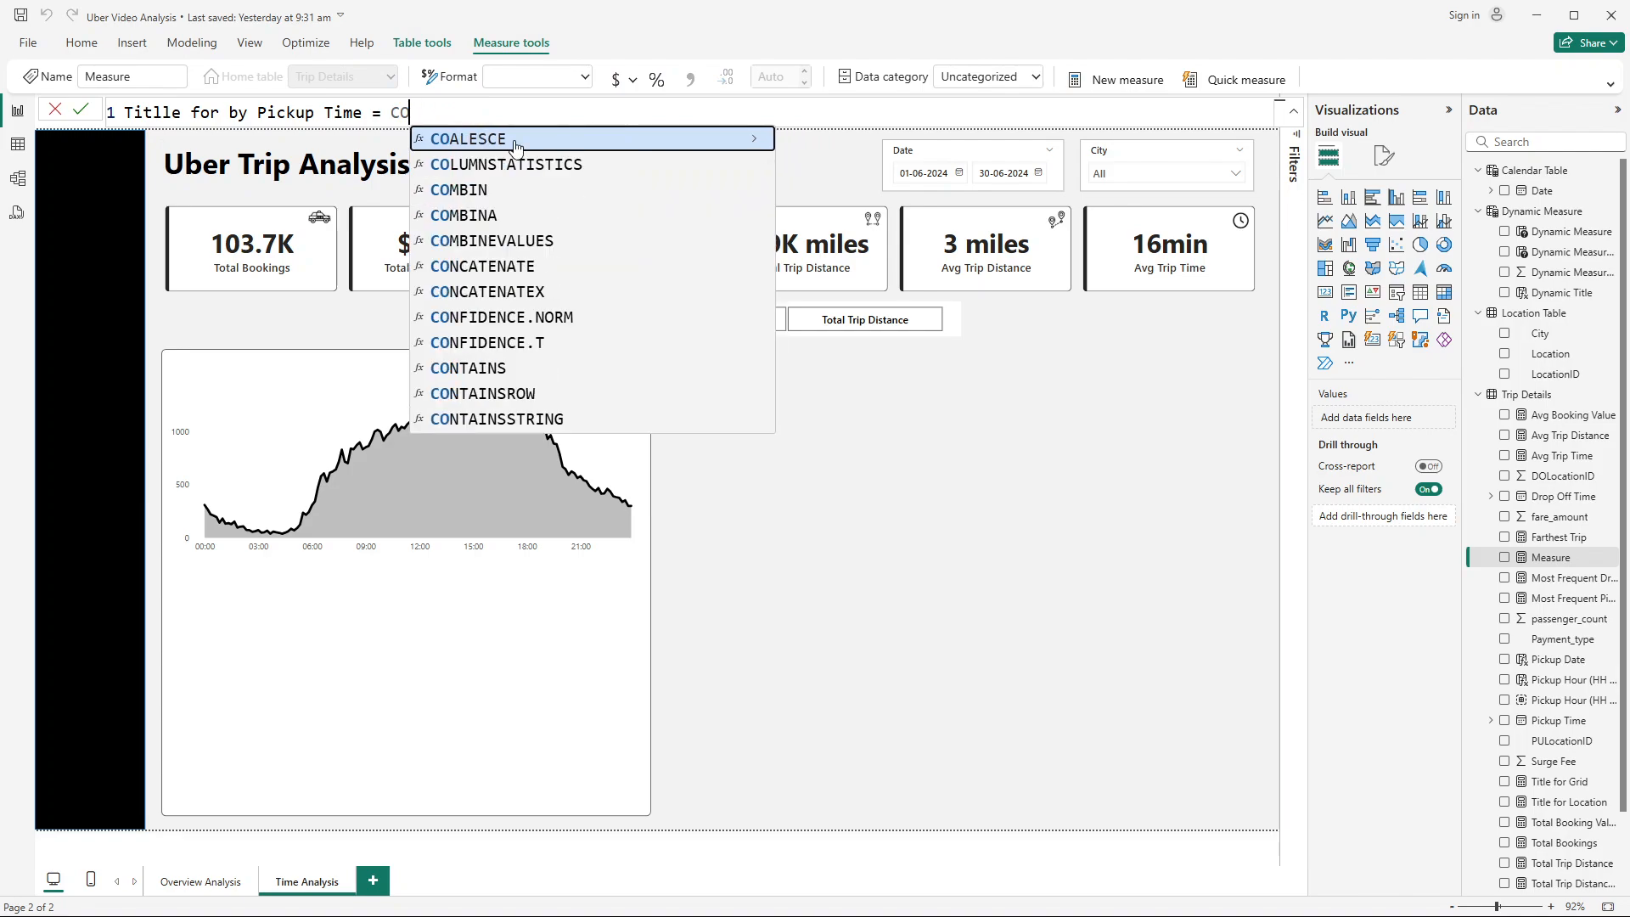
{"action": "key", "text": "BackSpace"}
{"action": "key", "text": "BackSpace"}
Step: Define the measure as SELECTEDVALUE('Dynamic Measure'[Dynamic Title]) & " Pickup Time" and commit it
{"action": "type", "text": "sele"}
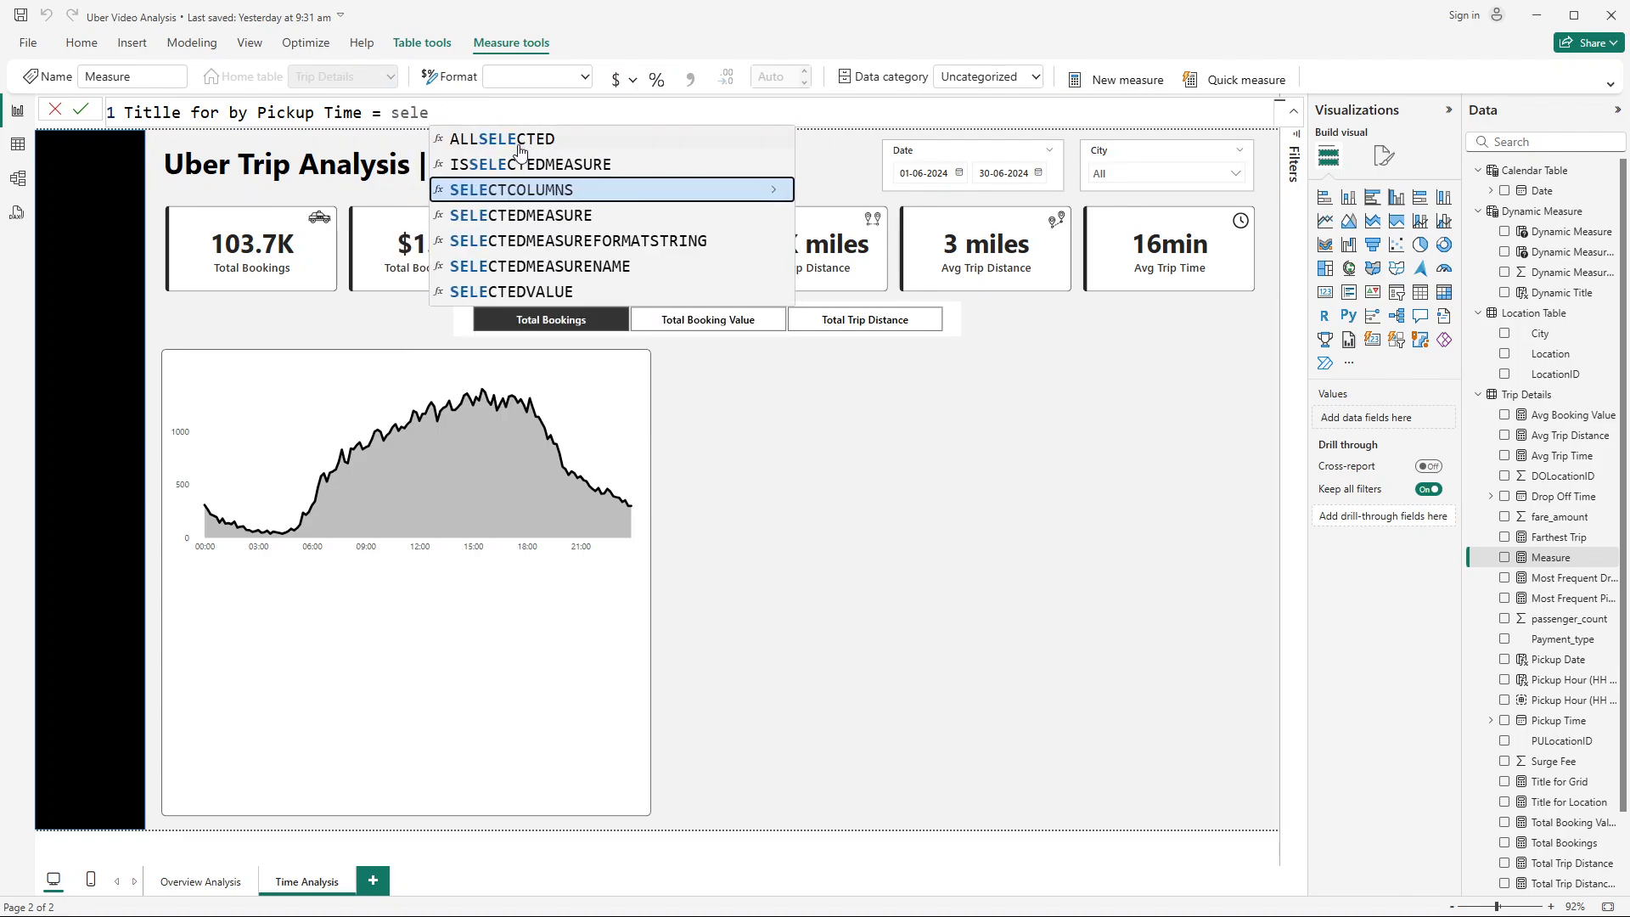
{"action": "left_click", "coordinate": [538, 293]}
{"action": "type", "text": "dyn"}
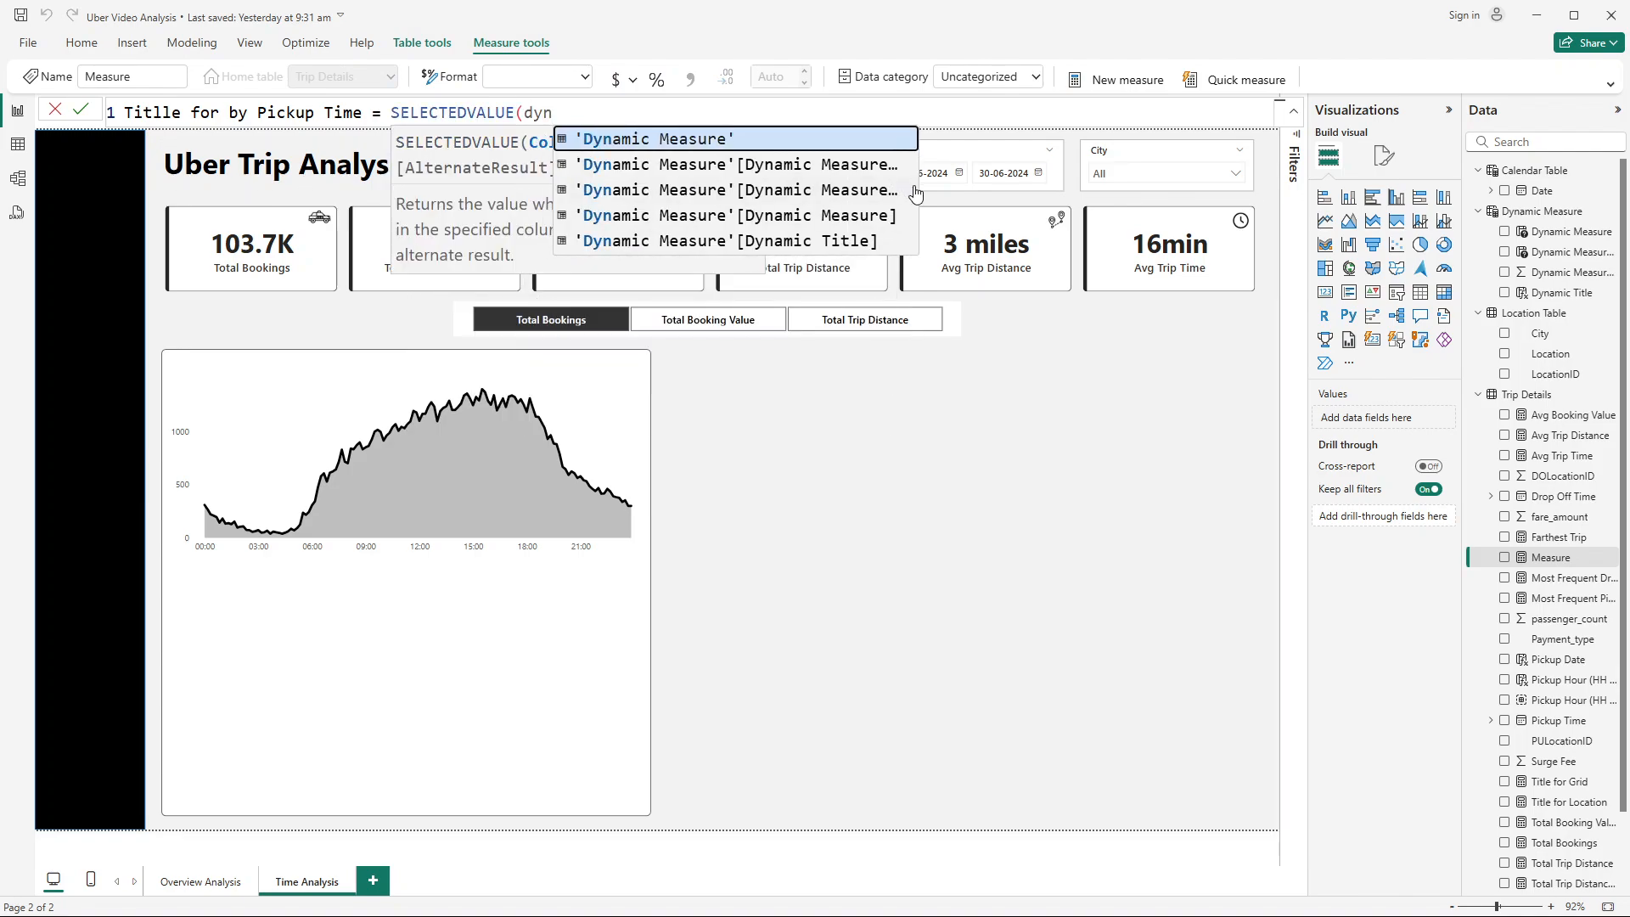
{"action": "left_click", "coordinate": [866, 240]}
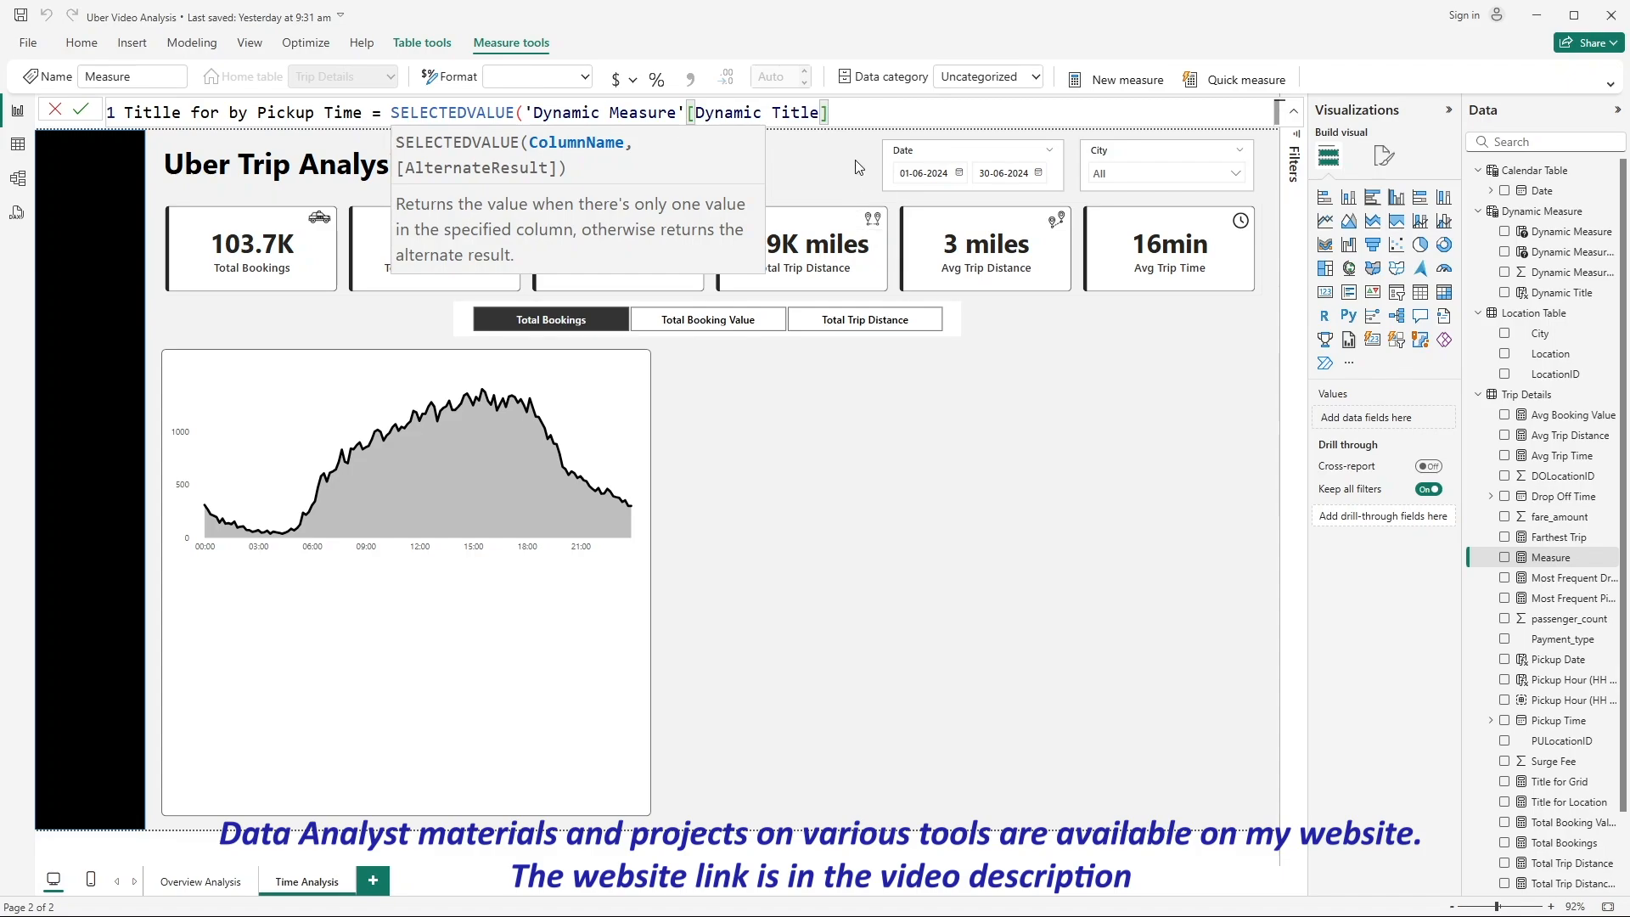
{"action": "type", "text": ") & \" Pi"}
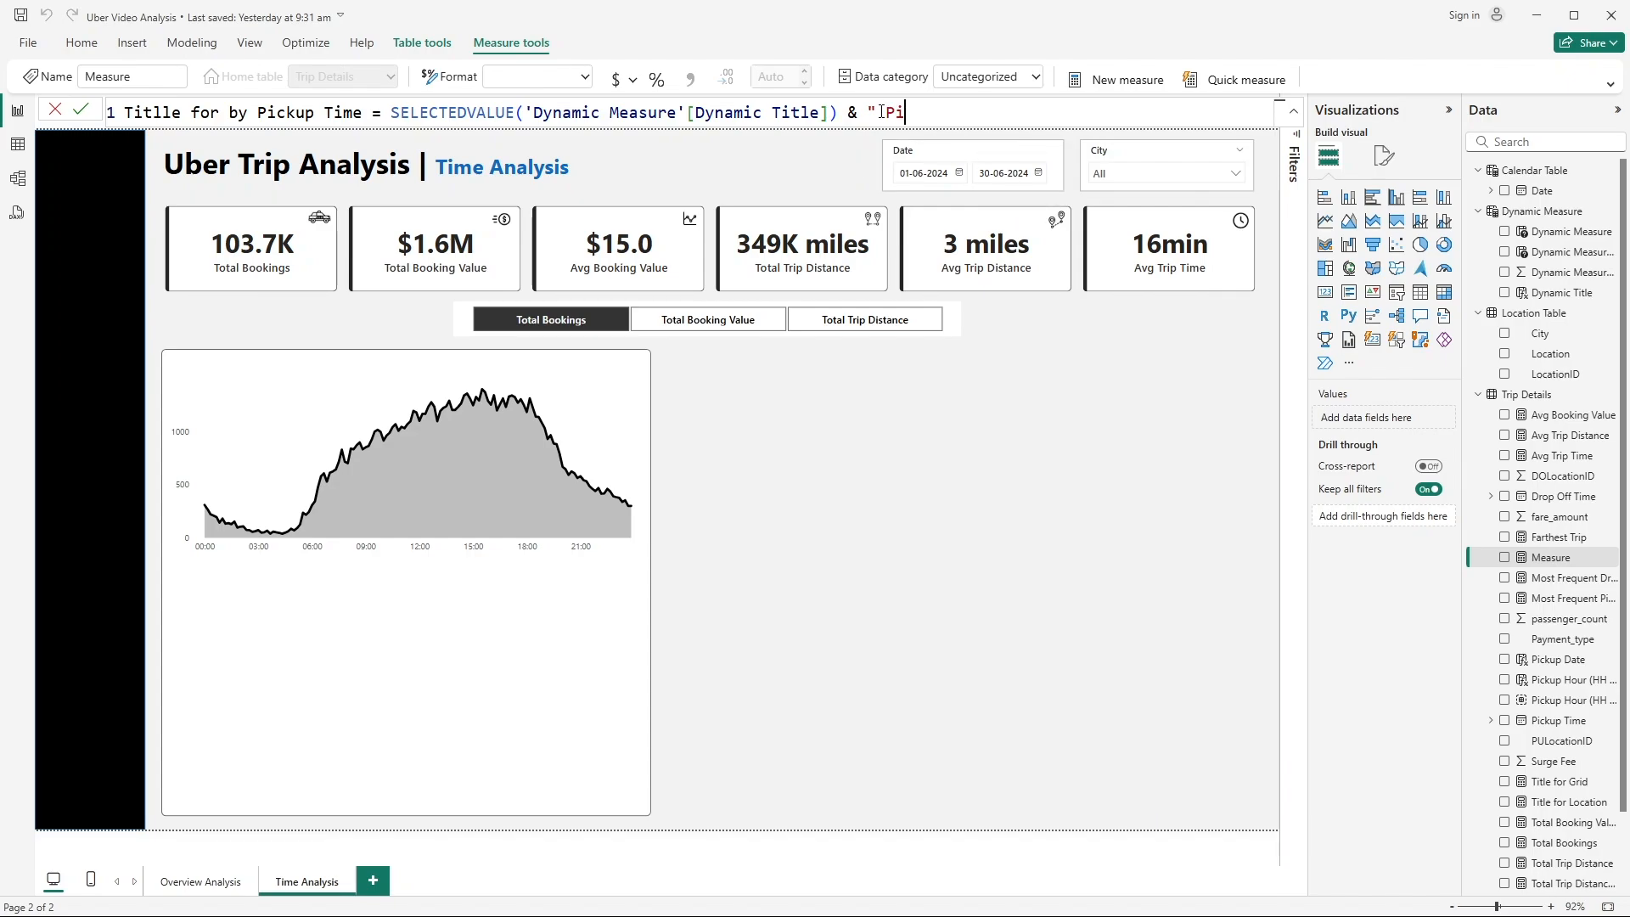
{"action": "type", "text": "me"}
{"action": "left_click", "coordinate": [81, 110]}
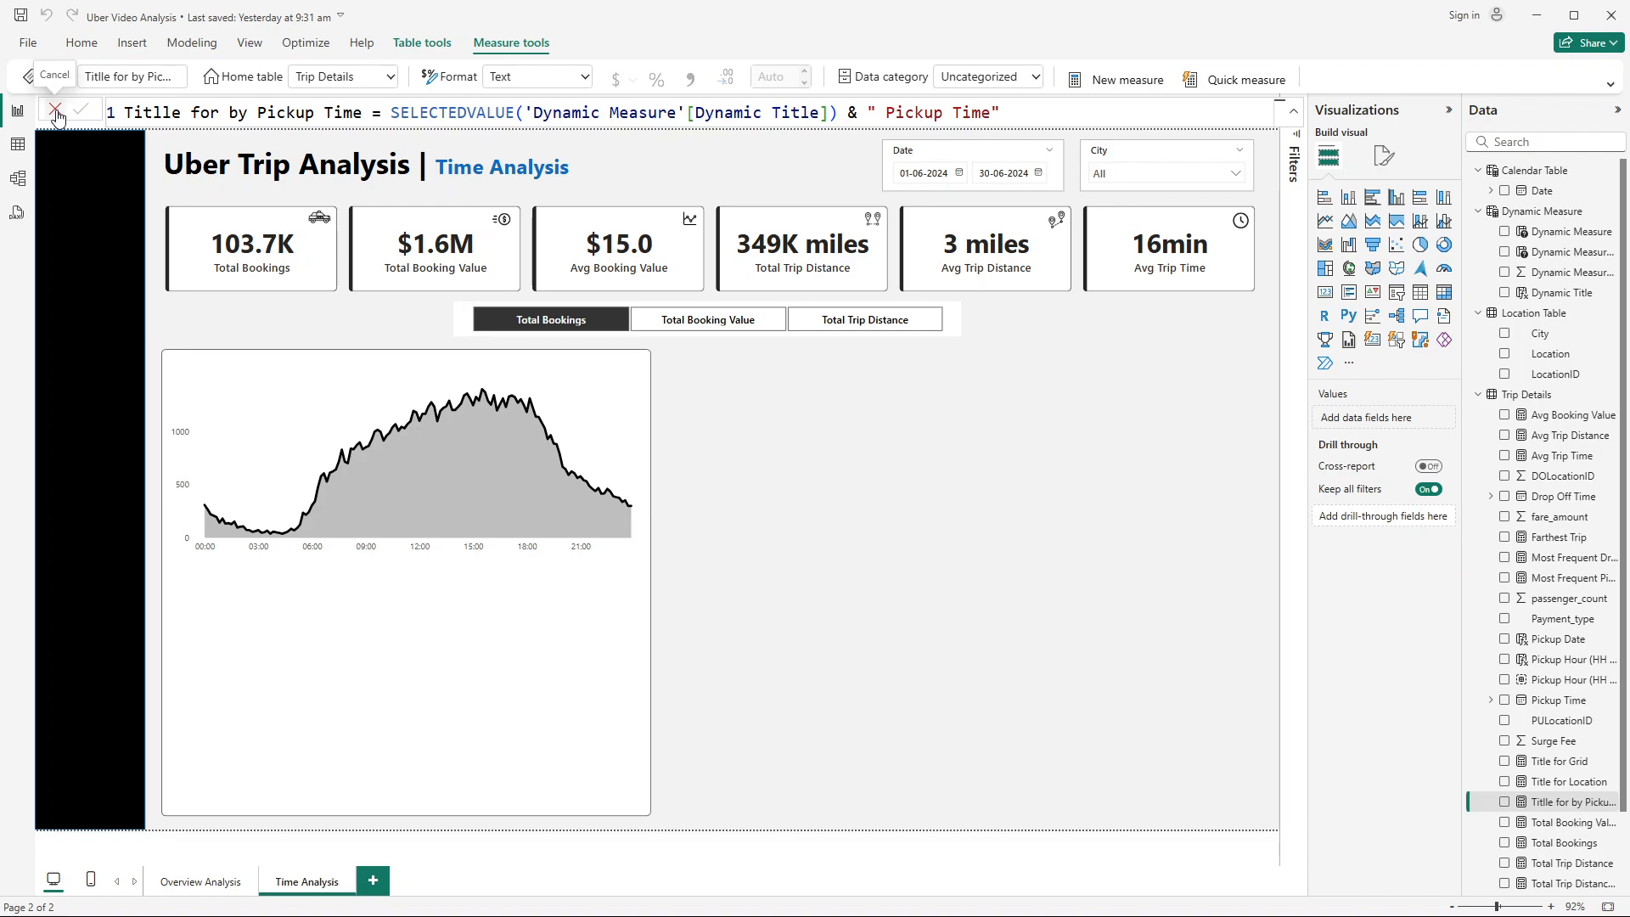
{"action": "left_click", "coordinate": [56, 112]}
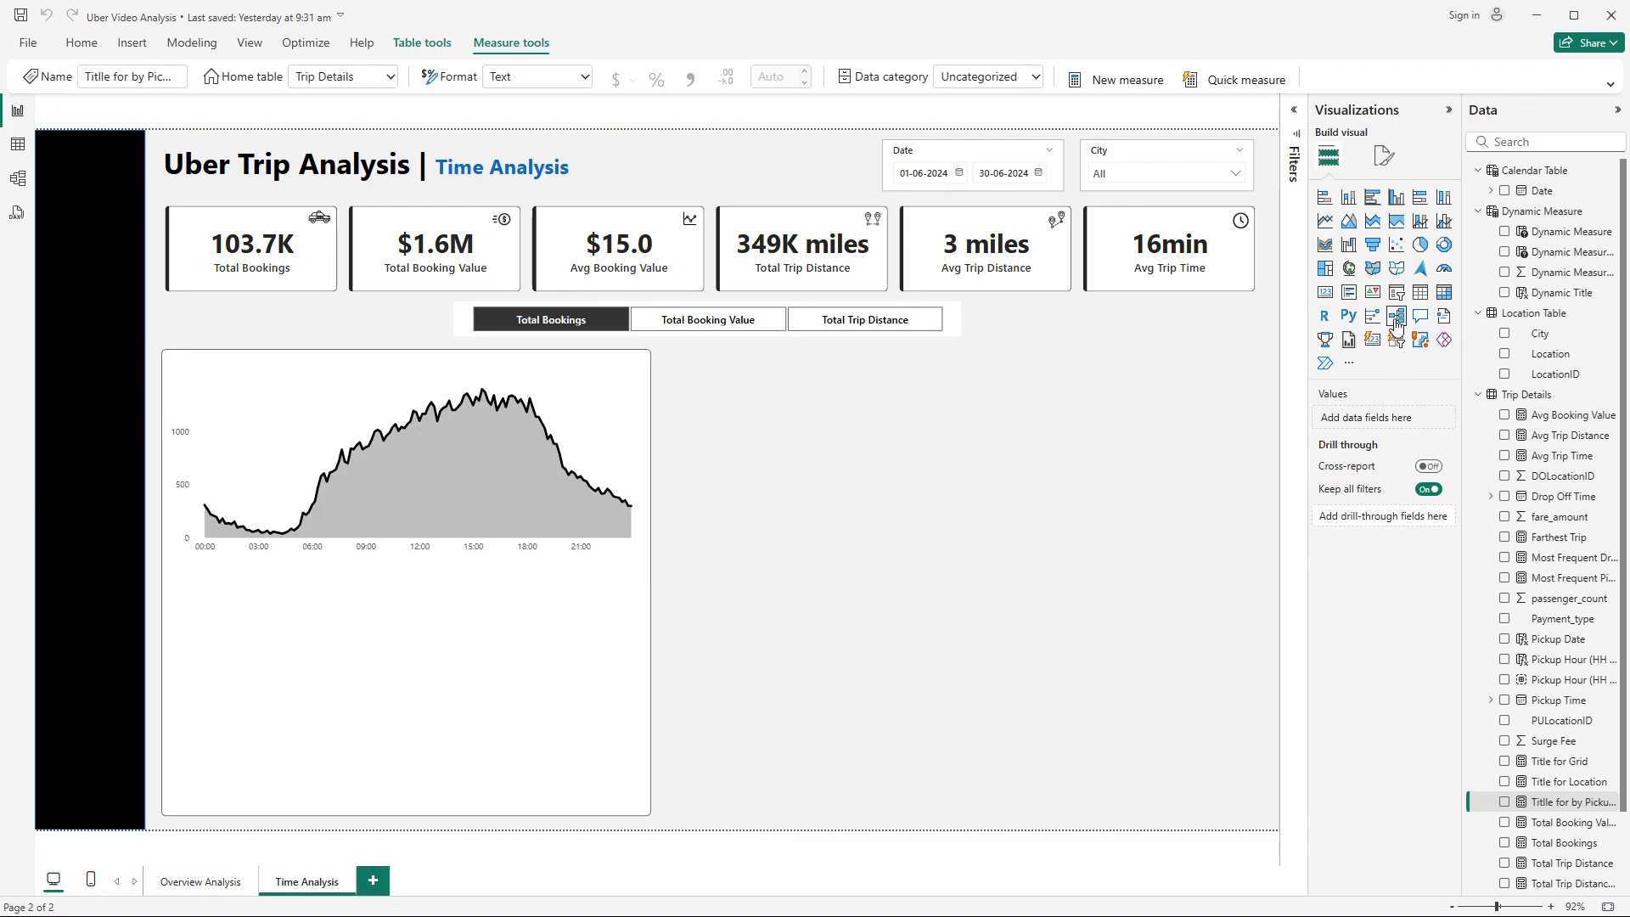
Step: Add a card beside the area chart showing the new title measure, shortened in height and widened to fit the full text
{"action": "left_click", "coordinate": [1325, 292]}
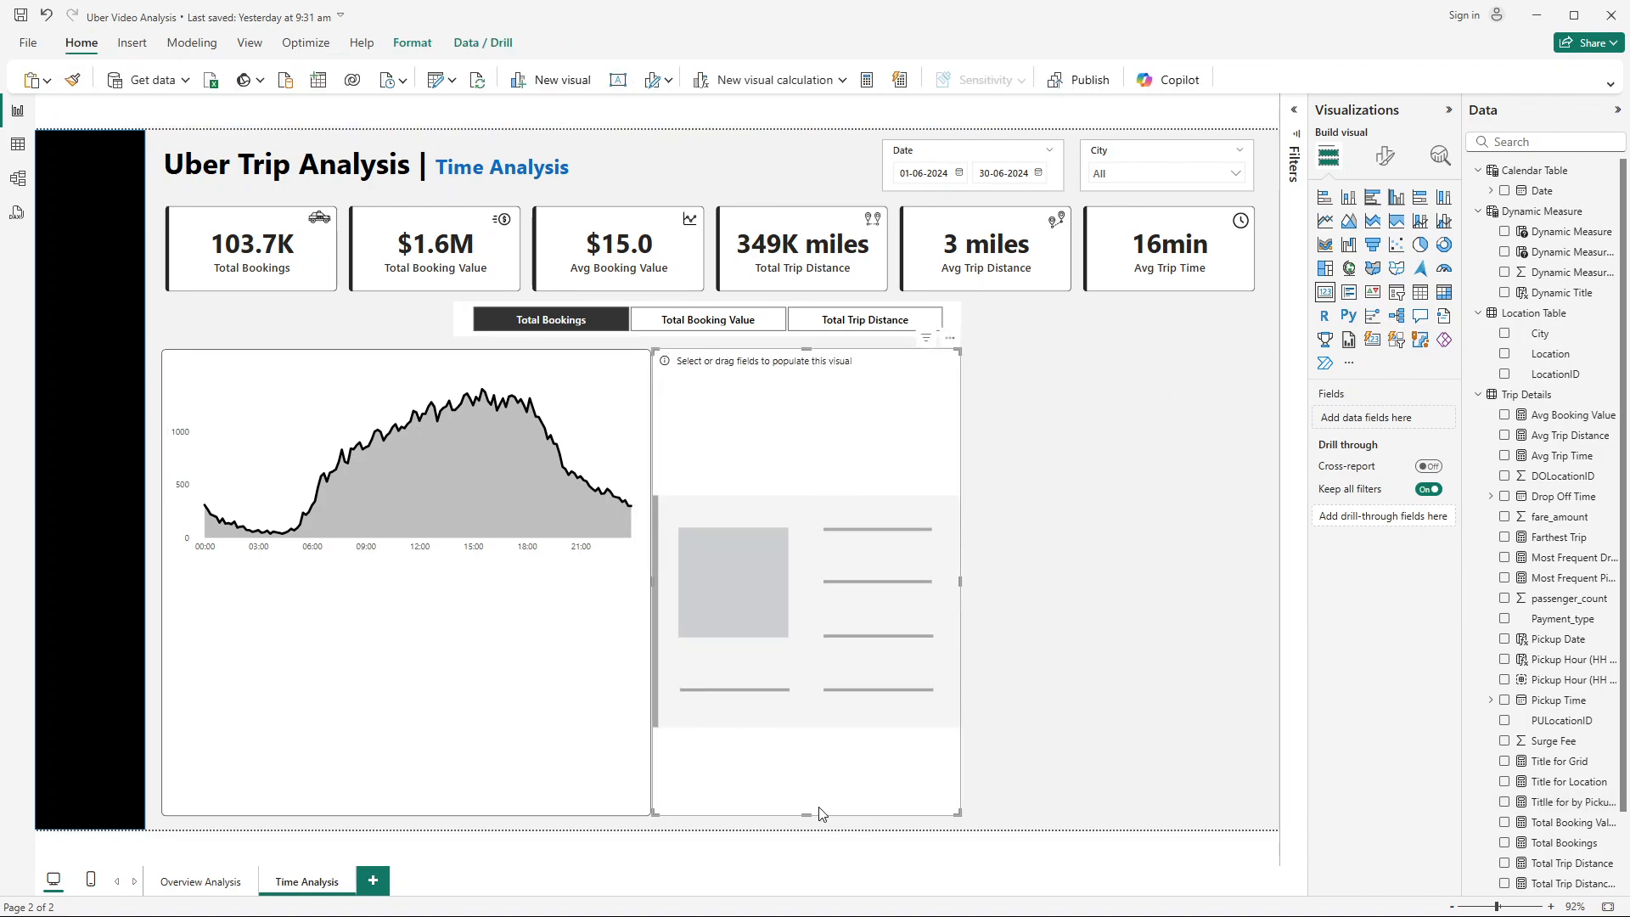
{"action": "left_click_drag", "start_coordinate": [809, 815], "coordinate": [907, 410]}
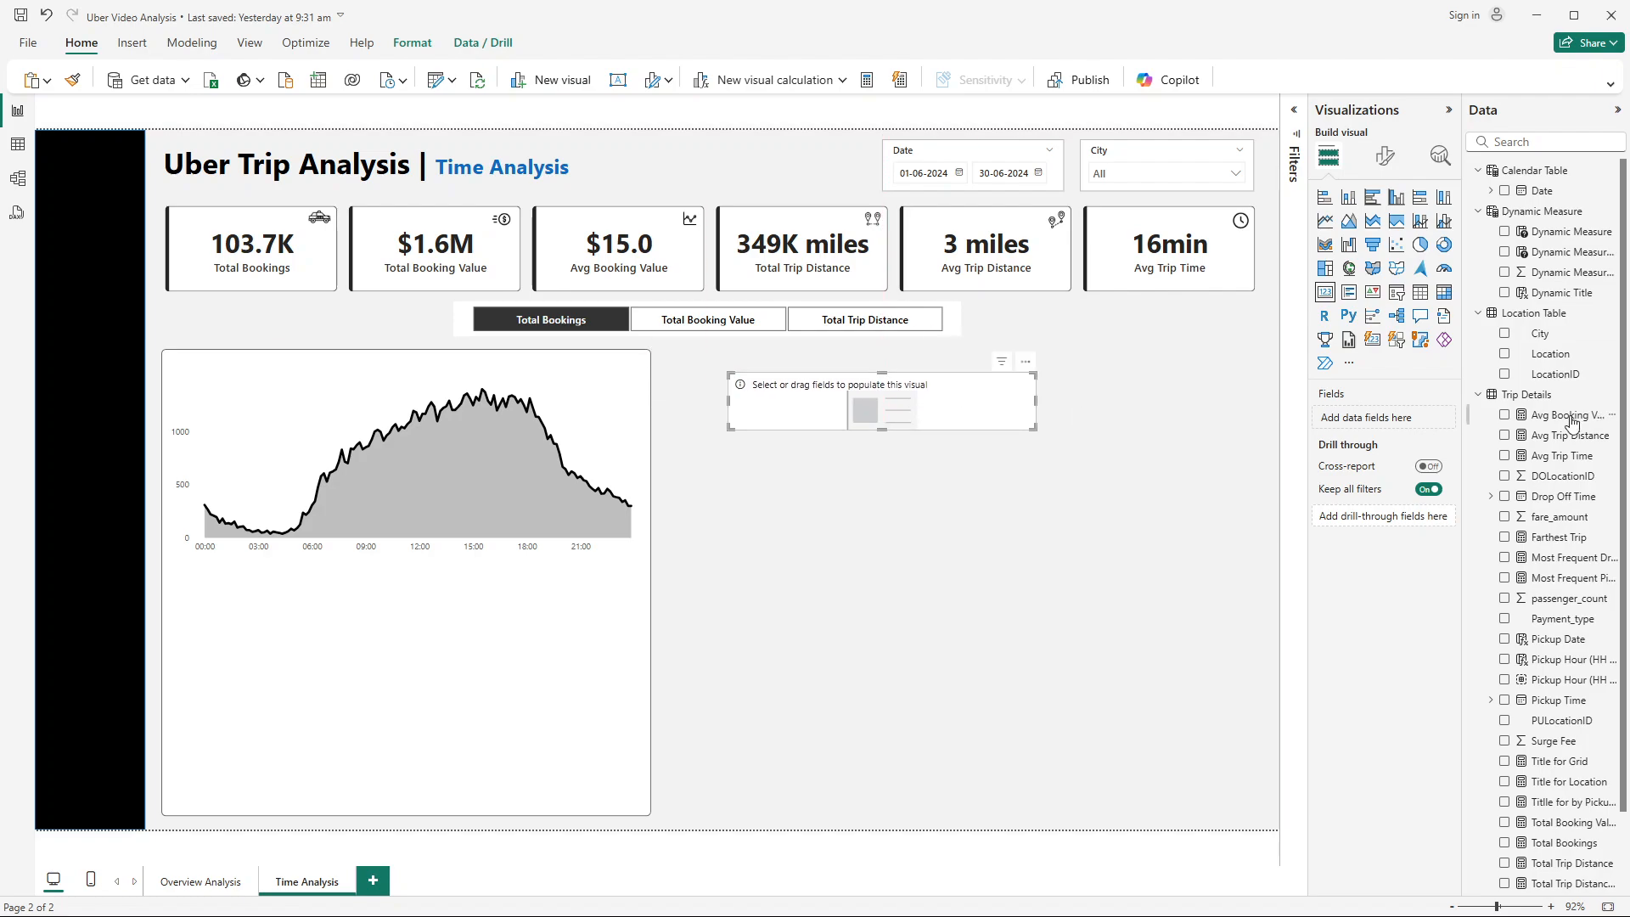
{"action": "scroll", "coordinate": [1584, 503], "scroll_direction": "down", "scroll_amount": 2}
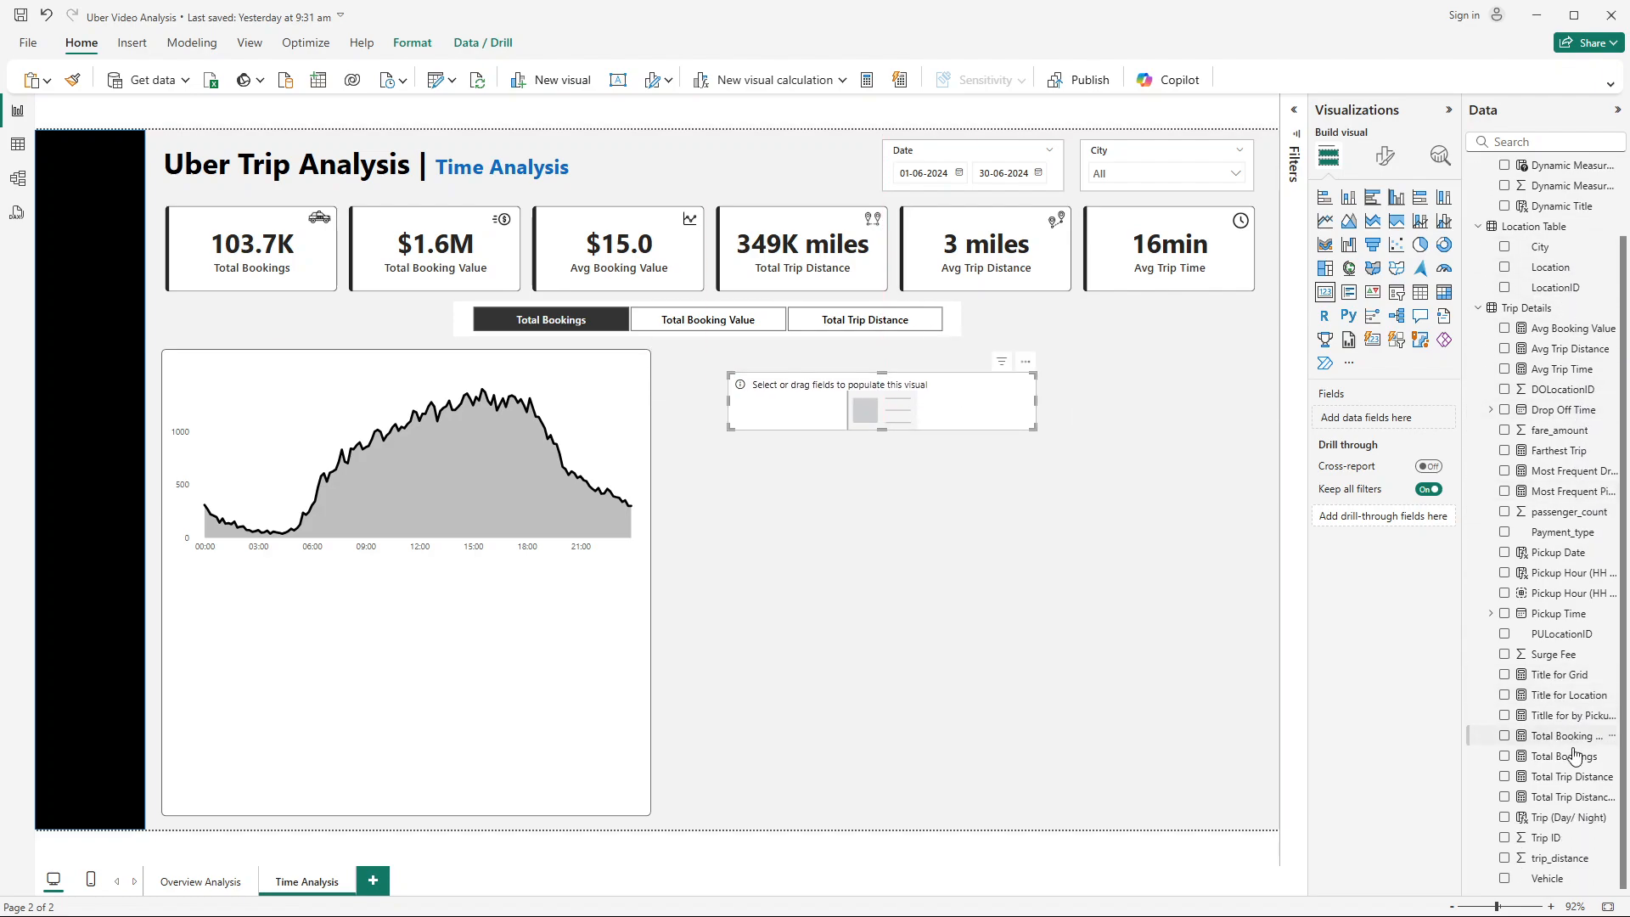
{"action": "left_click_drag", "start_coordinate": [1571, 716], "coordinate": [899, 380]}
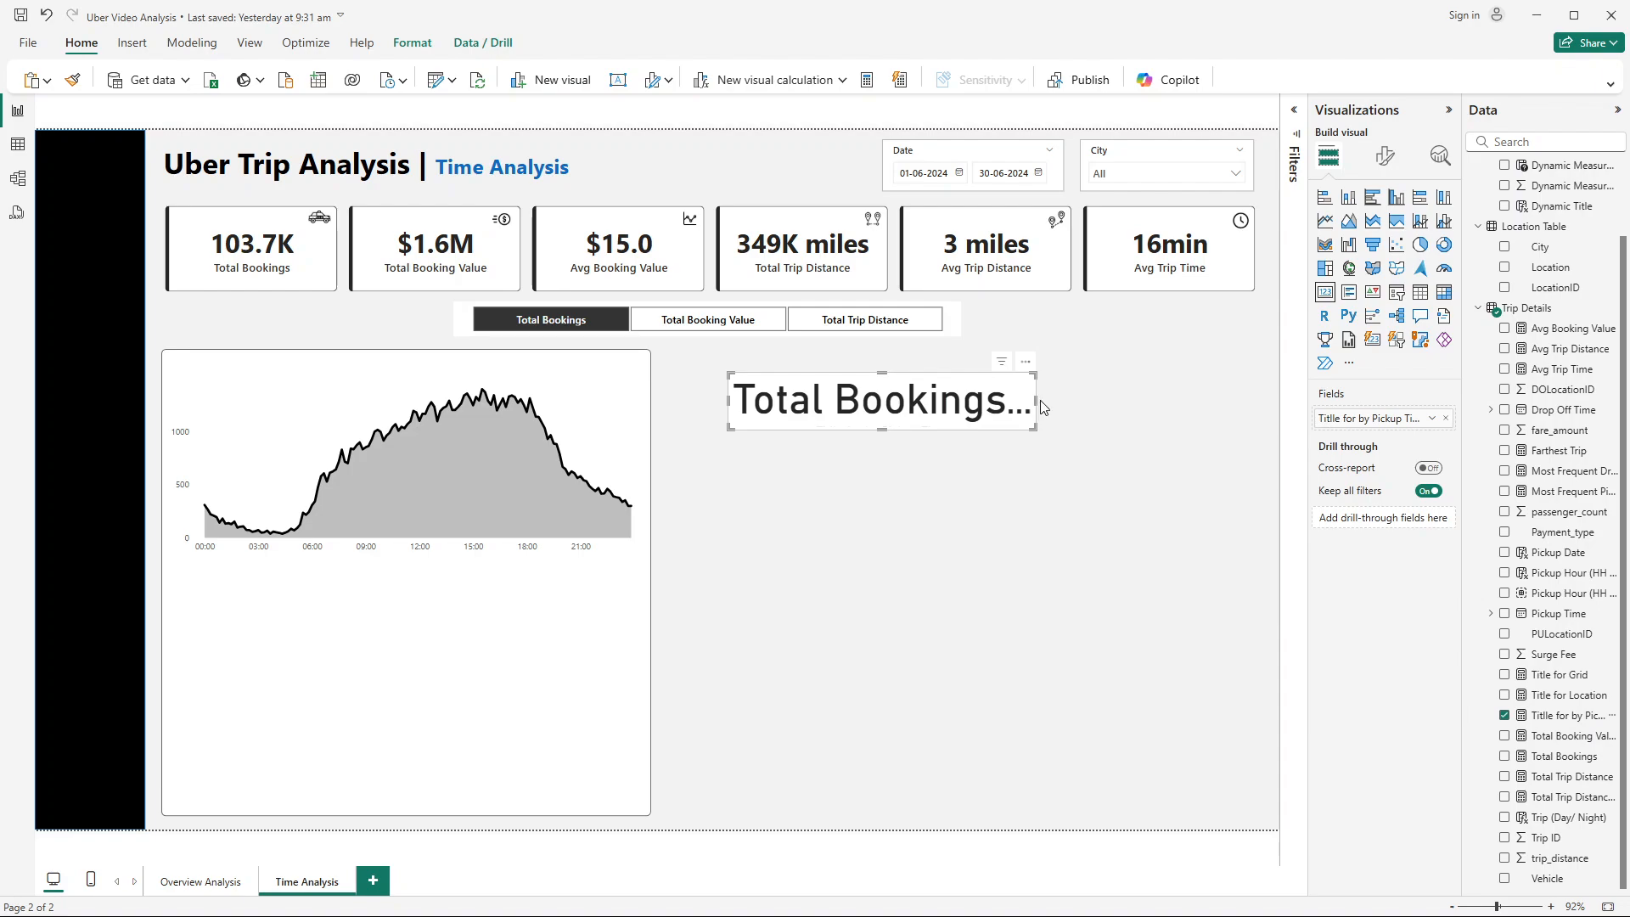
{"action": "left_click_drag", "start_coordinate": [1043, 409], "coordinate": [1281, 408]}
{"action": "left_click_drag", "start_coordinate": [1039, 410], "coordinate": [1001, 417]}
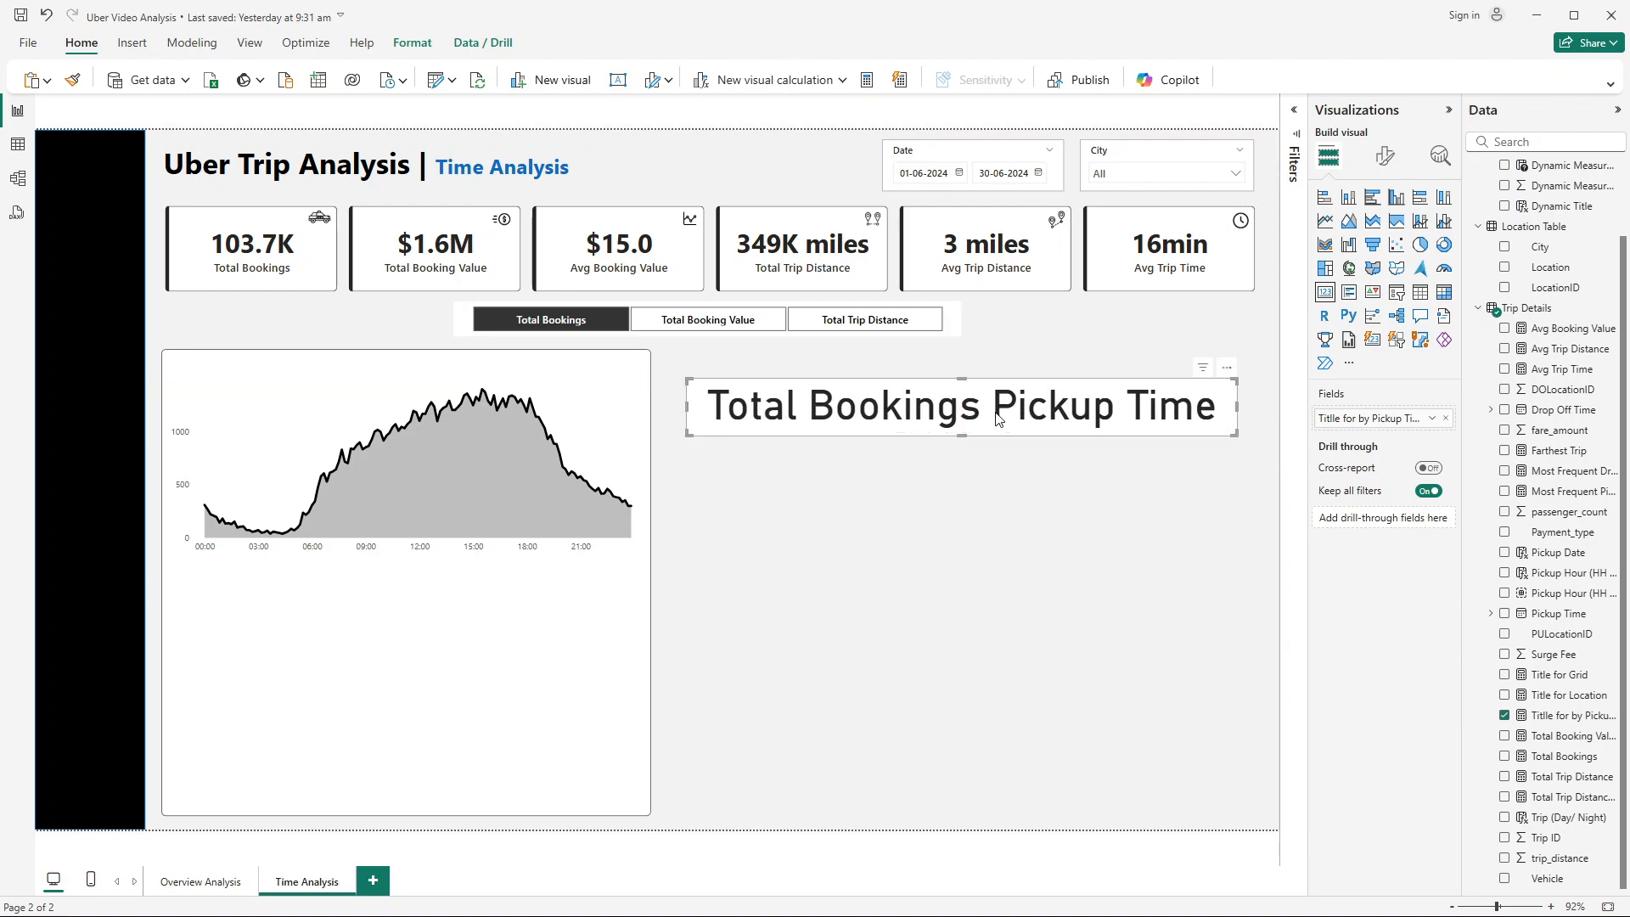
{"action": "left_click", "coordinate": [1571, 715]}
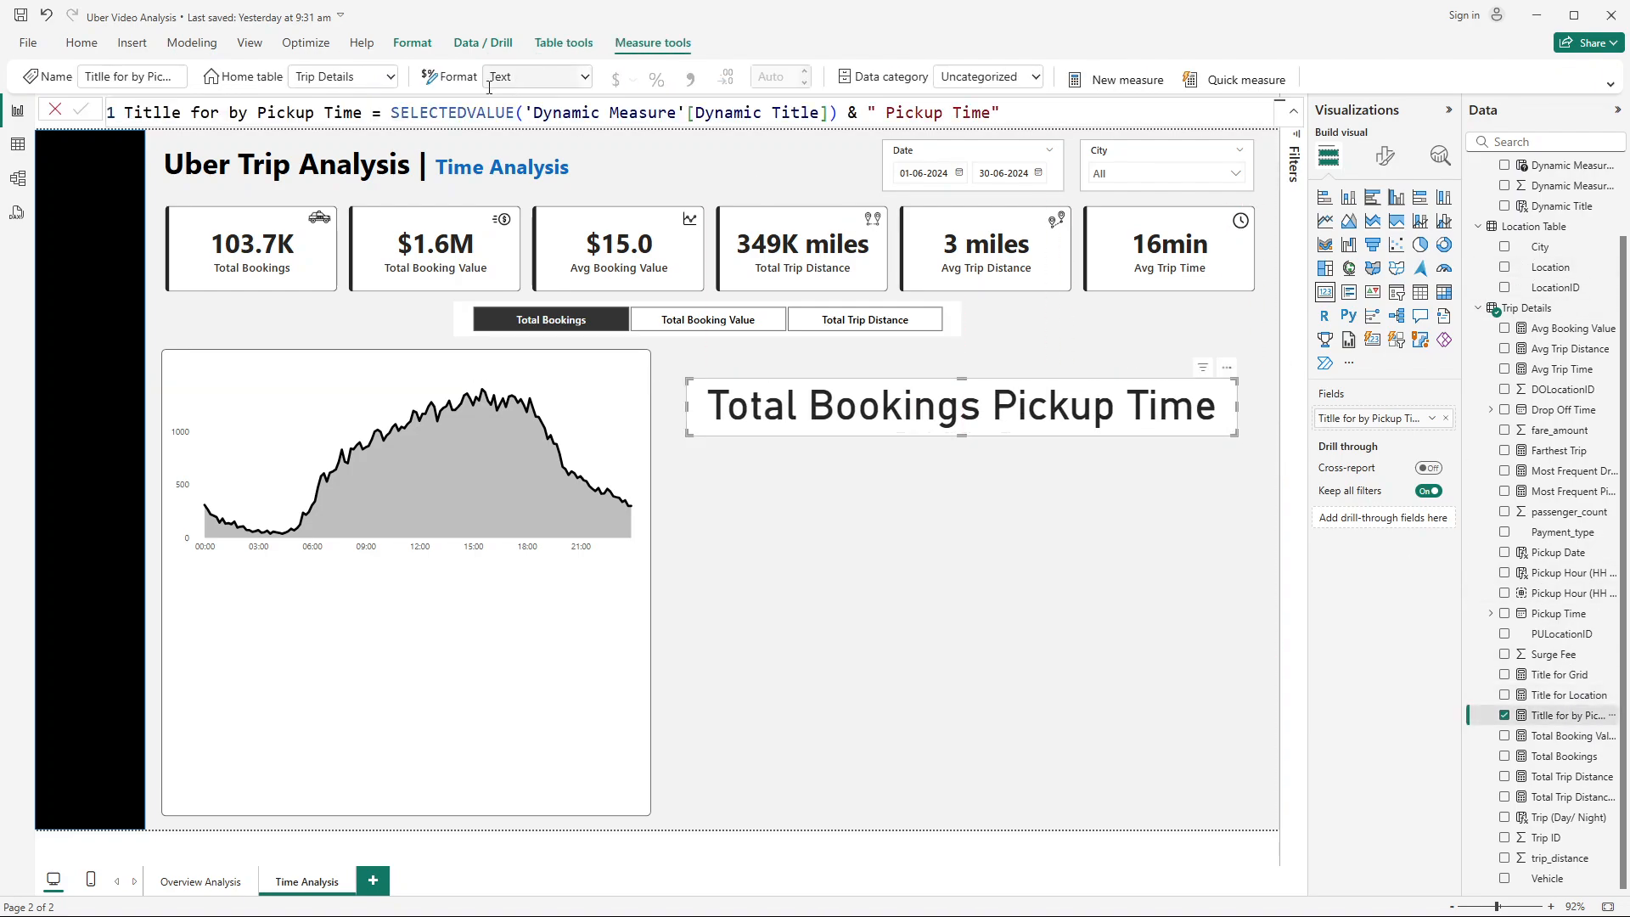
{"action": "double_click", "coordinate": [162, 112]}
{"action": "type", "text": "Title"}
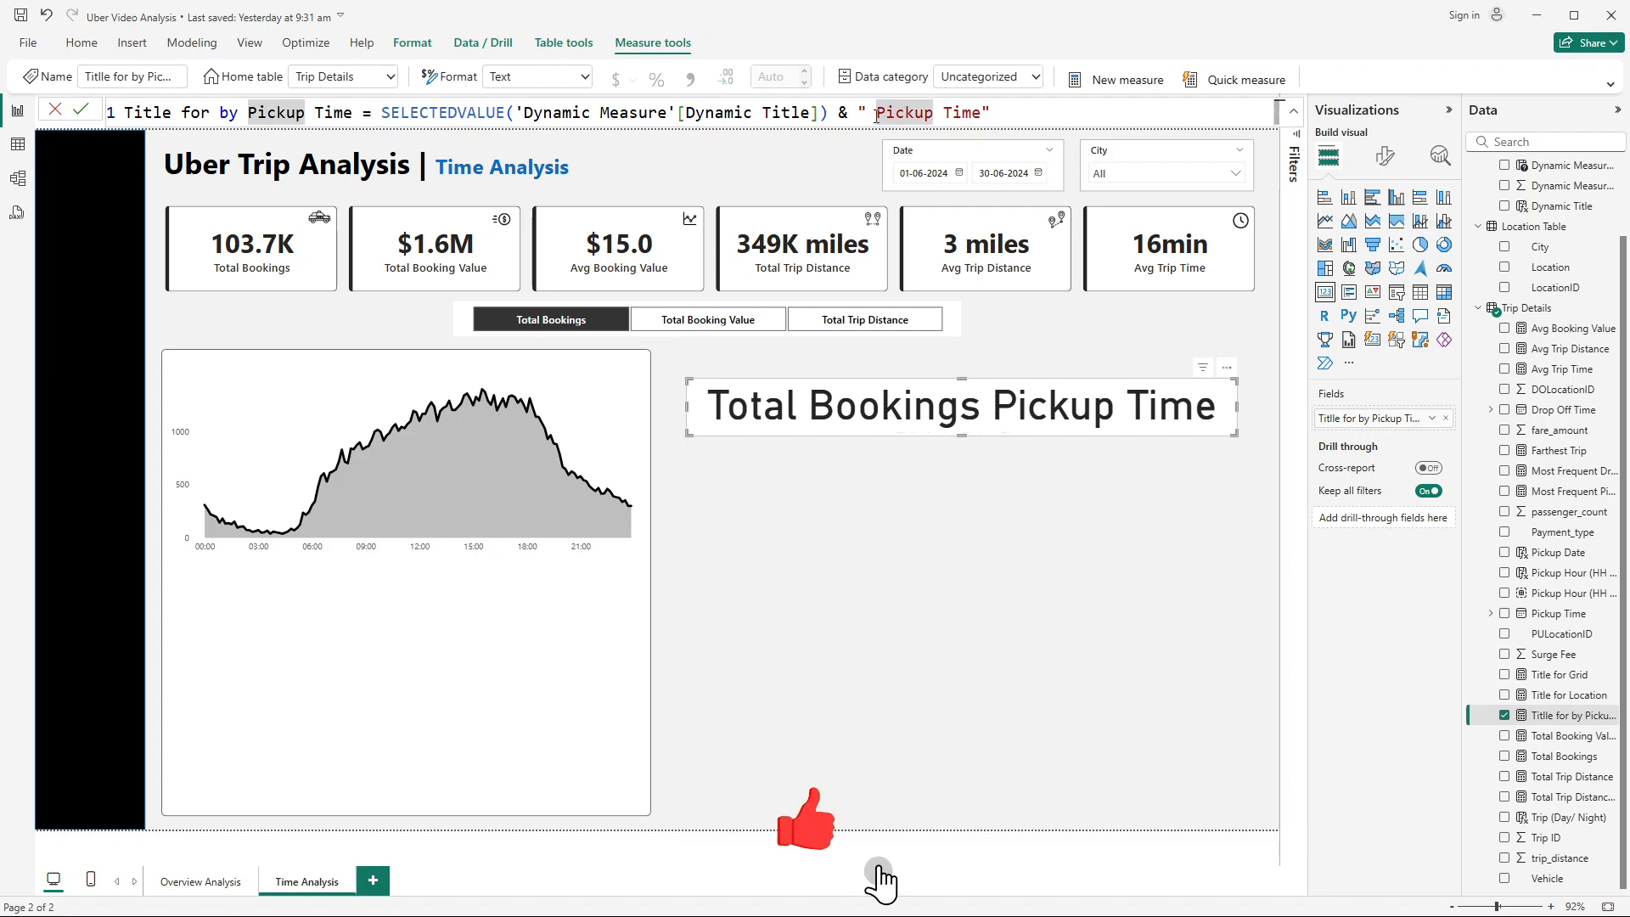
{"action": "type", "text": " for by"}
{"action": "left_click", "coordinate": [56, 114]}
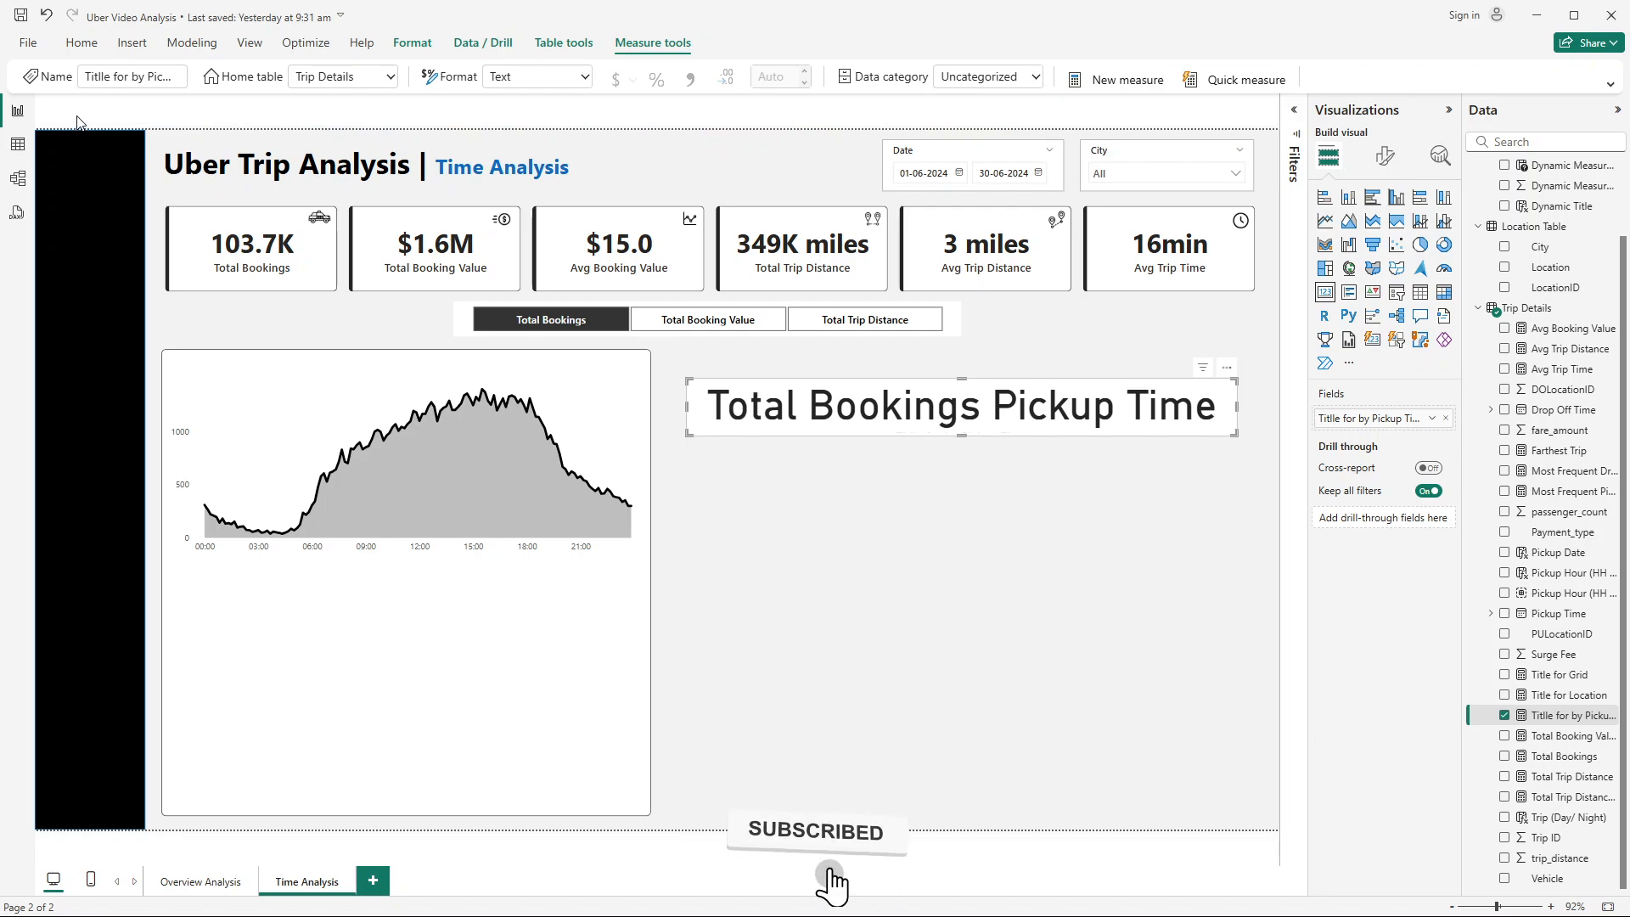
Step: Change the appended text in the title measure to " by Pickup Time" and commit the formula
{"action": "left_click", "coordinate": [1571, 736]}
{"action": "left_click", "coordinate": [1571, 715]}
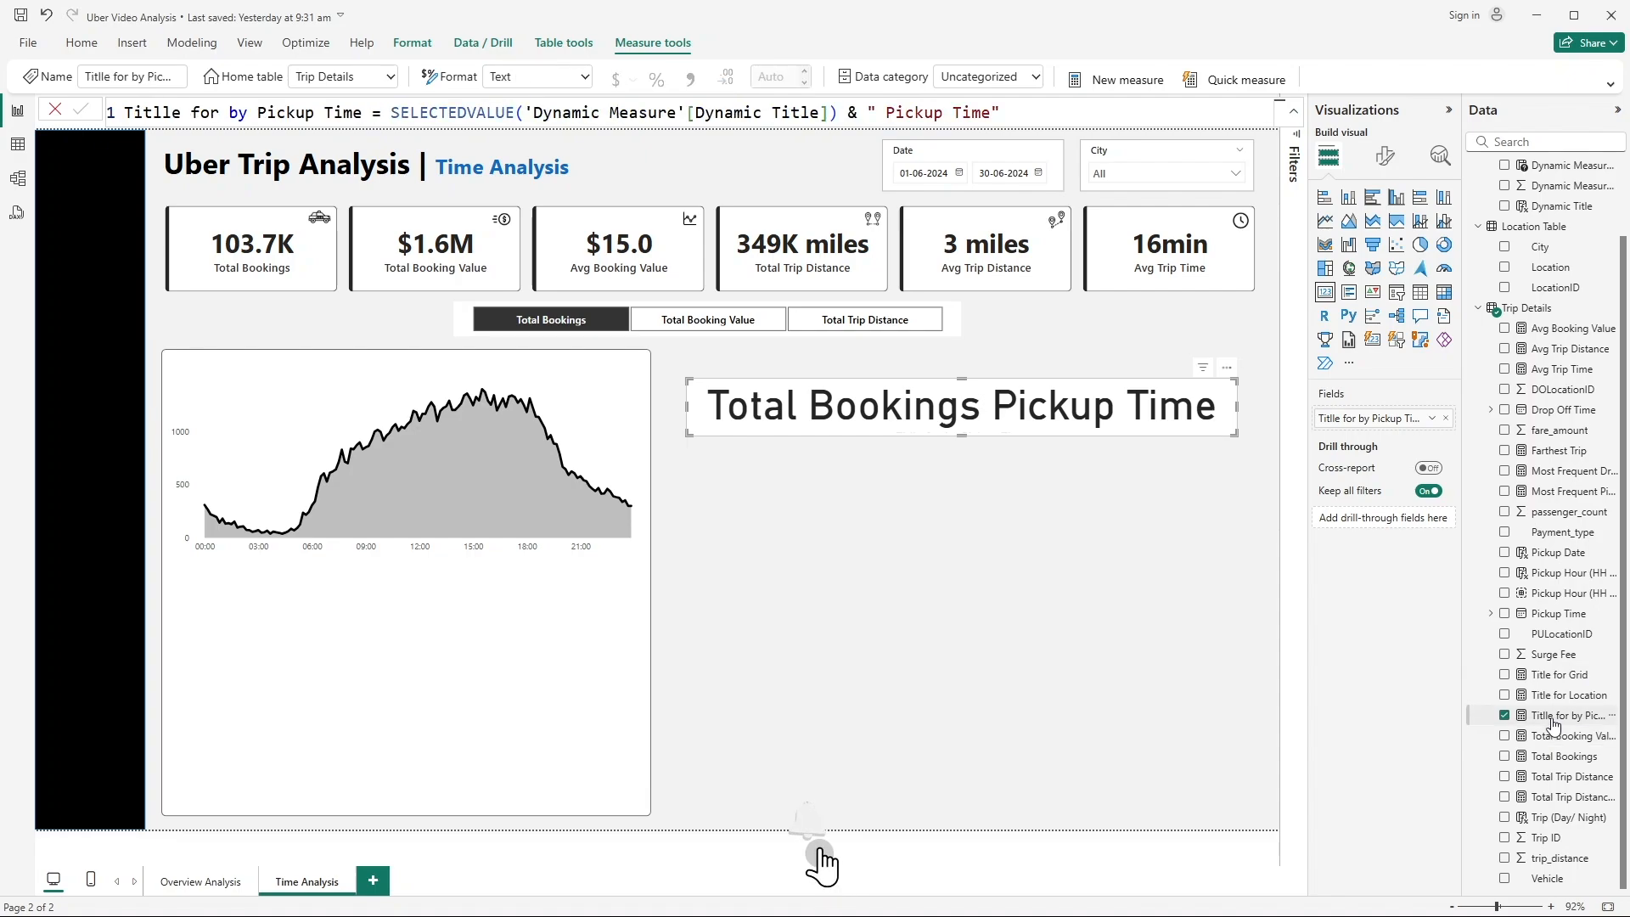
{"action": "left_click", "coordinate": [885, 113]}
{"action": "type", "text": "by"}
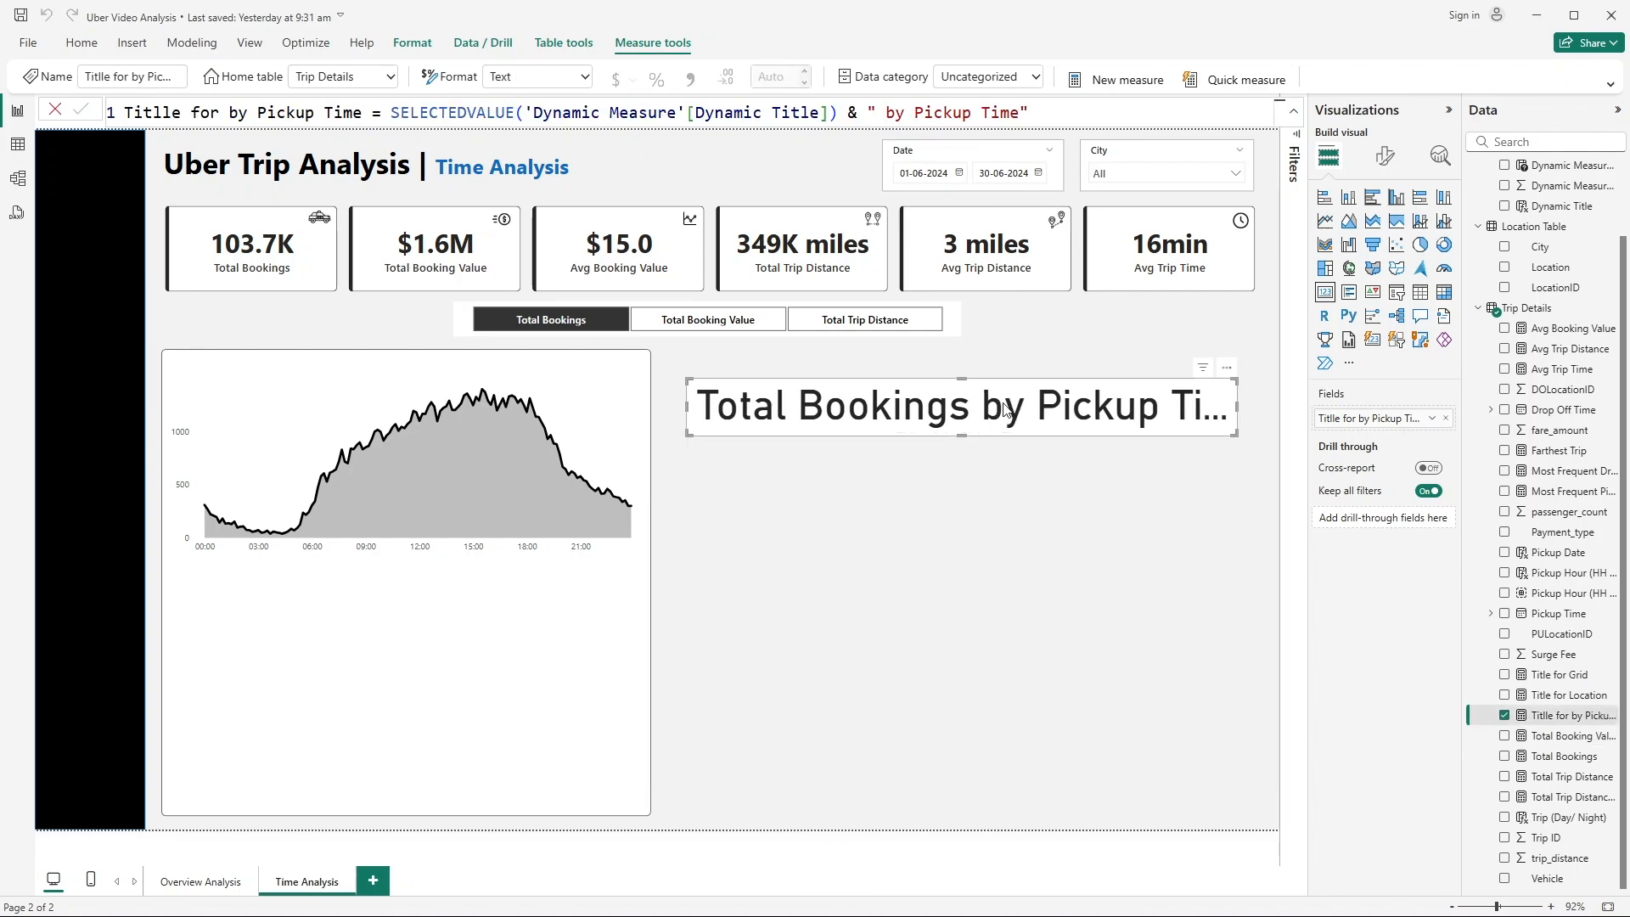
{"action": "left_click", "coordinate": [1020, 497]}
Step: Format the title card's callout value as 12 pt Segoe UI Semibold and turn off its category label
{"action": "left_click", "coordinate": [959, 427]}
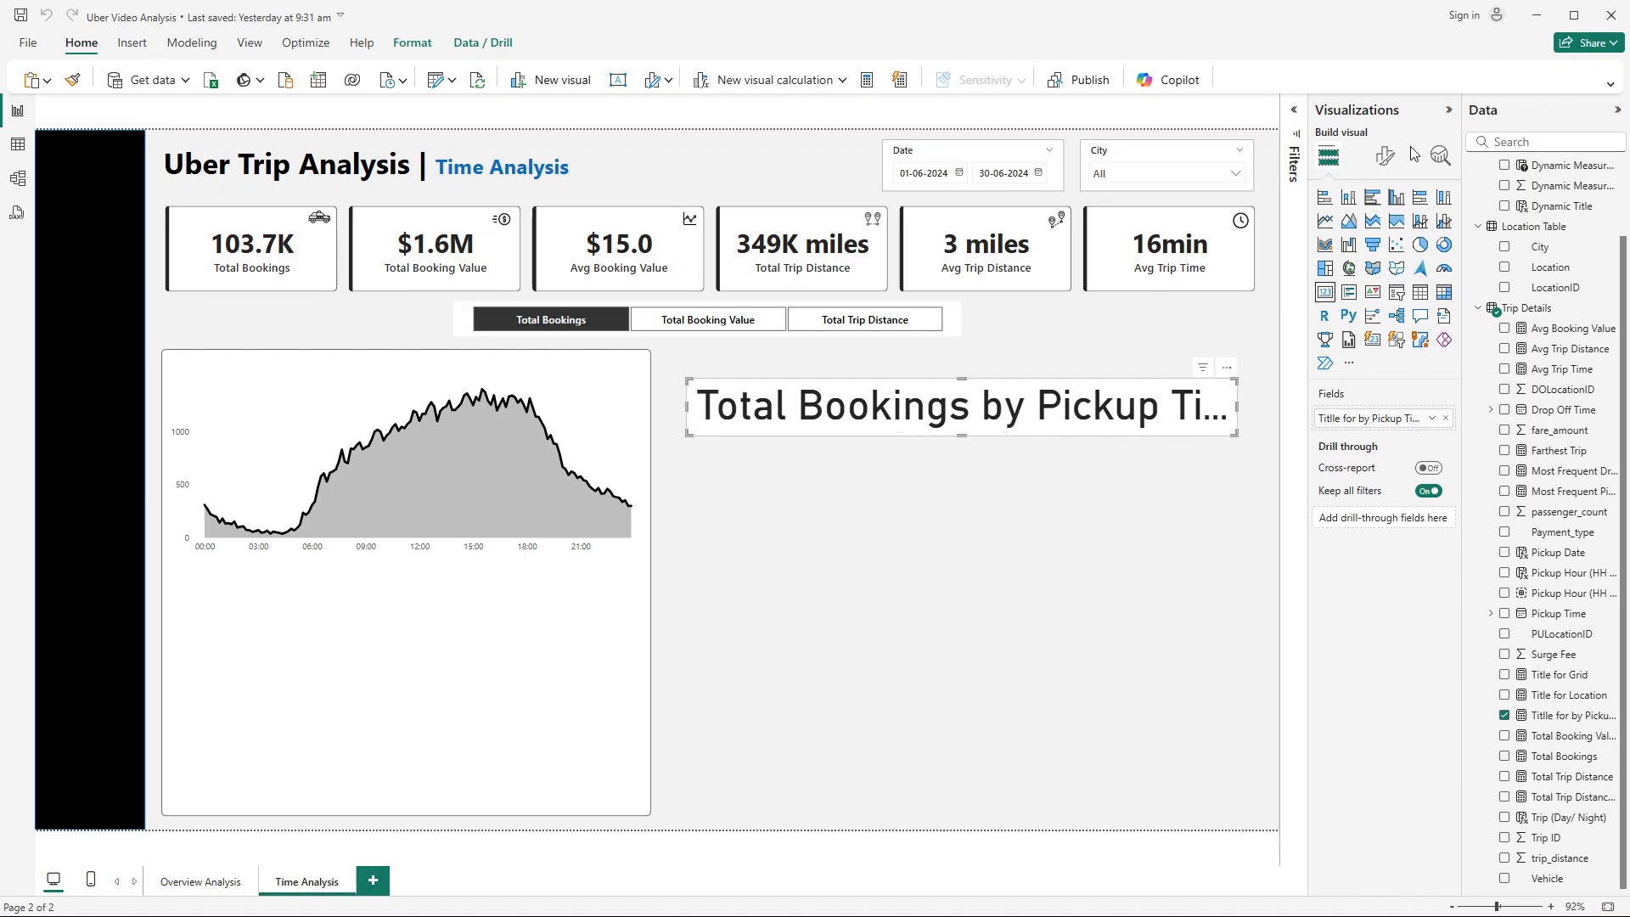
{"action": "left_click", "coordinate": [1385, 156]}
{"action": "left_click", "coordinate": [1388, 276]}
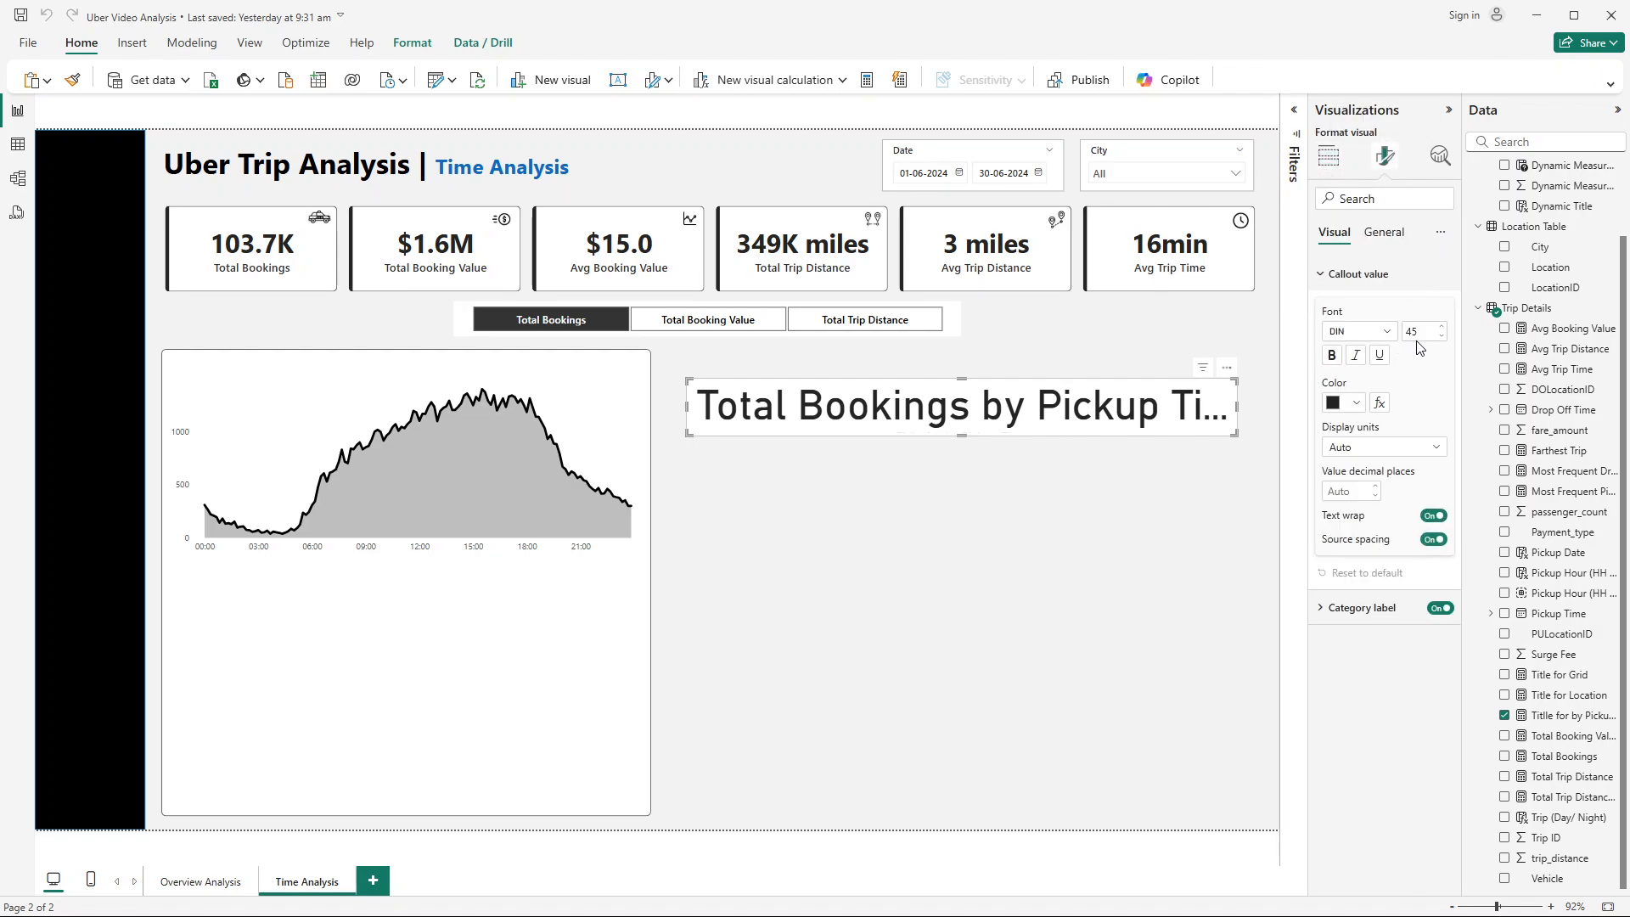
{"action": "type", "text": "12"}
{"action": "left_click", "coordinate": [1367, 331]}
{"action": "scroll", "coordinate": [1381, 473], "scroll_direction": "down", "scroll_amount": 3}
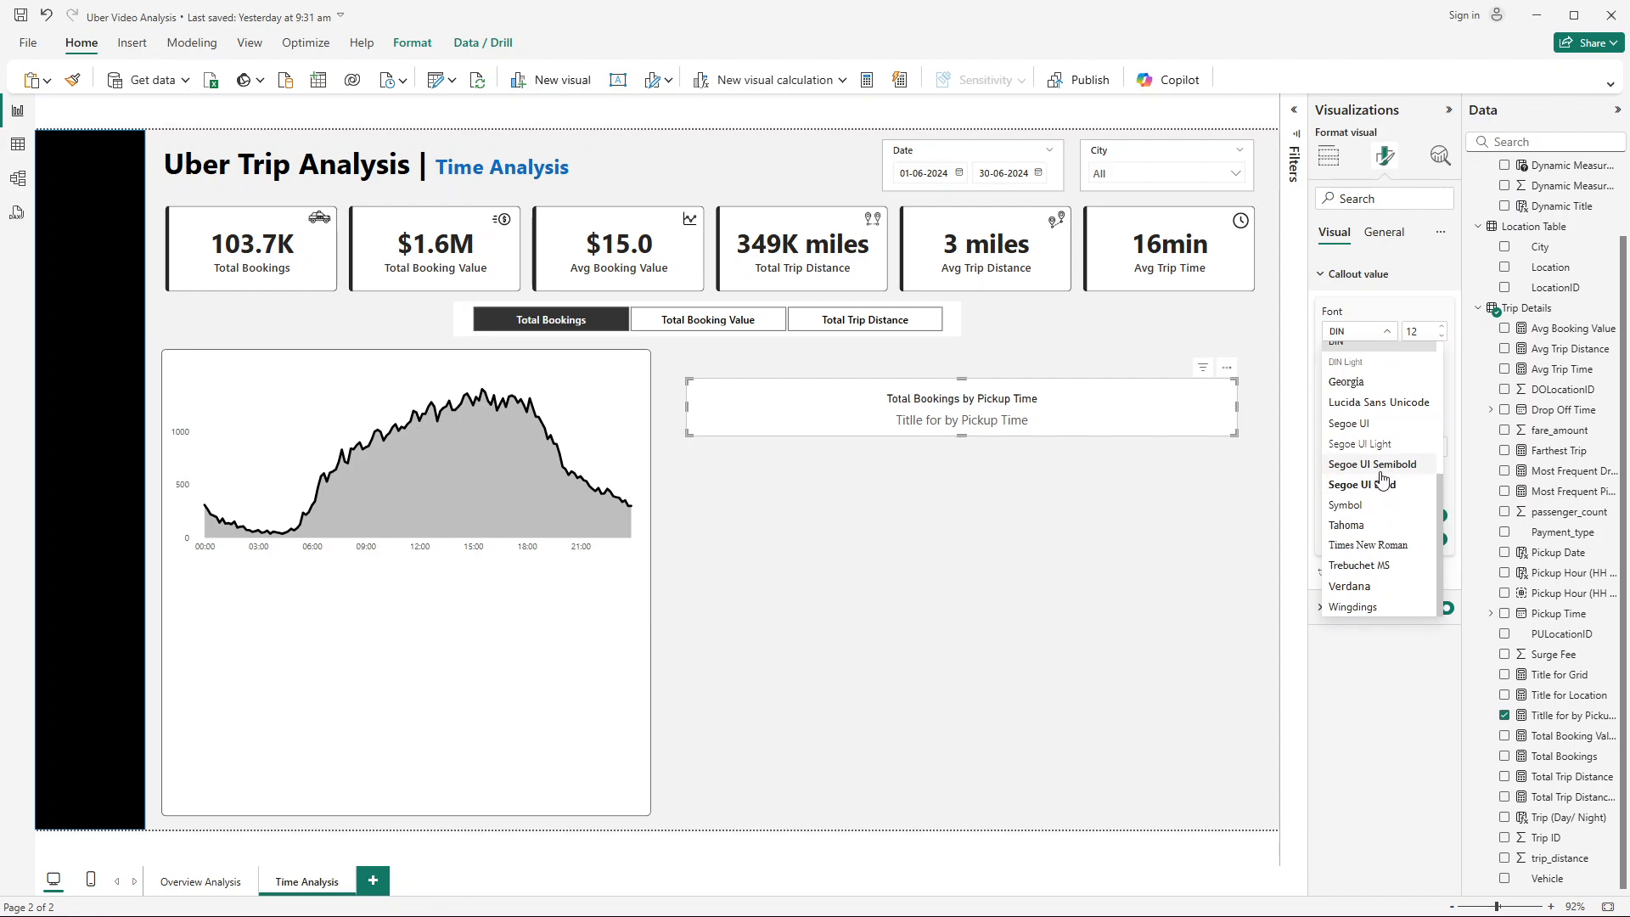
{"action": "left_click", "coordinate": [1381, 465]}
{"action": "left_click", "coordinate": [1437, 609]}
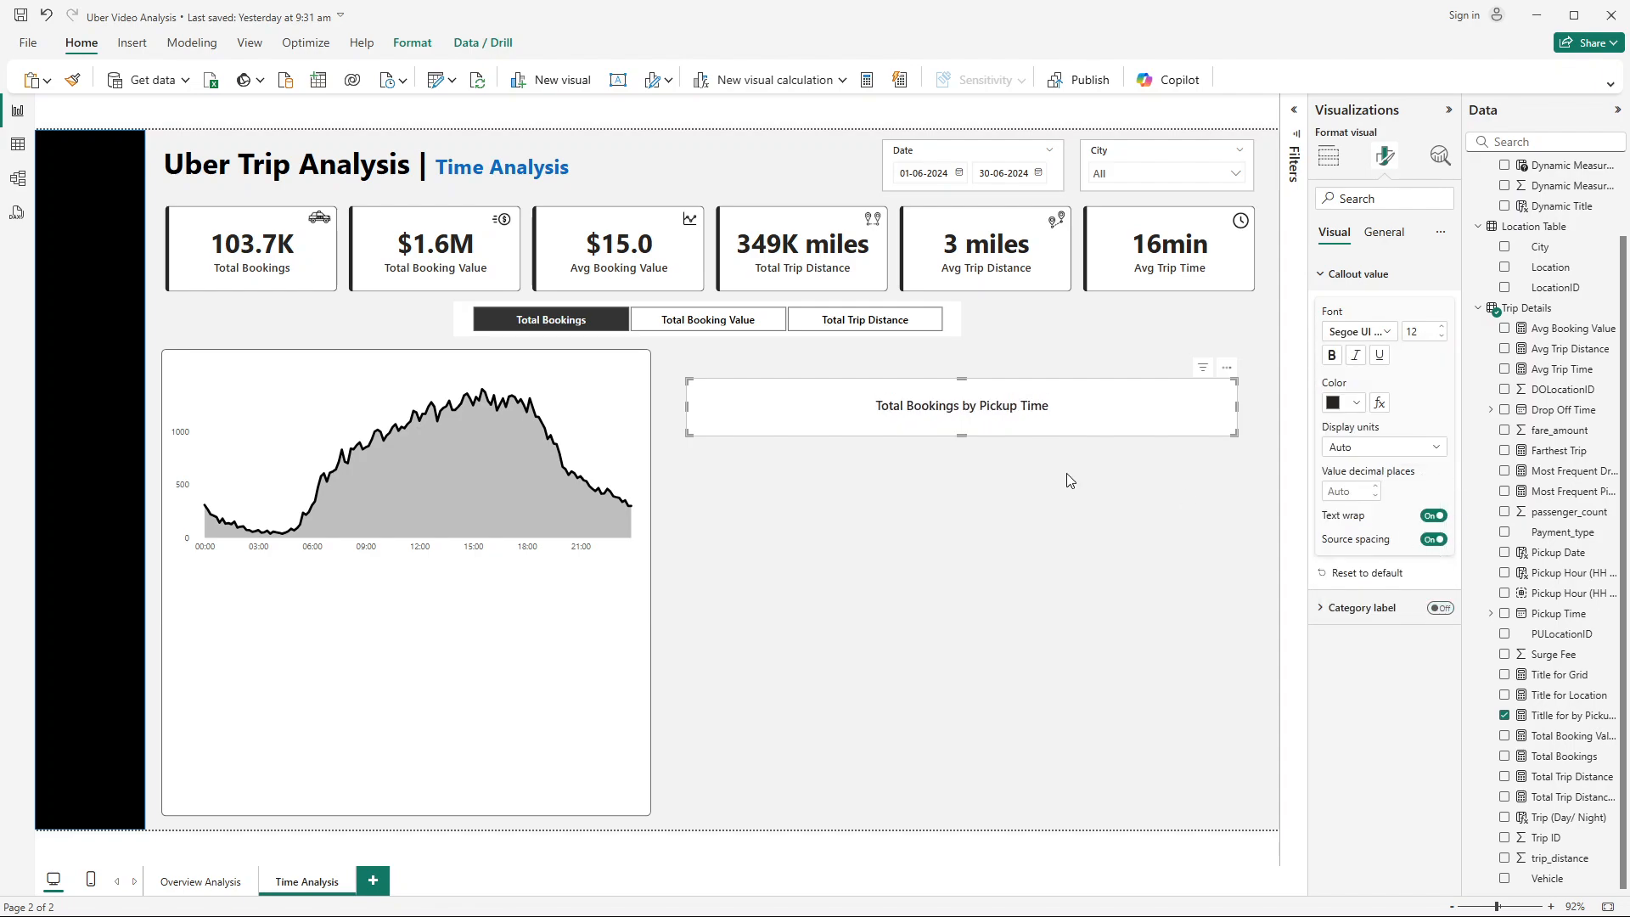
Step: Narrow the title card and shorten it to fit a single line of text
{"action": "left_click_drag", "start_coordinate": [1236, 407], "coordinate": [1041, 411]}
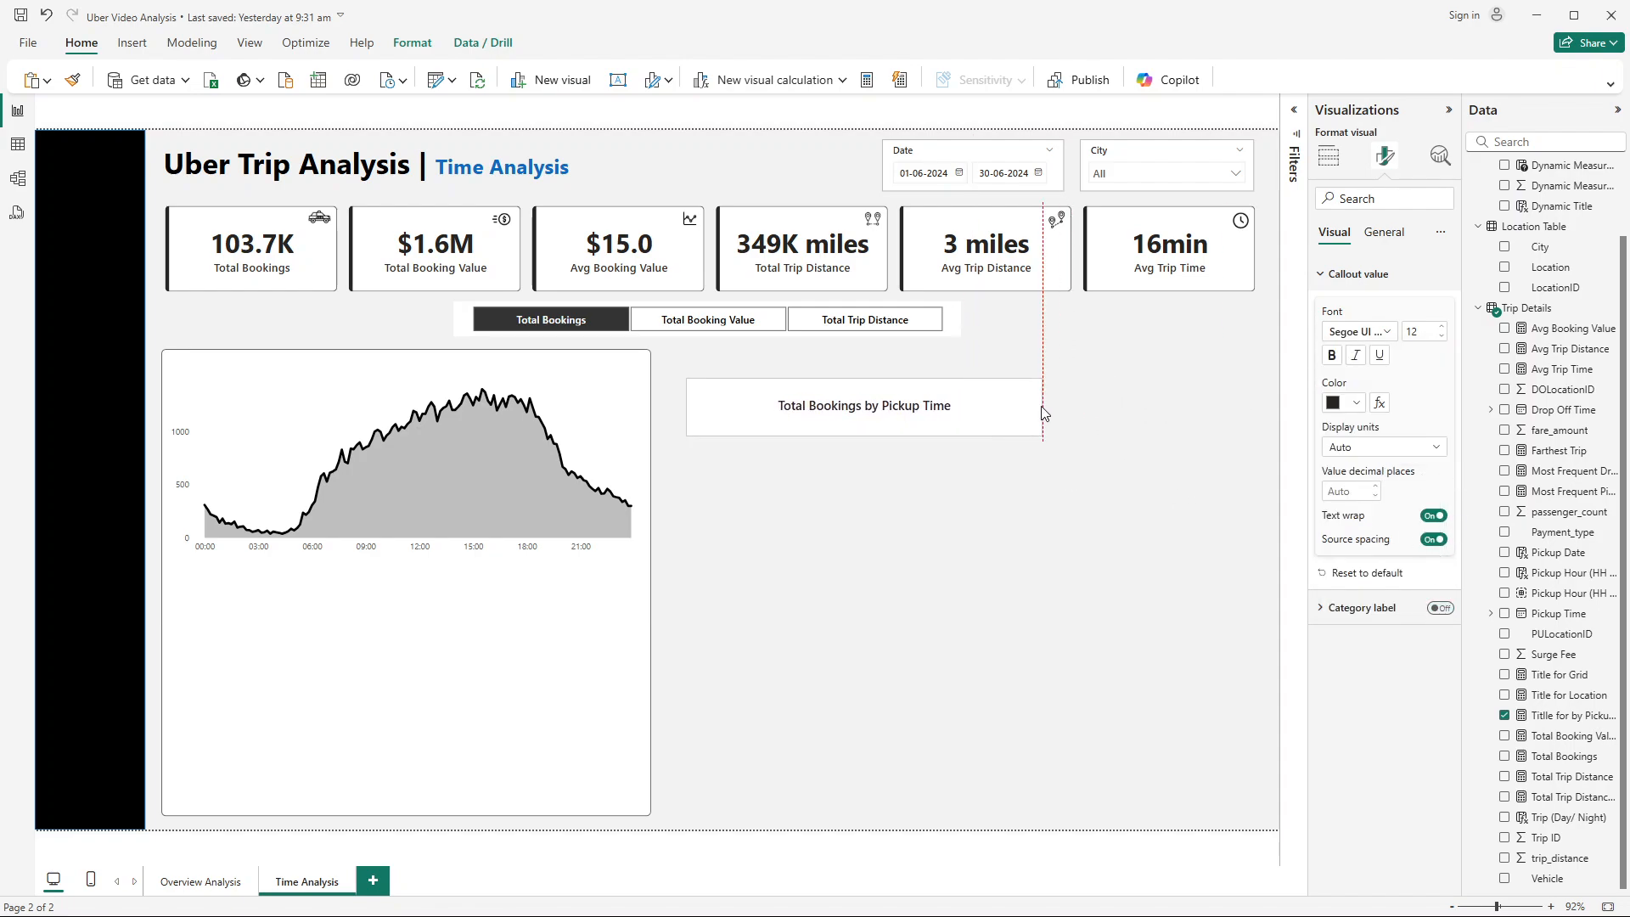
{"action": "left_click_drag", "start_coordinate": [874, 436], "coordinate": [860, 404]}
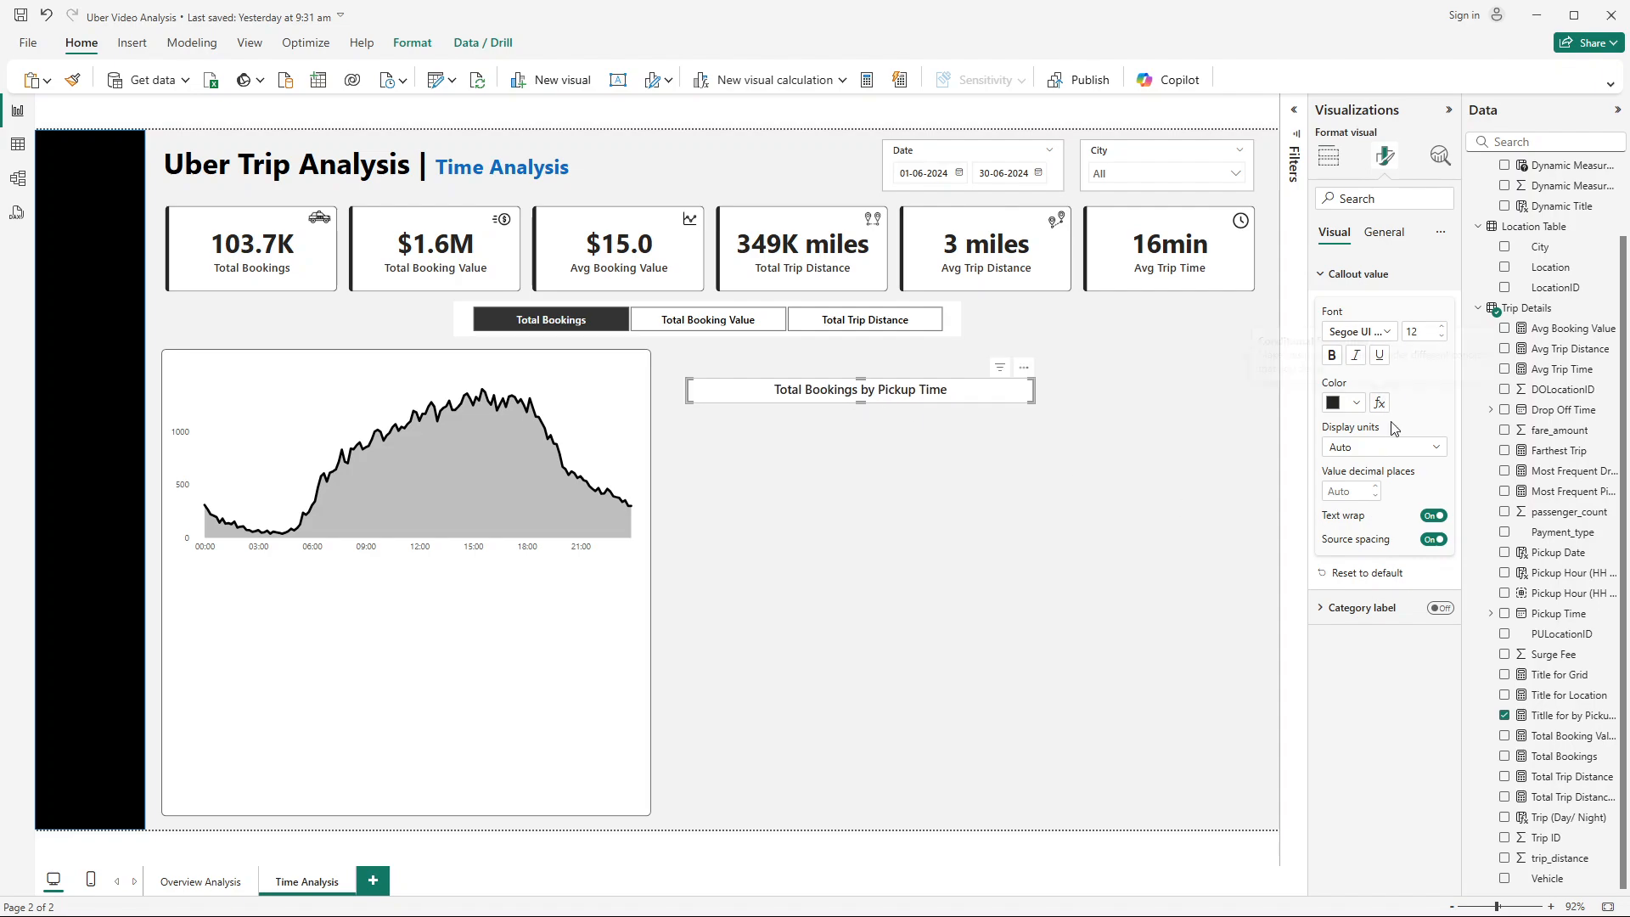
{"action": "left_click", "coordinate": [1385, 610]}
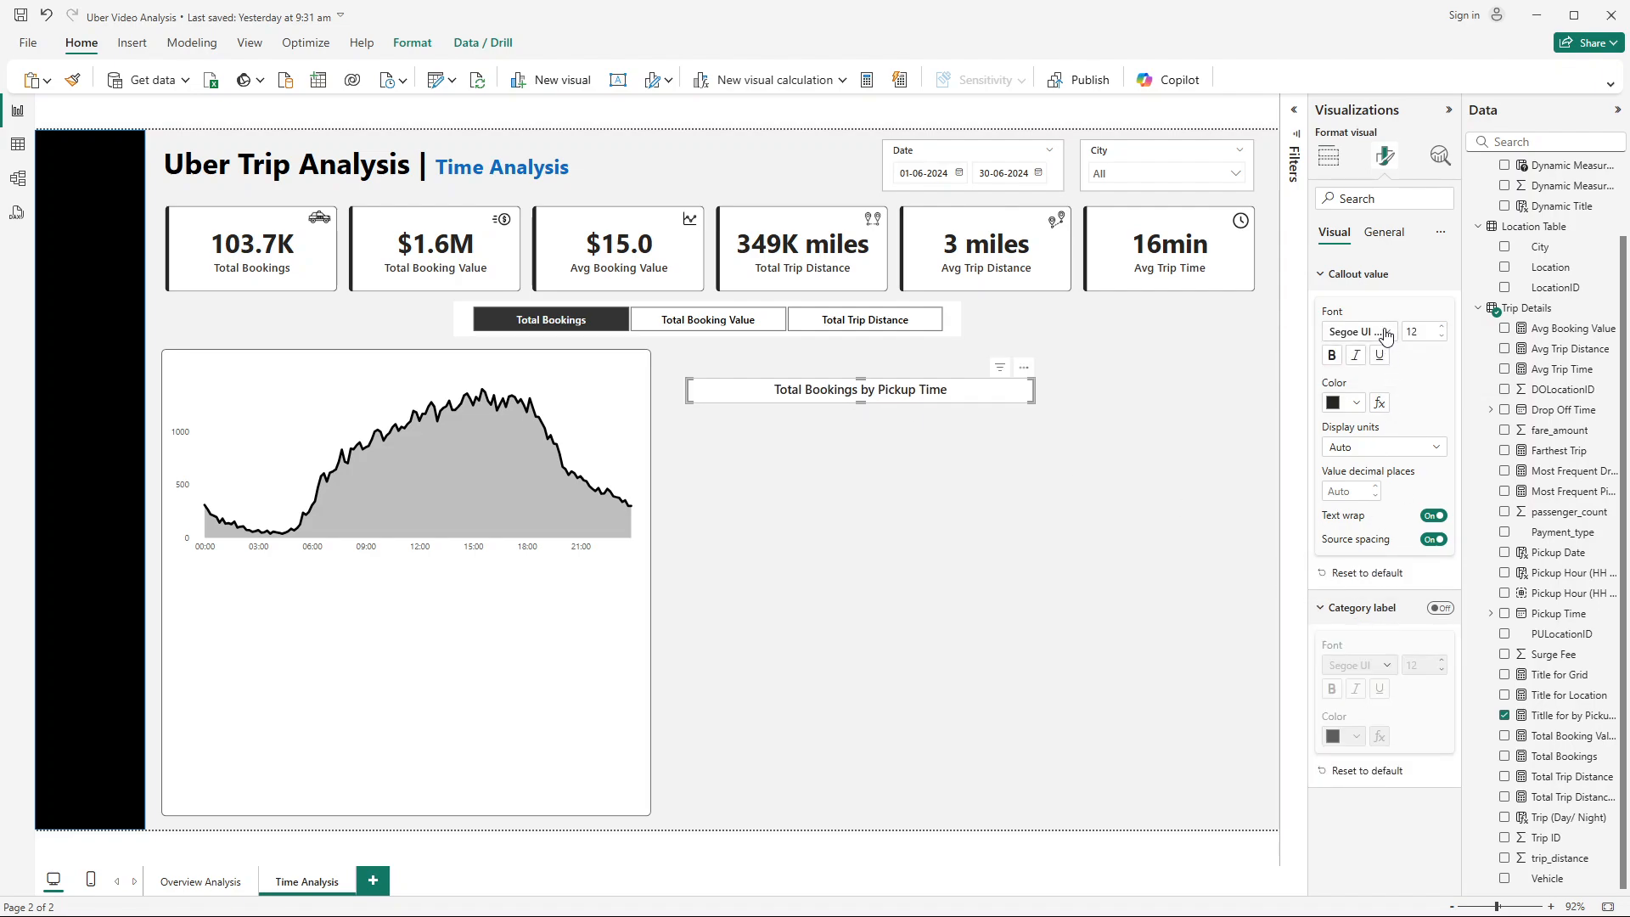
Step: Convert the title card to the new card visual and increase its height enough to show the text
{"action": "left_click", "coordinate": [1329, 155]}
{"action": "left_click", "coordinate": [926, 438]}
{"action": "left_click", "coordinate": [934, 391]}
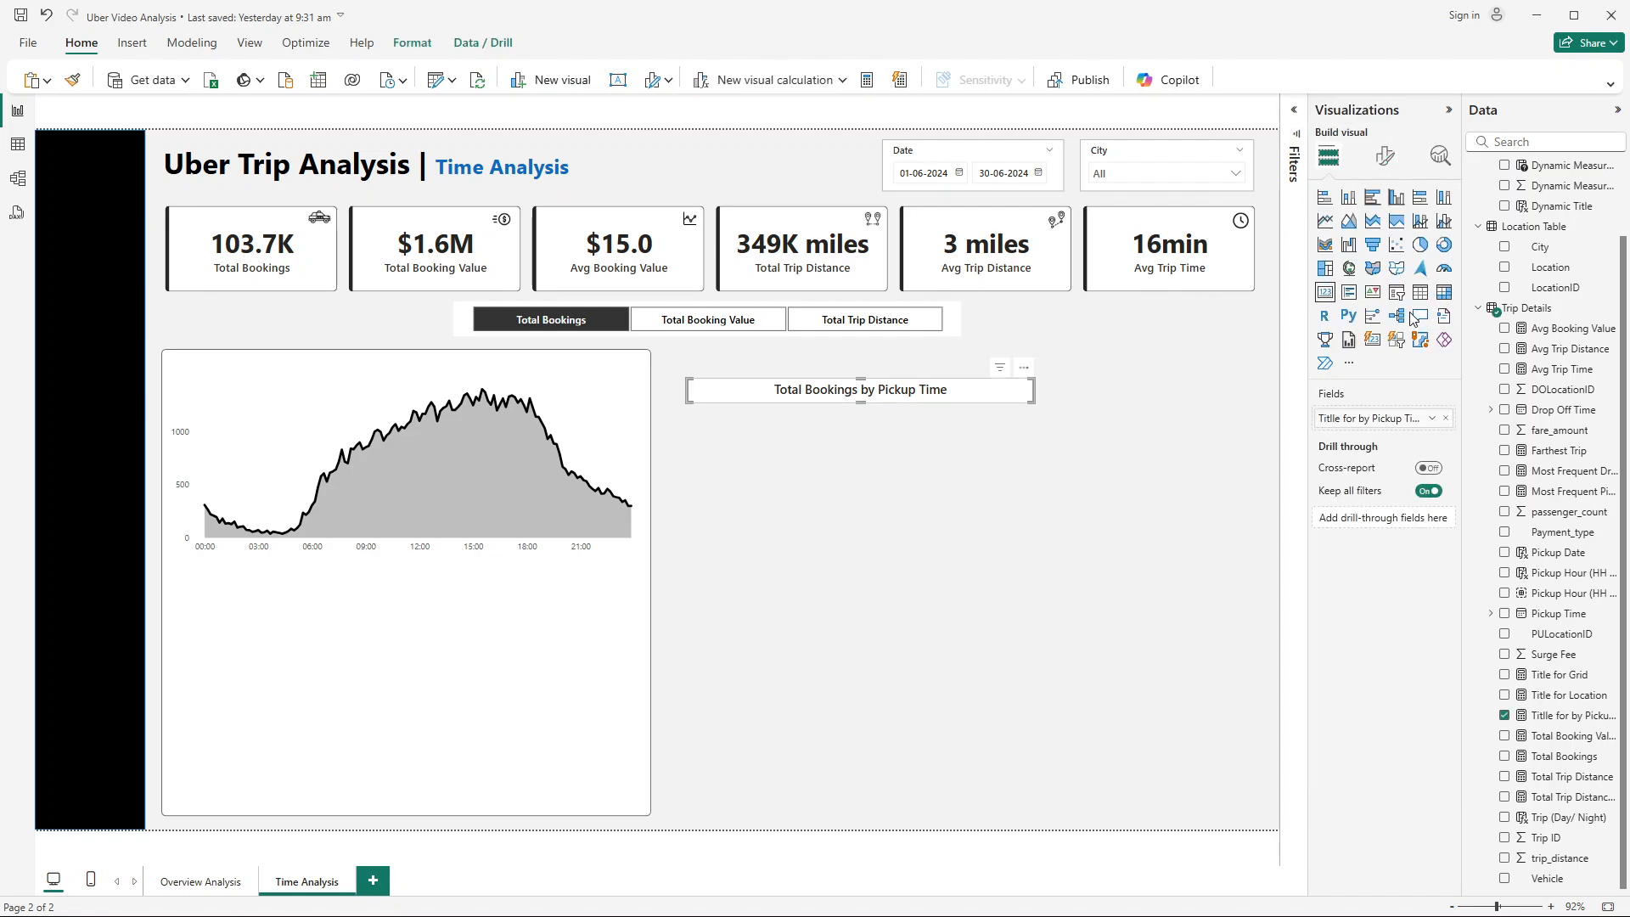
{"action": "left_click", "coordinate": [1373, 340]}
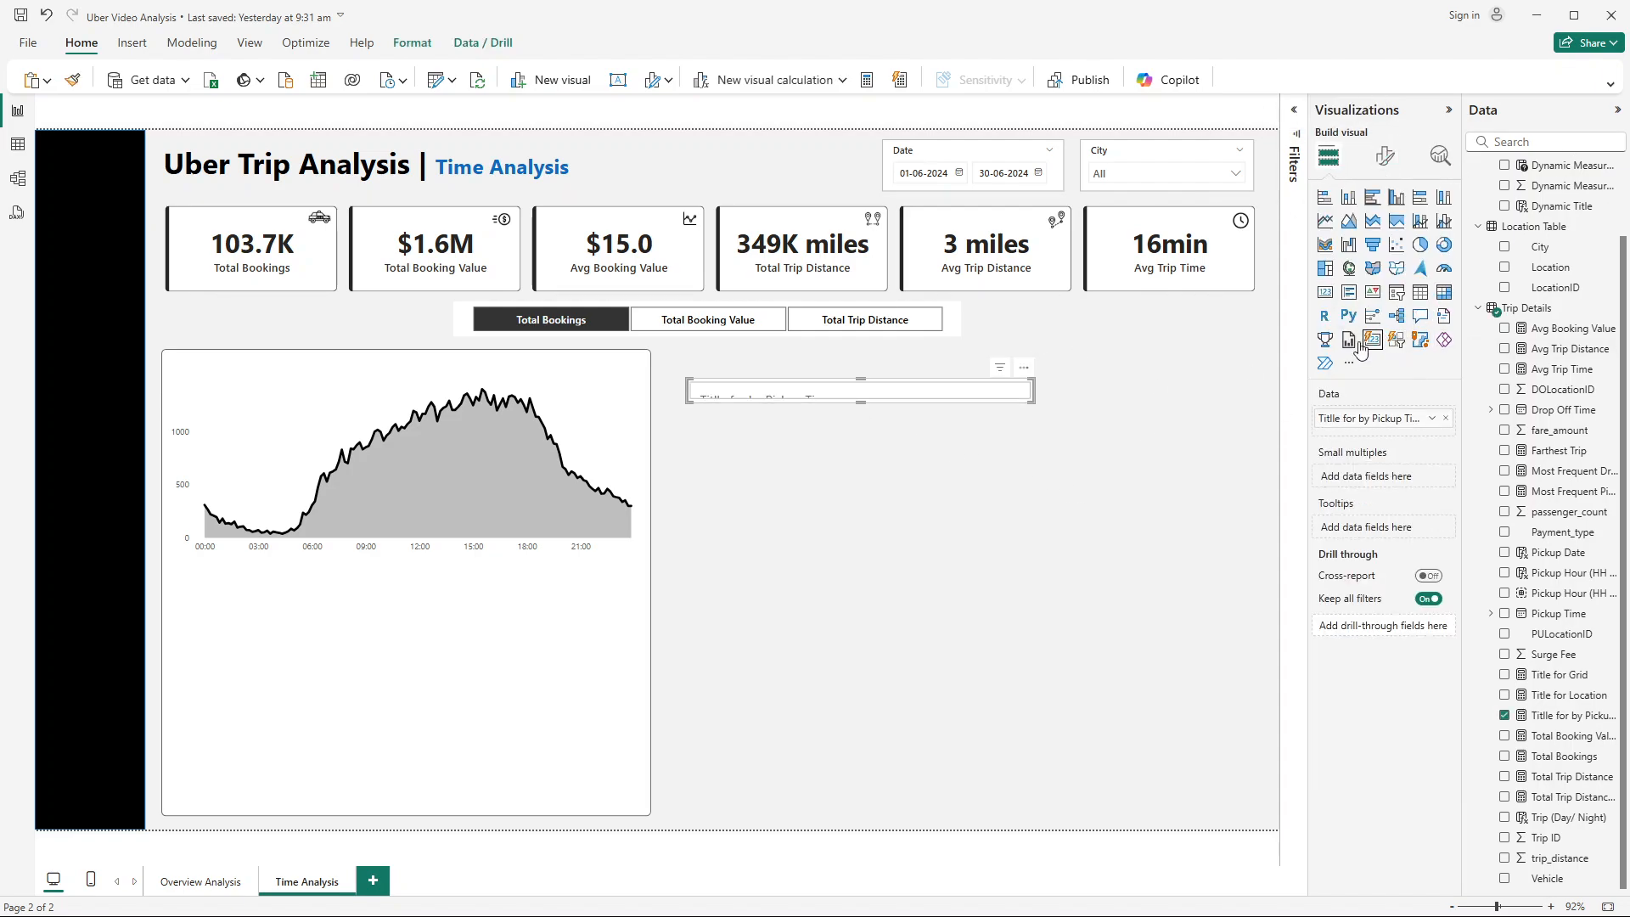
{"action": "left_click_drag", "start_coordinate": [862, 402], "coordinate": [875, 521]}
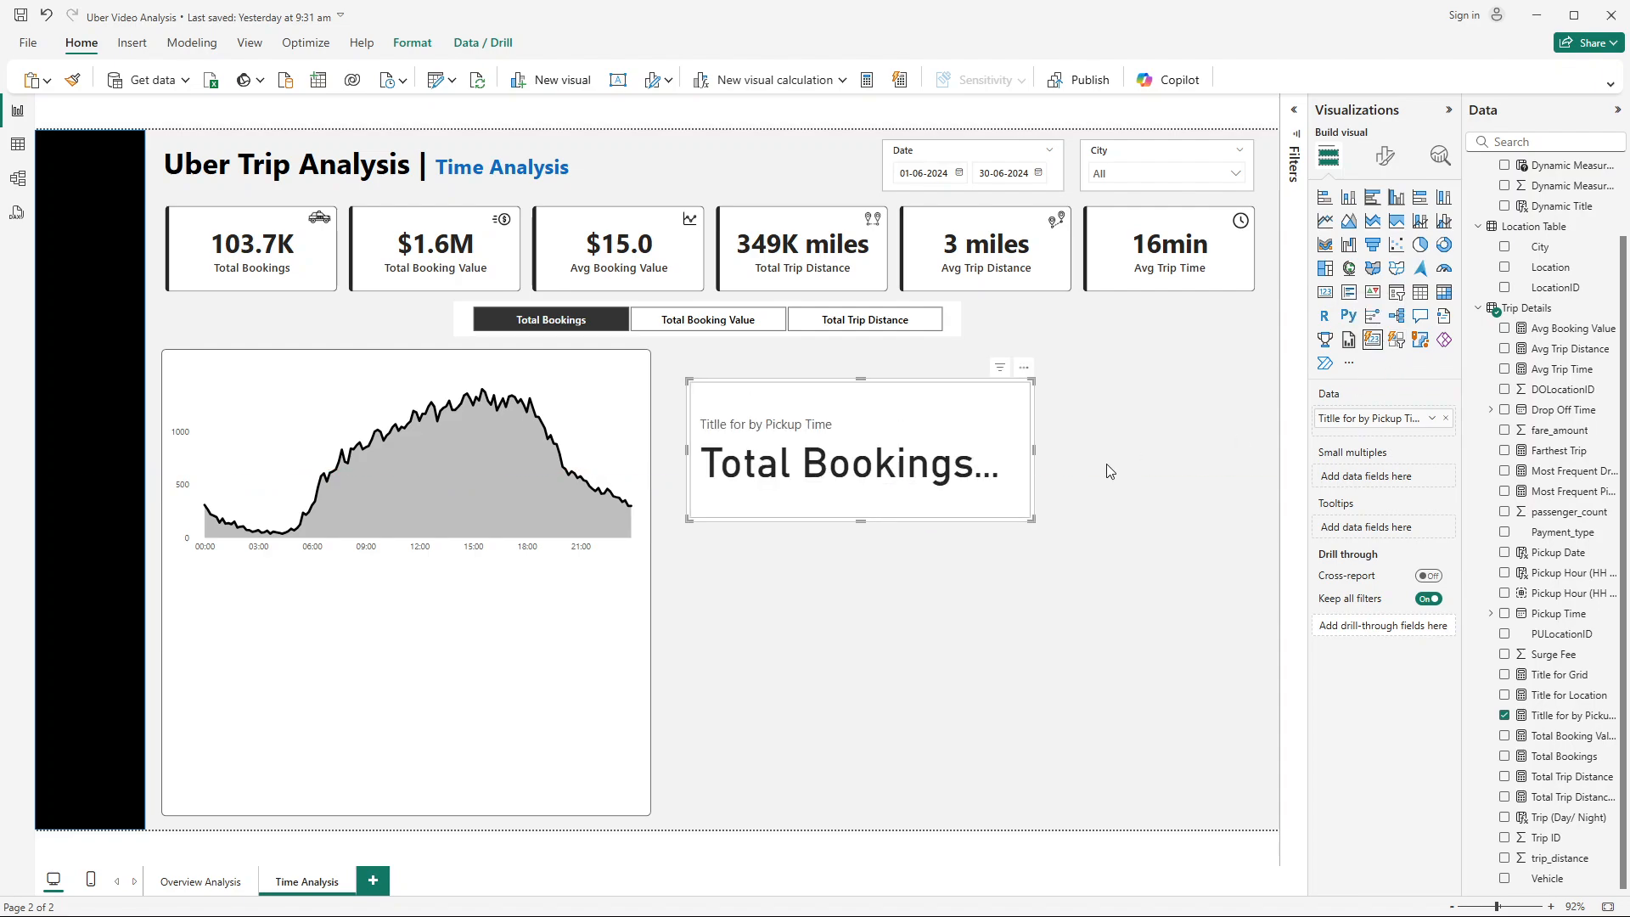
Step: Left-align the callout value of the new title card and turn off its label
{"action": "left_click", "coordinate": [1387, 156]}
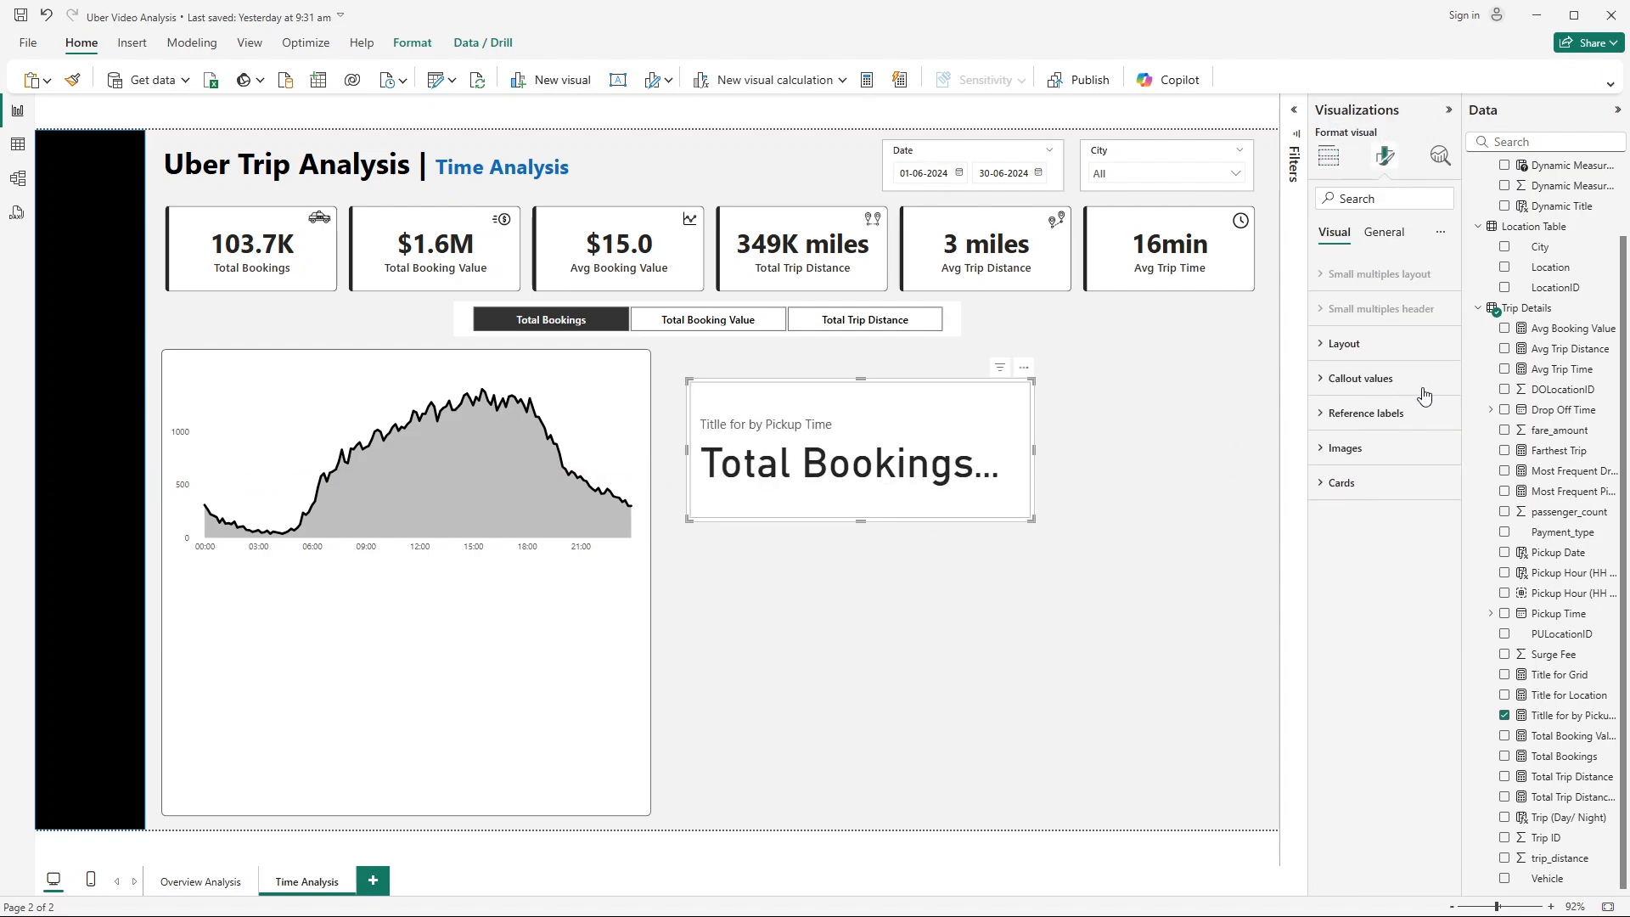
{"action": "left_click", "coordinate": [1376, 358]}
{"action": "left_click", "coordinate": [1370, 360]}
{"action": "left_click", "coordinate": [1367, 381]}
{"action": "left_click", "coordinate": [1356, 721]}
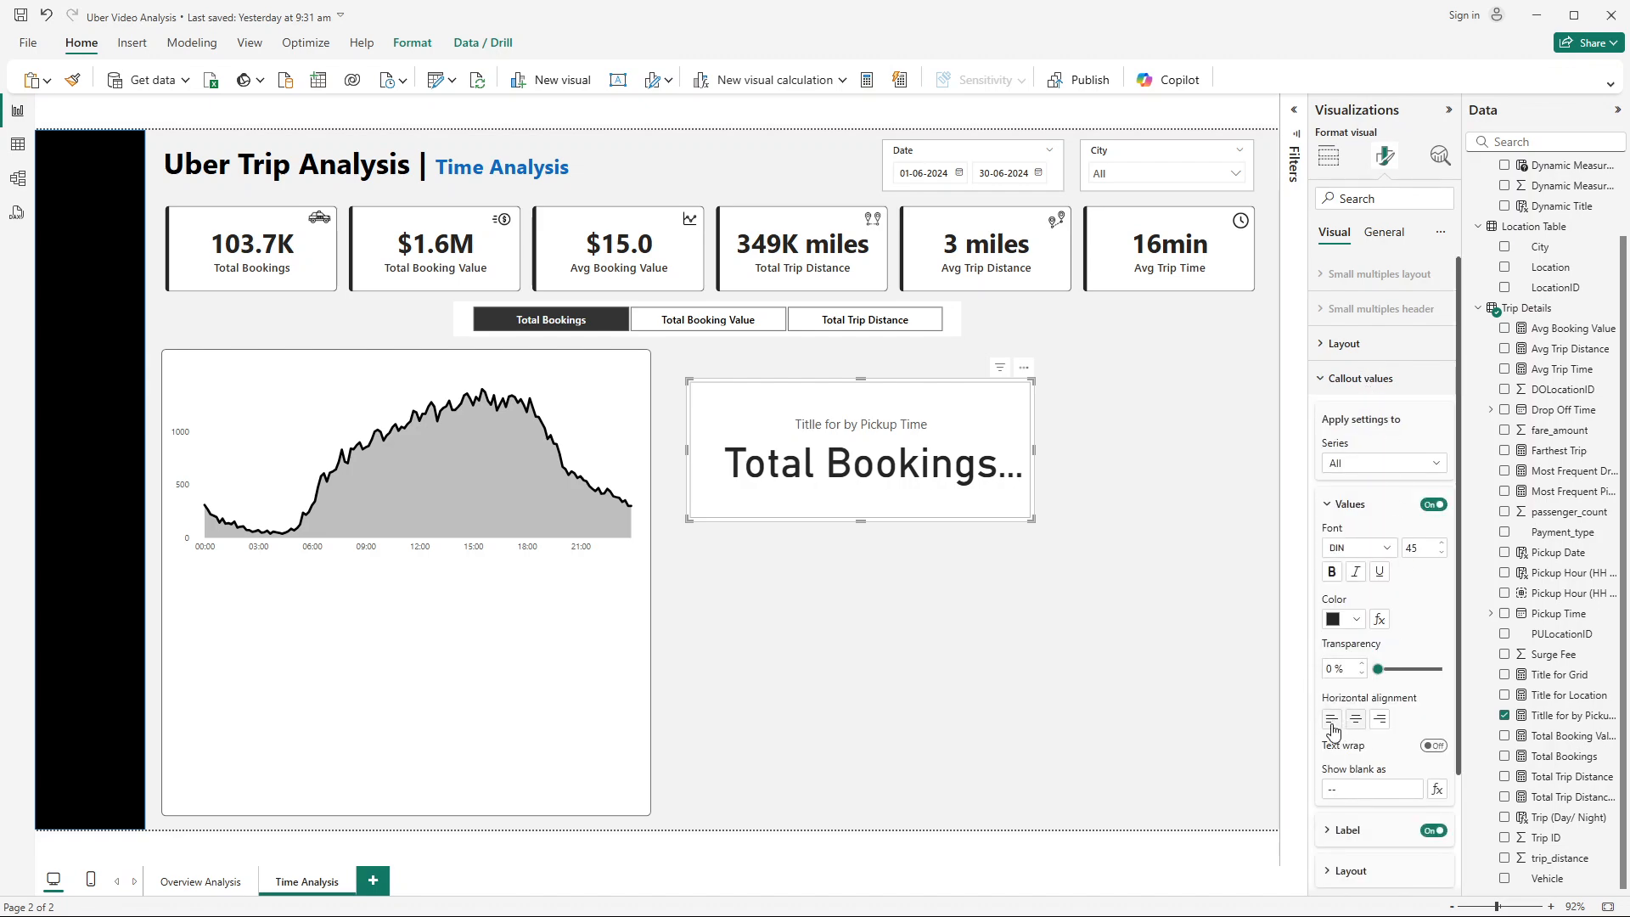
{"action": "left_click", "coordinate": [1332, 719]}
{"action": "scroll", "coordinate": [1361, 646], "scroll_direction": "down", "scroll_amount": 2}
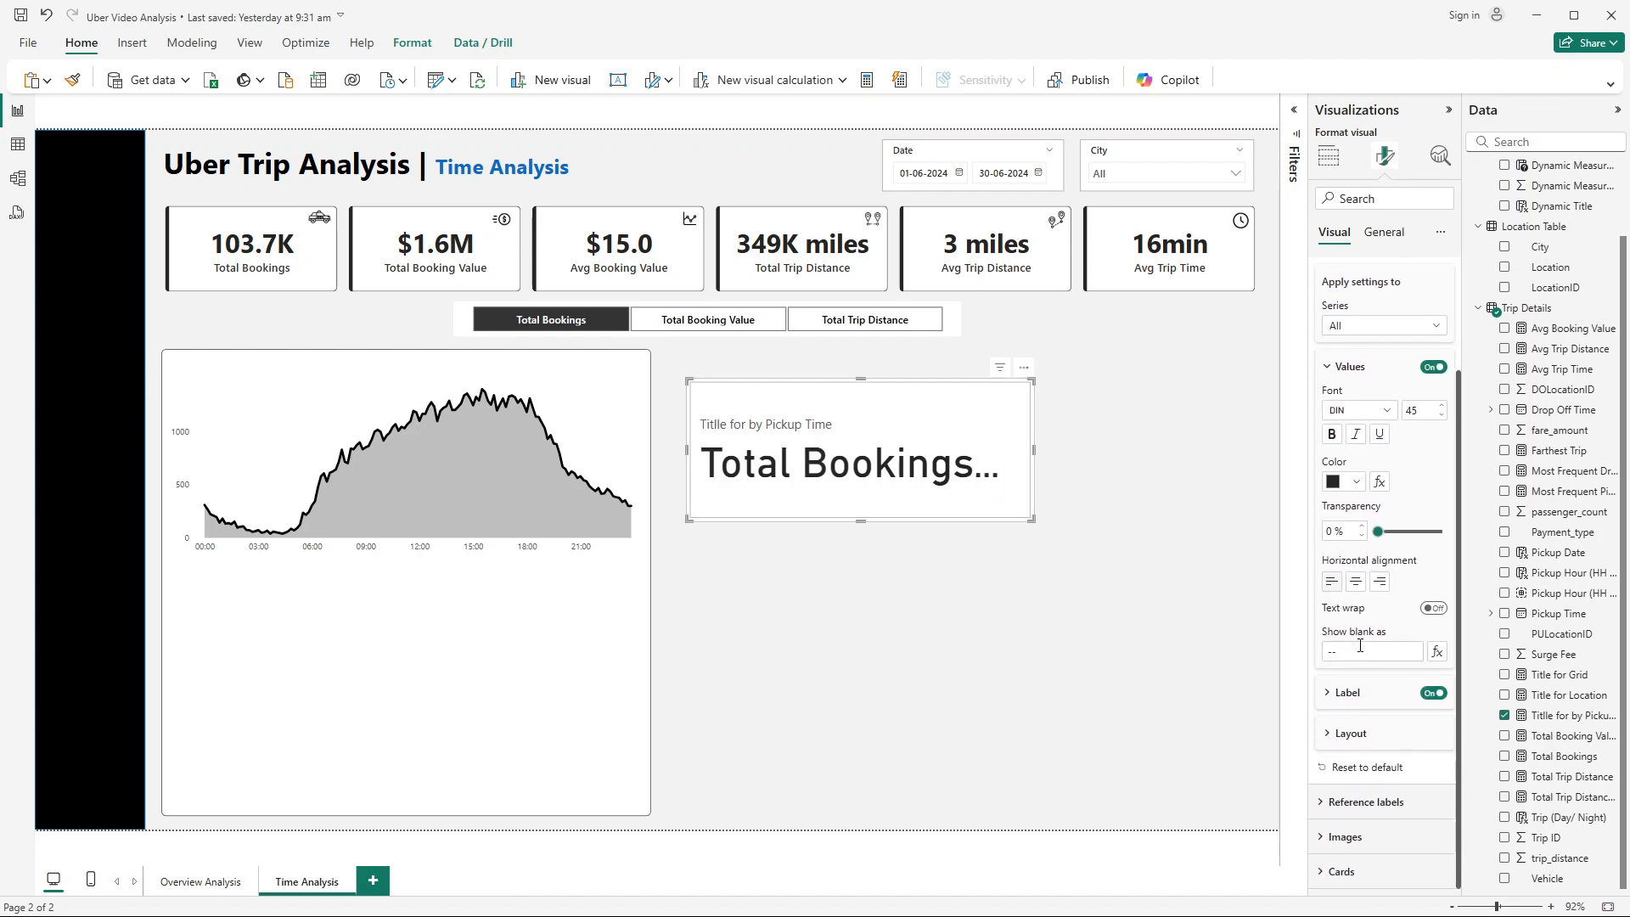
{"action": "left_click", "coordinate": [1434, 693]}
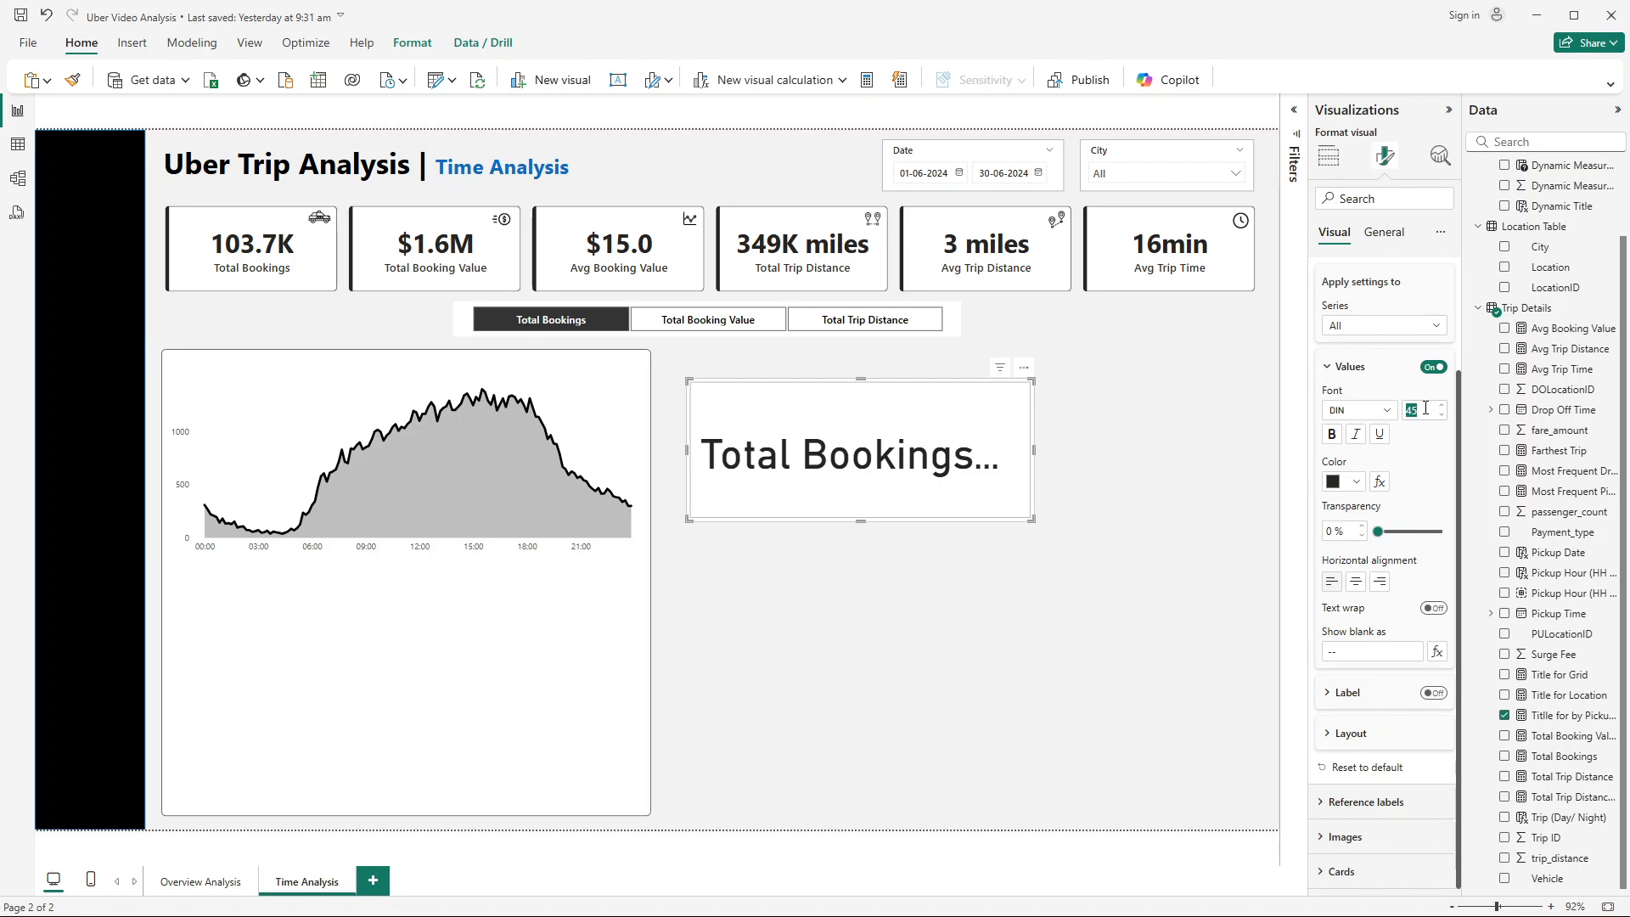
Step: Set the title card's callout value font to 12 pt Segoe UI Semibold
{"action": "type", "text": "12"}
{"action": "key", "text": "Return"}
{"action": "left_click", "coordinate": [1359, 410]}
{"action": "scroll", "coordinate": [1376, 552], "scroll_direction": "down", "scroll_amount": 5}
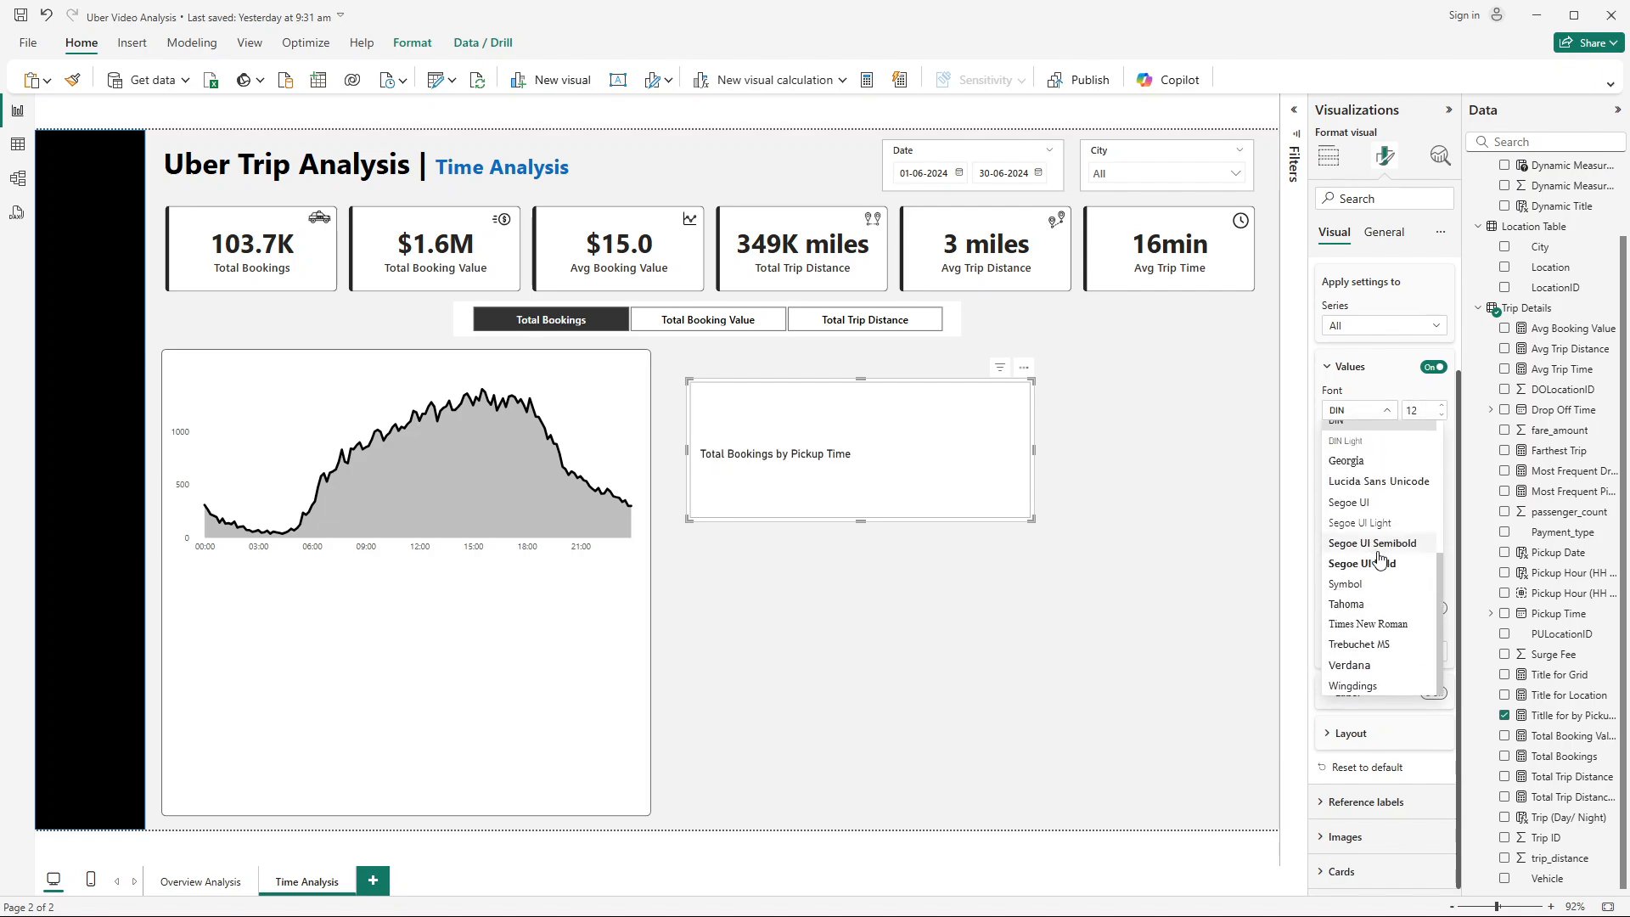
{"action": "left_click", "coordinate": [1379, 556]}
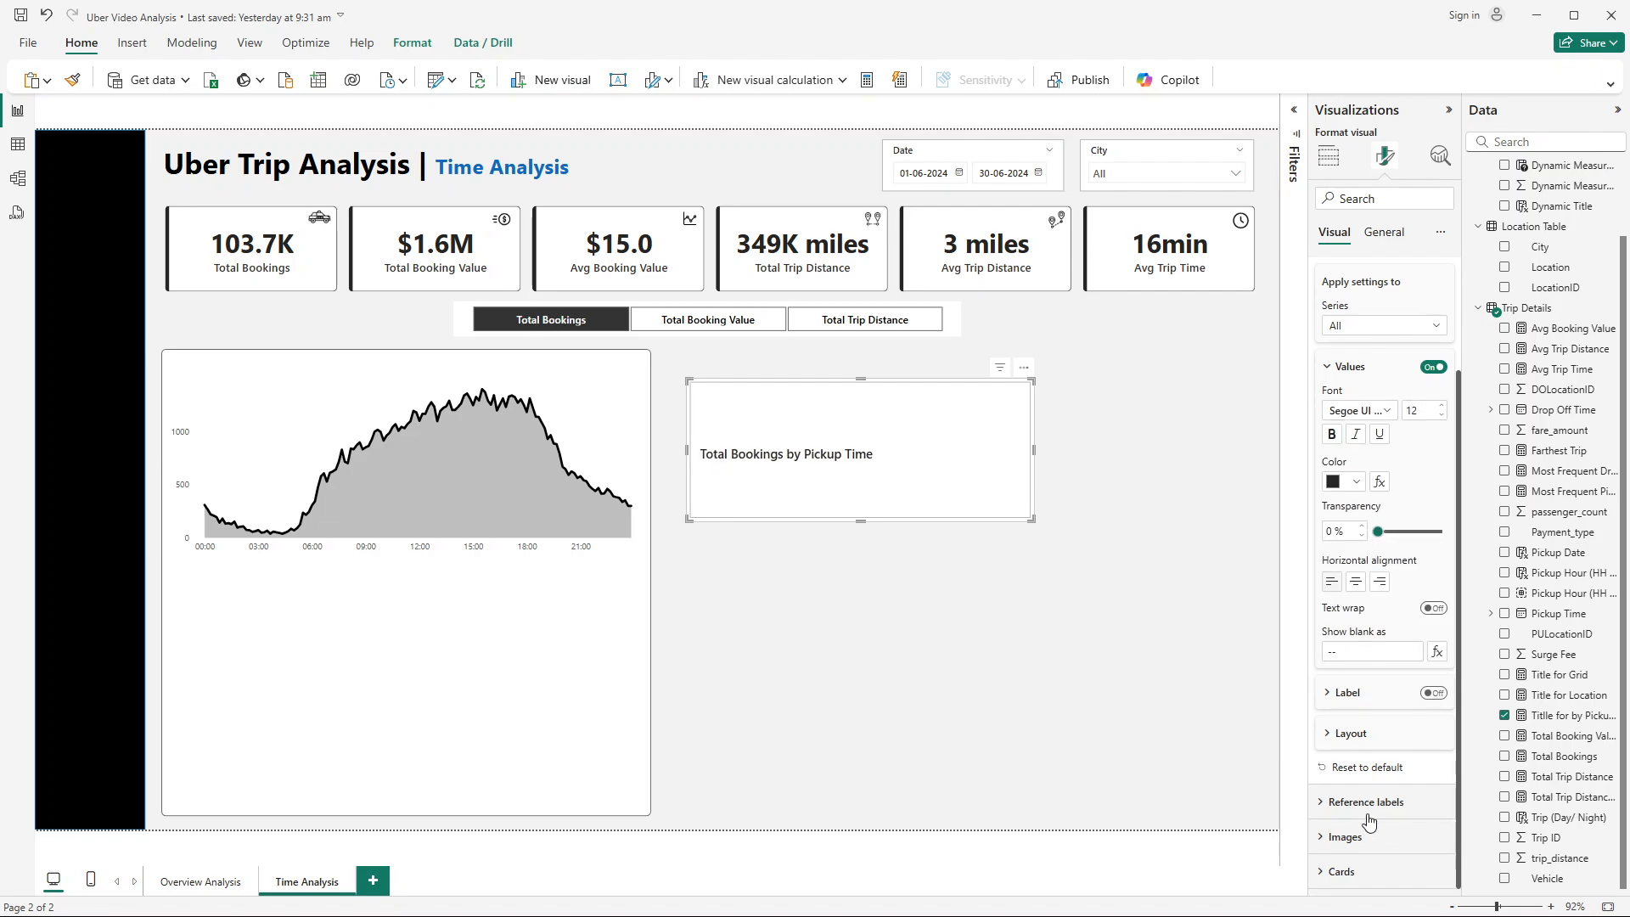
Step: Turn off the background and the border in the title card's card settings
{"action": "left_click", "coordinate": [1343, 872]}
{"action": "left_click", "coordinate": [1432, 675]}
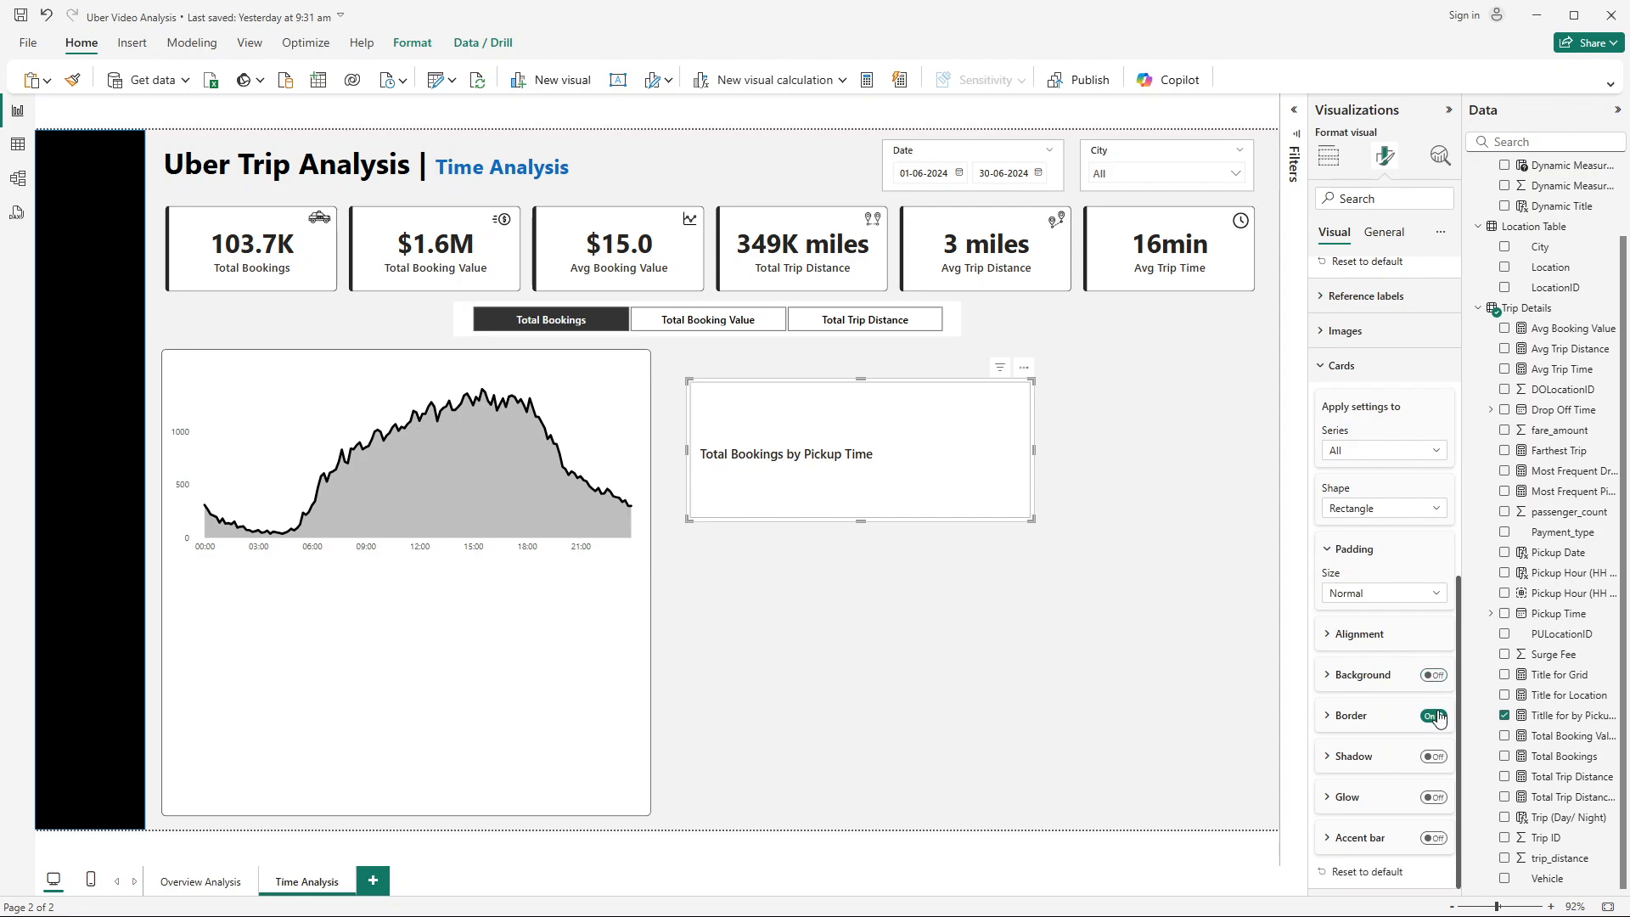
{"action": "left_click", "coordinate": [1434, 716]}
Step: Shorten the title card and place it over the upper-left corner of the area chart as its heading
{"action": "left_click_drag", "start_coordinate": [865, 521], "coordinate": [401, 376]}
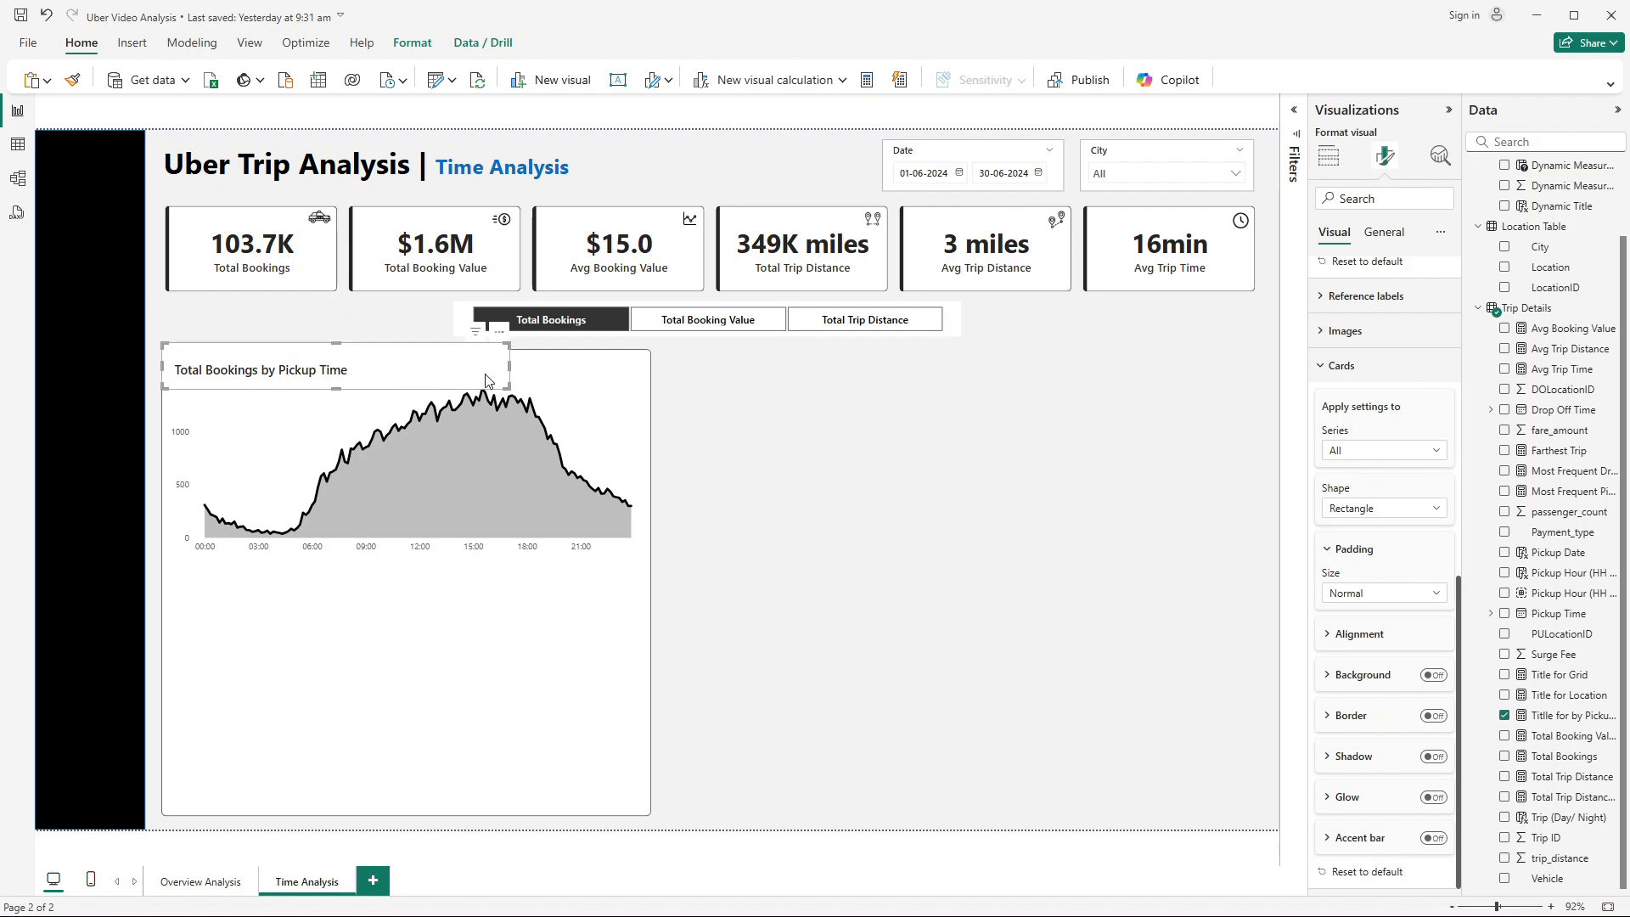
{"action": "left_click", "coordinate": [1384, 231]}
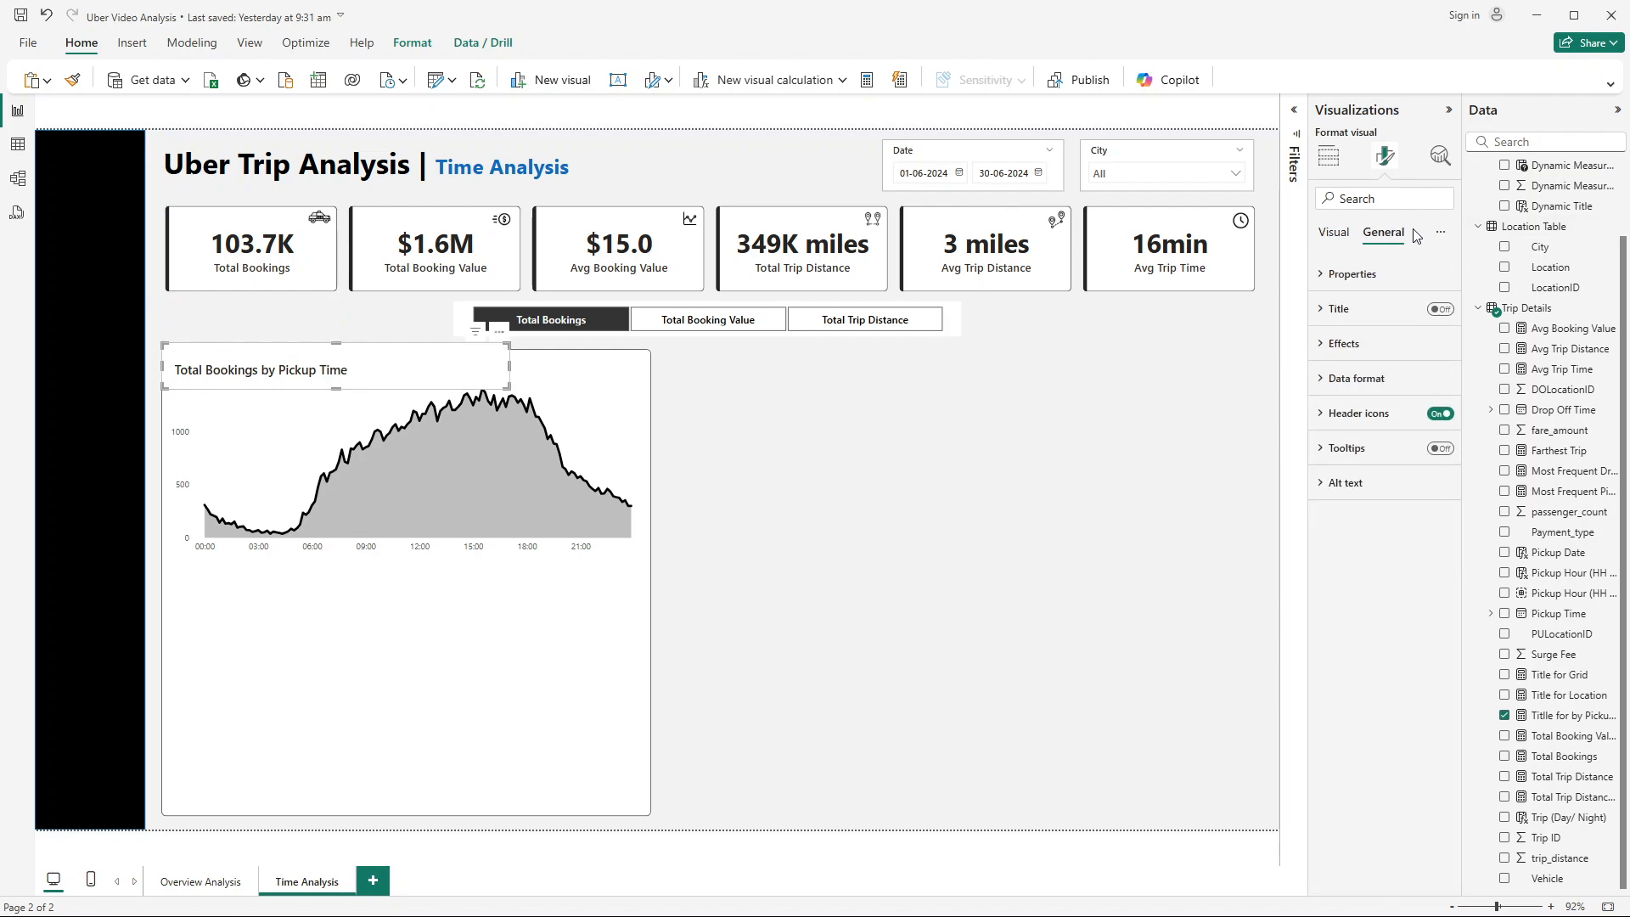
{"action": "left_click", "coordinate": [1357, 343]}
{"action": "left_click", "coordinate": [848, 524]}
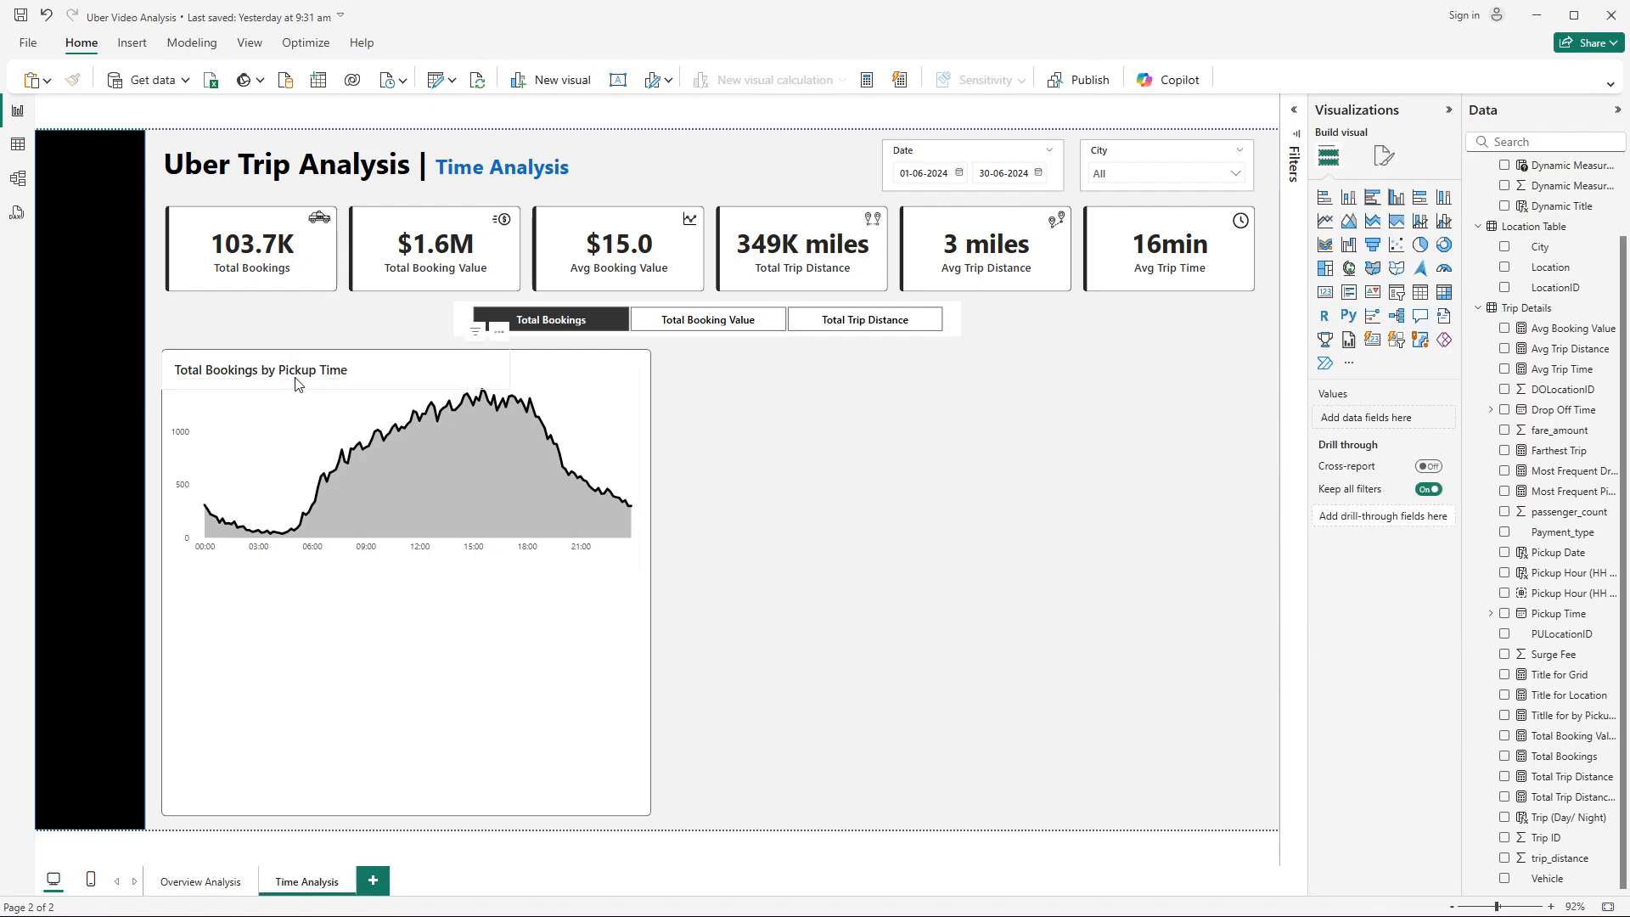
{"action": "left_click", "coordinate": [298, 379]}
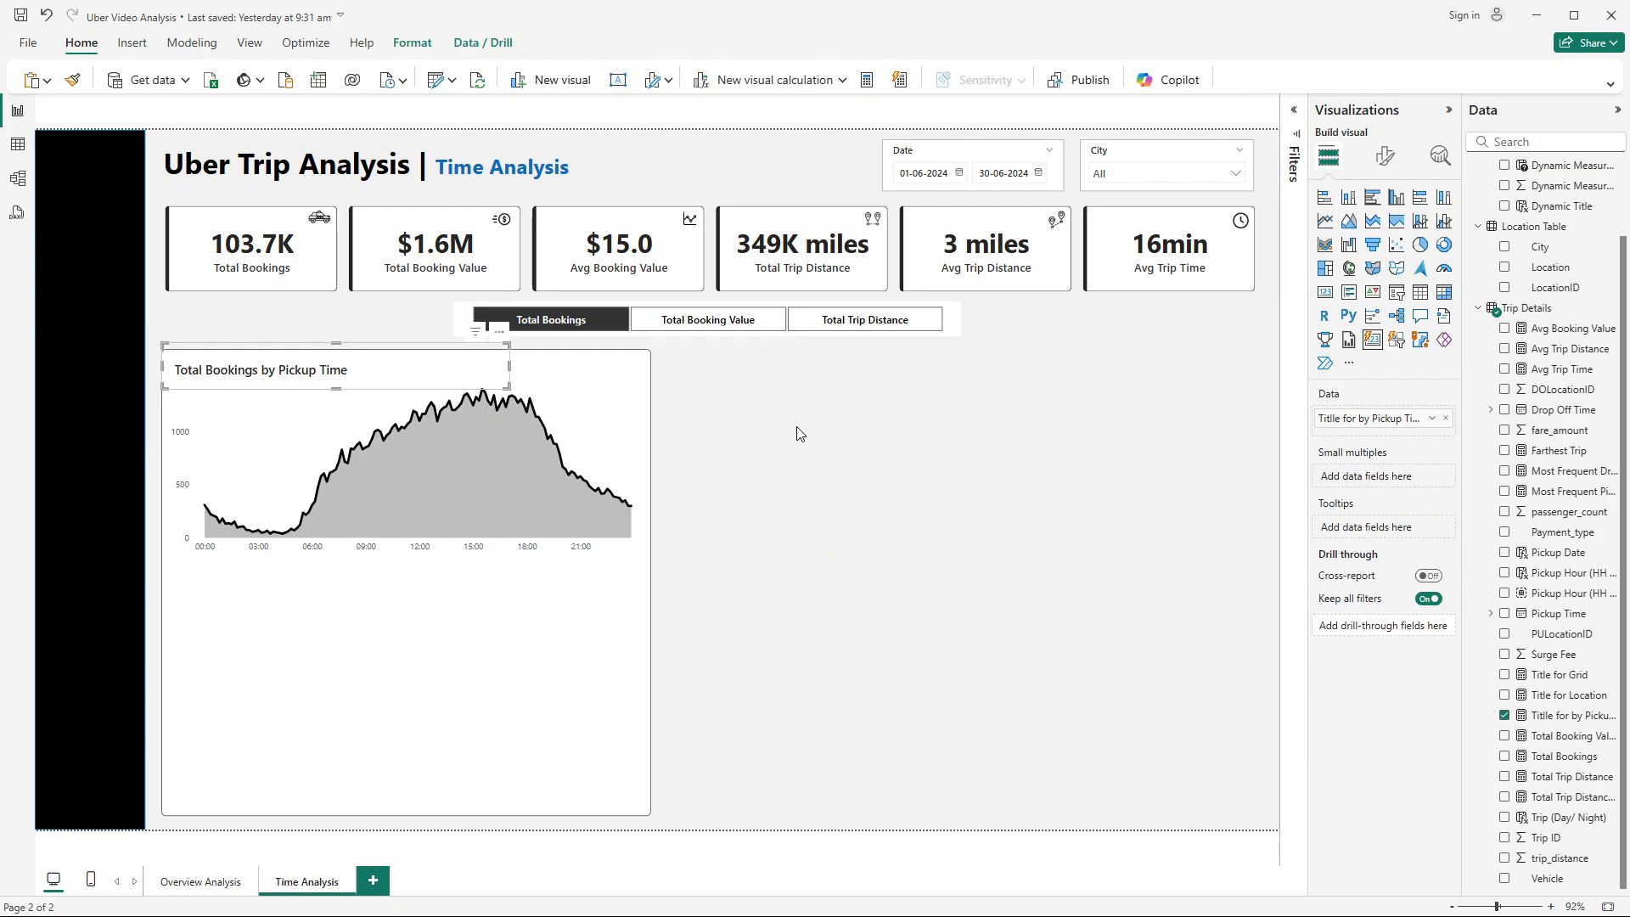
{"action": "left_click_drag", "start_coordinate": [226, 371], "coordinate": [227, 367]}
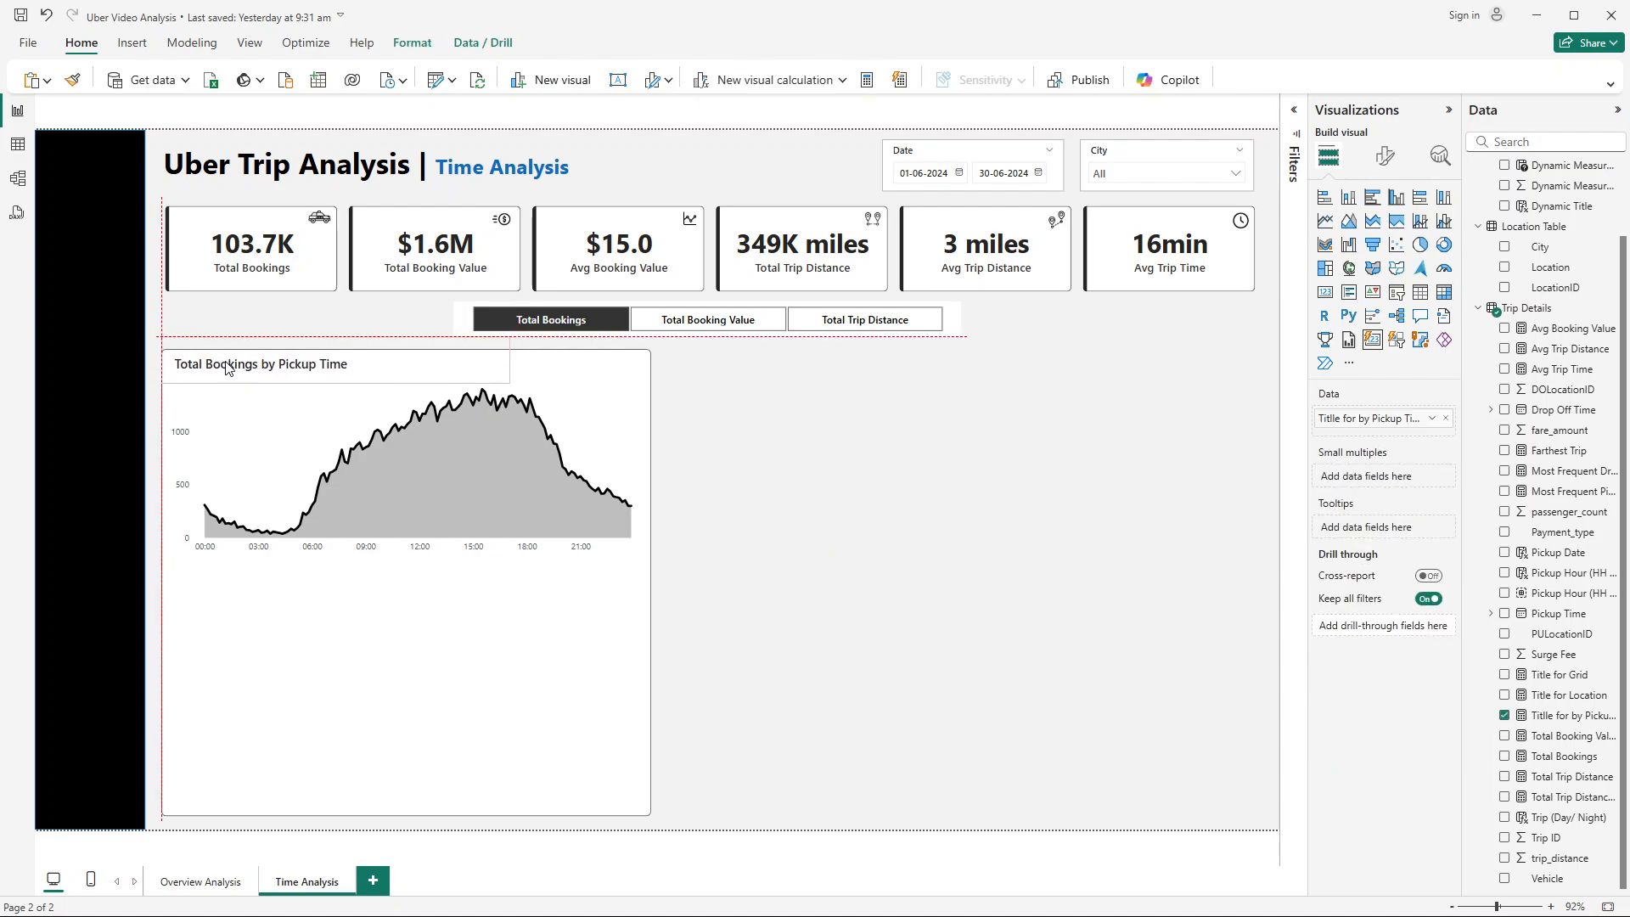
{"action": "left_click", "coordinate": [858, 608]}
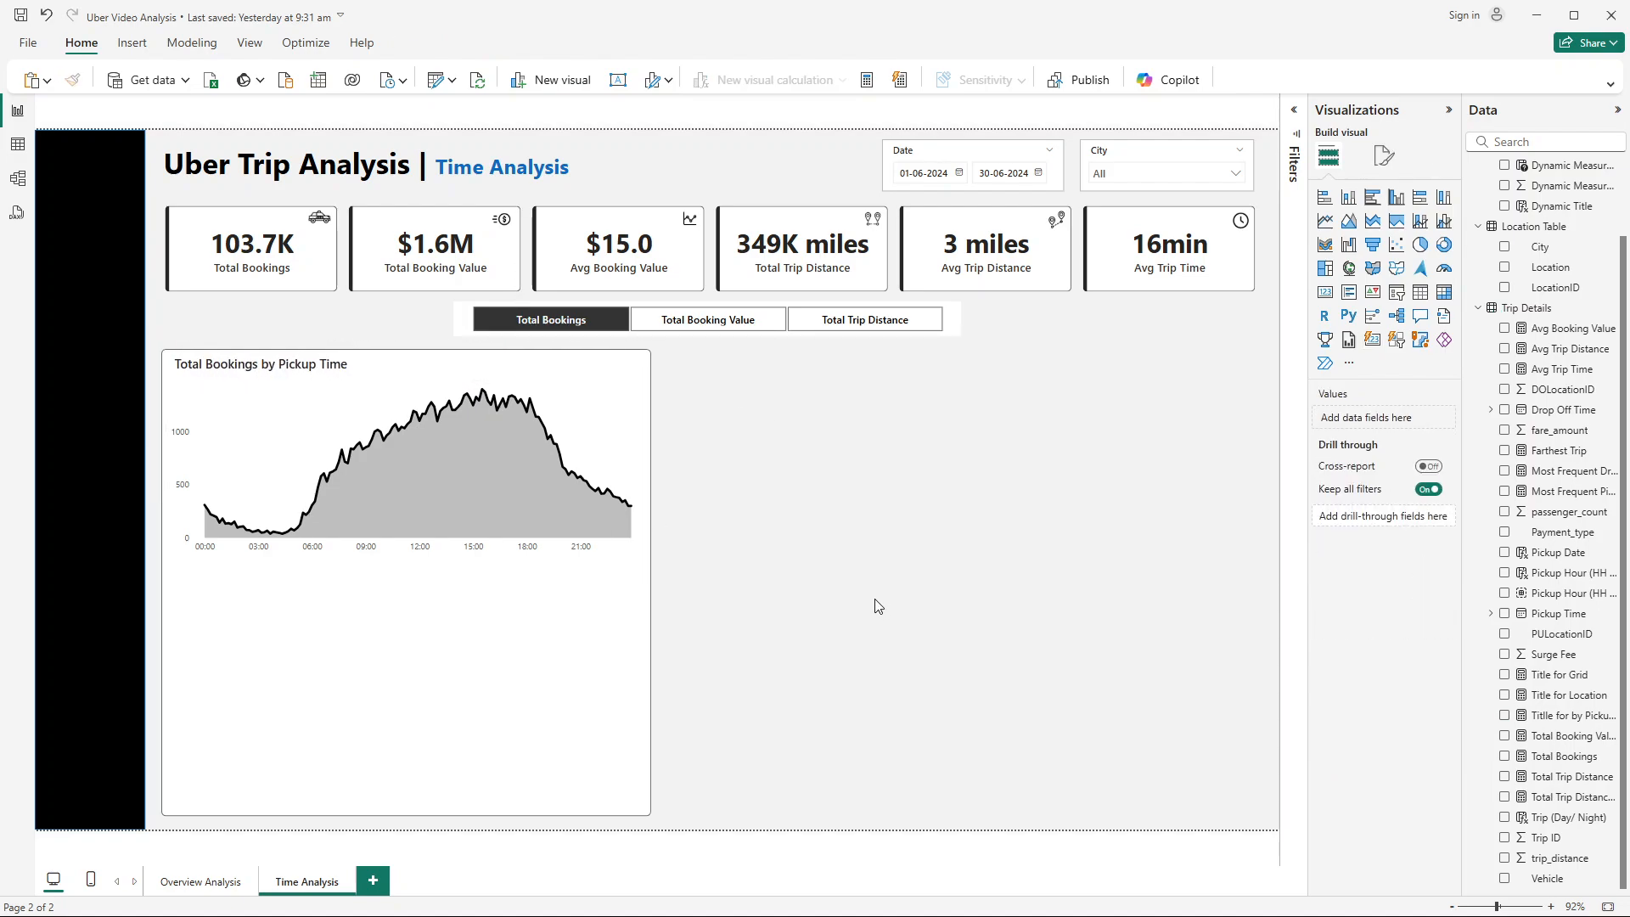
Step: Switch the measure selector to Total Booking Value, Total Trip Distance and back to Total Bookings to check the chart title
{"action": "left_click", "coordinate": [694, 331]}
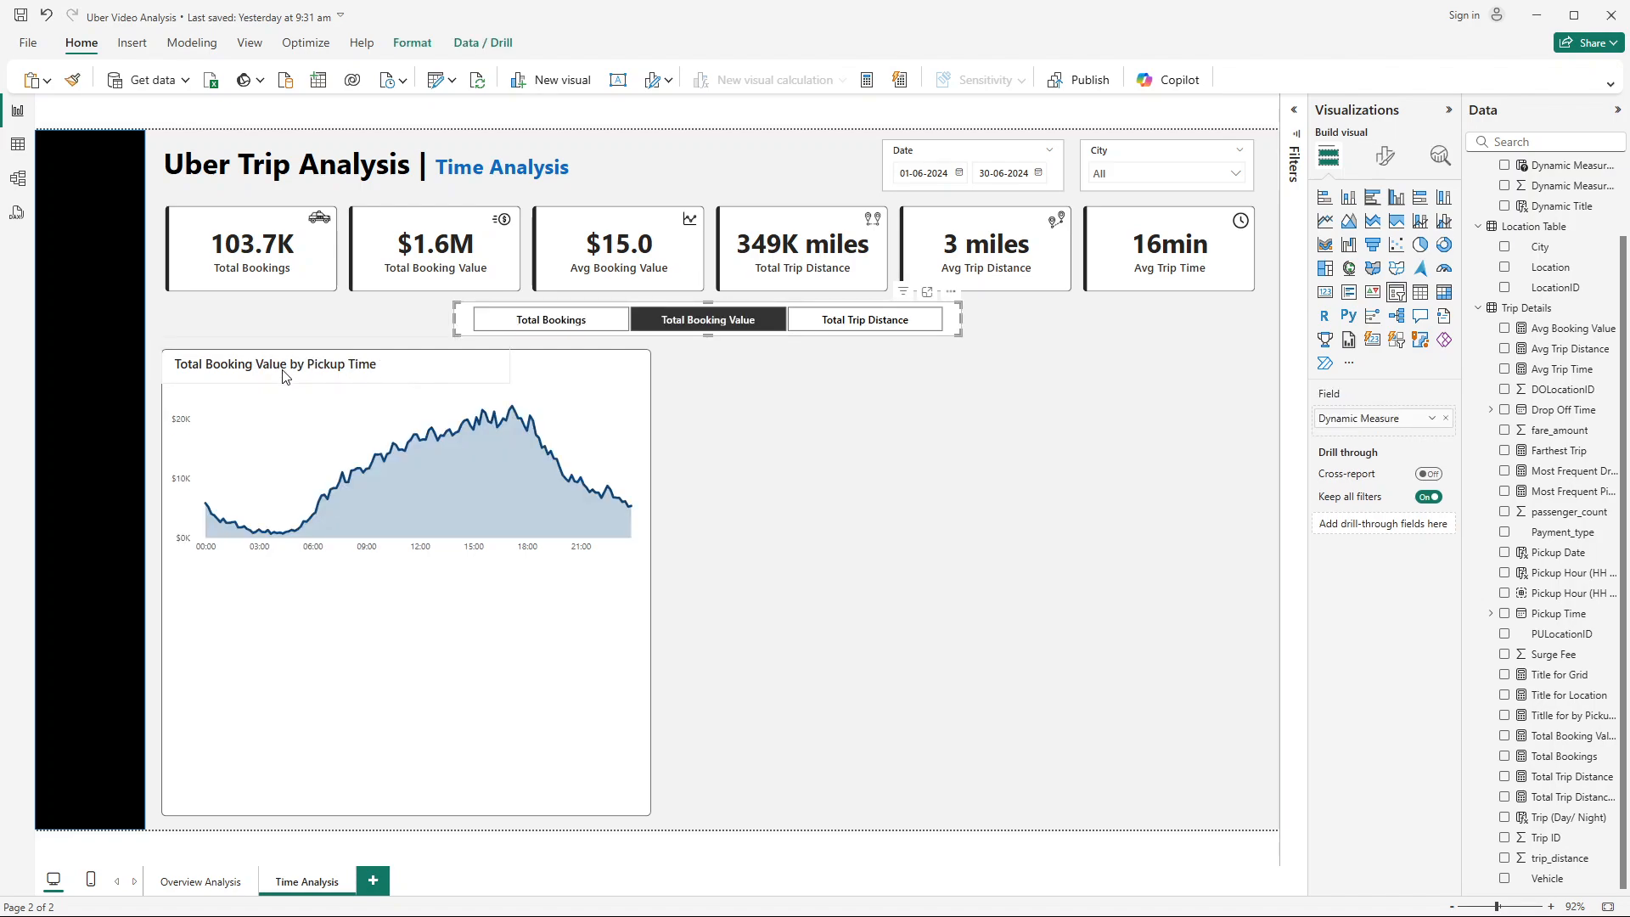
{"action": "left_click", "coordinate": [843, 328]}
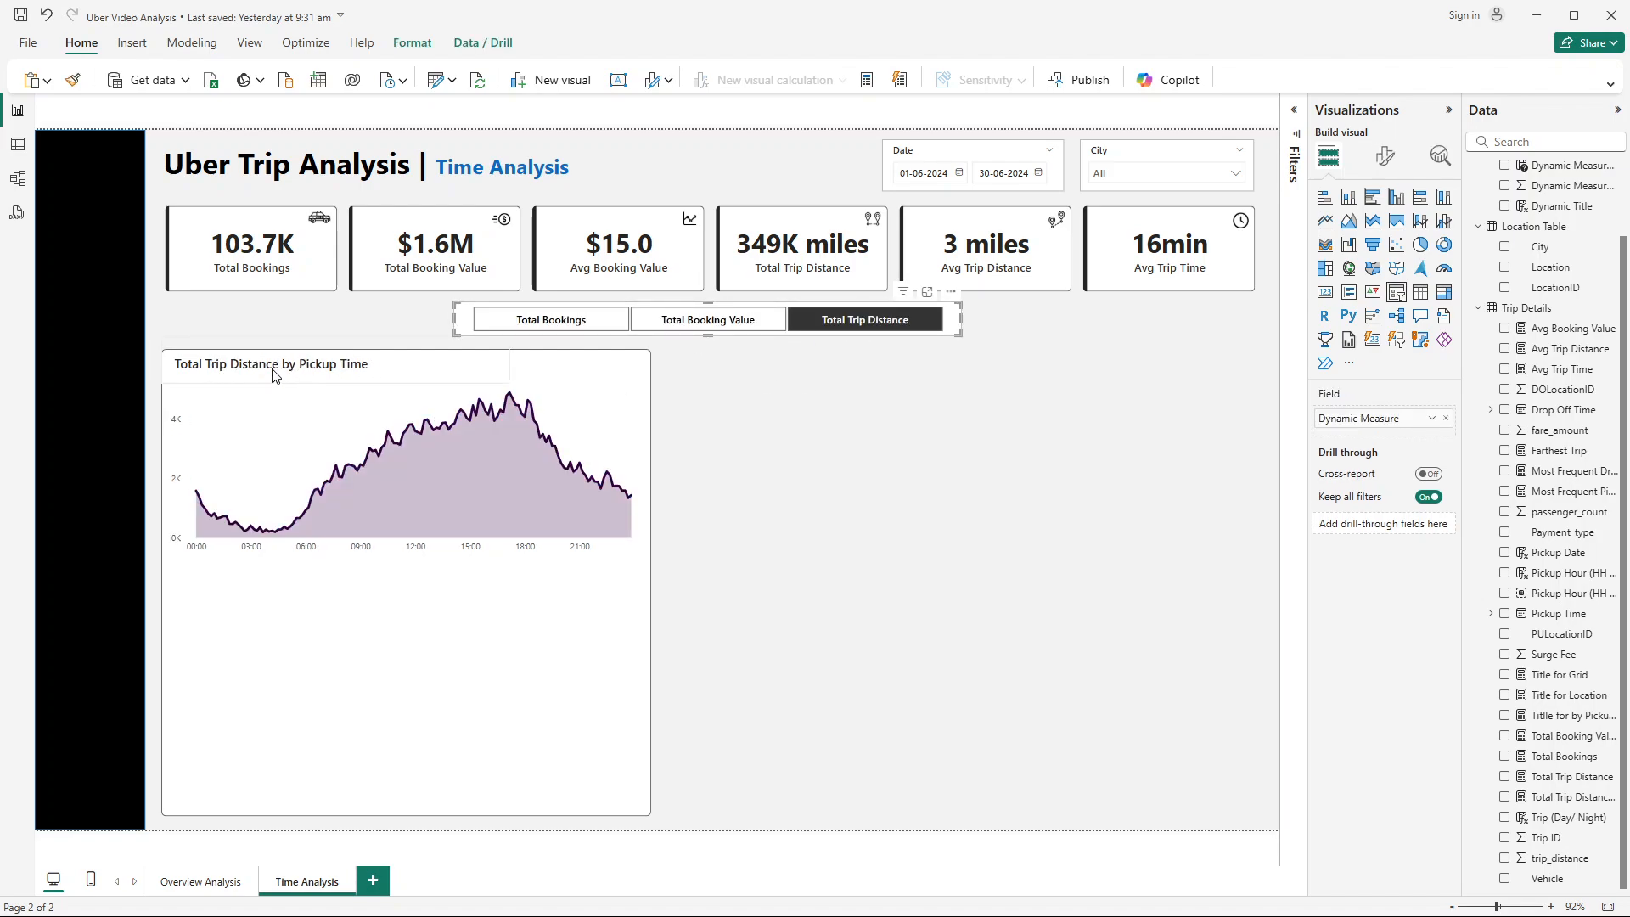
{"action": "left_click", "coordinate": [567, 331]}
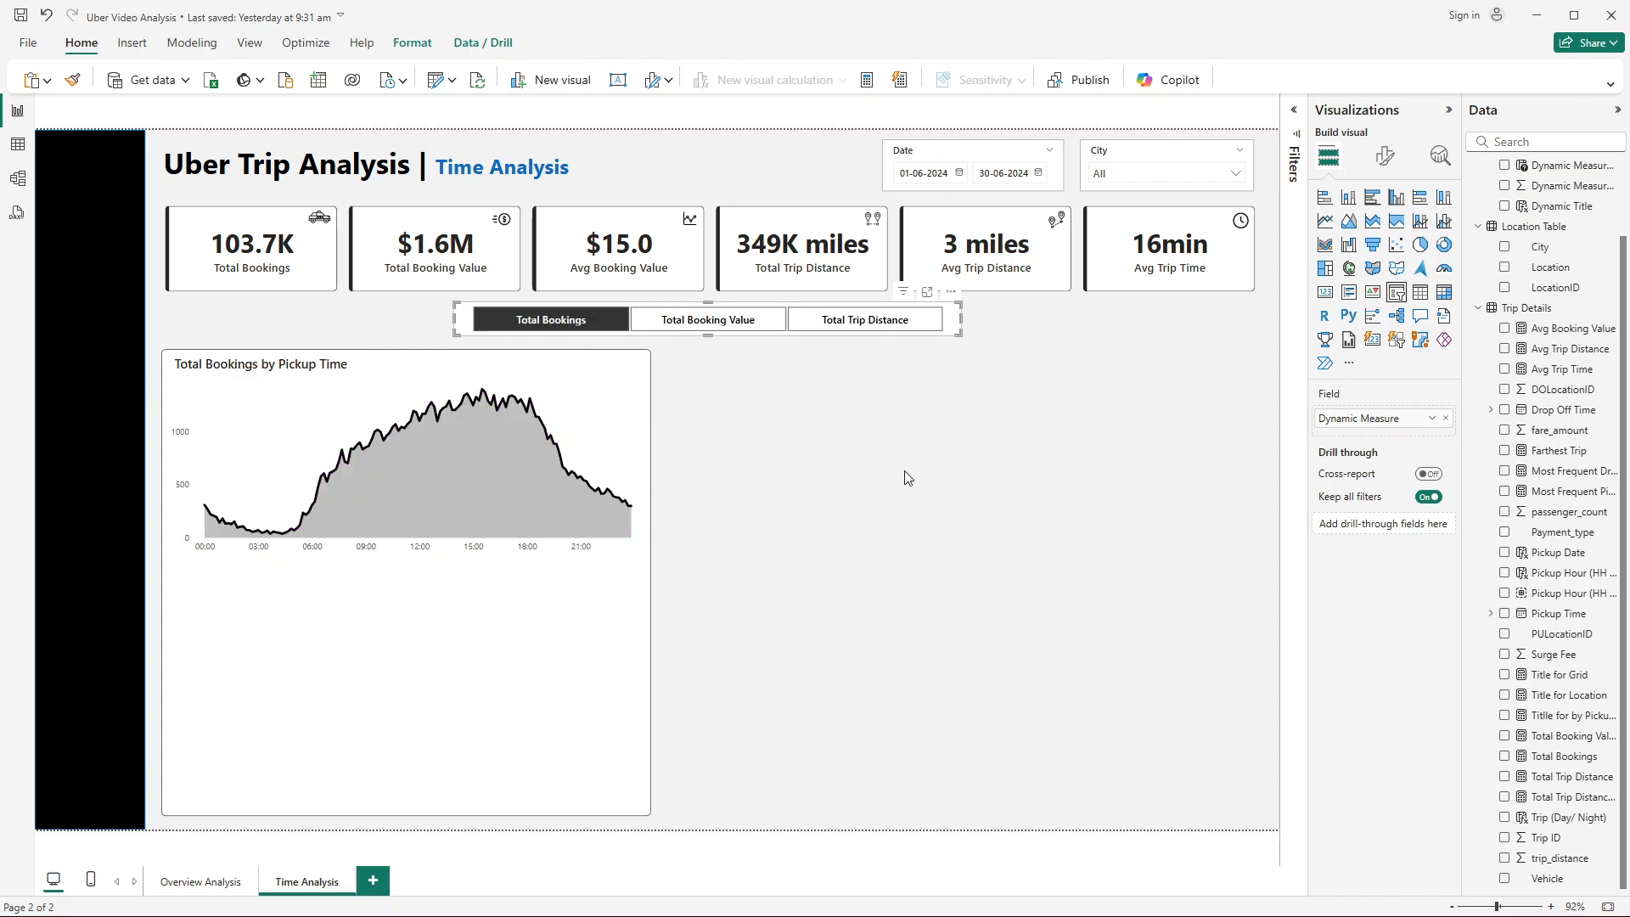
{"action": "left_click", "coordinate": [908, 478]}
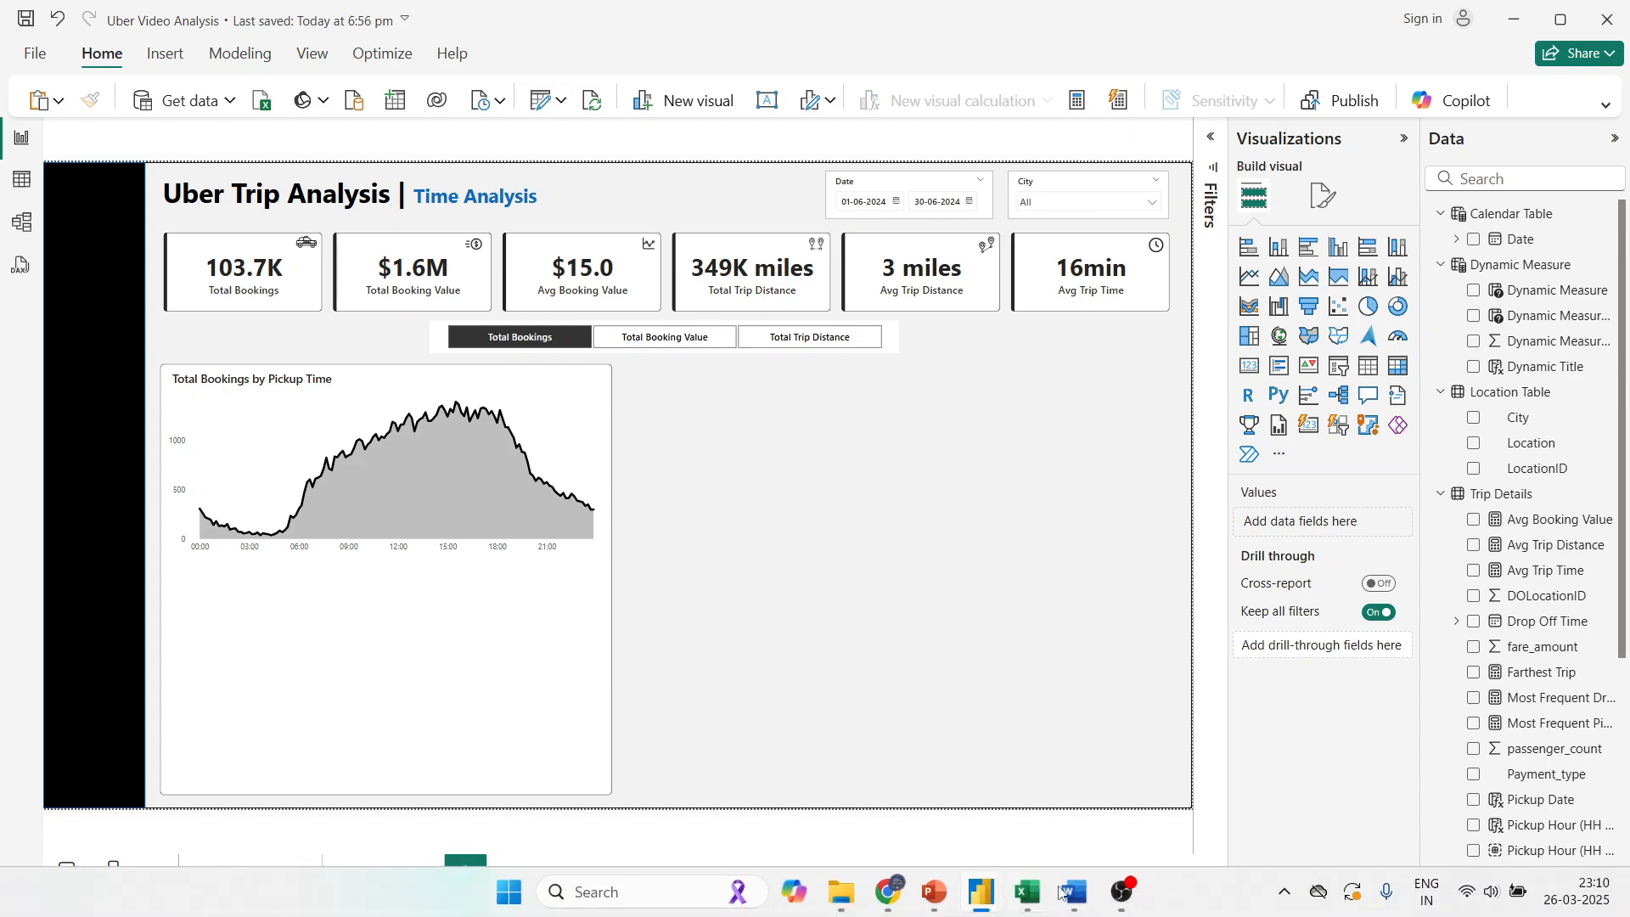
Step: Switch to the Problem Statement document in Word and read the visualization requirements, especially By Day Name - Line Chart
{"action": "left_click", "coordinate": [1075, 891]}
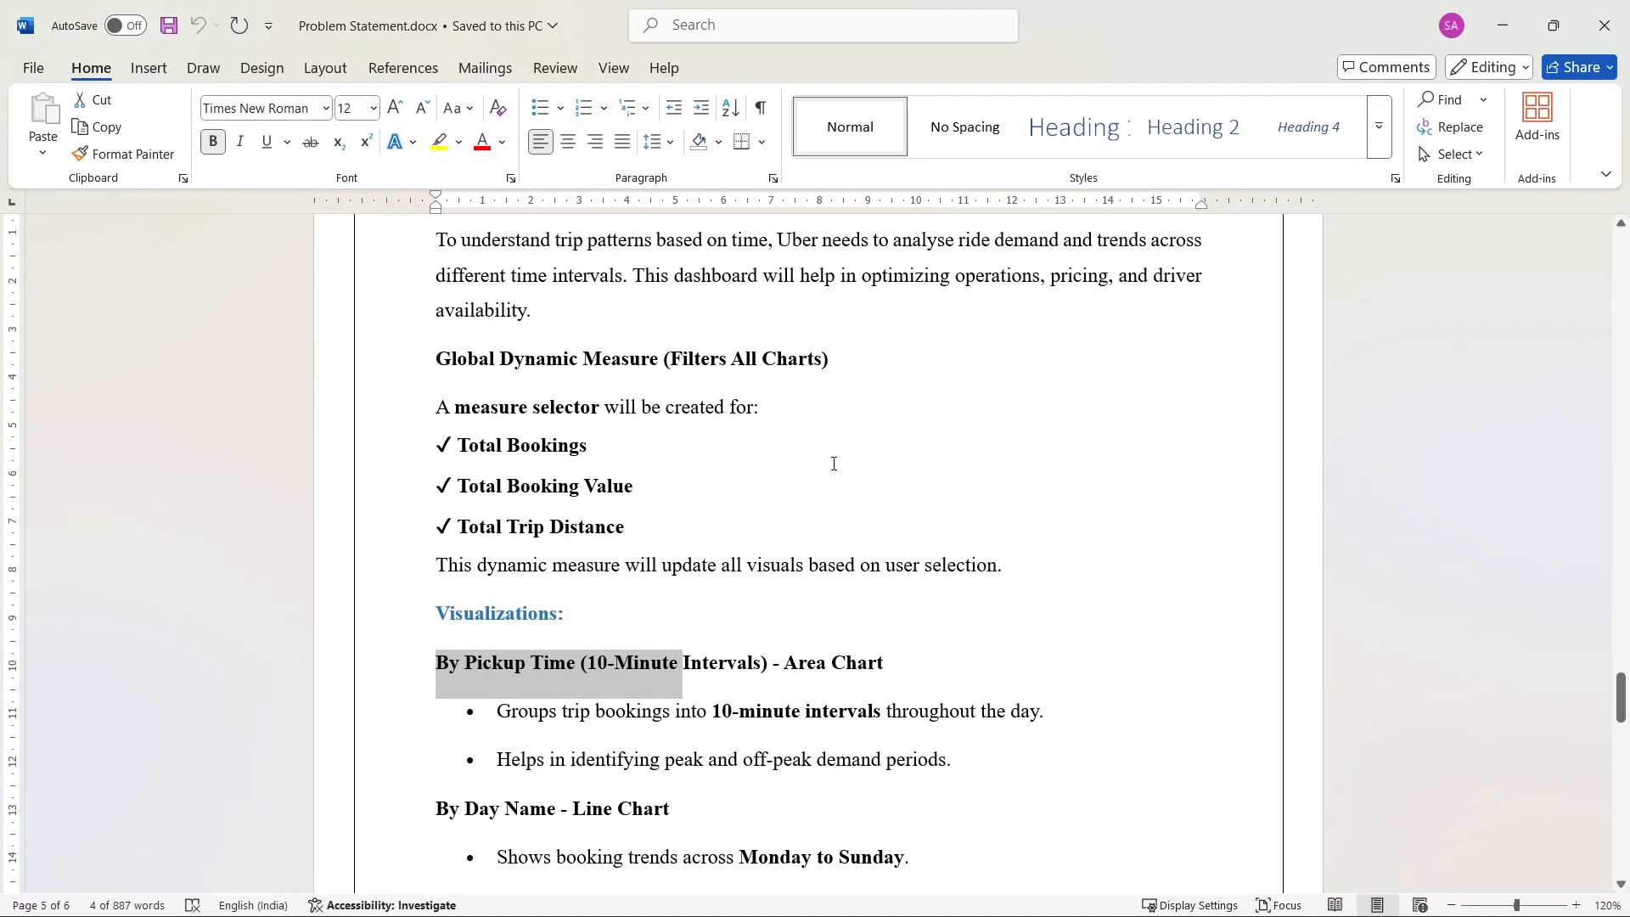
{"action": "scroll", "coordinate": [834, 463], "scroll_direction": "down", "scroll_amount": 3}
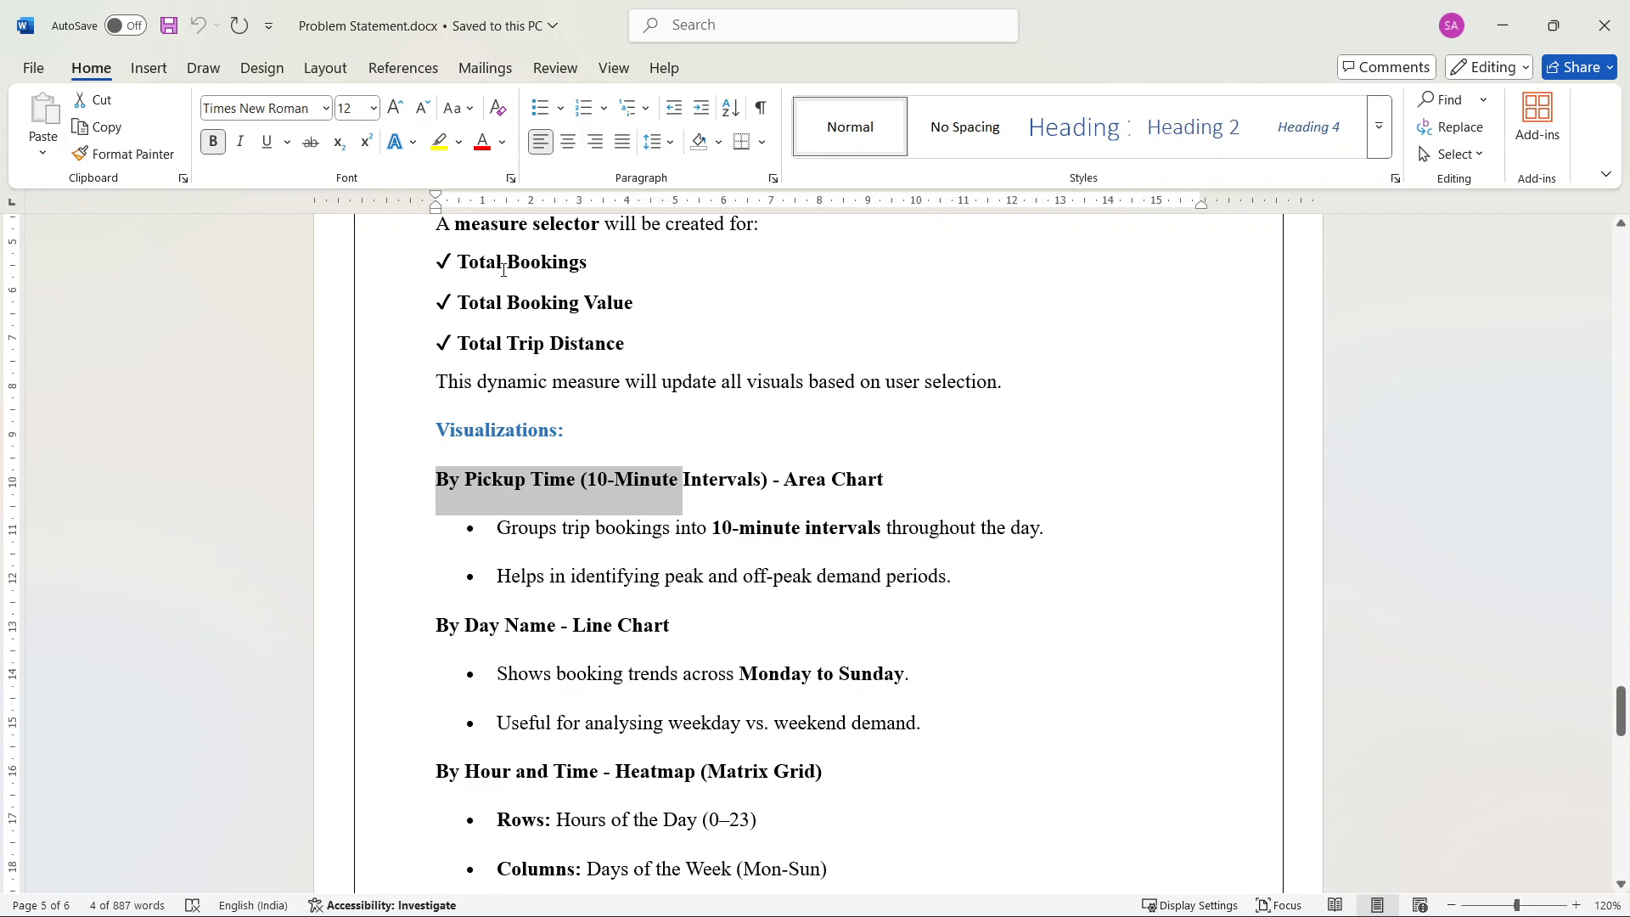
{"action": "scroll", "coordinate": [761, 414], "scroll_direction": "up", "scroll_amount": 2}
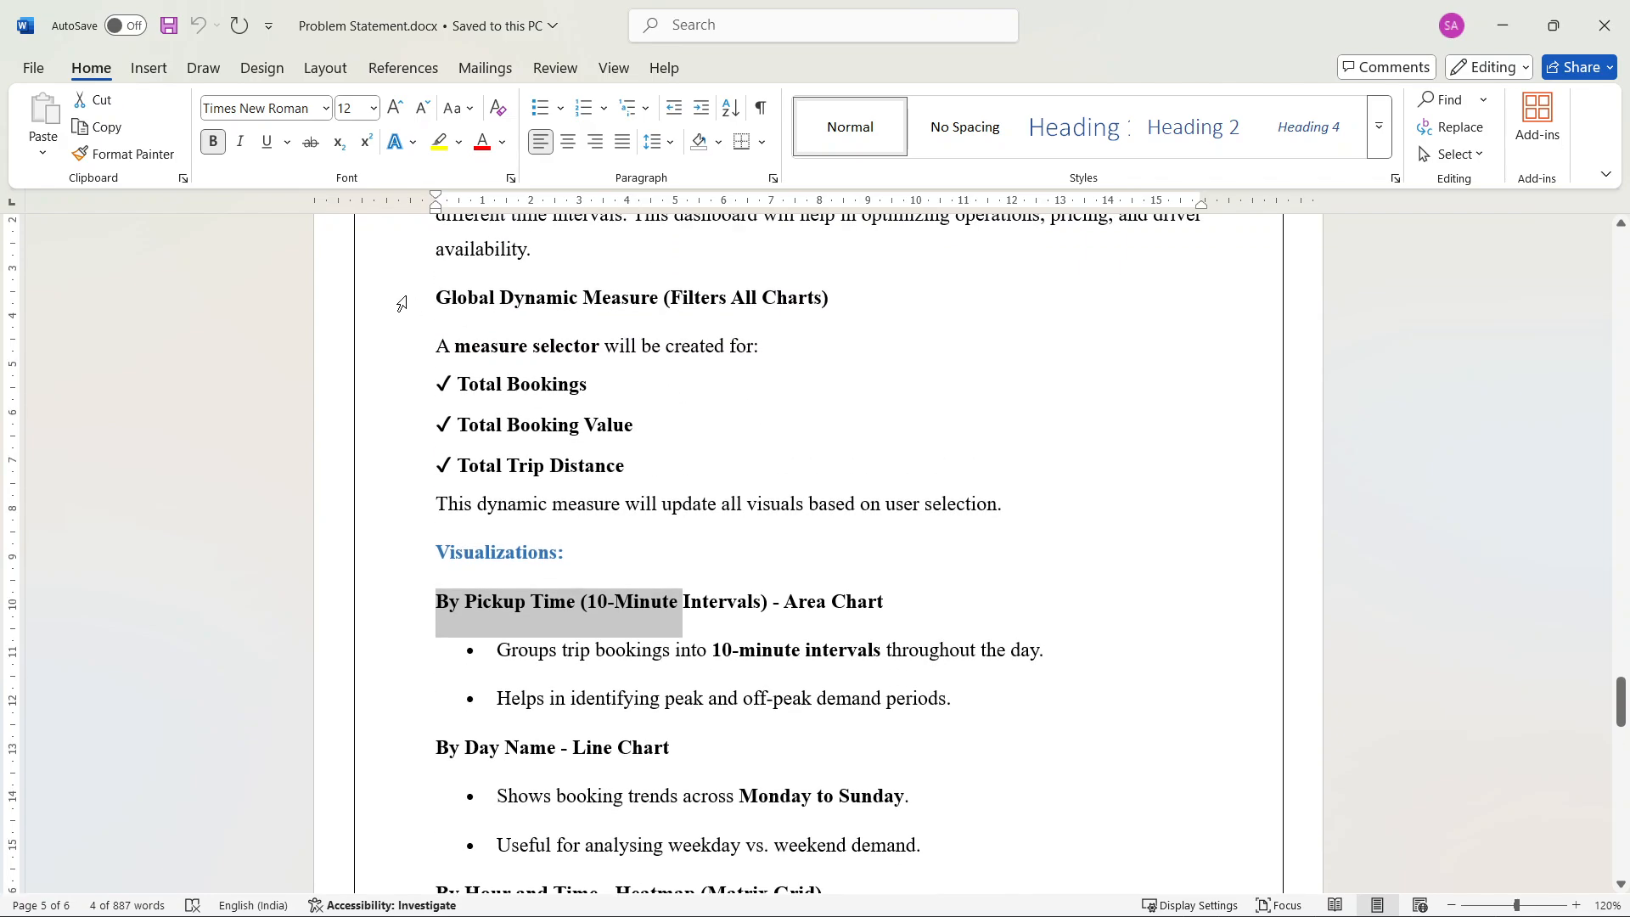
{"action": "scroll", "coordinate": [527, 576], "scroll_direction": "down", "scroll_amount": 3}
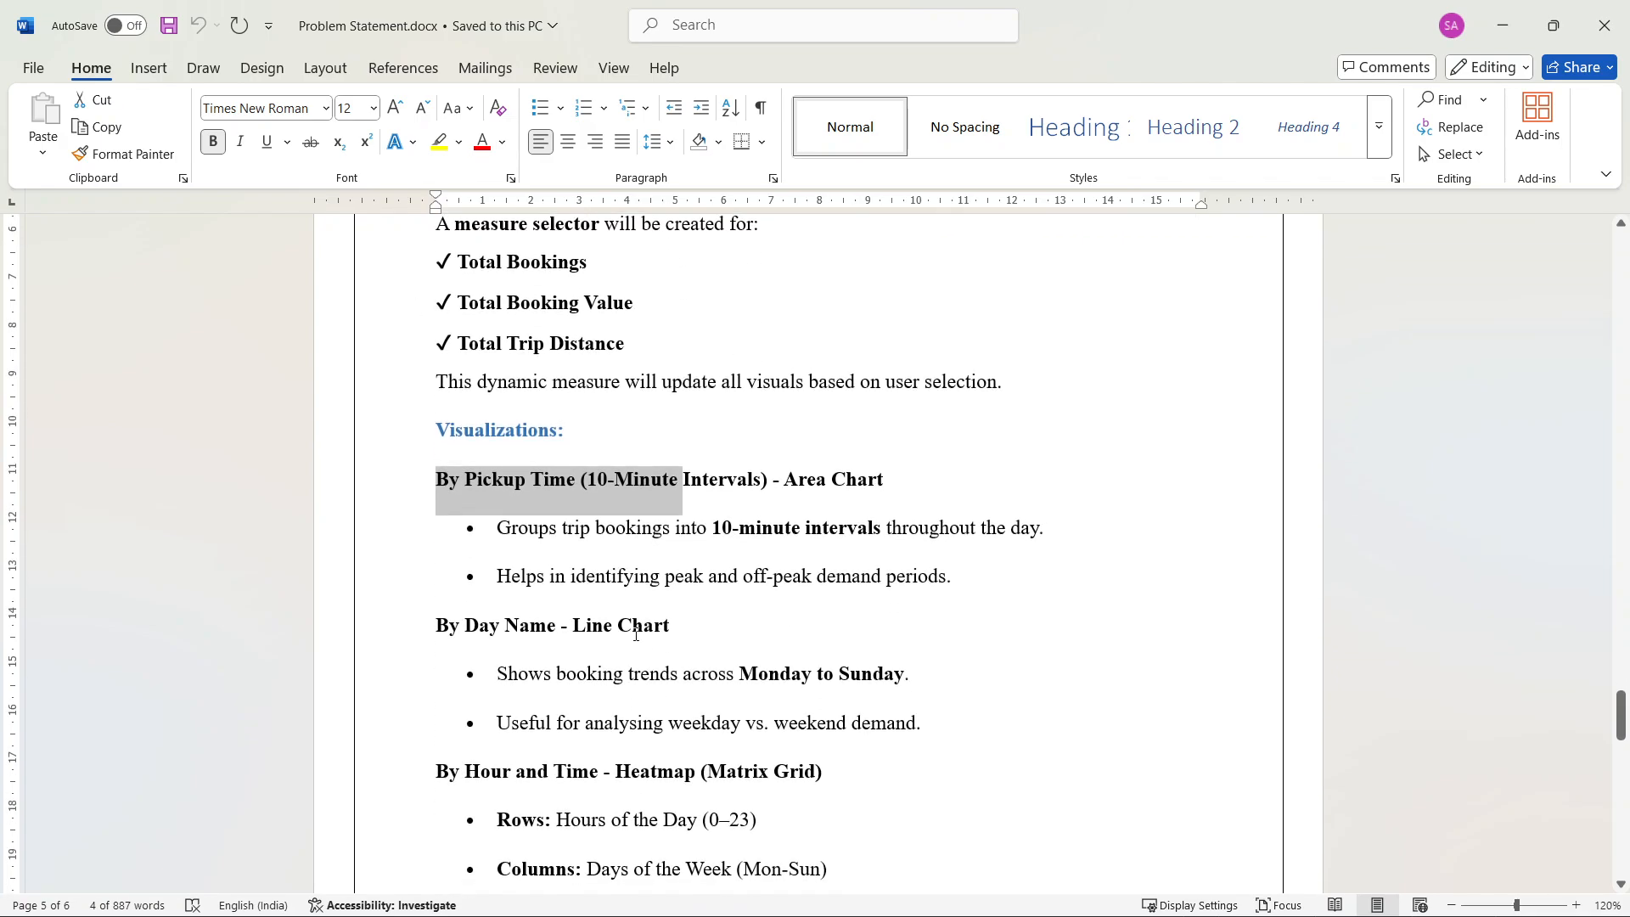
{"action": "left_click", "coordinate": [532, 586]}
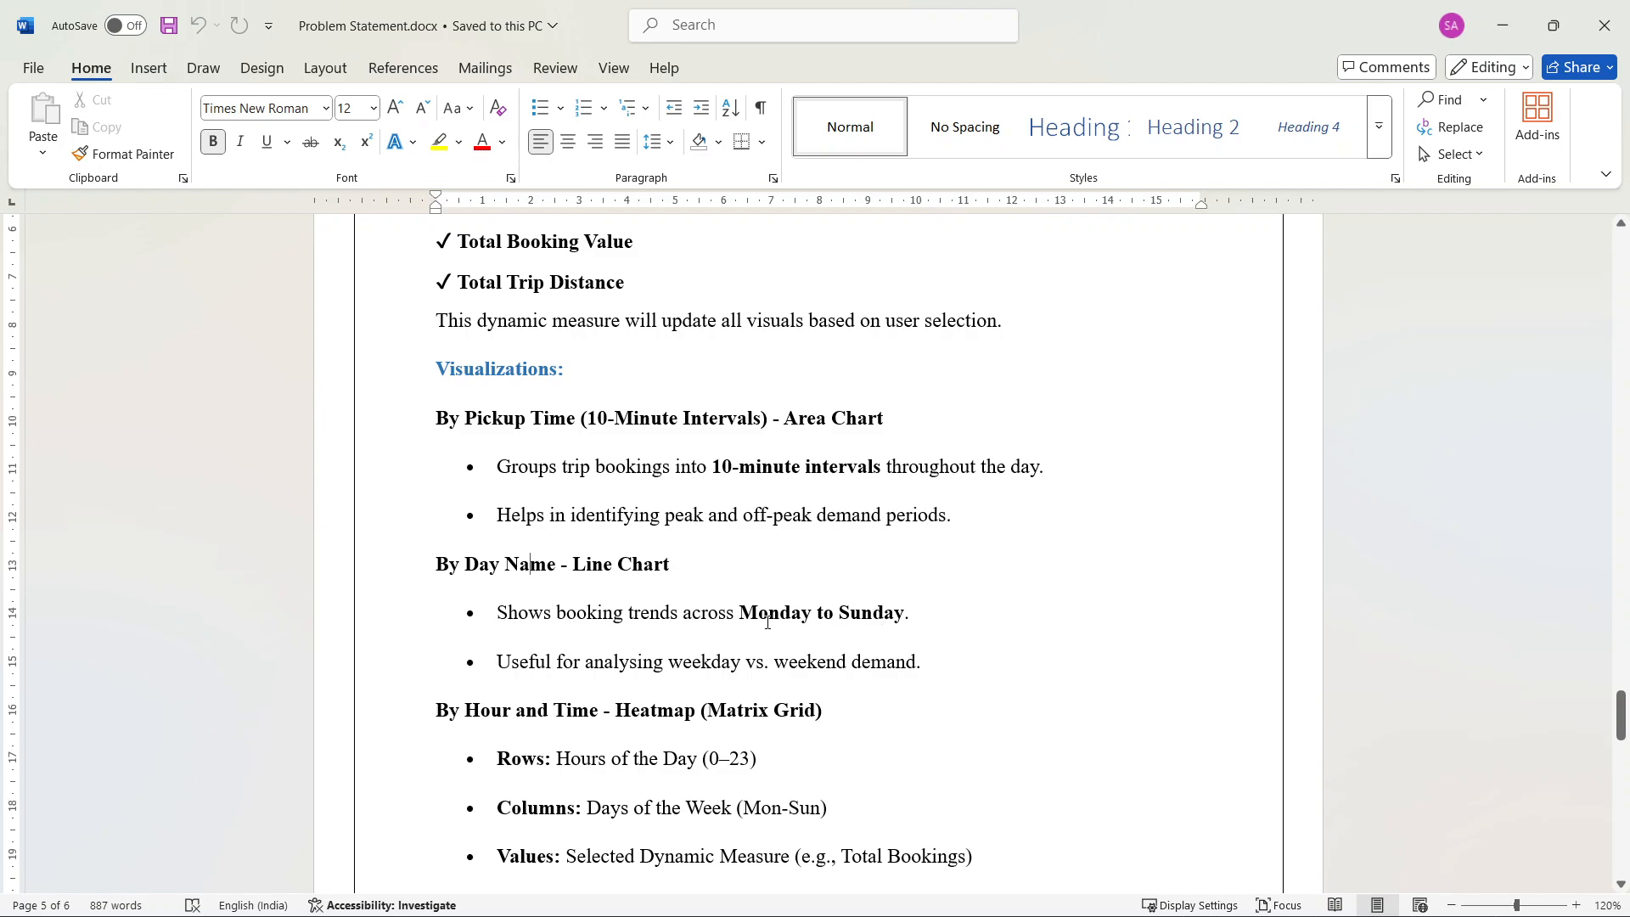
Step: Return to the Power BI report and review the fields available in the data tables
{"action": "key", "text": "alt+Tab"}
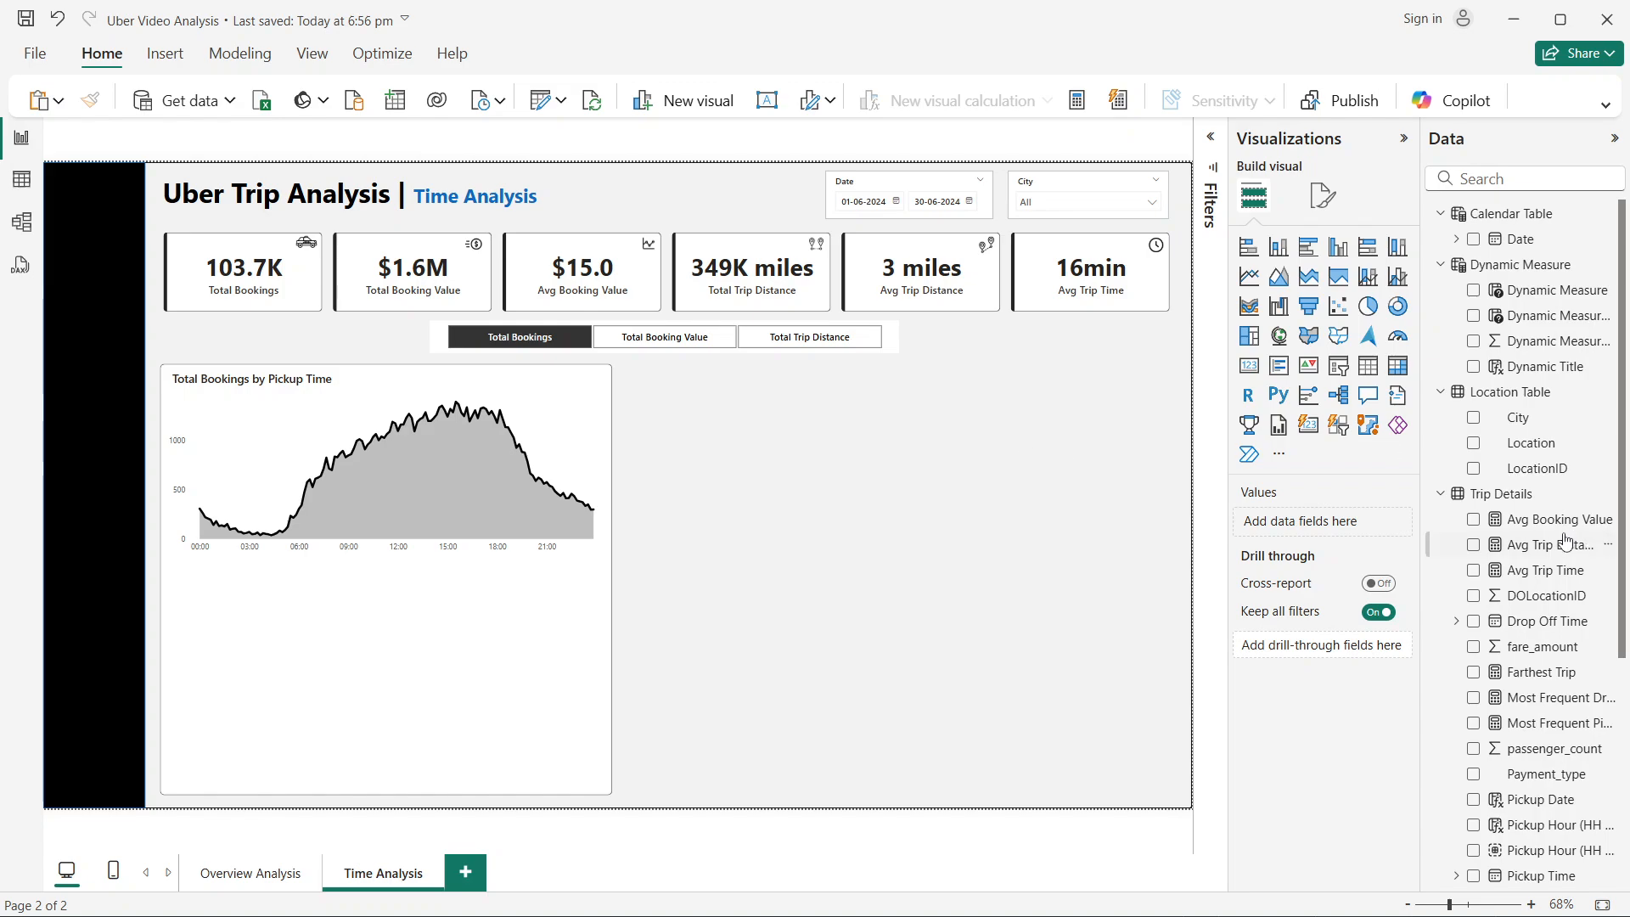
{"action": "scroll", "coordinate": [1563, 544], "scroll_direction": "down", "scroll_amount": 5}
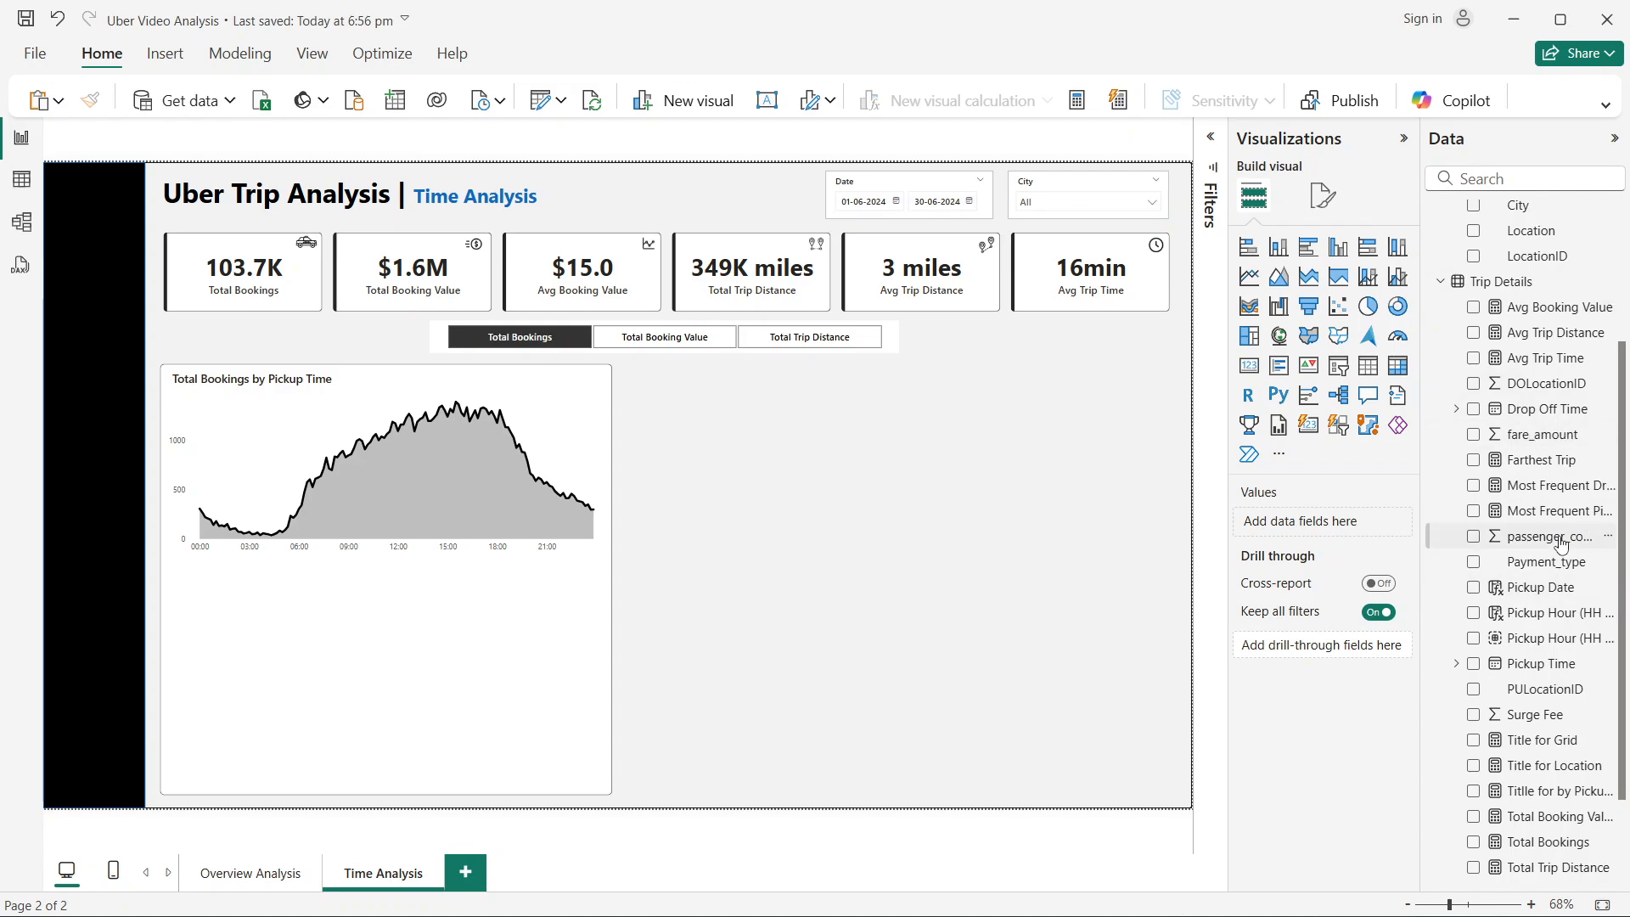
{"action": "scroll", "coordinate": [1561, 543], "scroll_direction": "up", "scroll_amount": 5}
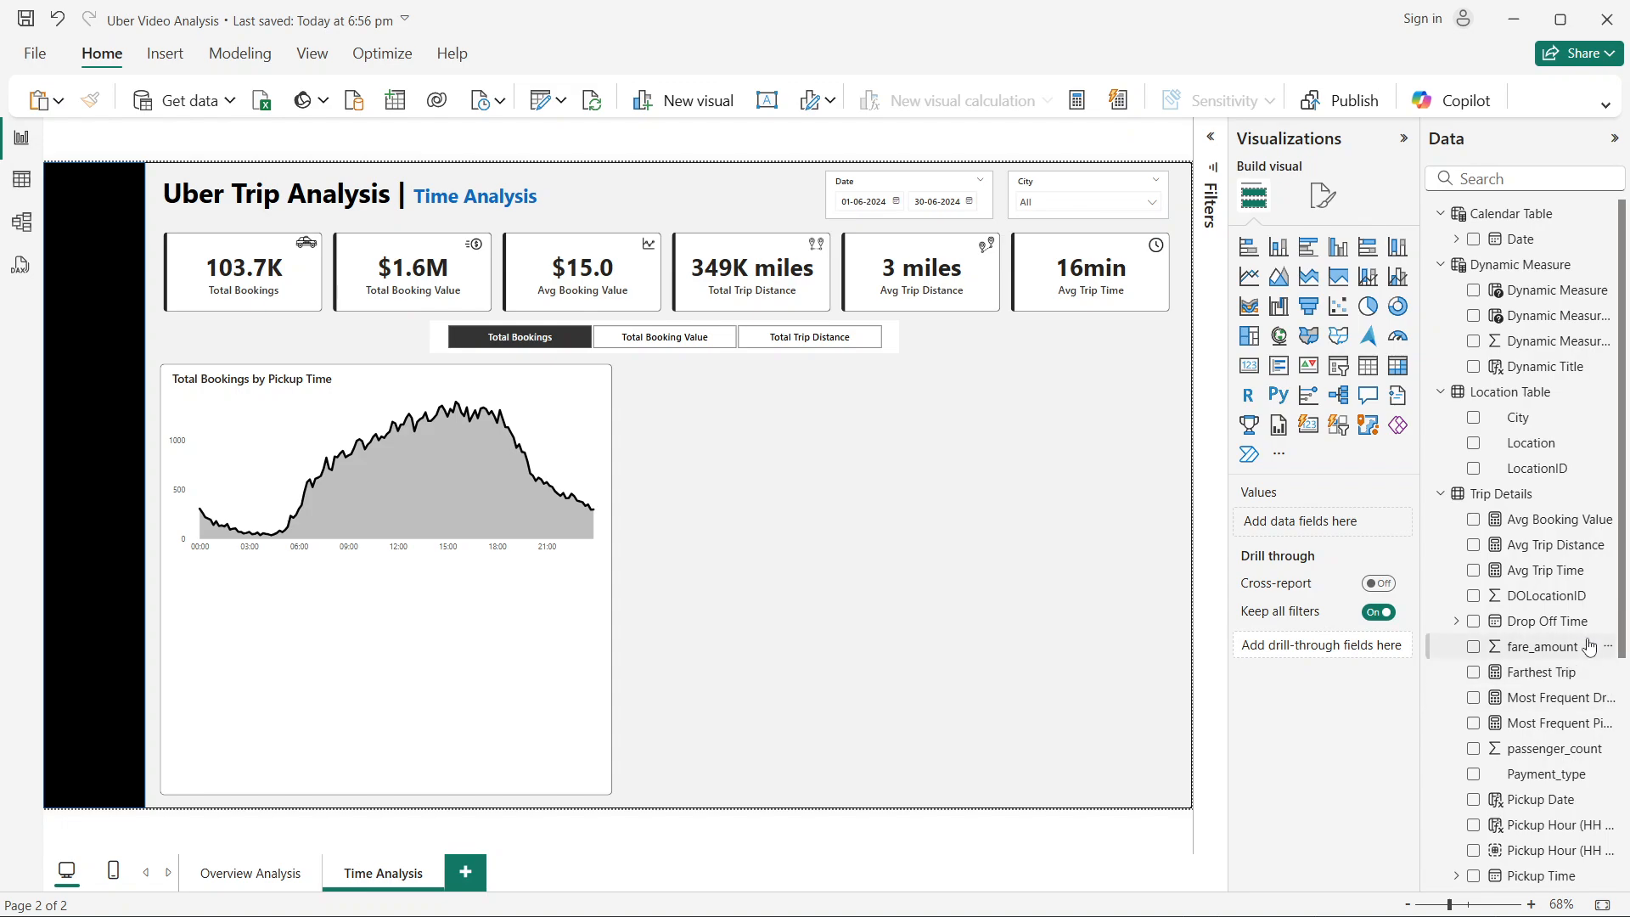
Step: Open the Calendar Table in the table view and add a new calculated column to it
{"action": "scroll", "coordinate": [1562, 654], "scroll_direction": "down", "scroll_amount": 3}
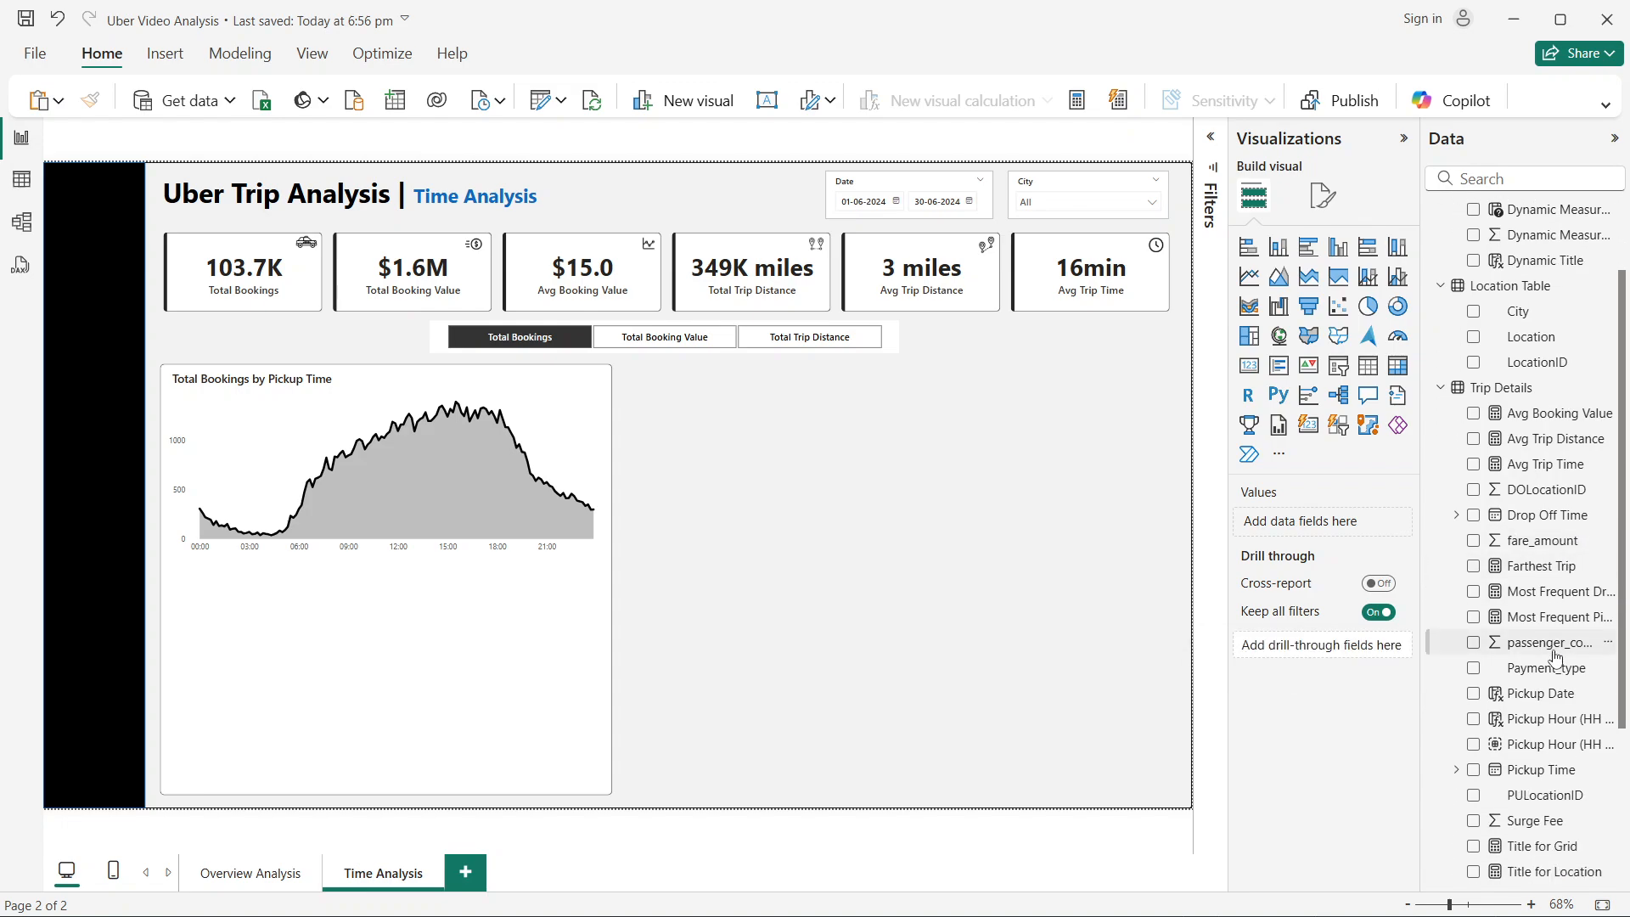
{"action": "scroll", "coordinate": [1567, 650], "scroll_direction": "up", "scroll_amount": 3}
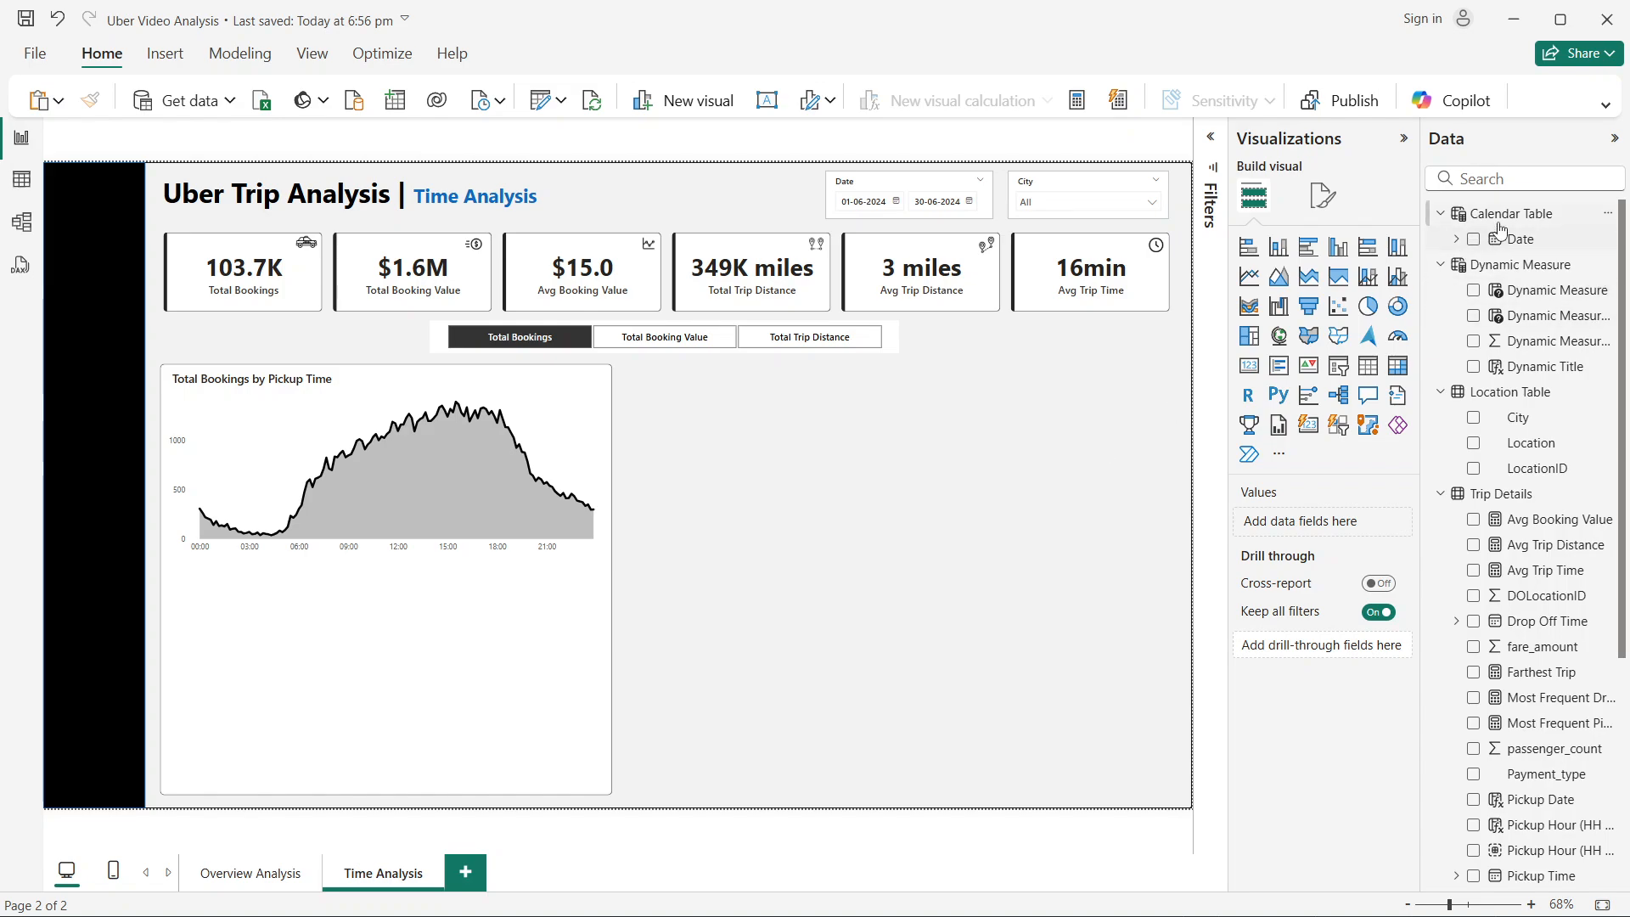
{"action": "left_click", "coordinate": [23, 183]}
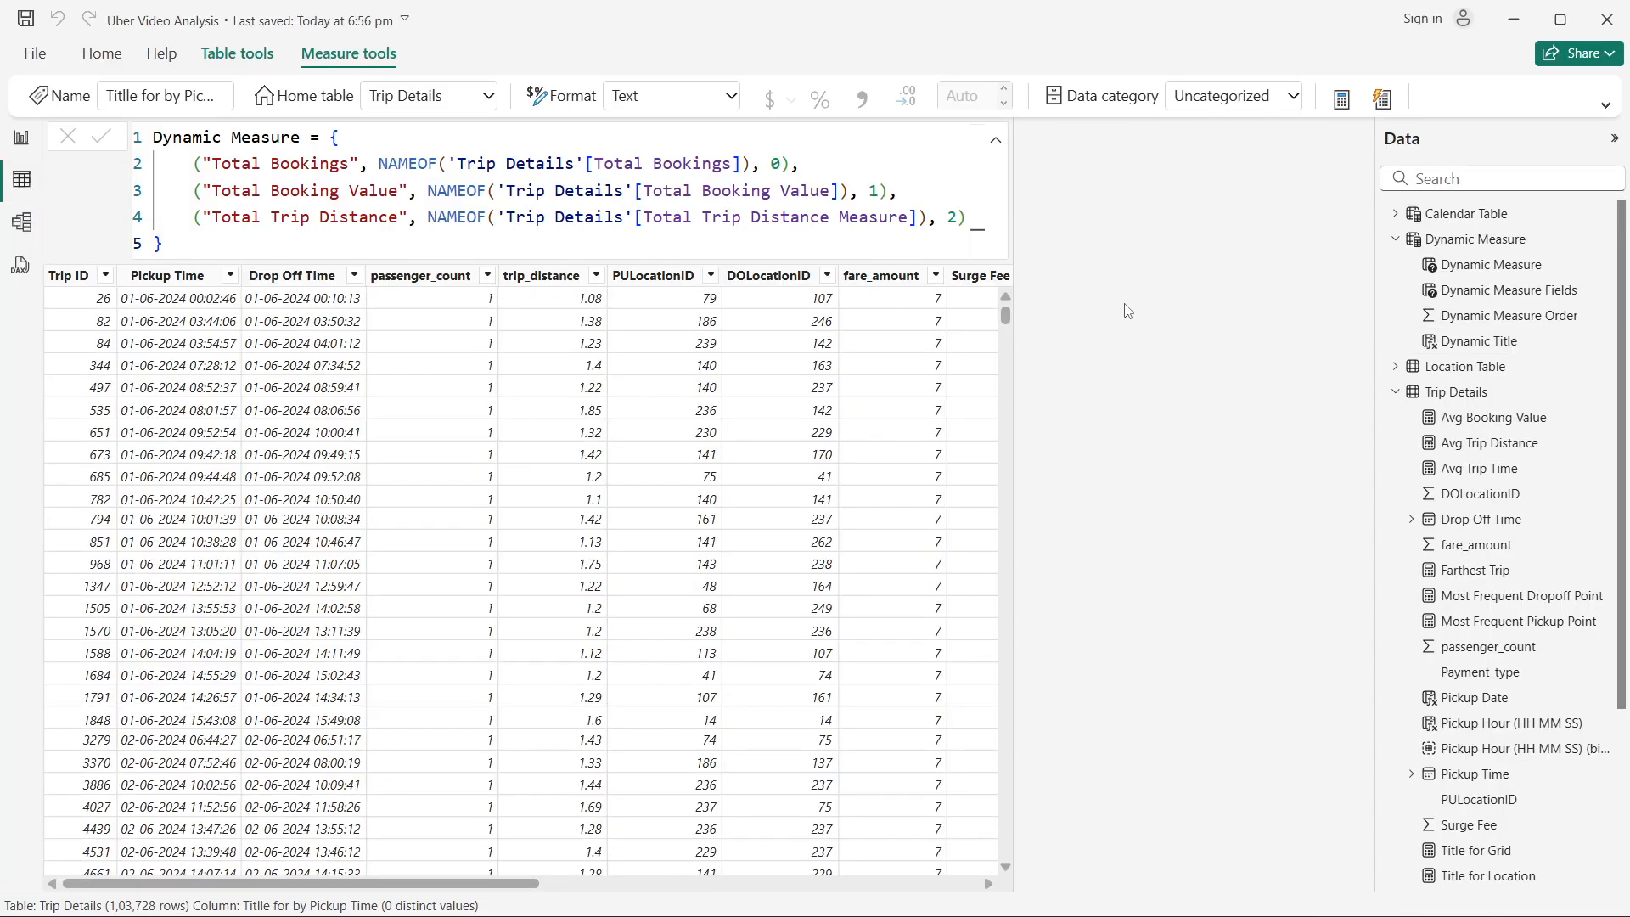
{"action": "left_click", "coordinate": [1457, 220]}
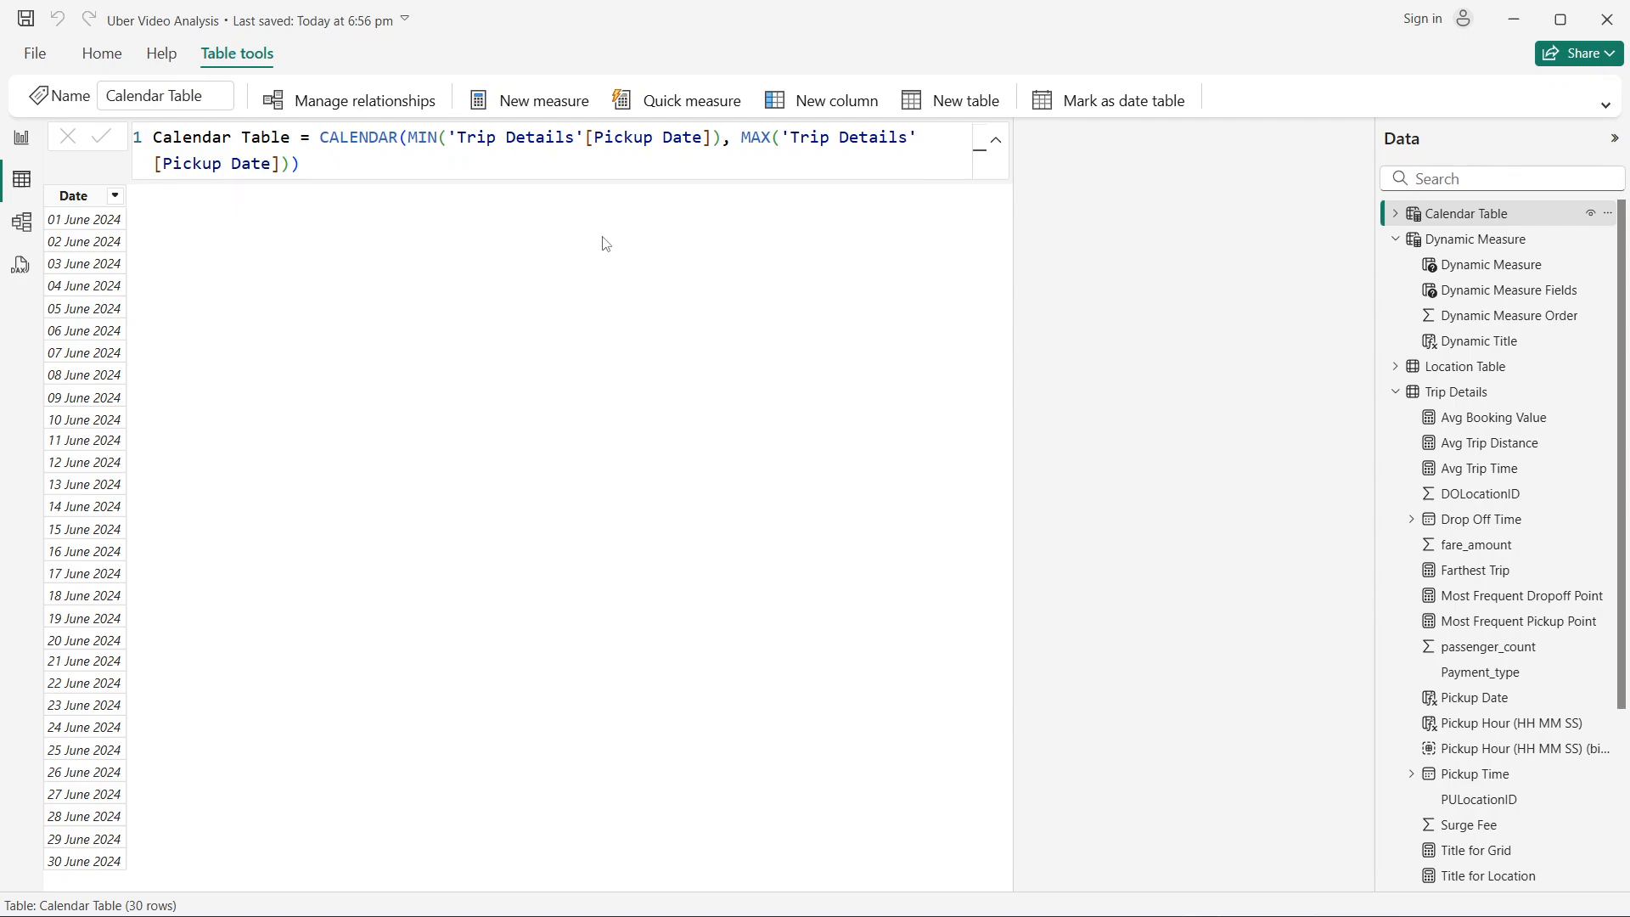
{"action": "left_click", "coordinate": [870, 122]}
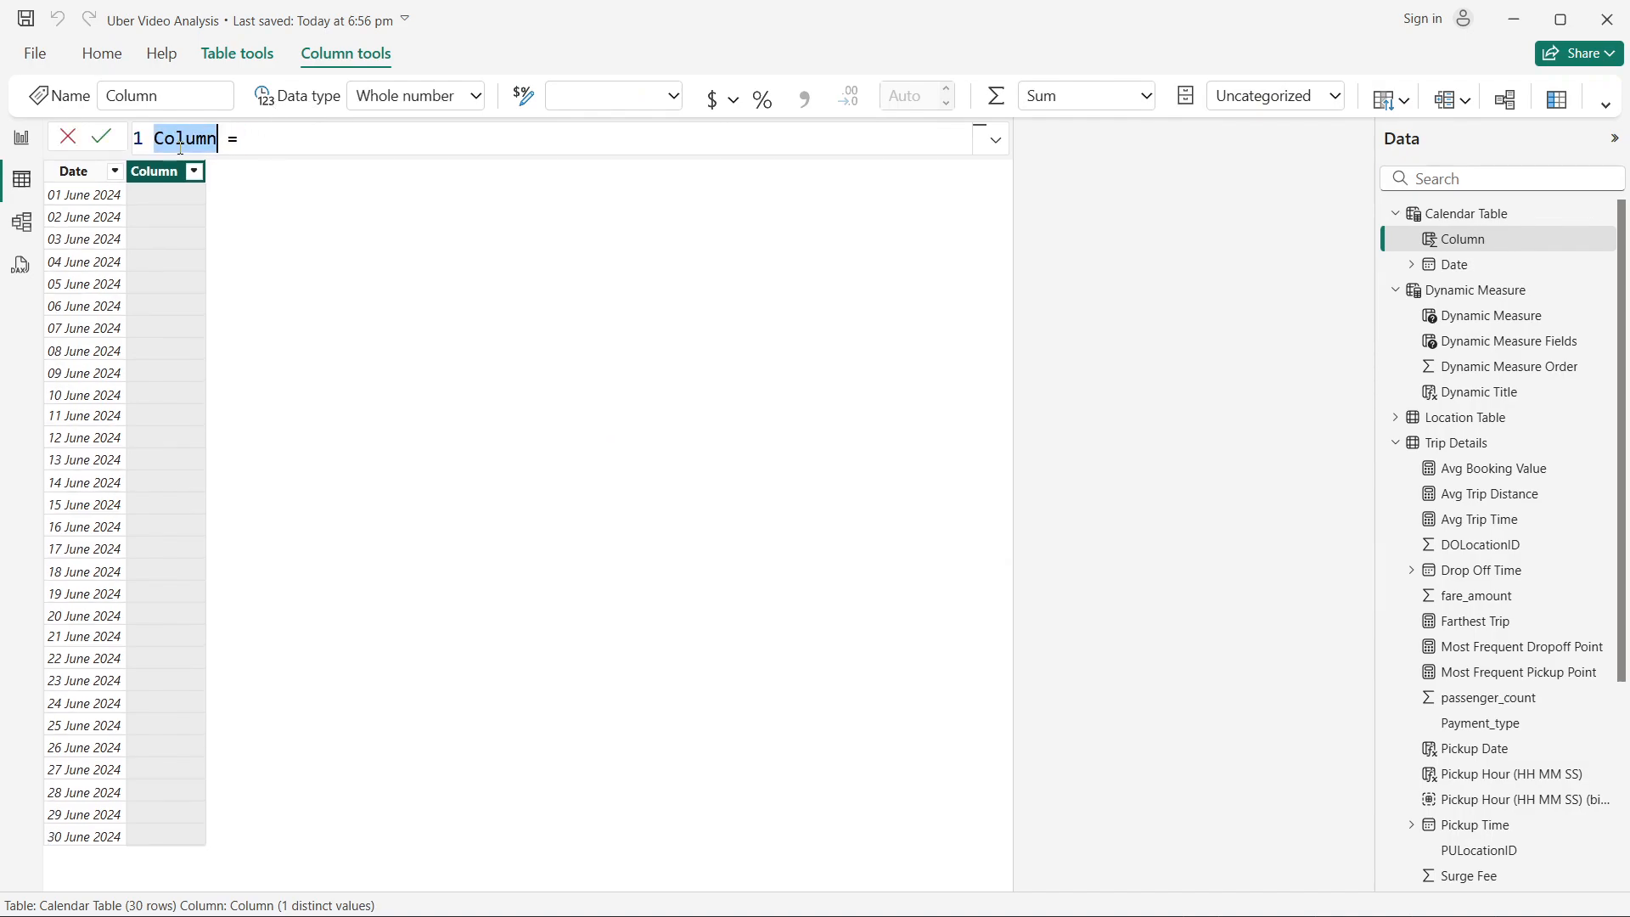
Step: Define the new column as Day Name = FORMAT('Calendar Table'[Date], "ddd")
{"action": "type", "text": "Day N"}
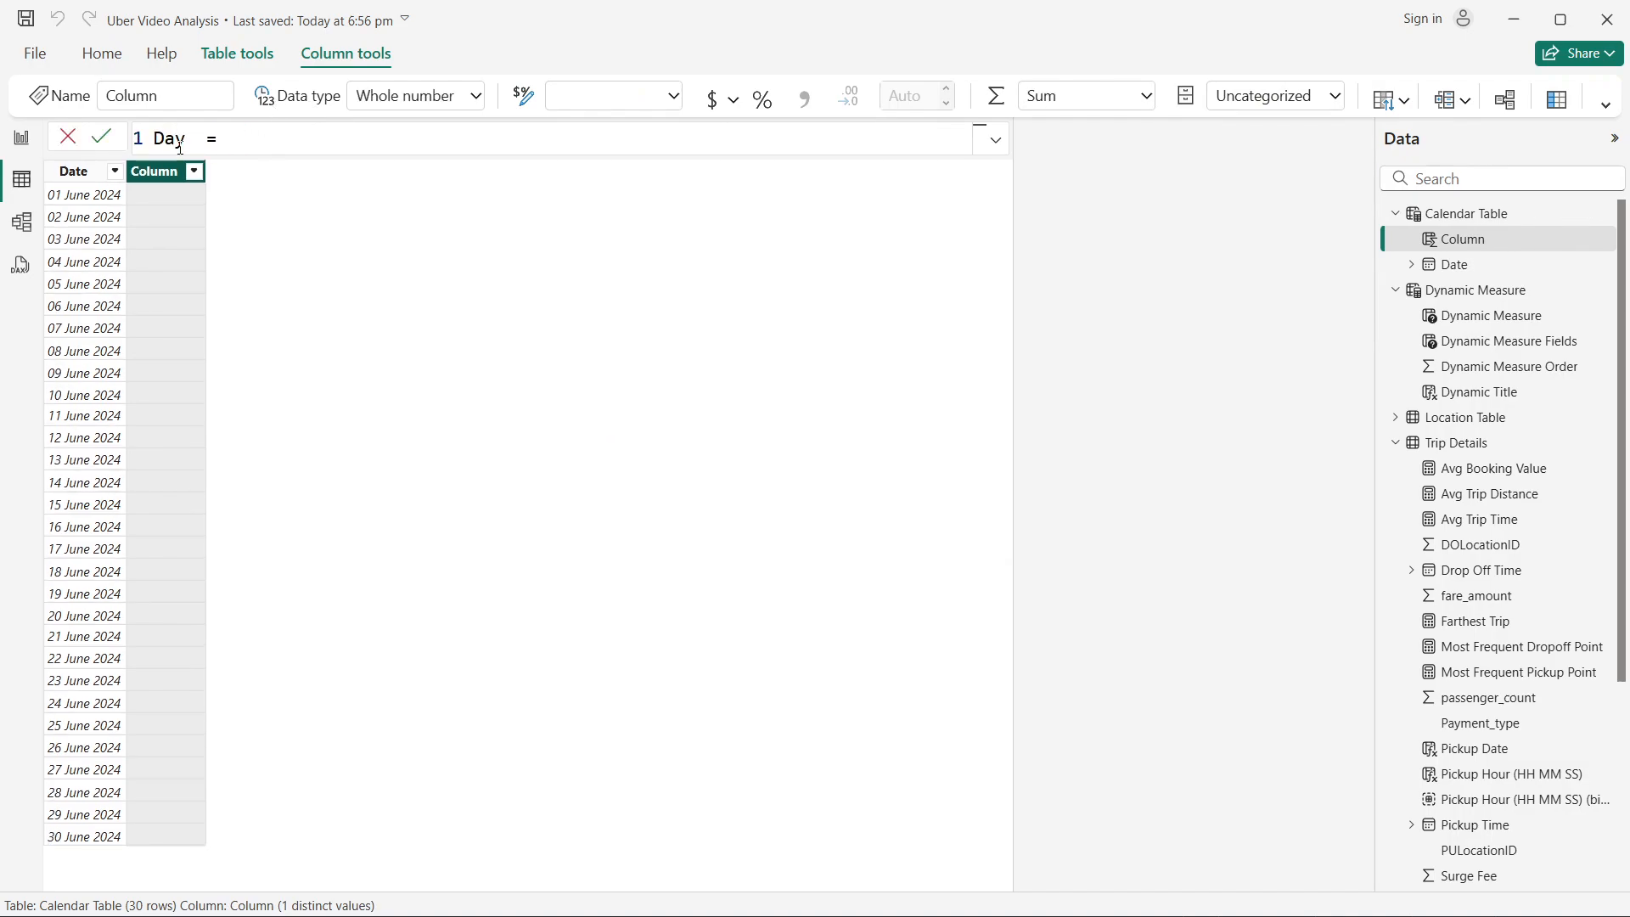
{"action": "type", "text": "ame = f"}
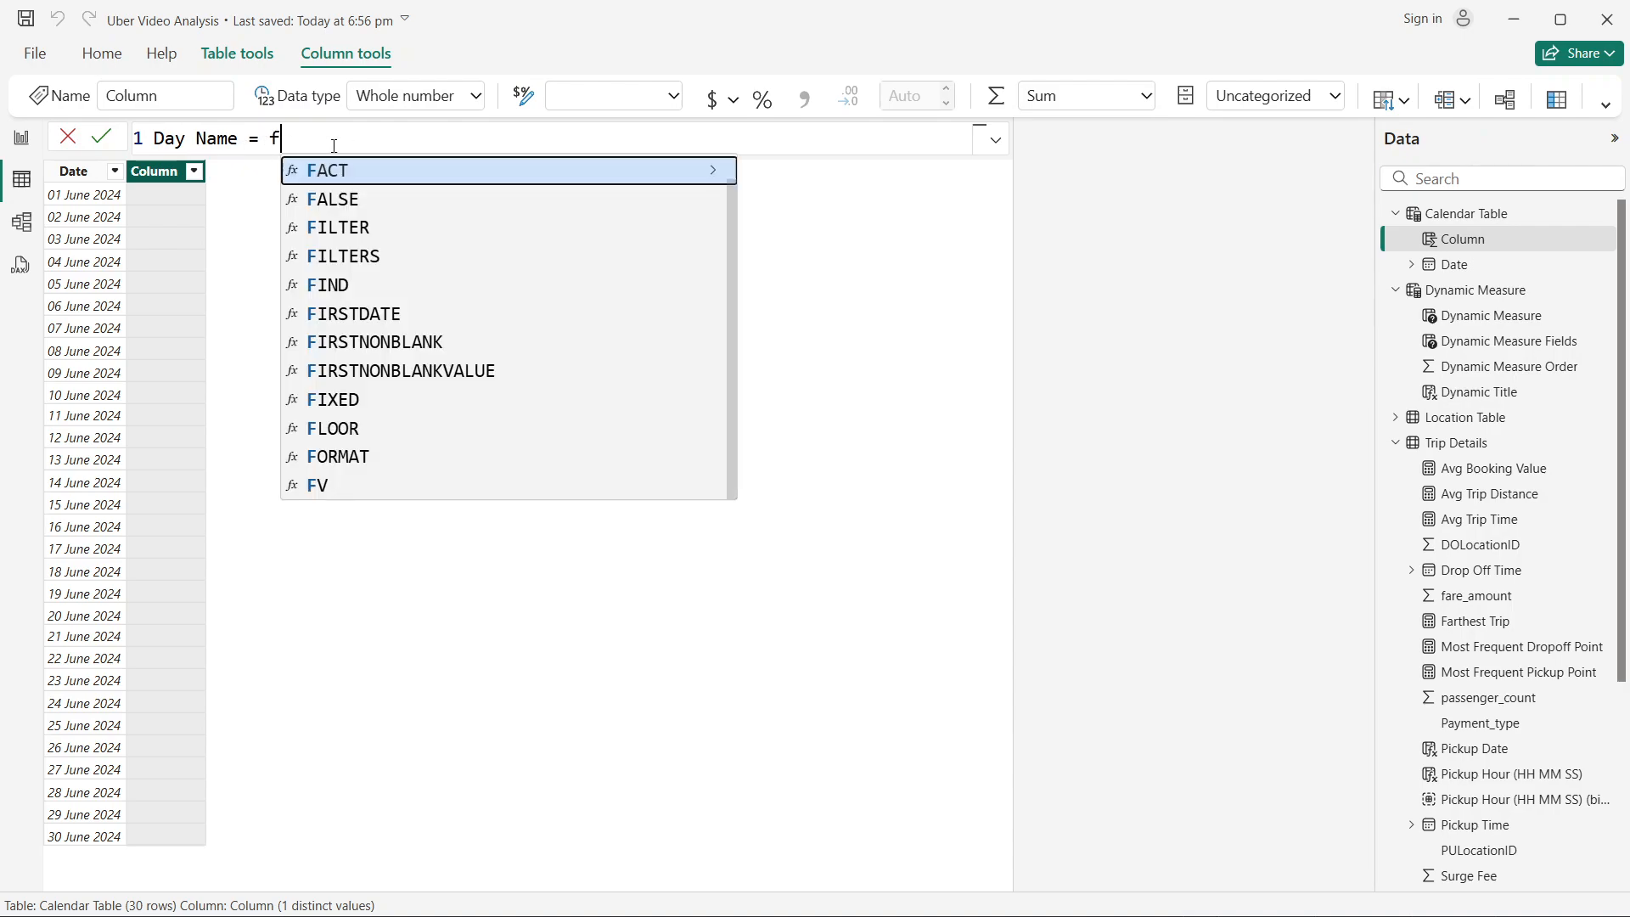
{"action": "type", "text": "orm"}
{"action": "left_click", "coordinate": [345, 168]}
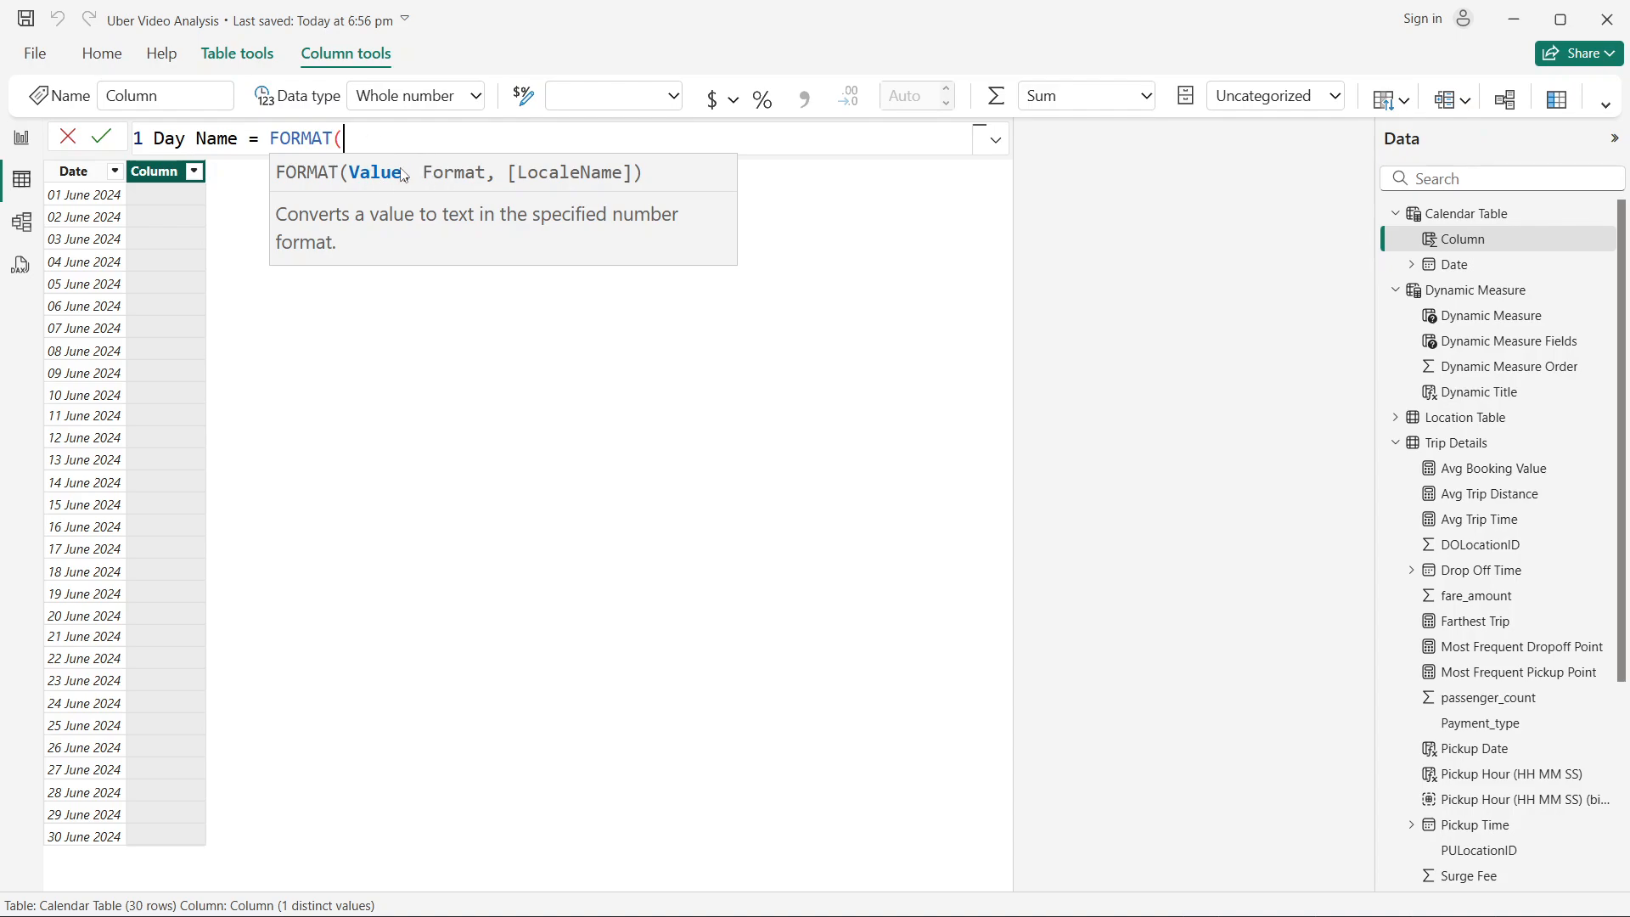
{"action": "type", "text": "date"}
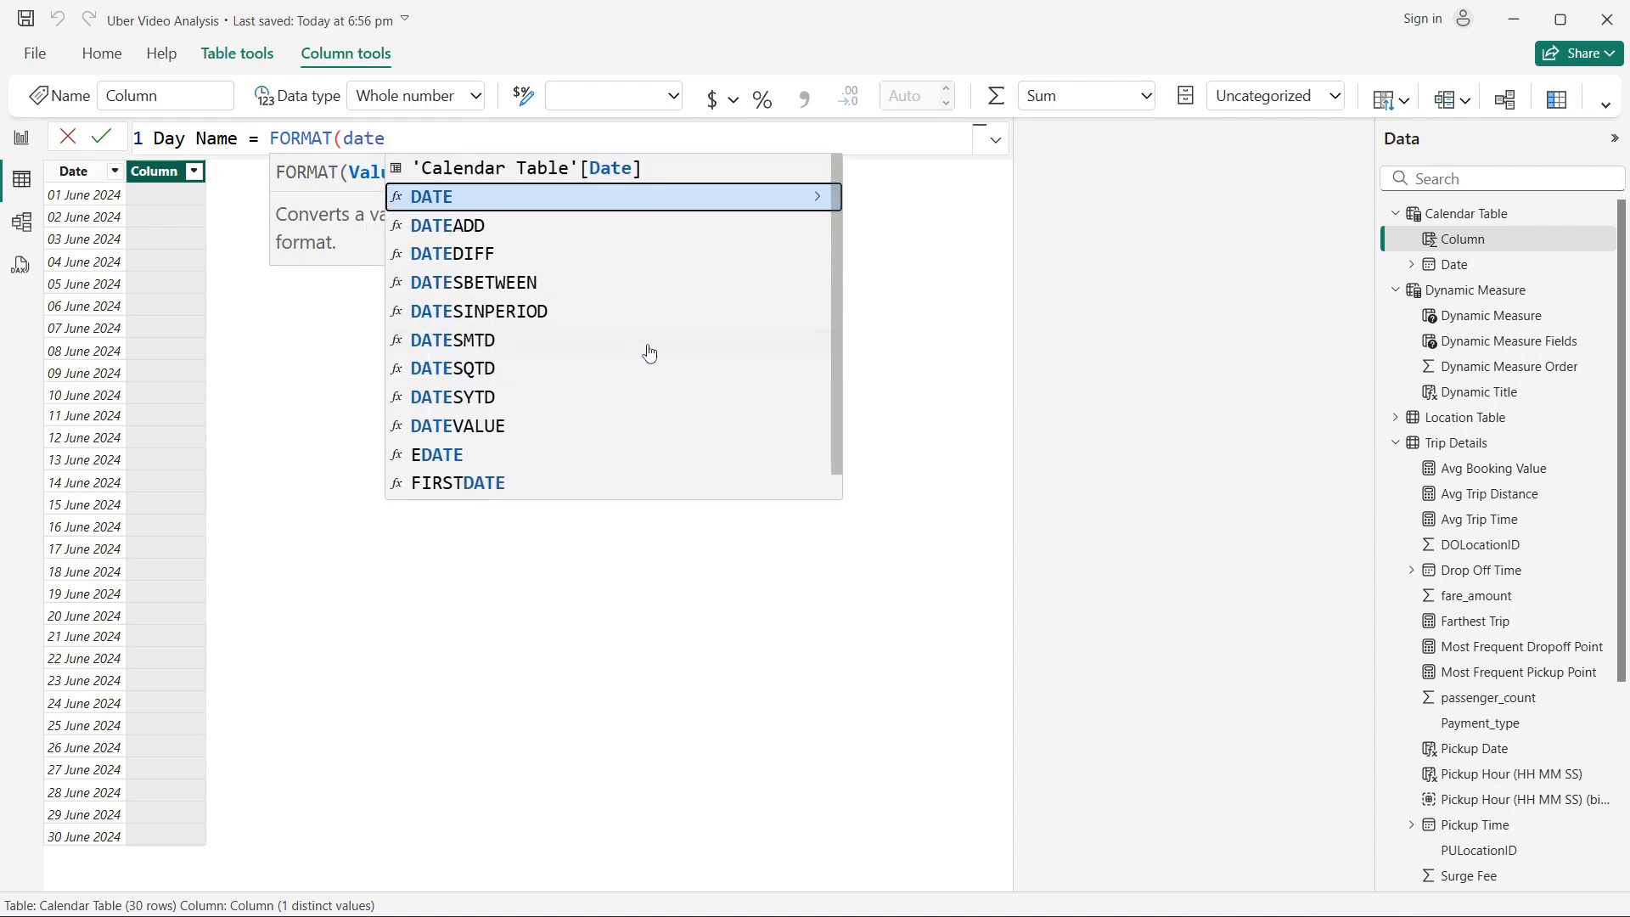
{"action": "left_click", "coordinate": [581, 172]}
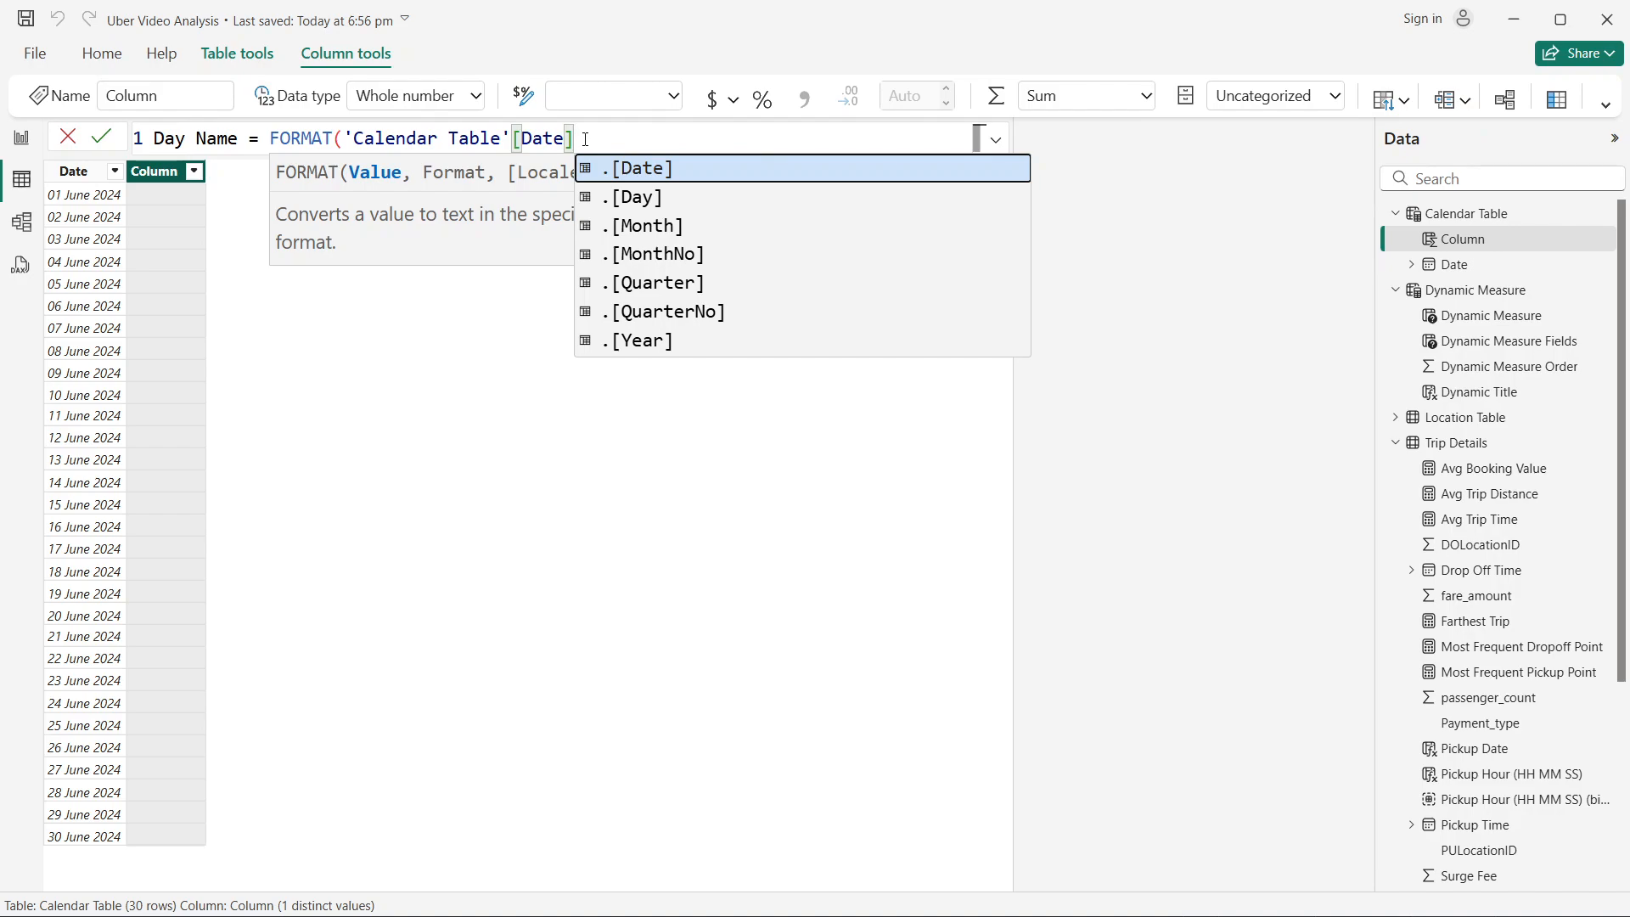
{"action": "type", "text": ","}
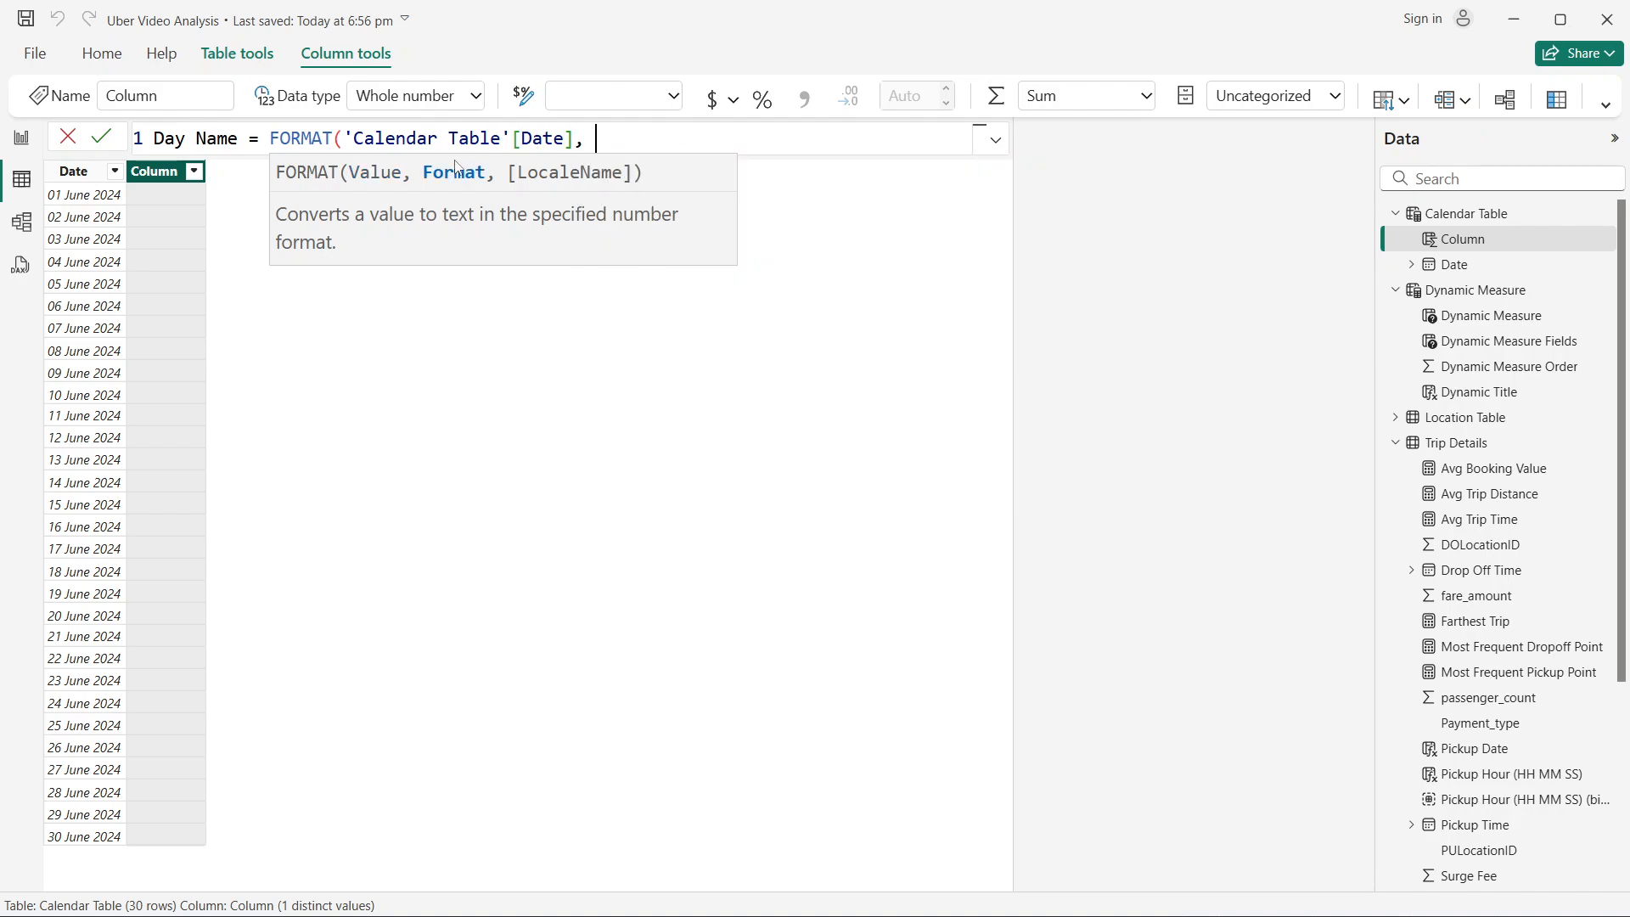
{"action": "type", "text": " \"ddd\")"}
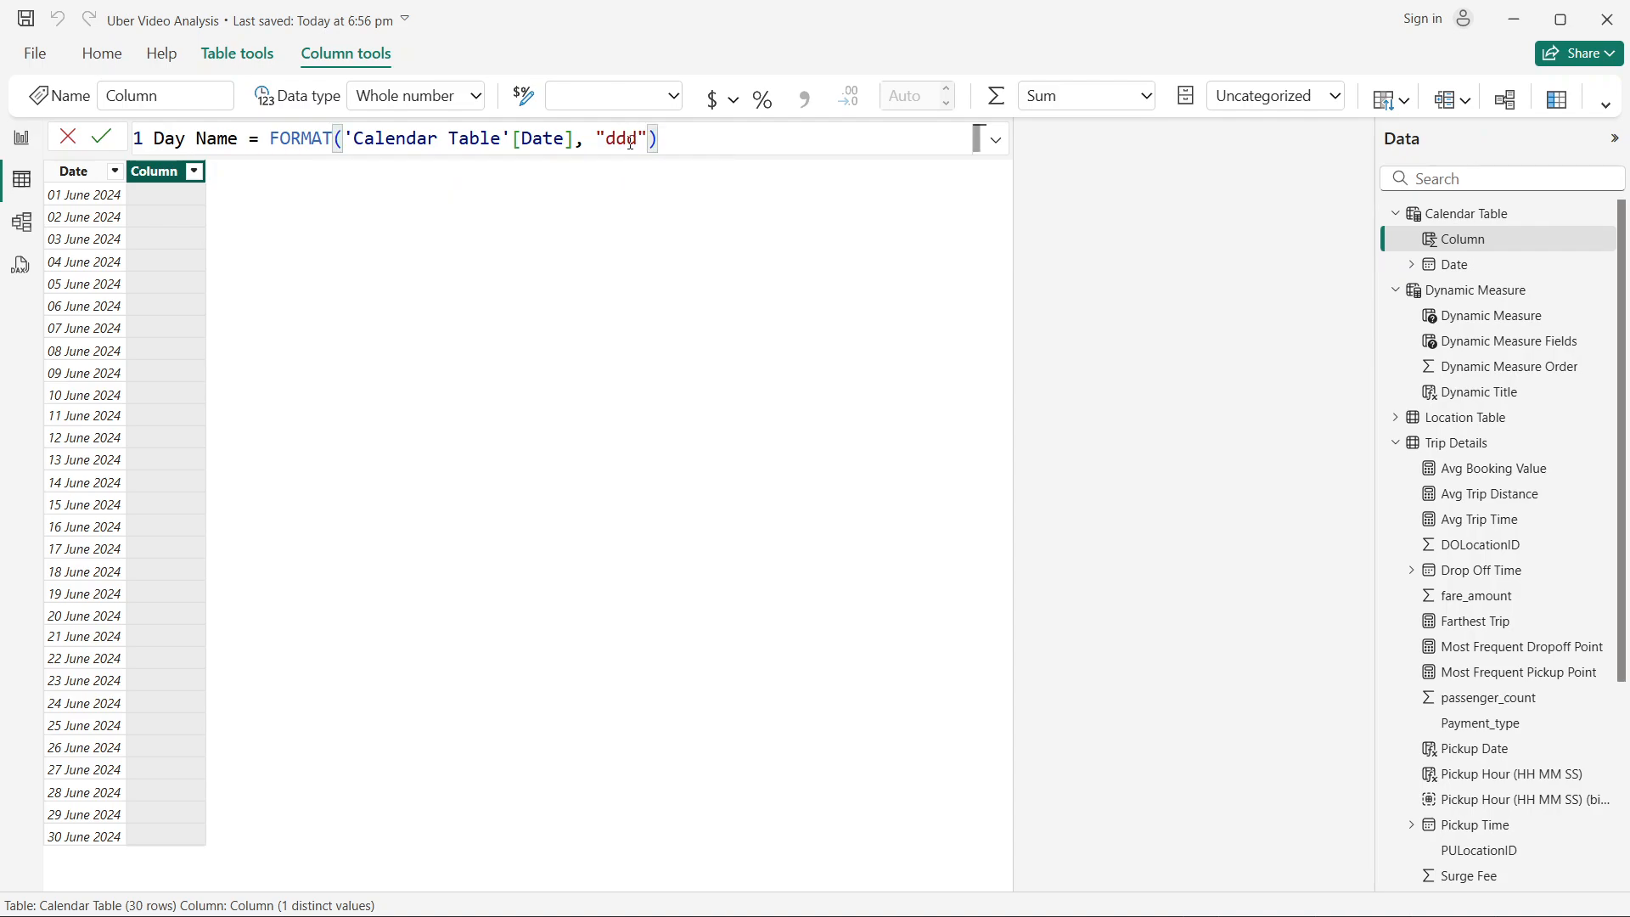
{"action": "key", "text": "Return"}
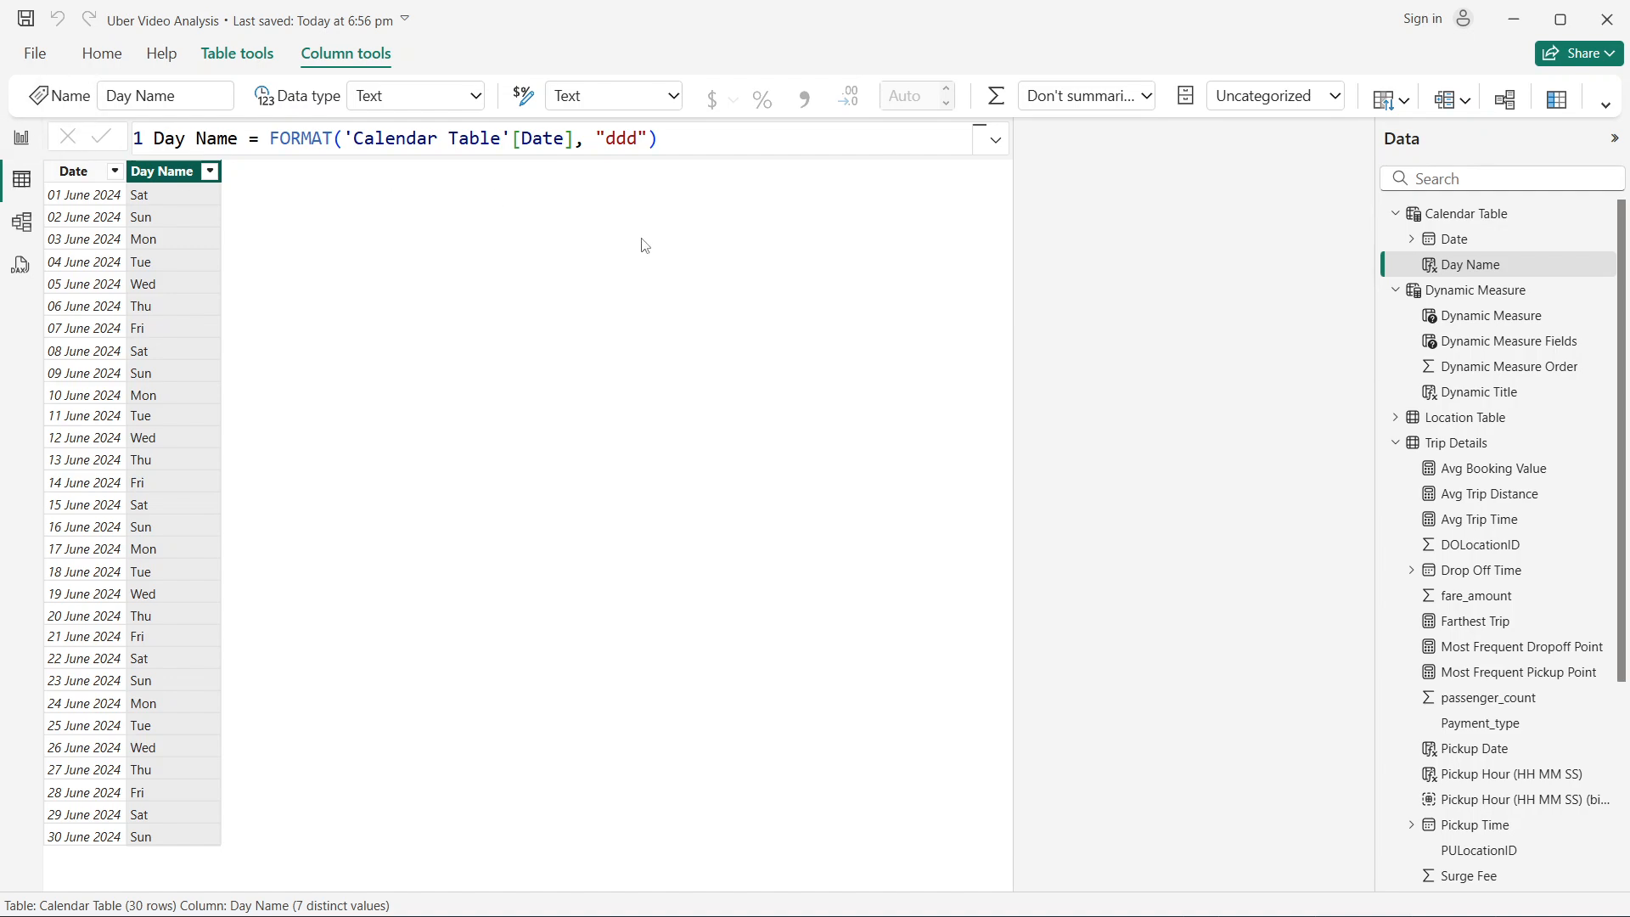
Step: Return to the Time Analysis report page and add a blank line chart beside the area chart, resized into a wide, low rectangle
{"action": "left_click", "coordinate": [11, 226]}
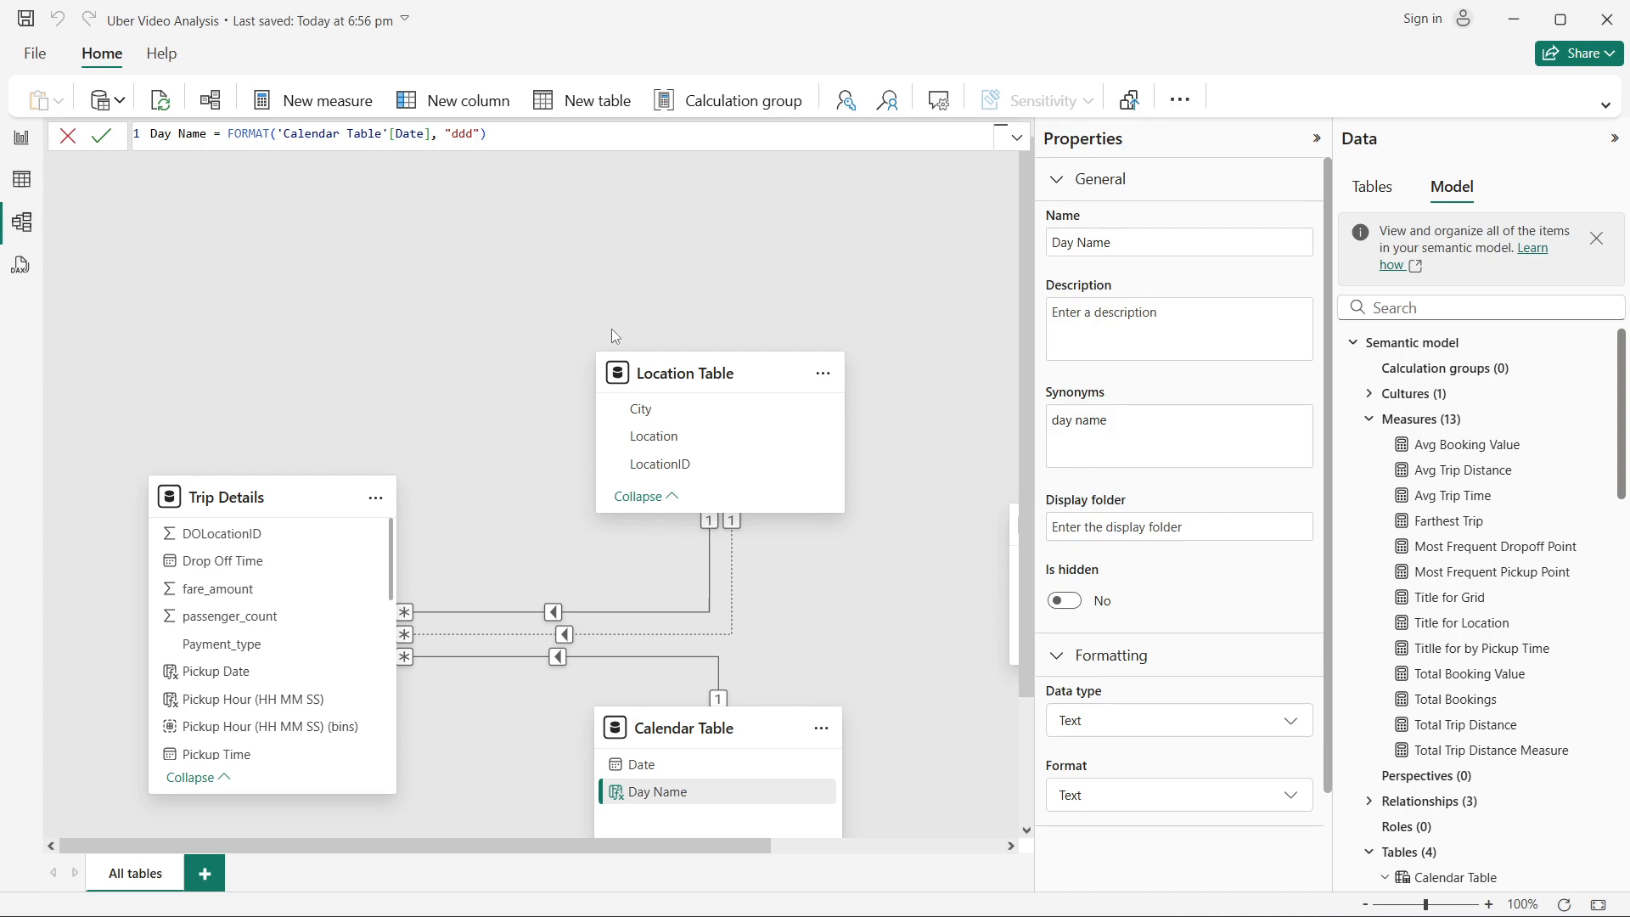
{"action": "left_click", "coordinate": [5, 146]}
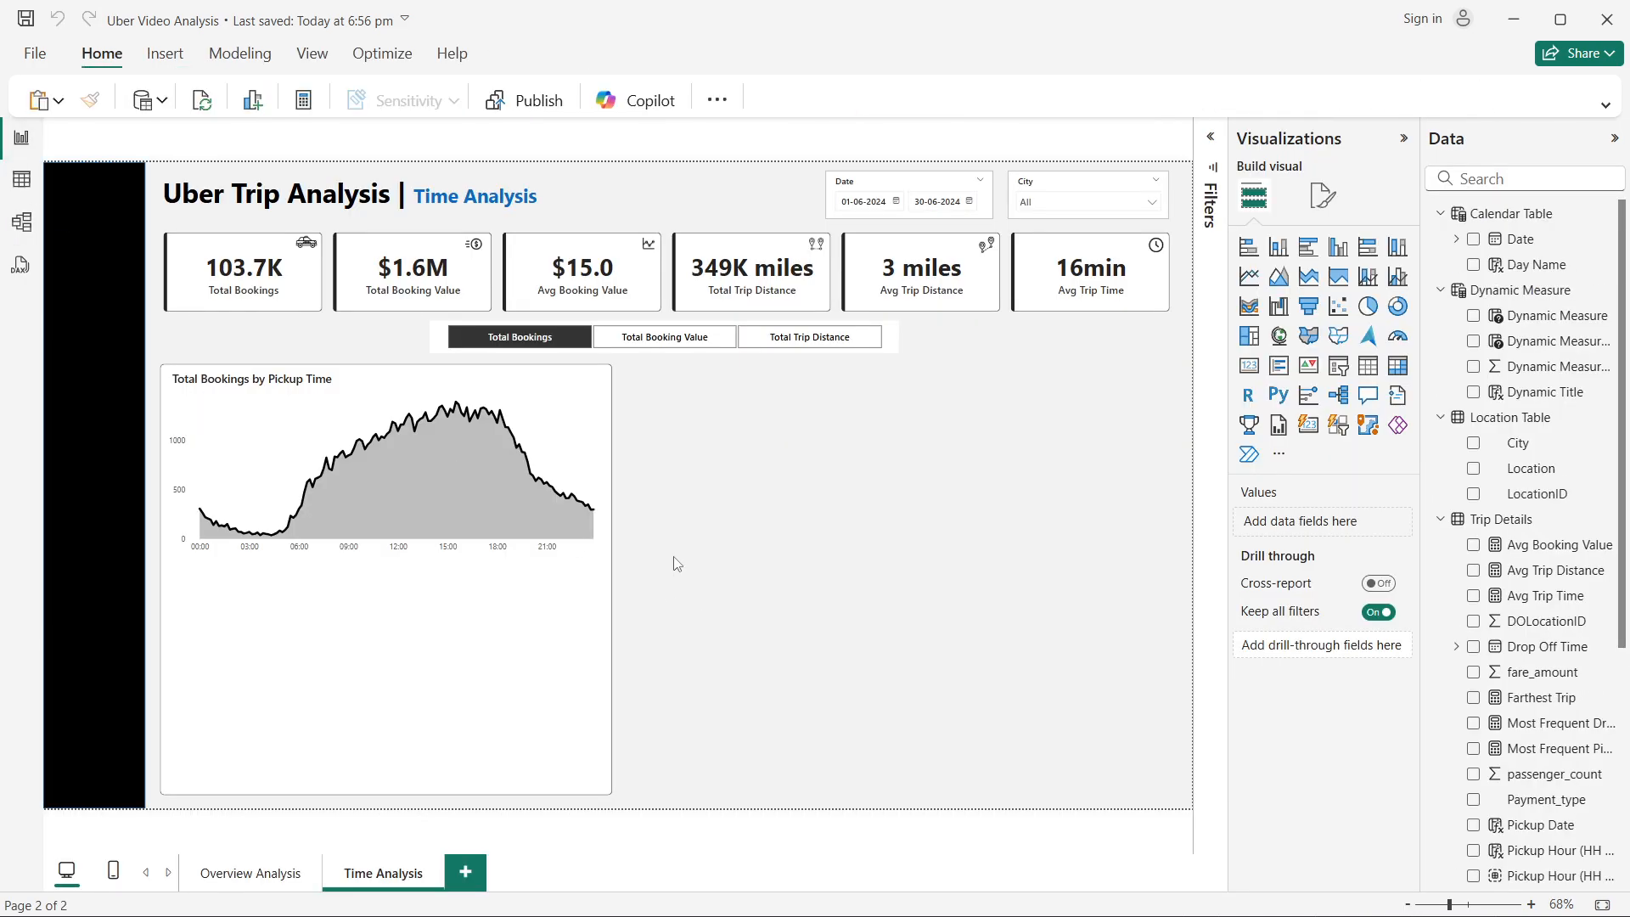
{"action": "left_click", "coordinate": [1254, 284]}
{"action": "left_click_drag", "start_coordinate": [680, 510], "coordinate": [791, 520]}
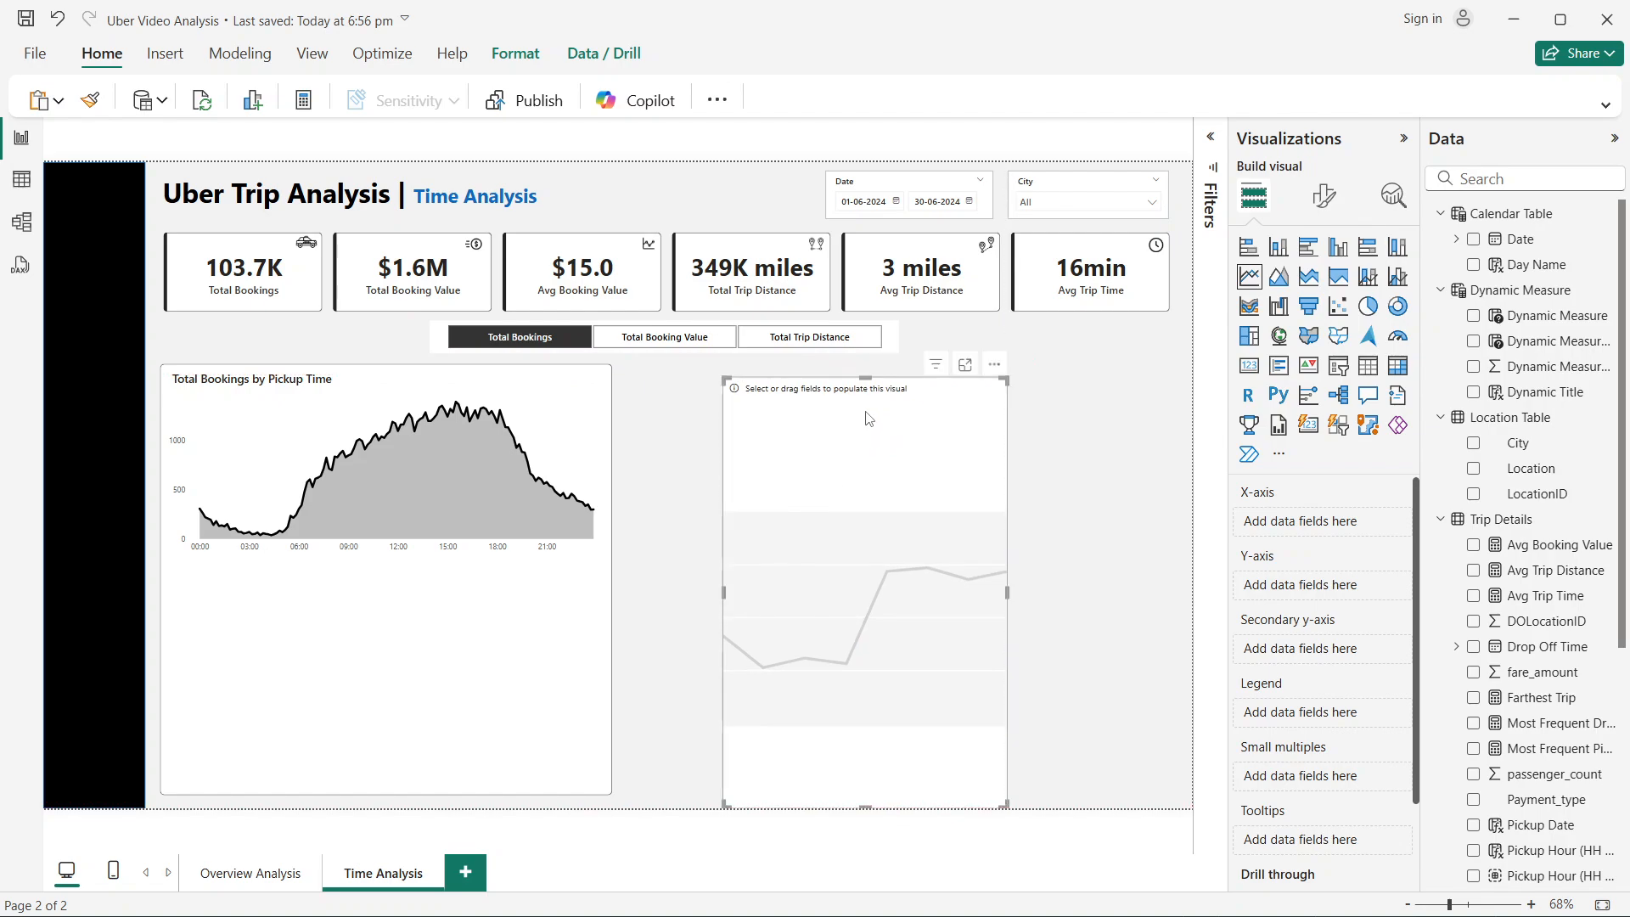
{"action": "left_click_drag", "start_coordinate": [866, 378], "coordinate": [883, 695]}
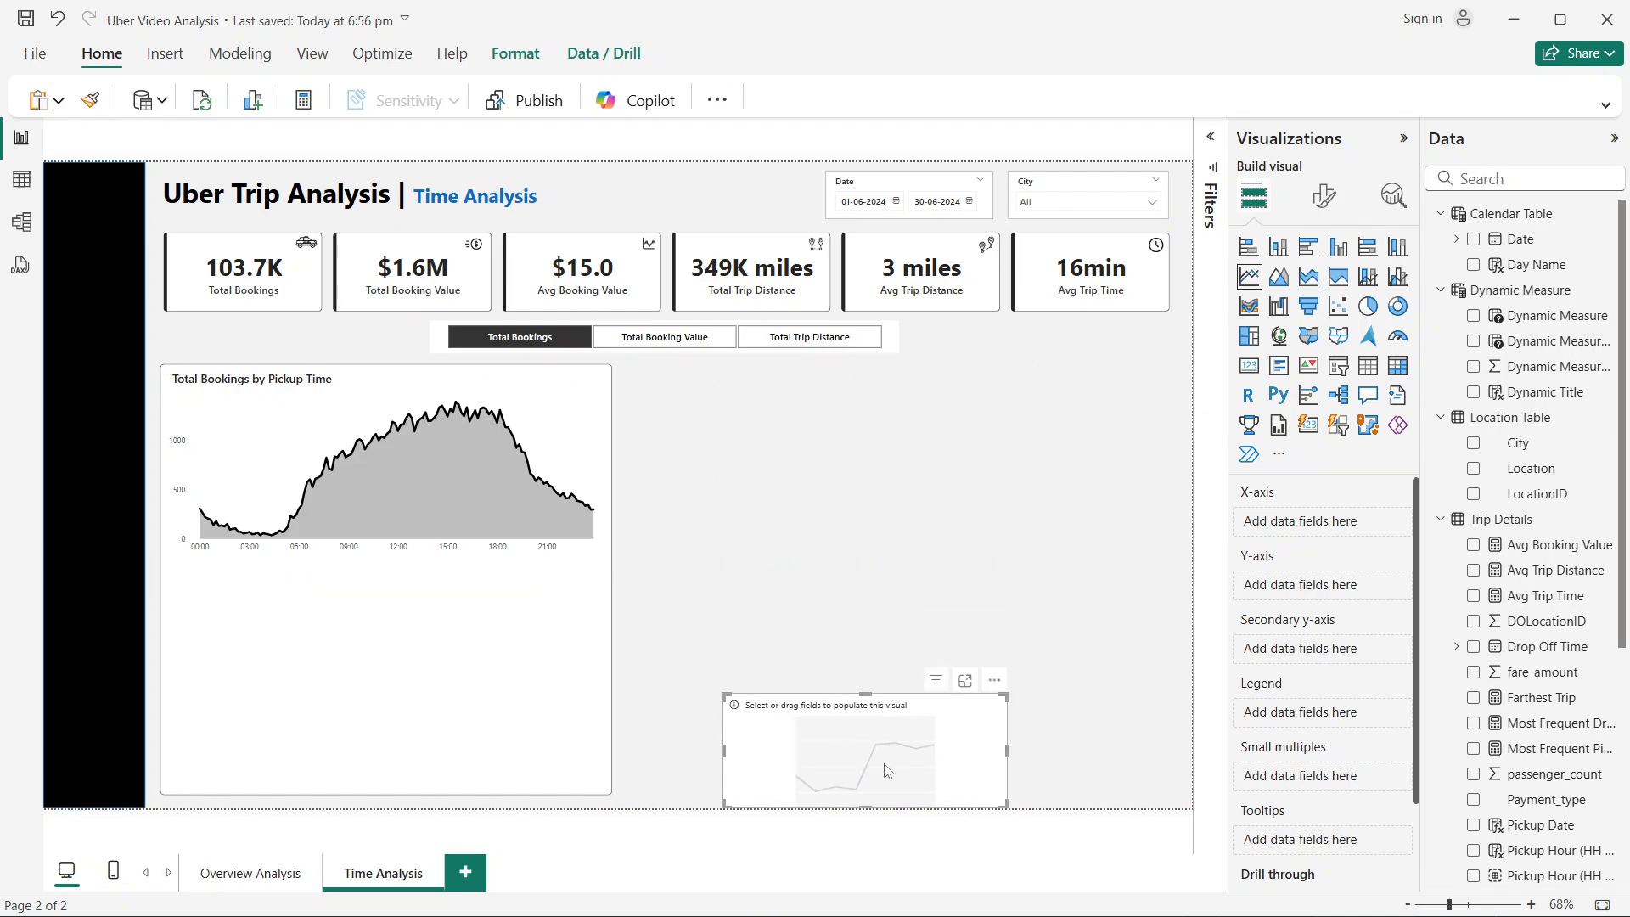
{"action": "left_click_drag", "start_coordinate": [888, 771], "coordinate": [837, 523]}
{"action": "left_click_drag", "start_coordinate": [947, 501], "coordinate": [1068, 501]}
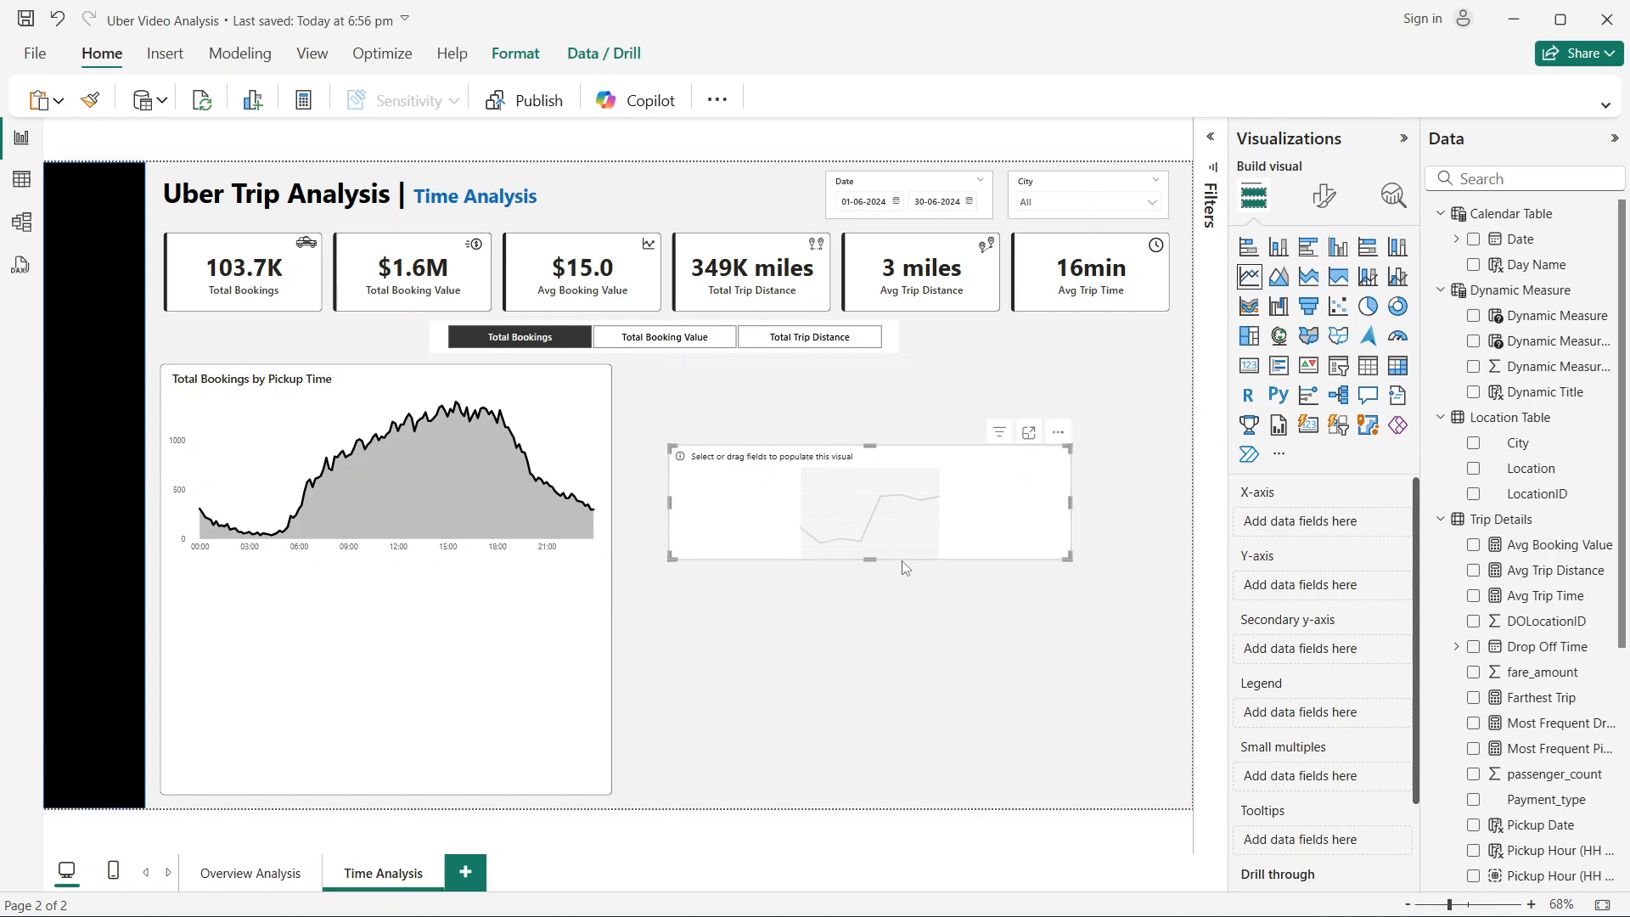
{"action": "left_click_drag", "start_coordinate": [871, 560], "coordinate": [870, 603]}
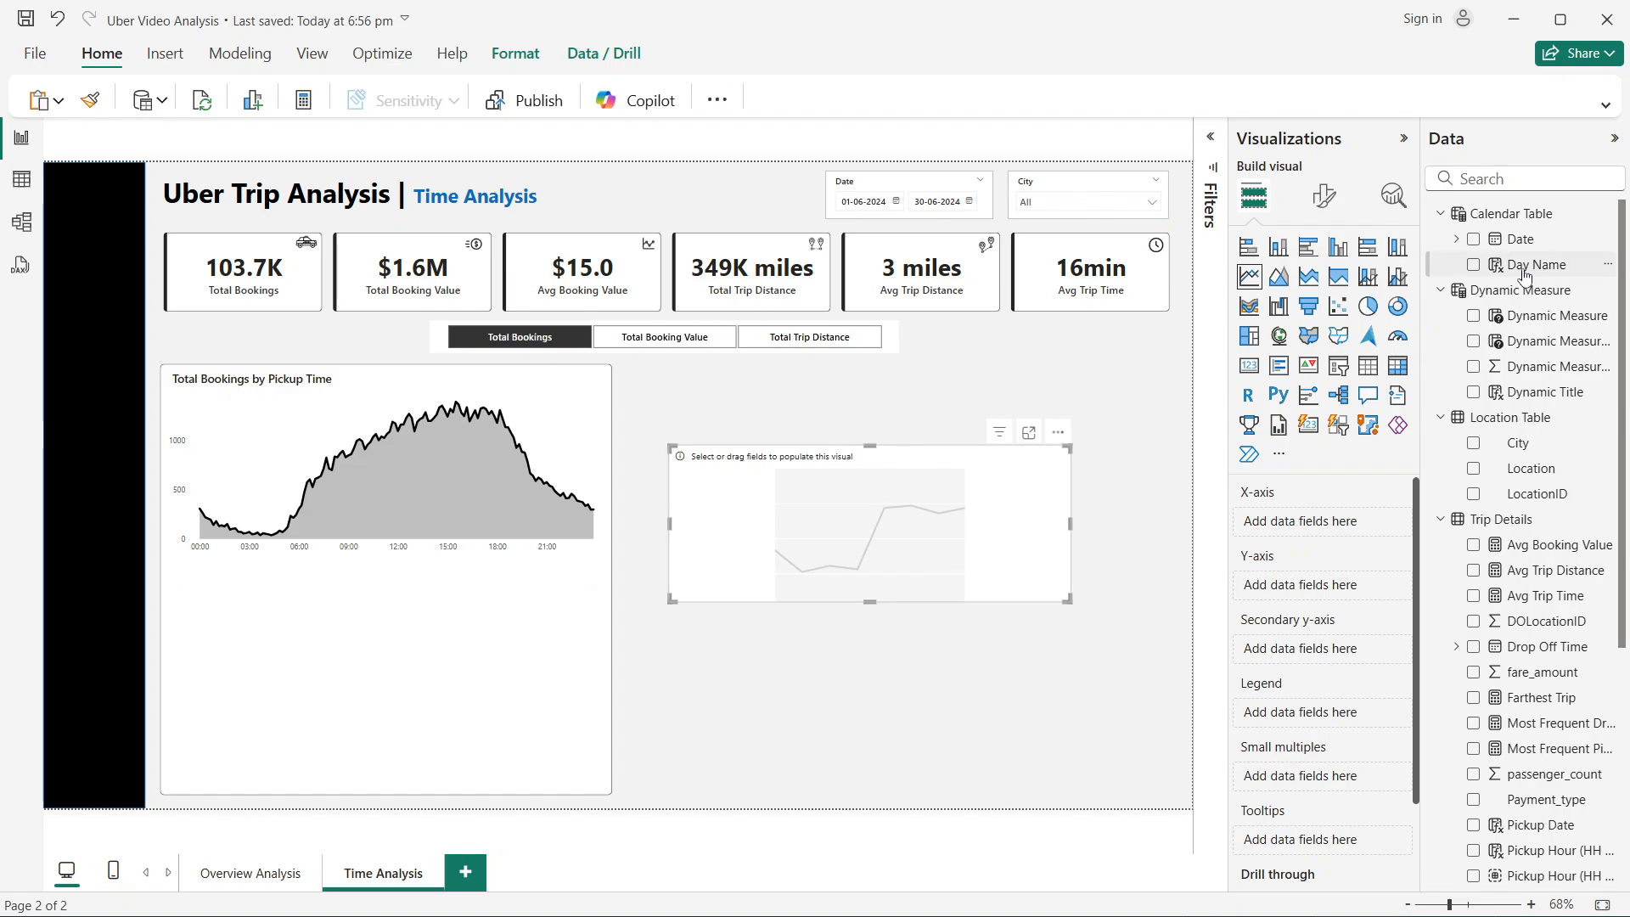
Step: Plot Dynamic Measure on the line chart's Y-axis against Day Name on the X-axis, and sort the axis by Day Name
{"action": "left_click_drag", "start_coordinate": [1524, 265], "coordinate": [1337, 532]}
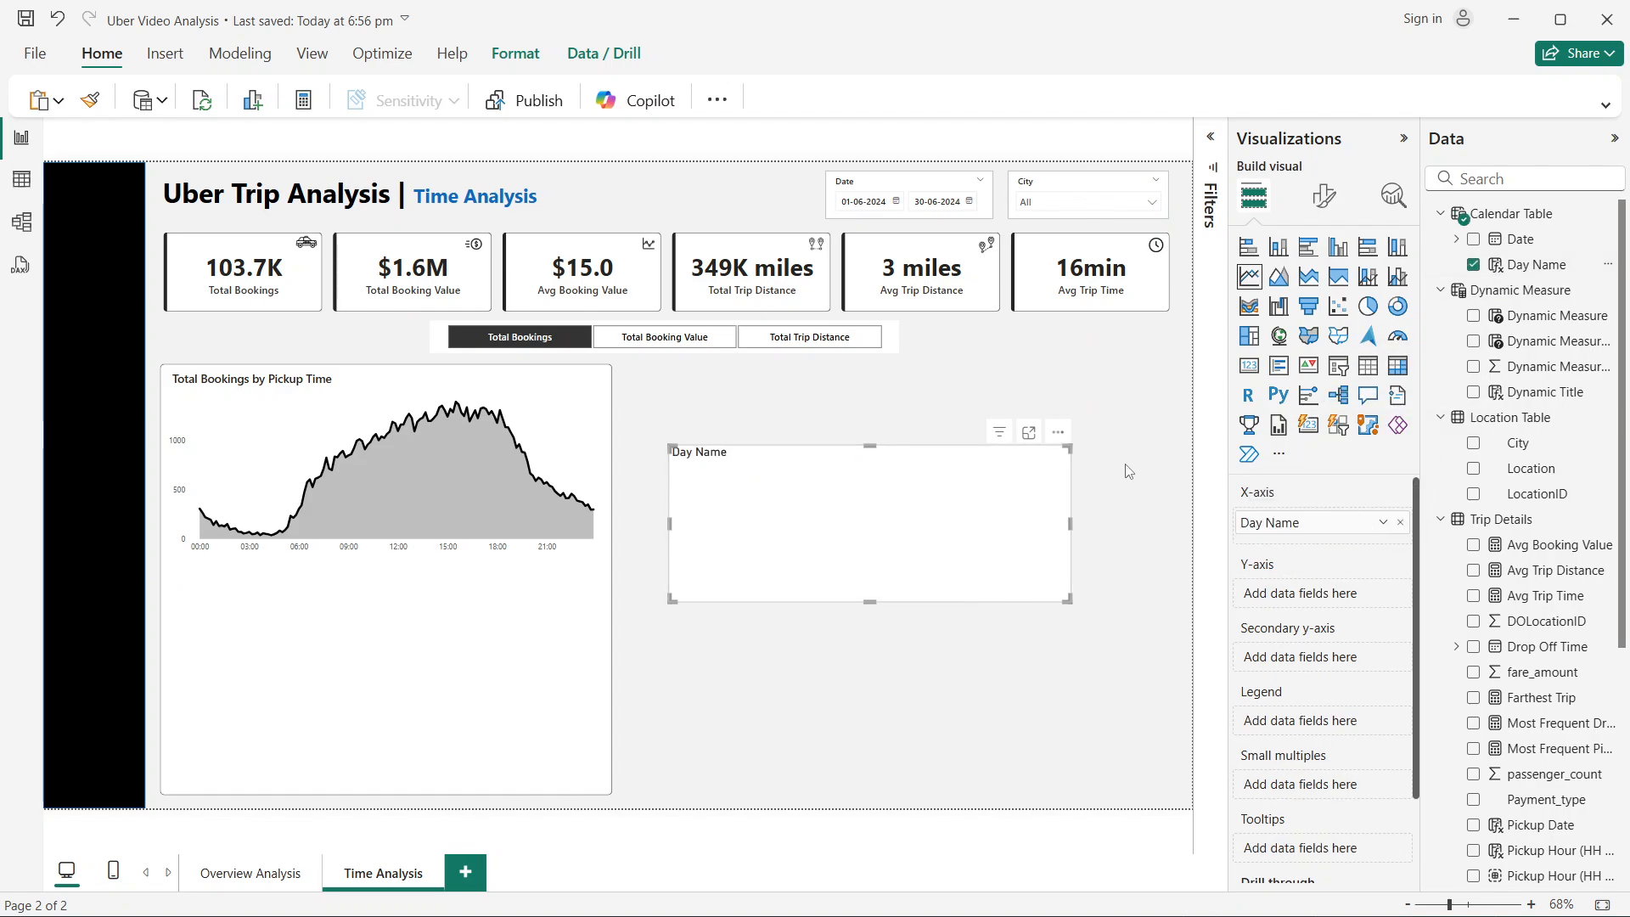
{"action": "left_click_drag", "start_coordinate": [1551, 331], "coordinate": [1361, 604]}
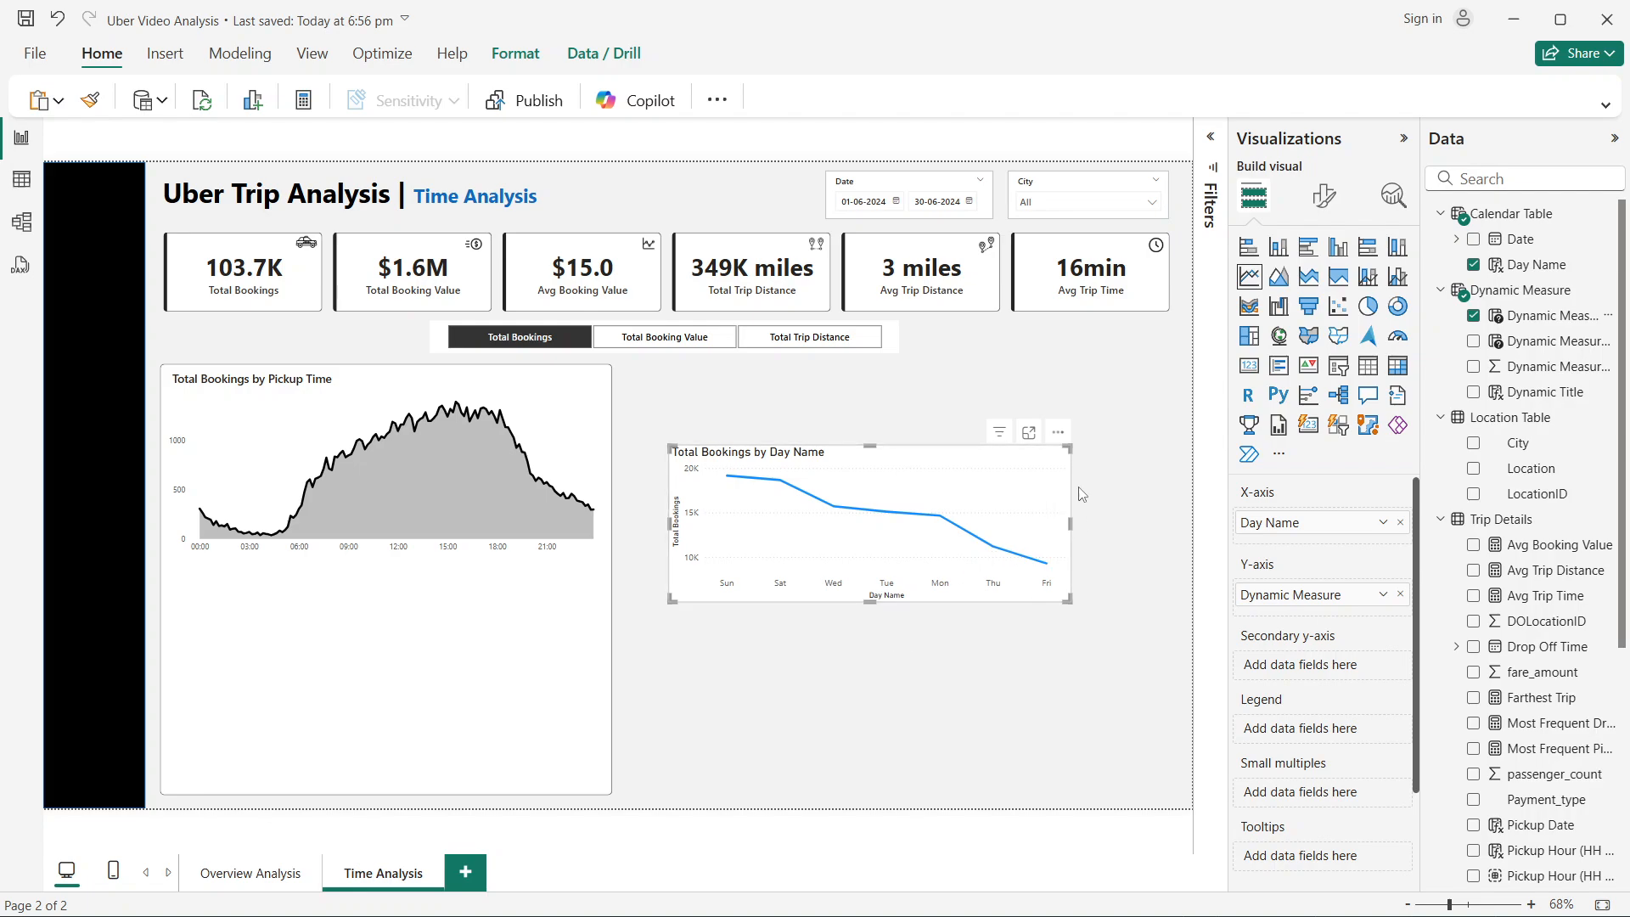
{"action": "left_click", "coordinate": [1059, 433]}
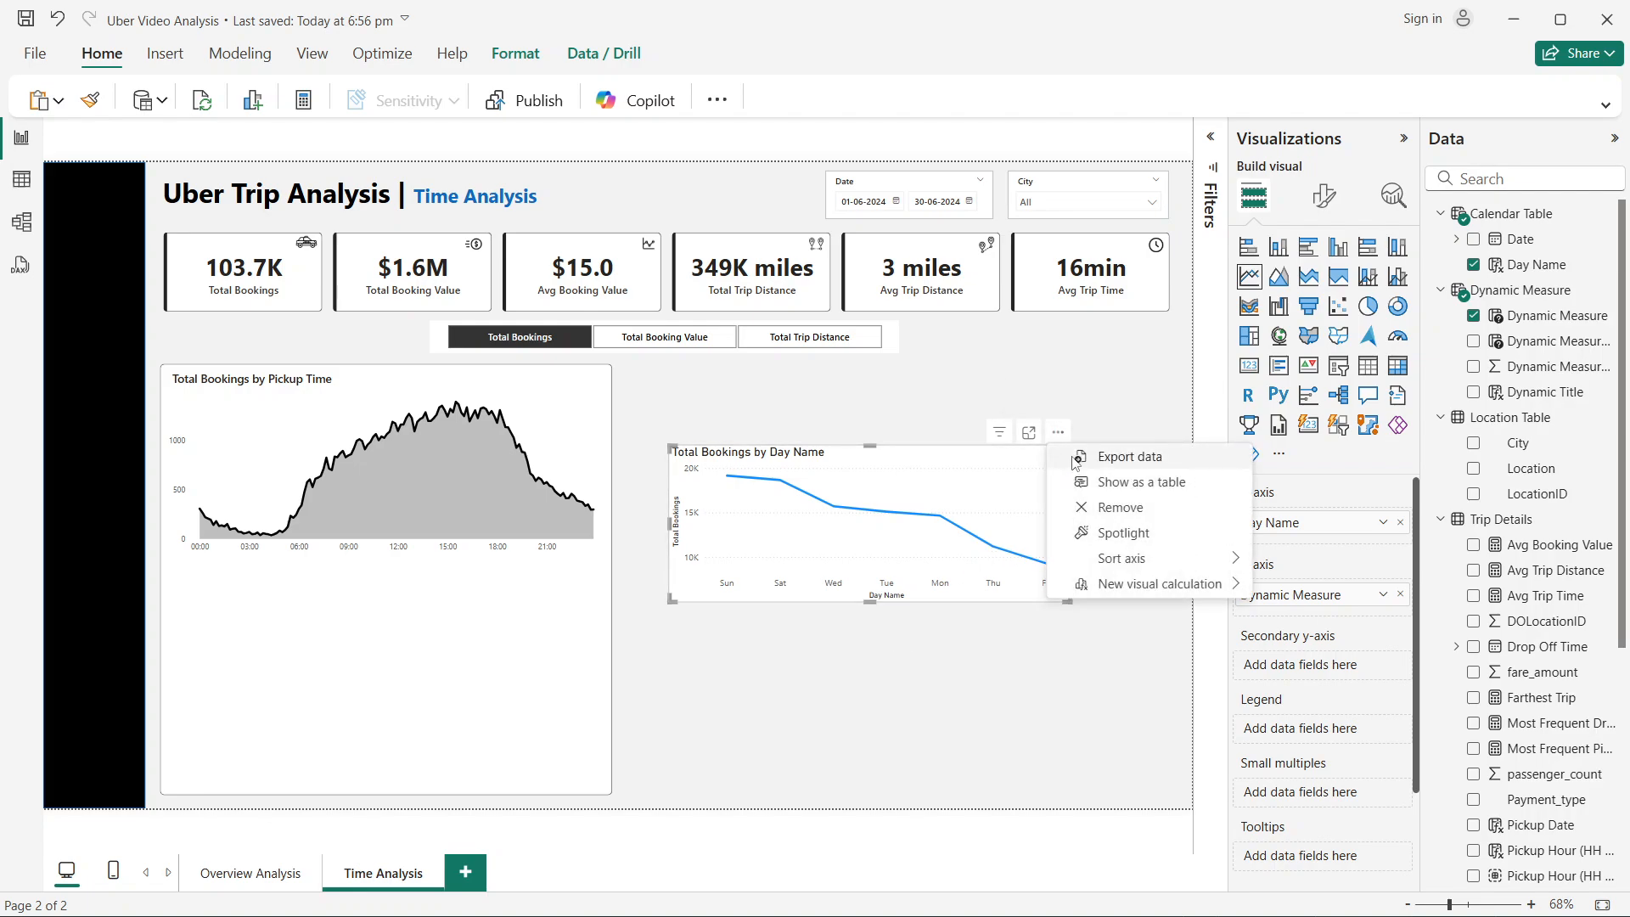
{"action": "mouse_move", "coordinate": [1155, 575]}
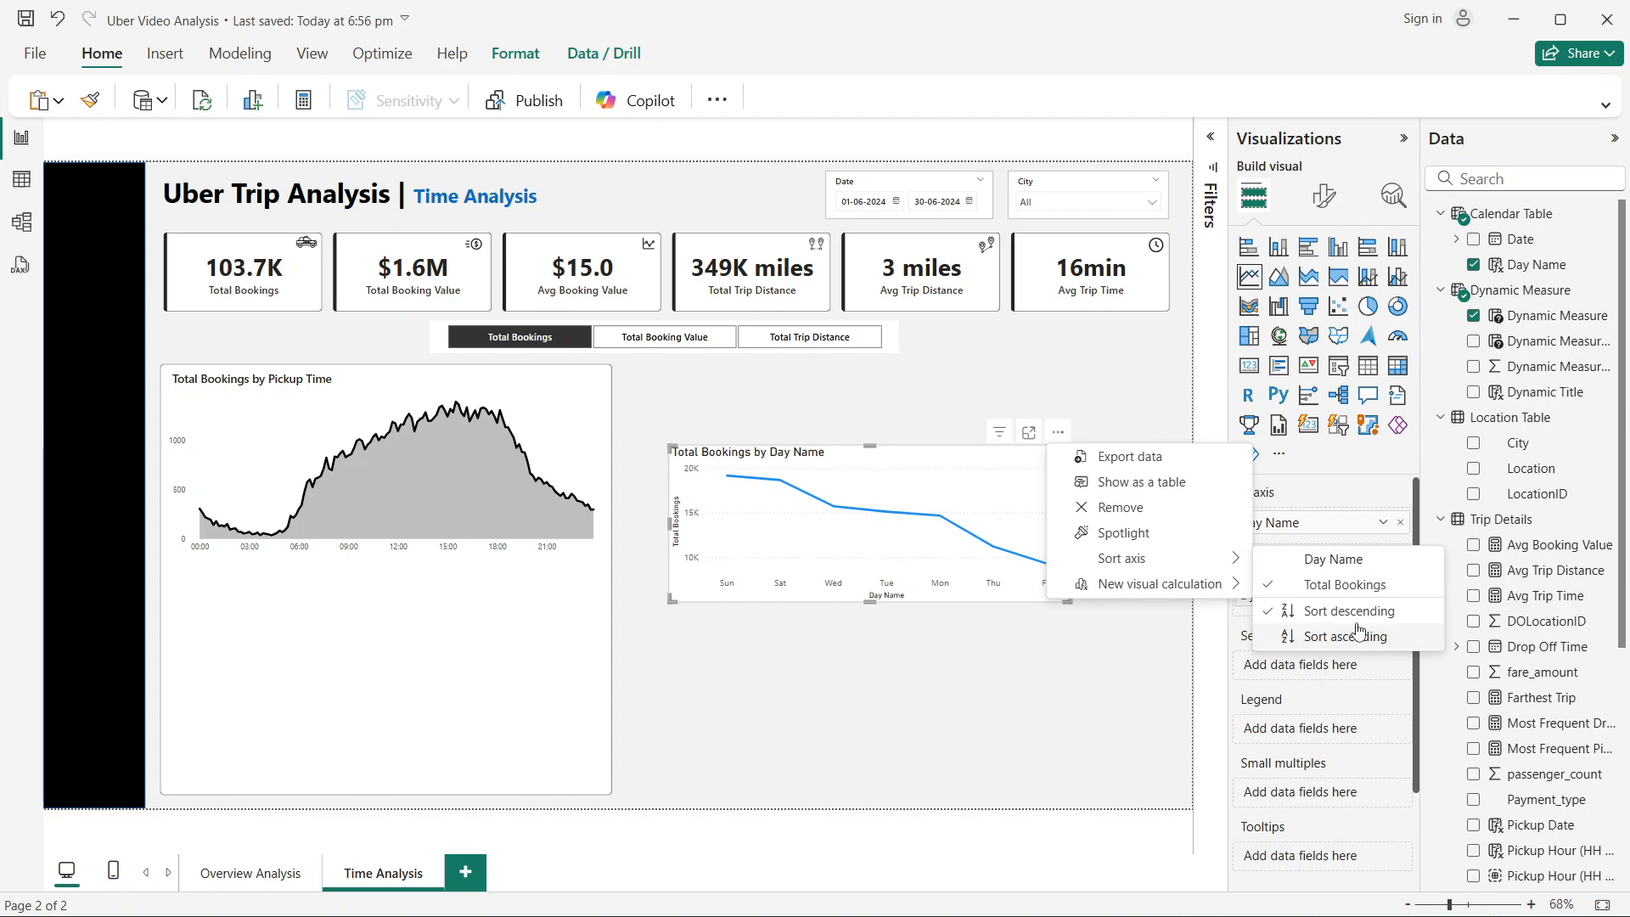
{"action": "left_click", "coordinate": [1334, 560]}
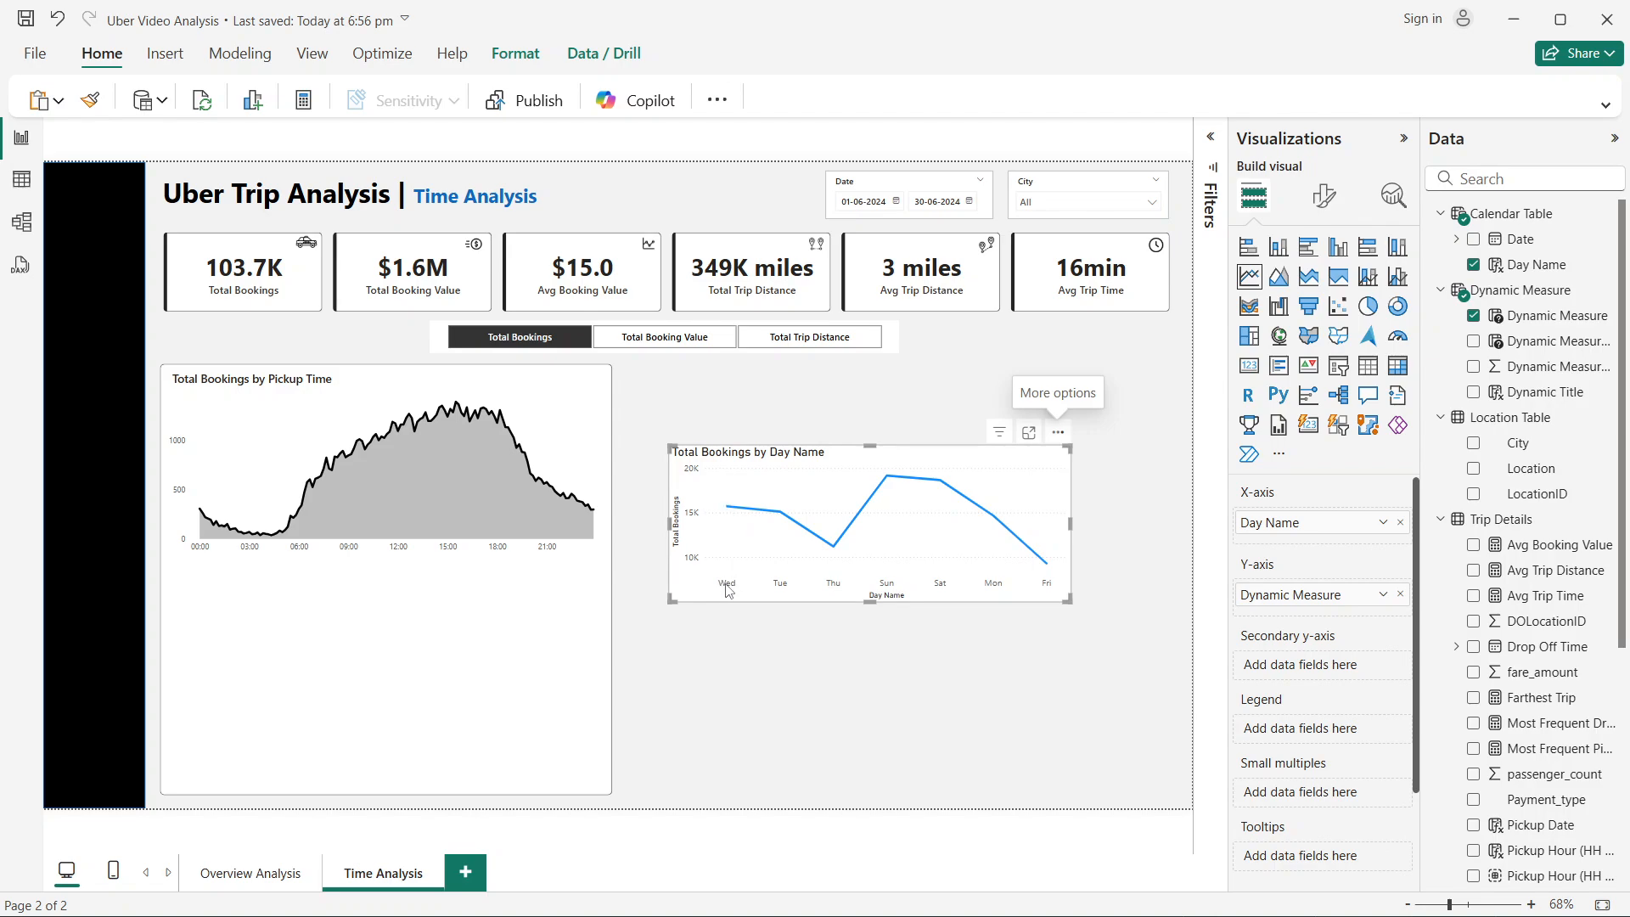
{"action": "left_click", "coordinate": [766, 716]}
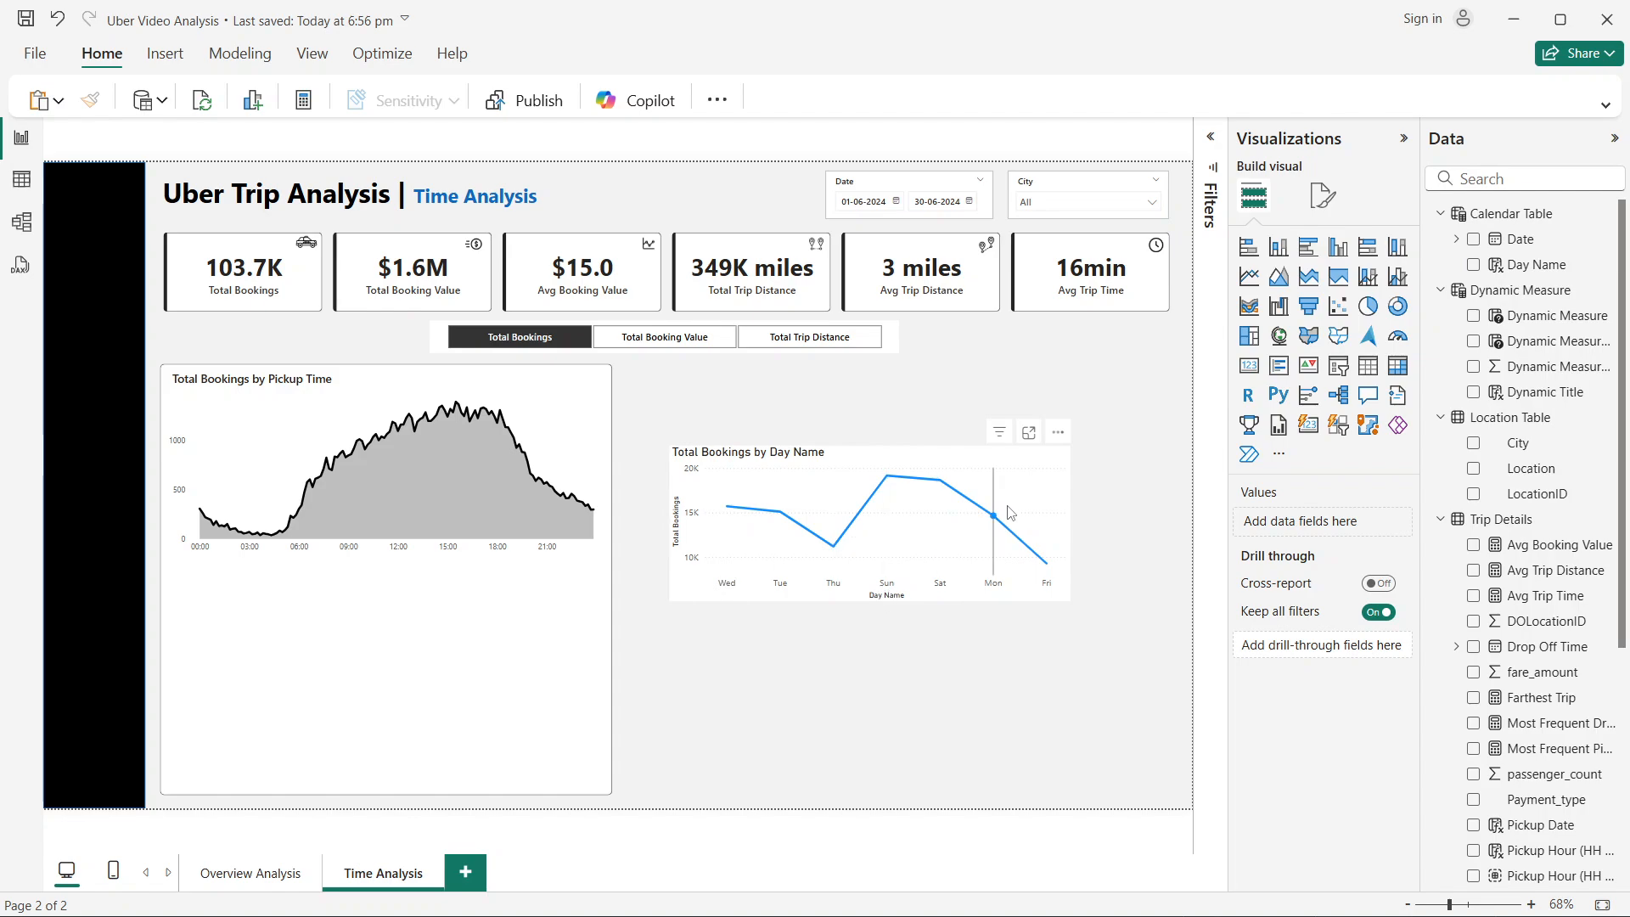
{"action": "left_click", "coordinate": [1033, 475]}
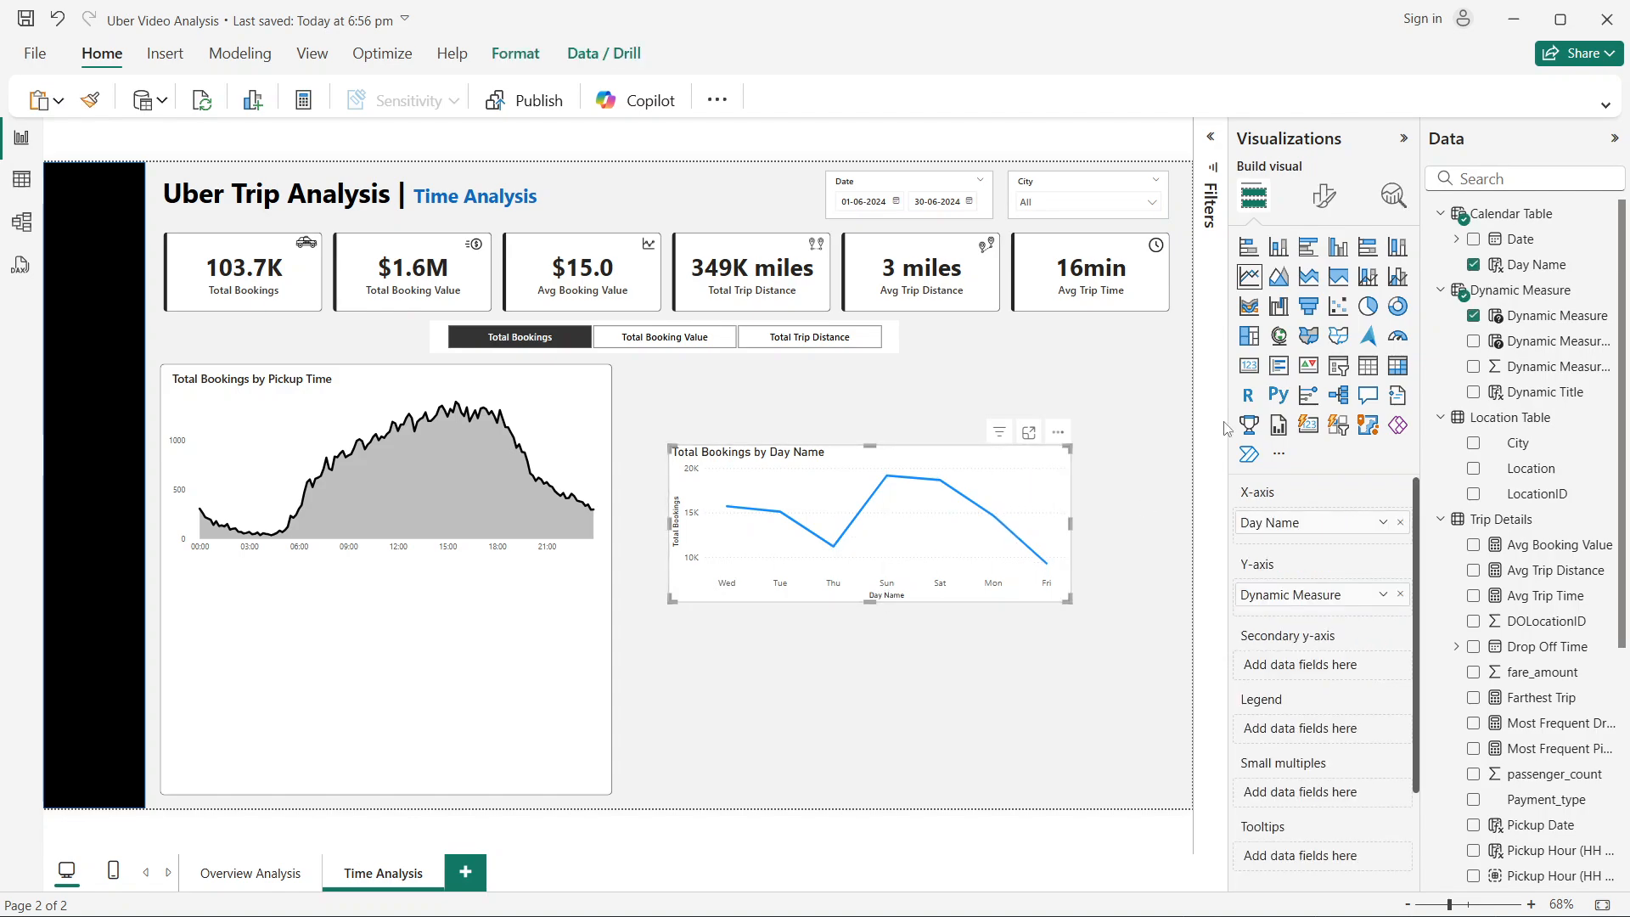
Step: Add another calculated column named Day Num to the Calendar Table
{"action": "left_click", "coordinate": [21, 179]}
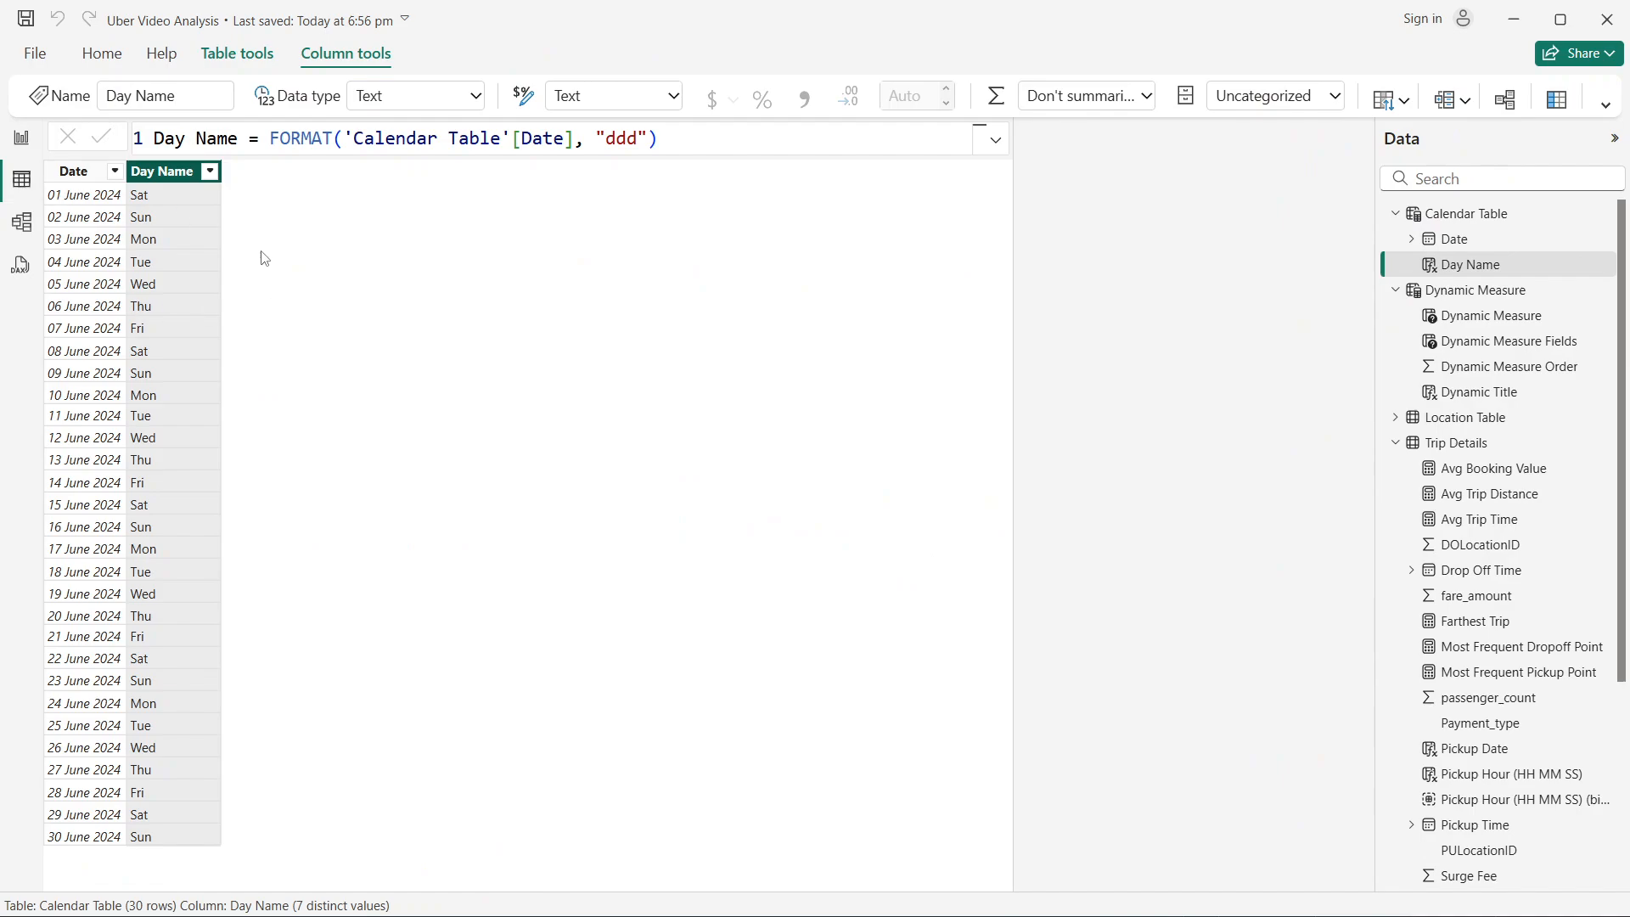
{"action": "left_click", "coordinate": [239, 59]}
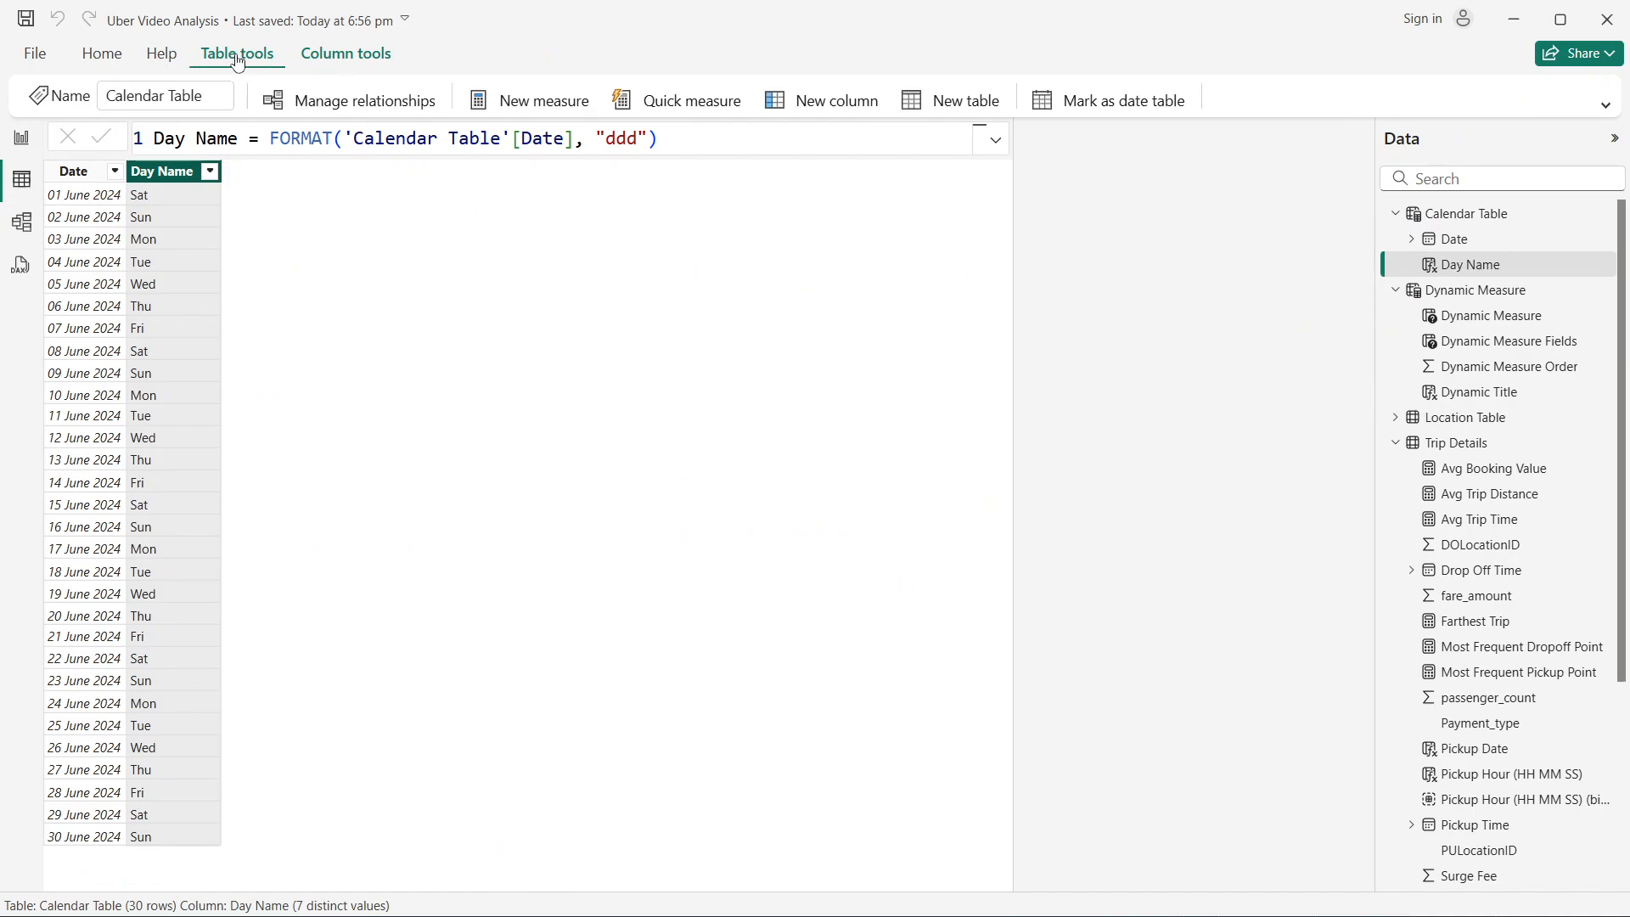
{"action": "left_click", "coordinate": [811, 102]}
{"action": "double_click", "coordinate": [177, 138]}
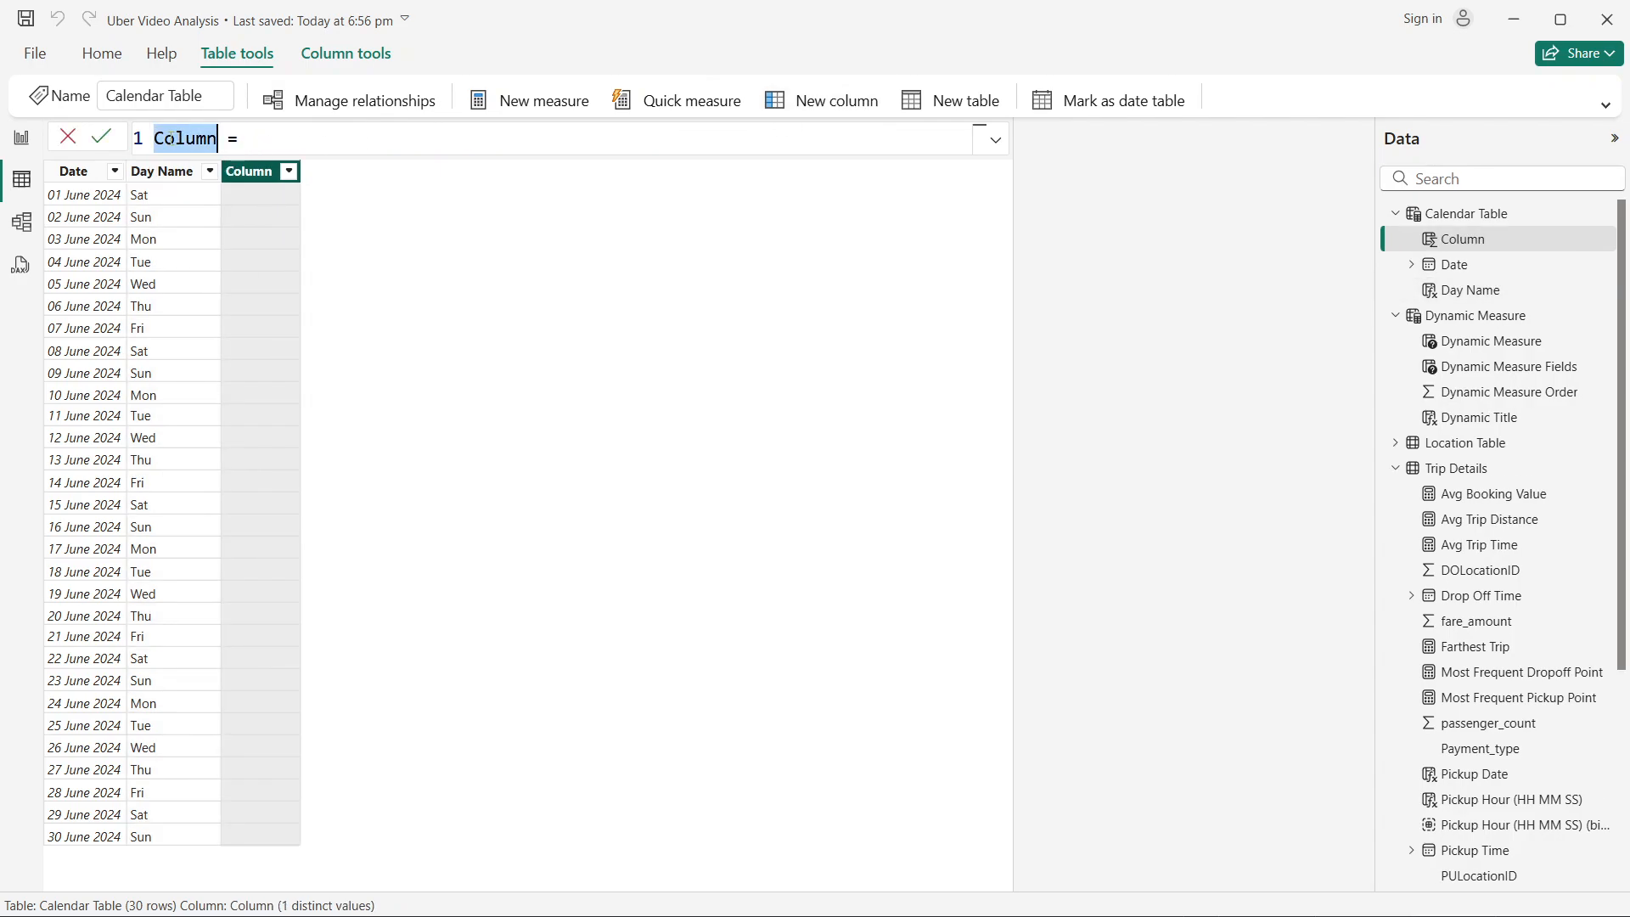
{"action": "type", "text": "Day "}
{"action": "type", "text": "Num"}
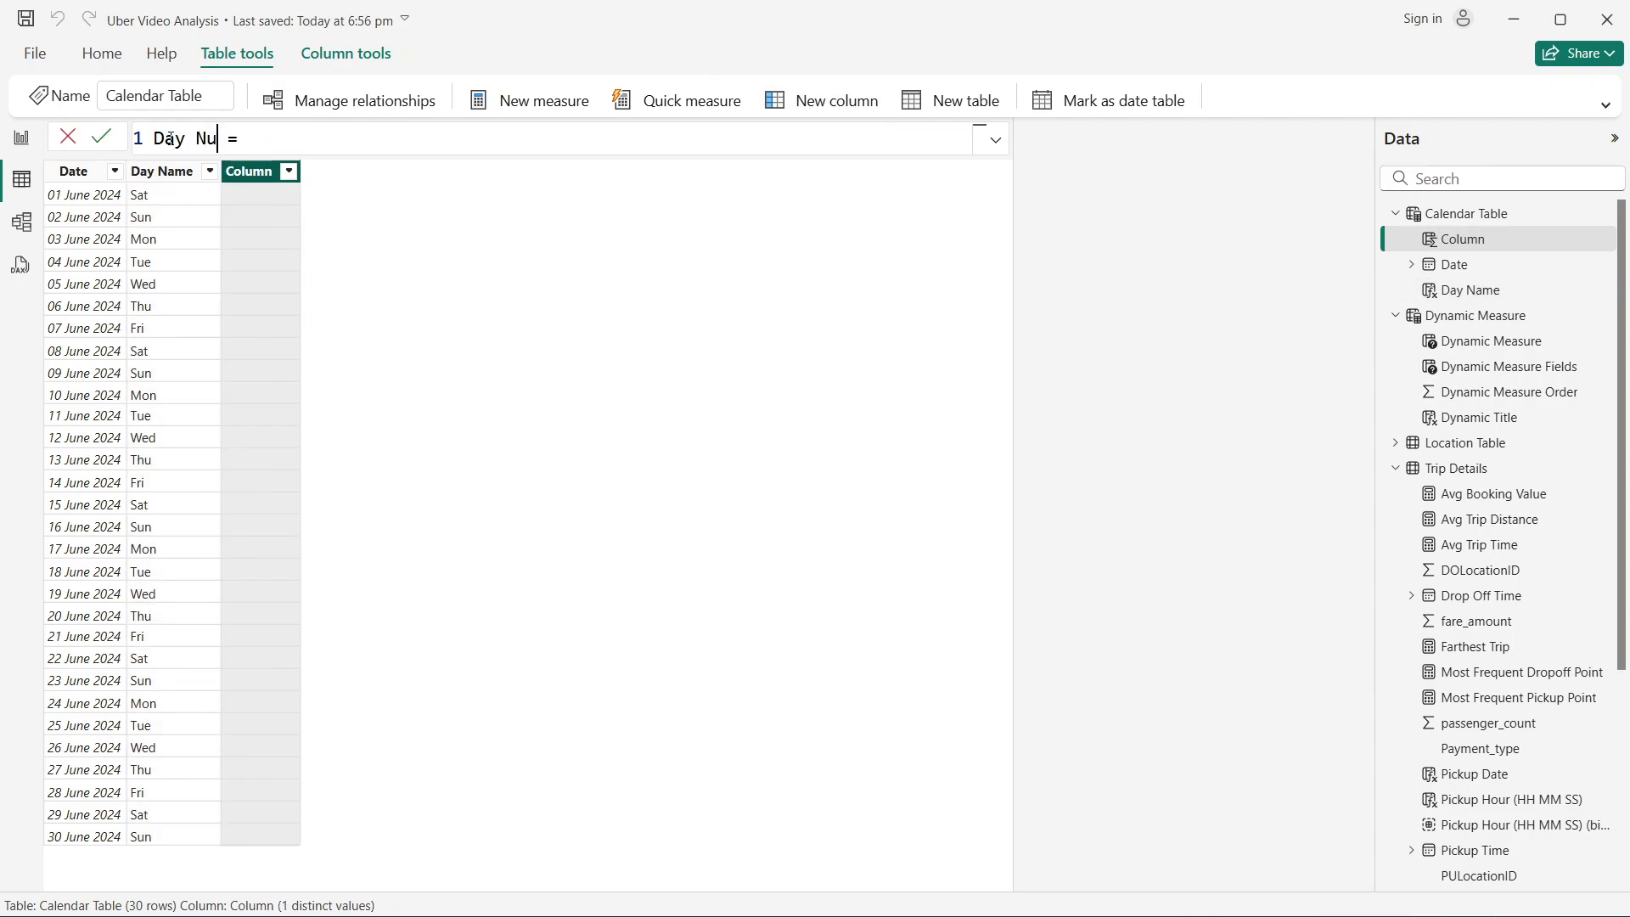
Step: Define the Day Num column as WEEKNUM('Calendar Table'[Date], 2)
{"action": "left_click", "coordinate": [293, 146]}
{"action": "type", "text": "weekn"}
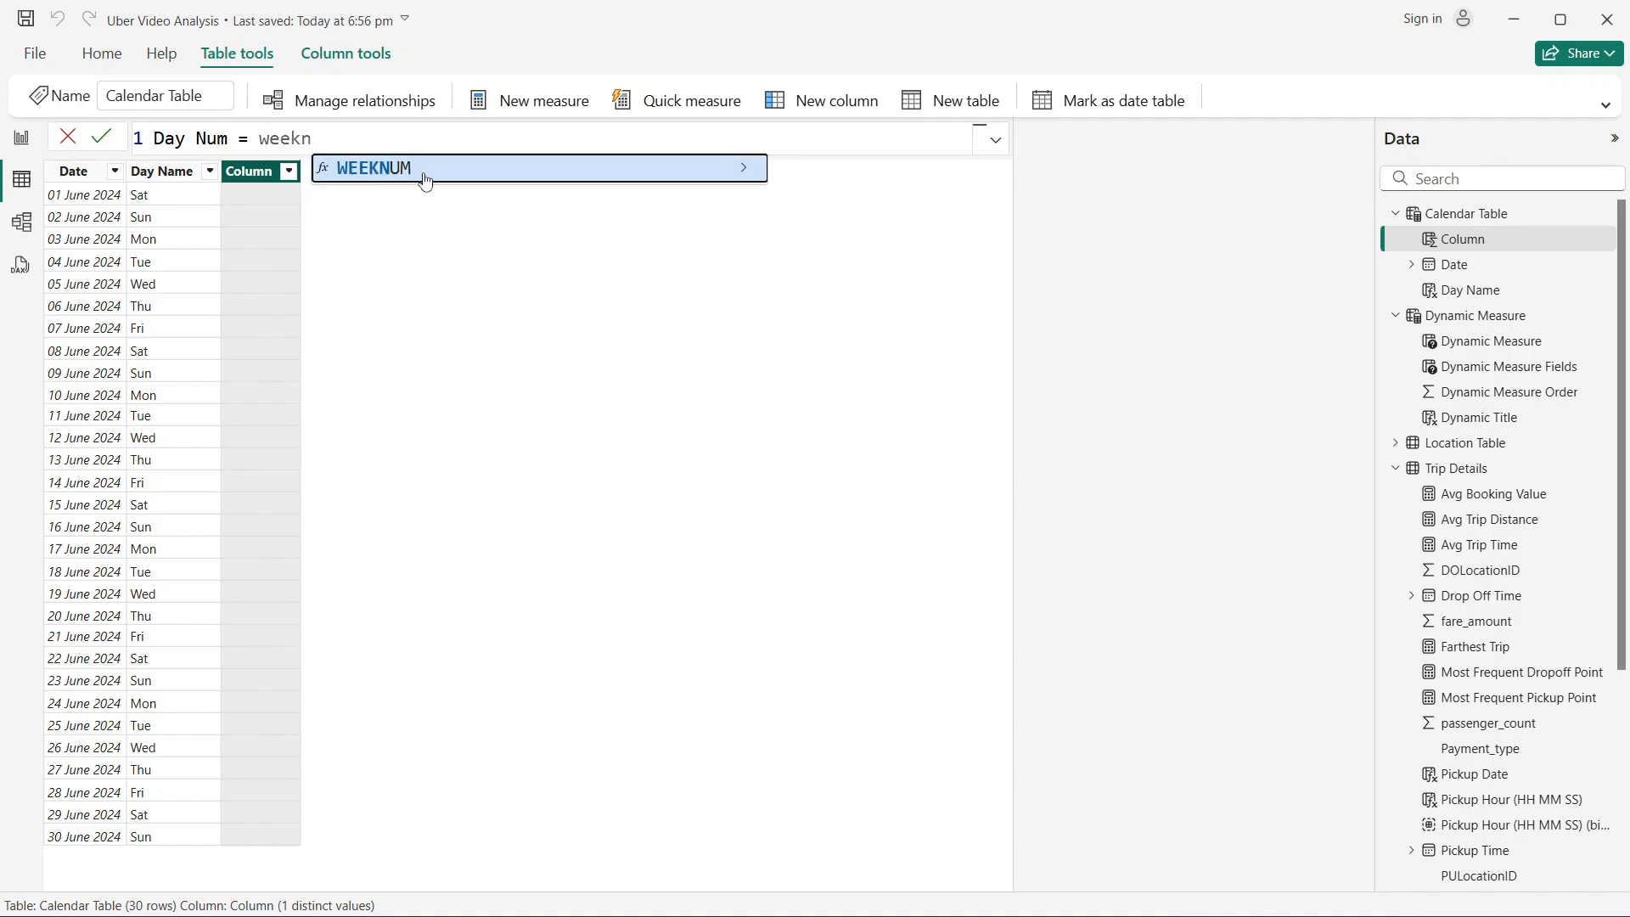
{"action": "left_click", "coordinate": [427, 181]}
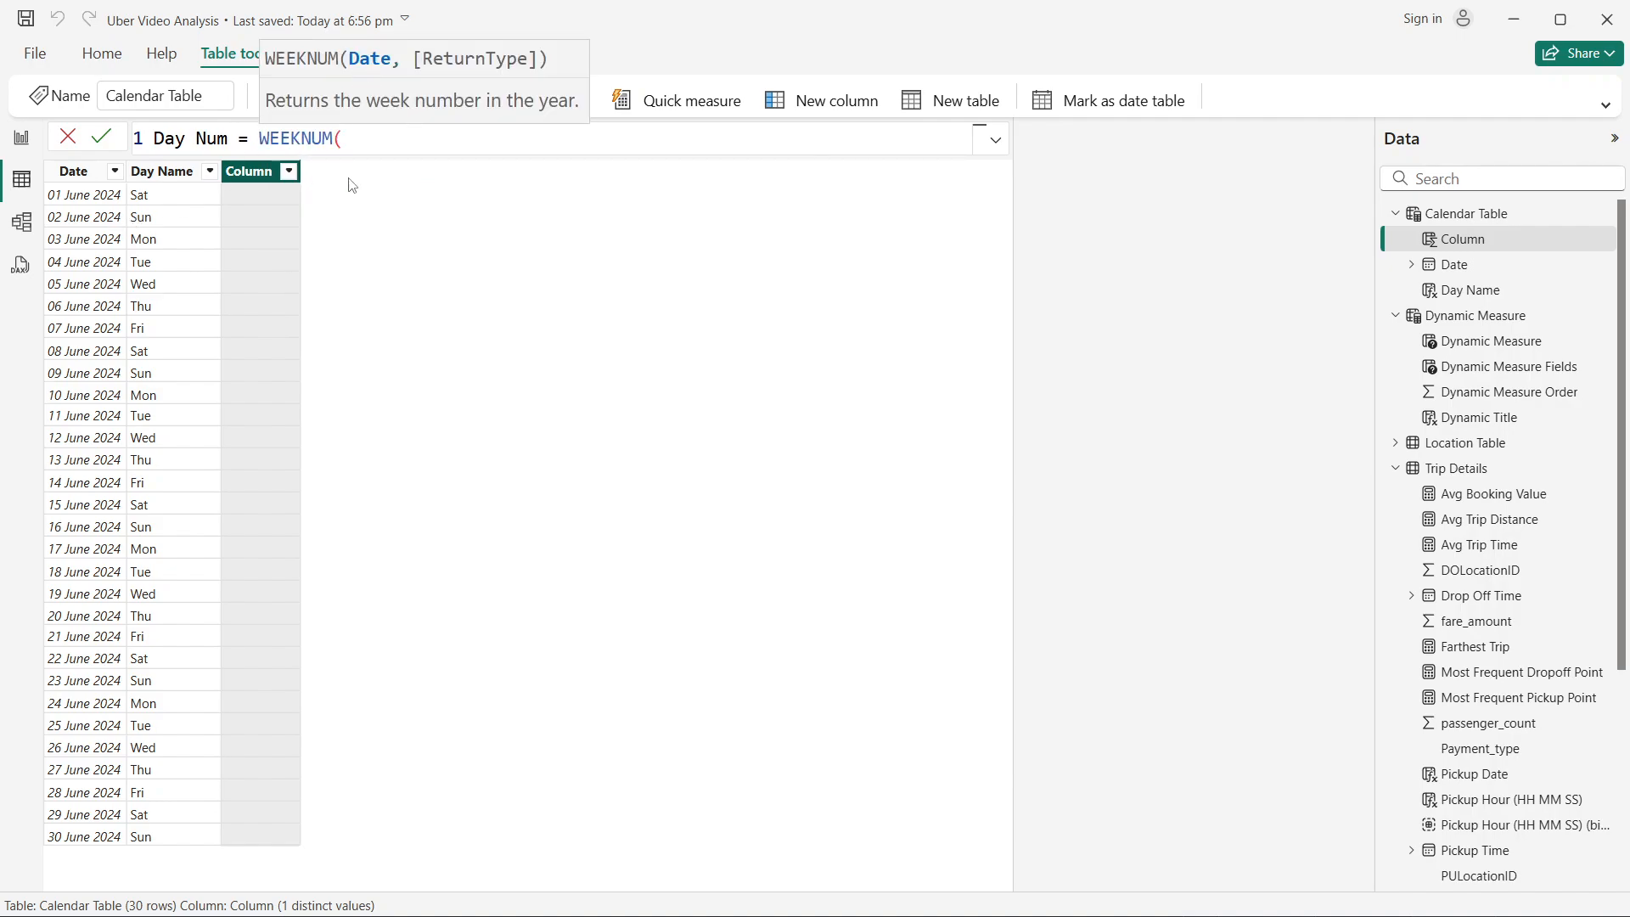
{"action": "type", "text": "date"}
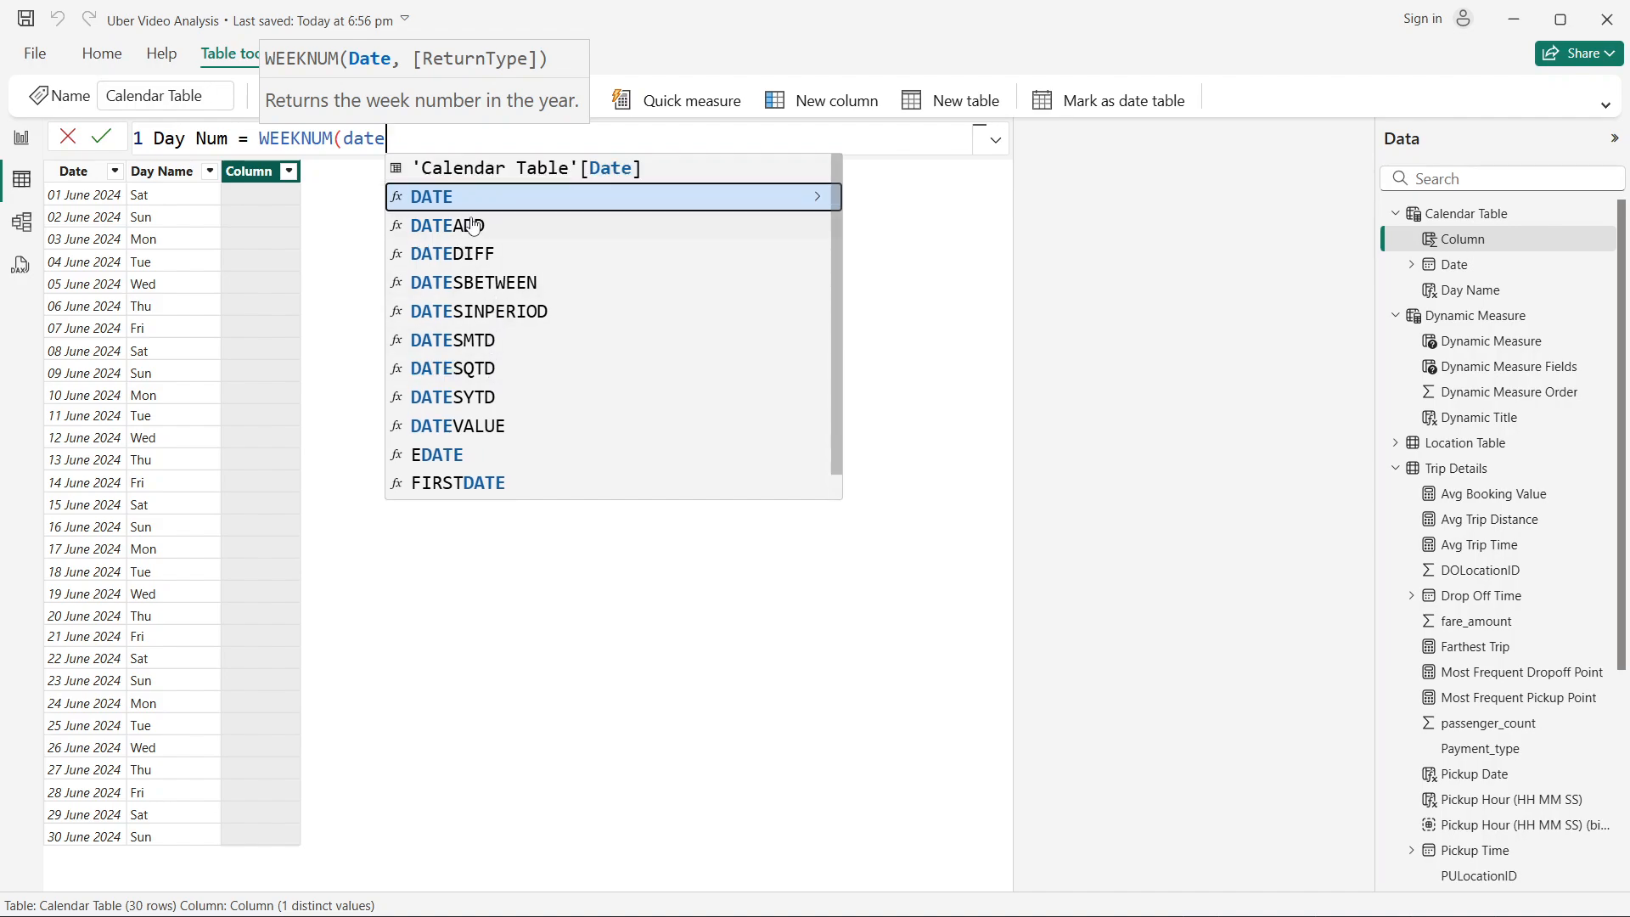
{"action": "left_click", "coordinate": [504, 174]}
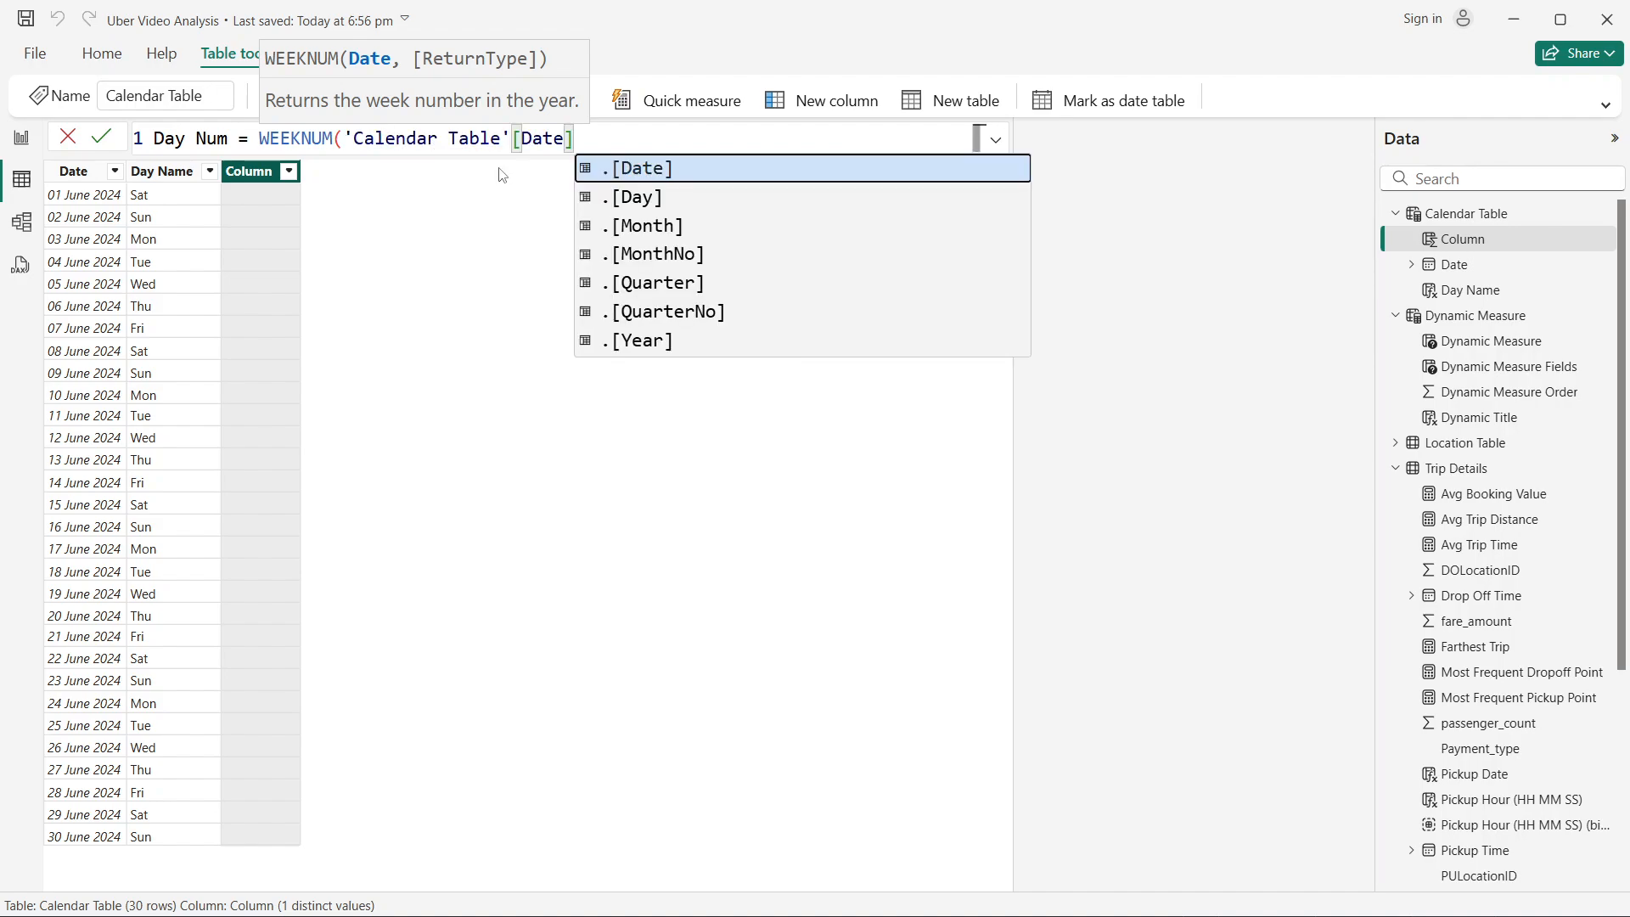
{"action": "type", "text": ", "}
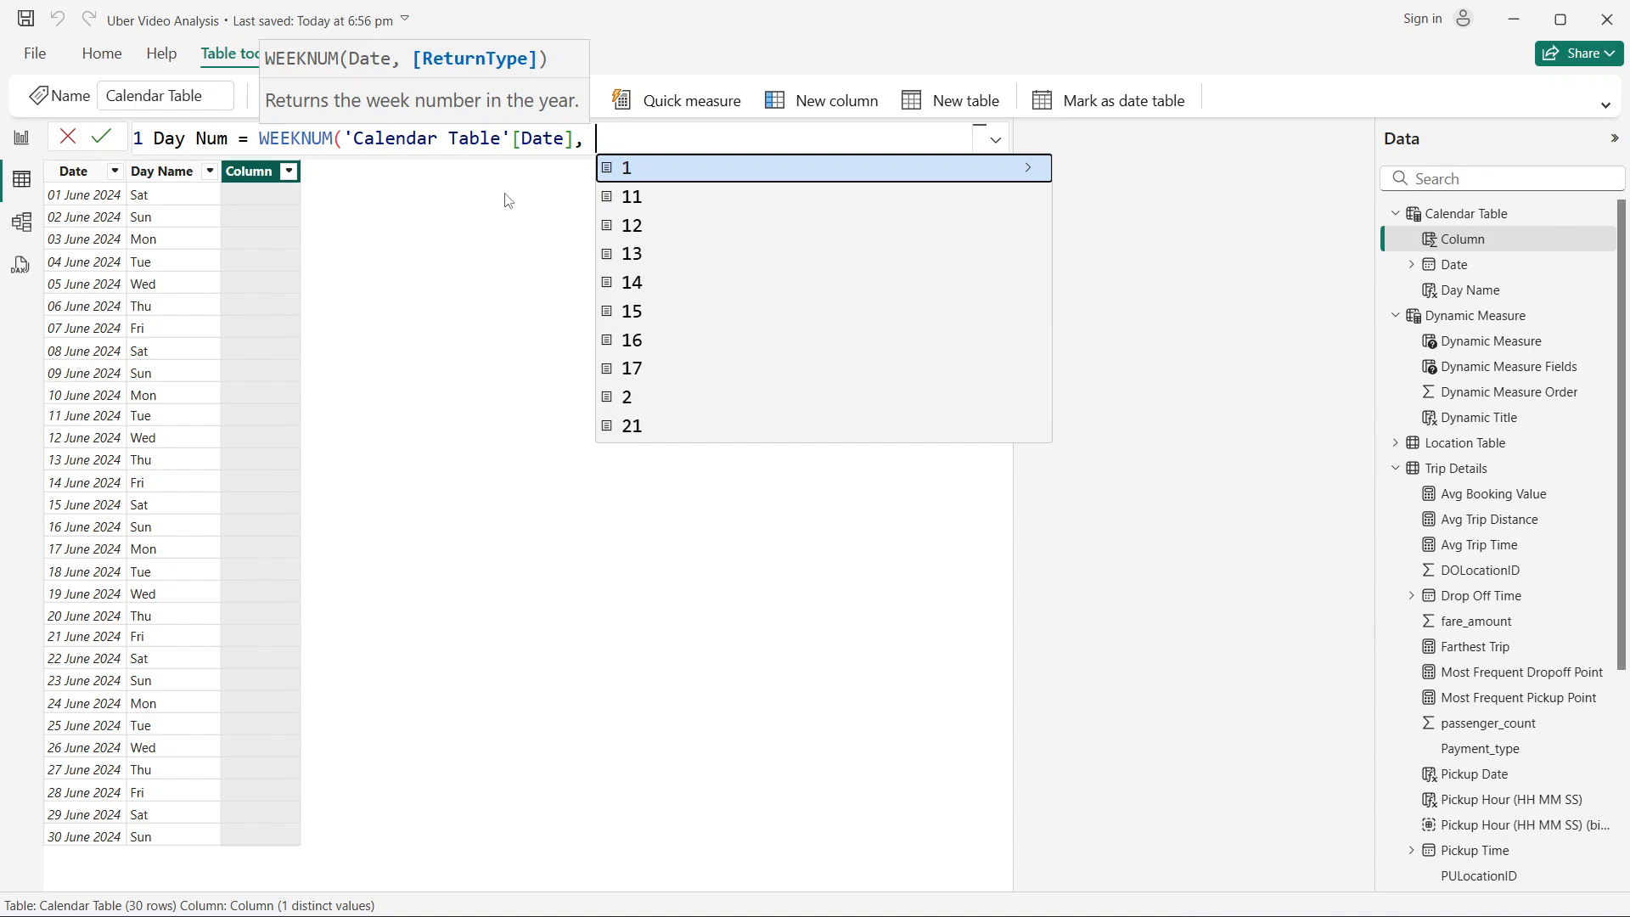
{"action": "type", "text": "2)"}
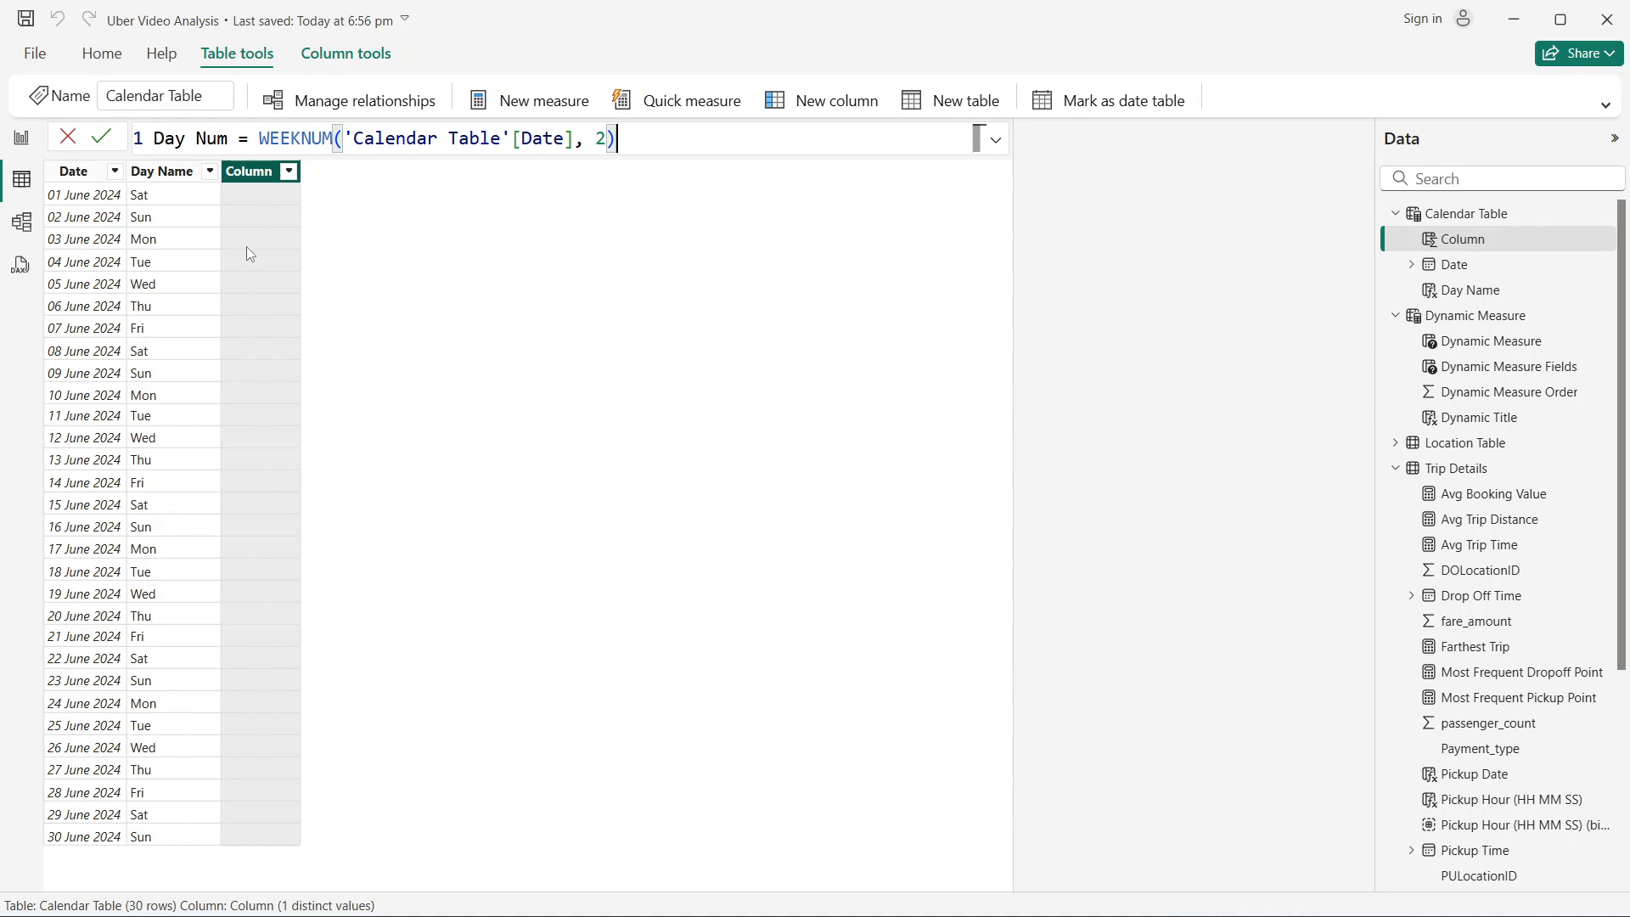
{"action": "double_click", "coordinate": [602, 141]}
{"action": "key", "text": "Return"}
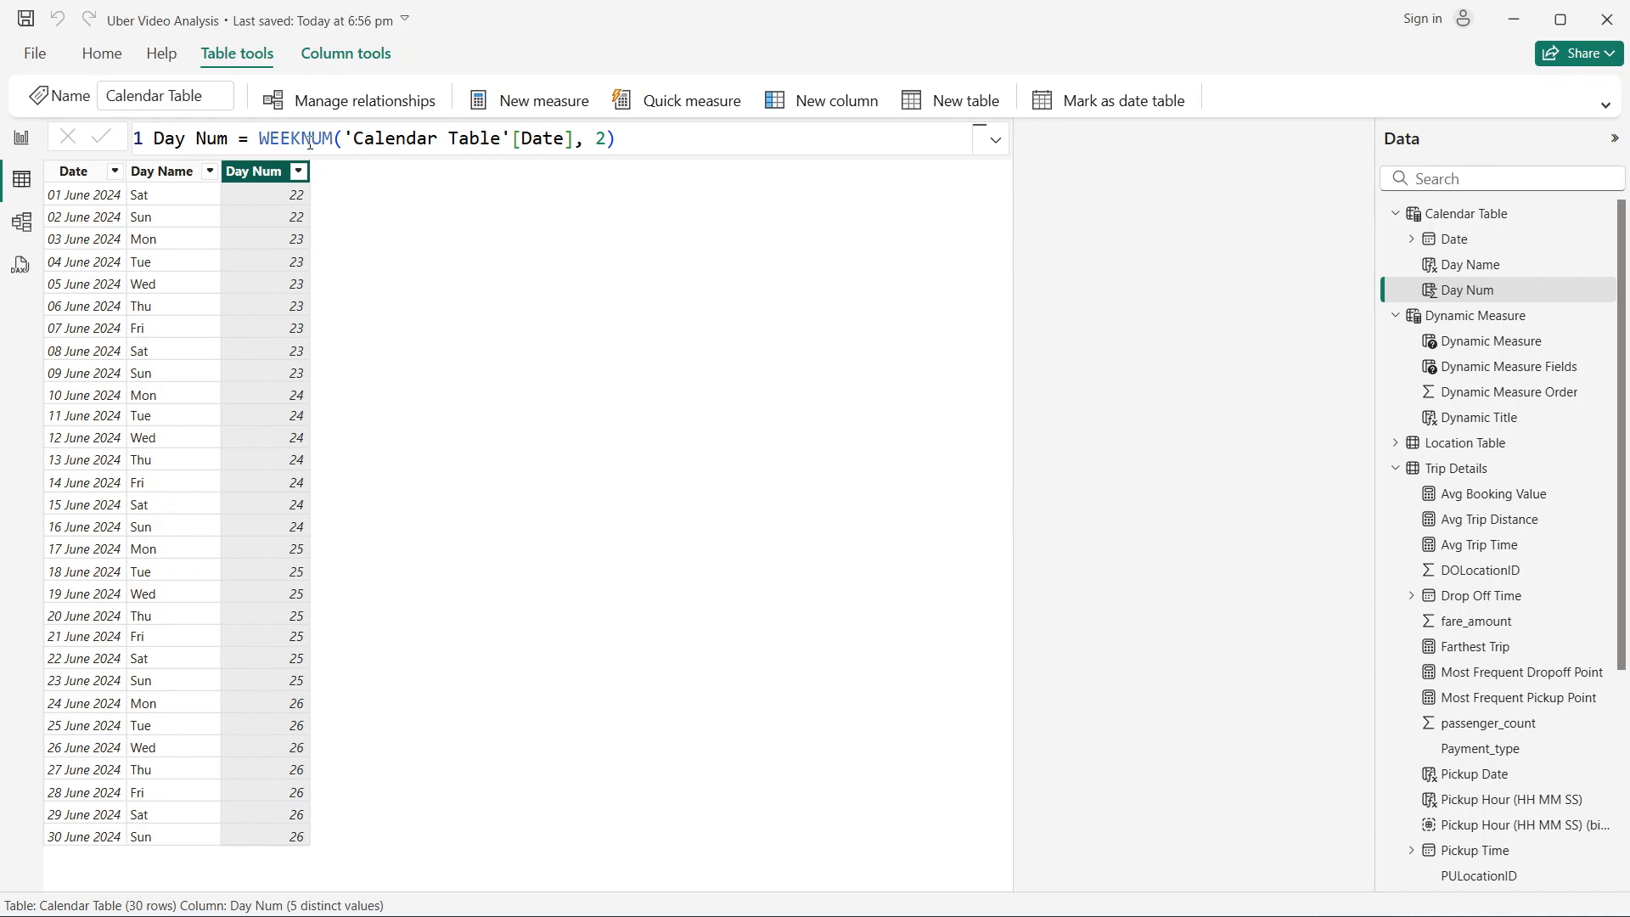
Step: Replace the function in the Day Num formula so it reads WEEKDAY('Calendar Table'[Date], 2)
{"action": "left_click_drag", "start_coordinate": [310, 142], "coordinate": [333, 140]}
{"action": "key", "text": "BackSpace"}
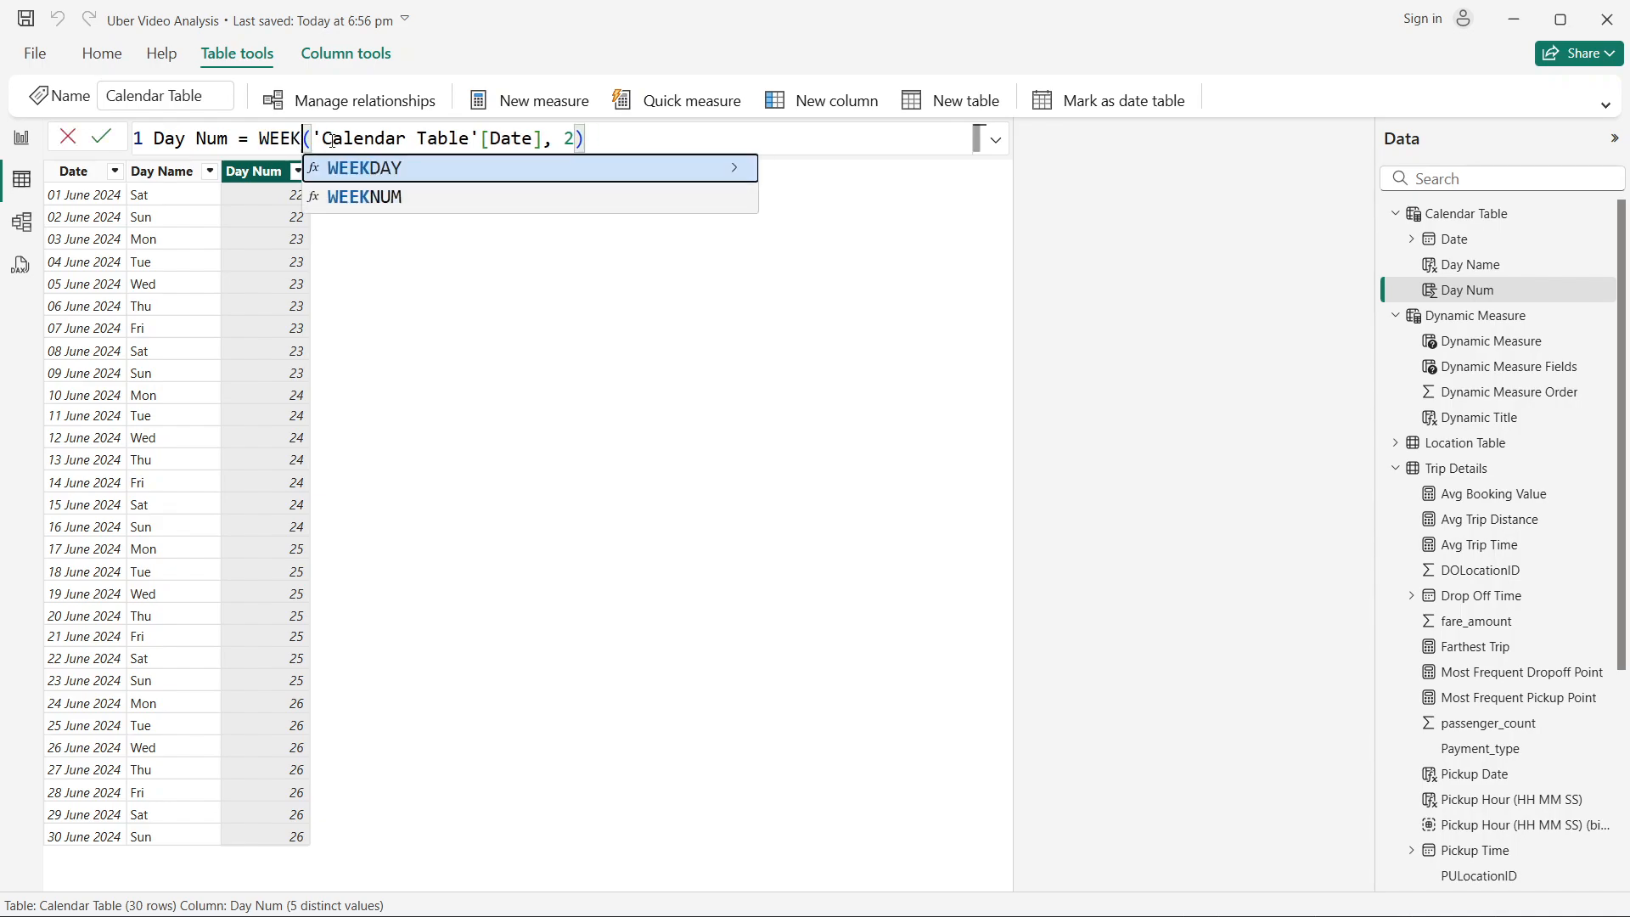
{"action": "type", "text": "day"}
{"action": "left_click", "coordinate": [382, 174]}
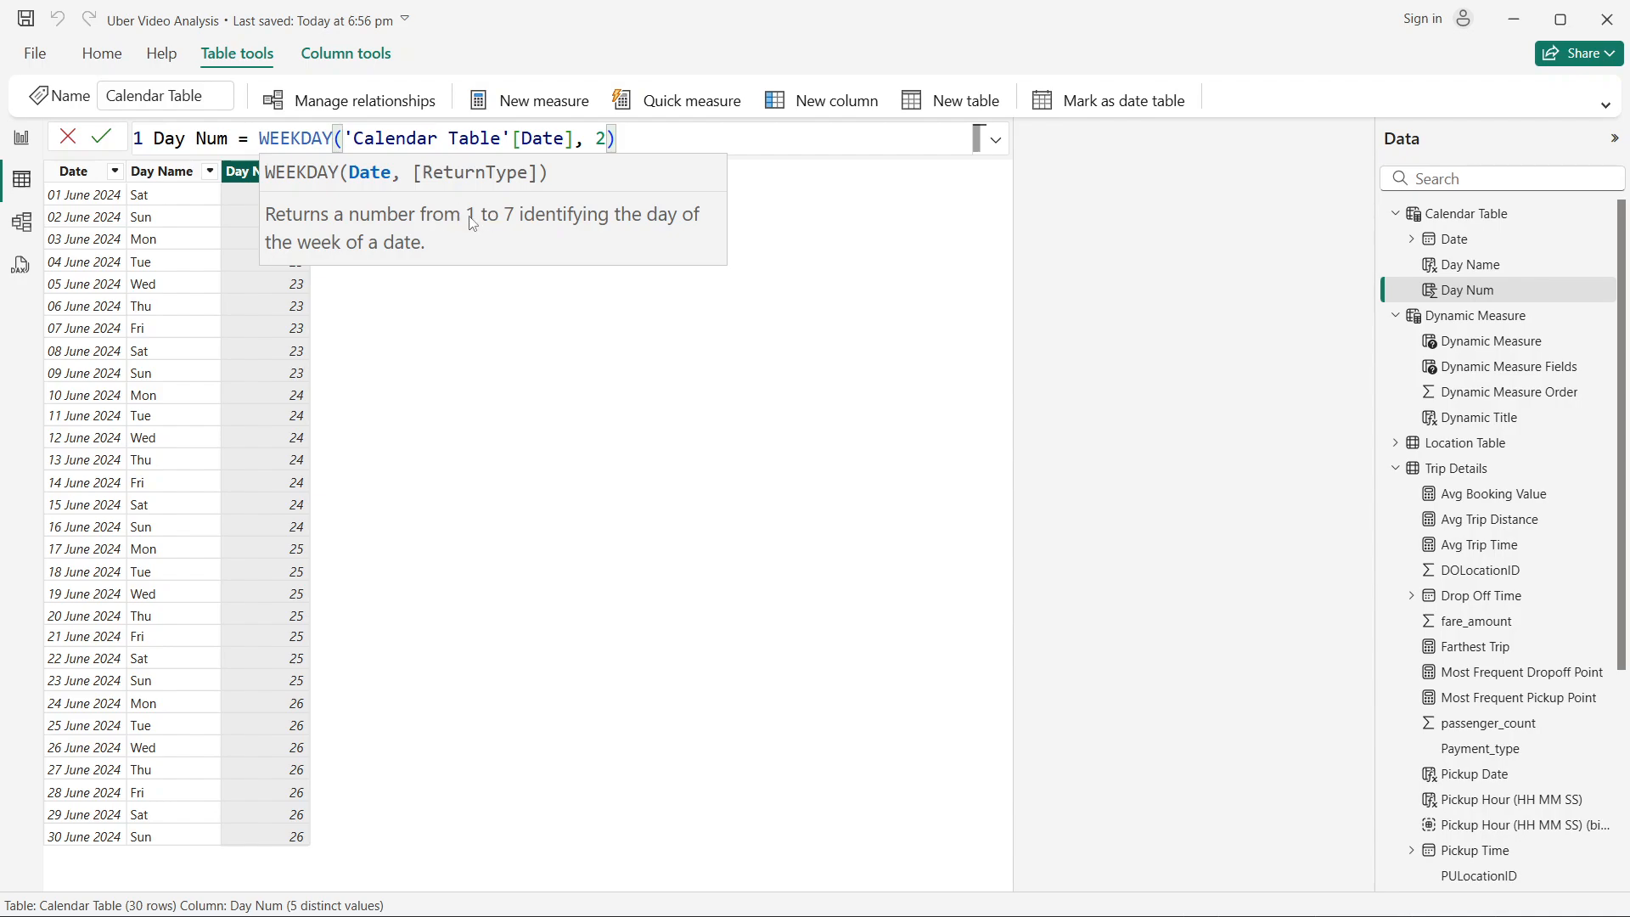
{"action": "left_click", "coordinate": [101, 137]}
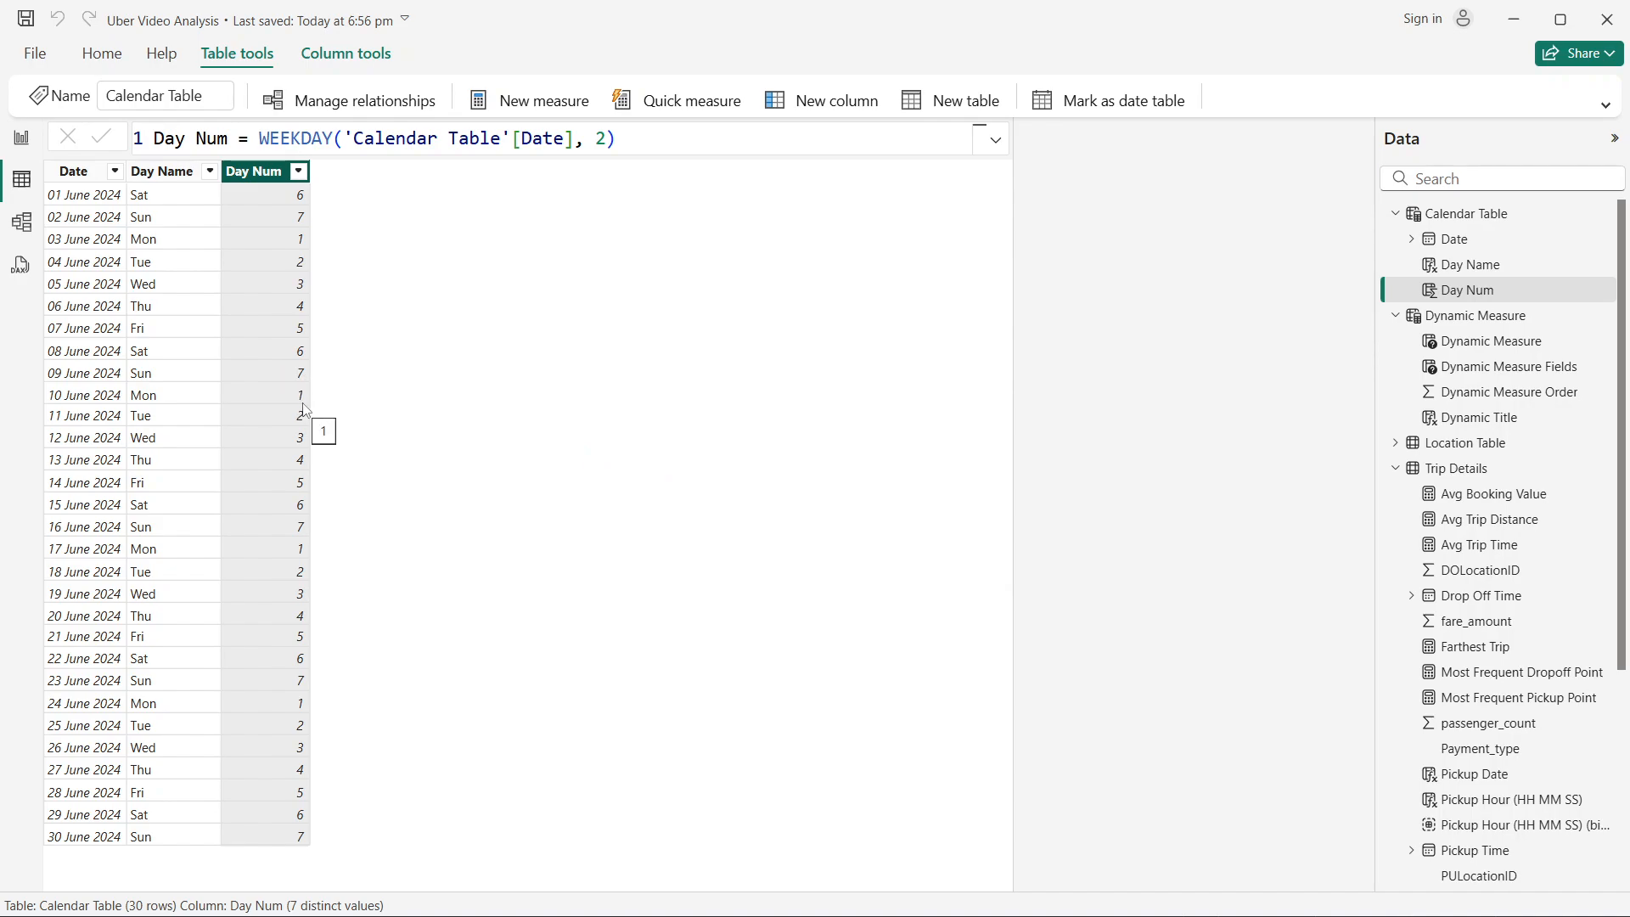
Step: Try return type 1 in the Day Num WEEKDAY formula, and restore the return type to 2
{"action": "double_click", "coordinate": [602, 139]}
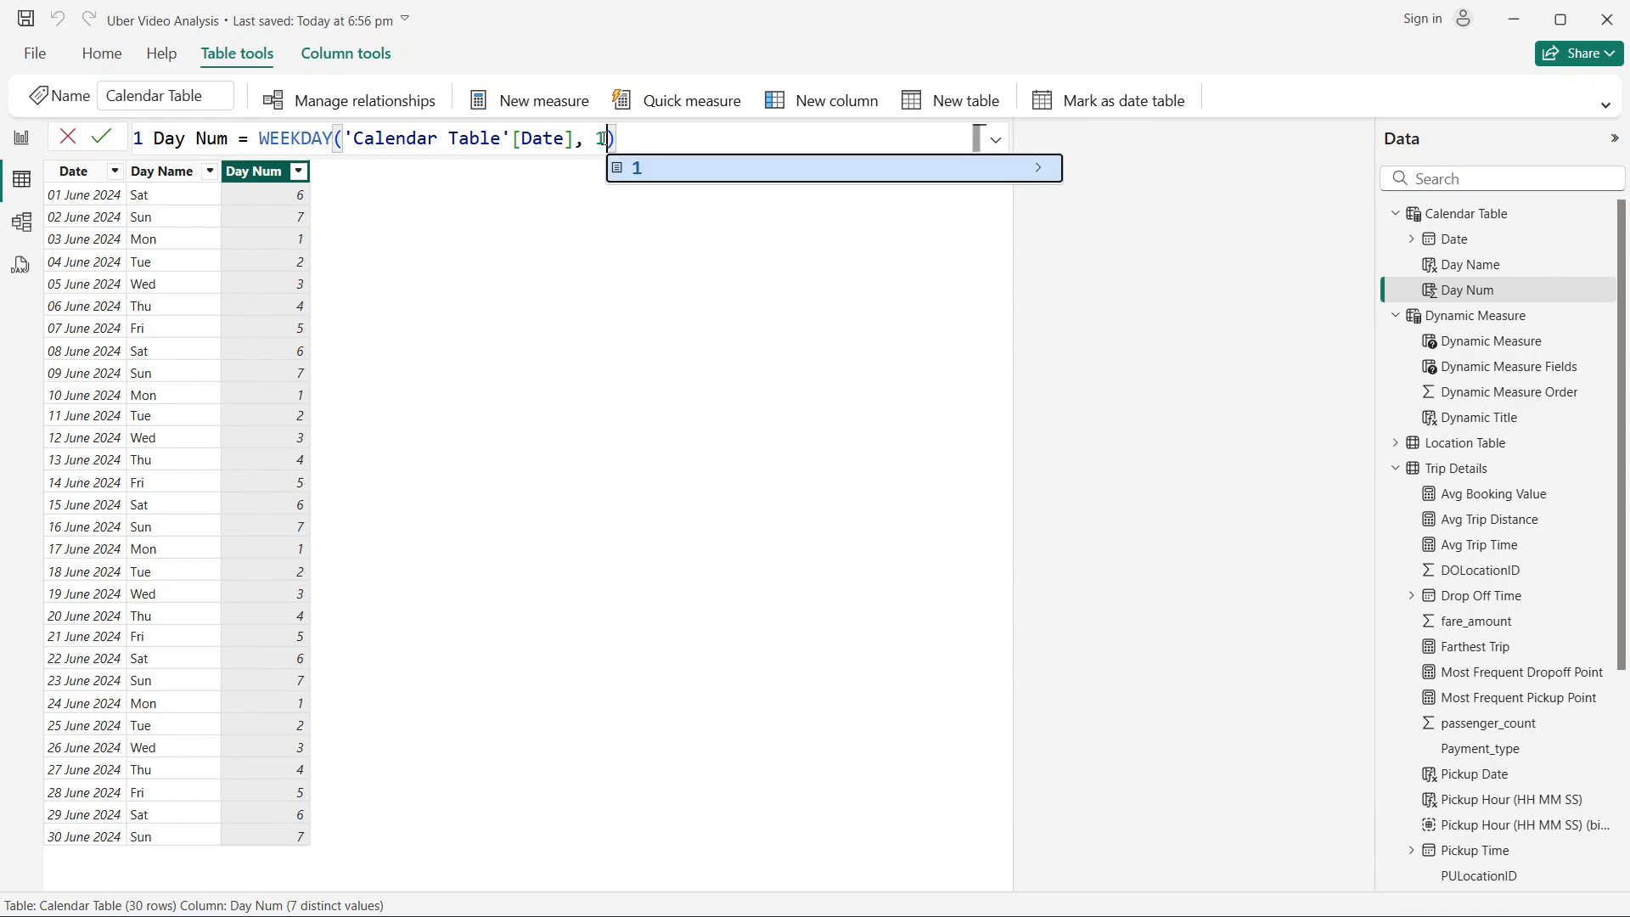
{"action": "type", "text": "1"}
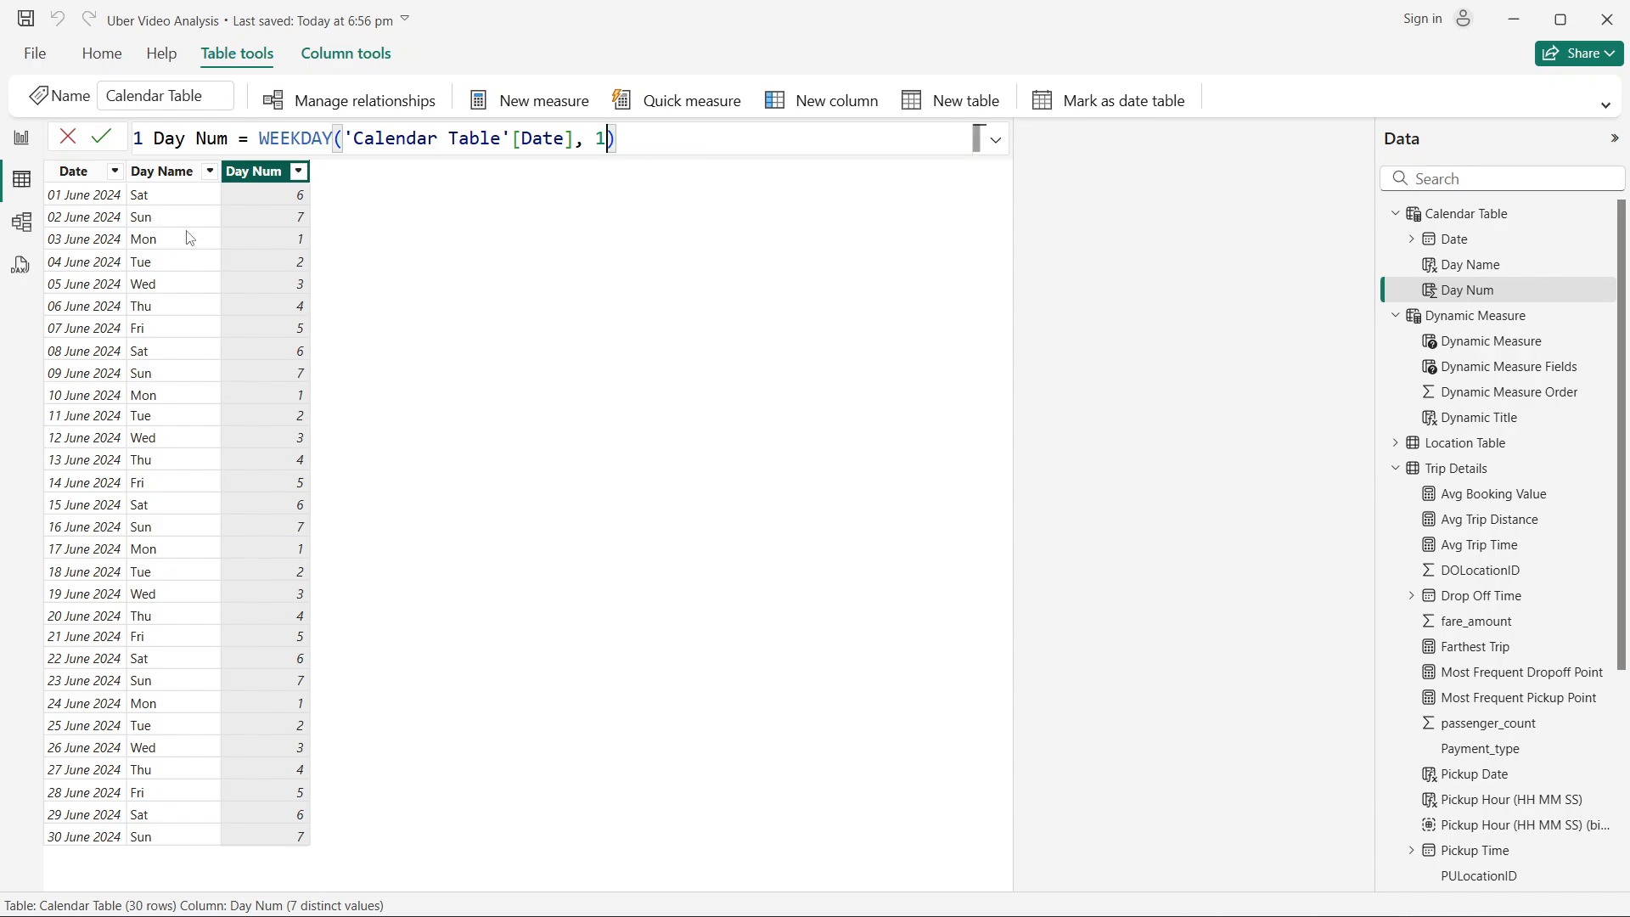
{"action": "left_click", "coordinate": [102, 137]}
{"action": "left_click_drag", "start_coordinate": [610, 139], "coordinate": [596, 138]}
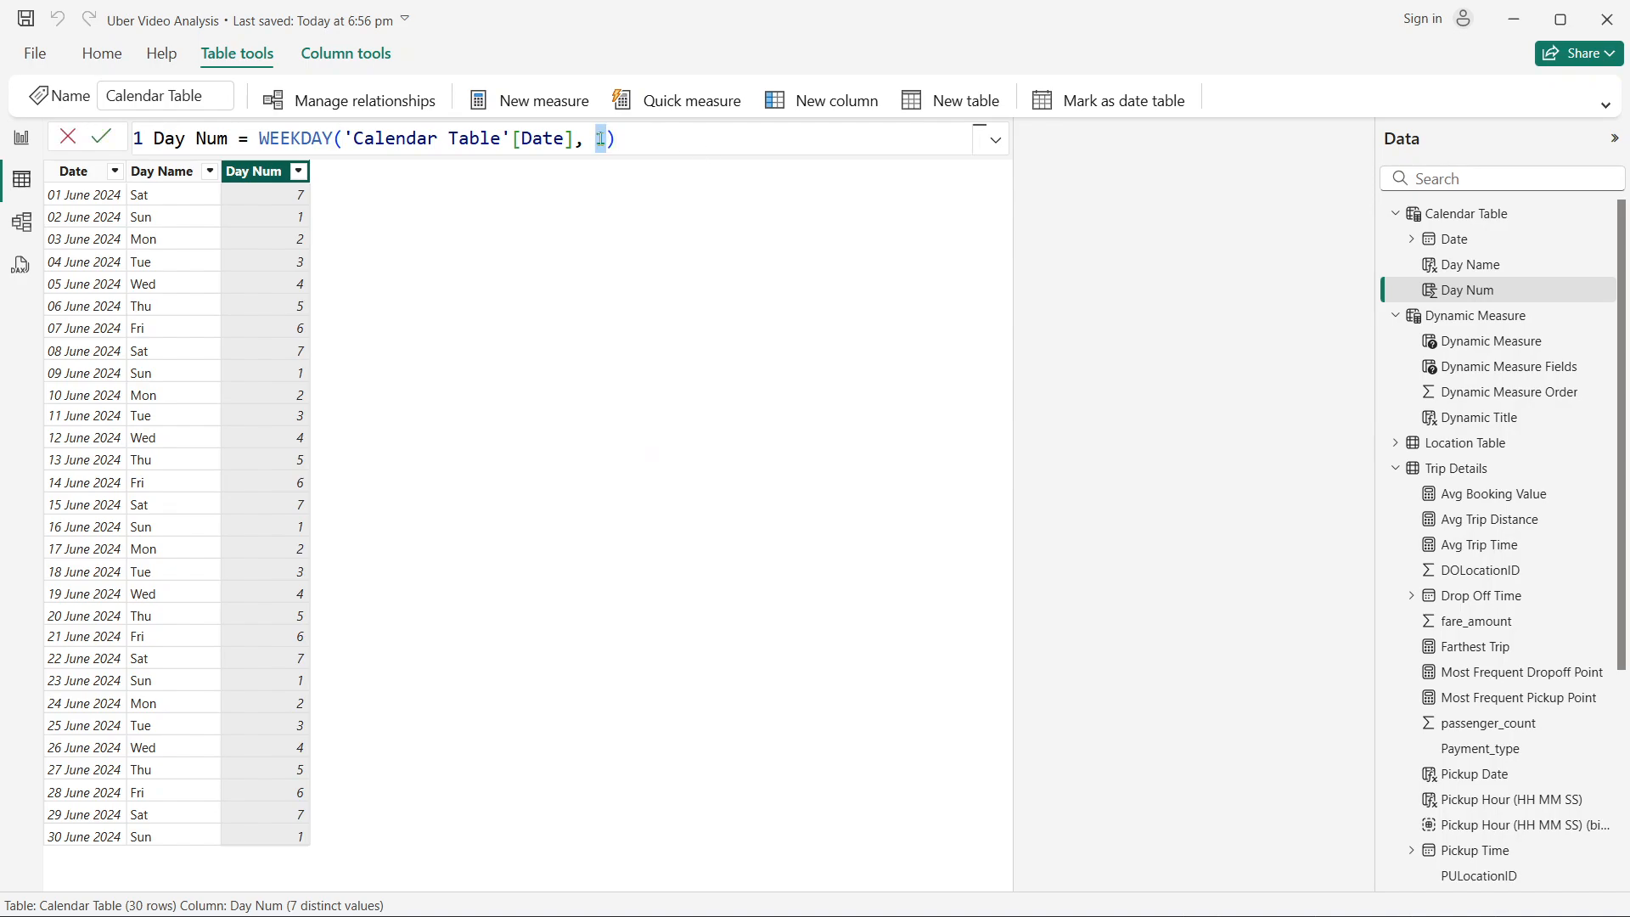
{"action": "type", "text": "2"}
{"action": "left_click", "coordinate": [101, 138]}
Step: Back in the report, set the Day Name column to sort by Day Num and sort the line chart's axis ascending
{"action": "left_click", "coordinate": [19, 144]}
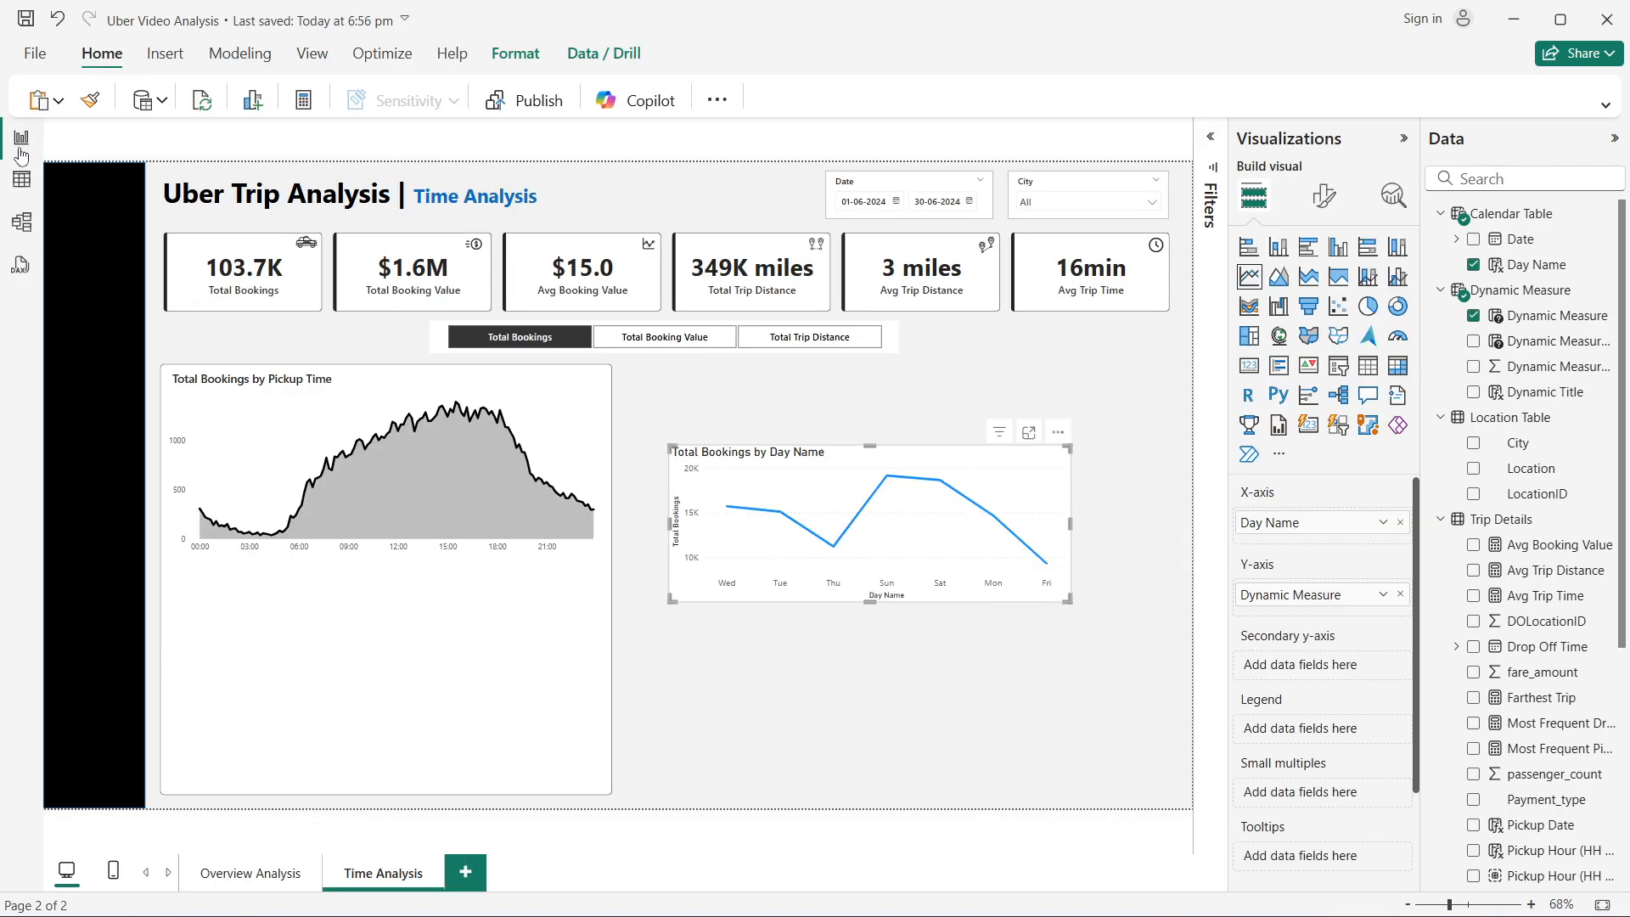
{"action": "left_click", "coordinate": [1526, 270]}
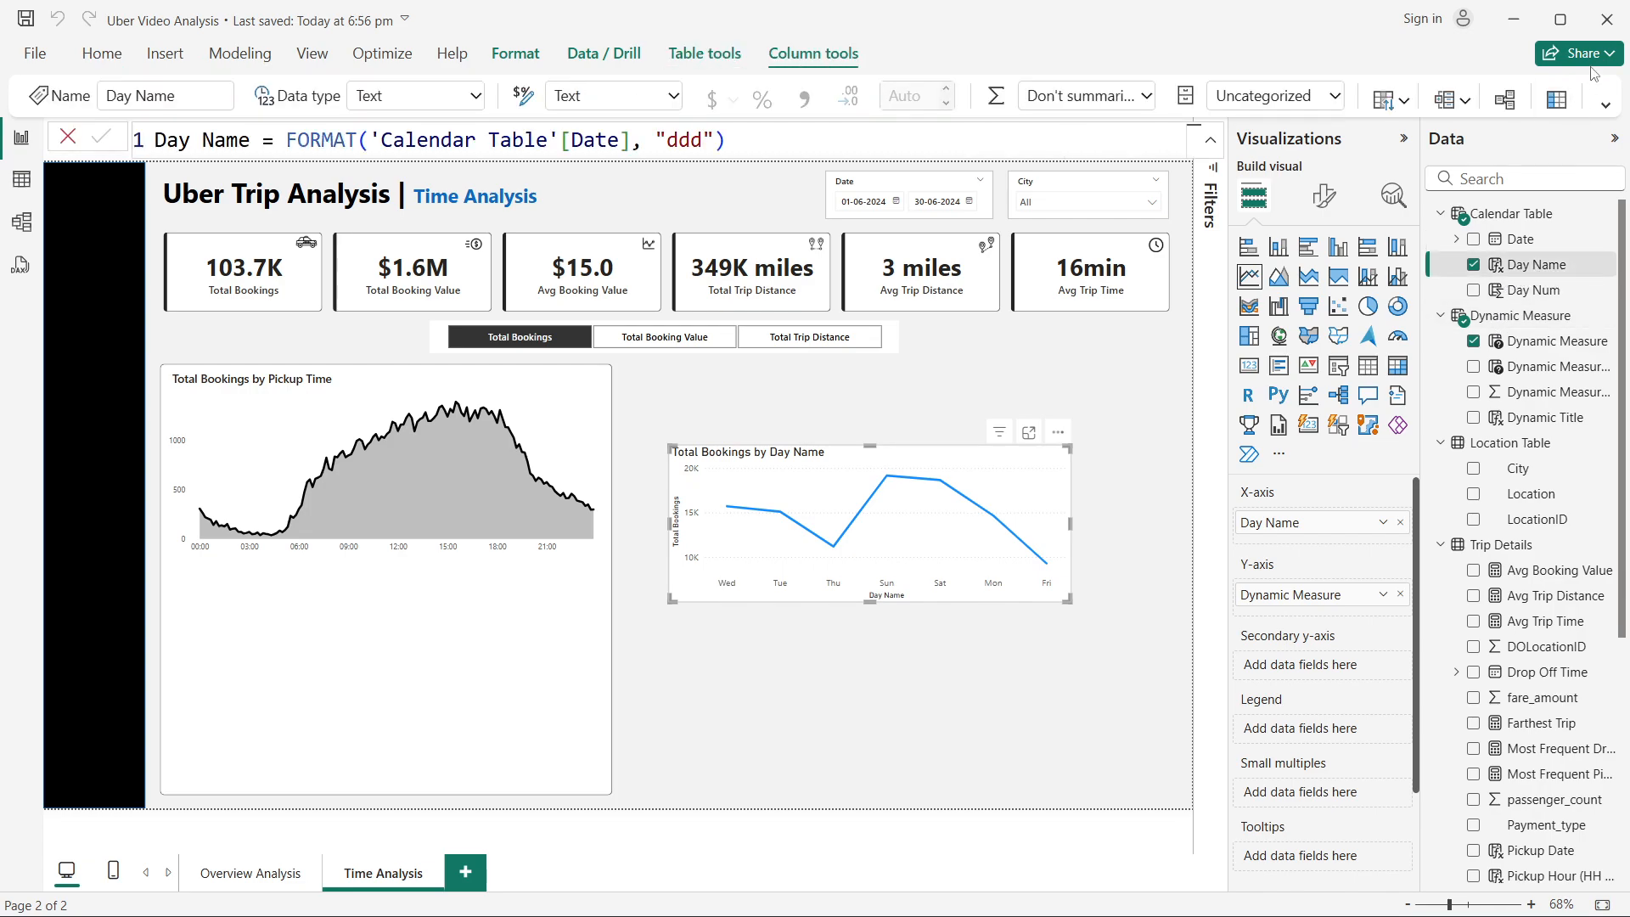
{"action": "left_click", "coordinate": [1609, 108]}
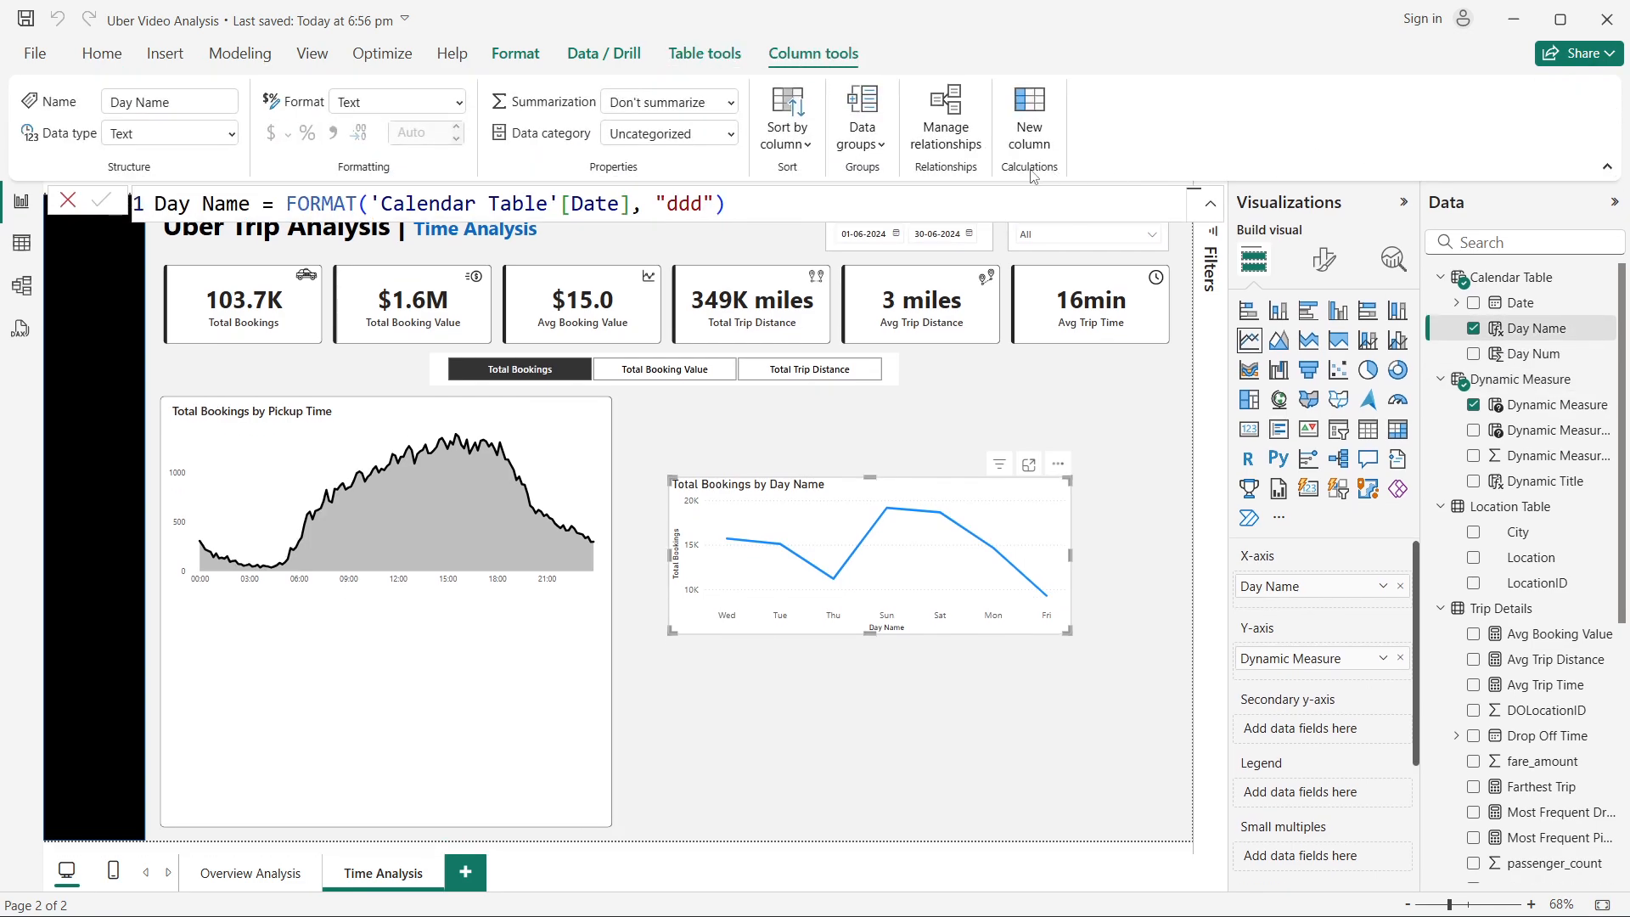
{"action": "left_click", "coordinate": [785, 149]}
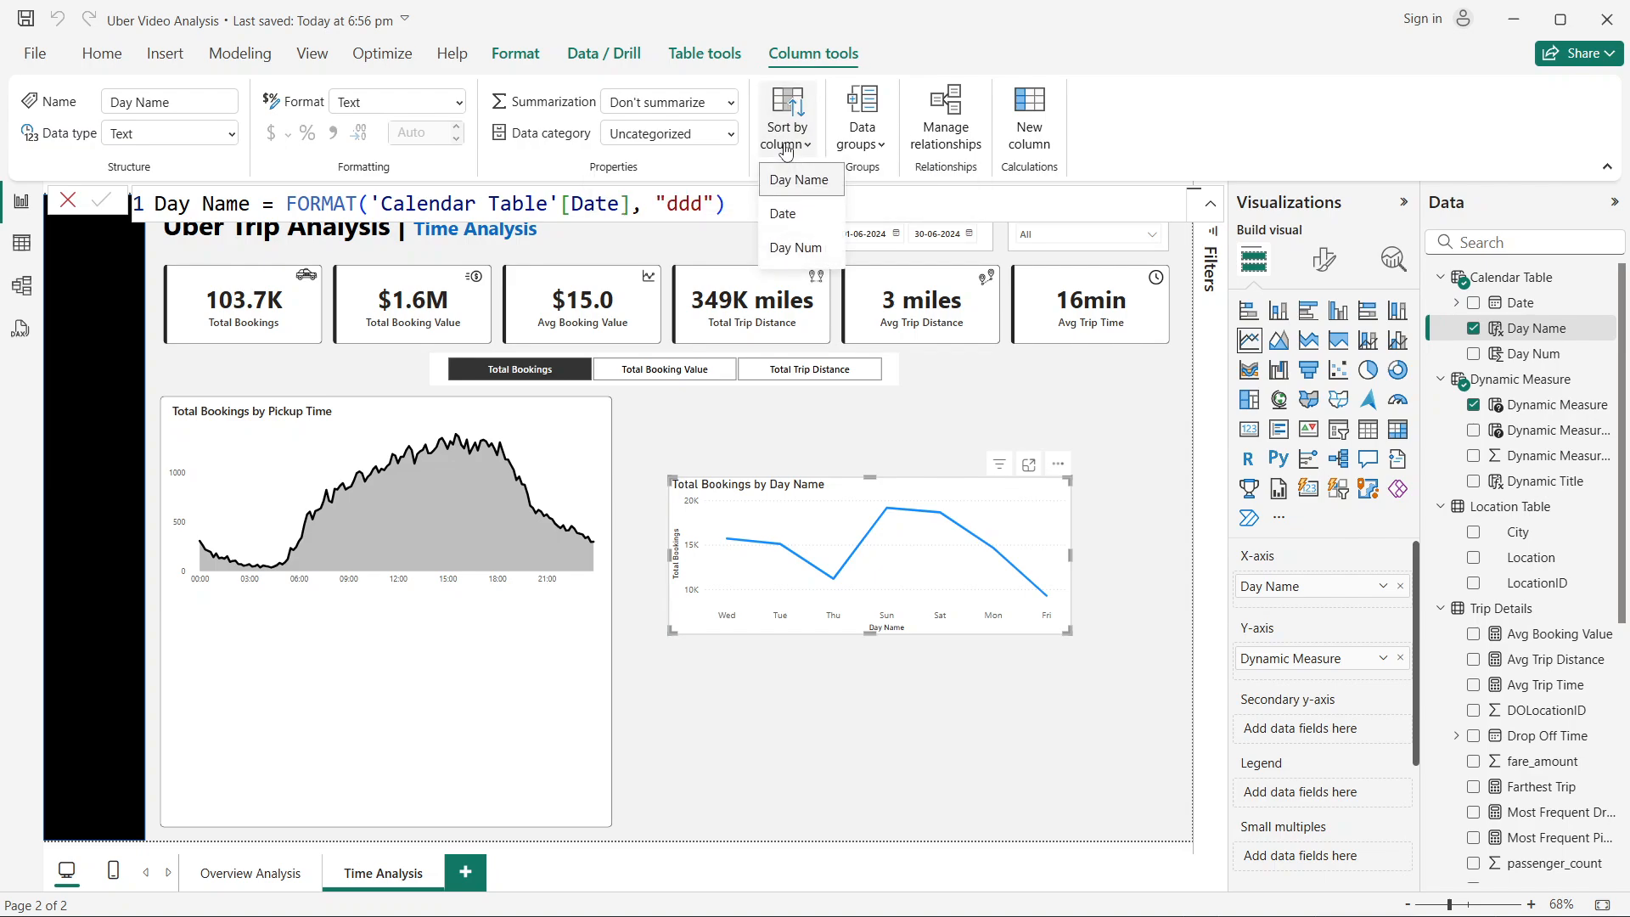
{"action": "left_click", "coordinate": [798, 248]}
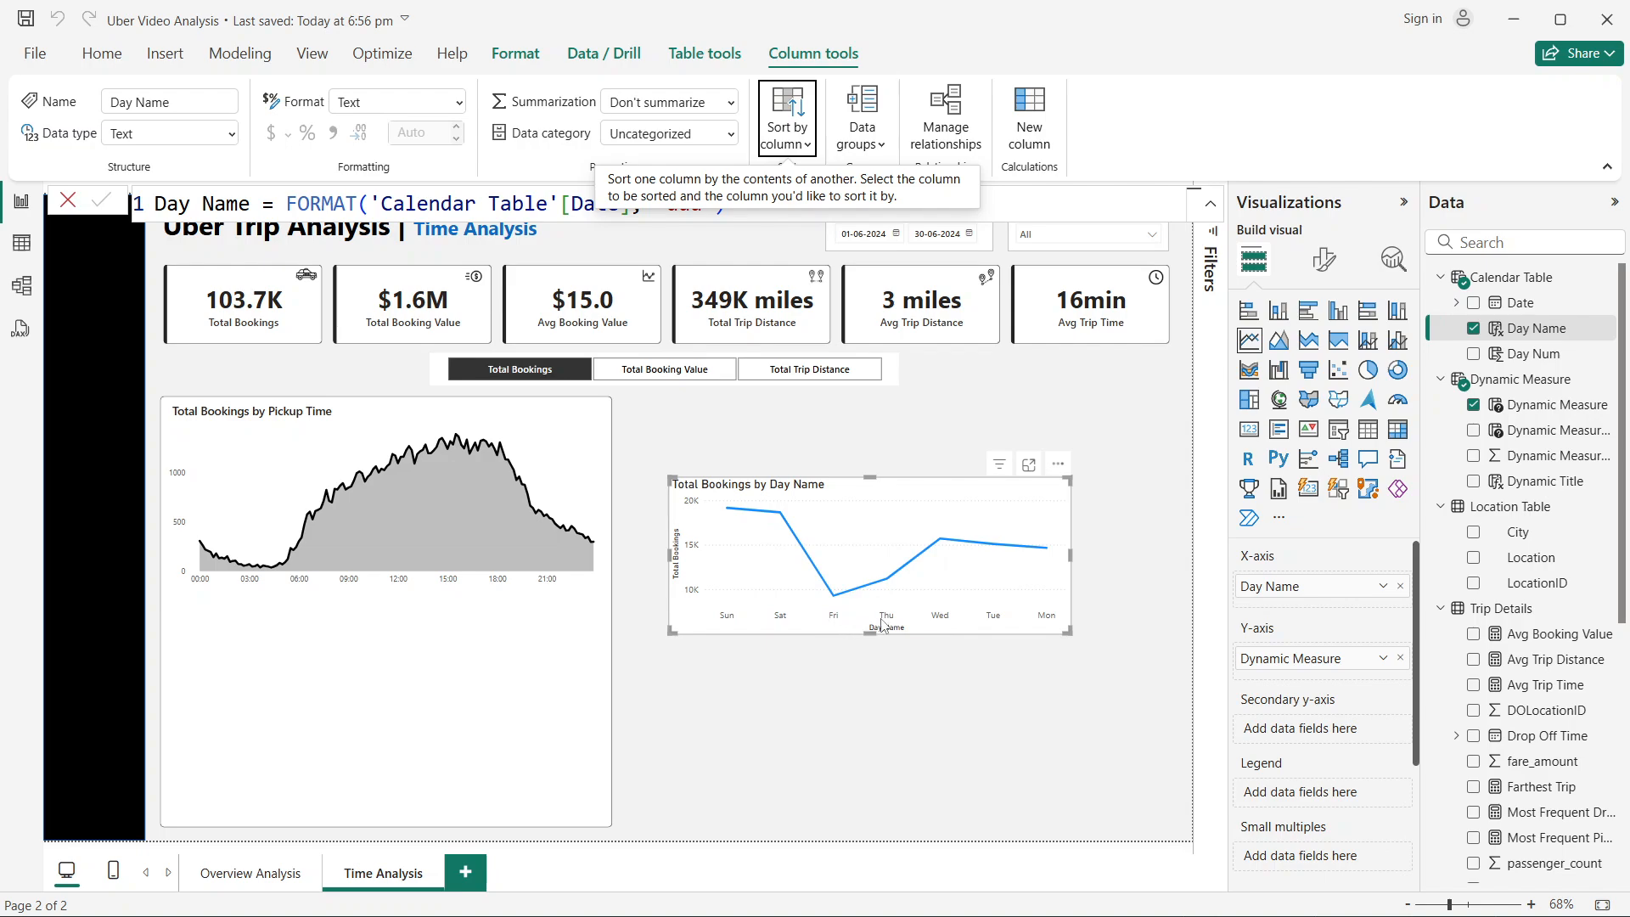
{"action": "left_click", "coordinate": [1059, 468]}
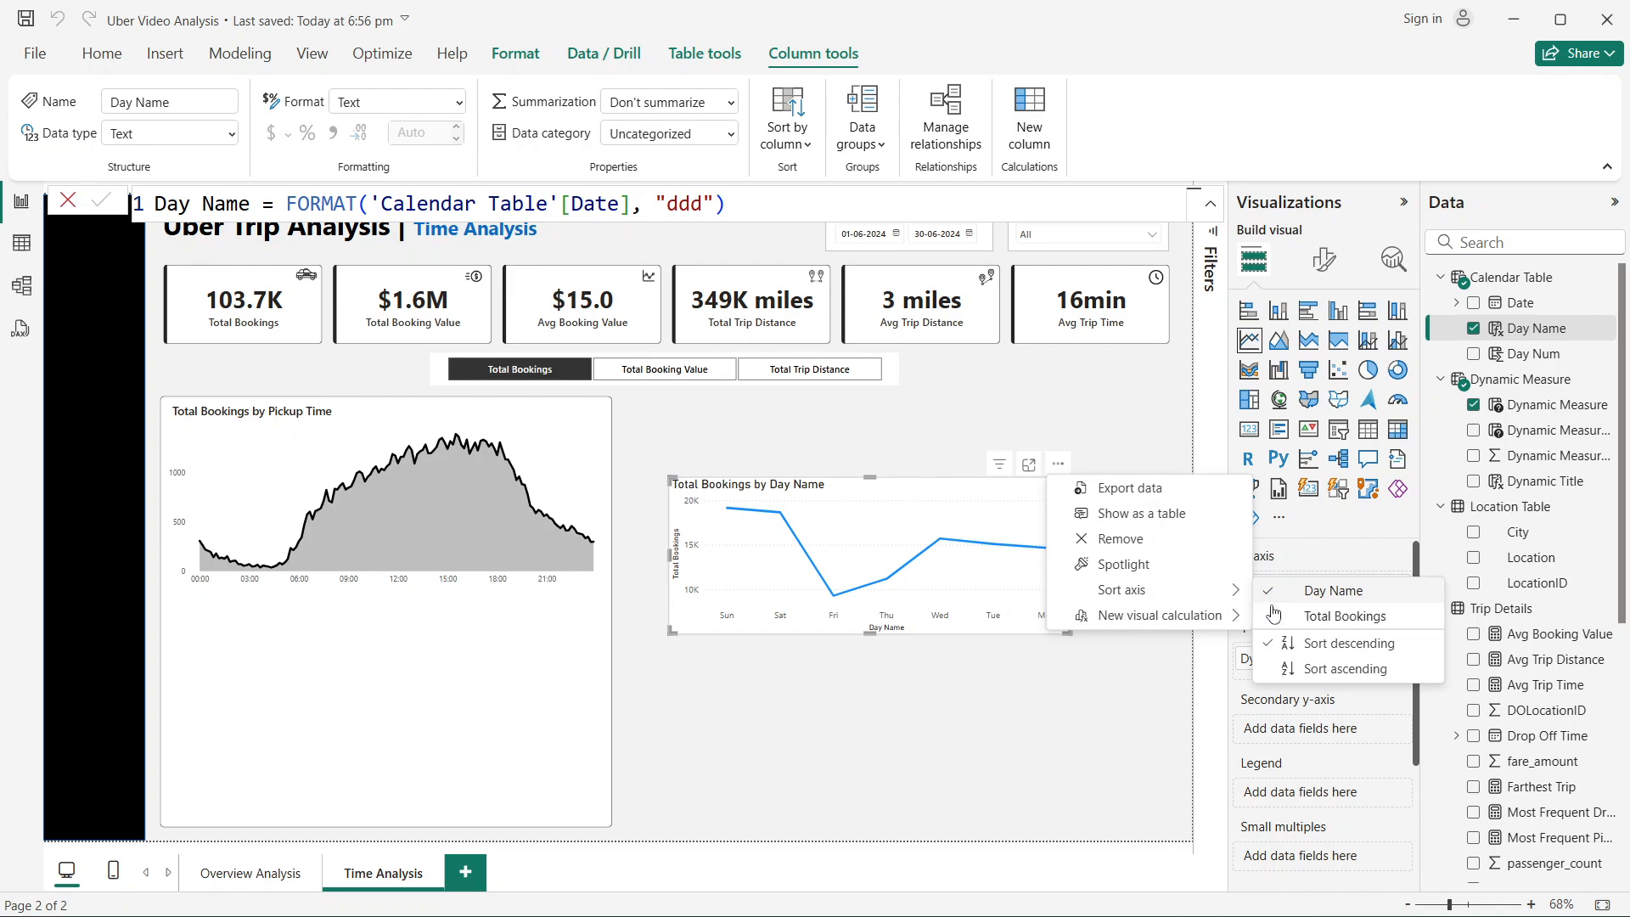
{"action": "left_click", "coordinate": [1357, 675]}
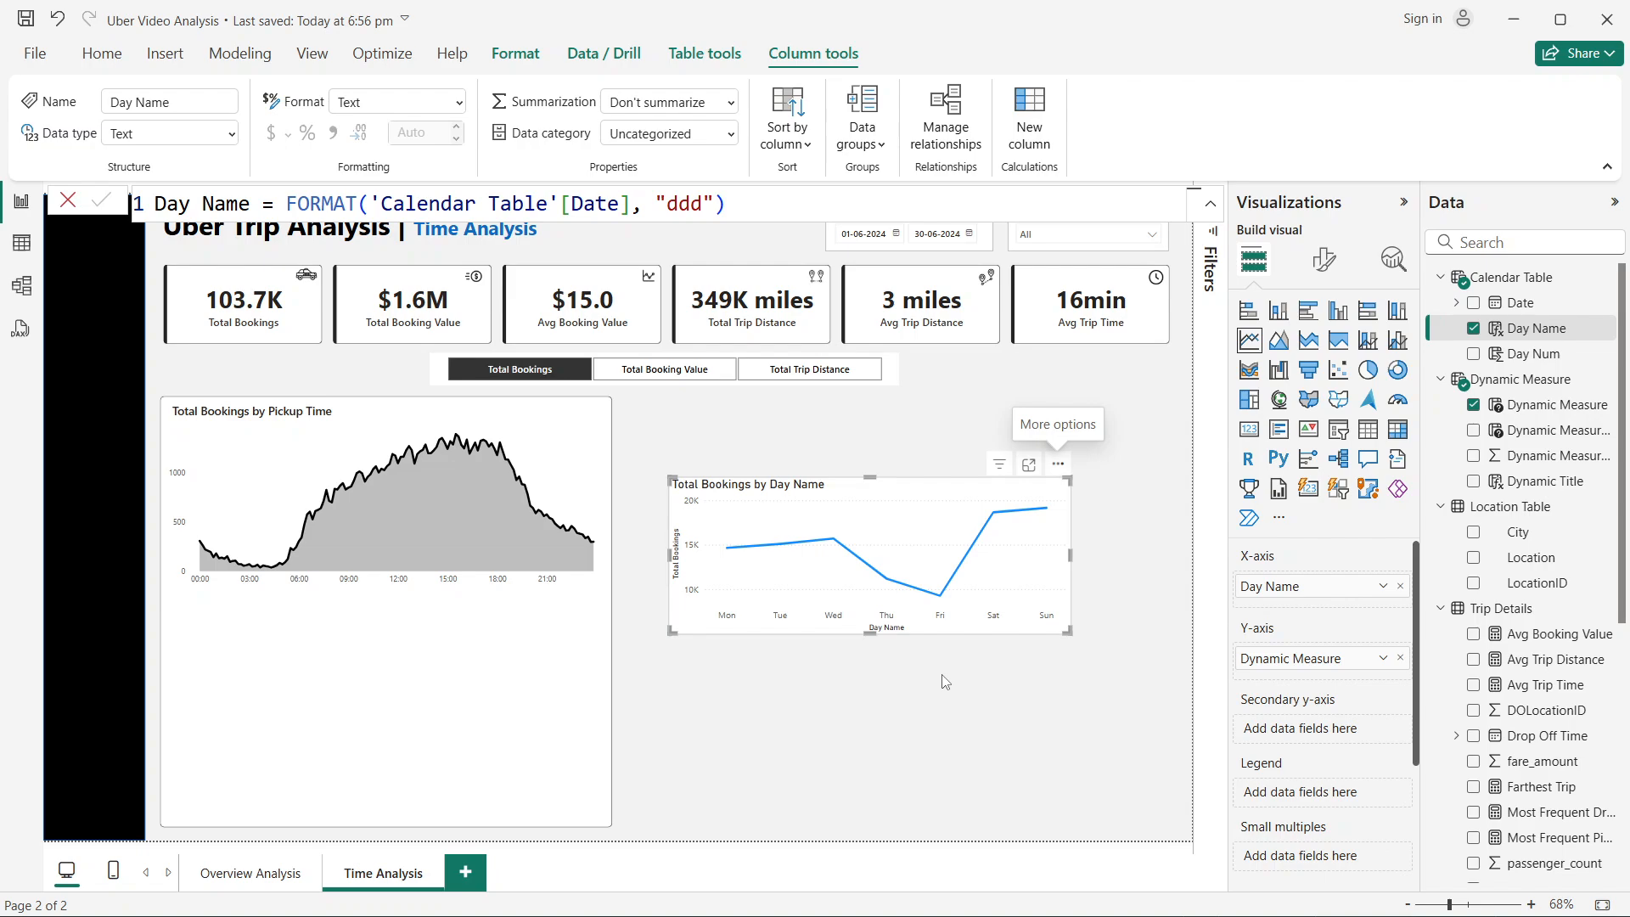
Step: Copy the formatting of the Pickup Time area chart onto the Day Name line chart with Format Painter
{"action": "left_click", "coordinate": [572, 459]}
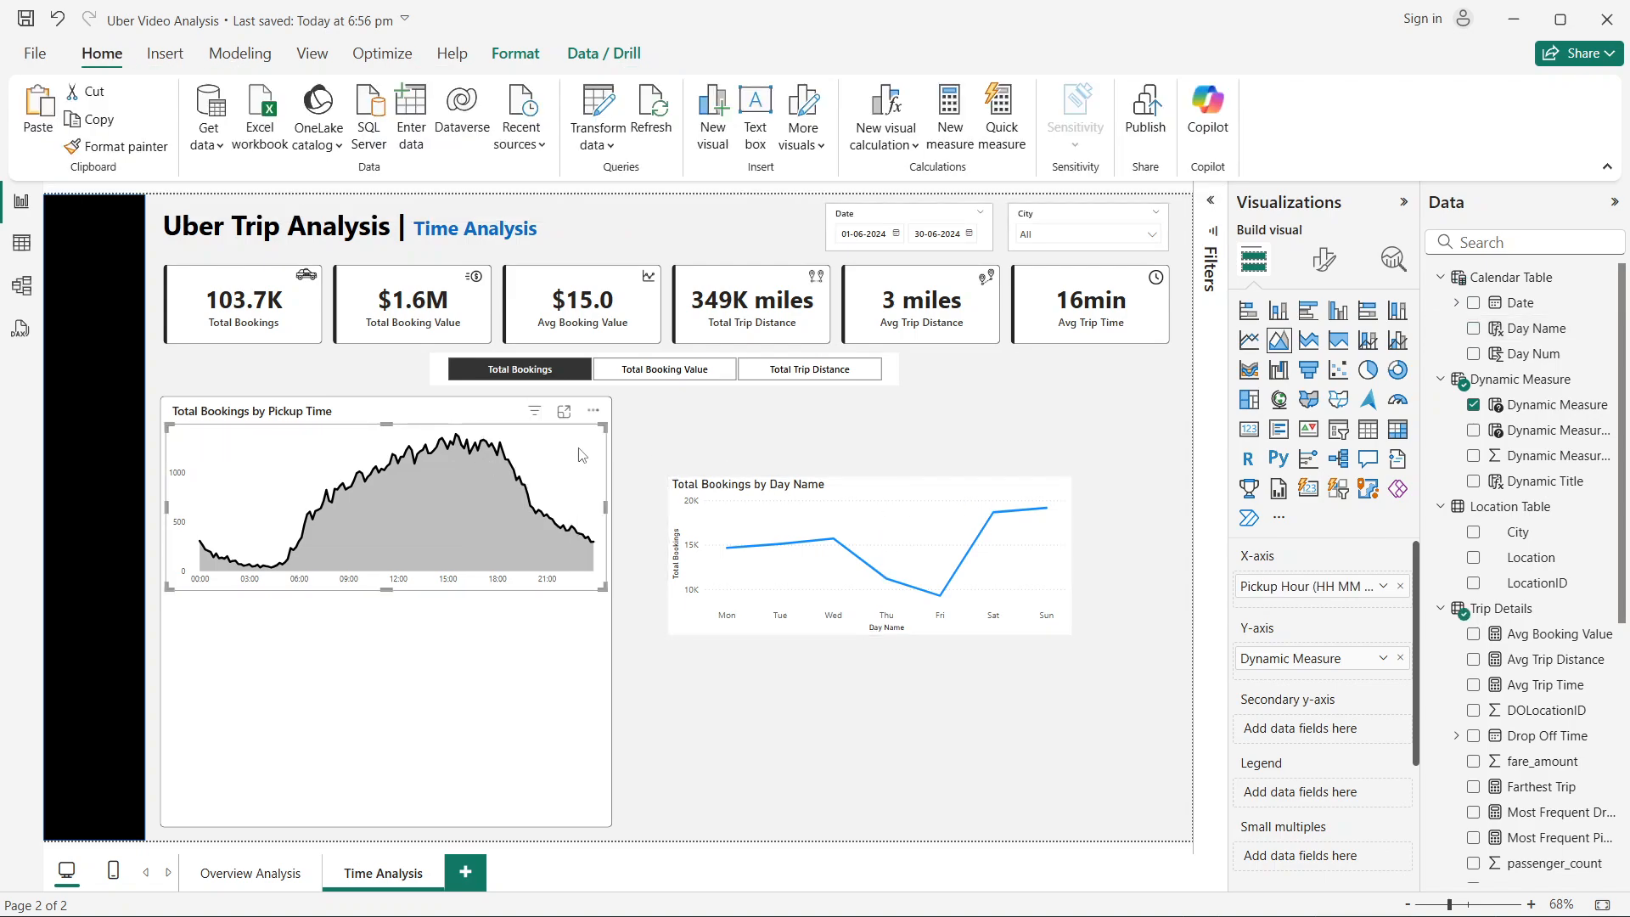
{"action": "left_click", "coordinate": [125, 155]}
{"action": "left_click", "coordinate": [919, 506]}
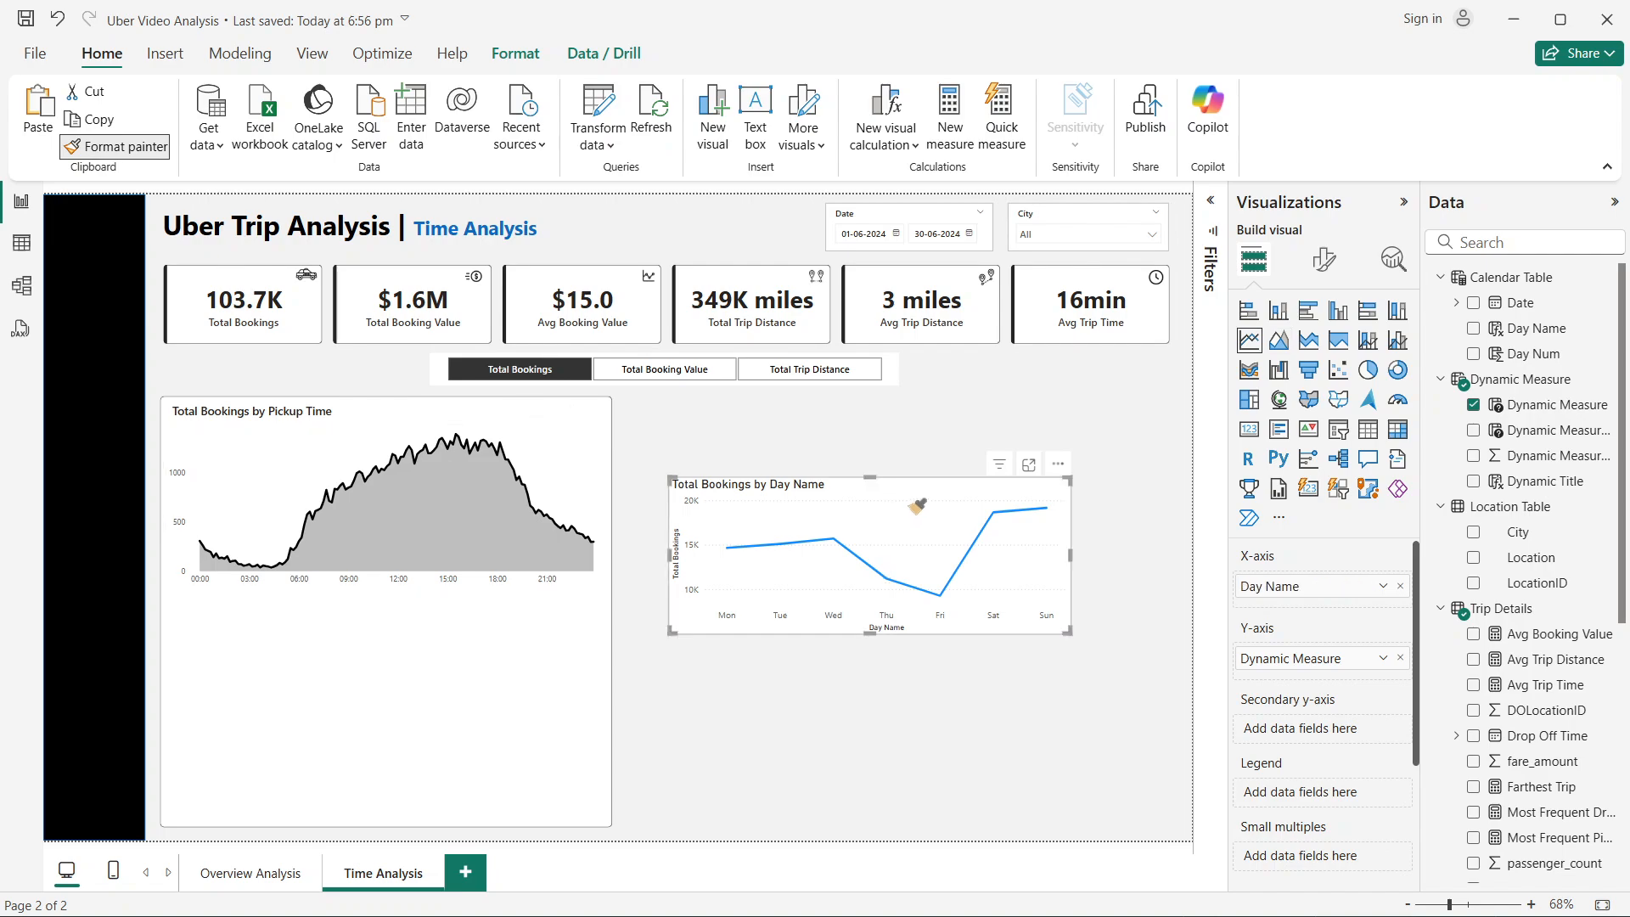
{"action": "left_click", "coordinate": [1053, 697]}
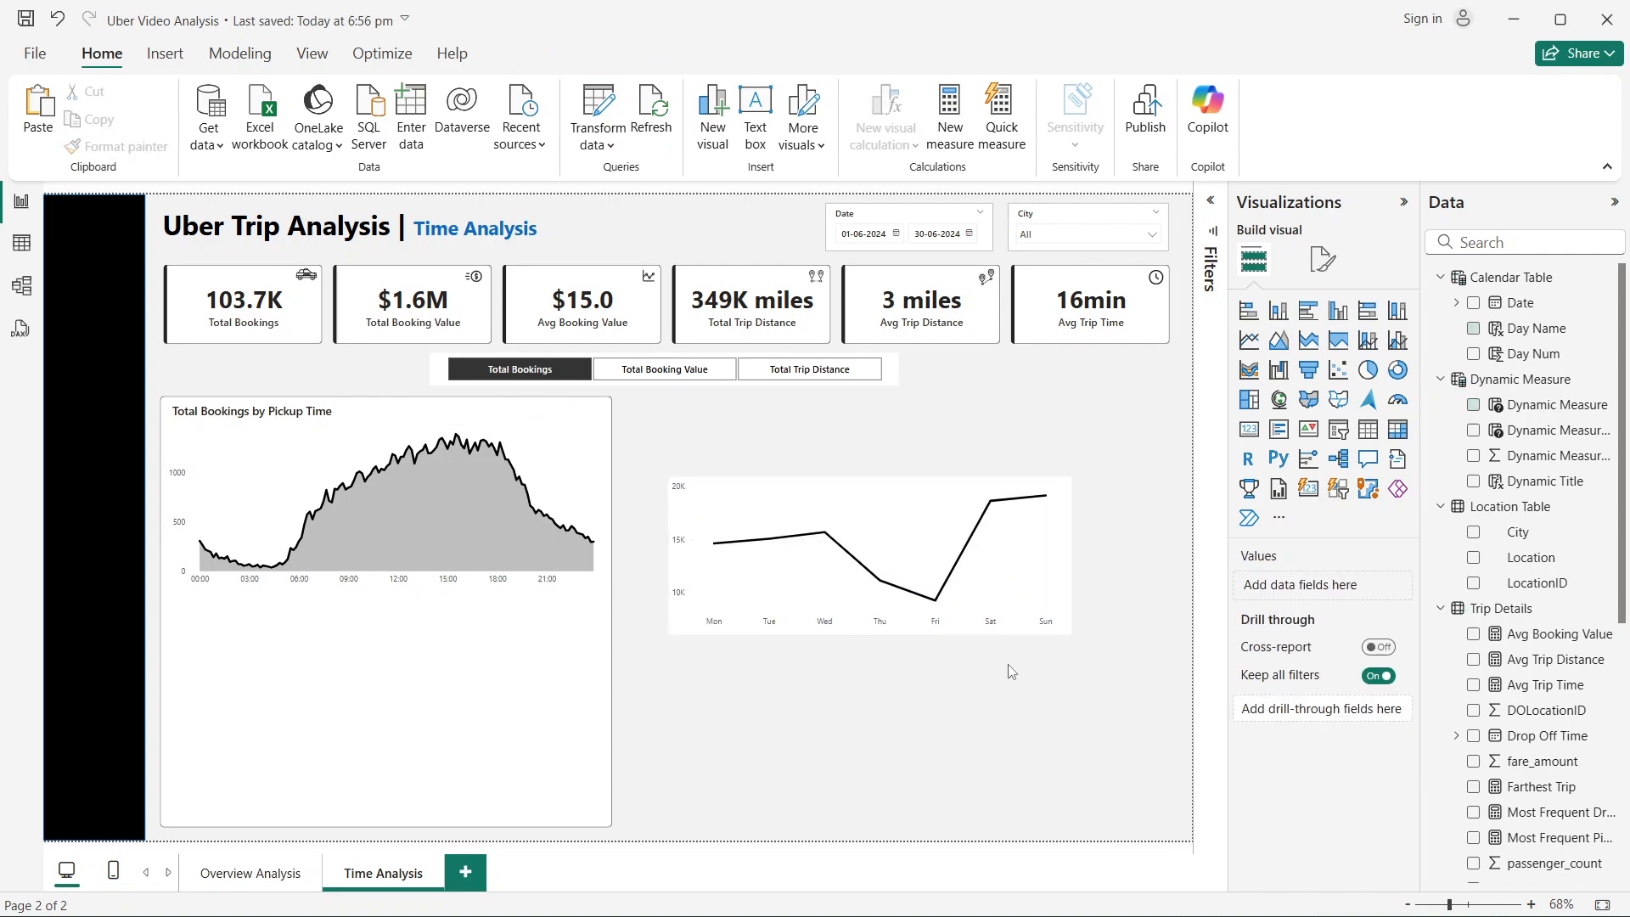
Step: Move the Day Name line chart into the white container below the area chart and widen it to match the chart above
{"action": "mouse_move", "coordinate": [913, 507]}
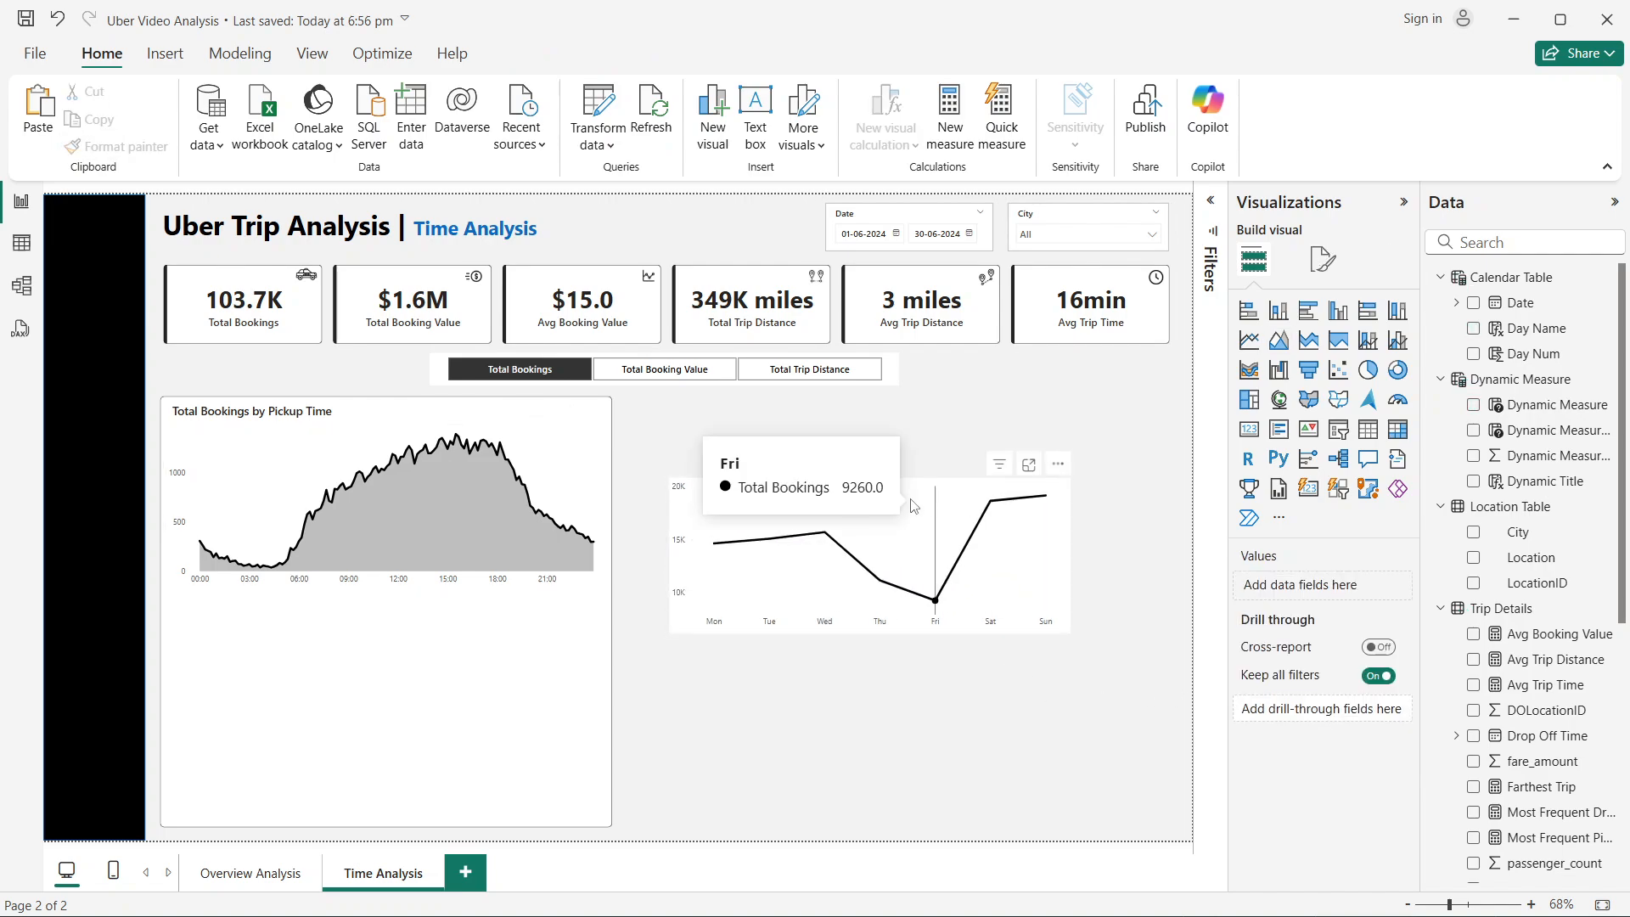
{"action": "left_click_drag", "start_coordinate": [911, 506], "coordinate": [410, 671]}
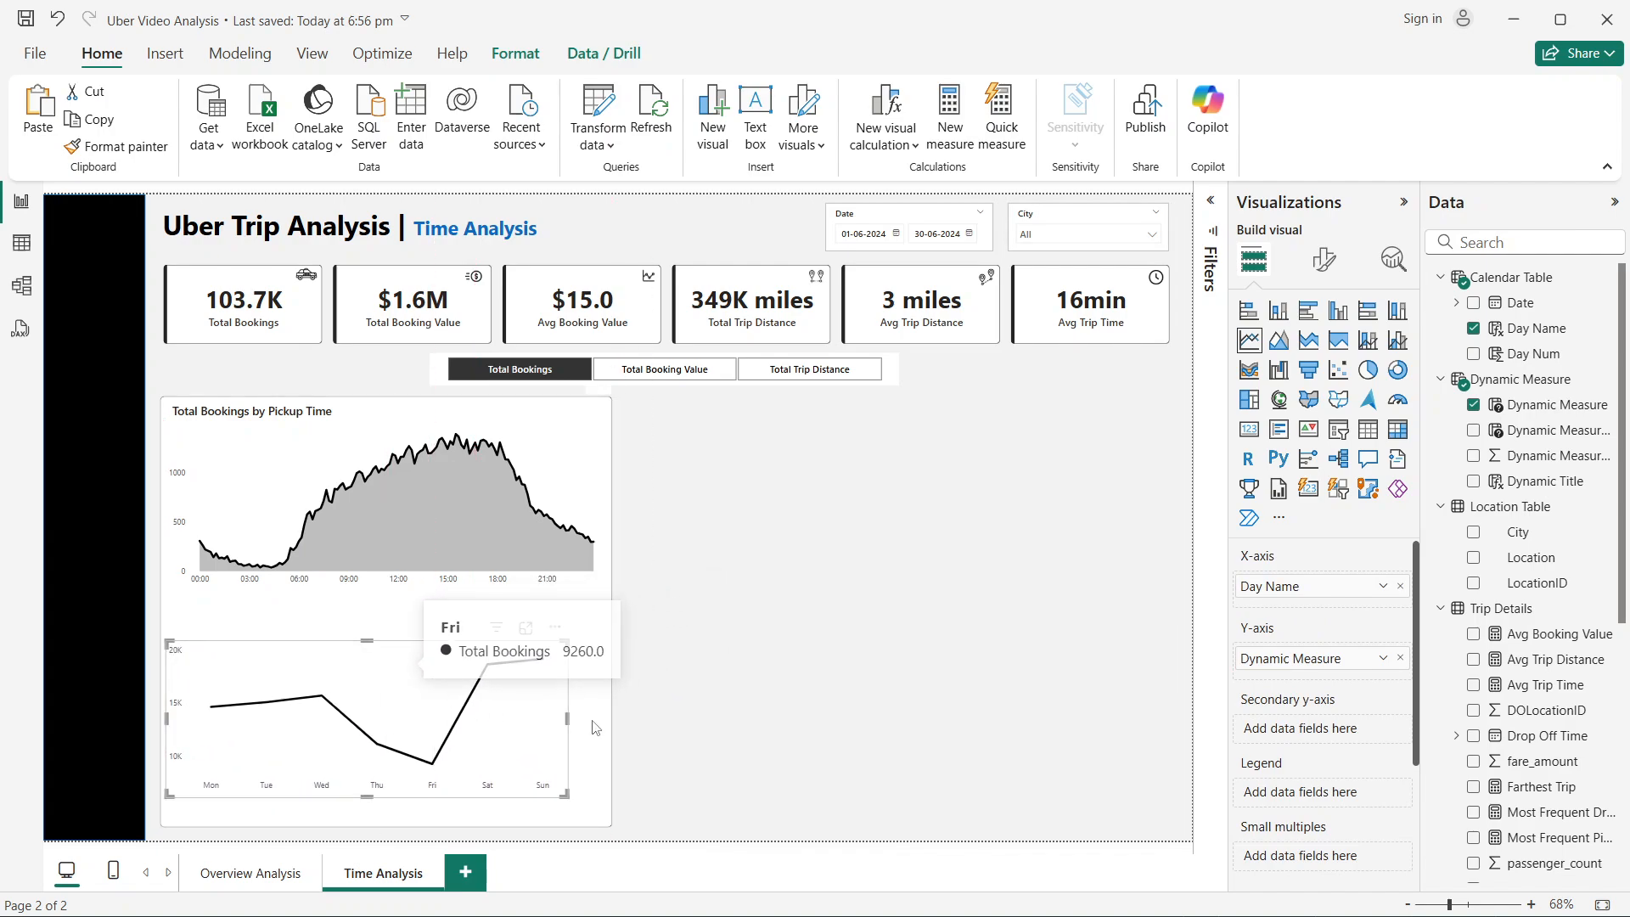
{"action": "mouse_move", "coordinate": [568, 718]}
{"action": "left_mouse_down"}
{"action": "mouse_move", "coordinate": [599, 720]}
{"action": "mouse_move", "coordinate": [564, 724]}
{"action": "left_mouse_up"}
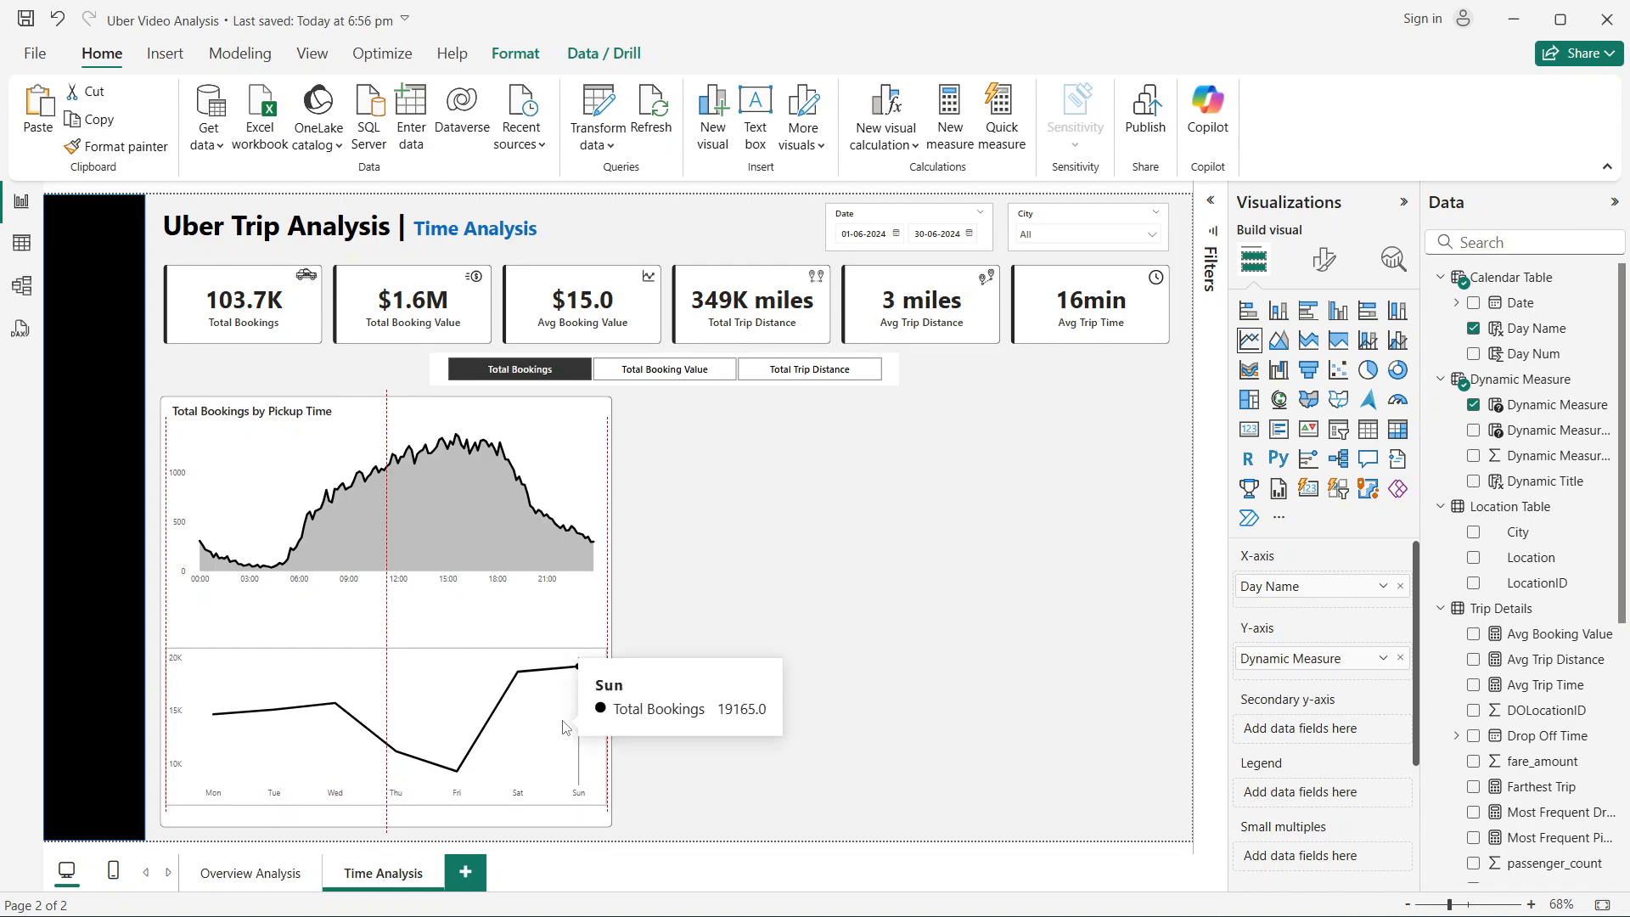
{"action": "left_click", "coordinate": [1017, 593]}
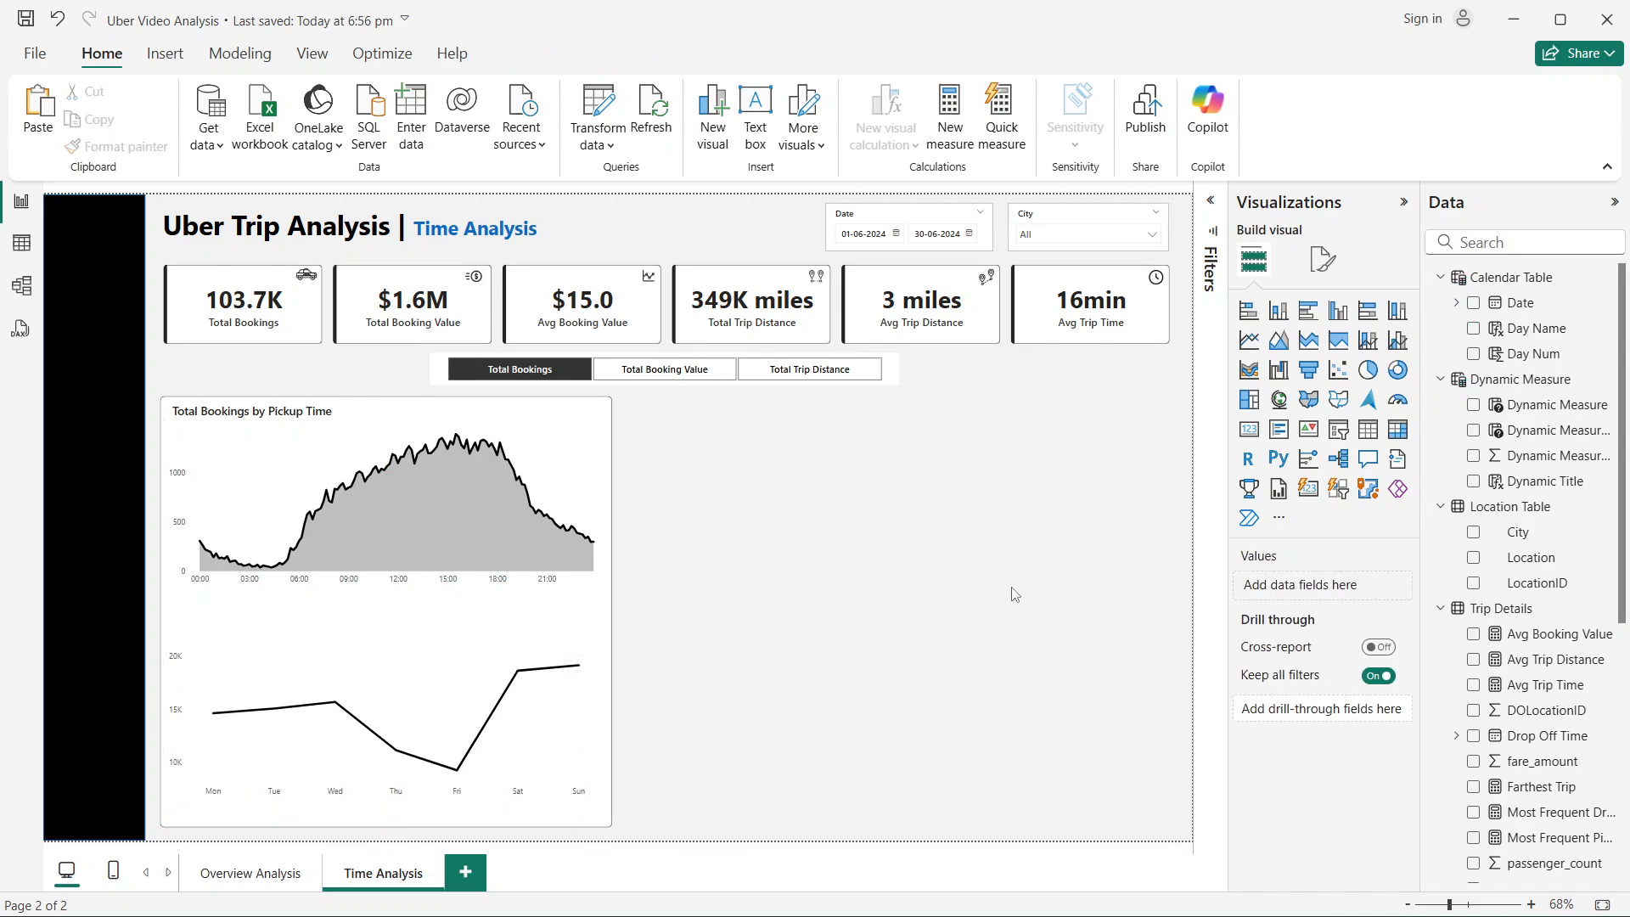
Step: Switch to the finished Uber Analysis report to check its reference layout, and return to Uber Video Analysis
{"action": "key", "text": "alt+Tab"}
{"action": "key", "text": "alt+Tab"}
{"action": "key", "text": "alt+Tab"}
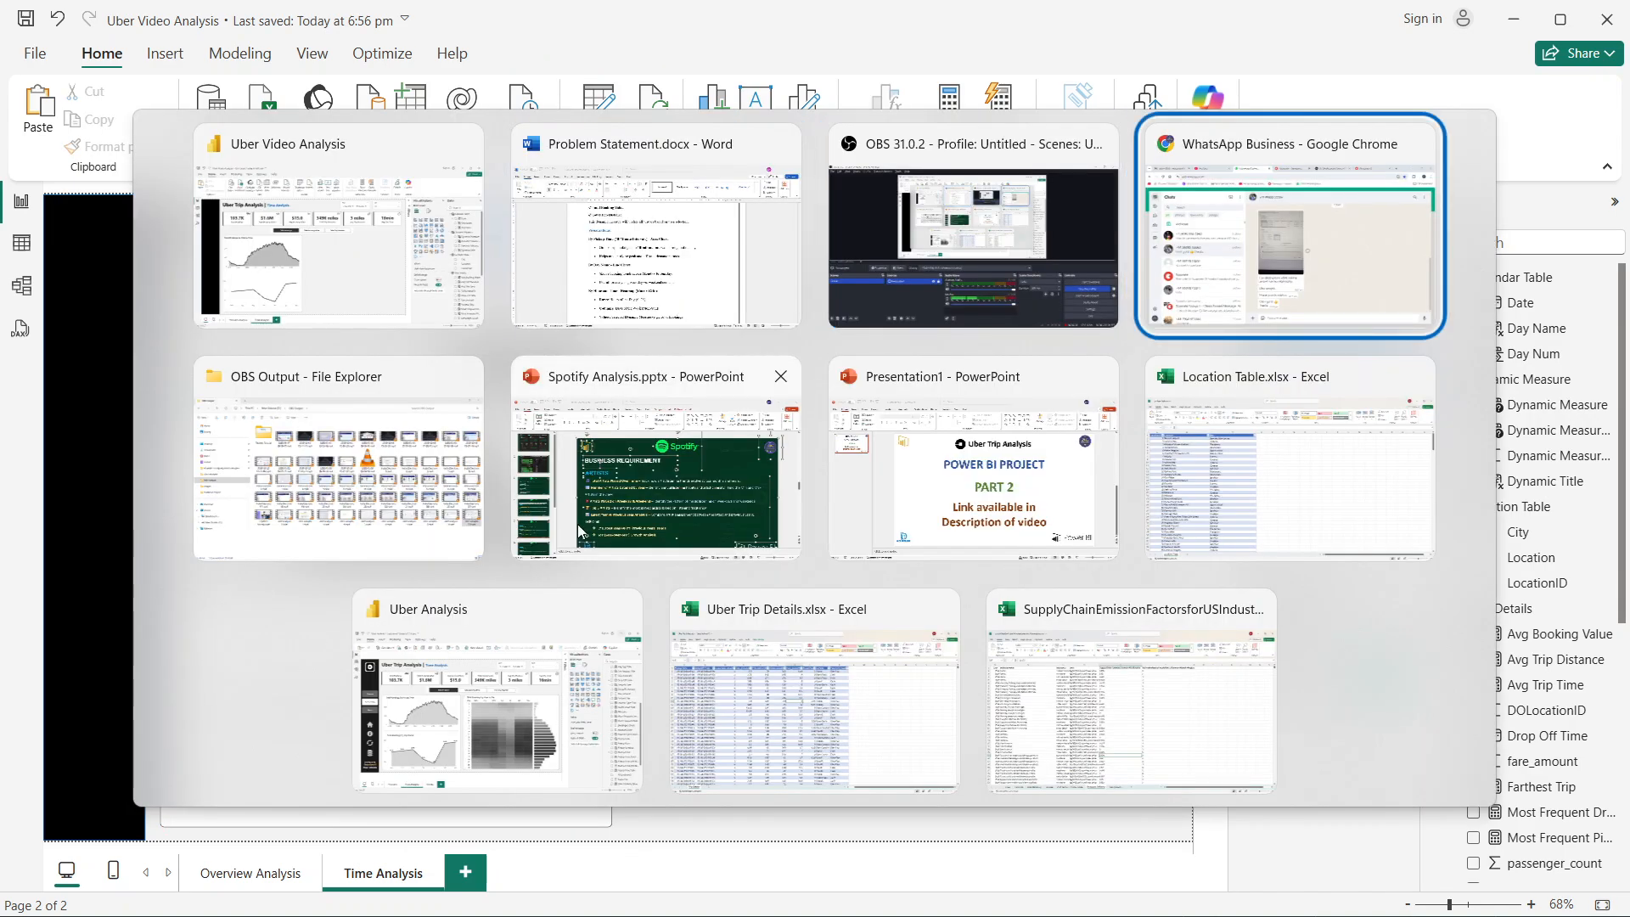
{"action": "left_click", "coordinate": [619, 607]}
{"action": "key", "text": "alt+Tab"}
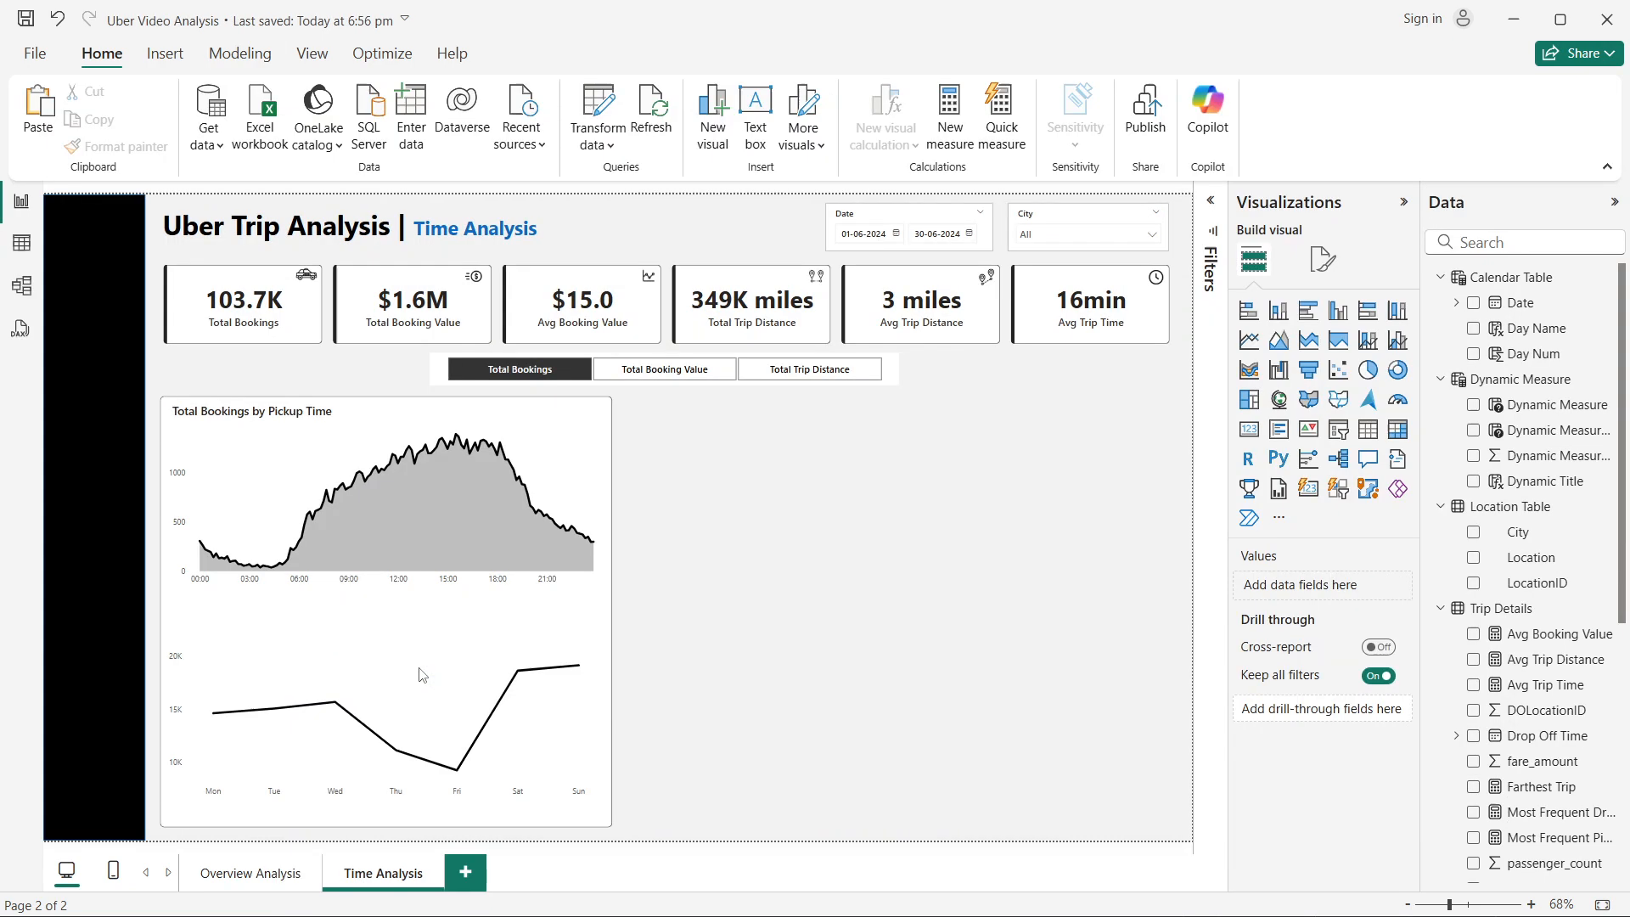
Step: Convert the Day Name line chart to an area chart and turn on its data labels
{"action": "left_click", "coordinate": [581, 716]}
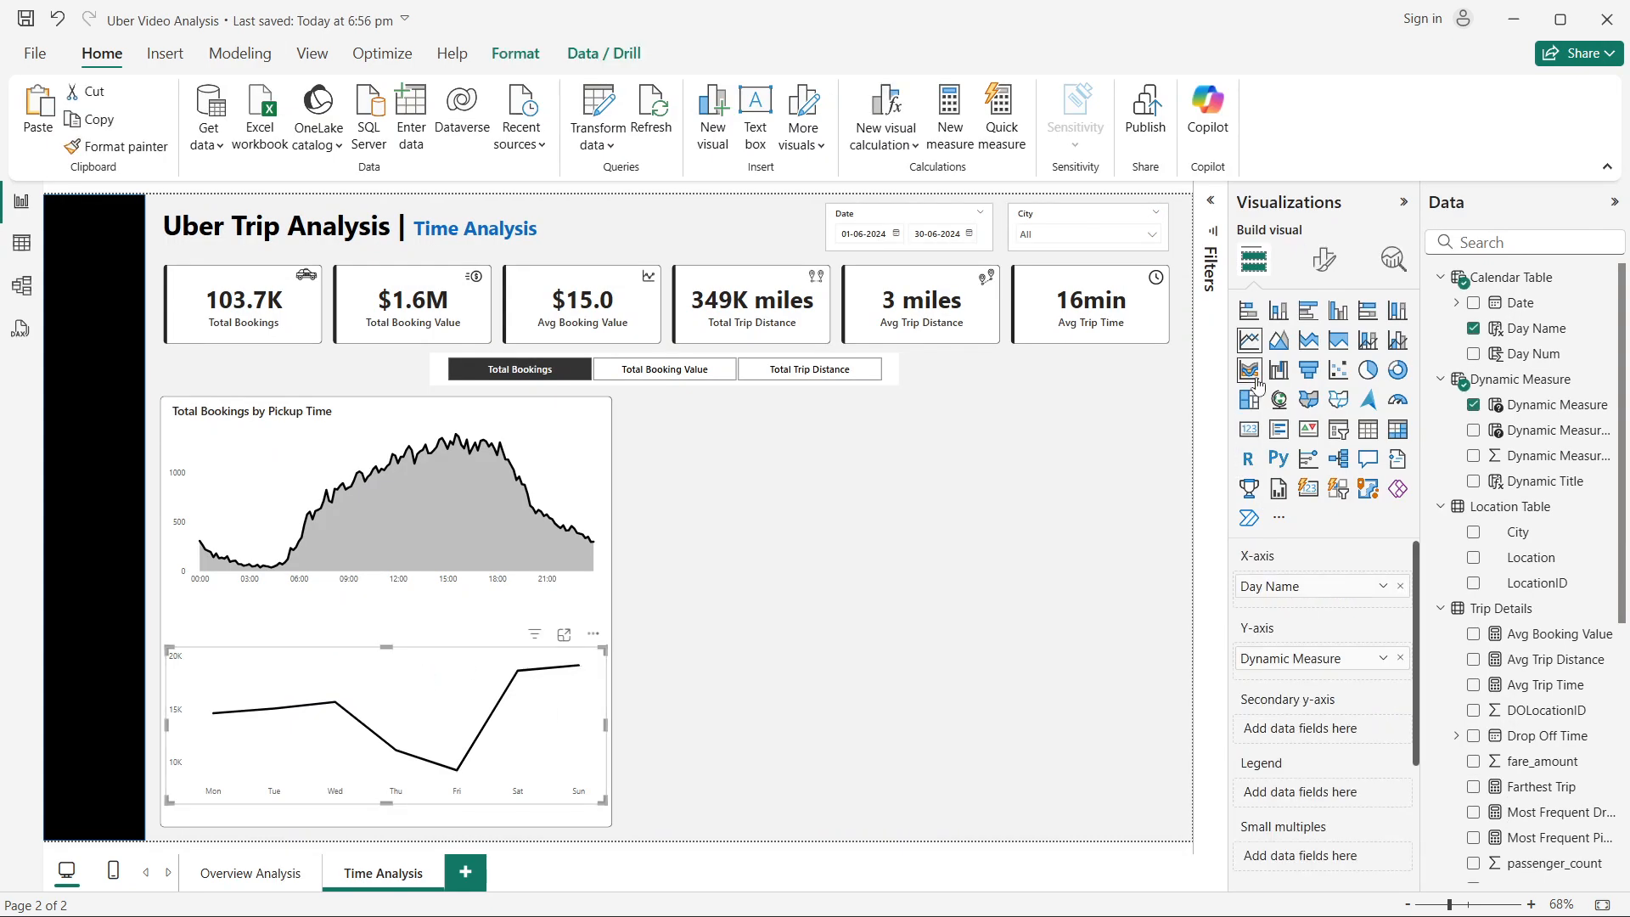
{"action": "left_click", "coordinate": [1278, 340]}
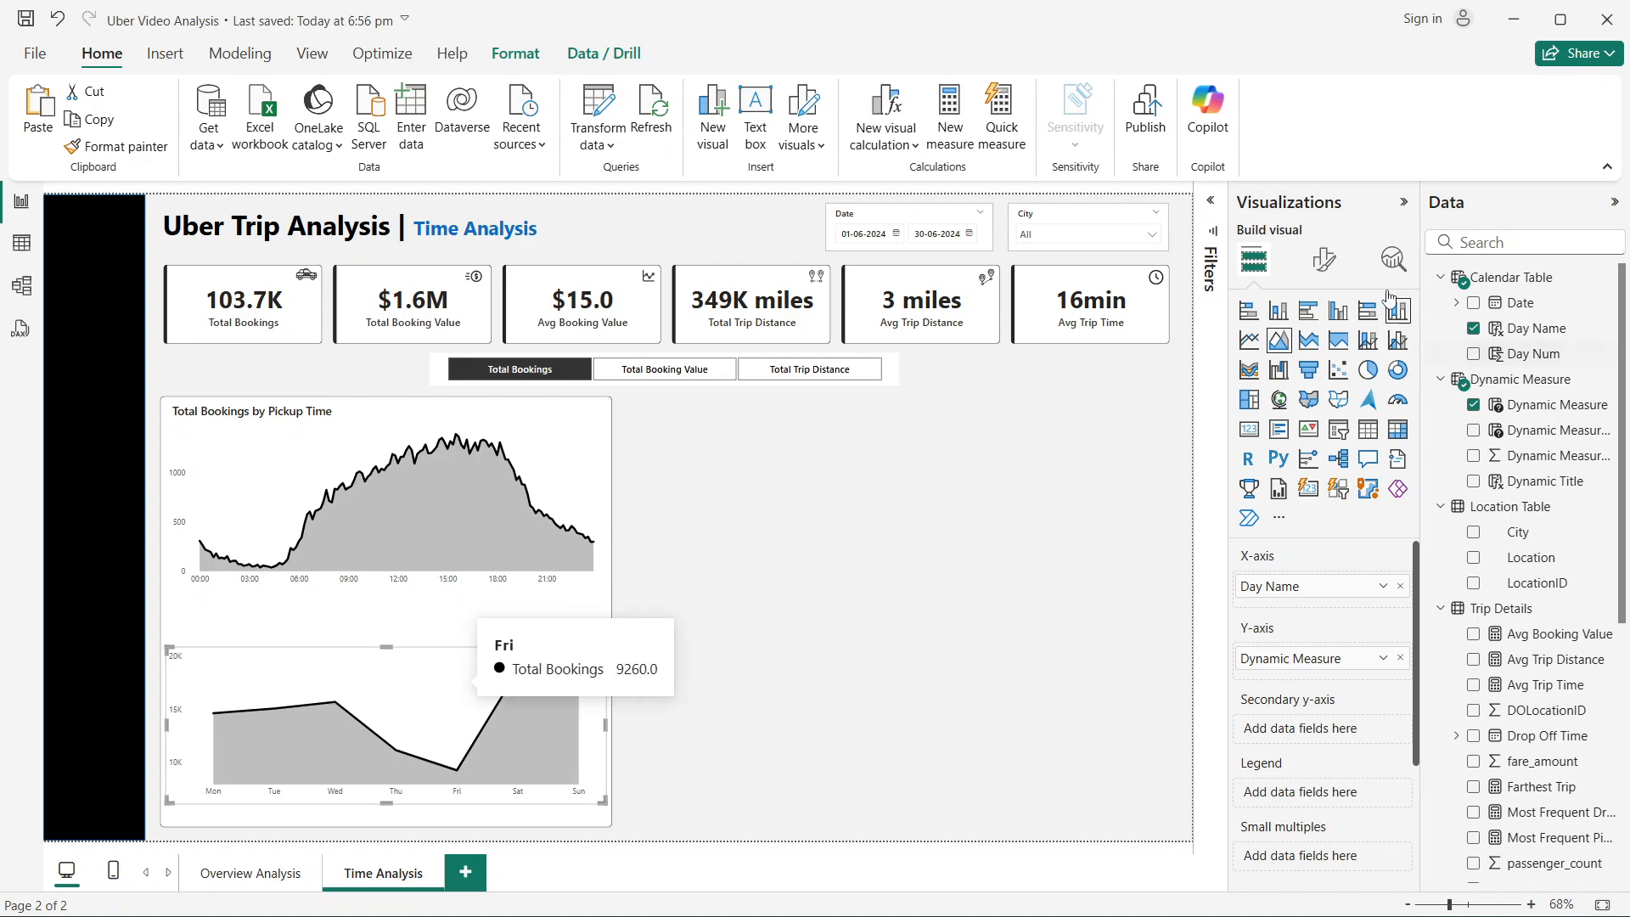
{"action": "left_click", "coordinate": [1327, 262]}
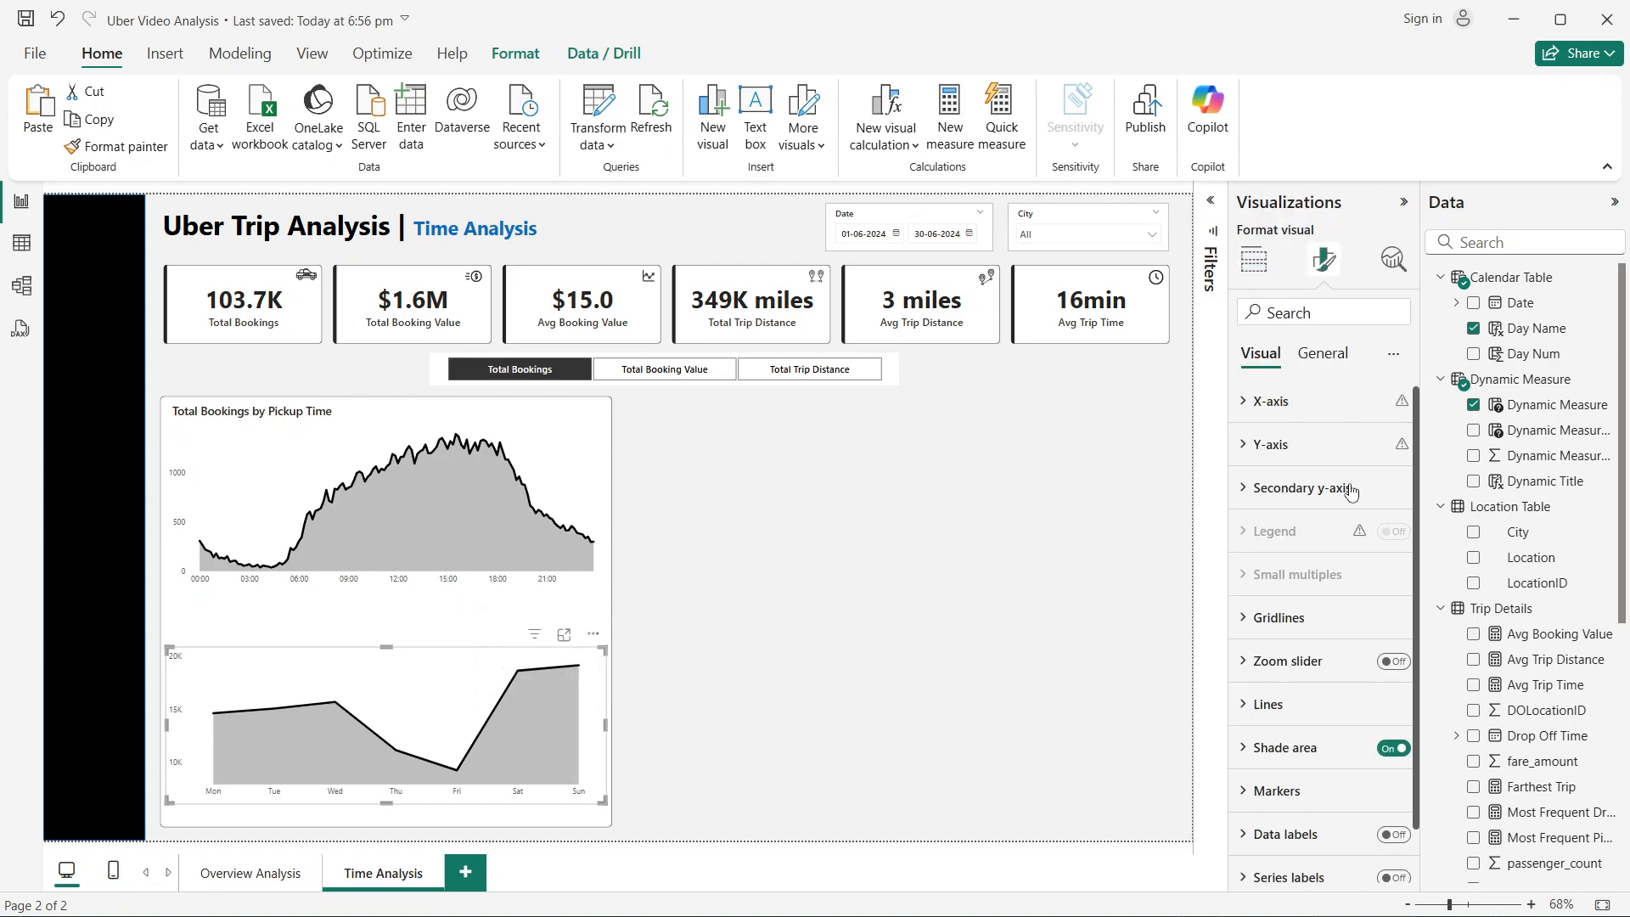
{"action": "scroll", "coordinate": [1349, 491], "scroll_direction": "down", "scroll_amount": 1}
{"action": "left_click", "coordinate": [1395, 775]}
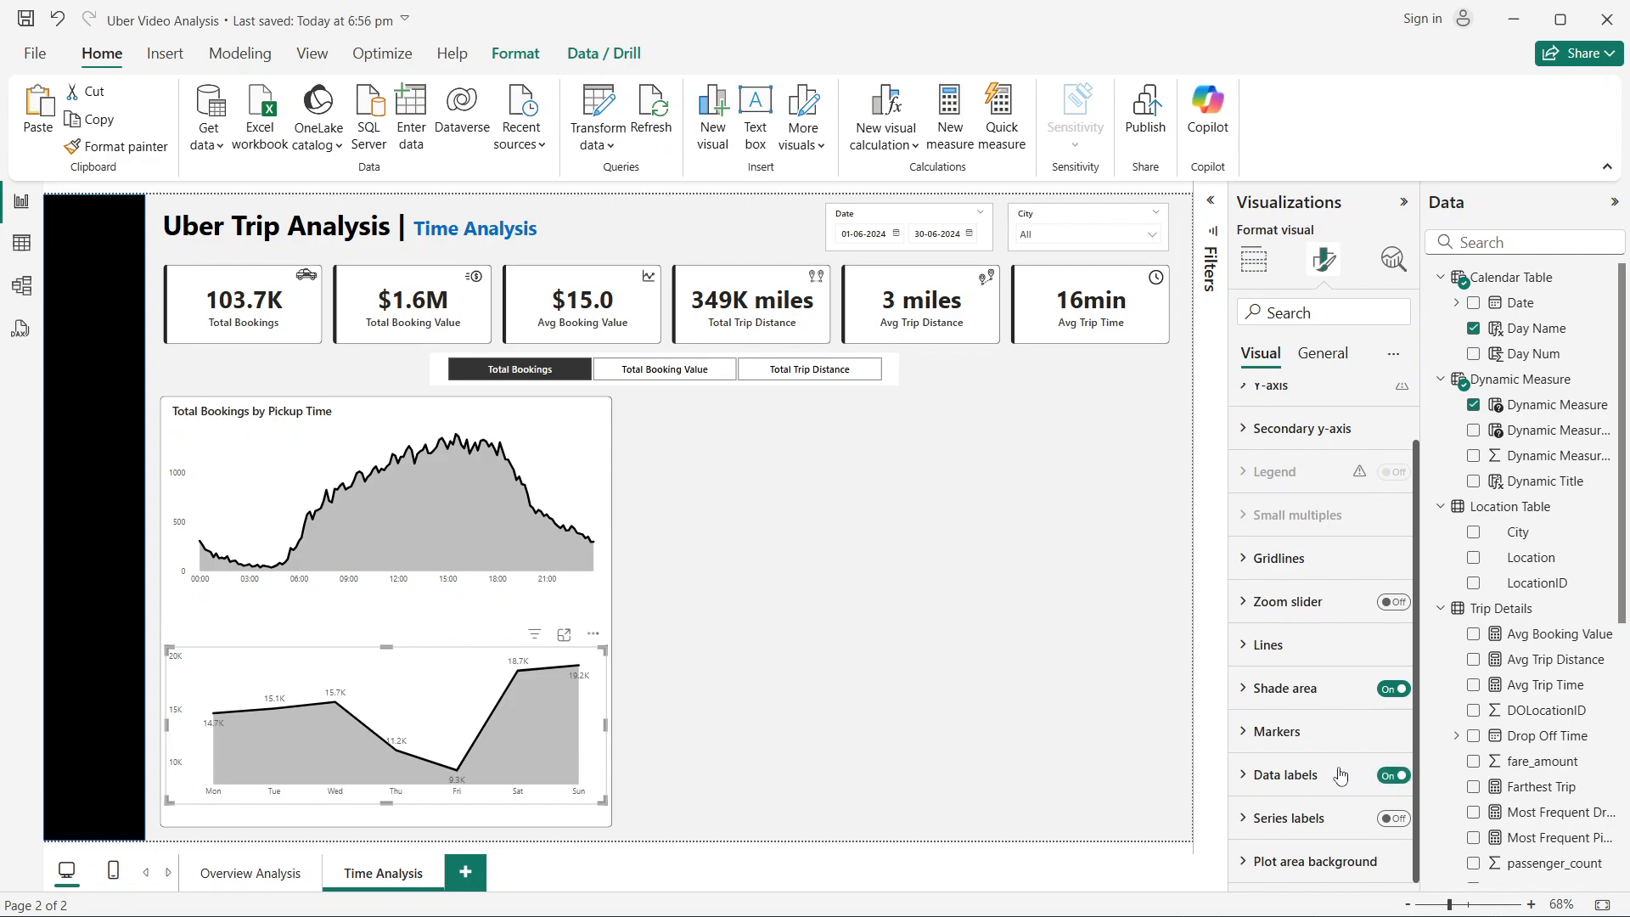
Step: Set the Day Name chart's data label values to the Segoe UI Semibold font in black
{"action": "left_click", "coordinate": [1312, 772]}
{"action": "scroll", "coordinate": [1314, 764], "scroll_direction": "down", "scroll_amount": 5}
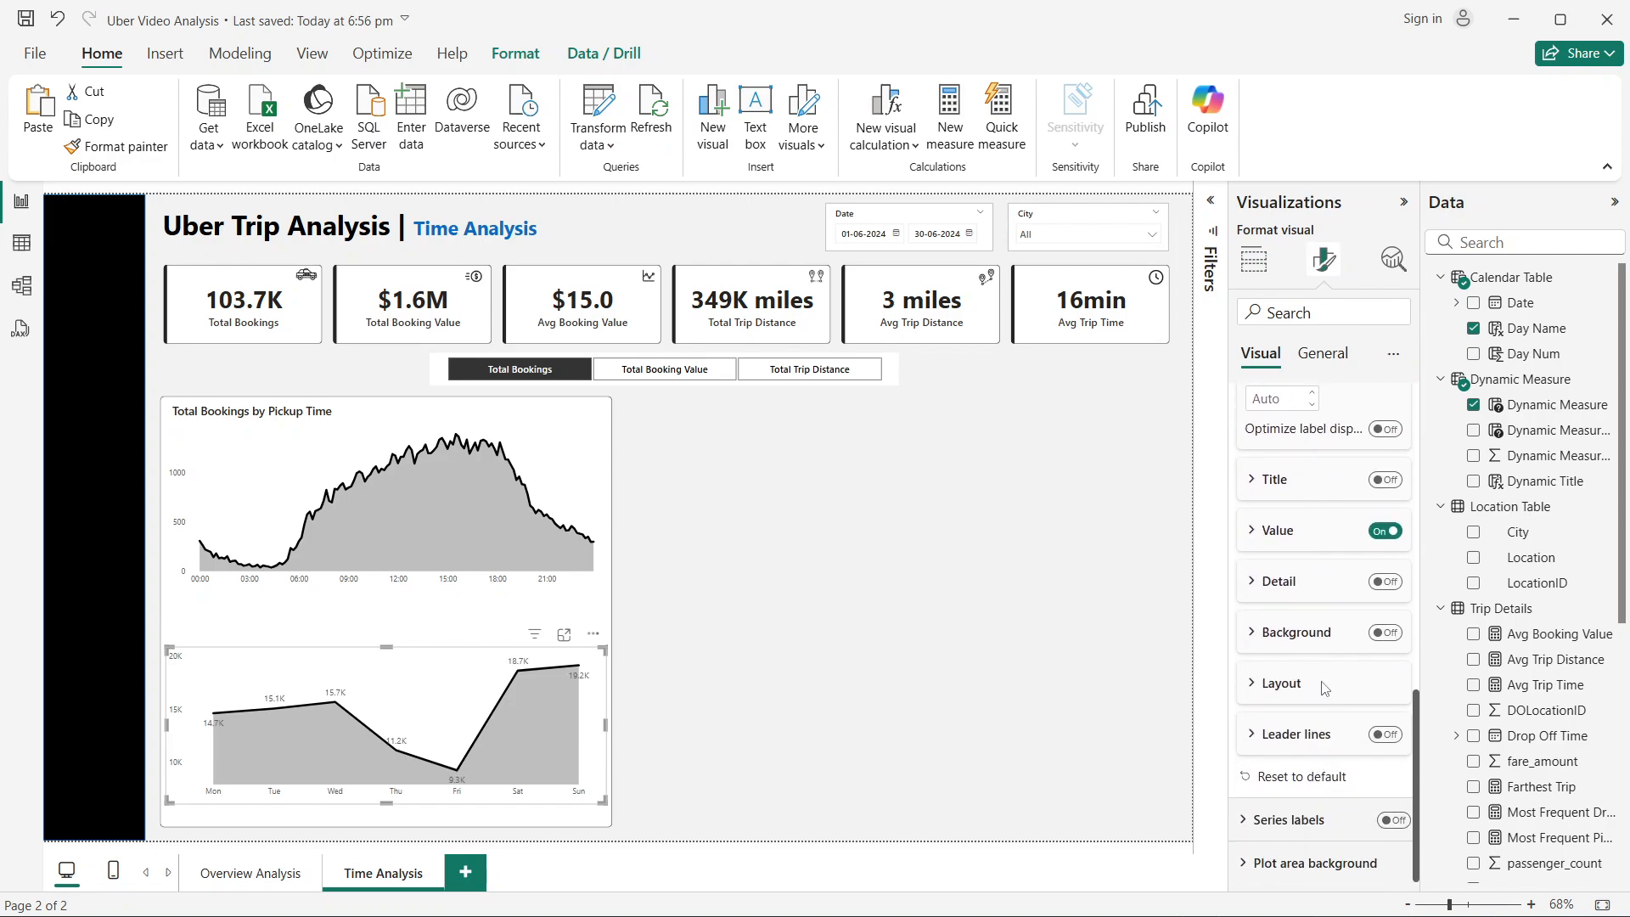
{"action": "scroll", "coordinate": [1324, 689], "scroll_direction": "up", "scroll_amount": 3}
{"action": "scroll", "coordinate": [1323, 690], "scroll_direction": "down", "scroll_amount": 2}
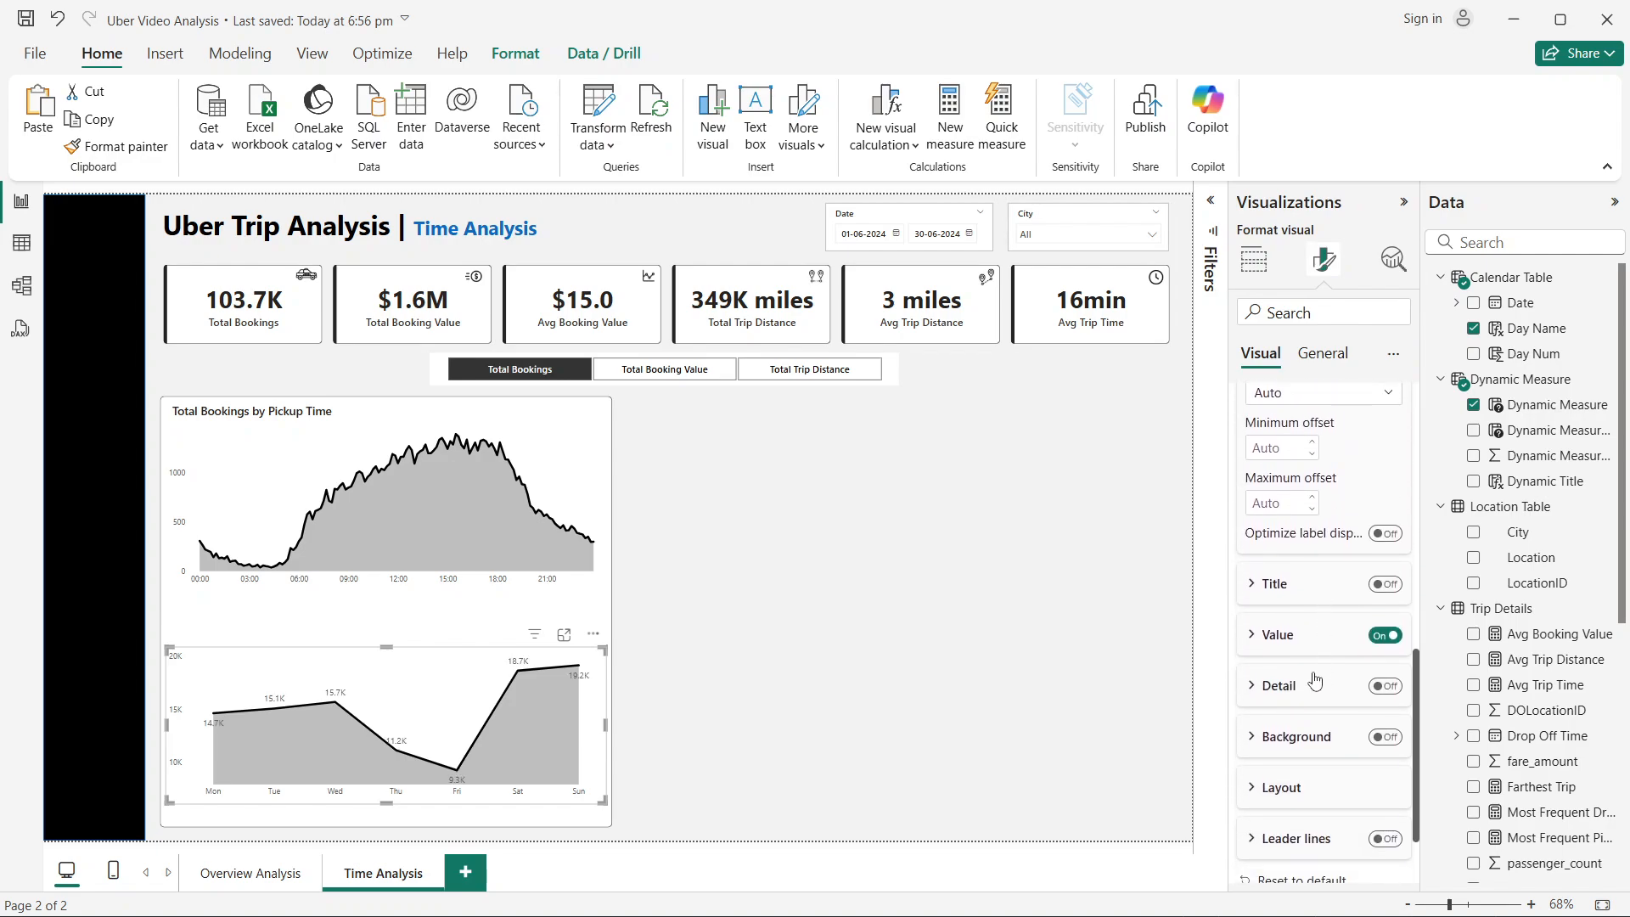
{"action": "left_click", "coordinate": [1276, 639]}
{"action": "scroll", "coordinate": [1282, 594], "scroll_direction": "down", "scroll_amount": 4}
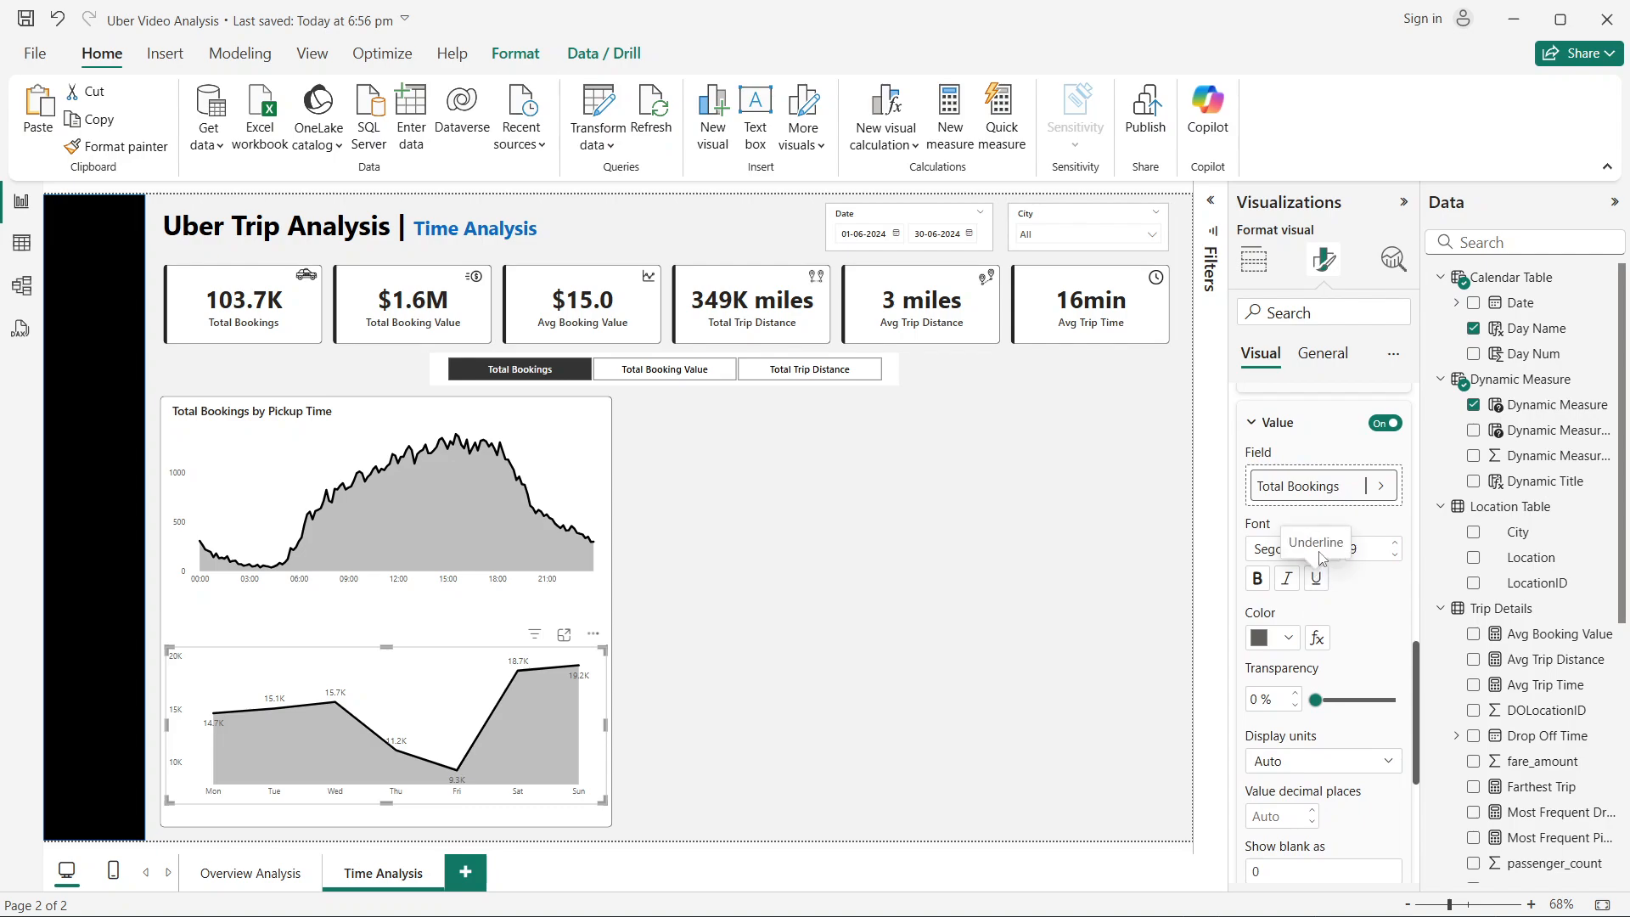
{"action": "left_click", "coordinate": [1286, 548]}
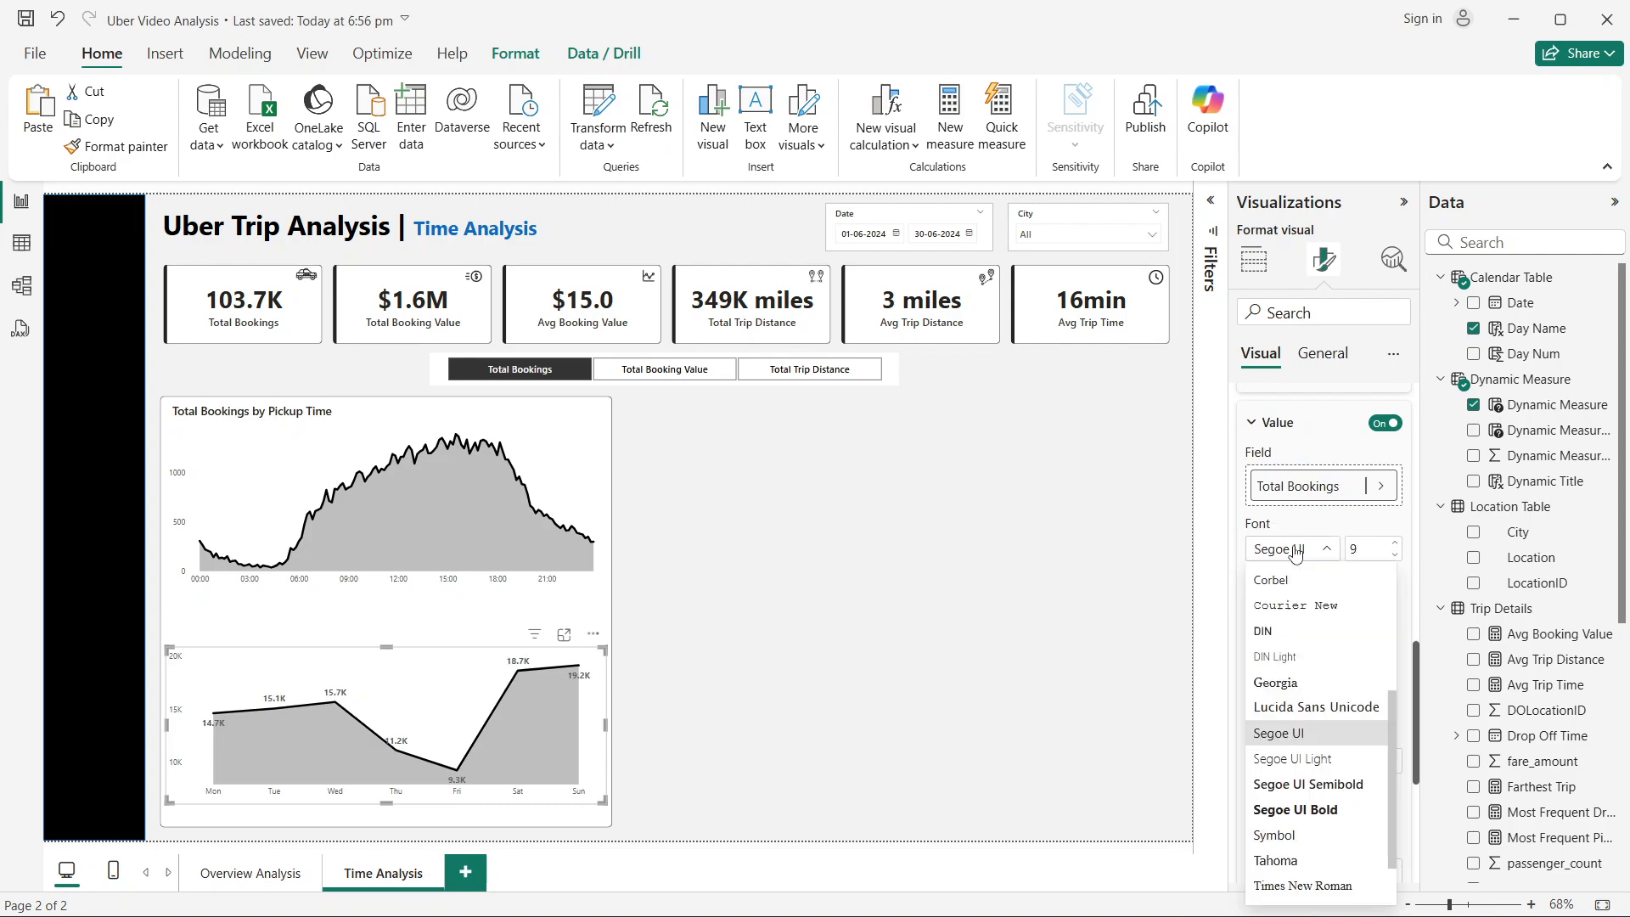
{"action": "left_click", "coordinate": [1312, 784]}
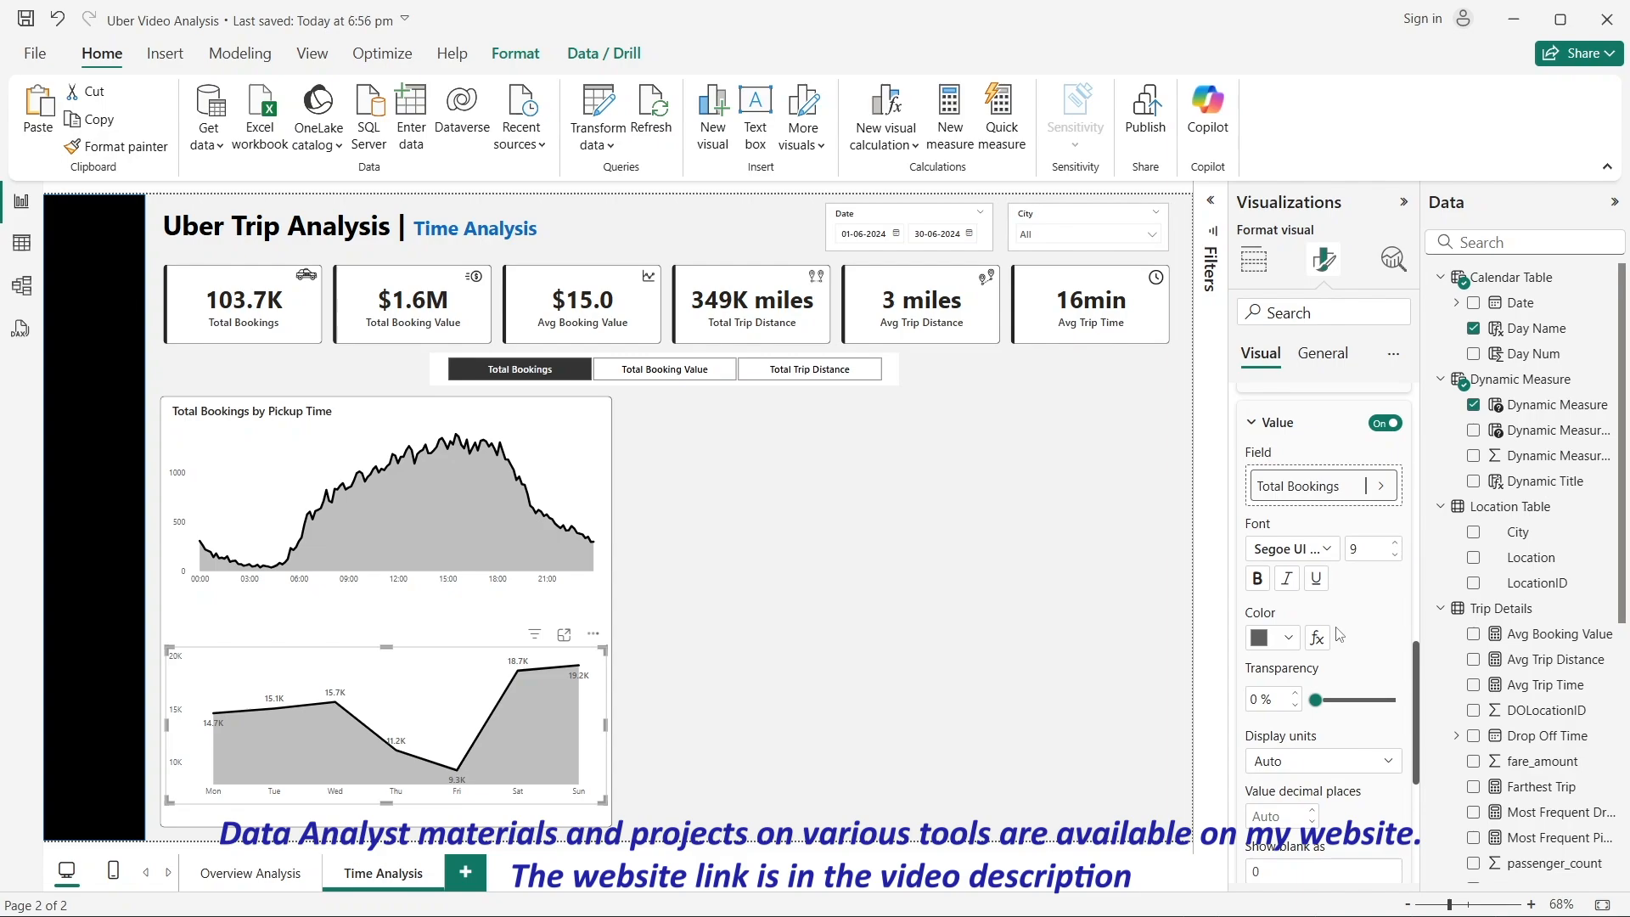
{"action": "left_click", "coordinate": [1289, 639]}
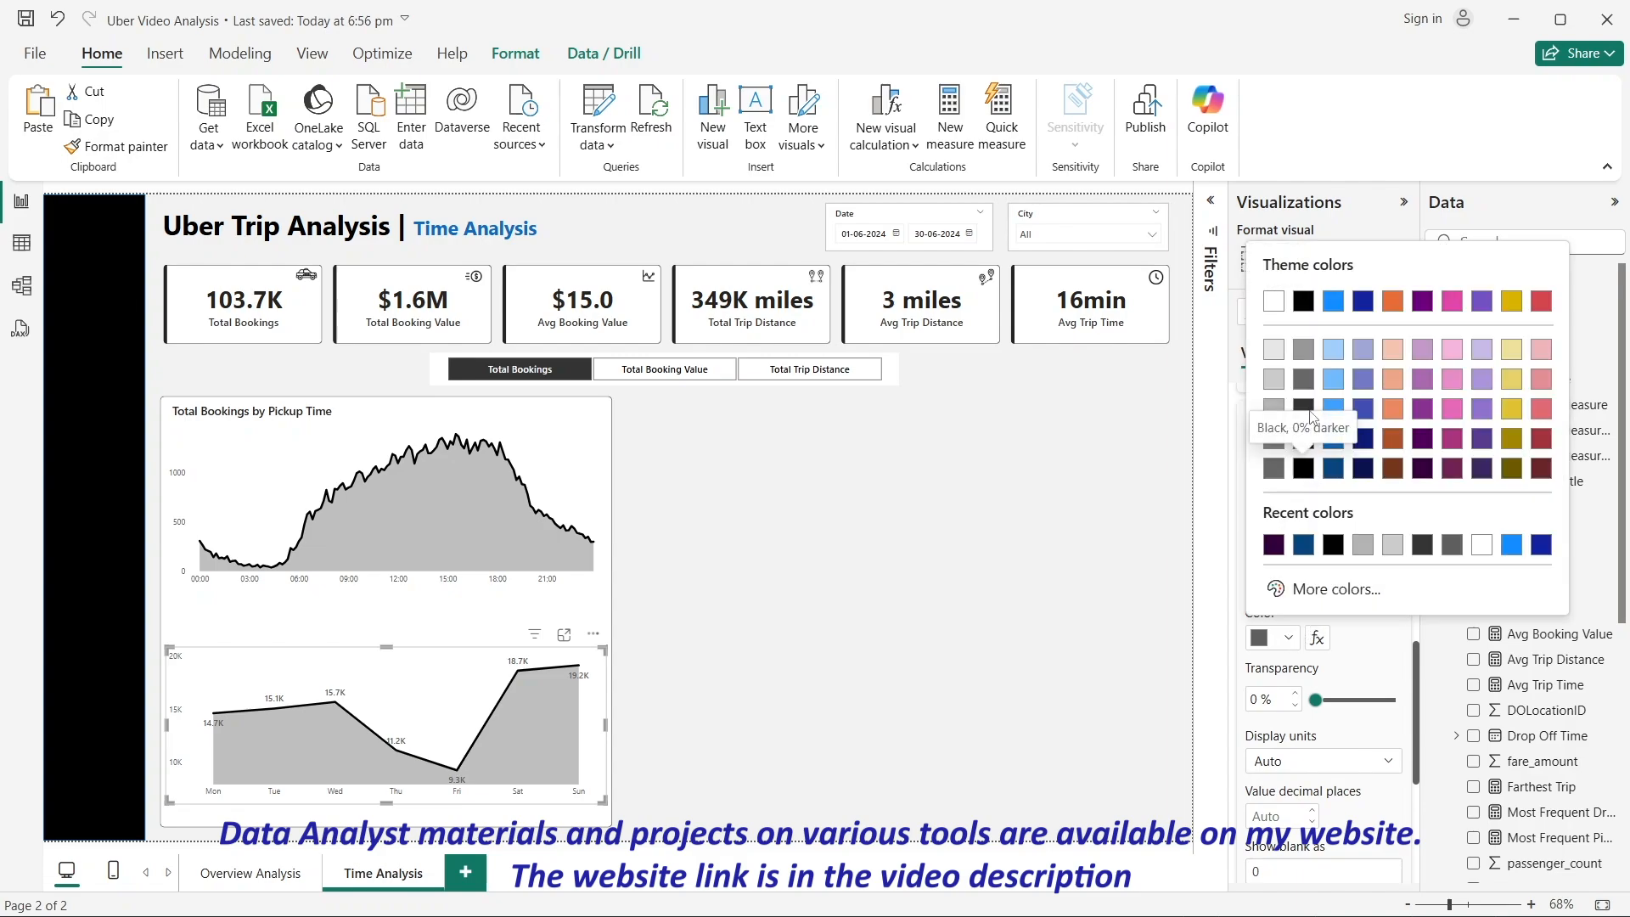
{"action": "left_click", "coordinate": [1306, 439]}
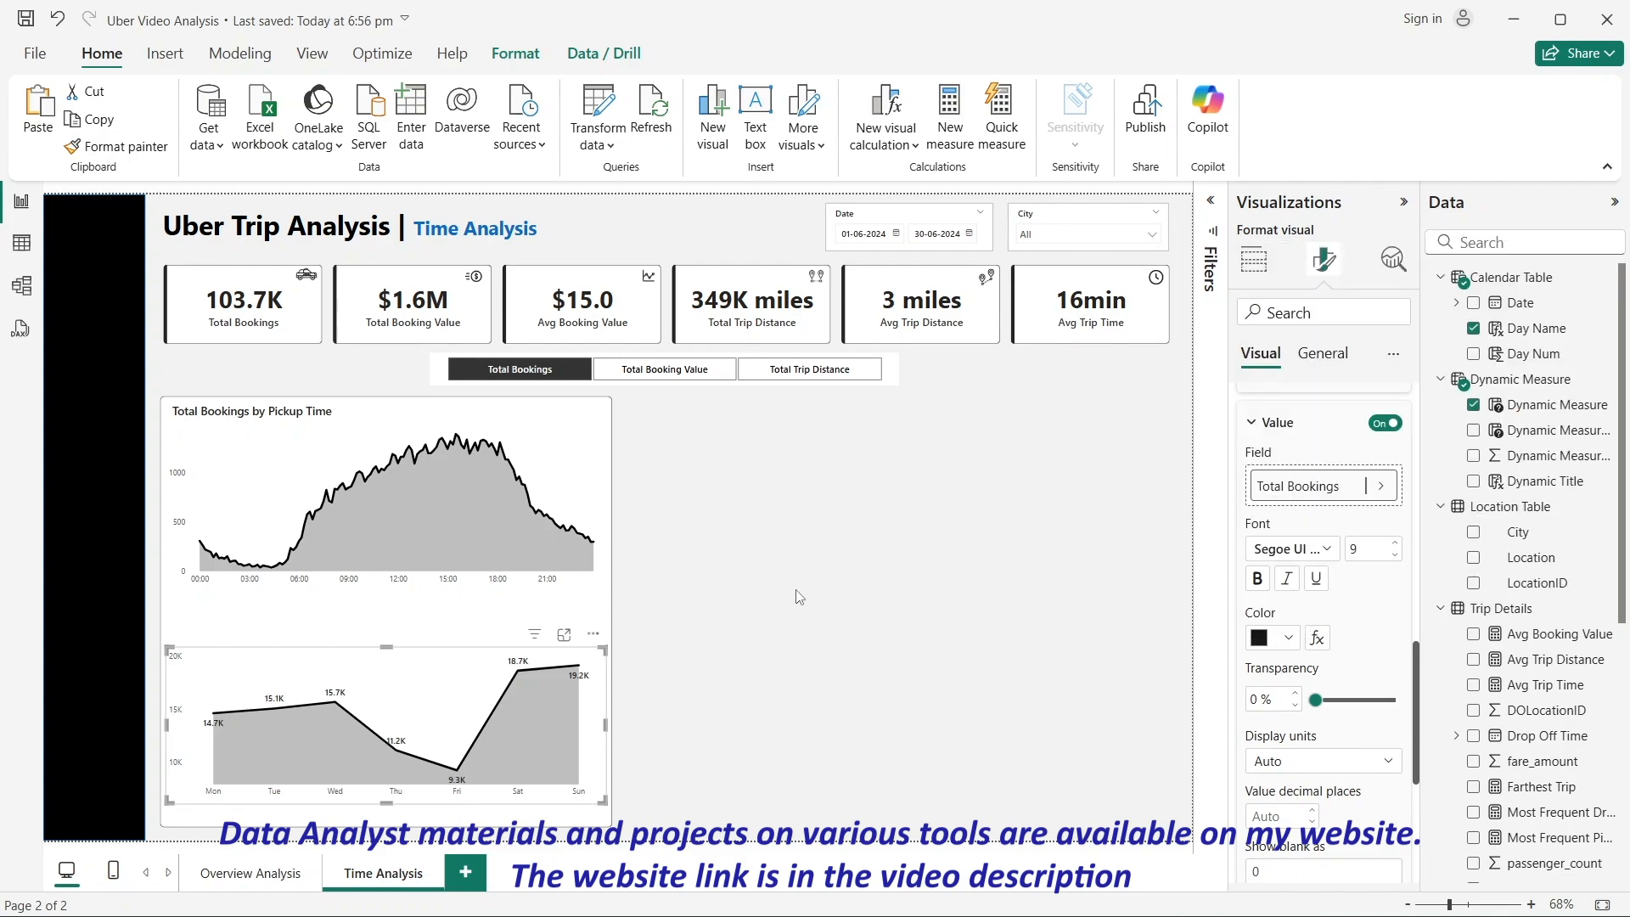
Step: Set the position of the Day Name chart's data labels to Above
{"action": "scroll", "coordinate": [1344, 685], "scroll_direction": "down", "scroll_amount": 4}
{"action": "scroll", "coordinate": [1321, 600], "scroll_direction": "up", "scroll_amount": 5}
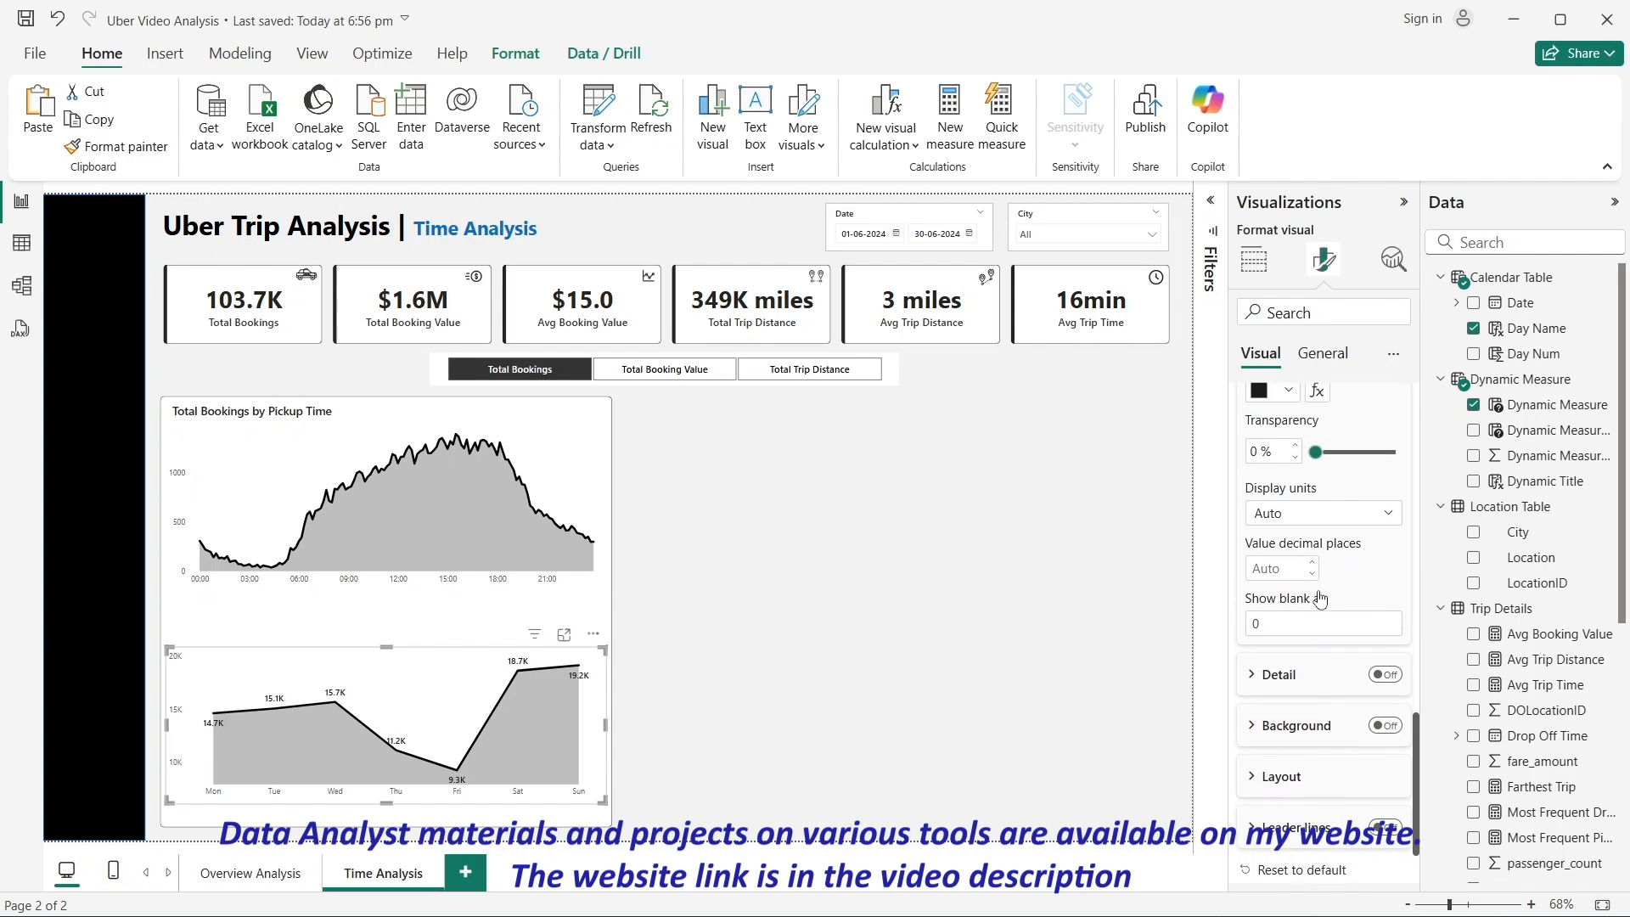
{"action": "scroll", "coordinate": [1321, 599], "scroll_direction": "up", "scroll_amount": 4}
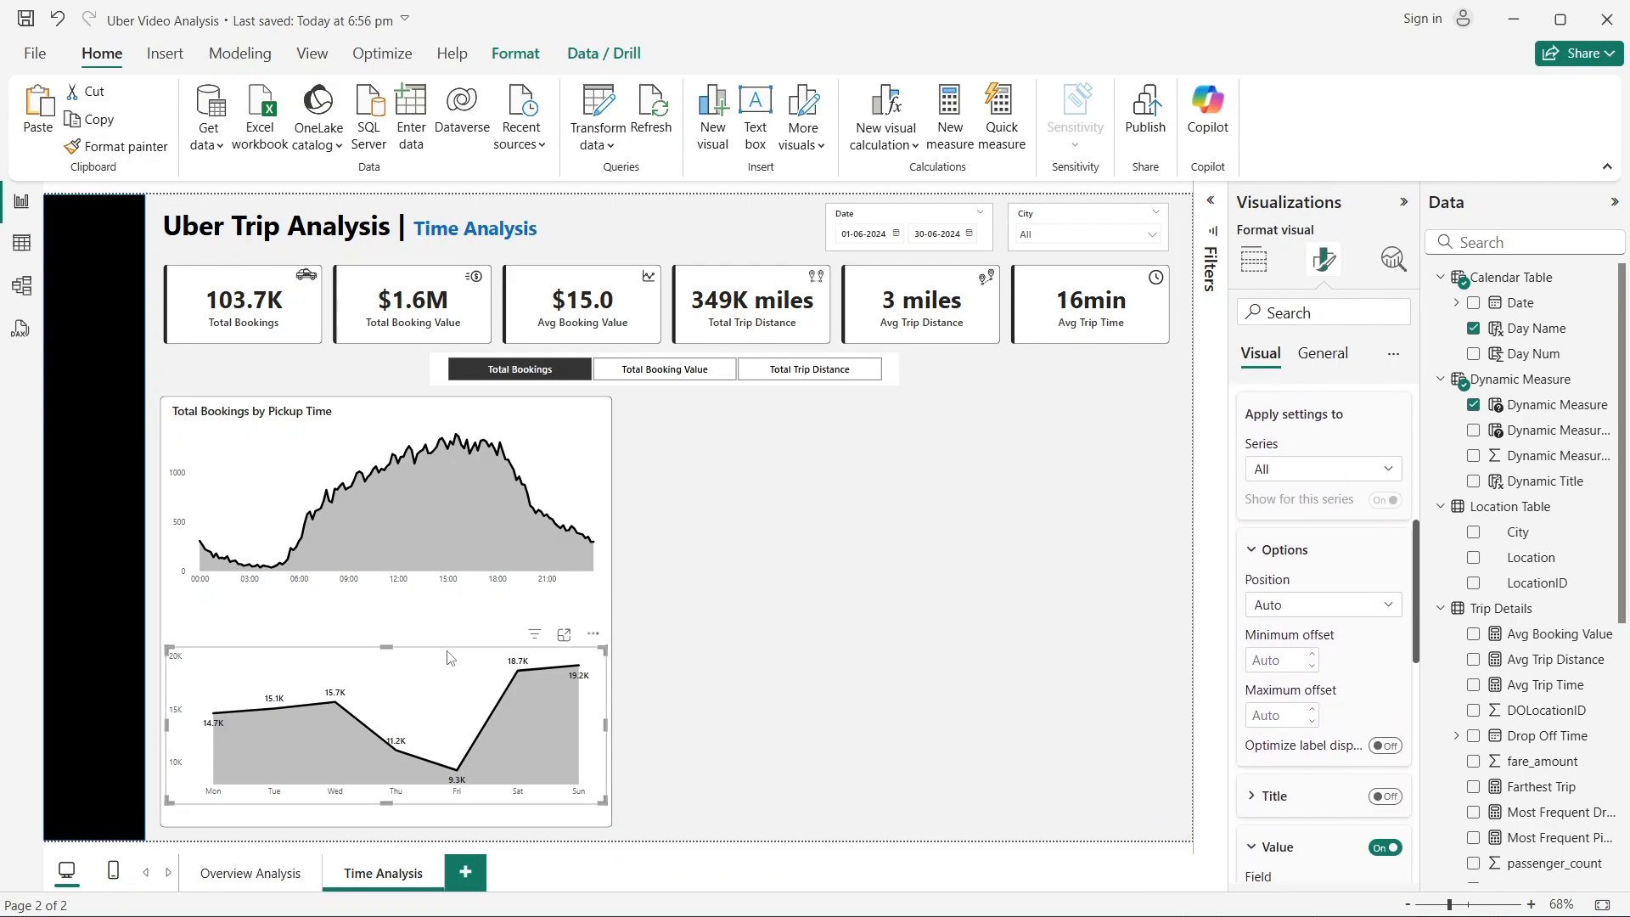
{"action": "left_click", "coordinate": [1298, 613]}
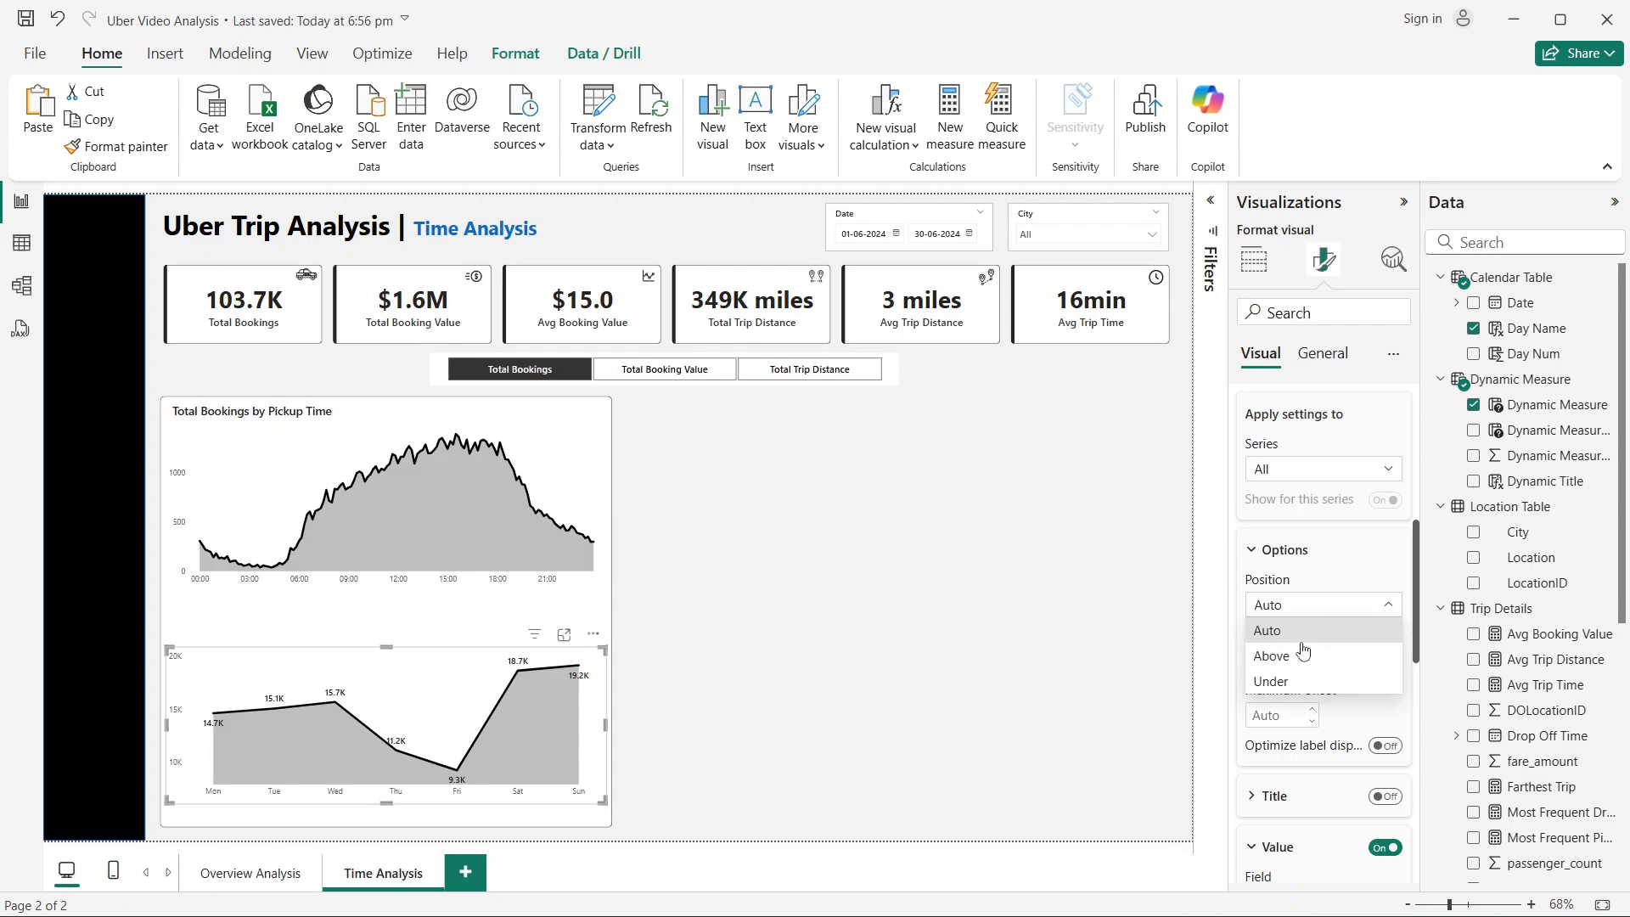
{"action": "left_click", "coordinate": [1304, 655]}
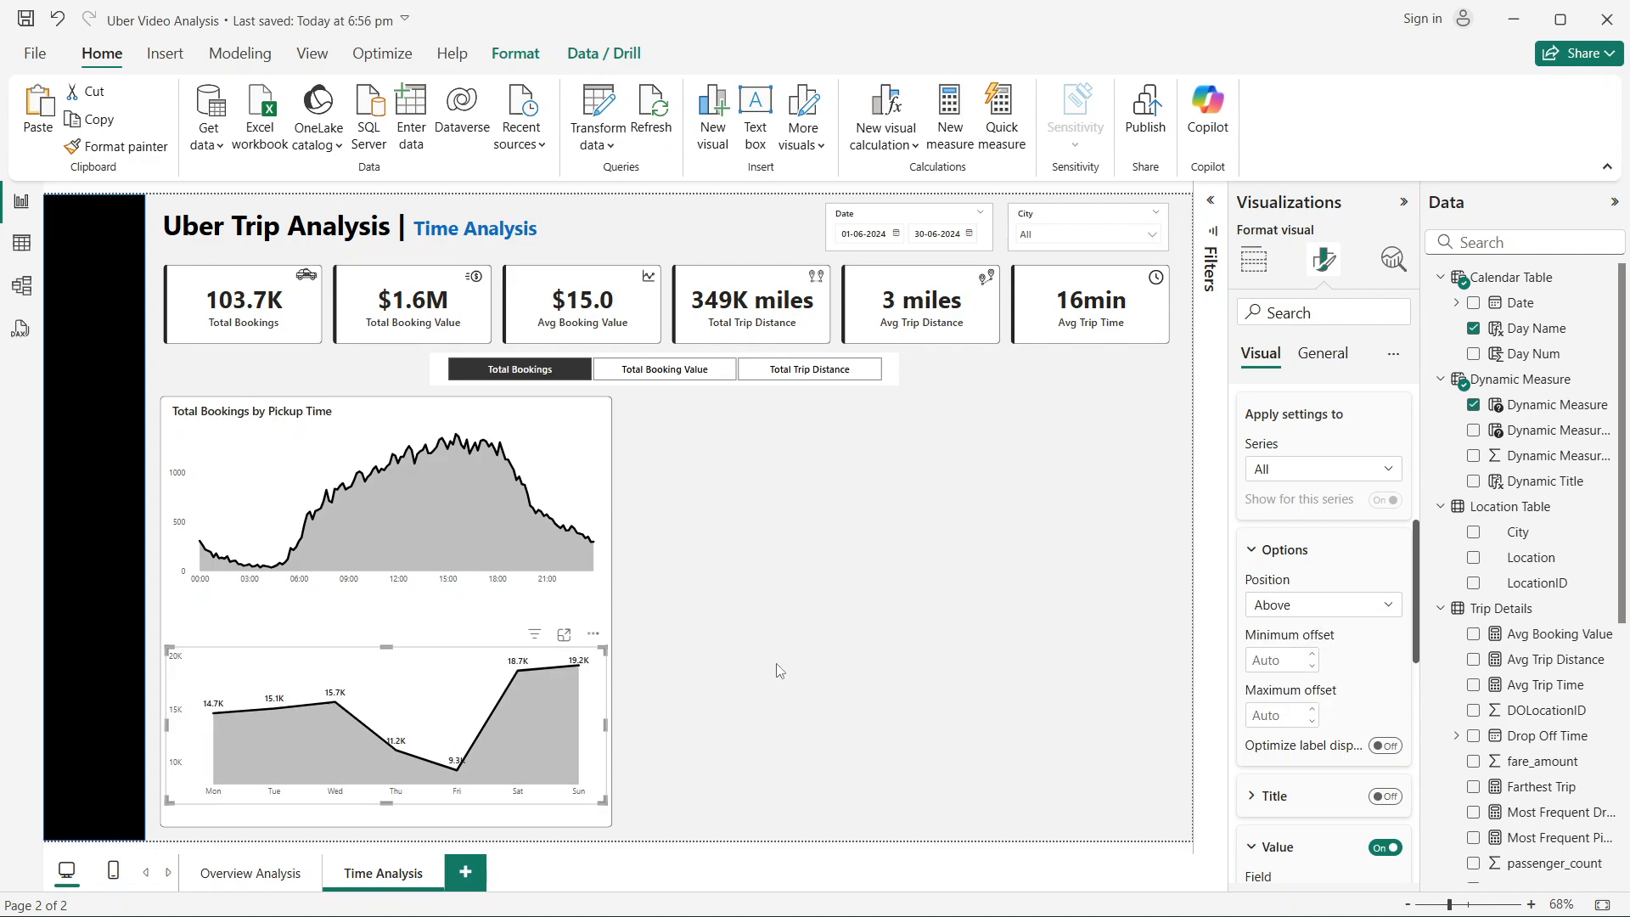
Step: Check both area charts with Total Booking Value and Total Trip Distance selected in the slicer, and return to Total Bookings
{"action": "left_click", "coordinate": [654, 374]}
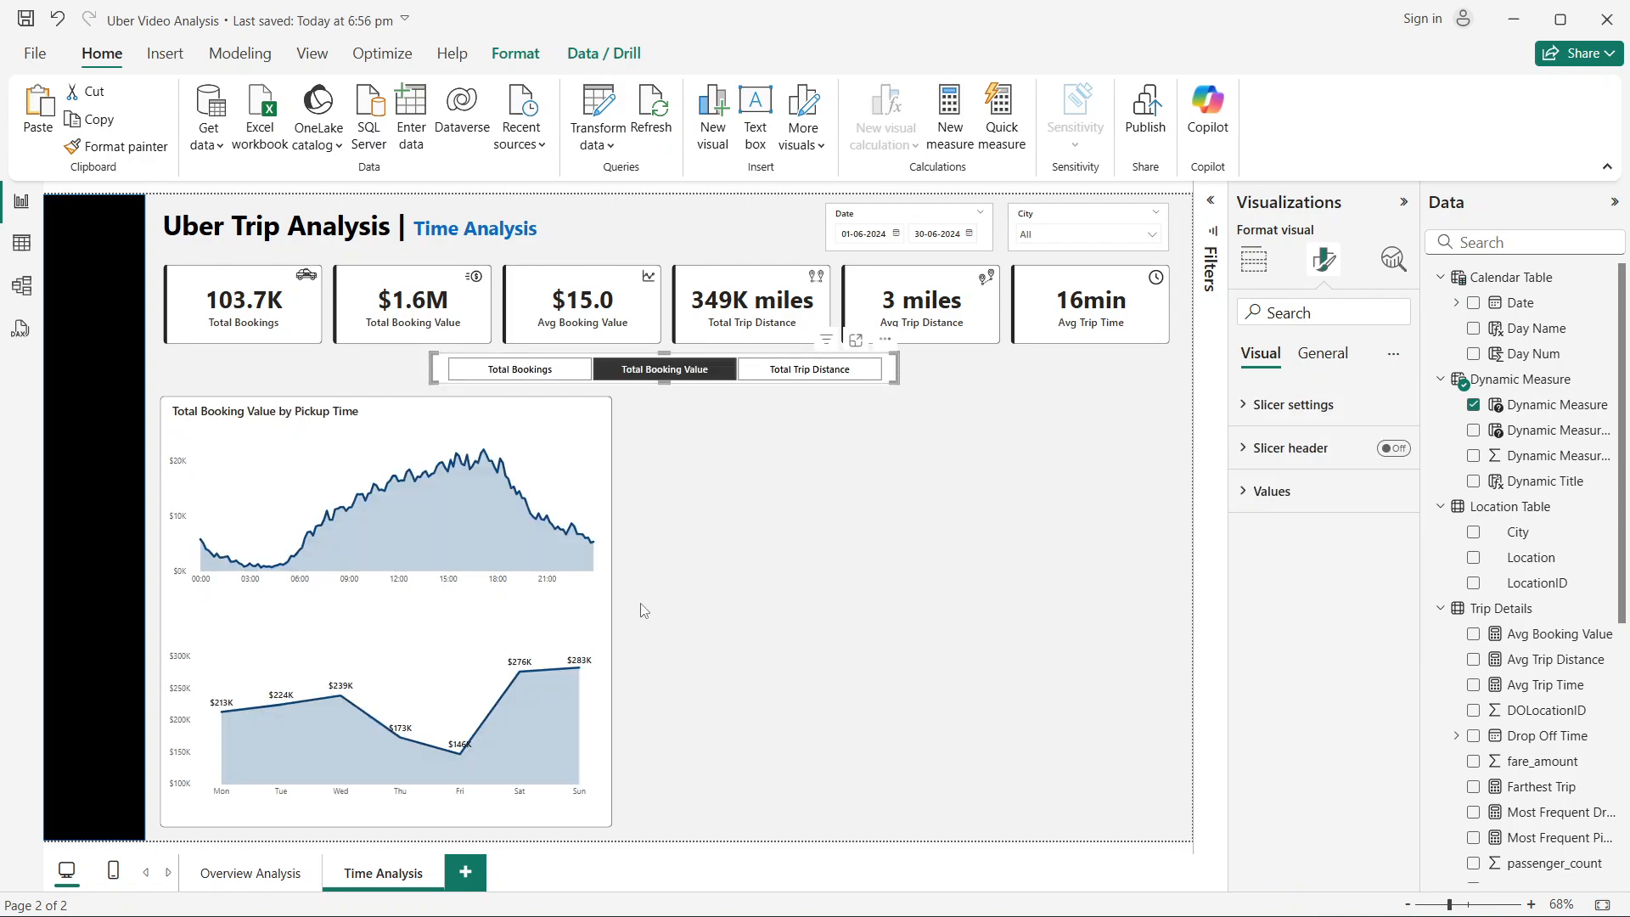
{"action": "left_click", "coordinate": [792, 374]}
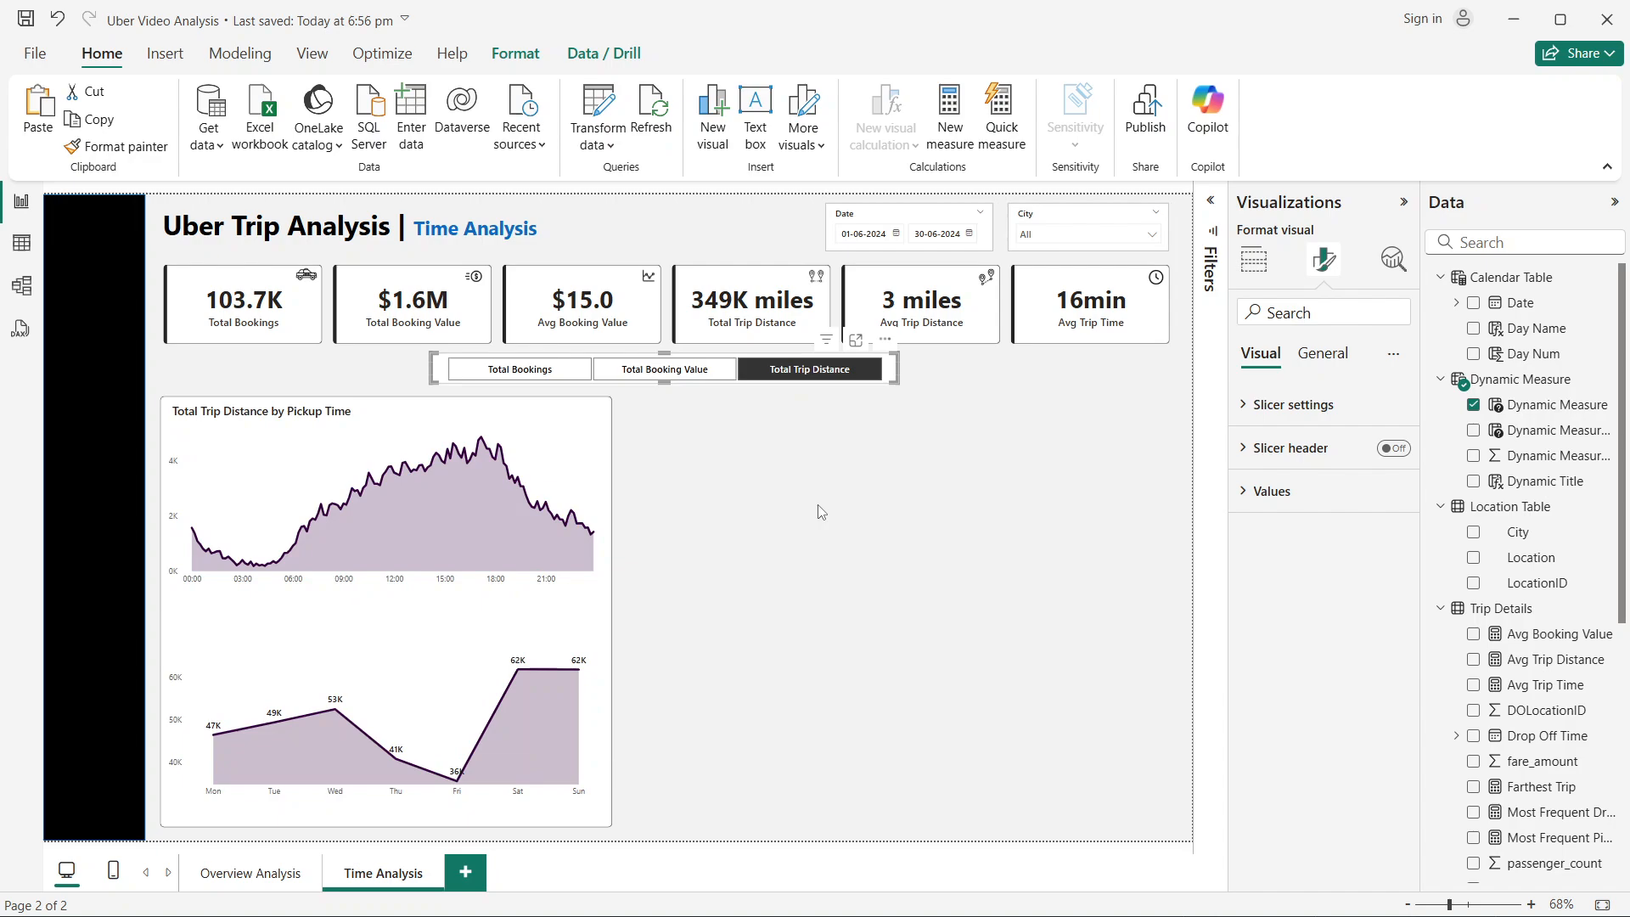
{"action": "left_click", "coordinate": [488, 373]}
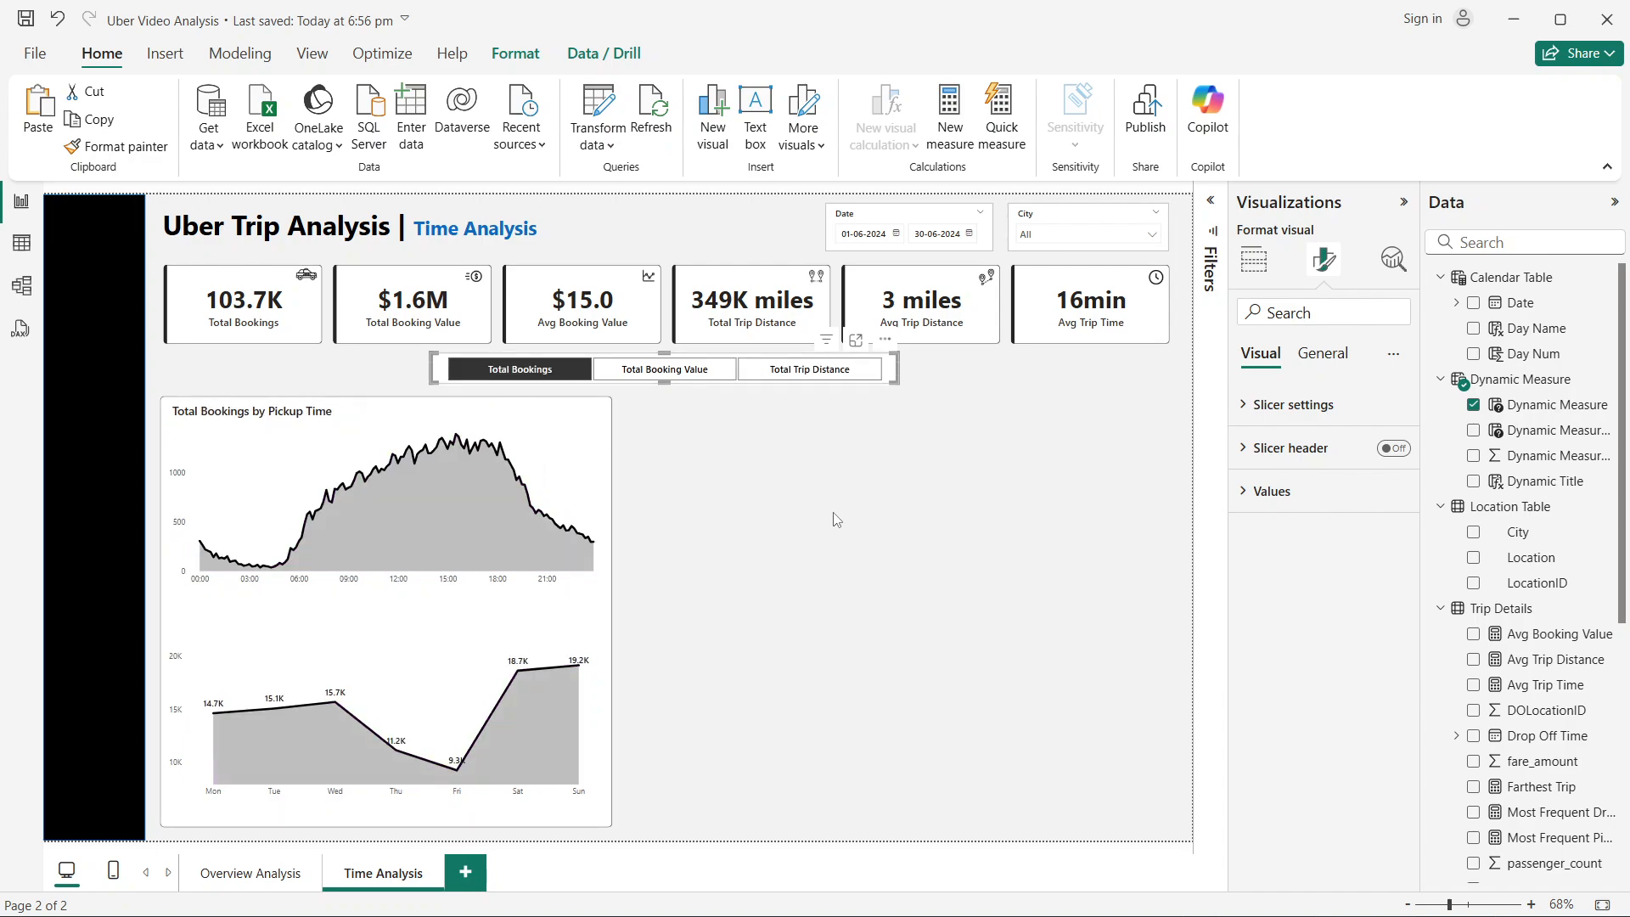
{"action": "left_click", "coordinate": [841, 520]}
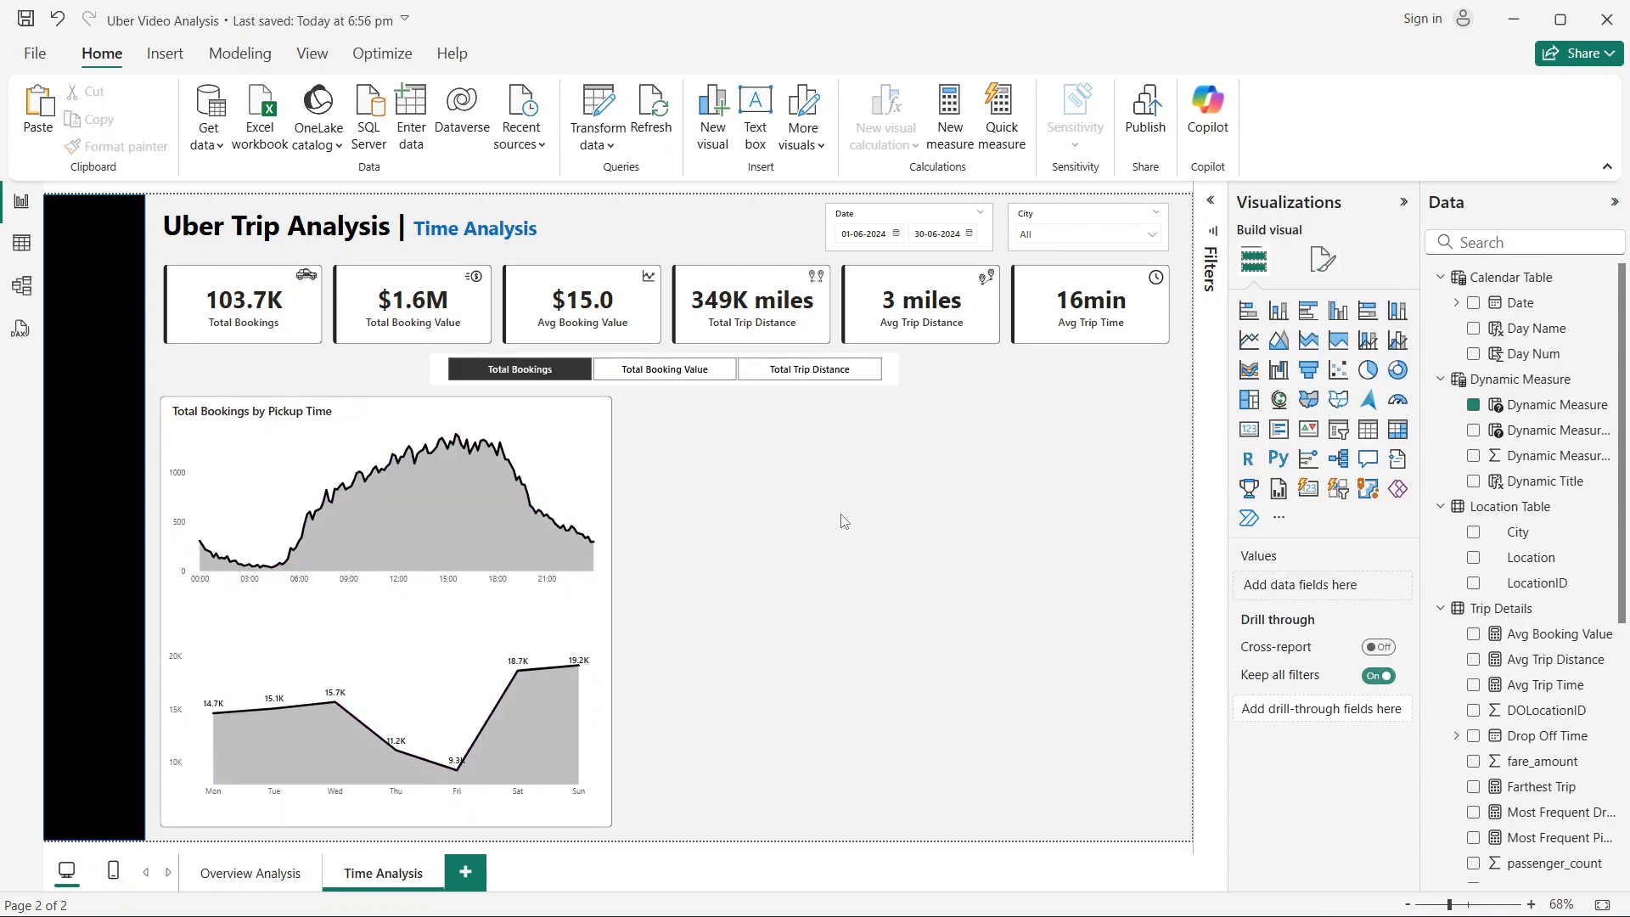
Step: Move the Day Name area chart slightly down inside its white container to make room for a title
{"action": "left_click", "coordinate": [390, 675]}
{"action": "left_click_drag", "start_coordinate": [390, 674], "coordinate": [390, 682]}
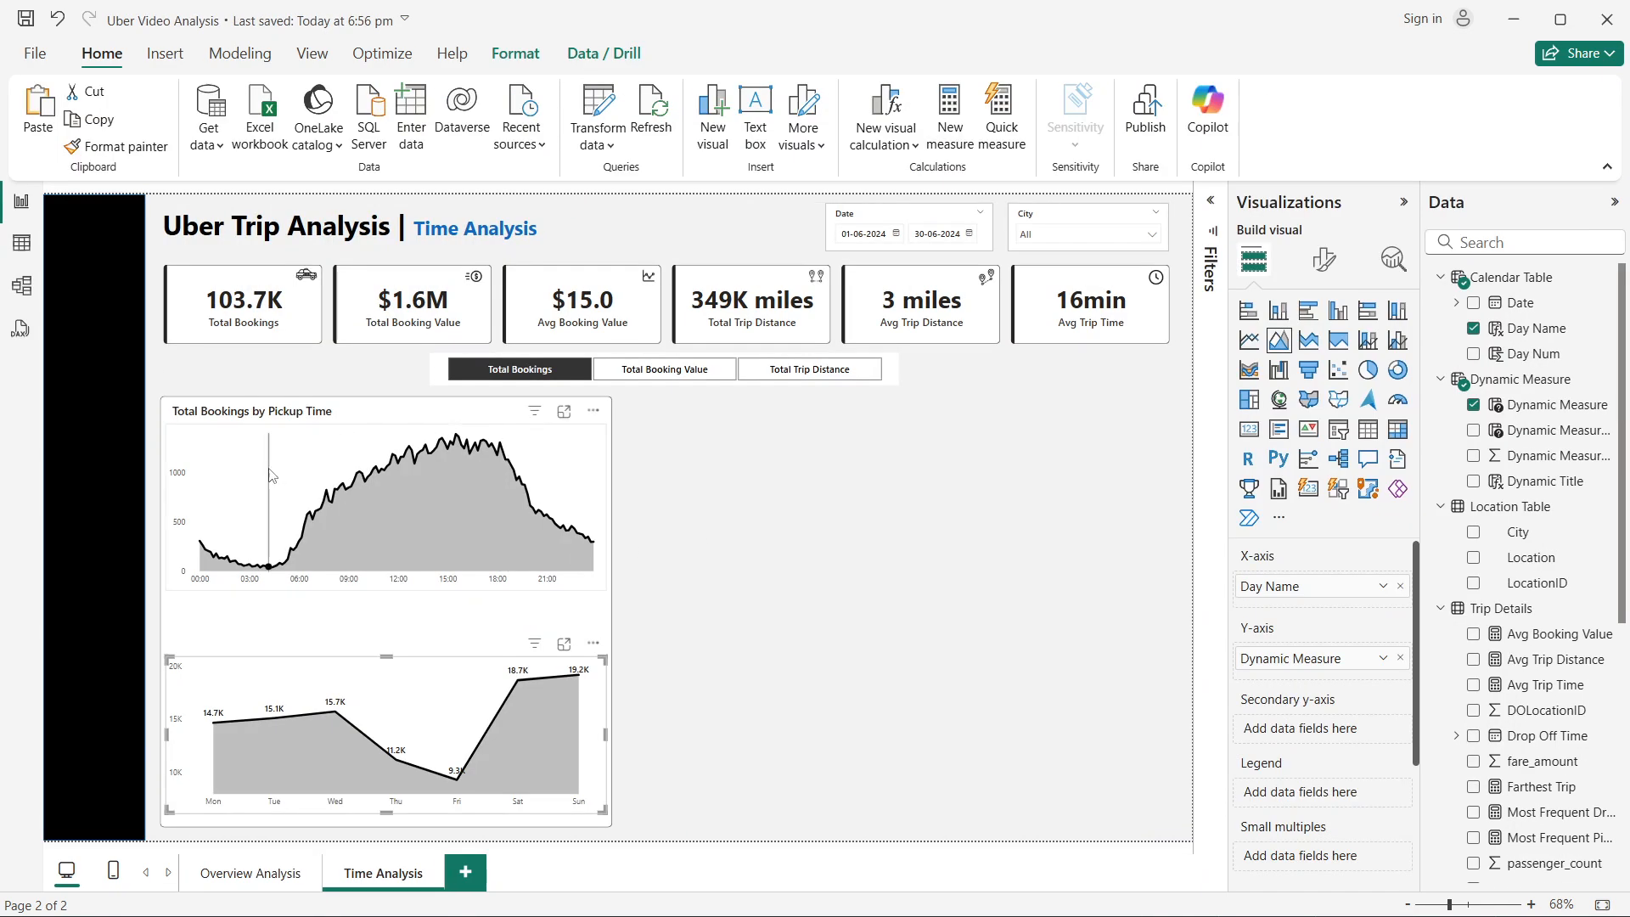
Step: Copy the formula of the pickup-time title measure into a new measure in the Trip Details table
{"action": "left_click", "coordinate": [229, 412]}
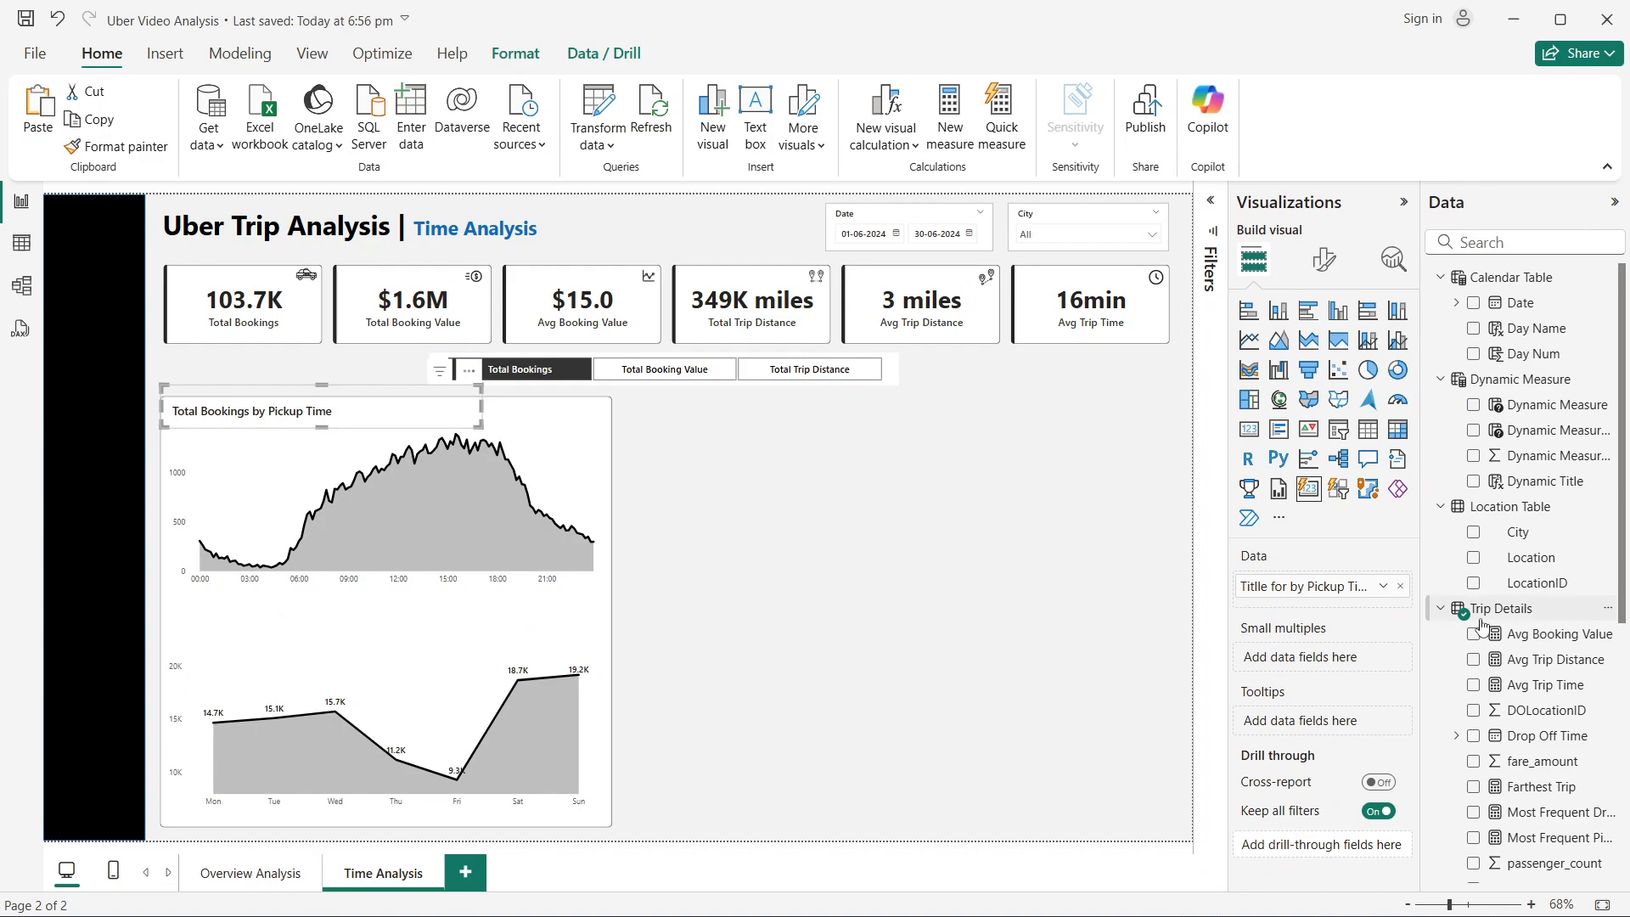
{"action": "scroll", "coordinate": [1520, 628], "scroll_direction": "down", "scroll_amount": 5}
{"action": "left_click", "coordinate": [1542, 665]}
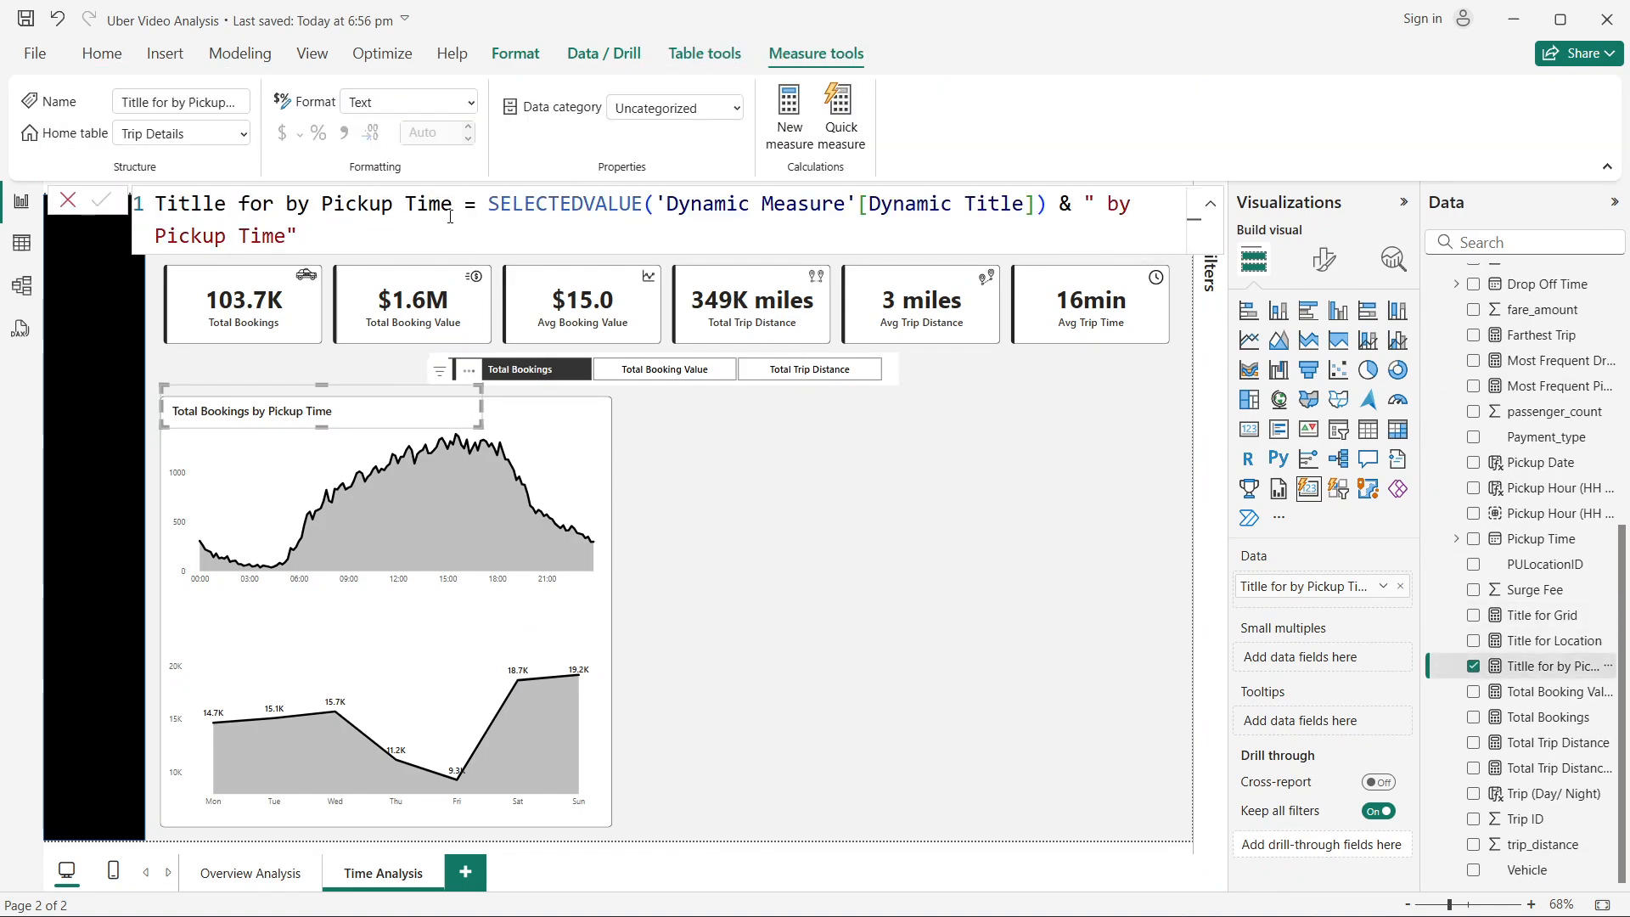
{"action": "triple_click", "coordinate": [379, 243]}
{"action": "key", "text": "ctrl+c"}
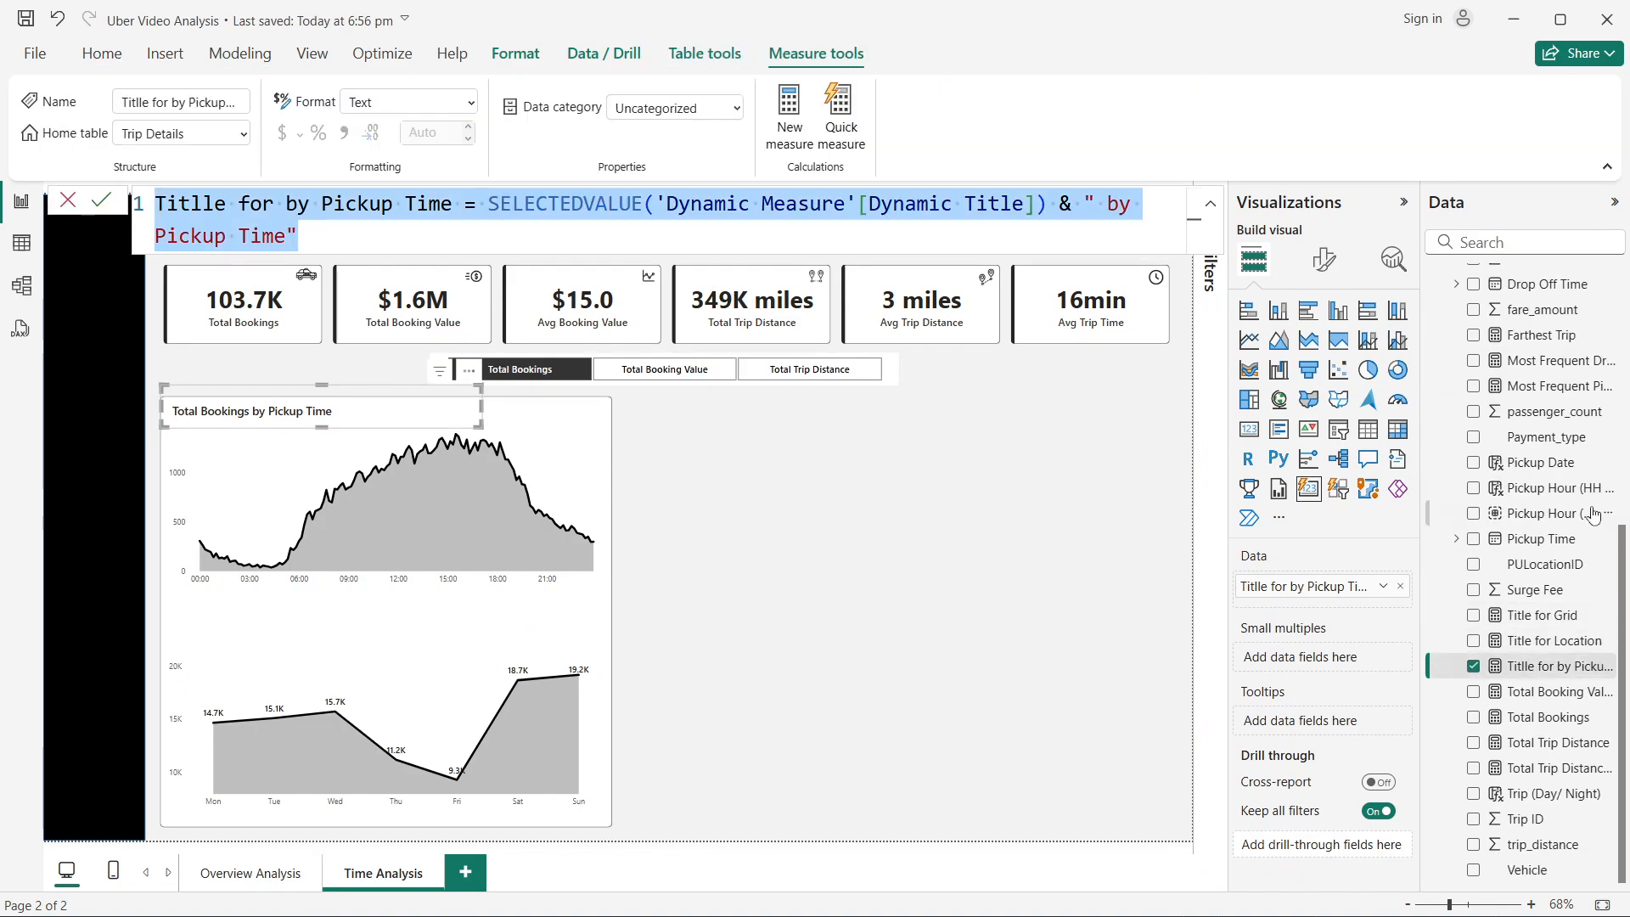
{"action": "right_click", "coordinate": [1569, 569]}
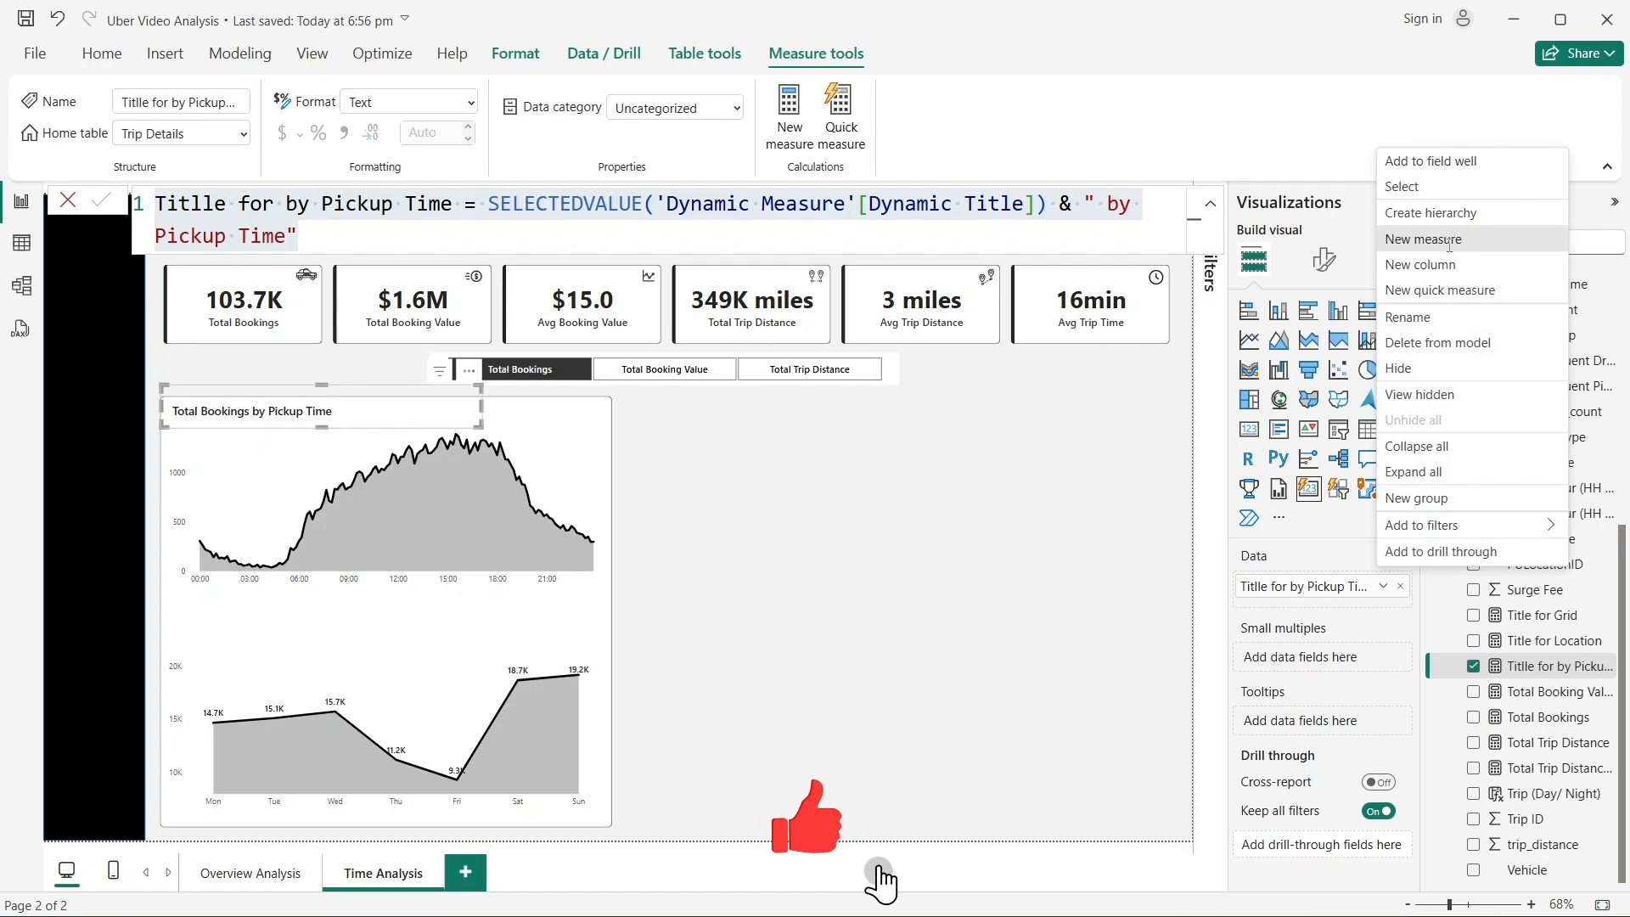
{"action": "left_click", "coordinate": [1424, 239]}
{"action": "key", "text": "ctrl+v"}
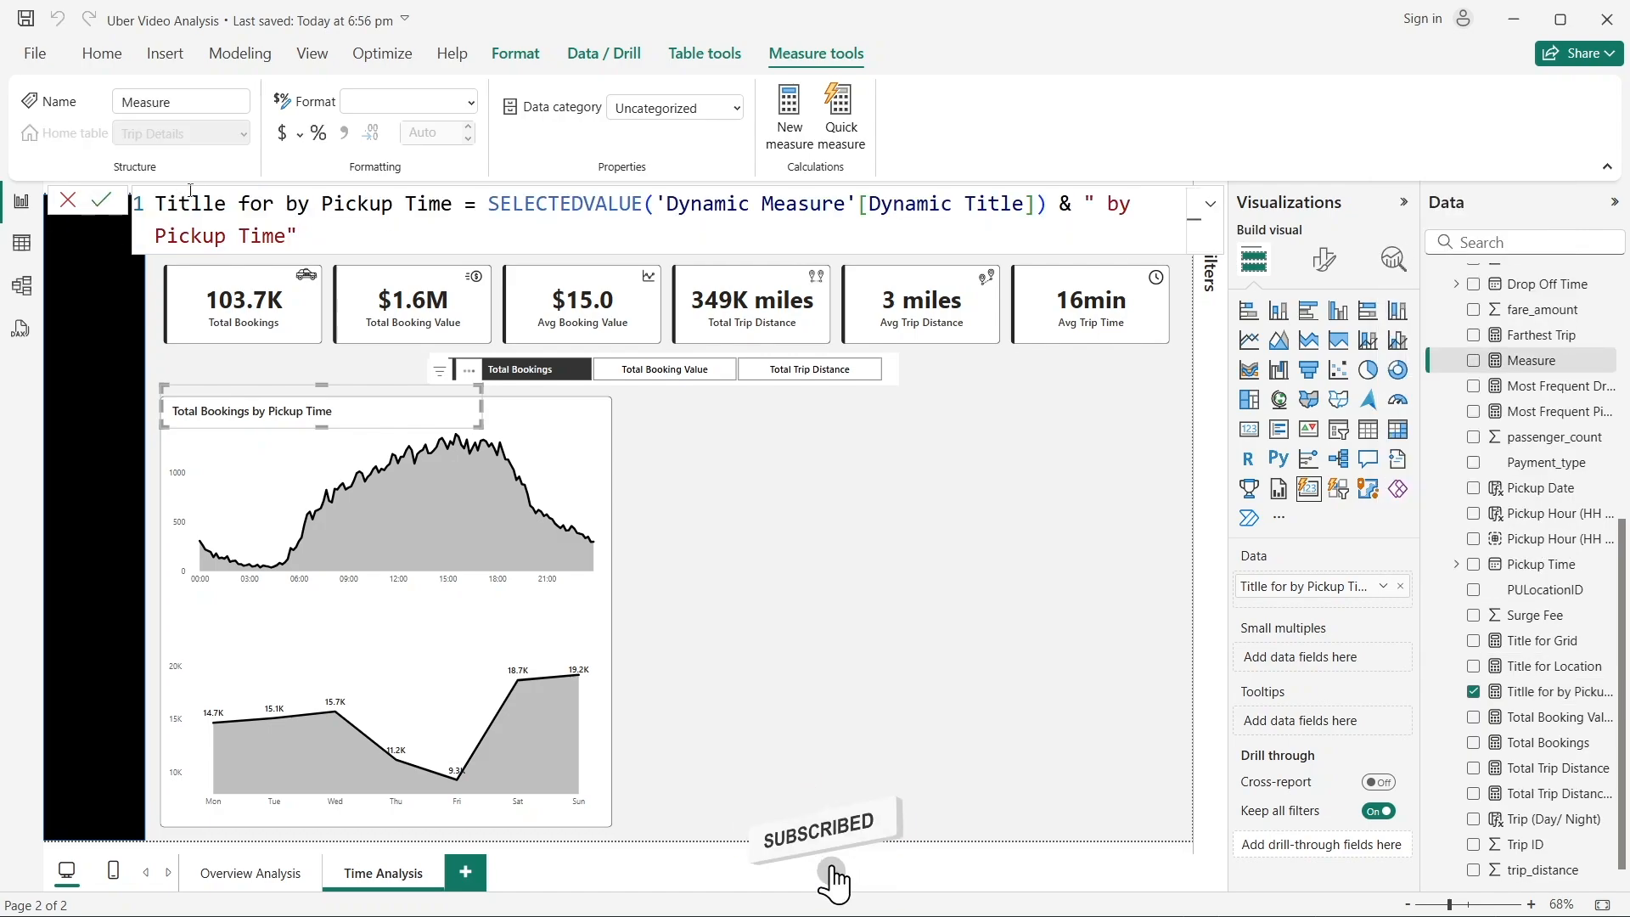
Step: Edit the new measure to read Title for by Day Name = SELECTEDVALUE('Dynamic Measure'[Dynamic Title]) & " by Day Name" and commit it
{"action": "double_click", "coordinate": [206, 201]}
{"action": "type", "text": "Title"}
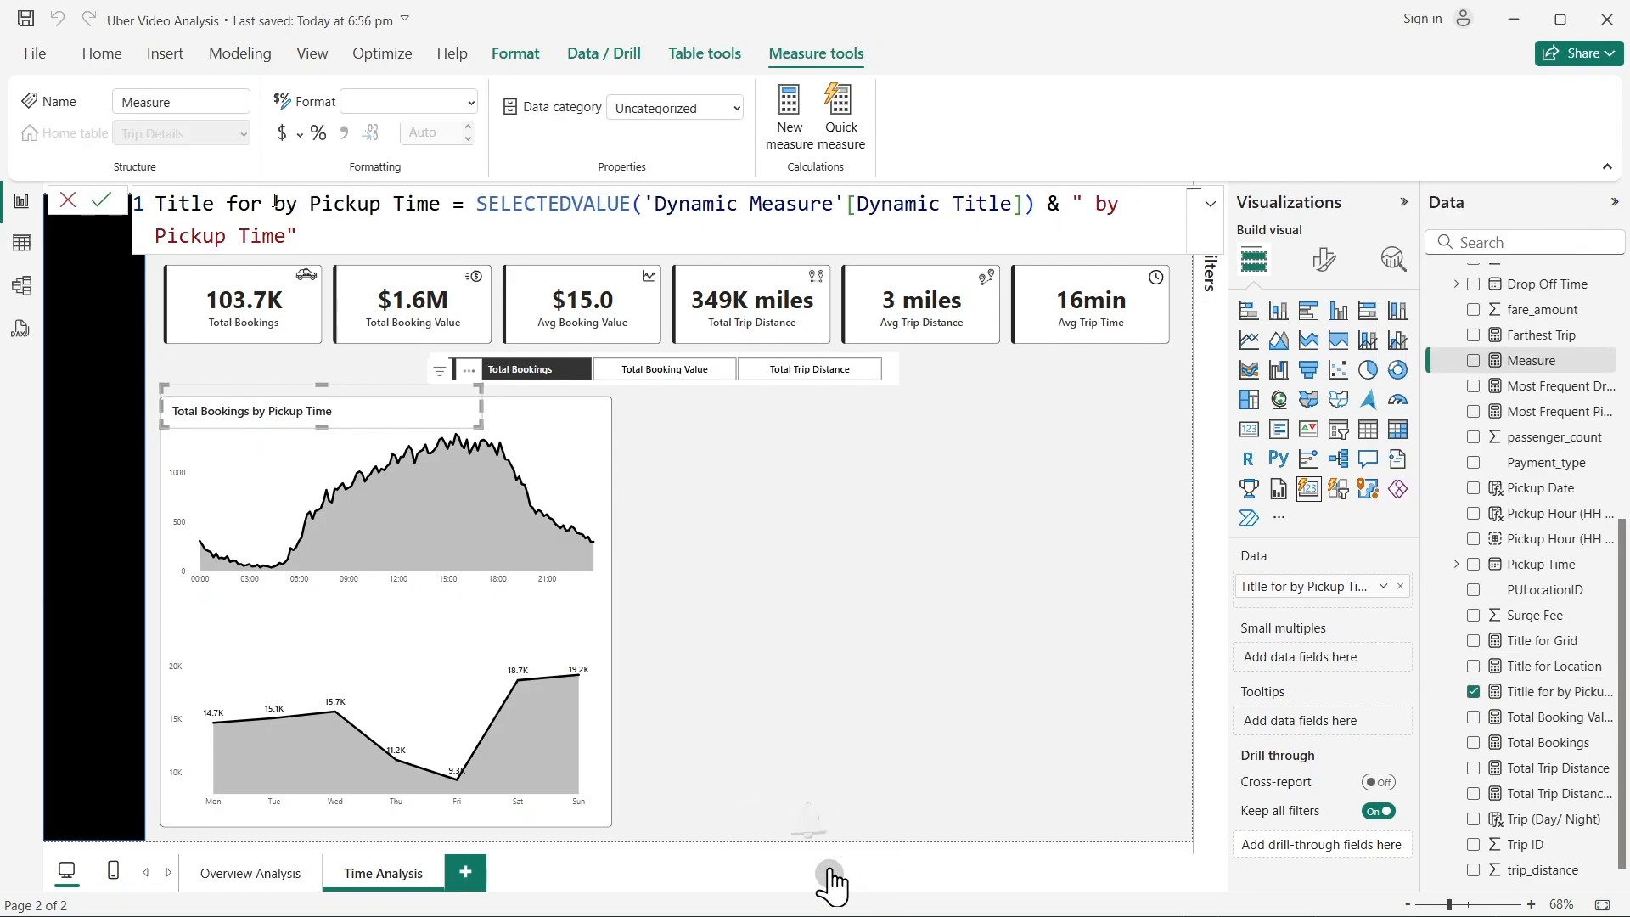
{"action": "left_click_drag", "start_coordinate": [273, 204], "coordinate": [428, 203]}
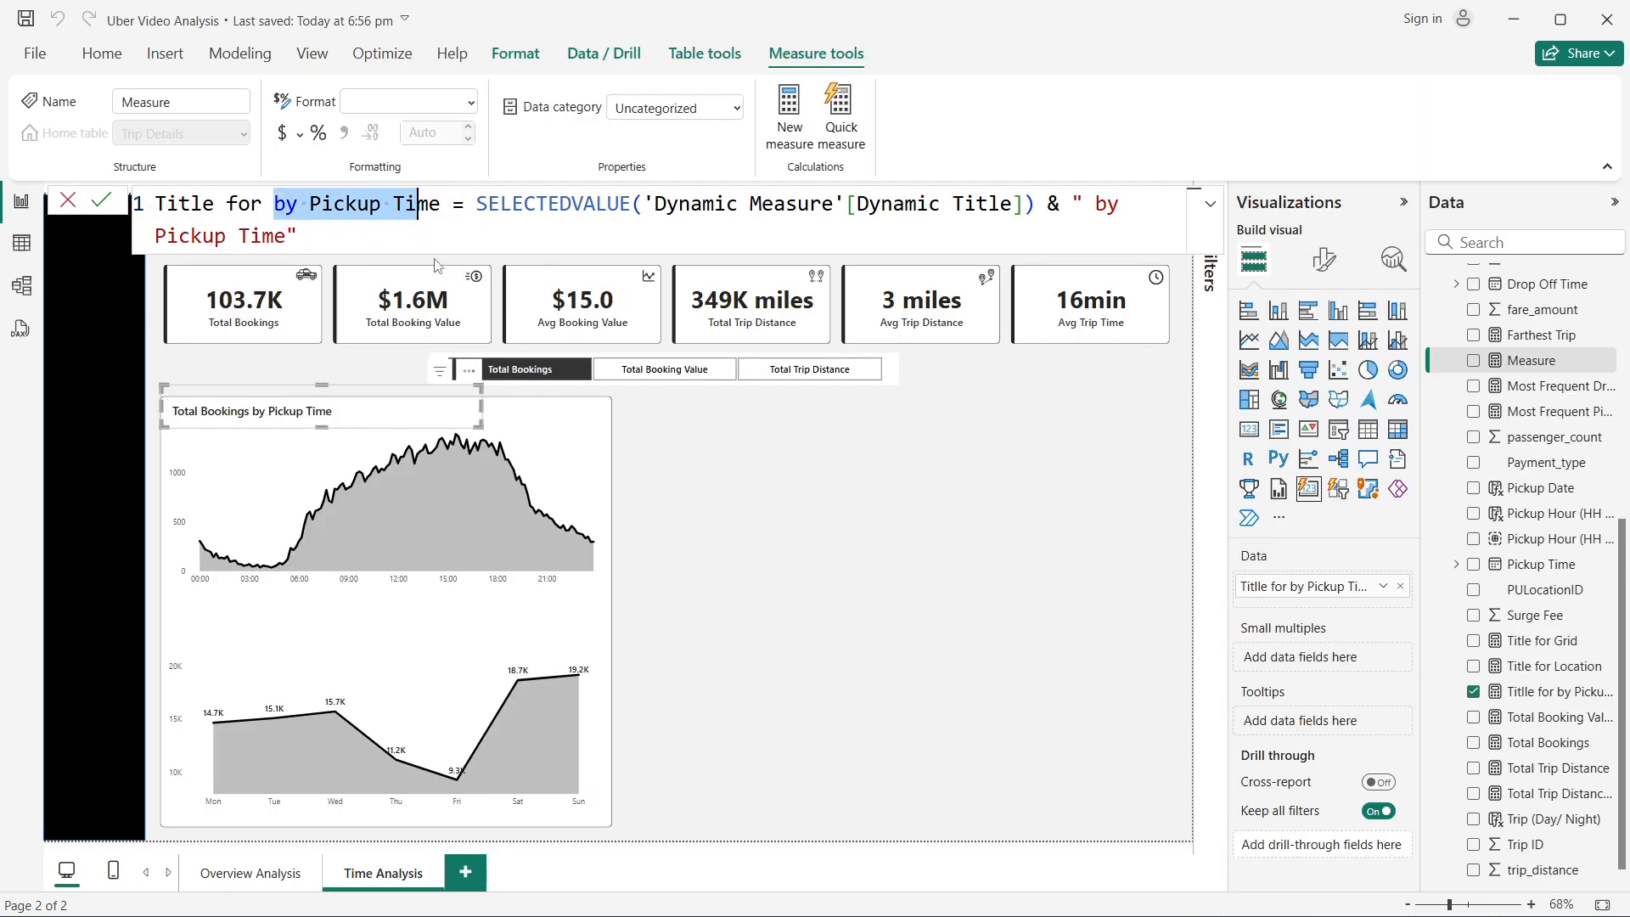
{"action": "left_click_drag", "start_coordinate": [425, 204], "coordinate": [313, 208]}
{"action": "type", "text": "Day Name"}
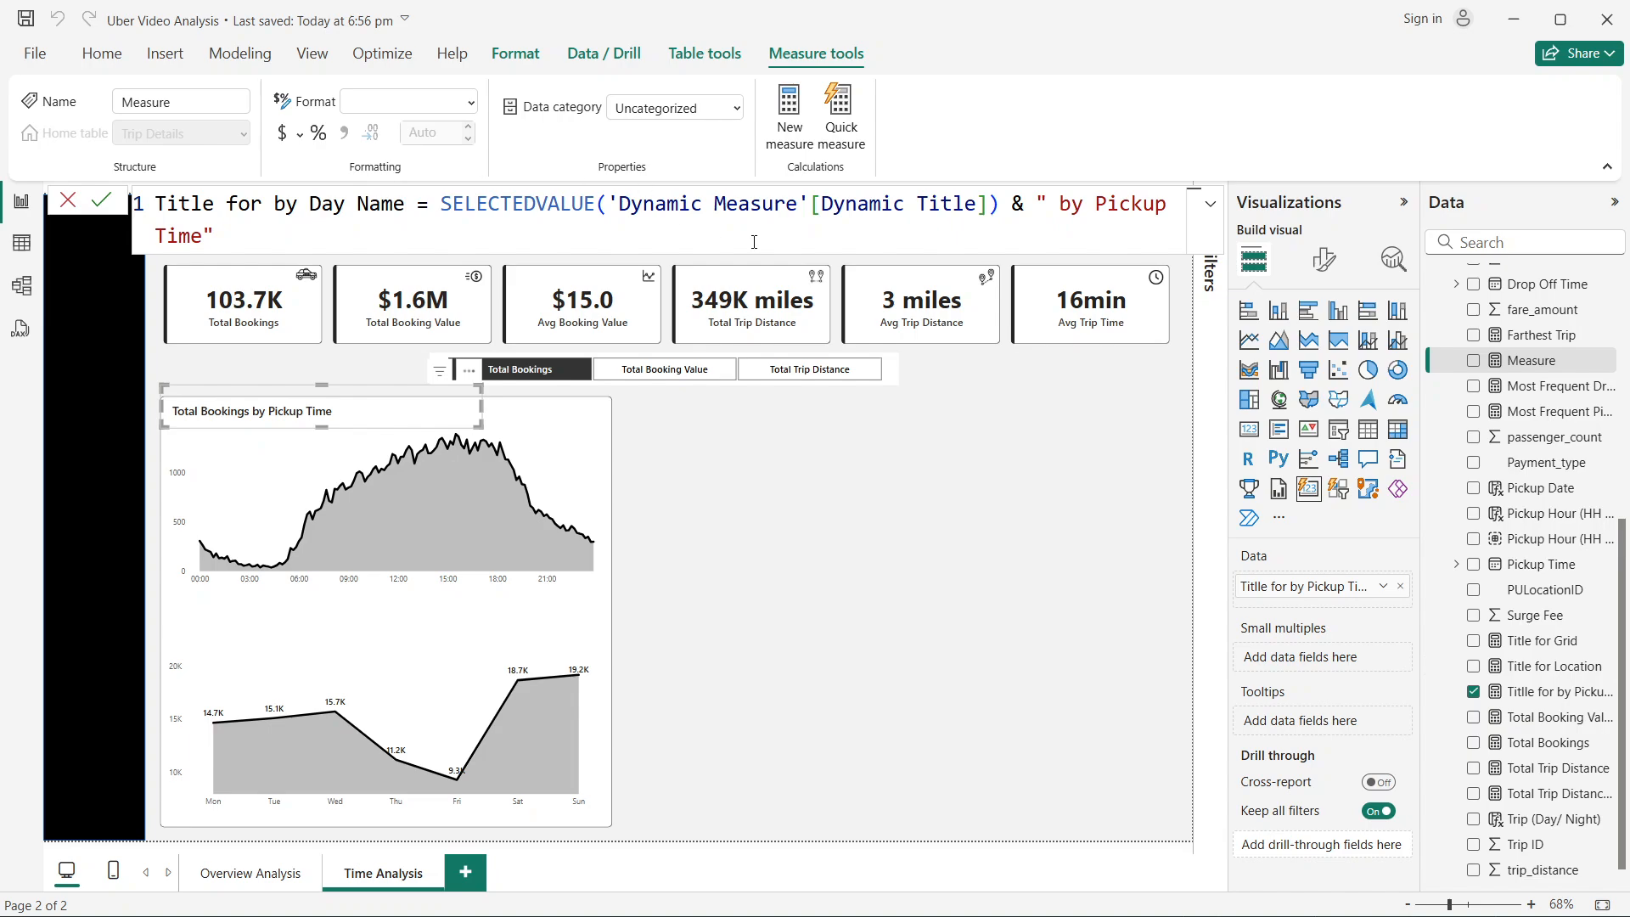
{"action": "left_click_drag", "start_coordinate": [1095, 204], "coordinate": [198, 251]}
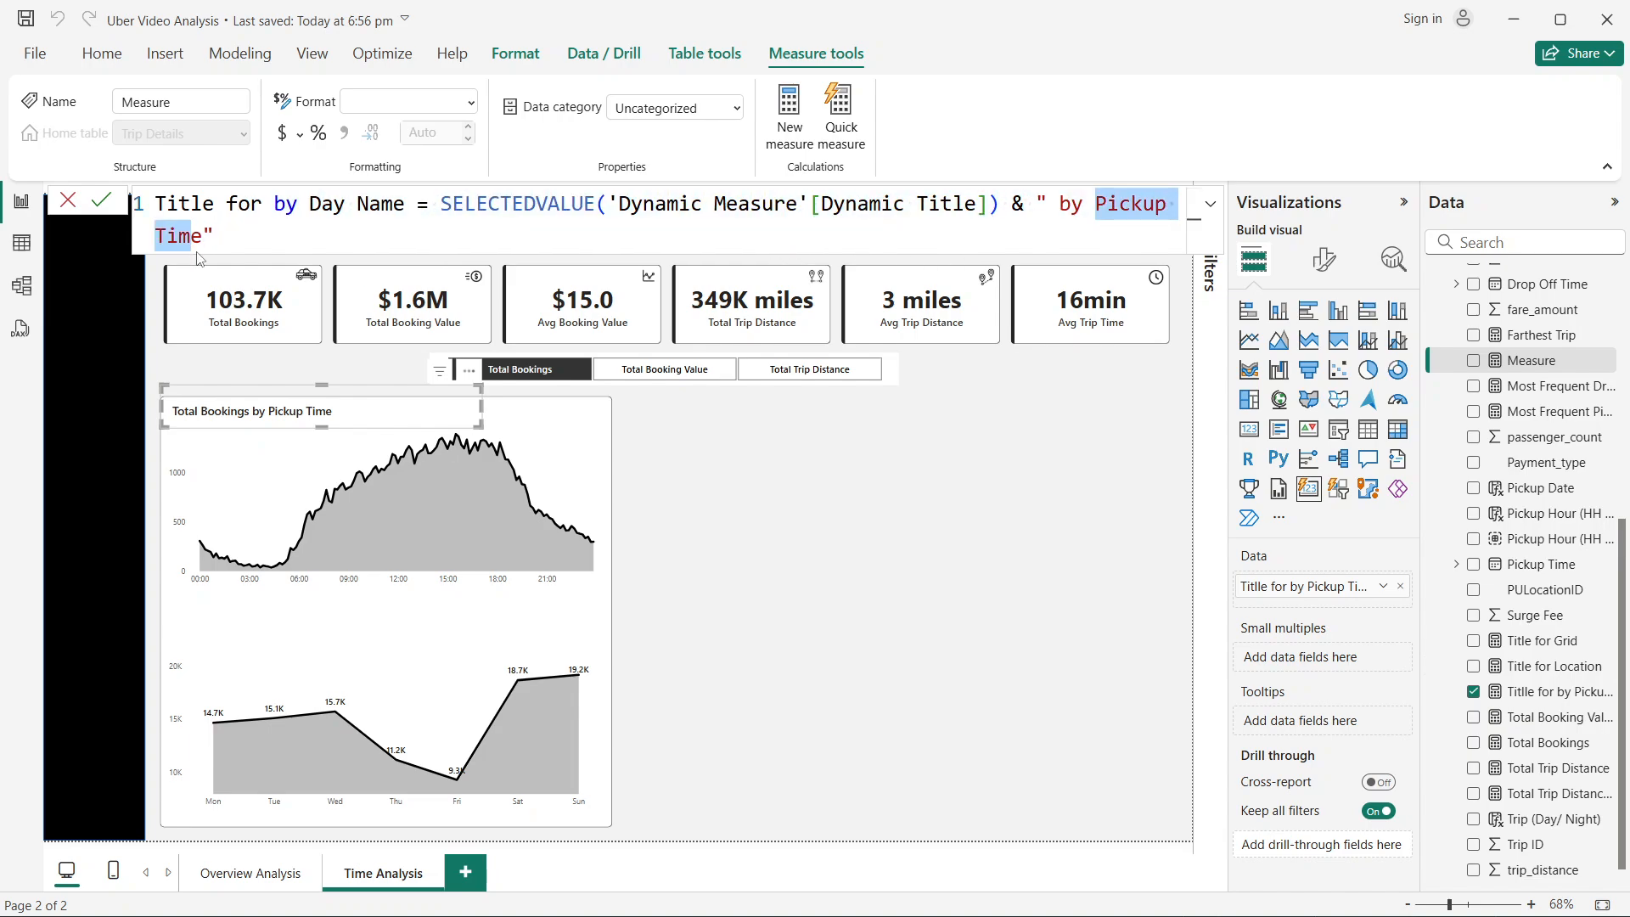
{"action": "type", "text": "Day "}
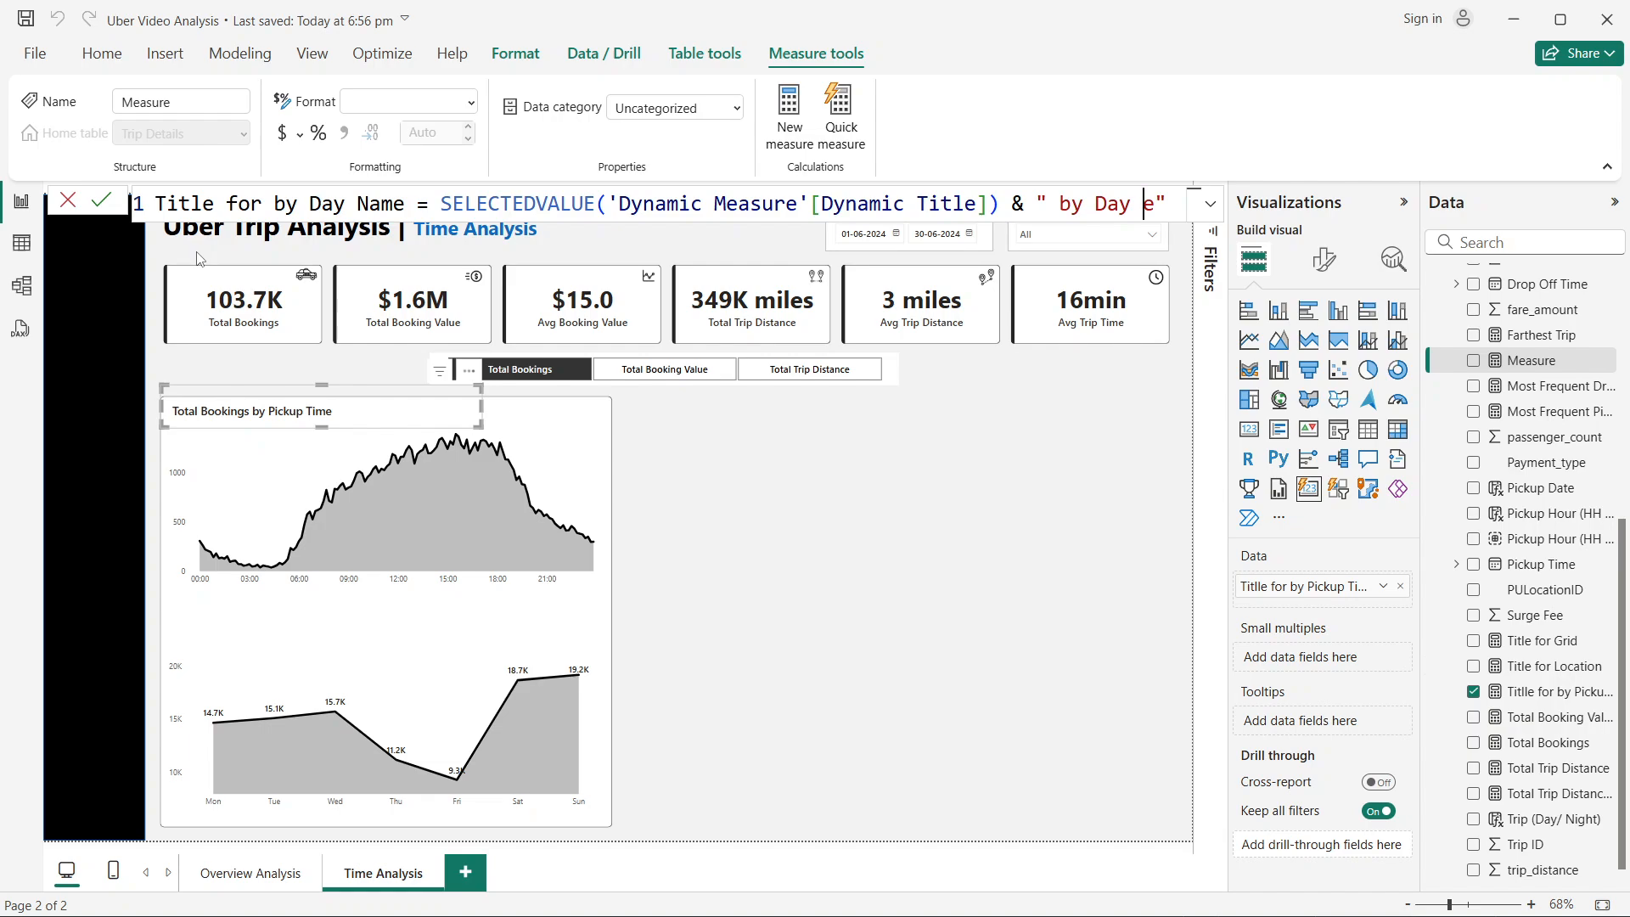
{"action": "type", "text": "Nam"}
{"action": "left_click", "coordinate": [101, 201]}
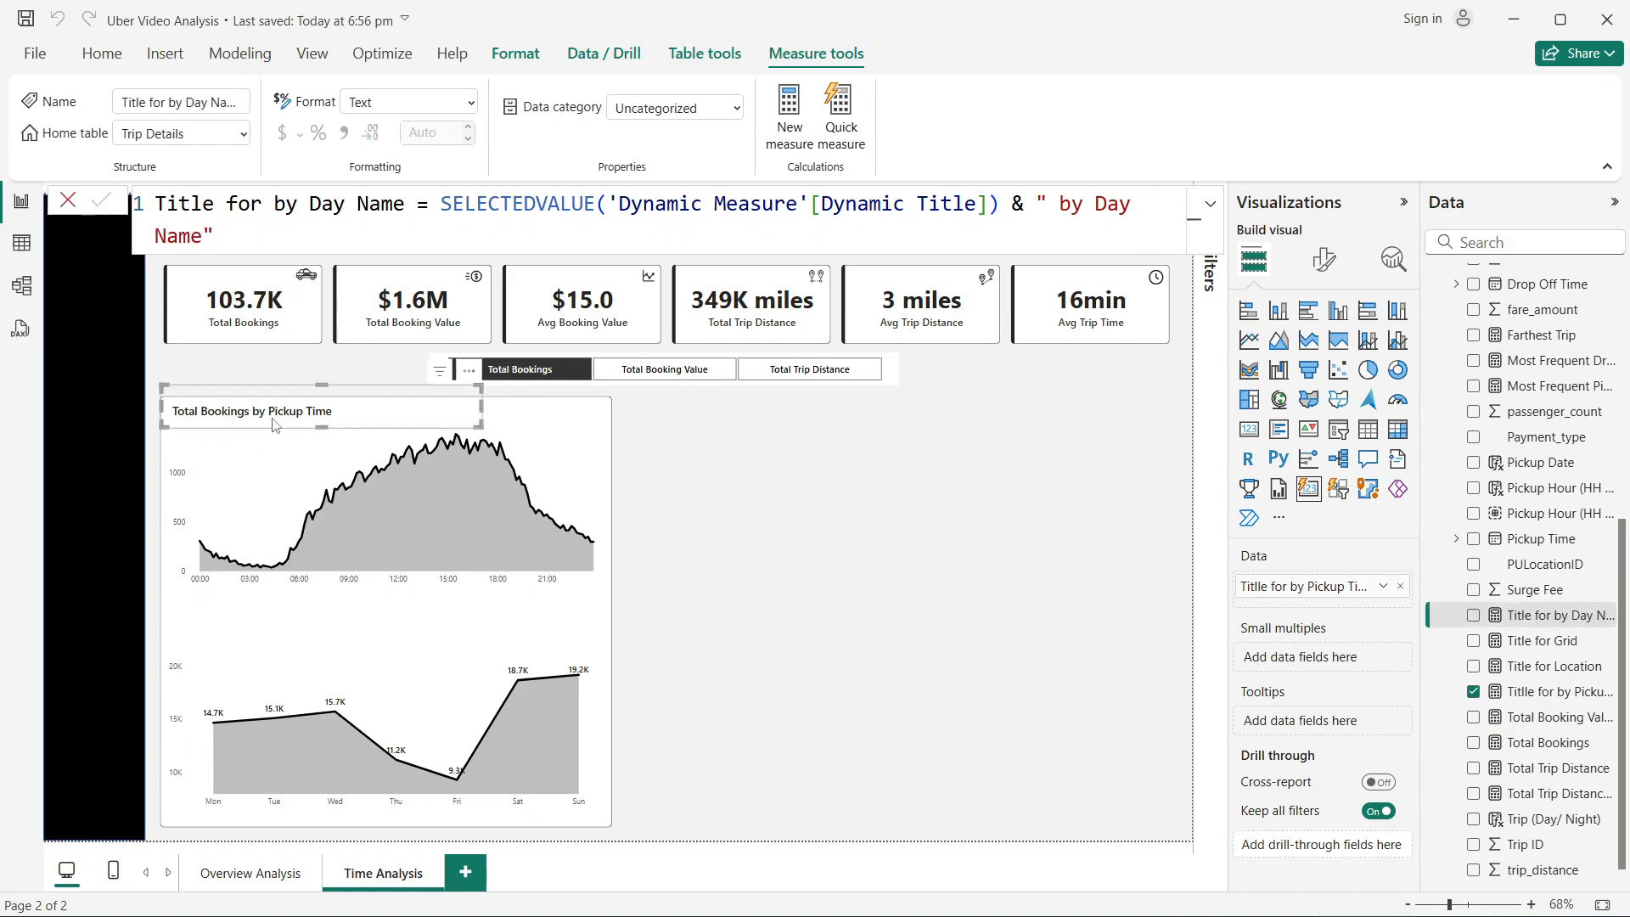
Step: Duplicate the pickup-time title card and place the copy above the Day Name chart, aligned with the original
{"action": "left_click", "coordinate": [341, 416]}
{"action": "key", "text": "ctrl+c"}
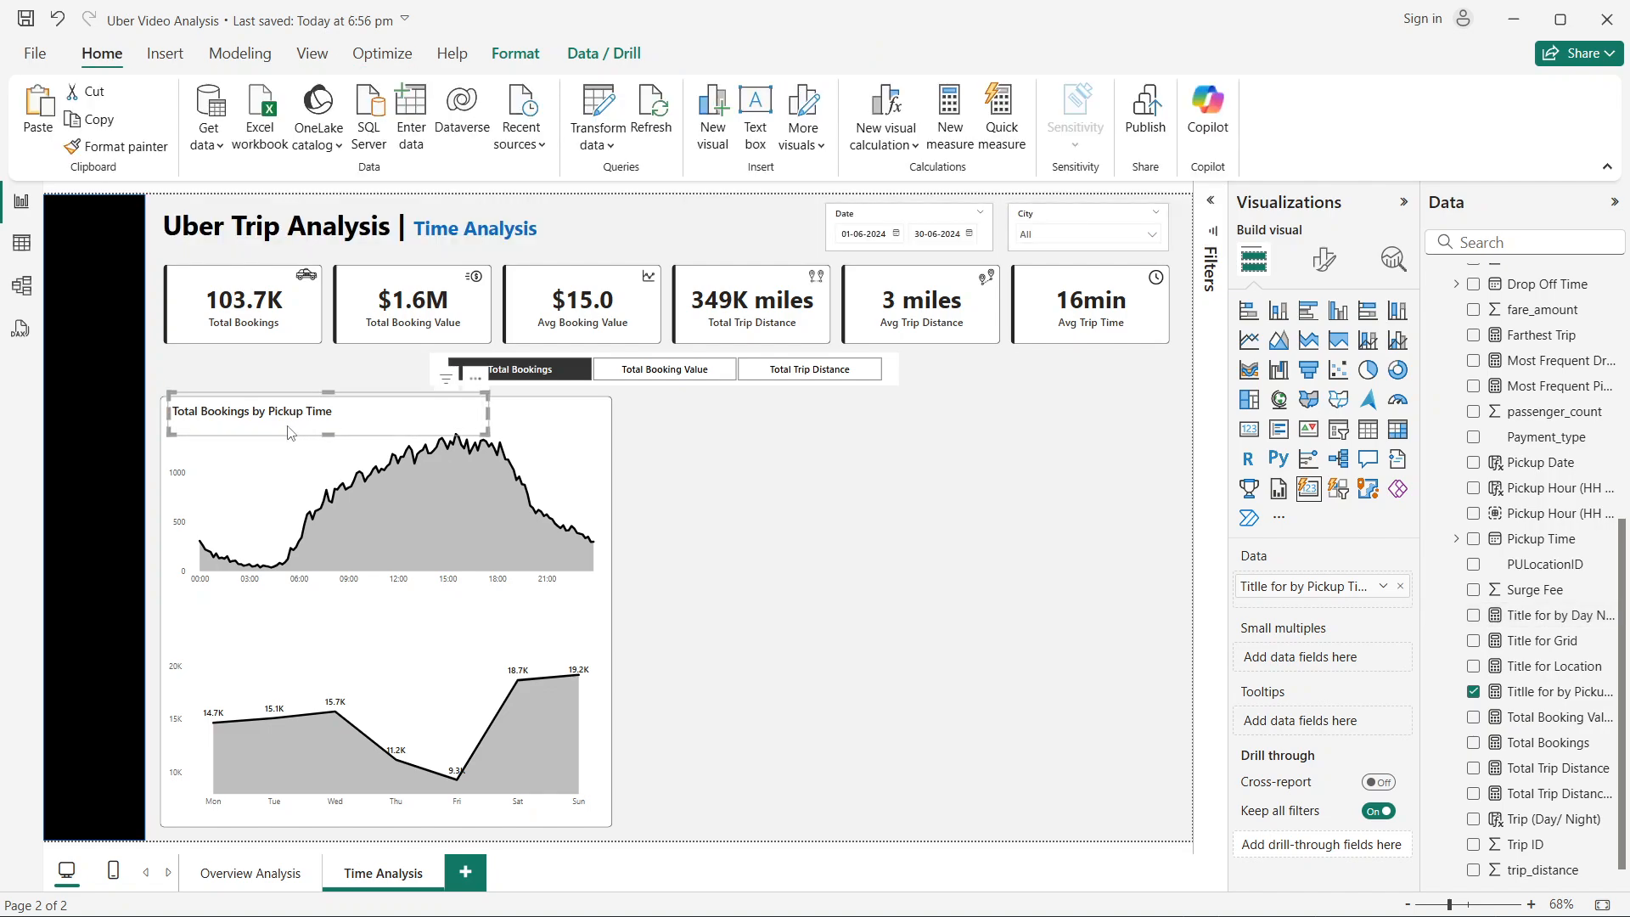
{"action": "key", "text": "ctrl+v"}
{"action": "left_click_drag", "start_coordinate": [278, 434], "coordinate": [290, 645]}
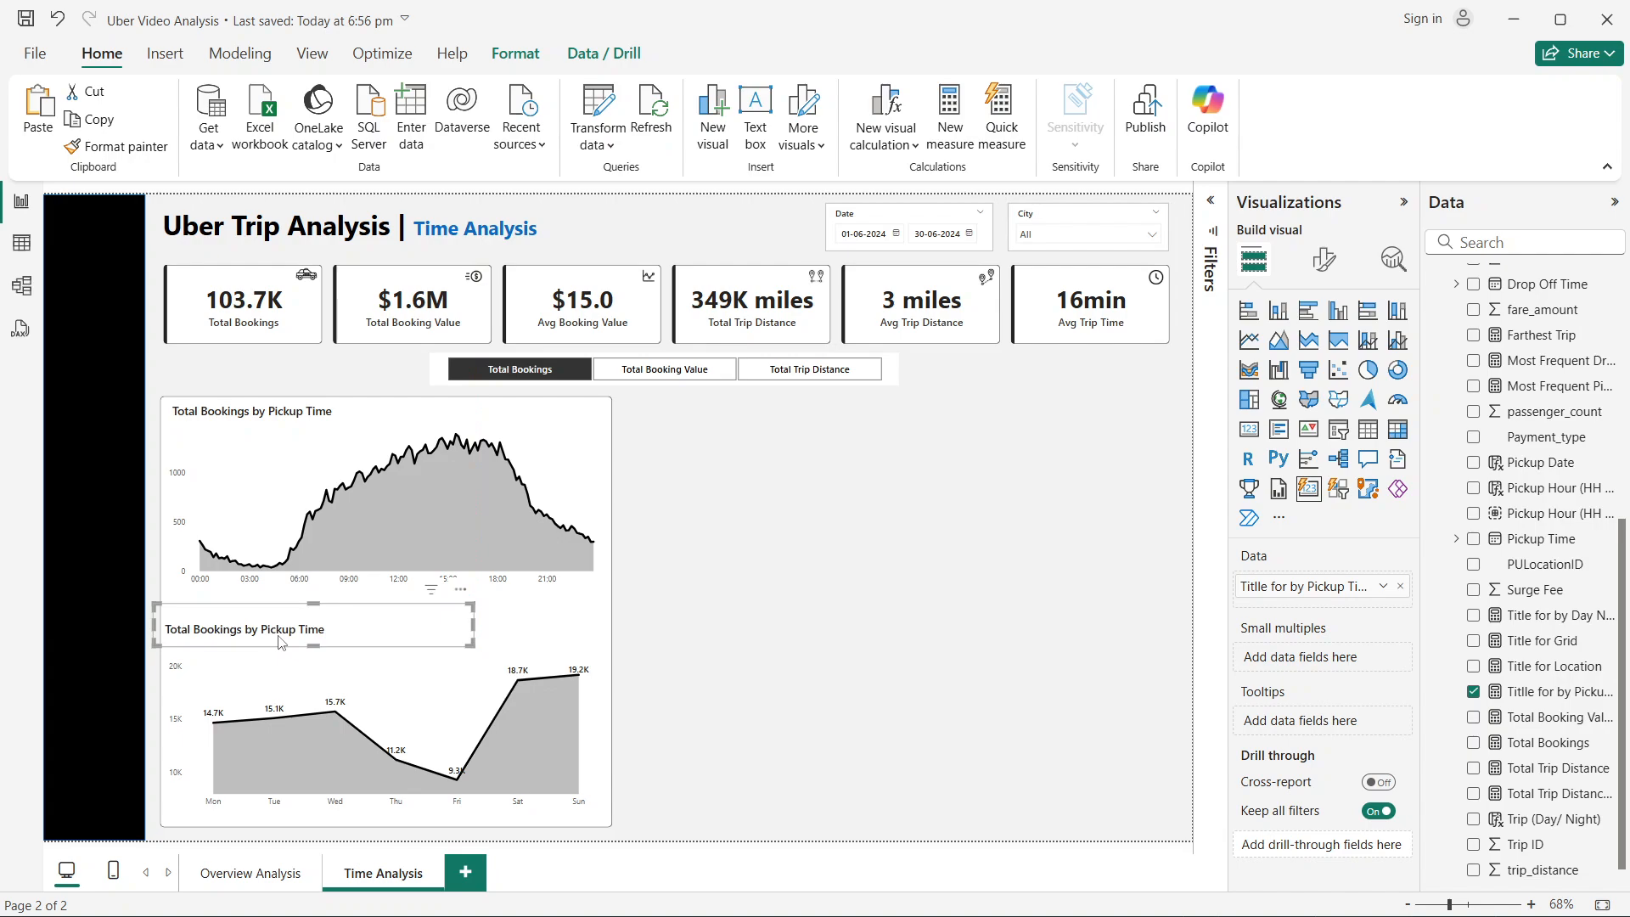
{"action": "left_click_drag", "start_coordinate": [281, 643], "coordinate": [283, 641]}
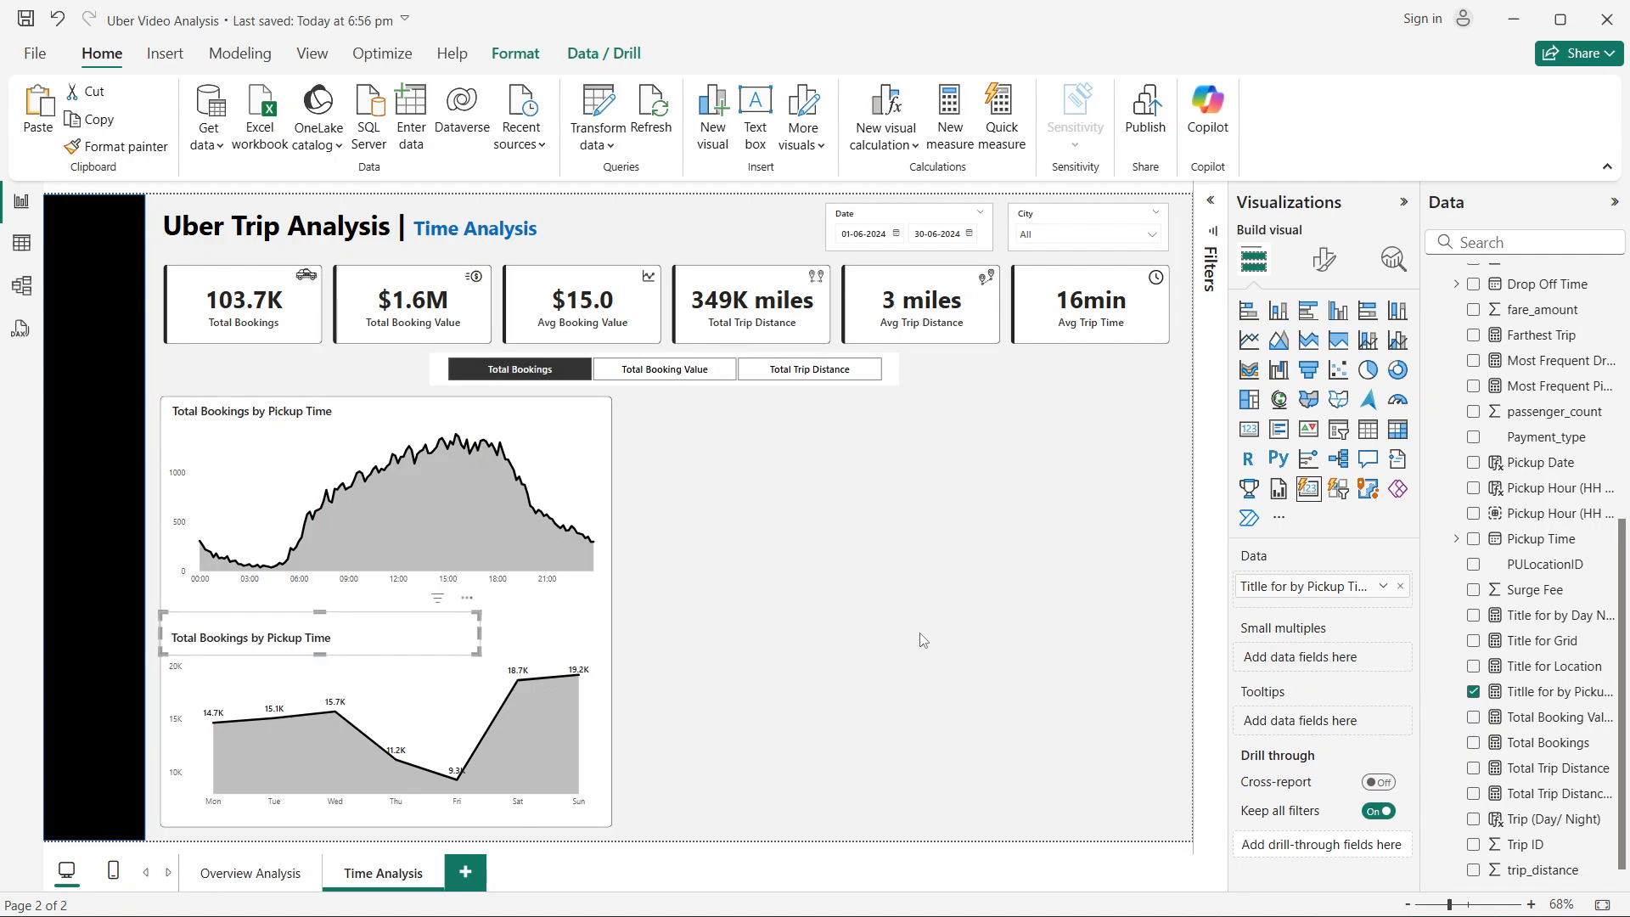
{"action": "left_click", "coordinate": [920, 638]}
Step: Replace the copied title card's field with the Title for by Day Name measure
{"action": "left_click", "coordinate": [240, 651]}
{"action": "left_click", "coordinate": [1399, 586]}
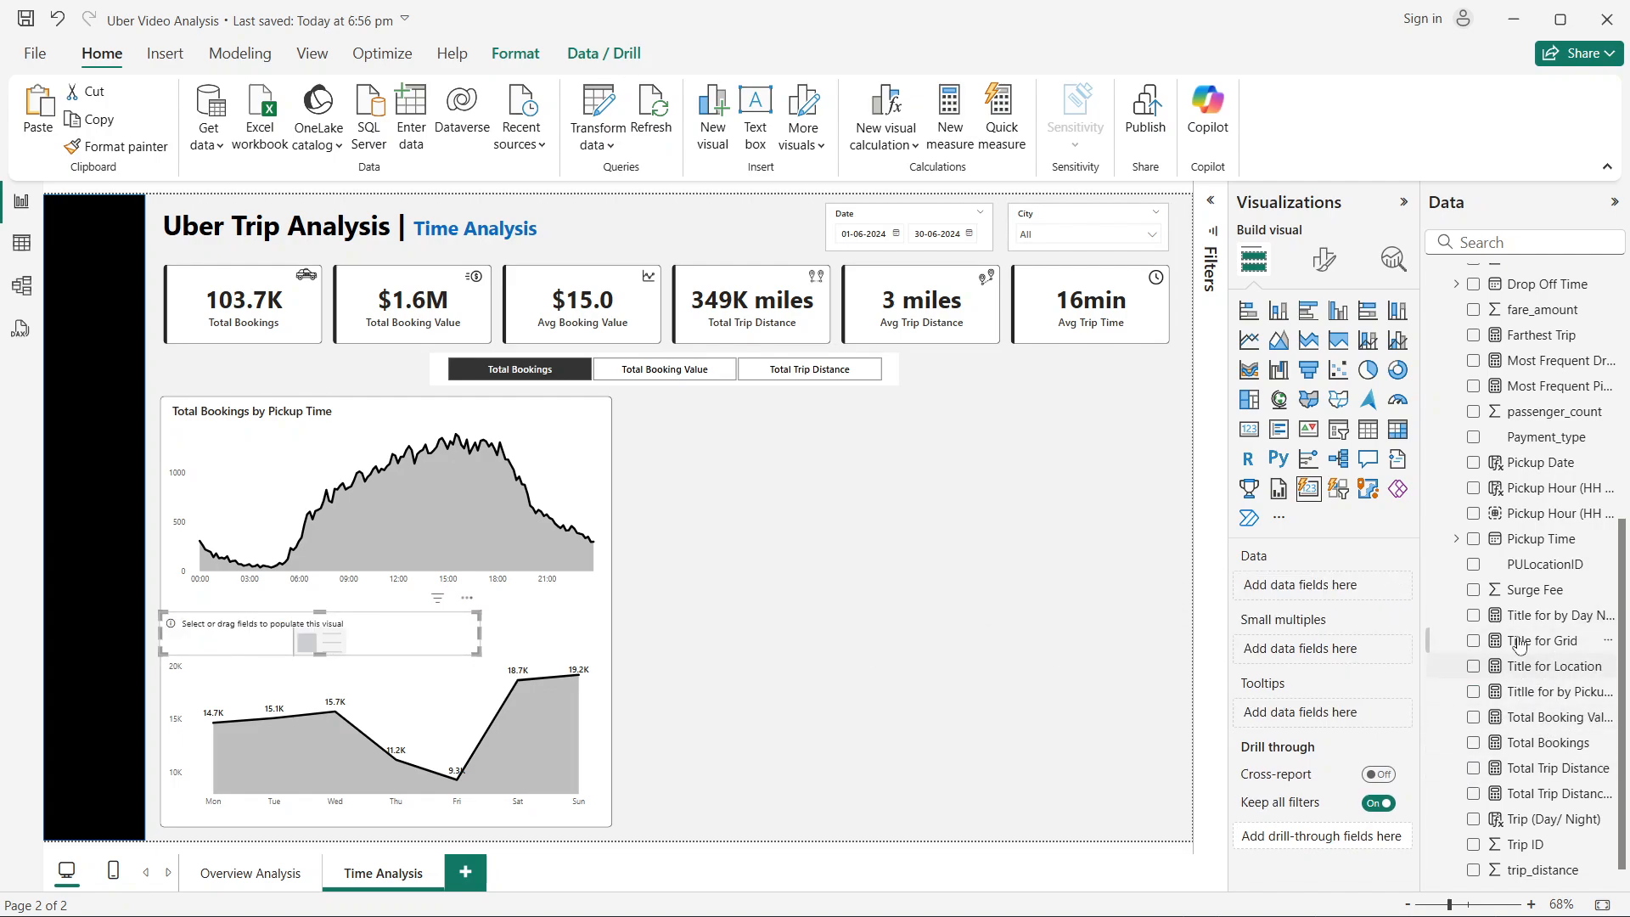
{"action": "left_click", "coordinate": [1474, 615]}
{"action": "left_click", "coordinate": [940, 615]}
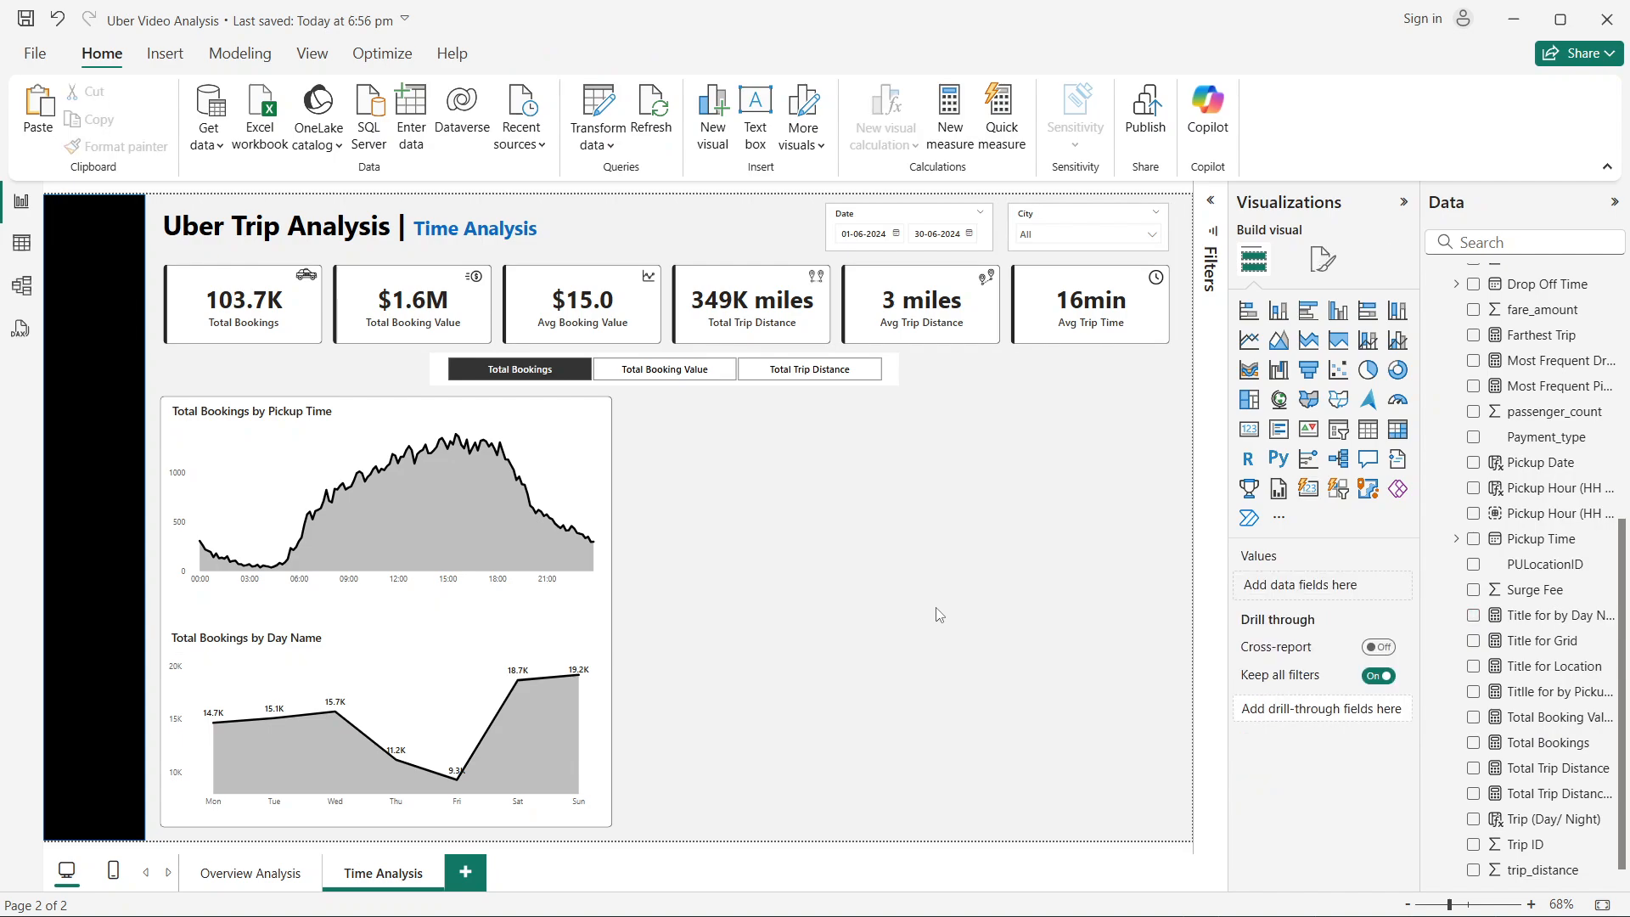
Step: Check the Day Name title with Total Booking Value selected in the slicer, and switch back to Total Bookings
{"action": "left_click", "coordinate": [664, 369]}
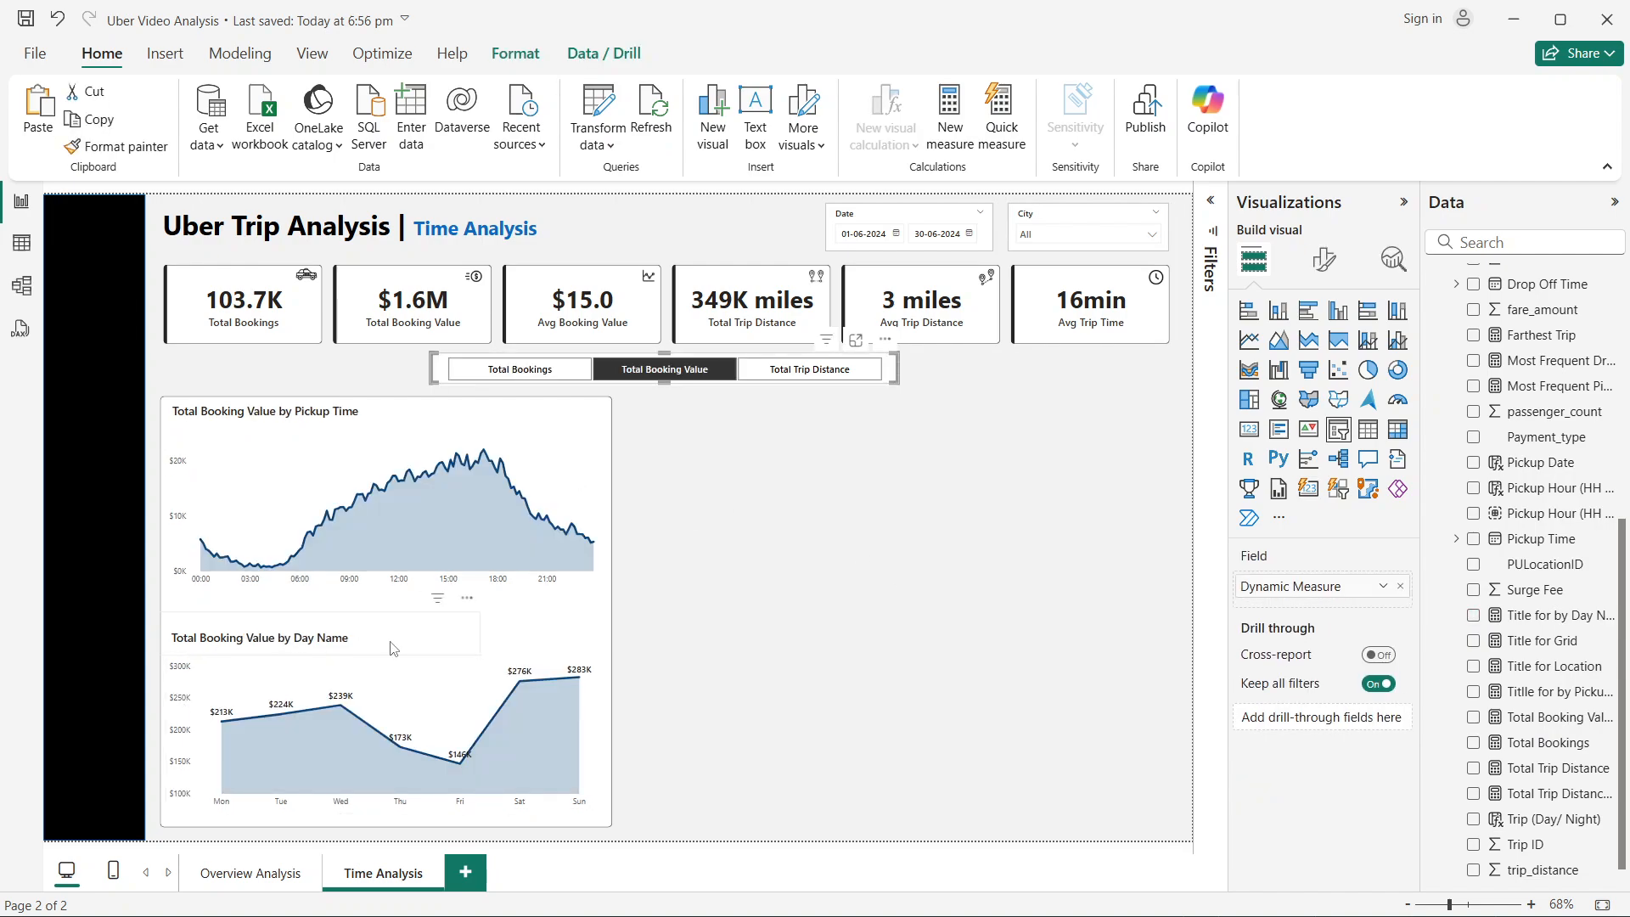
{"action": "left_click", "coordinate": [522, 369]}
{"action": "left_click", "coordinate": [1048, 554]}
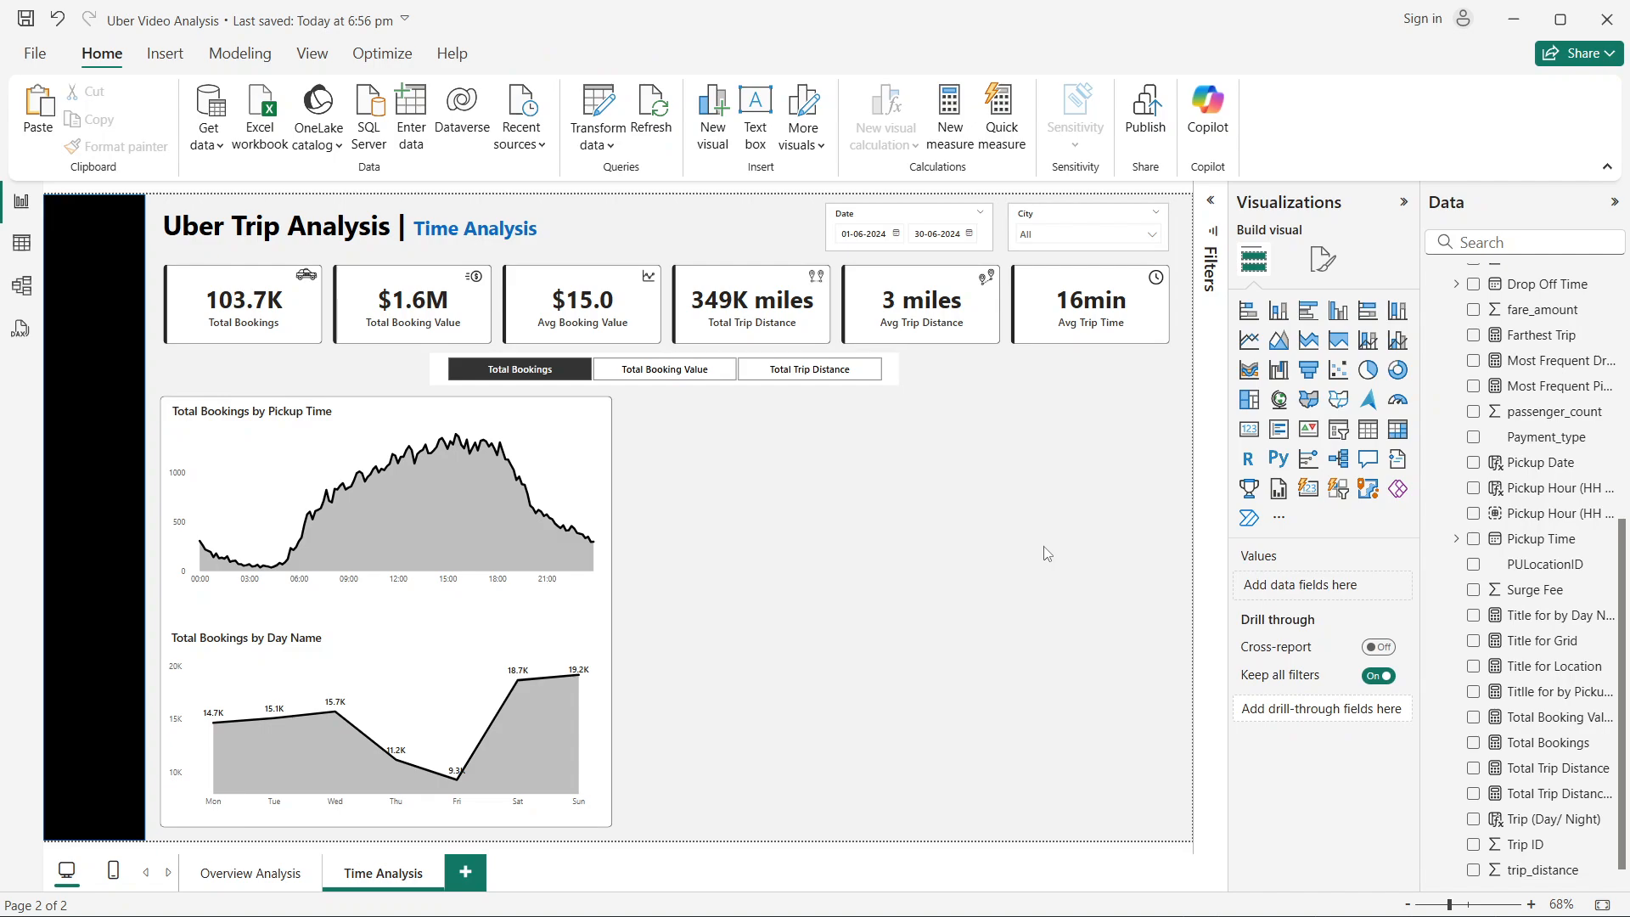
{"action": "left_click", "coordinate": [592, 716]}
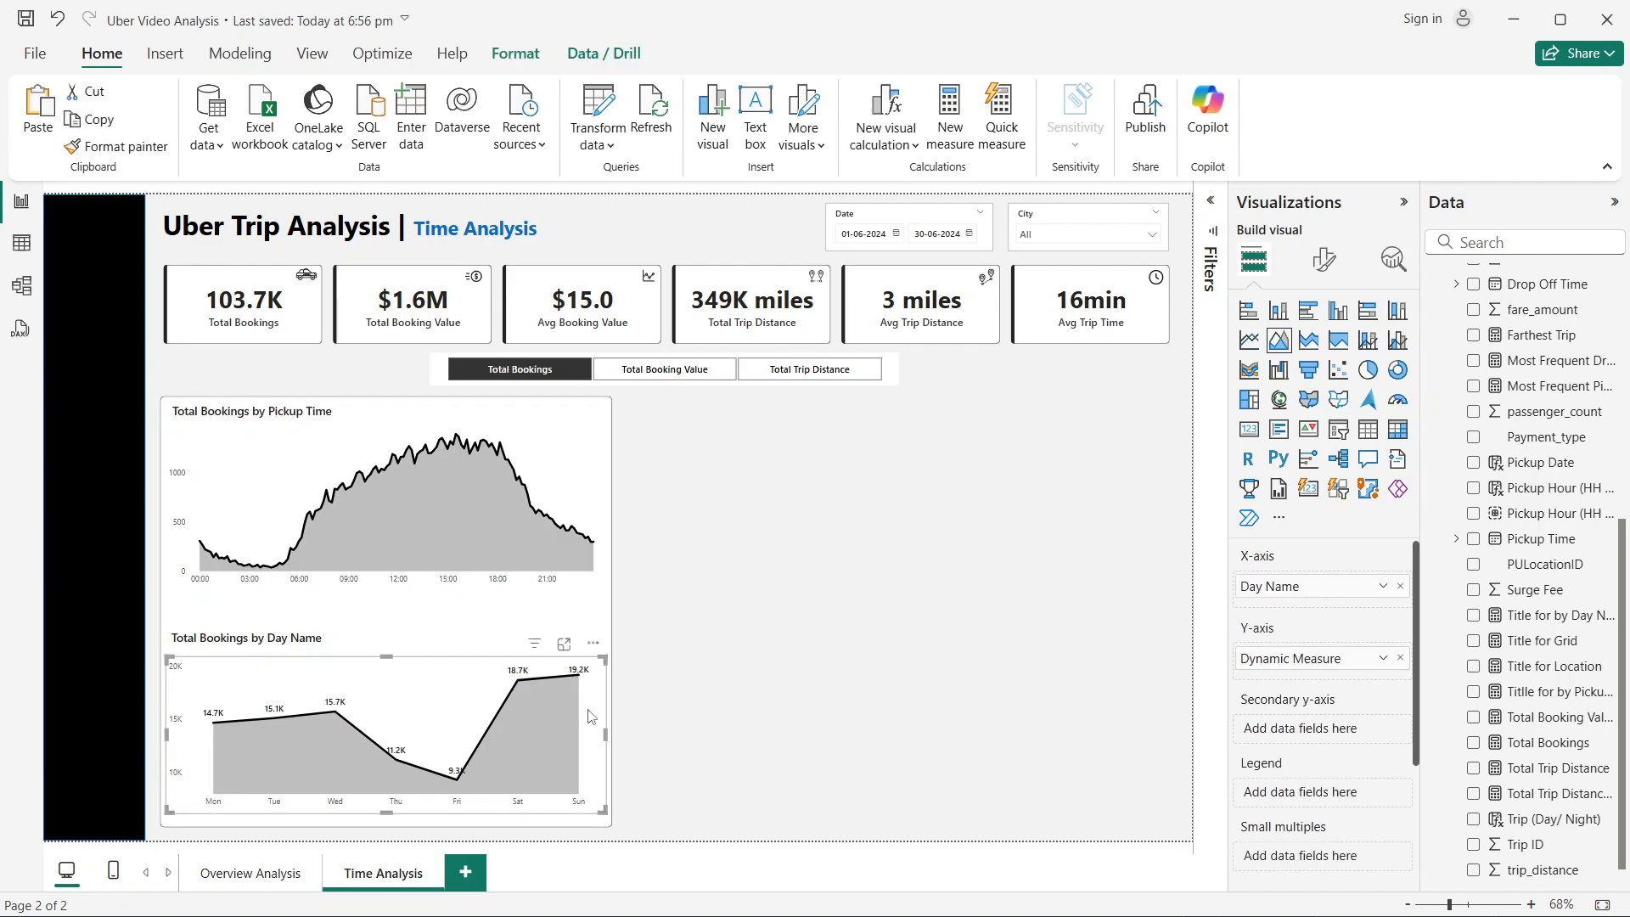
{"action": "left_click", "coordinate": [911, 554]}
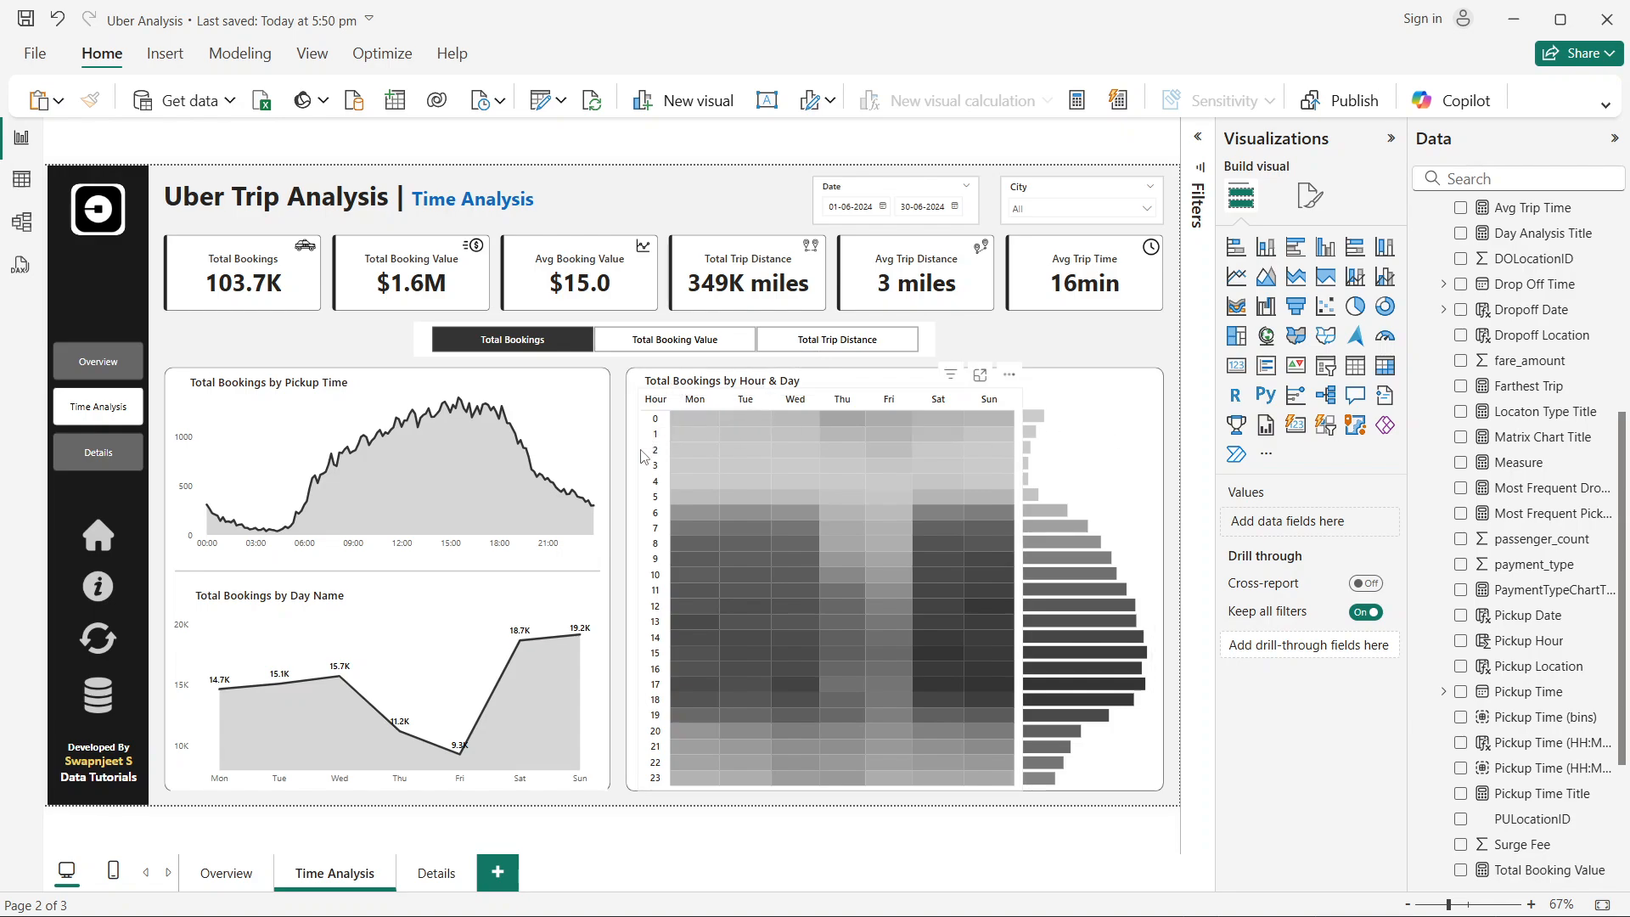
Step: Switch to Problem Statement.docx in Word to review the requirements for the hour and day heatmap
{"action": "key", "text": "alt+Tab"}
{"action": "key", "text": "alt+Tab"}
{"action": "key", "text": "Tab"}
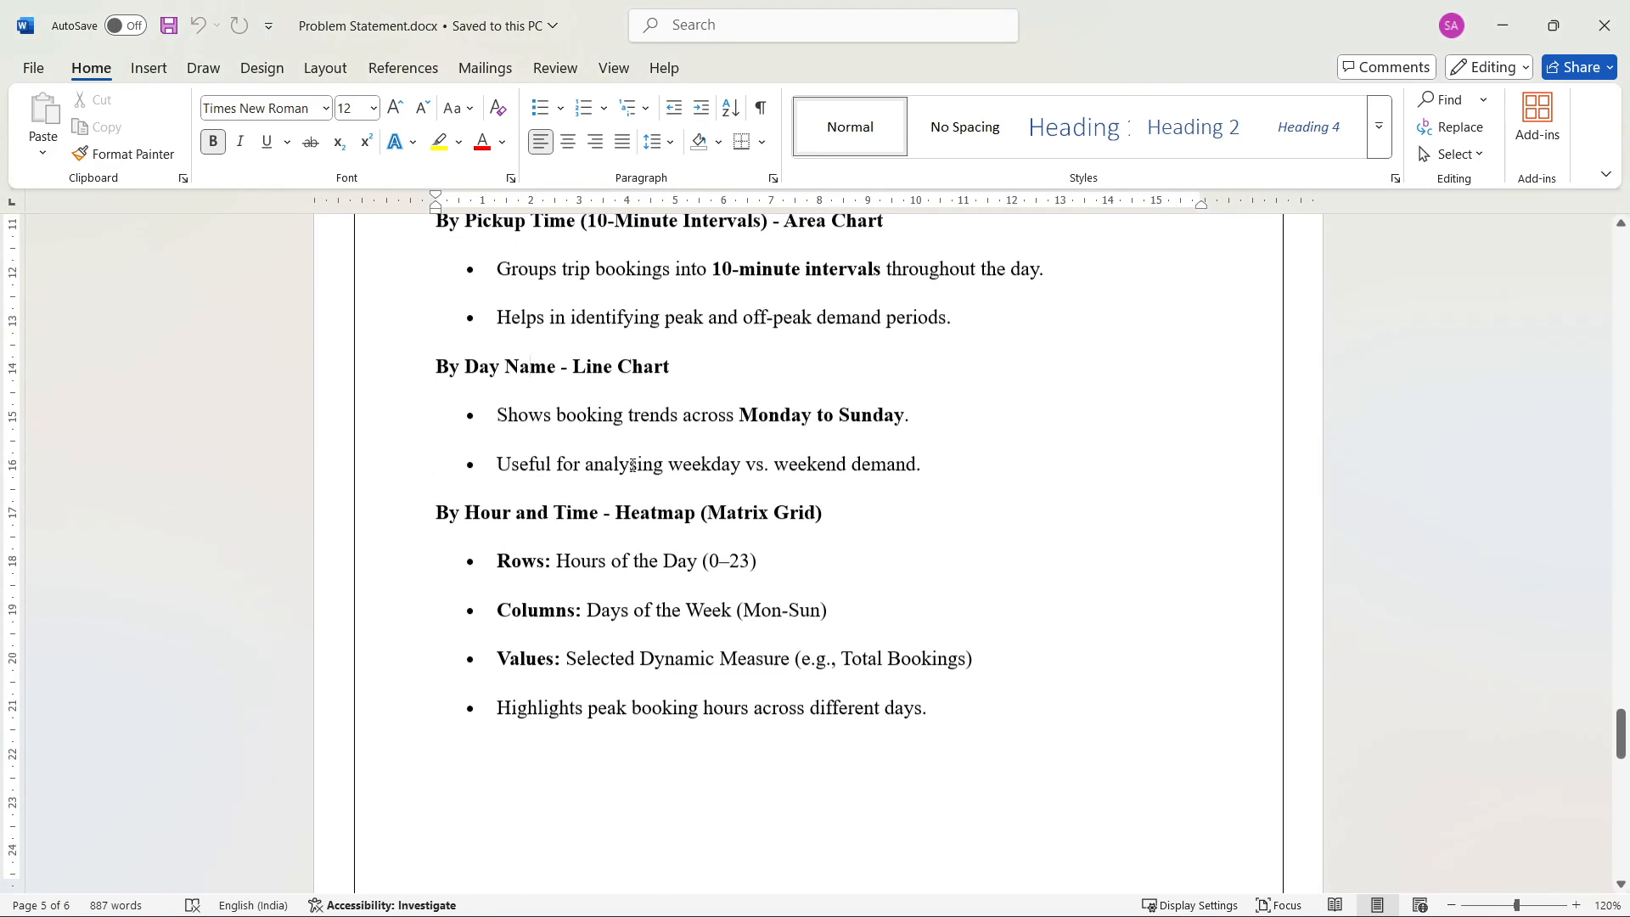
Step: Read the "By Hour and Time - Heatmap (Matrix Grid)" requirements in the problem statement and switch to the Power BI report
{"action": "scroll", "coordinate": [633, 465], "scroll_direction": "down", "scroll_amount": 4}
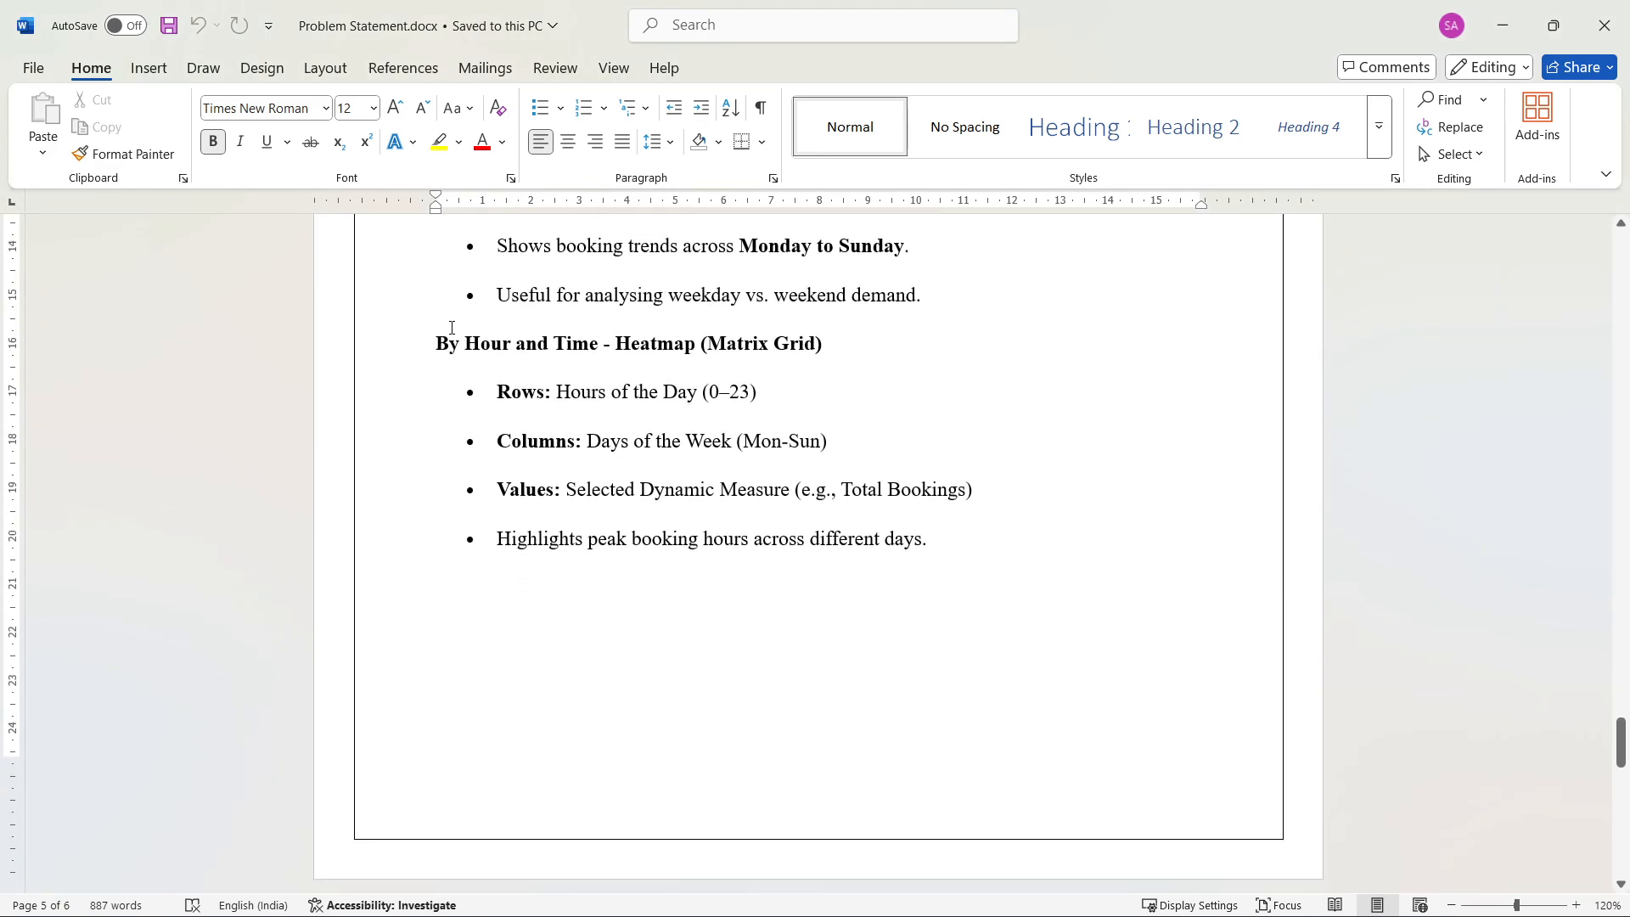
{"action": "left_click_drag", "start_coordinate": [432, 342], "coordinate": [603, 342]}
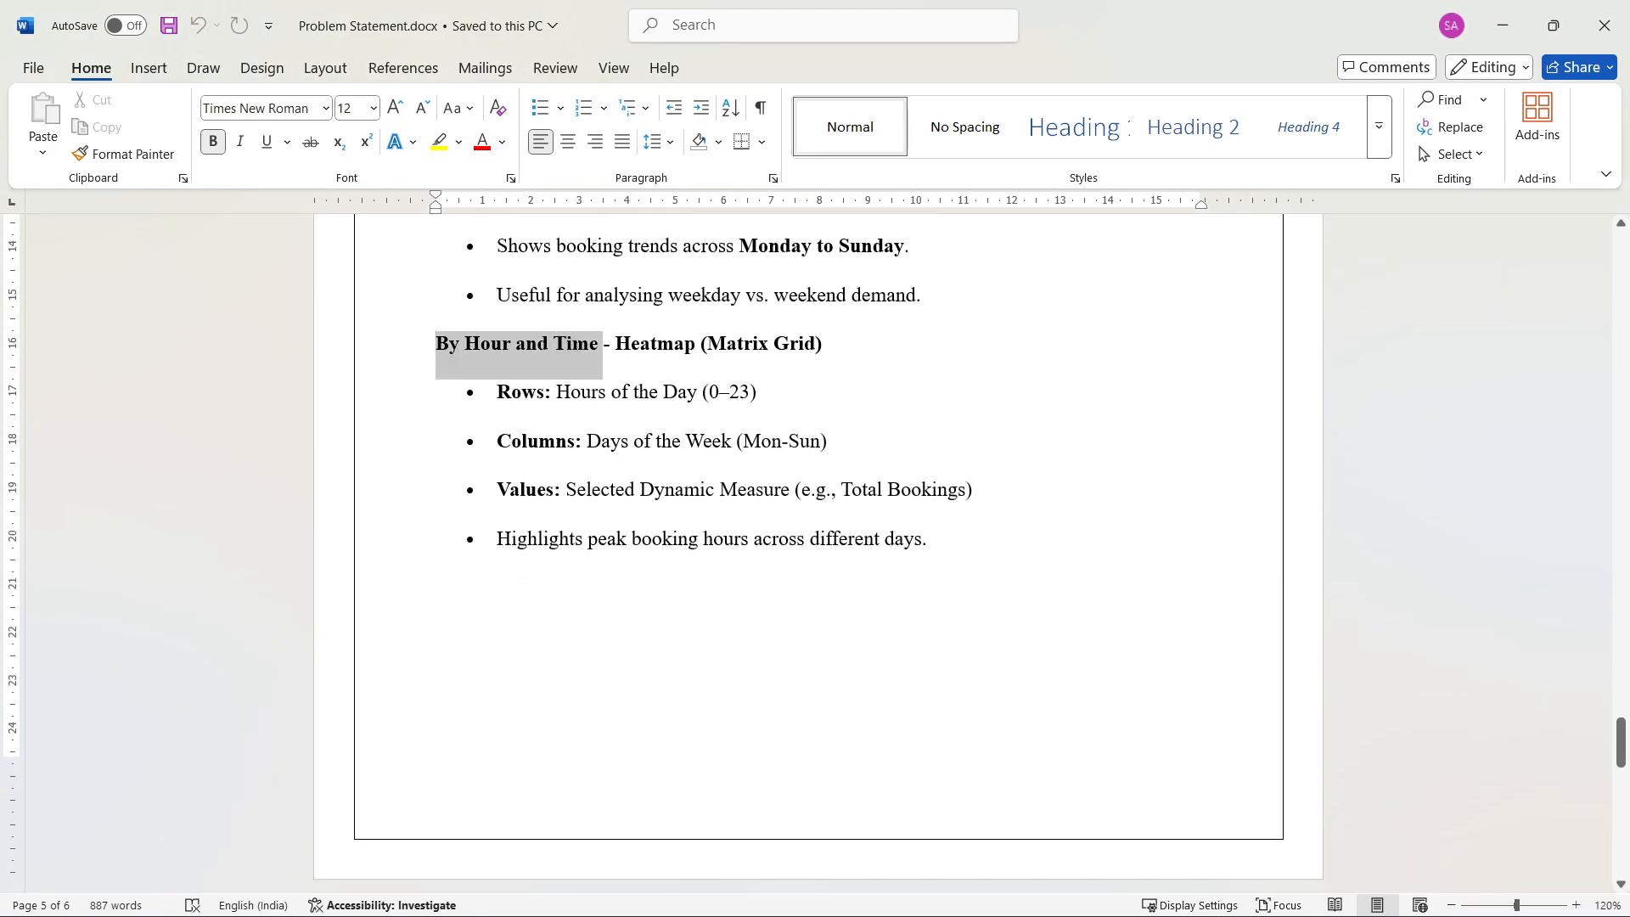
{"action": "left_click", "coordinate": [677, 339]}
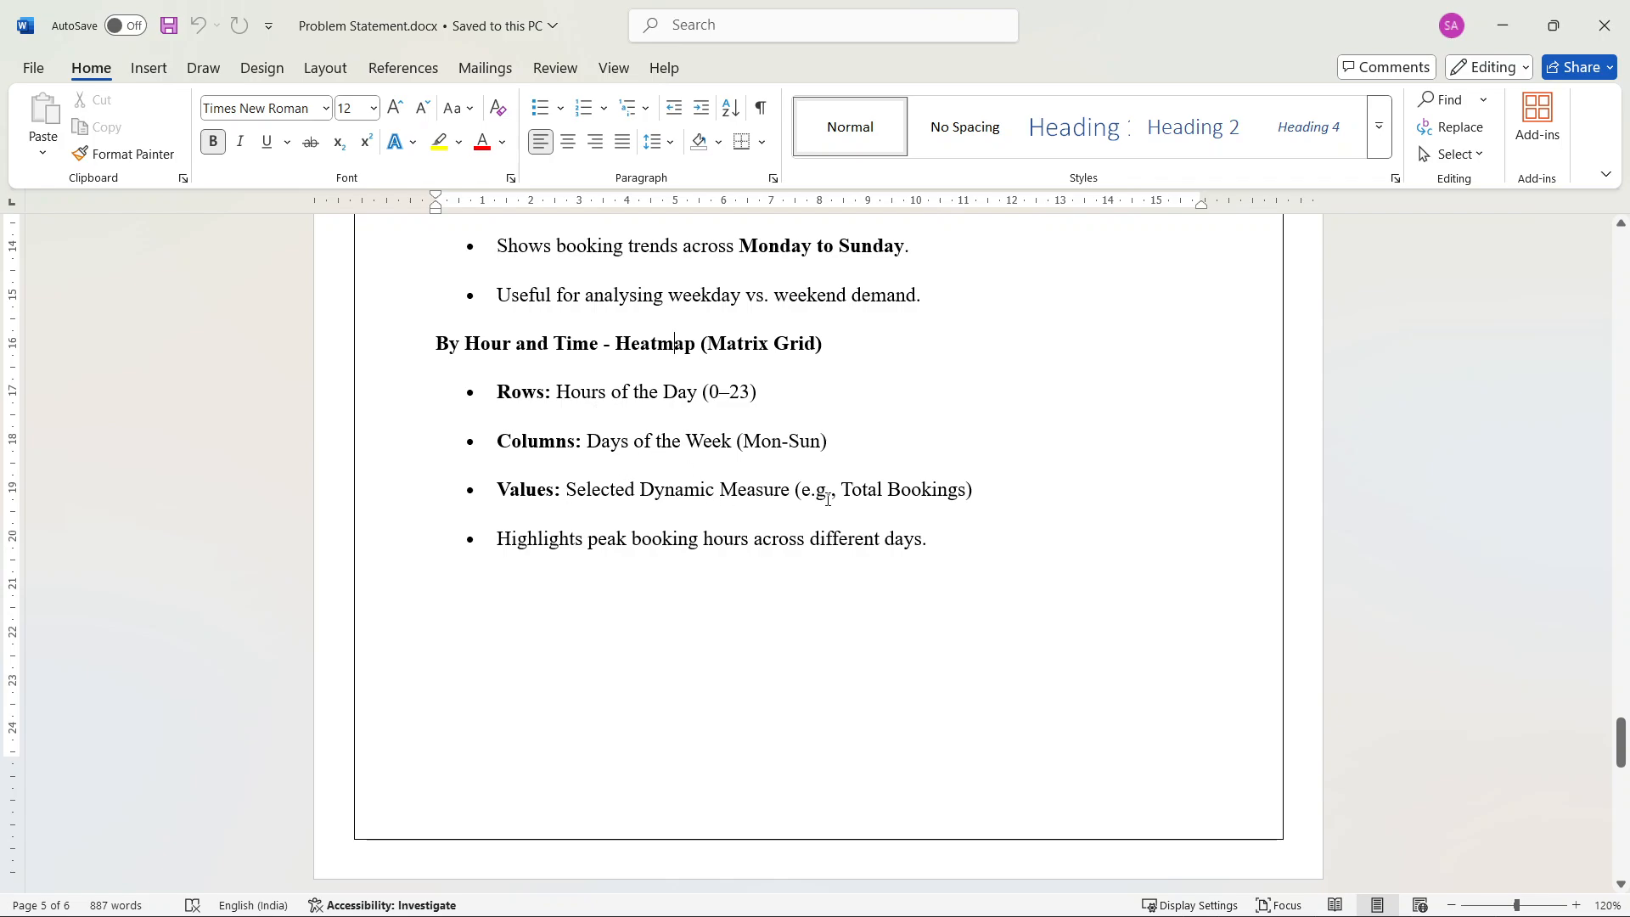
{"action": "key", "text": "alt+Tab"}
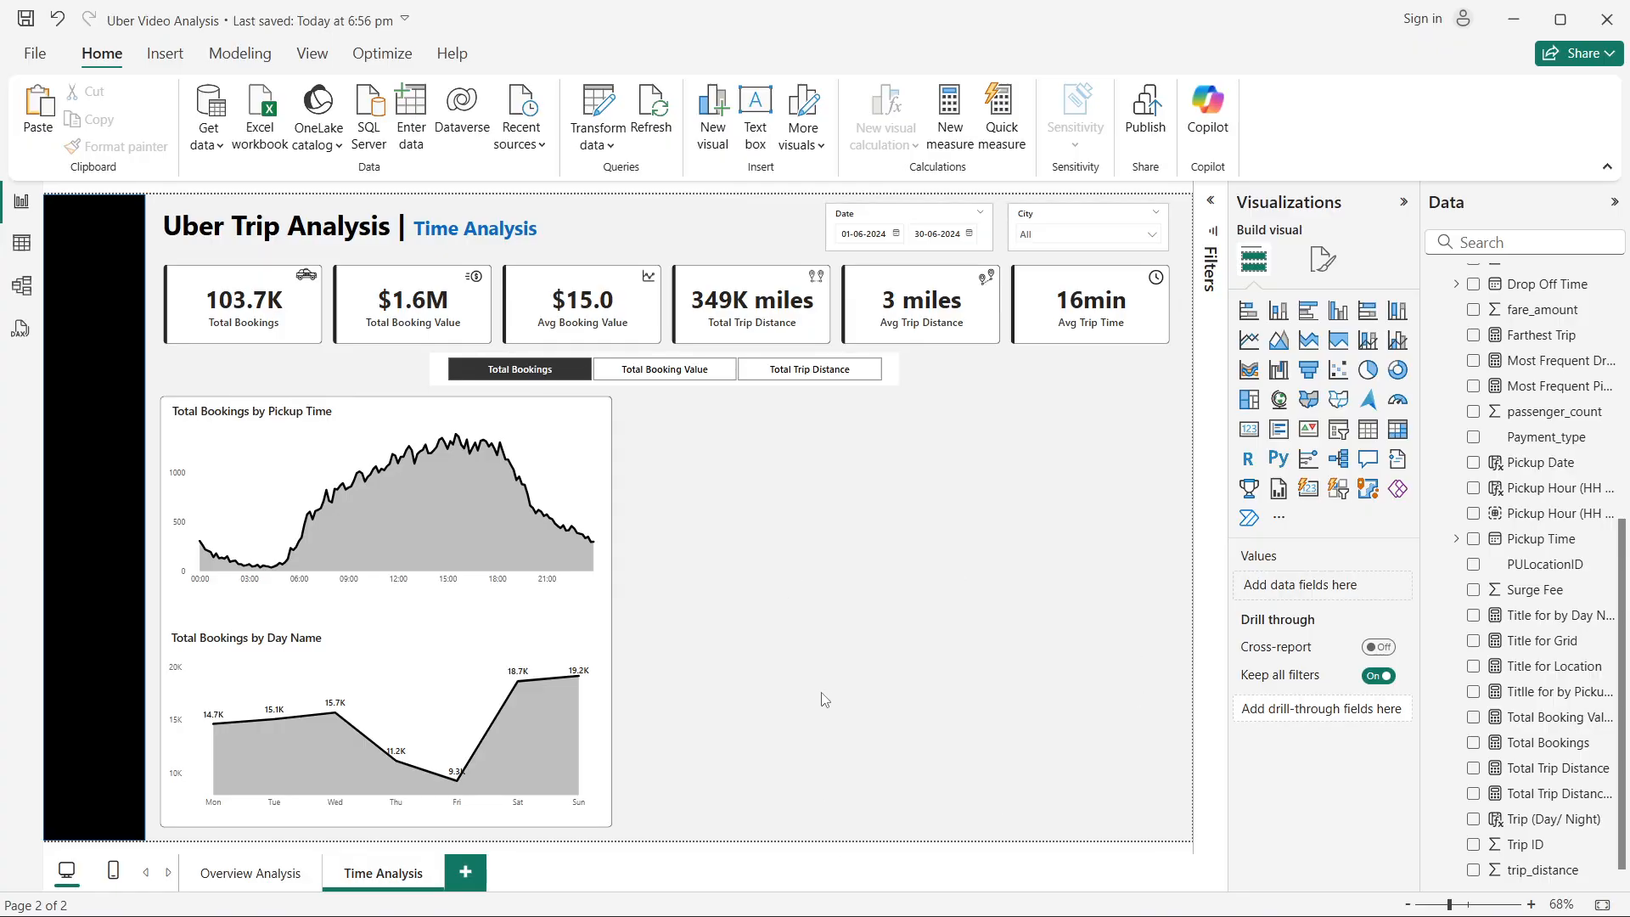
Step: Duplicate the white background panel beside the charts and widen the copy toward the outer edge of the Avg Trip Time card
{"action": "left_click", "coordinate": [611, 500]}
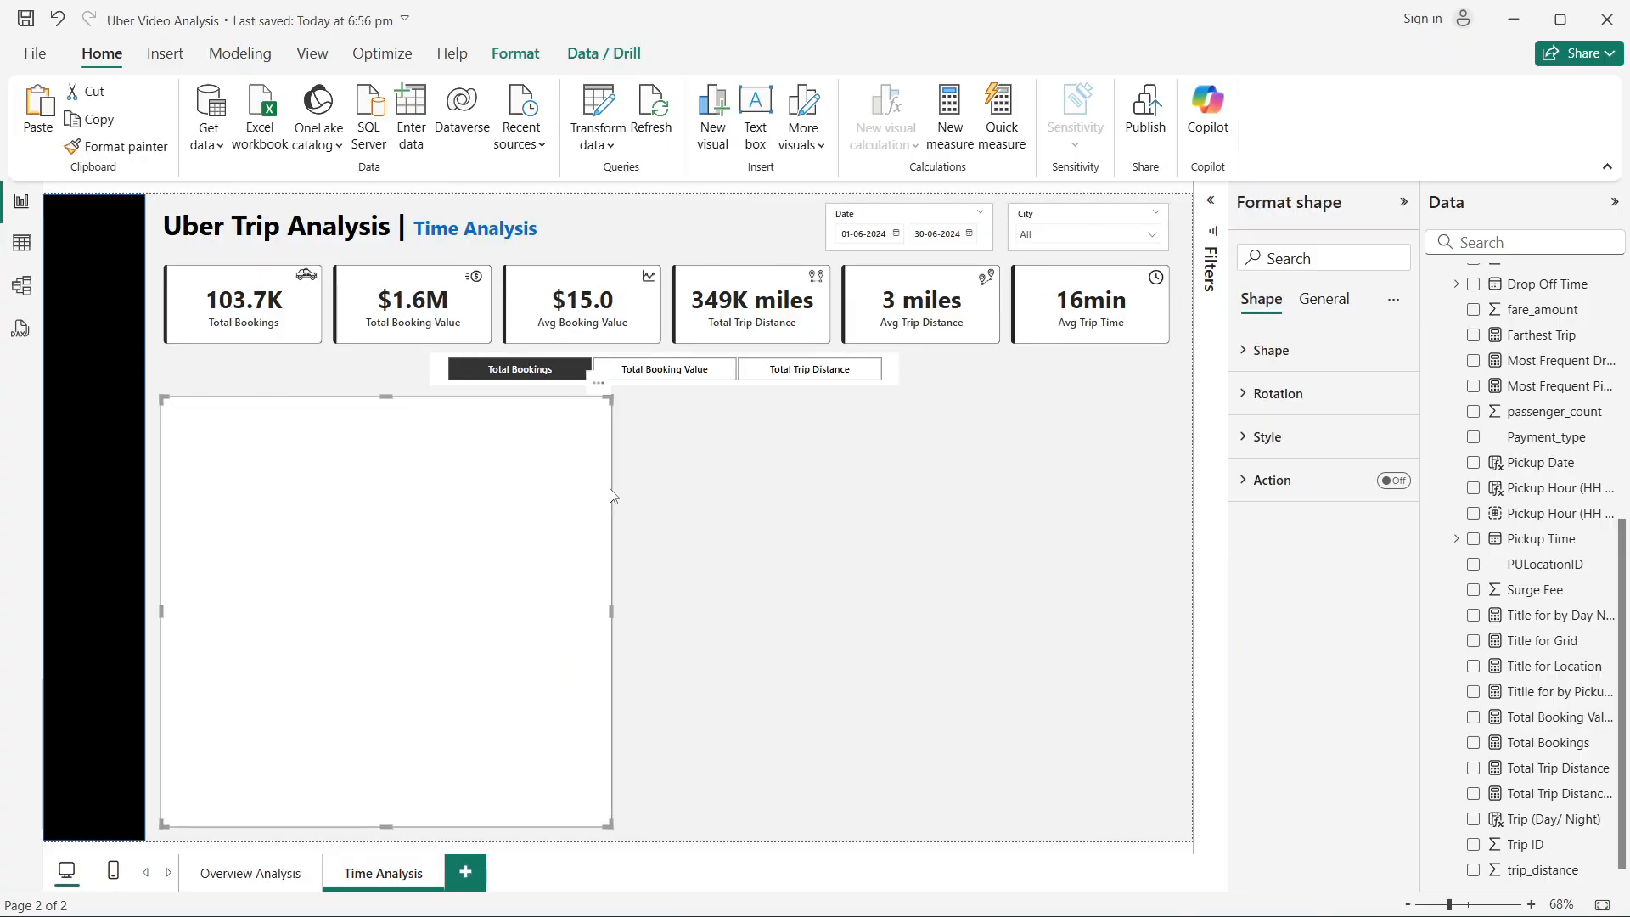
{"action": "key", "text": "ctrl+v"}
{"action": "left_click_drag", "start_coordinate": [530, 523], "coordinate": [991, 505]}
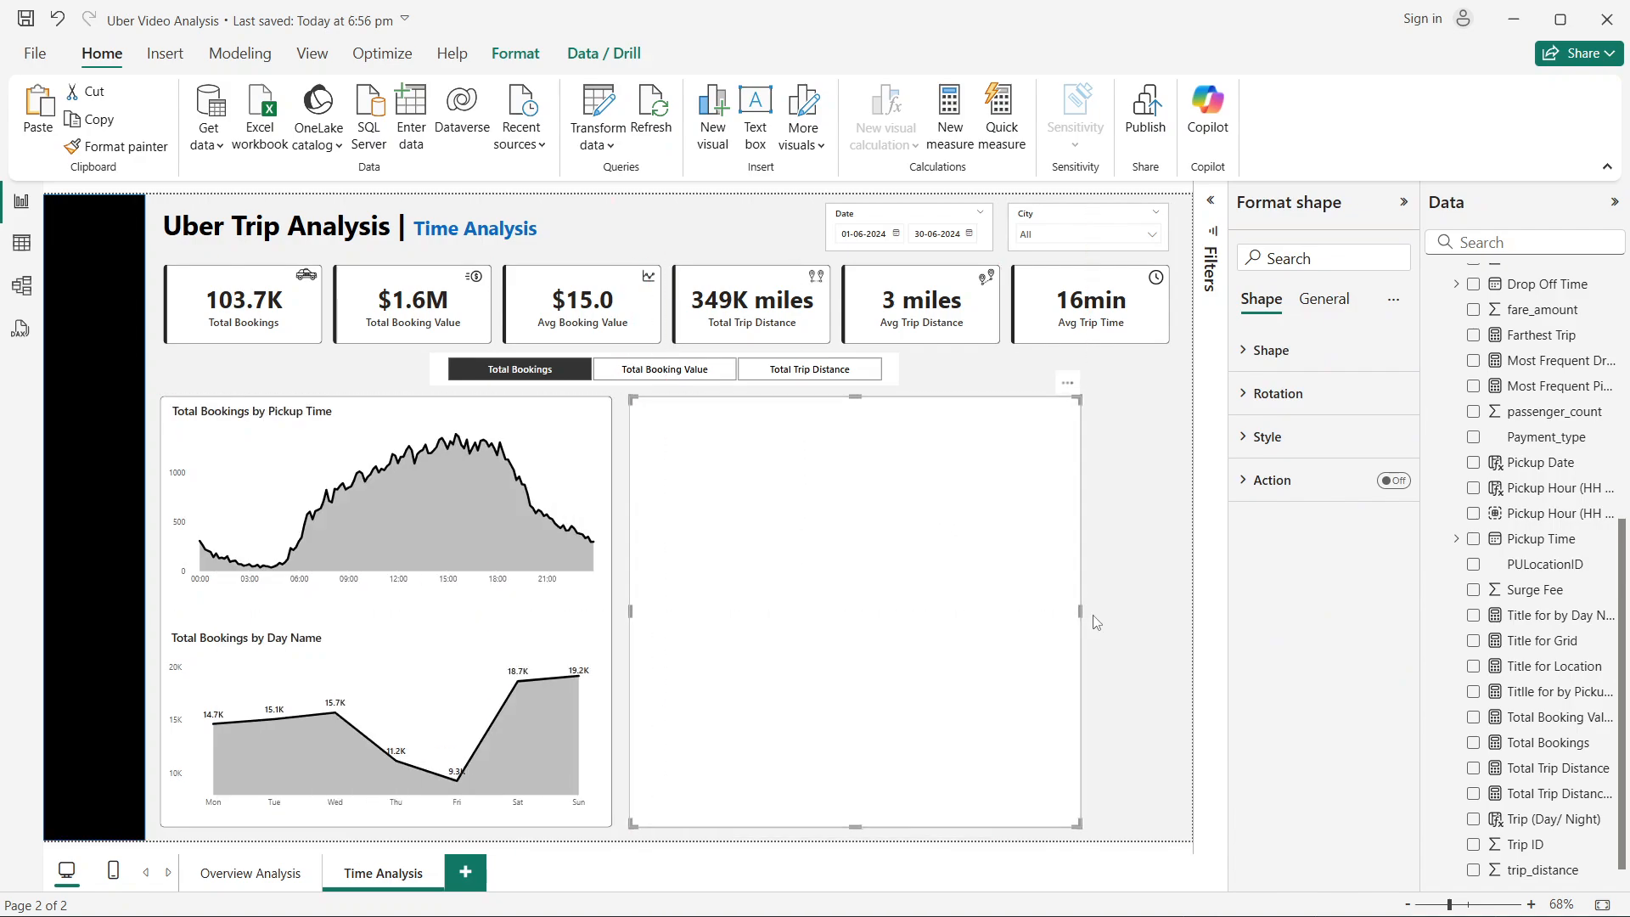
{"action": "left_click_drag", "start_coordinate": [1079, 615], "coordinate": [1155, 623]}
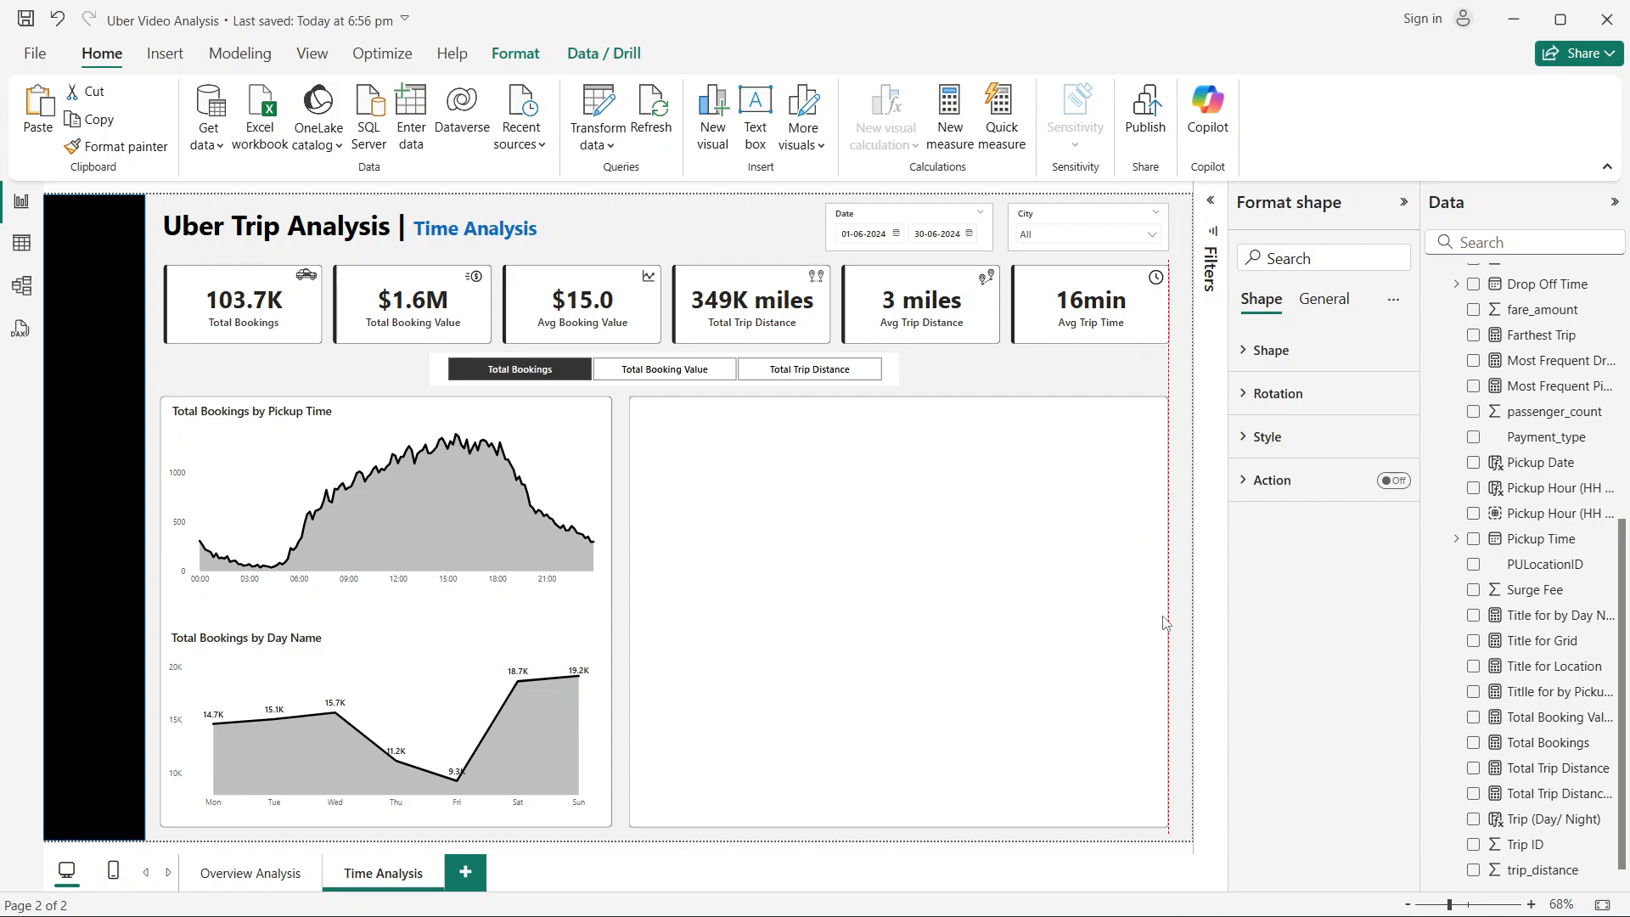
{"action": "left_click", "coordinate": [1179, 561]}
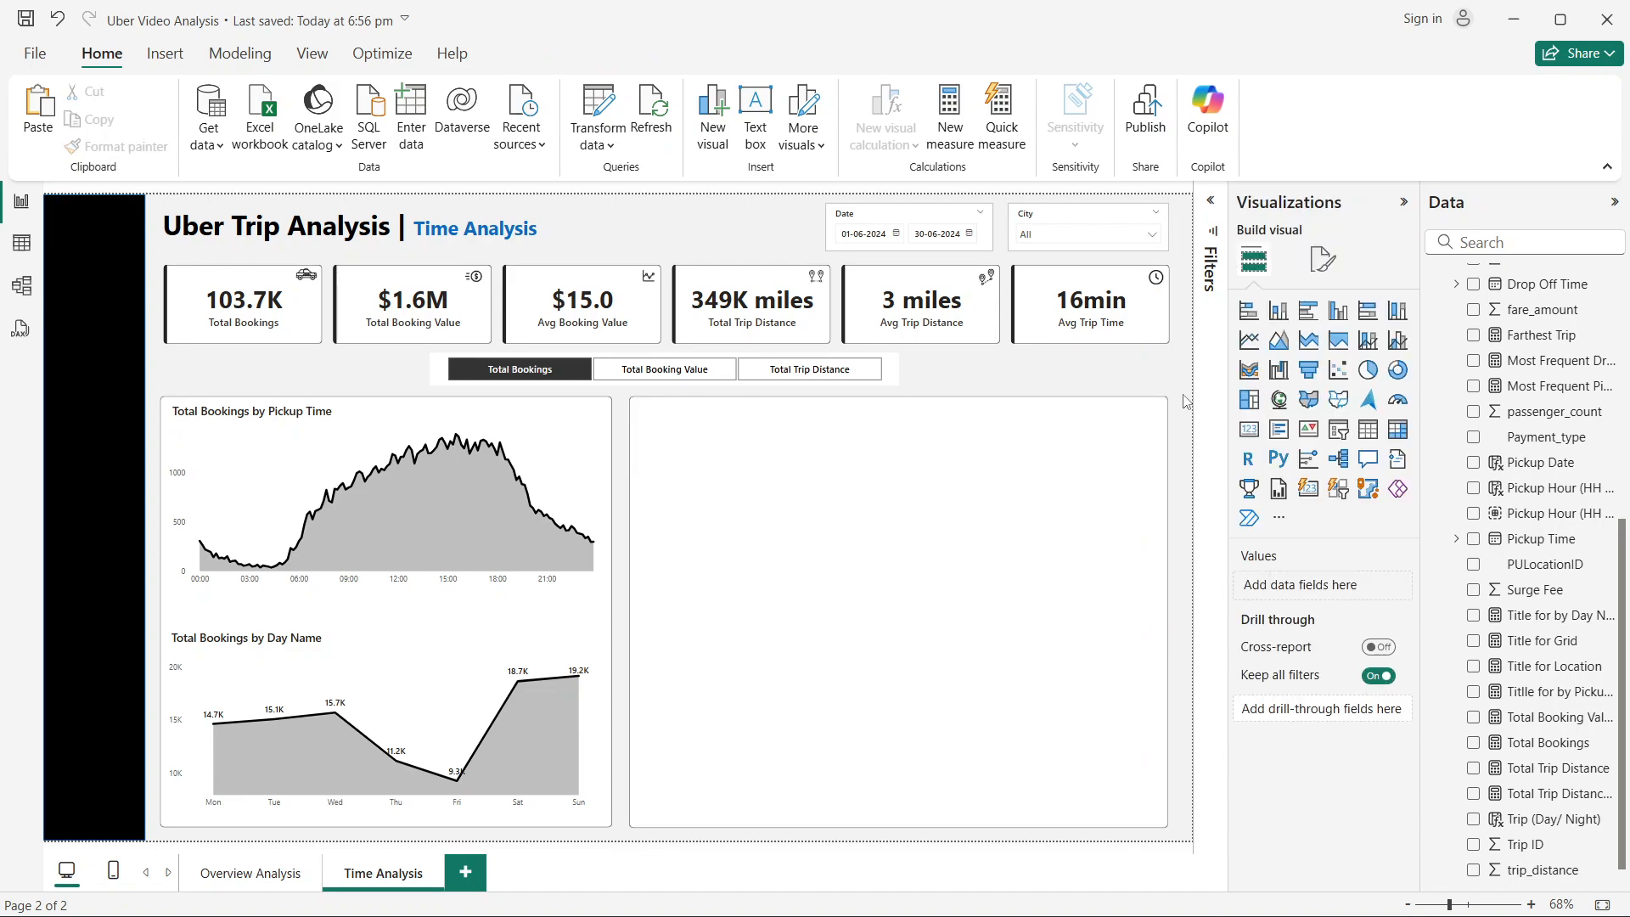
Step: Set the new background panel's width to 754
{"action": "left_click", "coordinate": [1160, 557]}
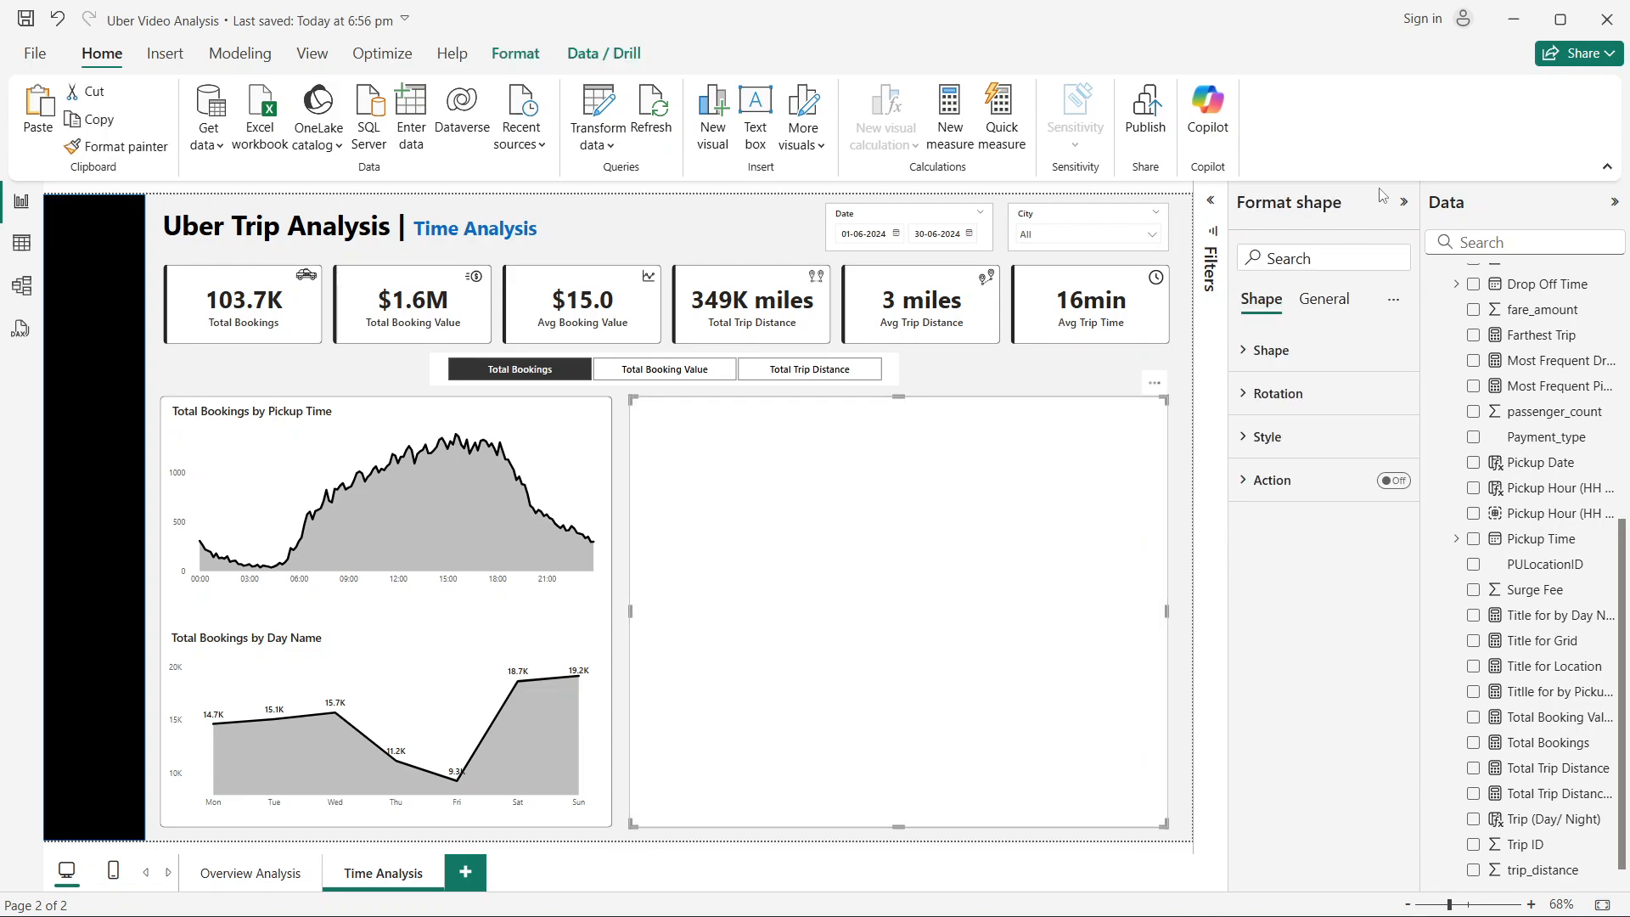
{"action": "left_click", "coordinate": [1321, 298]}
{"action": "left_click", "coordinate": [1313, 350]}
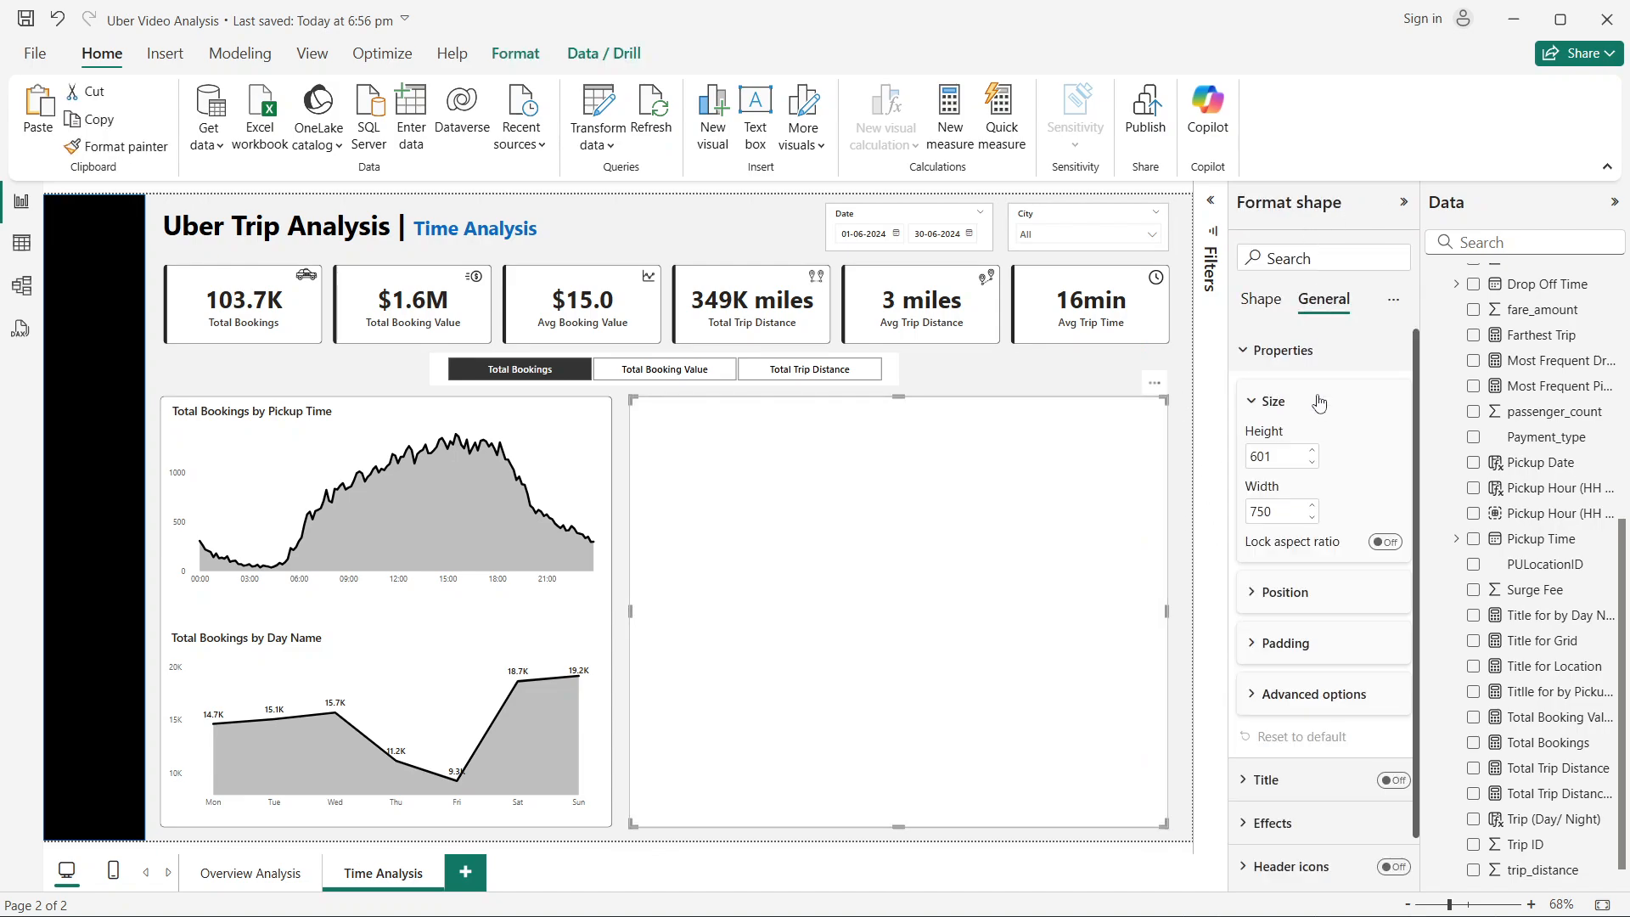
{"action": "left_click", "coordinate": [1313, 508]}
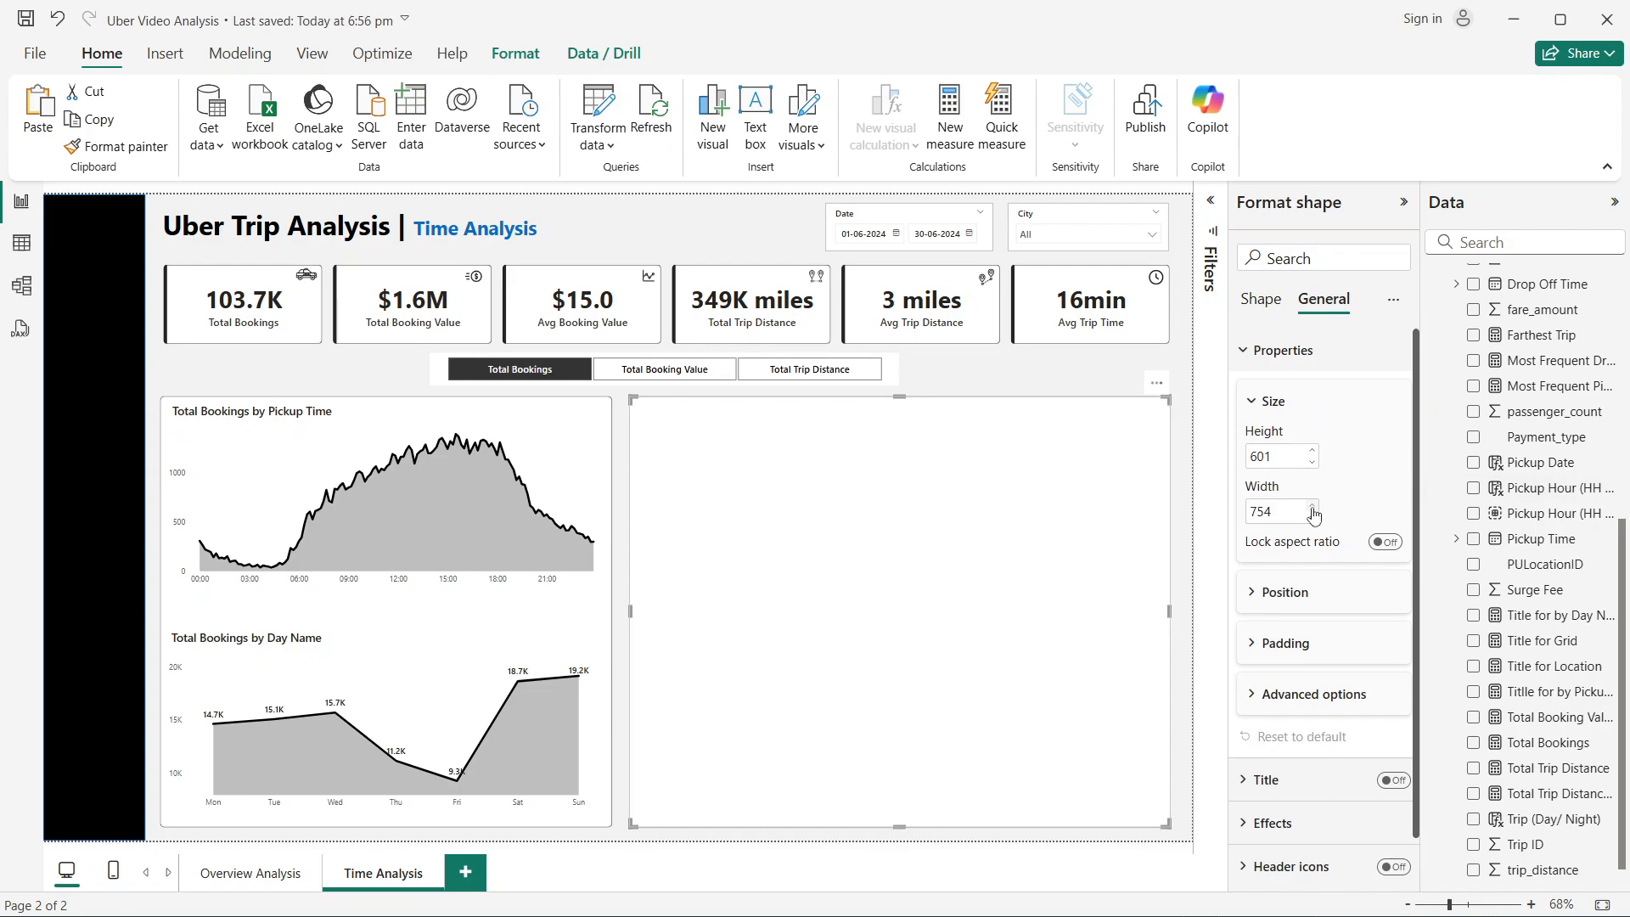
{"action": "left_click", "coordinate": [1189, 369]}
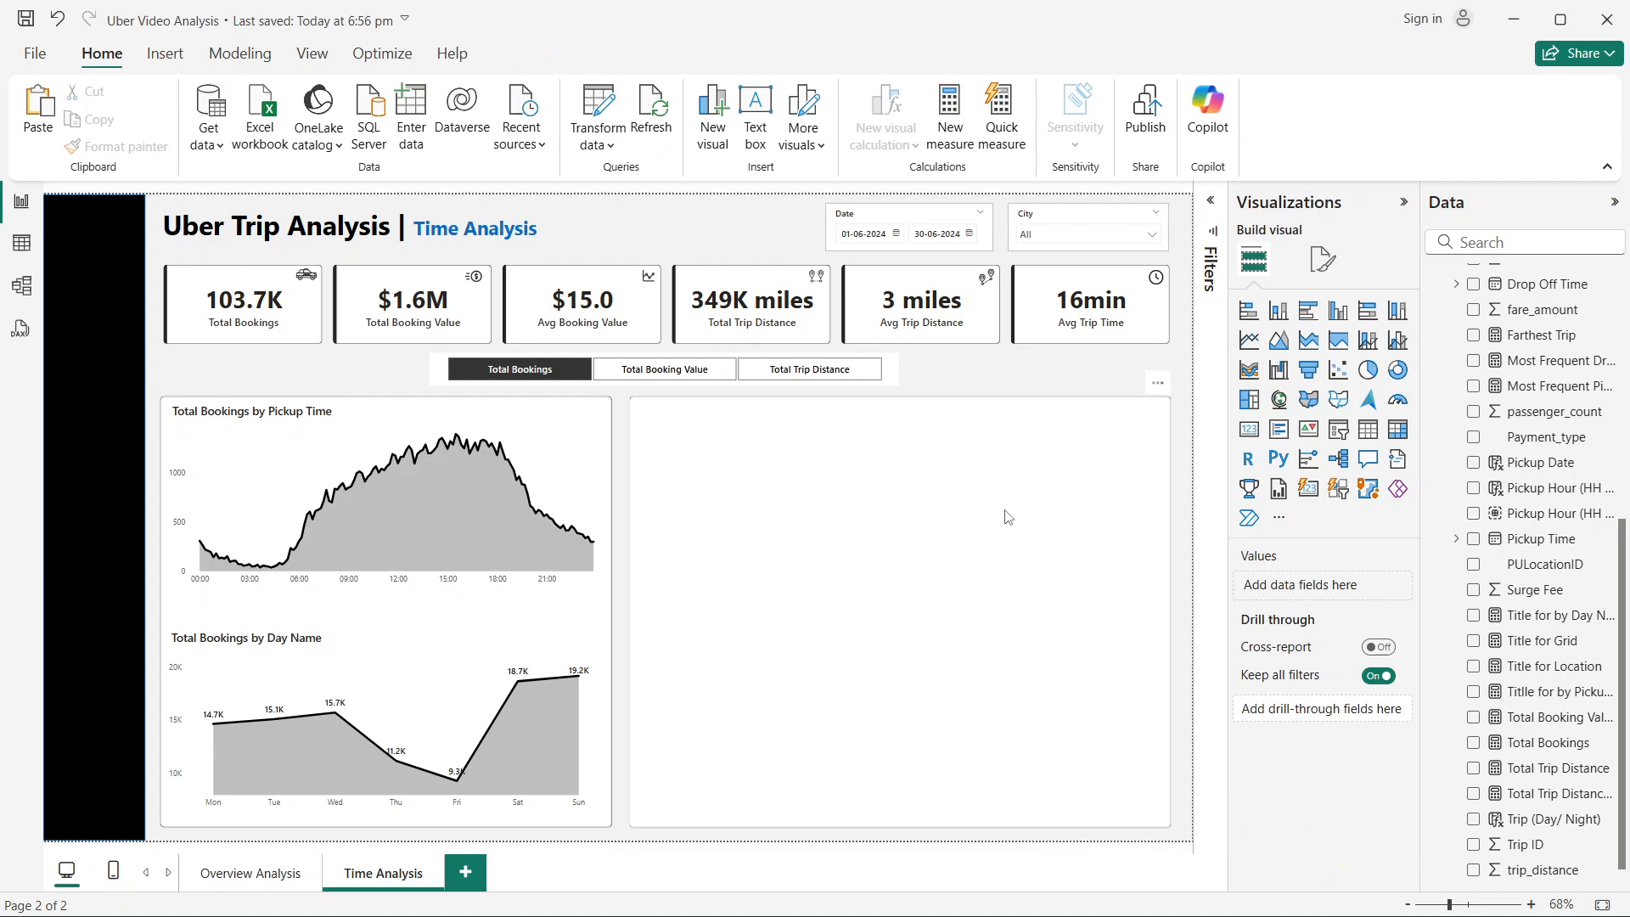
Step: Insert a matrix visual, place it on the new empty panel and enlarge it to nearly the panel's full height
{"action": "left_click", "coordinate": [1397, 430]}
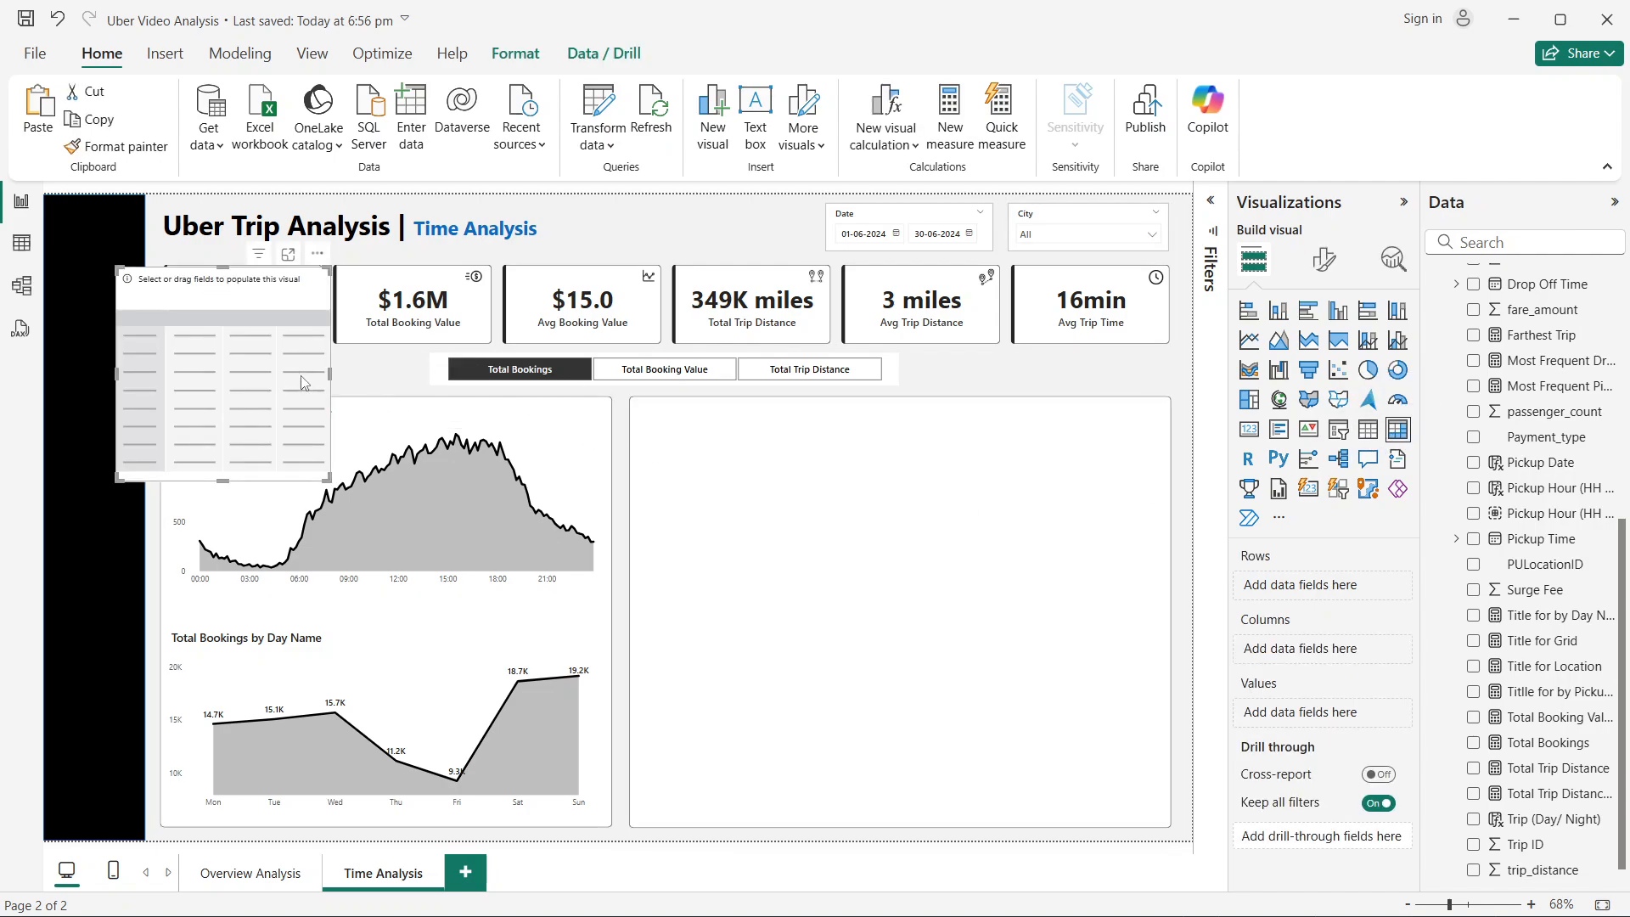
{"action": "left_click_drag", "start_coordinate": [314, 393], "coordinate": [963, 532]}
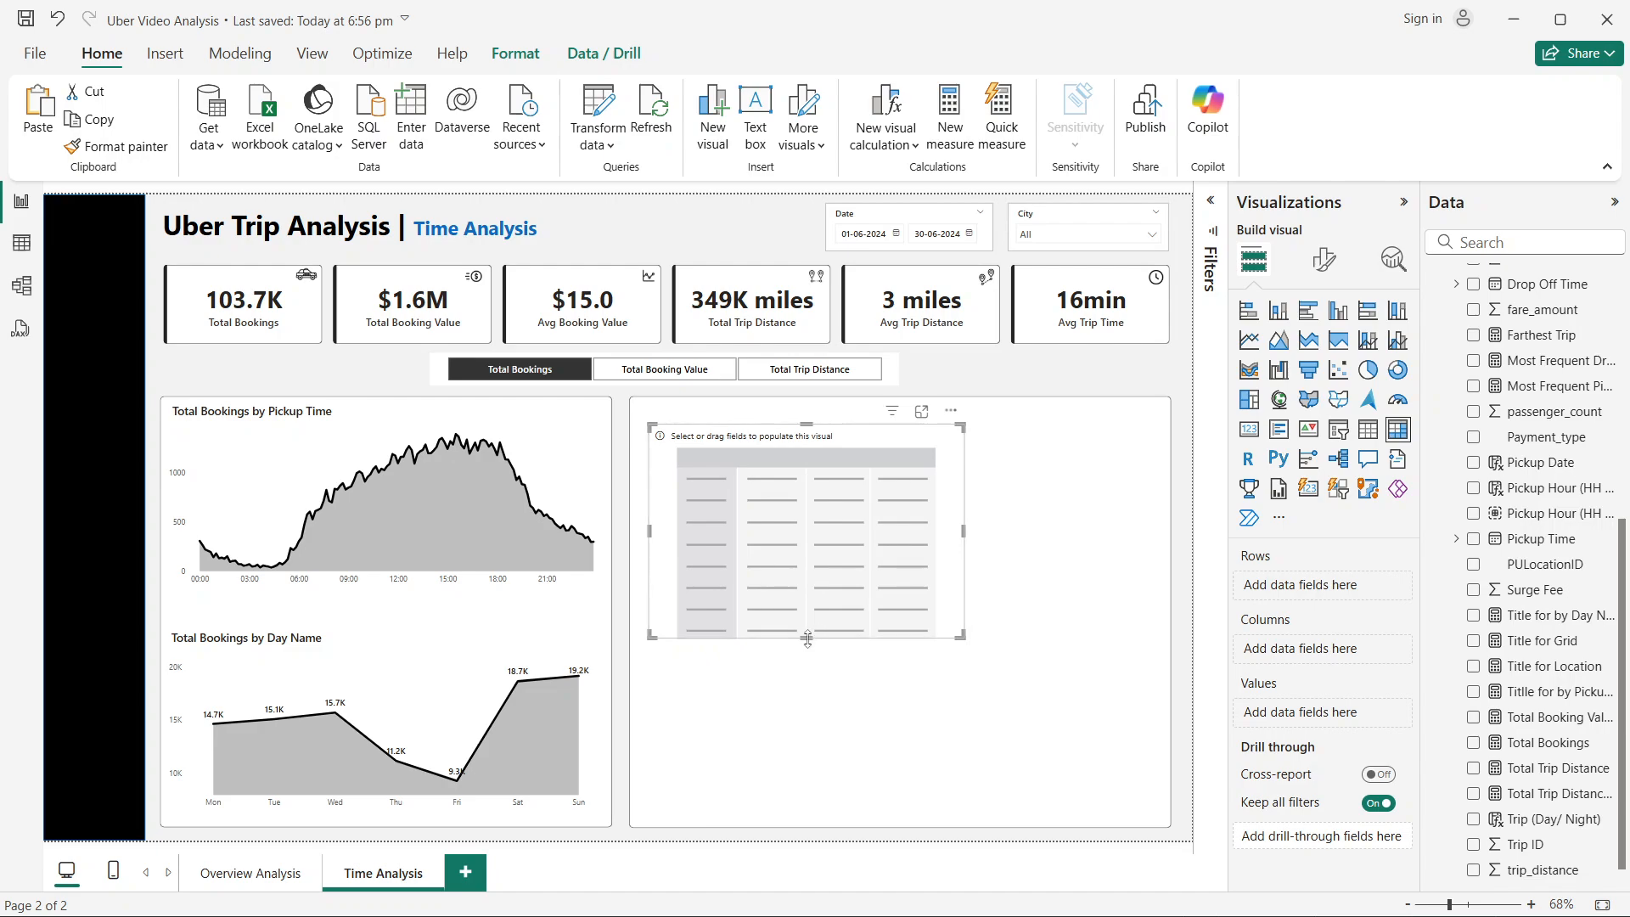
{"action": "left_click_drag", "start_coordinate": [807, 639], "coordinate": [853, 783]}
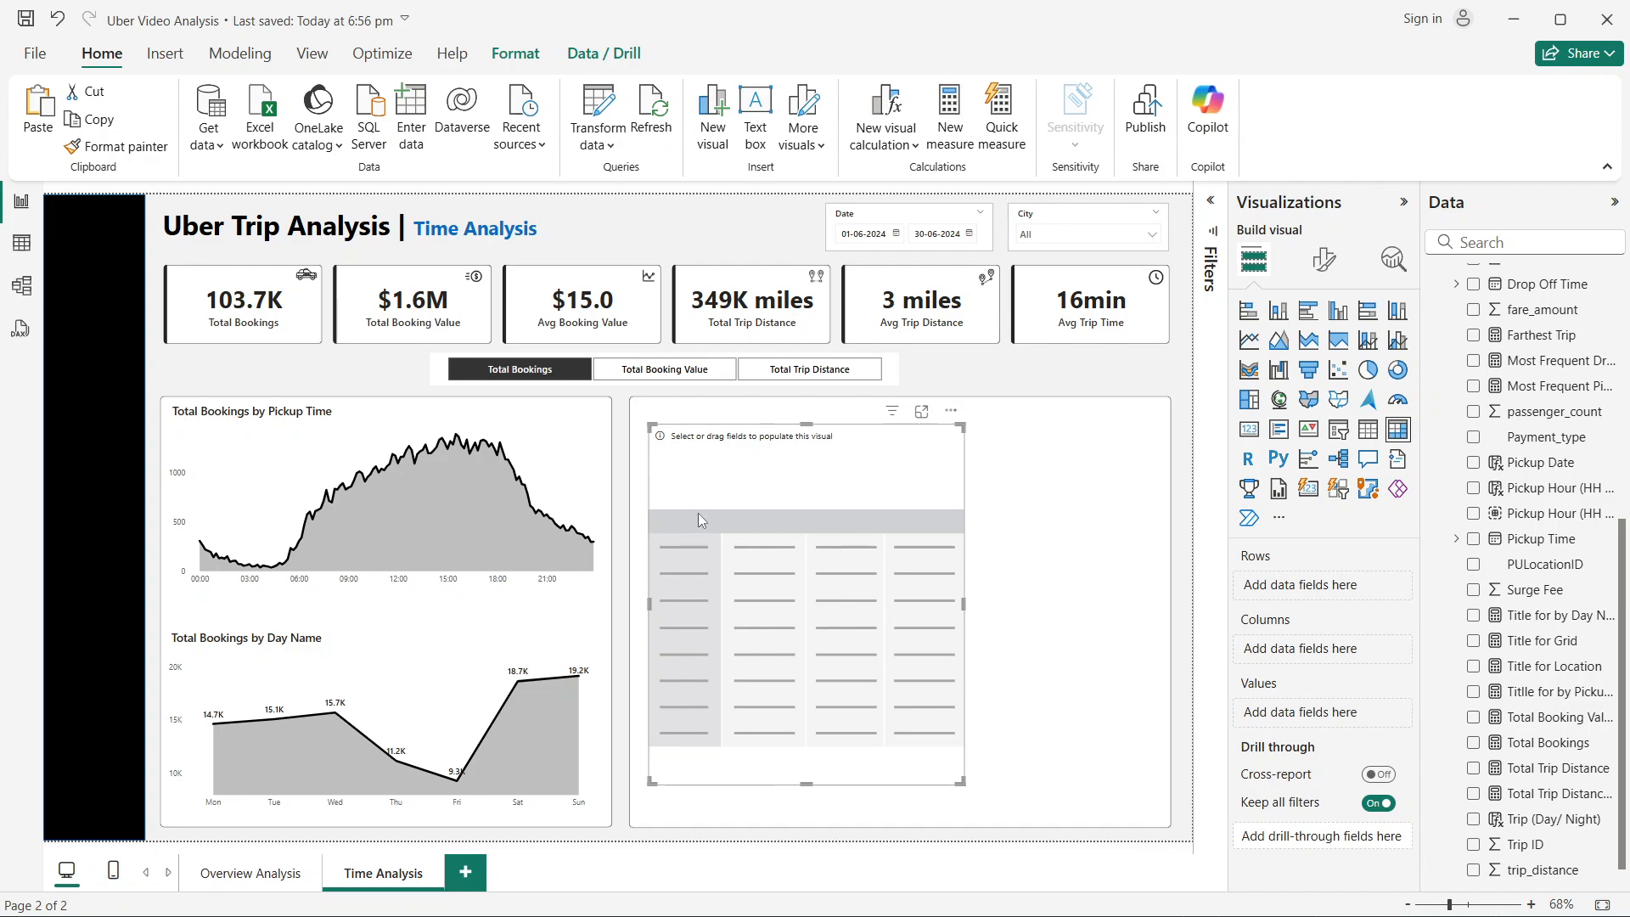
Step: Open the Trip Details table data and add a new calculated column to it
{"action": "scroll", "coordinate": [1579, 628], "scroll_direction": "up", "scroll_amount": 6}
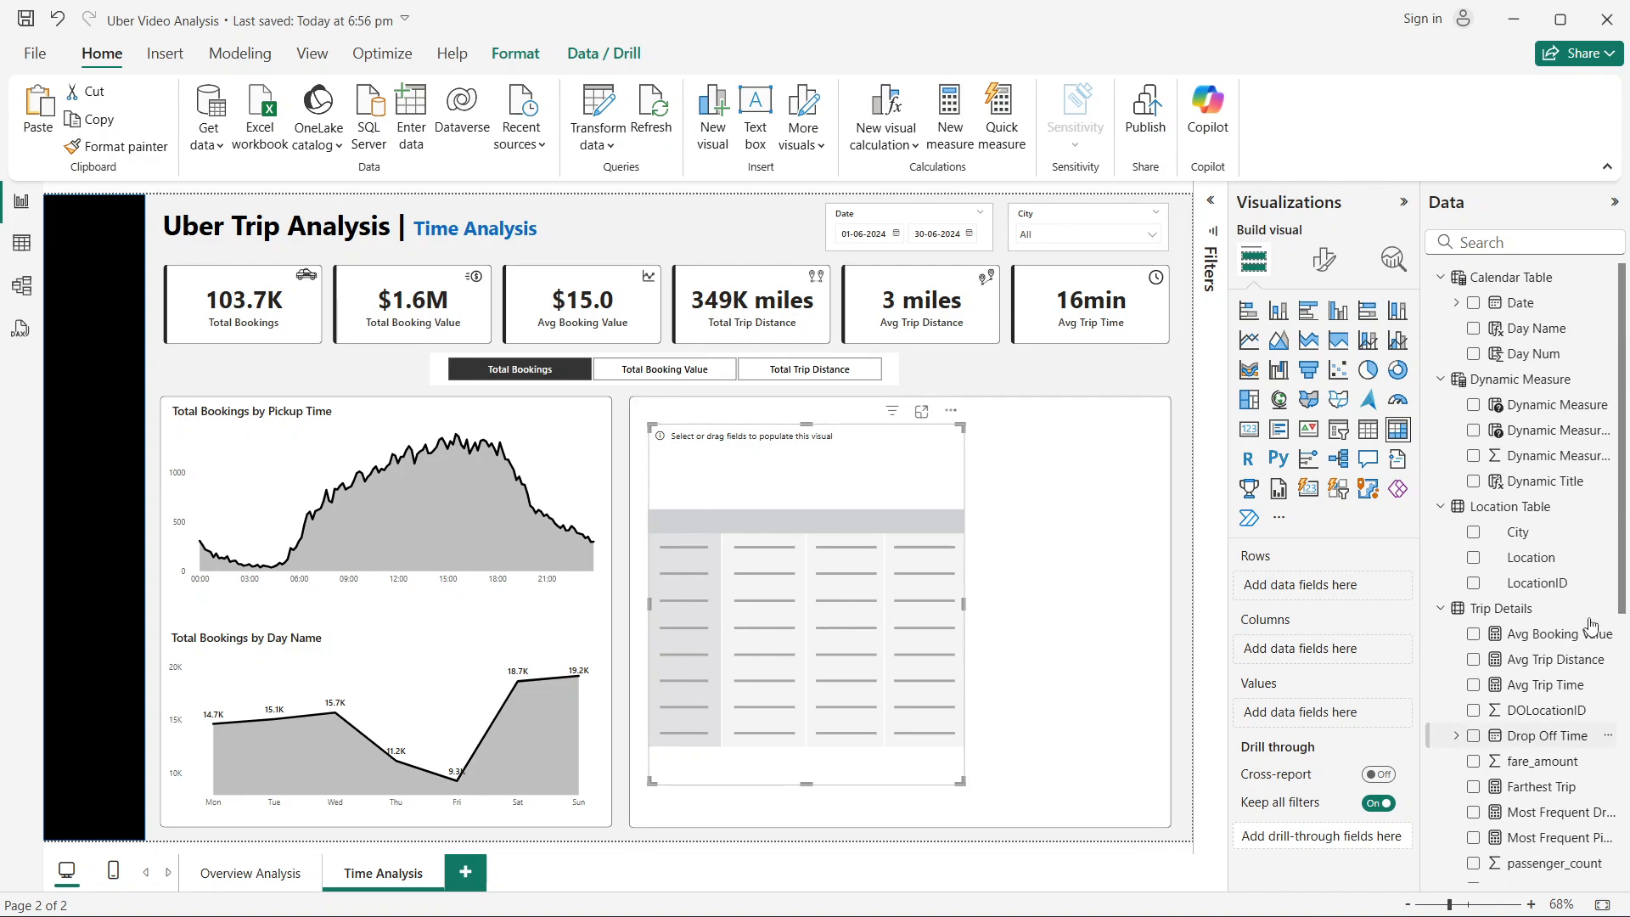
{"action": "left_click", "coordinate": [22, 243]}
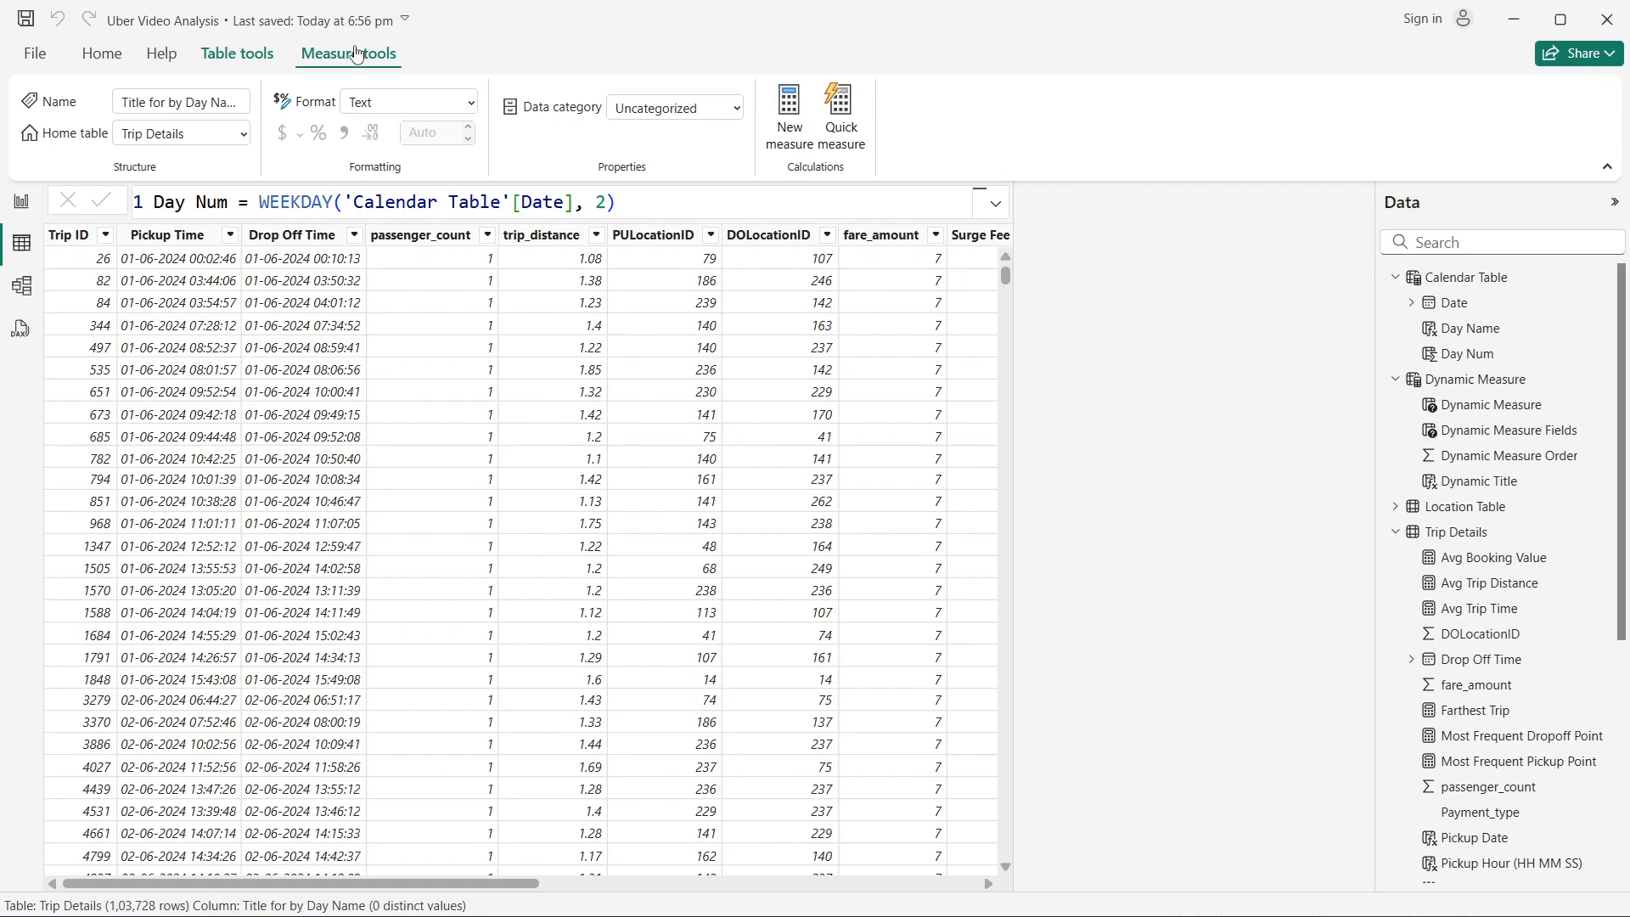
{"action": "left_click", "coordinate": [237, 56]}
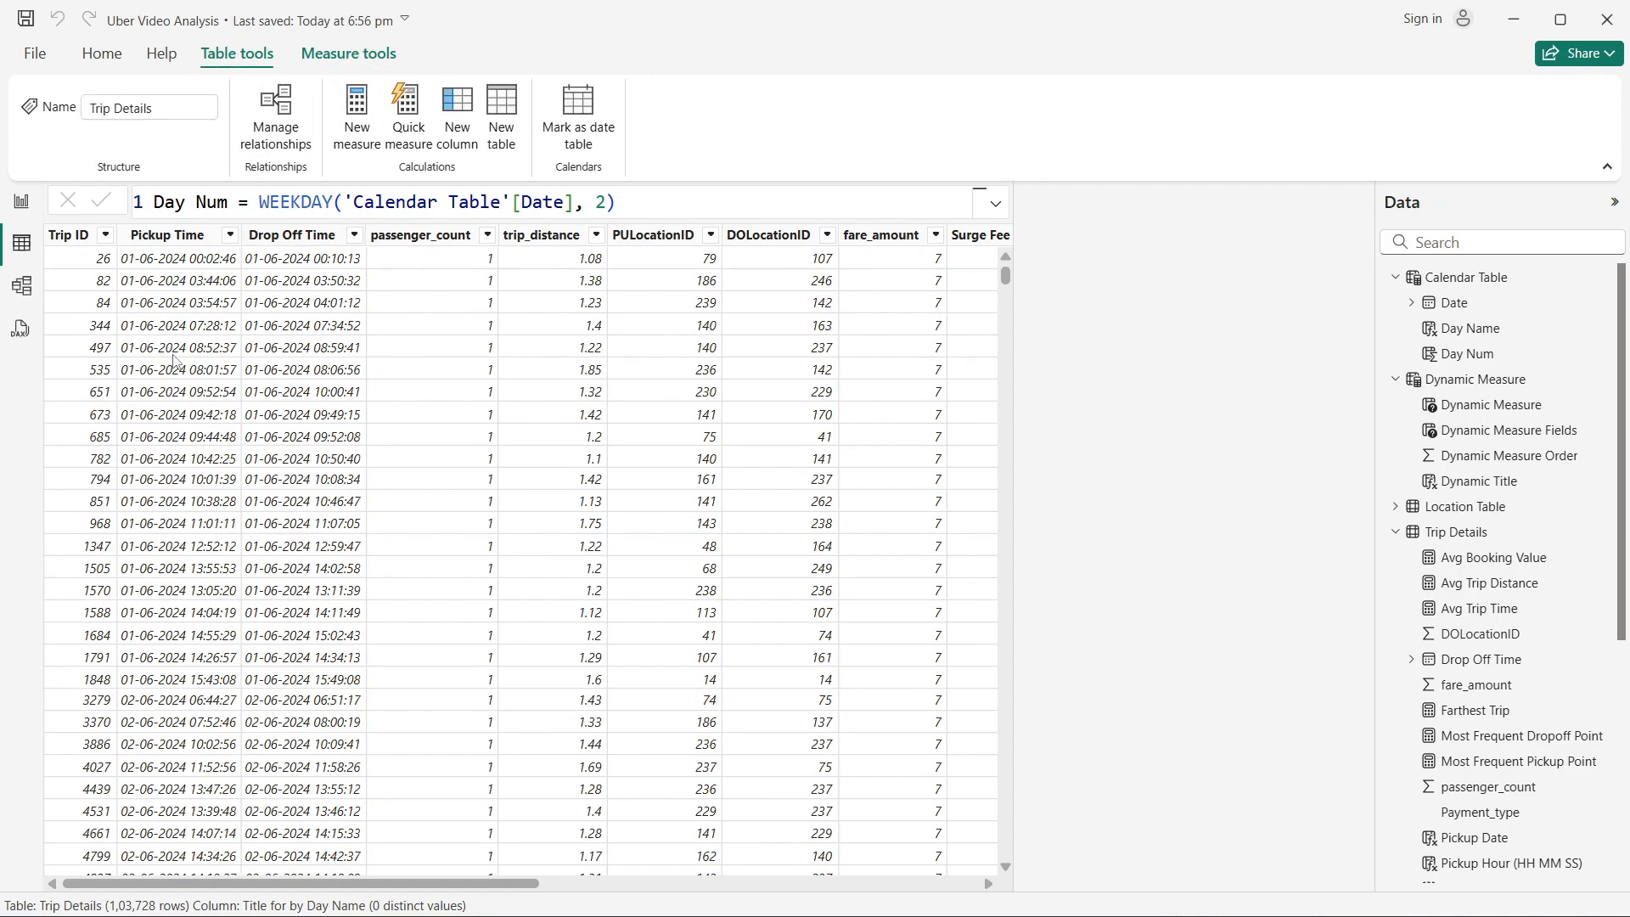
{"action": "left_click_drag", "start_coordinate": [379, 884], "coordinate": [955, 866]}
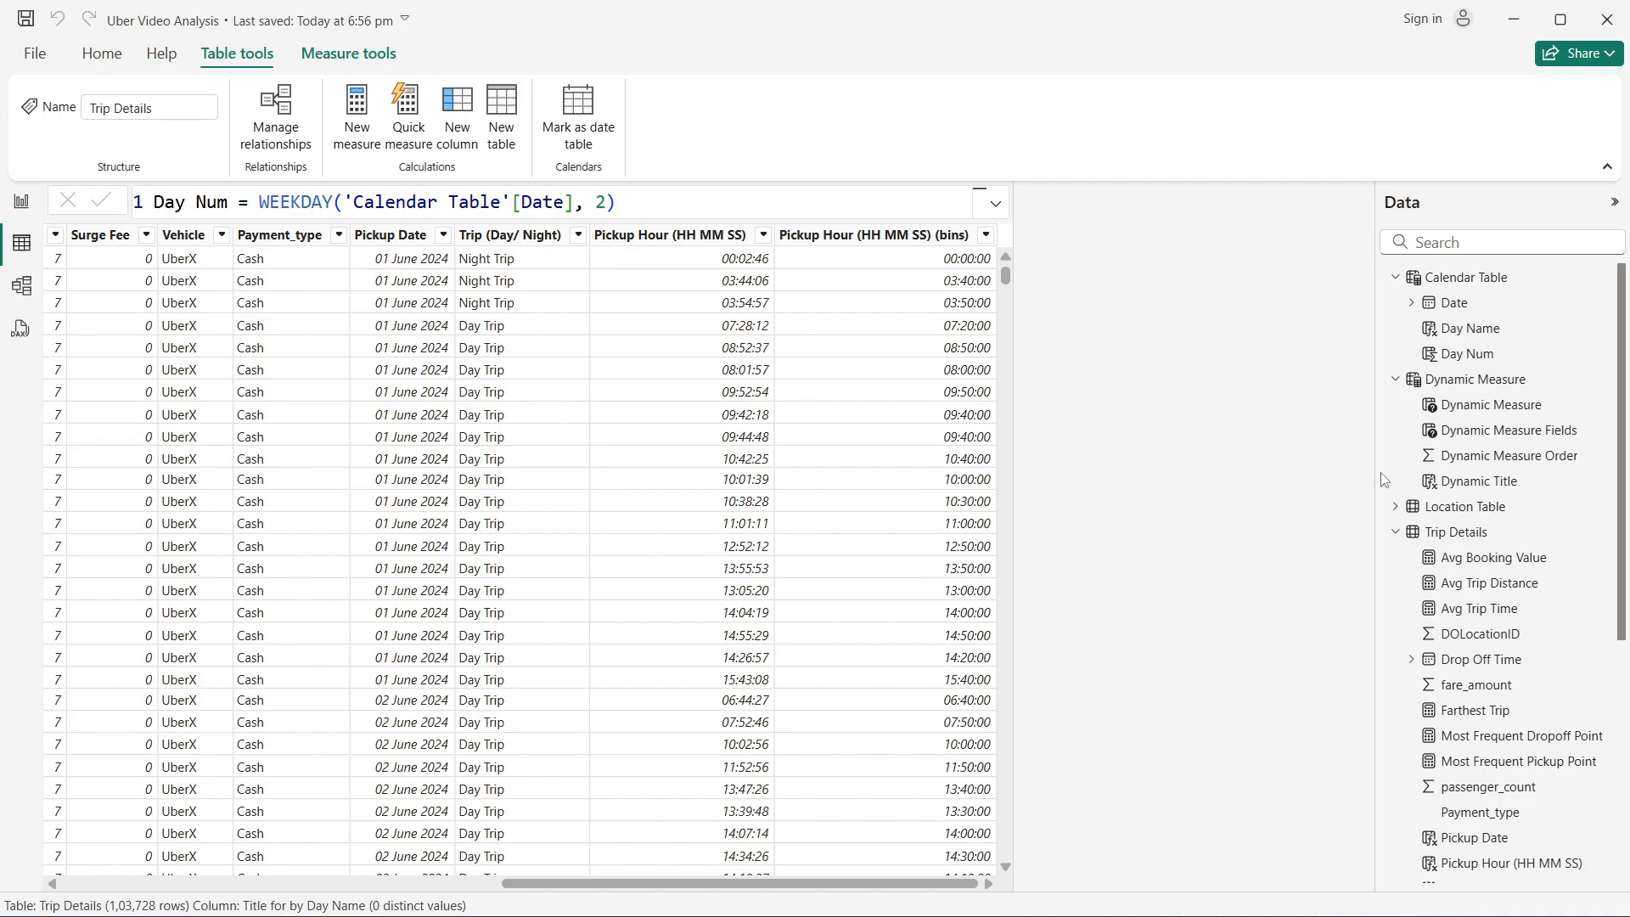
{"action": "right_click", "coordinate": [1475, 613]}
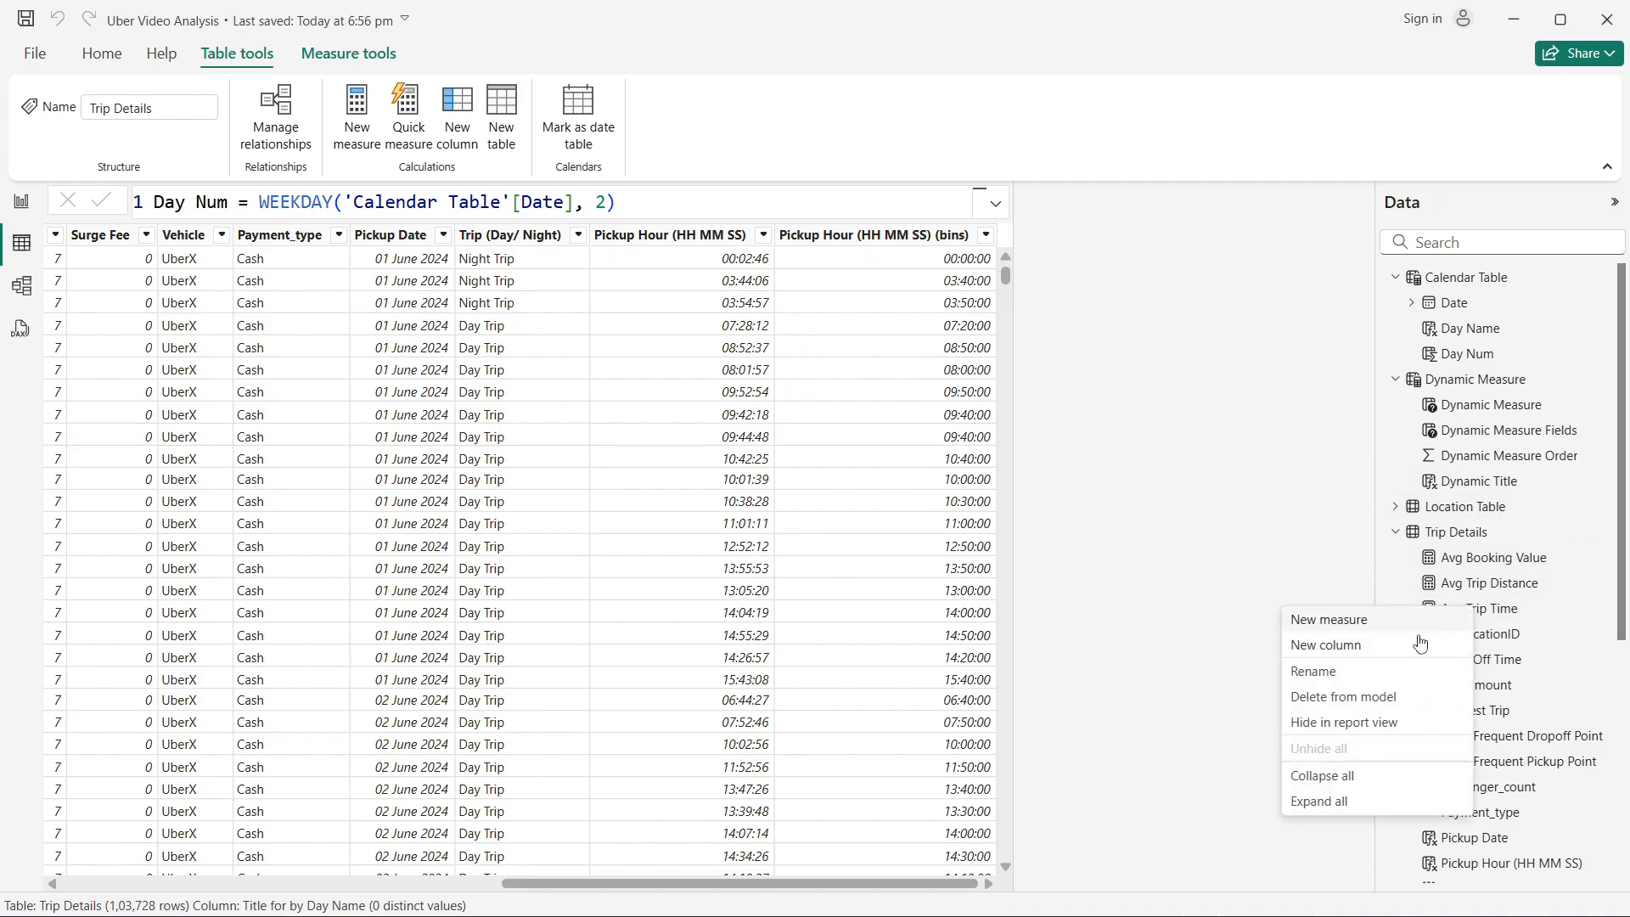
{"action": "key", "text": "Escape"}
{"action": "left_click", "coordinate": [457, 118]}
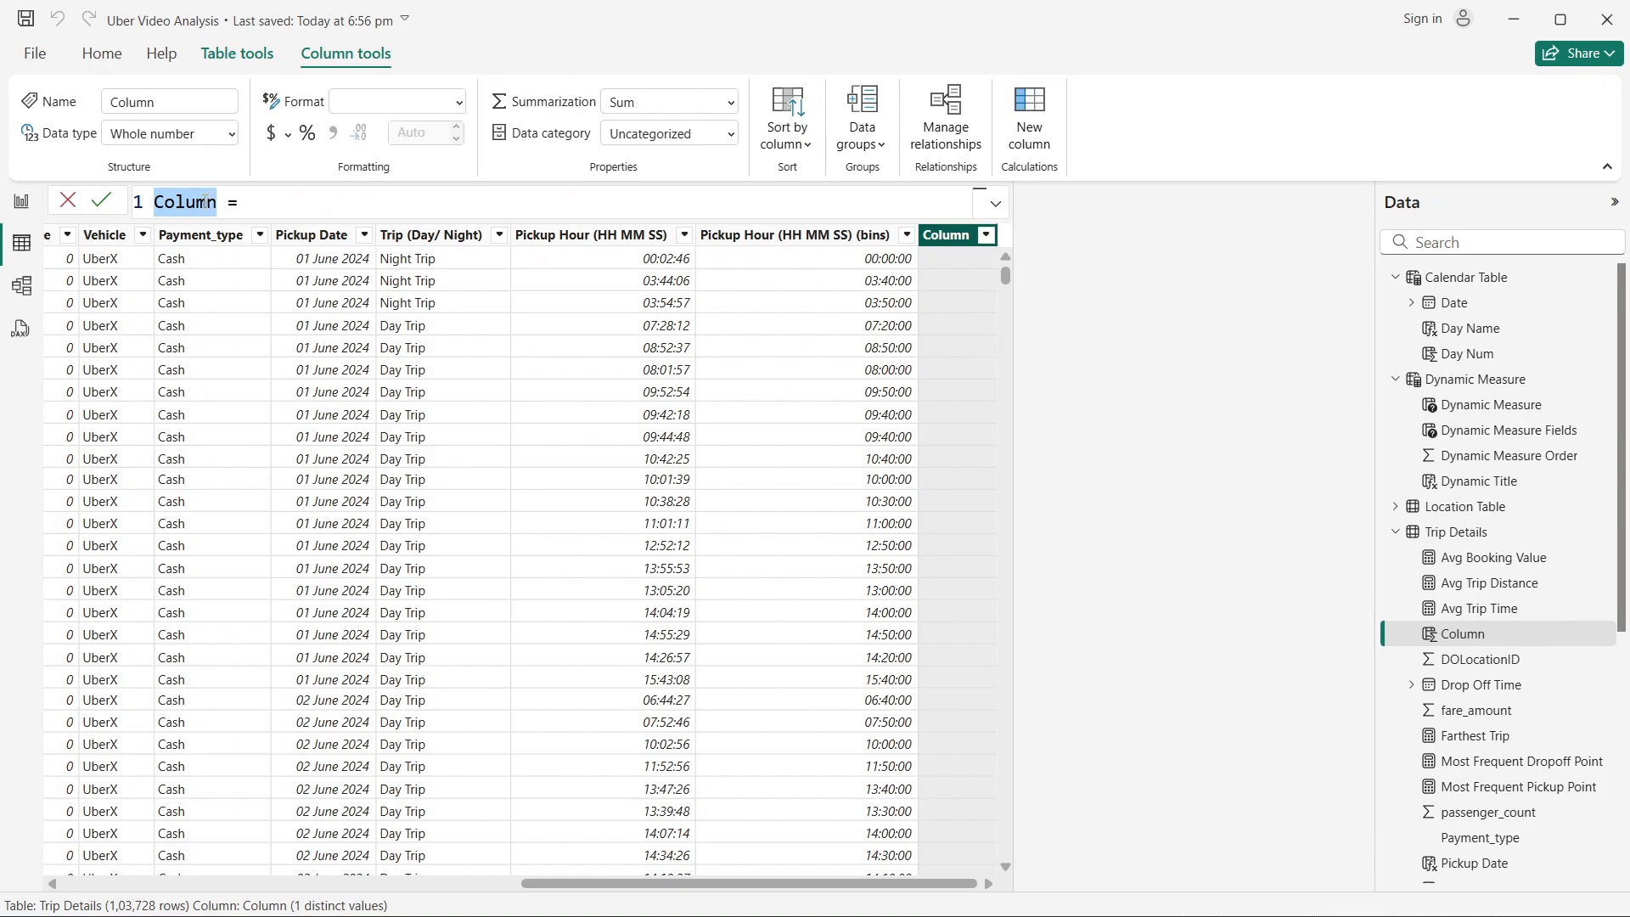
Step: Define the new column as Pickup Hour = HOUR('Trip Details'[Pickup Time]) and check its rows
{"action": "type", "text": "Piu"}
{"action": "key", "text": "BackSpace"}
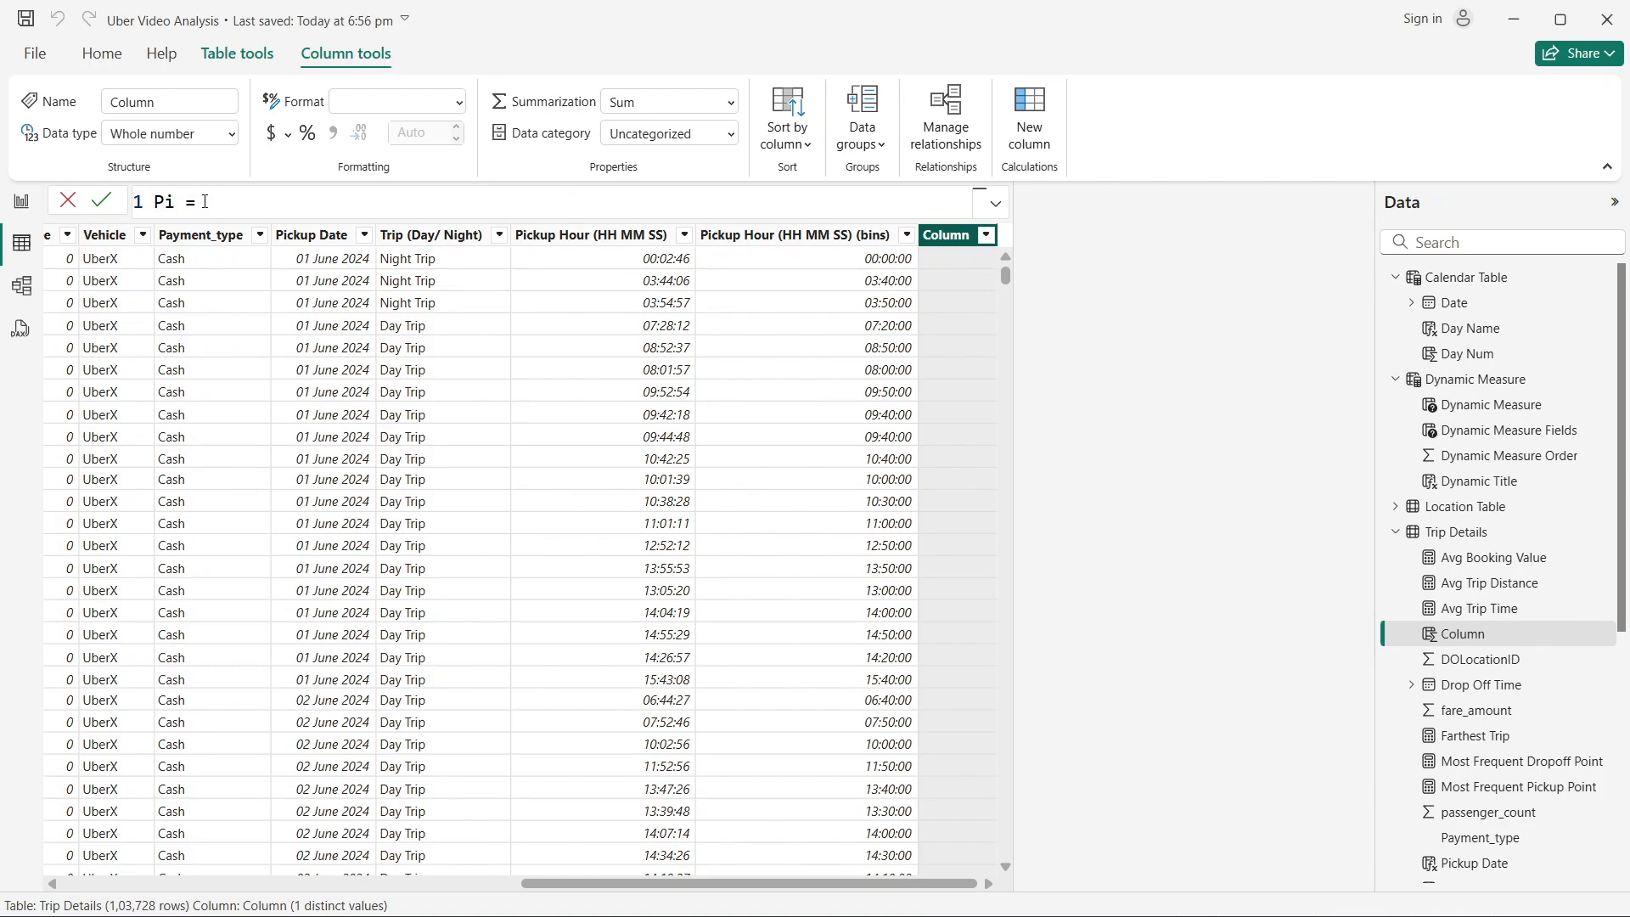
{"action": "type", "text": "ckup Hour"}
{"action": "type", "text": "hou"}
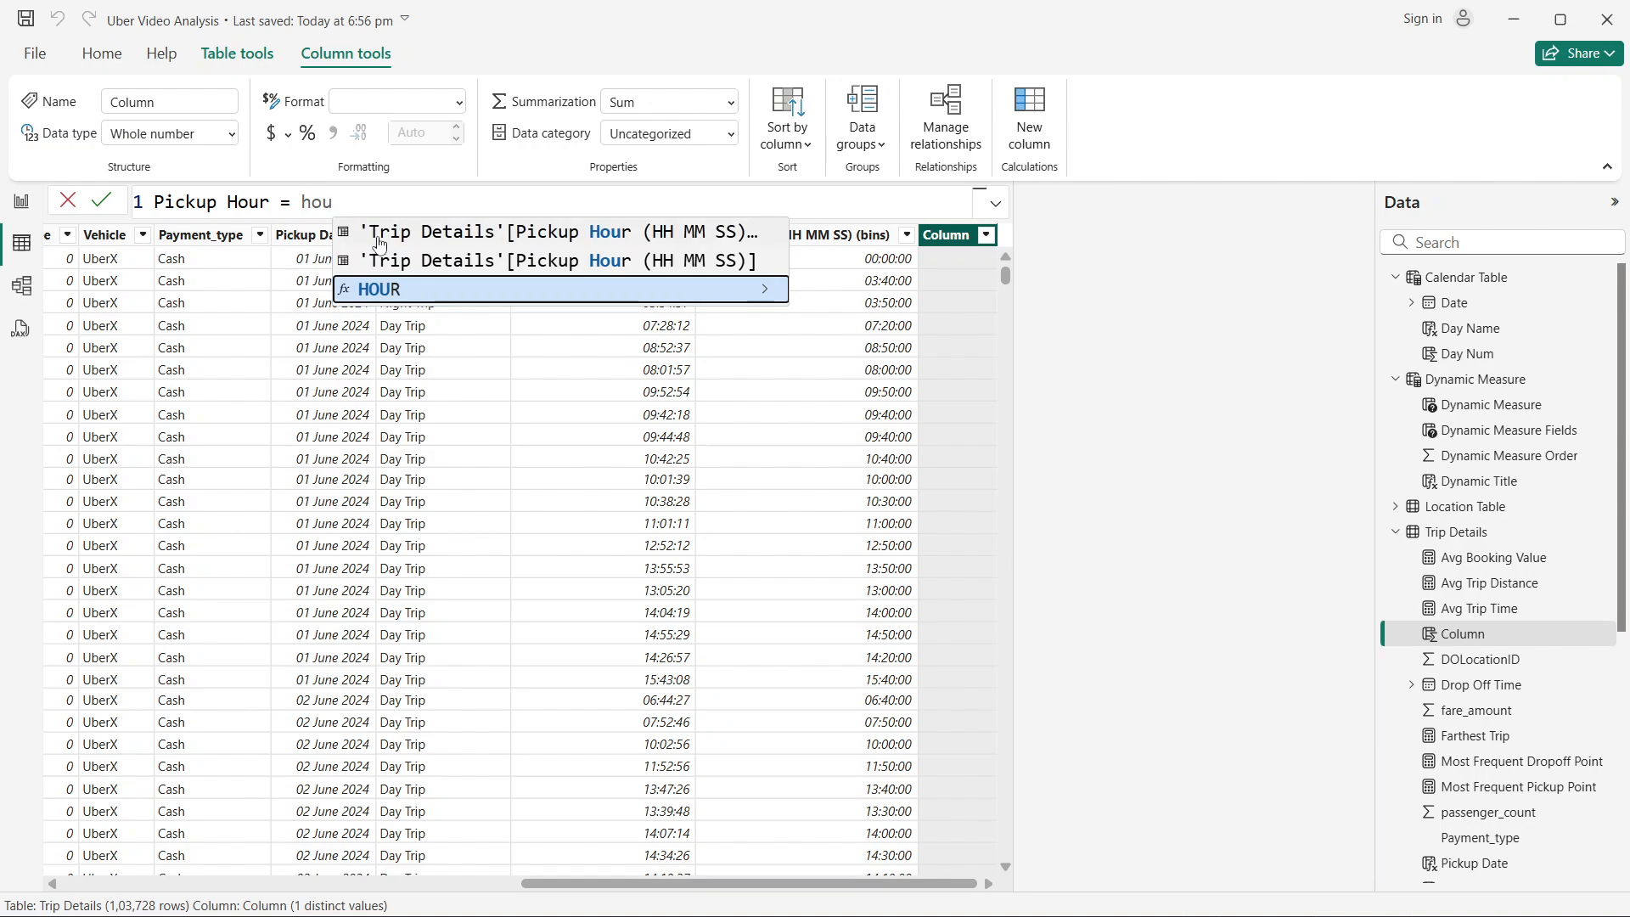
{"action": "left_click", "coordinate": [405, 290]}
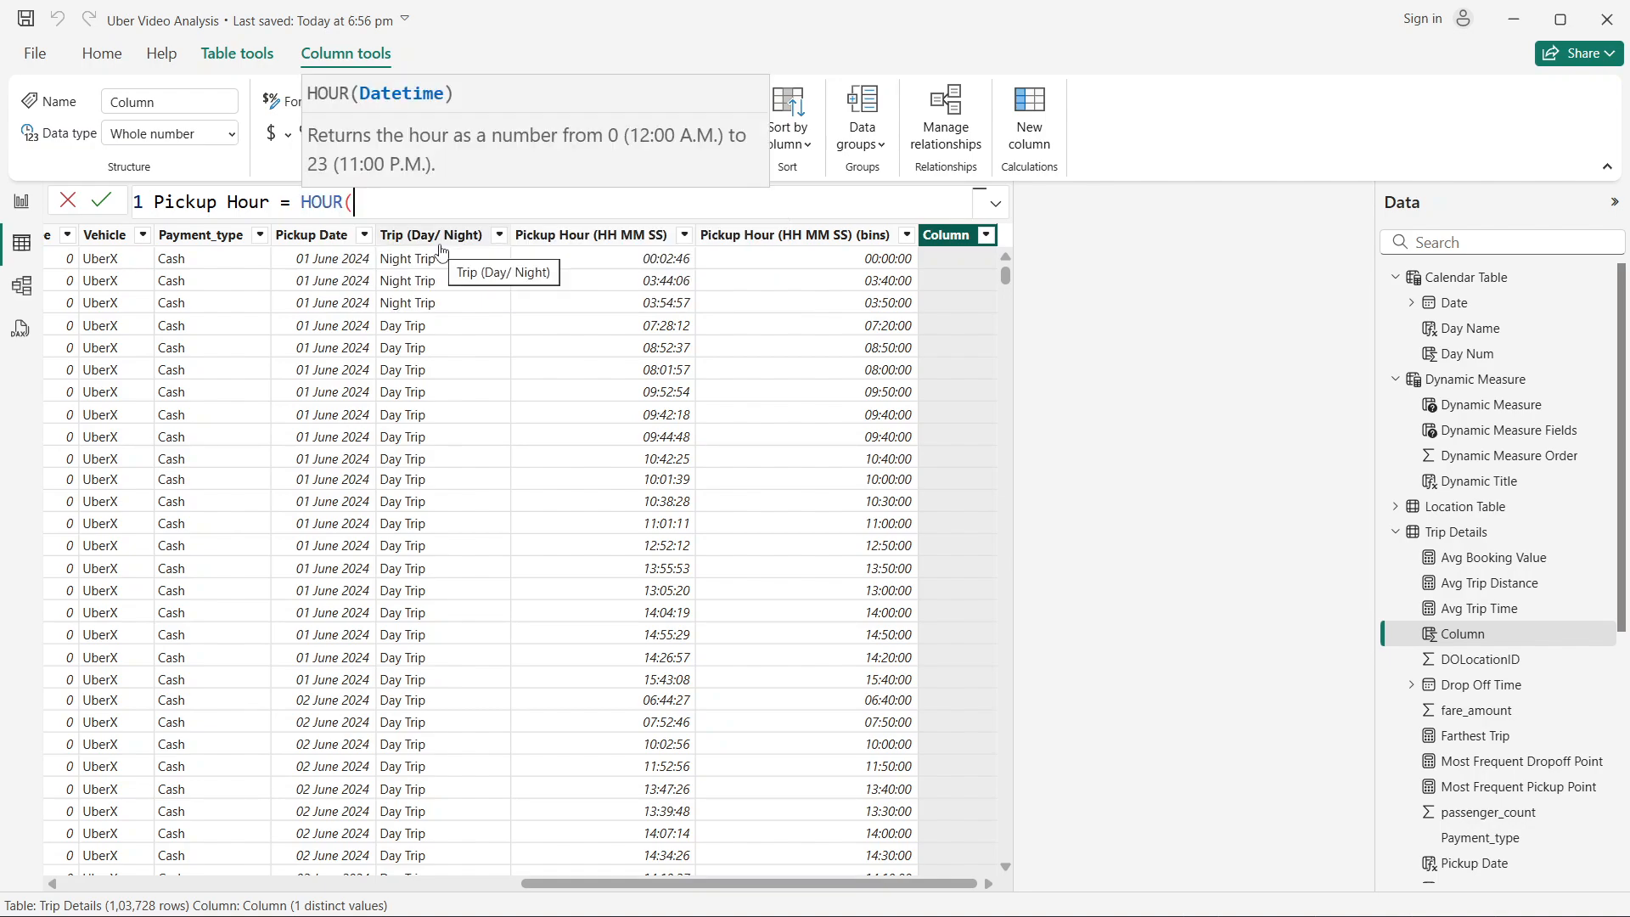
{"action": "type", "text": "pic"}
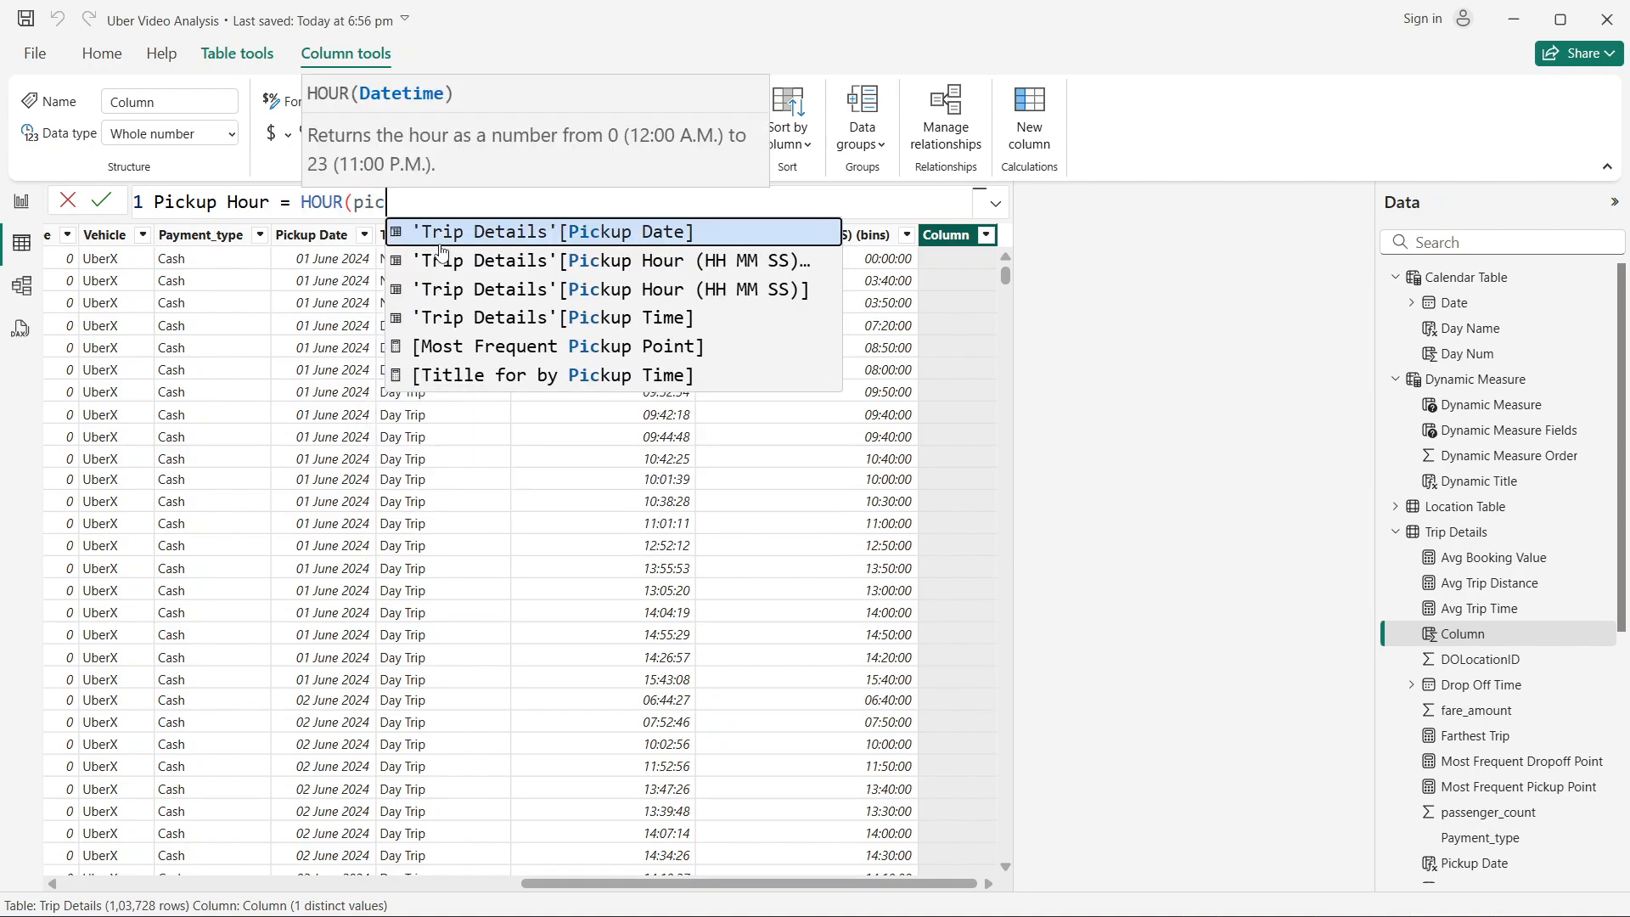
{"action": "left_click", "coordinate": [671, 321]}
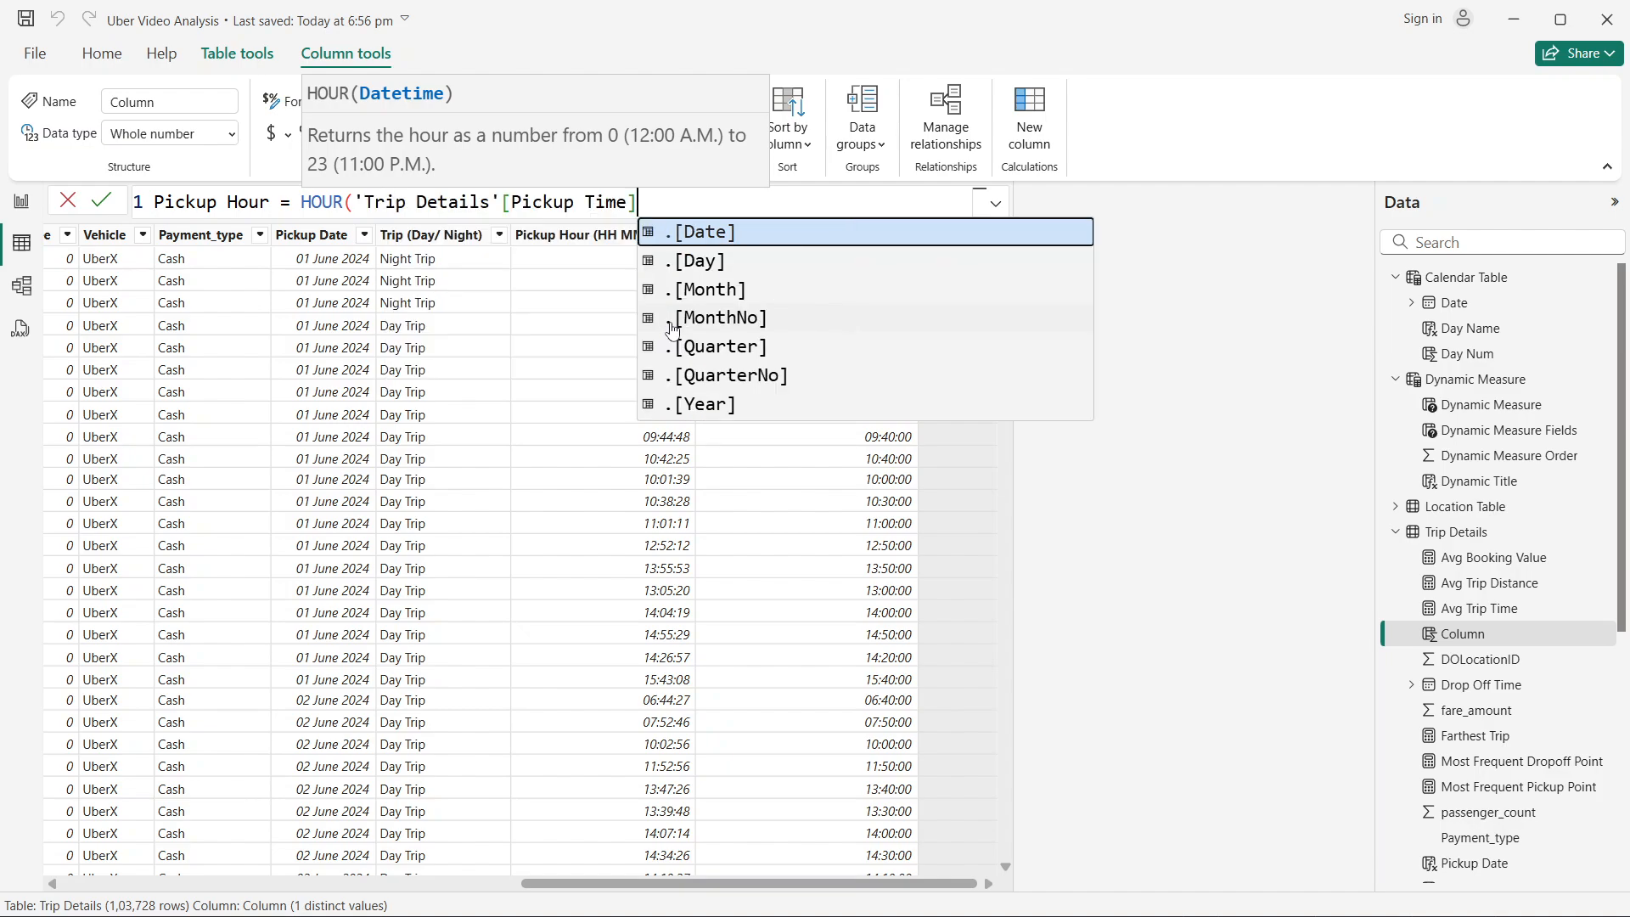
{"action": "type", "text": ")"}
{"action": "key", "text": "Return"}
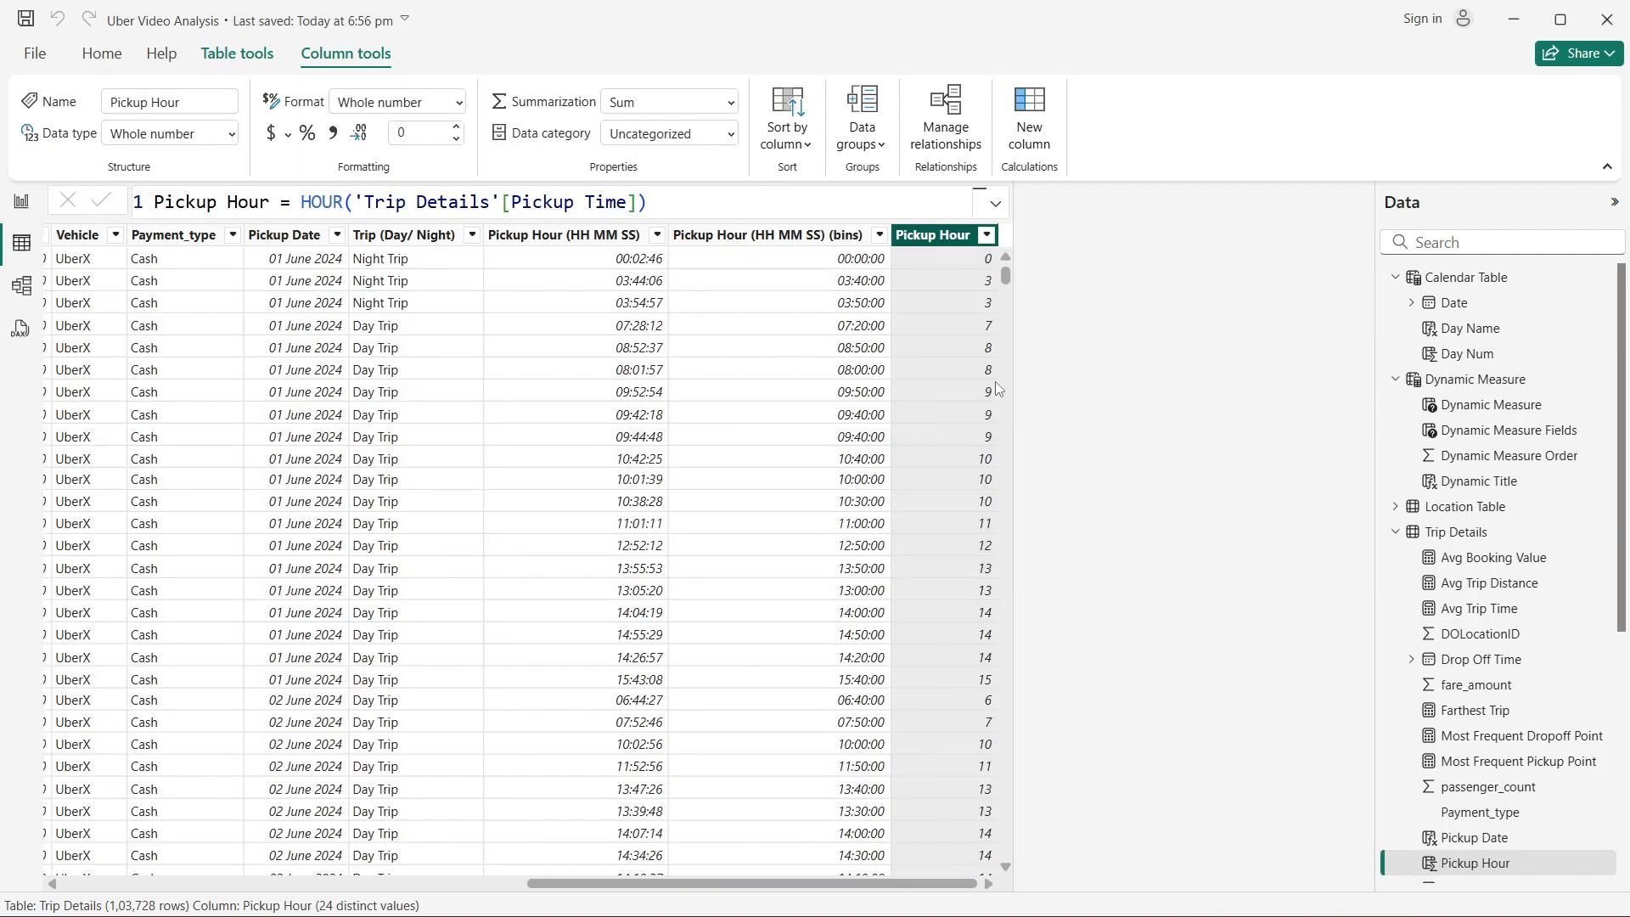
{"action": "scroll", "coordinate": [994, 387], "scroll_direction": "down", "scroll_amount": 15}
{"action": "scroll", "coordinate": [985, 474], "scroll_direction": "down", "scroll_amount": 17}
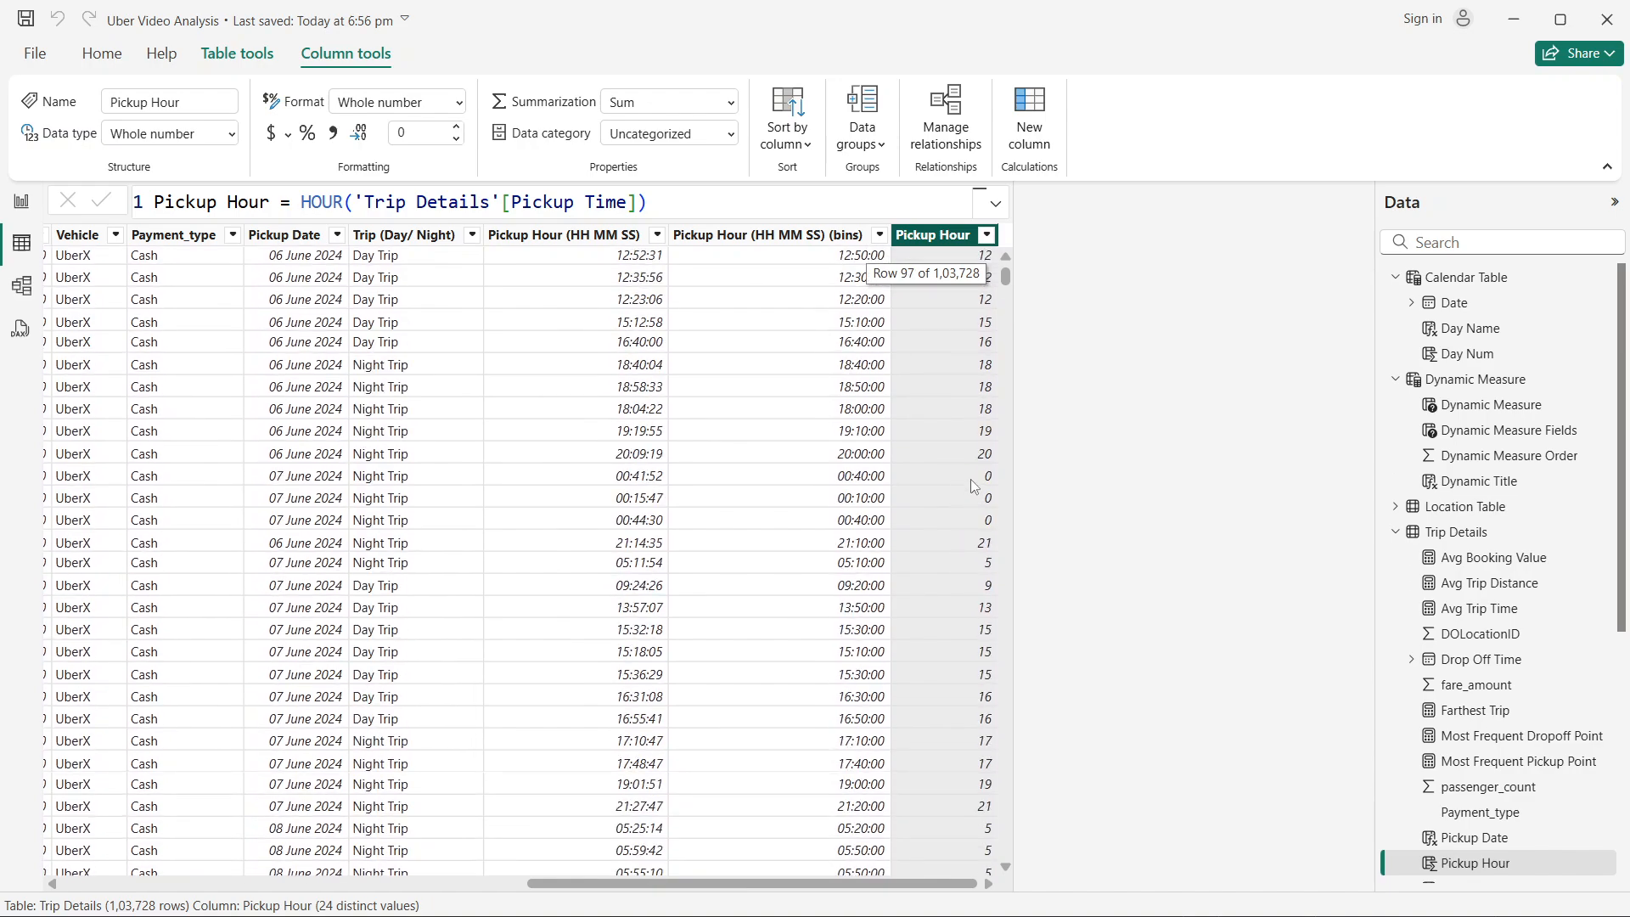
{"action": "scroll", "coordinate": [1004, 563], "scroll_direction": "up", "scroll_amount": 20}
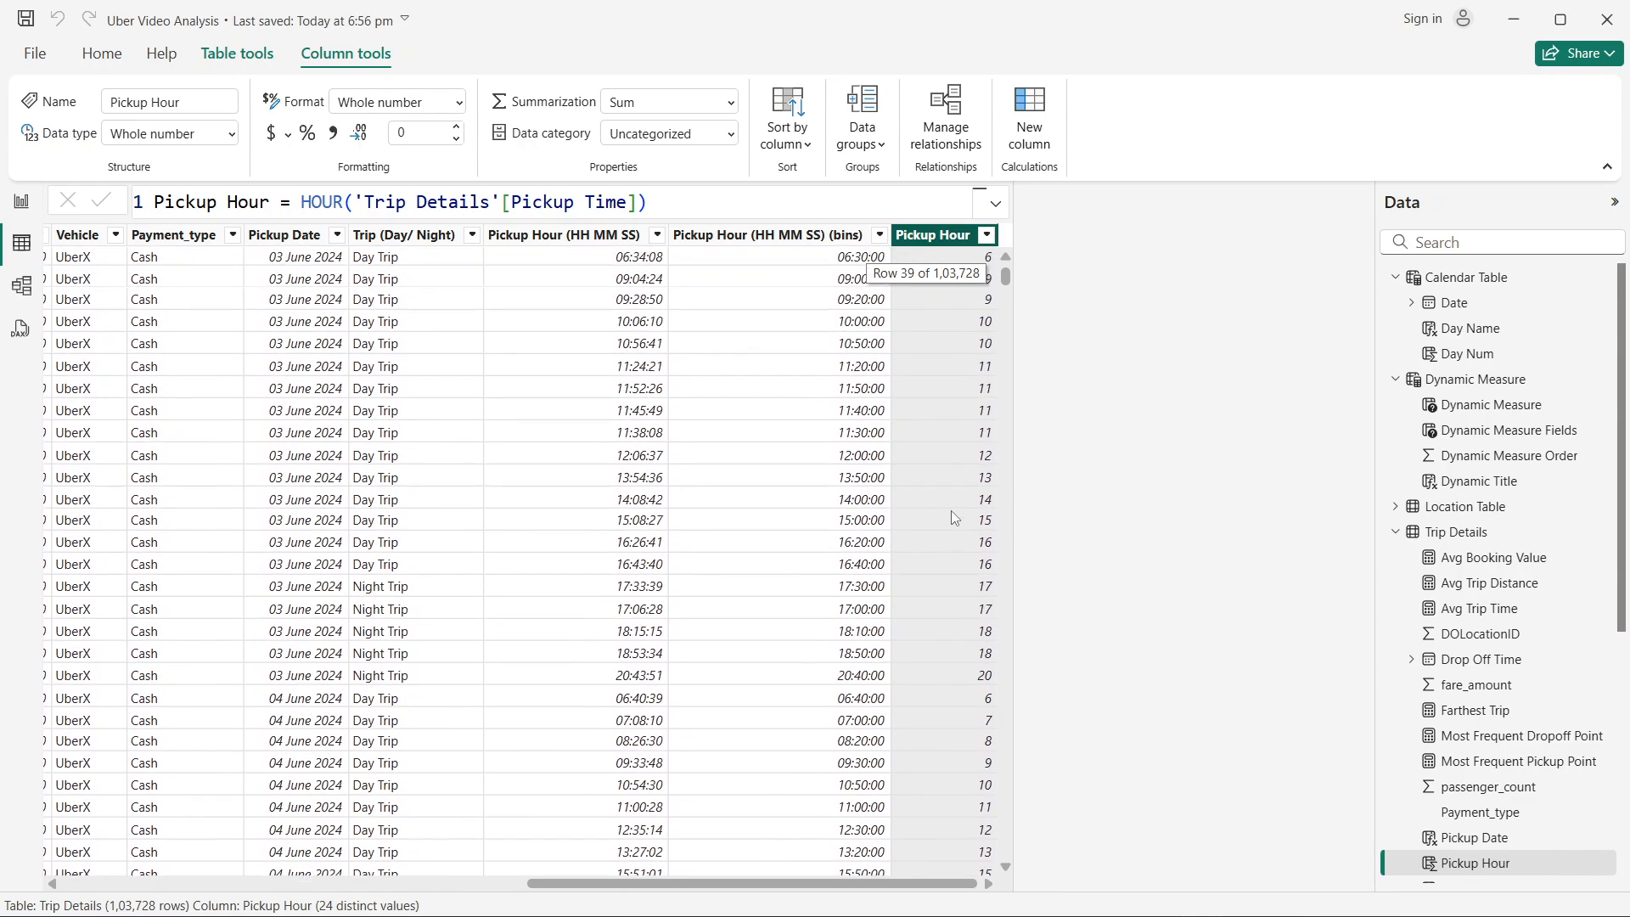
Step: Return to the report and use Pickup Hour from Trip Details as the matrix's row field
{"action": "left_click", "coordinate": [21, 201]}
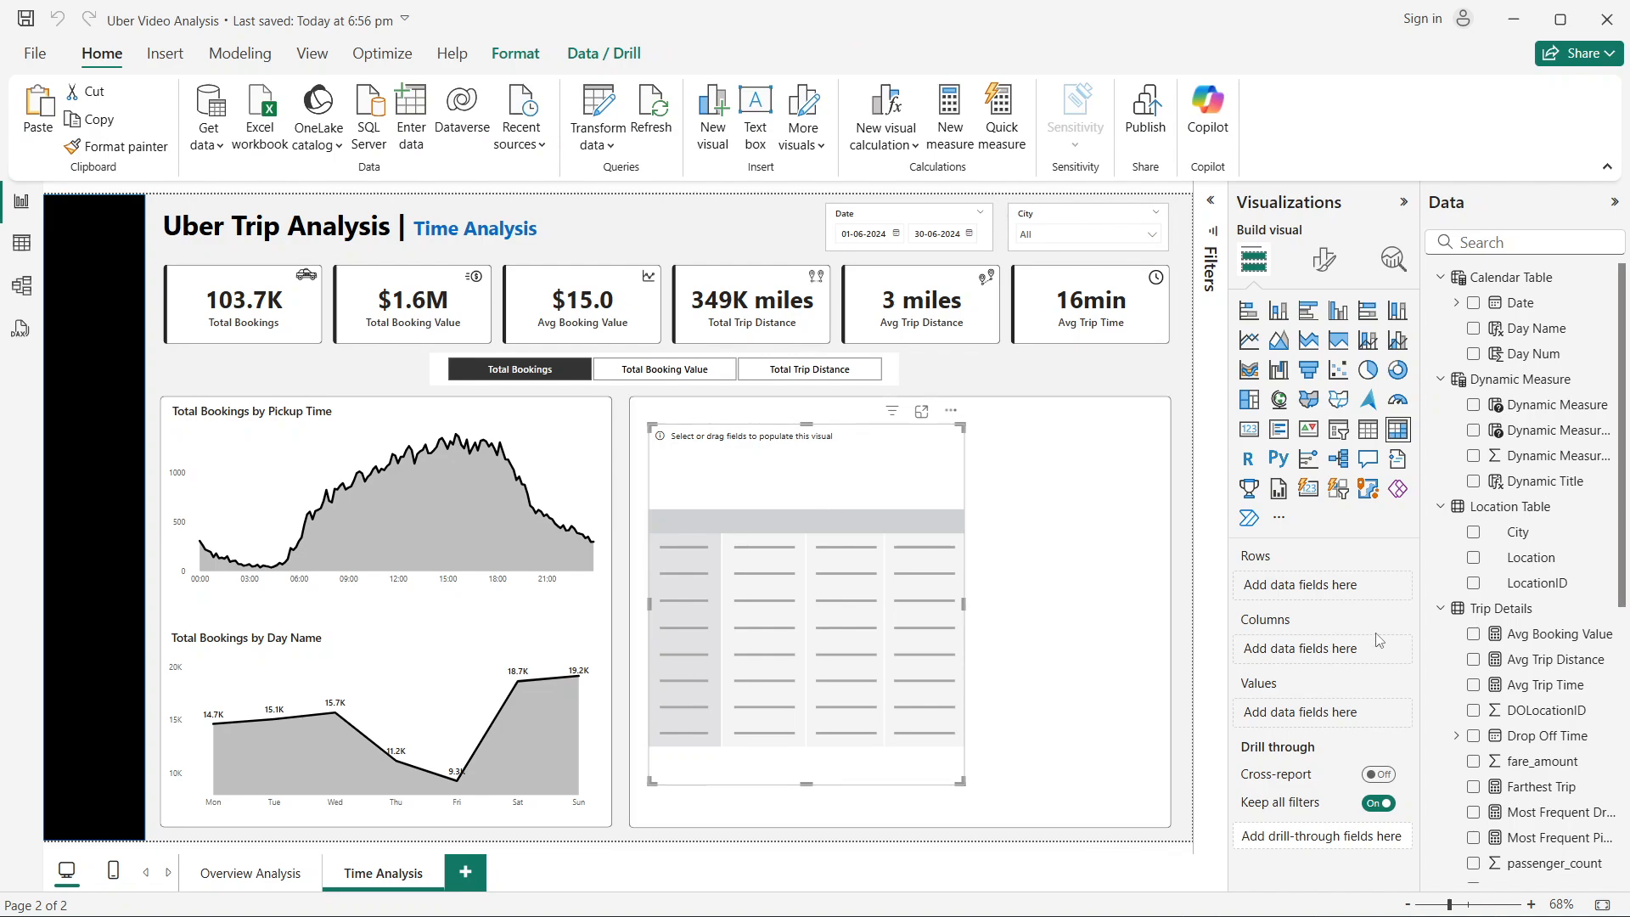
{"action": "scroll", "coordinate": [1555, 698], "scroll_direction": "down", "scroll_amount": 10}
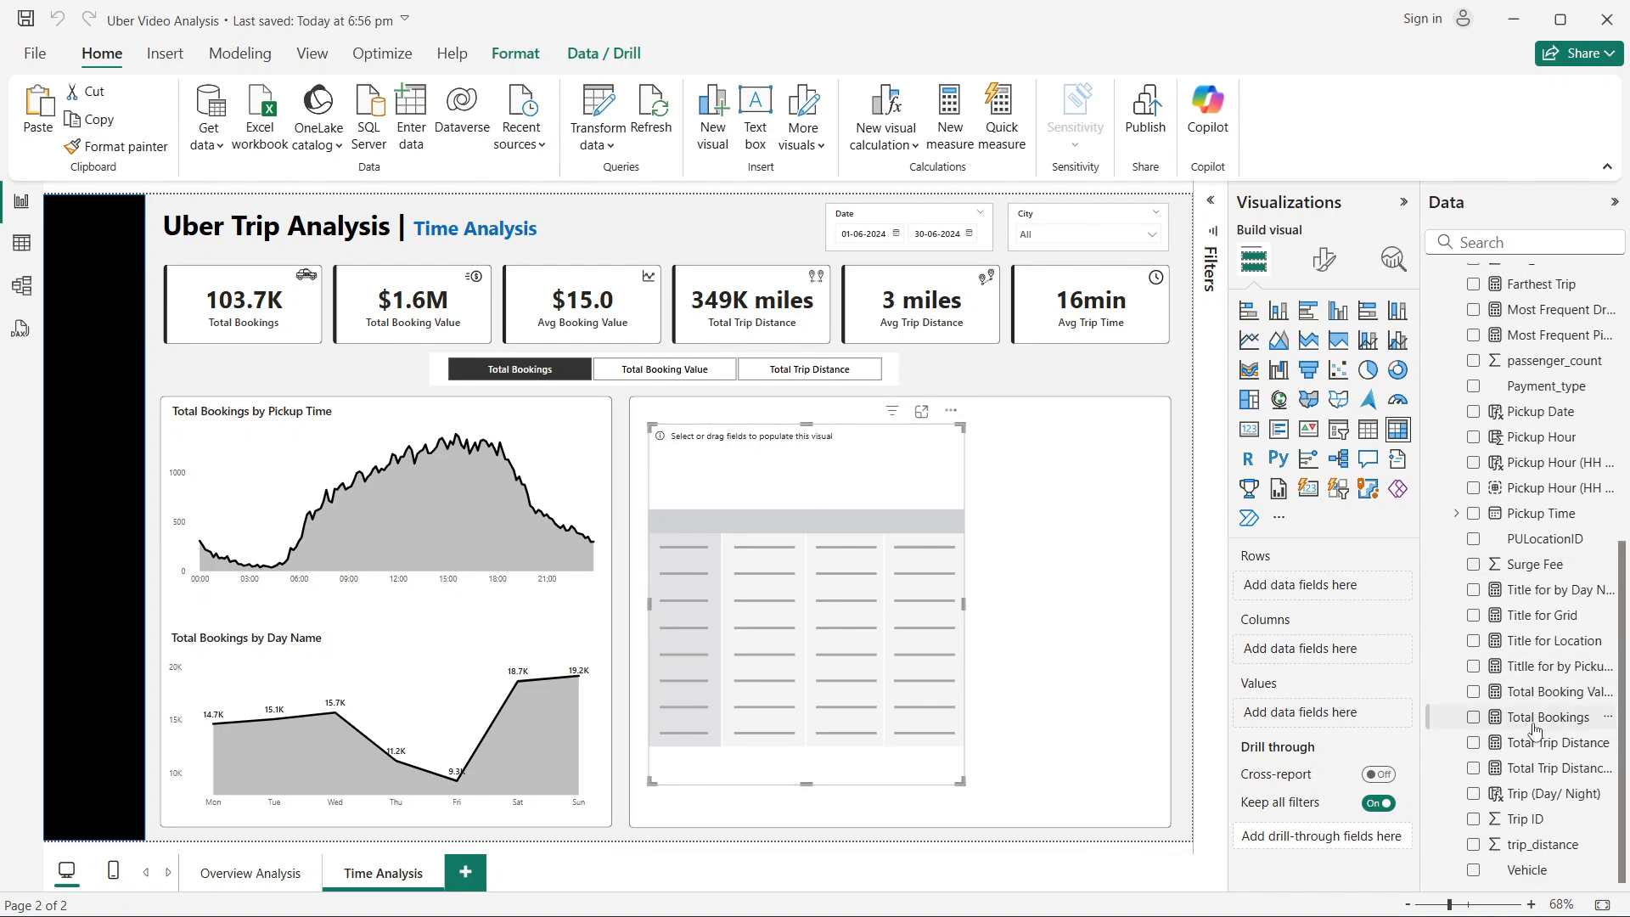
{"action": "left_click", "coordinate": [1474, 513]}
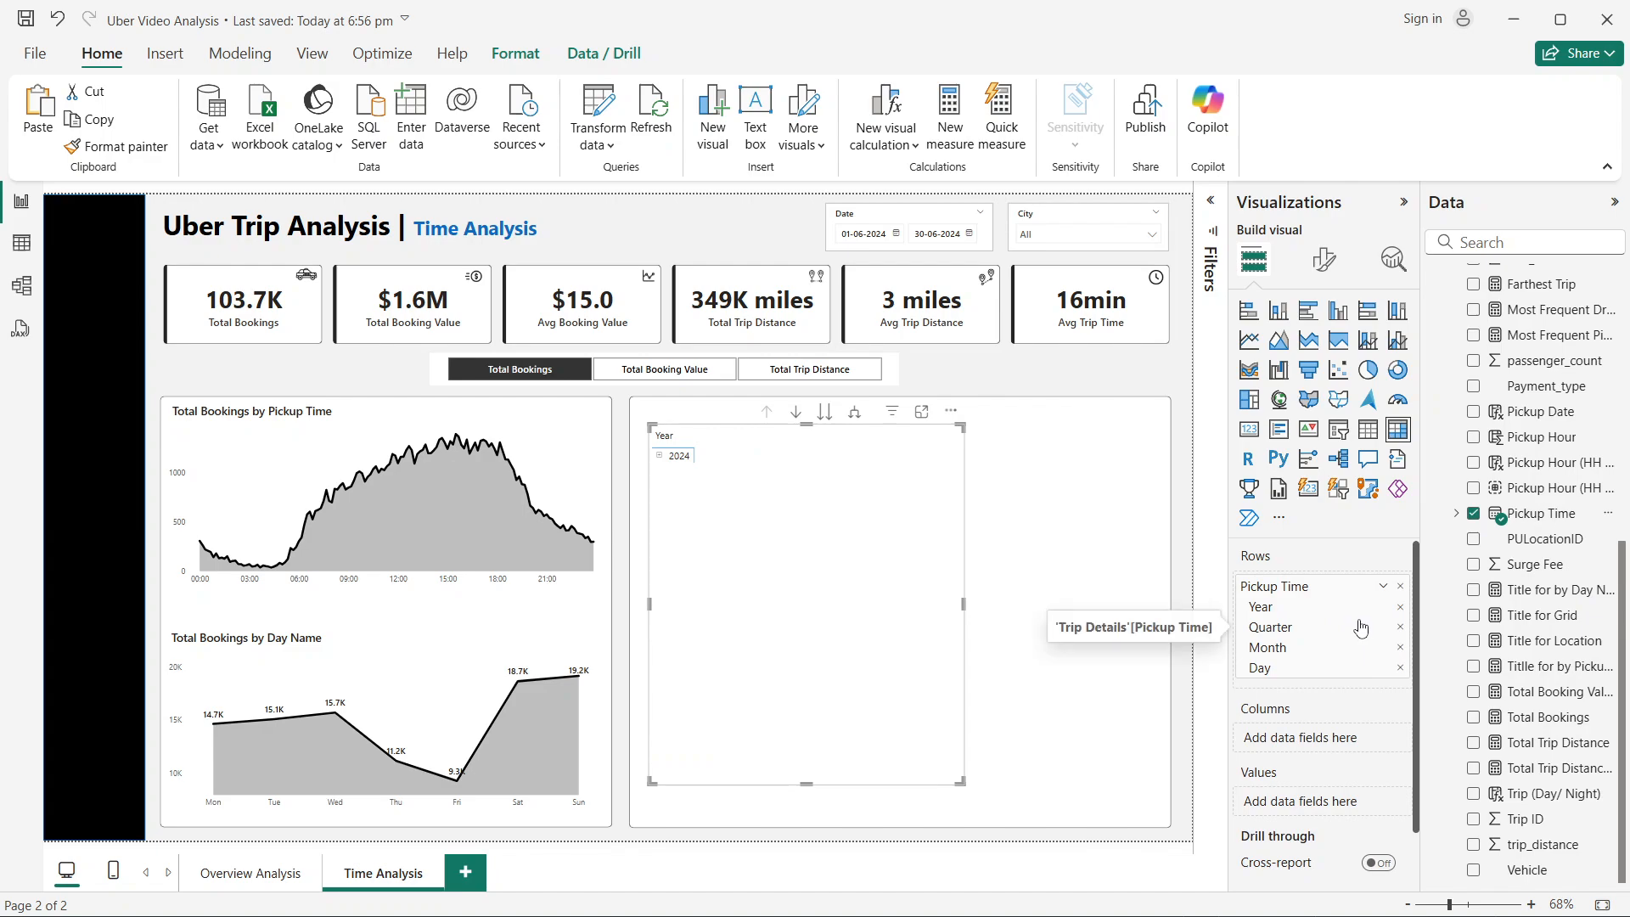
{"action": "left_click", "coordinate": [1474, 513]}
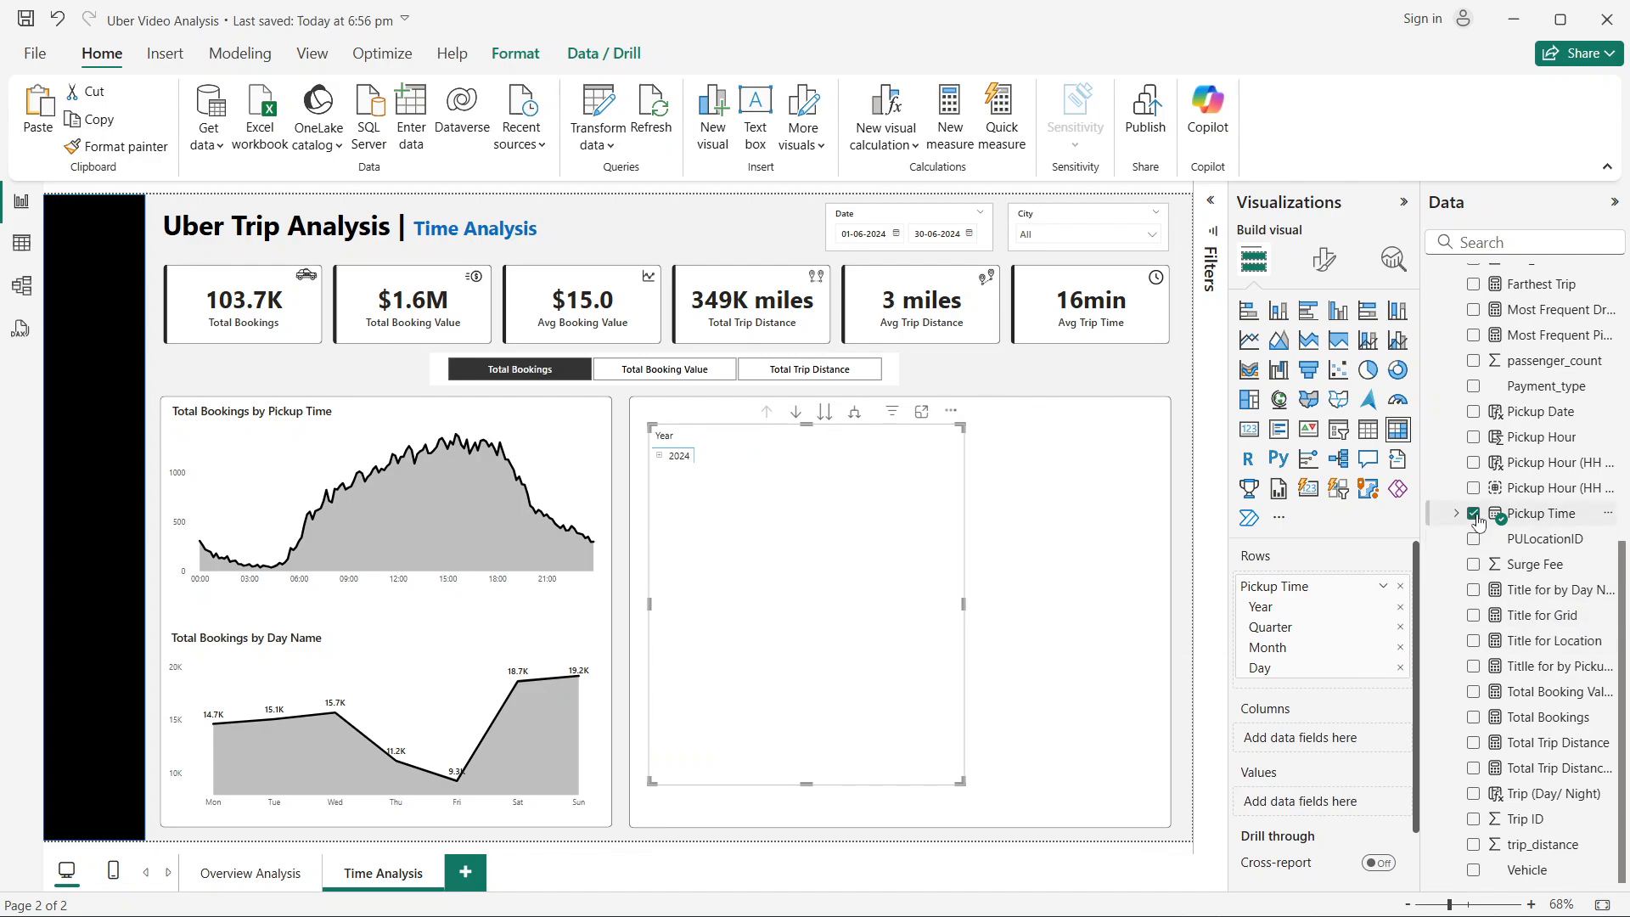
{"action": "left_click", "coordinate": [1475, 438]}
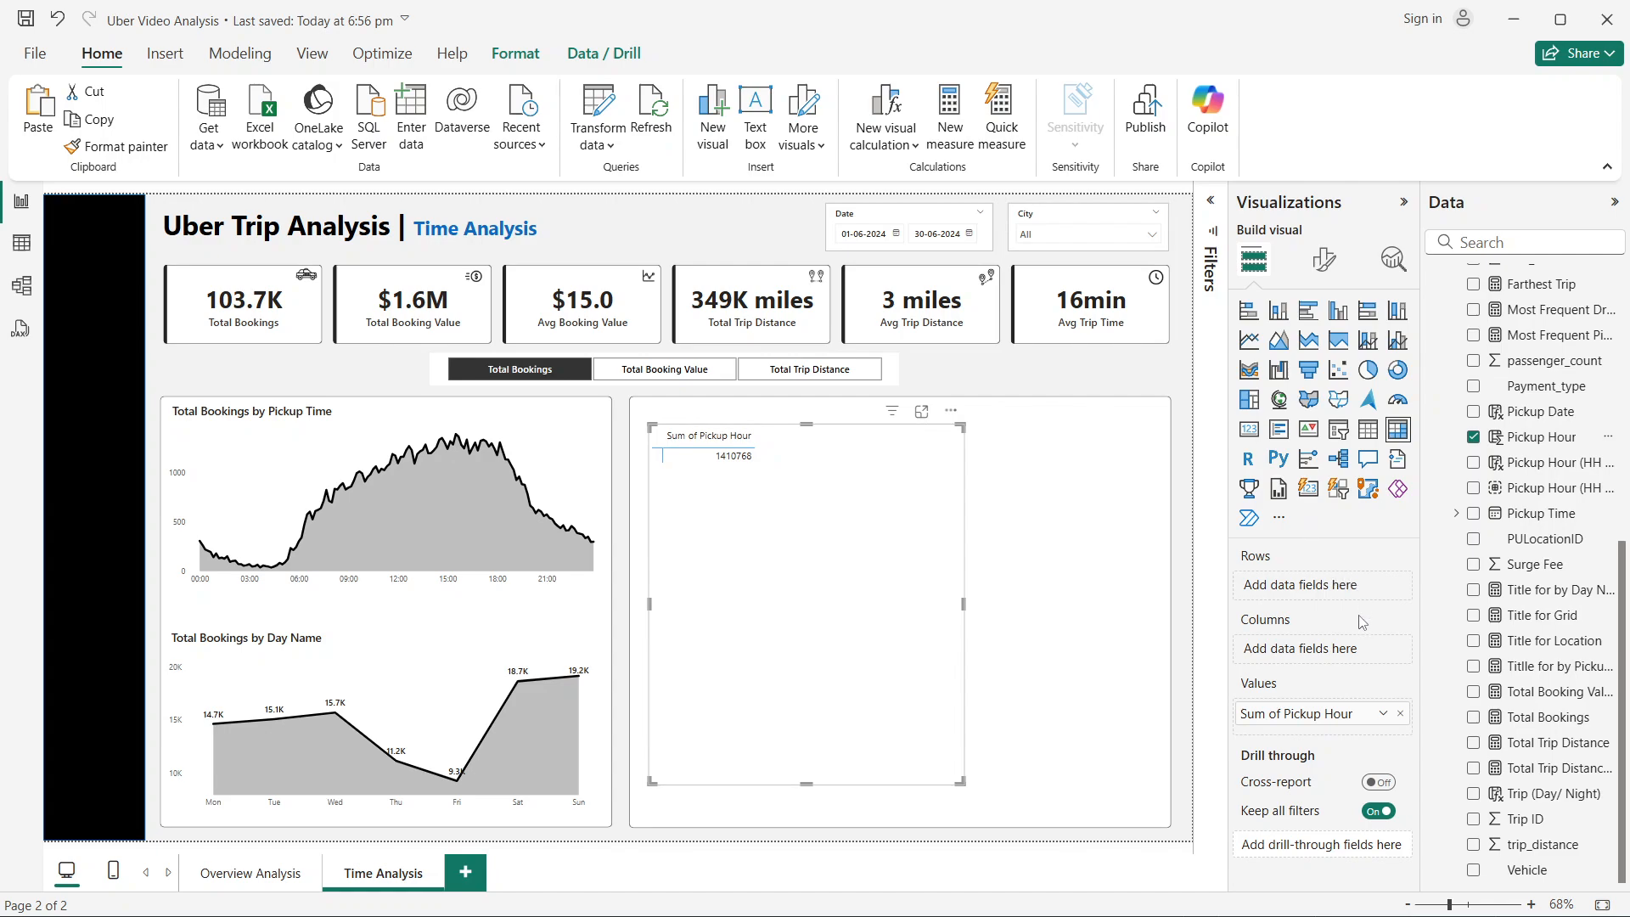
{"action": "left_click_drag", "start_coordinate": [1312, 715], "coordinate": [1315, 583]}
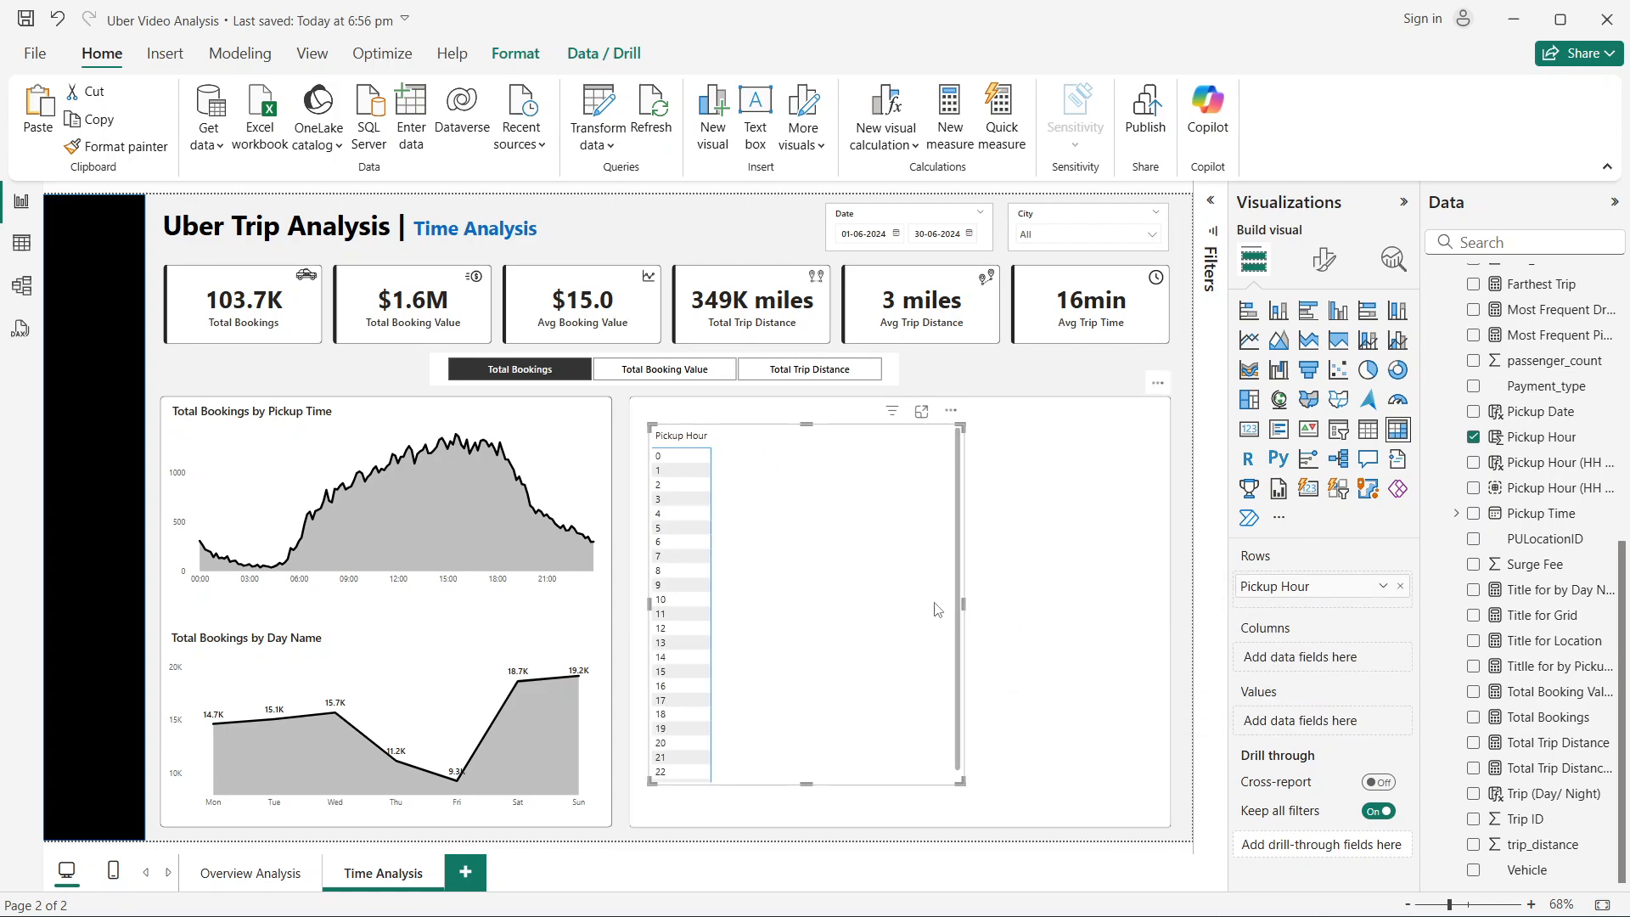
Step: Extend the matrix to fit all hours, with Day Name as its column field and Dynamic Measure as its values
{"action": "left_click_drag", "start_coordinate": [807, 783], "coordinate": [818, 818]}
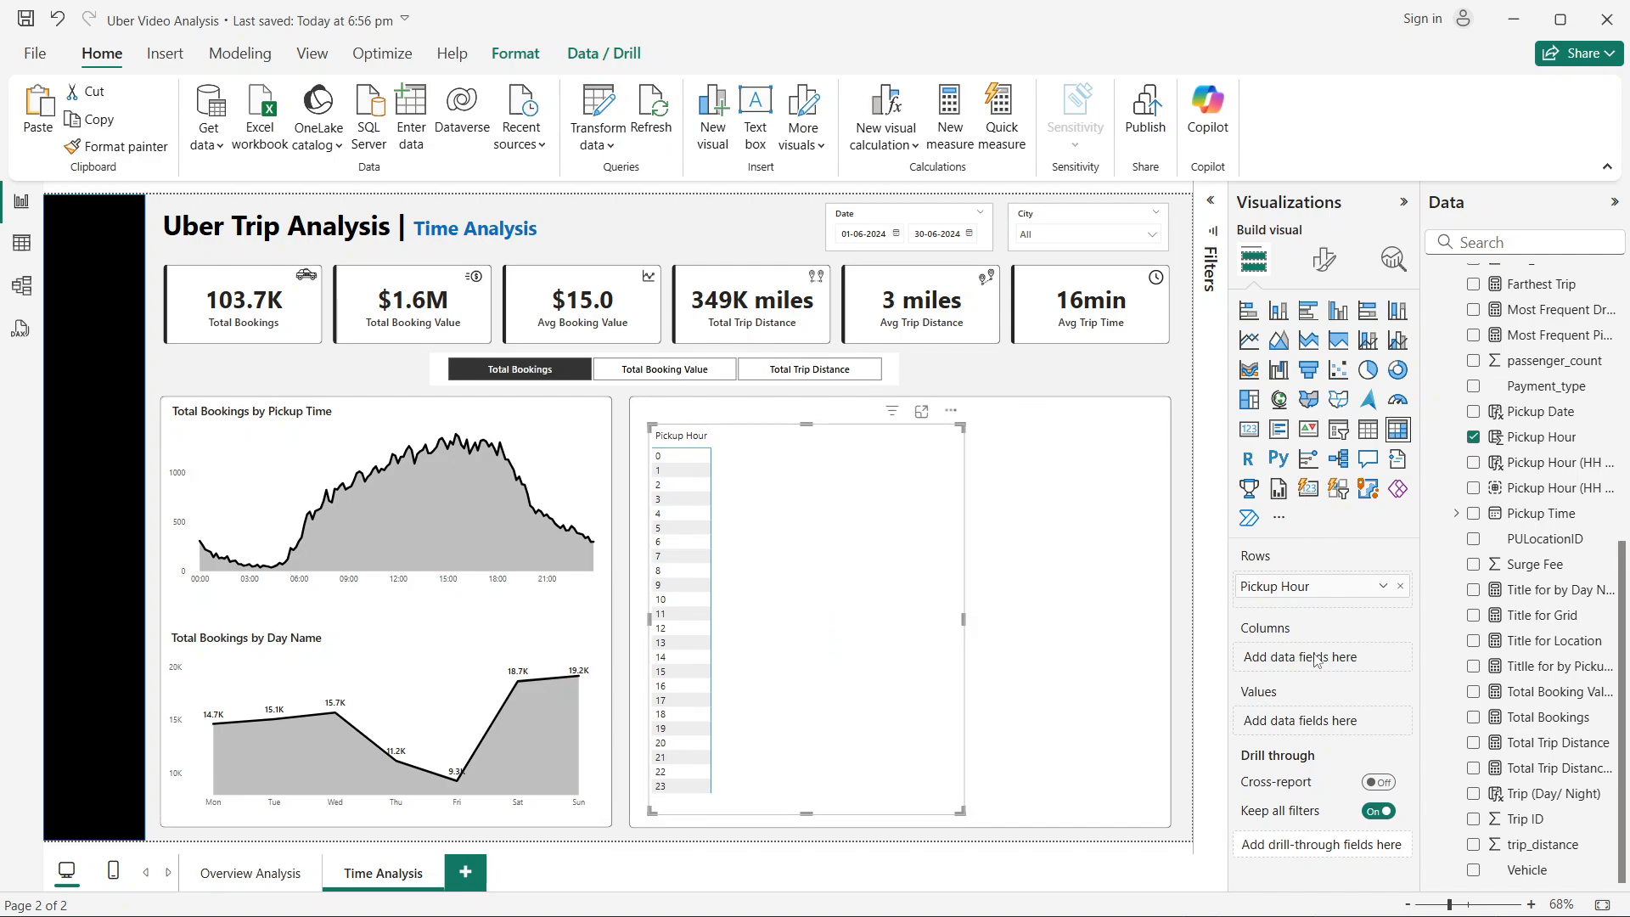
{"action": "scroll", "coordinate": [1541, 378], "scroll_direction": "up", "scroll_amount": 3}
{"action": "scroll", "coordinate": [1541, 379], "scroll_direction": "up", "scroll_amount": 5}
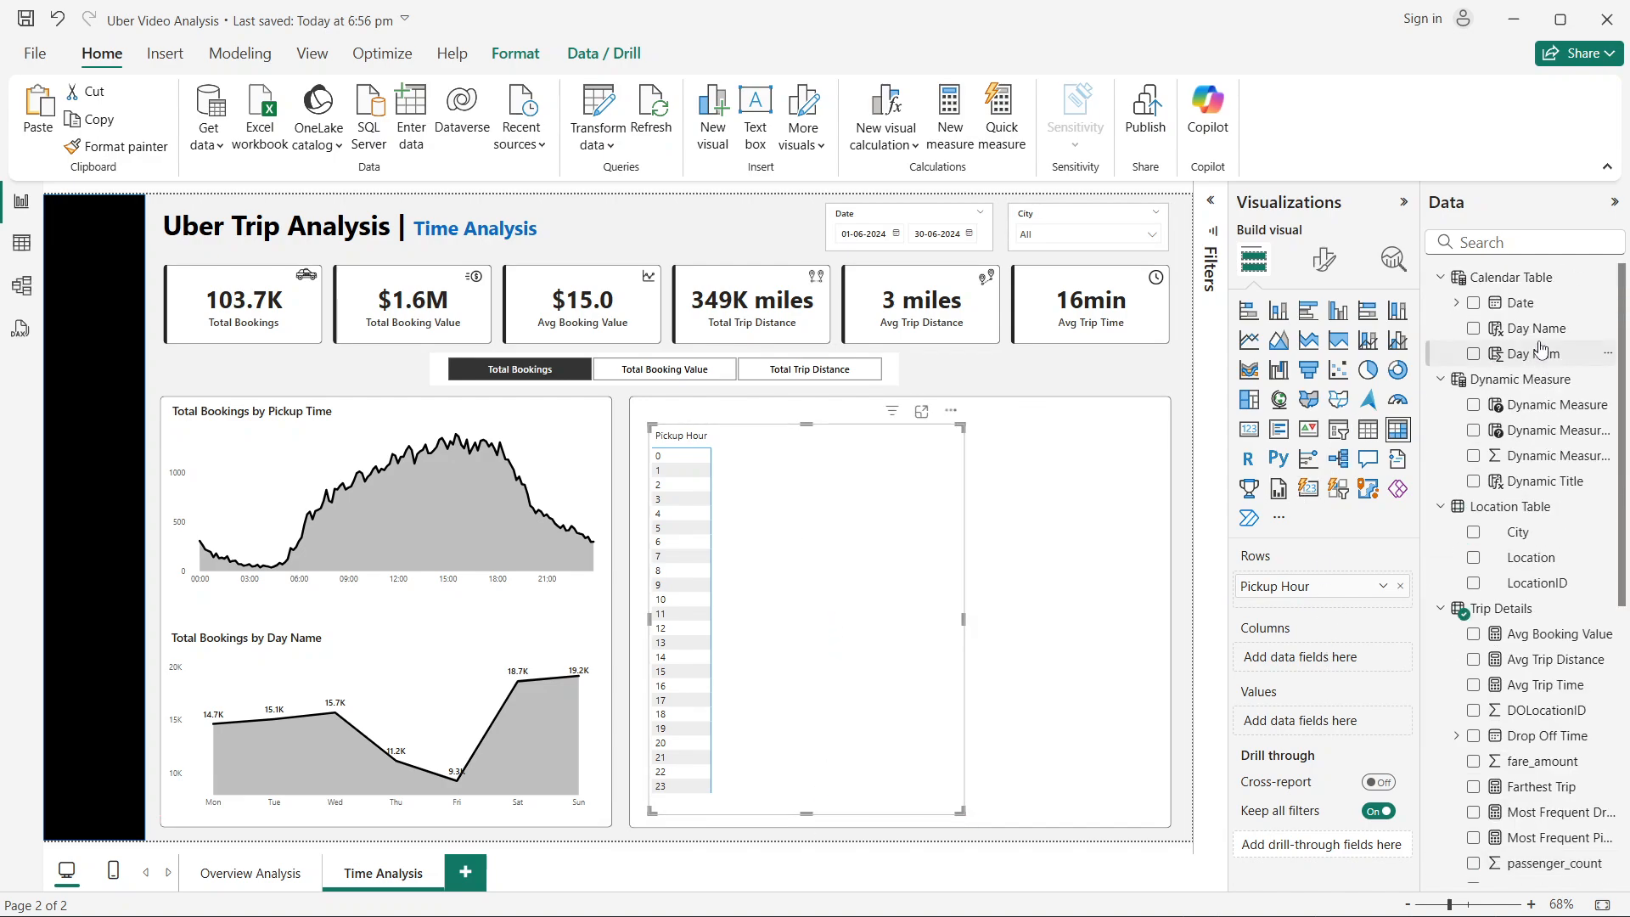
{"action": "left_click_drag", "start_coordinate": [1539, 332], "coordinate": [1351, 659]}
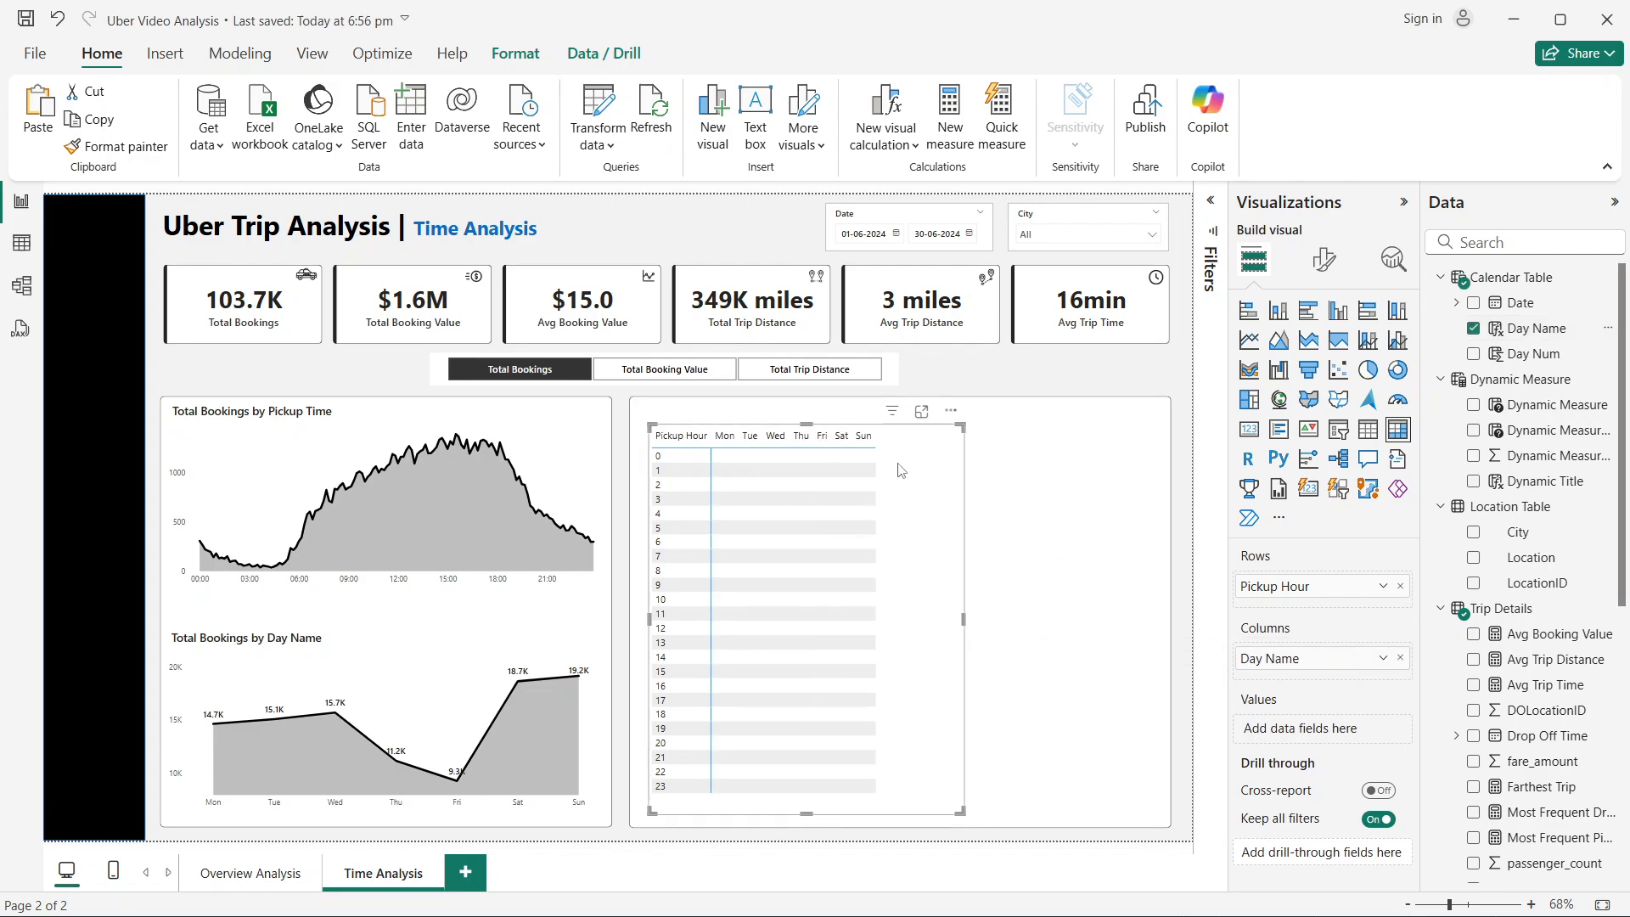
{"action": "left_click_drag", "start_coordinate": [1541, 405], "coordinate": [1333, 732]}
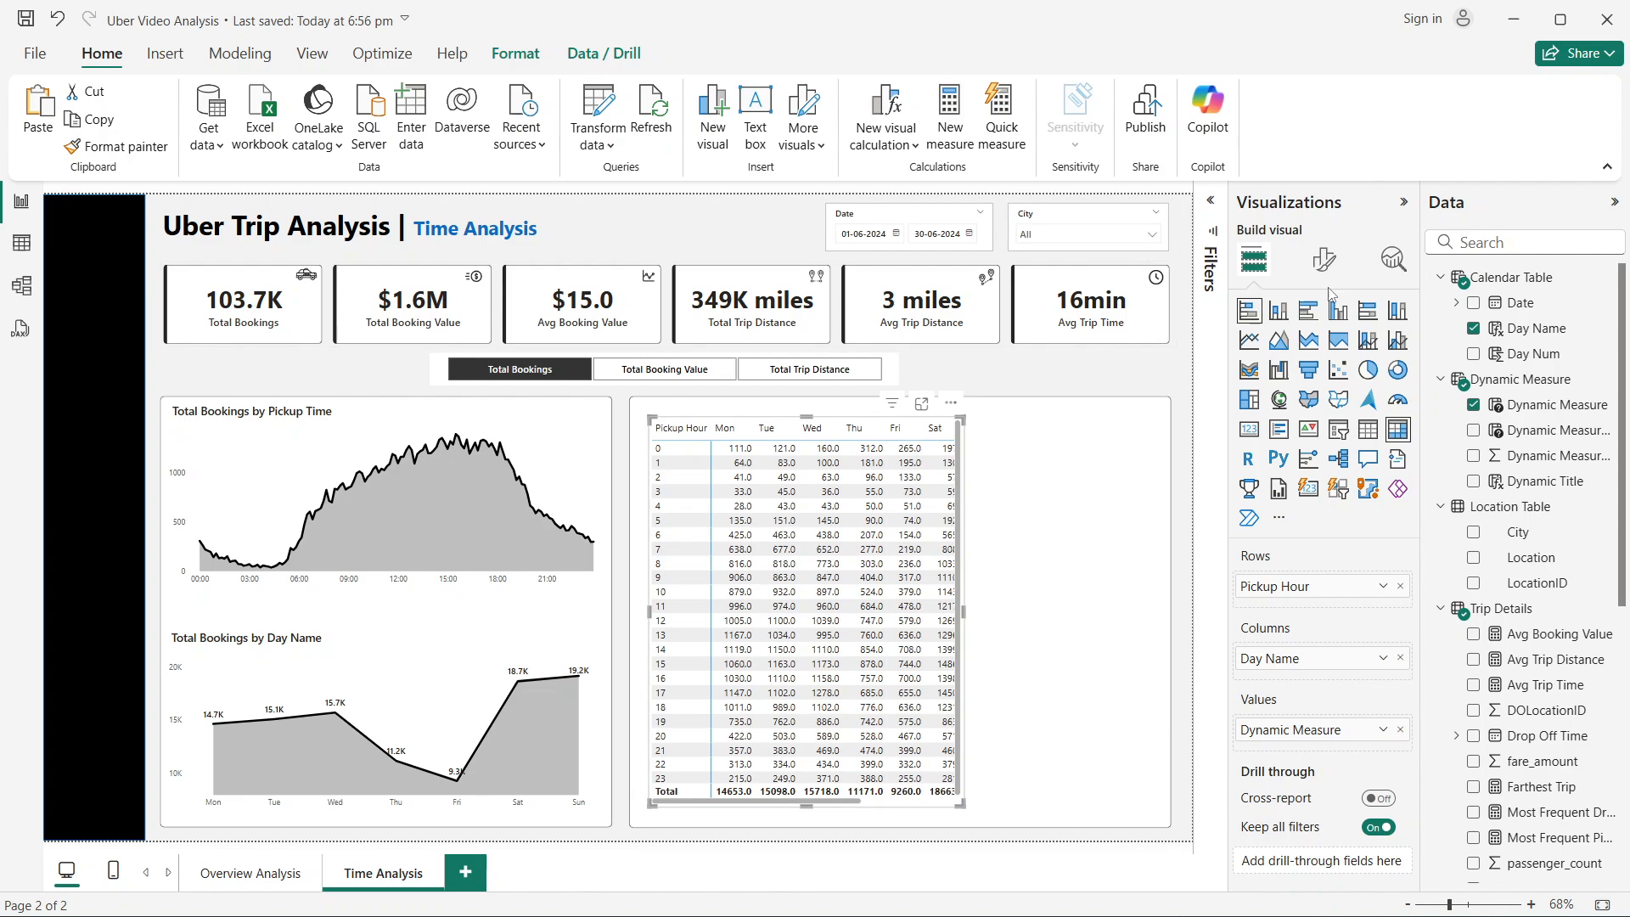
Step: Set the matrix visual's height to 570 and its width to 545
{"action": "left_click", "coordinate": [1325, 259]}
{"action": "left_click", "coordinate": [1323, 353]}
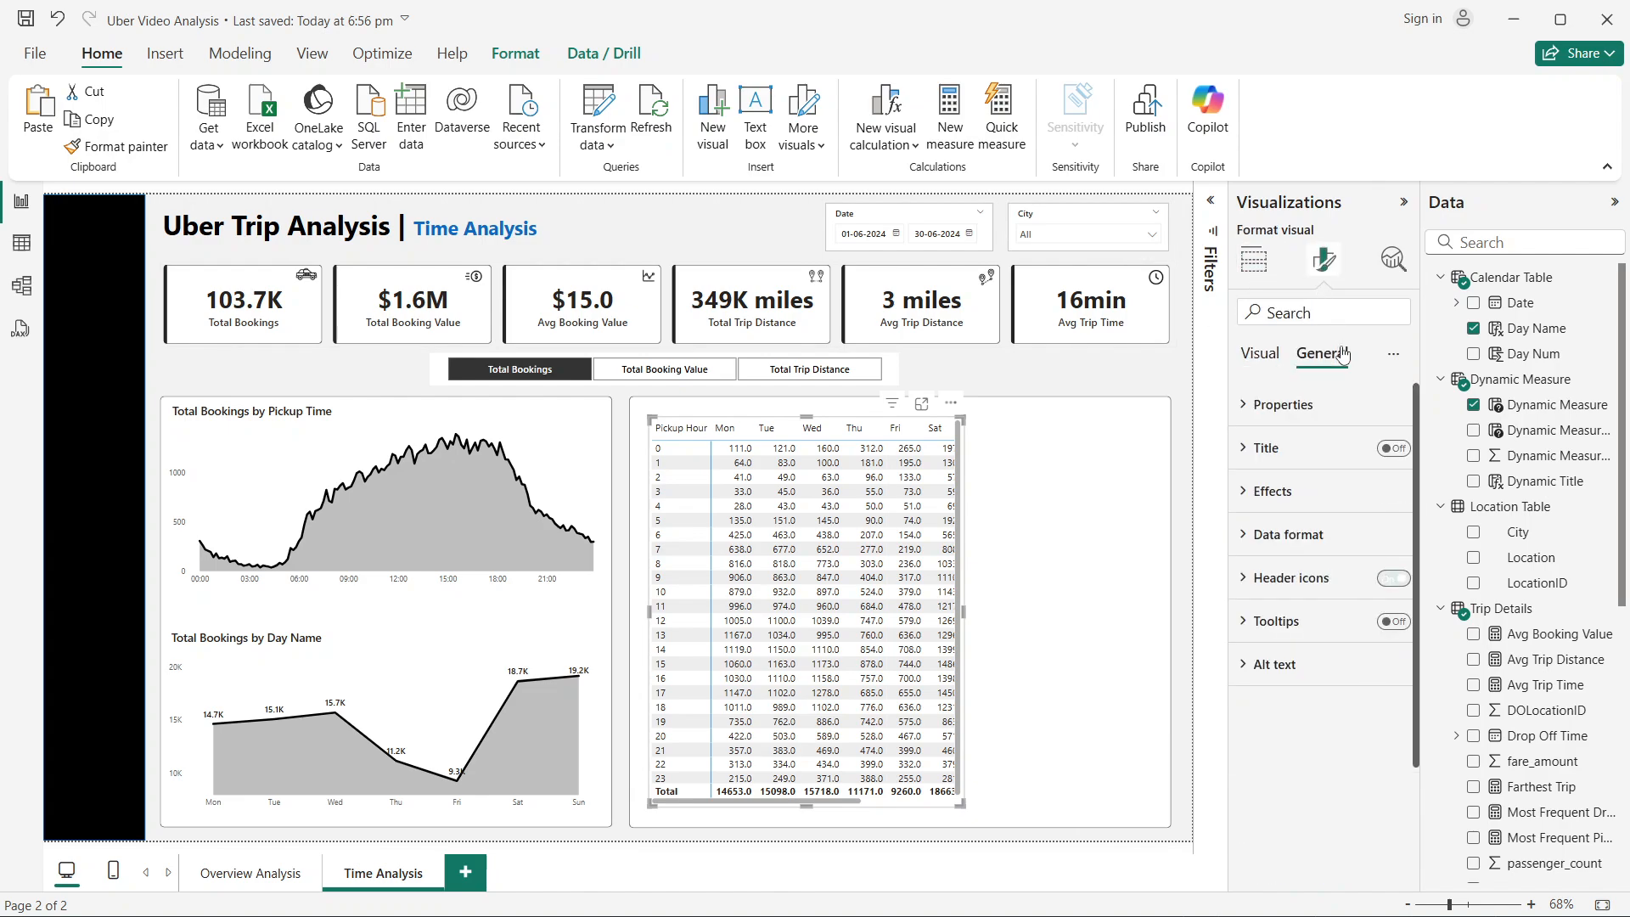
{"action": "left_click", "coordinate": [1308, 404]}
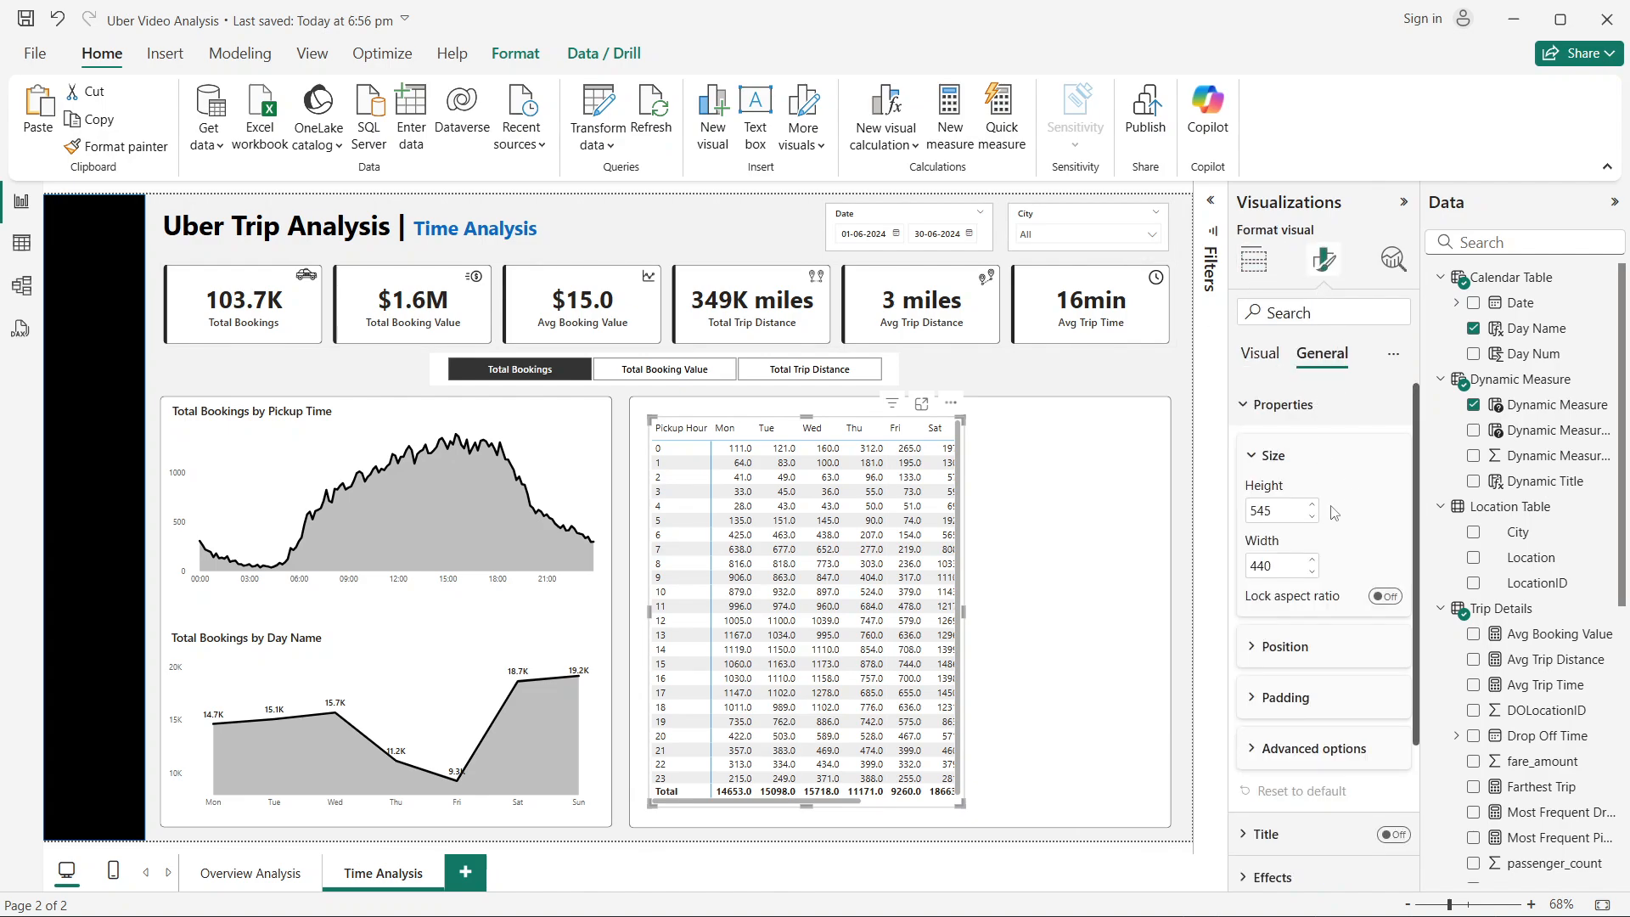
{"action": "left_click", "coordinate": [1279, 509]}
{"action": "type", "text": "570"}
{"action": "left_click", "coordinate": [1277, 567]}
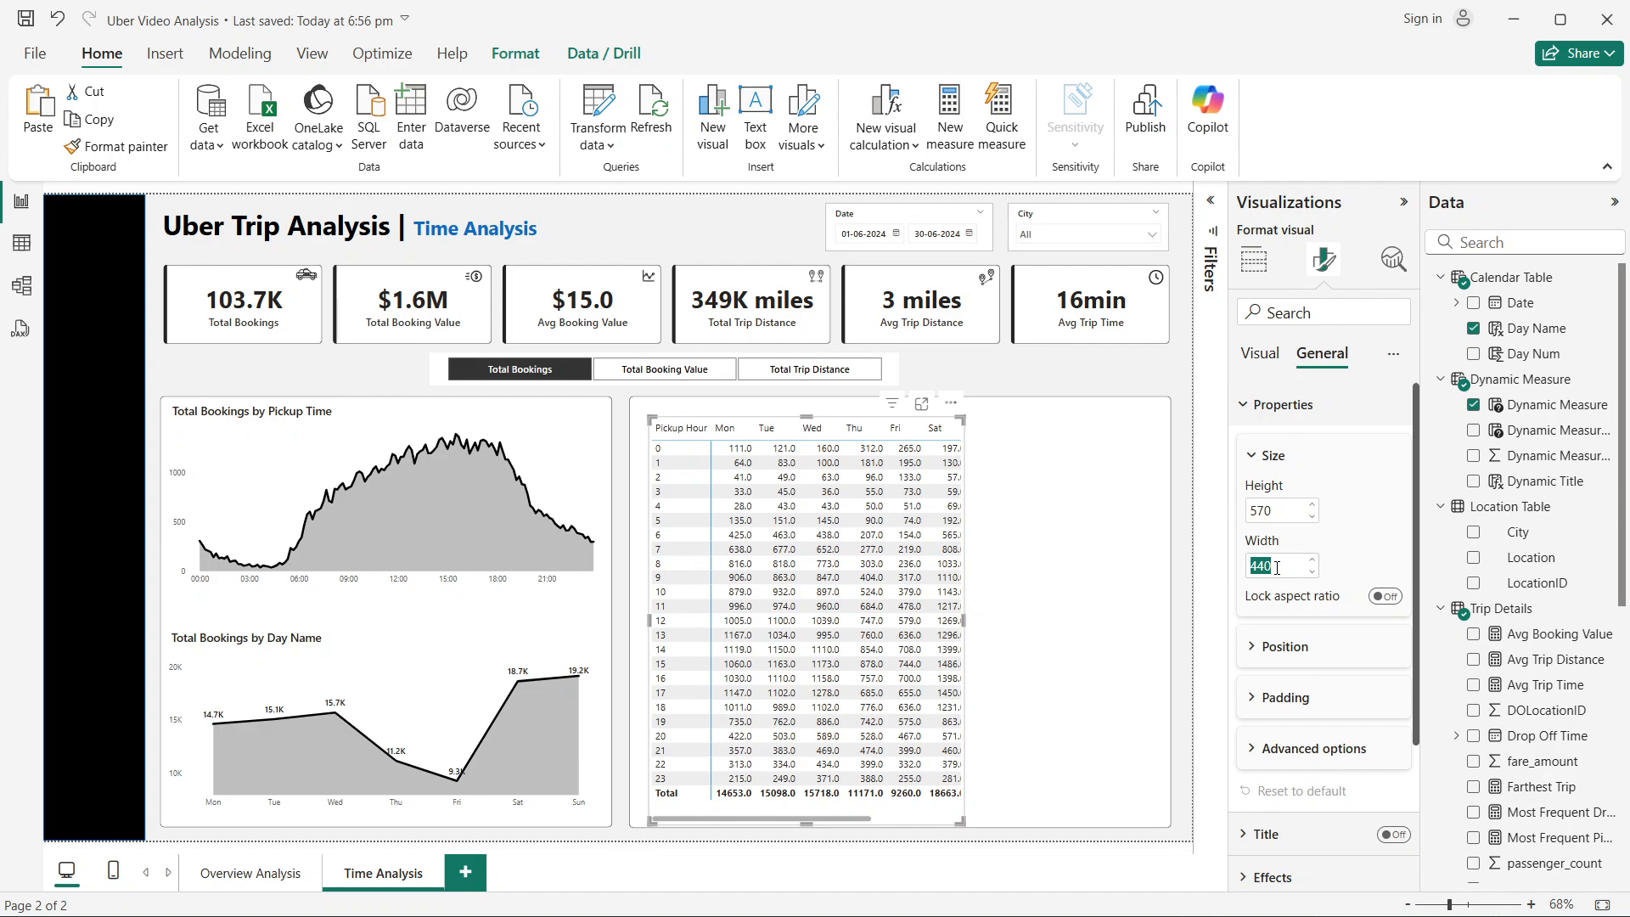
{"action": "type", "text": "545"}
{"action": "key", "text": "Return"}
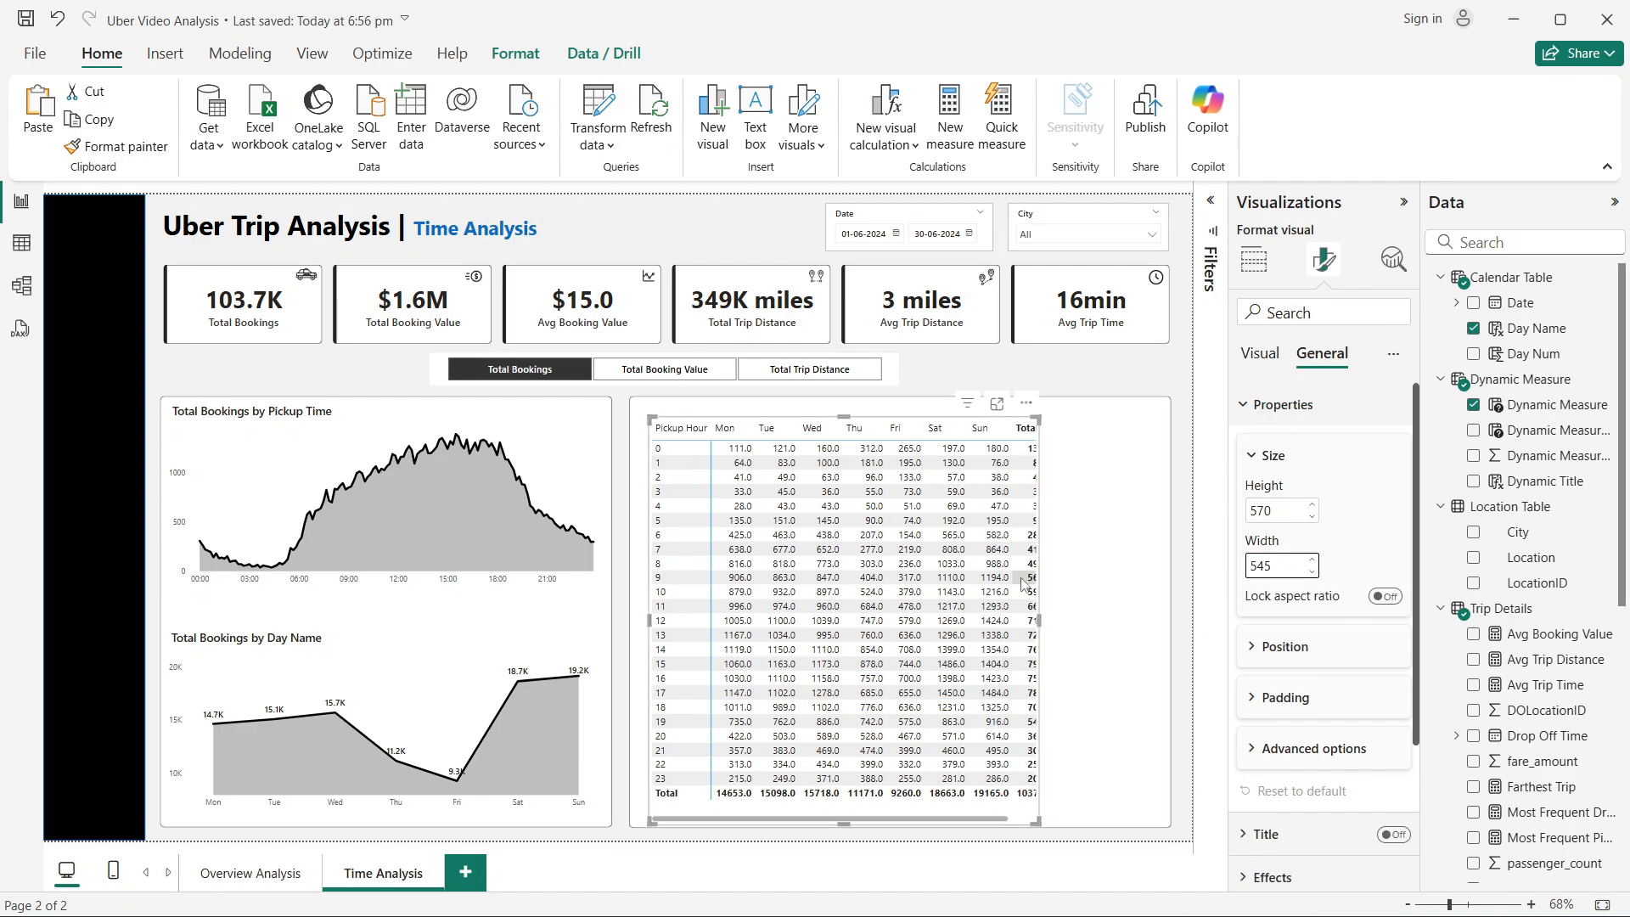
Step: Move and nudge the matrix so it sits close to the upper-left corner of its panel
{"action": "left_click_drag", "start_coordinate": [821, 425], "coordinate": [813, 426]}
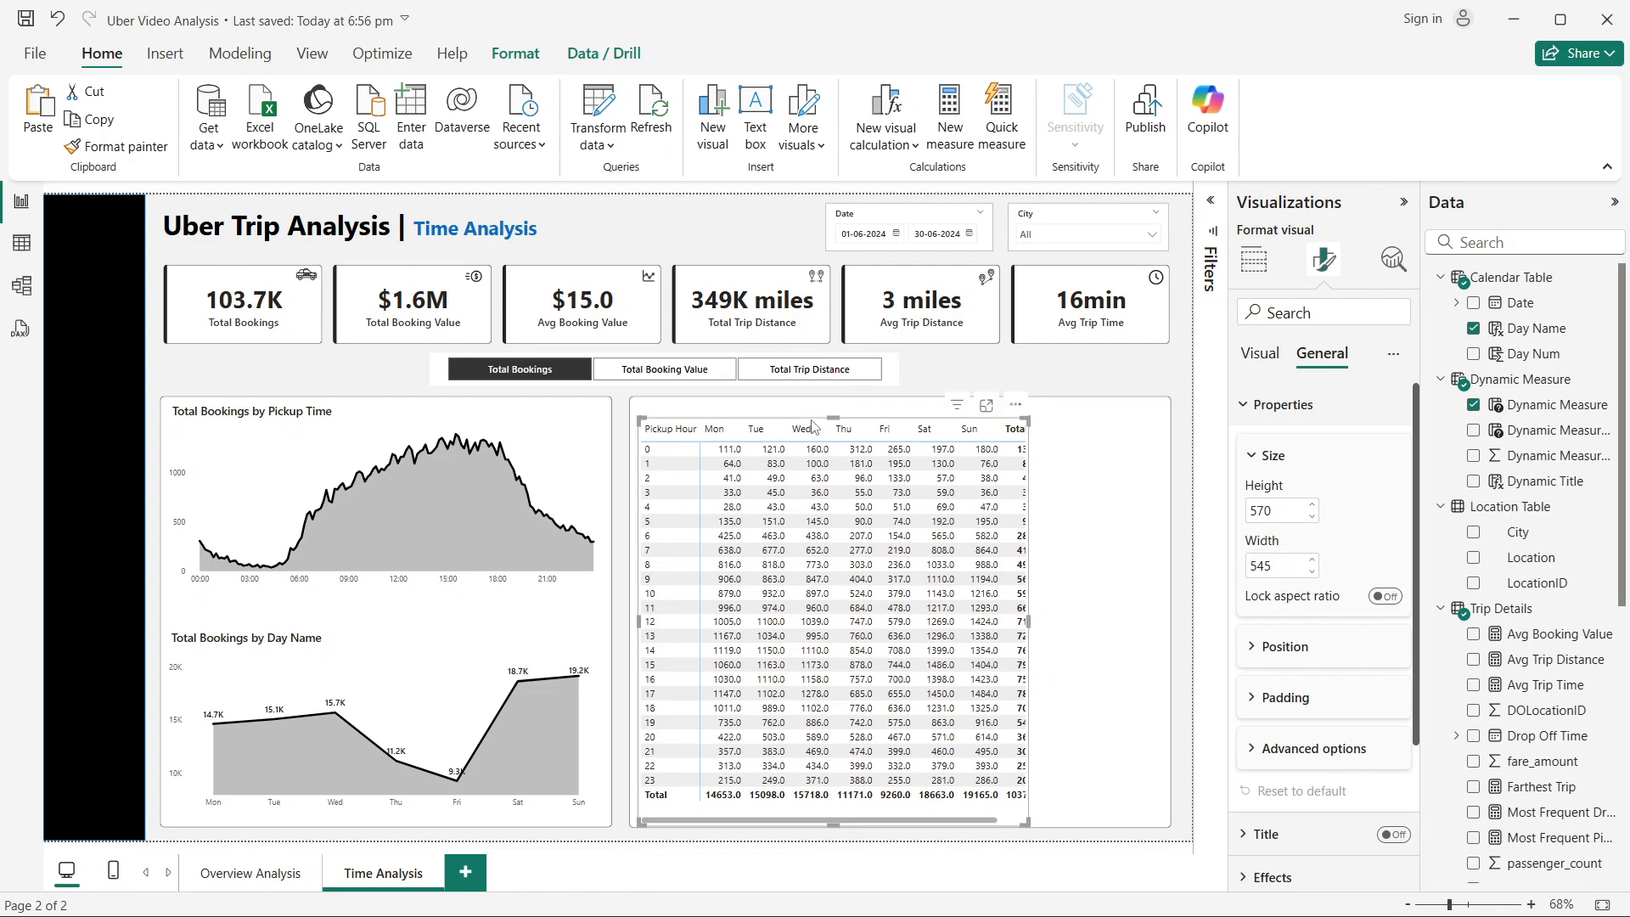
{"action": "key", "text": "Left"}
{"action": "key", "text": "Left"}
{"action": "key", "text": "Left"}
{"action": "key", "text": "Up"}
{"action": "key", "text": "Up"}
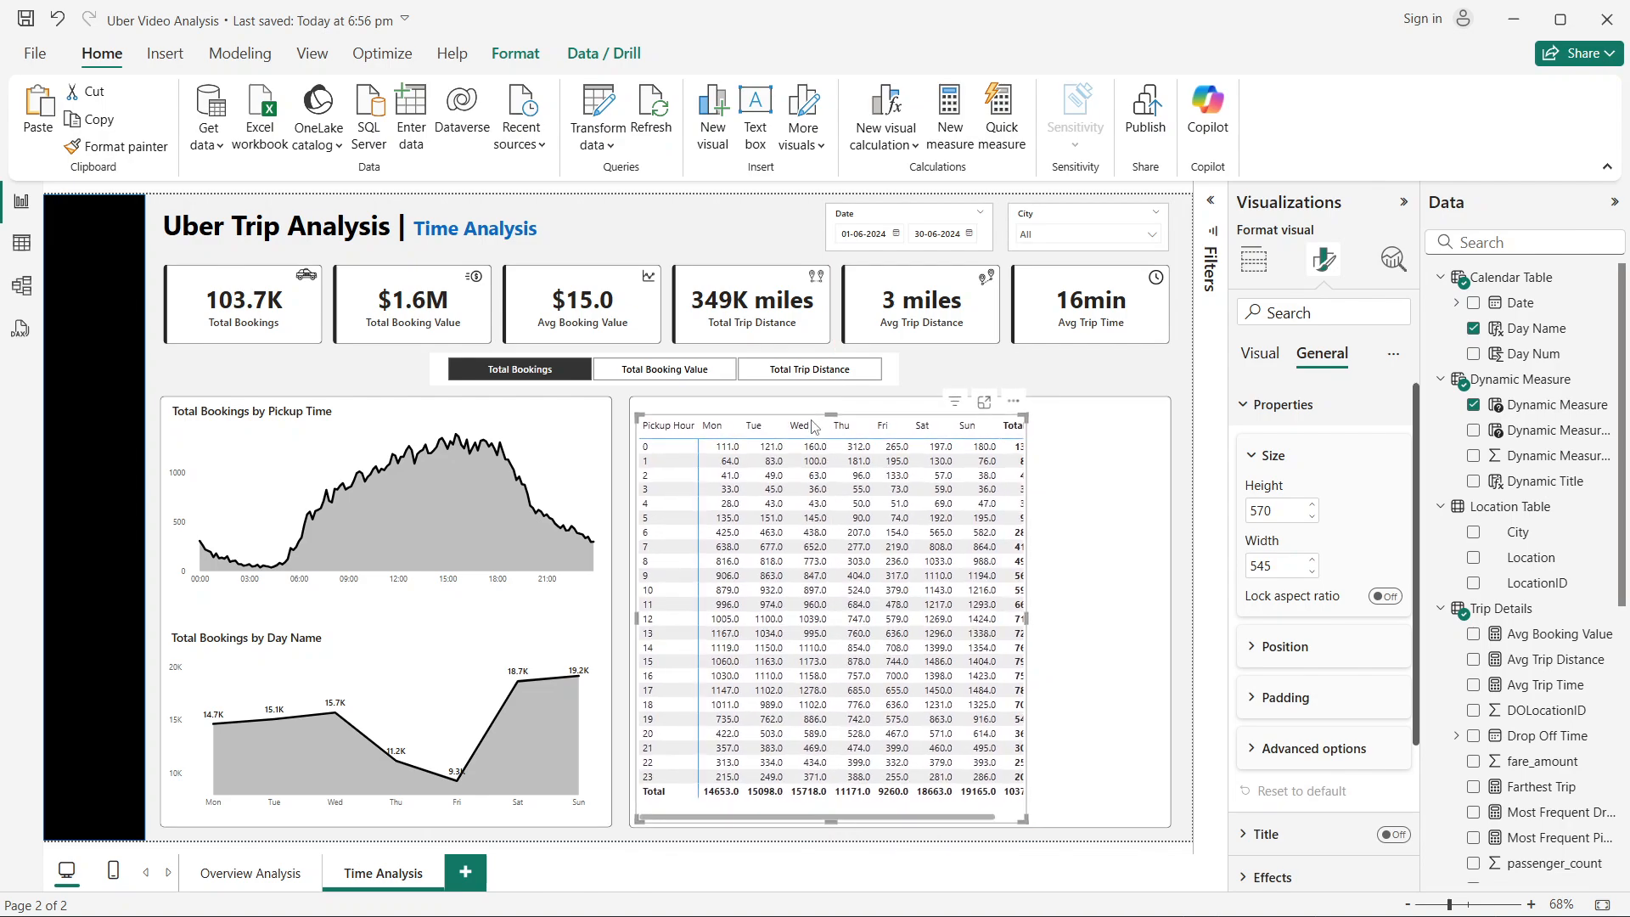
{"action": "key", "text": "Left"}
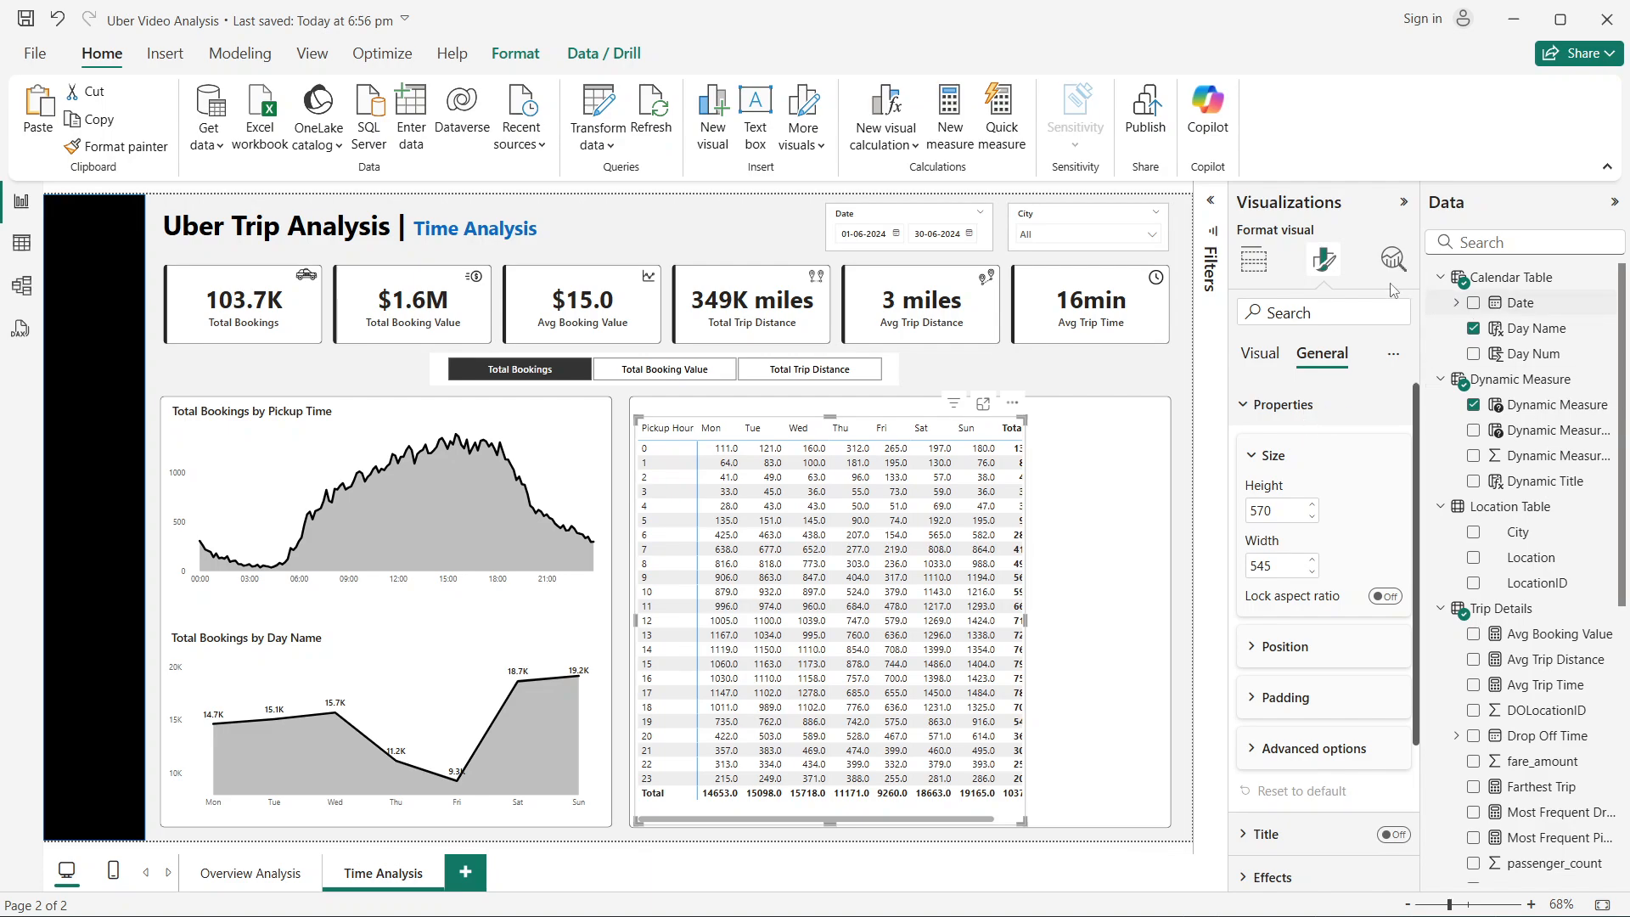
Step: Turn off both column subtotals and row subtotals for the matrix
{"action": "left_click", "coordinate": [1254, 259]}
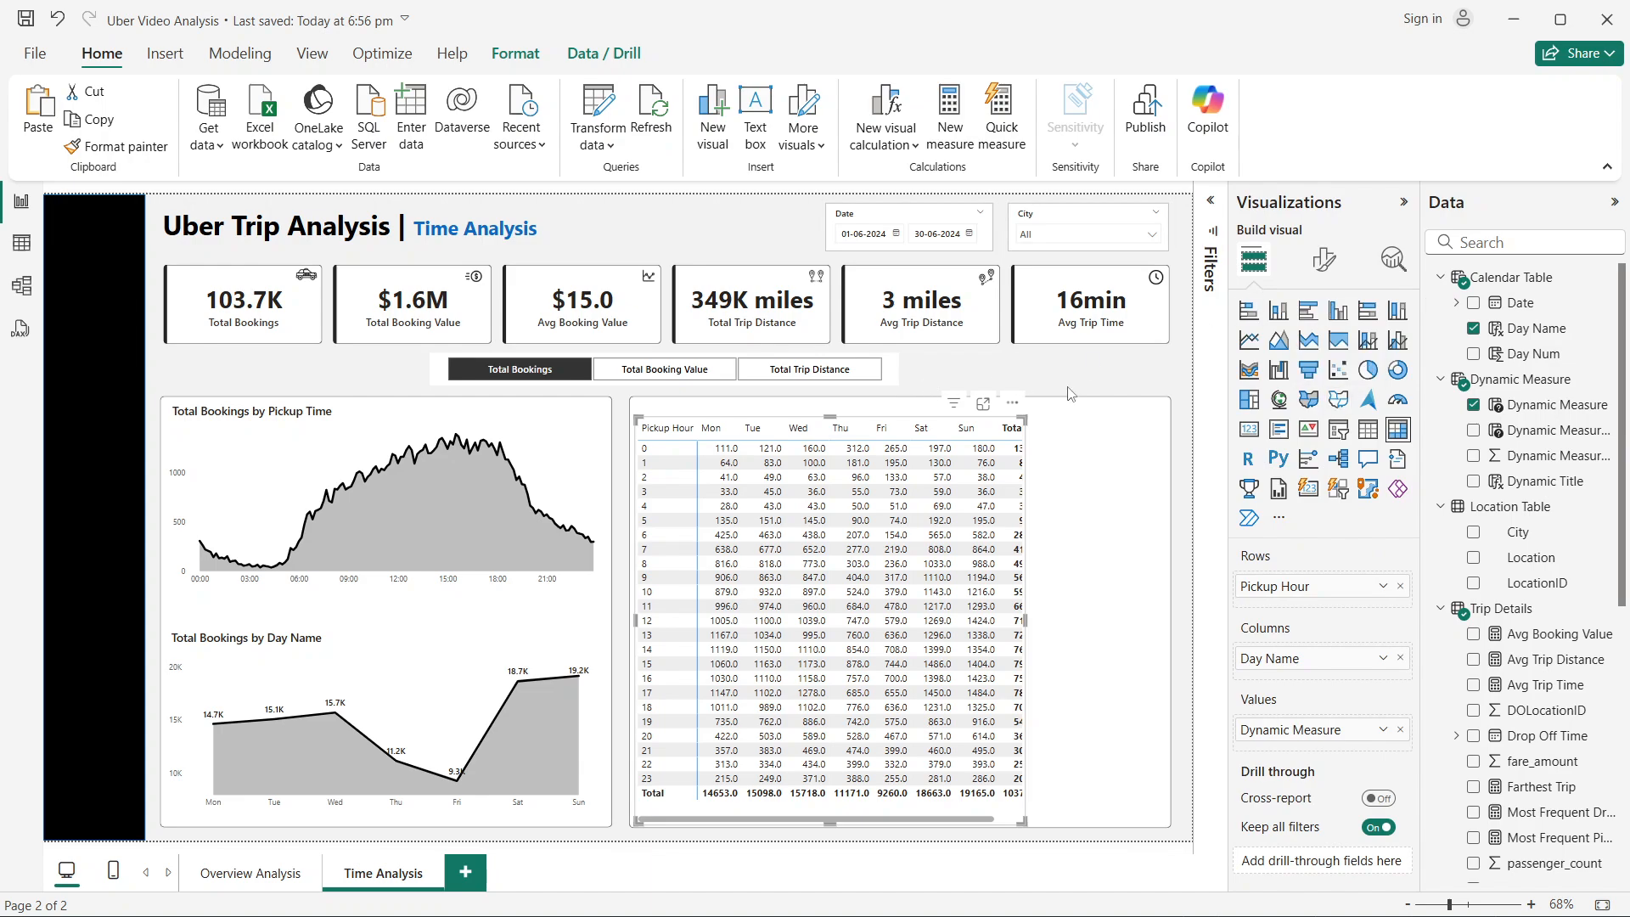
{"action": "left_click", "coordinate": [1324, 260]}
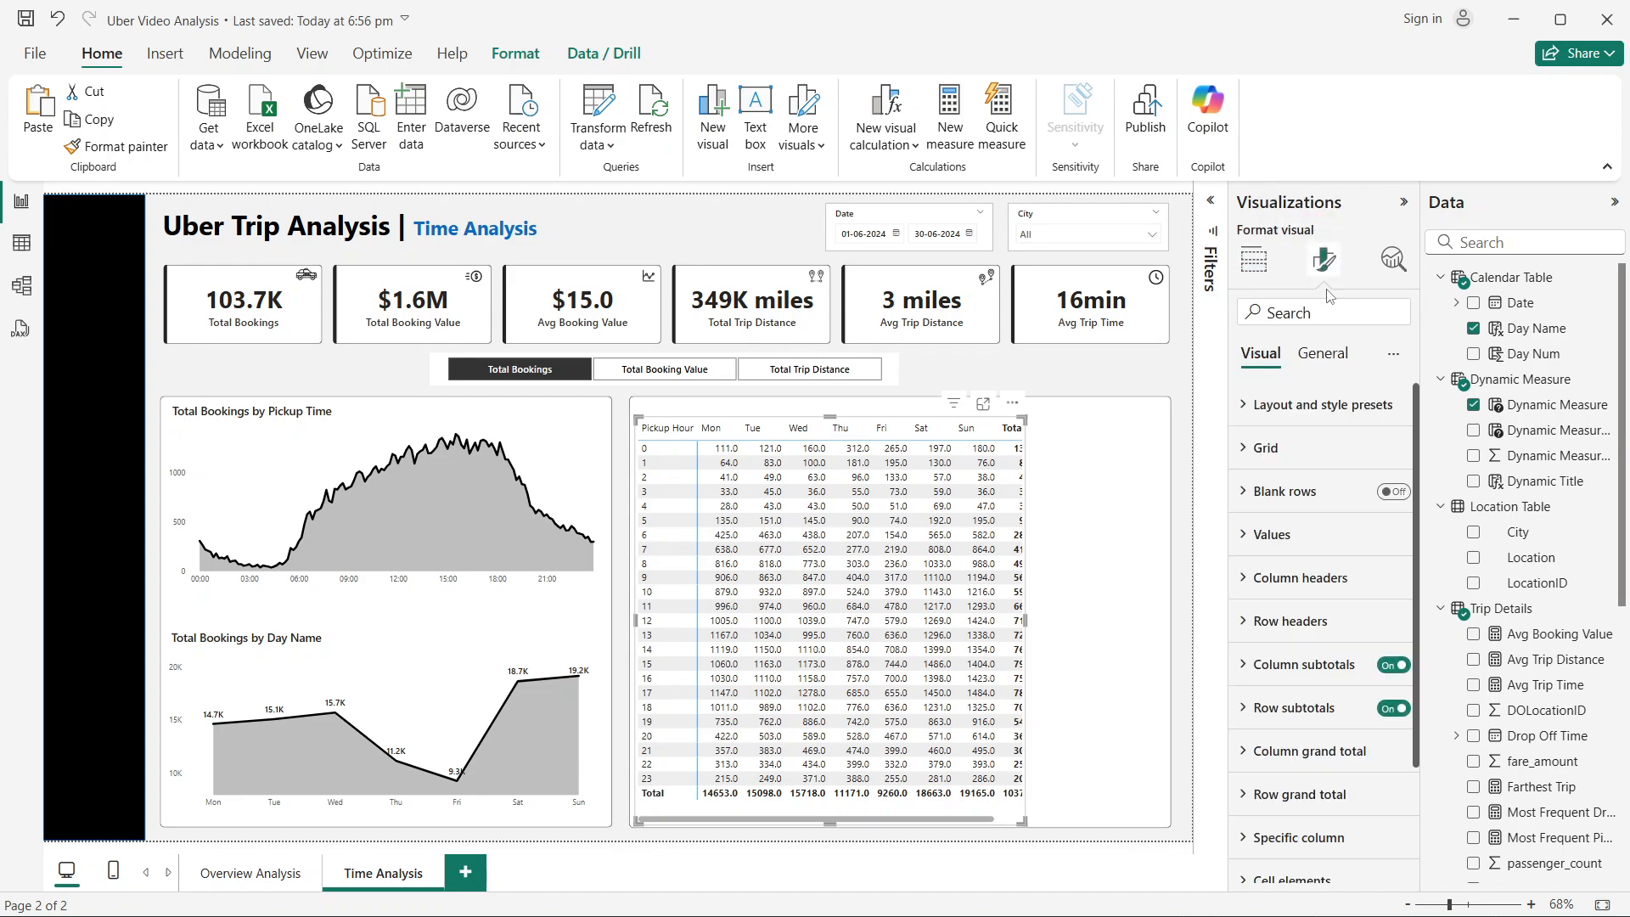
{"action": "left_click", "coordinate": [1320, 404]}
{"action": "left_click", "coordinate": [1319, 404]}
{"action": "left_click", "coordinate": [1352, 448]}
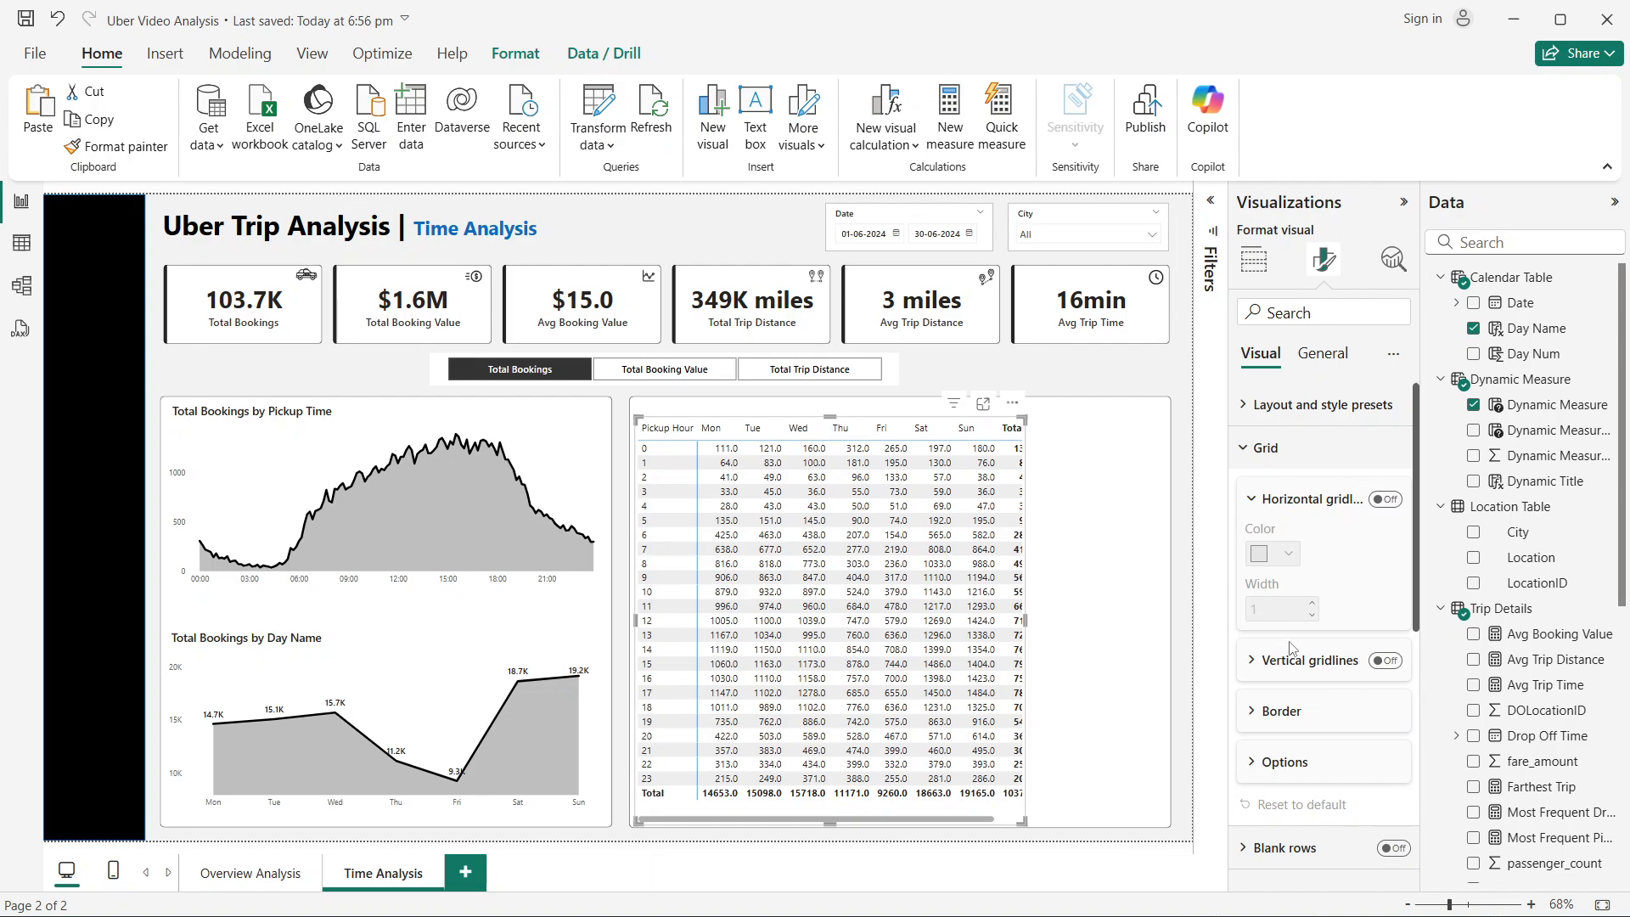
{"action": "left_click", "coordinate": [1277, 451]}
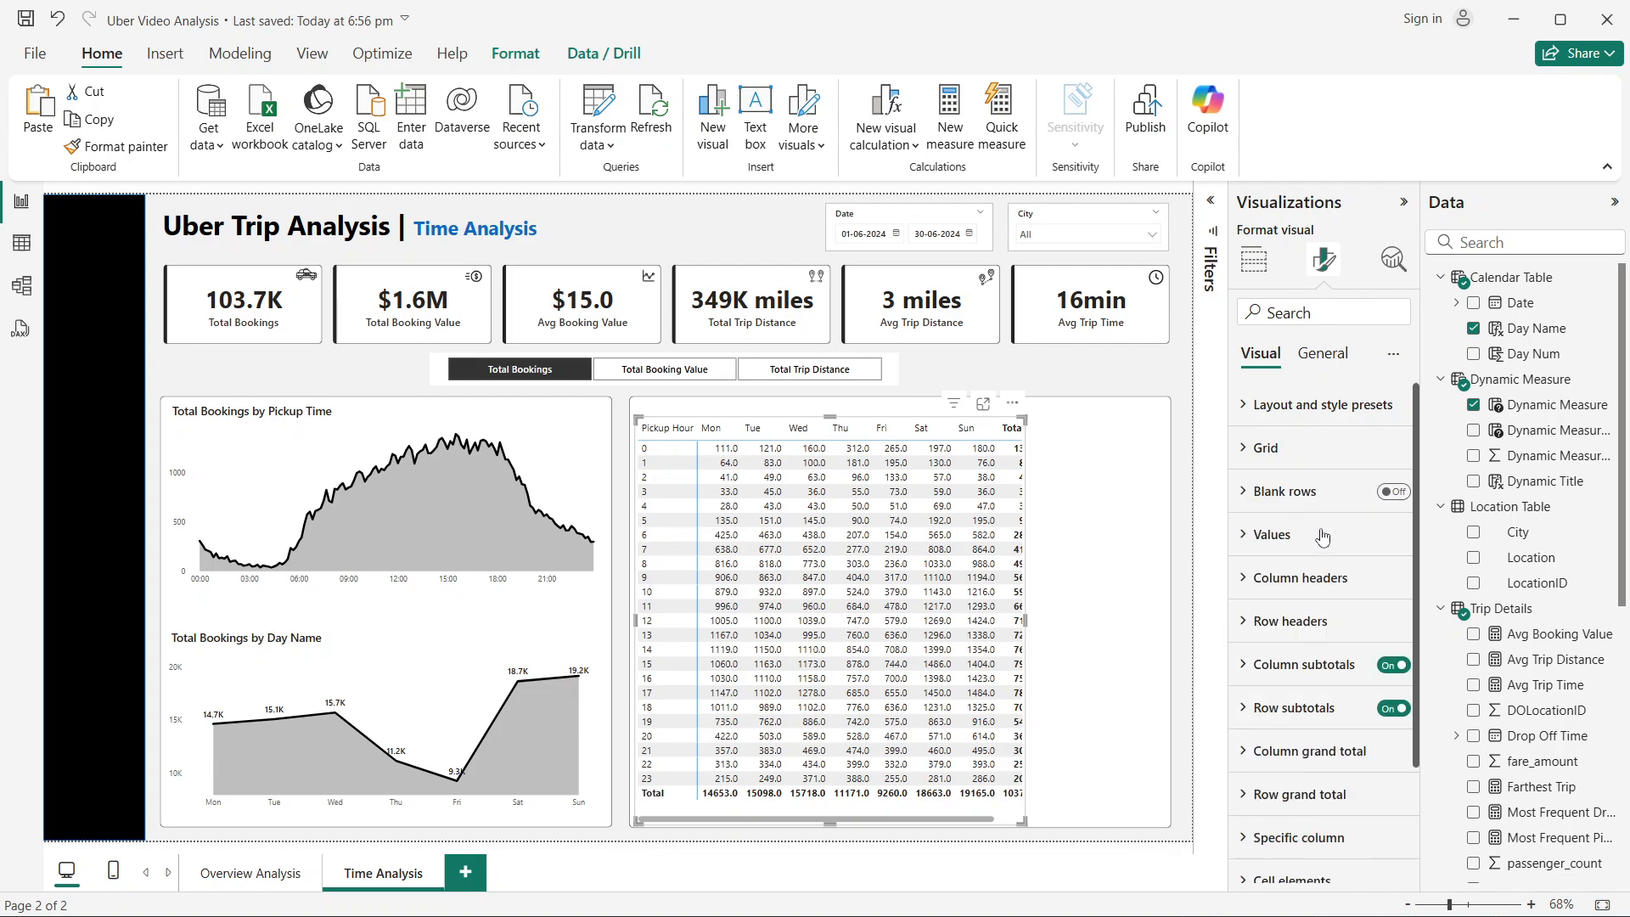
{"action": "scroll", "coordinate": [1322, 537], "scroll_direction": "down", "scroll_amount": 3}
{"action": "scroll", "coordinate": [1359, 510], "scroll_direction": "up", "scroll_amount": 3}
{"action": "scroll", "coordinate": [1392, 544], "scroll_direction": "down", "scroll_amount": 3}
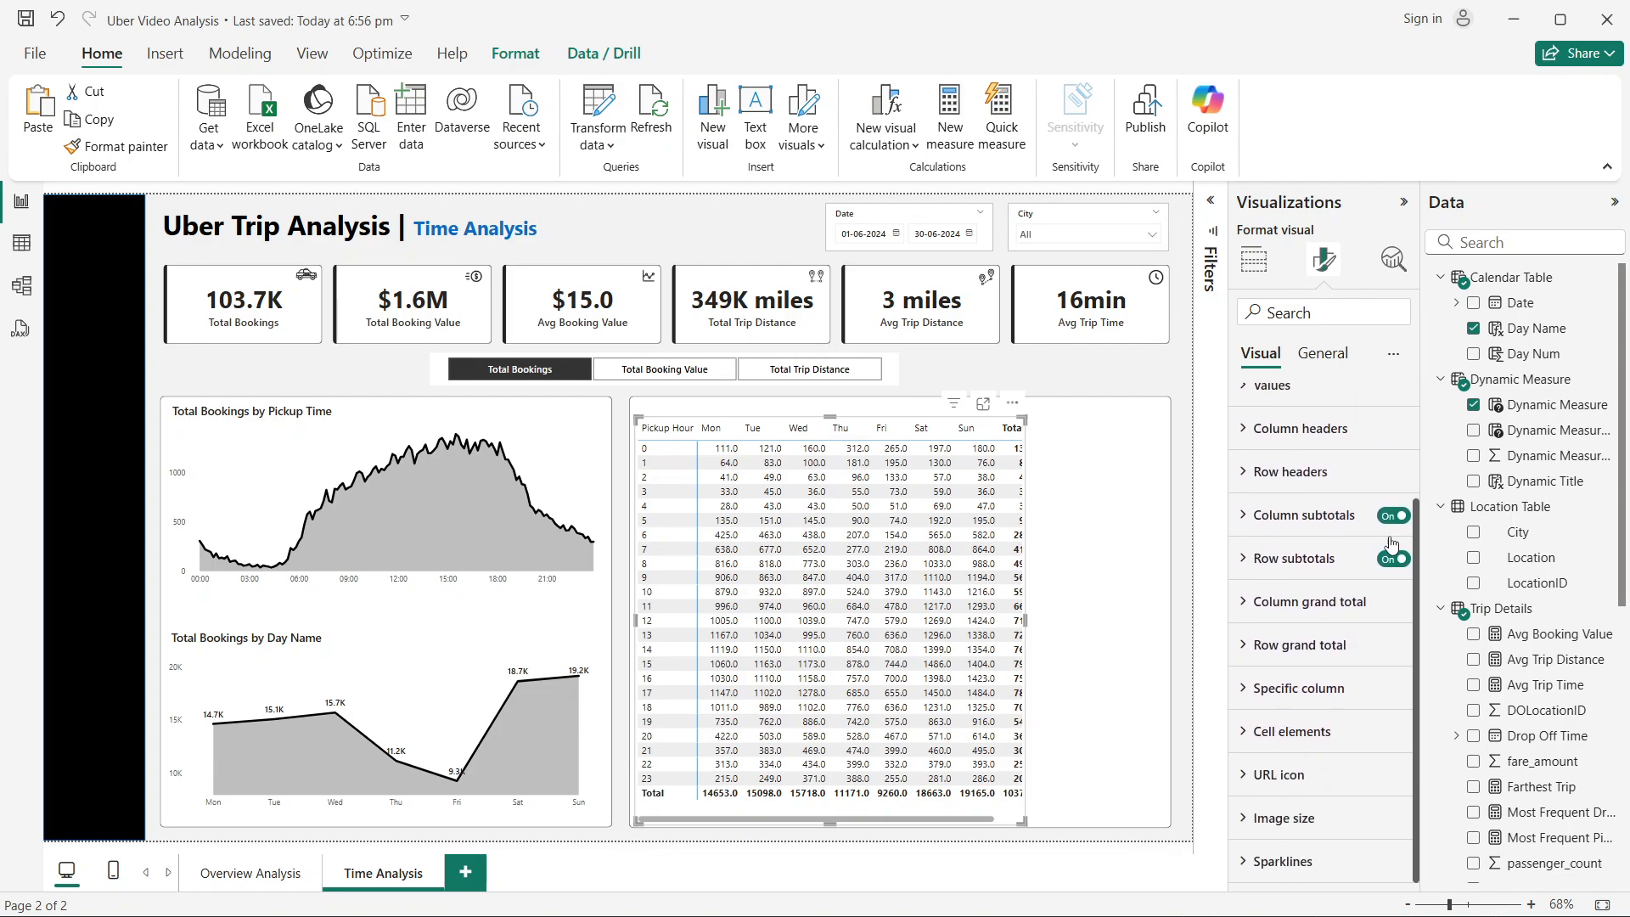
{"action": "left_click", "coordinate": [1394, 516]}
{"action": "left_click", "coordinate": [1394, 559]}
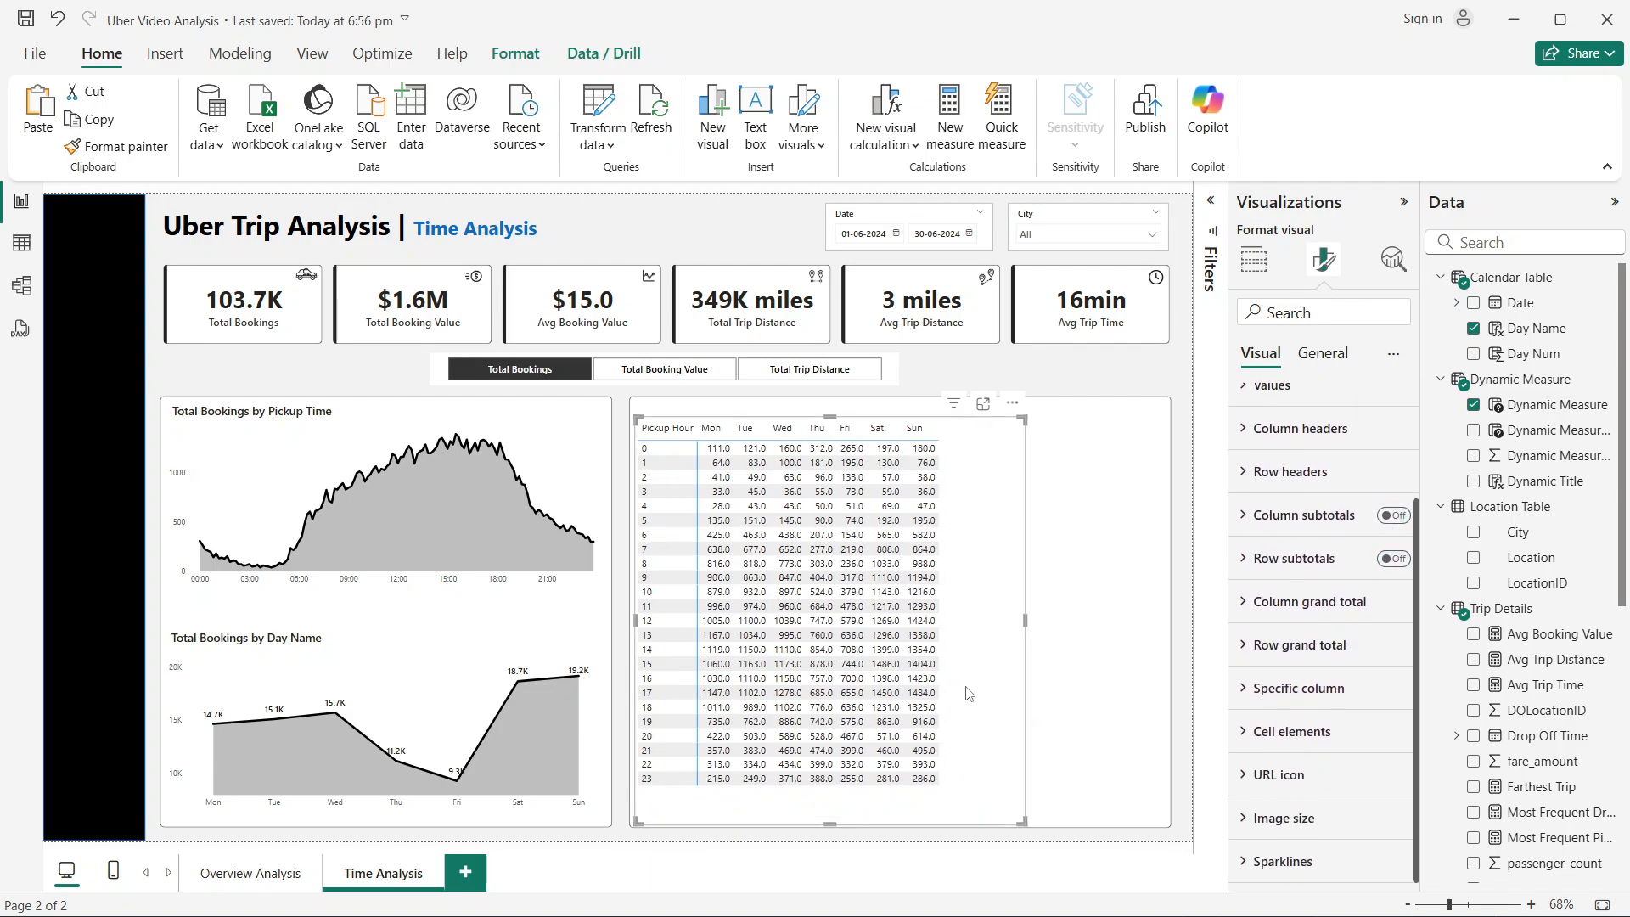
Step: Set the font size of the matrix values to 11
{"action": "scroll", "coordinate": [1299, 611], "scroll_direction": "up", "scroll_amount": 3}
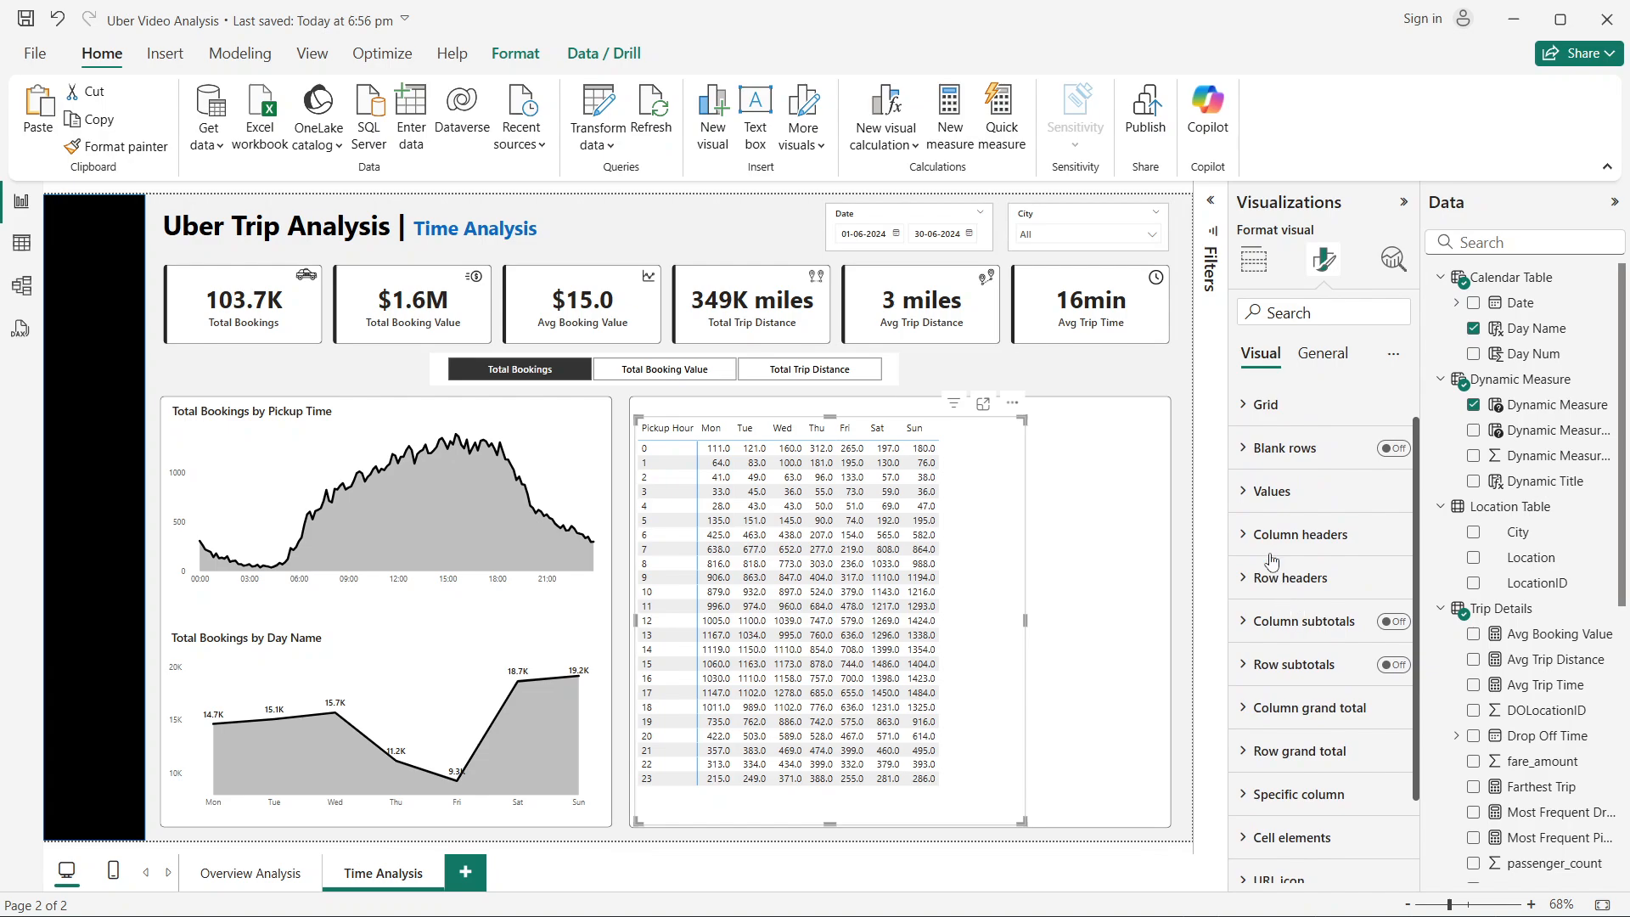
{"action": "left_click", "coordinate": [1267, 512]}
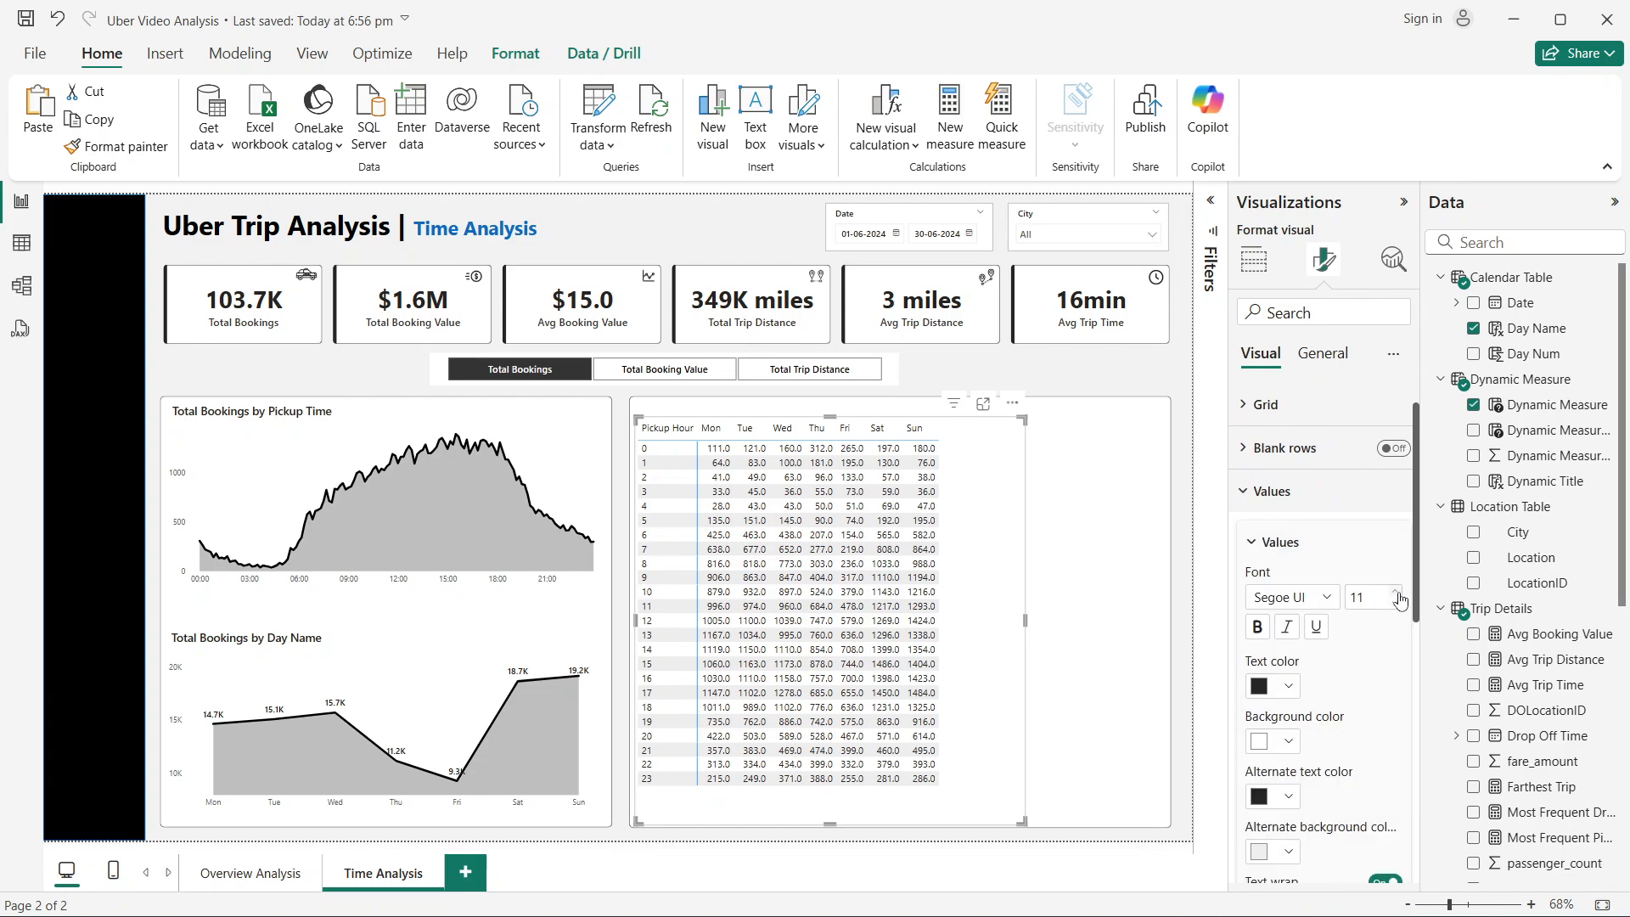
{"action": "left_click", "coordinate": [1289, 500]}
Step: Change the matrix's column header font to Segoe UI Semibold and centre the header alignment
{"action": "left_click", "coordinate": [1299, 537]}
{"action": "scroll", "coordinate": [1304, 557], "scroll_direction": "down", "scroll_amount": 2}
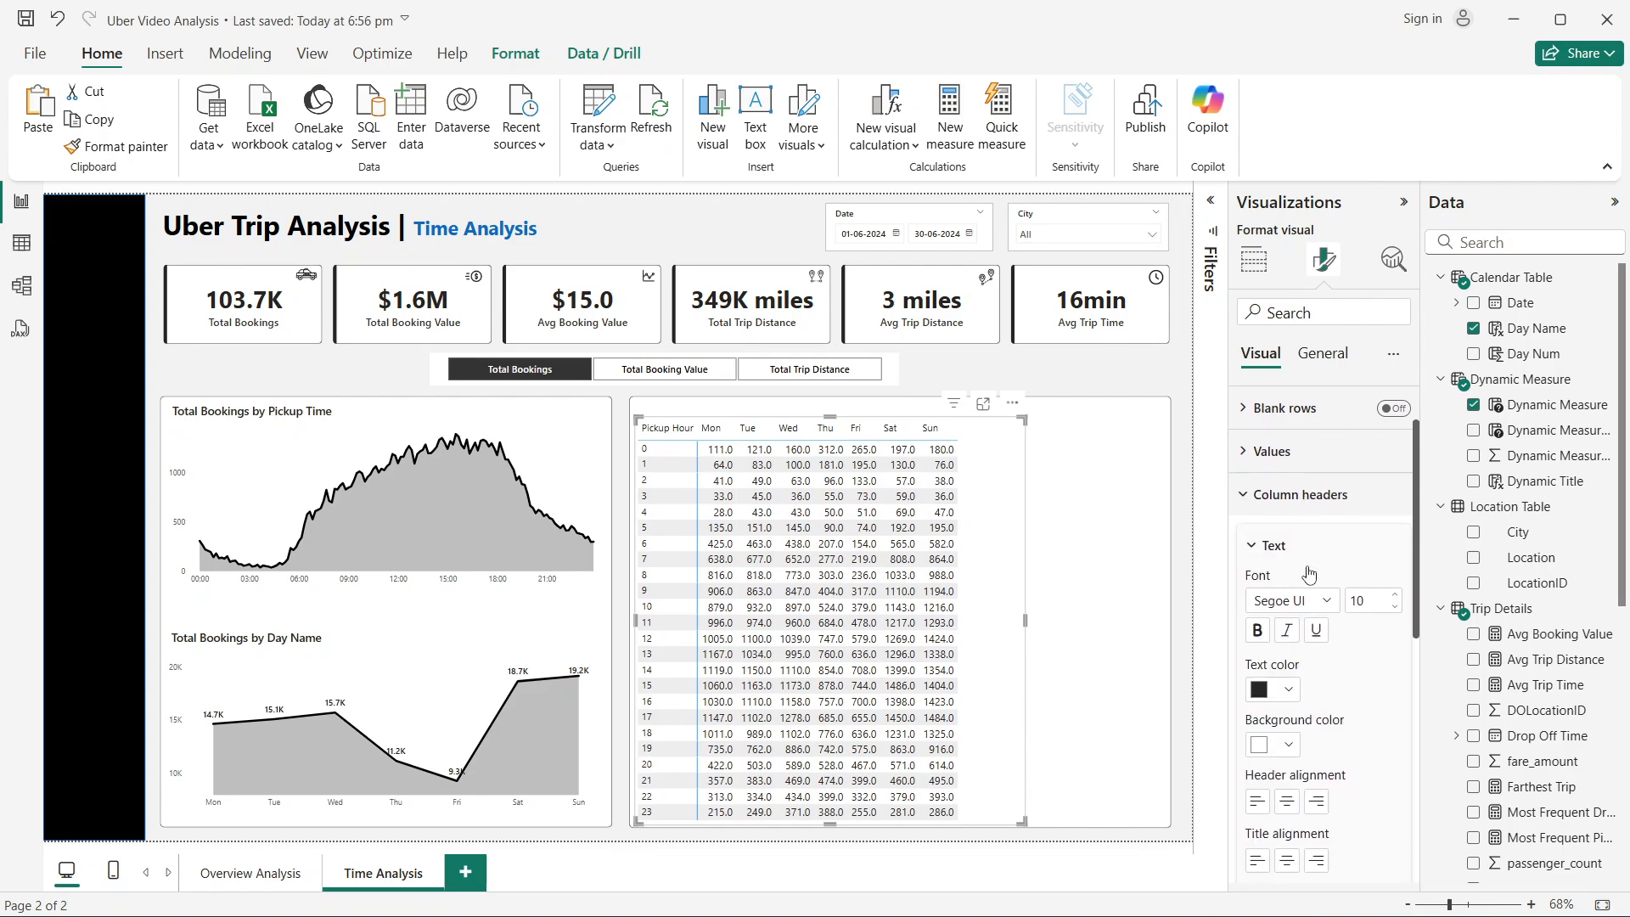
{"action": "left_click", "coordinate": [1315, 538]}
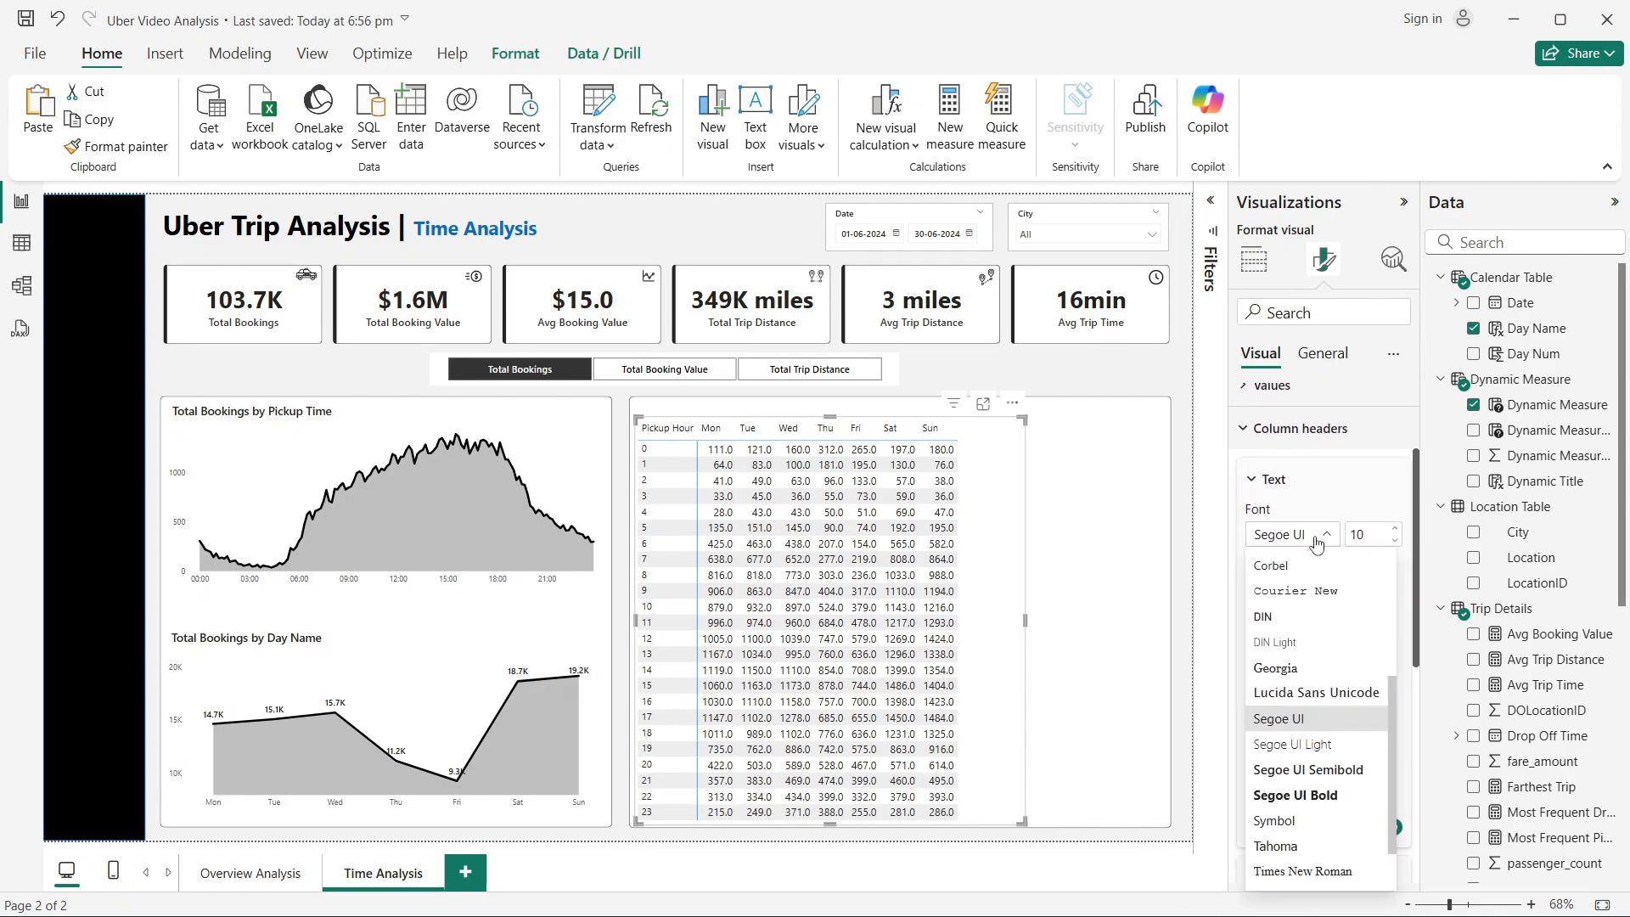
{"action": "left_click", "coordinate": [1351, 771]}
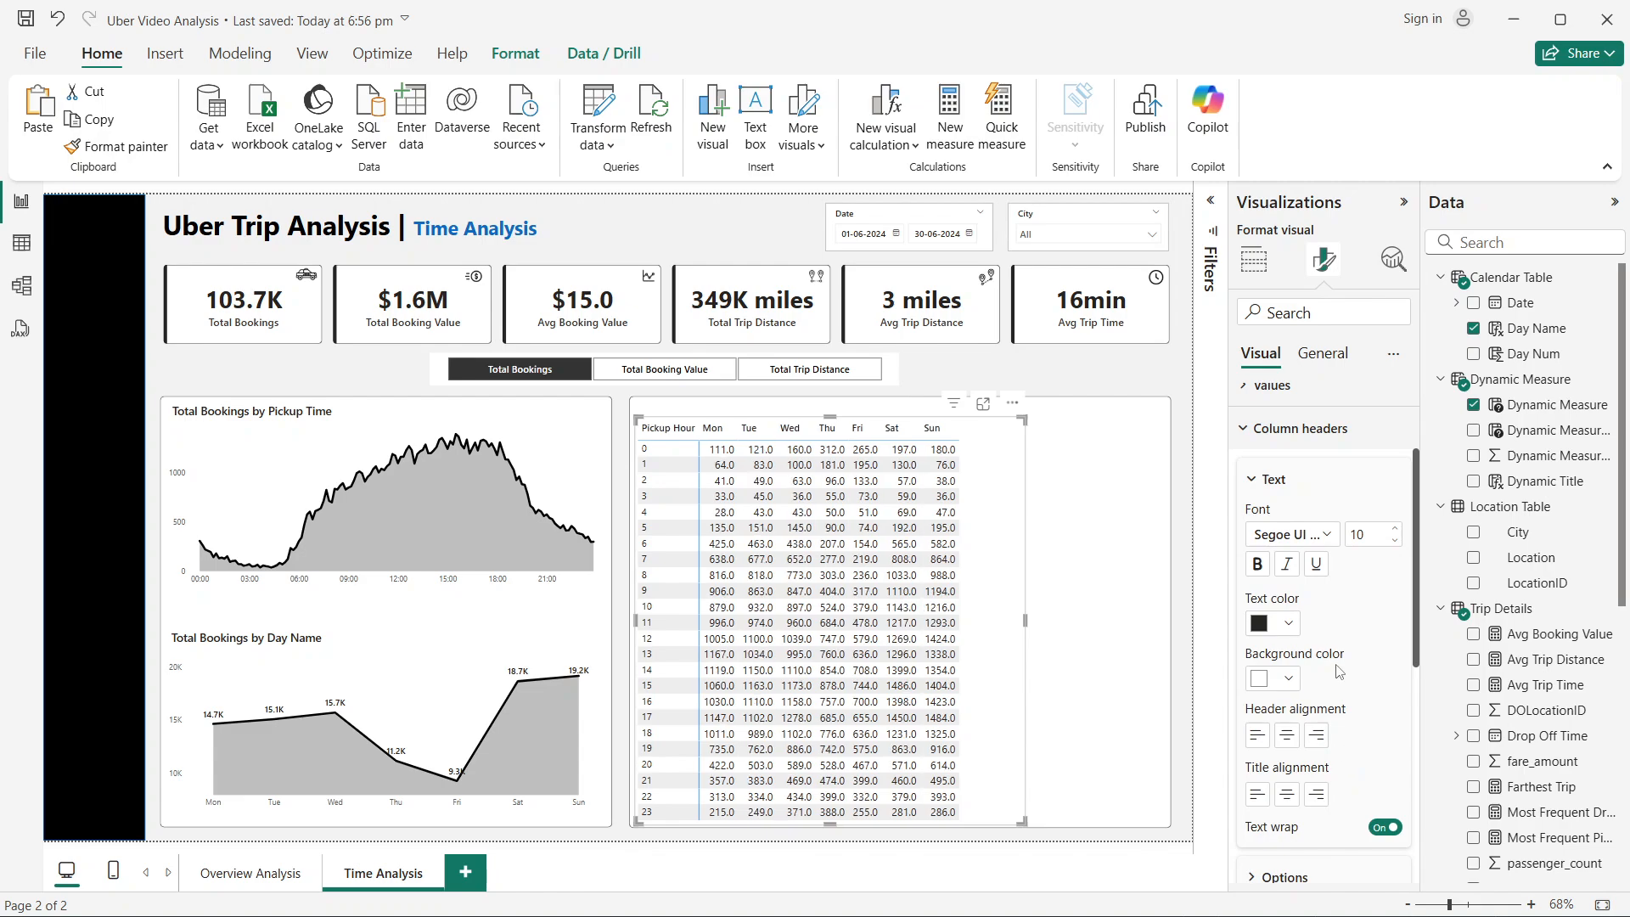
{"action": "left_click", "coordinate": [1287, 736]}
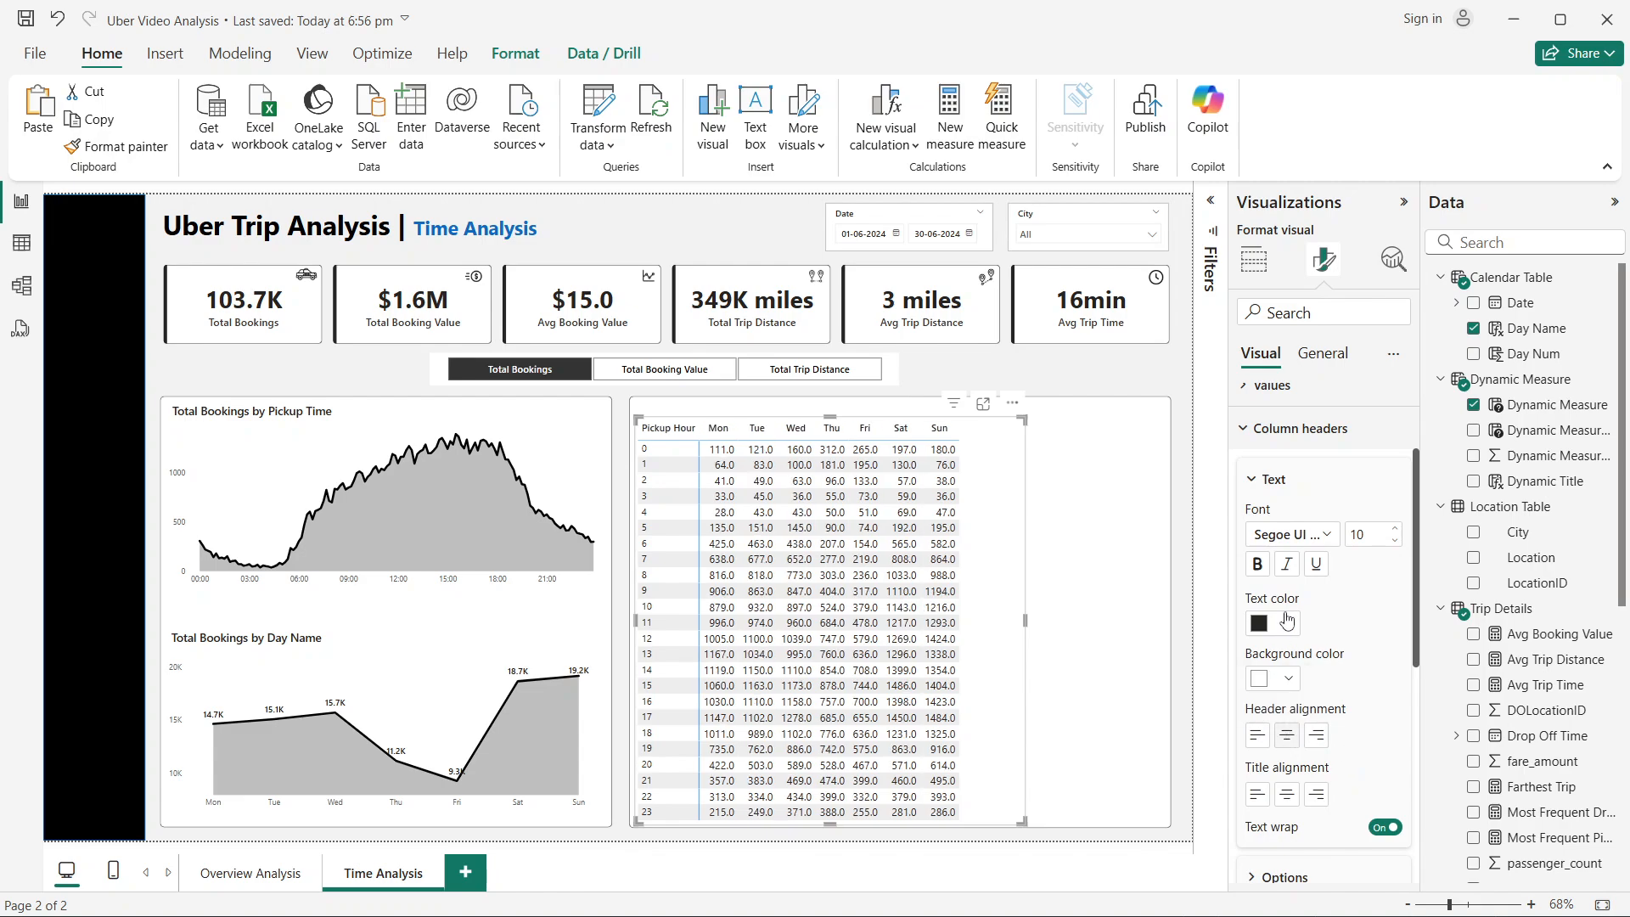
{"action": "scroll", "coordinate": [1356, 626], "scroll_direction": "down", "scroll_amount": 5}
{"action": "scroll", "coordinate": [1325, 603], "scroll_direction": "up", "scroll_amount": 2}
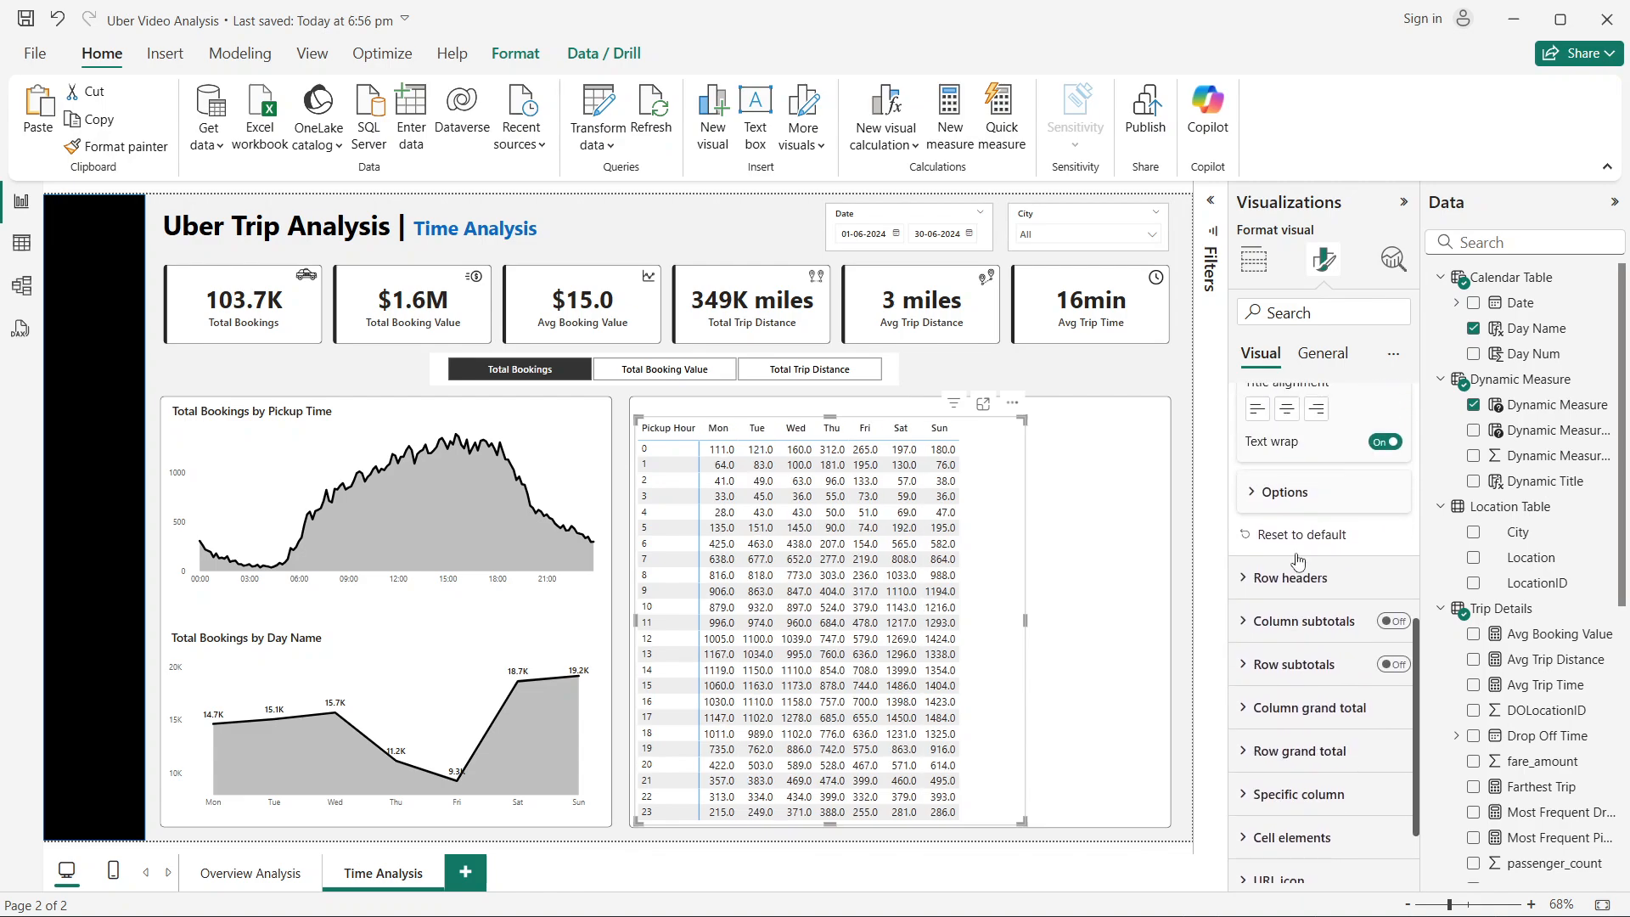
Step: Centre the matrix's row headers and change their font to Segoe UI Semibold
{"action": "left_click", "coordinate": [1300, 579]}
{"action": "scroll", "coordinate": [1342, 543], "scroll_direction": "down", "scroll_amount": 3}
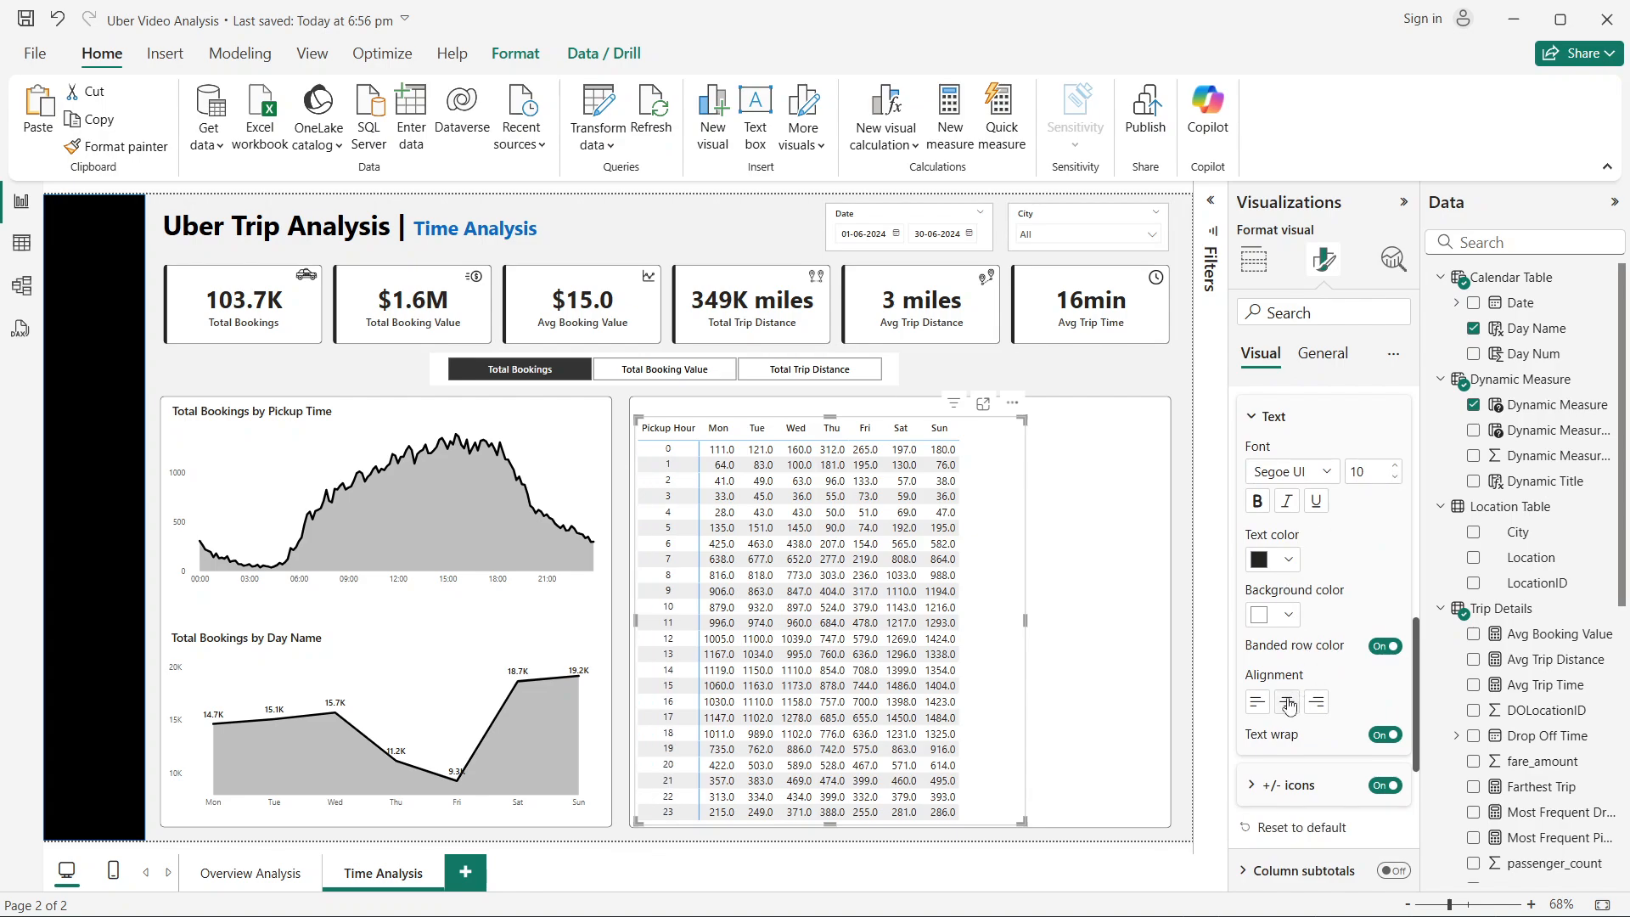
{"action": "left_click", "coordinate": [1287, 565]}
{"action": "left_click", "coordinate": [1286, 567]}
{"action": "left_click", "coordinate": [1319, 484]}
{"action": "left_click", "coordinate": [1333, 709]}
Step: Set the value decimal places of the matrix's Total Bookings series to 0
{"action": "scroll", "coordinate": [1314, 647], "scroll_direction": "down", "scroll_amount": 4}
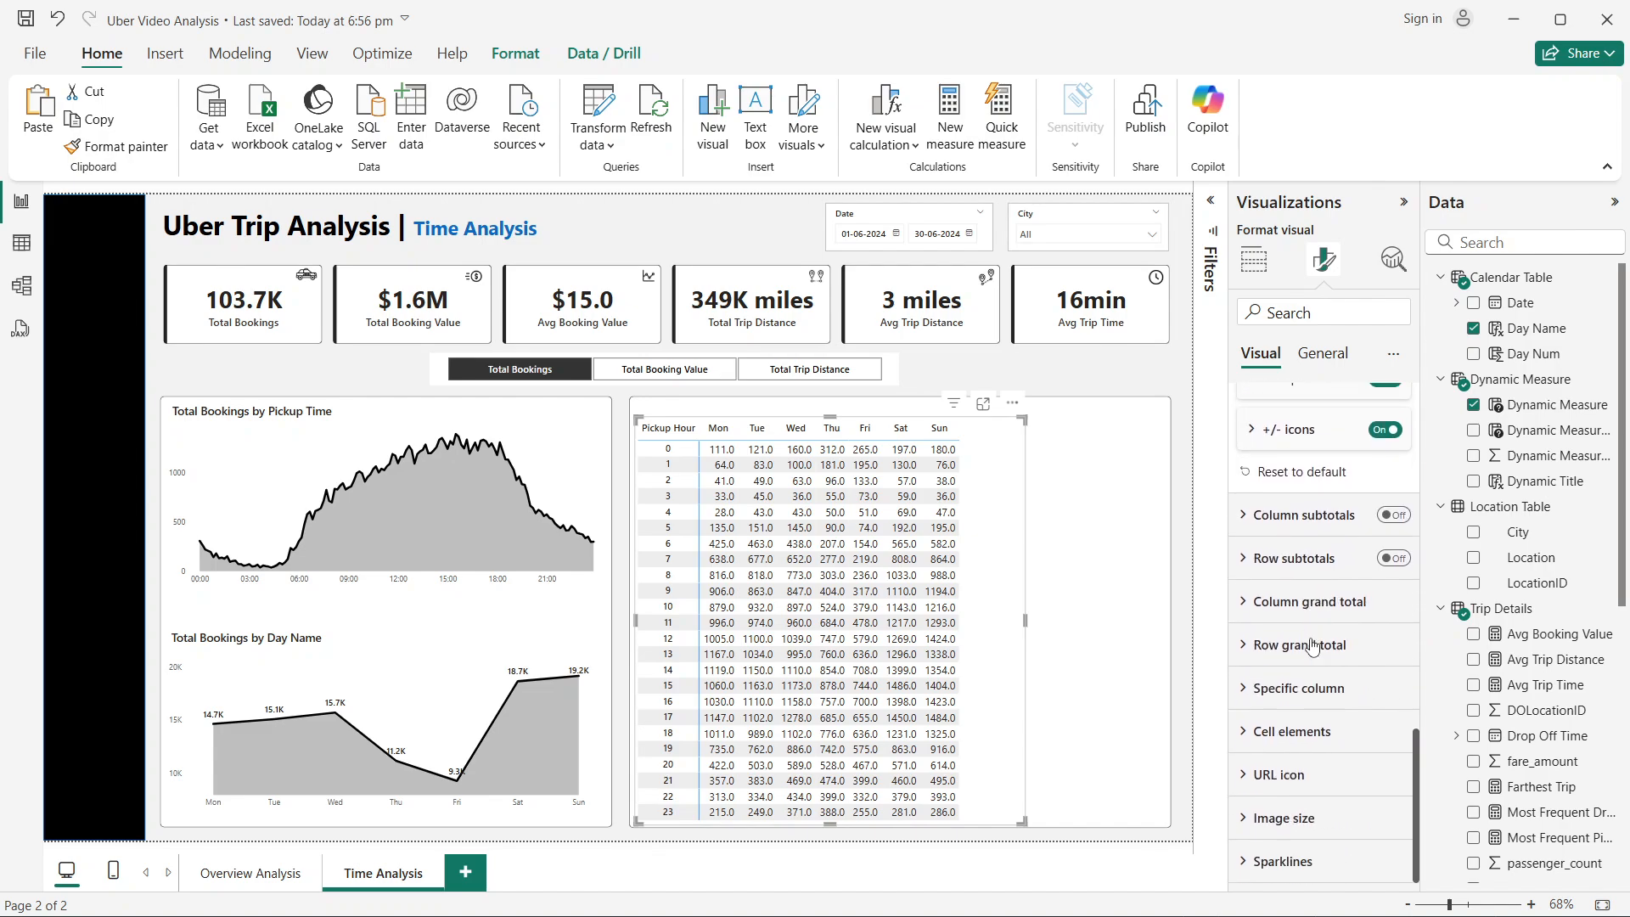
{"action": "left_click", "coordinate": [1321, 688]}
{"action": "scroll", "coordinate": [1323, 686], "scroll_direction": "down", "scroll_amount": 3}
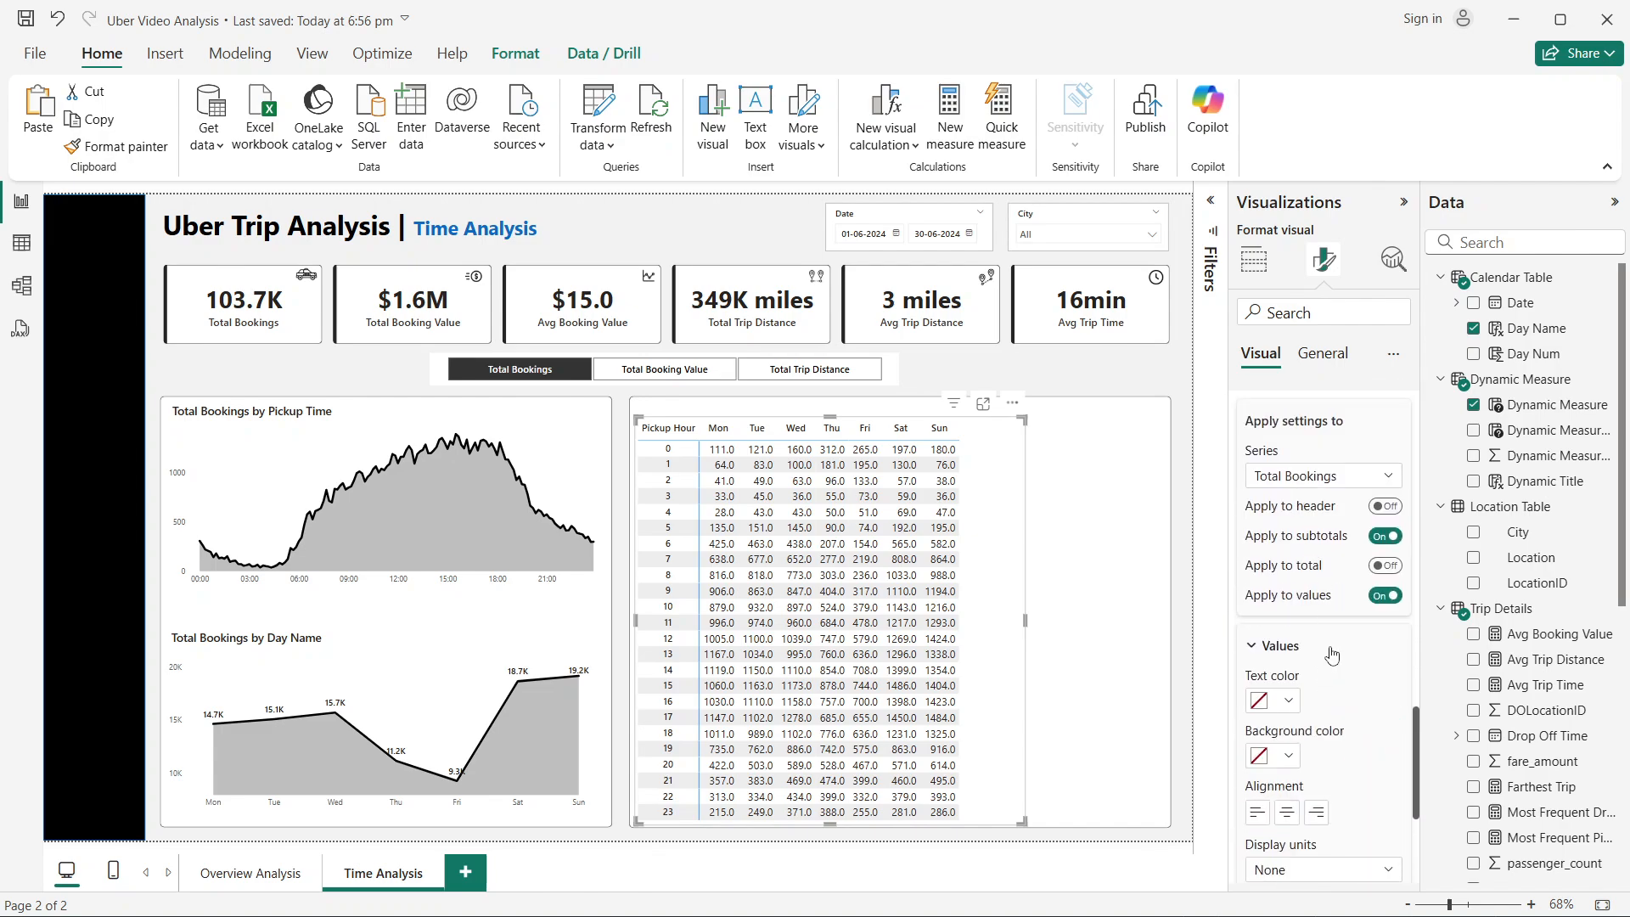
{"action": "scroll", "coordinate": [1332, 655], "scroll_direction": "down", "scroll_amount": 3}
{"action": "left_click", "coordinate": [1312, 653]}
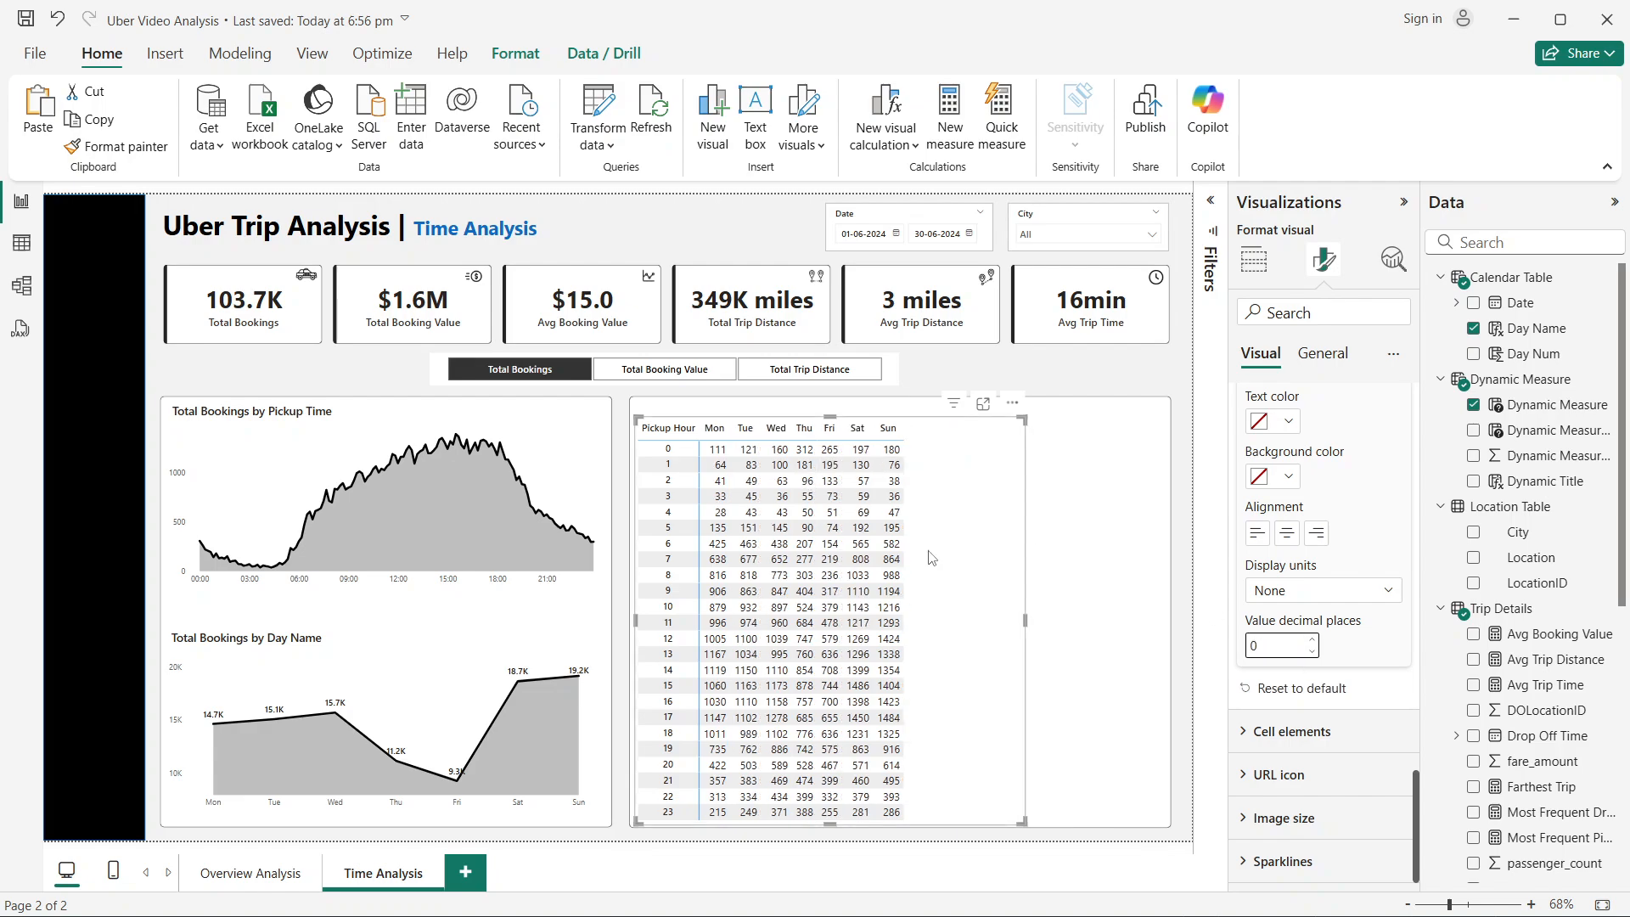
Step: Switch the measure slicer to Total Booking Value and show that series in the matrix in Thousands with 0 decimal places
{"action": "left_click", "coordinate": [655, 370]}
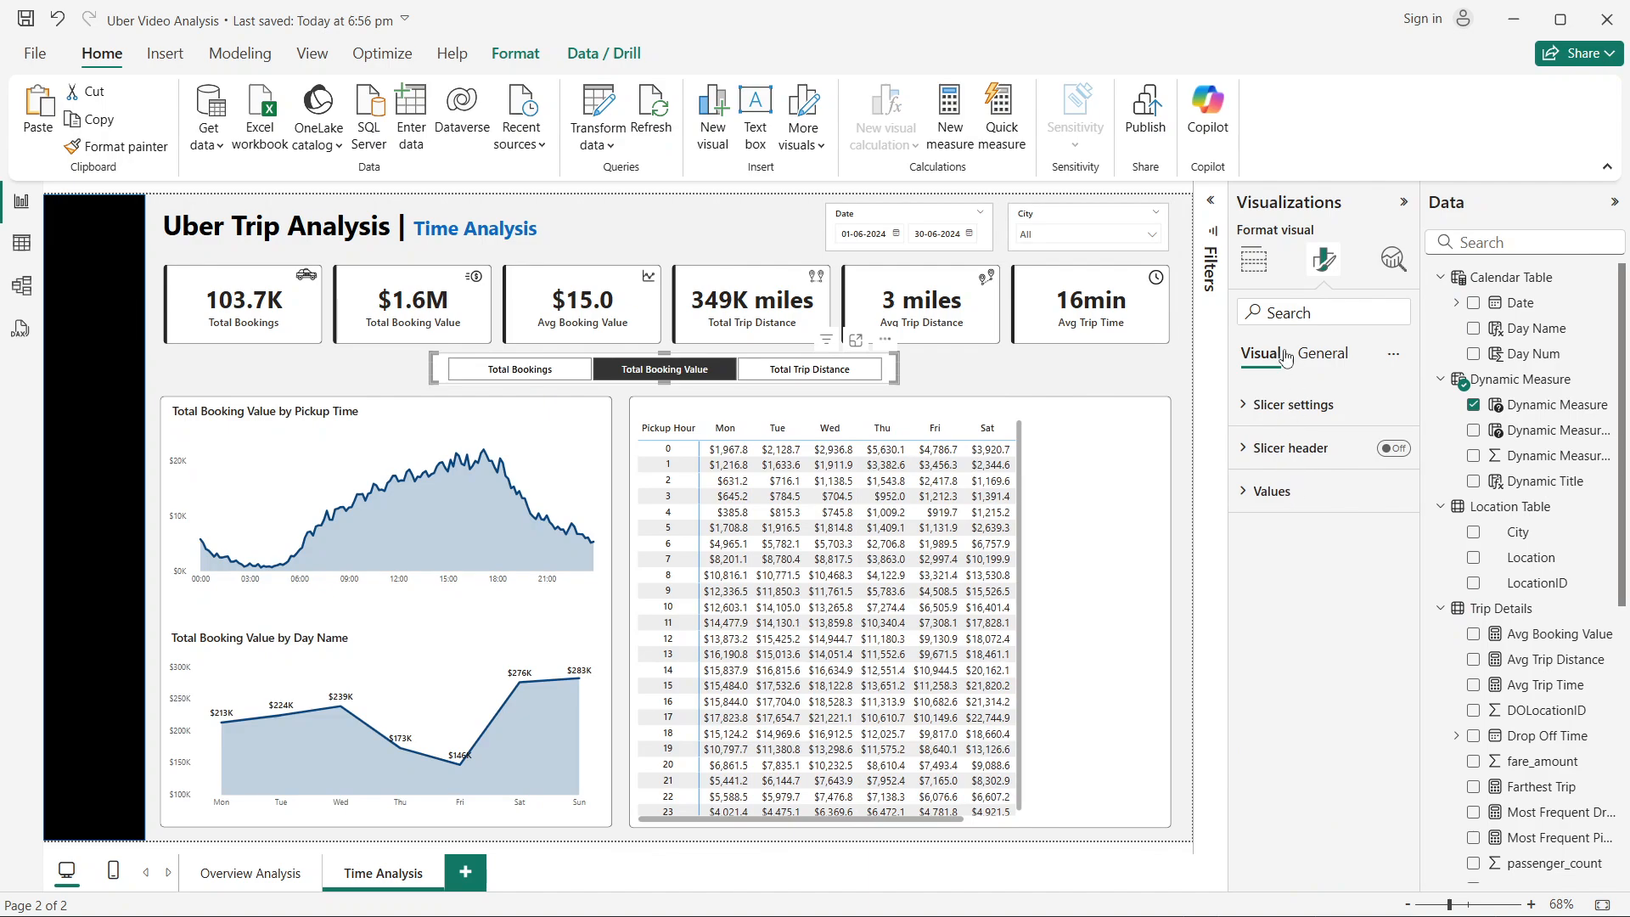
{"action": "left_click", "coordinate": [1028, 449]}
{"action": "scroll", "coordinate": [1313, 607], "scroll_direction": "down", "scroll_amount": 10}
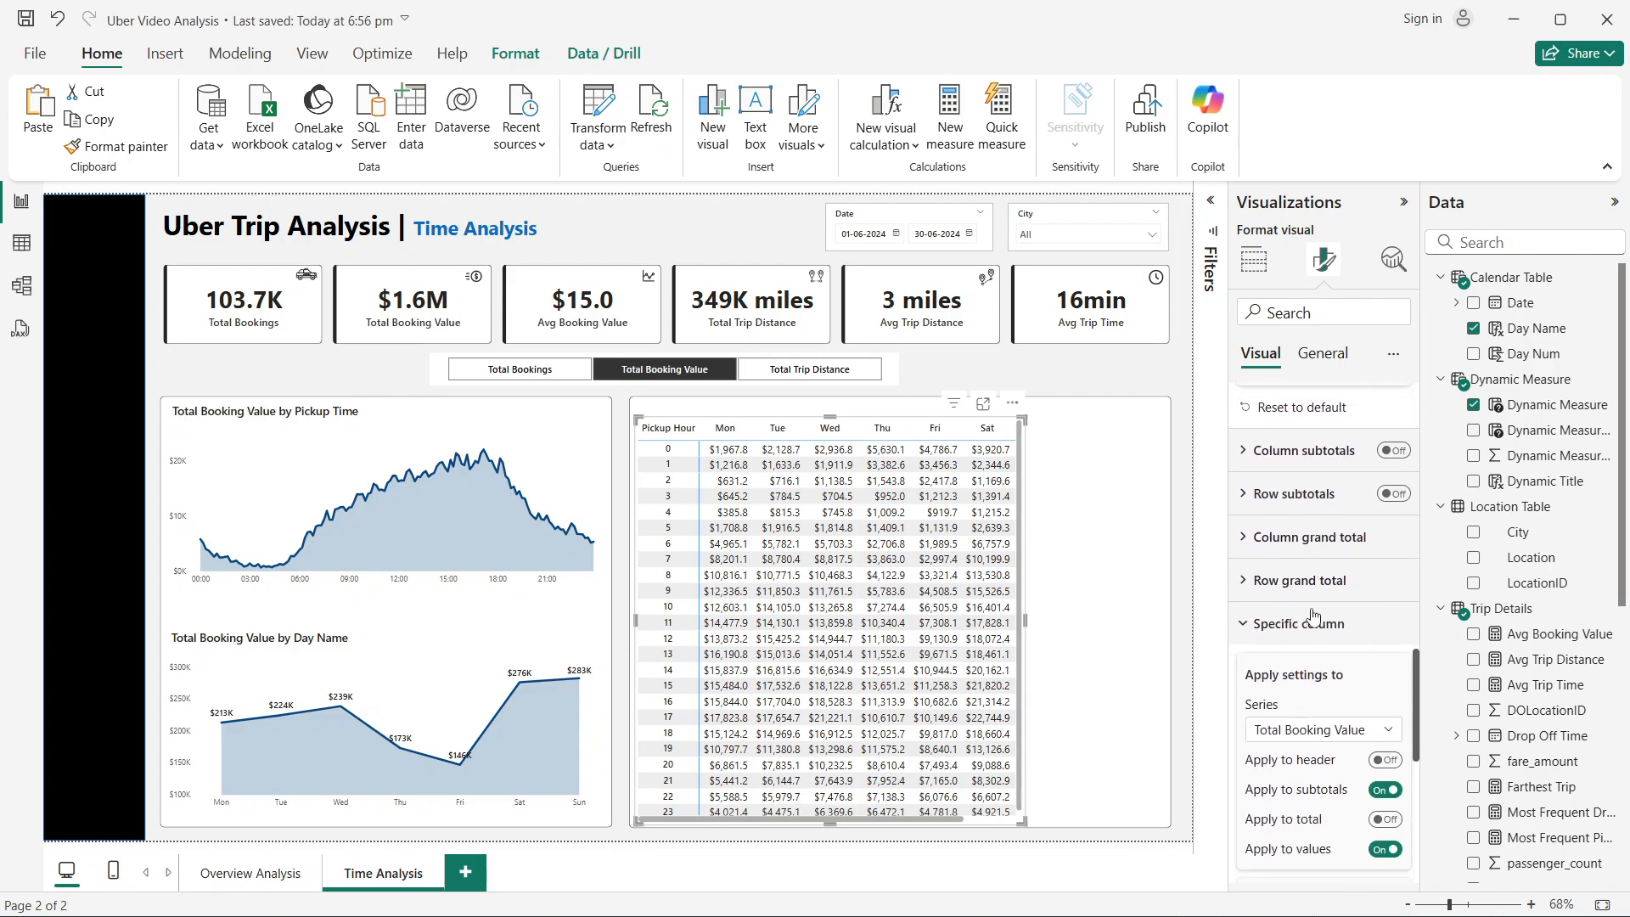
{"action": "scroll", "coordinate": [1310, 610], "scroll_direction": "down", "scroll_amount": 3}
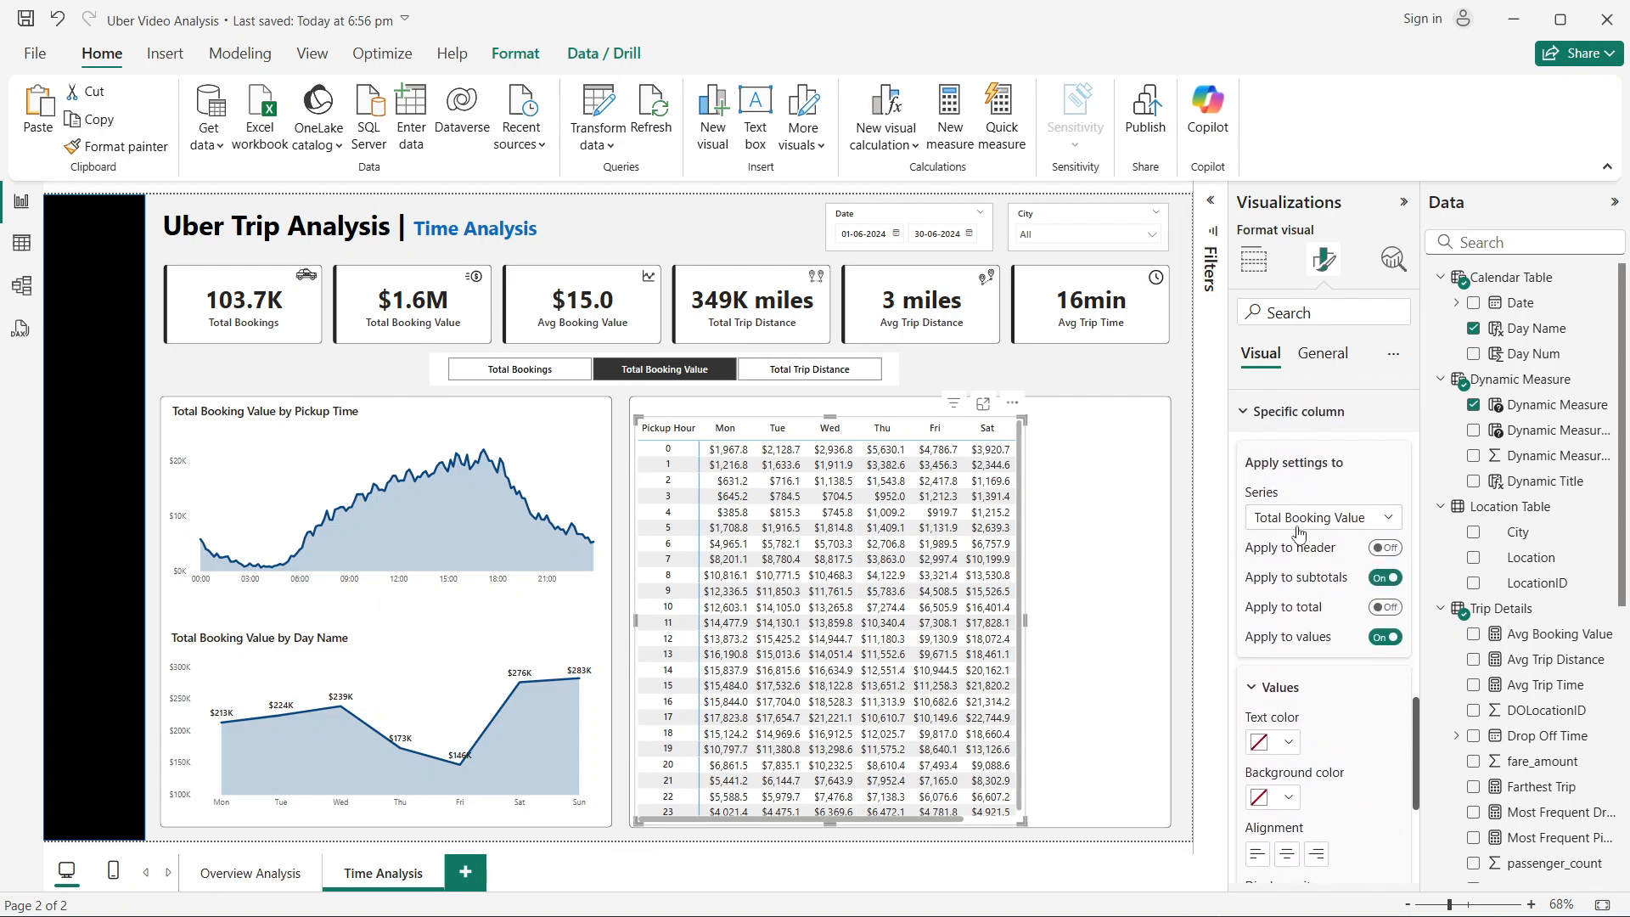
{"action": "scroll", "coordinate": [1312, 594], "scroll_direction": "down", "scroll_amount": 5}
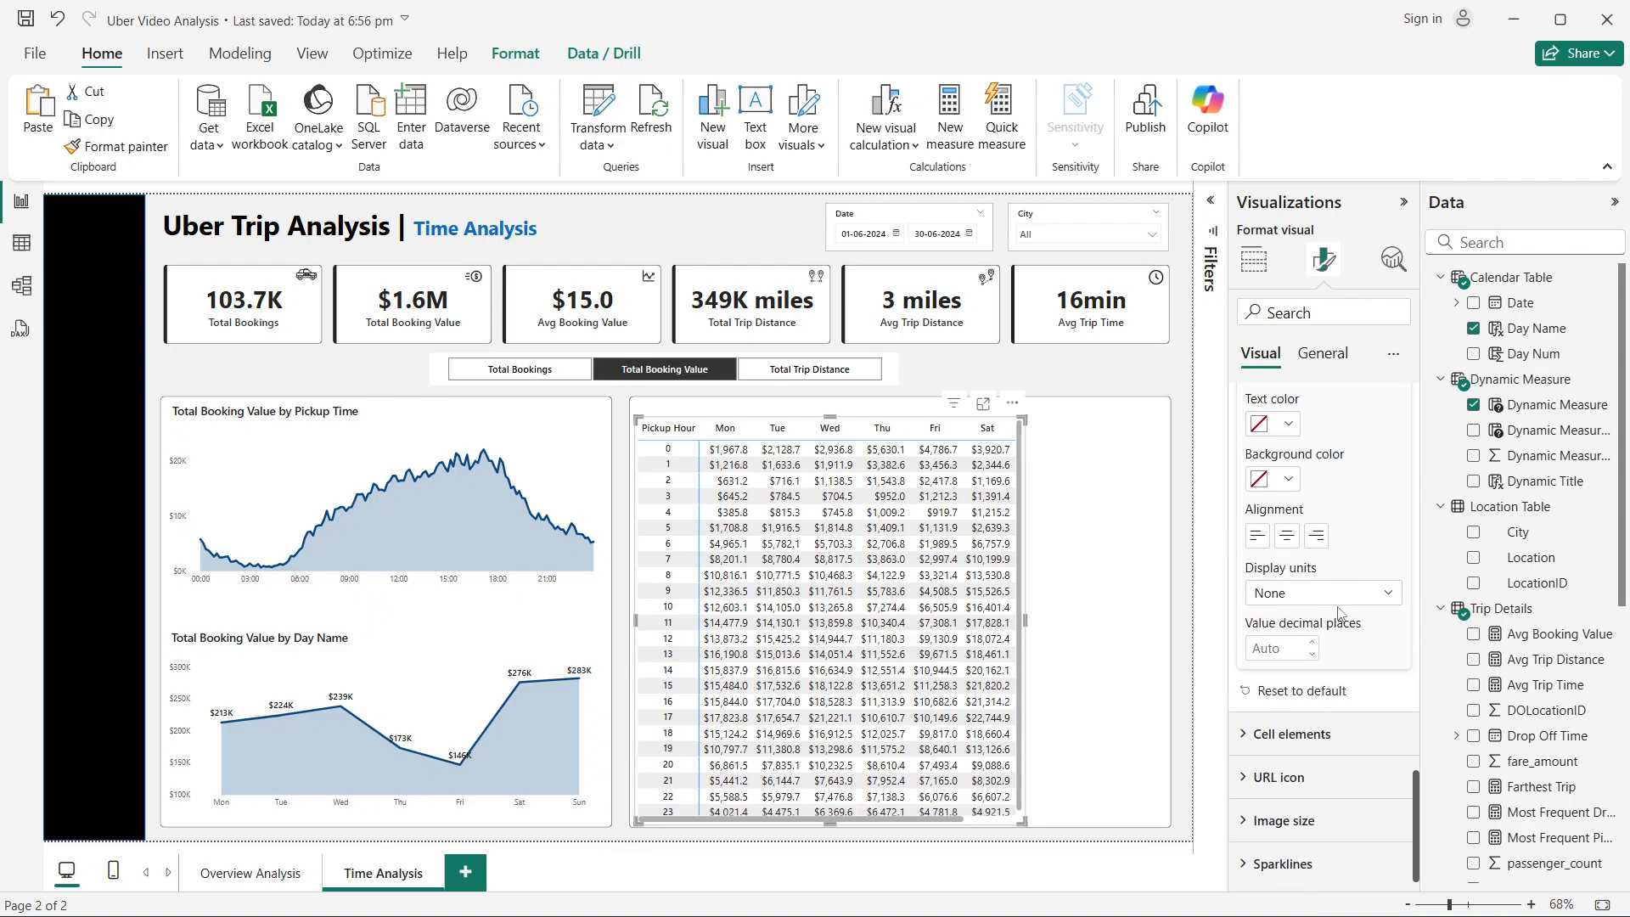
{"action": "left_click", "coordinate": [1326, 594]}
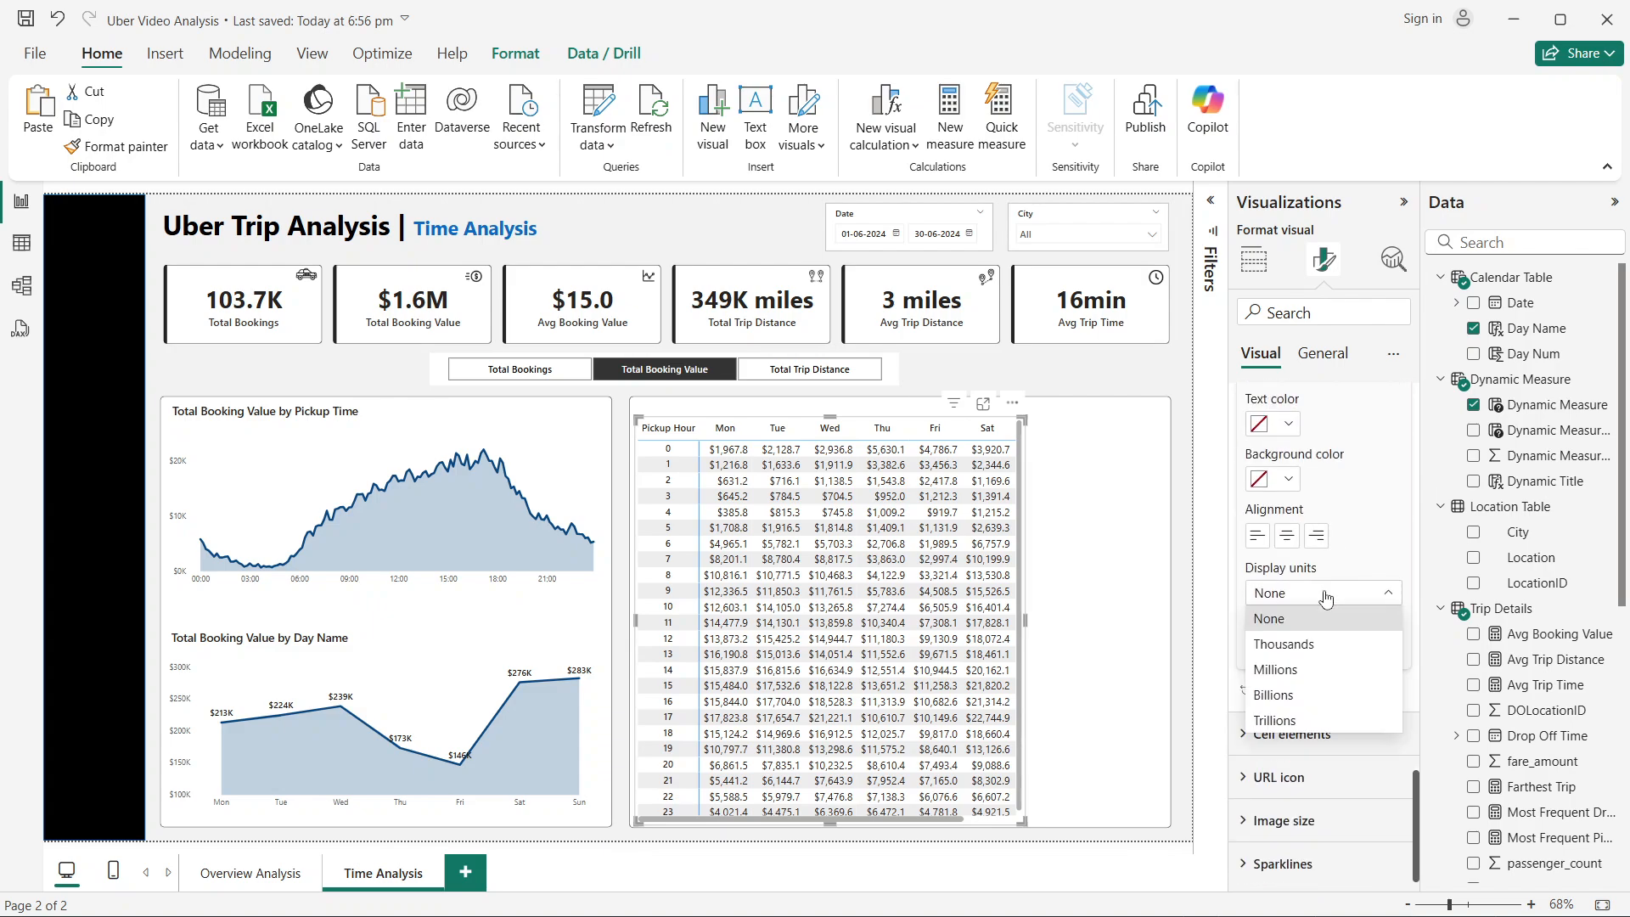
{"action": "left_click", "coordinate": [1321, 645]}
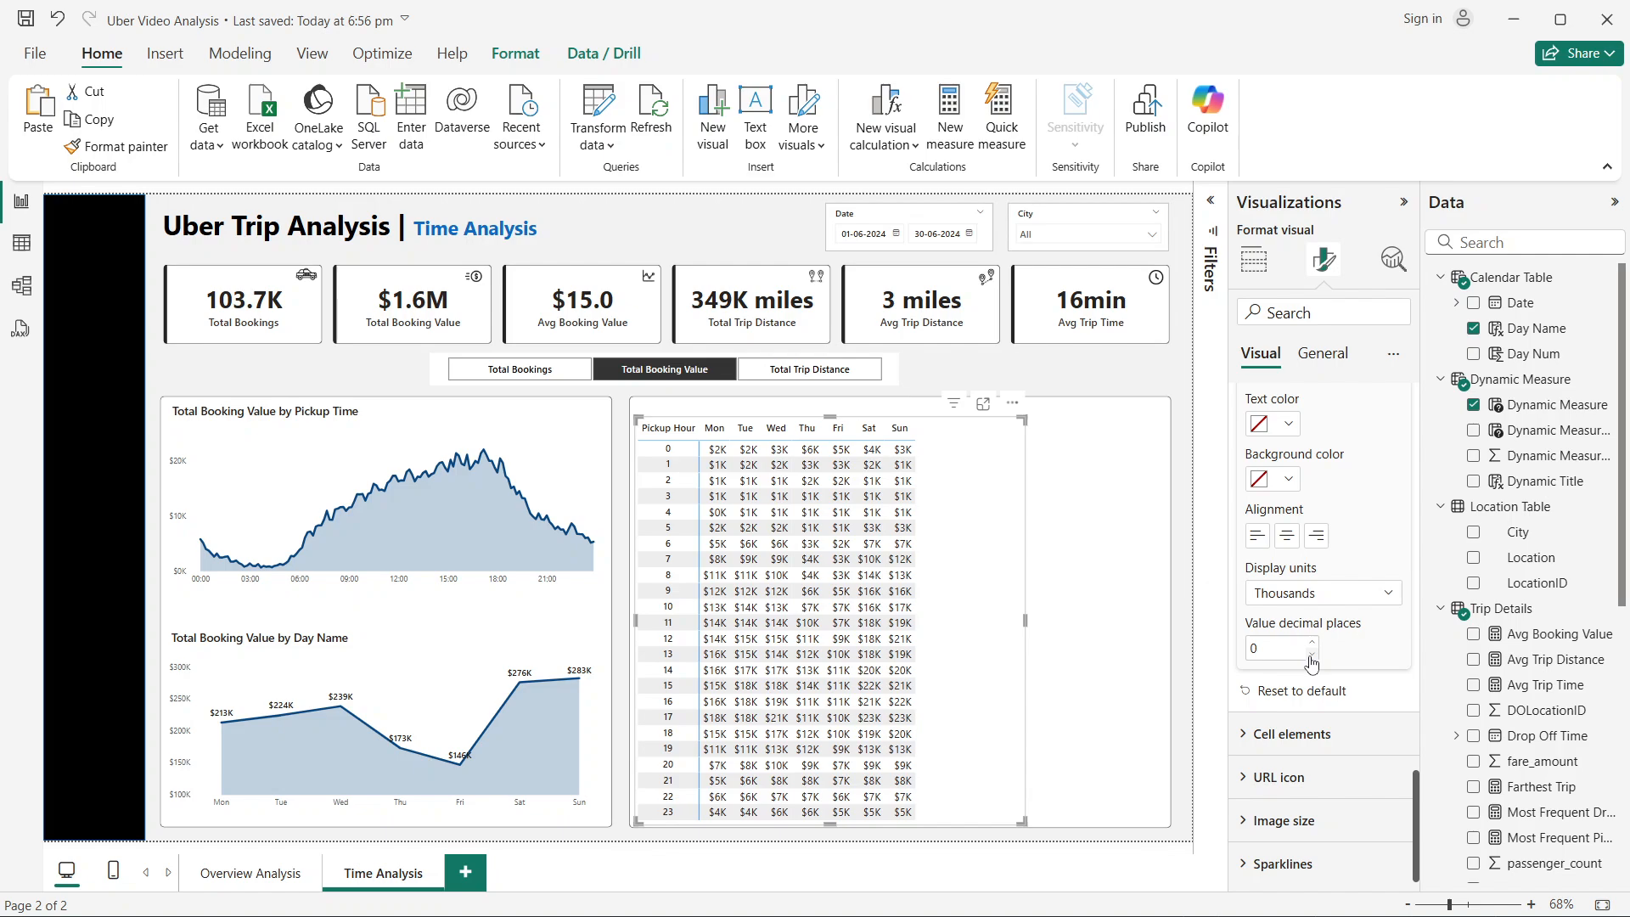
Step: Switch the measure slicer to Total Trip Distance and show that series in the matrix in Thousands with 0 decimal places
{"action": "left_click", "coordinate": [817, 369]}
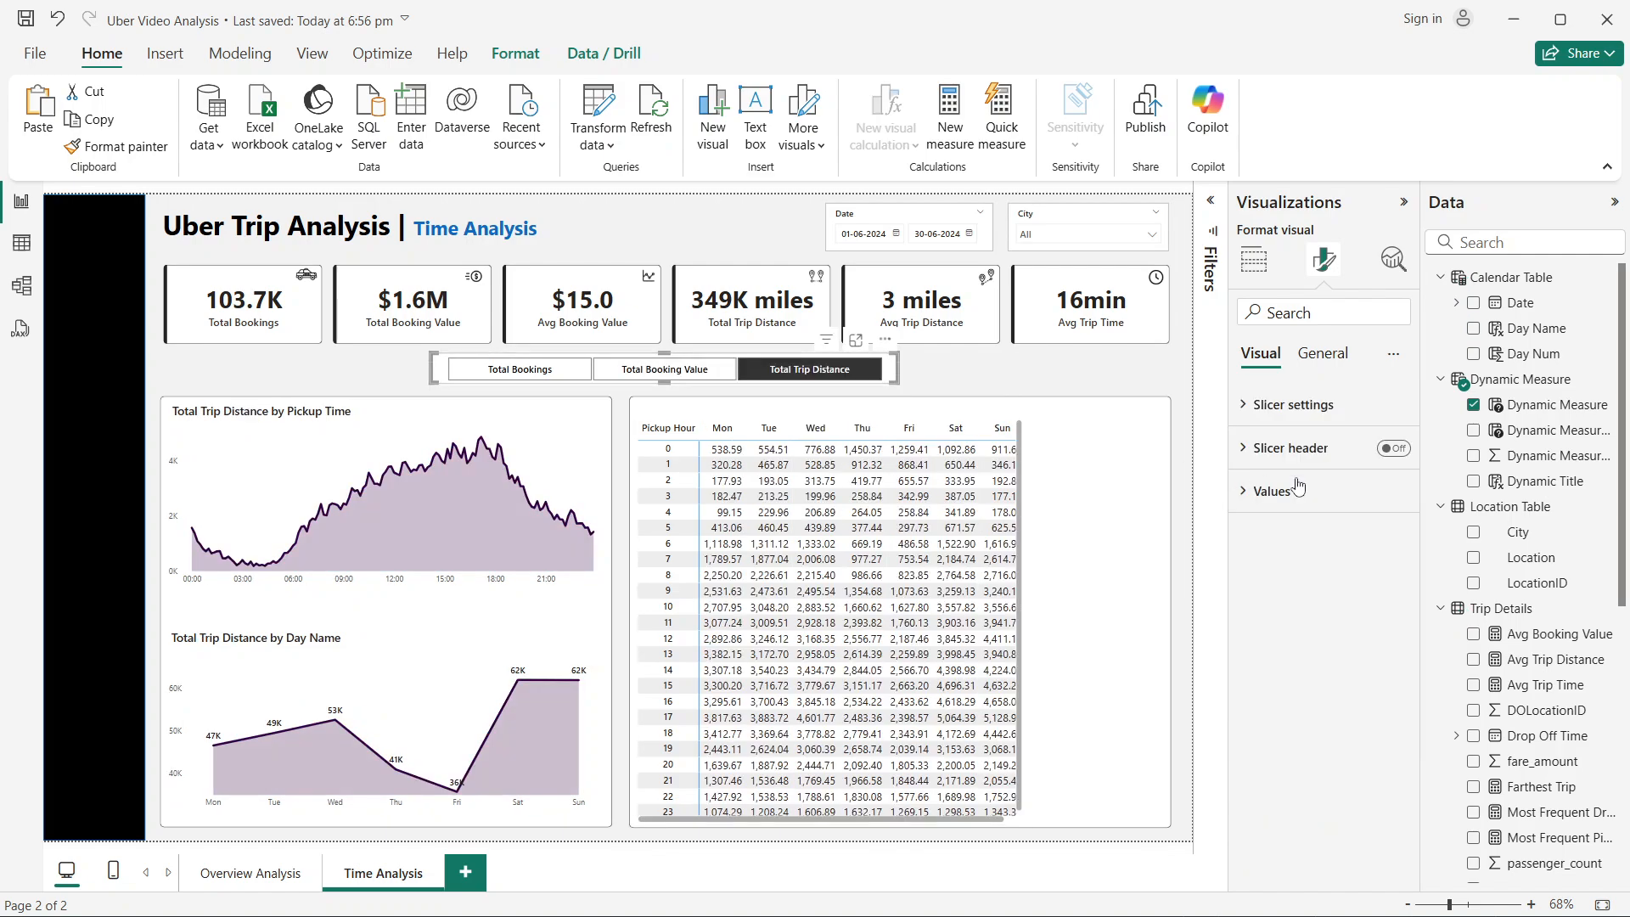
{"action": "left_click", "coordinate": [1095, 446]}
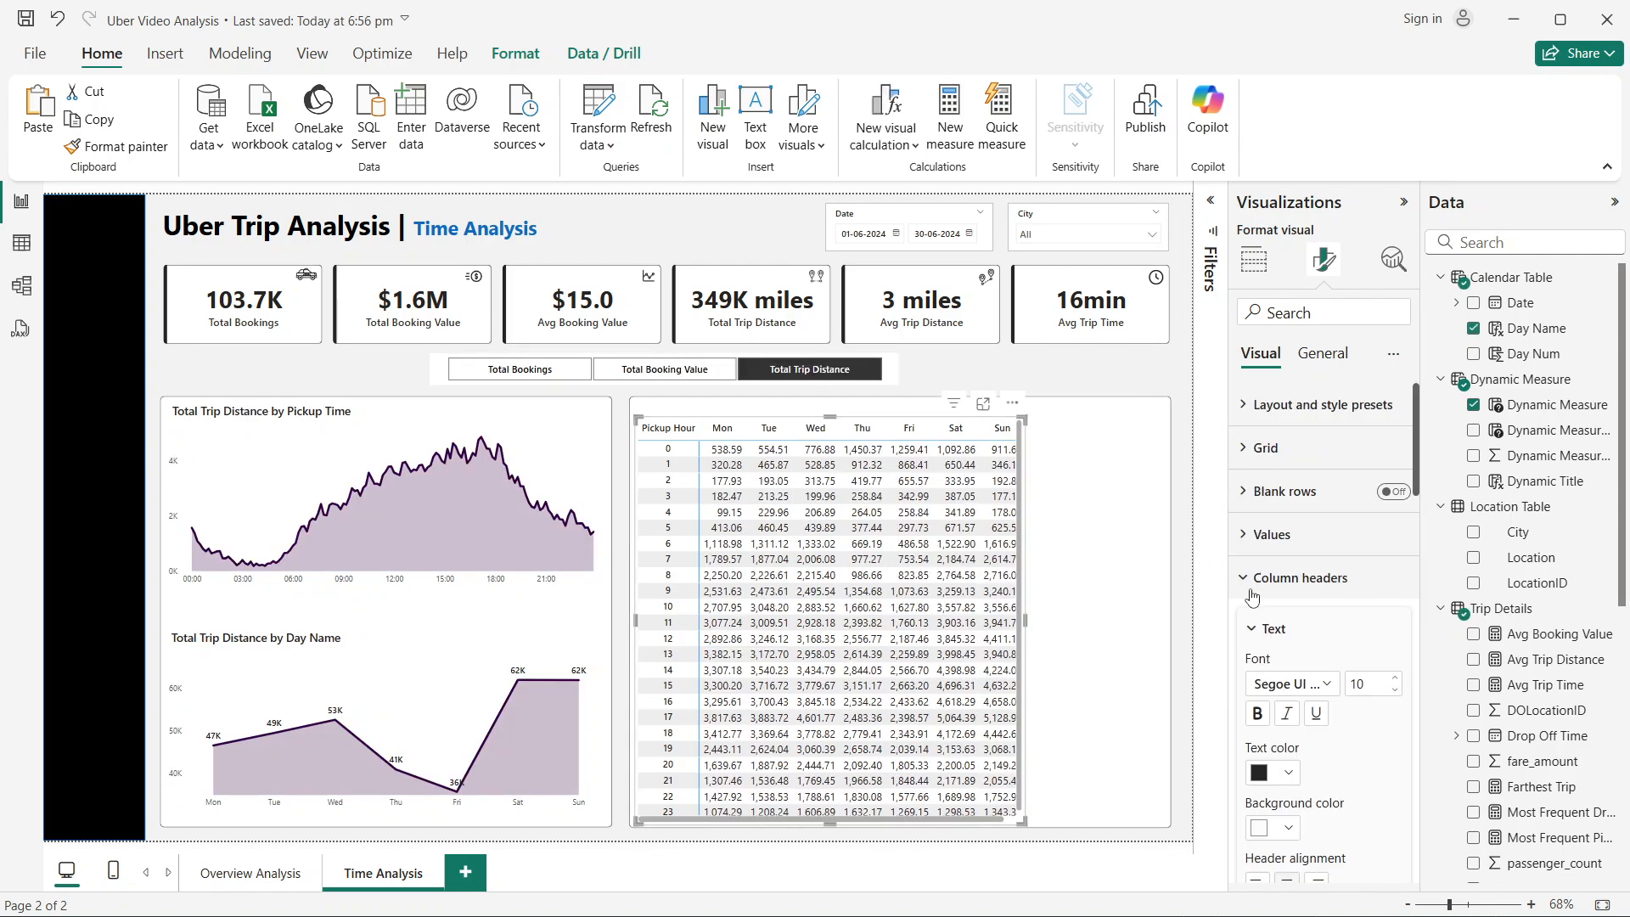
{"action": "scroll", "coordinate": [1351, 705], "scroll_direction": "down", "scroll_amount": 10}
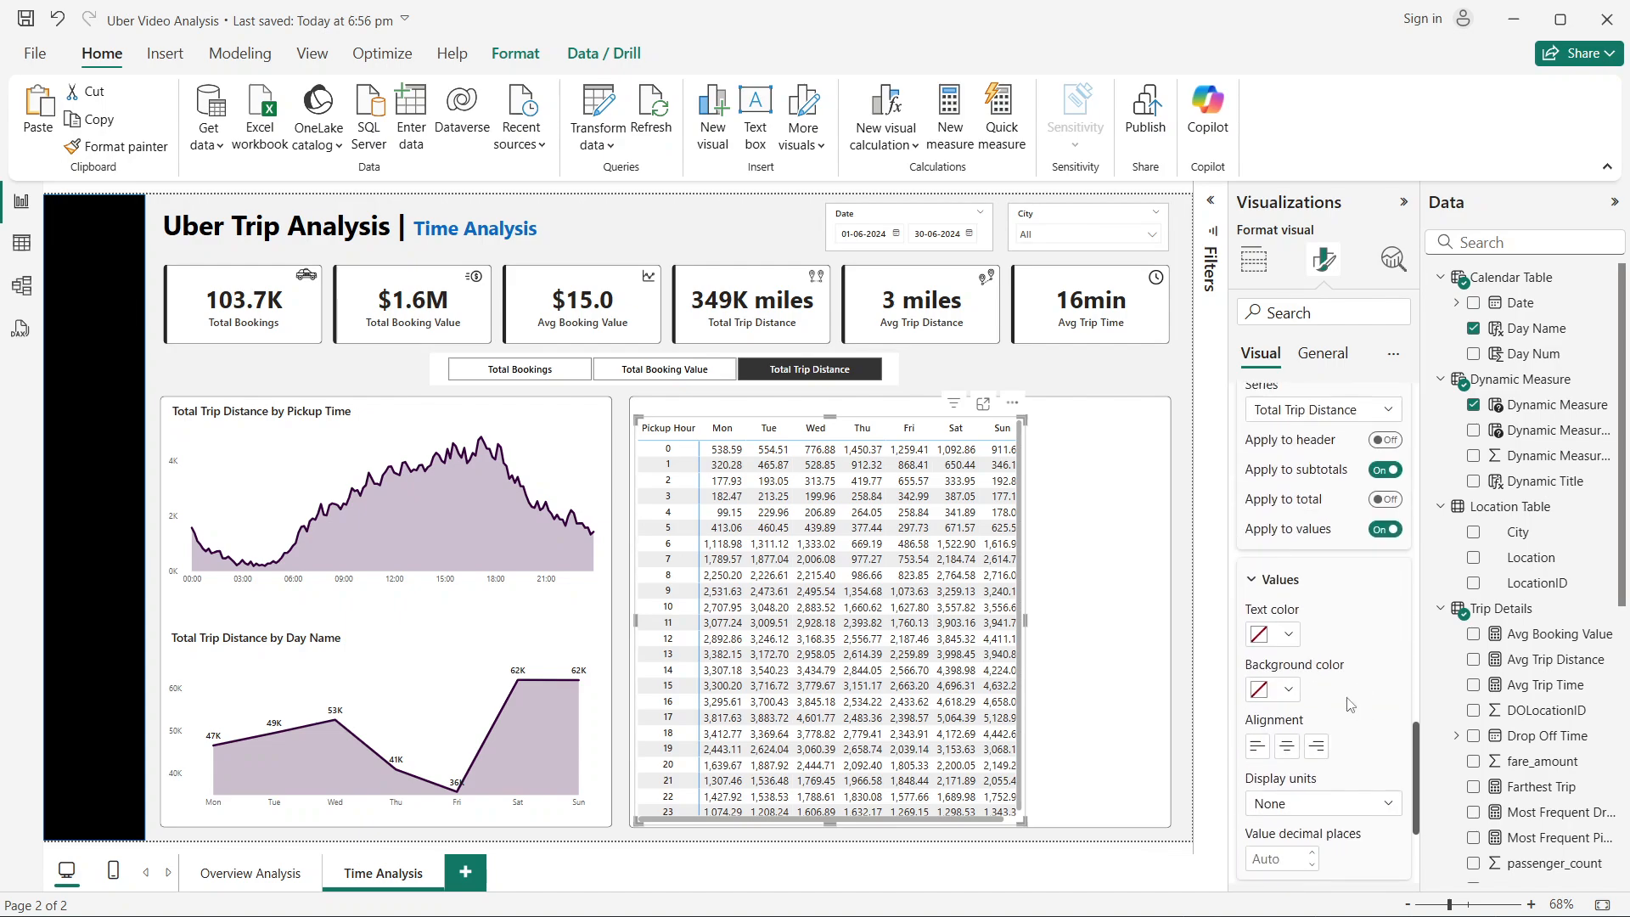
{"action": "left_click", "coordinate": [1308, 592]}
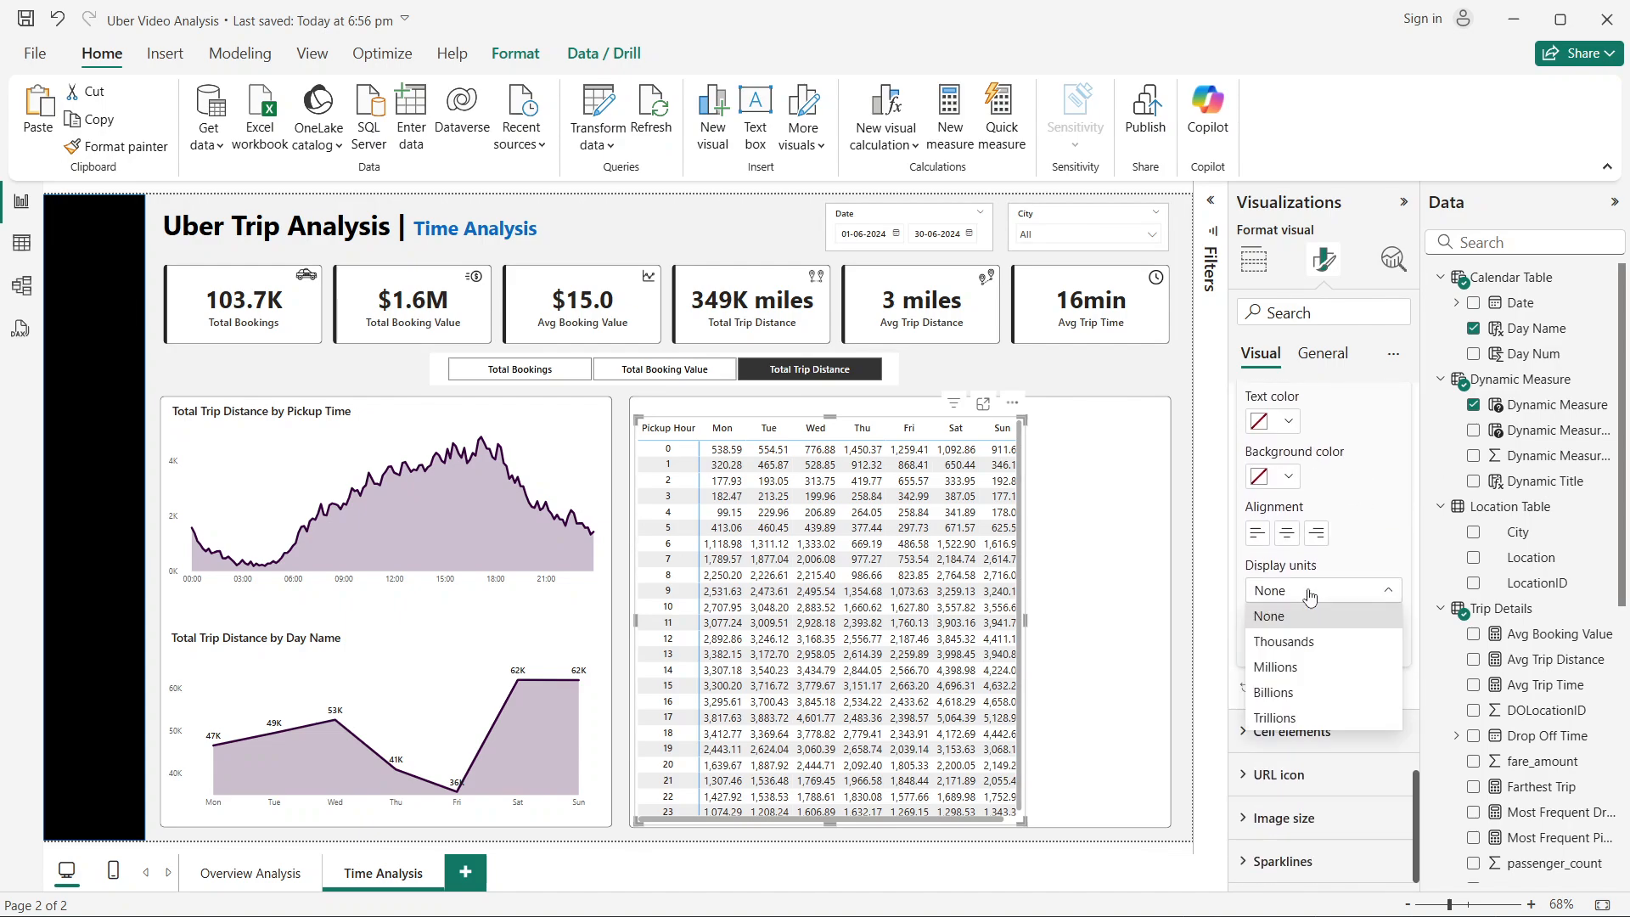
{"action": "left_click", "coordinate": [1299, 643]}
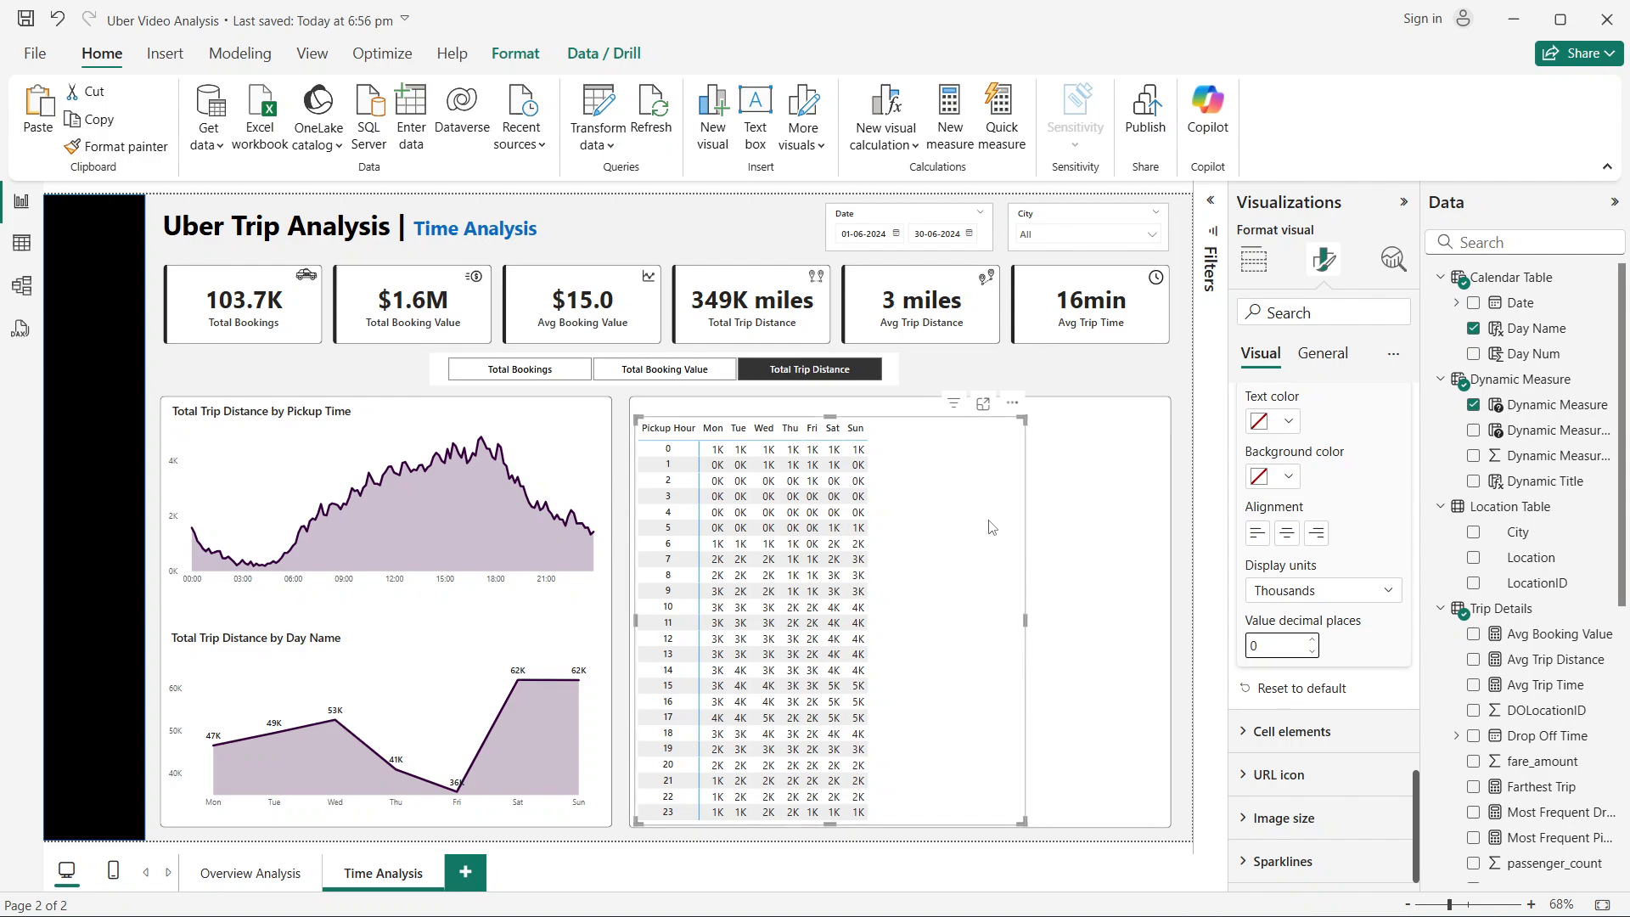
Step: Switch the measure slicer back to Total Bookings and rename the matrix's Pickup Hour row field to Hour
{"action": "left_click", "coordinate": [559, 382]}
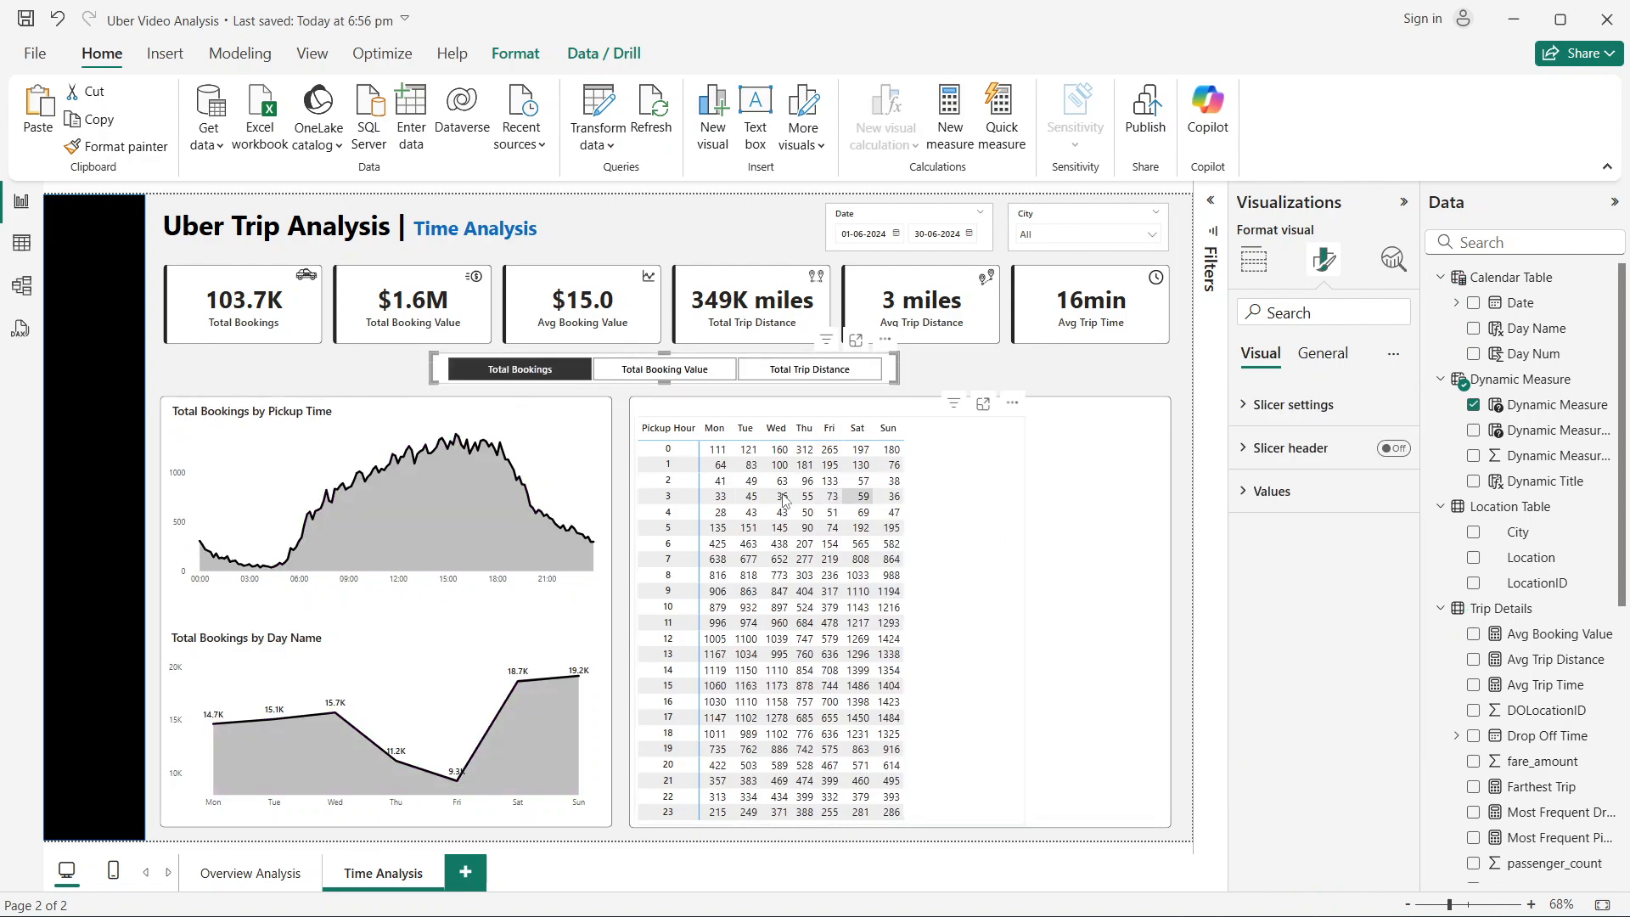
{"action": "left_click", "coordinate": [960, 470]}
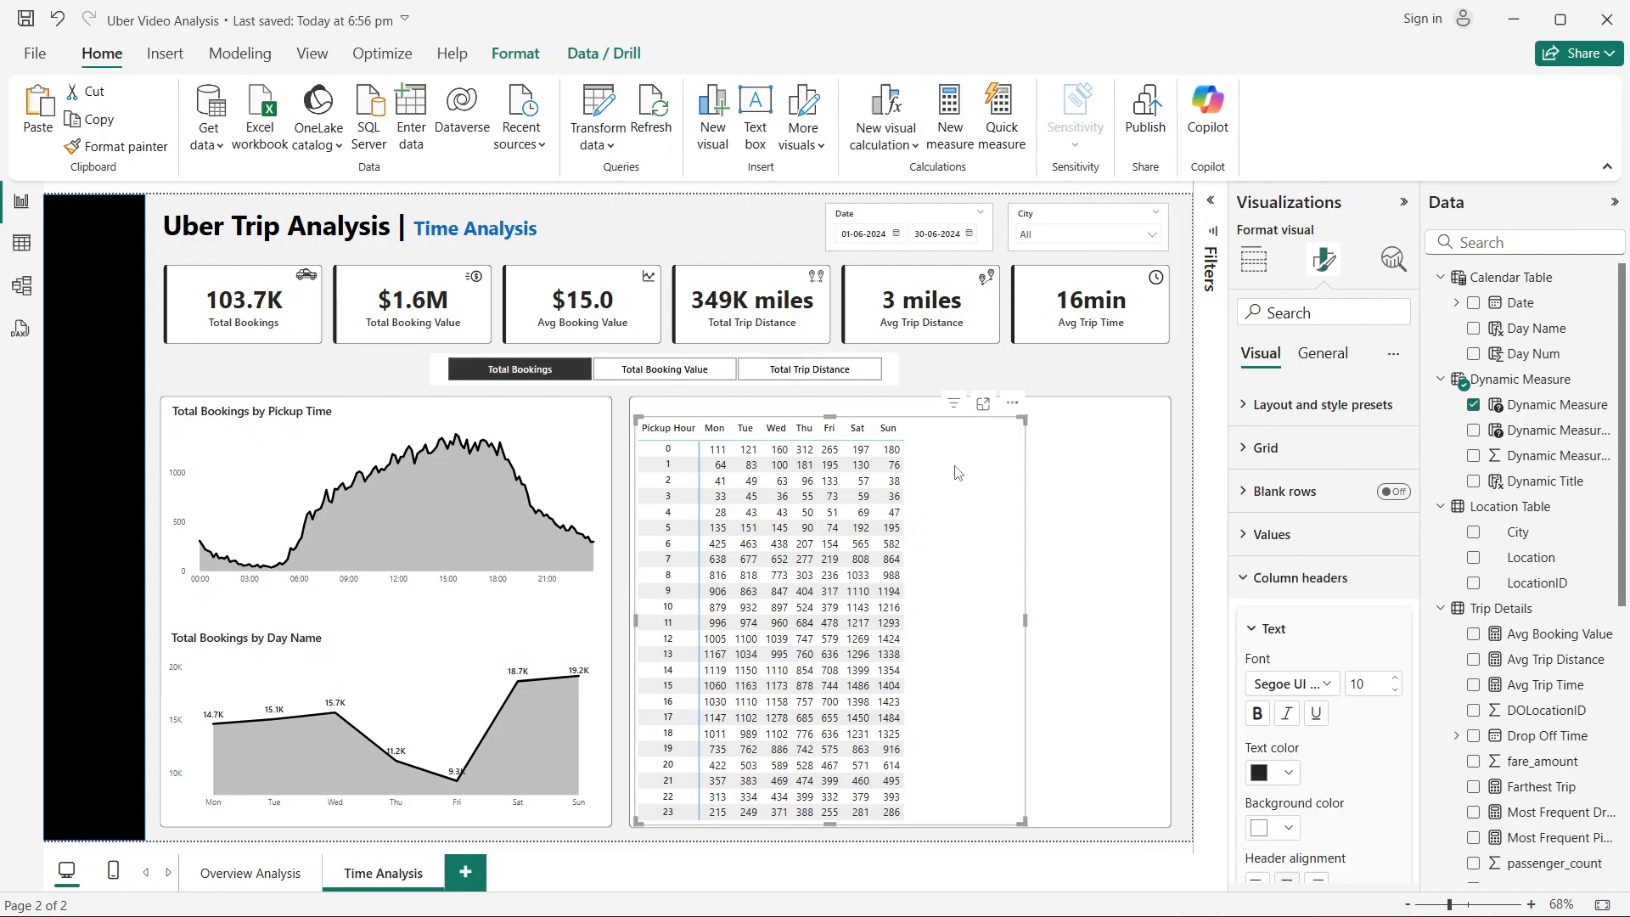
{"action": "left_click", "coordinate": [1254, 260]}
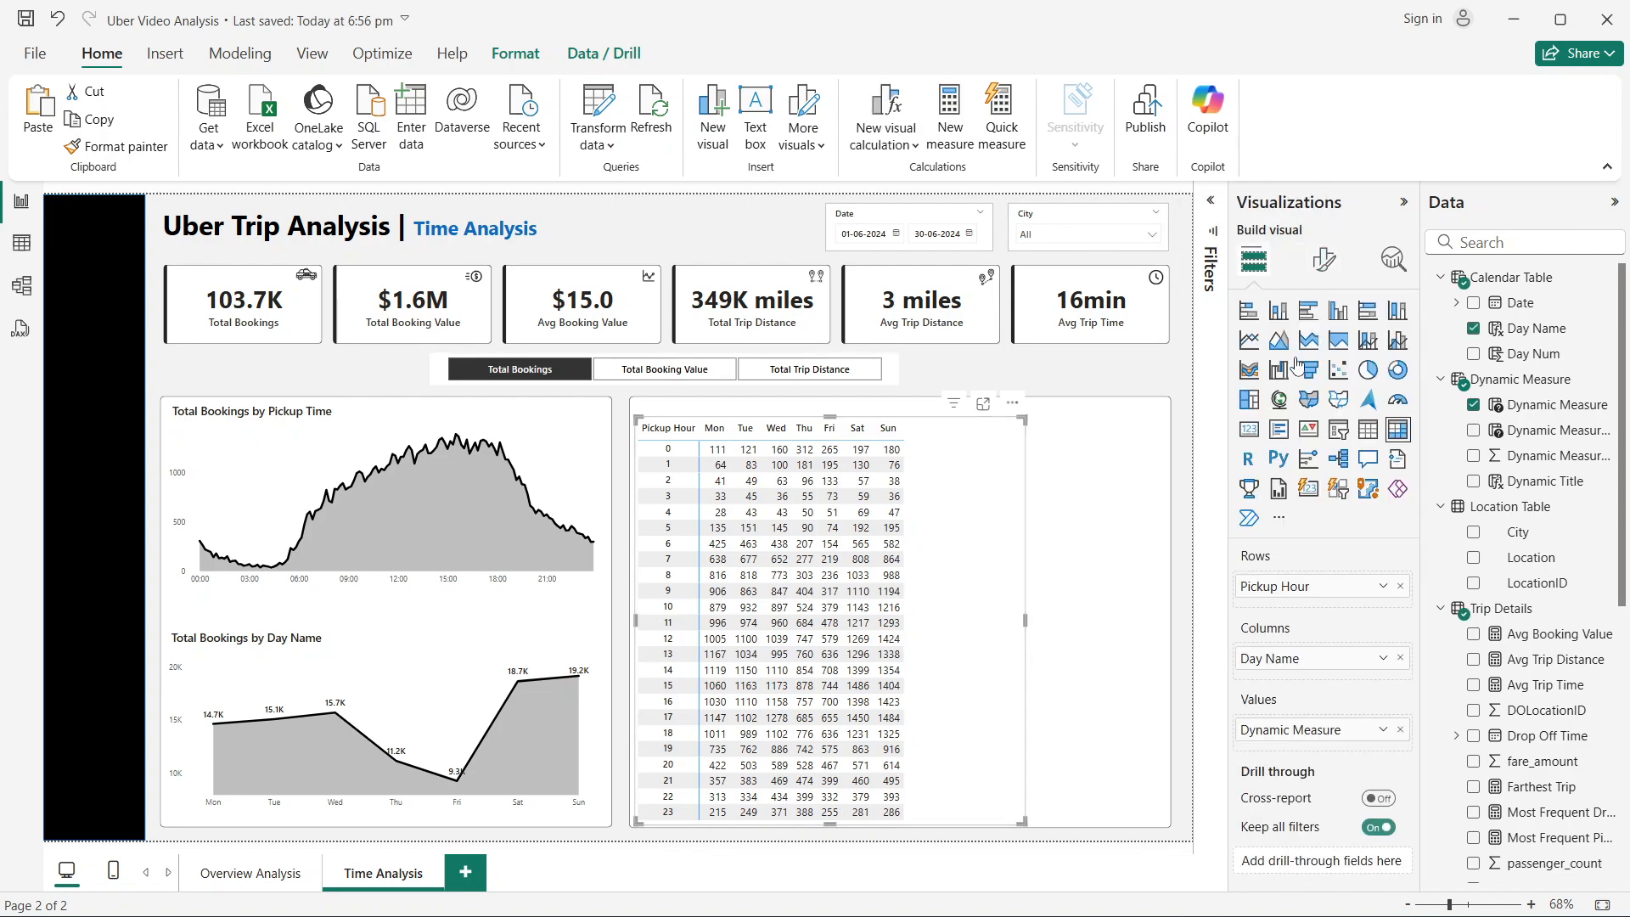
{"action": "double_click", "coordinate": [1287, 587]}
{"action": "left_click_drag", "start_coordinate": [1284, 587], "coordinate": [1233, 593]}
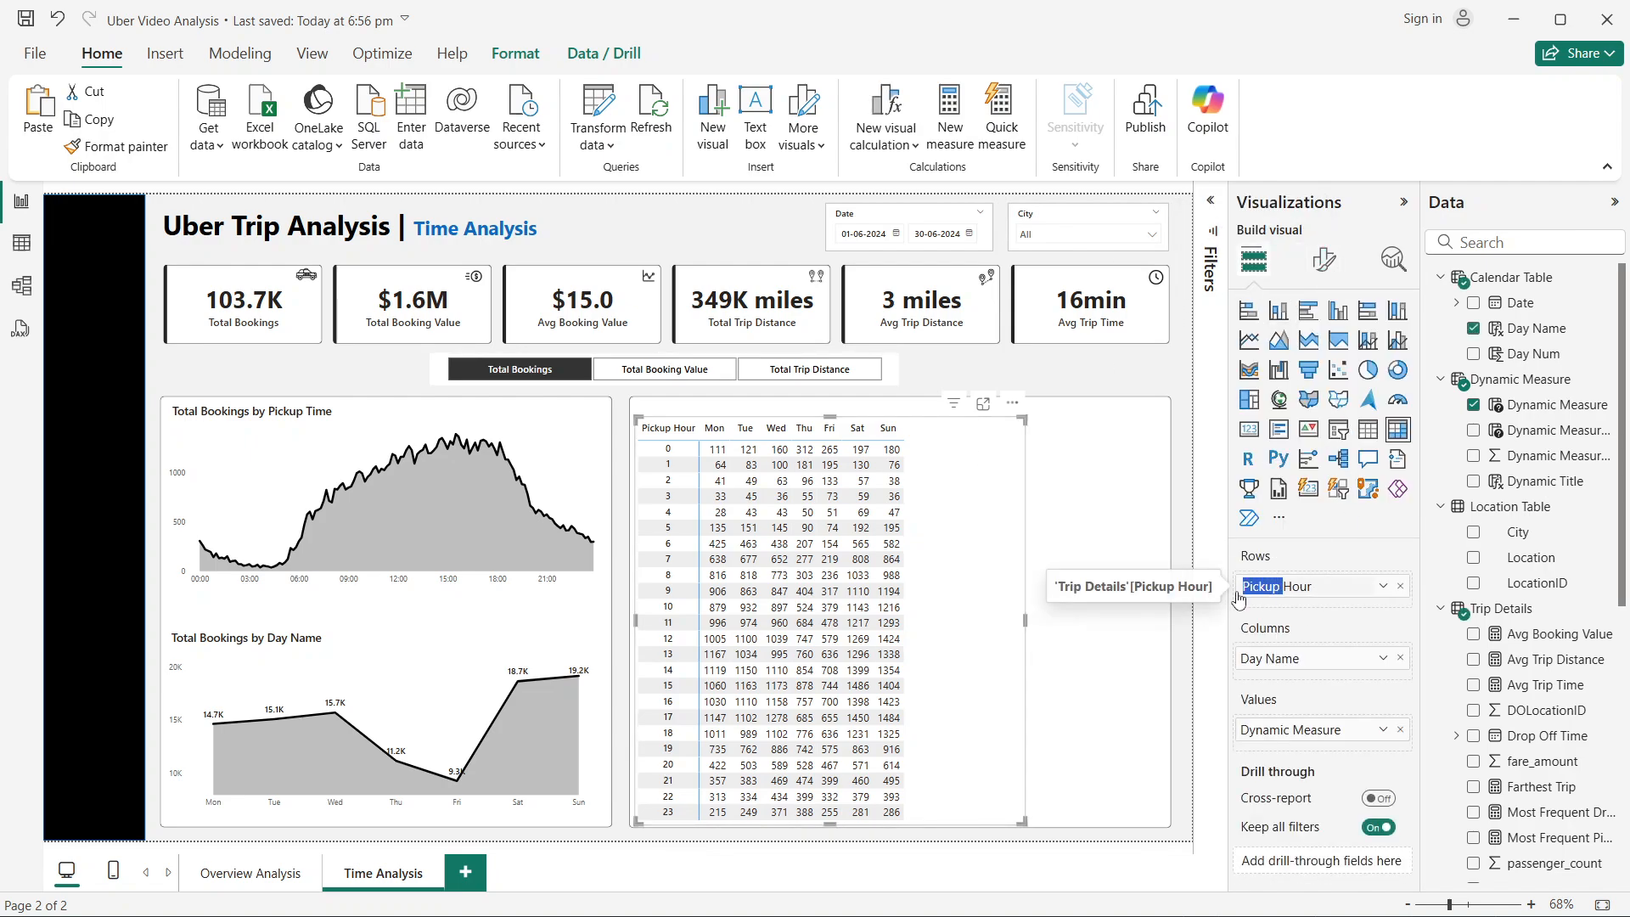
{"action": "key", "text": "BackSpace"}
{"action": "key", "text": "Return"}
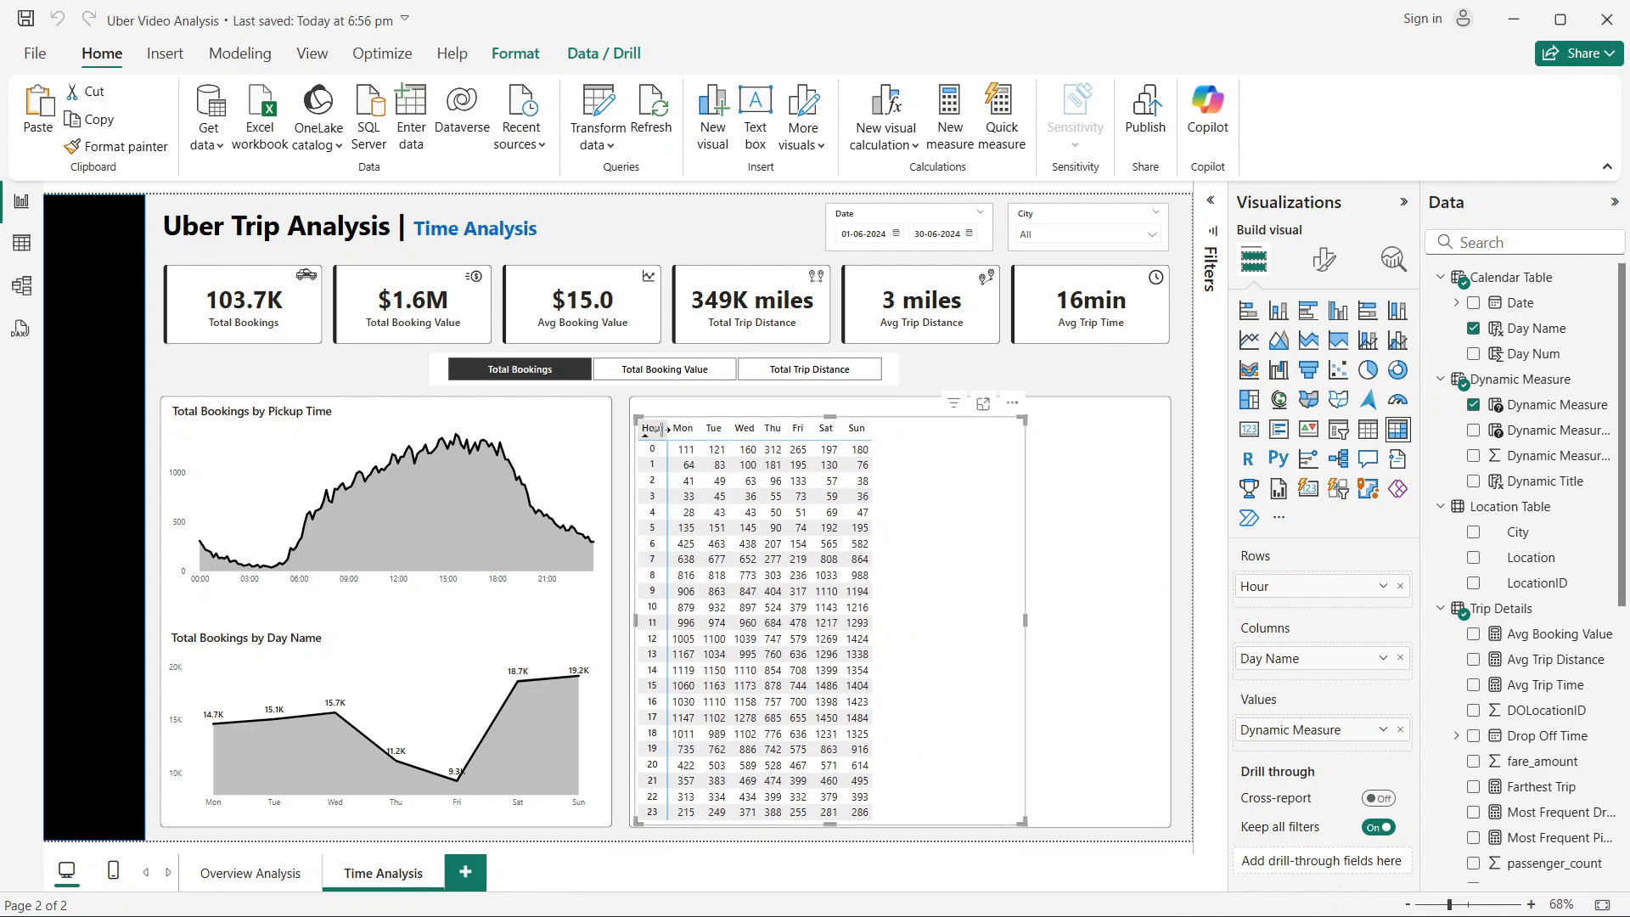
Step: Widen the matrix's Hour, Mon and Tue columns slightly
{"action": "left_click_drag", "start_coordinate": [667, 436], "coordinate": [678, 436]}
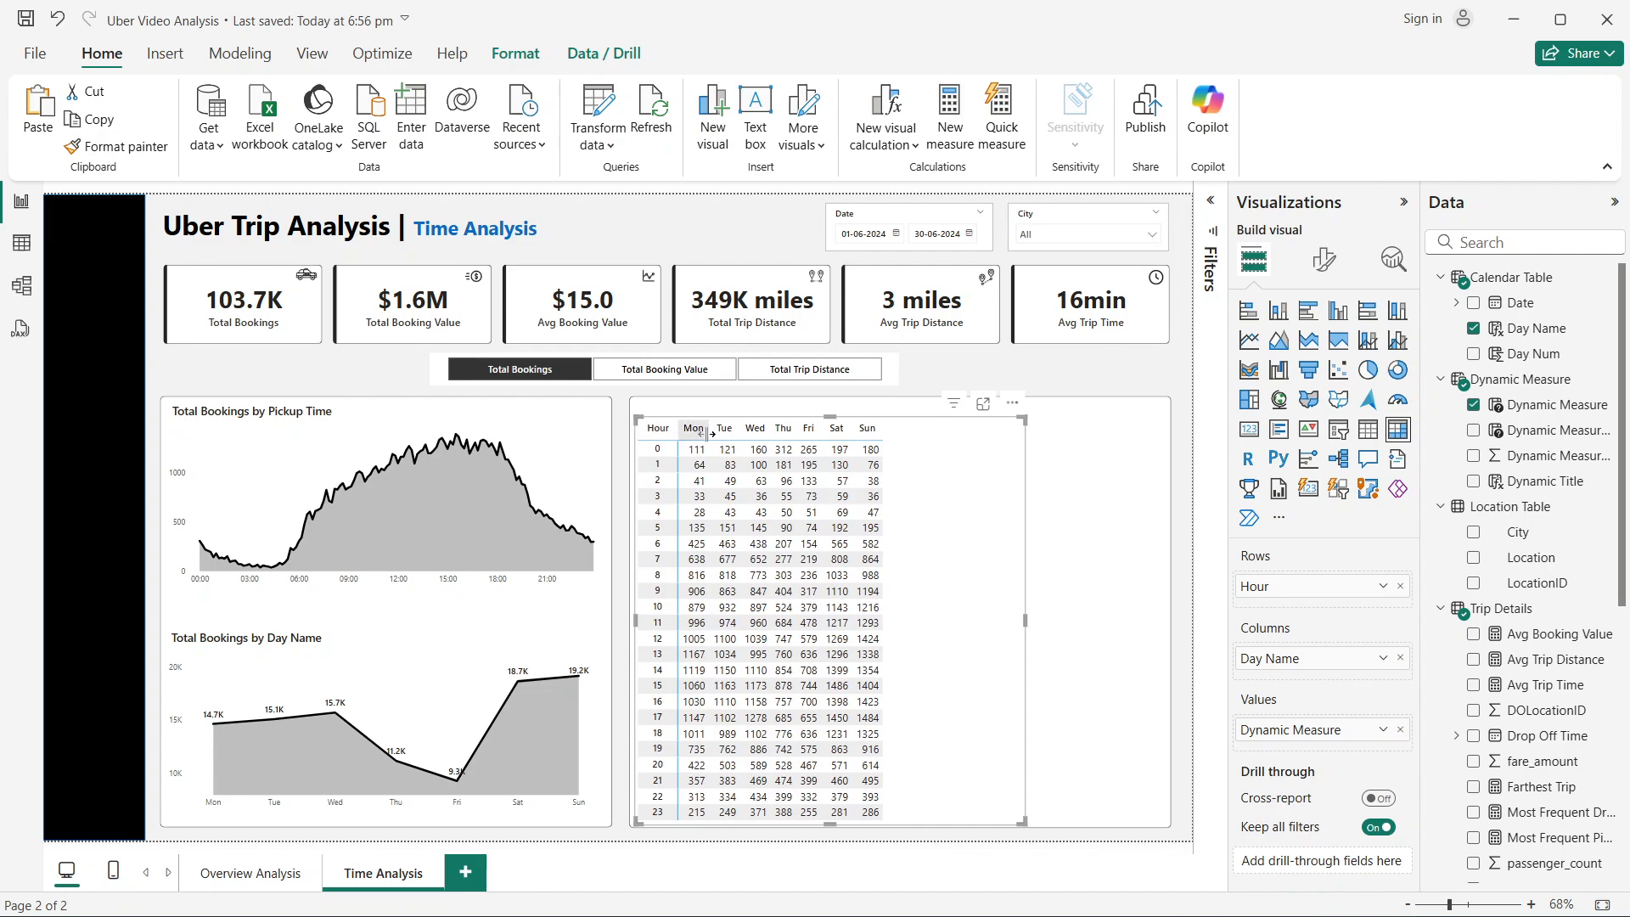
{"action": "left_click", "coordinate": [693, 428]}
{"action": "left_click", "coordinate": [704, 431]}
{"action": "left_click_drag", "start_coordinate": [709, 434], "coordinate": [718, 434]}
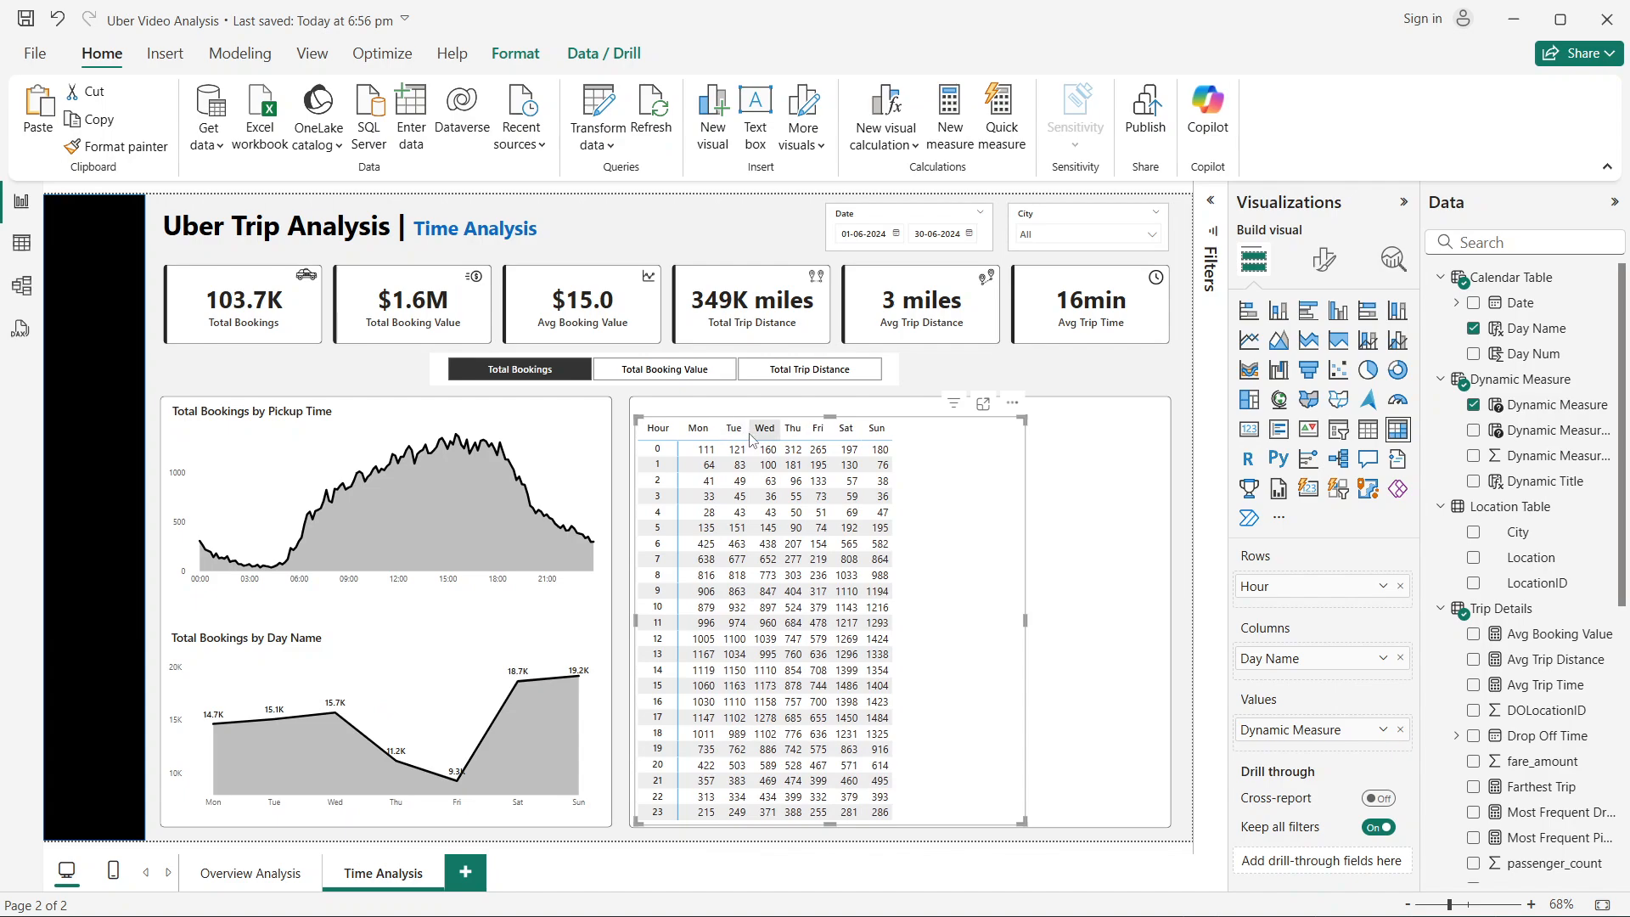
{"action": "left_click", "coordinate": [751, 432]}
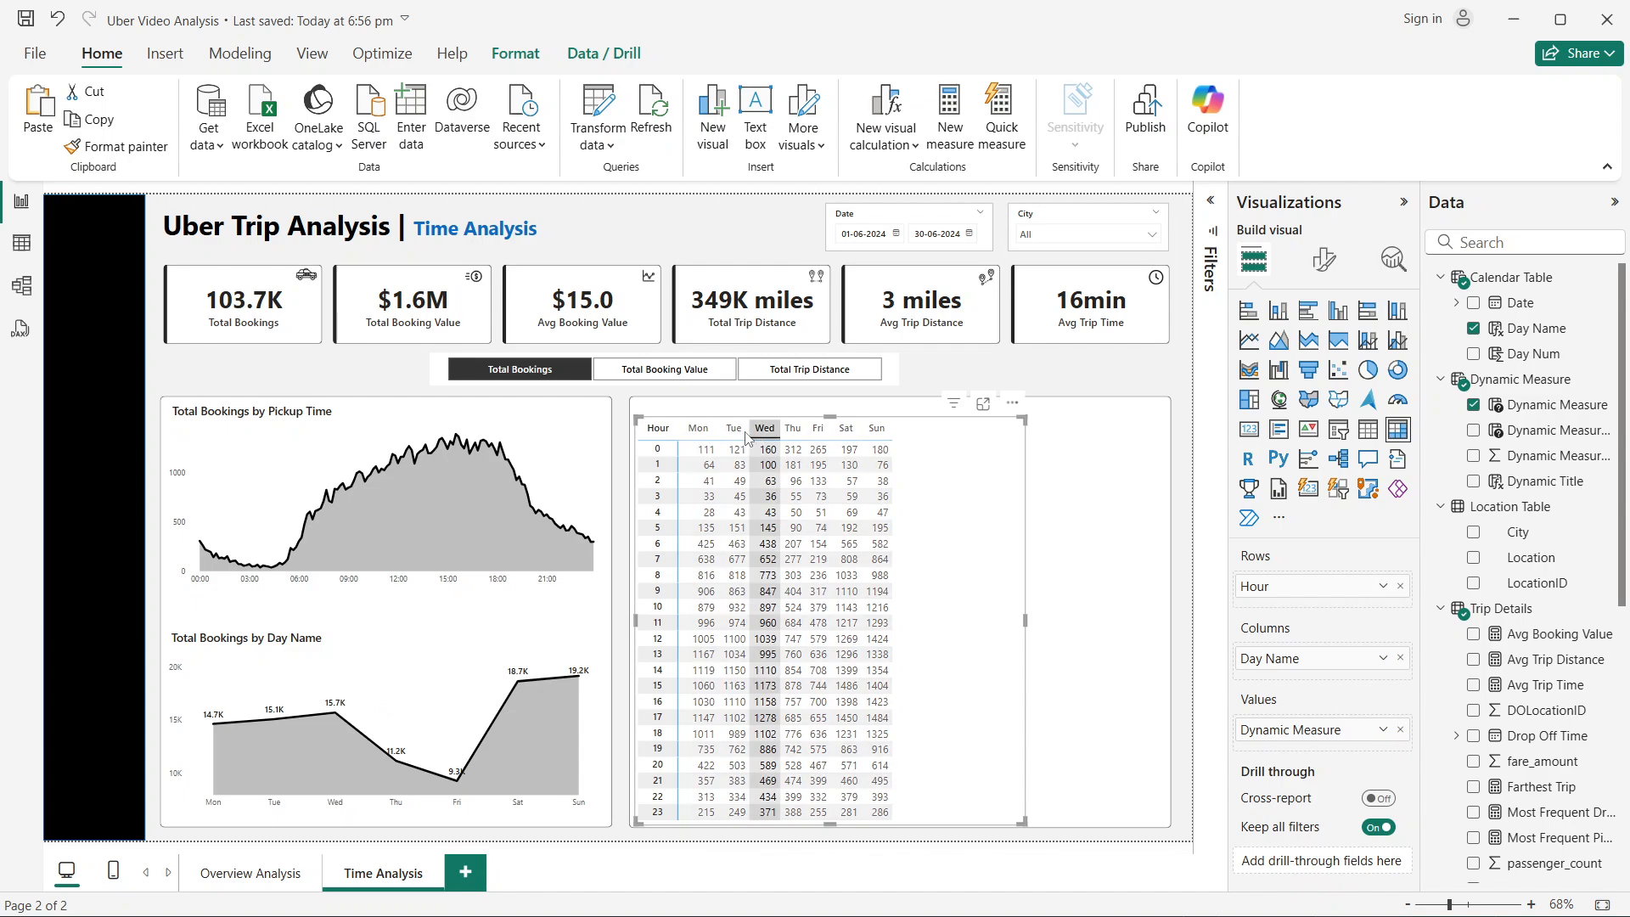
{"action": "left_click", "coordinate": [744, 437]}
{"action": "left_click", "coordinate": [746, 438]}
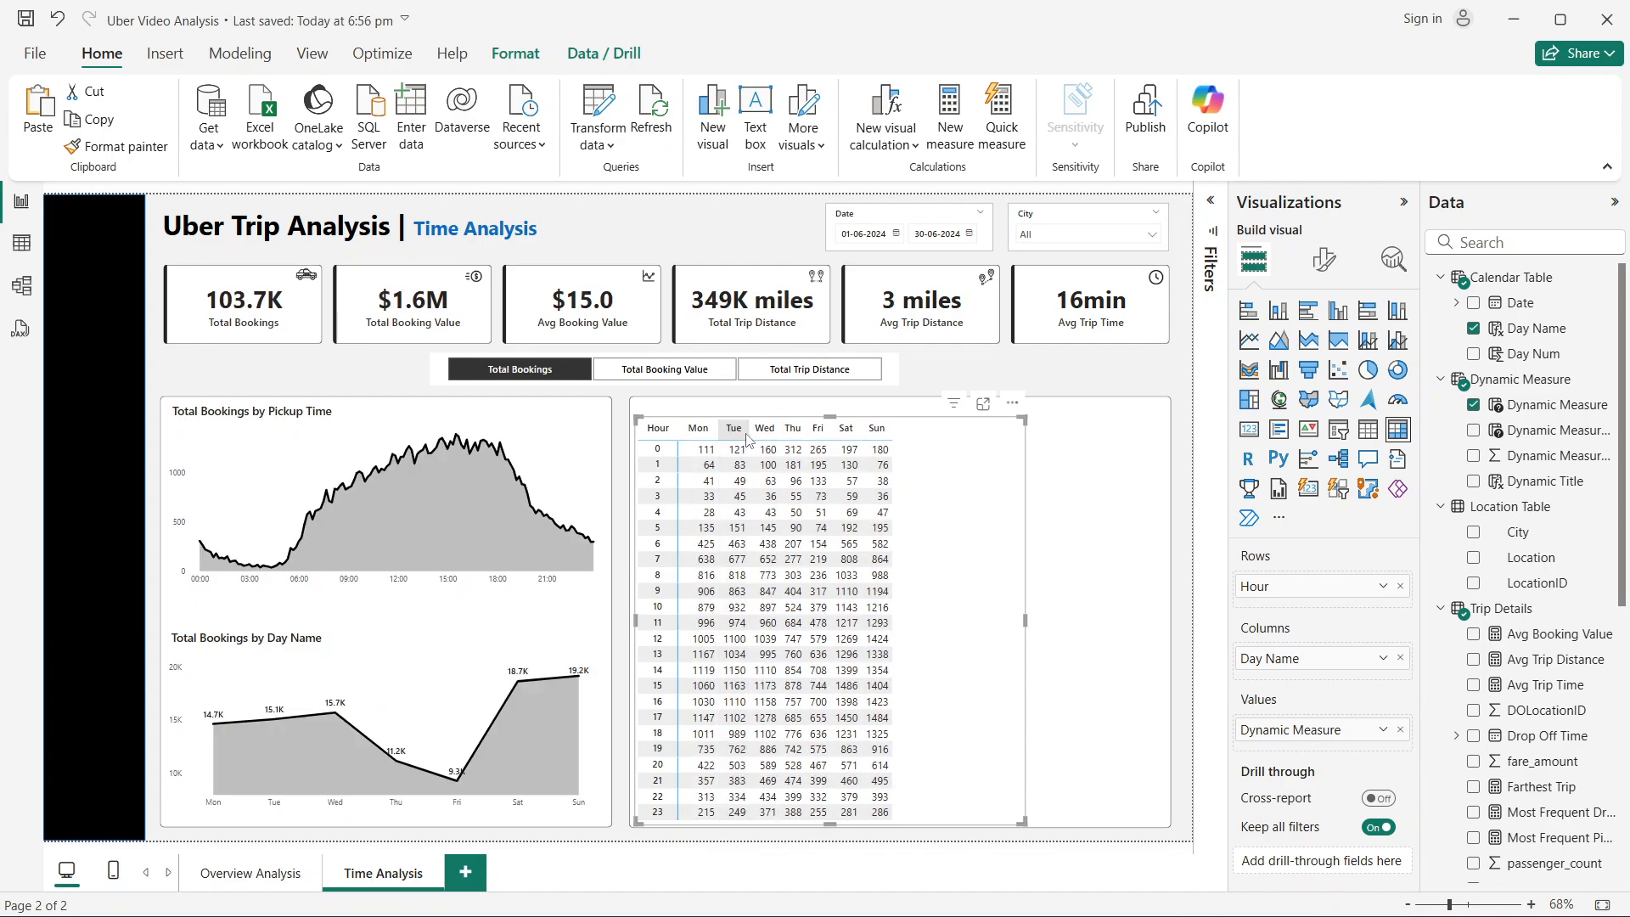
{"action": "left_click_drag", "start_coordinate": [752, 428], "coordinate": [761, 428]}
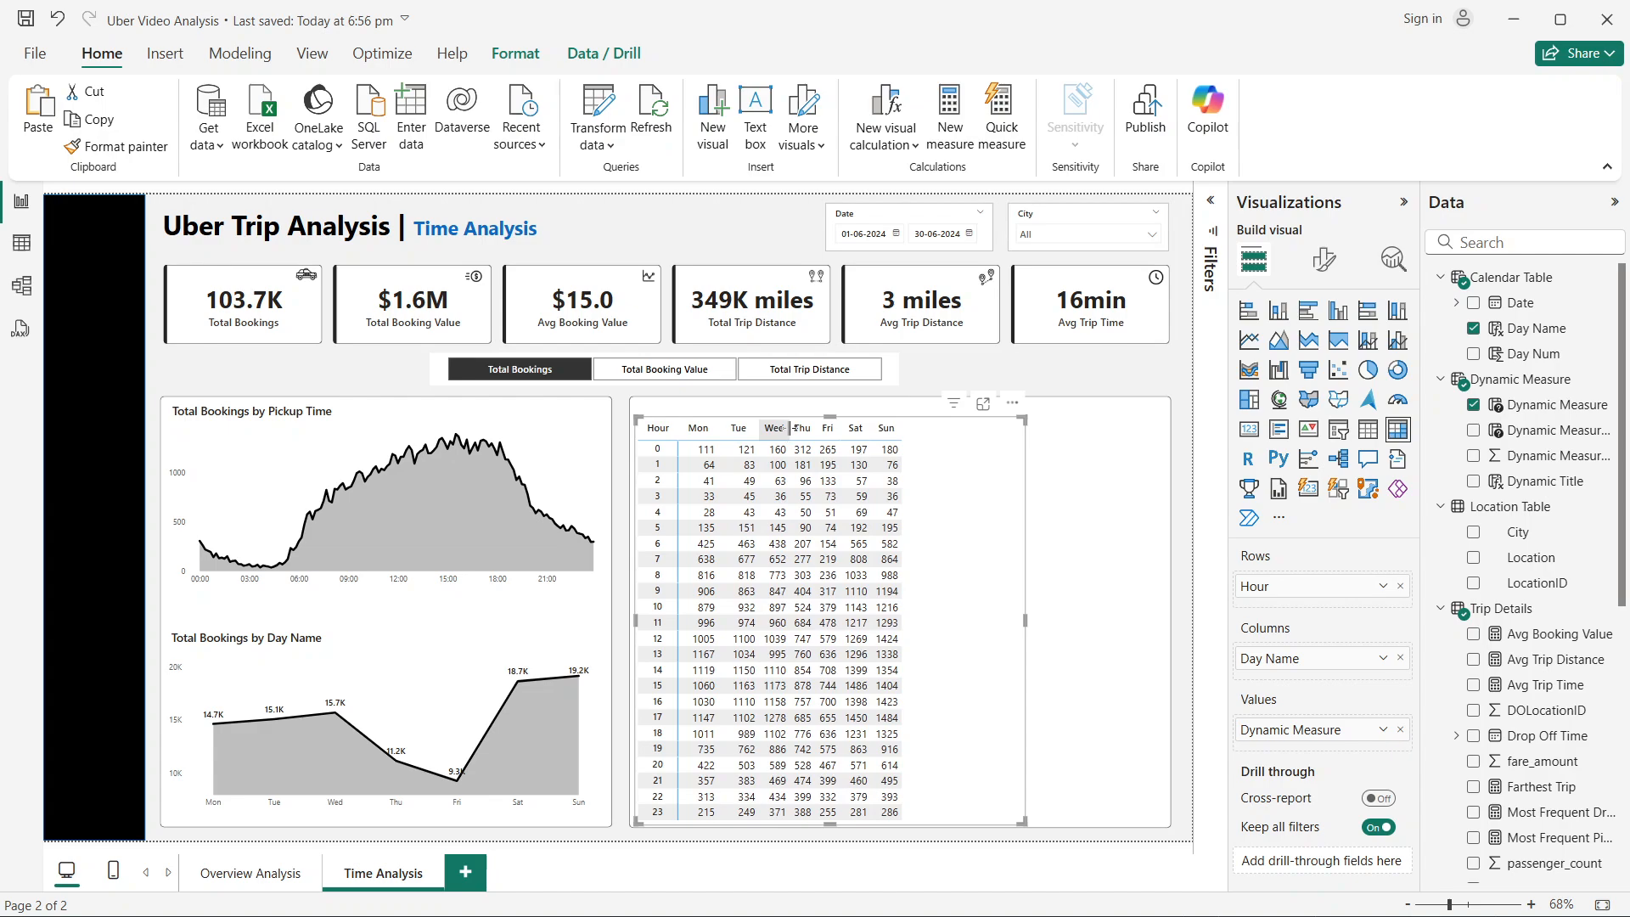
Step: Widen the matrix's day columns from Mon to Sun evenly so that they nearly fill the visual's width
{"action": "left_click", "coordinate": [793, 428]}
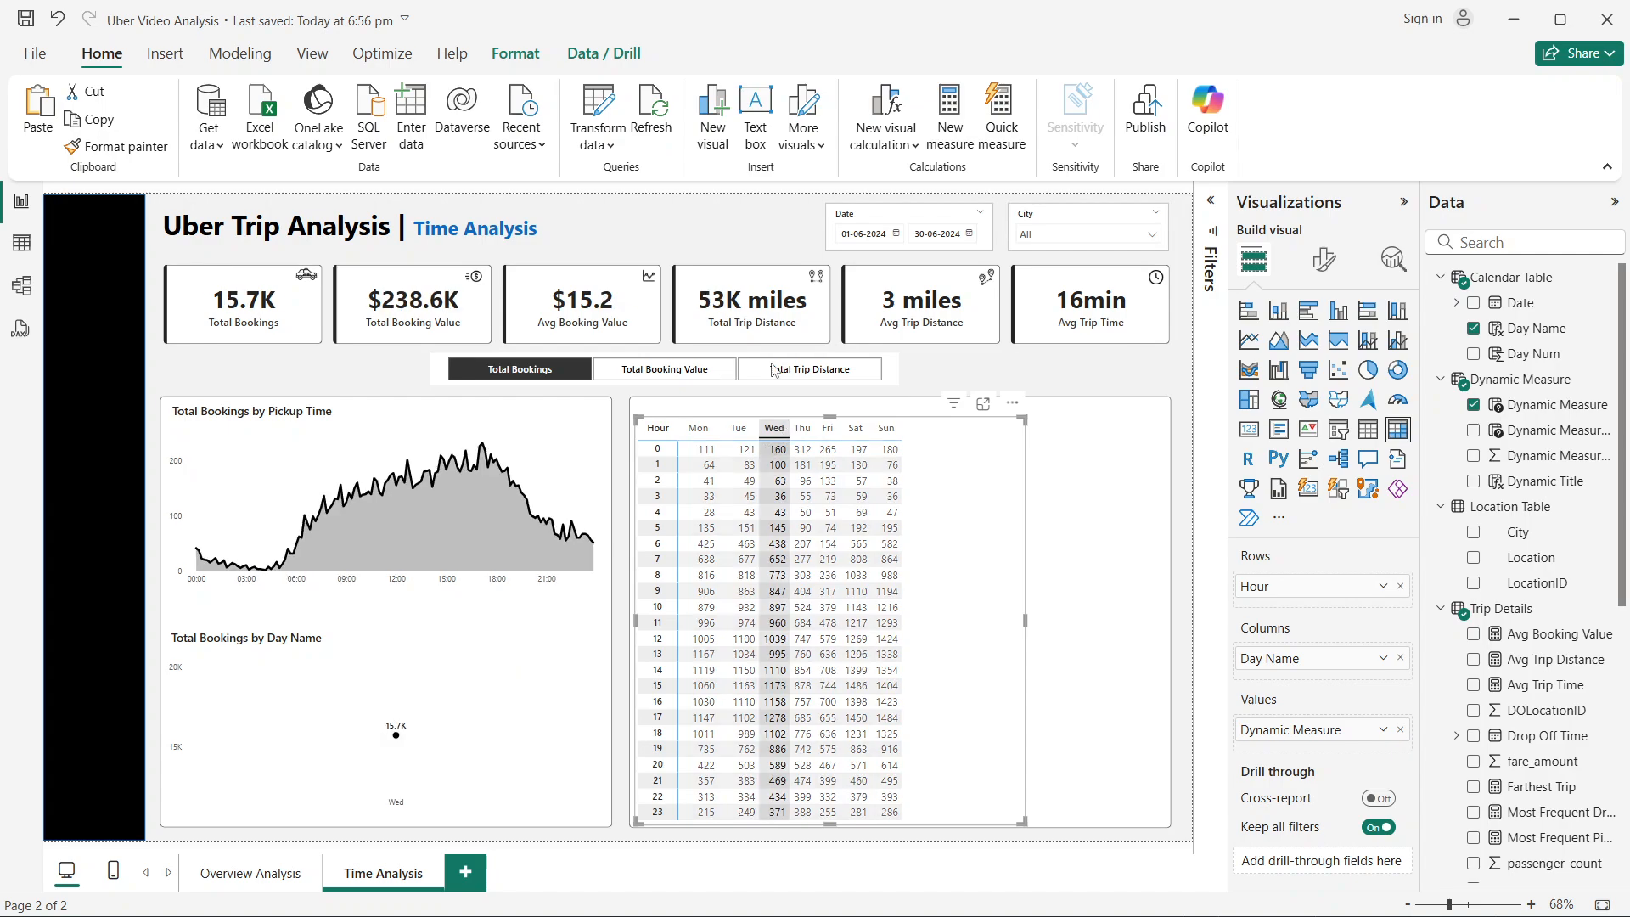
{"action": "left_click", "coordinate": [778, 429]}
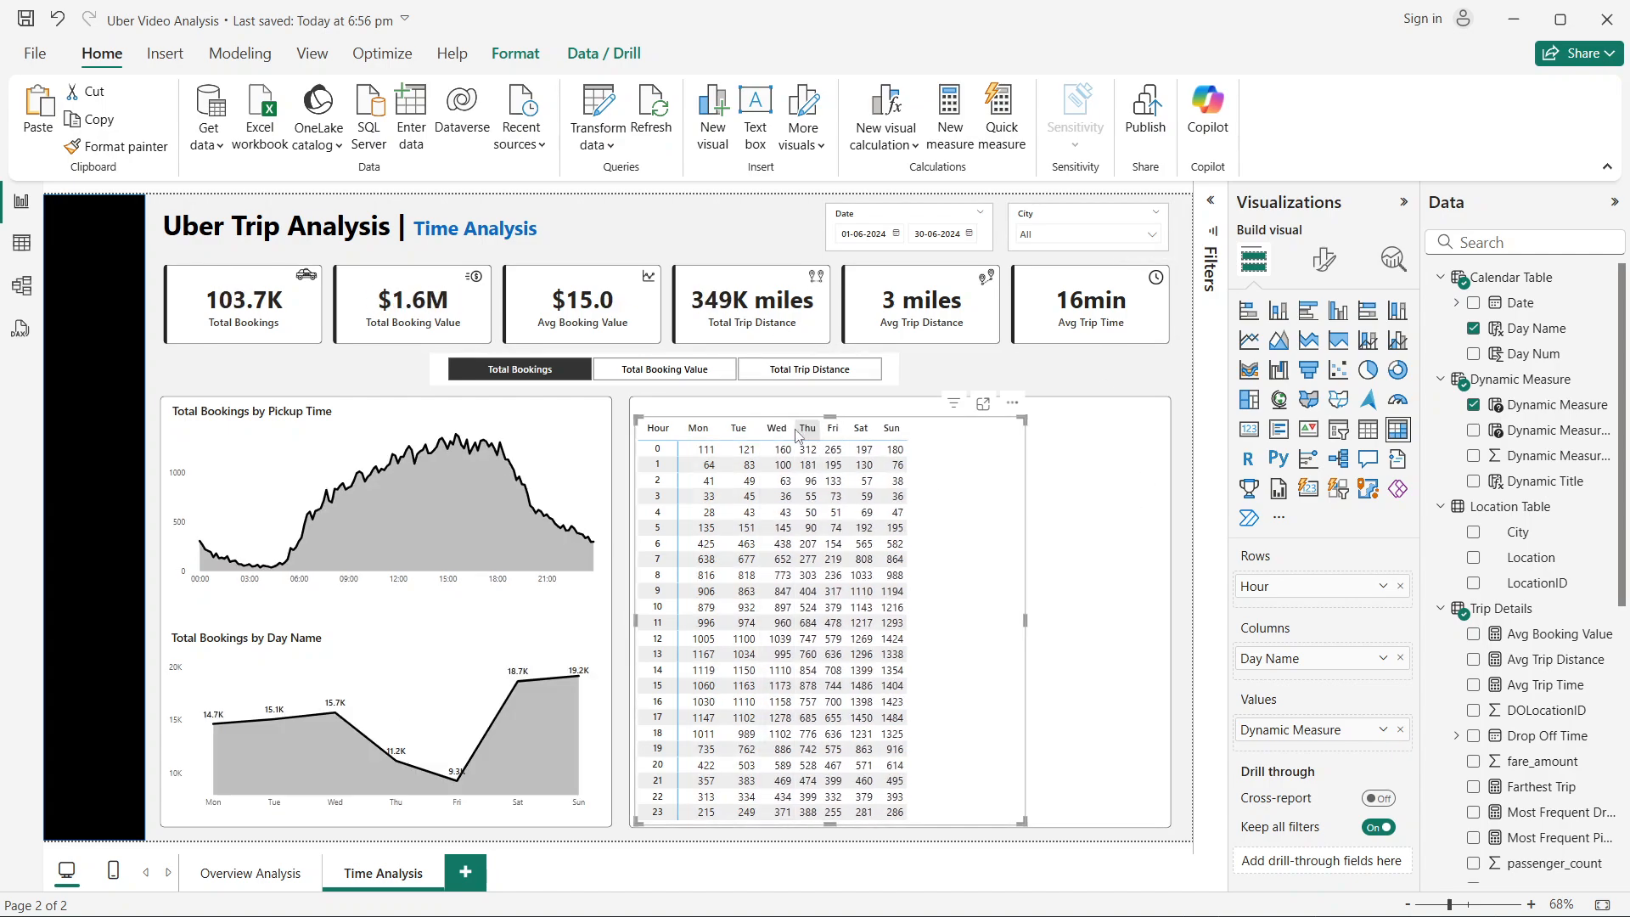
{"action": "left_click_drag", "start_coordinate": [796, 430], "coordinate": [961, 431]}
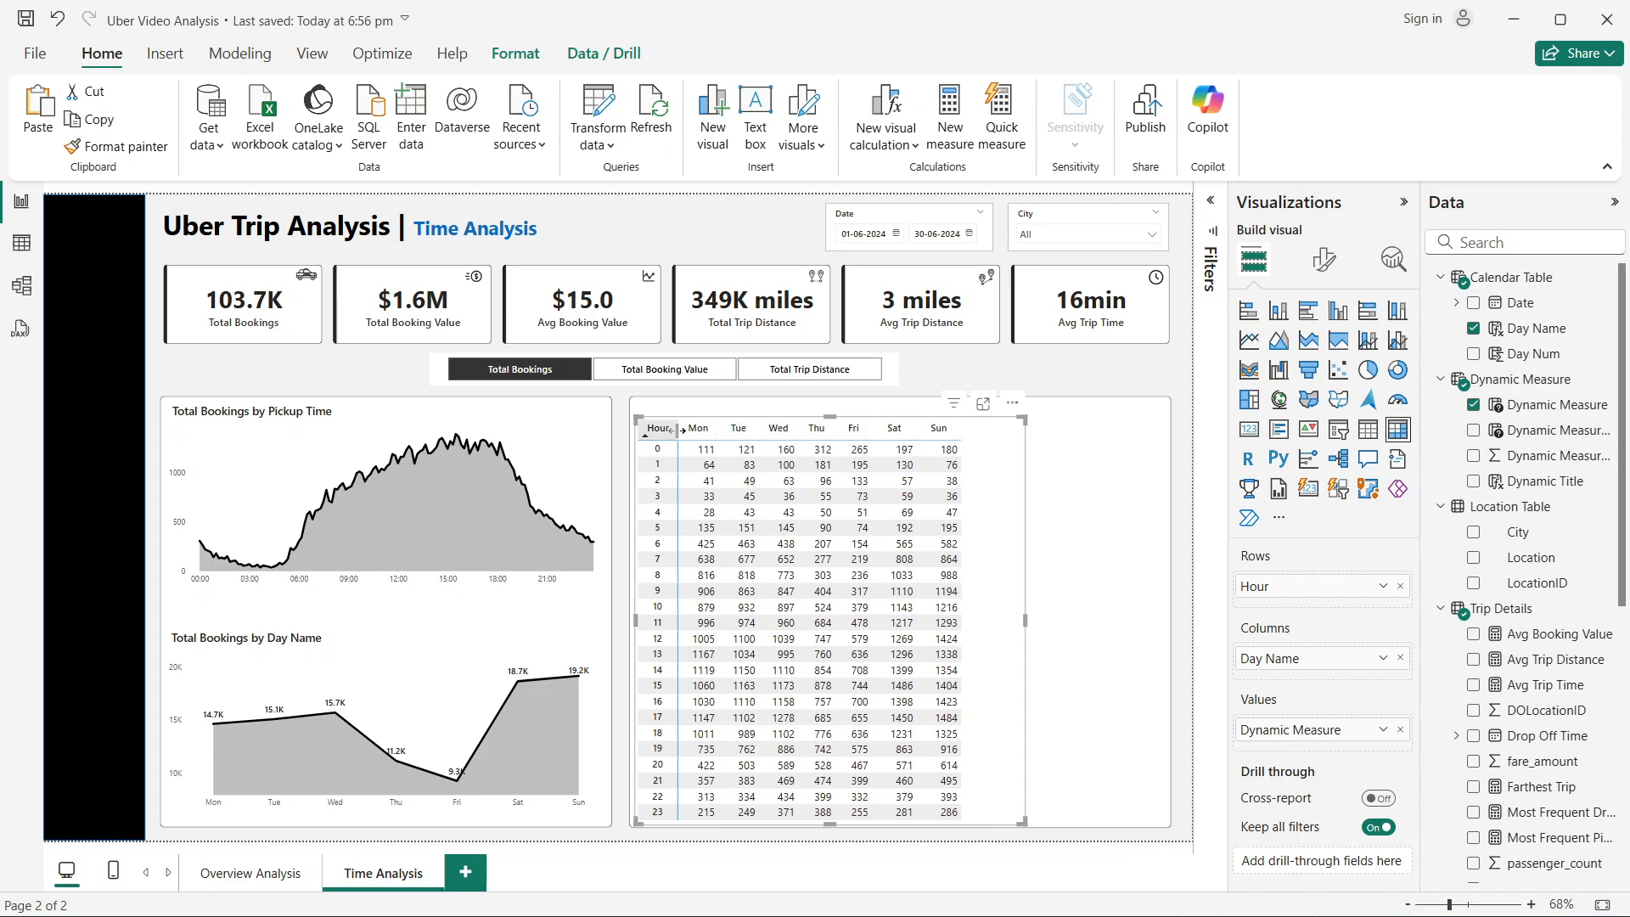
{"action": "left_click_drag", "start_coordinate": [679, 430], "coordinate": [833, 432]}
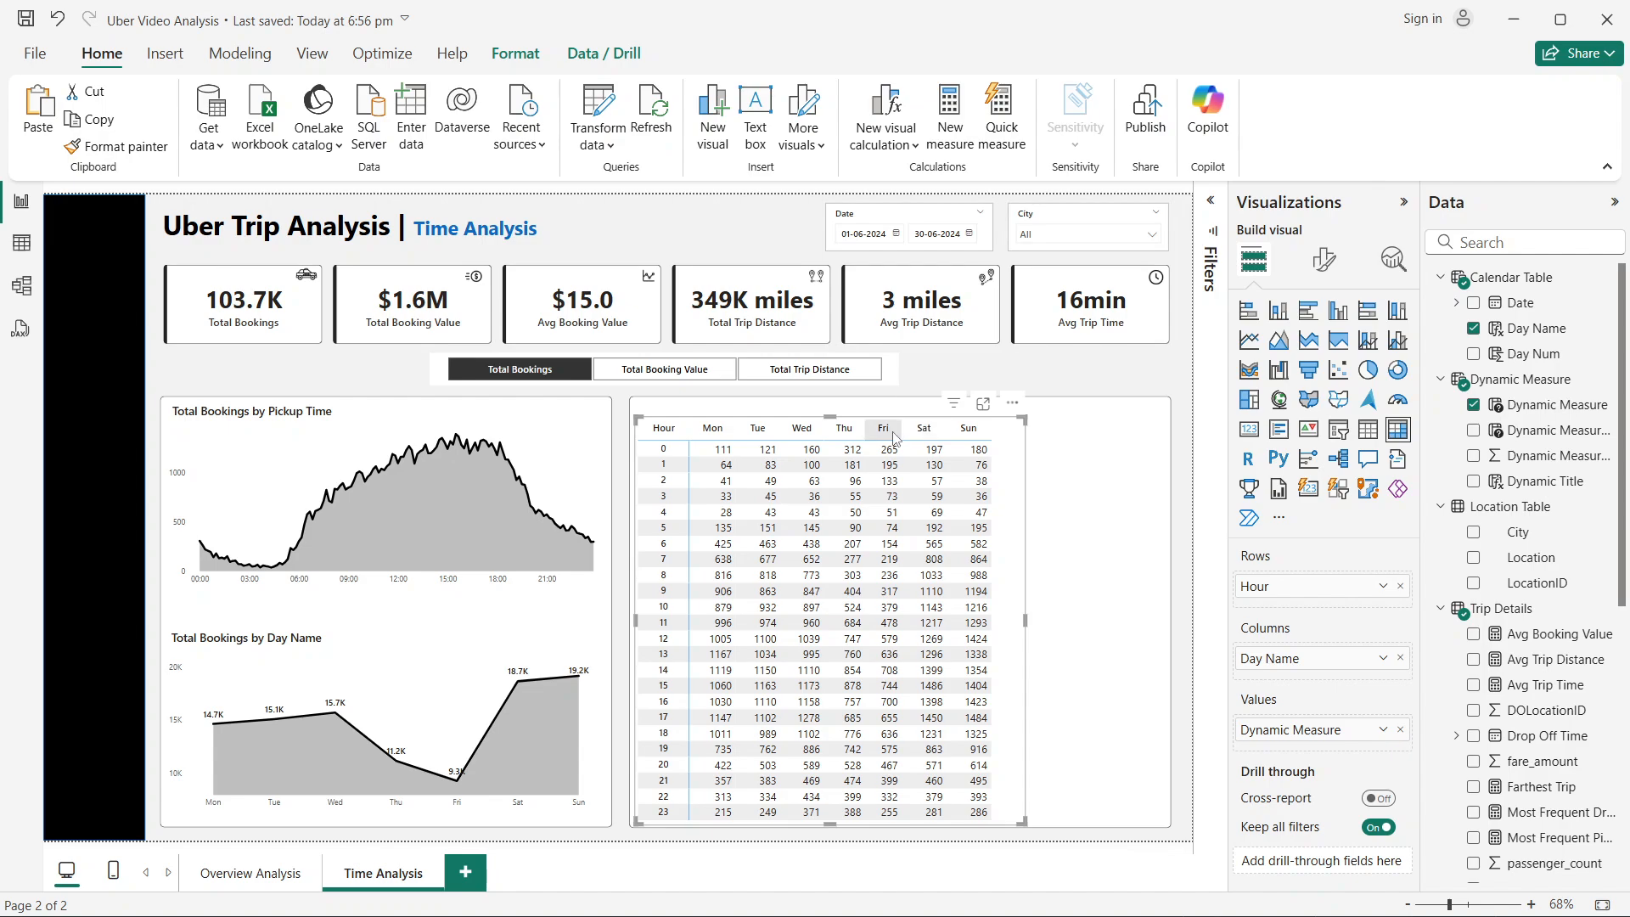
{"action": "left_click_drag", "start_coordinate": [898, 431], "coordinate": [955, 433]}
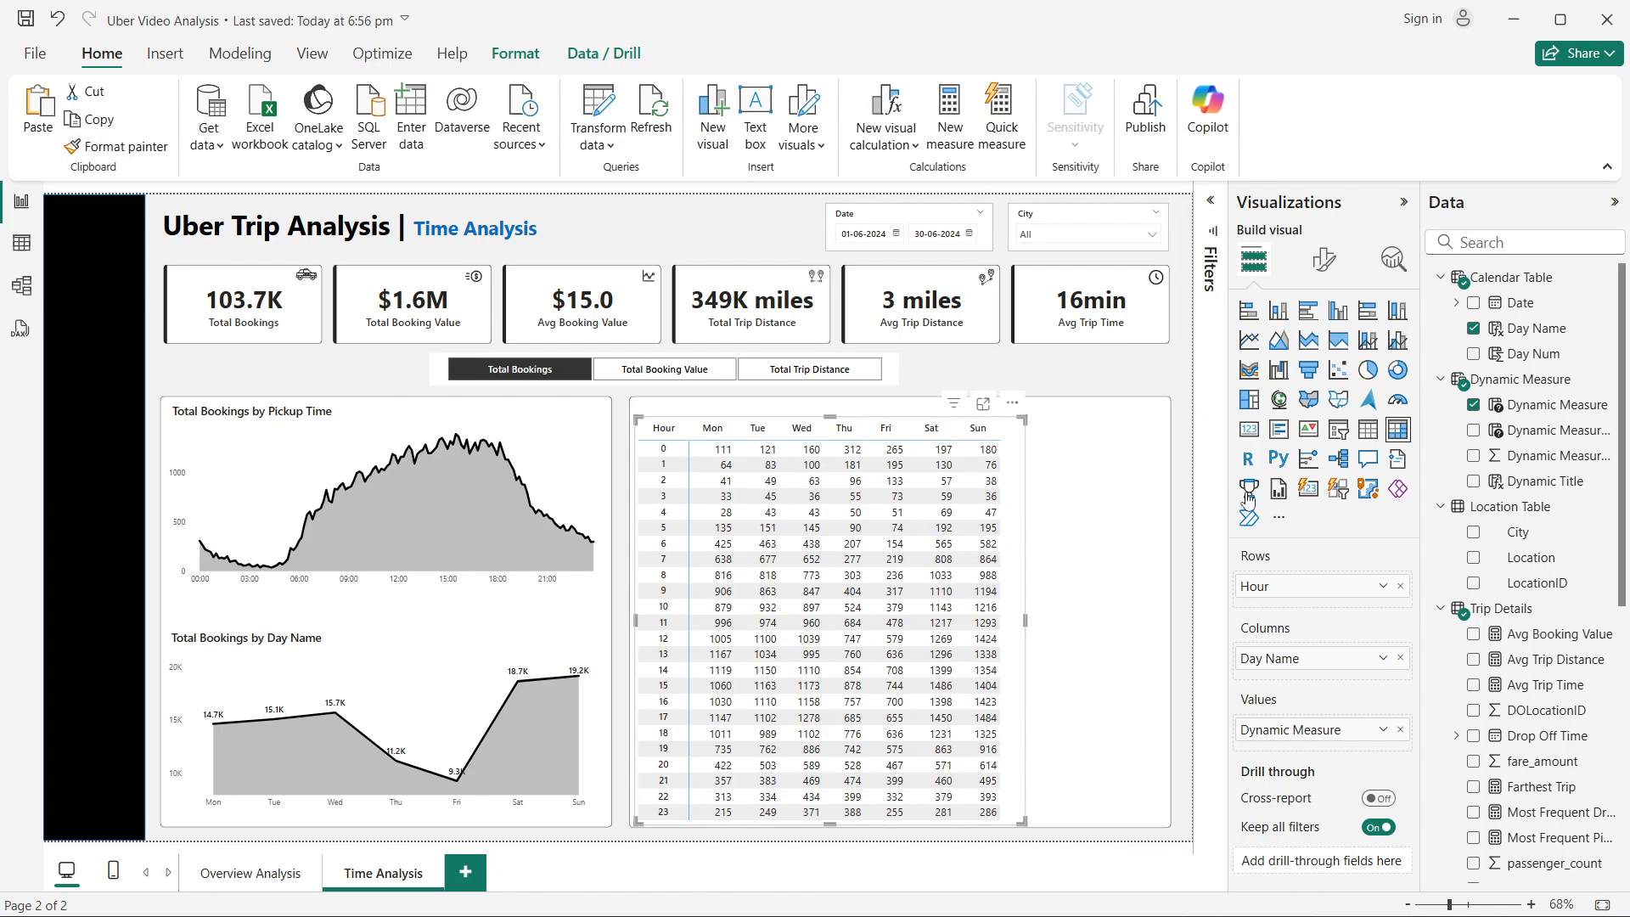
Step: Turn on background color and font color conditional formatting for the matrix's Total Bookings series
{"action": "left_click", "coordinate": [1328, 263]}
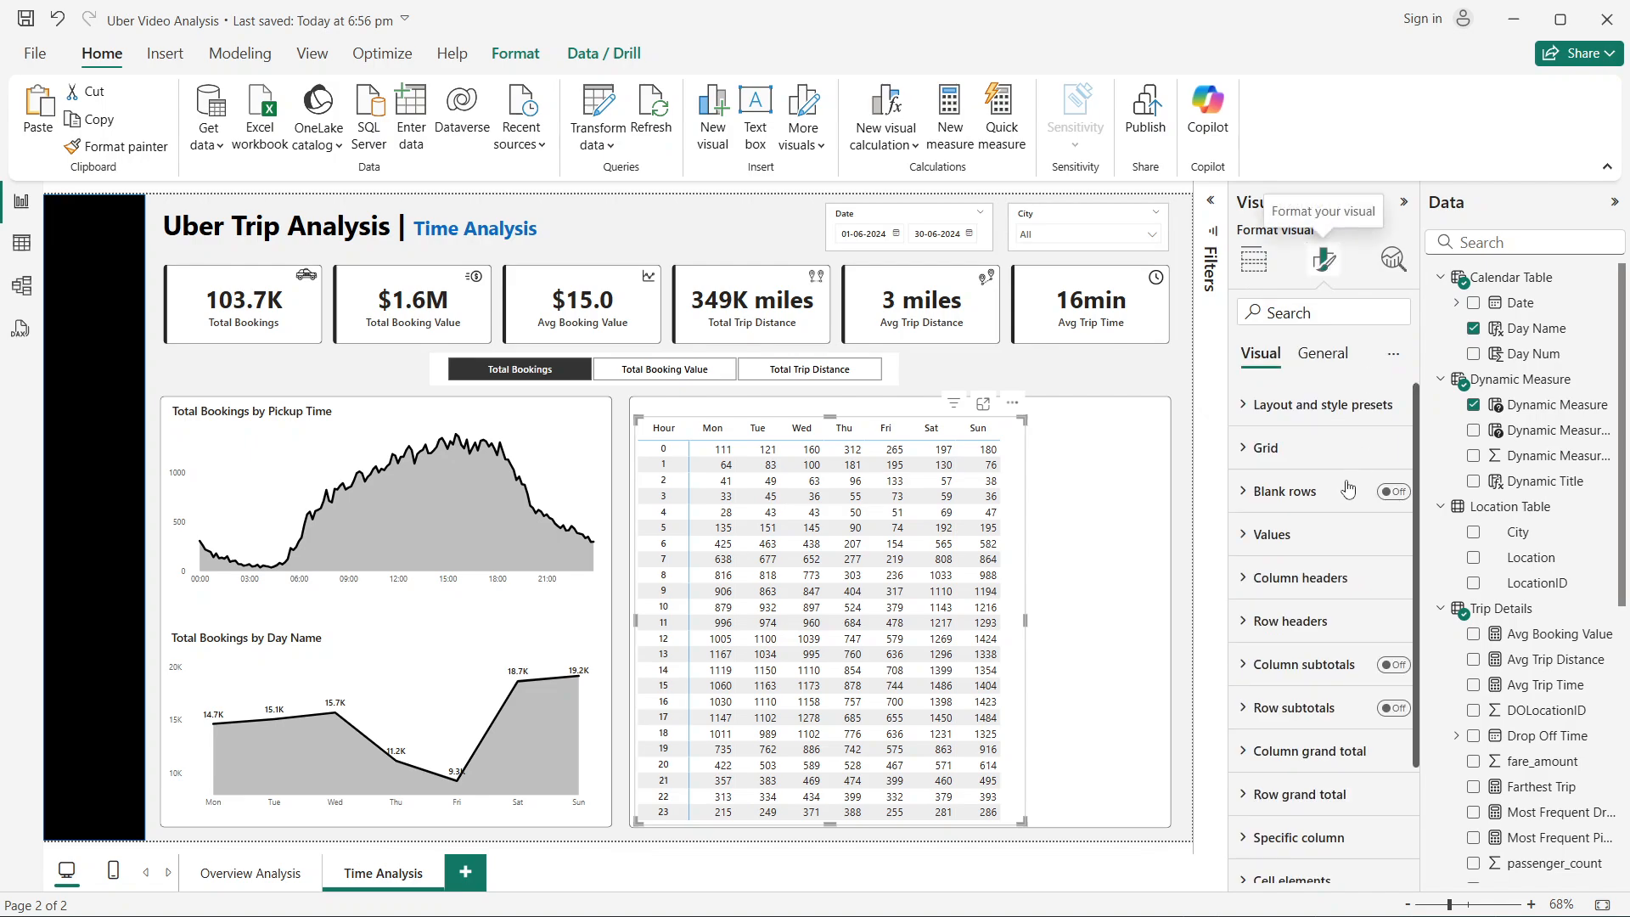
{"action": "scroll", "coordinate": [1348, 488], "scroll_direction": "down", "scroll_amount": 3}
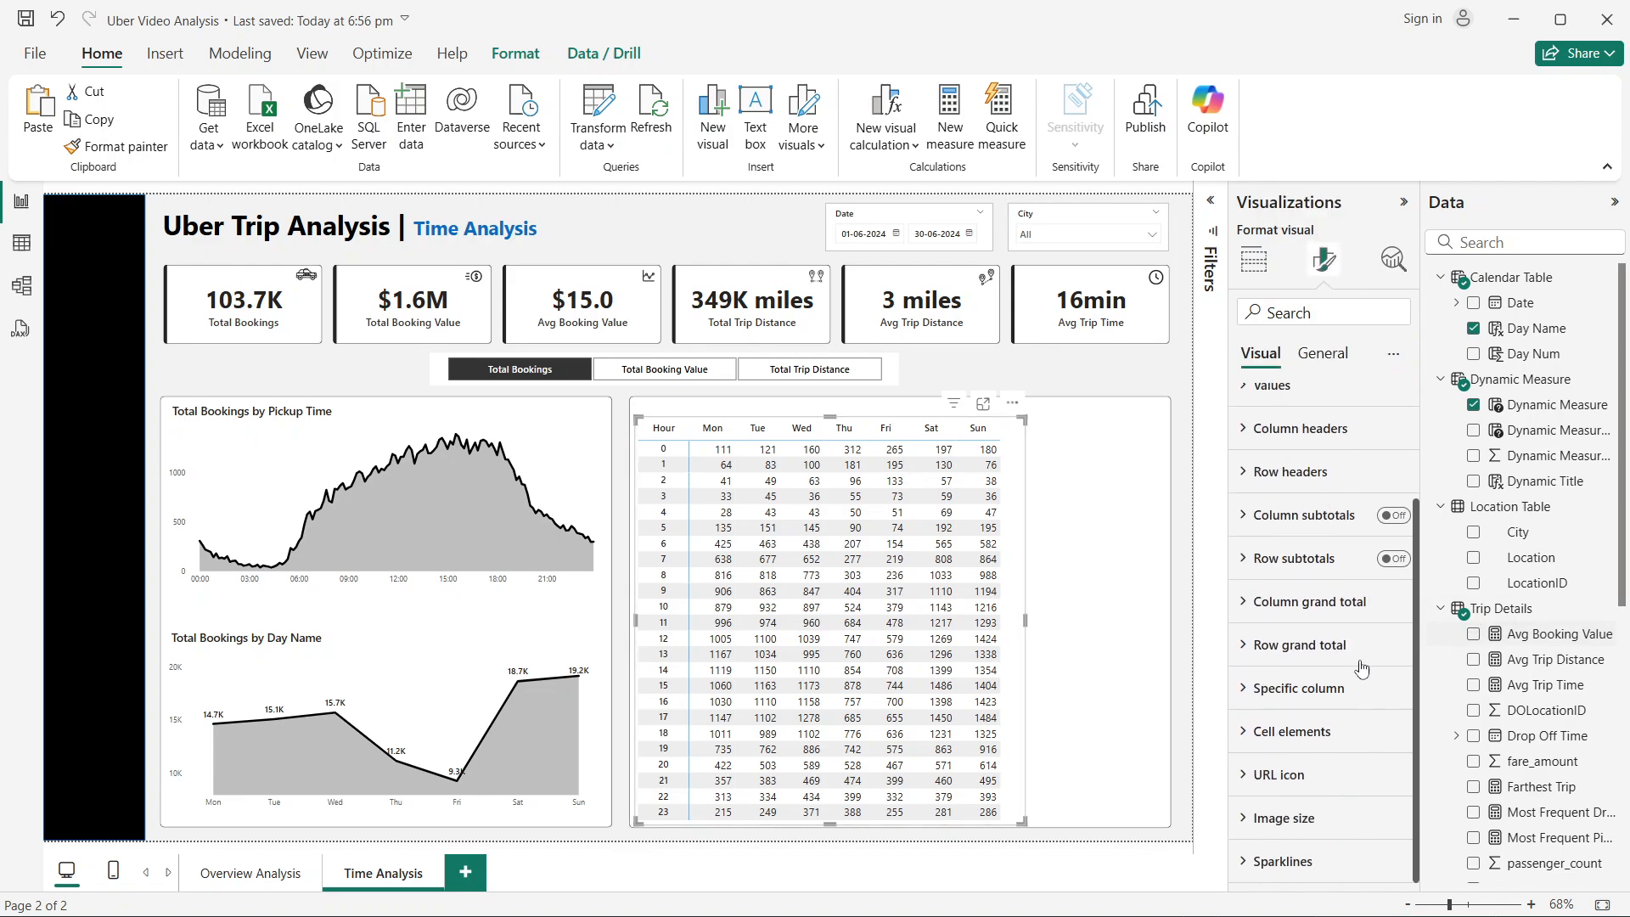
{"action": "left_click", "coordinate": [1299, 687]}
{"action": "scroll", "coordinate": [1308, 695], "scroll_direction": "down", "scroll_amount": 5}
{"action": "scroll", "coordinate": [1308, 695], "scroll_direction": "up", "scroll_amount": 2}
{"action": "scroll", "coordinate": [1308, 695], "scroll_direction": "down", "scroll_amount": 2}
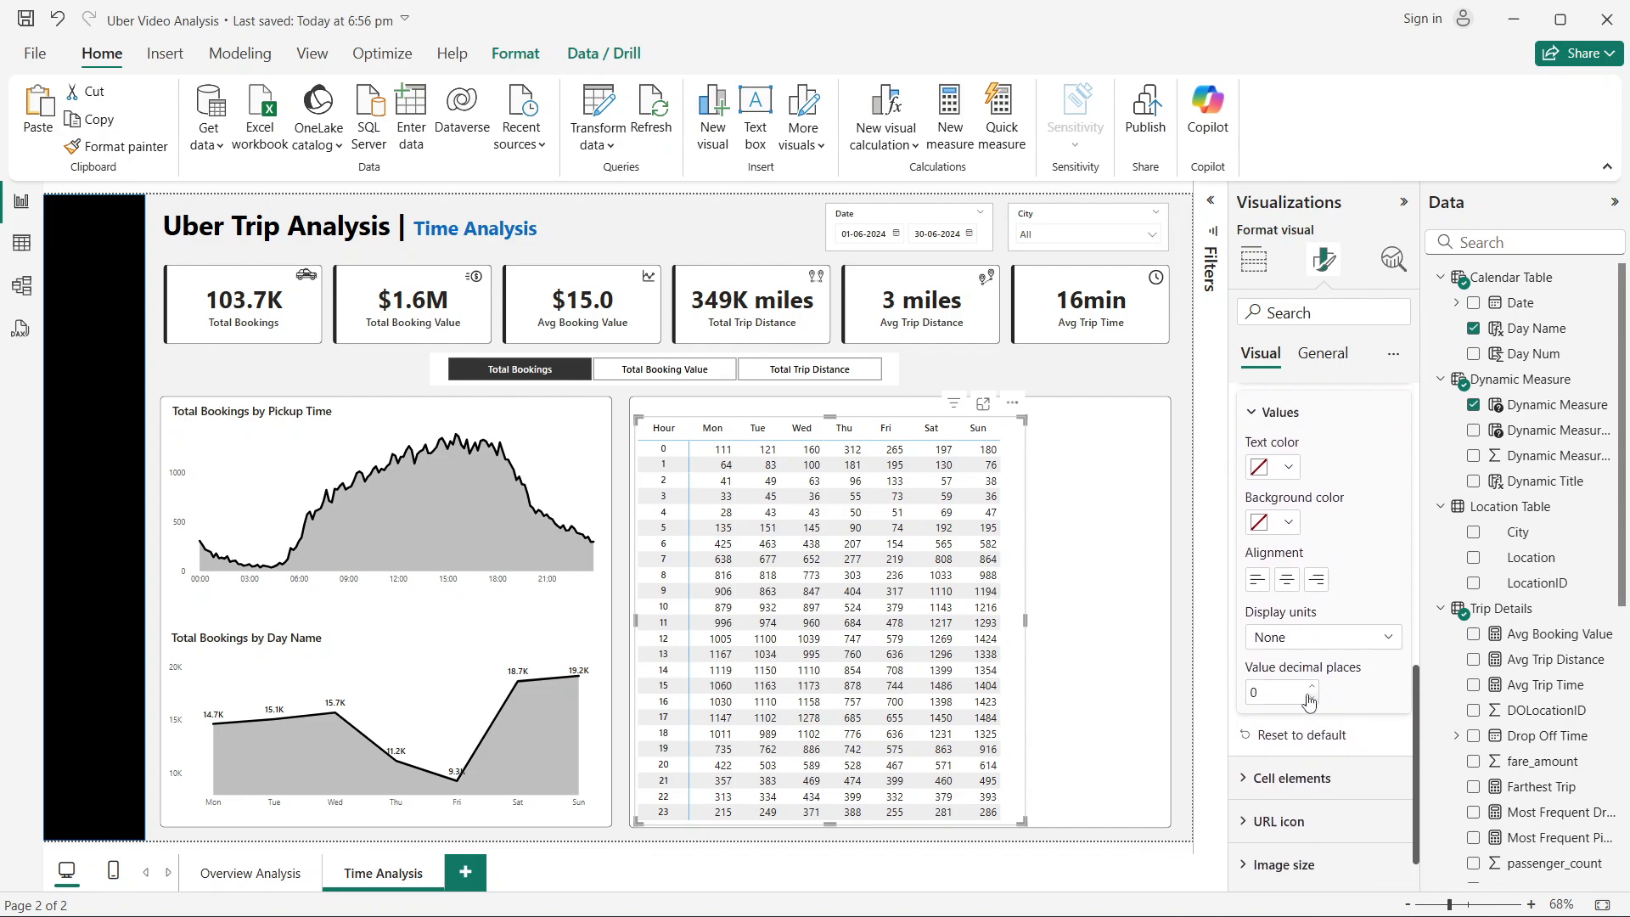
{"action": "scroll", "coordinate": [1309, 696], "scroll_direction": "up", "scroll_amount": 2}
{"action": "scroll", "coordinate": [1309, 703], "scroll_direction": "down", "scroll_amount": 3}
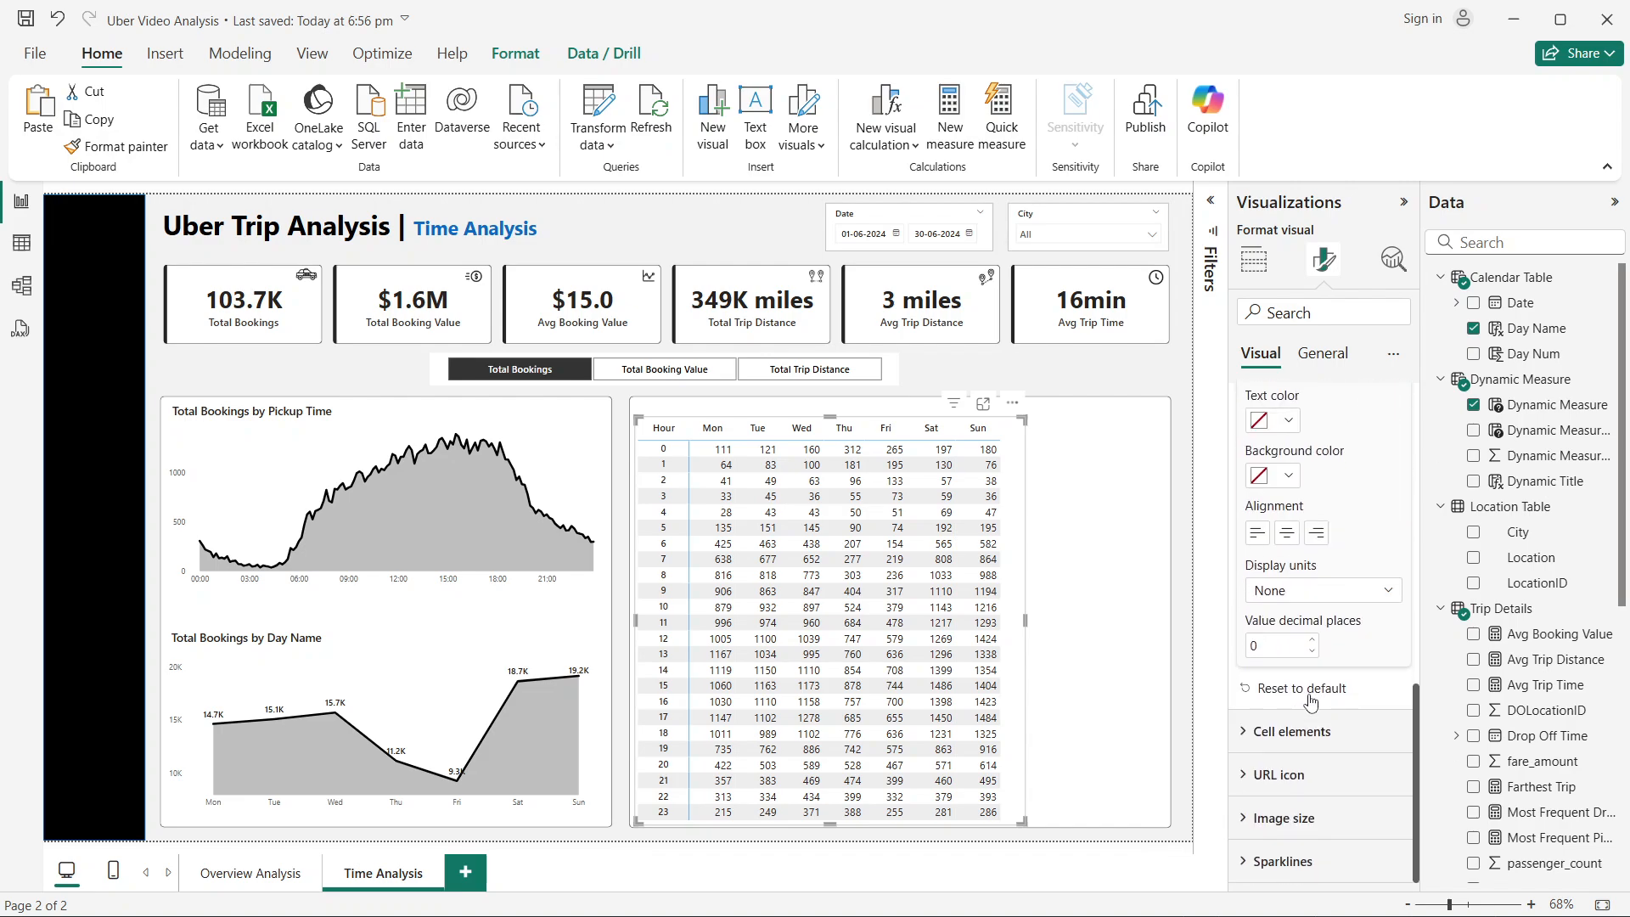
{"action": "left_click", "coordinate": [1318, 733]}
{"action": "scroll", "coordinate": [1319, 734], "scroll_direction": "down", "scroll_amount": 5}
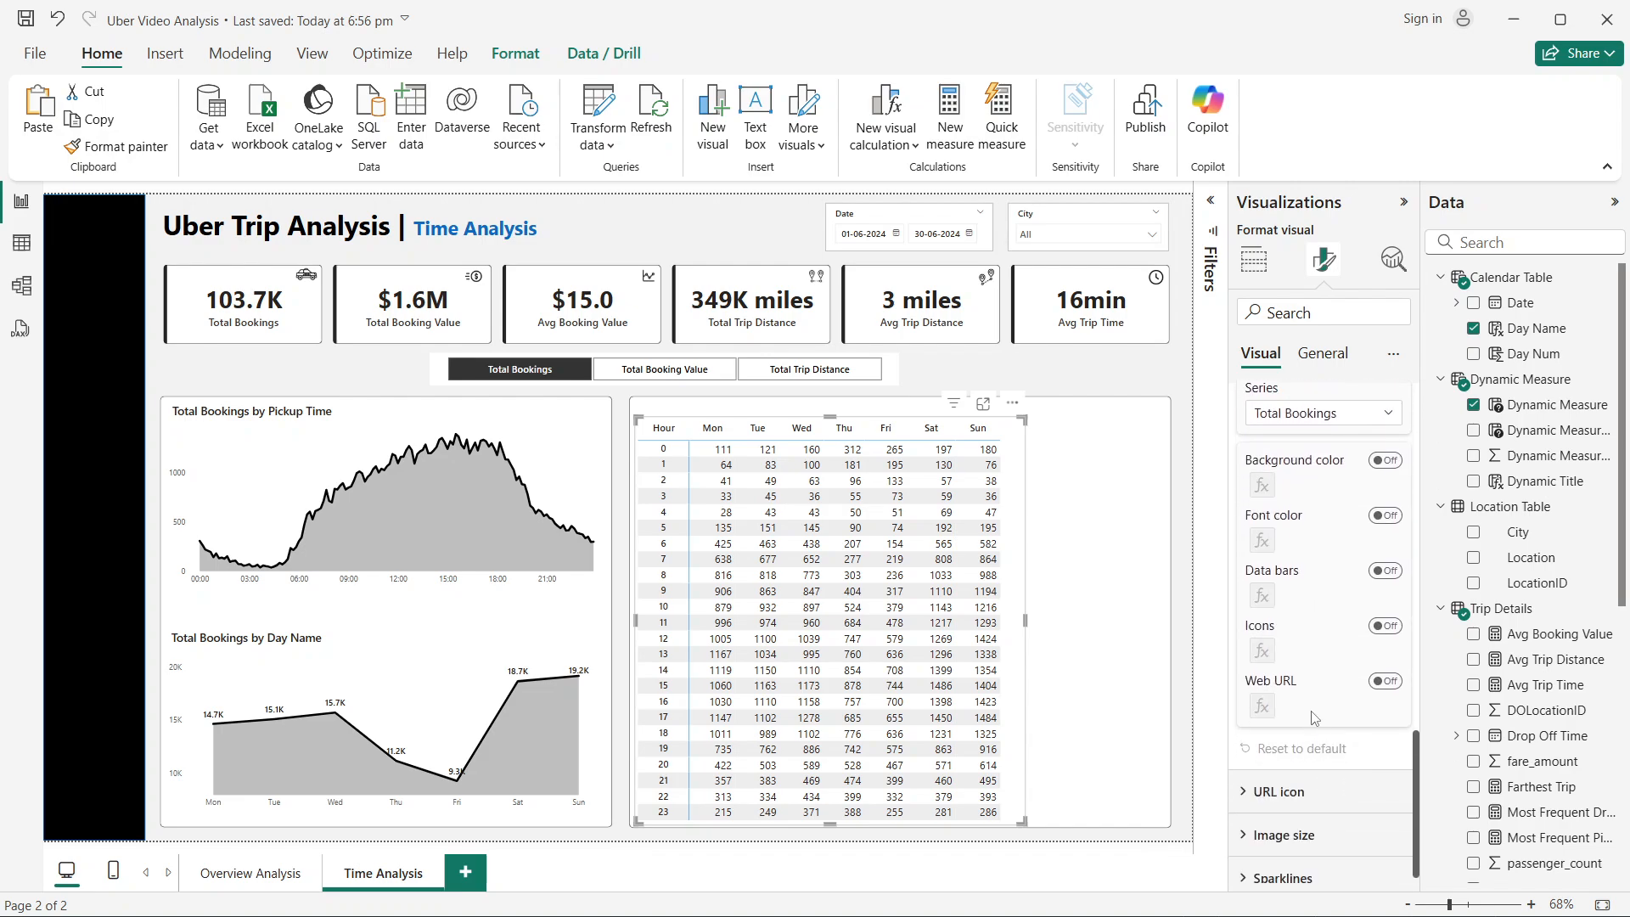
{"action": "left_click", "coordinate": [1387, 461]}
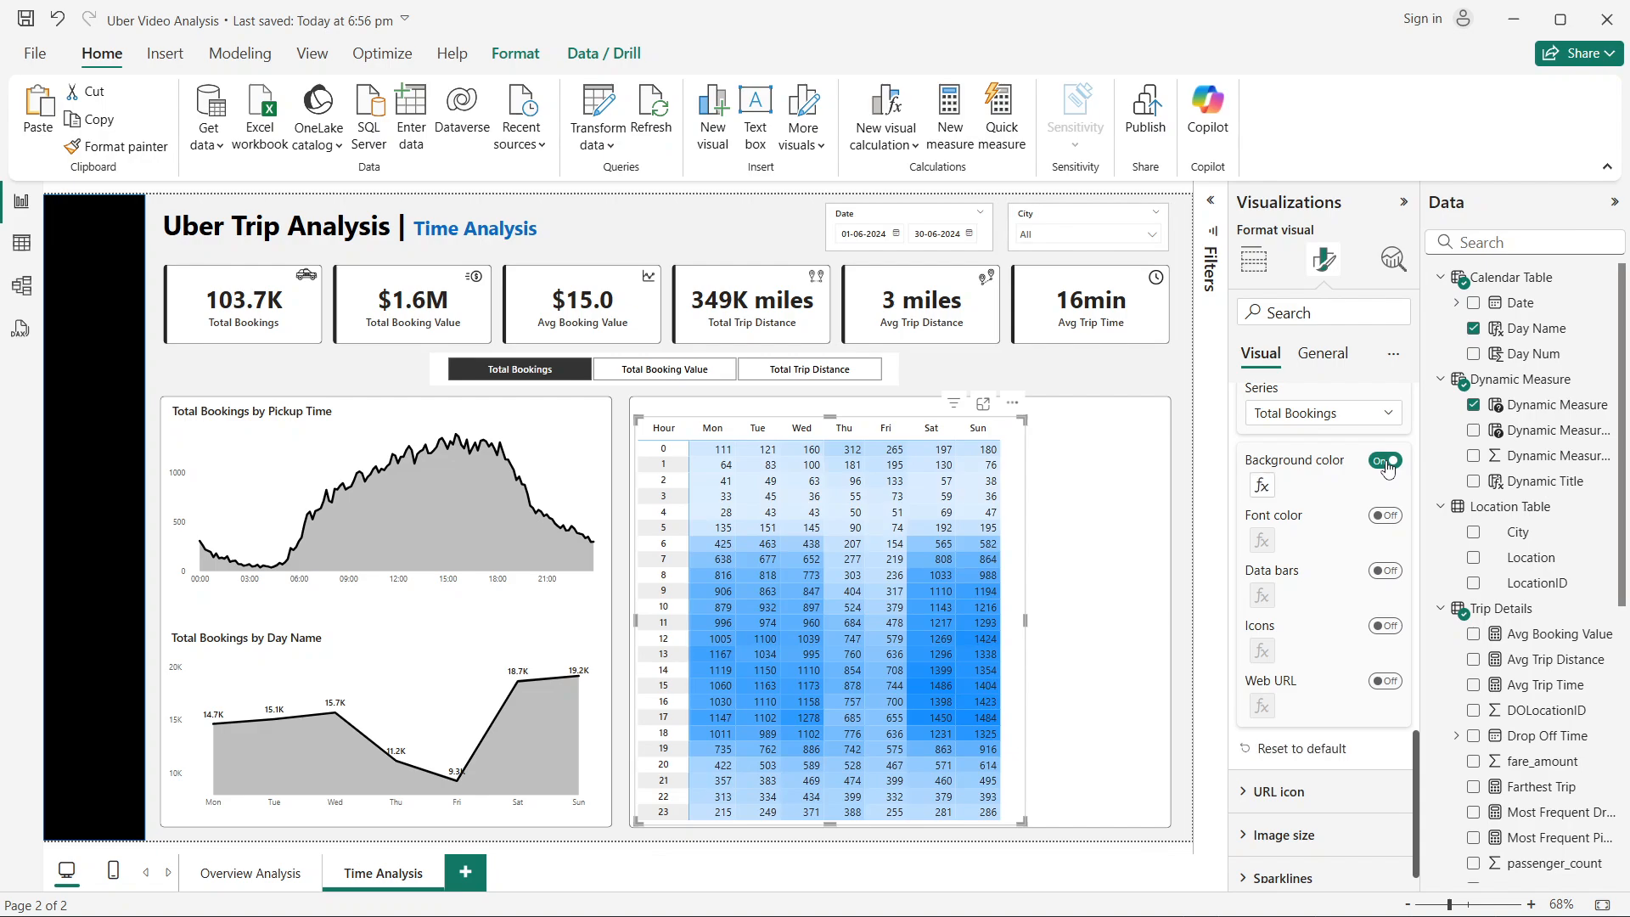
{"action": "left_click", "coordinate": [1390, 518]}
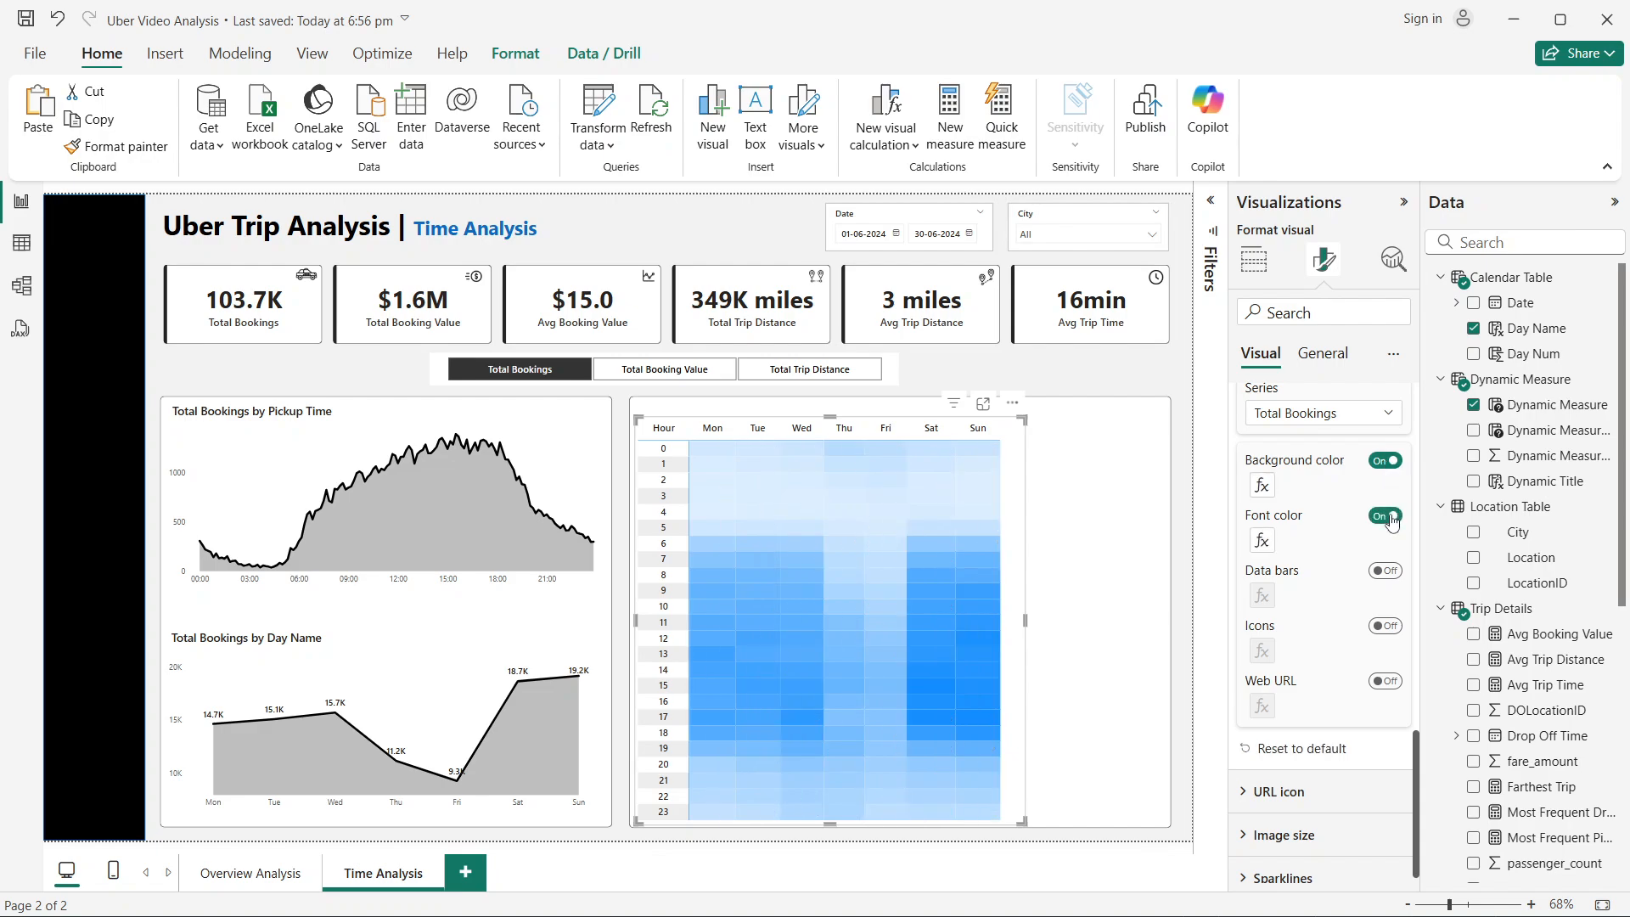
Step: Set the Total Bookings background gradient to light grey for the lowest value, mid grey for an added center and dark grey for the highest
{"action": "left_click", "coordinate": [1262, 485]}
{"action": "left_click", "coordinate": [623, 434]}
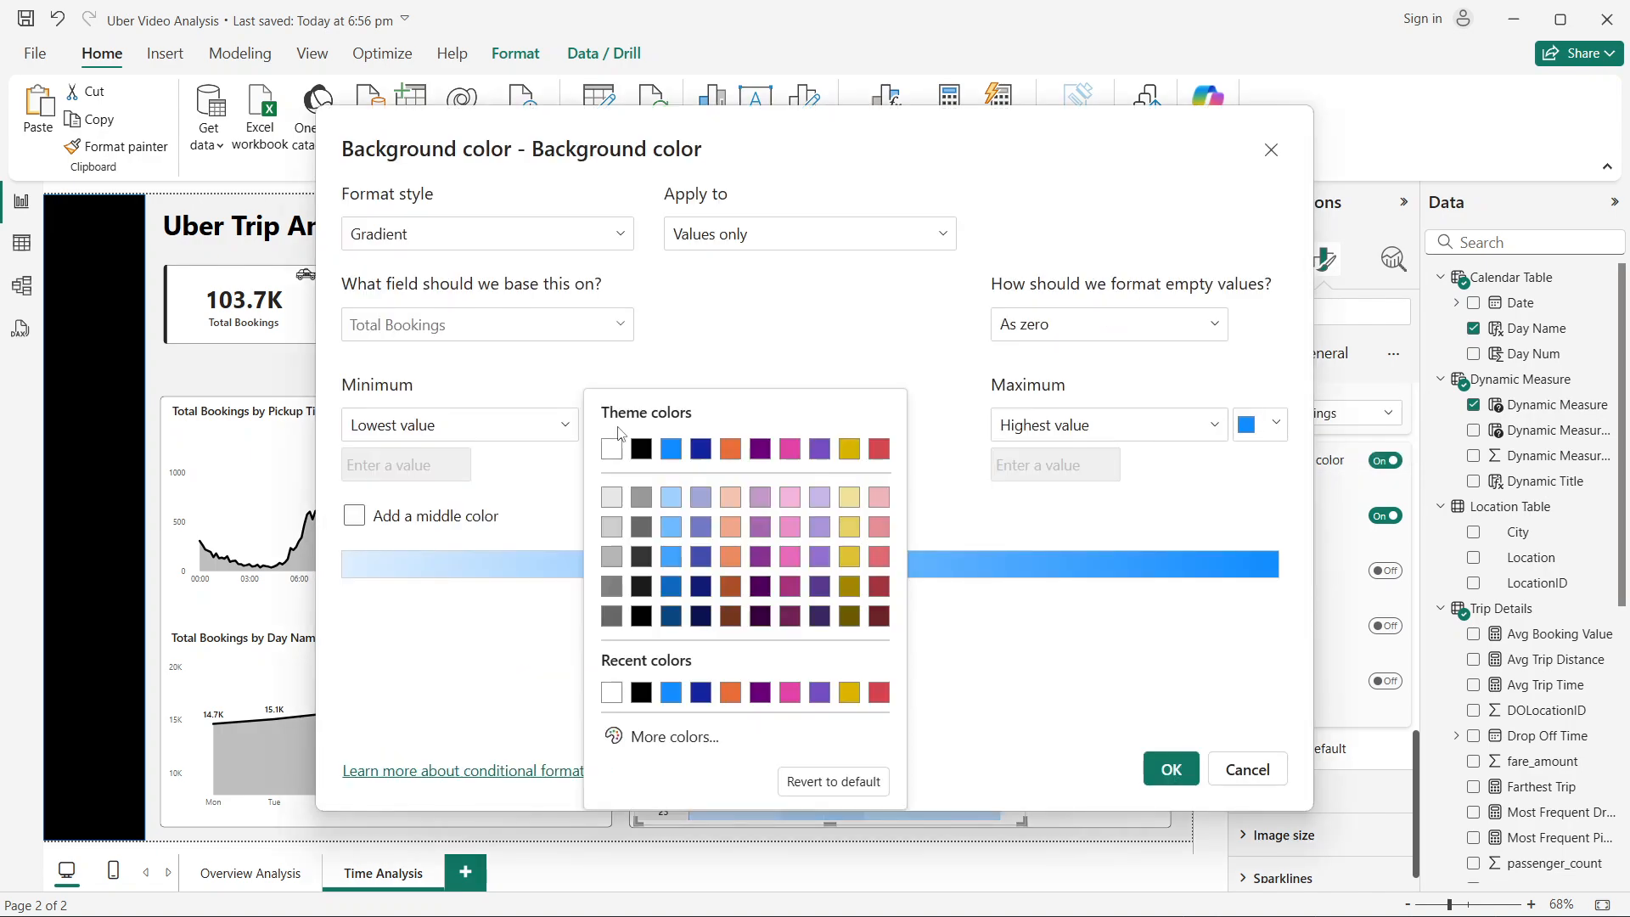
{"action": "left_click", "coordinate": [611, 497]}
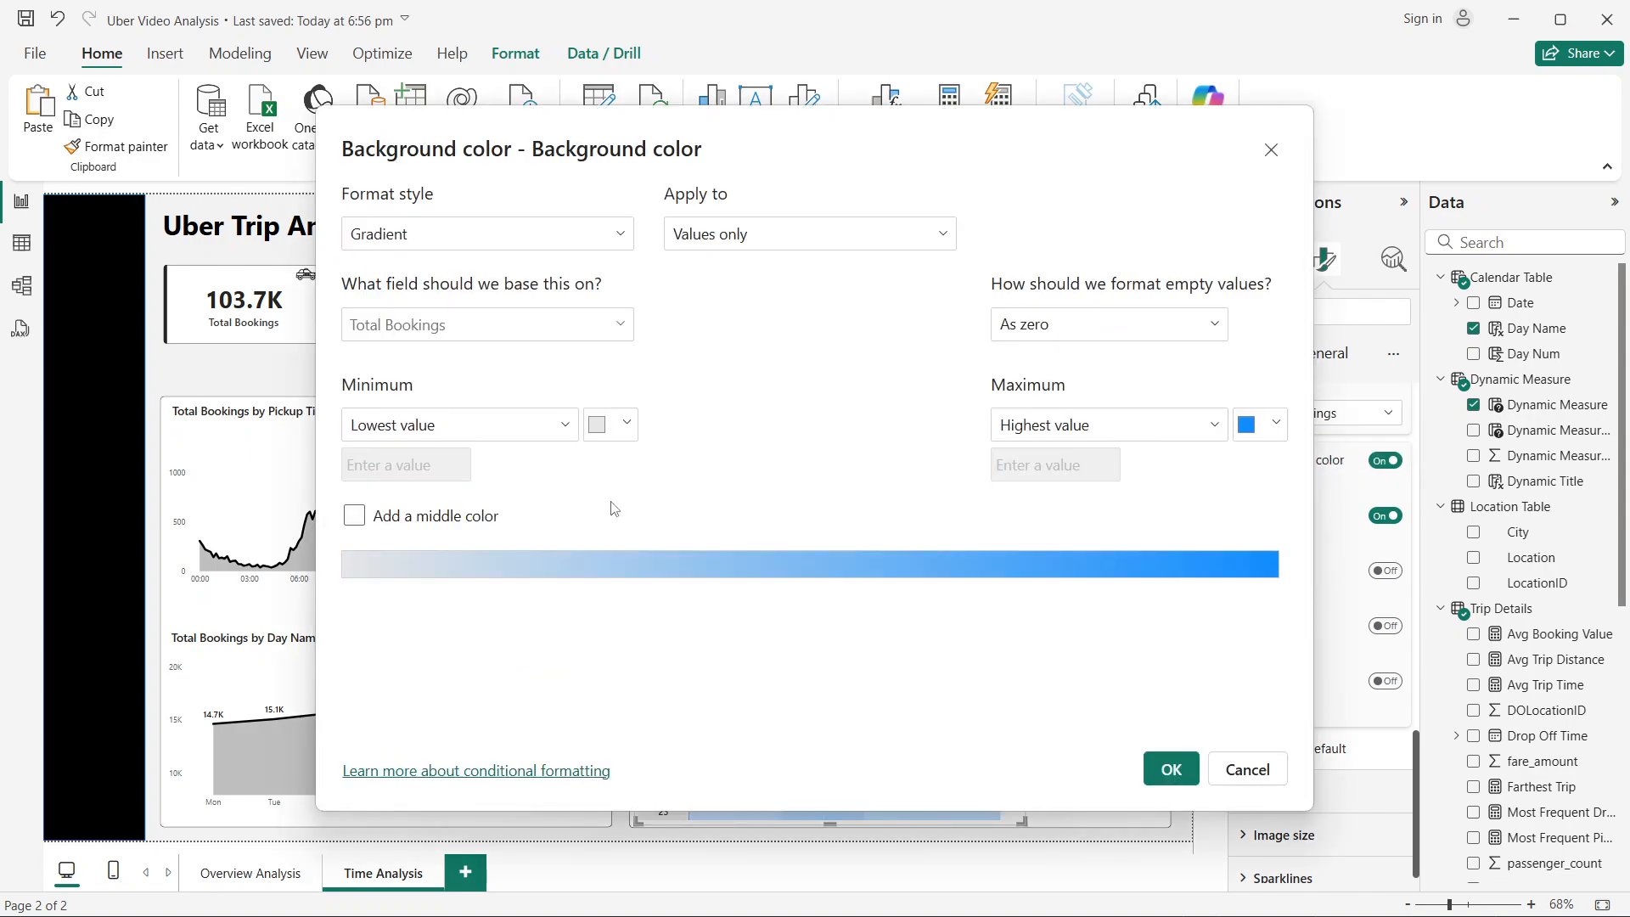
{"action": "left_click", "coordinate": [445, 515]}
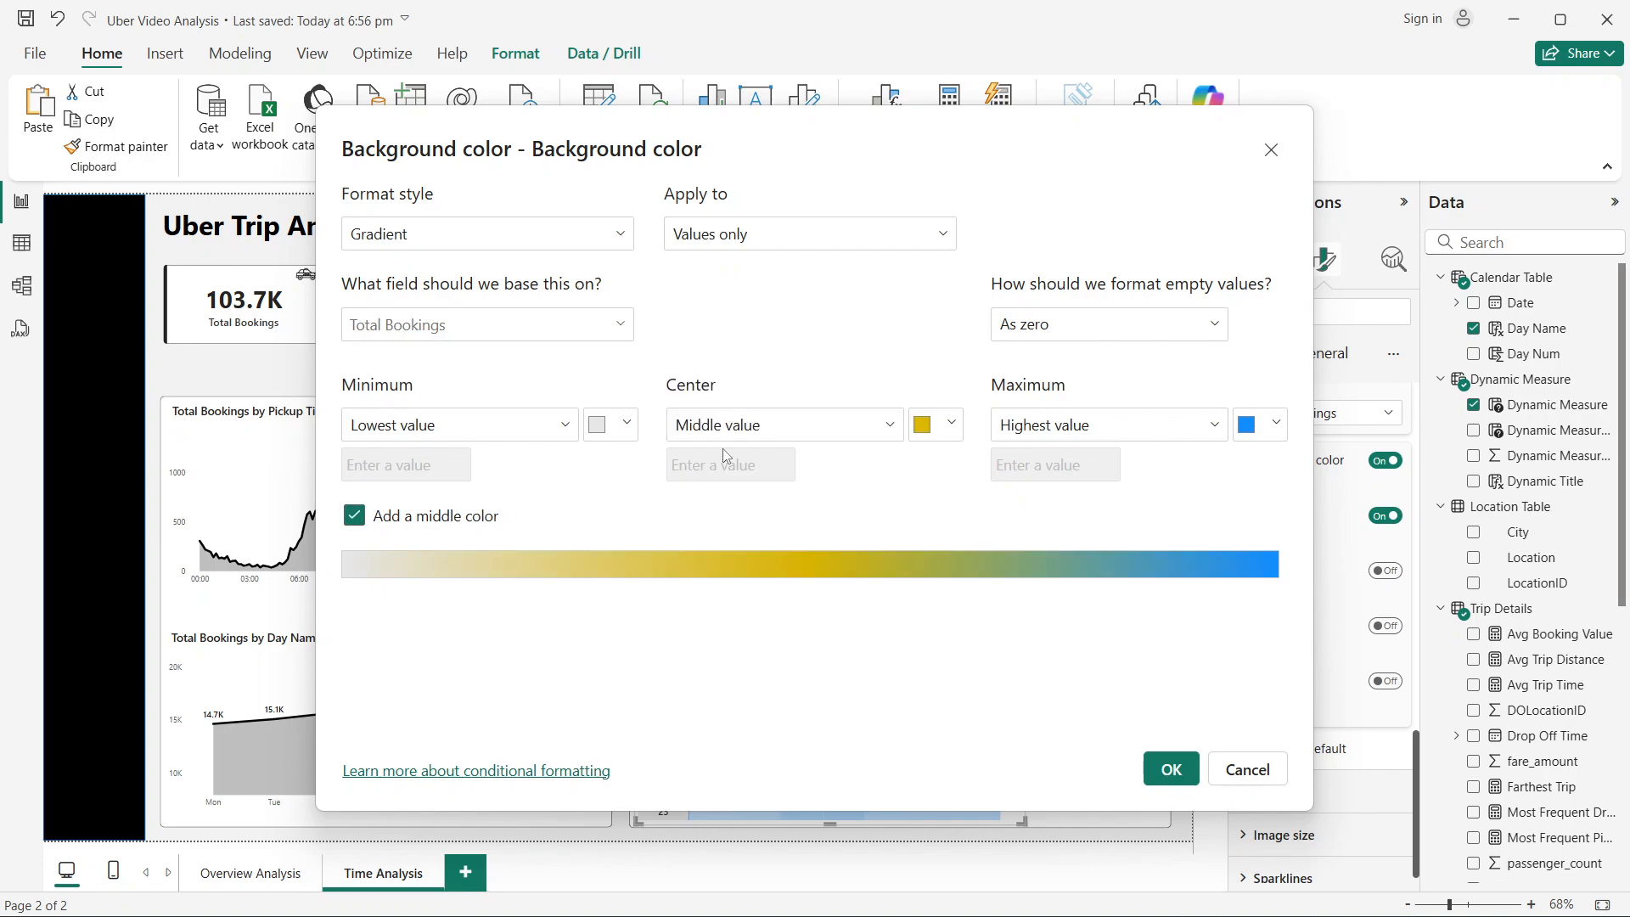
{"action": "left_click", "coordinate": [925, 444]}
{"action": "left_click", "coordinate": [949, 596]}
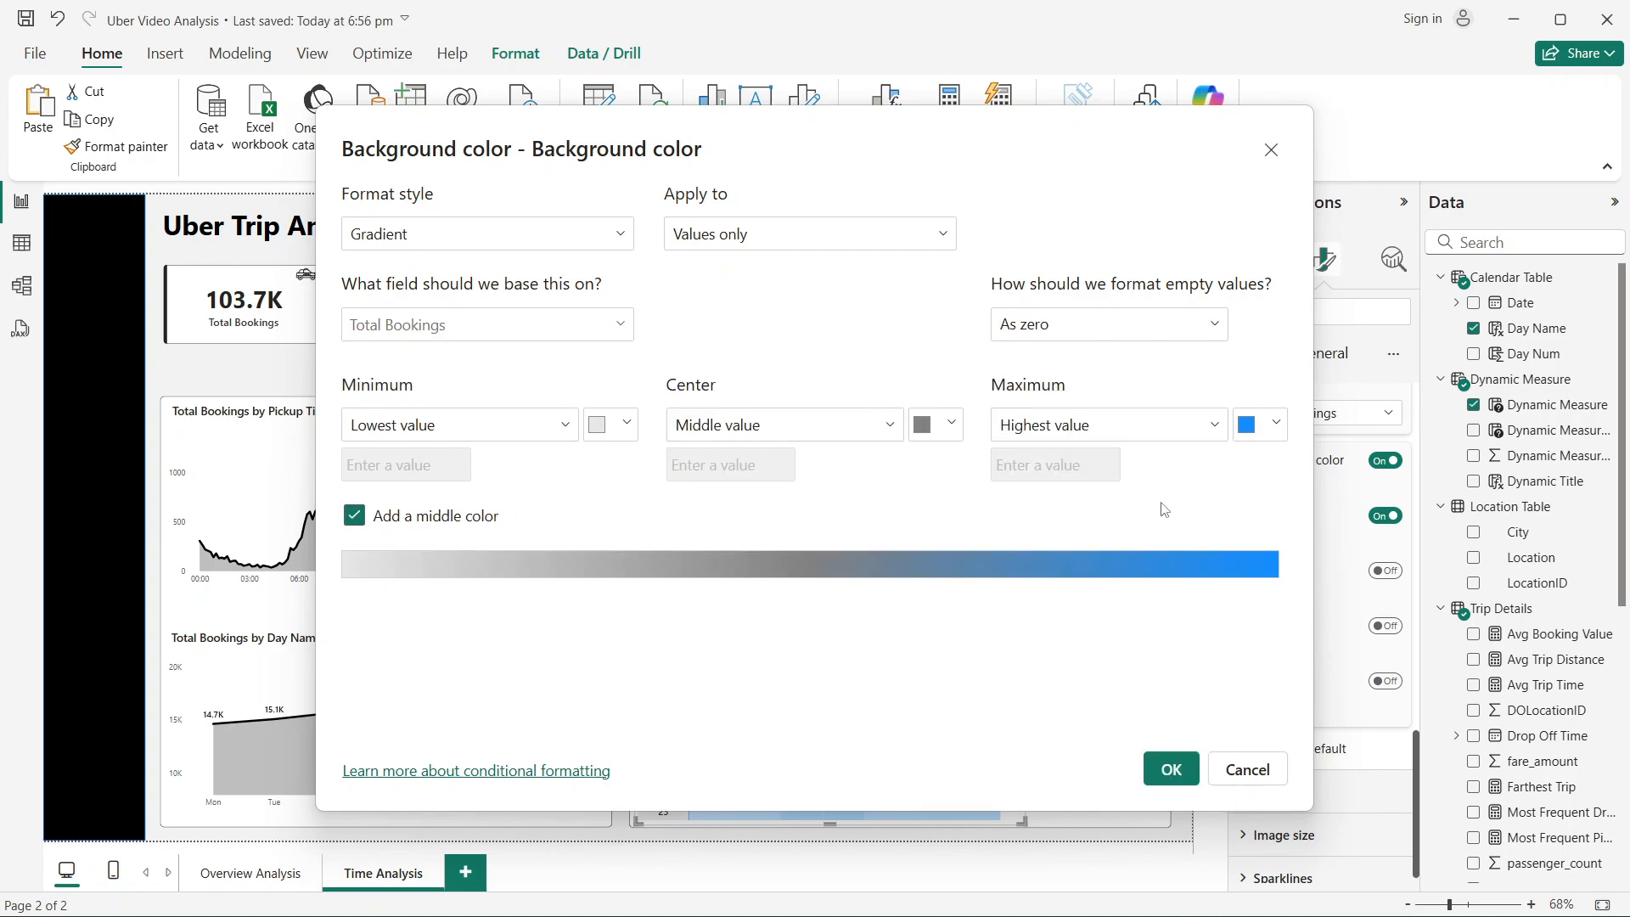
{"action": "left_click", "coordinate": [1260, 435]}
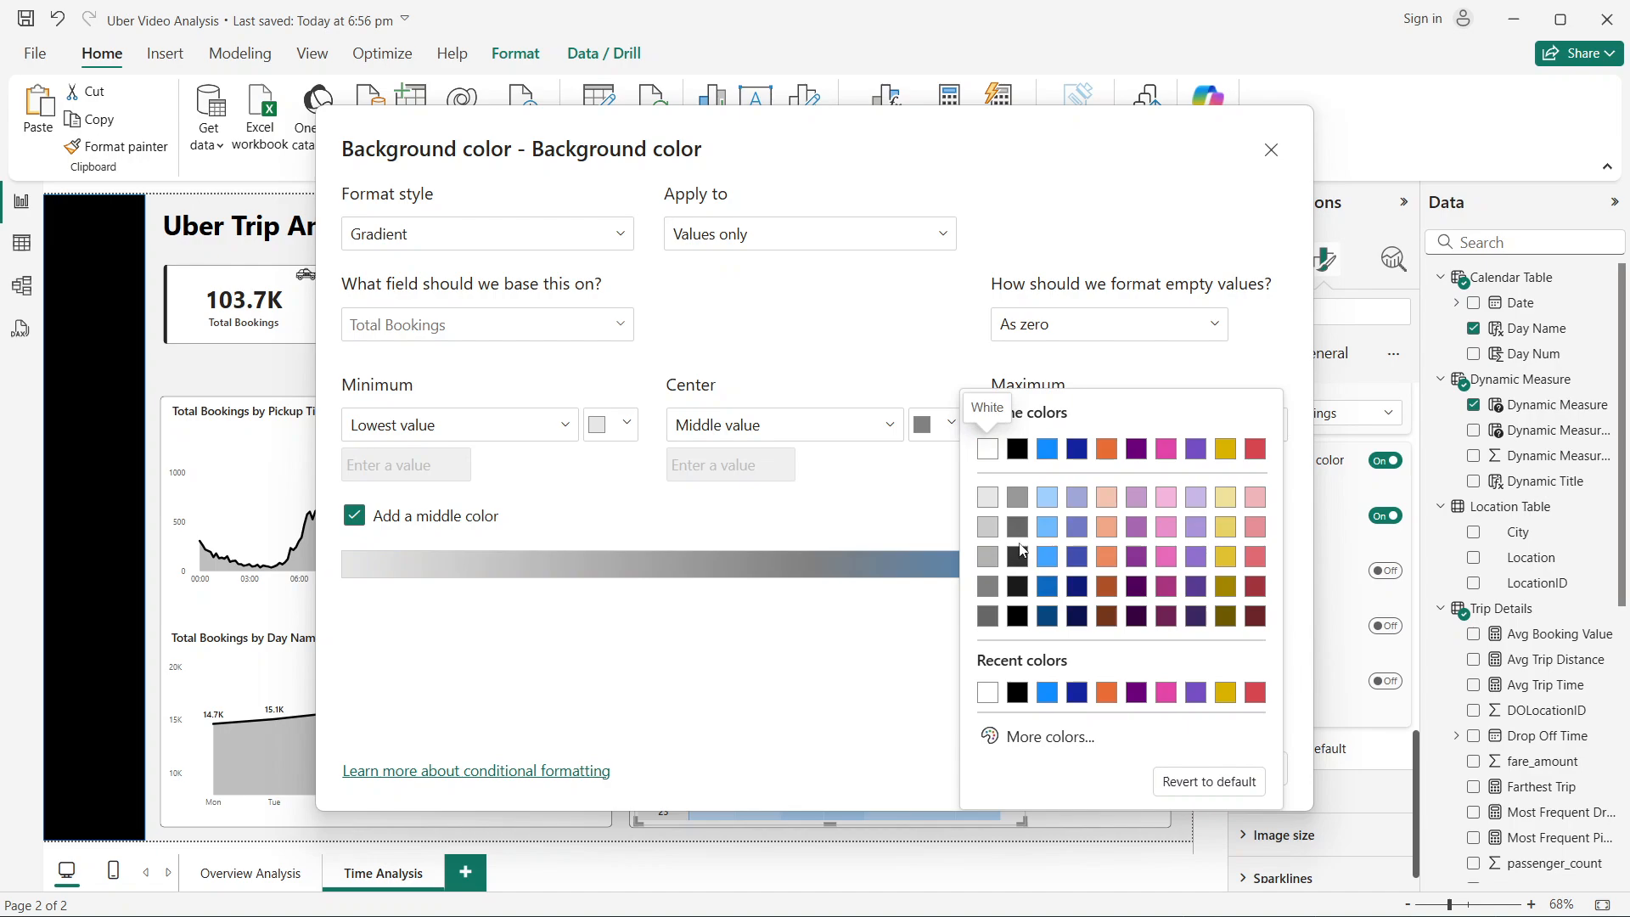
{"action": "left_click", "coordinate": [1019, 554]}
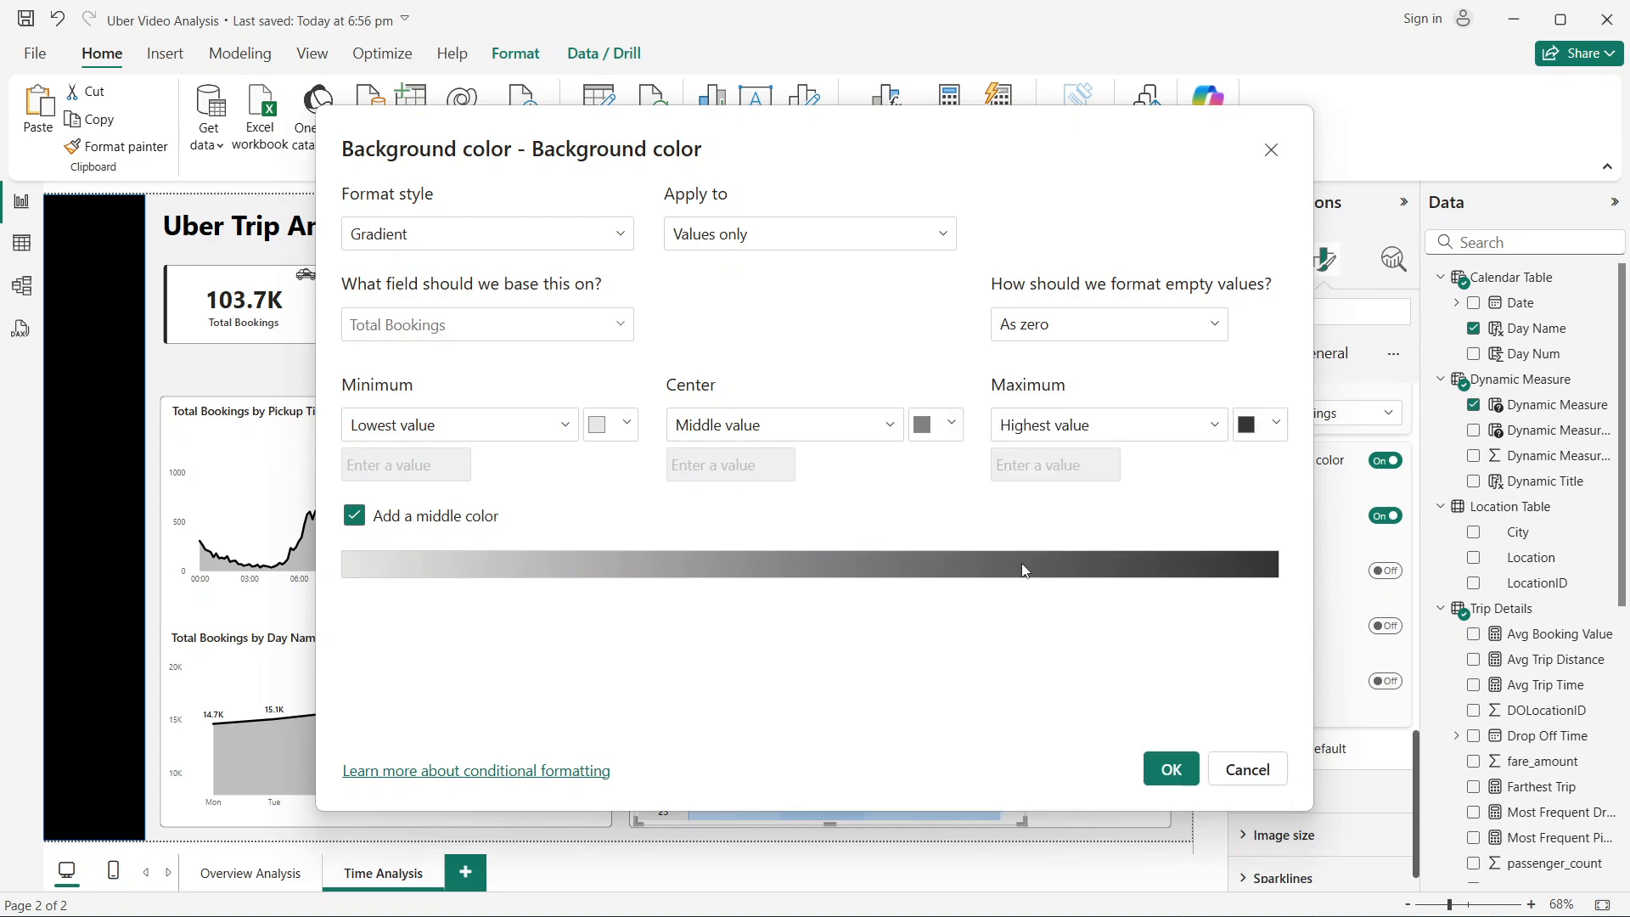
{"action": "left_click", "coordinate": [1187, 766]}
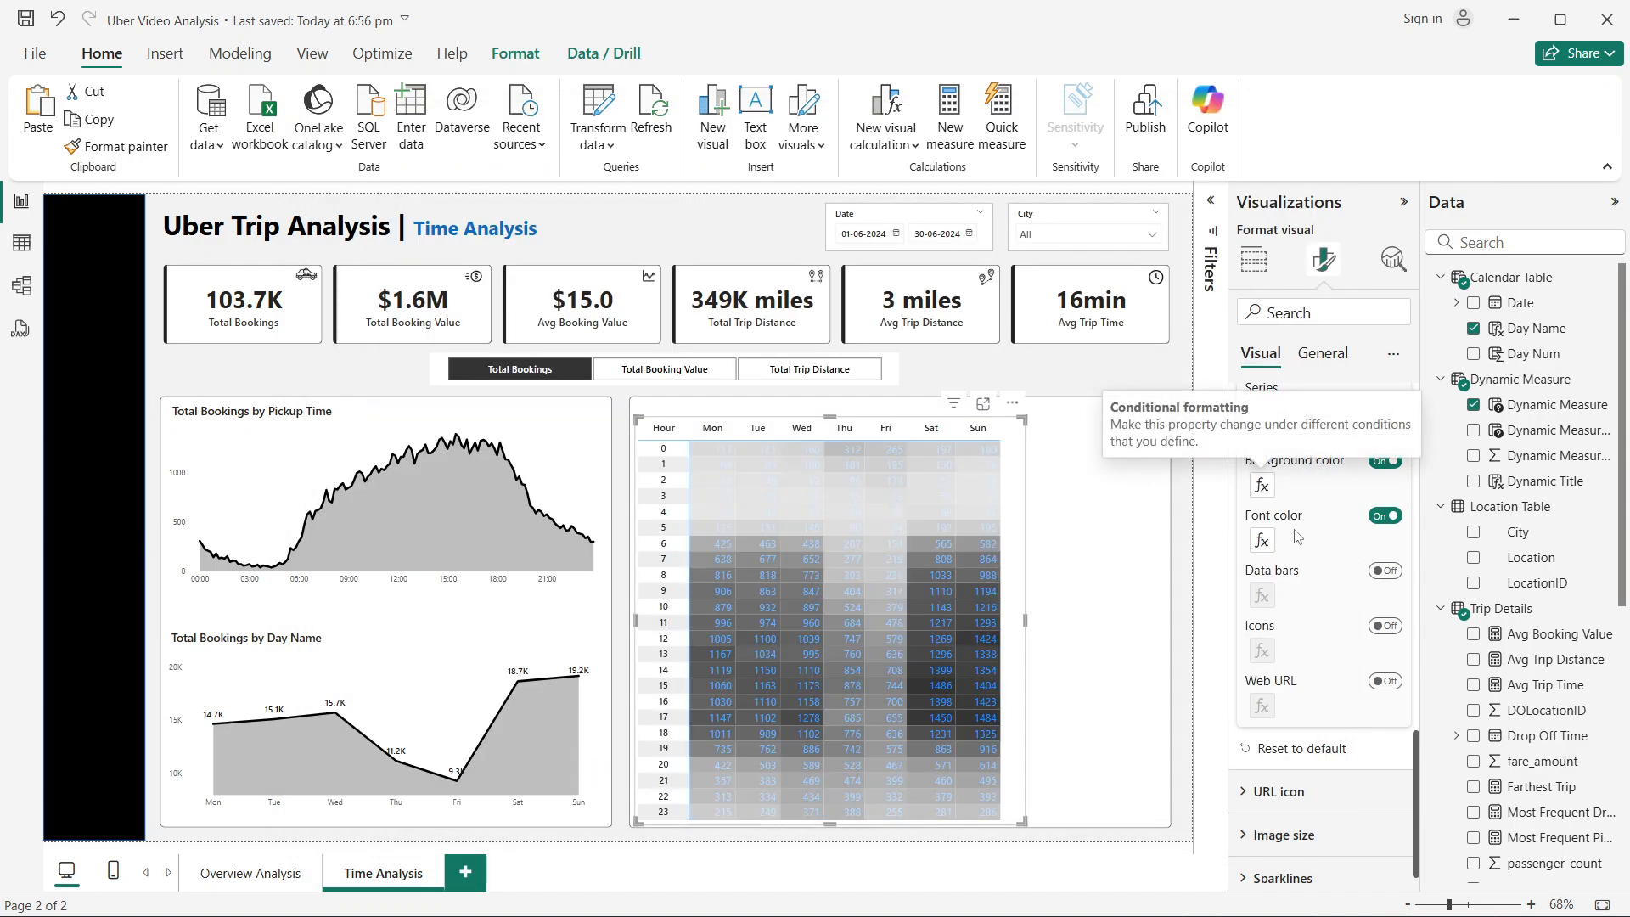
Step: Set the Total Bookings font color gradient to light grey for lowest, mid grey for an added center and dark grey for highest, matching the background
{"action": "left_click", "coordinate": [1262, 540]}
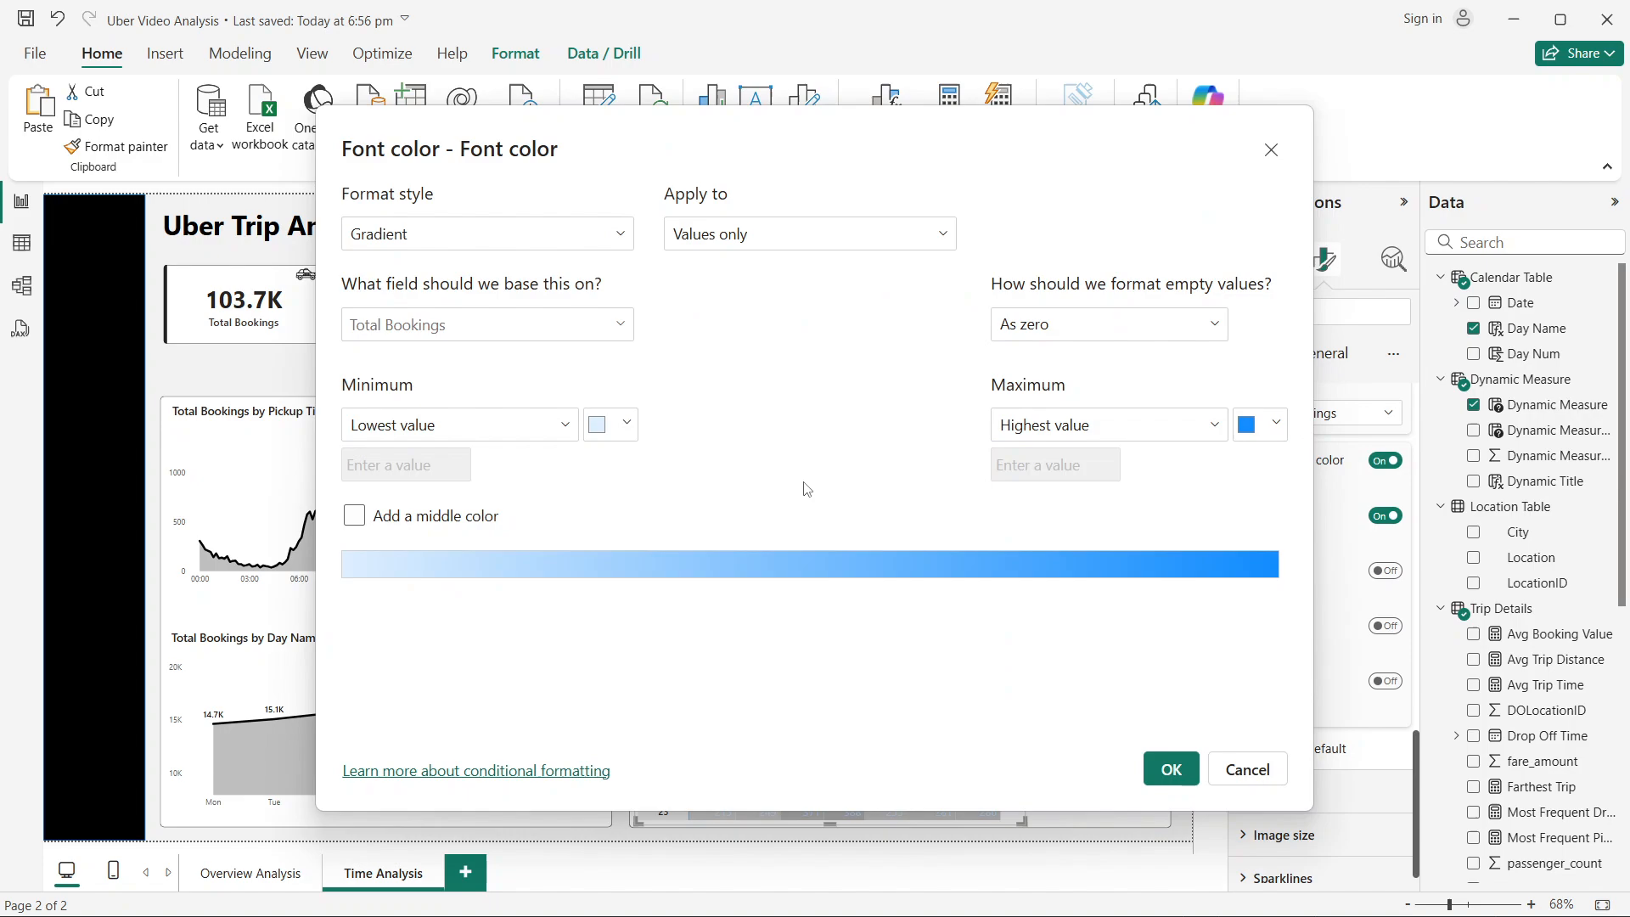
{"action": "left_click", "coordinate": [622, 426]}
{"action": "left_click", "coordinate": [612, 498]}
{"action": "left_click", "coordinate": [467, 527]}
{"action": "left_click", "coordinate": [951, 423]}
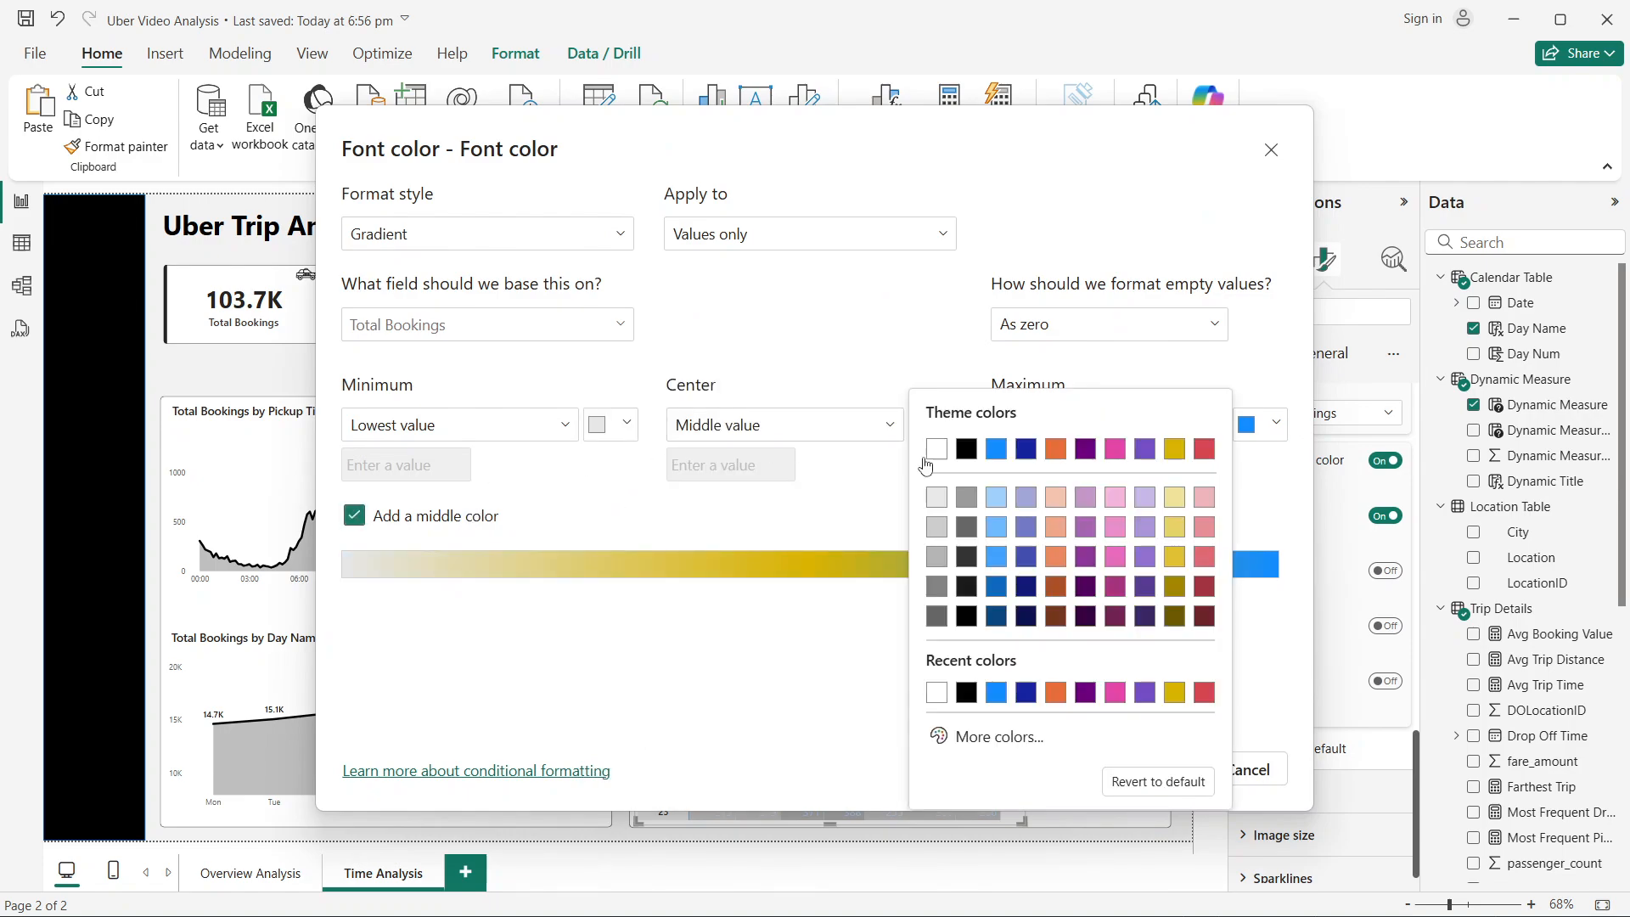
{"action": "left_click", "coordinate": [940, 586]}
{"action": "left_click", "coordinate": [1261, 433]}
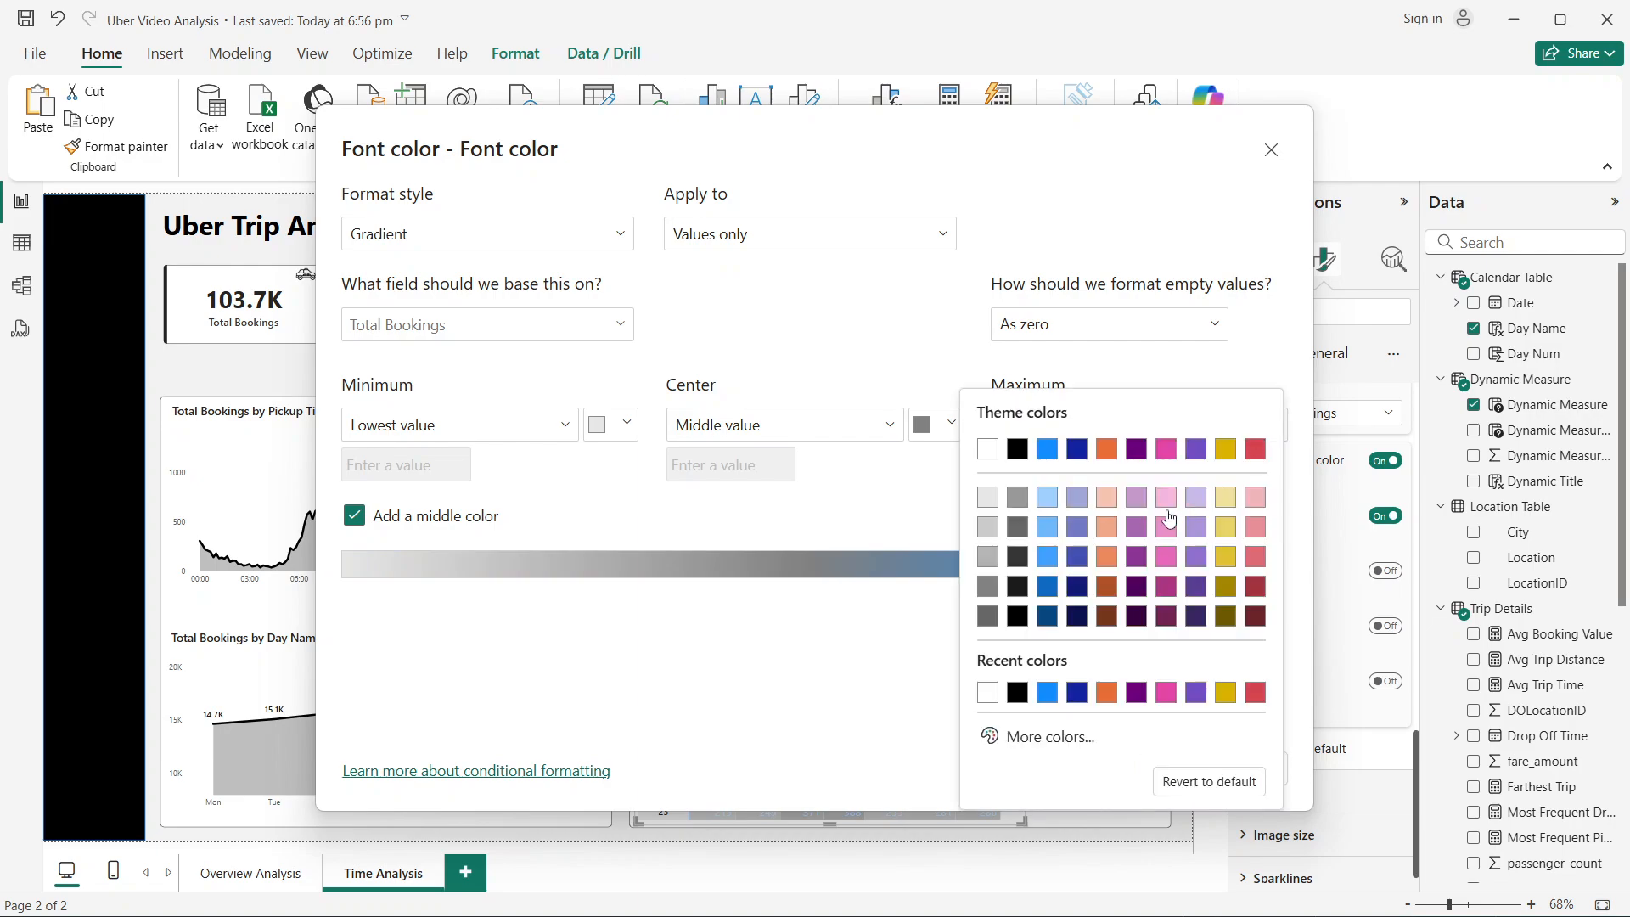
{"action": "left_click", "coordinate": [1017, 561]}
{"action": "left_click", "coordinate": [1172, 769]}
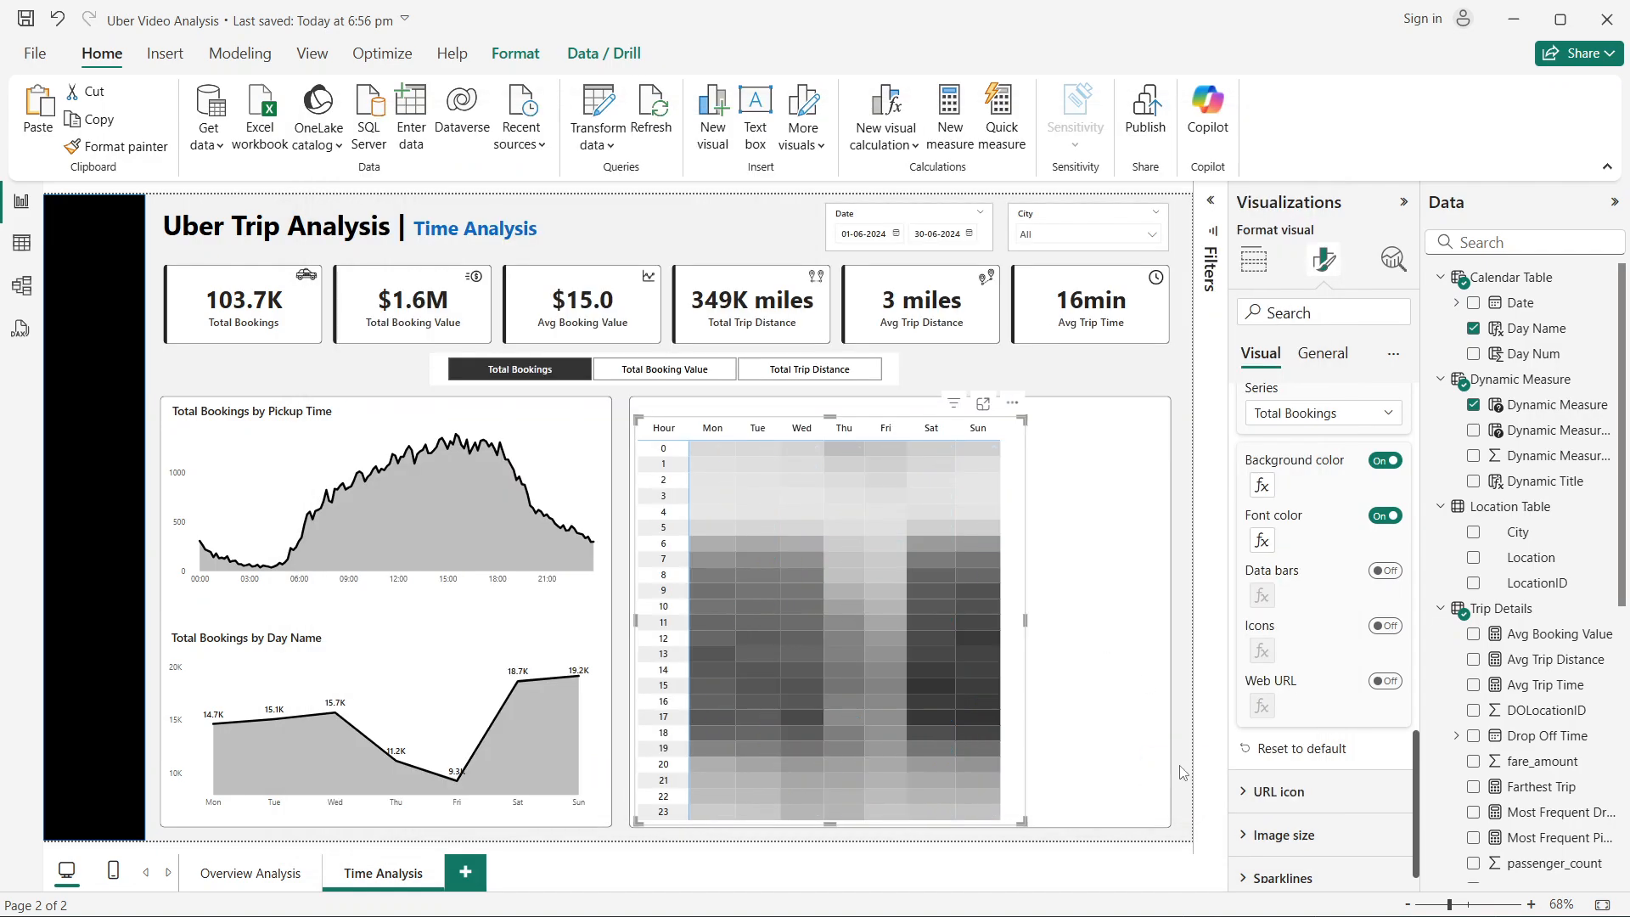
{"action": "left_click", "coordinate": [1186, 652]}
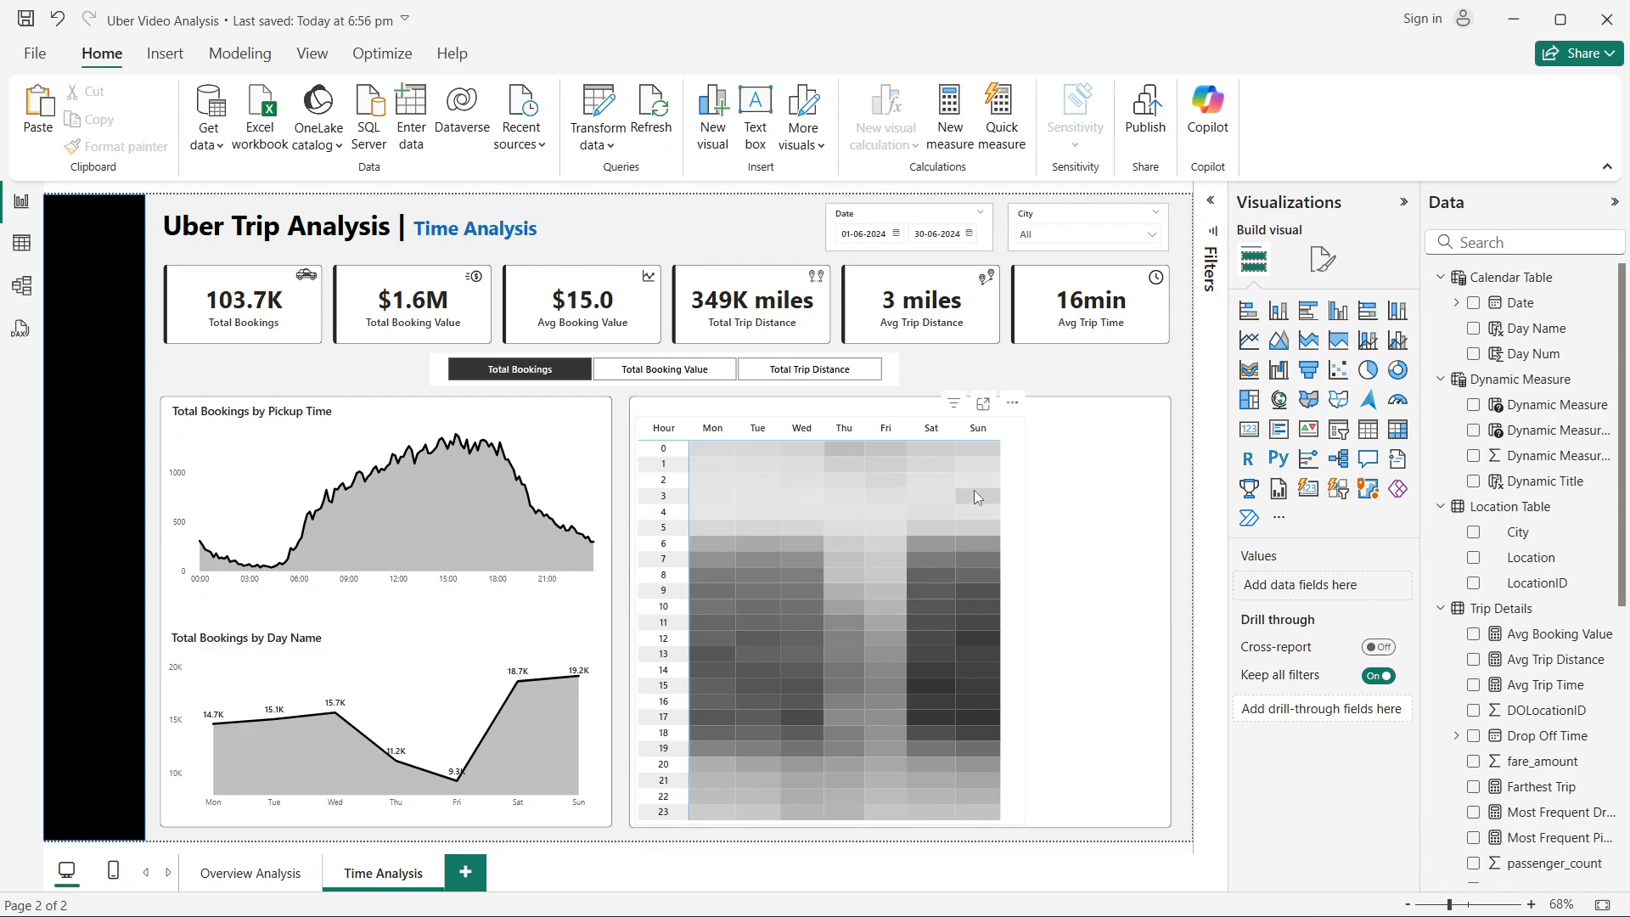
Step: Set the matrix's grid border color to light grey for all sections
{"action": "left_click", "coordinate": [1022, 499]}
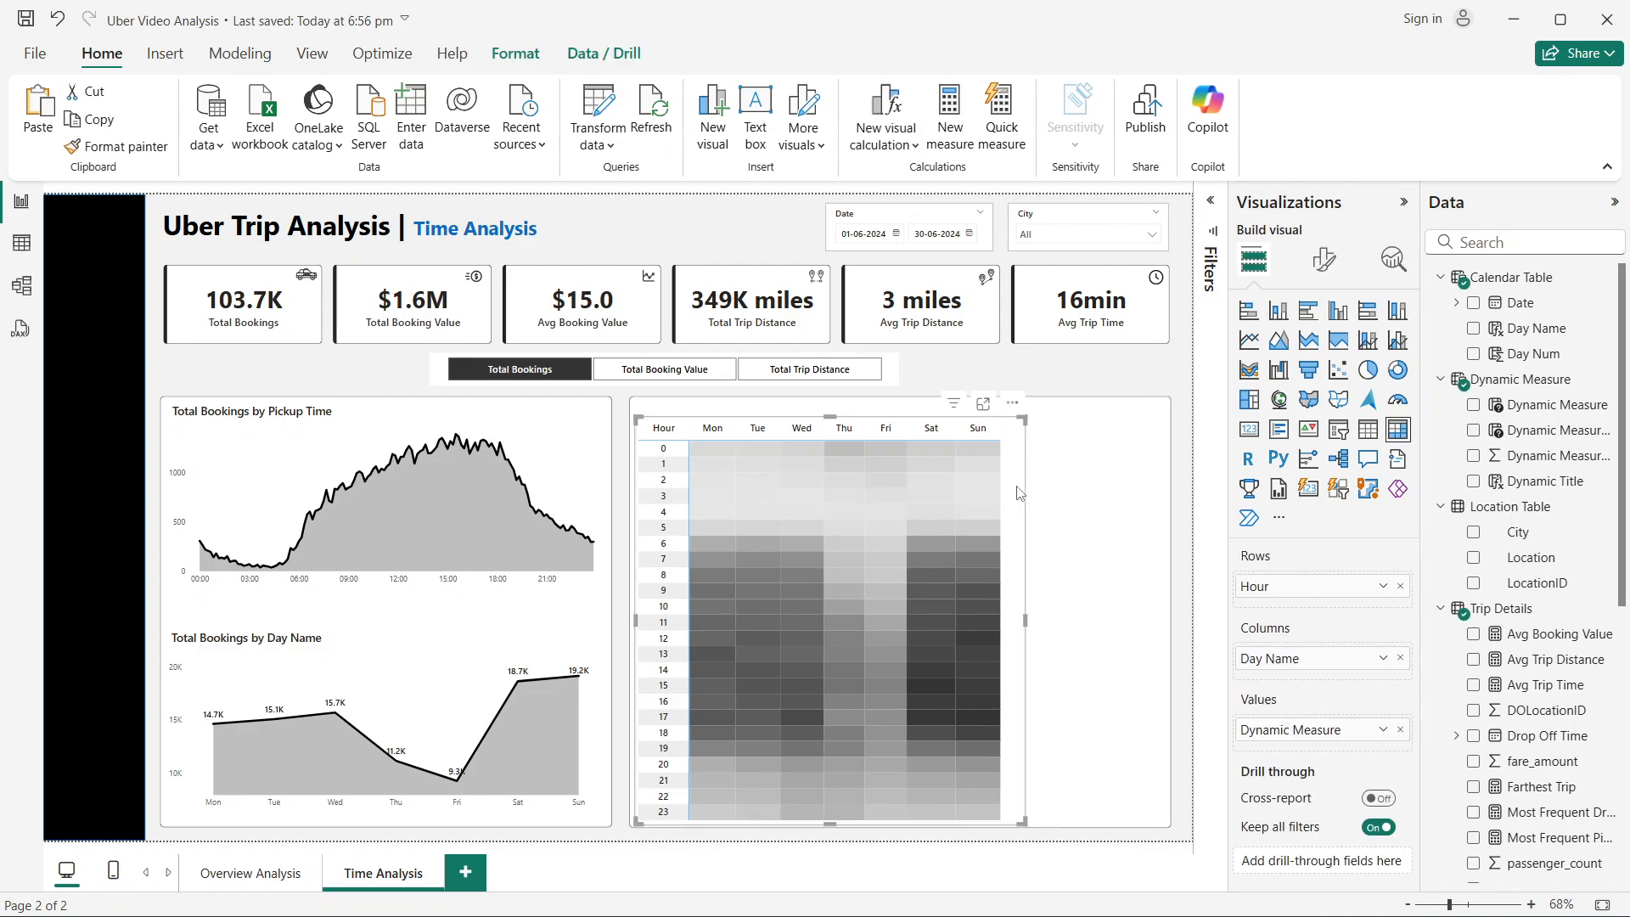
{"action": "left_click", "coordinate": [1324, 257]}
{"action": "left_click", "coordinate": [1290, 459]}
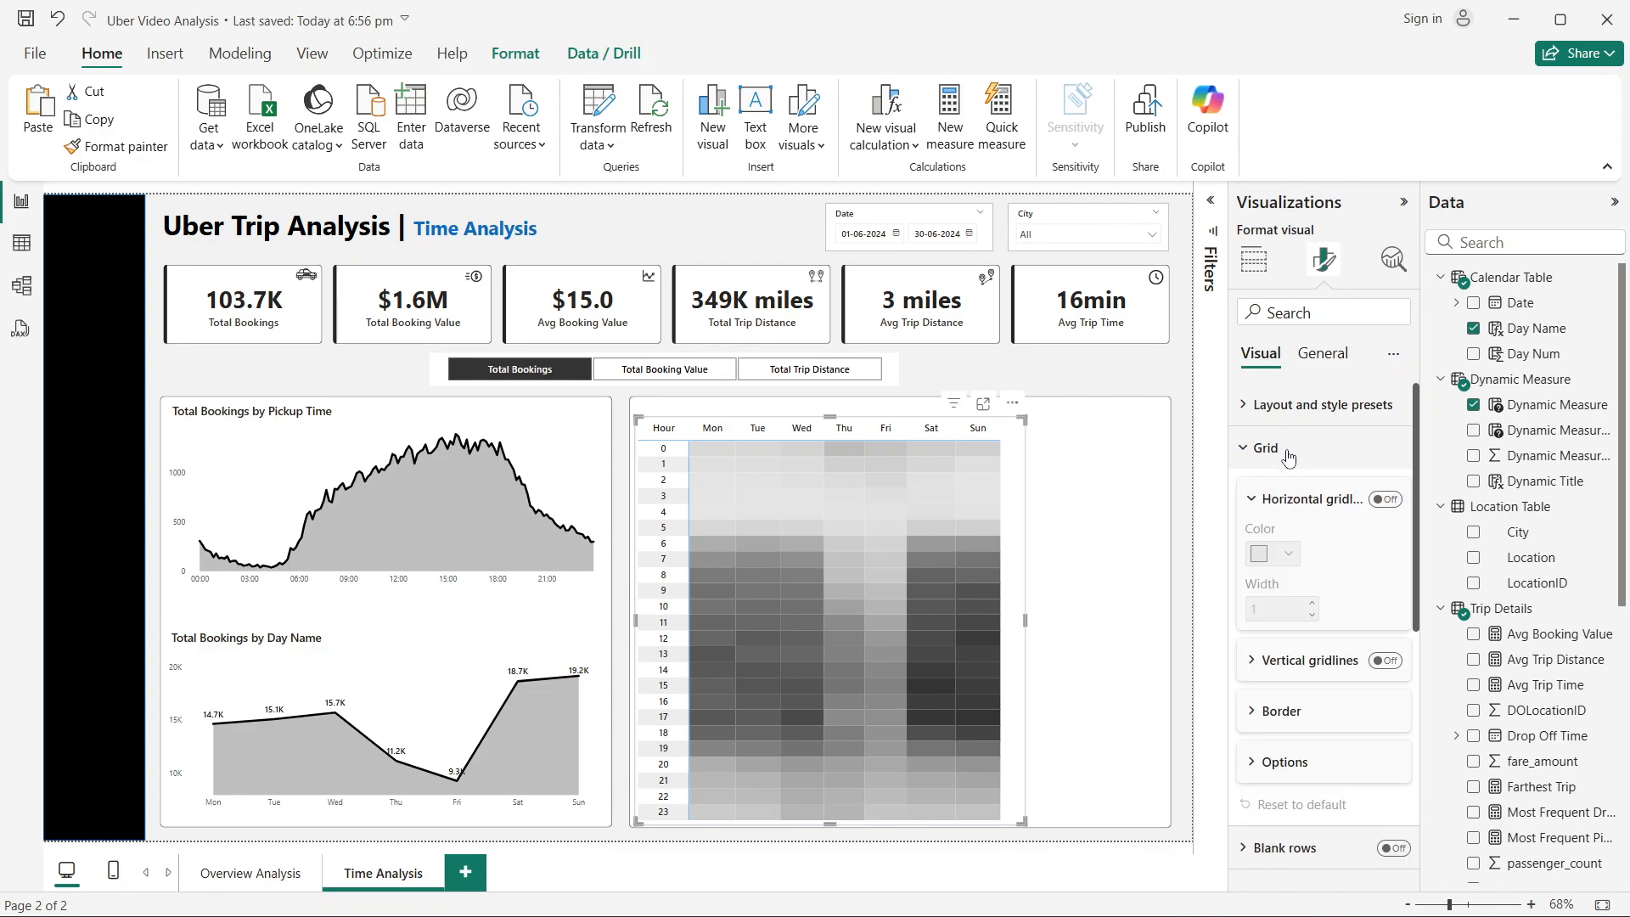
{"action": "scroll", "coordinate": [1293, 507], "scroll_direction": "down", "scroll_amount": 5}
{"action": "scroll", "coordinate": [1292, 504], "scroll_direction": "up", "scroll_amount": 1}
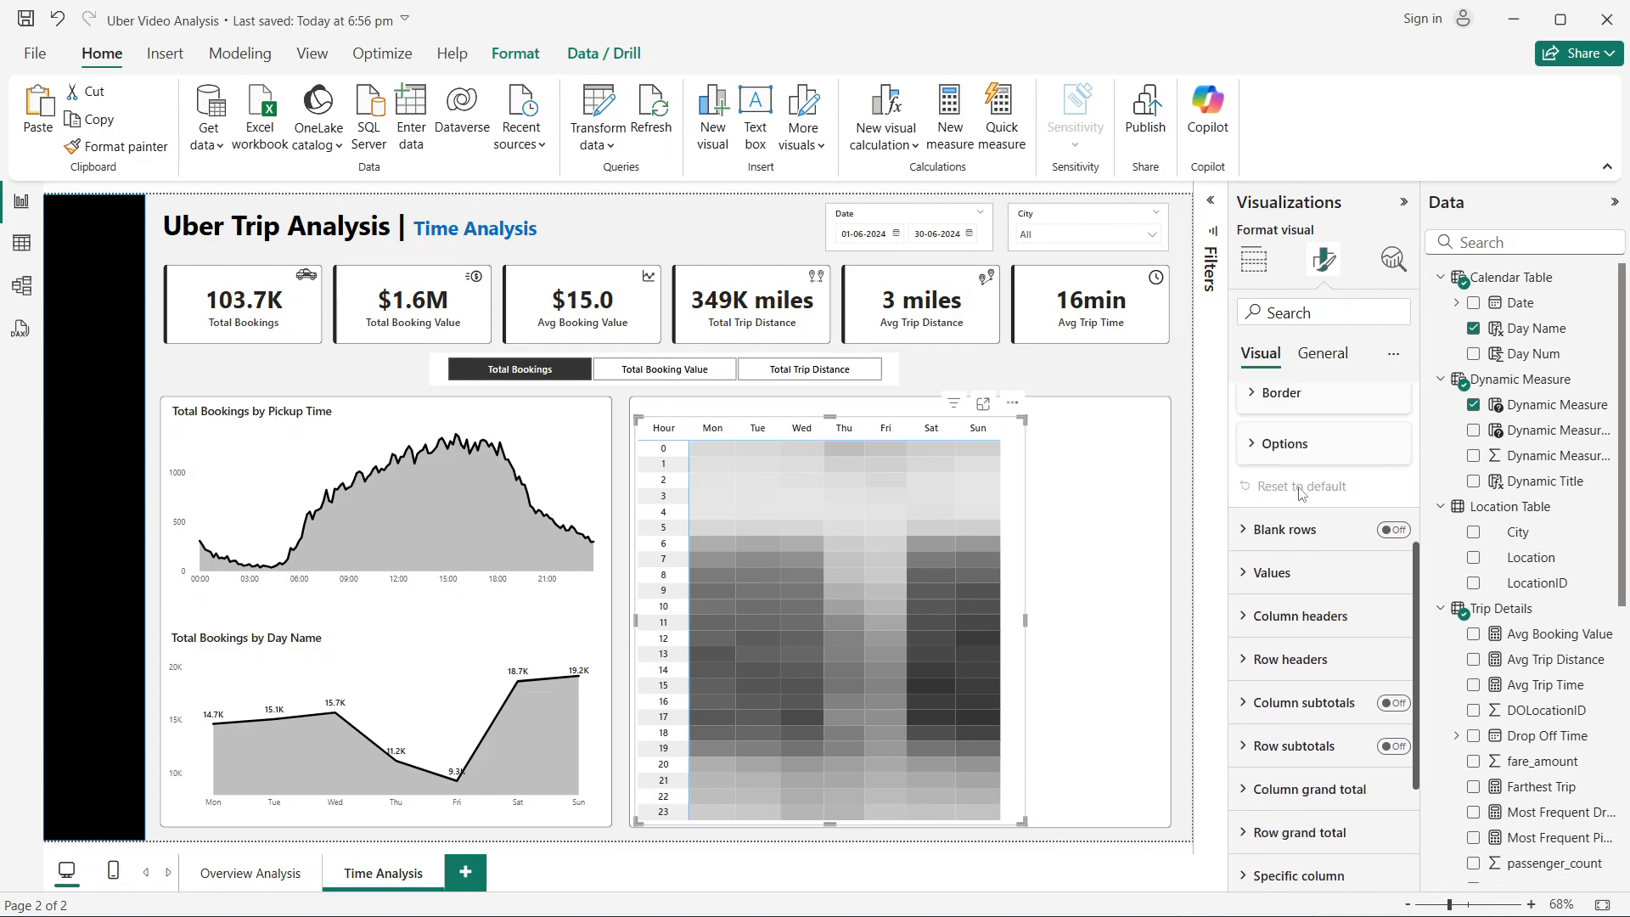
{"action": "left_click", "coordinate": [1286, 399]}
{"action": "left_click", "coordinate": [1276, 622]}
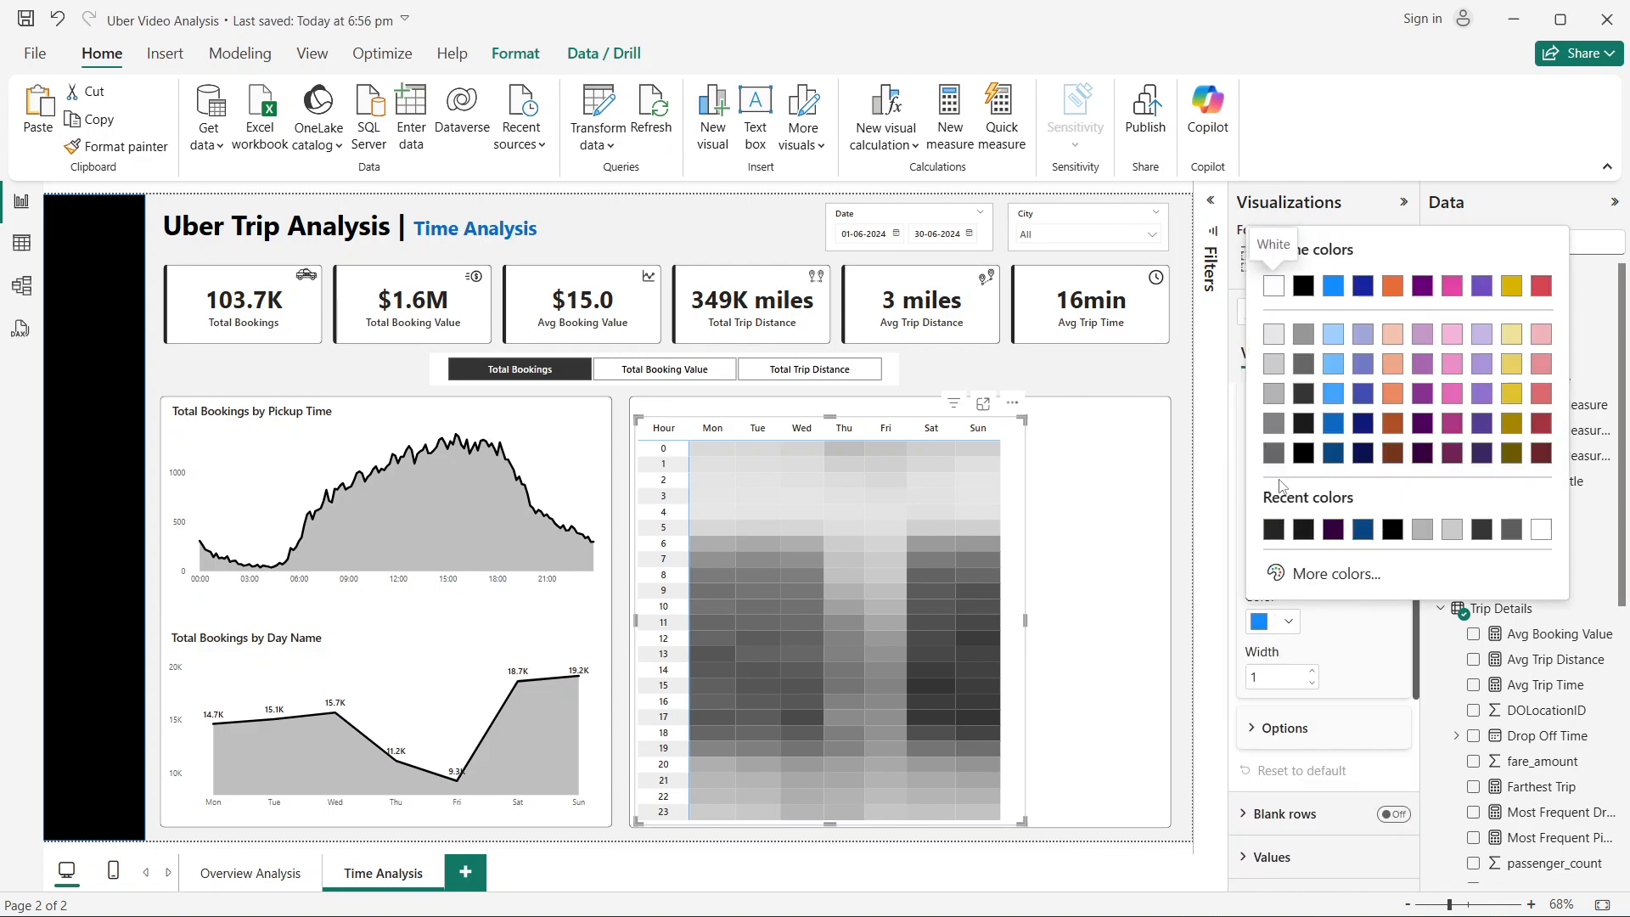
{"action": "left_click", "coordinate": [1274, 337]}
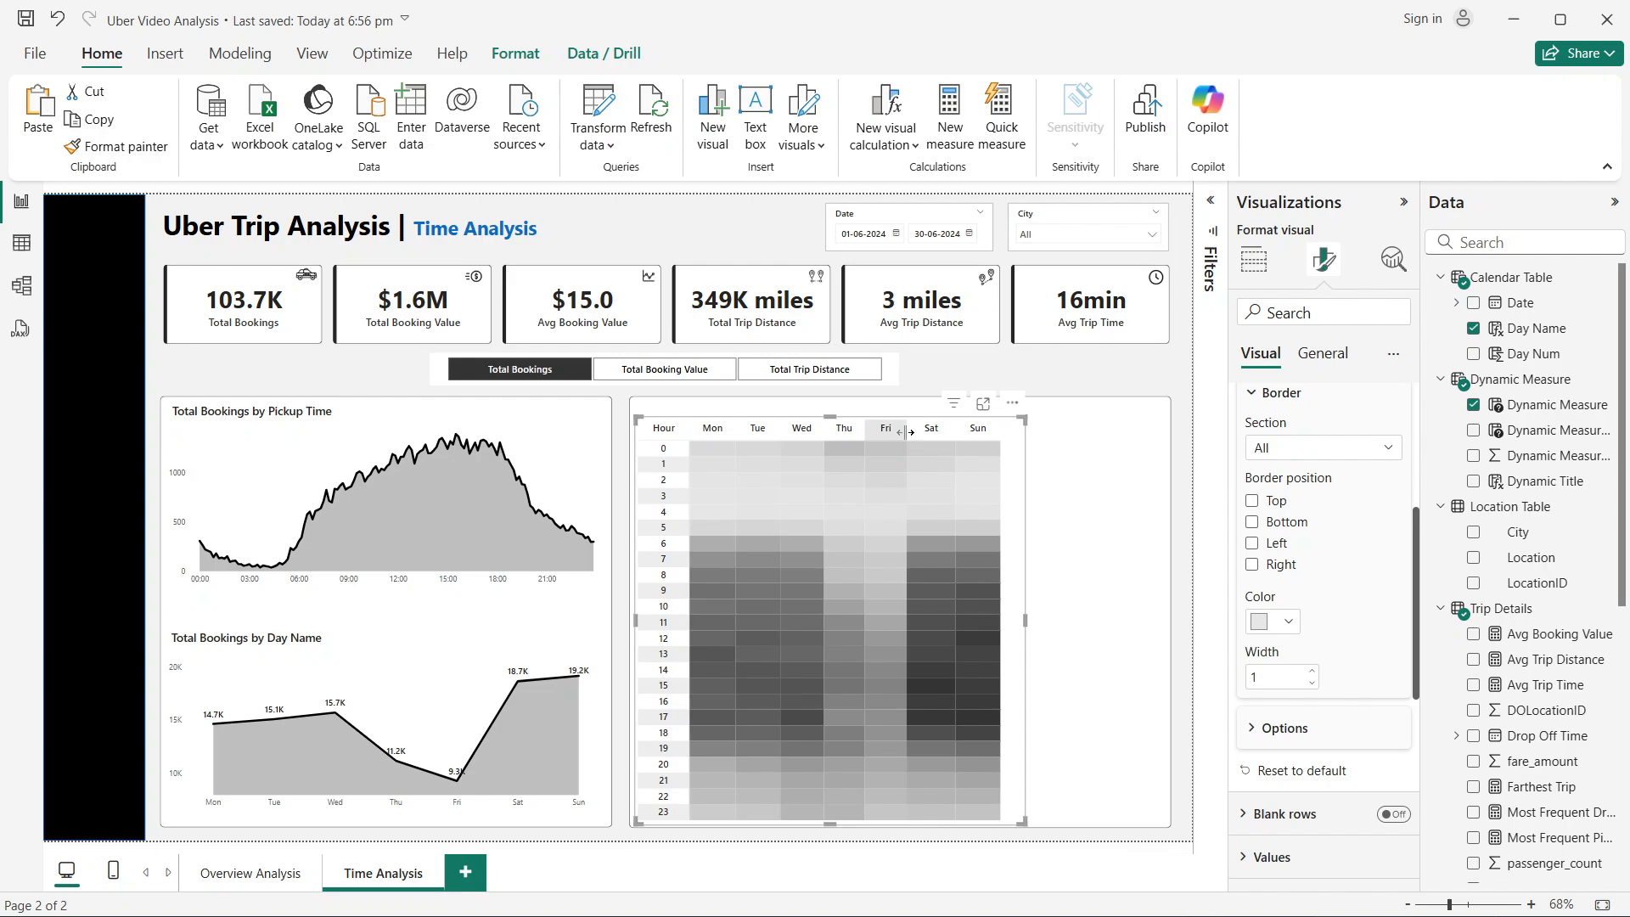
Step: Widen the matrix's Thu and Fri columns slightly to match the other day columns
{"action": "left_click_drag", "start_coordinate": [906, 432], "coordinate": [872, 432]}
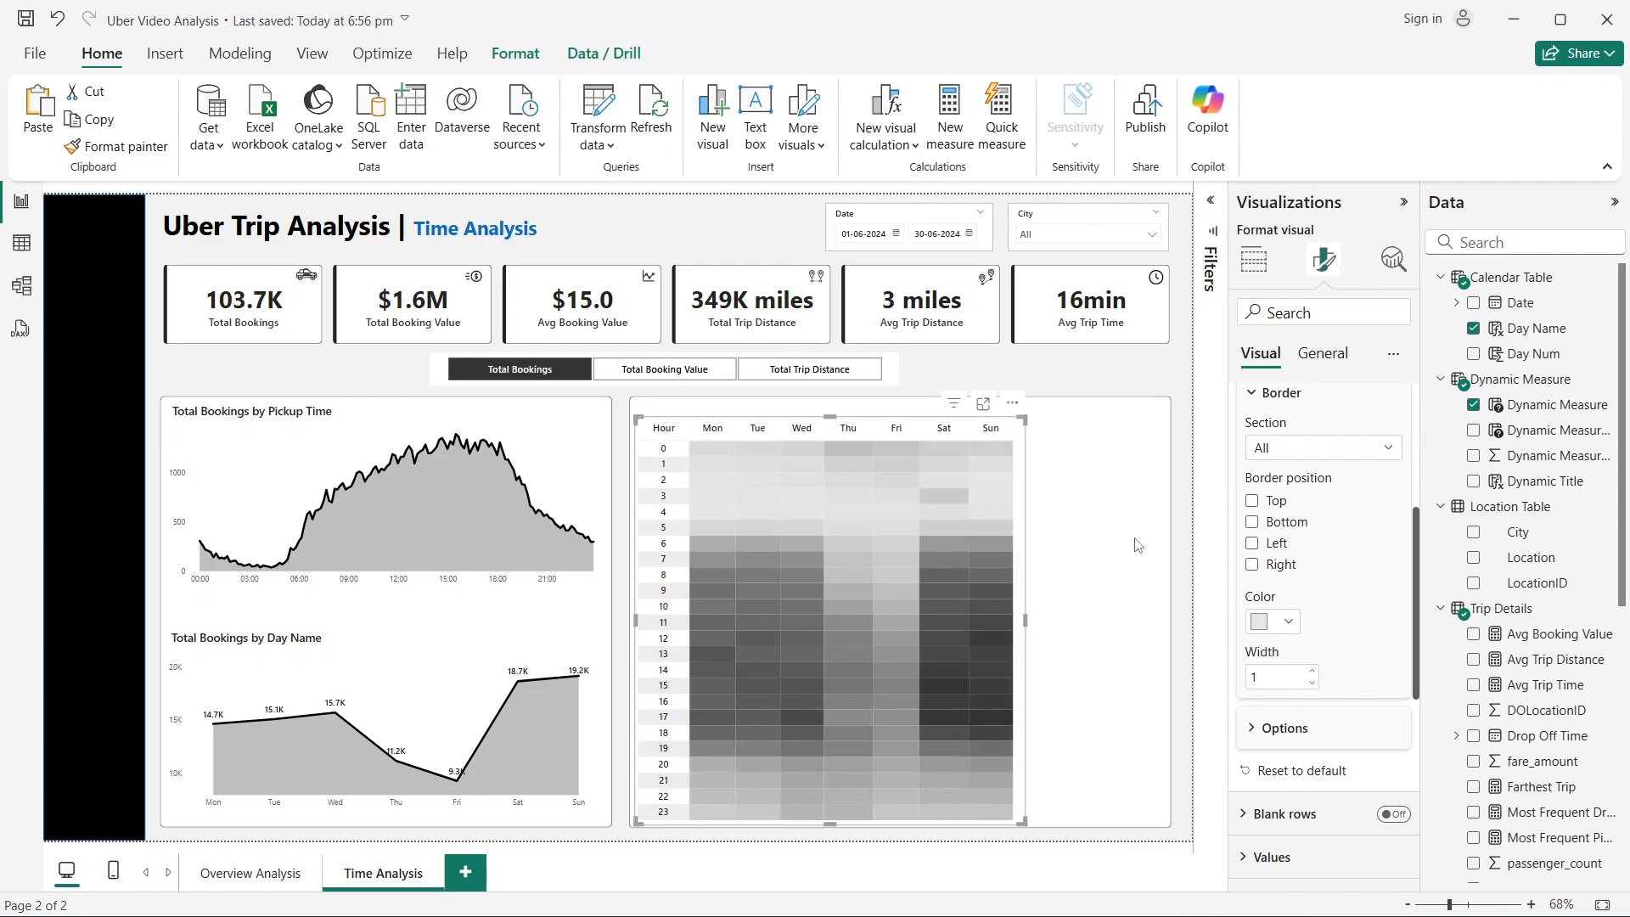
{"action": "left_click", "coordinate": [1183, 531]}
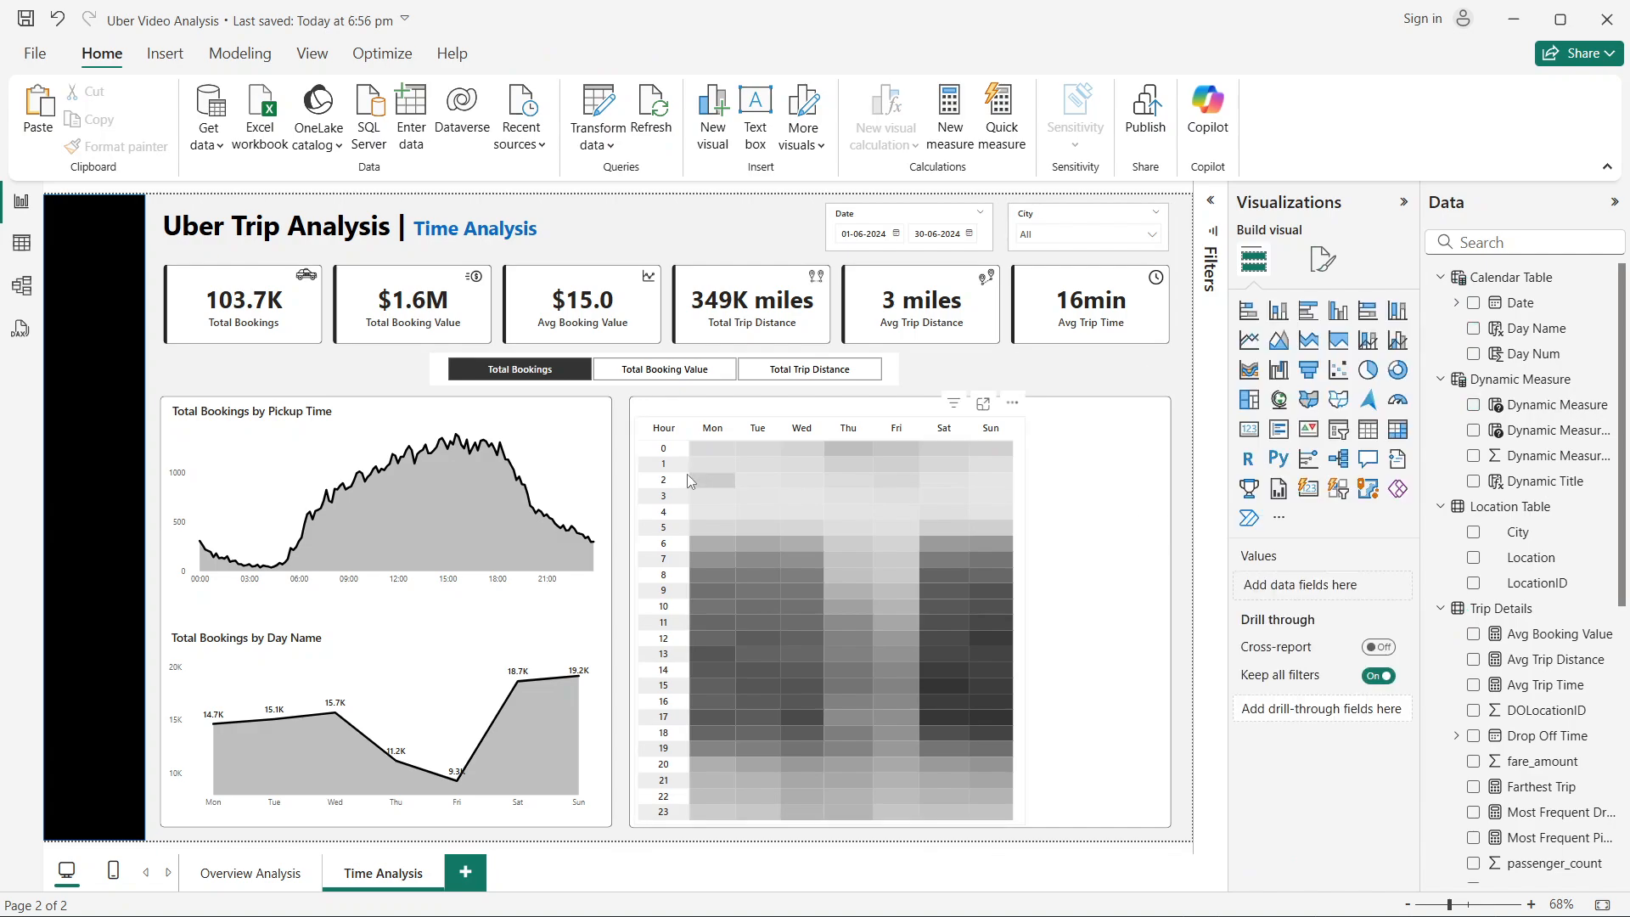
Step: Switch the measure slicer to Total Booking Value and turn on background color and font color conditional formatting for that matrix series
{"action": "left_click", "coordinate": [645, 371]}
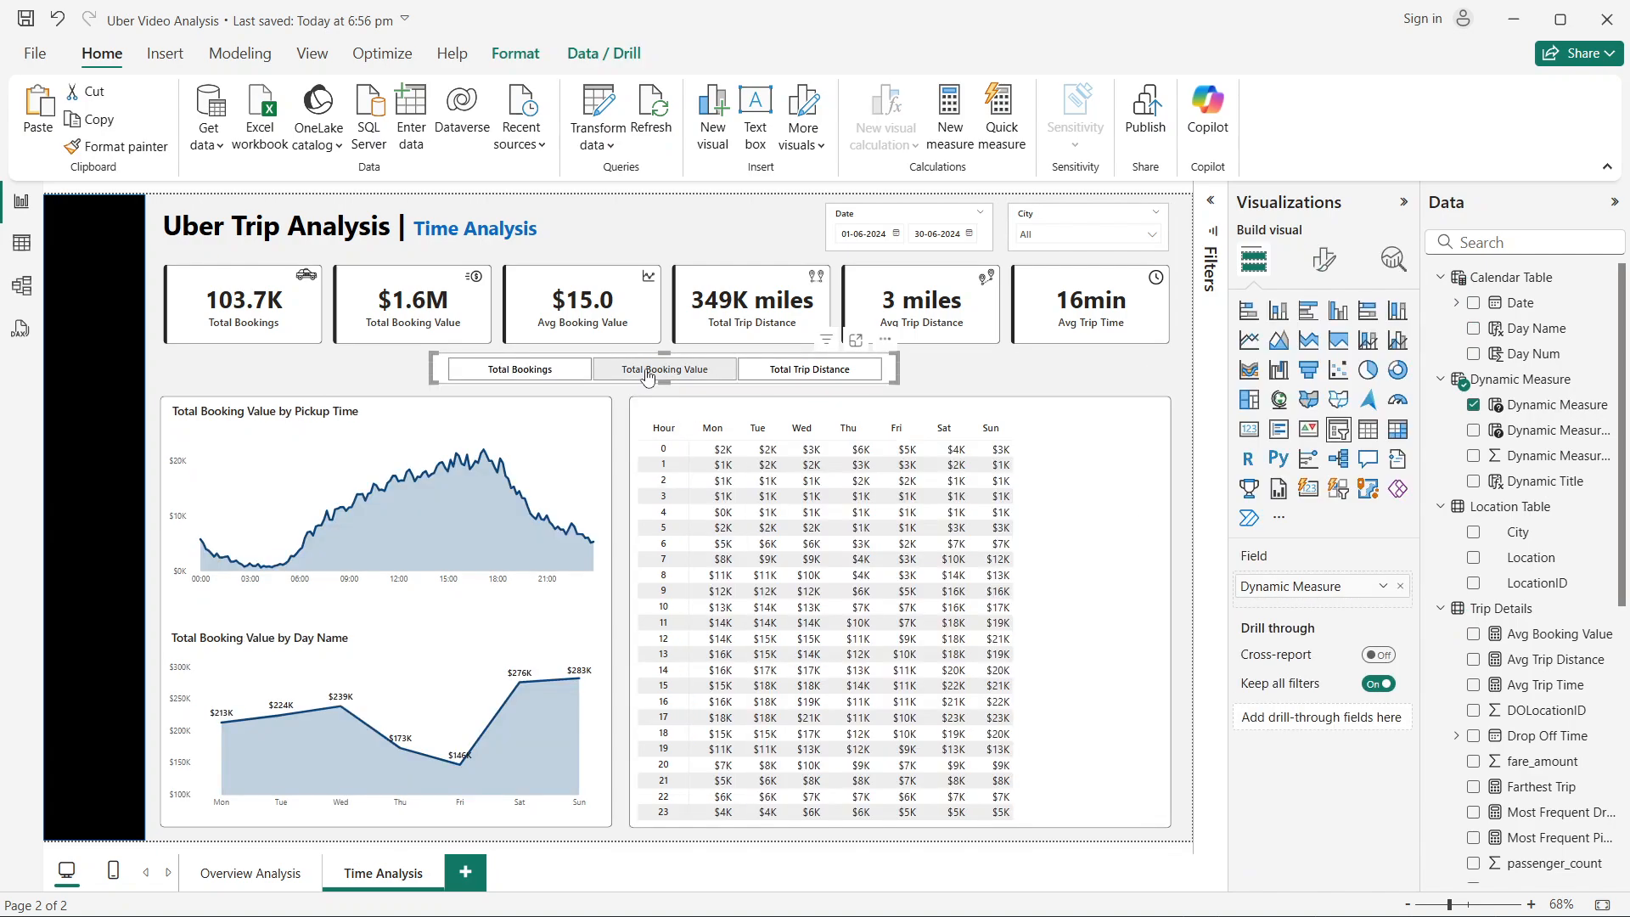
{"action": "left_click", "coordinate": [1324, 259]}
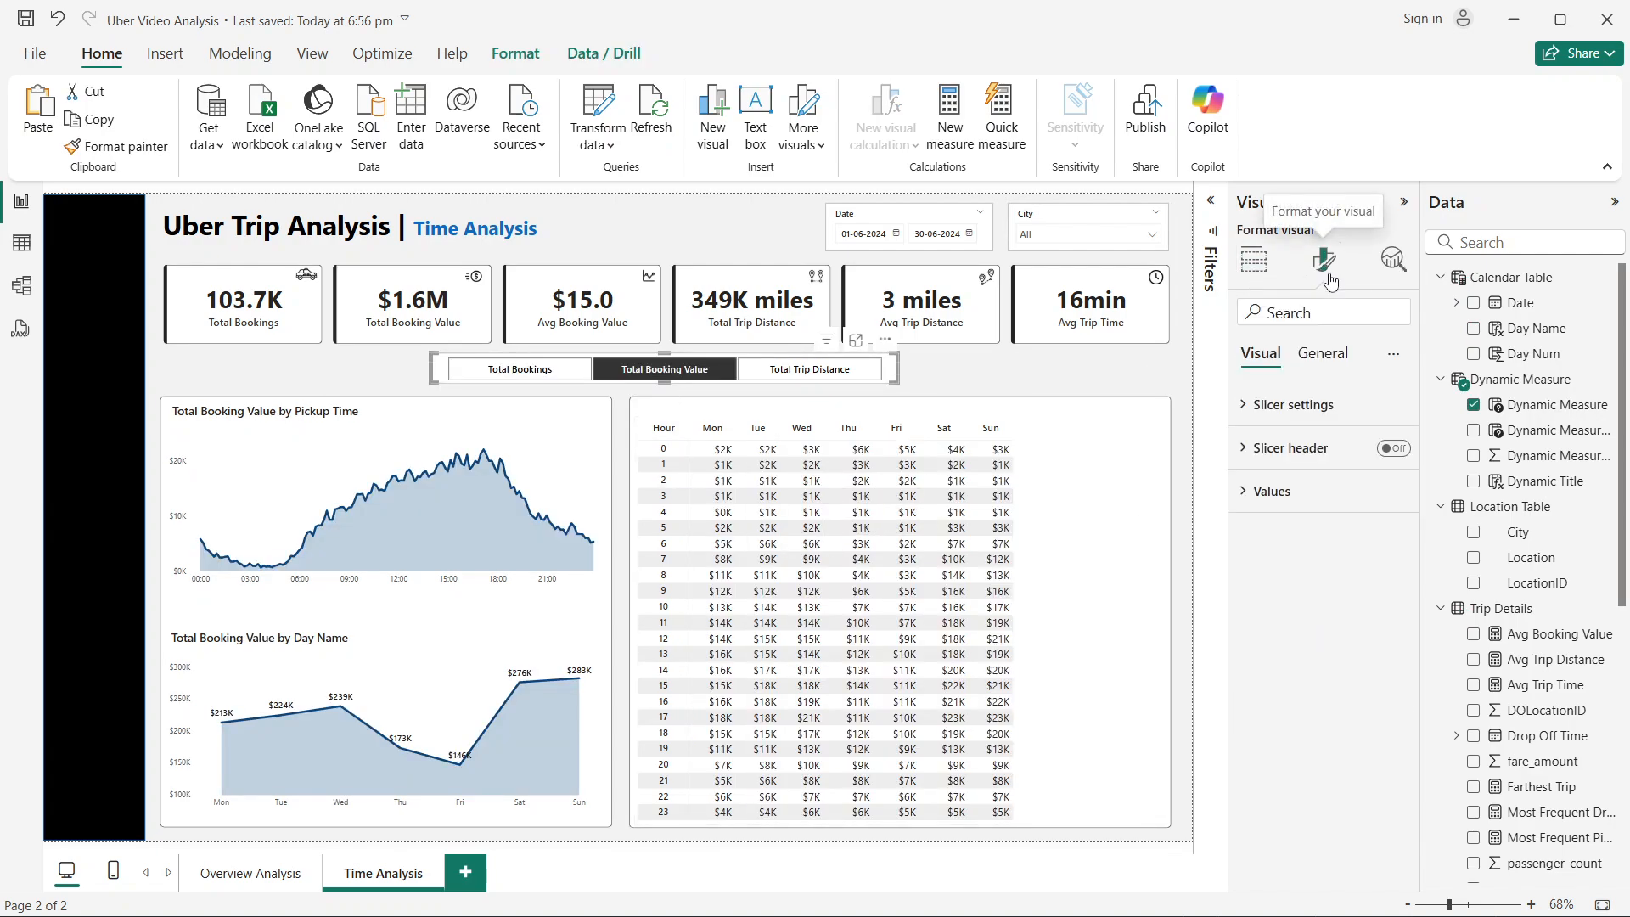
{"action": "left_click", "coordinate": [1011, 505]}
{"action": "scroll", "coordinate": [1299, 557], "scroll_direction": "down", "scroll_amount": 3}
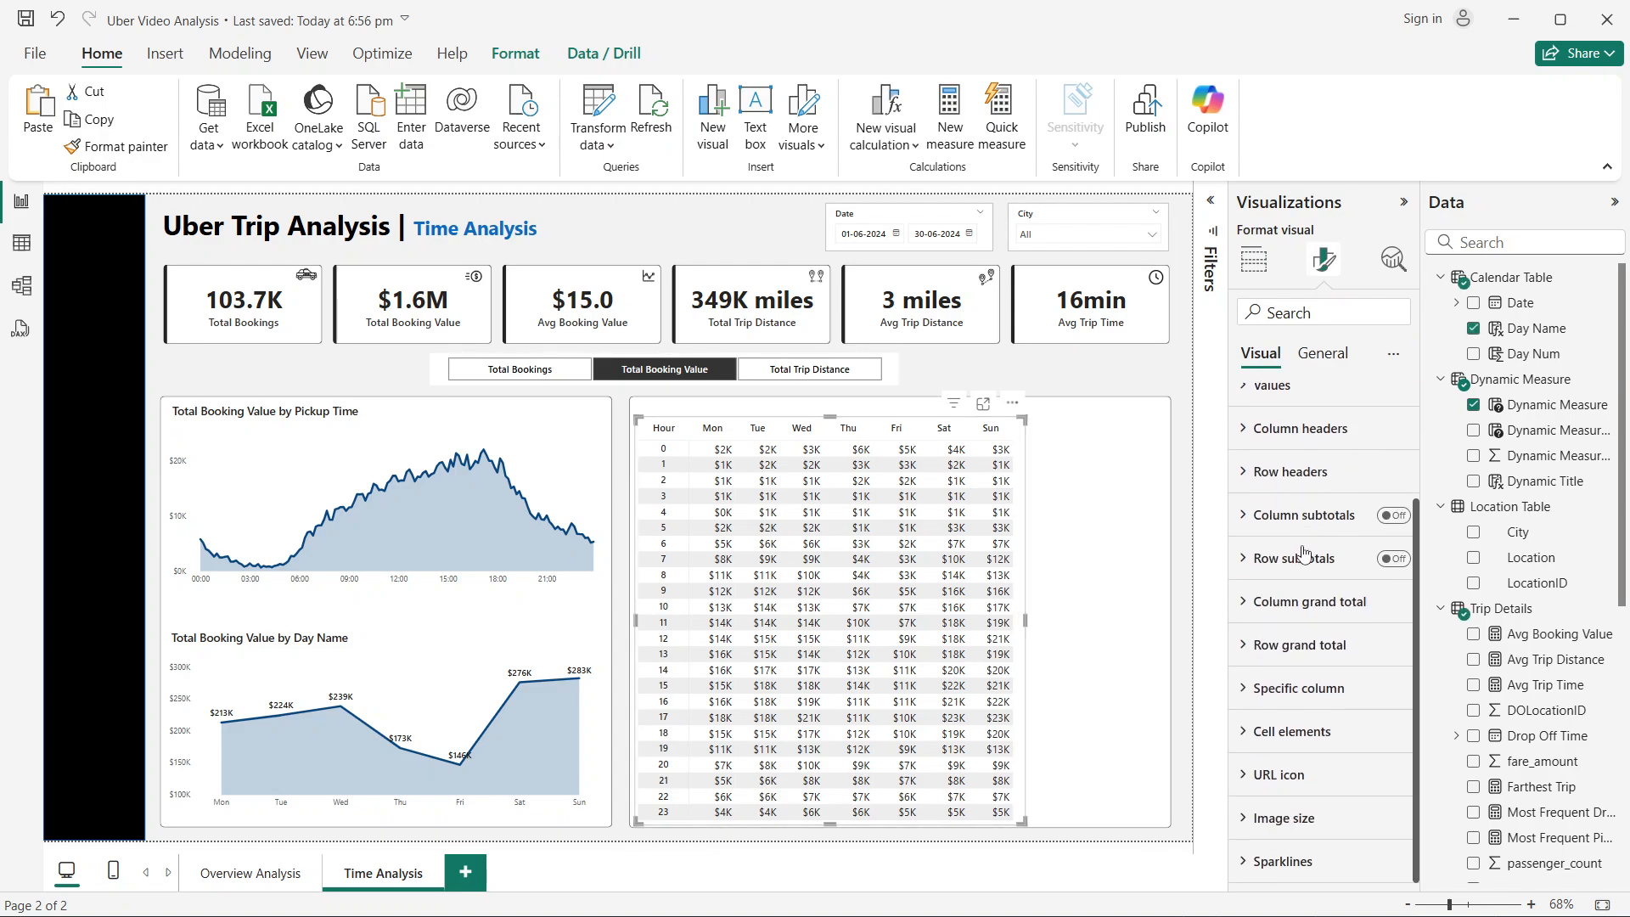
{"action": "left_click", "coordinate": [1297, 732]}
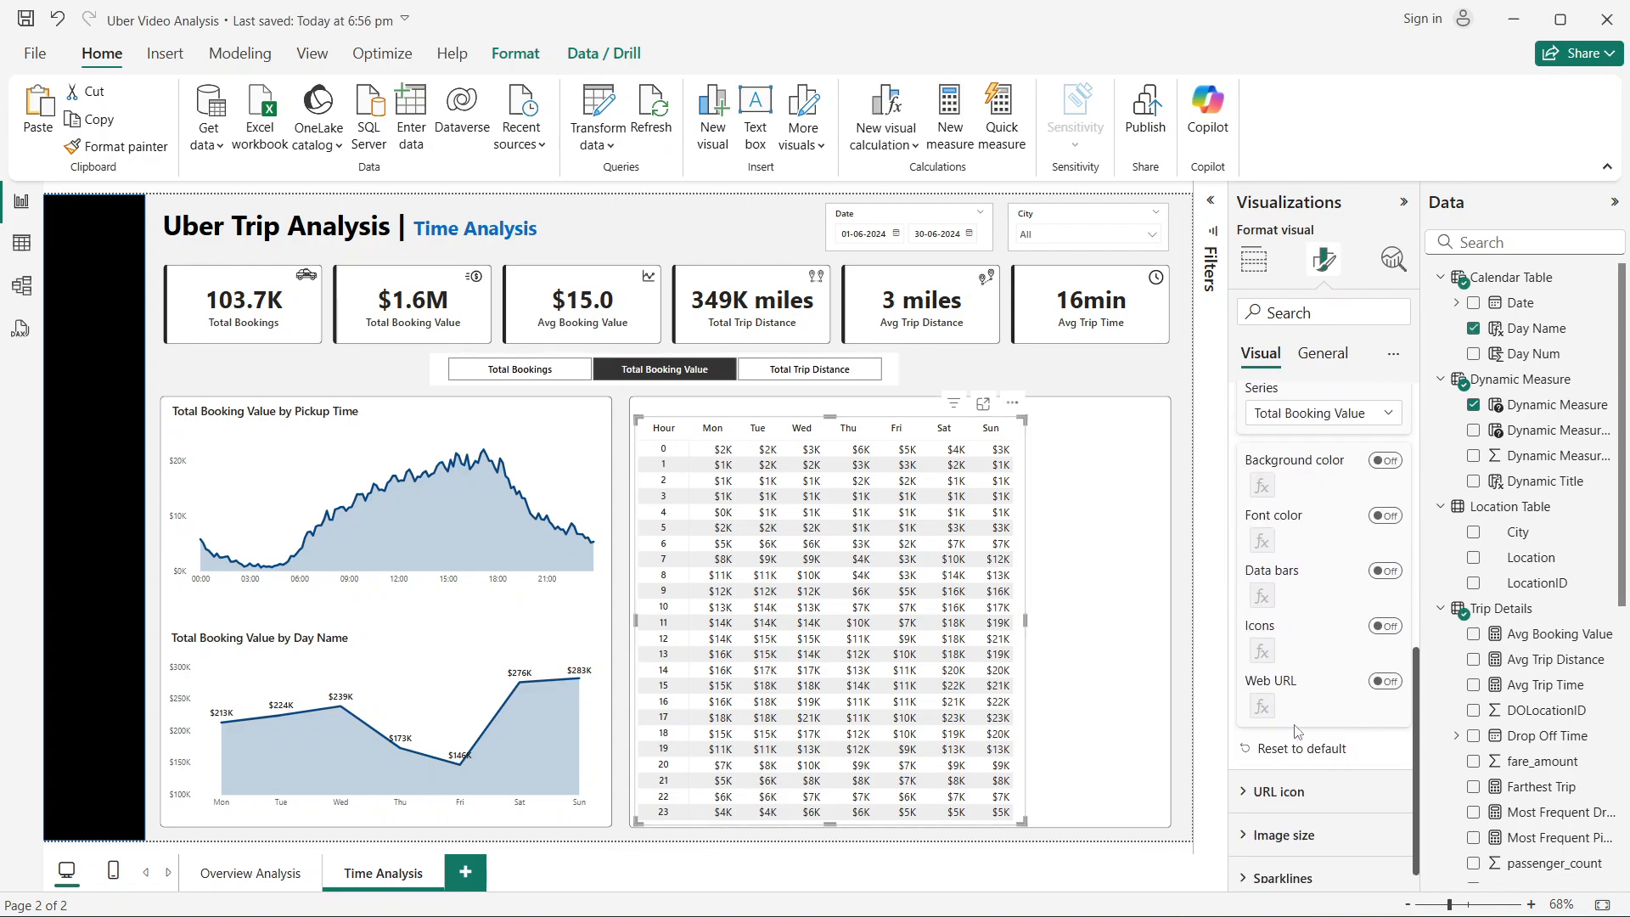
{"action": "left_click", "coordinate": [1384, 461]}
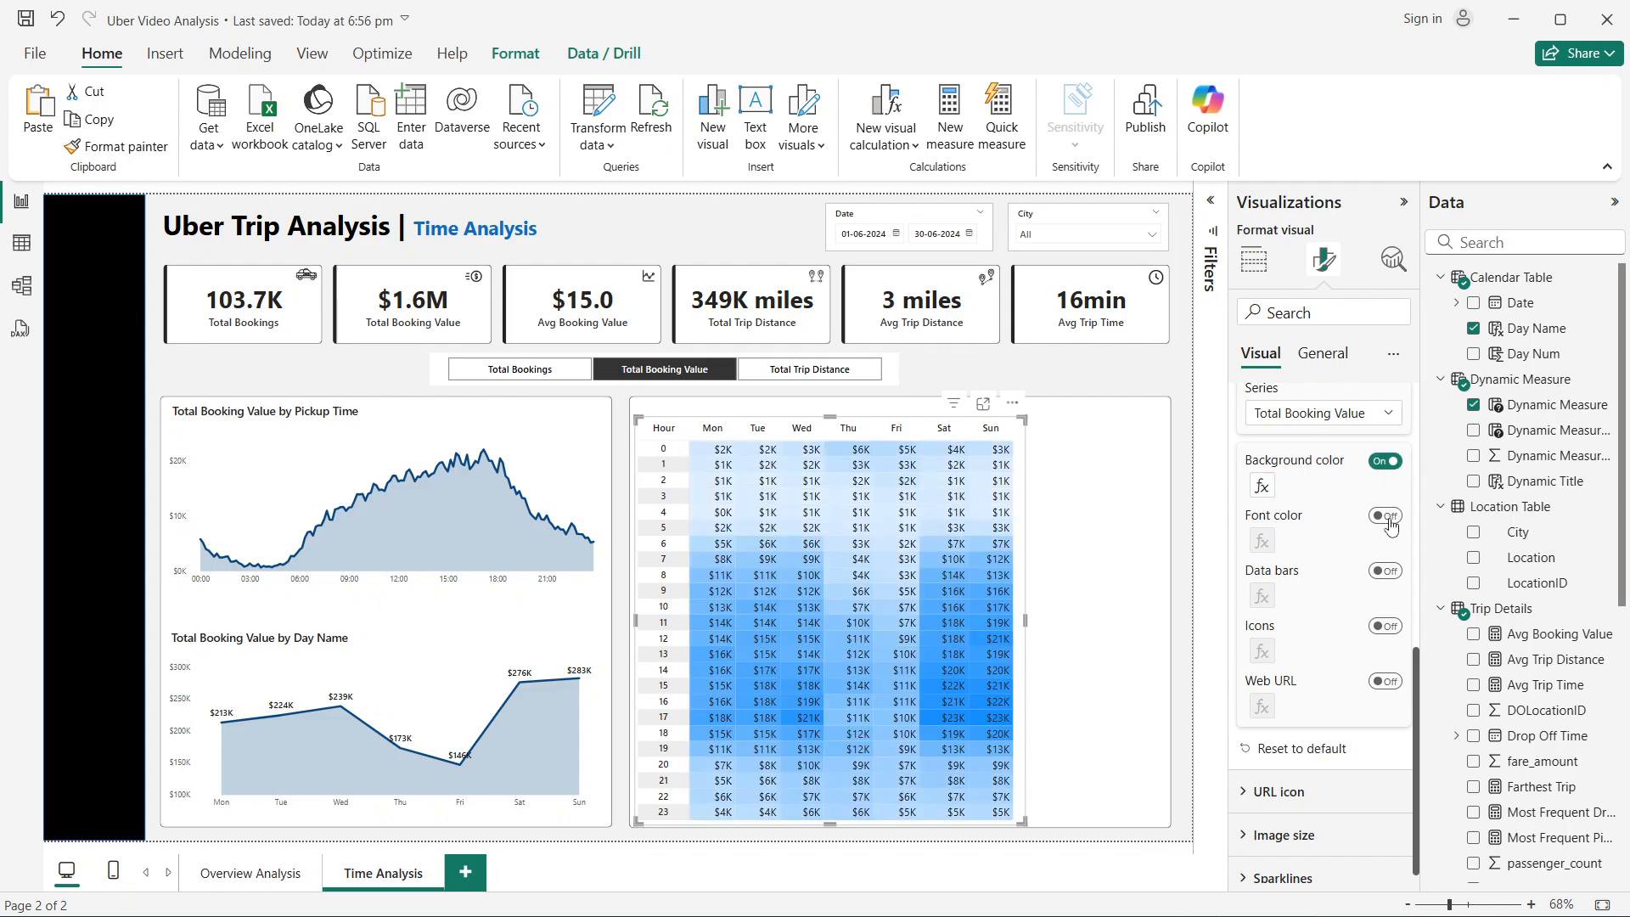
{"action": "left_click", "coordinate": [1386, 516]}
Step: Set the Total Booking Value background gradient to light purple for lowest, medium purple for an added center and dark purple for highest
{"action": "left_click", "coordinate": [1262, 487]}
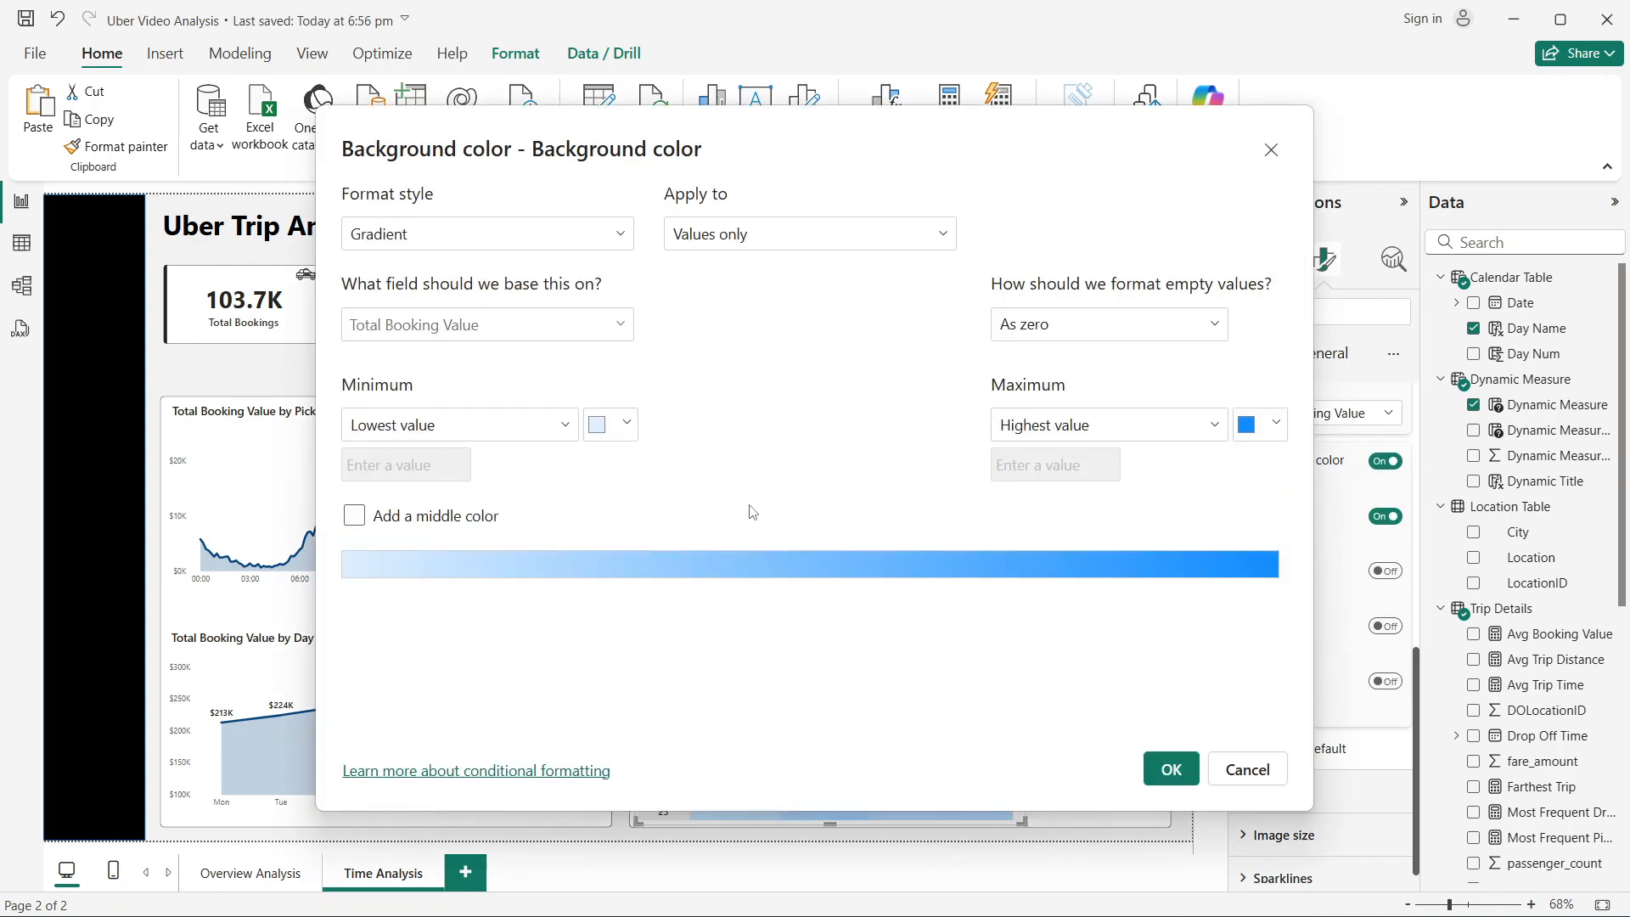
{"action": "left_click", "coordinate": [431, 524]}
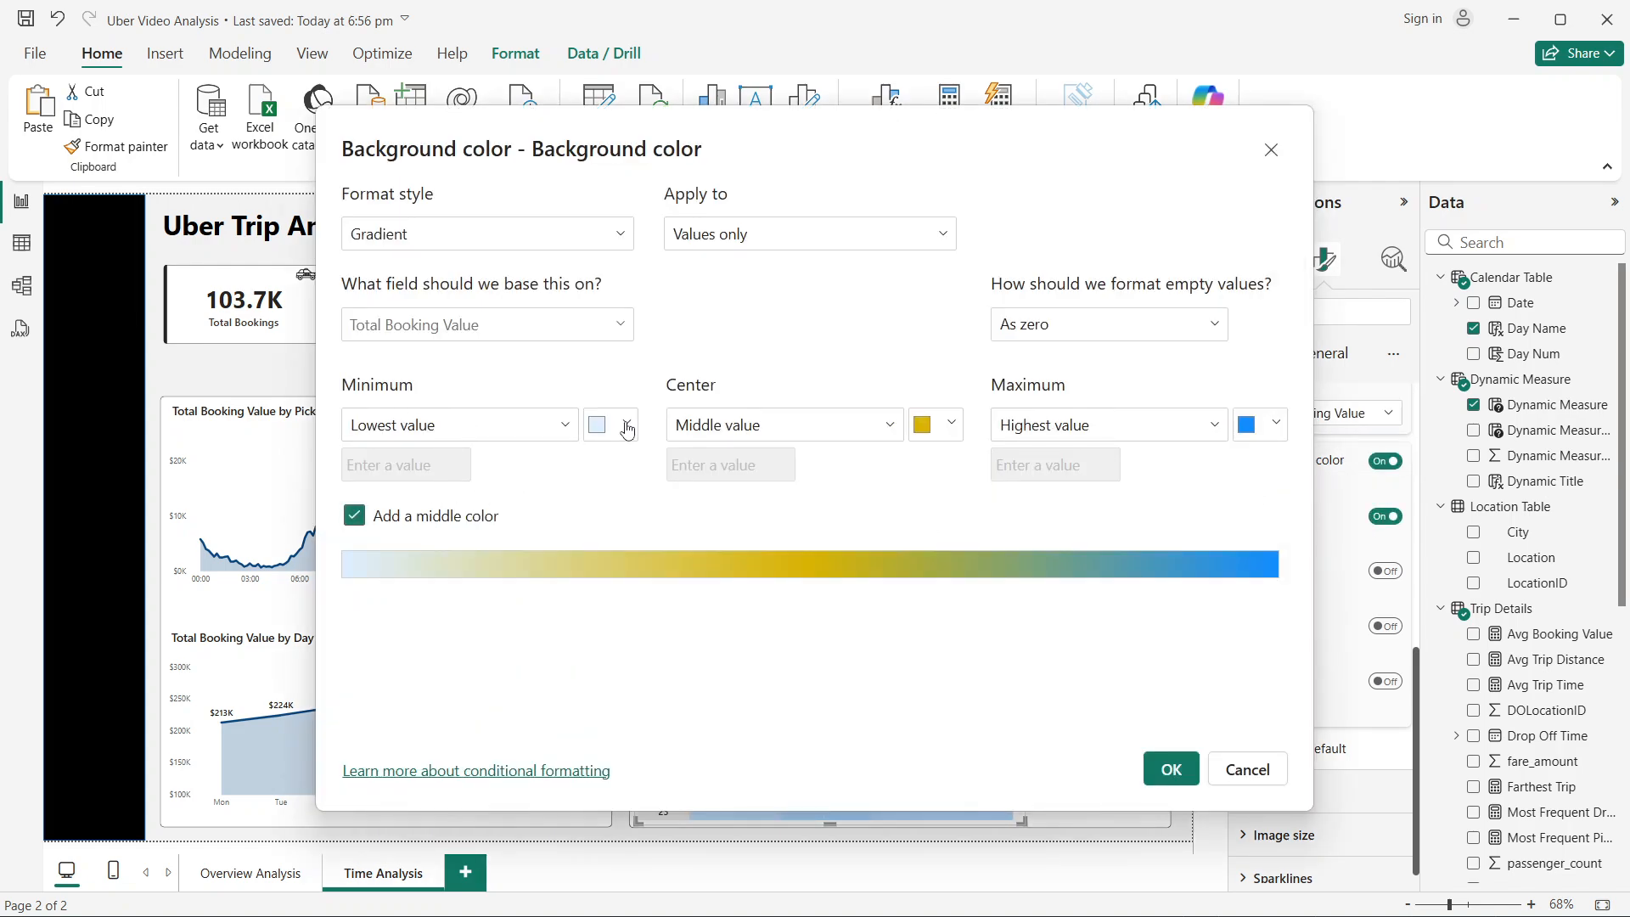
{"action": "left_click", "coordinate": [626, 424]}
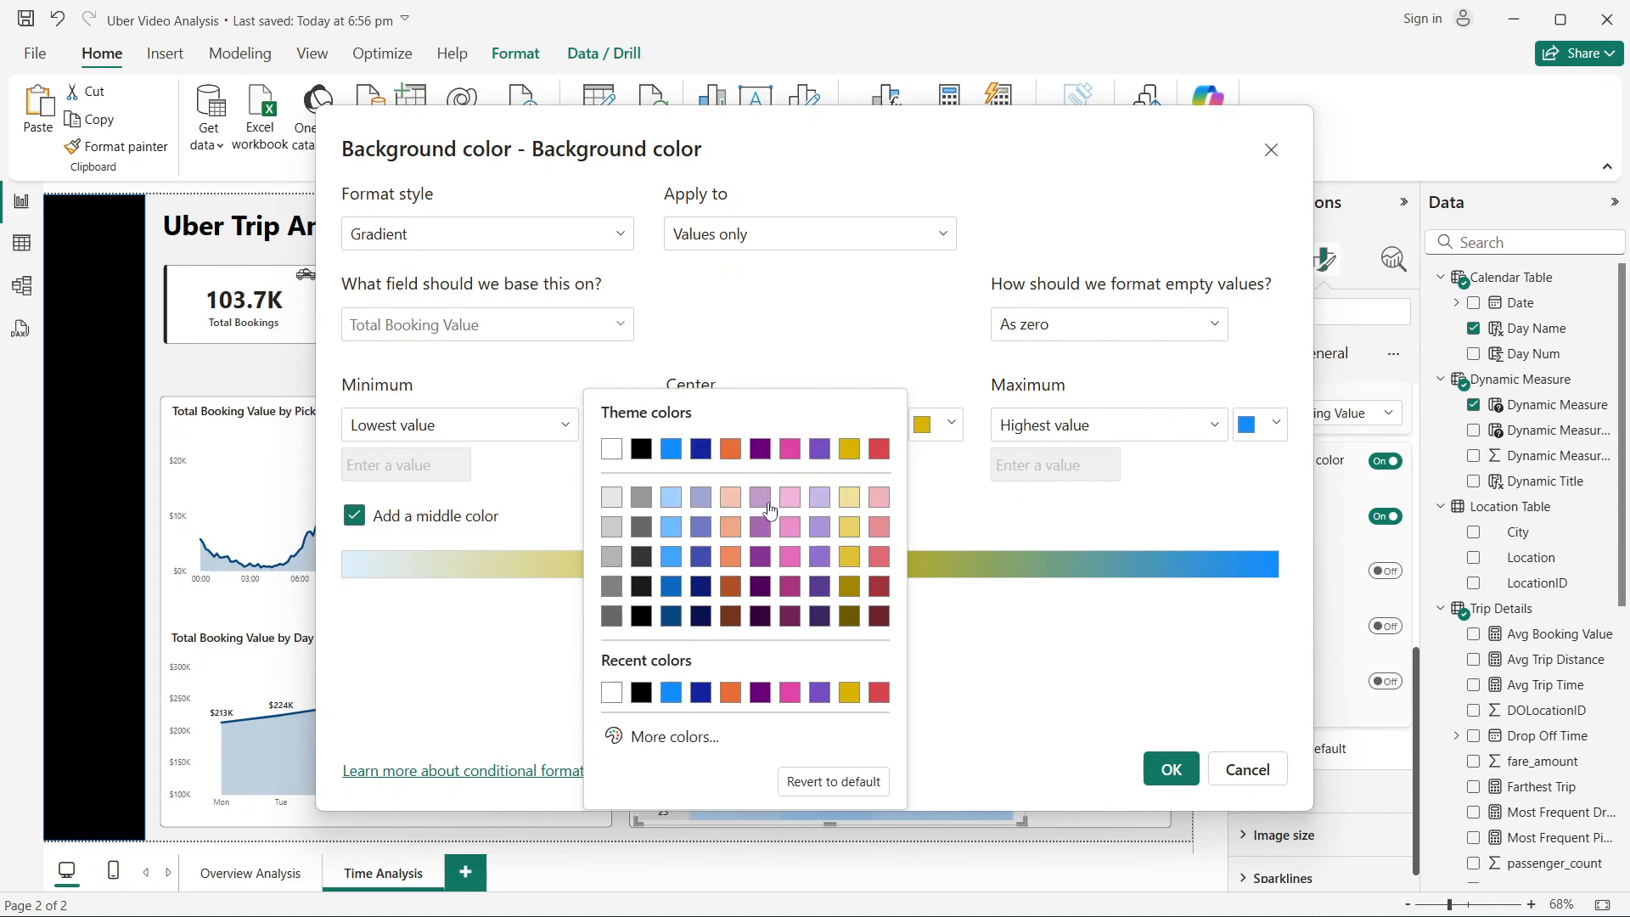
{"action": "left_click", "coordinate": [762, 515]}
{"action": "left_click", "coordinate": [926, 427]}
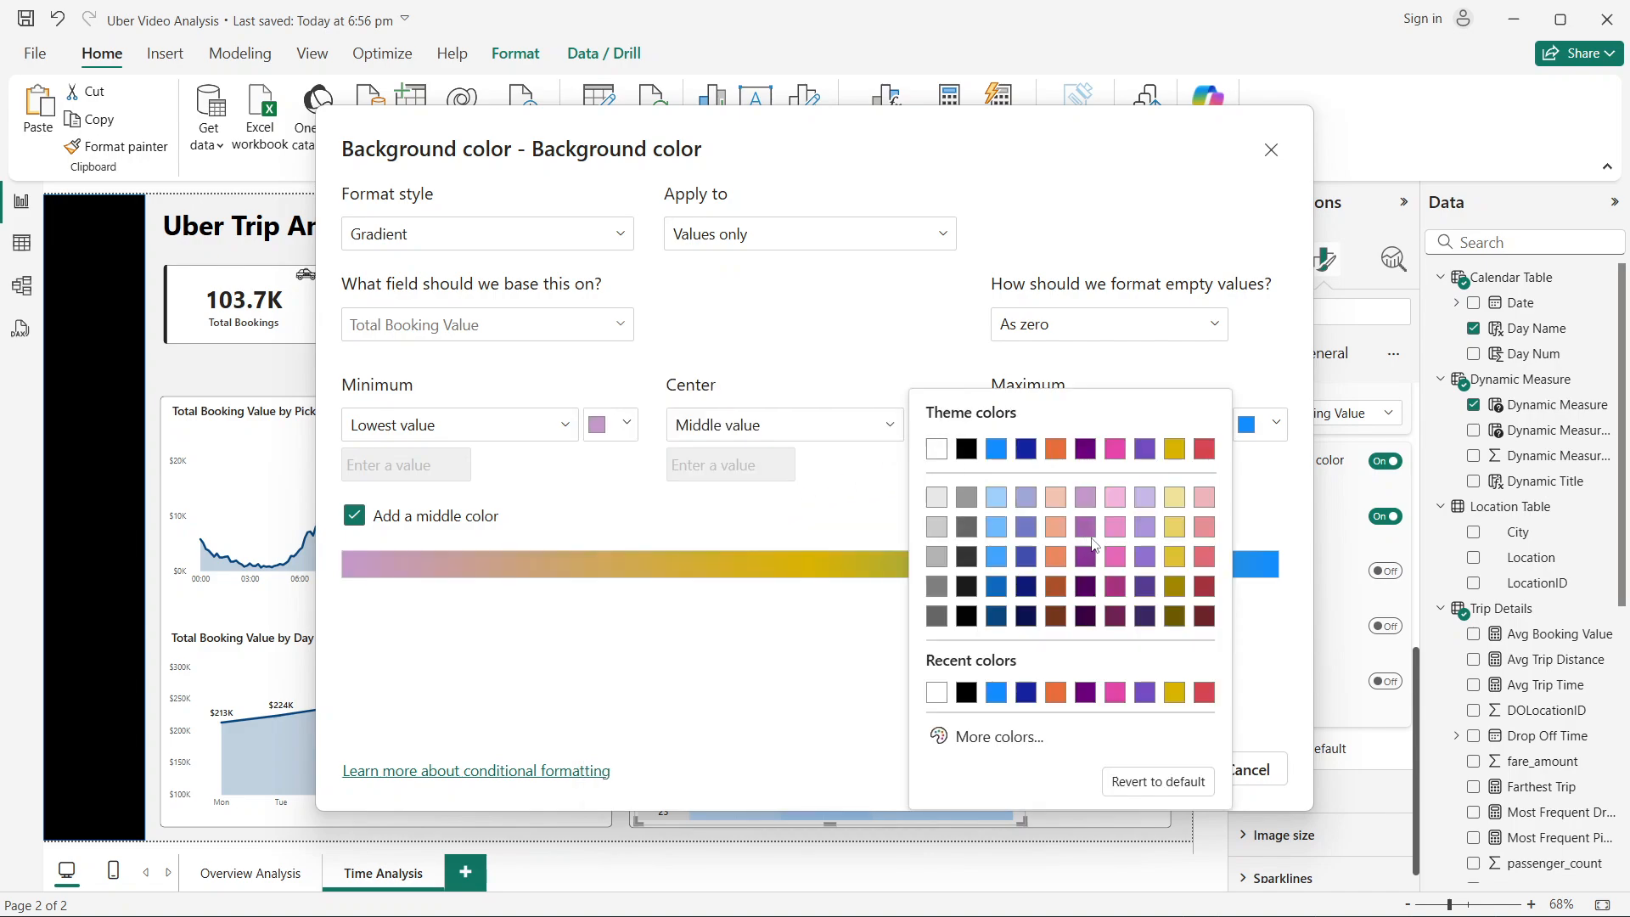
{"action": "left_click", "coordinate": [1085, 530]}
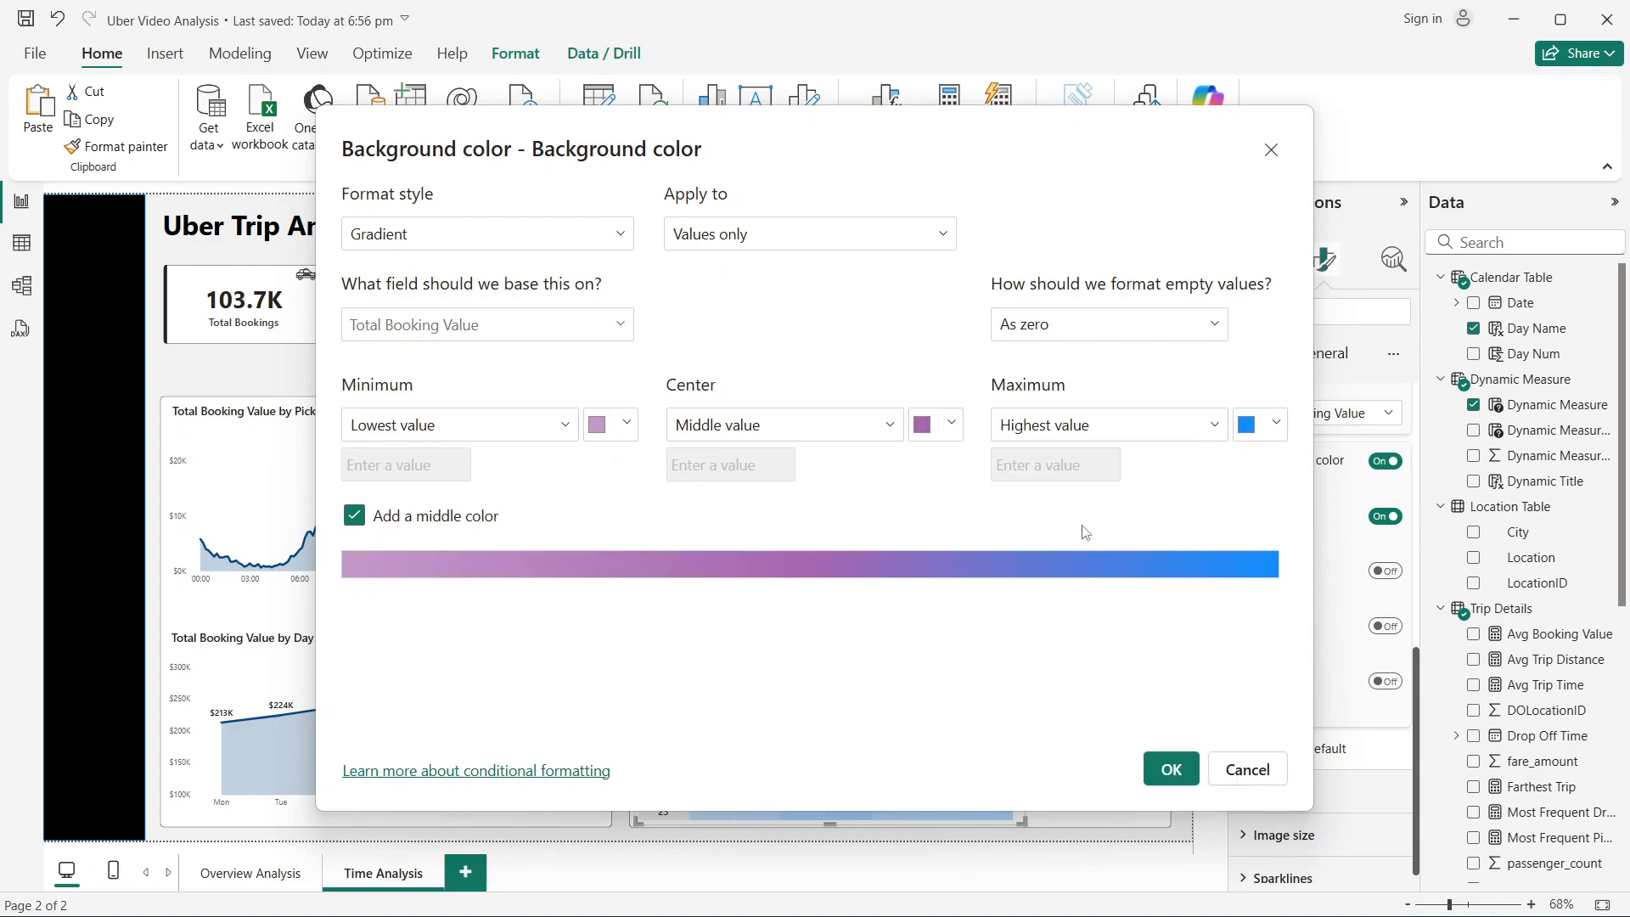
{"action": "left_click", "coordinate": [1248, 426]}
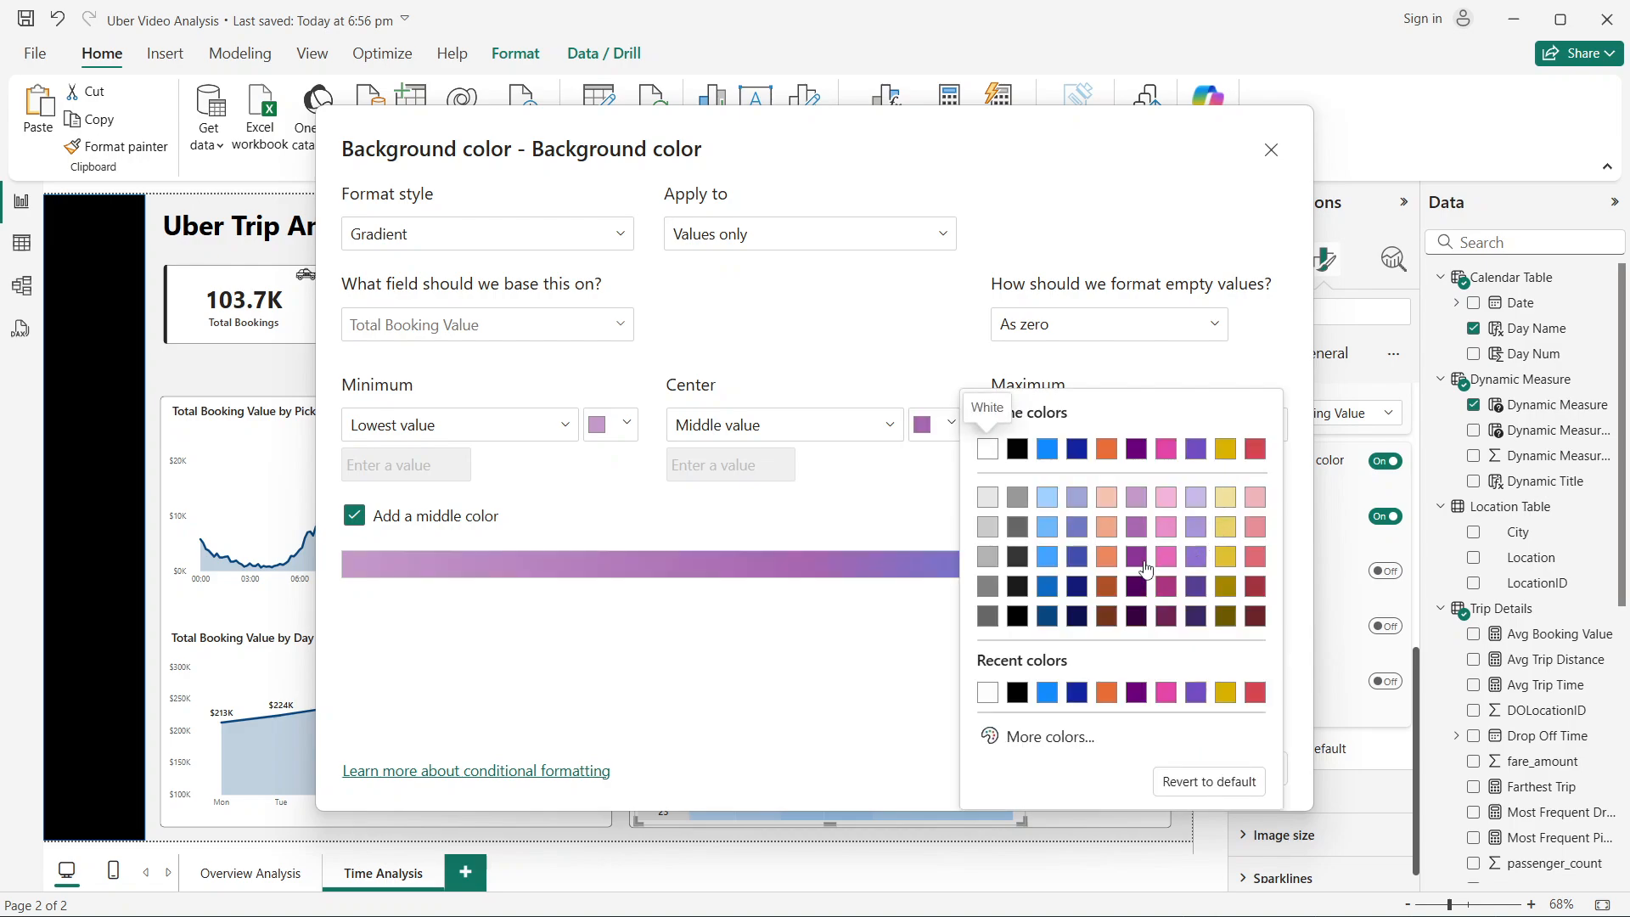
{"action": "left_click", "coordinate": [1138, 587]}
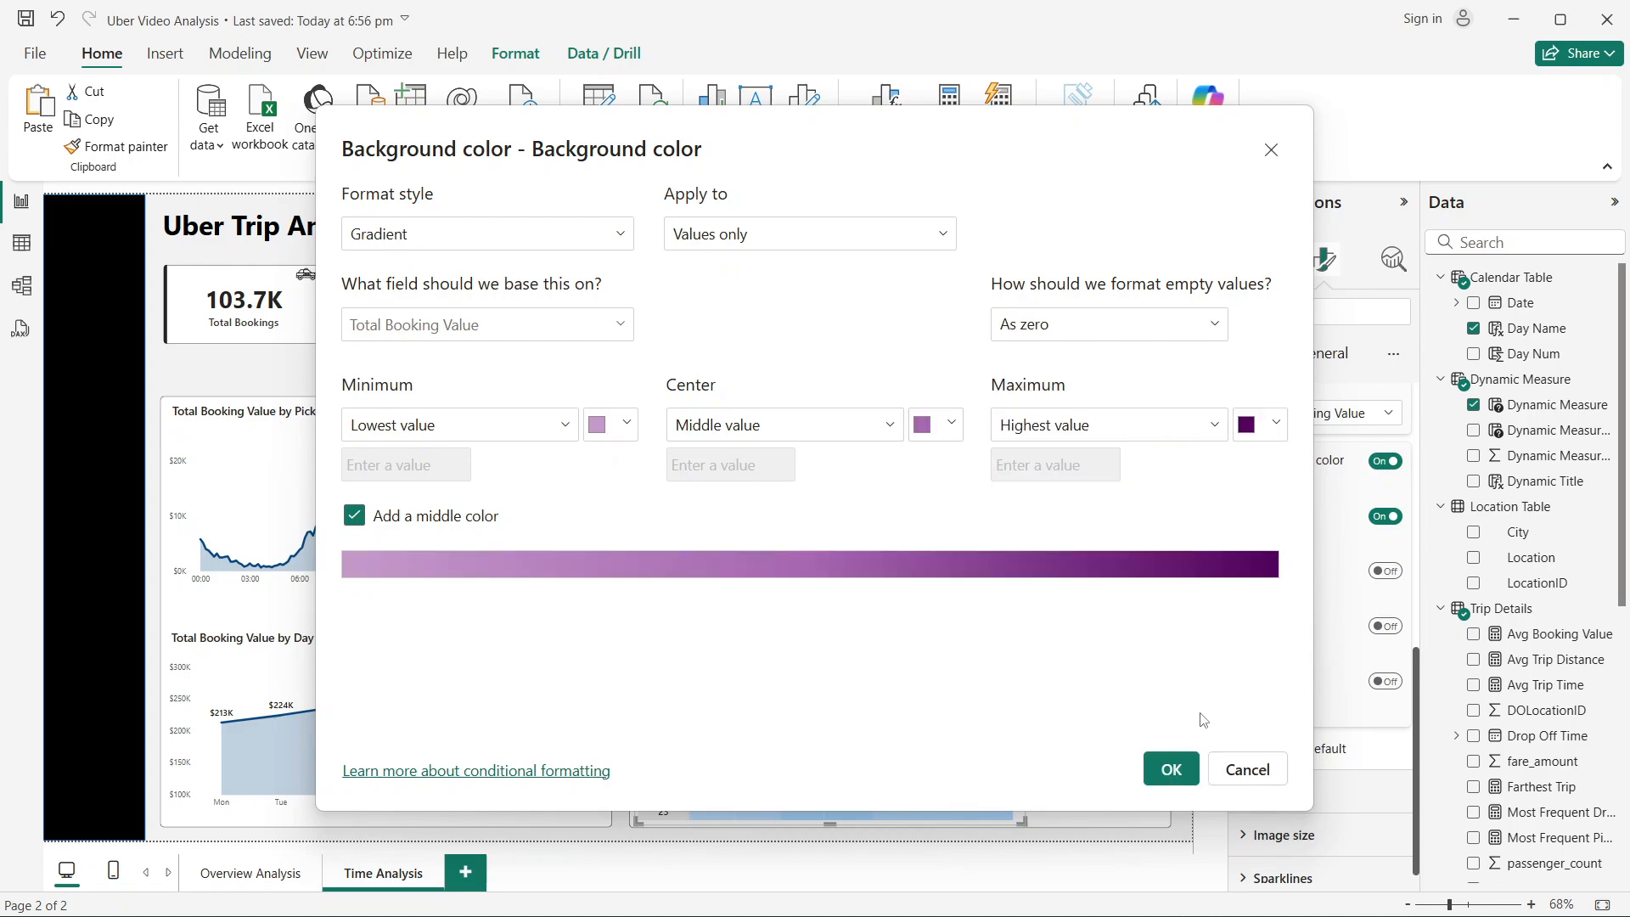
{"action": "left_click", "coordinate": [1171, 768]}
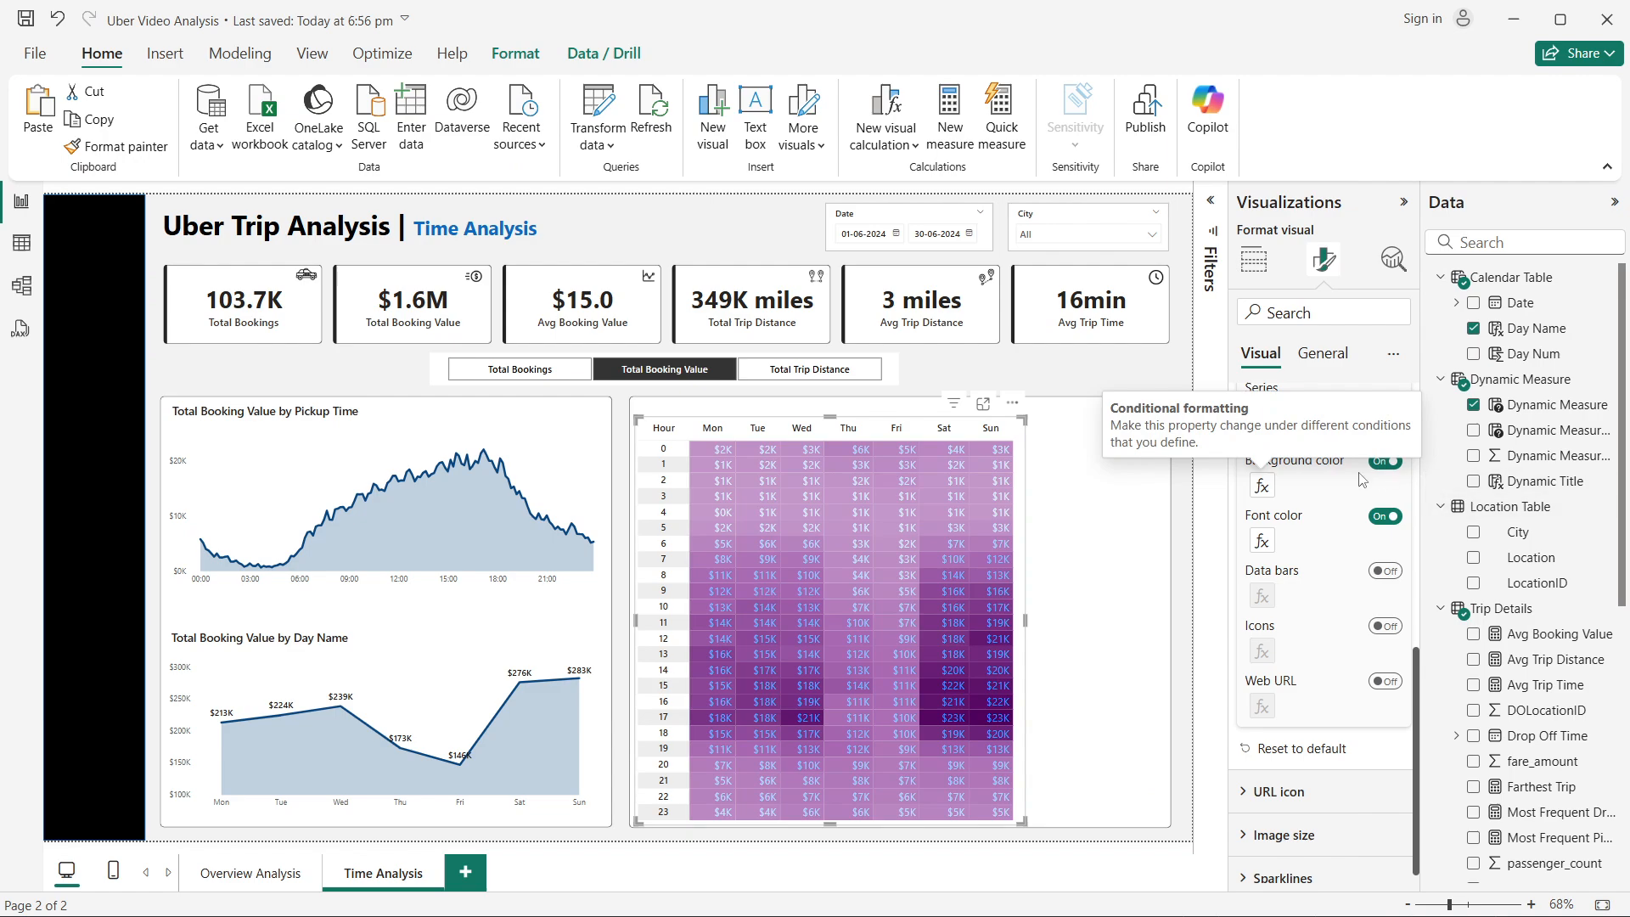
Step: Set the Total Booking Value font color gradient to the same light, medium and dark purples as its background, with a middle color added
{"action": "left_click", "coordinate": [1262, 541]}
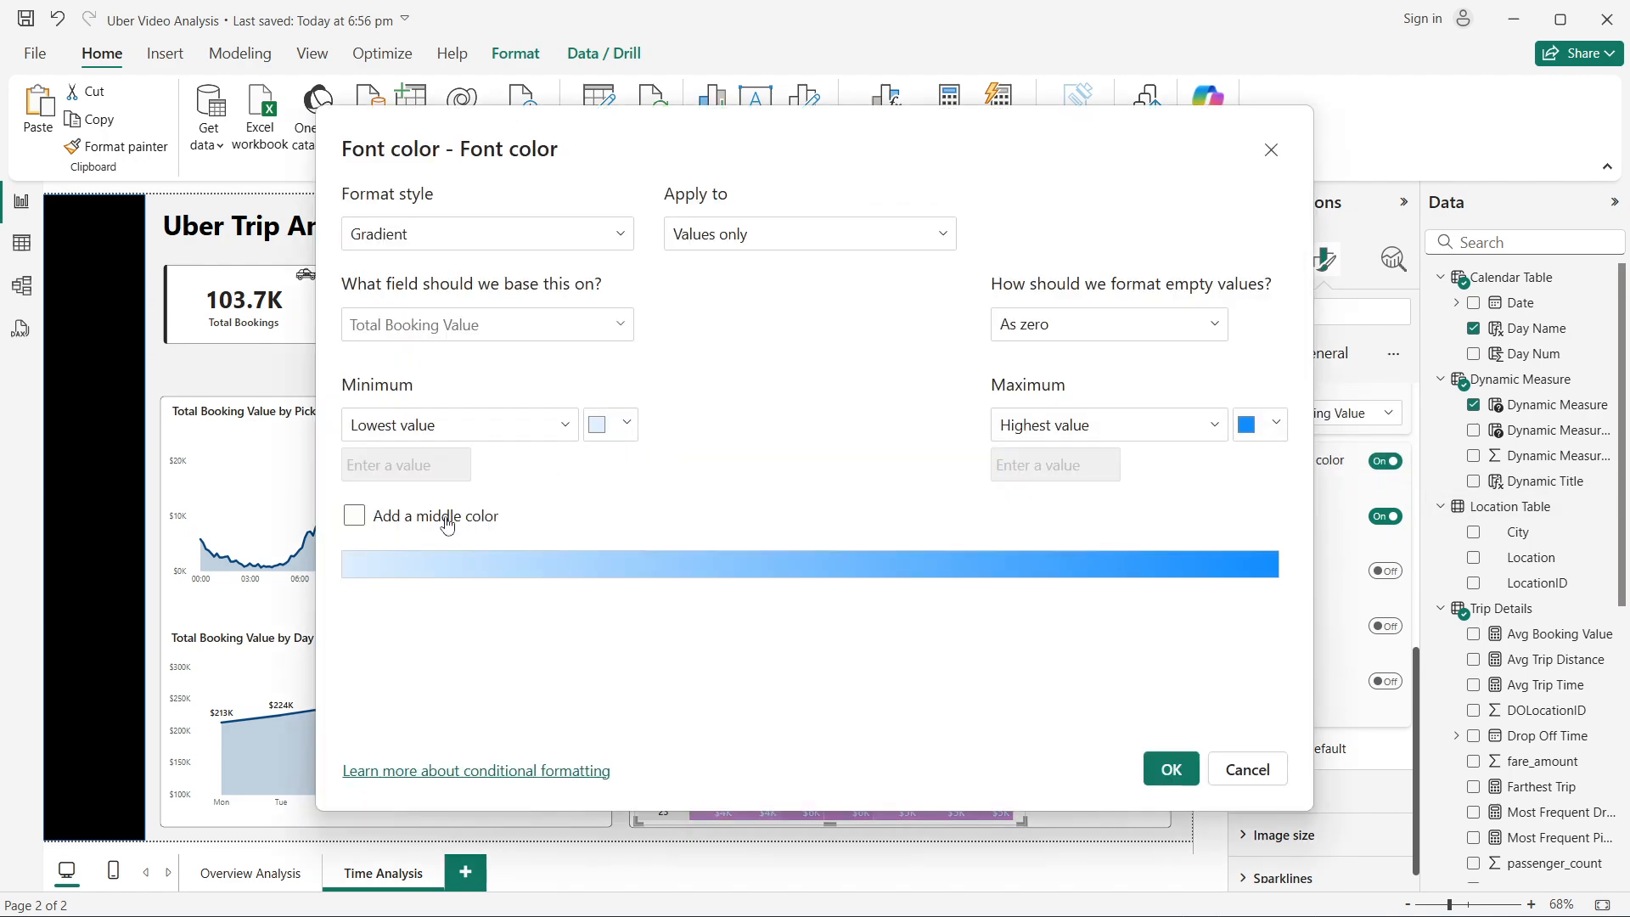
{"action": "left_click", "coordinate": [448, 525]}
{"action": "left_click", "coordinate": [625, 424]}
{"action": "left_click", "coordinate": [752, 515]}
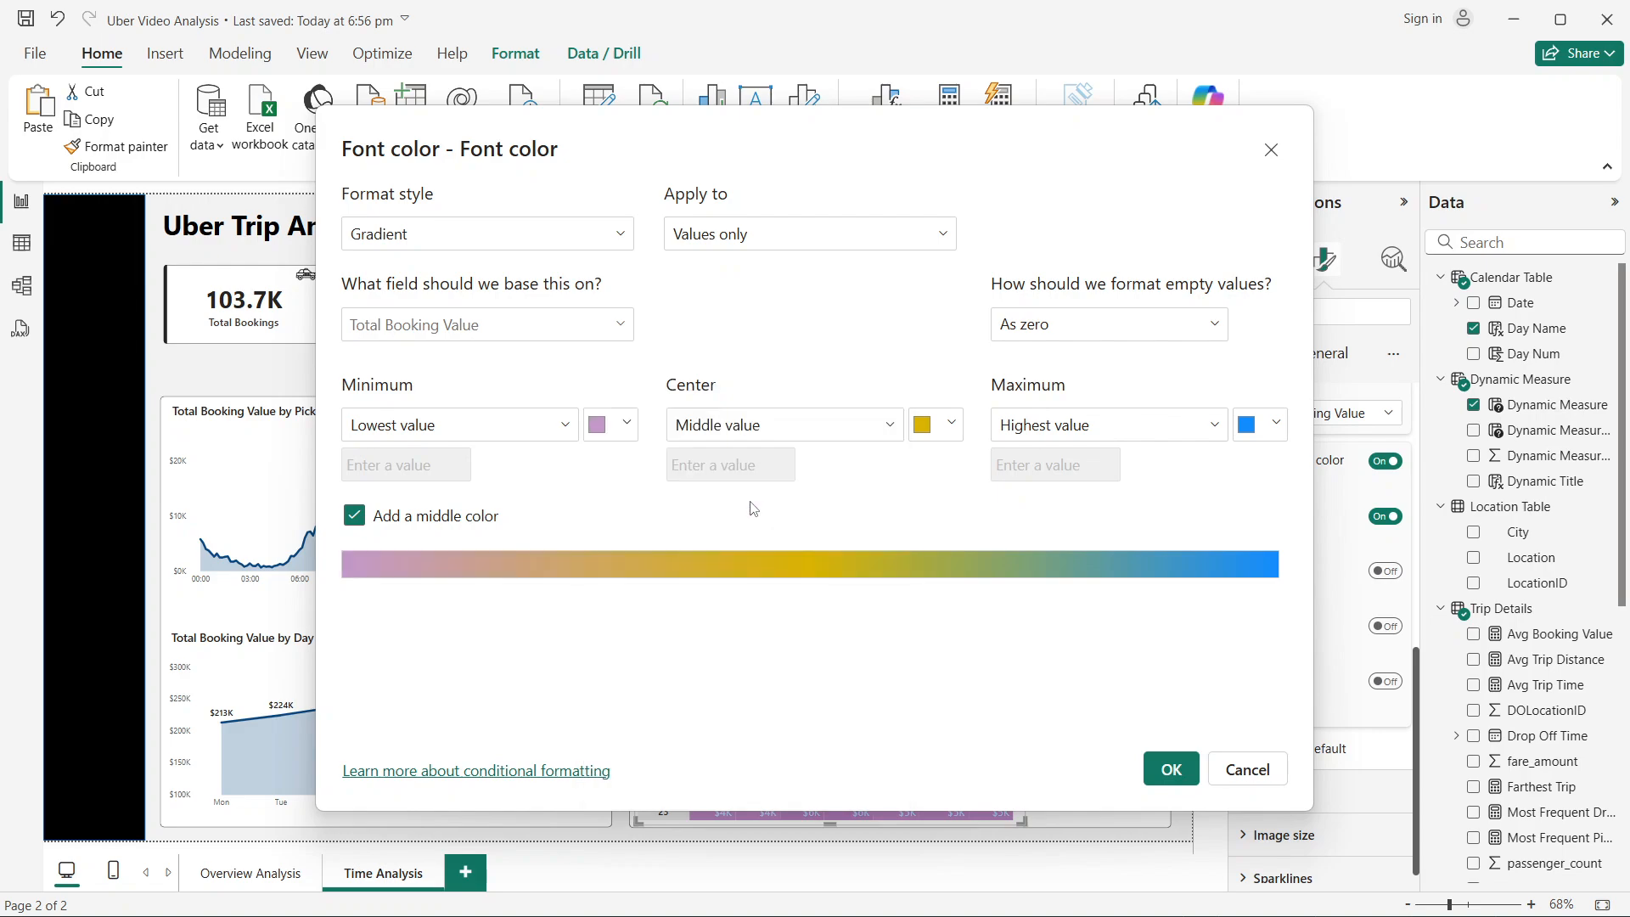
{"action": "left_click", "coordinate": [939, 430]}
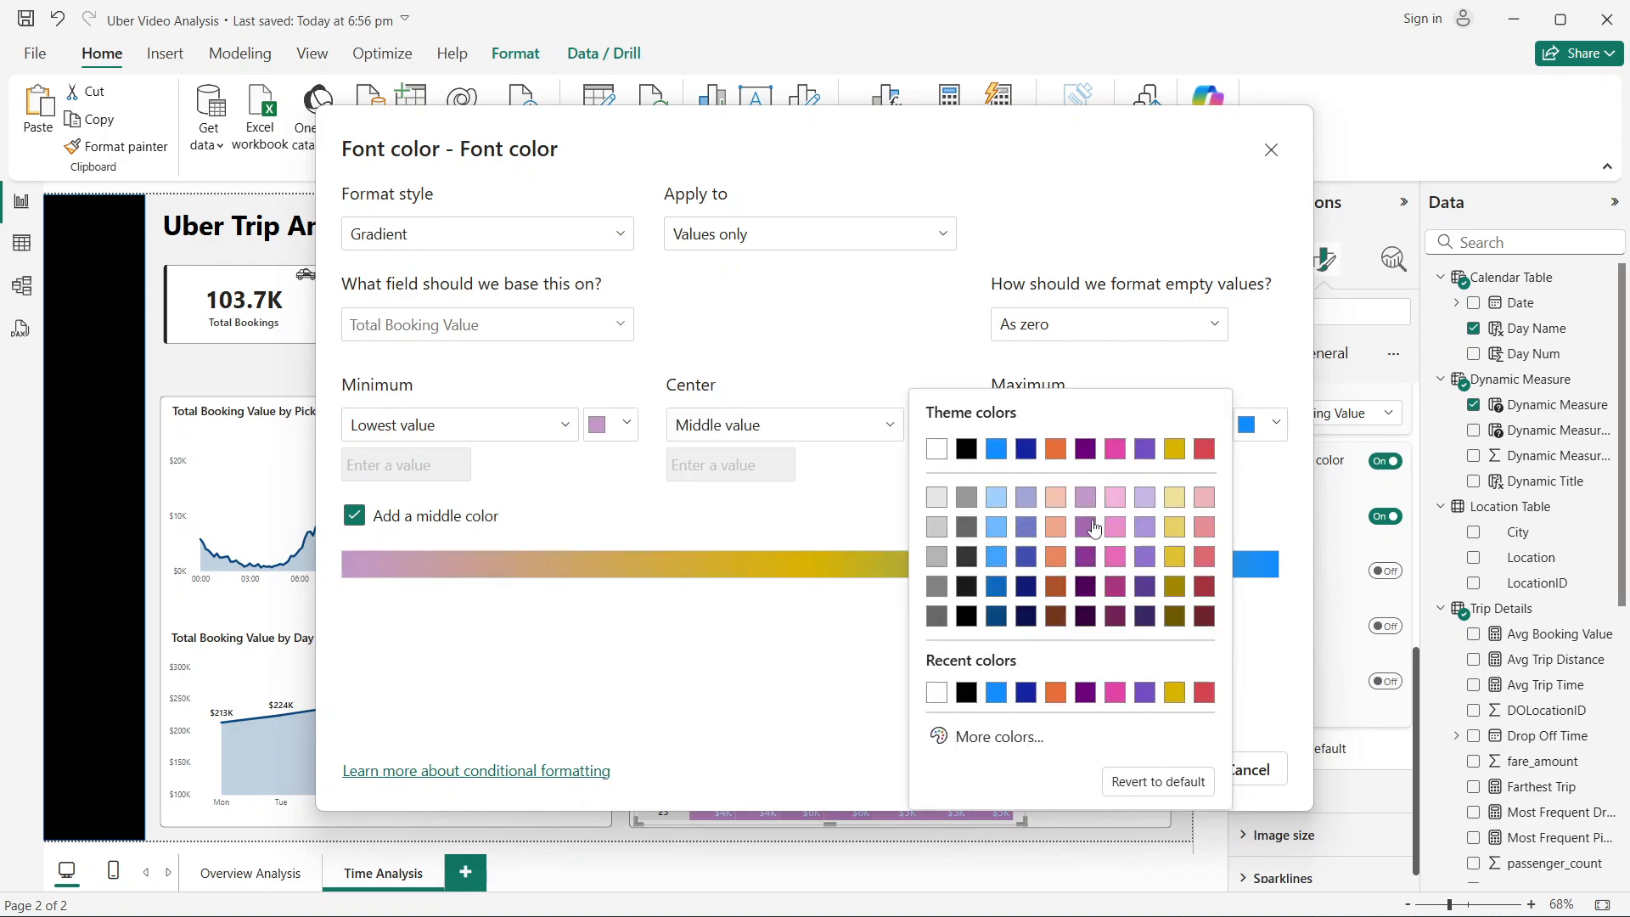
{"action": "left_click", "coordinate": [1087, 527]}
{"action": "left_click", "coordinate": [1272, 431]}
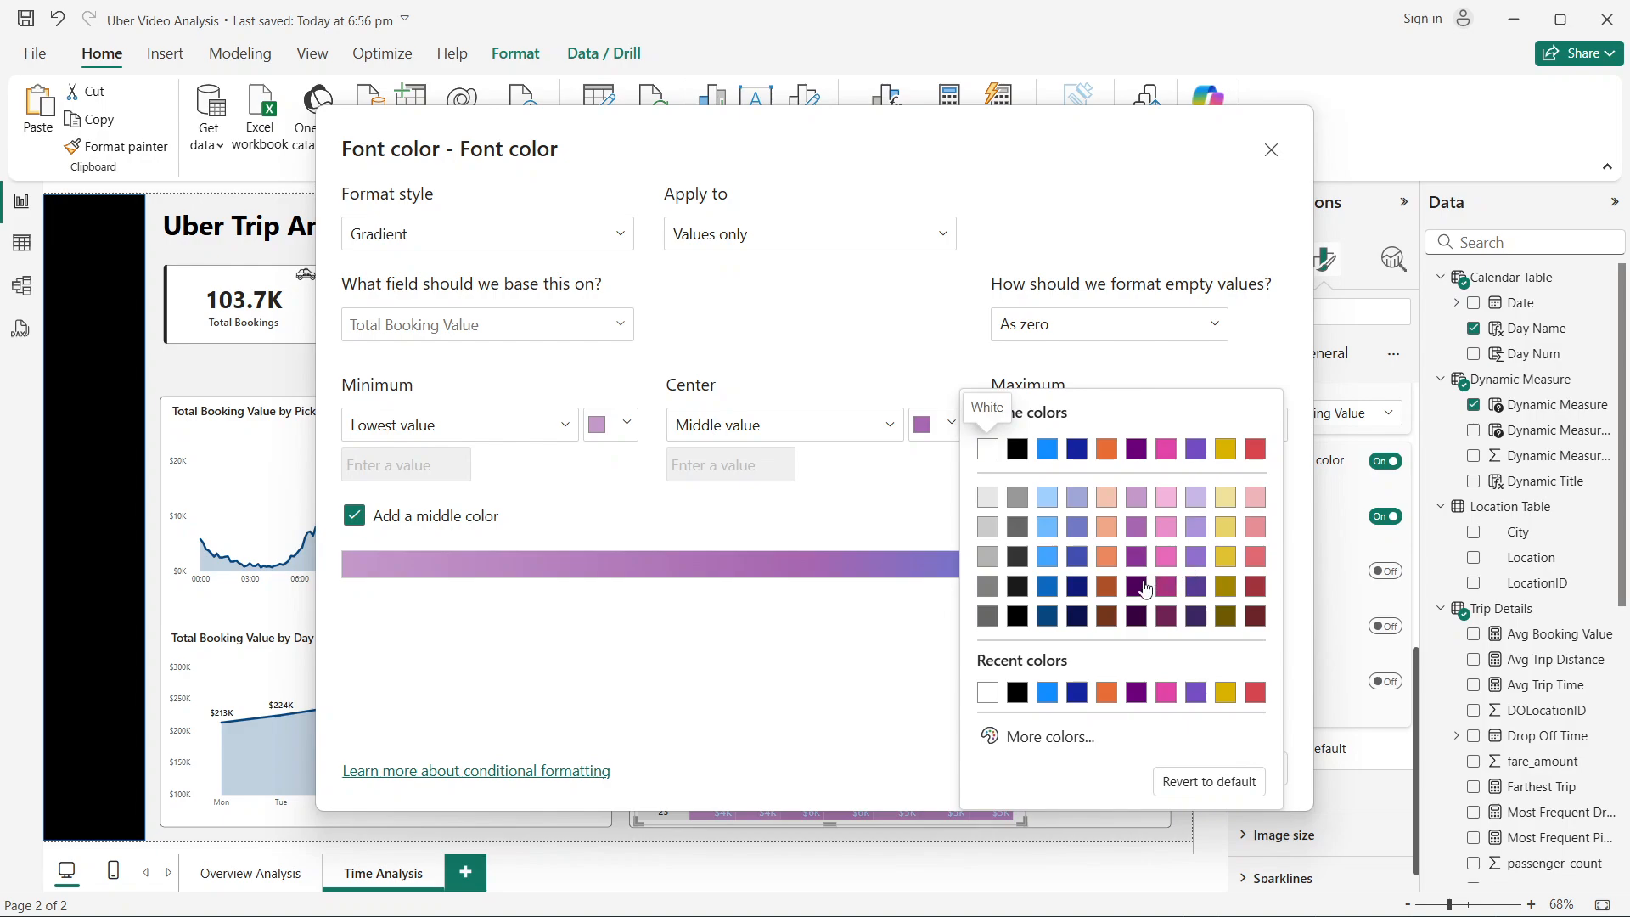
{"action": "left_click", "coordinate": [1143, 585]}
{"action": "left_click", "coordinate": [1172, 770]}
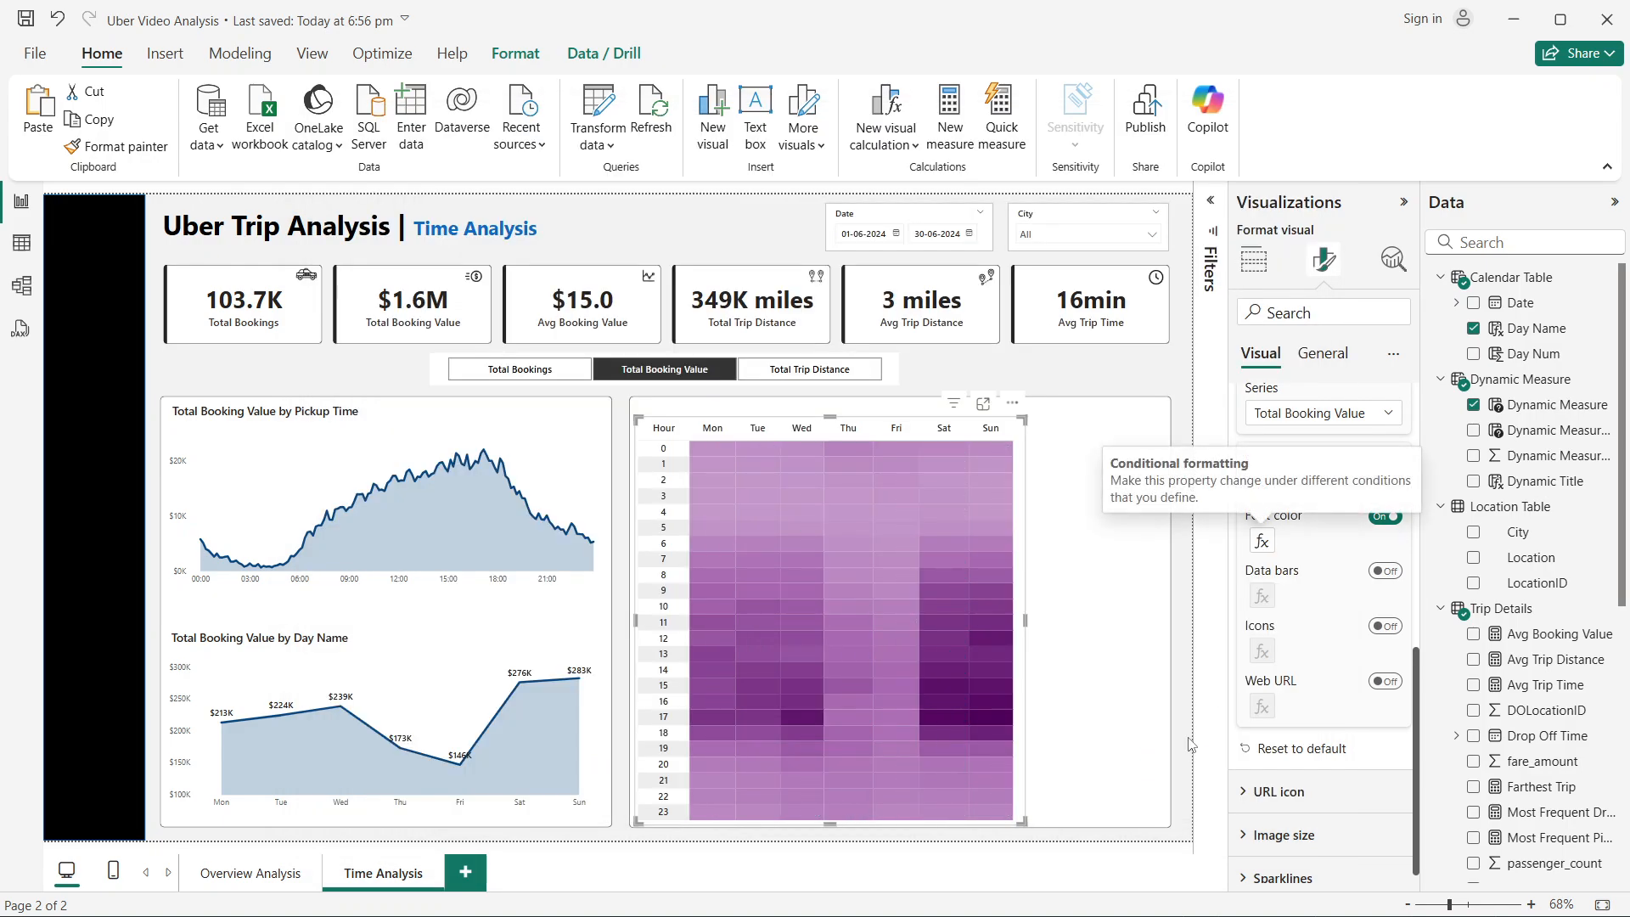
{"action": "left_click", "coordinate": [1179, 635]}
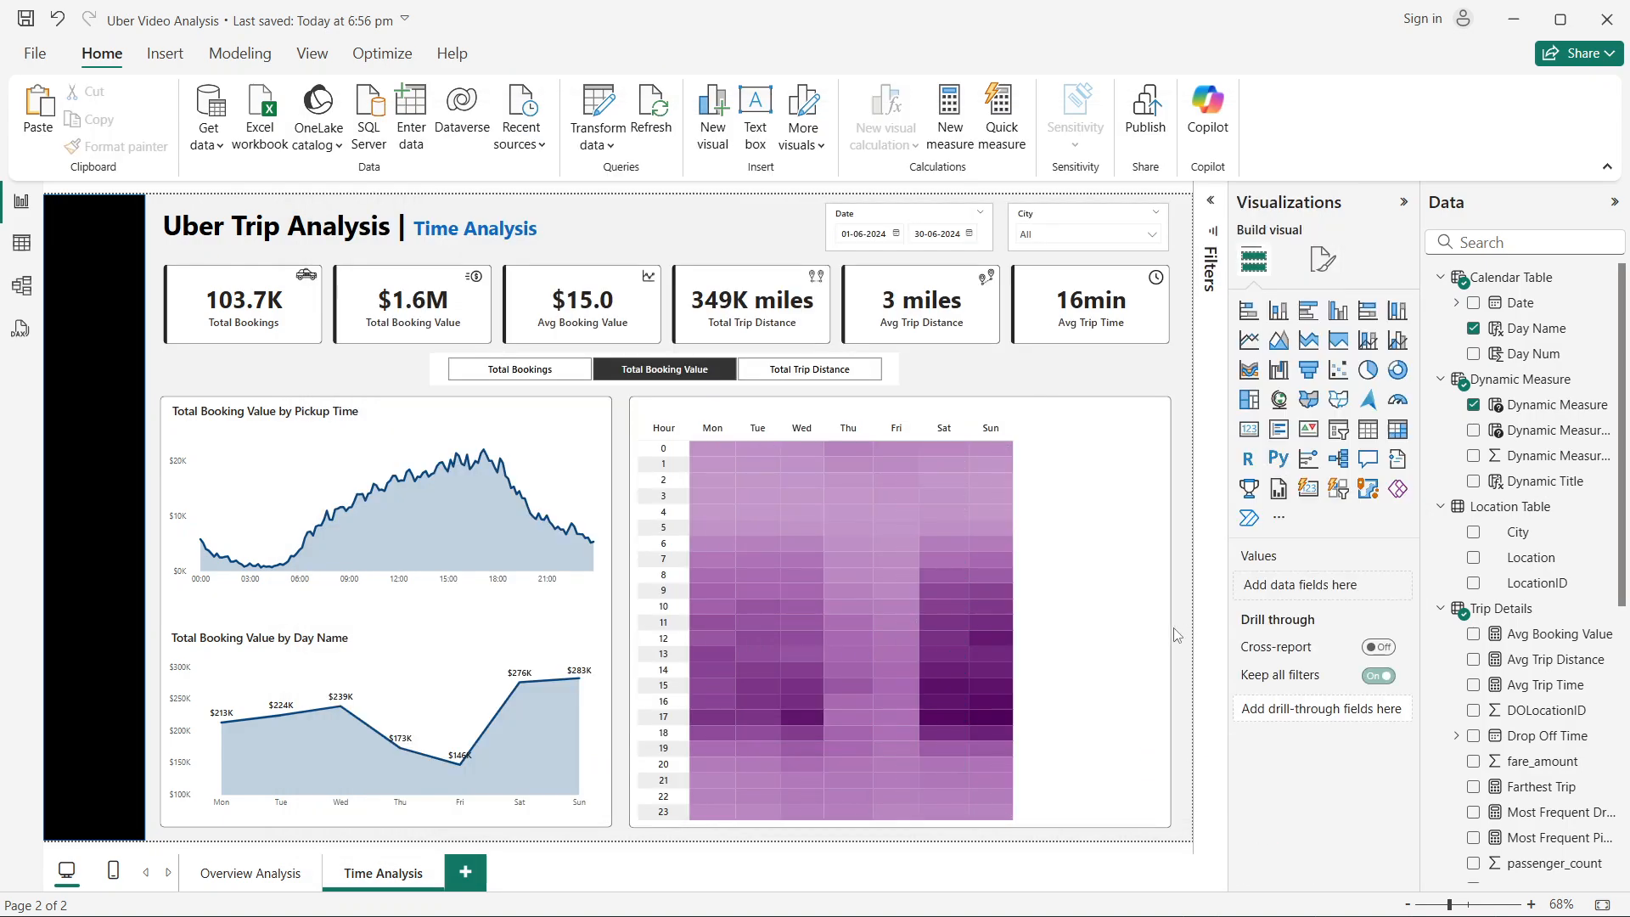
Step: Switch the measure slicer to Total Trip Distance and turn on background color and font color conditional formatting for that matrix series
{"action": "left_click", "coordinate": [808, 374]}
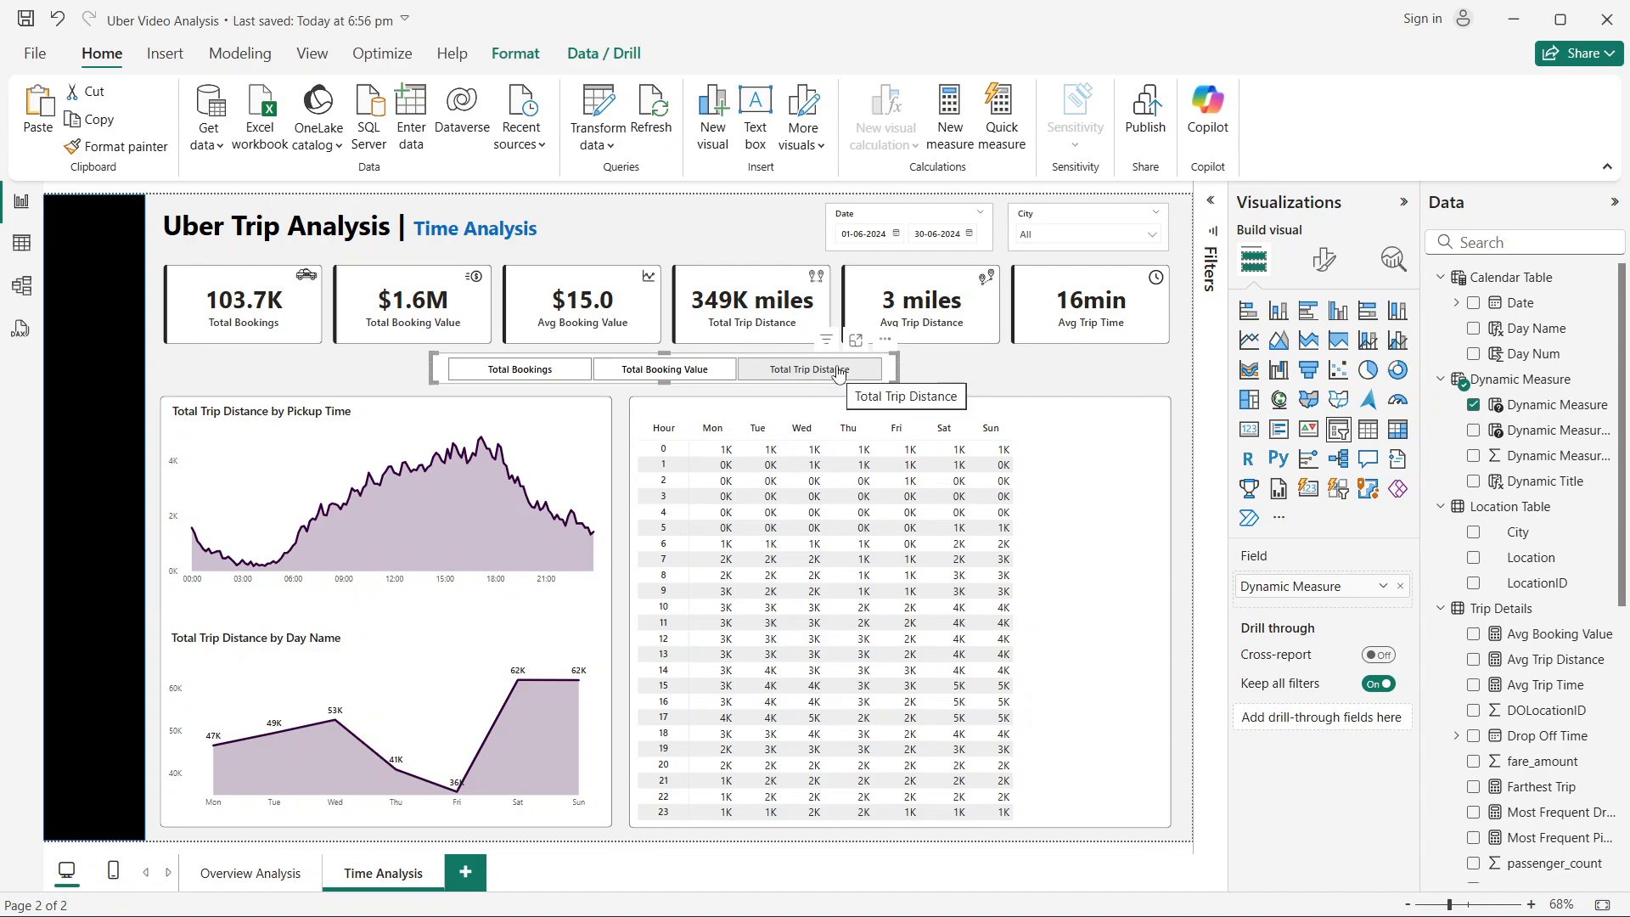
{"action": "left_click", "coordinate": [1026, 504]}
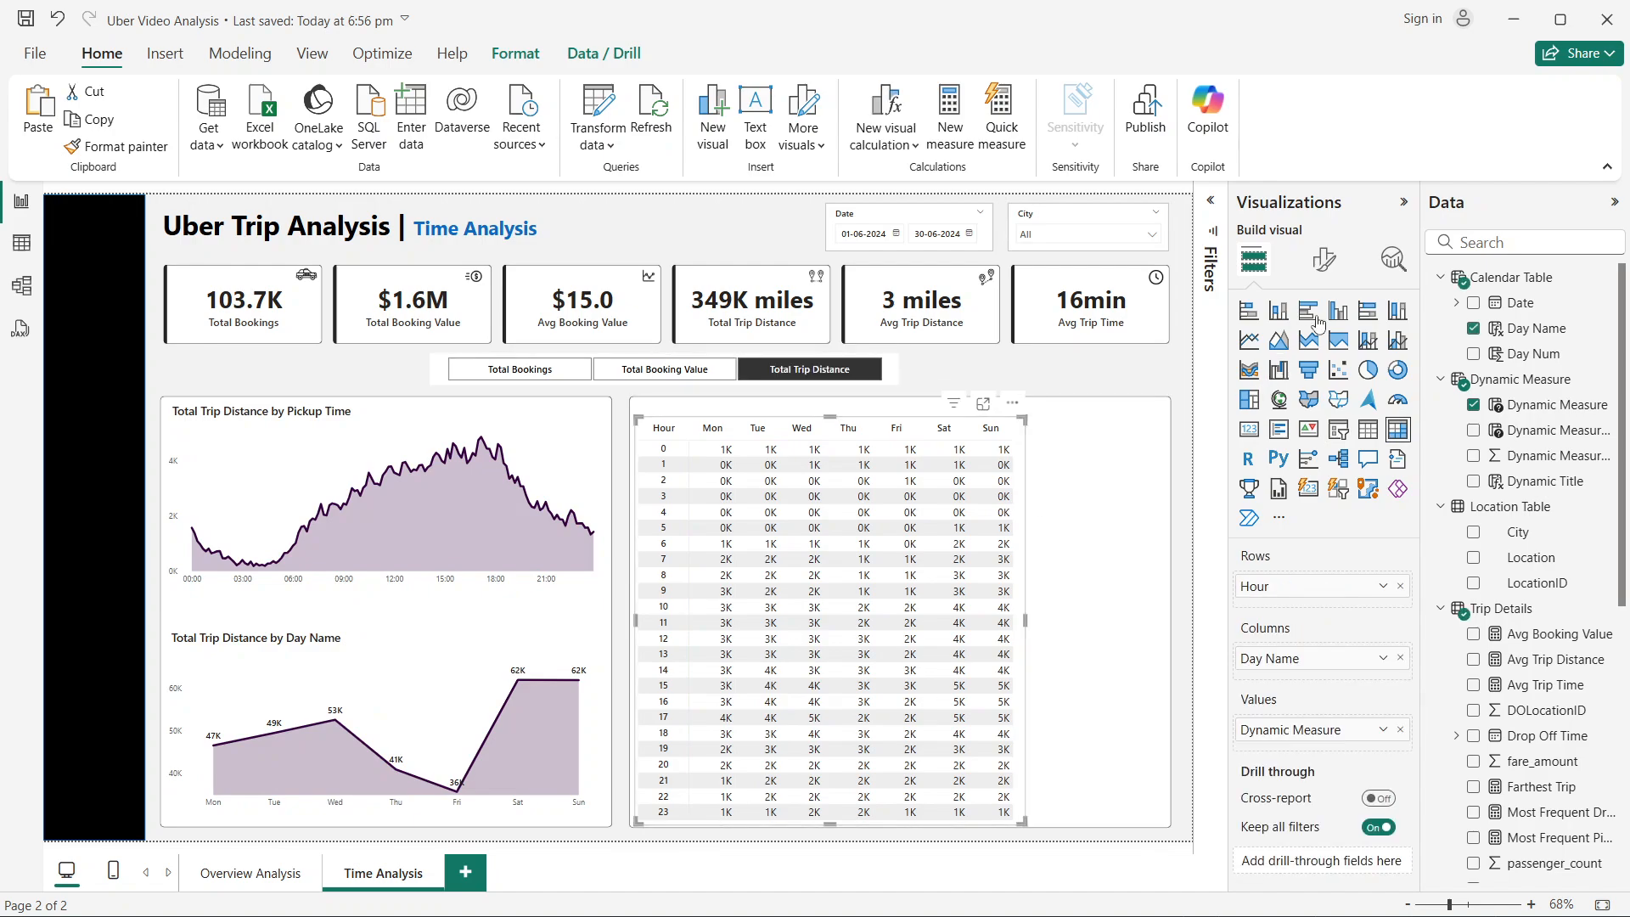
{"action": "left_click", "coordinate": [1324, 259]}
{"action": "scroll", "coordinate": [1359, 509], "scroll_direction": "down", "scroll_amount": 3}
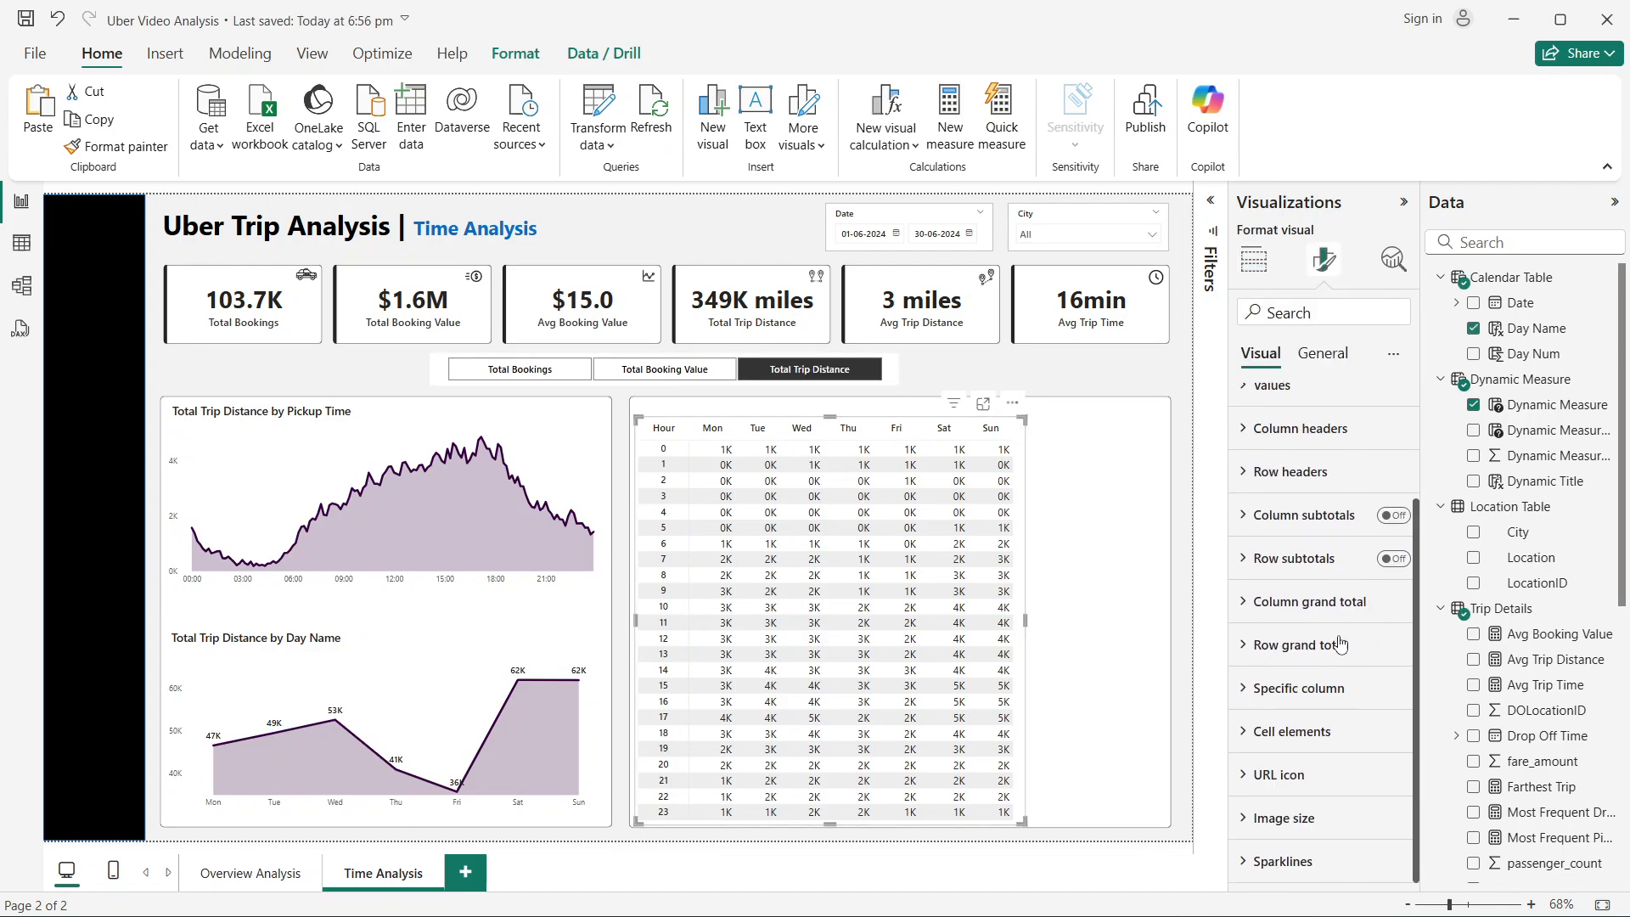
{"action": "left_click", "coordinate": [1316, 733]}
{"action": "scroll", "coordinate": [1324, 680], "scroll_direction": "down", "scroll_amount": 4}
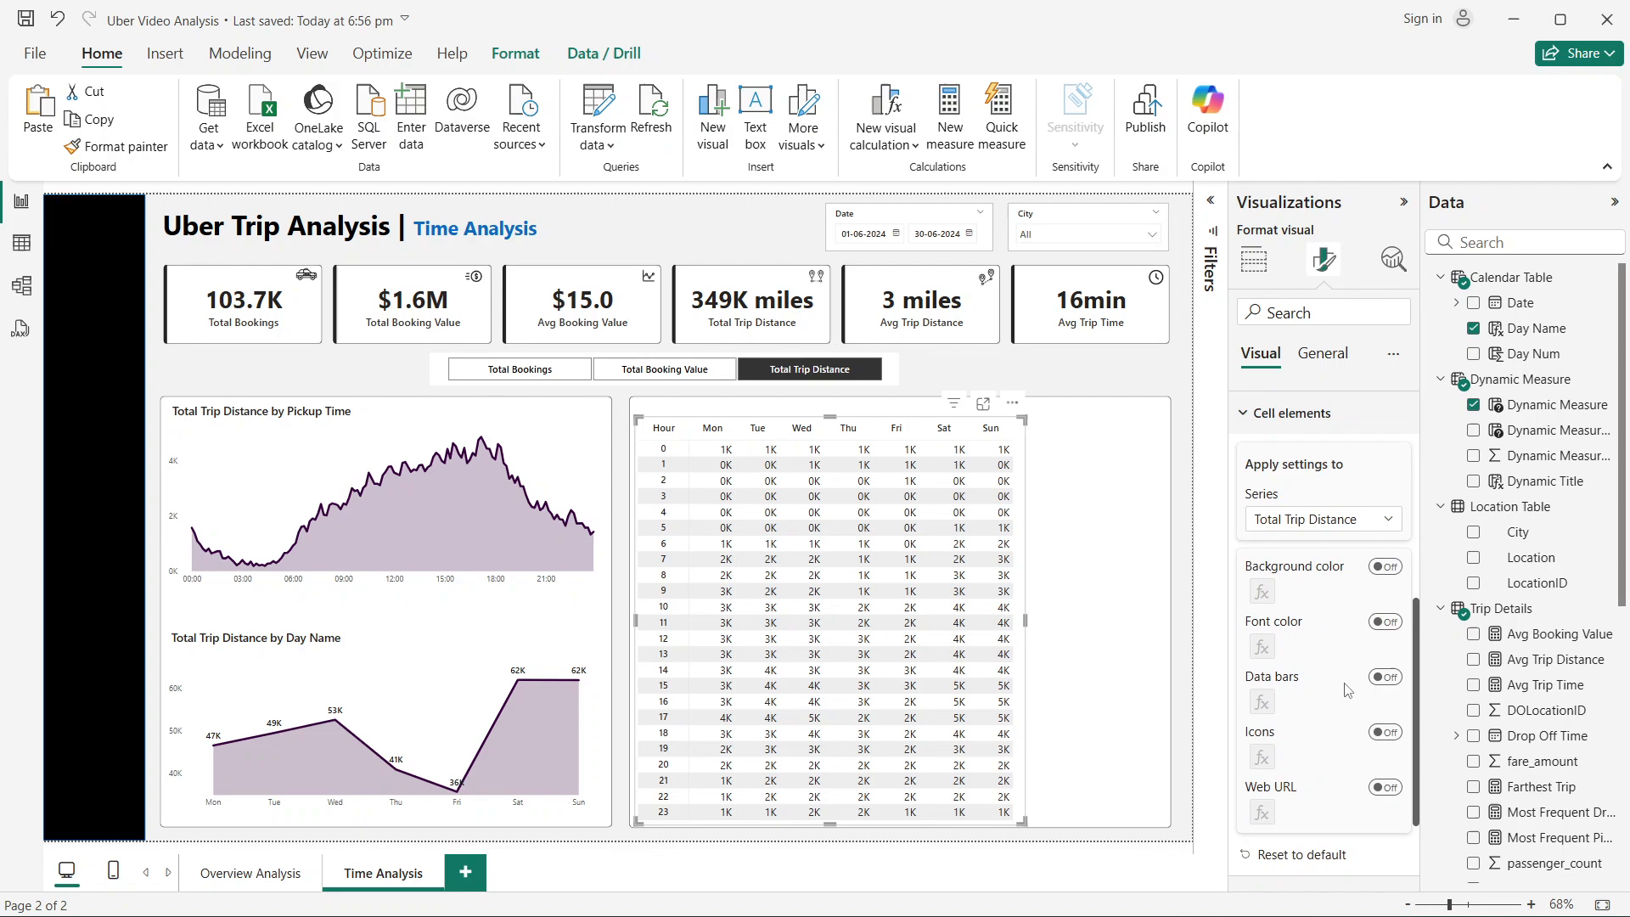
{"action": "left_click", "coordinate": [1385, 568]}
{"action": "left_click", "coordinate": [1386, 622]}
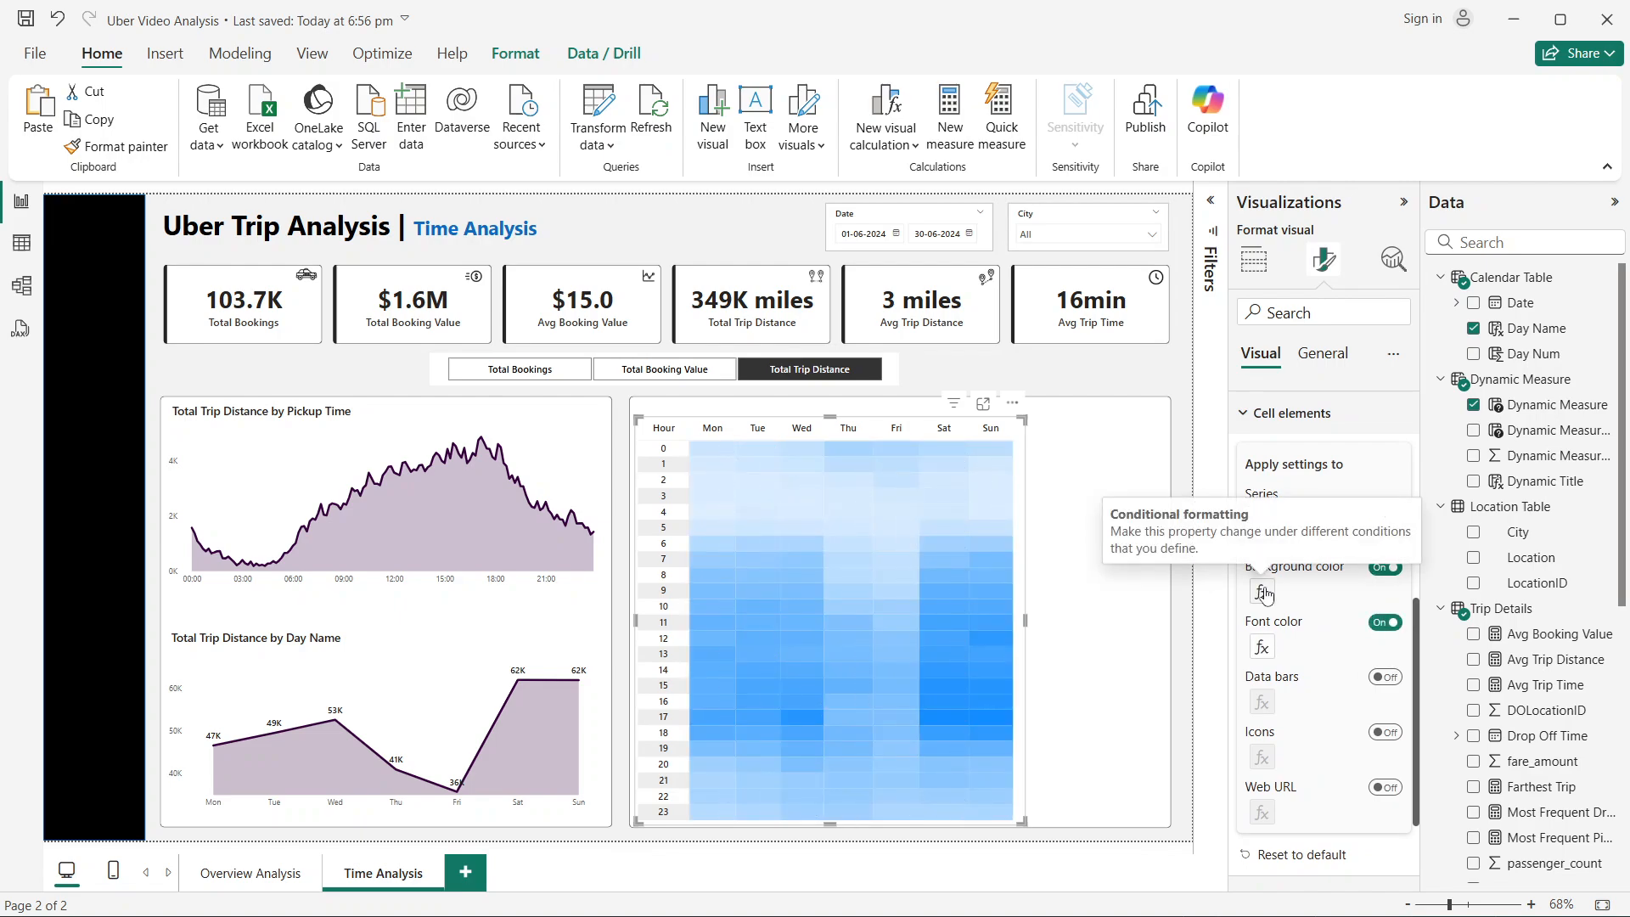
Step: Set the Total Trip Distance background gradient to light blue-violet for lowest, medium blue-violet for an added center and dark navy for highest
{"action": "left_click", "coordinate": [1263, 592]}
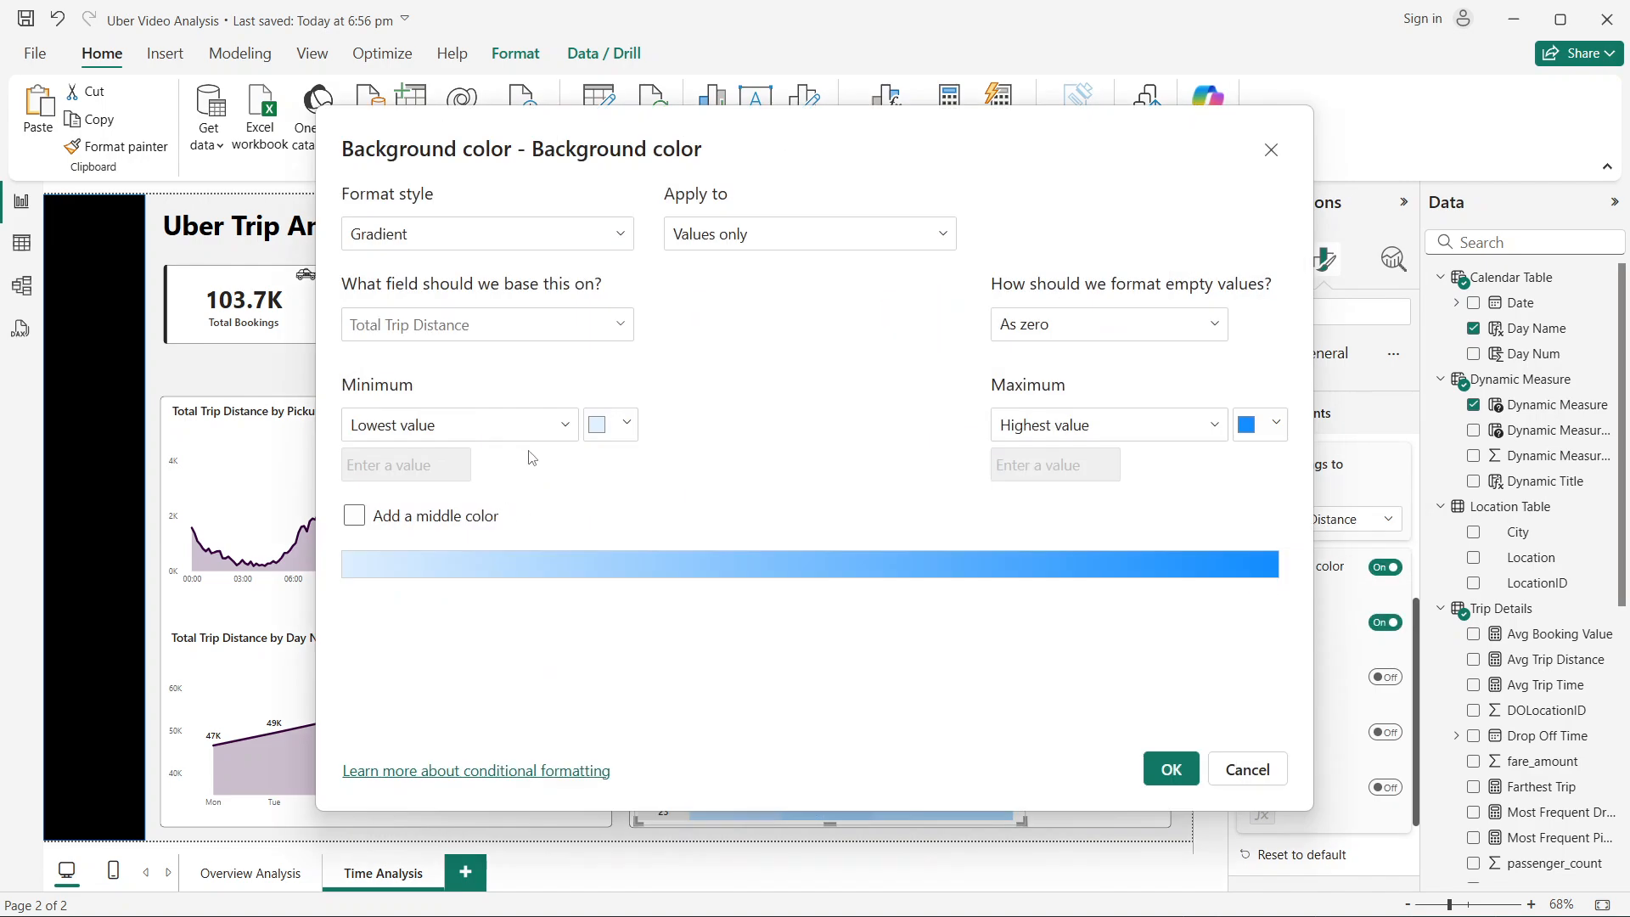
{"action": "left_click", "coordinate": [442, 515]}
{"action": "left_click", "coordinate": [603, 426]}
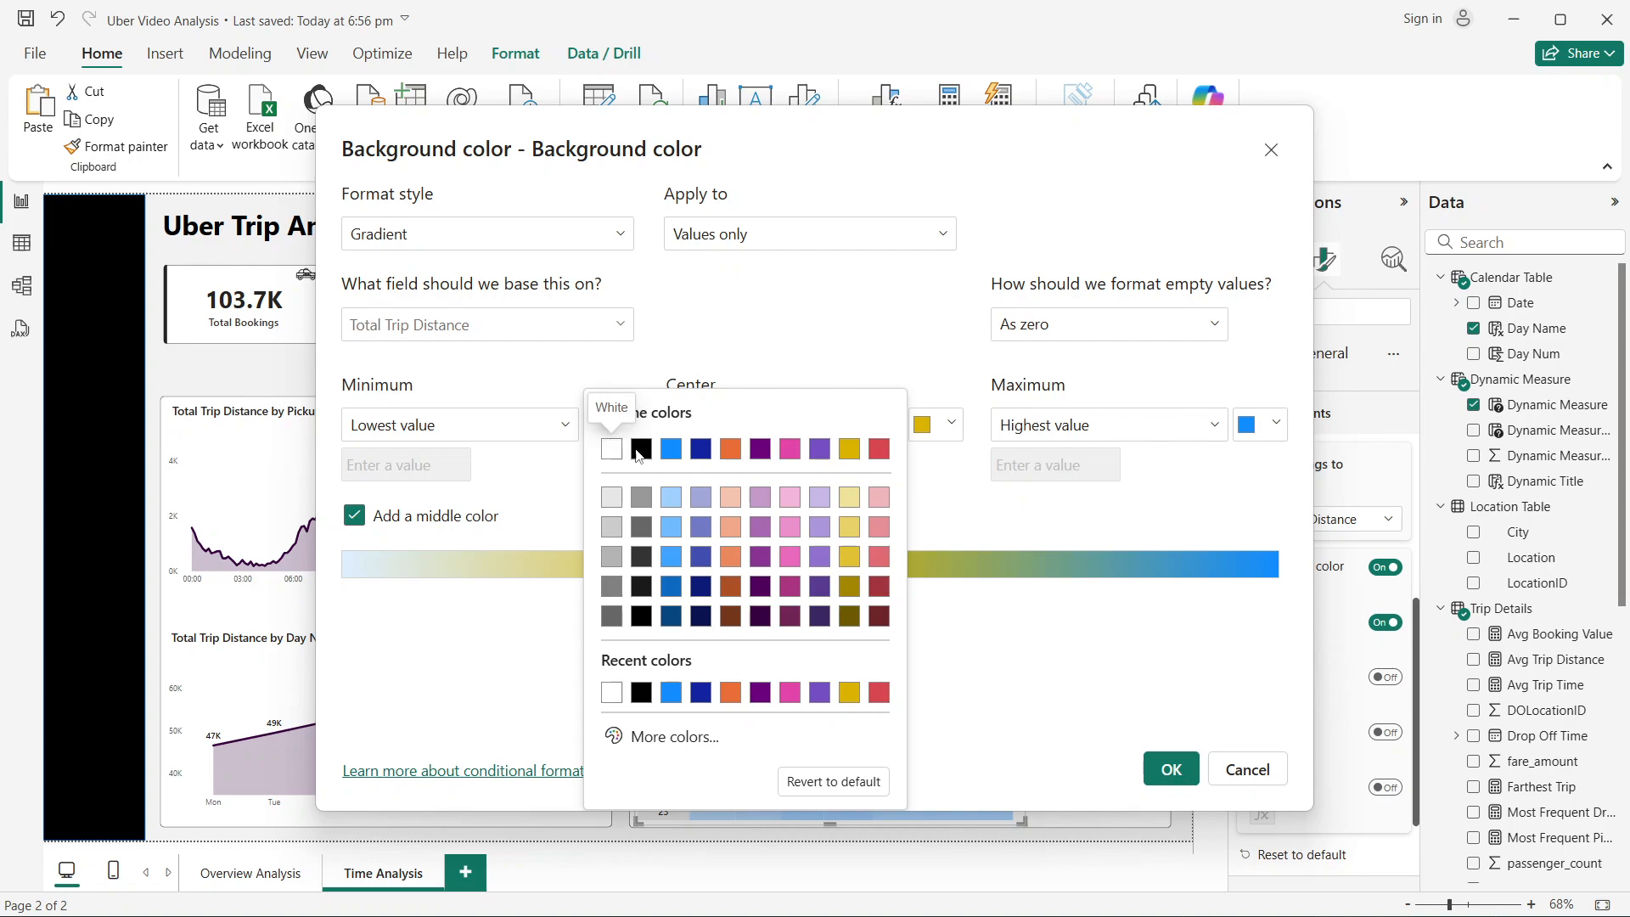
{"action": "left_click", "coordinate": [698, 501]}
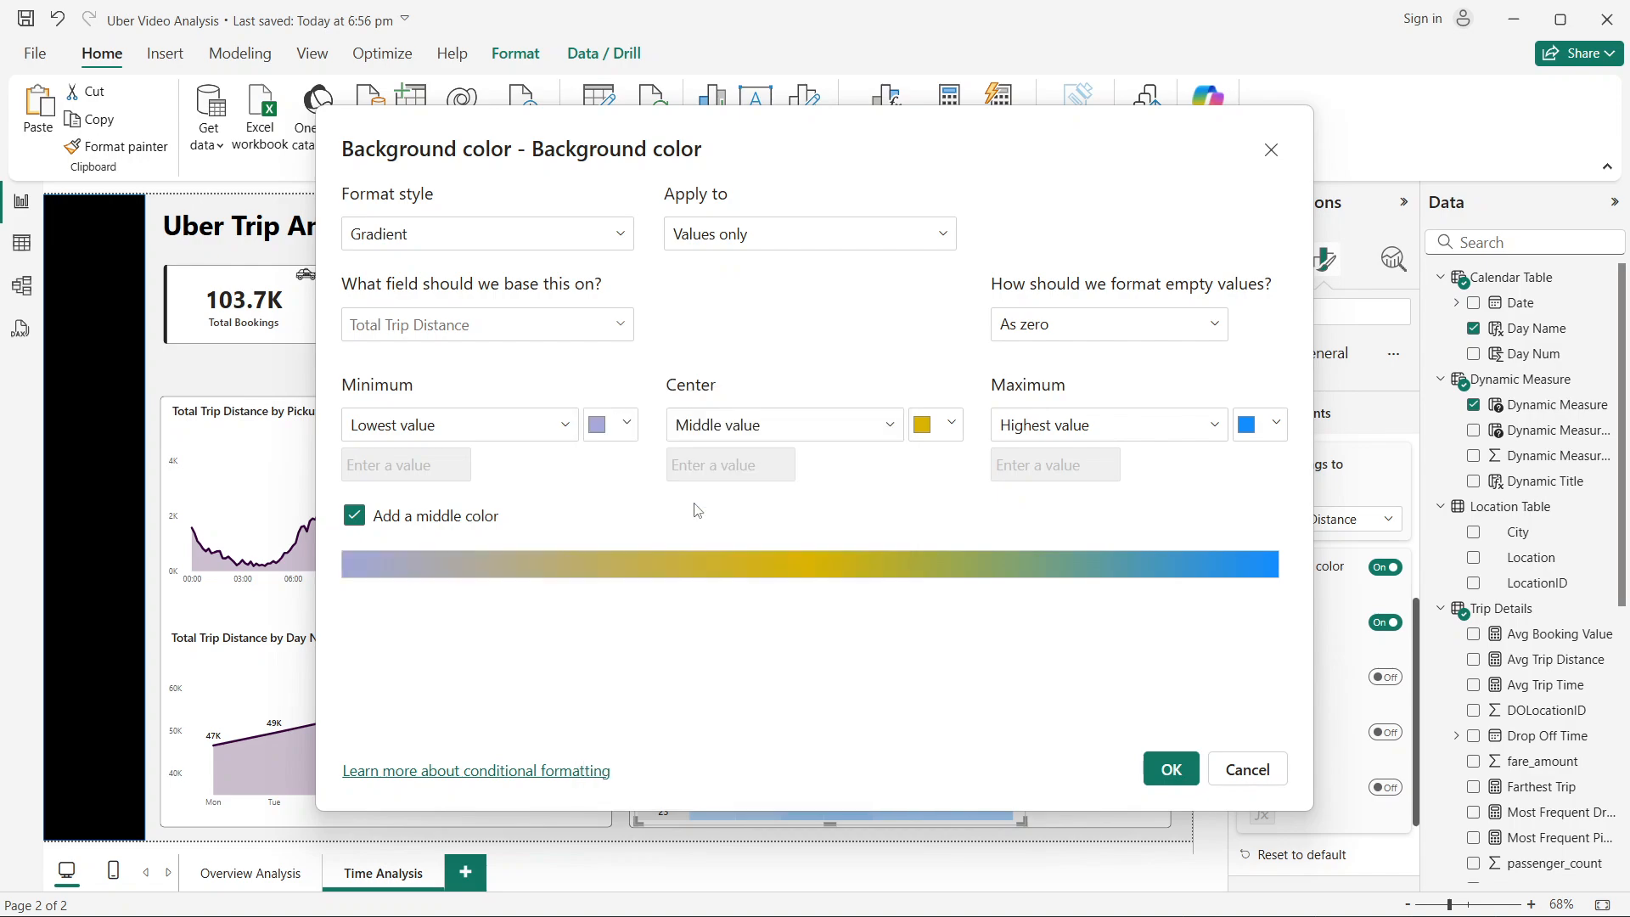
{"action": "left_click", "coordinate": [919, 428]}
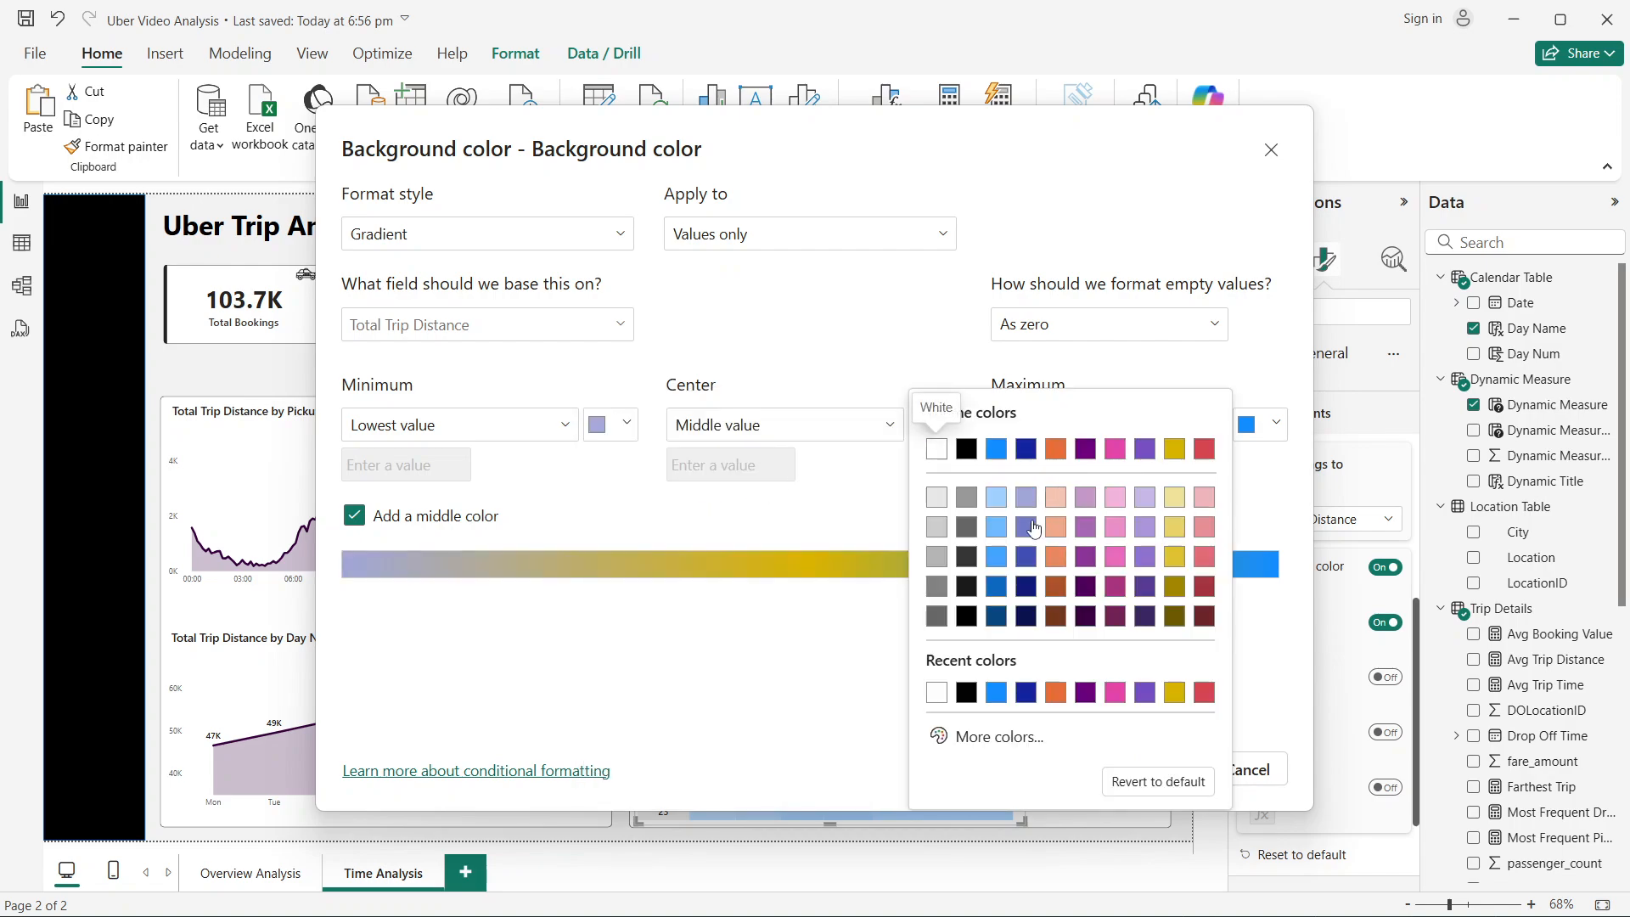
{"action": "left_click", "coordinate": [1033, 528]}
{"action": "left_click", "coordinate": [1265, 427]}
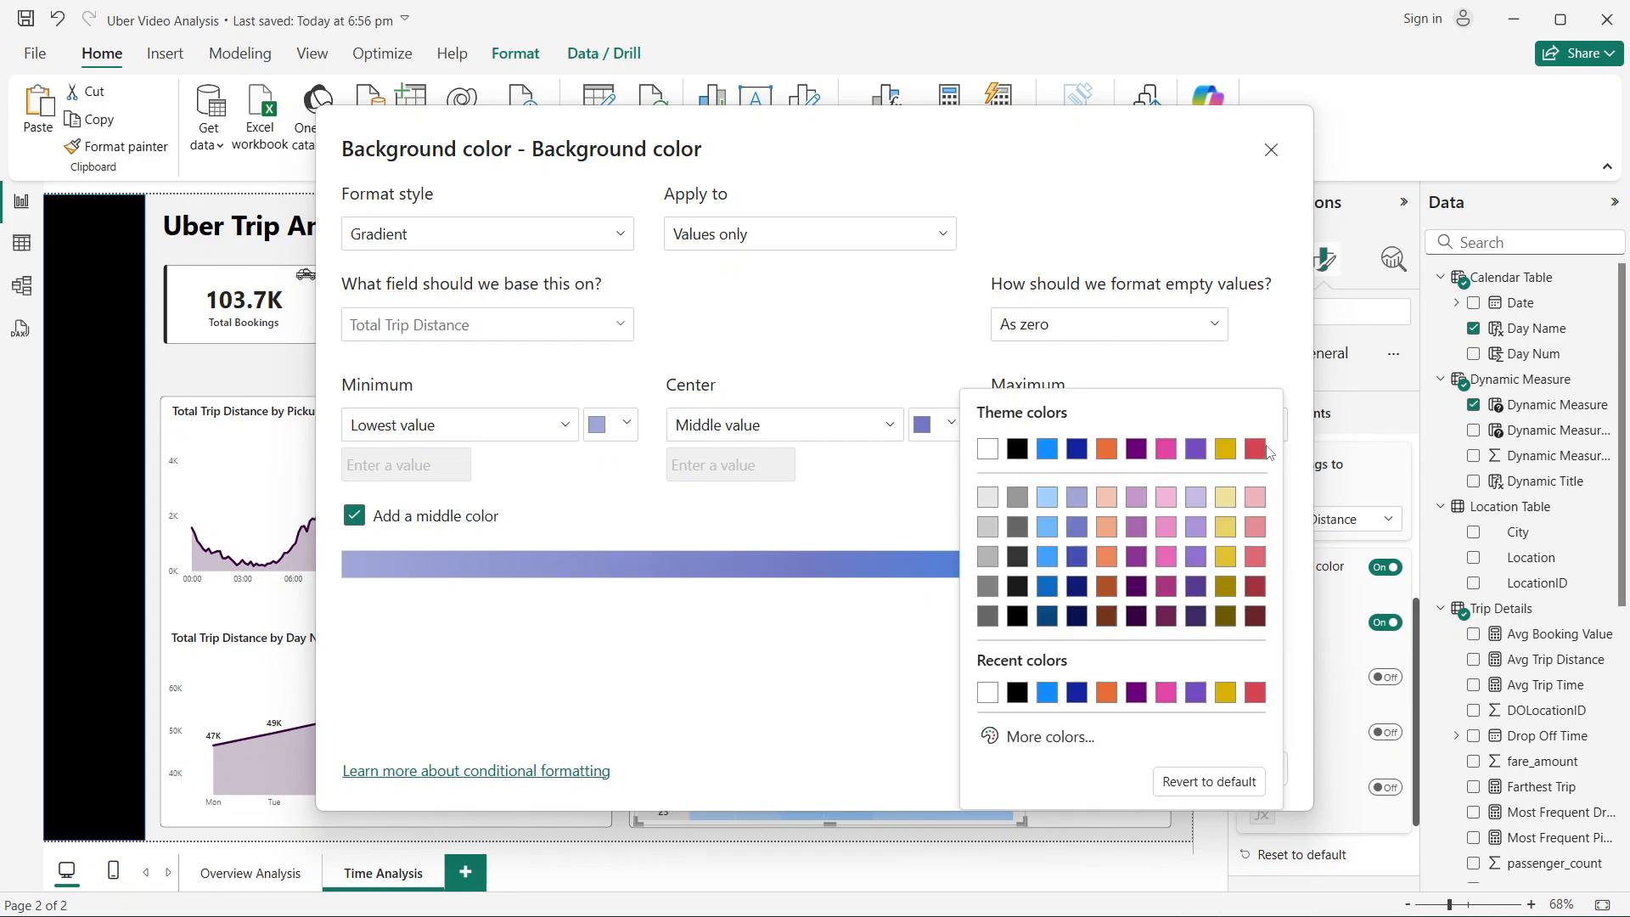
{"action": "left_click", "coordinate": [1079, 589]}
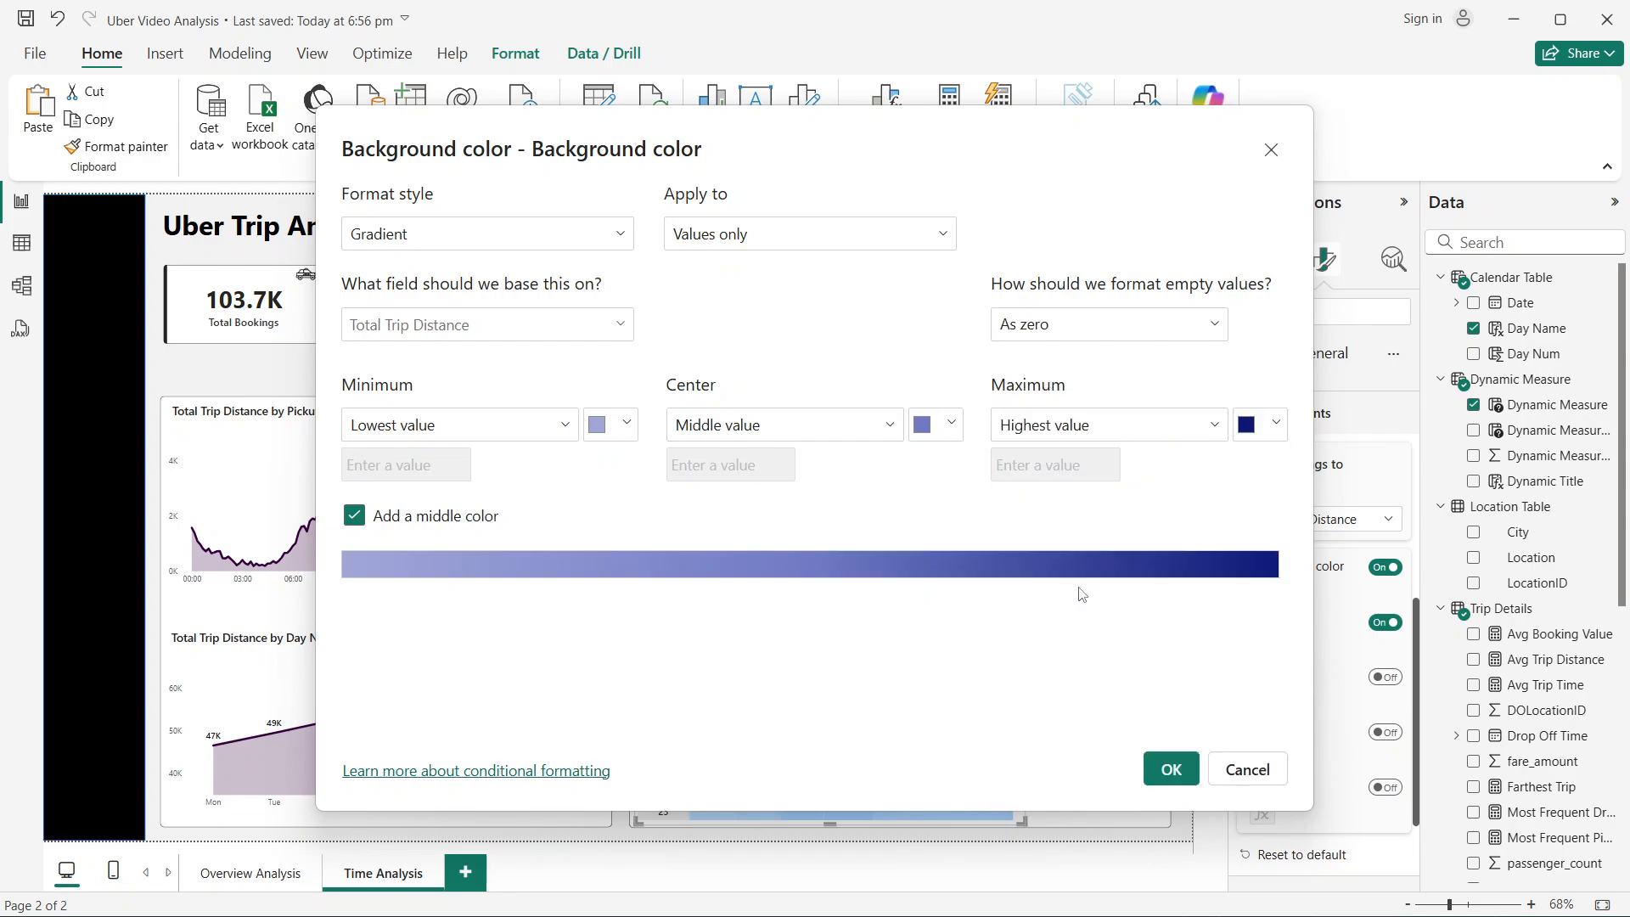
{"action": "left_click", "coordinate": [1171, 771]}
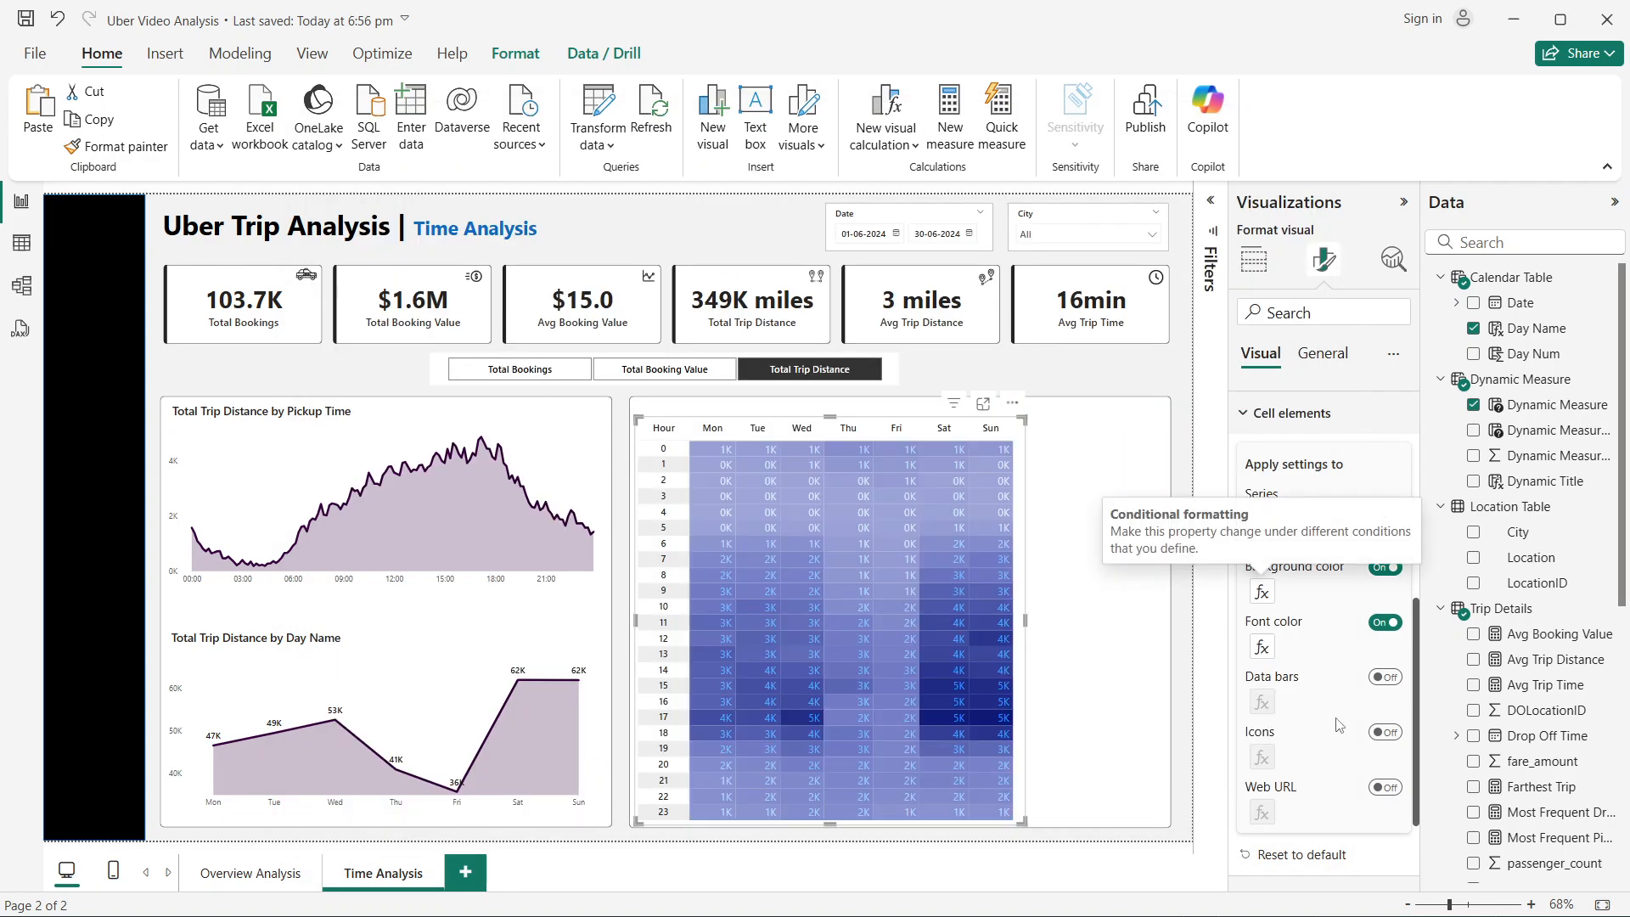
Step: Set the Total Trip Distance font color gradient to light purple for lowest, medium blue-violet for an added center and dark navy for highest
{"action": "left_click", "coordinate": [1262, 647]}
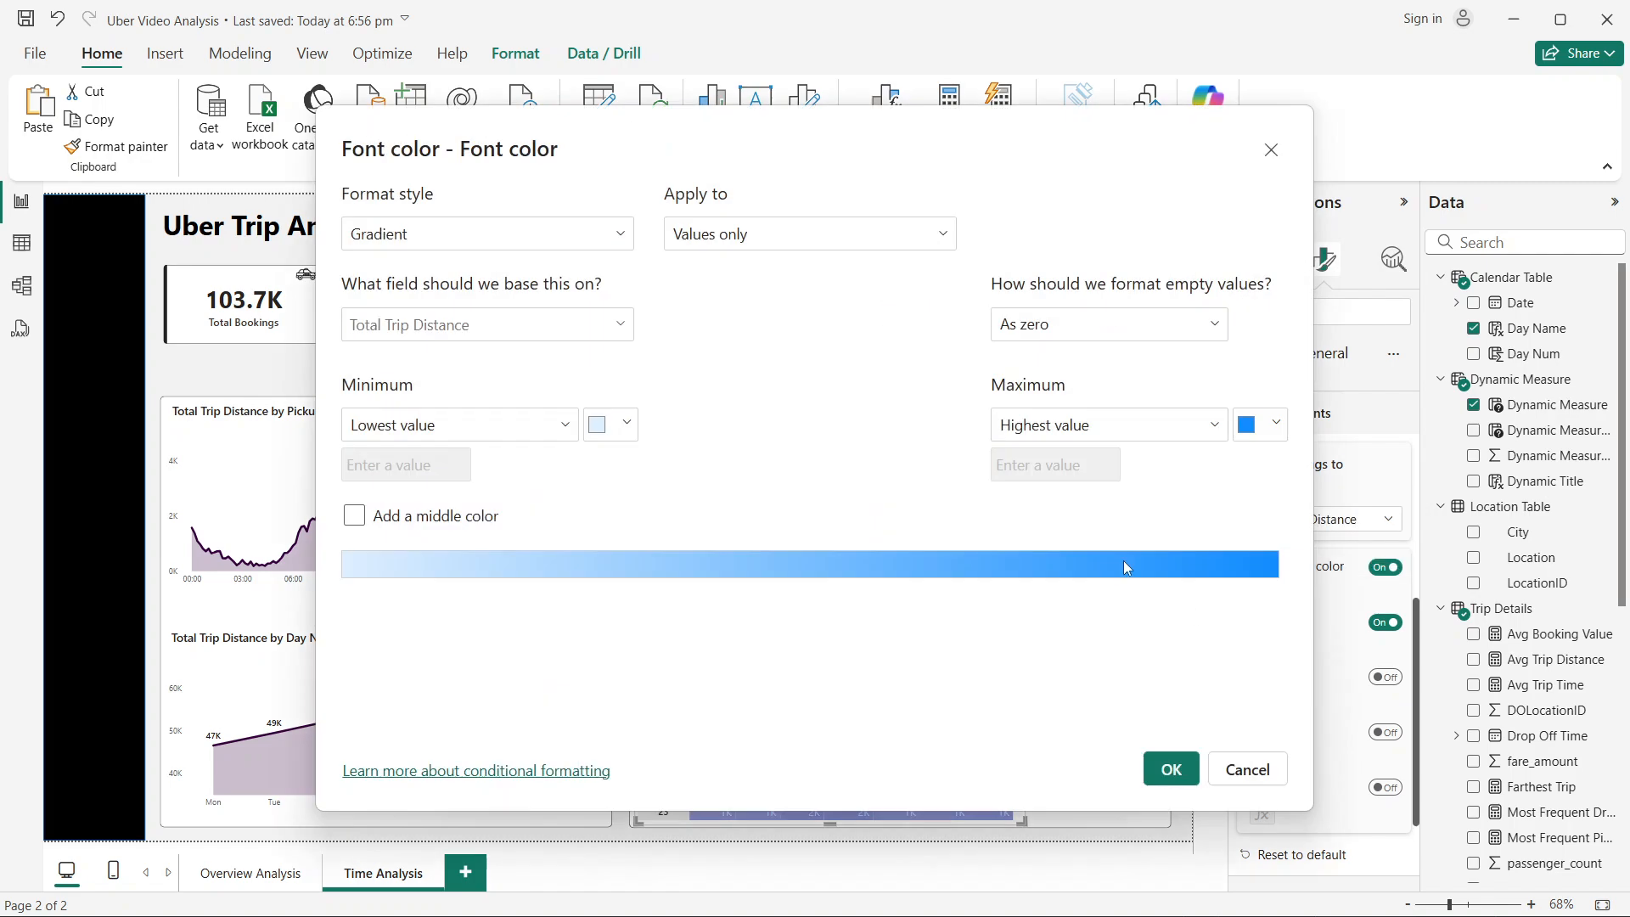
{"action": "left_click", "coordinate": [627, 423]}
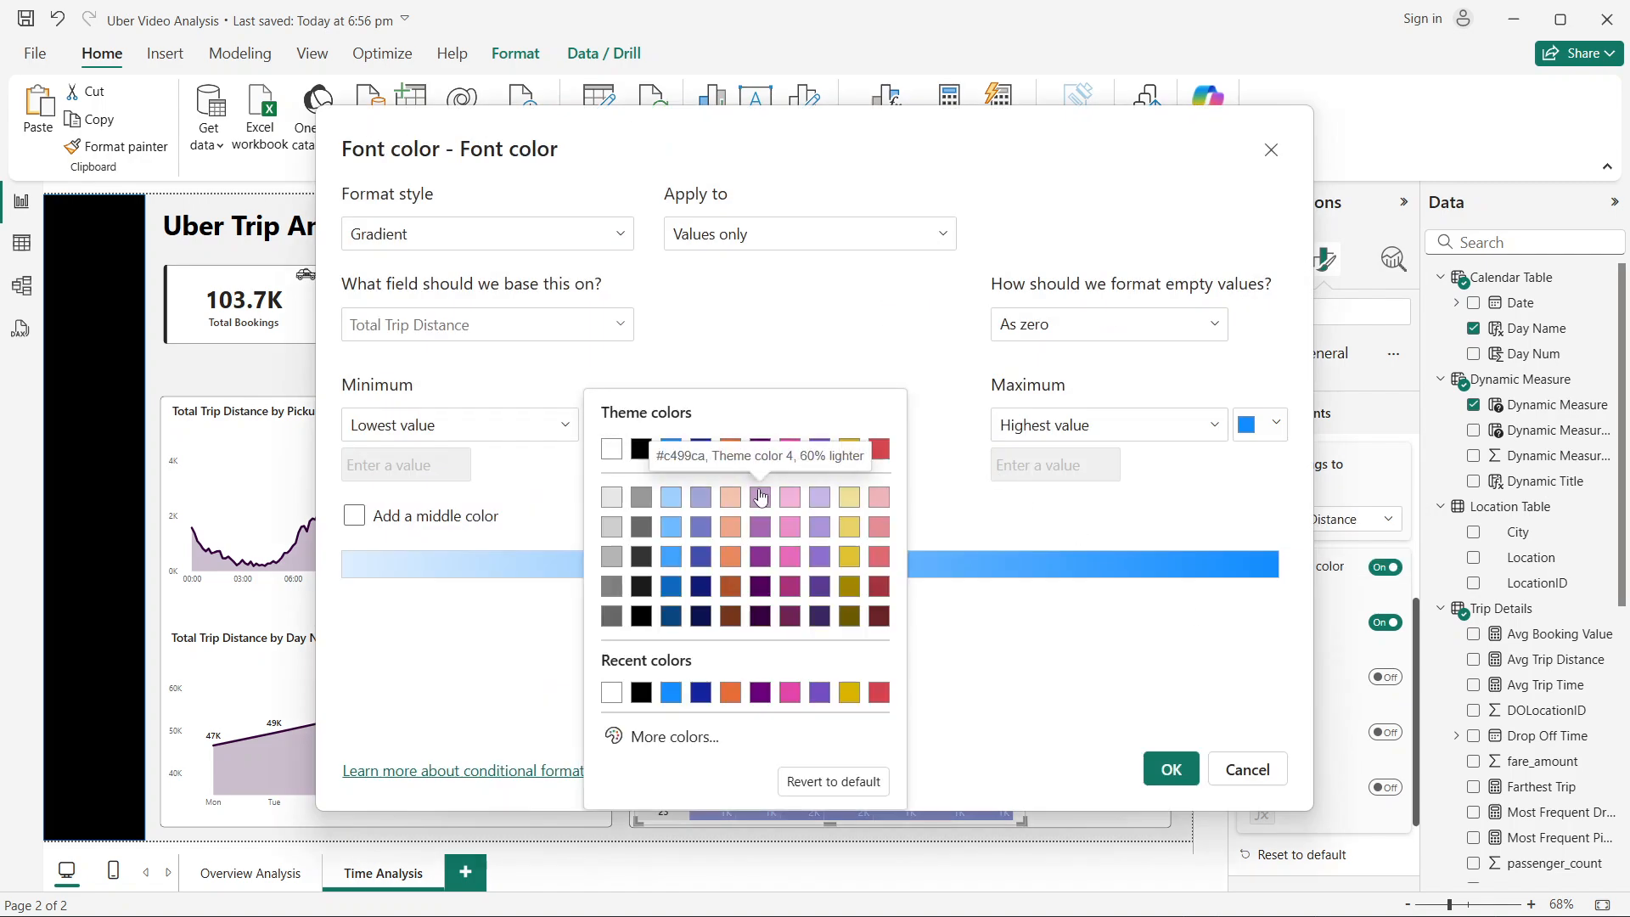
{"action": "left_click", "coordinate": [754, 495]}
{"action": "left_click", "coordinate": [459, 518]}
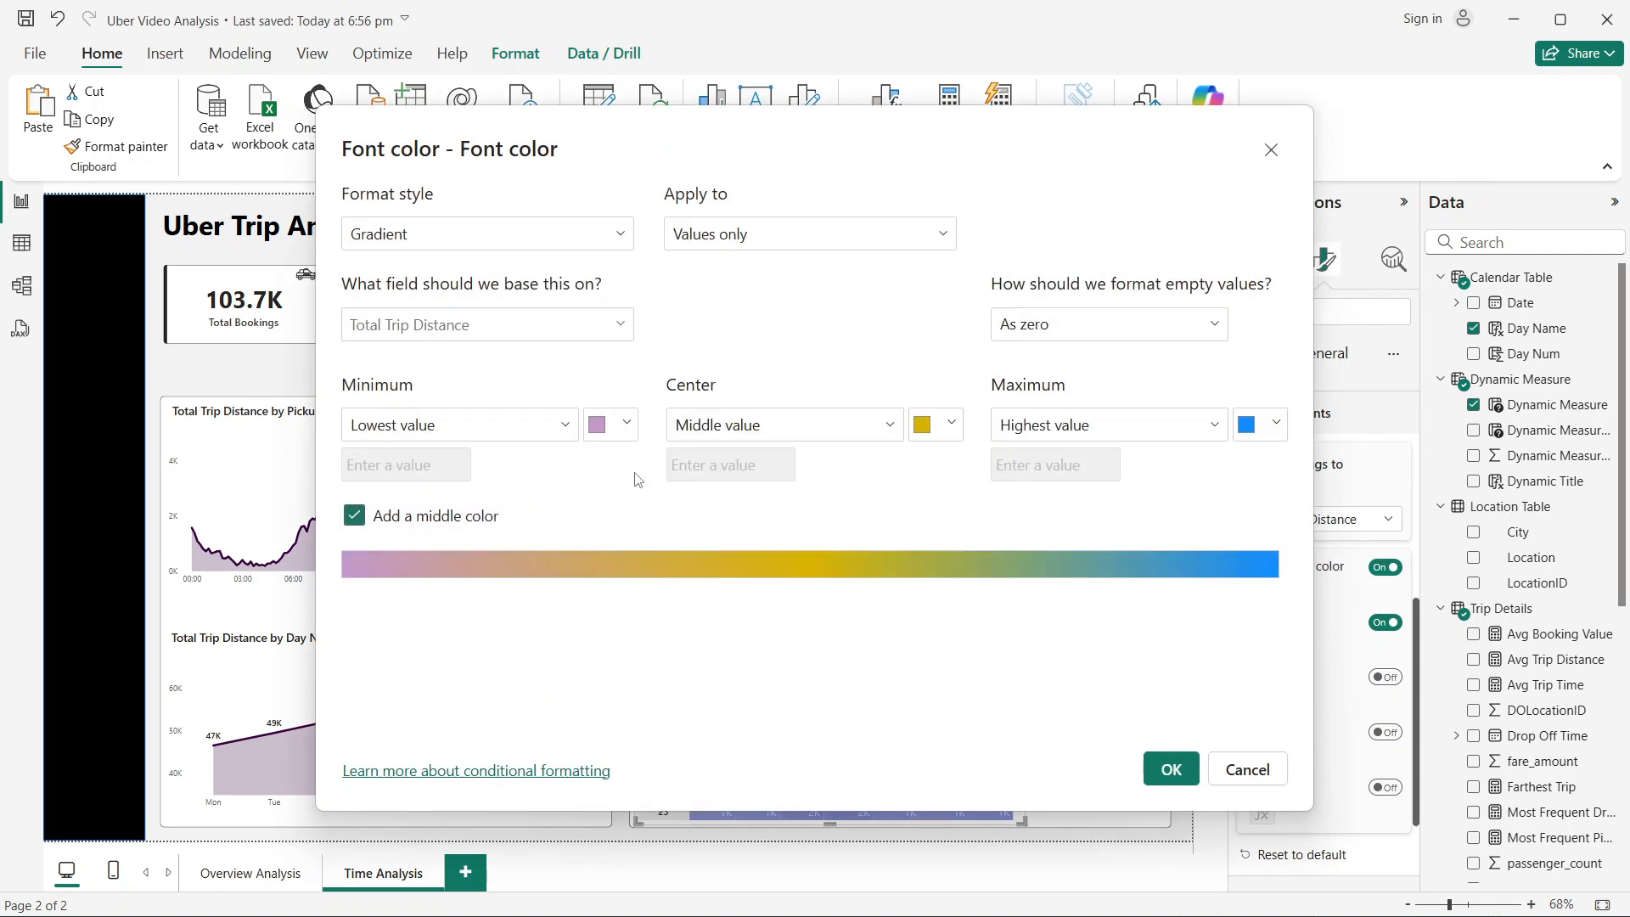
{"action": "left_click", "coordinate": [924, 426]}
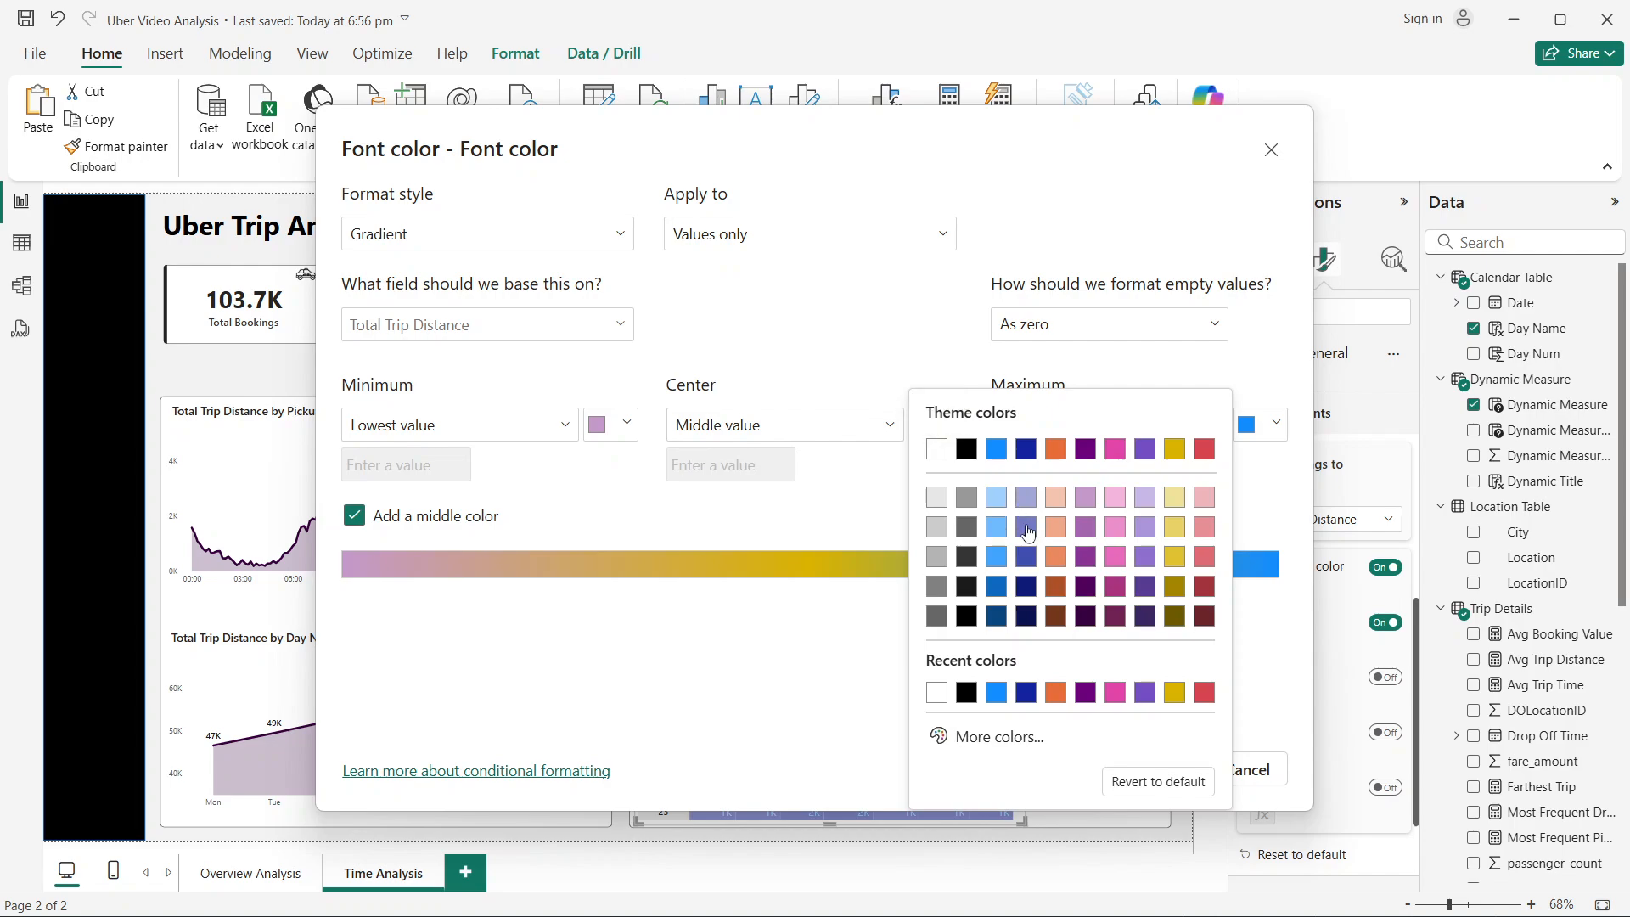
{"action": "left_click", "coordinate": [1028, 528]}
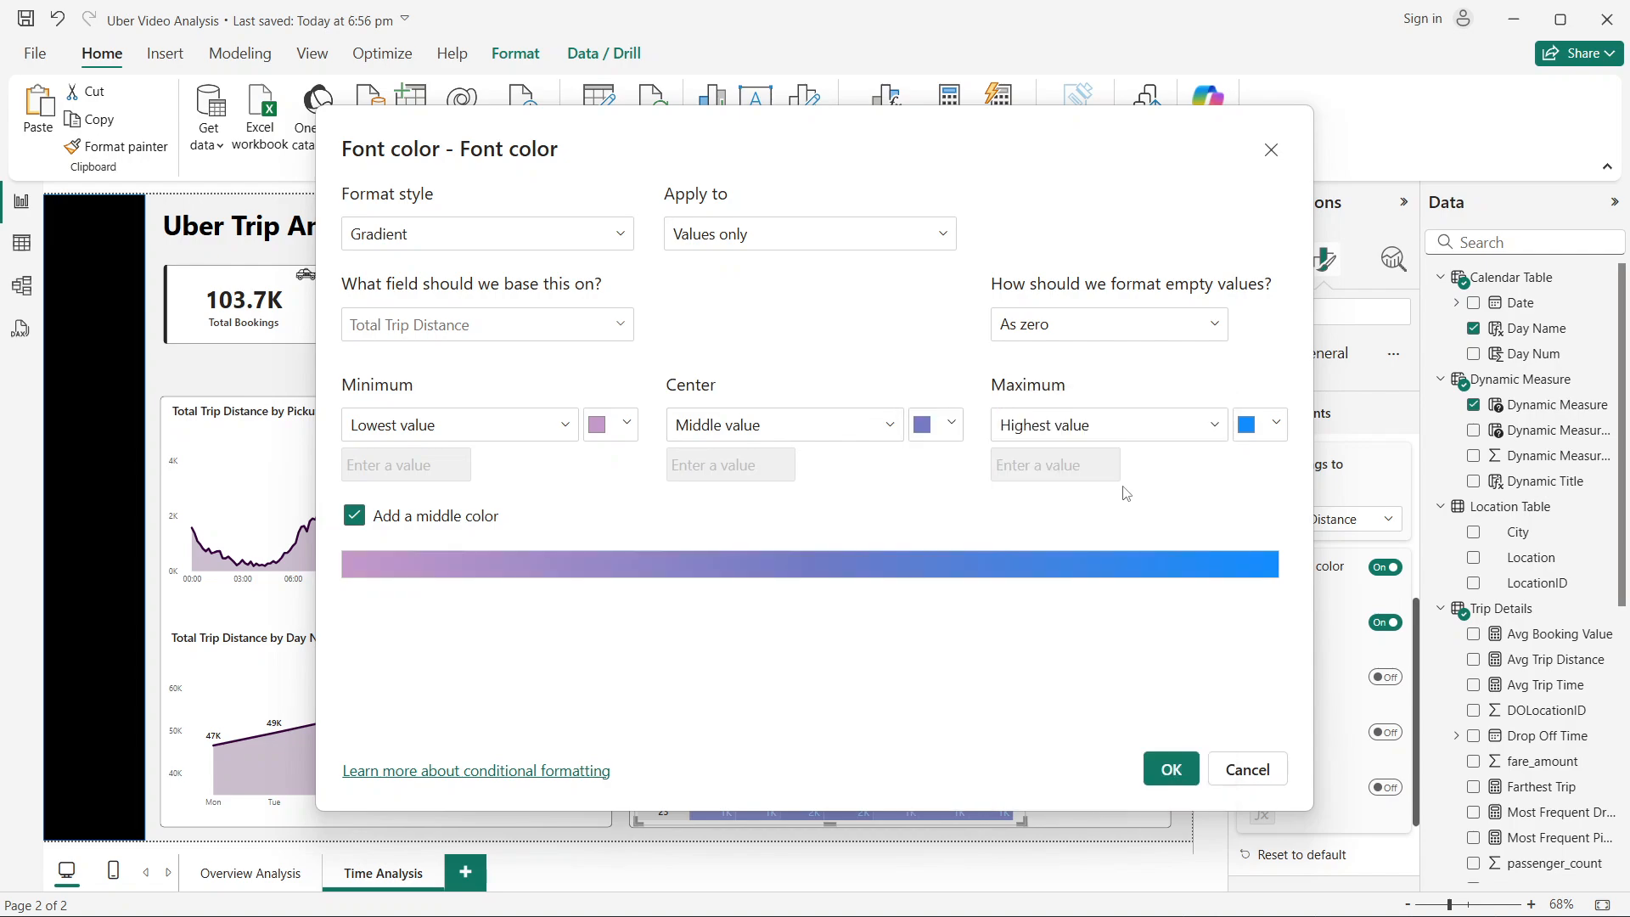
{"action": "left_click", "coordinate": [1259, 429]}
{"action": "left_click", "coordinate": [1087, 593]}
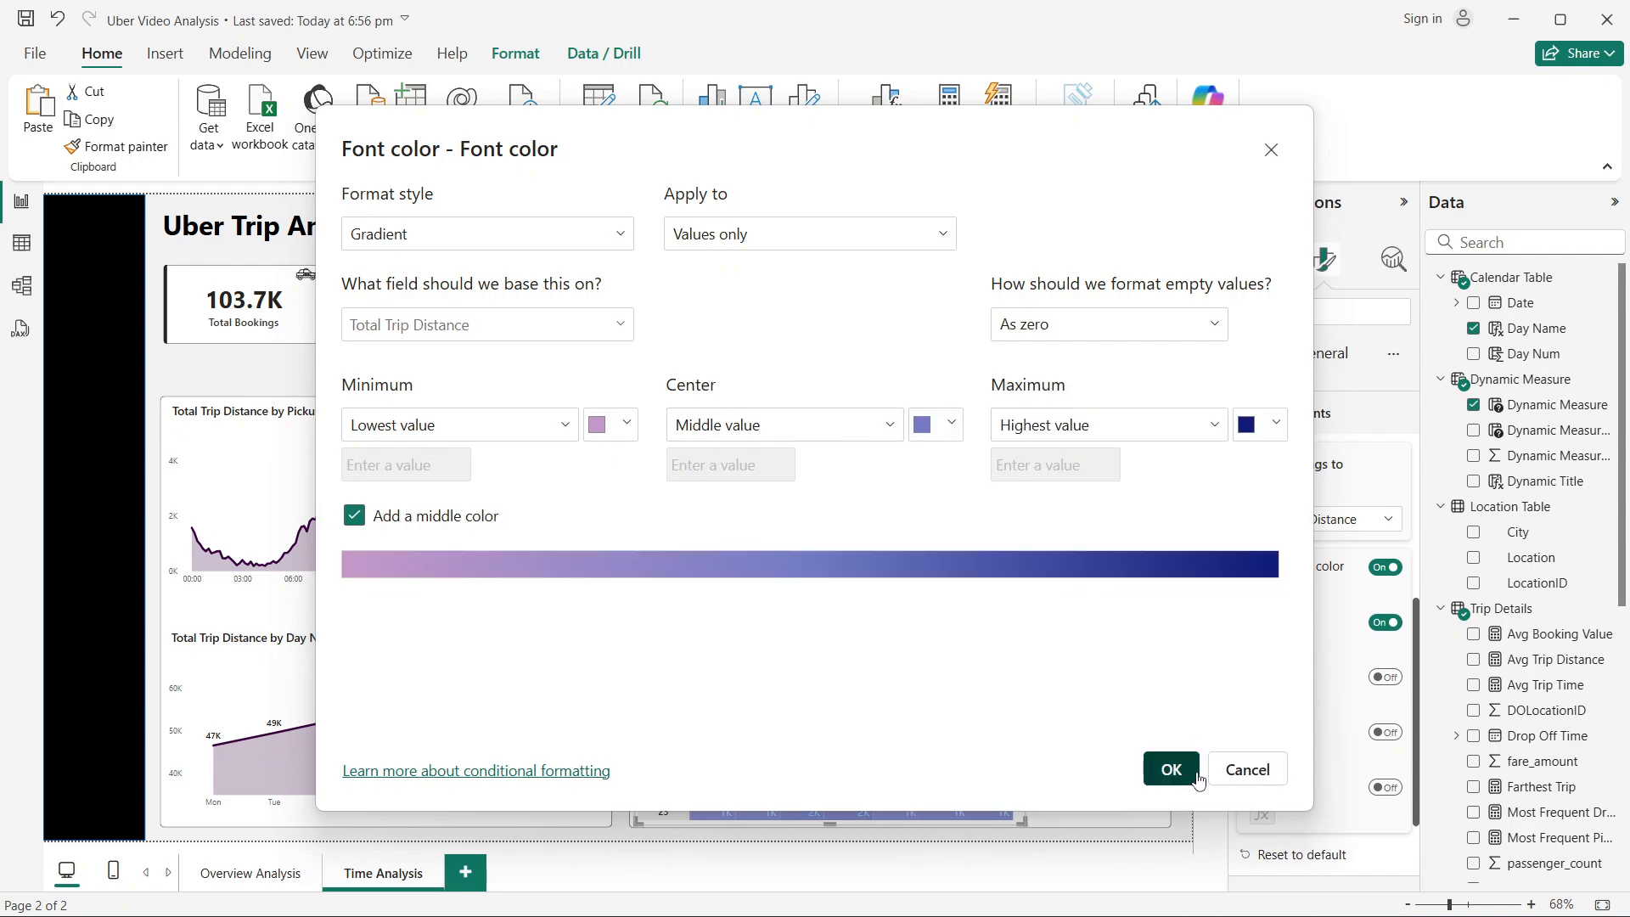
{"action": "left_click", "coordinate": [1172, 770]}
{"action": "left_click", "coordinate": [1190, 537]}
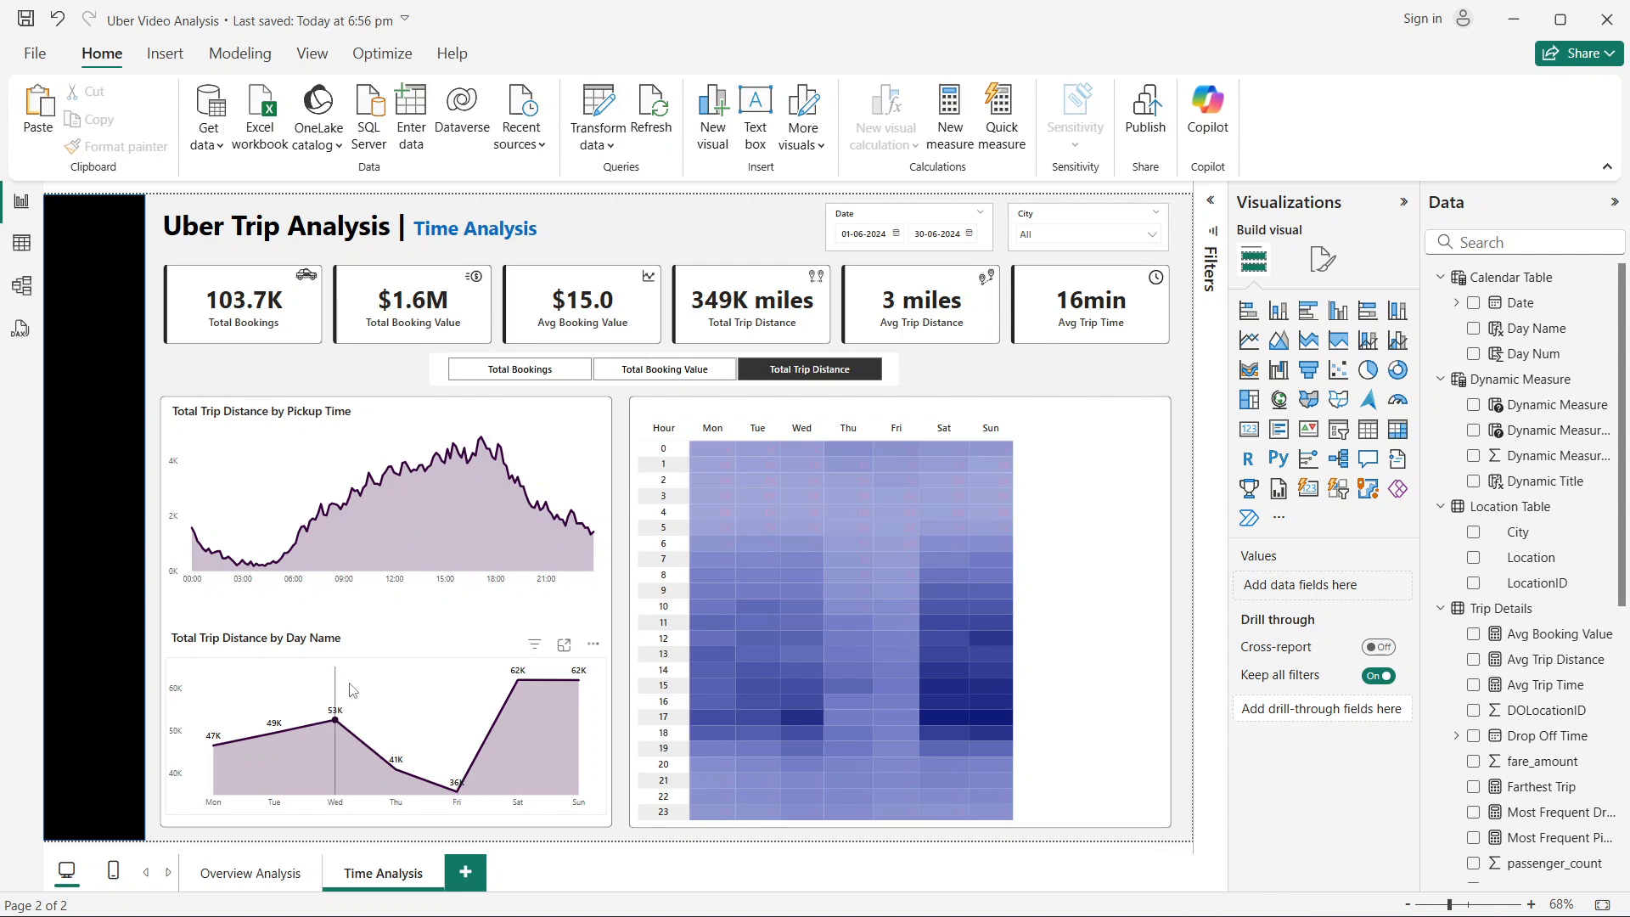
Step: Switch the measure slicer to Total Bookings and set the alternate background color of the matrix values to white
{"action": "left_click", "coordinate": [521, 370]}
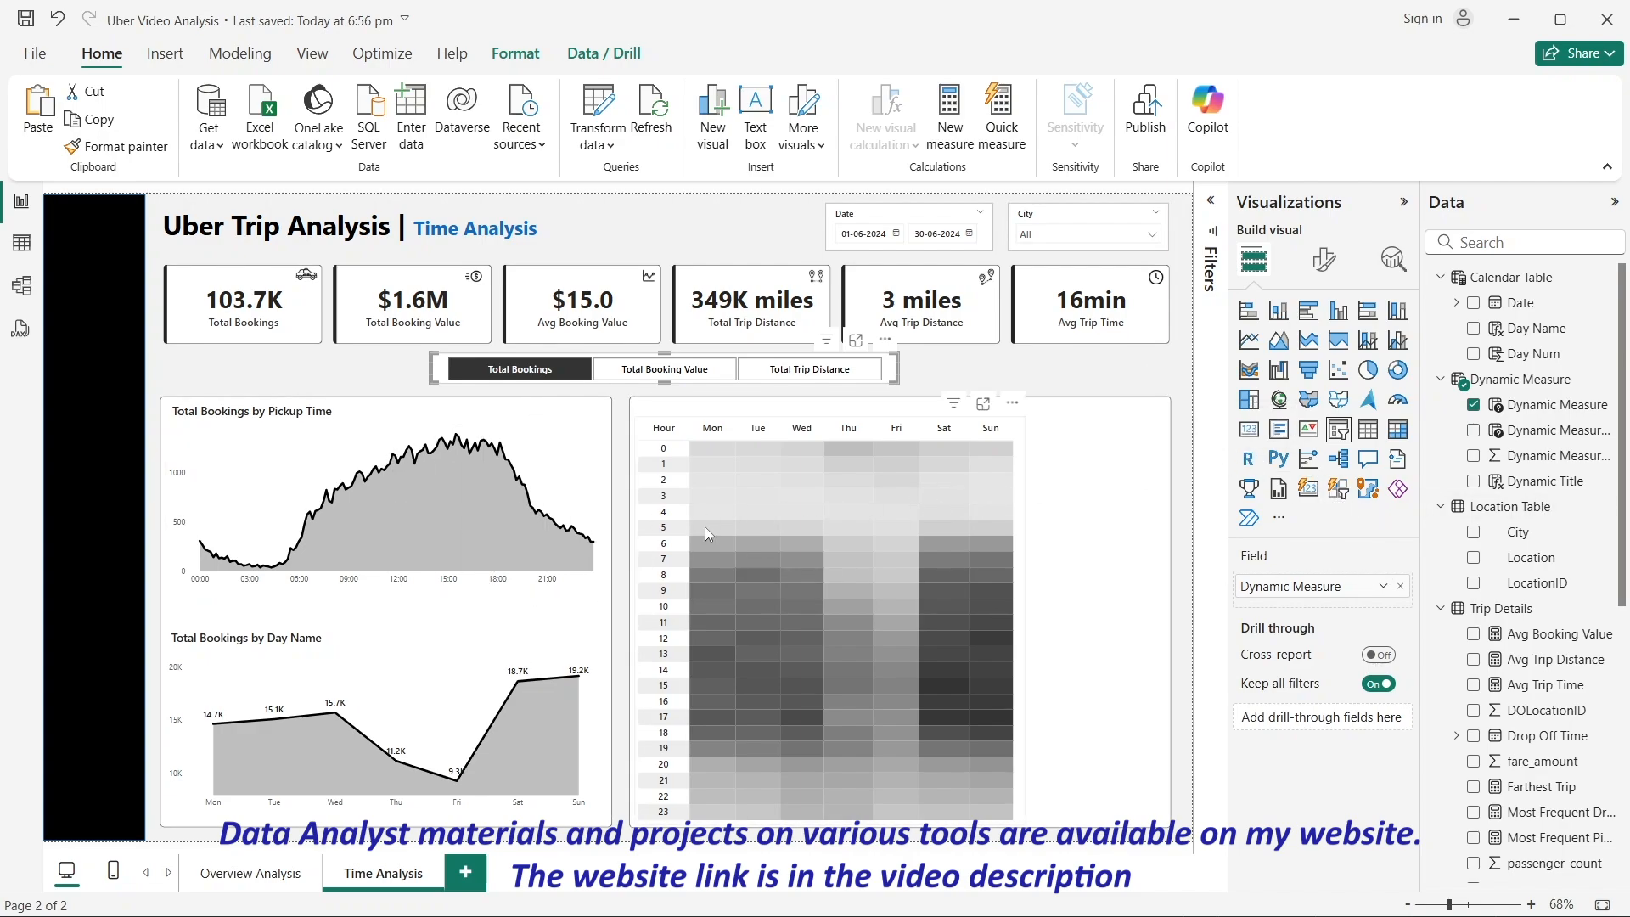
{"action": "left_click", "coordinate": [642, 435]}
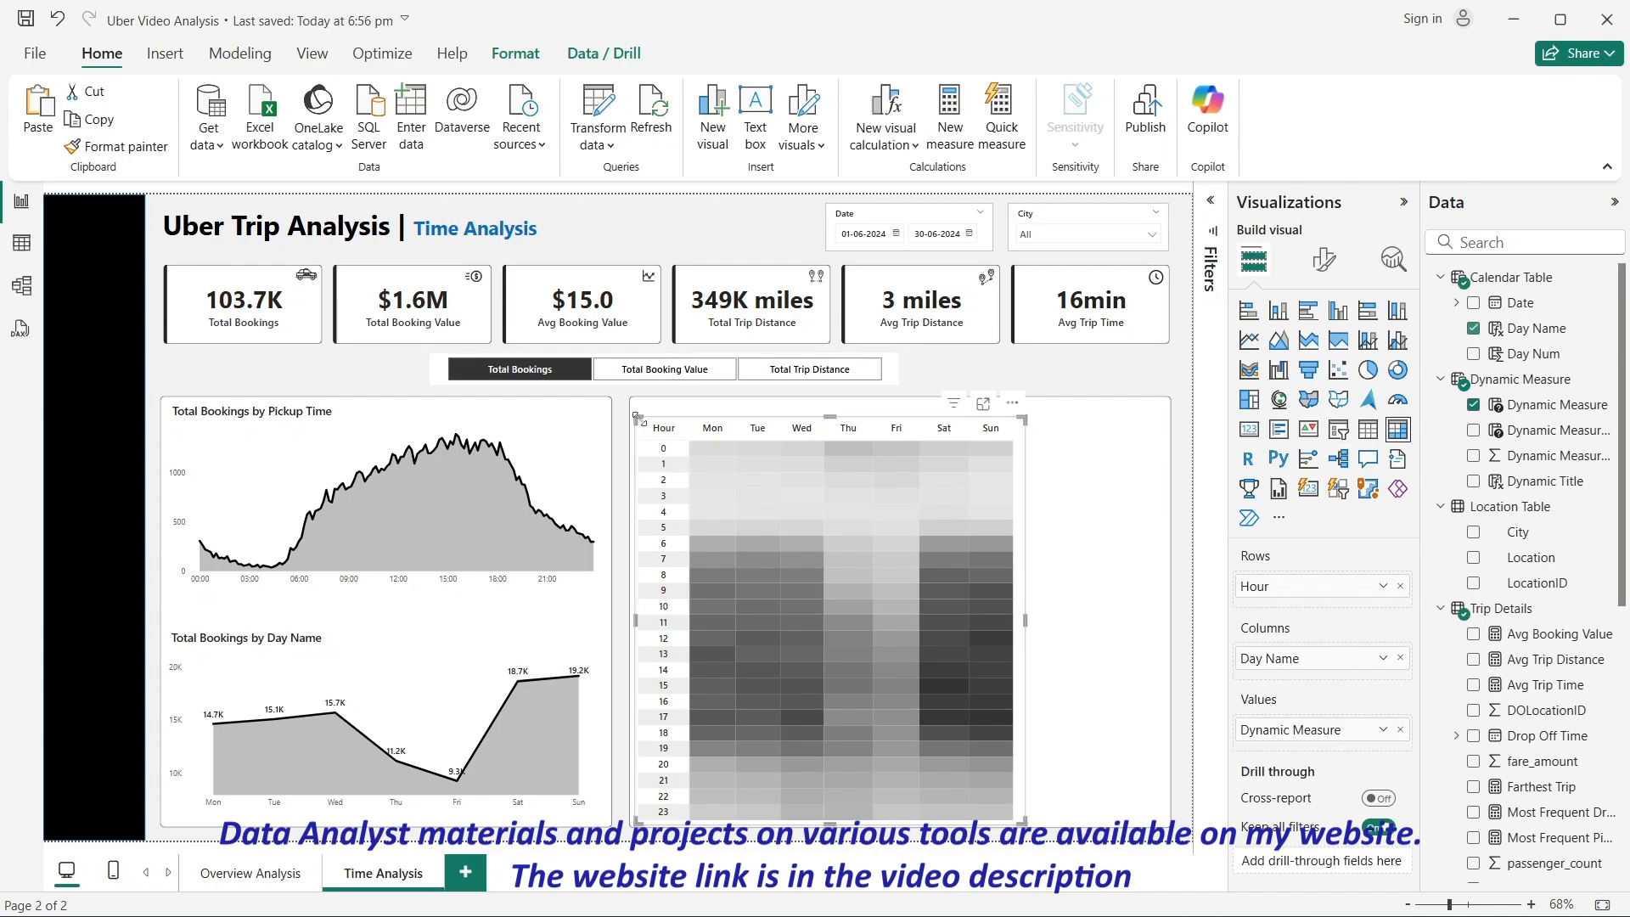
{"action": "left_click", "coordinate": [1324, 259]}
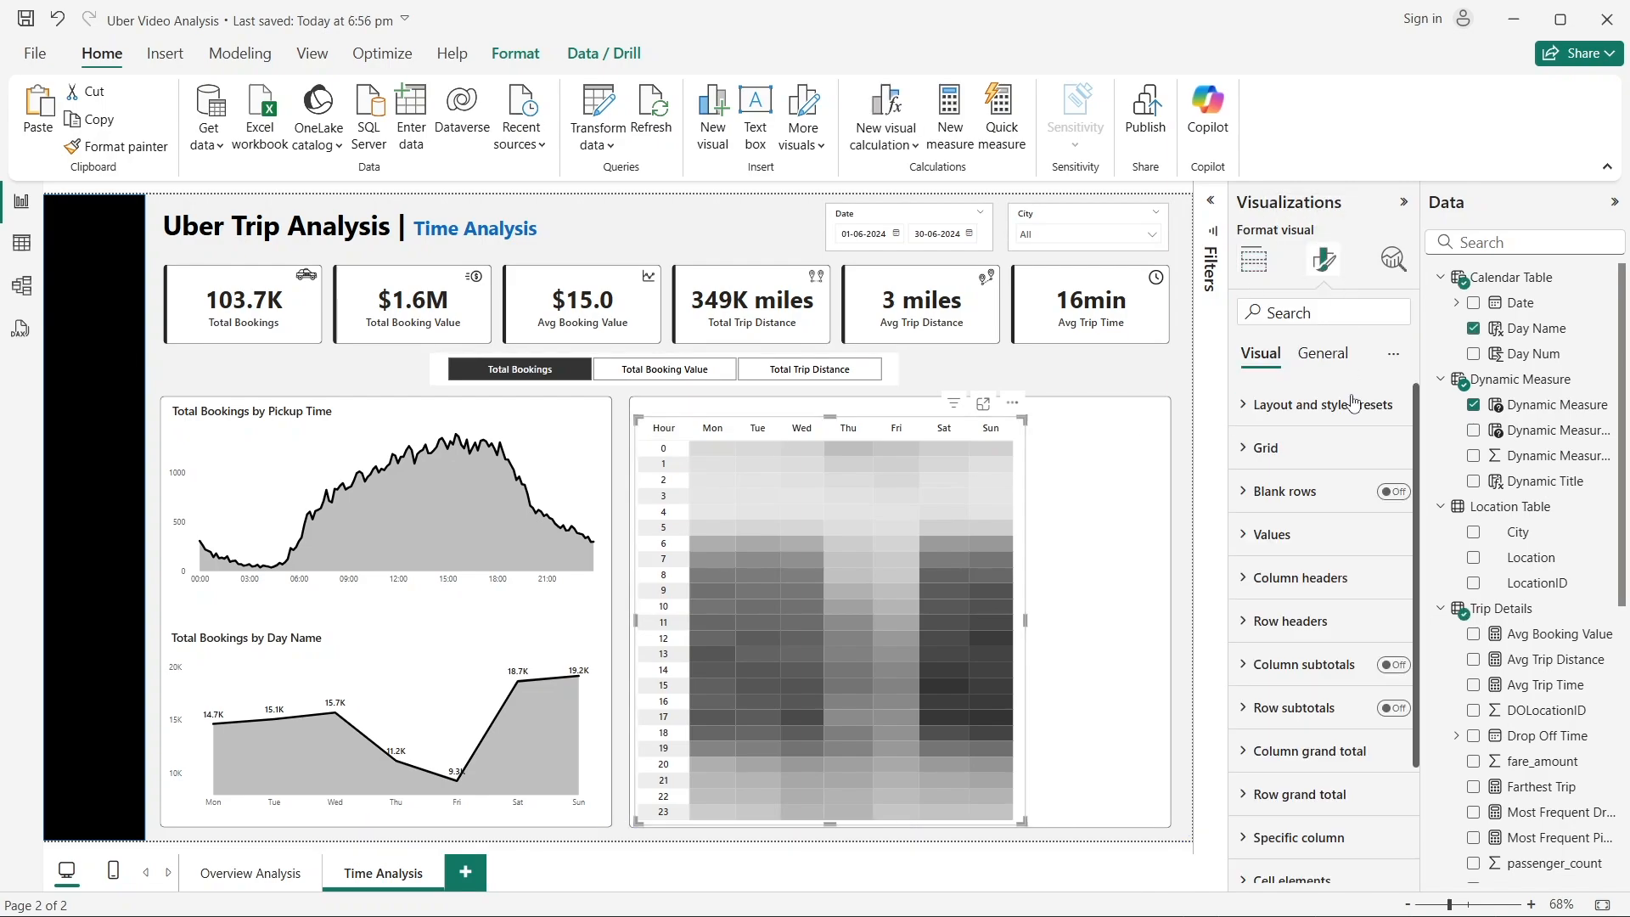
{"action": "scroll", "coordinate": [1312, 496], "scroll_direction": "down", "scroll_amount": 2}
{"action": "scroll", "coordinate": [1312, 495], "scroll_direction": "up", "scroll_amount": 1}
{"action": "left_click", "coordinate": [1312, 490]}
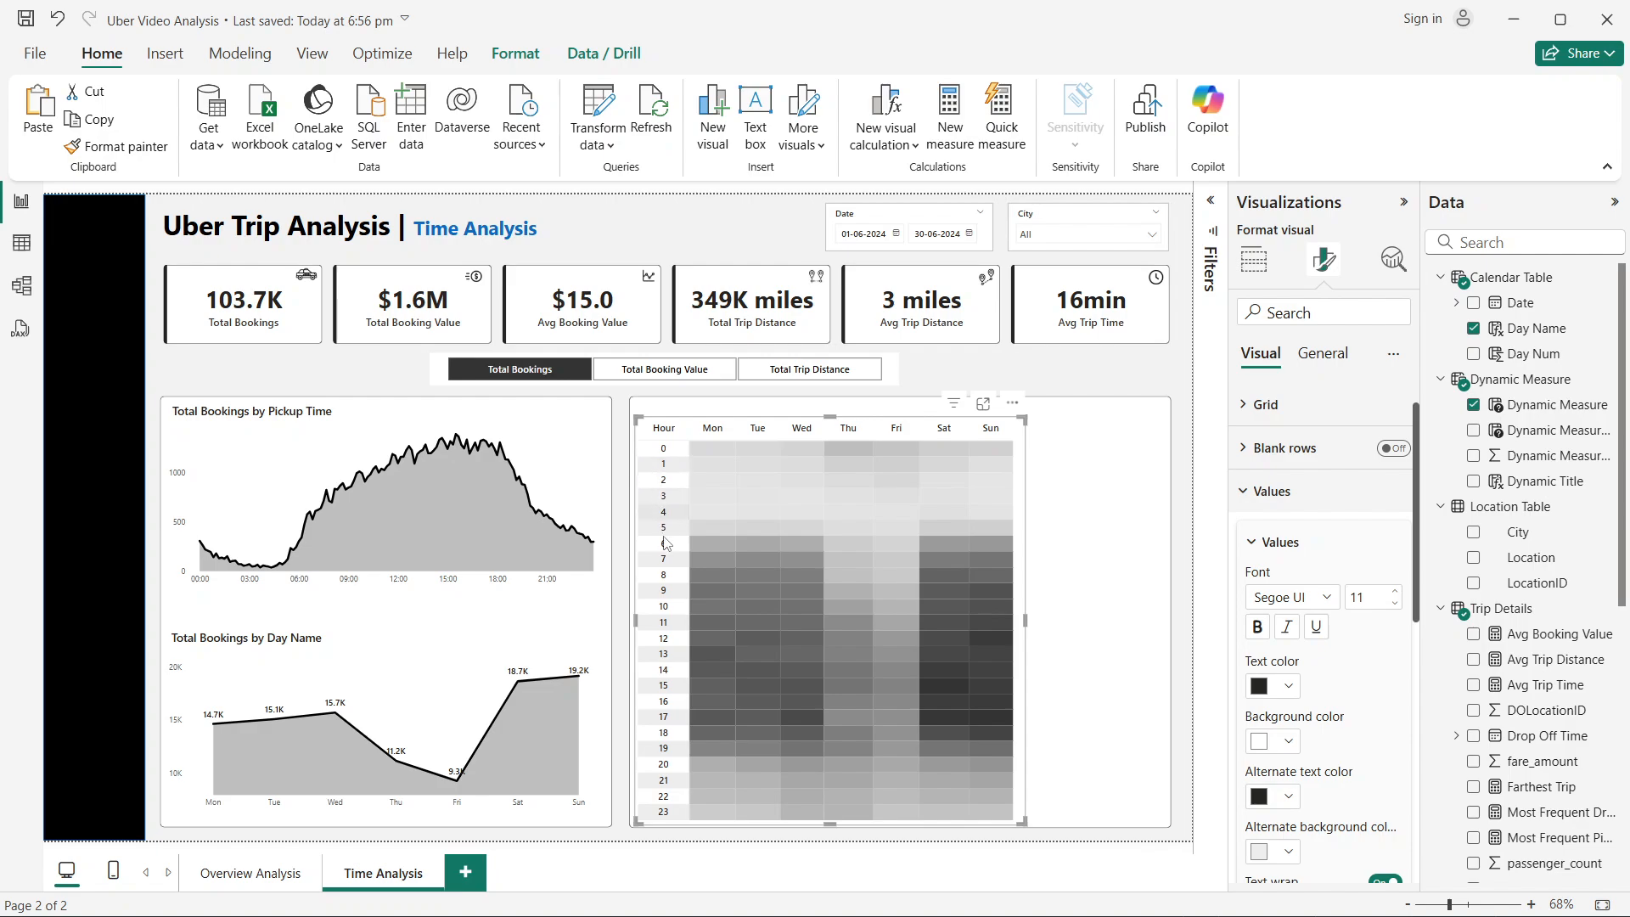
{"action": "scroll", "coordinate": [1330, 640], "scroll_direction": "down", "scroll_amount": 2}
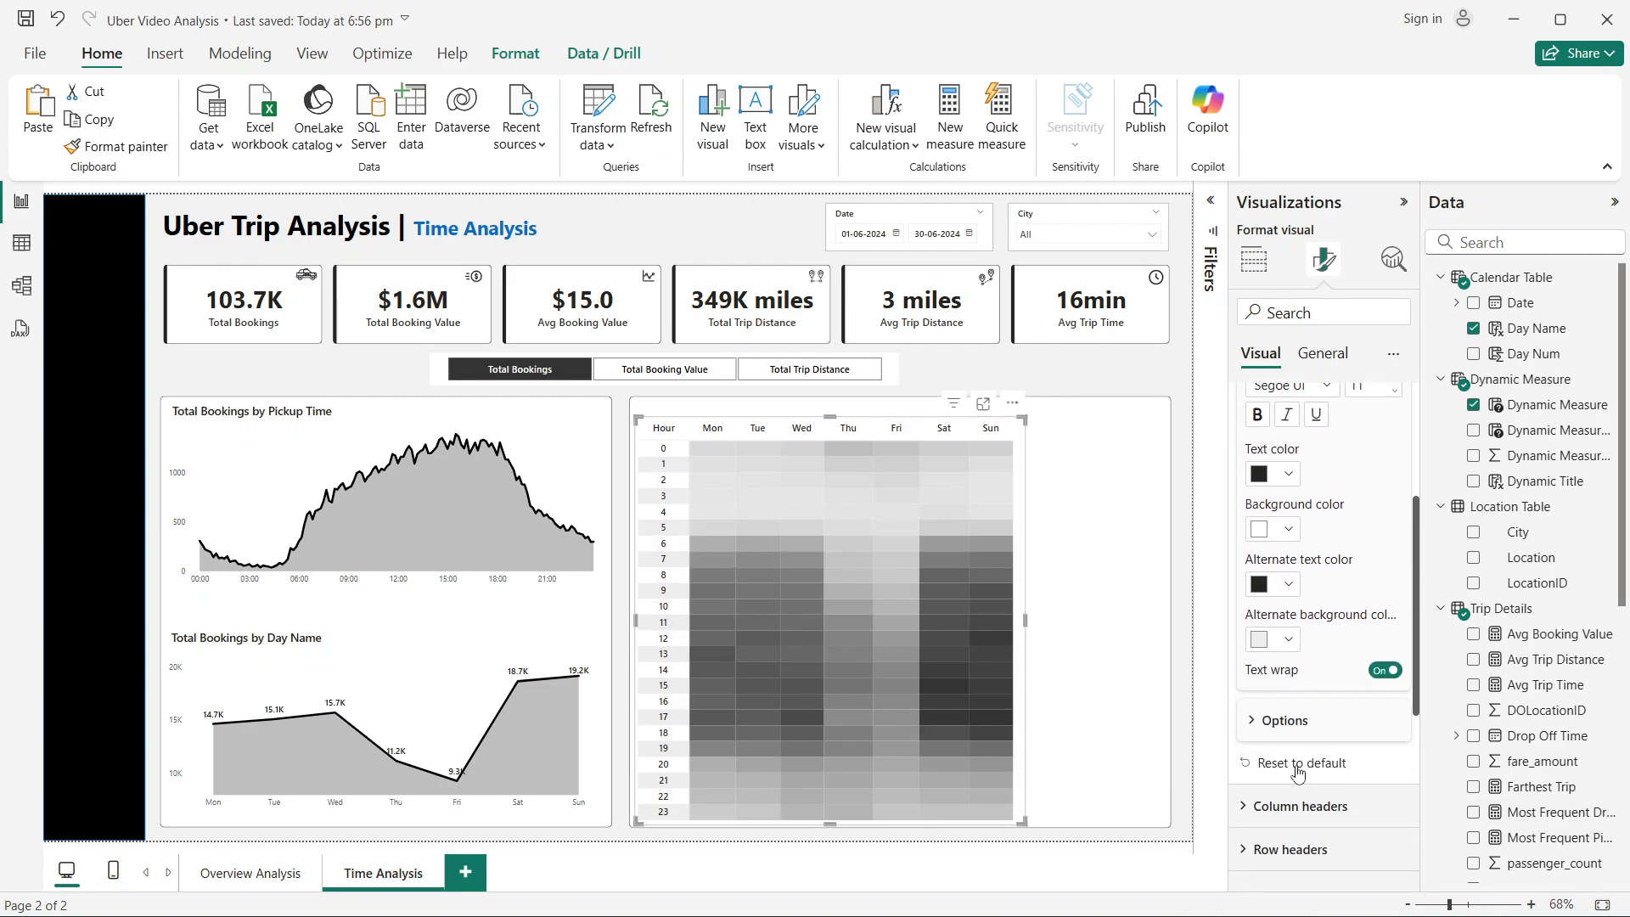
{"action": "left_click", "coordinate": [1288, 639]}
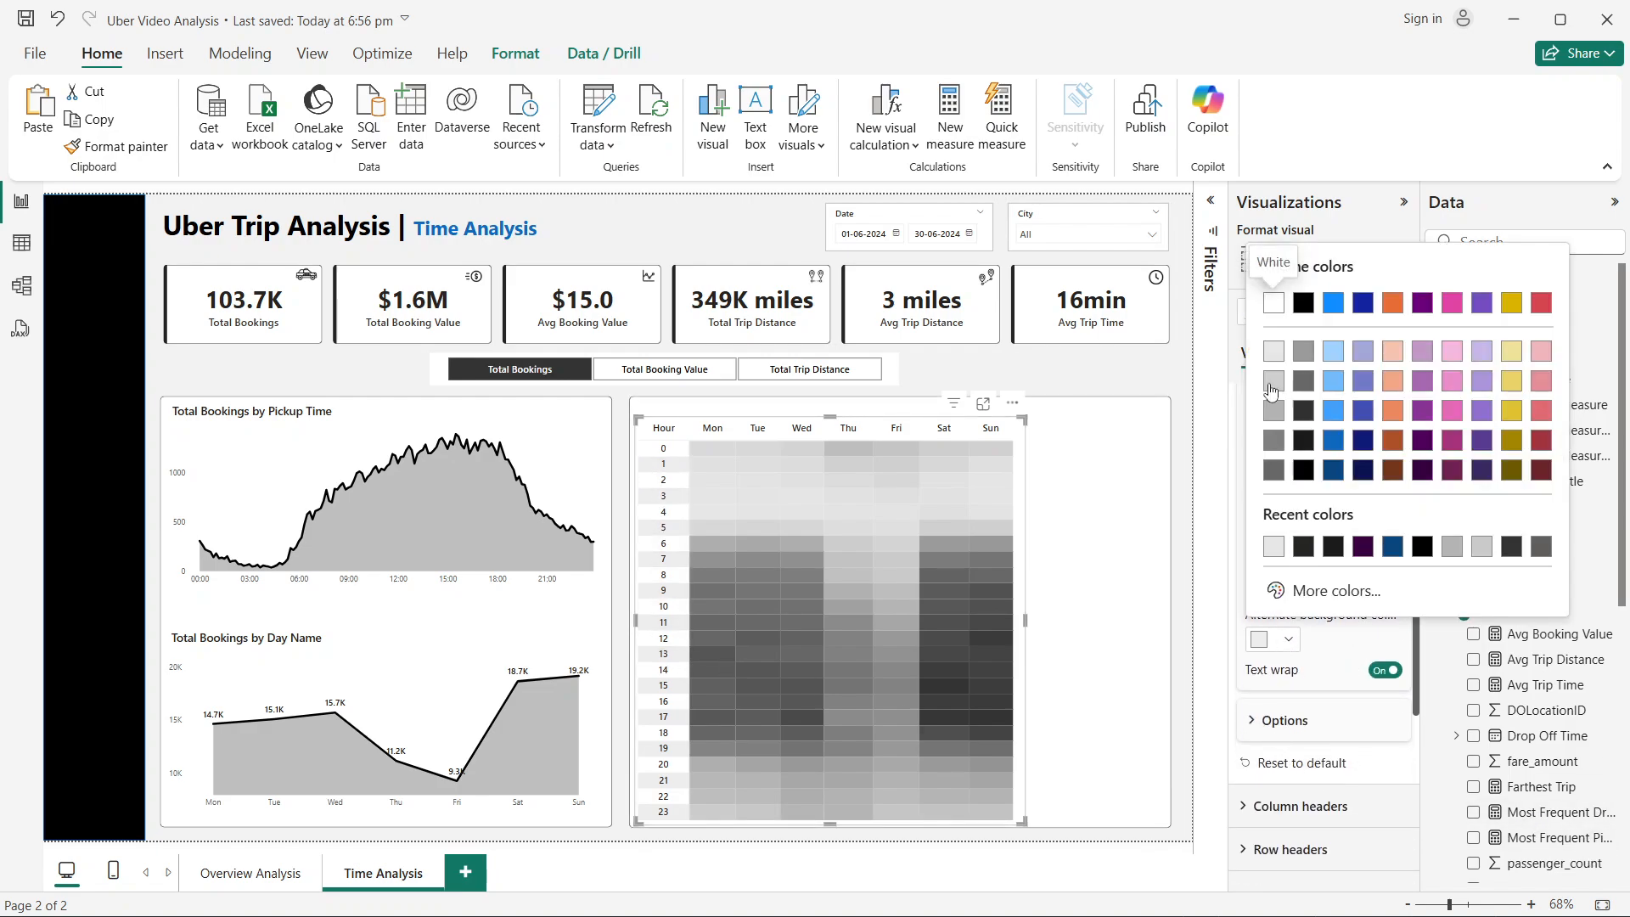
{"action": "left_click", "coordinate": [1255, 355]}
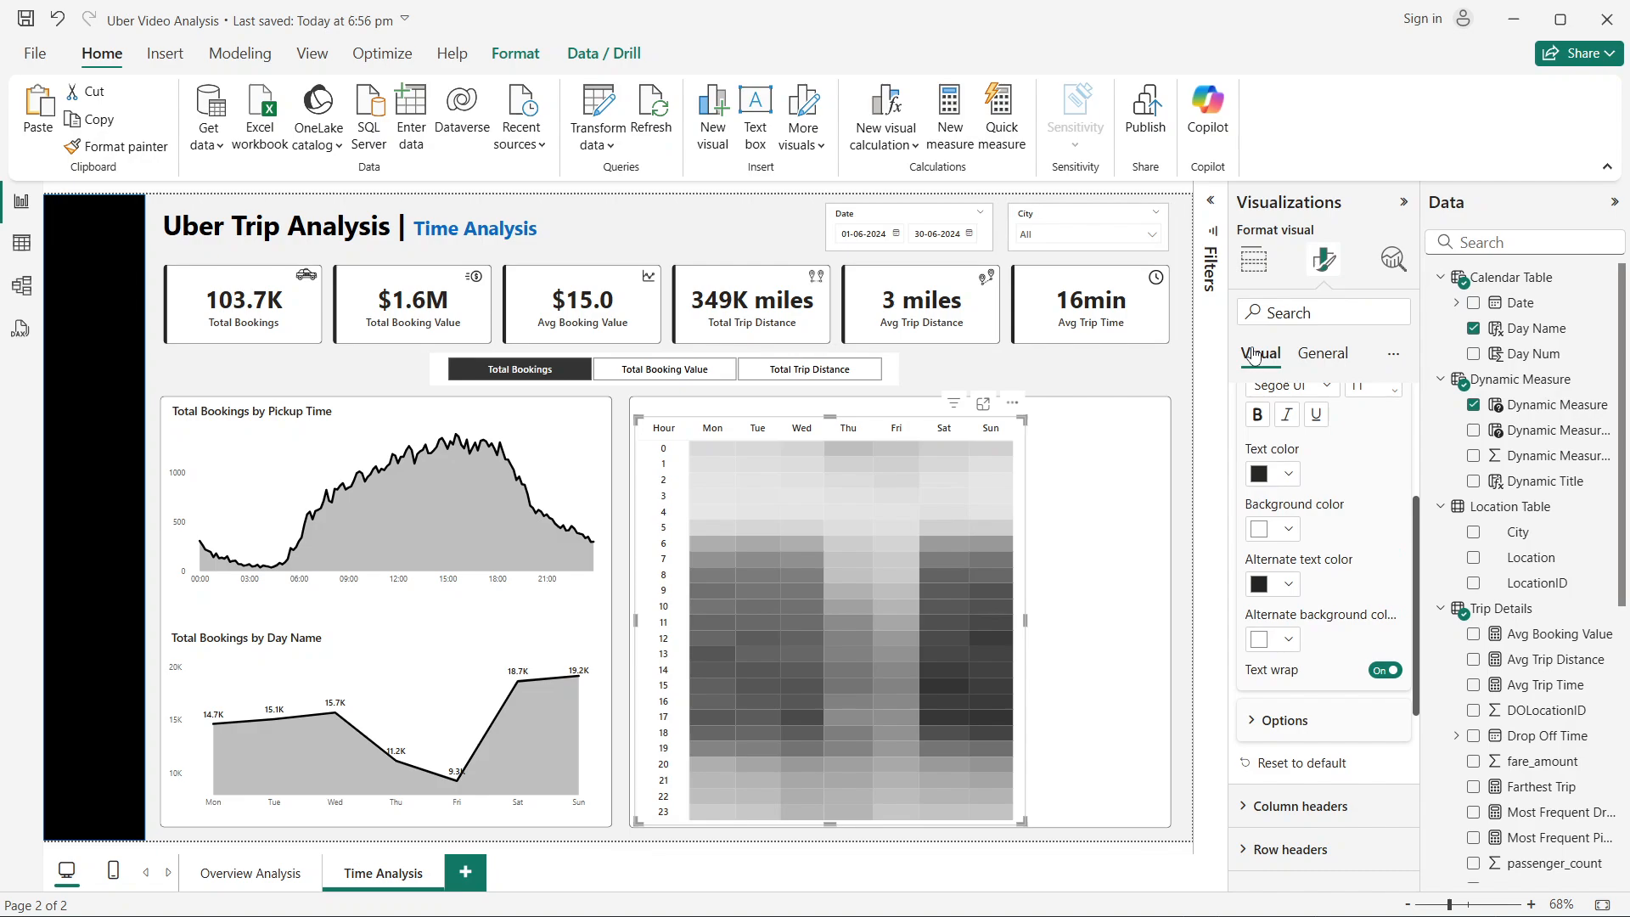
{"action": "left_click", "coordinate": [1179, 553]}
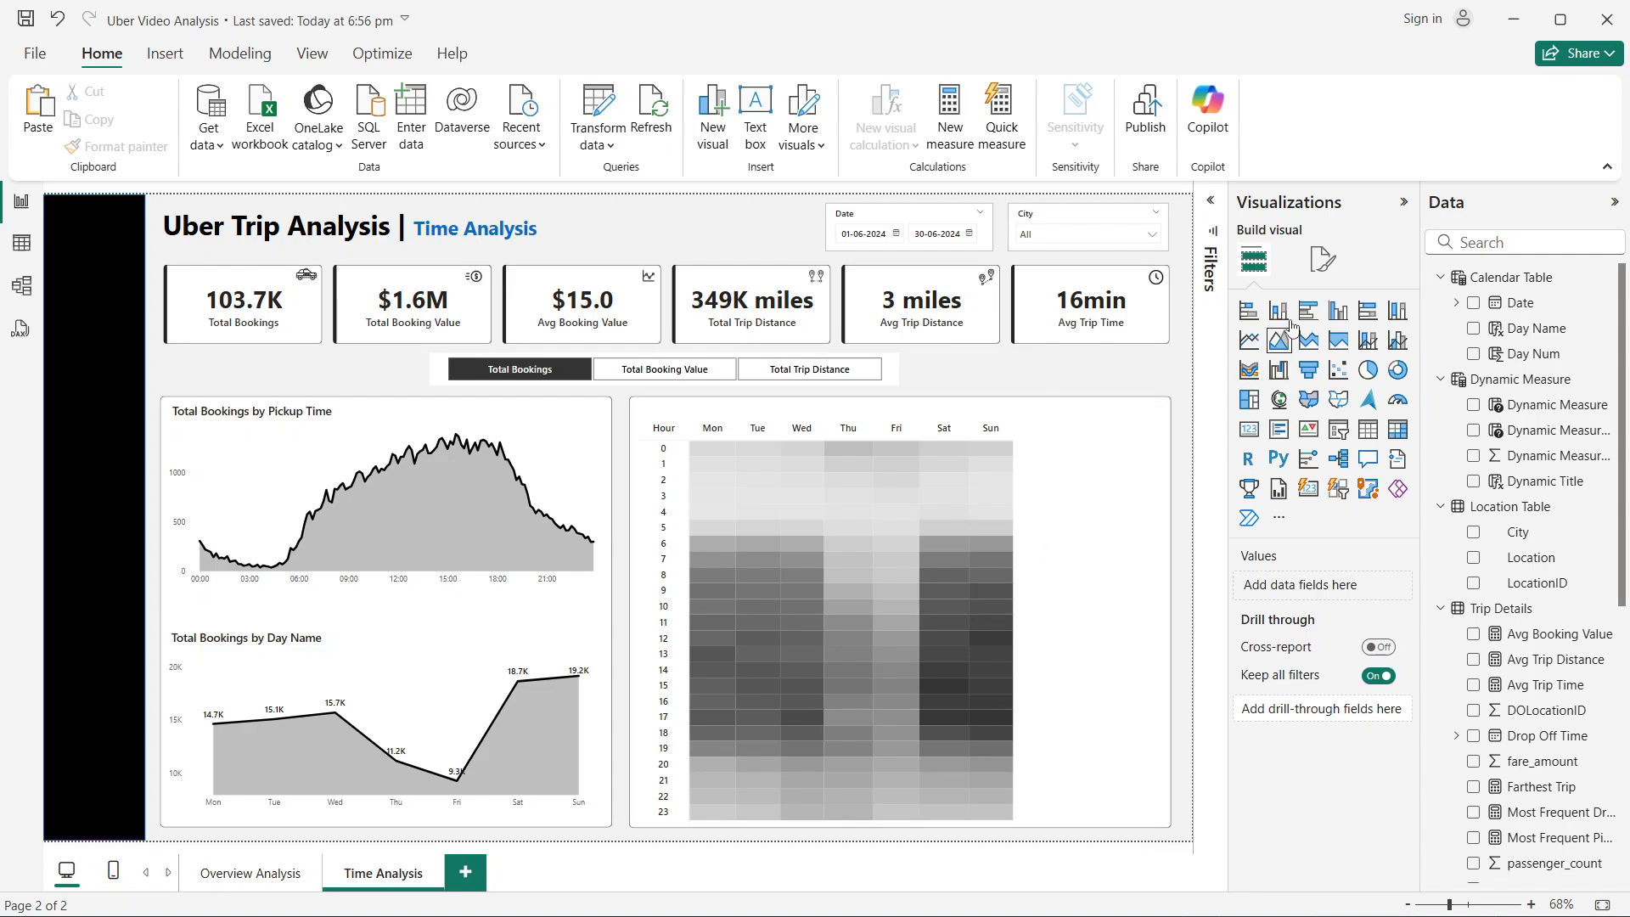
Step: Insert a stacked bar chart over the Sat and Sun side of the matrix and stretch it to about twice its height
{"action": "left_click", "coordinate": [1249, 311]}
{"action": "left_click_drag", "start_coordinate": [851, 410], "coordinate": [1107, 428]}
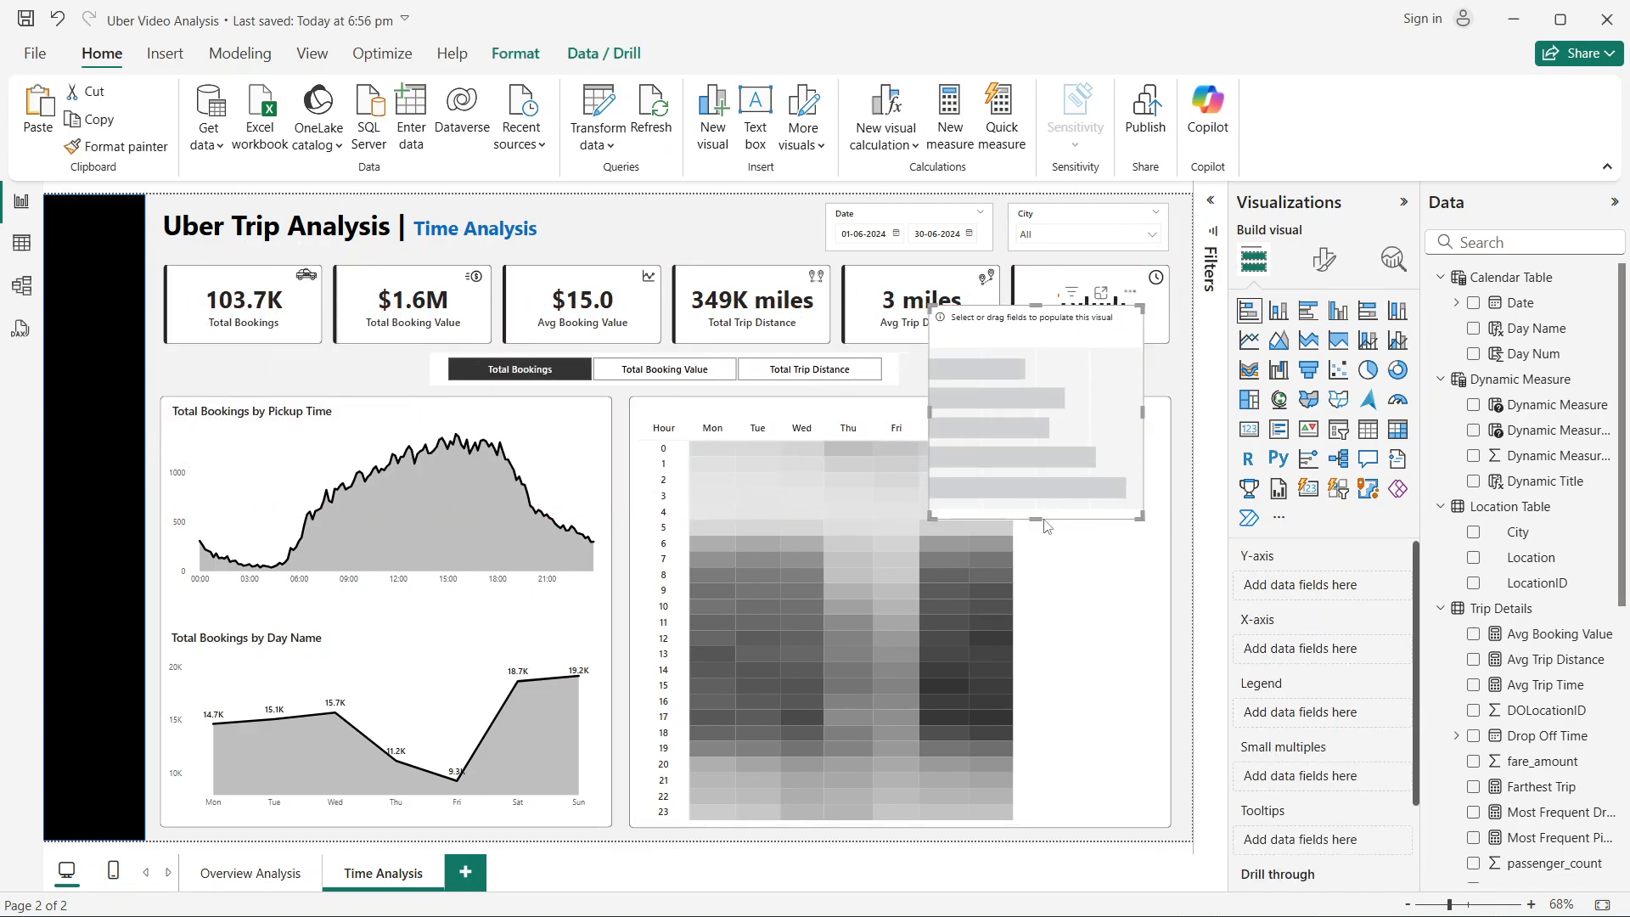
{"action": "left_click_drag", "start_coordinate": [1045, 521], "coordinate": [1081, 735]}
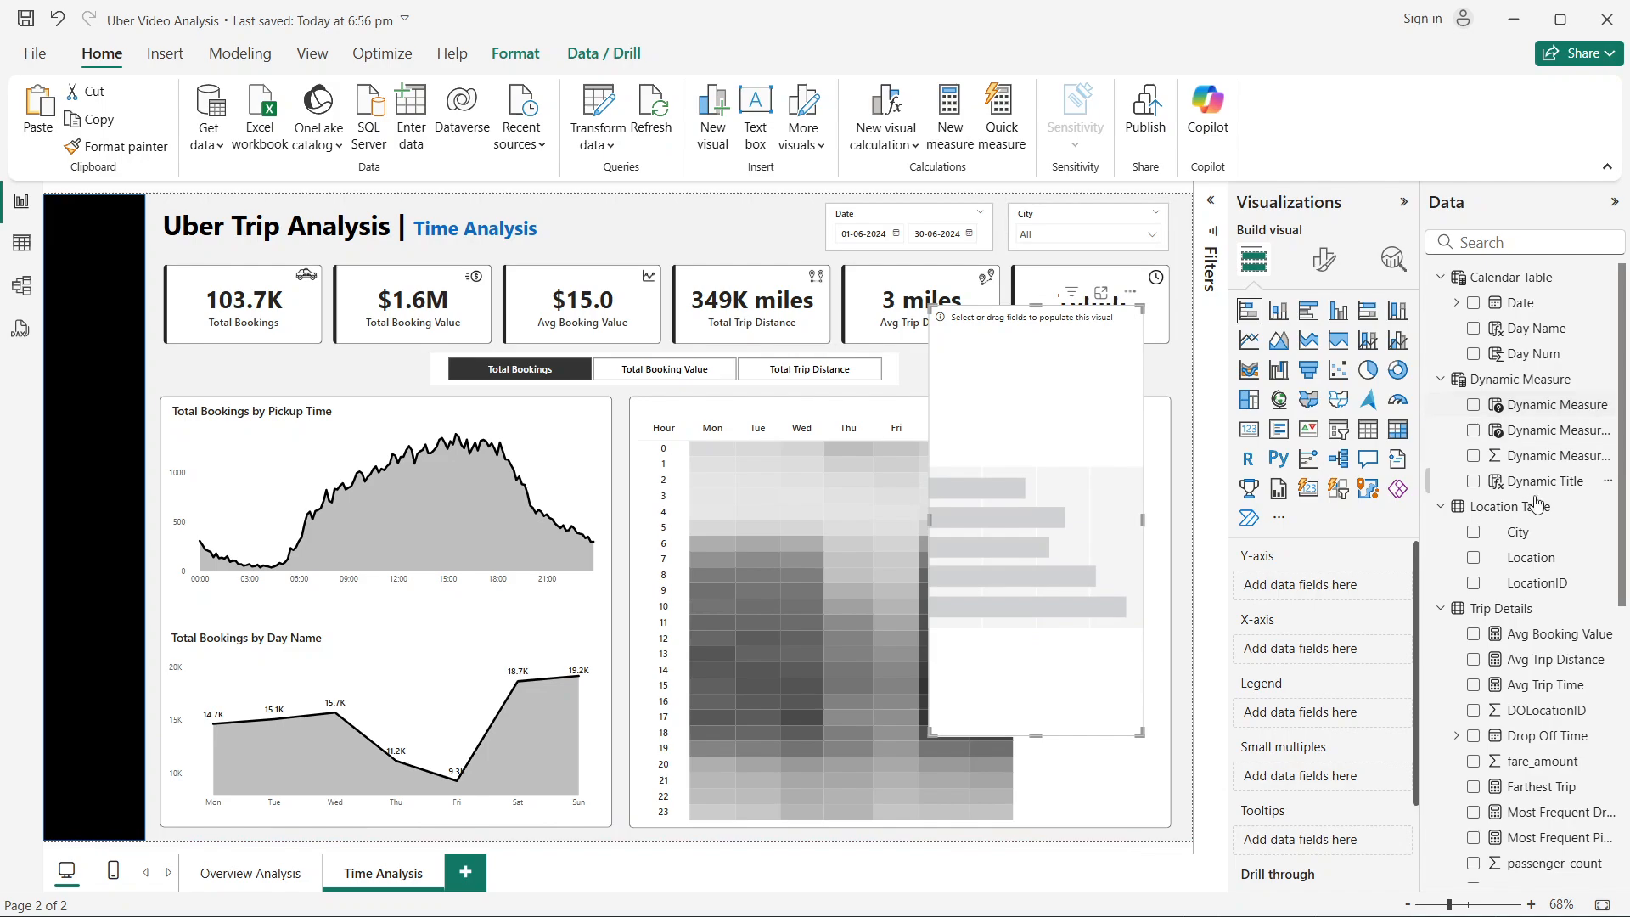
Step: Assign Pickup Hour to the bar chart's Y-axis and Dynamic Measure to its X-axis
{"action": "scroll", "coordinate": [1537, 509], "scroll_direction": "down", "scroll_amount": 5}
{"action": "scroll", "coordinate": [1539, 516], "scroll_direction": "down", "scroll_amount": 1}
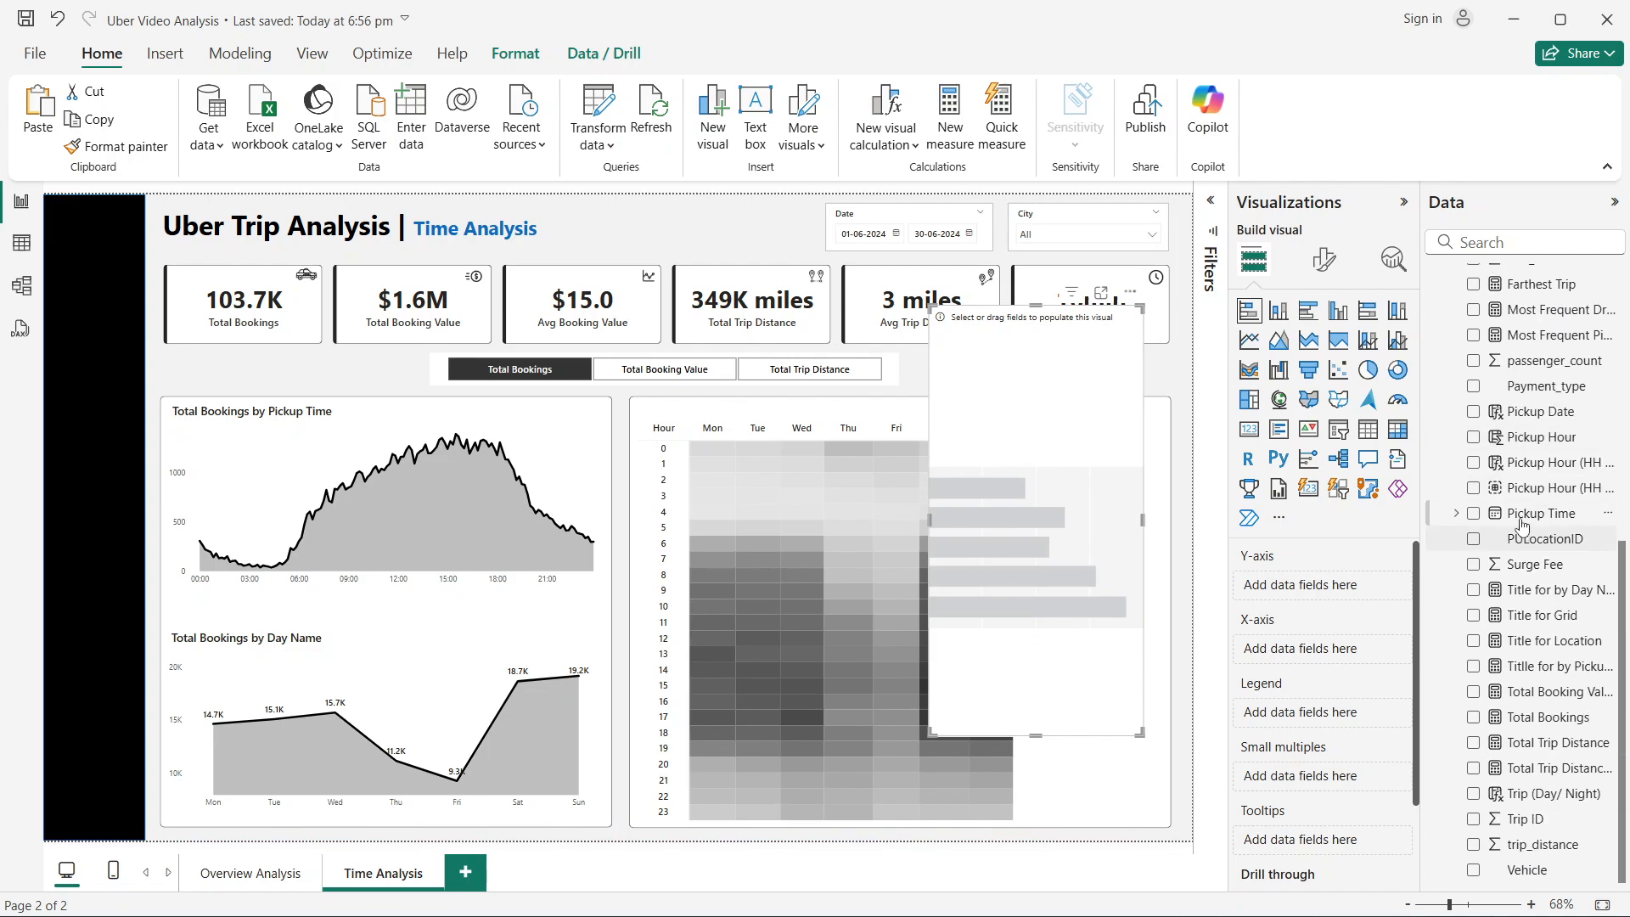
{"action": "scroll", "coordinate": [1528, 544], "scroll_direction": "up", "scroll_amount": 1}
{"action": "left_click_drag", "start_coordinate": [1575, 544], "coordinate": [1038, 499]}
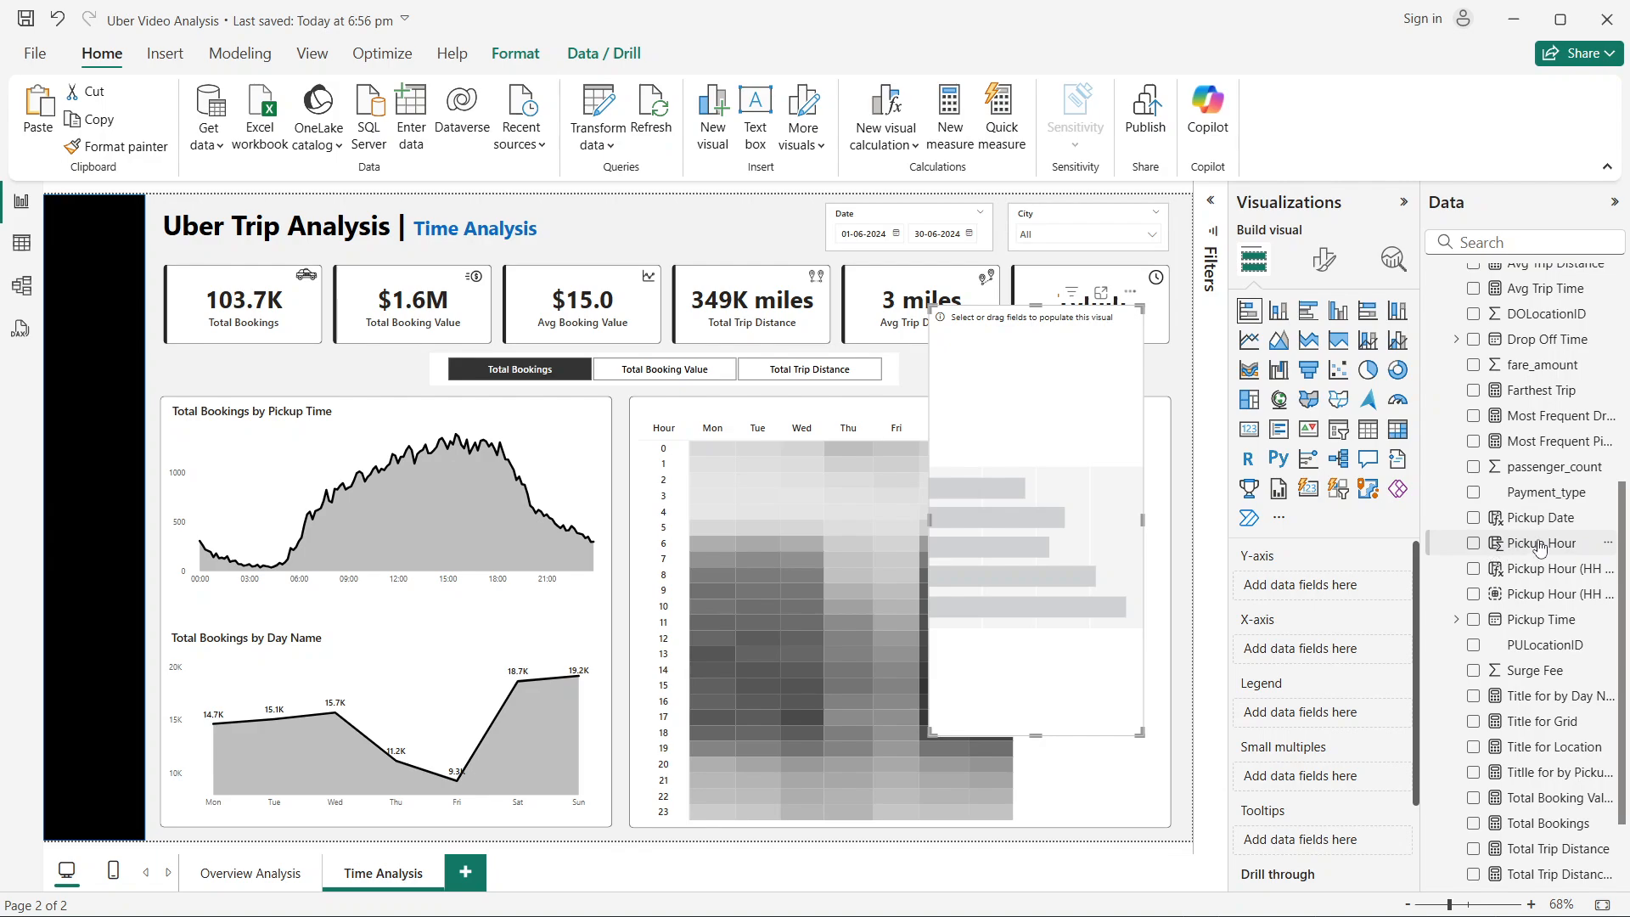
{"action": "left_click_drag", "start_coordinate": [1537, 544], "coordinate": [1331, 592]}
{"action": "scroll", "coordinate": [1479, 578], "scroll_direction": "up", "scroll_amount": 5}
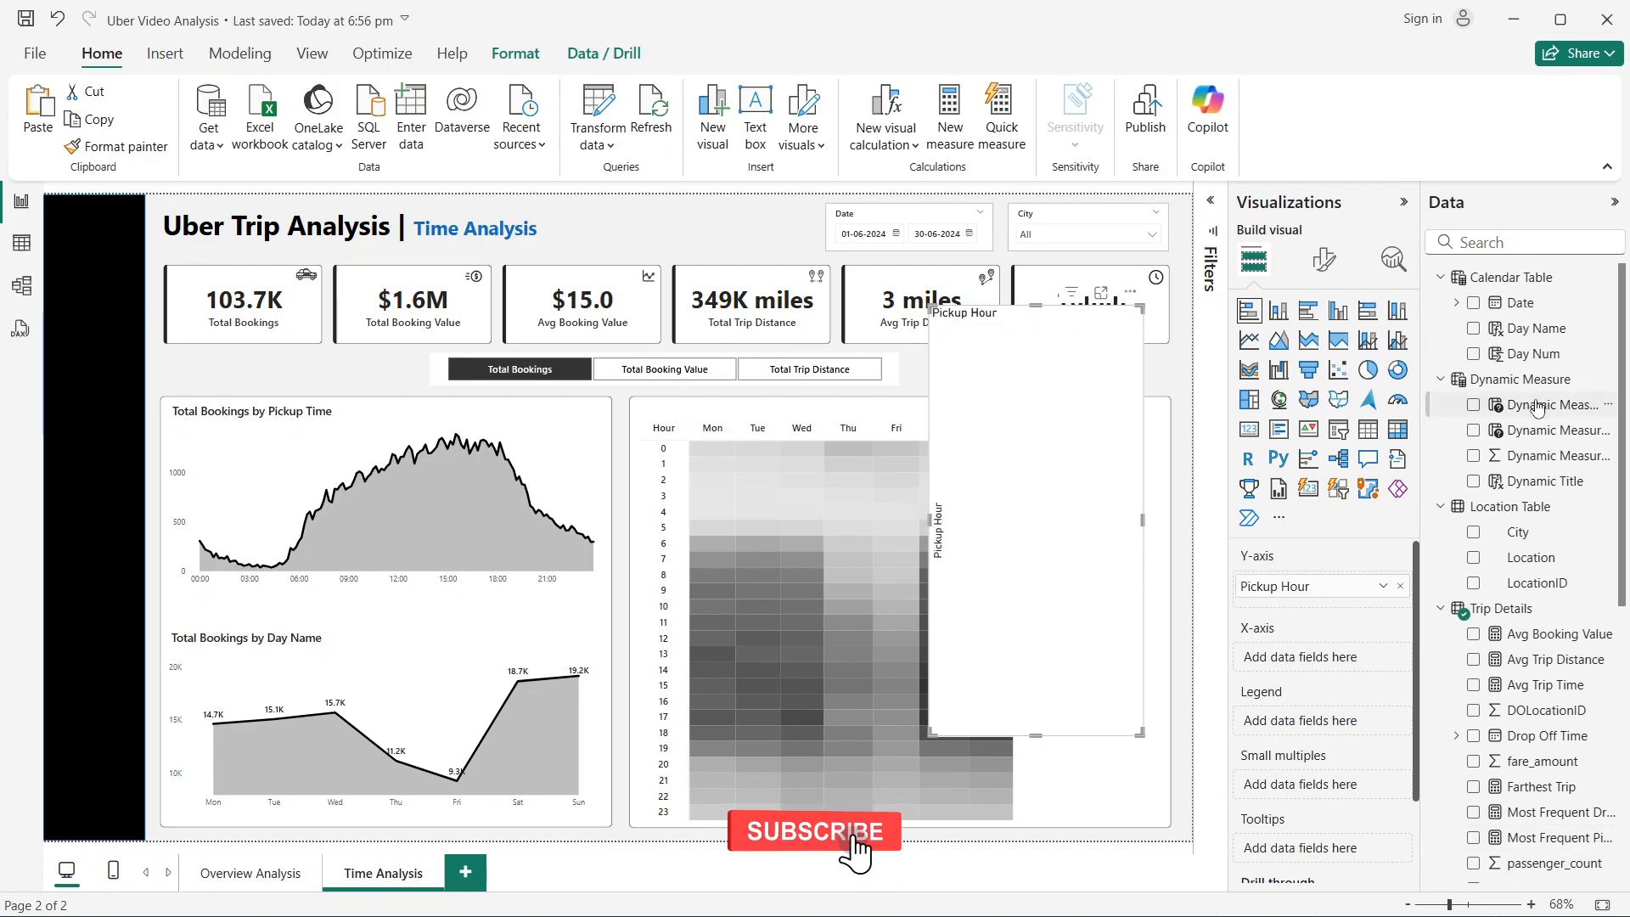
{"action": "left_click_drag", "start_coordinate": [1541, 405], "coordinate": [1324, 657]}
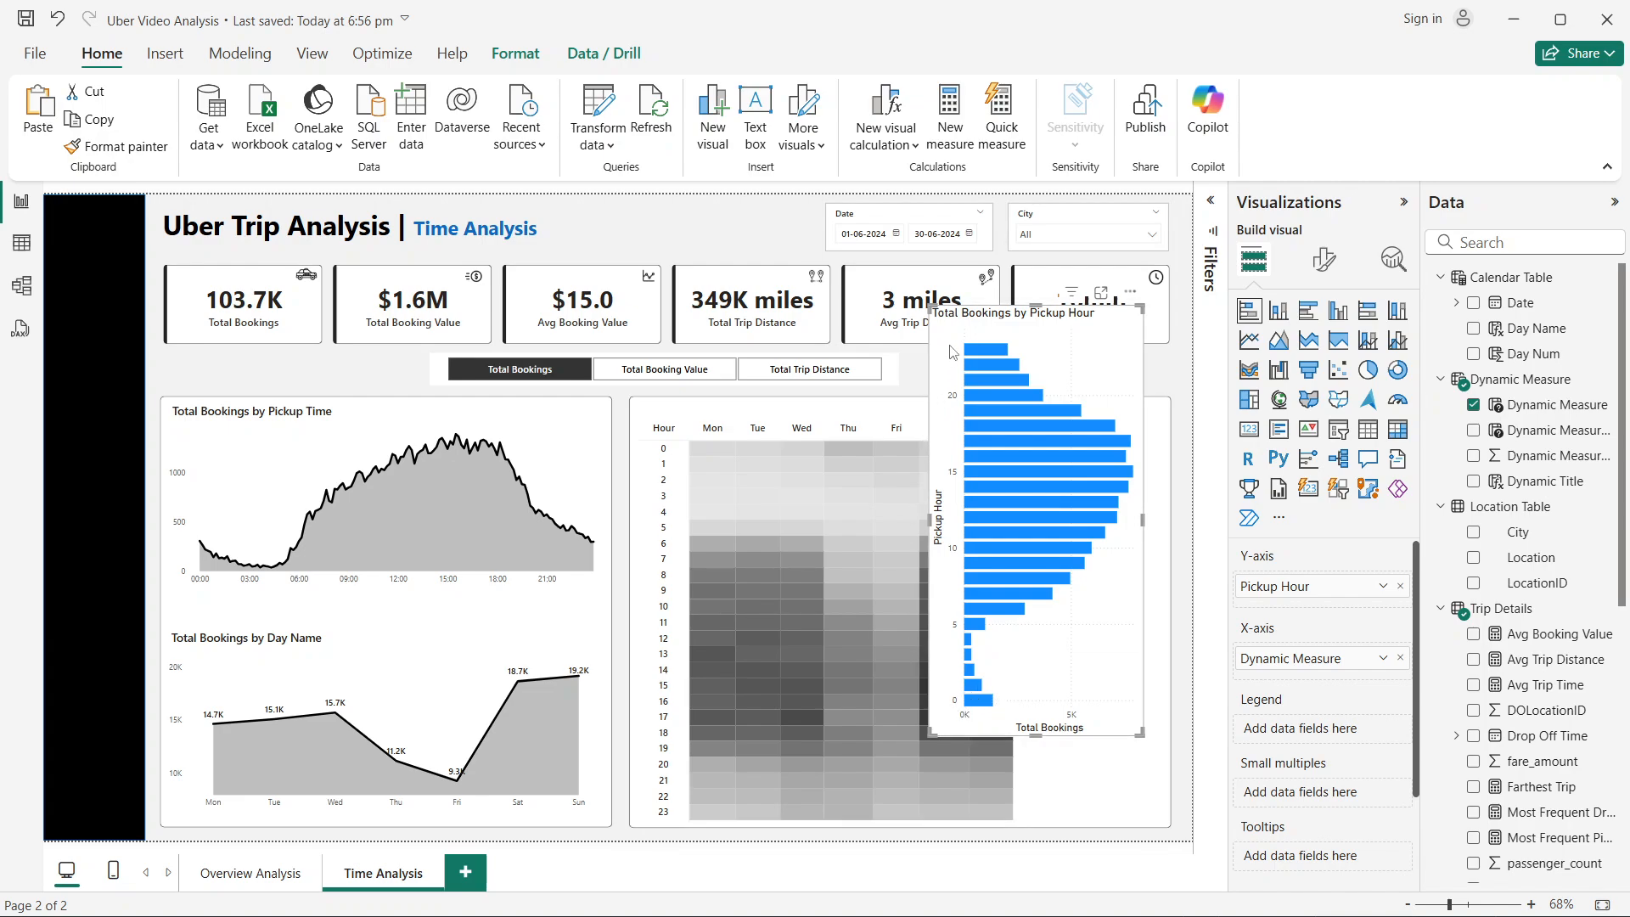
Step: Move the bar chart down off the KPI cards so it overlaps the matrix from the Fri column onward
{"action": "mouse_move", "coordinate": [986, 353]}
{"action": "left_click_drag", "start_coordinate": [1126, 382], "coordinate": [1053, 394]}
{"action": "left_click_drag", "start_coordinate": [1069, 403], "coordinate": [1069, 404]}
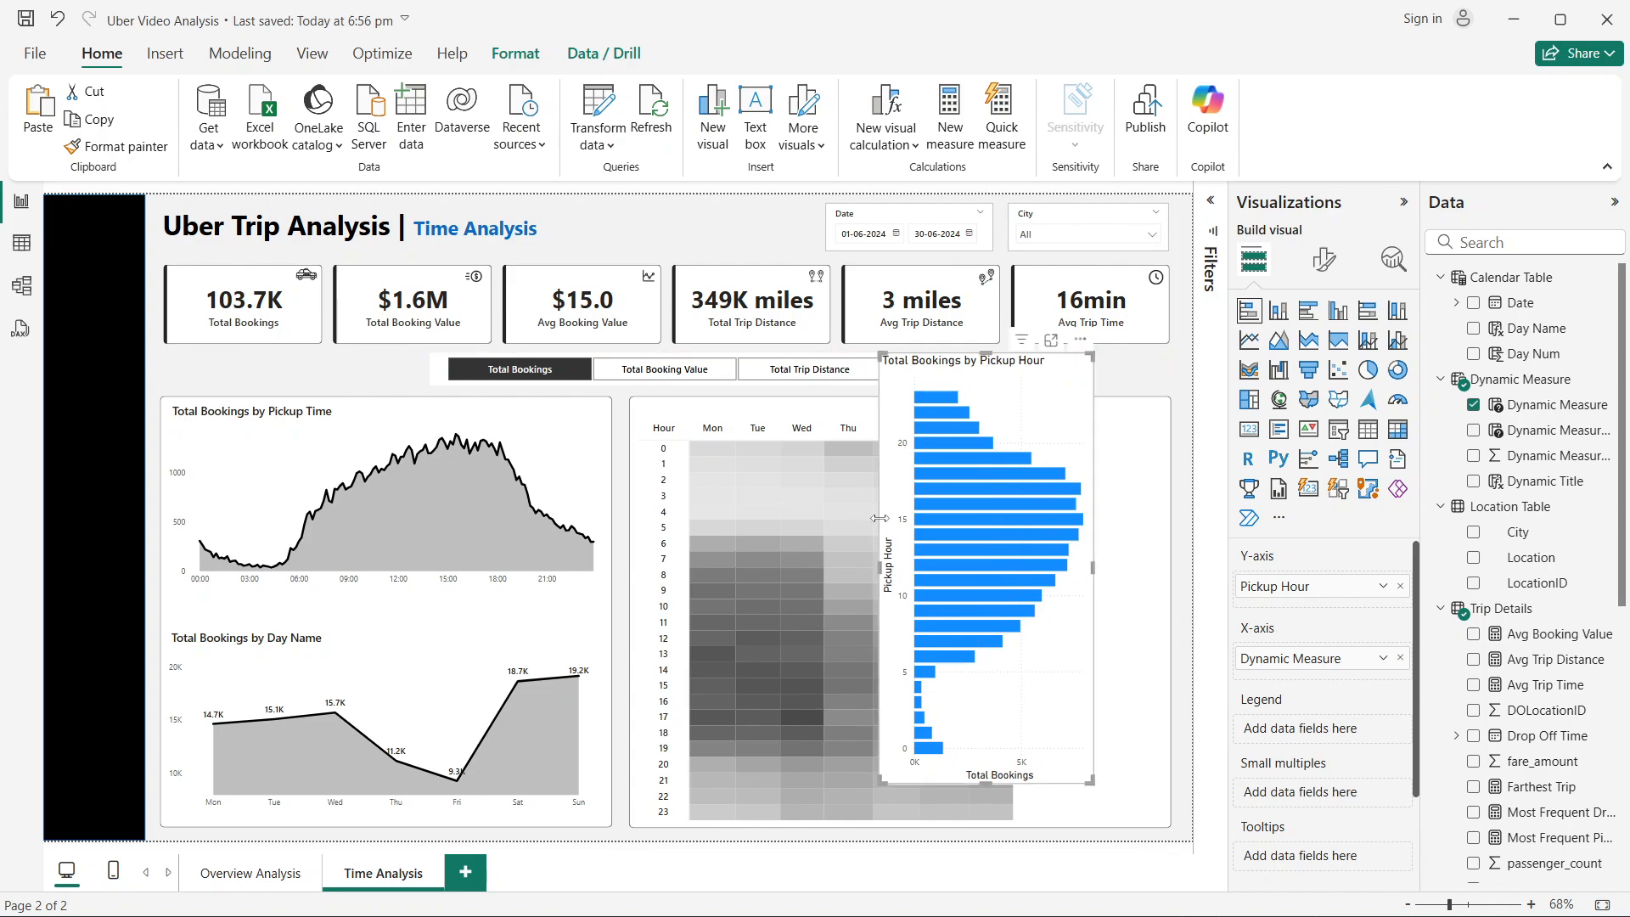
Step: Invert the range of the bar chart's Y-axis so the hours run from 0 downward
{"action": "left_click", "coordinate": [1325, 259]}
{"action": "left_click", "coordinate": [1297, 406]}
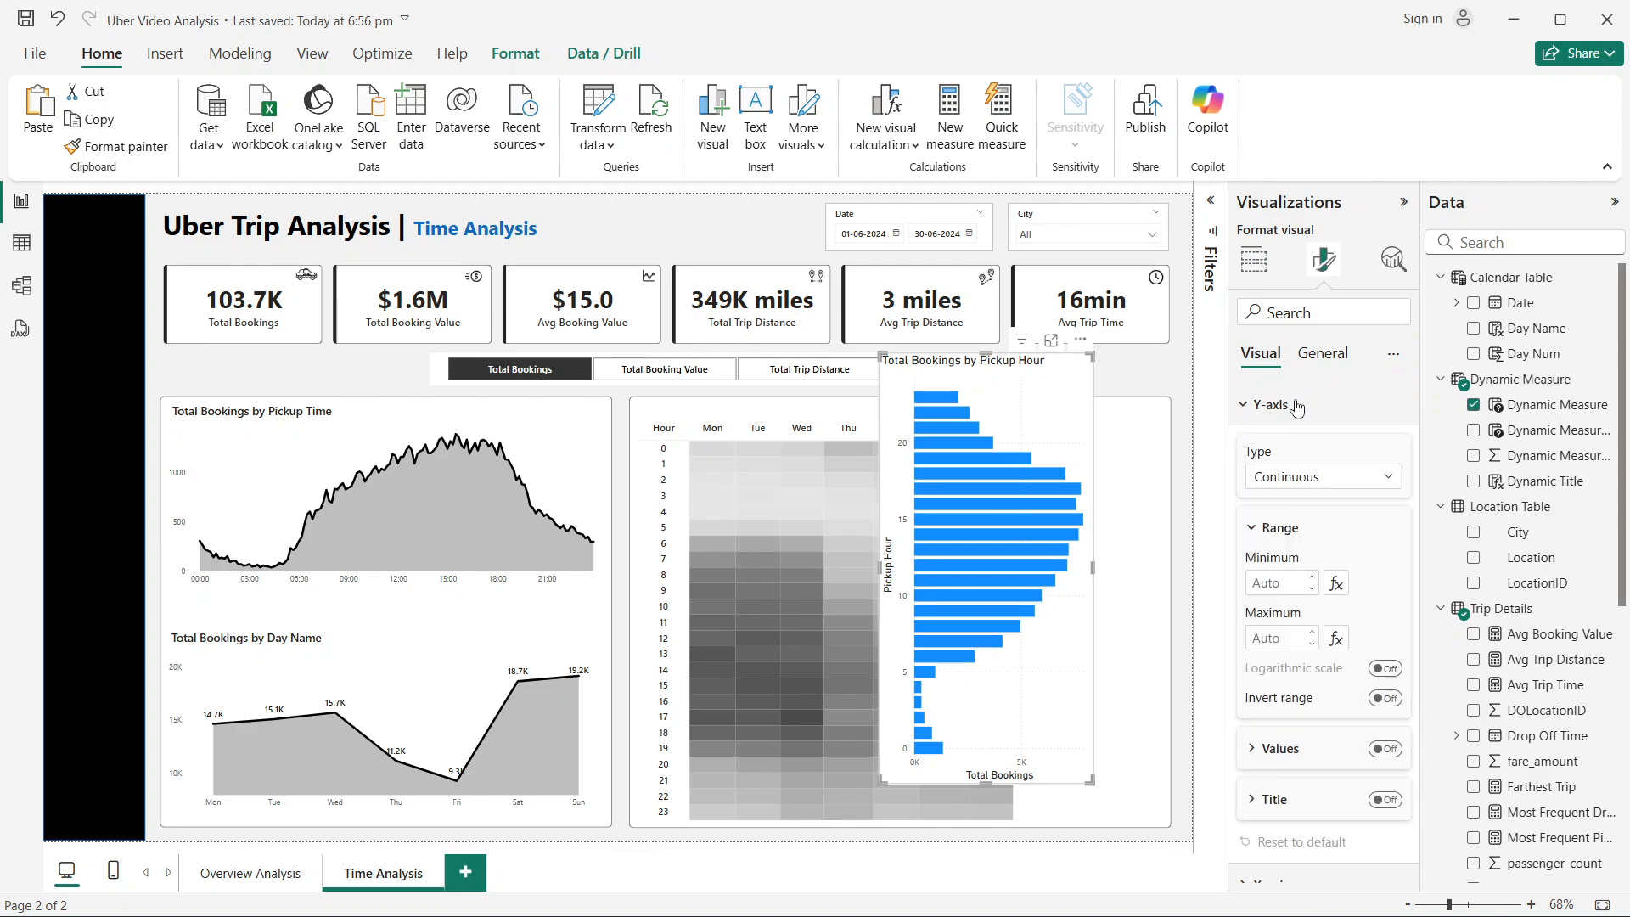
{"action": "left_click", "coordinate": [1380, 699]}
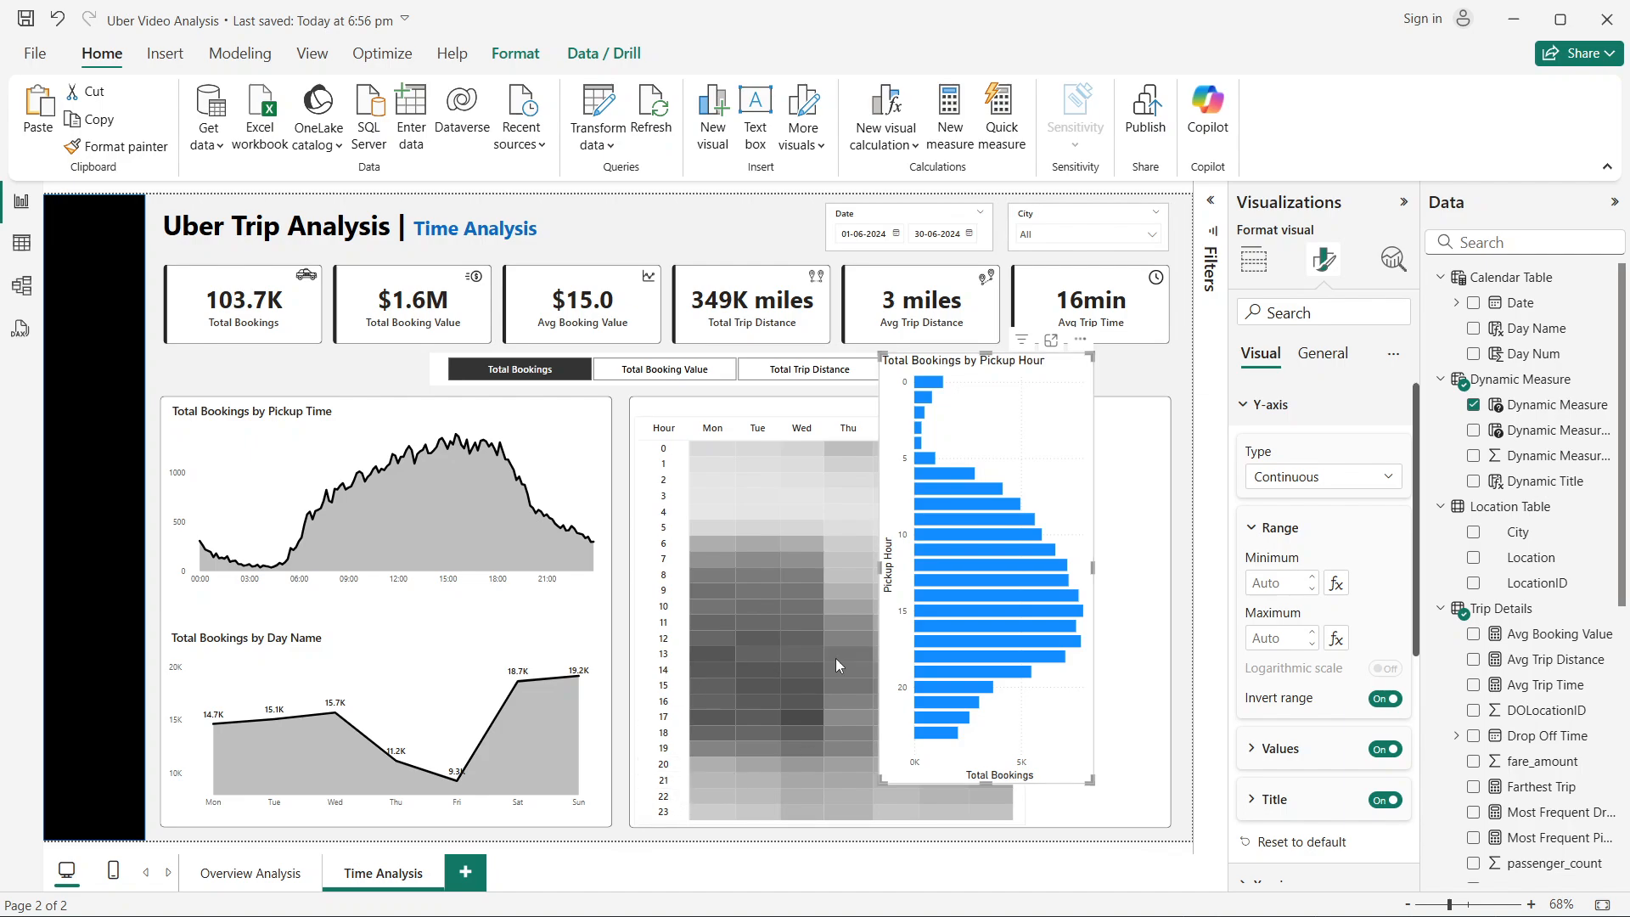
Step: Turn off the bar chart's title and background
{"action": "left_click", "coordinate": [1322, 353]}
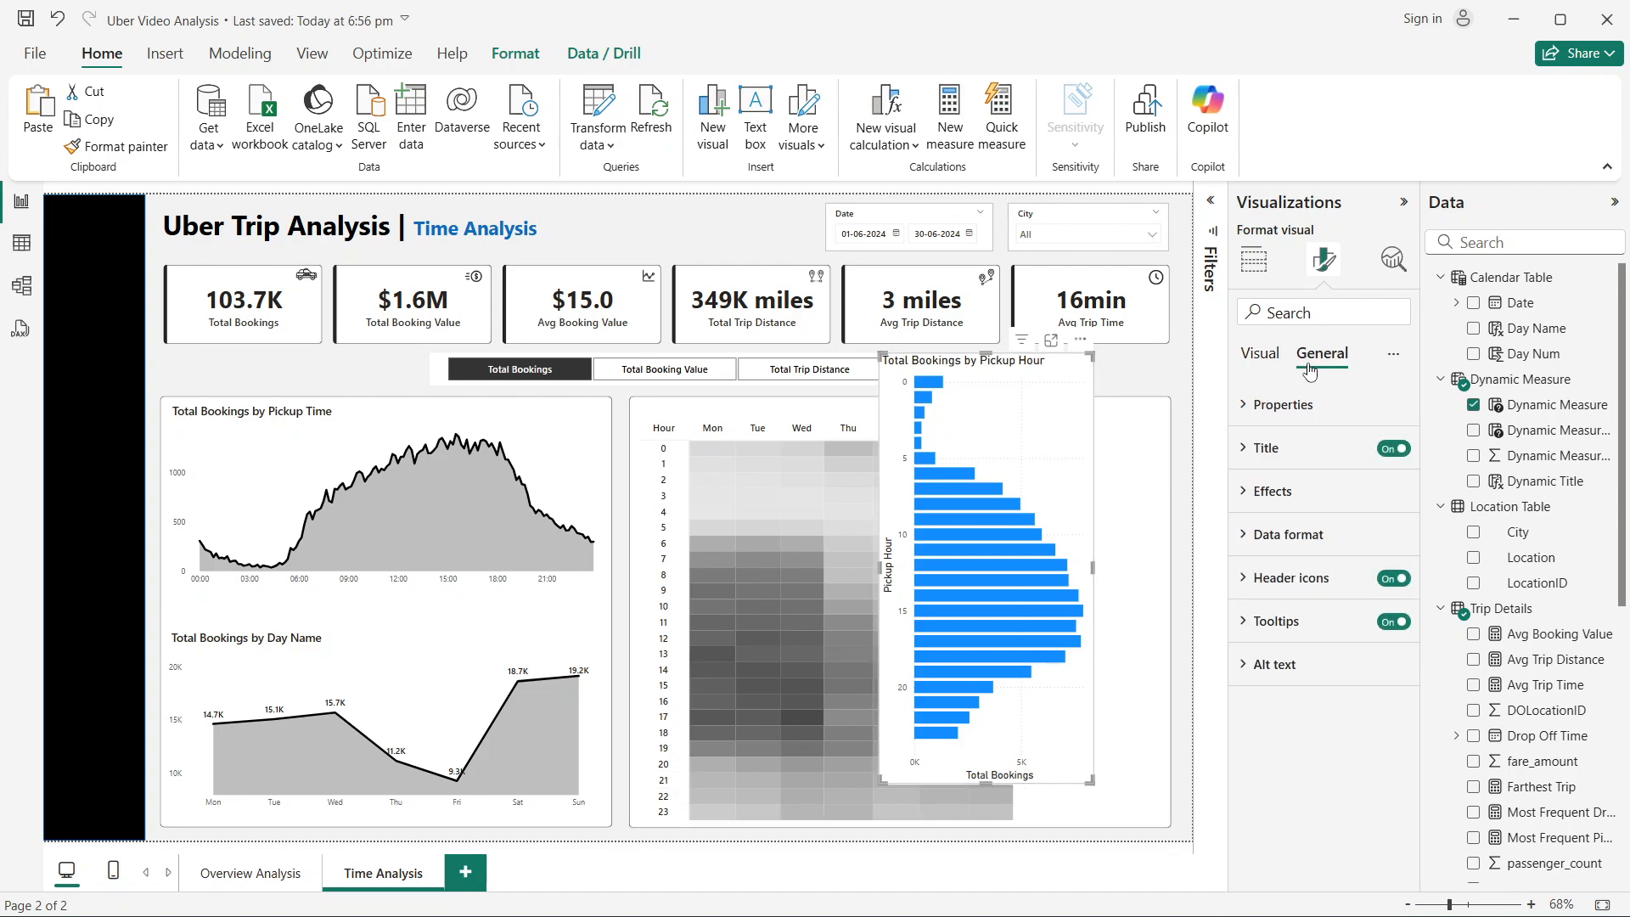
{"action": "left_click", "coordinate": [1396, 450]}
{"action": "left_click", "coordinate": [1316, 491]}
{"action": "left_click", "coordinate": [1386, 543]}
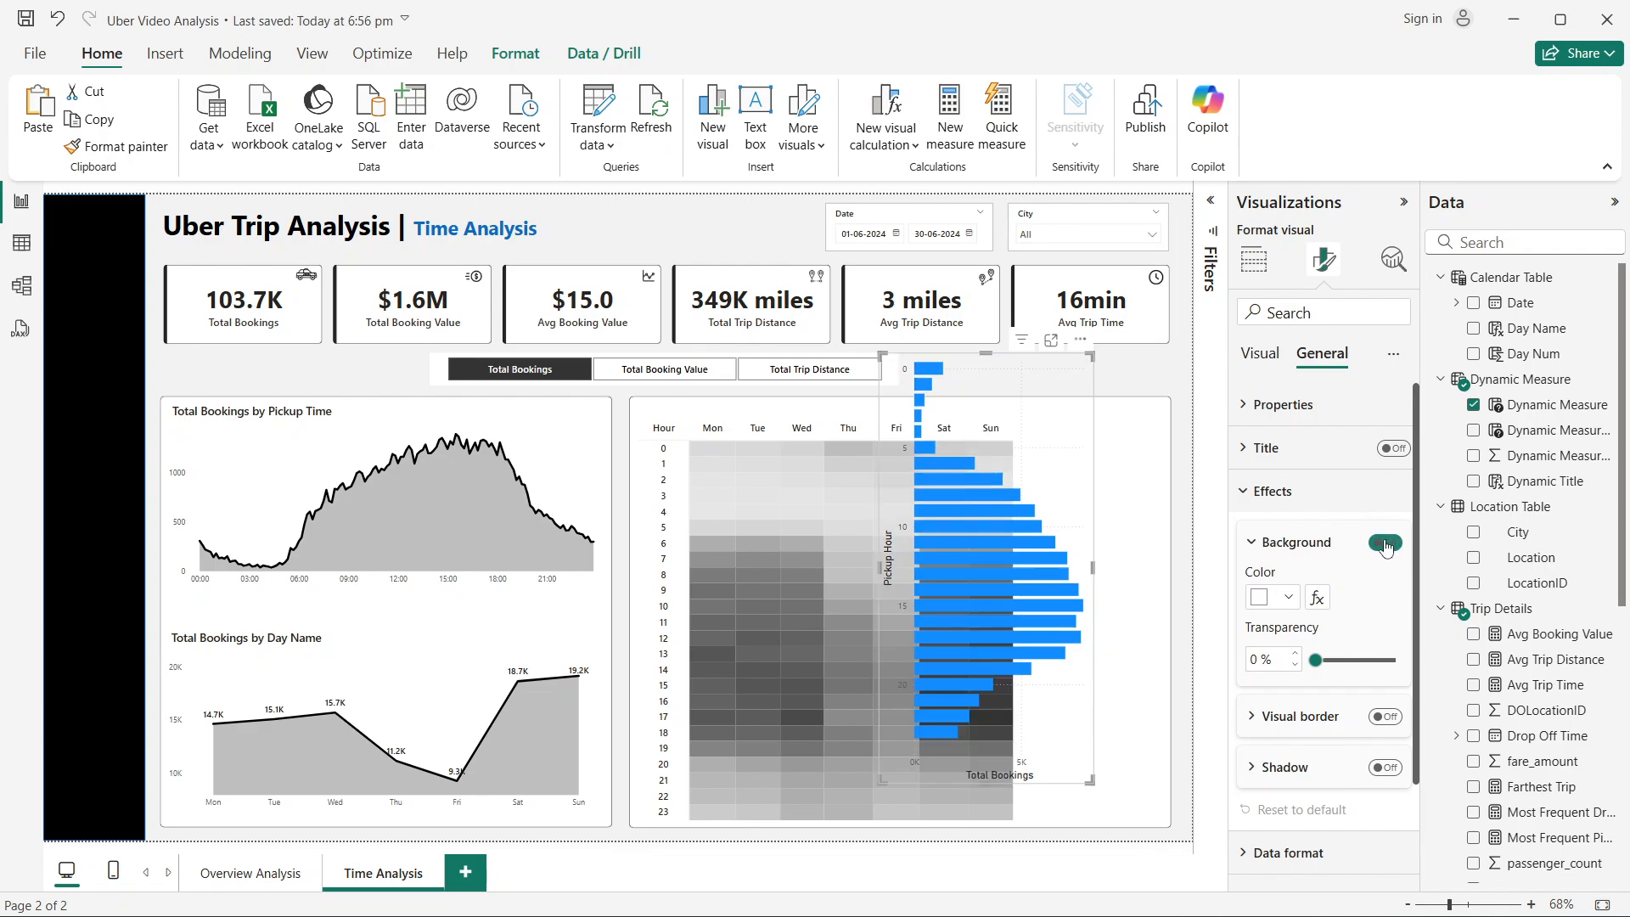
Step: Turn off the values and title of the bar chart's Y-axis
{"action": "left_click", "coordinate": [1261, 355]}
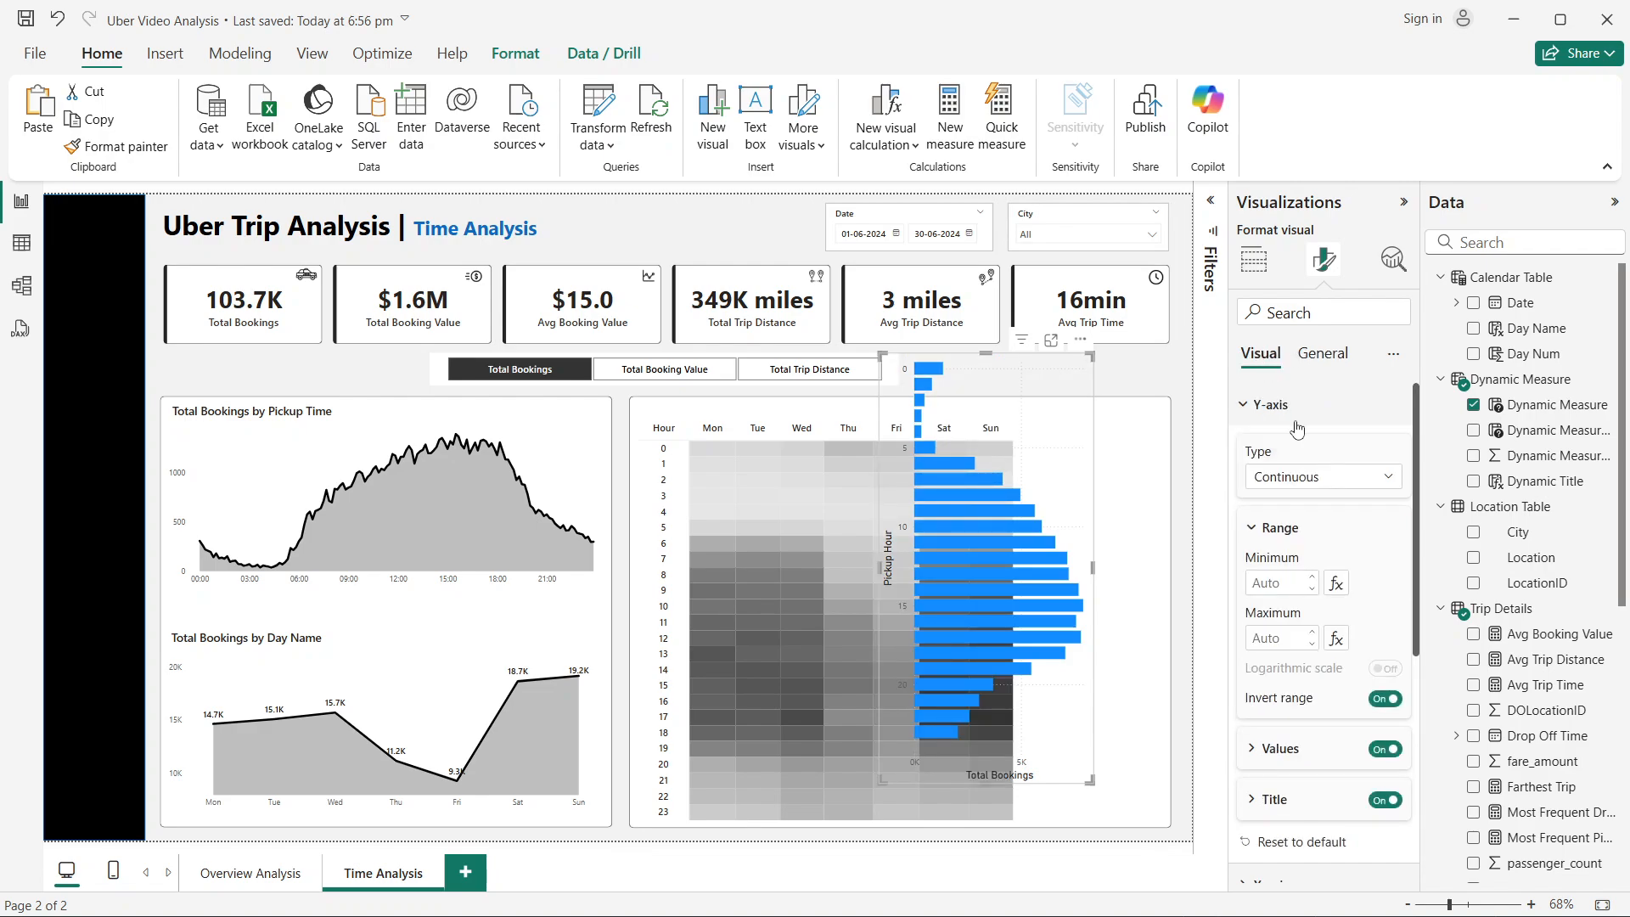
{"action": "scroll", "coordinate": [1311, 557], "scroll_direction": "down", "scroll_amount": 3}
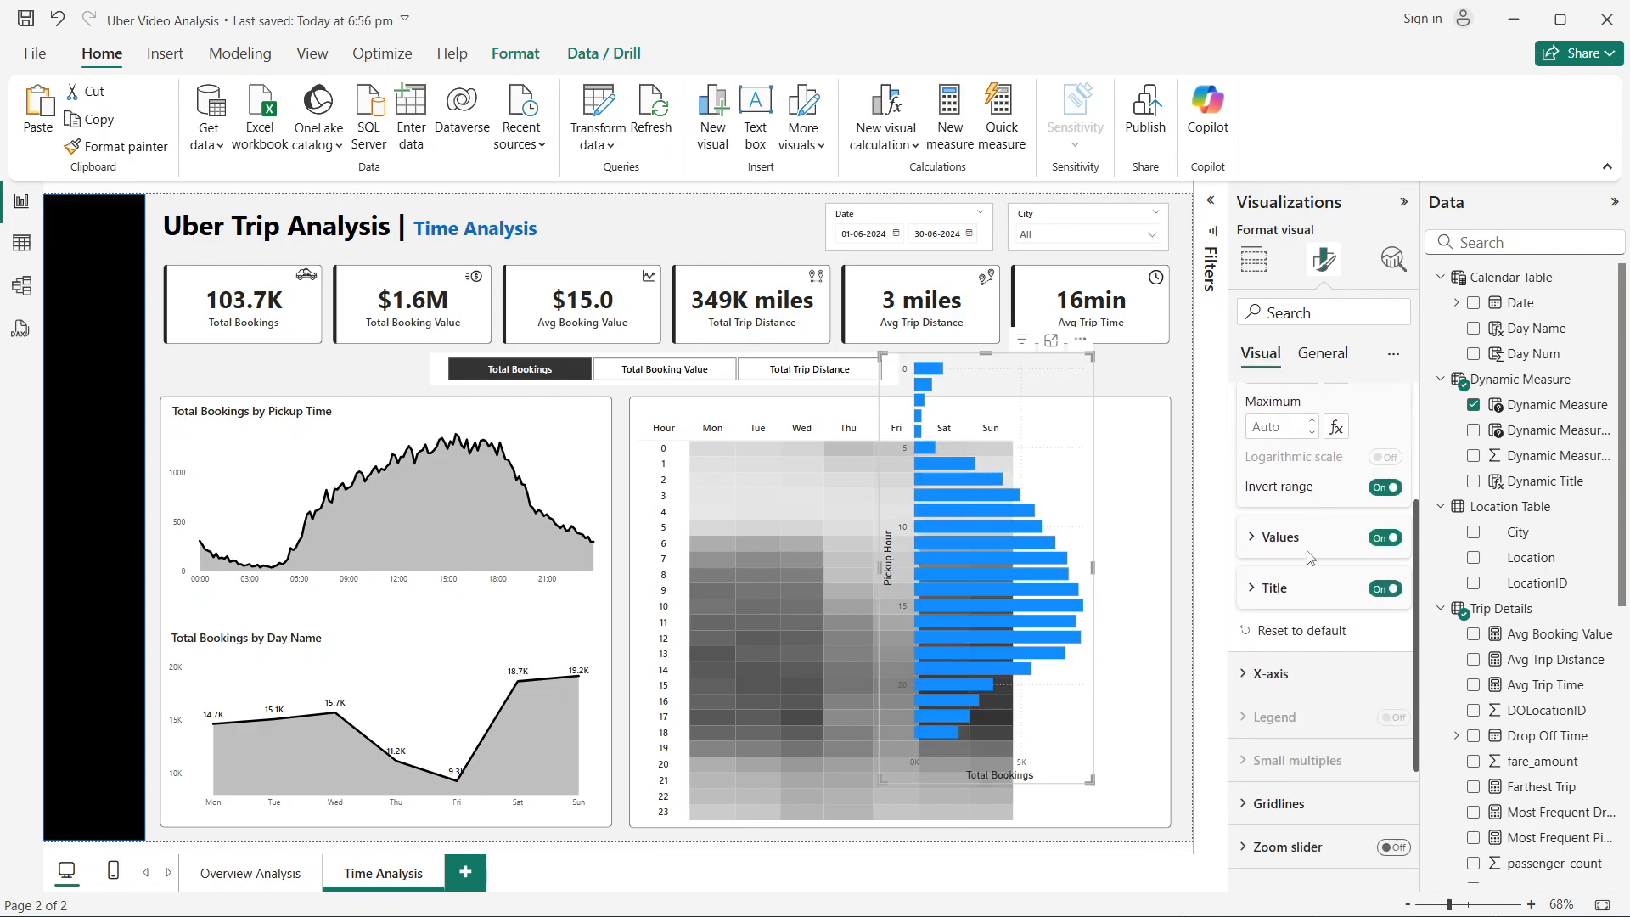
{"action": "left_click", "coordinate": [1390, 537]}
{"action": "left_click", "coordinate": [1384, 588]}
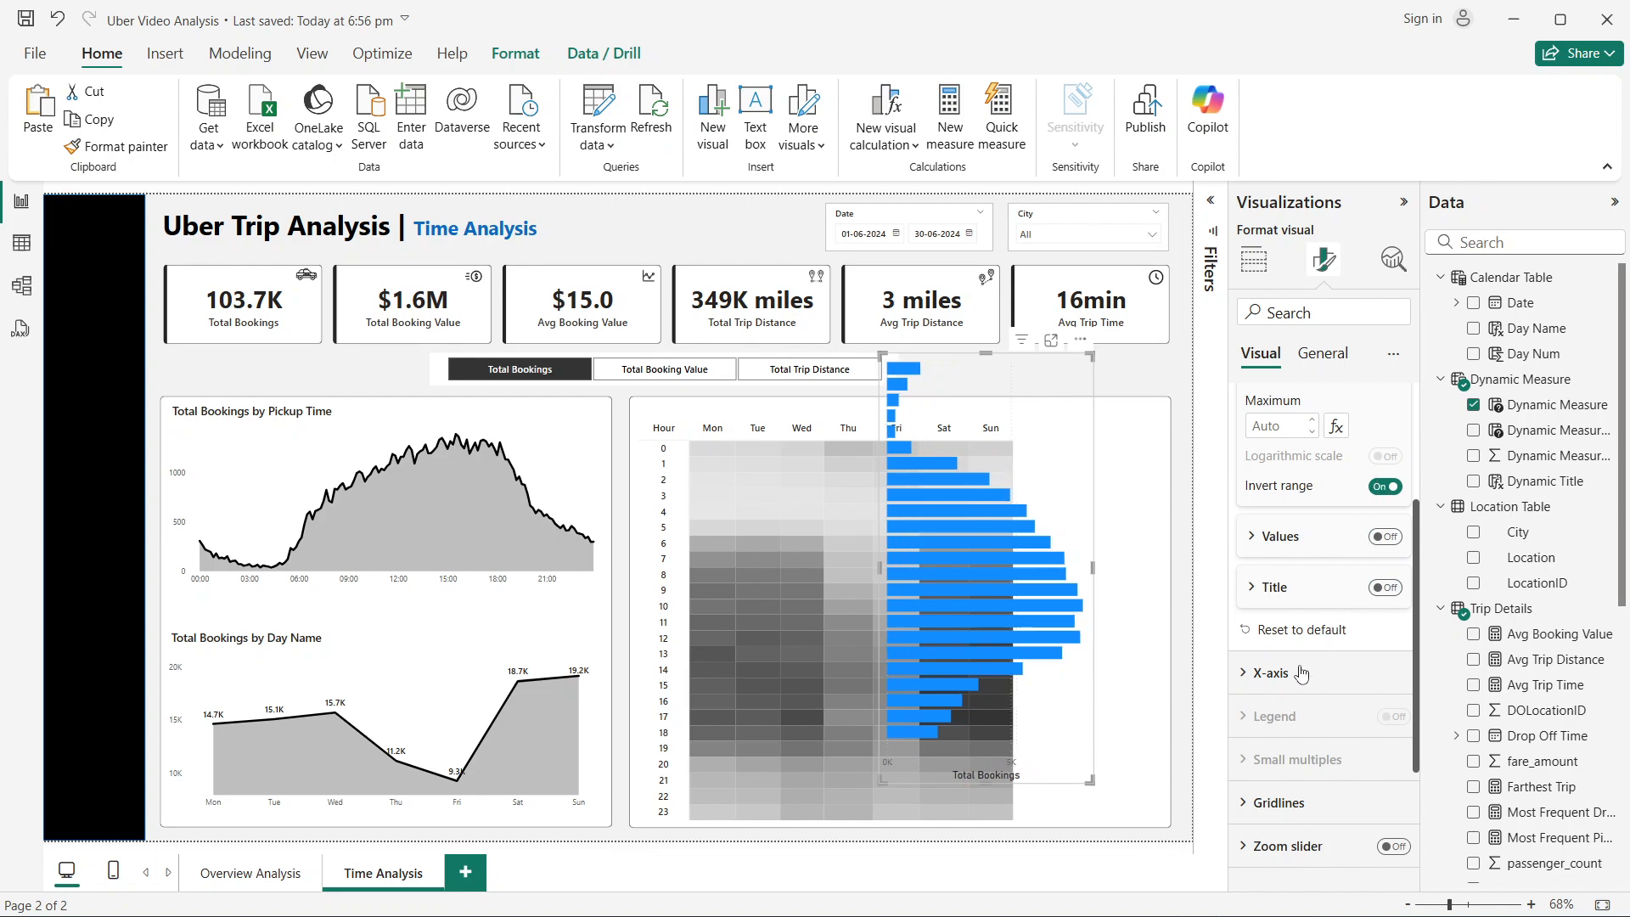
Step: Turn off the values and title of the bar chart's X-axis, then deselect the chart
{"action": "scroll", "coordinate": [1304, 671], "scroll_direction": "down", "scroll_amount": 3}
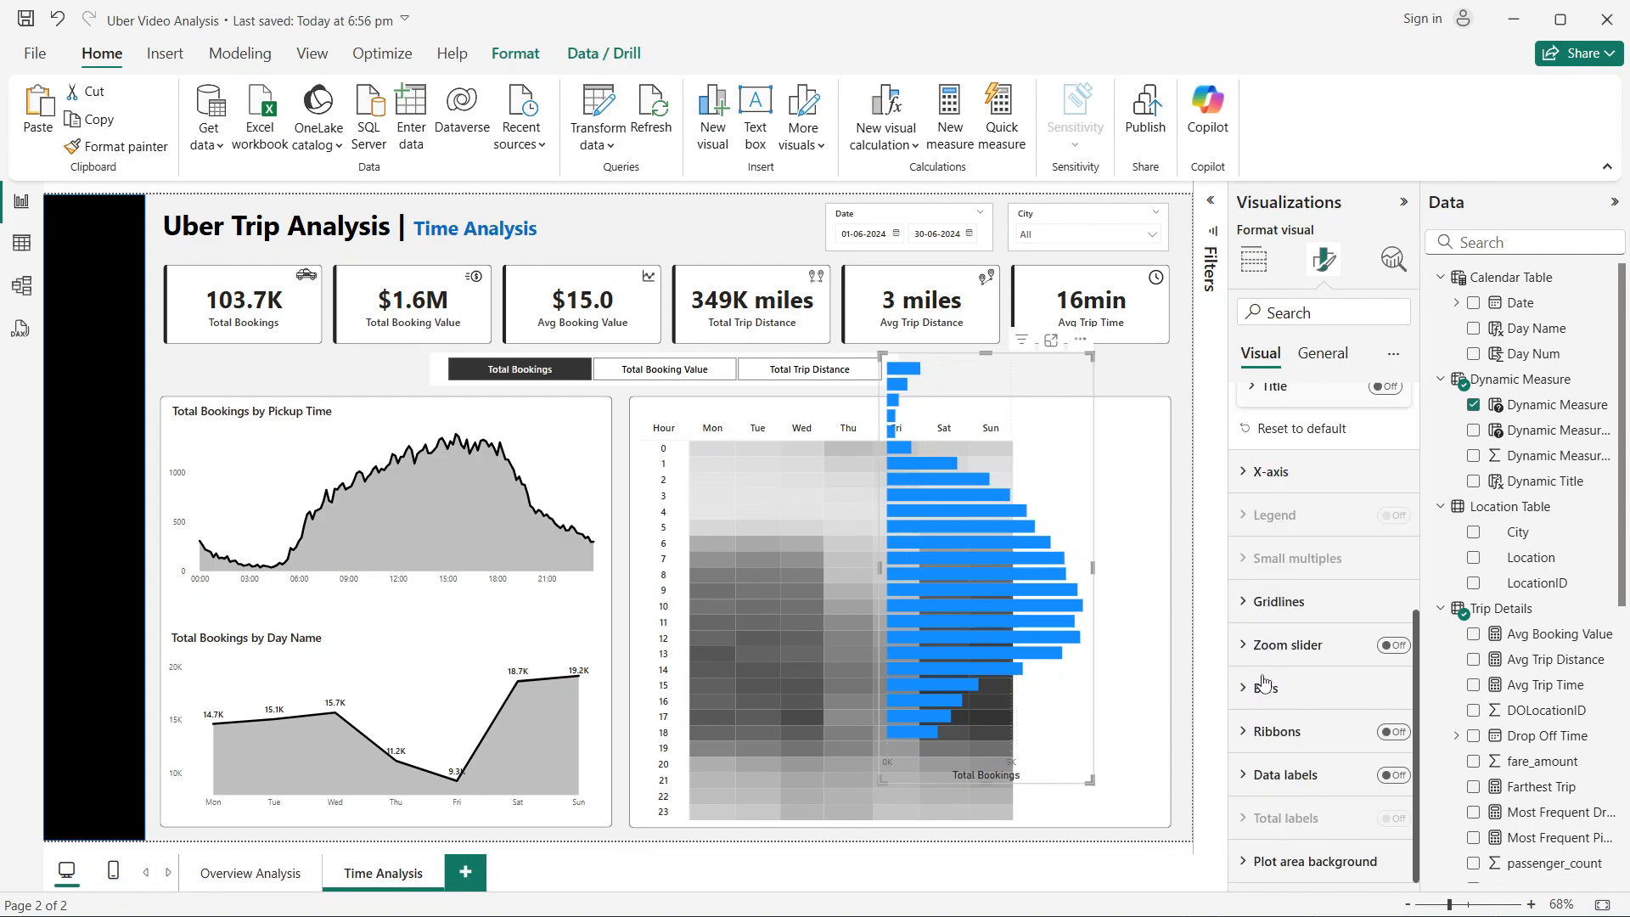
{"action": "left_click", "coordinate": [1254, 473]}
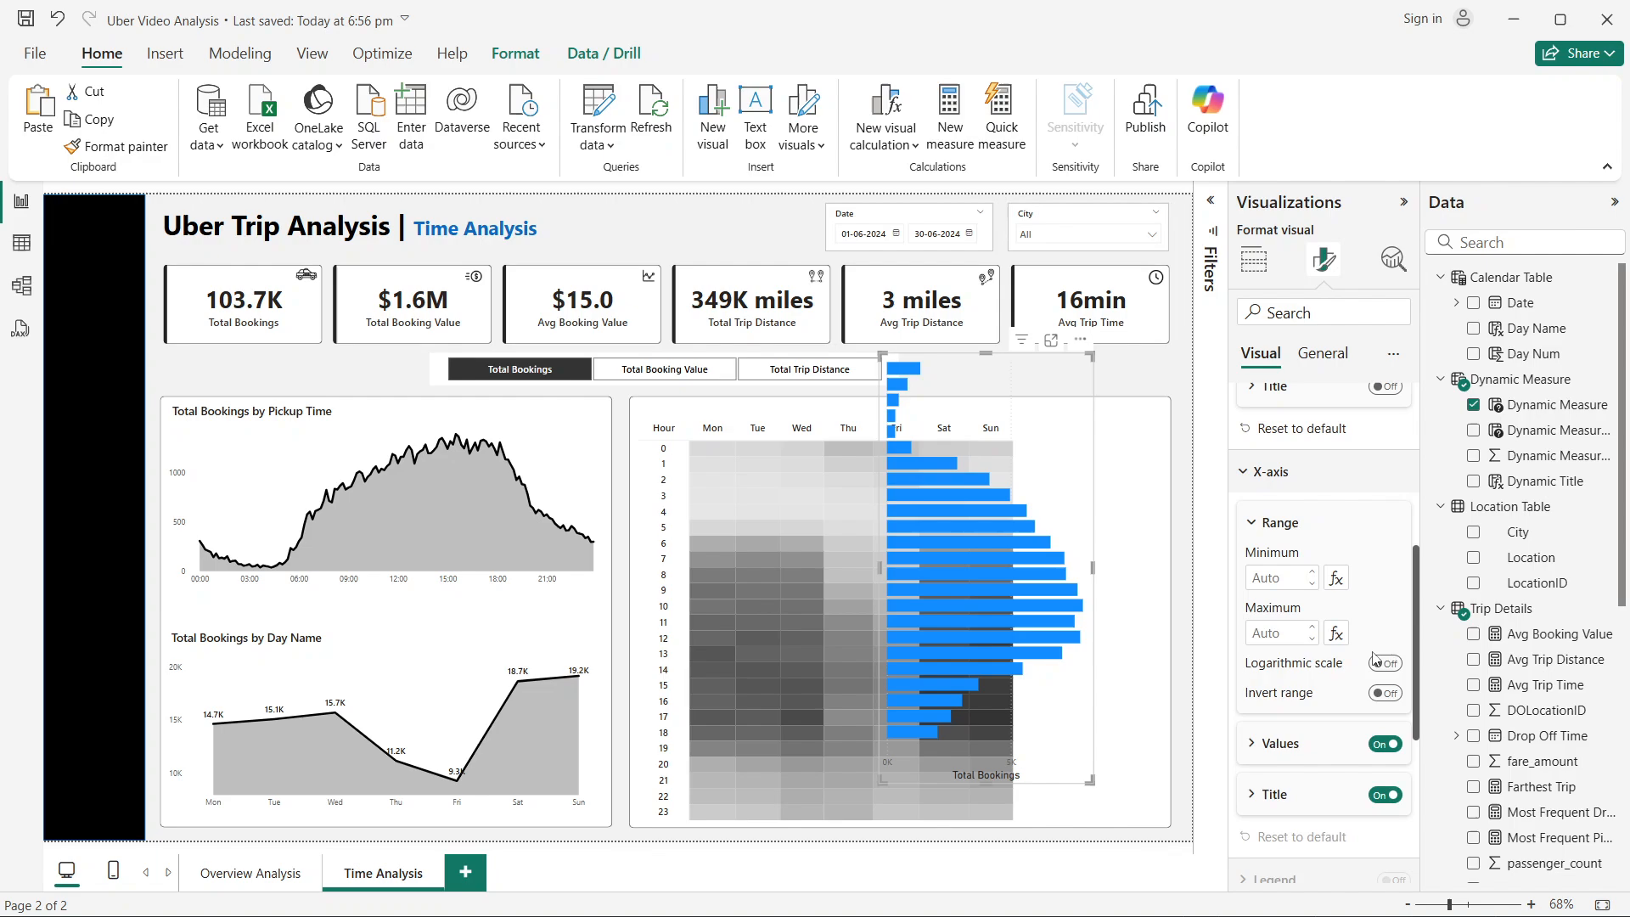
{"action": "left_click", "coordinate": [1393, 744]}
{"action": "left_click", "coordinate": [1392, 797]}
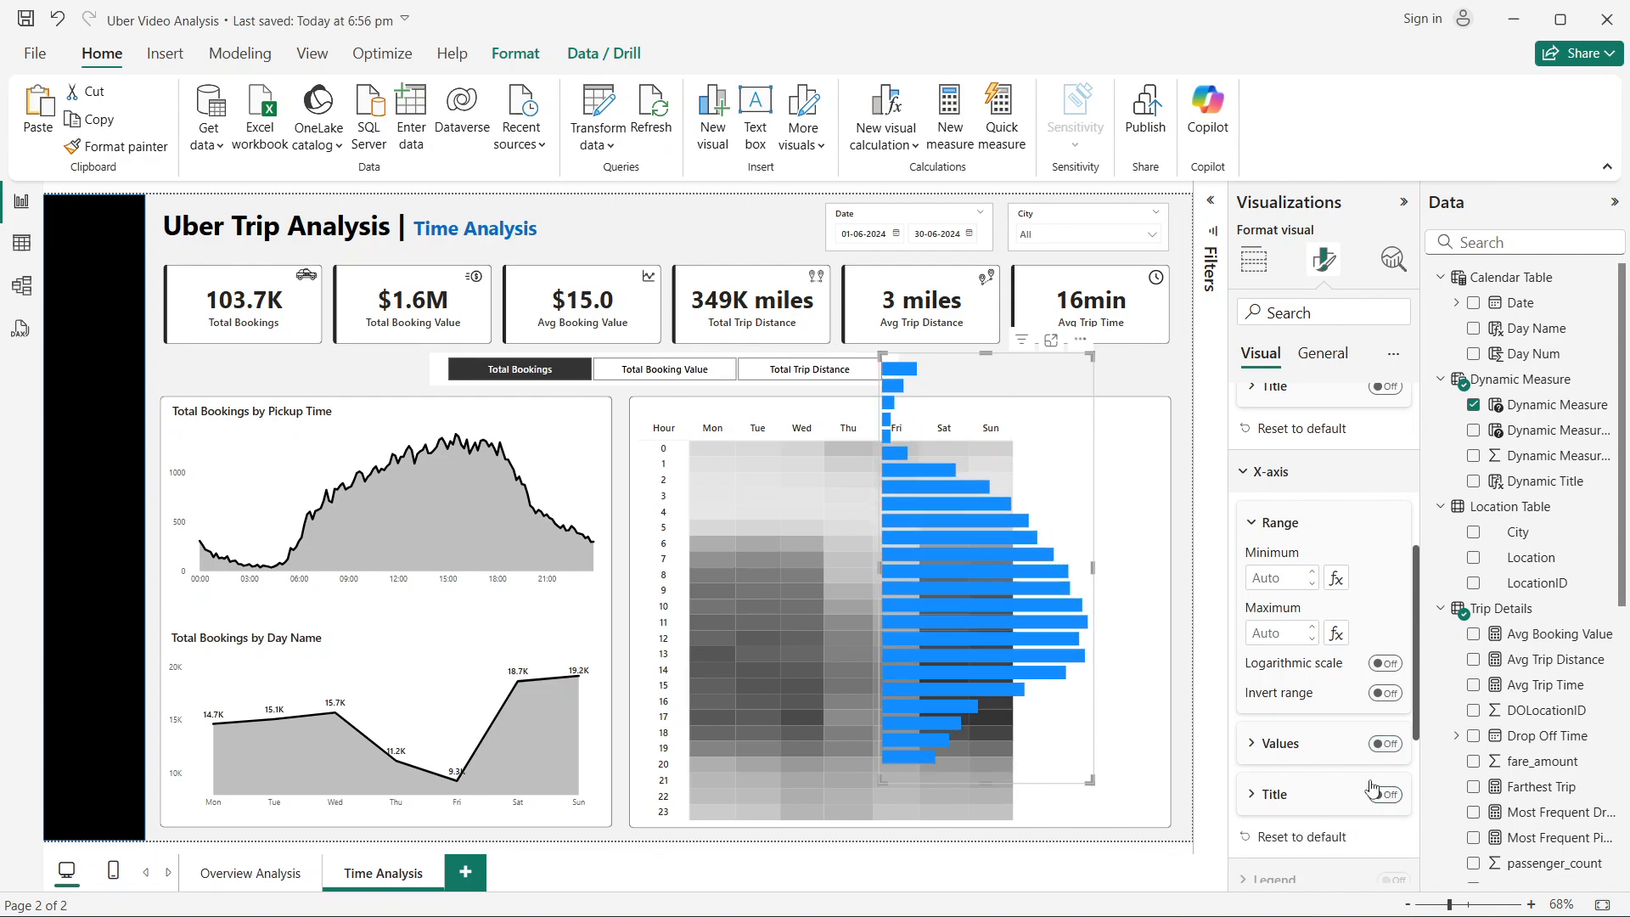
{"action": "left_click", "coordinate": [1098, 577]}
{"action": "left_click", "coordinate": [1189, 577]}
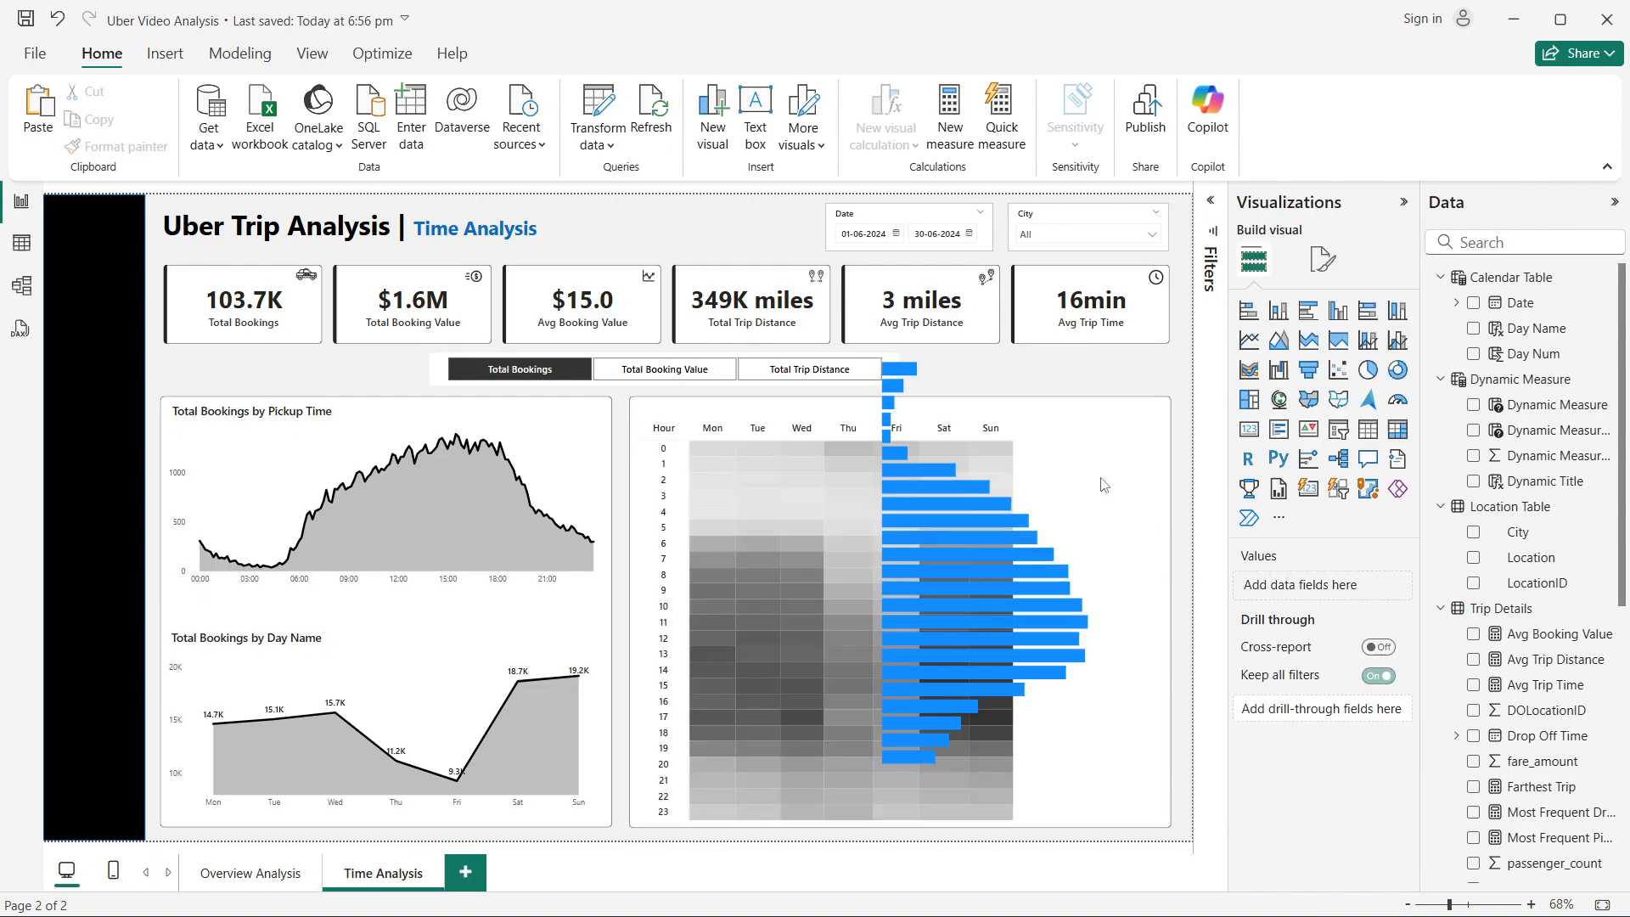
Step: Narrow the bar chart to a width of about 205 and place it beside the Sun column, aligning its bars with the hour rows
{"action": "left_click", "coordinate": [1057, 469]}
{"action": "left_click_drag", "start_coordinate": [1091, 601], "coordinate": [1025, 537]}
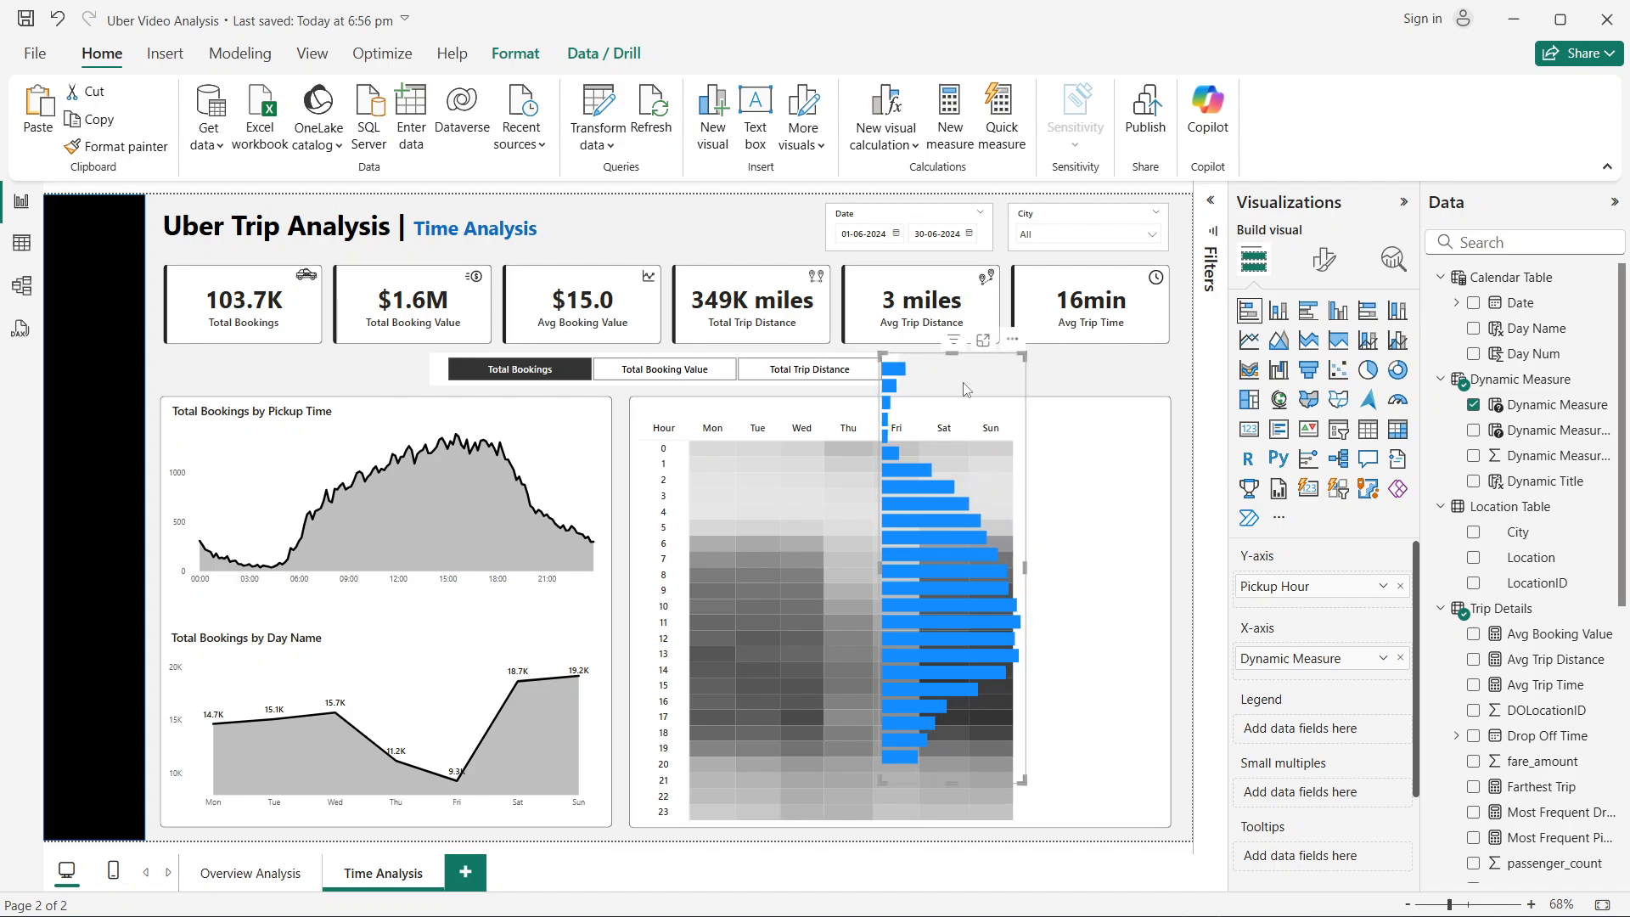
{"action": "left_click_drag", "start_coordinate": [963, 383], "coordinate": [1092, 432]}
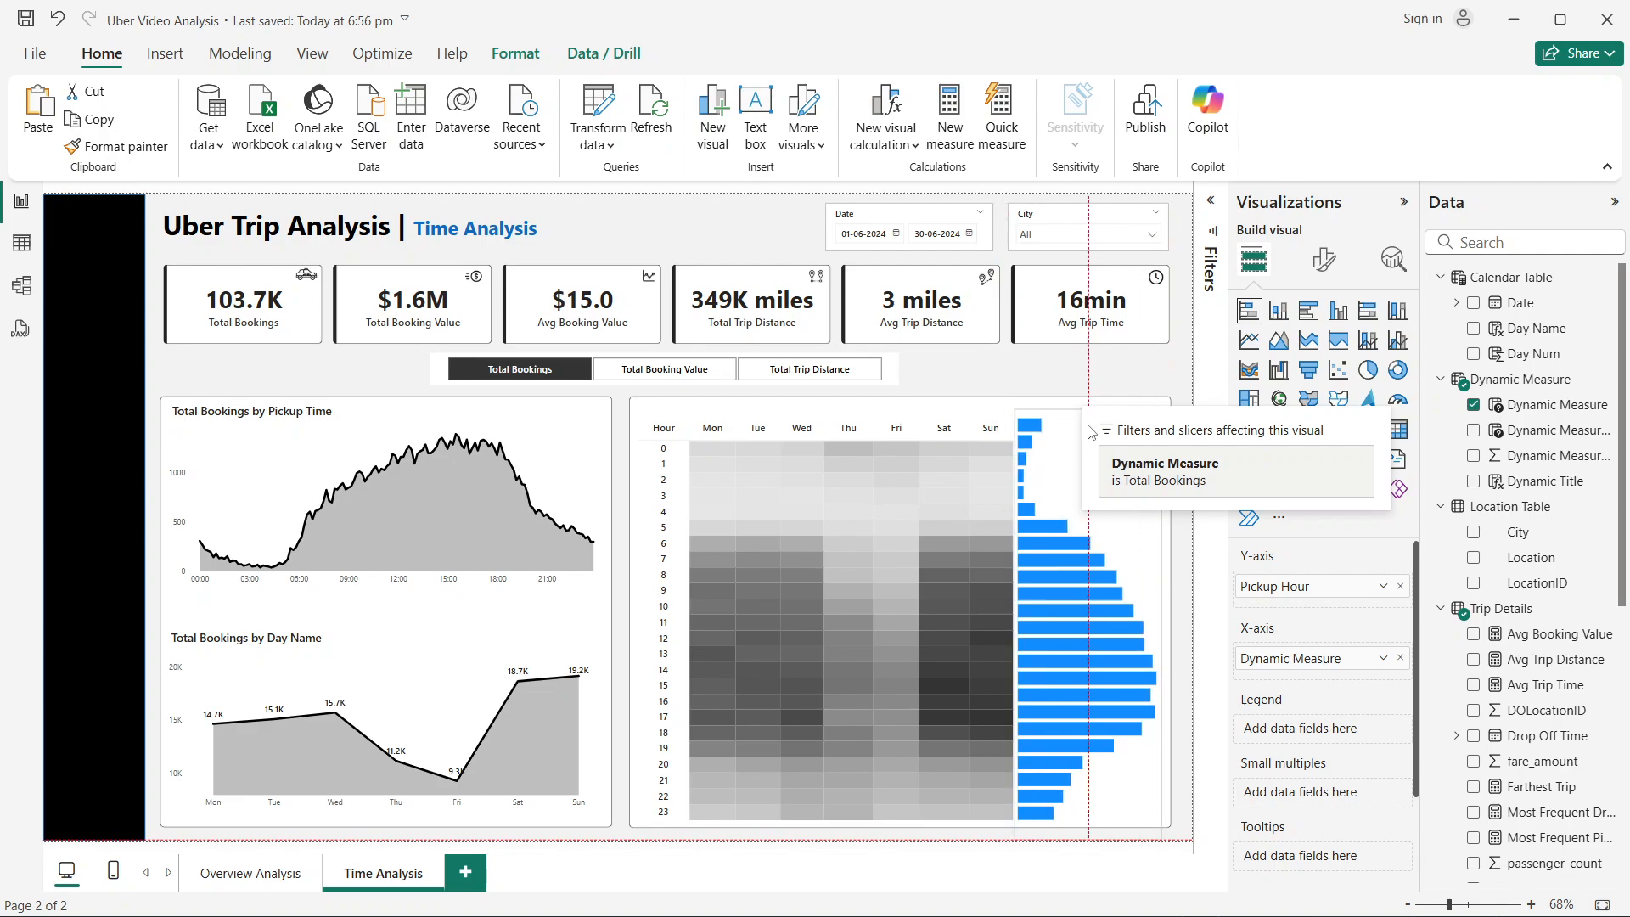
{"action": "left_click", "coordinate": [1056, 362]}
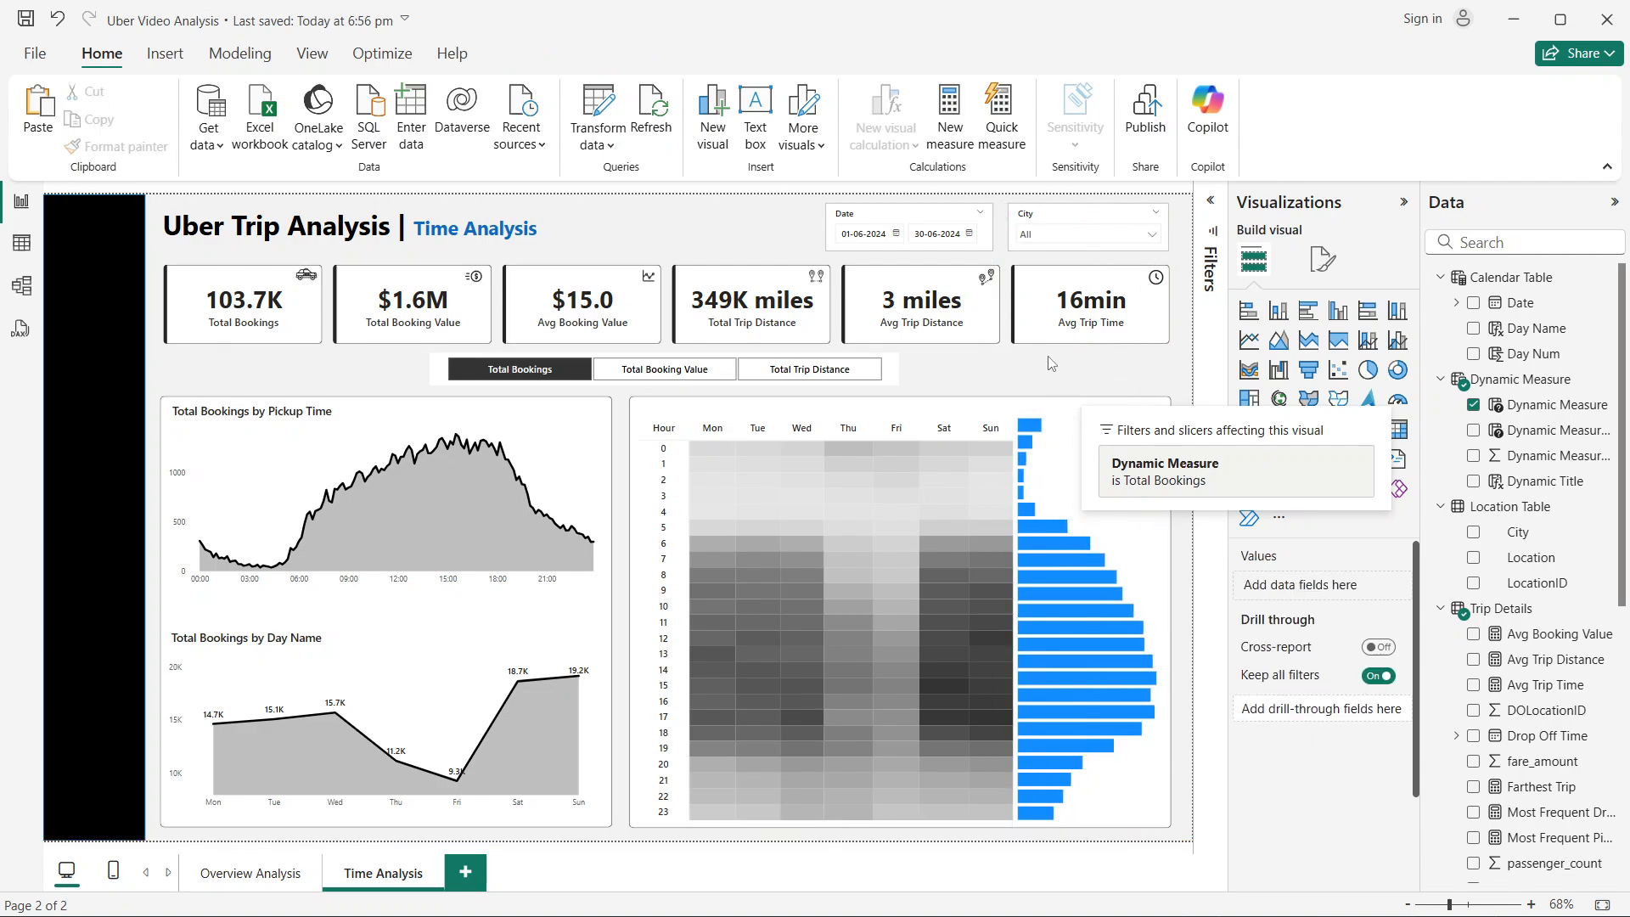
{"action": "left_click", "coordinate": [1075, 422]}
{"action": "left_click_drag", "start_coordinate": [1078, 419], "coordinate": [1094, 444]}
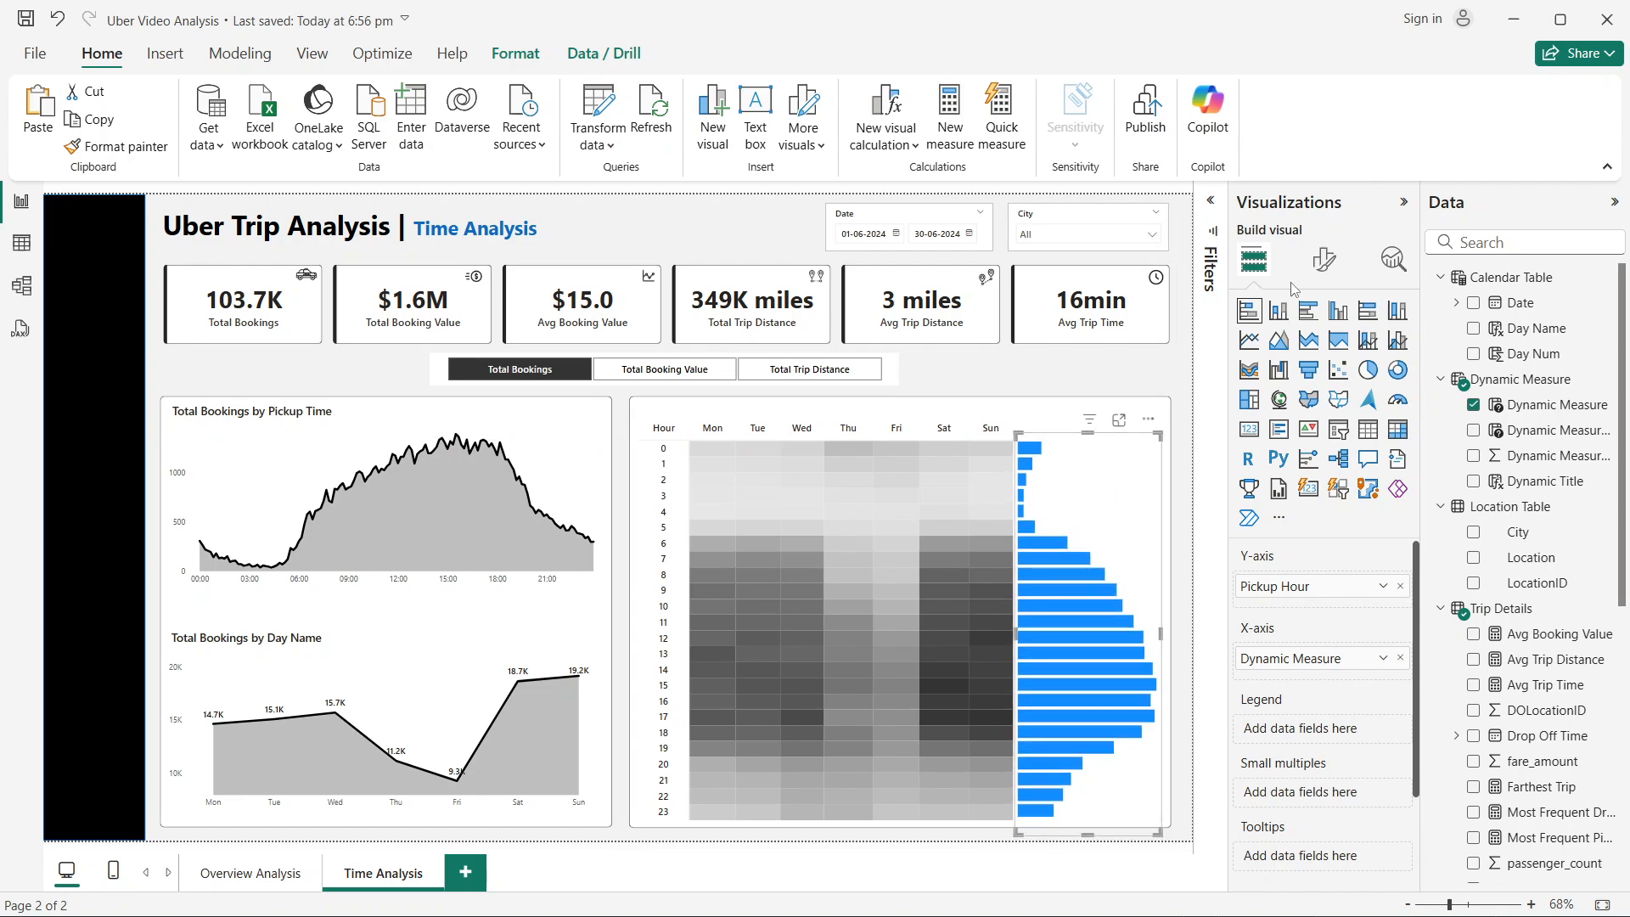
Step: Set the bar chart's height to 568 to match its bars to the heatmap rows
{"action": "left_click", "coordinate": [1325, 259]}
{"action": "left_click", "coordinate": [1325, 355]}
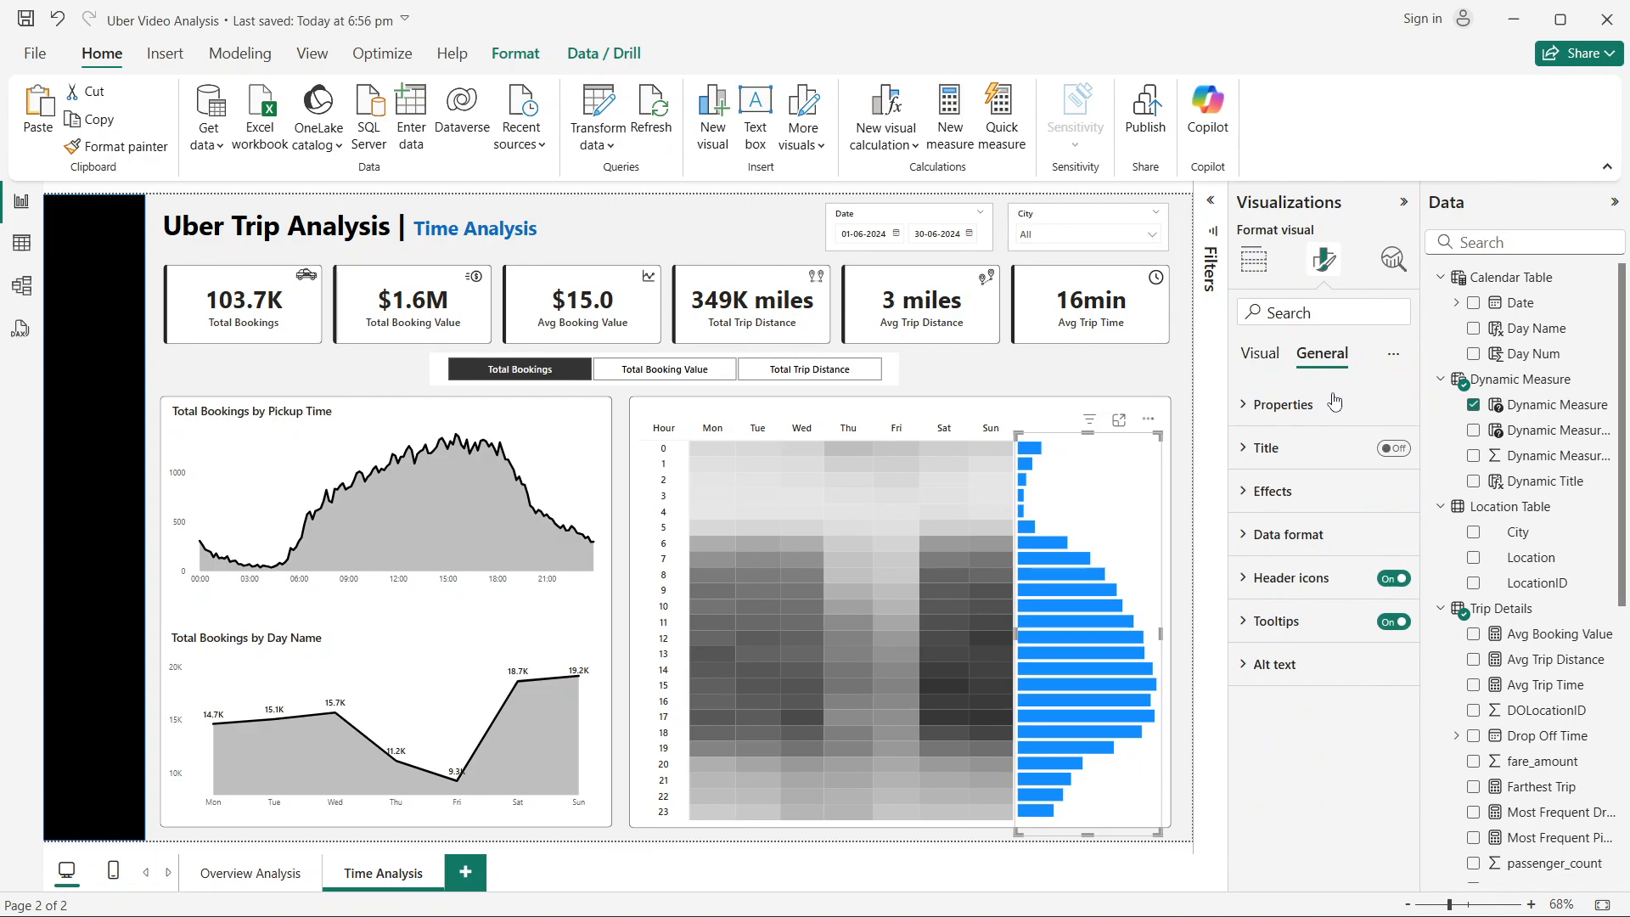
{"action": "left_click", "coordinate": [1335, 405]}
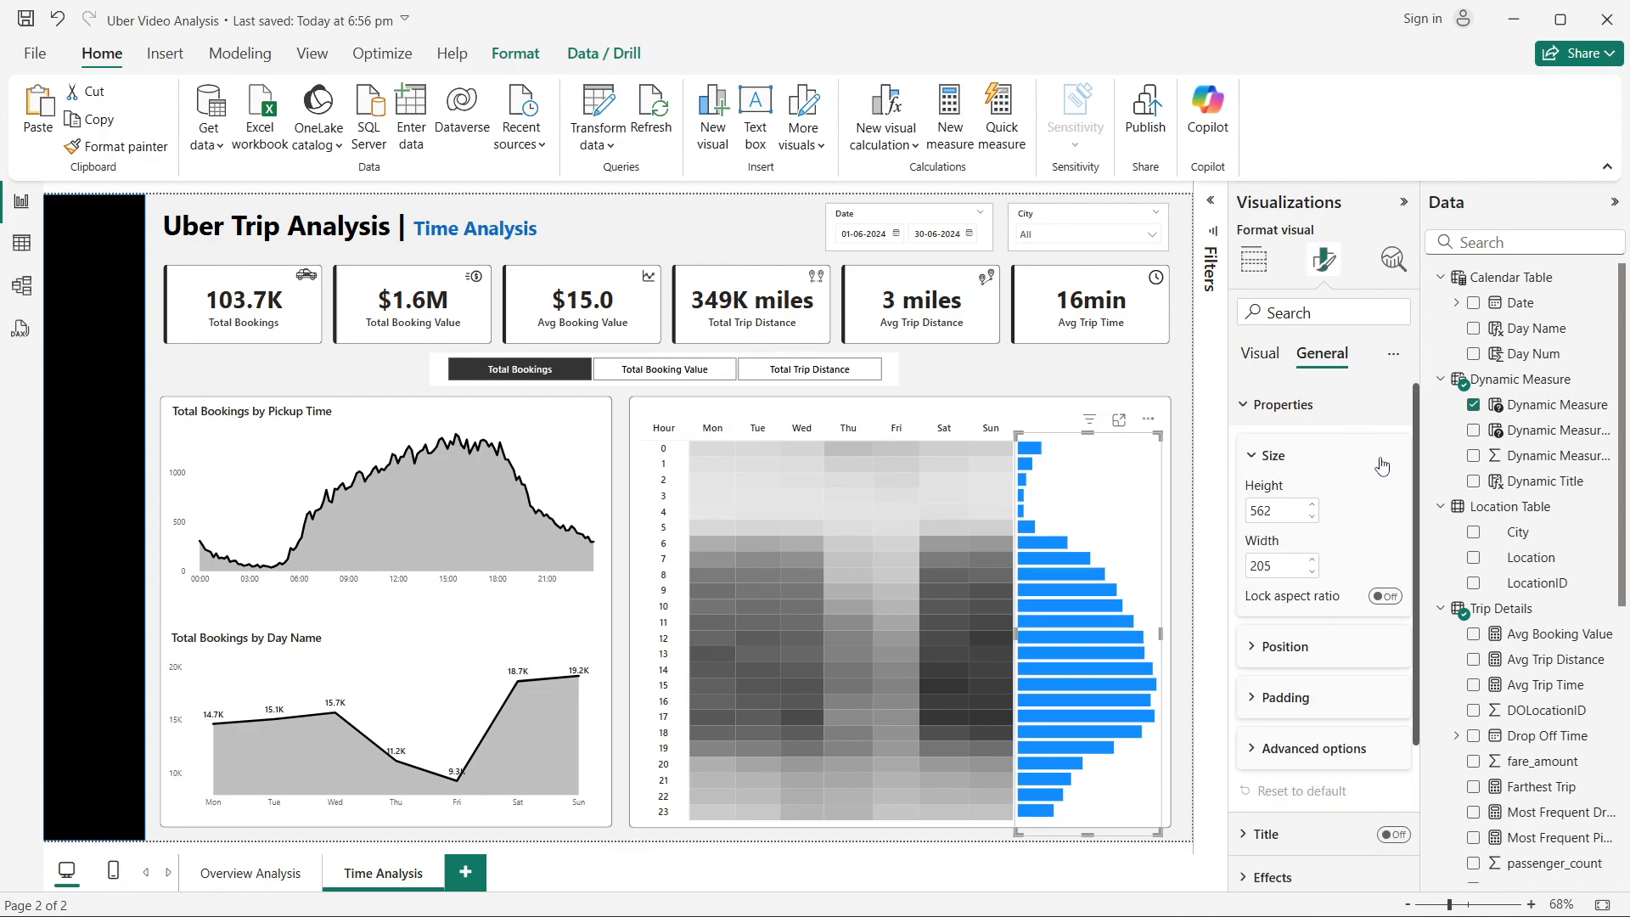
{"action": "left_click", "coordinate": [1313, 504]}
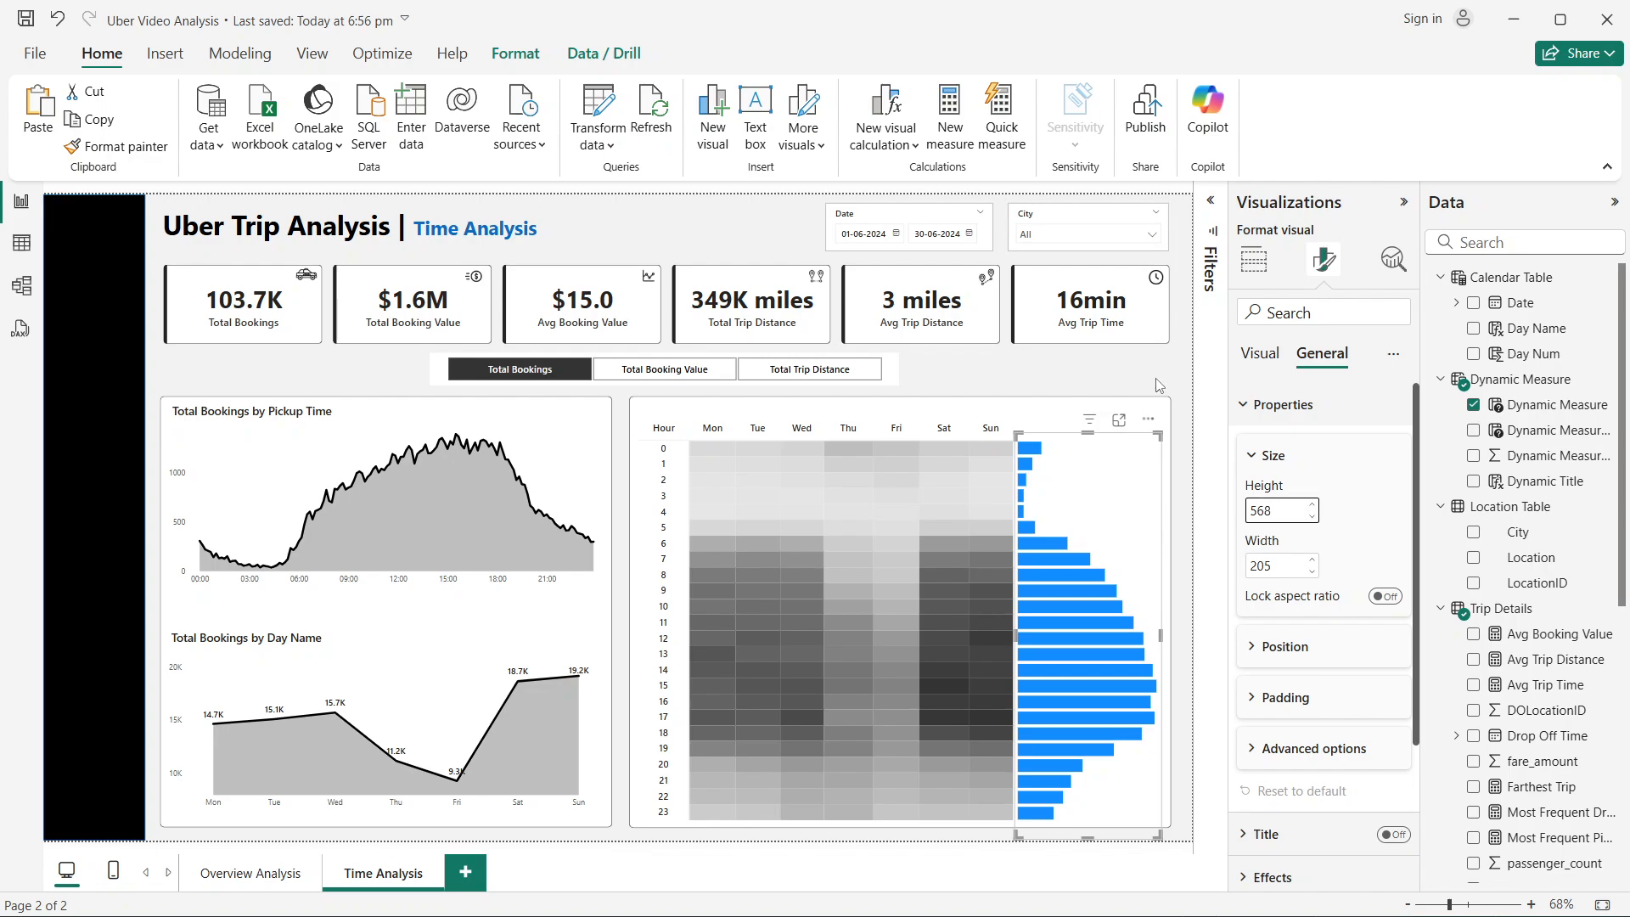
{"action": "left_click", "coordinate": [1184, 397]}
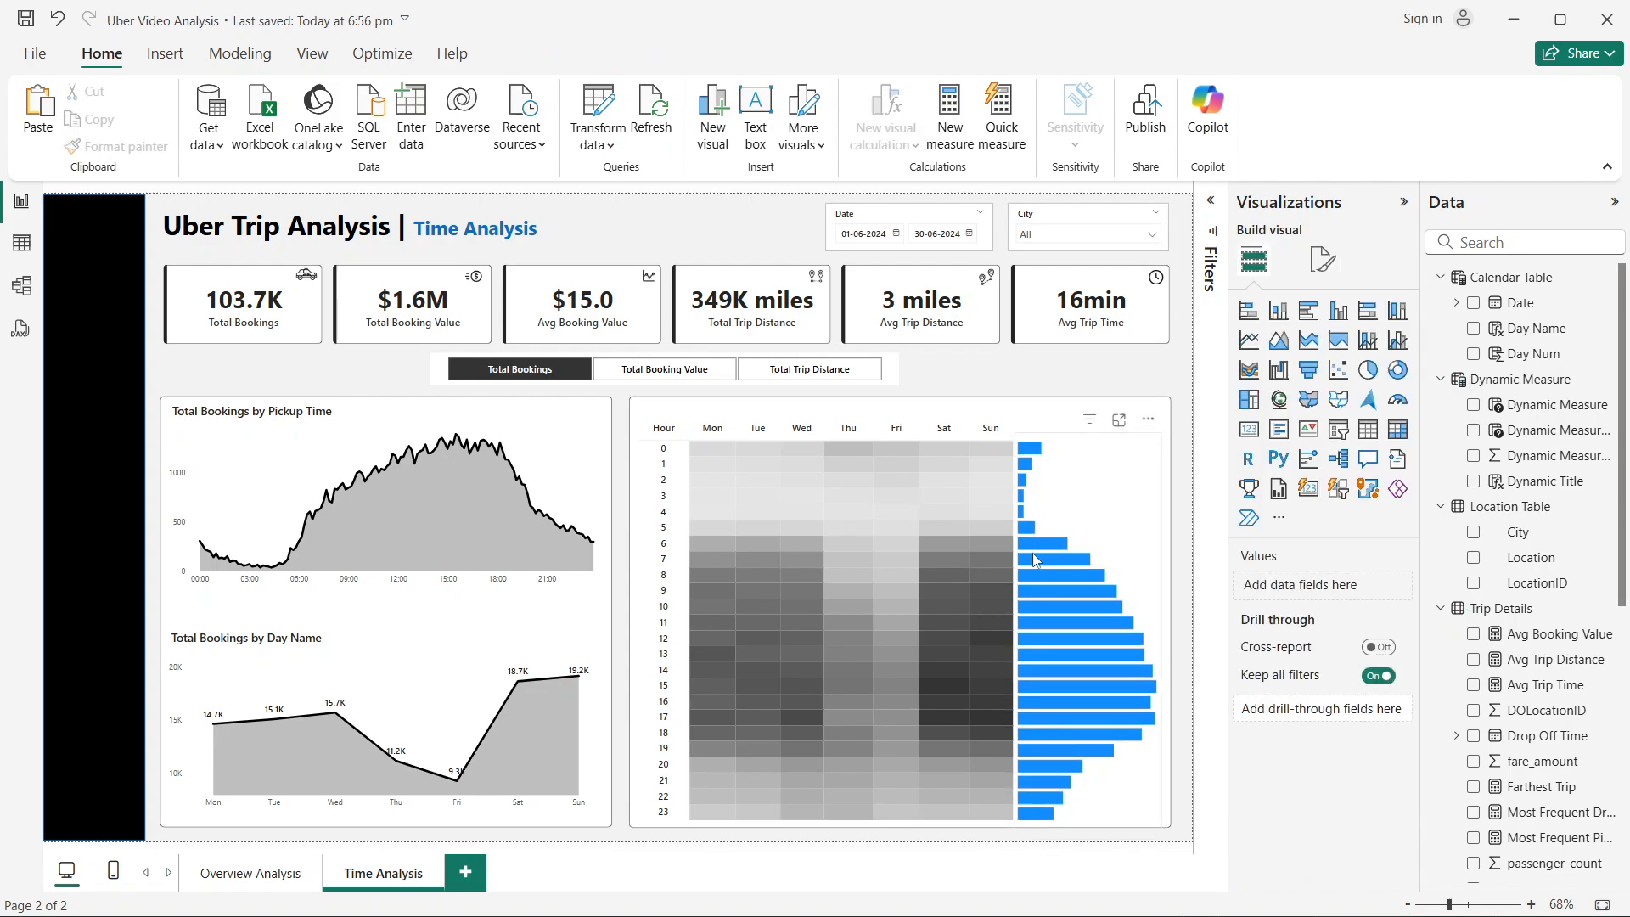
Step: Nudge the bar chart slightly away from the matrix and narrow it a little within the container's edge
{"action": "left_click", "coordinate": [1135, 475]}
{"action": "key", "text": "Right"}
{"action": "key", "text": "Right"}
{"action": "key", "text": "Right"}
{"action": "key", "text": "Right"}
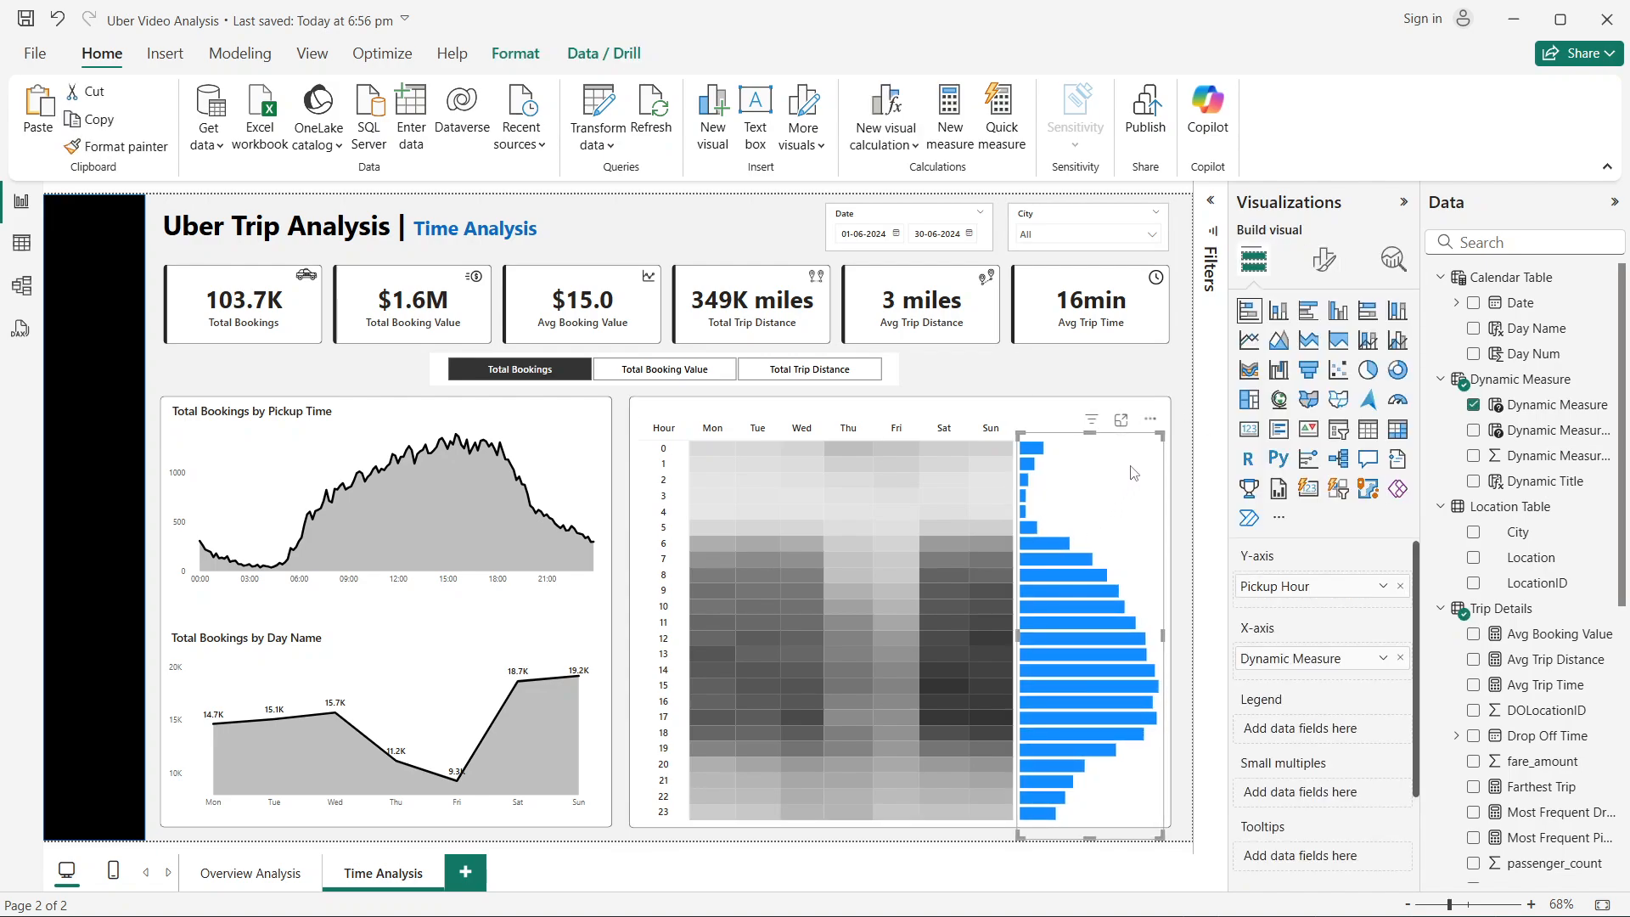
{"action": "left_click_drag", "start_coordinate": [1165, 632], "coordinate": [1160, 641]}
{"action": "left_click", "coordinate": [1187, 577]}
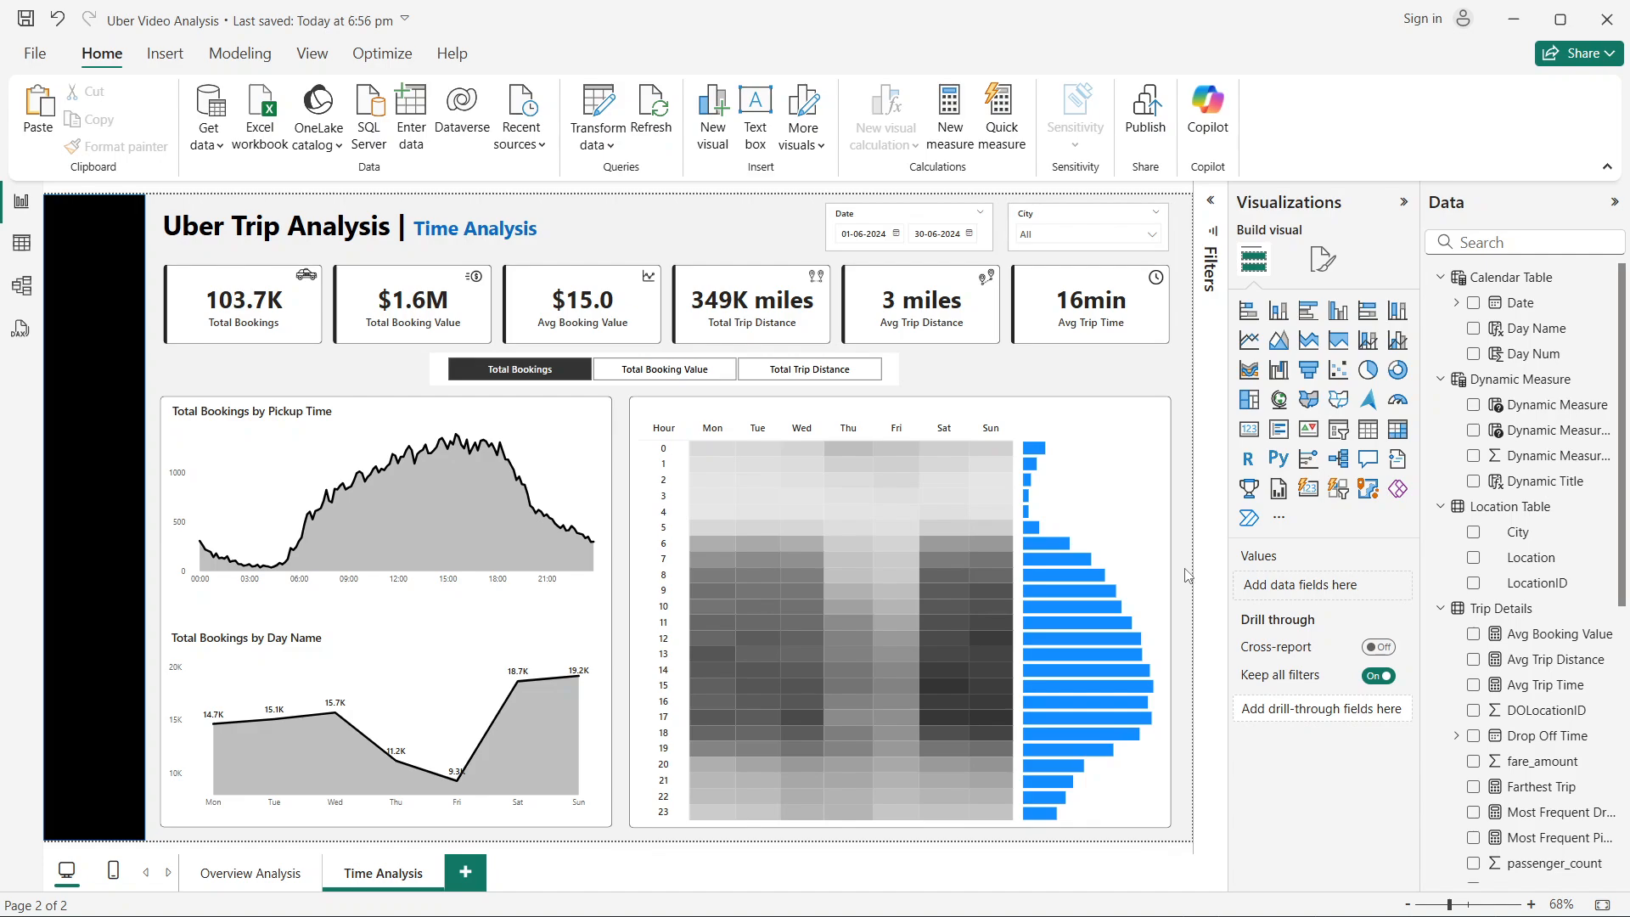
Step: Start gradient conditional formatting for the bar color of the pickup-hour chart and add a middle color
{"action": "left_click", "coordinate": [1129, 528]}
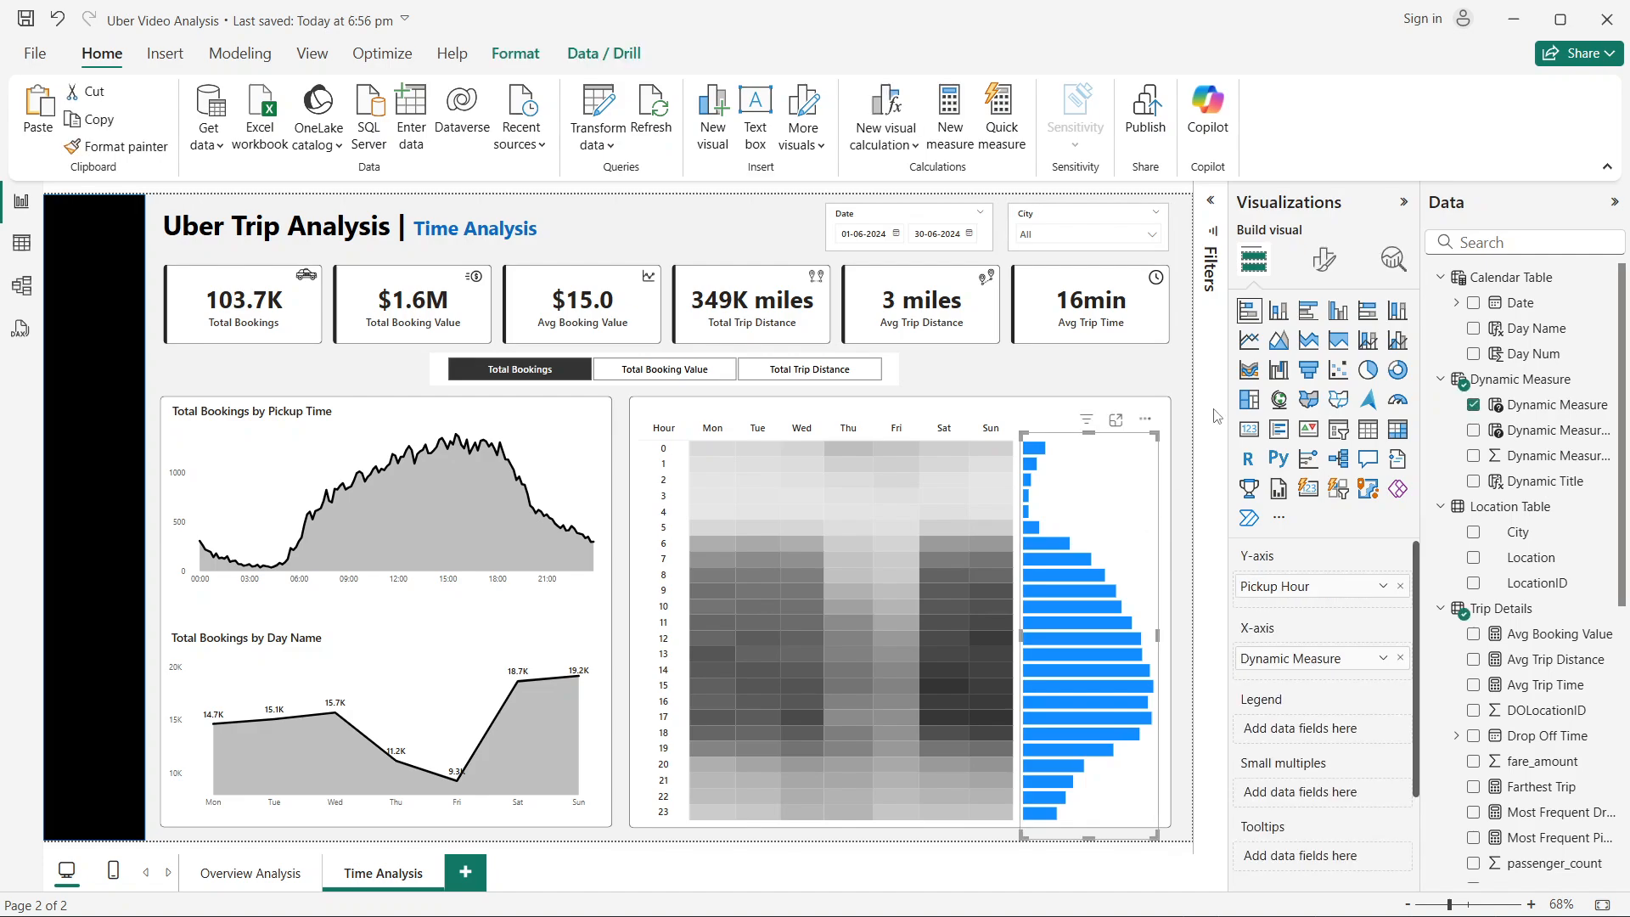
{"action": "left_click", "coordinate": [1336, 268]}
{"action": "left_click", "coordinate": [1304, 675]}
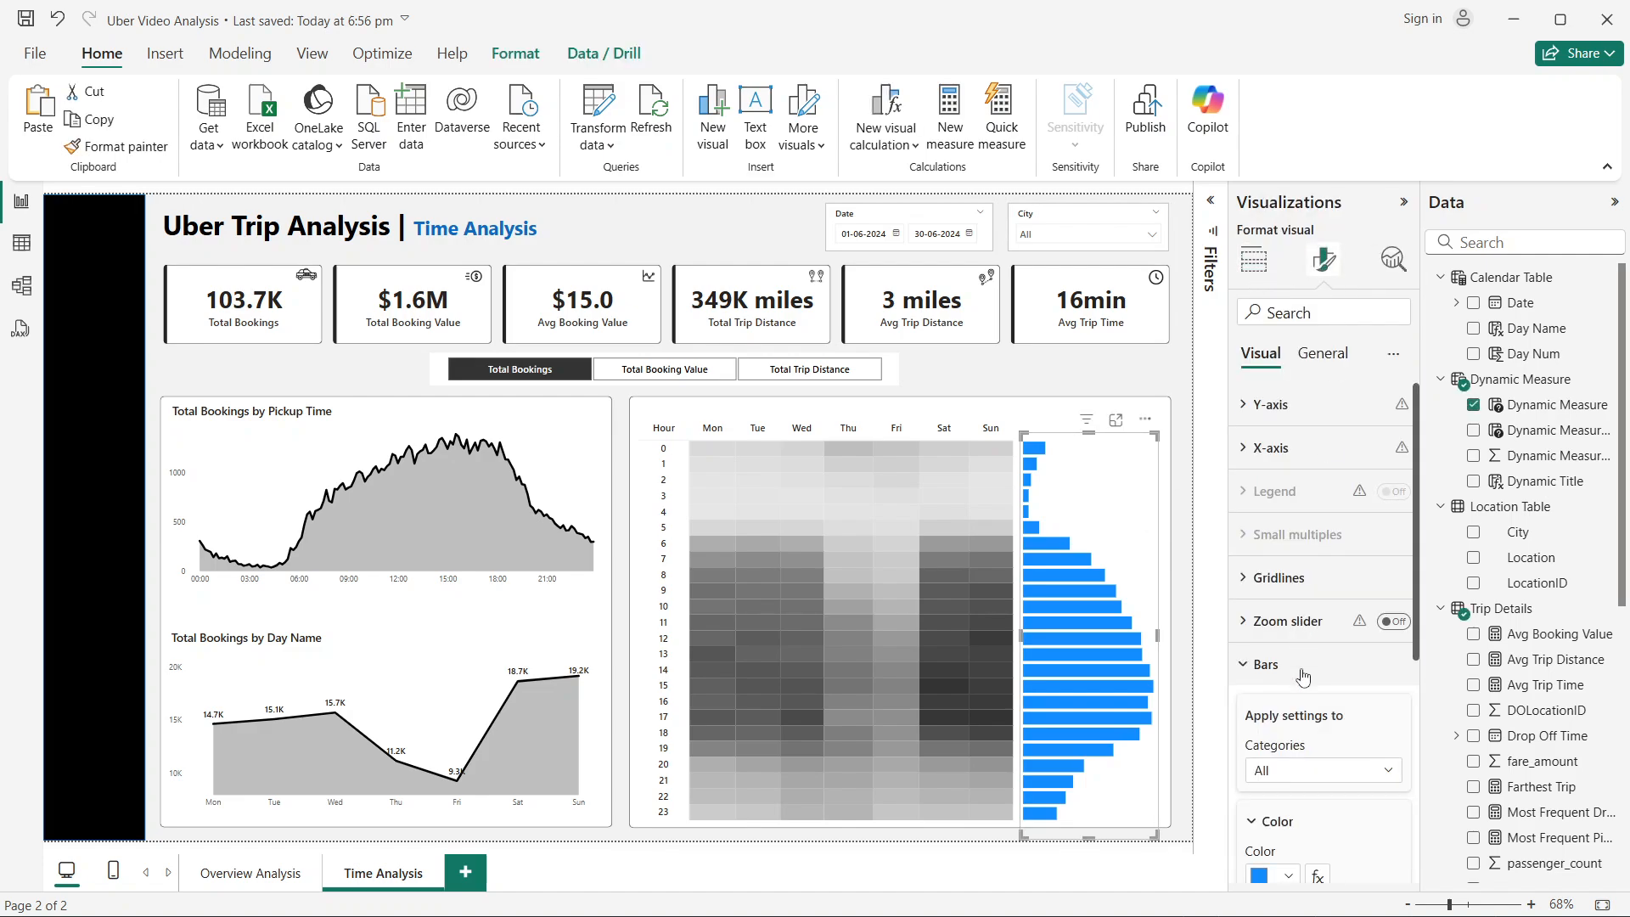
{"action": "scroll", "coordinate": [1303, 675], "scroll_direction": "down", "scroll_amount": 4}
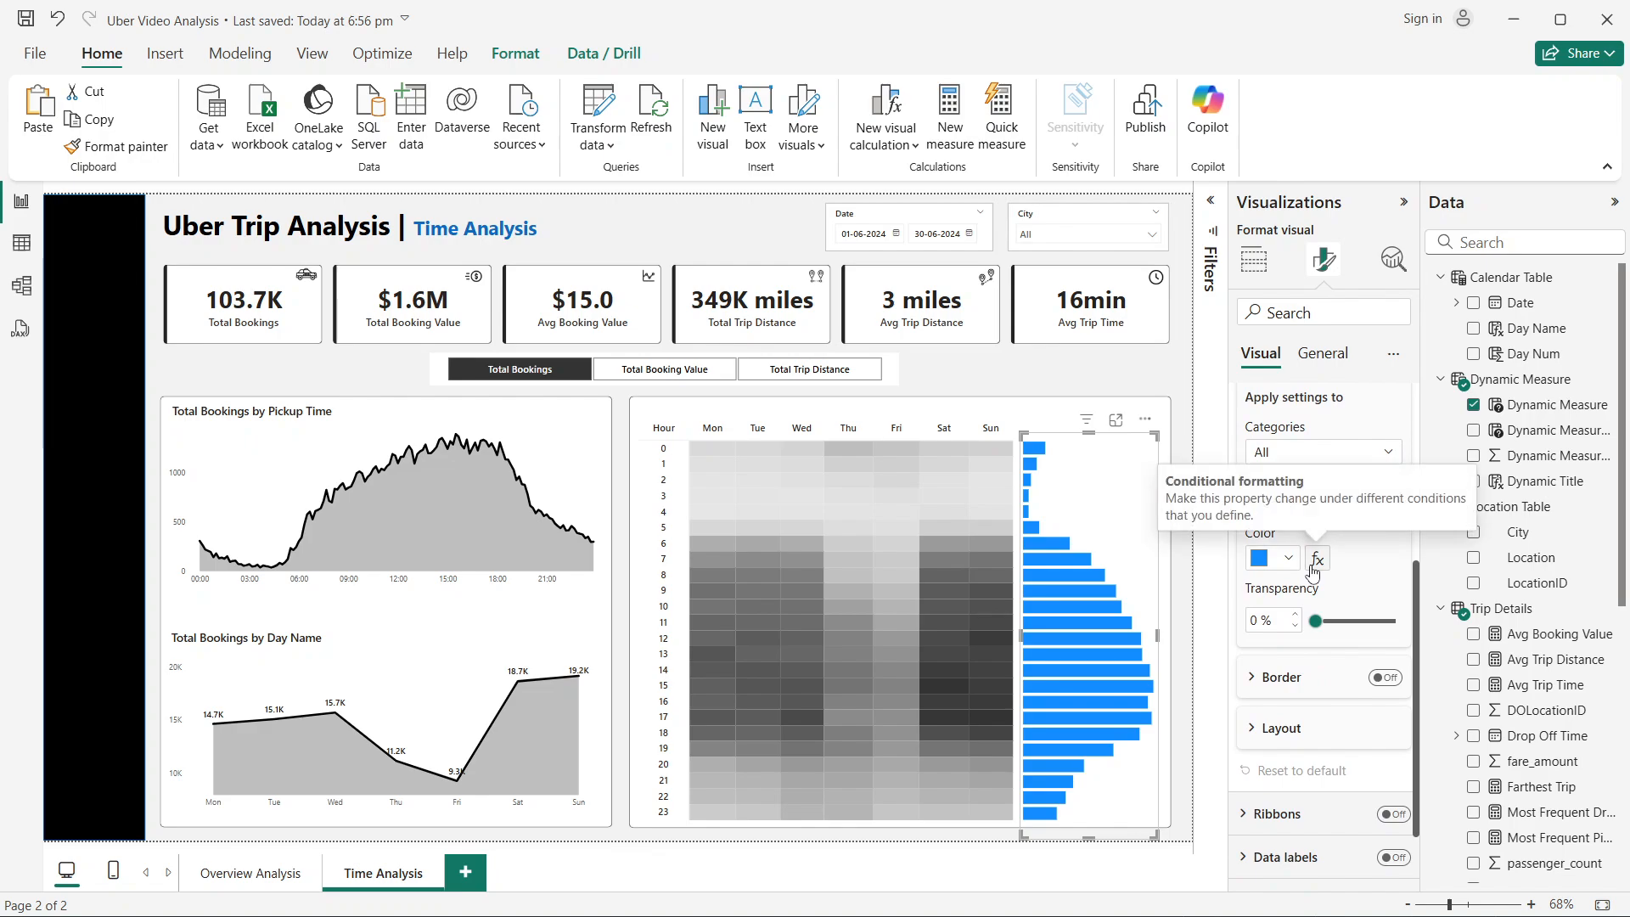
{"action": "left_click", "coordinate": [1316, 559]}
{"action": "left_click", "coordinate": [382, 520]}
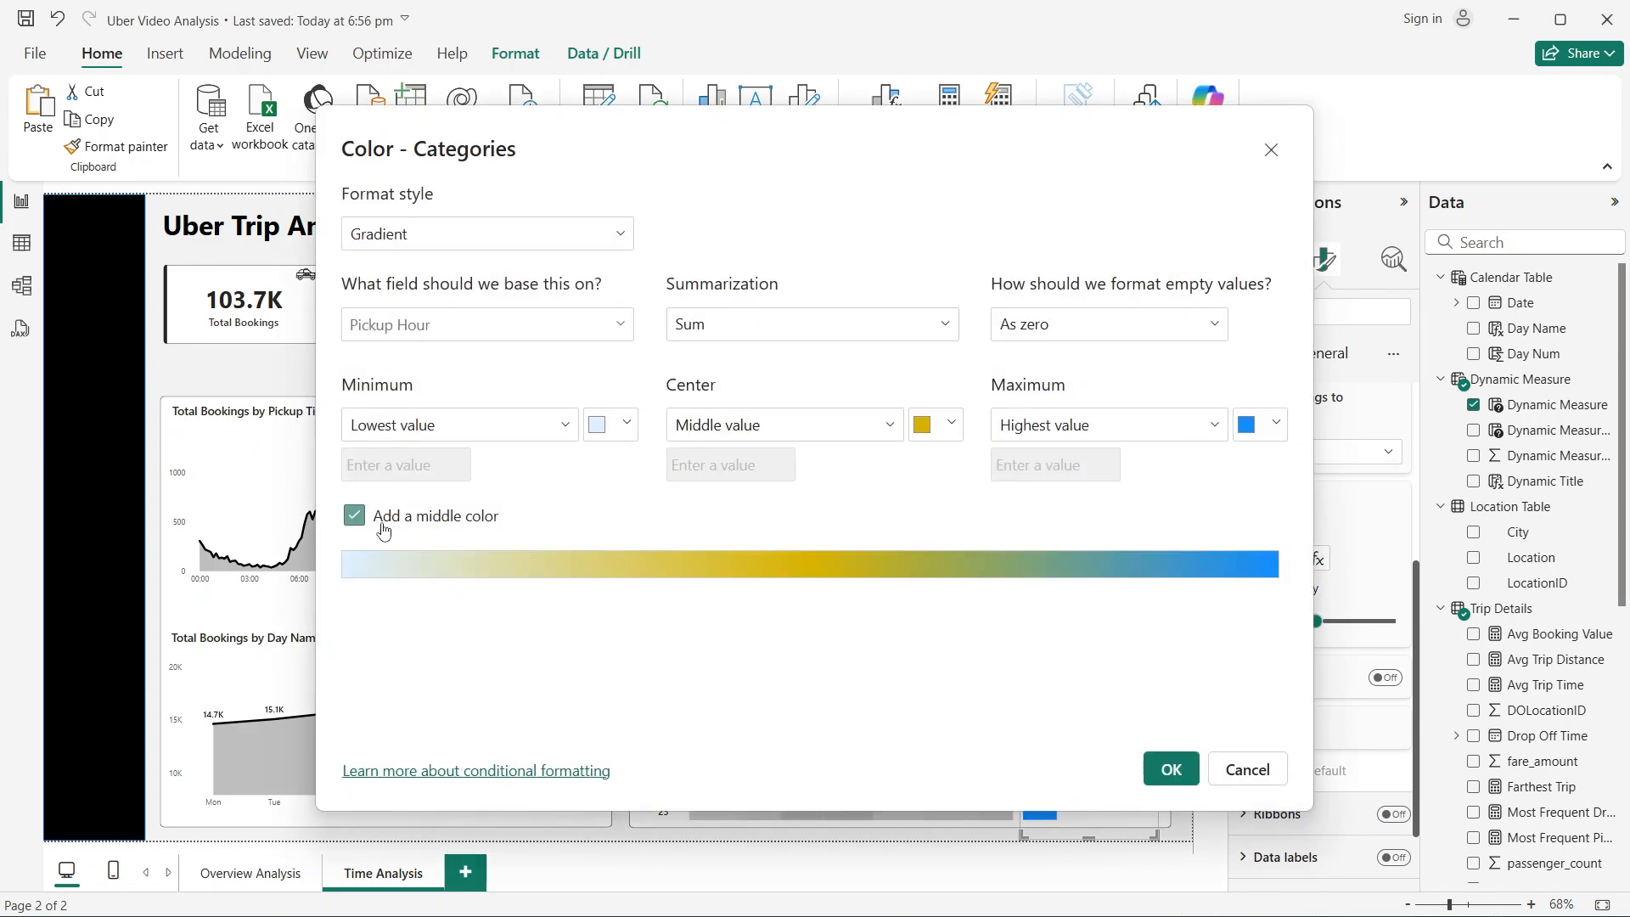
Step: Set the bar gradient to light grey for the lowest, medium grey for the middle and dark grey for the highest value, and apply it
{"action": "left_click", "coordinate": [631, 427]}
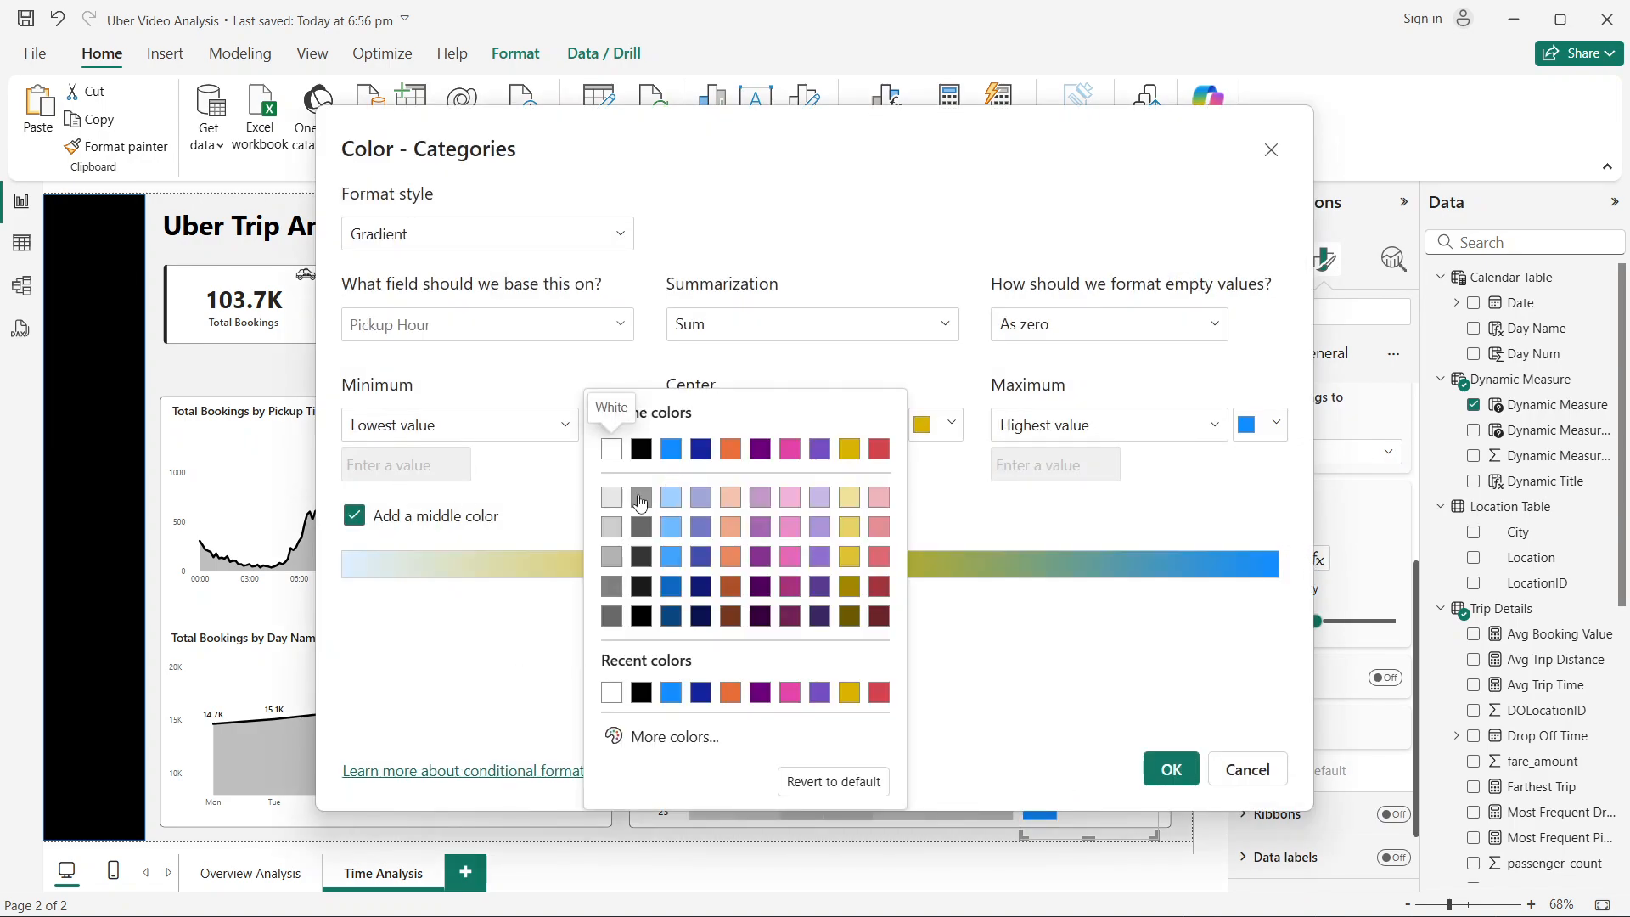
{"action": "left_click", "coordinate": [620, 508]}
{"action": "left_click", "coordinate": [955, 424]}
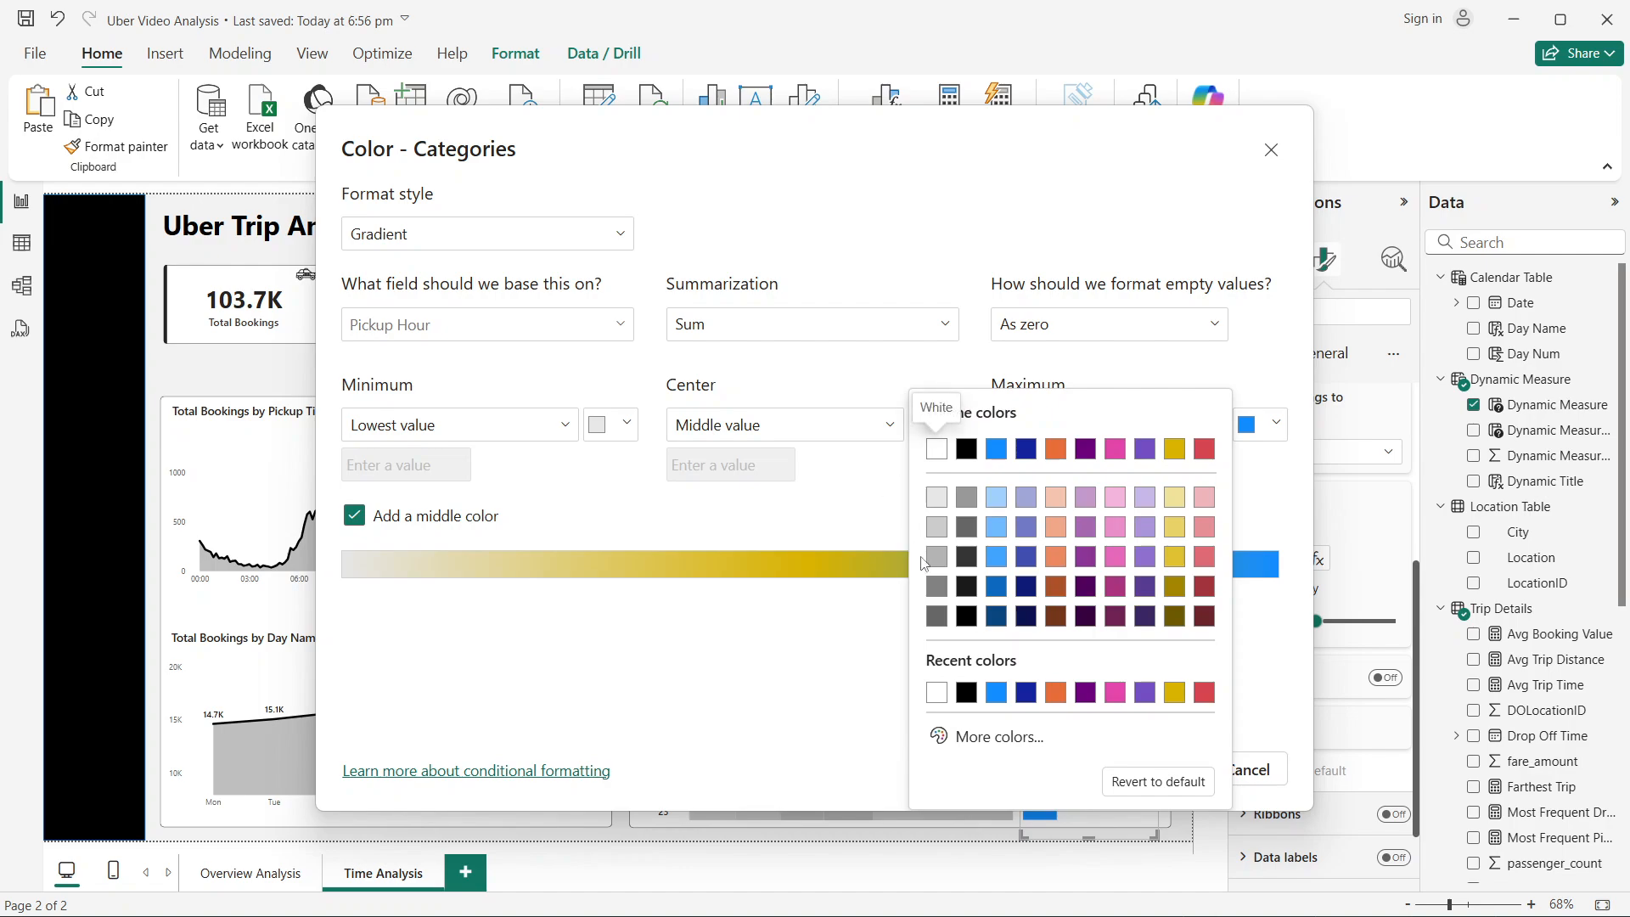
{"action": "left_click", "coordinate": [937, 586]}
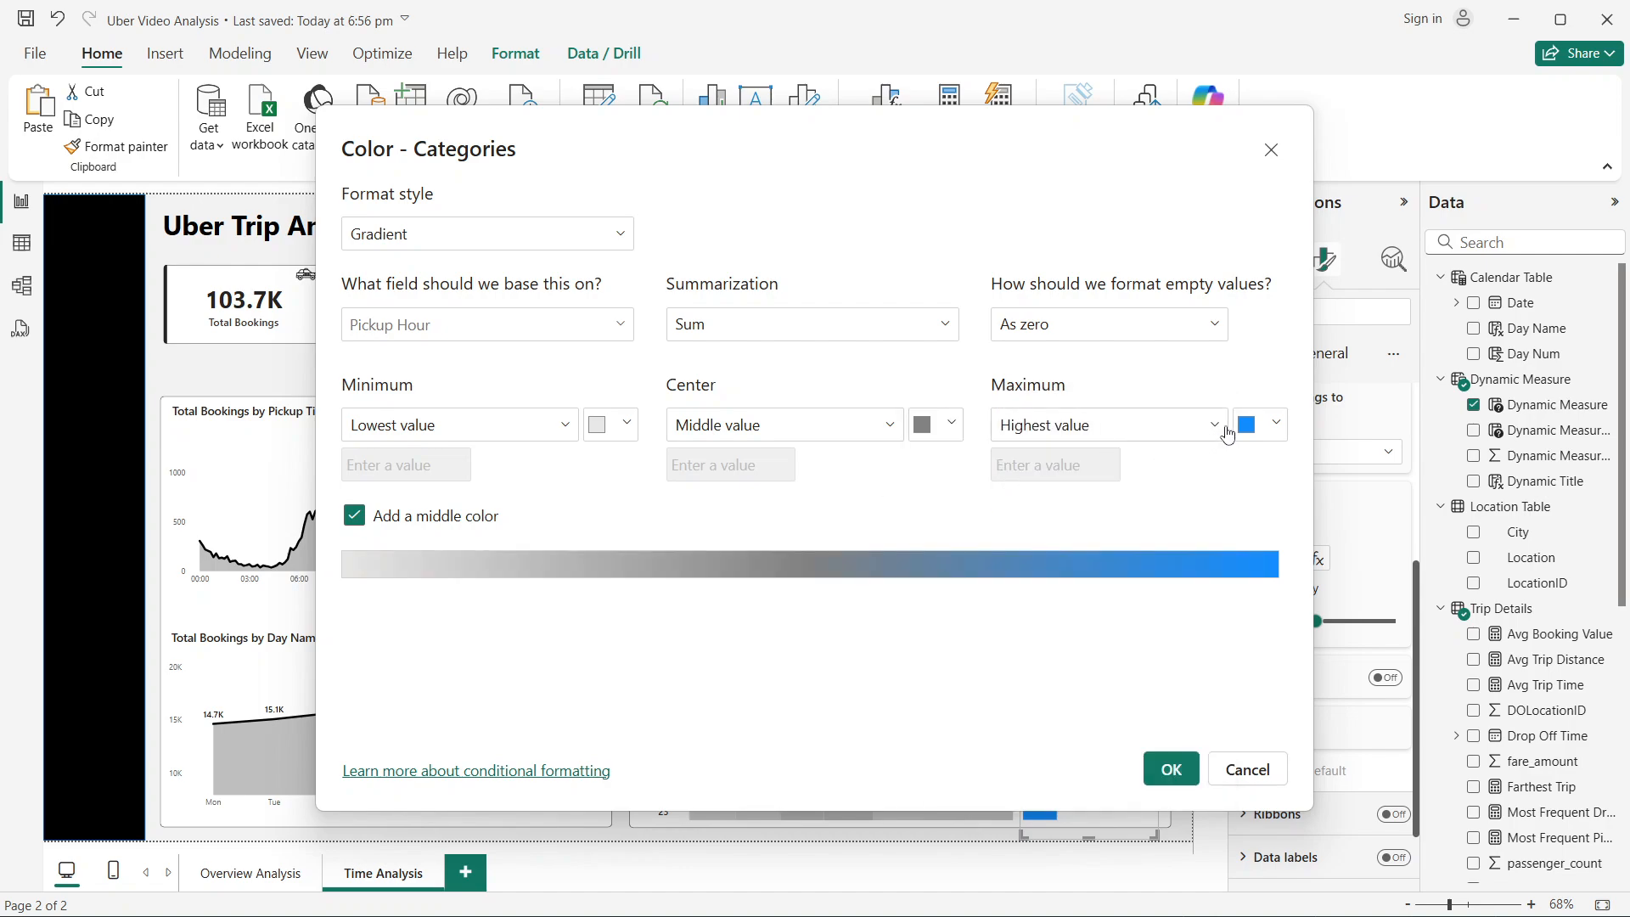
{"action": "left_click", "coordinate": [1274, 425]}
{"action": "left_click", "coordinate": [1011, 533]}
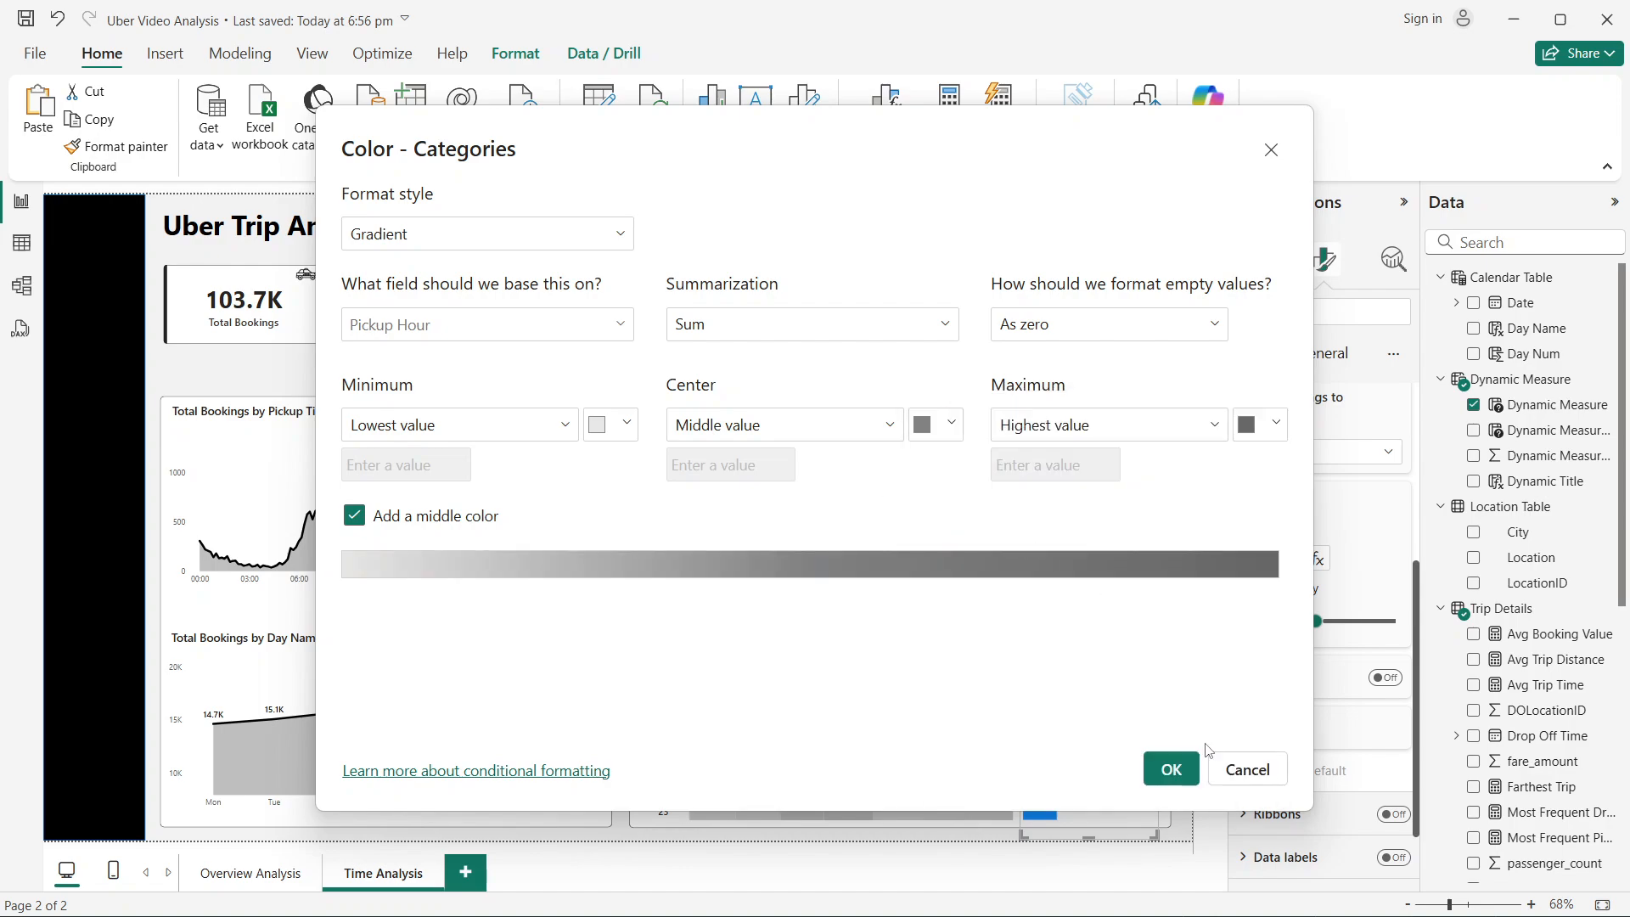
{"action": "left_click", "coordinate": [1170, 775]}
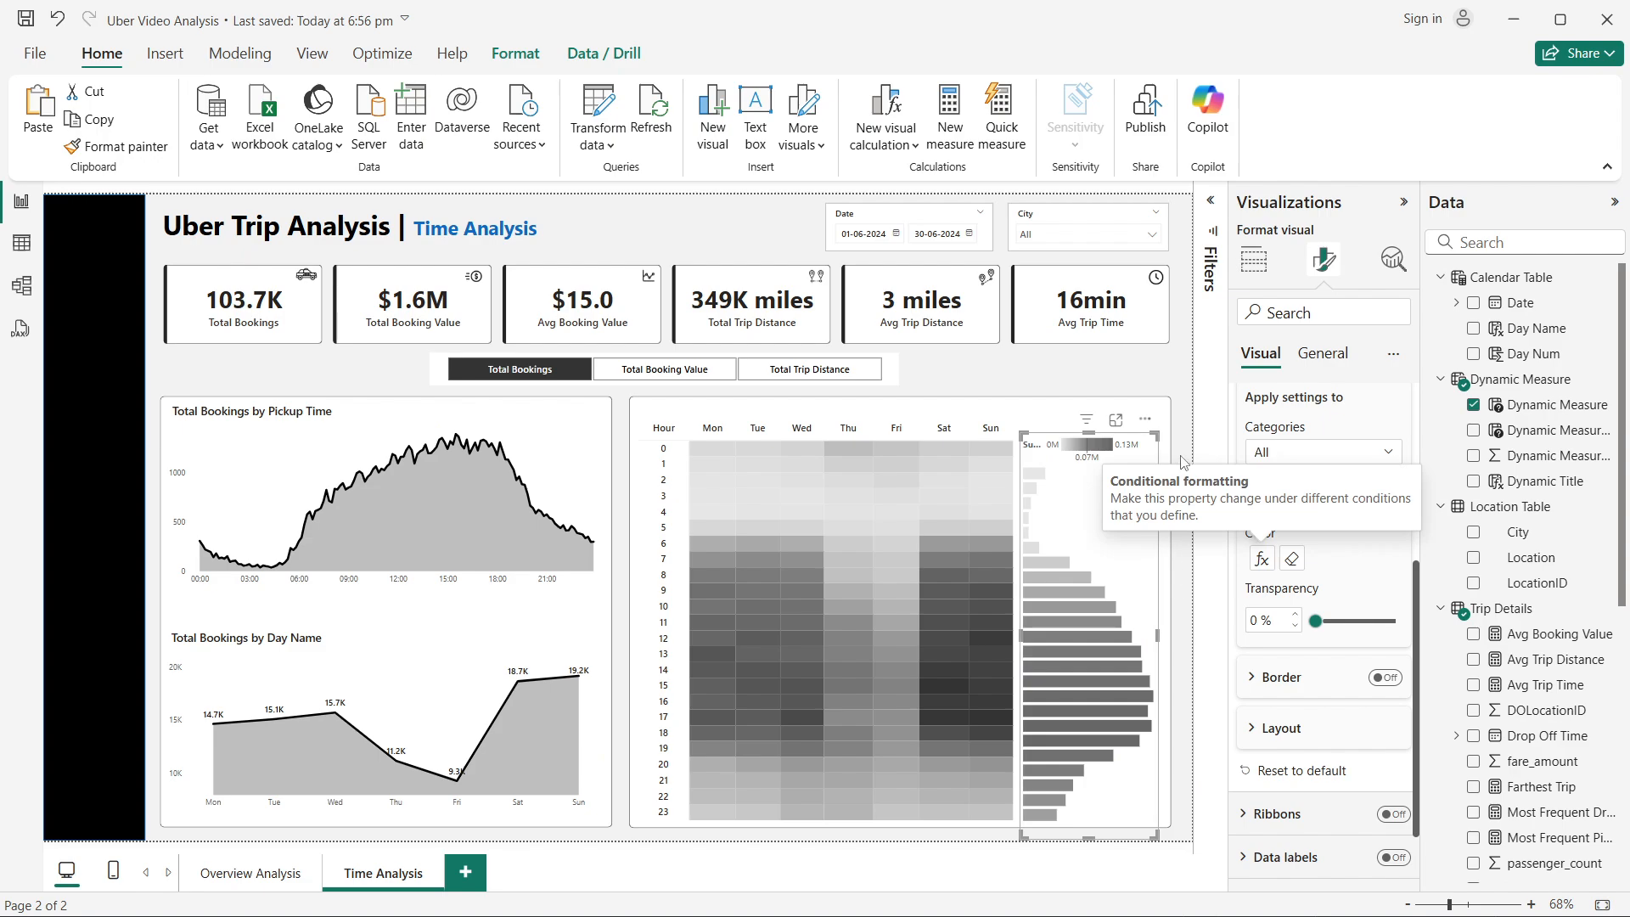
Step: Turn off the gradient legend of the bar chart and deselect the chart
{"action": "scroll", "coordinate": [1330, 606], "scroll_direction": "up", "scroll_amount": 3}
{"action": "scroll", "coordinate": [1330, 606], "scroll_direction": "up", "scroll_amount": 2}
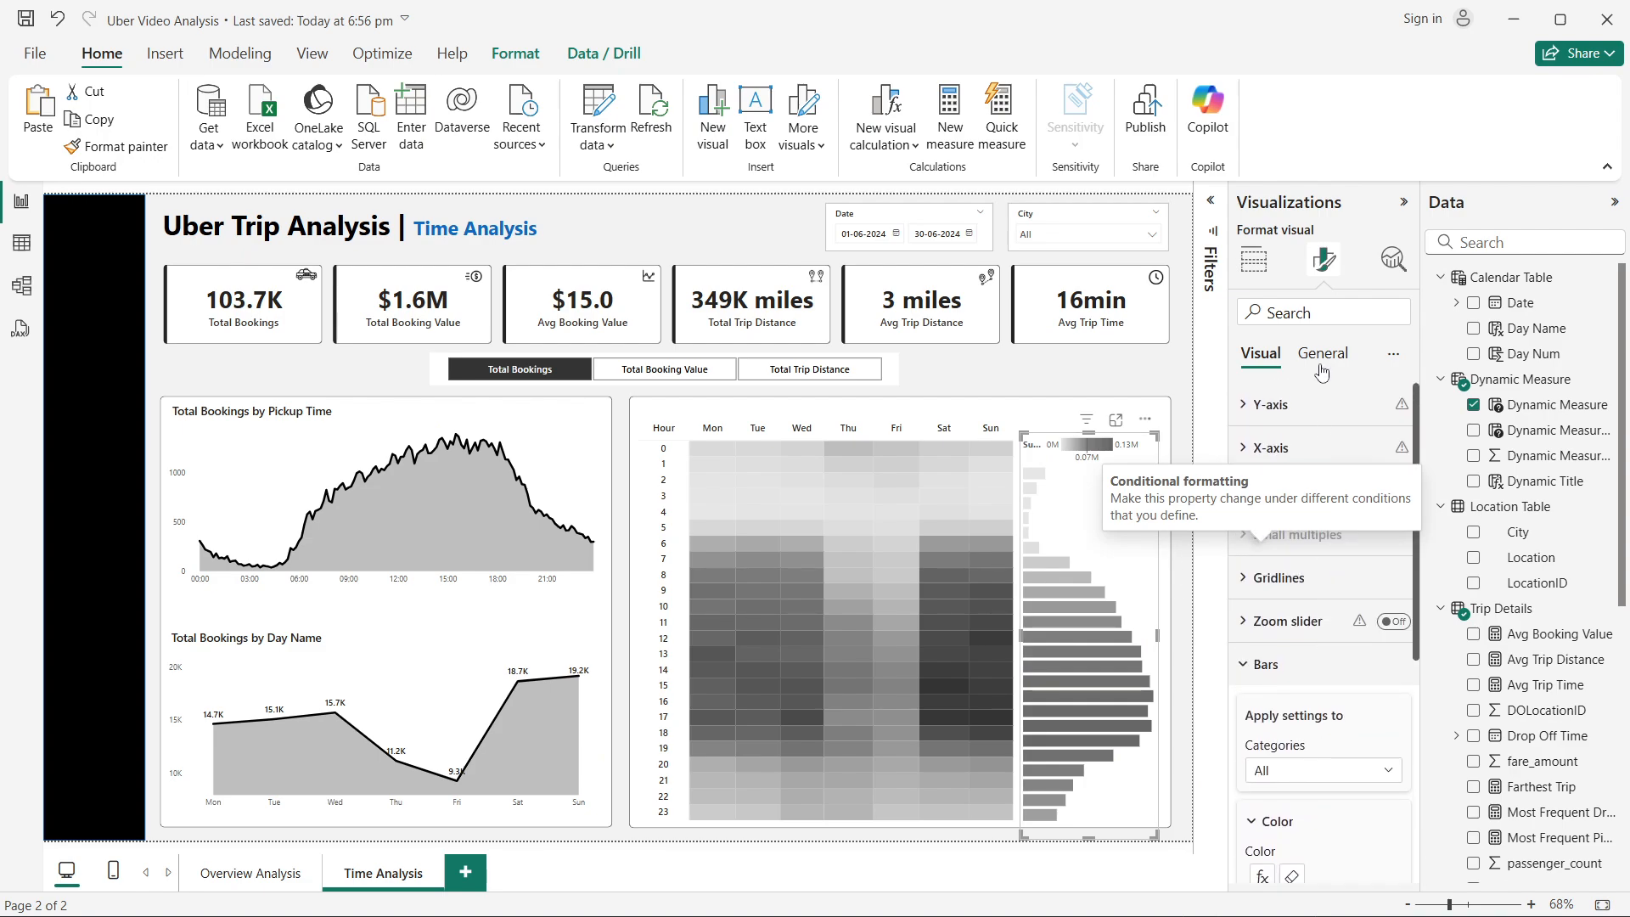
{"action": "left_click", "coordinate": [1371, 576]}
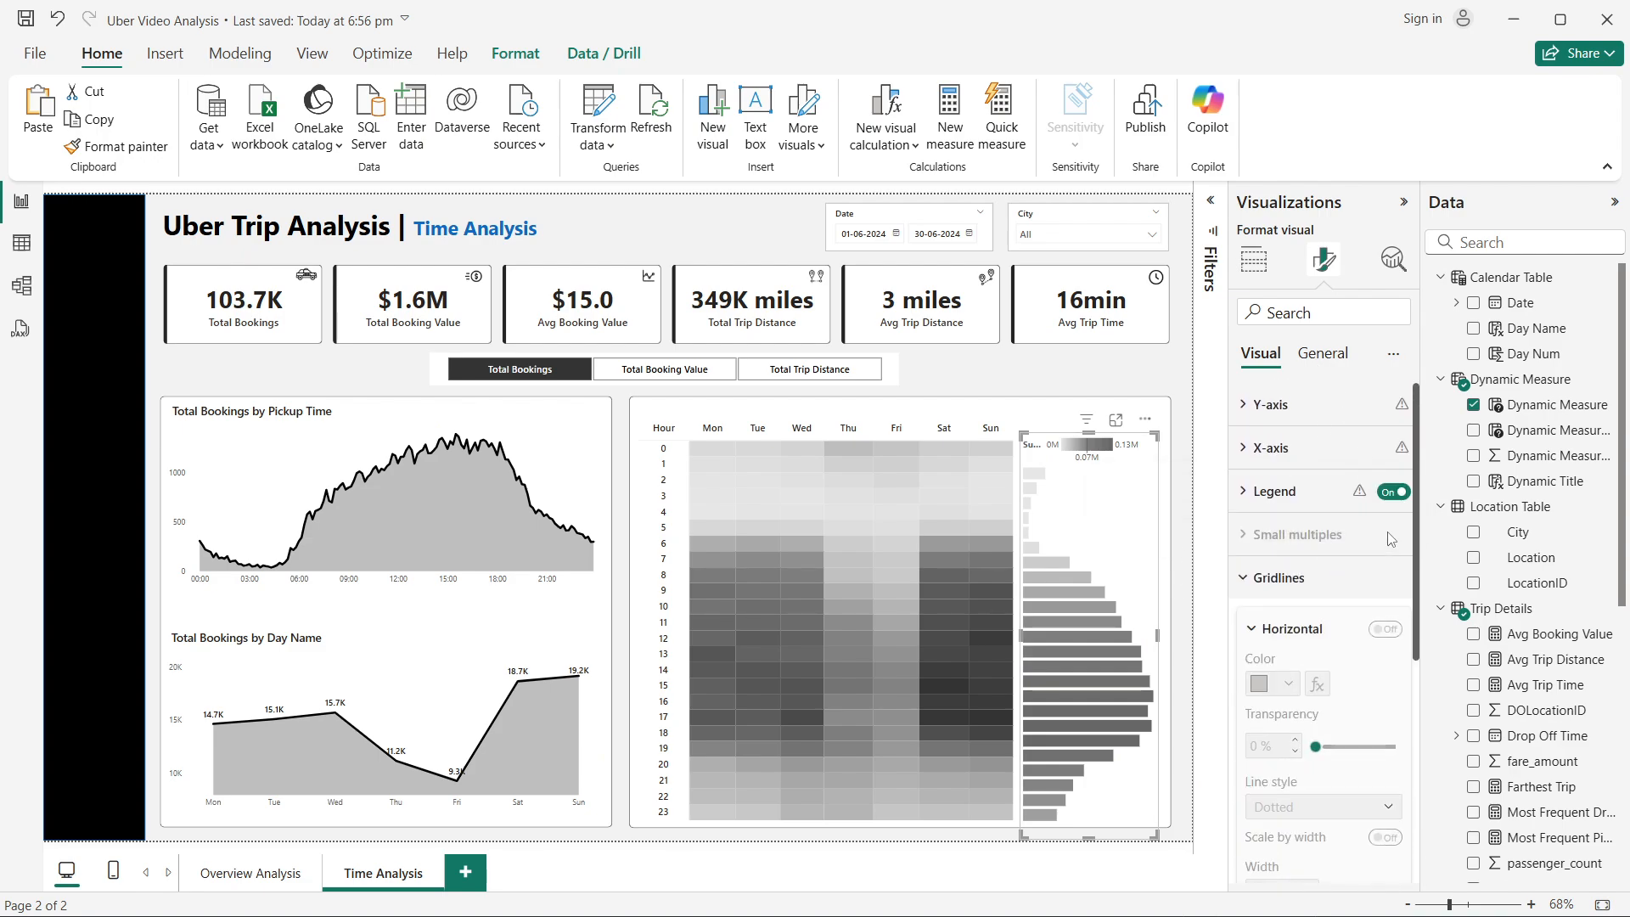
{"action": "left_click", "coordinate": [1183, 456]}
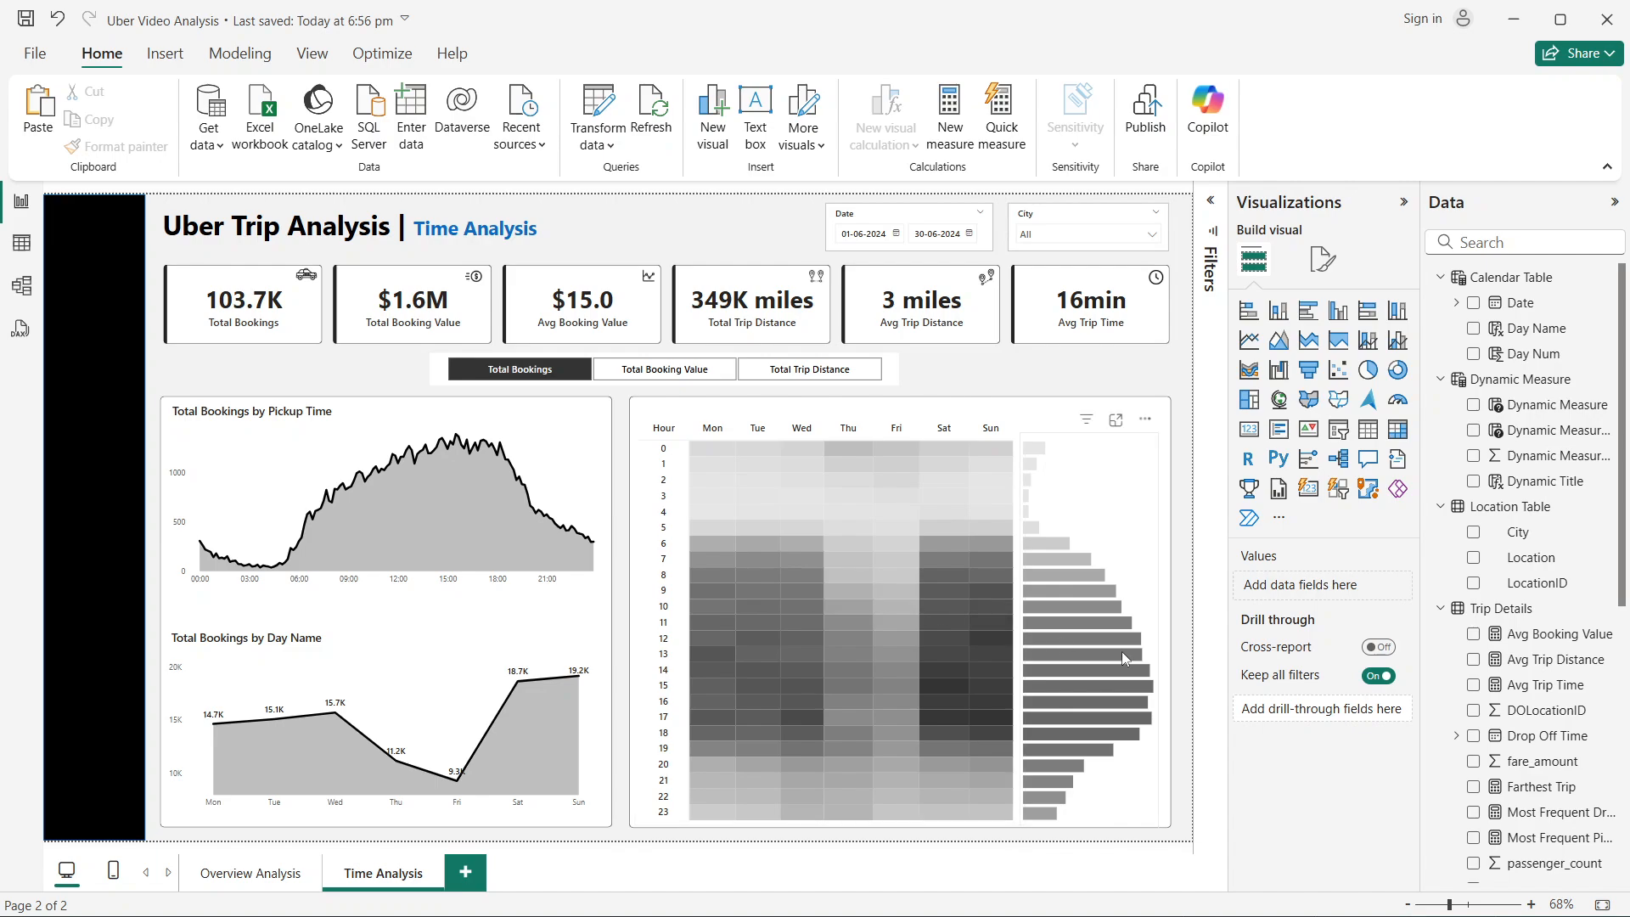
Step: Set the highest-value color of the pickup-hour chart's bar gradient to near-black, apply it and deselect the chart
{"action": "left_click", "coordinate": [1153, 505]}
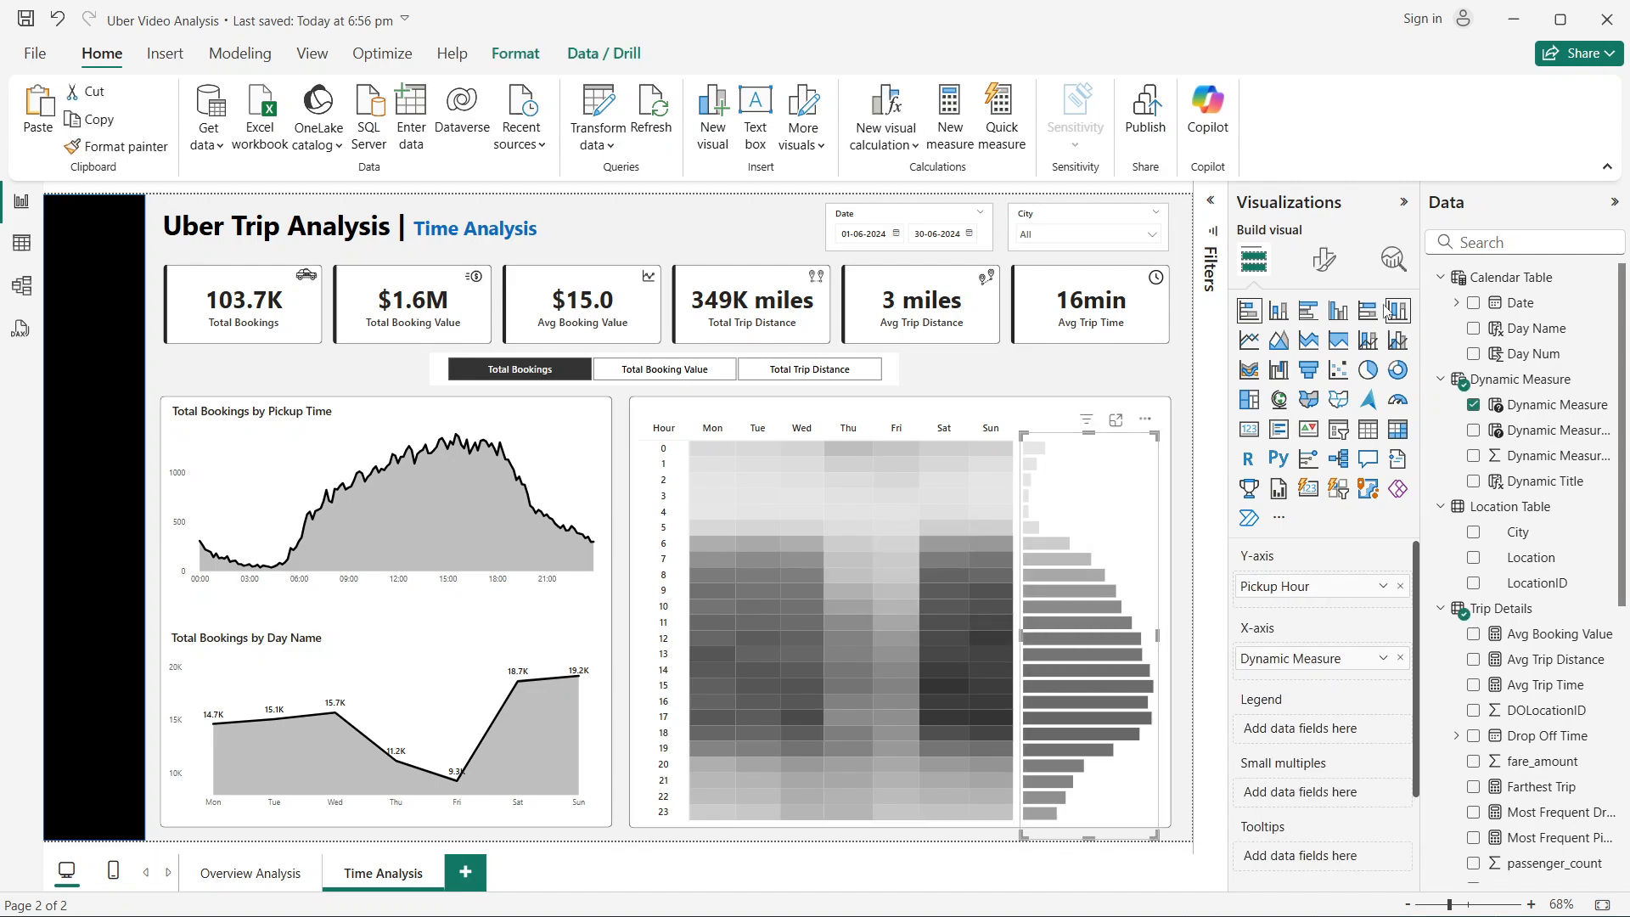
{"action": "left_click", "coordinate": [1325, 259]}
{"action": "left_click", "coordinate": [1325, 678]}
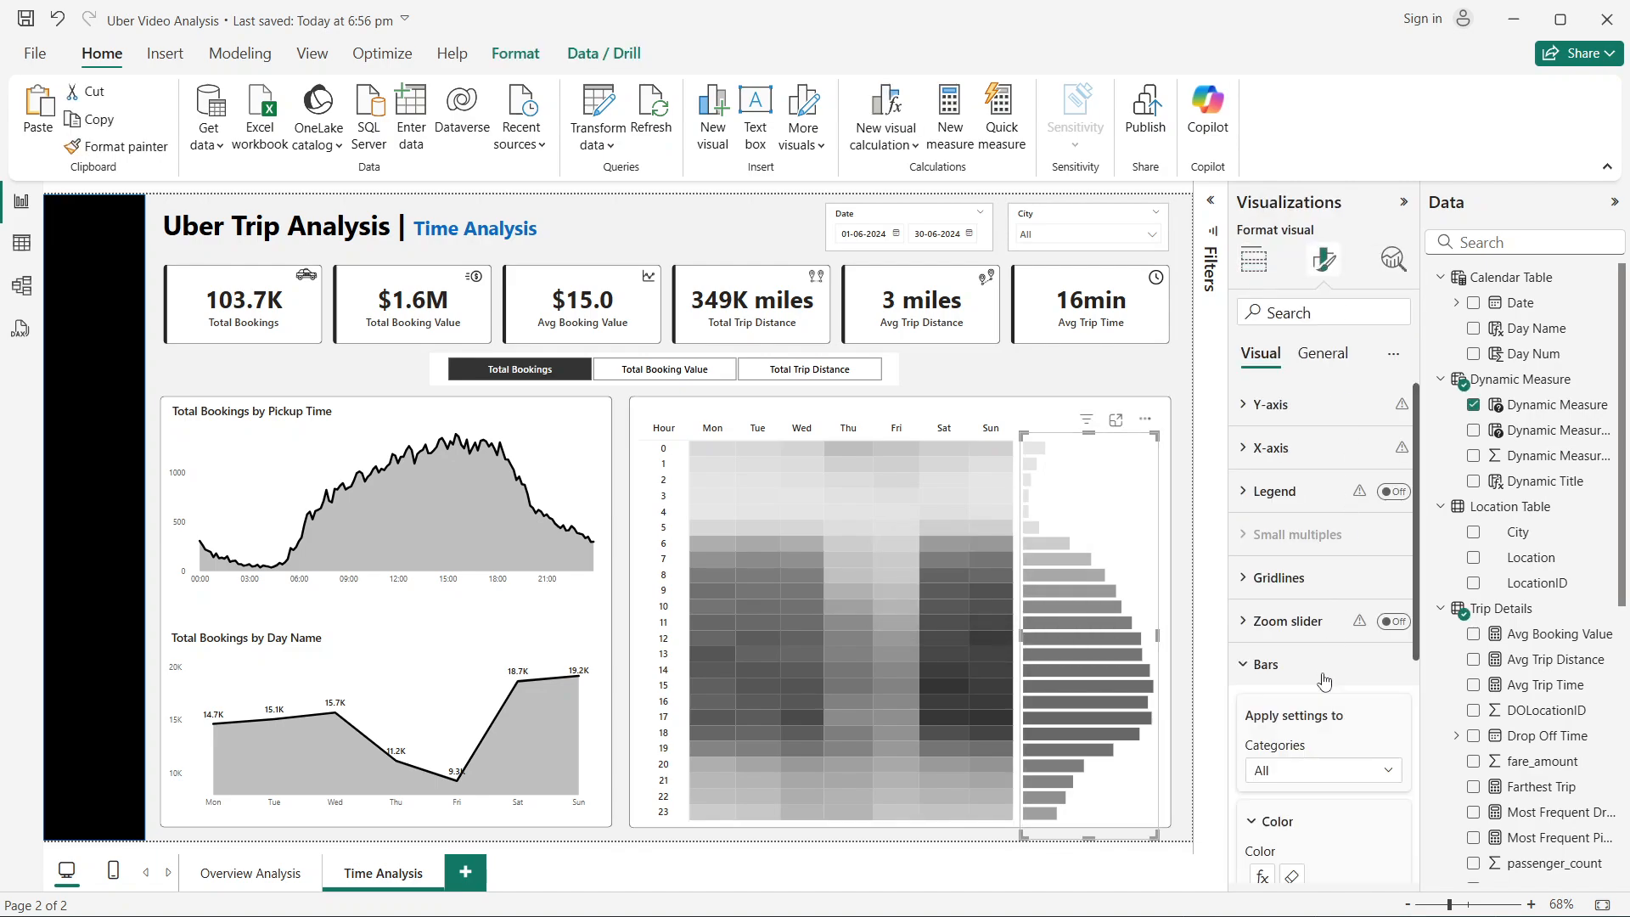
{"action": "scroll", "coordinate": [1312, 760], "scroll_direction": "down", "scroll_amount": 4}
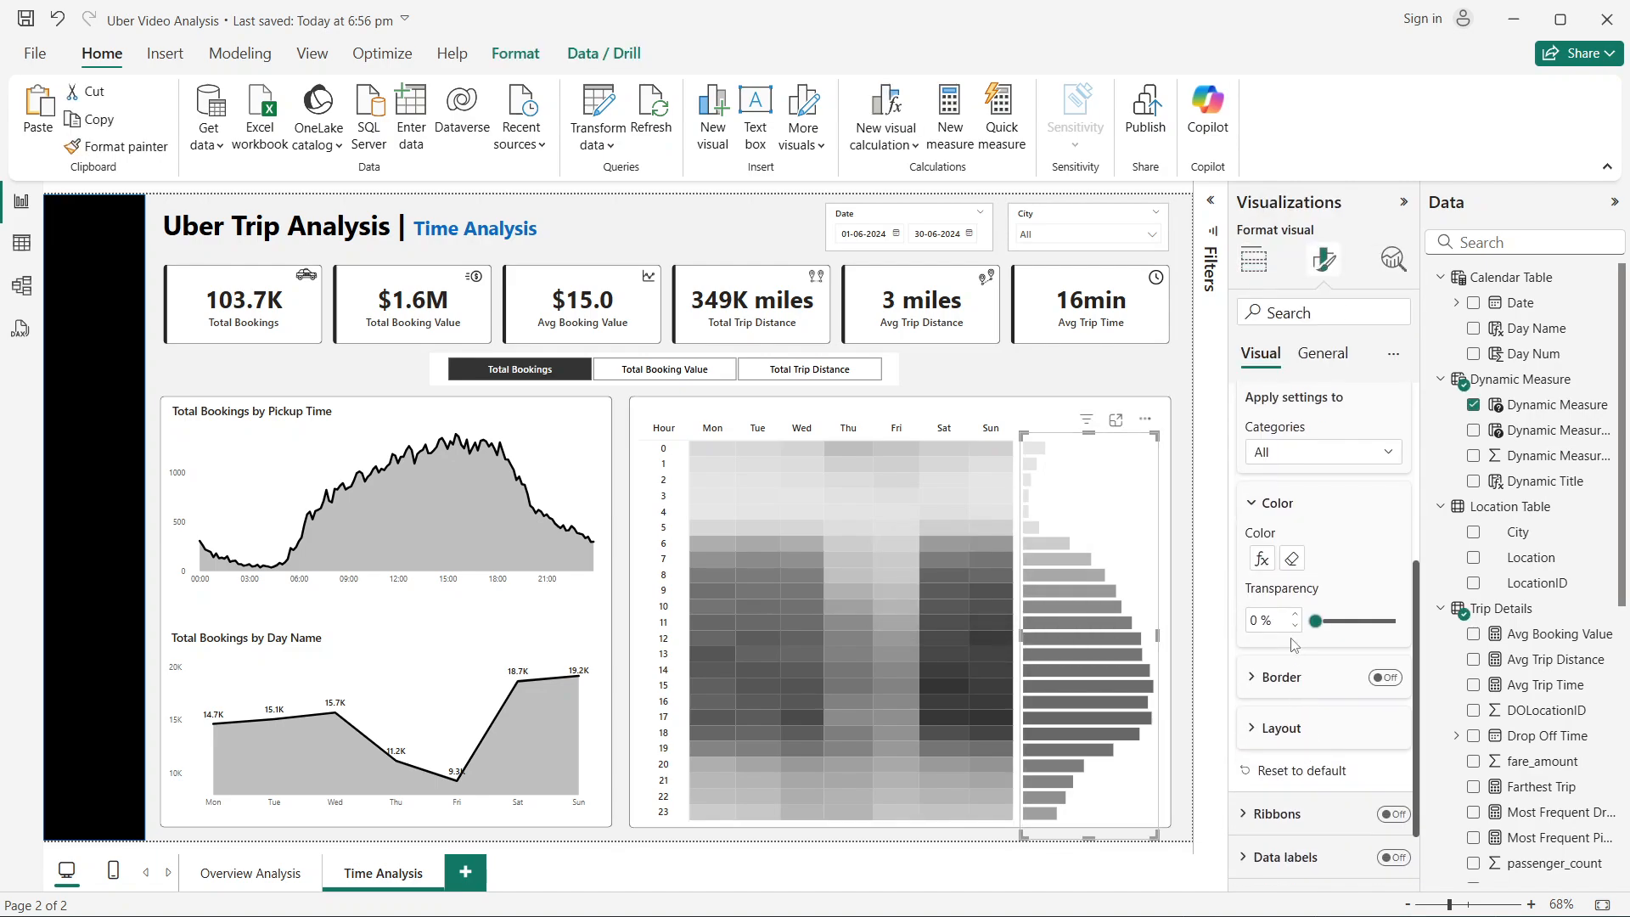
{"action": "left_click", "coordinate": [1262, 561]}
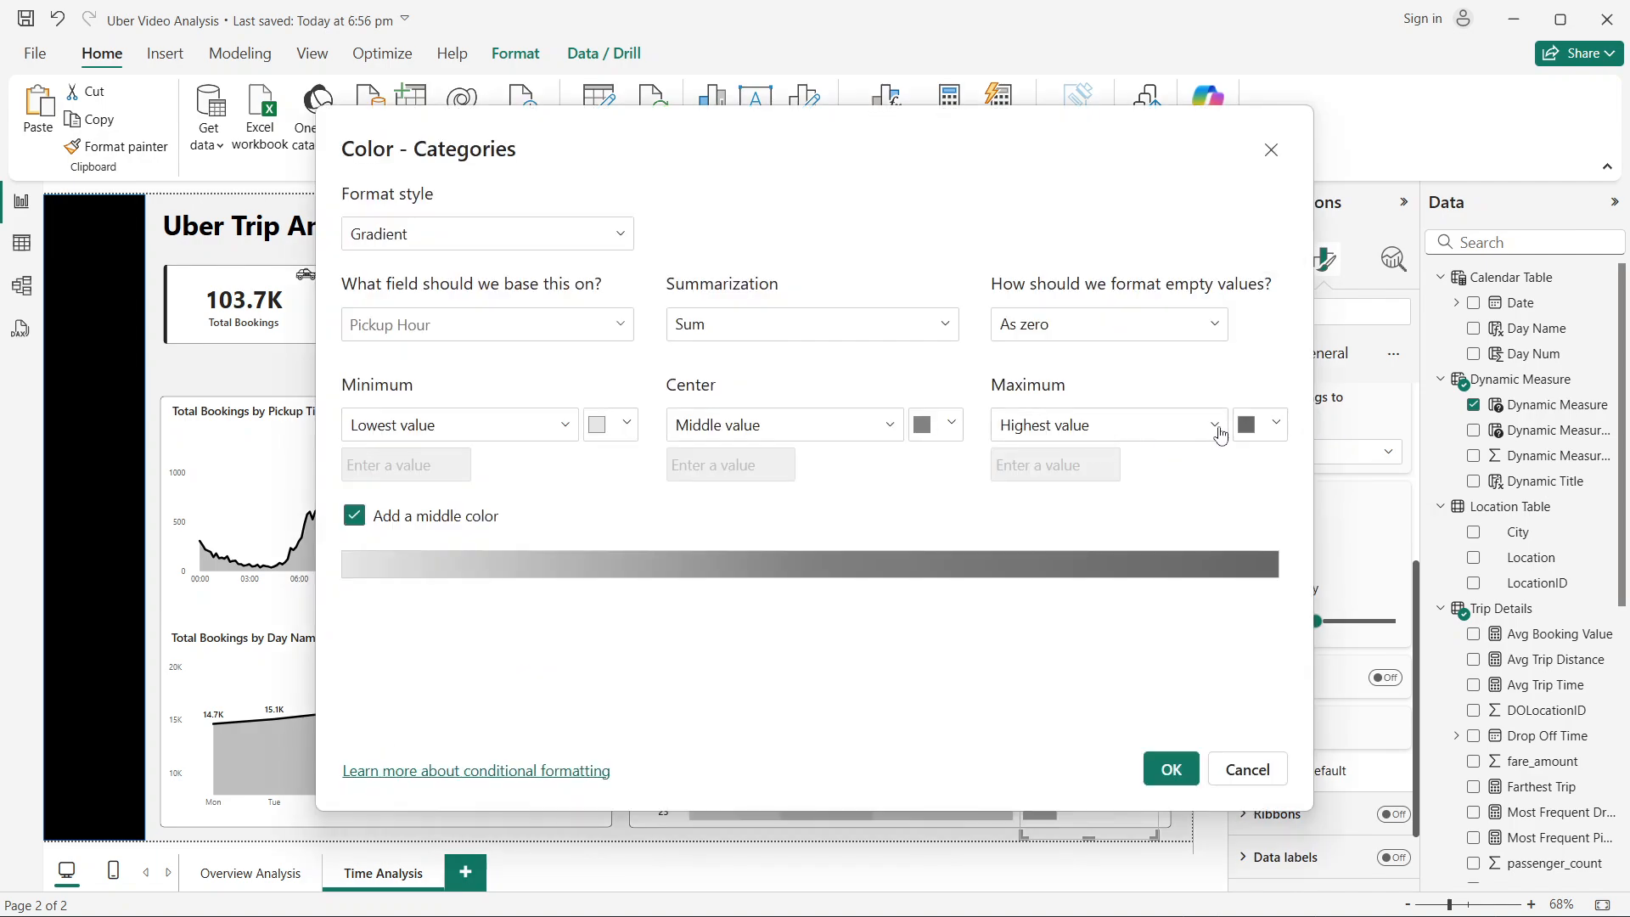
{"action": "left_click", "coordinate": [1242, 429]}
{"action": "left_click", "coordinate": [1014, 558]}
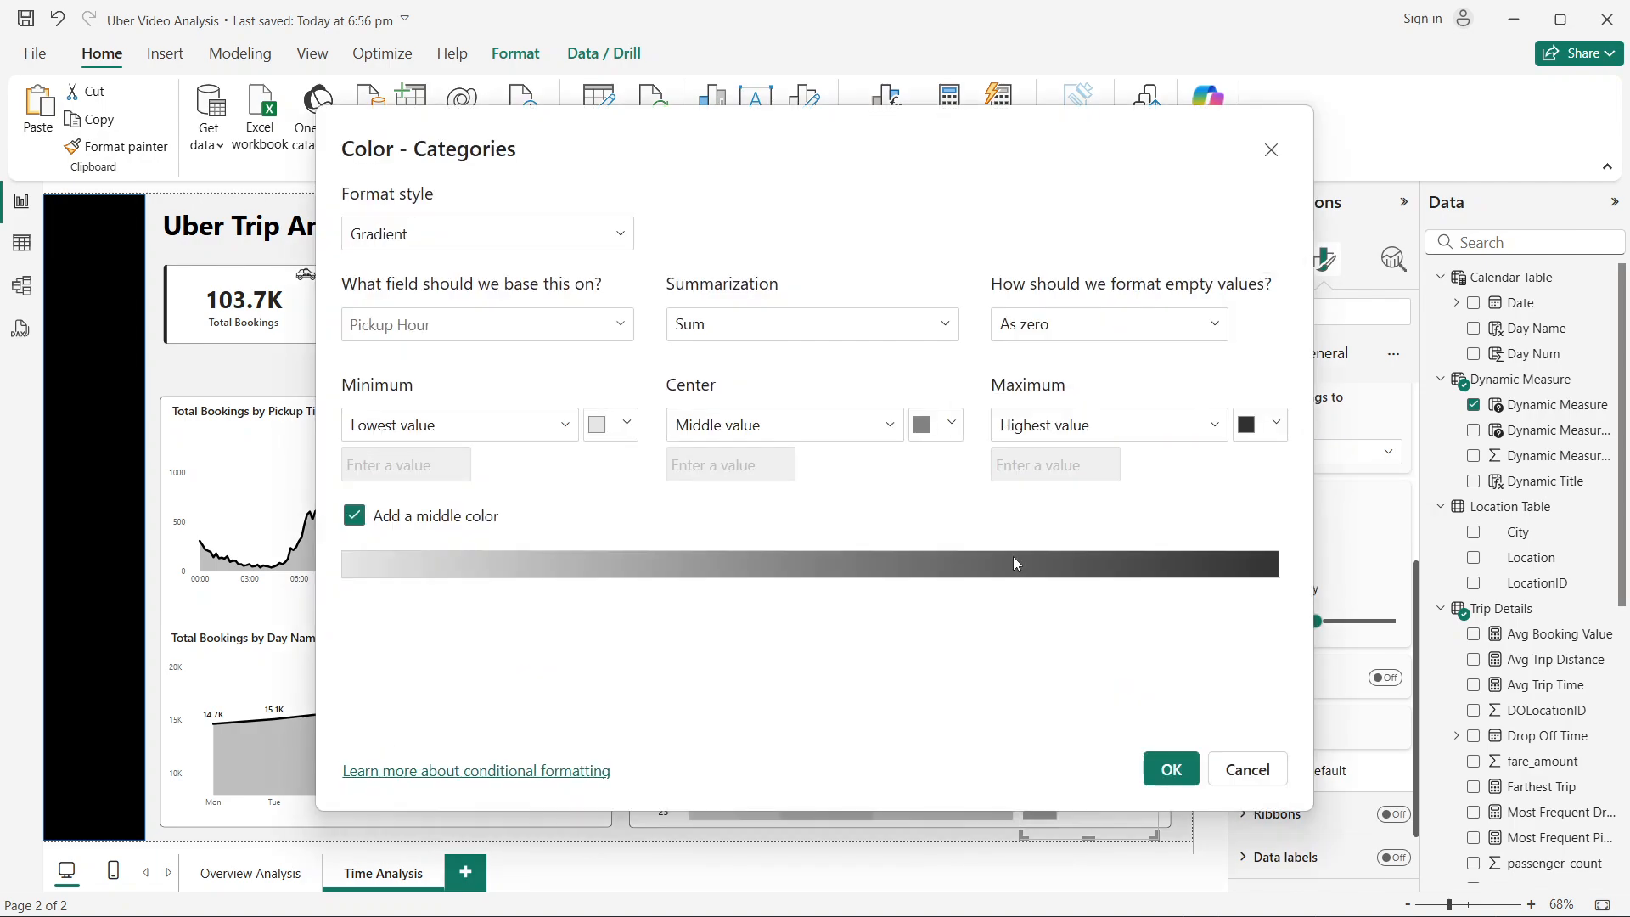
{"action": "left_click", "coordinate": [1171, 768]}
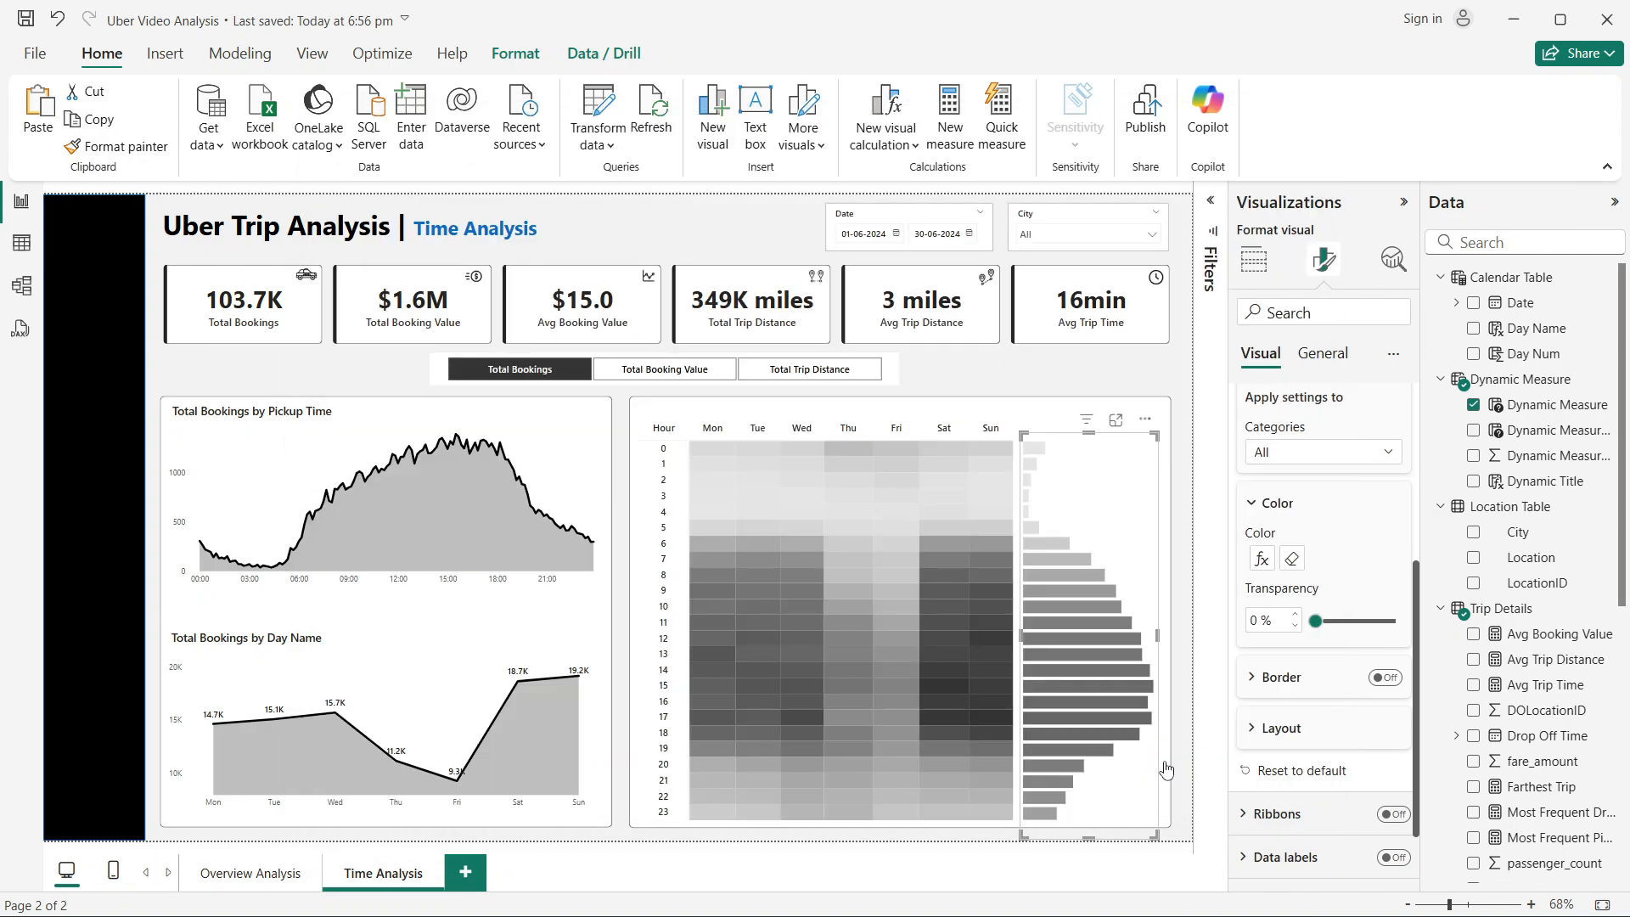
{"action": "left_click", "coordinate": [1189, 620]}
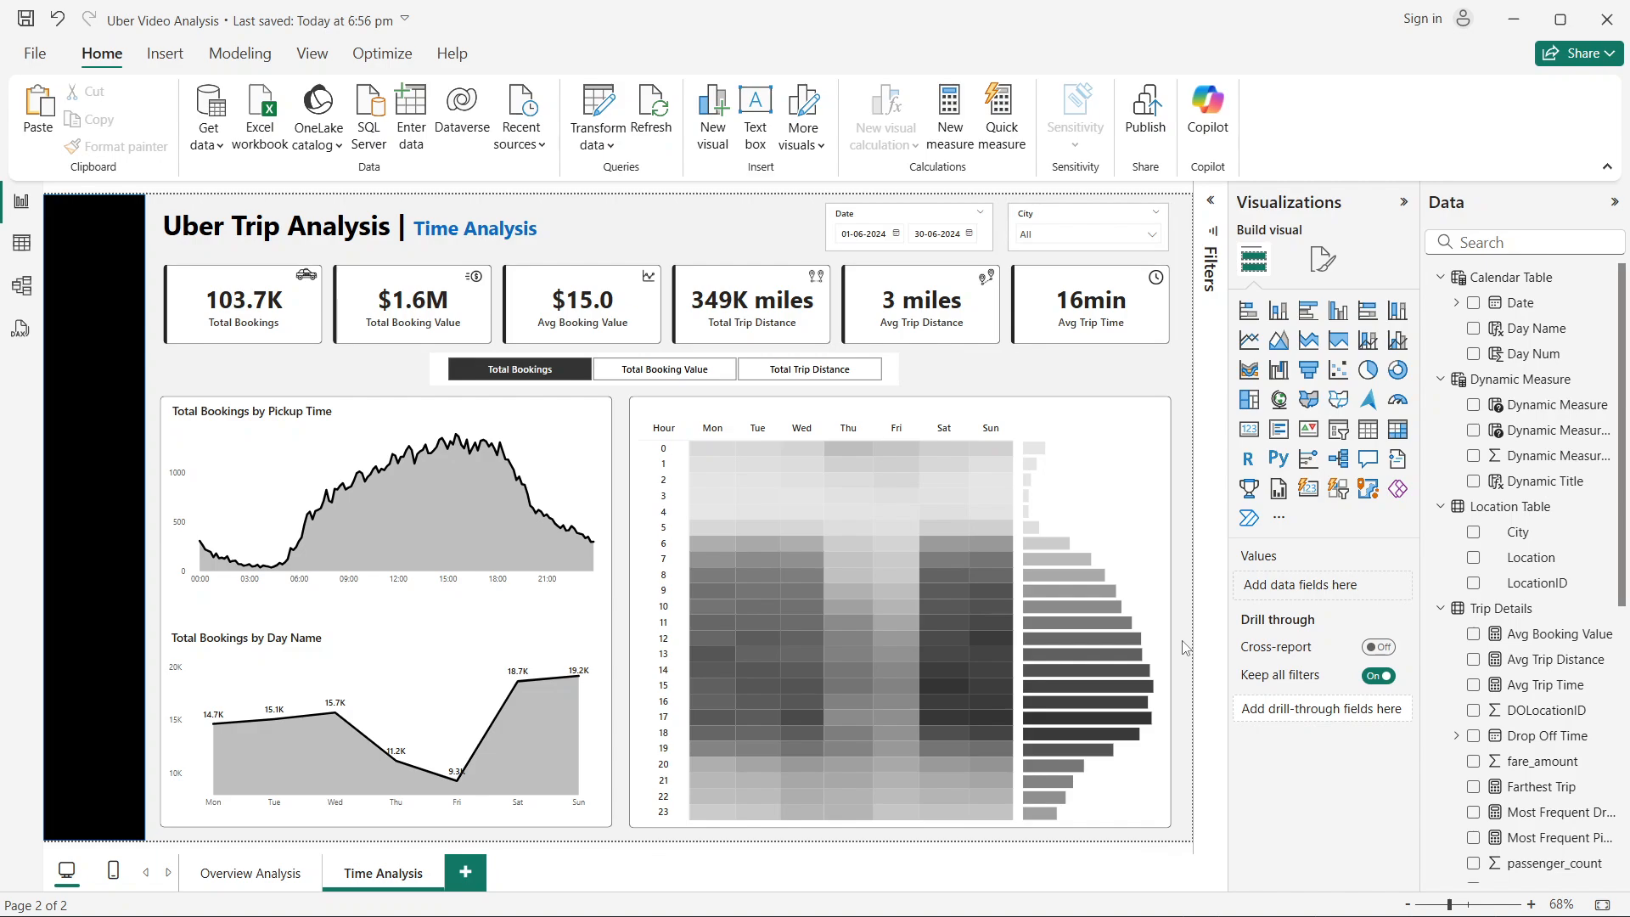
Step: Switch the measure slicer between Total Booking Value and Total Trip Distance to check the visuals, ending on Total Bookings
{"action": "left_click", "coordinate": [650, 371]}
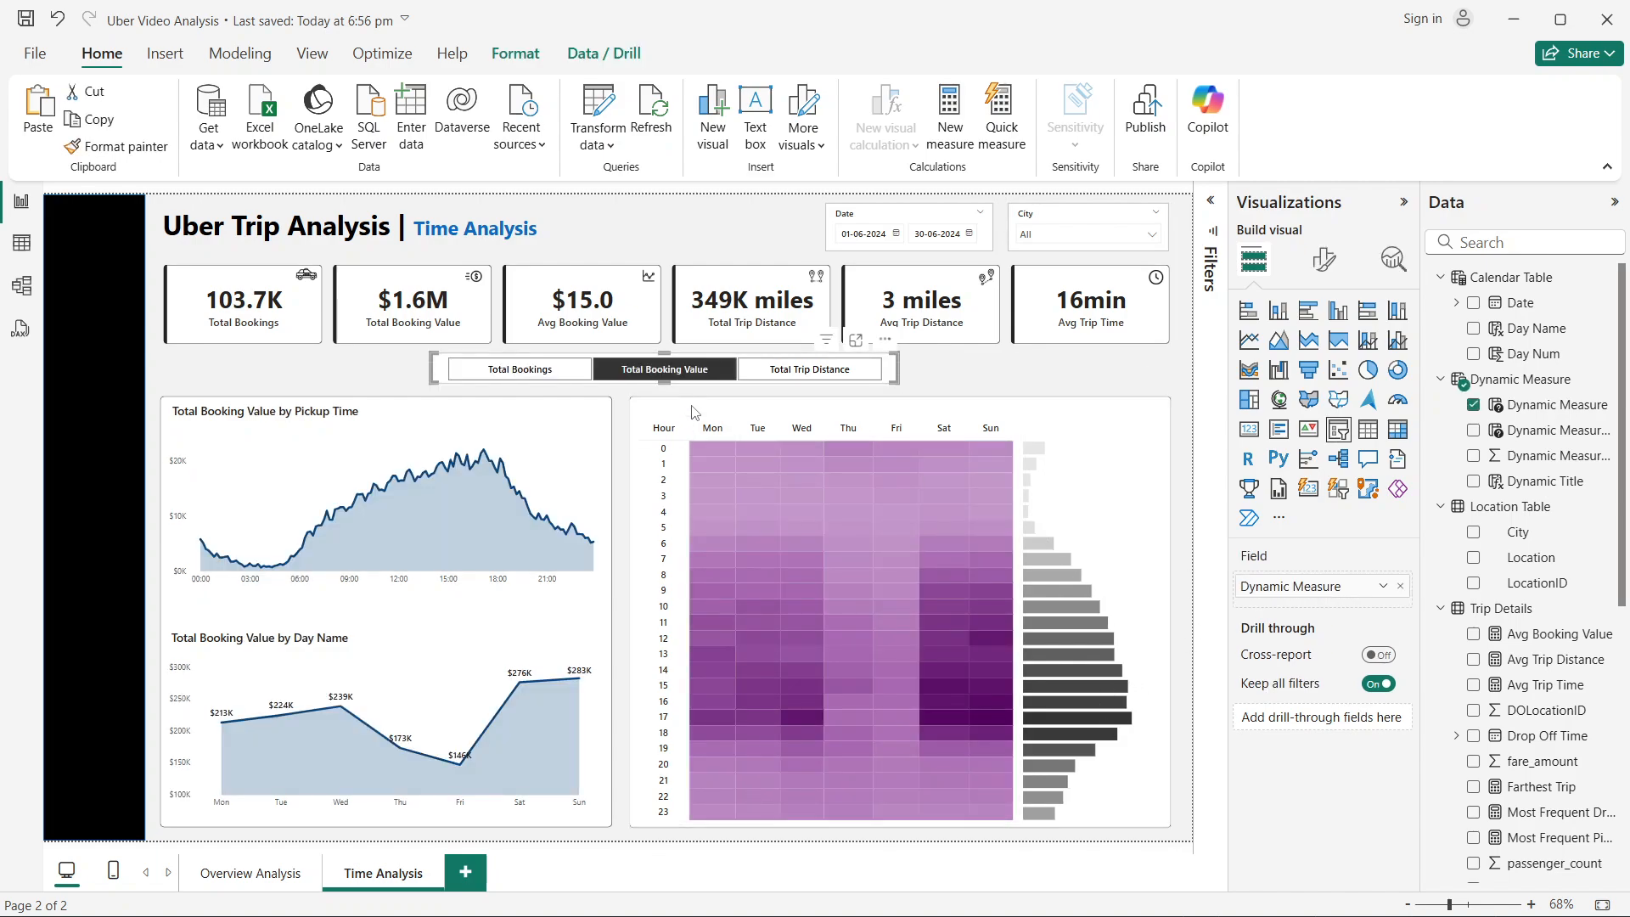
{"action": "left_click", "coordinate": [774, 374]}
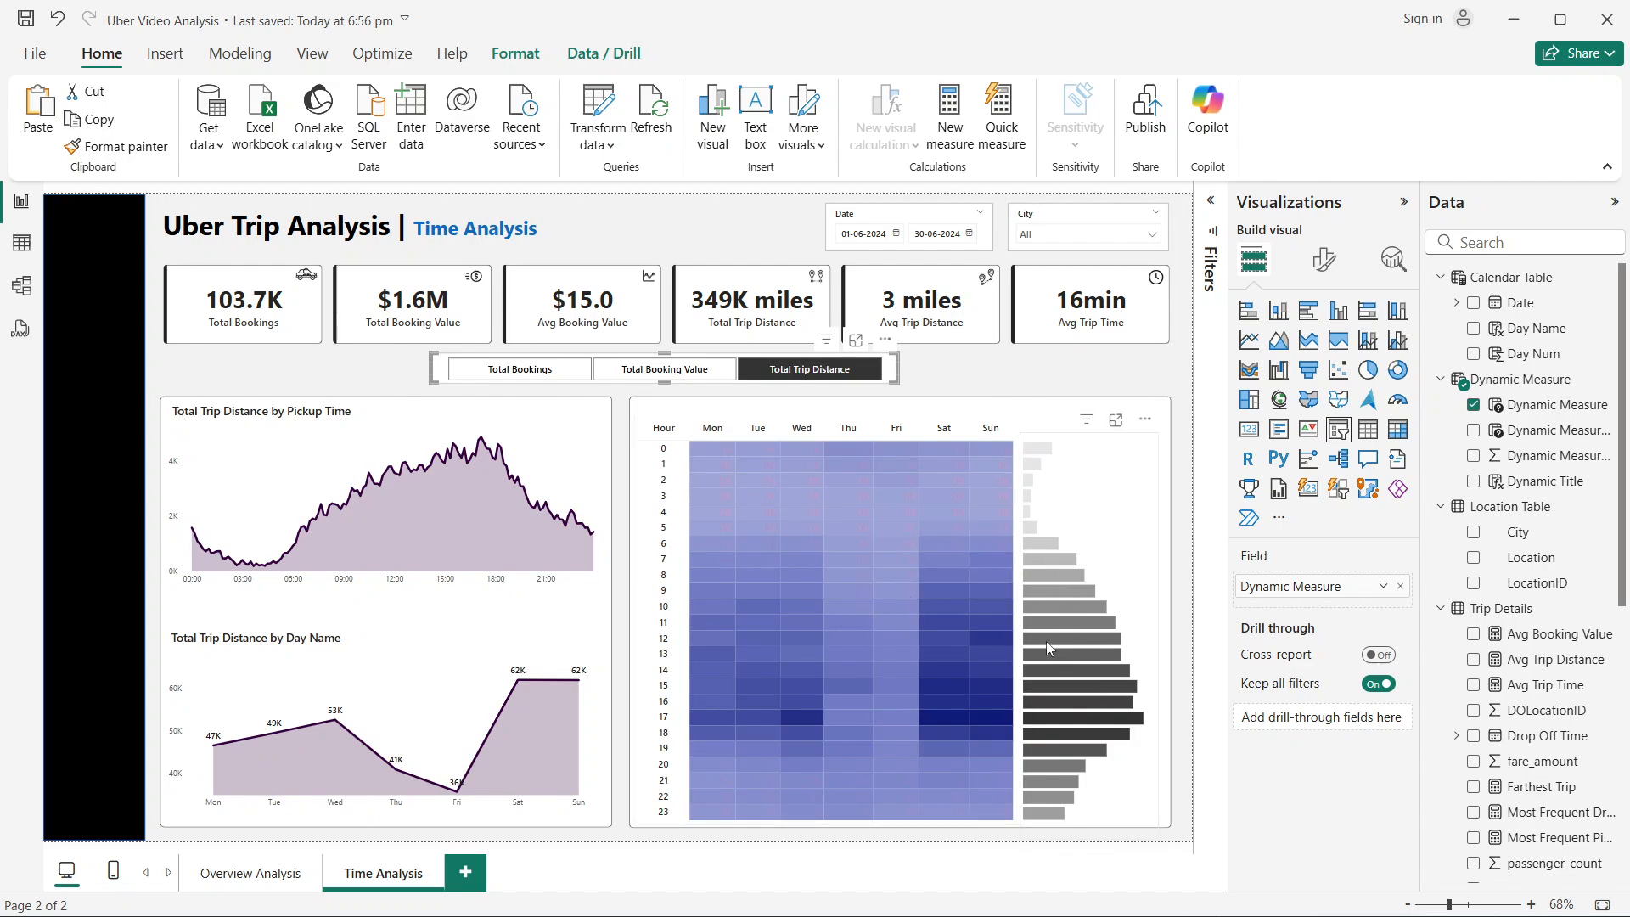
{"action": "left_click", "coordinate": [658, 370]}
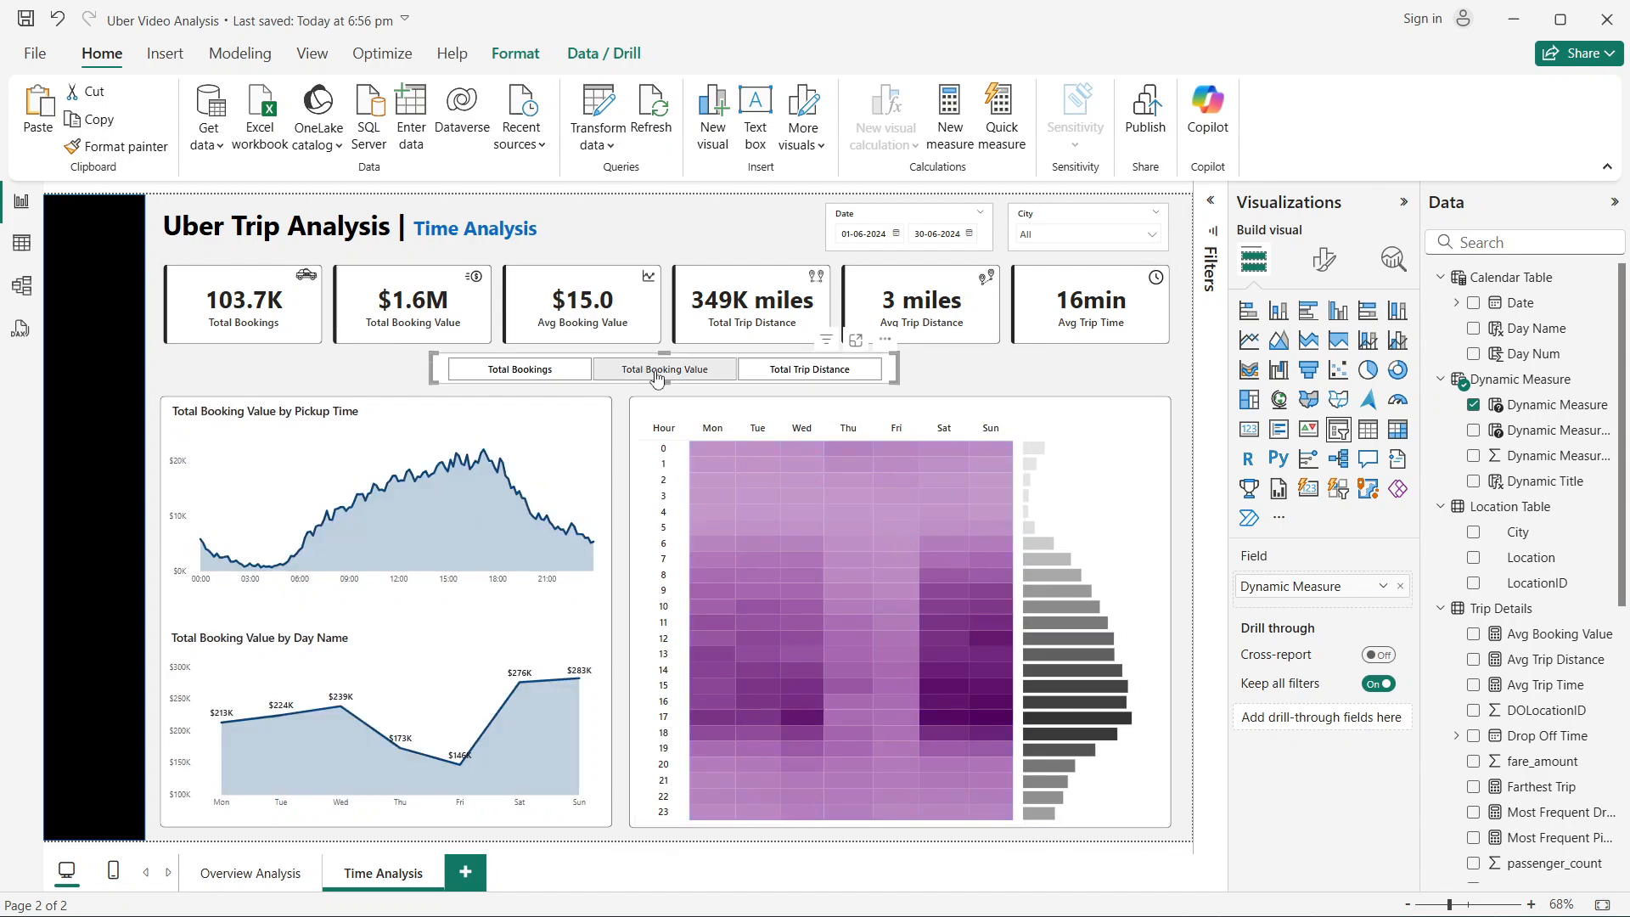
{"action": "left_click", "coordinate": [1118, 482]}
{"action": "left_click", "coordinate": [1187, 482]}
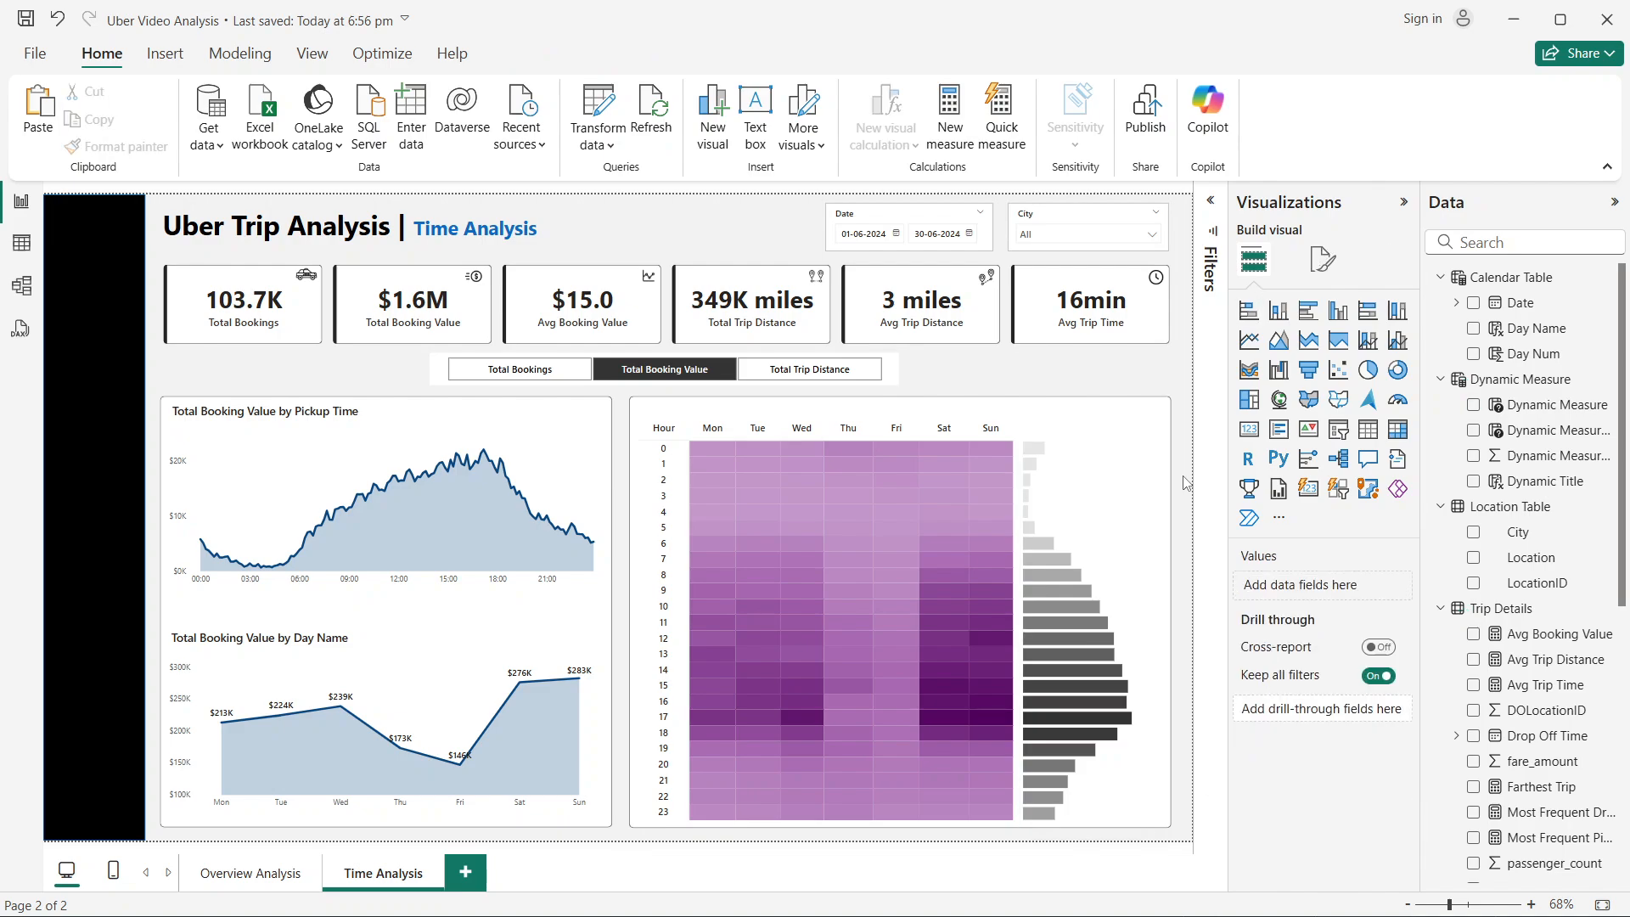
{"action": "left_click", "coordinate": [491, 384]}
{"action": "left_click", "coordinate": [1187, 485]}
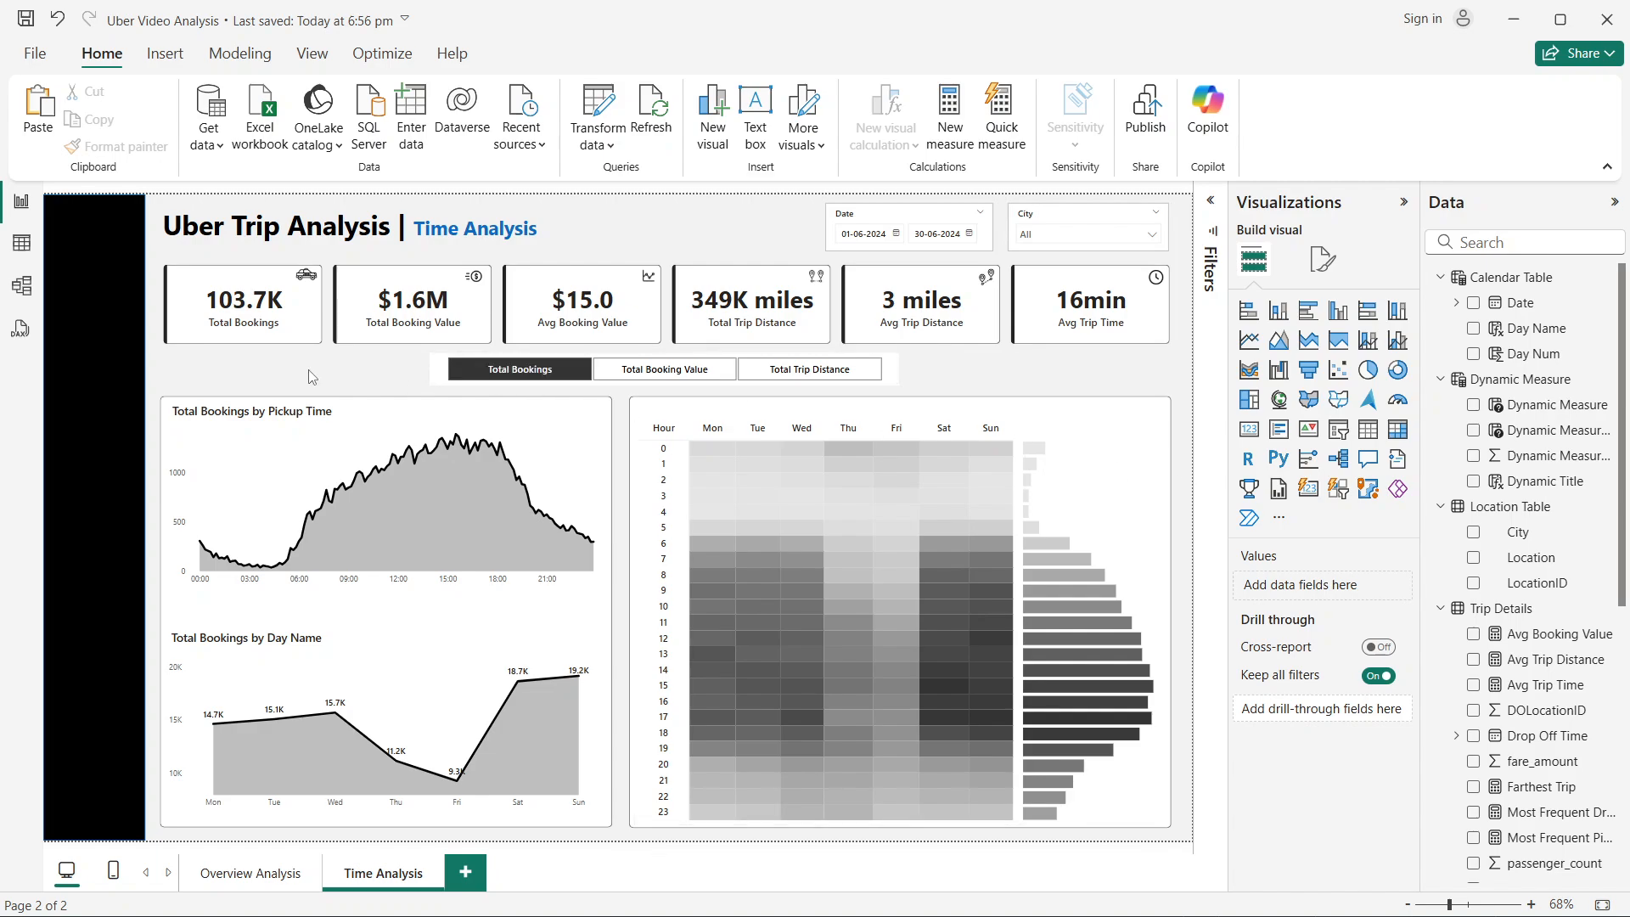
Step: Duplicate the pickup-time title card and place the copy above the heatmap matrix, aligned with the container's upper edge
{"action": "left_click", "coordinate": [283, 412]}
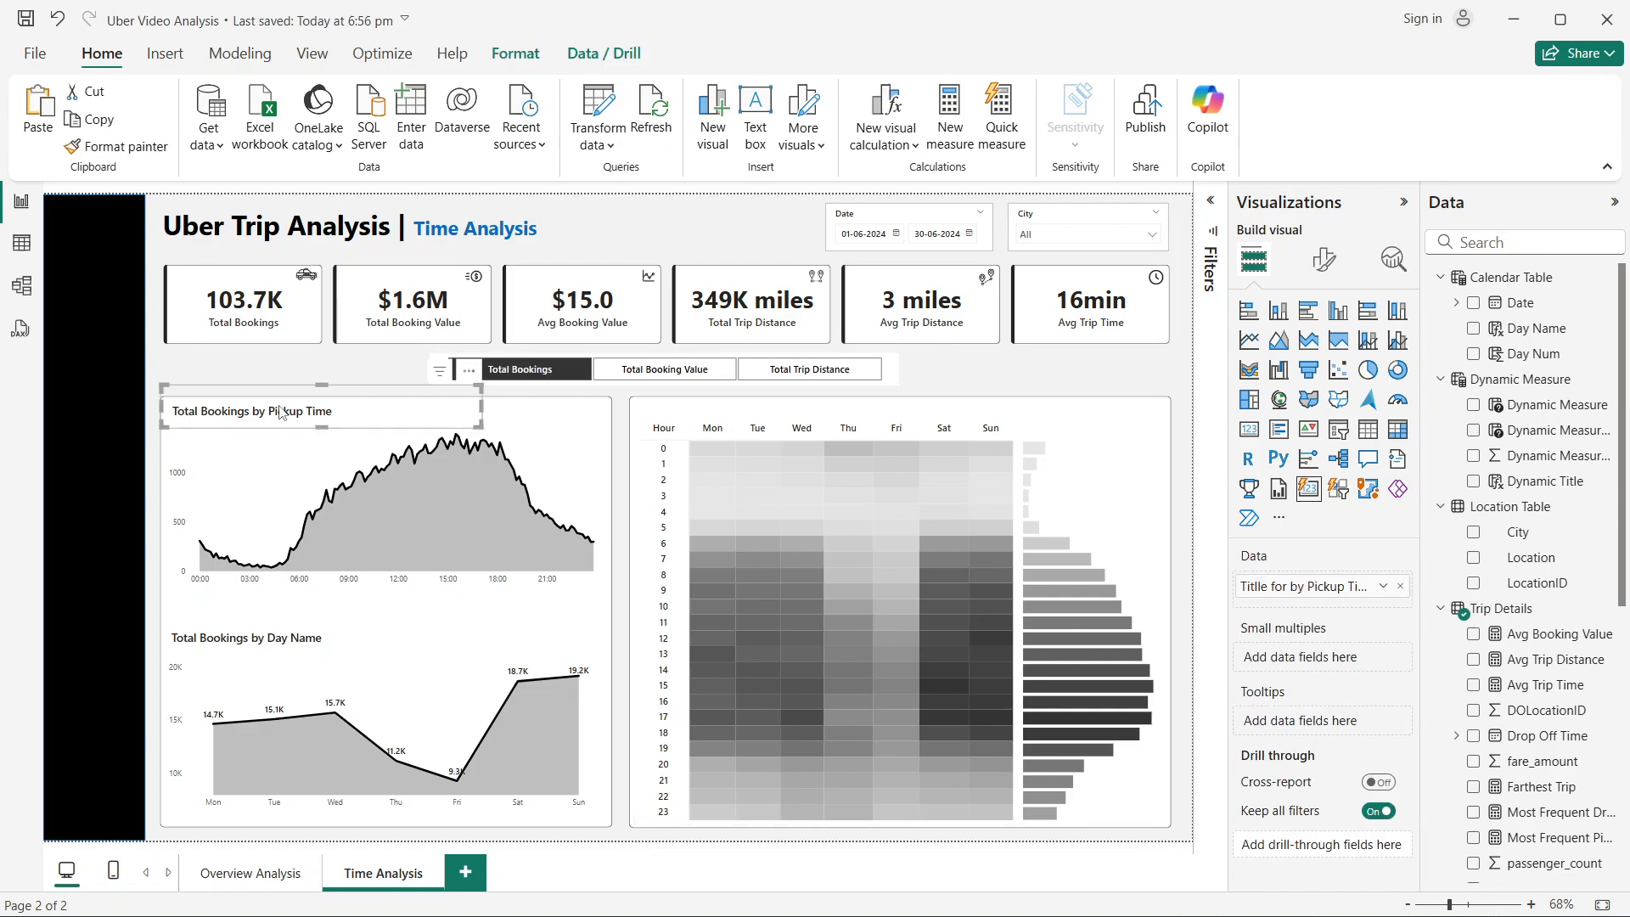
{"action": "left_click_drag", "start_coordinate": [283, 412], "coordinate": [764, 436]}
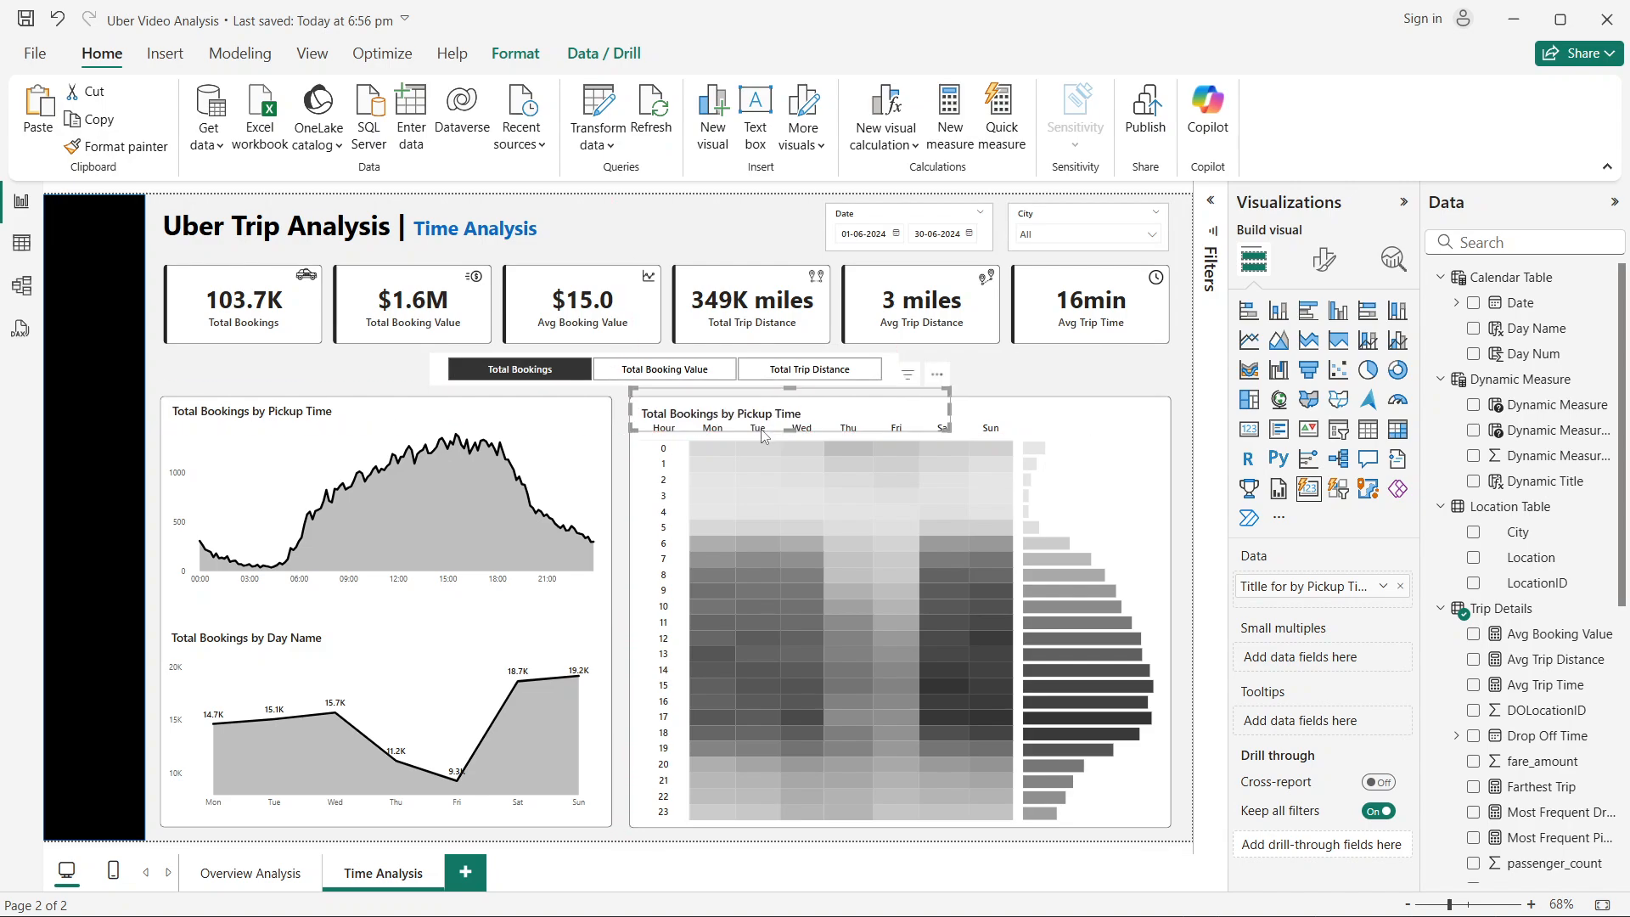
{"action": "left_click_drag", "start_coordinate": [760, 419], "coordinate": [761, 417]}
{"action": "left_click", "coordinate": [1186, 454]}
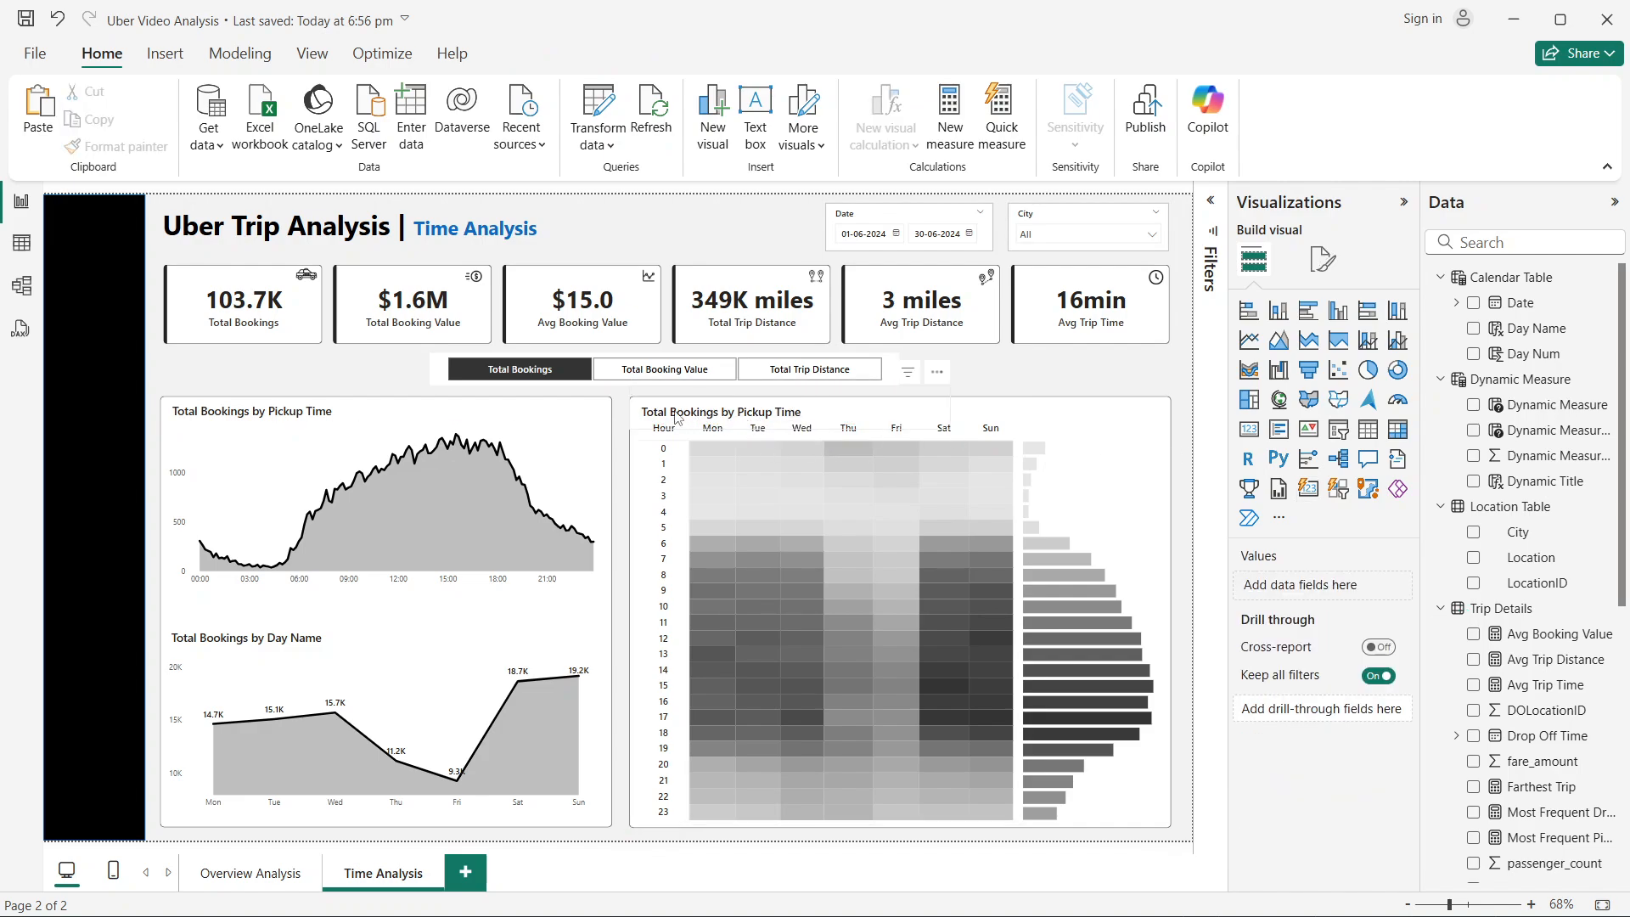
Step: Copy the formula of the pickup-time title measure into a new measure in the Trip Details table
{"action": "scroll", "coordinate": [1523, 649], "scroll_direction": "down", "scroll_amount": 10}
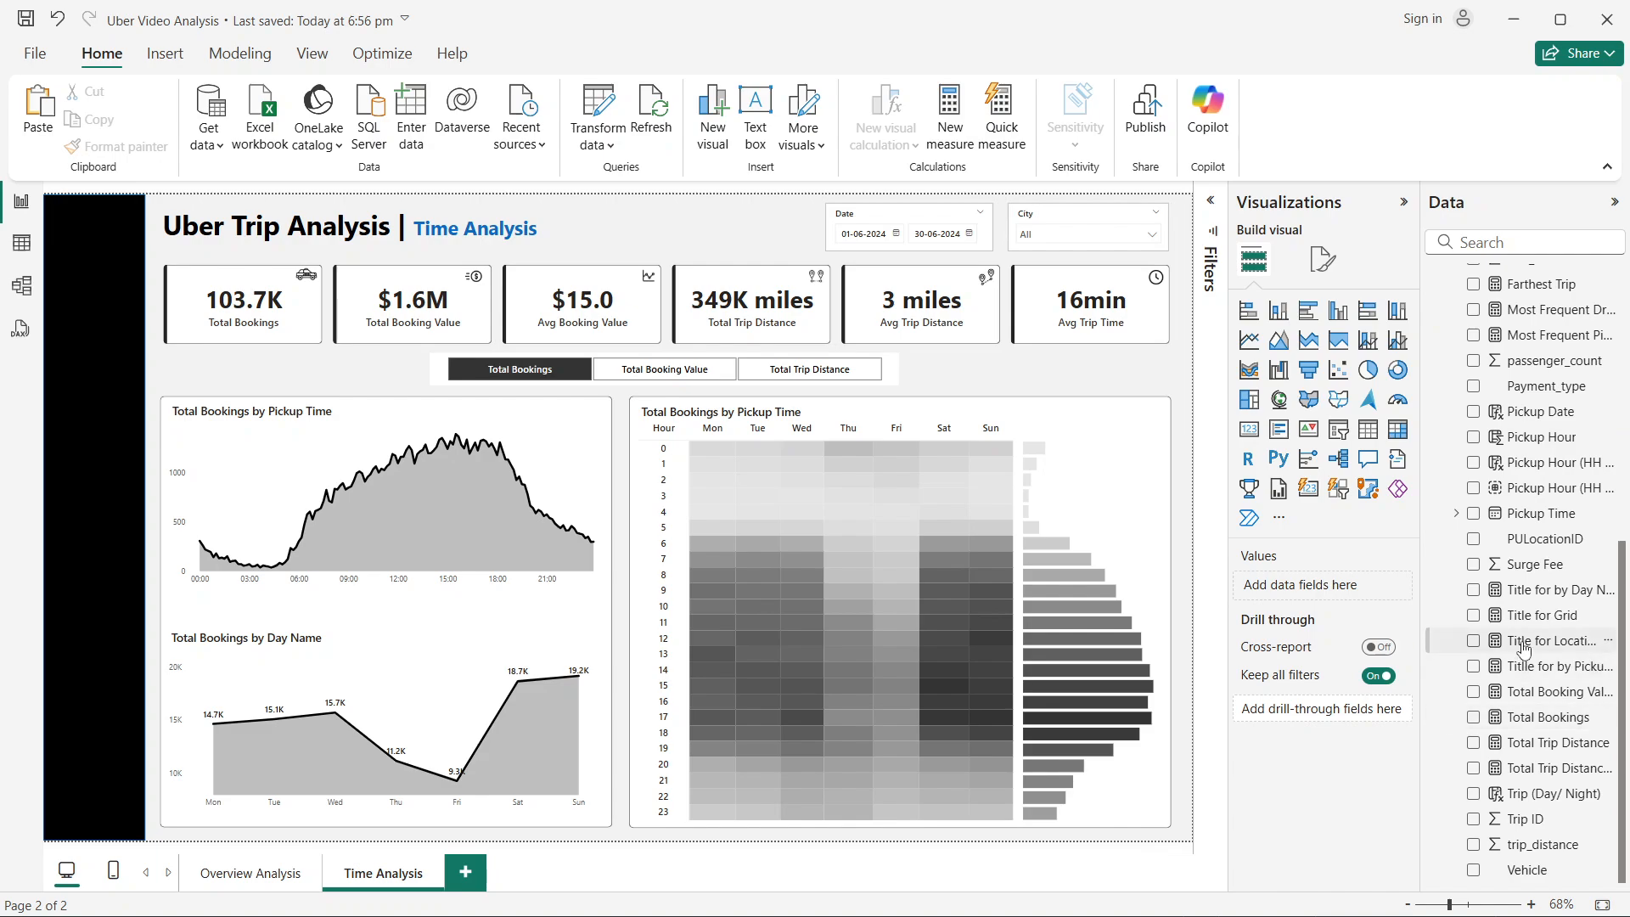
{"action": "left_click", "coordinate": [1539, 668]}
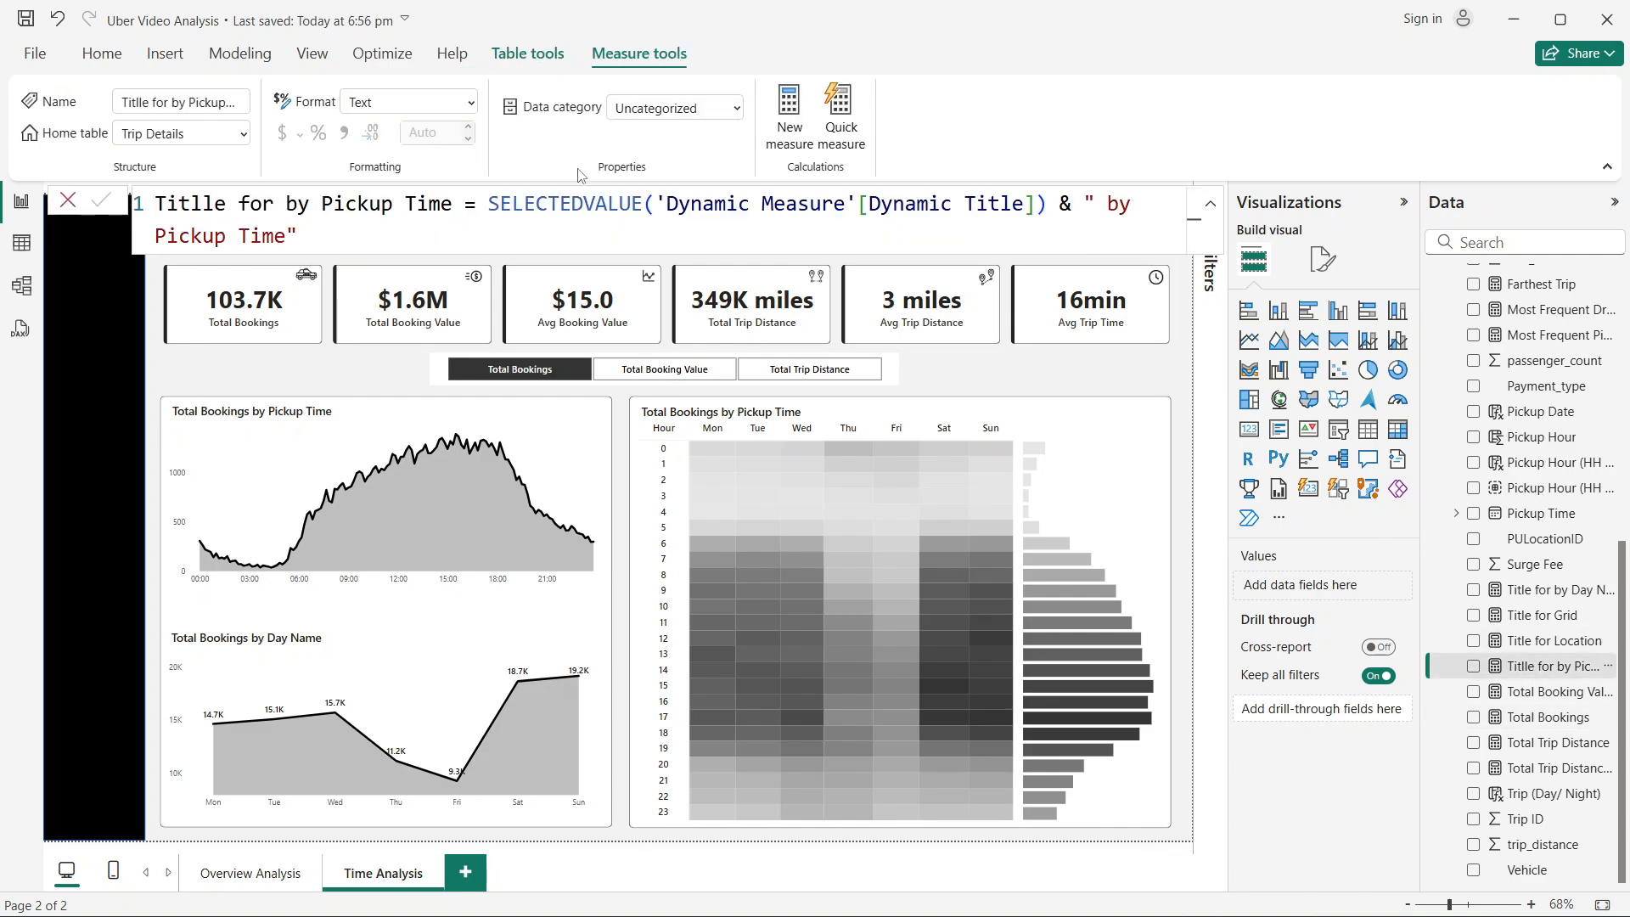
{"action": "triple_click", "coordinate": [547, 204]}
{"action": "right_click", "coordinate": [1555, 461]}
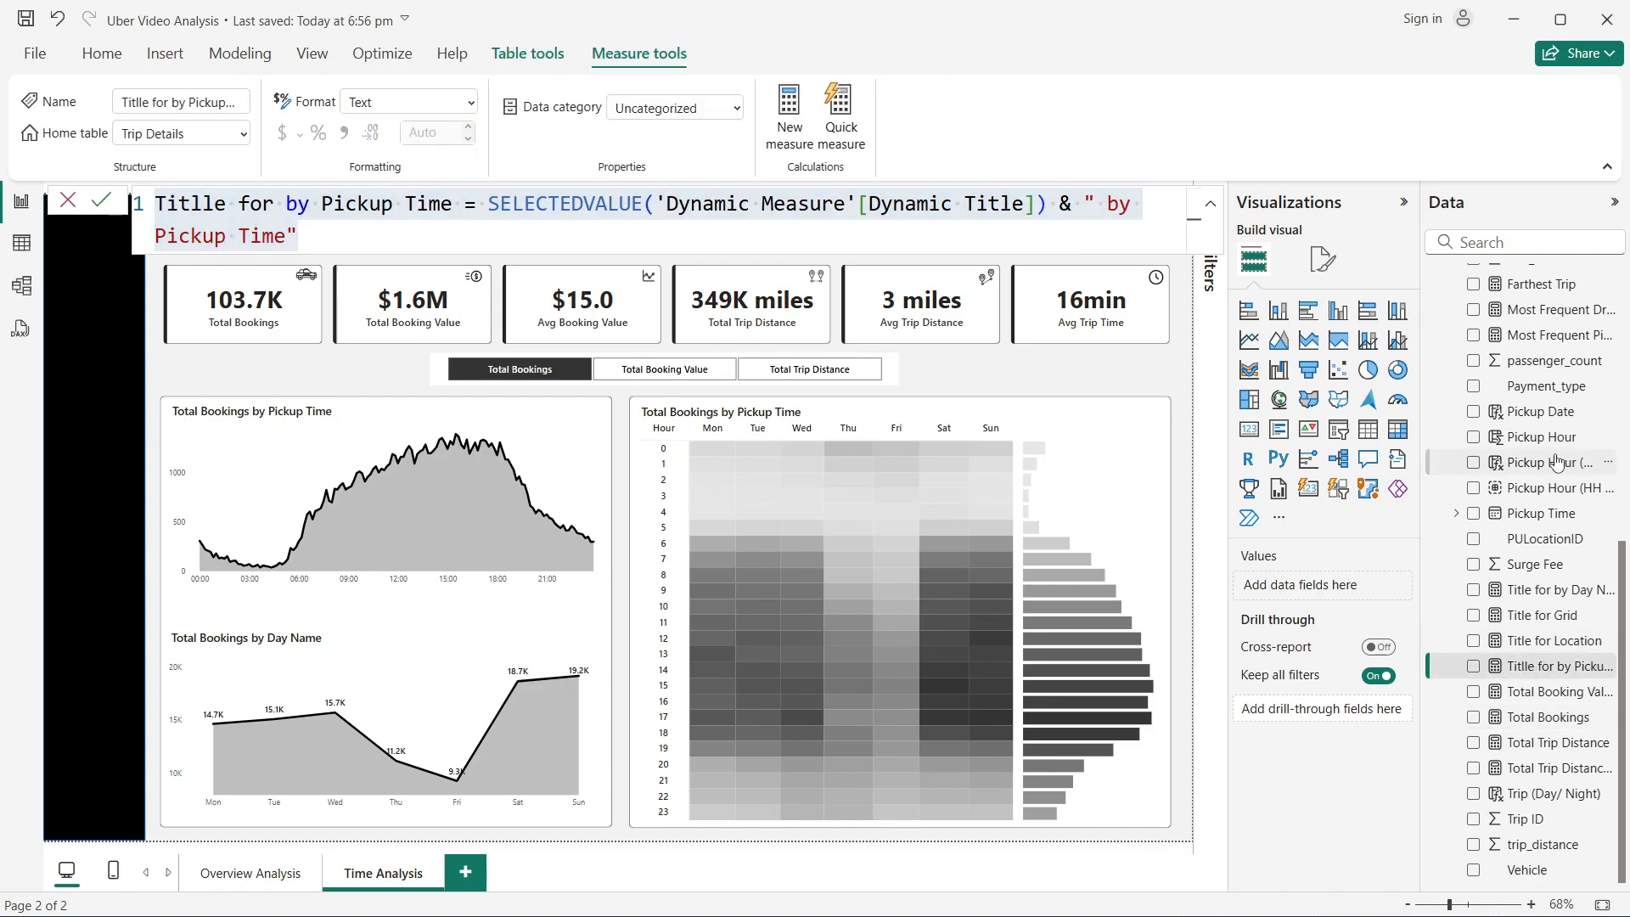
{"action": "left_click", "coordinate": [1413, 546]}
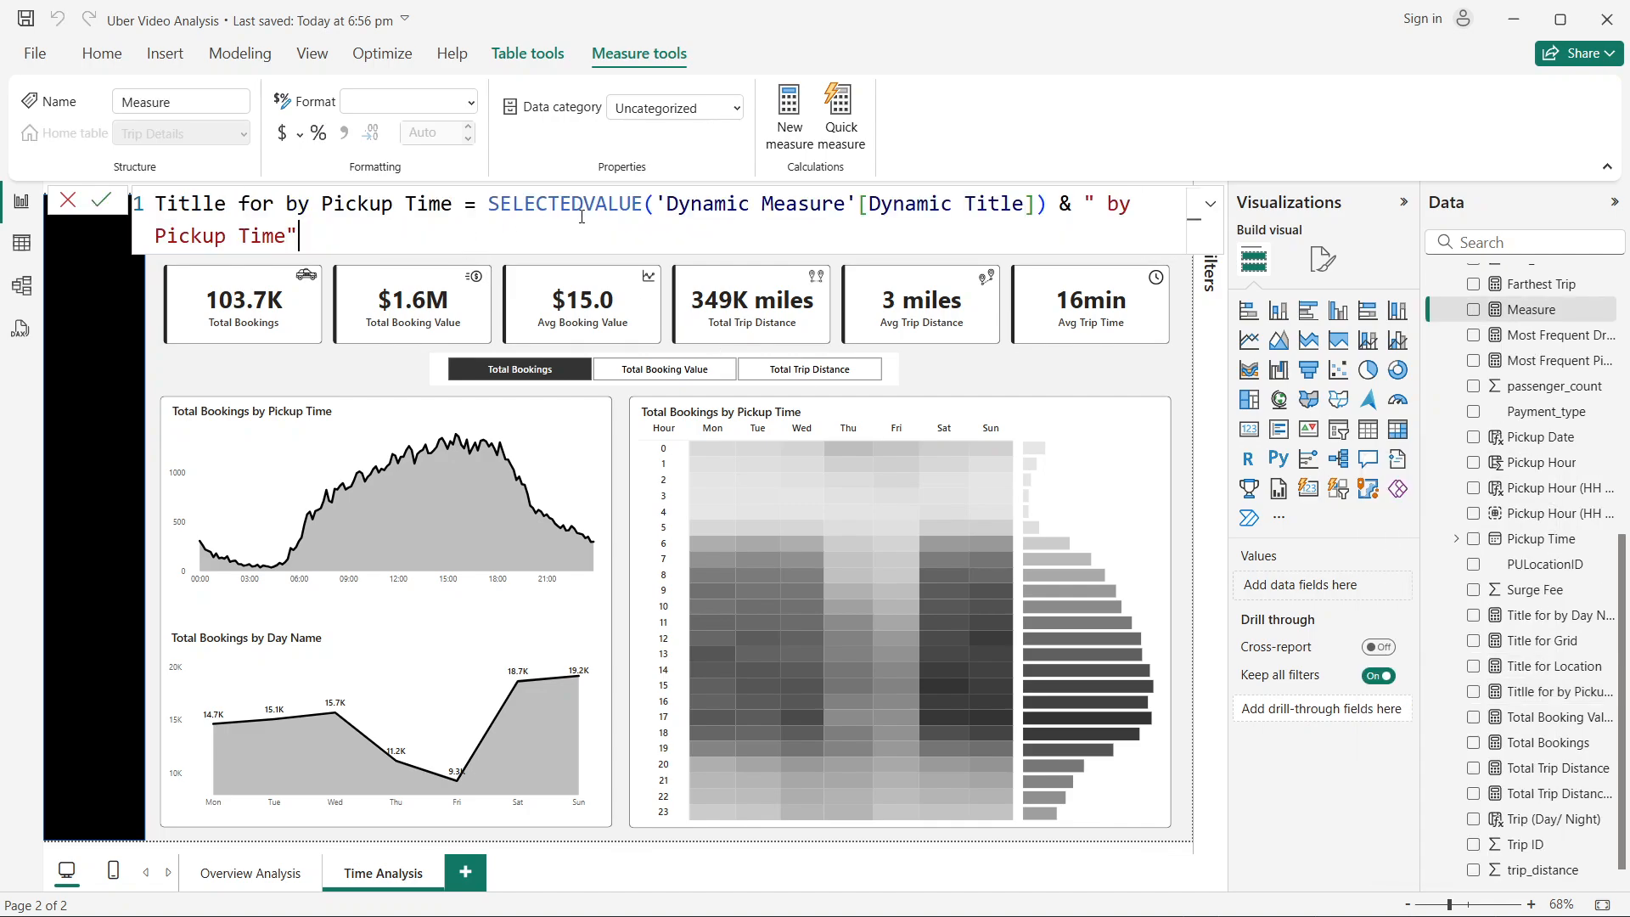
Step: Name the new measure "Title for by Hour & Day", checking the title wording in the finished Uber Analysis report
{"action": "double_click", "coordinate": [204, 203]}
{"action": "type", "text": "Title"}
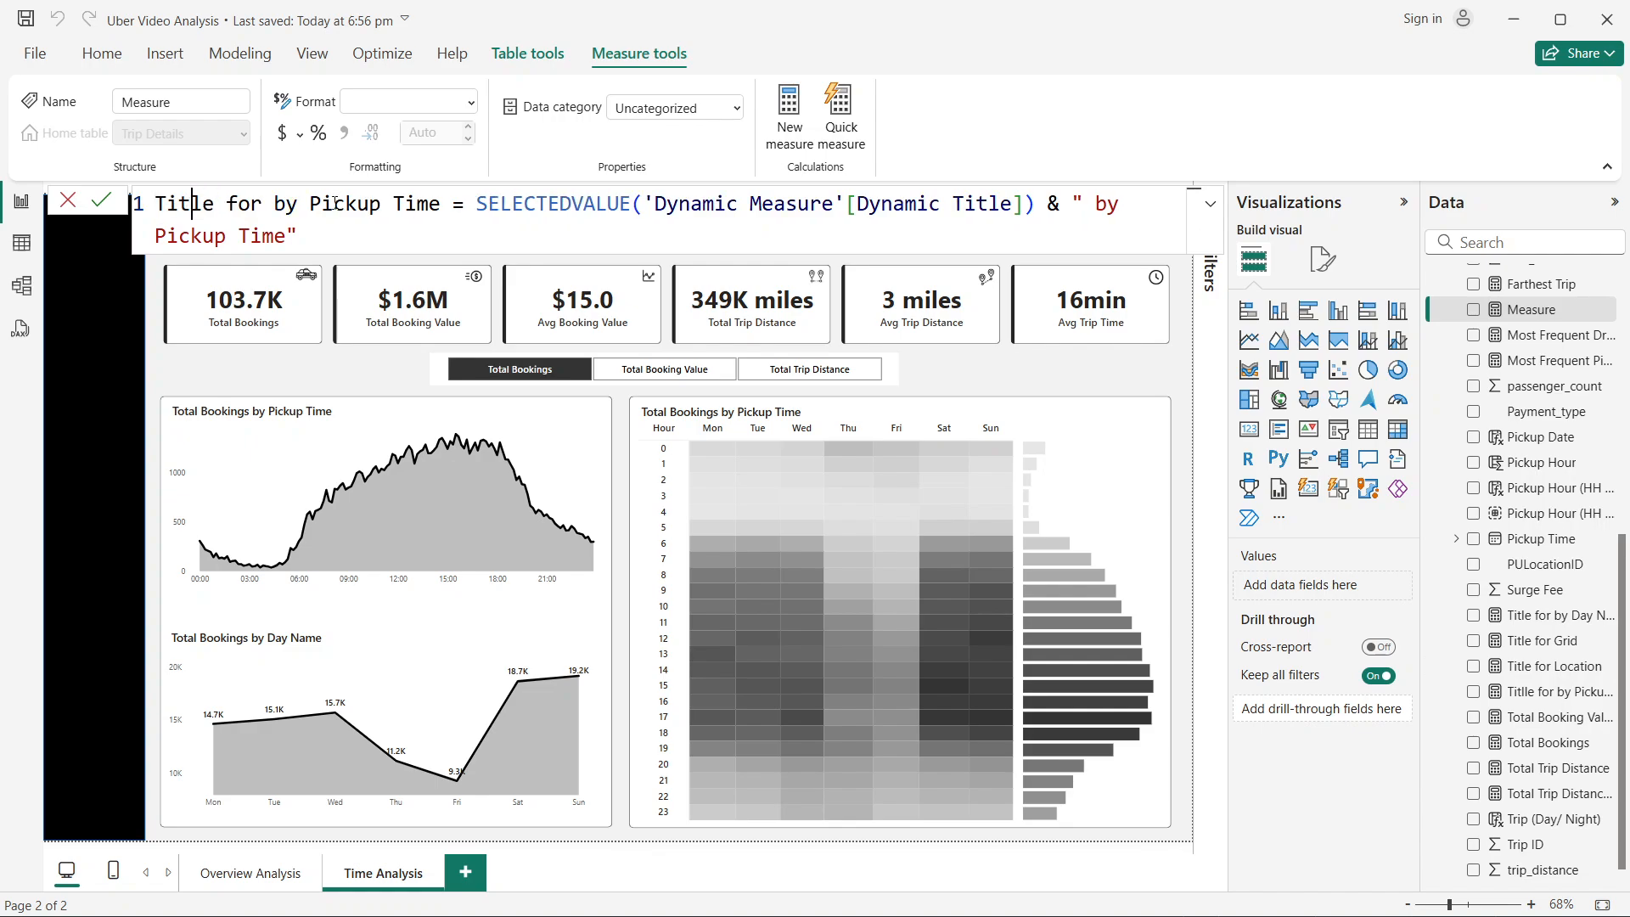
{"action": "double_click", "coordinate": [284, 204]}
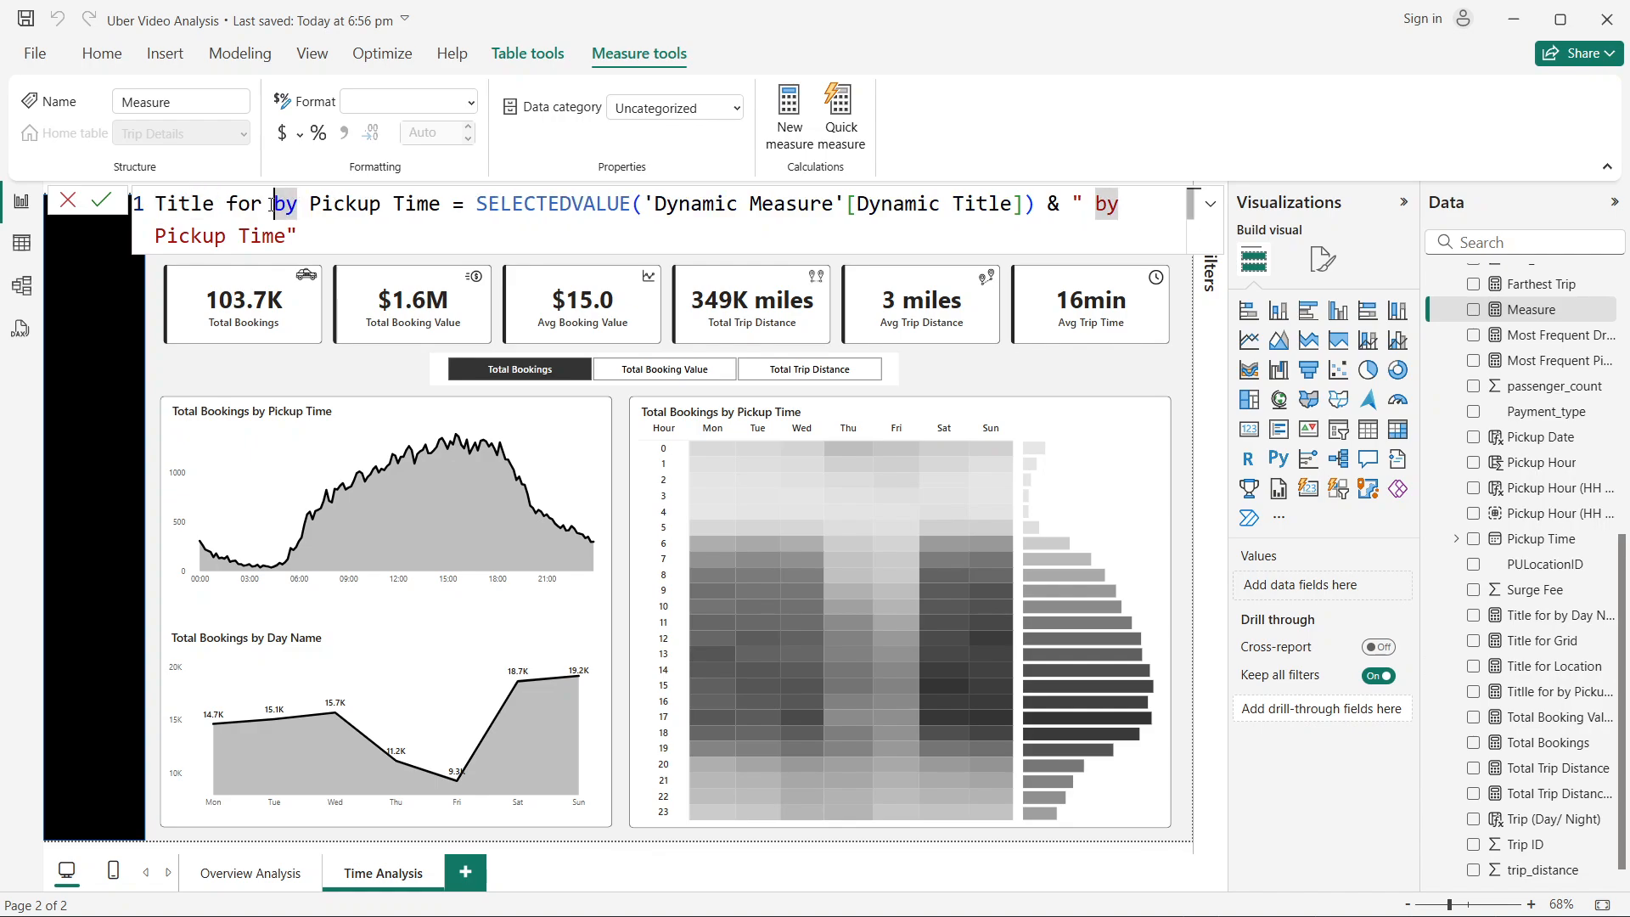
{"action": "left_click_drag", "start_coordinate": [272, 205], "coordinate": [441, 205]}
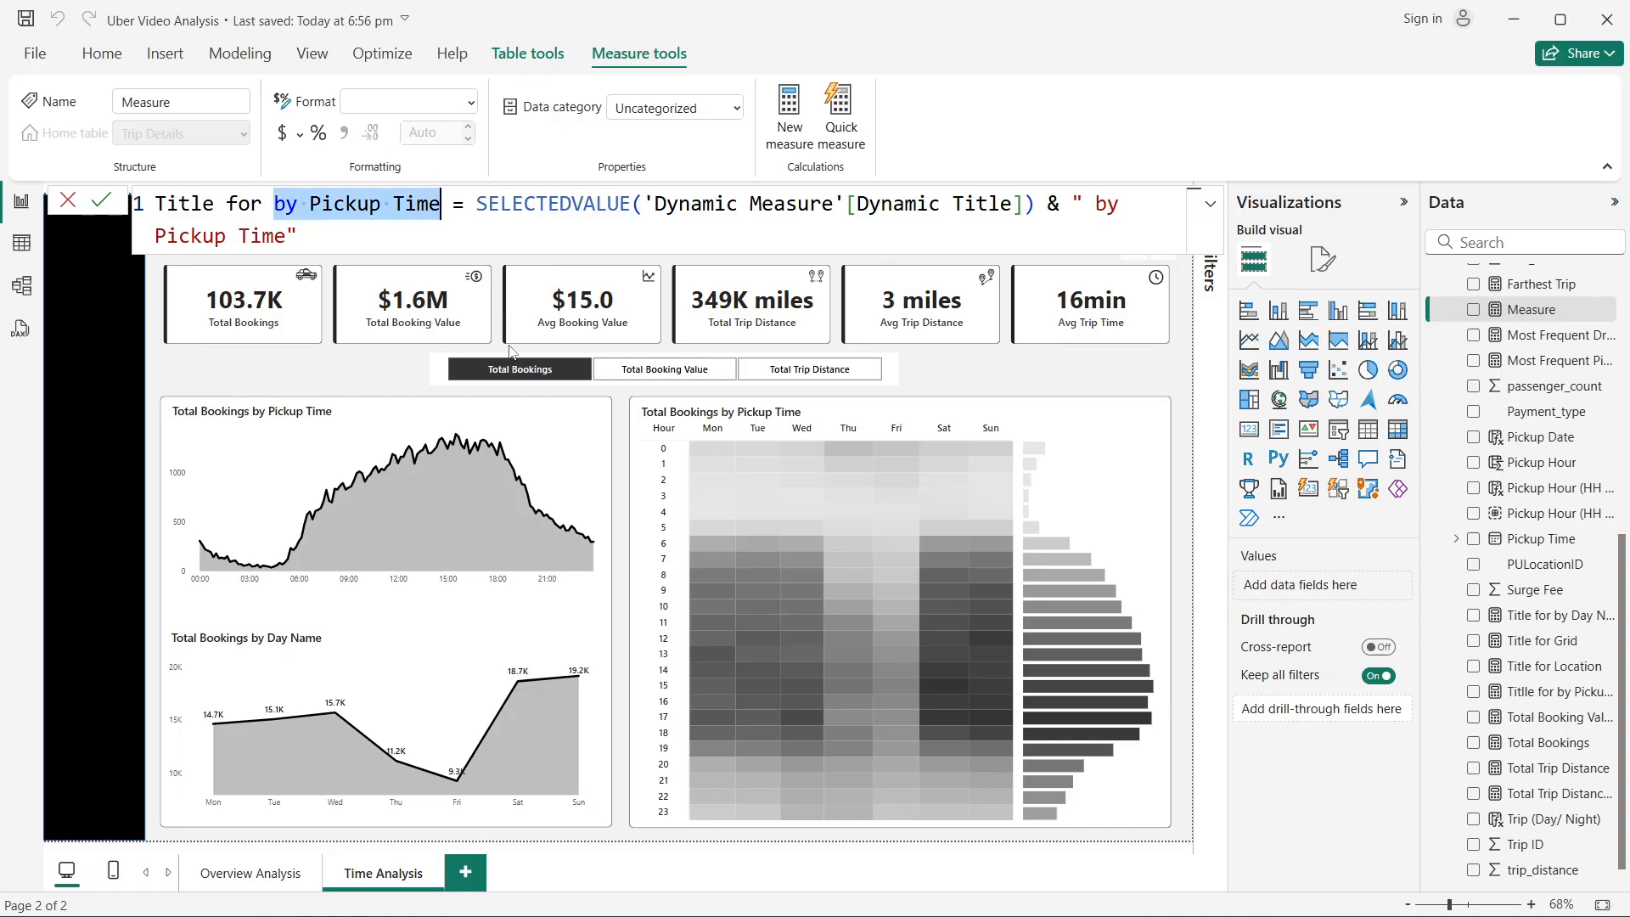
{"action": "type", "text": "by H"}
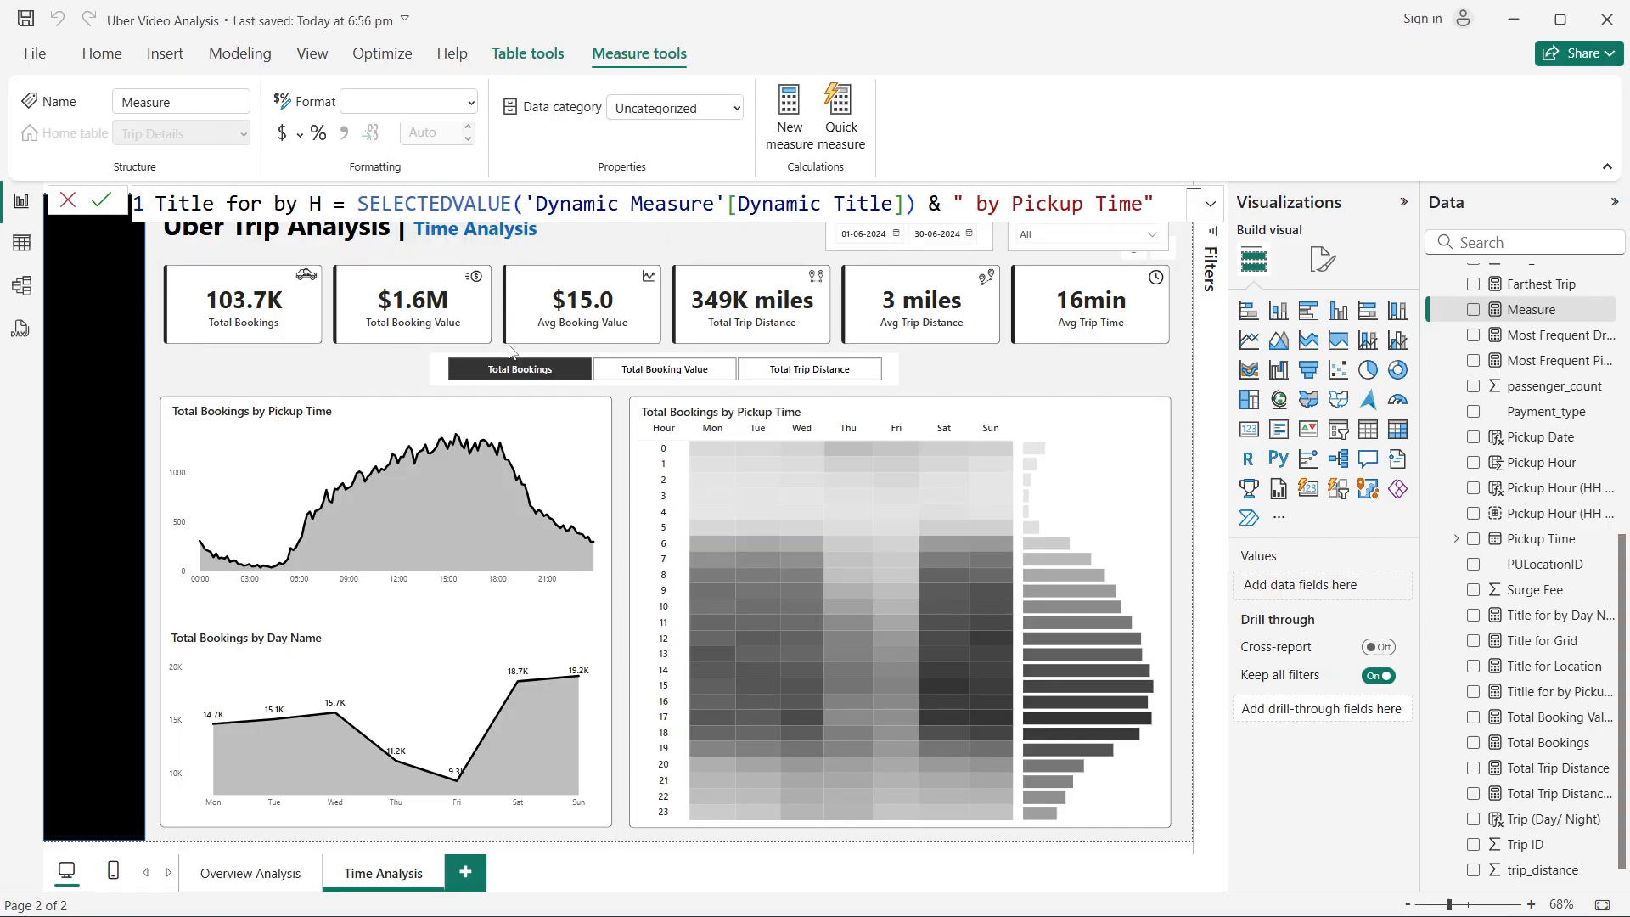
{"action": "type", "text": "our"}
{"action": "key", "text": "alt+Tab"}
{"action": "key", "text": "Tab"}
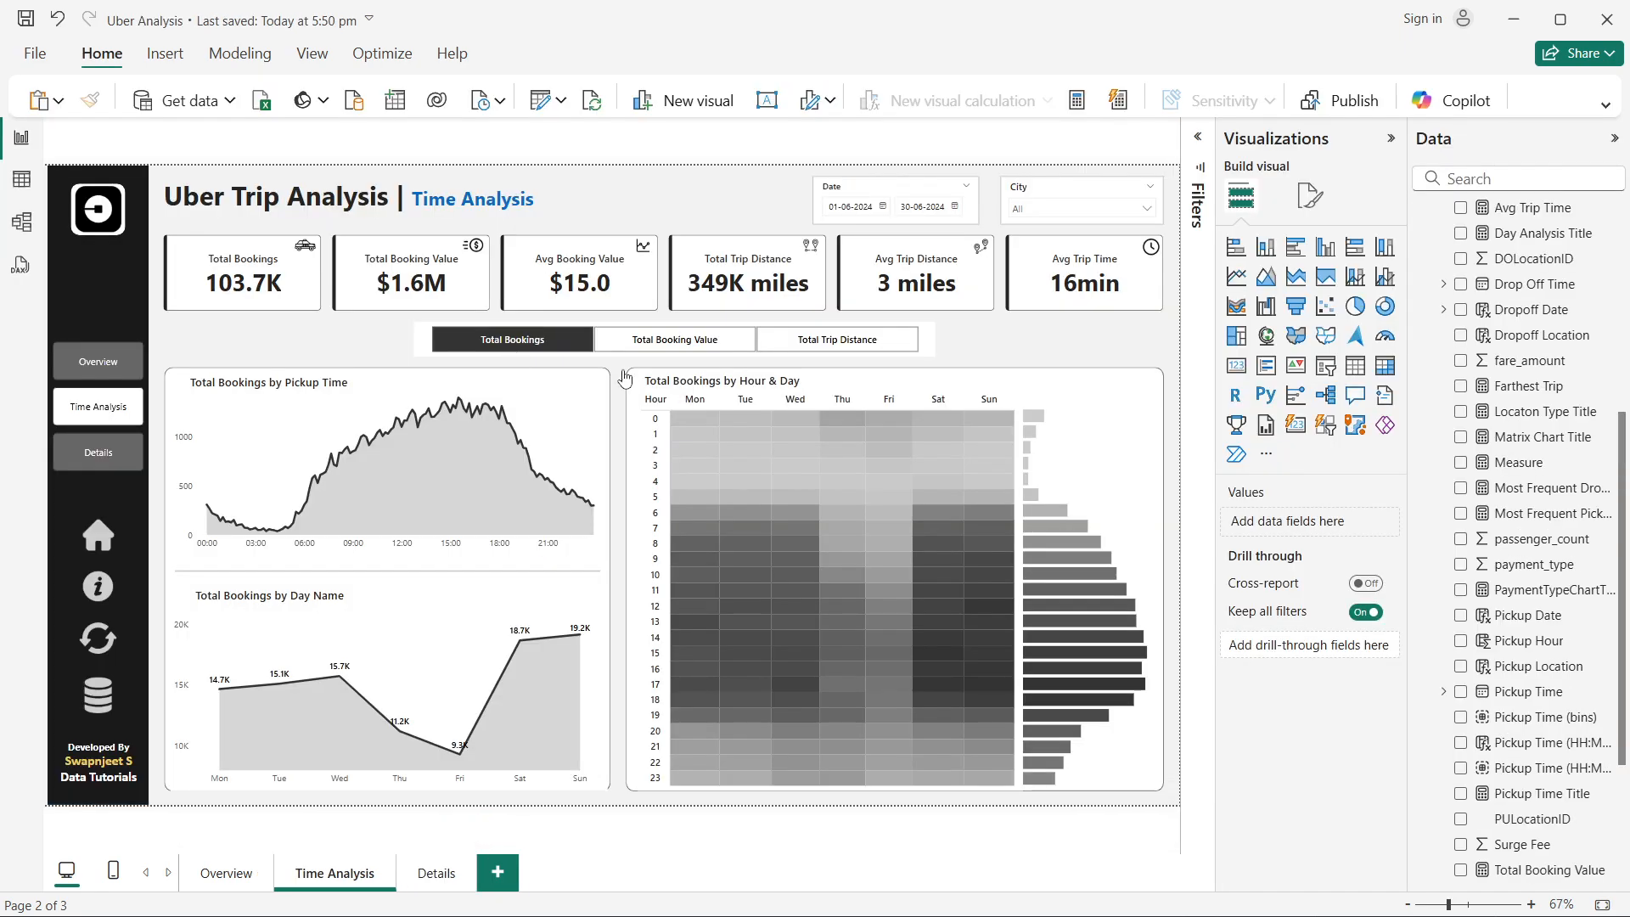
{"action": "key", "text": "alt+Tab"}
{"action": "type", "text": "& Day"}
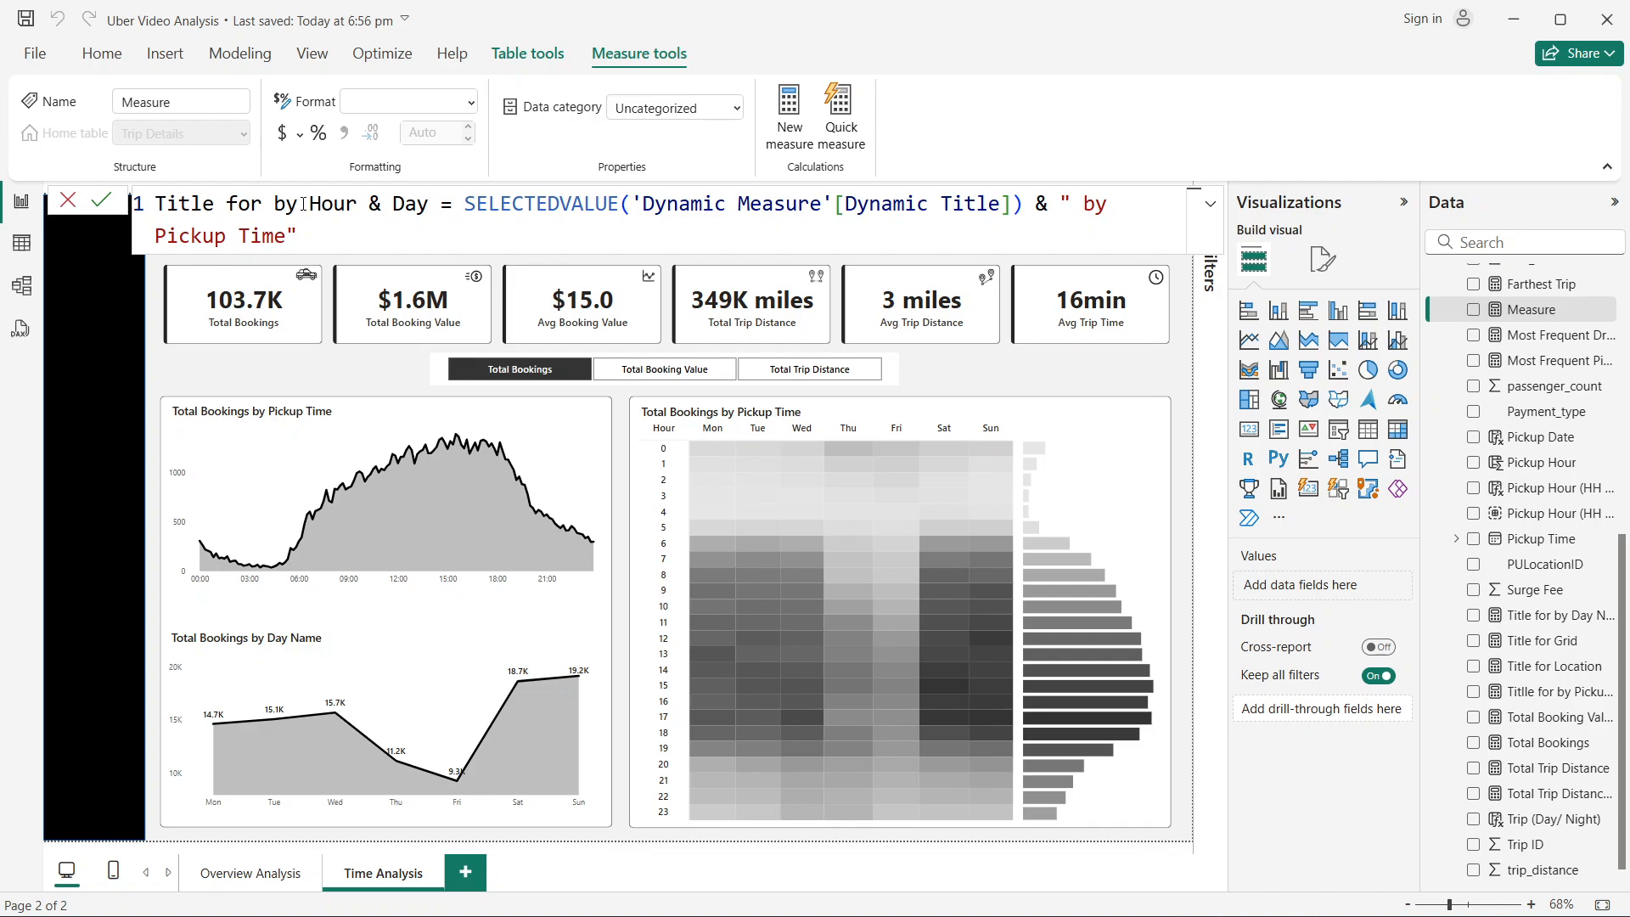
Step: Change the quoted suffix in the formula to " by Hour & Day", commit the measure and close the formula editor
{"action": "left_click_drag", "start_coordinate": [311, 204], "coordinate": [430, 204]}
{"action": "key", "text": "ctrl+c"}
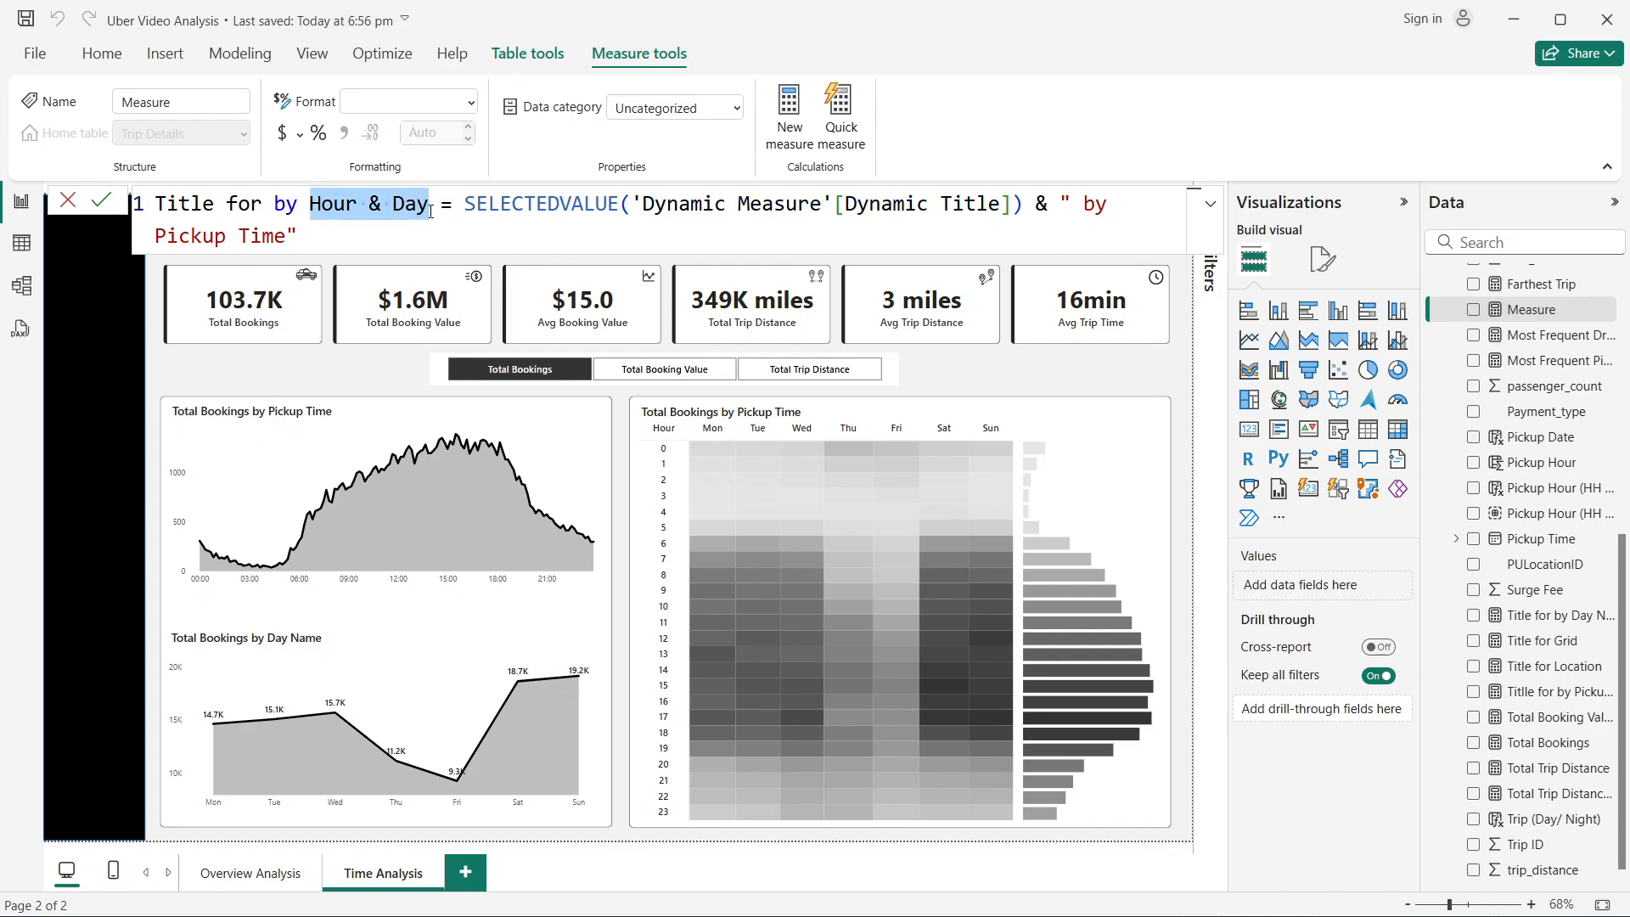
{"action": "left_click_drag", "start_coordinate": [155, 236], "coordinate": [287, 238]}
{"action": "key", "text": "ctrl+v"}
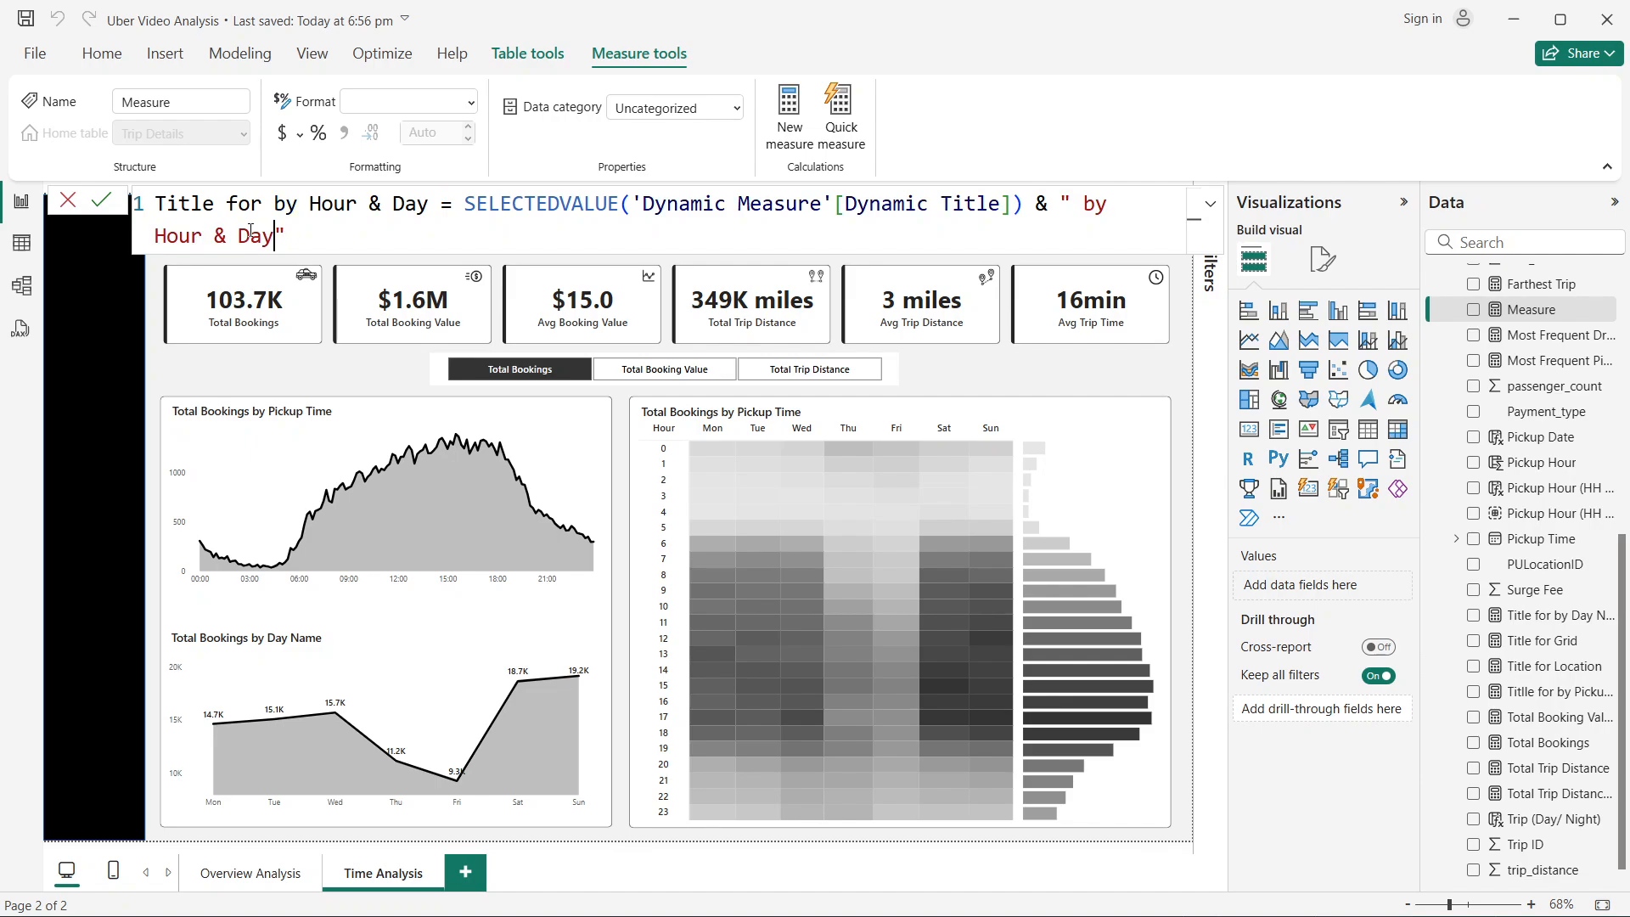
{"action": "left_click", "coordinate": [101, 202]}
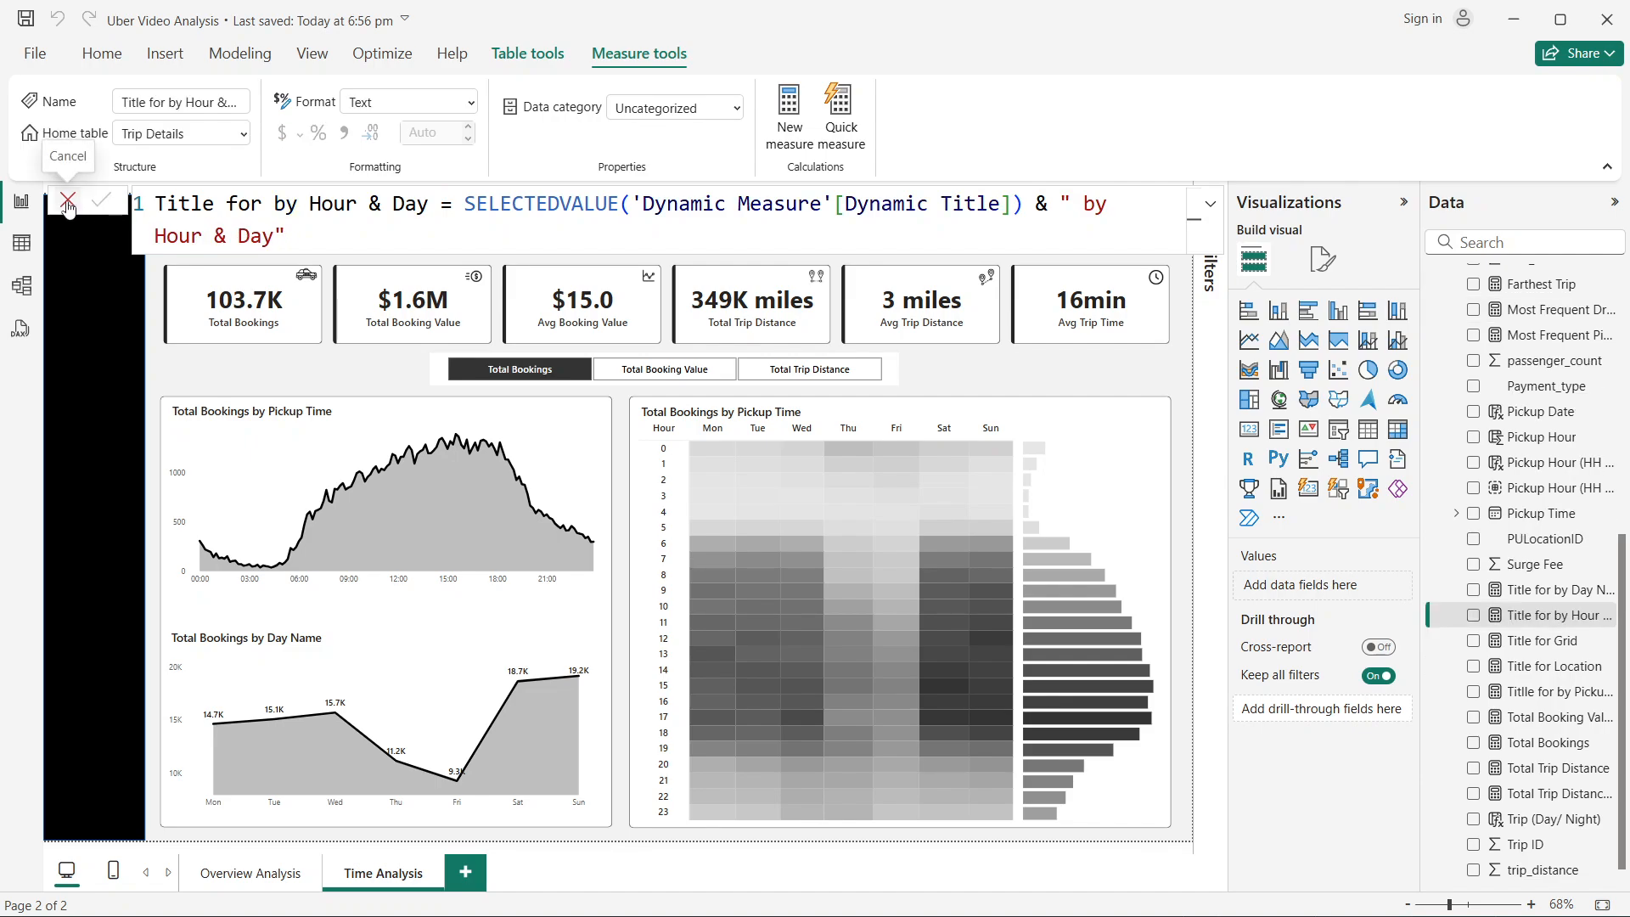
{"action": "left_click", "coordinate": [68, 204]}
Step: Replace the field of the title card above the matrix with the Title for by Day Name measure
{"action": "left_click", "coordinate": [721, 411]}
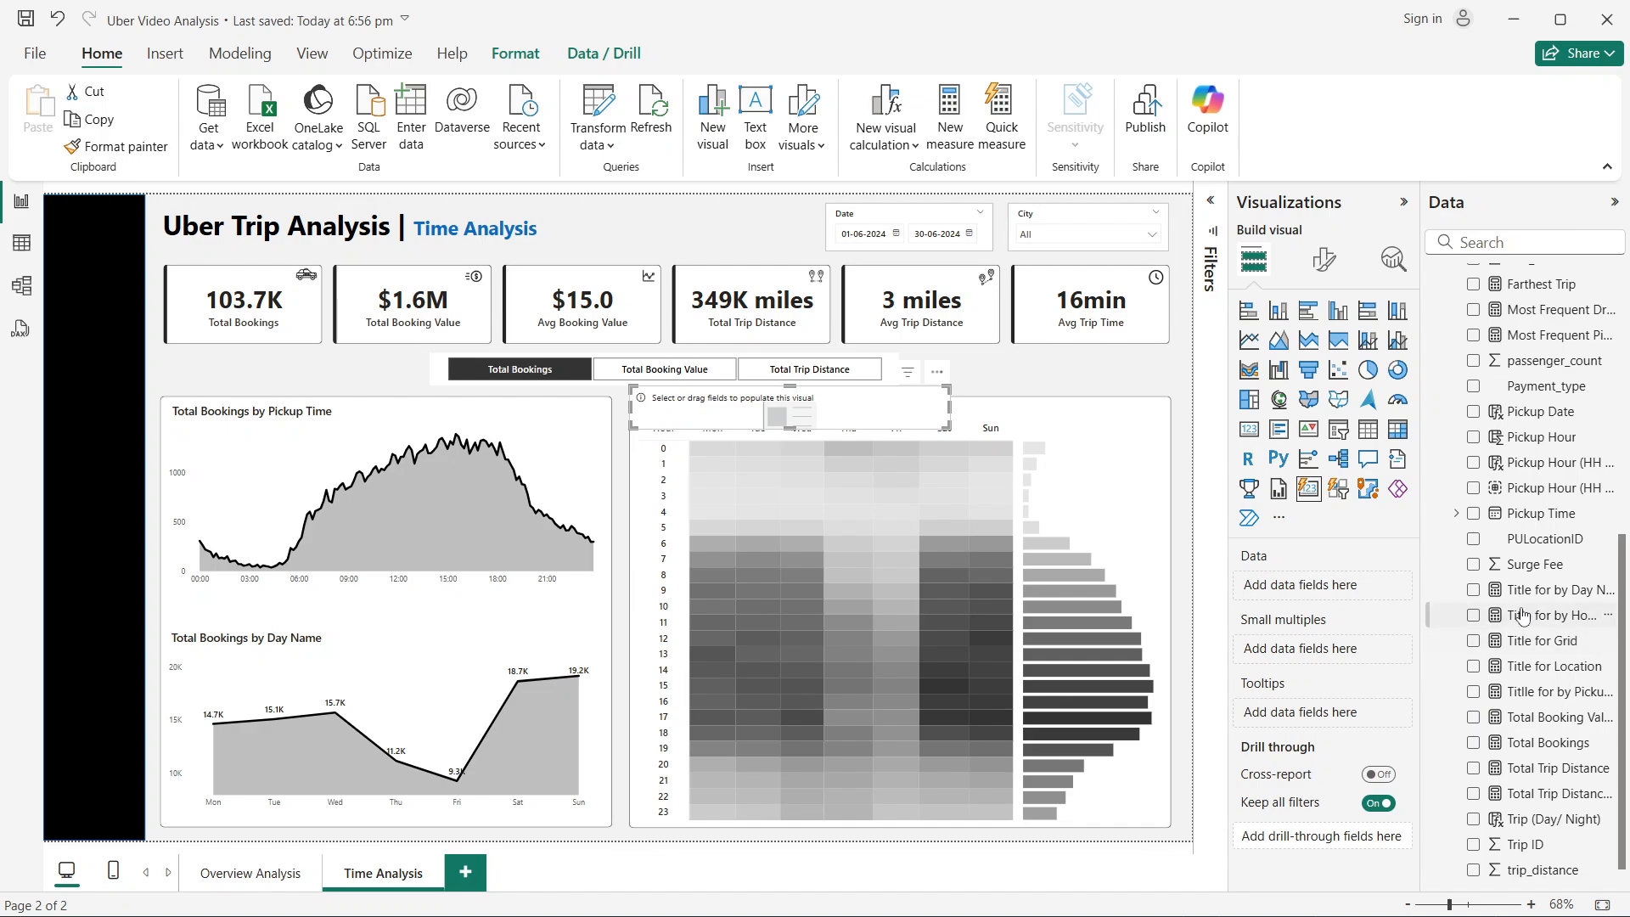
{"action": "left_click", "coordinate": [1473, 589]}
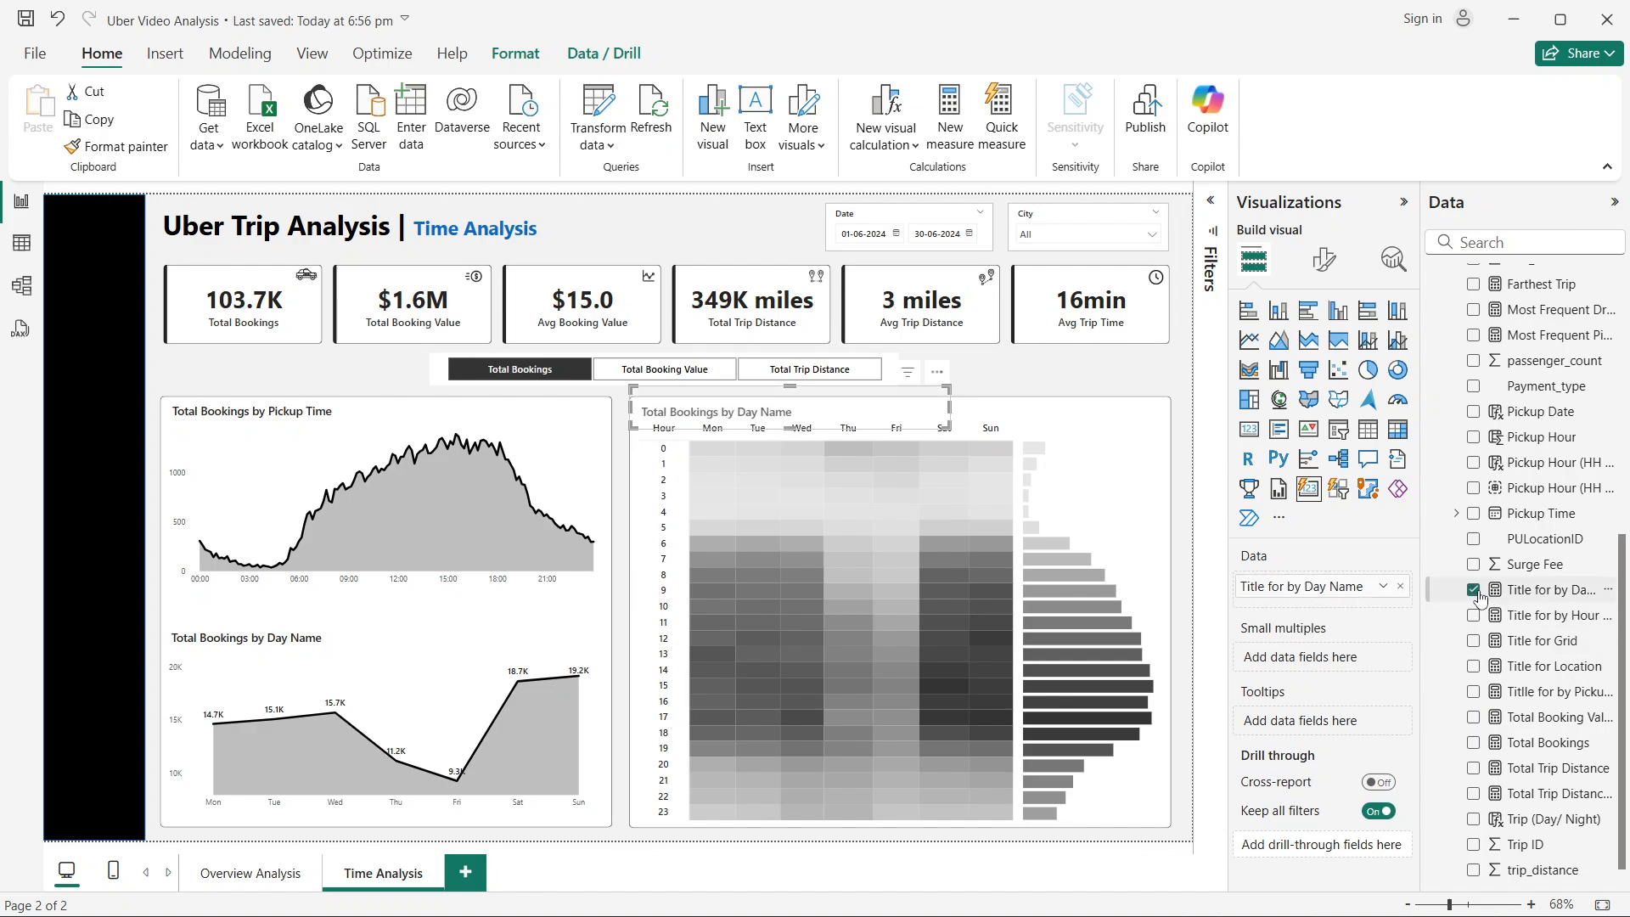
{"action": "left_click", "coordinate": [1194, 430]}
Step: Check the matrix title for Total Booking Value and Total Trip Distance, and return the slicer to Total Bookings
{"action": "left_click", "coordinate": [638, 371]}
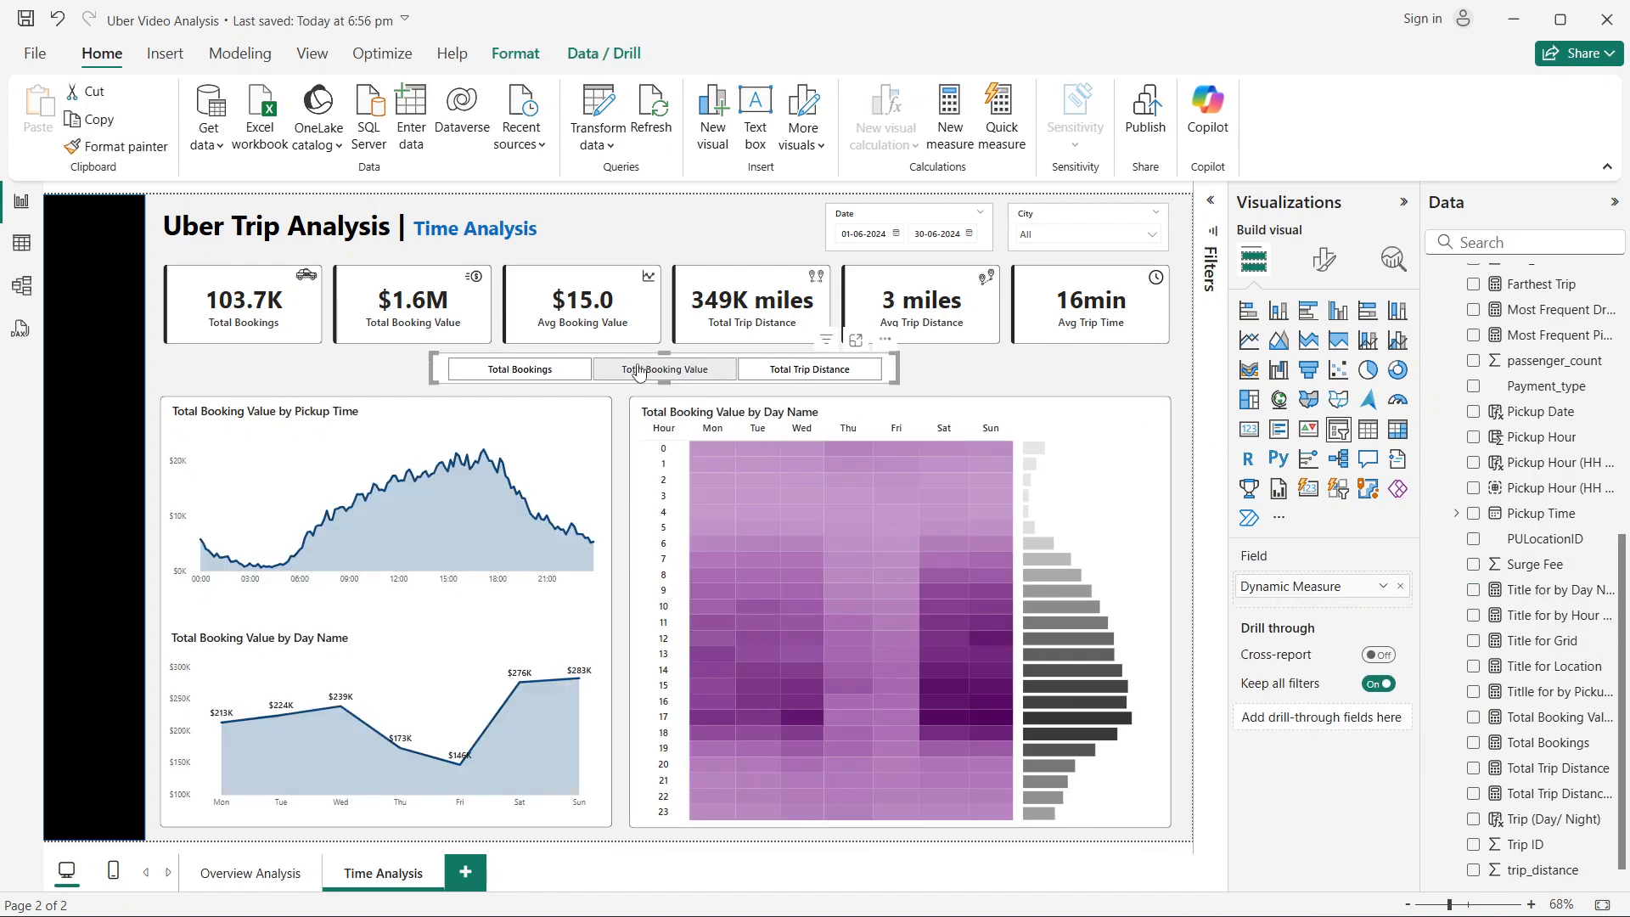
{"action": "left_click", "coordinate": [830, 370]}
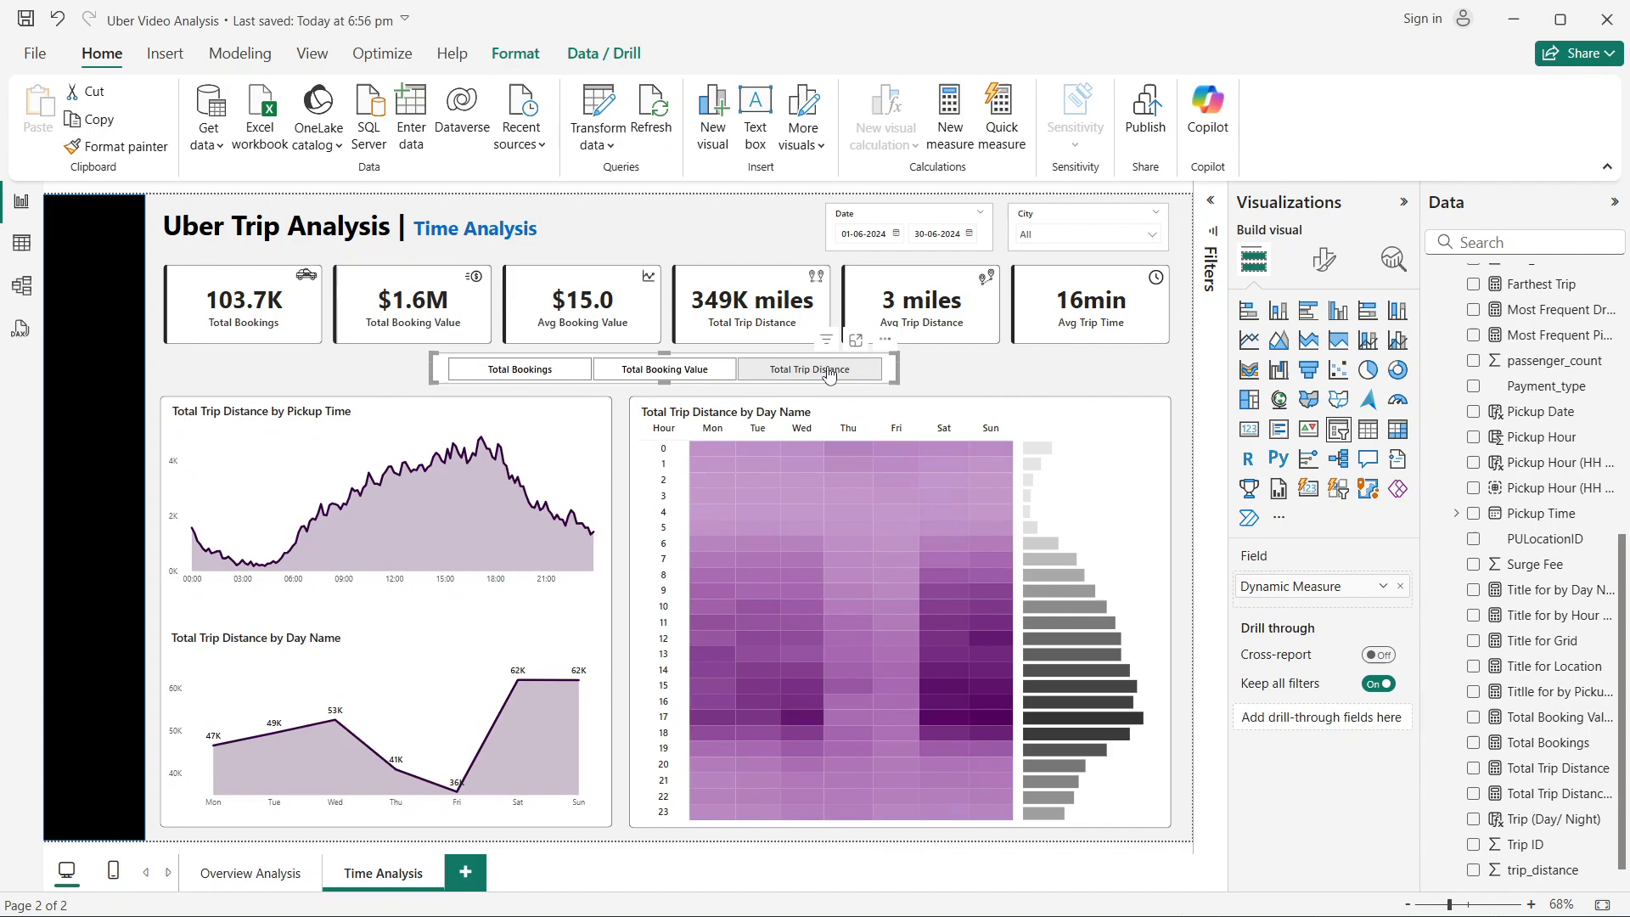
{"action": "left_click", "coordinate": [503, 371]}
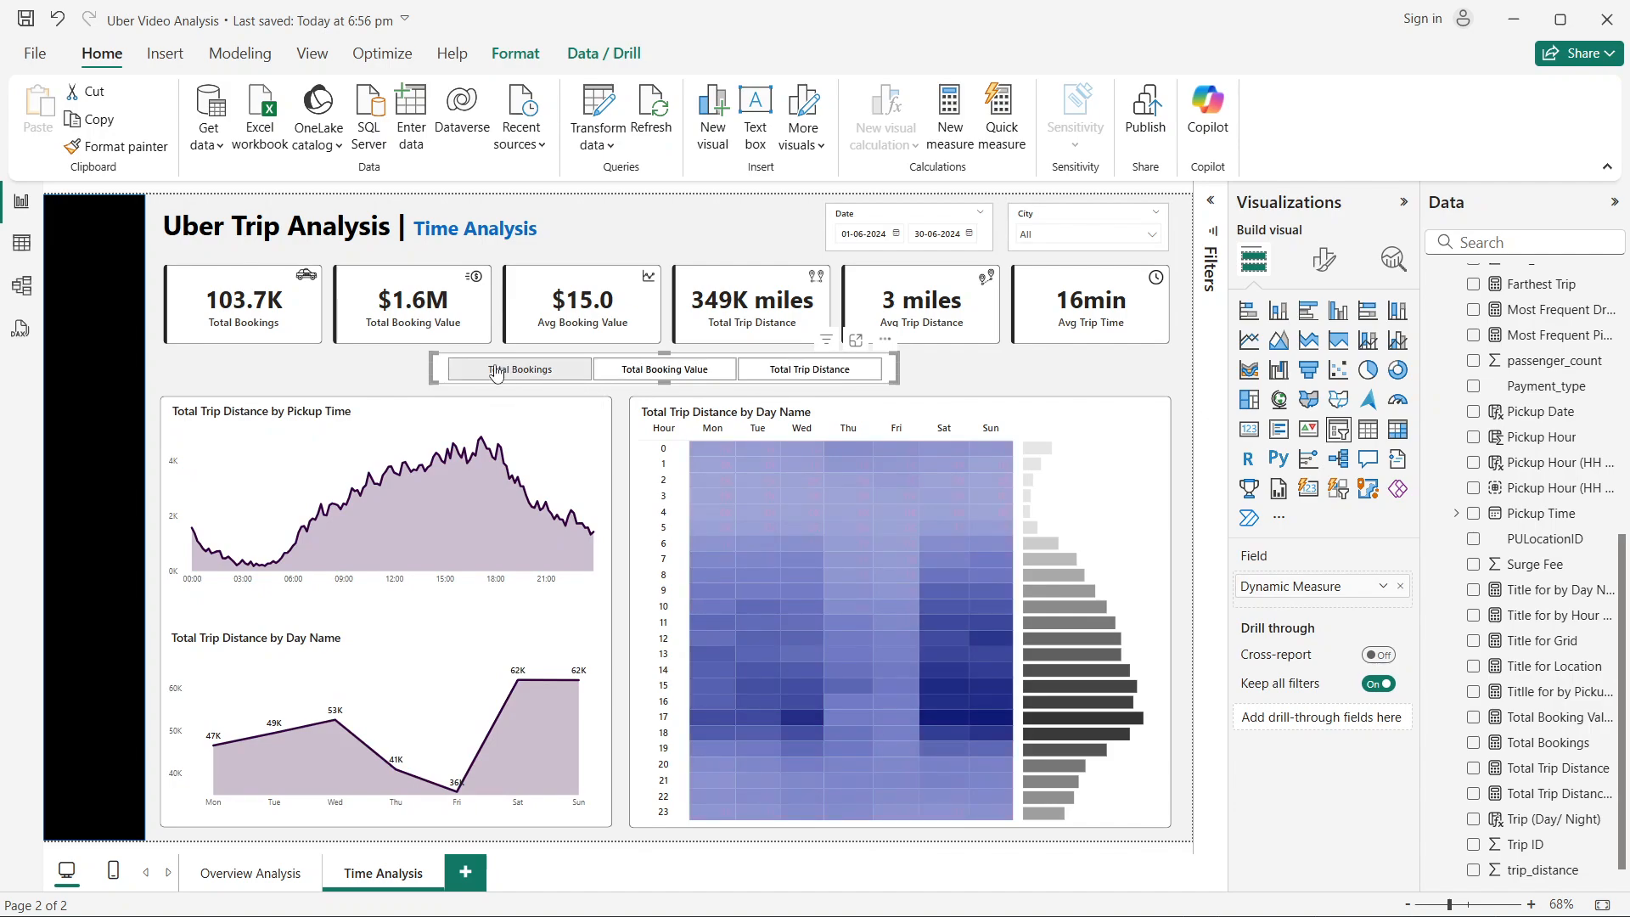
{"action": "left_click", "coordinate": [1181, 396]}
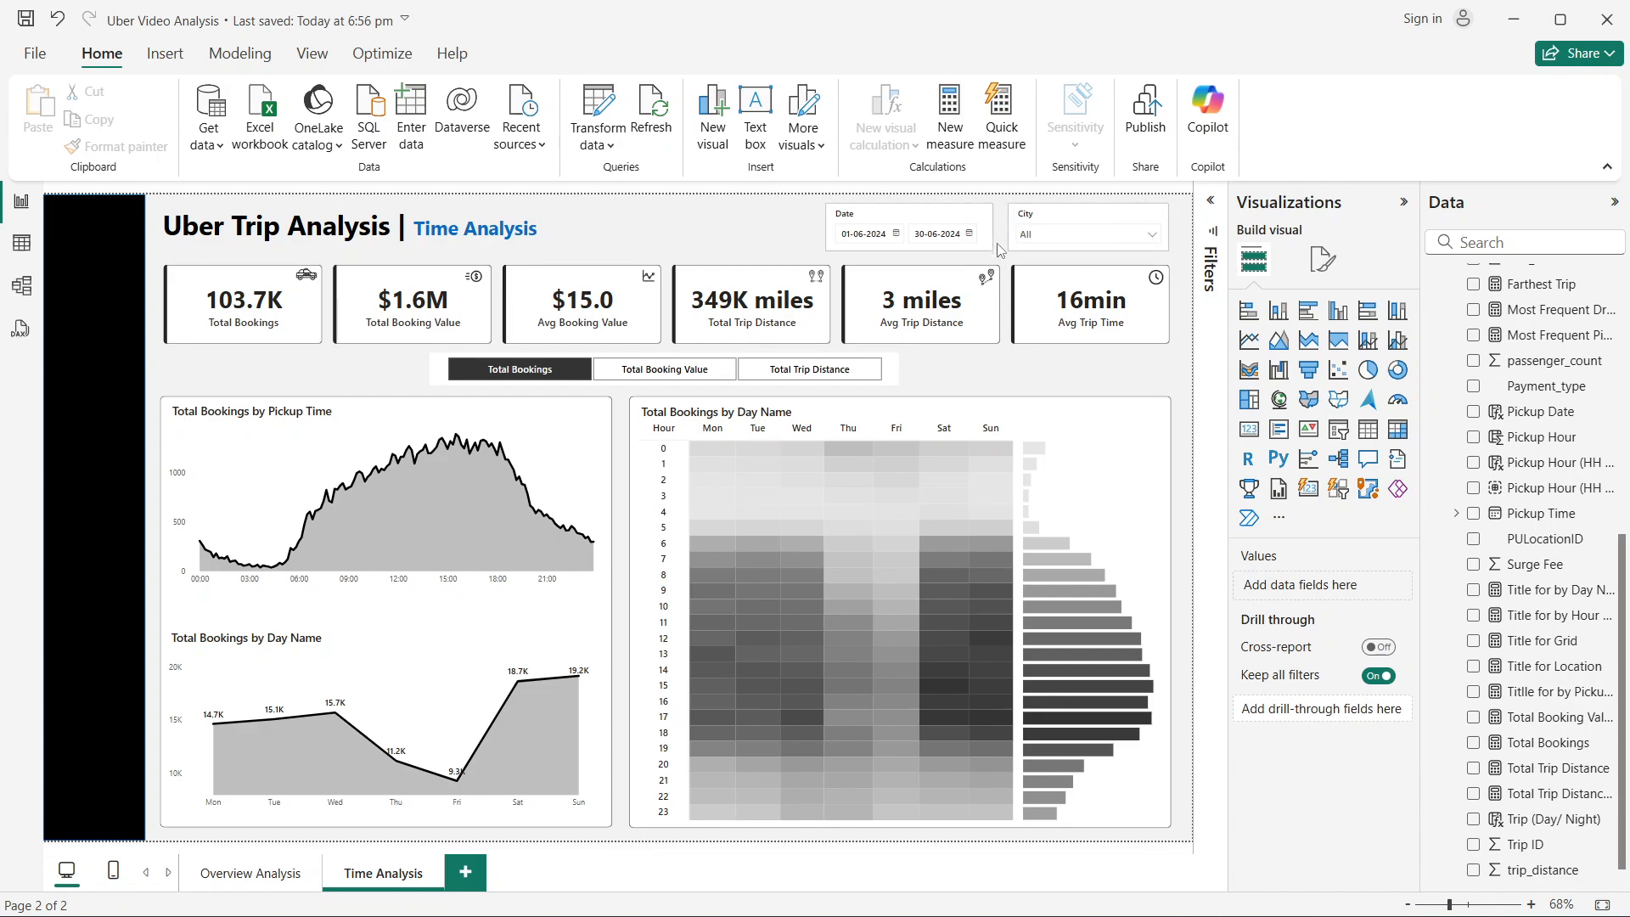
Step: Test the City slicer by filtering the page for Brooklyn and for The Bronx, and clear each selection
{"action": "left_click", "coordinate": [892, 217]}
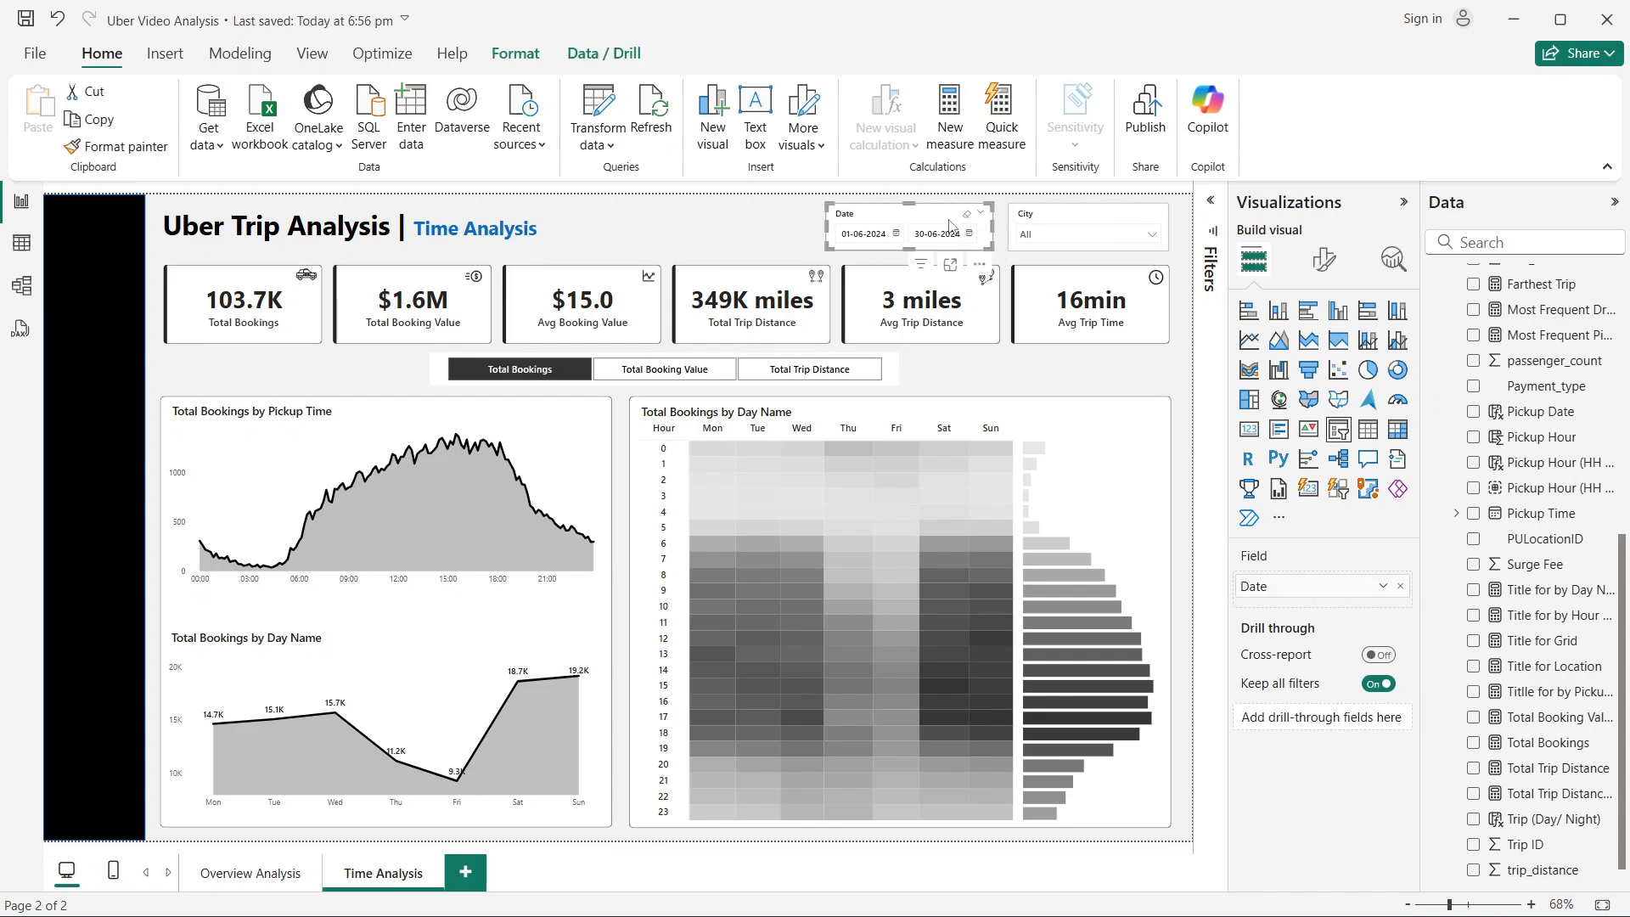
{"action": "left_click", "coordinate": [1084, 231]}
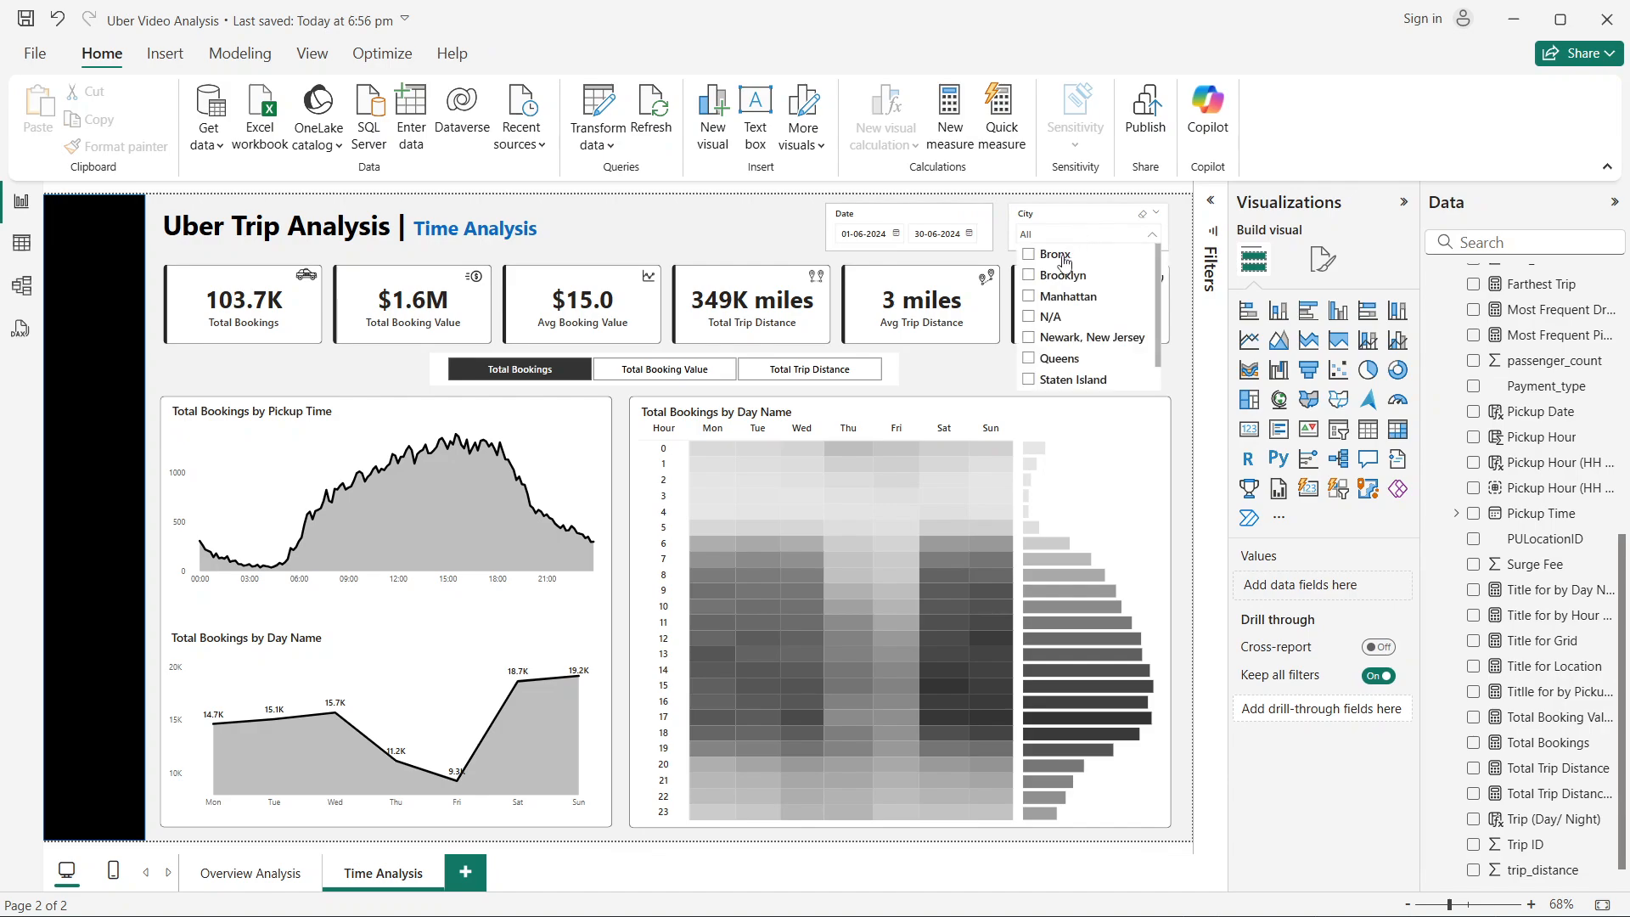
{"action": "left_click", "coordinate": [1061, 275]}
{"action": "left_click", "coordinate": [1058, 277]}
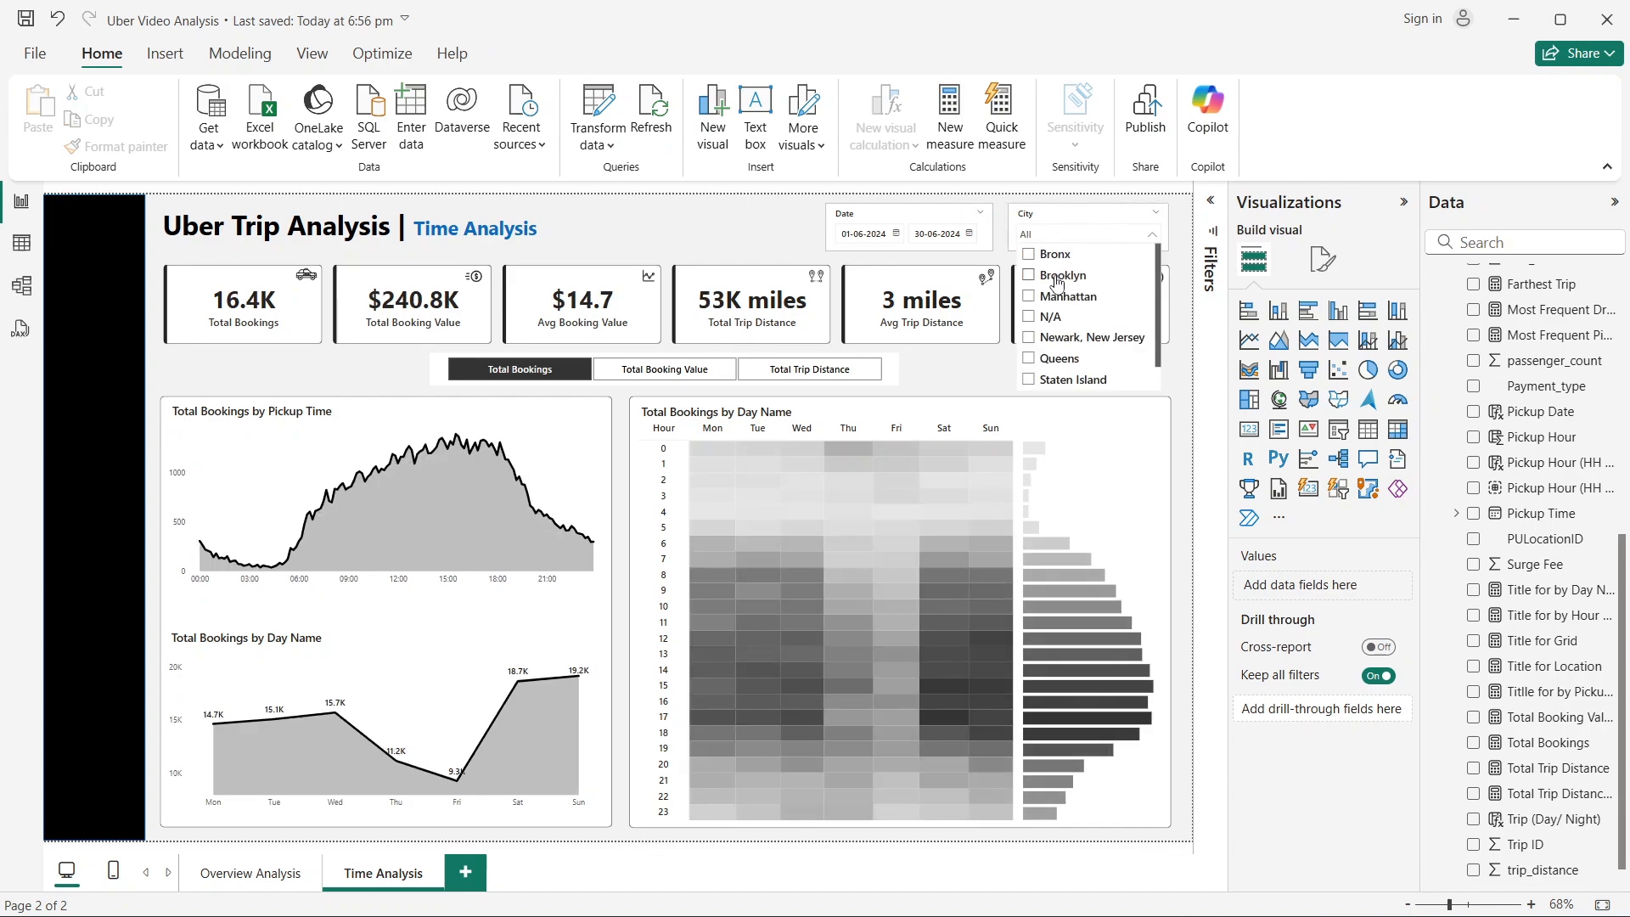
{"action": "scroll", "coordinate": [1061, 378], "scroll_direction": "down", "scroll_amount": 1}
{"action": "left_click", "coordinate": [1061, 380]}
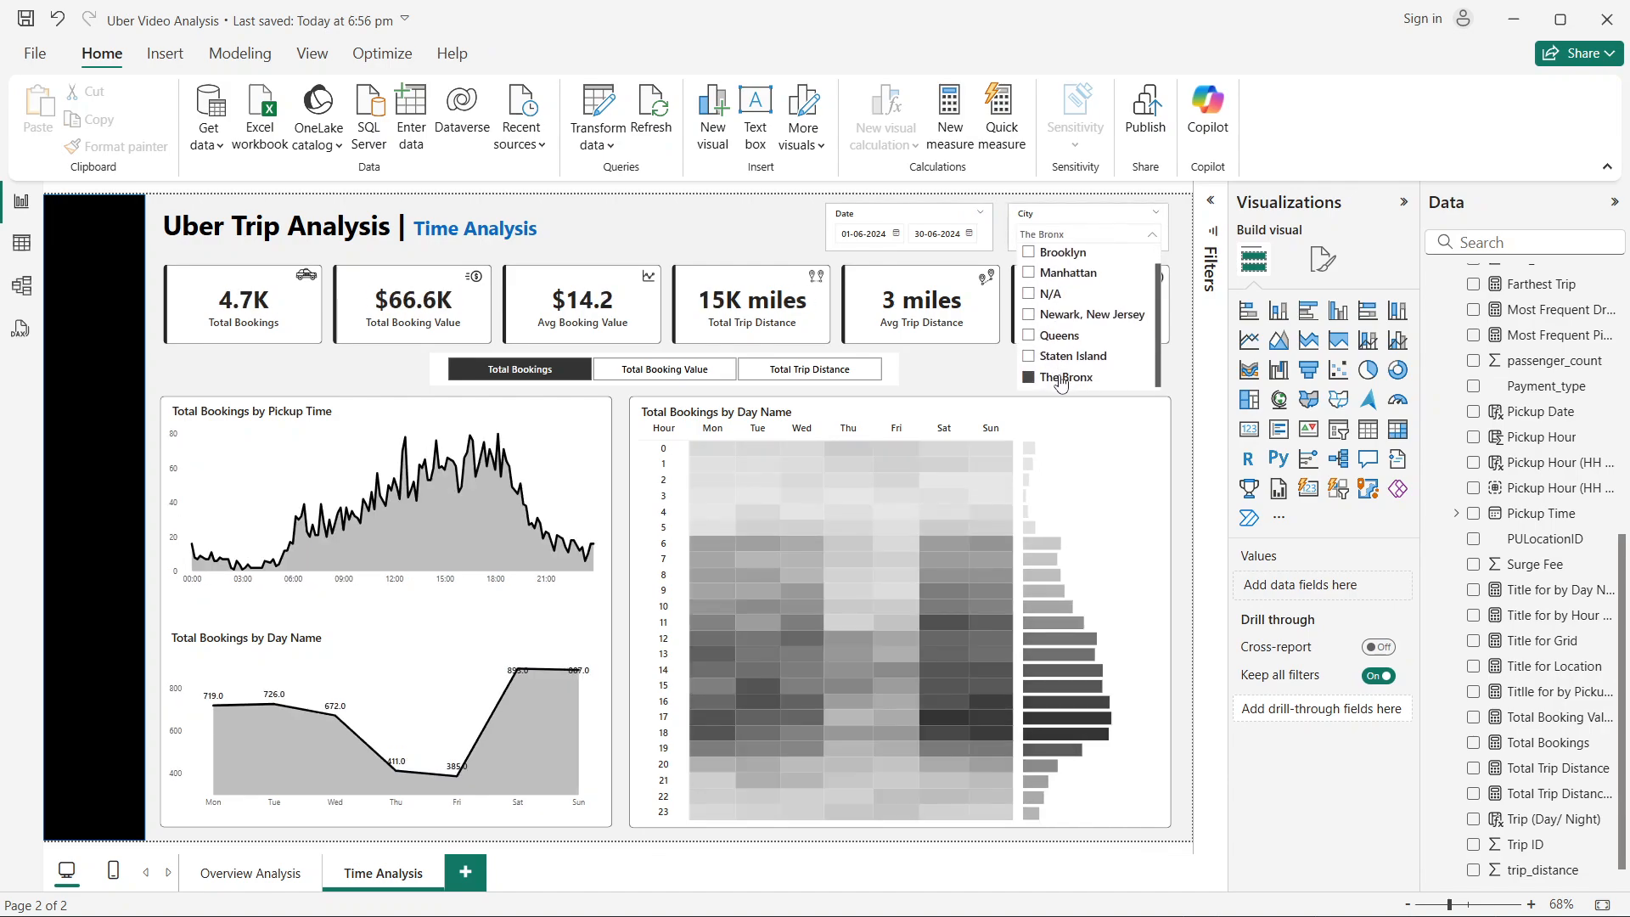
{"action": "left_click", "coordinate": [1062, 380]}
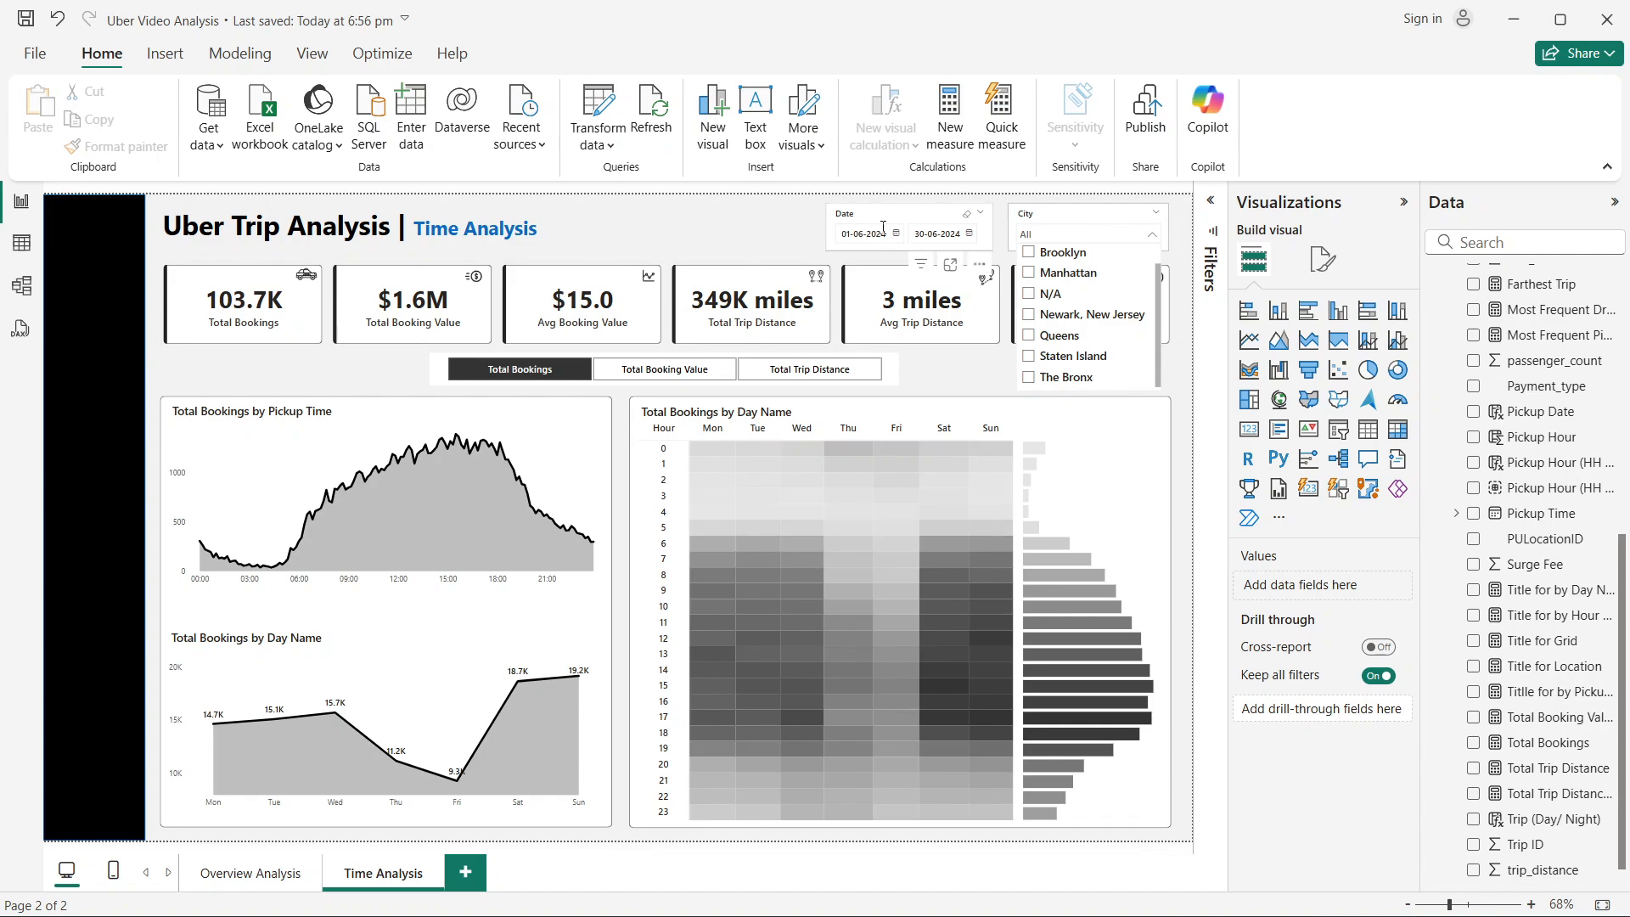
Step: Test the Date slicer with end dates 08-06-2024 and 22-06-2024, and clear its selections
{"action": "left_click", "coordinate": [971, 236]}
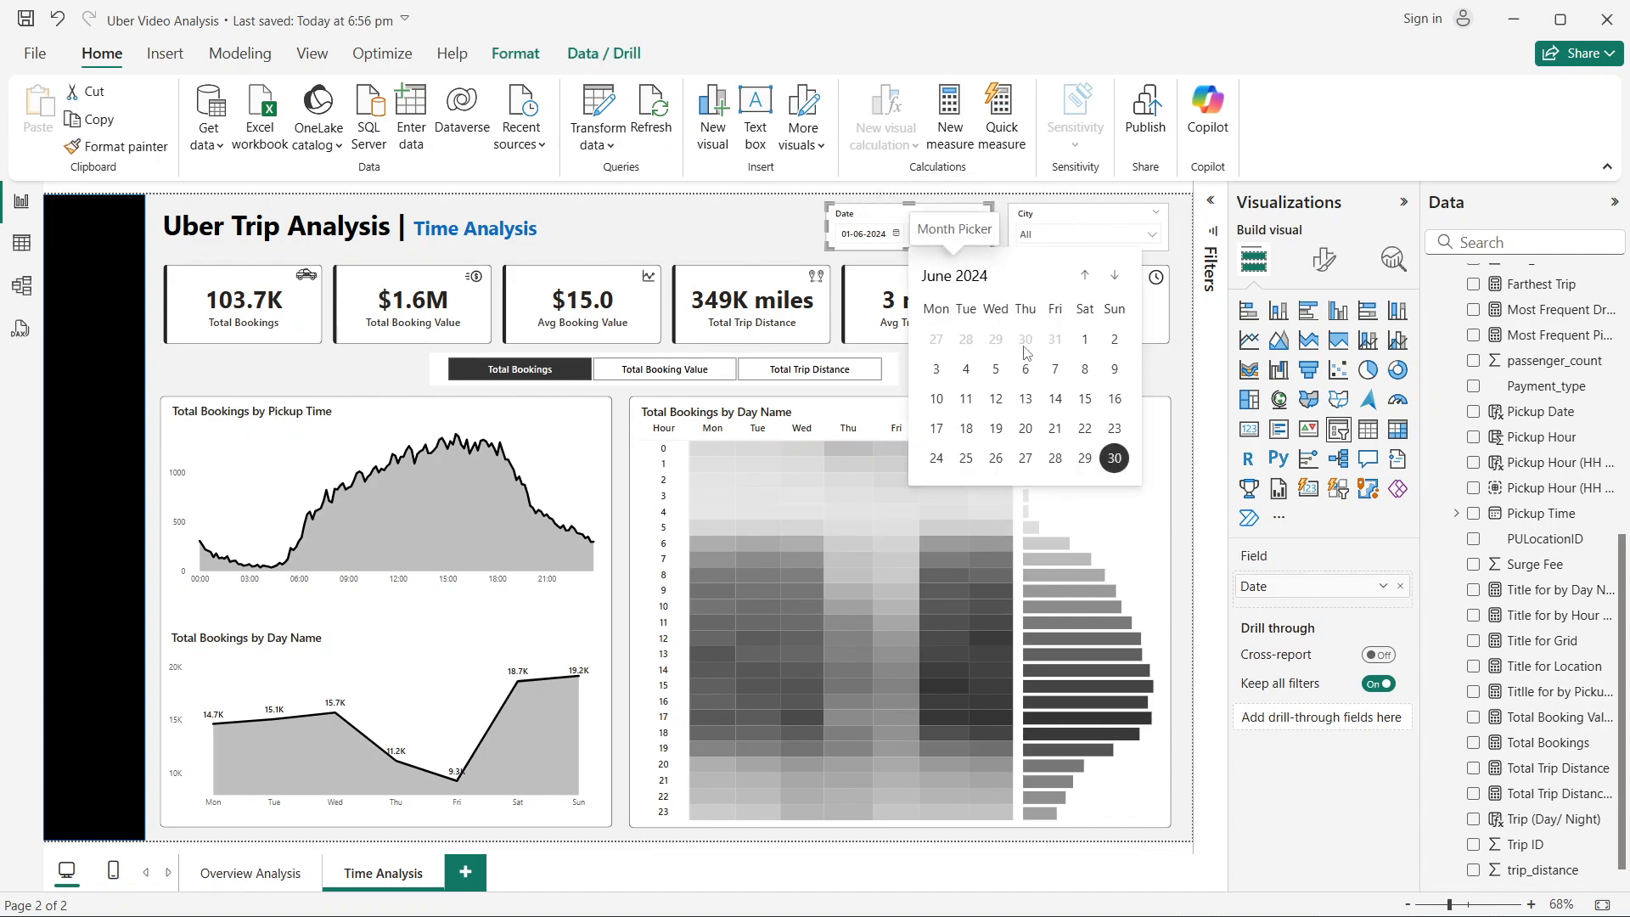
{"action": "left_click", "coordinate": [1085, 368]}
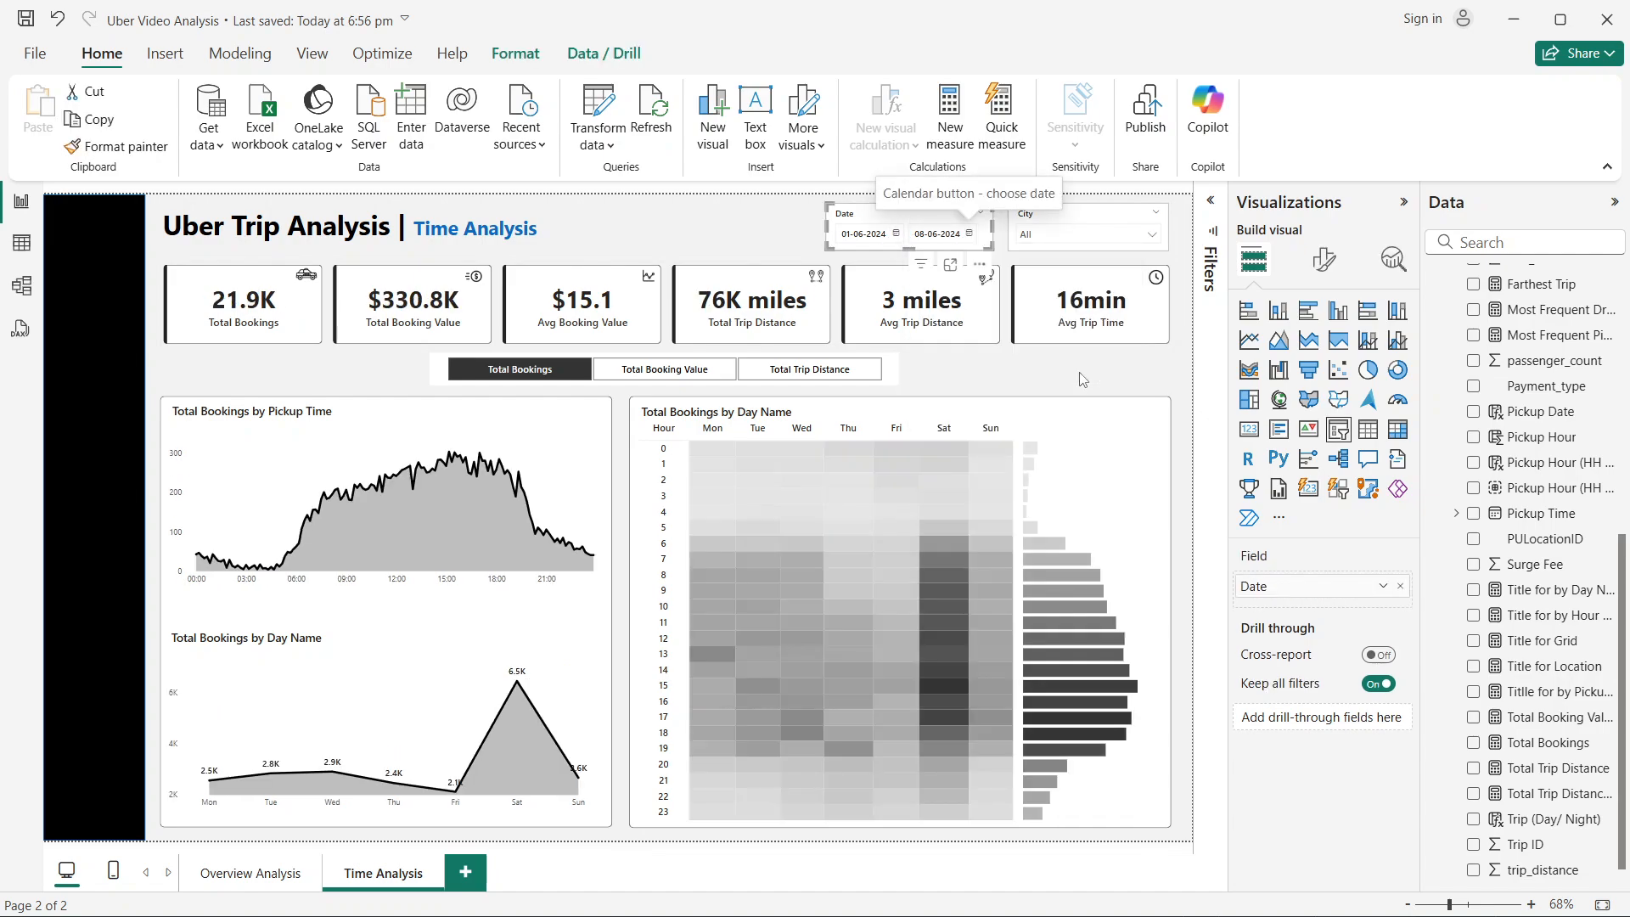
{"action": "left_click", "coordinate": [971, 237]}
{"action": "left_click", "coordinate": [1082, 434]}
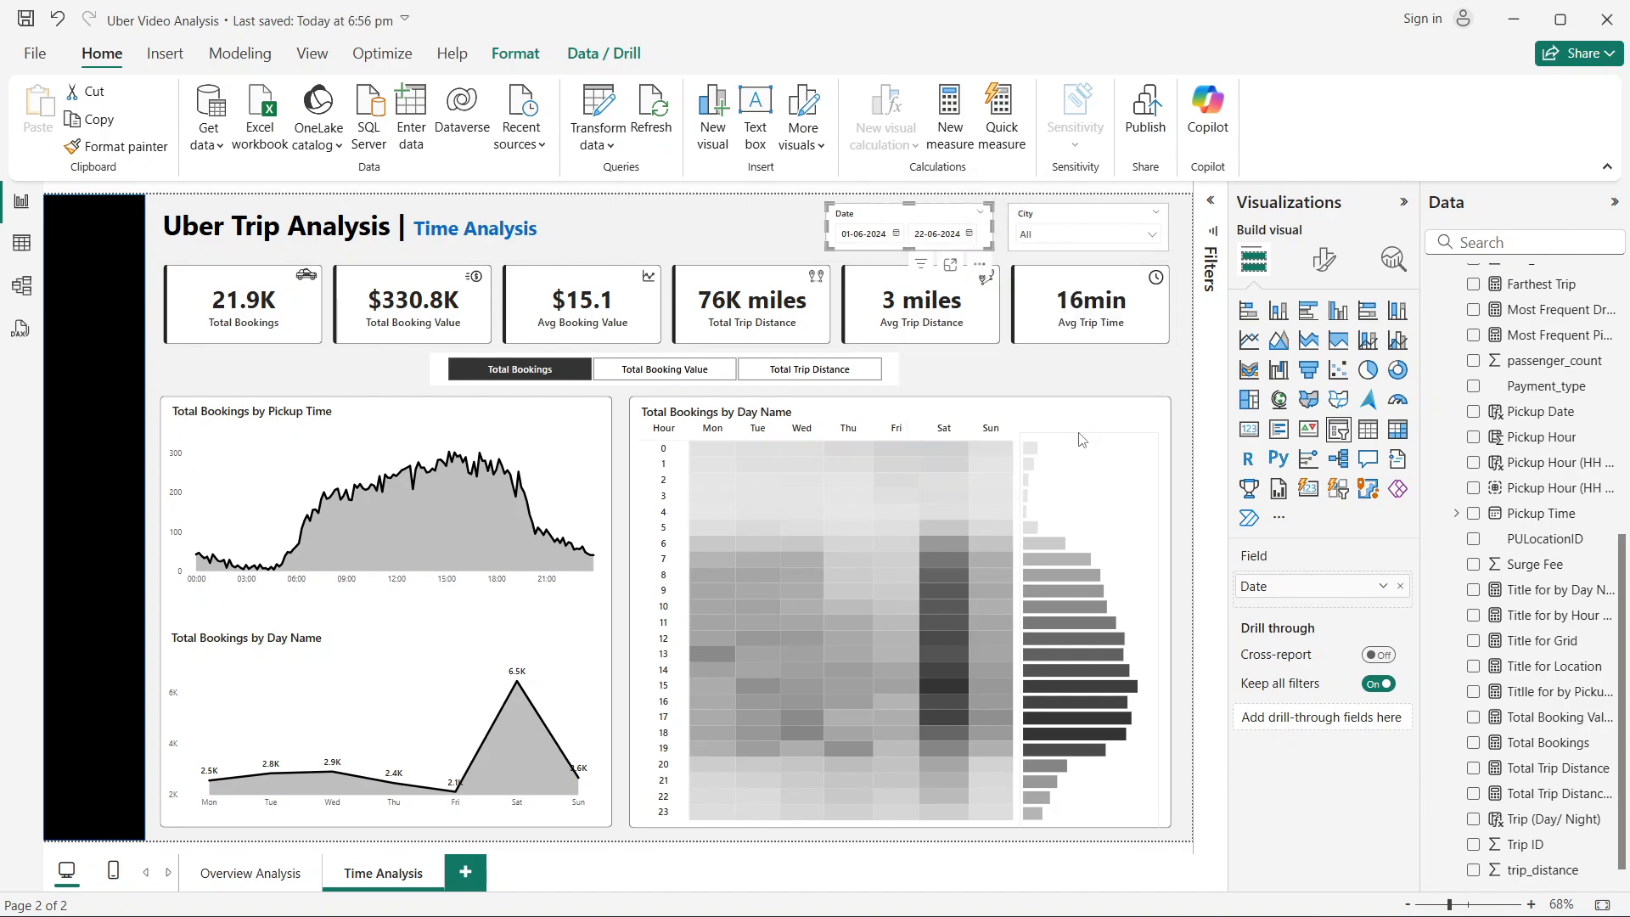
{"action": "left_click", "coordinate": [970, 236]}
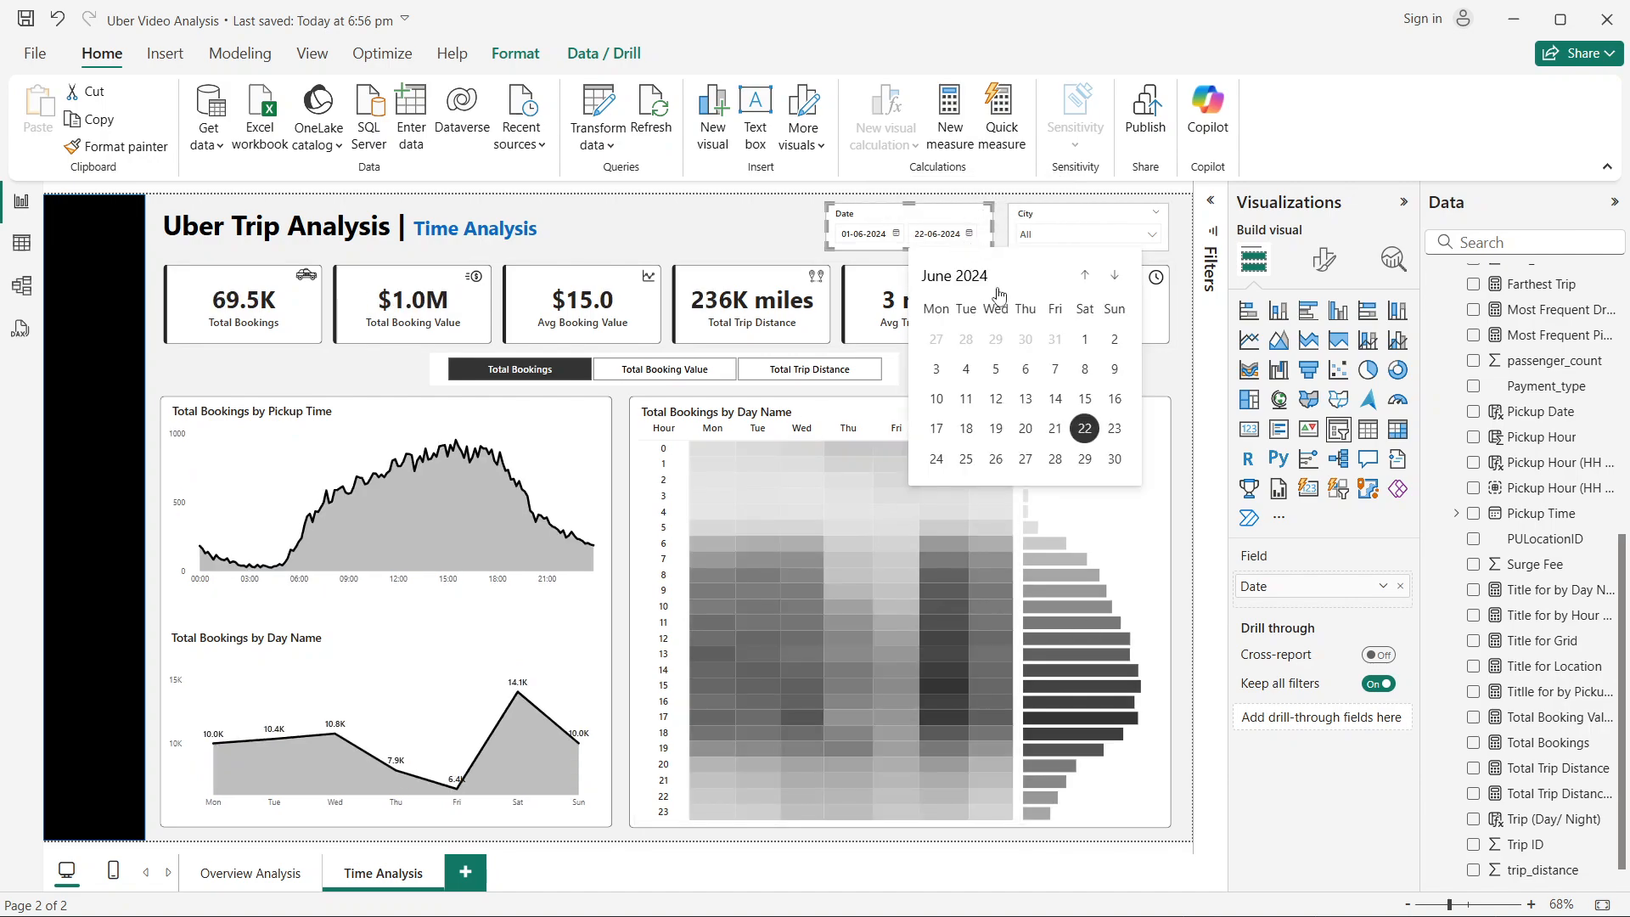
{"action": "left_click", "coordinate": [974, 218]}
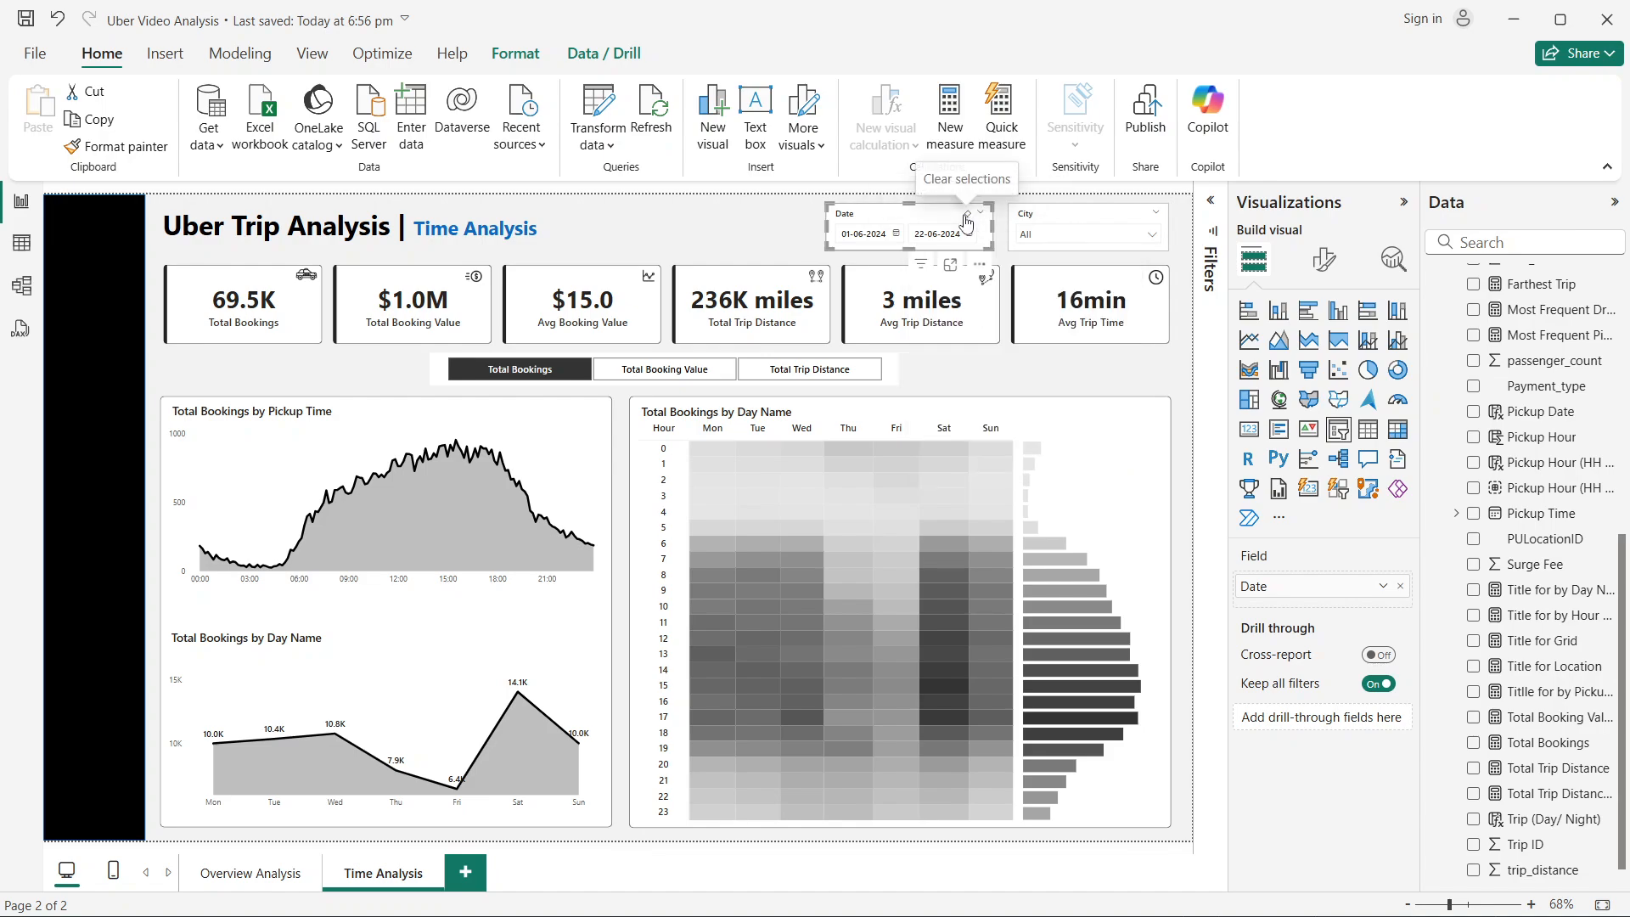
{"action": "left_click", "coordinate": [1185, 339]}
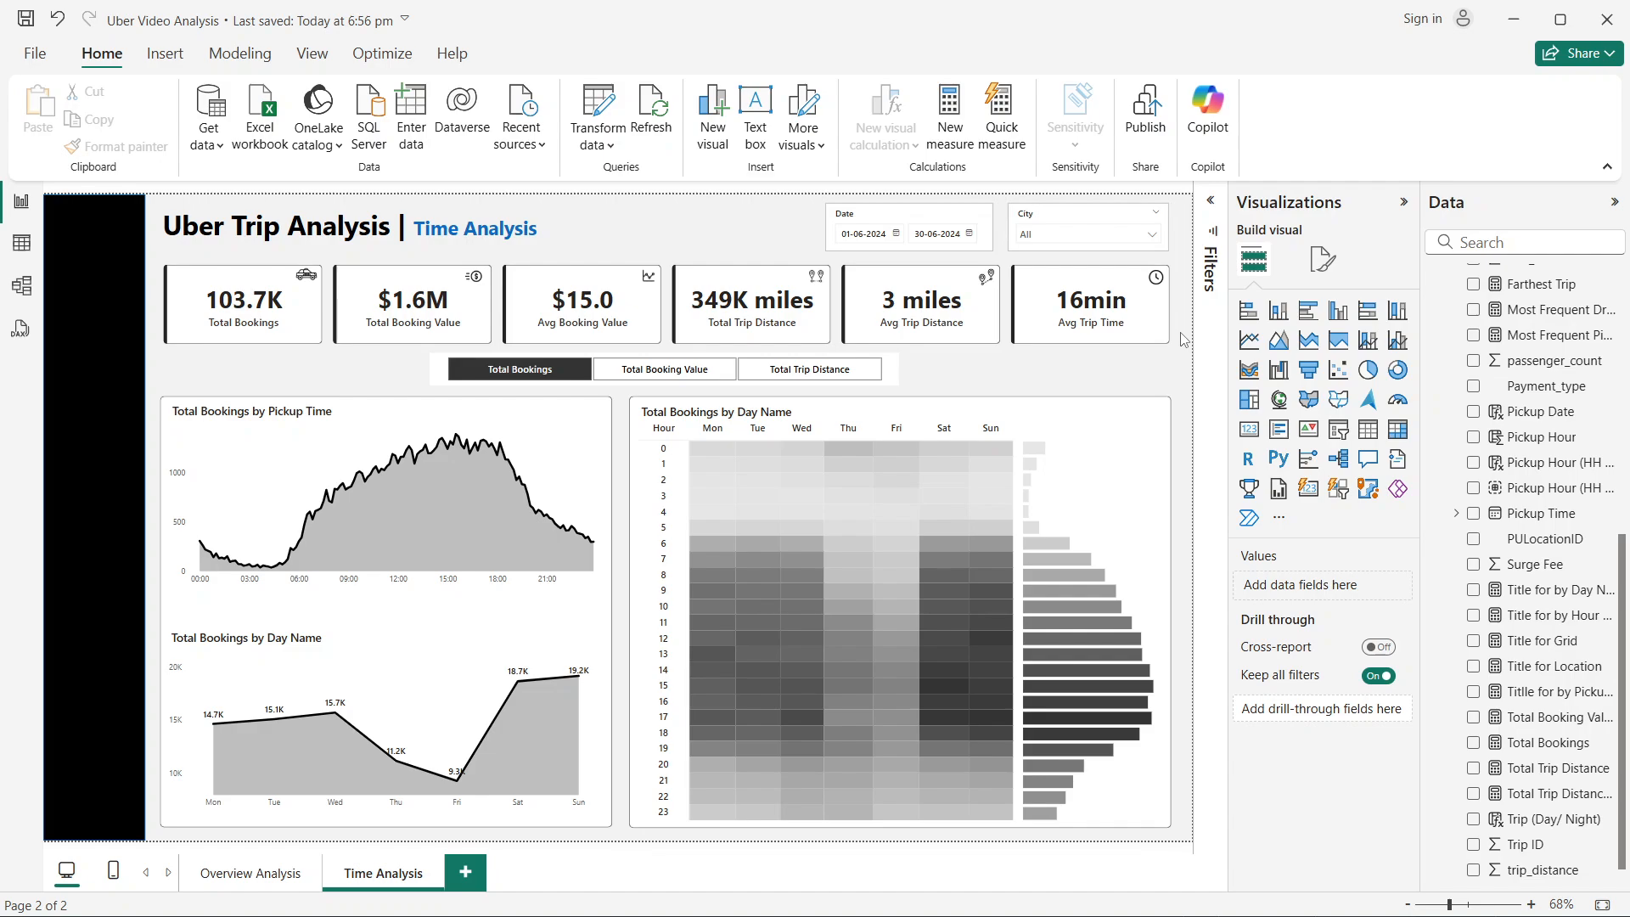
Step: Check the page for Total Booking Value and Total Trip Distance, and return the measure slicer to Total Bookings
{"action": "left_click", "coordinate": [660, 372]}
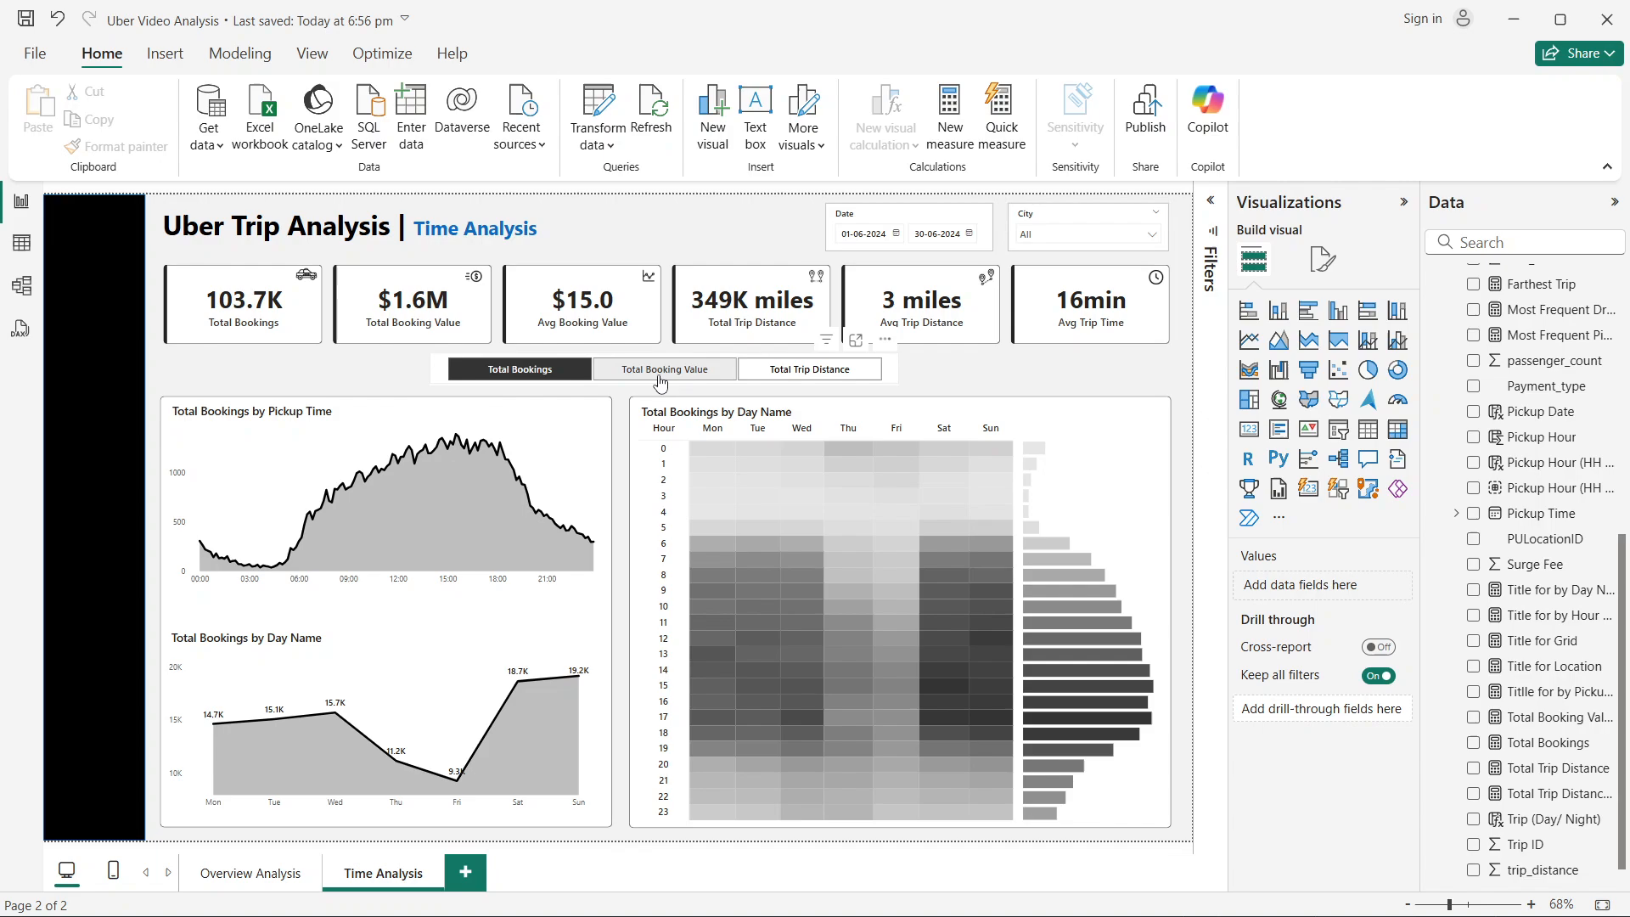
{"action": "left_click", "coordinate": [813, 382]}
{"action": "left_click", "coordinate": [516, 372]}
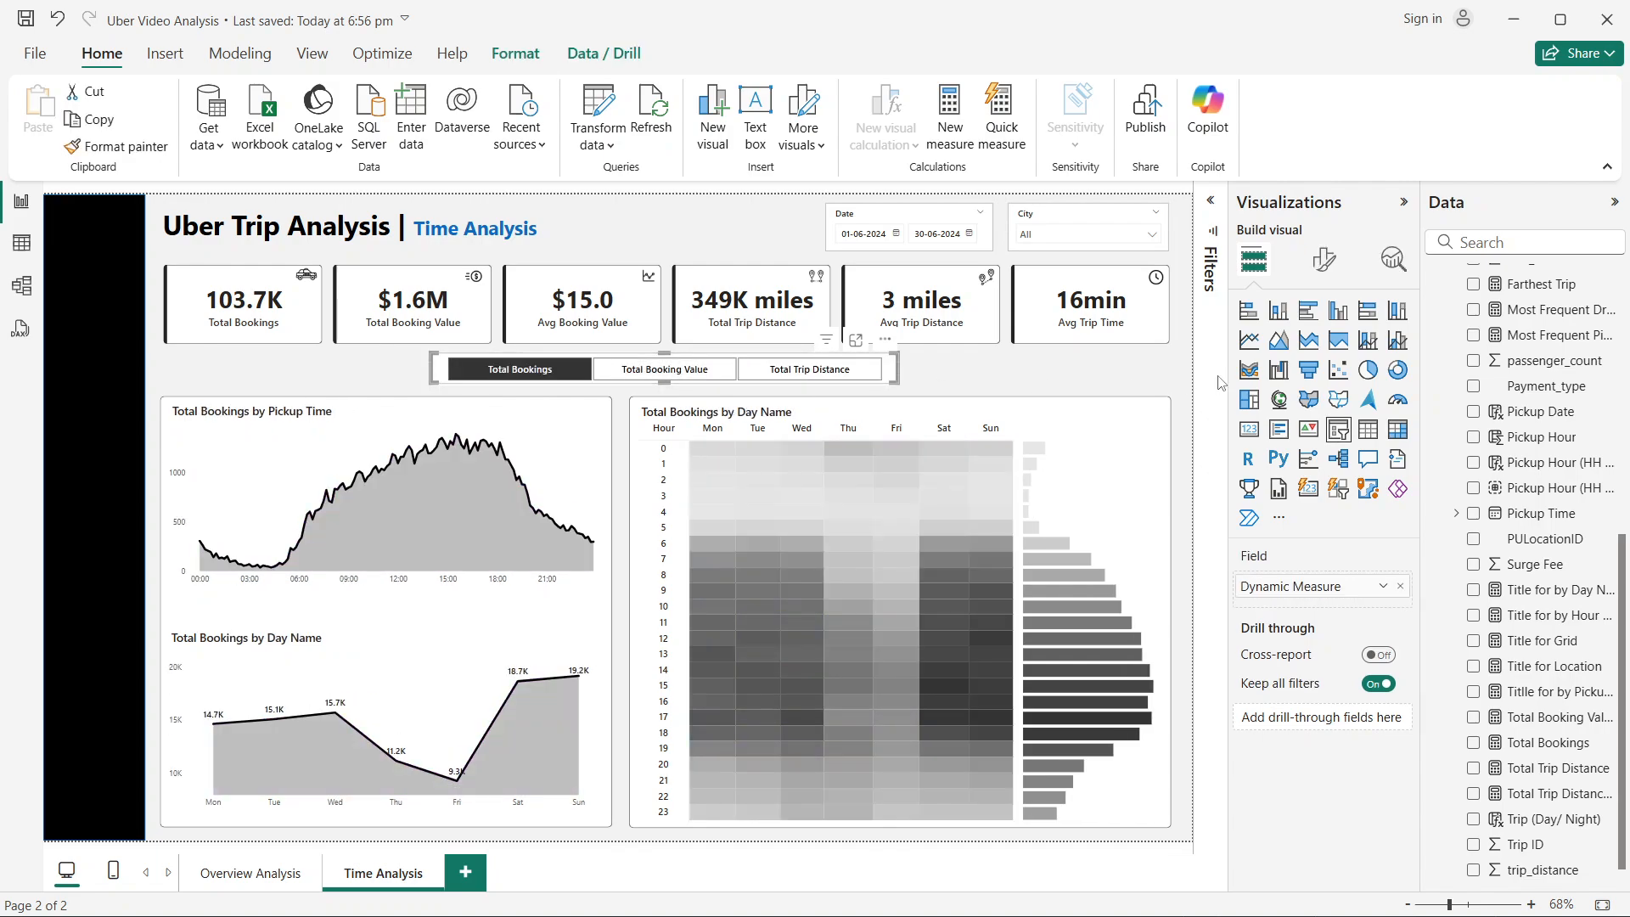
{"action": "left_click", "coordinate": [1174, 375]}
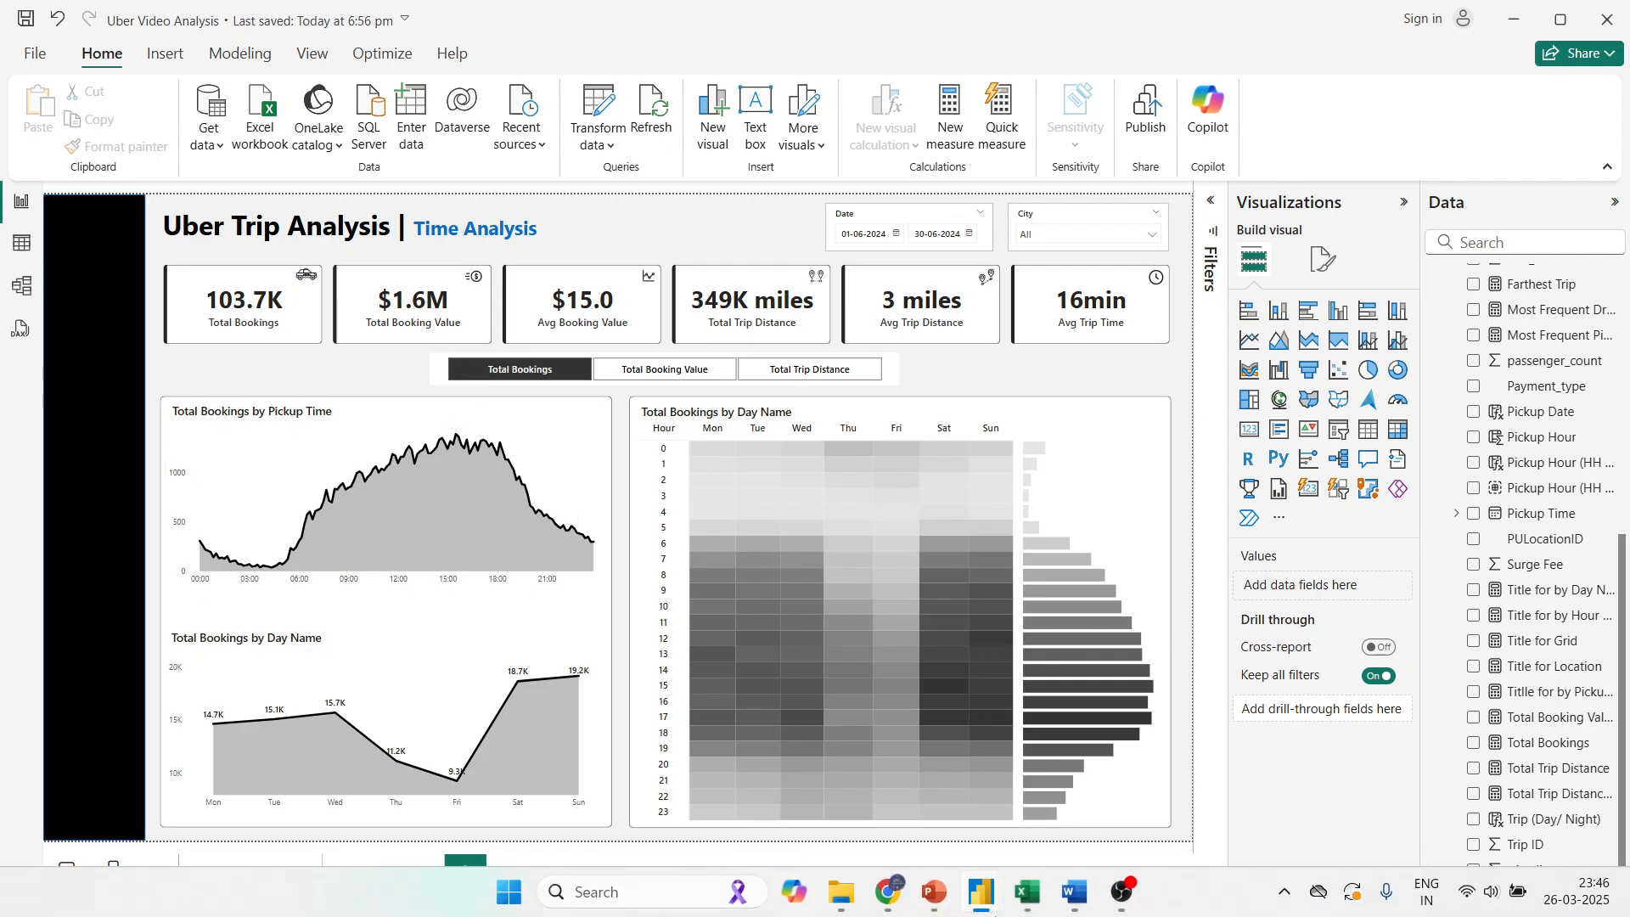
Step: Read the Dashboard 3 Details Tab requirements in the Problem Statement Word document and return to the Power BI report
{"action": "left_click", "coordinate": [1072, 898]}
{"action": "scroll", "coordinate": [805, 616], "scroll_direction": "down", "scroll_amount": 8}
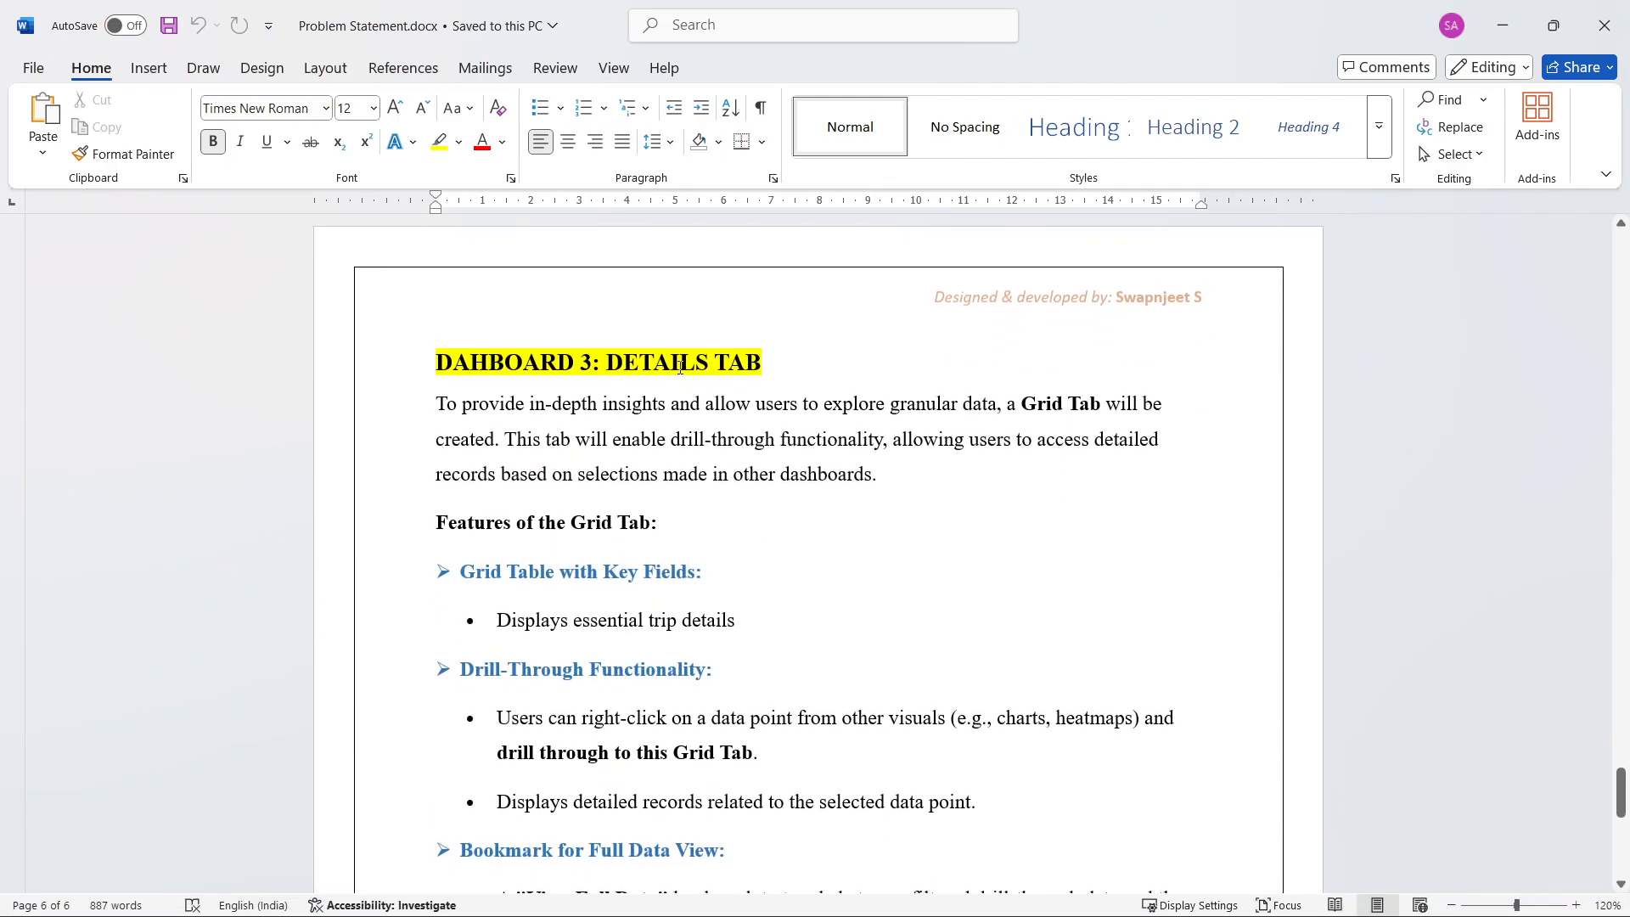
{"action": "scroll", "coordinate": [681, 367], "scroll_direction": "down", "scroll_amount": 3}
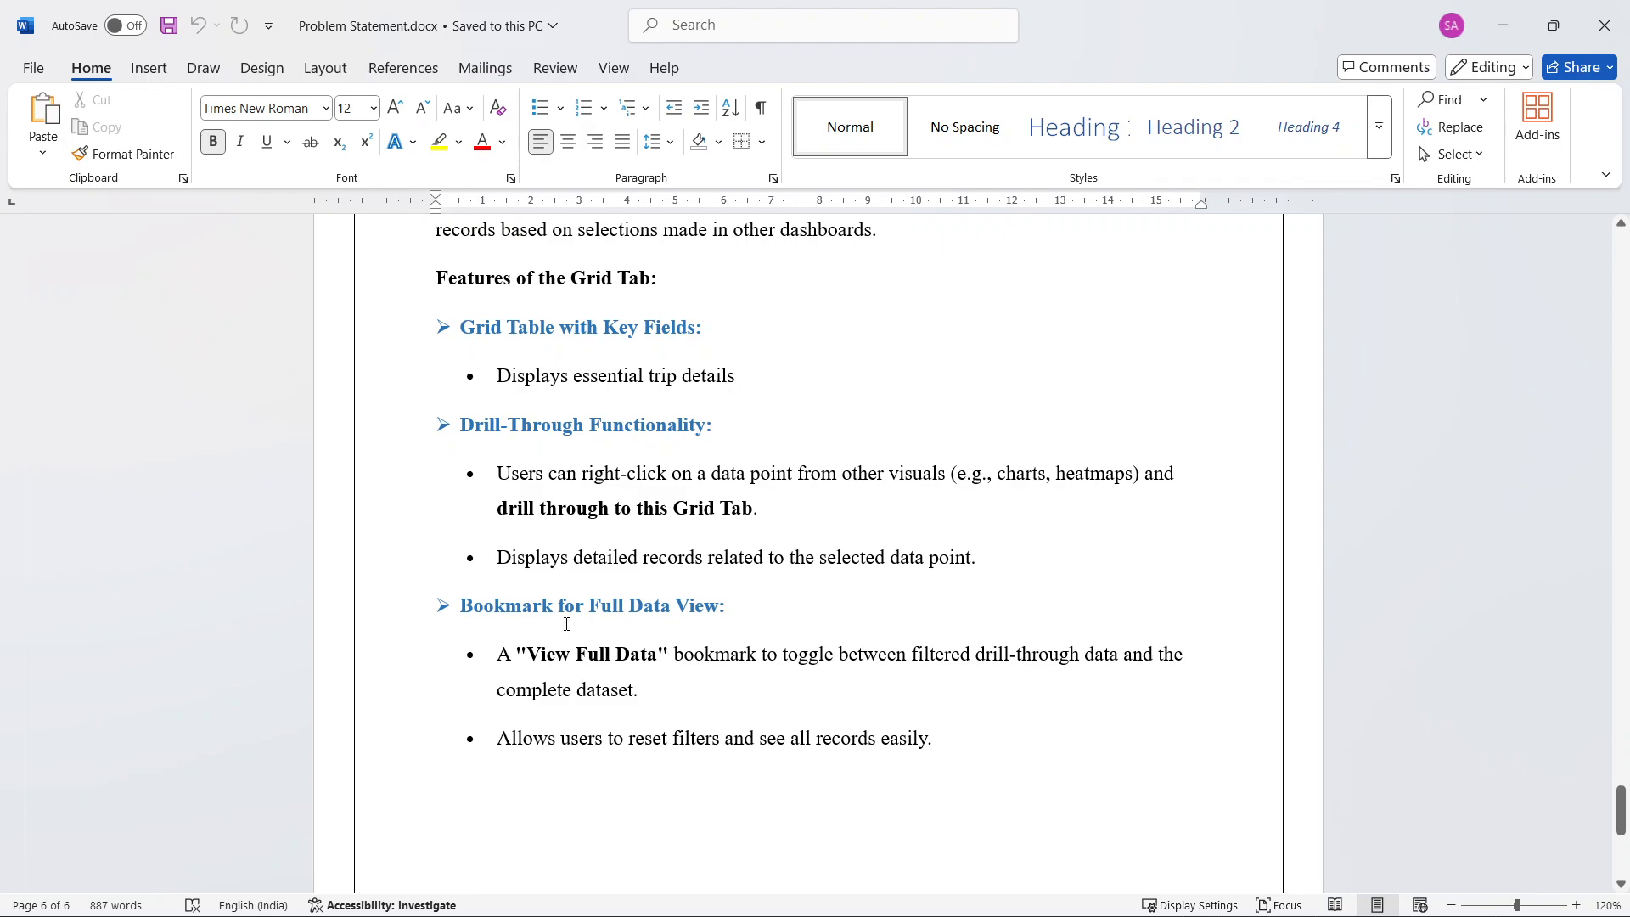
{"action": "key", "text": "alt+Tab"}
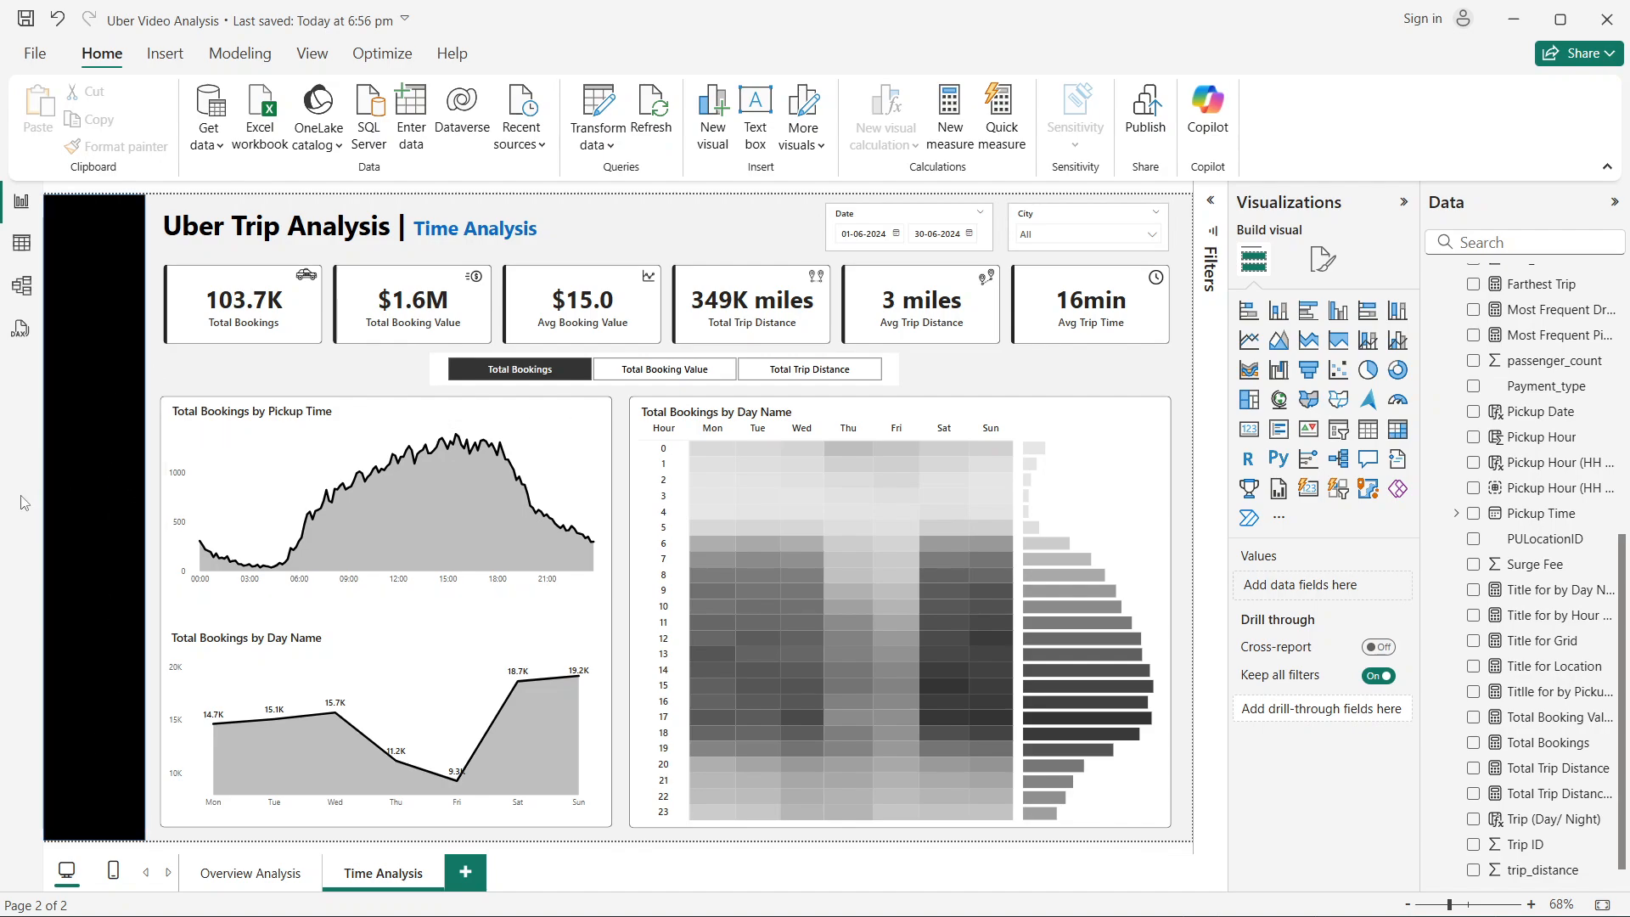
Step: Duplicate the Time Analysis page and rename the copy "Details"
{"action": "right_click", "coordinate": [388, 868]}
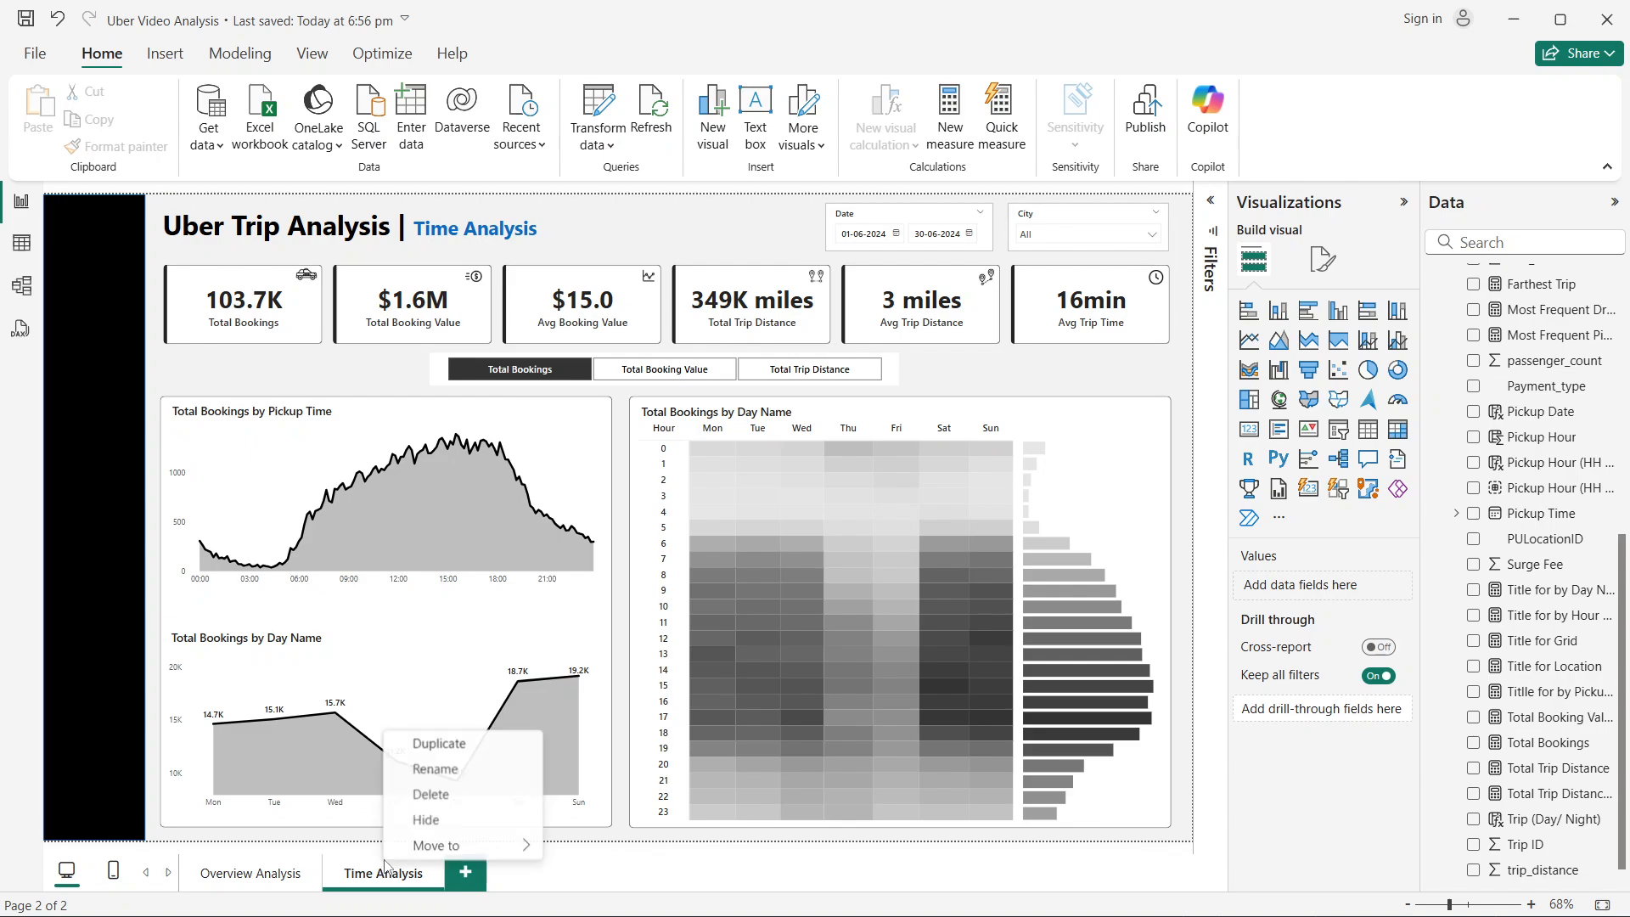
{"action": "left_click", "coordinate": [445, 745]}
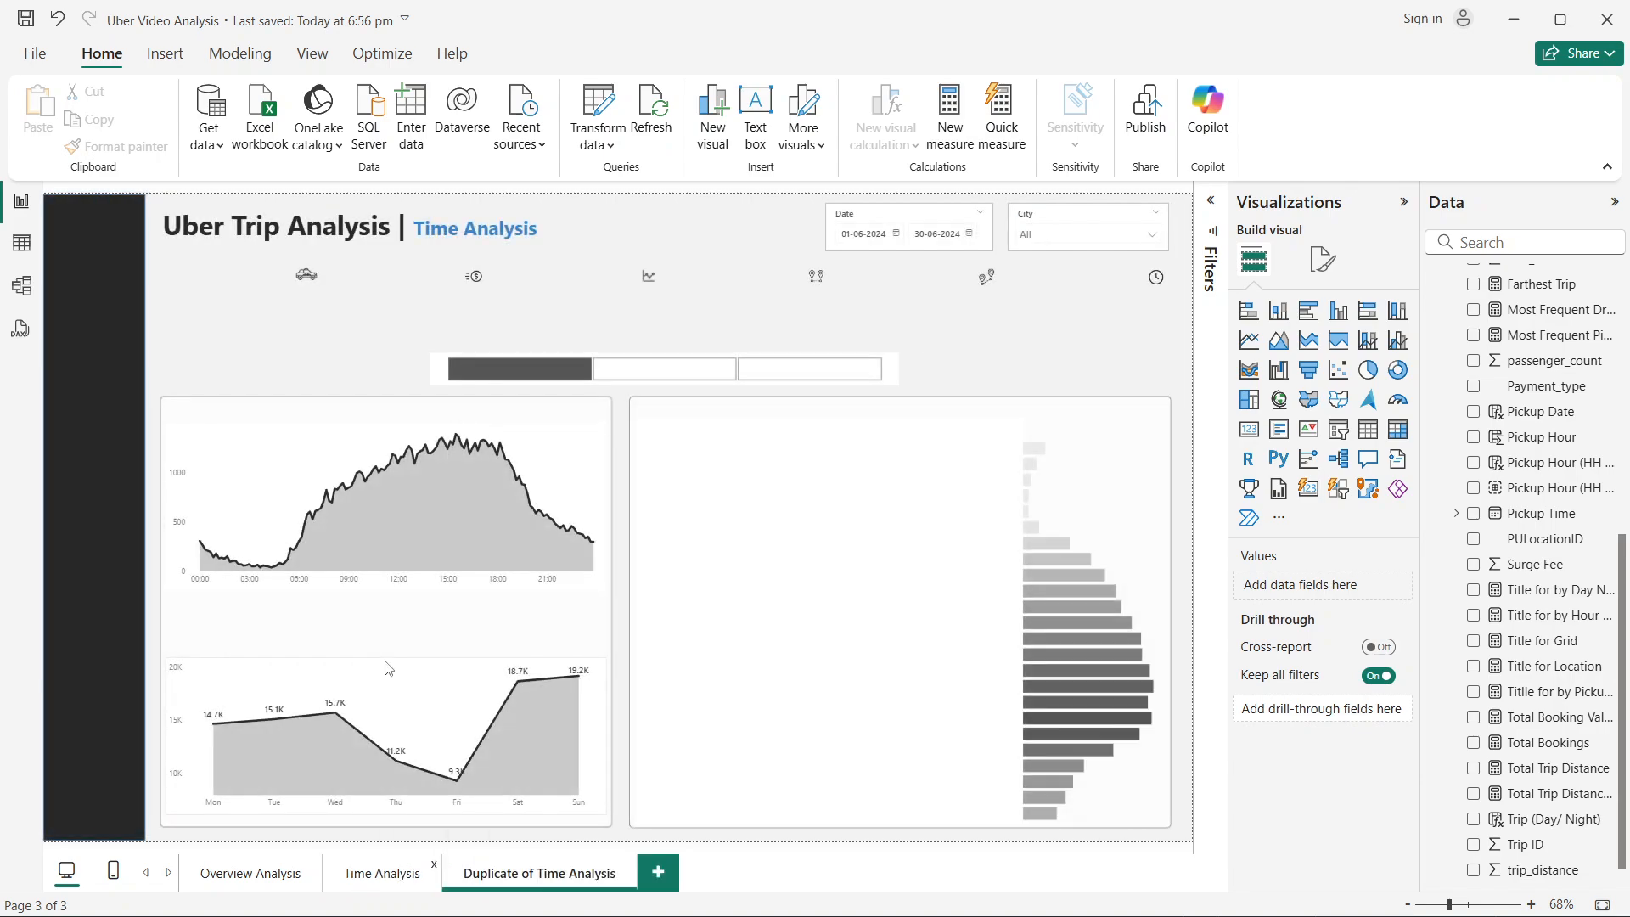
{"action": "double_click", "coordinate": [522, 875]}
{"action": "type", "text": "Det"}
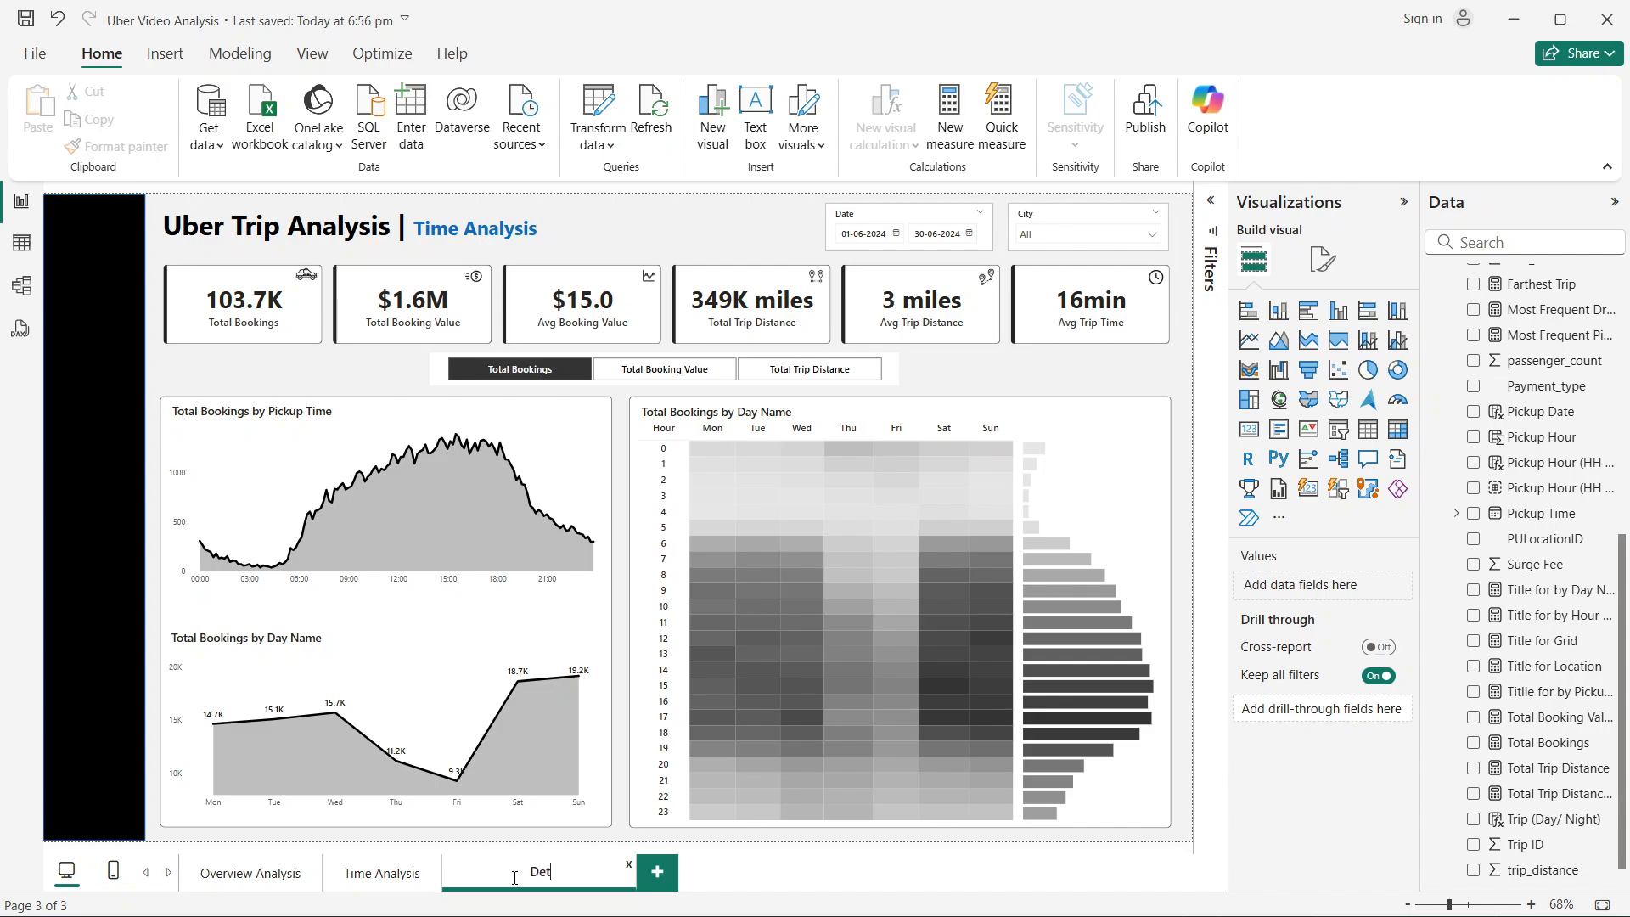
{"action": "type", "text": "ails"}
{"action": "left_click", "coordinate": [778, 887]}
Step: Replace "Time Analysis" in the page heading text box with "Details"
{"action": "left_click", "coordinate": [456, 238]}
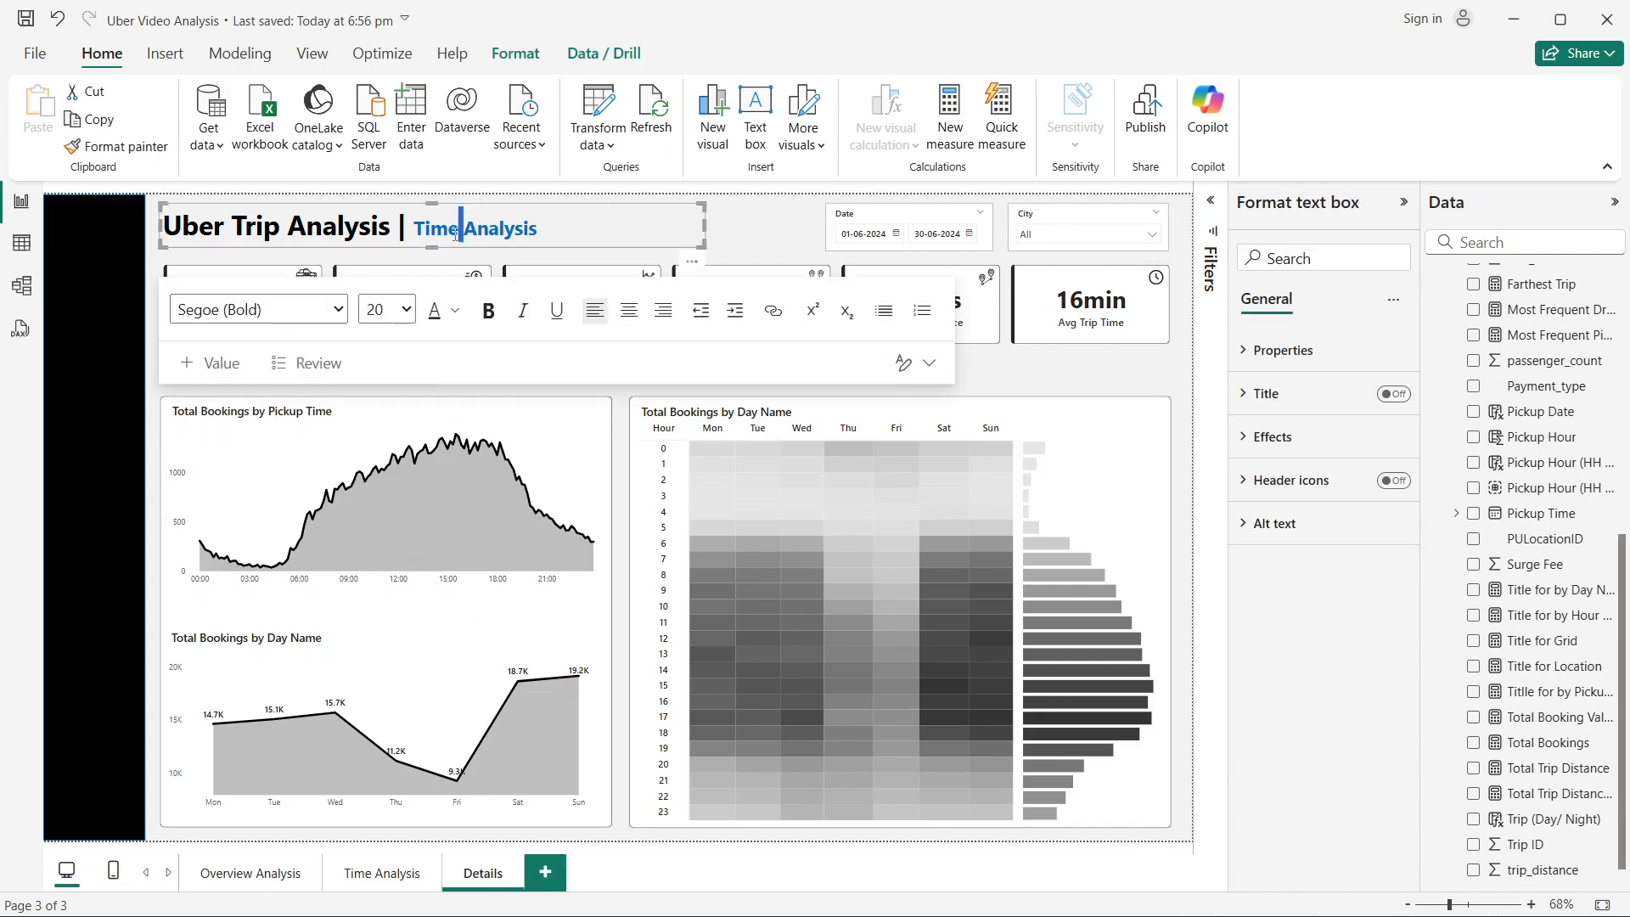
{"action": "triple_click", "coordinate": [456, 238]}
{"action": "left_click", "coordinate": [457, 234]}
{"action": "left_click_drag", "start_coordinate": [415, 228], "coordinate": [539, 236]}
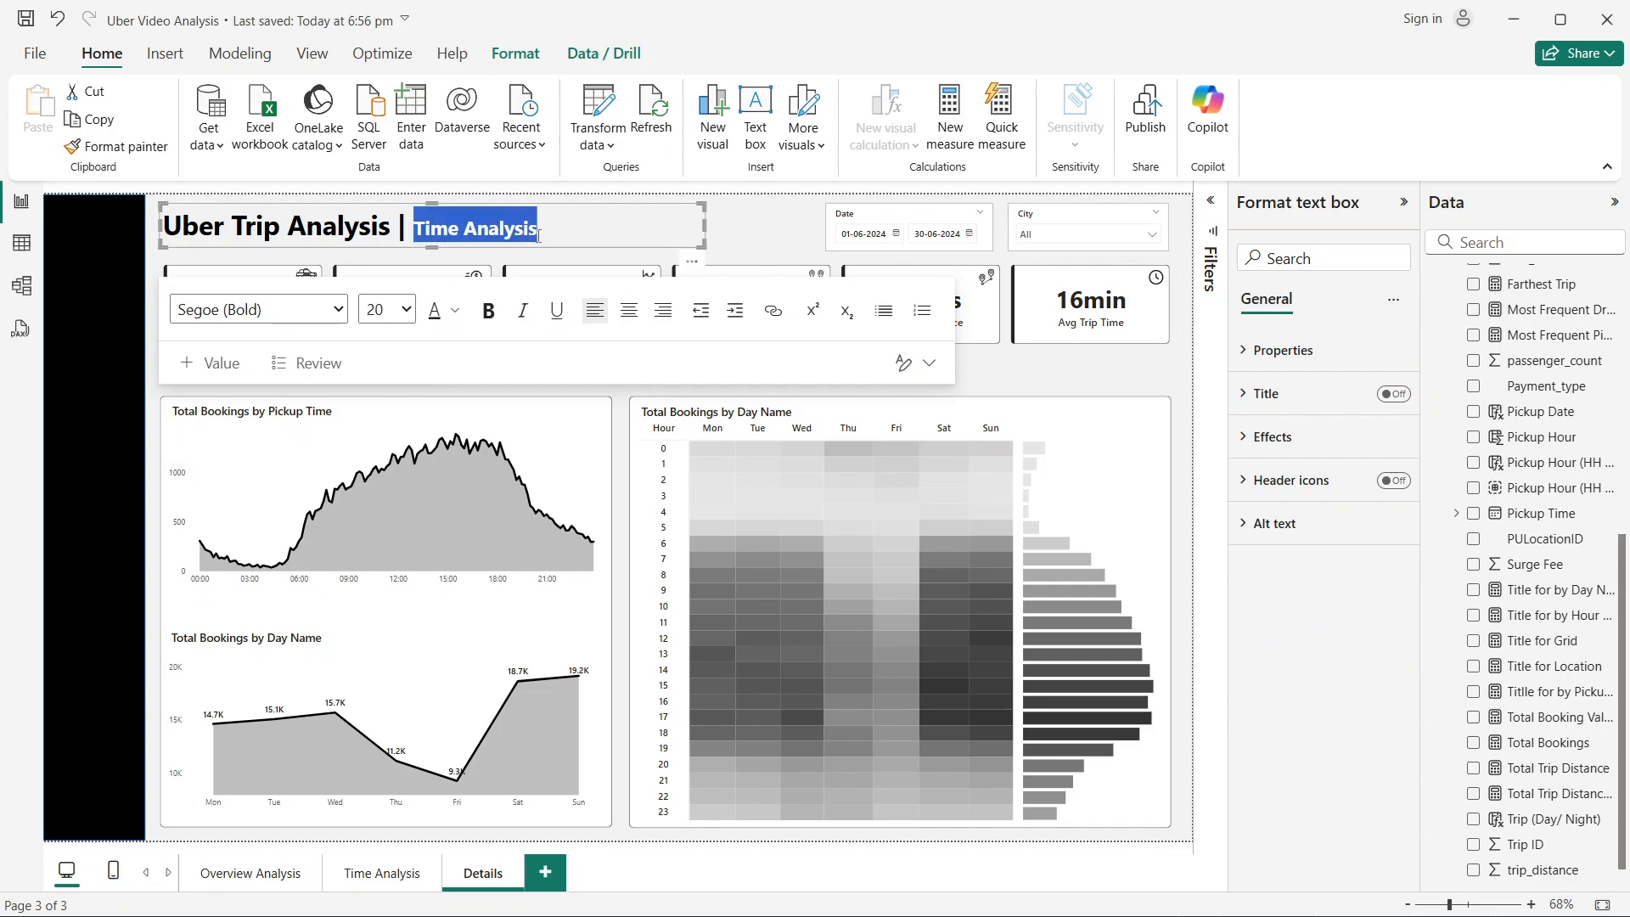
{"action": "type", "text": "Details"}
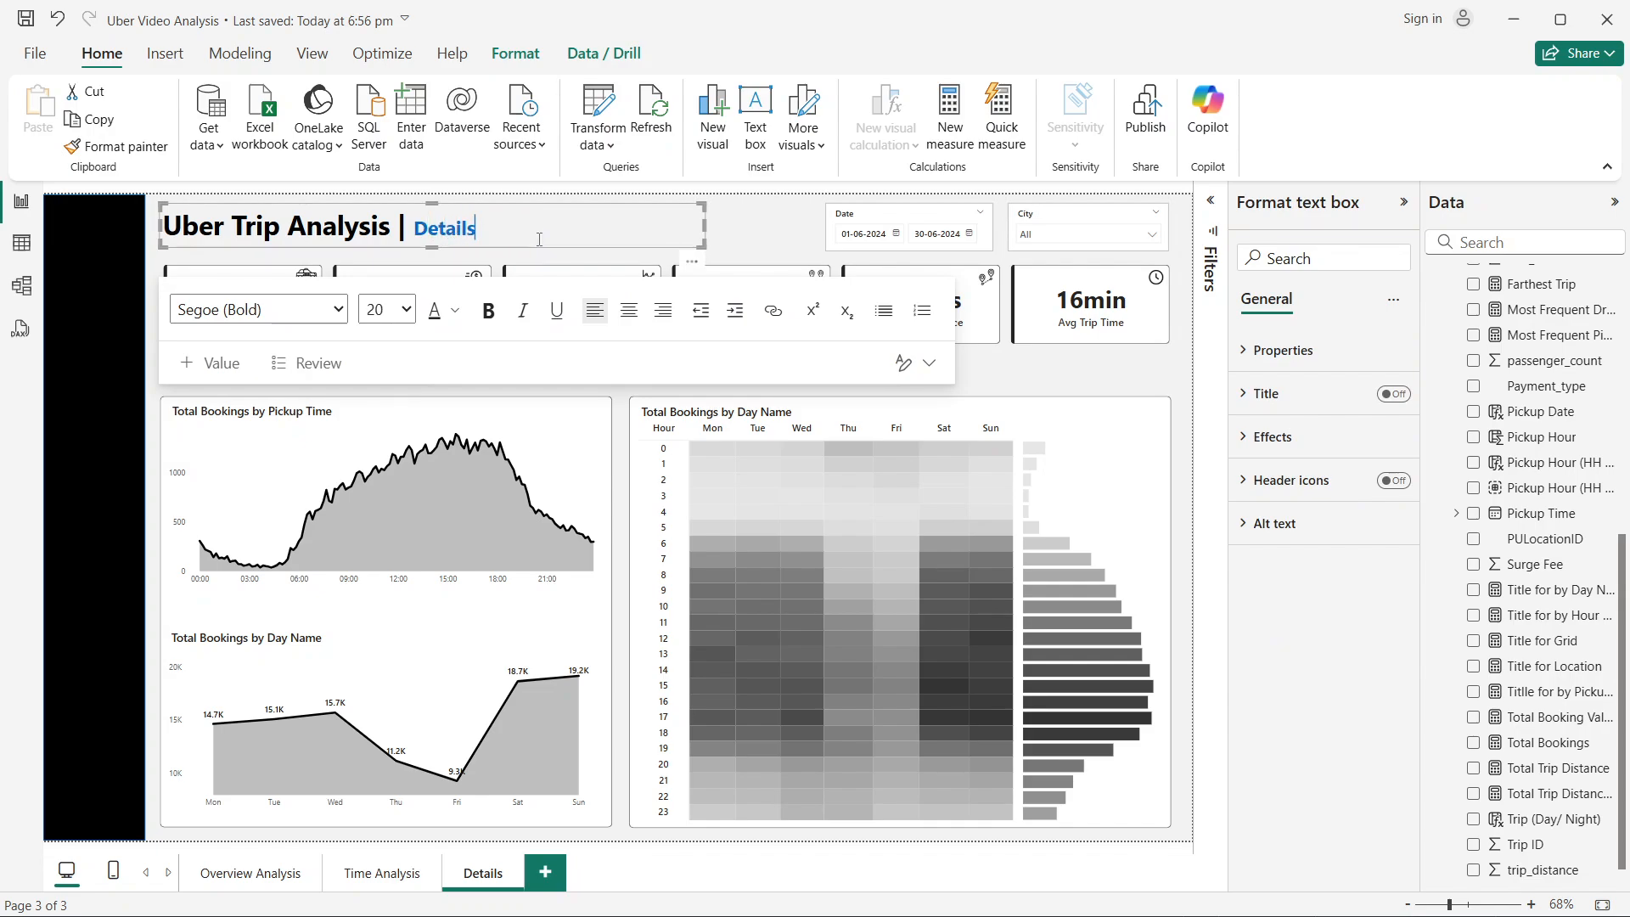
{"action": "left_click", "coordinate": [752, 249]}
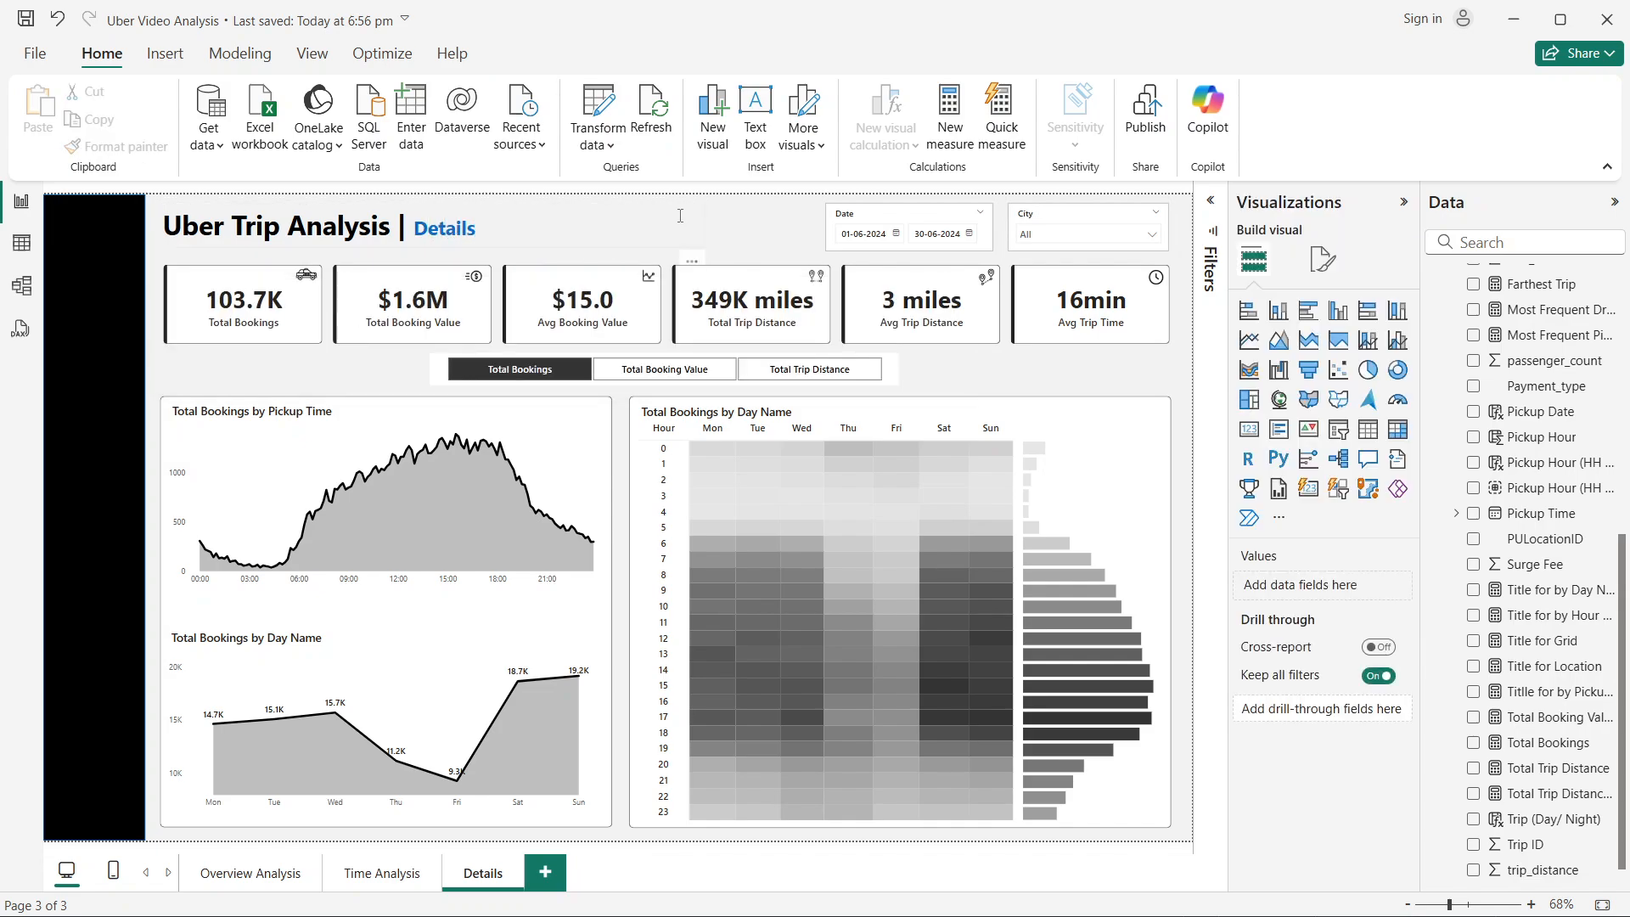
Step: Delete the KPI cards and all their icons from the Details page
{"action": "left_click", "coordinate": [163, 303]}
{"action": "key", "text": "Delete"}
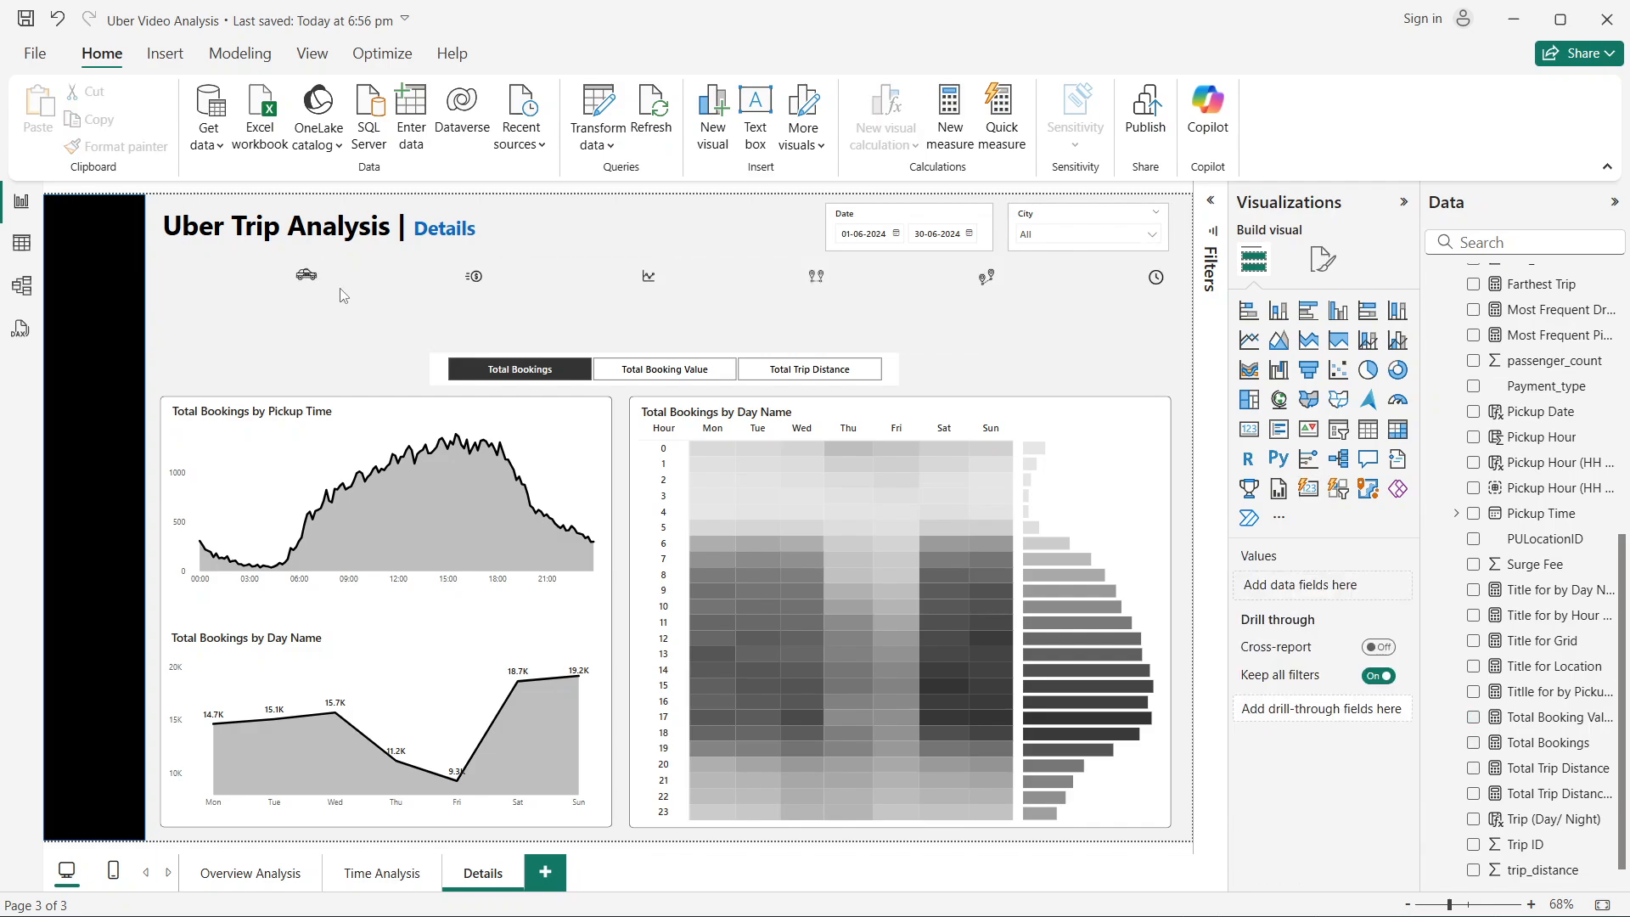
{"action": "left_click_drag", "start_coordinate": [392, 252], "coordinate": [1174, 334]}
{"action": "key", "text": "Delete"}
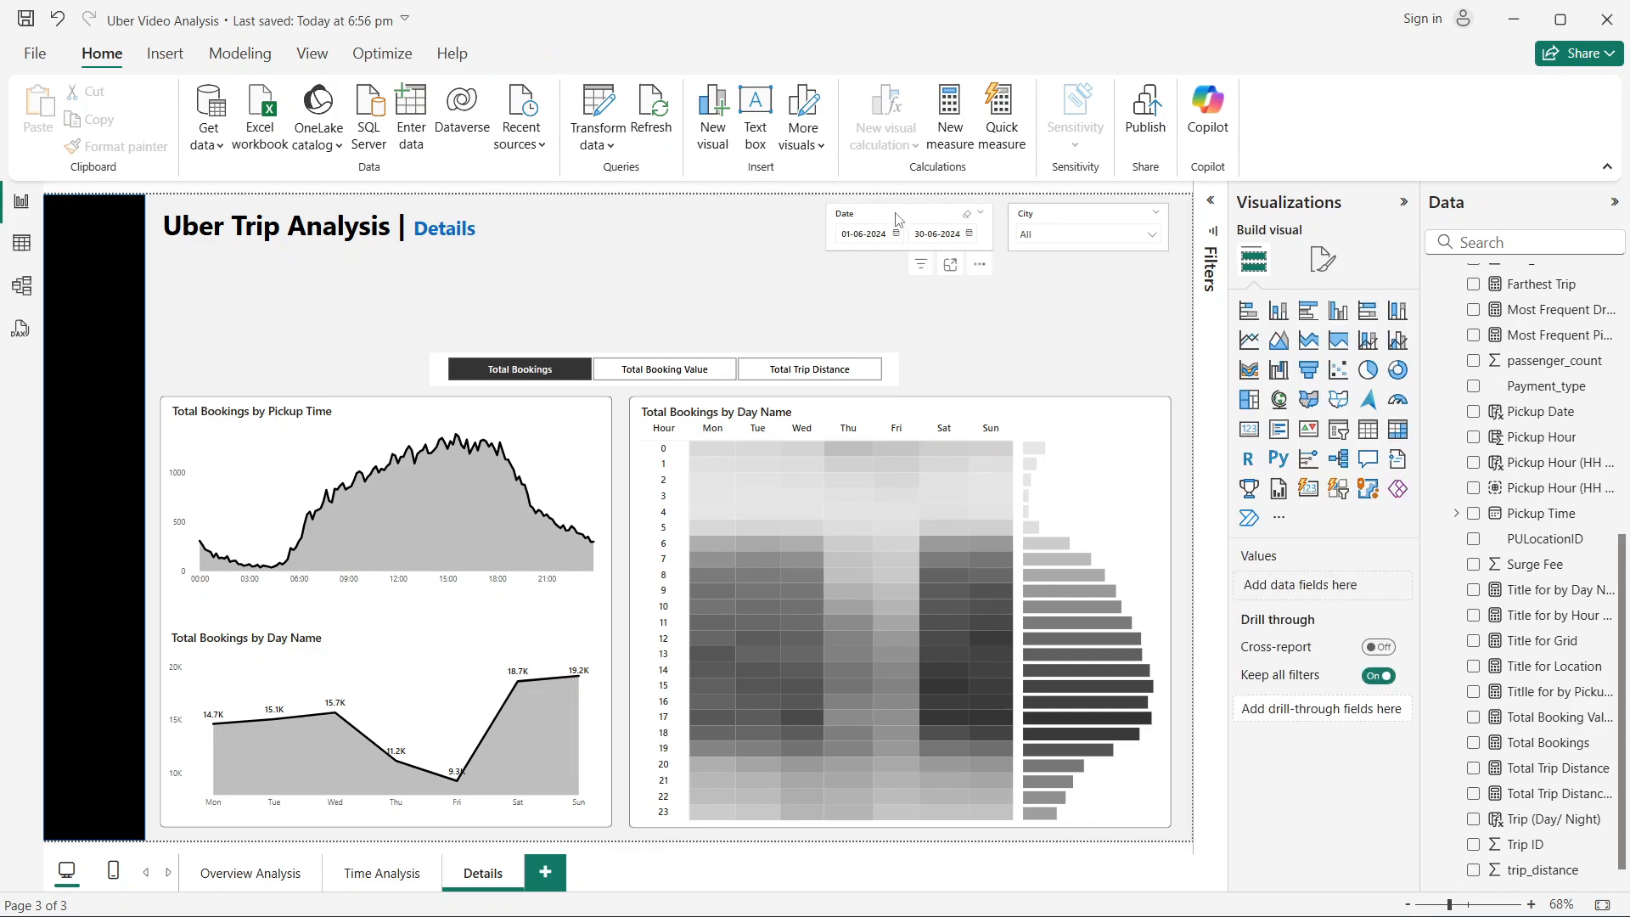
Step: Delete the Date, City and Dynamic Measure slicers from the Details page
{"action": "left_click", "coordinate": [902, 219]}
{"action": "key", "text": "Delete"}
{"action": "left_click", "coordinate": [1075, 223]}
{"action": "key", "text": "Delete"}
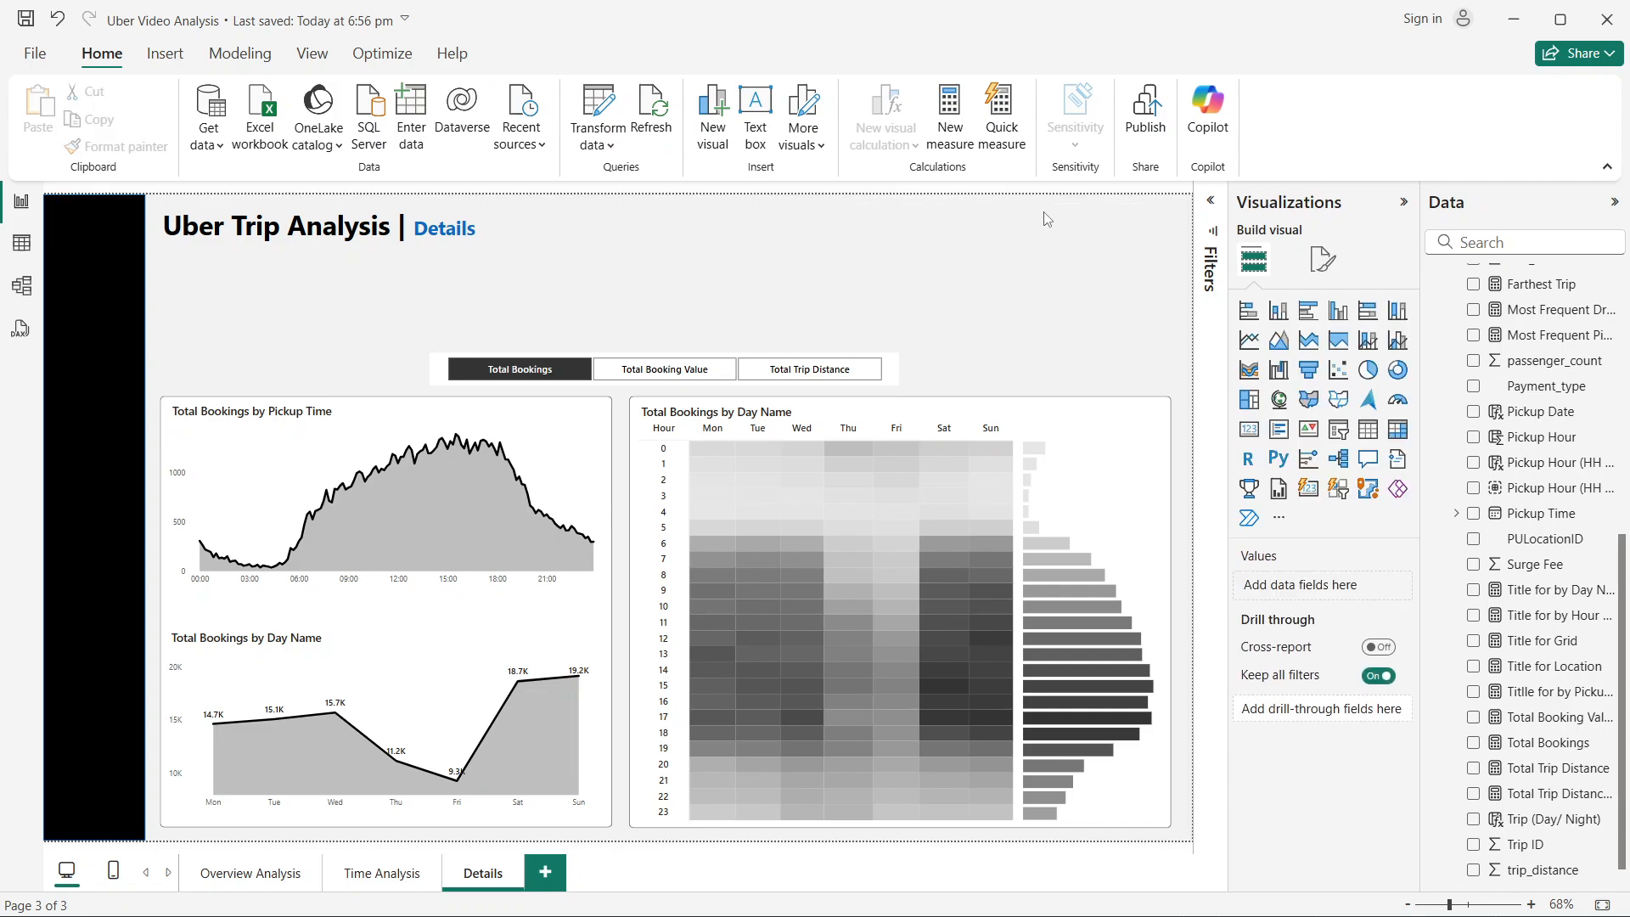
{"action": "left_click", "coordinate": [466, 372]}
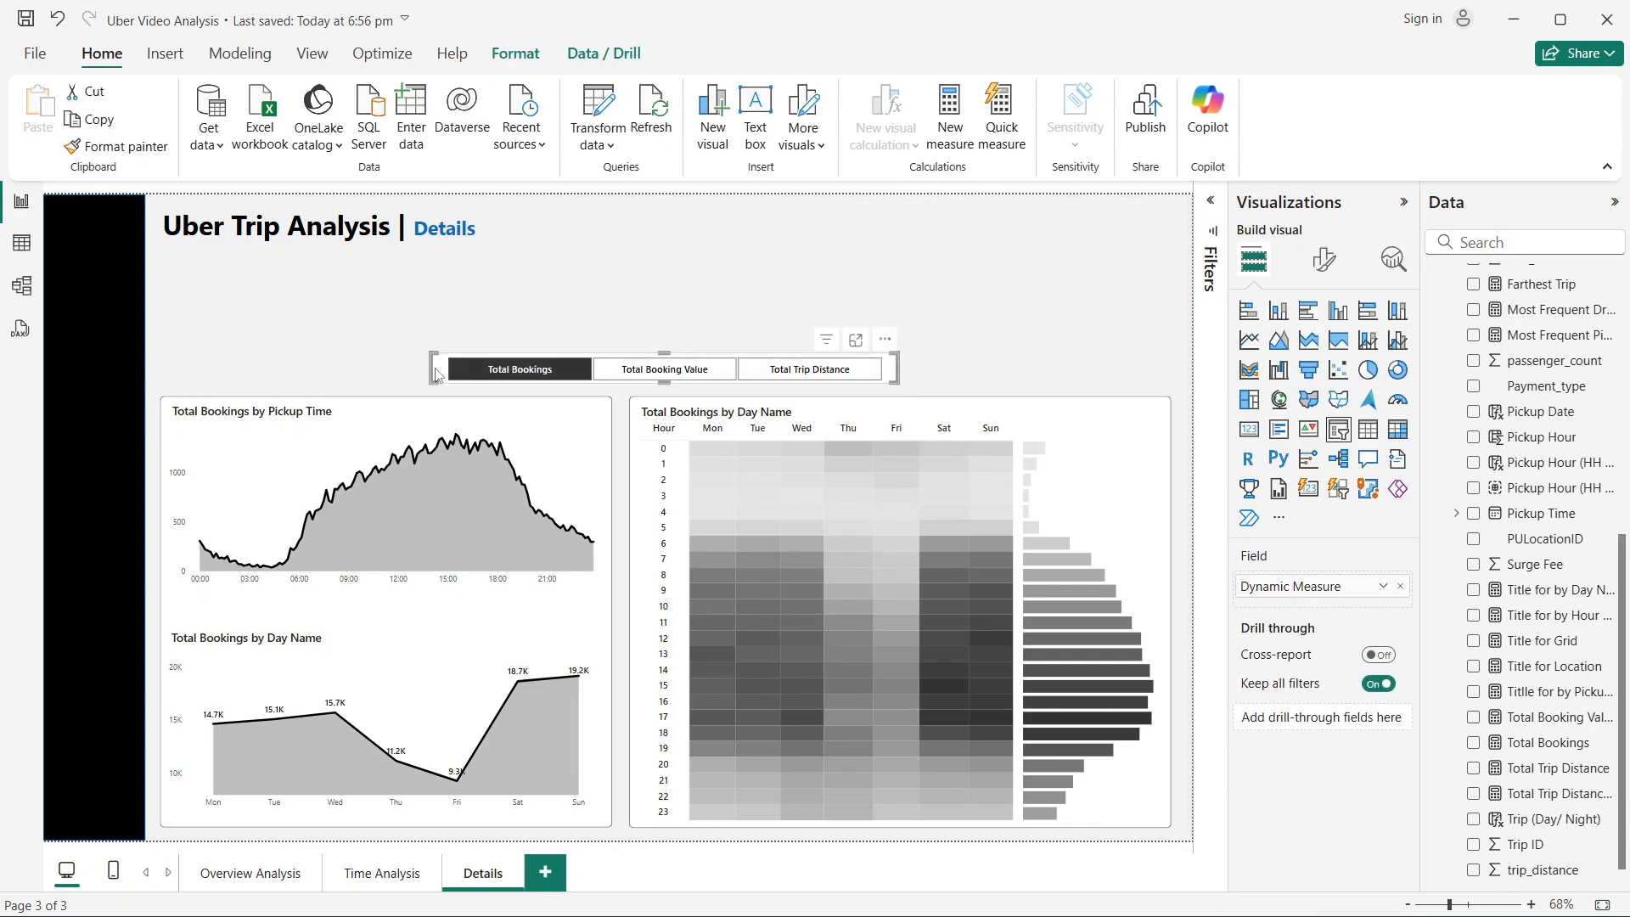
{"action": "key", "text": "Delete"}
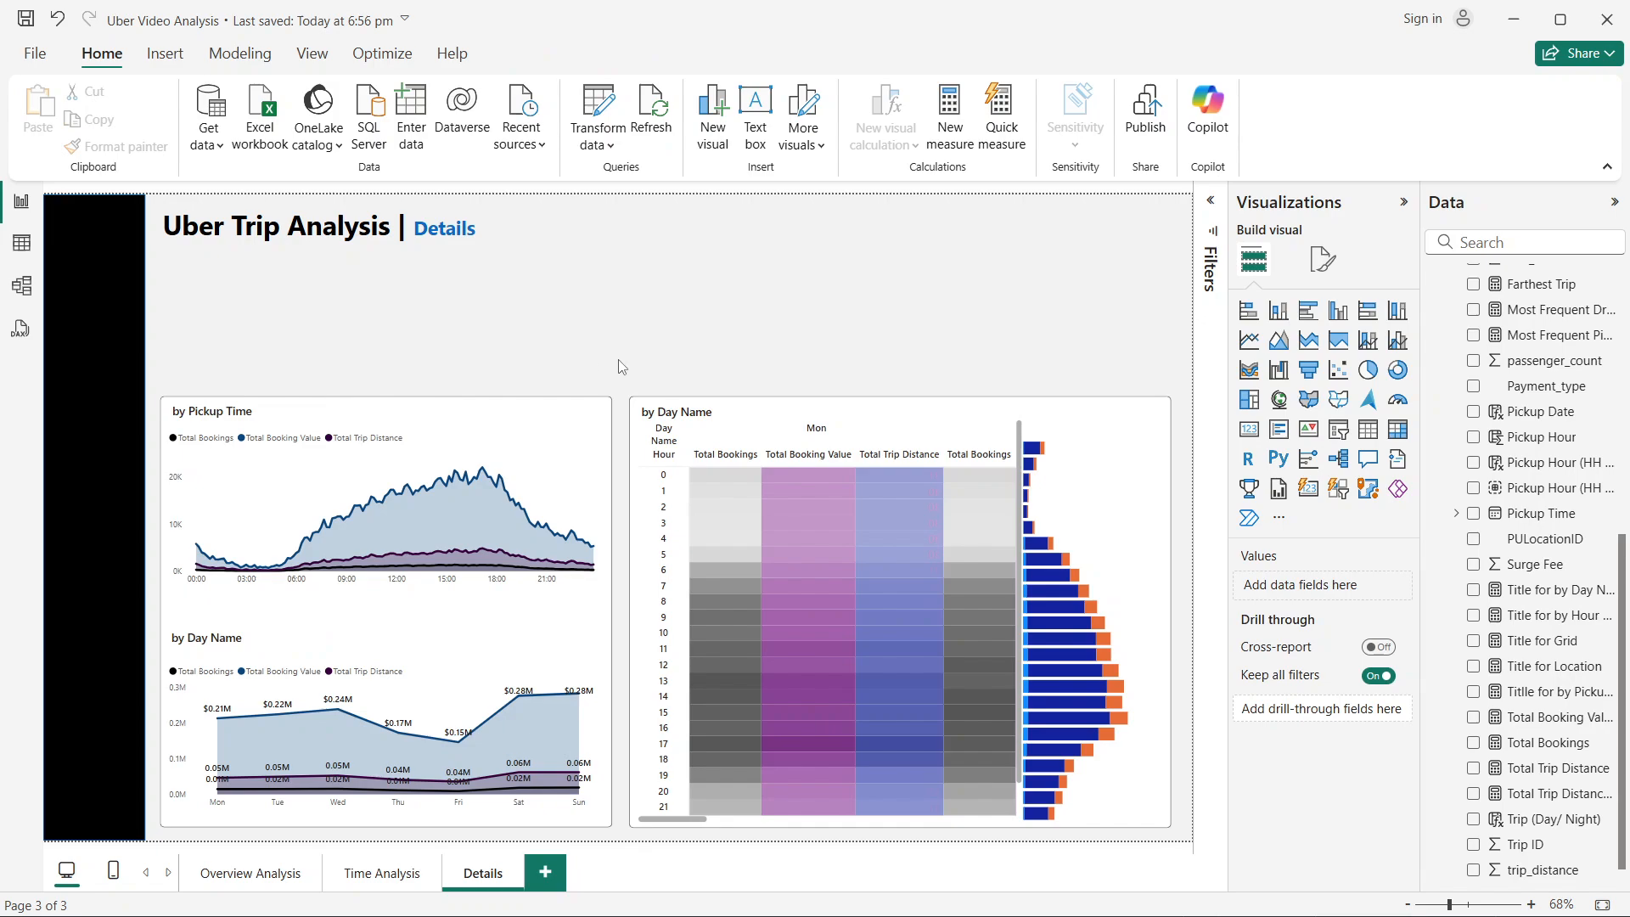
Step: Delete the heatmap, bar chart, both area charts and their titles, keeping one white background rectangle
{"action": "left_click_drag", "start_coordinate": [1063, 758], "coordinate": [1189, 843]}
{"action": "key", "text": "Delete"}
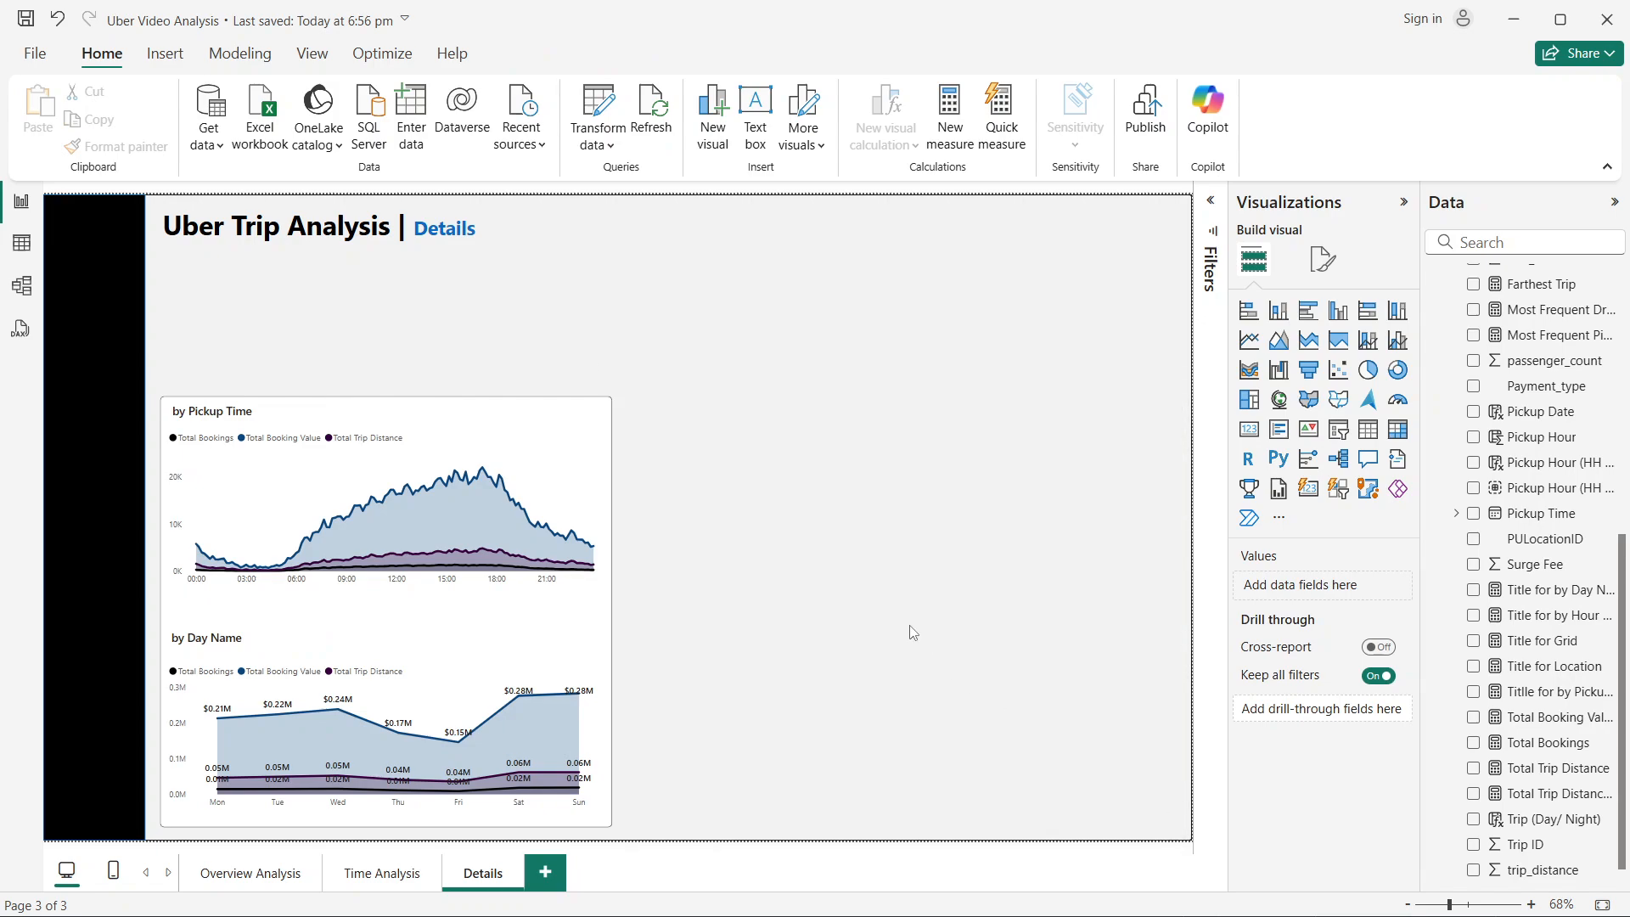
{"action": "left_click", "coordinate": [537, 473]}
{"action": "key", "text": "Delete"}
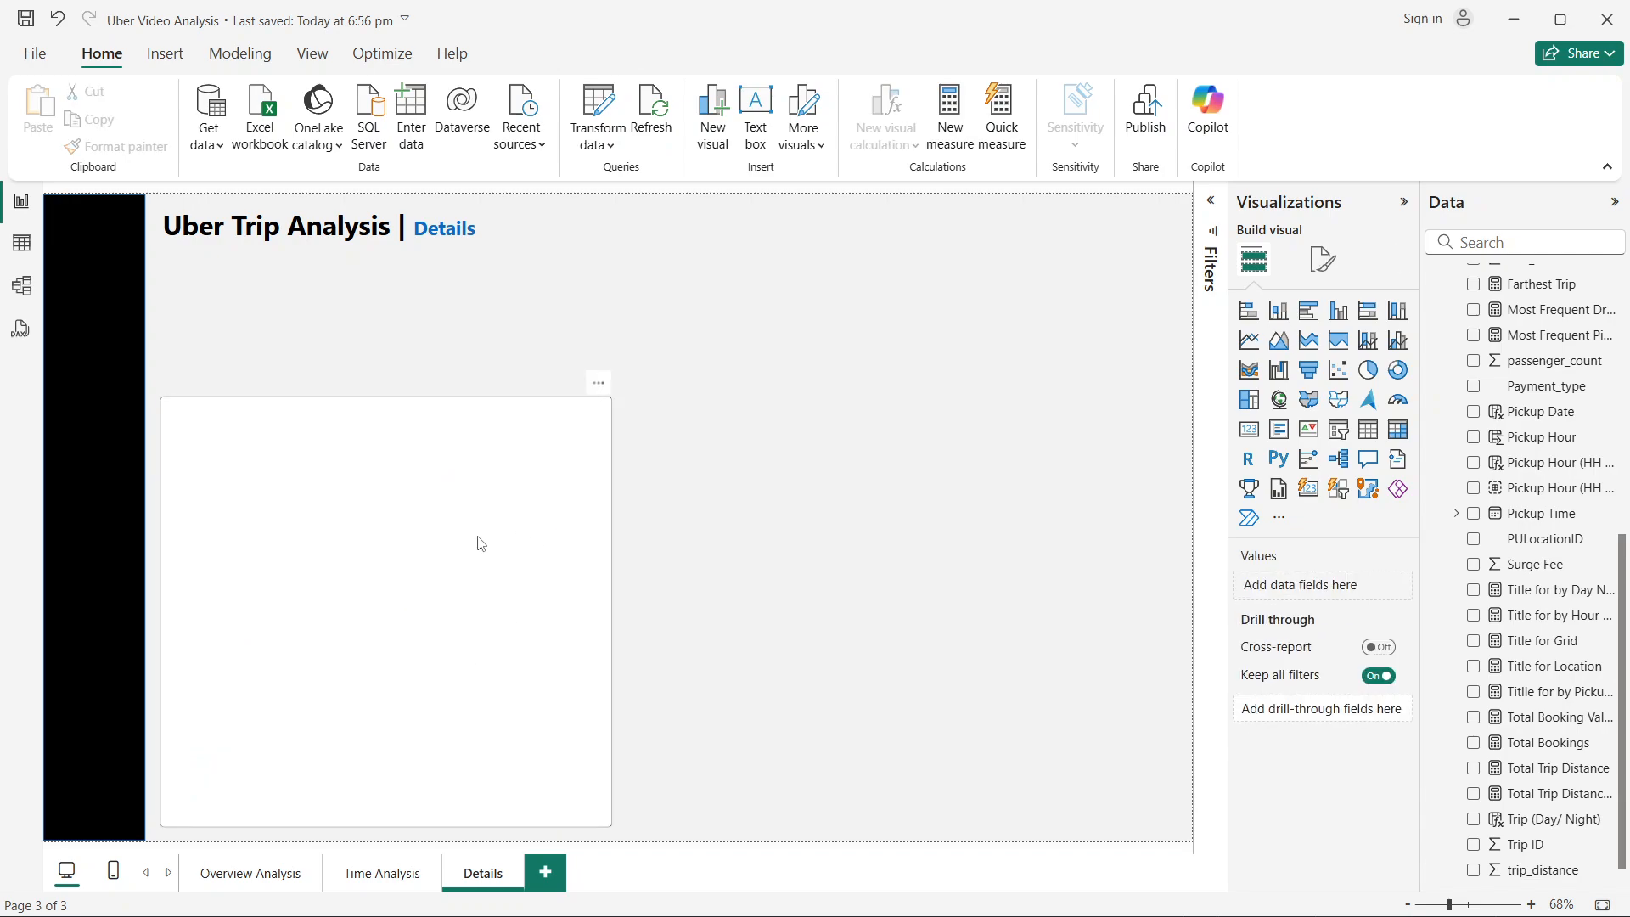
Step: Move the white background rectangle up beneath the page heading and stretch it to fill the remaining width and height of the page
{"action": "left_click_drag", "start_coordinate": [485, 542], "coordinate": [481, 411]}
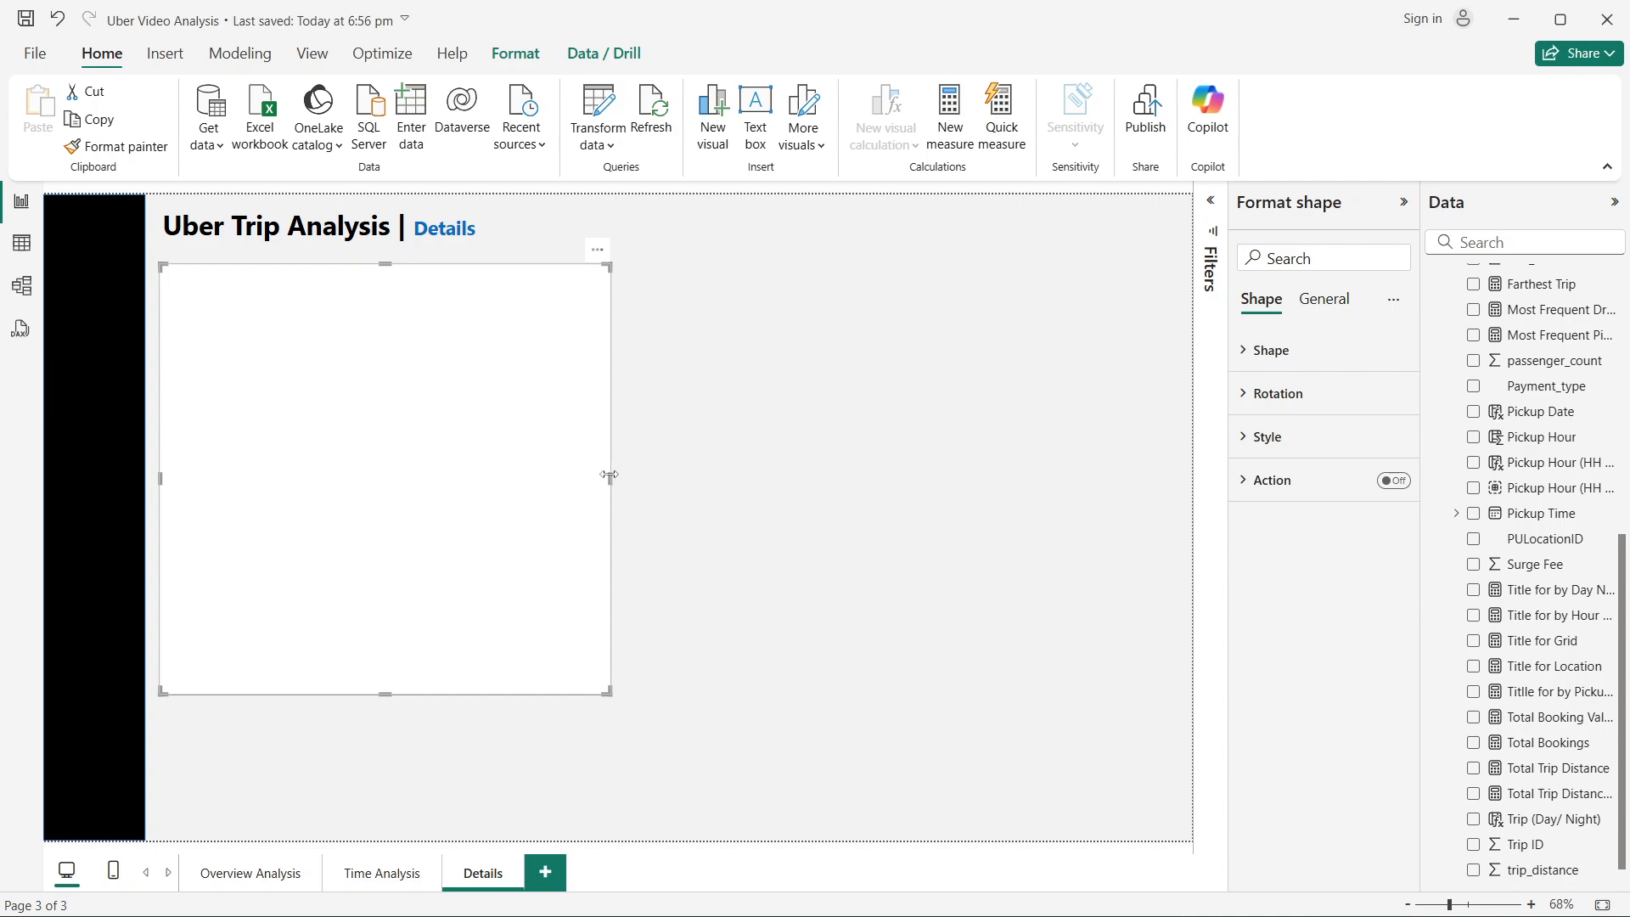
{"action": "left_click_drag", "start_coordinate": [609, 475], "coordinate": [1181, 490]}
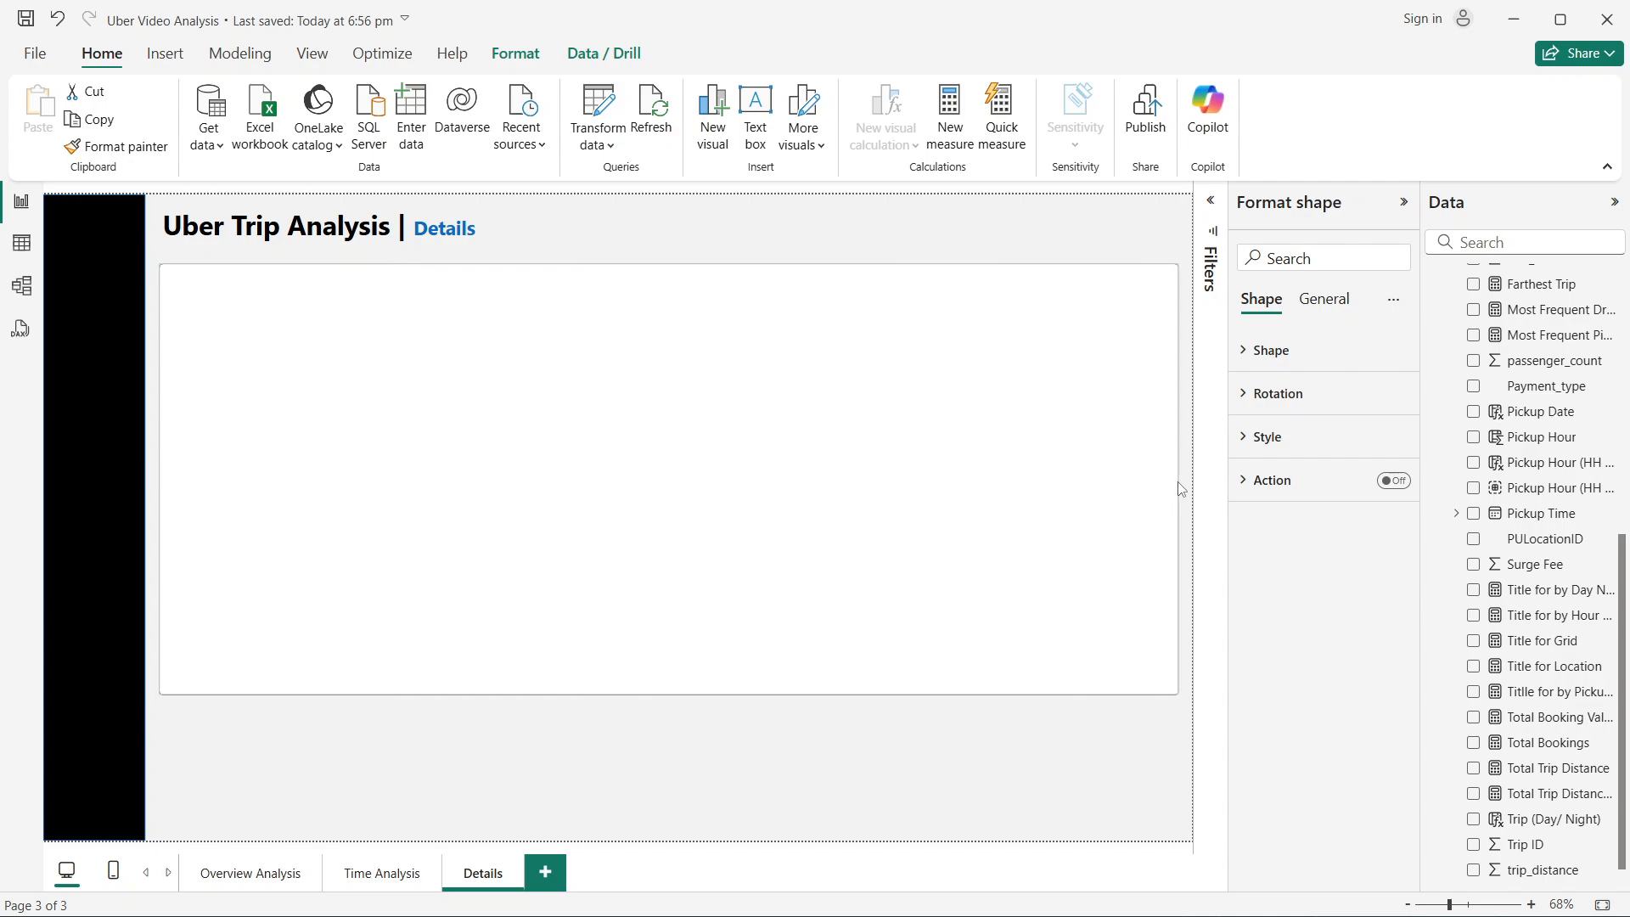
{"action": "left_click_drag", "start_coordinate": [666, 695], "coordinate": [672, 829]}
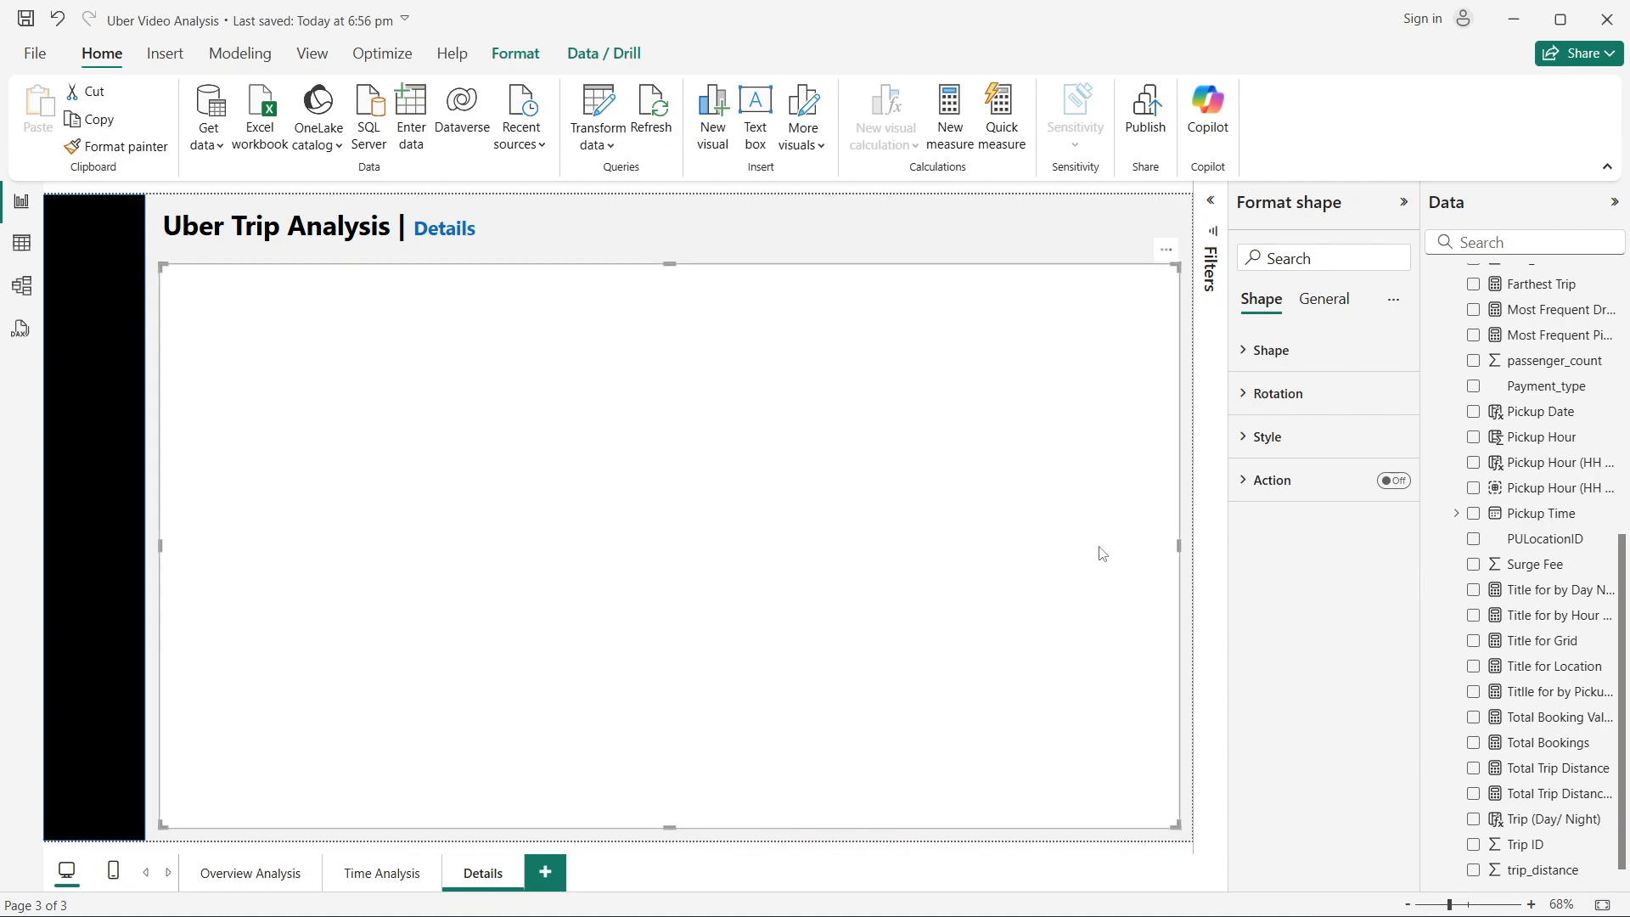
{"action": "left_click", "coordinate": [1000, 242]}
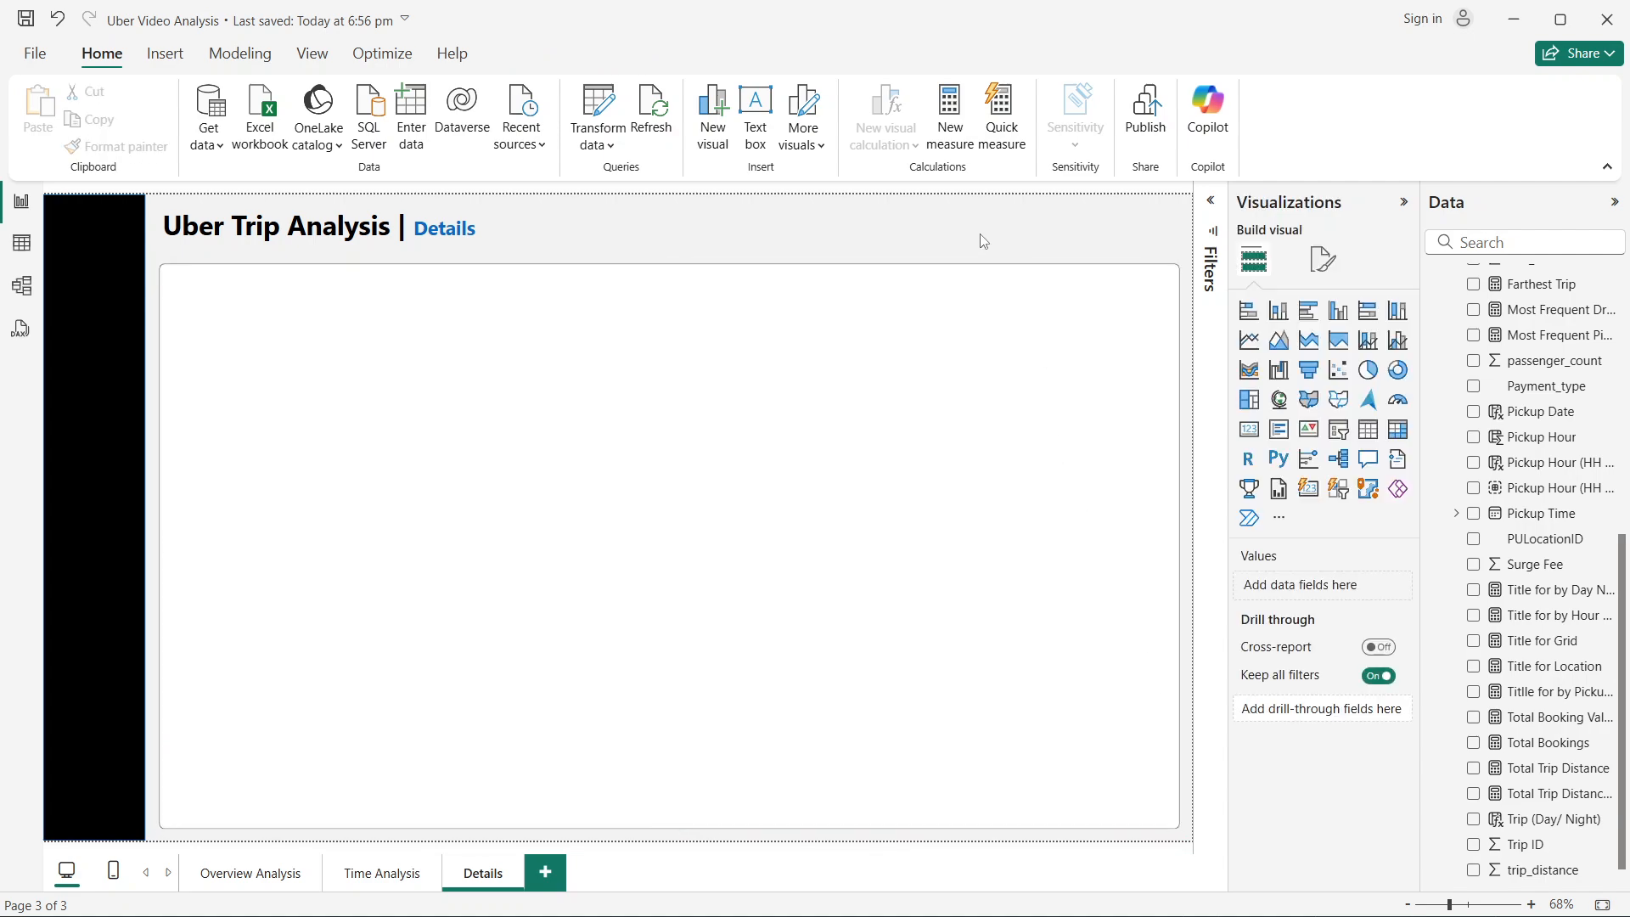
Step: Insert a table visual on the Details page and stretch it to fill the white background rectangle
{"action": "left_click", "coordinate": [813, 306]}
{"action": "left_click", "coordinate": [1022, 237]}
{"action": "left_click", "coordinate": [1368, 429]}
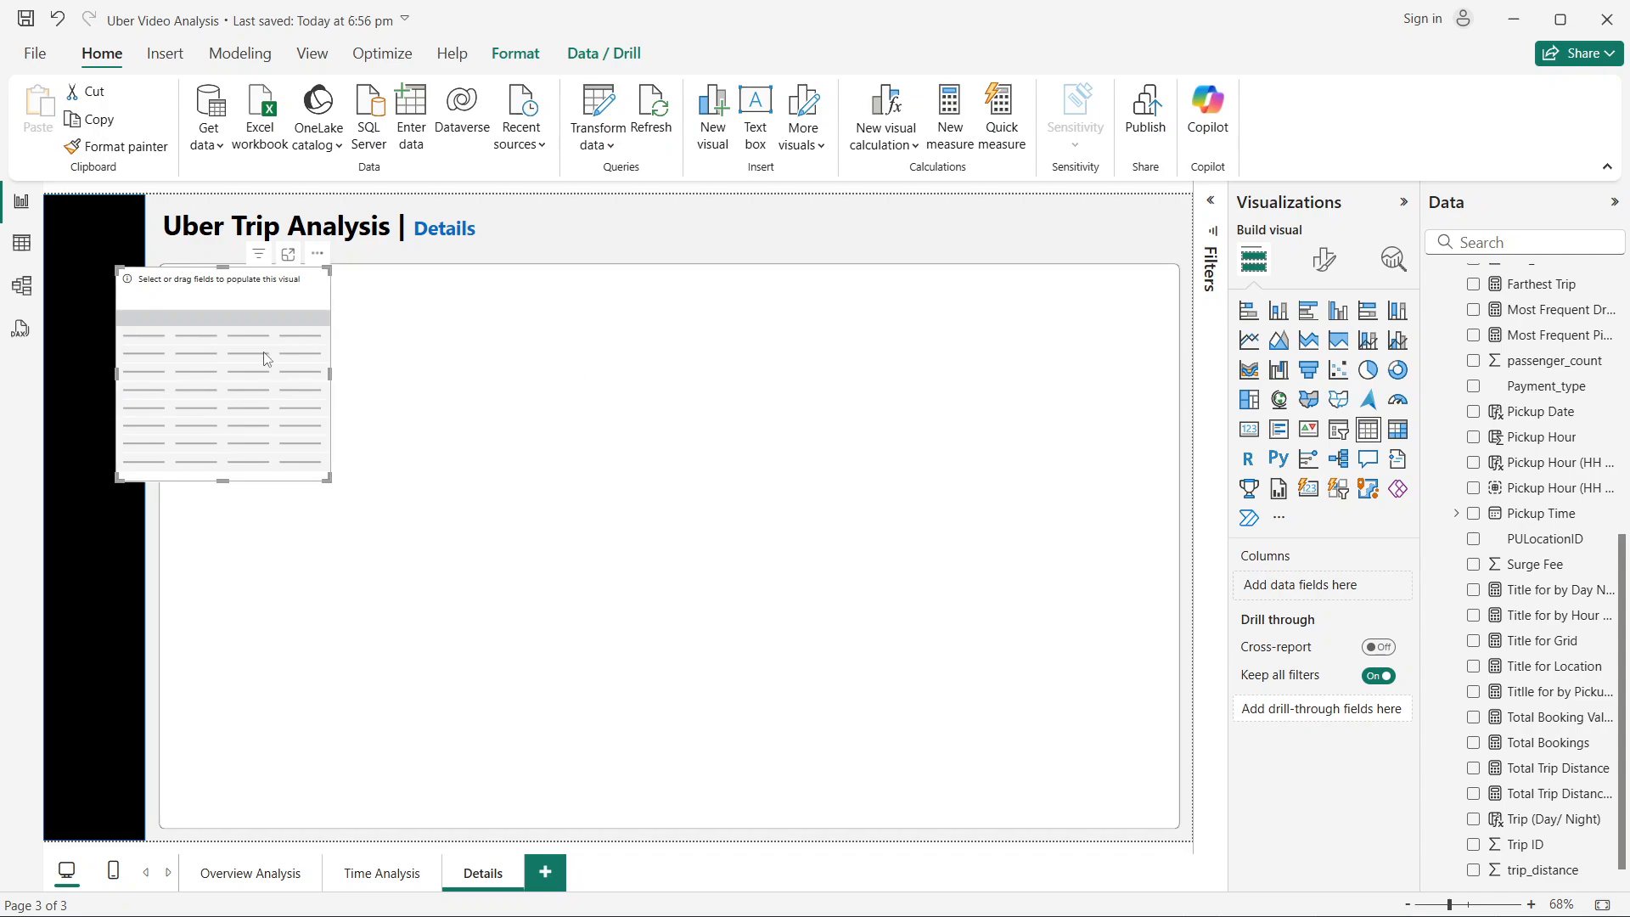
{"action": "left_click_drag", "start_coordinate": [266, 342], "coordinate": [317, 359]}
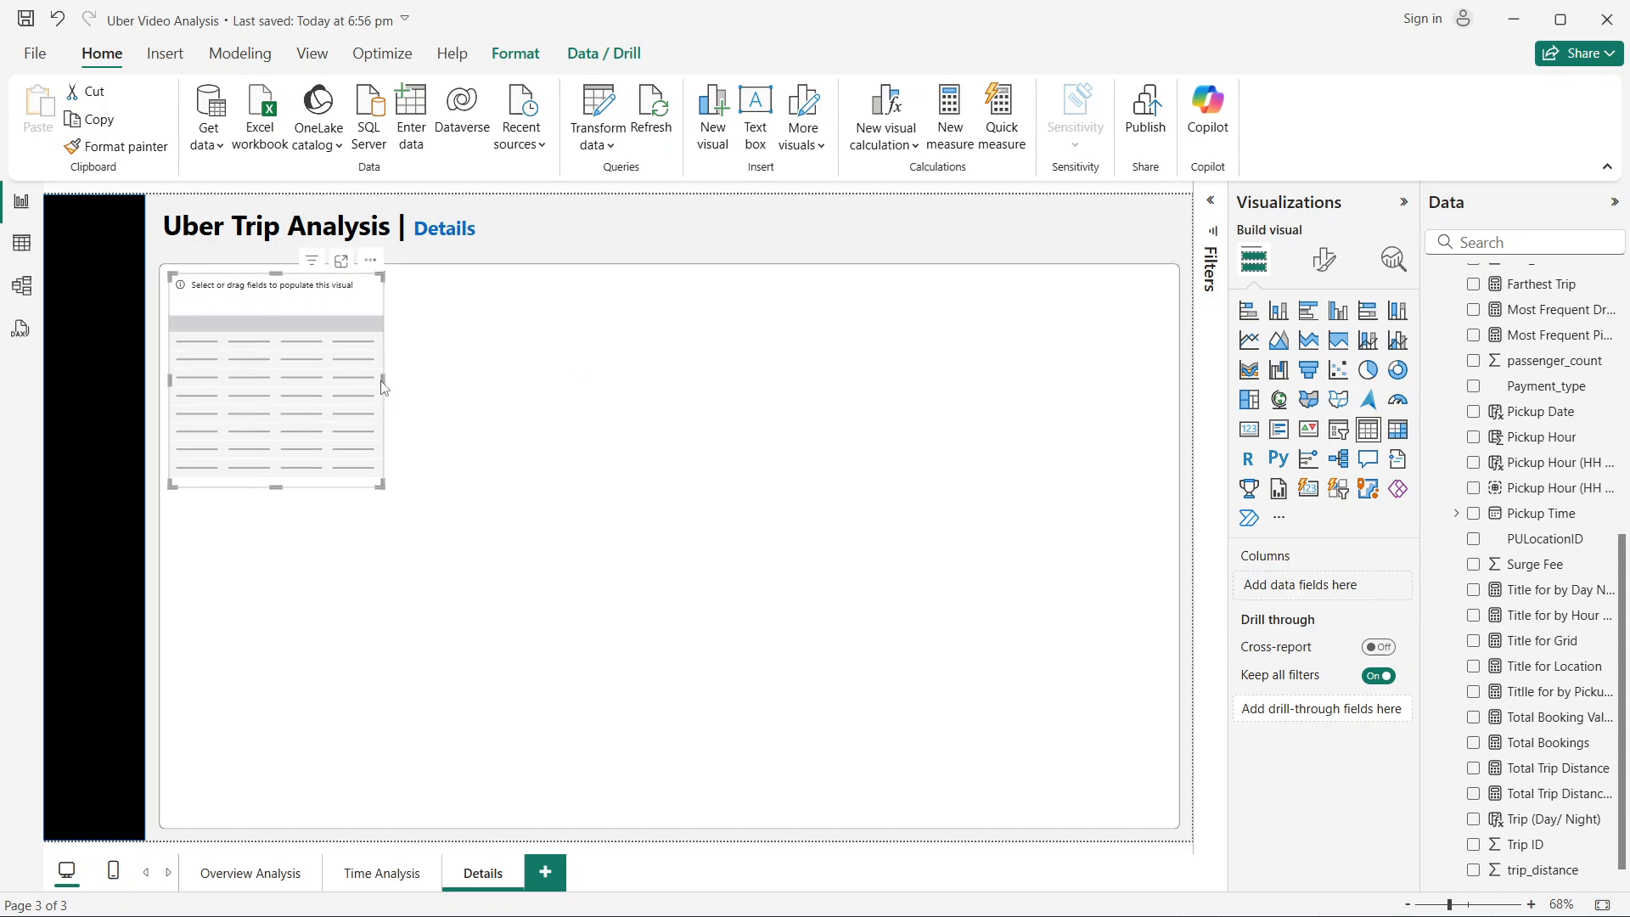
{"action": "left_click_drag", "start_coordinate": [384, 379], "coordinate": [1166, 452]}
{"action": "left_click_drag", "start_coordinate": [667, 486], "coordinate": [692, 828]}
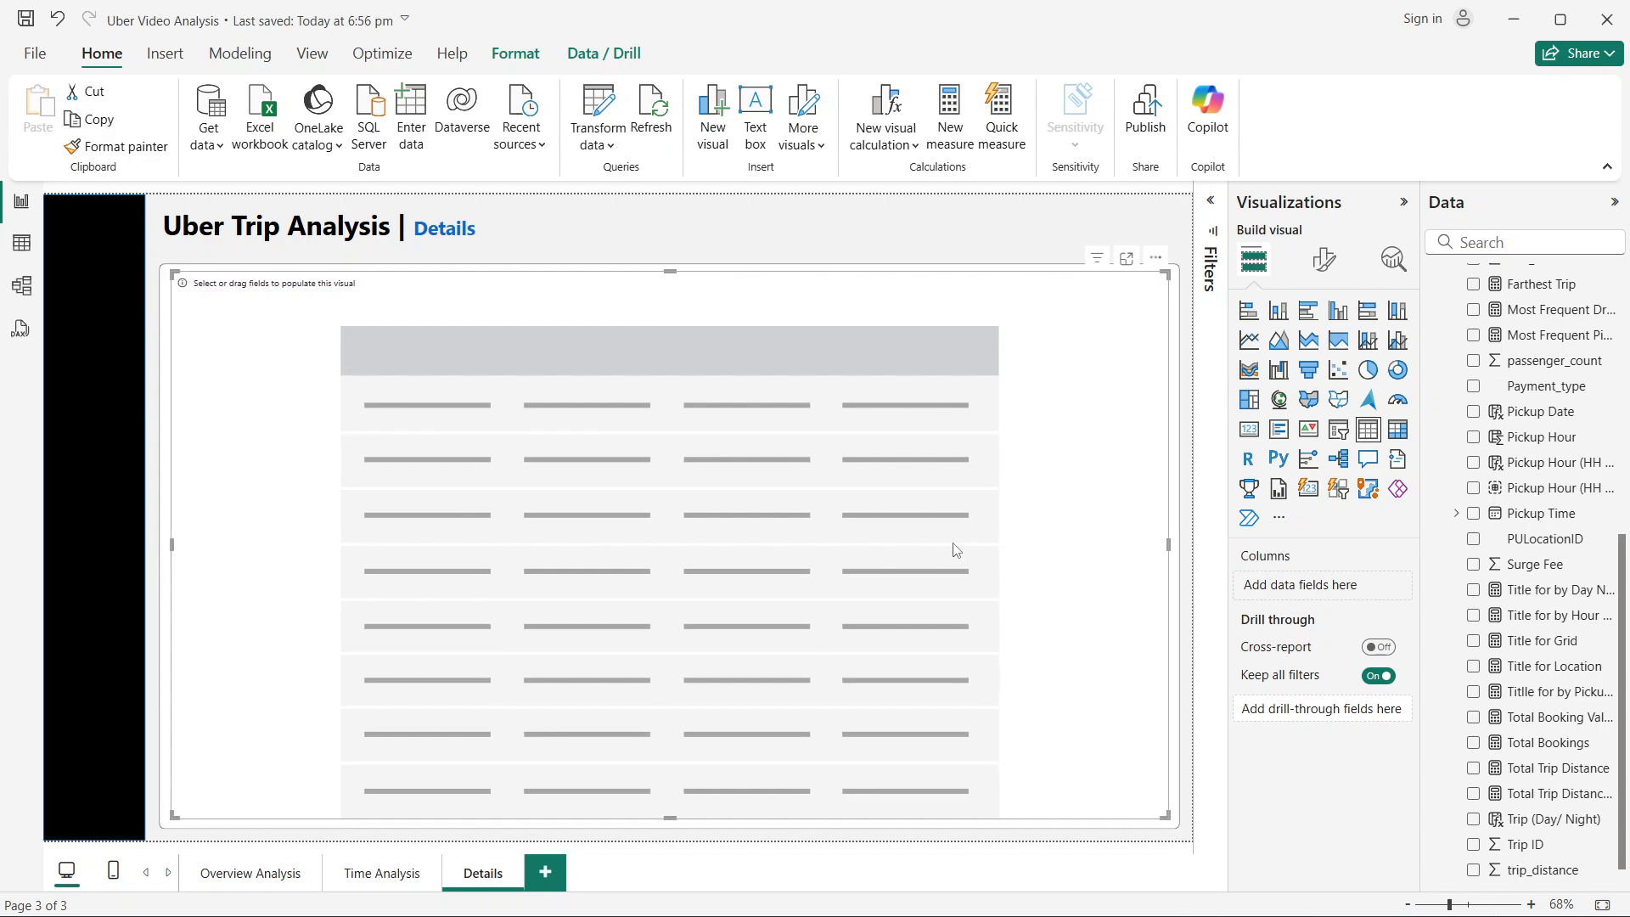
Step: Add Trip ID as the table's first column and set it to Don't summarize
{"action": "scroll", "coordinate": [1520, 552], "scroll_direction": "up", "scroll_amount": 6}
{"action": "scroll", "coordinate": [1509, 561], "scroll_direction": "down", "scroll_amount": 6}
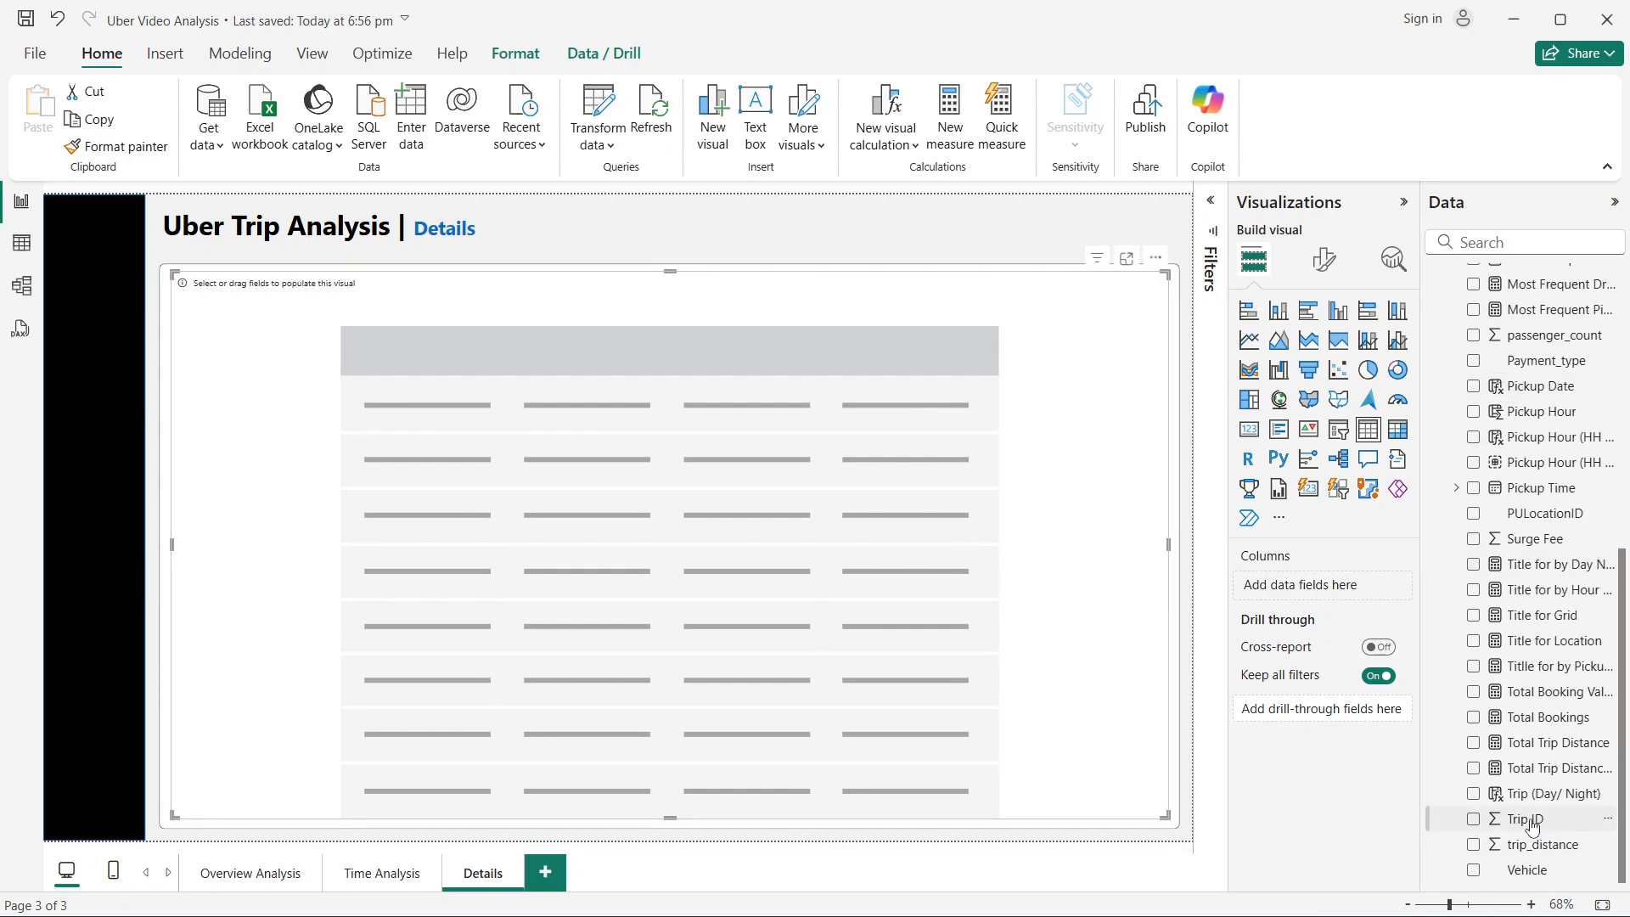
{"action": "left_click_drag", "start_coordinate": [1533, 826], "coordinate": [1330, 592]}
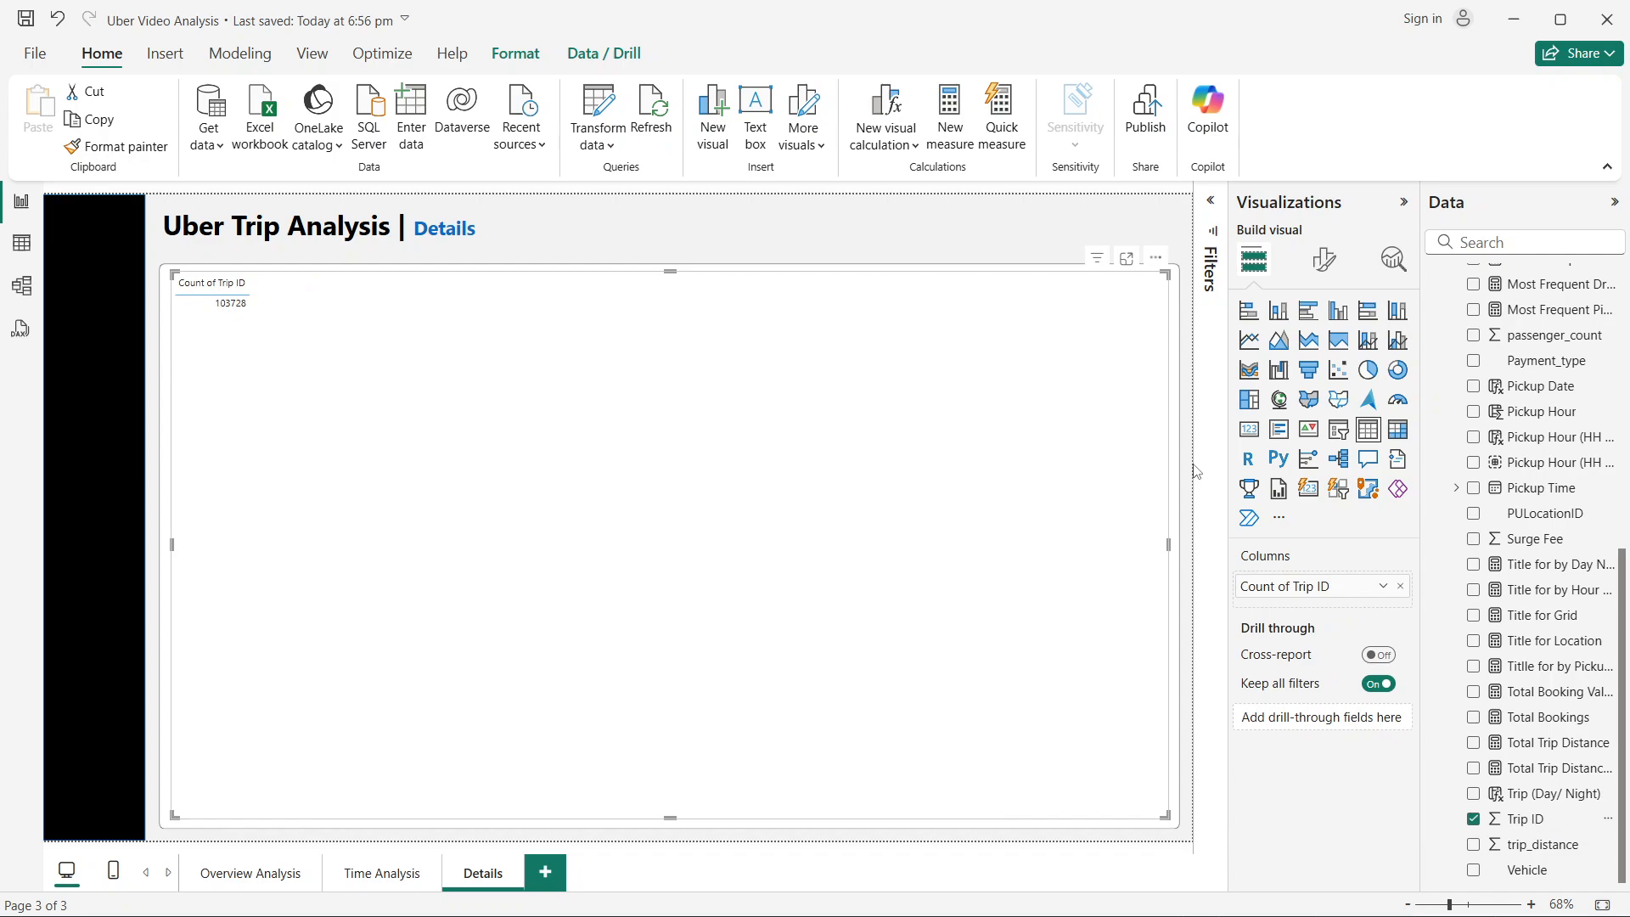
{"action": "left_click", "coordinate": [1383, 586]}
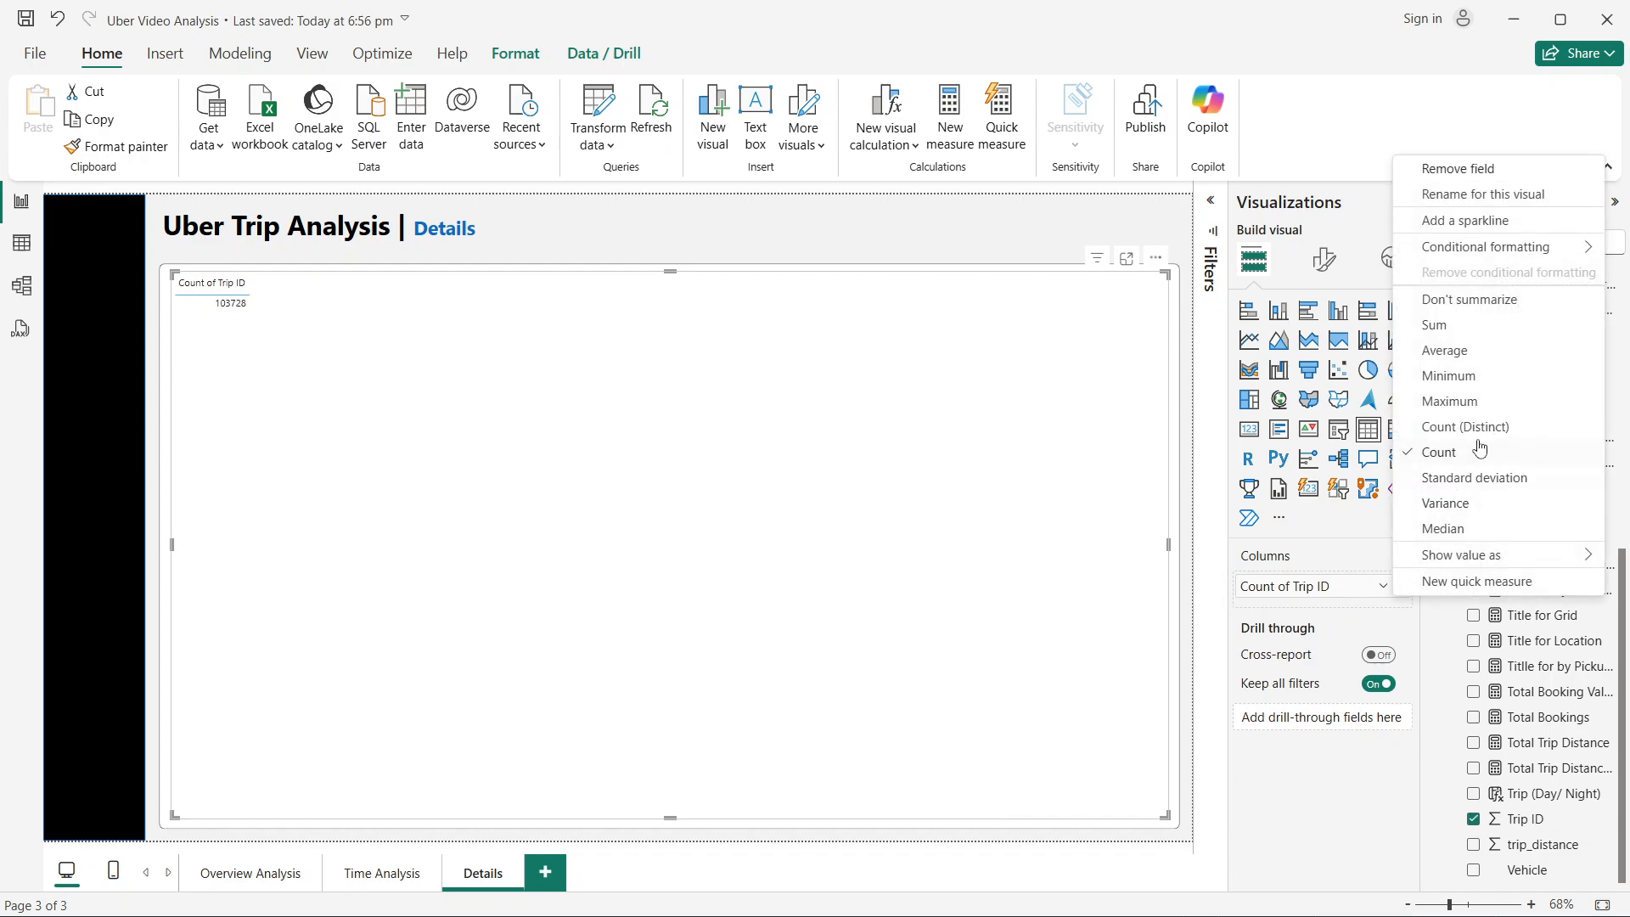
{"action": "left_click", "coordinate": [1452, 308]}
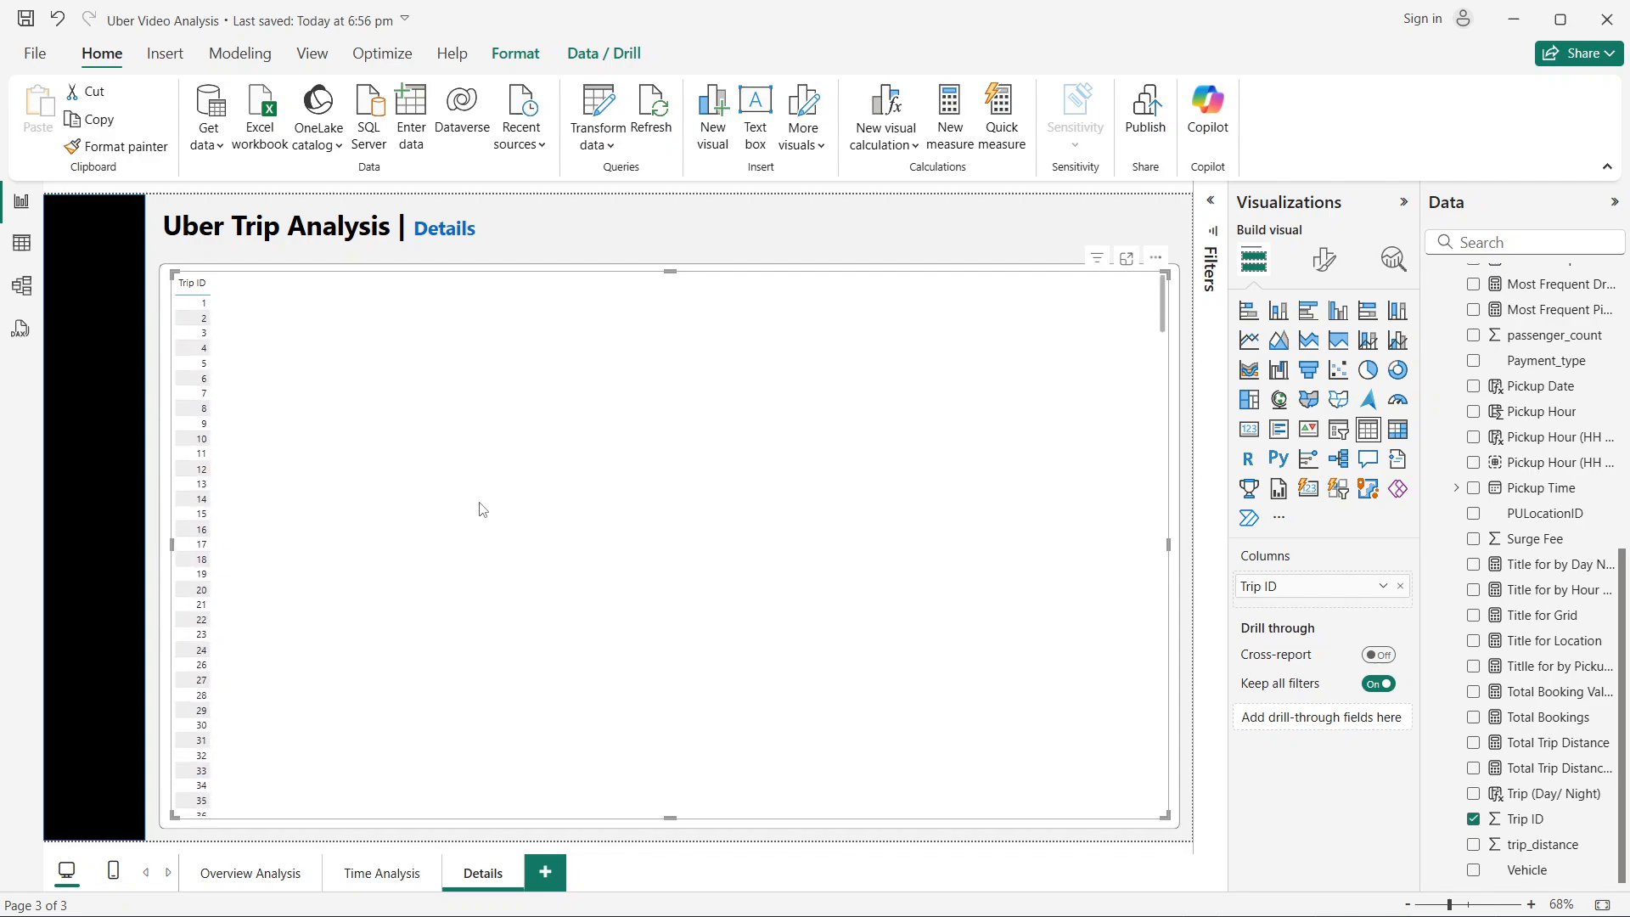
Step: Add Pickup Date, Vehicle and Payment_type as columns of the table
{"action": "scroll", "coordinate": [1554, 522], "scroll_direction": "up", "scroll_amount": 2}
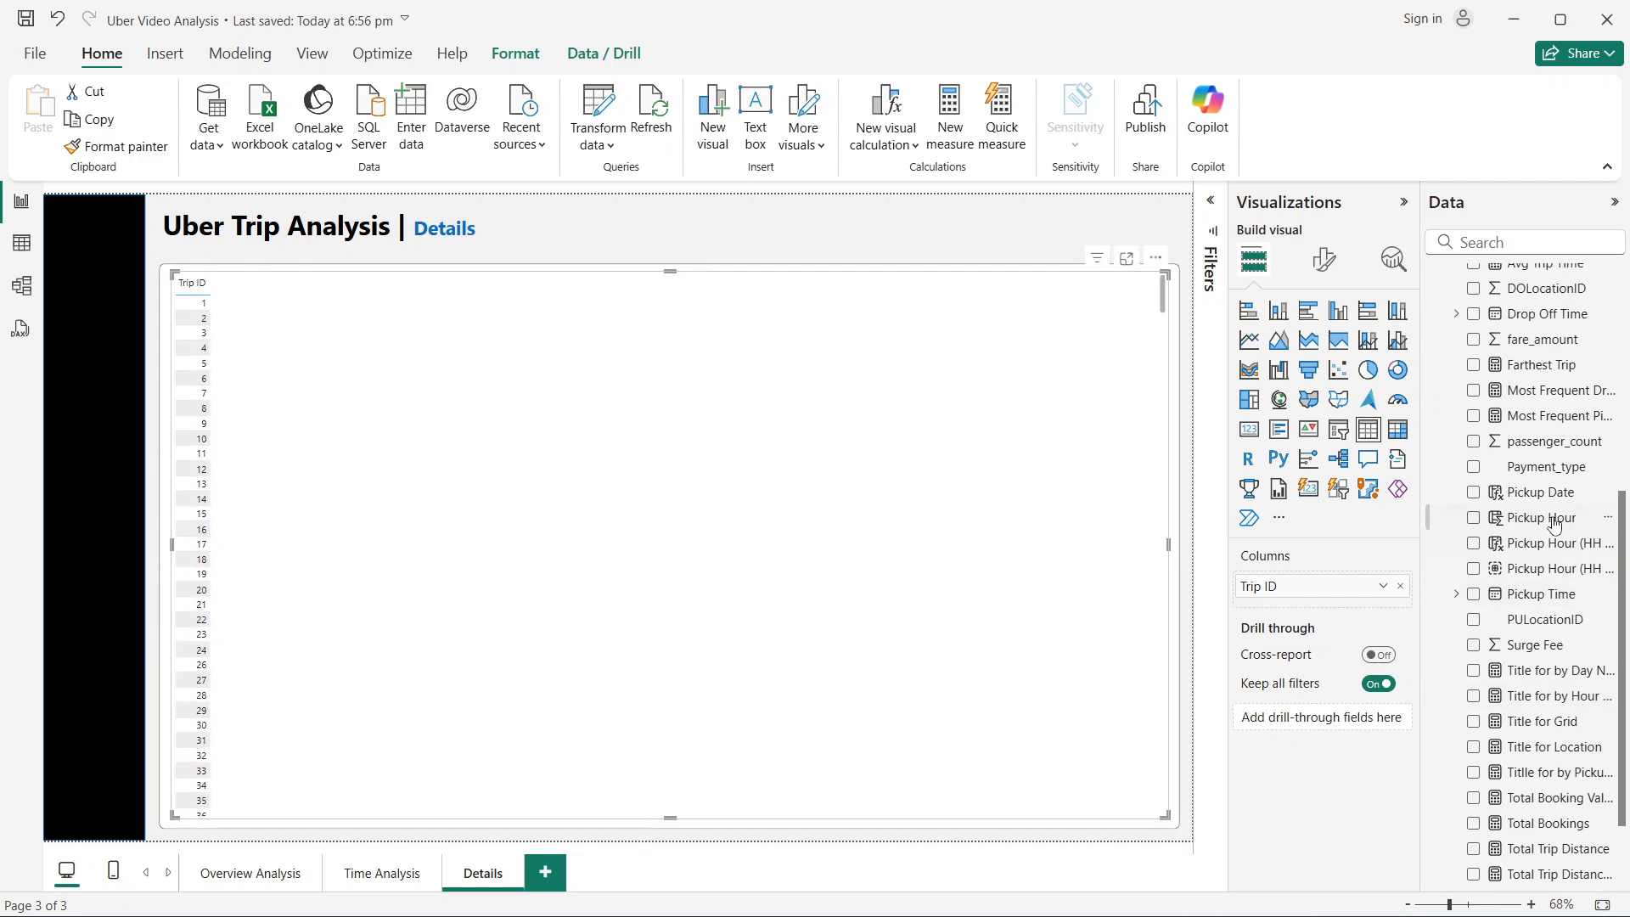
{"action": "left_click", "coordinate": [1474, 494]}
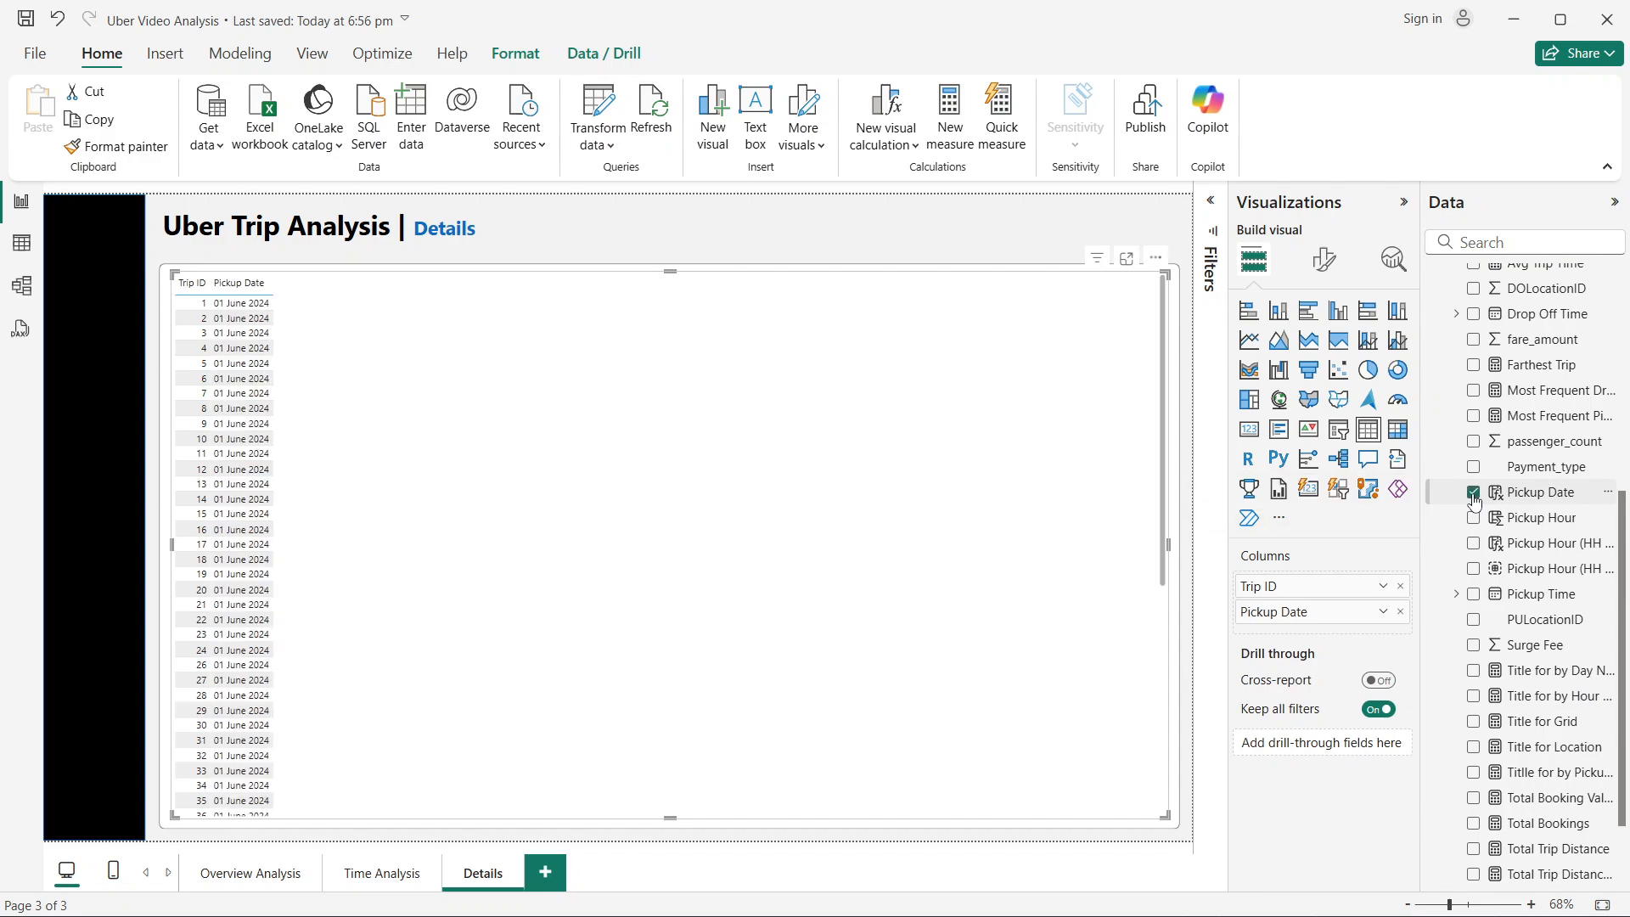
{"action": "scroll", "coordinate": [1495, 722], "scroll_direction": "down", "scroll_amount": 2}
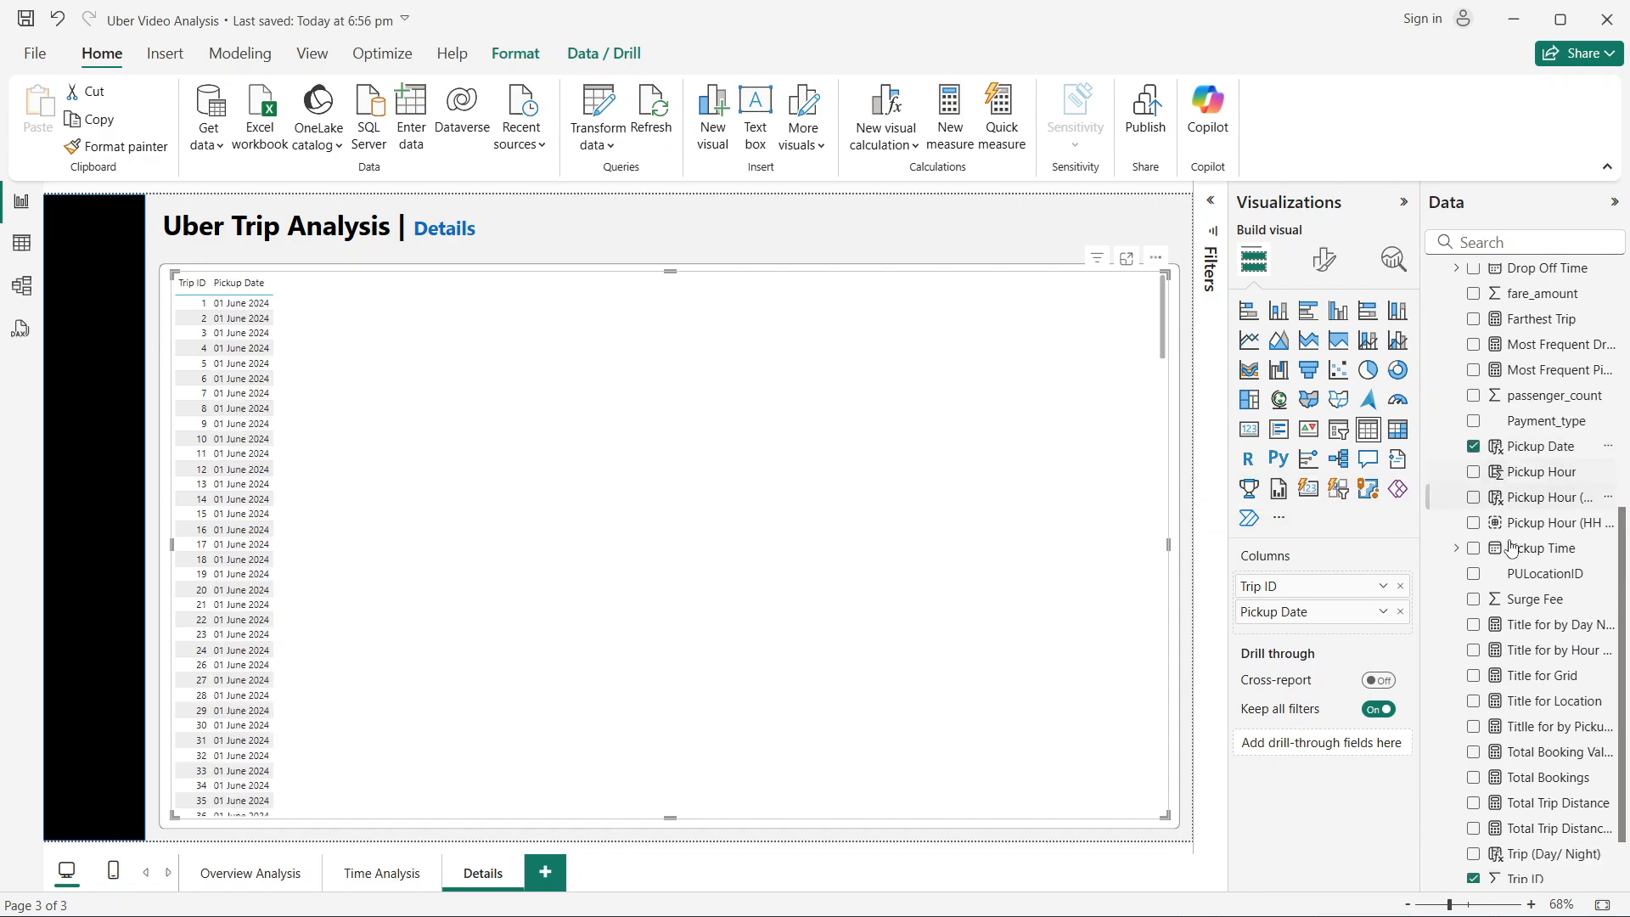
{"action": "left_click", "coordinate": [1474, 870]}
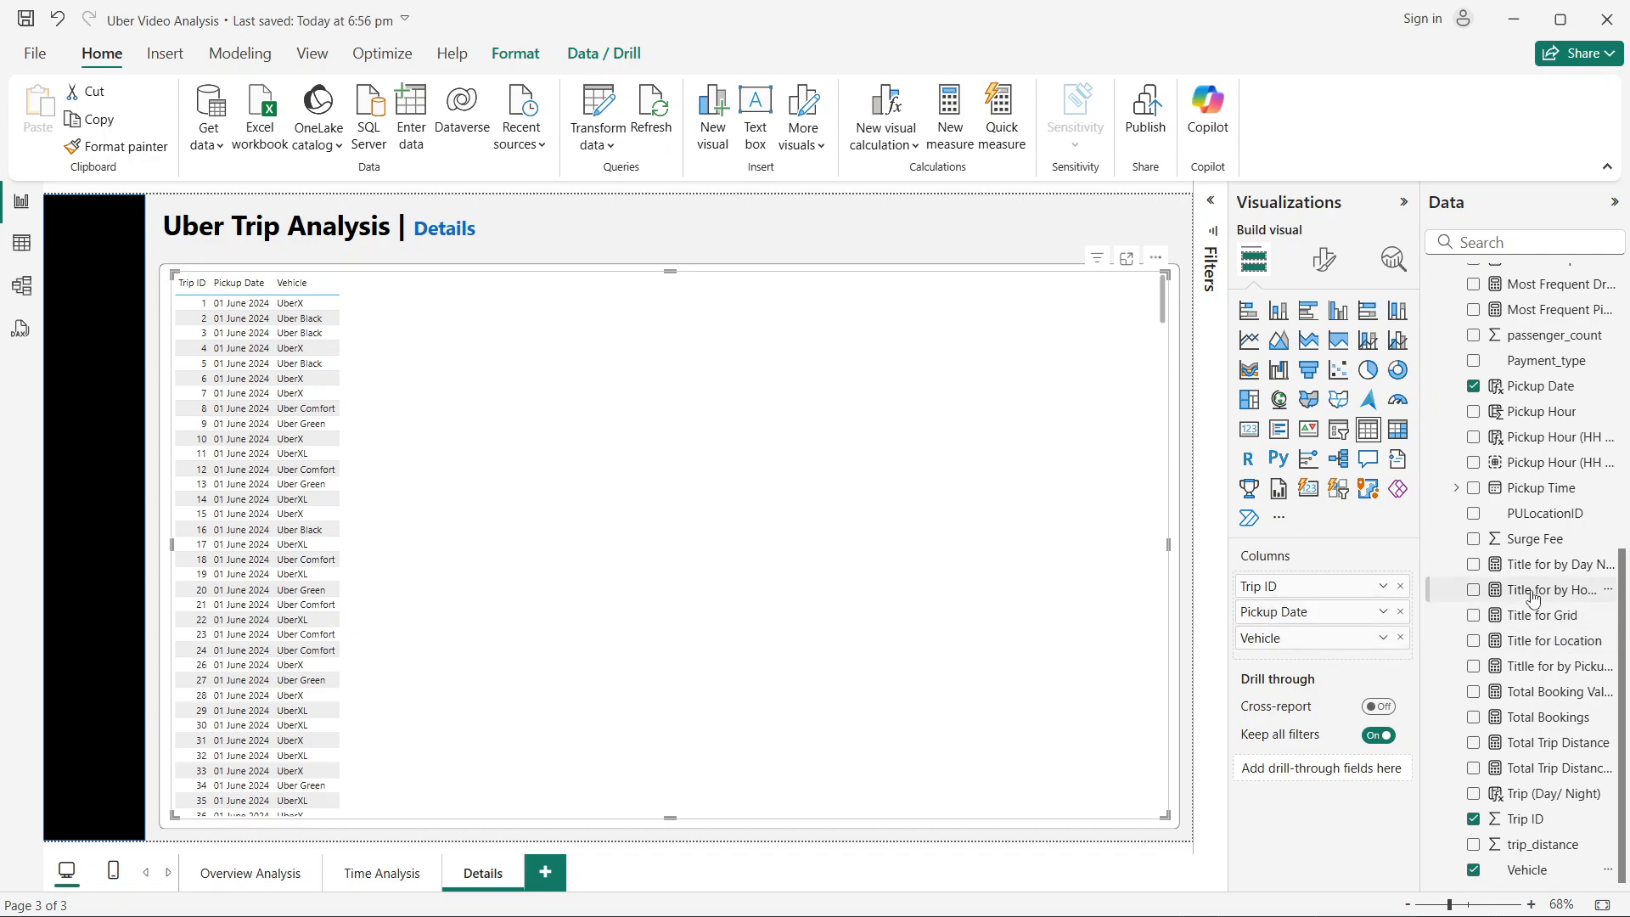
{"action": "left_click", "coordinate": [1474, 361]}
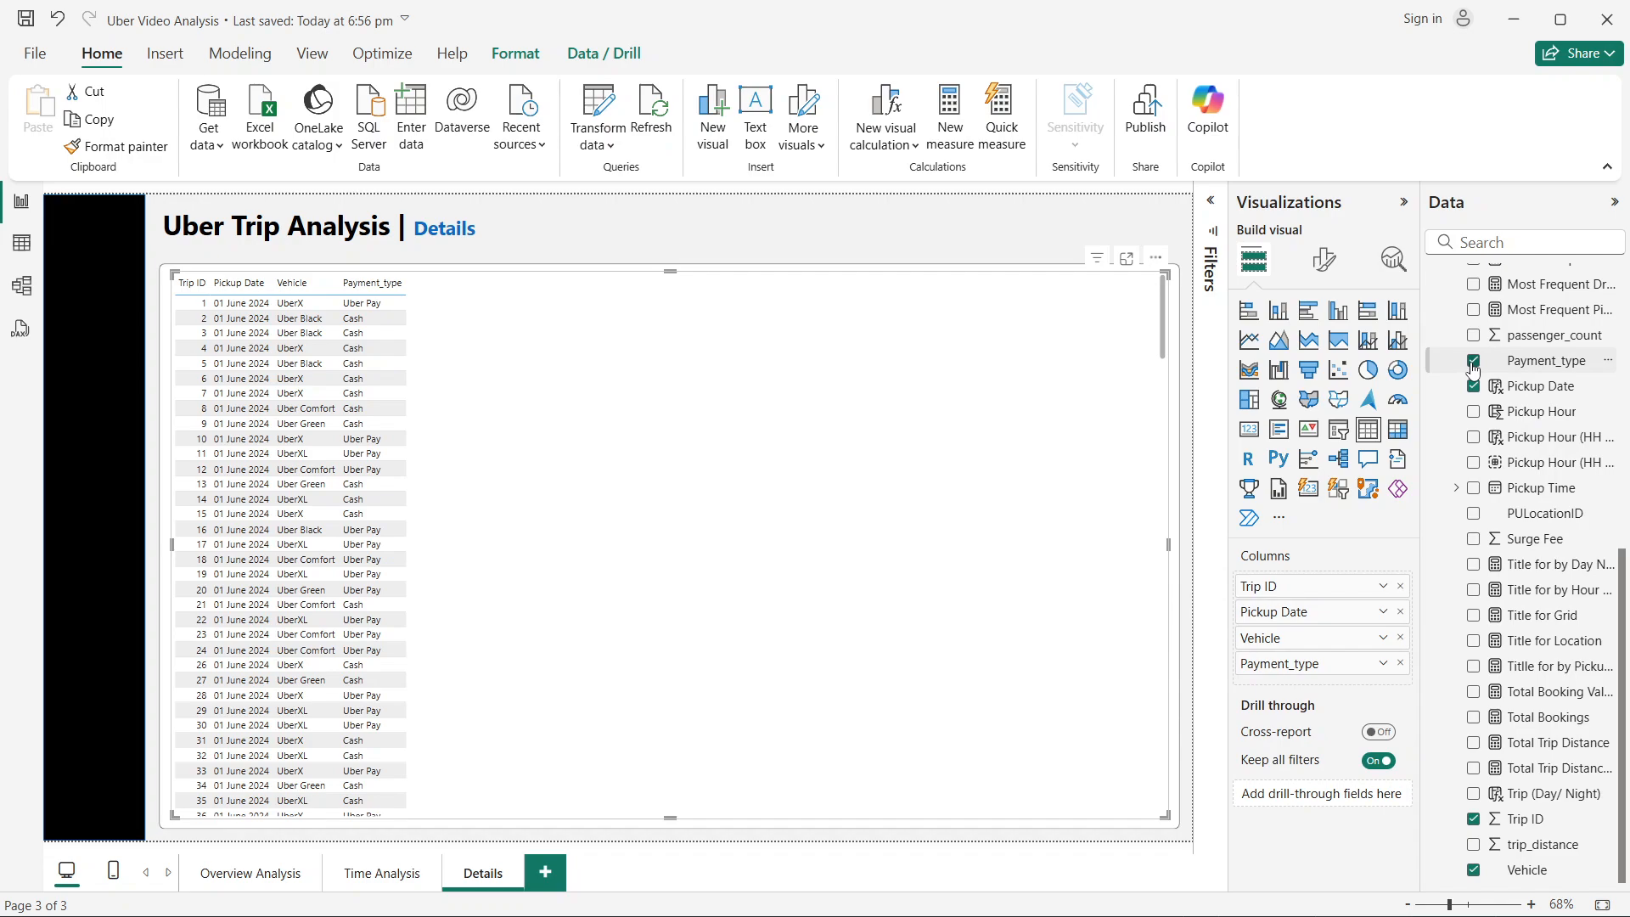
Step: Add passenger_count, Total Trip Distance Measure and Total Booking Value as columns of the table
{"action": "scroll", "coordinate": [1533, 671], "scroll_direction": "up", "scroll_amount": 6}
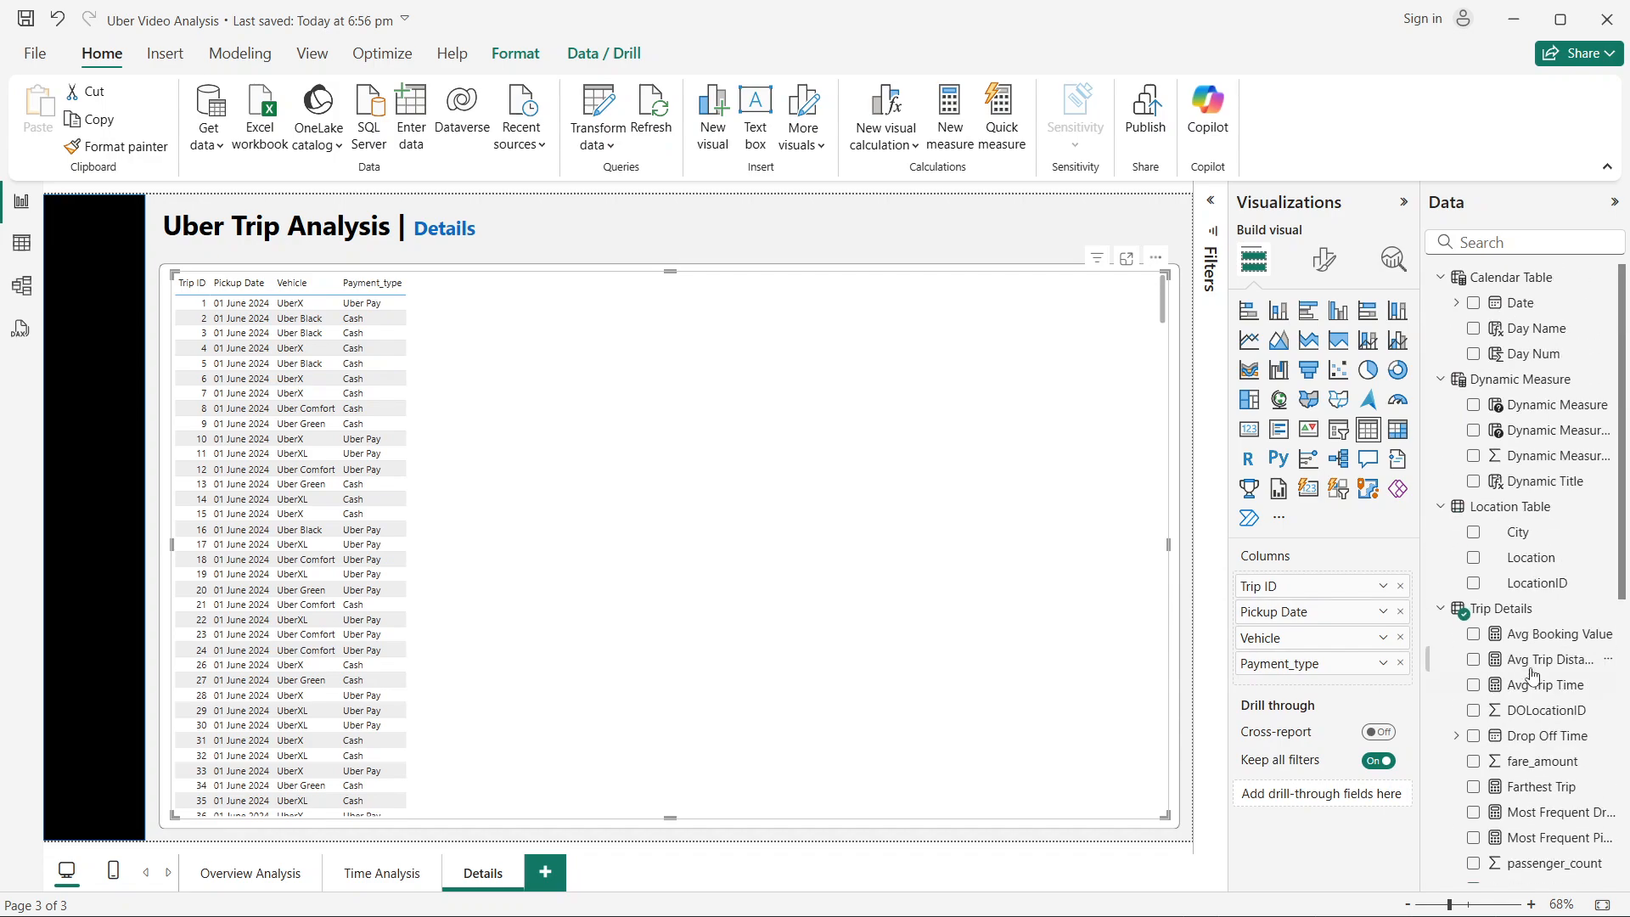
{"action": "scroll", "coordinate": [1533, 677], "scroll_direction": "down", "scroll_amount": 5}
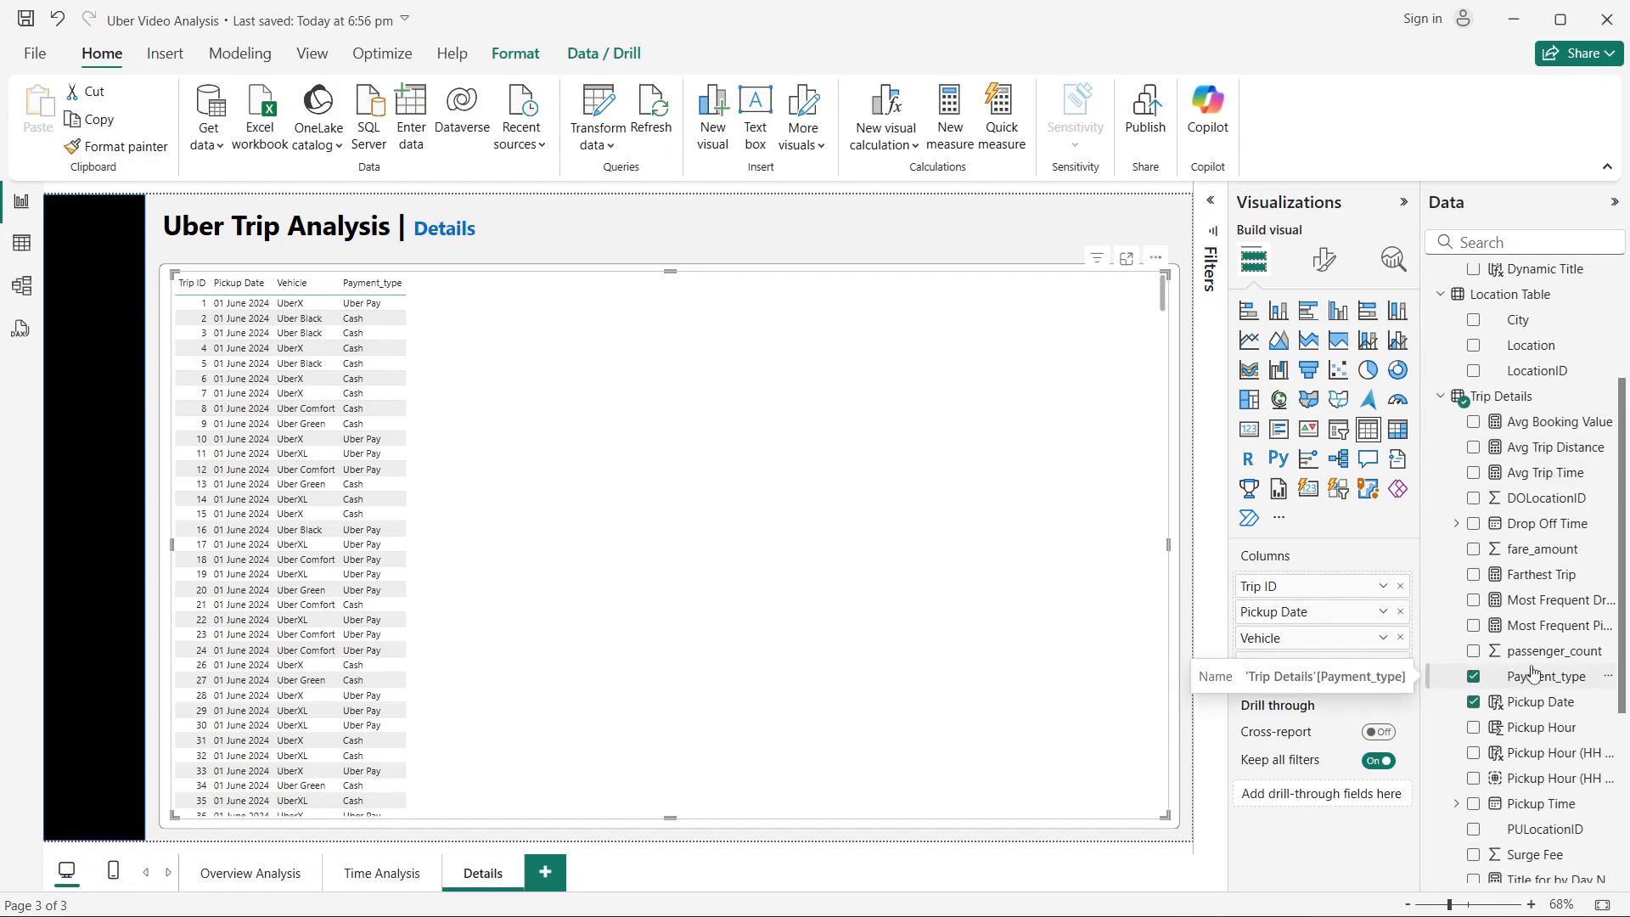
{"action": "scroll", "coordinate": [1532, 677], "scroll_direction": "down", "scroll_amount": 3}
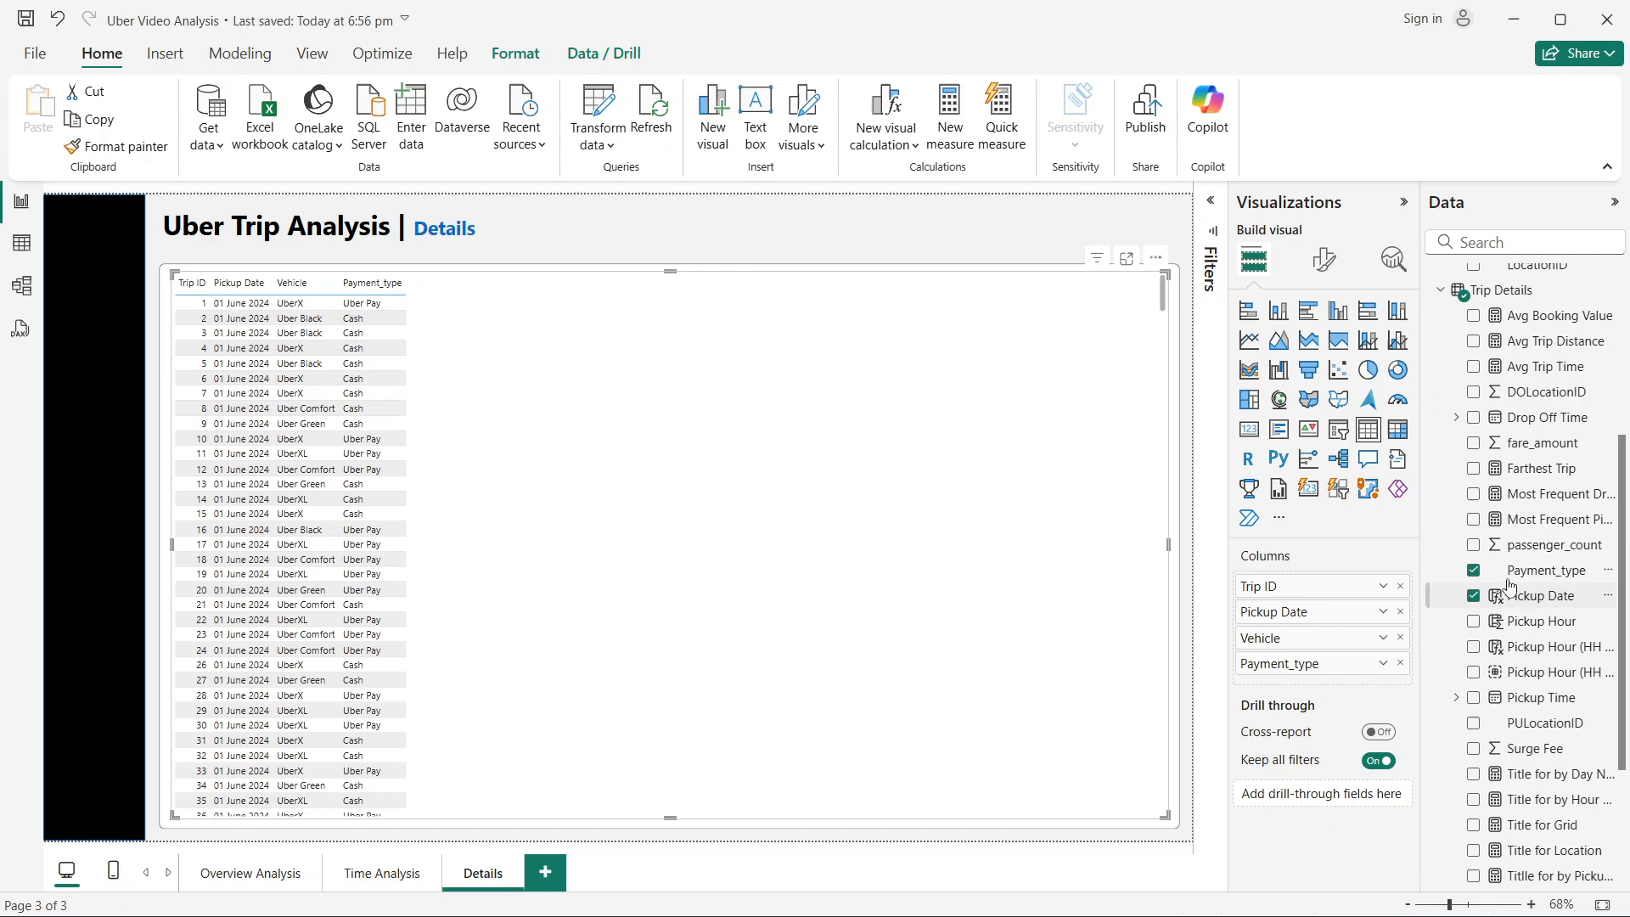
{"action": "left_click", "coordinate": [1475, 546]}
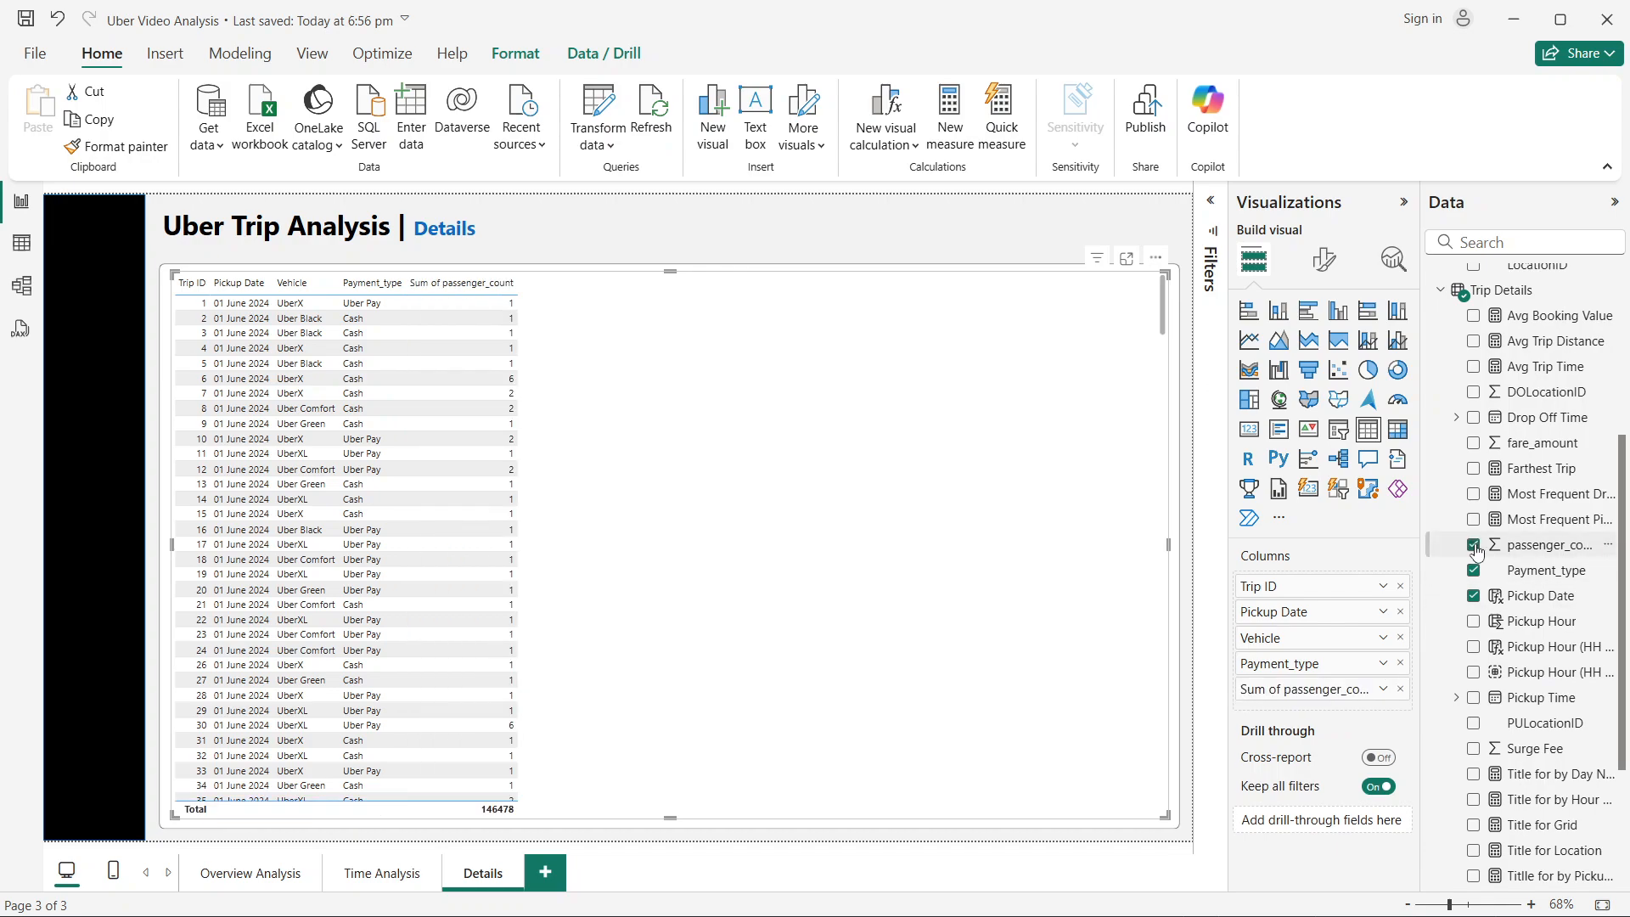
{"action": "scroll", "coordinate": [1495, 671], "scroll_direction": "down", "scroll_amount": 5}
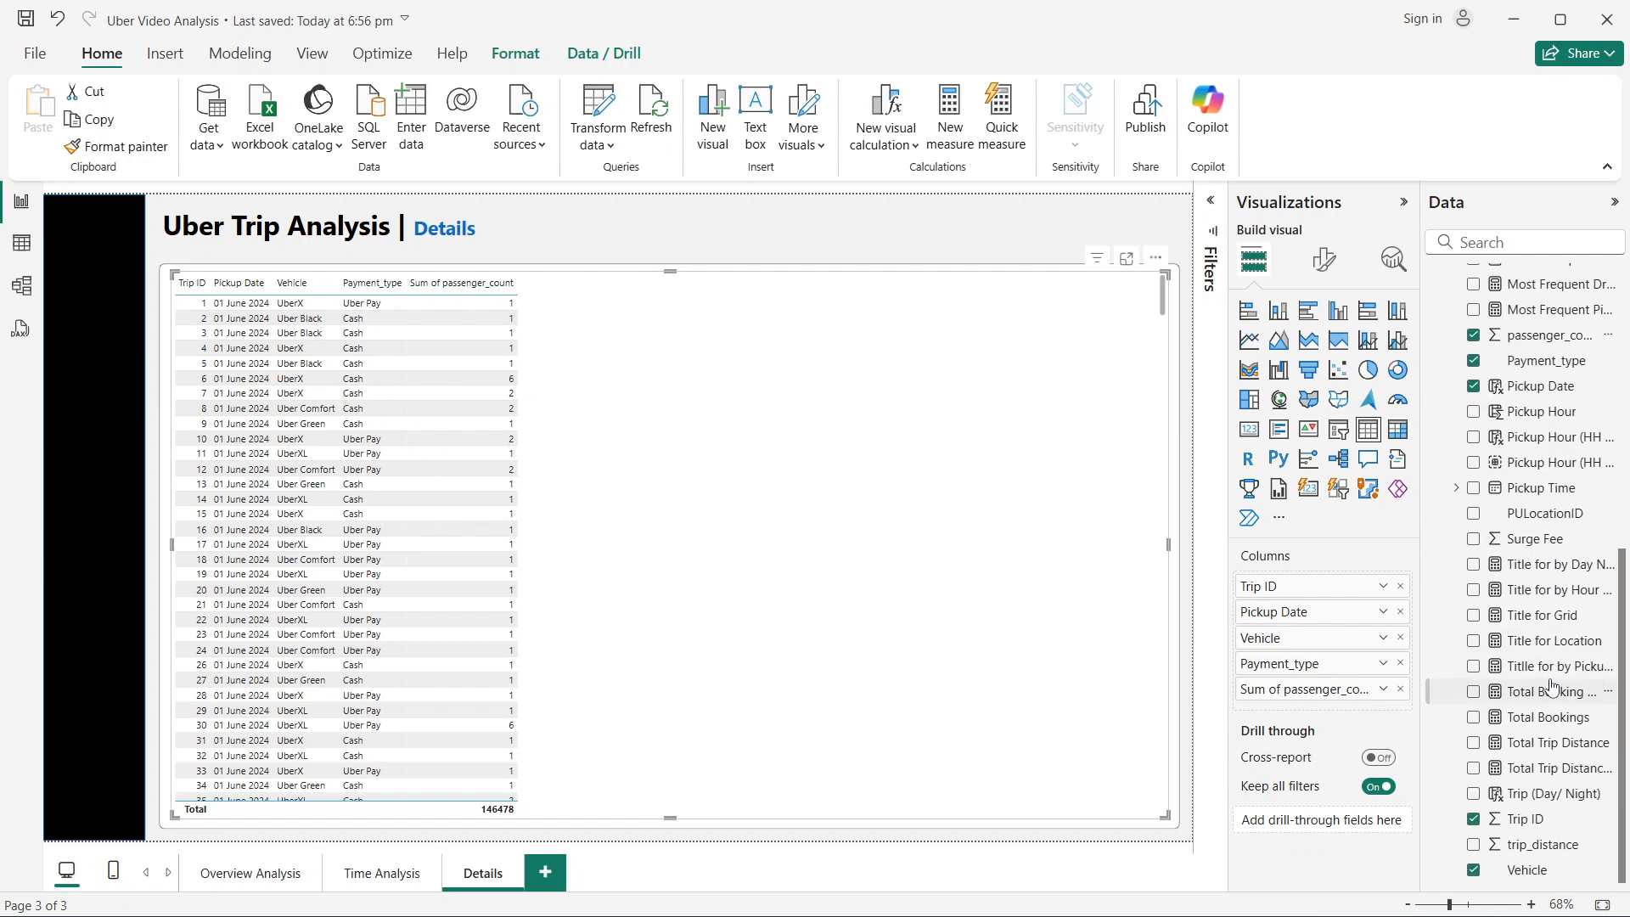
{"action": "left_click", "coordinate": [1475, 768]}
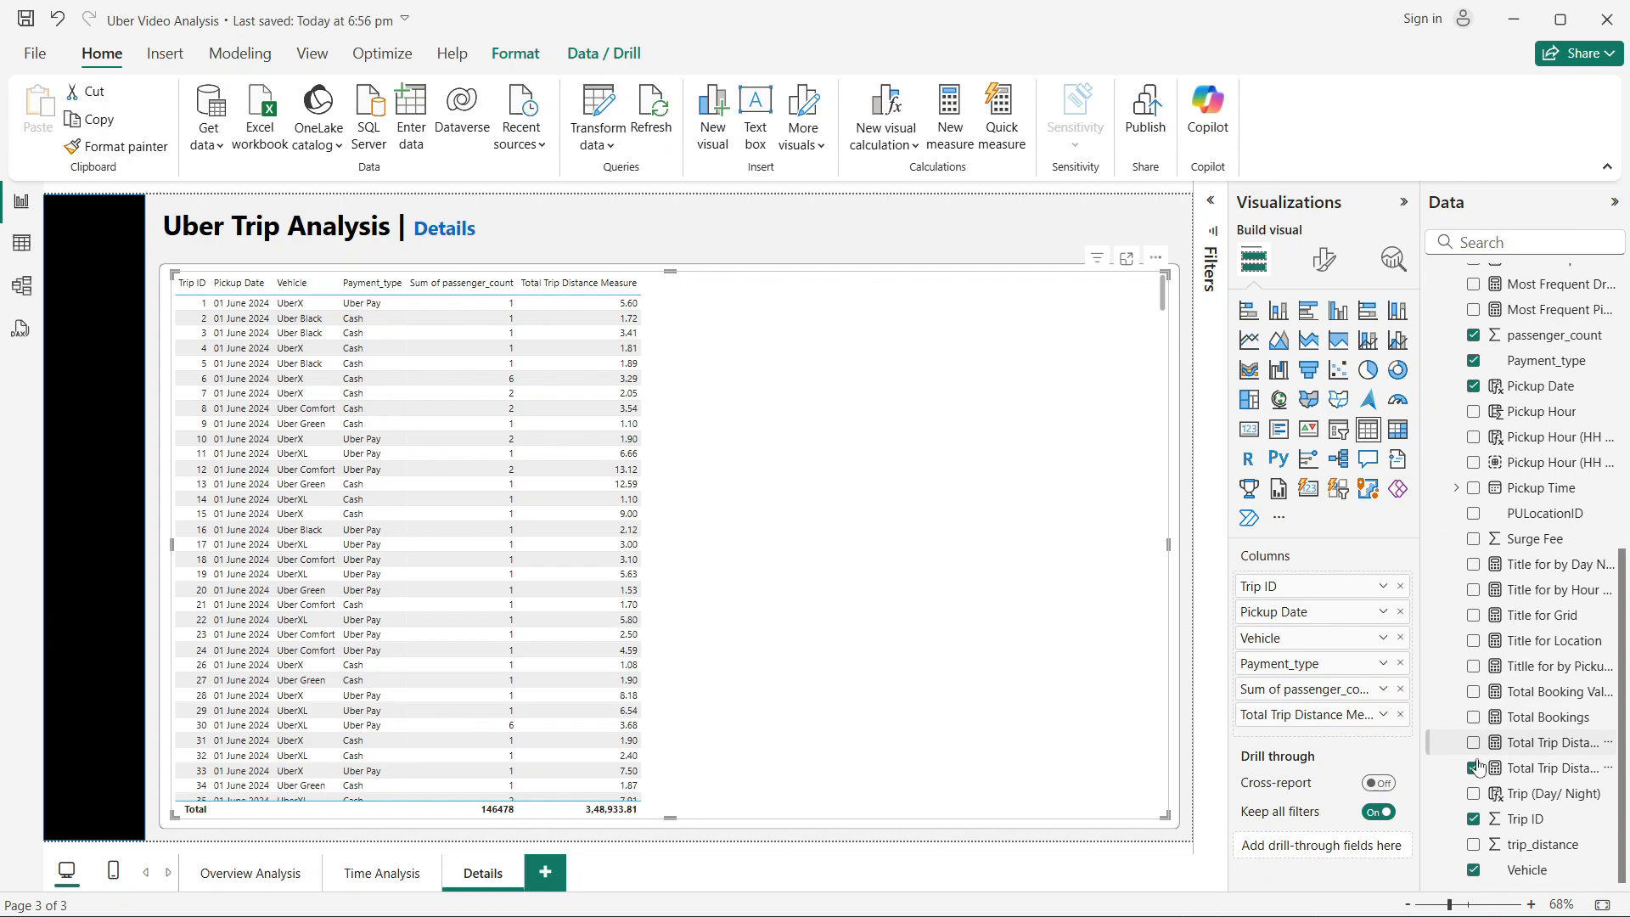
{"action": "left_click", "coordinate": [1474, 693]}
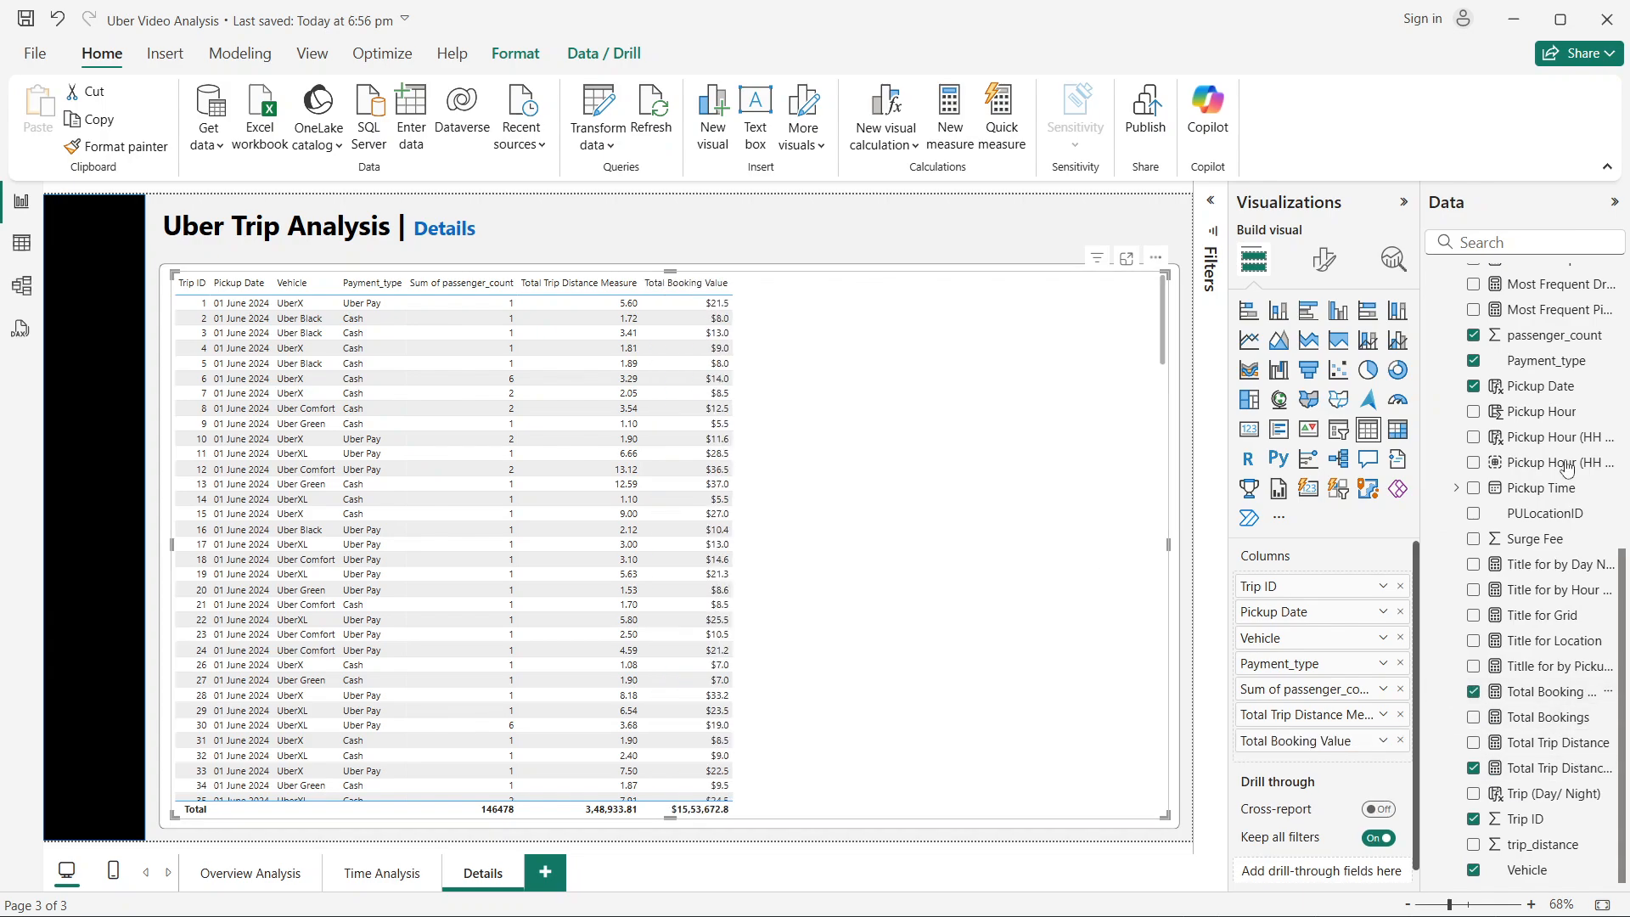
Step: Add Location from the Location Table and the Total Bookings measure as columns of the table
{"action": "scroll", "coordinate": [1550, 544], "scroll_direction": "up", "scroll_amount": 5}
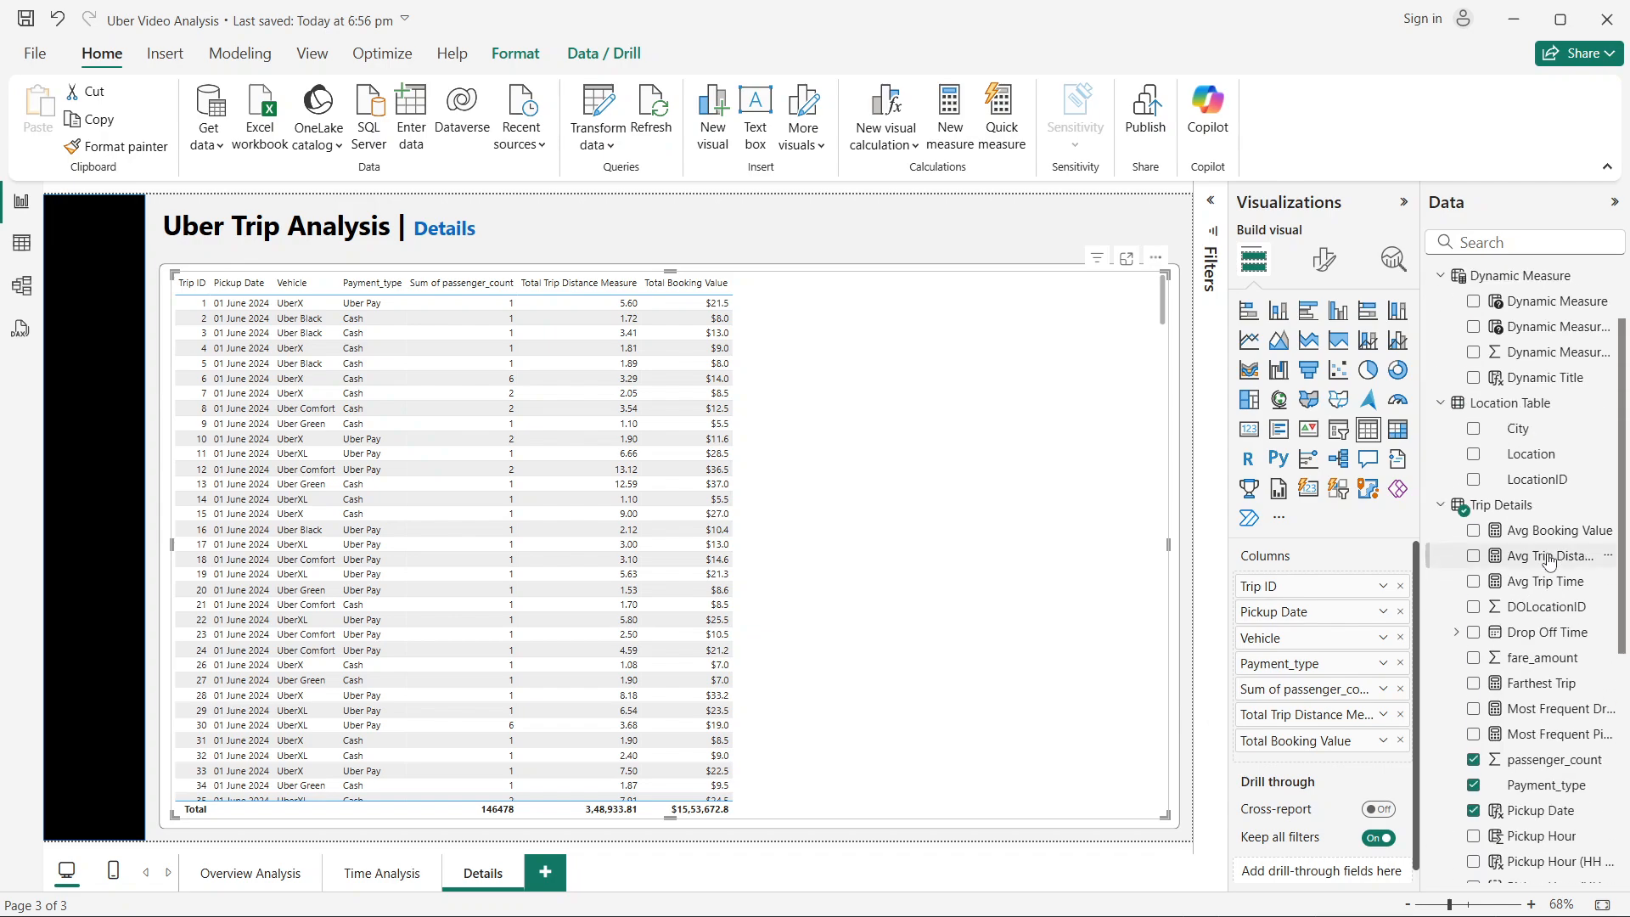
{"action": "scroll", "coordinate": [1550, 561], "scroll_direction": "up", "scroll_amount": 2}
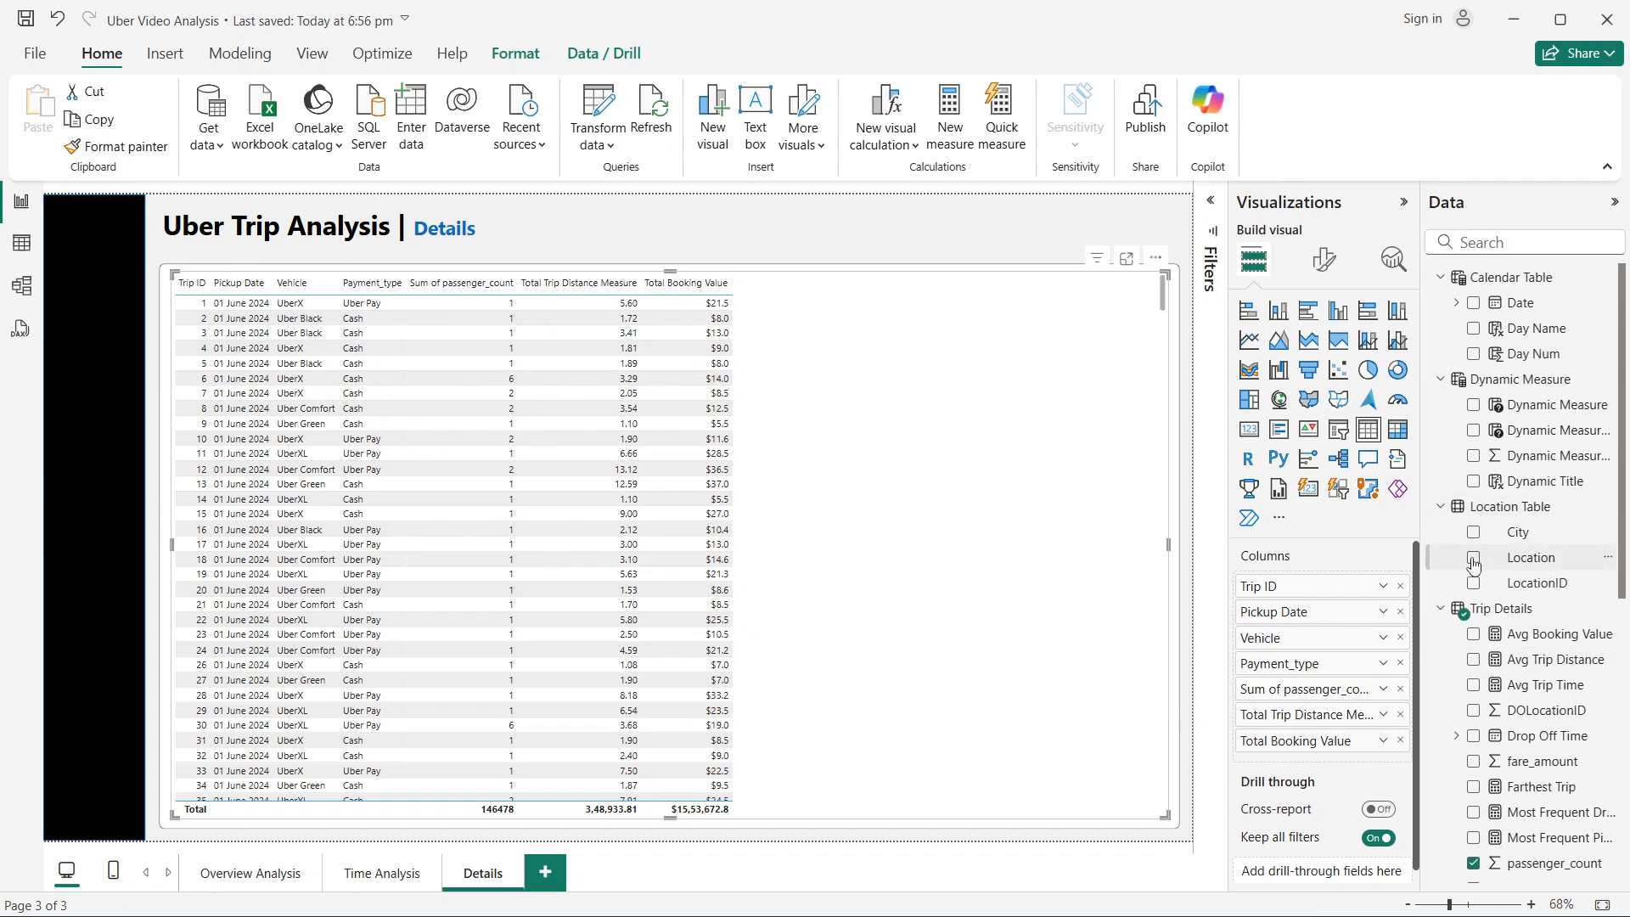
{"action": "left_click", "coordinate": [1474, 560]}
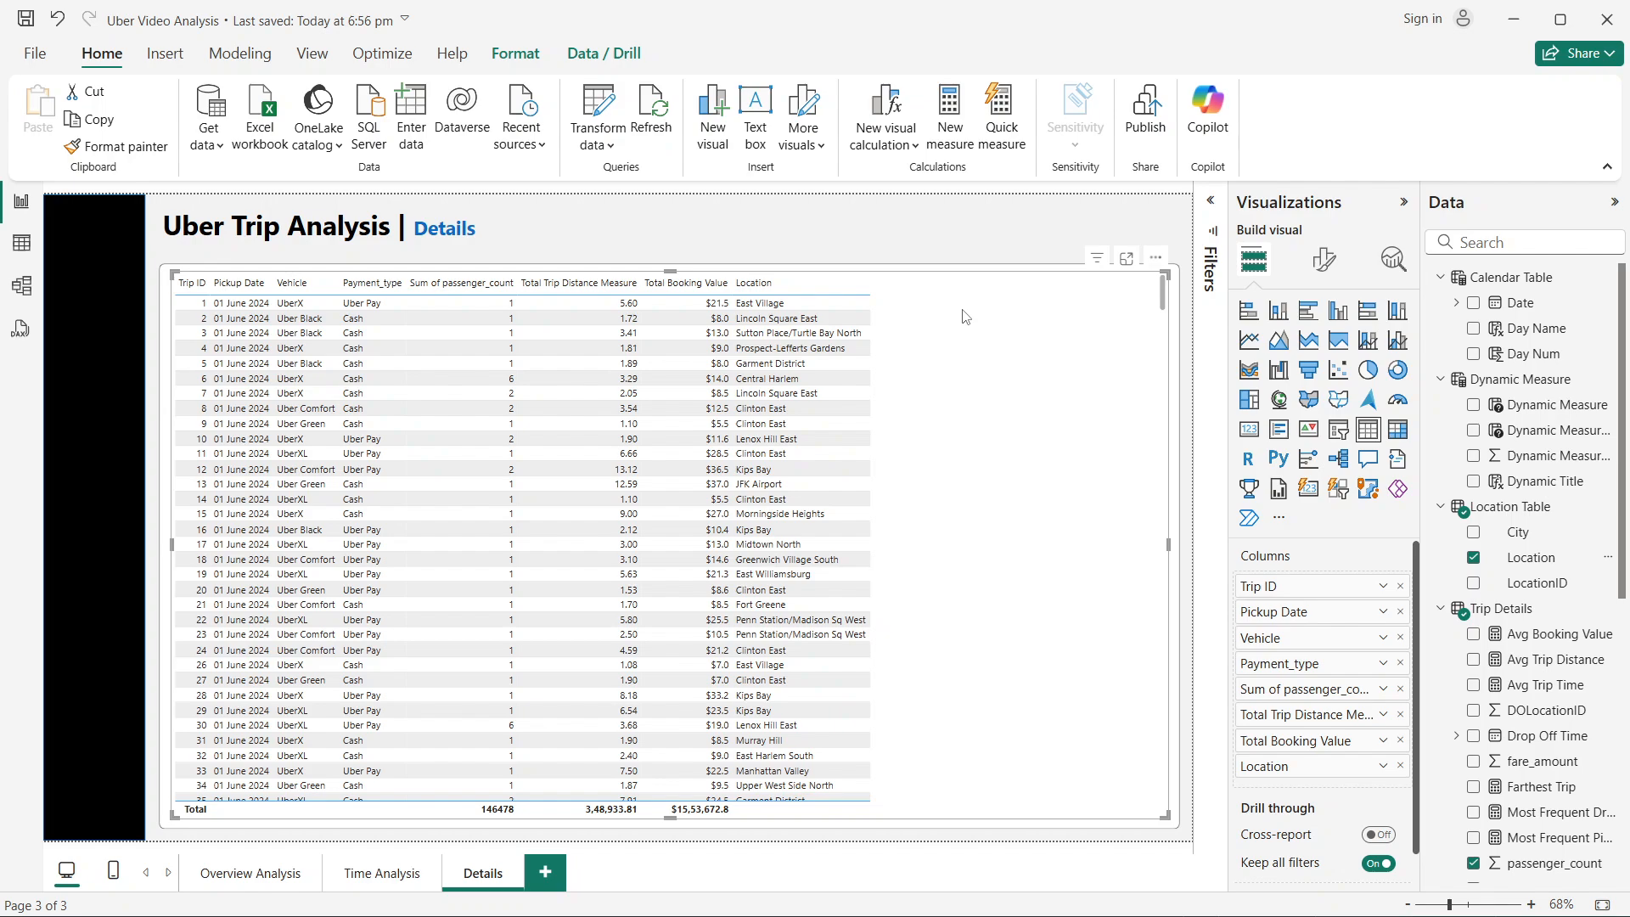
{"action": "scroll", "coordinate": [1528, 680], "scroll_direction": "down", "scroll_amount": 6}
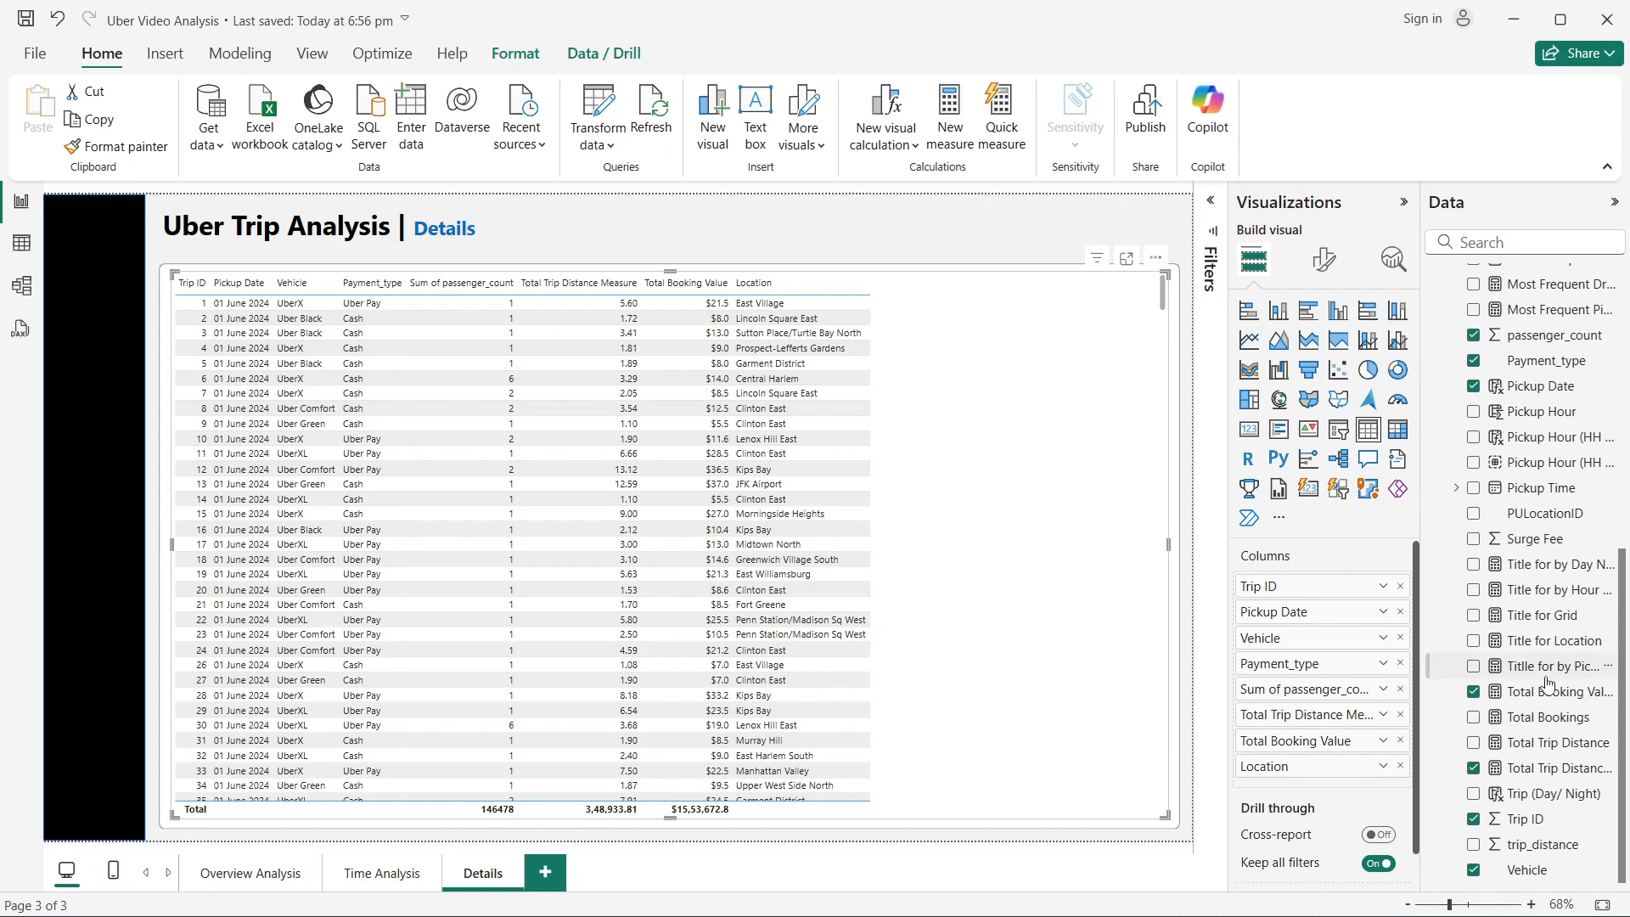
{"action": "left_click", "coordinate": [1474, 717]}
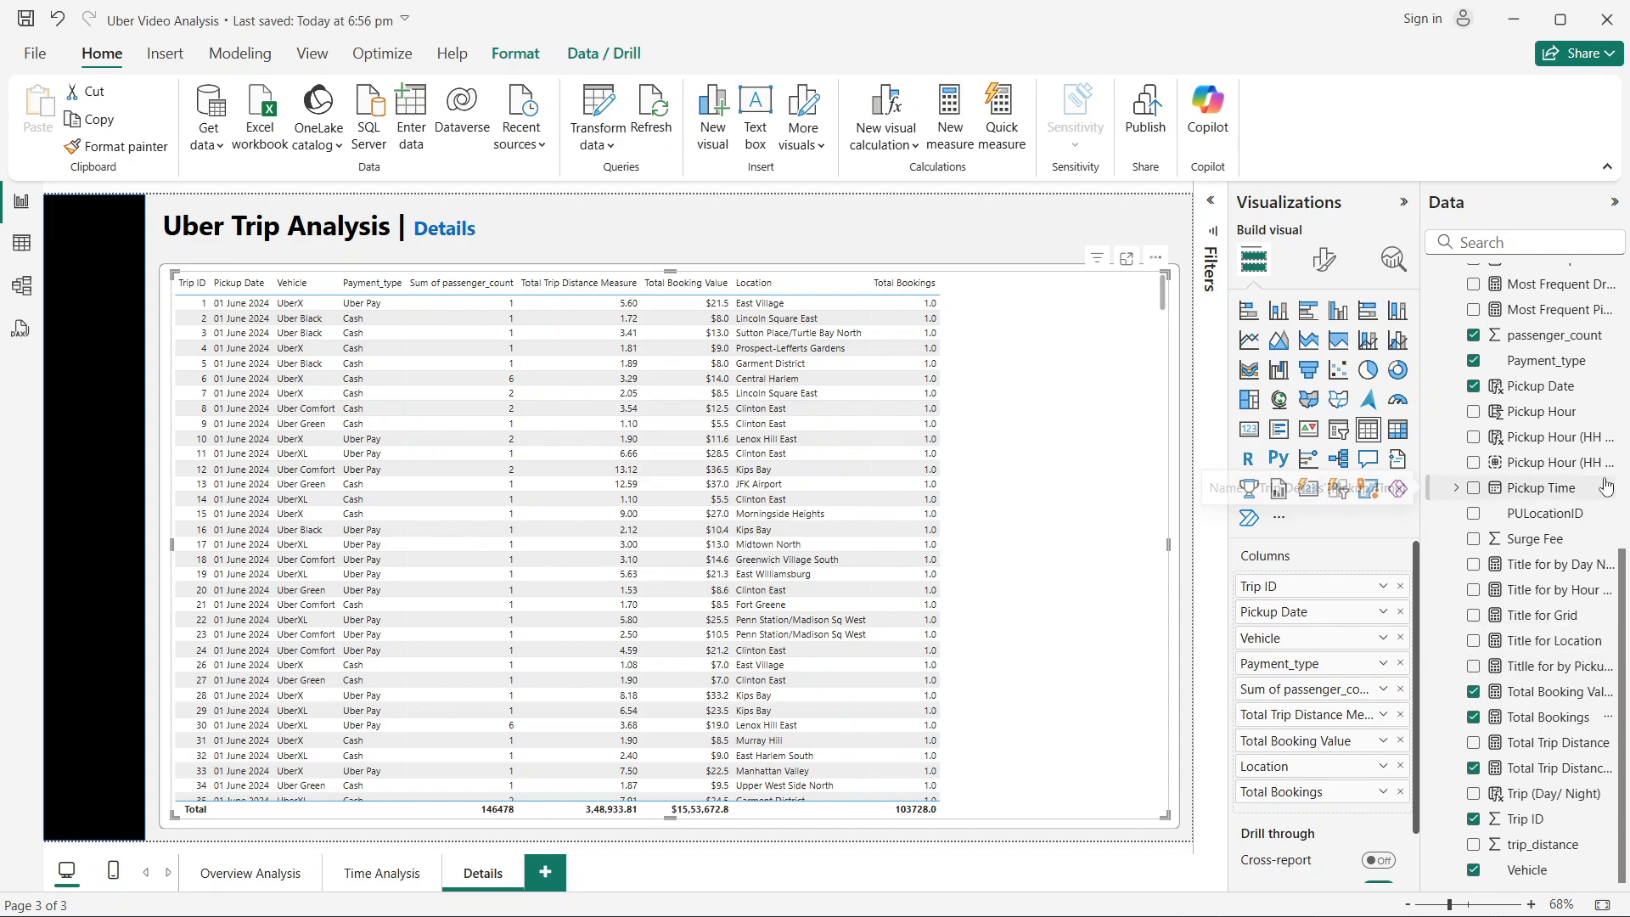
Step: Add Pickup Hour (HH MM SS) to the table directly after Pickup Date and shorten its column name to Pickup Hou
{"action": "left_click", "coordinate": [1475, 437]}
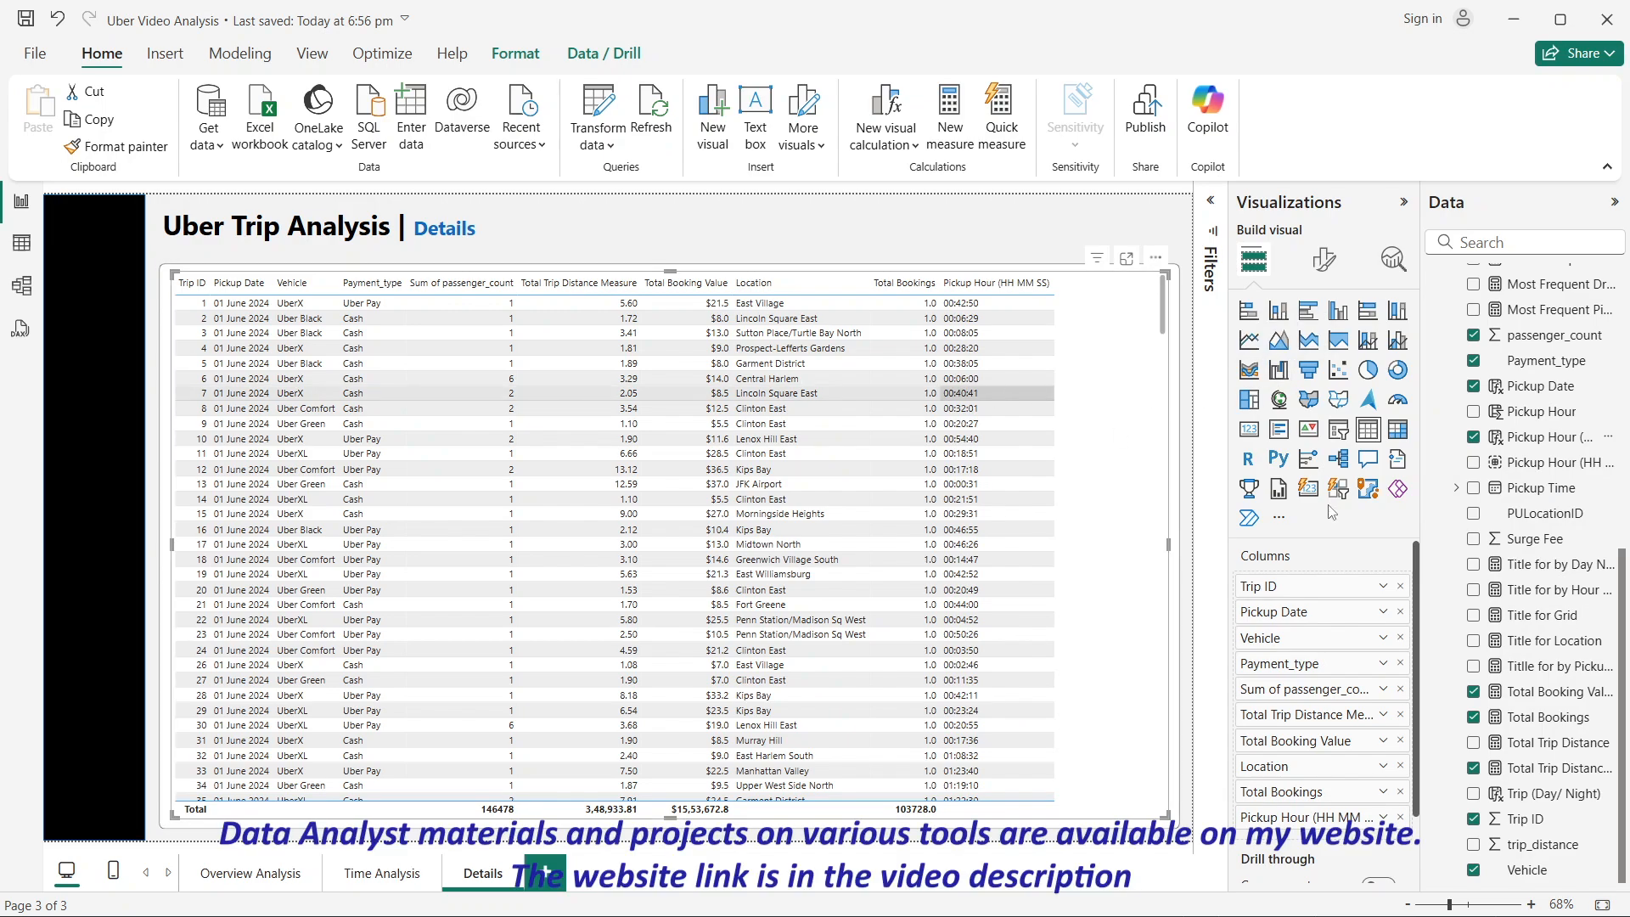
{"action": "left_click_drag", "start_coordinate": [1301, 817], "coordinate": [1291, 635]}
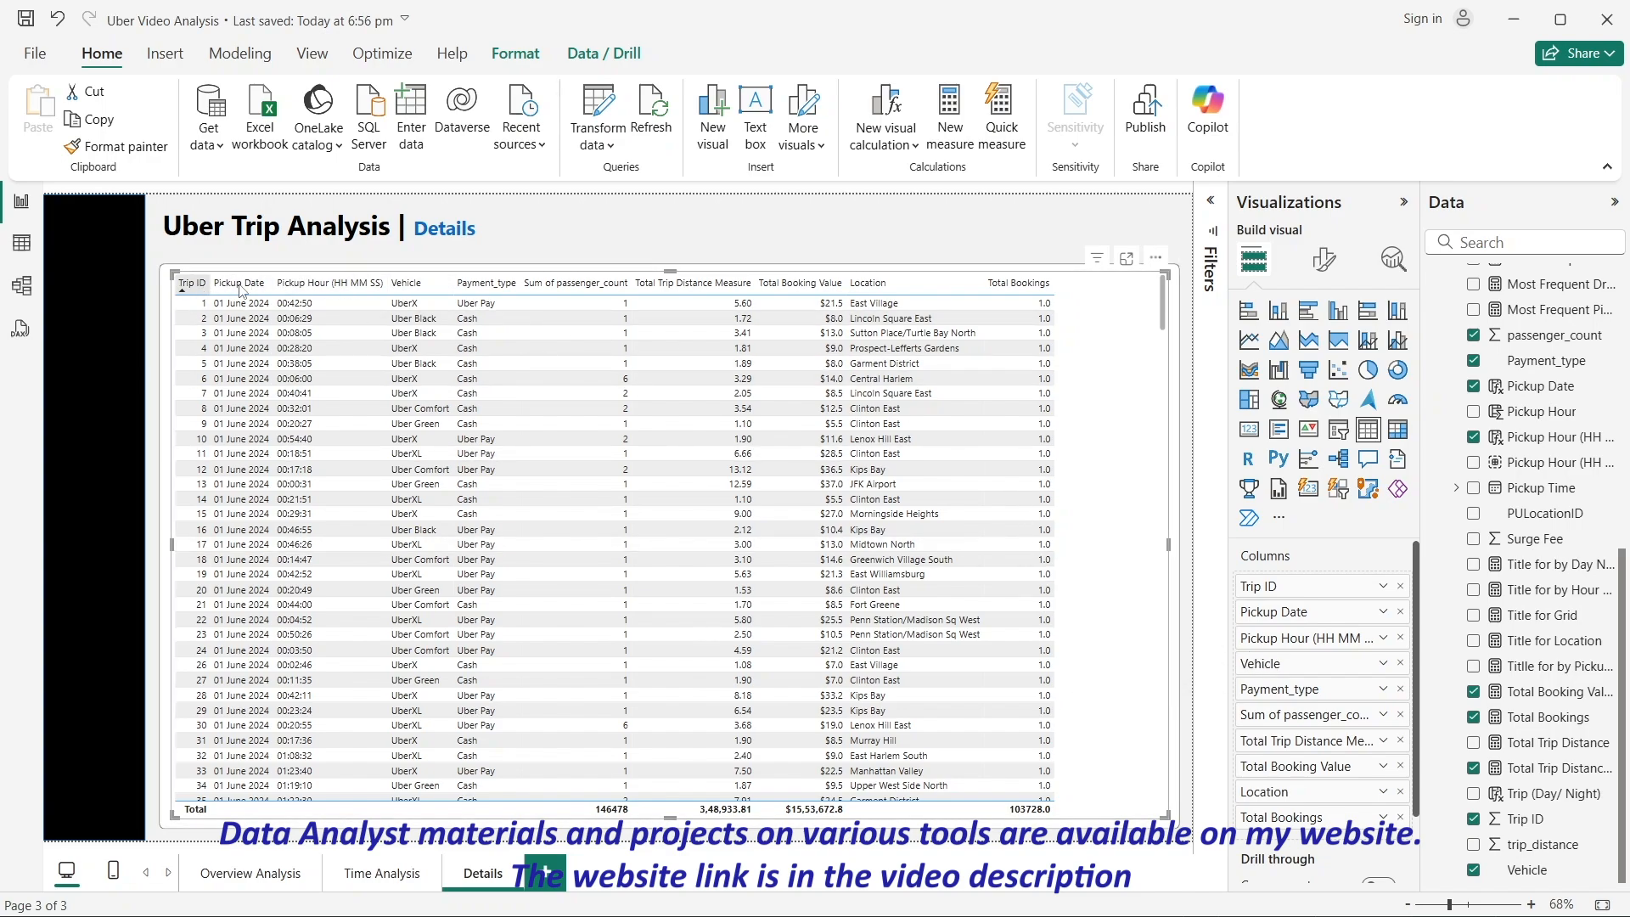
{"action": "double_click", "coordinate": [1329, 638]}
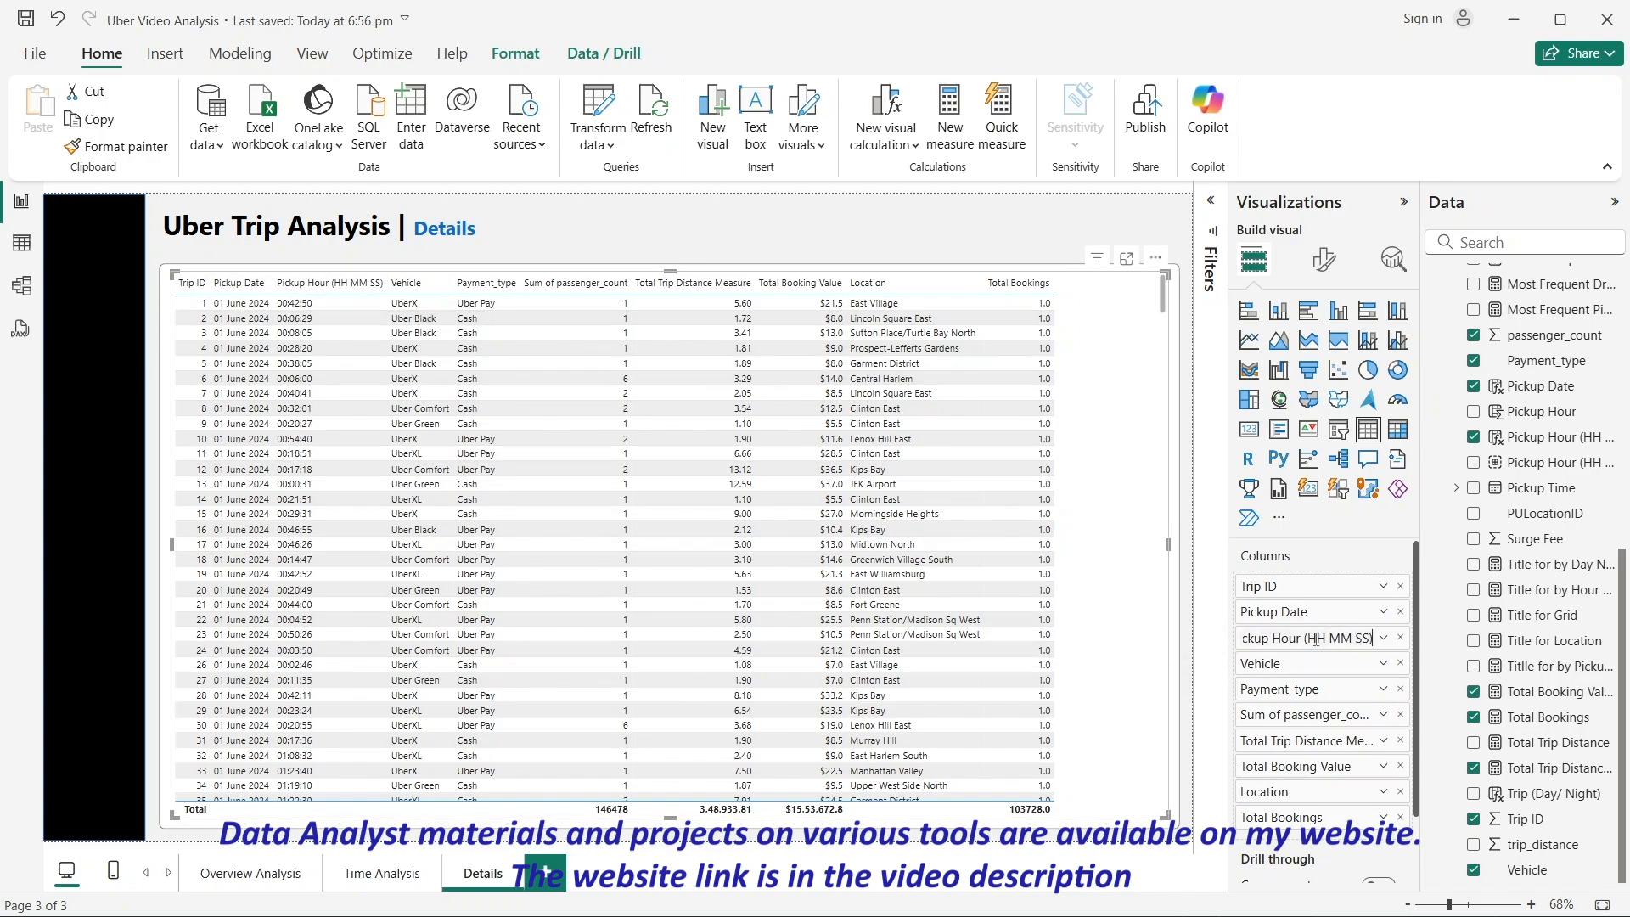
{"action": "left_click_drag", "start_coordinate": [1304, 638], "coordinate": [1377, 647]}
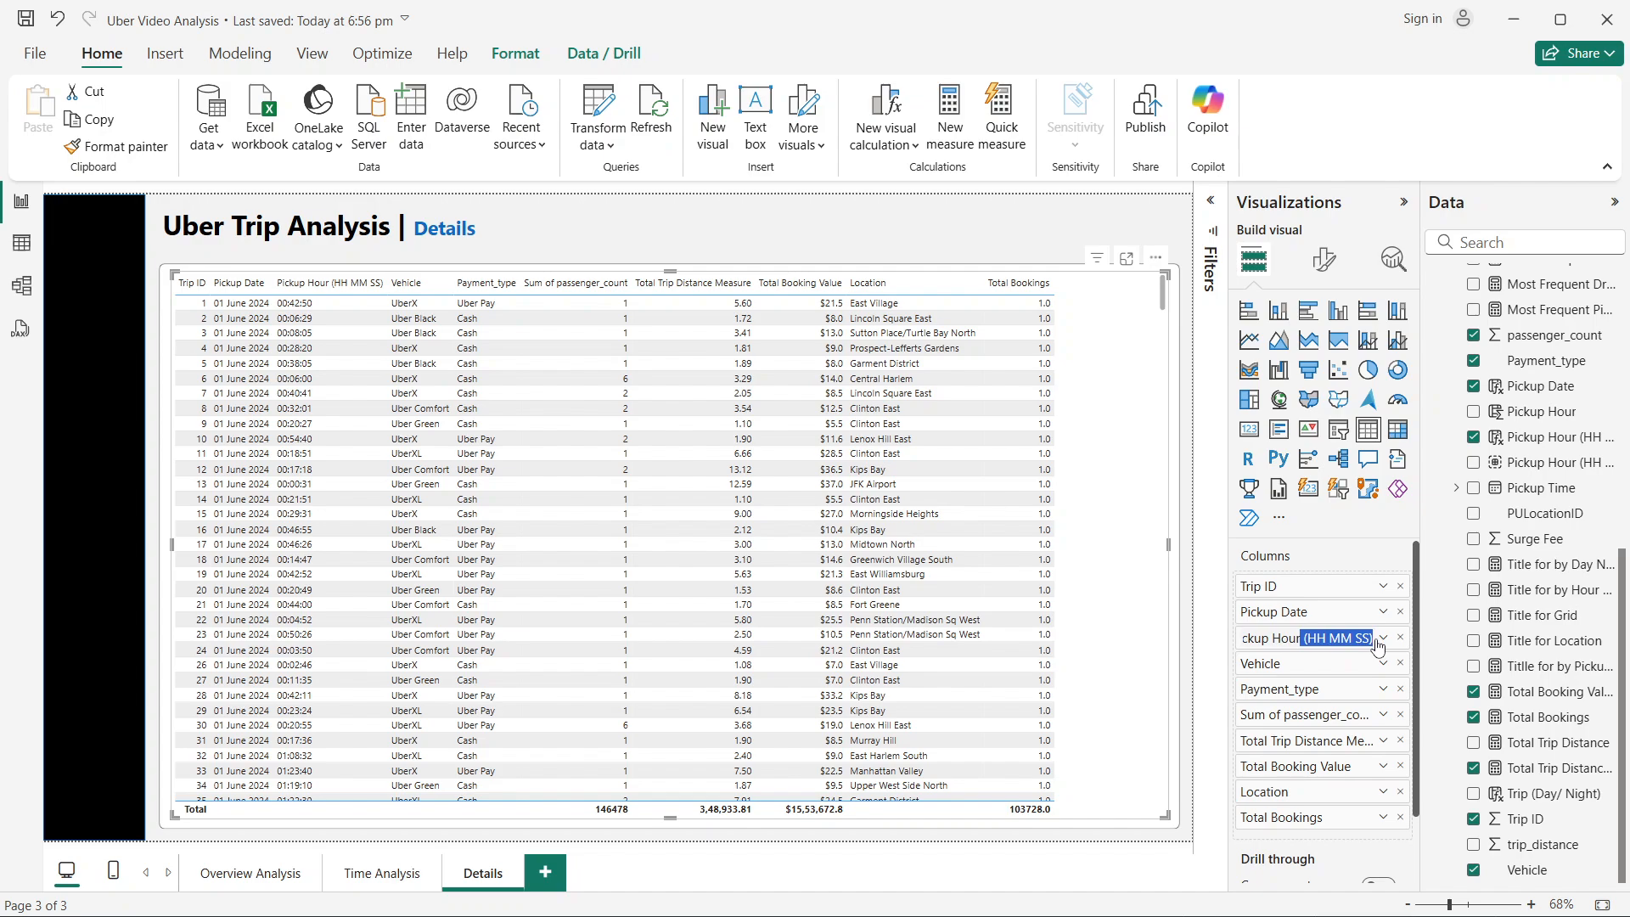
{"action": "key", "text": "BackSpace"}
{"action": "key", "text": "BackSpace"}
{"action": "key", "text": "Return"}
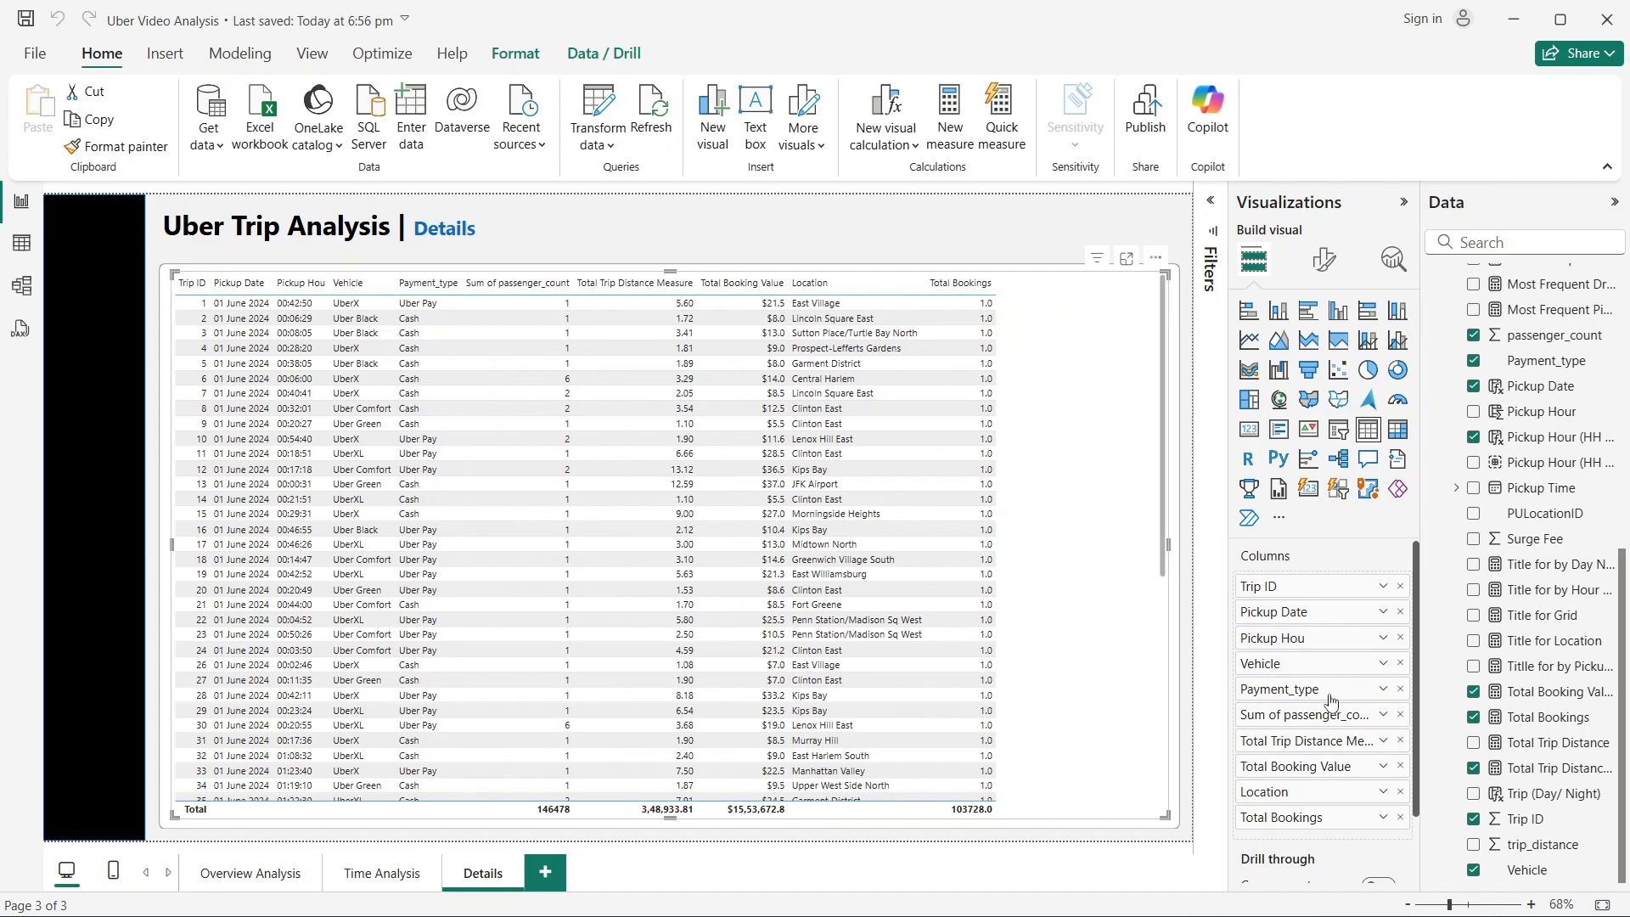
Step: Rename the Sum of passenger_count column of the table as No of Passengers
{"action": "double_click", "coordinate": [1297, 714]}
{"action": "left_click_drag", "start_coordinate": [1296, 713], "coordinate": [1230, 714]}
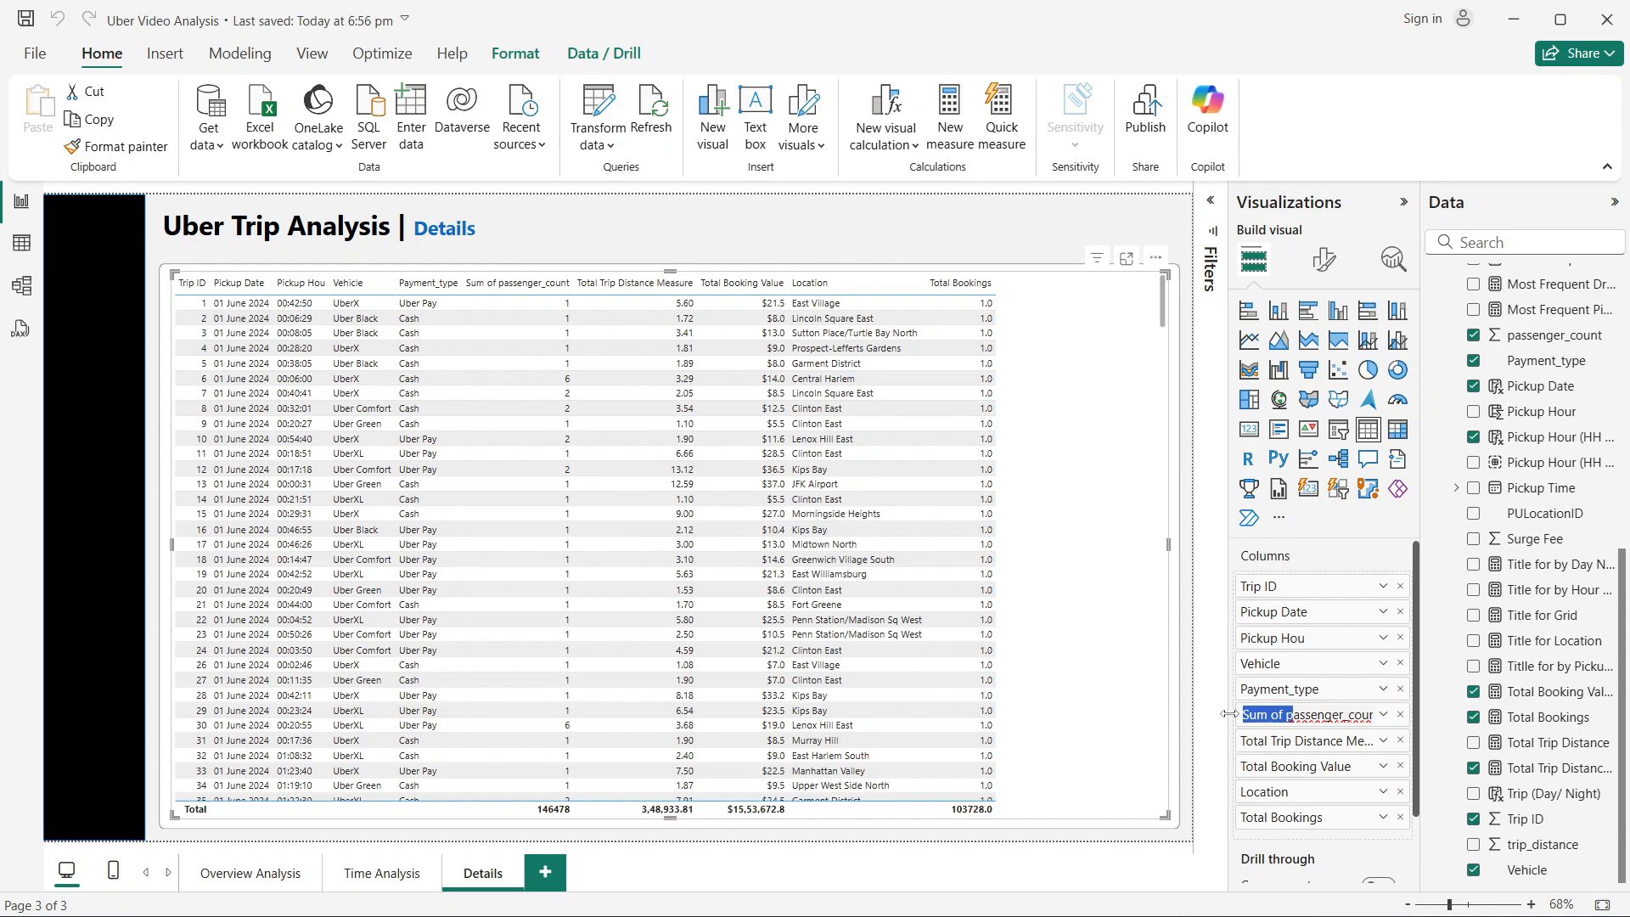
{"action": "triple_click", "coordinate": [1317, 716]}
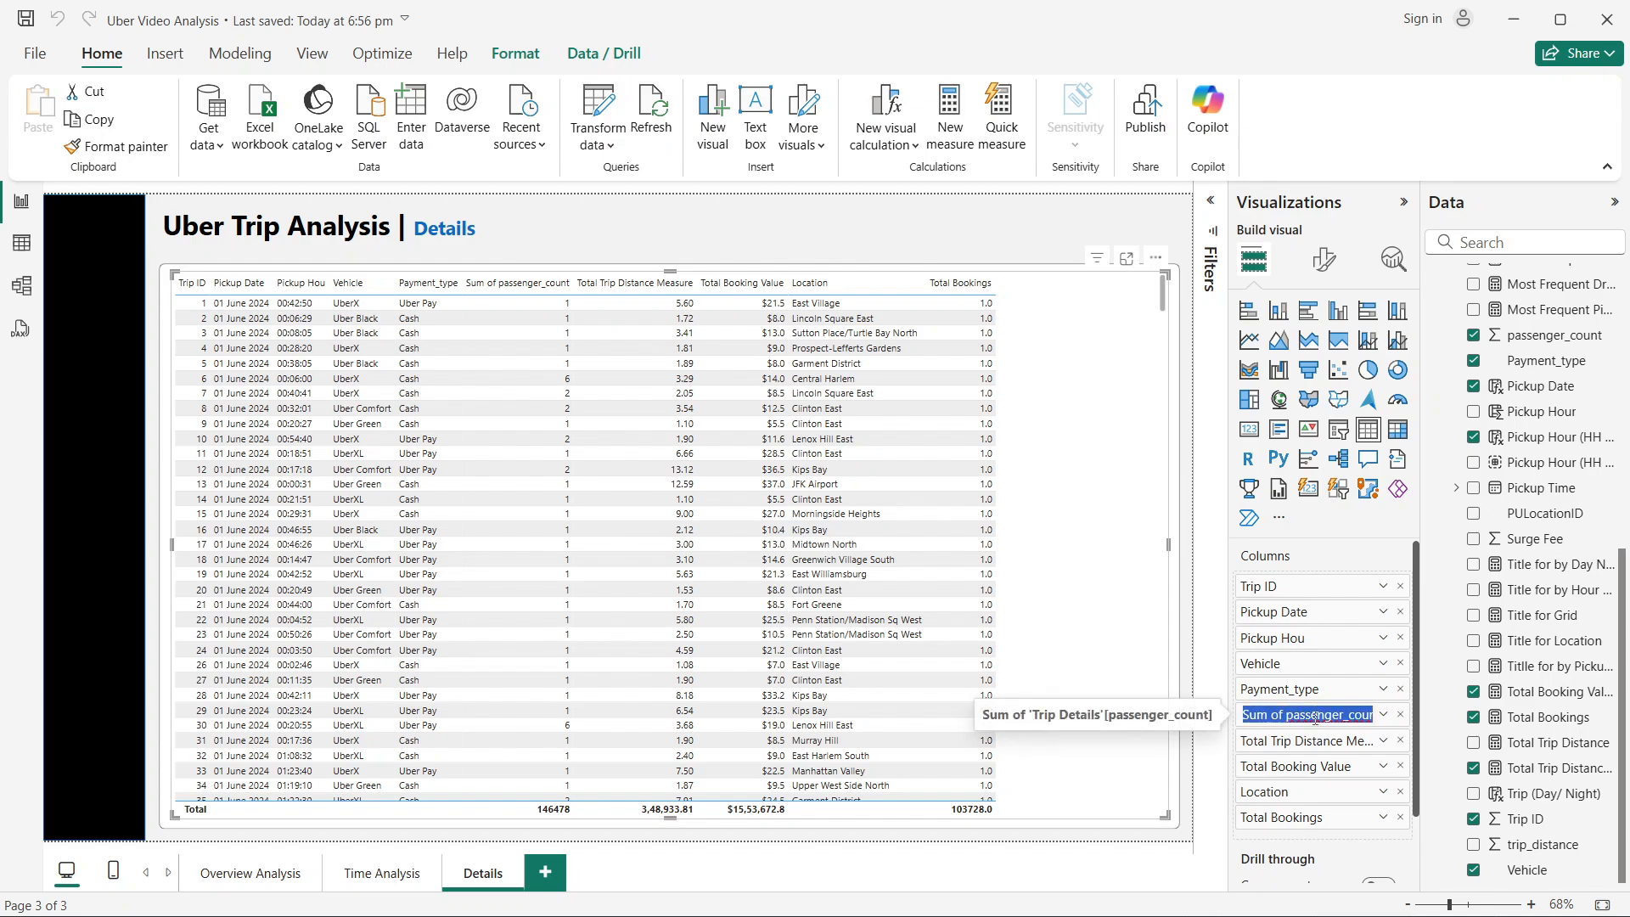
{"action": "type", "text": "No"}
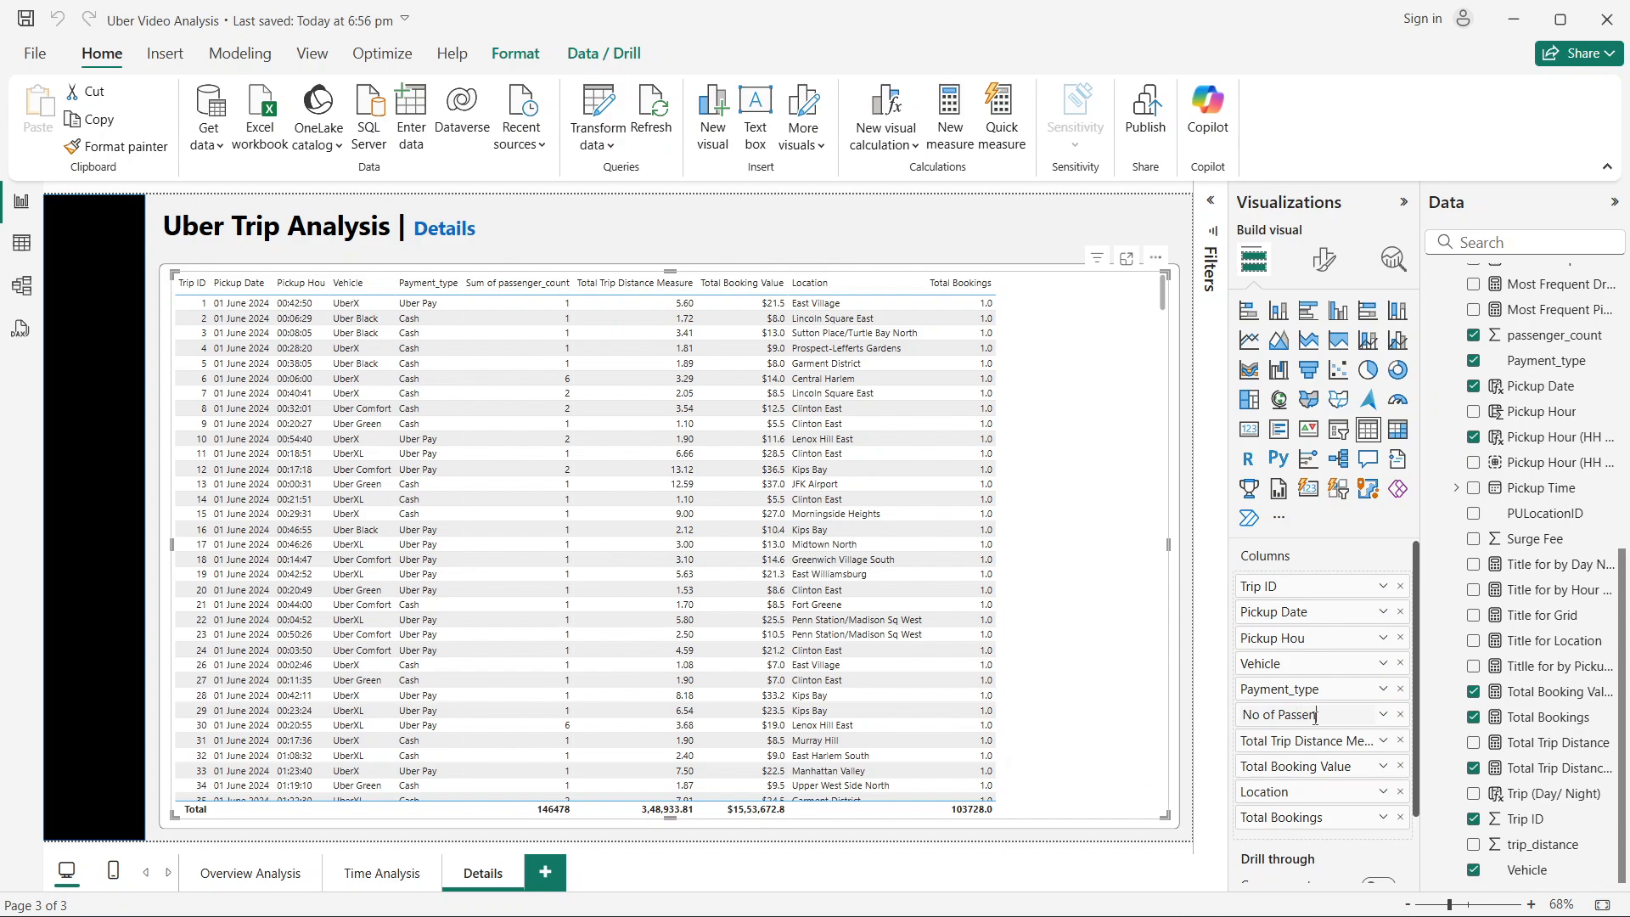
{"action": "key", "text": "Return"}
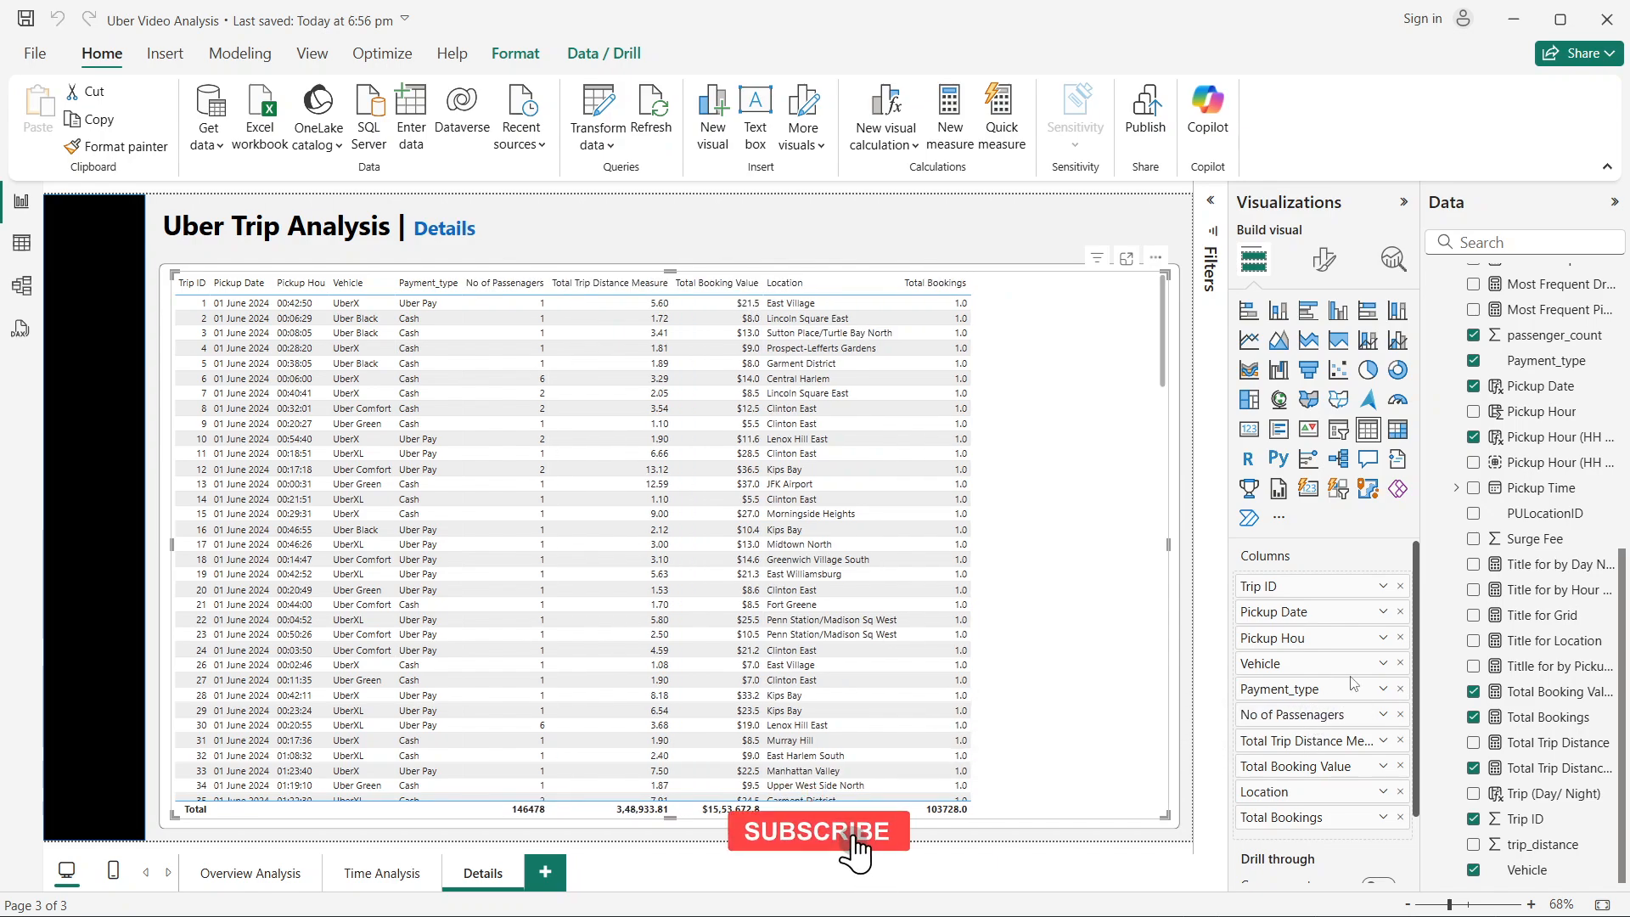
{"action": "right_click", "coordinate": [1330, 722]}
{"action": "double_click", "coordinate": [1322, 715]}
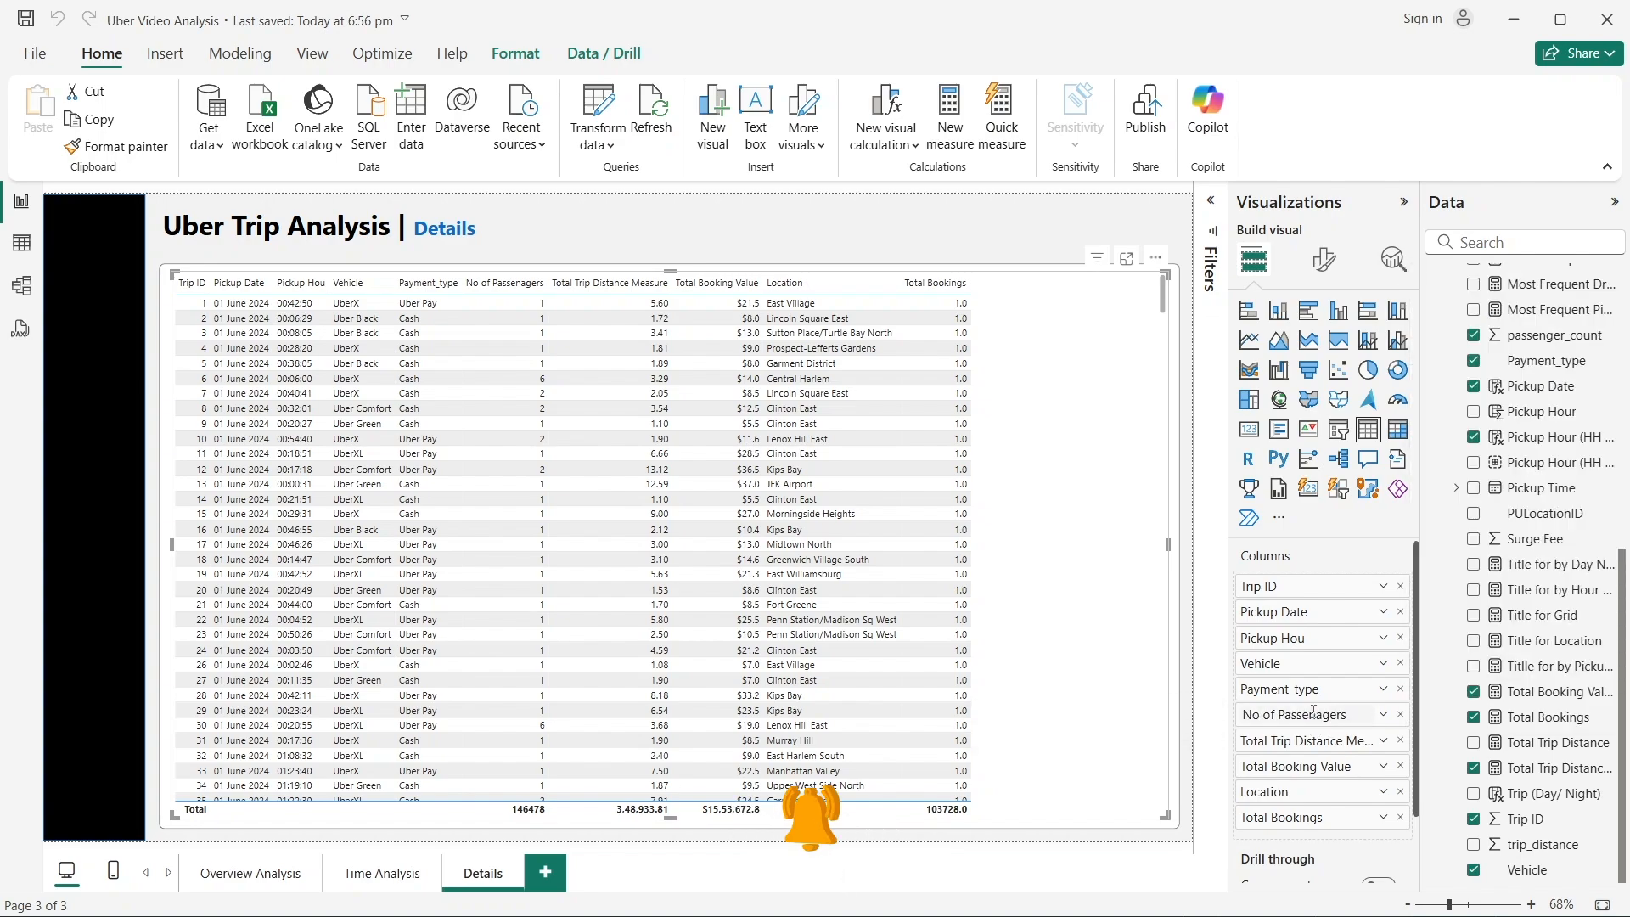
{"action": "key", "text": "BackSpace"}
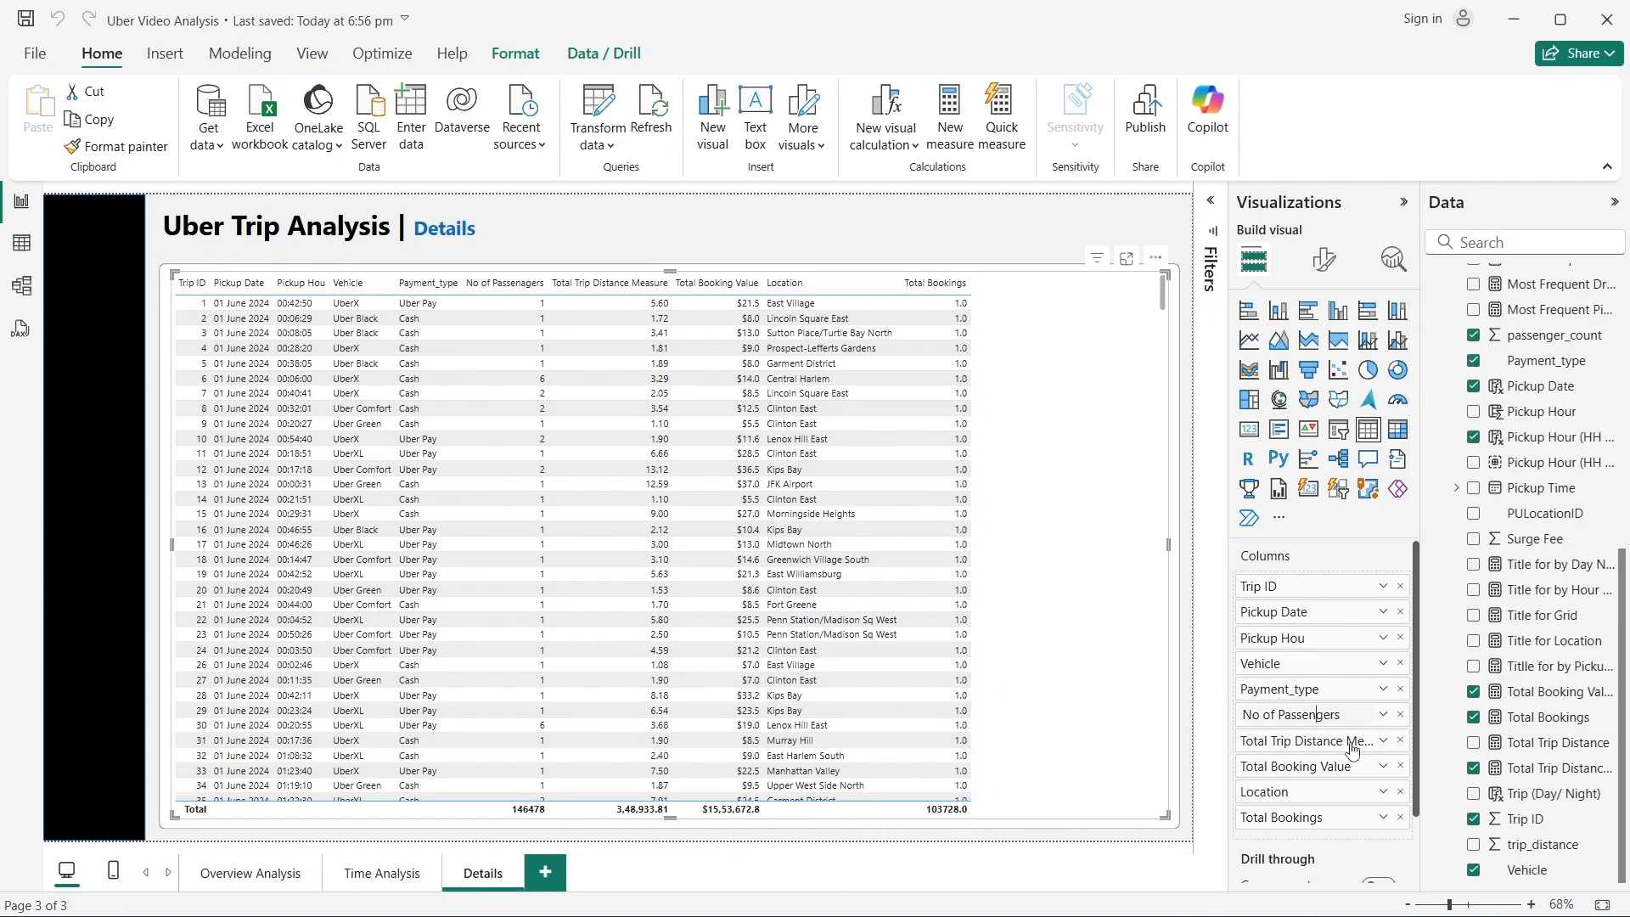
{"action": "key", "text": "Return"}
Step: Shorten the Total Trip Distance Measure column name in the table to Trip Distance
{"action": "double_click", "coordinate": [1312, 741]}
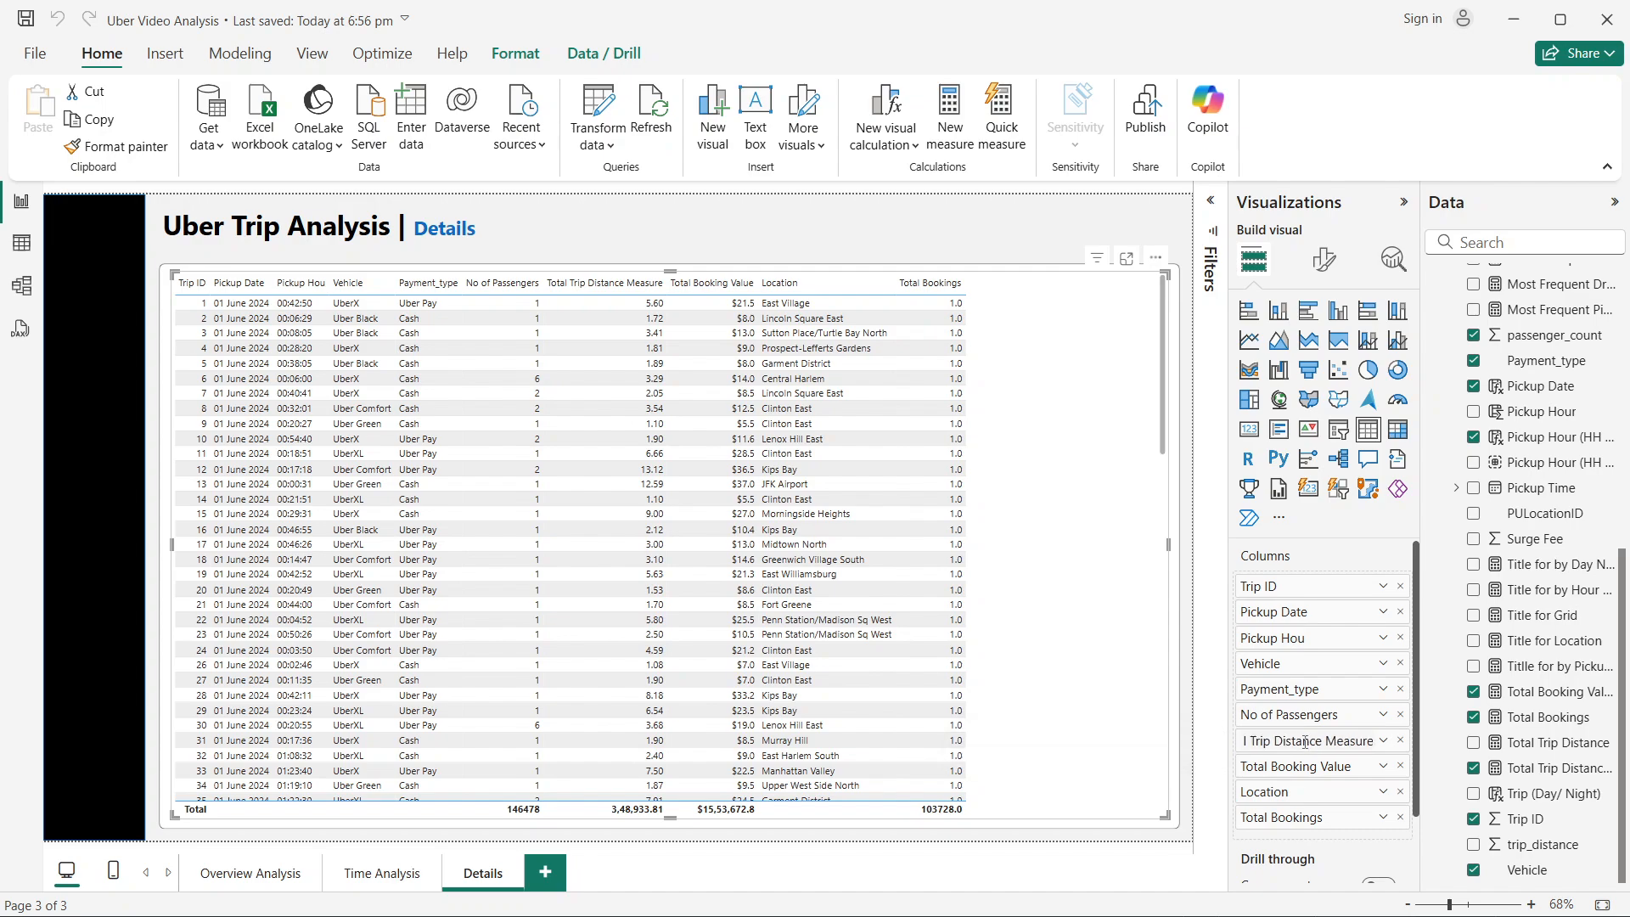
{"action": "left_click_drag", "start_coordinate": [1254, 744], "coordinate": [1200, 741]}
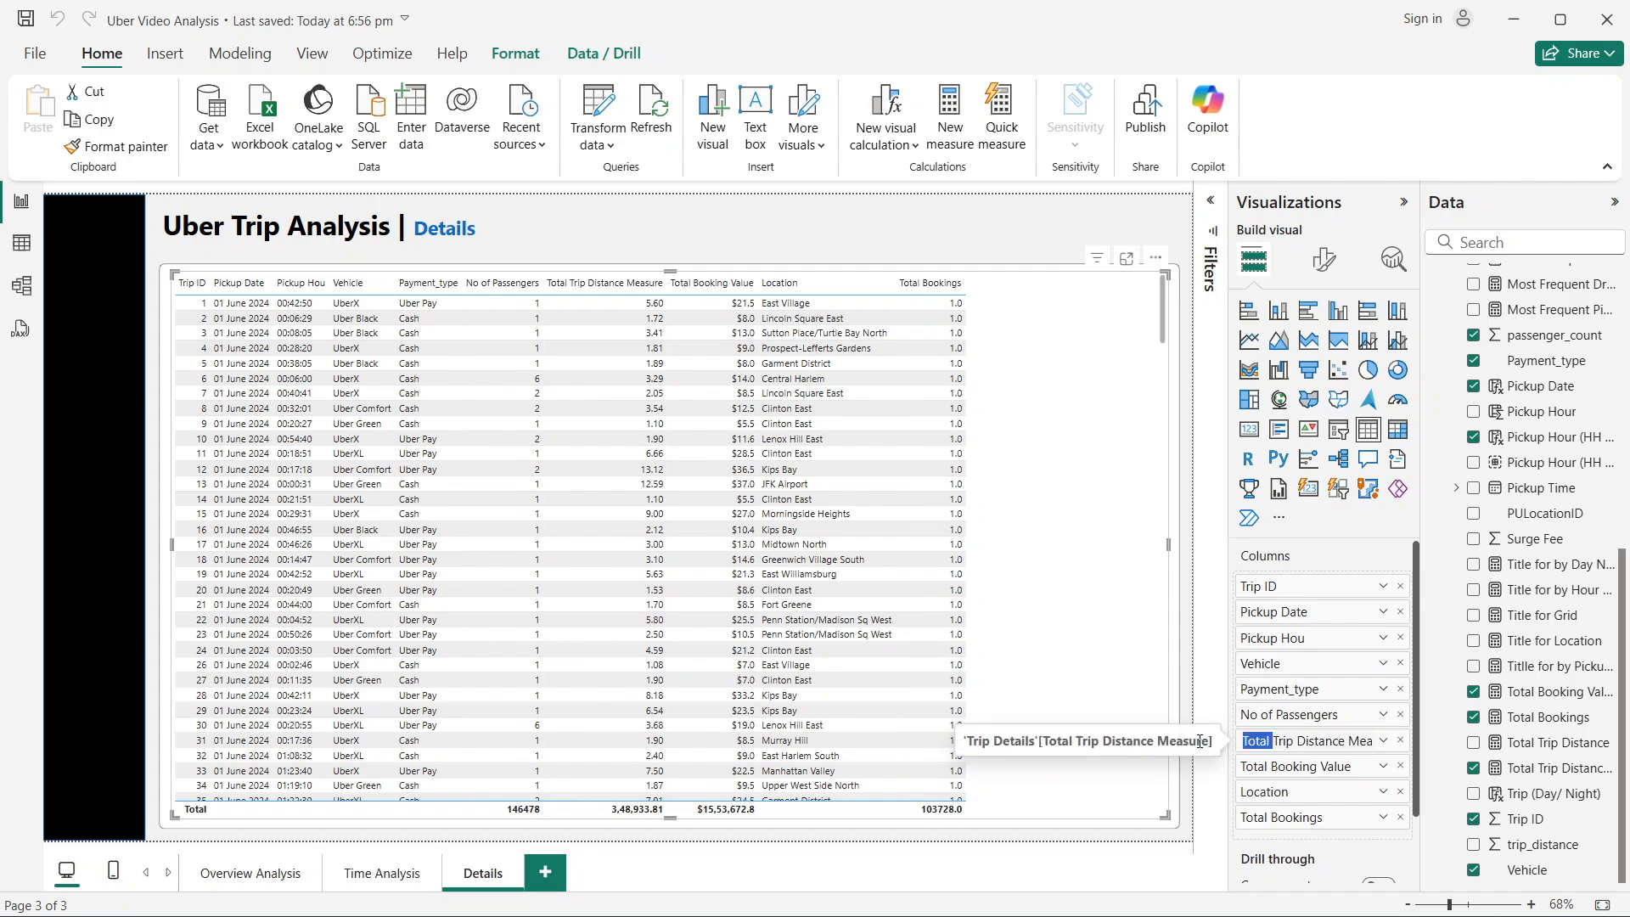
{"action": "key", "text": "BackSpace"}
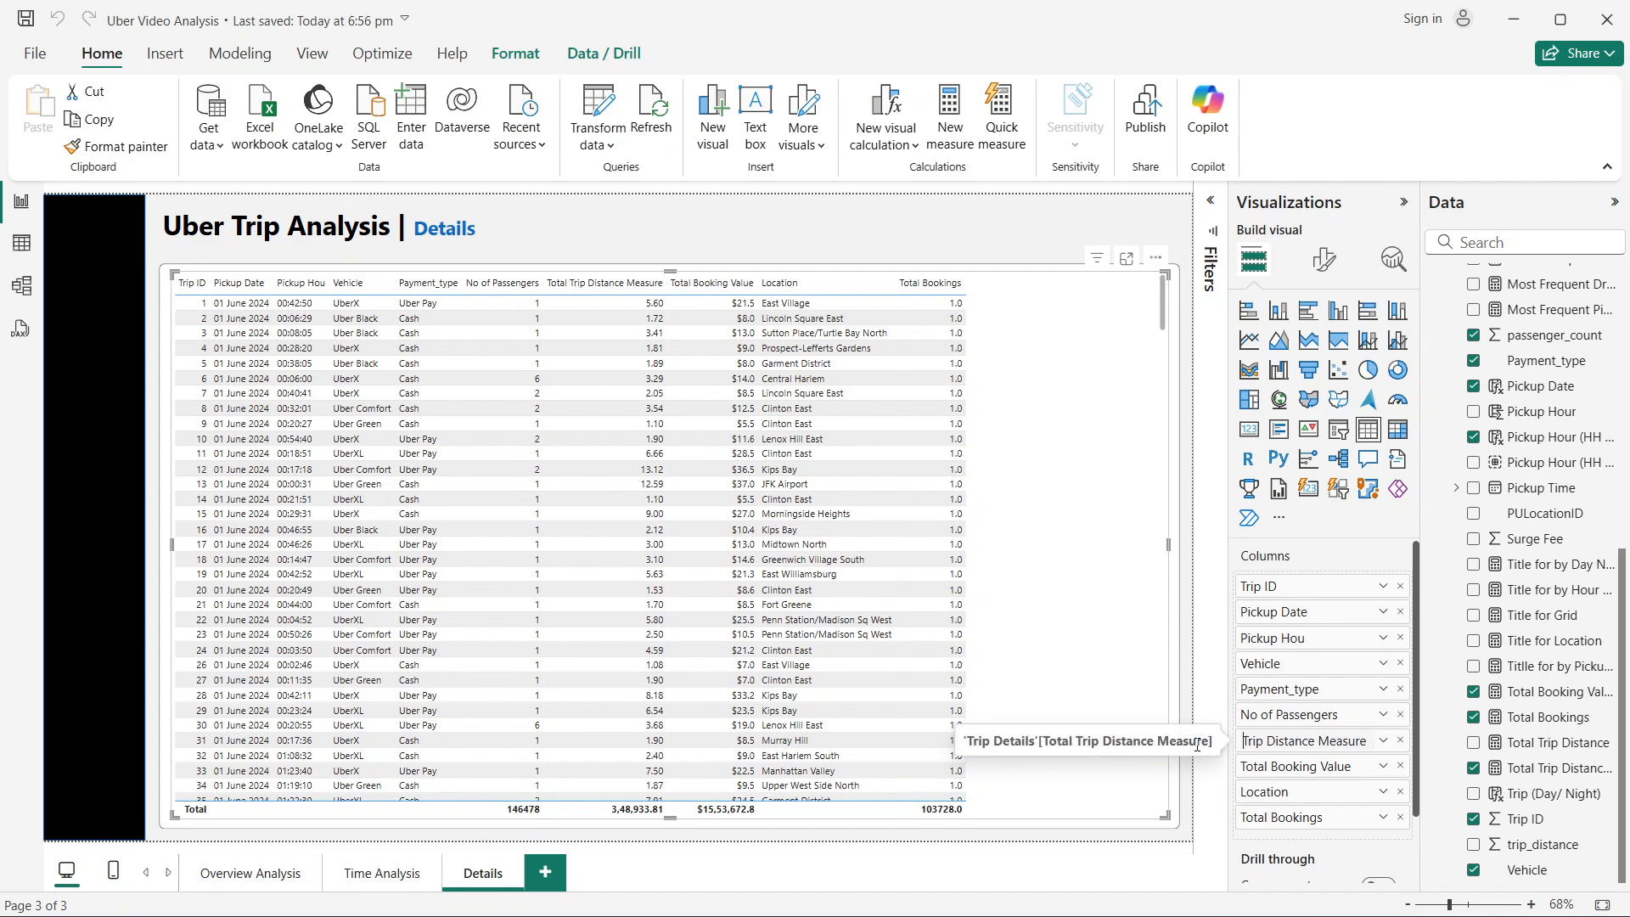
{"action": "double_click", "coordinate": [1366, 741]}
{"action": "key", "text": "BackSpace"}
{"action": "key", "text": "BackSpace"}
{"action": "key", "text": "Return"}
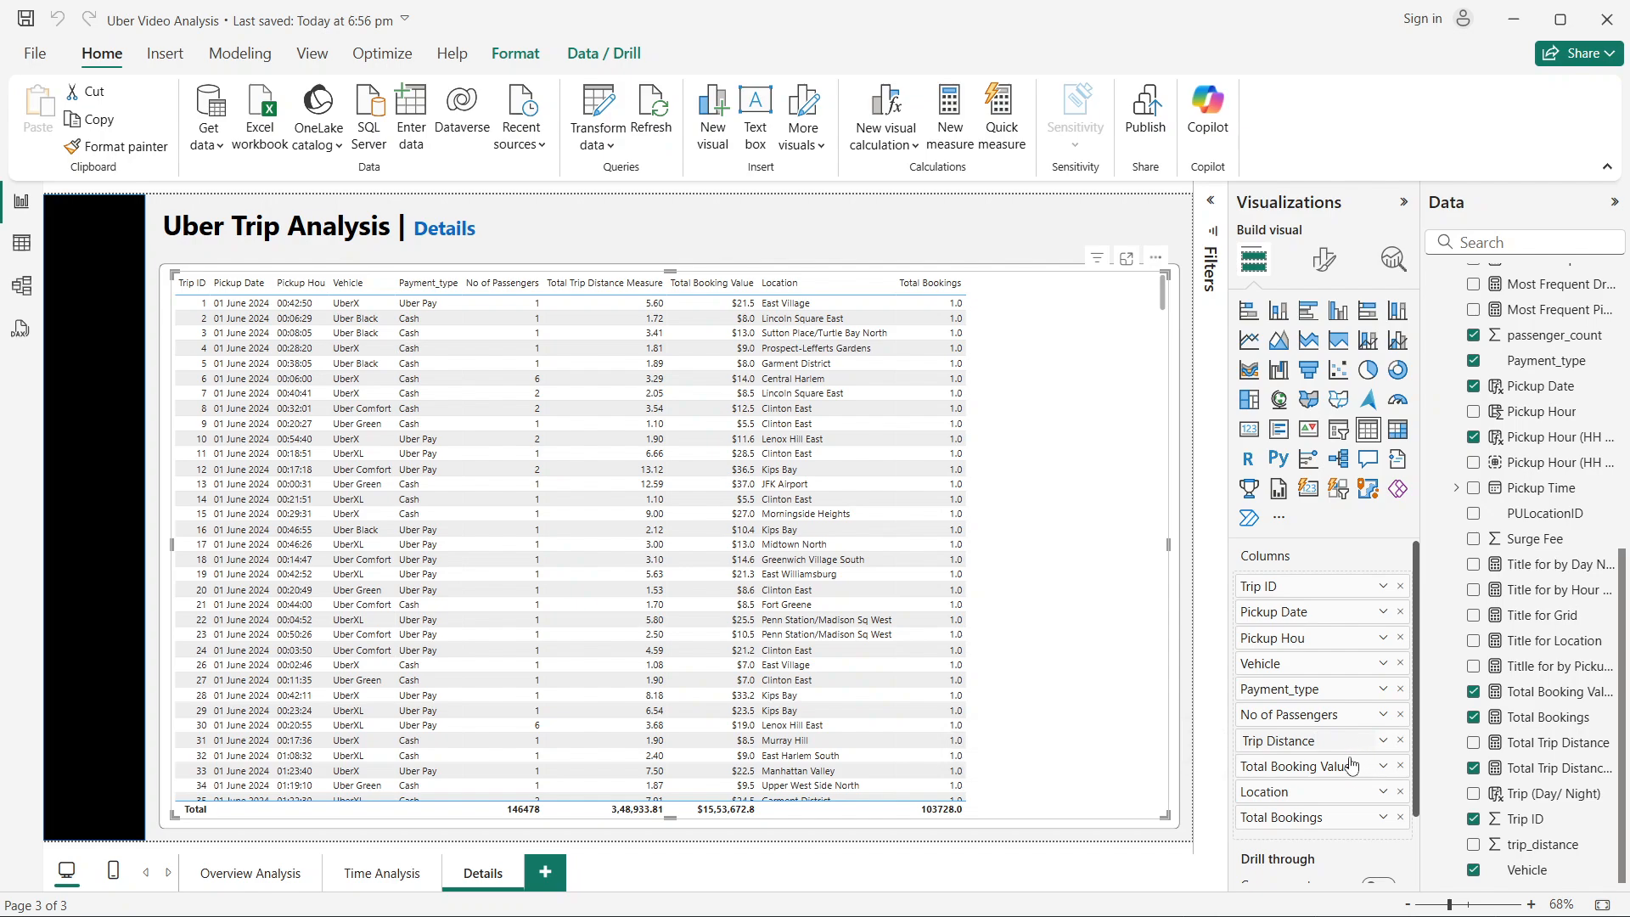
Step: Rename the table's Total Booking Value column as Booking Value and its Location column as Pickup Location
{"action": "double_click", "coordinate": [1278, 767]}
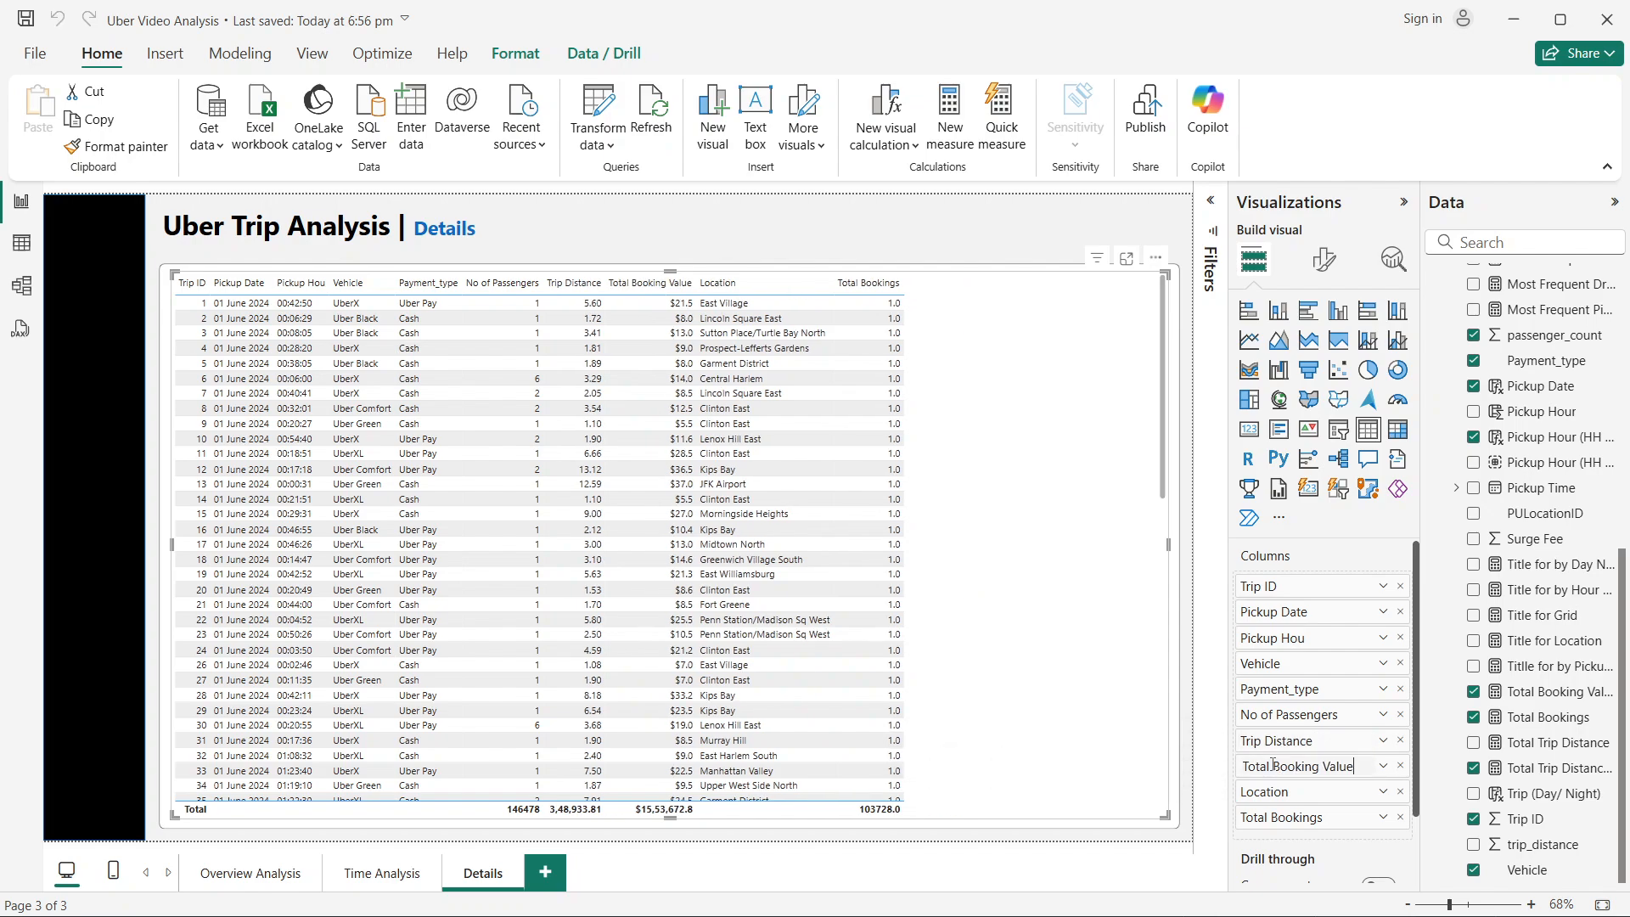
{"action": "left_click", "coordinate": [1276, 767]}
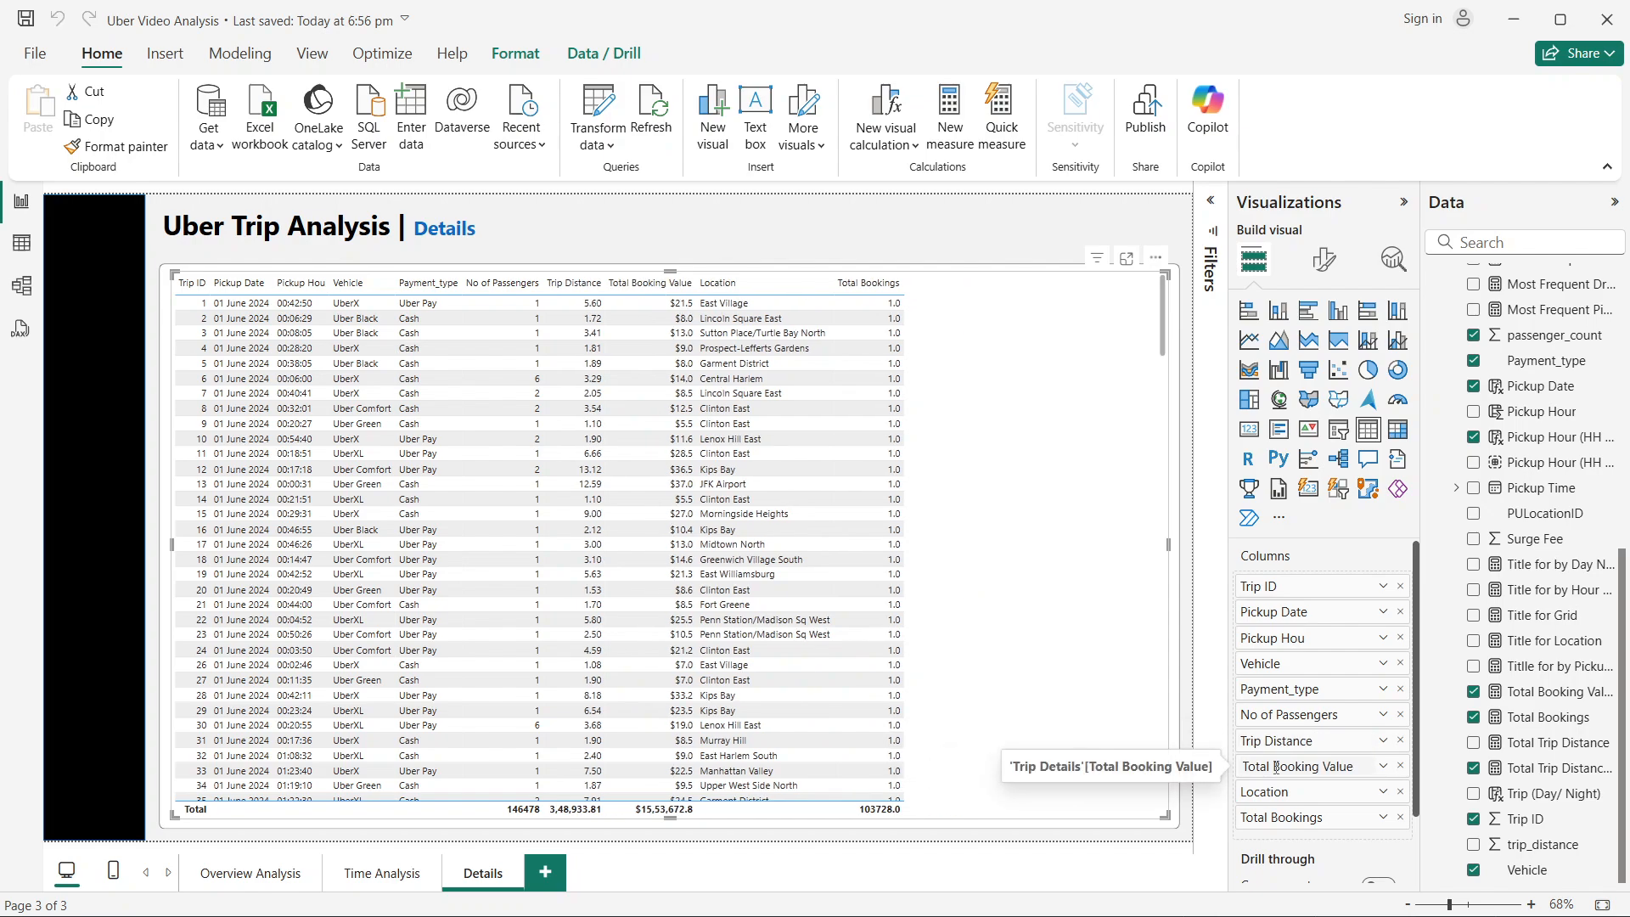
{"action": "key", "text": "BackSpace"}
{"action": "key", "text": "BackSpace"}
{"action": "key", "text": "BackSpace"}
{"action": "key", "text": "BackSpace"}
{"action": "key", "text": "BackSpace"}
{"action": "key", "text": "BackSpace"}
{"action": "key", "text": "Return"}
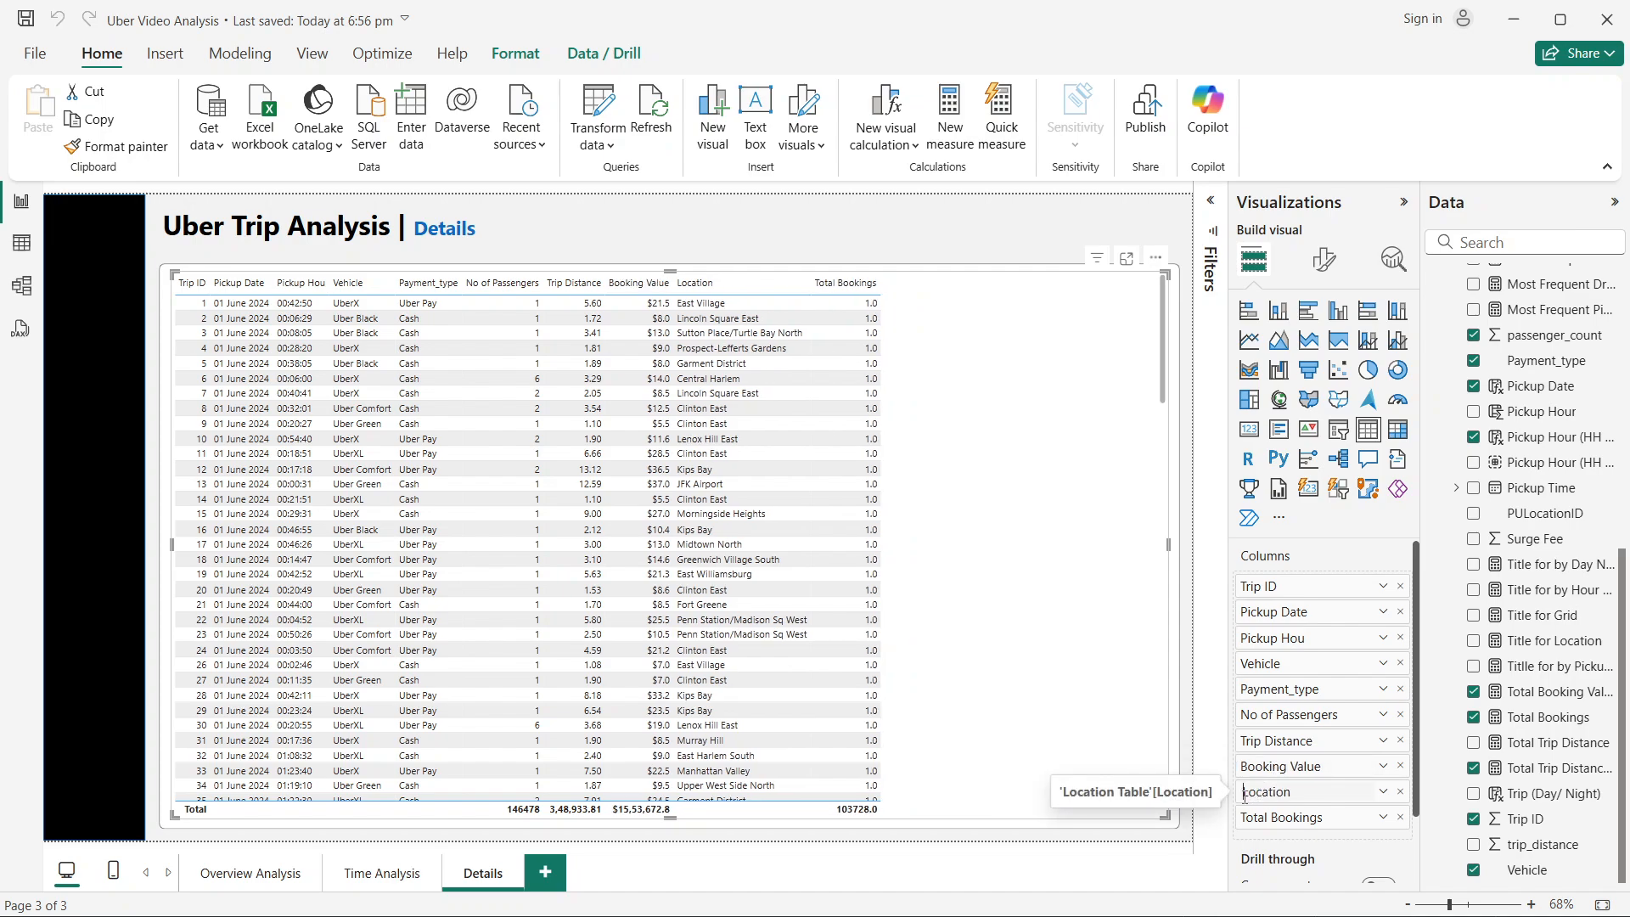
{"action": "type", "text": "Pickup"}
{"action": "key", "text": "Return"}
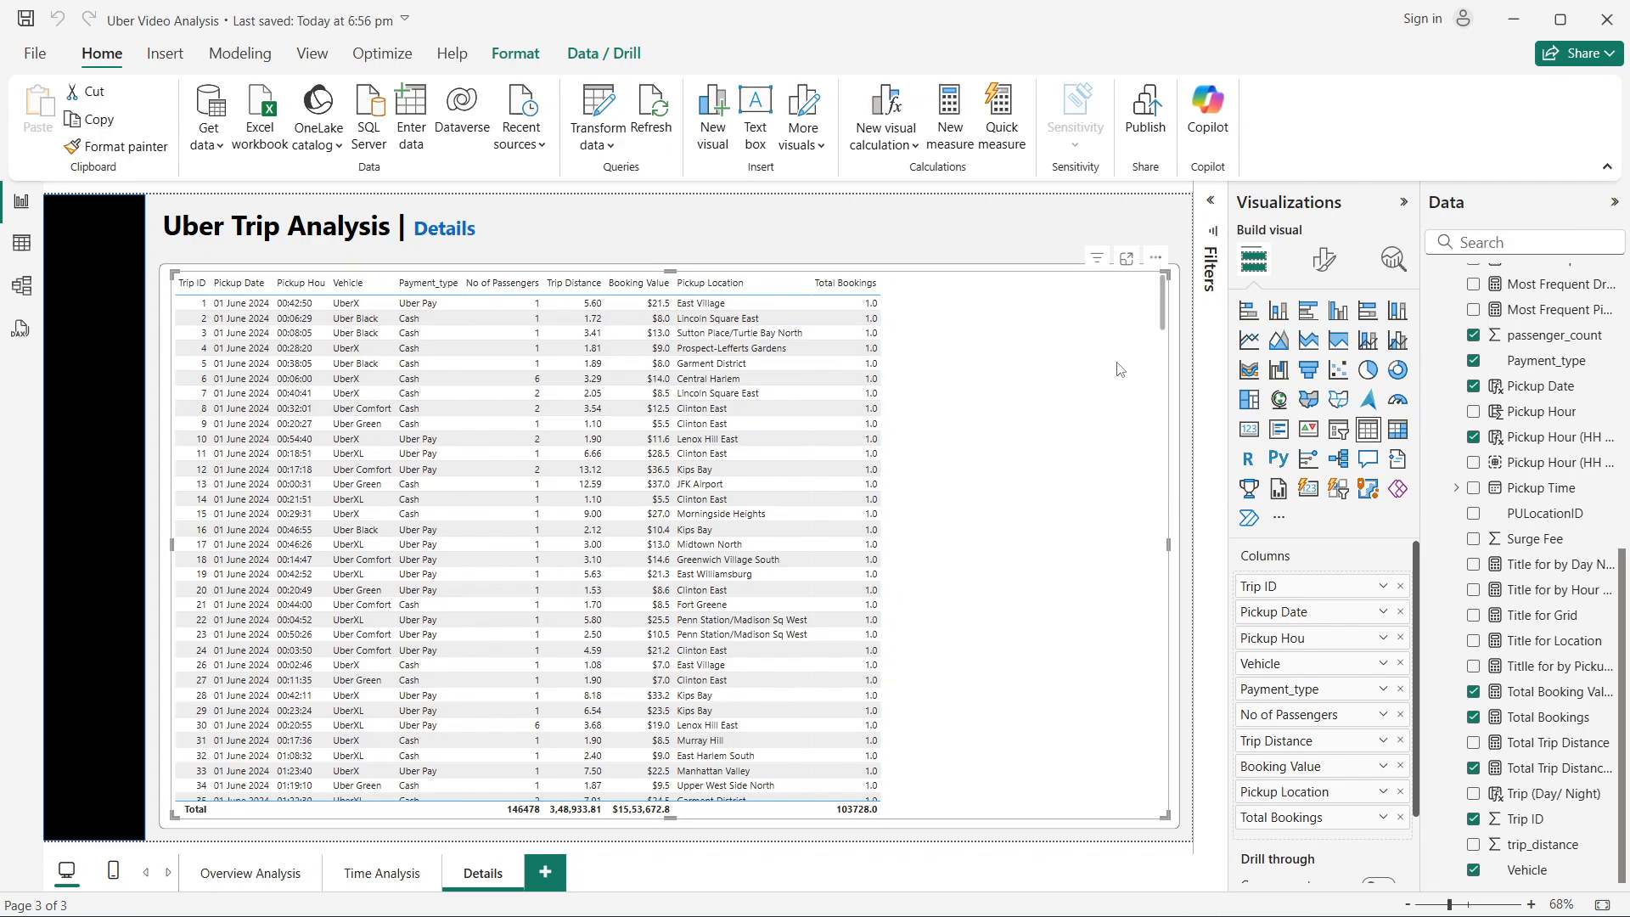
Step: Set the table's horizontal gridlines to white with a width of 5
{"action": "left_click", "coordinate": [1324, 259]}
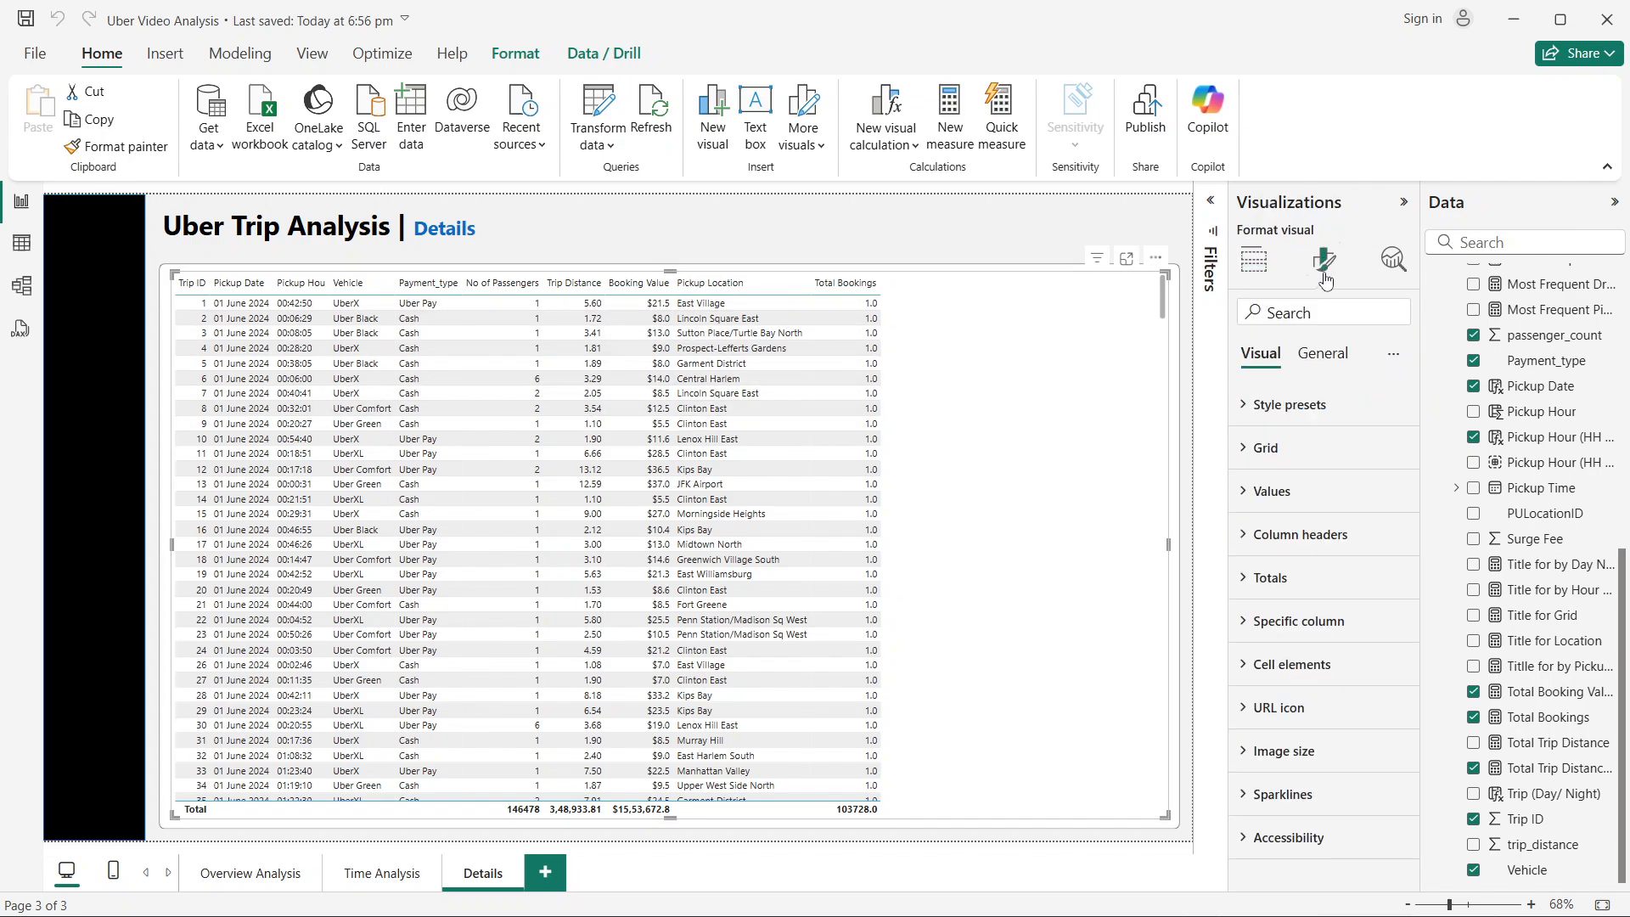
{"action": "left_click", "coordinate": [1310, 450]}
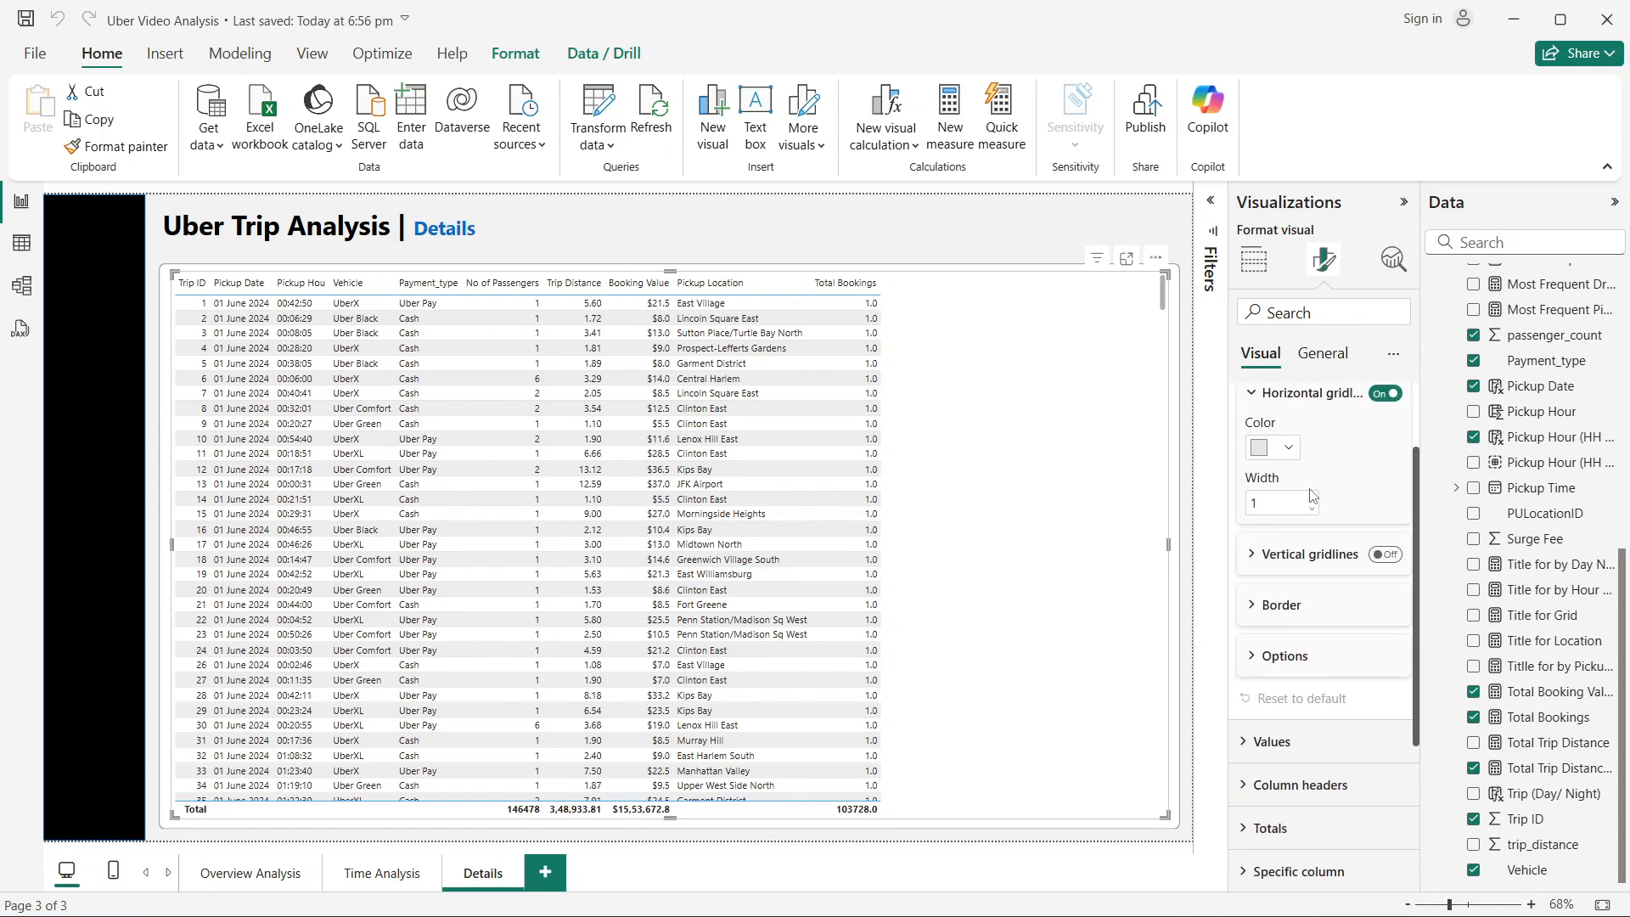
{"action": "left_click", "coordinate": [1274, 447]}
{"action": "left_click", "coordinate": [1270, 518]}
{"action": "left_click", "coordinate": [1313, 497]}
{"action": "left_click", "coordinate": [1313, 496]}
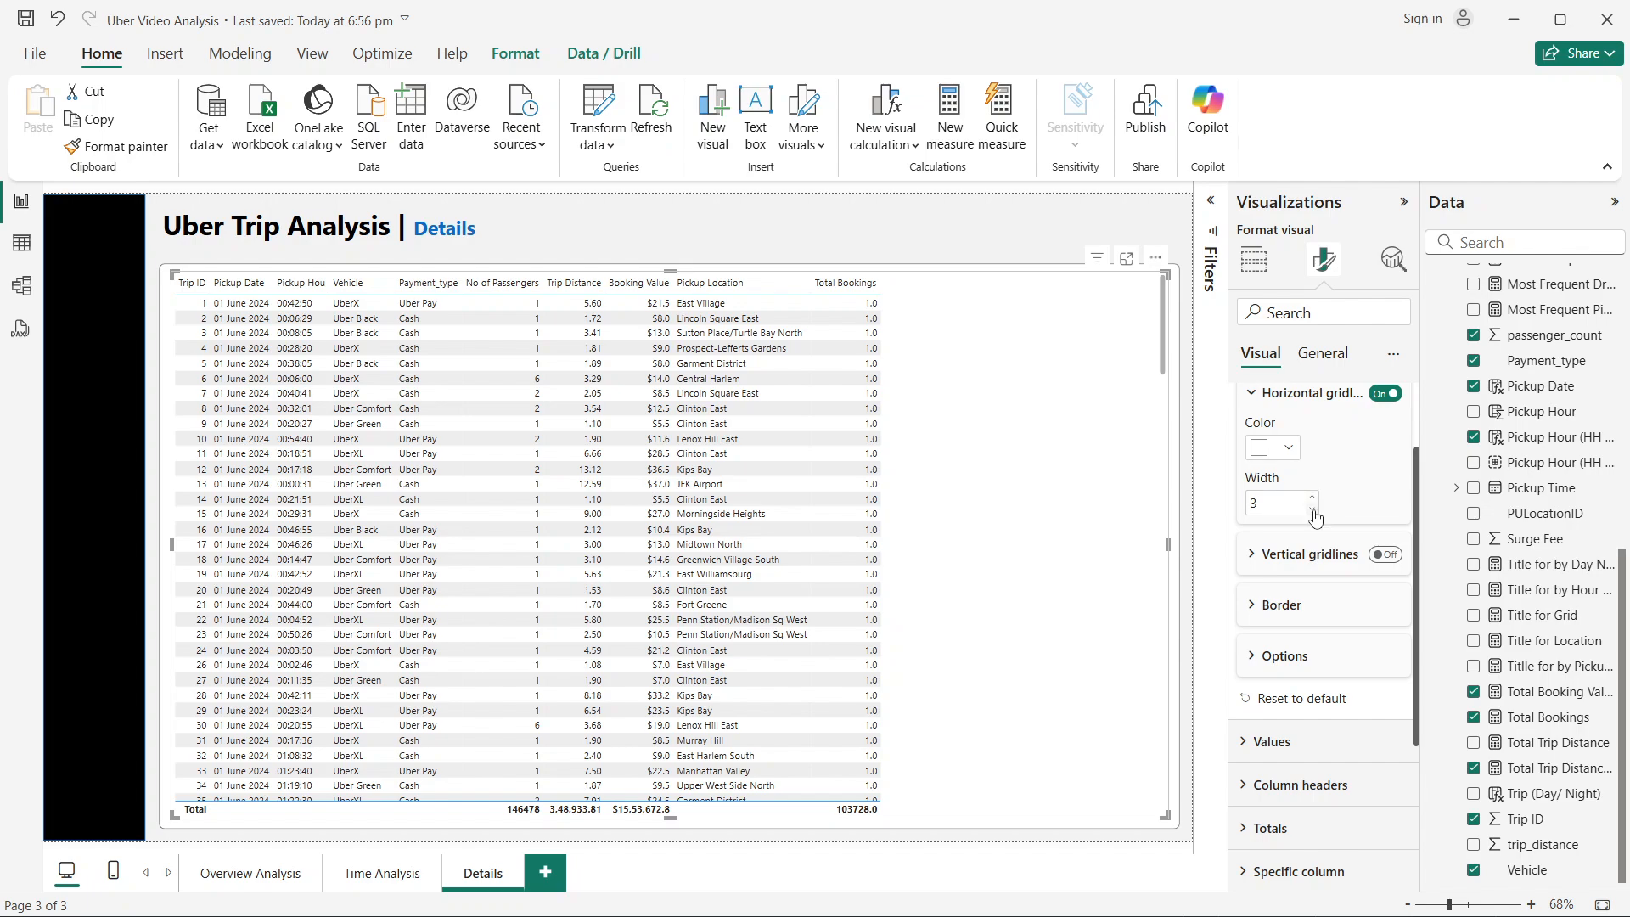
{"action": "left_click", "coordinate": [1312, 496]}
{"action": "left_click", "coordinate": [1313, 496]}
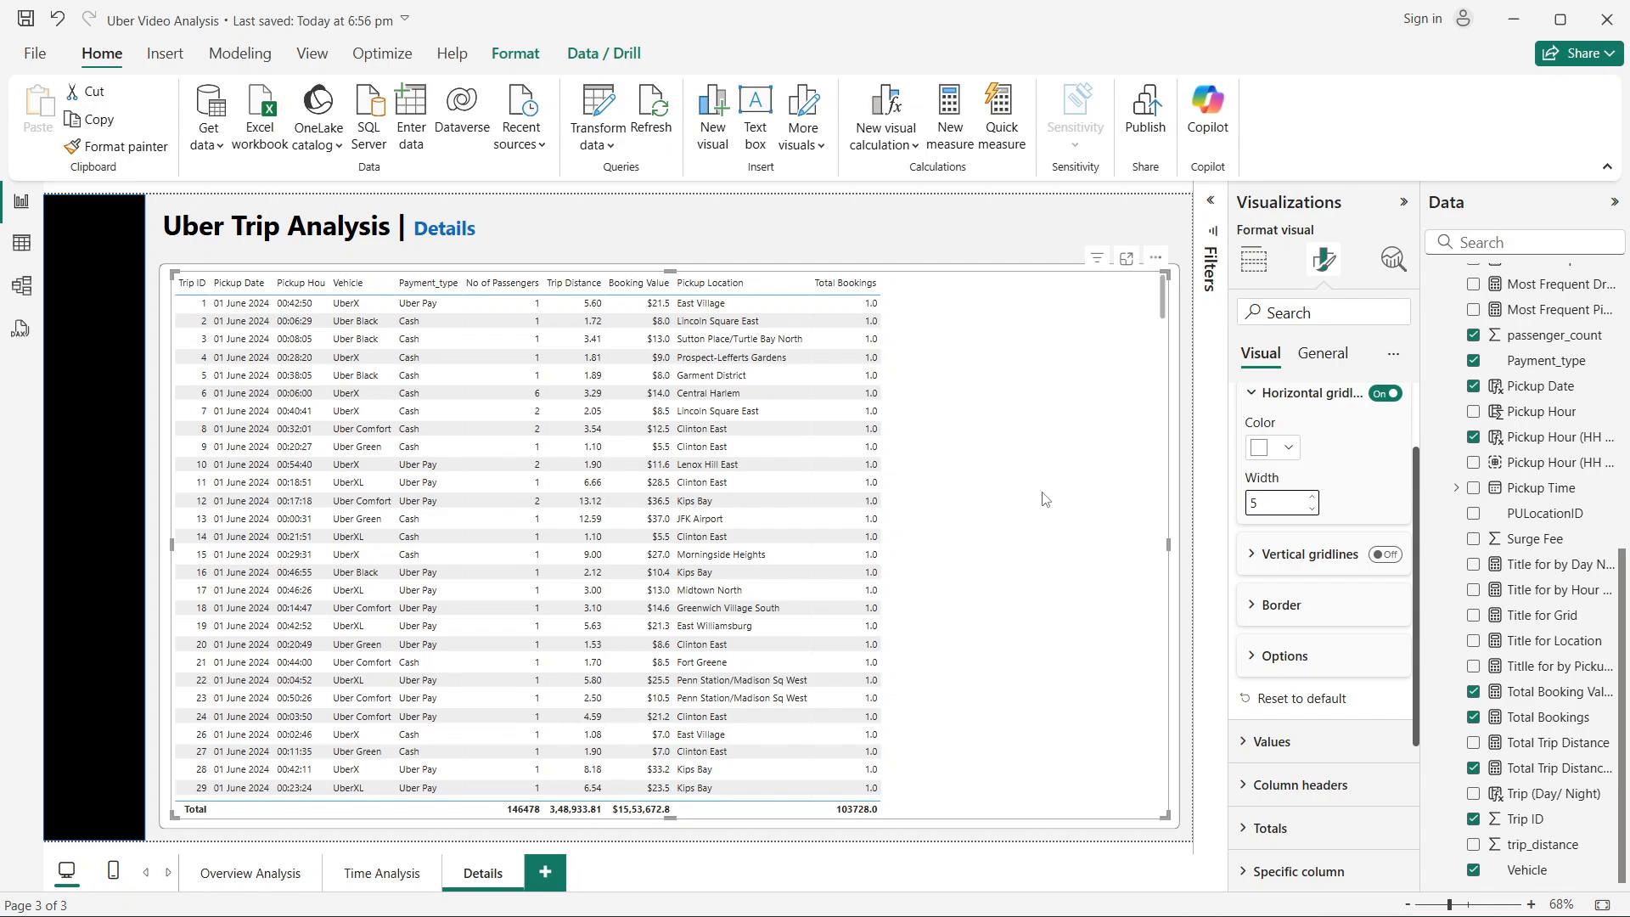
Step: Set the border color of the table grid to light grey for all sections
{"action": "scroll", "coordinate": [1296, 571], "scroll_direction": "down", "scroll_amount": 3}
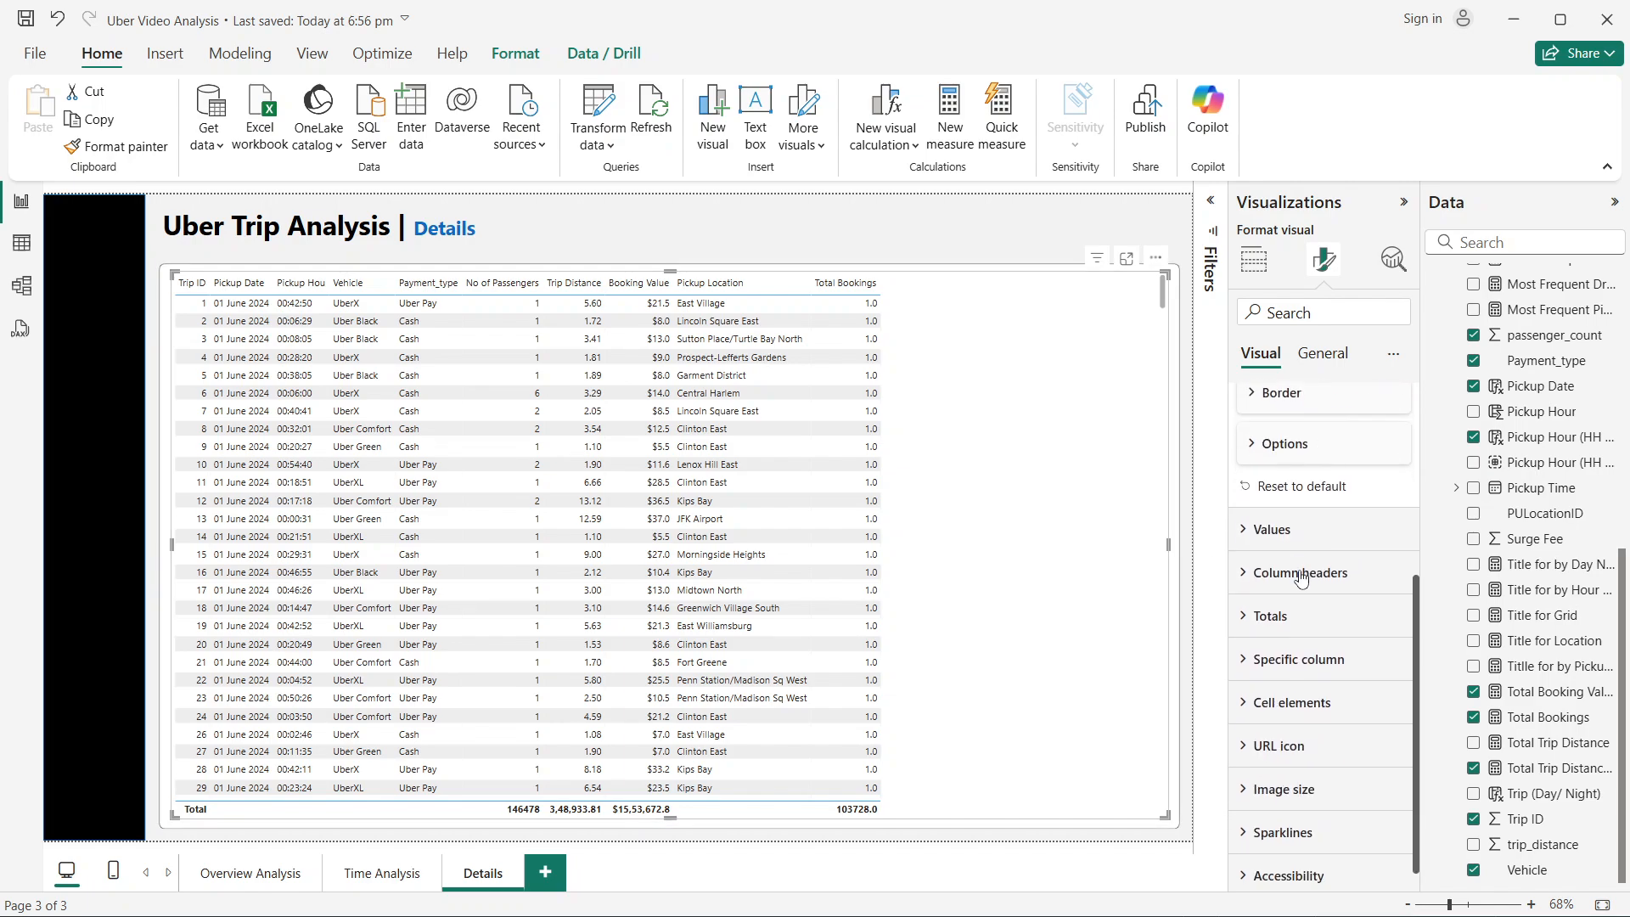
{"action": "left_click", "coordinate": [1287, 403]}
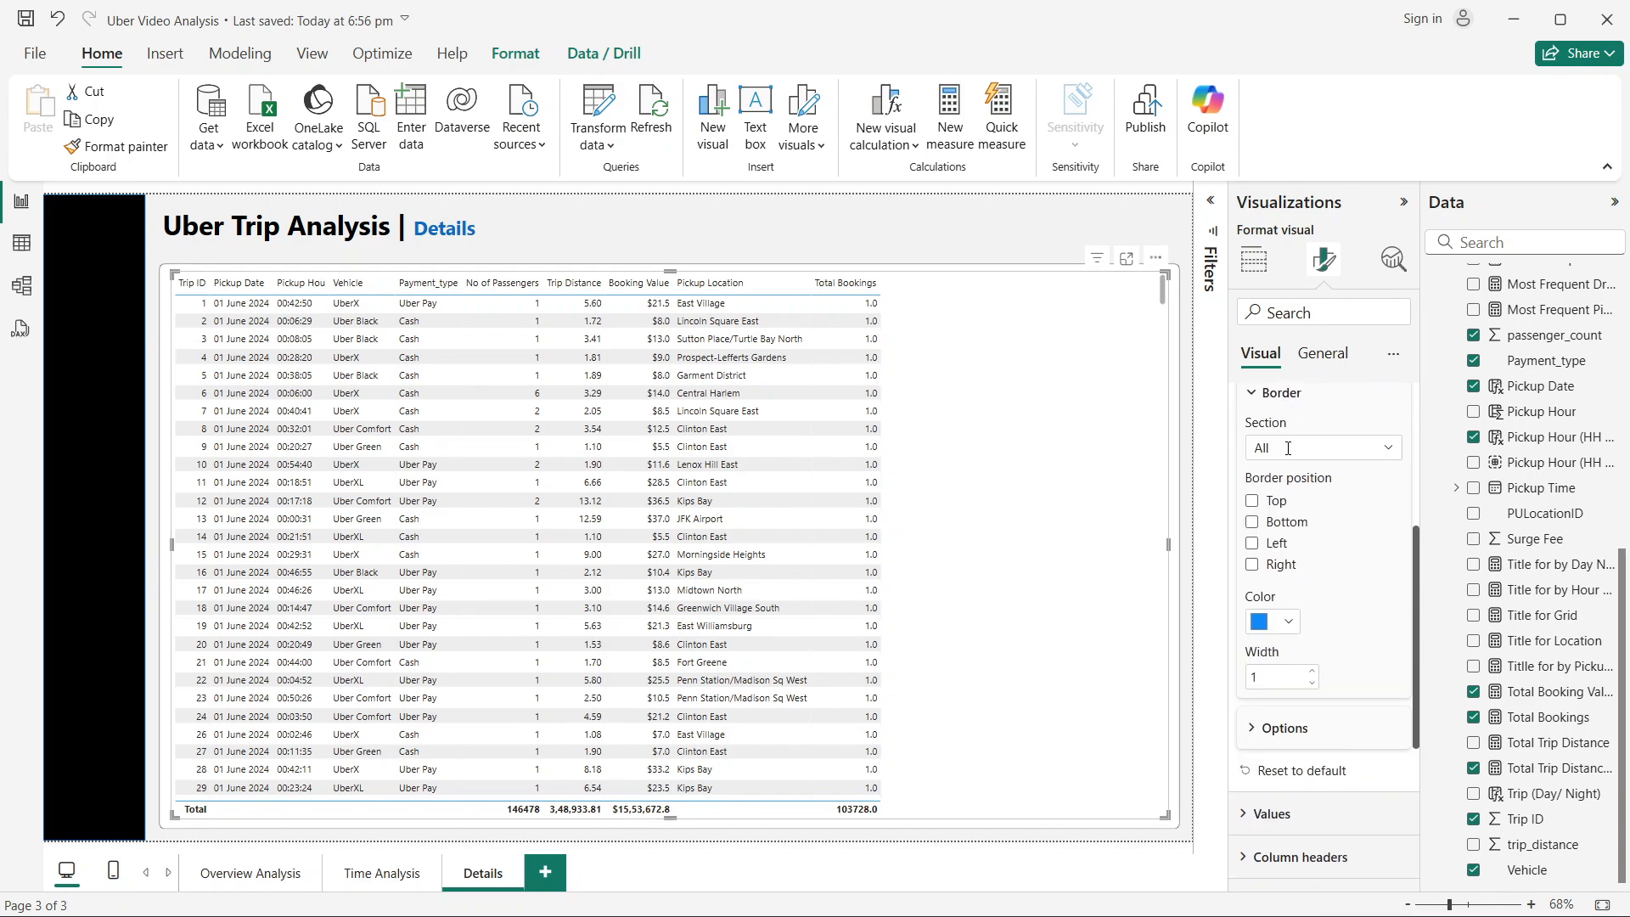
{"action": "left_click", "coordinate": [1283, 622]}
{"action": "left_click", "coordinate": [1282, 348]}
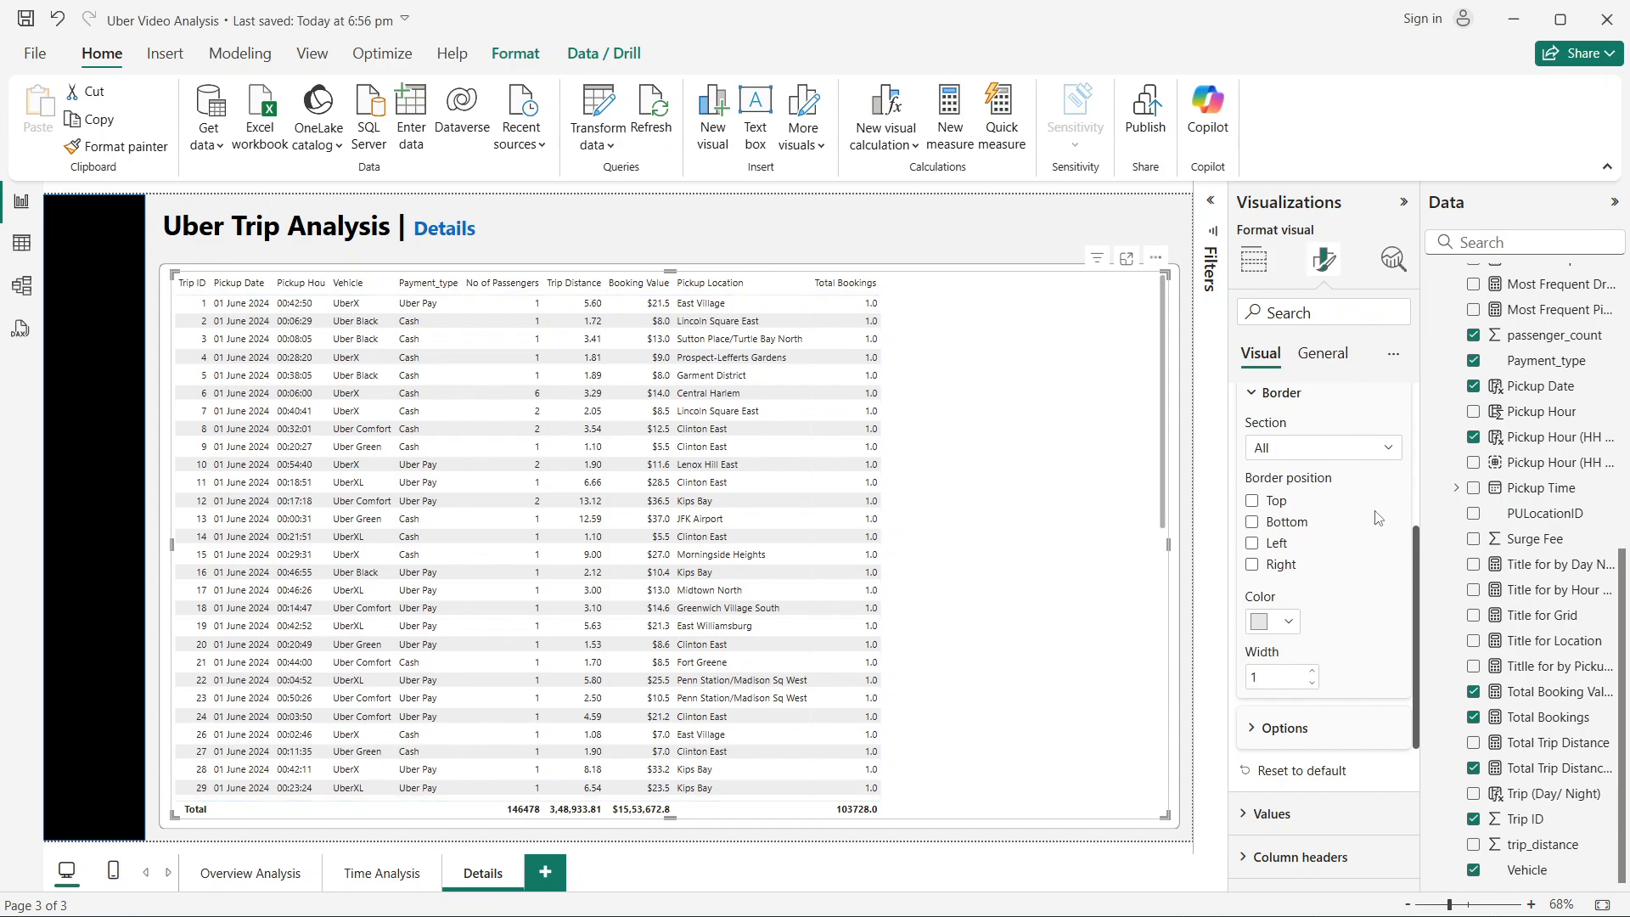
Step: Format the table's values in Segoe UI Semibold at font size 11
{"action": "scroll", "coordinate": [1376, 514], "scroll_direction": "down", "scroll_amount": 4}
{"action": "left_click", "coordinate": [1289, 517]}
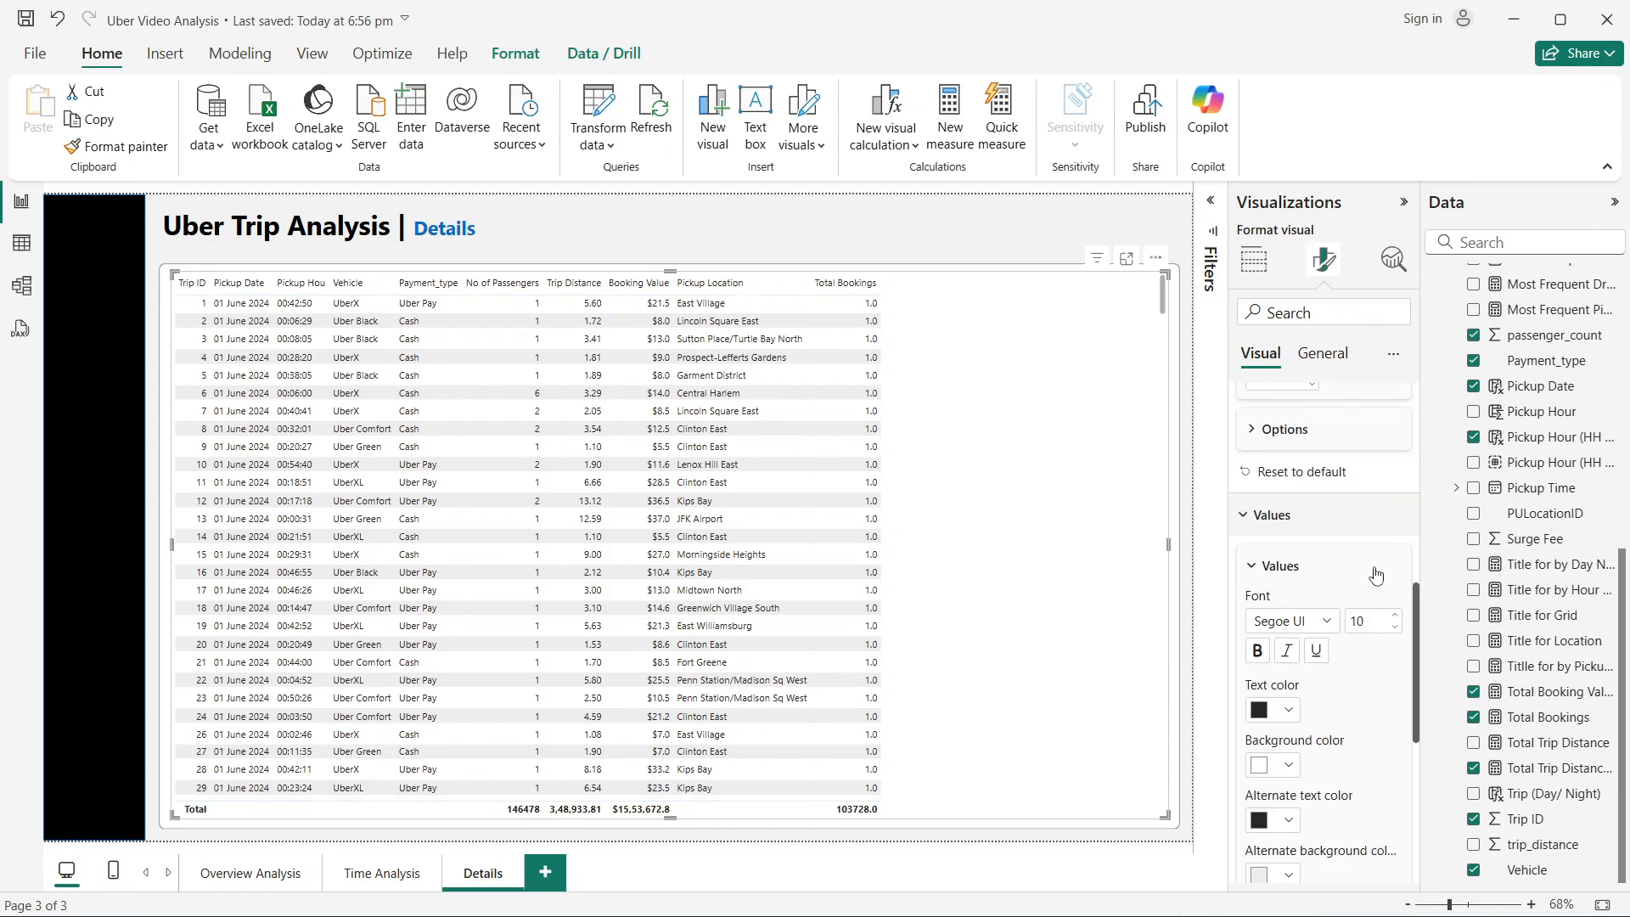
{"action": "left_click", "coordinate": [1396, 617]}
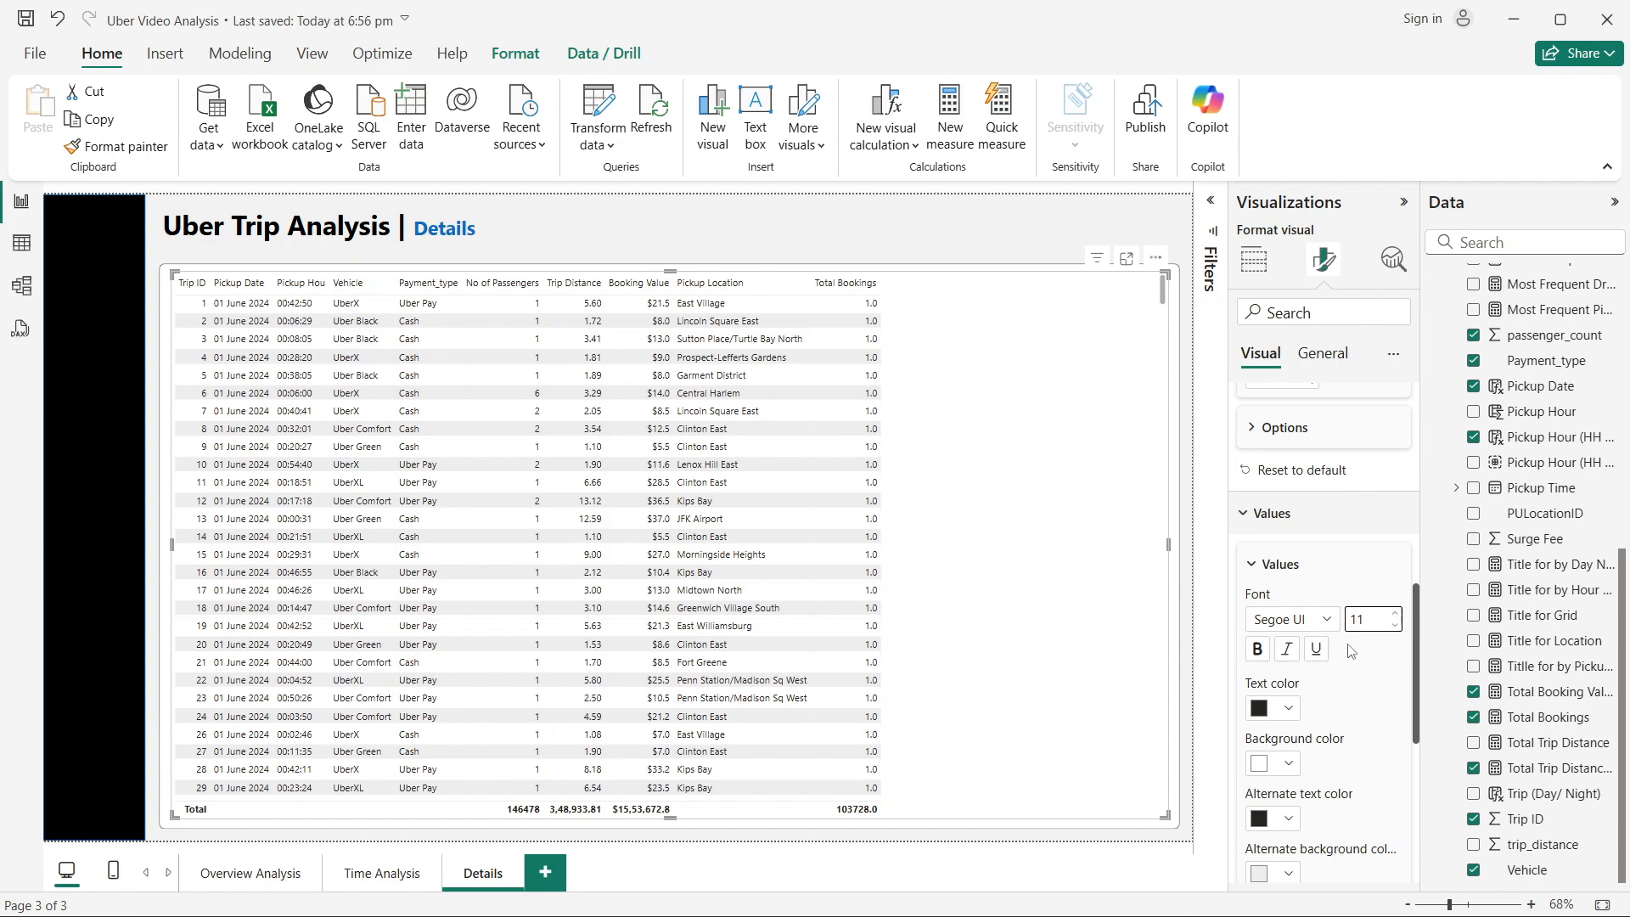
{"action": "scroll", "coordinate": [1325, 509], "scroll_direction": "down", "scroll_amount": 3}
{"action": "scroll", "coordinate": [1314, 418], "scroll_direction": "up", "scroll_amount": 1}
{"action": "left_click", "coordinate": [1313, 419]}
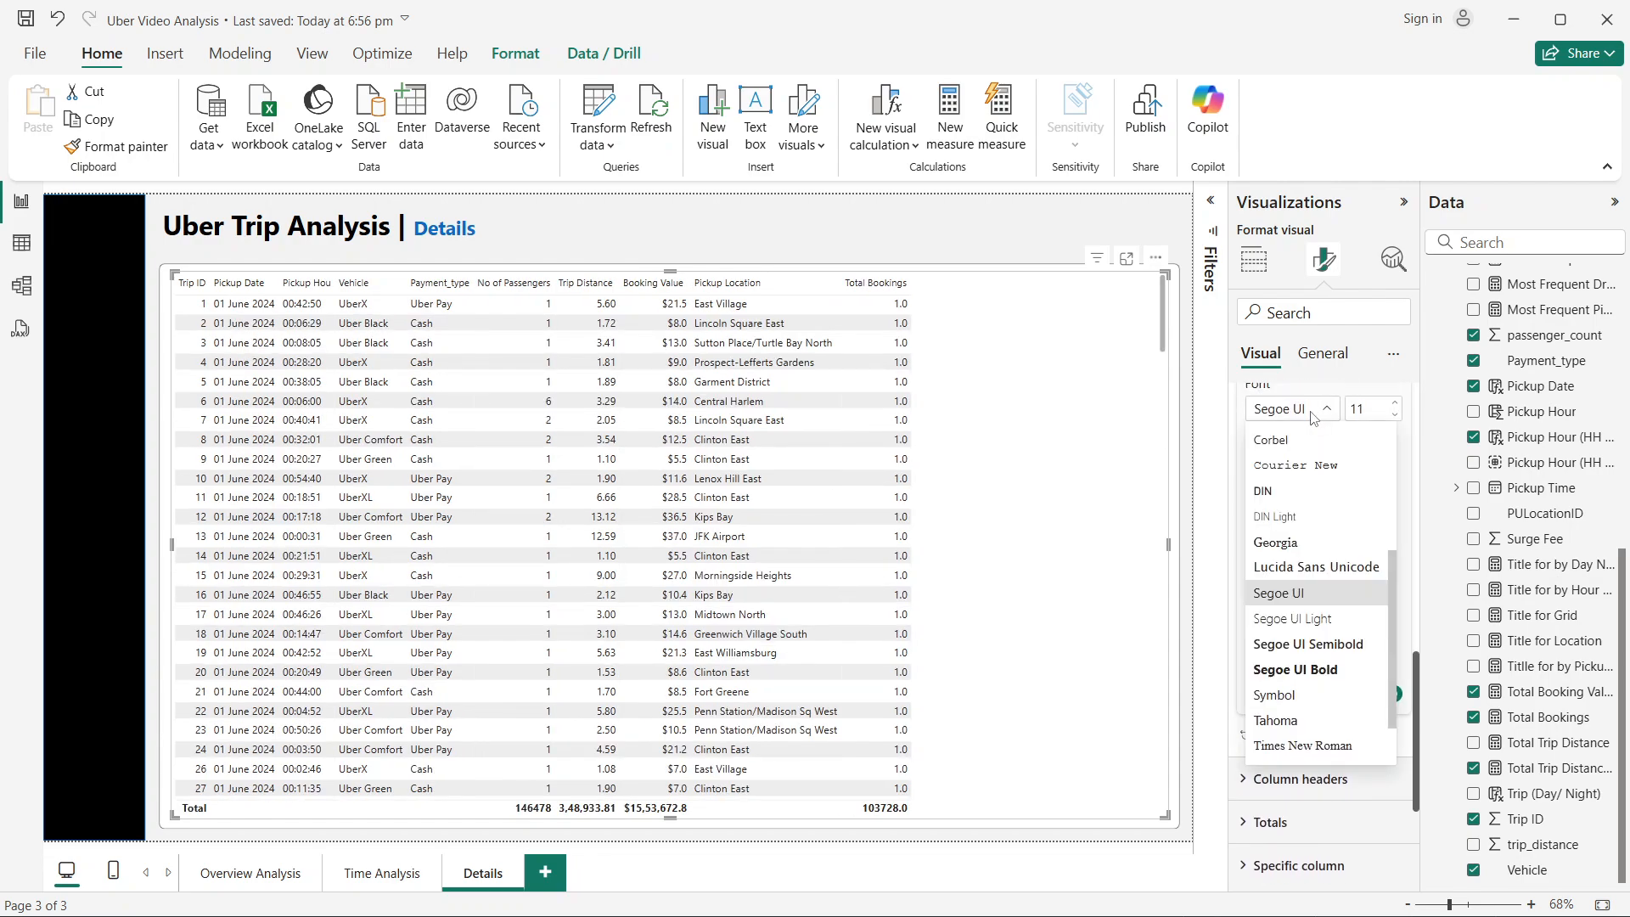
{"action": "left_click", "coordinate": [1308, 644]}
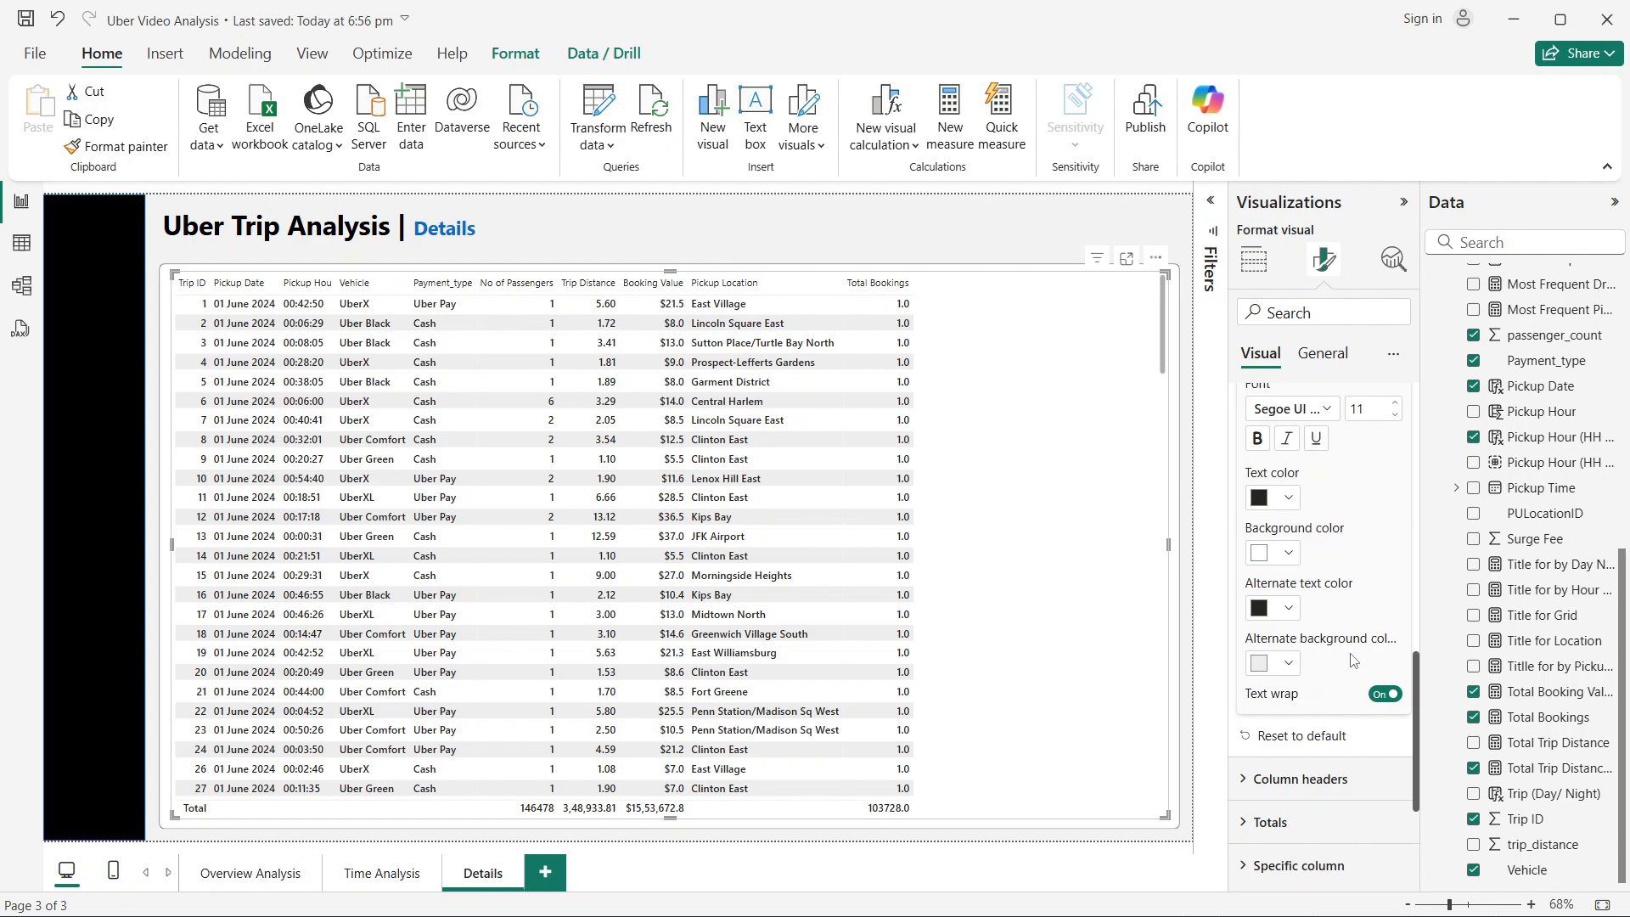
Step: Format the table's column headers in Segoe UI Semibold at font size 11
{"action": "scroll", "coordinate": [1354, 649], "scroll_direction": "down", "scroll_amount": 3}
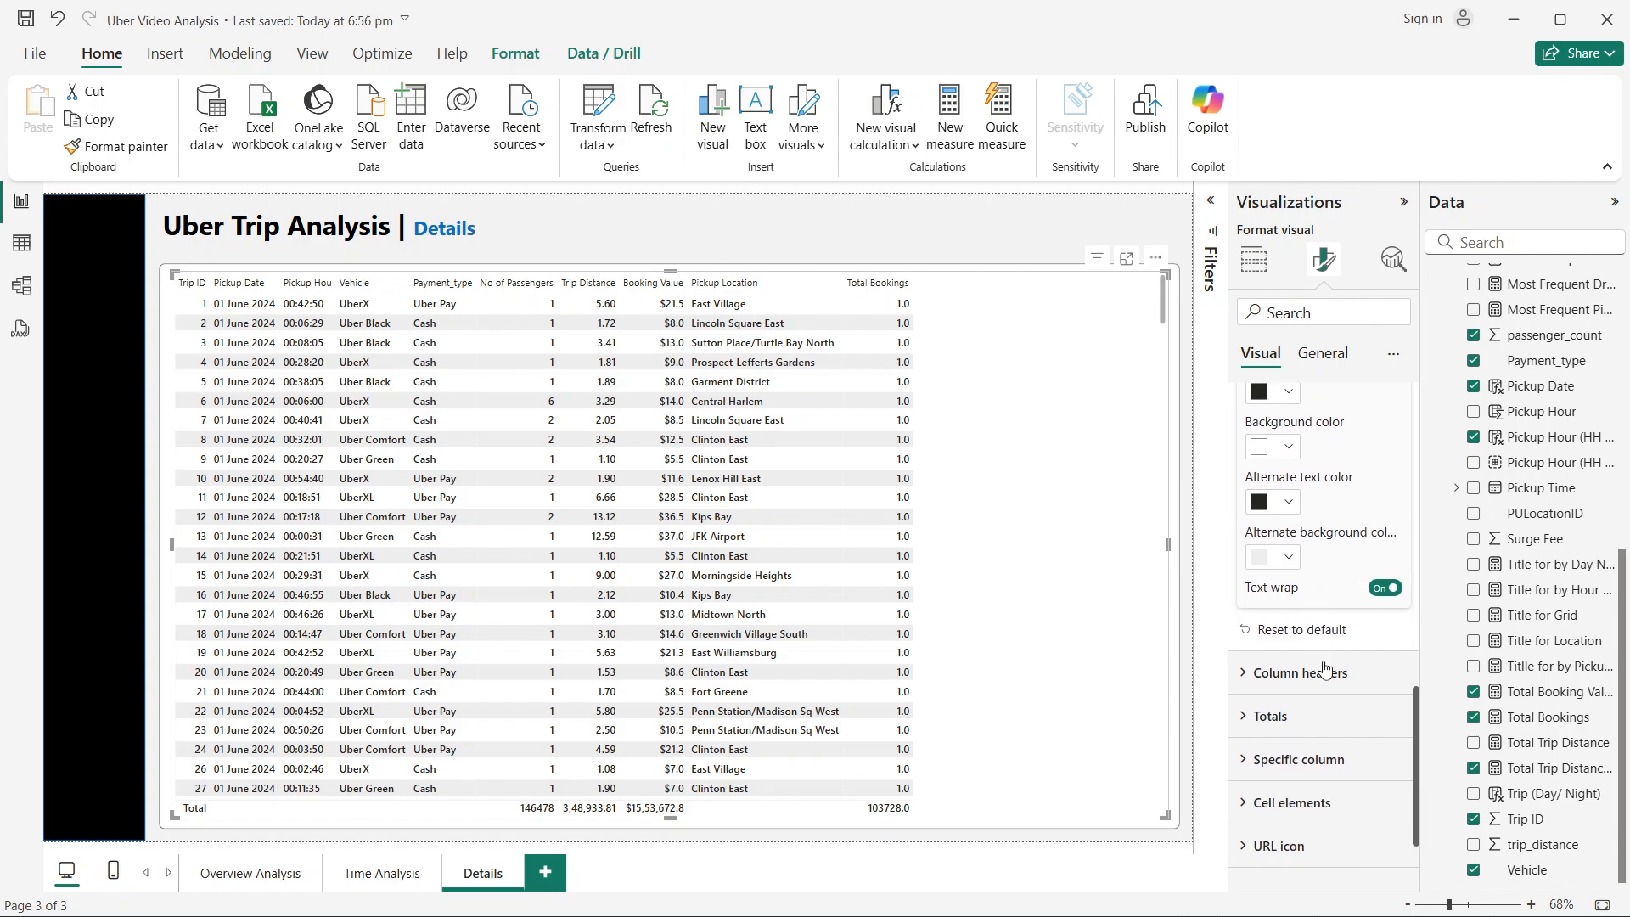
{"action": "scroll", "coordinate": [1326, 670], "scroll_direction": "down", "scroll_amount": 3}
{"action": "left_click", "coordinate": [1300, 567]}
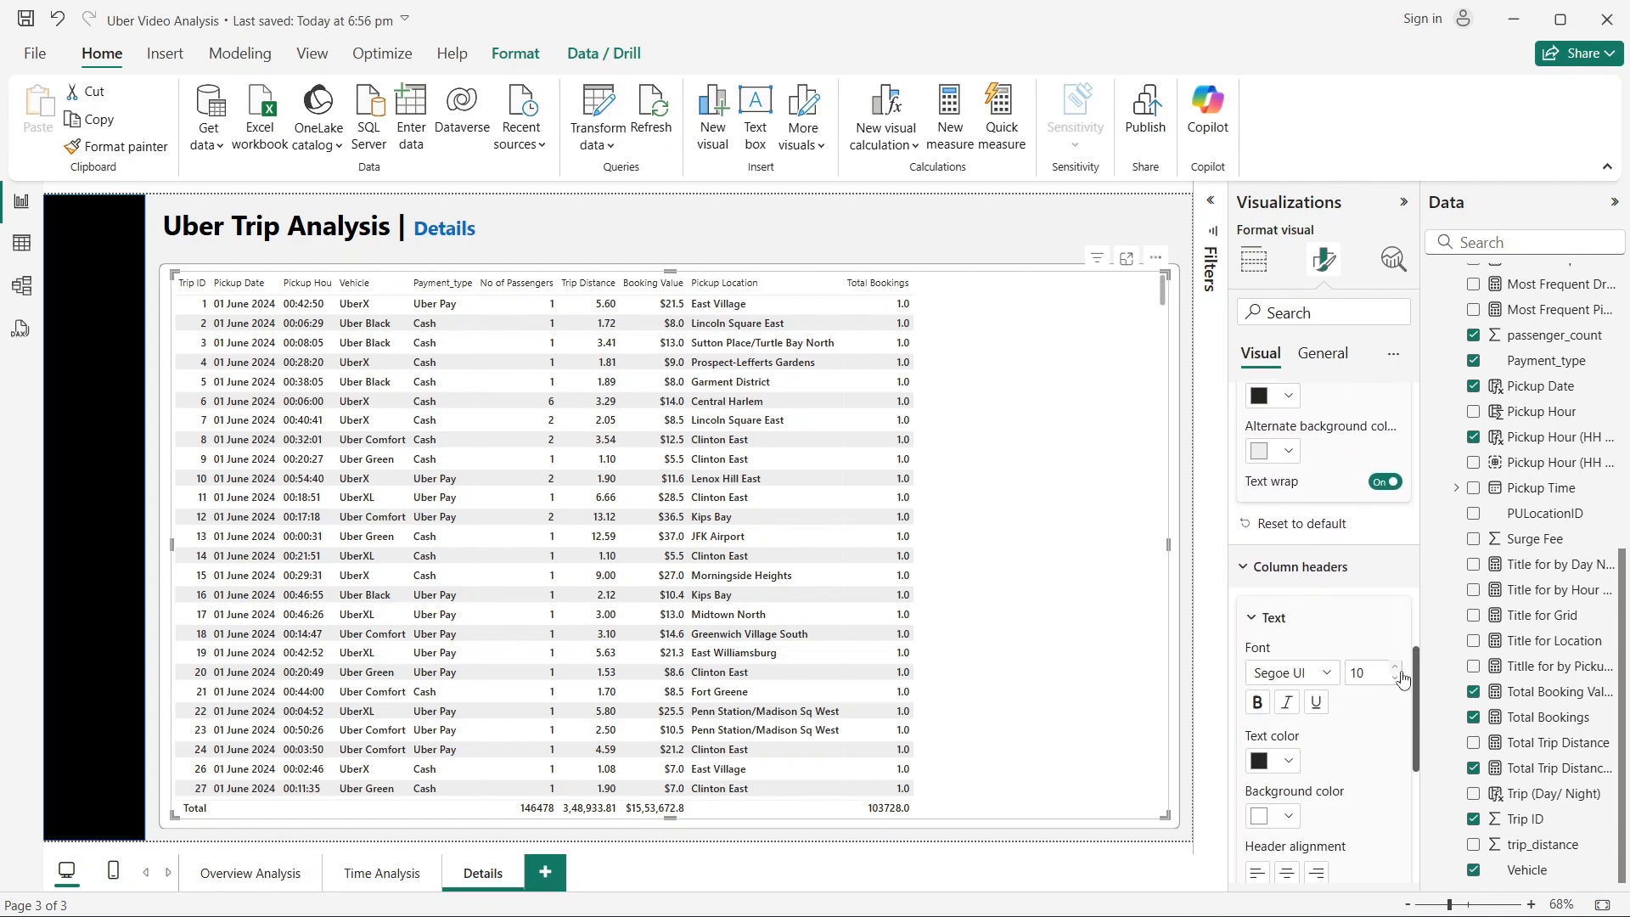
{"action": "left_click", "coordinate": [1402, 675]}
{"action": "left_click", "coordinate": [1291, 672]}
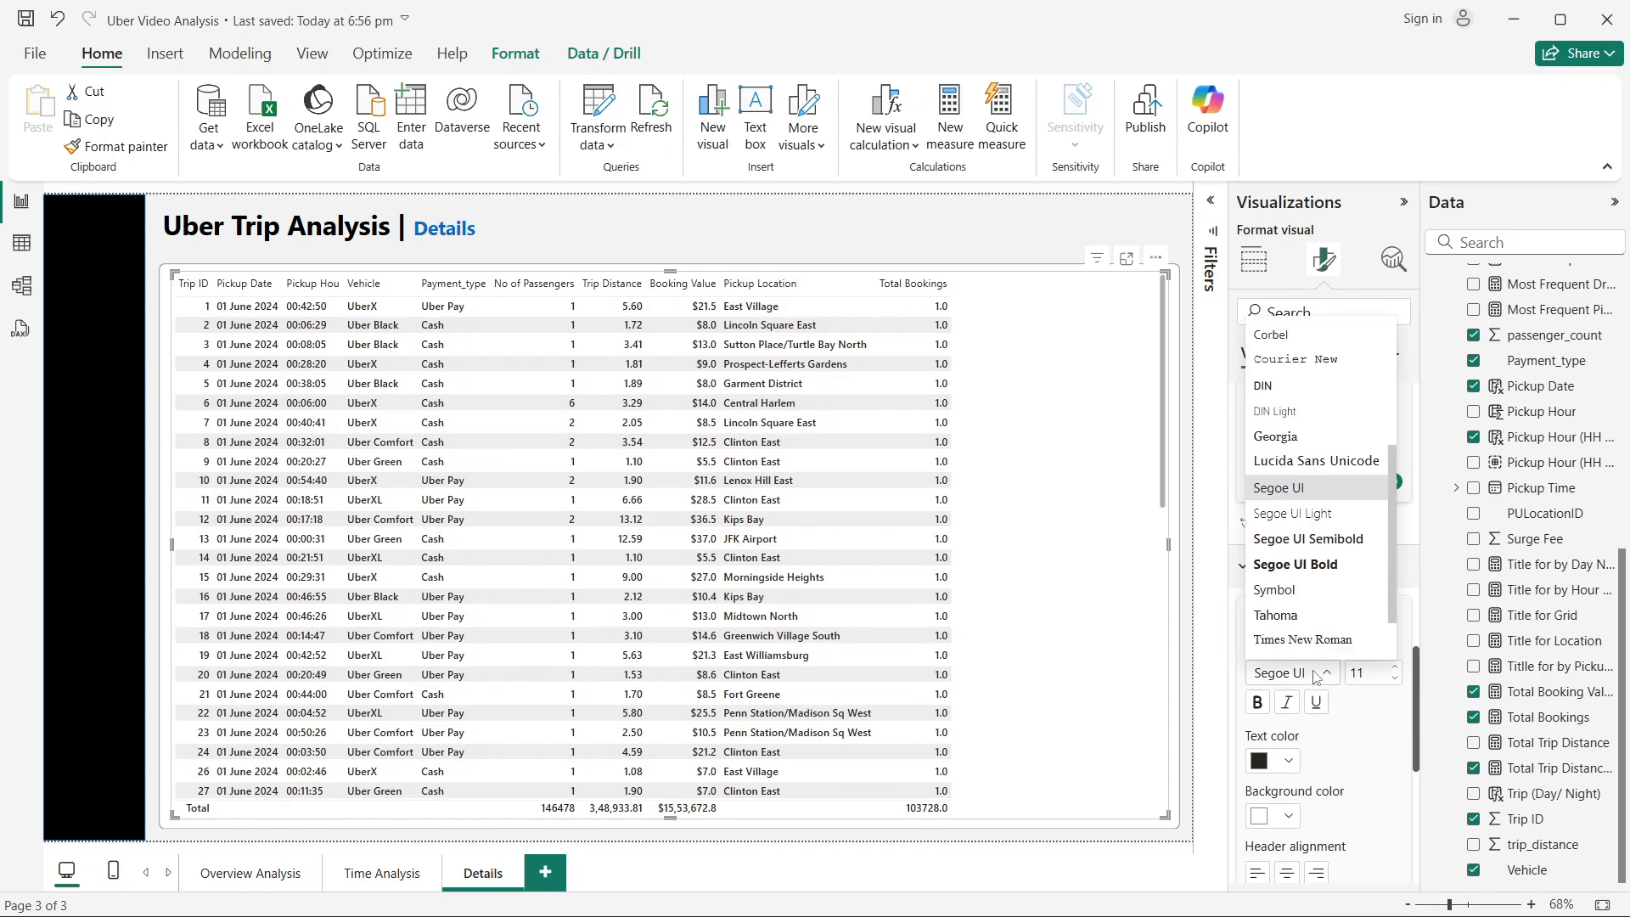
{"action": "left_click", "coordinate": [1336, 550]}
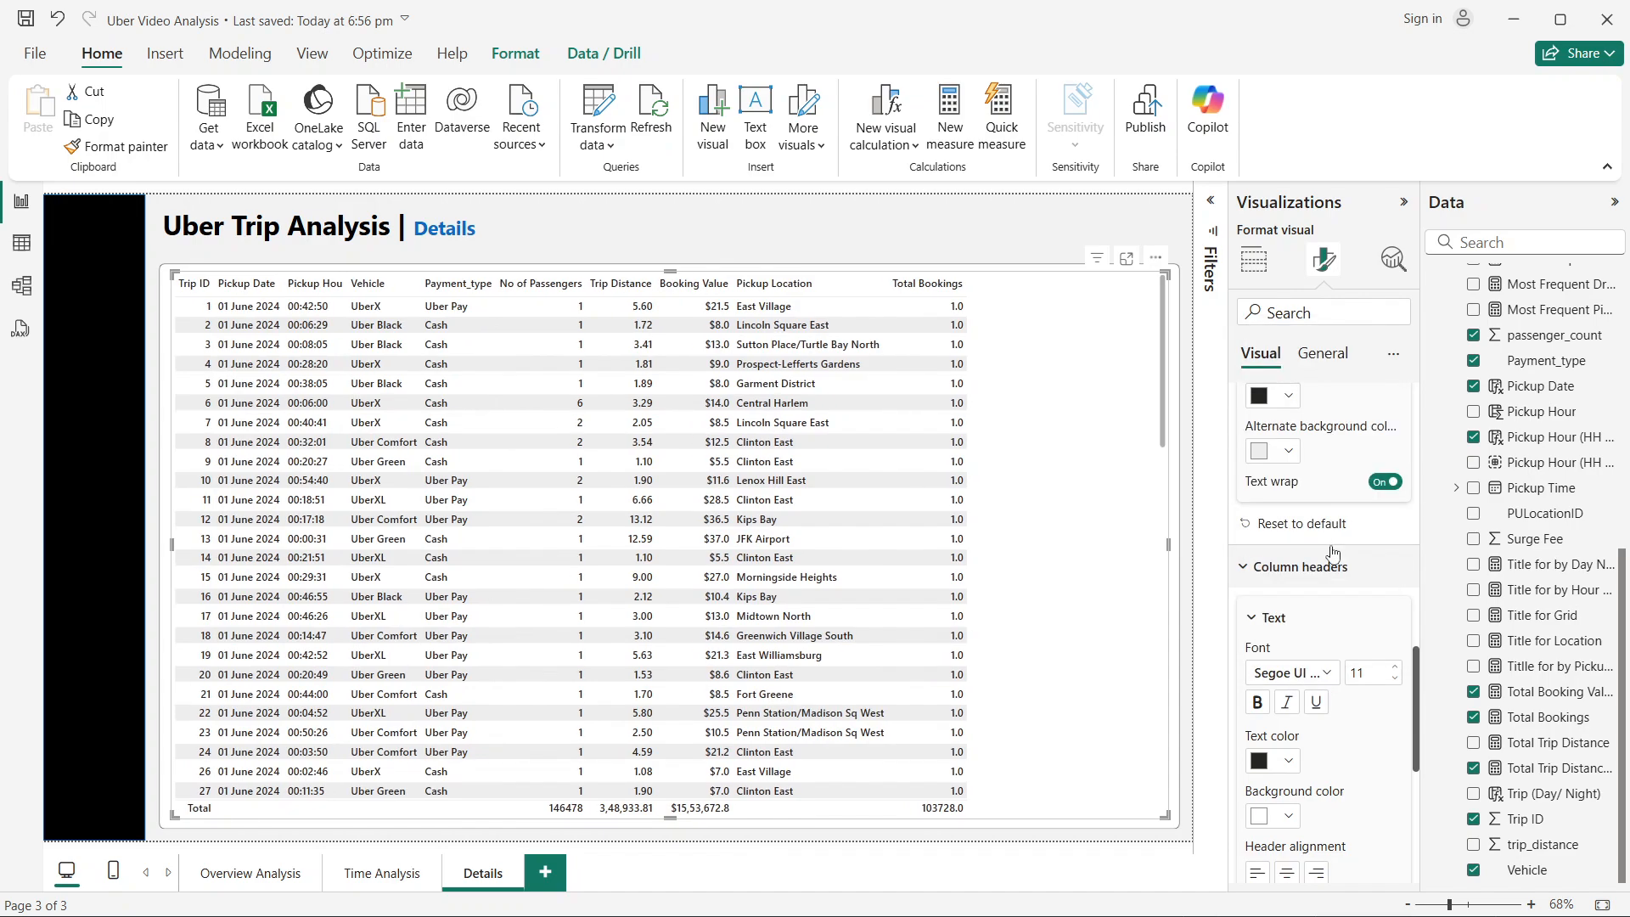
{"action": "scroll", "coordinate": [1358, 730], "scroll_direction": "down", "scroll_amount": 3}
{"action": "scroll", "coordinate": [1364, 736], "scroll_direction": "up", "scroll_amount": 3}
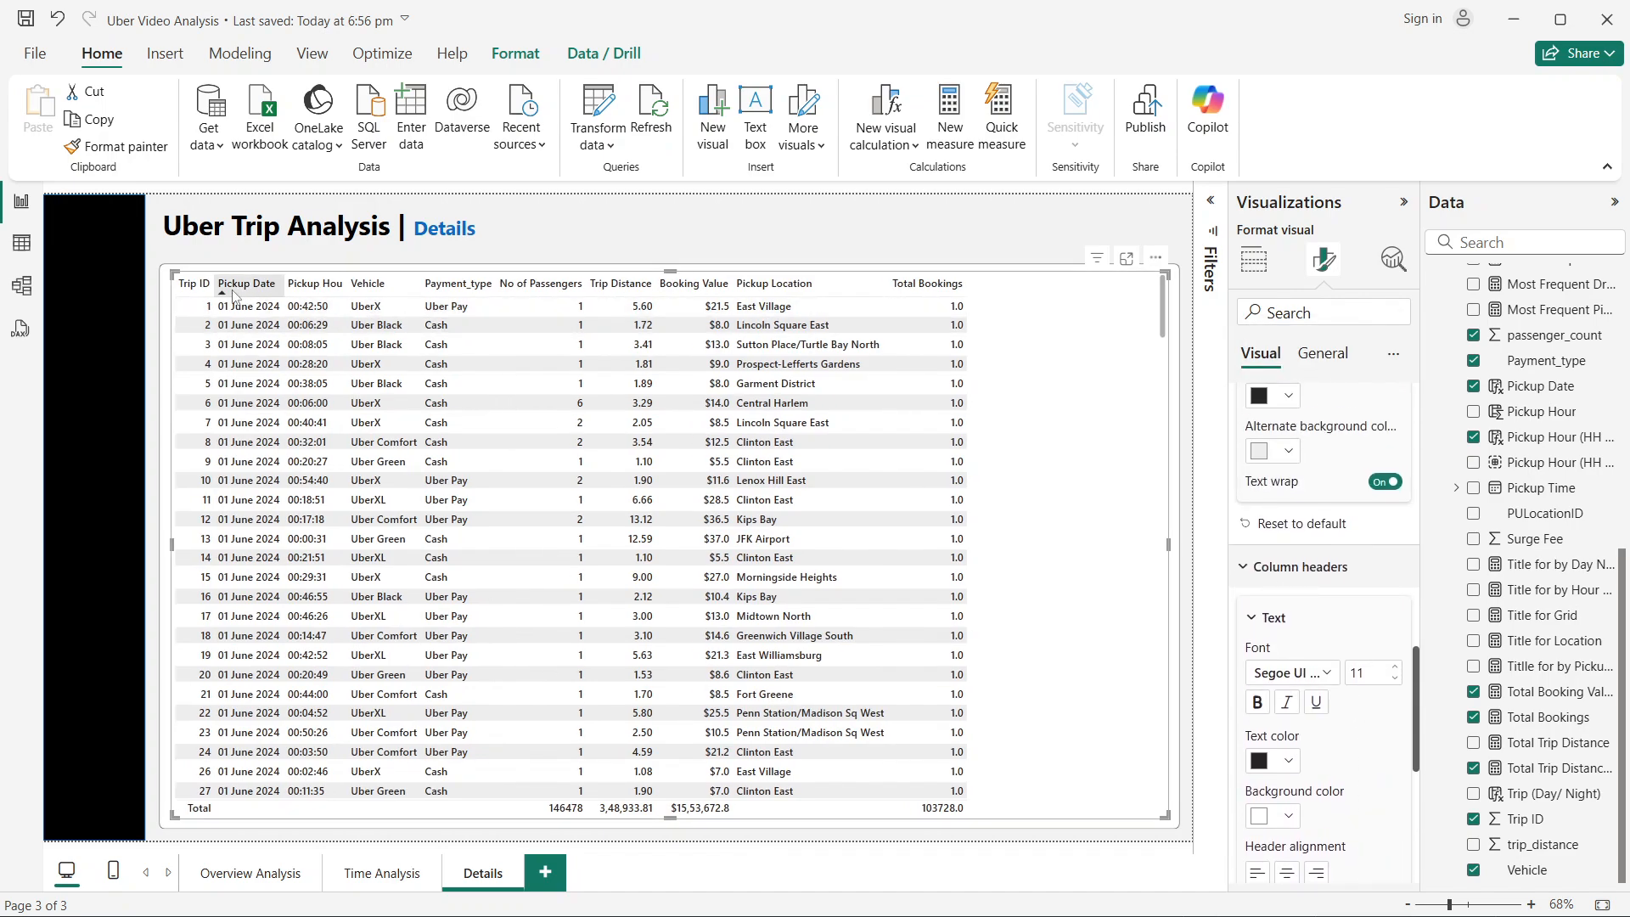
Step: Widen the table's columns from Trip ID through Total Bookings so that they spread across the full width of the visual
{"action": "left_click_drag", "start_coordinate": [214, 282], "coordinate": [218, 283]}
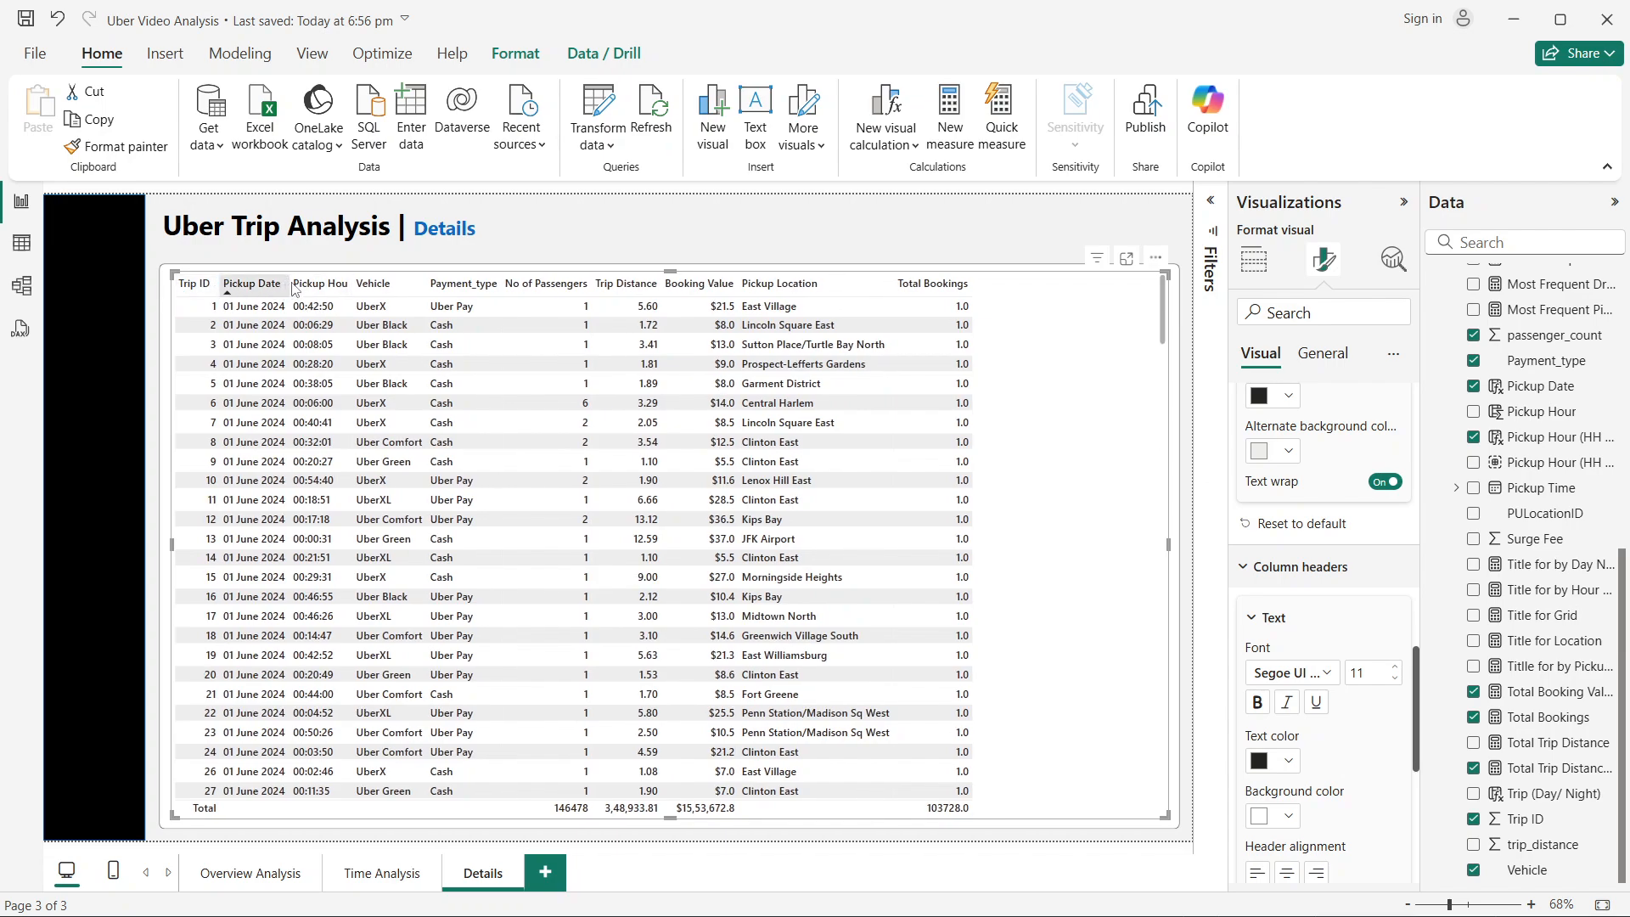
{"action": "left_click_drag", "start_coordinate": [291, 286], "coordinate": [294, 284]}
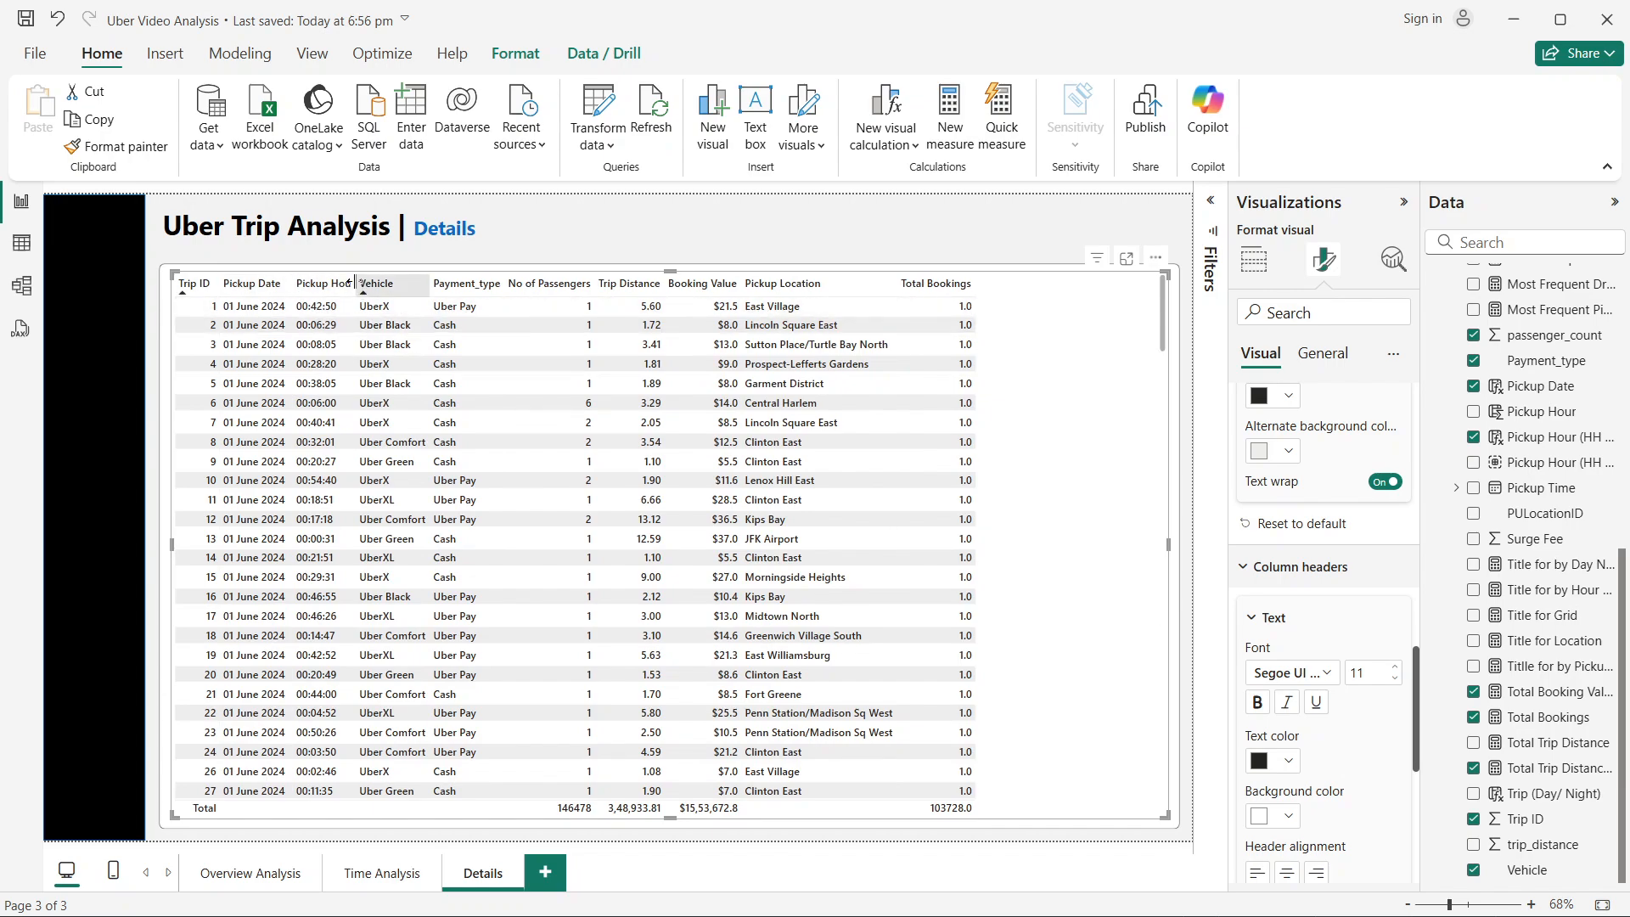
{"action": "left_click_drag", "start_coordinate": [356, 283], "coordinate": [830, 289]}
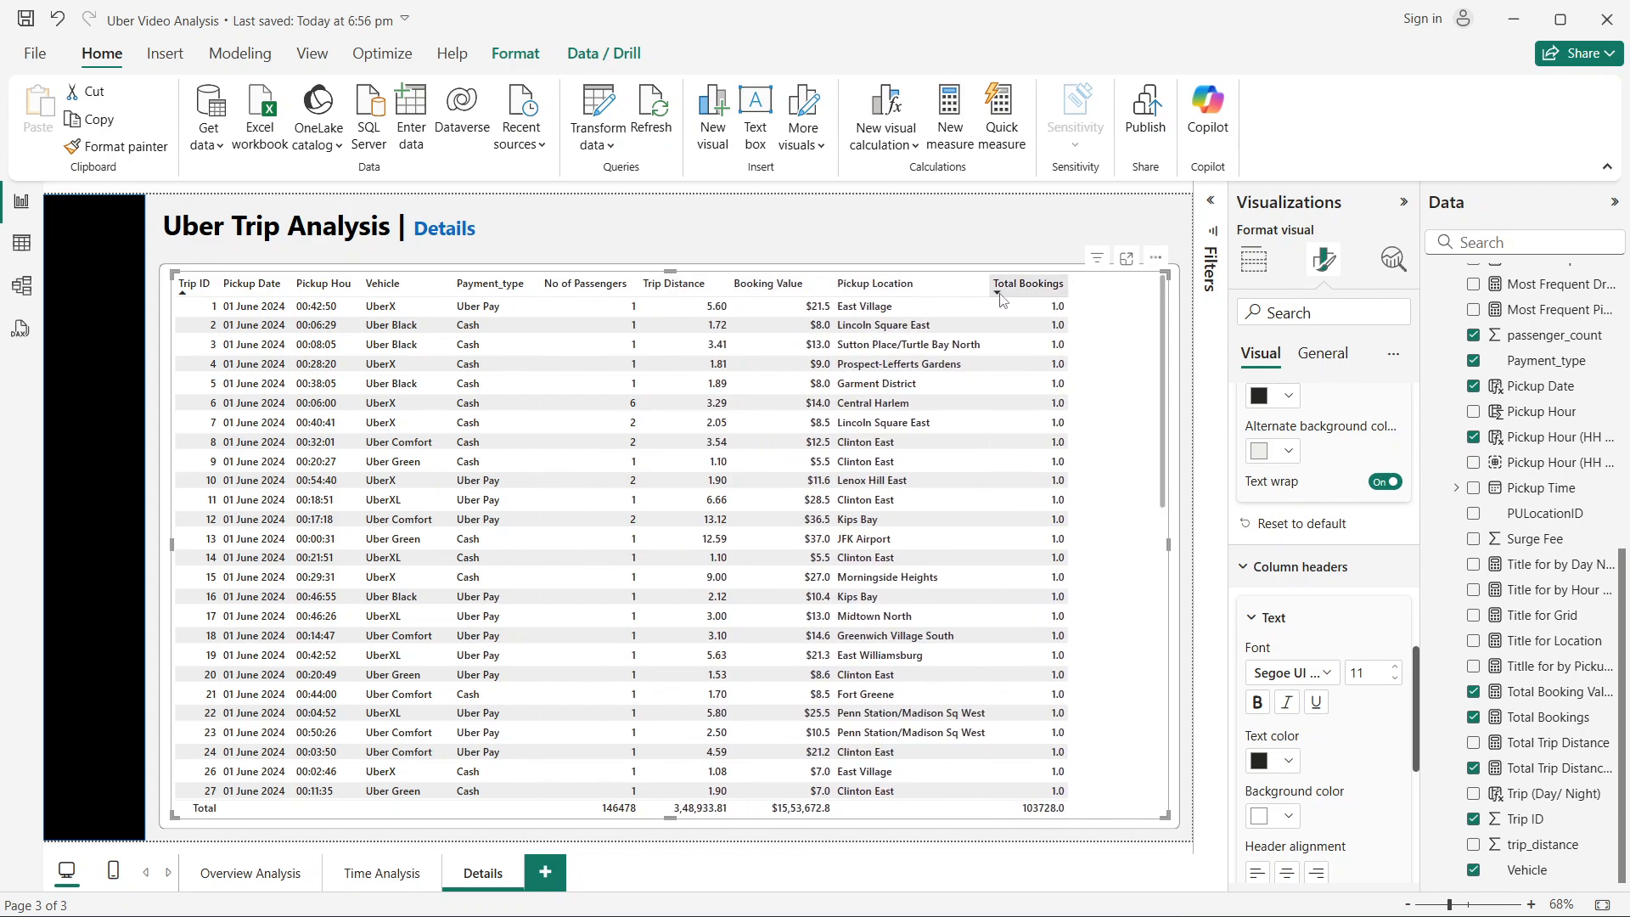
{"action": "left_click_drag", "start_coordinate": [1067, 288], "coordinate": [1107, 299]}
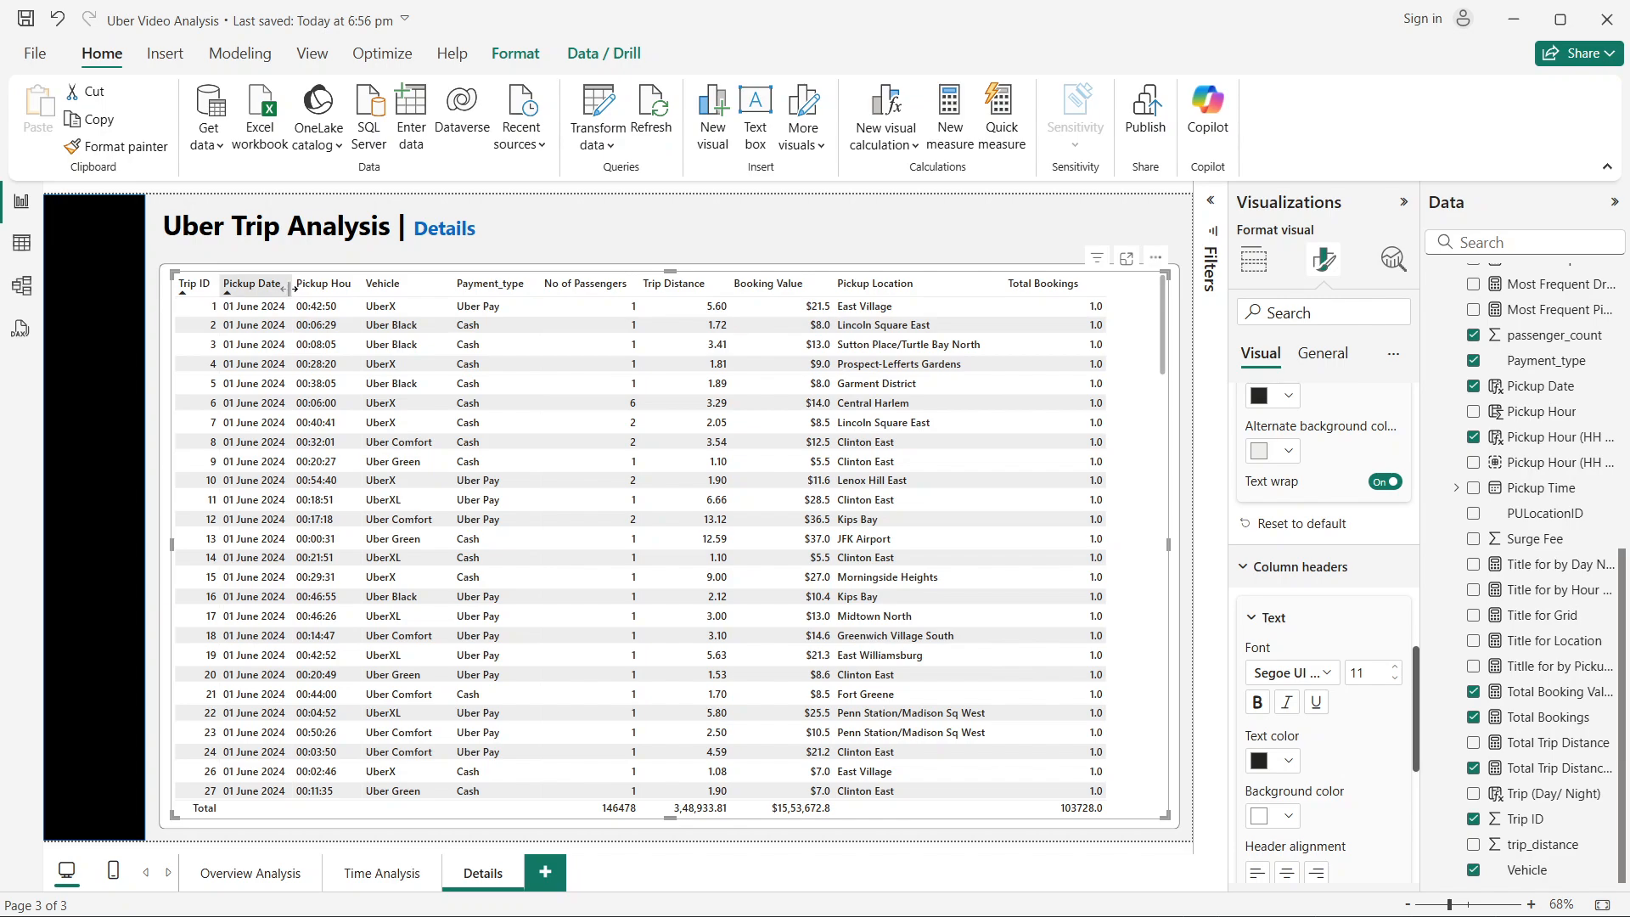
{"action": "left_click_drag", "start_coordinate": [295, 288], "coordinate": [233, 290]}
{"action": "left_click_drag", "start_coordinate": [488, 288], "coordinate": [495, 287]}
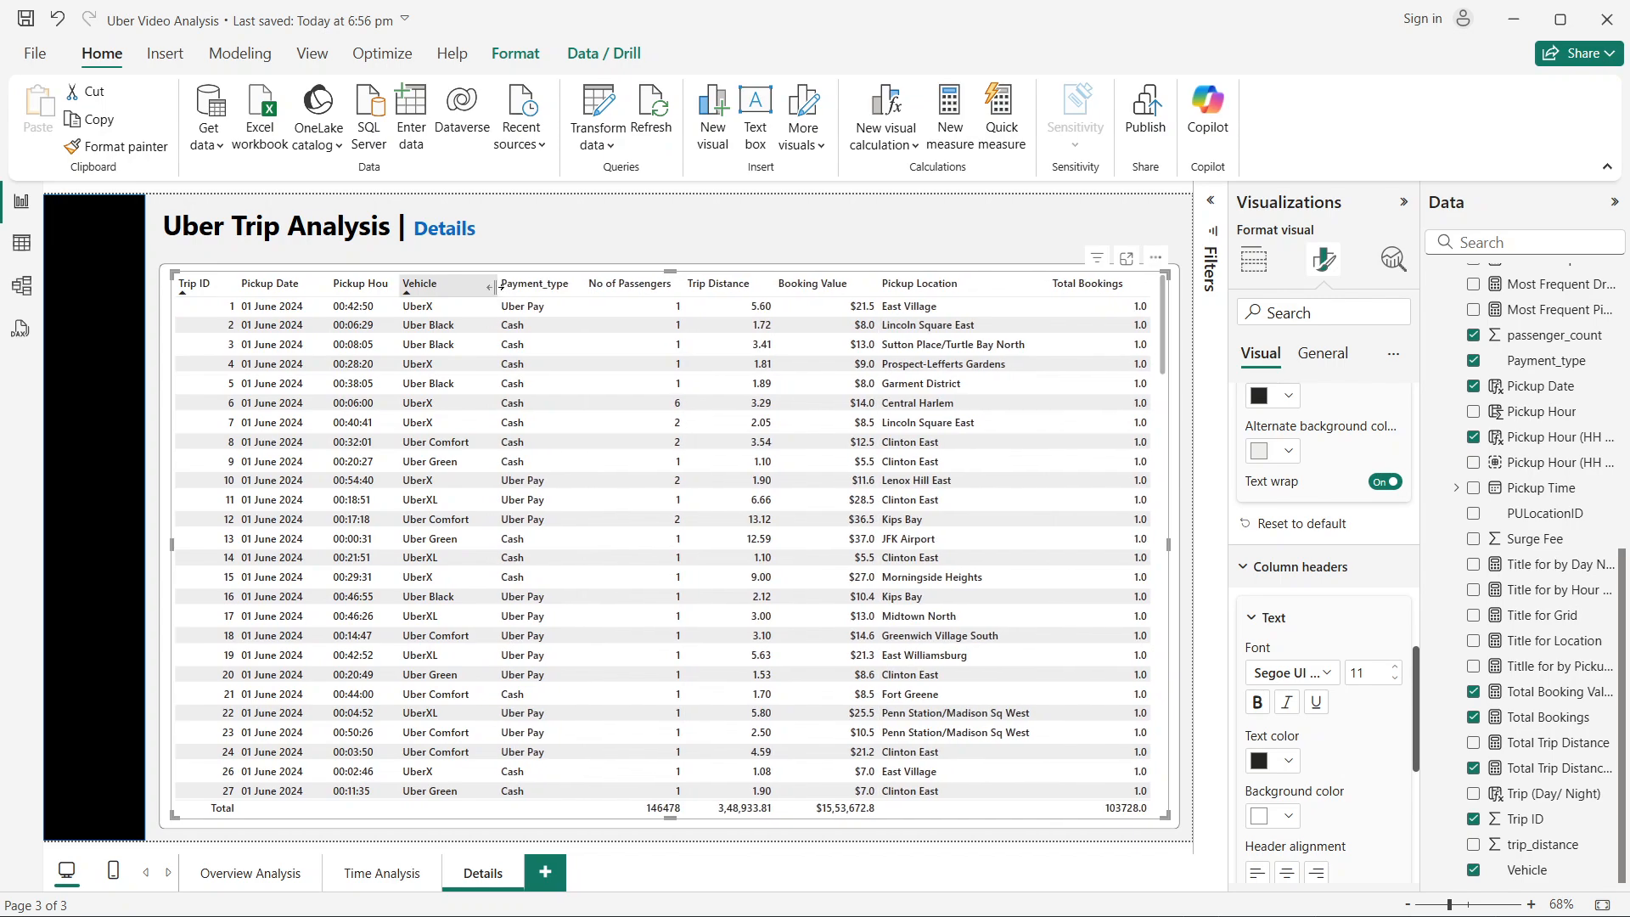
Step: Center the values of the Trip ID column in the details table using column-specific formatting
{"action": "left_click", "coordinate": [1158, 231]}
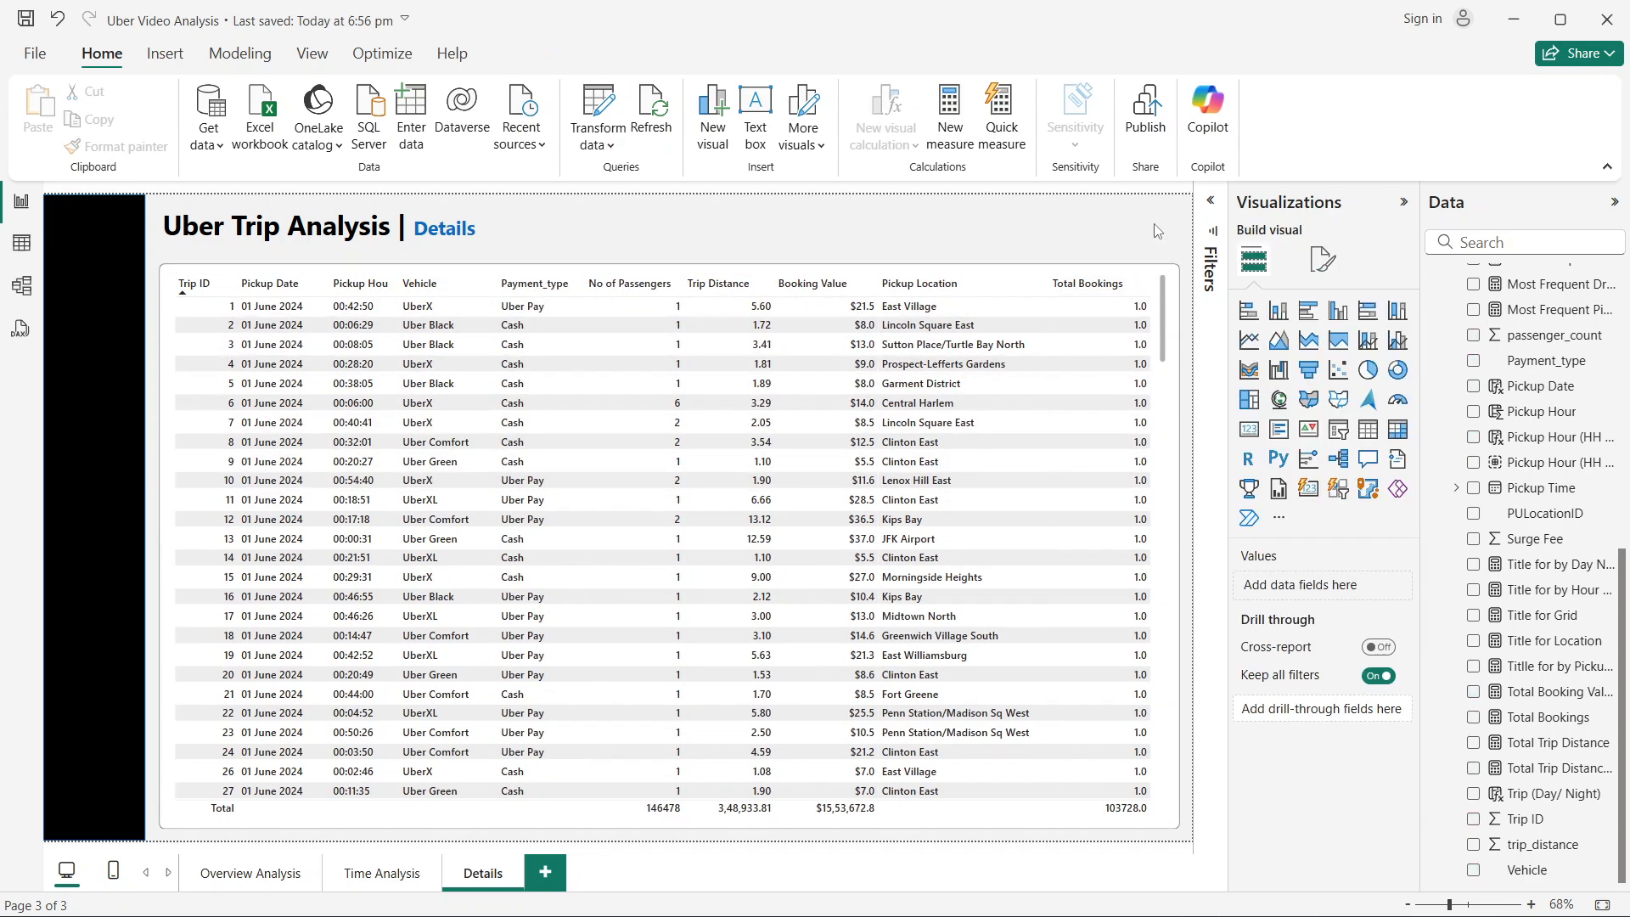
{"action": "left_click", "coordinate": [183, 286]}
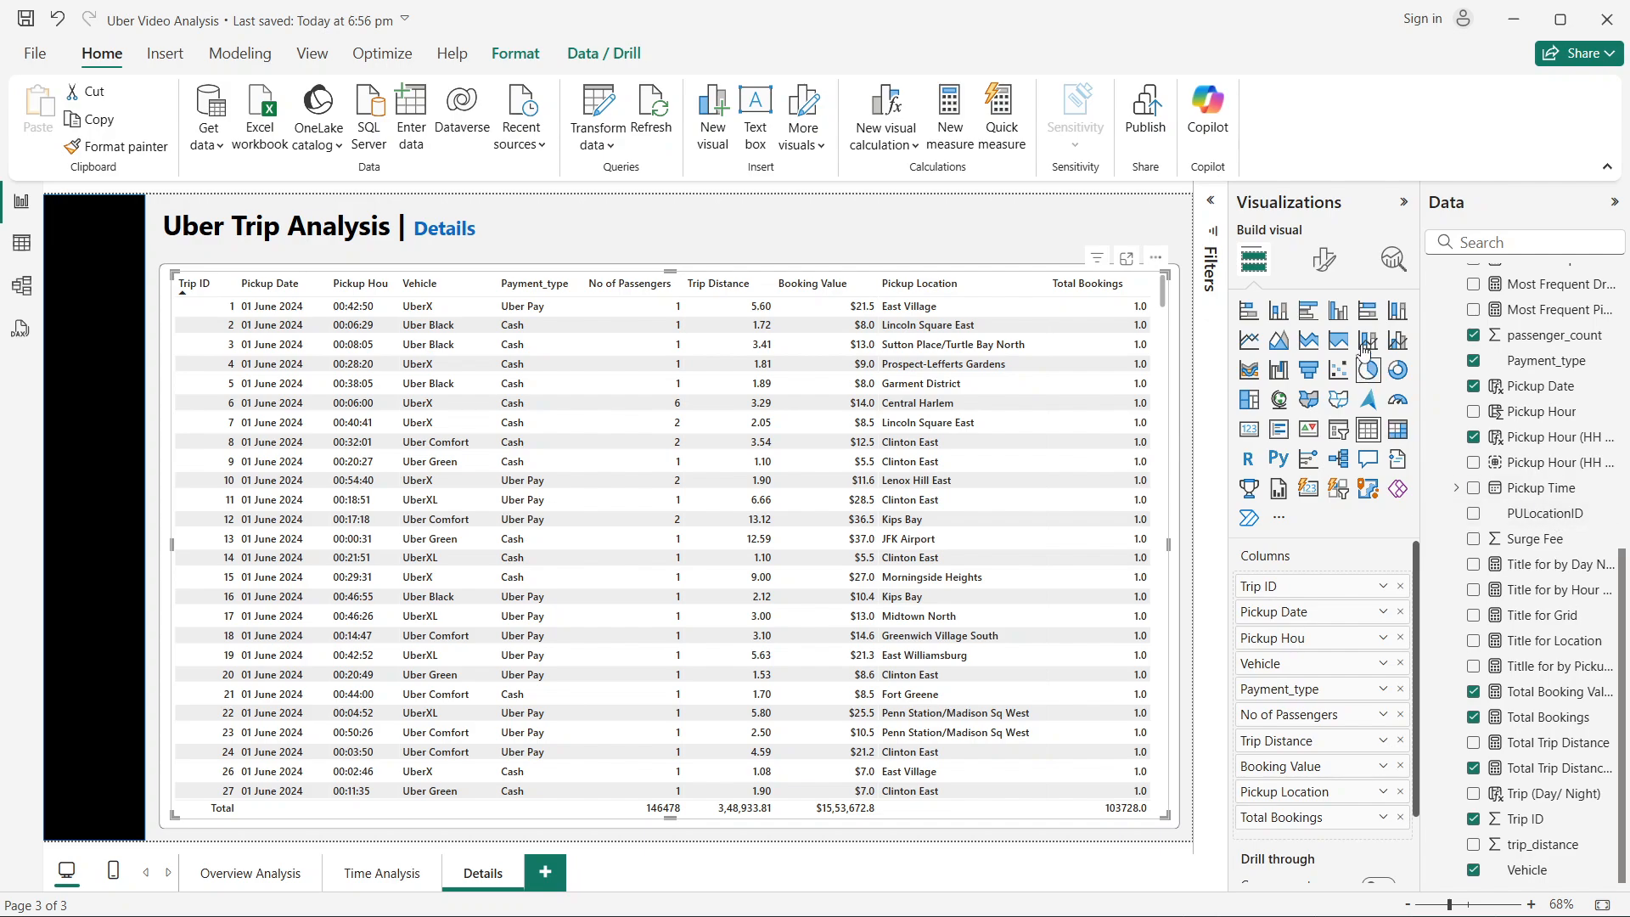
{"action": "left_click", "coordinate": [1325, 259]}
{"action": "left_click", "coordinate": [1315, 625]}
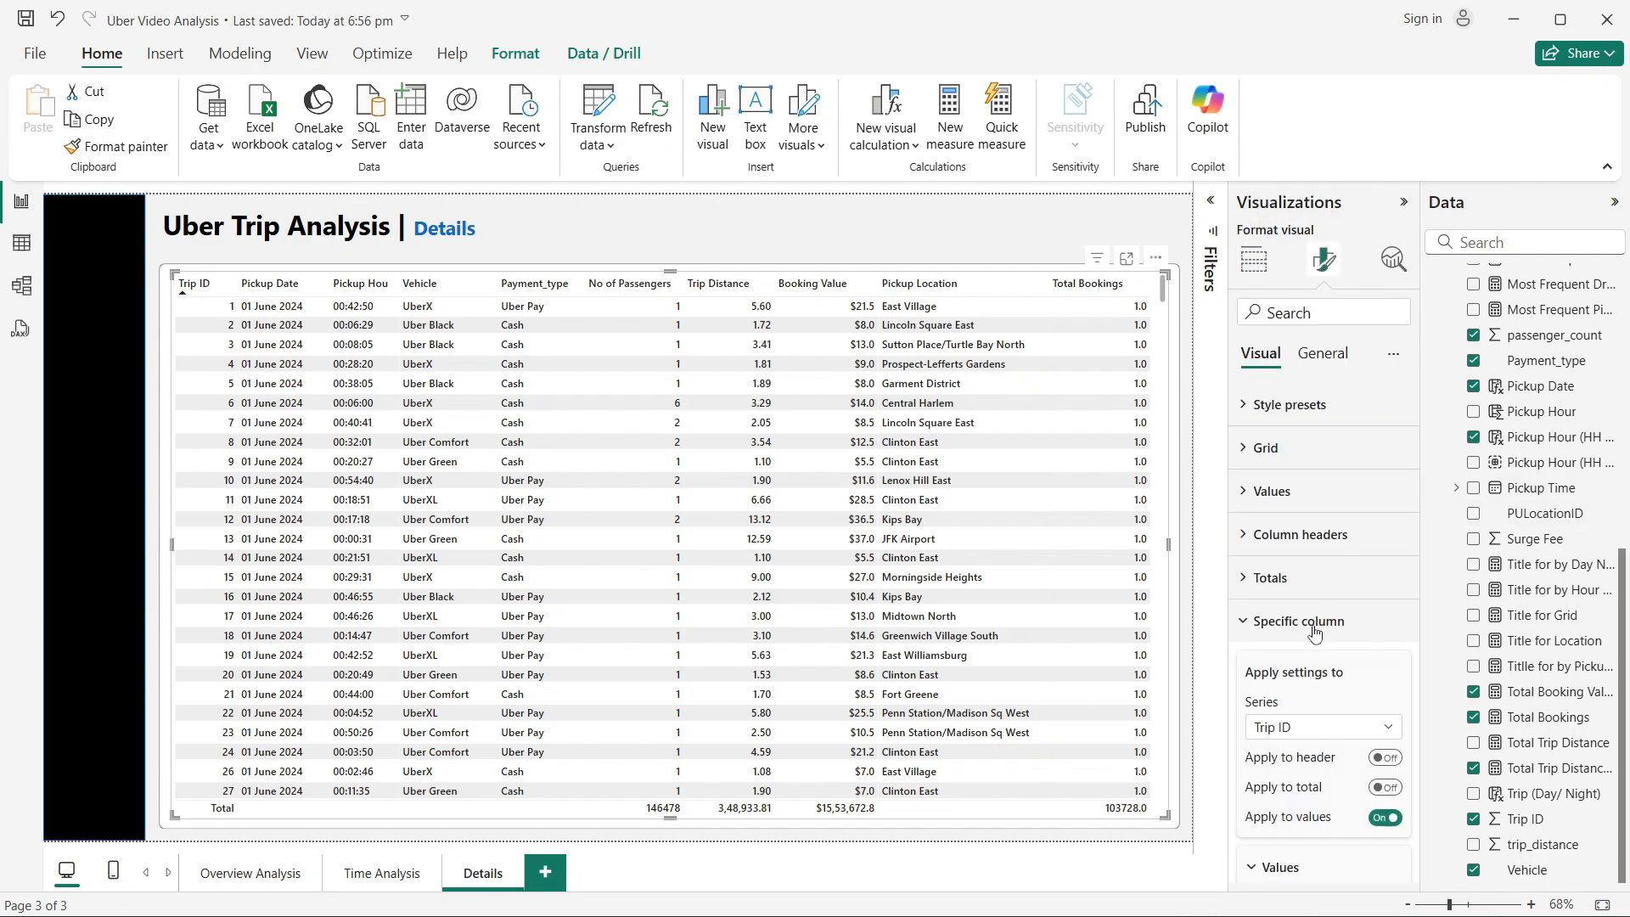
{"action": "scroll", "coordinate": [1315, 633], "scroll_direction": "down", "scroll_amount": 3}
{"action": "scroll", "coordinate": [1299, 624], "scroll_direction": "down", "scroll_amount": 2}
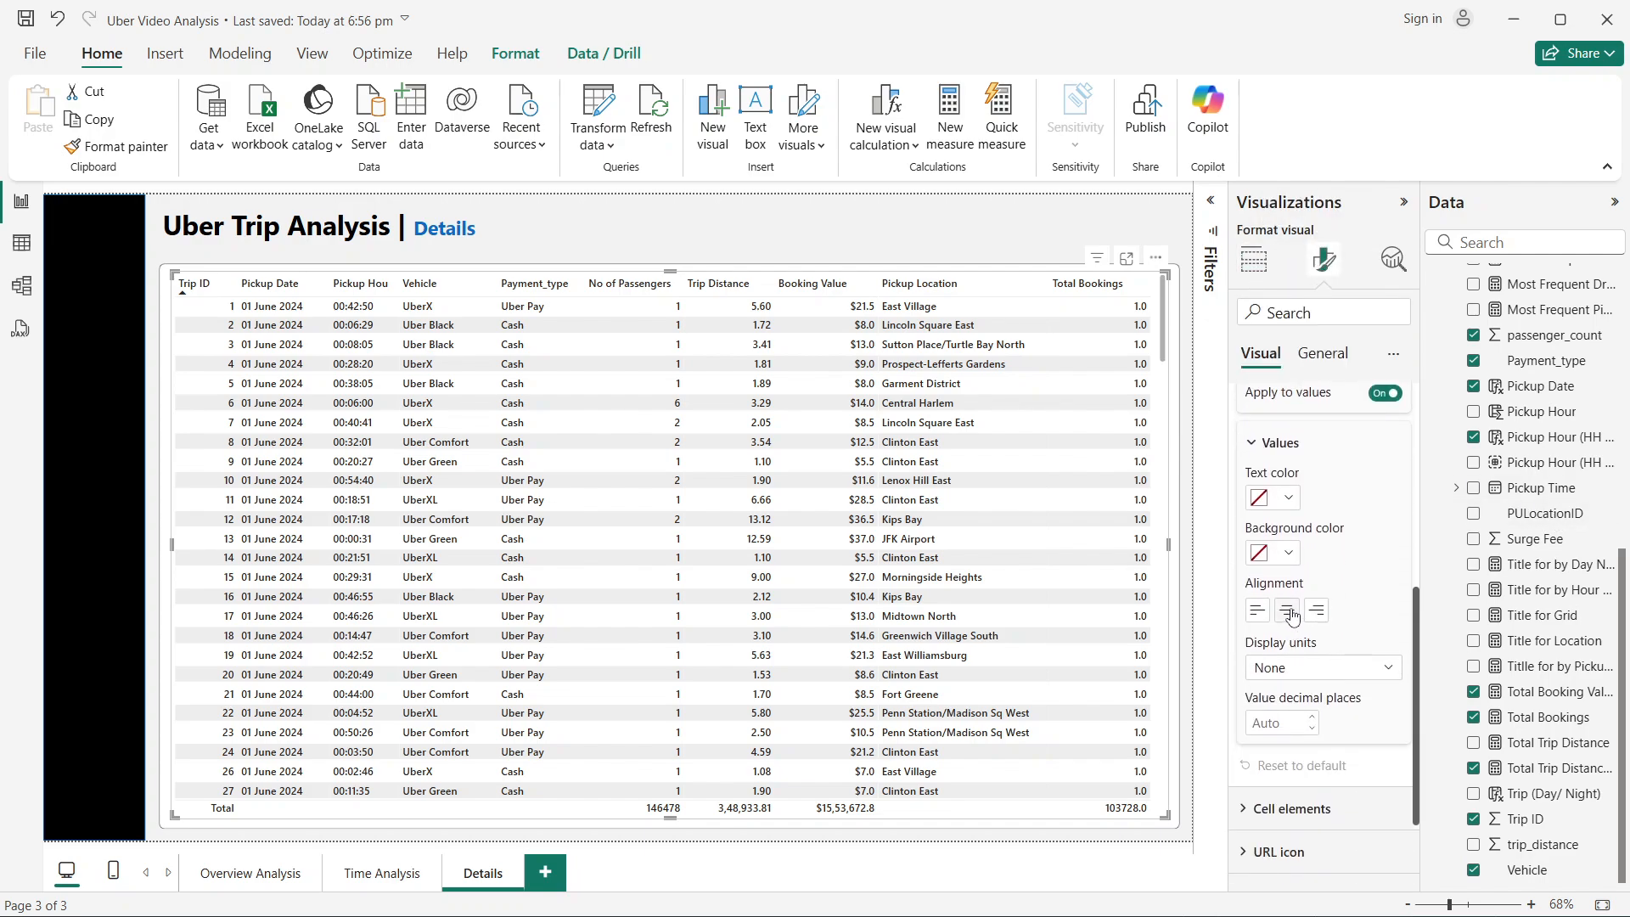
{"action": "left_click", "coordinate": [1289, 612]}
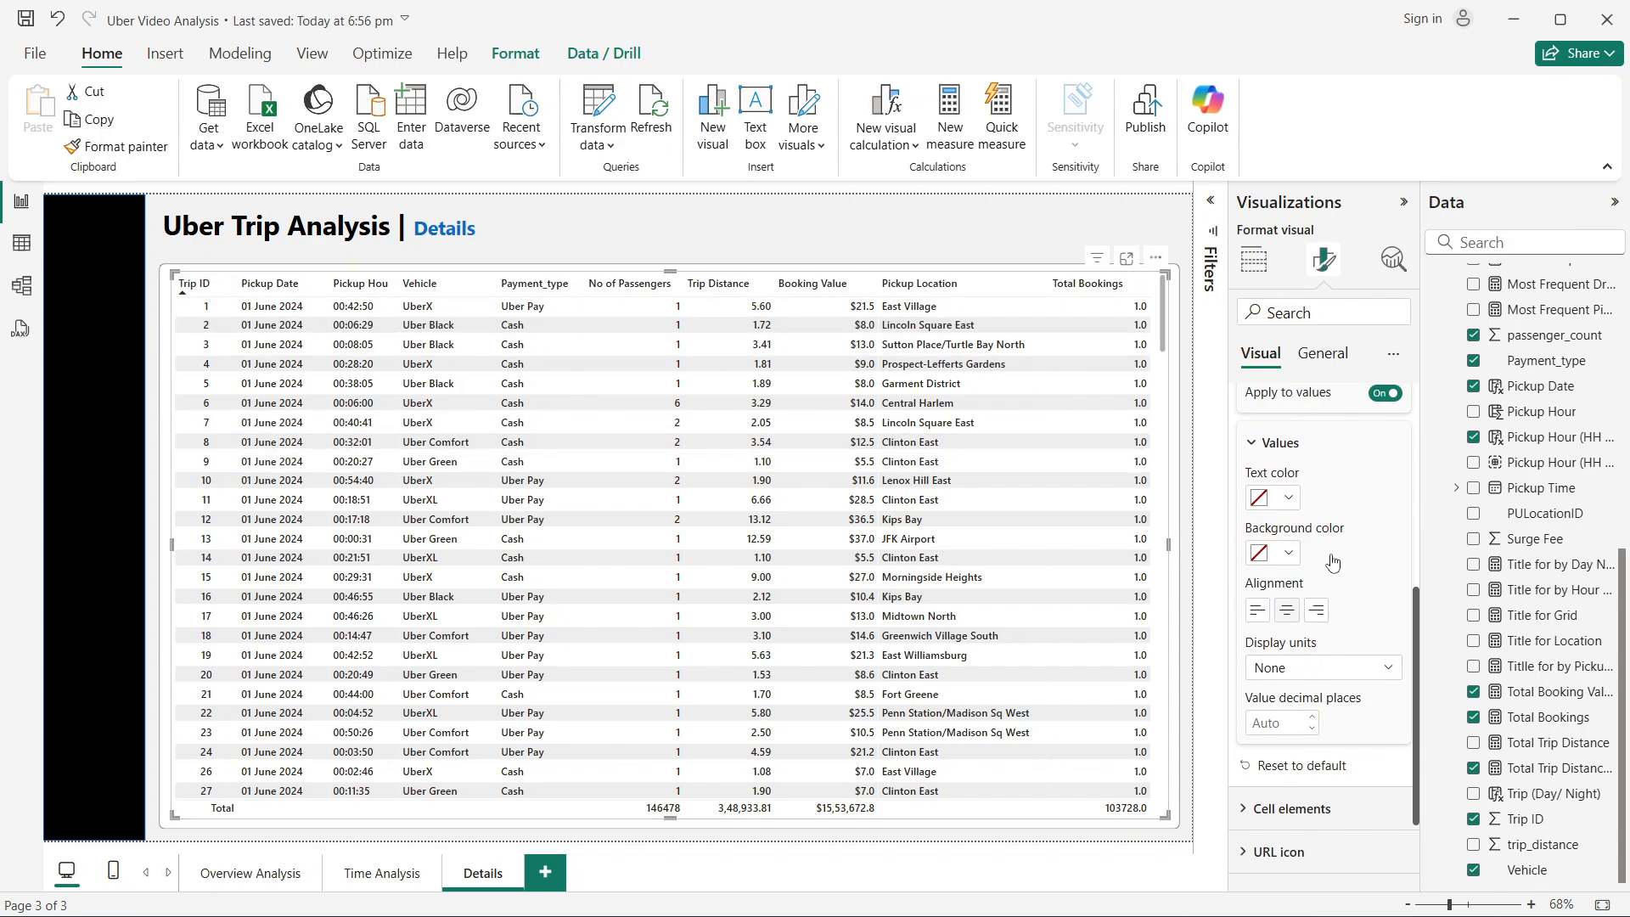
Step: Center-align all the column headers of the details table
{"action": "scroll", "coordinate": [1333, 563], "scroll_direction": "up", "scroll_amount": 5}
{"action": "left_click", "coordinate": [1299, 535]}
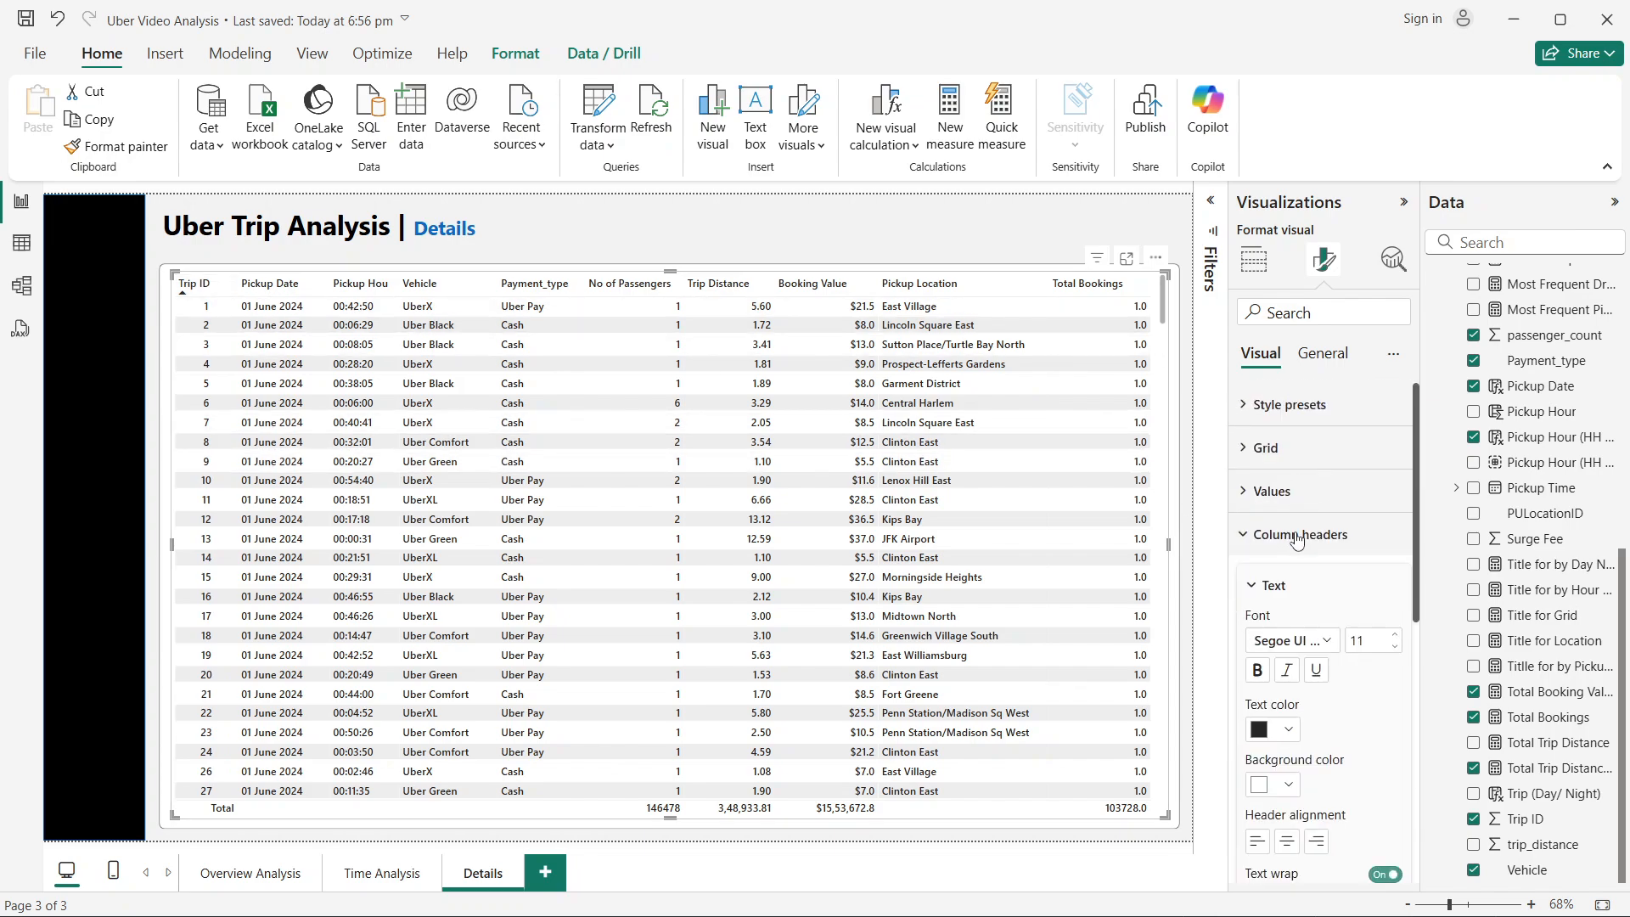
{"action": "left_click", "coordinate": [1286, 840]}
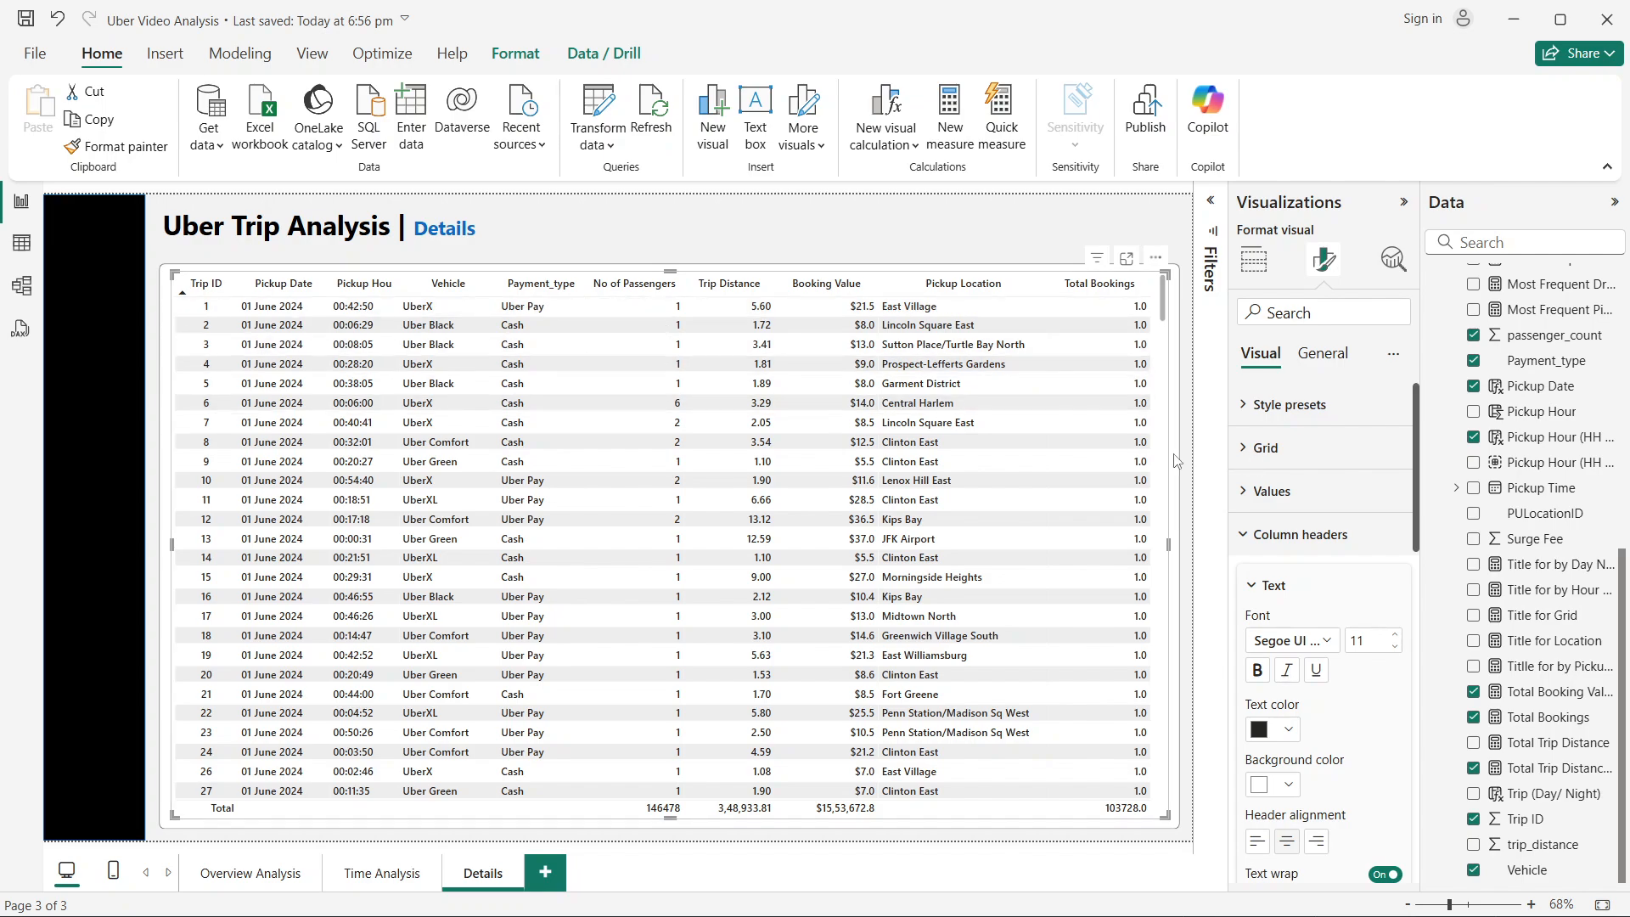
Step: Try centering the values of the Payment_type column
{"action": "scroll", "coordinate": [1317, 478], "scroll_direction": "down", "scroll_amount": 3}
{"action": "scroll", "coordinate": [1317, 478], "scroll_direction": "down", "scroll_amount": 5}
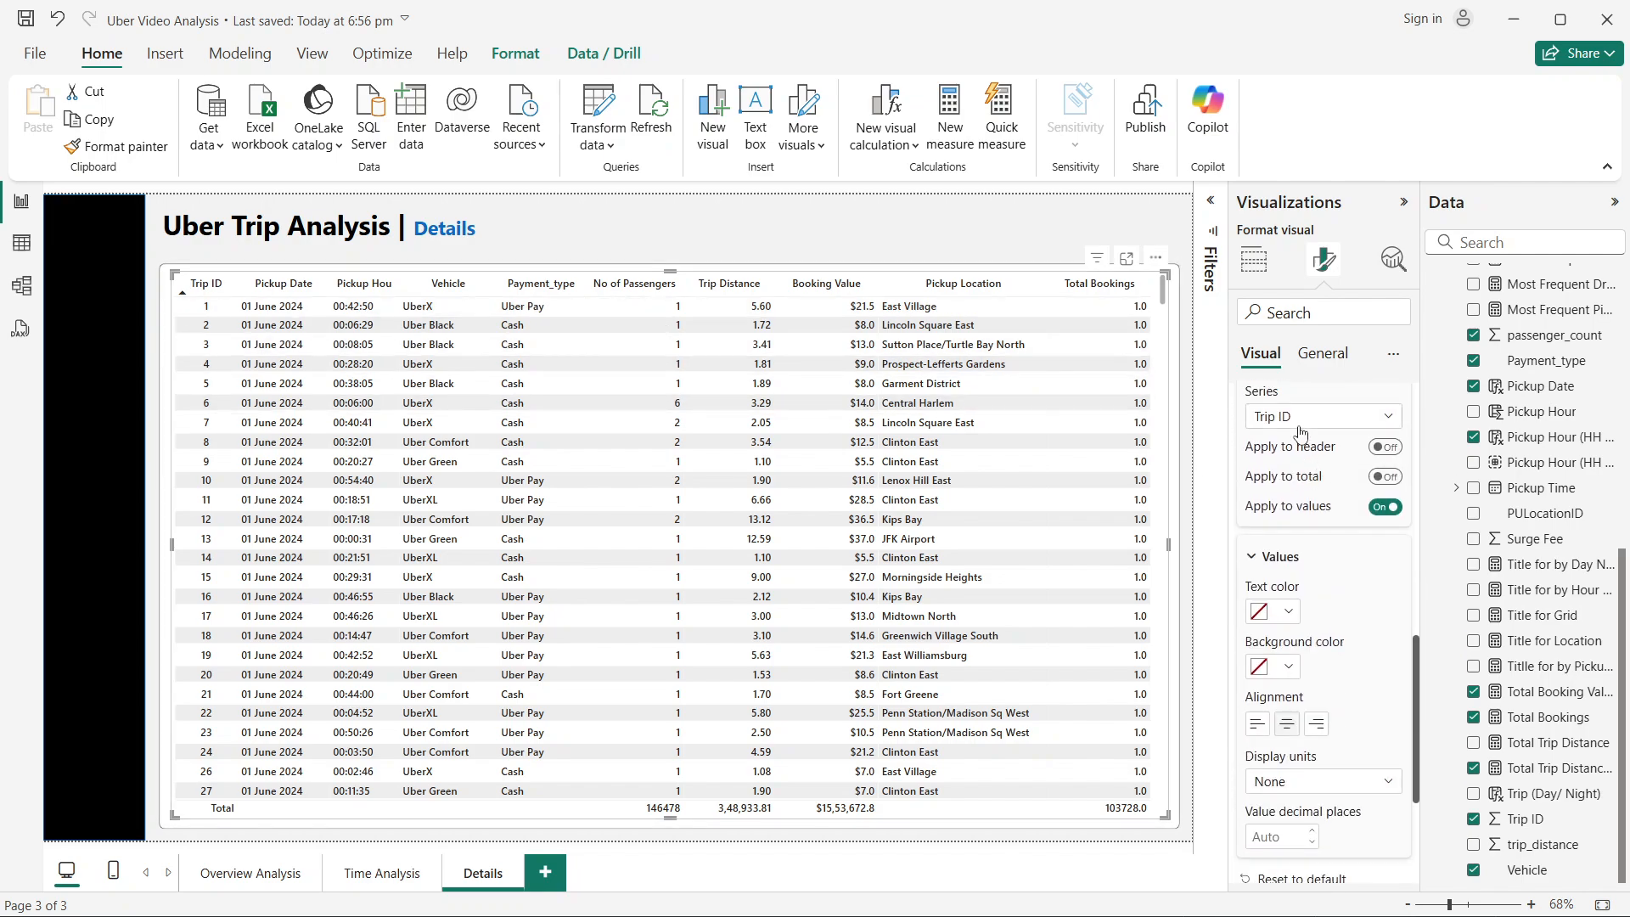
{"action": "left_click", "coordinate": [1300, 423]}
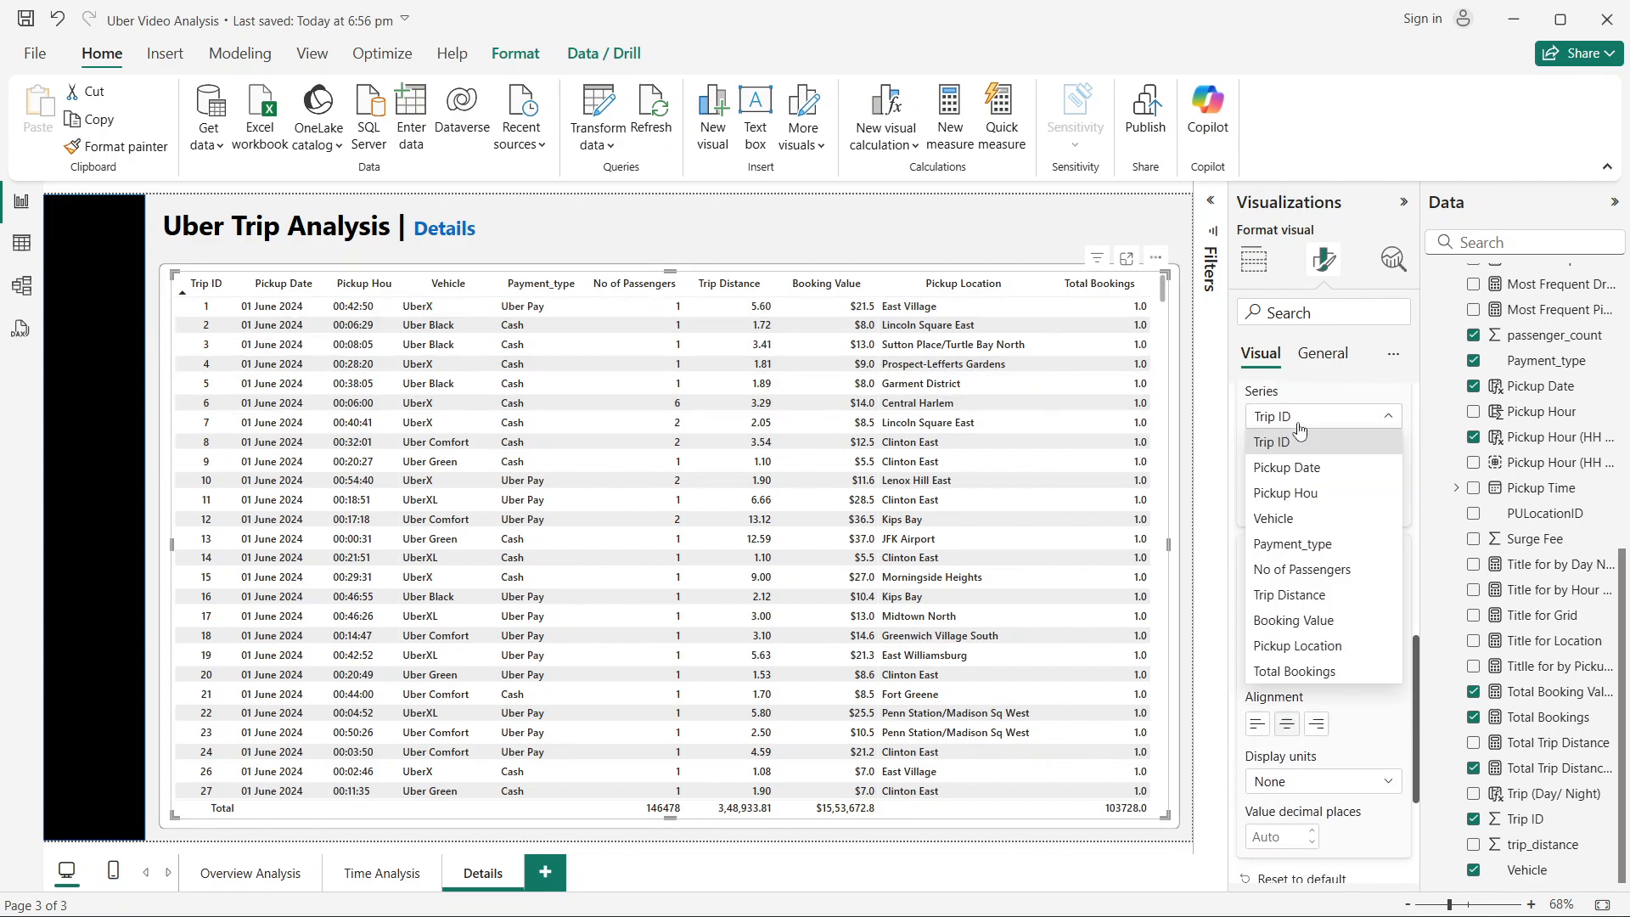
{"action": "left_click", "coordinate": [1304, 547]}
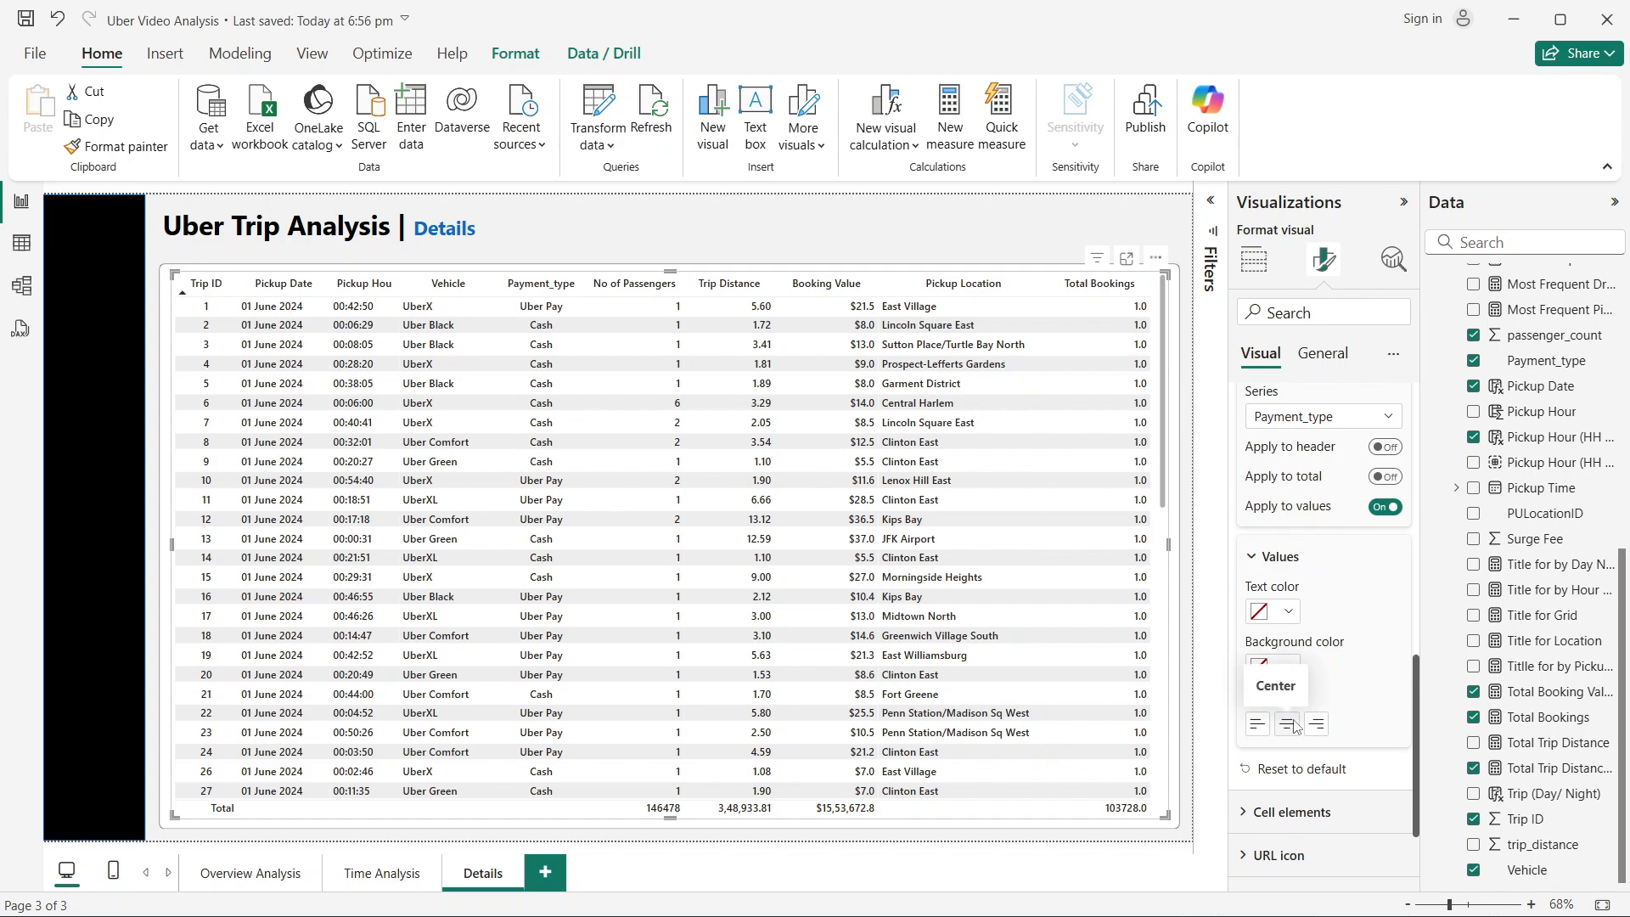
Step: Center the values of the No of Passengers, Trip Distance, Booking Value and Total Bookings columns one by one
{"action": "left_click", "coordinate": [1312, 423]}
{"action": "left_click", "coordinate": [1313, 570]}
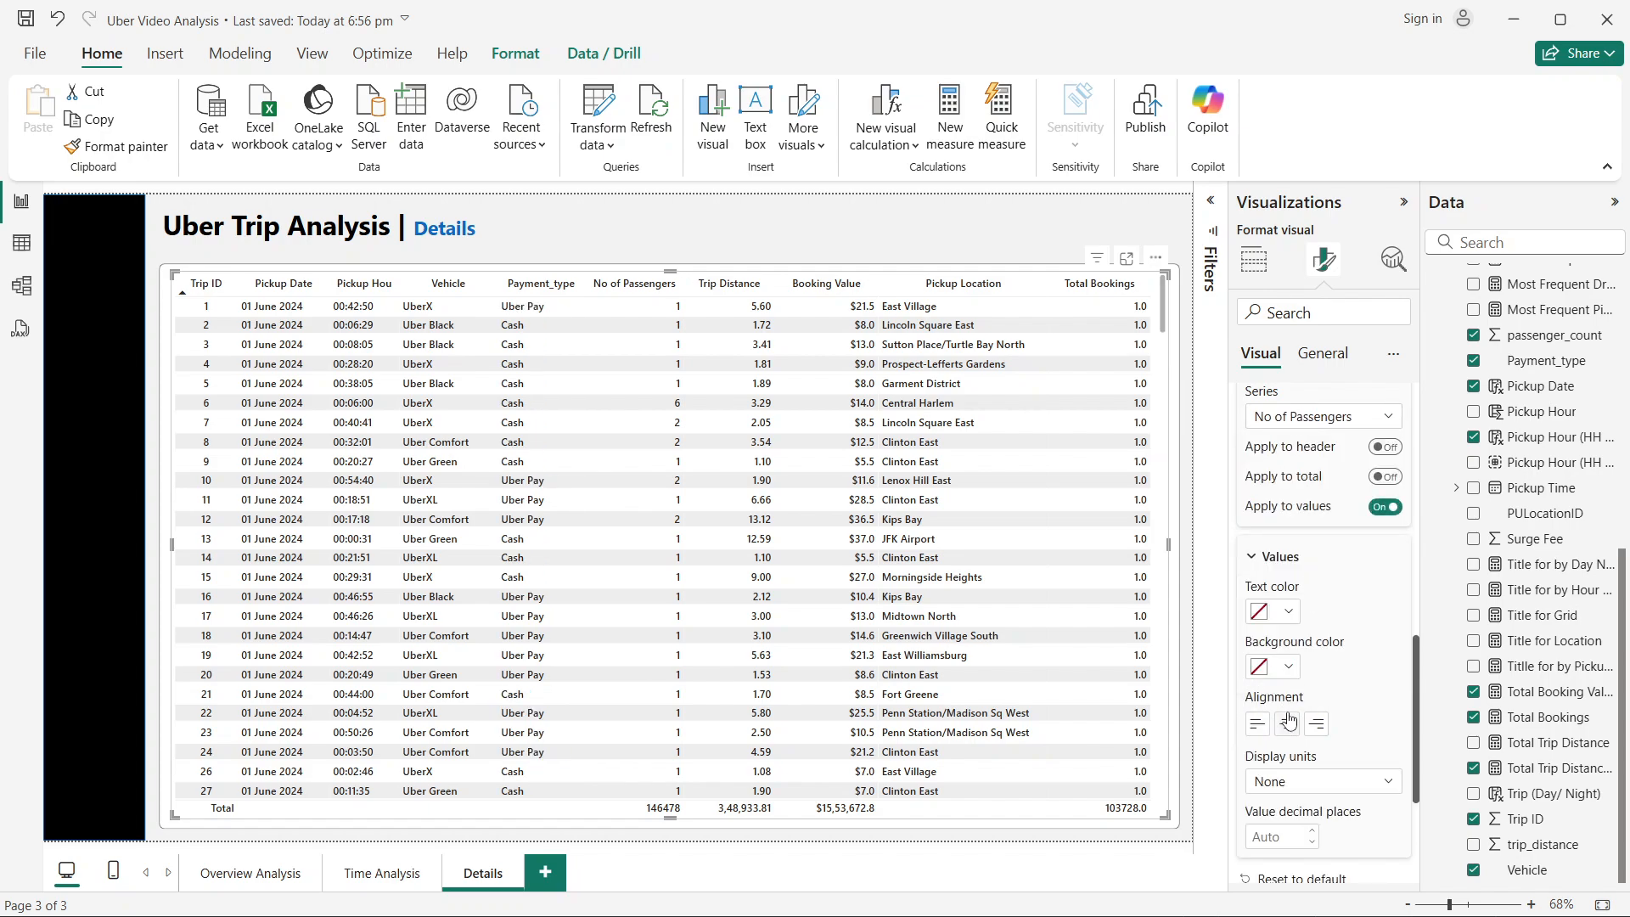
{"action": "left_click", "coordinate": [1303, 416]}
{"action": "left_click", "coordinate": [1304, 603]}
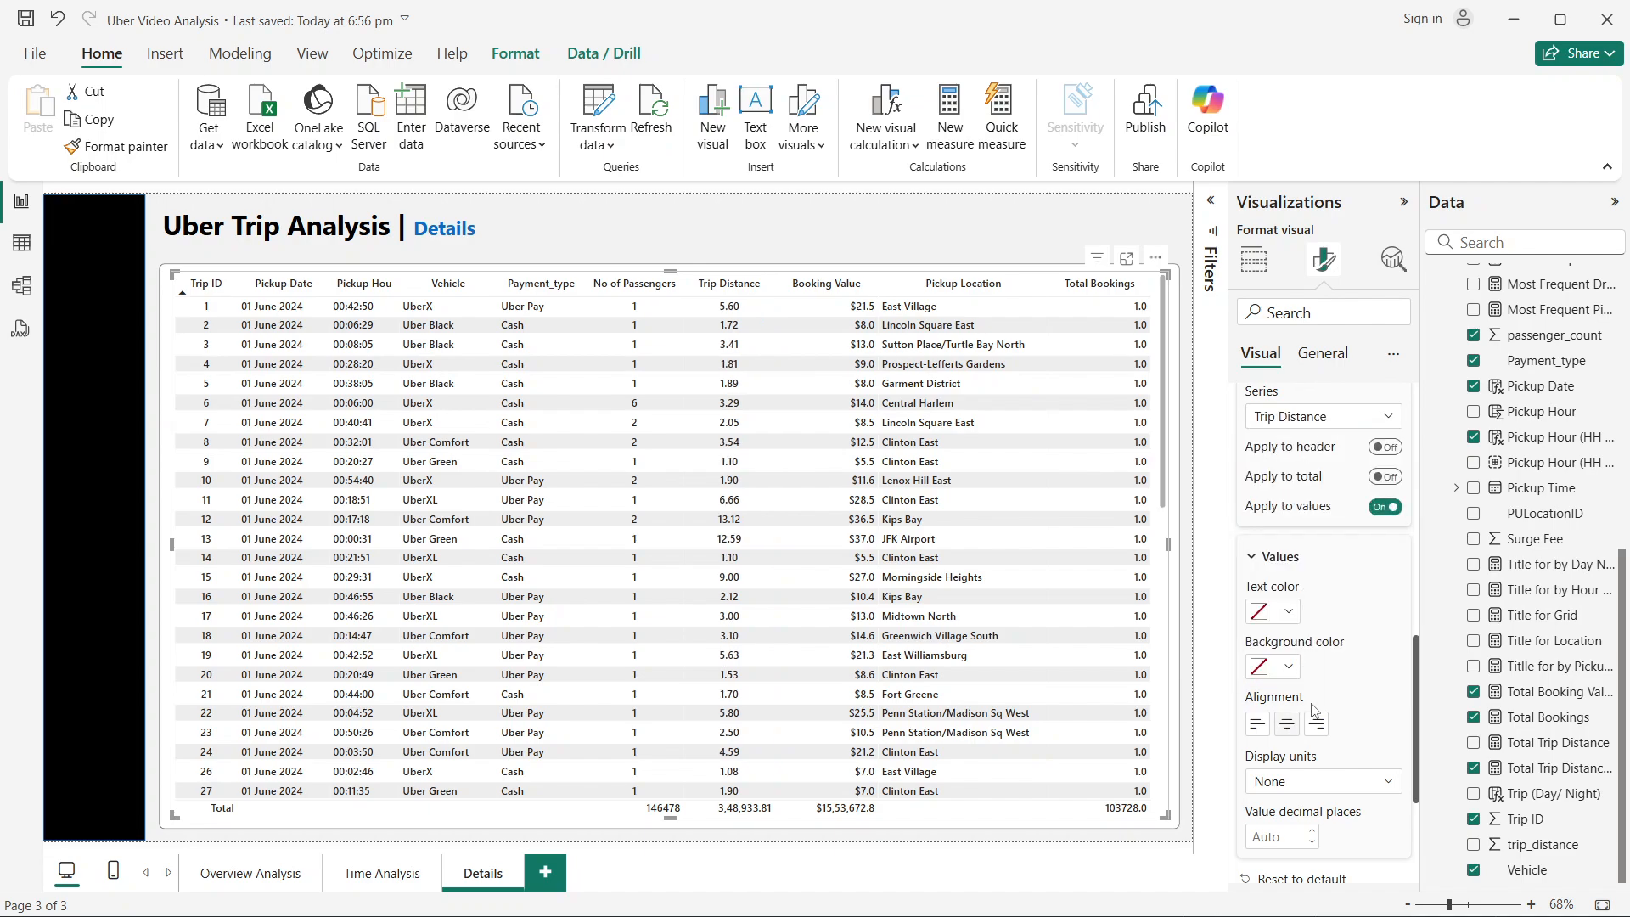
{"action": "left_click", "coordinate": [1312, 425]}
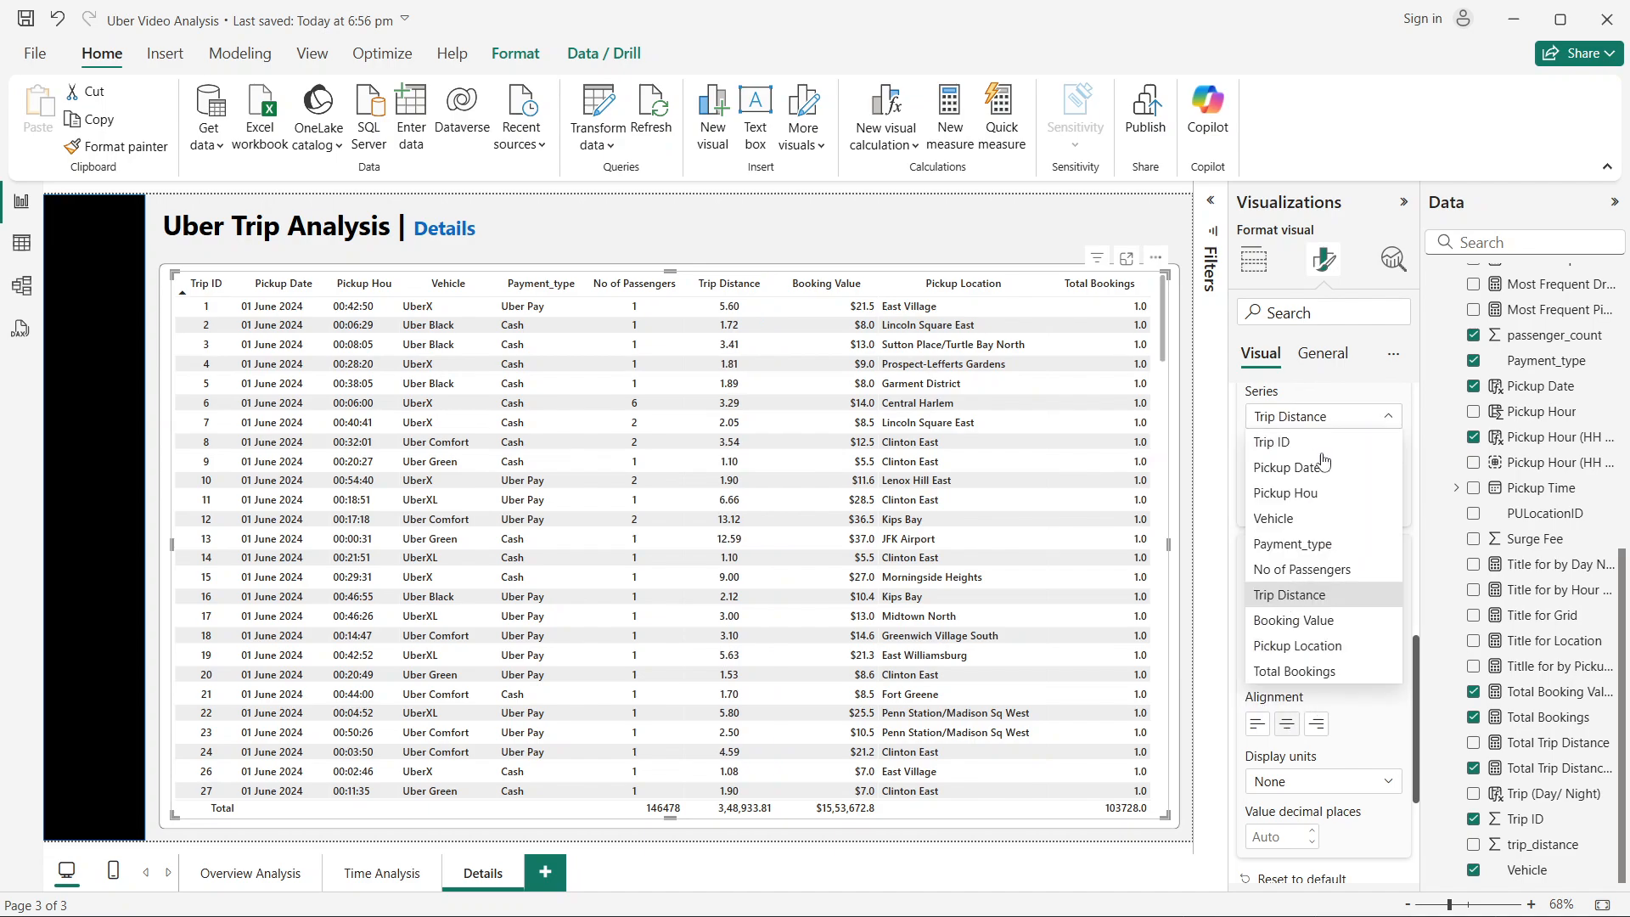
{"action": "left_click", "coordinate": [1312, 621]}
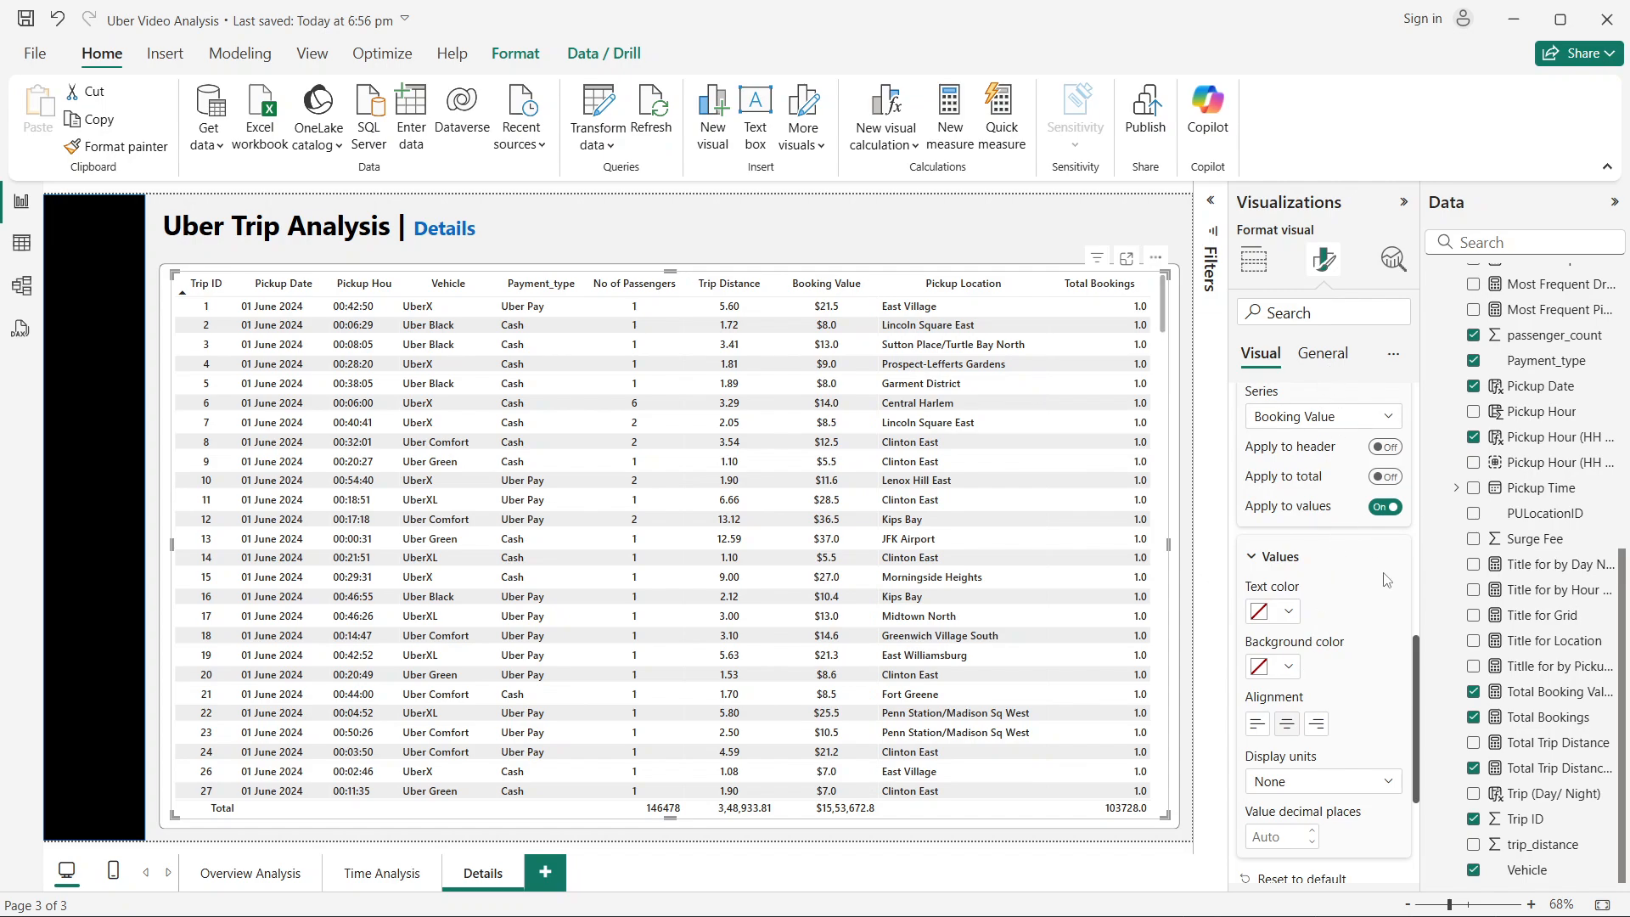
{"action": "left_click", "coordinate": [1309, 429]}
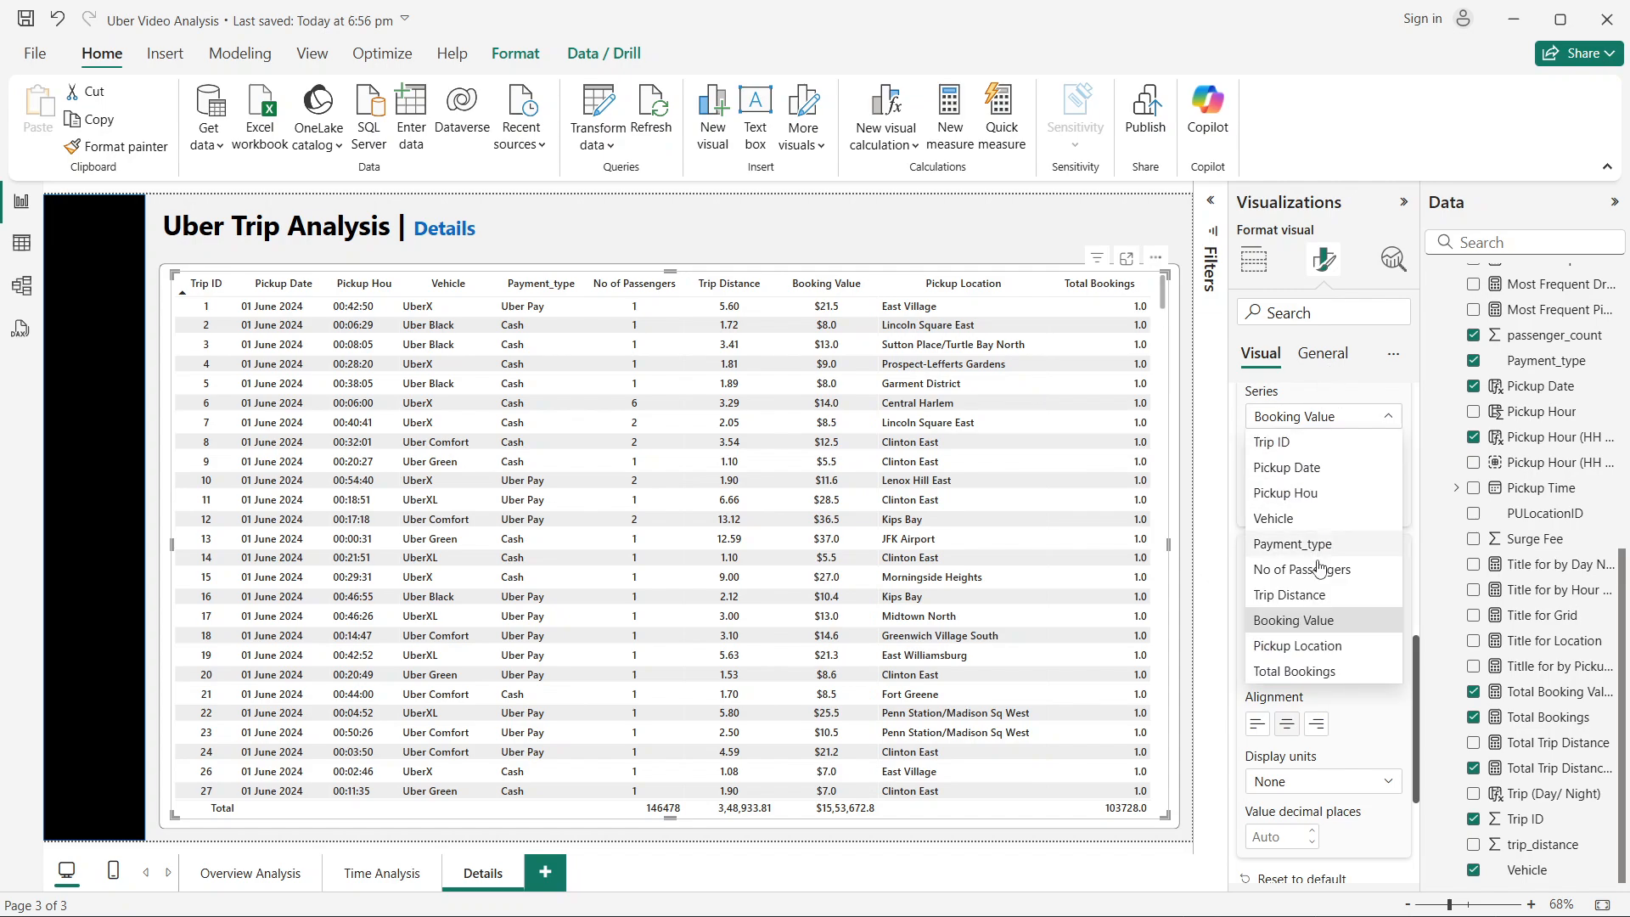
{"action": "left_click", "coordinate": [1299, 670]}
{"action": "left_click", "coordinate": [1287, 724]}
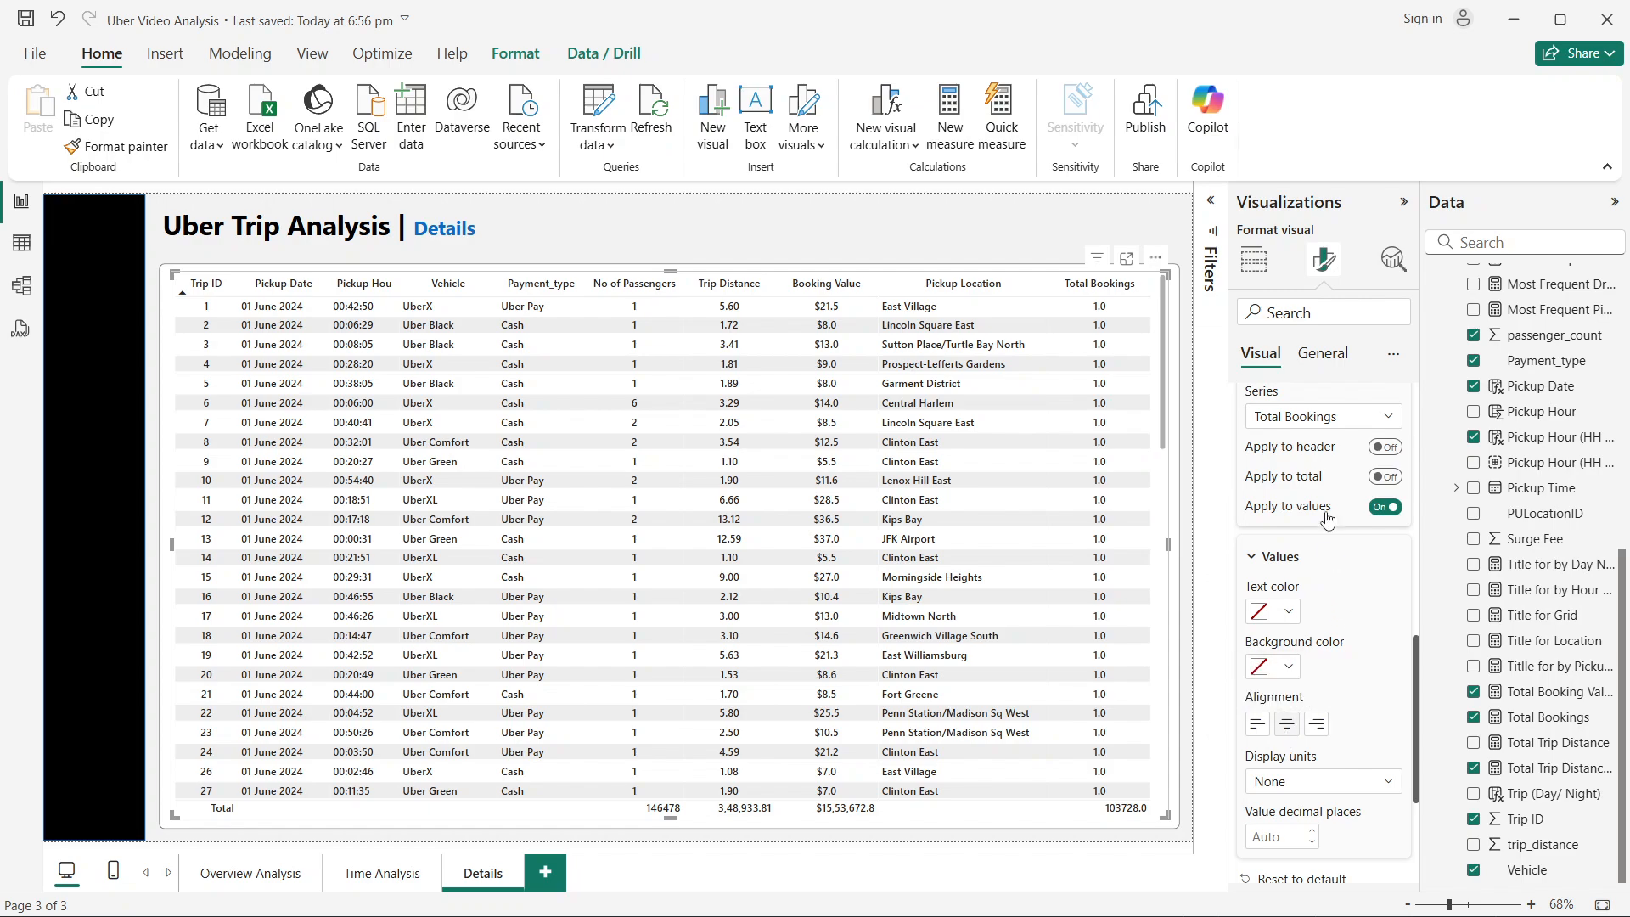
Step: Set the font of the table's totals row to Segoe UI Bold
{"action": "scroll", "coordinate": [1307, 509], "scroll_direction": "up", "scroll_amount": 5}
{"action": "scroll", "coordinate": [1305, 436], "scroll_direction": "up", "scroll_amount": 4}
{"action": "scroll", "coordinate": [1305, 435], "scroll_direction": "down", "scroll_amount": 5}
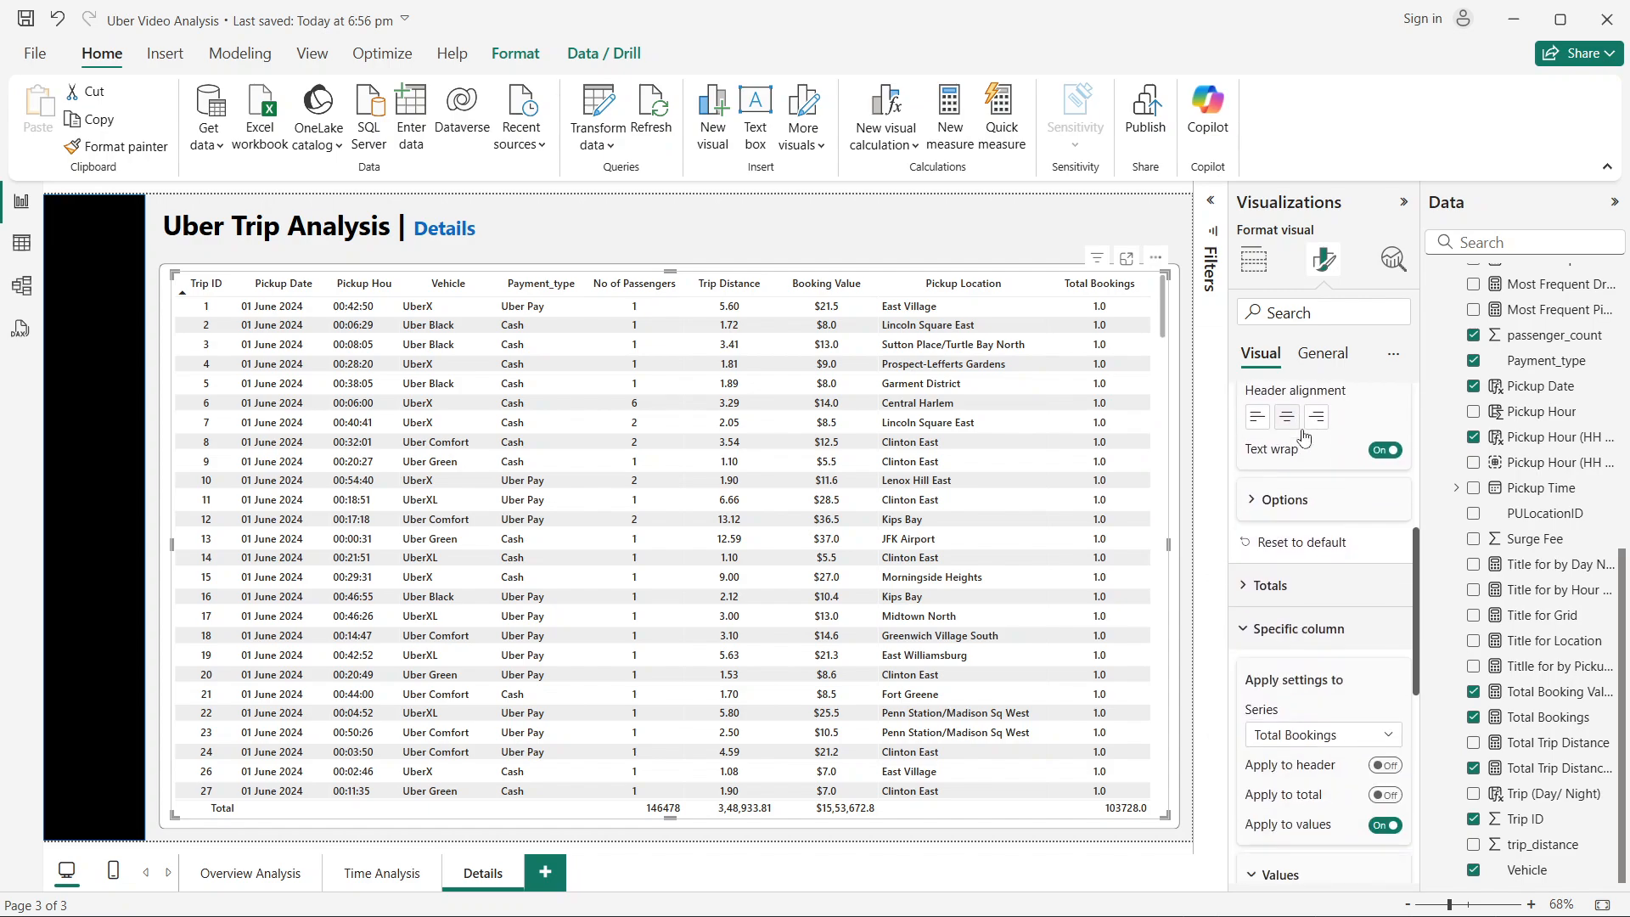
{"action": "scroll", "coordinate": [1305, 438], "scroll_direction": "up", "scroll_amount": 2}
{"action": "scroll", "coordinate": [1306, 476], "scroll_direction": "down", "scroll_amount": 4}
{"action": "scroll", "coordinate": [1309, 509], "scroll_direction": "up", "scroll_amount": 2}
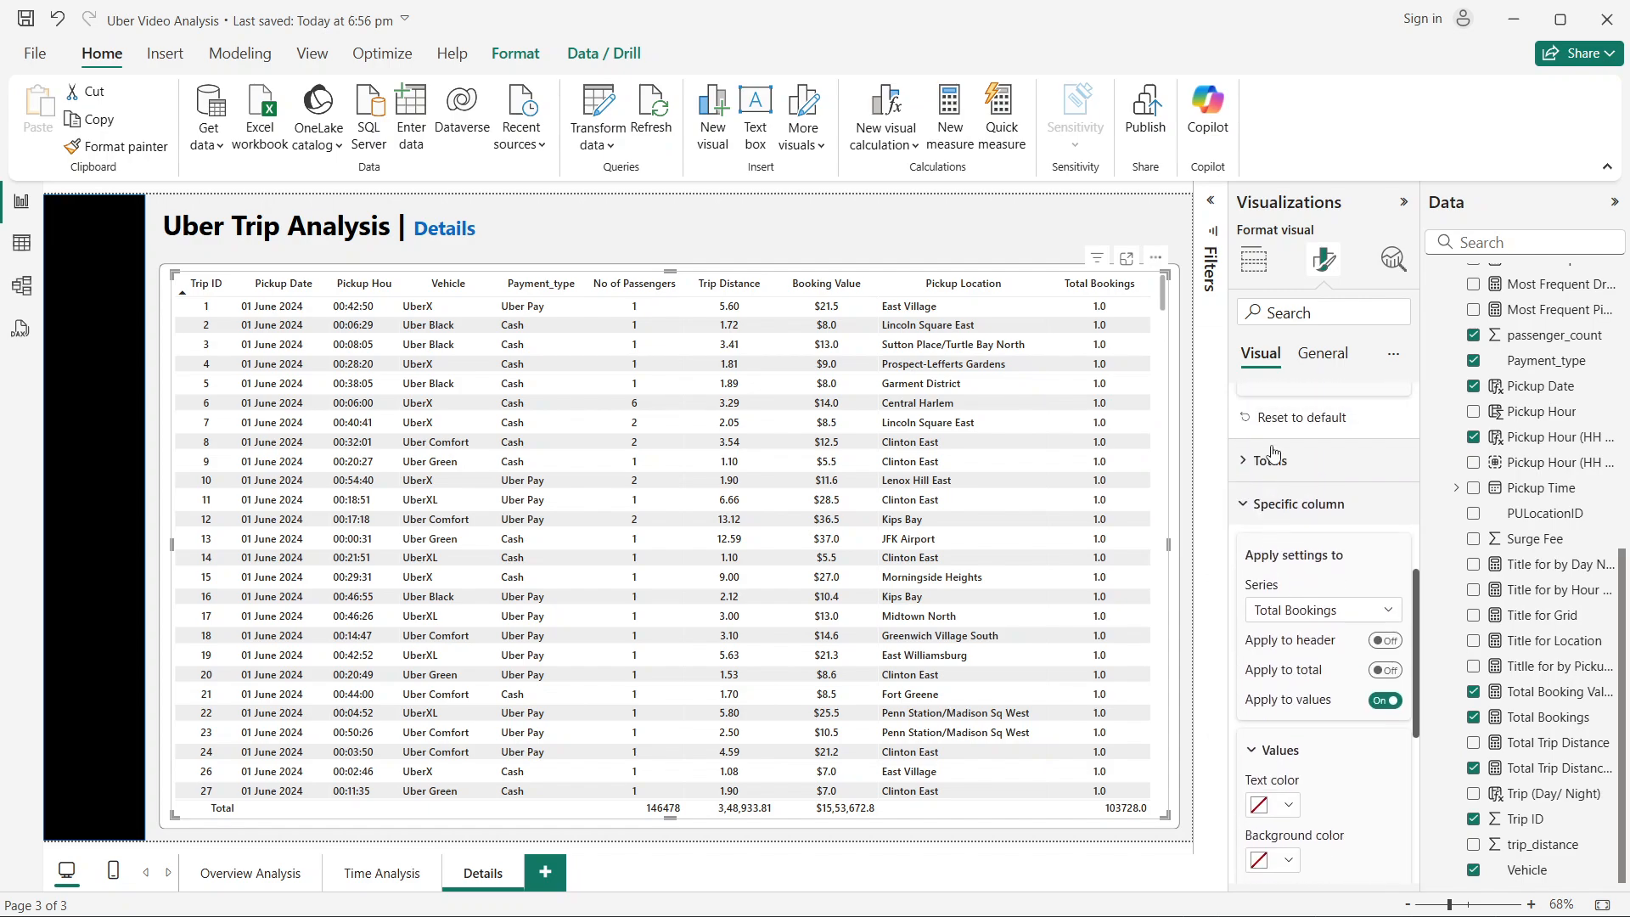
{"action": "left_click", "coordinate": [1289, 586]}
{"action": "scroll", "coordinate": [1289, 591], "scroll_direction": "down", "scroll_amount": 2}
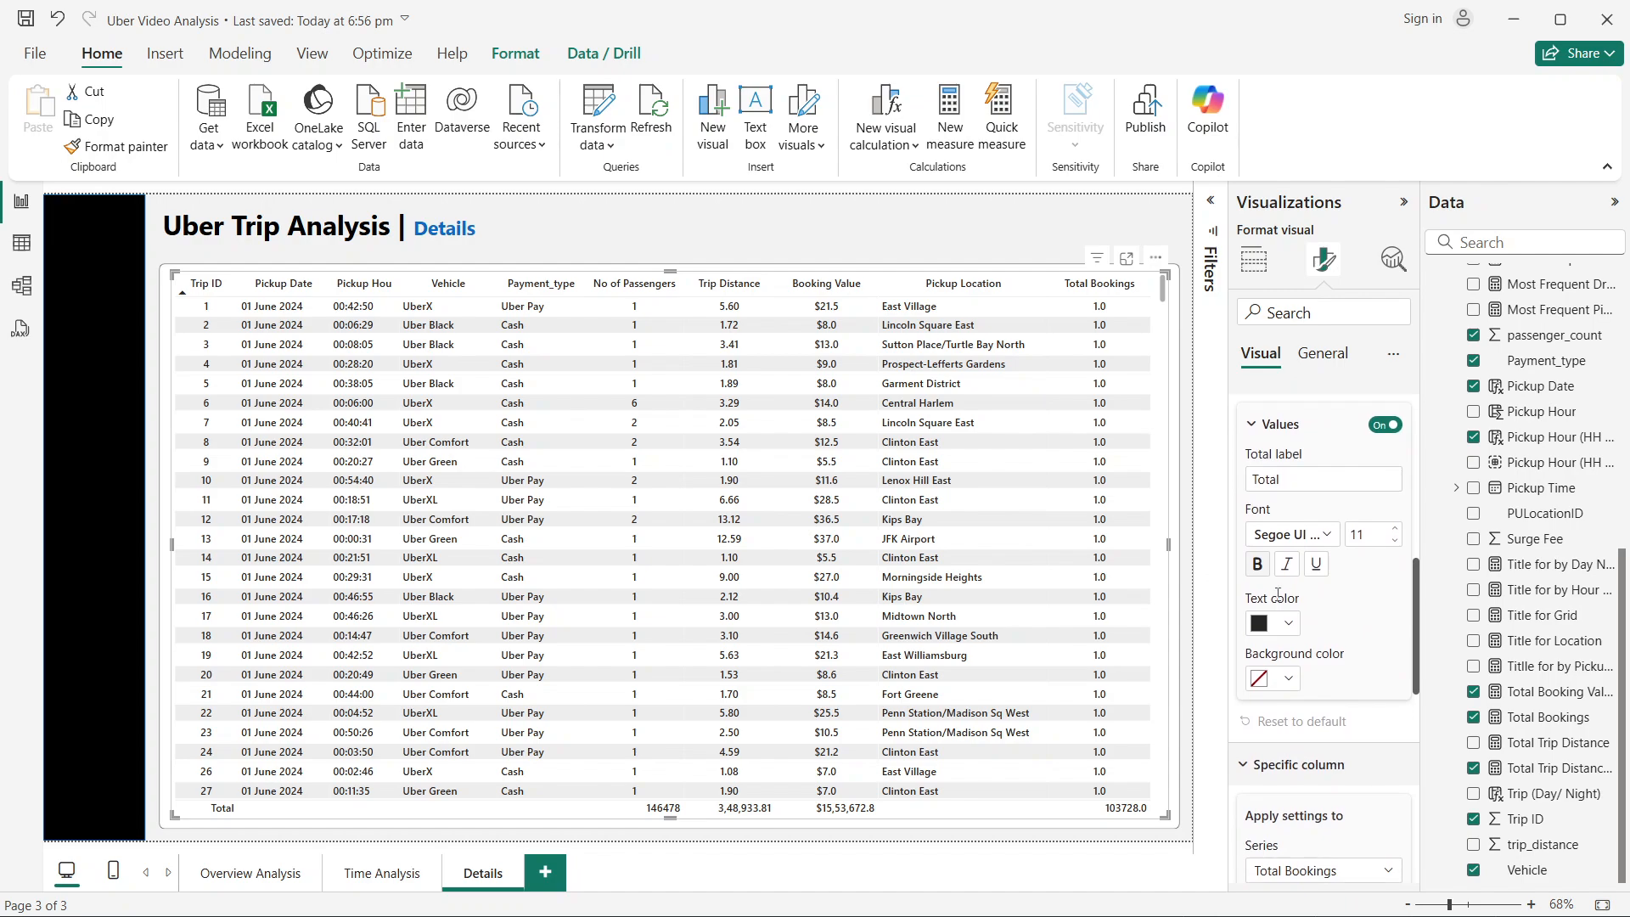
{"action": "left_click", "coordinate": [1308, 535]}
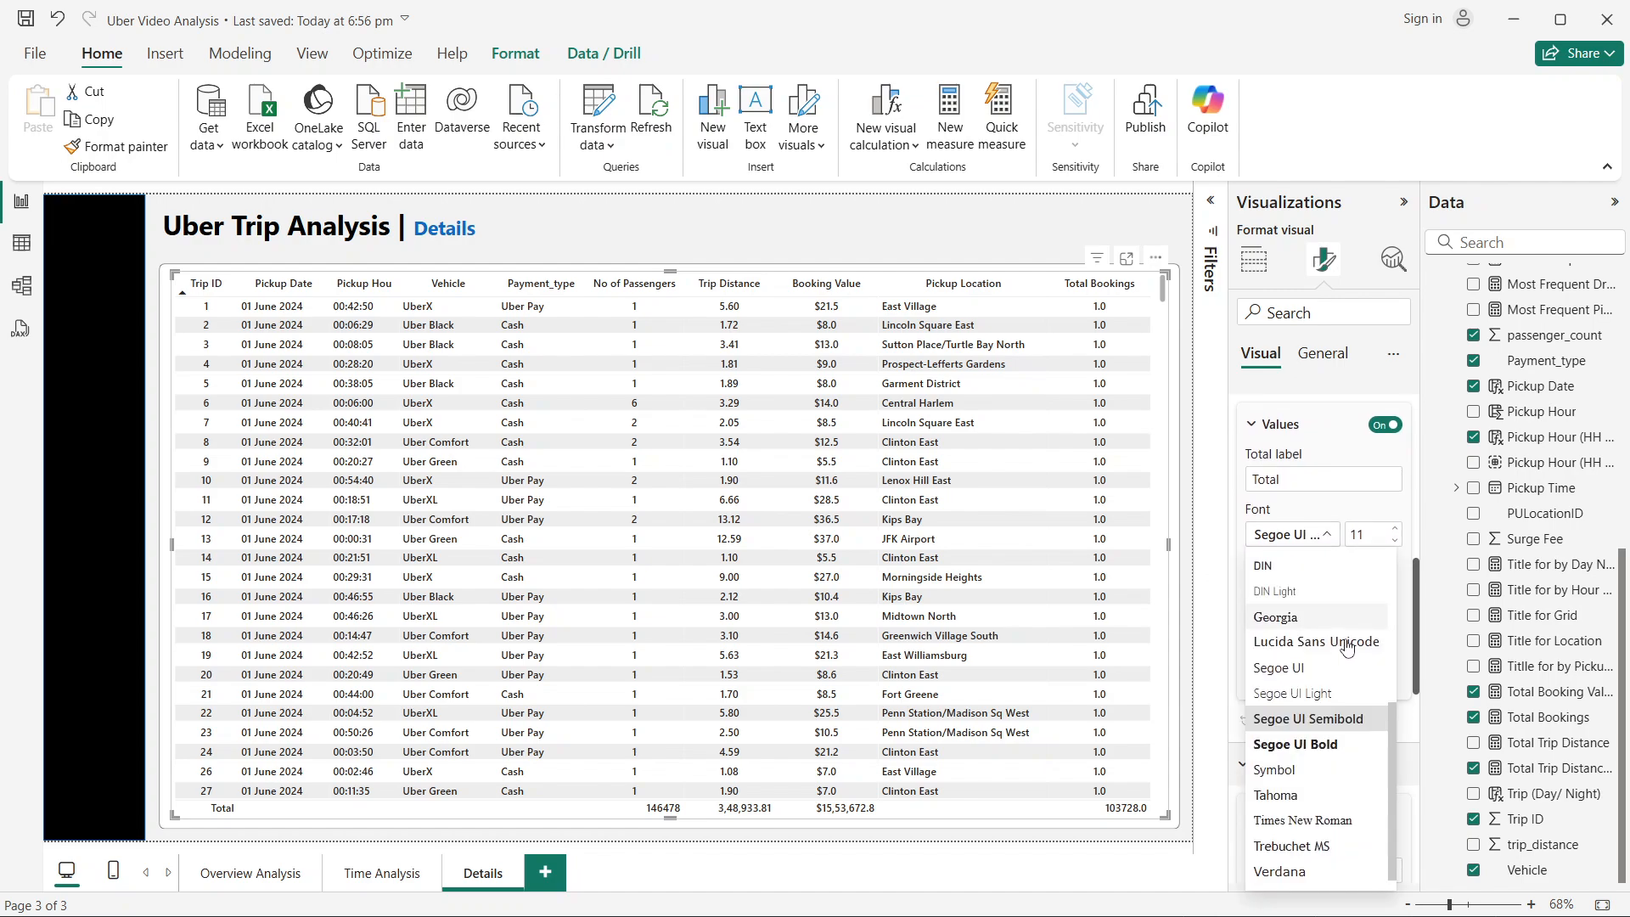
{"action": "left_click", "coordinate": [1339, 745]}
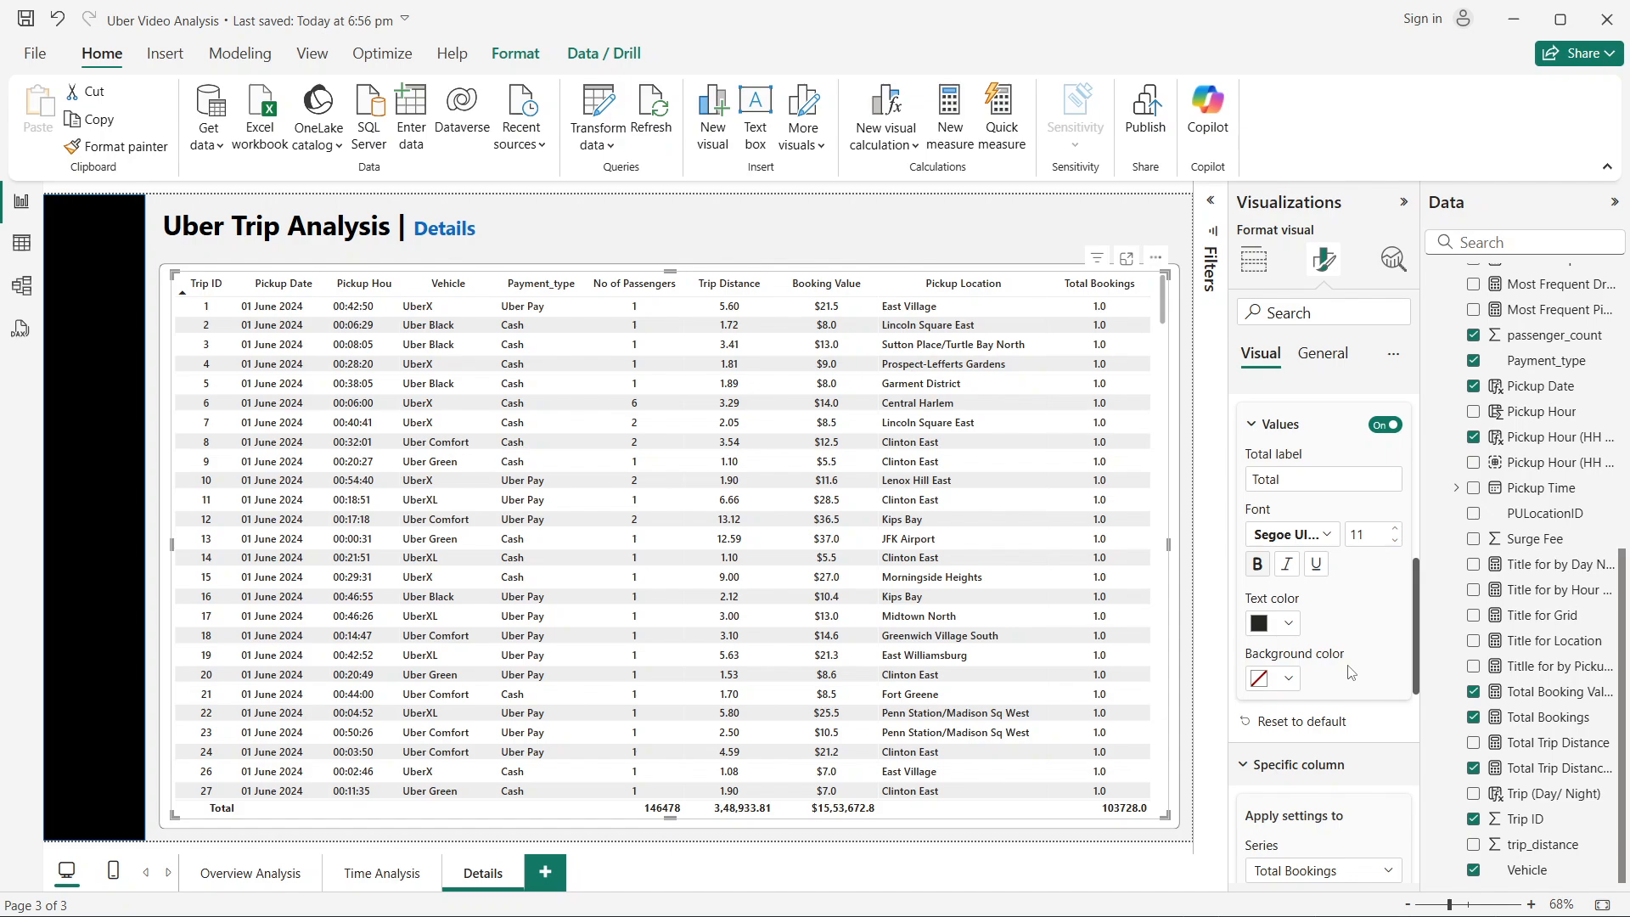
Step: Give the table's totals row a light blue background color
{"action": "scroll", "coordinate": [1351, 673], "scroll_direction": "down", "scroll_amount": 2}
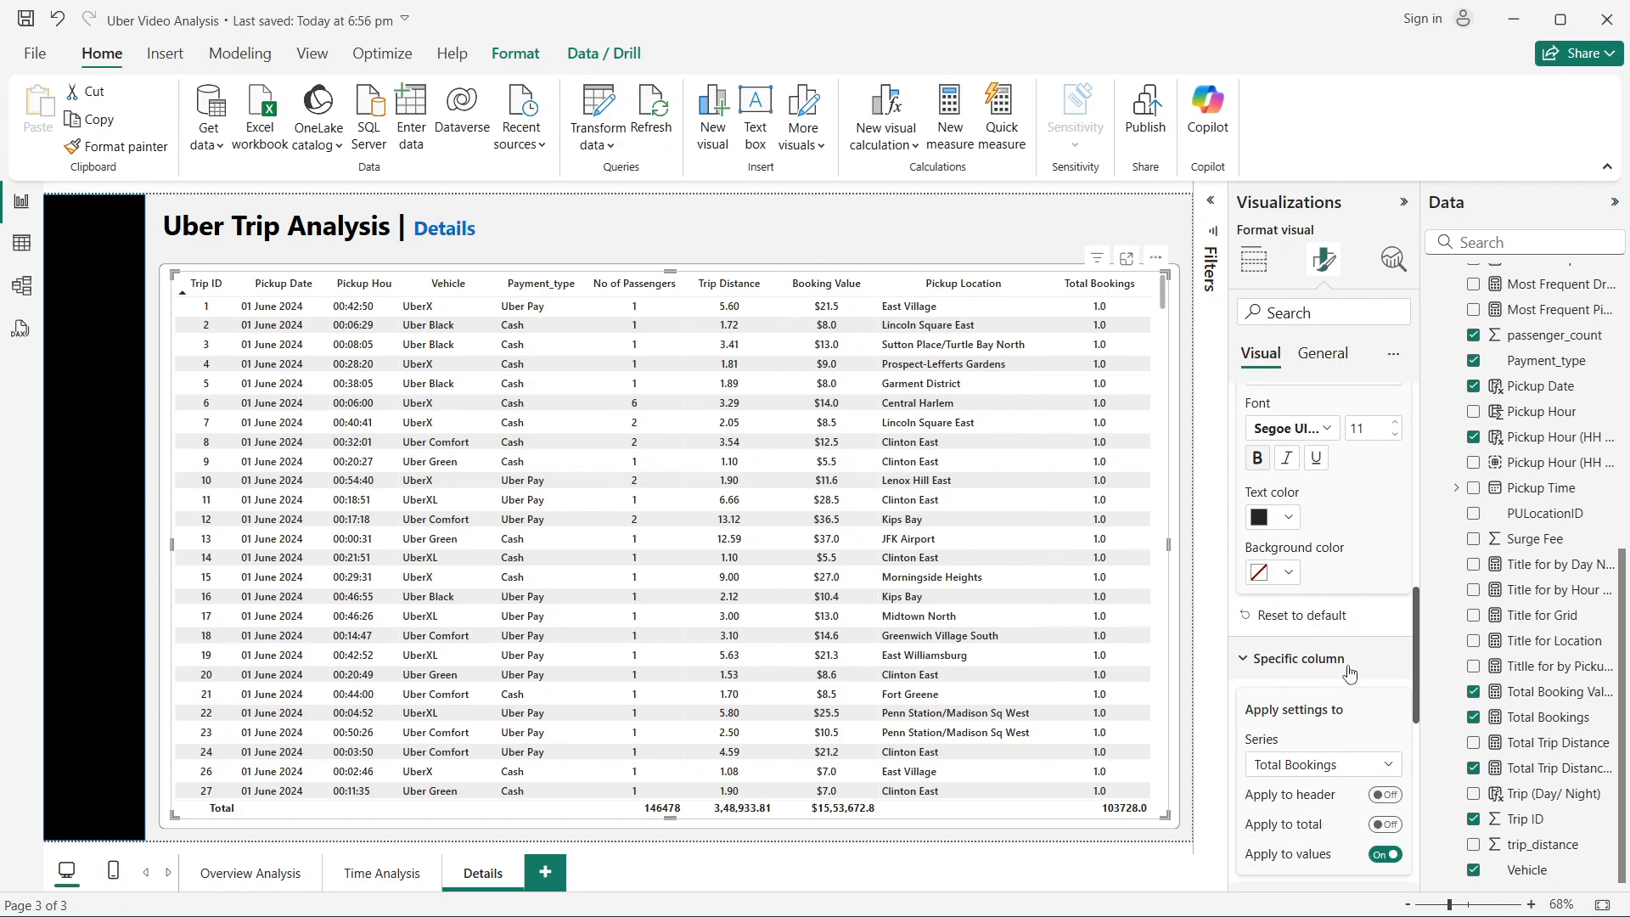
{"action": "left_click", "coordinate": [1305, 767]}
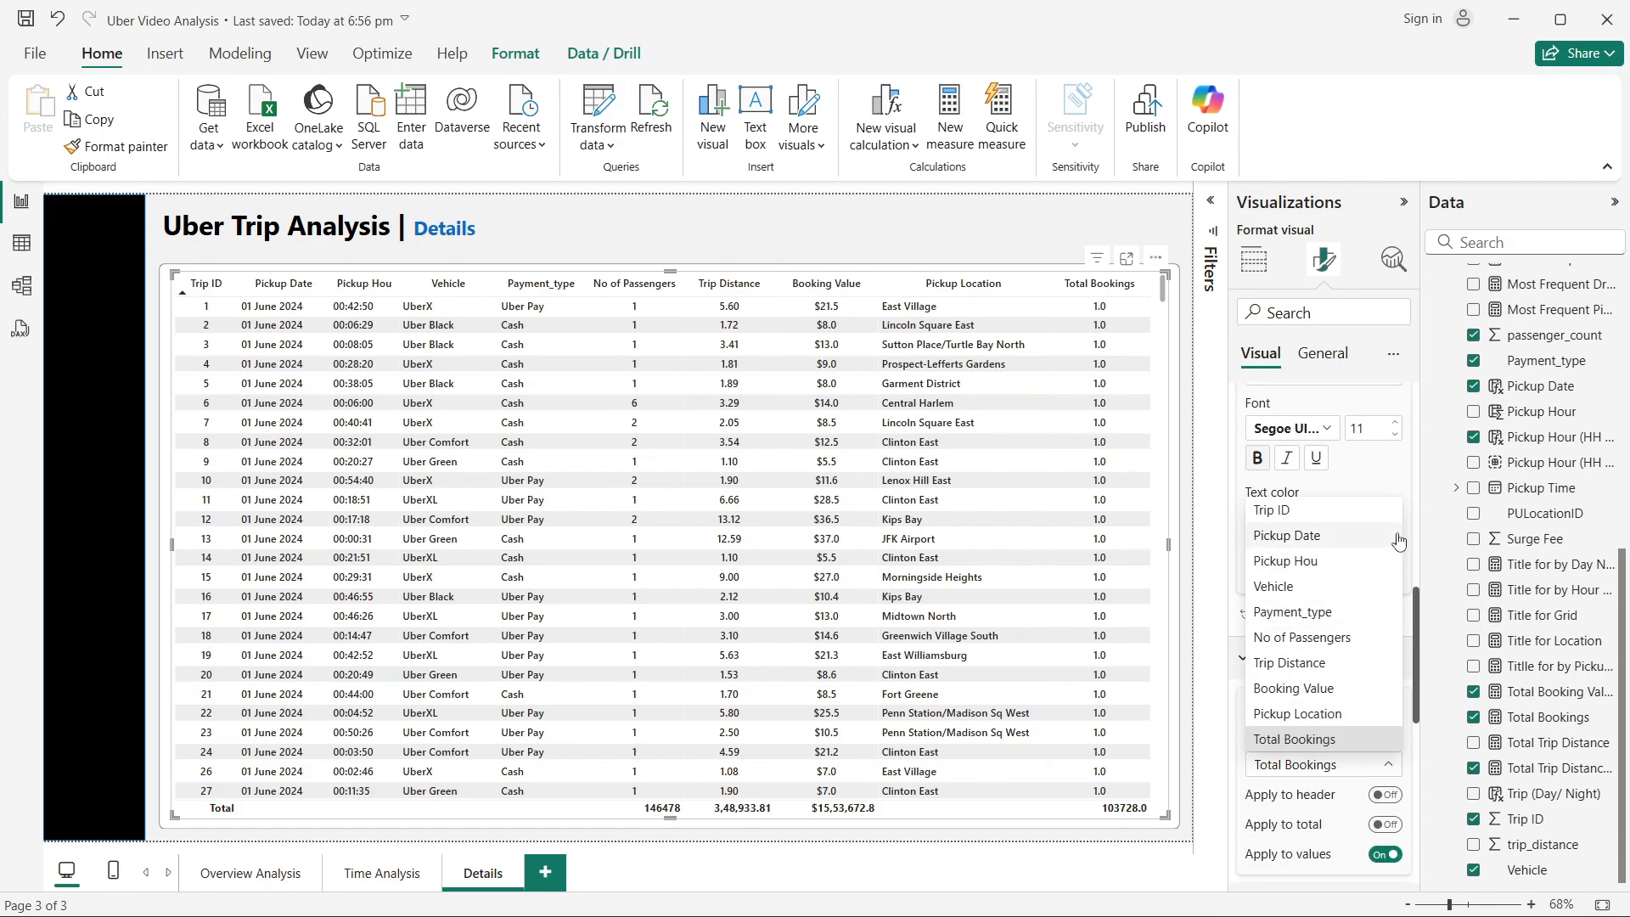
{"action": "left_click", "coordinate": [1390, 478]}
{"action": "left_click", "coordinate": [1289, 574]}
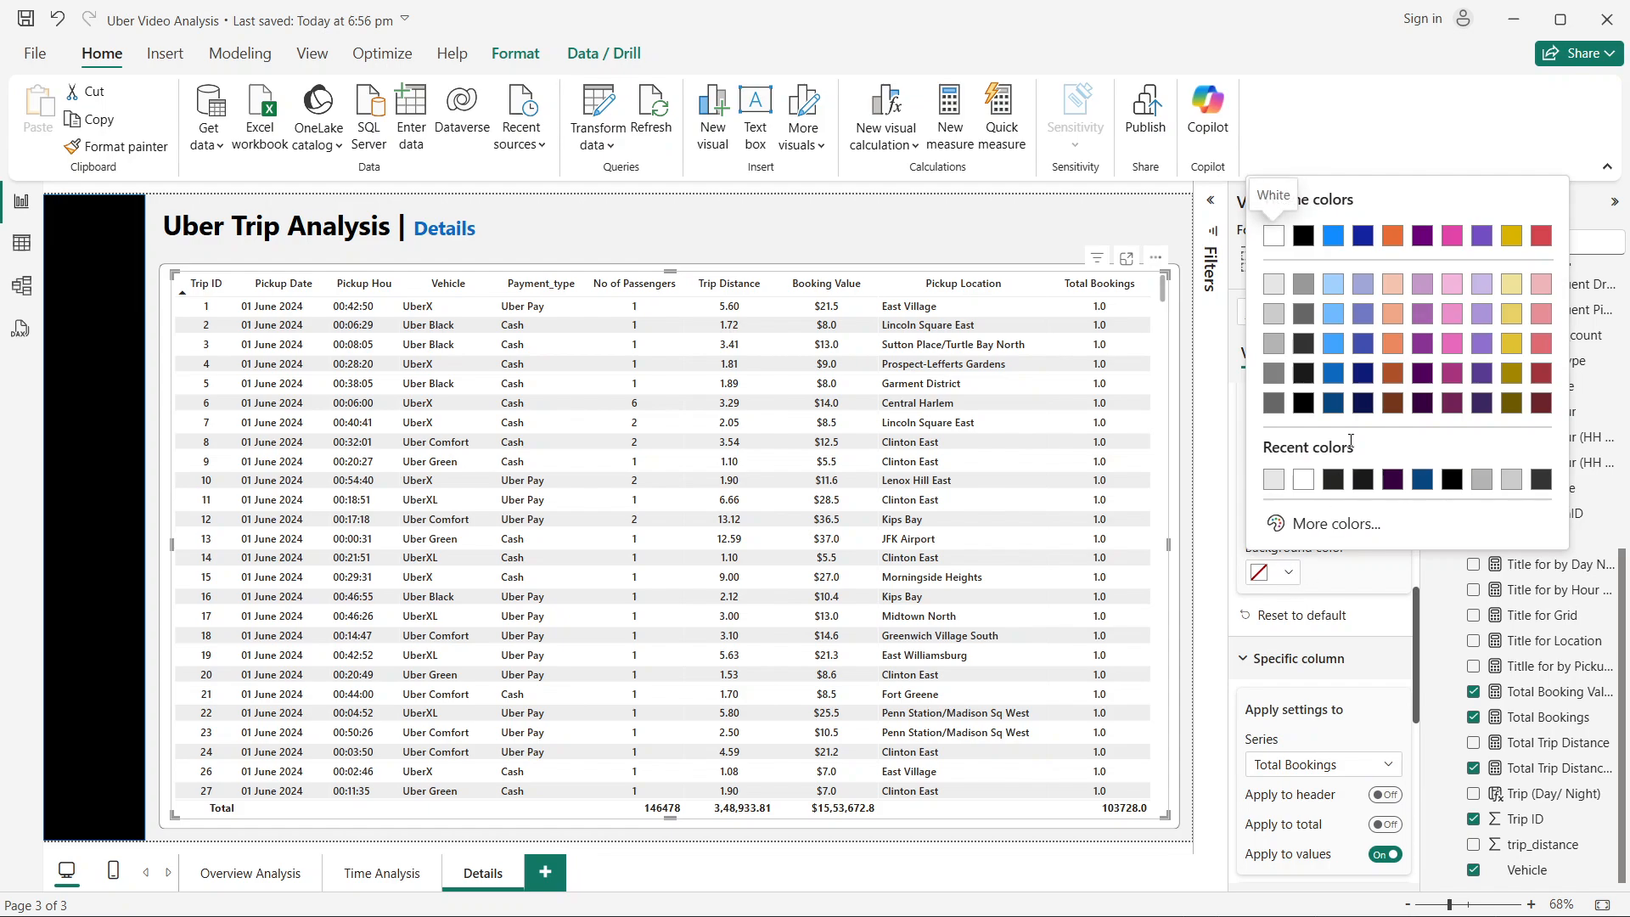
{"action": "left_click", "coordinate": [1334, 287]}
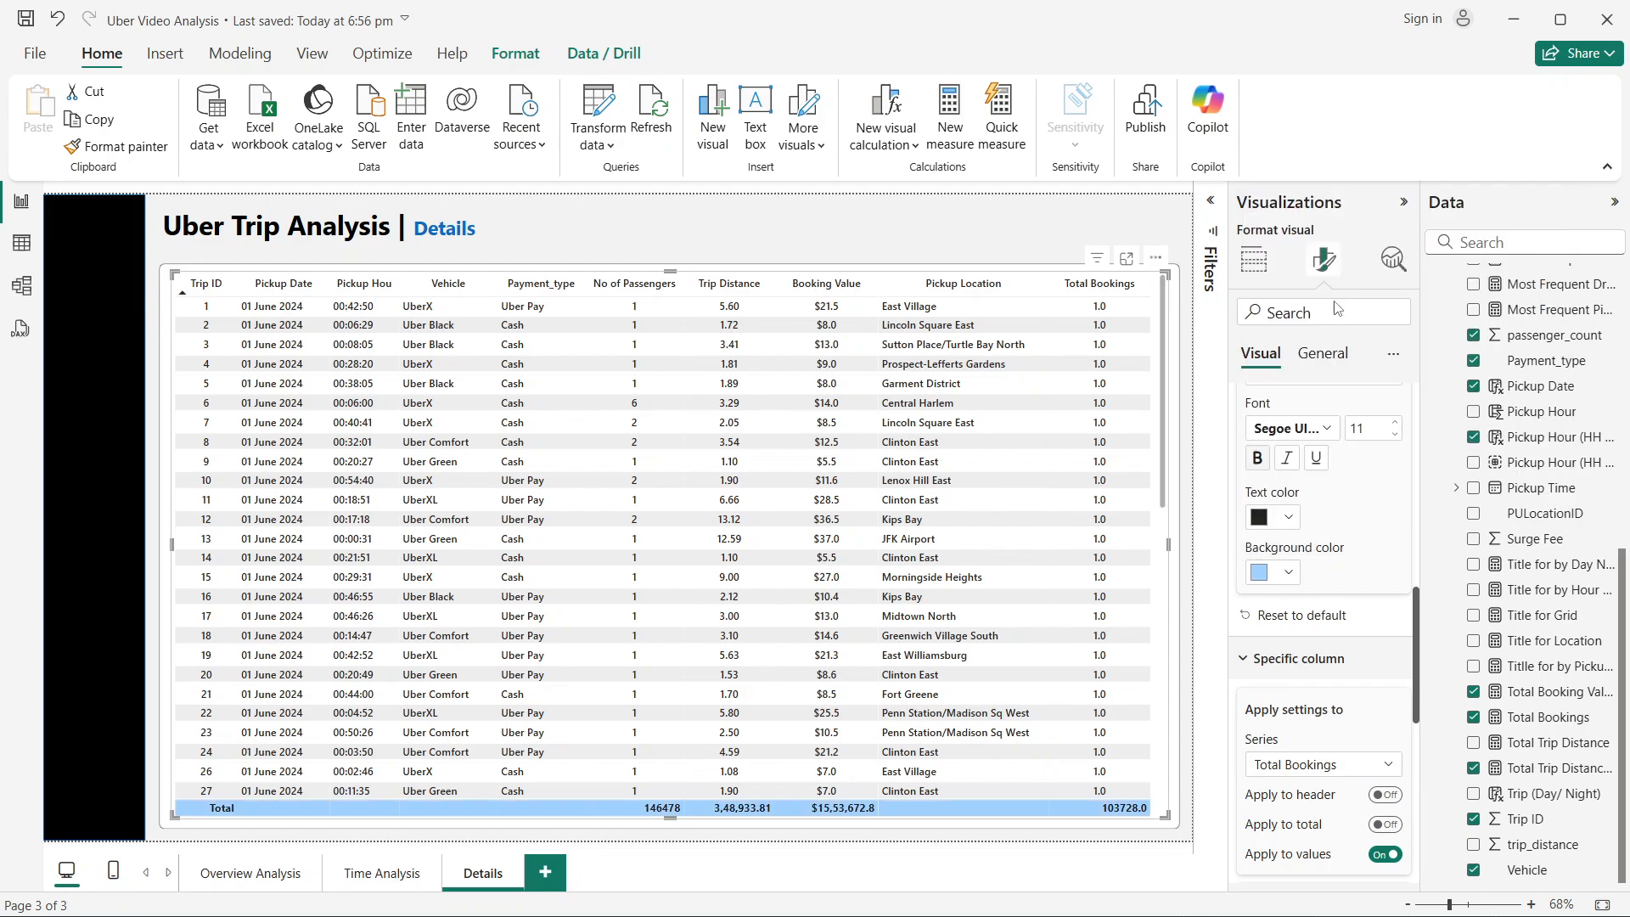
{"action": "left_click", "coordinate": [1190, 648]}
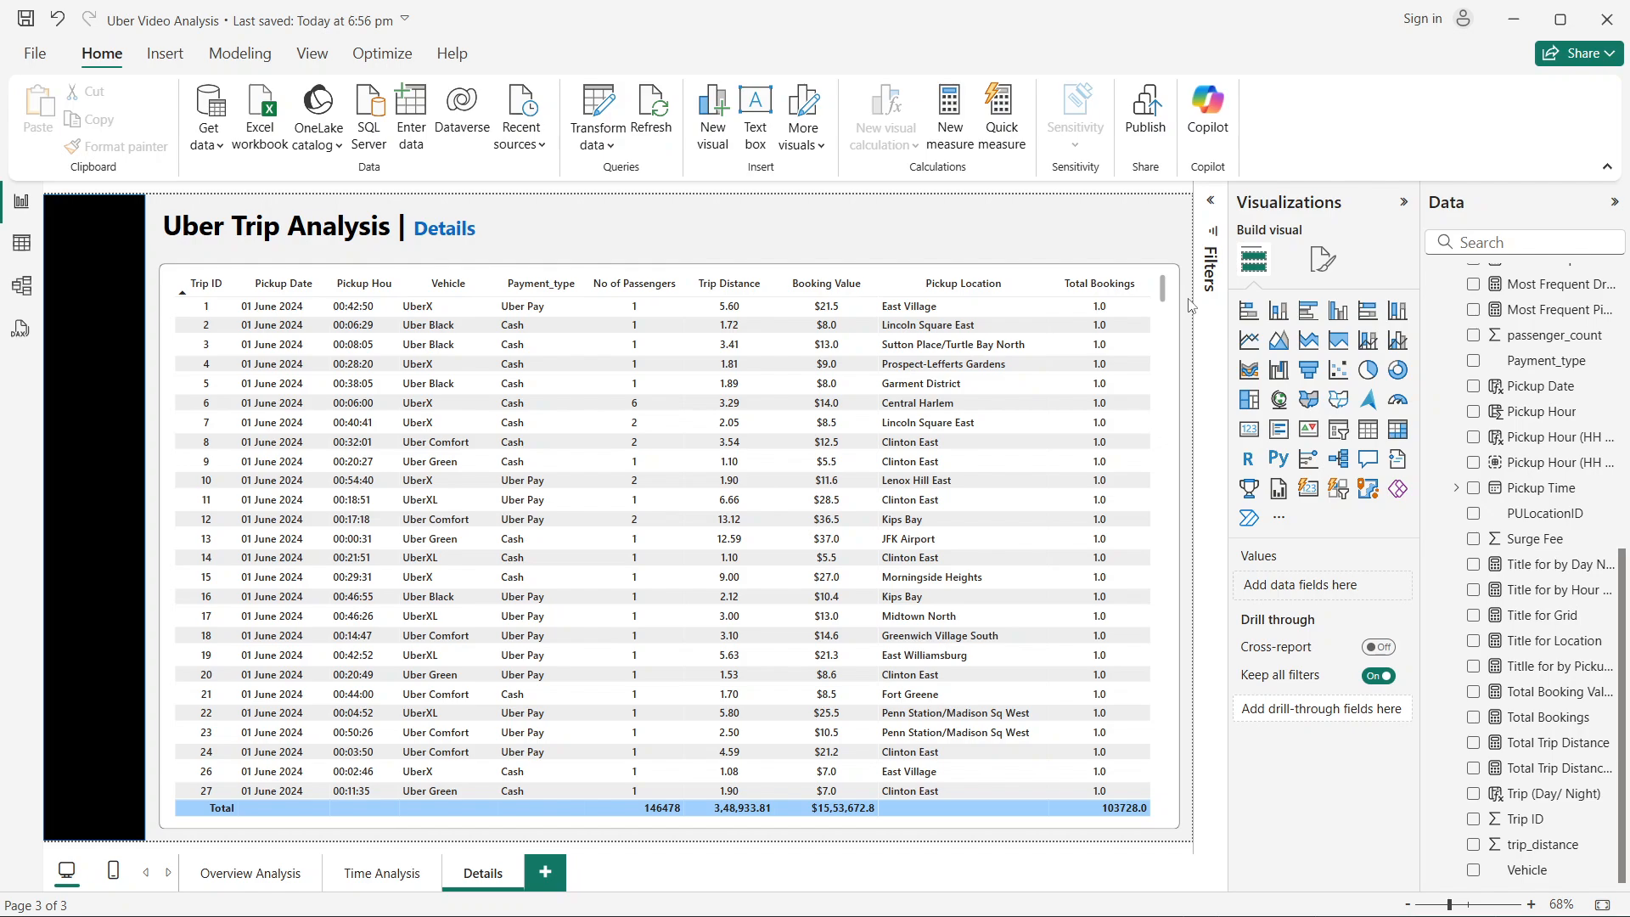
Step: Examine the measure selector on the Overview Analysis page and the trip records in the Details page table
{"action": "left_click", "coordinate": [213, 882]}
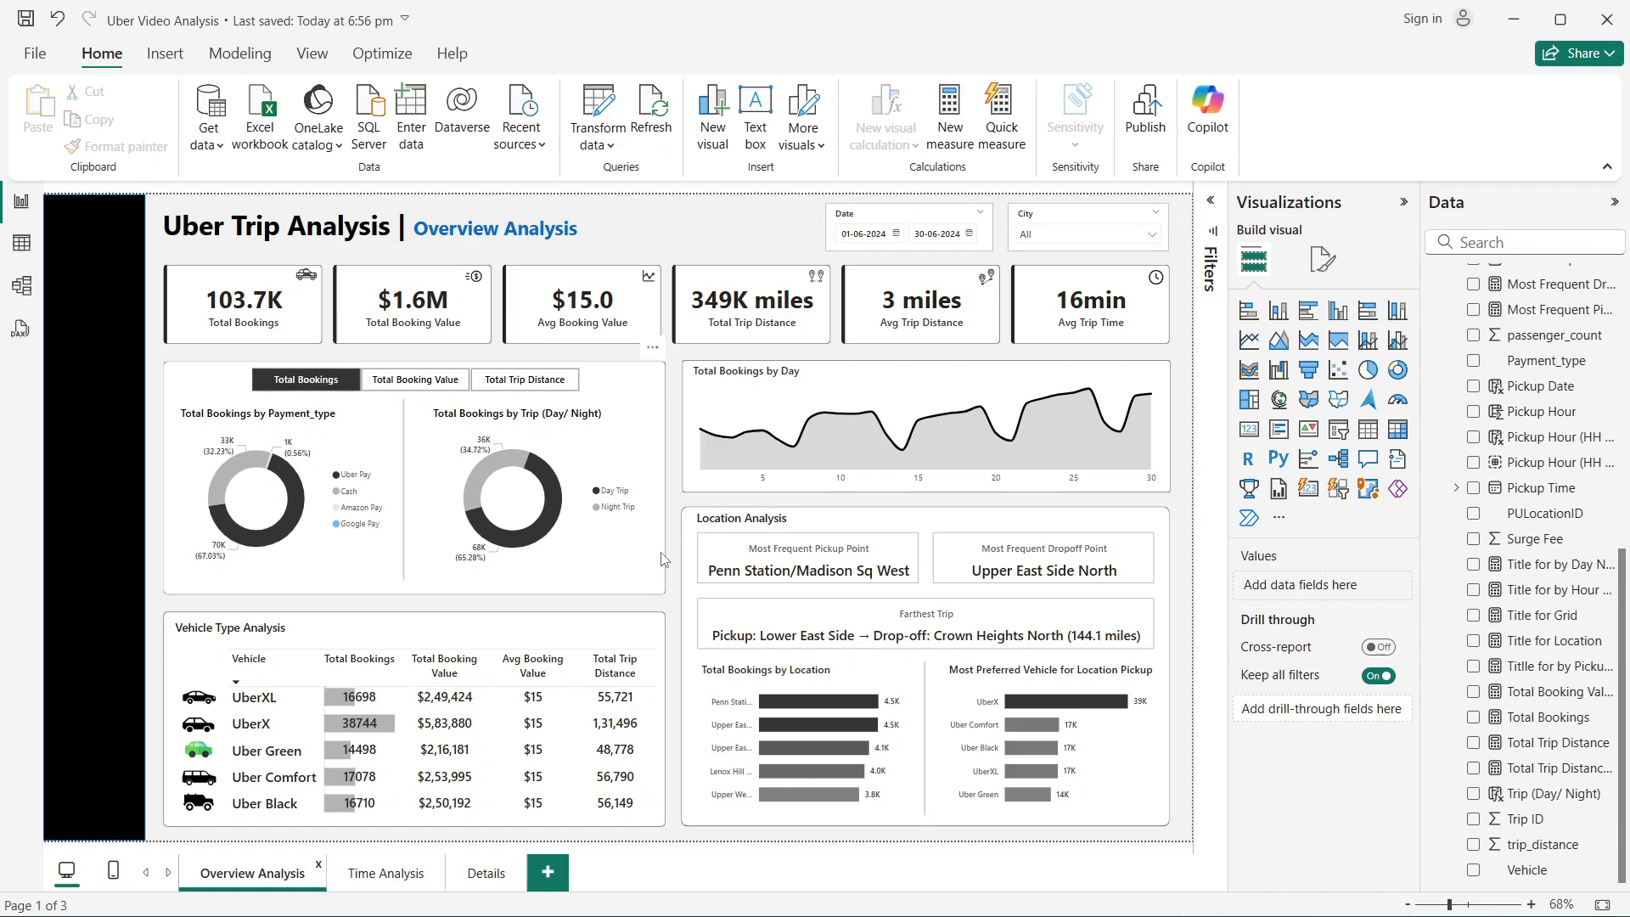
{"action": "left_click", "coordinate": [320, 387]}
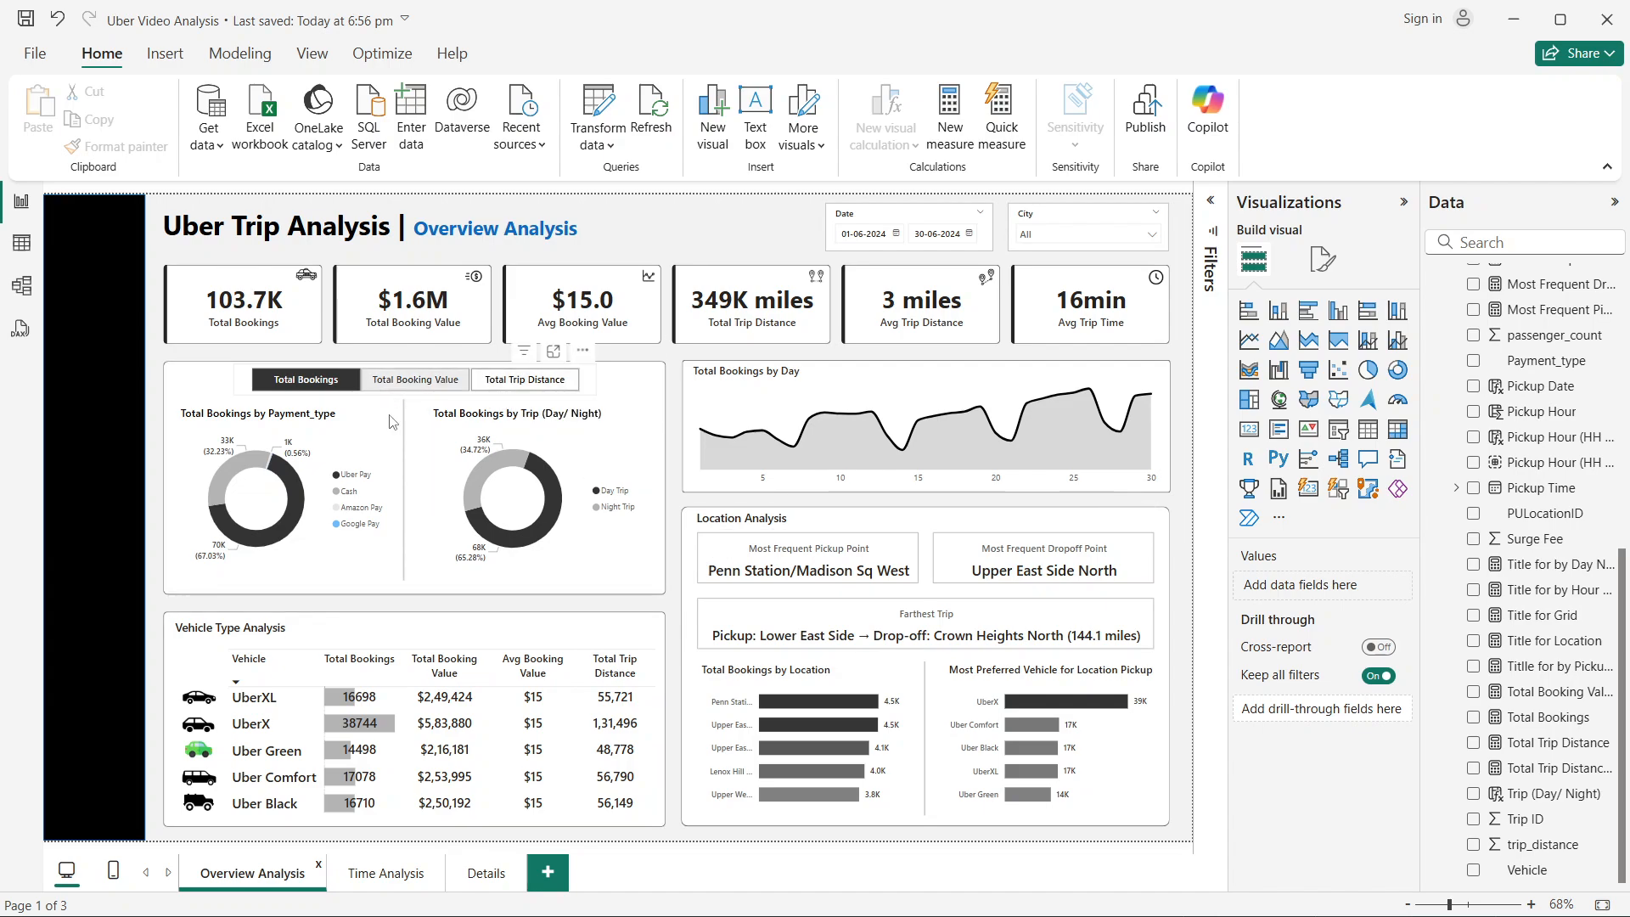
{"action": "left_click", "coordinate": [478, 875]}
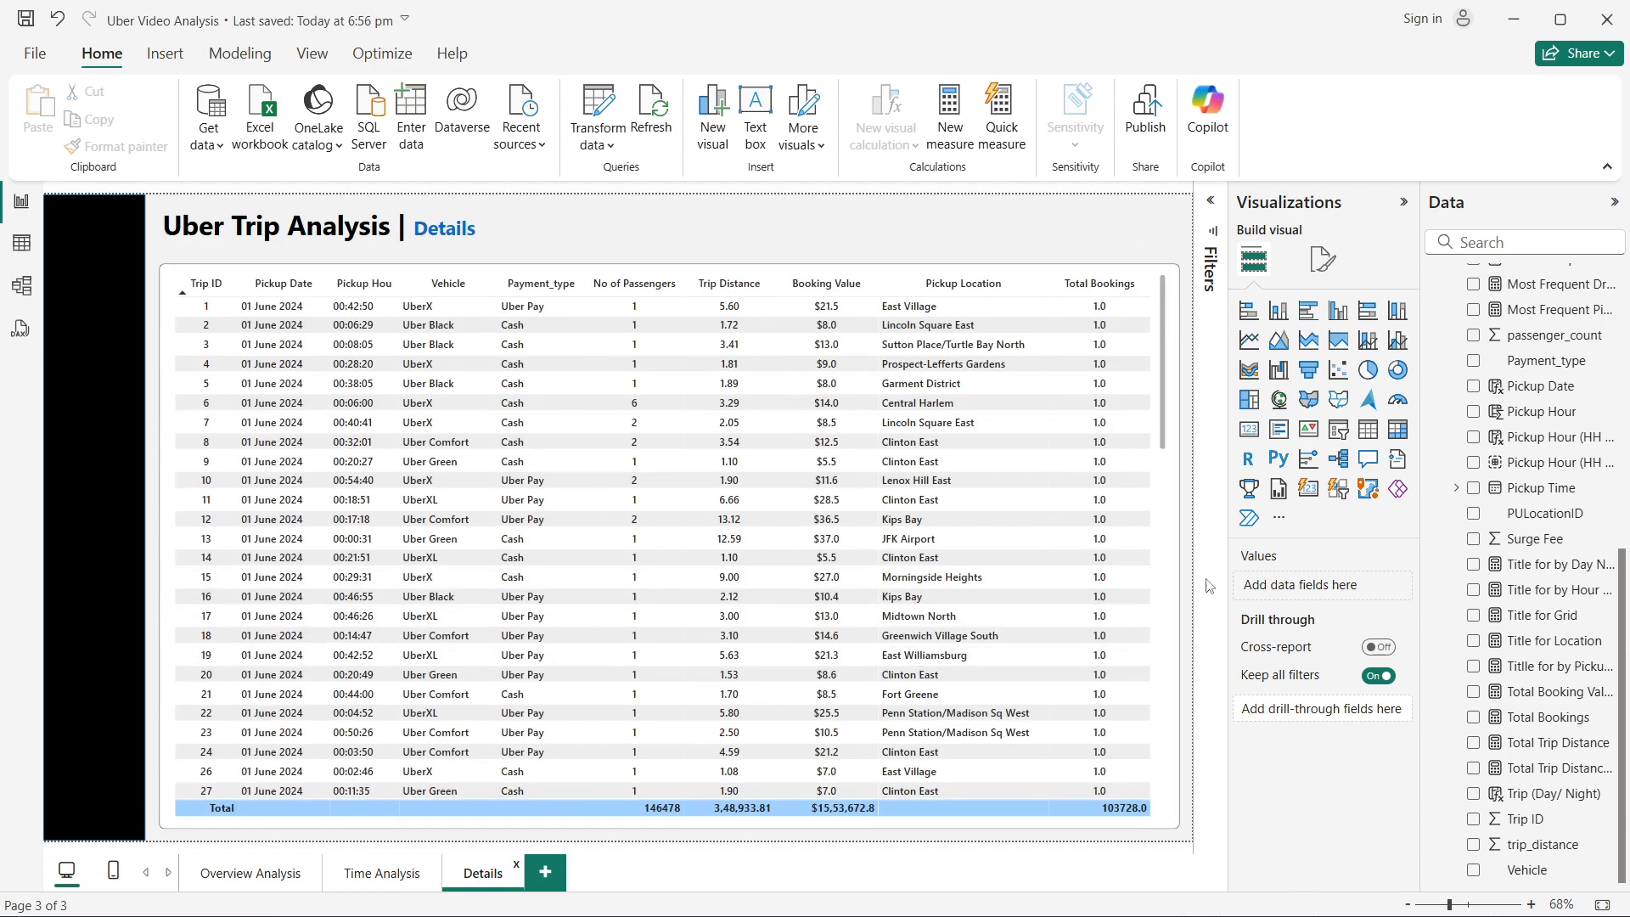
{"action": "scroll", "coordinate": [1169, 423], "scroll_direction": "down", "scroll_amount": 5}
{"action": "left_click", "coordinate": [1169, 422]}
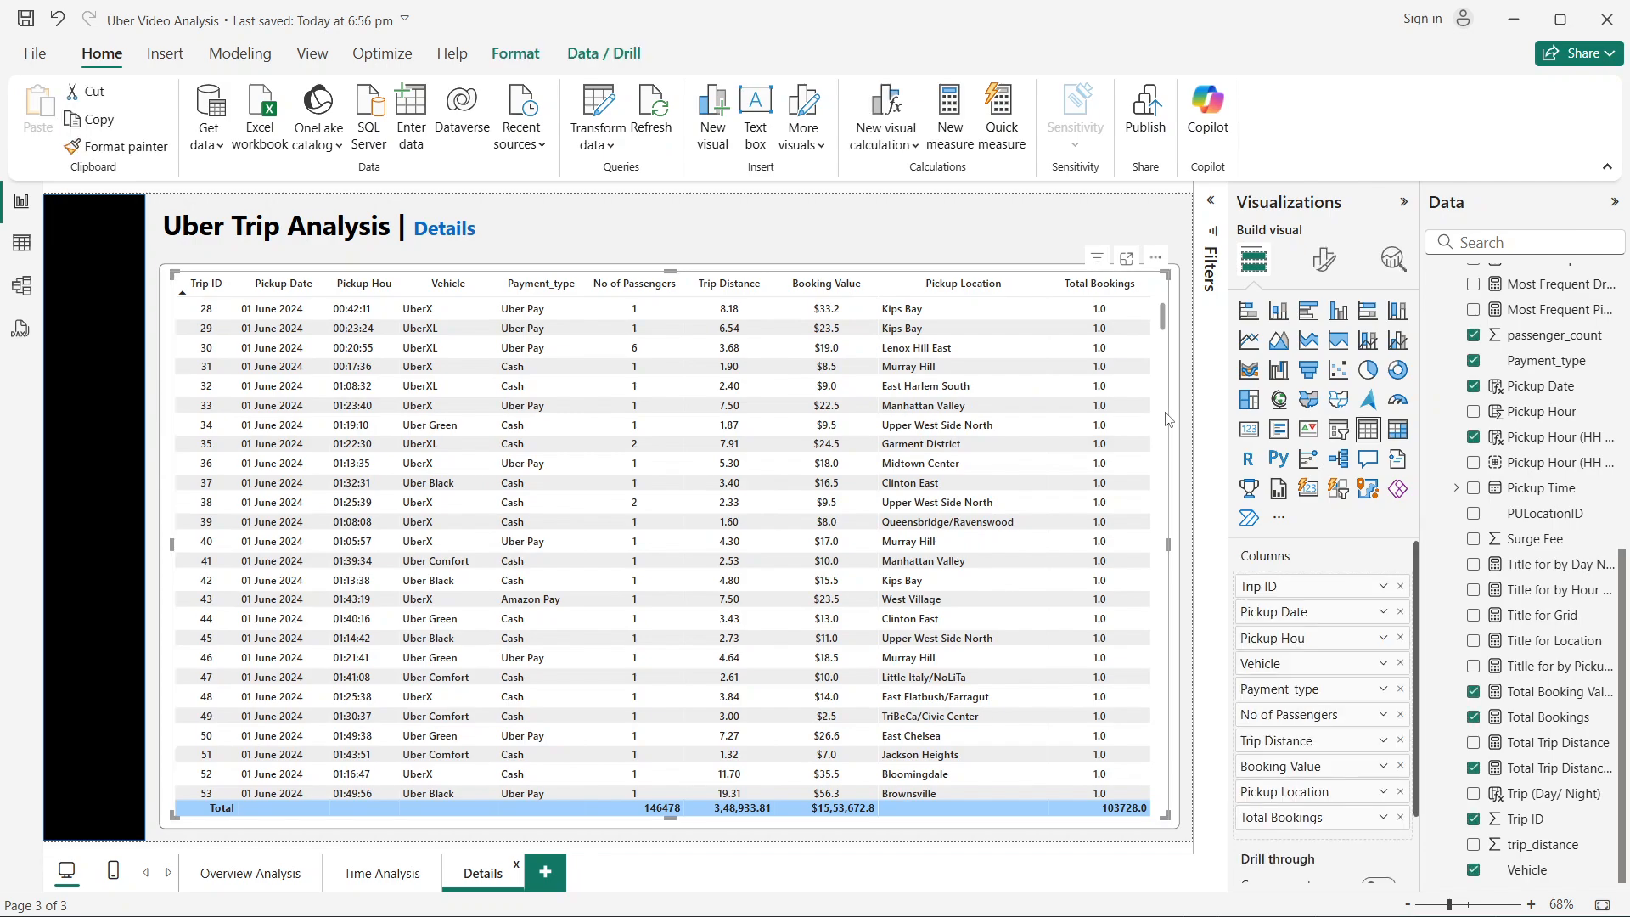
{"action": "scroll", "coordinate": [1123, 372], "scroll_direction": "up", "scroll_amount": 5}
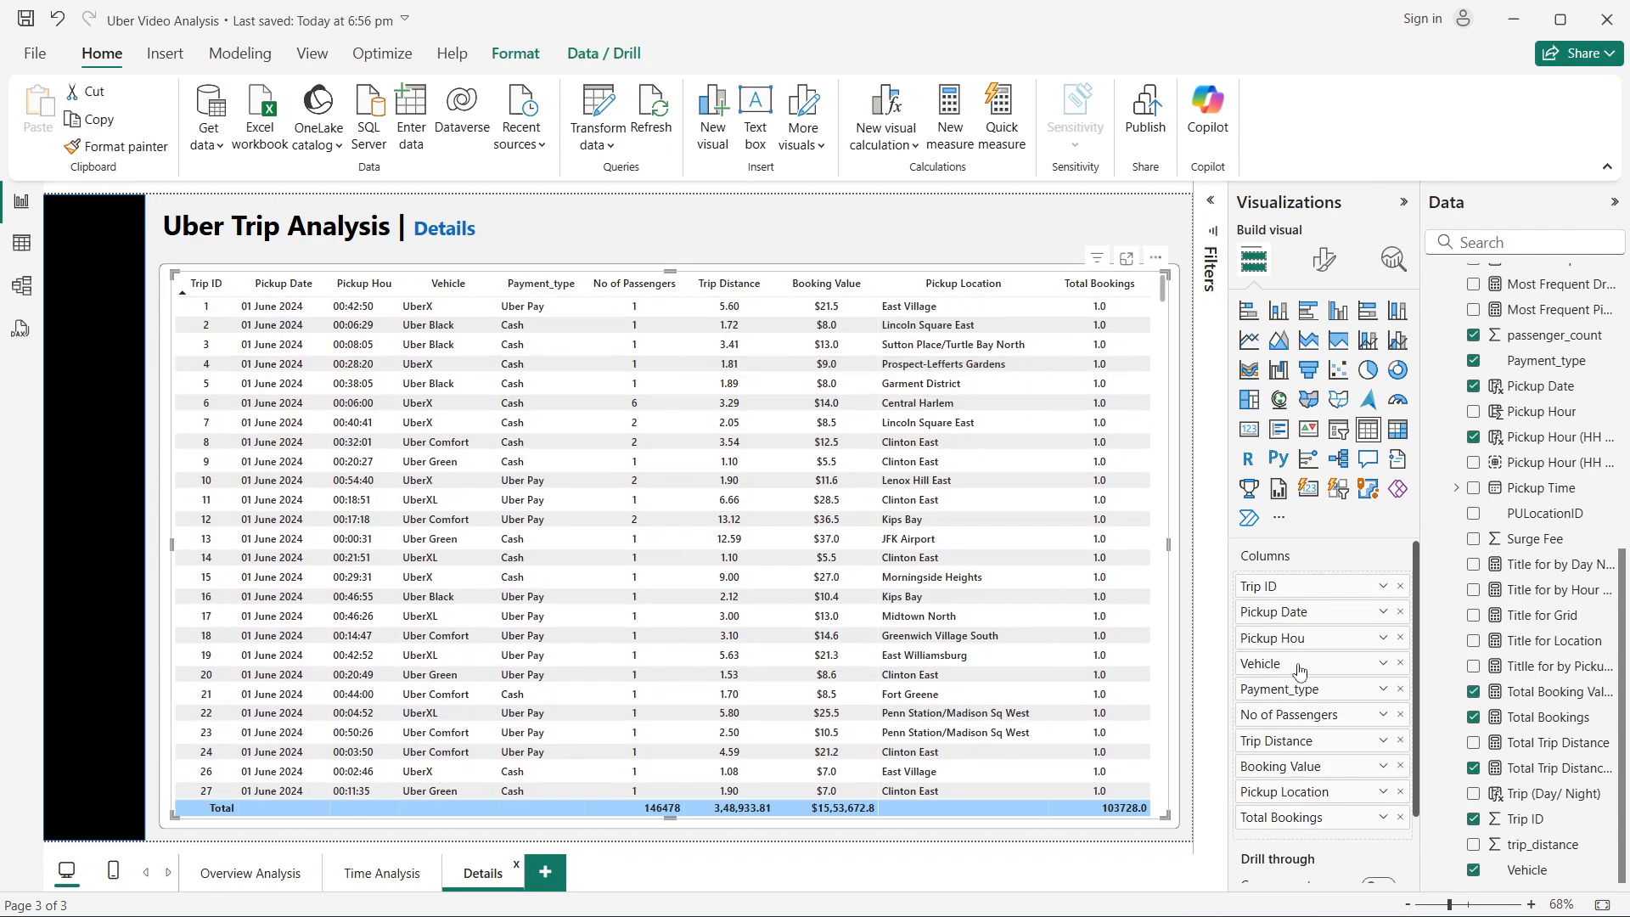
Step: Add Total Bookings, Total Booking Value and Total Trip Distance Measure as drill-through fields on the Details page
{"action": "scroll", "coordinate": [1299, 686], "scroll_direction": "down", "scroll_amount": 2}
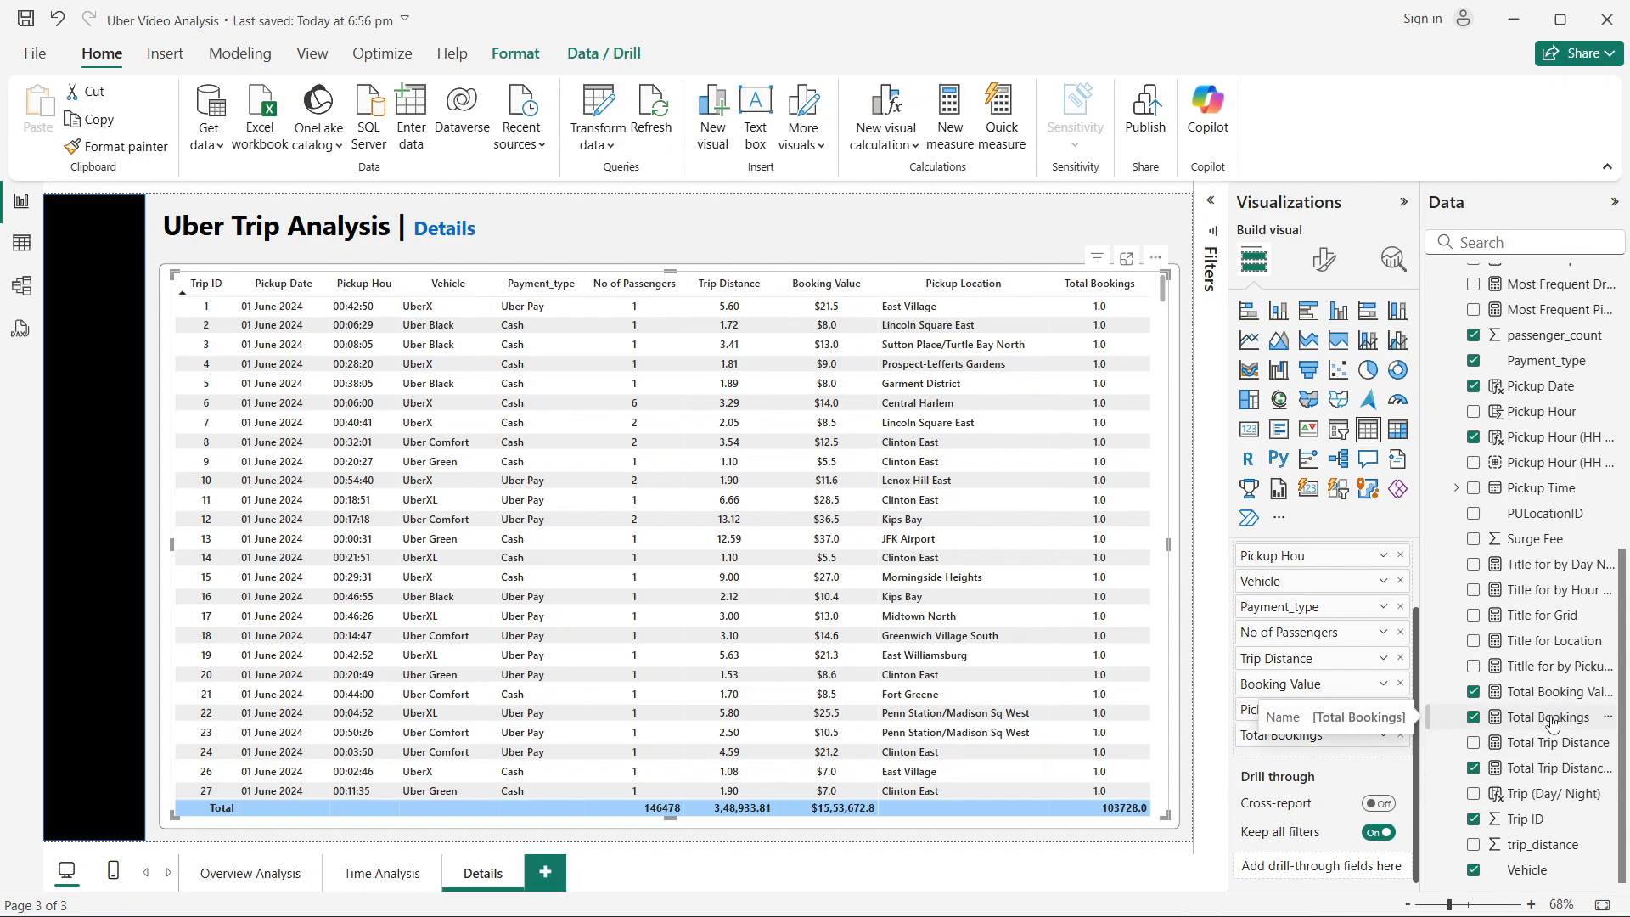
{"action": "left_click_drag", "start_coordinate": [1552, 721], "coordinate": [1321, 867]}
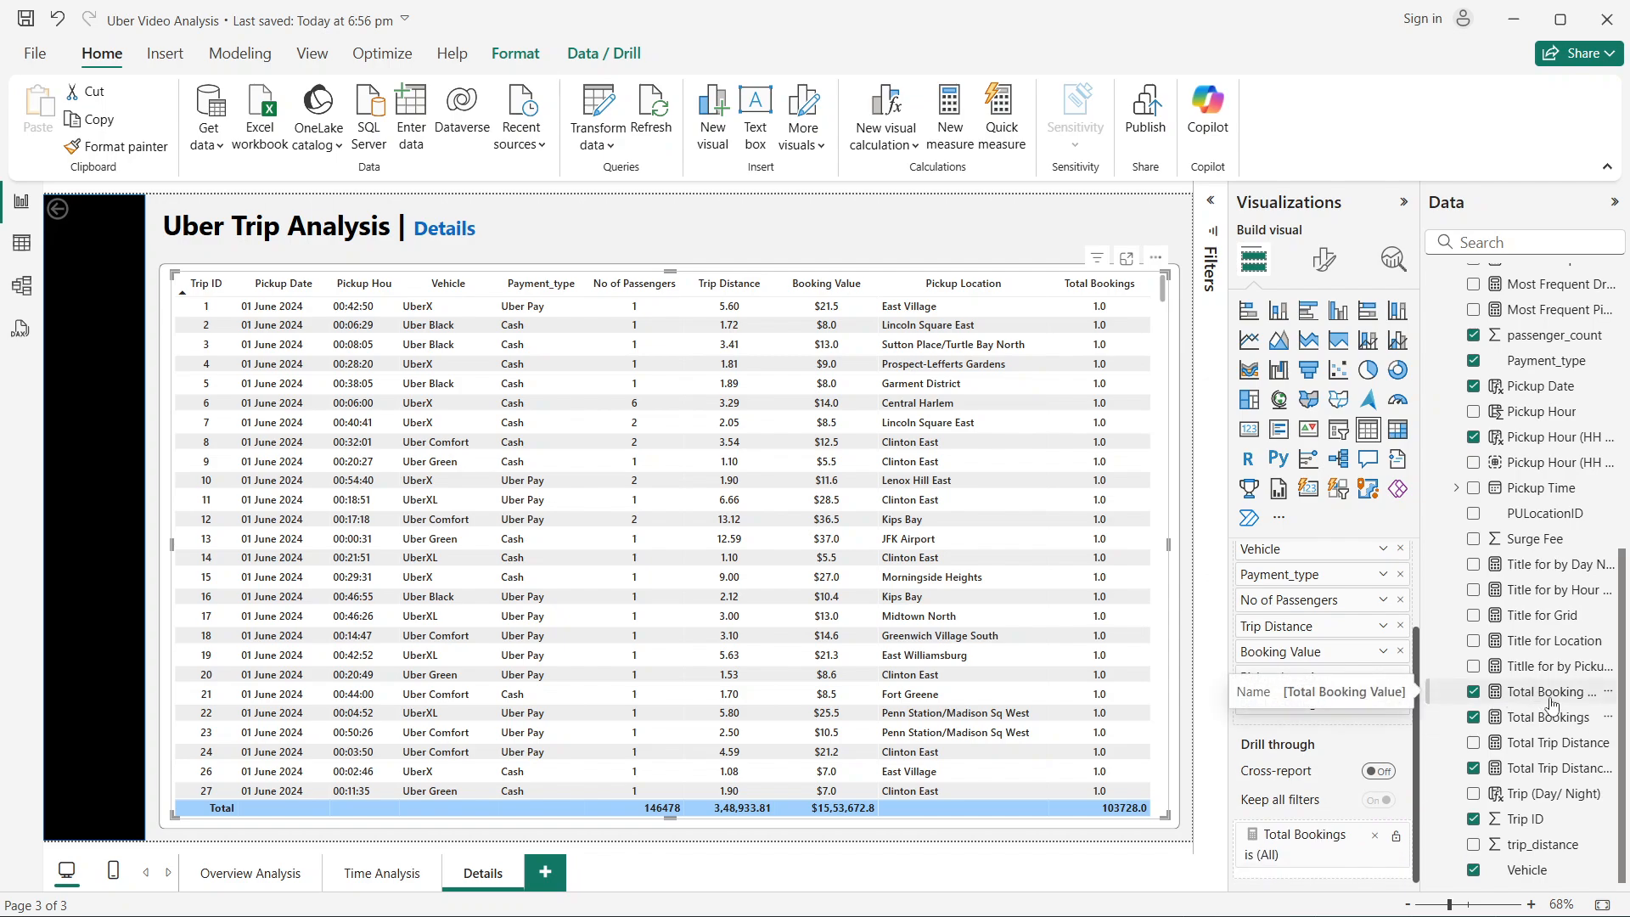
{"action": "left_click_drag", "start_coordinate": [1552, 705], "coordinate": [1306, 888]}
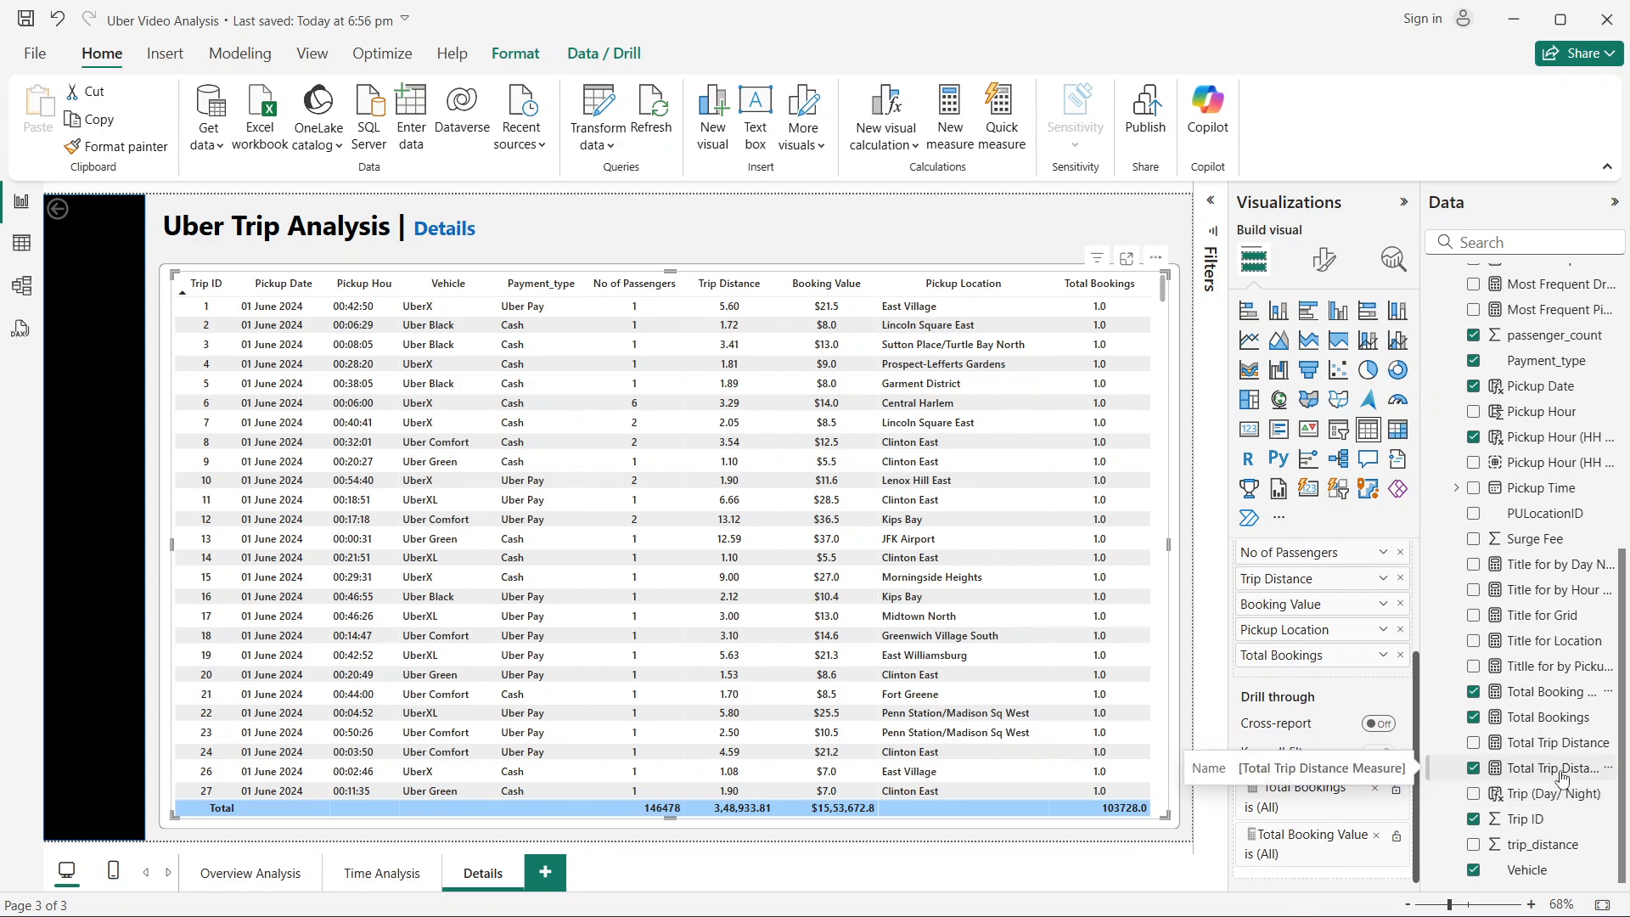
{"action": "left_click_drag", "start_coordinate": [1562, 777], "coordinate": [1346, 874]}
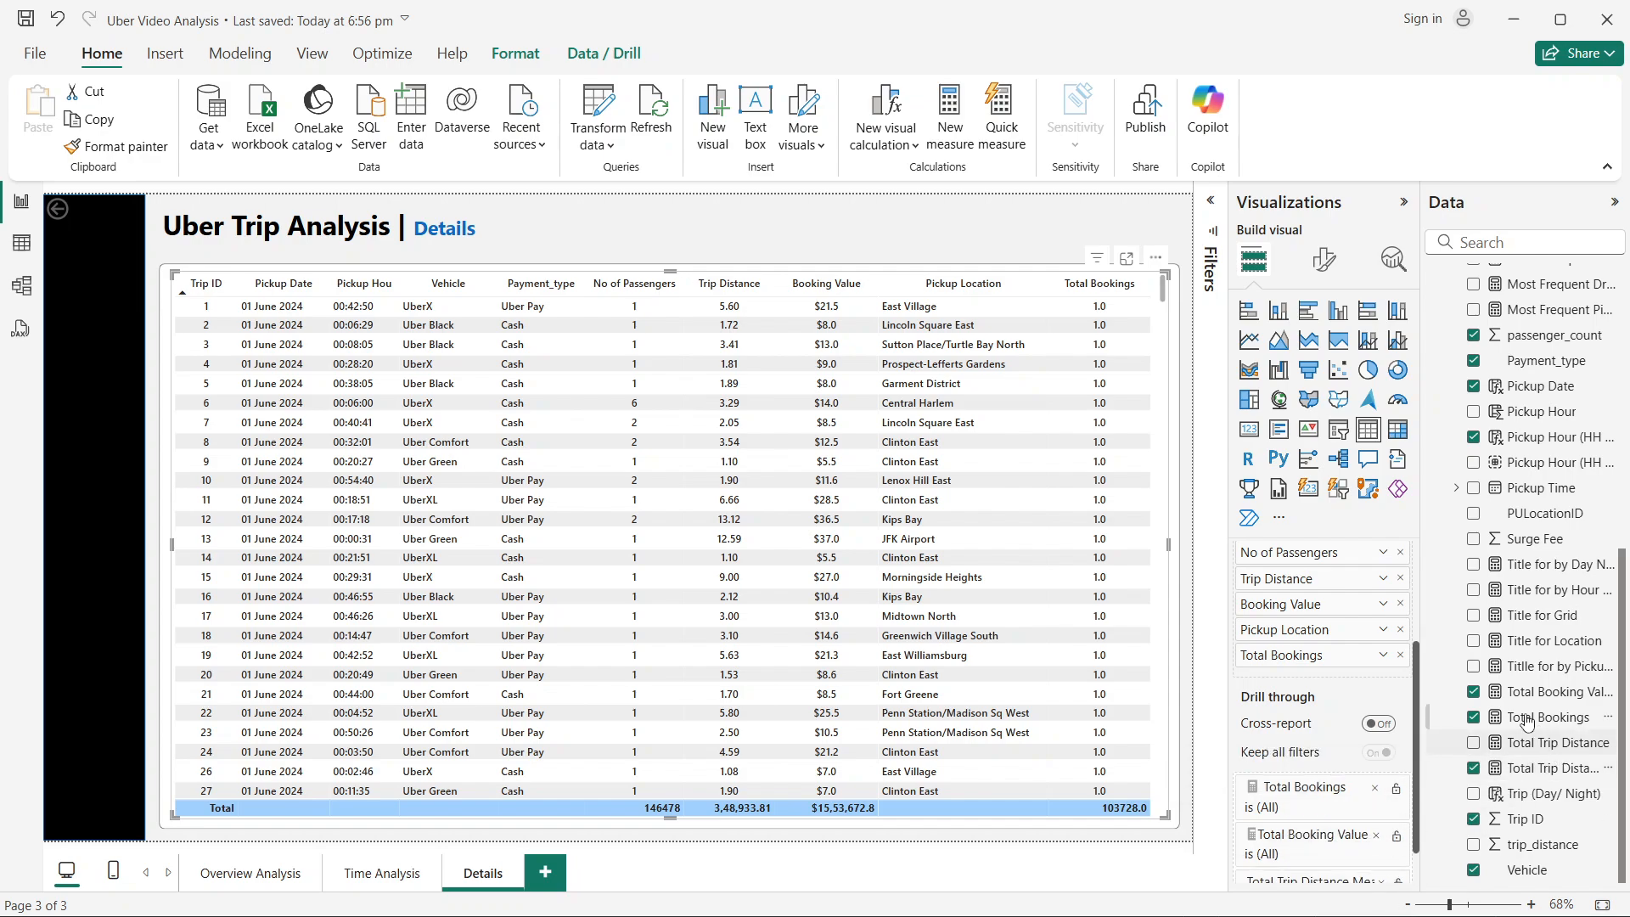
Step: From the Overview Analysis page, drill through the Cash segment of the Total Bookings by Payment_type donut chart to the Details page
{"action": "scroll", "coordinate": [1285, 841], "scroll_direction": "down", "scroll_amount": 1}
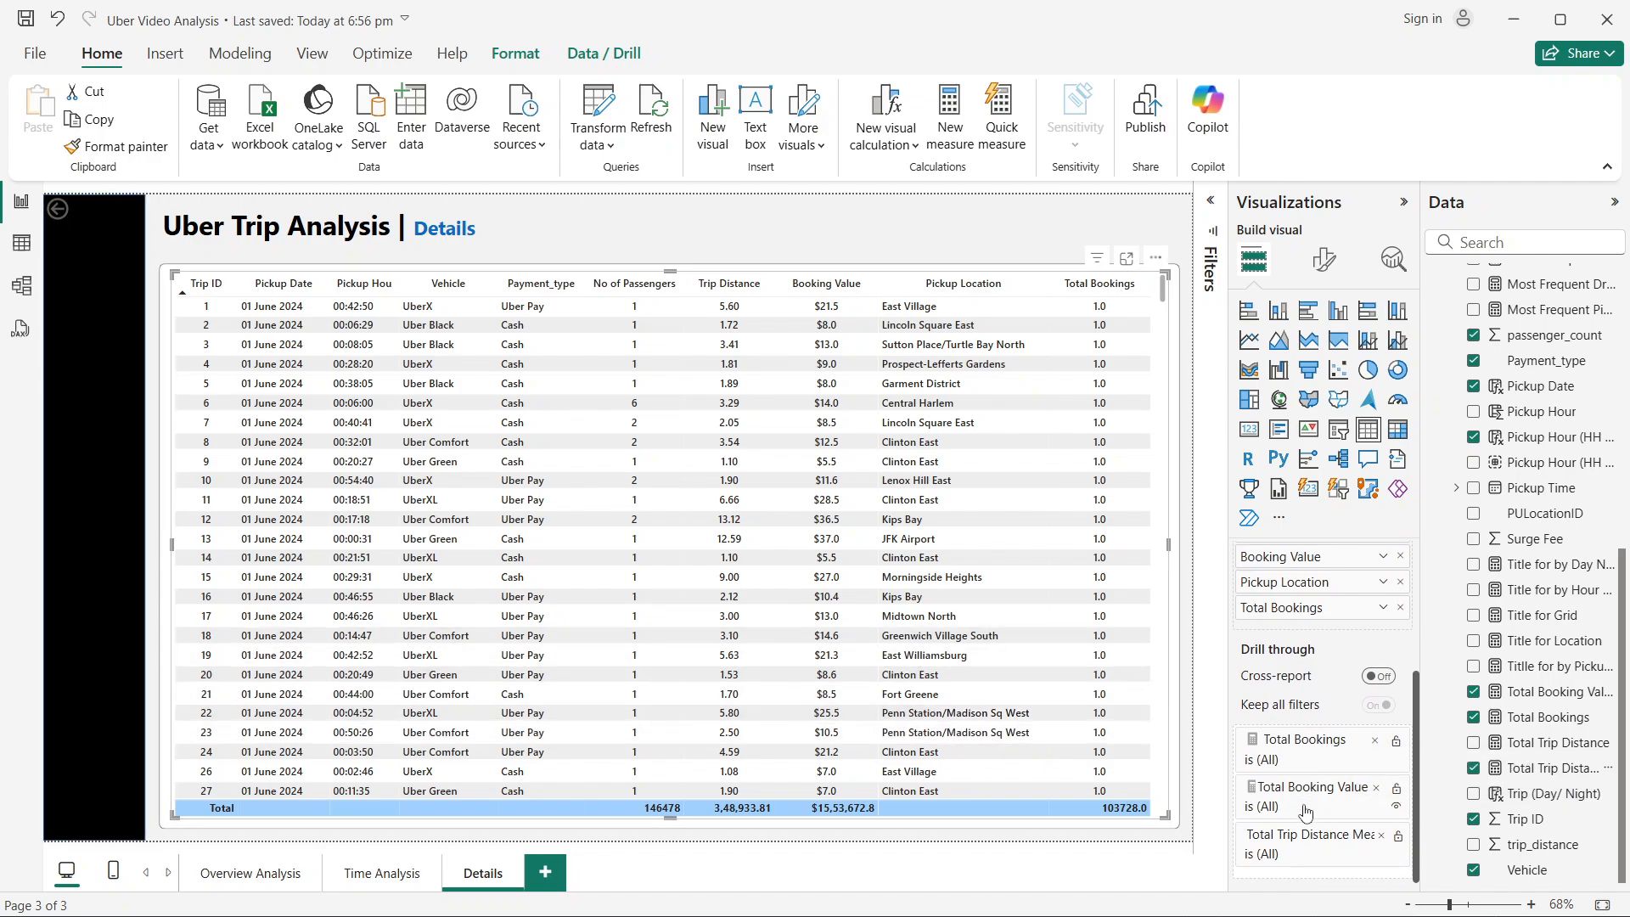
{"action": "left_click", "coordinate": [1187, 753]}
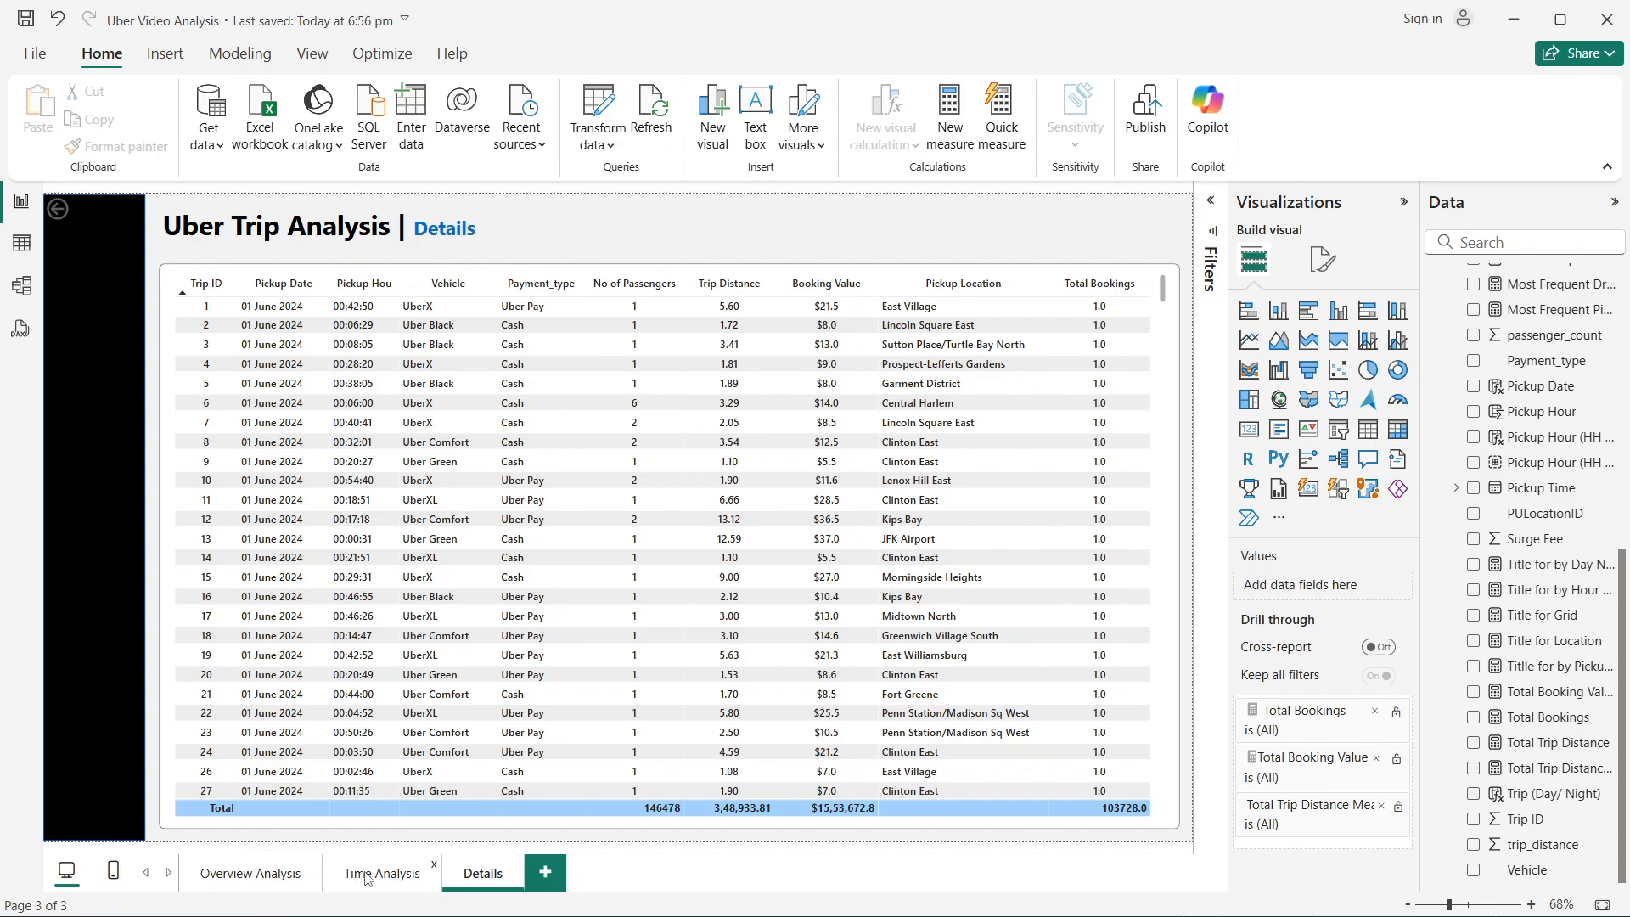
{"action": "left_click", "coordinate": [273, 879]}
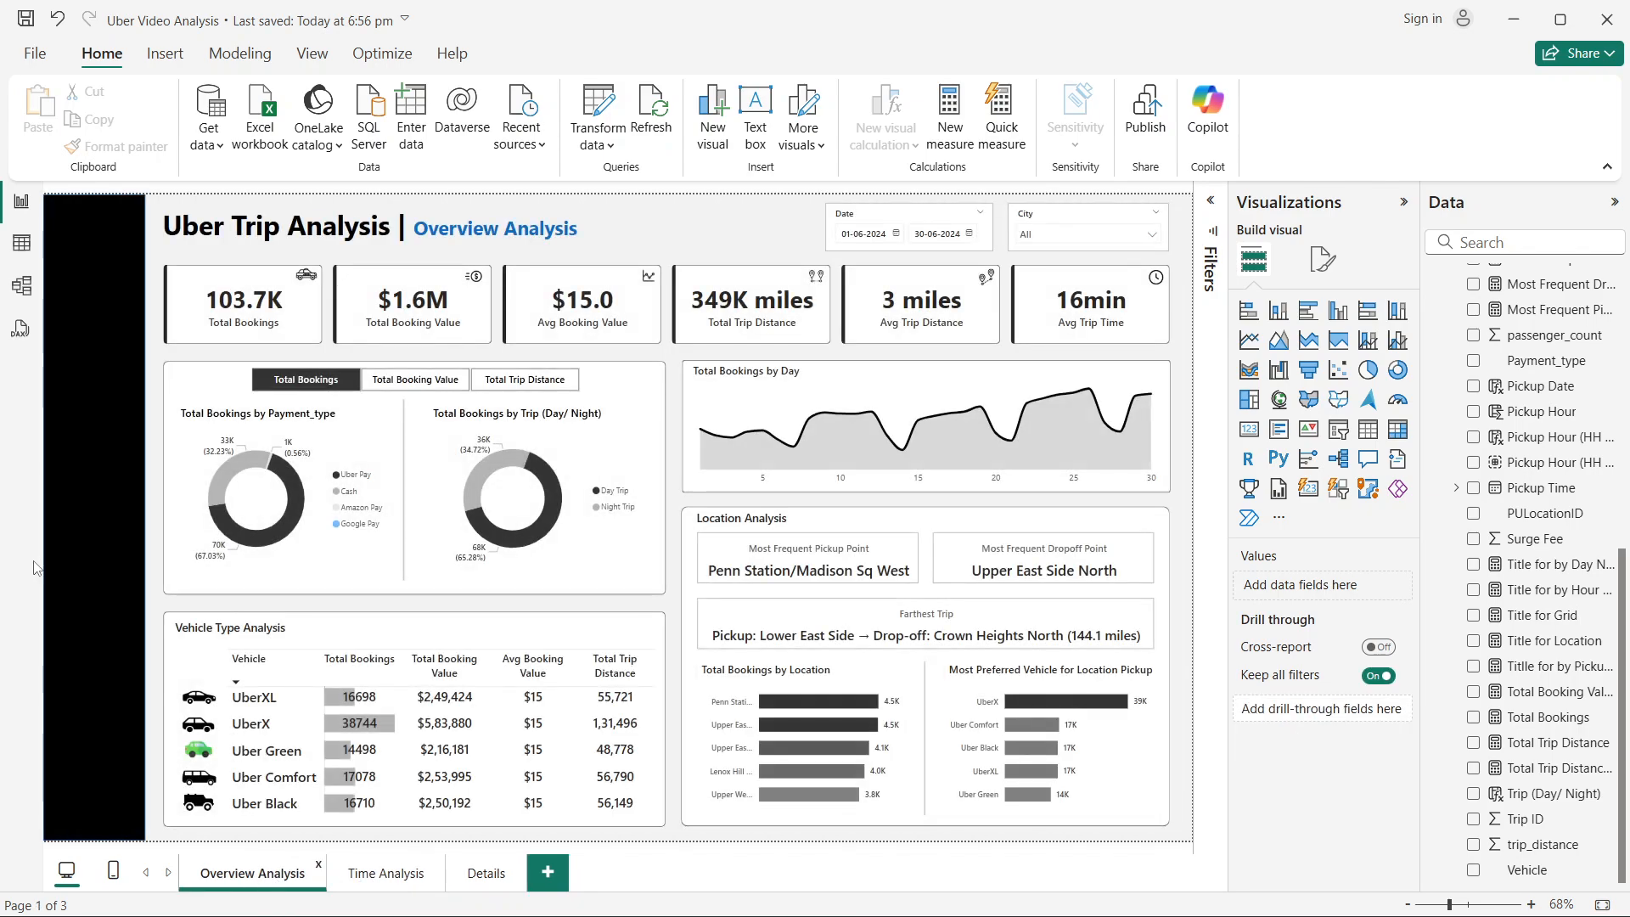
{"action": "mouse_move", "coordinate": [247, 537]}
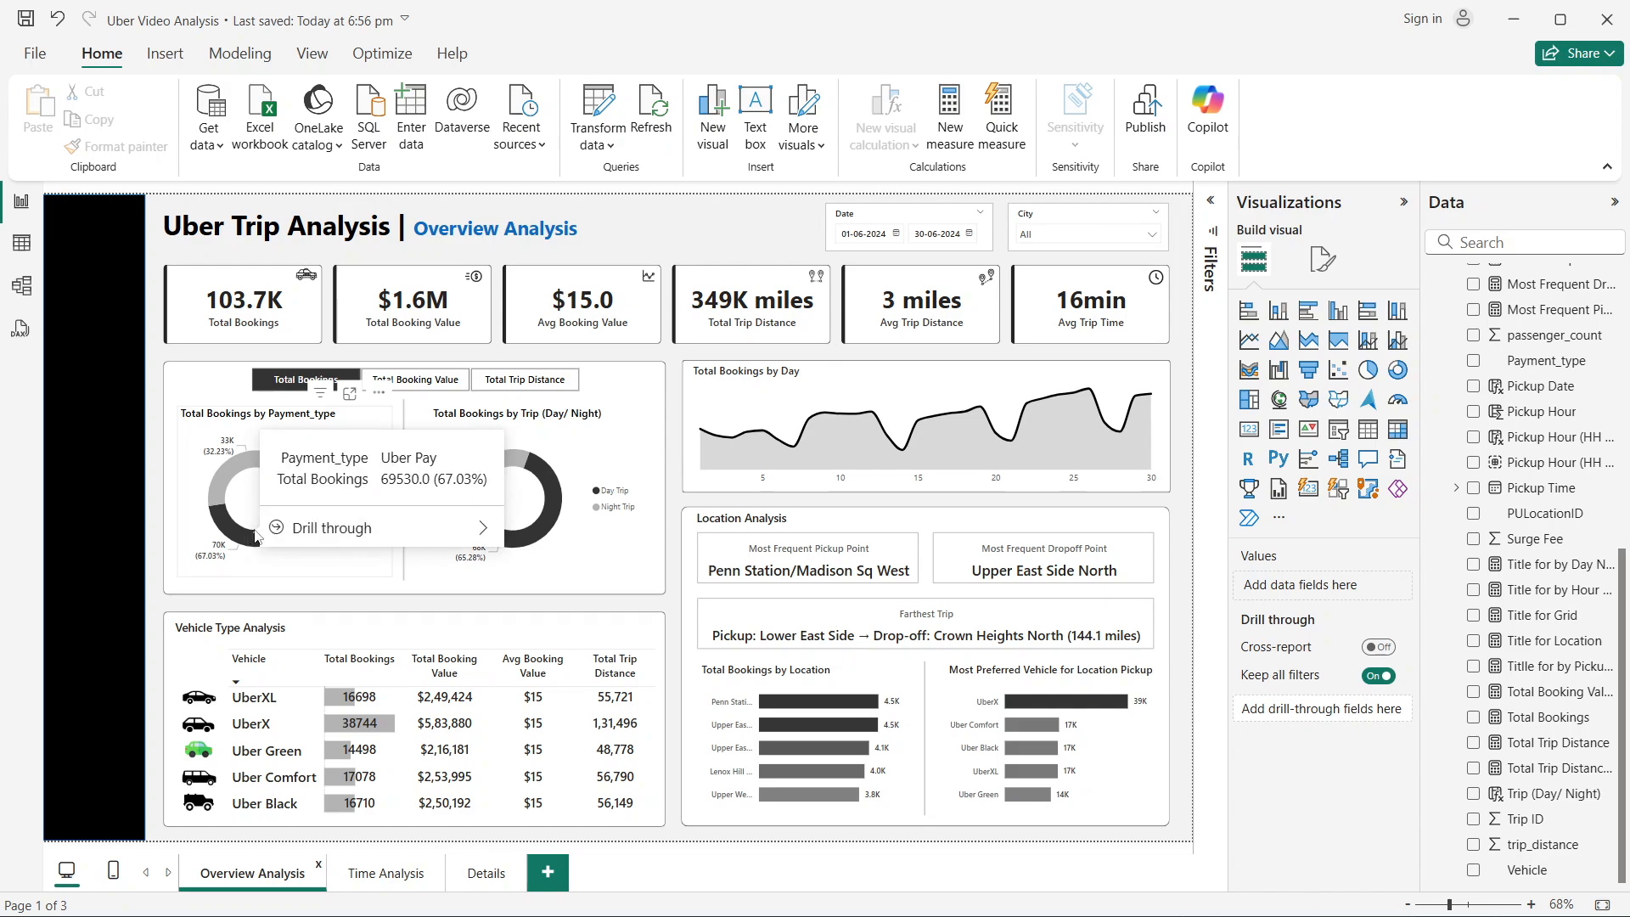
{"action": "mouse_move", "coordinate": [299, 531]}
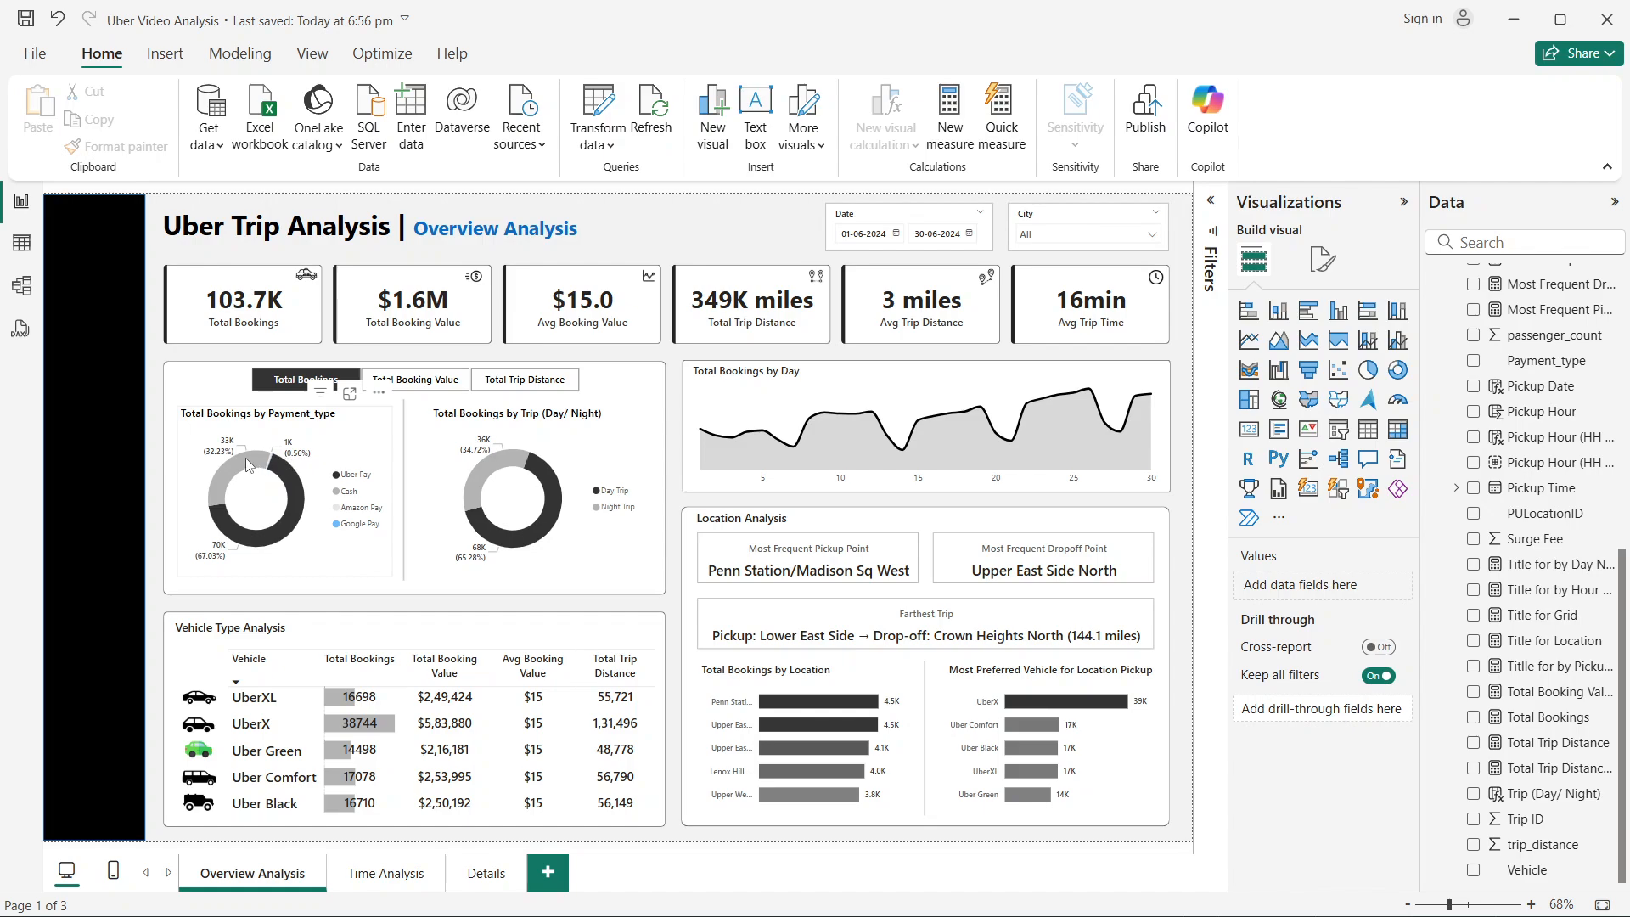
{"action": "mouse_move", "coordinate": [244, 457]}
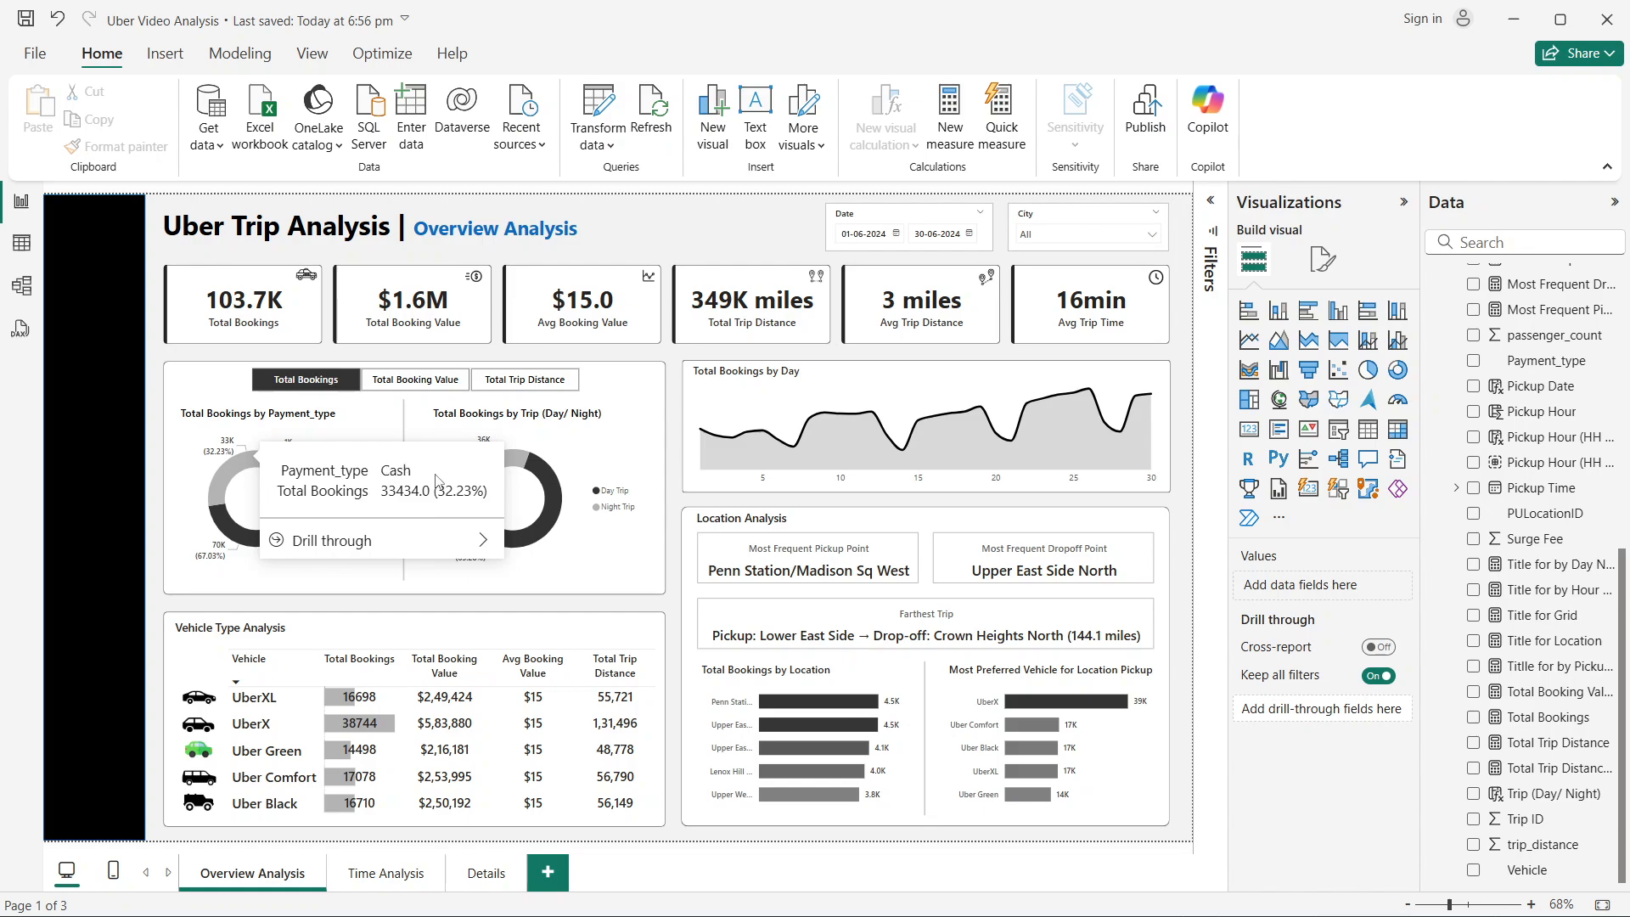
{"action": "mouse_move", "coordinate": [441, 540]}
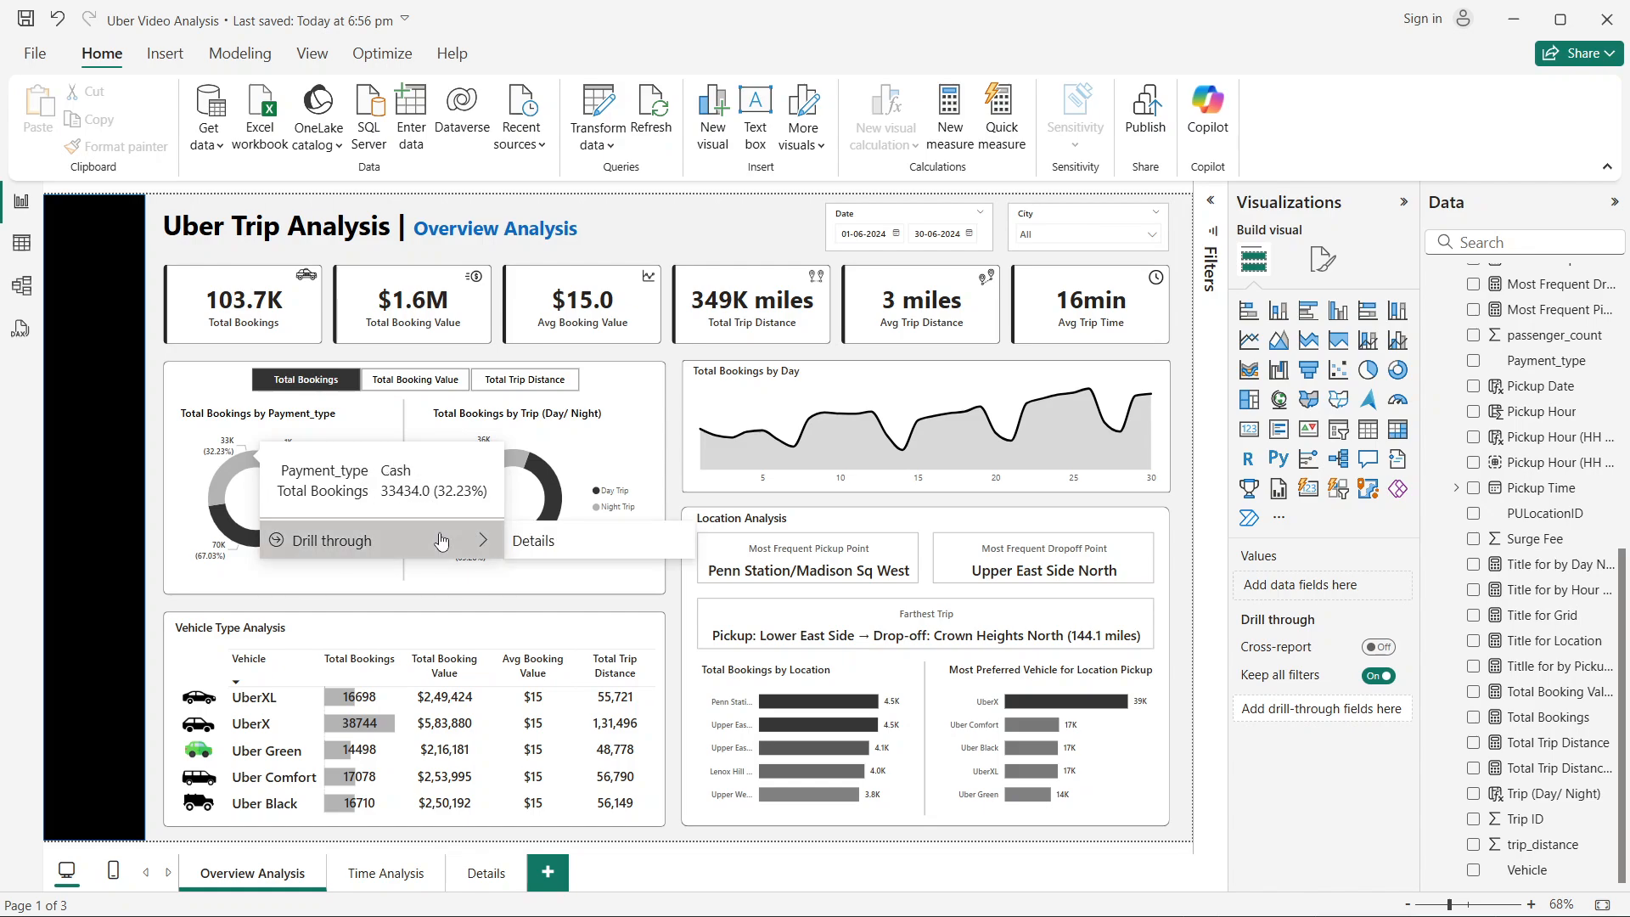
{"action": "left_click", "coordinate": [544, 543]}
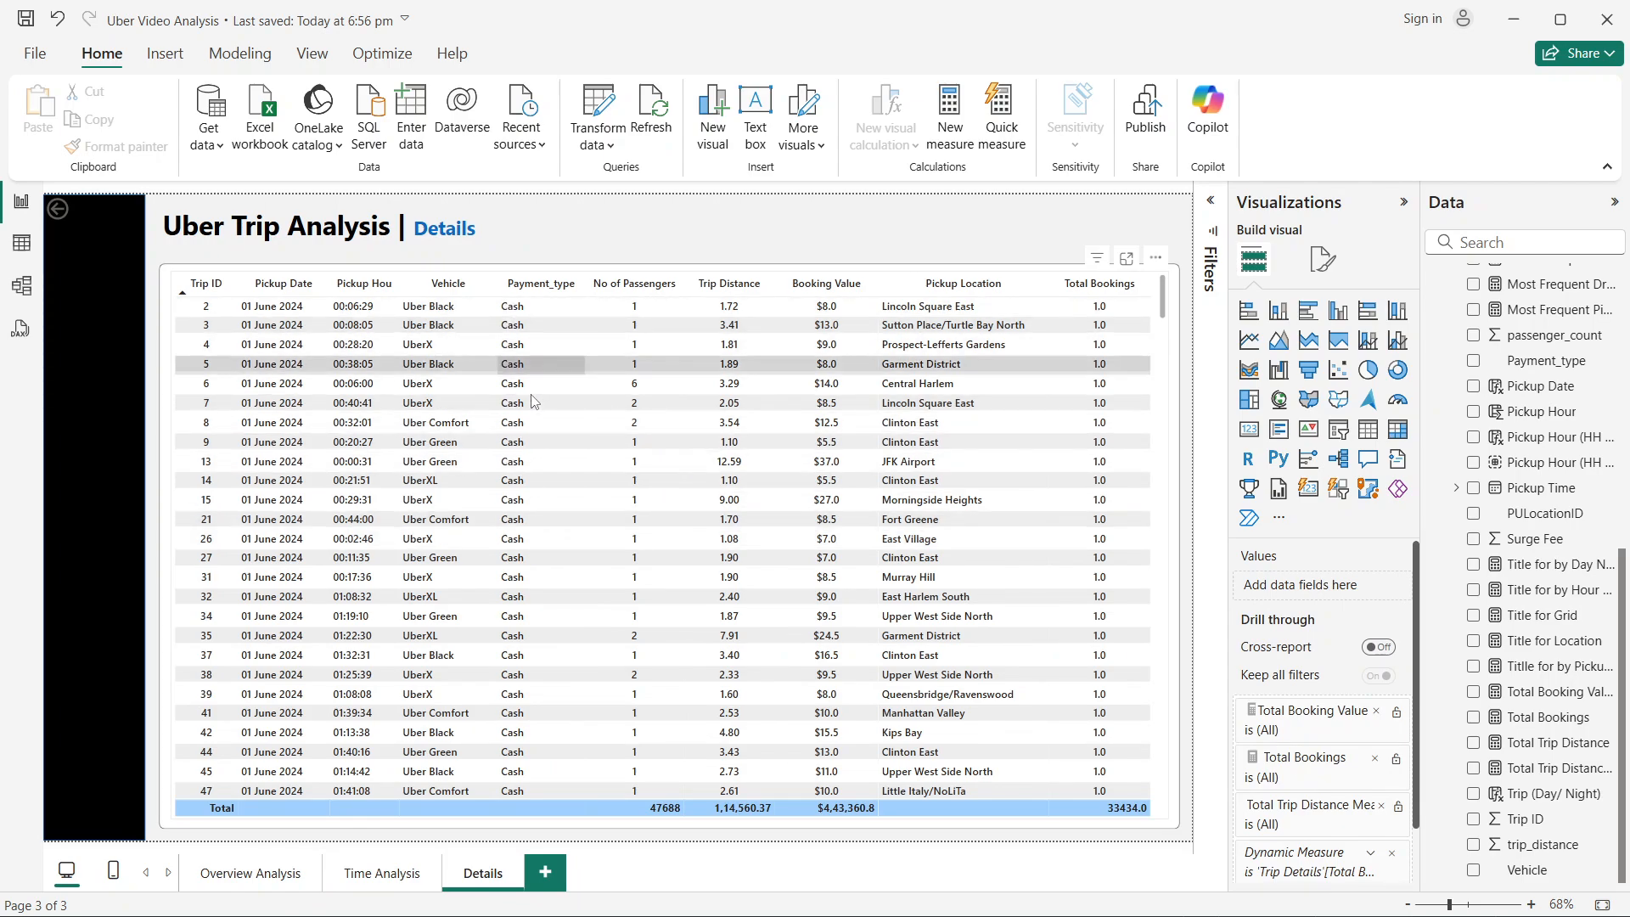
Step: Examine the cash trip records in the Details table and the drill-through filters applied to the page
{"action": "scroll", "coordinate": [543, 450], "scroll_direction": "down", "scroll_amount": 3}
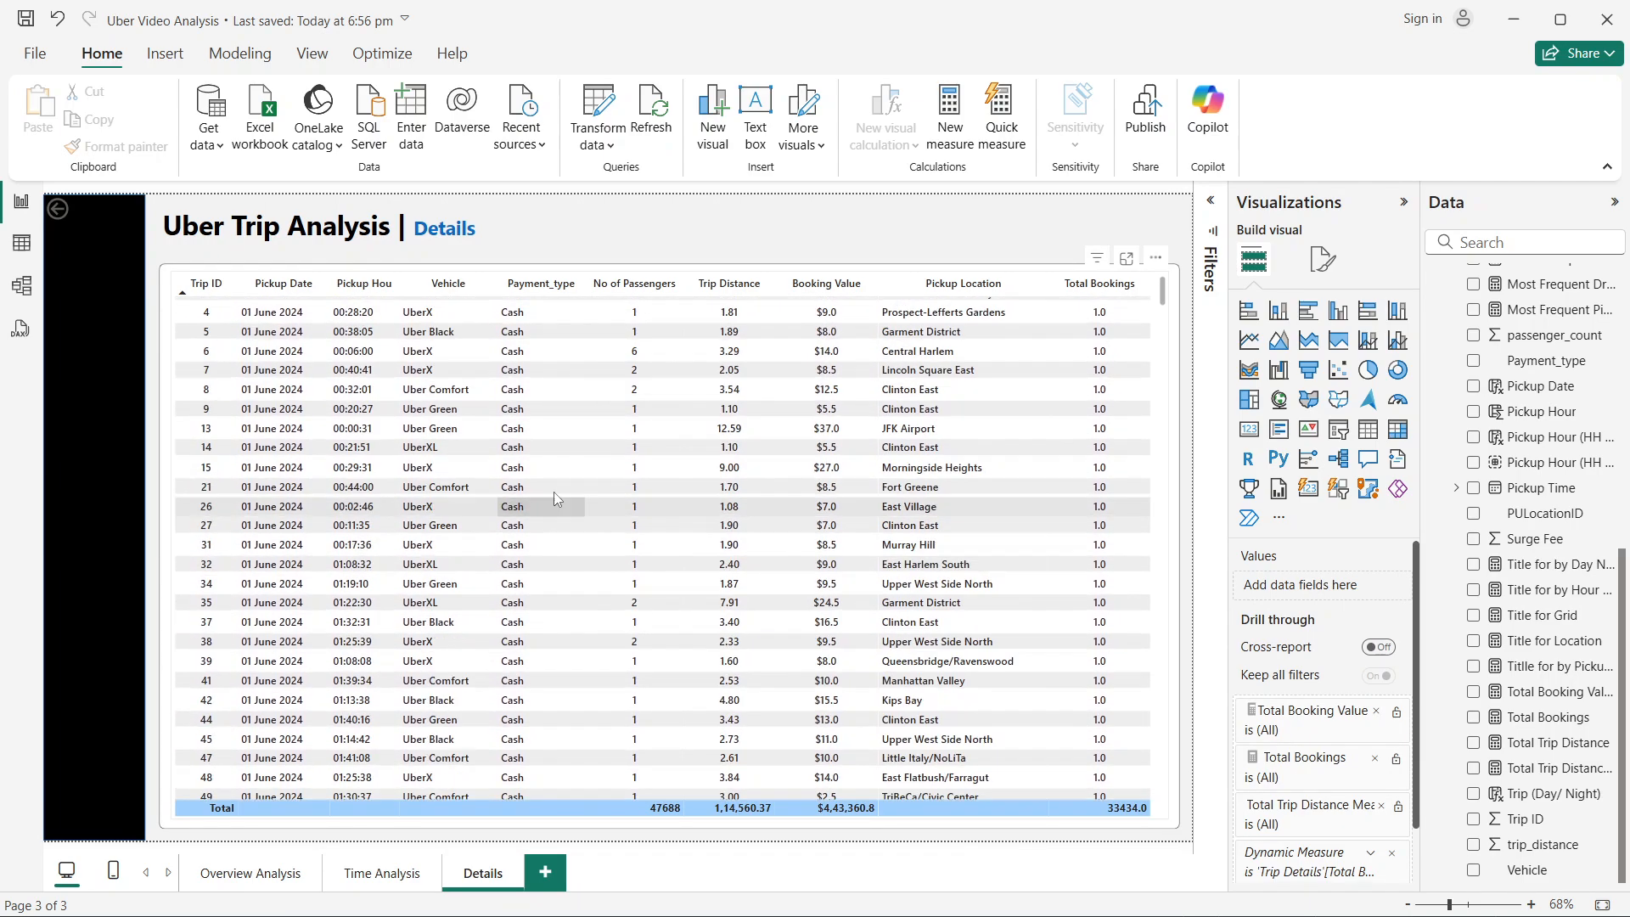
{"action": "scroll", "coordinate": [556, 499], "scroll_direction": "up", "scroll_amount": 2}
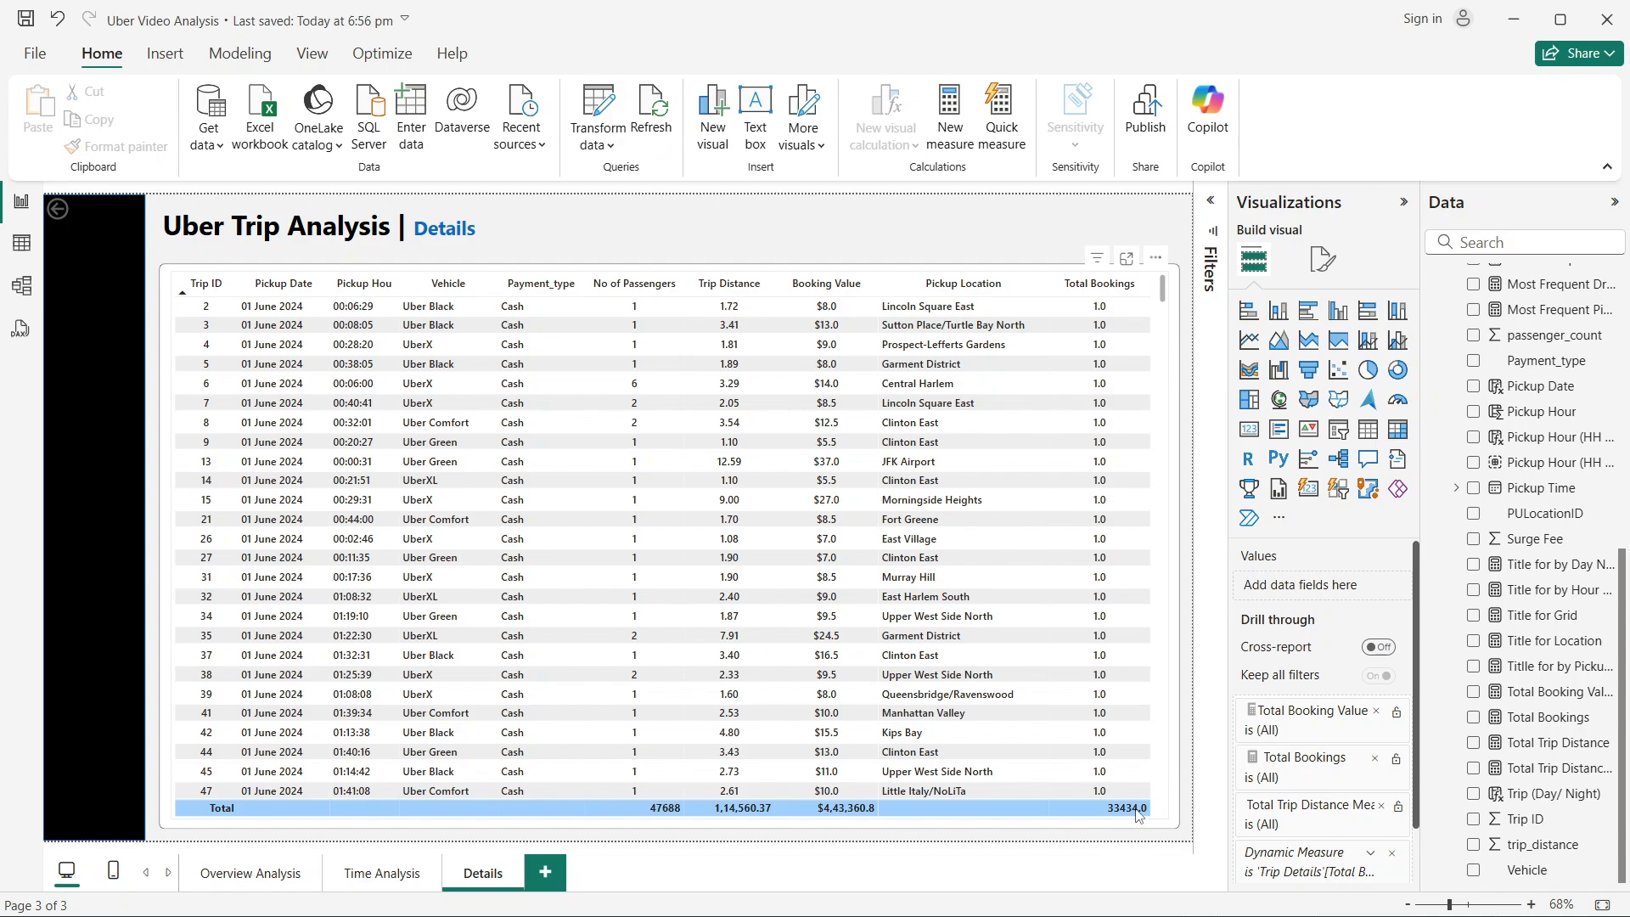
{"action": "scroll", "coordinate": [403, 586], "scroll_direction": "down", "scroll_amount": 8}
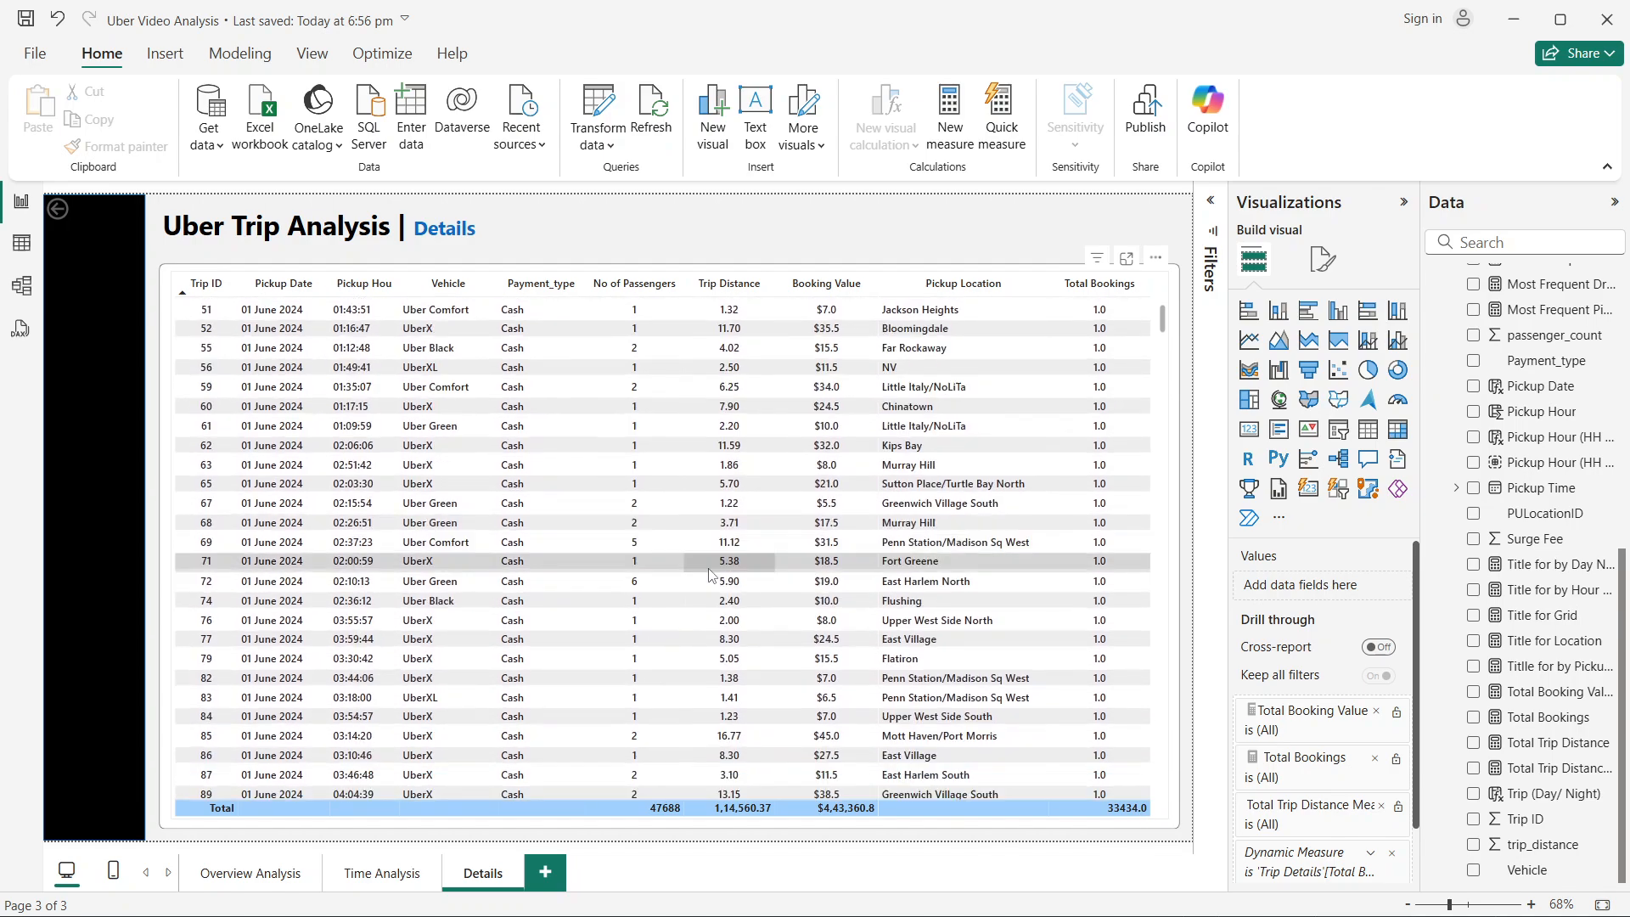
{"action": "scroll", "coordinate": [709, 575], "scroll_direction": "up", "scroll_amount": 8}
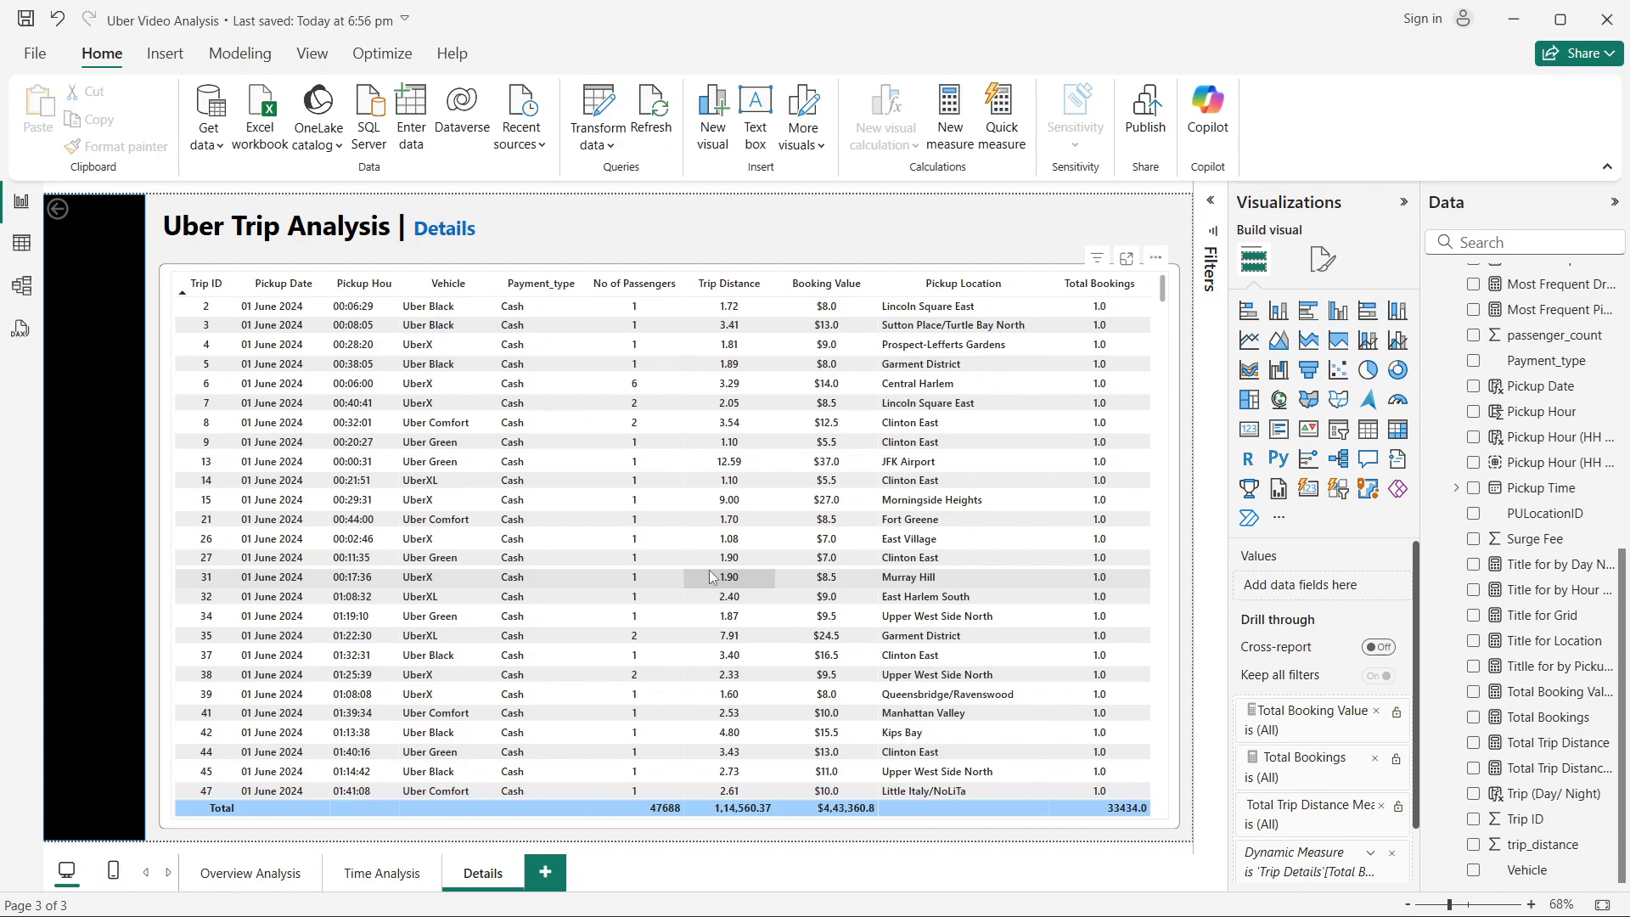
{"action": "scroll", "coordinate": [1423, 859], "scroll_direction": "down", "scroll_amount": 2}
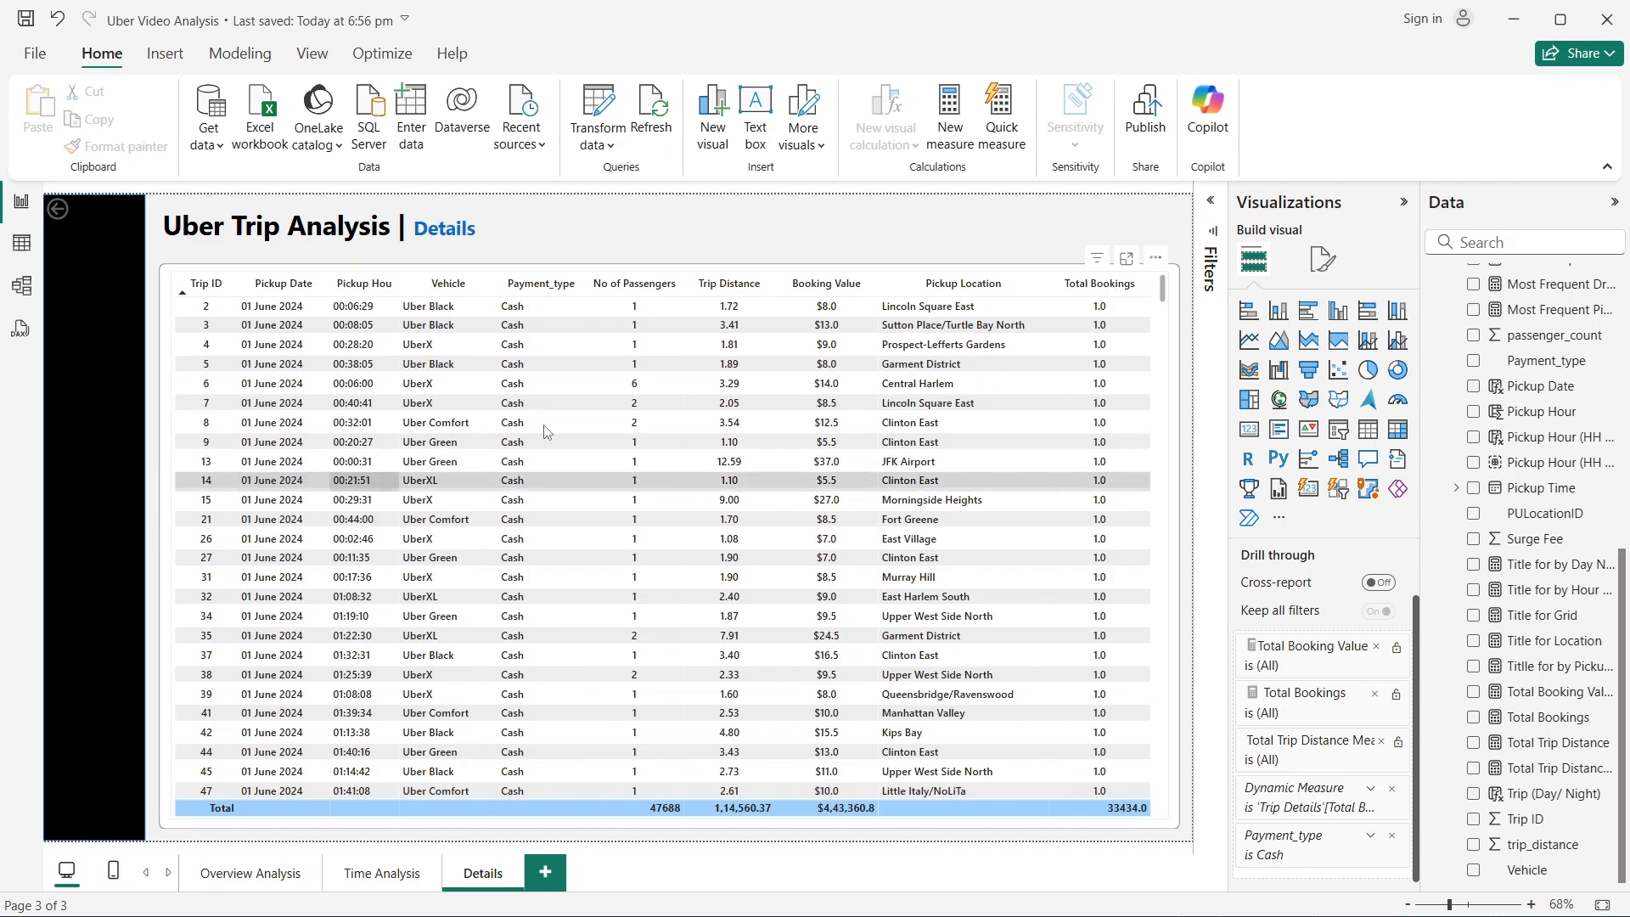
{"action": "left_click", "coordinate": [1163, 333]}
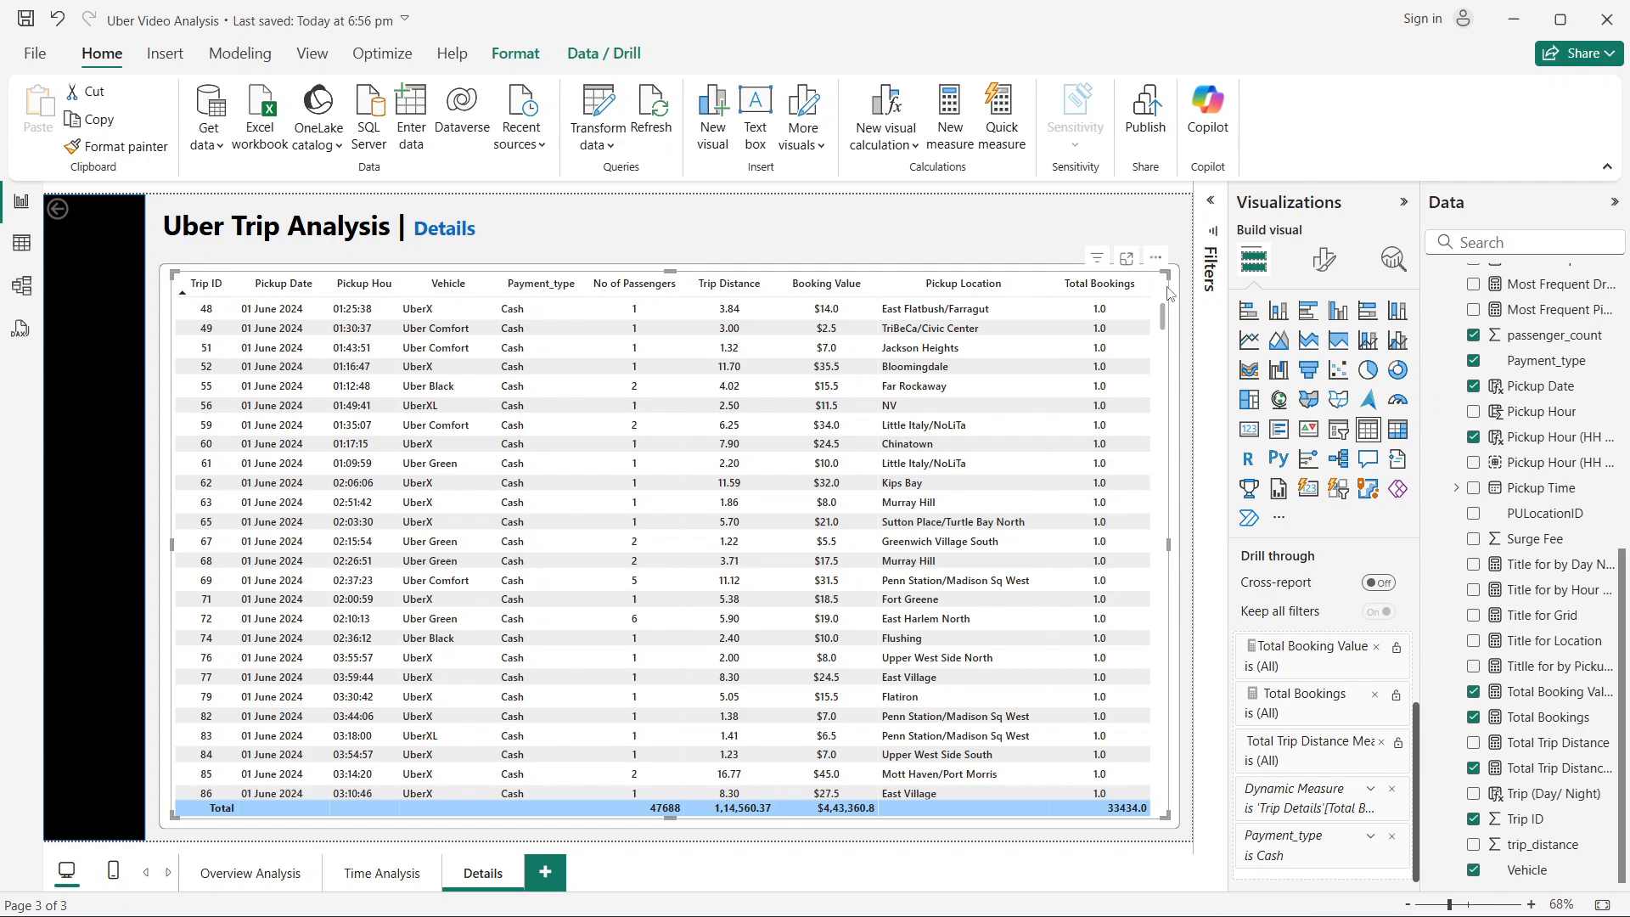
{"action": "left_click", "coordinate": [1155, 259]}
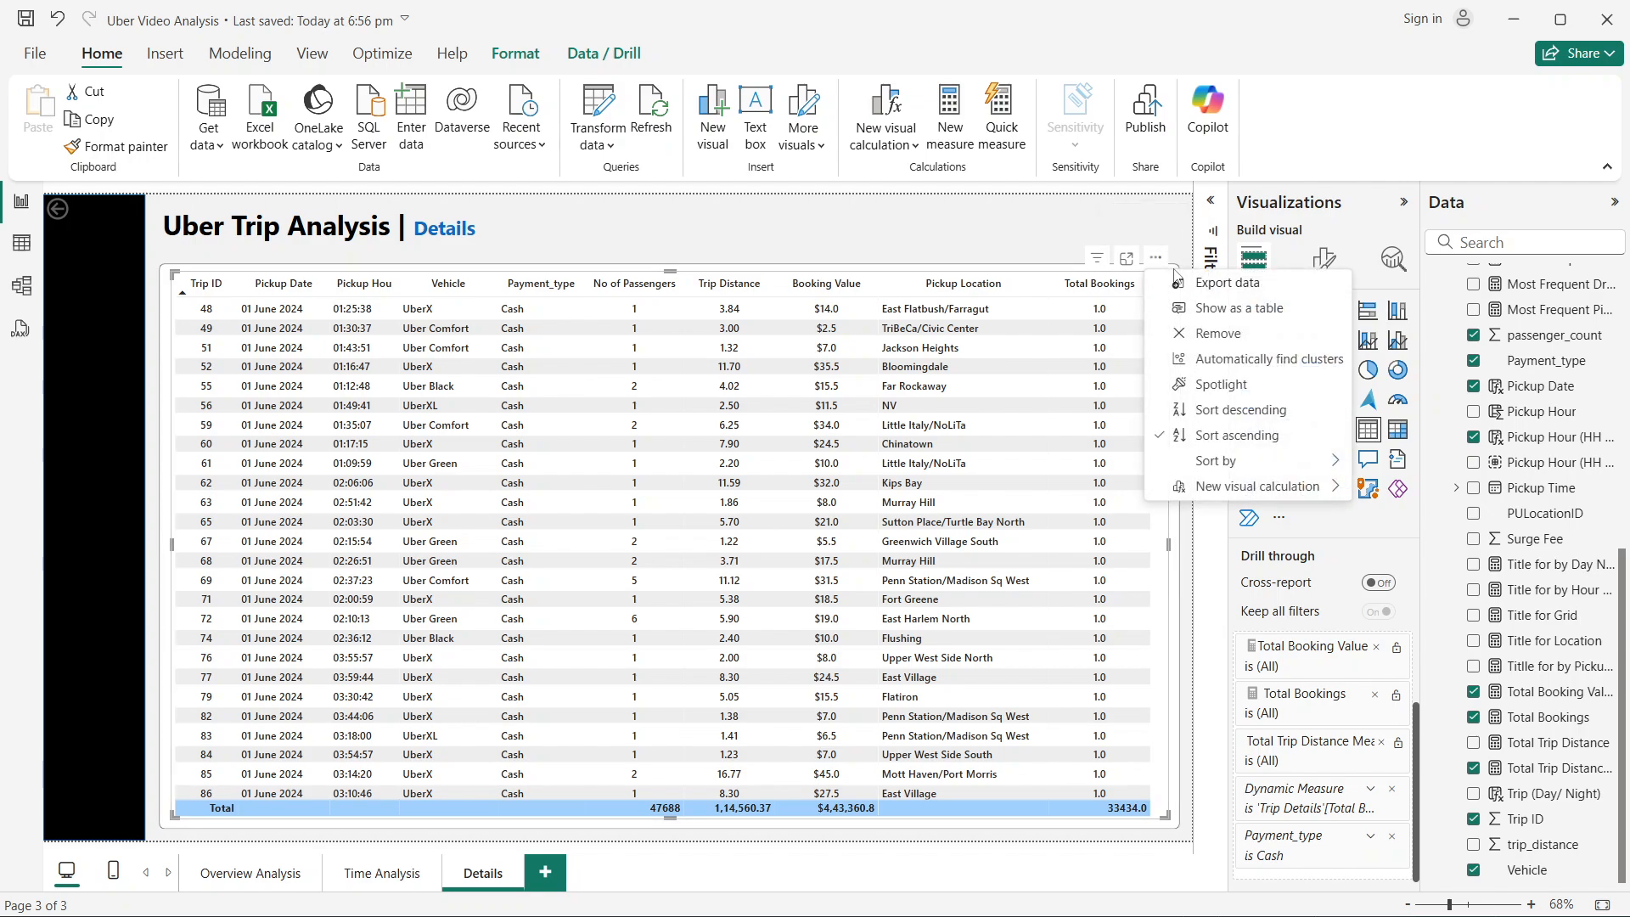
{"action": "left_click", "coordinate": [1150, 286]}
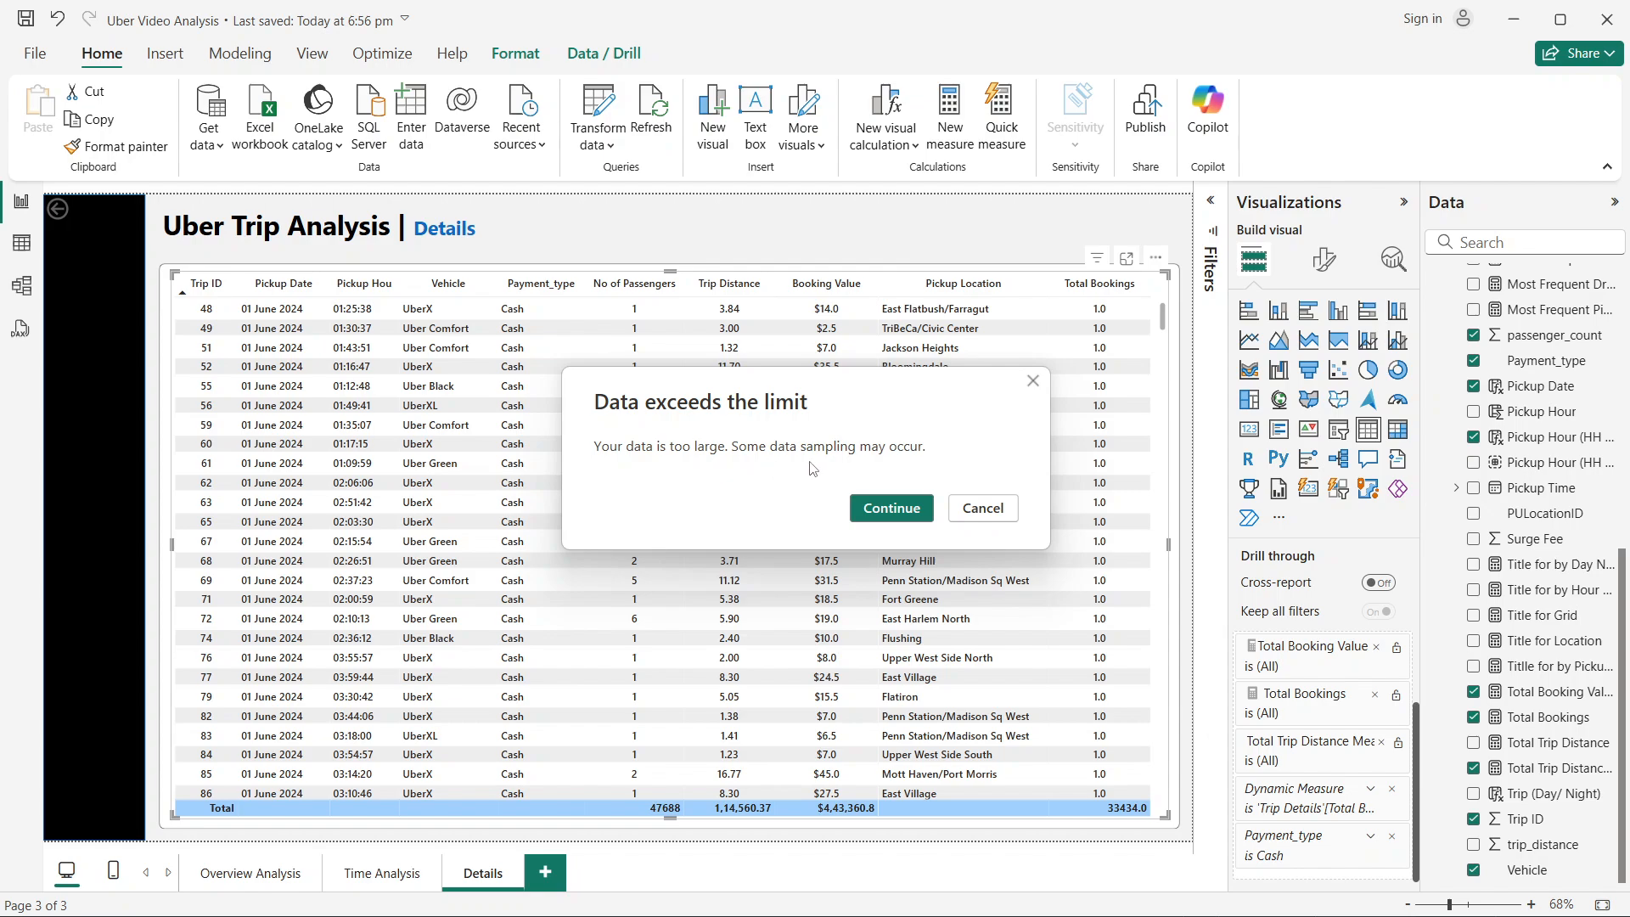
{"action": "left_click", "coordinate": [900, 514]}
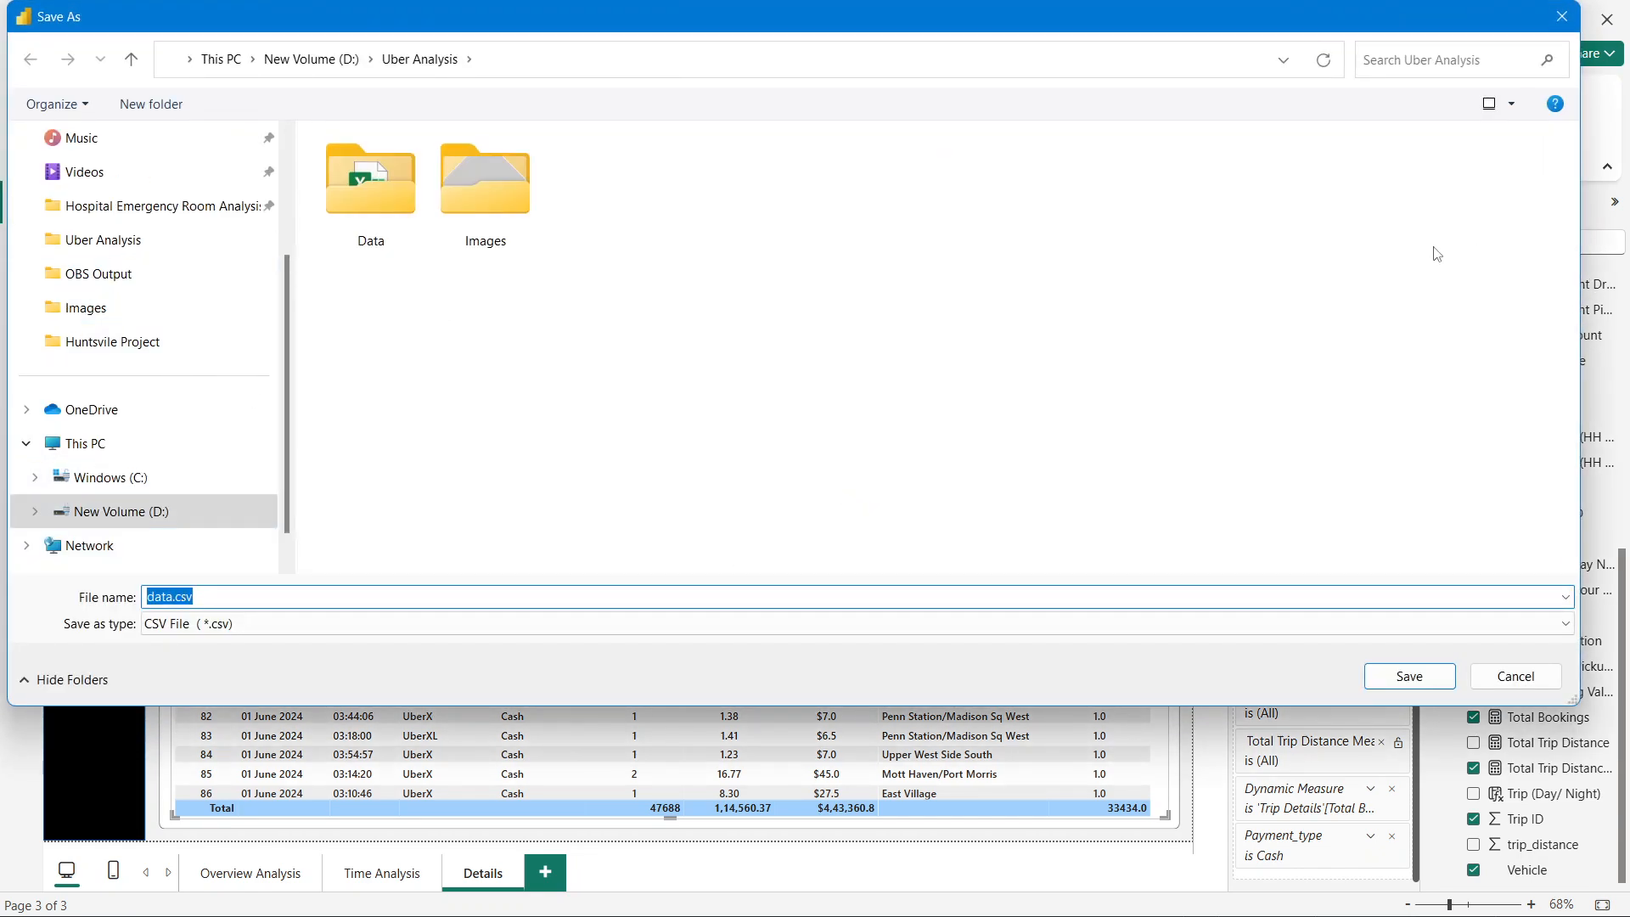
{"action": "left_click", "coordinate": [191, 627]}
{"action": "left_click", "coordinate": [191, 629]}
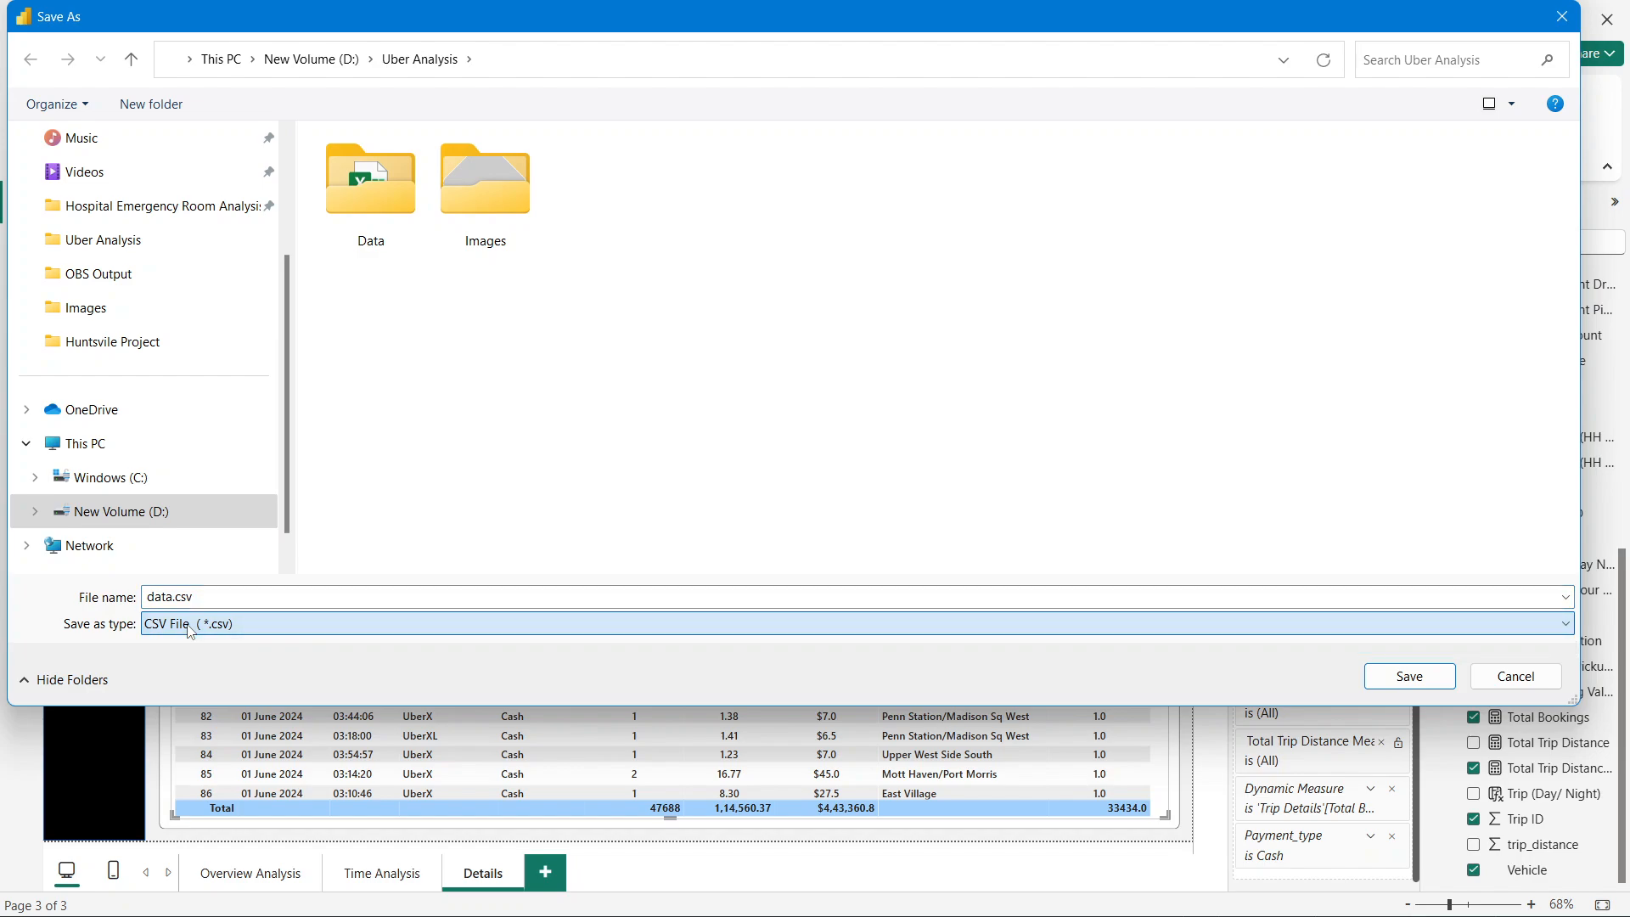
{"action": "left_click", "coordinate": [1562, 17]}
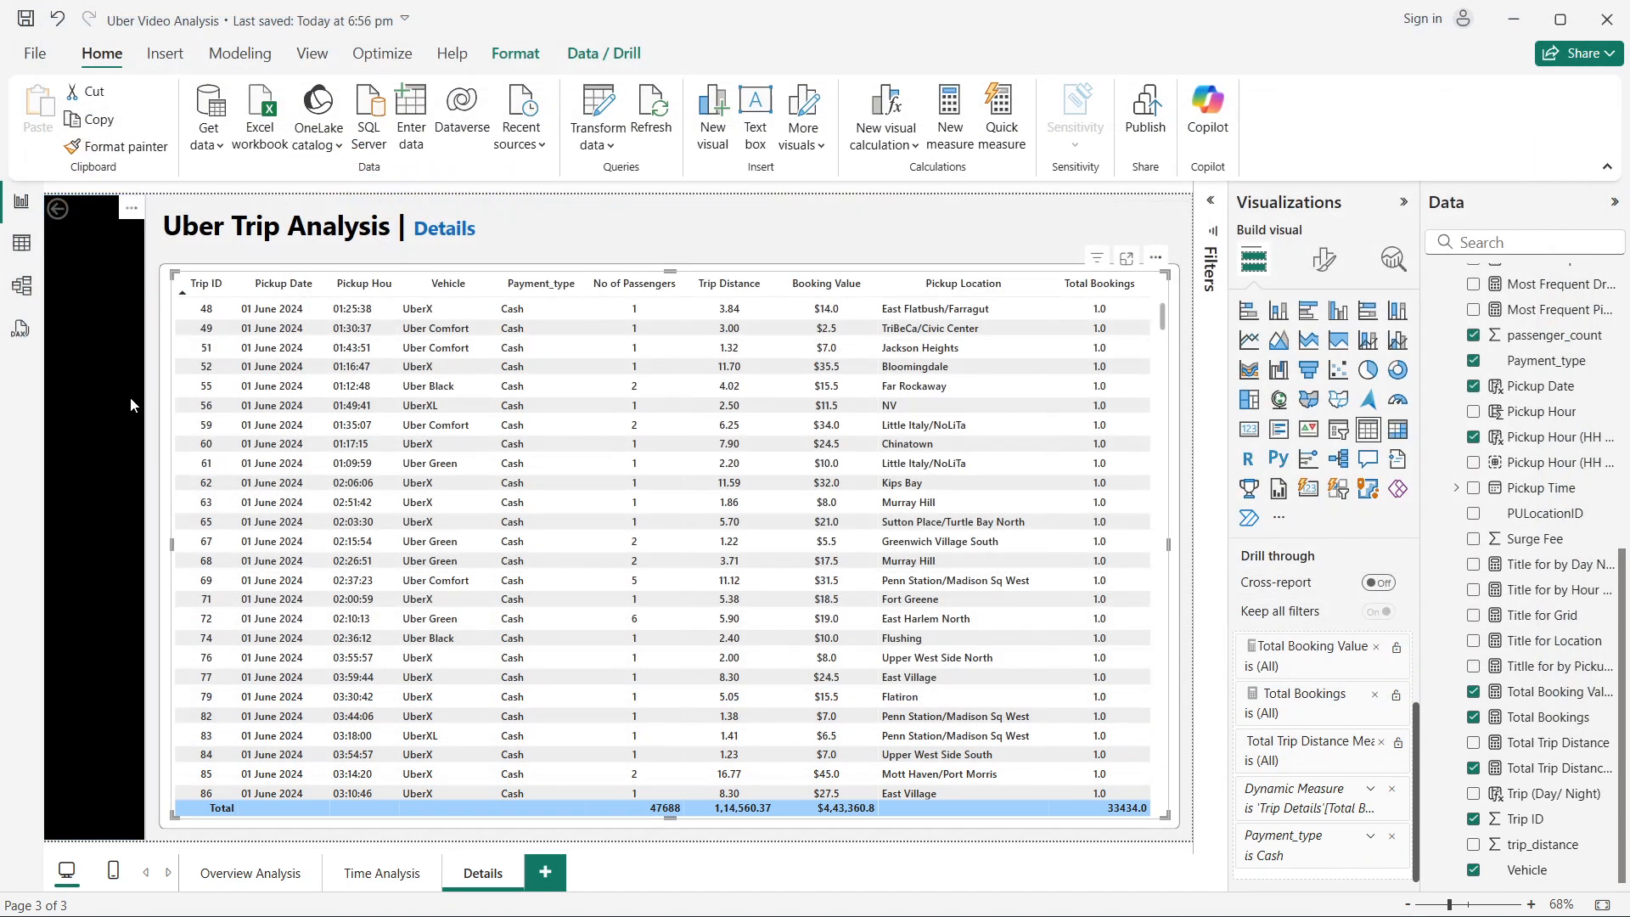
Step: Move the back button to the right end of the Details page header, just above the table
{"action": "left_click", "coordinate": [146, 428]}
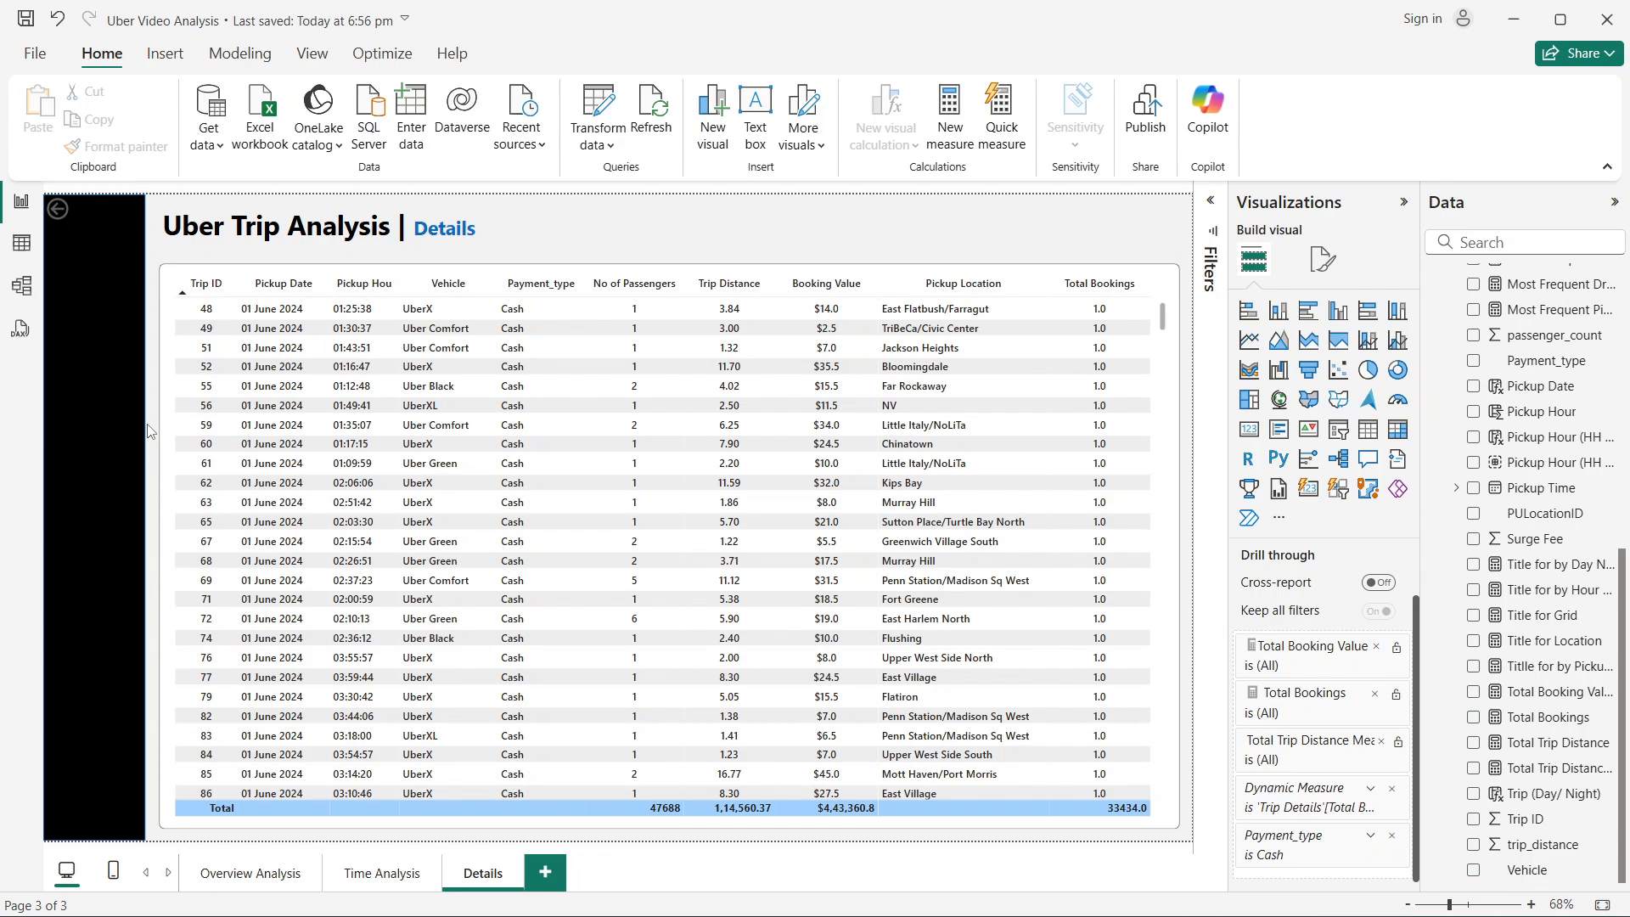
{"action": "left_click", "coordinate": [83, 219]}
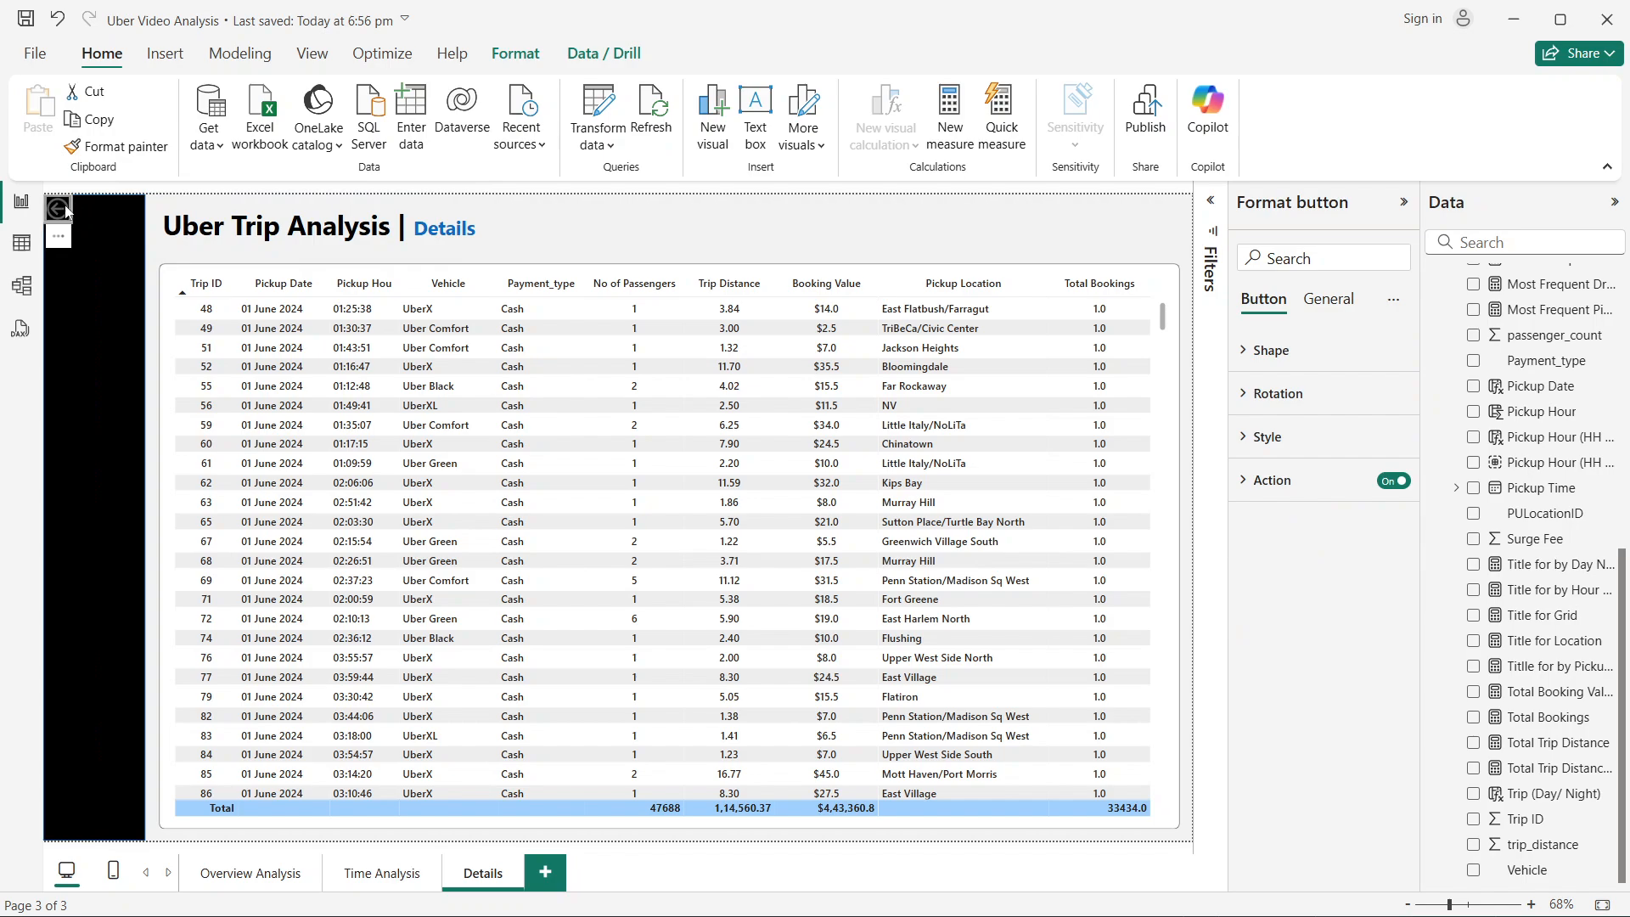
{"action": "left_click_drag", "start_coordinate": [74, 210], "coordinate": [1157, 236]}
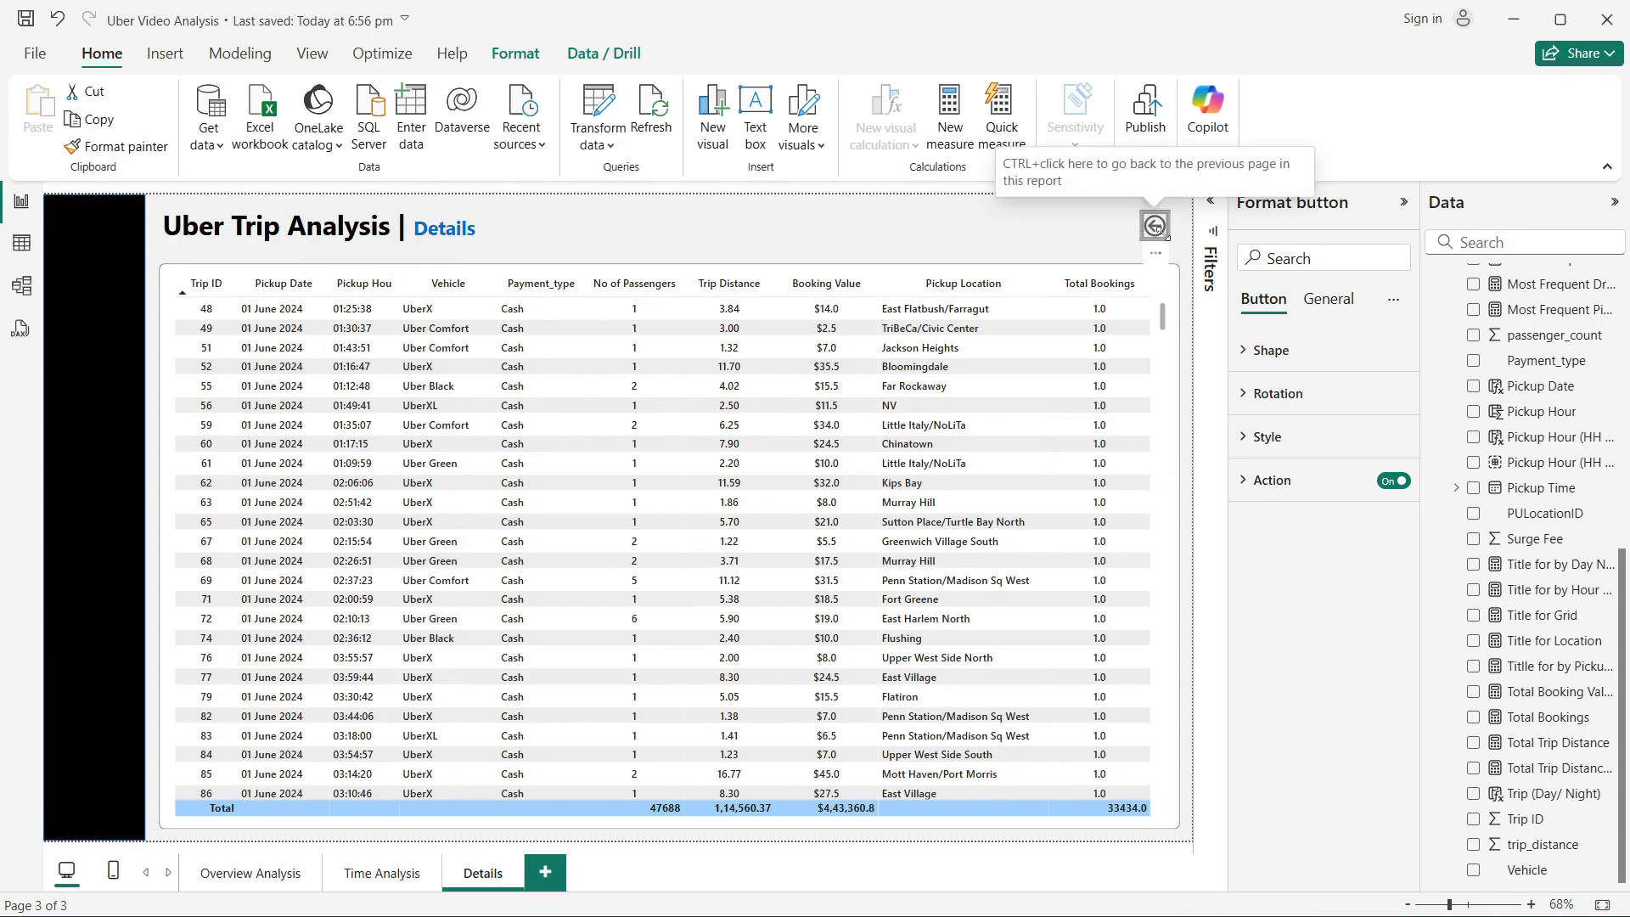
{"action": "left_click_drag", "start_coordinate": [1164, 237], "coordinate": [1161, 235]}
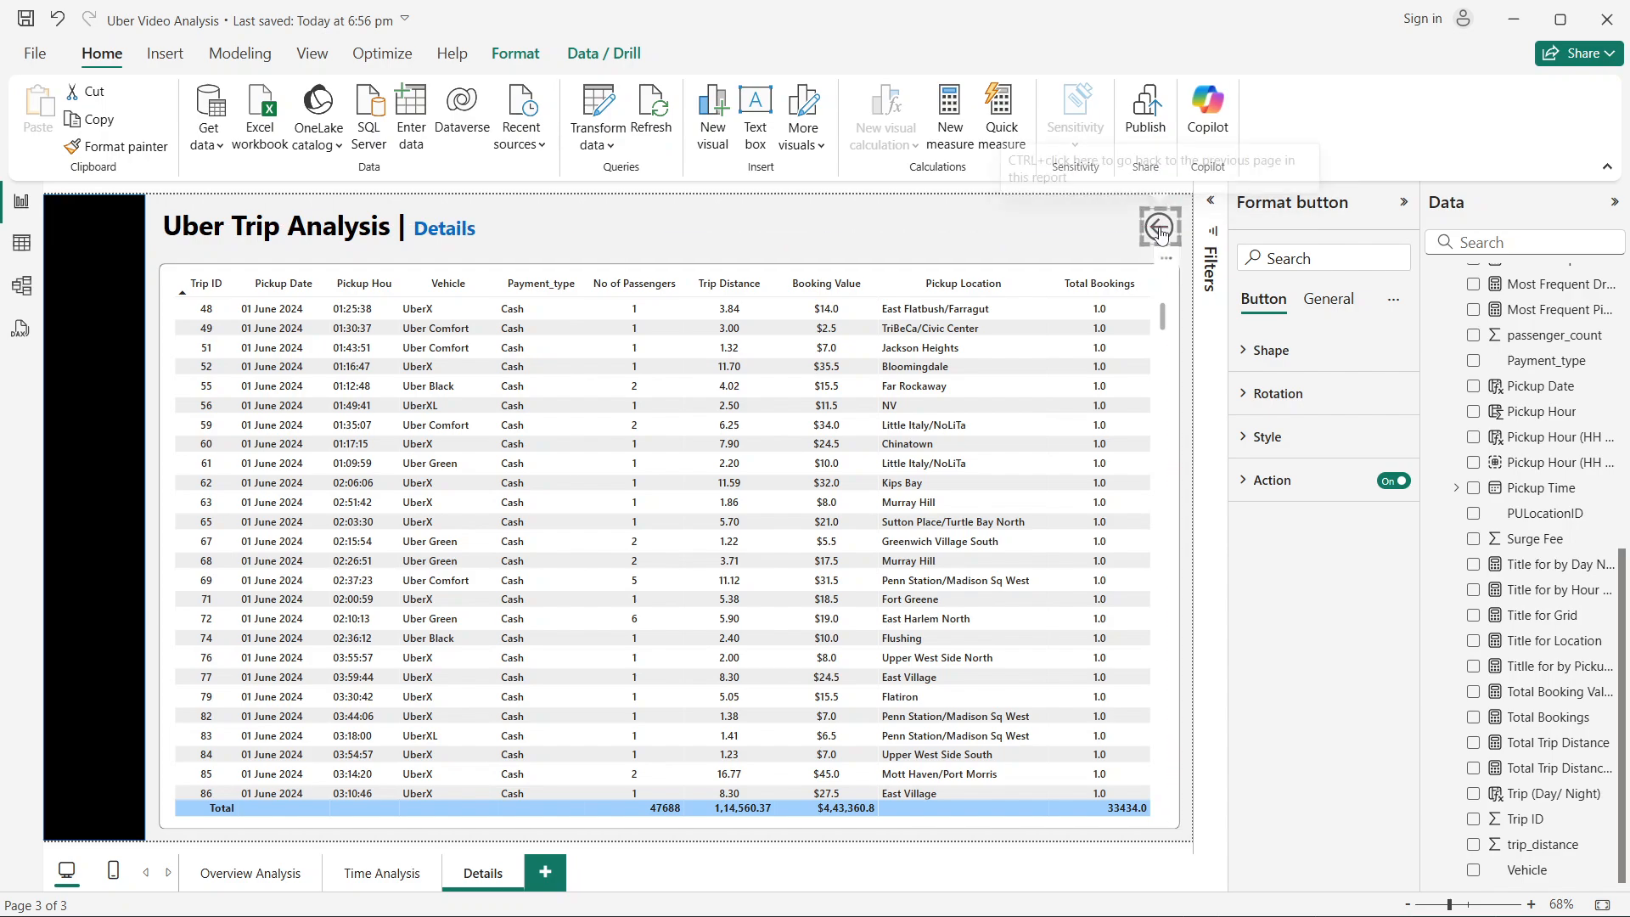
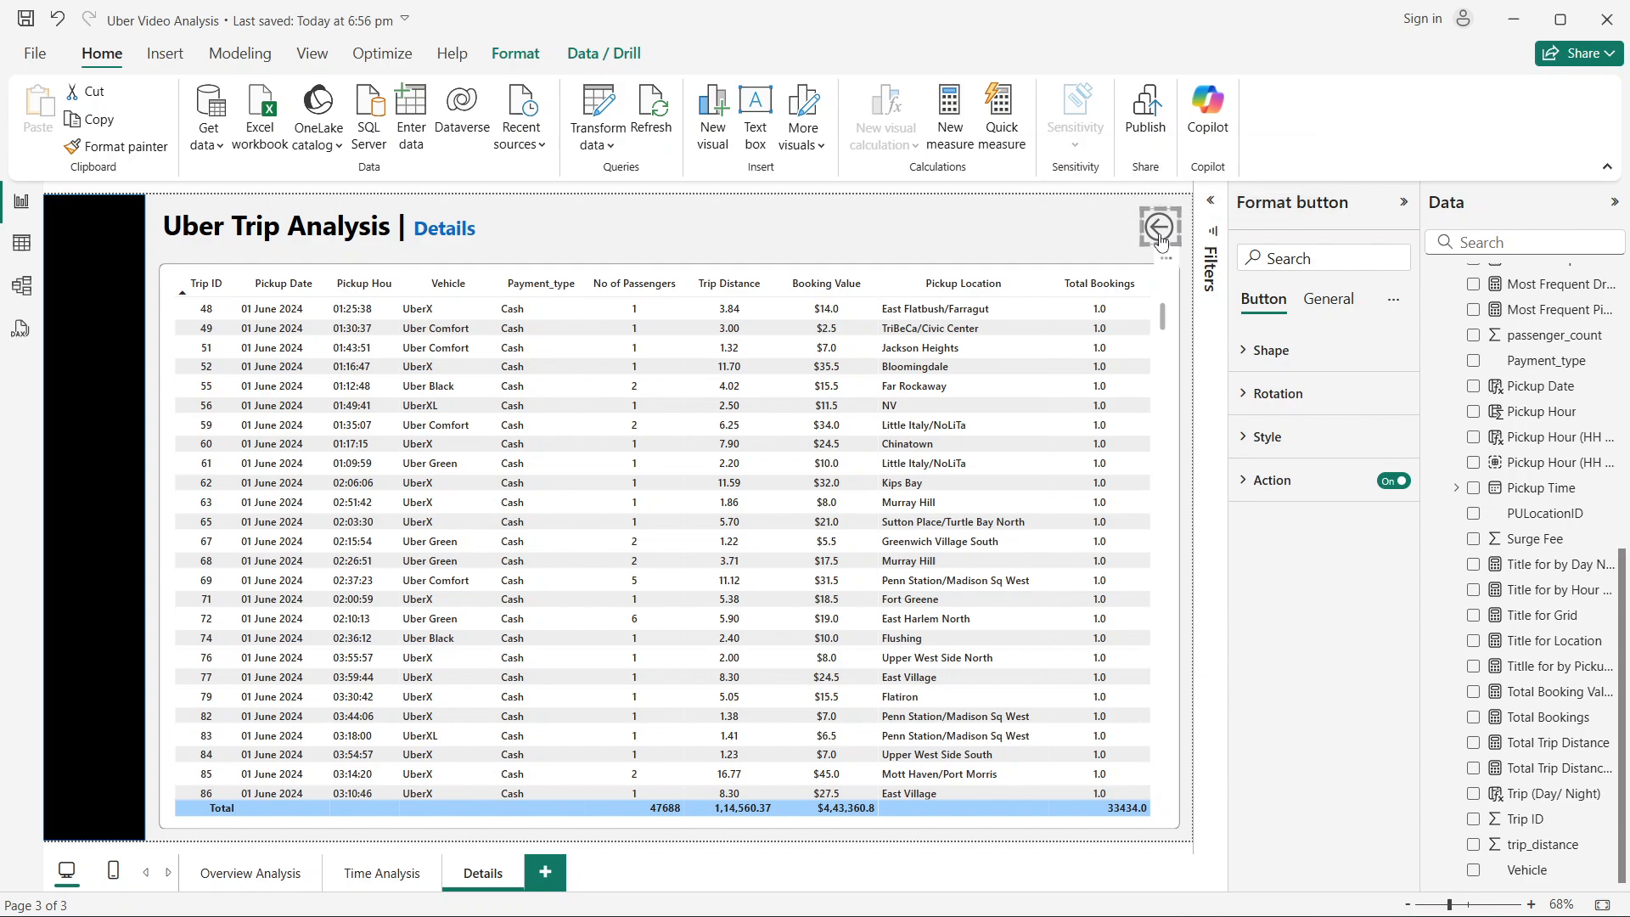
Step: Go back to Overview Analysis with the back button and drill through from the Night Trip slice to Details
{"action": "left_click", "coordinate": [1161, 238], "text": "ctrl"}
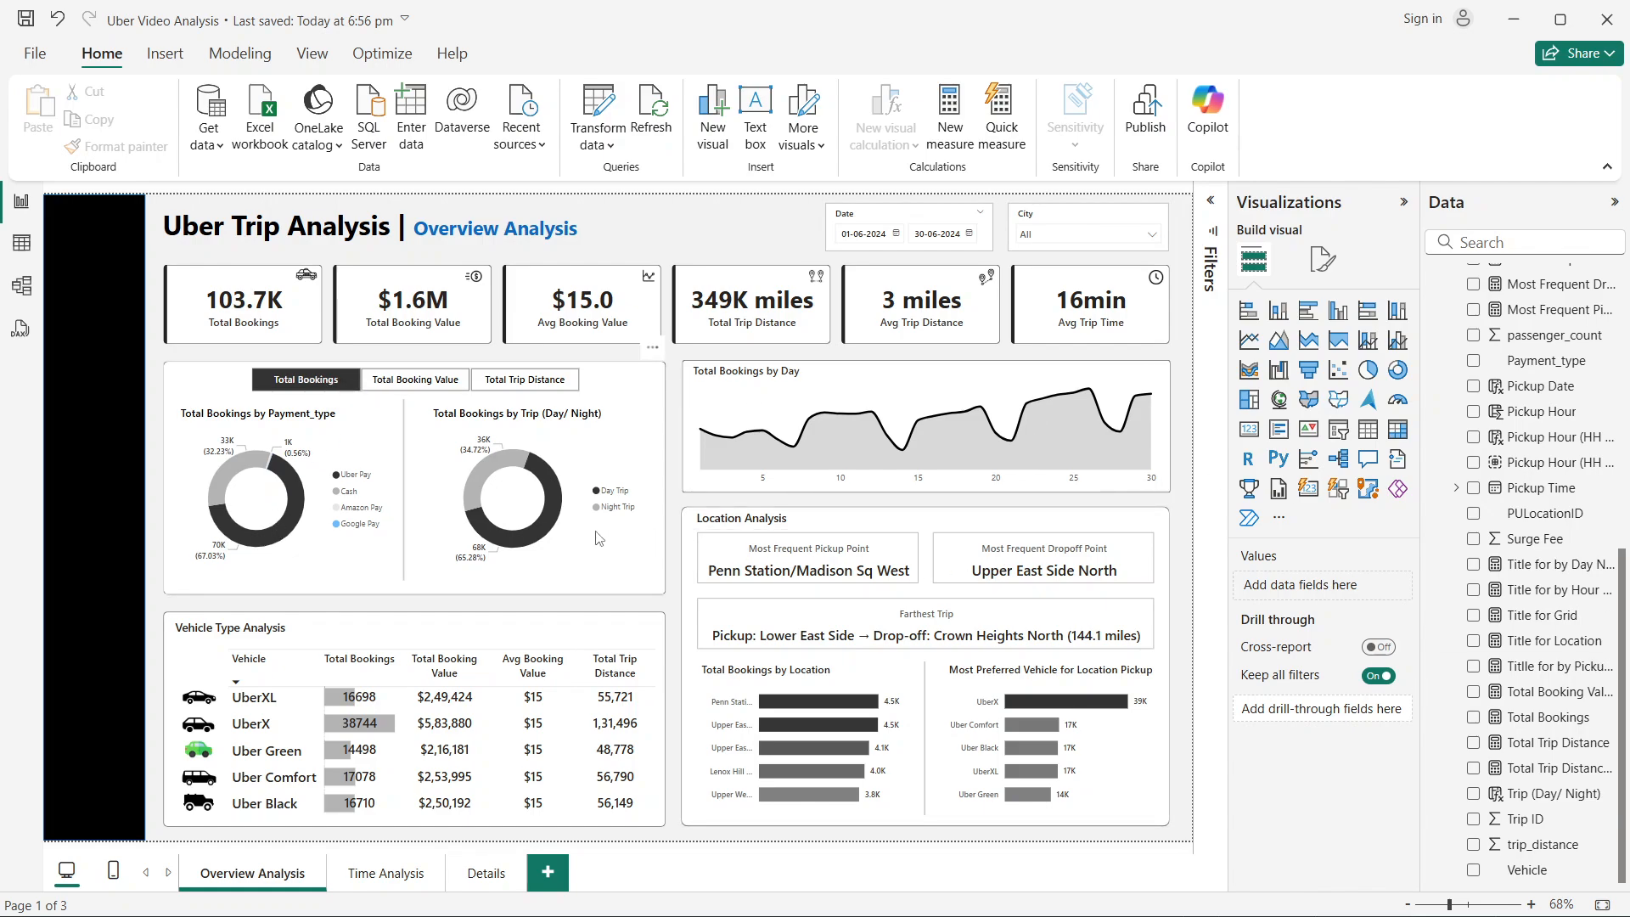
{"action": "mouse_move", "coordinate": [504, 473]}
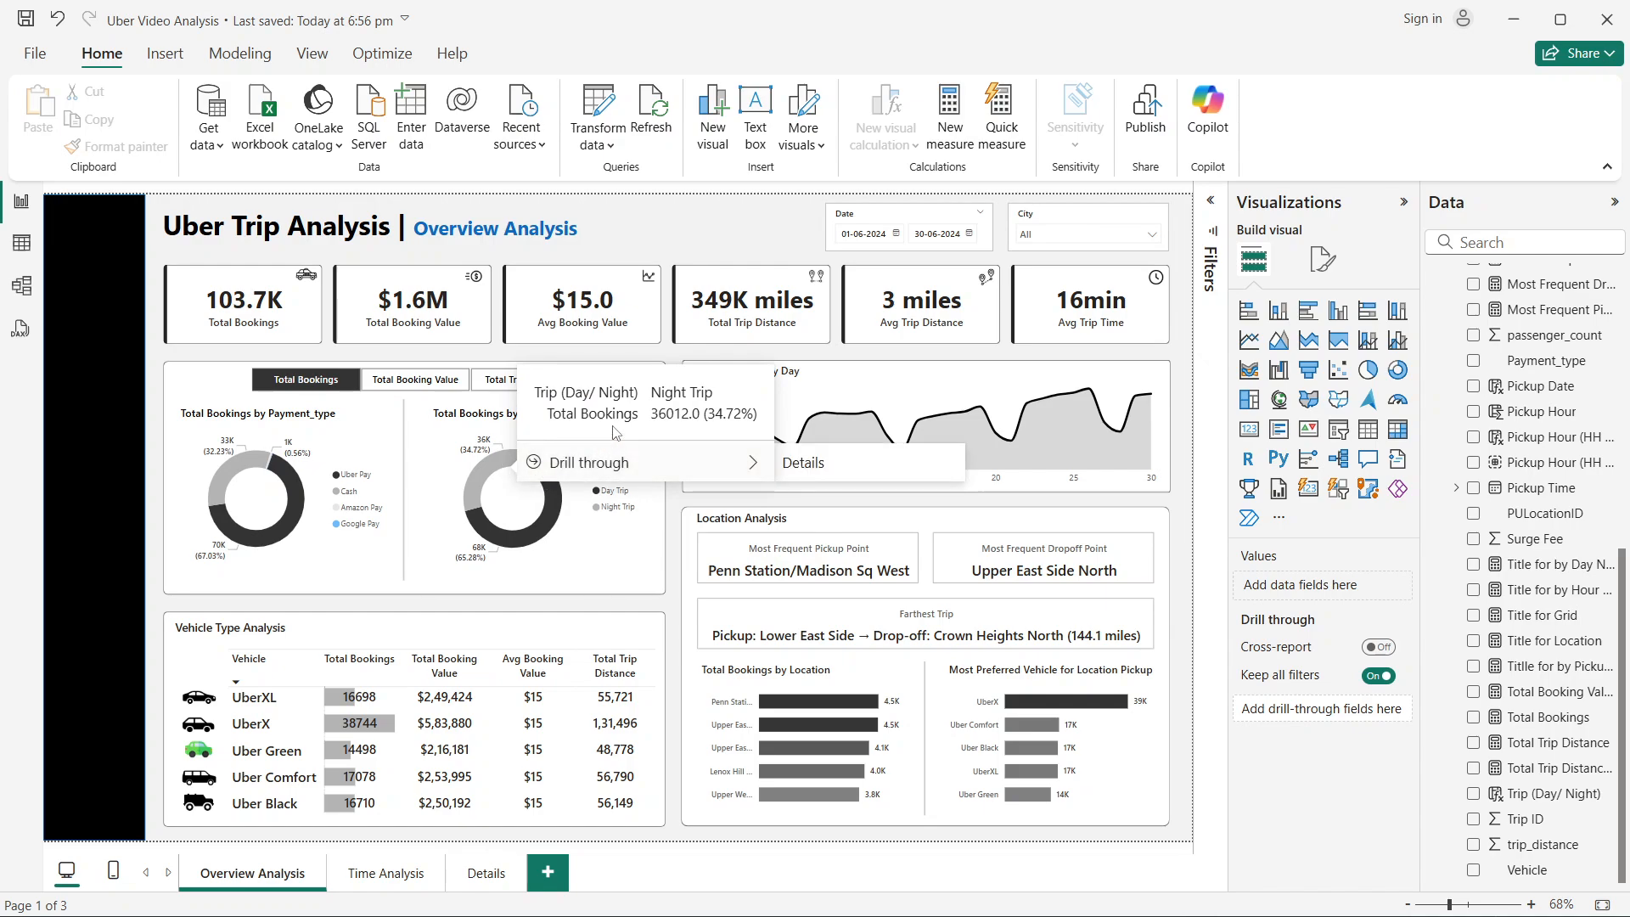
{"action": "left_click", "coordinate": [814, 478]}
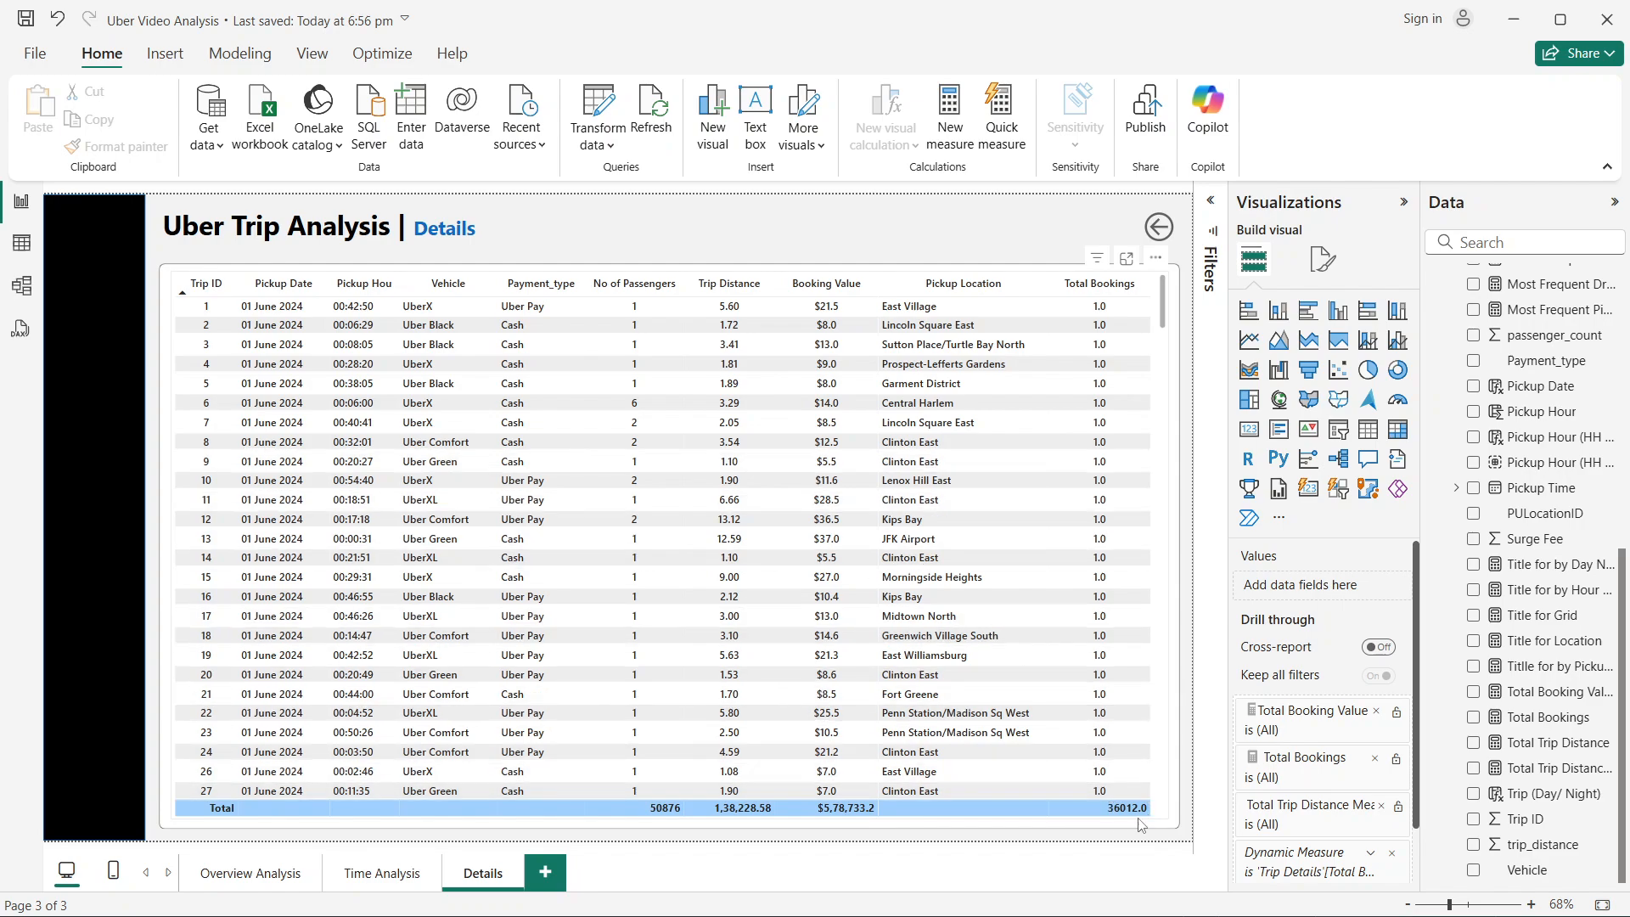
Step: Switch the Overview Analysis measure to Total Booking Value and drill through from the Cash payment slice to Details
{"action": "left_click", "coordinate": [250, 874]}
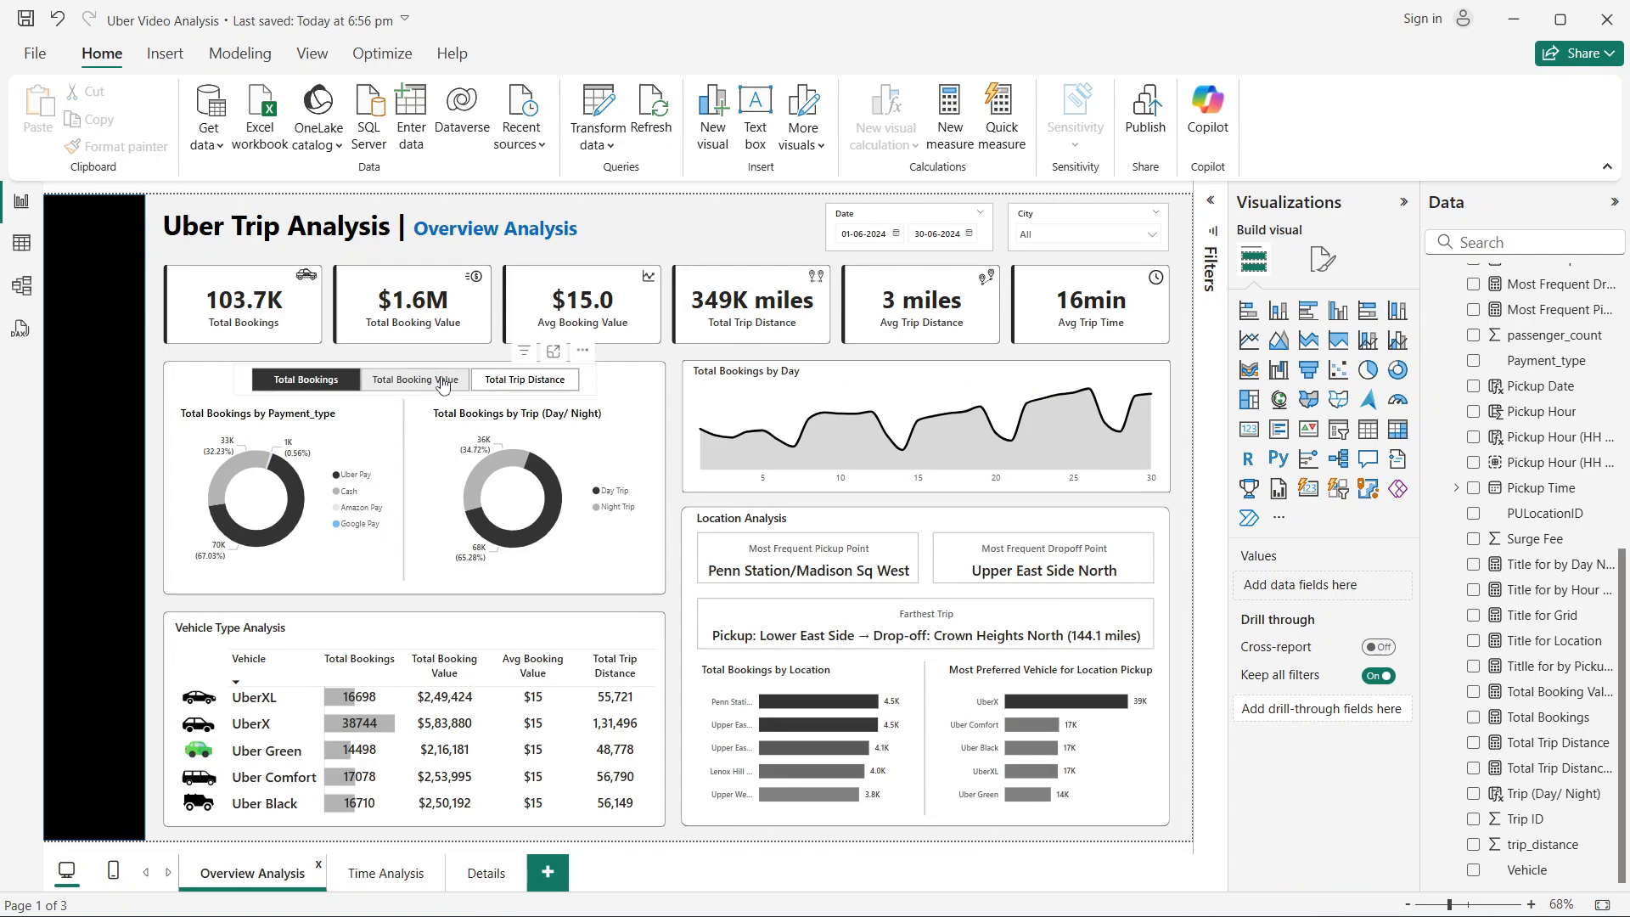
{"action": "left_click", "coordinate": [442, 382]}
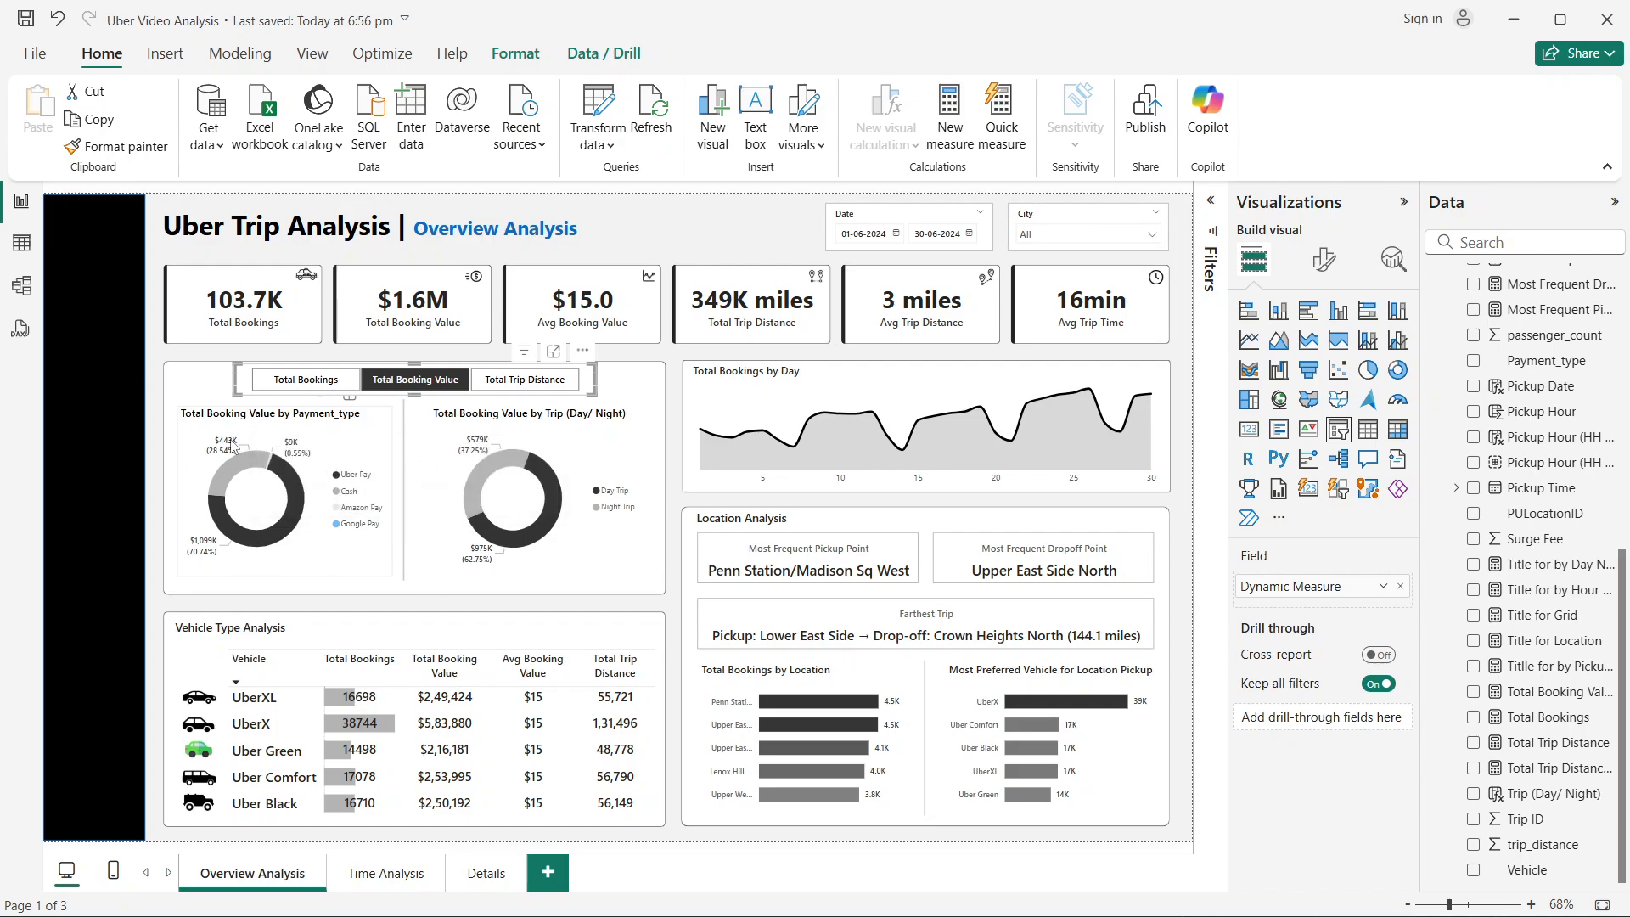
{"action": "mouse_move", "coordinate": [235, 458]}
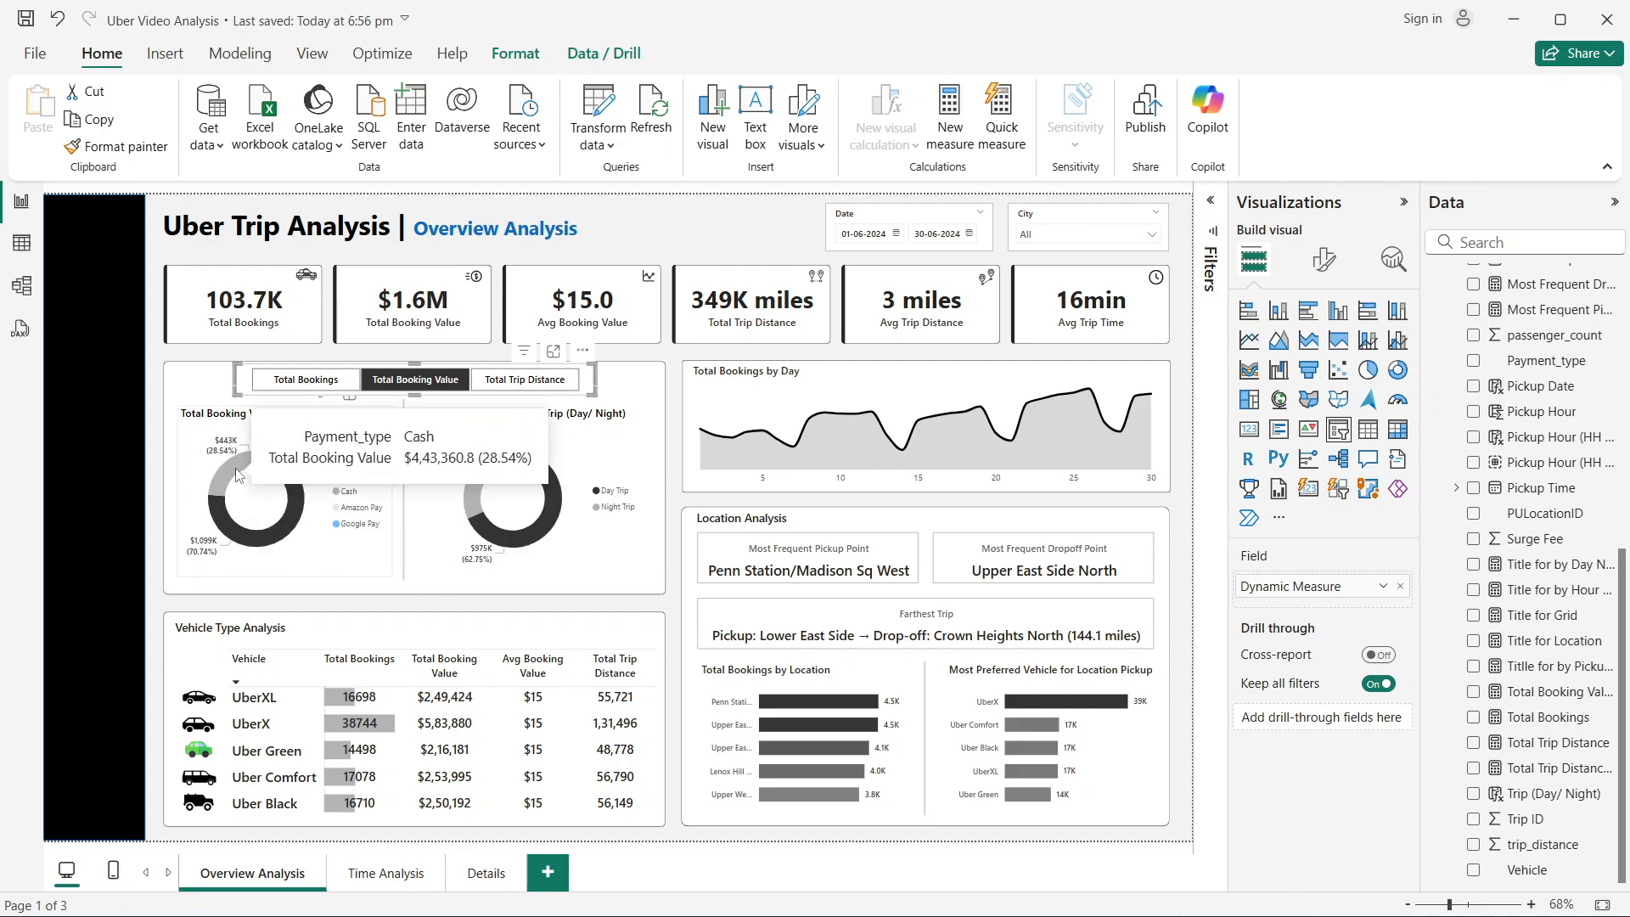
{"action": "right_click", "coordinate": [237, 475]}
{"action": "mouse_move", "coordinate": [289, 466]}
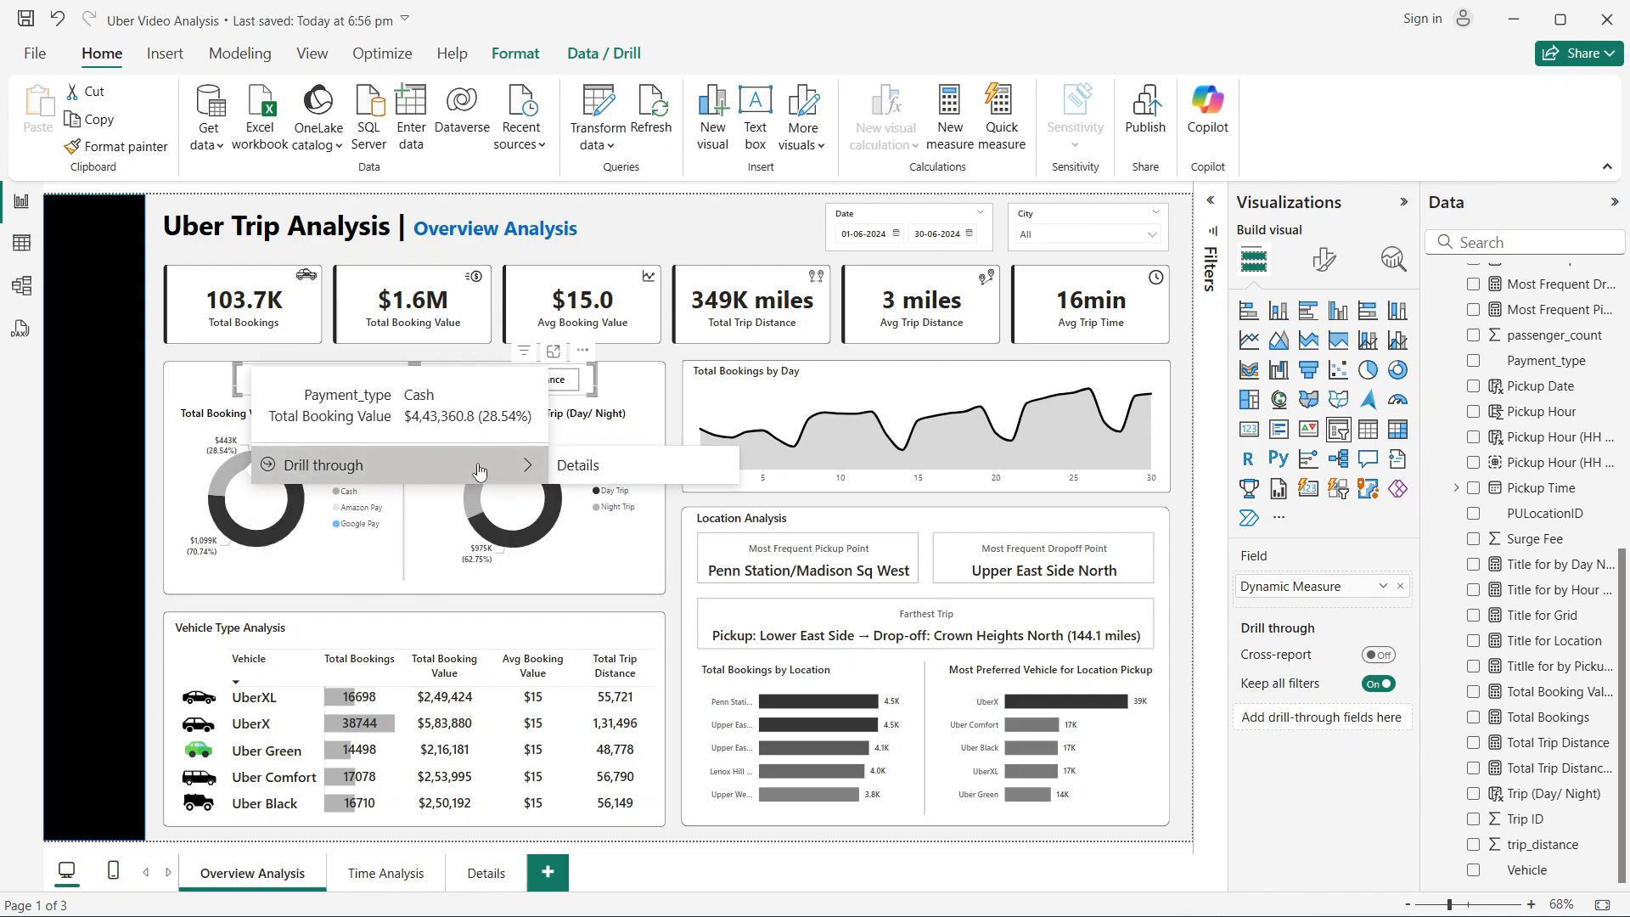
{"action": "left_click", "coordinate": [585, 468]}
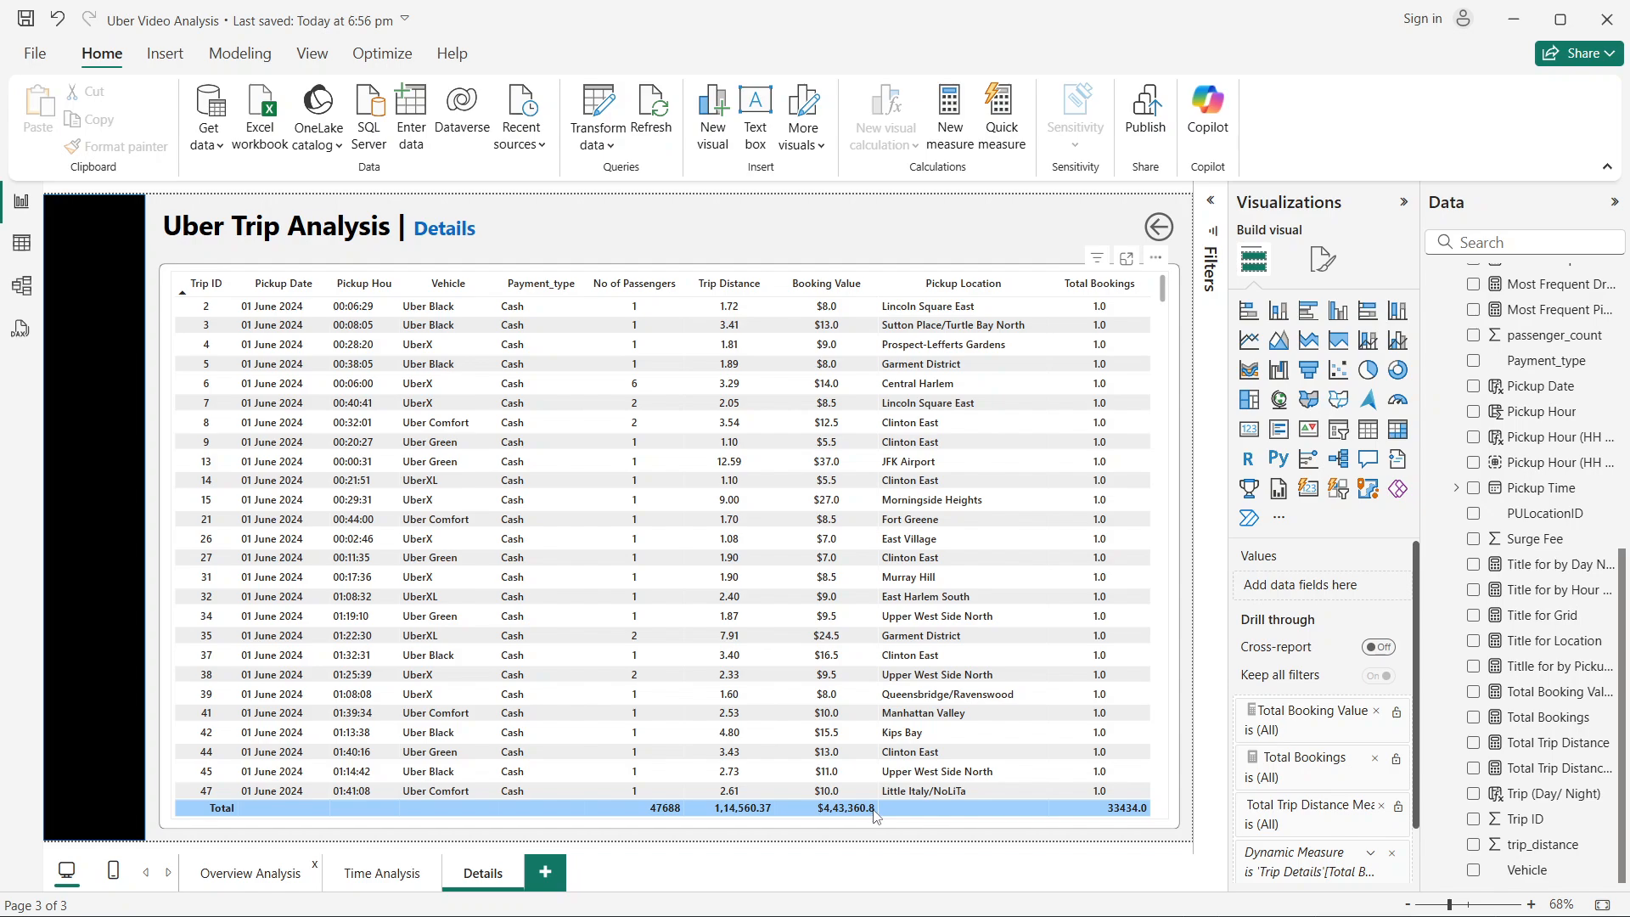
Step: Compare the Overview Analysis payment chart with the drilled-through cash trip records on the Details page
{"action": "left_click", "coordinate": [204, 881]}
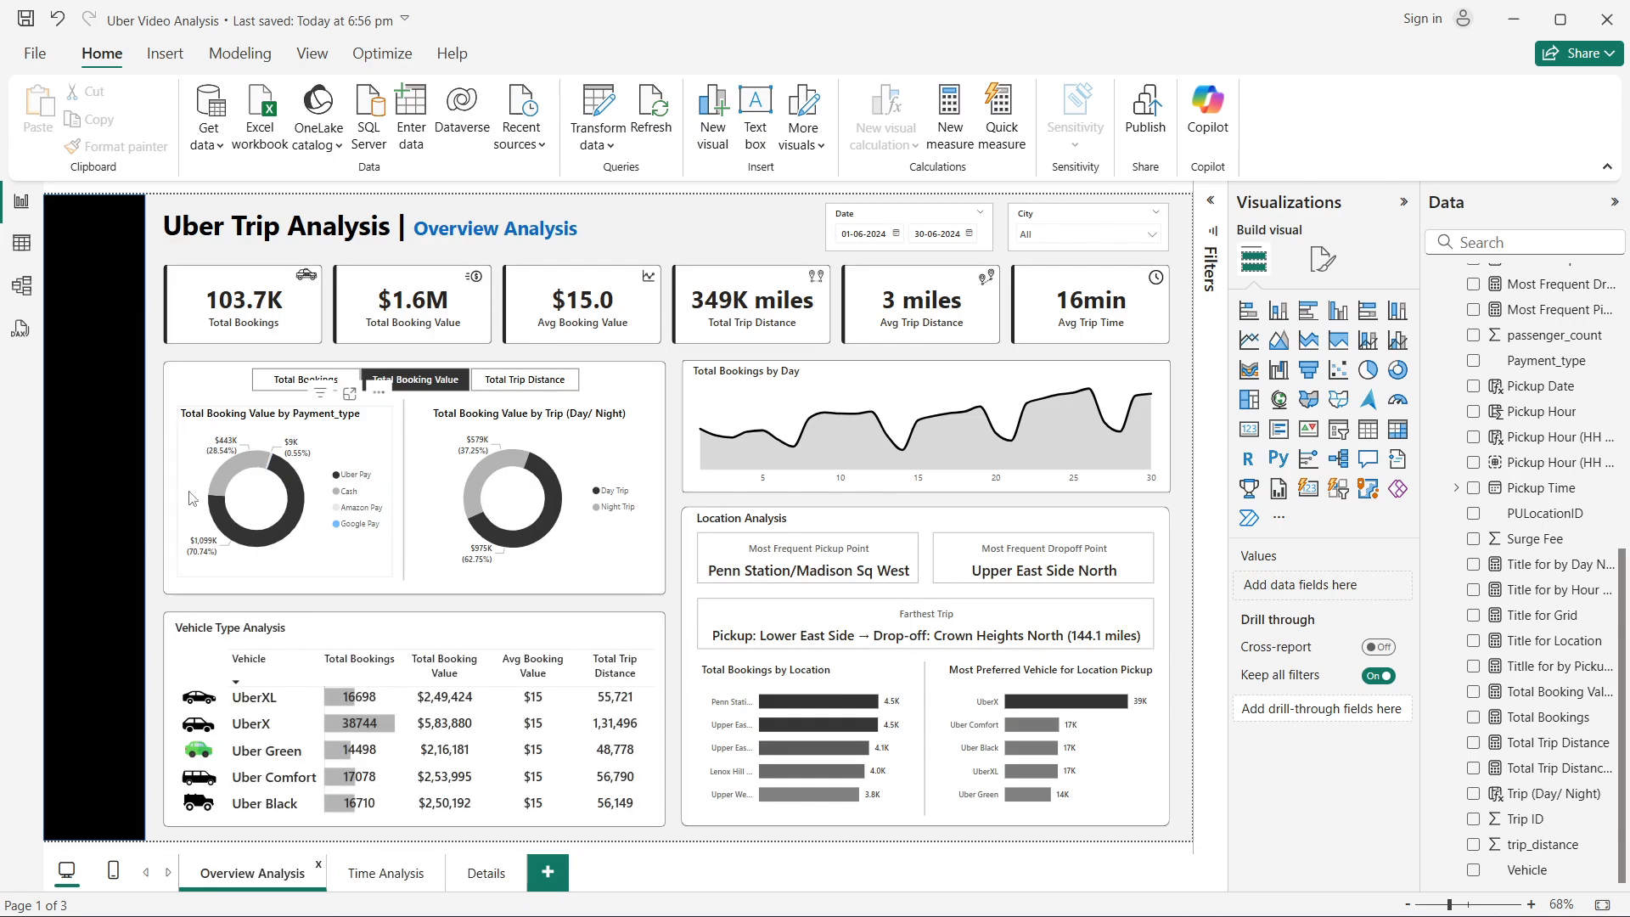
{"action": "left_click", "coordinate": [485, 874]}
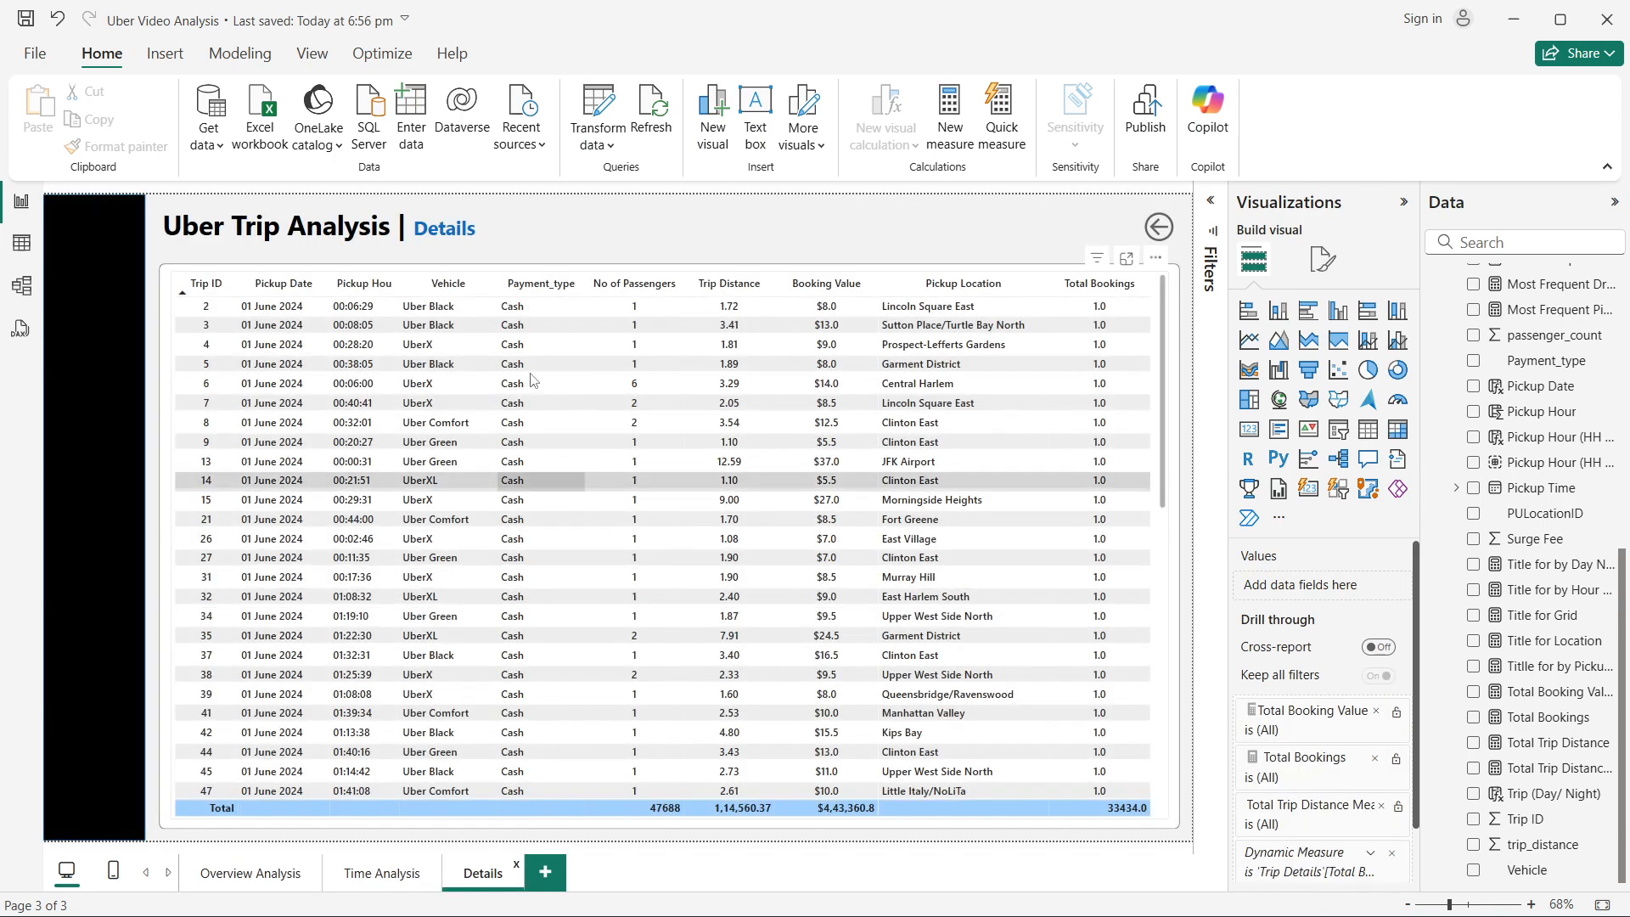
{"action": "scroll", "coordinate": [562, 499], "scroll_direction": "down", "scroll_amount": 8}
{"action": "scroll", "coordinate": [561, 499], "scroll_direction": "up", "scroll_amount": 8}
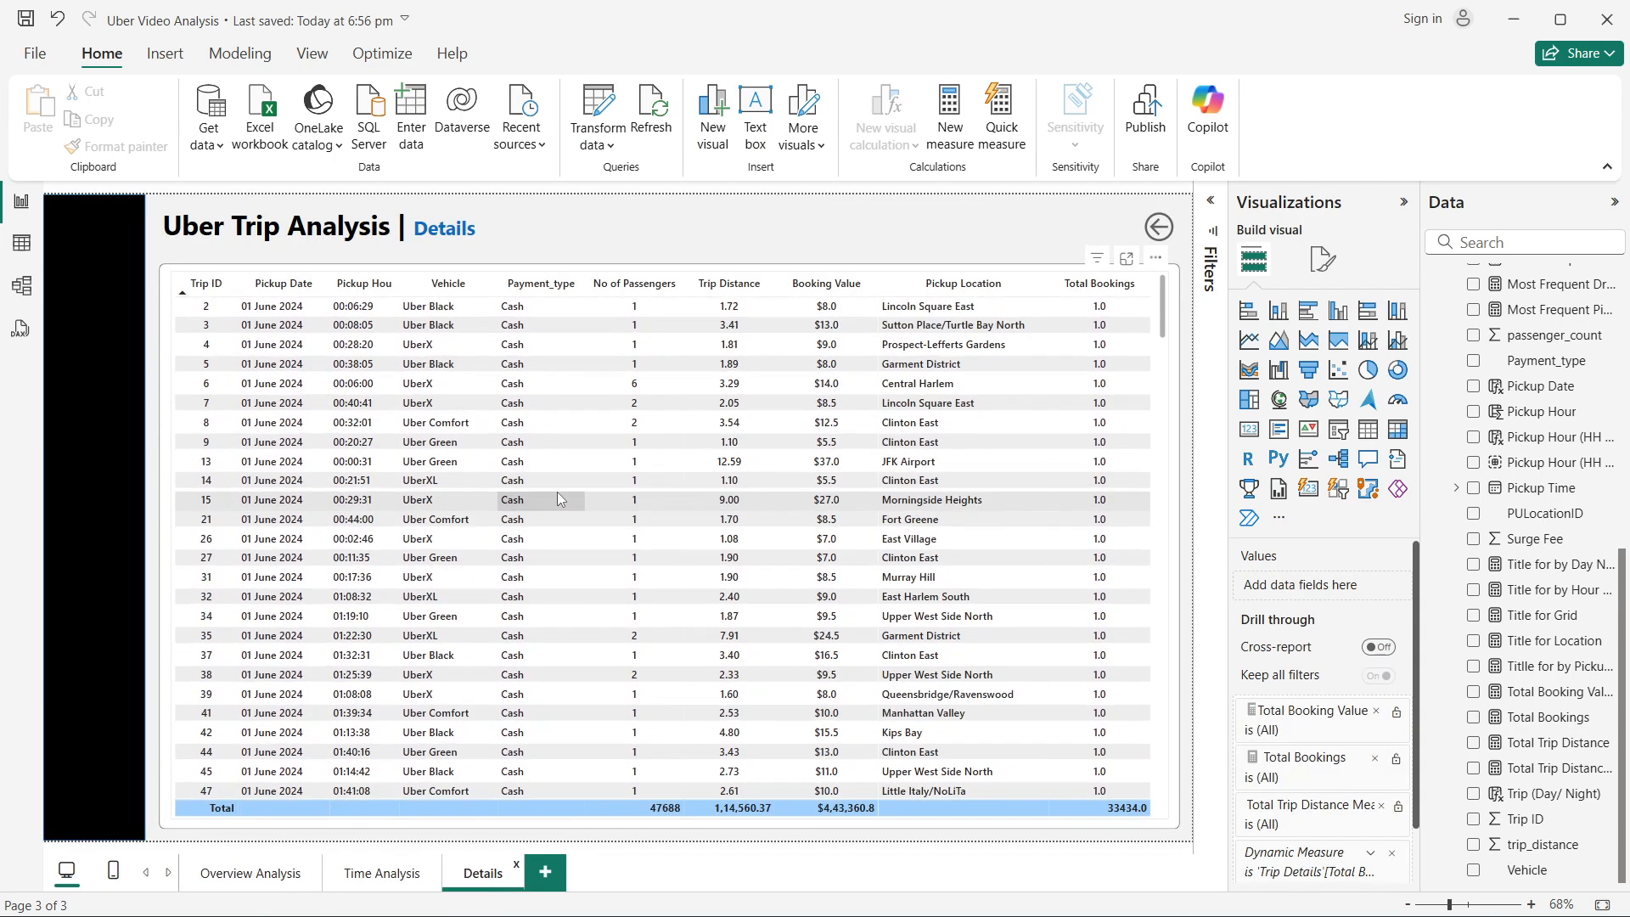
Step: Drill through from day 6 of the Total Bookings by Day chart to Details, and return to Overview Analysis
{"action": "left_click", "coordinate": [246, 874]}
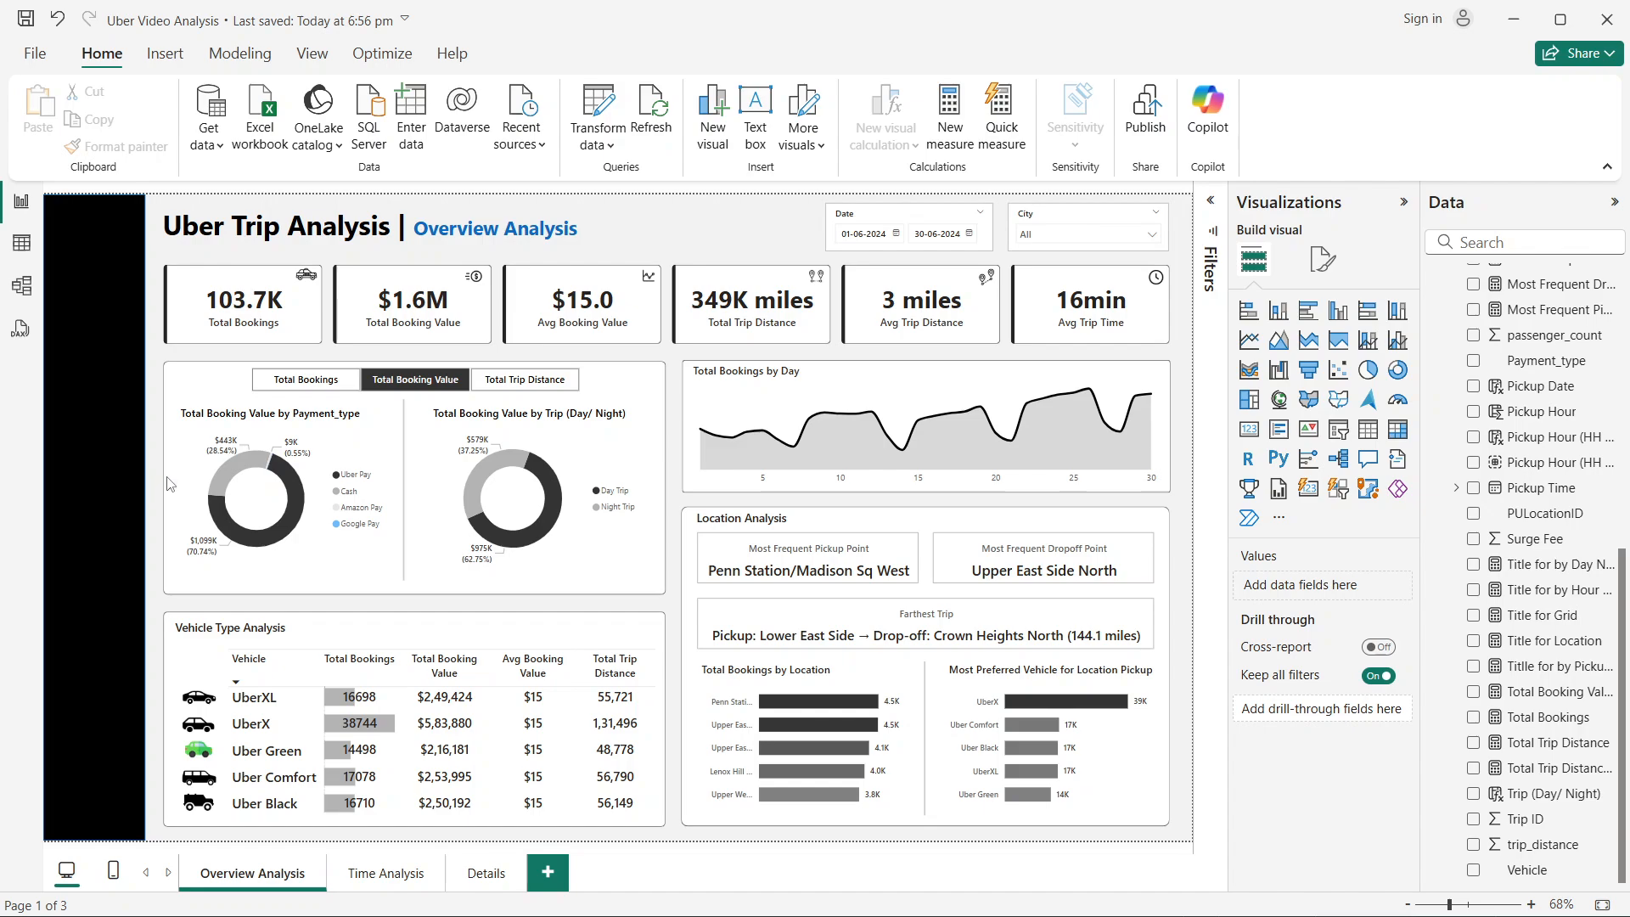
{"action": "mouse_move", "coordinate": [774, 434]}
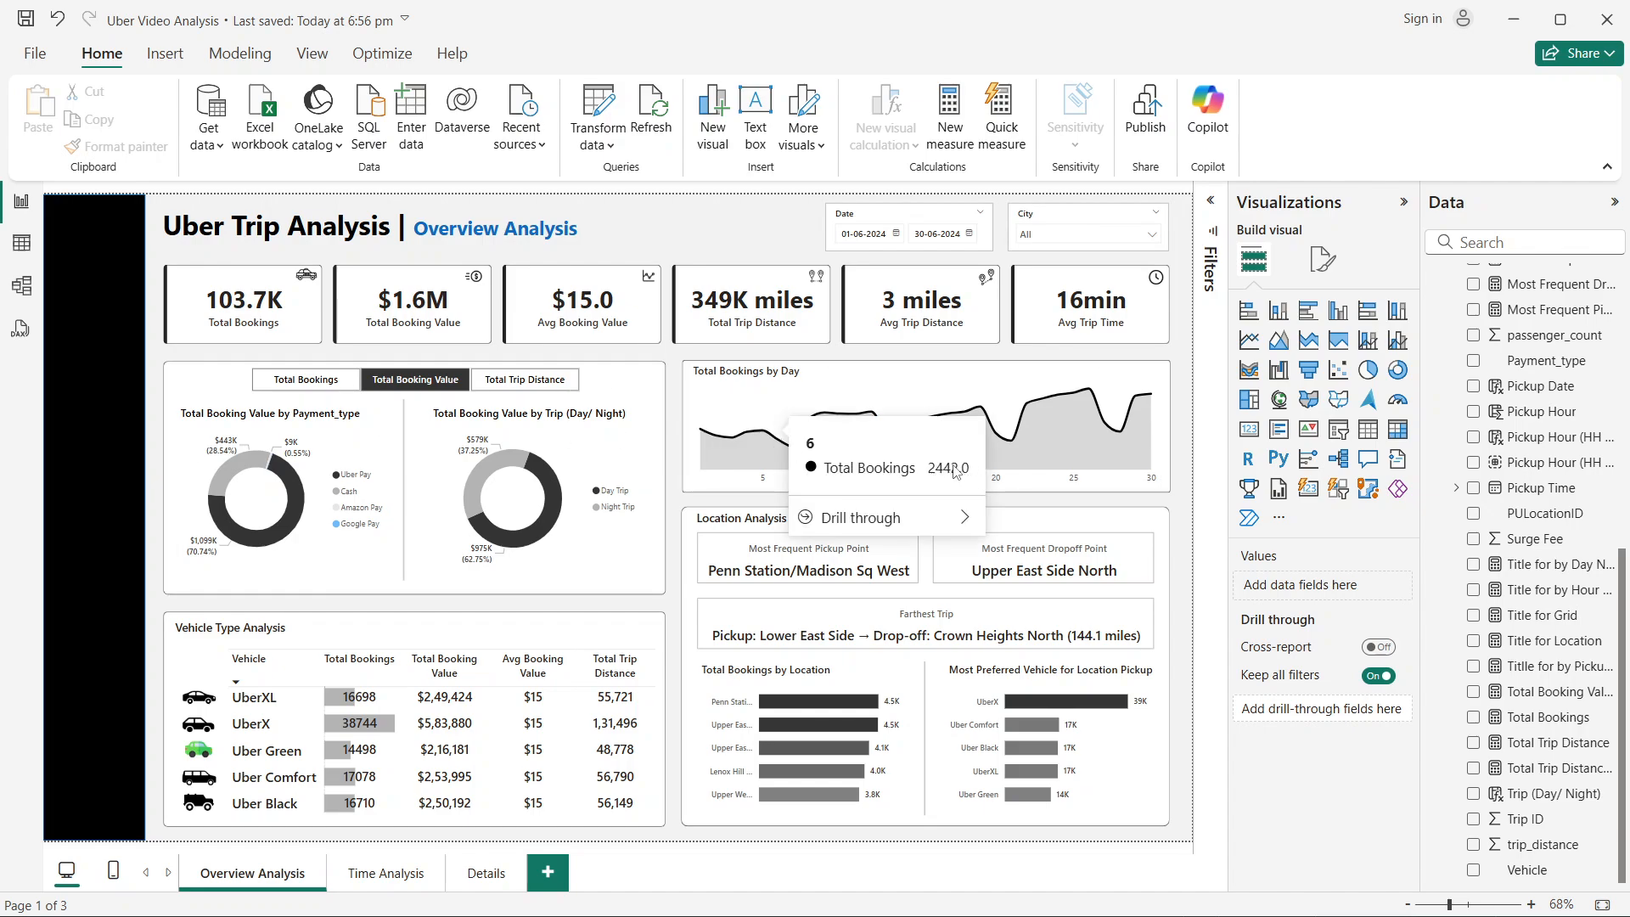
{"action": "mouse_move", "coordinate": [946, 507]}
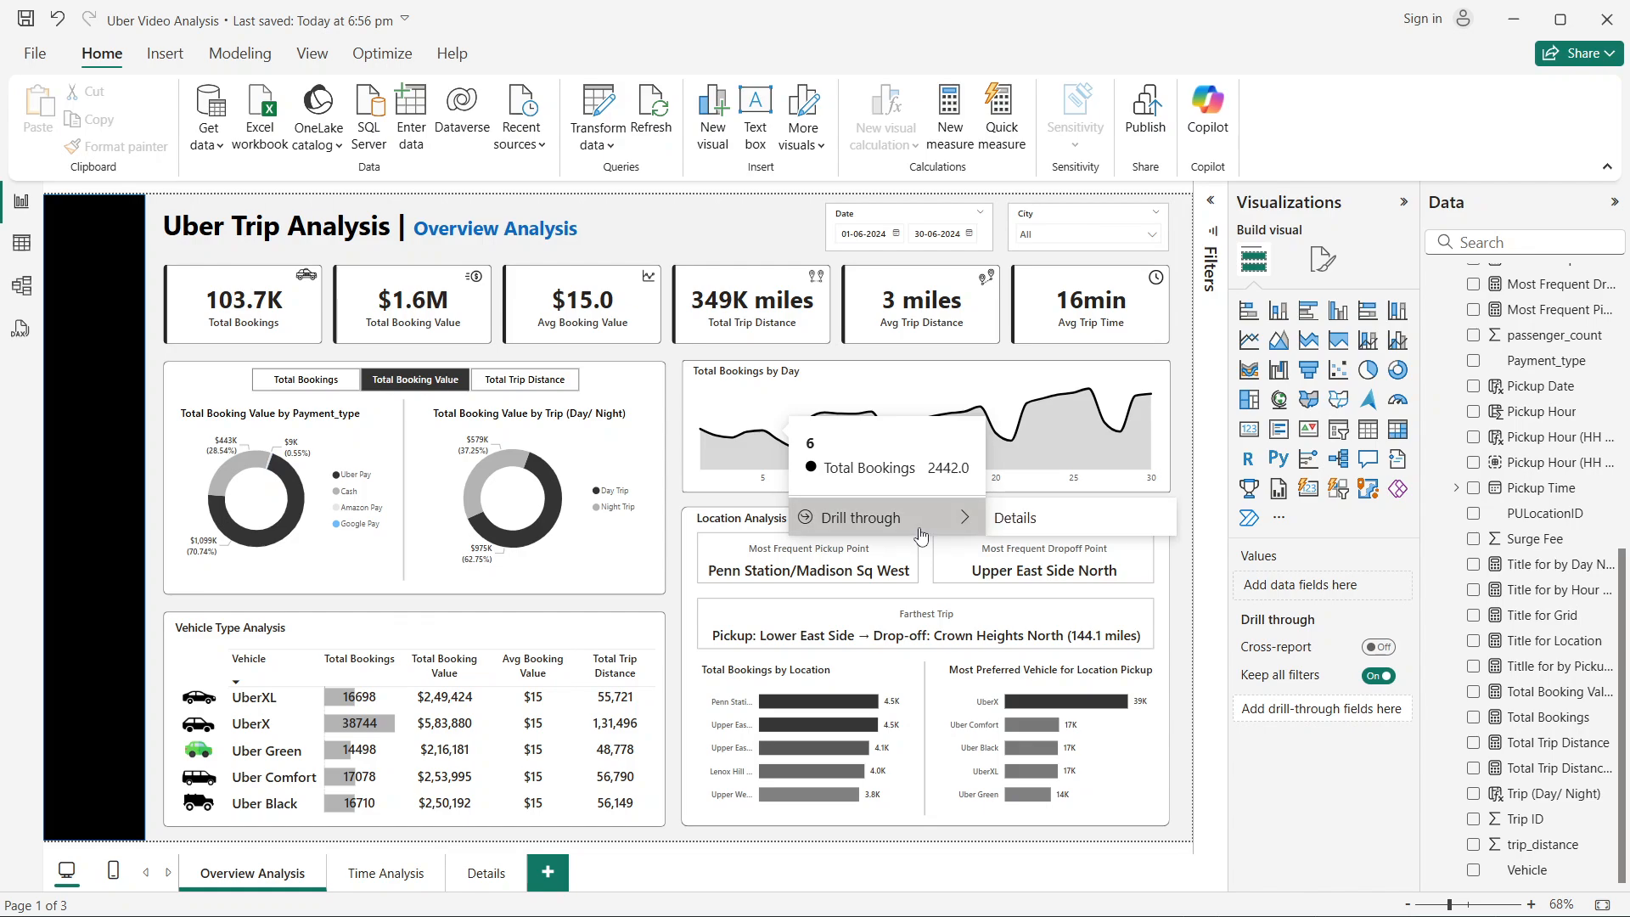
{"action": "left_click", "coordinate": [1015, 518]}
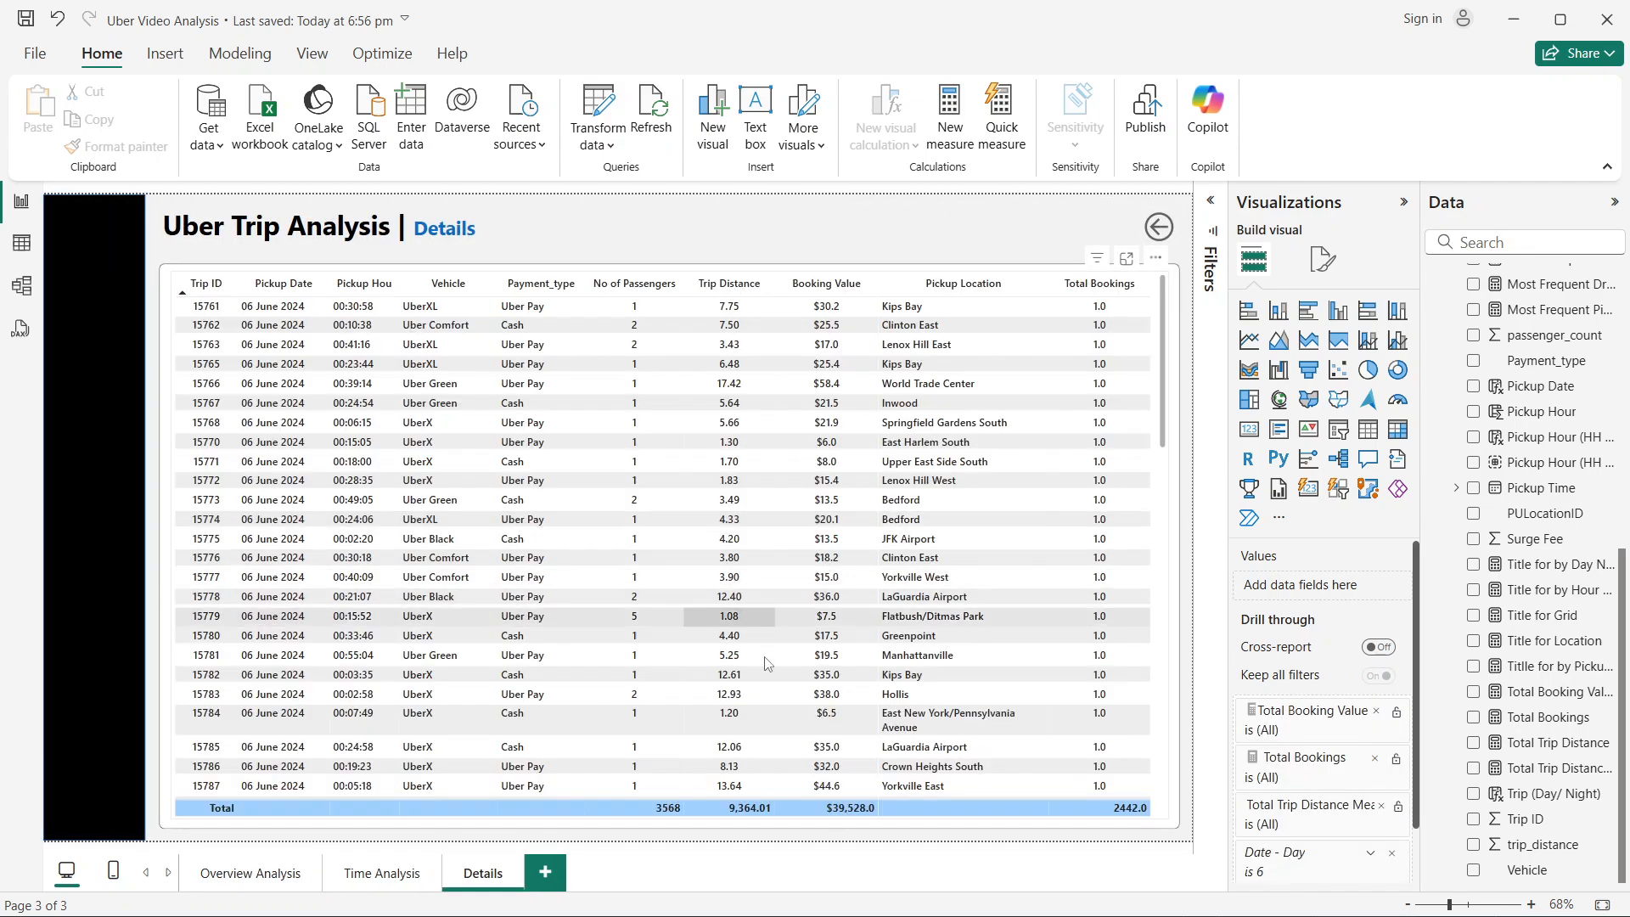
{"action": "left_click", "coordinate": [255, 874]}
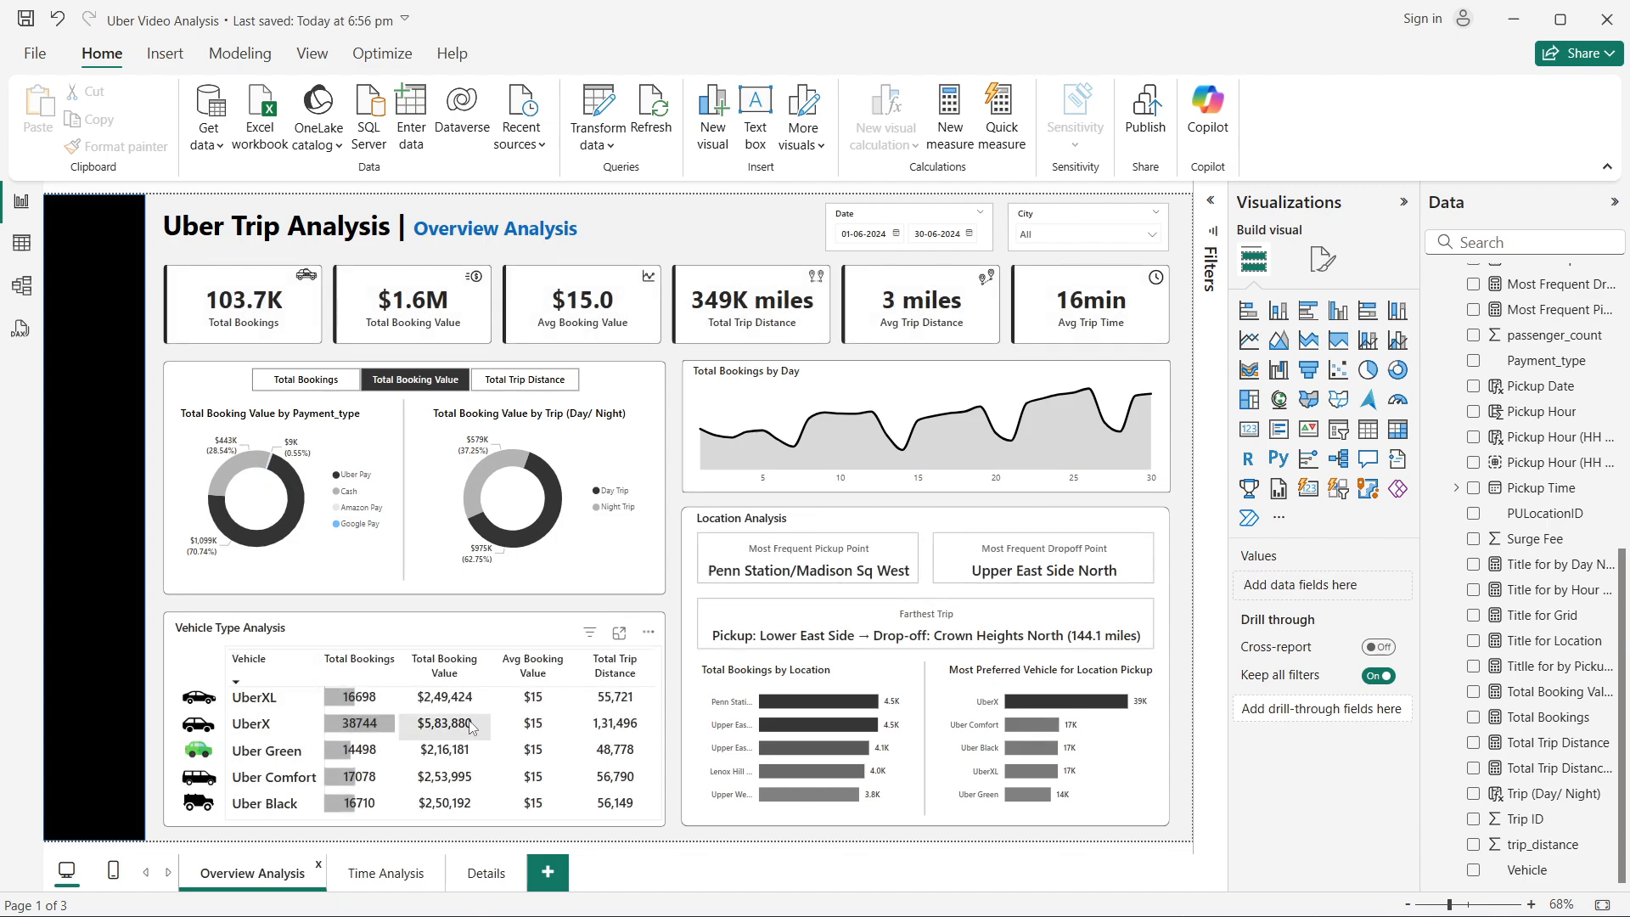
Step: Sort the Vehicle Type Analysis matrix by Vehicle in ascending order, restore descending order, and select the matrix
{"action": "left_click", "coordinate": [251, 660]}
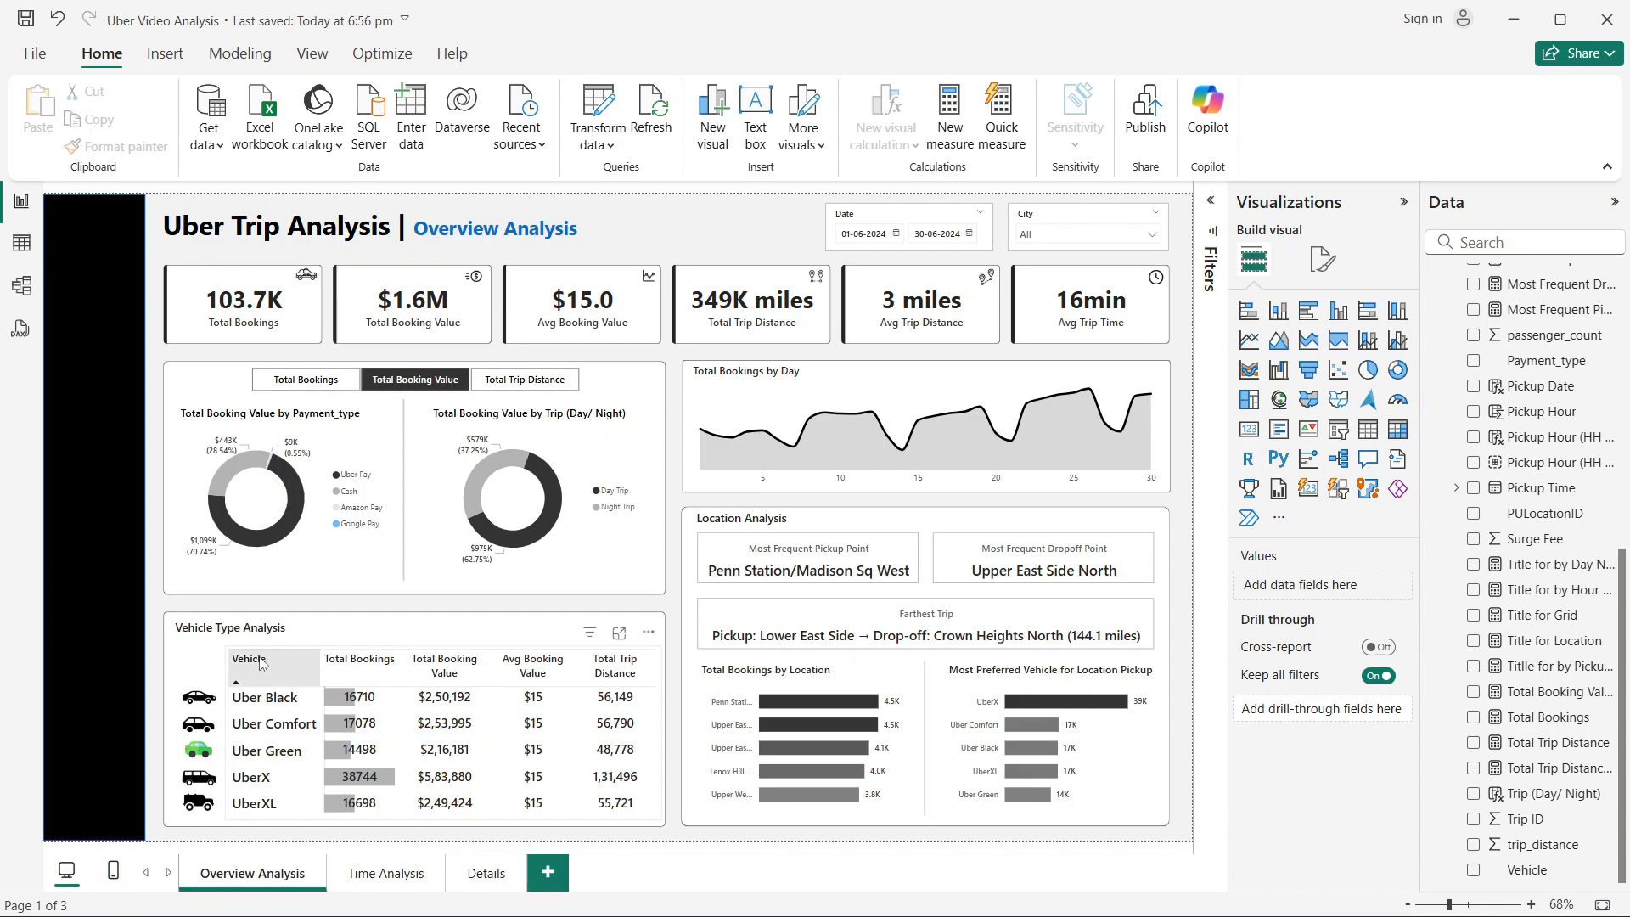
{"action": "left_click", "coordinate": [261, 663]}
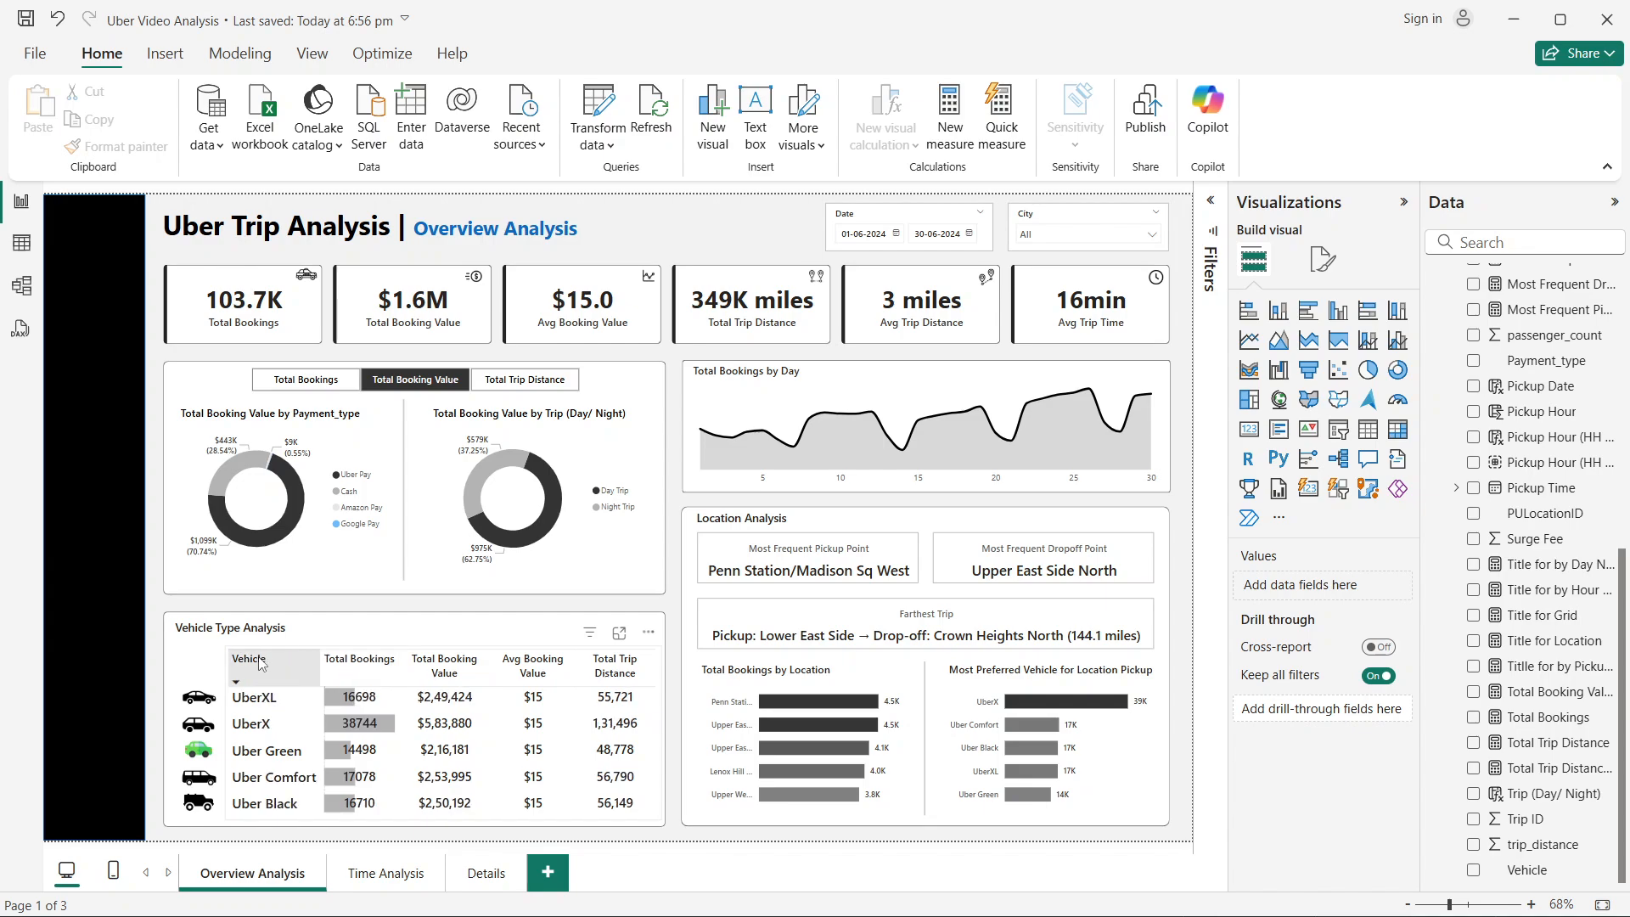
{"action": "left_click", "coordinate": [664, 673]}
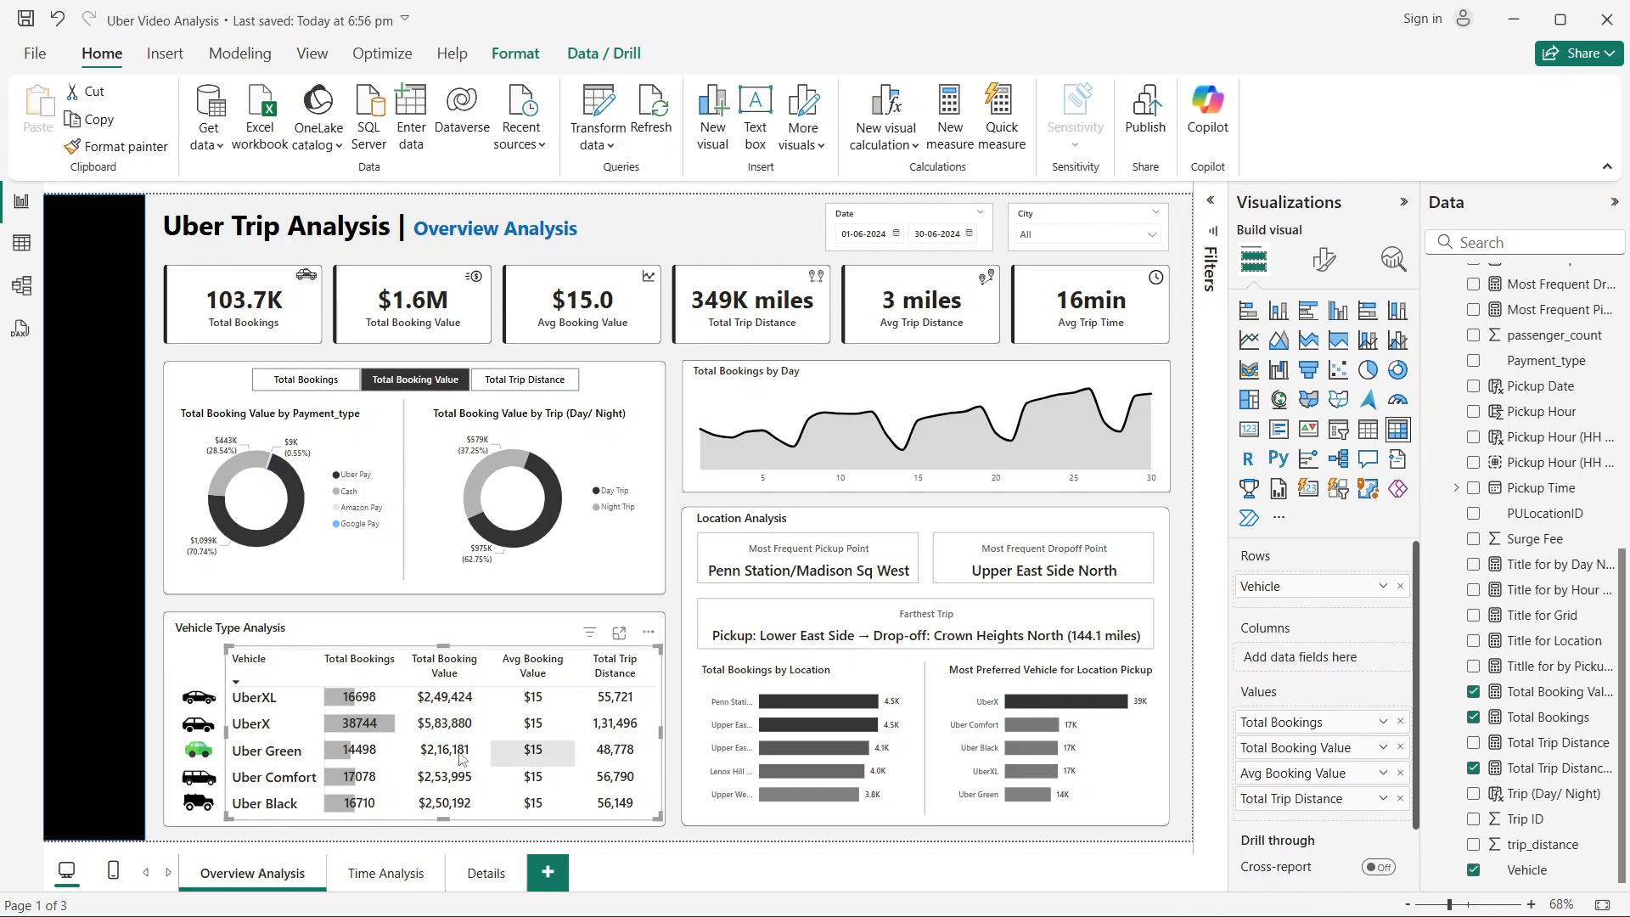
Step: Turn on tooltips for the Vehicle Type Analysis matrix
{"action": "left_click", "coordinate": [1326, 260]}
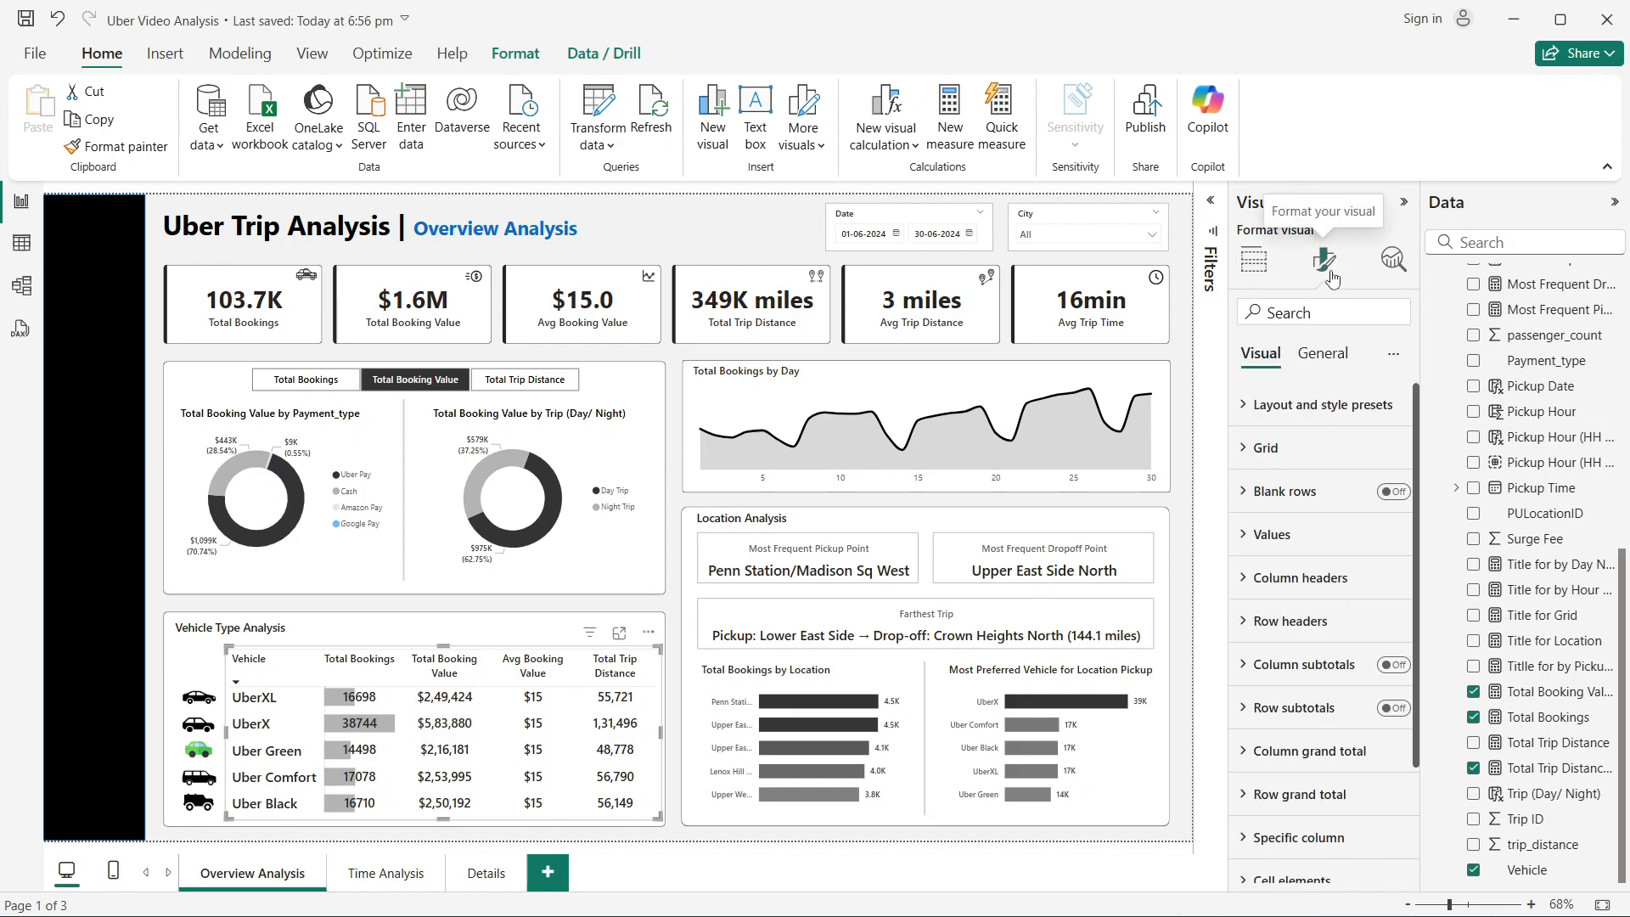
{"action": "type", "text": "to"}
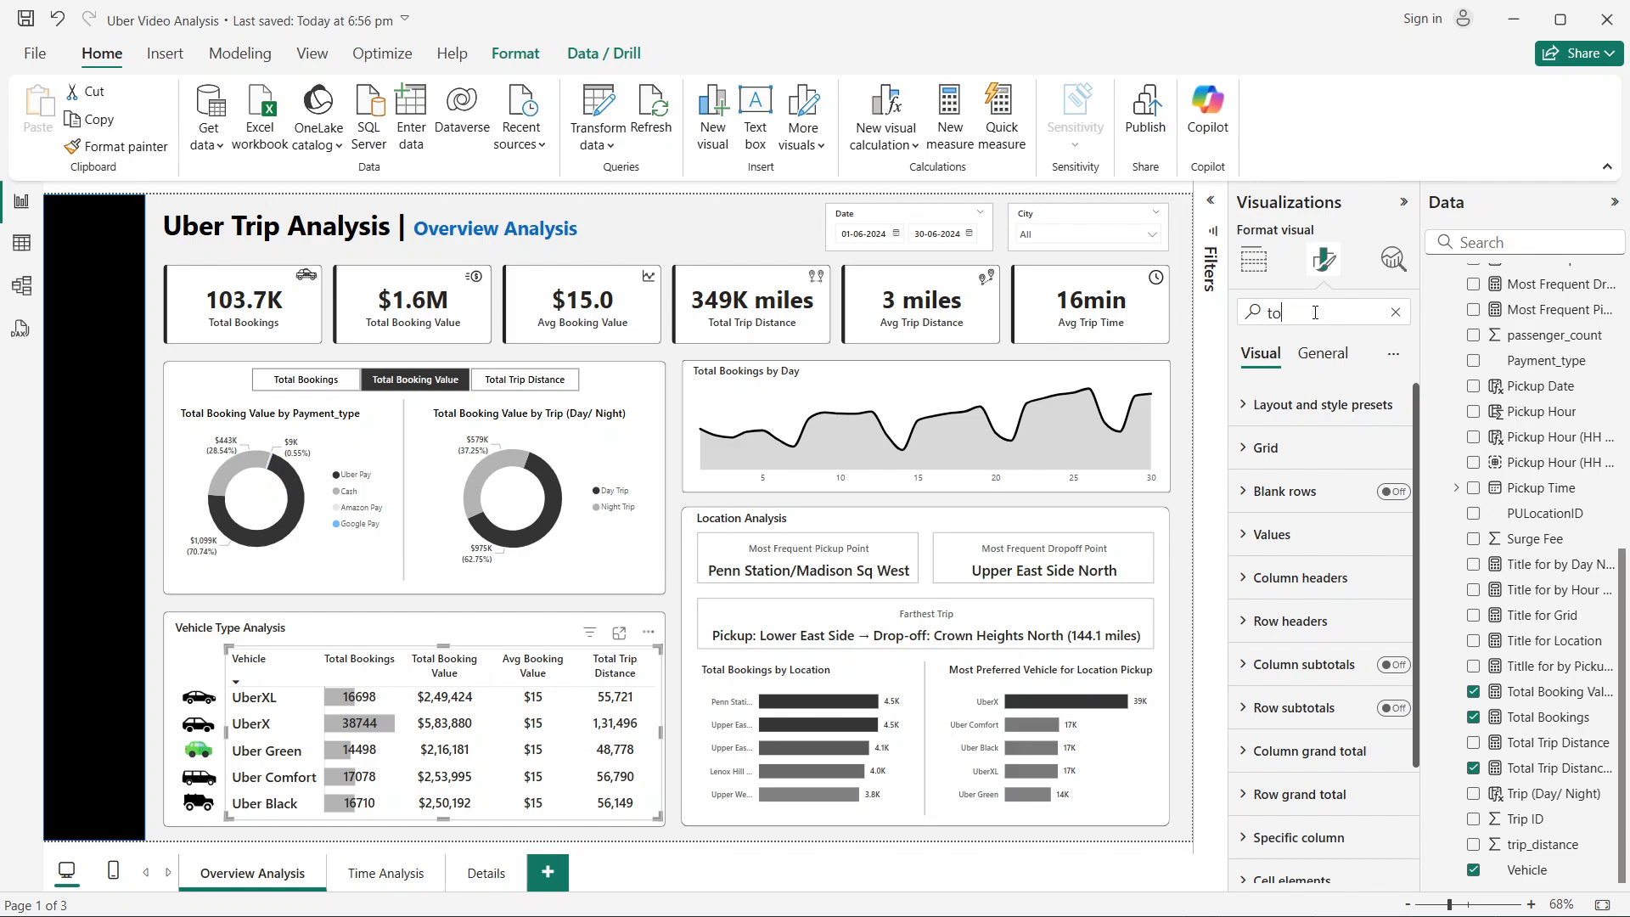
{"action": "type", "text": "ol"}
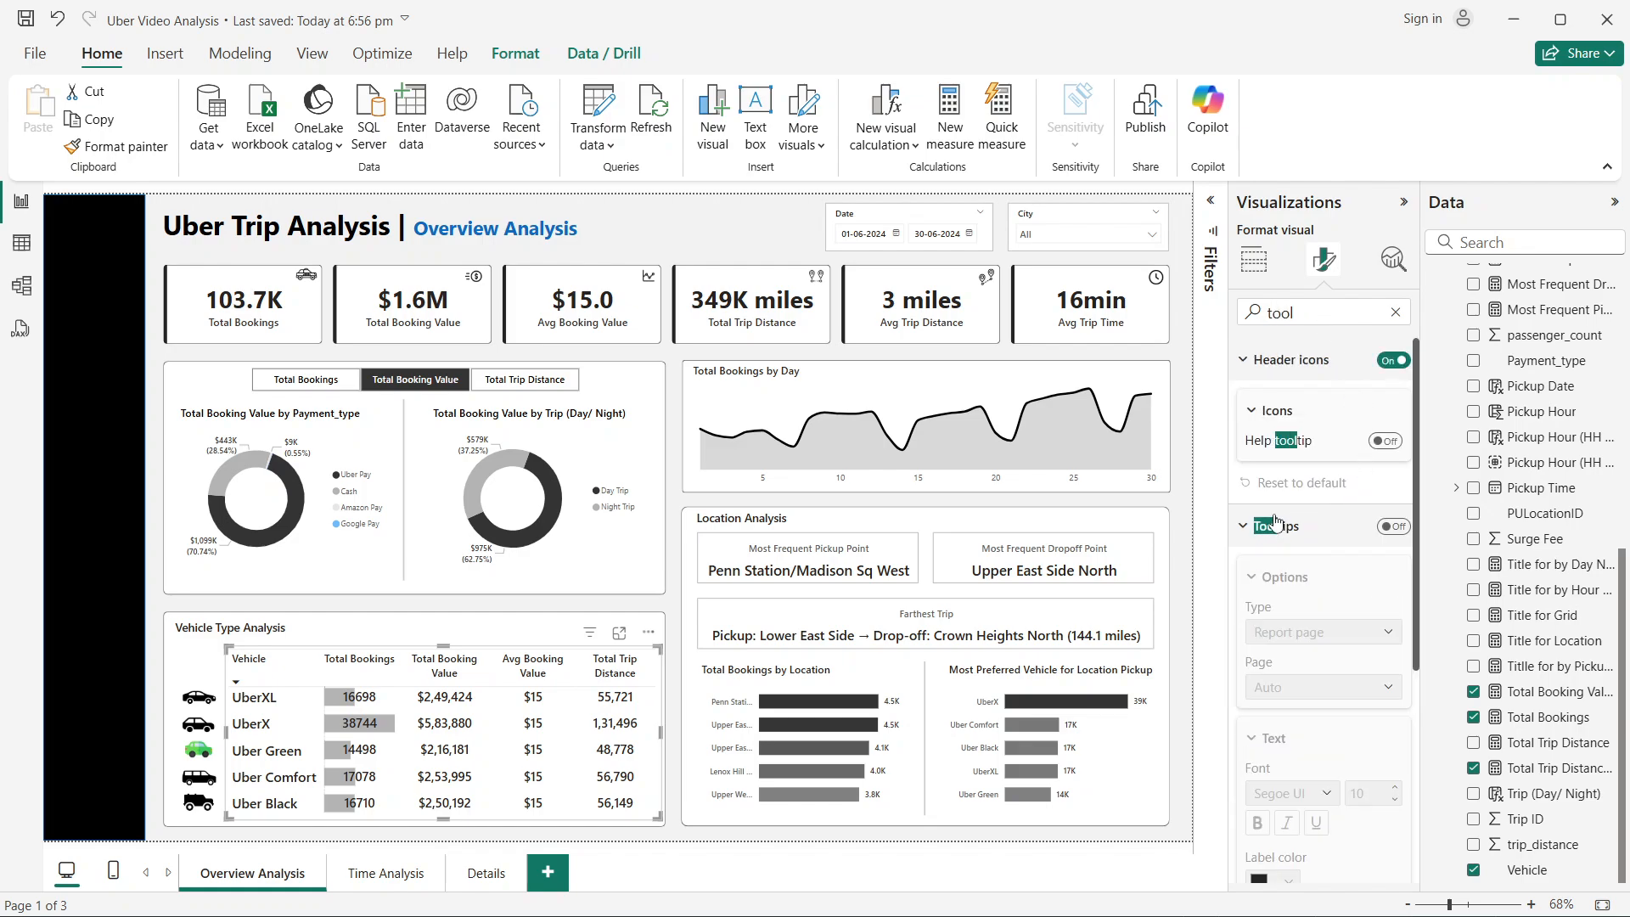
{"action": "left_click", "coordinate": [1390, 528]}
{"action": "left_click", "coordinate": [1395, 312]}
Step: Drill through from UberXL's Total Bookings value to Details, review the trip records, and go back to Overview Analysis
{"action": "mouse_move", "coordinate": [516, 727]}
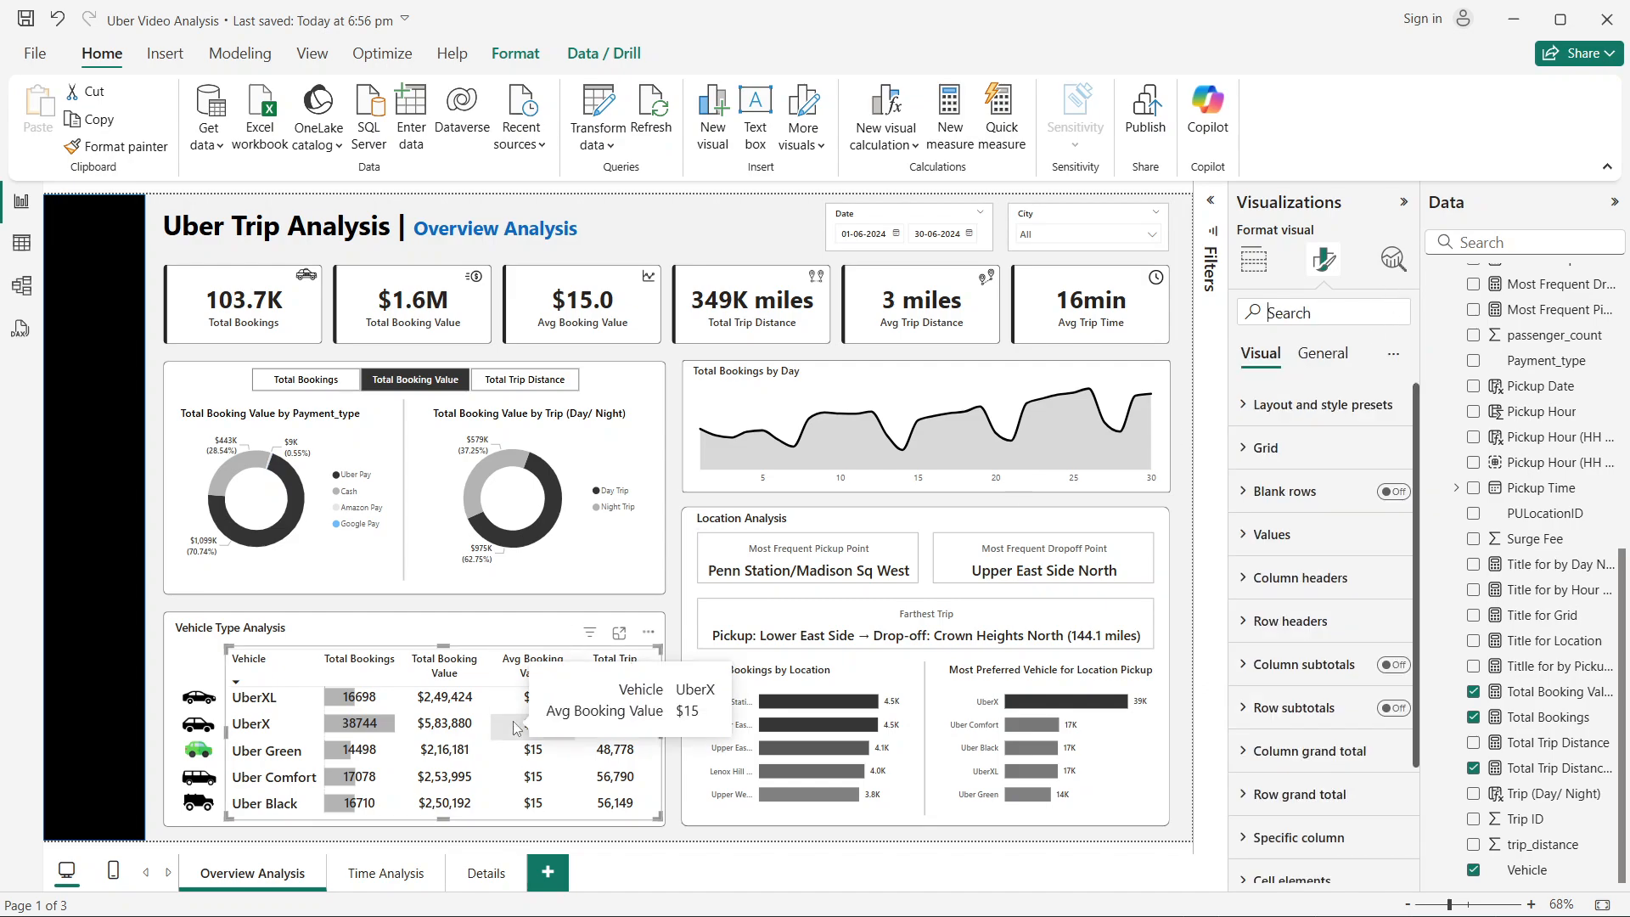
{"action": "mouse_move", "coordinate": [349, 711]}
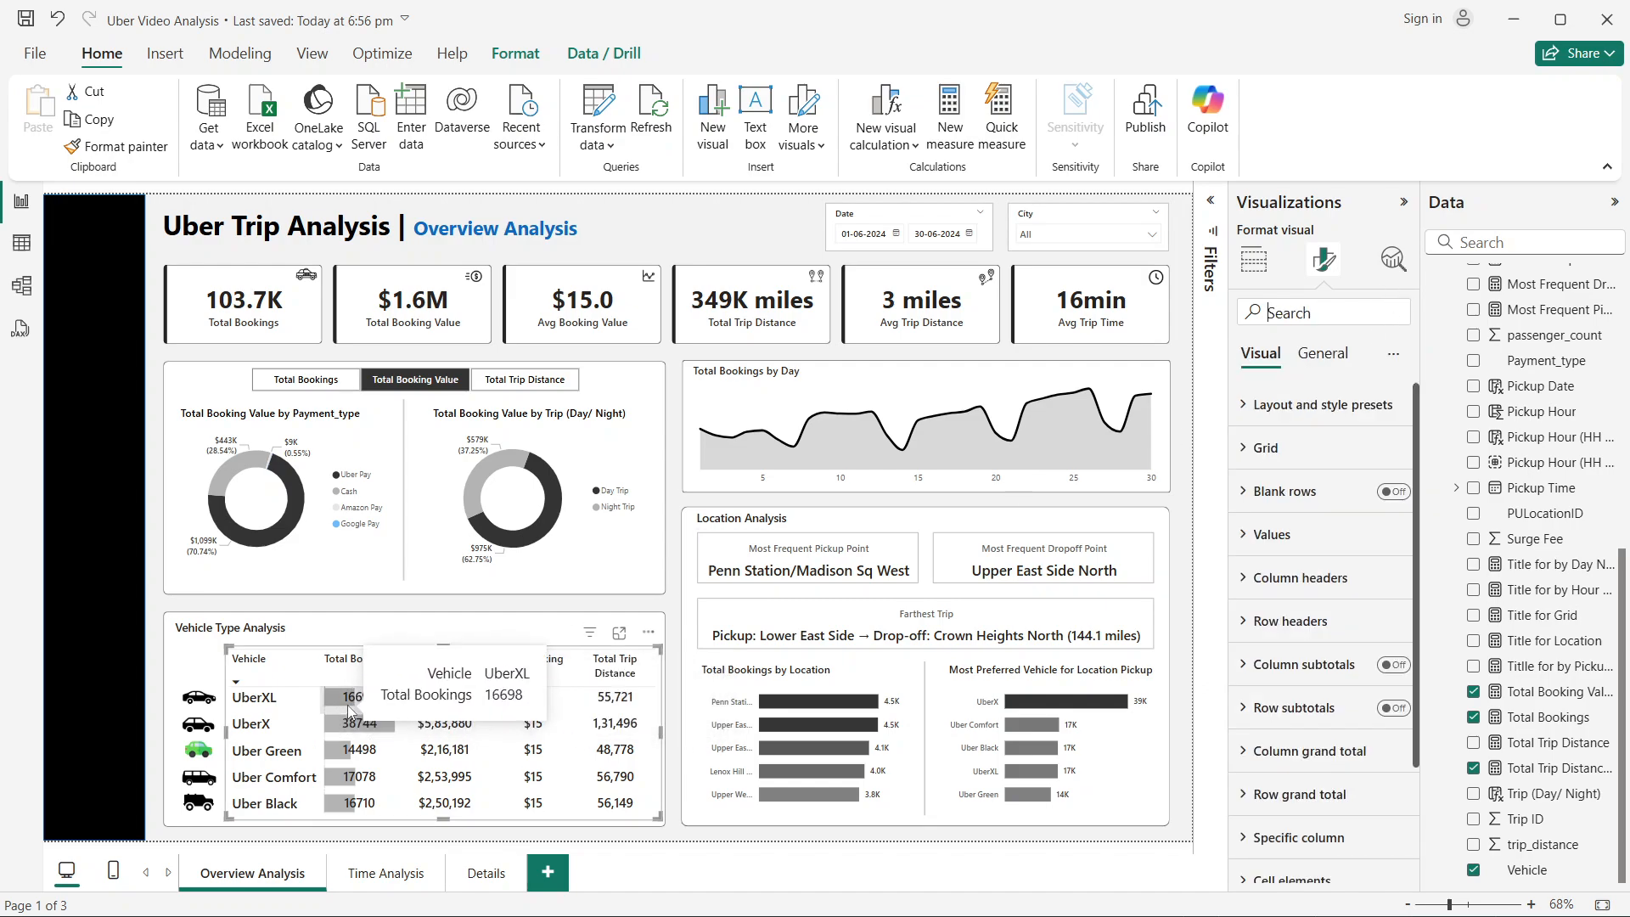
{"action": "mouse_move", "coordinate": [433, 705]}
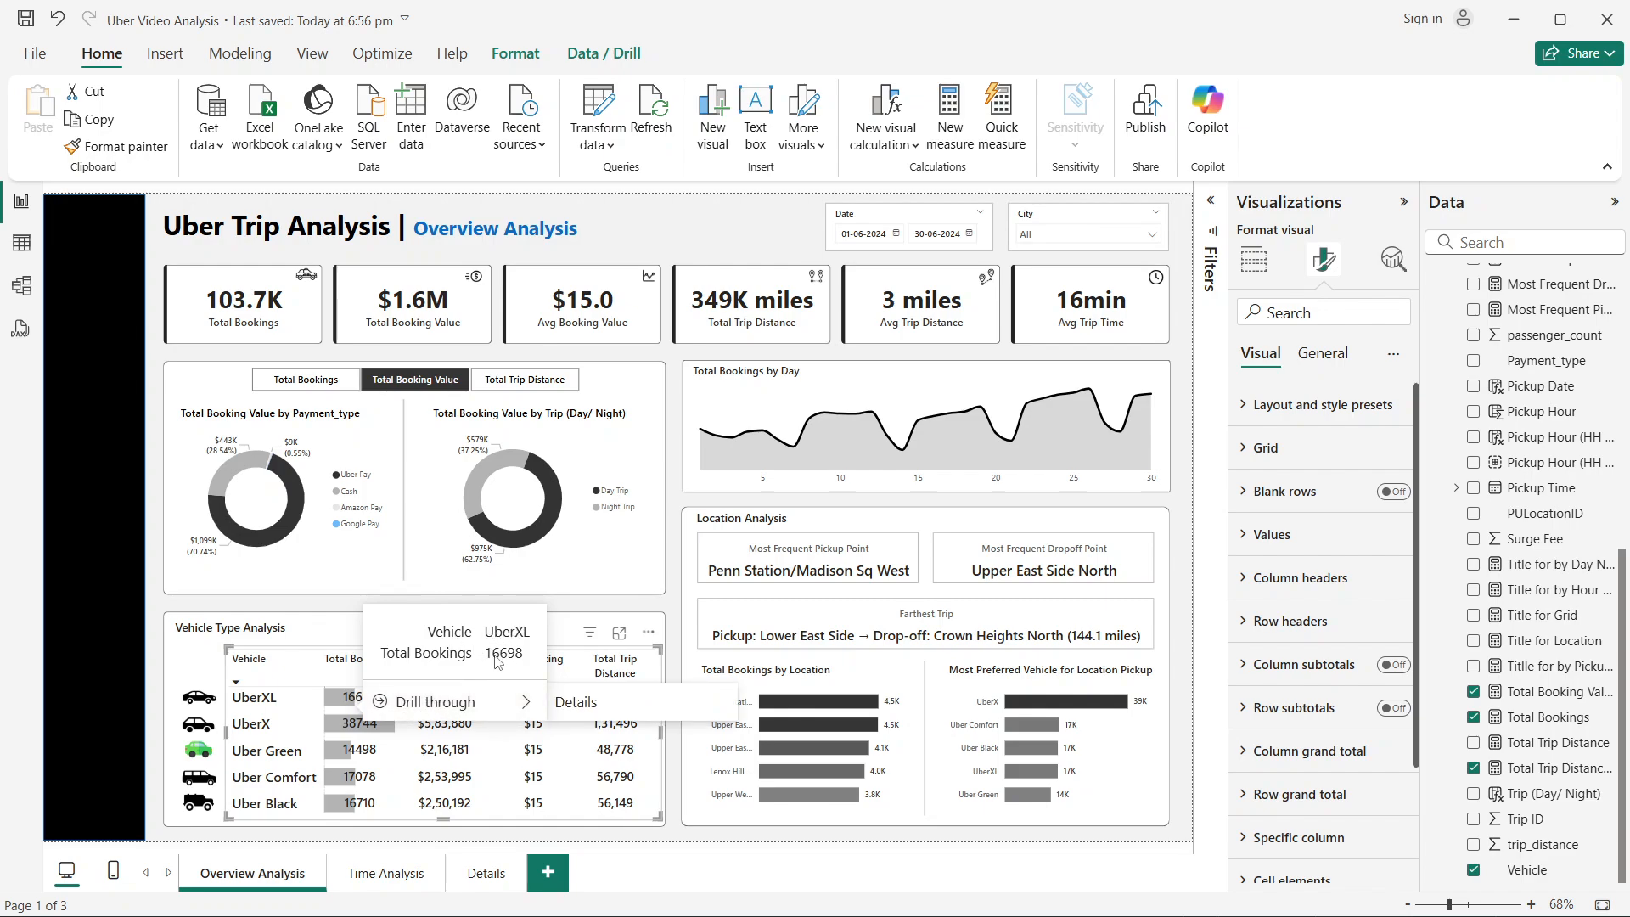
{"action": "left_click", "coordinate": [593, 702]}
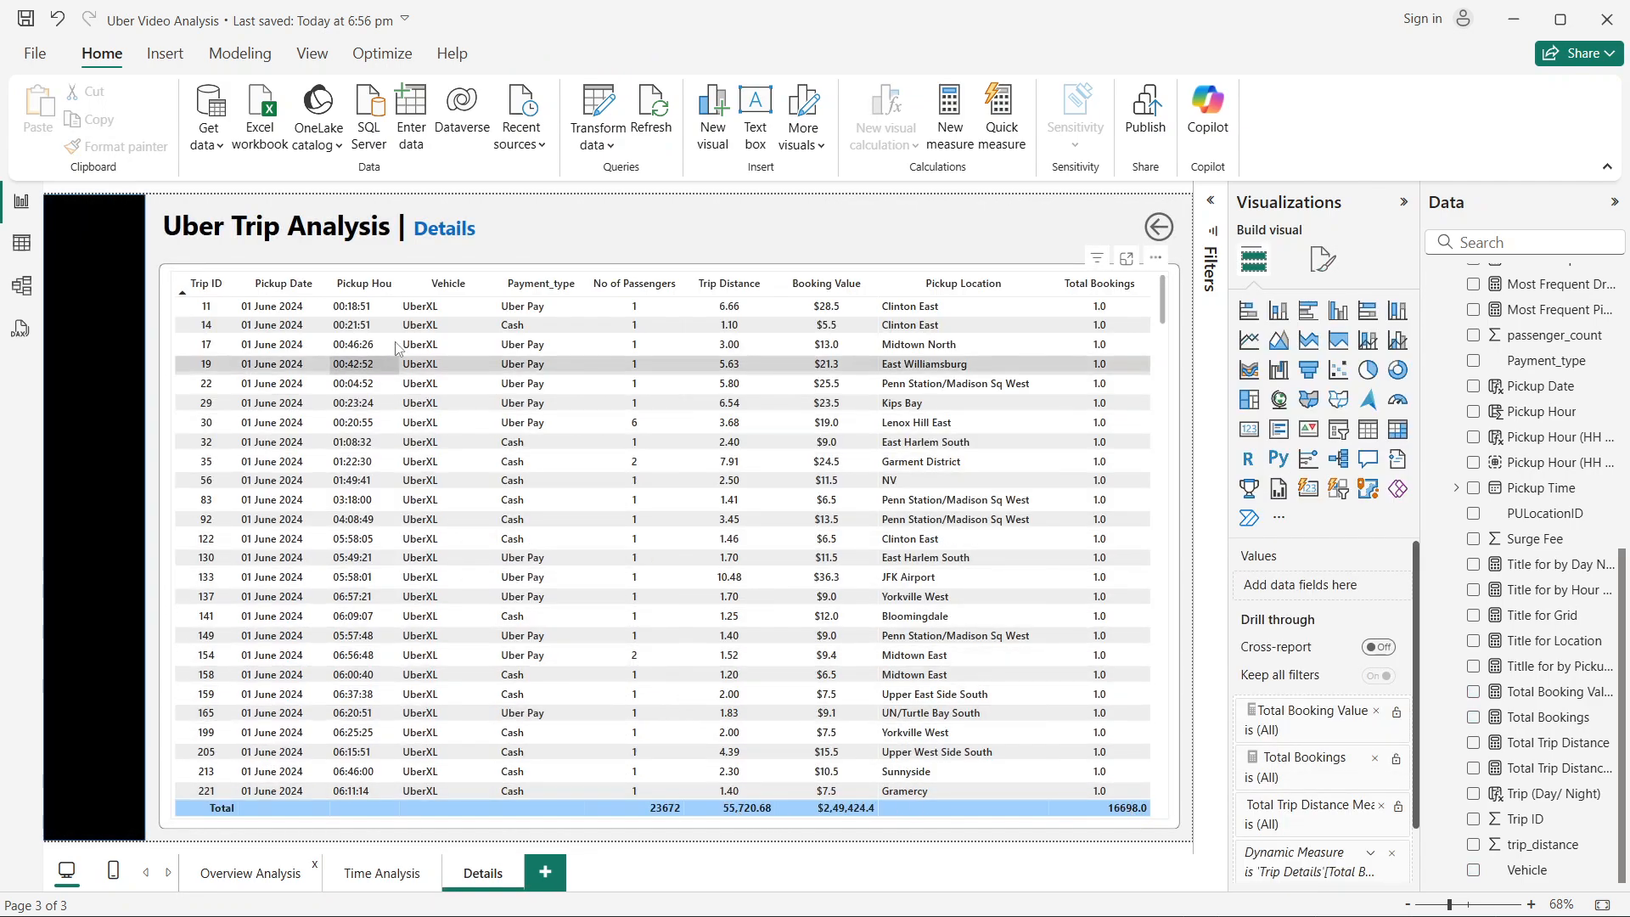
{"action": "scroll", "coordinate": [435, 471], "scroll_direction": "down", "scroll_amount": 15}
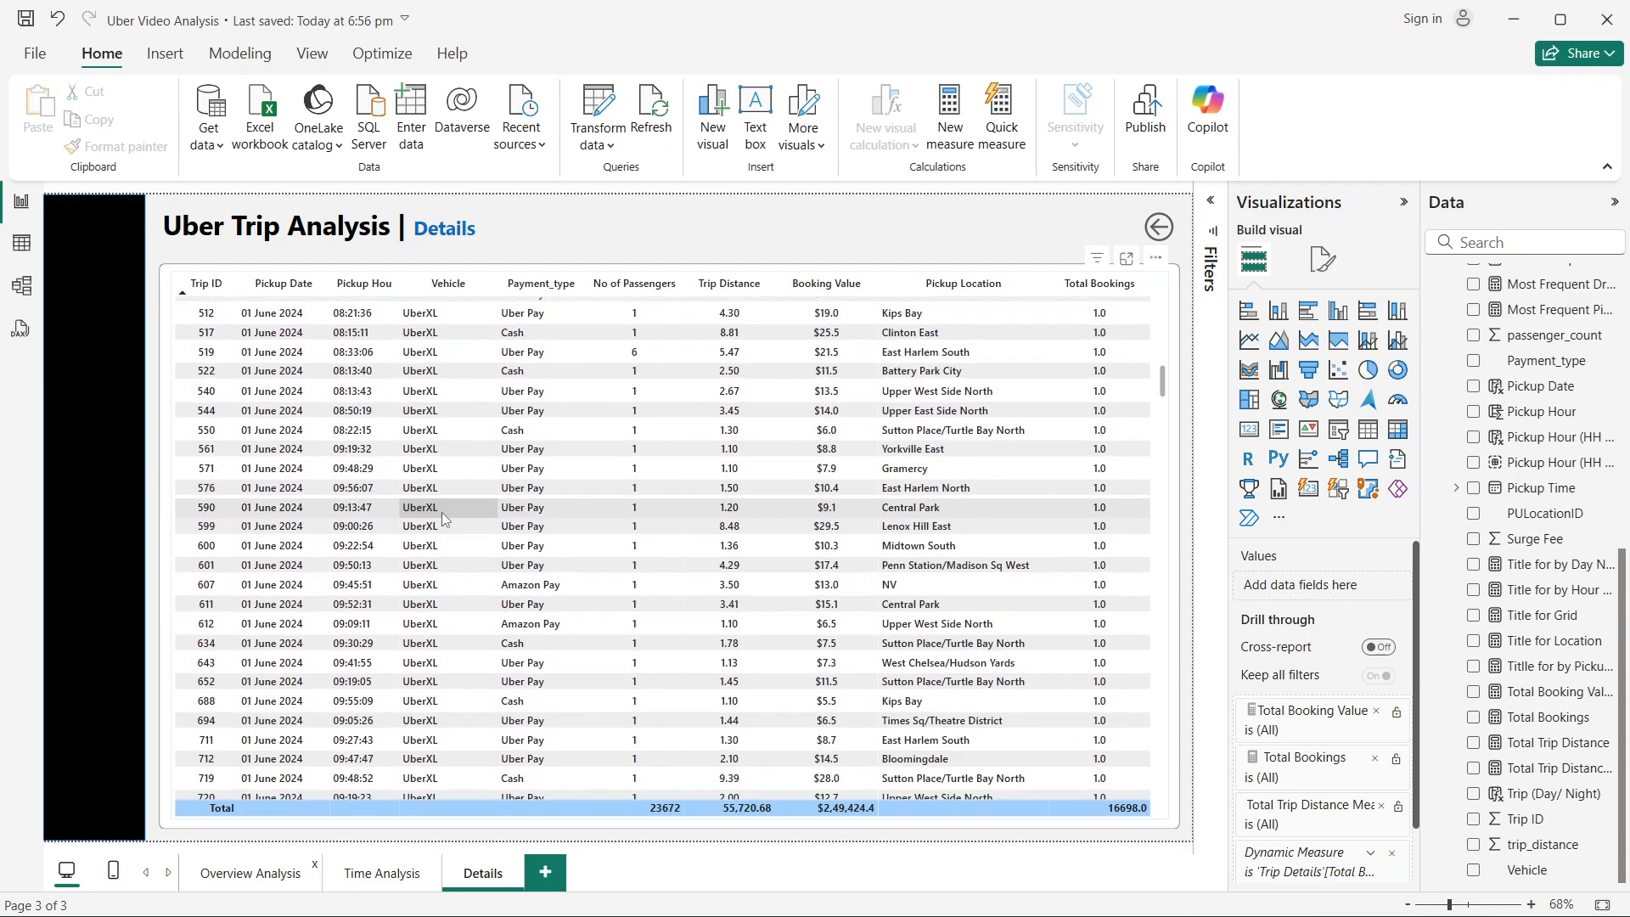
{"action": "scroll", "coordinate": [442, 518], "scroll_direction": "up", "scroll_amount": 15}
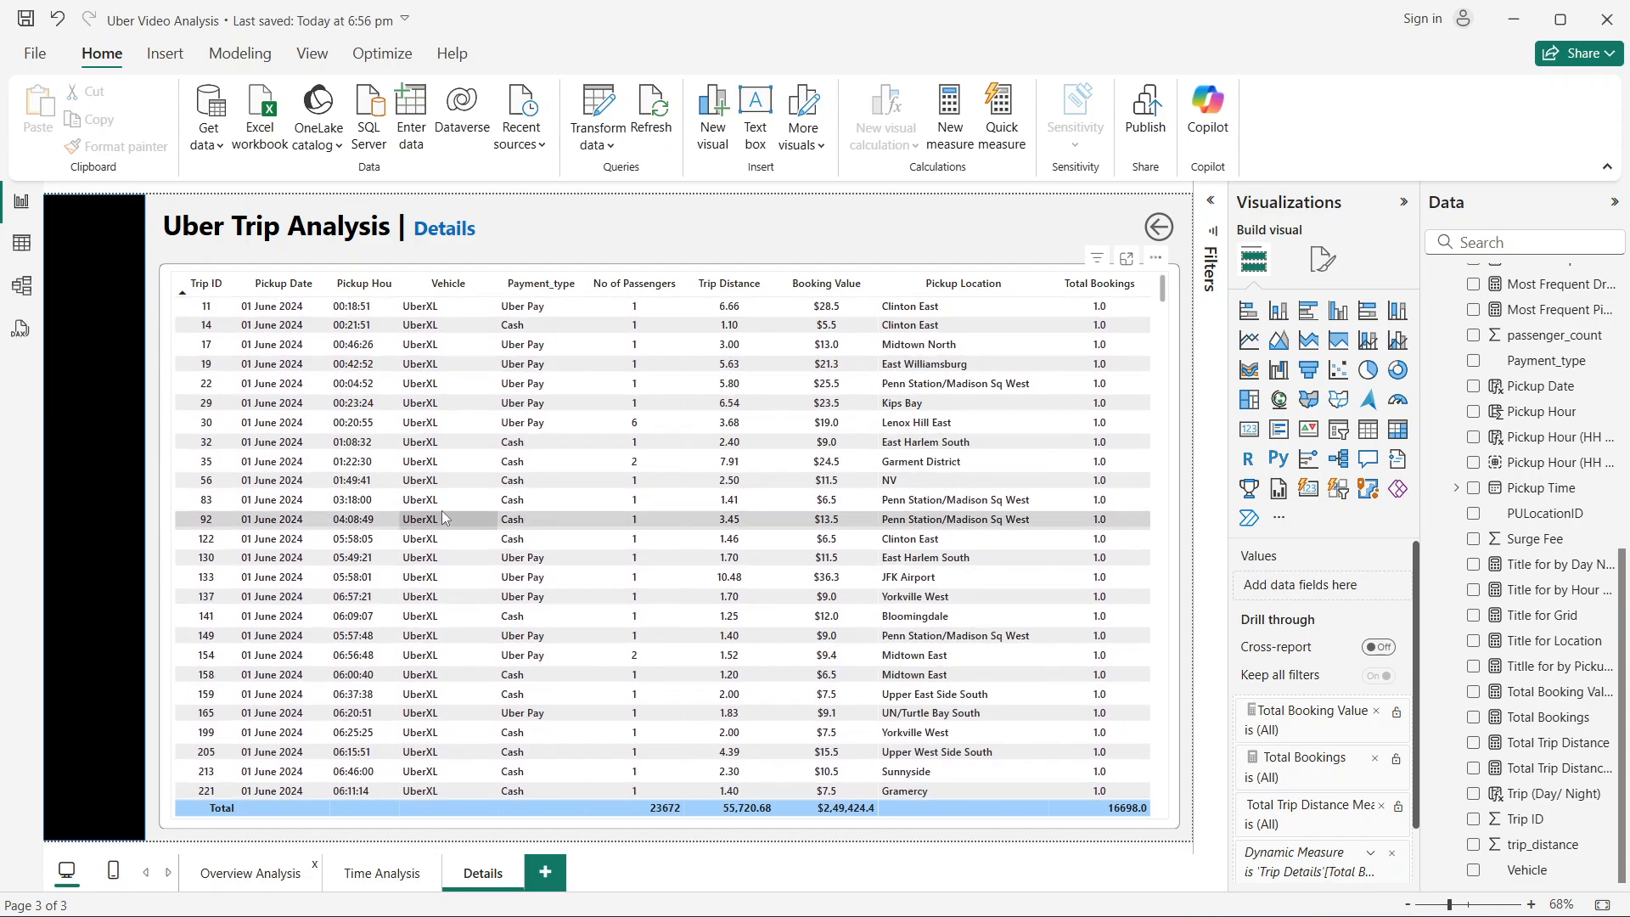
{"action": "left_click", "coordinate": [1158, 227]}
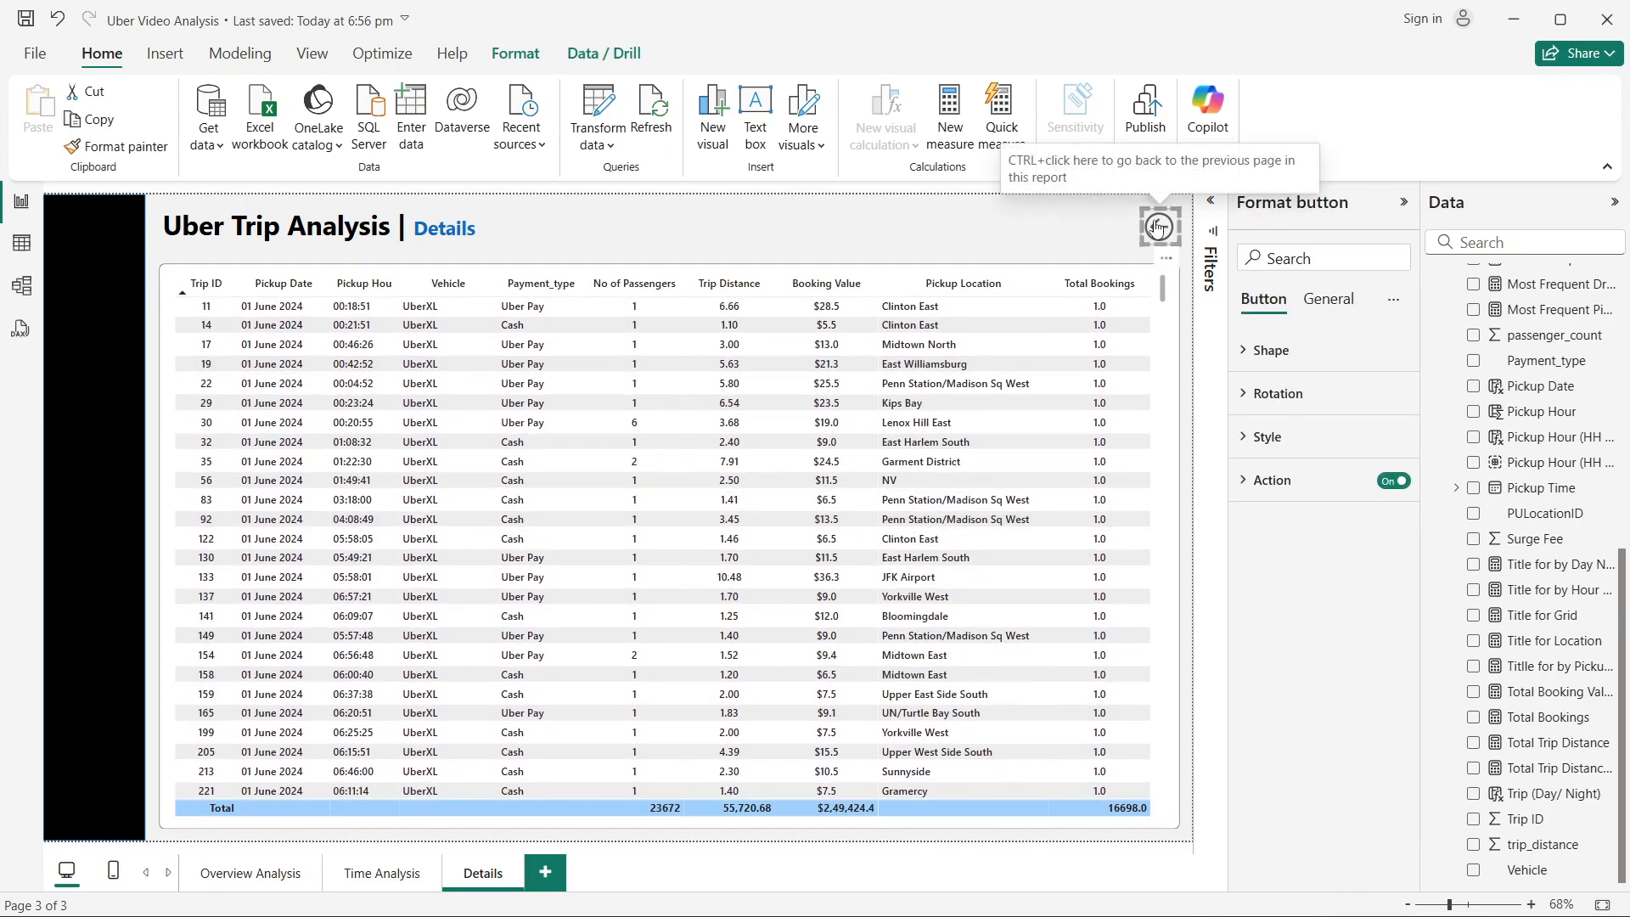
{"action": "left_click", "coordinate": [1158, 227], "text": "ctrl"}
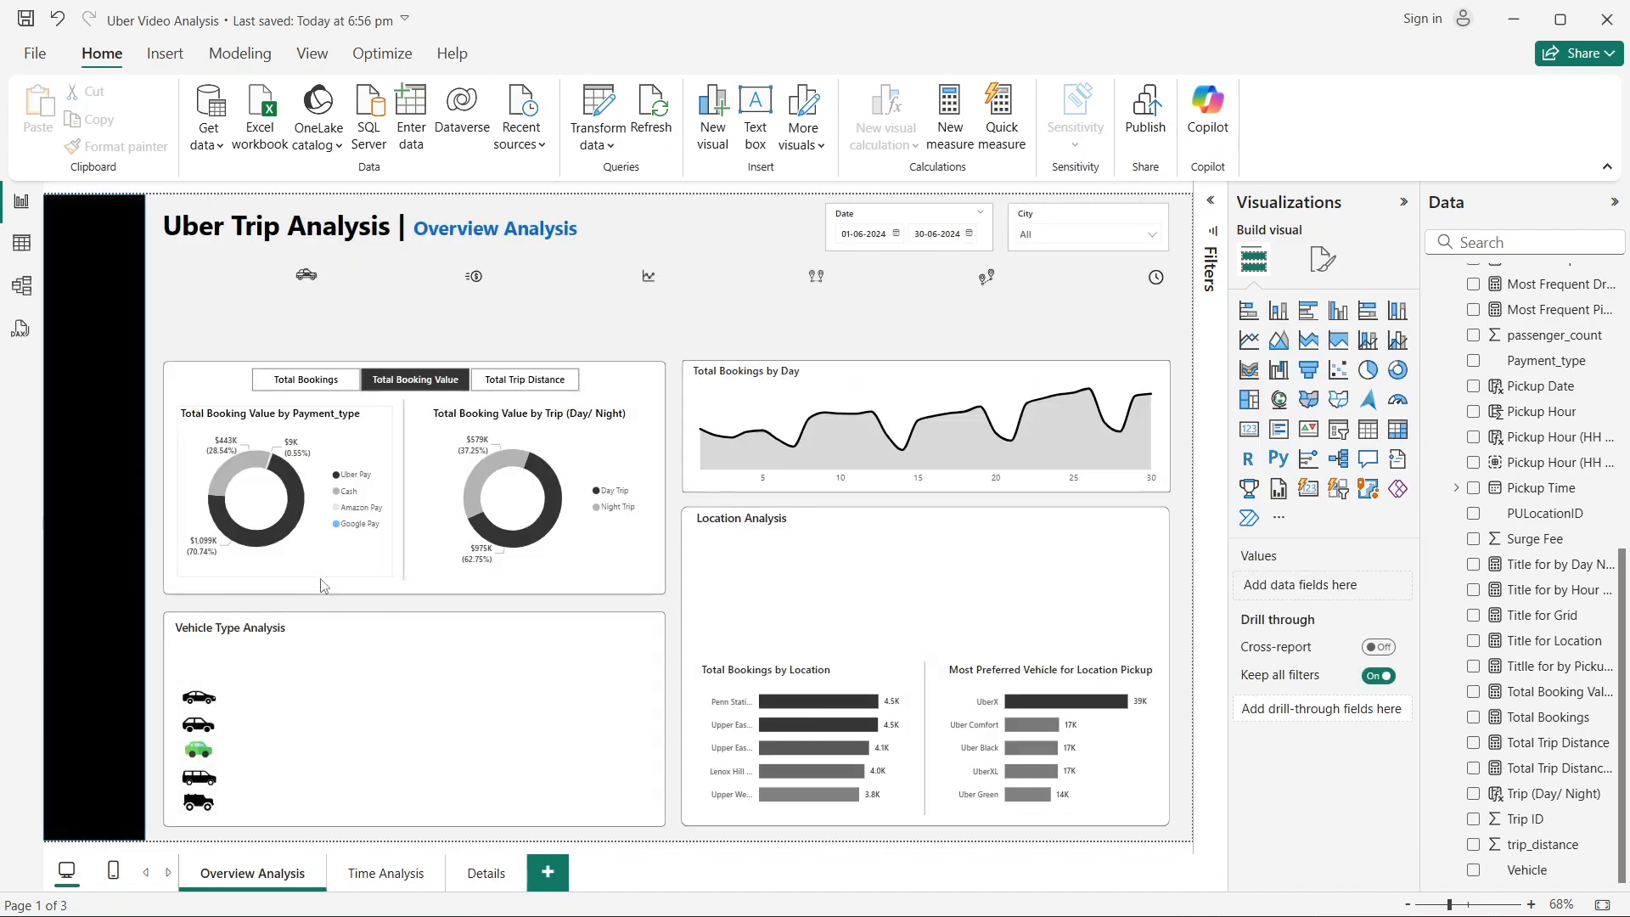
Step: Drill through from the 10:10:00 point of the Time Analysis page's Total Bookings by Pickup Time chart to Details
{"action": "left_click", "coordinate": [384, 876]}
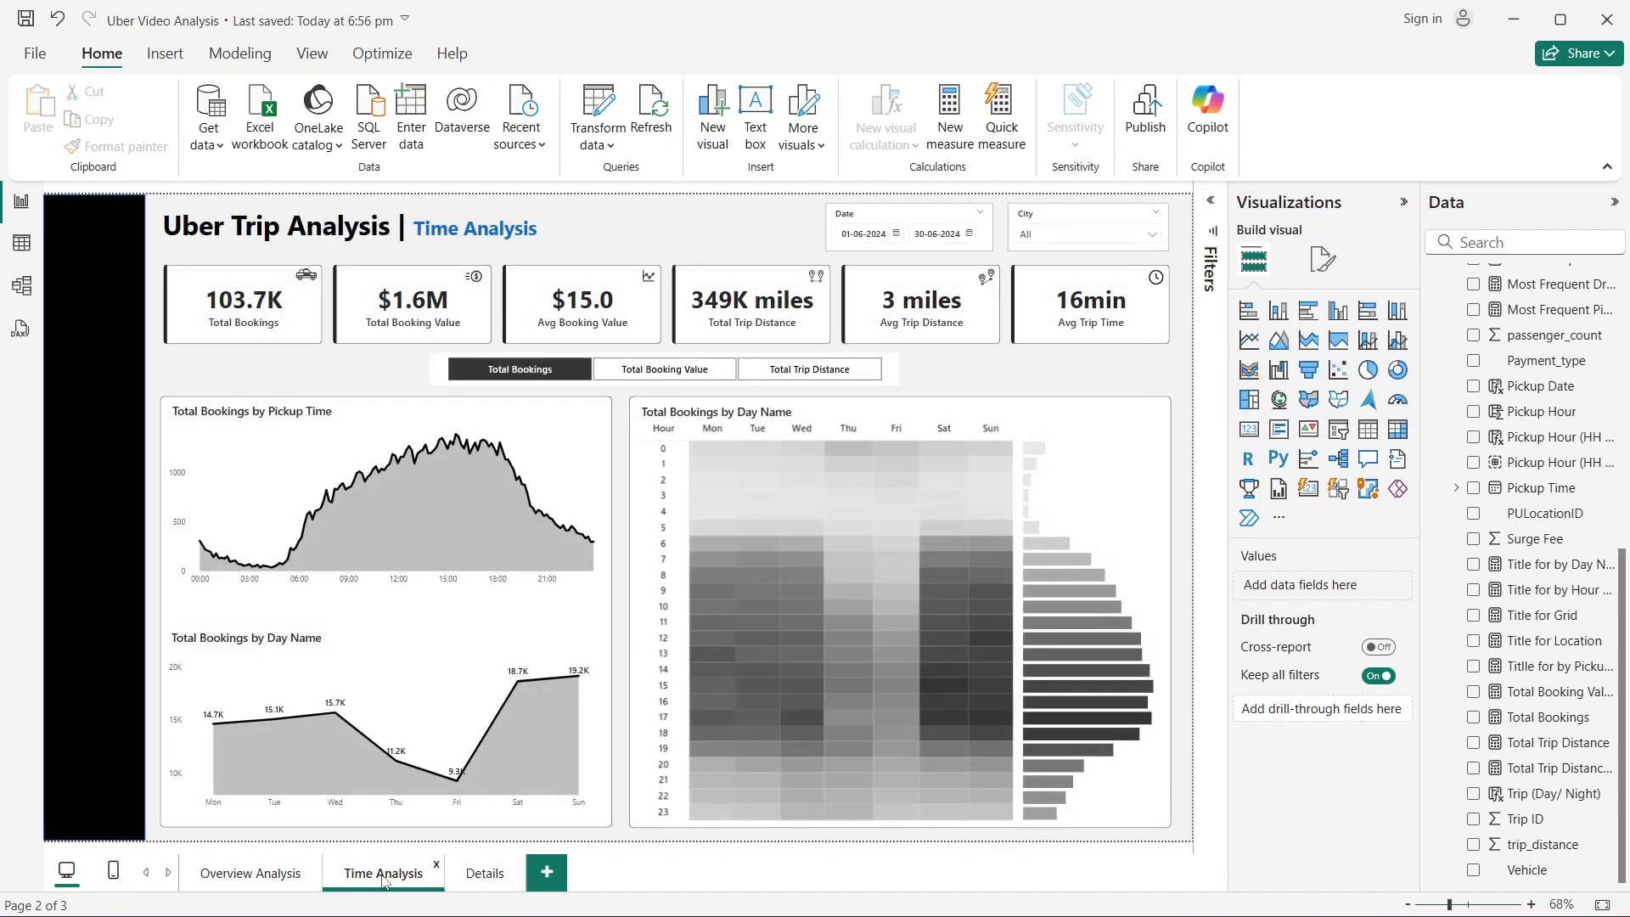
{"action": "right_click", "coordinate": [370, 486]}
{"action": "mouse_move", "coordinate": [449, 478]}
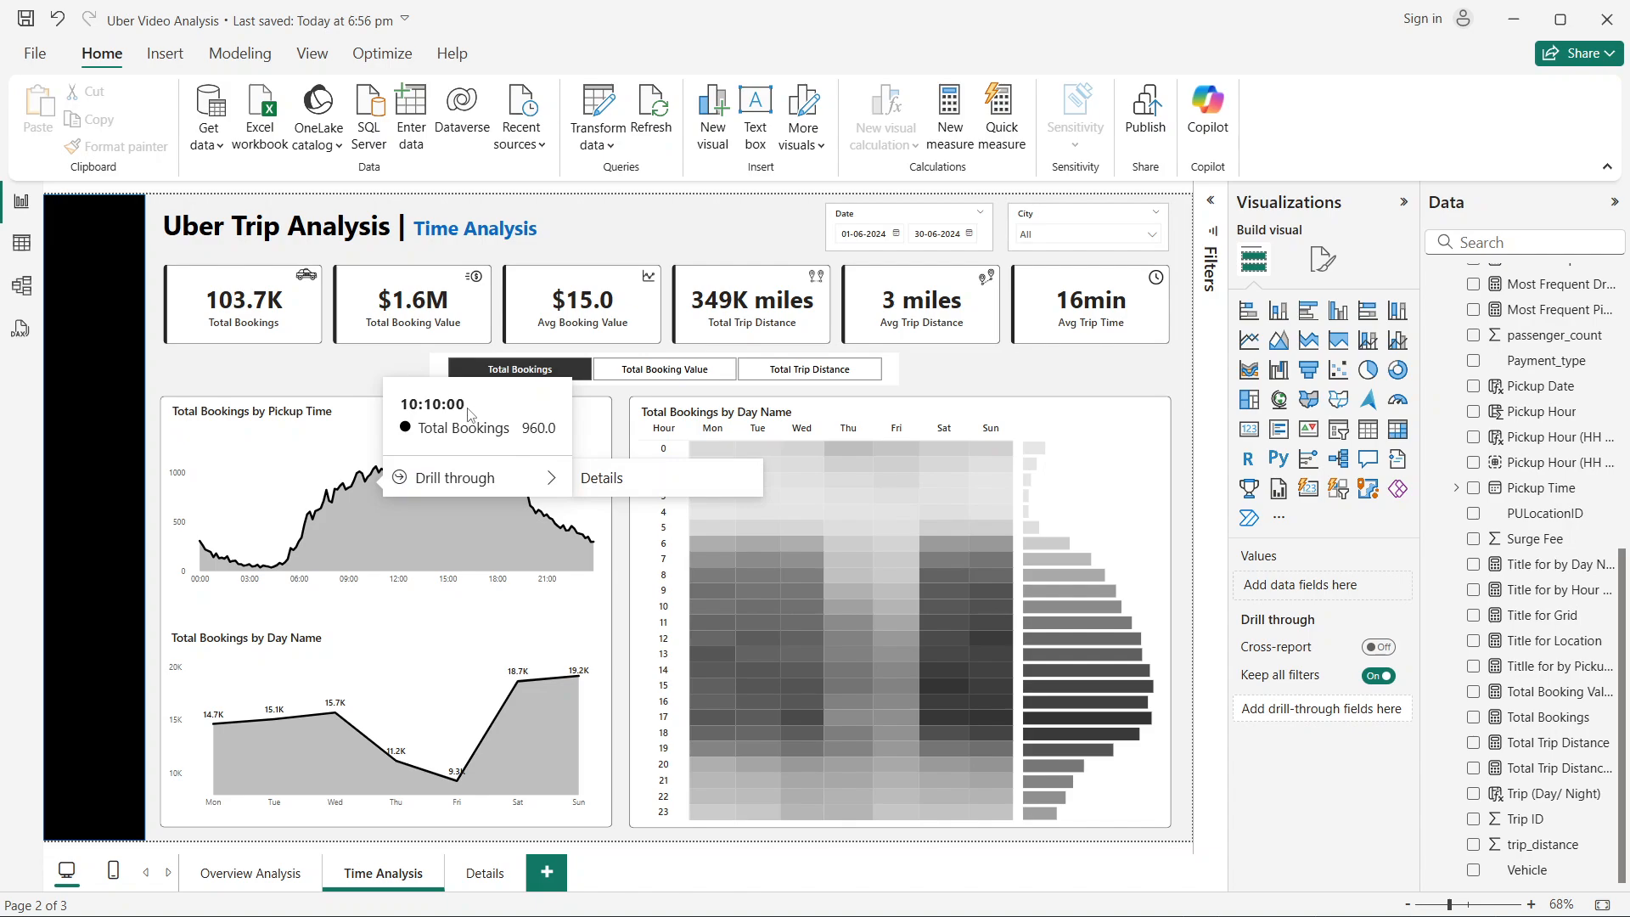
{"action": "left_click", "coordinate": [641, 481]}
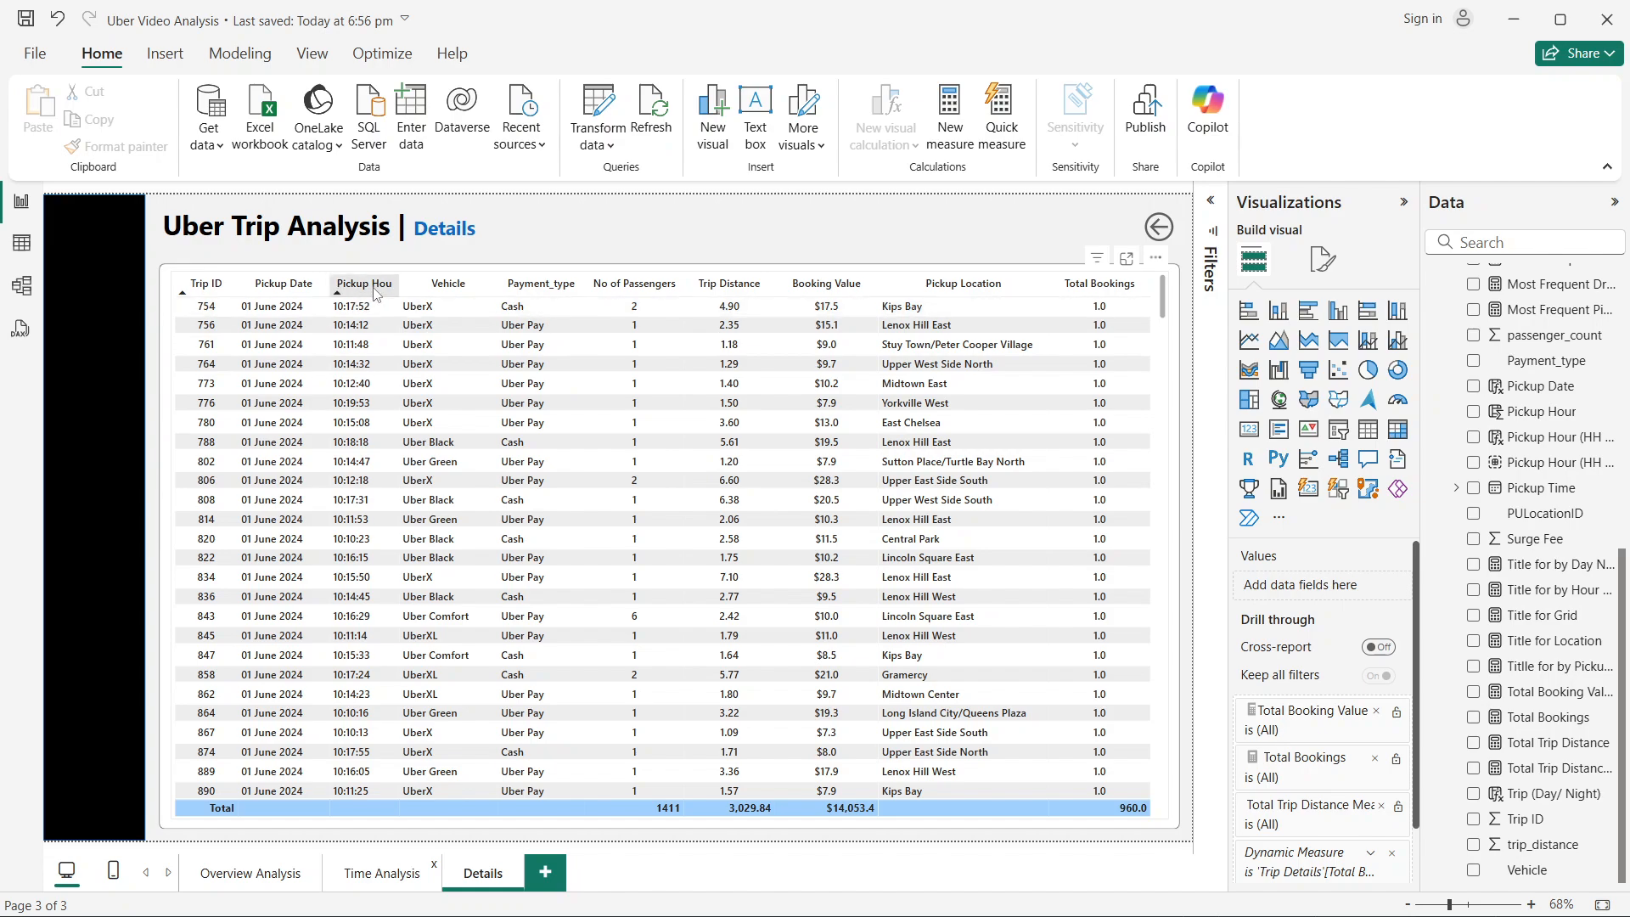
Step: Adjust the width of the truncated Pickup Hou column in the Details table and rename it Pickup Hour
{"action": "left_click_drag", "start_coordinate": [402, 285], "coordinate": [412, 285]}
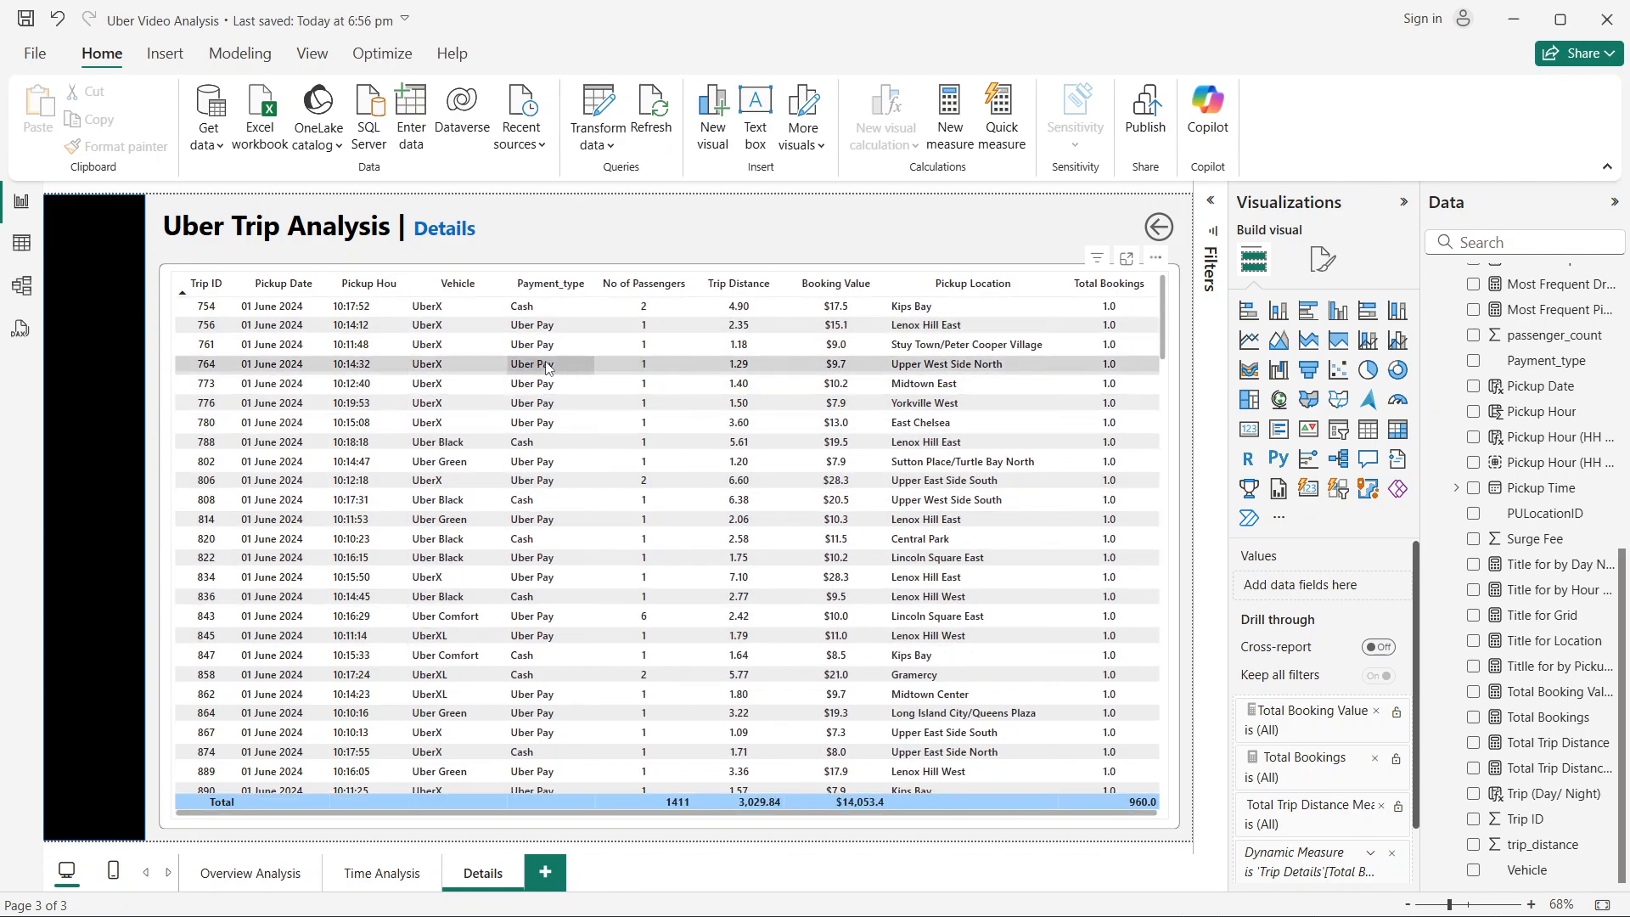
{"action": "left_click", "coordinate": [409, 289]}
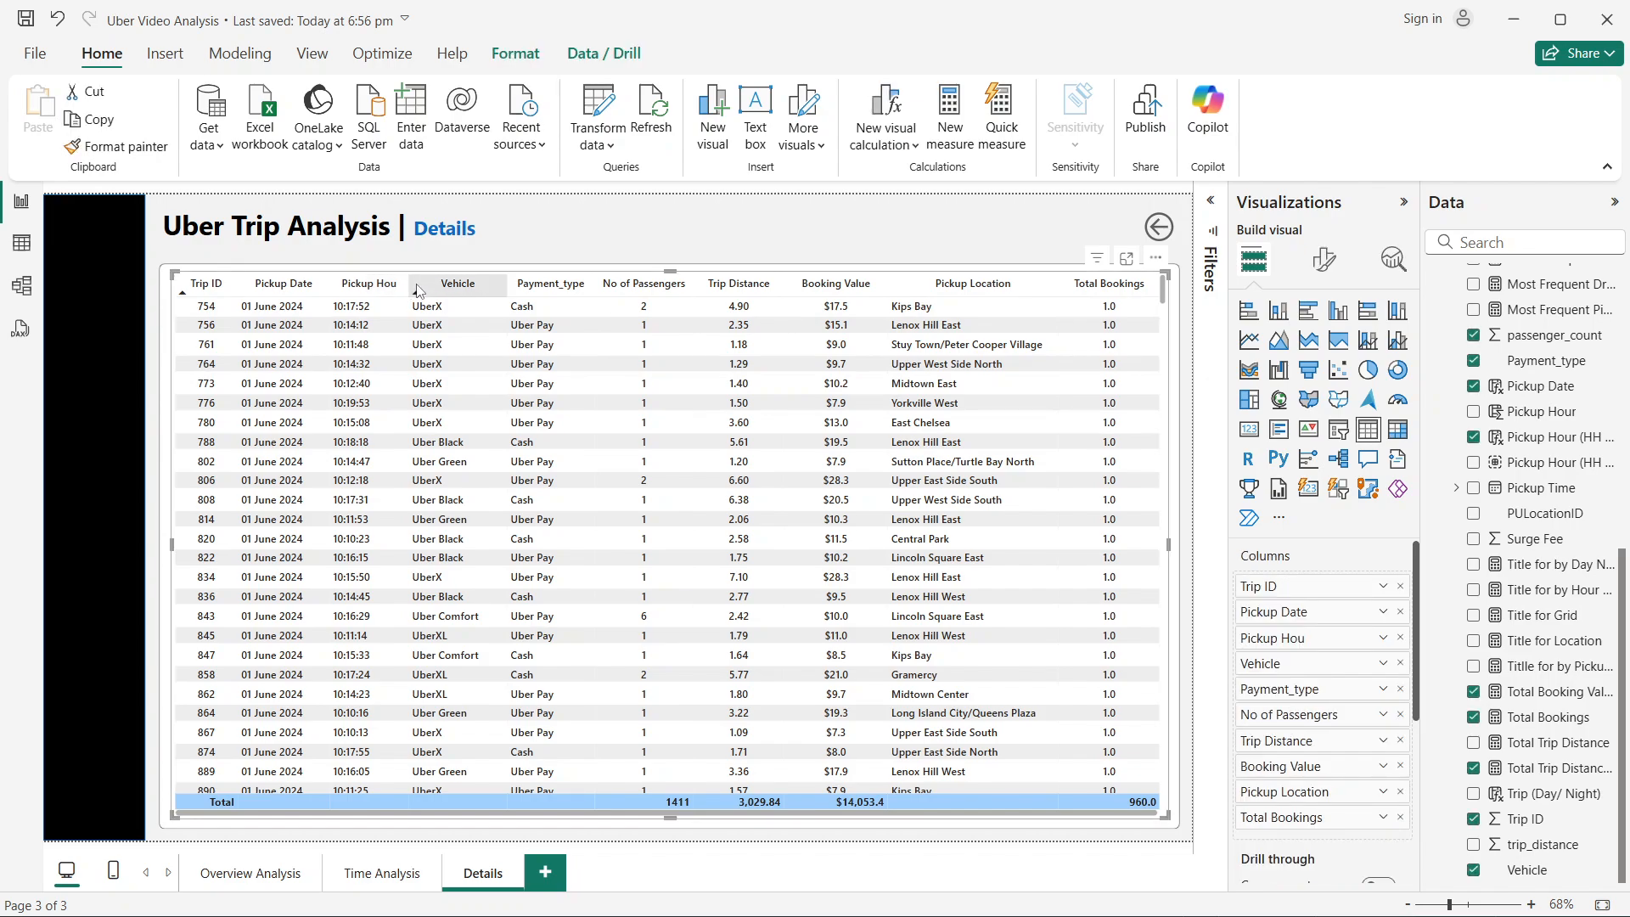
{"action": "left_click_drag", "start_coordinate": [408, 289], "coordinate": [401, 288]}
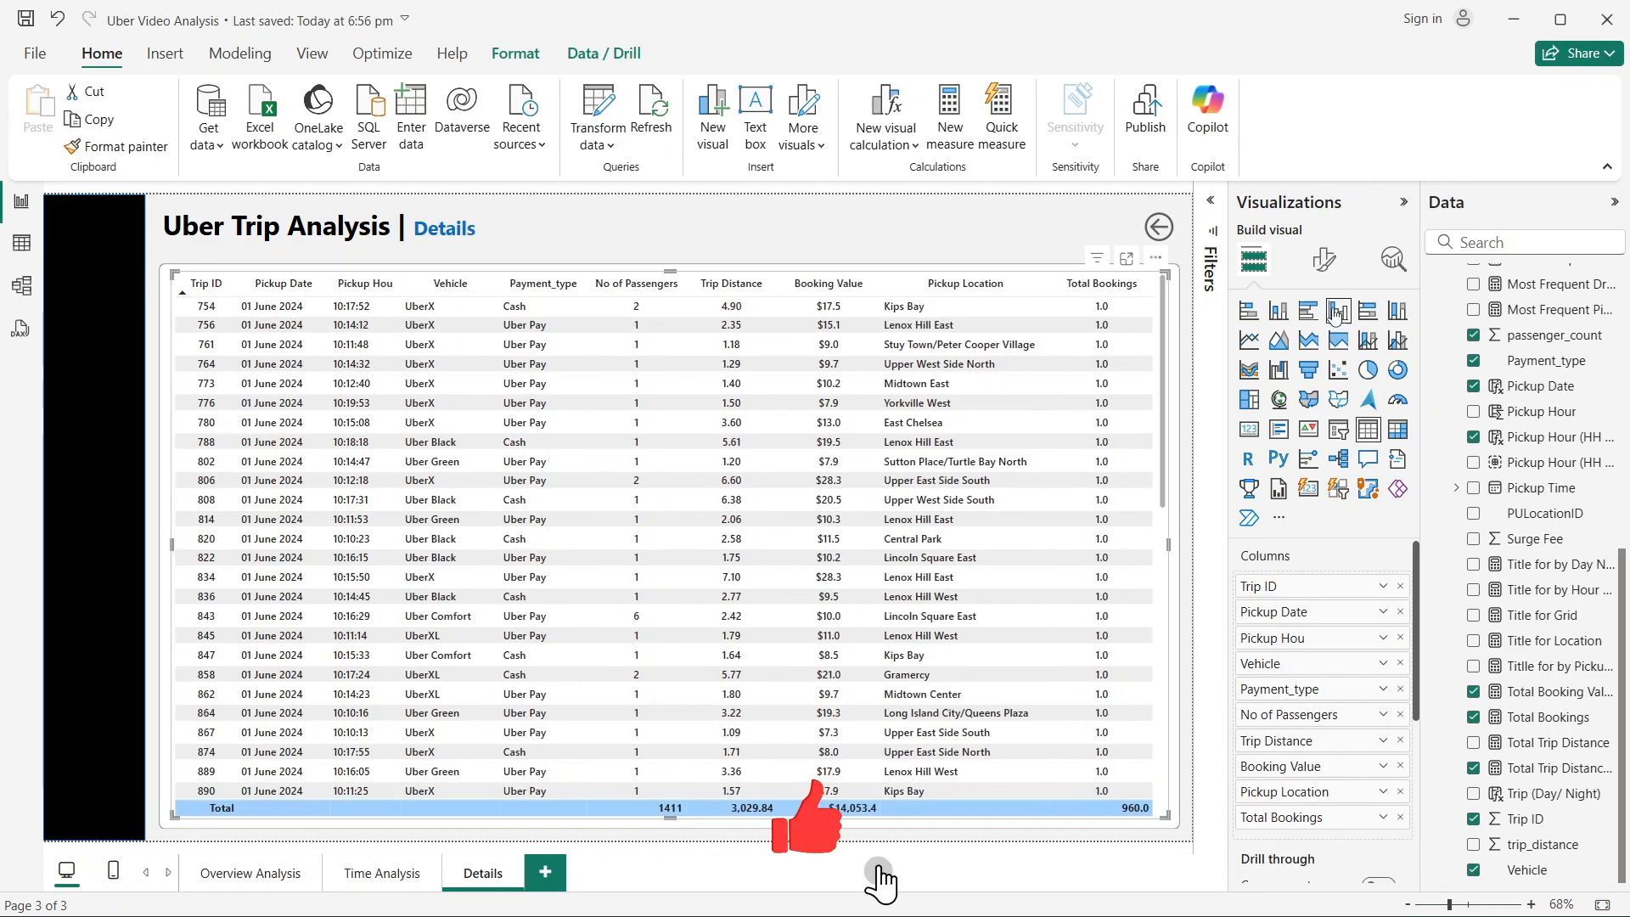
{"action": "double_click", "coordinate": [1316, 641]}
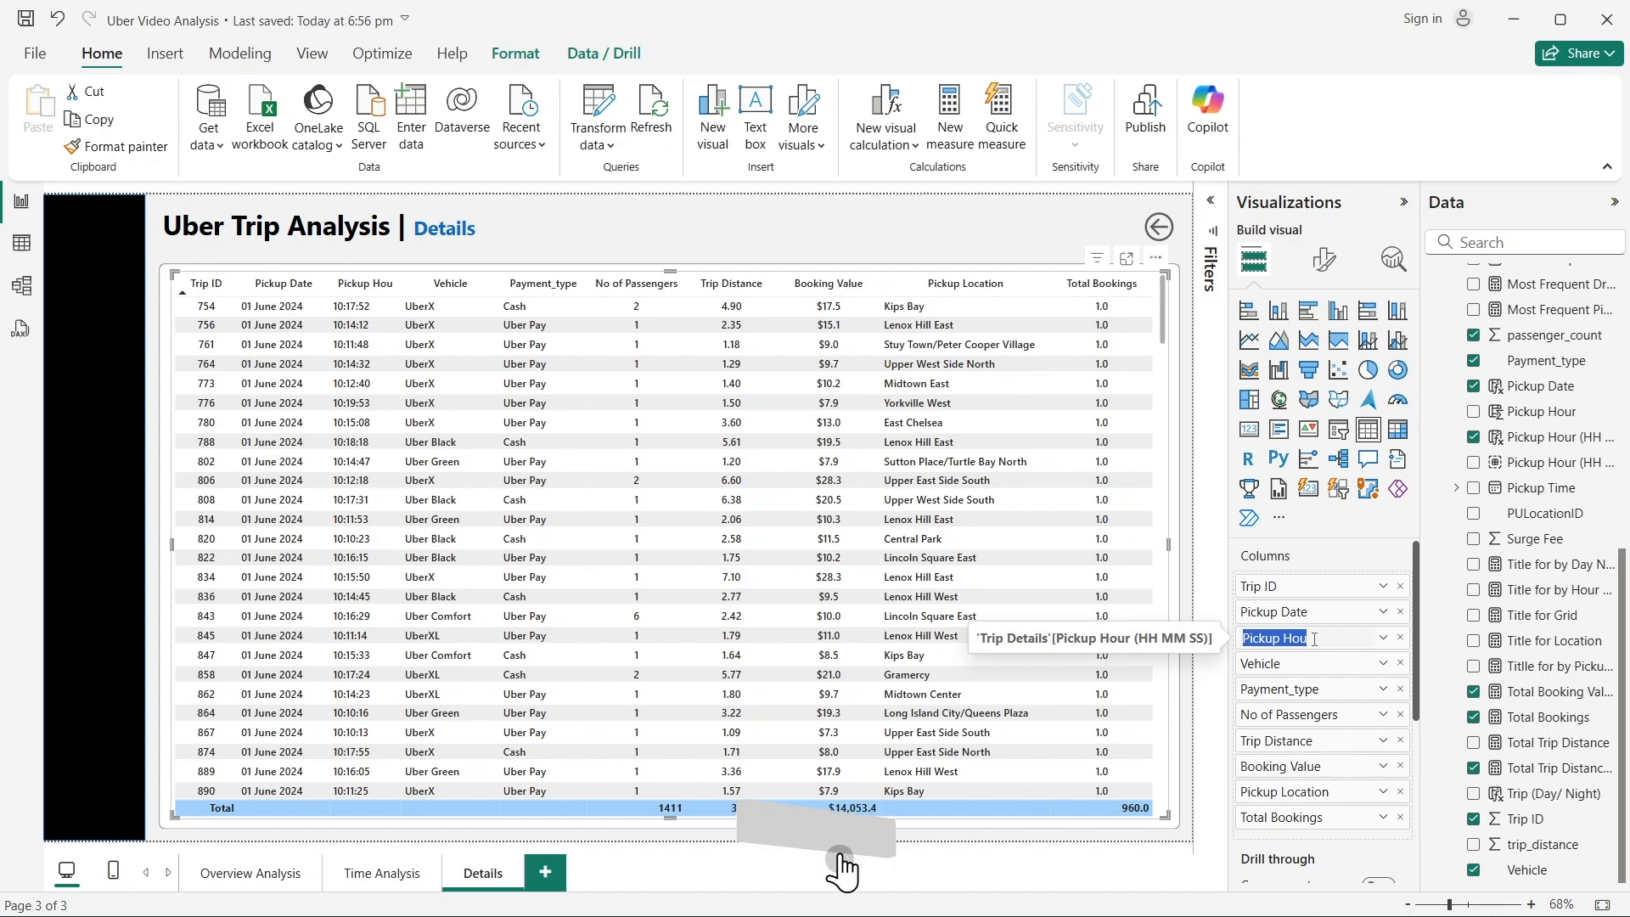
{"action": "left_click", "coordinate": [1315, 641]}
{"action": "type", "text": "r"}
{"action": "key", "text": "Return"}
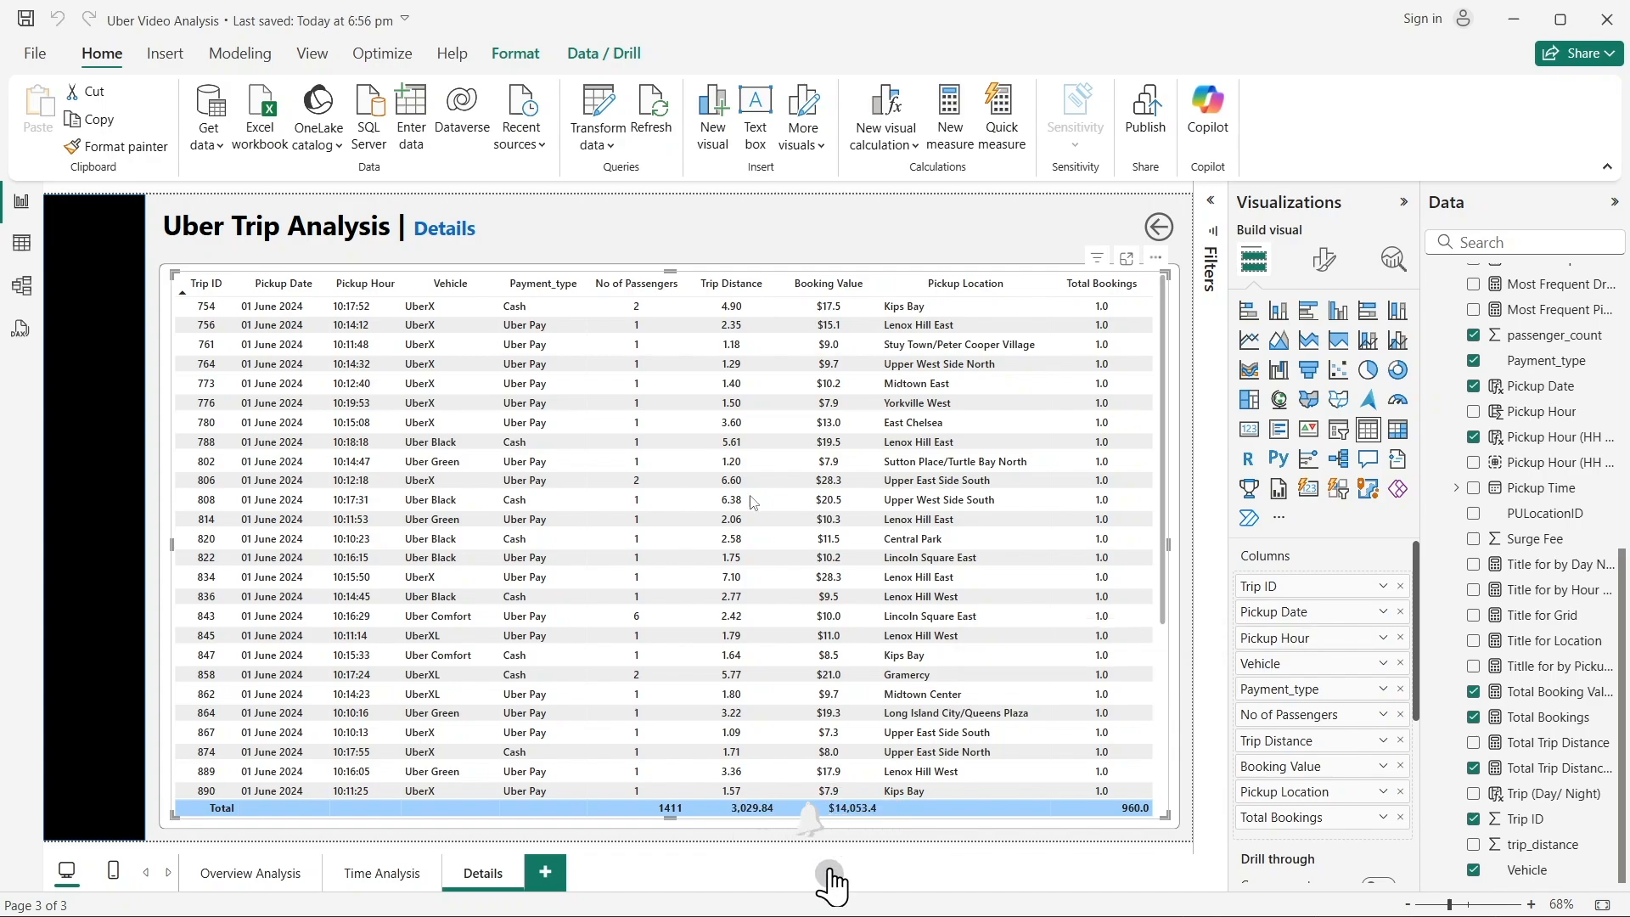
Step: Check the pickup hours and booking total of the drilled-through trips in the Details table, and return to Time Analysis
{"action": "scroll", "coordinate": [365, 348], "scroll_direction": "down", "scroll_amount": 4}
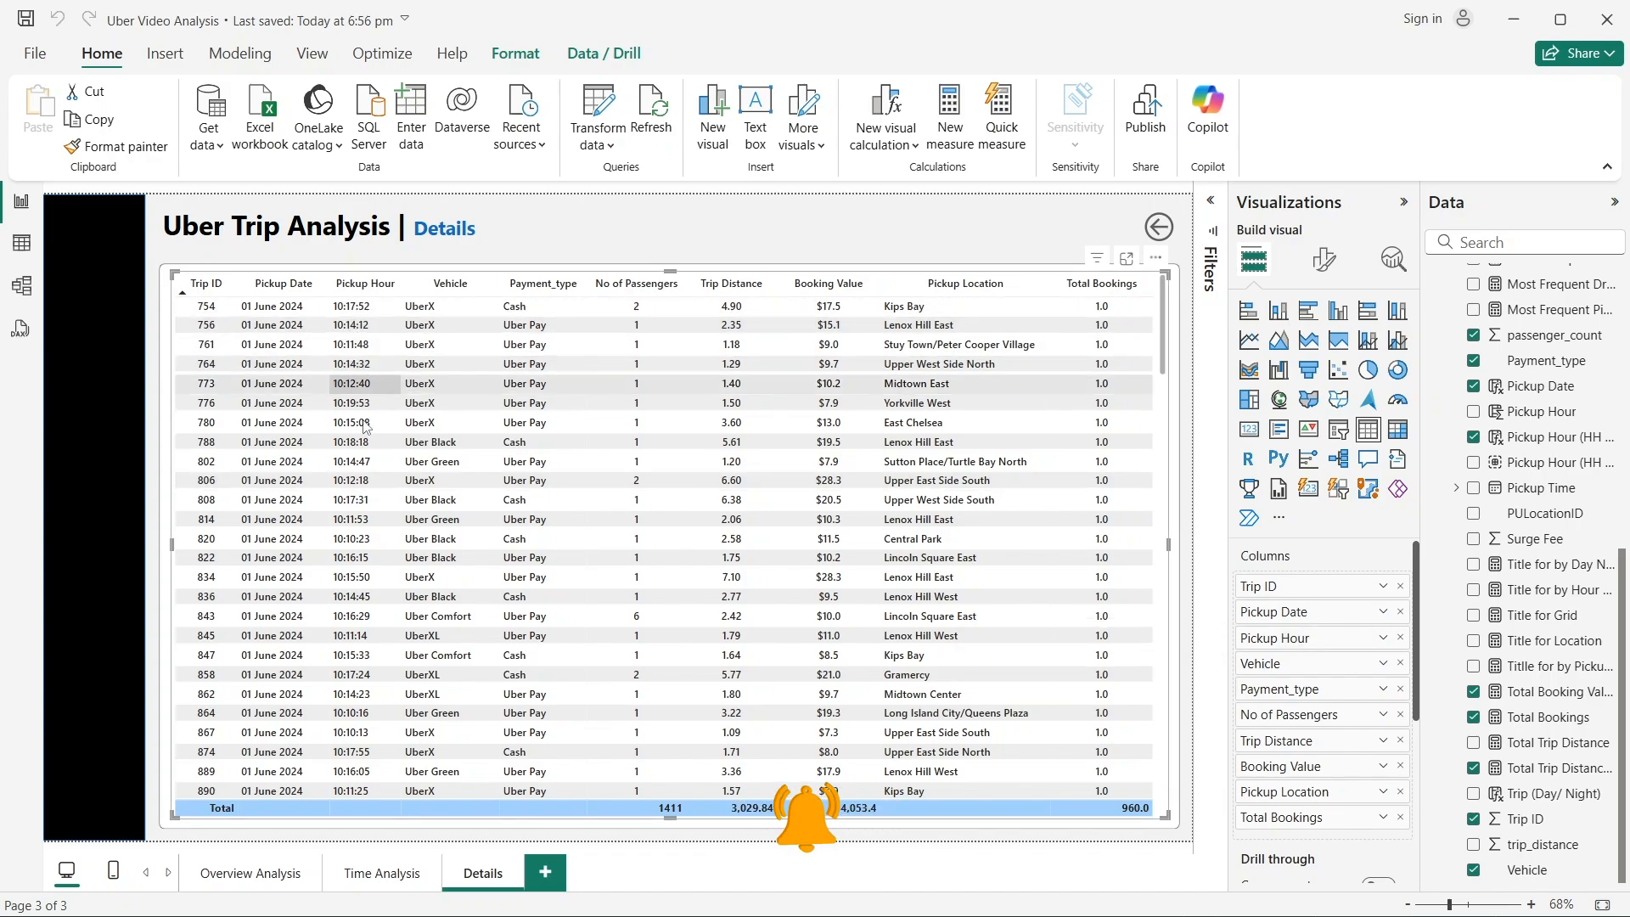
{"action": "scroll", "coordinate": [367, 428], "scroll_direction": "down", "scroll_amount": 15}
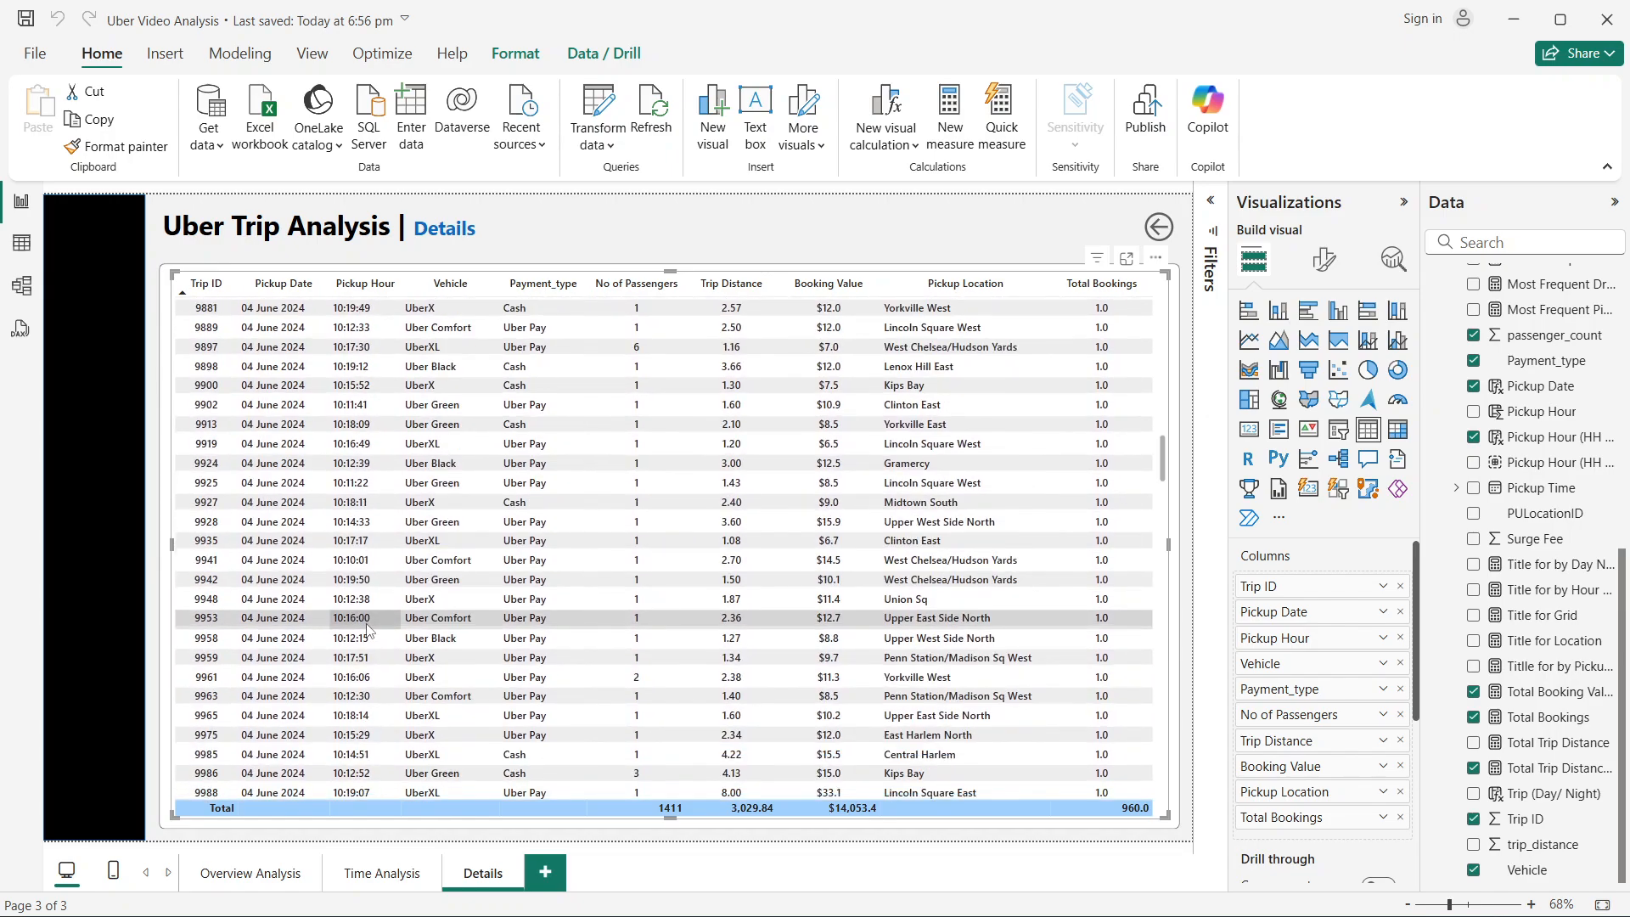
{"action": "scroll", "coordinate": [367, 633], "scroll_direction": "up", "scroll_amount": 4}
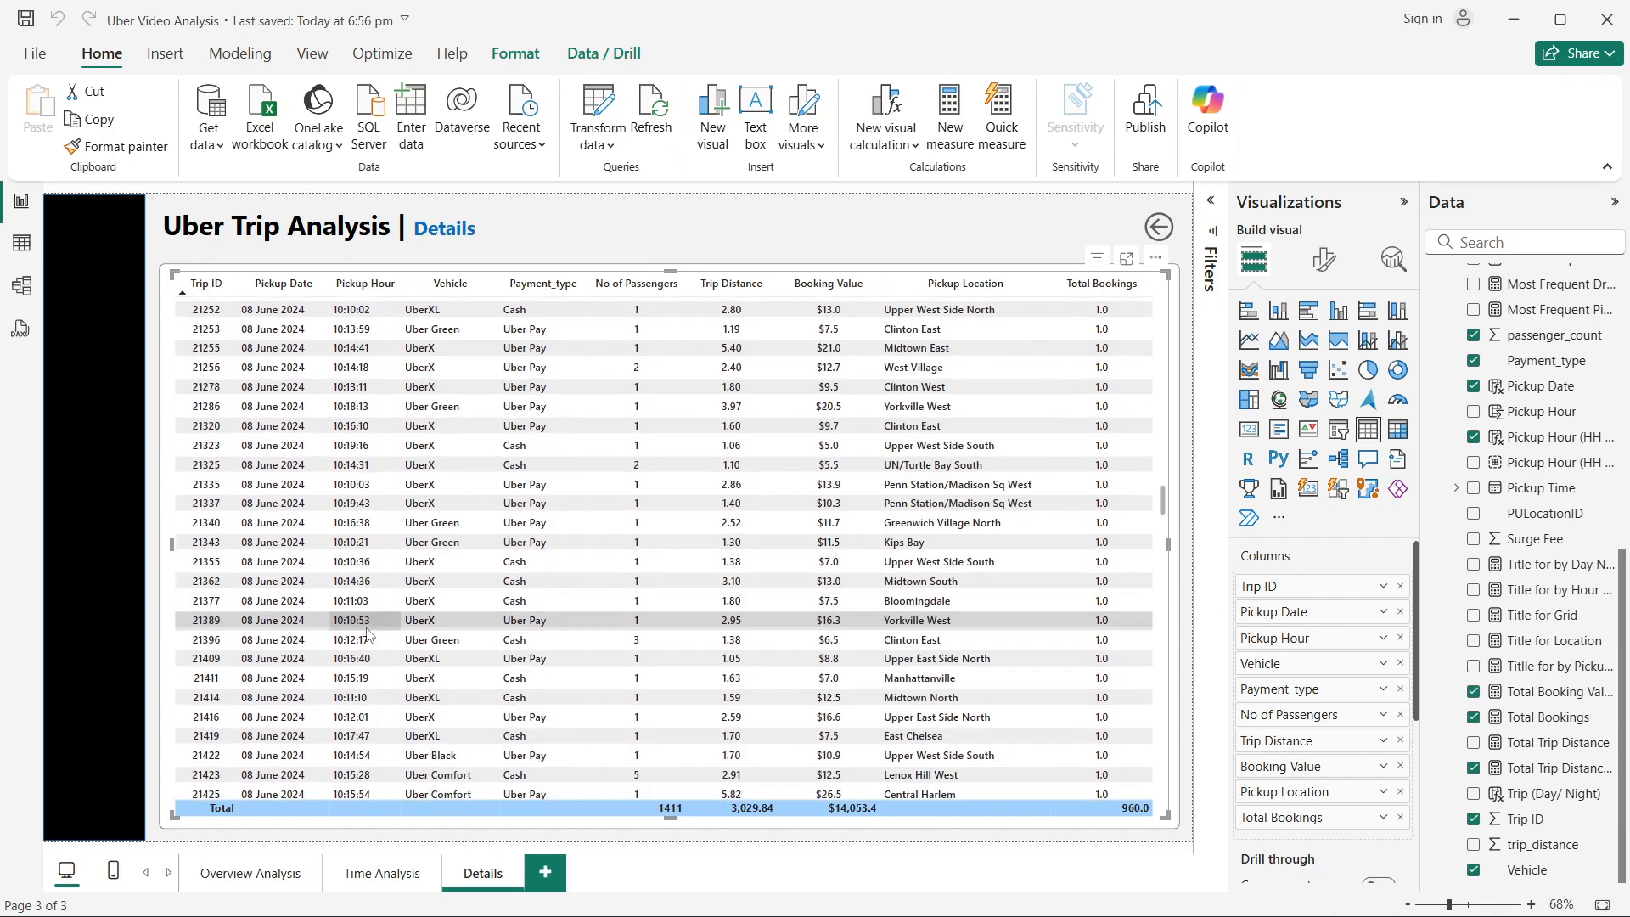
{"action": "scroll", "coordinate": [367, 630], "scroll_direction": "up", "scroll_amount": 10}
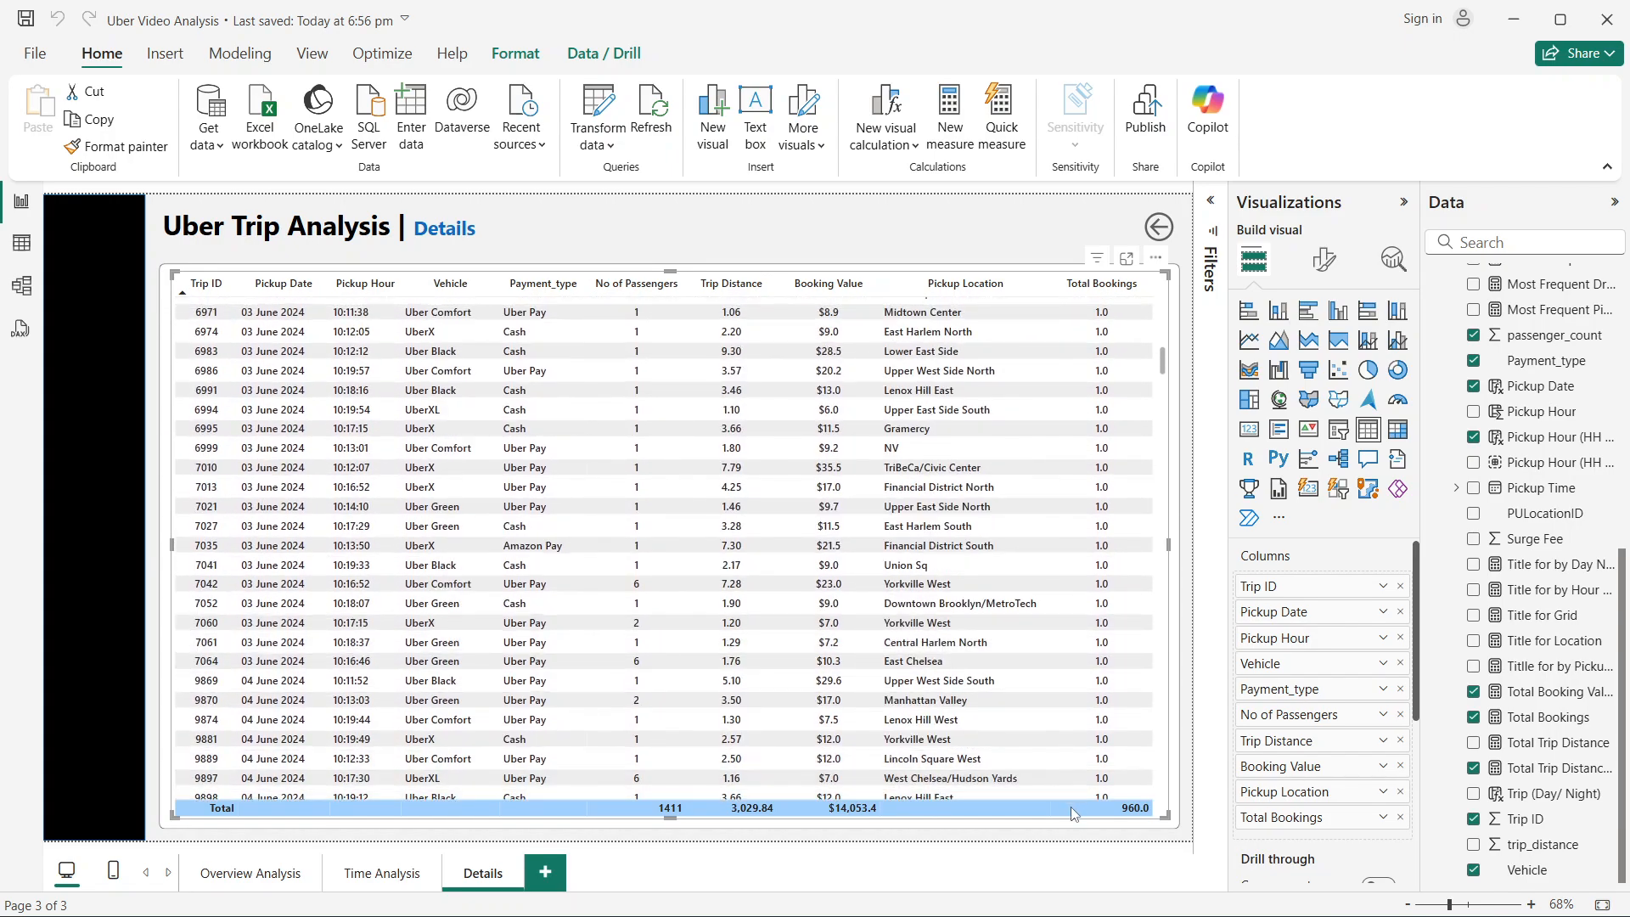
{"action": "scroll", "coordinate": [417, 507], "scroll_direction": "up", "scroll_amount": 10}
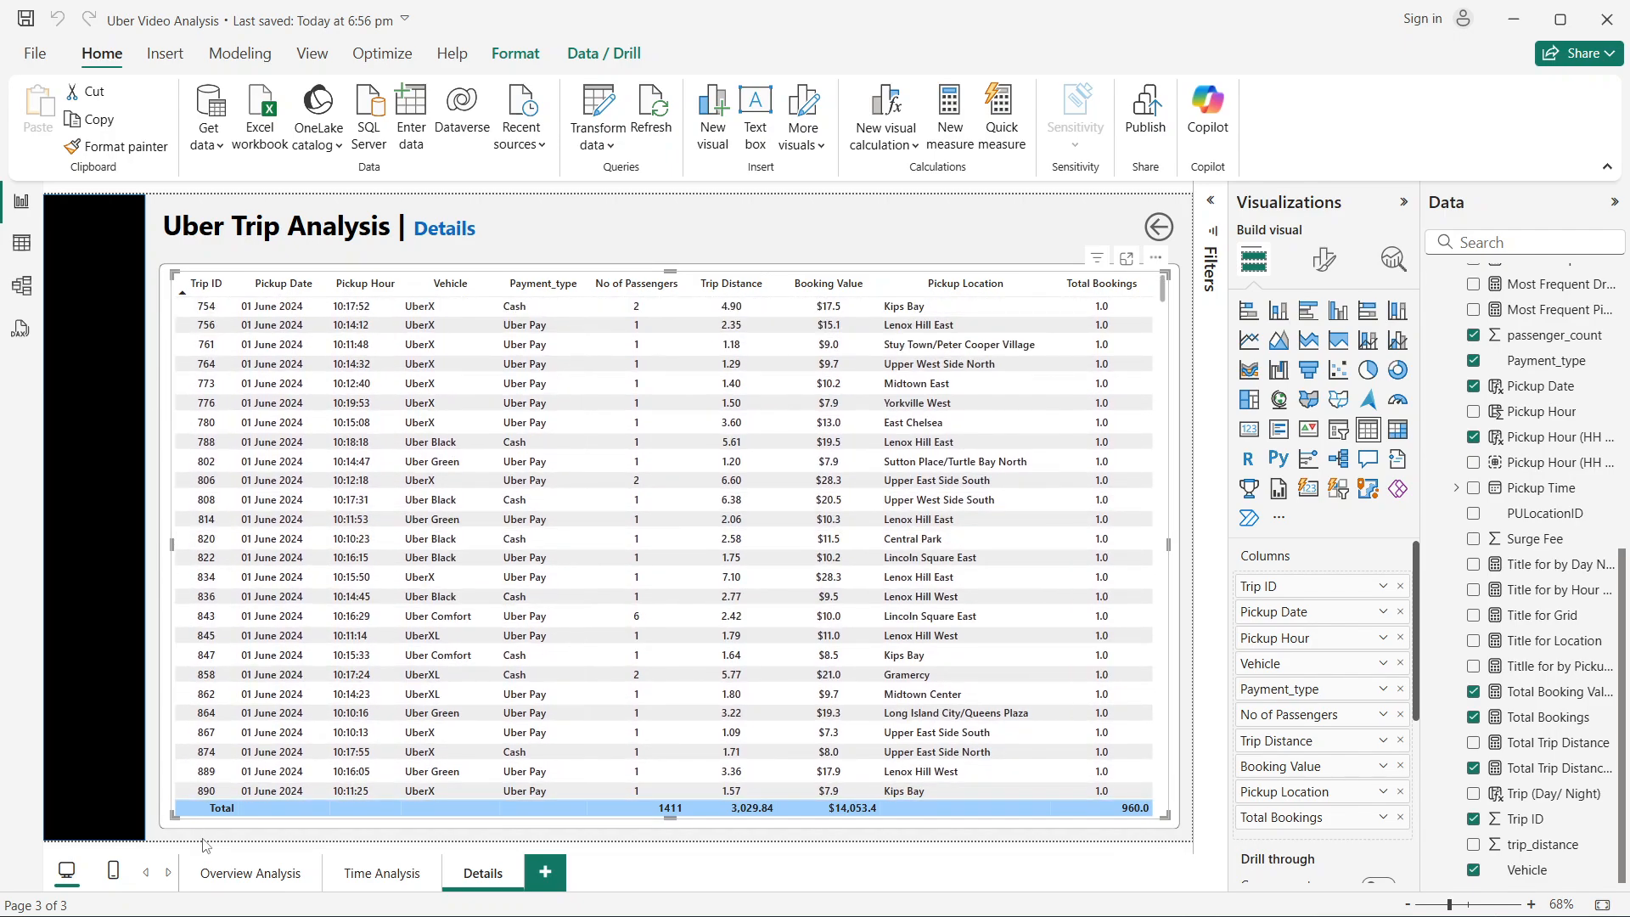
{"action": "left_click", "coordinate": [356, 883]}
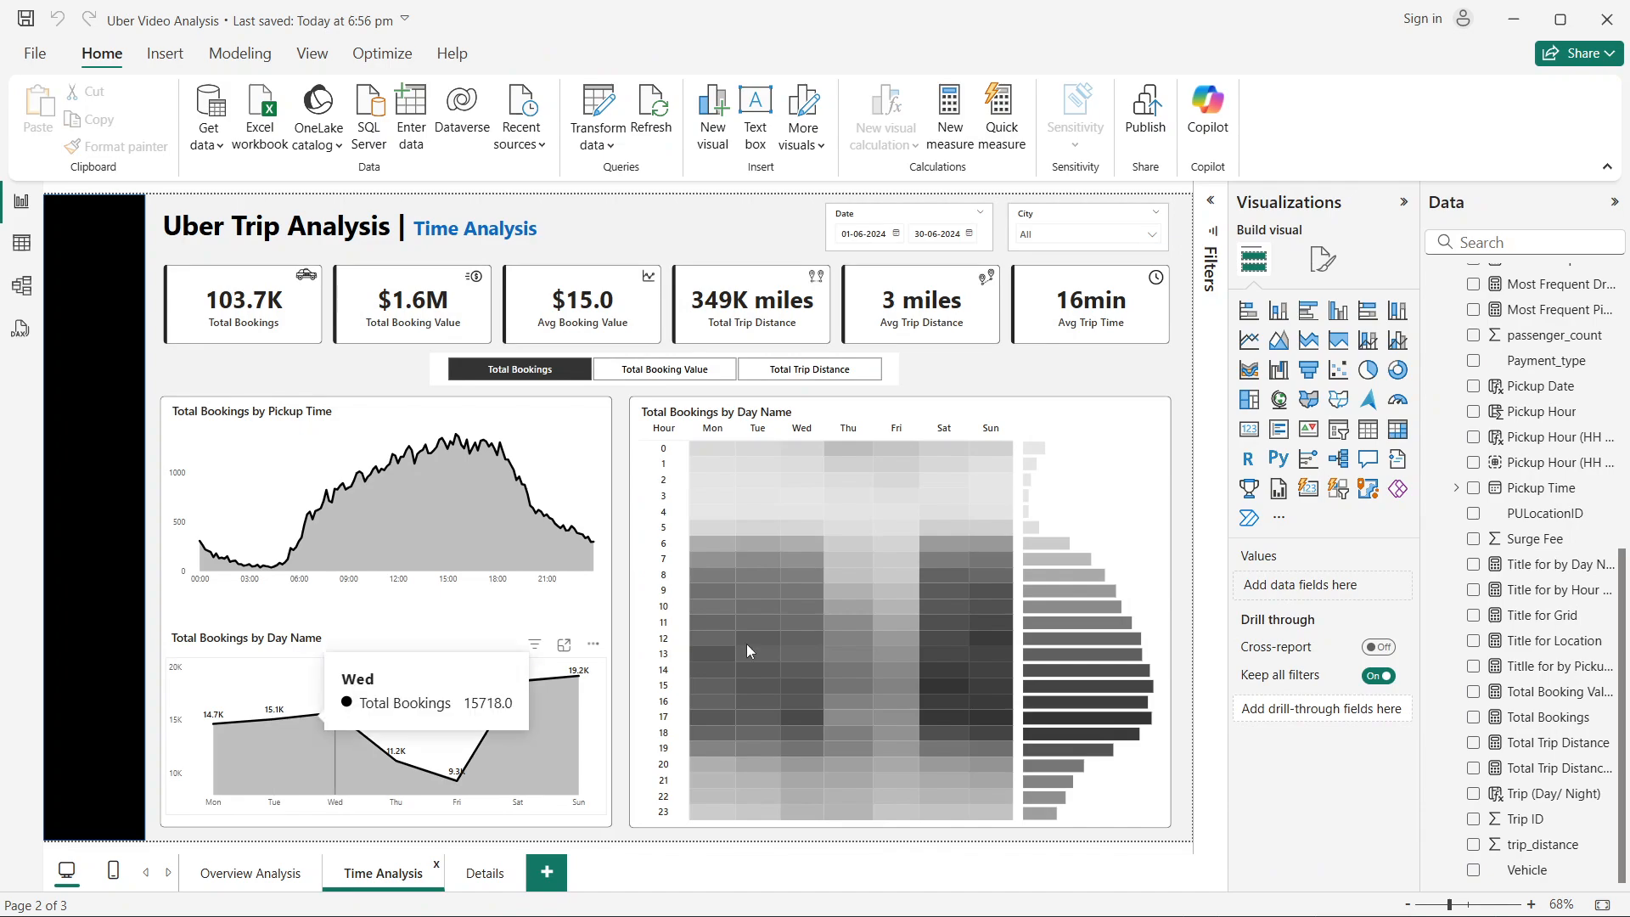
Step: Turn on tooltips for the Total Bookings by Day Name heatmap matrix with hour rows
{"action": "left_click", "coordinate": [1022, 421]}
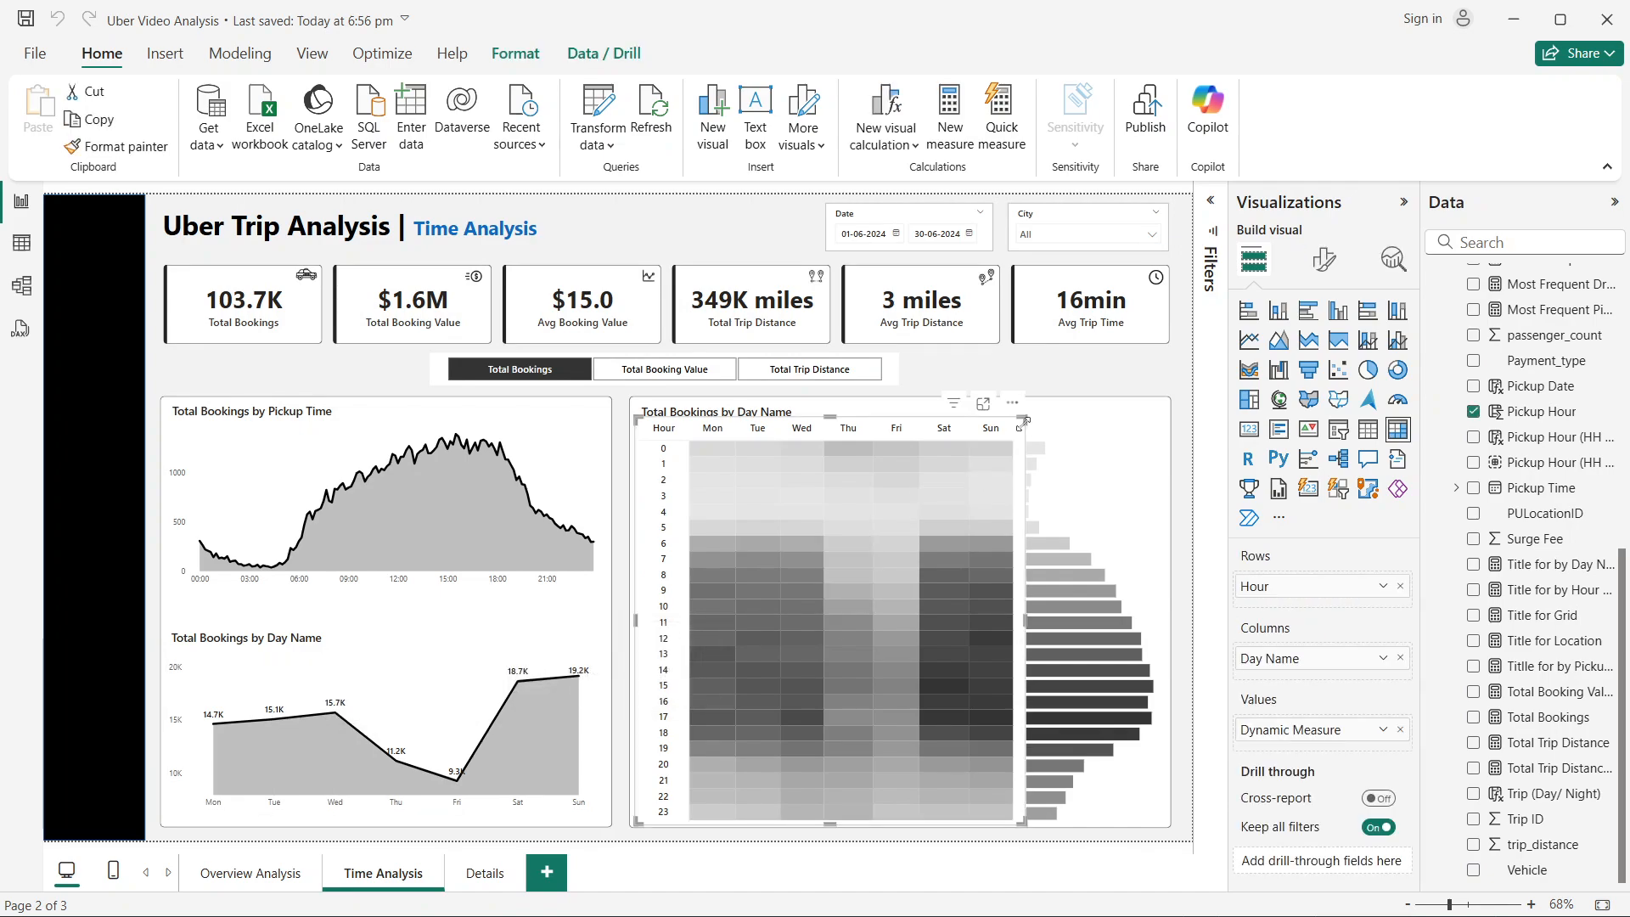
{"action": "left_click", "coordinate": [1325, 259]}
{"action": "left_click", "coordinate": [1290, 314]}
{"action": "type", "text": "t"}
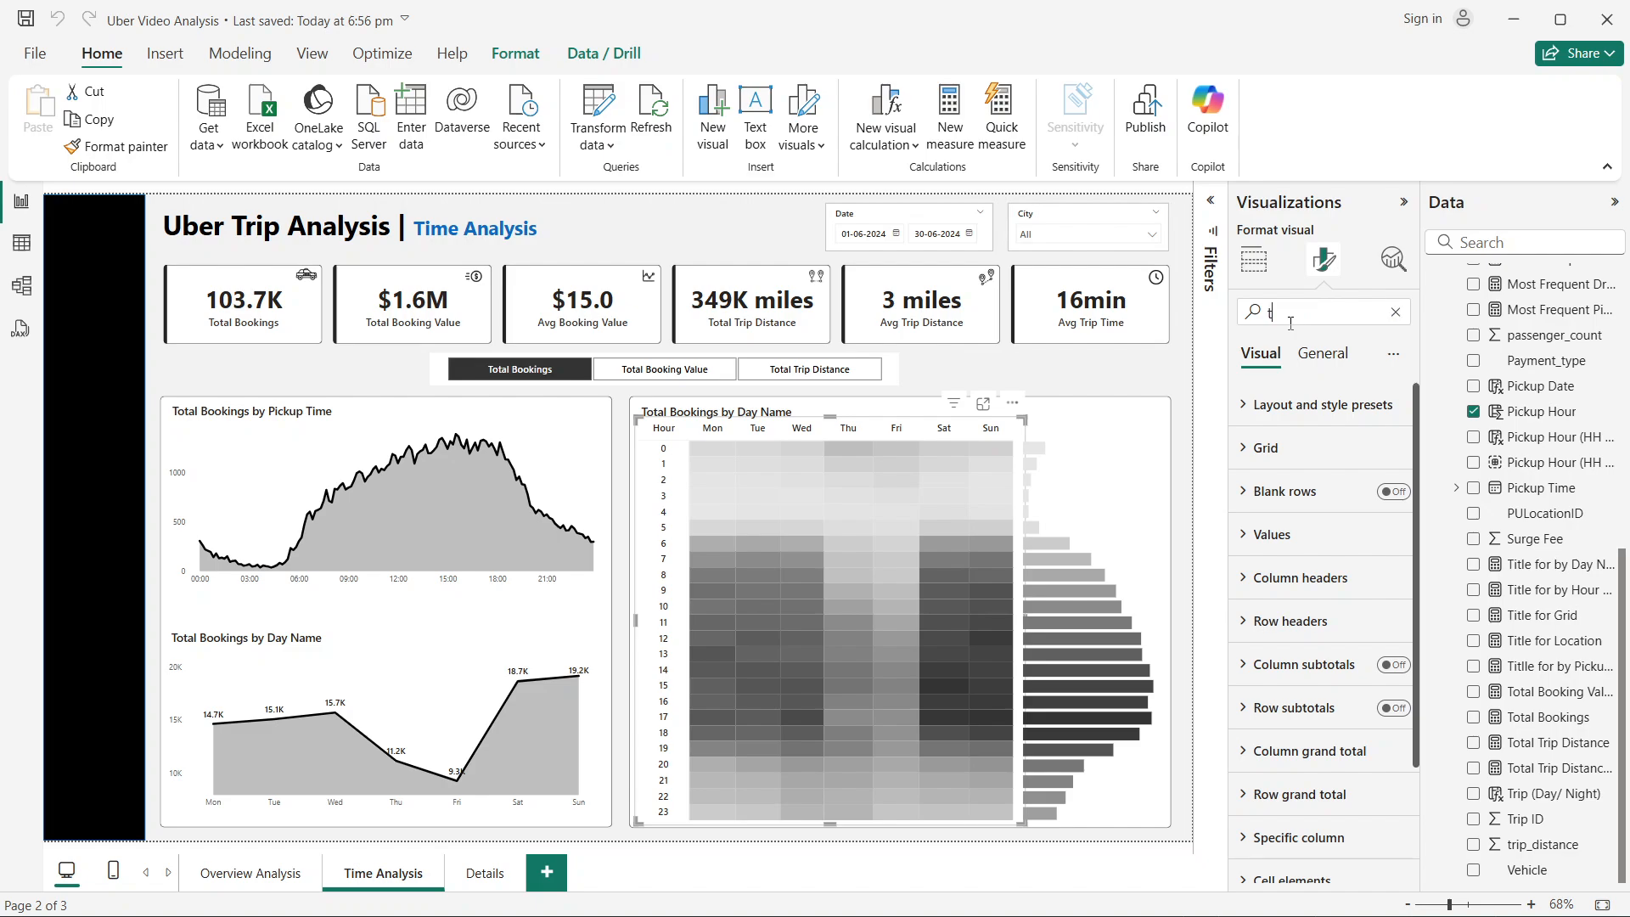
{"action": "type", "text": "ool"}
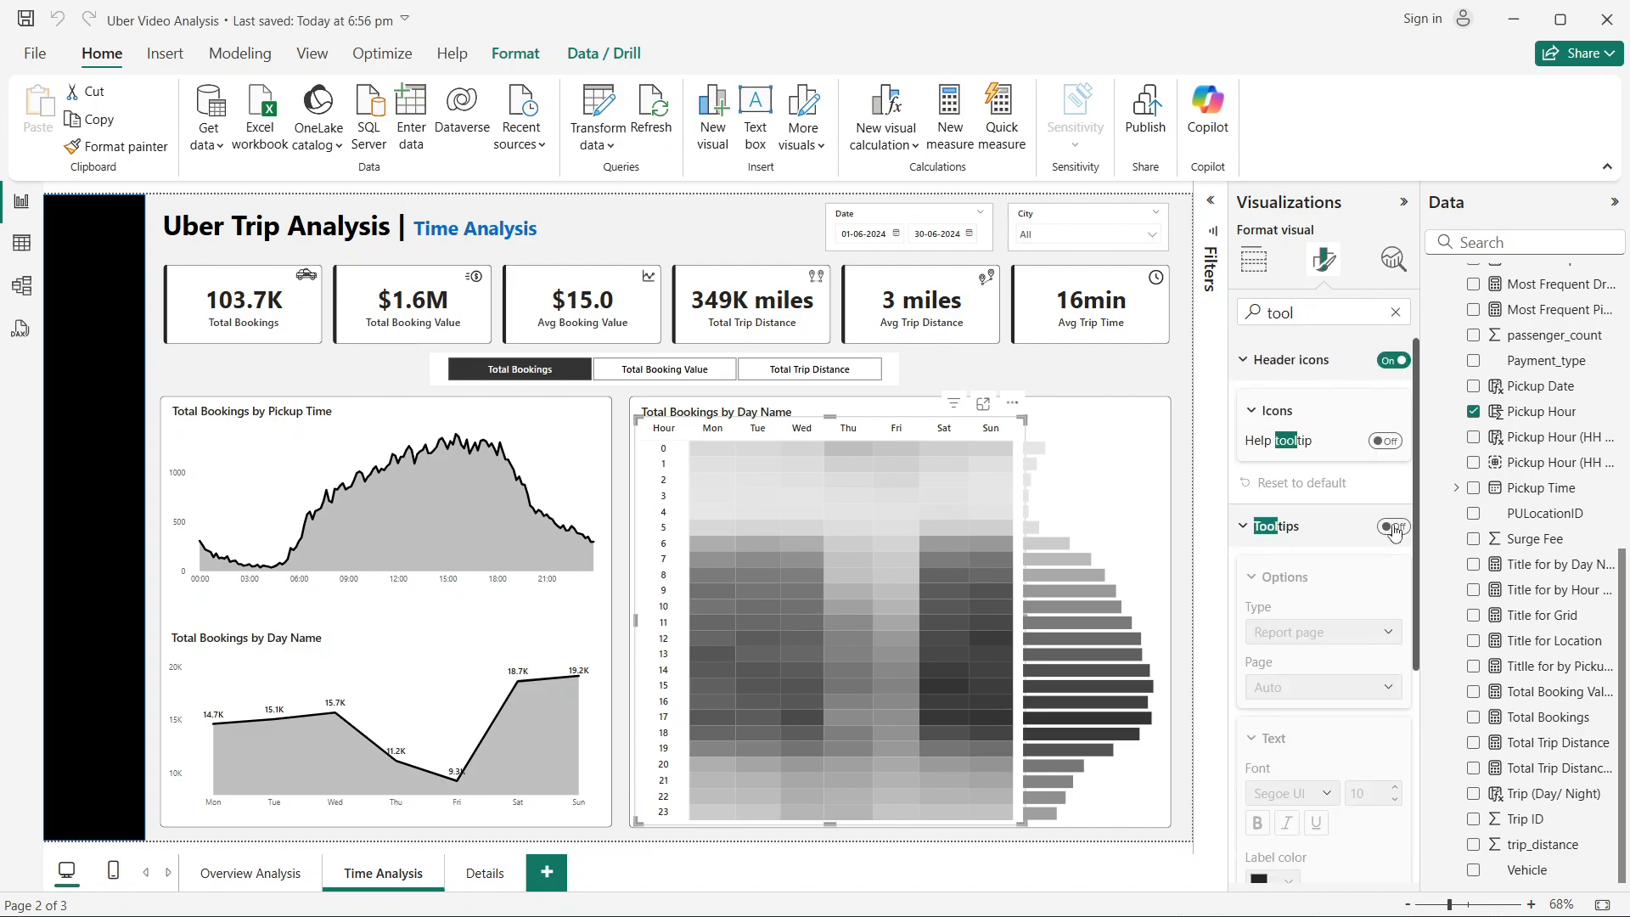
{"action": "left_click", "coordinate": [1393, 527]}
{"action": "left_click", "coordinate": [1395, 312]}
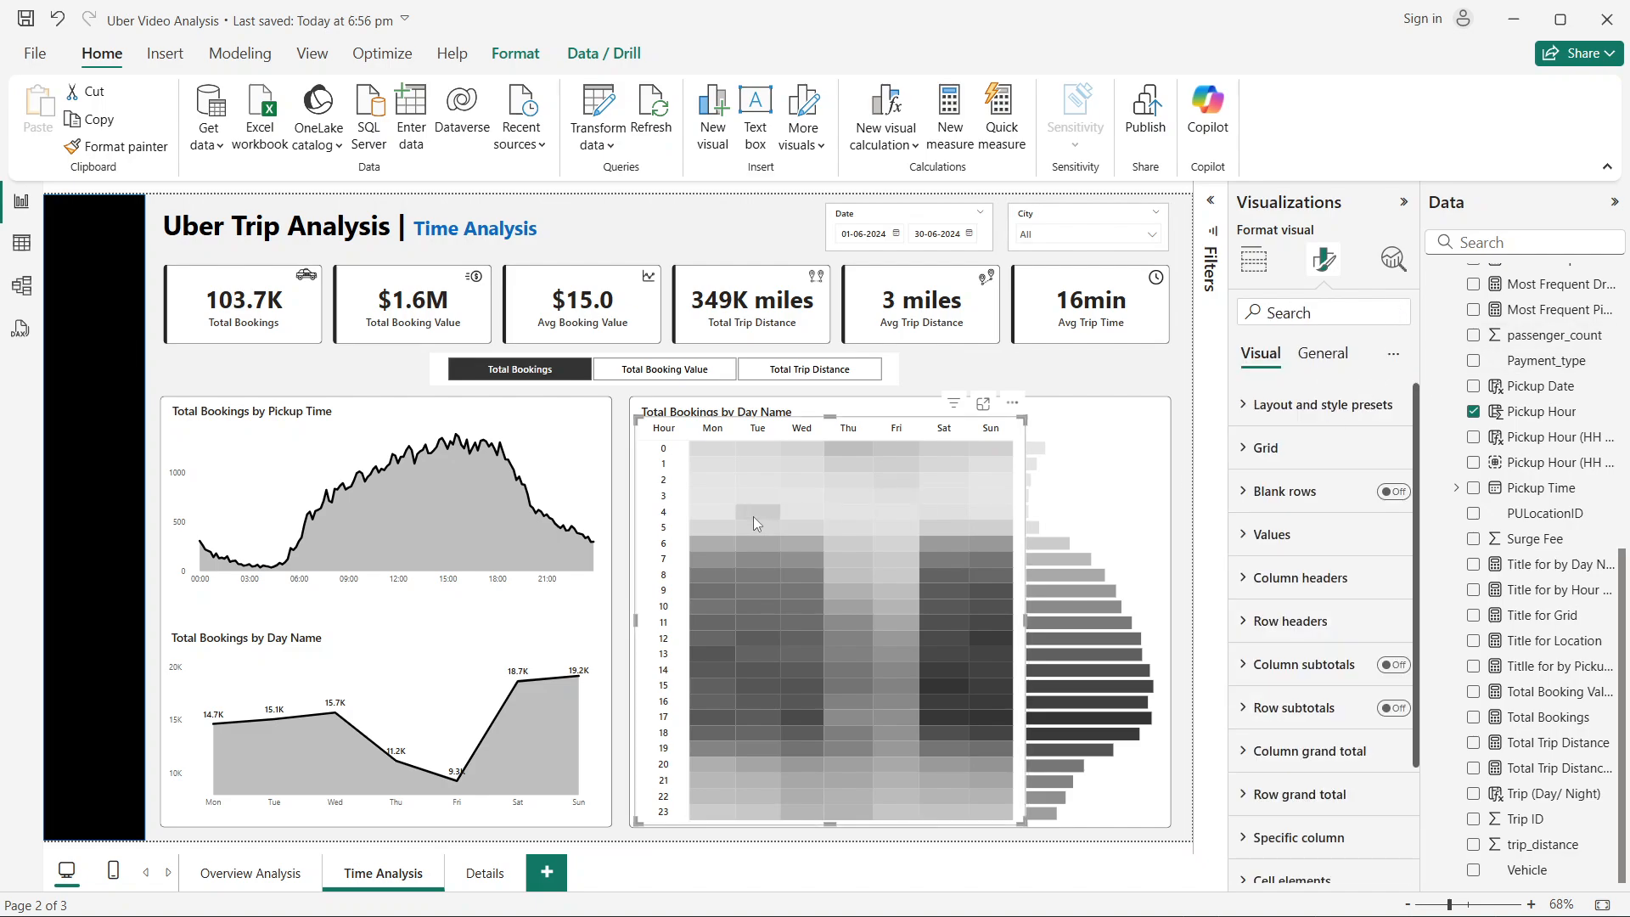
Step: Drill through from the heatmap's Monday, hour 2 cell to Details and review the pickup dates and hours listed
{"action": "mouse_move", "coordinate": [722, 488]}
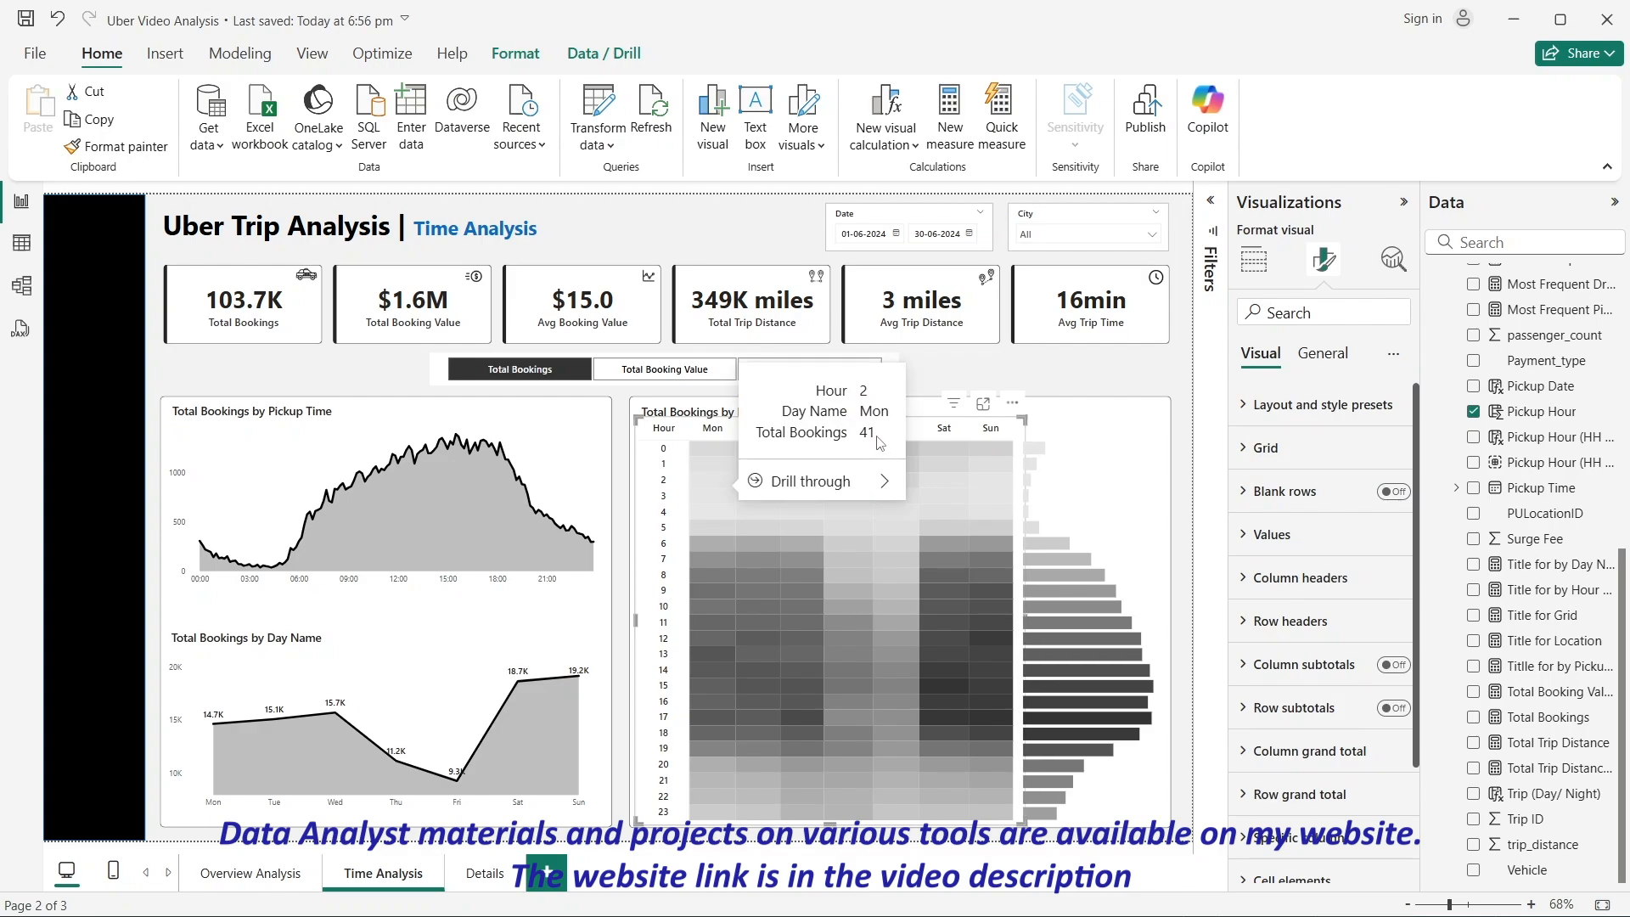
{"action": "mouse_move", "coordinate": [811, 481]}
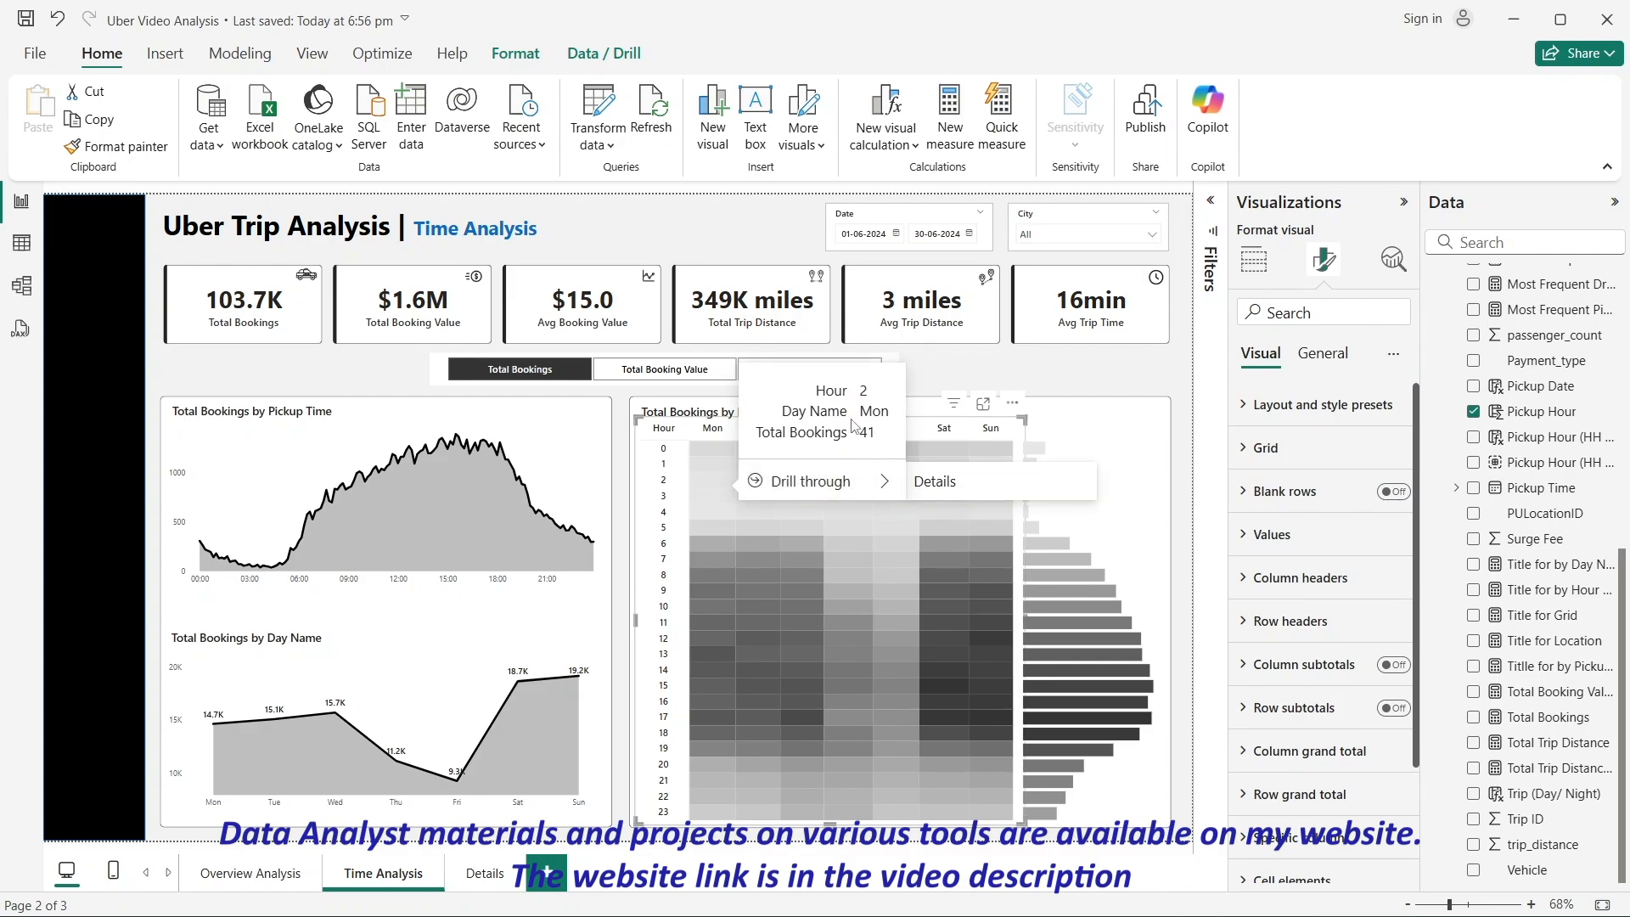
{"action": "left_click", "coordinate": [932, 481]}
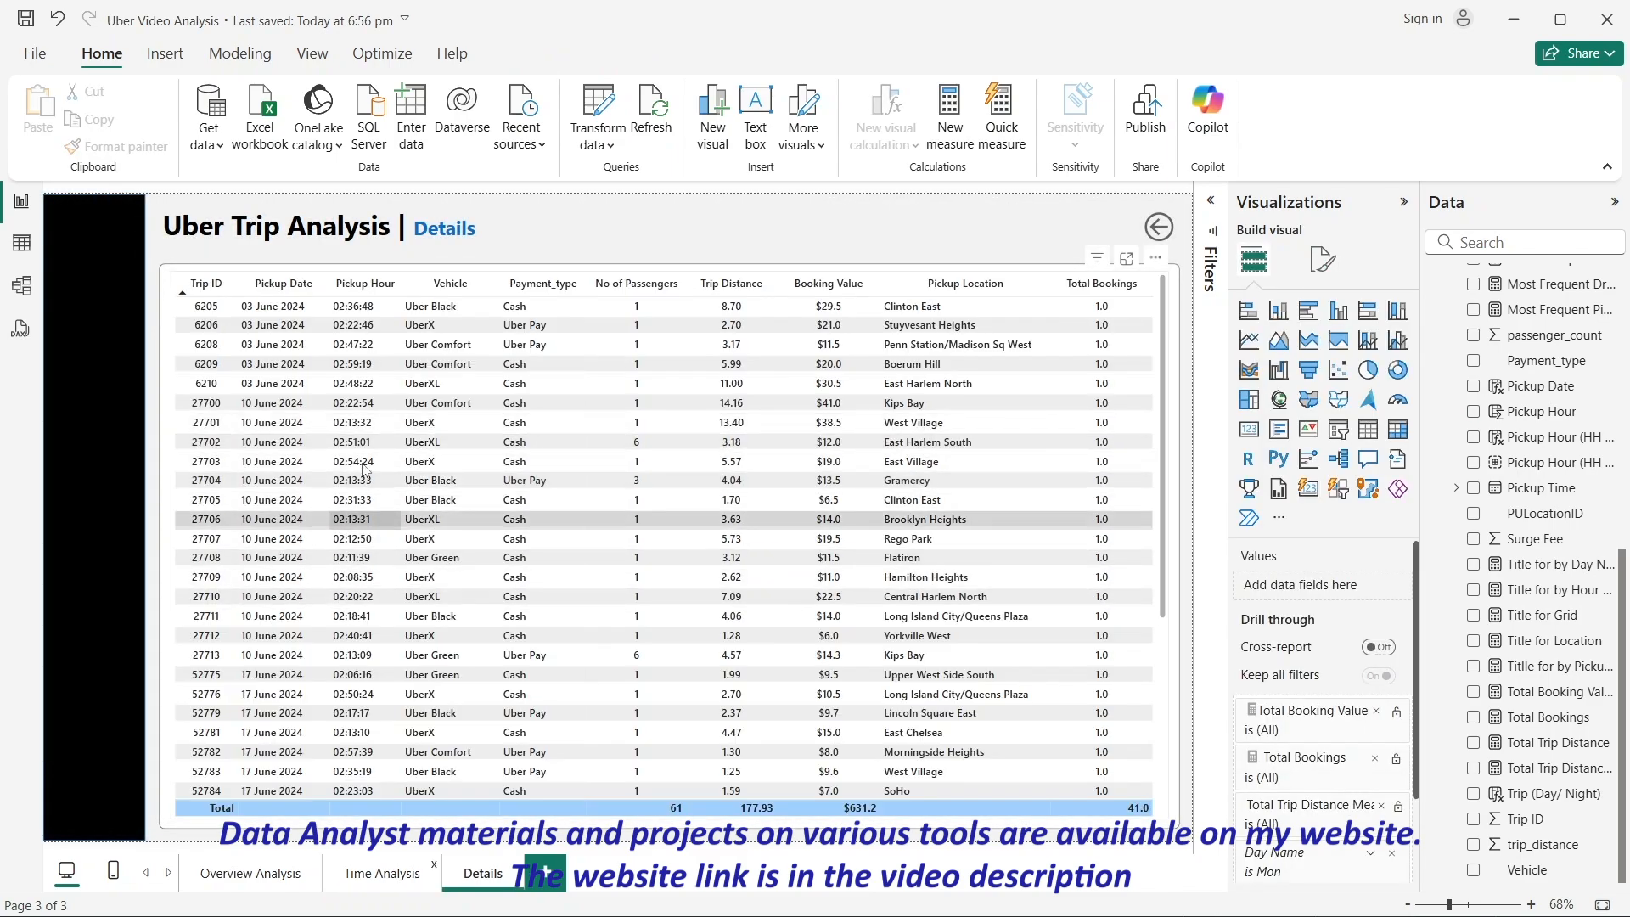
{"action": "scroll", "coordinate": [360, 325], "scroll_direction": "down", "scroll_amount": 5}
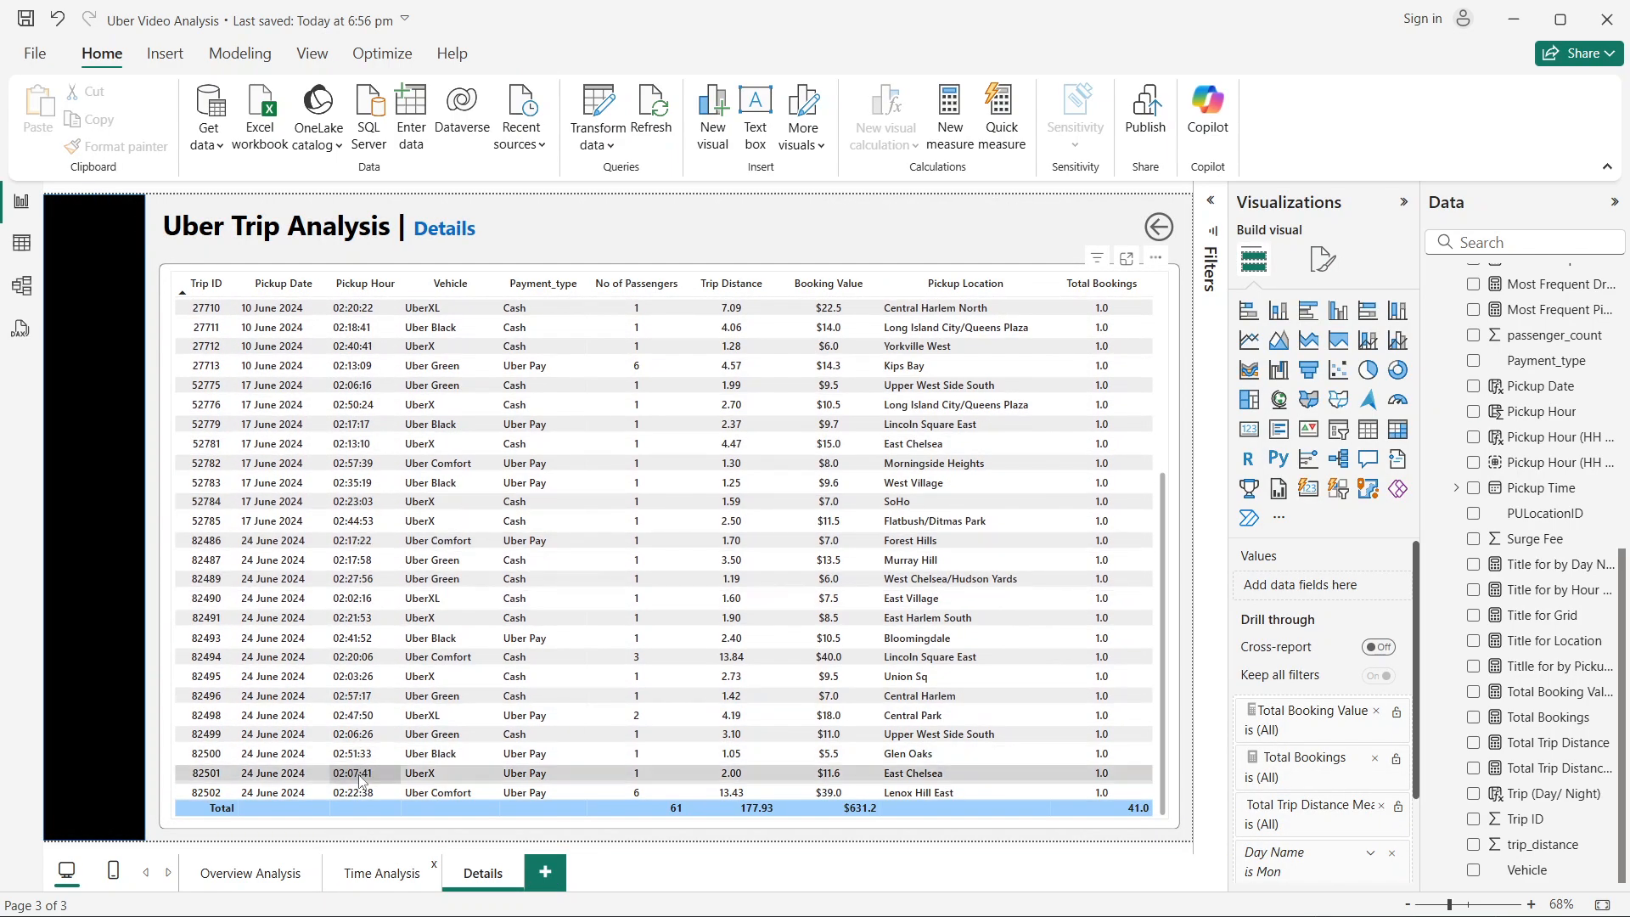
{"action": "scroll", "coordinate": [348, 768], "scroll_direction": "up", "scroll_amount": 5}
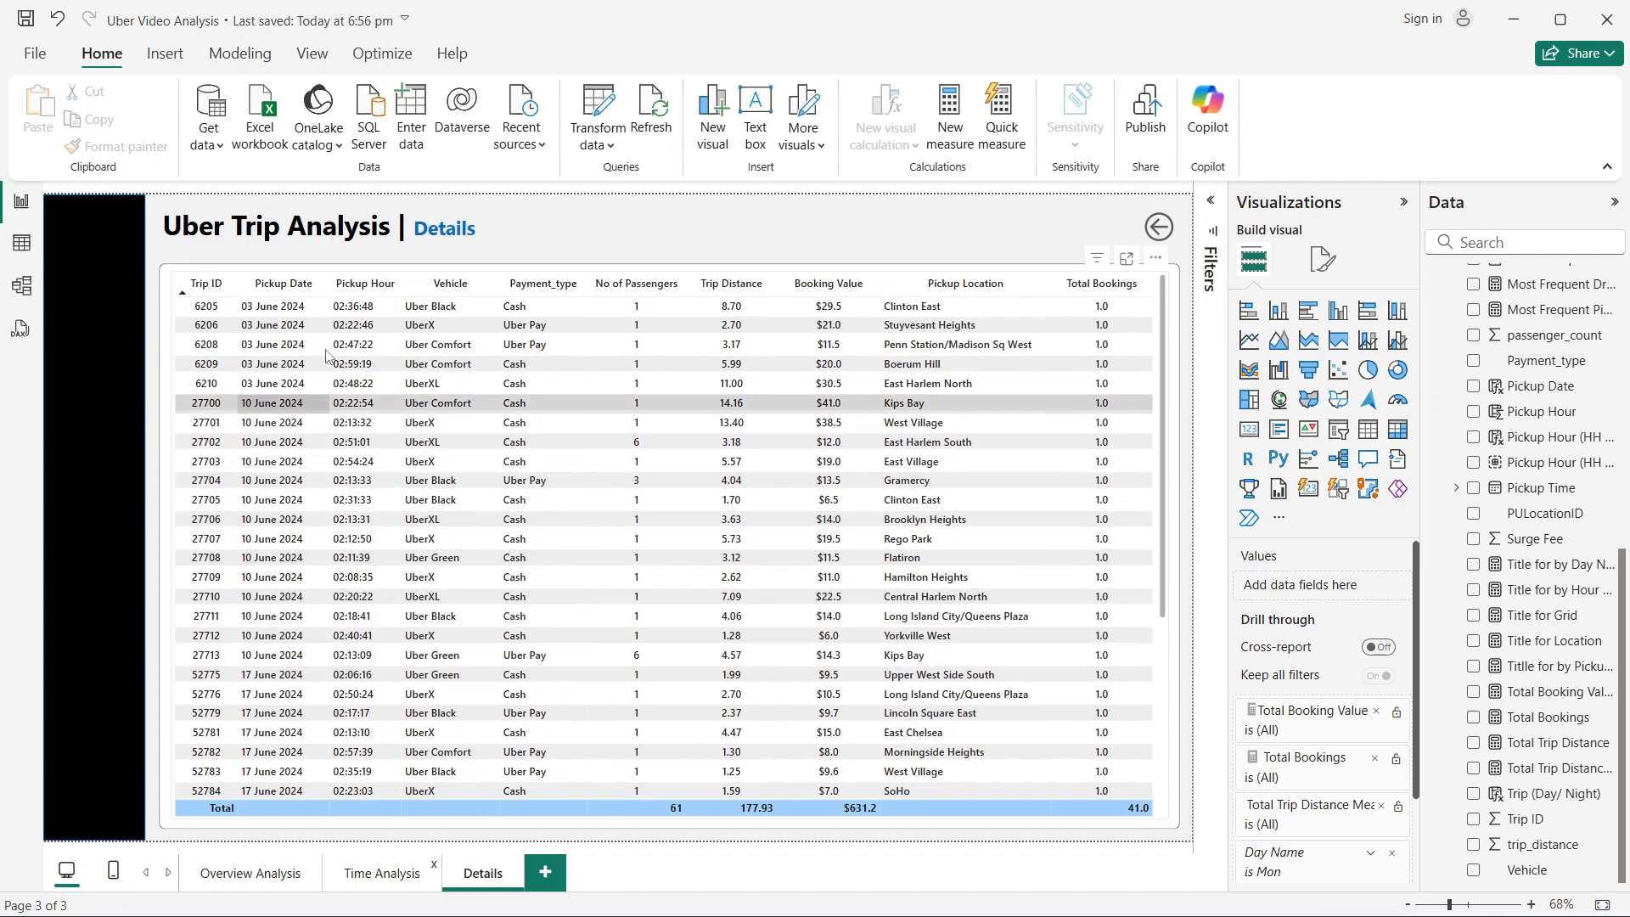
{"action": "scroll", "coordinate": [934, 624], "scroll_direction": "down", "scroll_amount": 4}
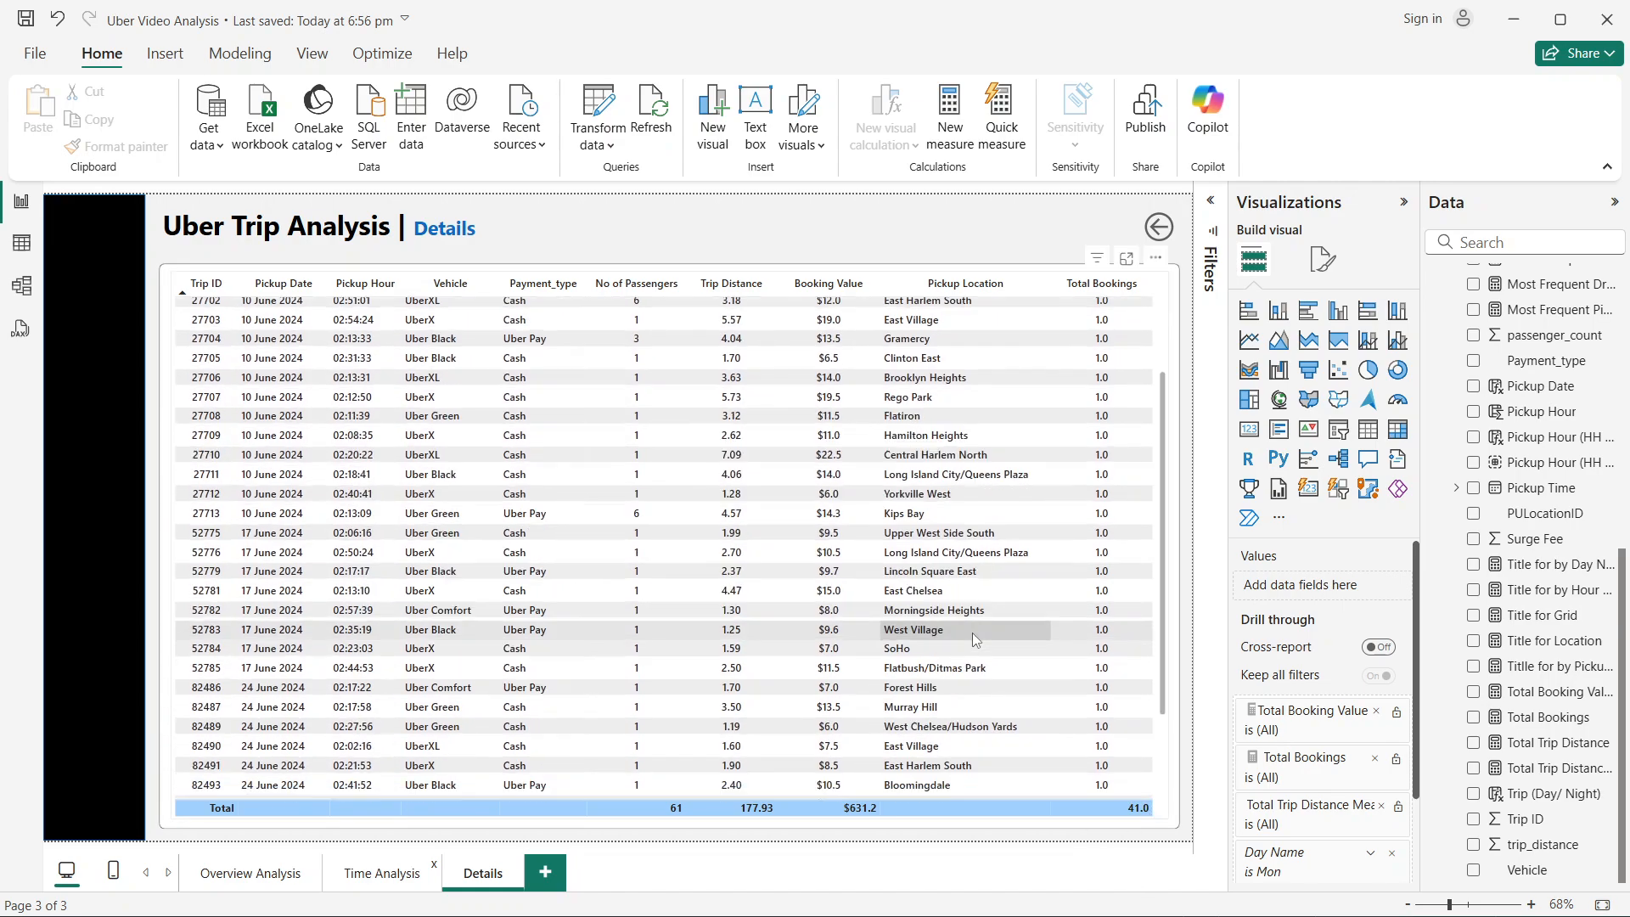
Step: Check the drill-through filters on the Details page against the listed trips and the bookings total in the table
{"action": "scroll", "coordinate": [975, 641], "scroll_direction": "up", "scroll_amount": 4}
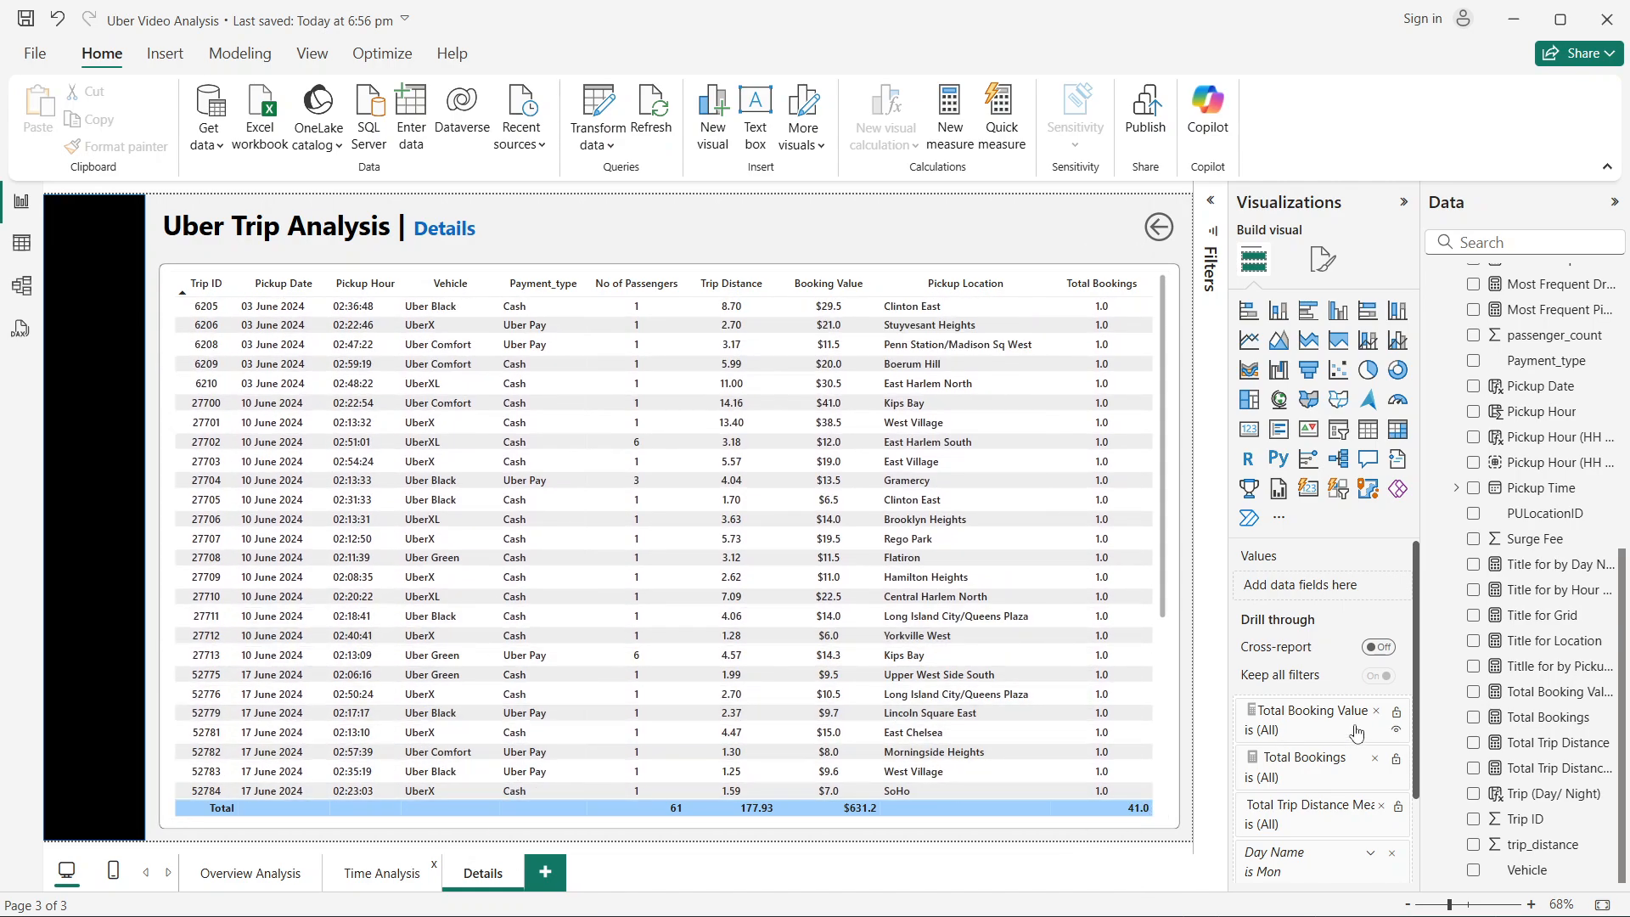
{"action": "scroll", "coordinate": [1311, 728], "scroll_direction": "down", "scroll_amount": 1}
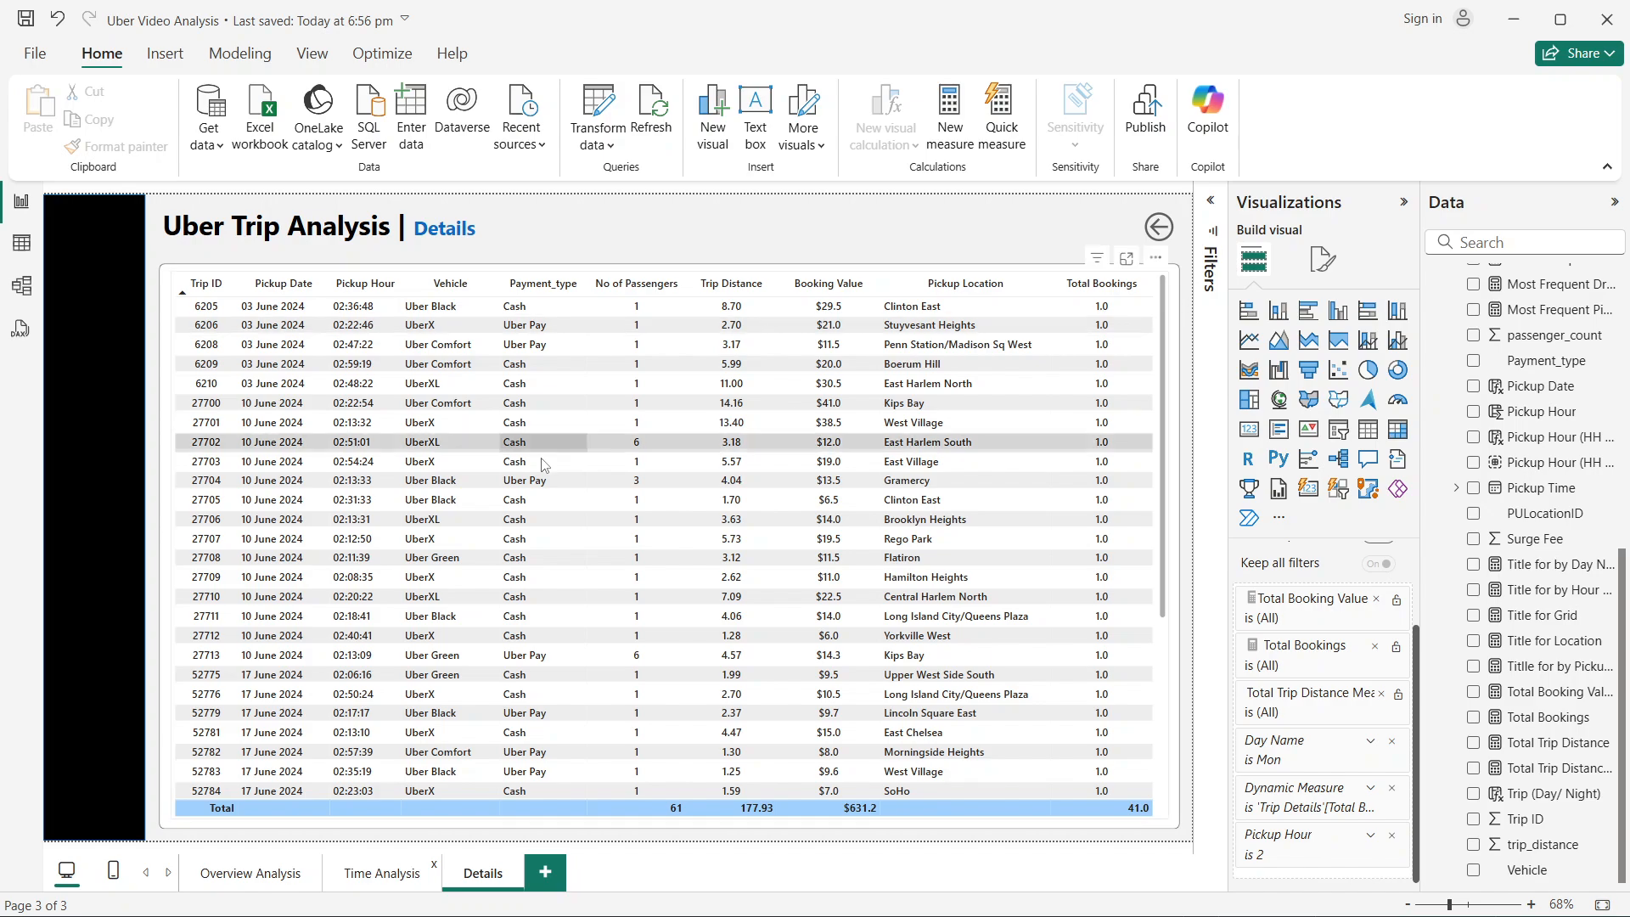
{"action": "scroll", "coordinate": [547, 509], "scroll_direction": "down", "scroll_amount": 5}
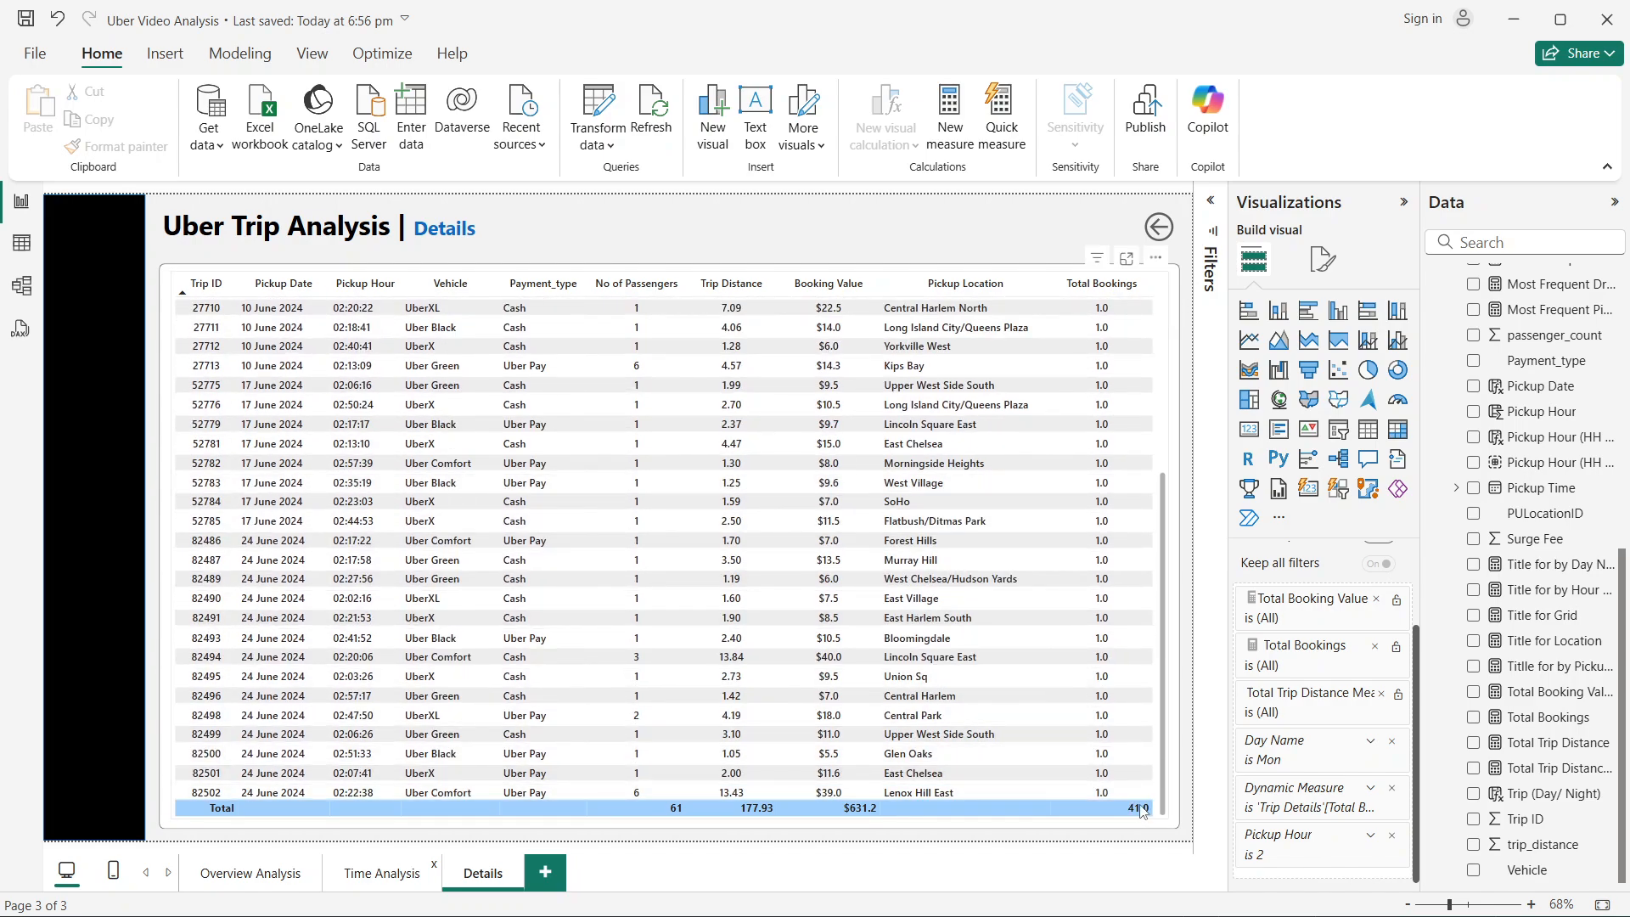
{"action": "scroll", "coordinate": [934, 679], "scroll_direction": "up", "scroll_amount": 5}
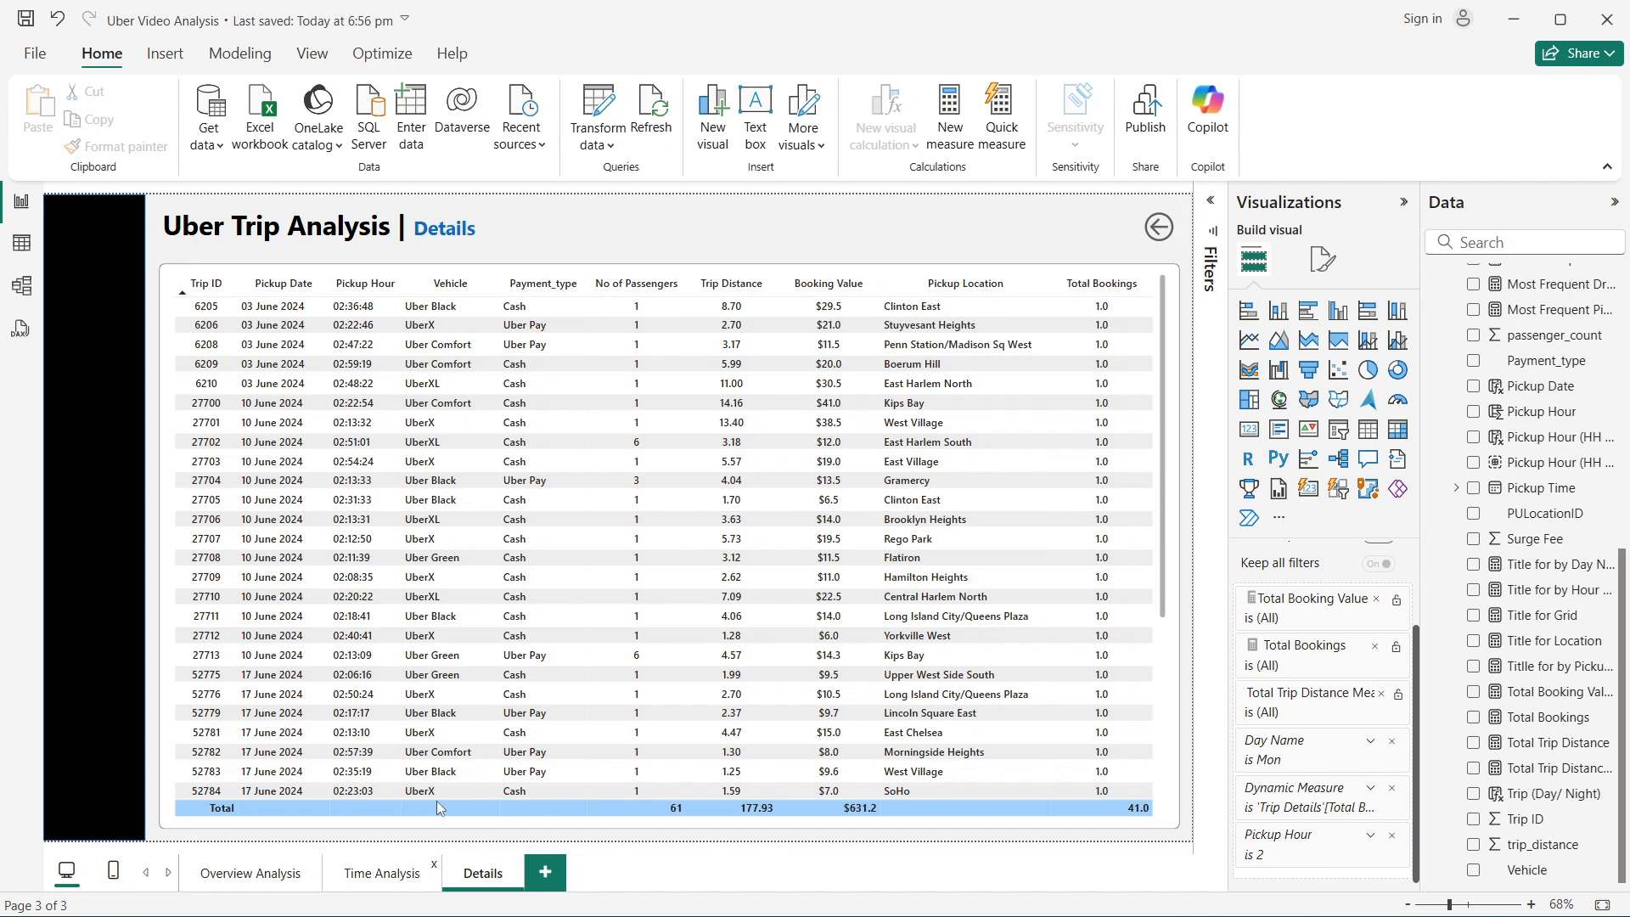
Step: View the Time Analysis page, return to Details and examine the full list of drilled-through trips
{"action": "left_click", "coordinate": [403, 875]}
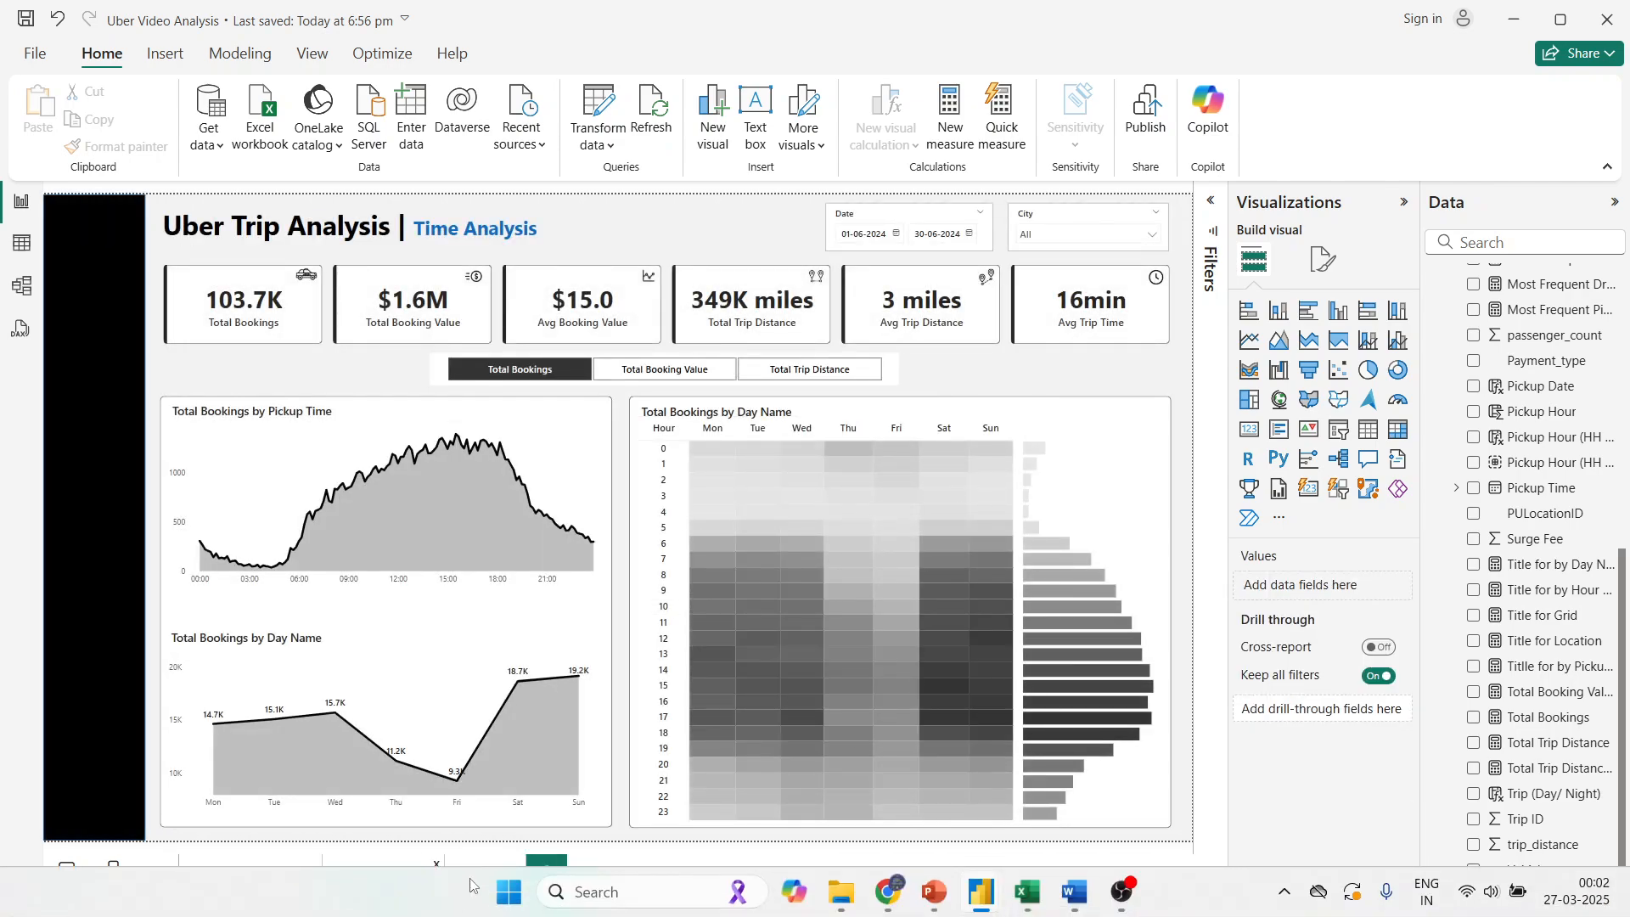
{"action": "left_click", "coordinate": [476, 864]}
{"action": "scroll", "coordinate": [1265, 764], "scroll_direction": "down", "scroll_amount": 2}
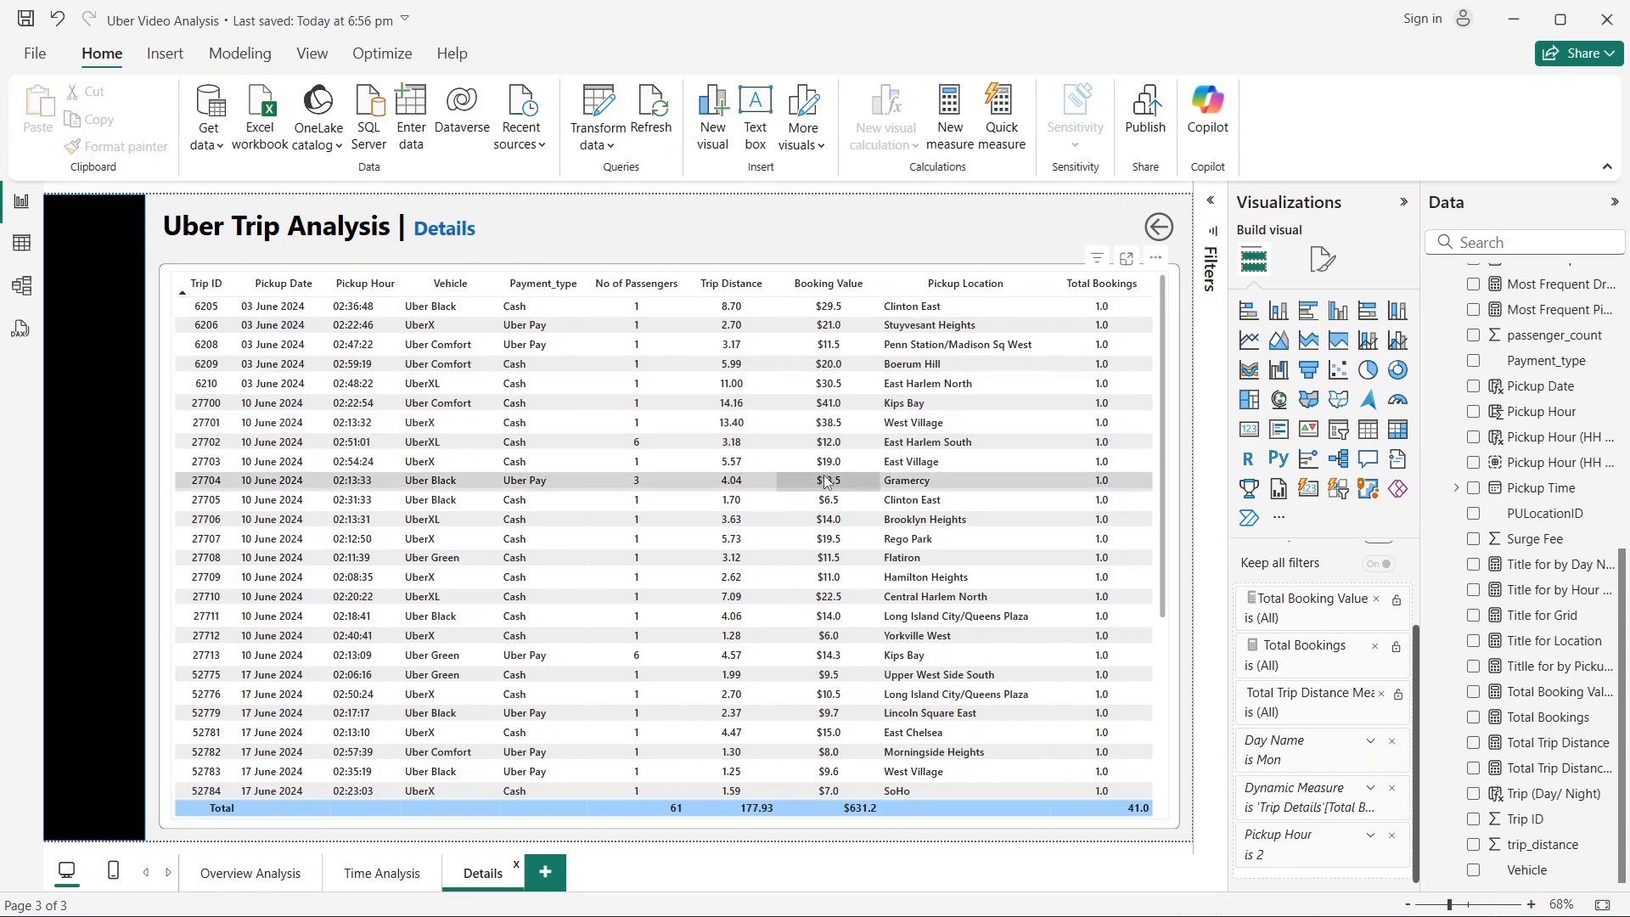
{"action": "scroll", "coordinate": [828, 482], "scroll_direction": "down", "scroll_amount": 5}
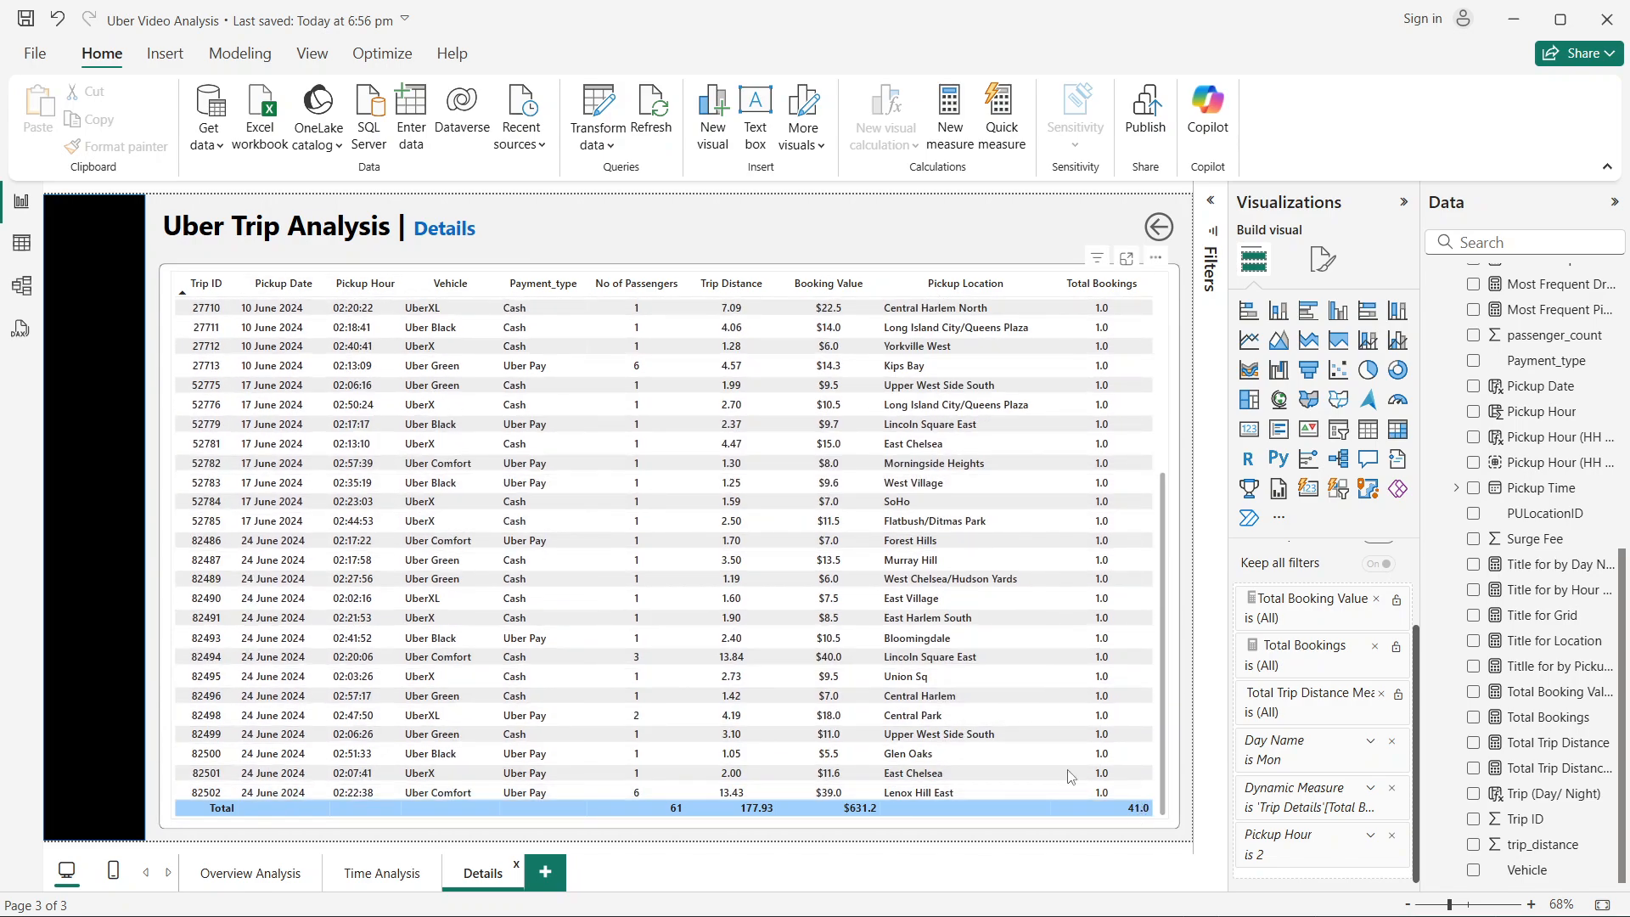
{"action": "scroll", "coordinate": [775, 548], "scroll_direction": "up", "scroll_amount": 5}
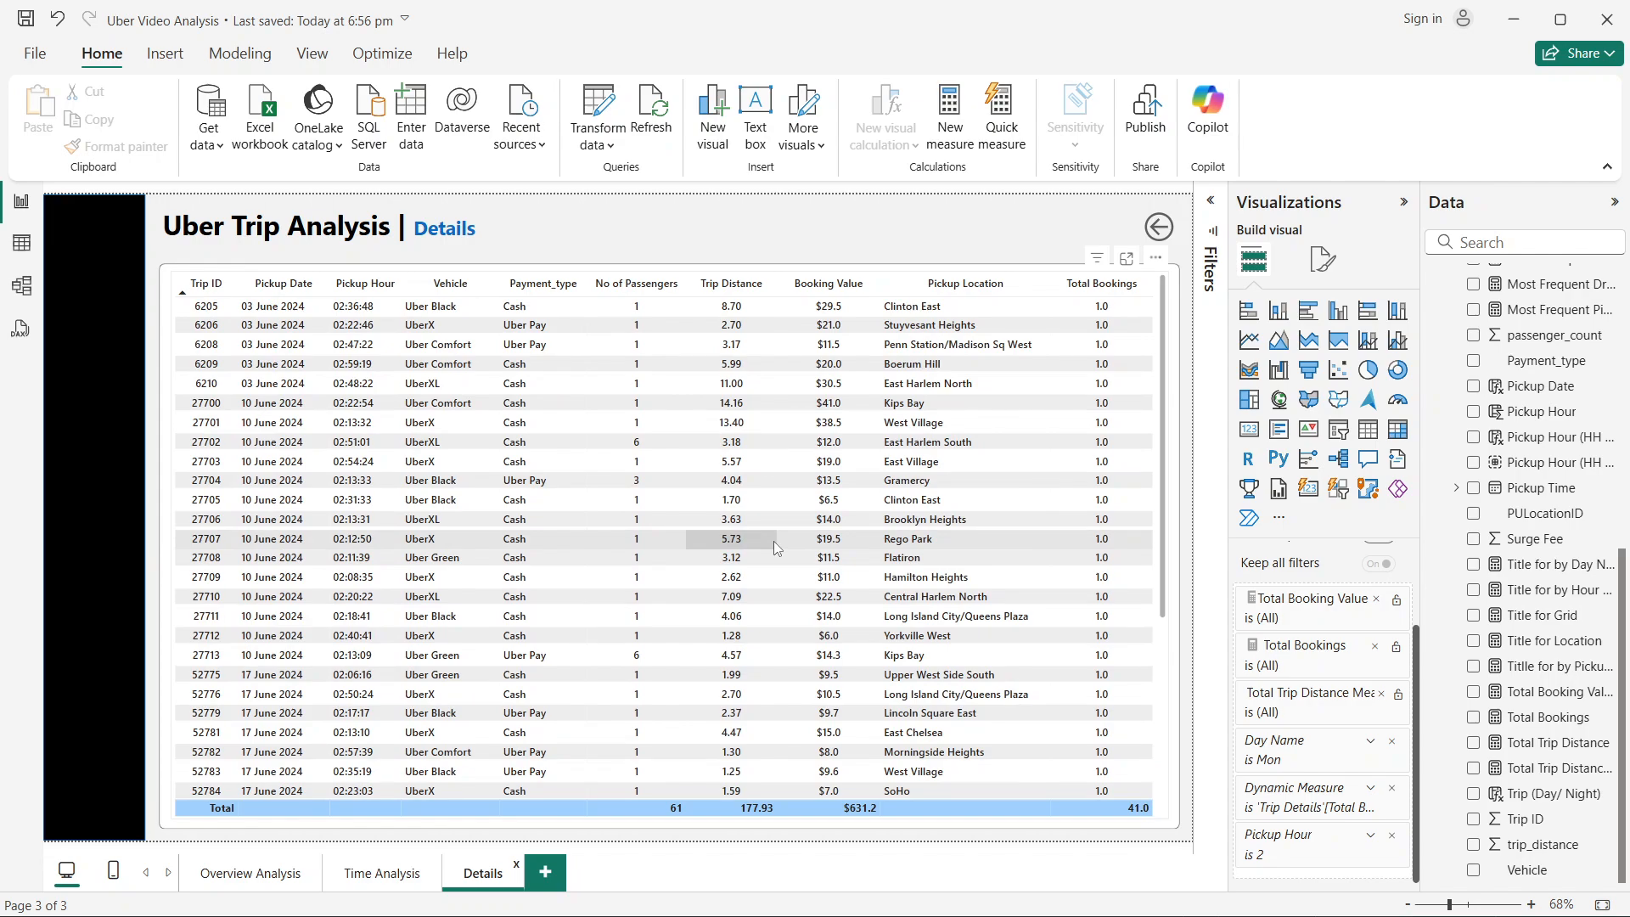
{"action": "scroll", "coordinate": [935, 522], "scroll_direction": "down", "scroll_amount": 3}
{"action": "scroll", "coordinate": [1087, 506], "scroll_direction": "up", "scroll_amount": 3}
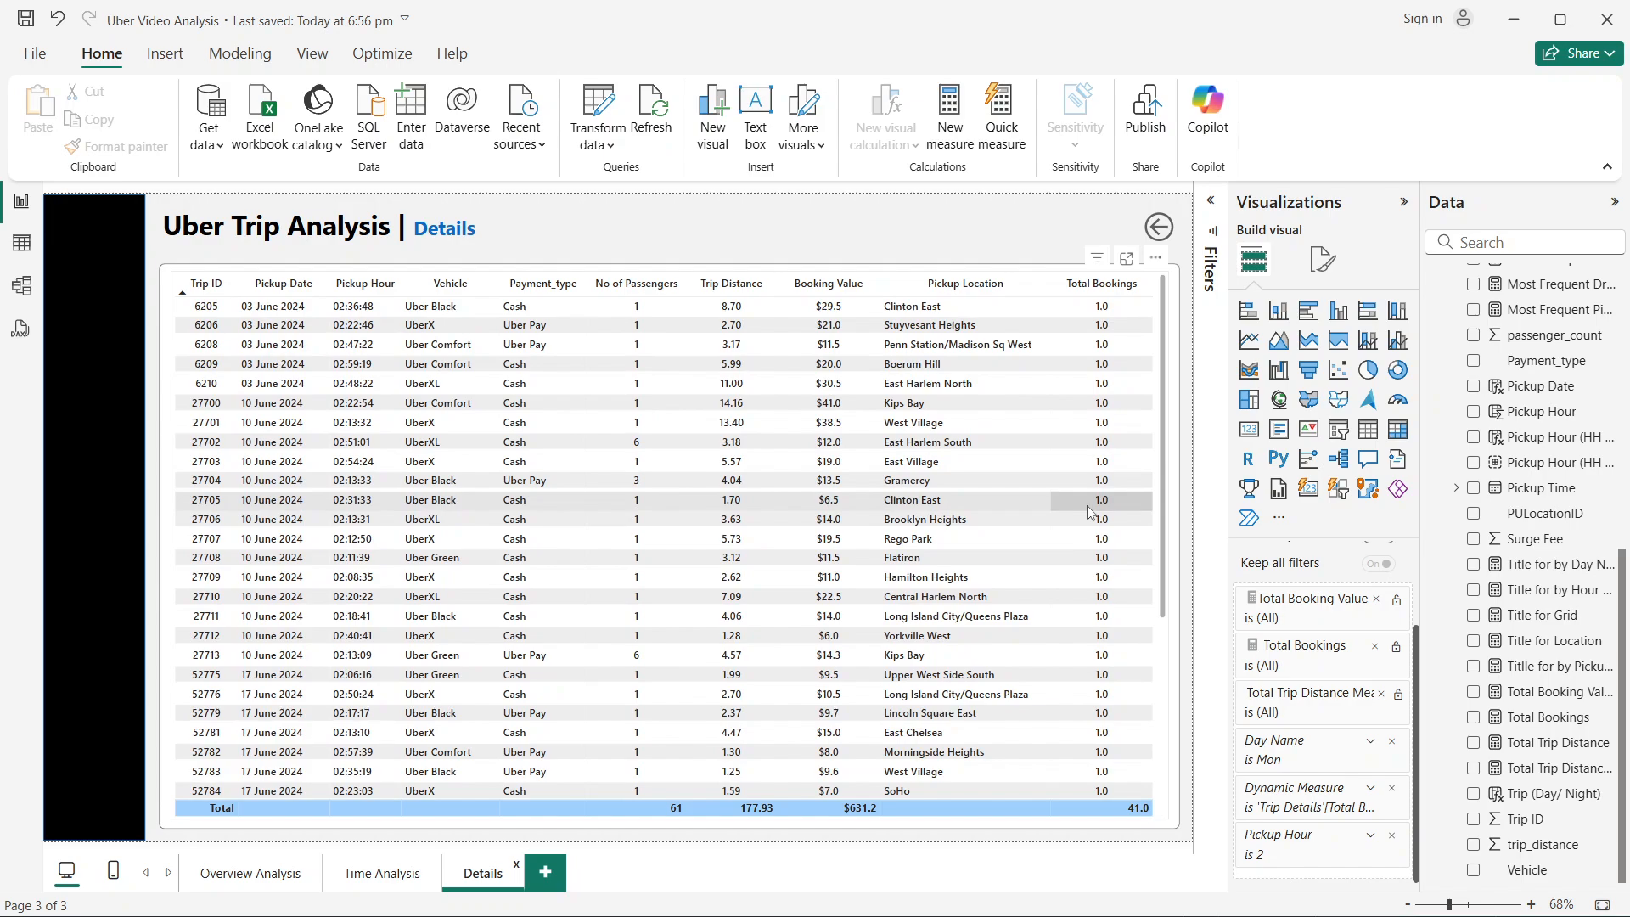
{"action": "scroll", "coordinate": [1087, 506], "scroll_direction": "down", "scroll_amount": 3}
{"action": "scroll", "coordinate": [1087, 506], "scroll_direction": "up", "scroll_amount": 3}
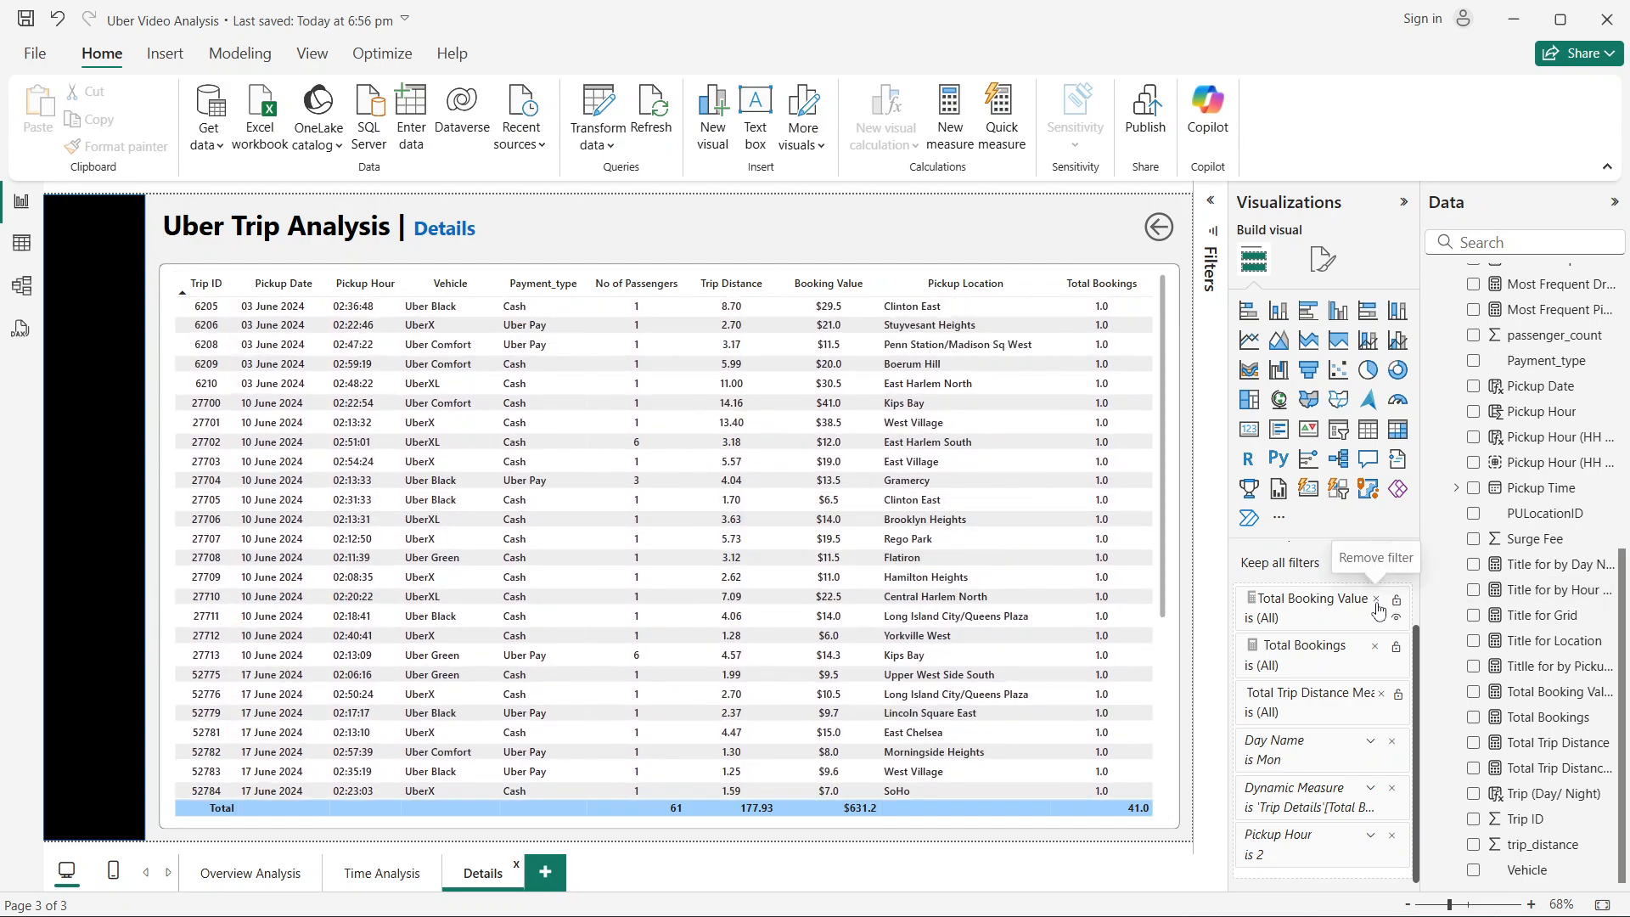
Step: Remove the Day Name, Dynamic Measure and Pickup Hour drill-through filters from the Details page
{"action": "scroll", "coordinate": [1393, 758], "scroll_direction": "up", "scroll_amount": 3}
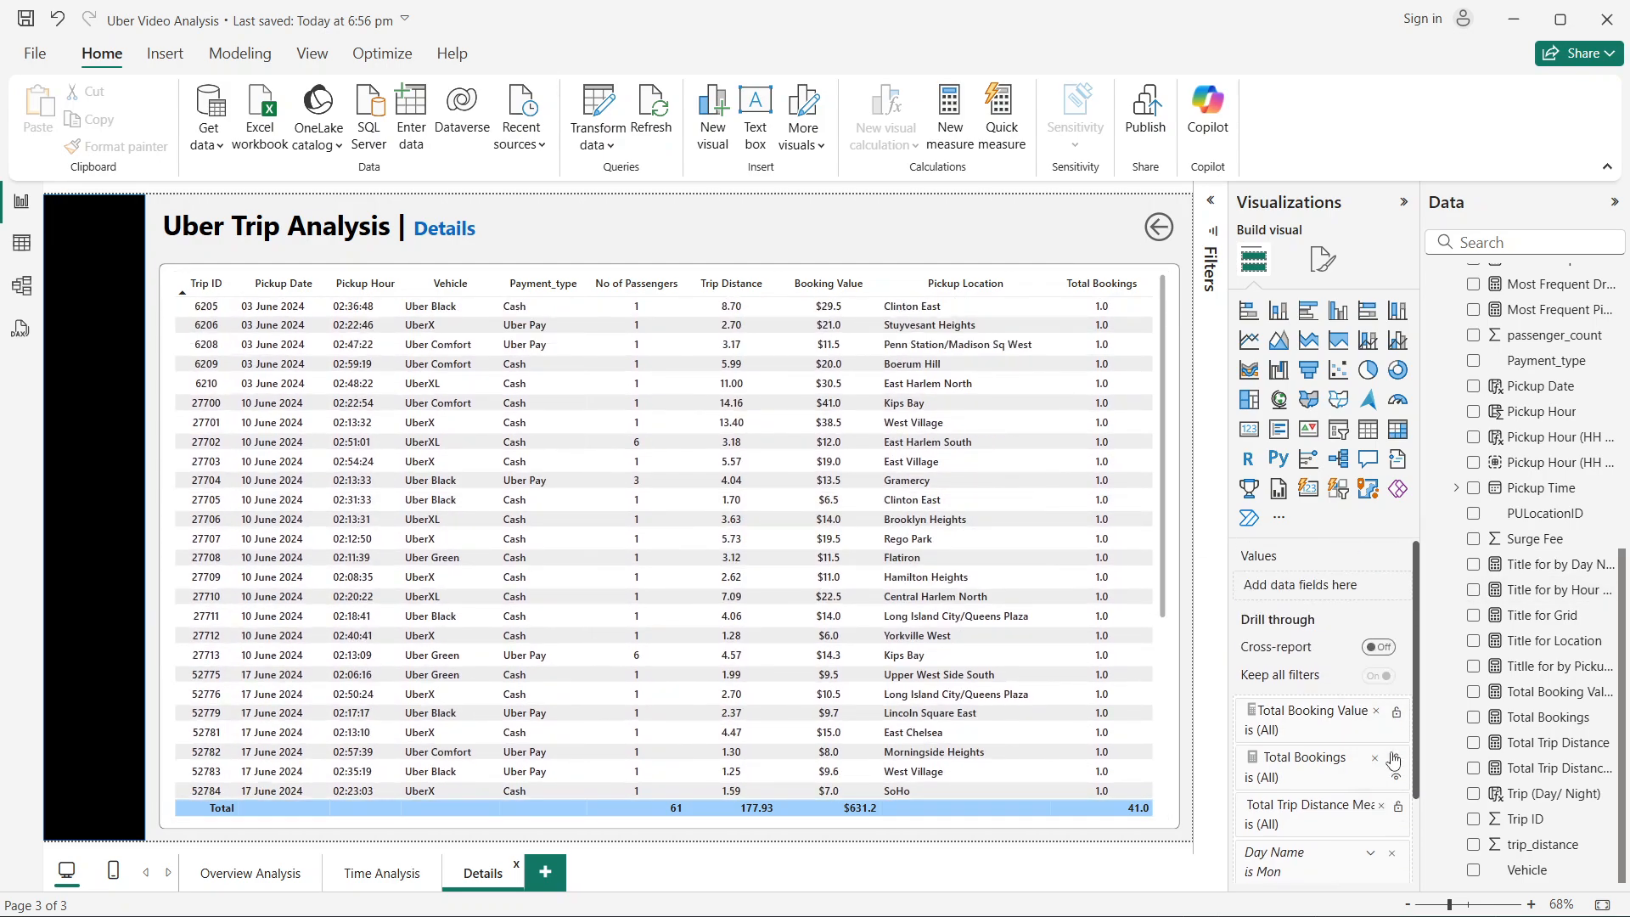
{"action": "scroll", "coordinate": [1393, 759], "scroll_direction": "down", "scroll_amount": 3}
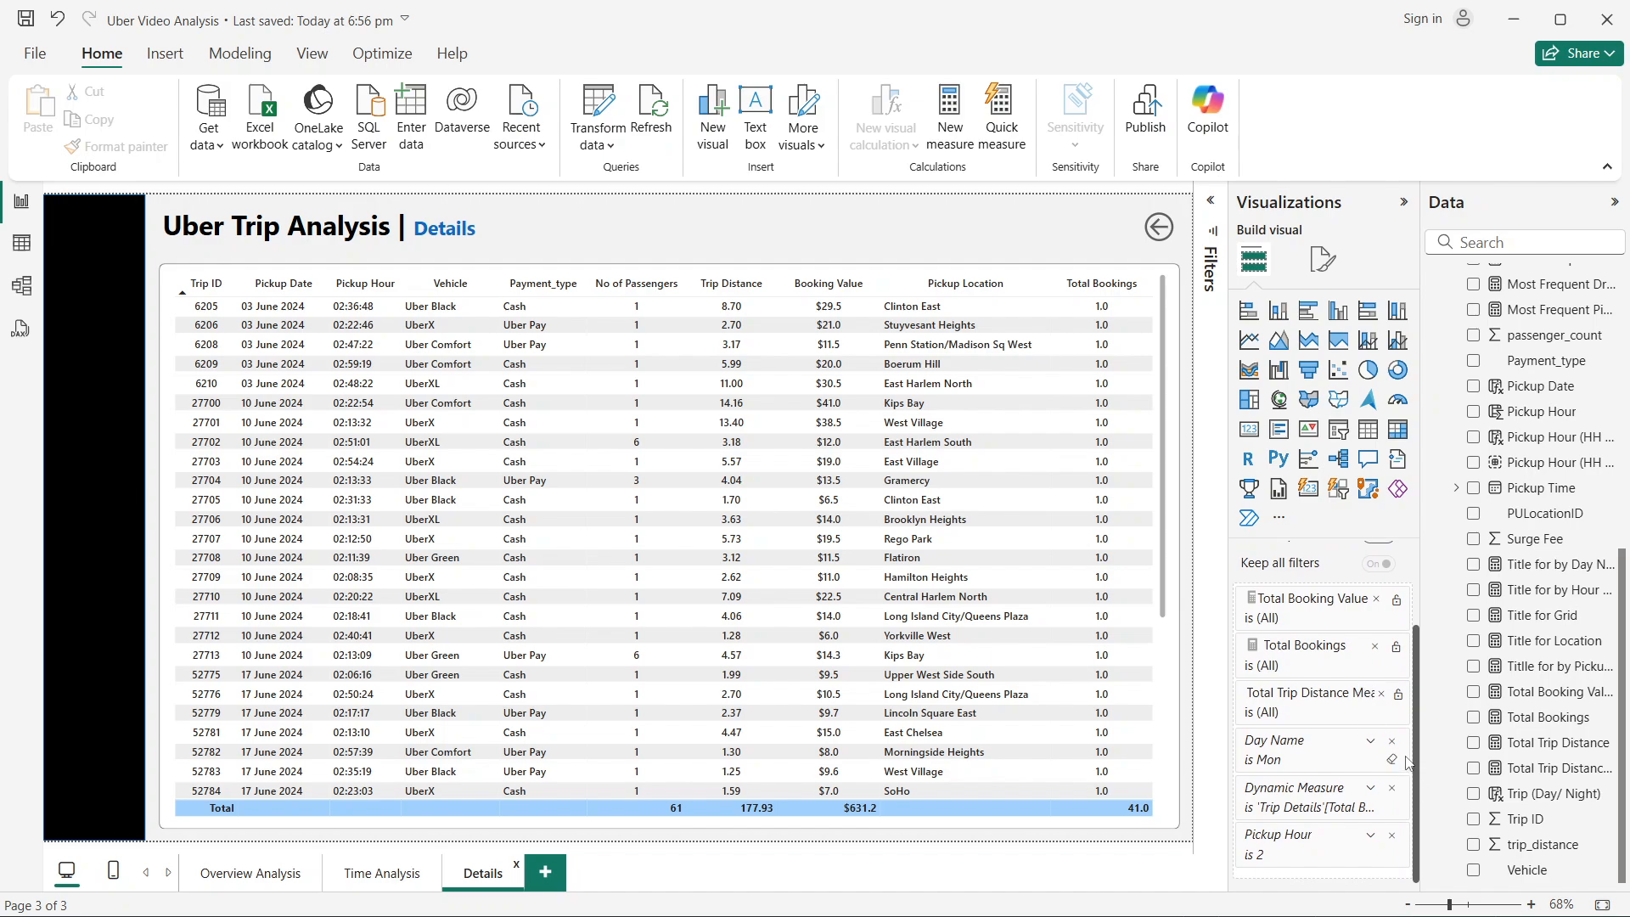
{"action": "left_click", "coordinate": [1393, 751]}
{"action": "left_click", "coordinate": [1392, 743]}
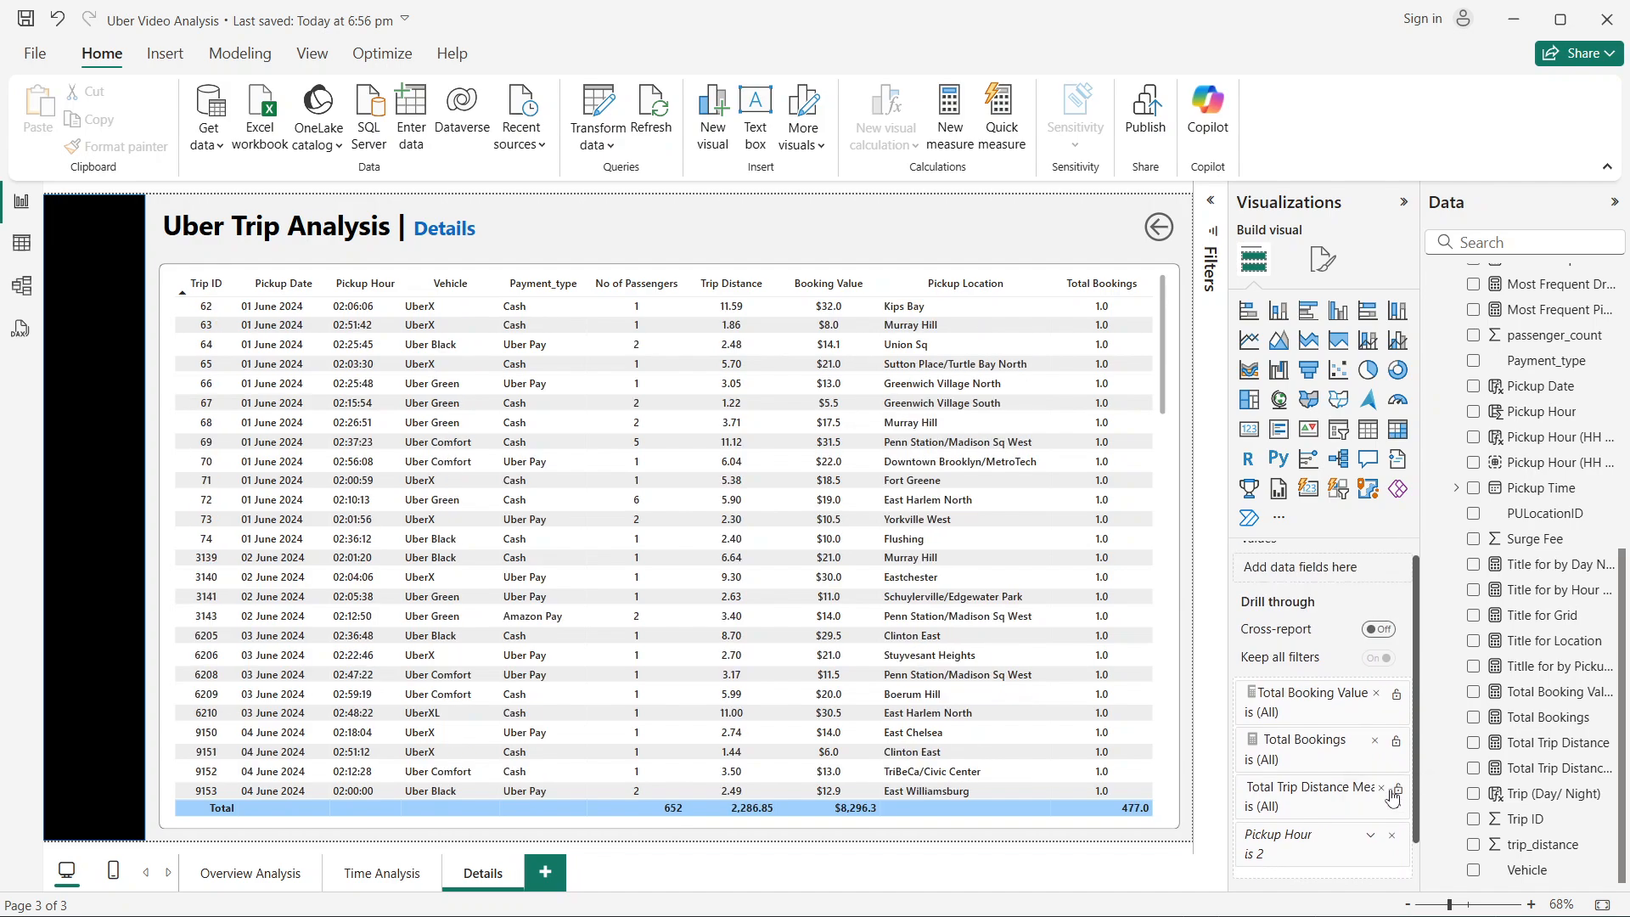
{"action": "left_click", "coordinate": [1391, 838]}
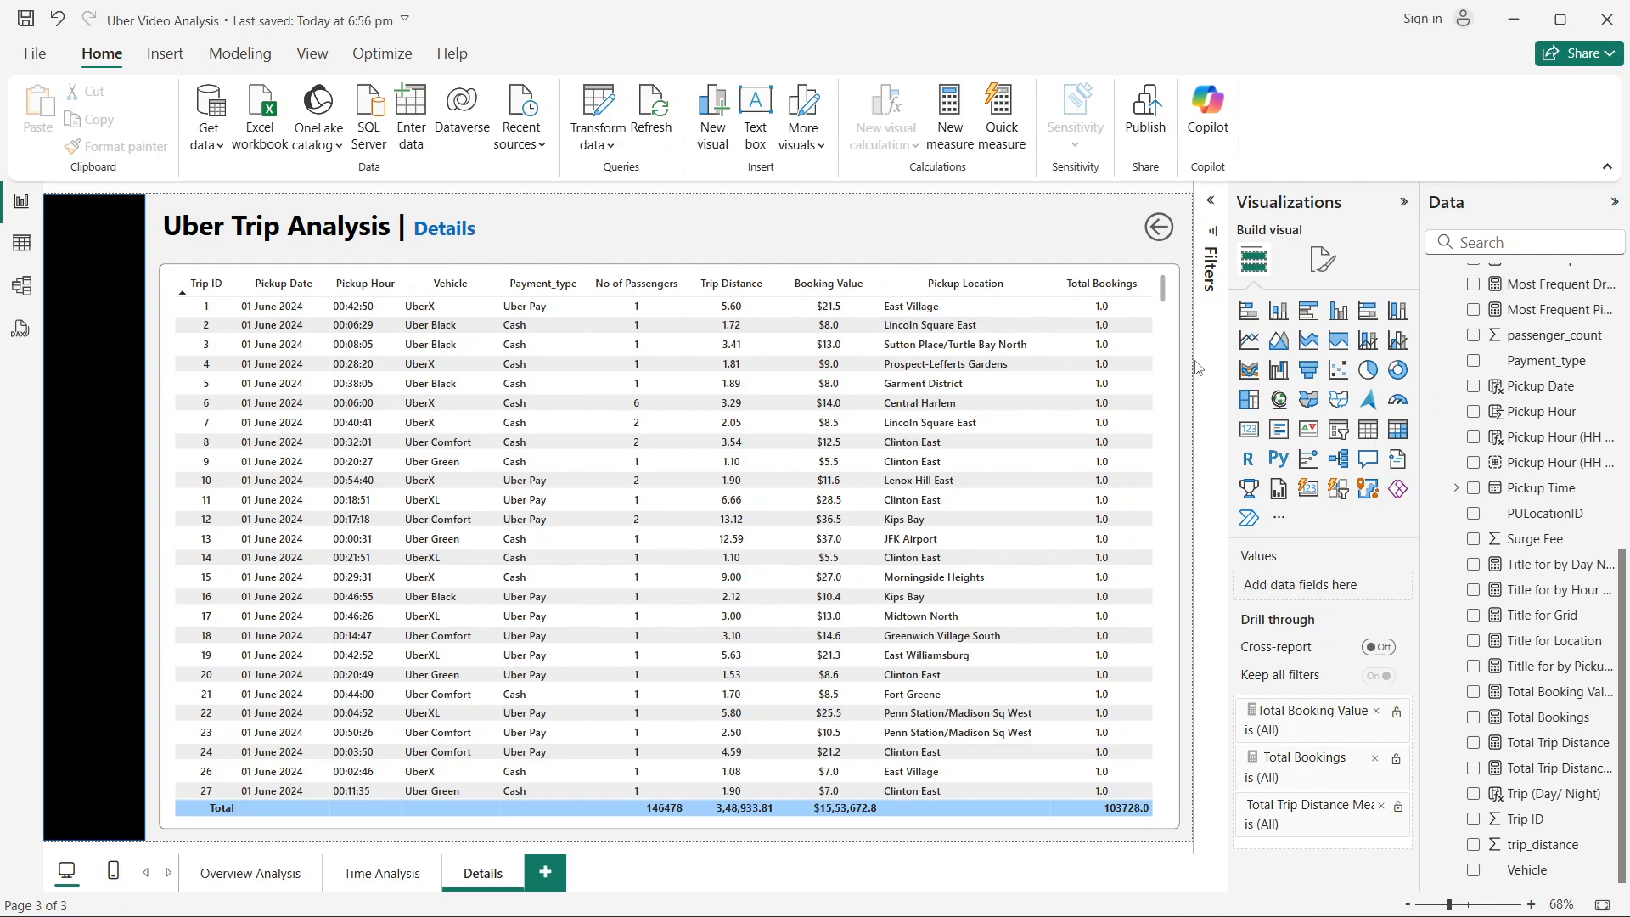
Step: Add a bookmark of the unfiltered Details page and name it Show All unfiltered Data
{"action": "left_click", "coordinate": [328, 57]}
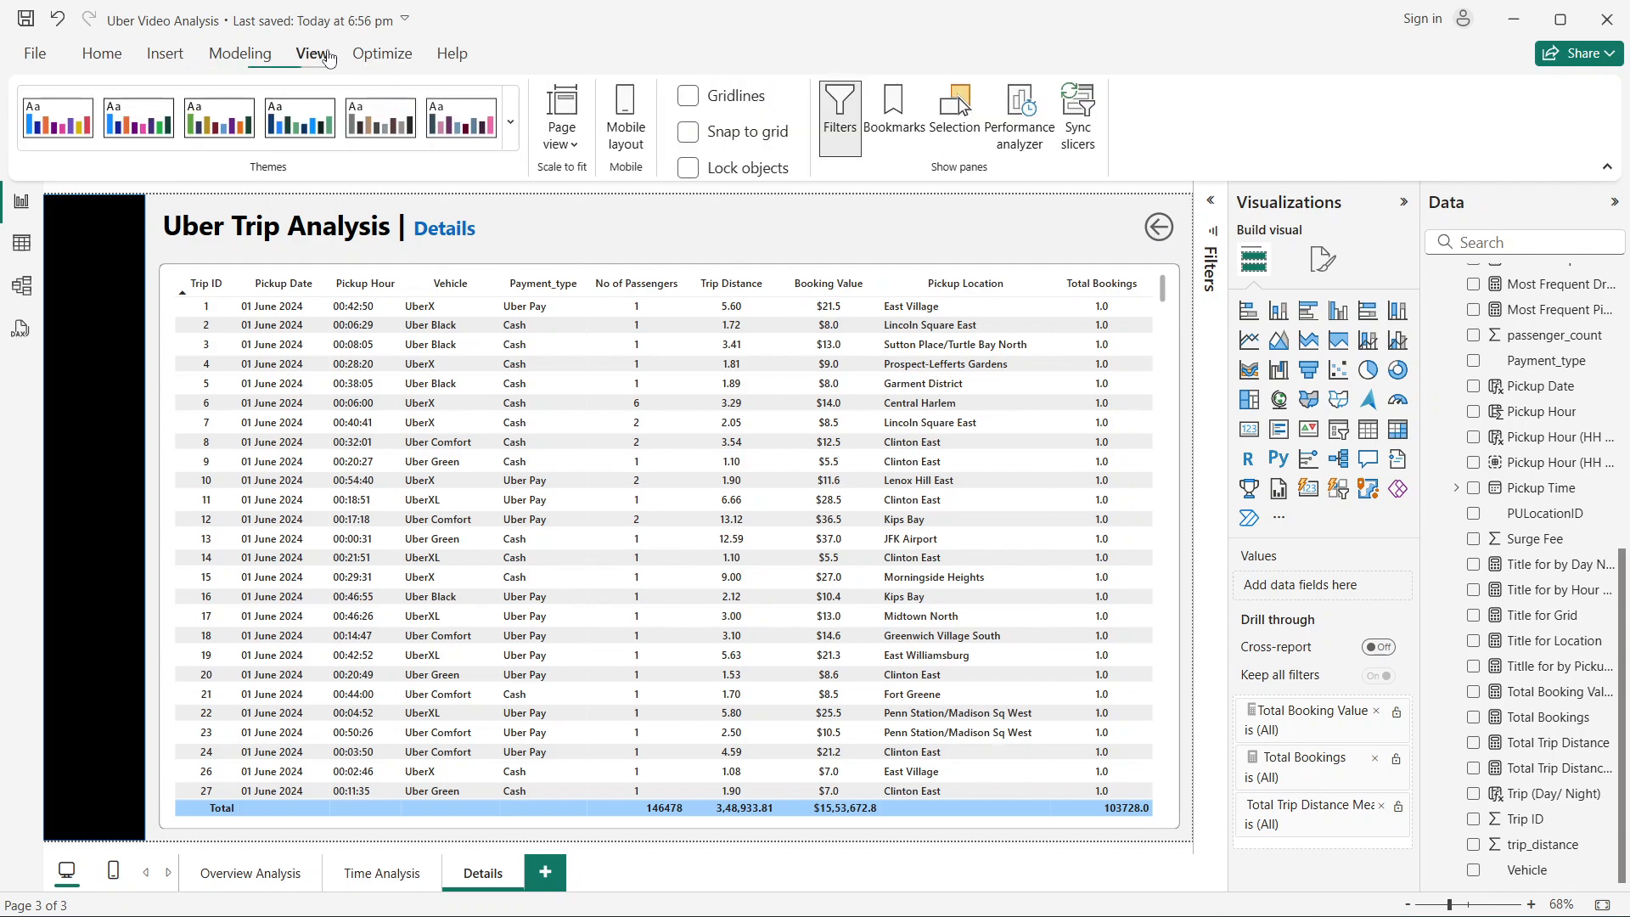
{"action": "left_click", "coordinate": [894, 123]}
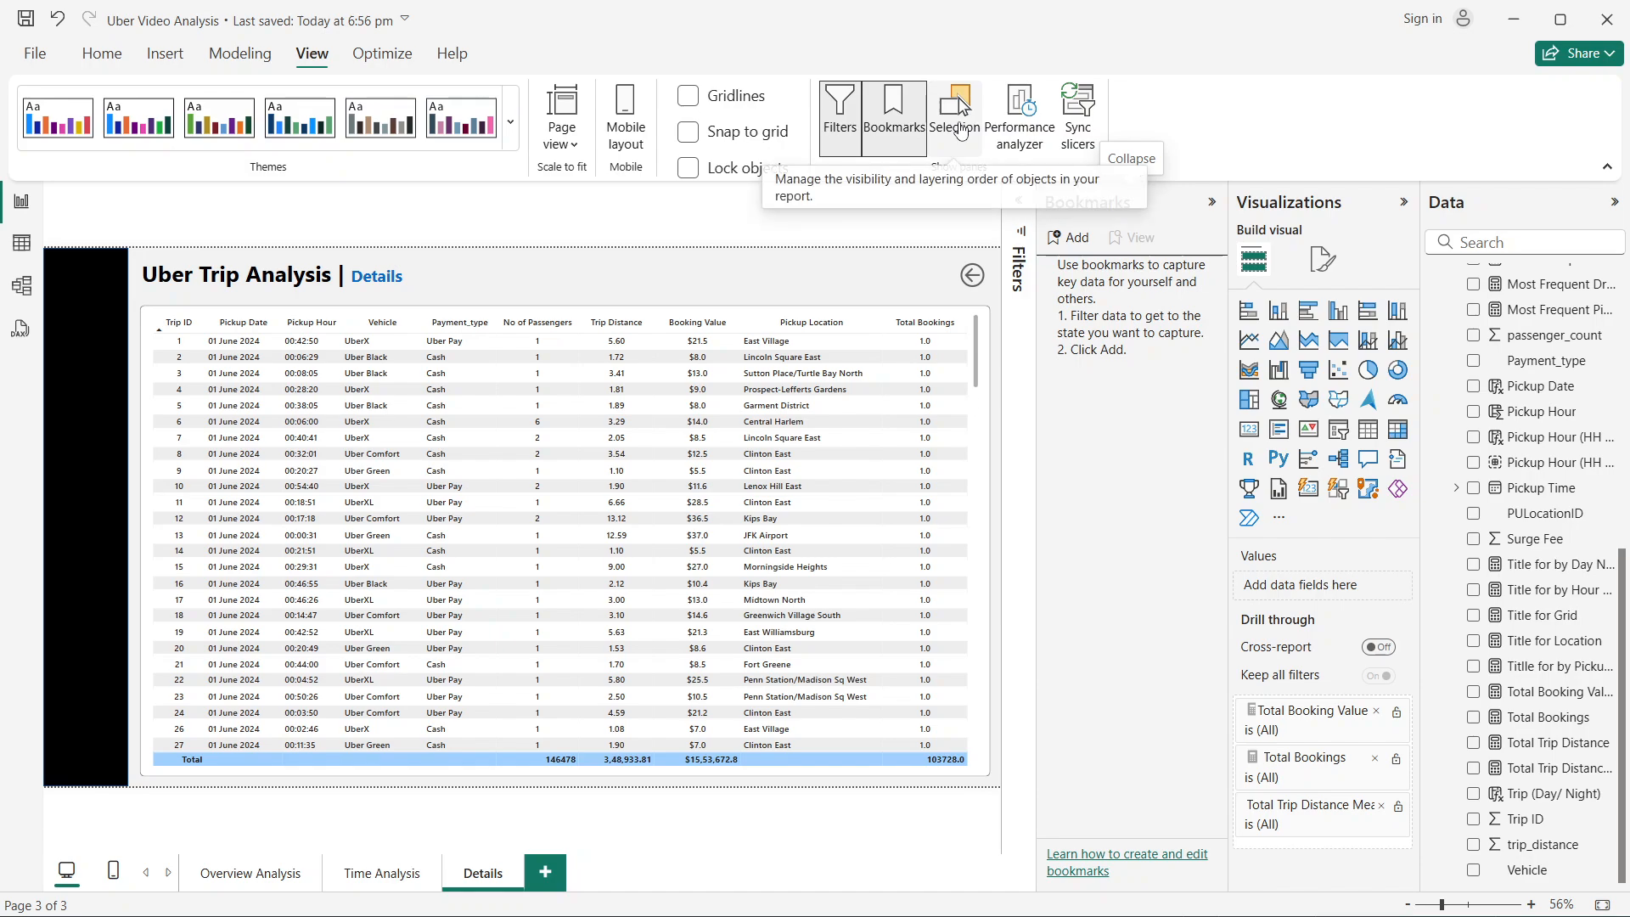
{"action": "left_click", "coordinate": [957, 125]}
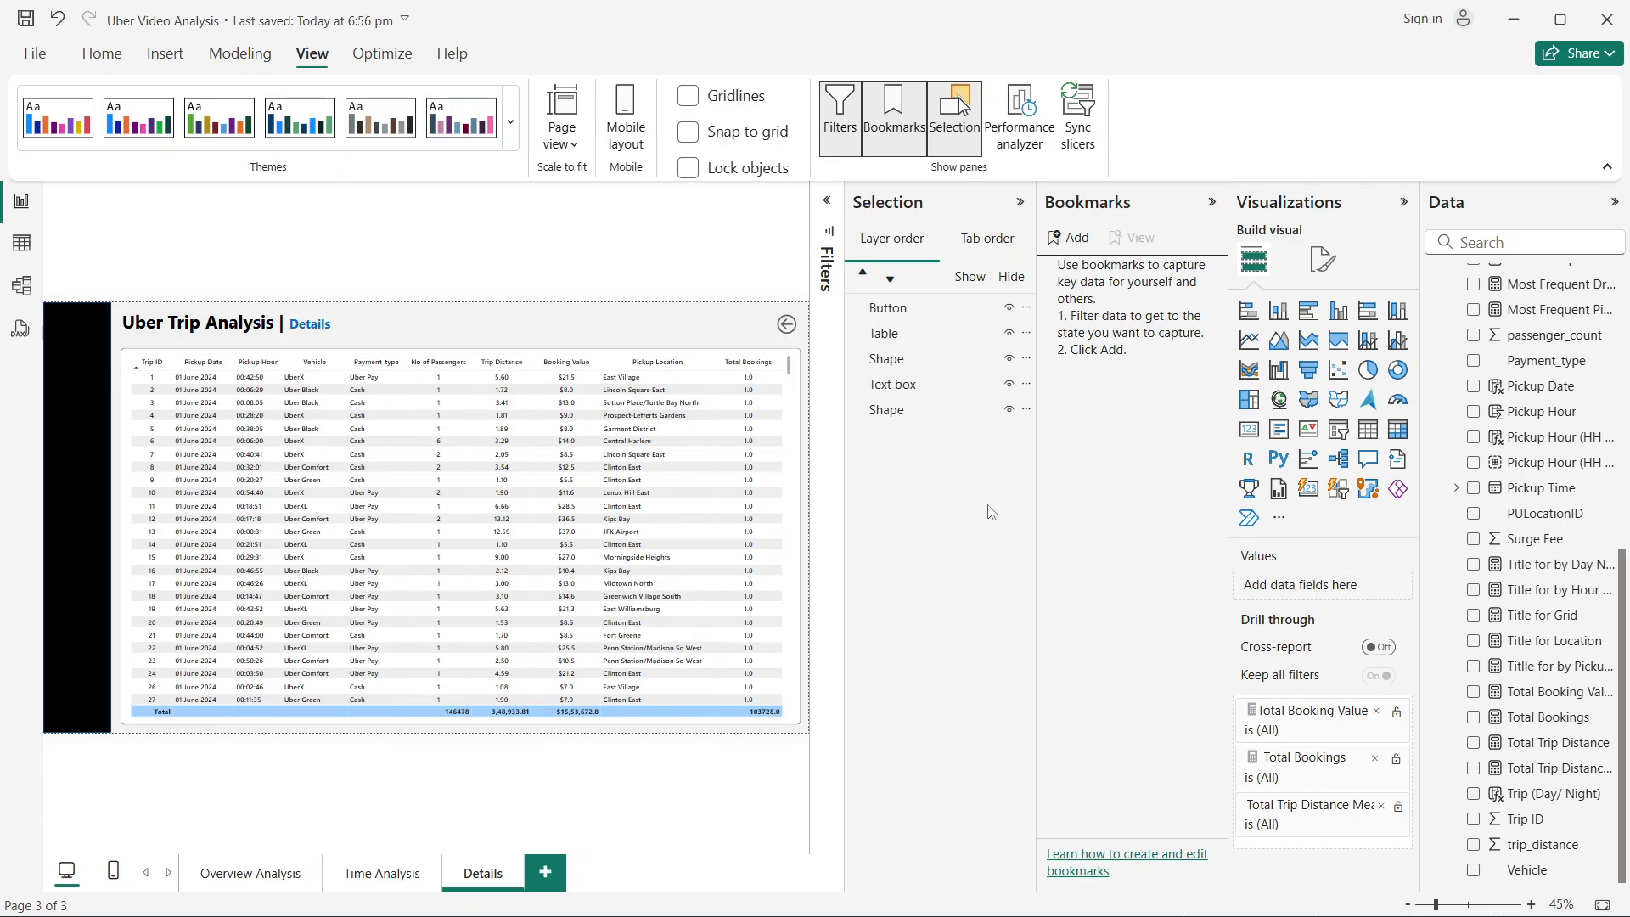
{"action": "left_click", "coordinate": [1072, 239]}
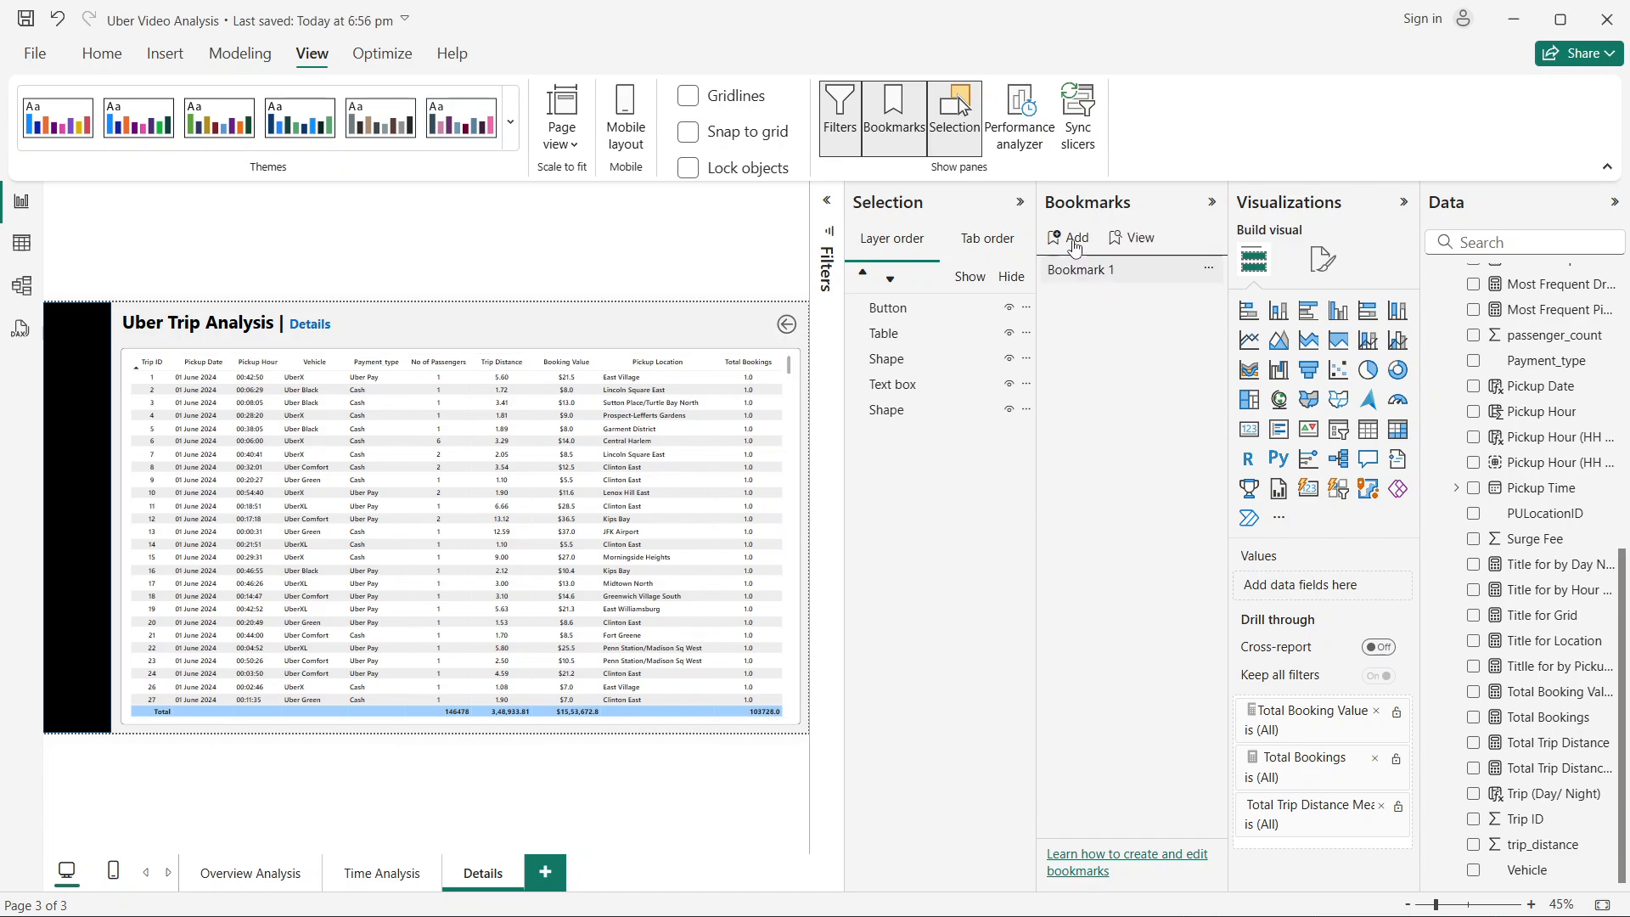
{"action": "double_click", "coordinate": [1085, 268]}
{"action": "double_click", "coordinate": [1087, 268]}
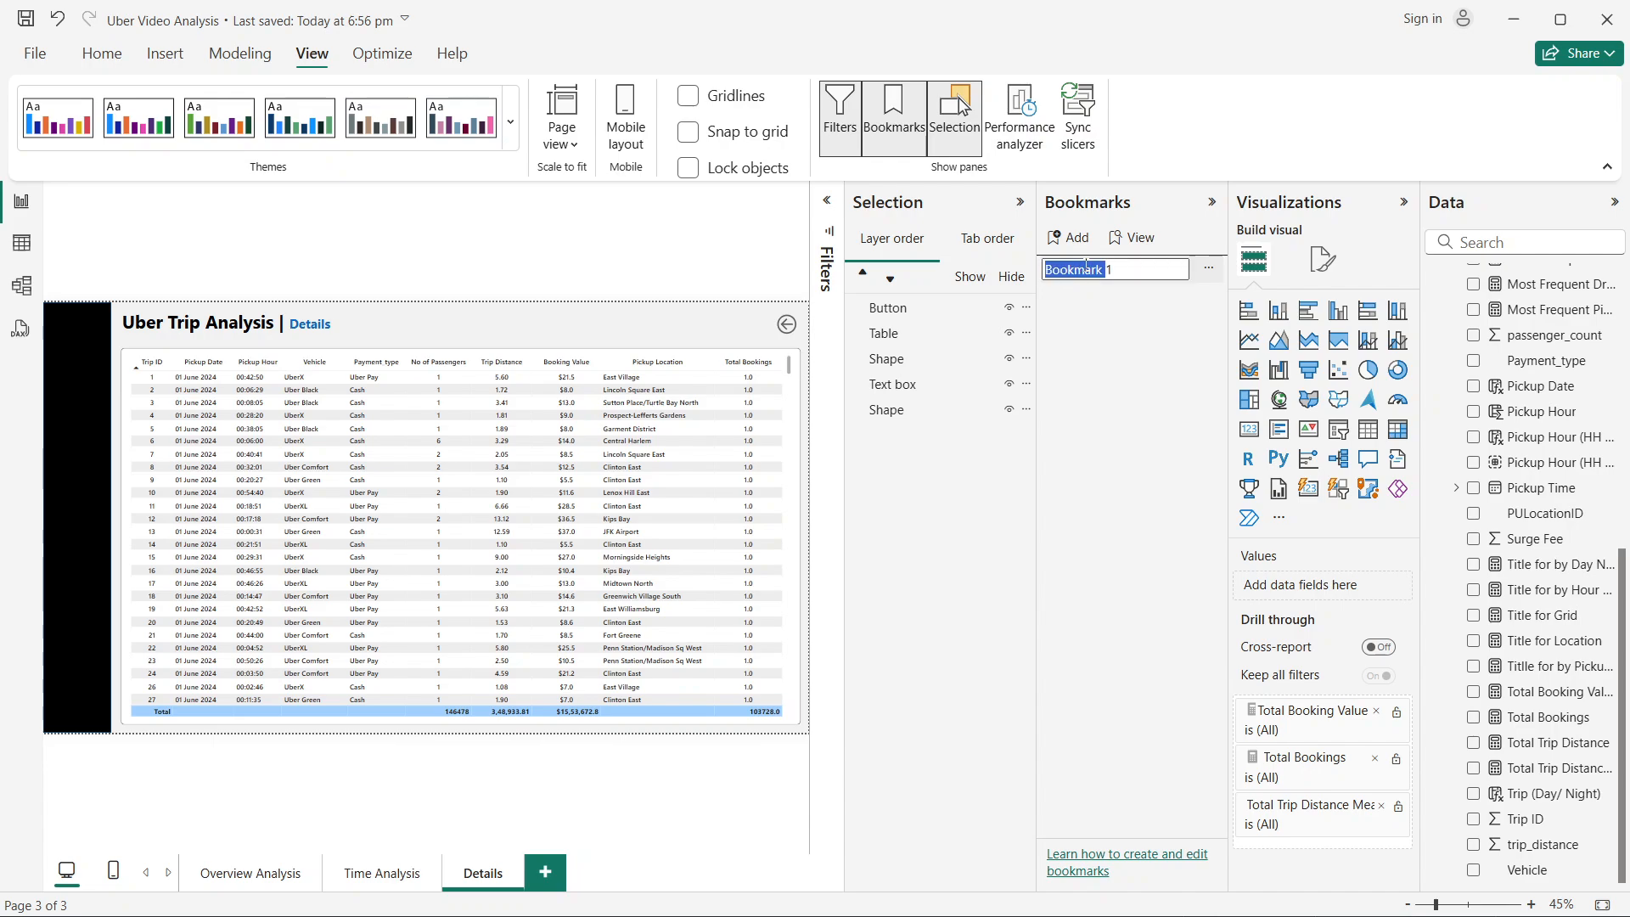
{"action": "type", "text": "Show All unfiltered Da..."}
{"action": "left_click", "coordinate": [1093, 332]}
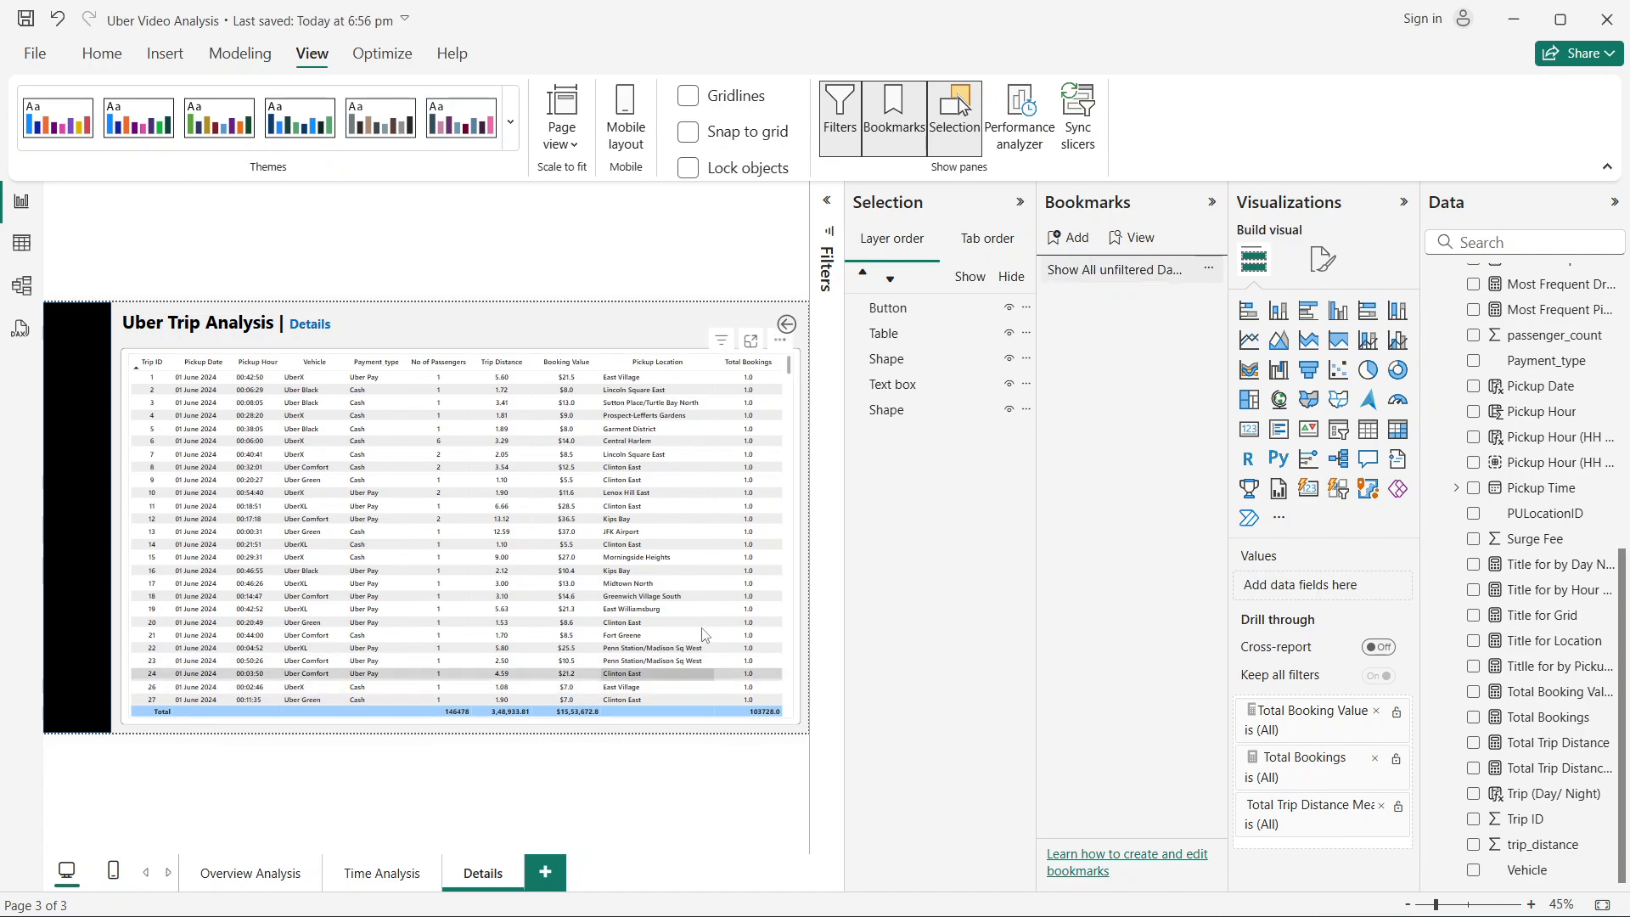
{"action": "left_click", "coordinate": [1020, 208]}
{"action": "left_click", "coordinate": [1212, 204]}
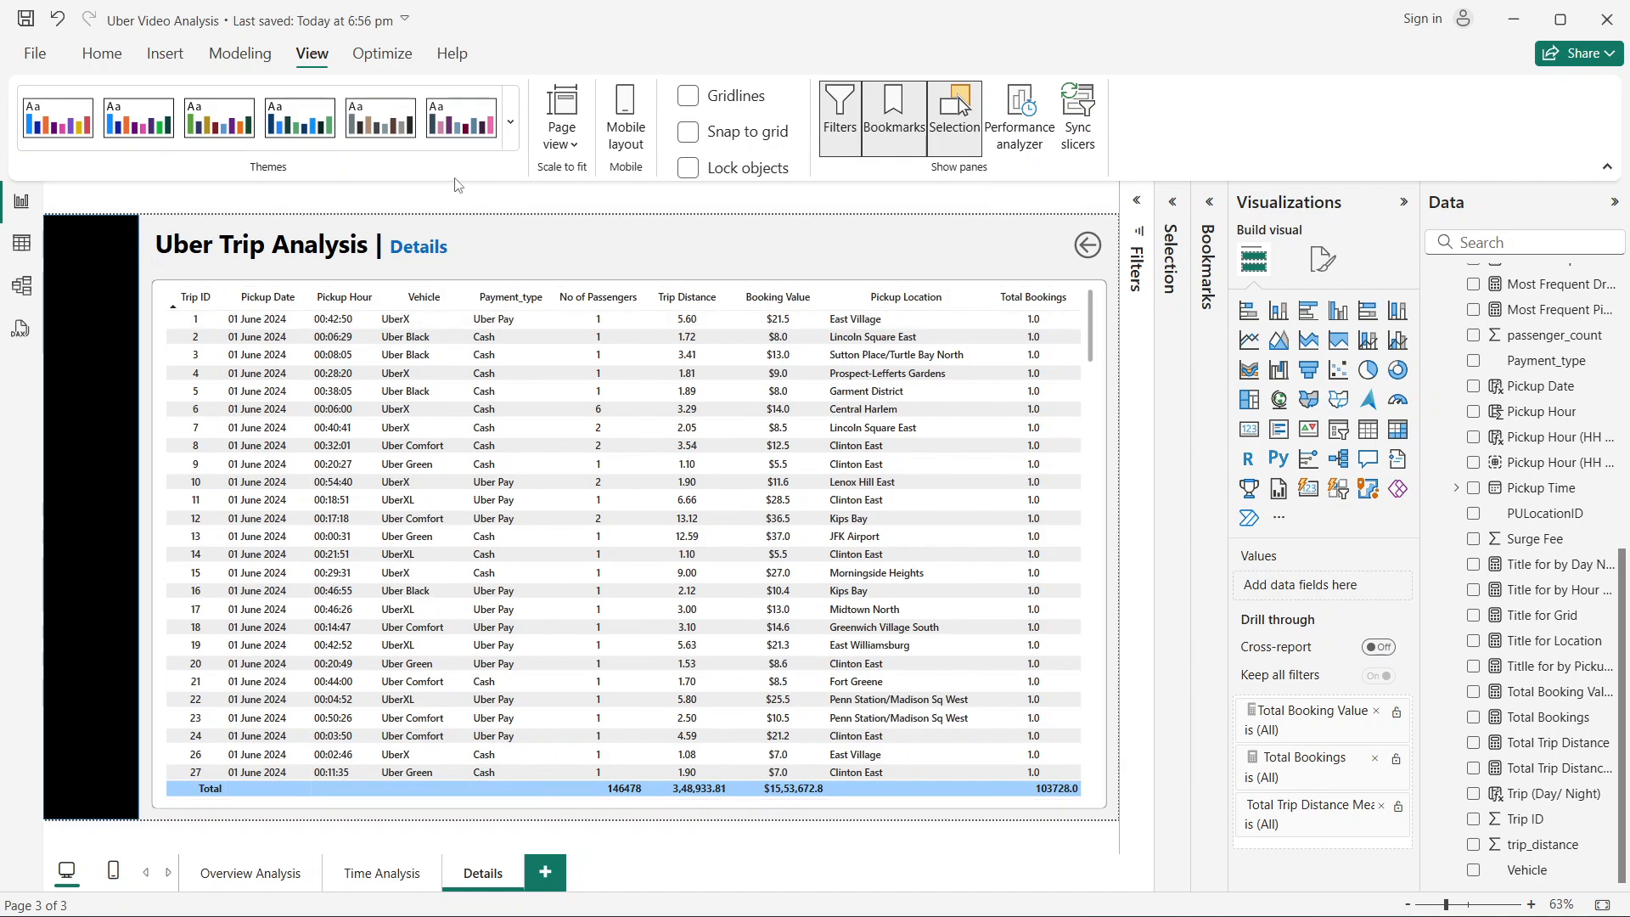
Step: Insert the black donut-chart icon image from the Downloads folder and place it small beside the back arrow in the Details header
{"action": "left_click", "coordinate": [165, 54]}
{"action": "left_click", "coordinate": [796, 115]}
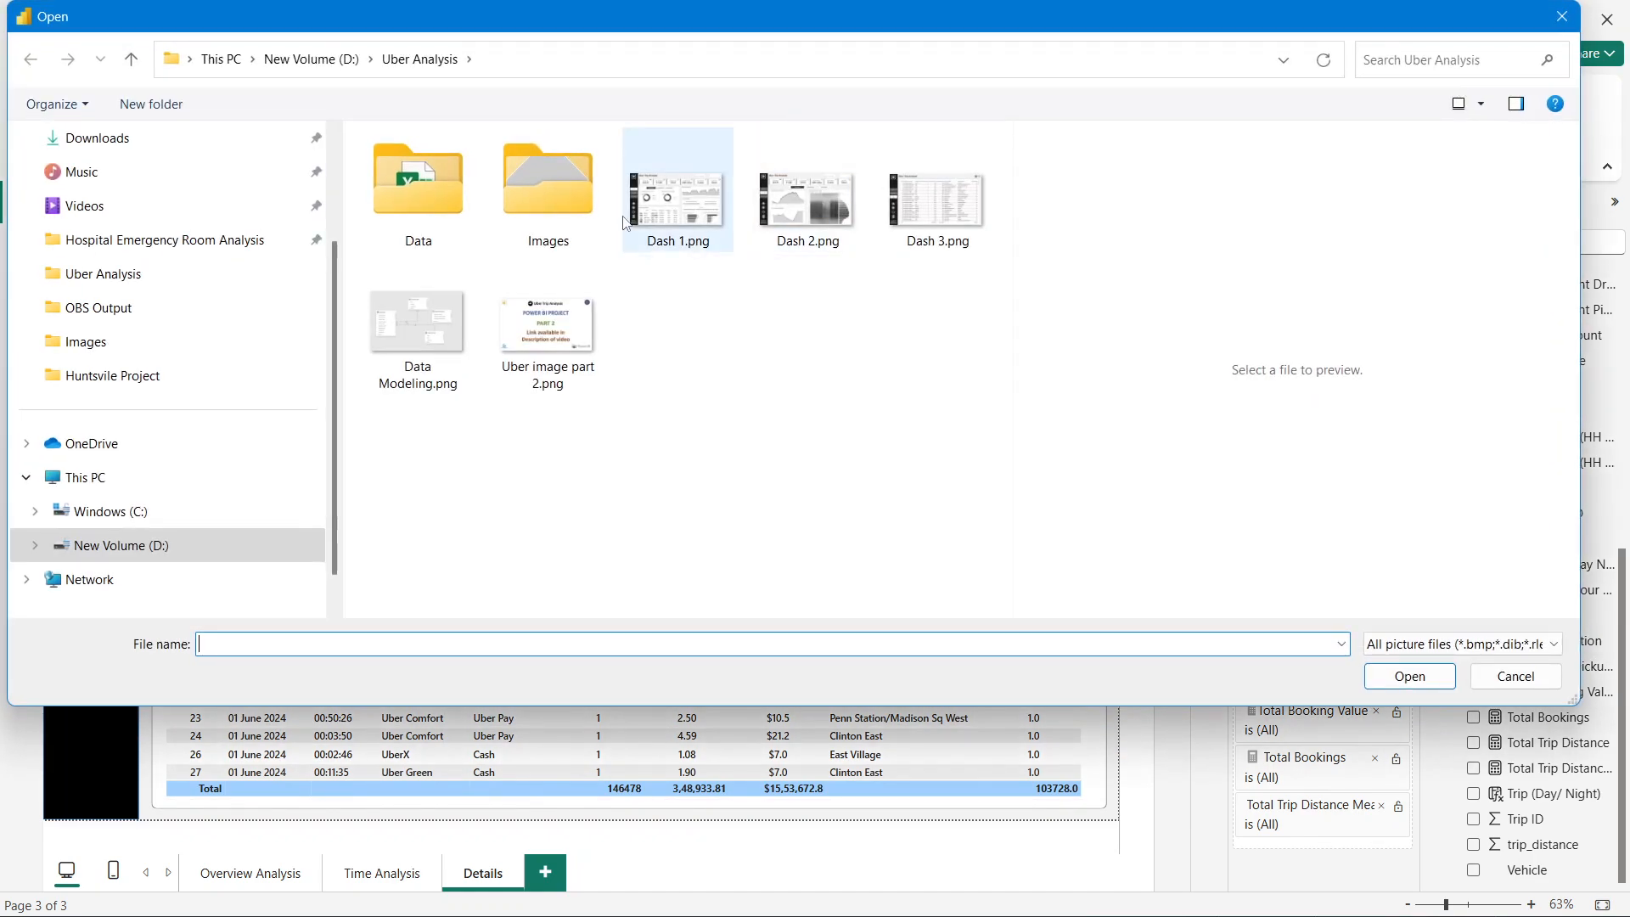
{"action": "left_click", "coordinate": [569, 214]}
{"action": "double_click", "coordinate": [569, 214]}
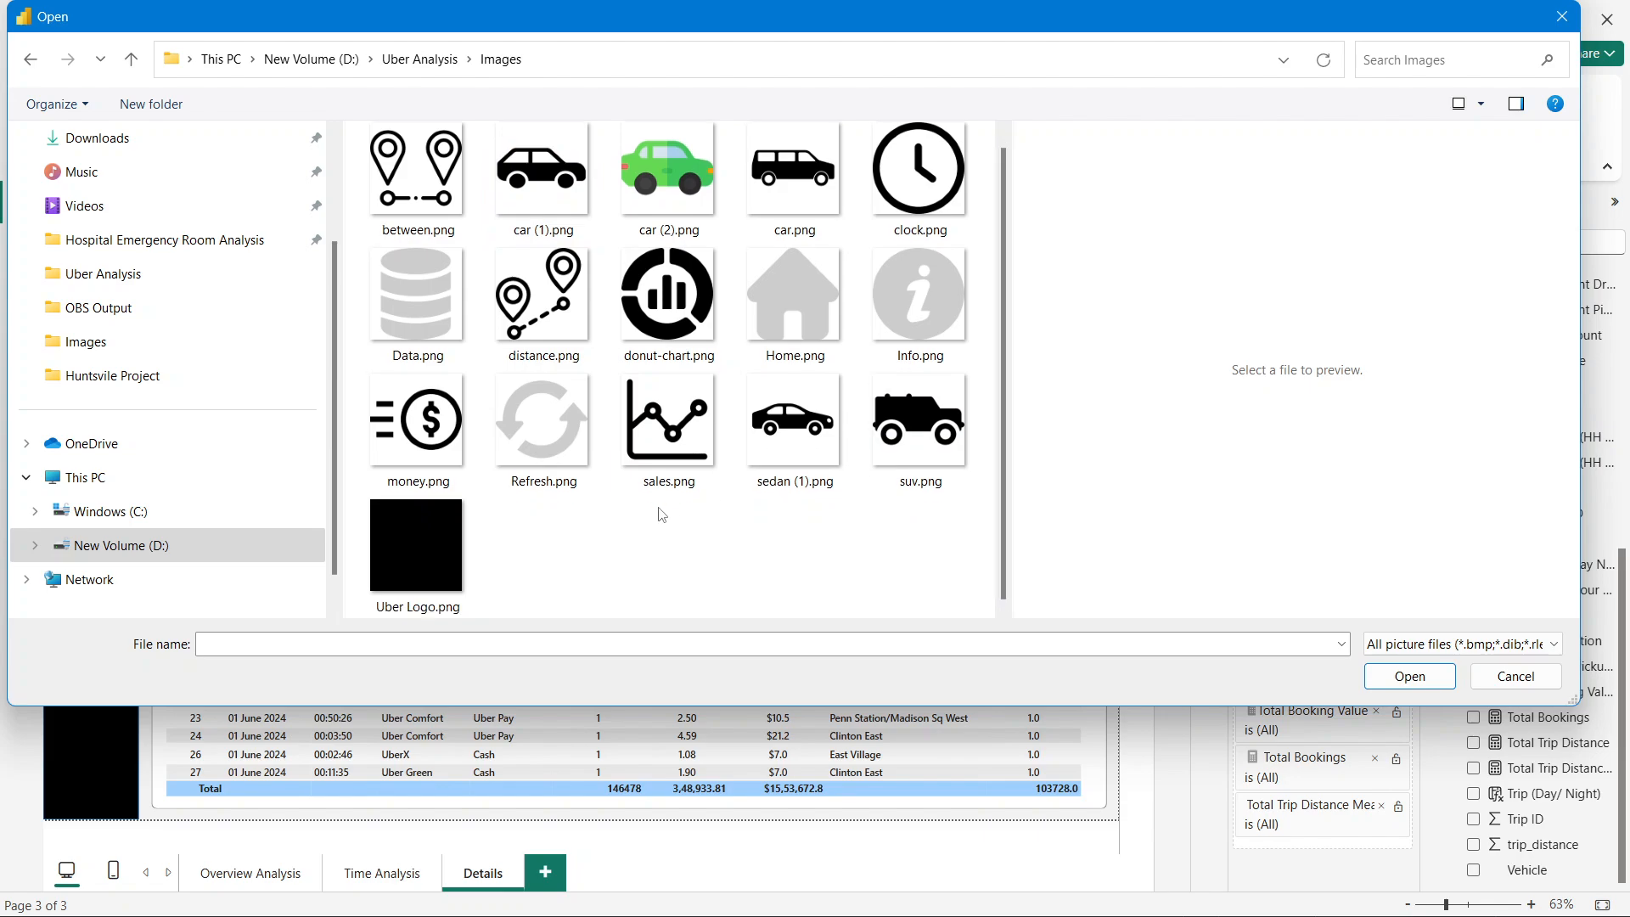
{"action": "scroll", "coordinate": [193, 258], "scroll_direction": "up", "scroll_amount": 2}
{"action": "left_click", "coordinate": [107, 280]}
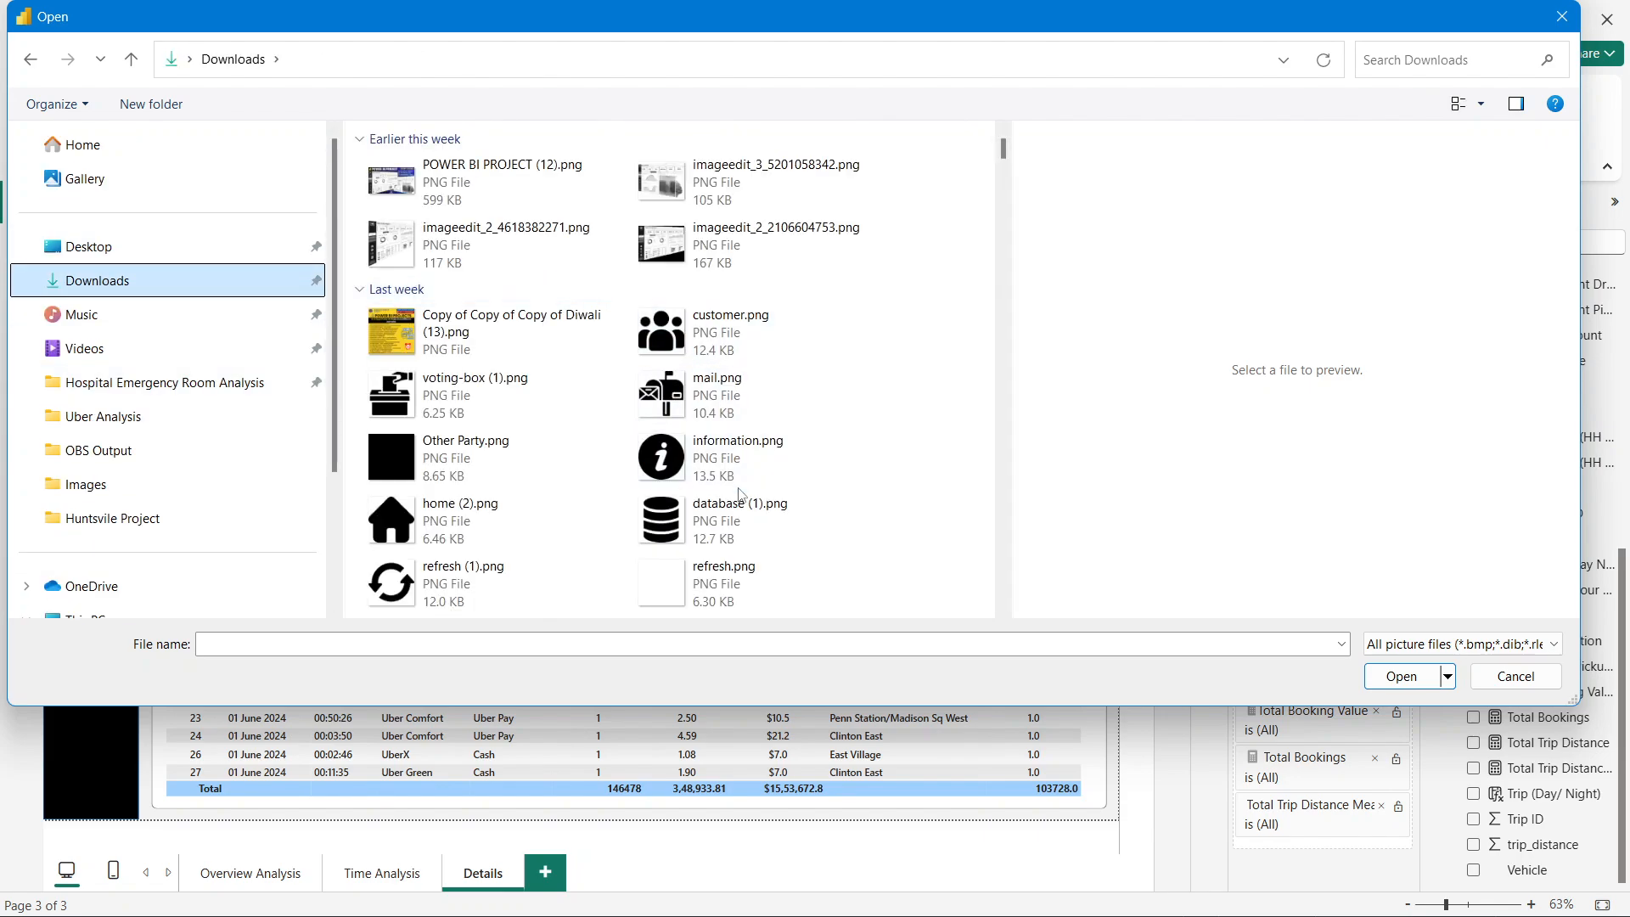
{"action": "scroll", "coordinate": [761, 471], "scroll_direction": "down", "scroll_amount": 2}
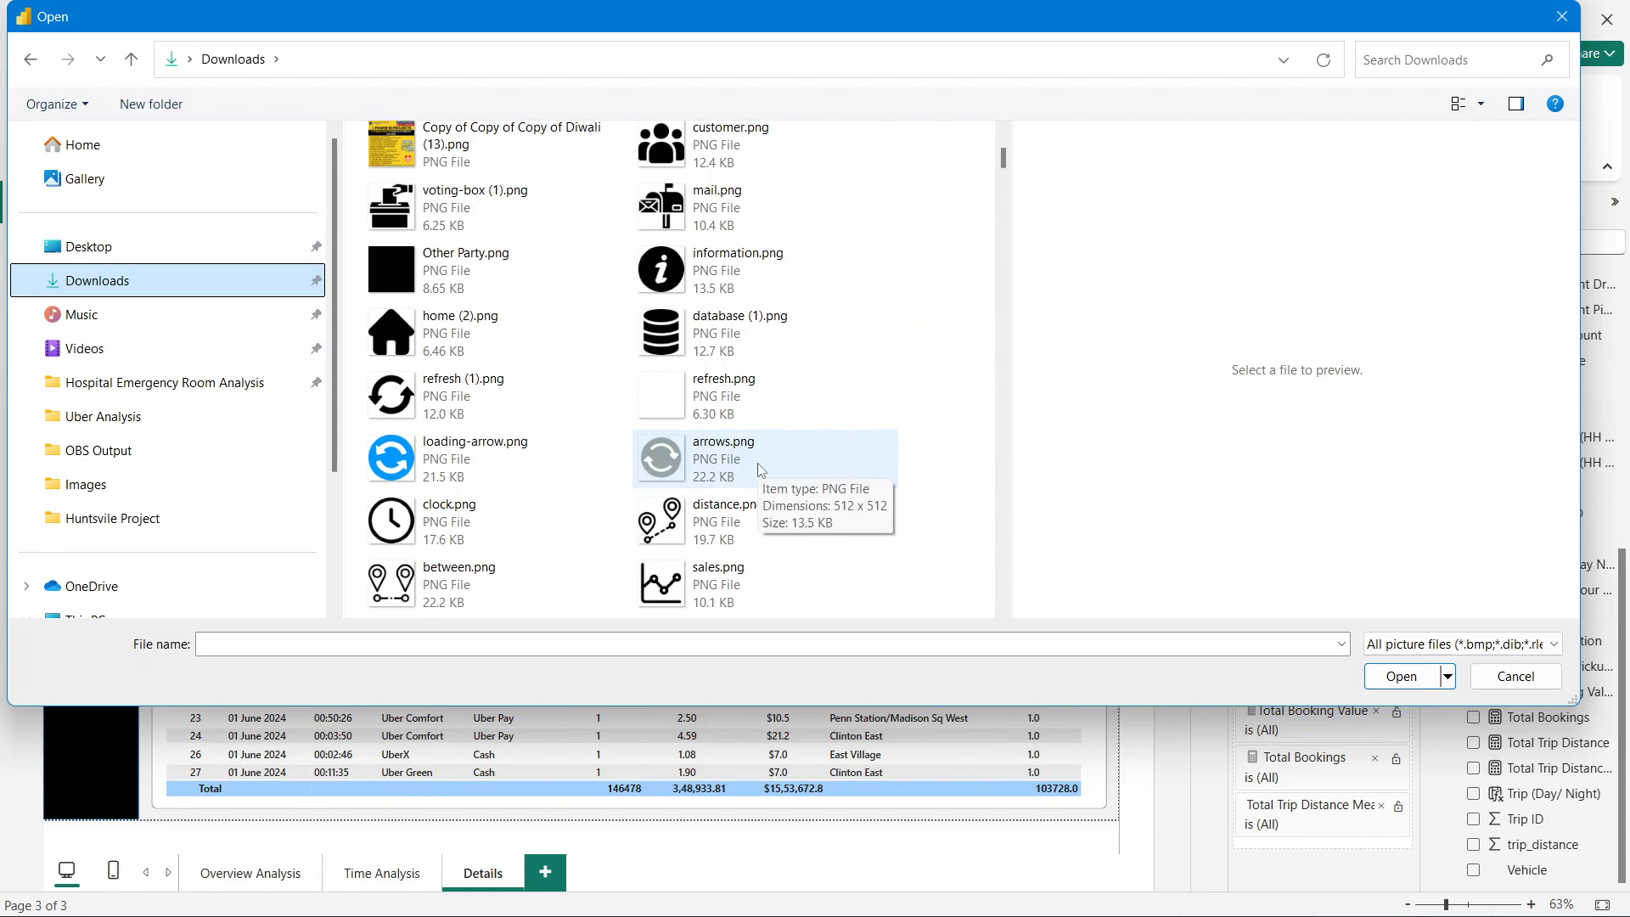
{"action": "scroll", "coordinate": [761, 471], "scroll_direction": "down", "scroll_amount": 2}
{"action": "double_click", "coordinate": [761, 471]}
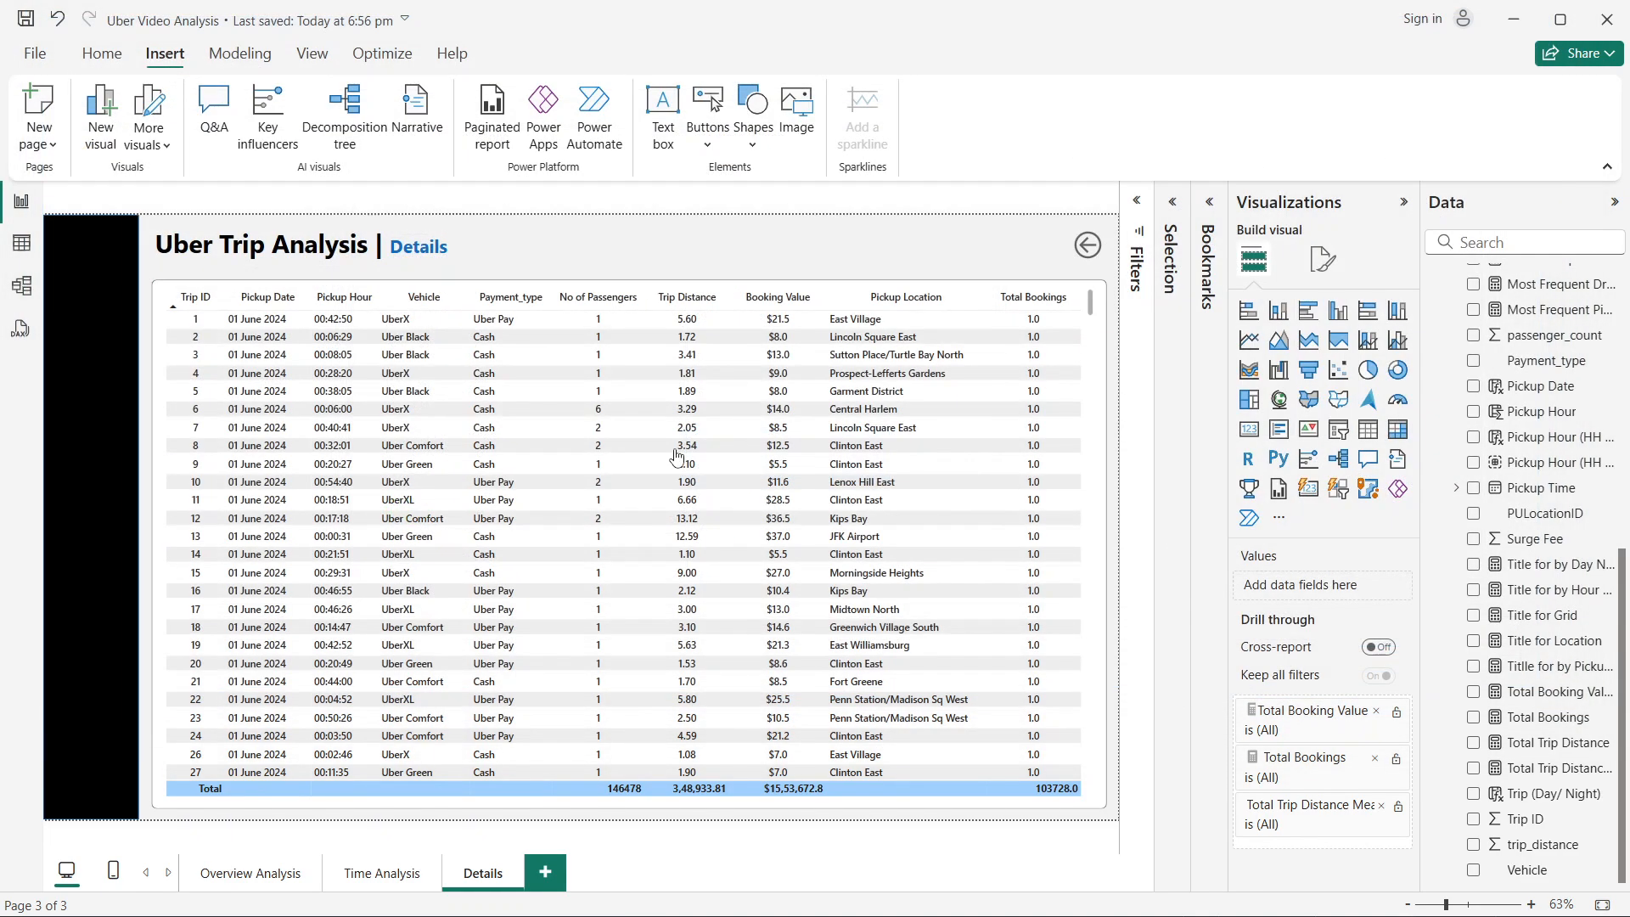
{"action": "left_click_drag", "start_coordinate": [136, 310], "coordinate": [1042, 246]}
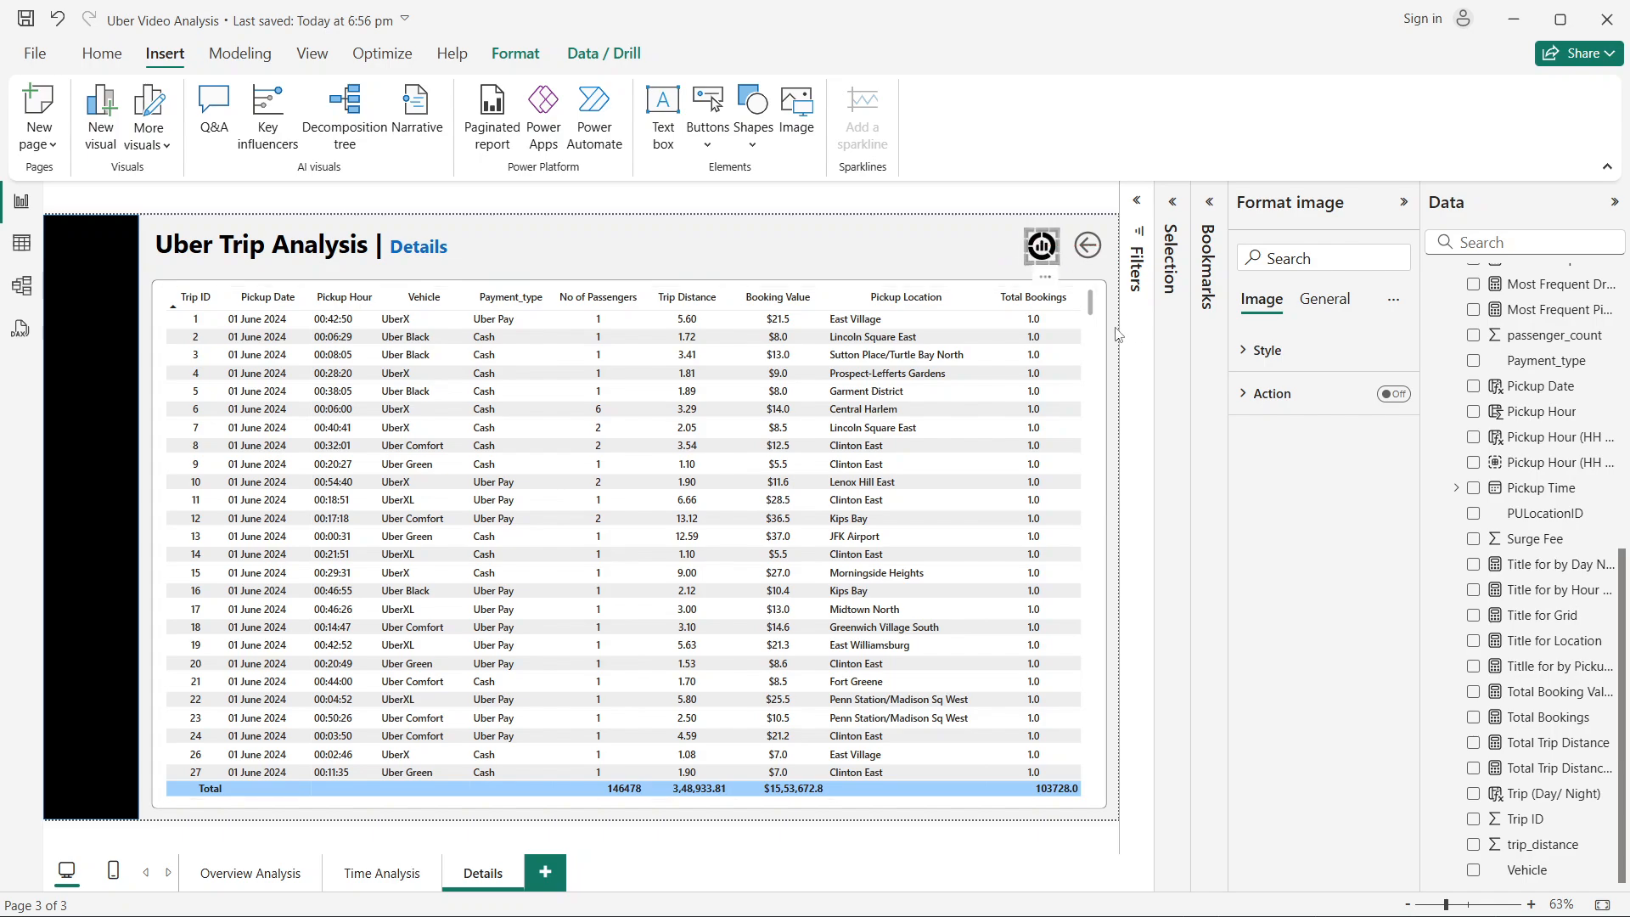
{"action": "left_click", "coordinate": [1128, 334]}
Step: Turn on the donut-chart icon's action and set it to the bookmark Show All unfiltered Data
{"action": "left_click", "coordinate": [1214, 255]}
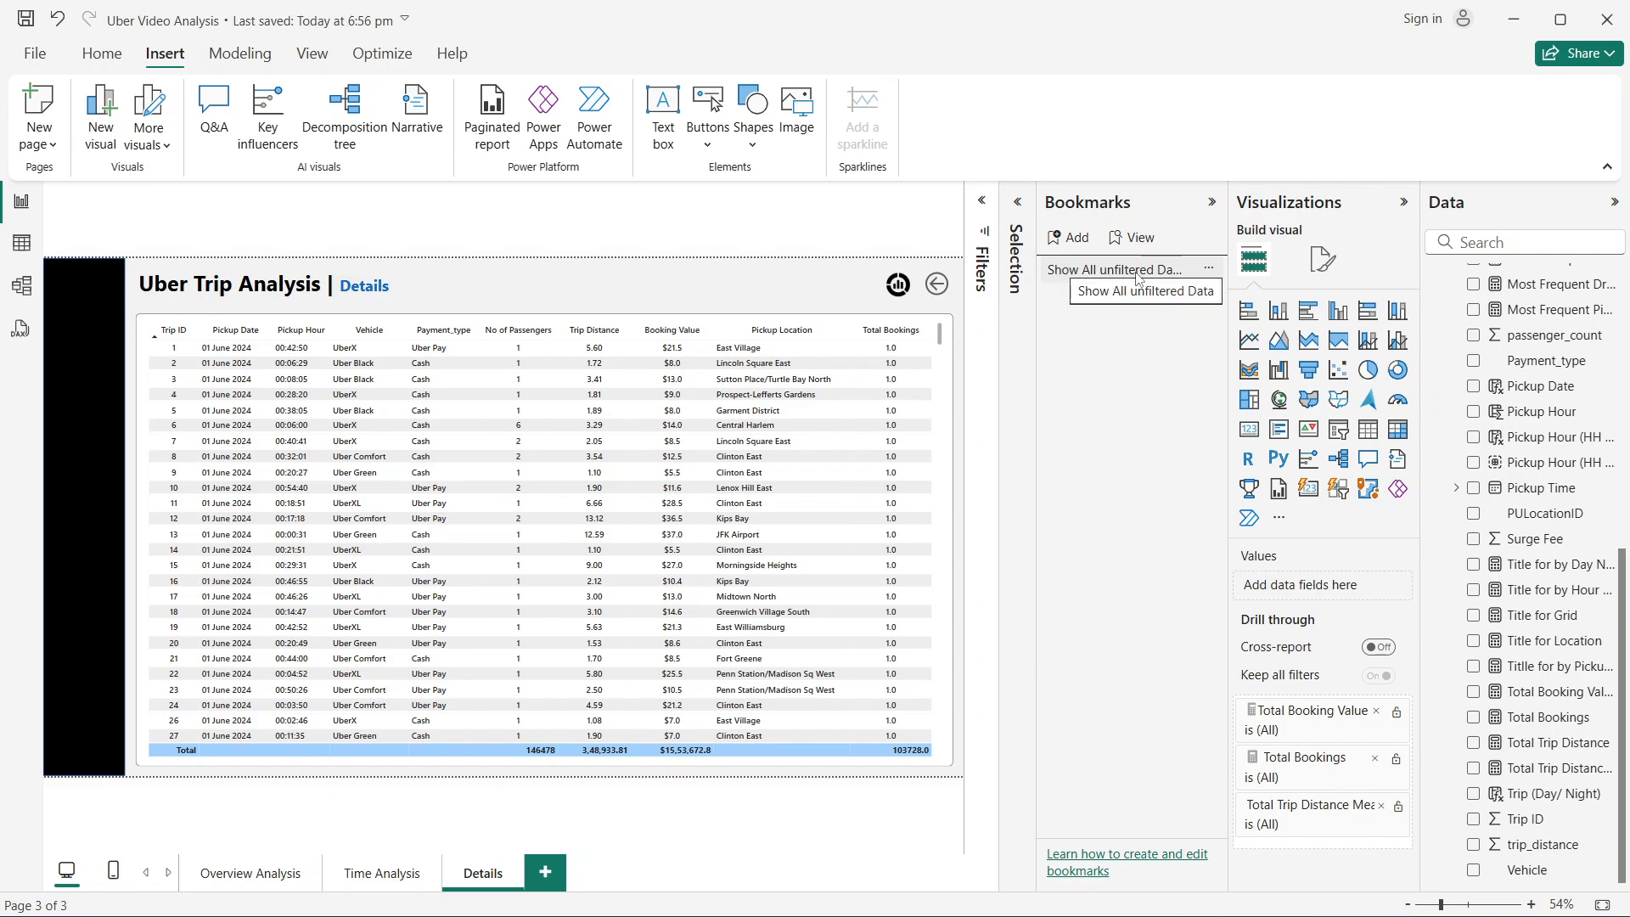
{"action": "left_click", "coordinate": [1213, 204]}
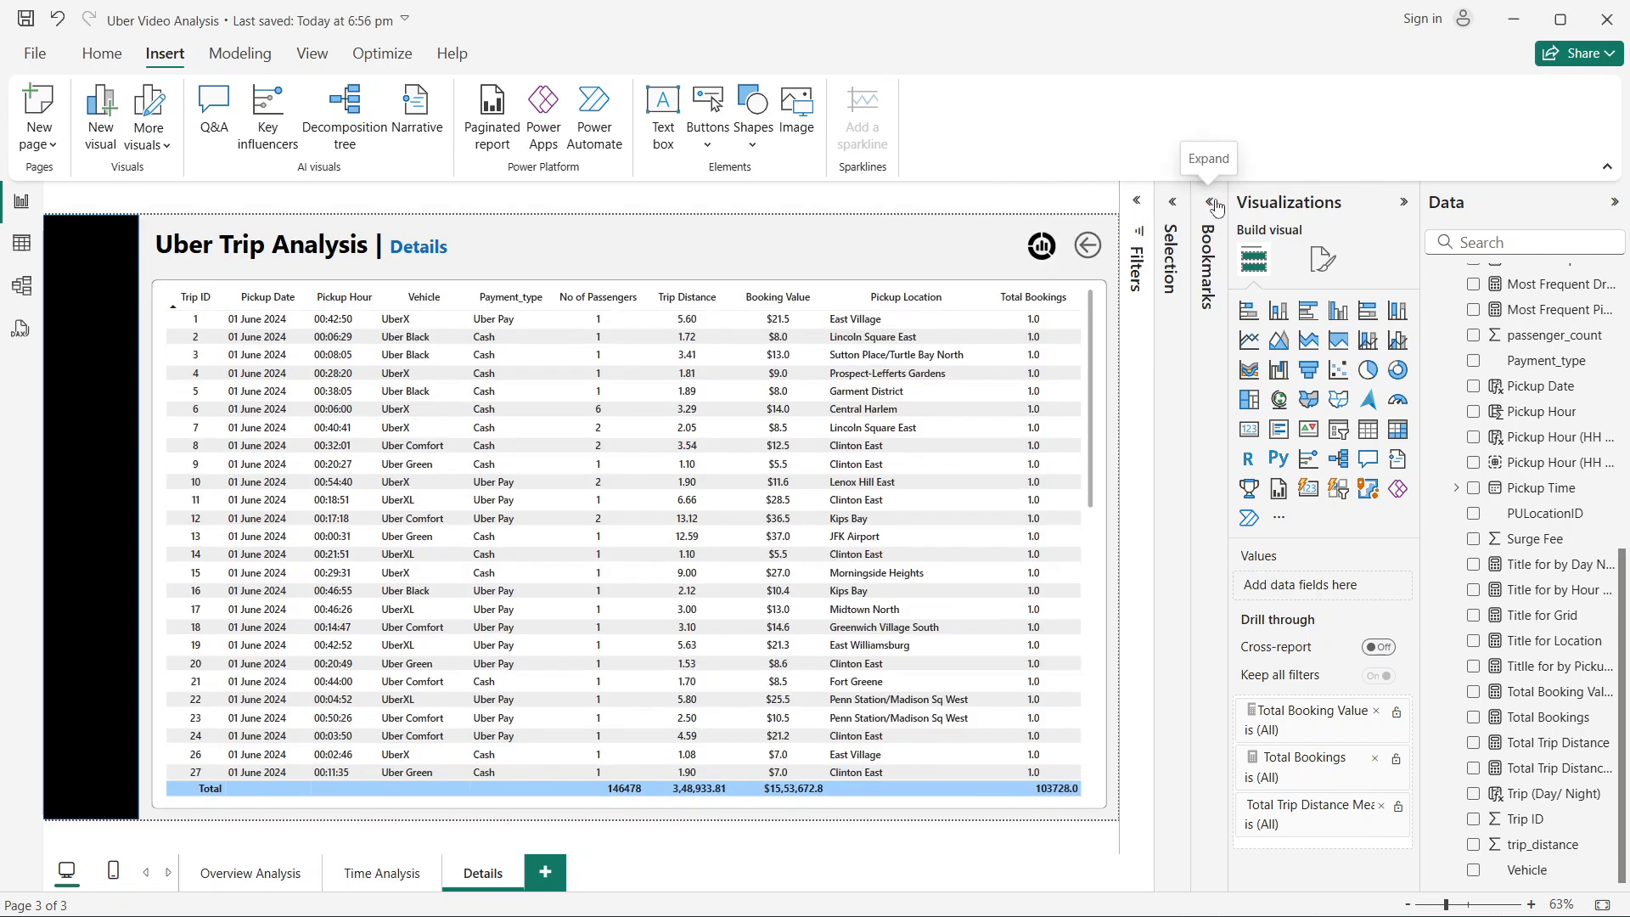
{"action": "left_click", "coordinate": [1043, 253]}
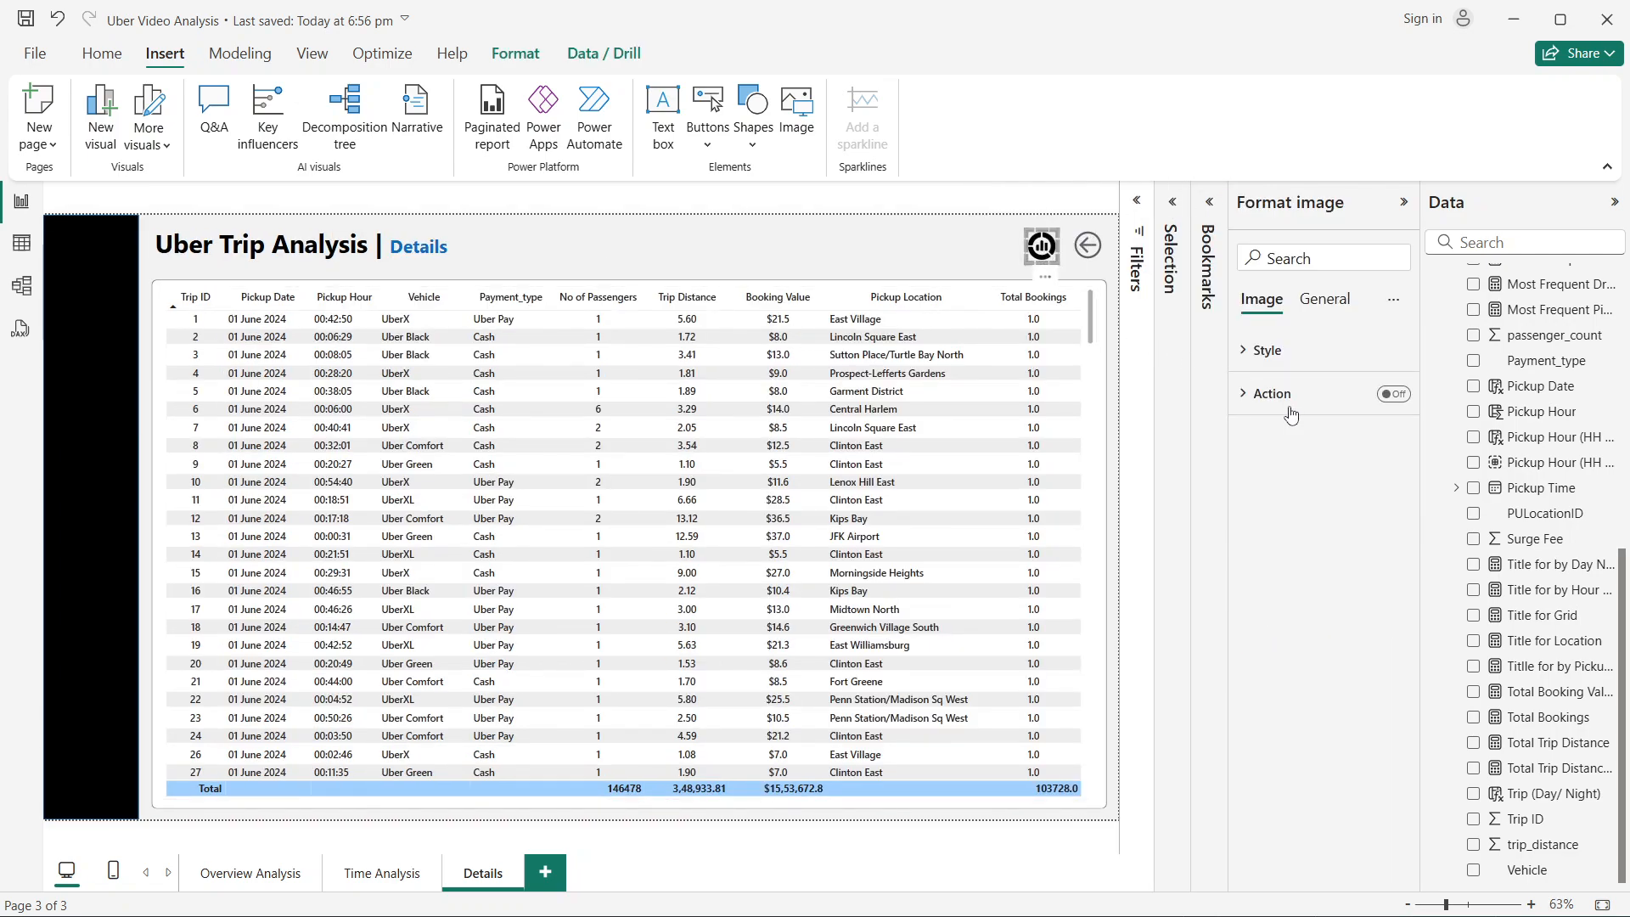
{"action": "left_click", "coordinate": [1393, 396]}
{"action": "left_click", "coordinate": [1271, 394]}
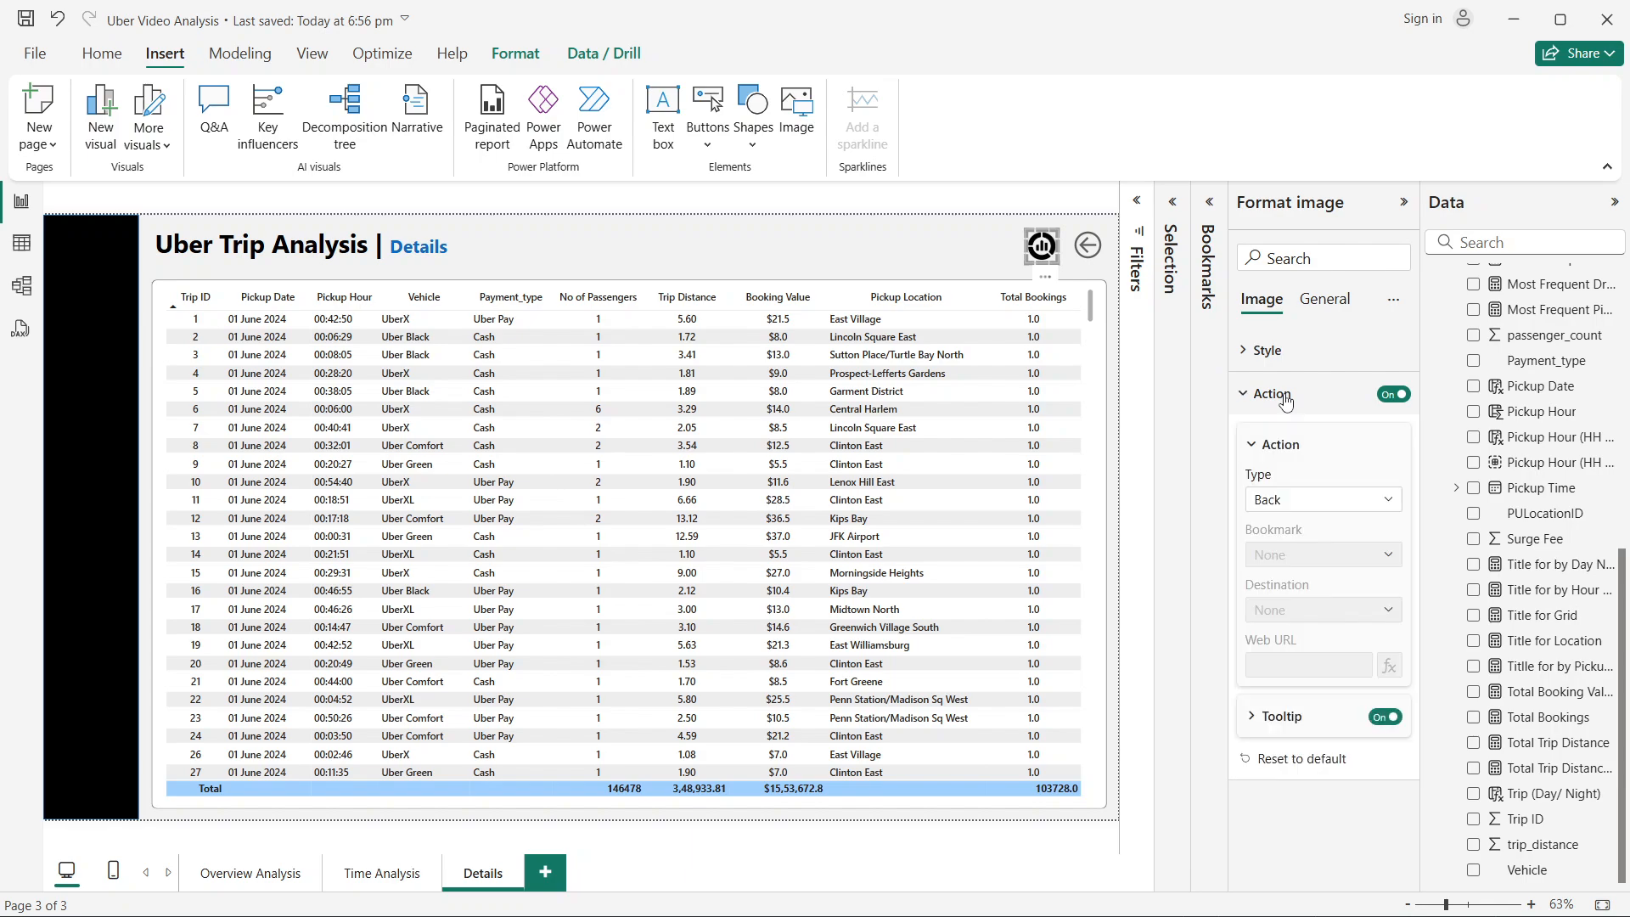
{"action": "left_click", "coordinate": [1306, 501]}
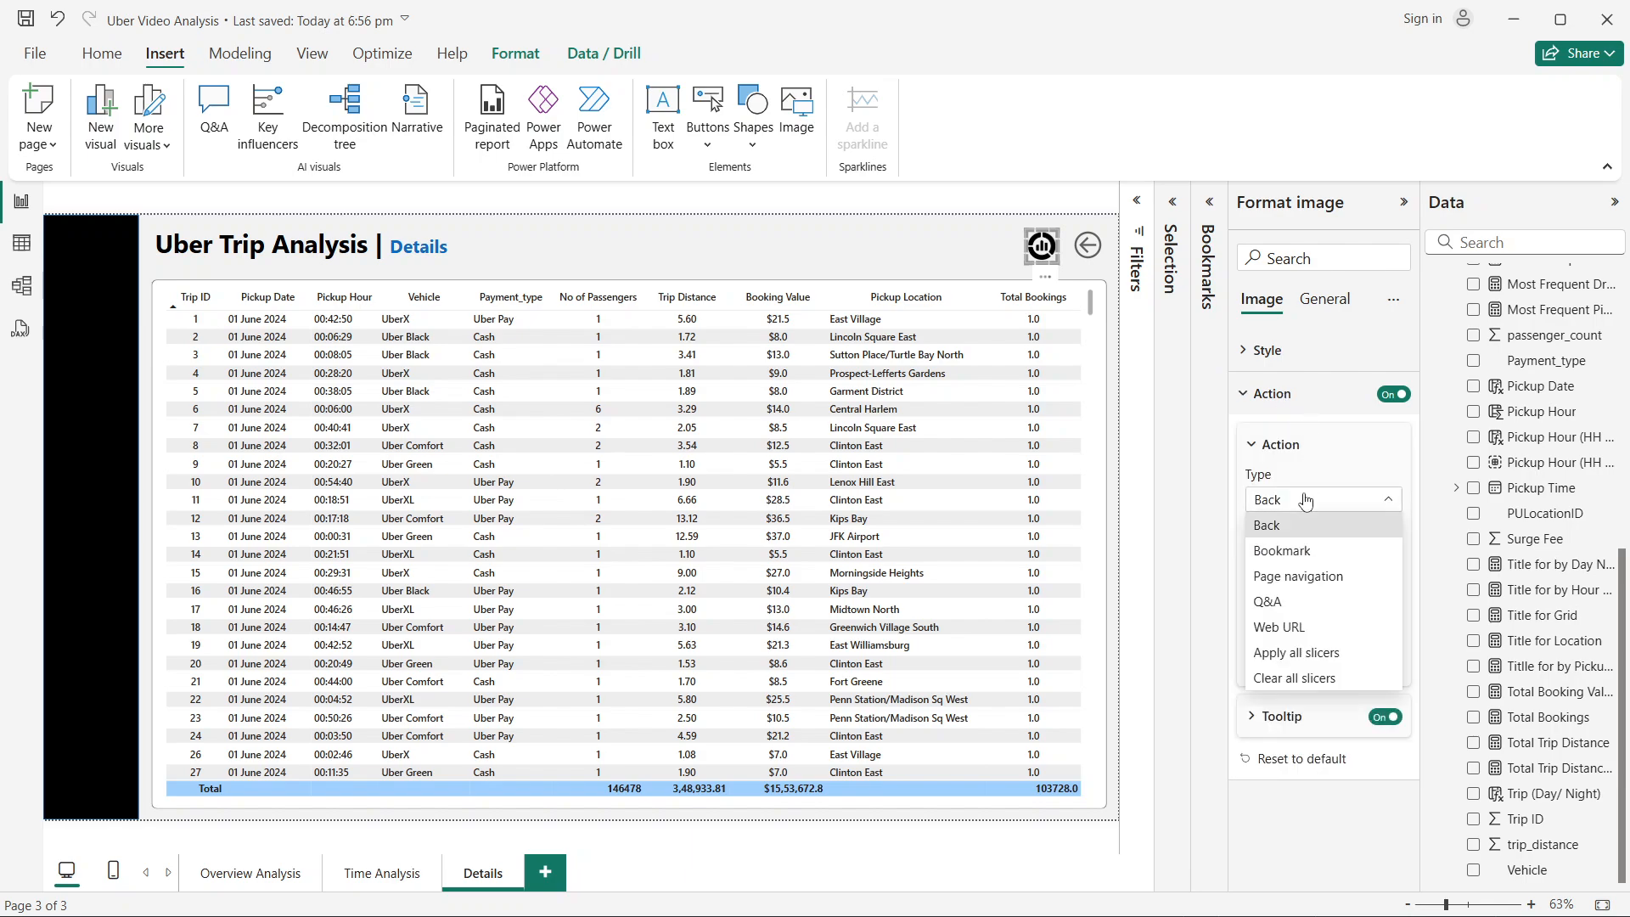
{"action": "left_click", "coordinate": [1298, 548]}
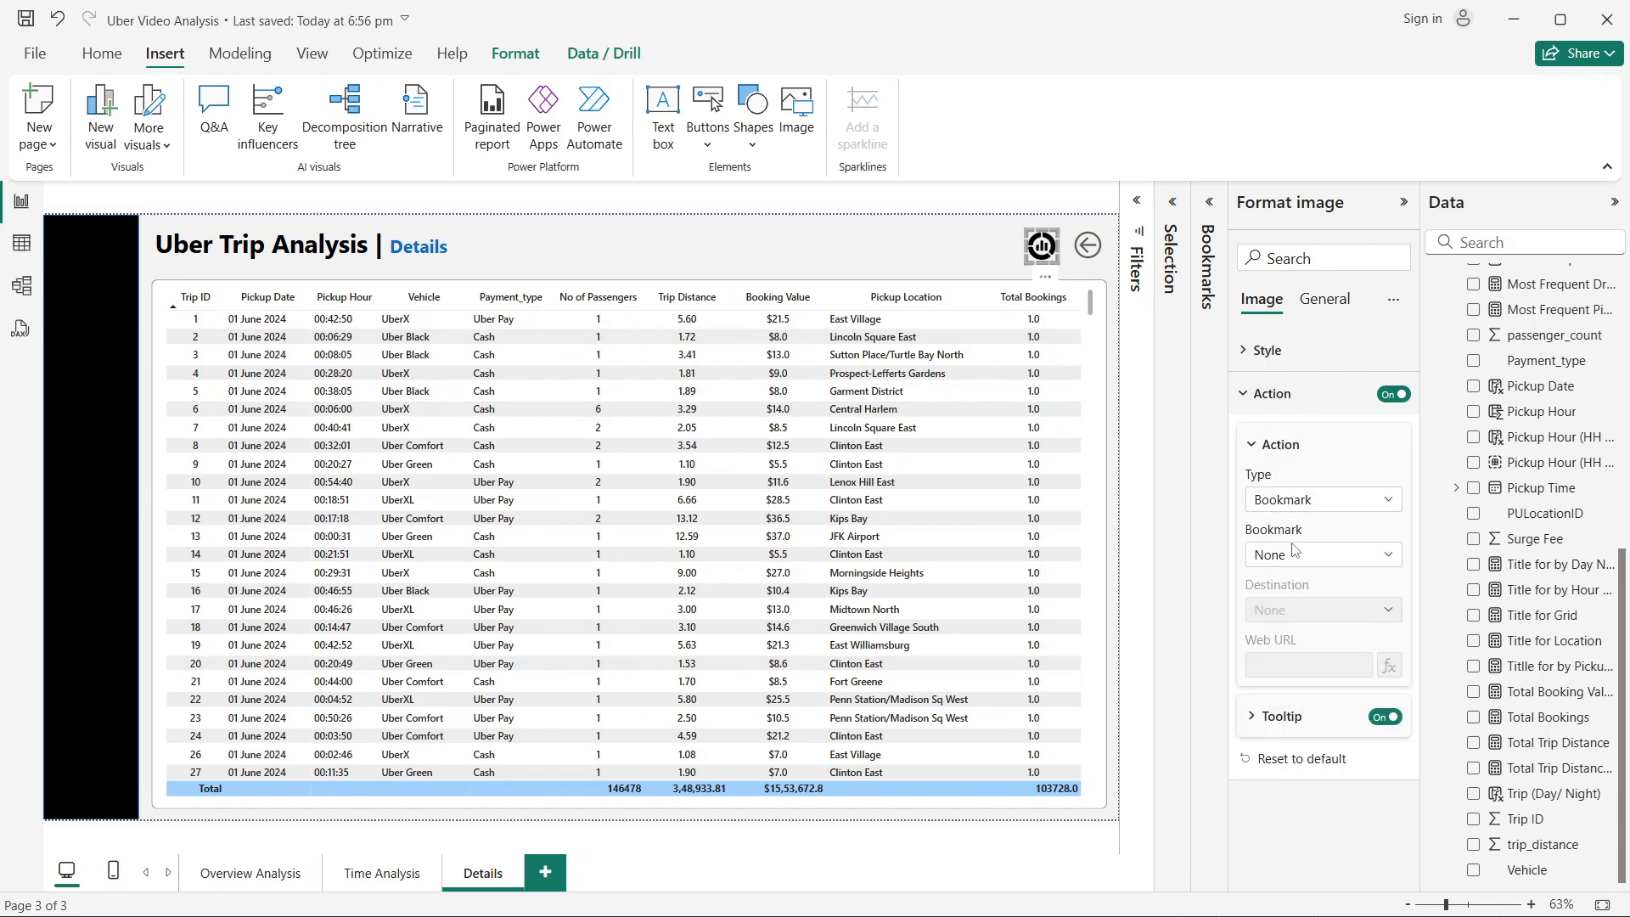
{"action": "left_click", "coordinate": [1295, 552]}
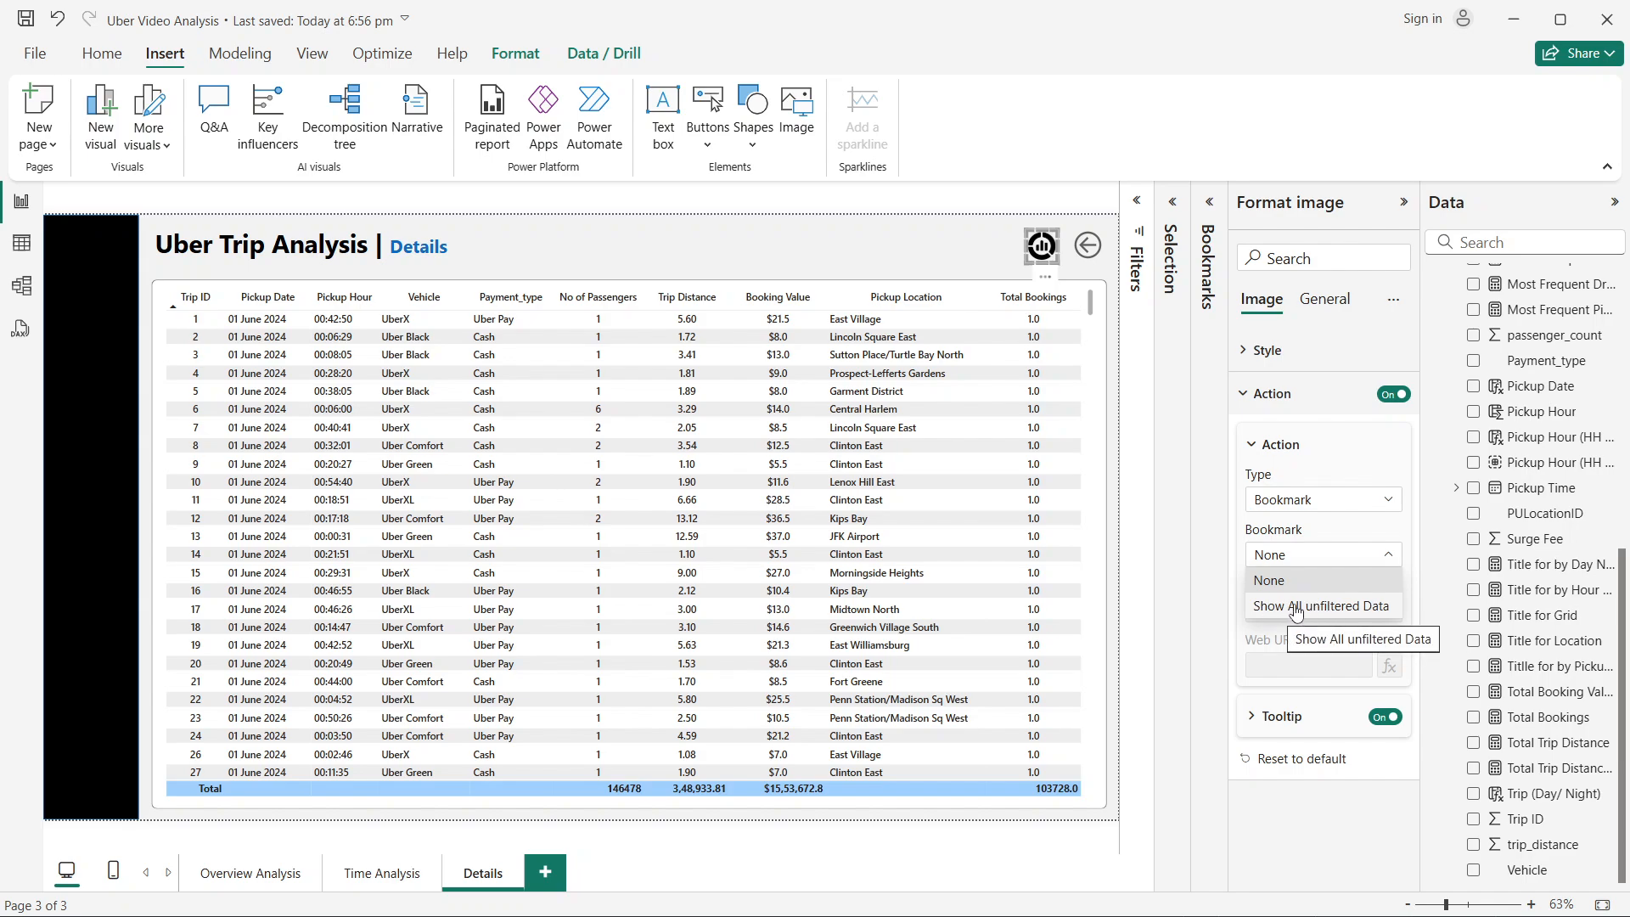
{"action": "left_click", "coordinate": [1295, 608]}
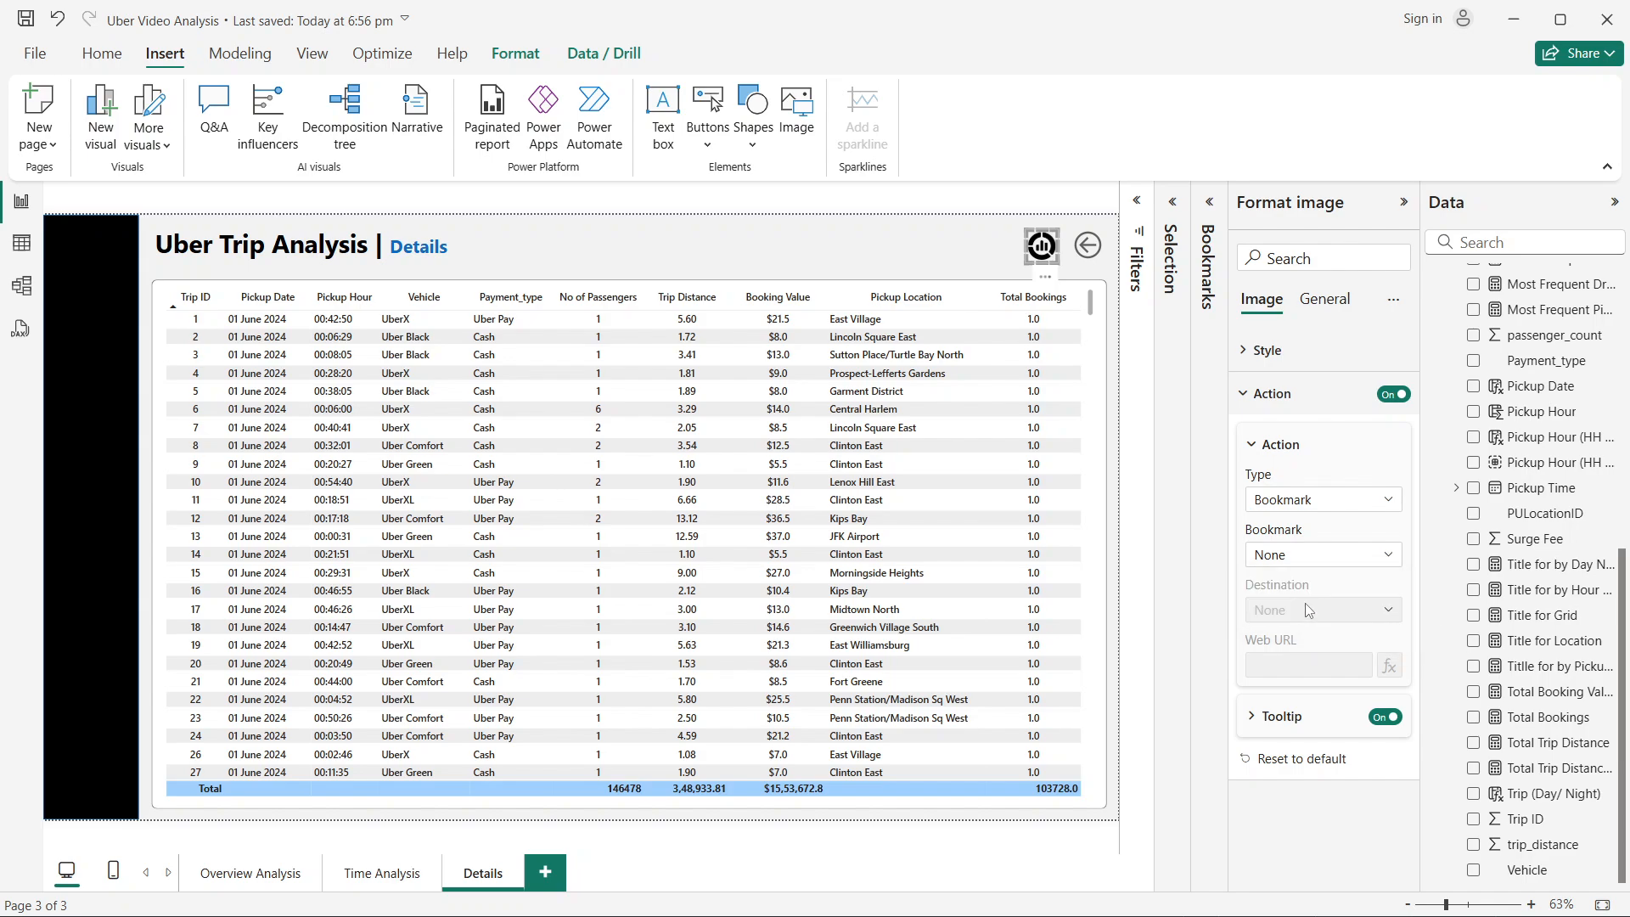
Step: Drill through from the Wednesday, hour 3 cell of the Time Analysis heatmap to the Details page
{"action": "left_click", "coordinate": [1402, 204]}
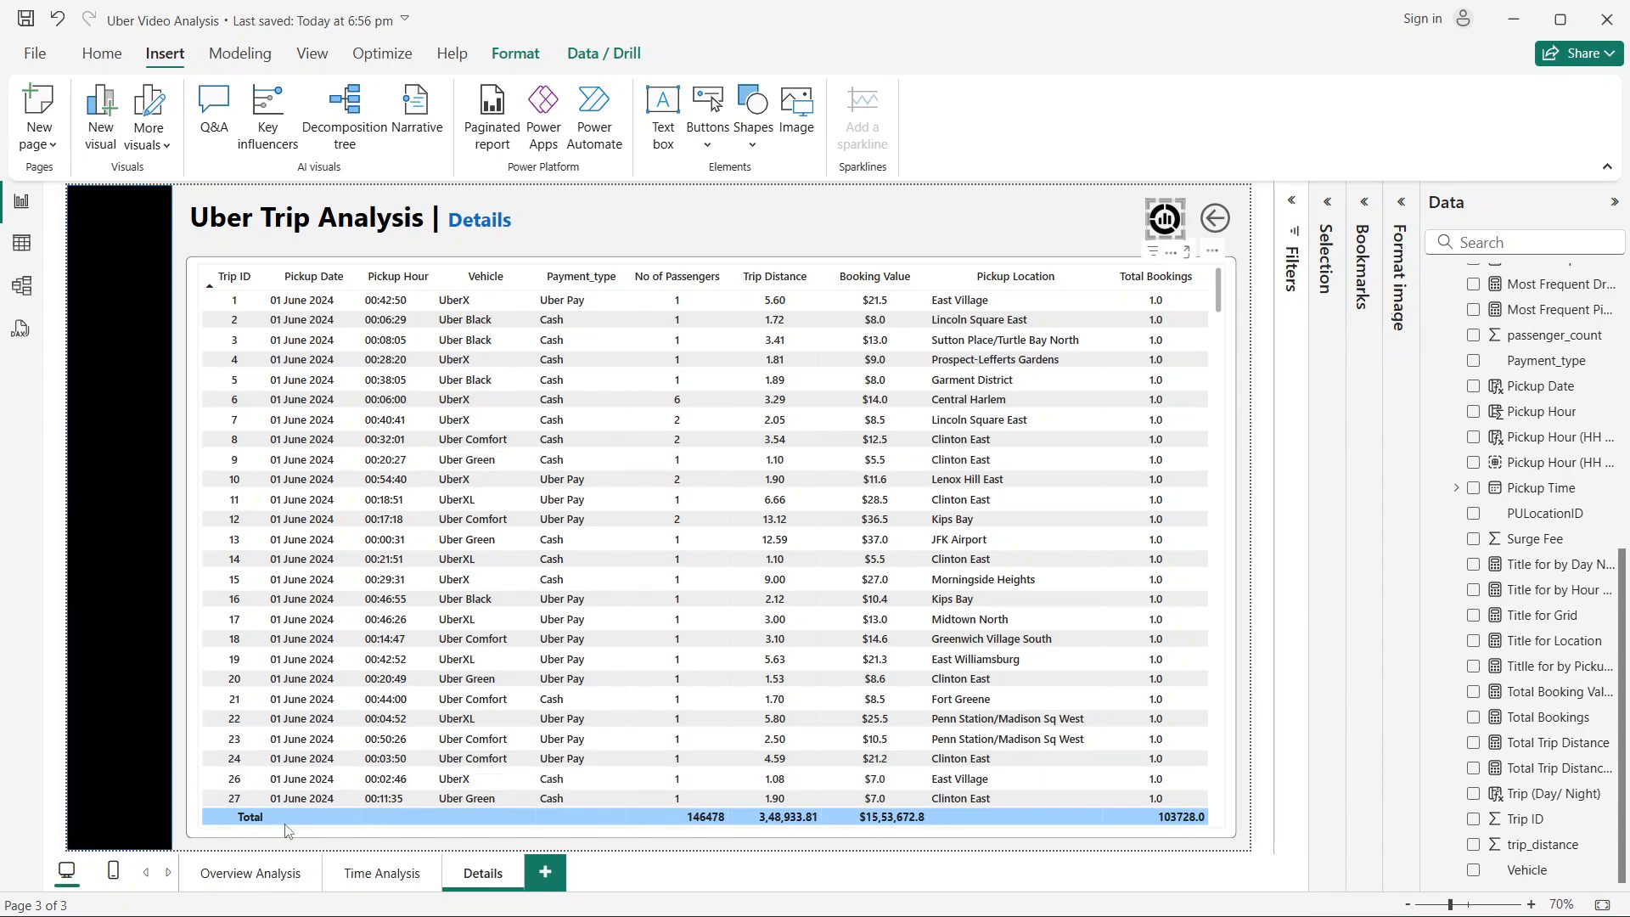
{"action": "left_click", "coordinate": [384, 874]}
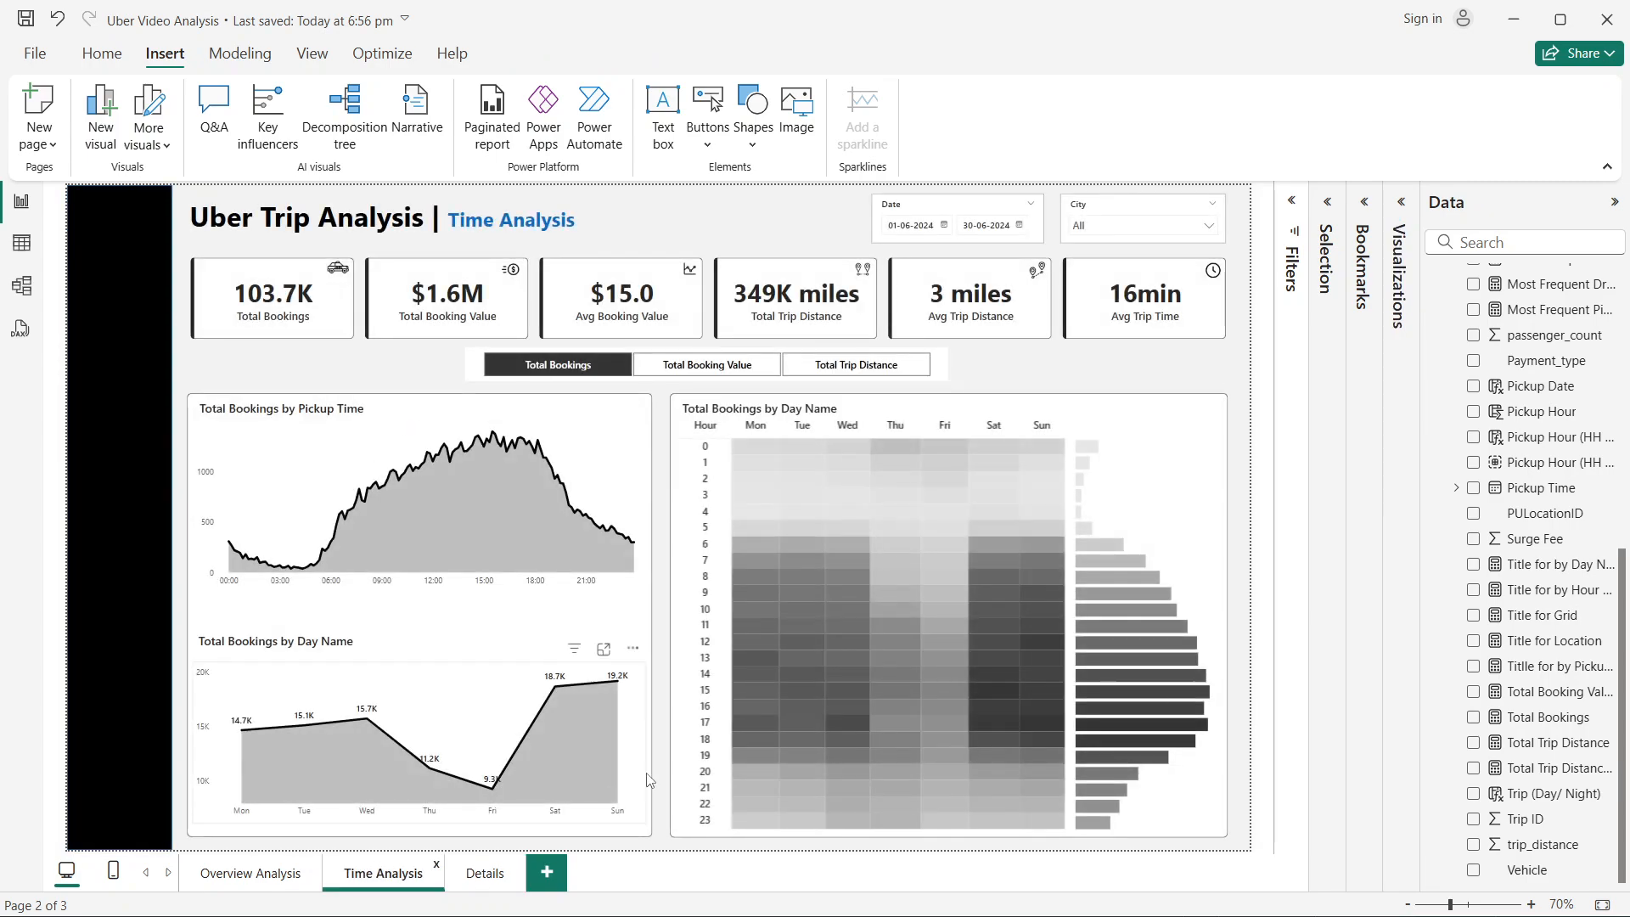
{"action": "mouse_move", "coordinate": [856, 503]}
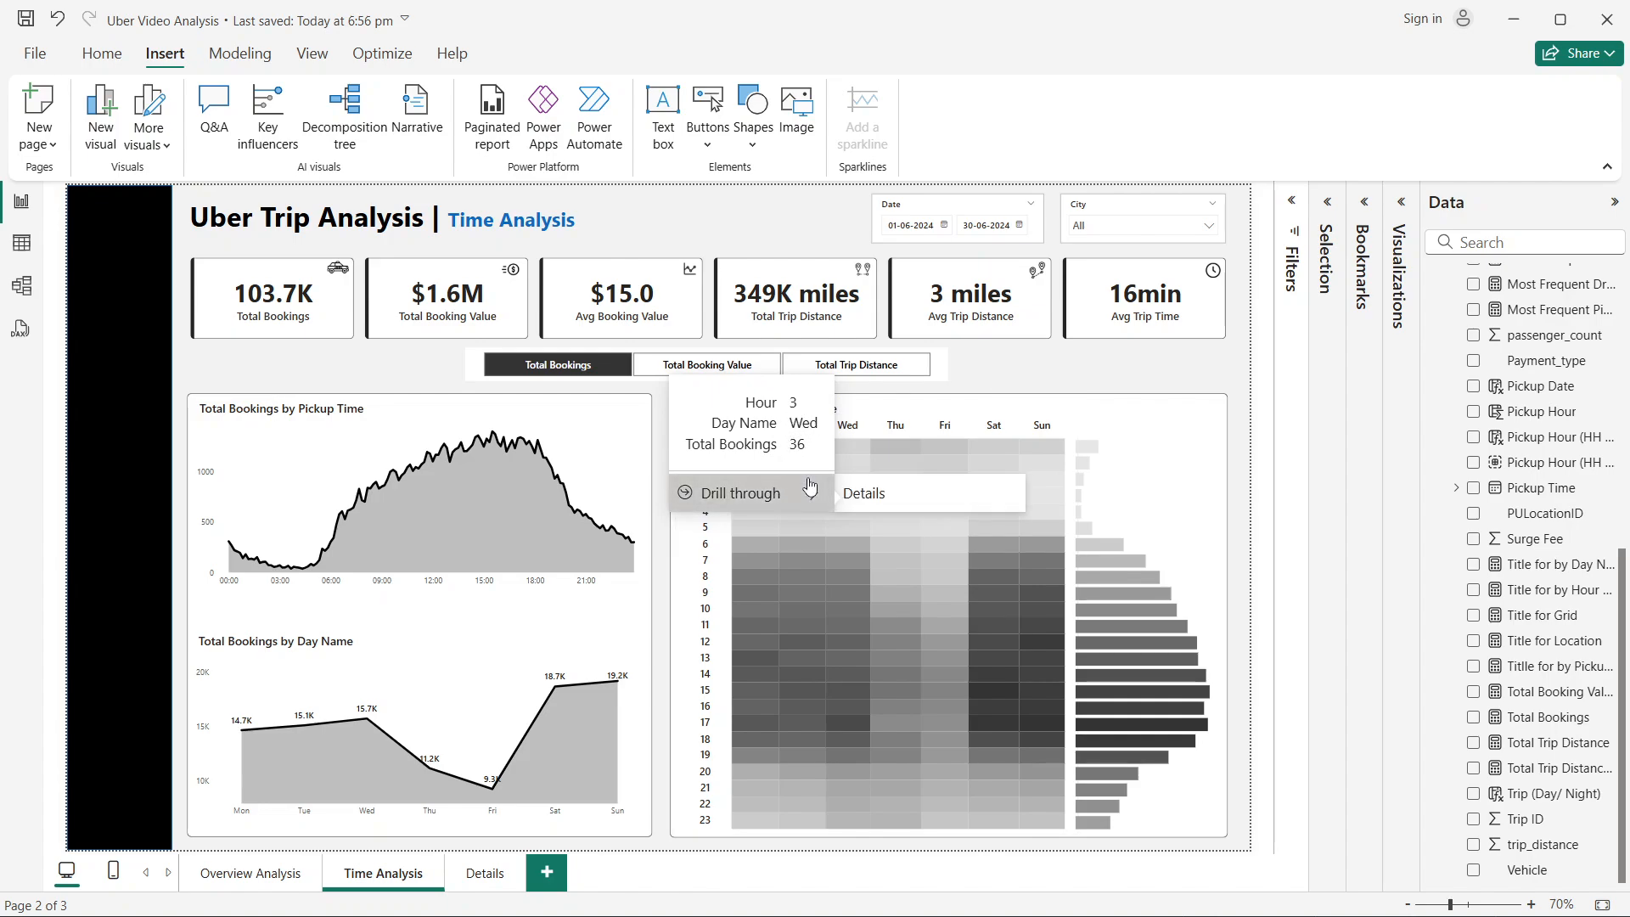
{"action": "left_click", "coordinate": [883, 494]}
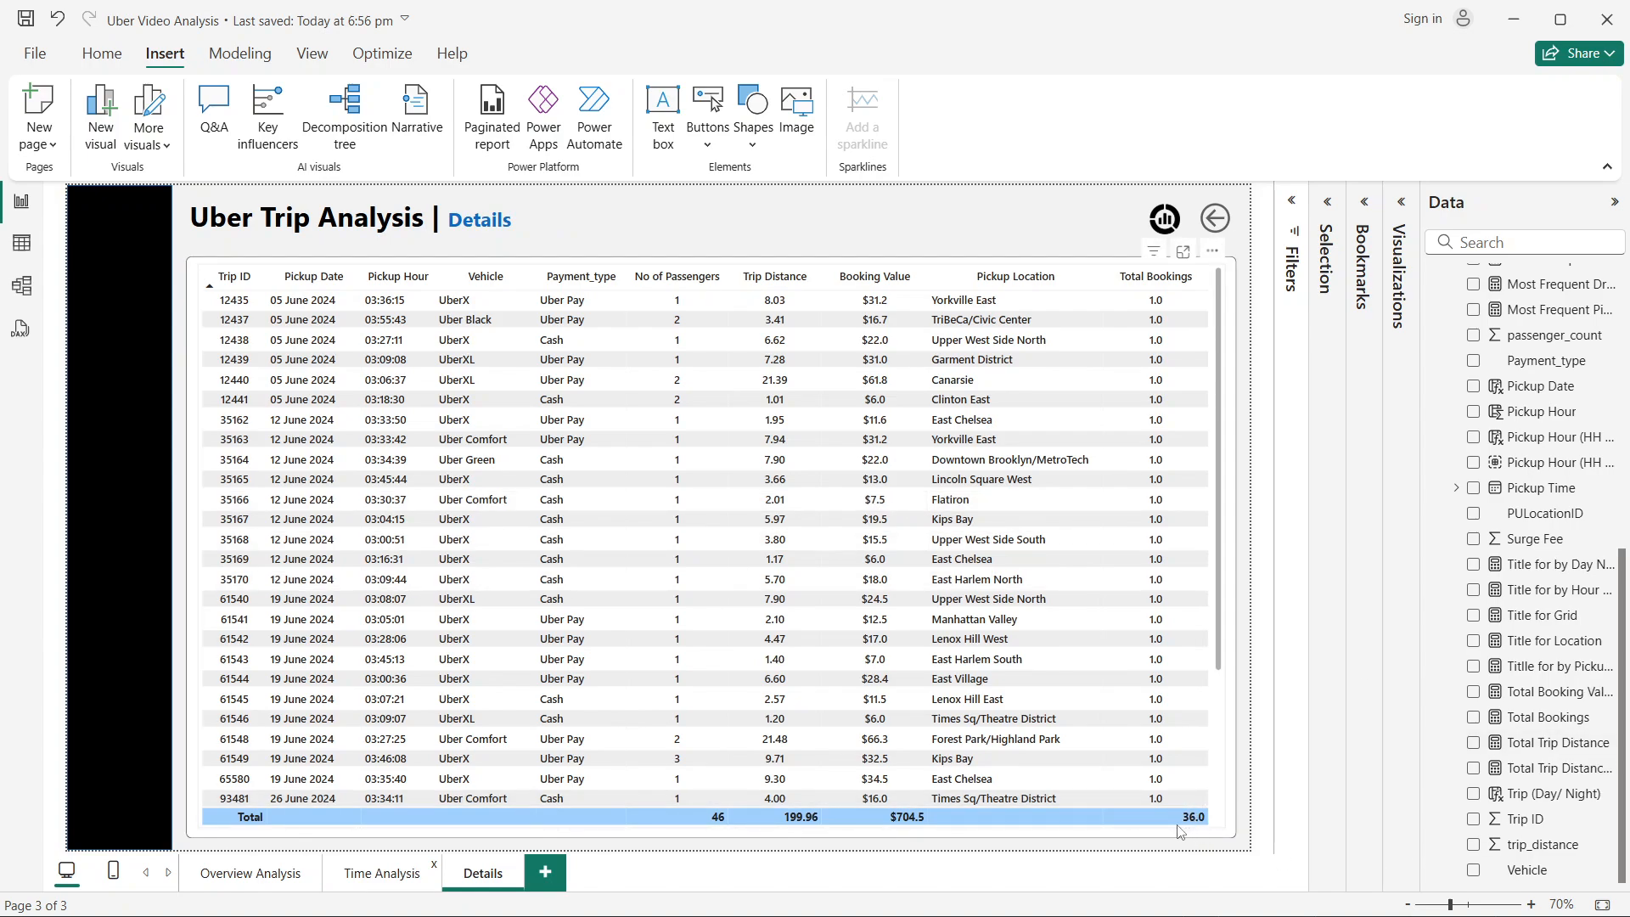
Step: Examine the drilled-through trip rows on the Details page and the drill-through filters applied to it
{"action": "scroll", "coordinate": [1080, 649], "scroll_direction": "down", "scroll_amount": 3}
{"action": "scroll", "coordinate": [1080, 654], "scroll_direction": "up", "scroll_amount": 3}
{"action": "scroll", "coordinate": [1030, 518], "scroll_direction": "down", "scroll_amount": 3}
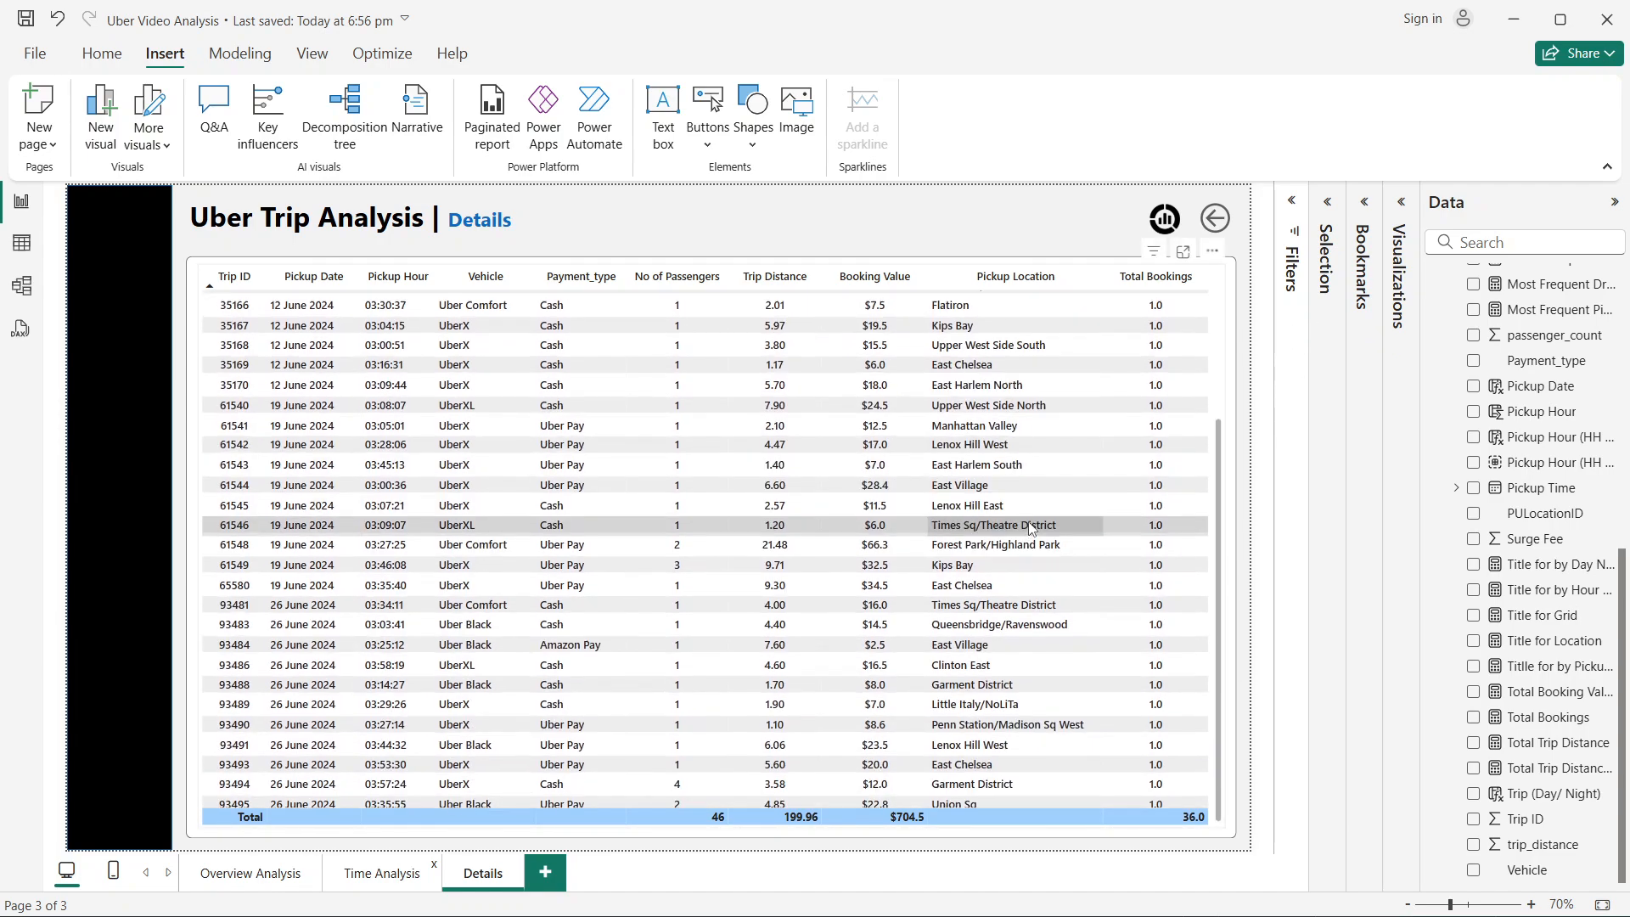
{"action": "scroll", "coordinate": [1053, 522], "scroll_direction": "up", "scroll_amount": 3}
{"action": "left_click", "coordinate": [1213, 250]}
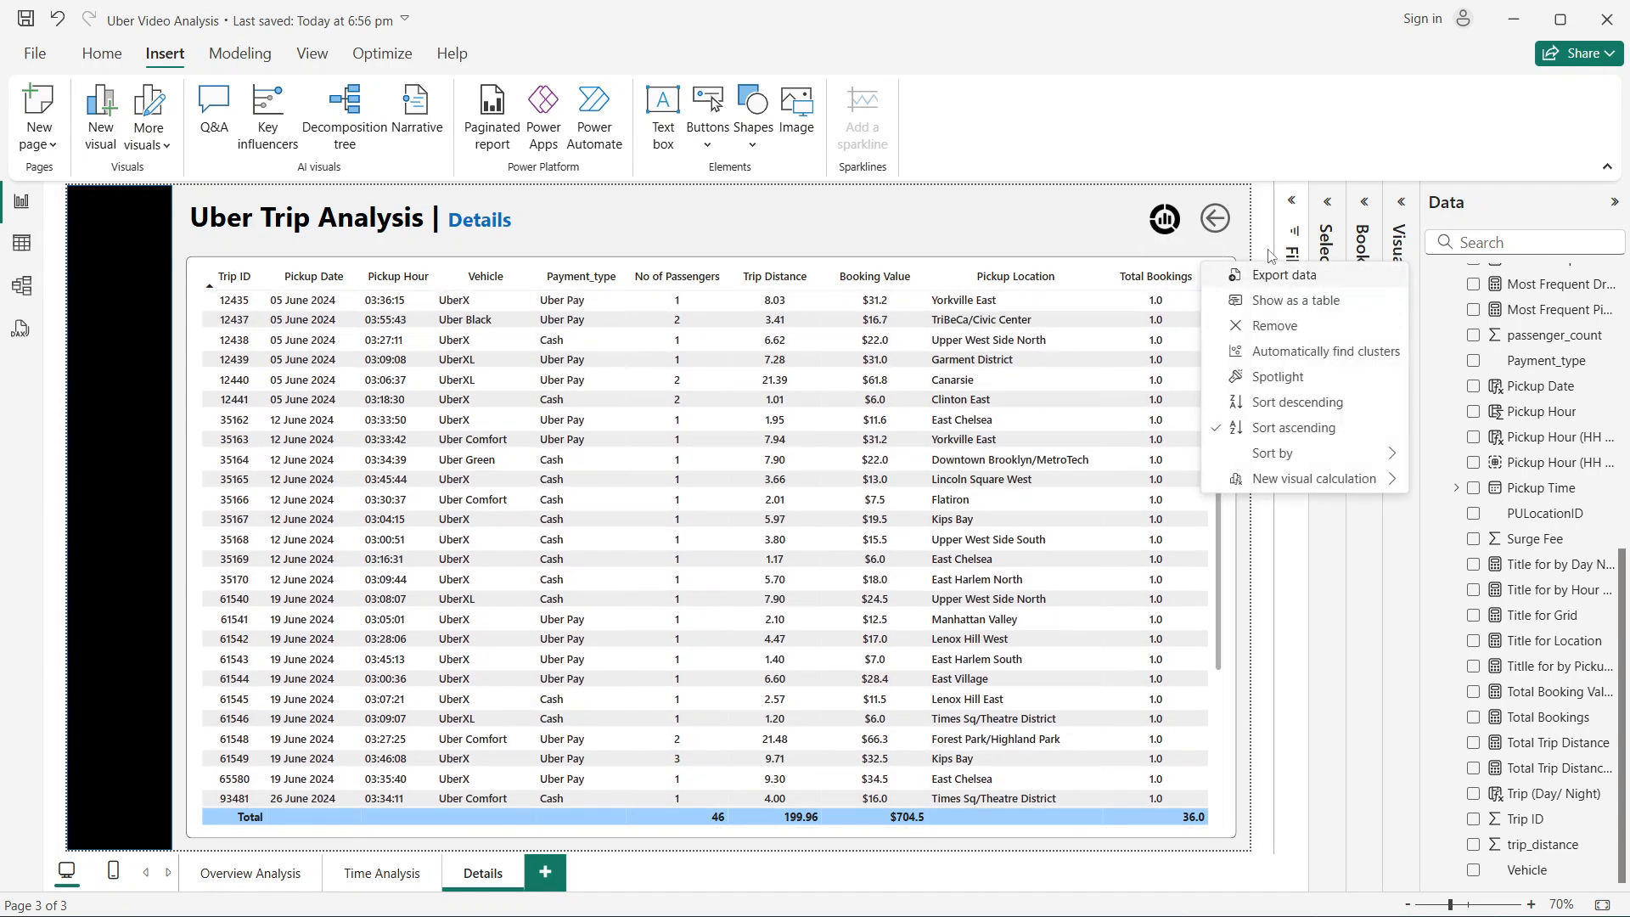
{"action": "left_click", "coordinate": [1249, 240]}
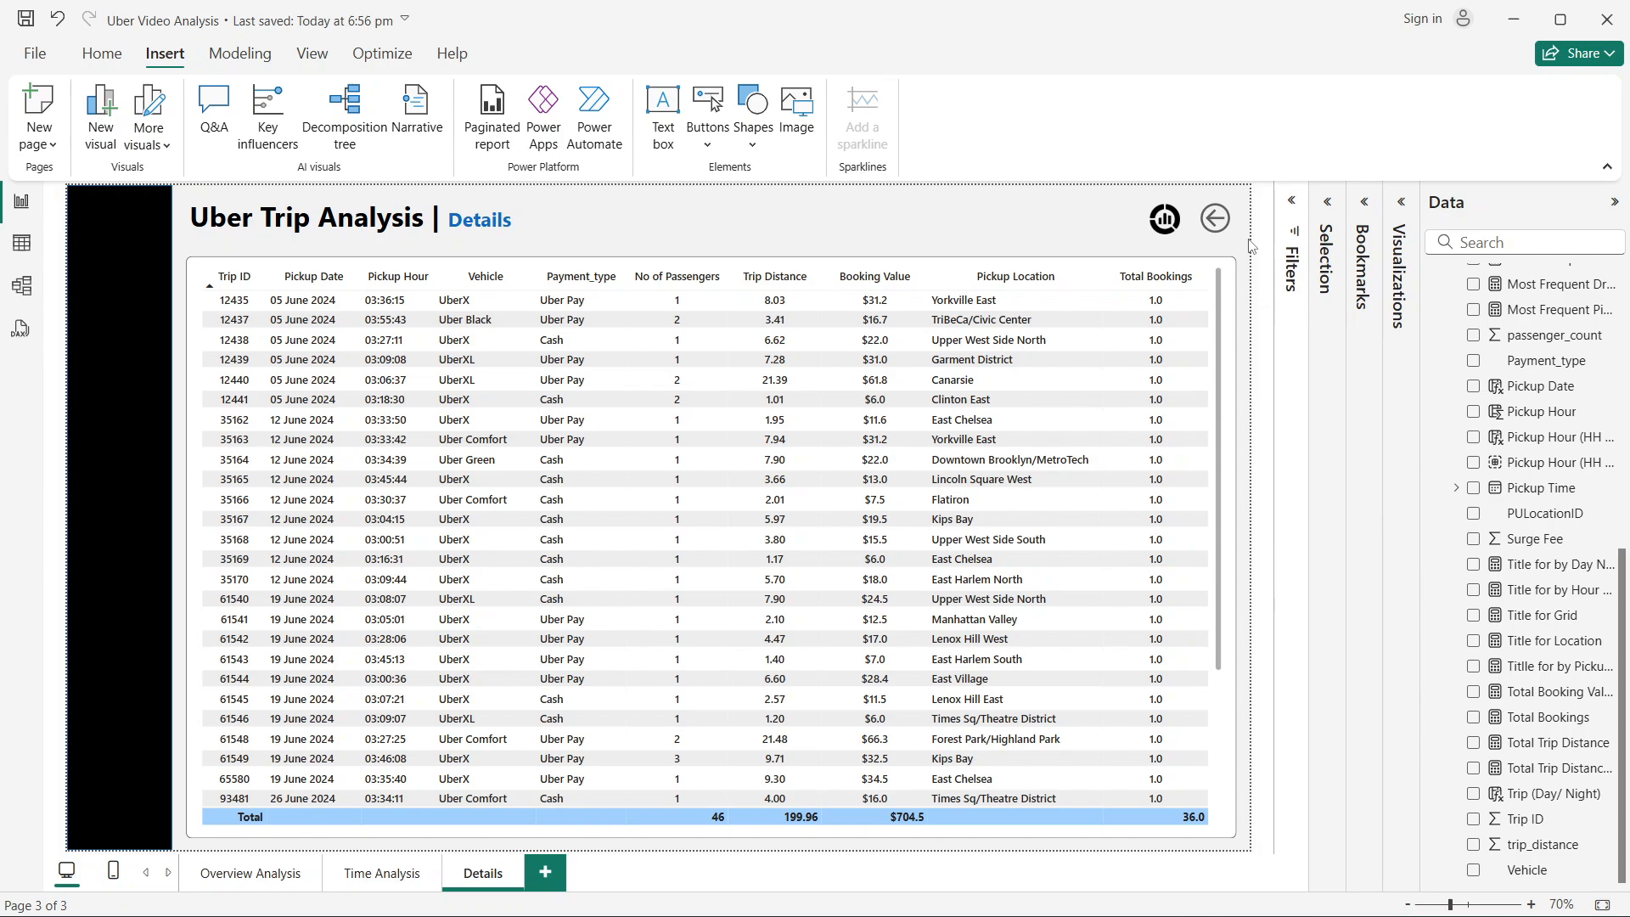
{"action": "scroll", "coordinate": [945, 484], "scroll_direction": "down", "scroll_amount": 3}
{"action": "scroll", "coordinate": [946, 491], "scroll_direction": "up", "scroll_amount": 3}
{"action": "left_click", "coordinate": [1292, 255]}
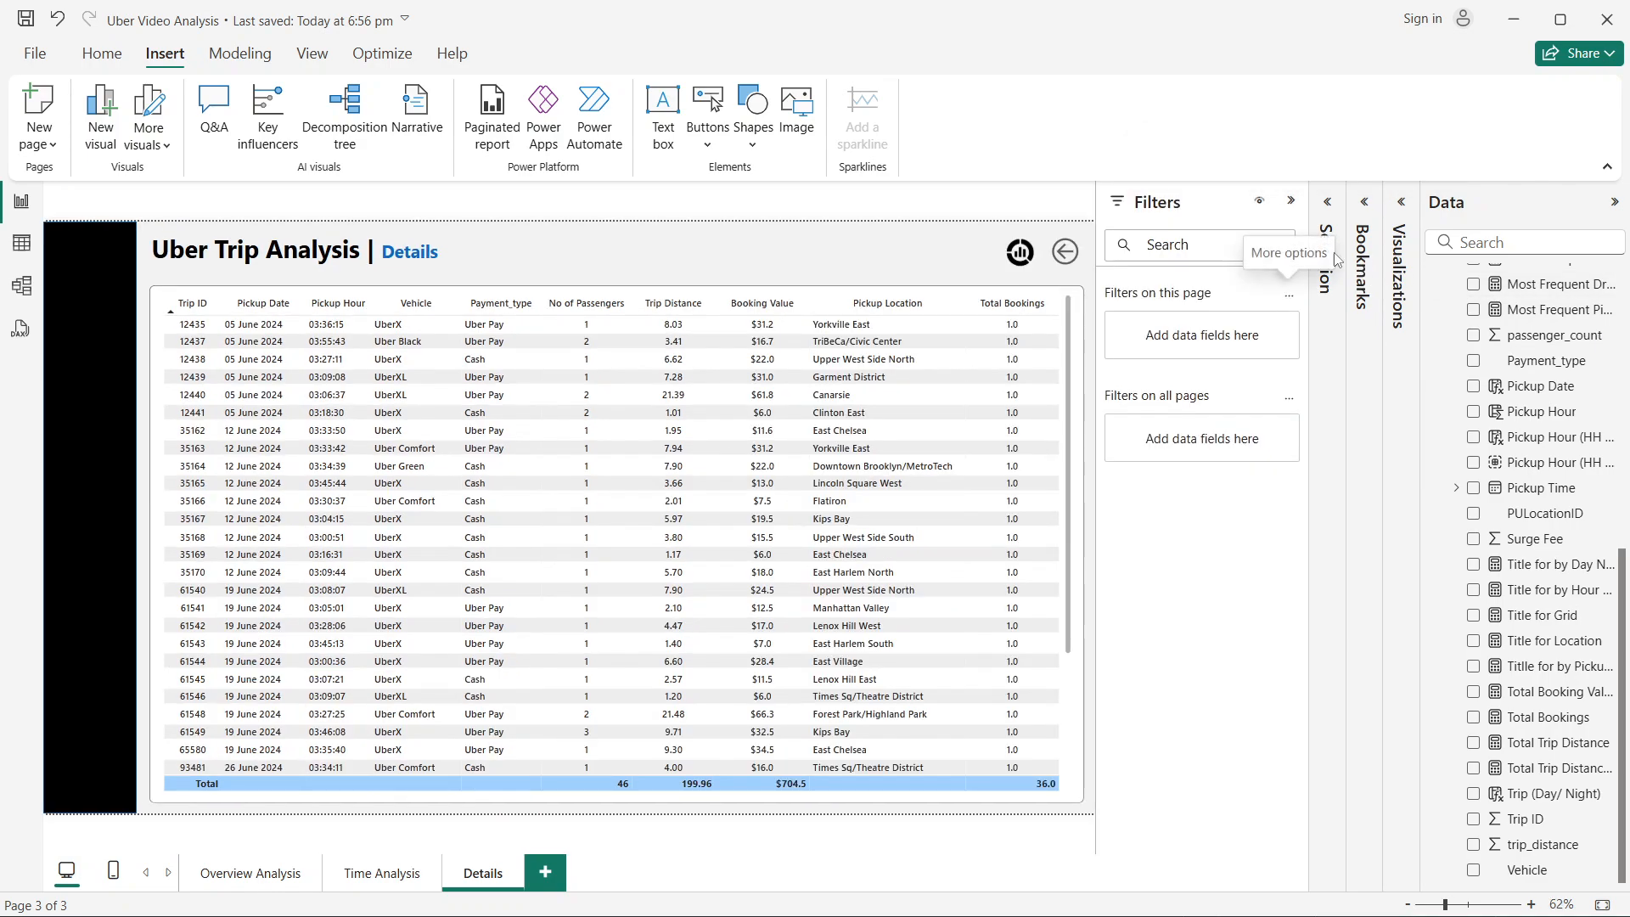
{"action": "left_click", "coordinate": [1291, 201]}
{"action": "left_click", "coordinate": [1397, 276]}
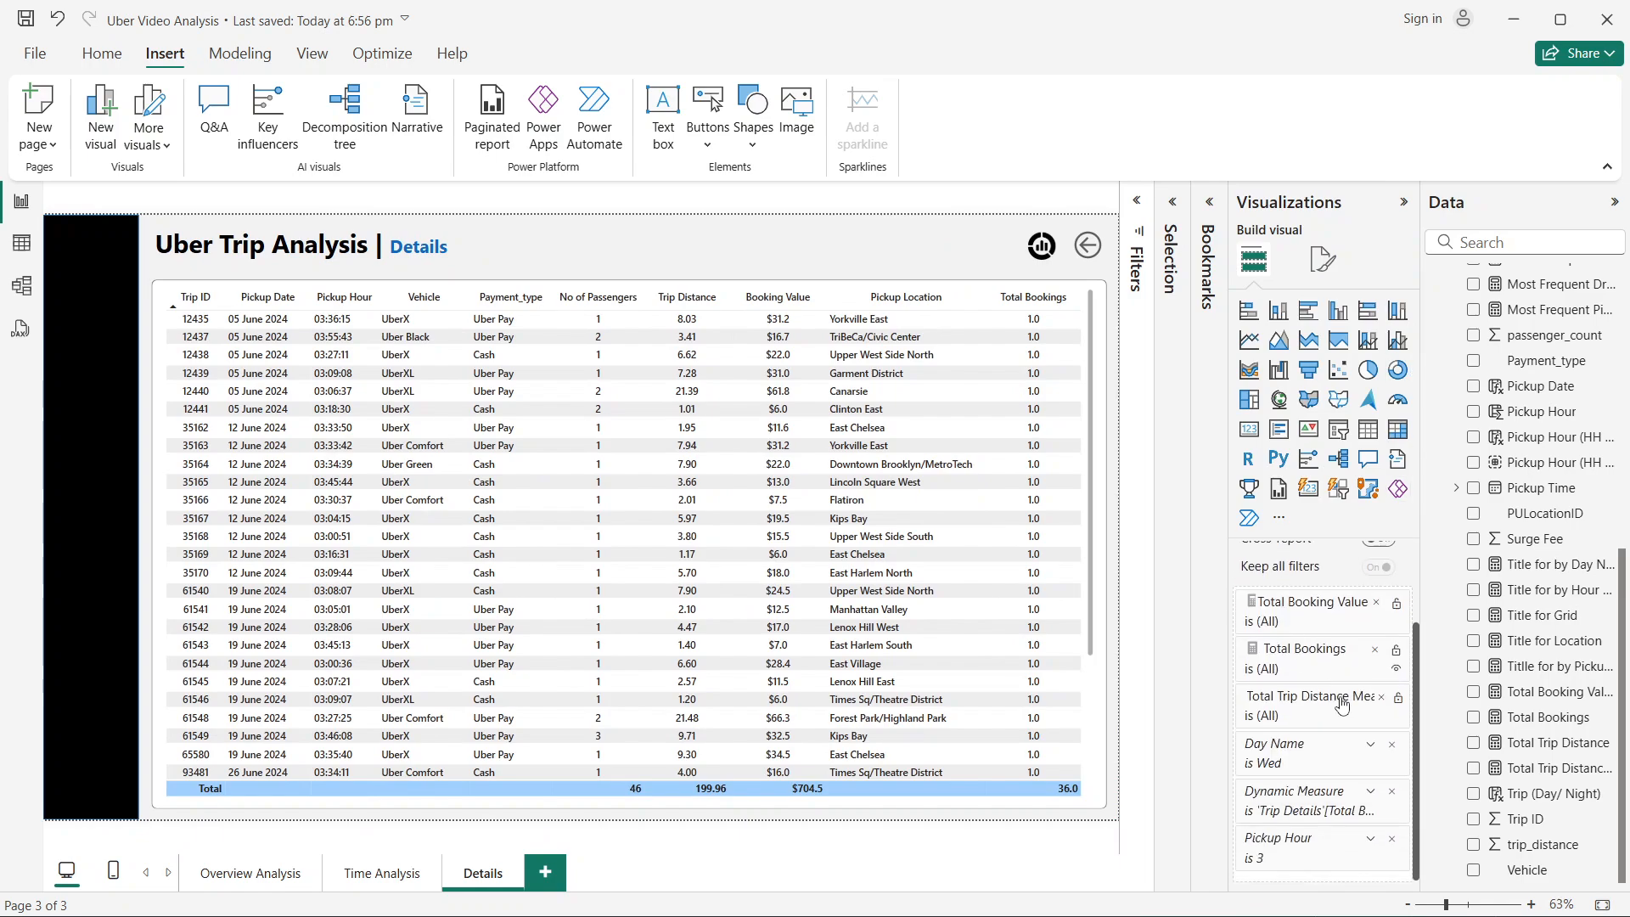
{"action": "left_click", "coordinate": [1402, 206]}
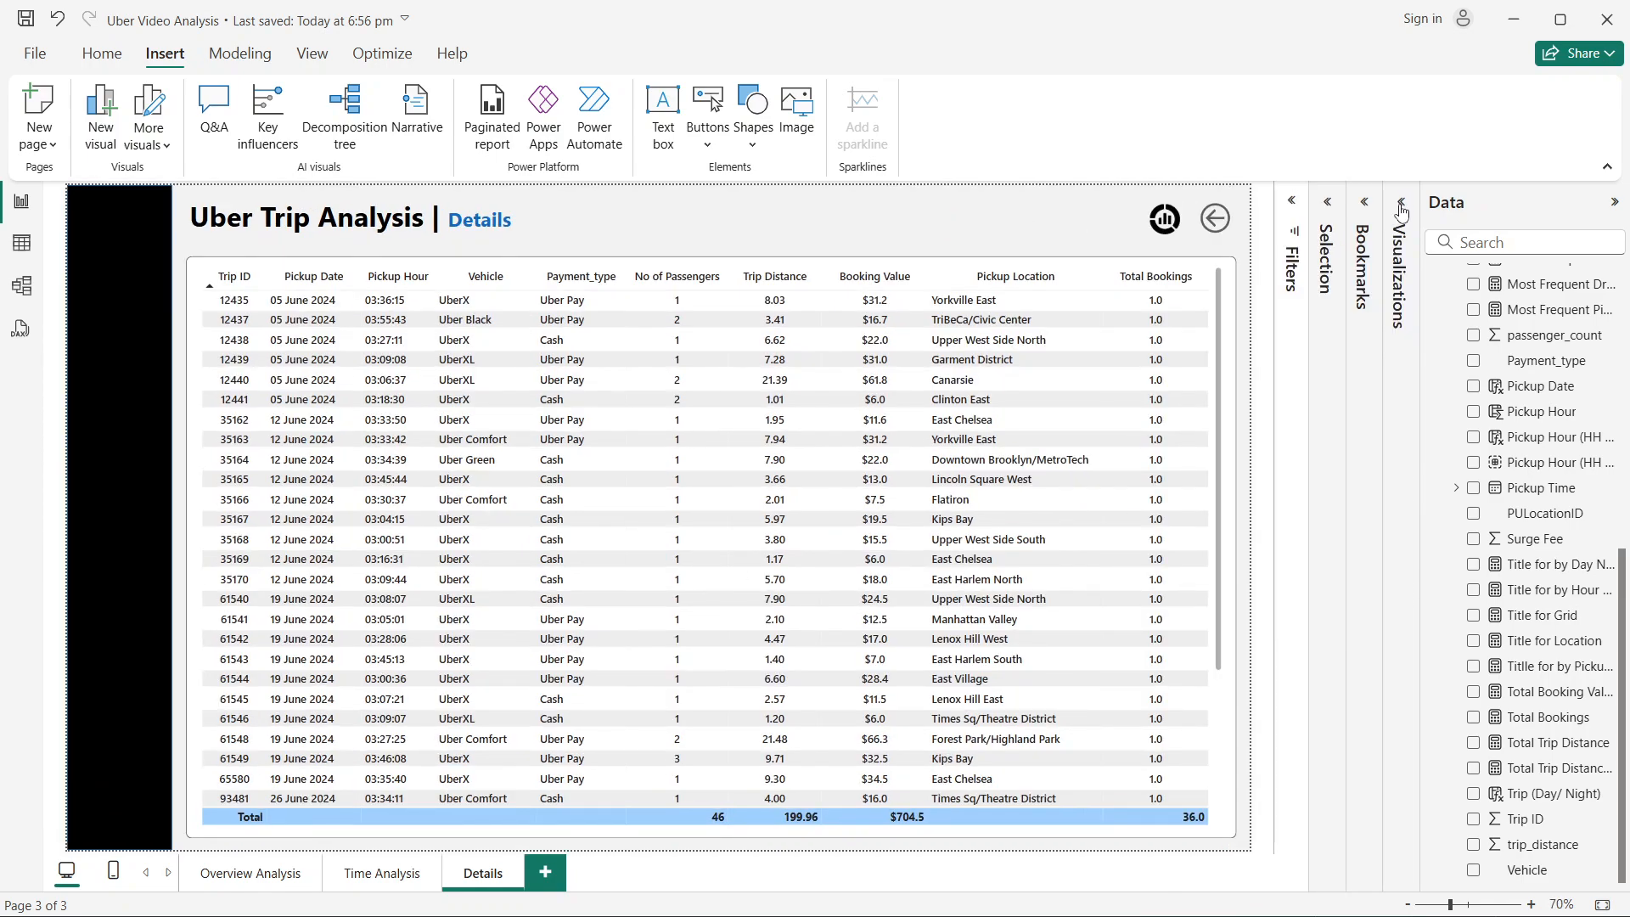
Step: Test the donut-chart icon to show all unfiltered trips, and check the drill-through filters on the Details page
{"action": "left_click", "coordinate": [1165, 219], "text": "ctrl"}
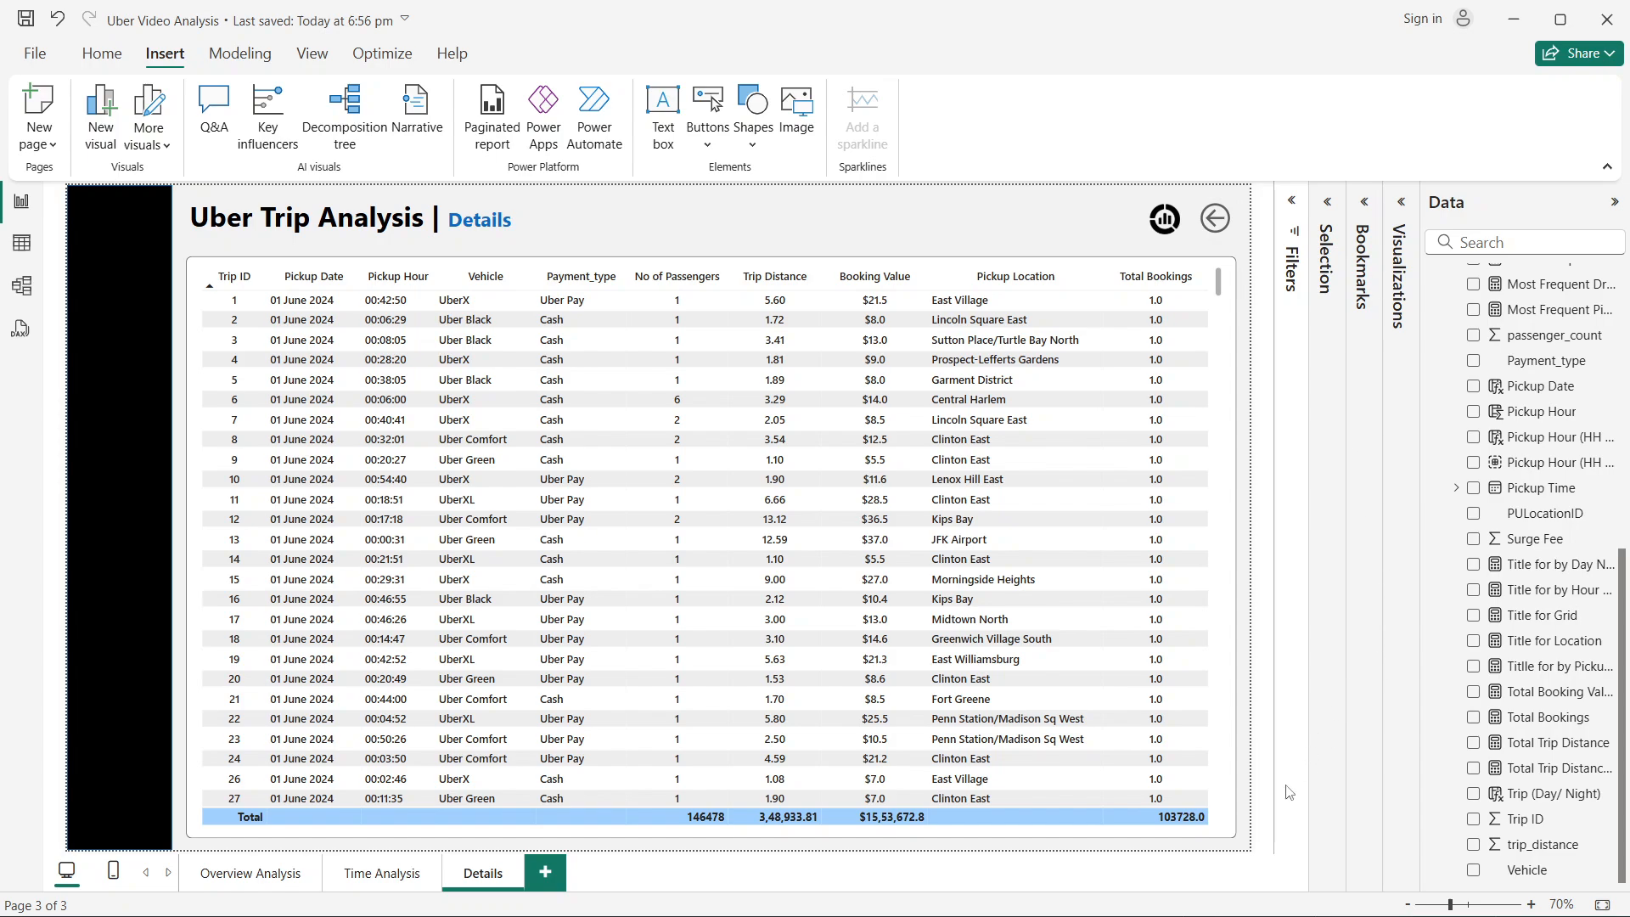
{"action": "left_click", "coordinate": [1399, 266]}
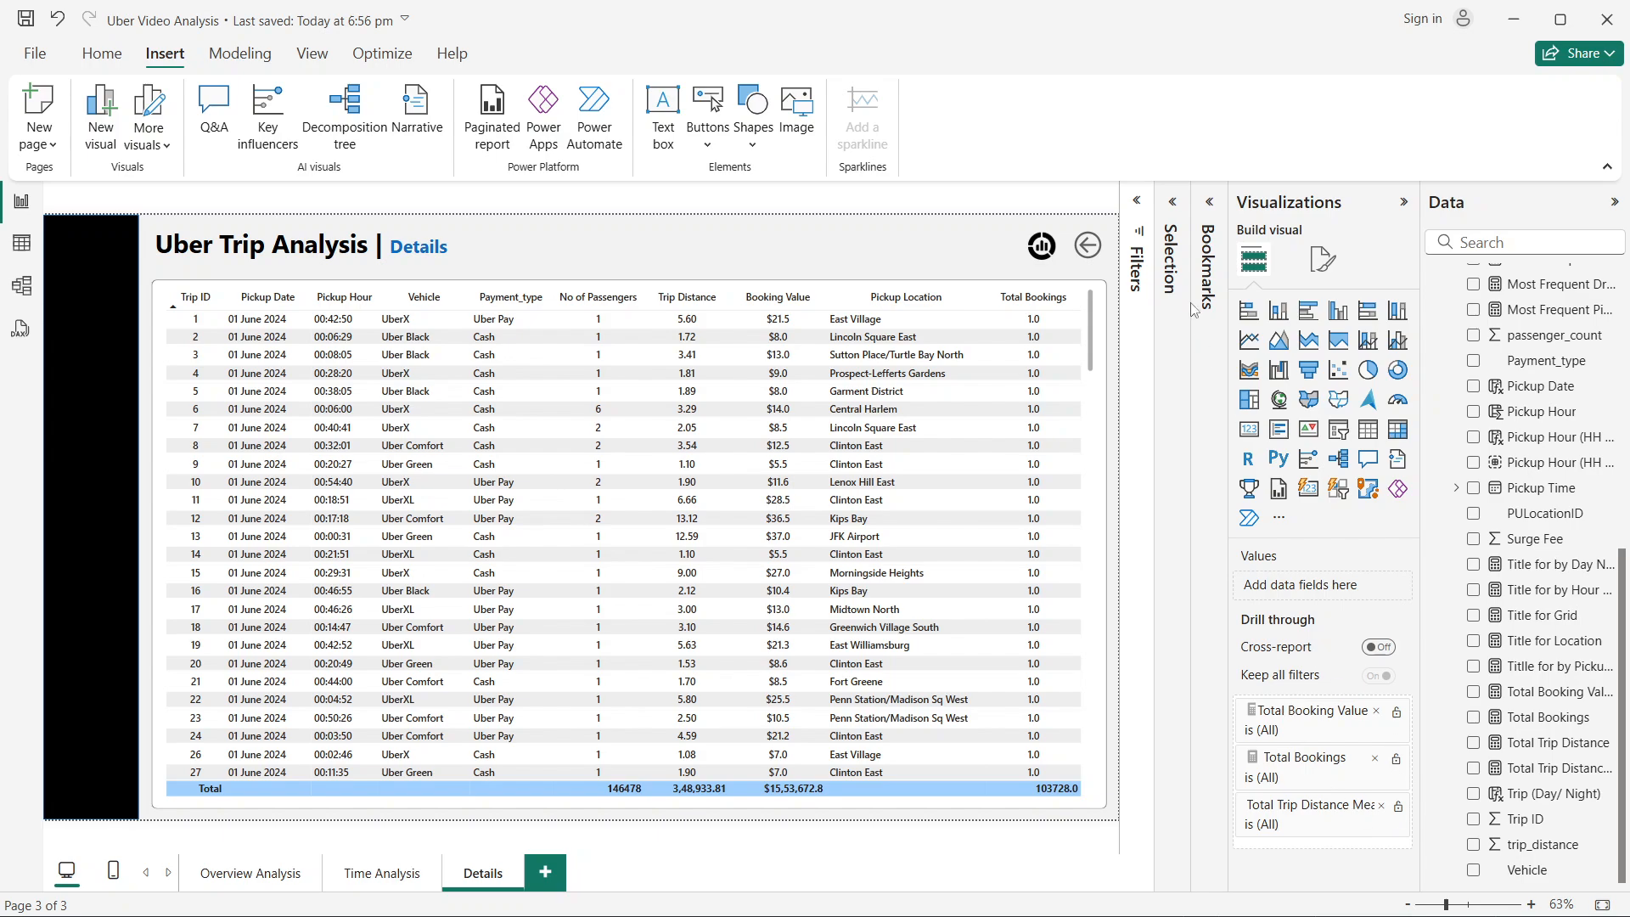
{"action": "left_click", "coordinate": [1405, 203]}
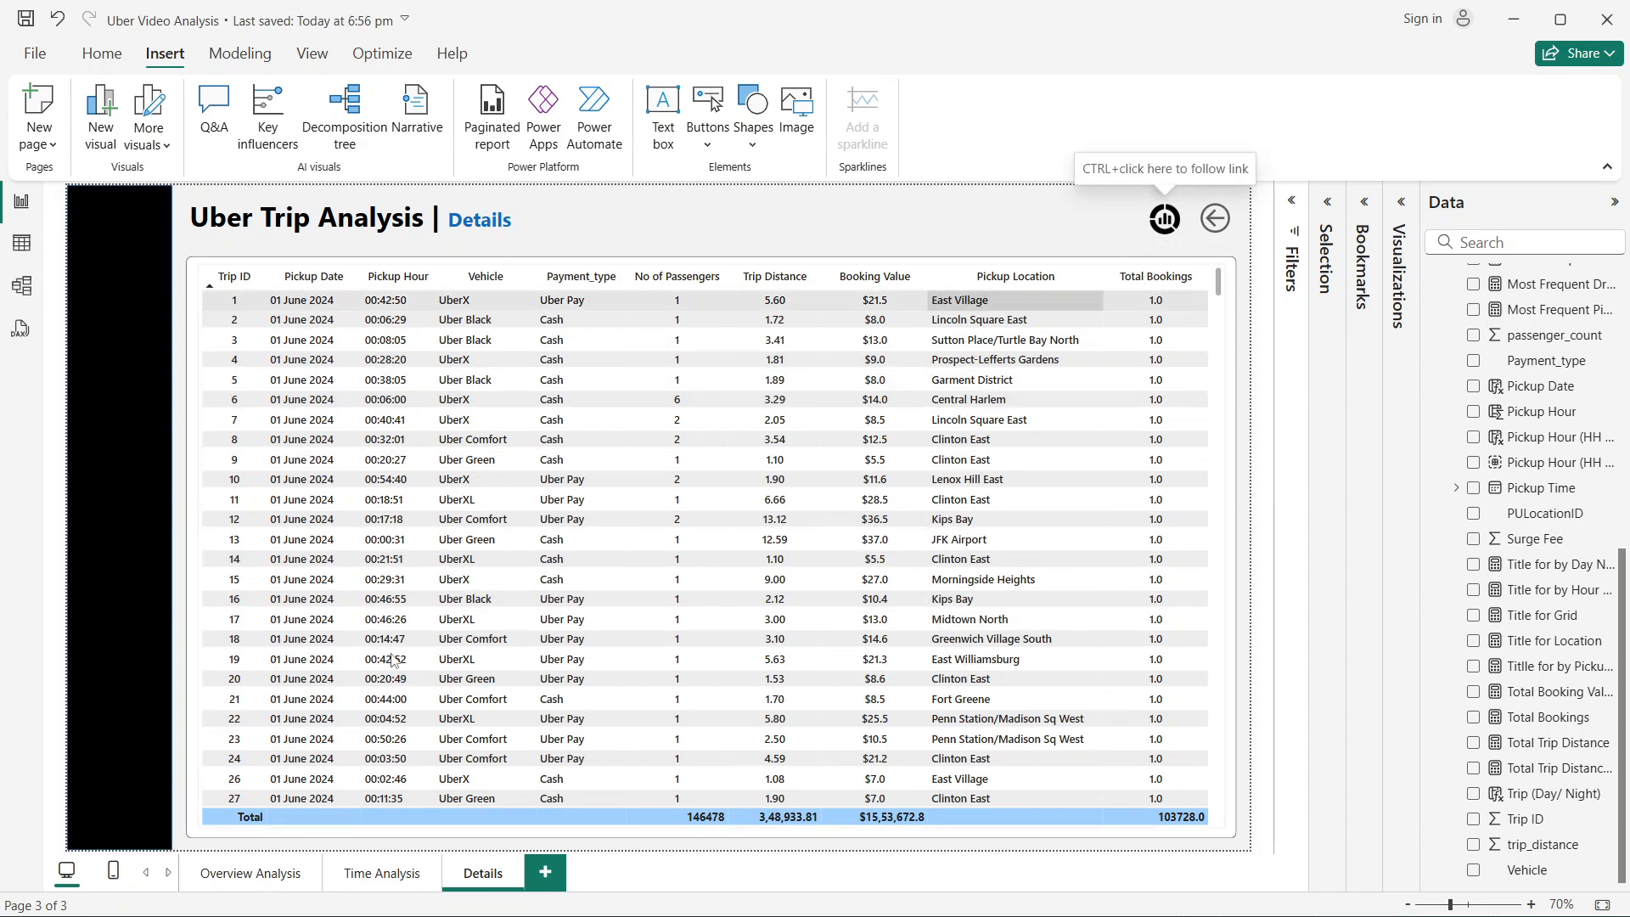
Step: Drill through from the 10:10:00 point of Total Bookings by Pickup Time to Details, and restore all trips with the donut-chart icon
{"action": "left_click", "coordinate": [377, 875]}
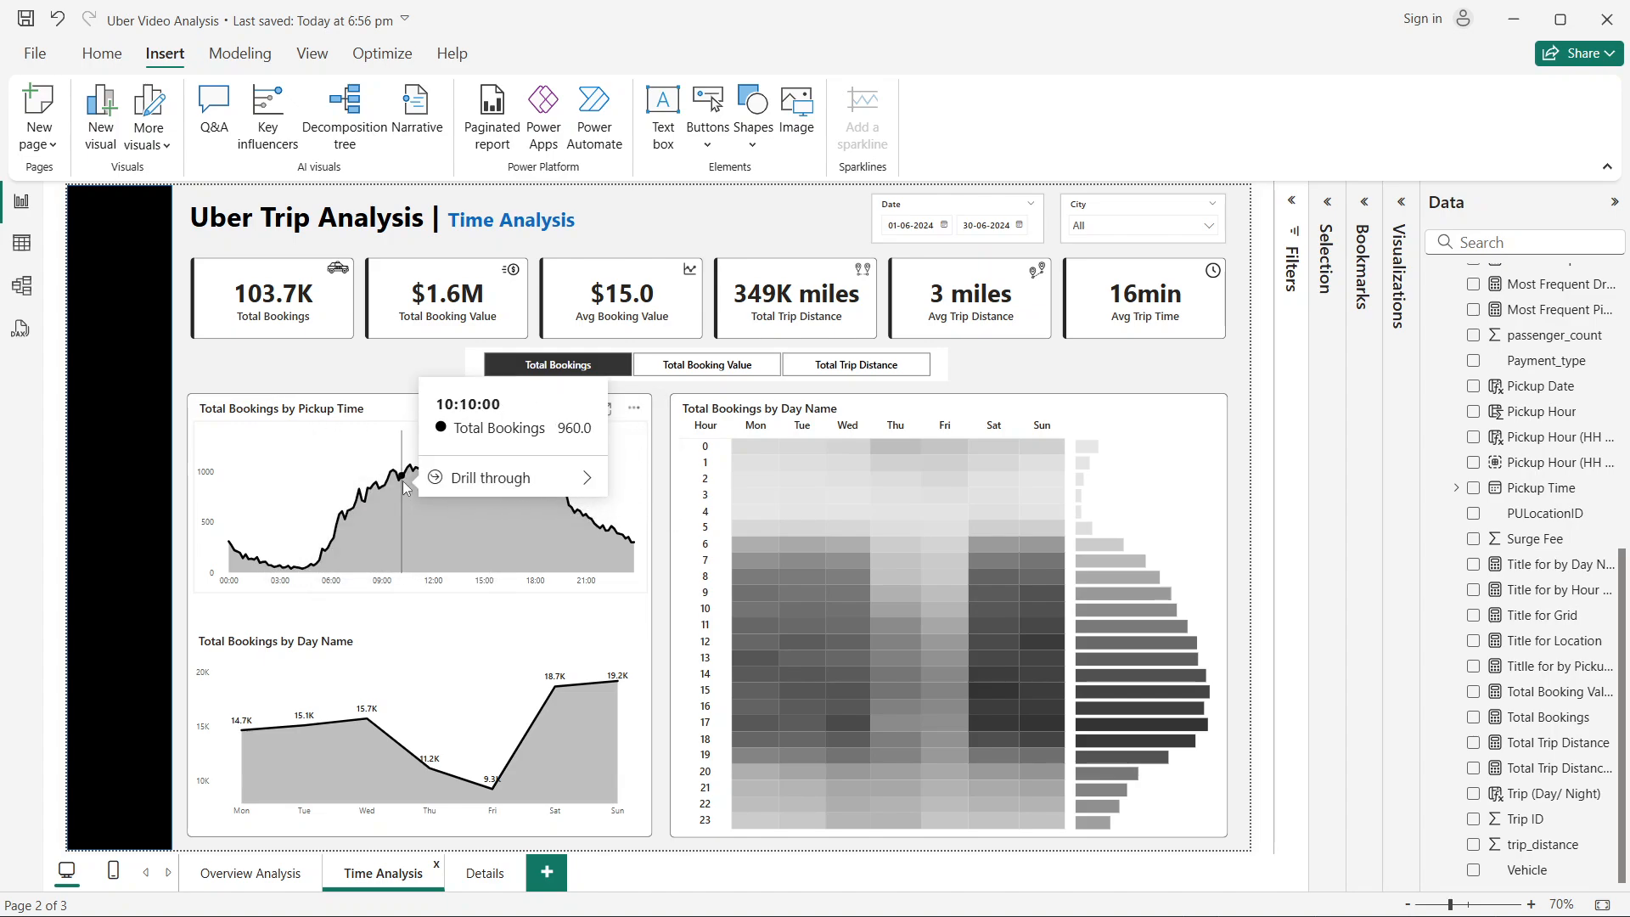
{"action": "mouse_move", "coordinate": [493, 478]}
{"action": "left_click", "coordinate": [639, 484]}
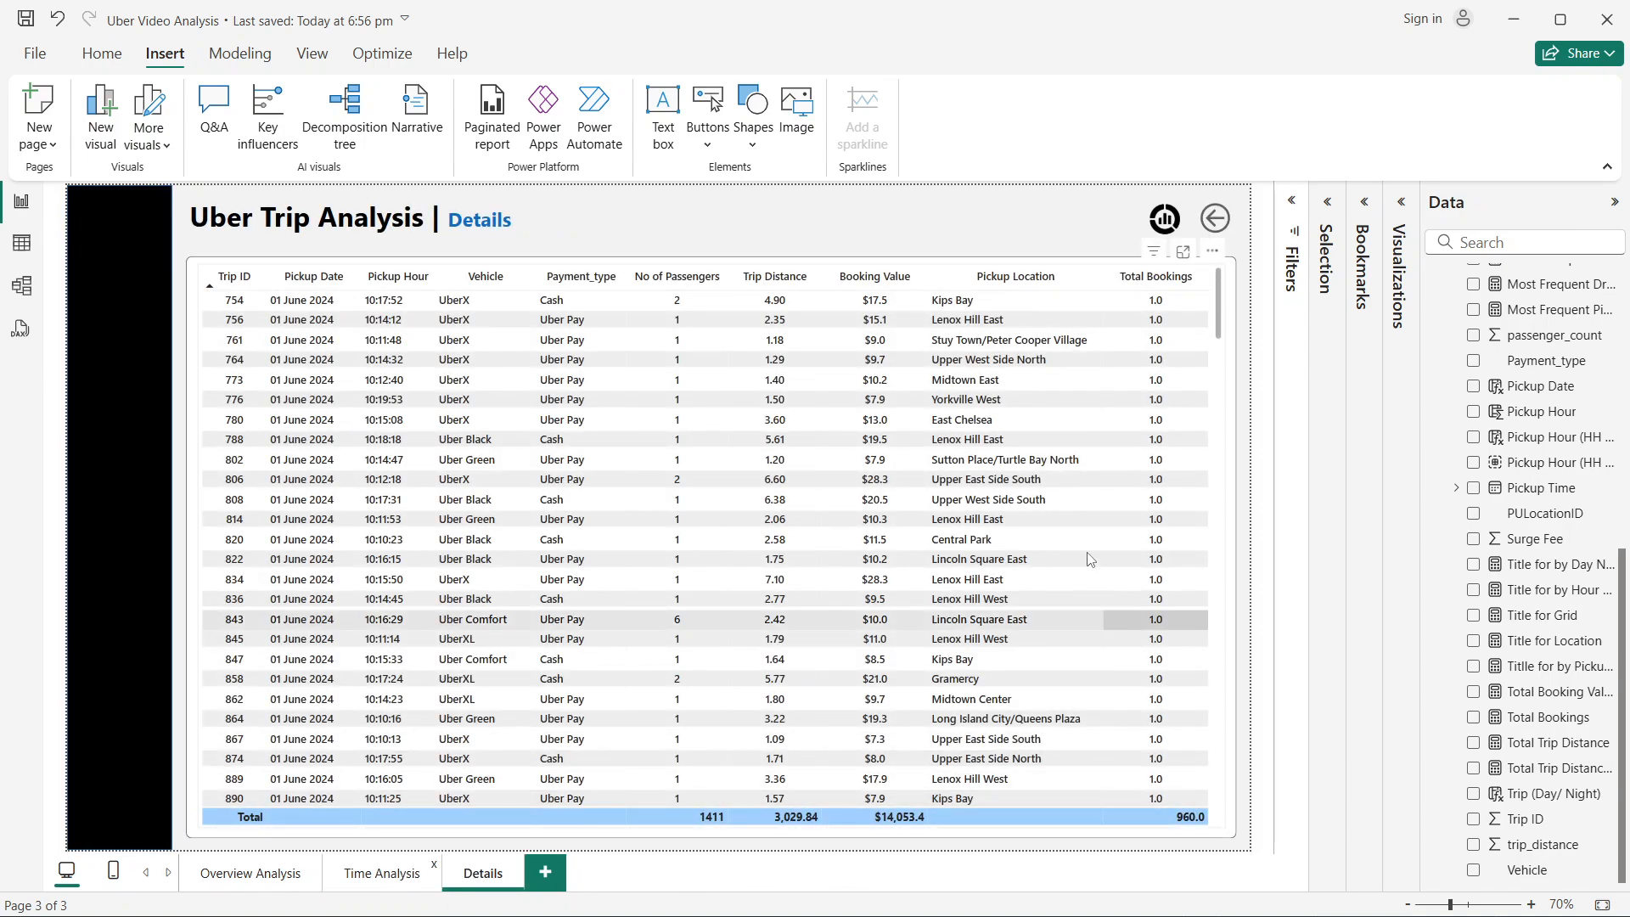
{"action": "scroll", "coordinate": [1075, 535], "scroll_direction": "down", "scroll_amount": 5}
{"action": "scroll", "coordinate": [1075, 533], "scroll_direction": "down", "scroll_amount": 8}
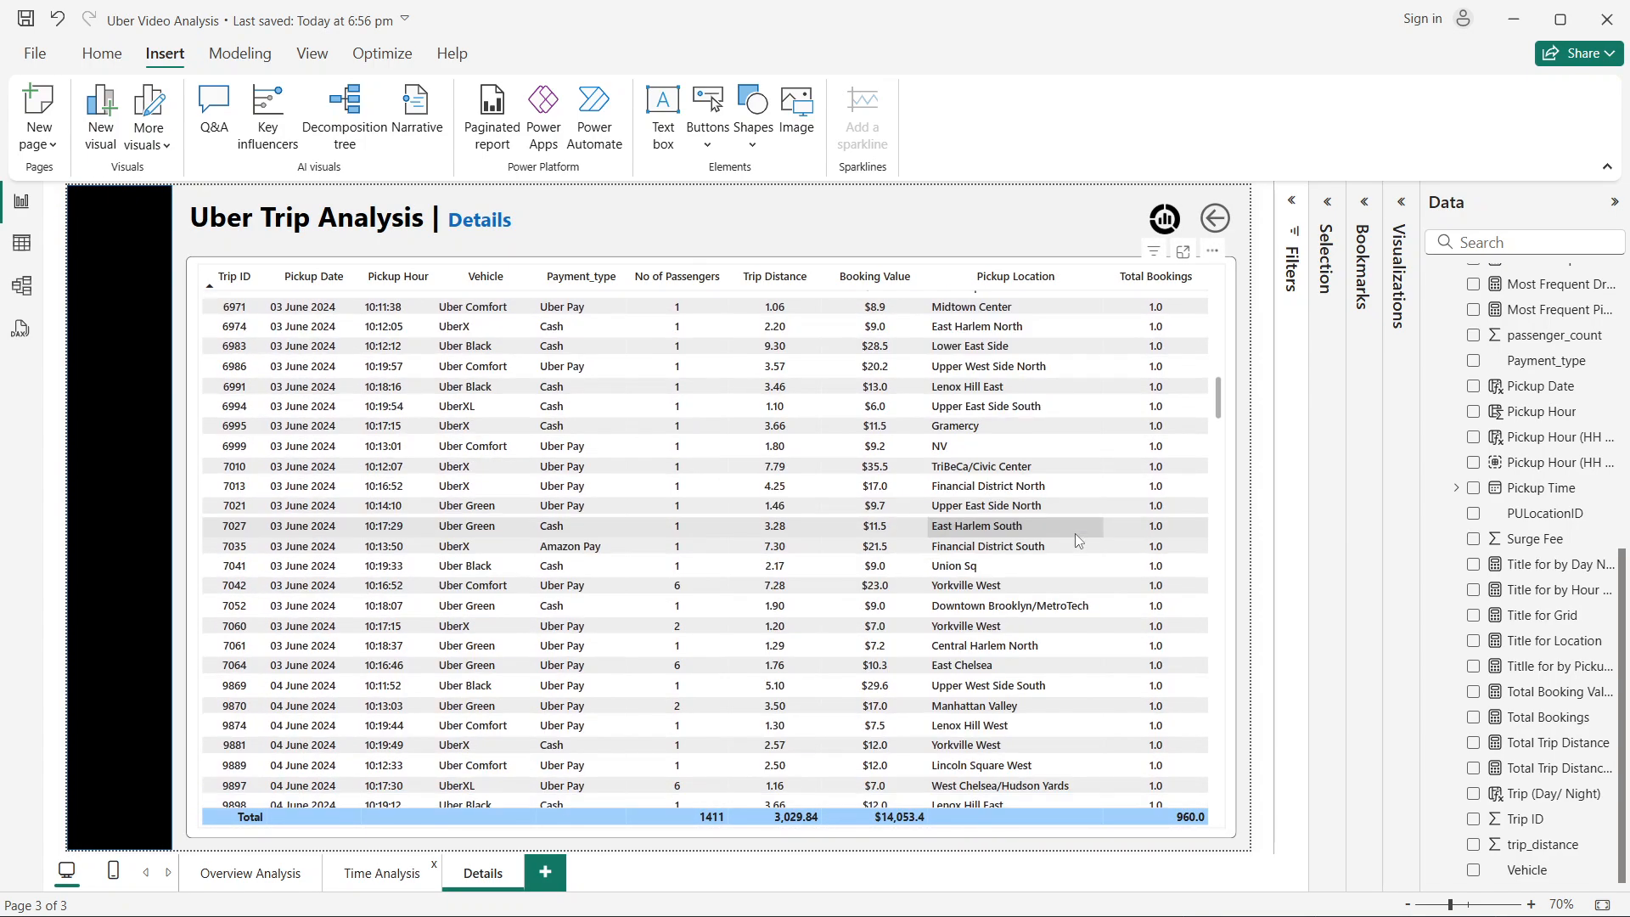
{"action": "scroll", "coordinate": [1075, 534], "scroll_direction": "up", "scroll_amount": 13}
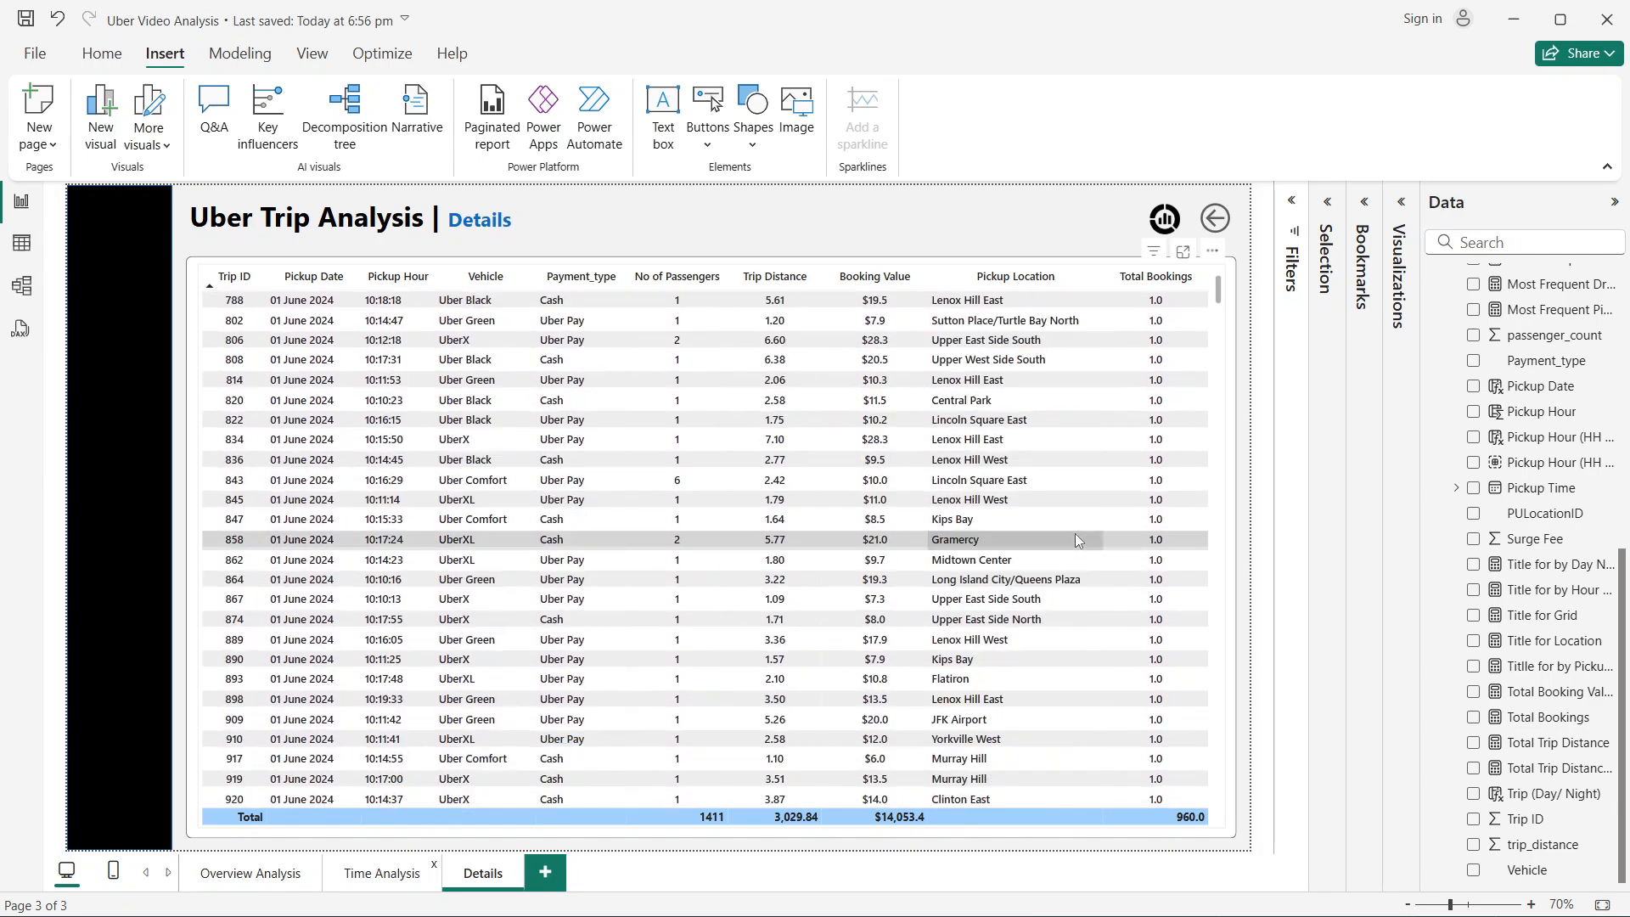
{"action": "left_click", "coordinate": [1172, 221], "text": "ctrl"}
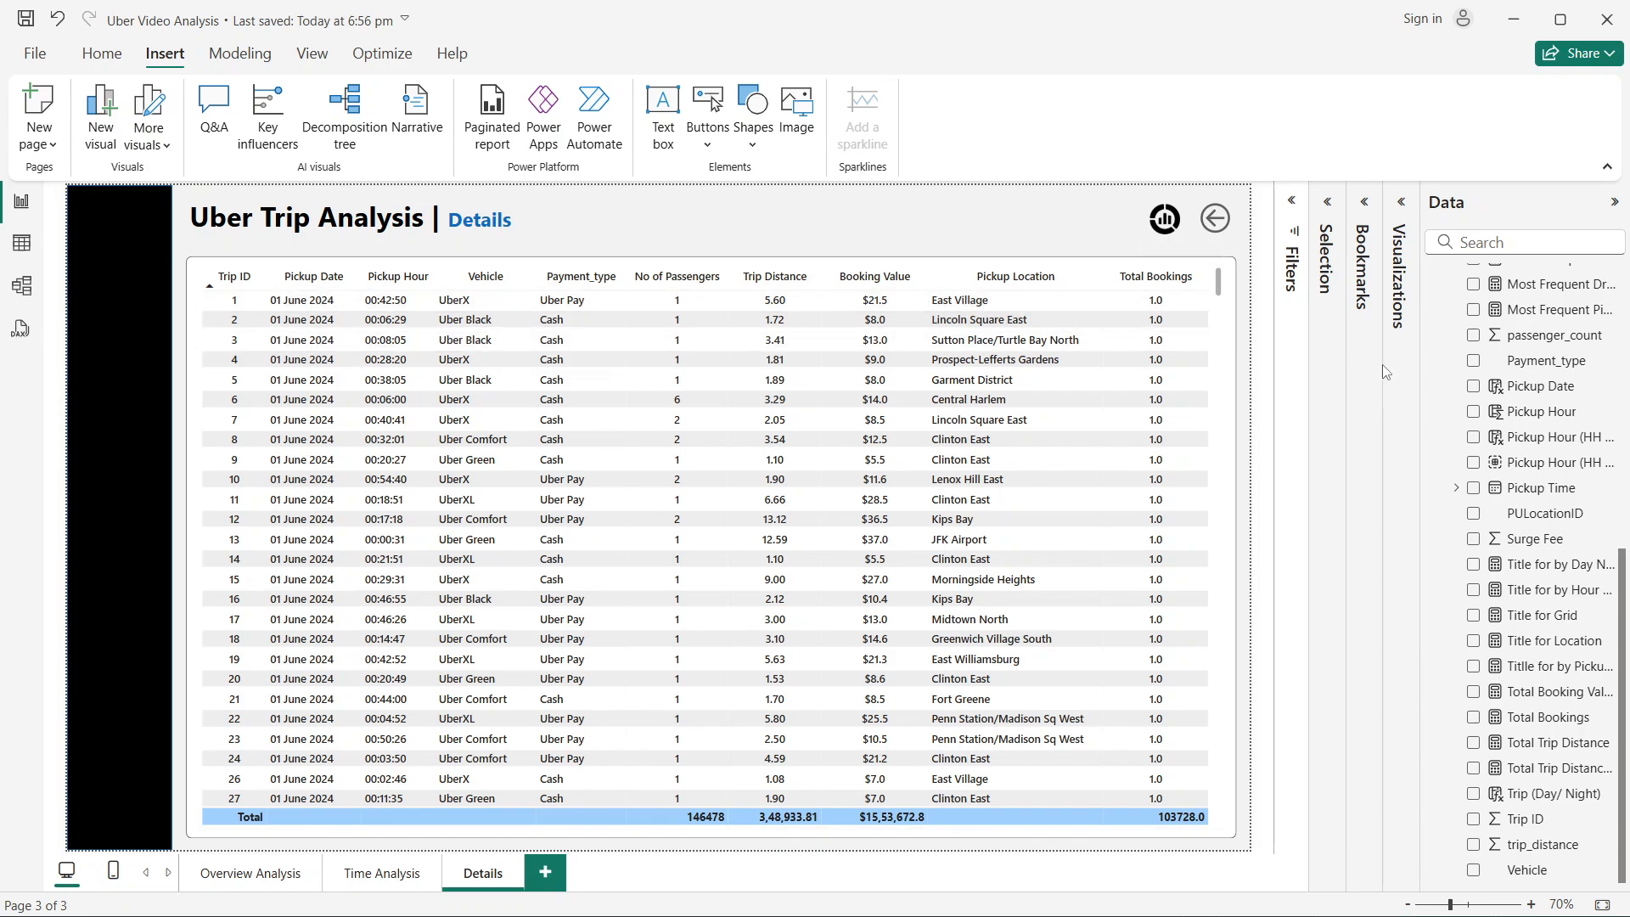
Step: Insert a rounded rectangle on the Overview Analysis page and shift it over the black sidebar
{"action": "left_click", "coordinate": [243, 875]}
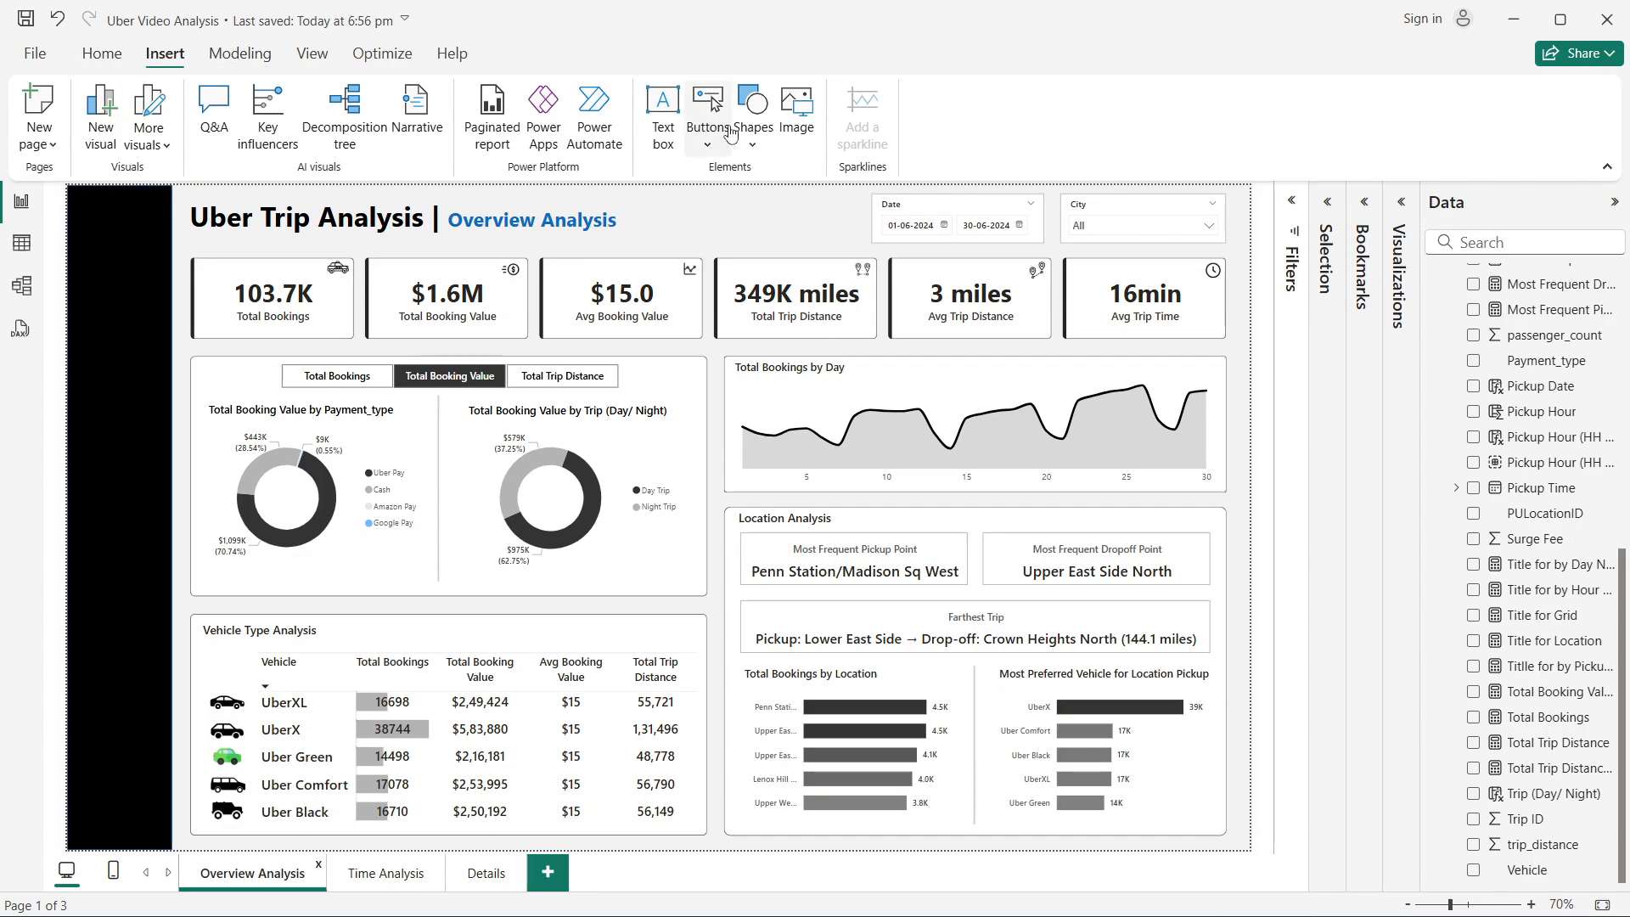
{"action": "left_click", "coordinate": [753, 109]}
{"action": "left_click", "coordinate": [801, 218]}
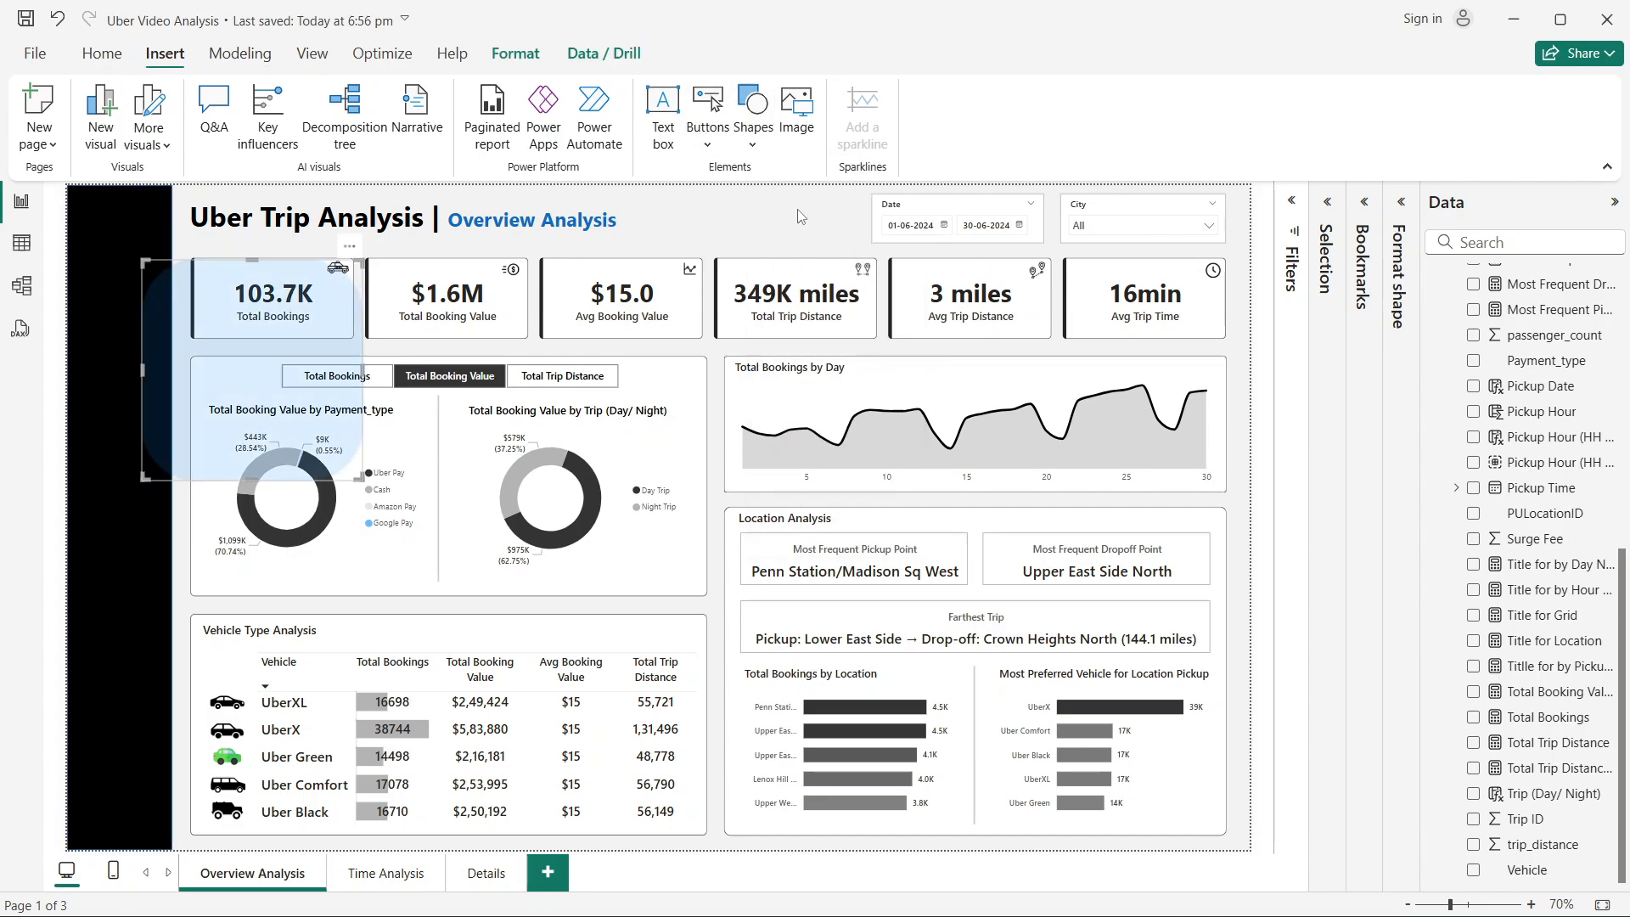
{"action": "left_click_drag", "start_coordinate": [256, 316], "coordinate": [194, 315]}
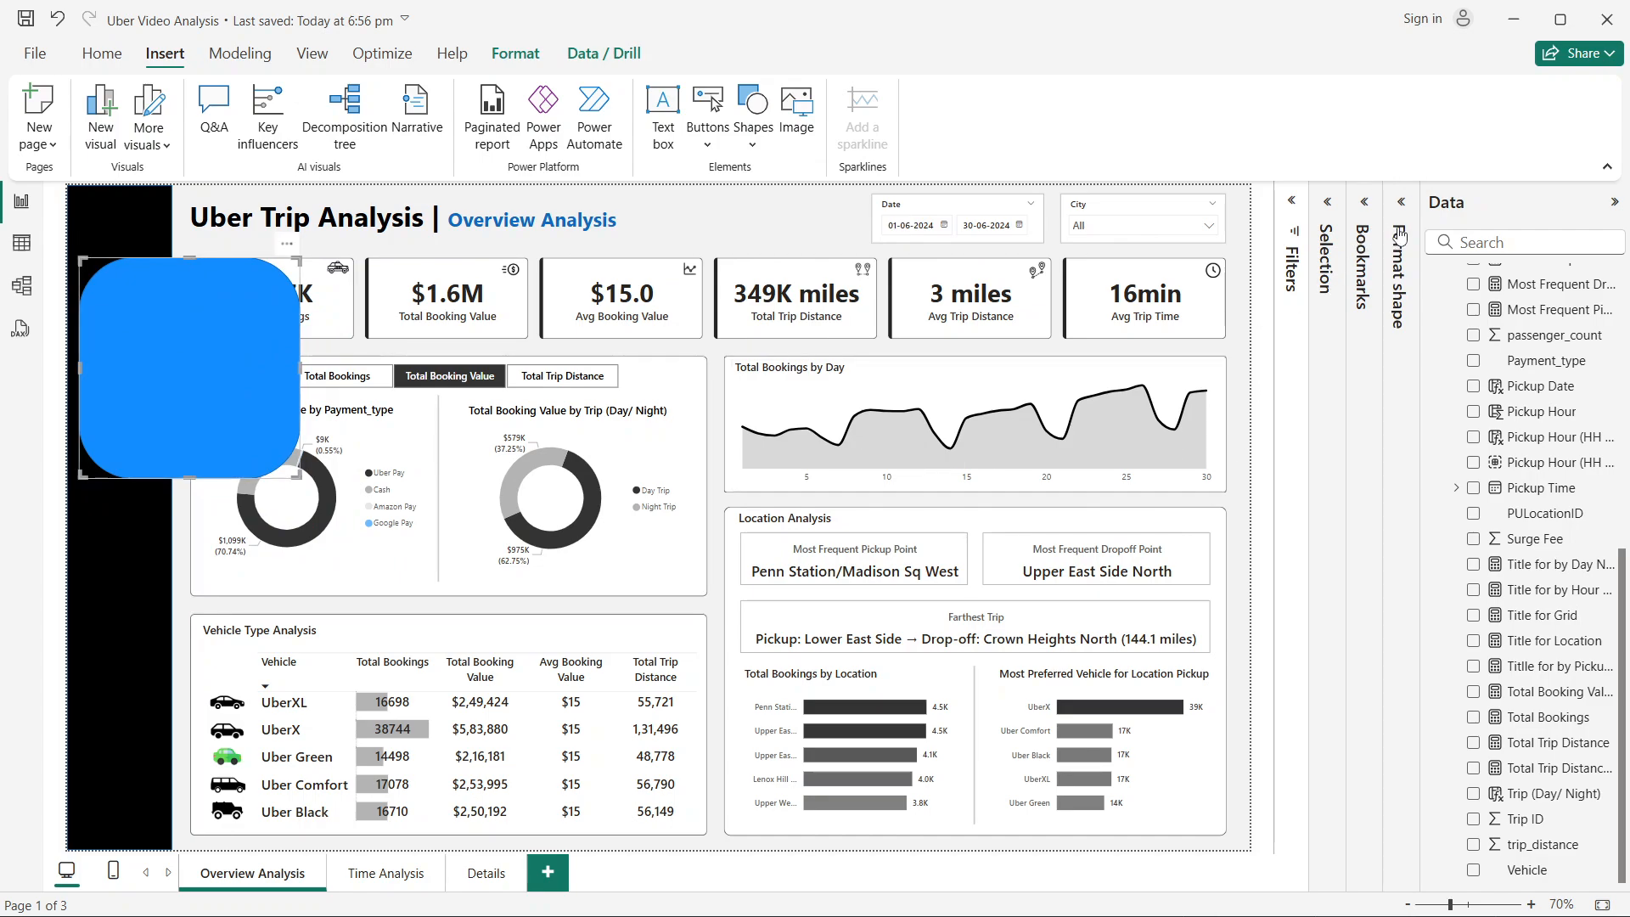
Step: Show the rounded rectangle's format options and hide the Bookmarks and Selection panes
{"action": "left_click", "coordinate": [1397, 254]}
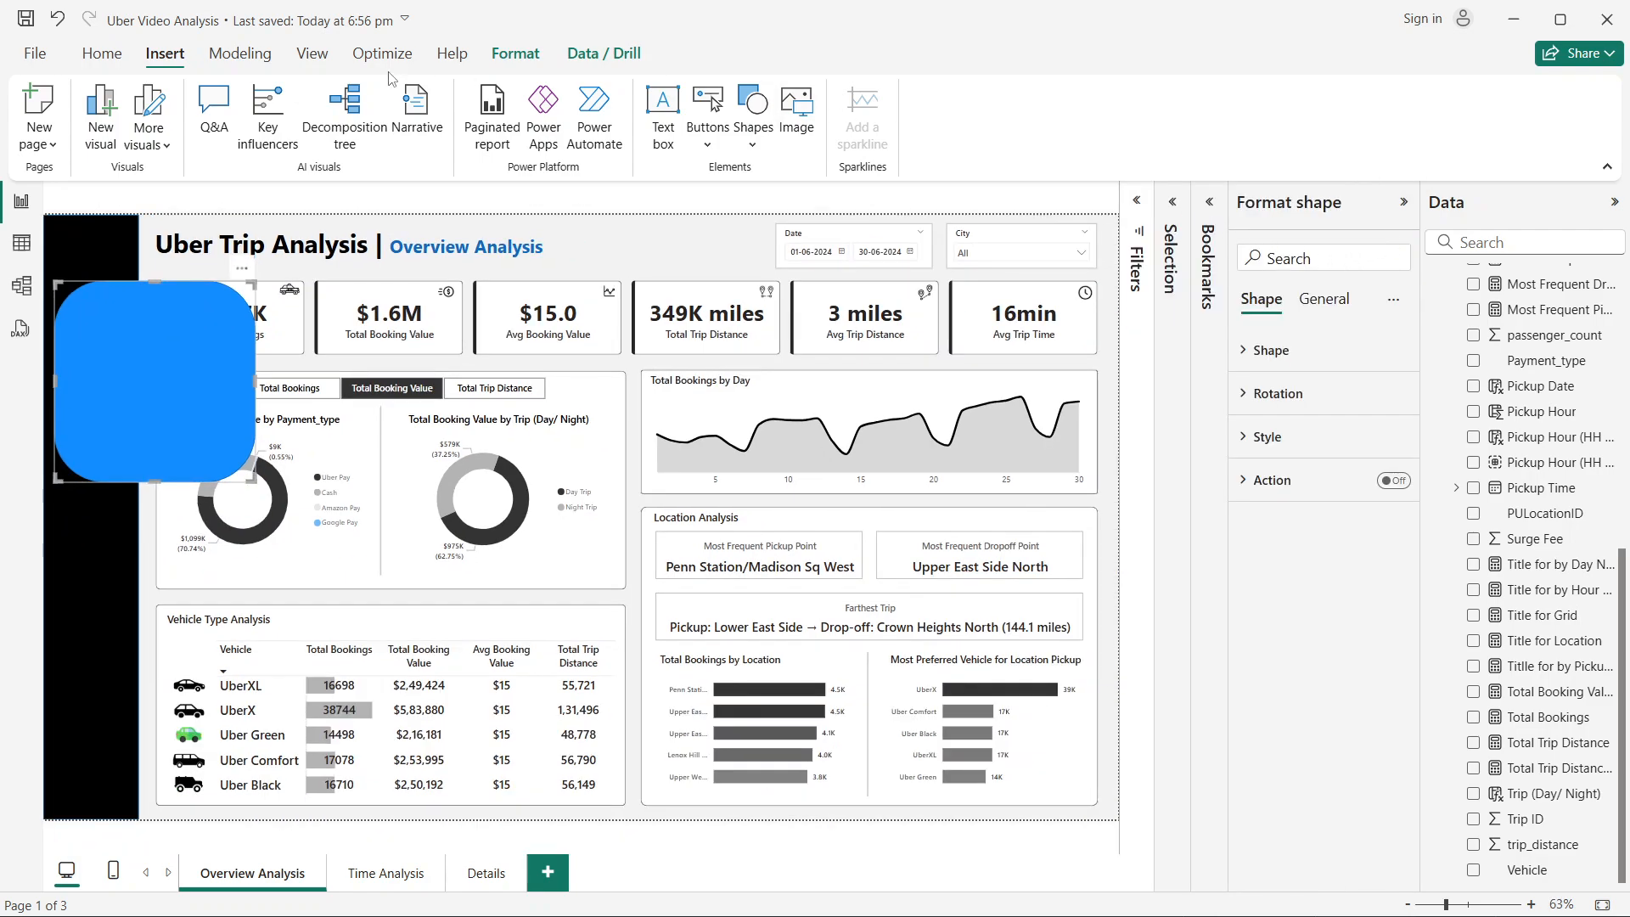
{"action": "left_click", "coordinate": [311, 55]}
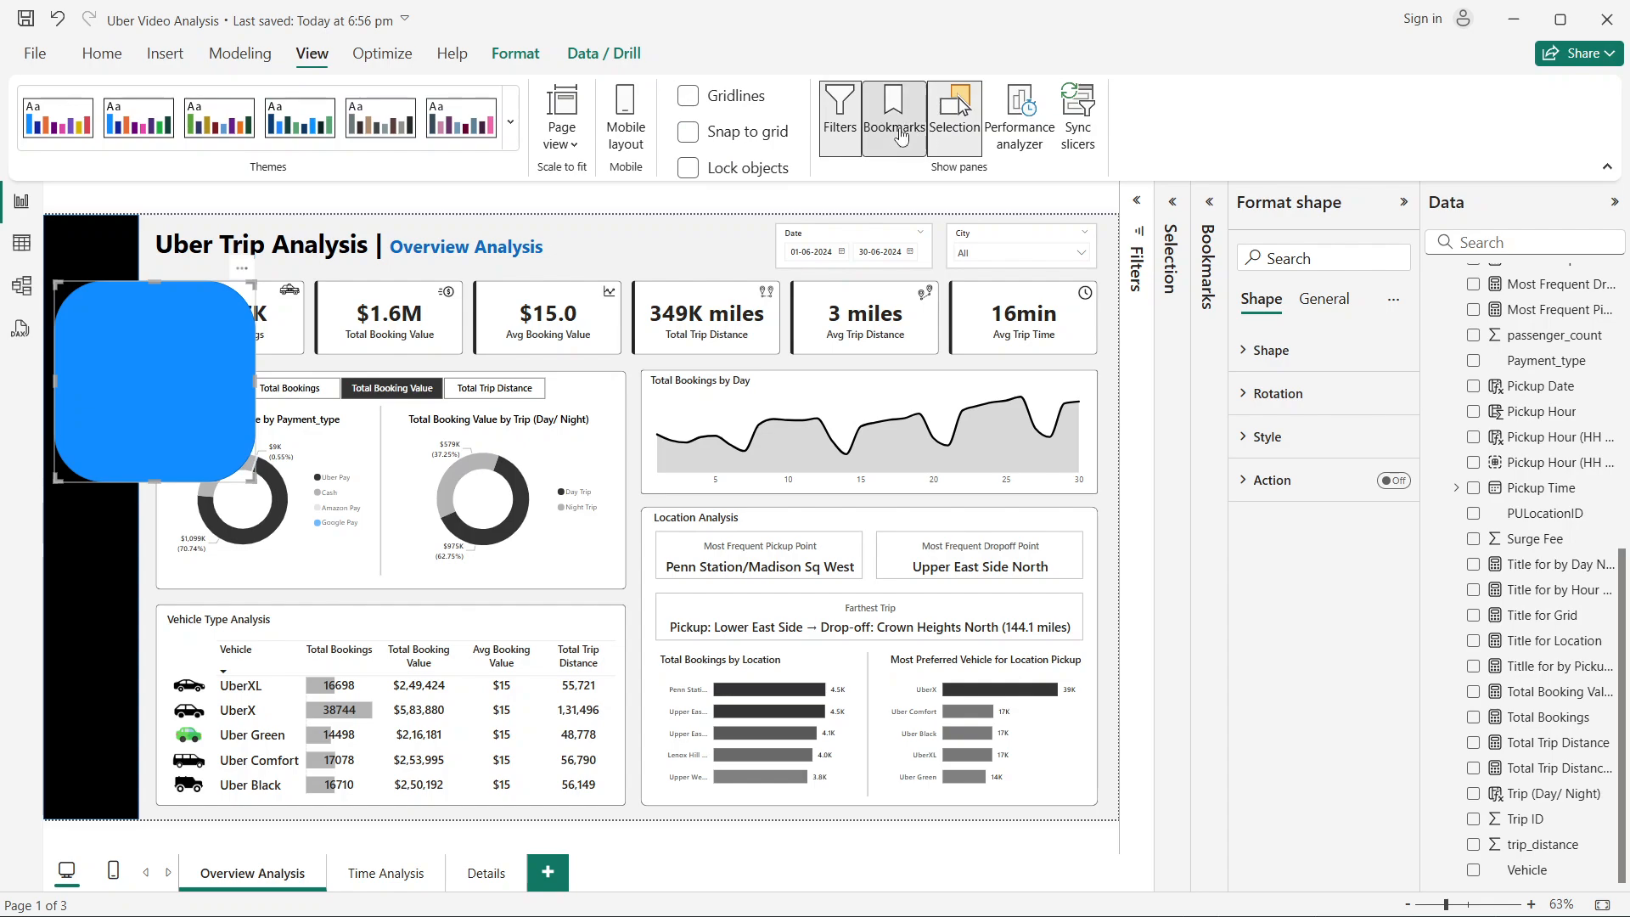
{"action": "left_click", "coordinate": [901, 136]}
{"action": "left_click", "coordinate": [954, 123]}
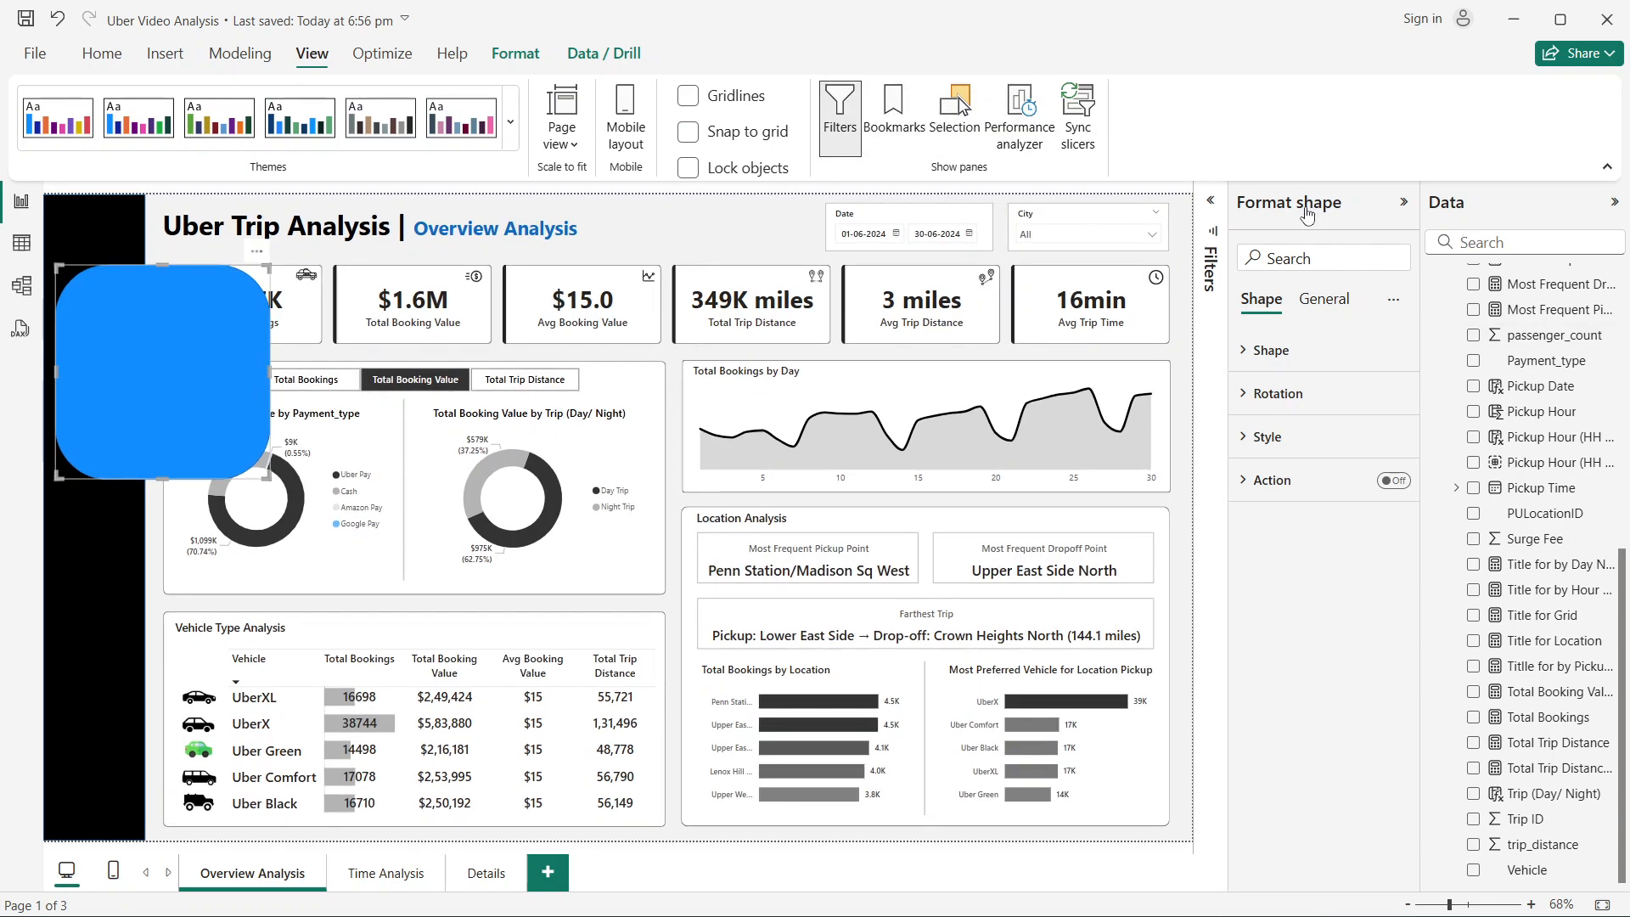
{"action": "left_click", "coordinate": [102, 54]}
Step: Set the shape's rounded corners to 15% and its size to a height of 75 and a width of 80
{"action": "left_click", "coordinate": [1290, 351]}
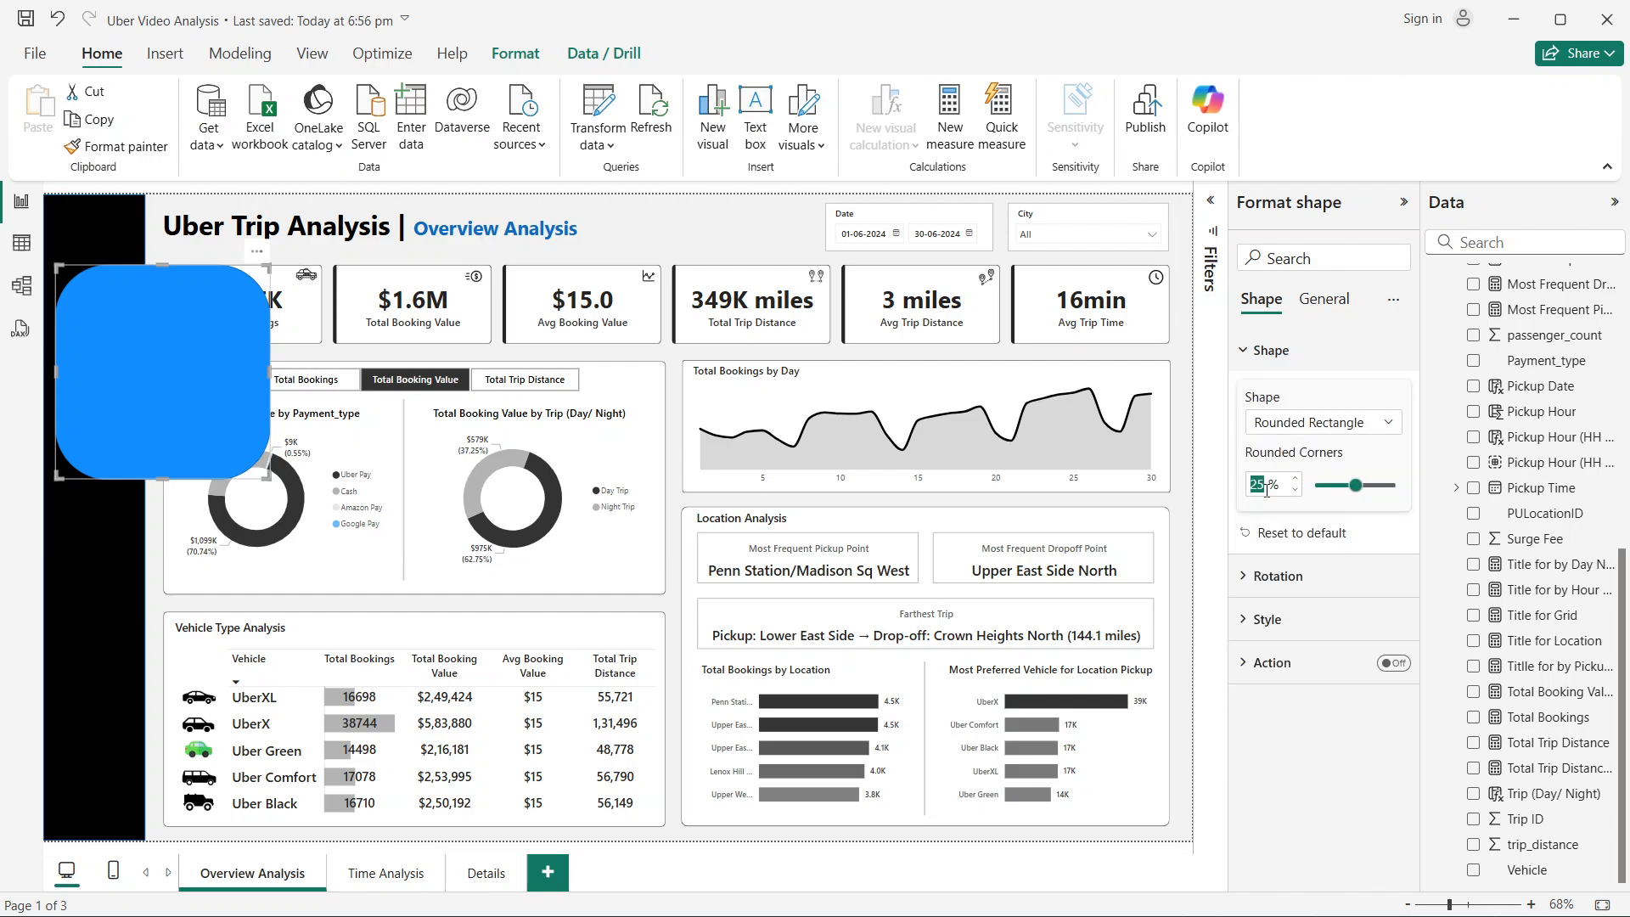
{"action": "type", "text": "15"}
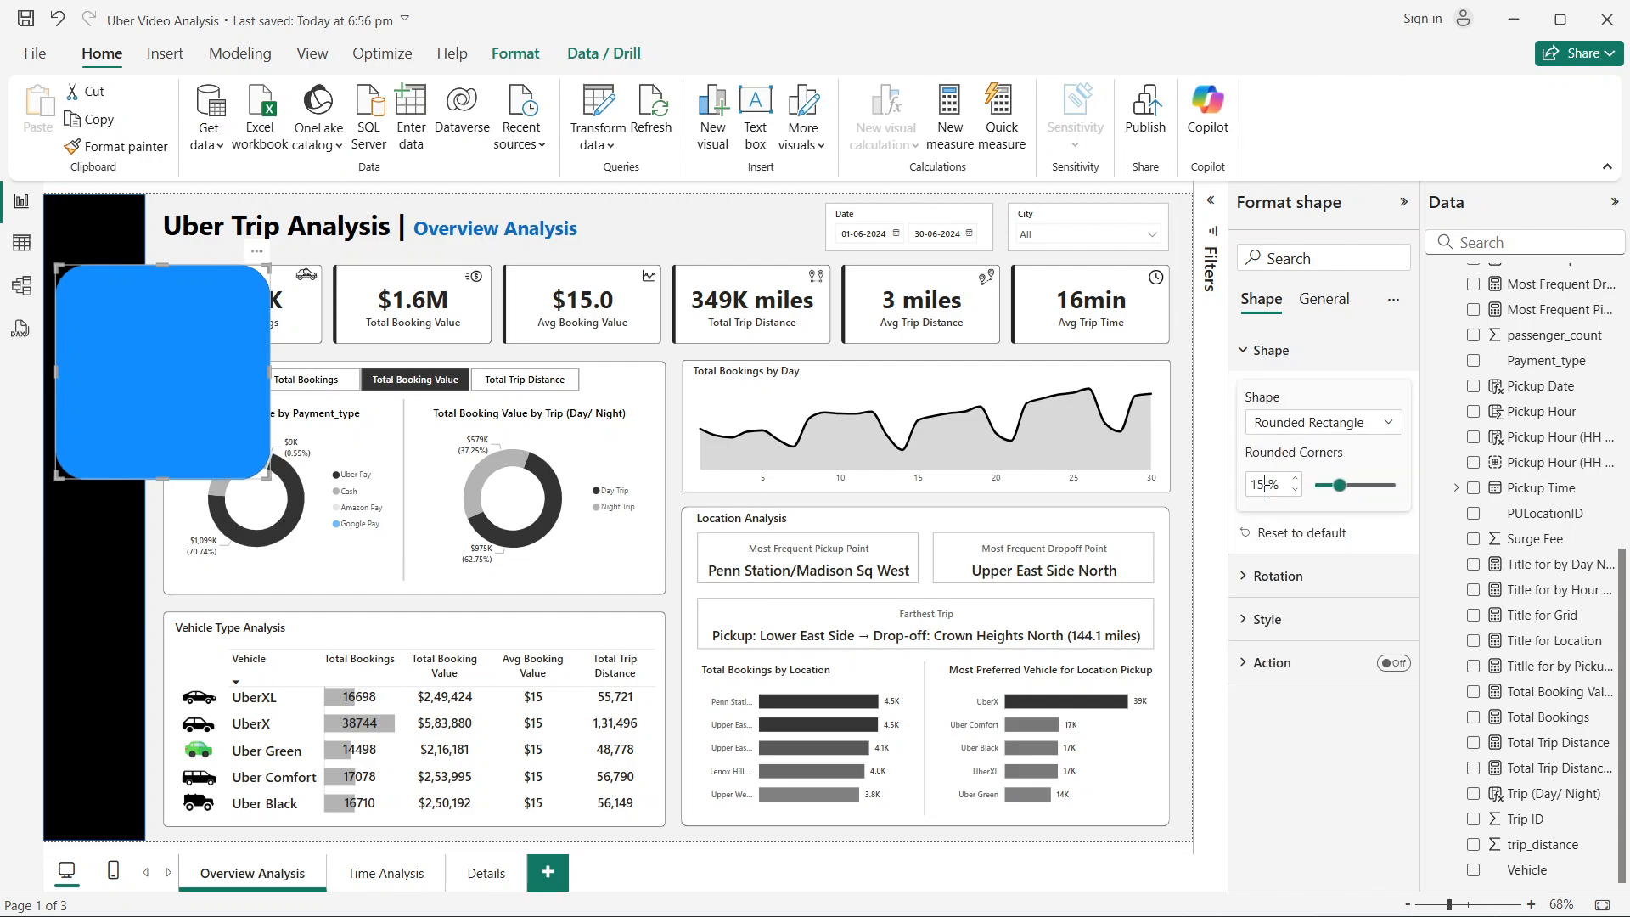
{"action": "left_click", "coordinate": [1317, 309]}
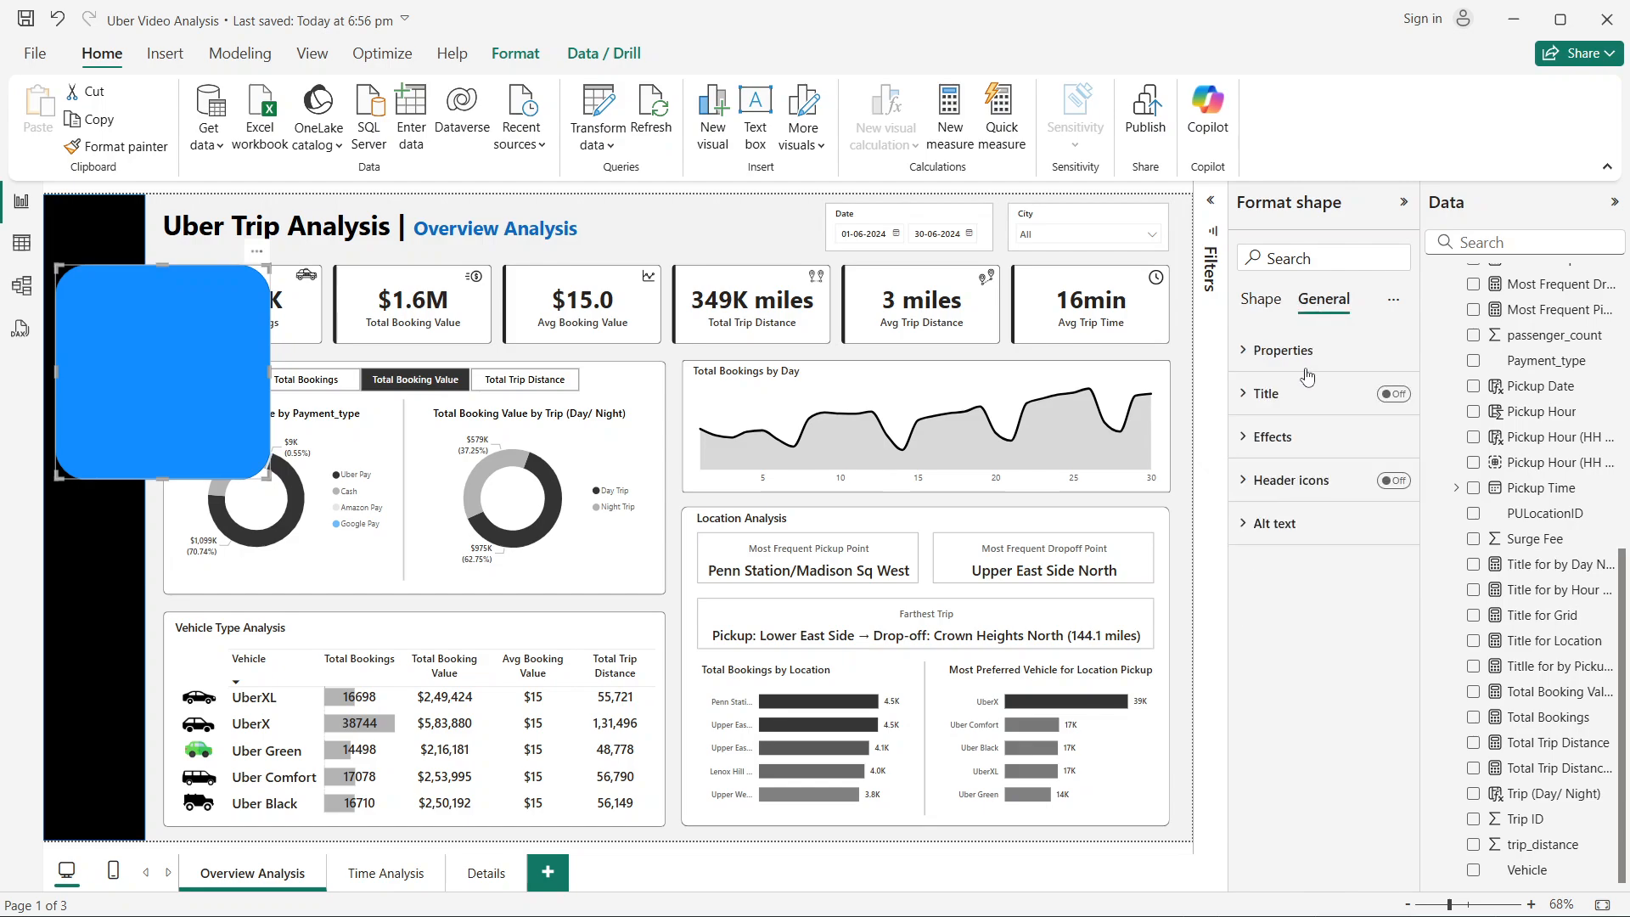
{"action": "left_click", "coordinate": [1289, 364]}
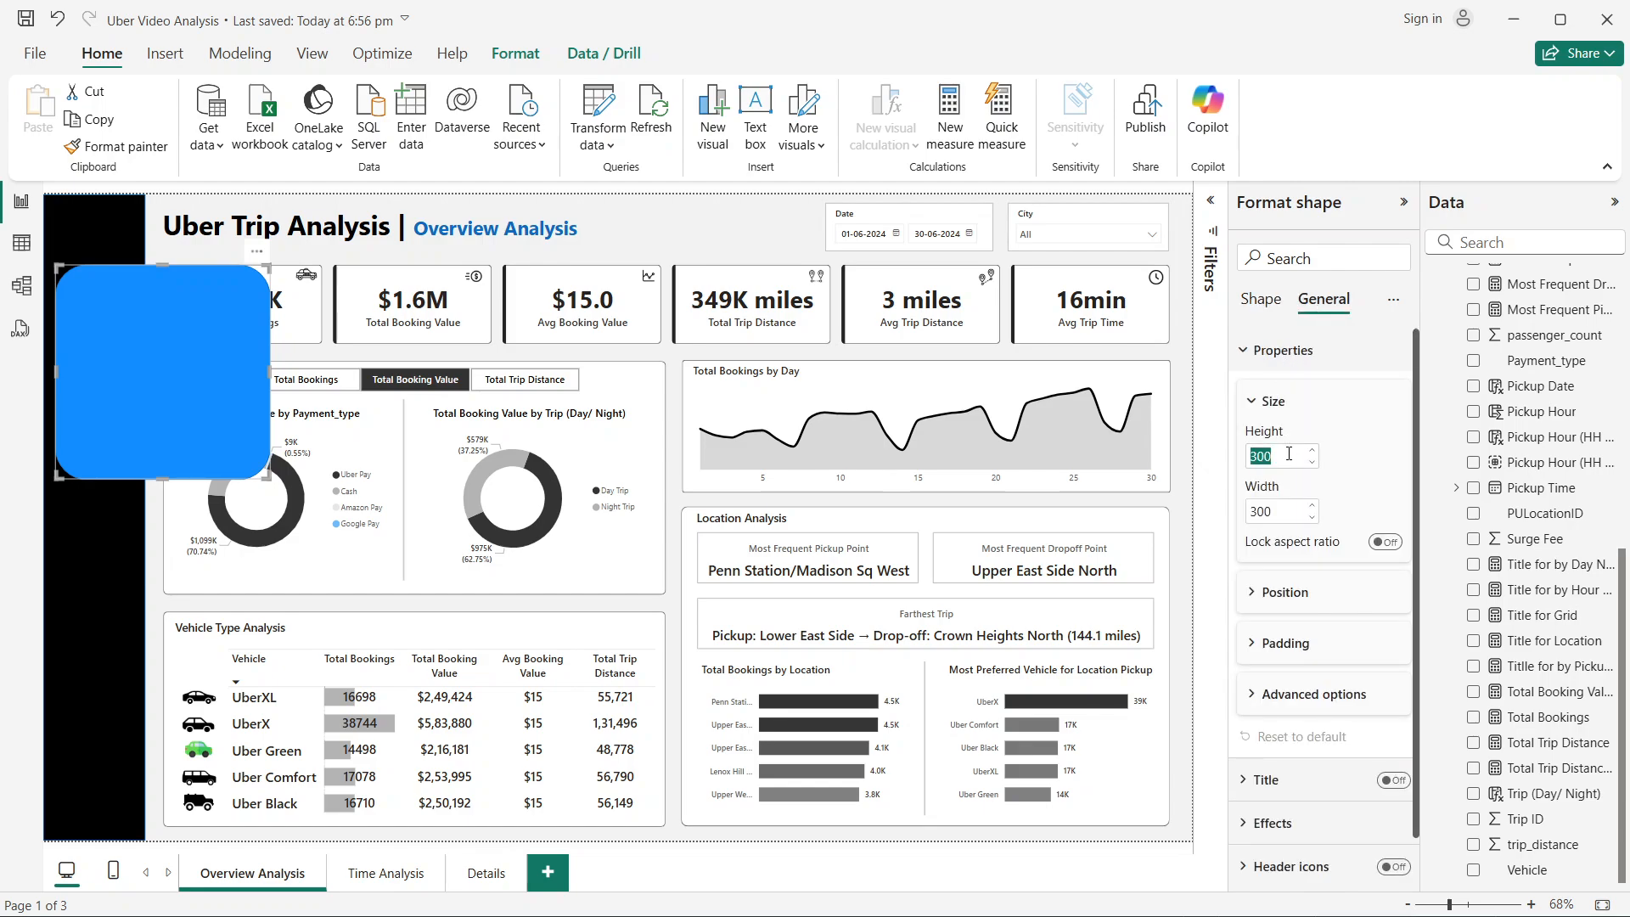
{"action": "type", "text": "75"}
{"action": "left_click", "coordinate": [1291, 513]}
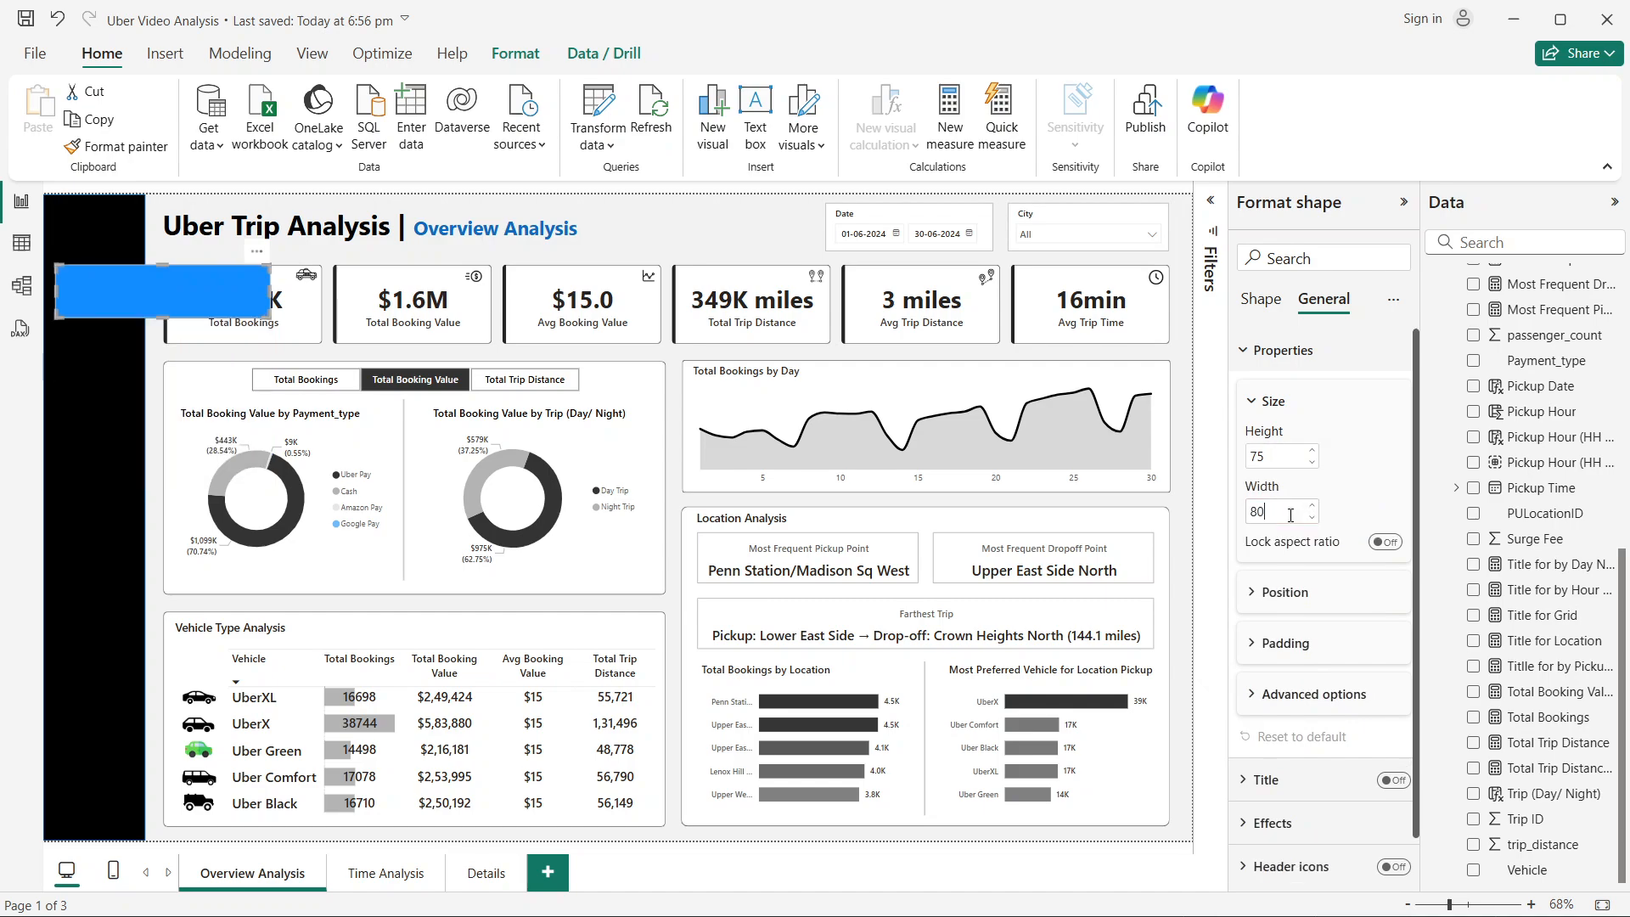
{"action": "type", "text": "80"}
{"action": "key", "text": "Return"}
Step: Place the rounded rectangle at the top of the black sidebar and fill it white
{"action": "left_click_drag", "start_coordinate": [79, 287], "coordinate": [93, 236]}
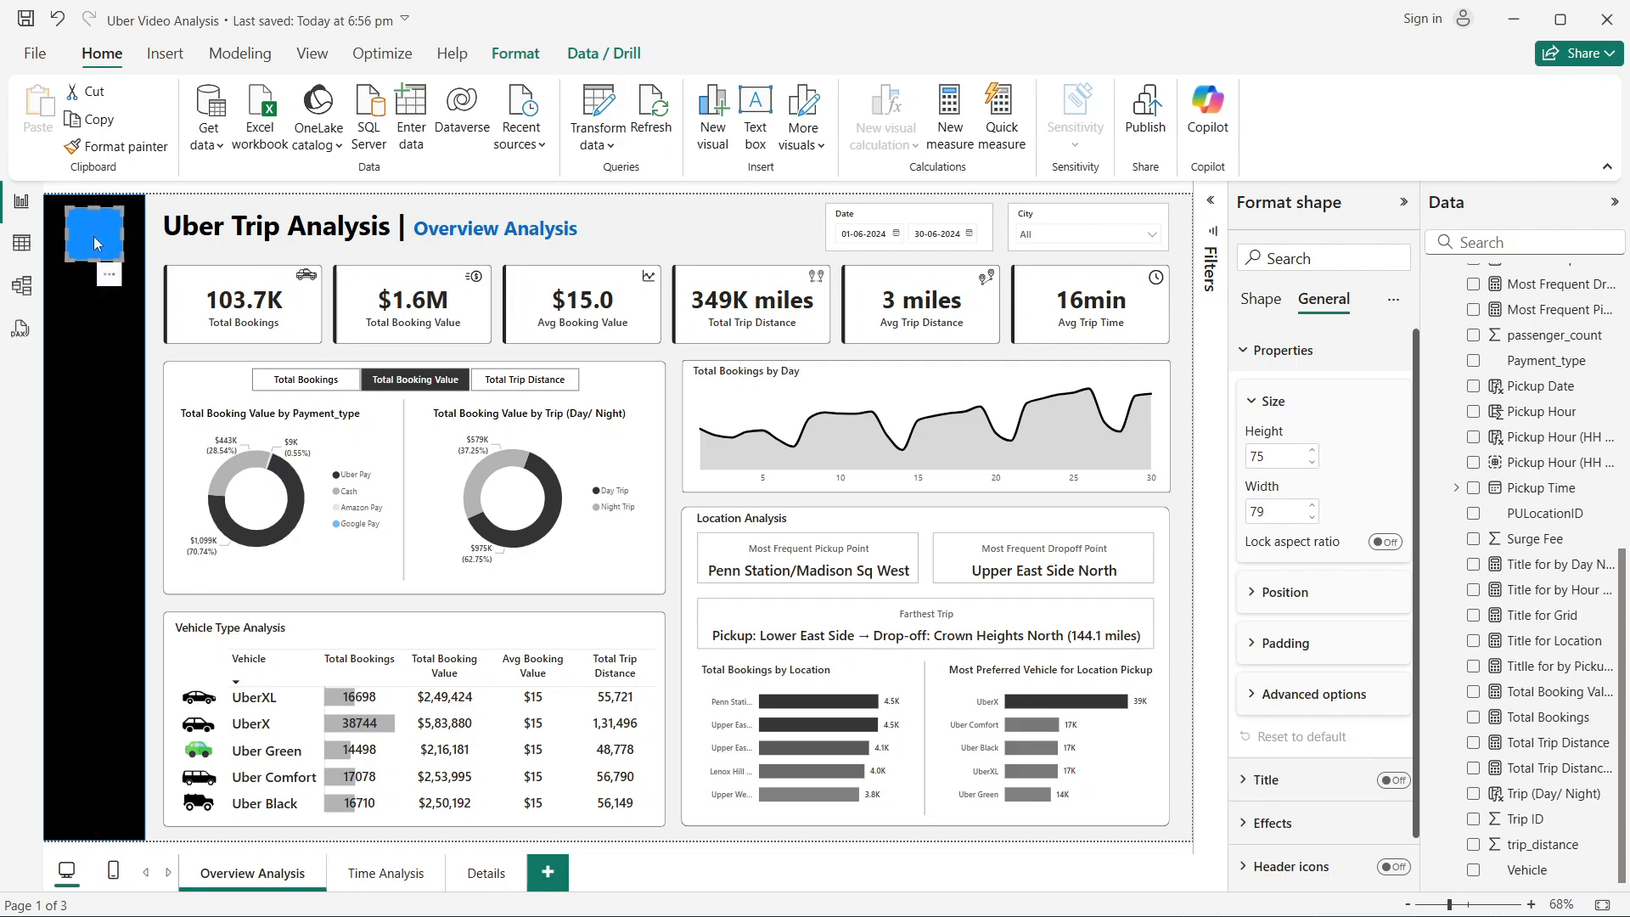
{"action": "left_click", "coordinate": [1261, 301]}
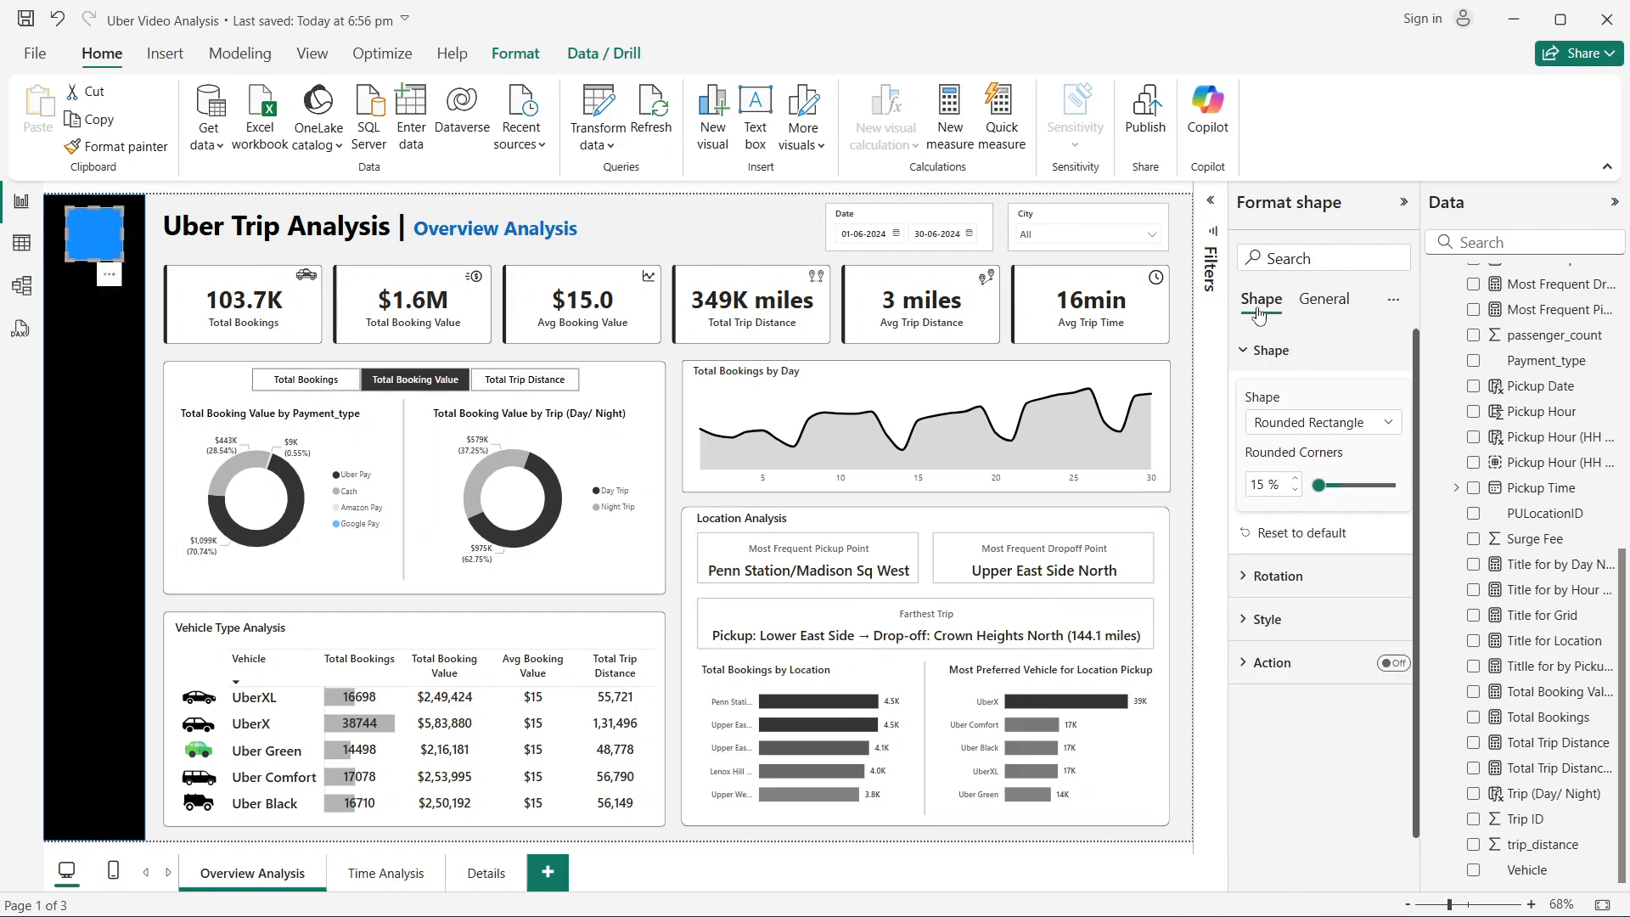
{"action": "left_click", "coordinate": [1269, 620]}
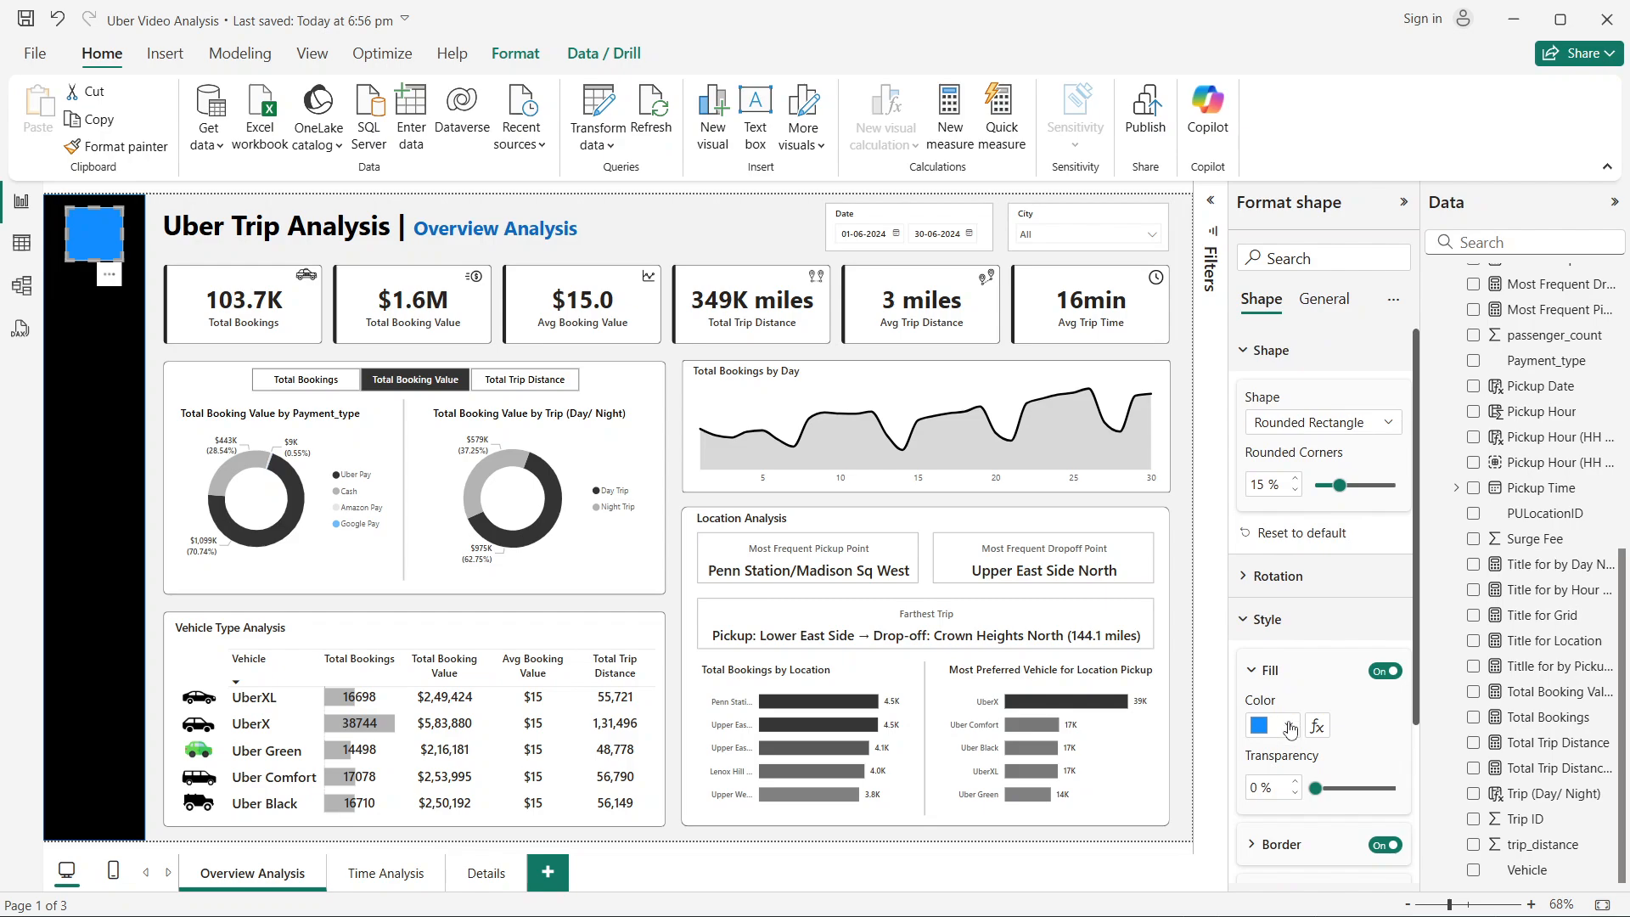
{"action": "left_click", "coordinate": [1288, 725]}
{"action": "left_click", "coordinate": [1277, 393]}
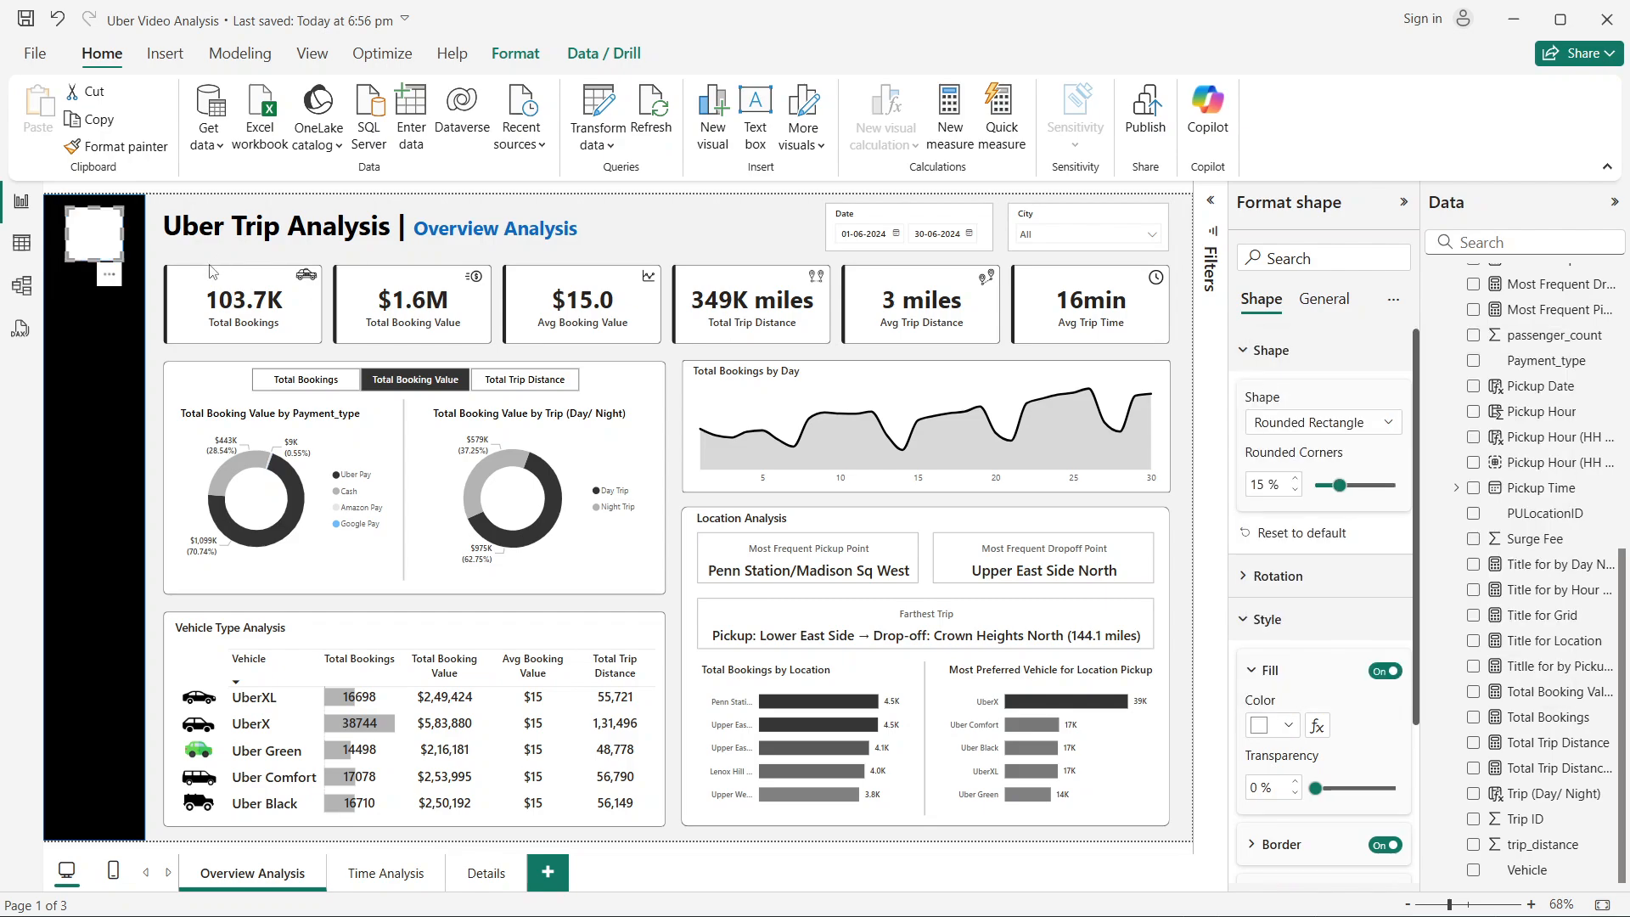
{"action": "left_click", "coordinate": [159, 302]}
{"action": "left_click", "coordinate": [96, 241]}
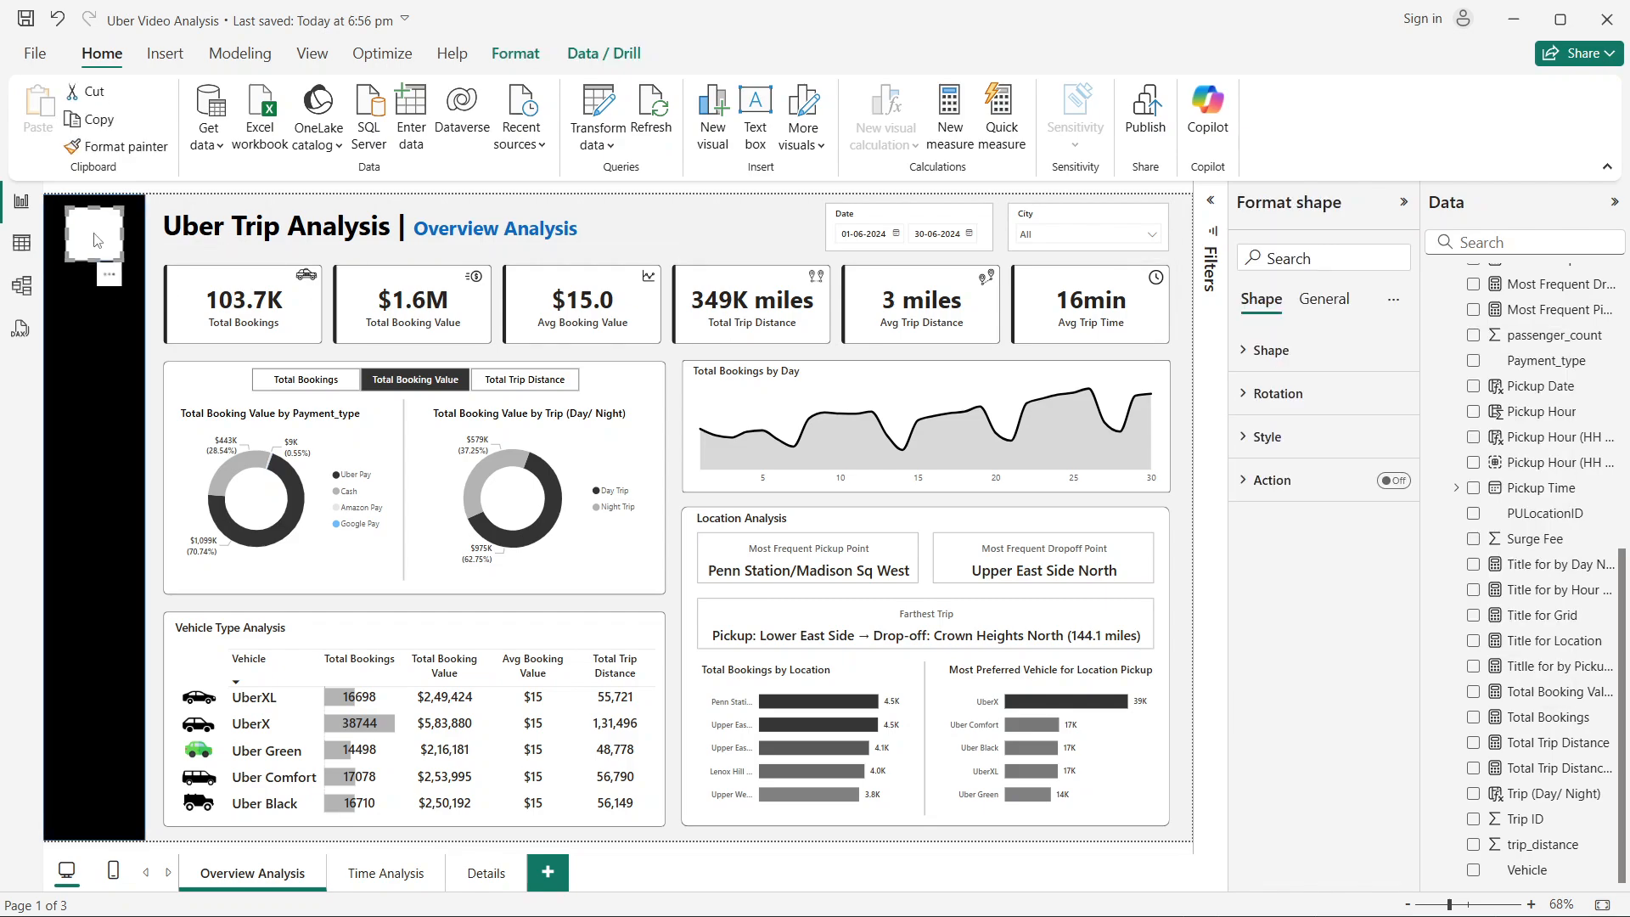
{"action": "left_click", "coordinate": [159, 316]}
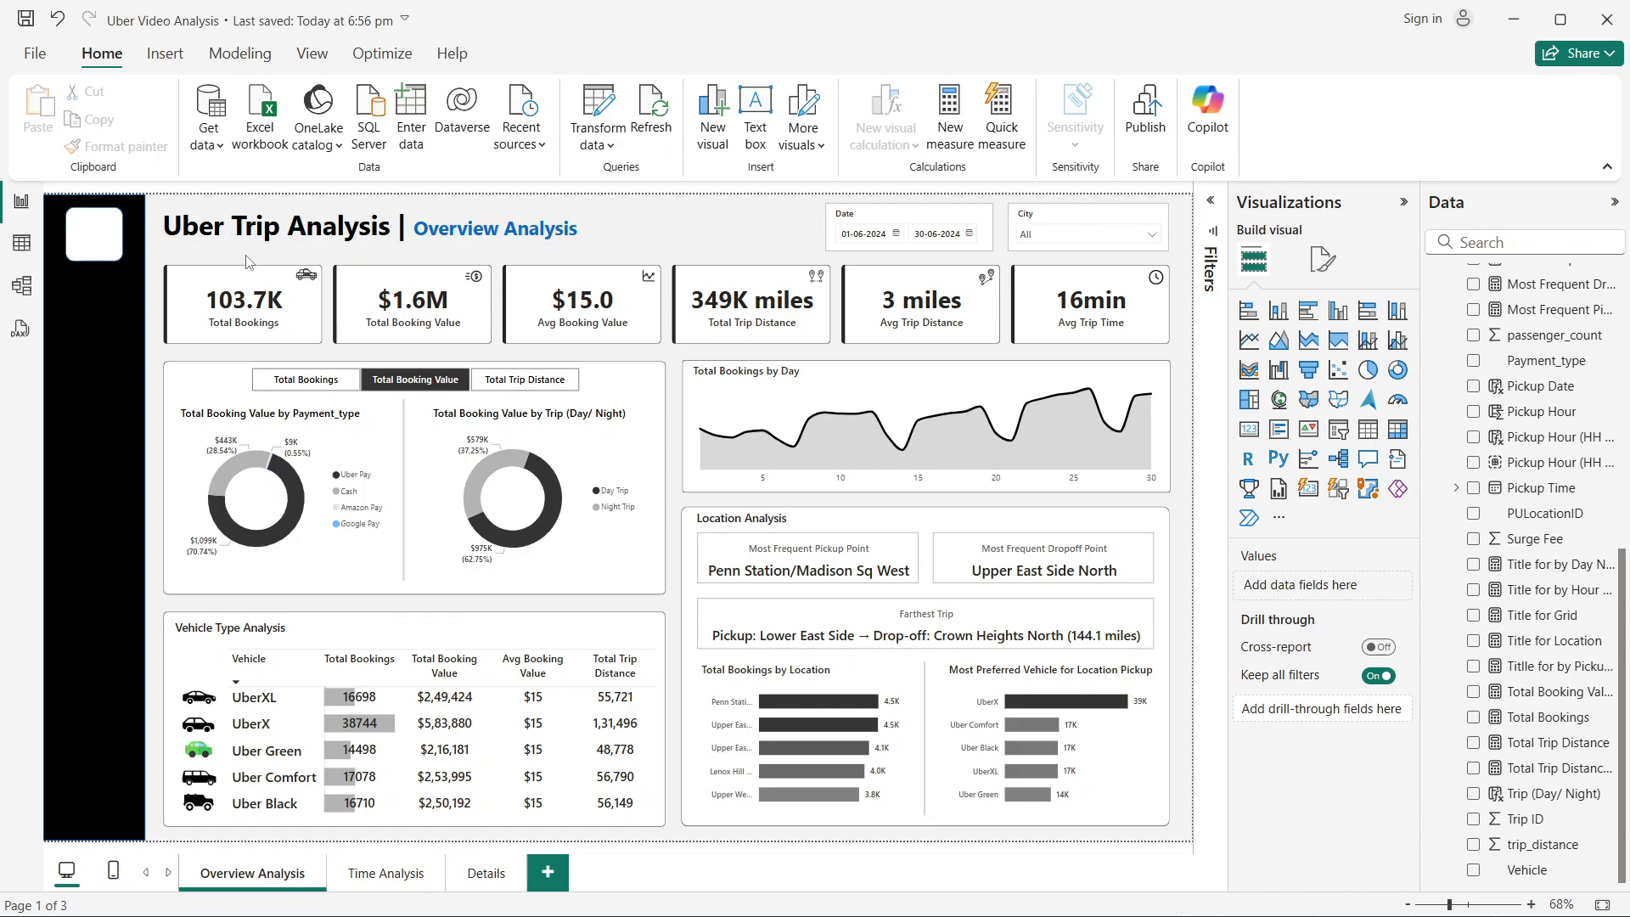
Step: Insert the image Uber Logo.png from the Images folder inside Uber Analysis onto the Overview Analysis page
{"action": "left_click", "coordinate": [164, 54]}
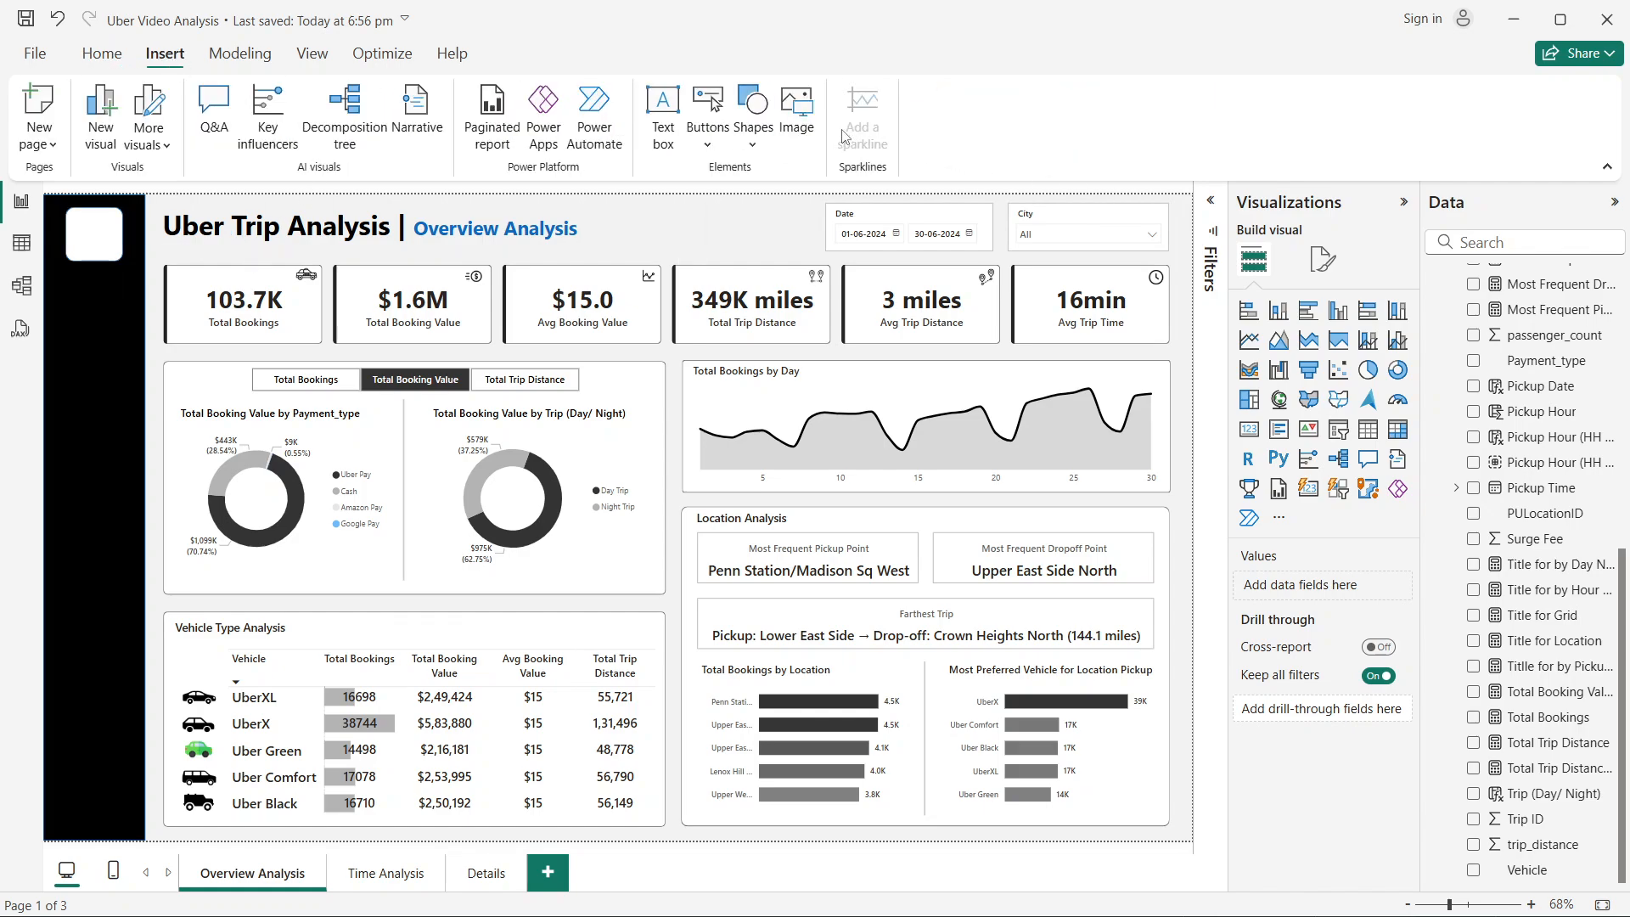
{"action": "left_click", "coordinate": [803, 128]}
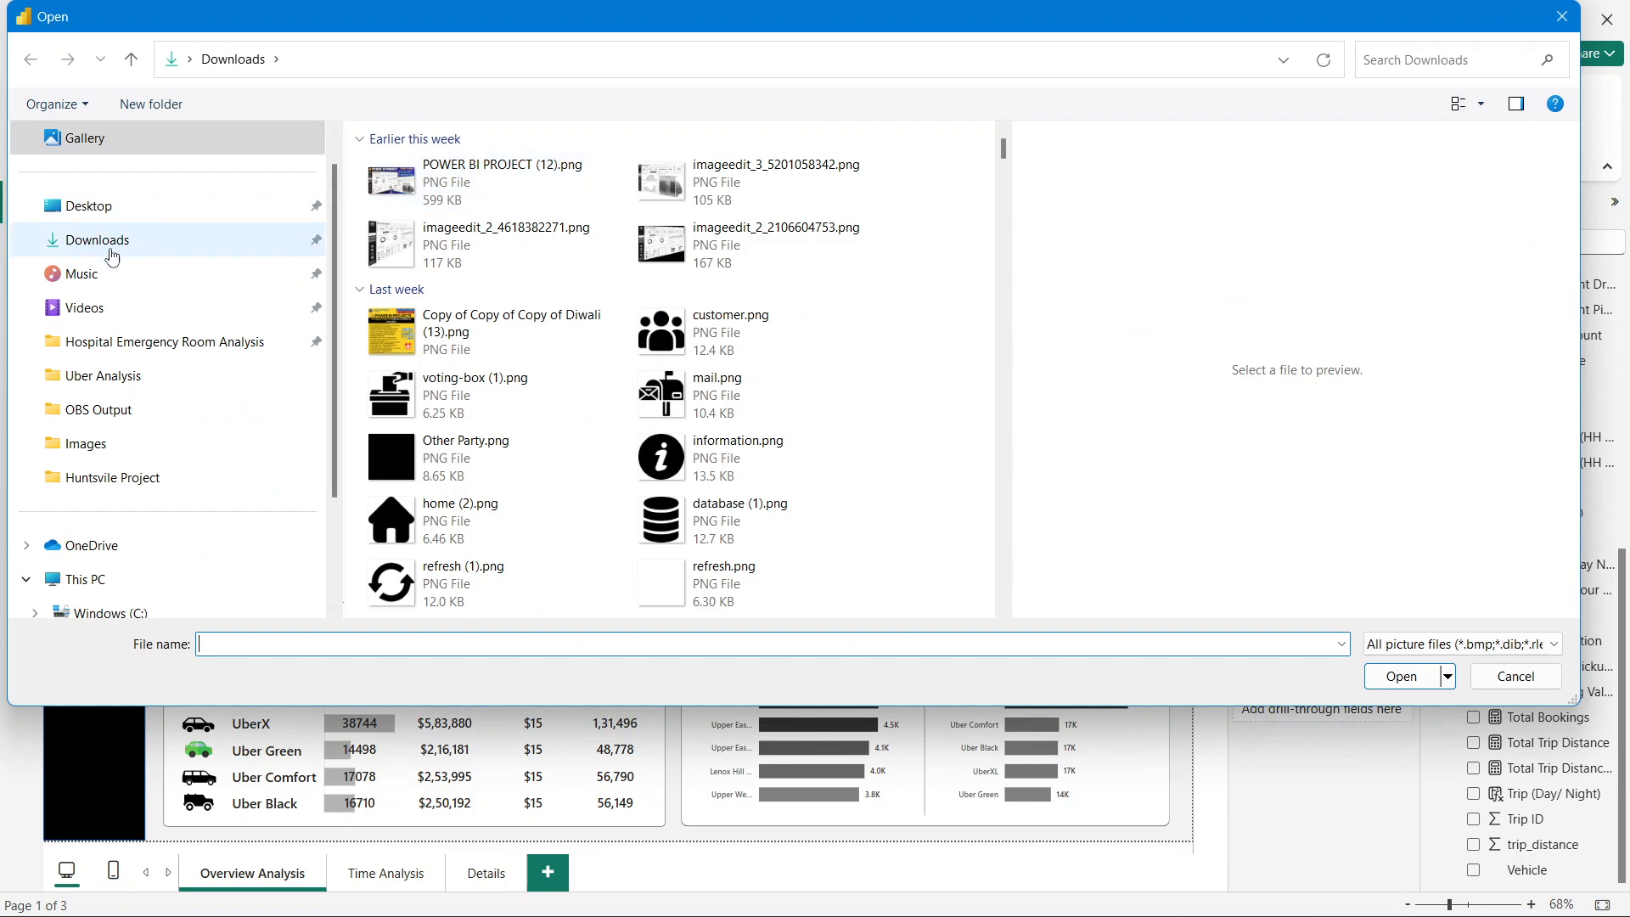
{"action": "left_click", "coordinate": [93, 383]}
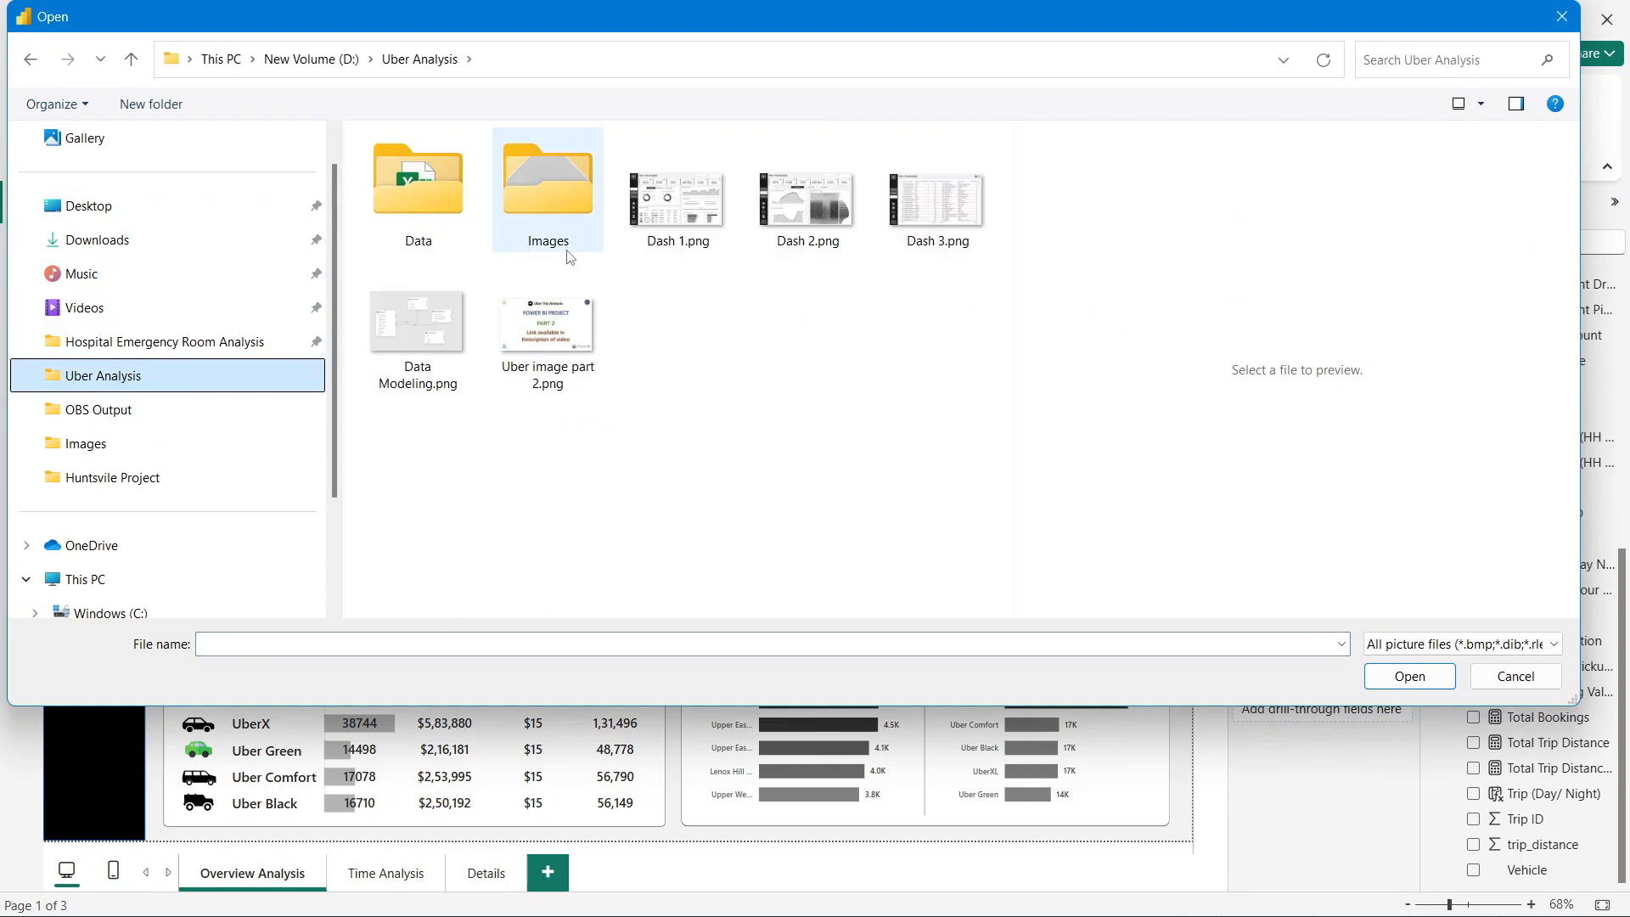
{"action": "double_click", "coordinate": [549, 194]}
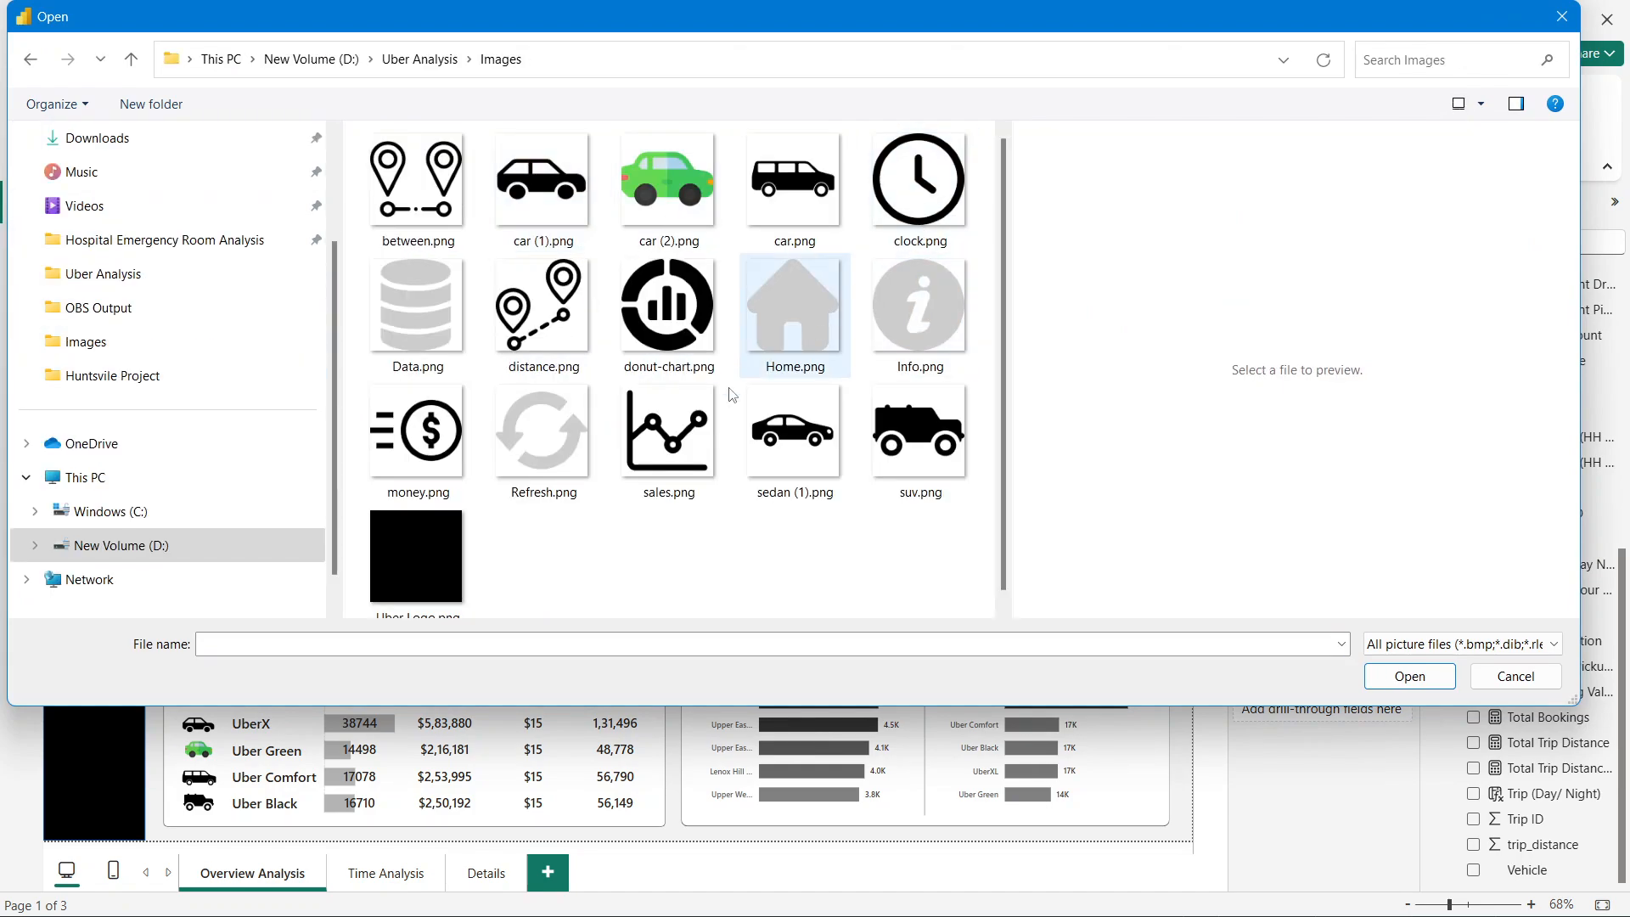
{"action": "scroll", "coordinate": [529, 559], "scroll_direction": "down", "scroll_amount": 1}
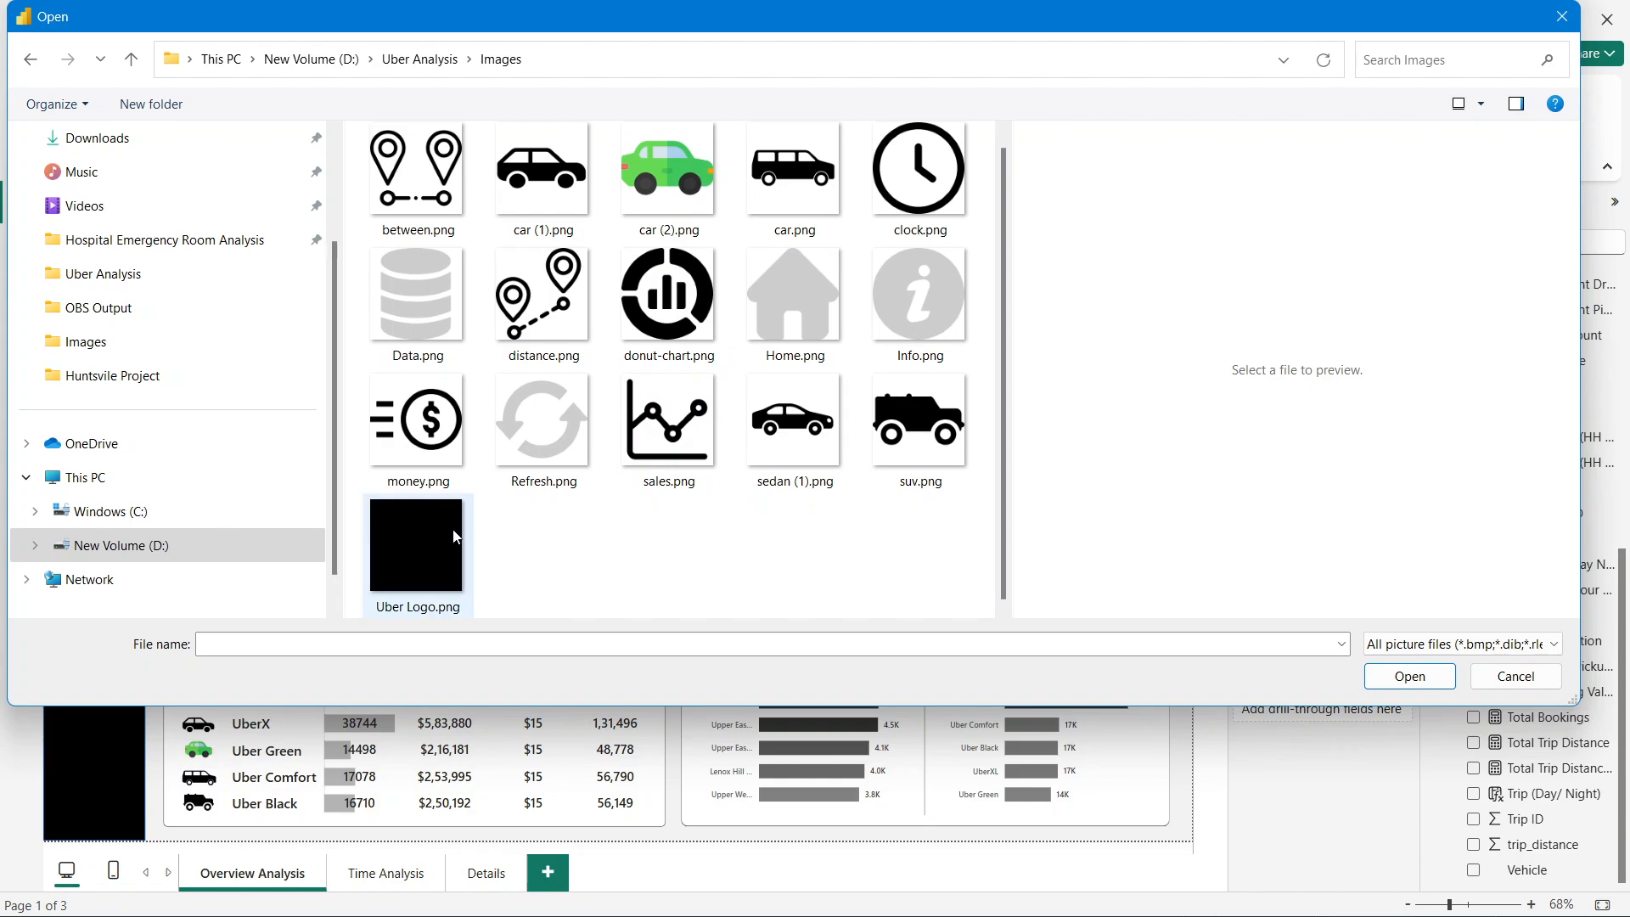
{"action": "double_click", "coordinate": [414, 533]}
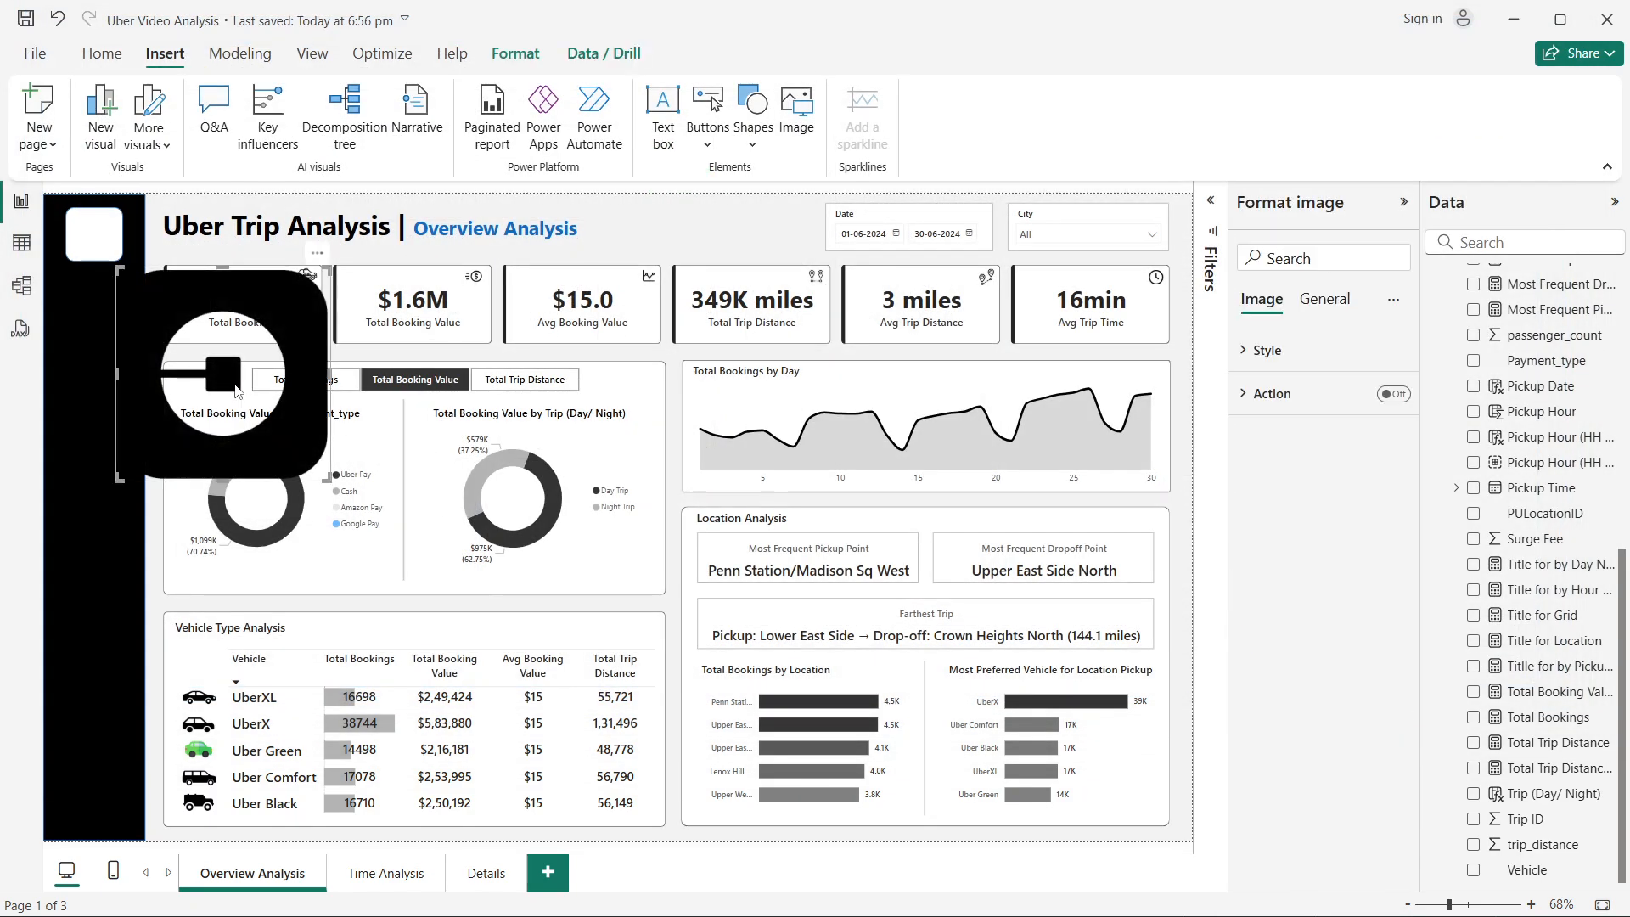
Step: Shrink the Uber logo and centre it on the white rounded rectangle at the top of the black sidebar
{"action": "left_click_drag", "start_coordinate": [327, 480], "coordinate": [96, 246]}
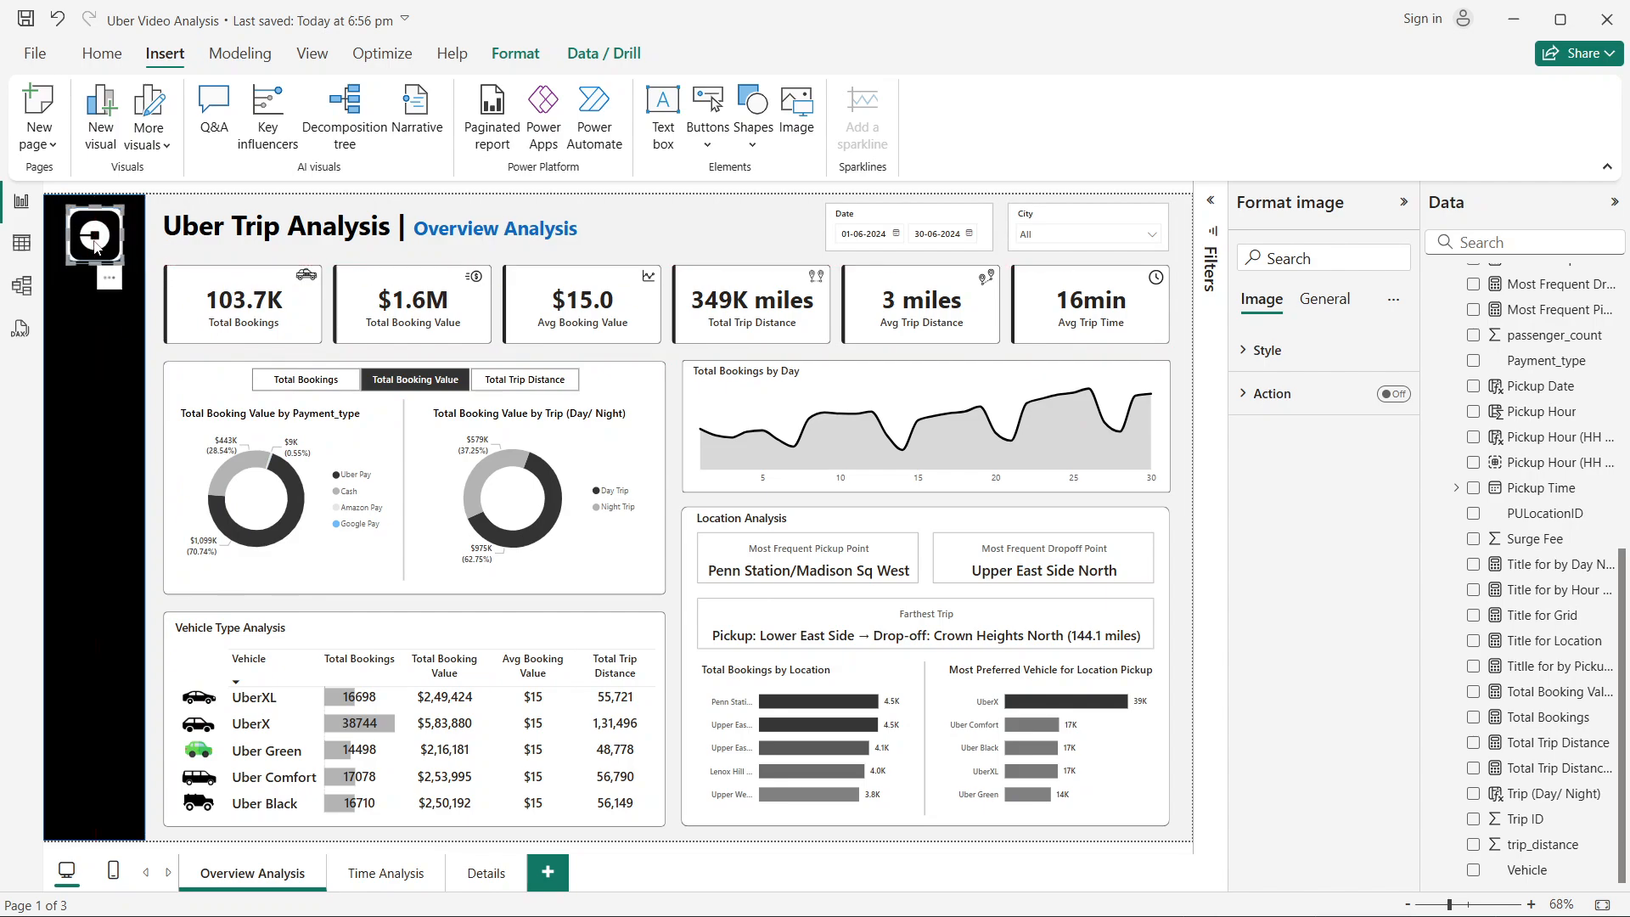
{"action": "key", "text": "Up"}
{"action": "key", "text": "Left"}
{"action": "key", "text": "Down"}
{"action": "key", "text": "Right"}
{"action": "left_click", "coordinate": [195, 351]}
{"action": "left_click", "coordinate": [88, 237]}
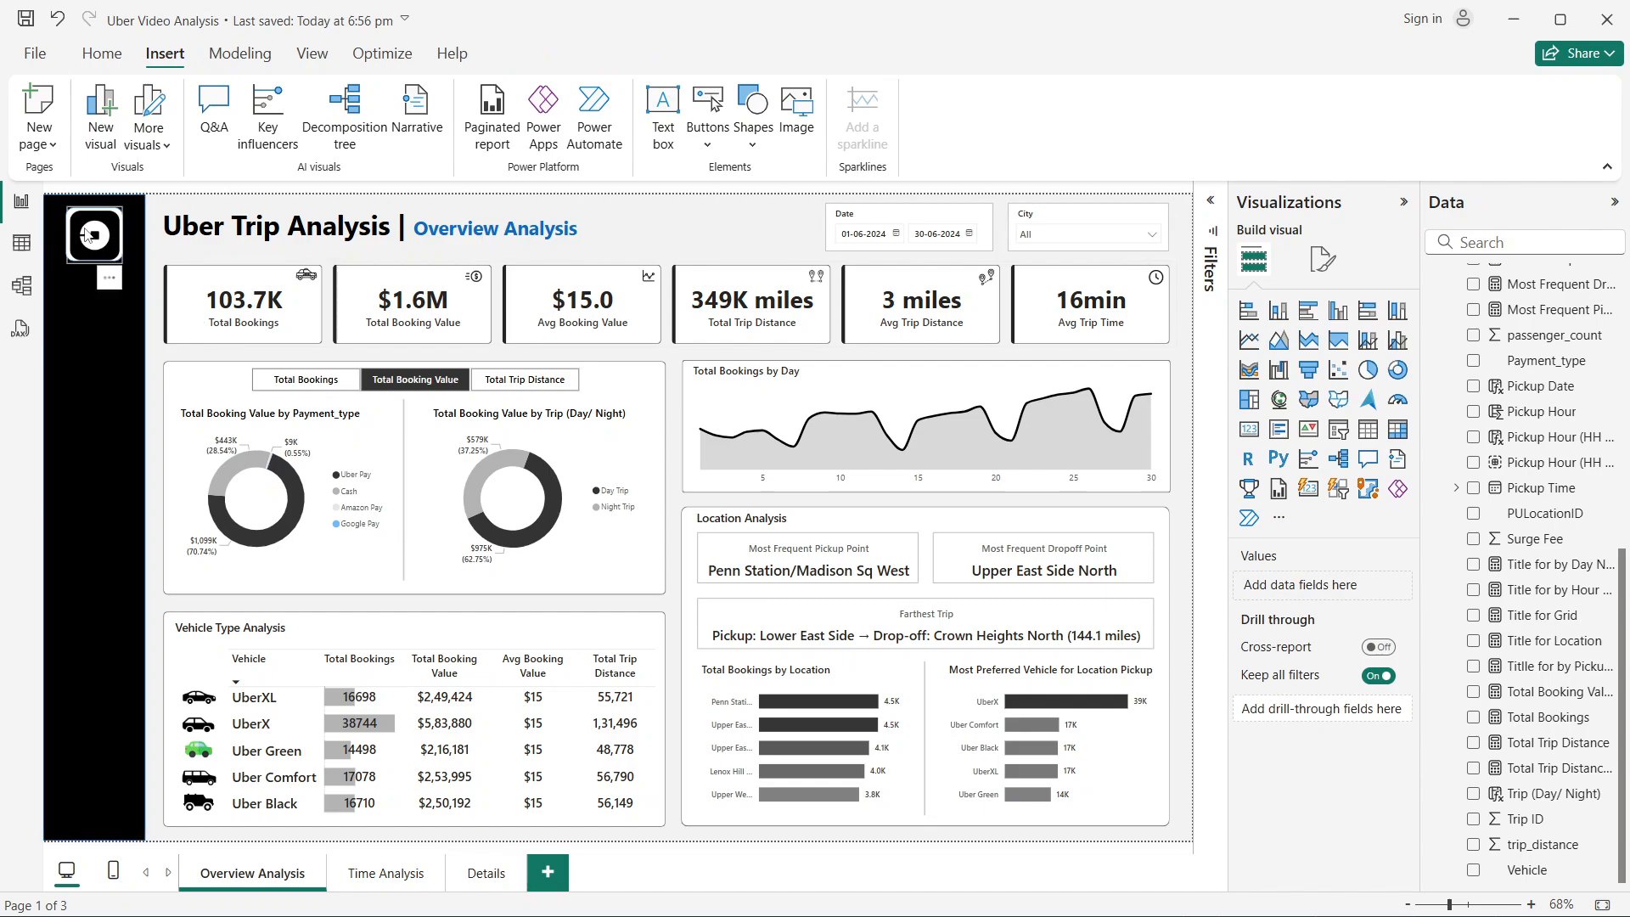
{"action": "key", "text": "Up"}
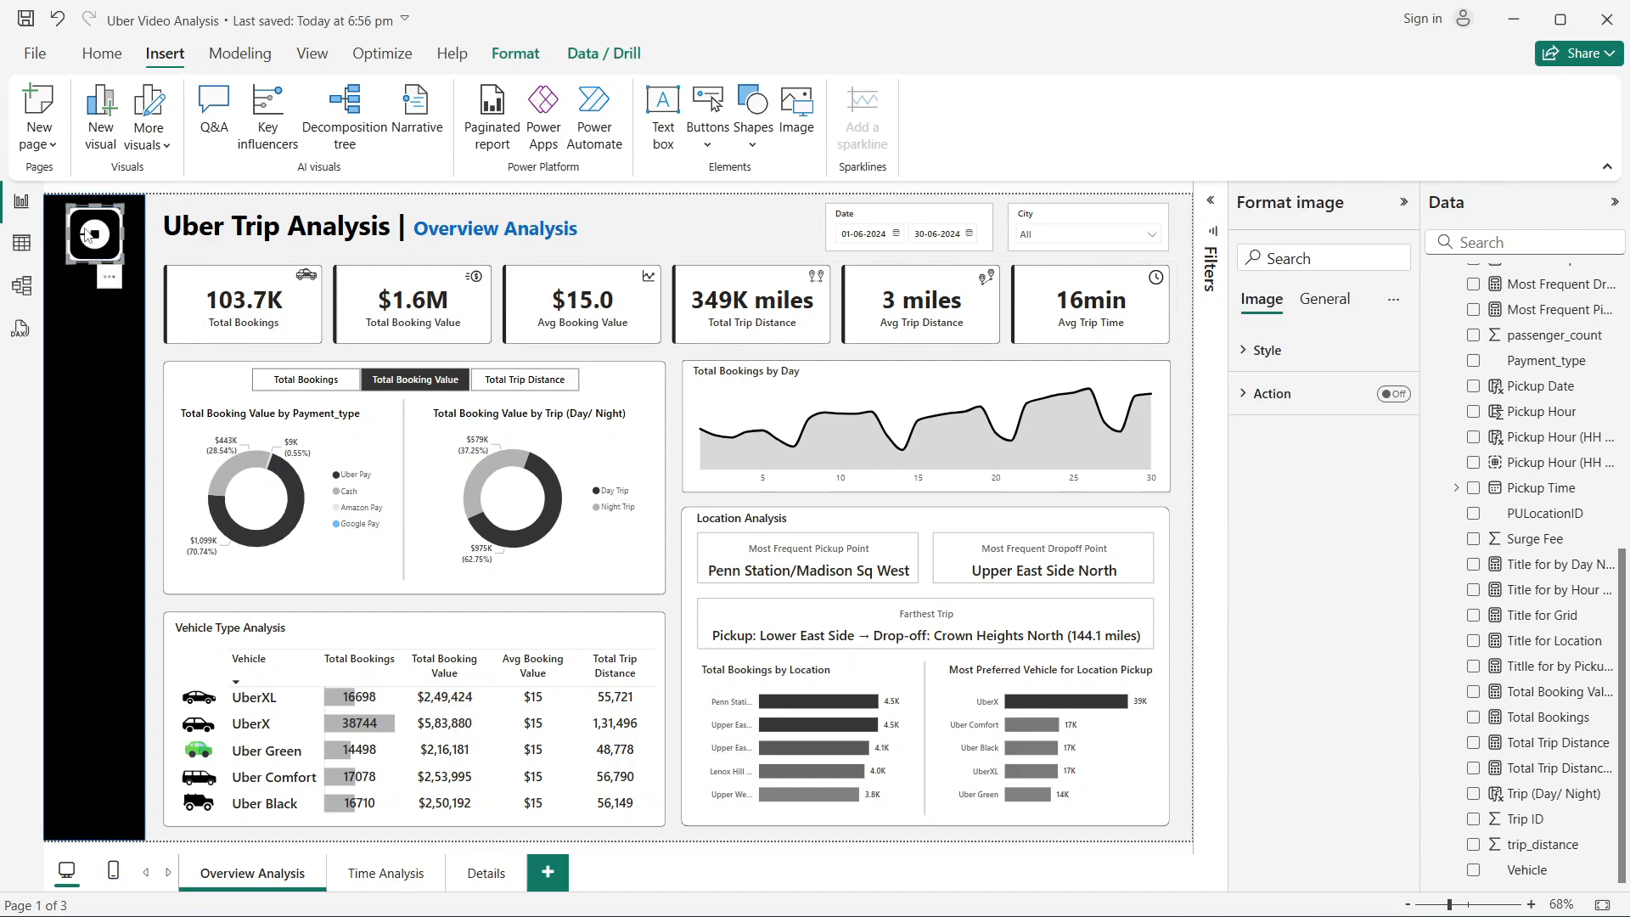
{"action": "left_click", "coordinate": [156, 297]}
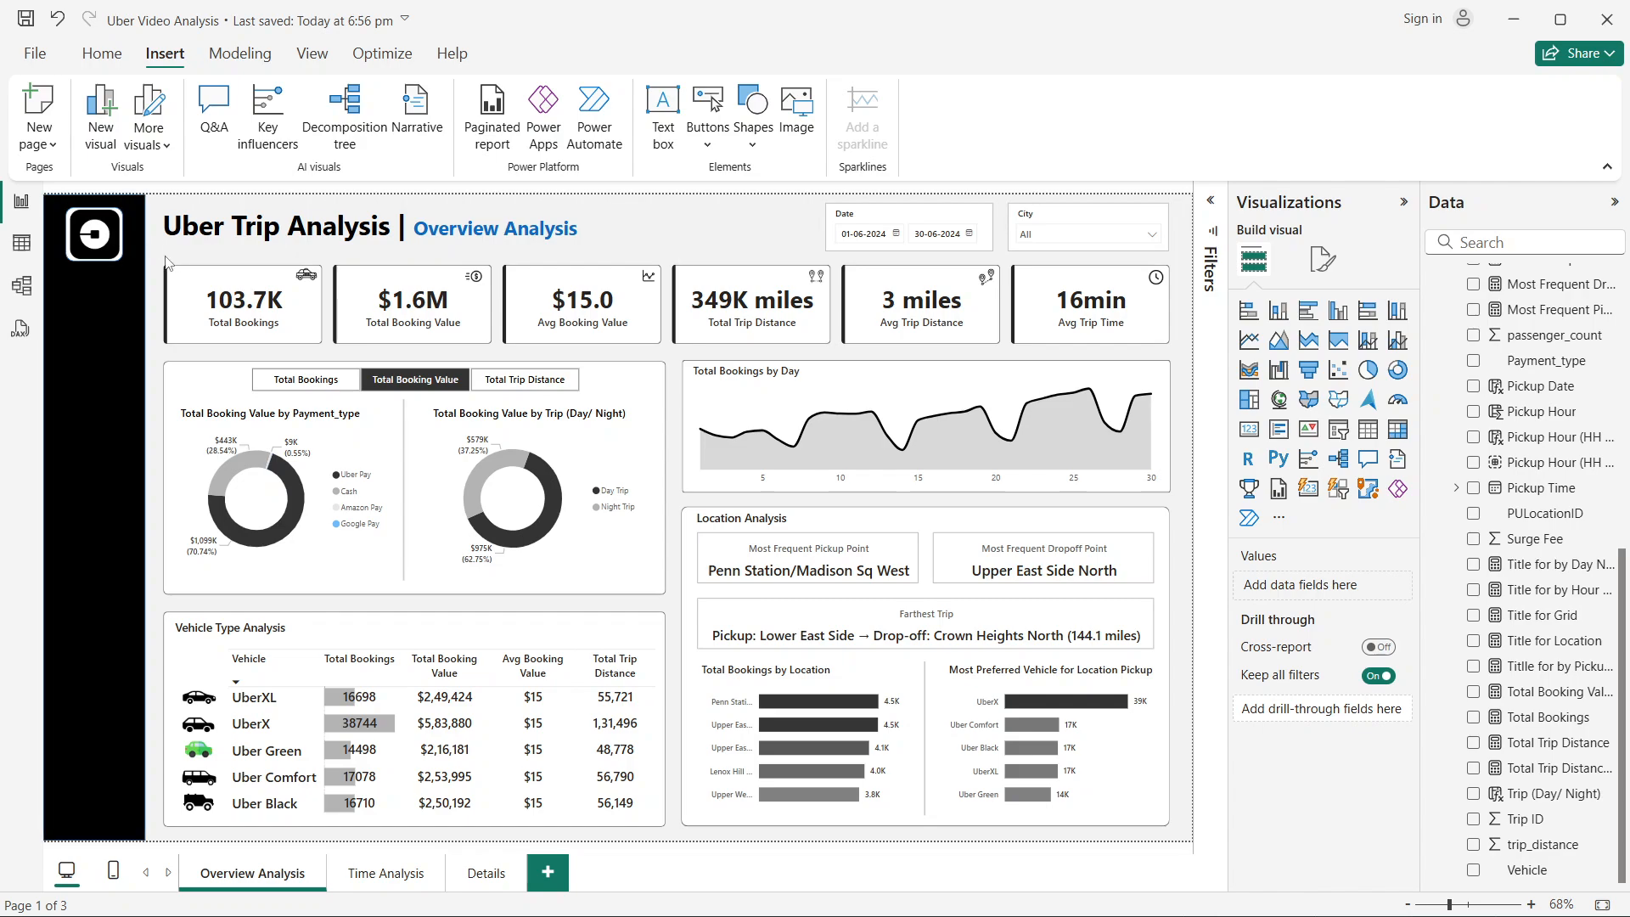
Step: Fine-tune the Uber logo's size and position so the white rectangle frames it evenly
{"action": "left_click", "coordinate": [67, 242]}
{"action": "left_click", "coordinate": [156, 251]}
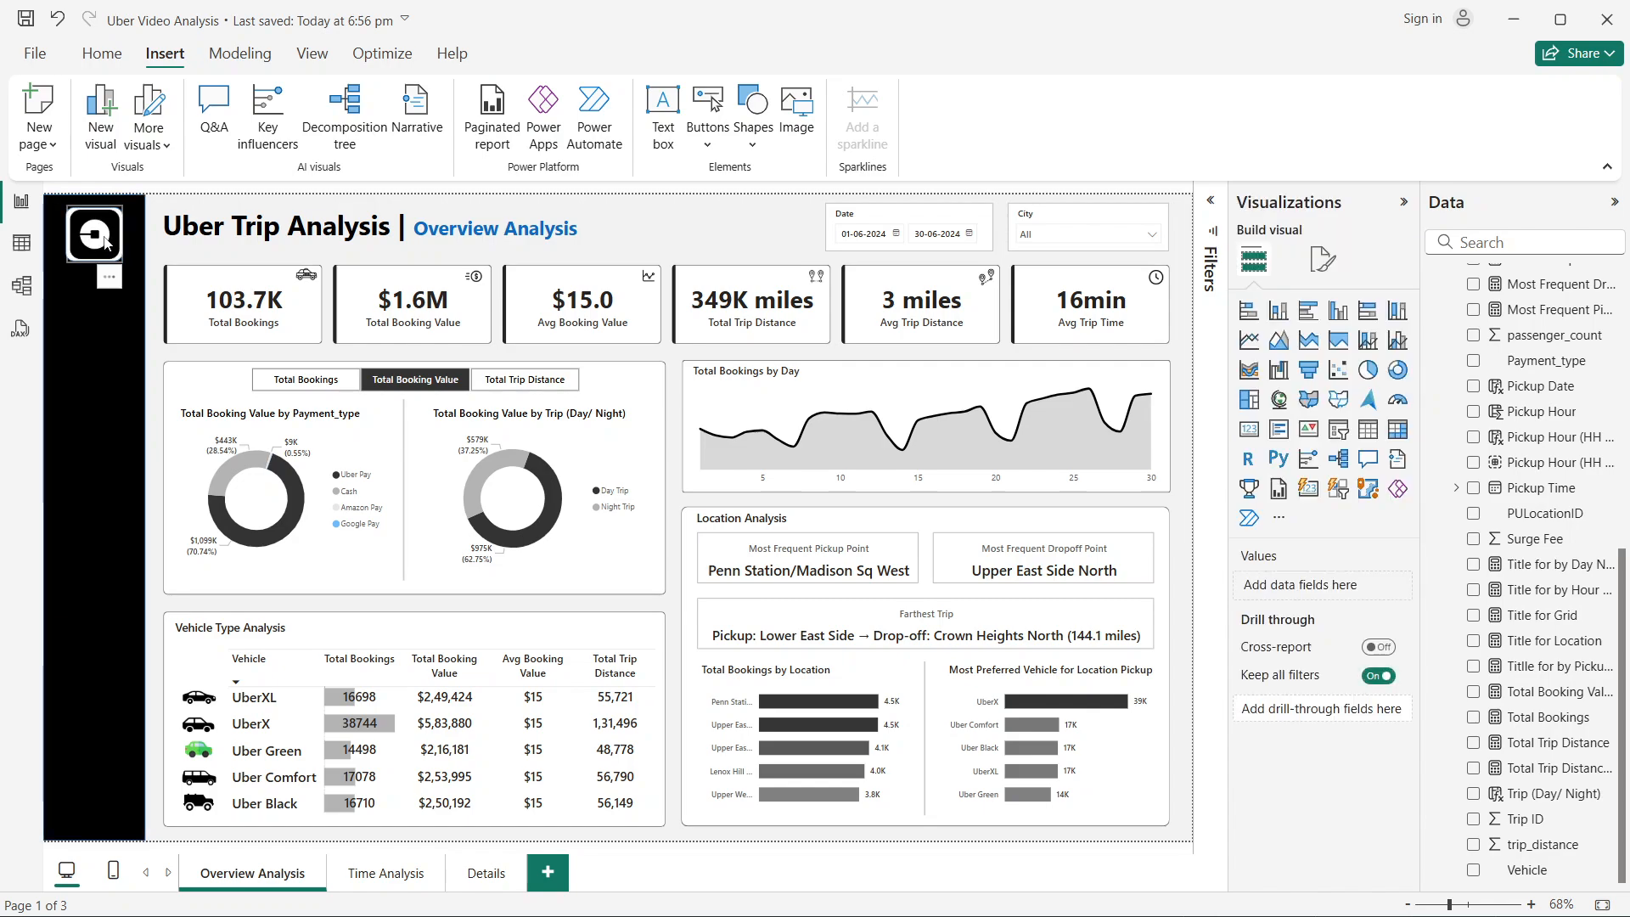
{"action": "left_click", "coordinate": [105, 243]}
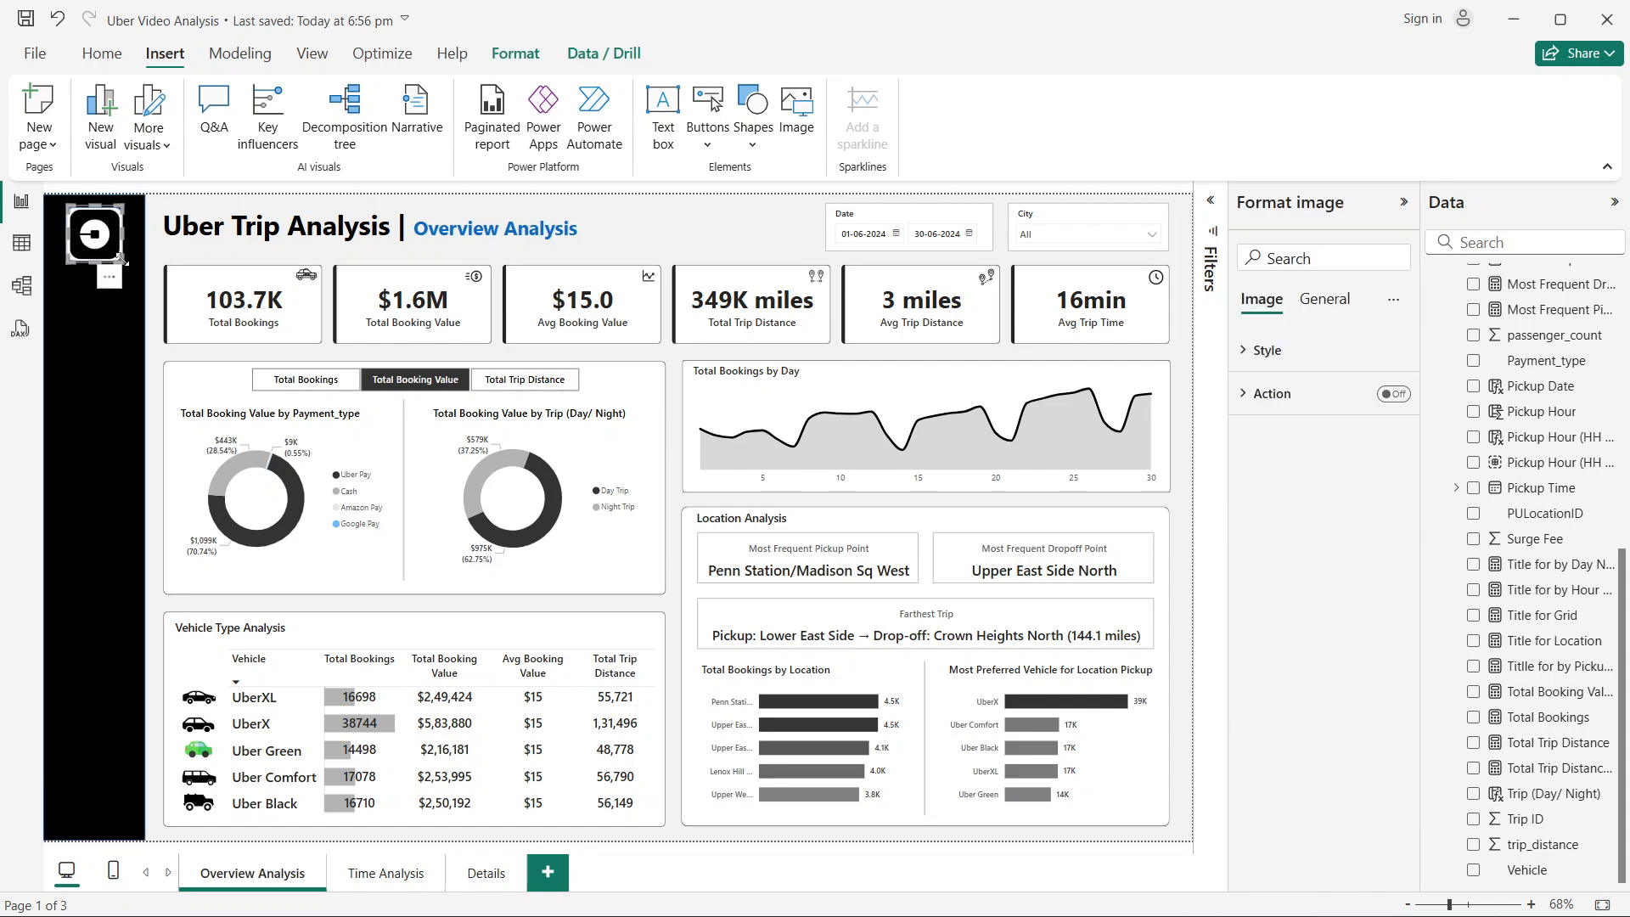
{"action": "left_click_drag", "start_coordinate": [117, 257], "coordinate": [115, 265]}
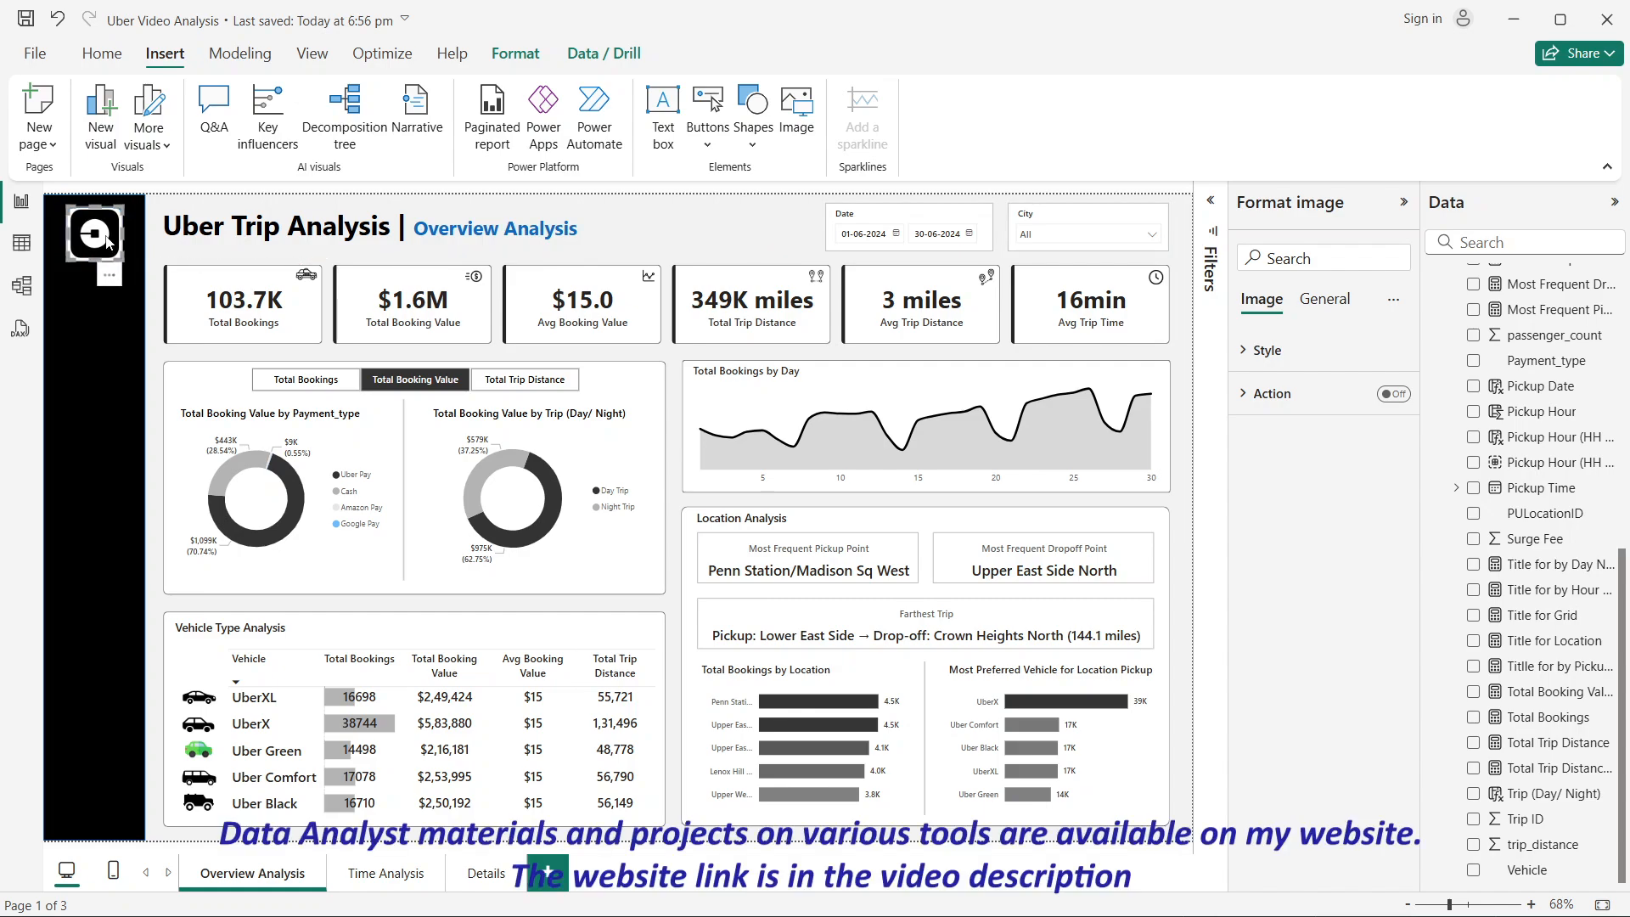
{"action": "key", "text": "Down"}
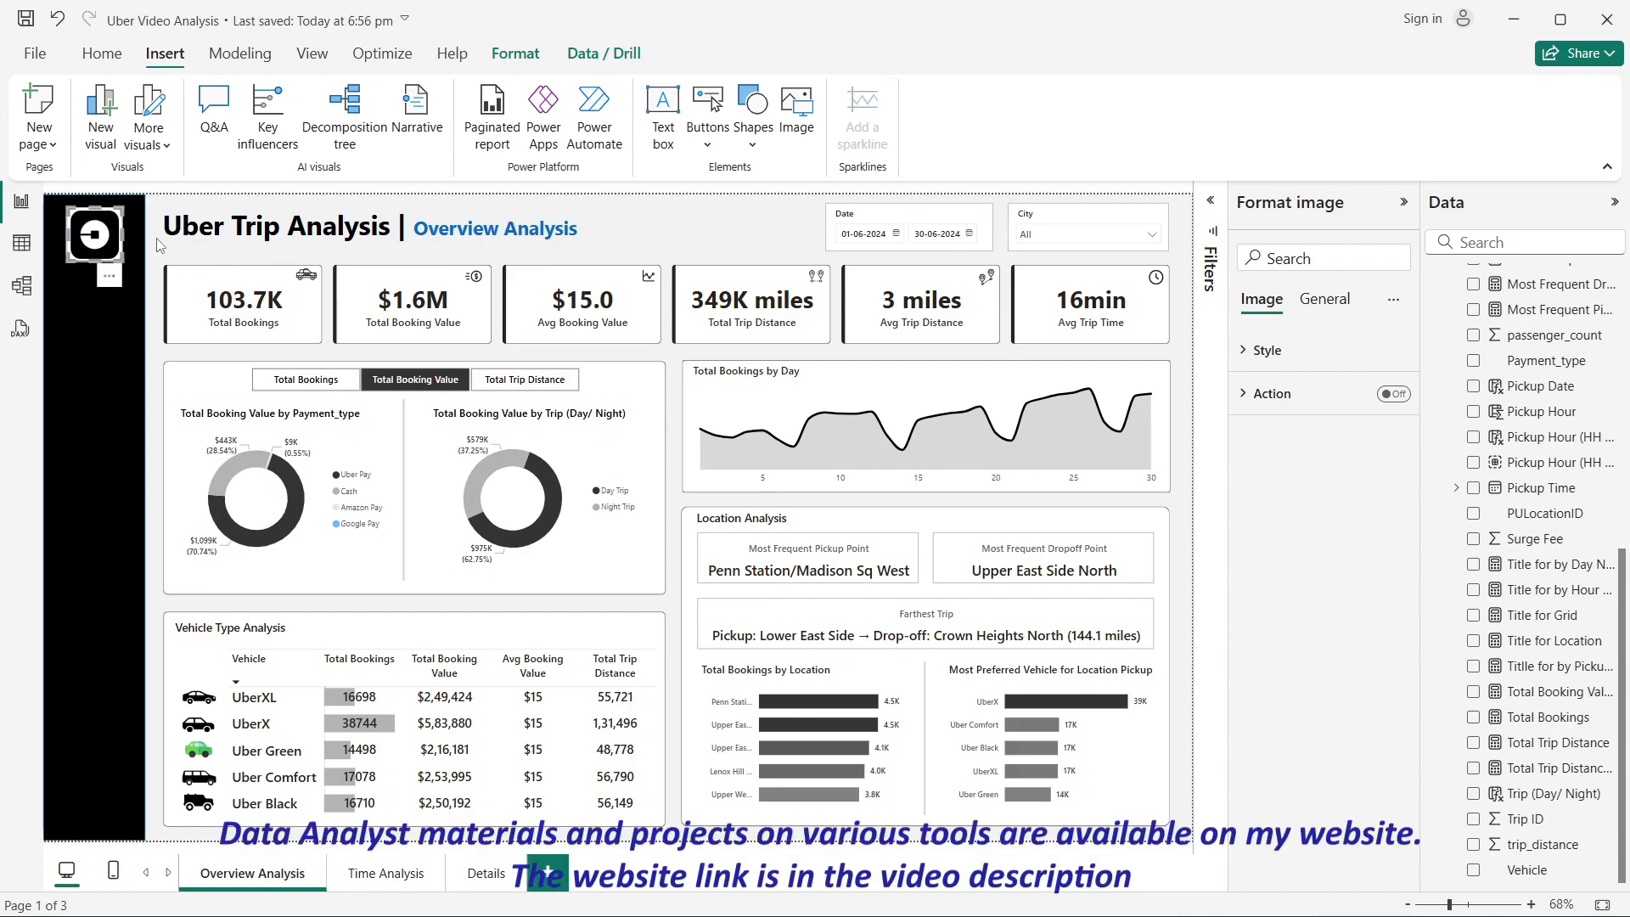
Step: Try to group the Uber logo with the black sidebar shape, and undo the grouping
{"action": "left_click", "coordinate": [124, 246]}
{"action": "left_click", "coordinate": [114, 252]}
{"action": "left_click", "coordinate": [67, 245]}
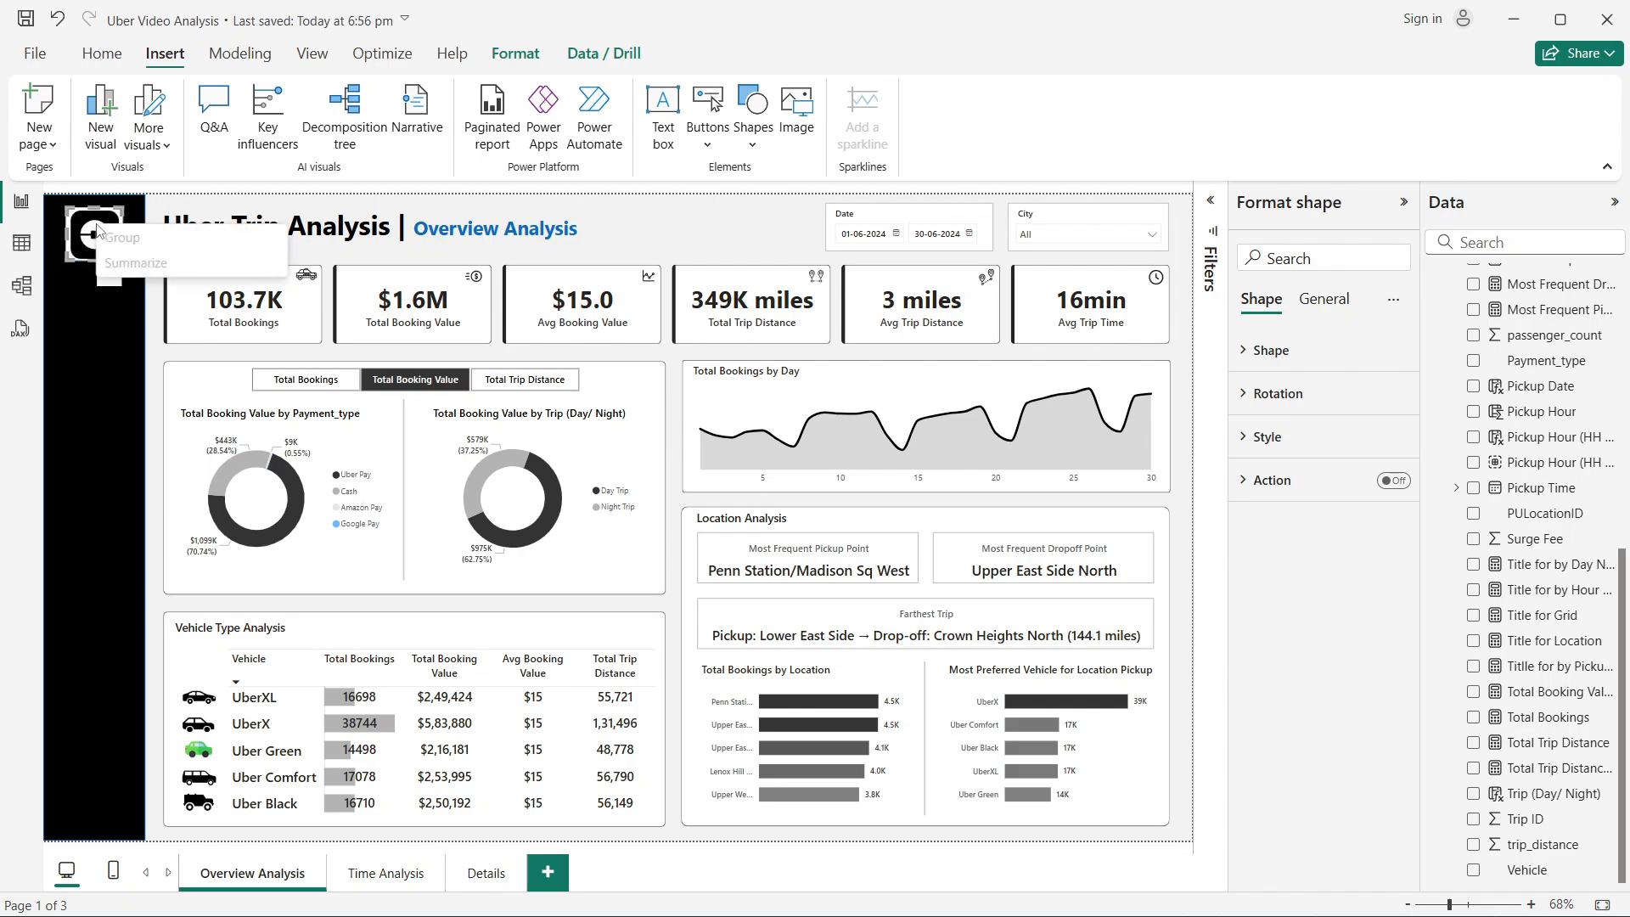
{"action": "left_click", "coordinate": [81, 233]}
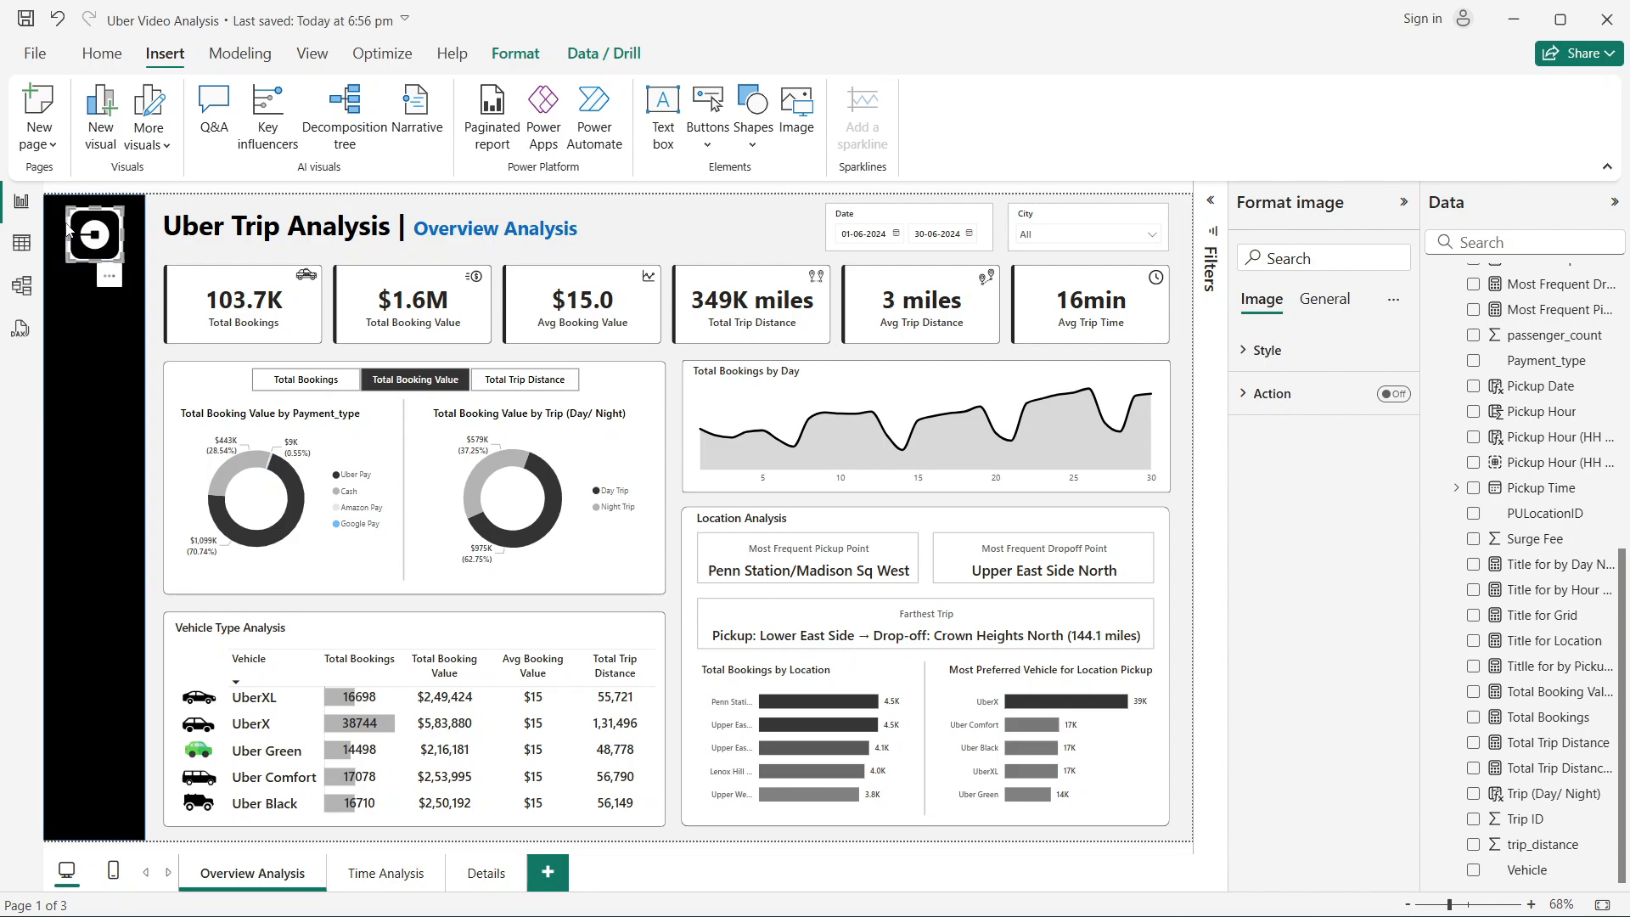
{"action": "left_click", "coordinate": [65, 225], "text": "ctrl"}
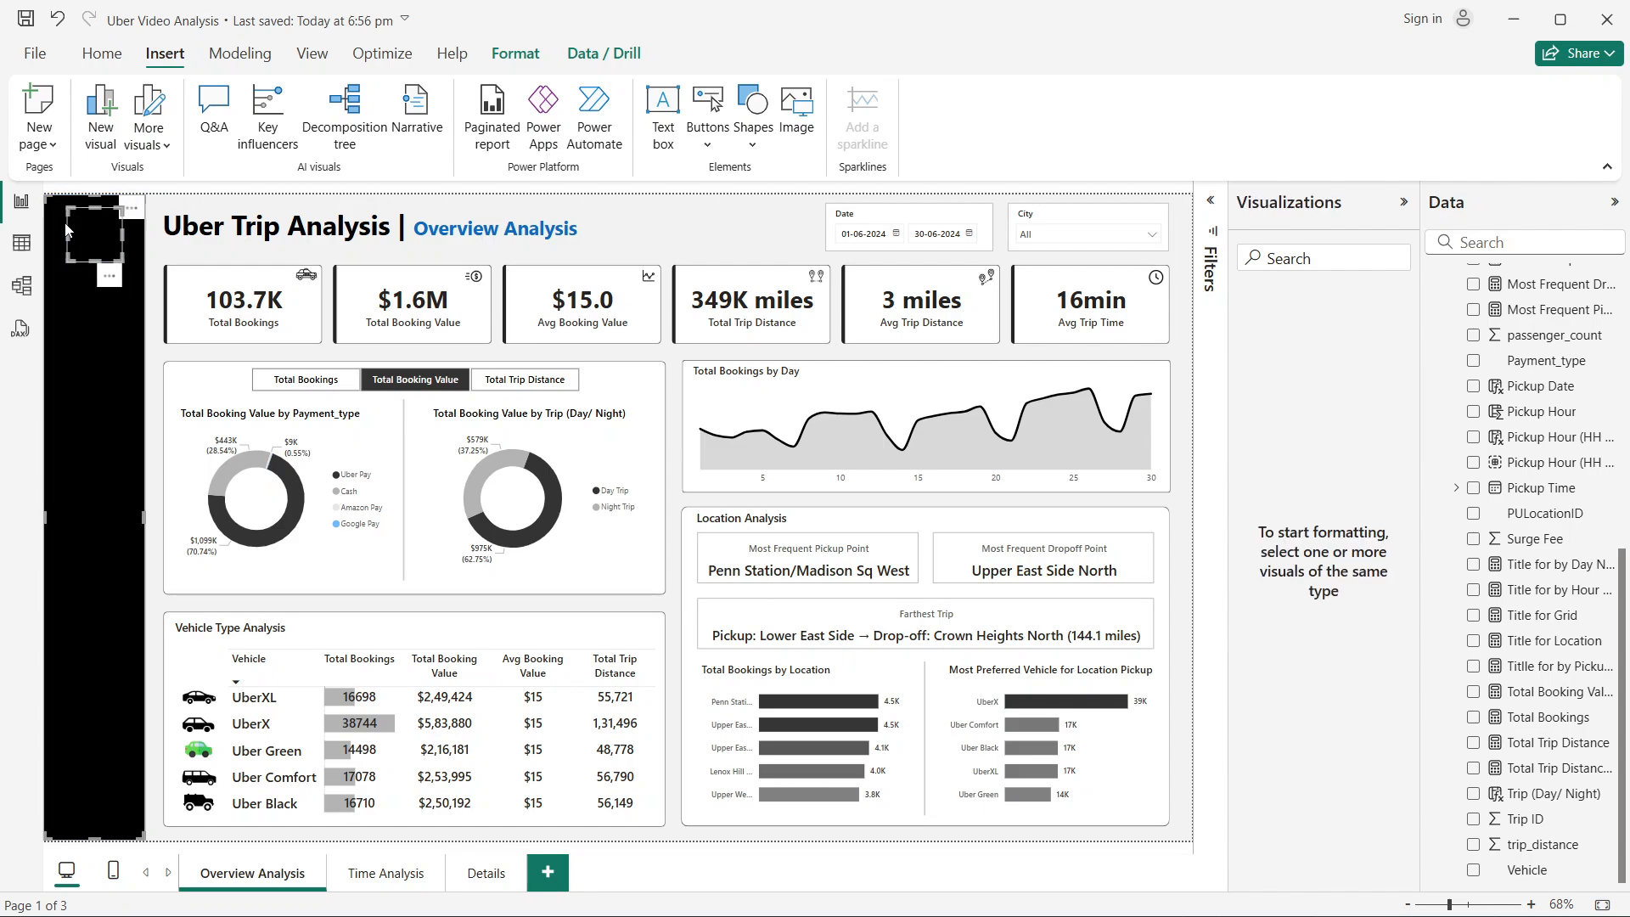
{"action": "right_click", "coordinate": [95, 227]}
{"action": "mouse_move", "coordinate": [137, 252]}
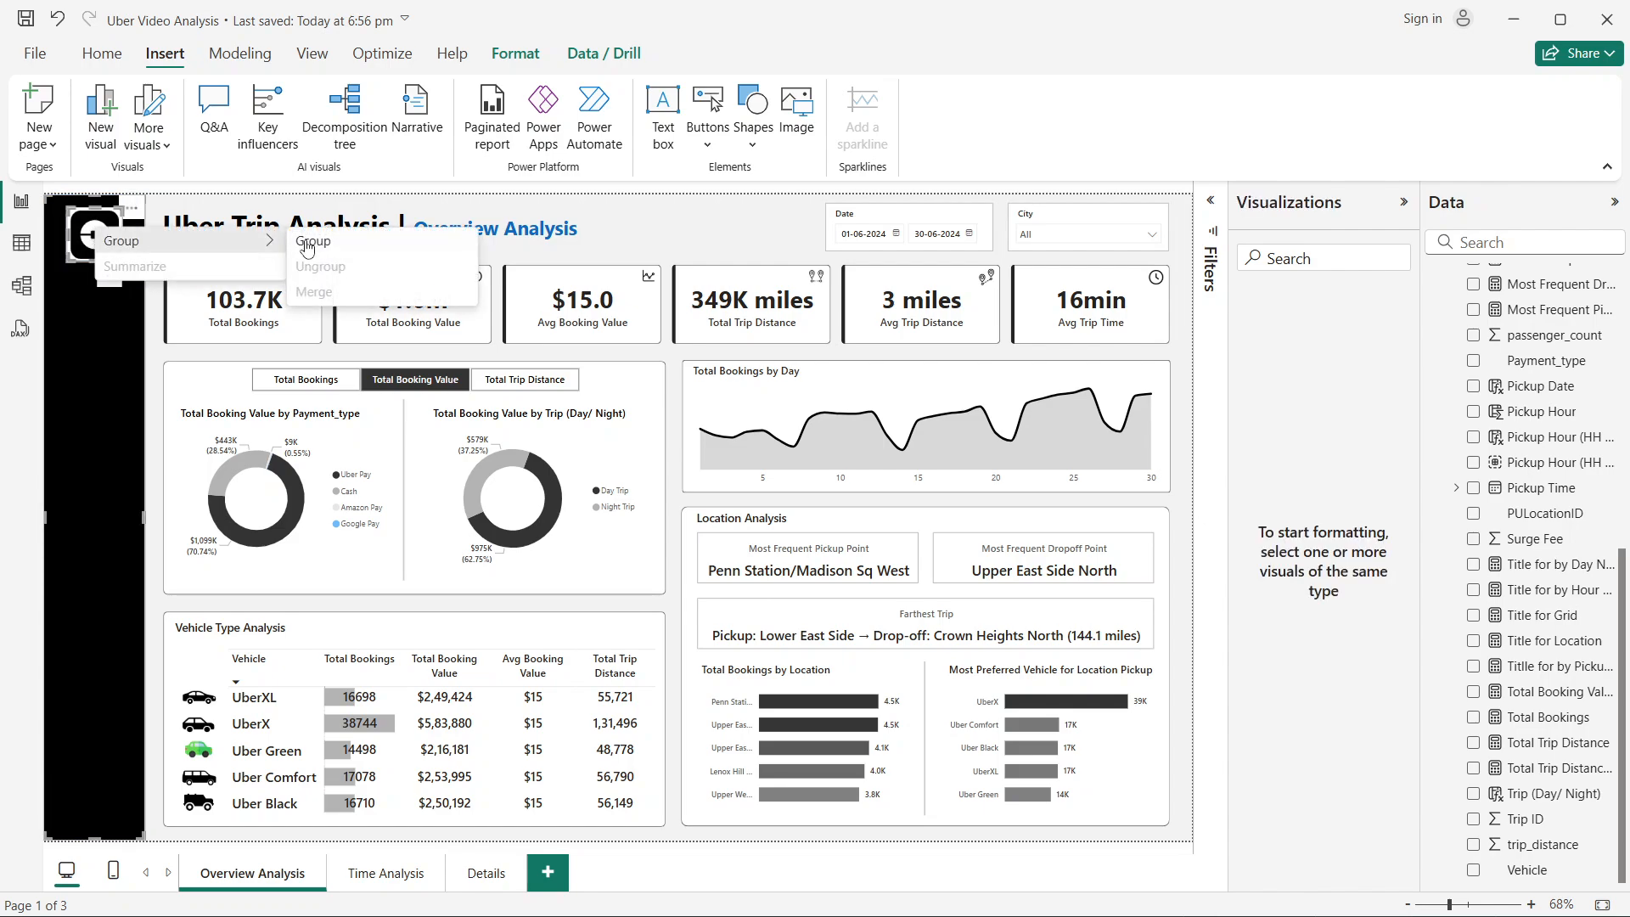
{"action": "left_click", "coordinate": [303, 244]}
{"action": "left_click", "coordinate": [160, 272]}
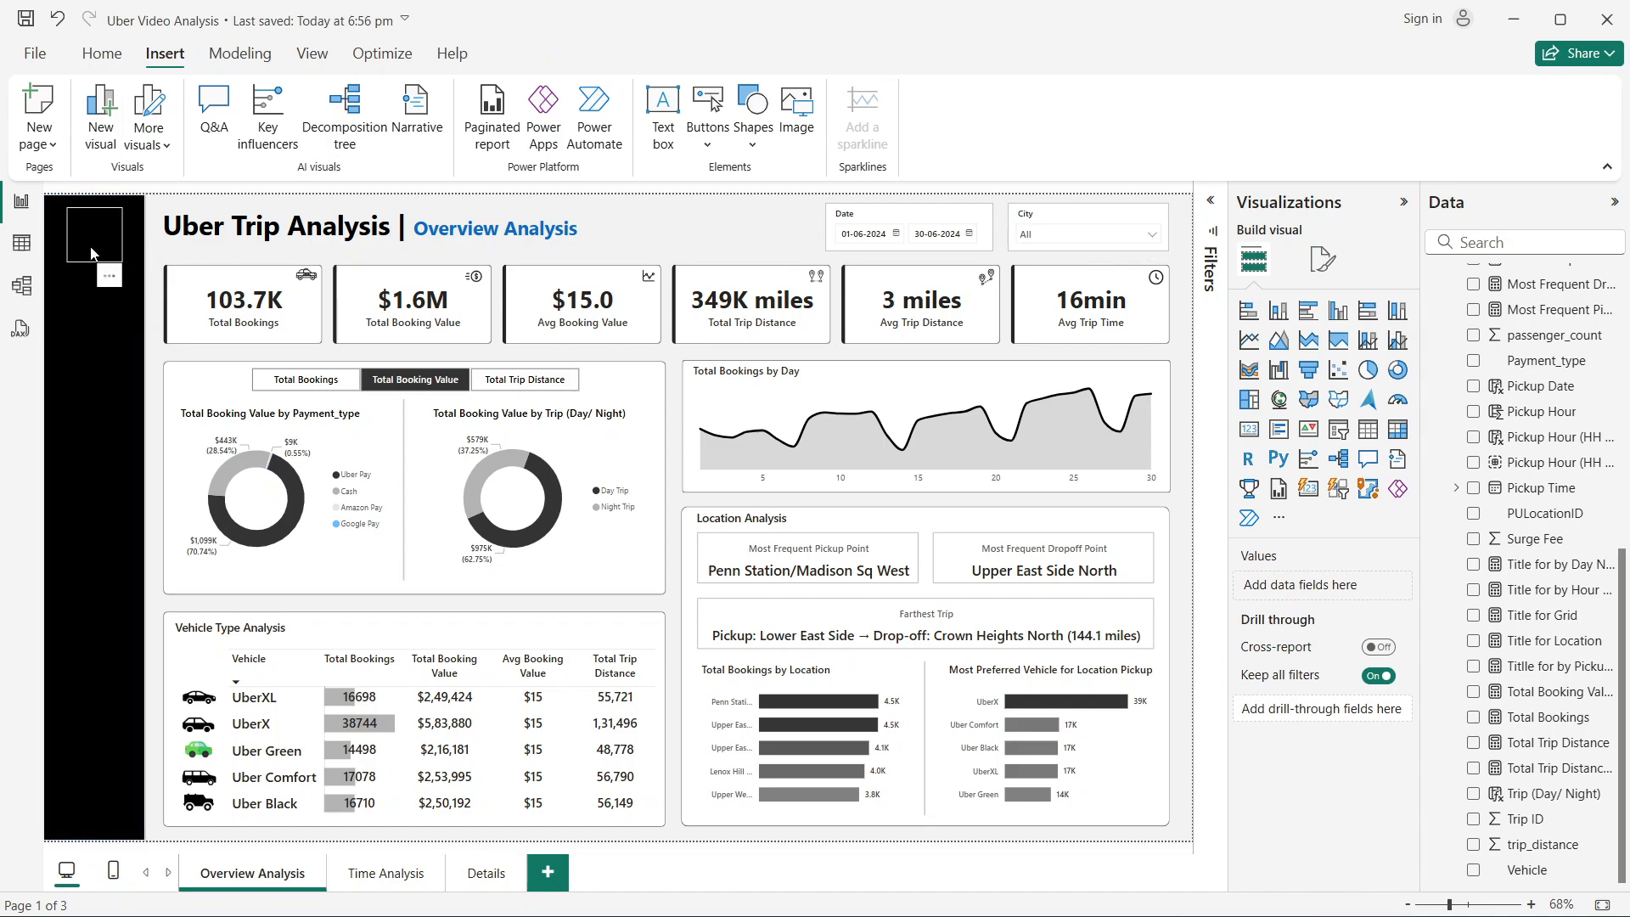
{"action": "key", "text": "ctrl+z"}
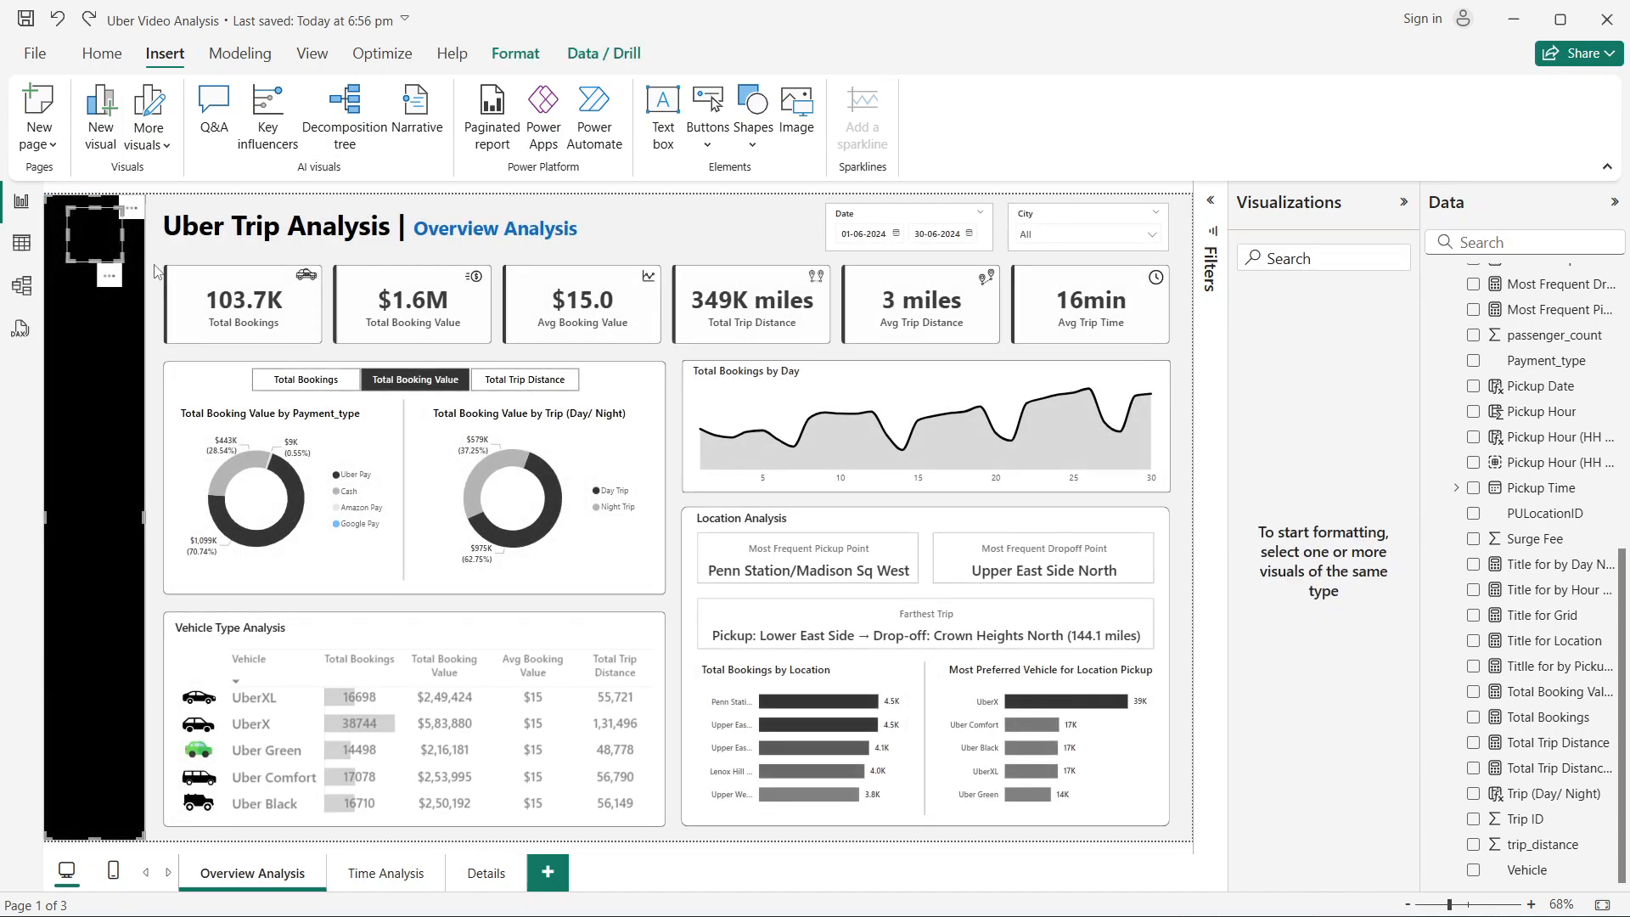
{"action": "left_click", "coordinate": [155, 304]}
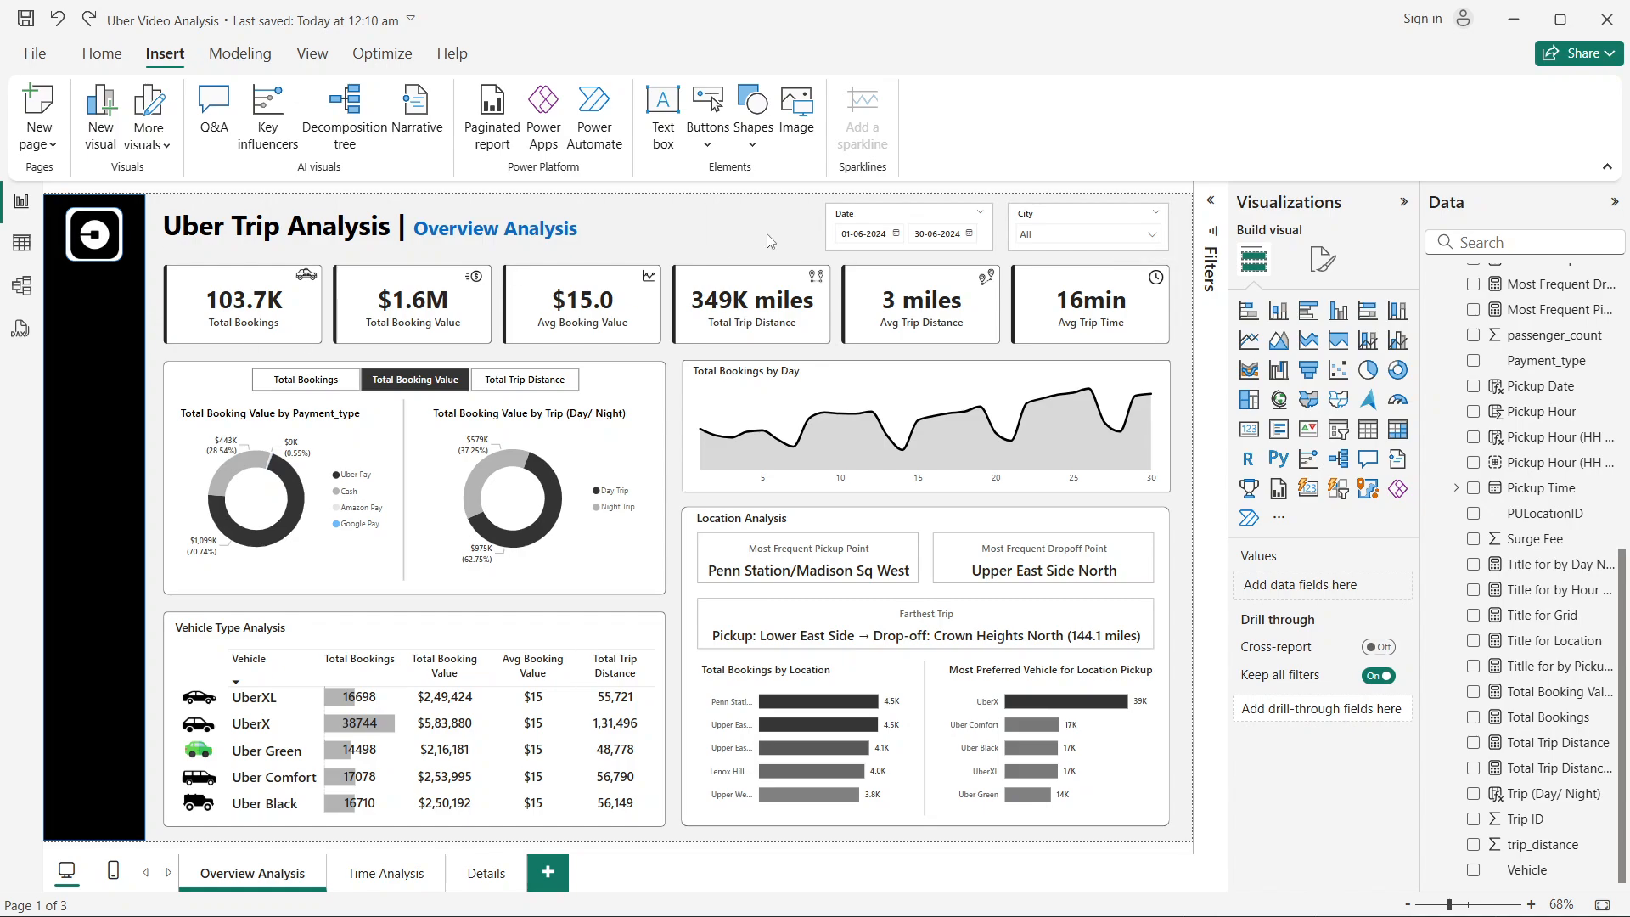
Step: Insert a page navigator and move it clear of the logo and the report title
{"action": "left_click", "coordinate": [723, 150]}
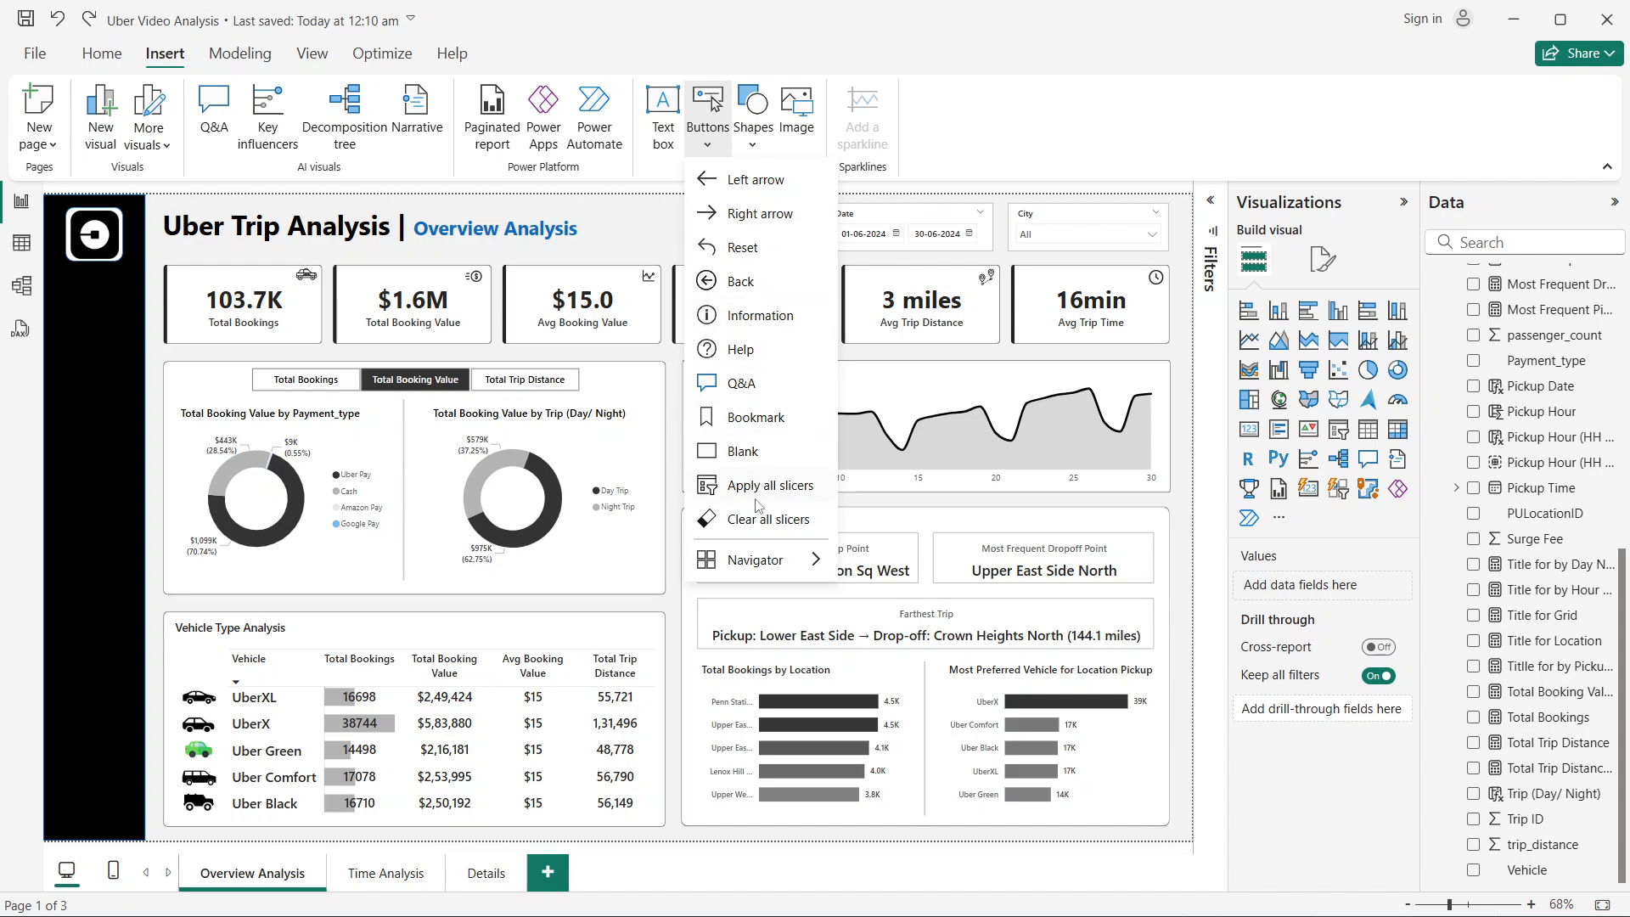
{"action": "mouse_move", "coordinate": [758, 561]}
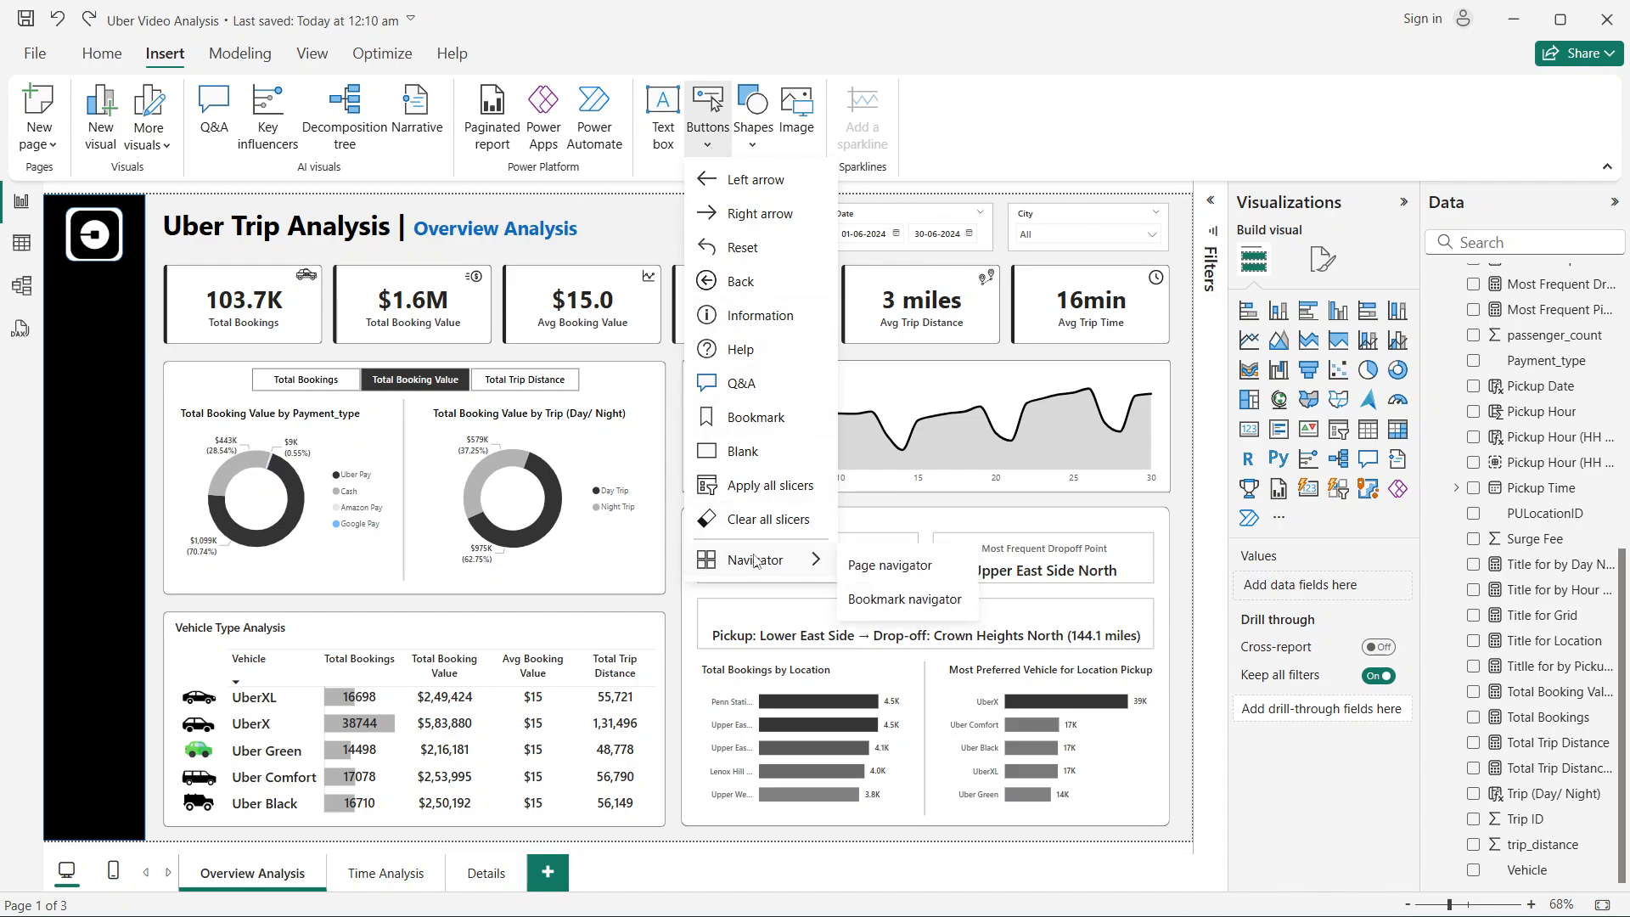
{"action": "left_click", "coordinate": [889, 566]}
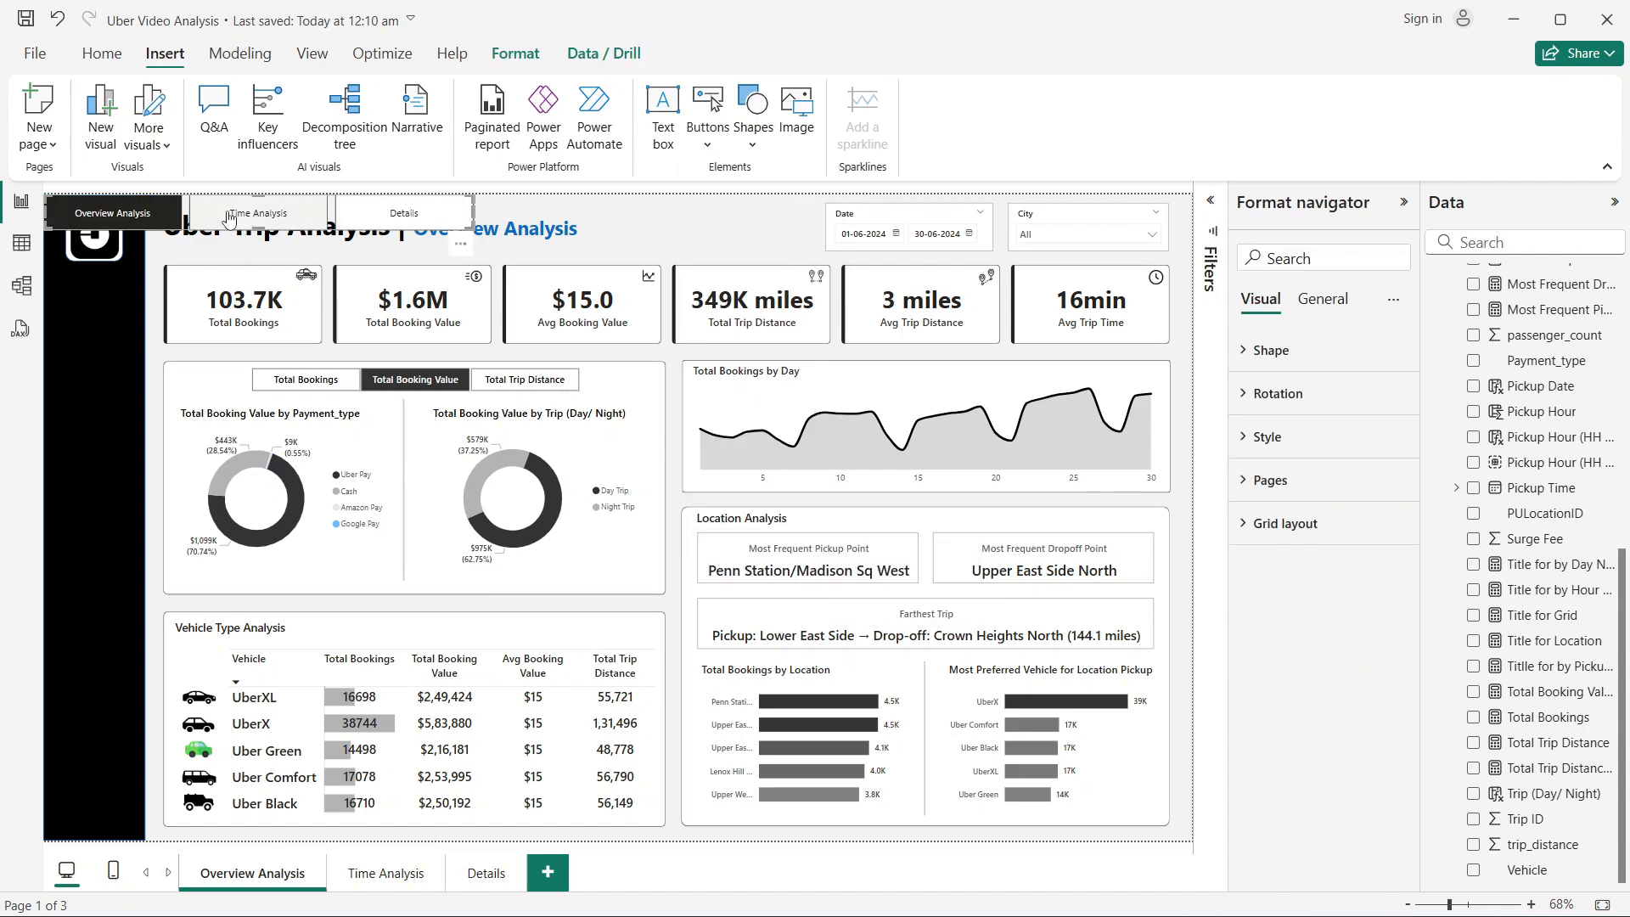
{"action": "left_click_drag", "start_coordinate": [186, 213], "coordinate": [255, 456]}
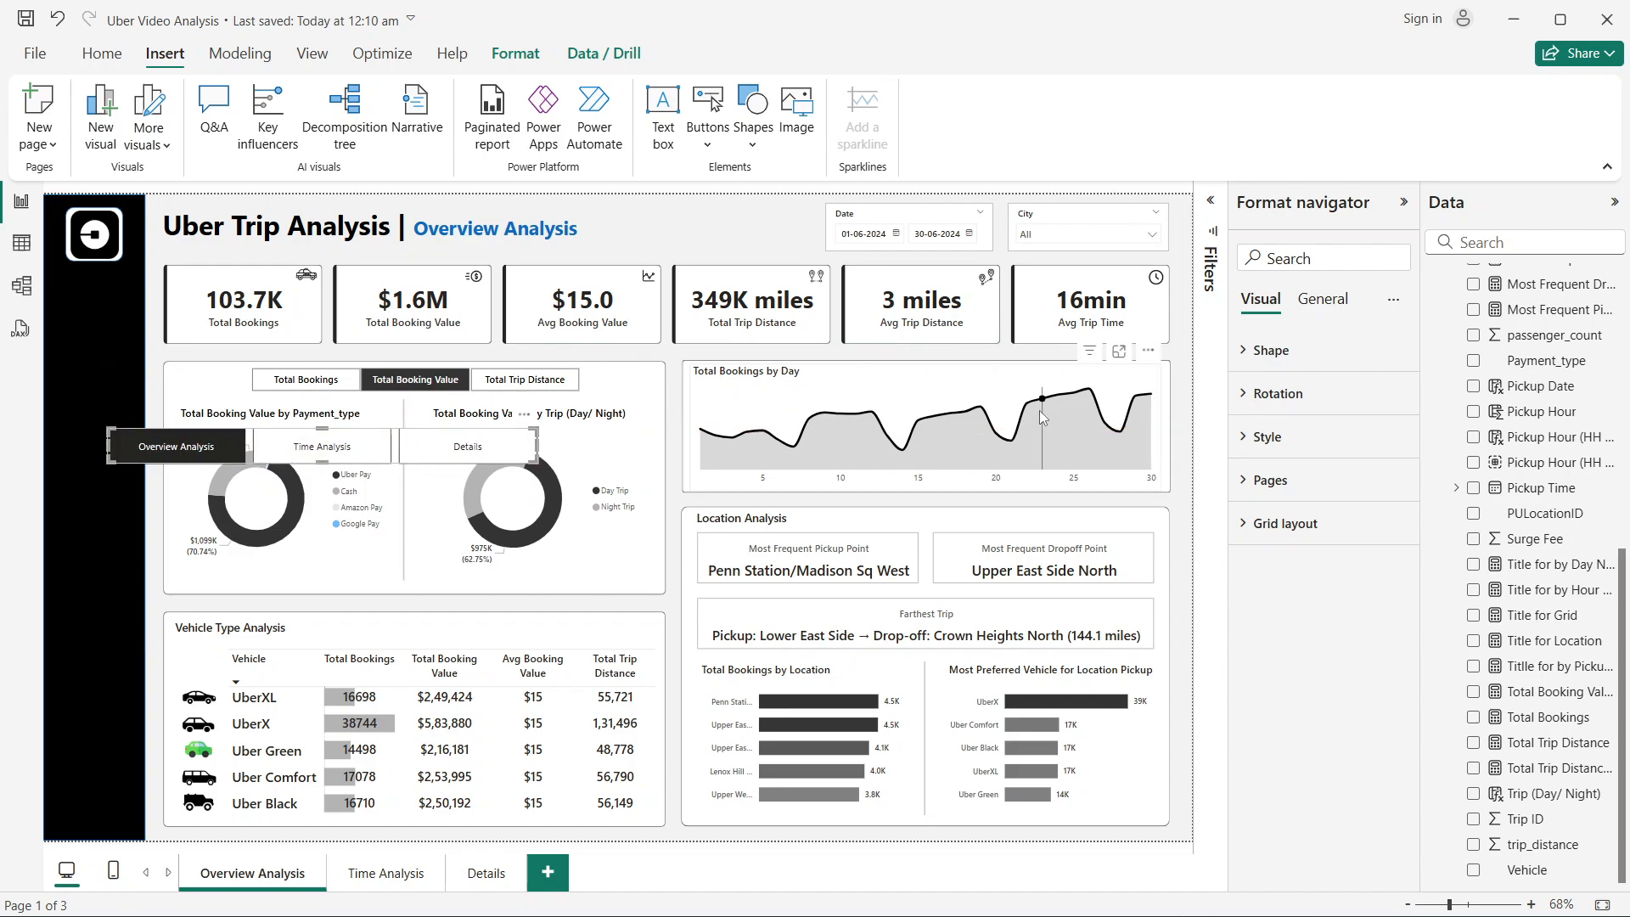
Step: Set the page navigator's grid layout orientation to Vertical and stretch the navigator taller
{"action": "left_click", "coordinate": [1292, 523]}
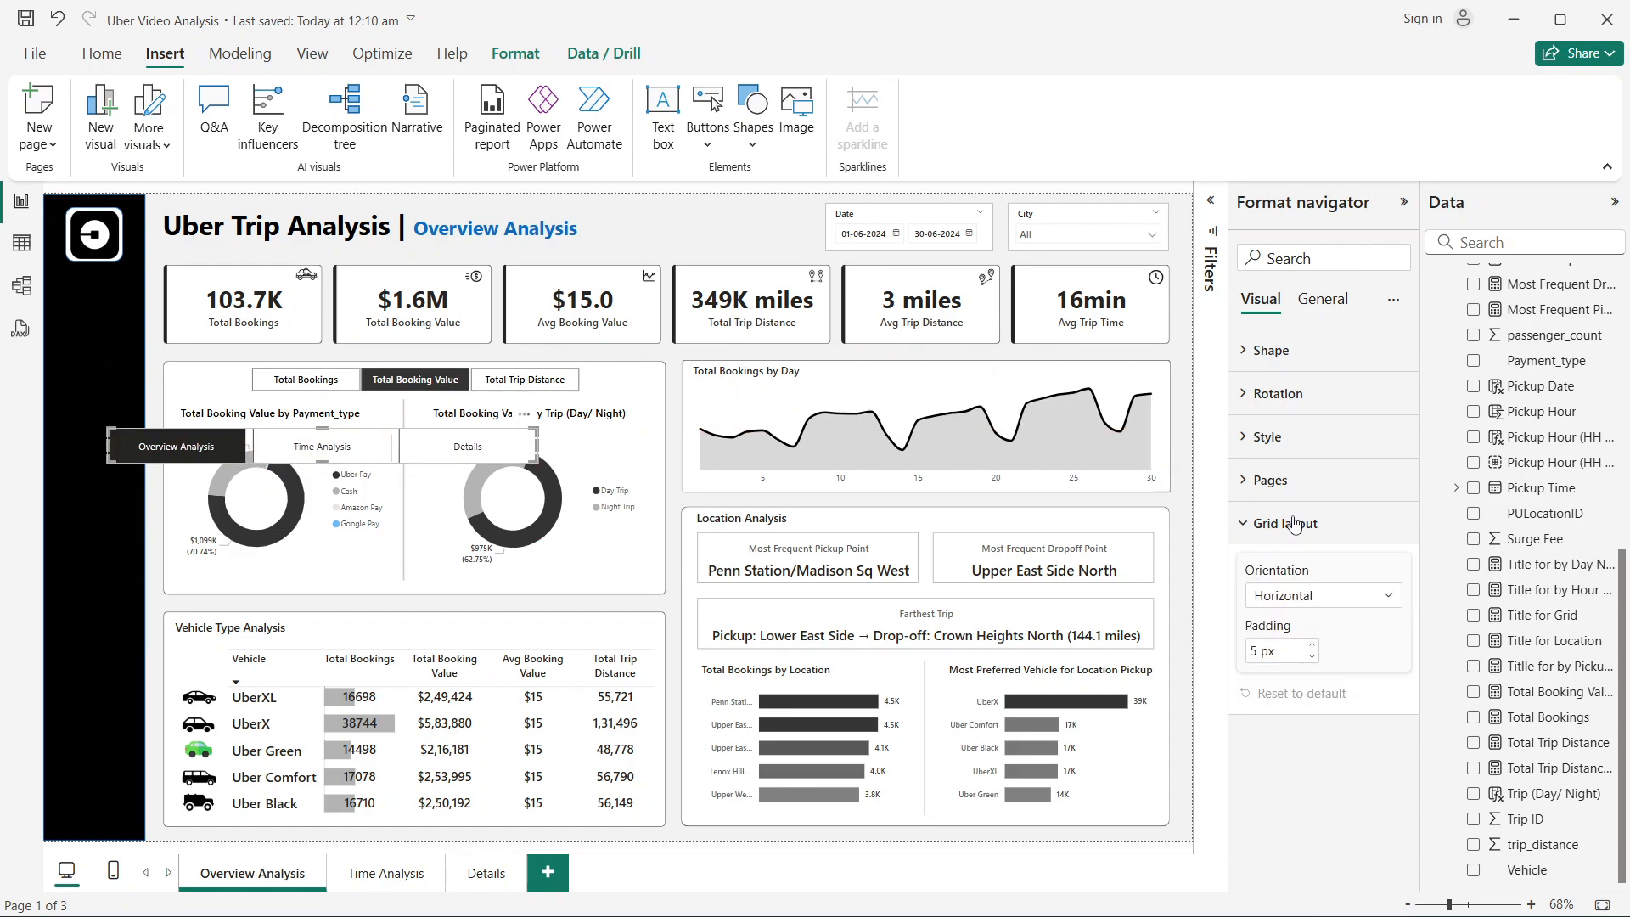
{"action": "left_click", "coordinate": [1301, 600]}
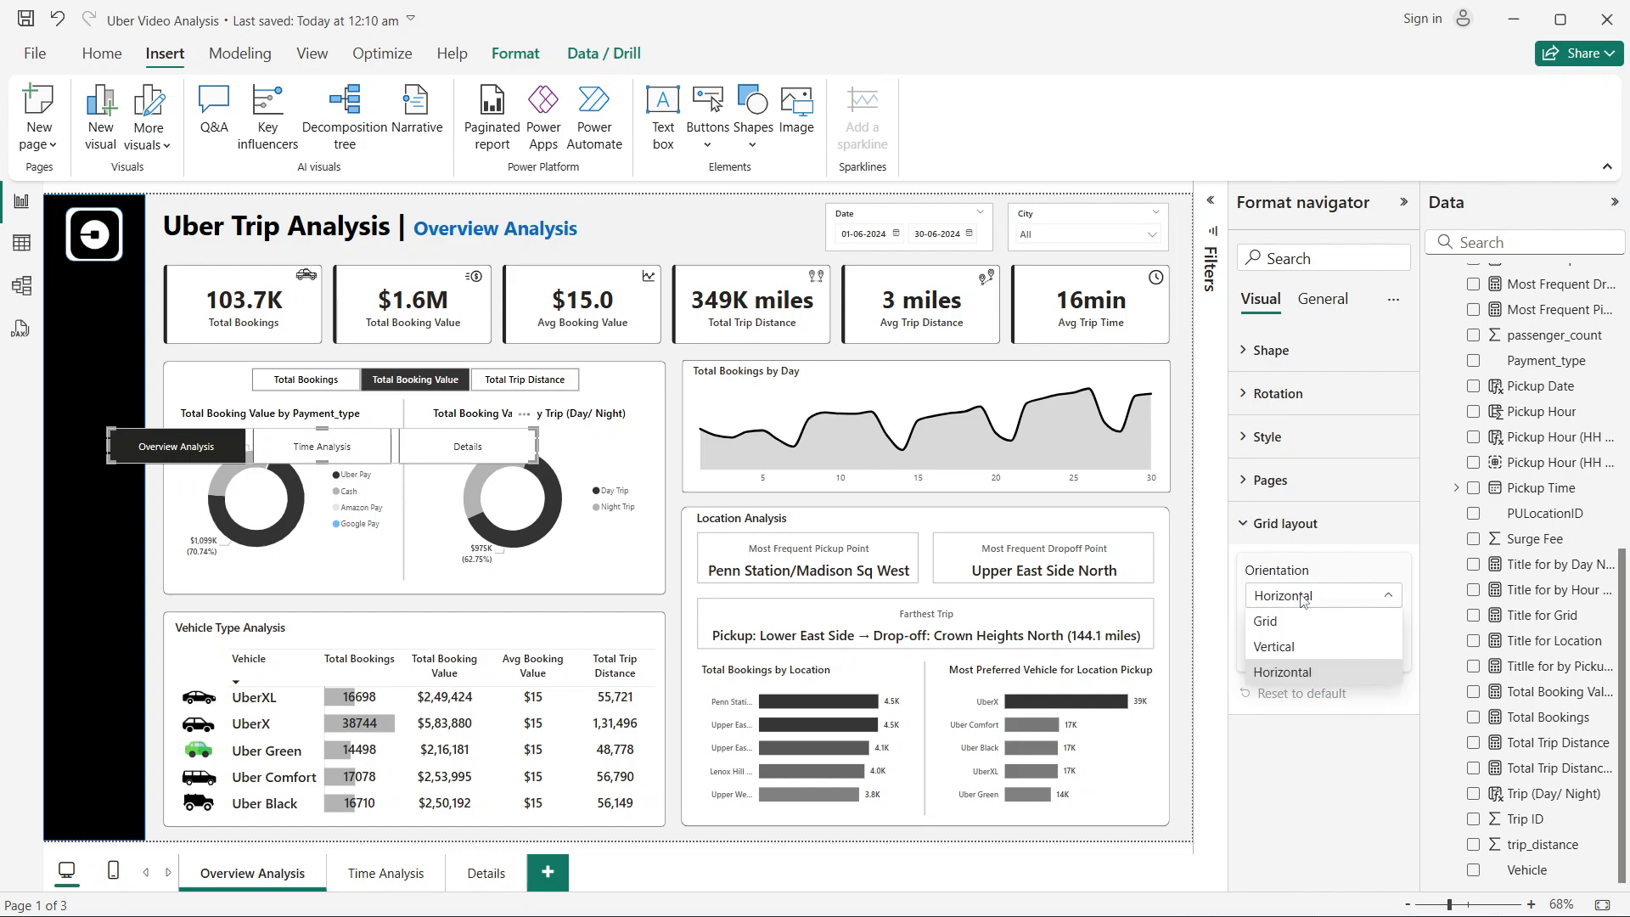
{"action": "left_click", "coordinate": [1294, 646]}
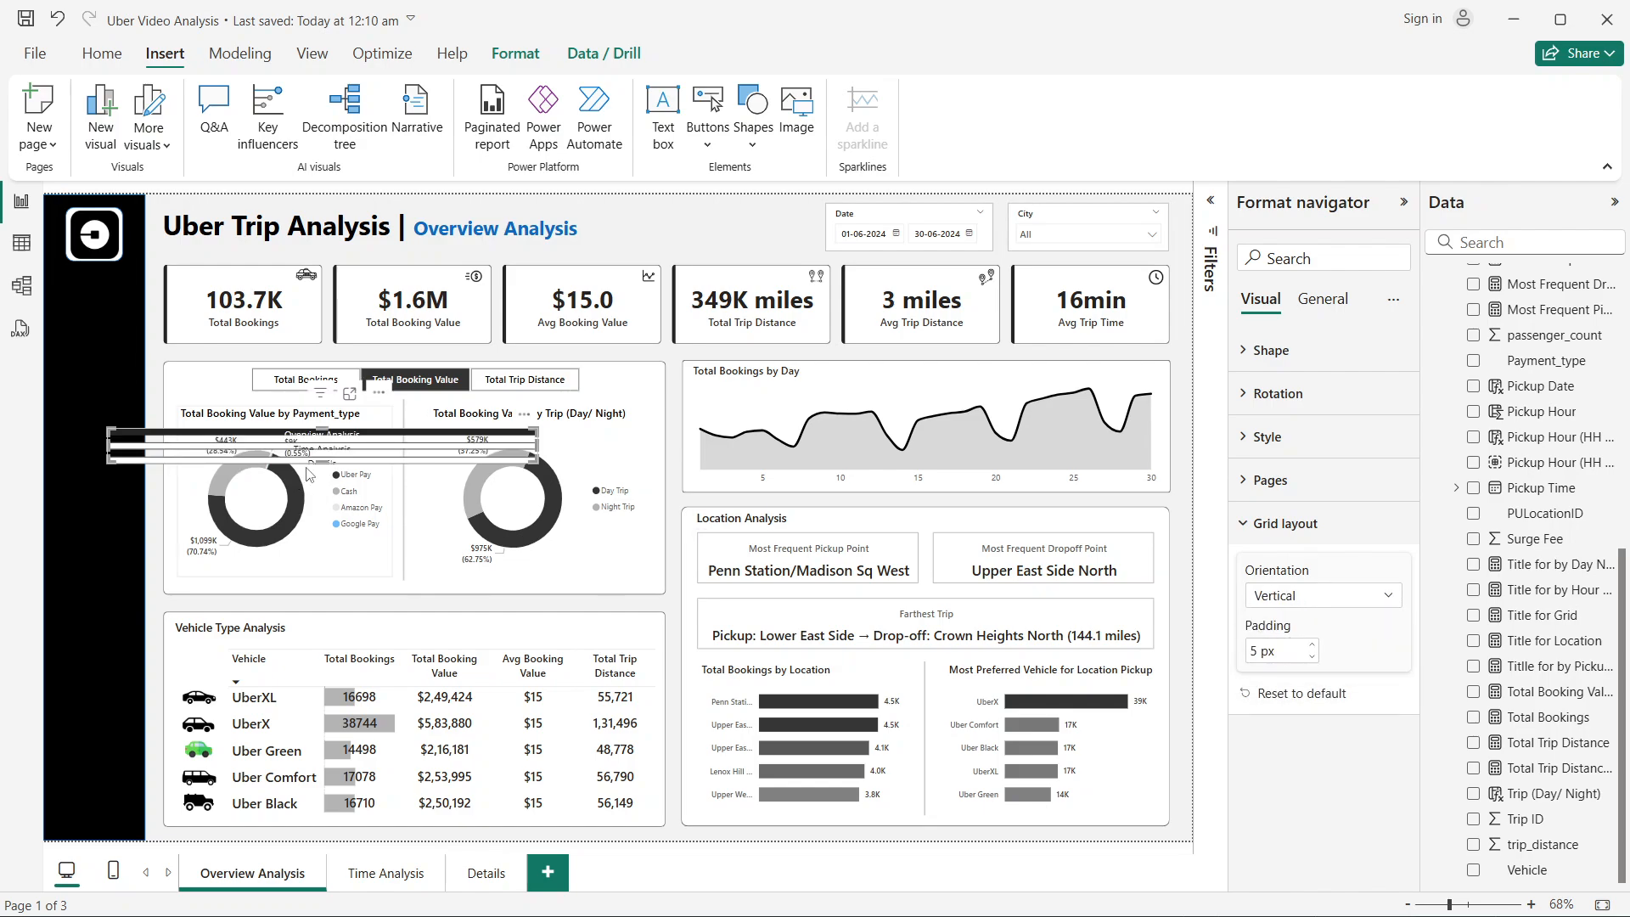
{"action": "left_click_drag", "start_coordinate": [319, 464], "coordinate": [322, 557]}
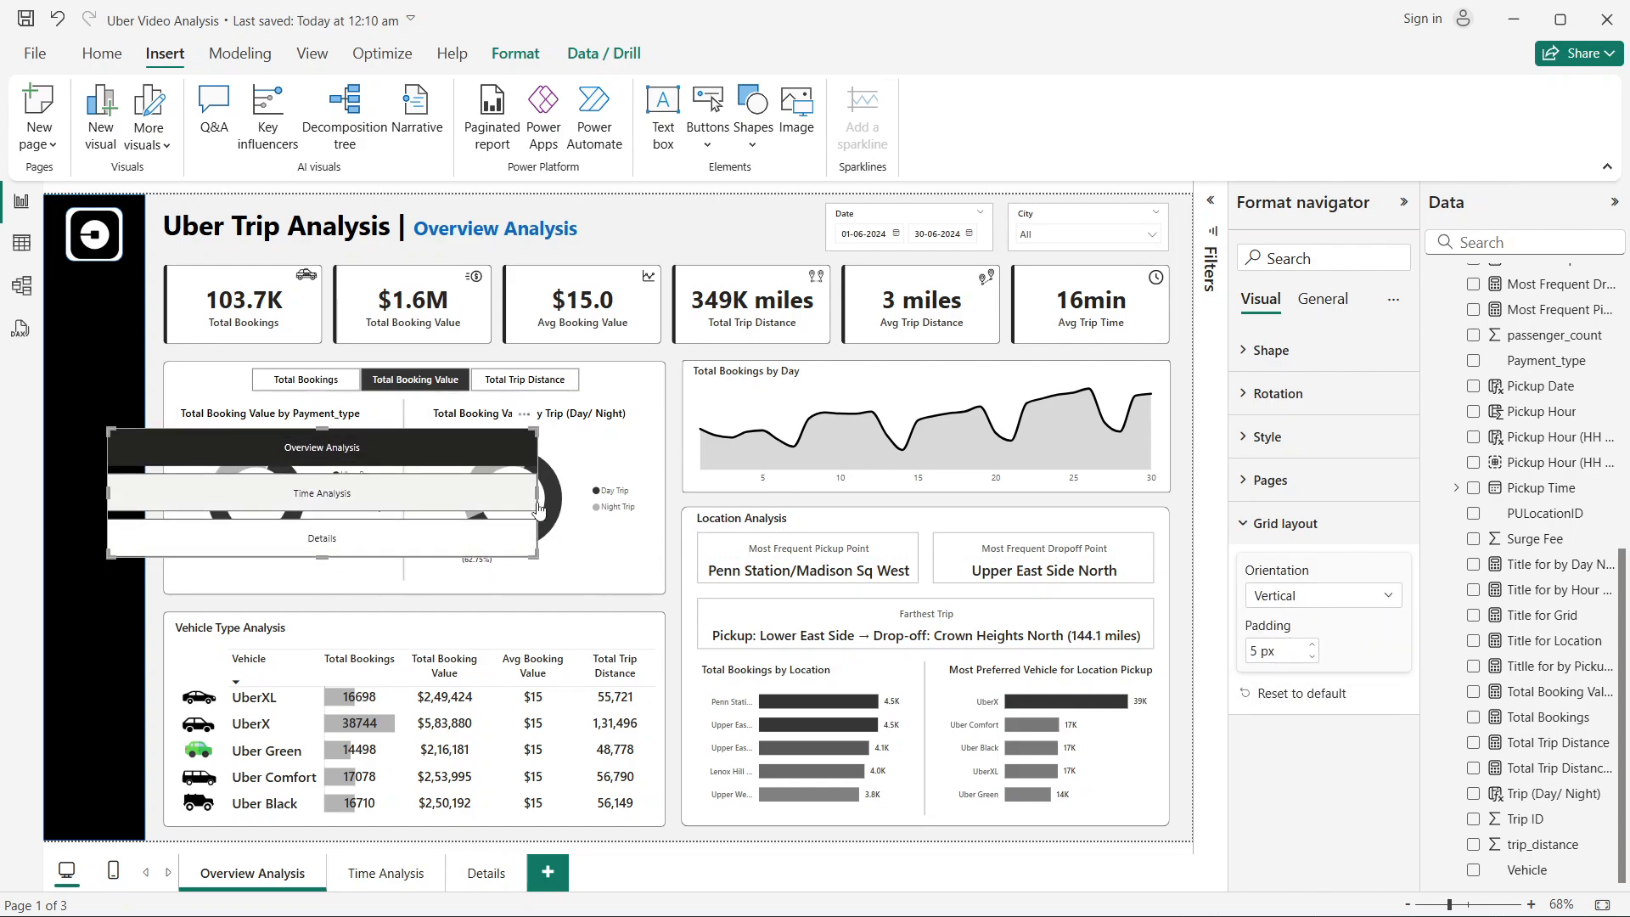
Step: Narrow the page navigator to the black sidebar's width and centre it in the sidebar below the Uber logo
{"action": "left_click_drag", "start_coordinate": [533, 493], "coordinate": [143, 408]}
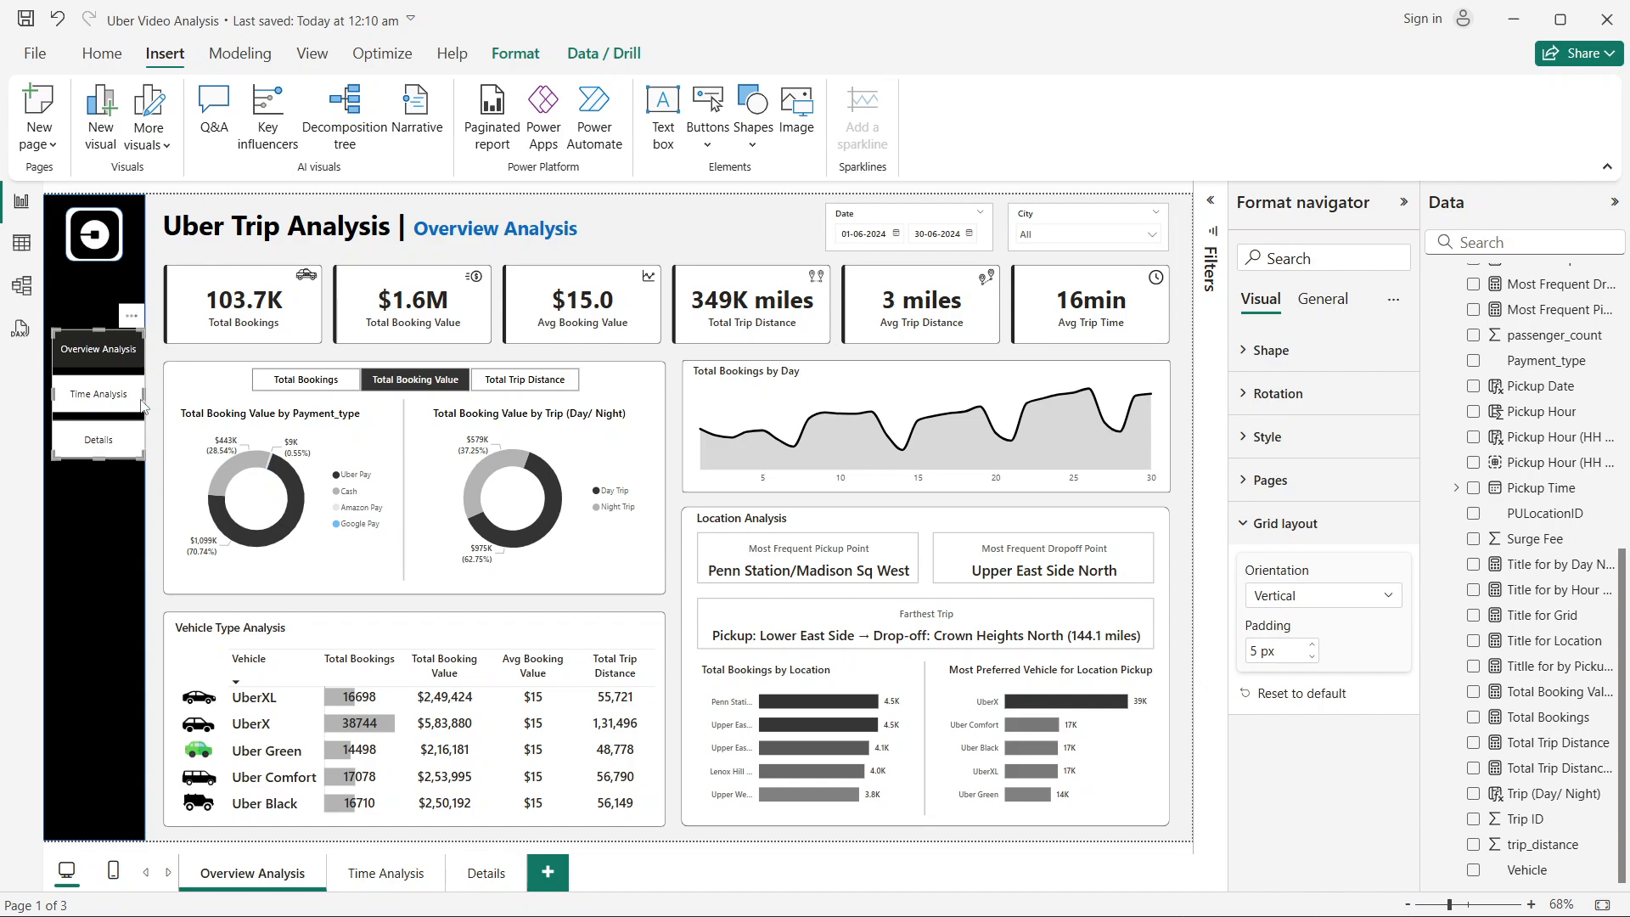
{"action": "key", "text": "Left"}
{"action": "key", "text": "Left"}
{"action": "key", "text": "Left"}
{"action": "key", "text": "Left"}
{"action": "key", "text": "Left"}
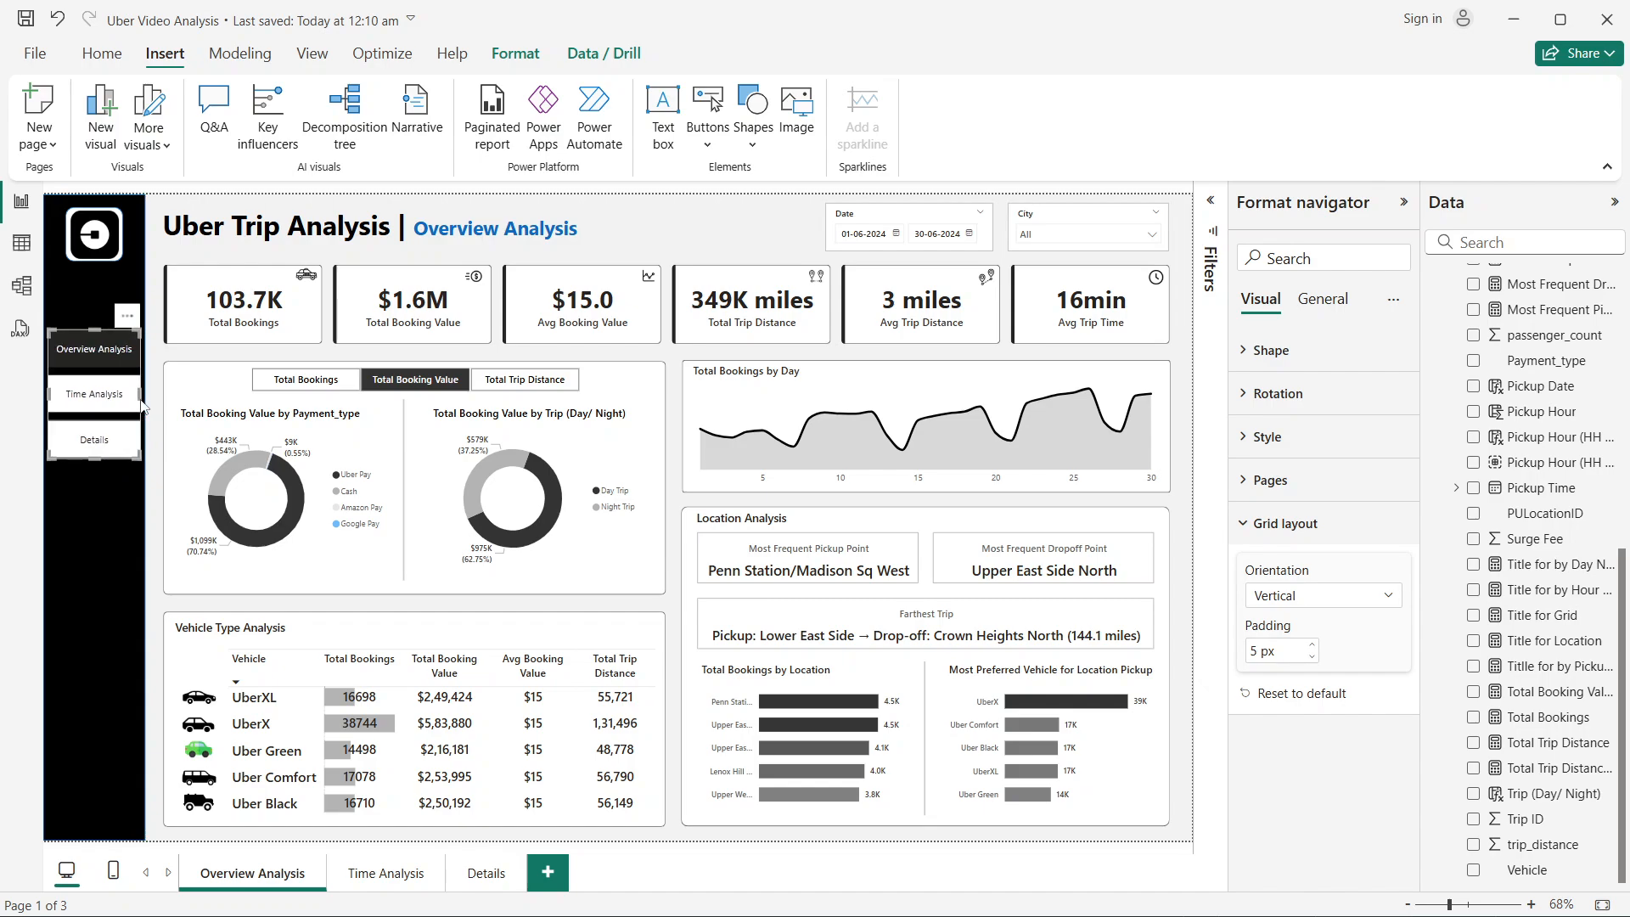
{"action": "key", "text": "Right"}
{"action": "key", "text": "Right"}
{"action": "key", "text": "Down"}
{"action": "key", "text": "Down"}
{"action": "key", "text": "Down"}
{"action": "key", "text": "Down"}
{"action": "key", "text": "Down"}
{"action": "key", "text": "Down"}
{"action": "key", "text": "Down"}
{"action": "key", "text": "Down"}
{"action": "key", "text": "Down"}
{"action": "key", "text": "Down"}
{"action": "key", "text": "Down"}
{"action": "key", "text": "Down"}
{"action": "key", "text": "Down"}
{"action": "key", "text": "Down"}
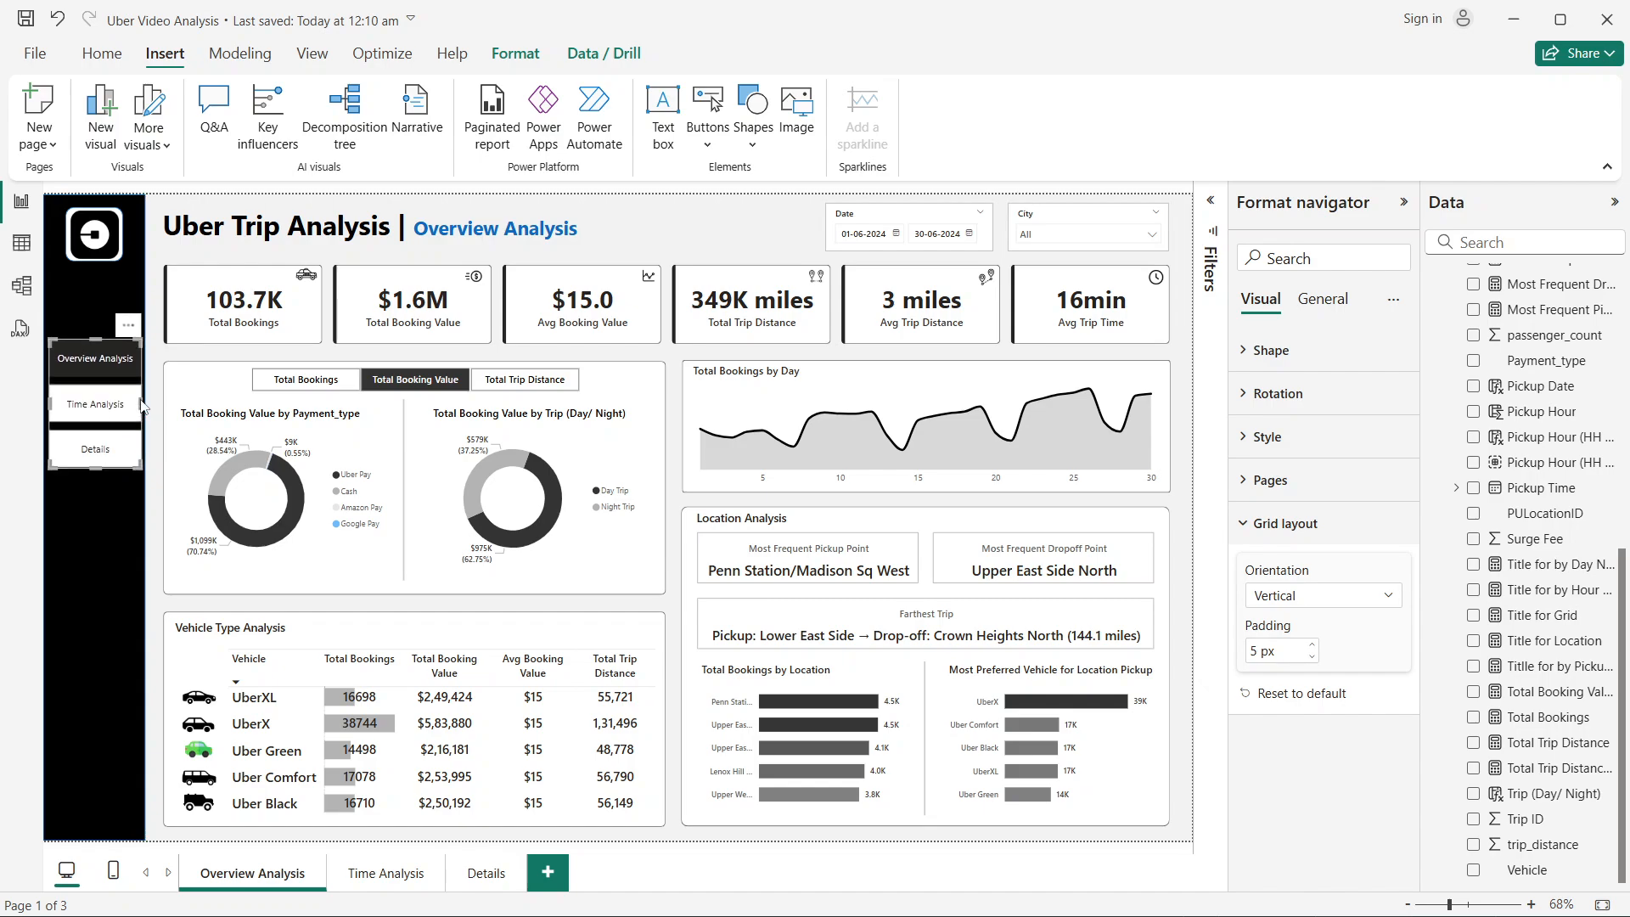
{"action": "key", "text": "Down"}
{"action": "key", "text": "Down"}
{"action": "key", "text": "Down"}
{"action": "key", "text": "Down"}
{"action": "key", "text": "Down"}
{"action": "key", "text": "Down"}
{"action": "key", "text": "Down"}
{"action": "key", "text": "Down"}
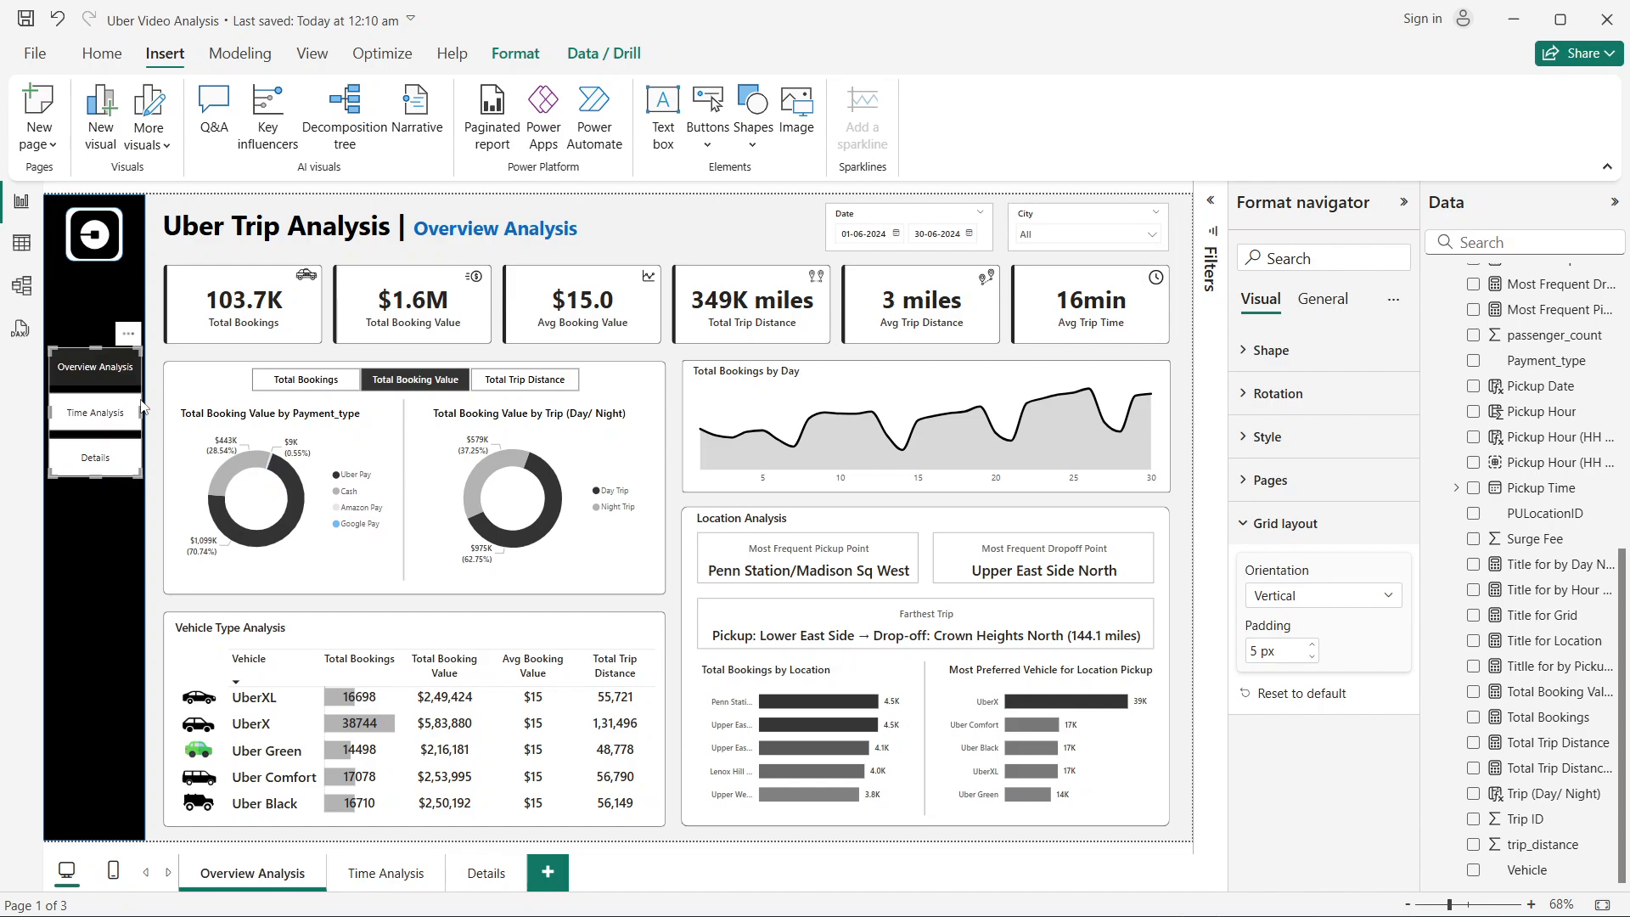
{"action": "key", "text": "Down"}
{"action": "key", "text": "Down"}
{"action": "key", "text": "Down"}
{"action": "key", "text": "Down"}
{"action": "key", "text": "Down"}
{"action": "key", "text": "Down"}
{"action": "key", "text": "Down"}
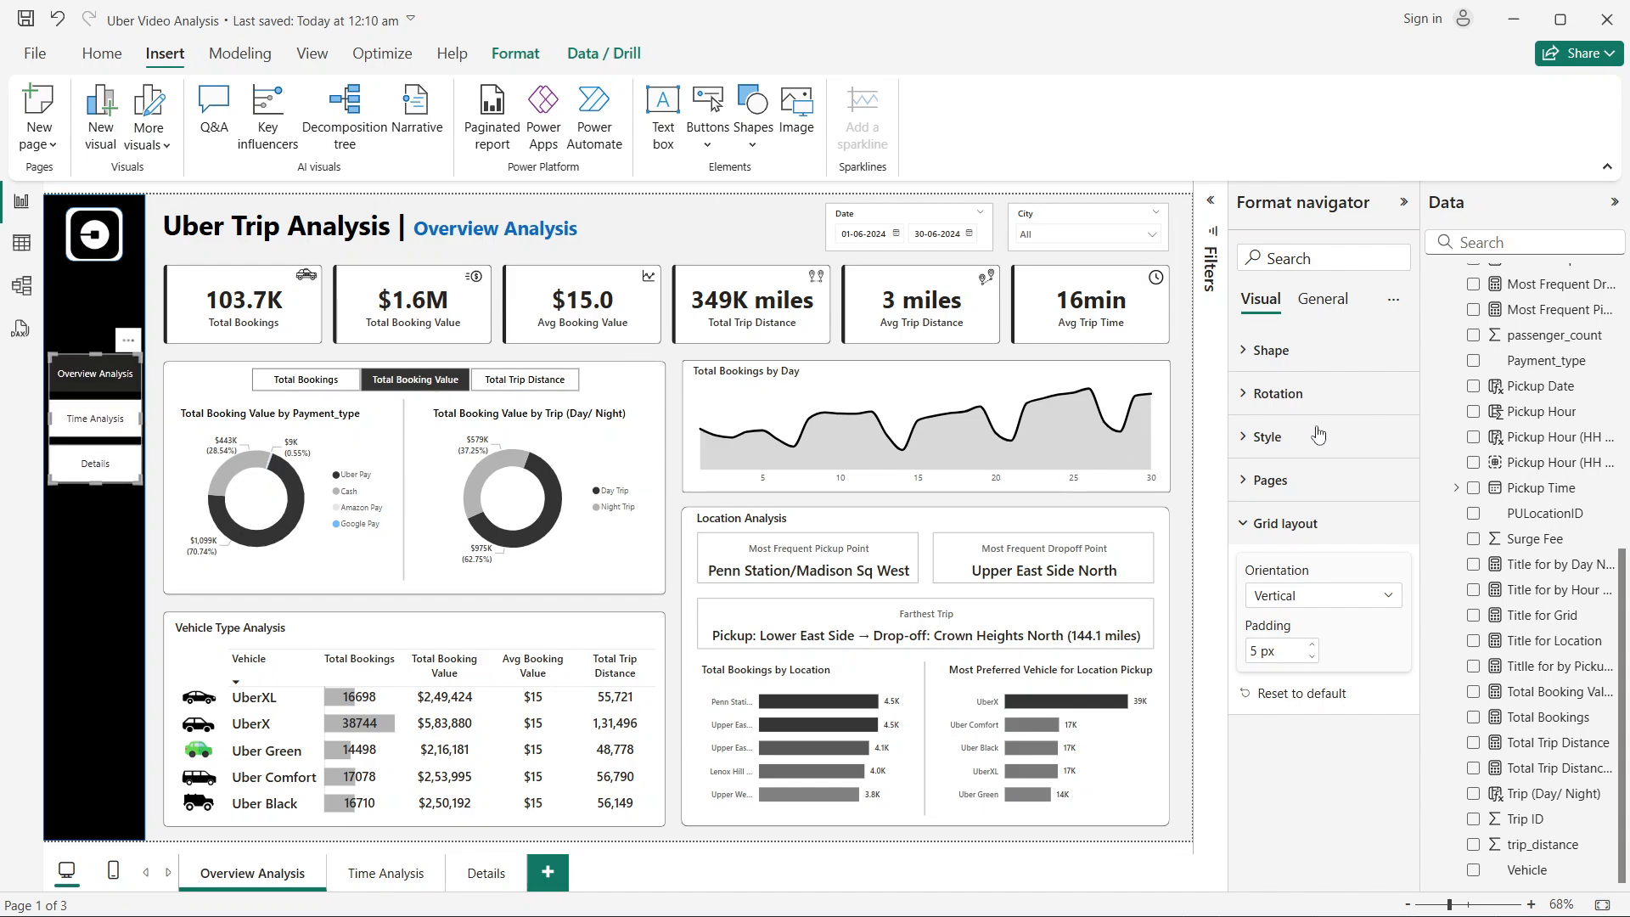
Step: Change the page navigator's button shape to Rounded Rectangle with 5% rounded corners
{"action": "left_click", "coordinate": [1309, 351]}
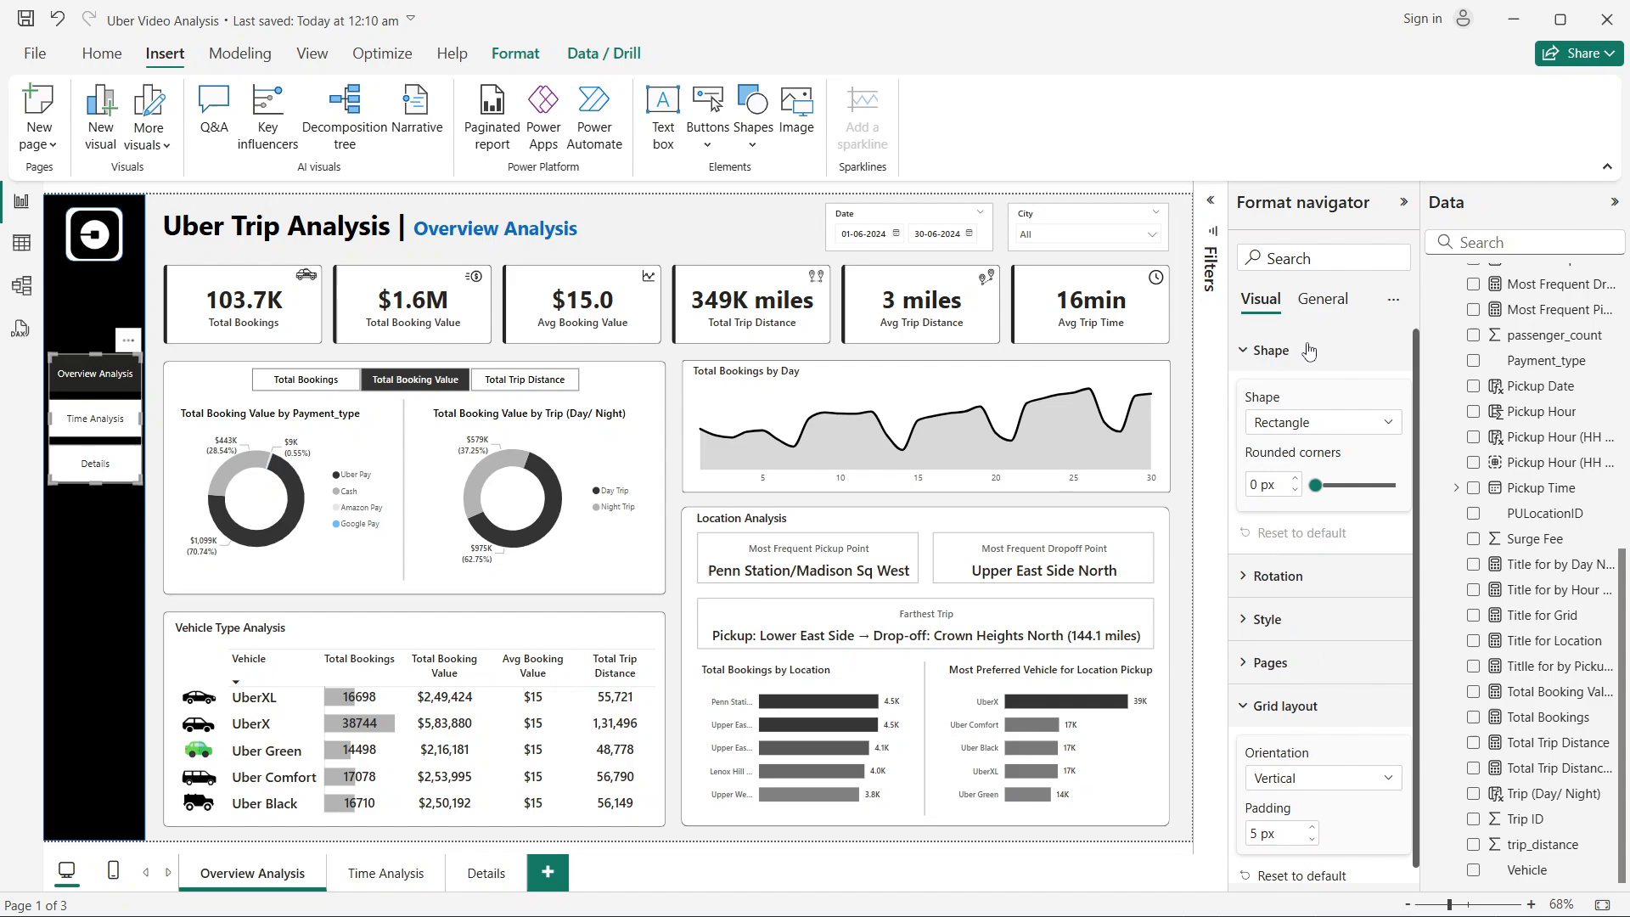
{"action": "left_click", "coordinate": [1289, 426]}
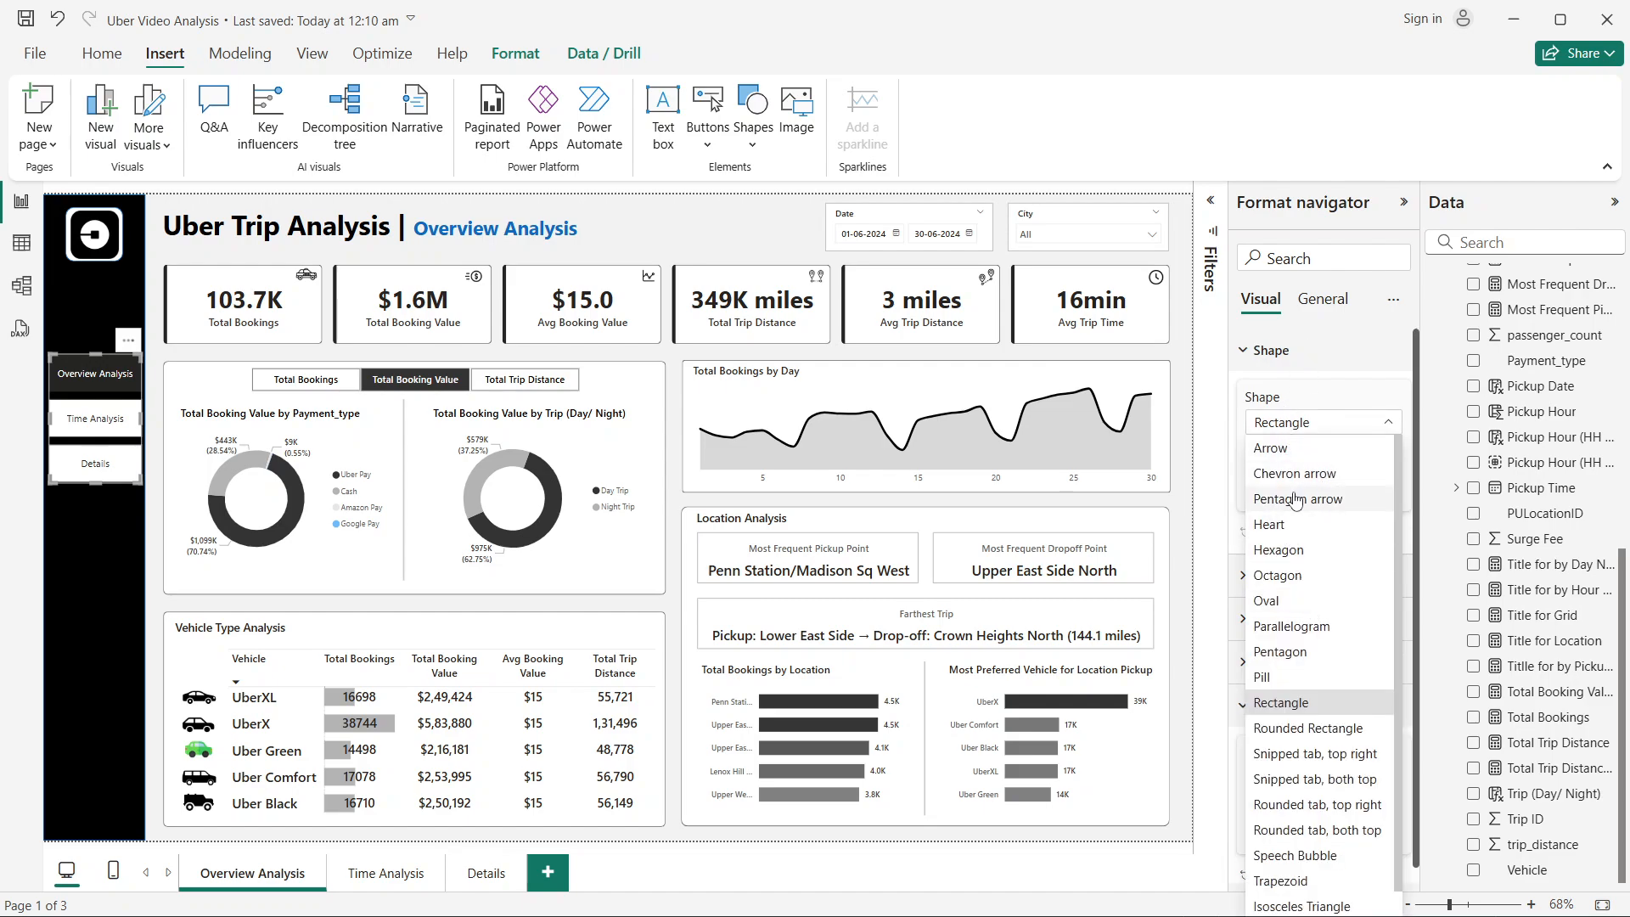
{"action": "scroll", "coordinate": [1320, 616], "scroll_direction": "down", "scroll_amount": 1}
{"action": "left_click", "coordinate": [1336, 704]}
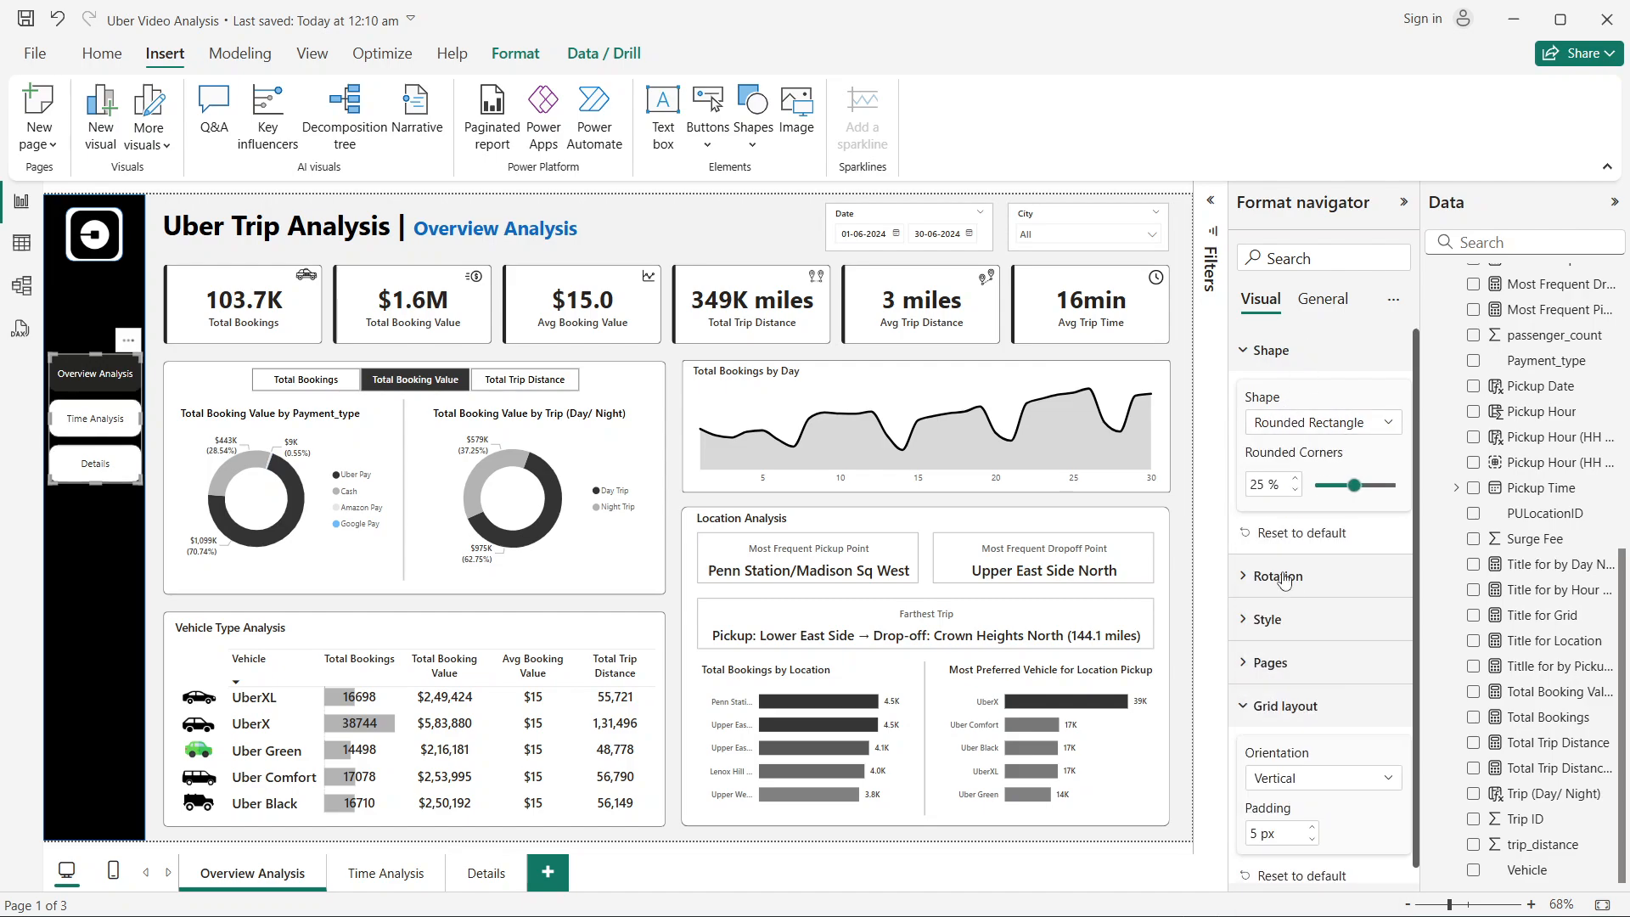
{"action": "left_click", "coordinate": [1264, 486]}
{"action": "type", "text": "5"}
{"action": "left_click", "coordinate": [1255, 491]}
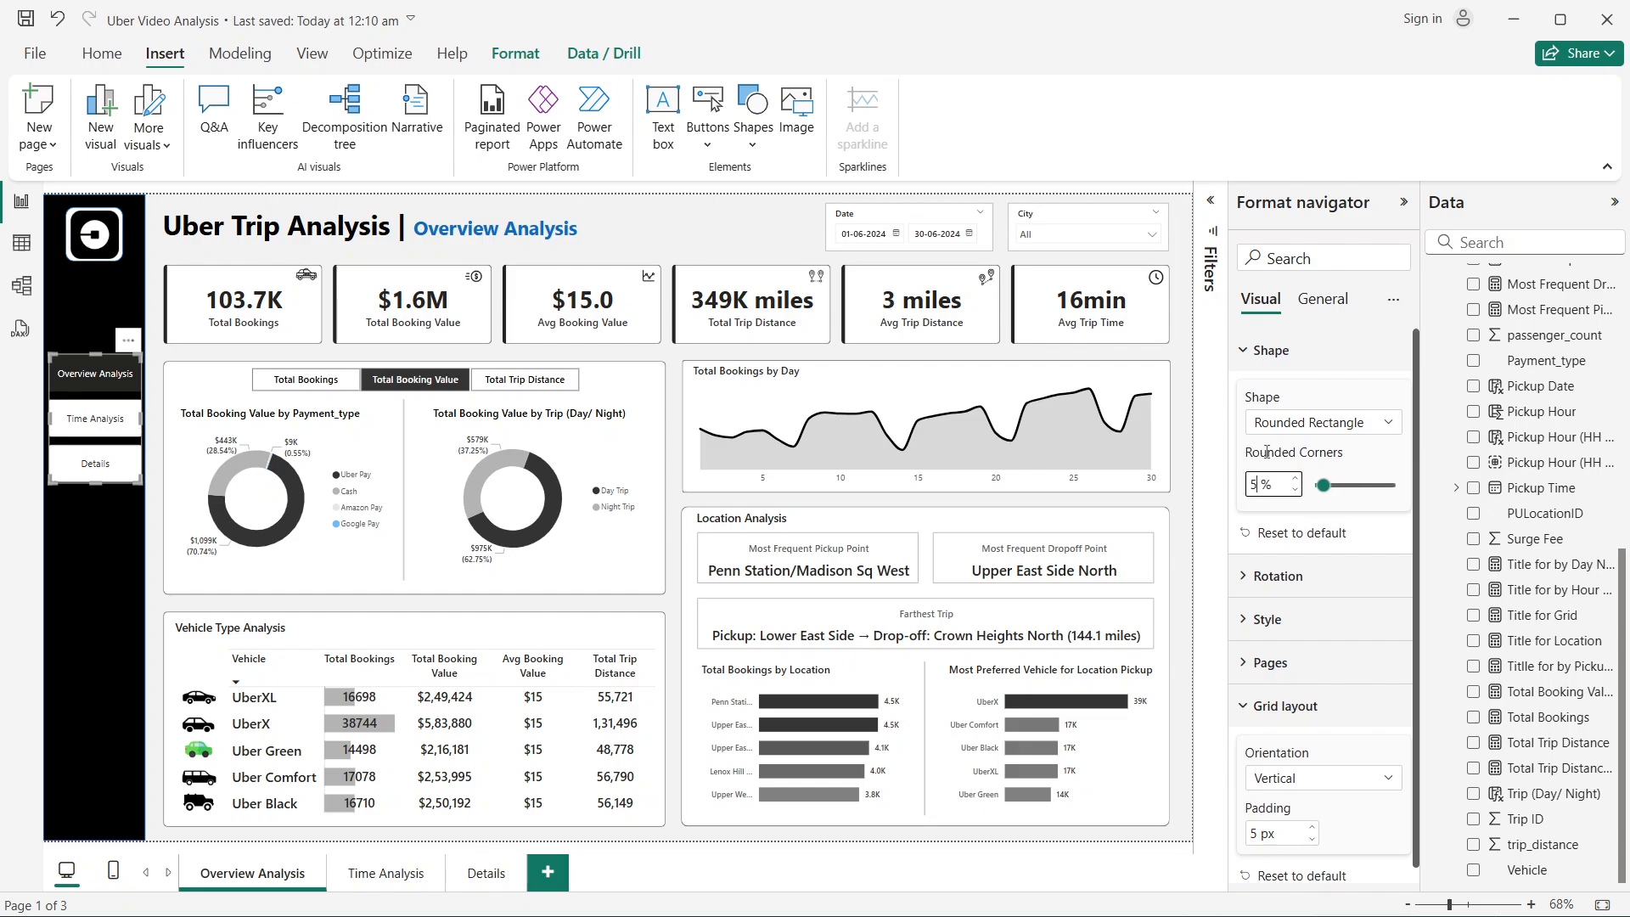
{"action": "left_click", "coordinate": [1198, 483]}
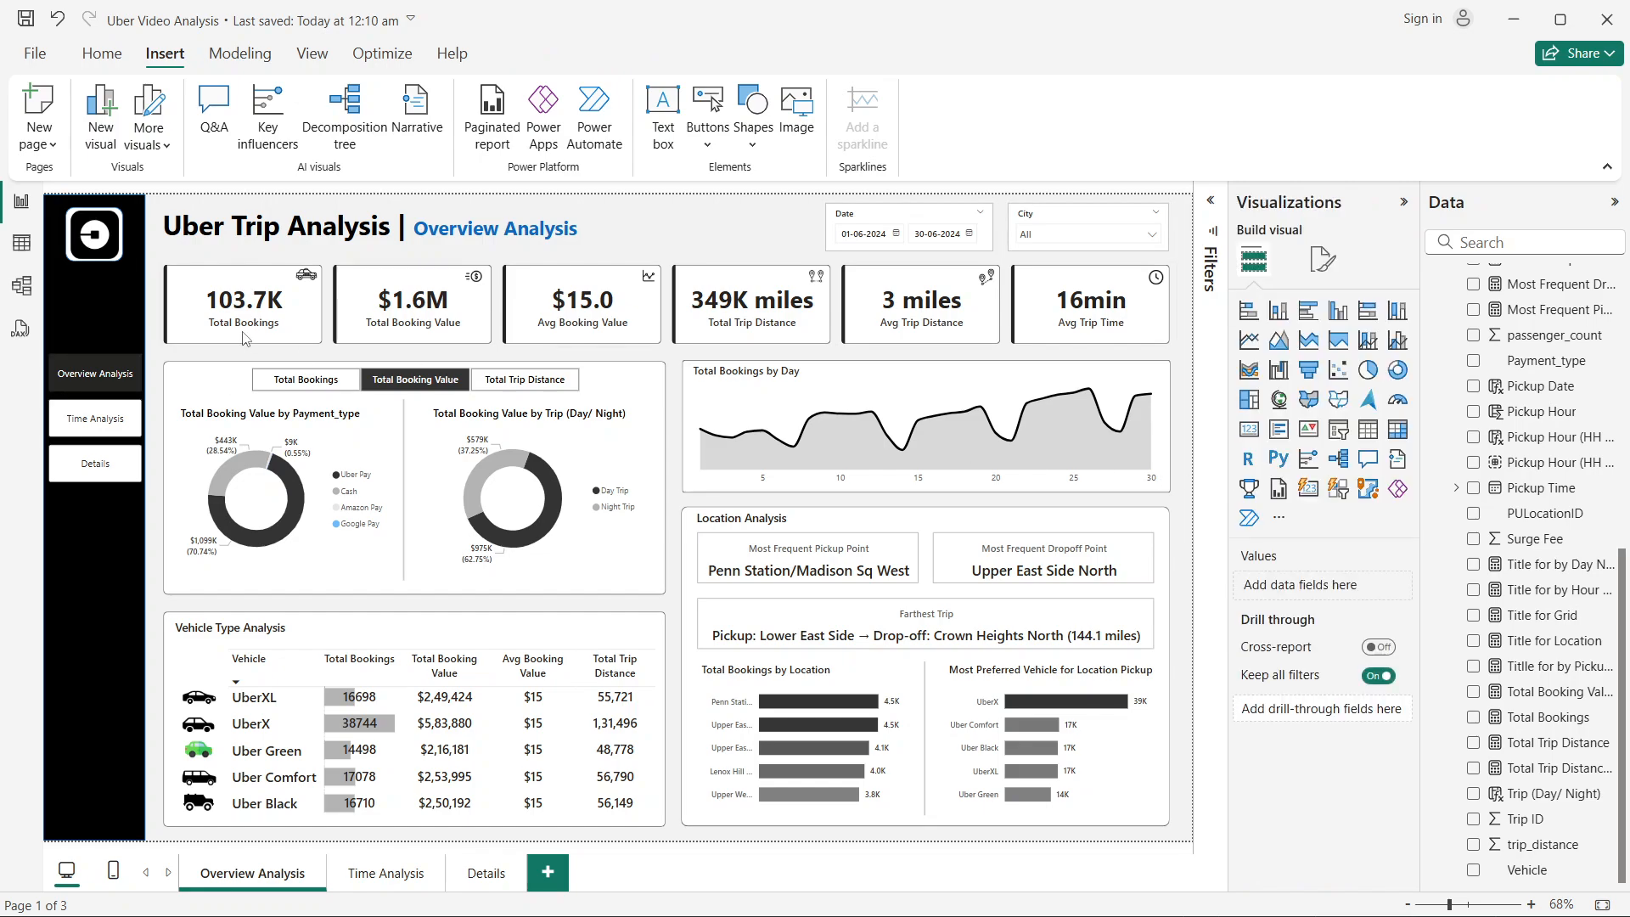
Step: Set the page navigator's font color to white for the Default state
{"action": "left_click", "coordinate": [63, 448]}
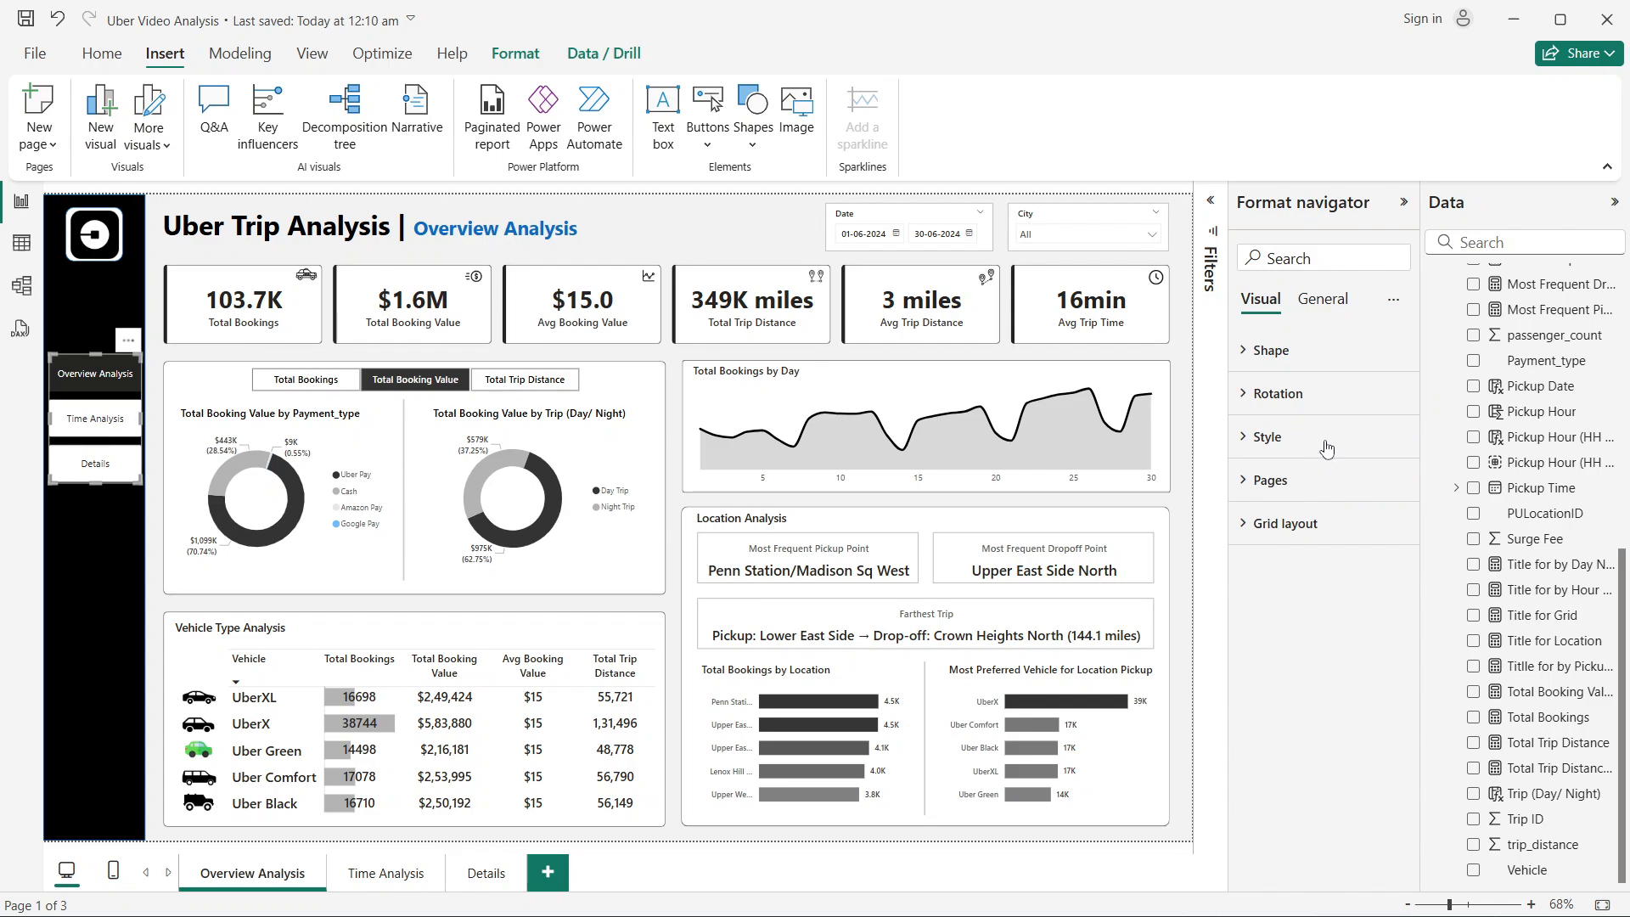
{"action": "left_click", "coordinate": [1292, 360]}
{"action": "left_click", "coordinate": [1292, 364]}
{"action": "left_click", "coordinate": [1289, 399]}
{"action": "left_click", "coordinate": [1291, 401]}
{"action": "left_click", "coordinate": [1285, 450]}
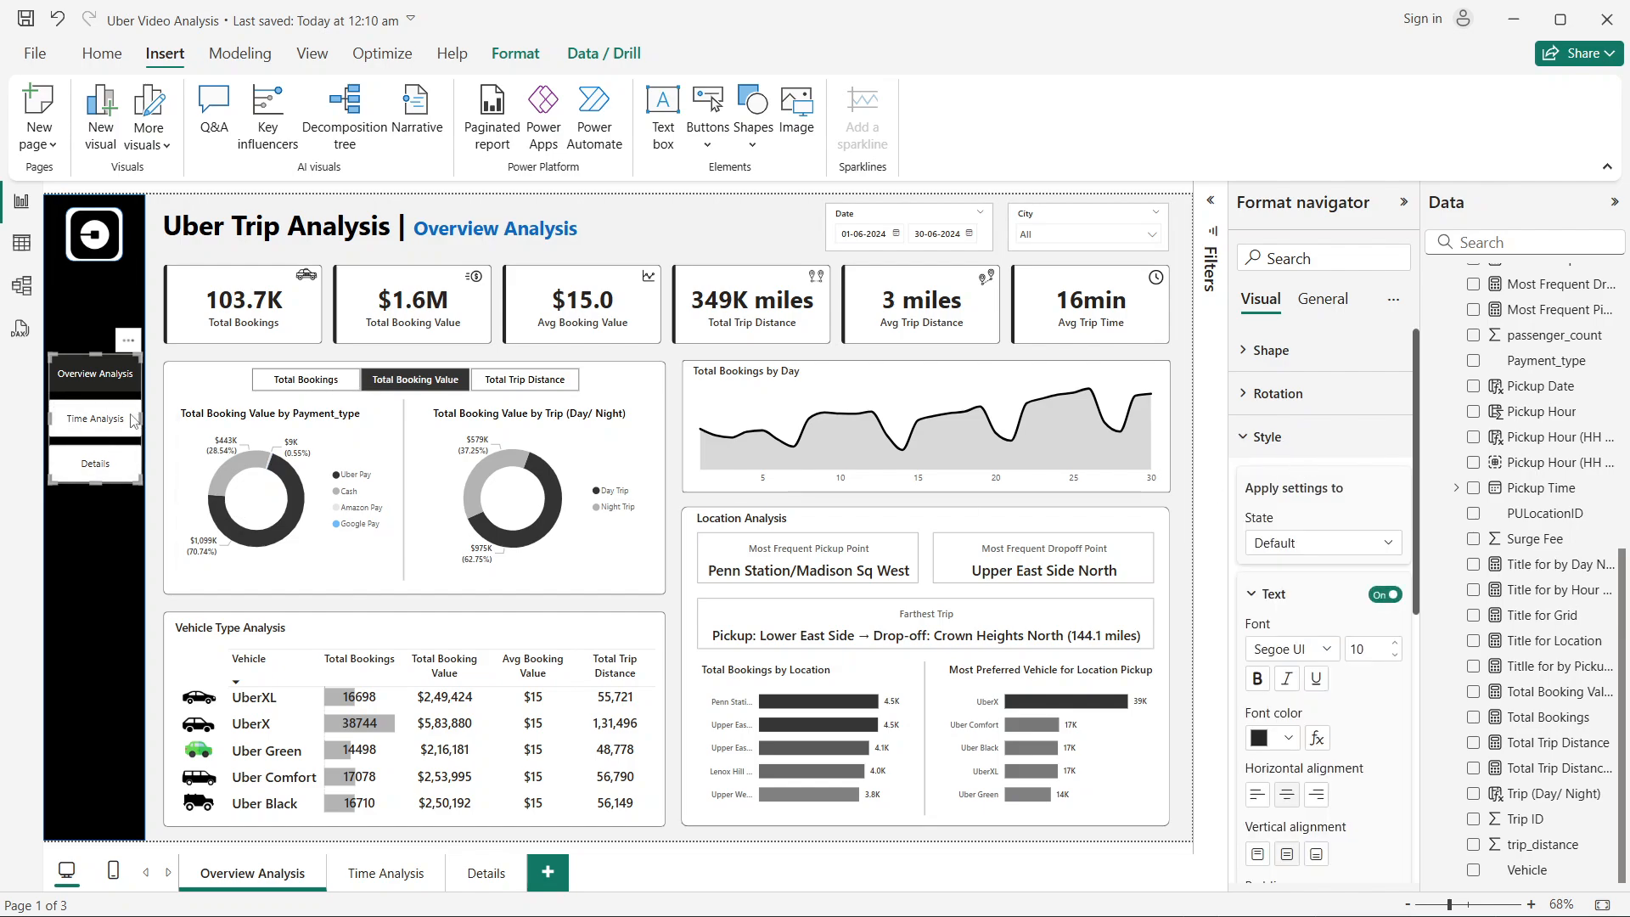
{"action": "scroll", "coordinate": [1343, 529], "scroll_direction": "down", "scroll_amount": 3}
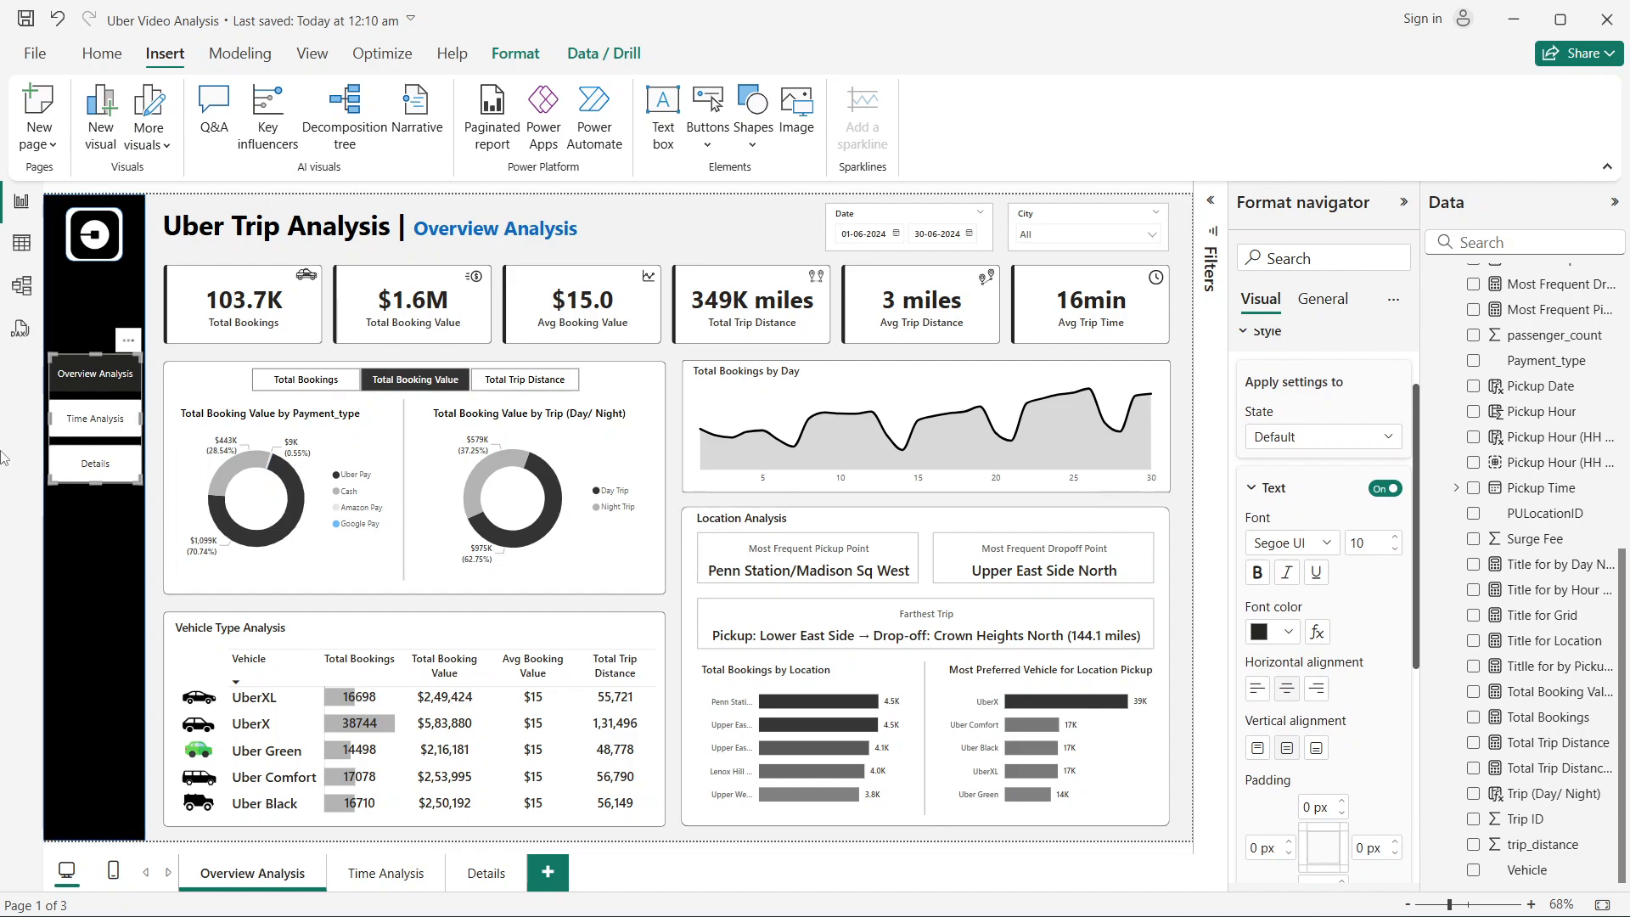
{"action": "left_click", "coordinate": [1289, 633]}
{"action": "left_click", "coordinate": [1276, 550]}
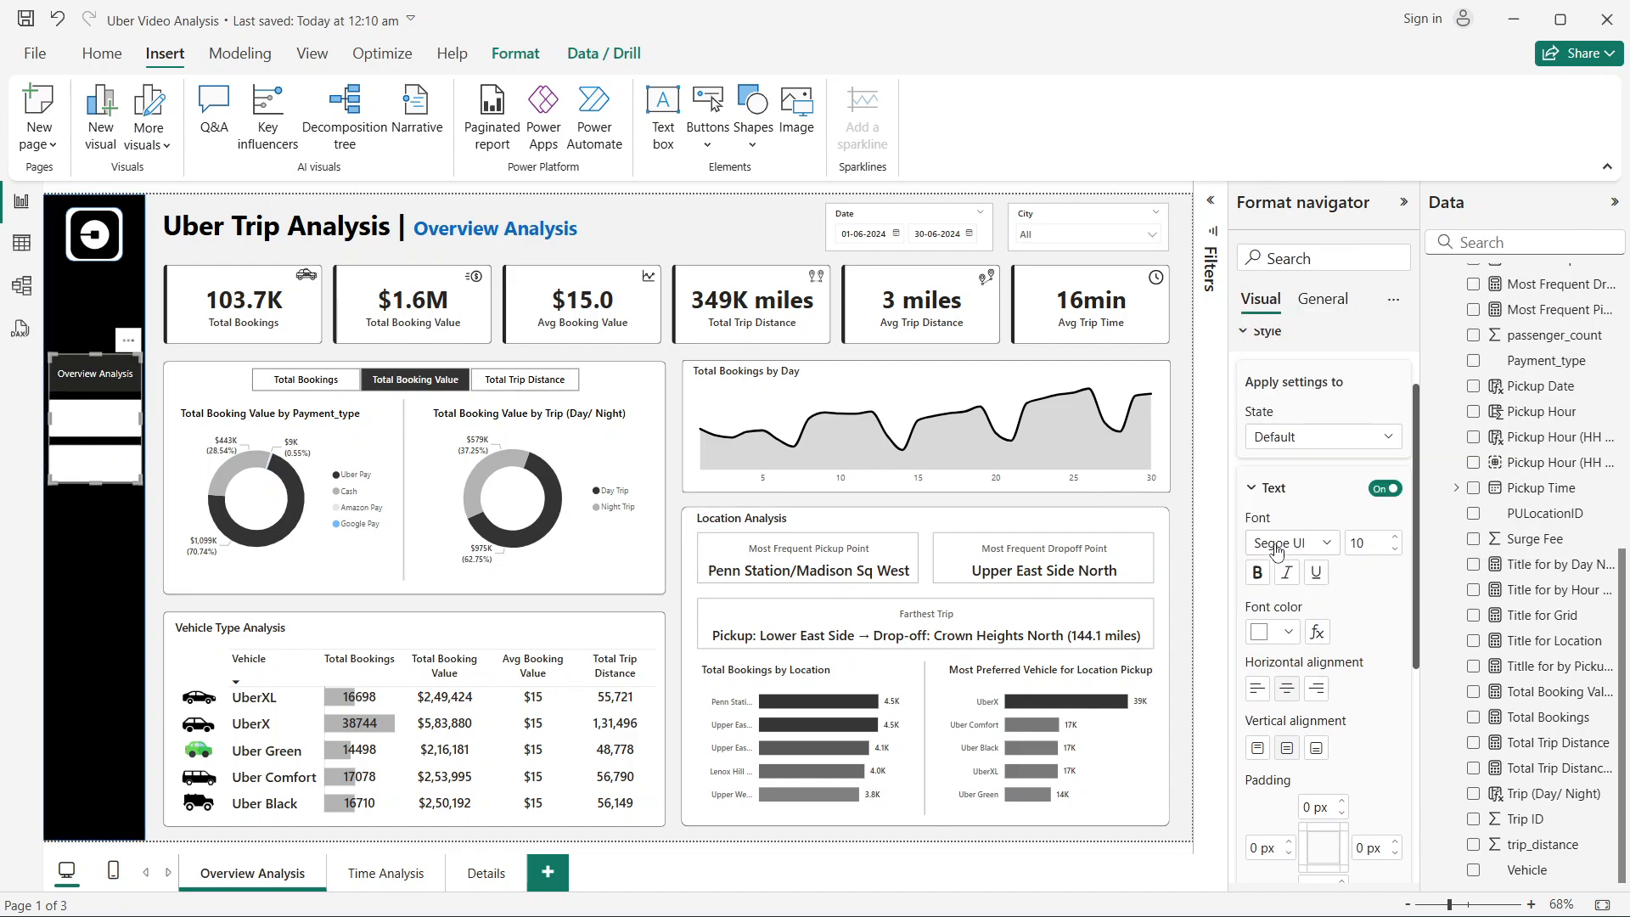
{"action": "left_click", "coordinate": [1288, 633]}
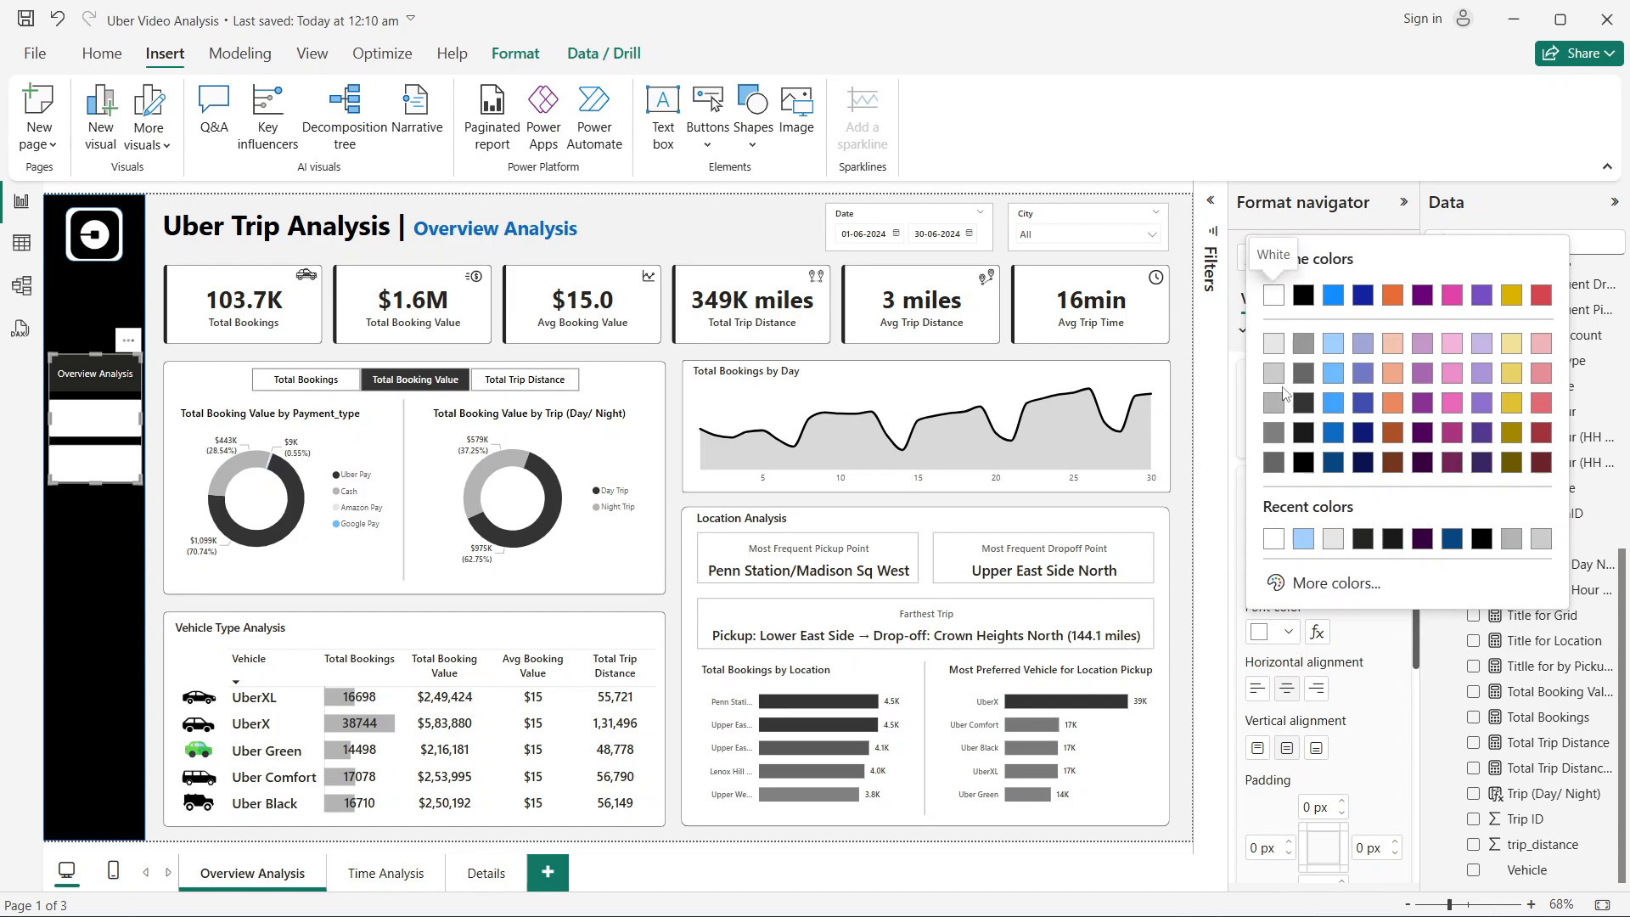
{"action": "left_click", "coordinate": [1397, 656]}
Step: Set the page navigator's Default state fill color to medium gray
{"action": "scroll", "coordinate": [1397, 655], "scroll_direction": "down", "scroll_amount": 3}
{"action": "scroll", "coordinate": [1397, 656], "scroll_direction": "down", "scroll_amount": 3}
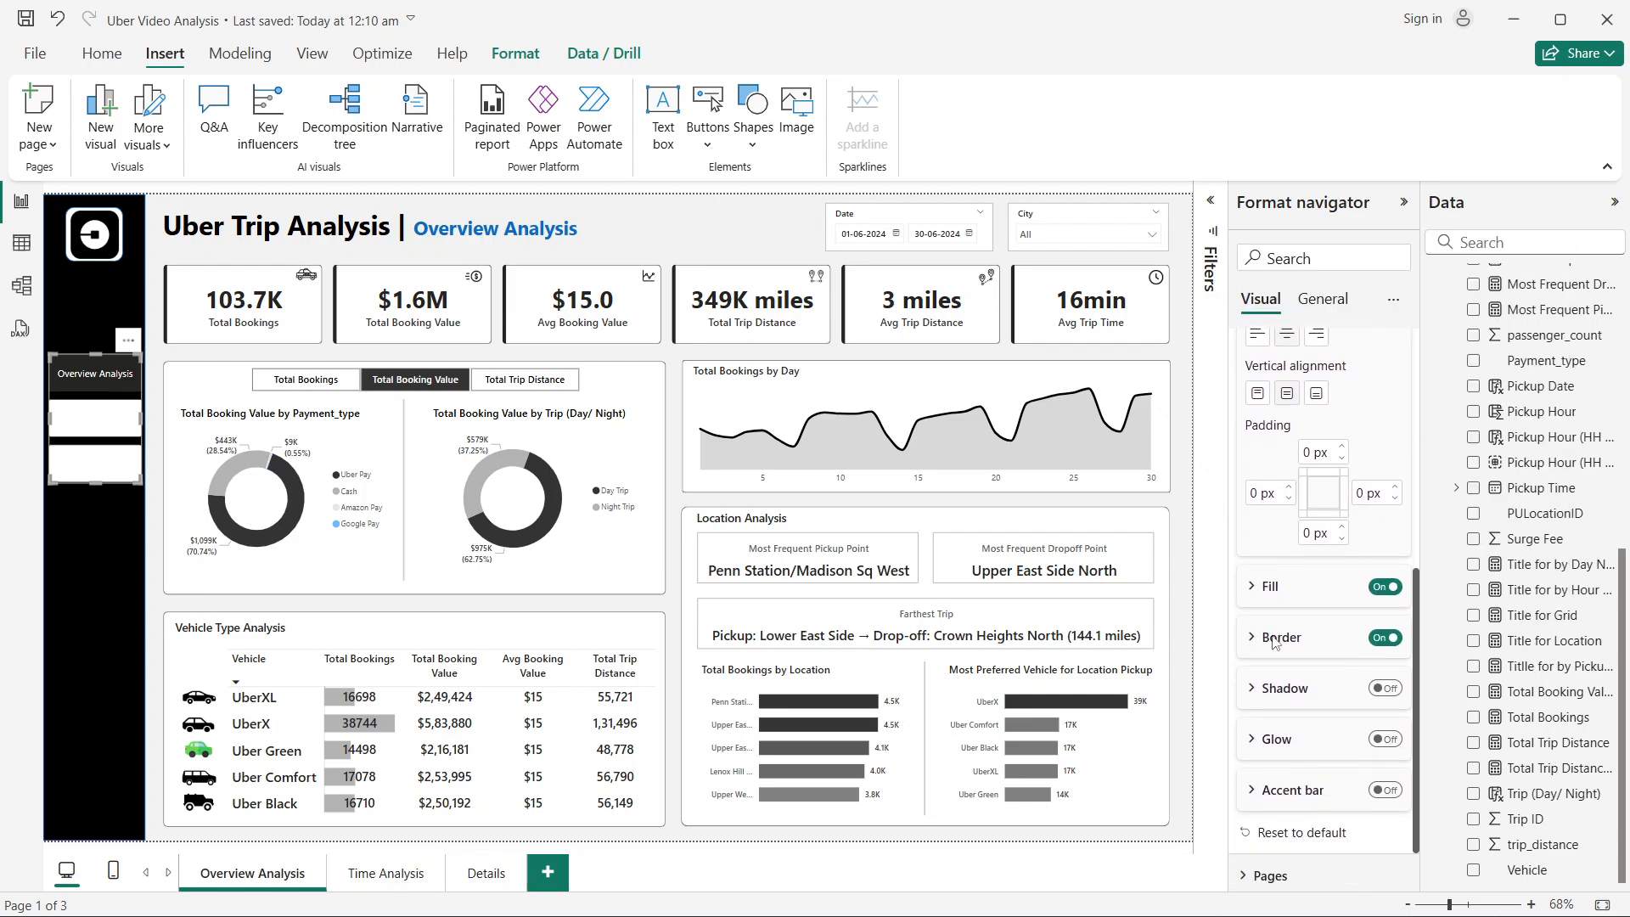
{"action": "left_click", "coordinate": [1274, 535]}
{"action": "left_click", "coordinate": [1278, 584]}
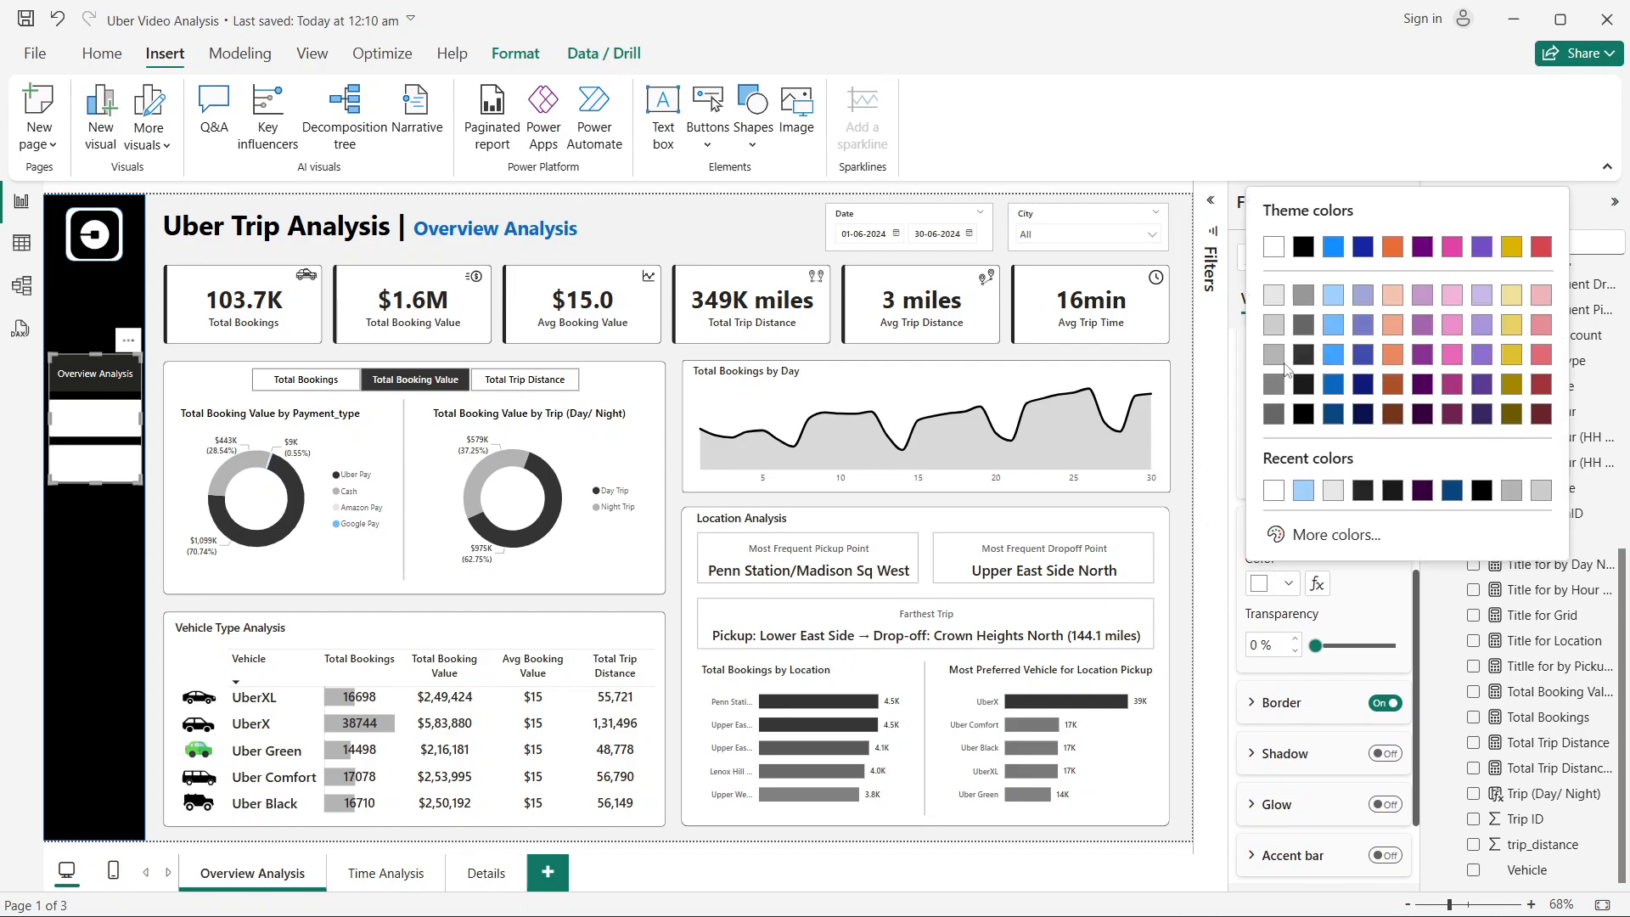
{"action": "left_click", "coordinate": [1274, 375]}
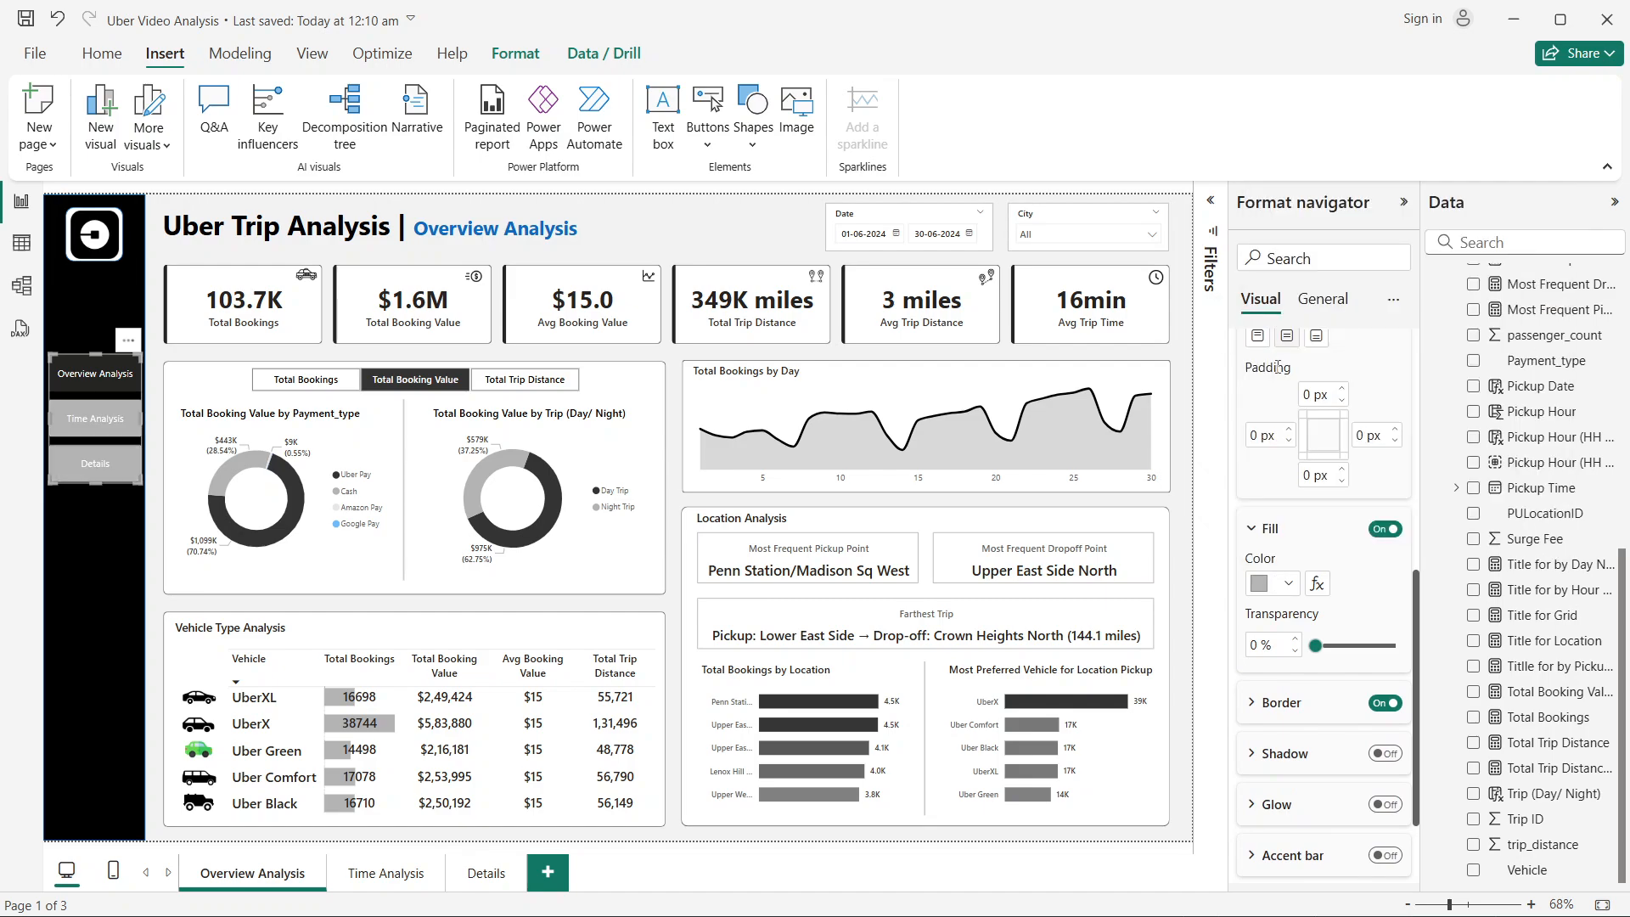
{"action": "left_click", "coordinate": [1288, 584]}
{"action": "left_click", "coordinate": [1282, 390]}
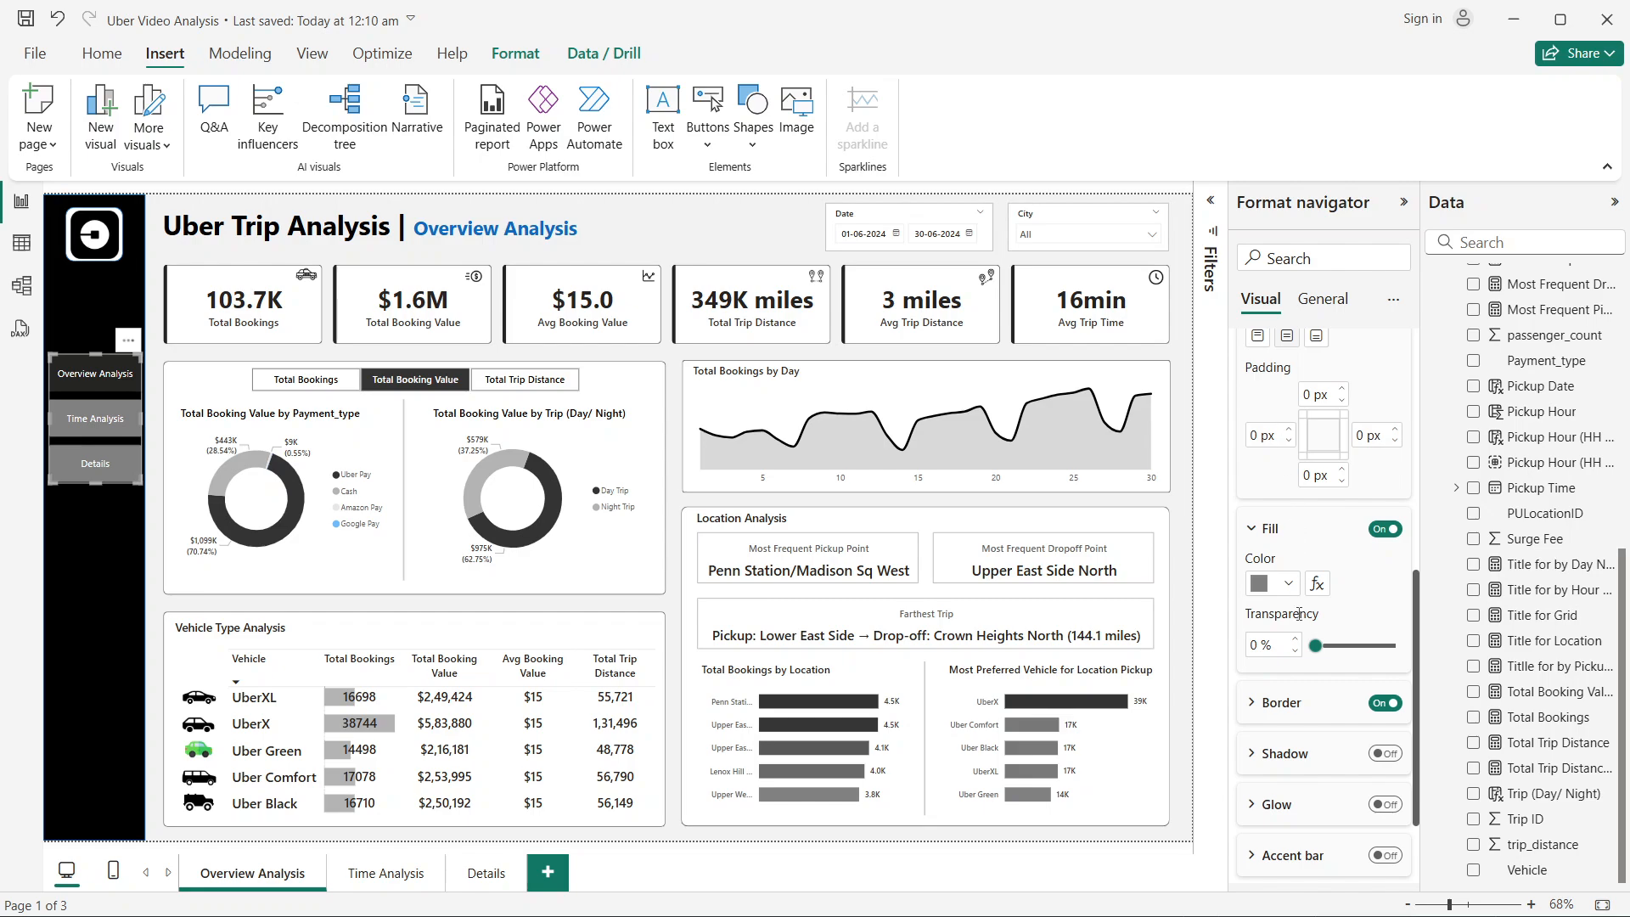
Step: Set the page navigator's Default state font to Segoe UI Semibold
{"action": "scroll", "coordinate": [1321, 645], "scroll_direction": "up", "scroll_amount": 5}
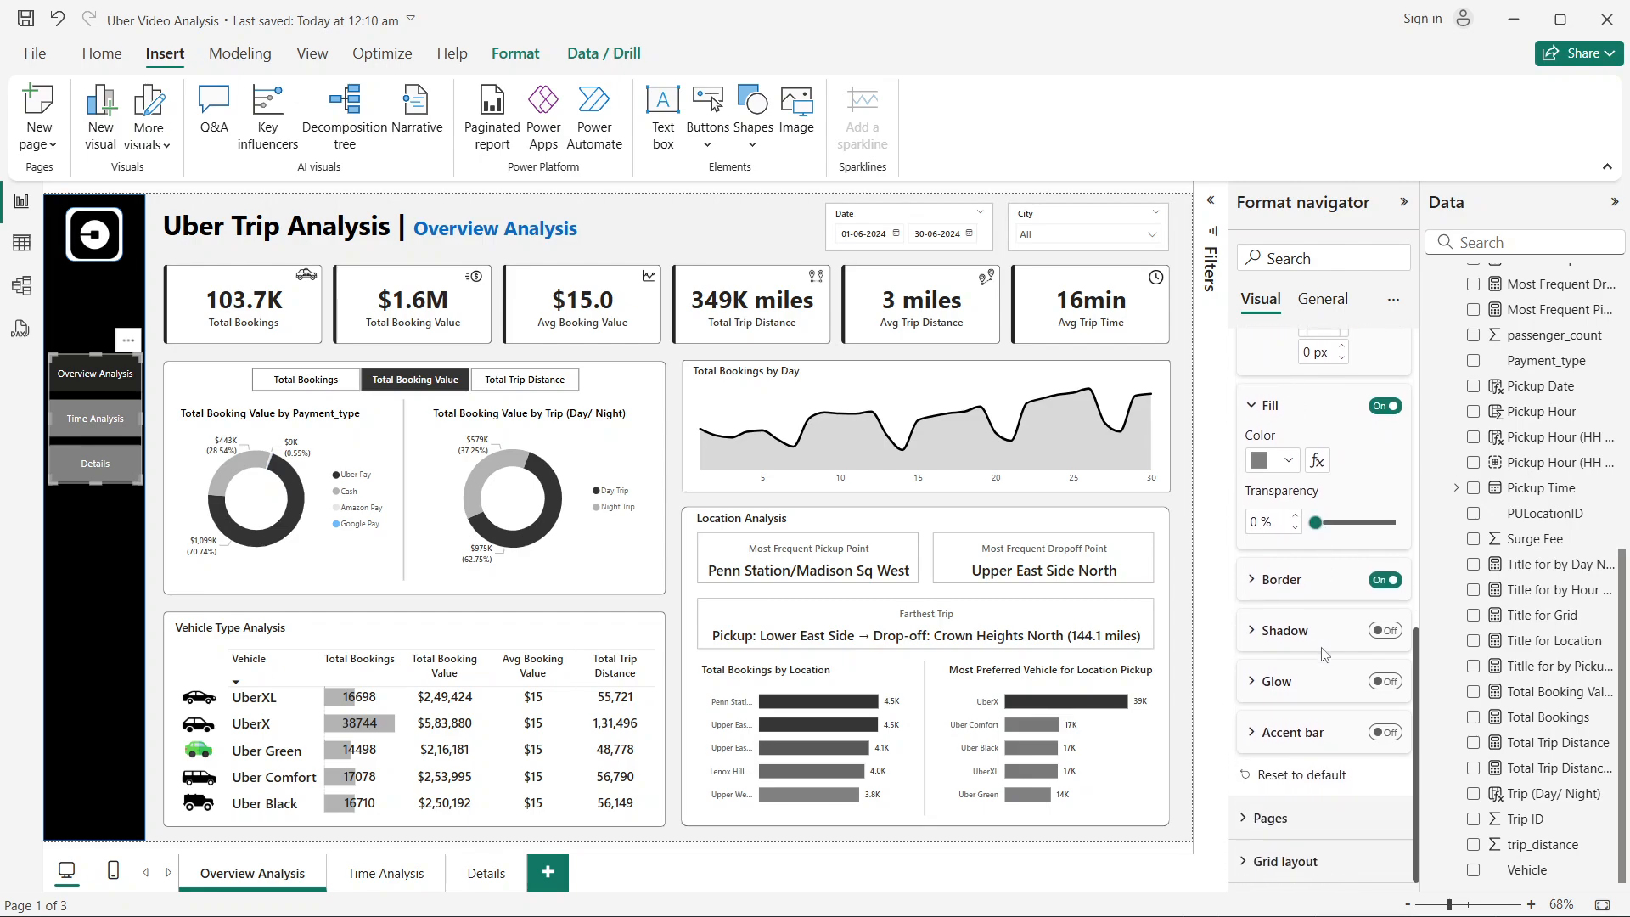
{"action": "left_click", "coordinate": [1308, 539]}
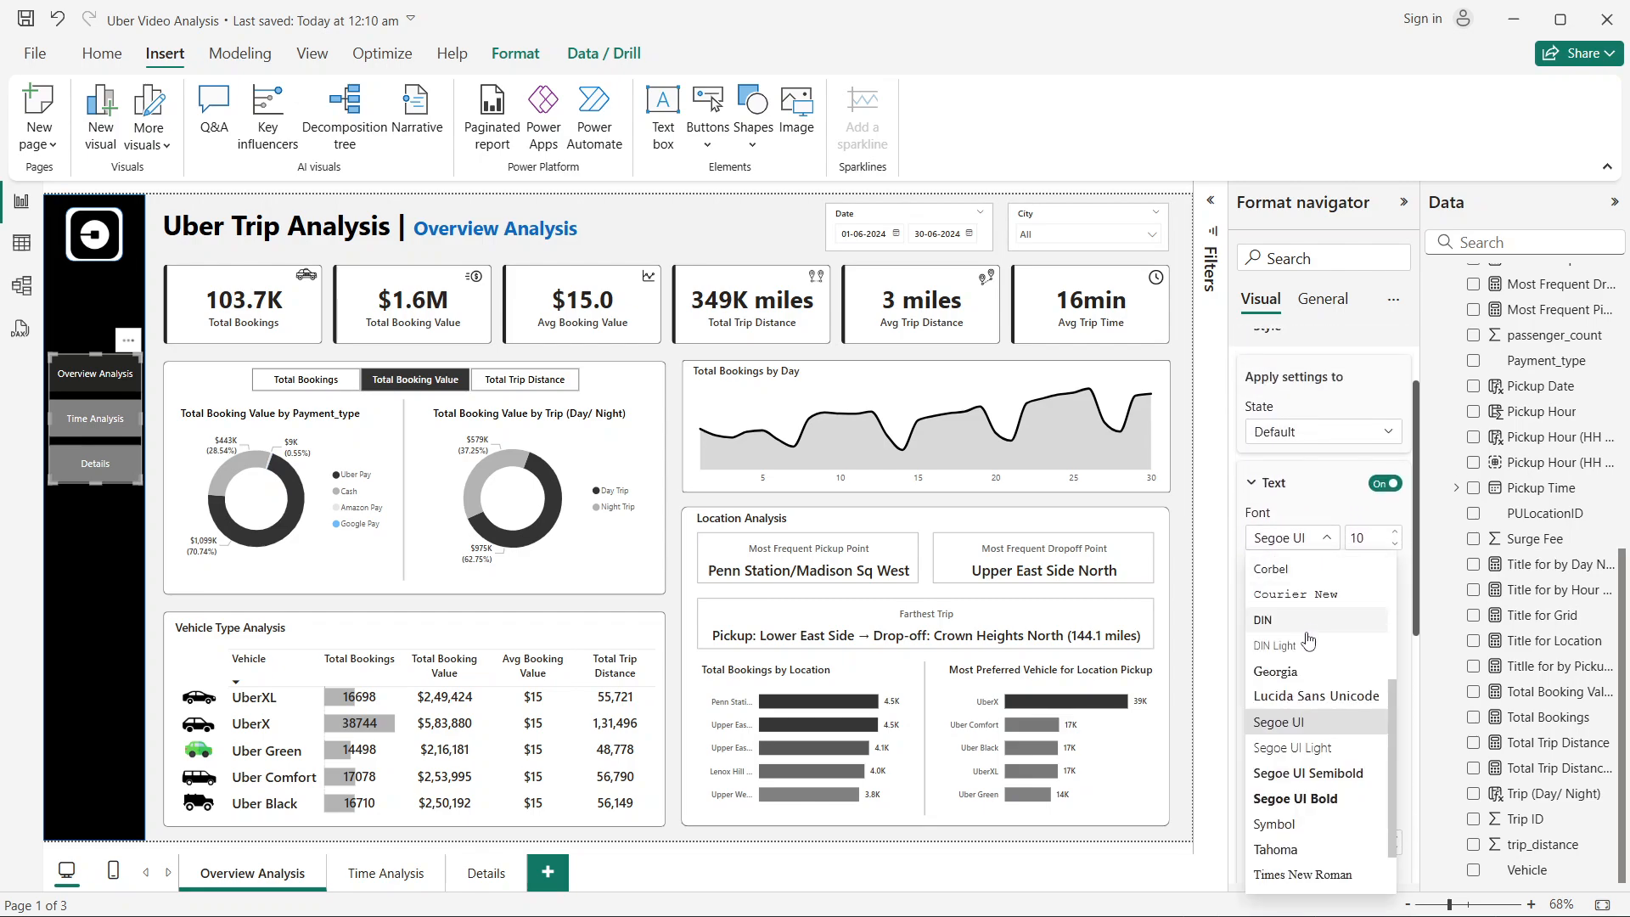
{"action": "left_click", "coordinate": [1327, 775]}
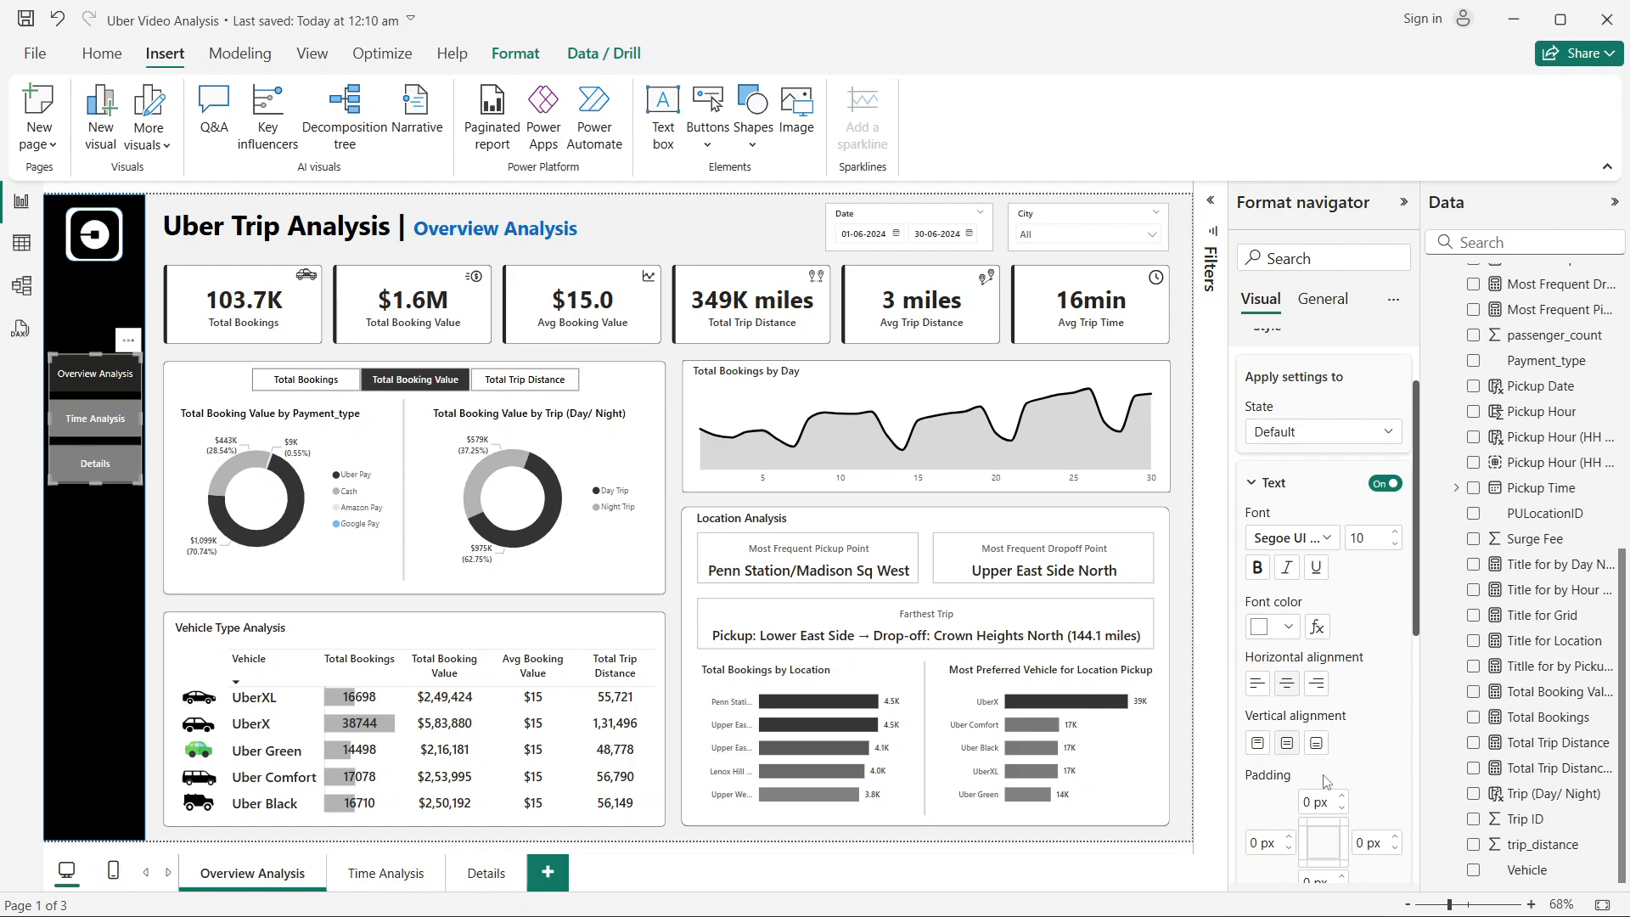
Step: Switch the navigator's style settings to the Selected state and set its font to Segoe UI Semibold
{"action": "scroll", "coordinate": [1308, 605], "scroll_direction": "up", "scroll_amount": 2}
{"action": "left_click", "coordinate": [1292, 543]}
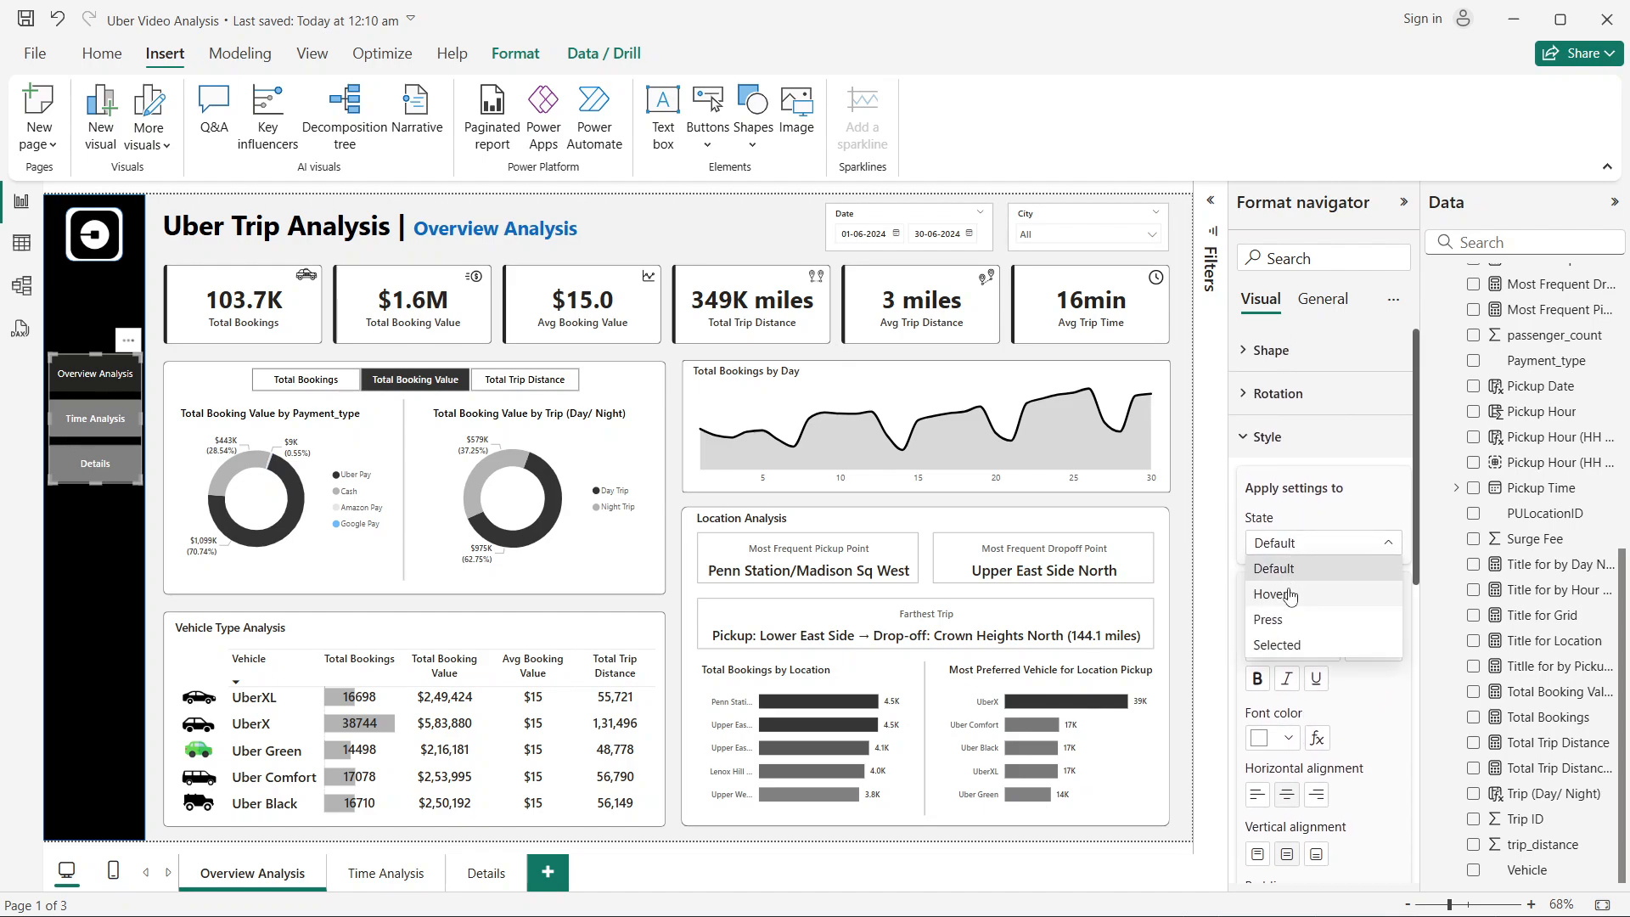
{"action": "left_click", "coordinate": [1282, 644]}
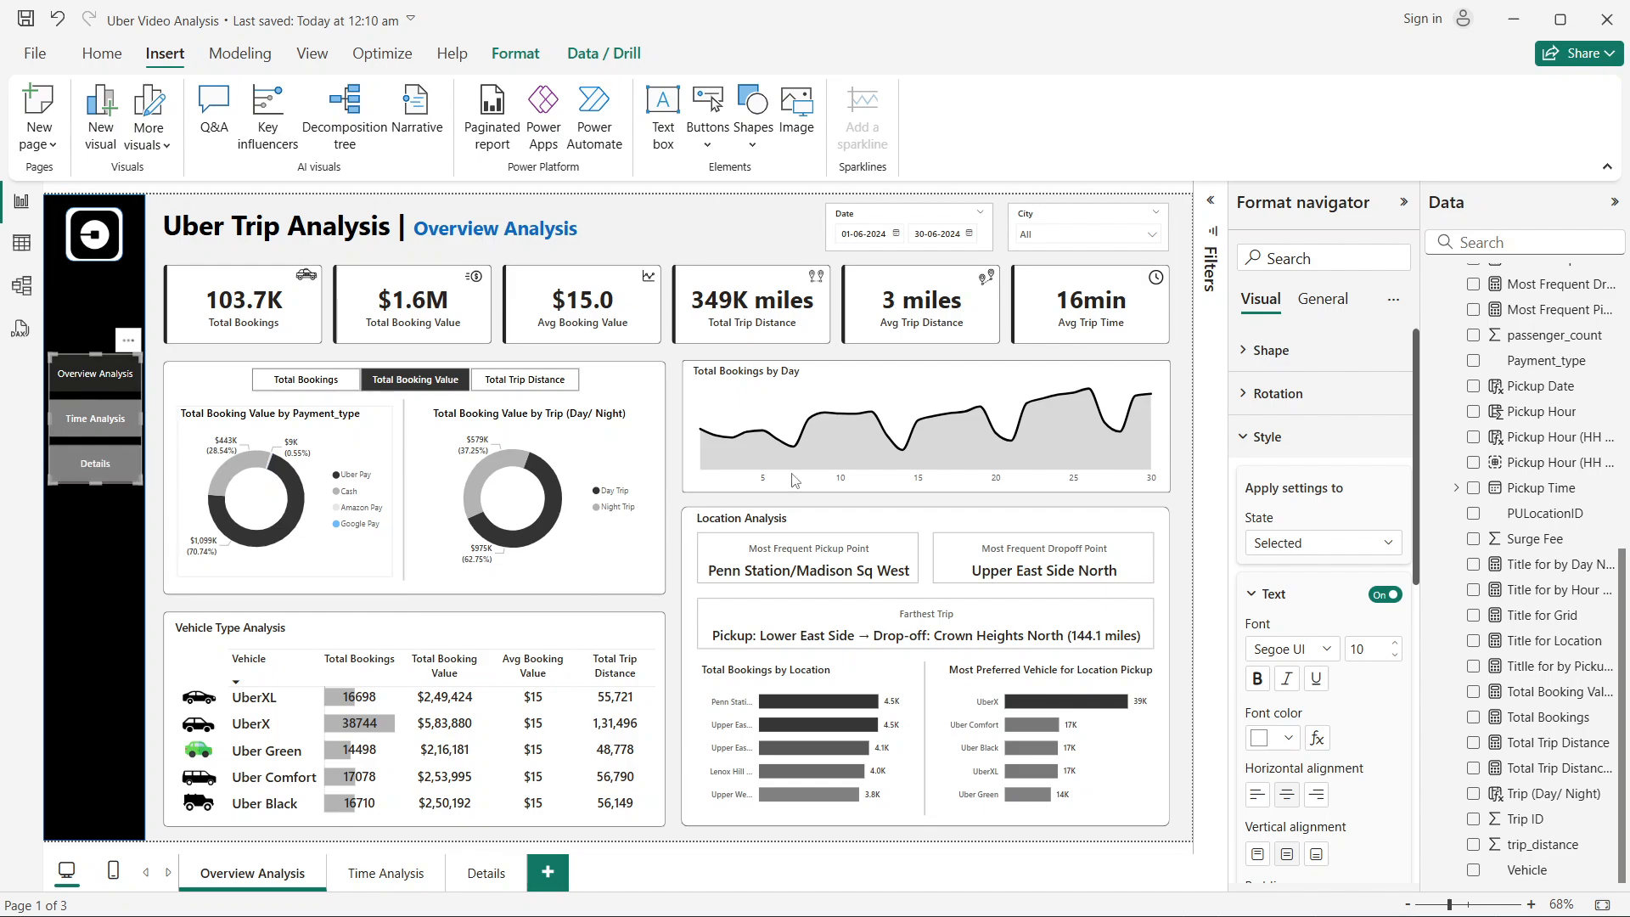
{"action": "scroll", "coordinate": [1286, 565], "scroll_direction": "down", "scroll_amount": 3}
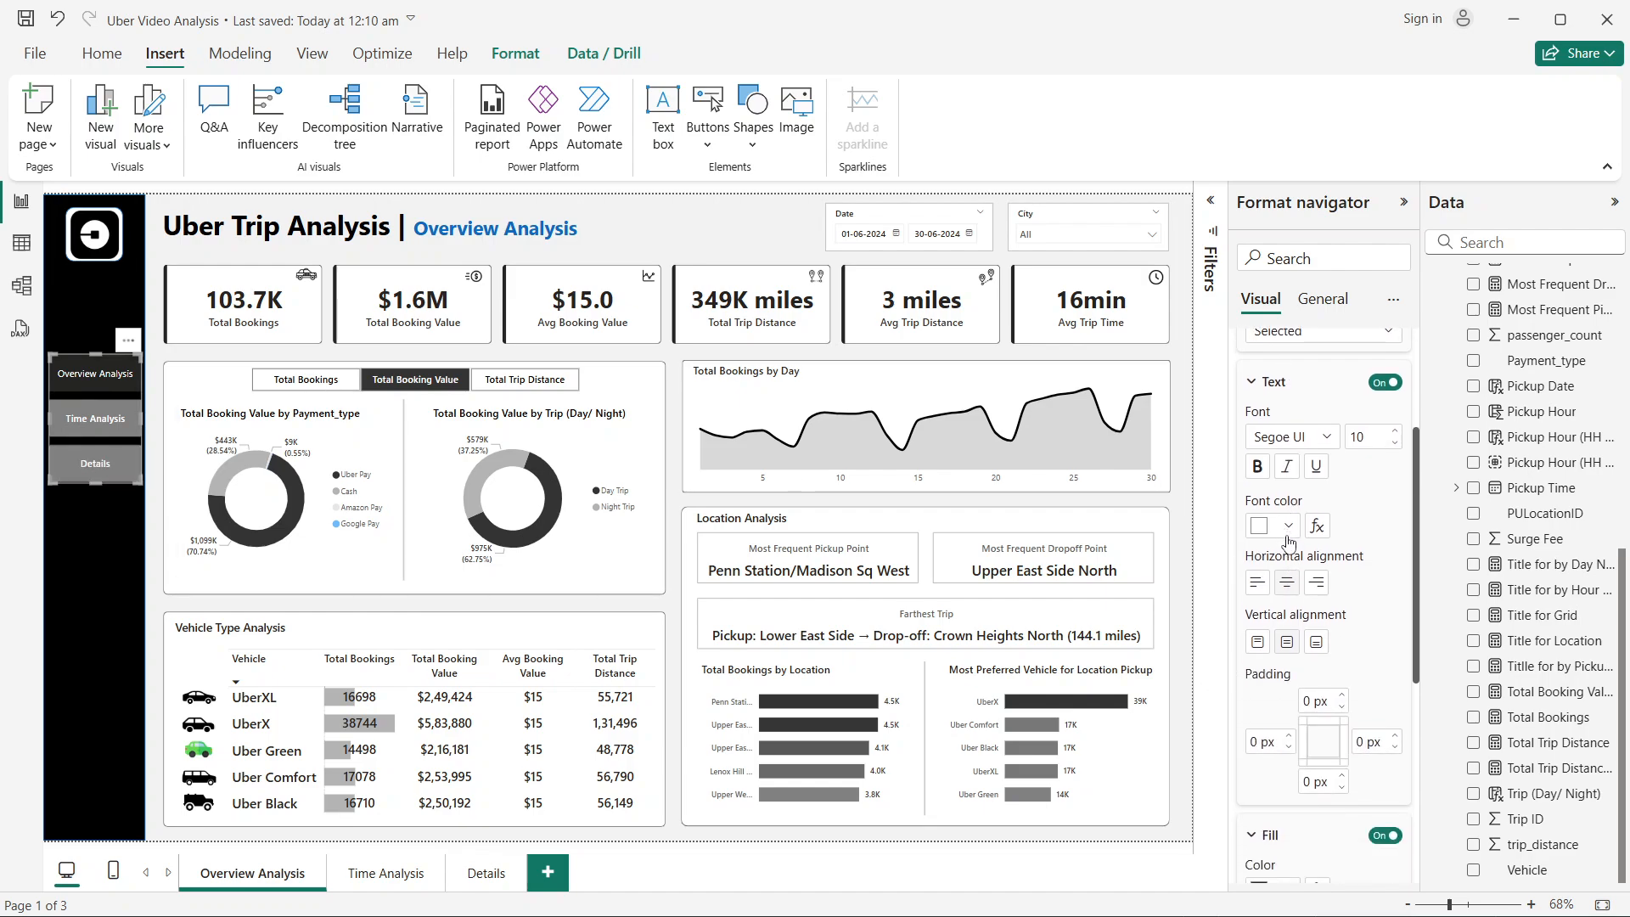
{"action": "left_click", "coordinate": [1325, 437]}
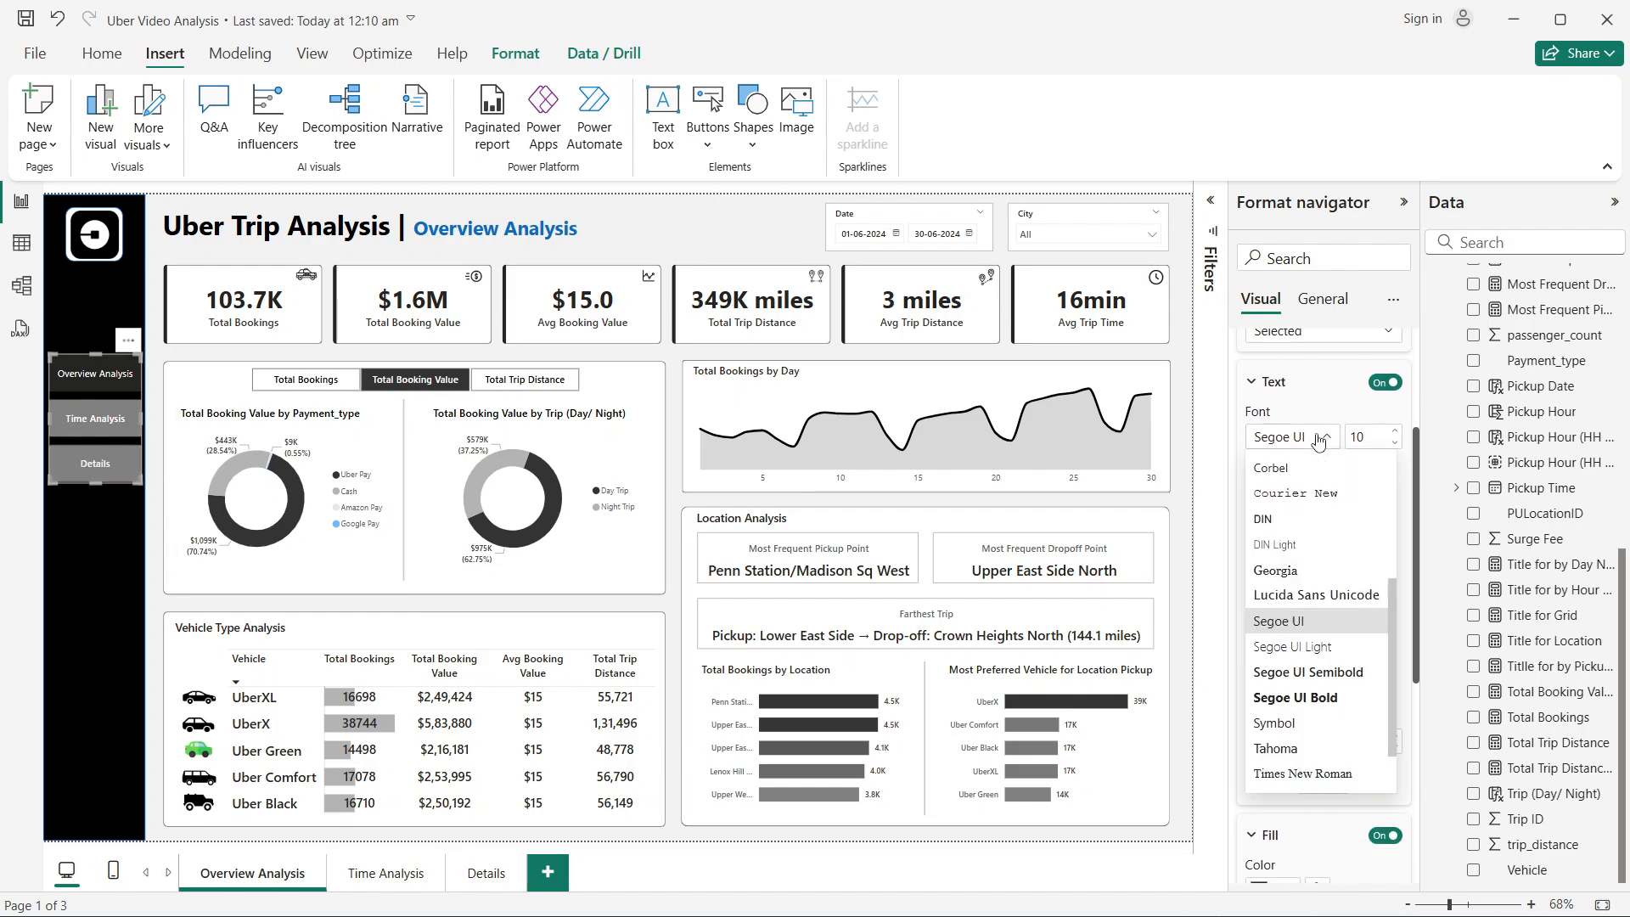
{"action": "left_click", "coordinate": [1307, 672]}
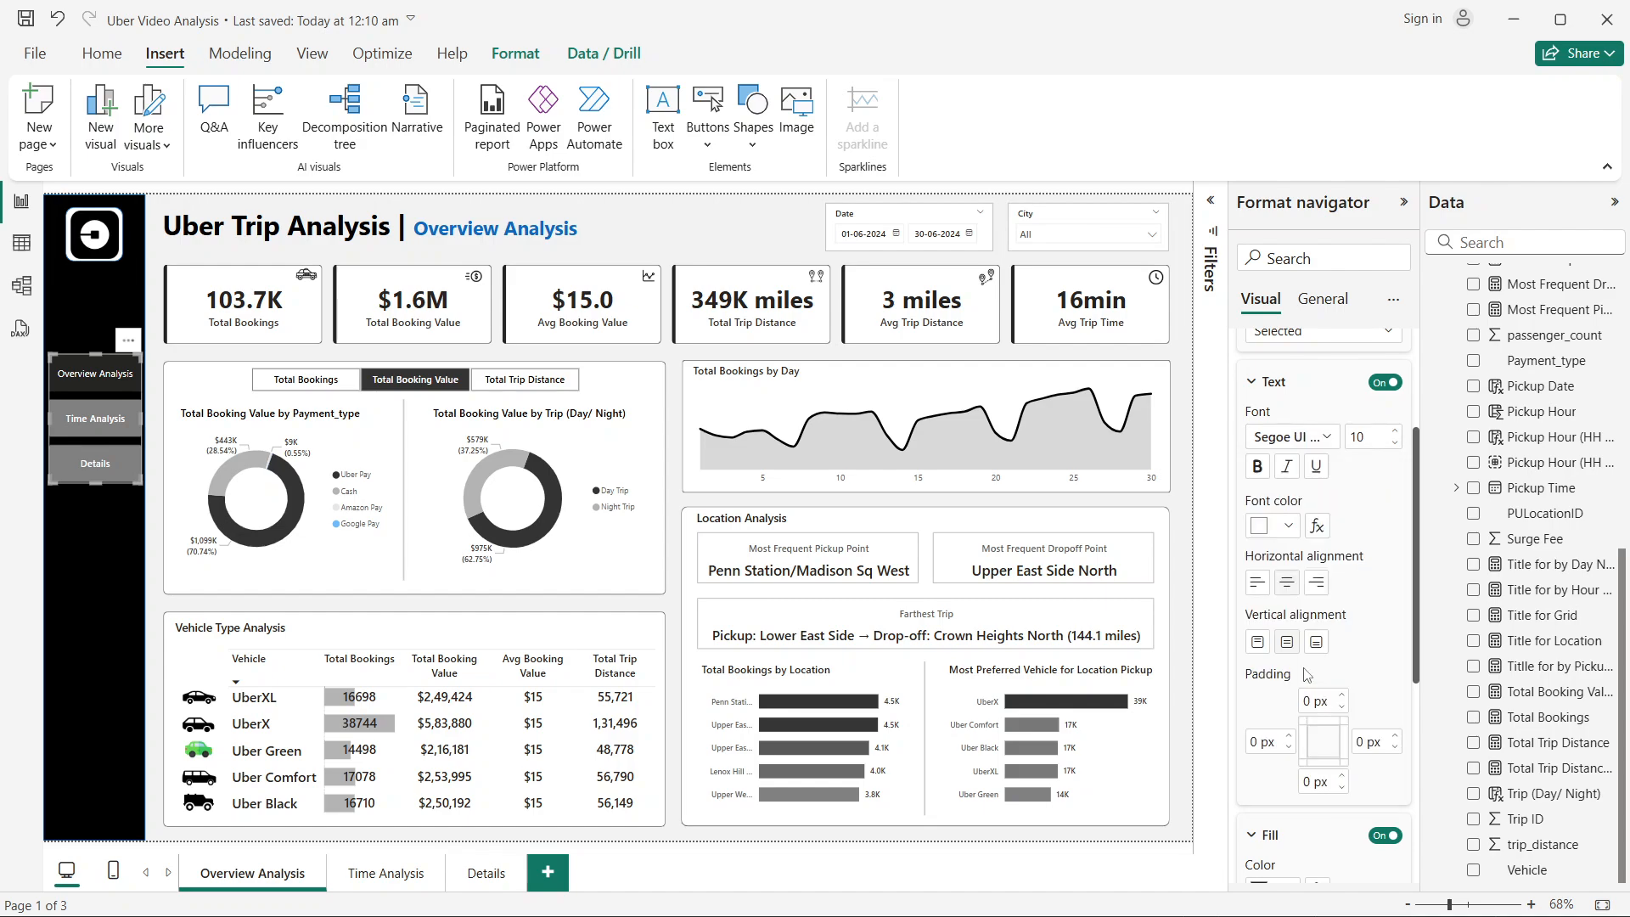
Step: Give the navigator's Selected state a white fill and a black font color
{"action": "scroll", "coordinate": [1335, 537], "scroll_direction": "down", "scroll_amount": 3}
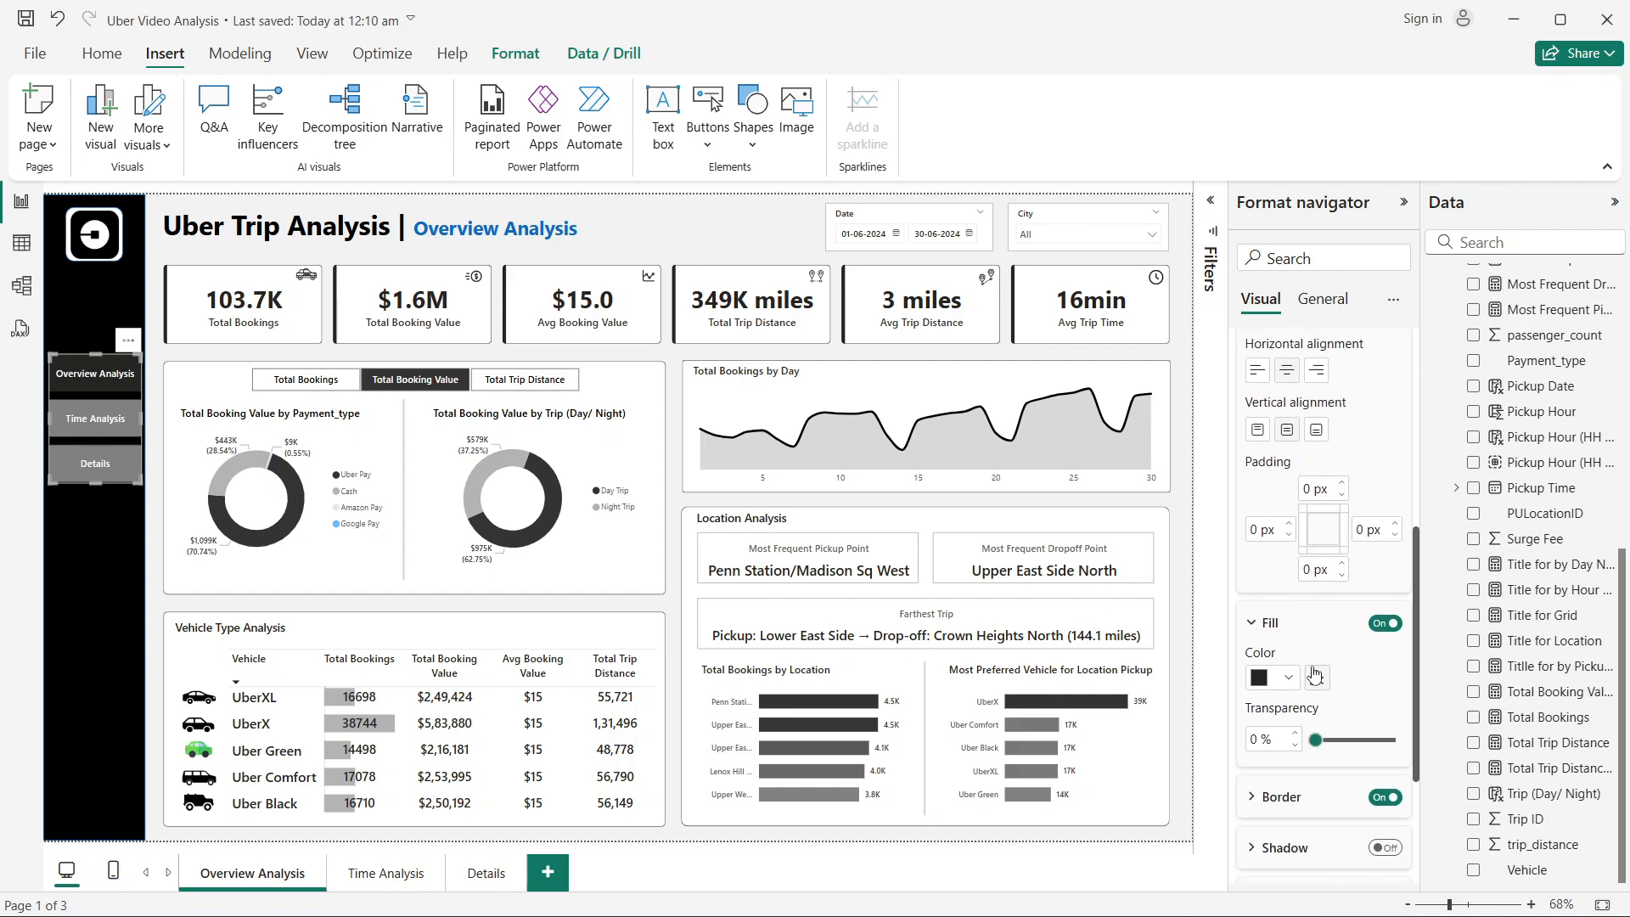
{"action": "left_click", "coordinate": [1288, 677]}
{"action": "left_click", "coordinate": [1271, 333]}
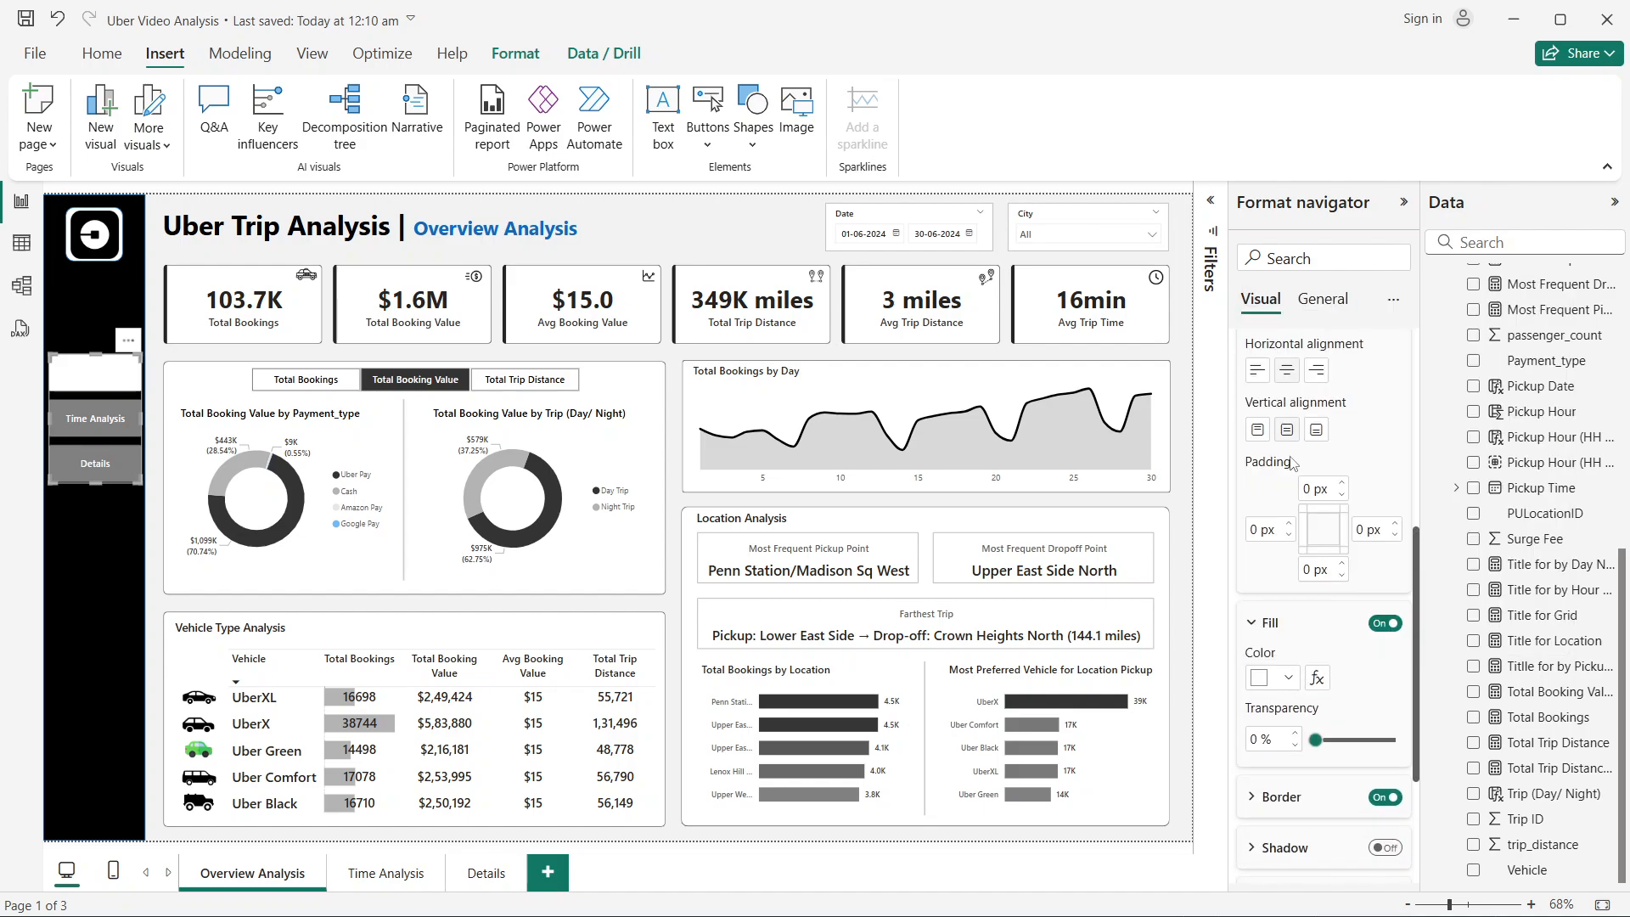
{"action": "scroll", "coordinate": [1291, 476], "scroll_direction": "up", "scroll_amount": 3}
{"action": "left_click", "coordinate": [1278, 529]}
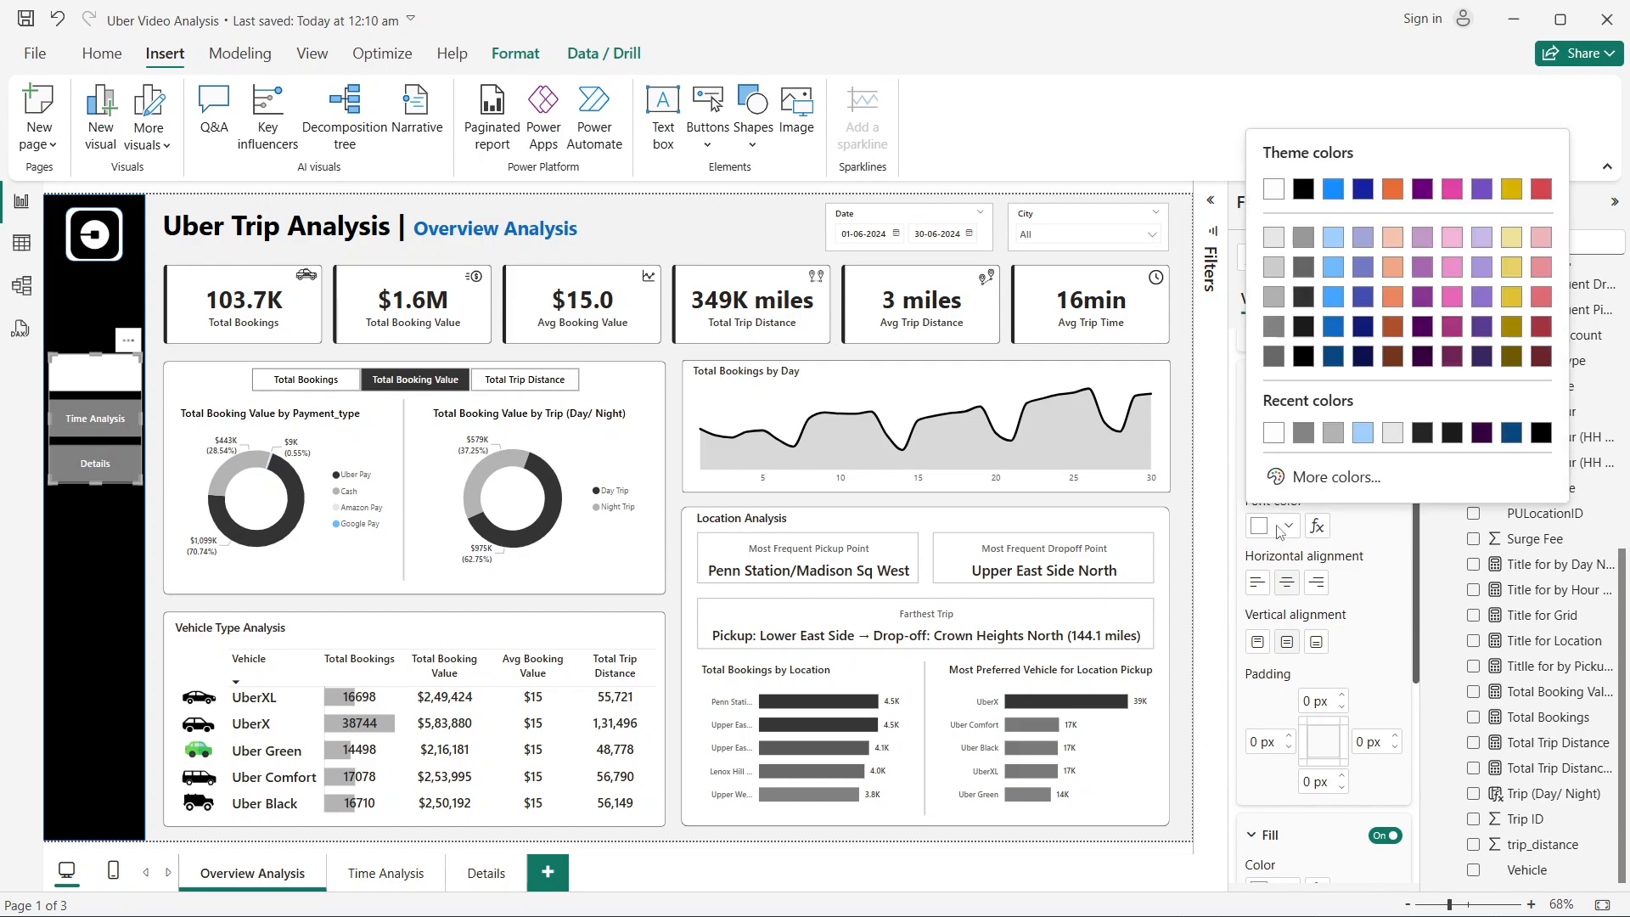
{"action": "left_click", "coordinate": [1304, 197]}
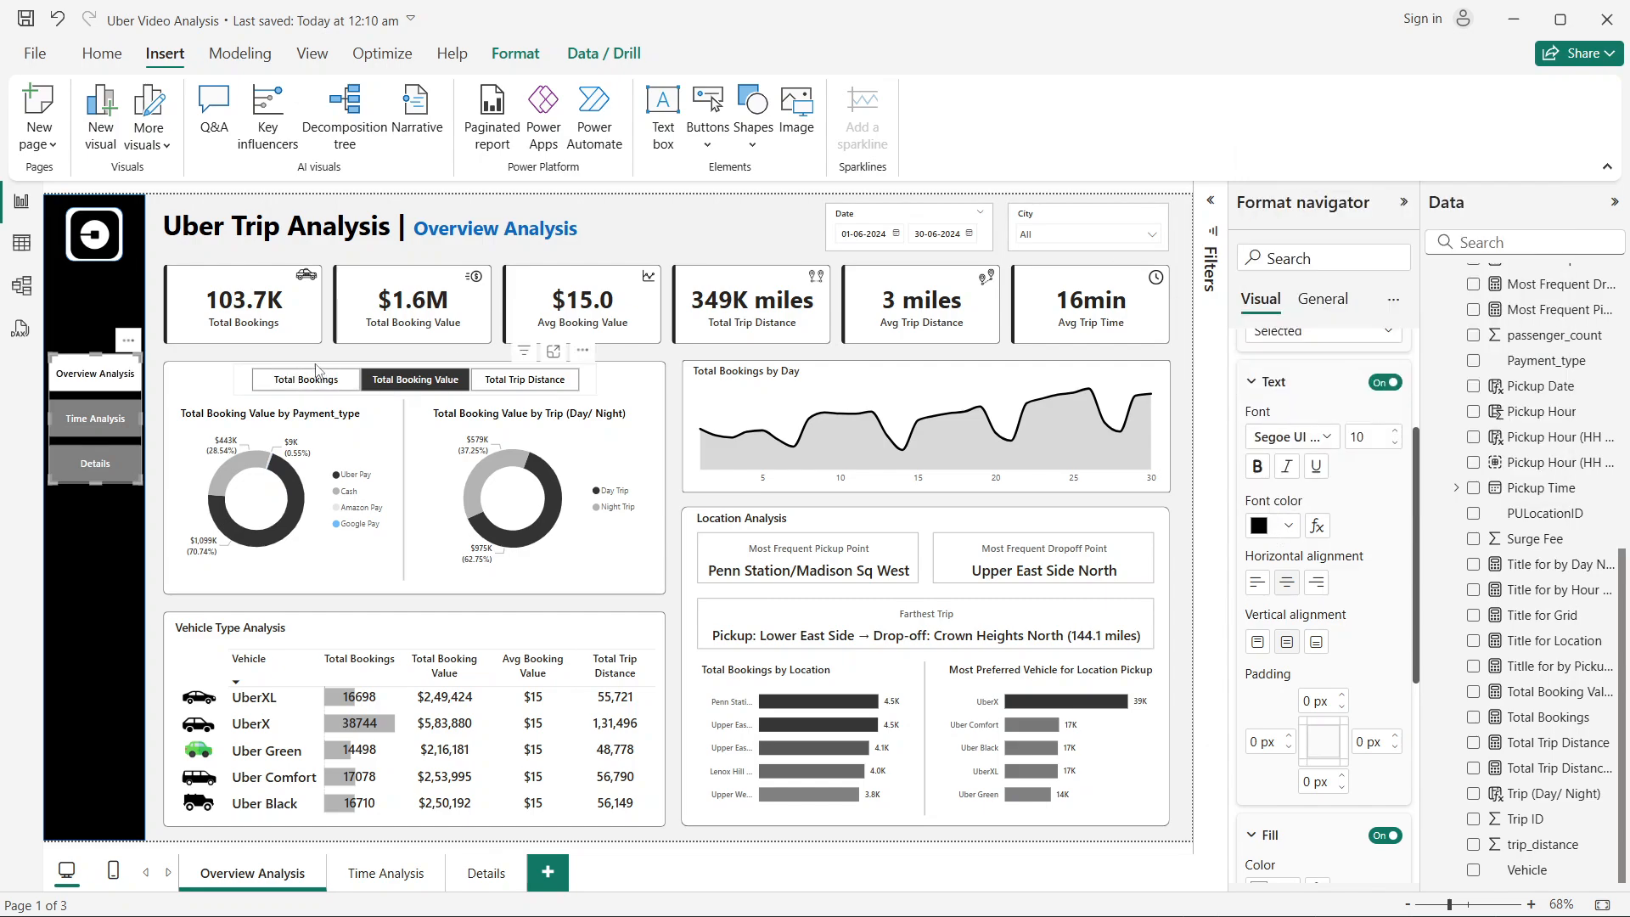
Step: Test the navigator's Time Analysis button and return to the Overview Analysis page
{"action": "left_click", "coordinate": [149, 422]}
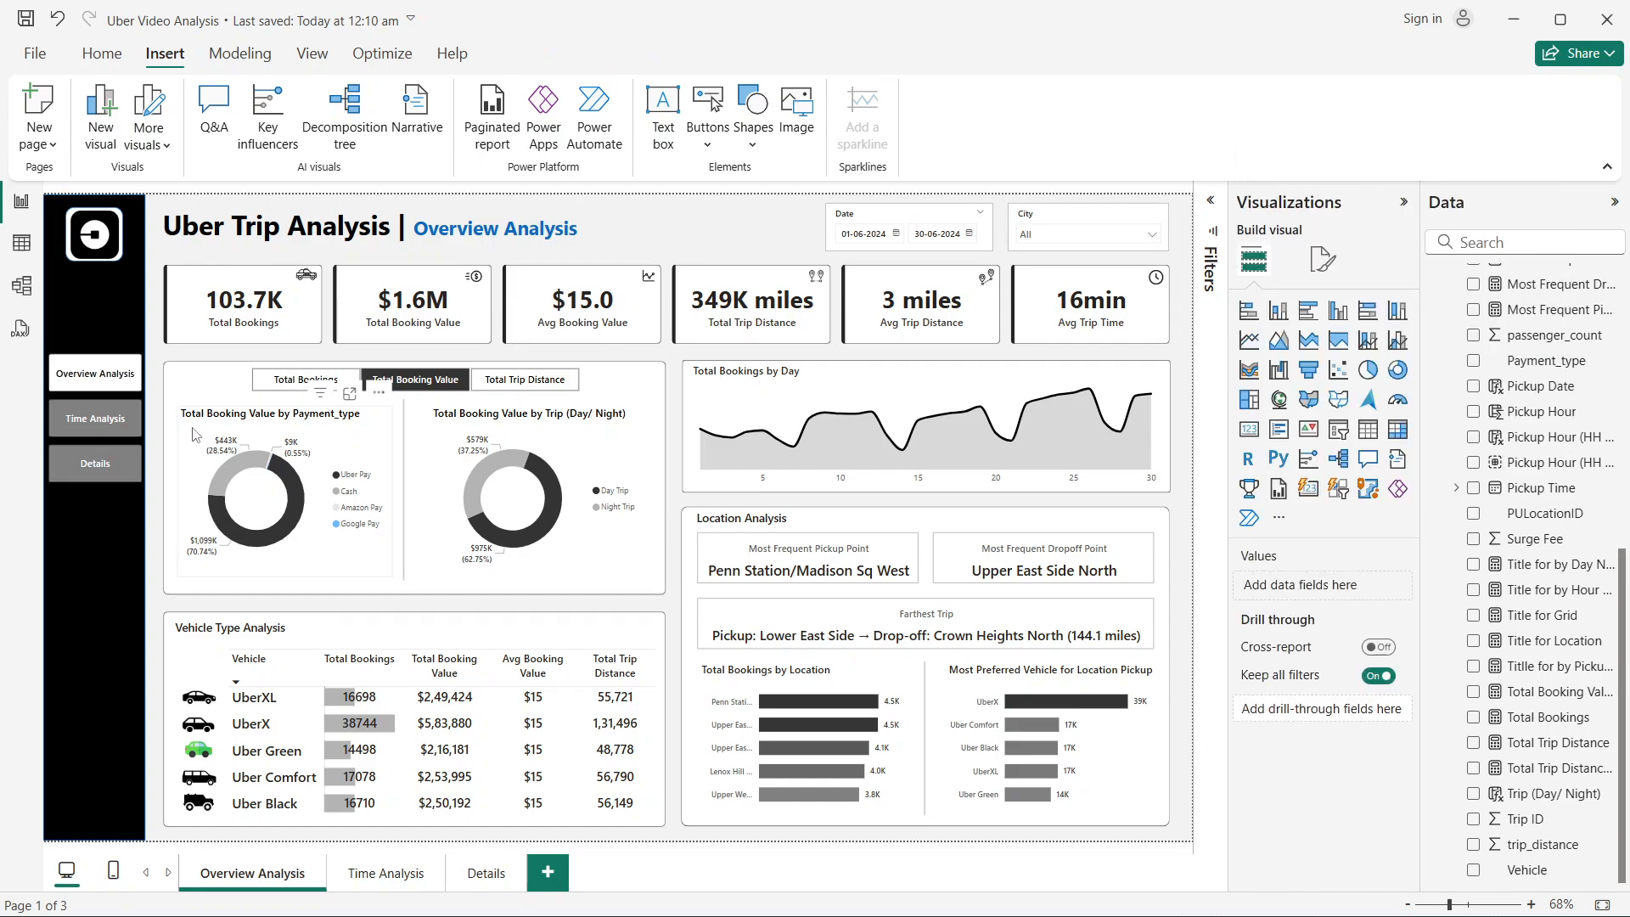
{"action": "left_click", "coordinate": [108, 424], "text": "ctrl"}
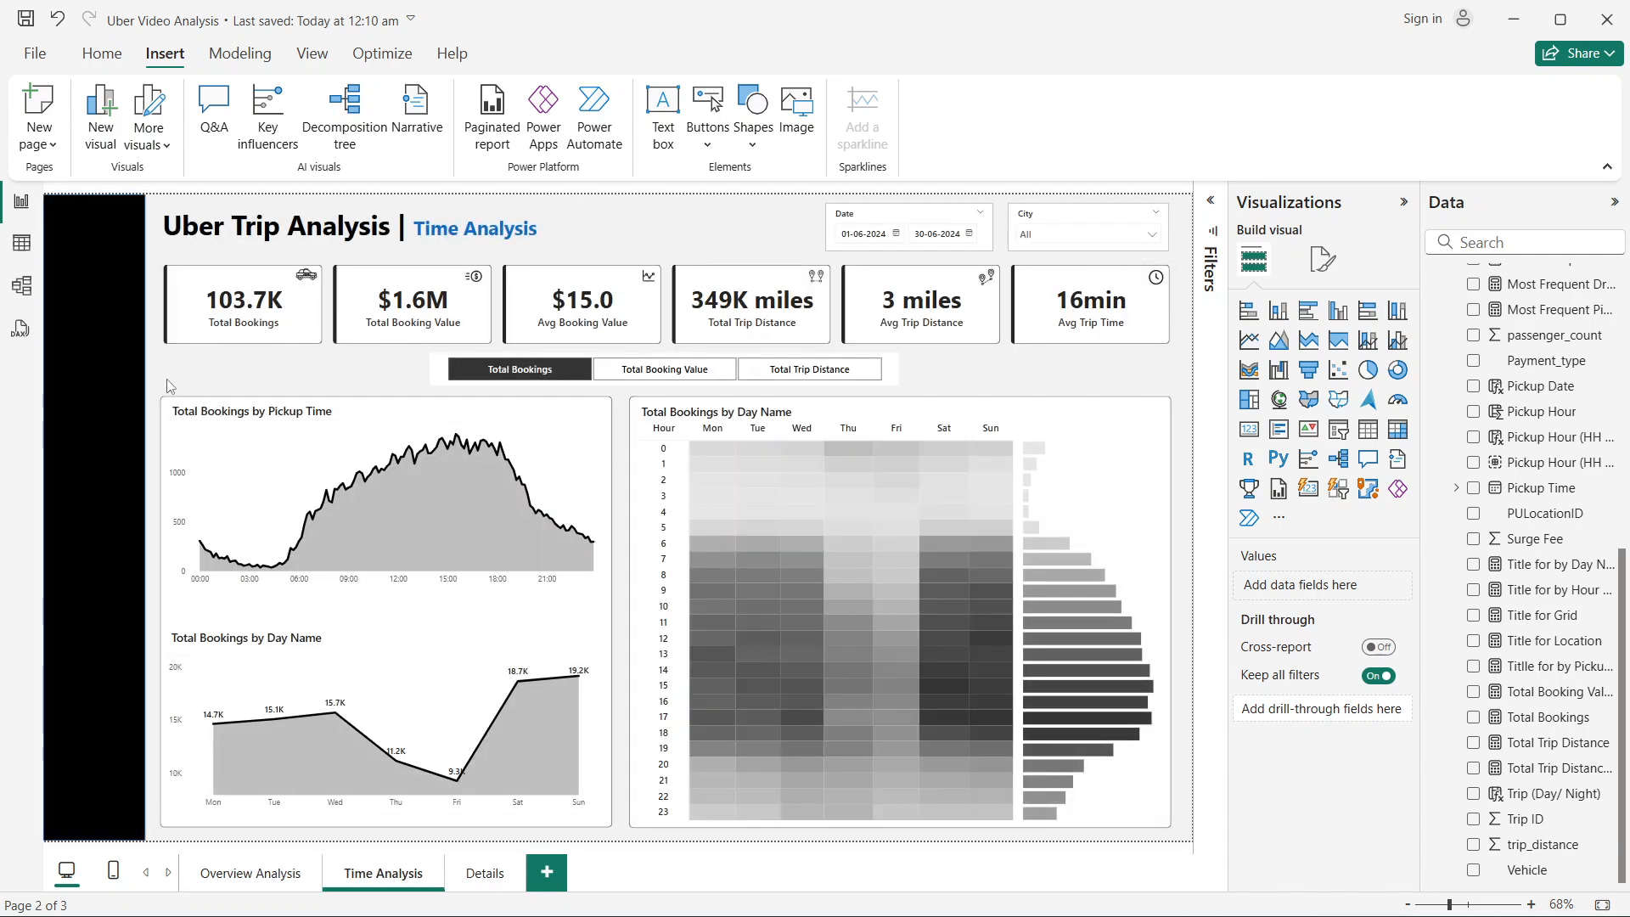
{"action": "left_click", "coordinate": [261, 874]}
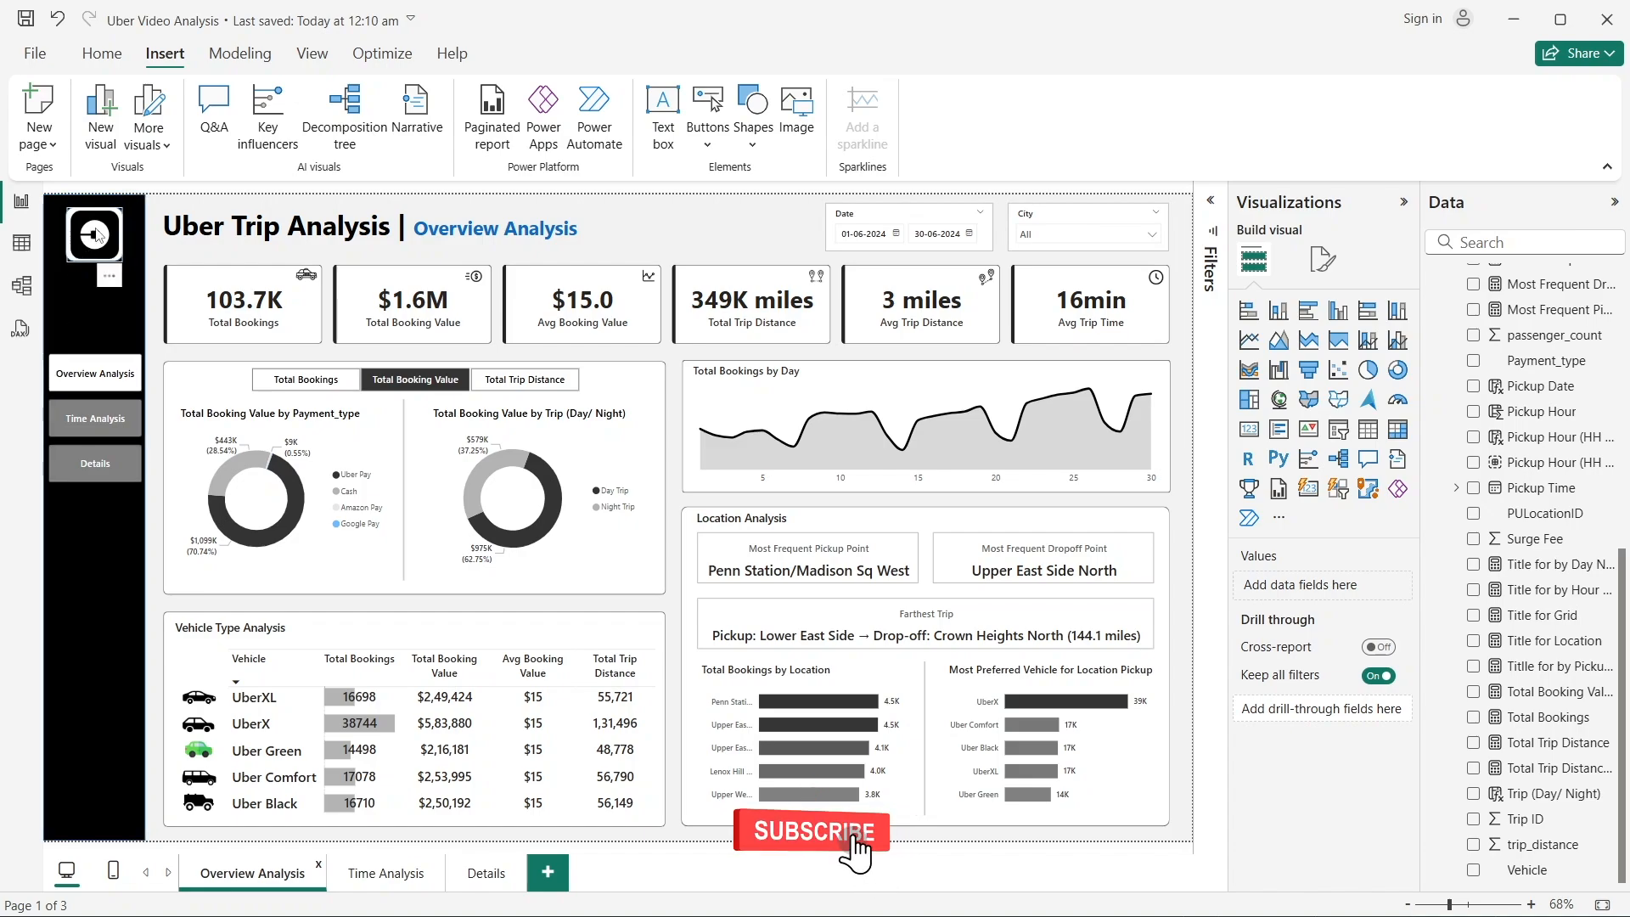
Step: Reposition the Uber logo image and nudge it up and left to centre it on its white background square
{"action": "left_click", "coordinate": [93, 233]}
{"action": "left_click_drag", "start_coordinate": [78, 219], "coordinate": [93, 235]}
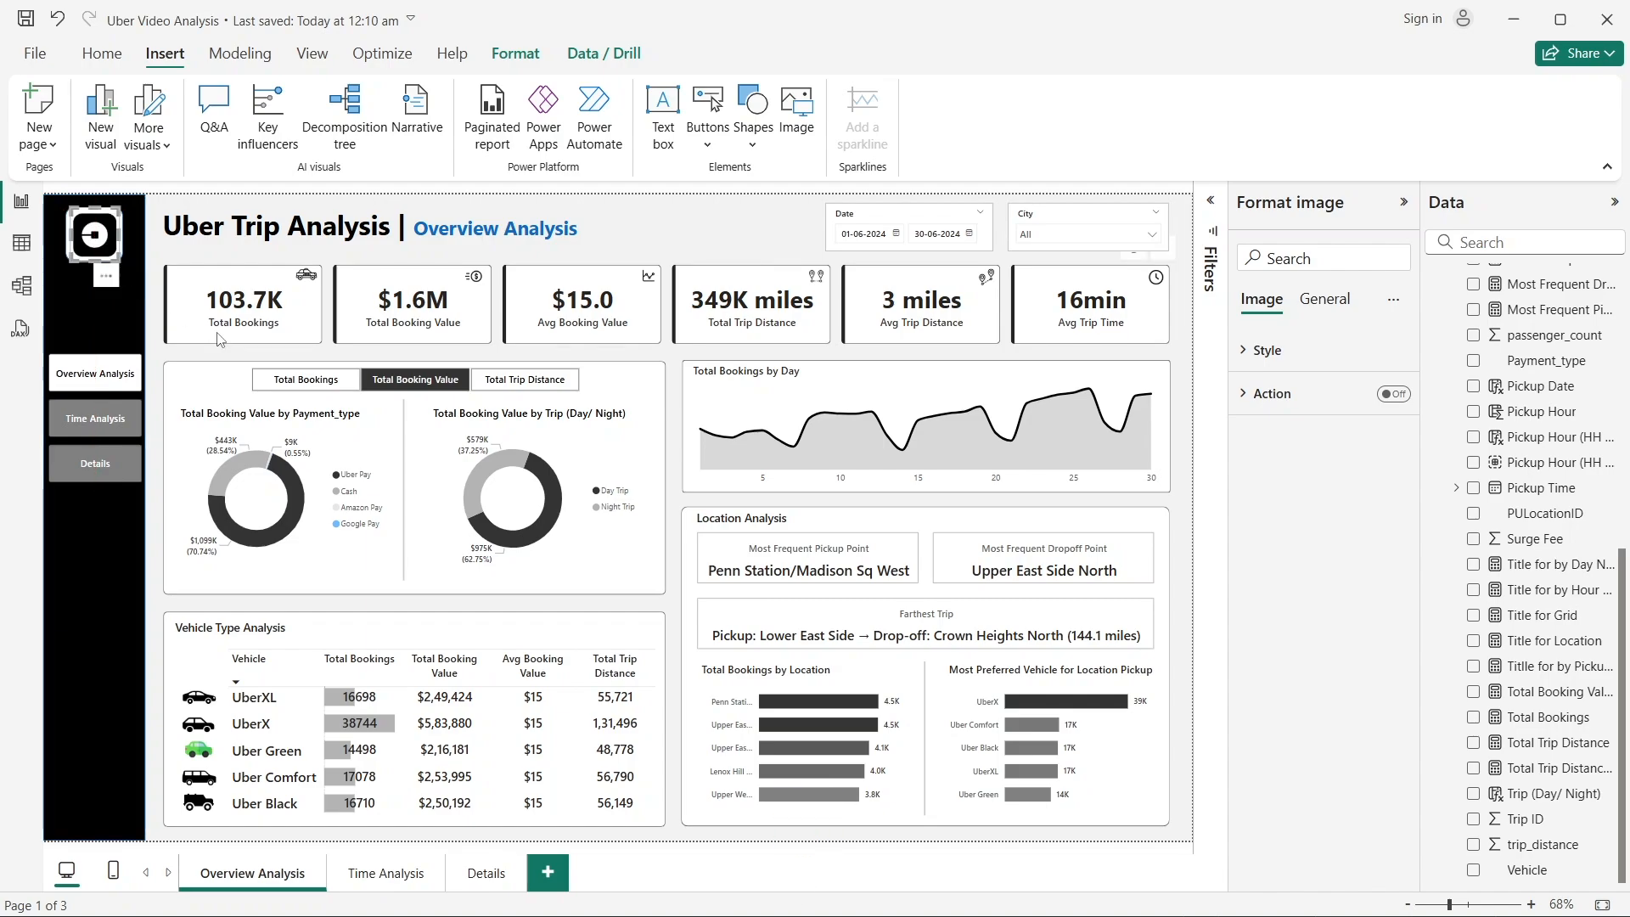
{"action": "left_click", "coordinate": [153, 319]}
{"action": "left_click", "coordinate": [103, 251]}
{"action": "key", "text": "Up"}
{"action": "key", "text": "Up"}
{"action": "key", "text": "Left"}
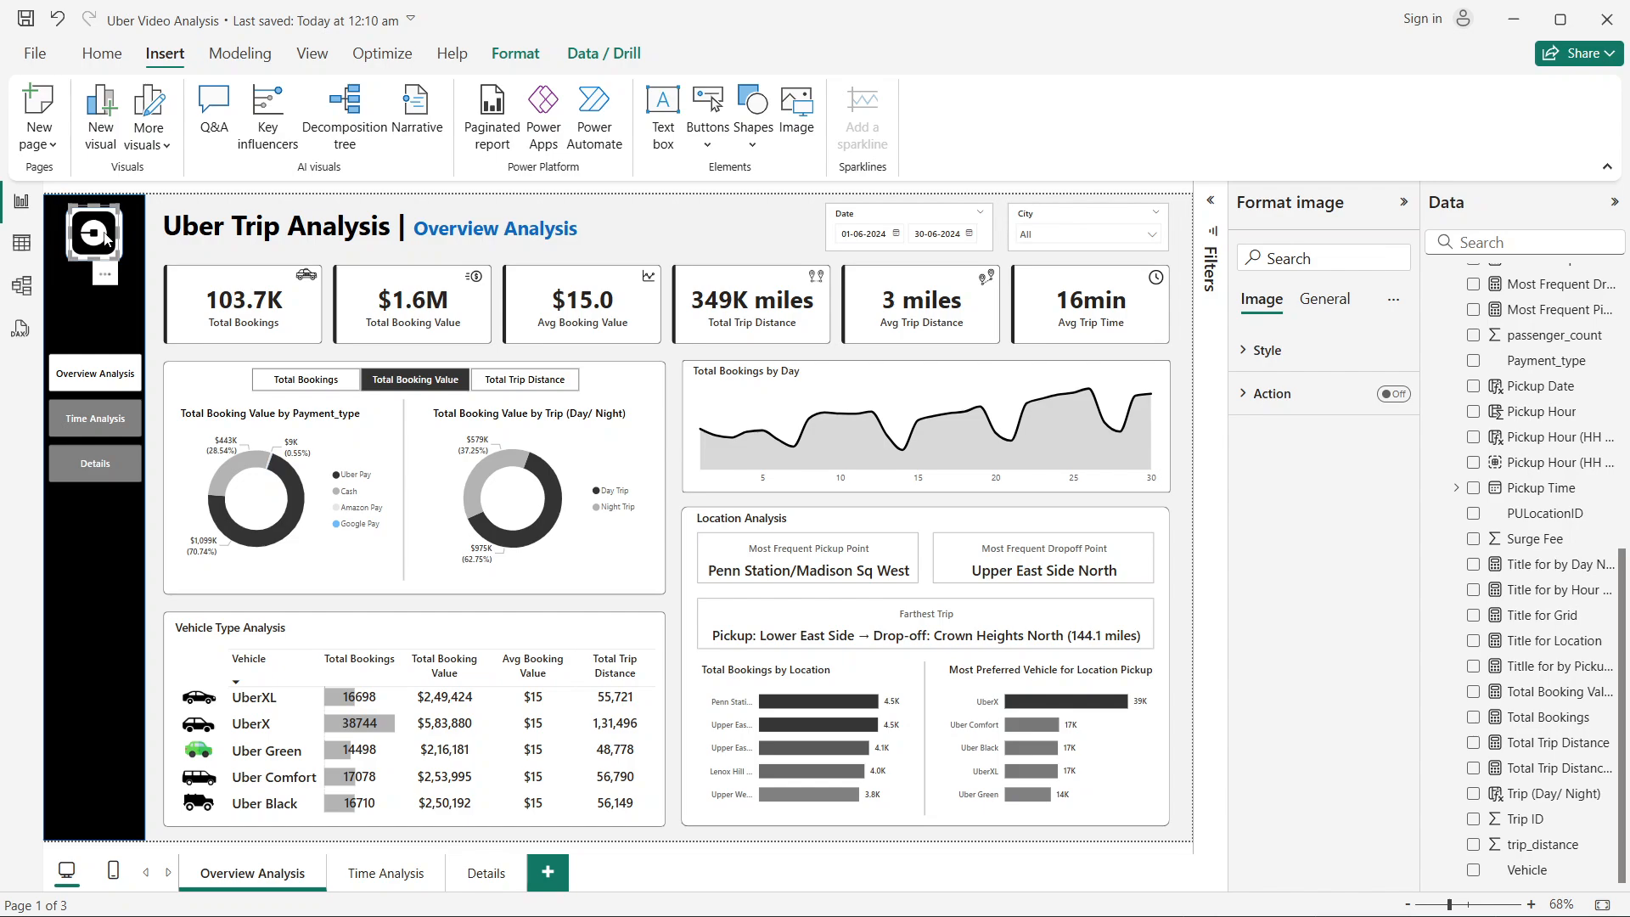
{"action": "left_click", "coordinate": [155, 257]}
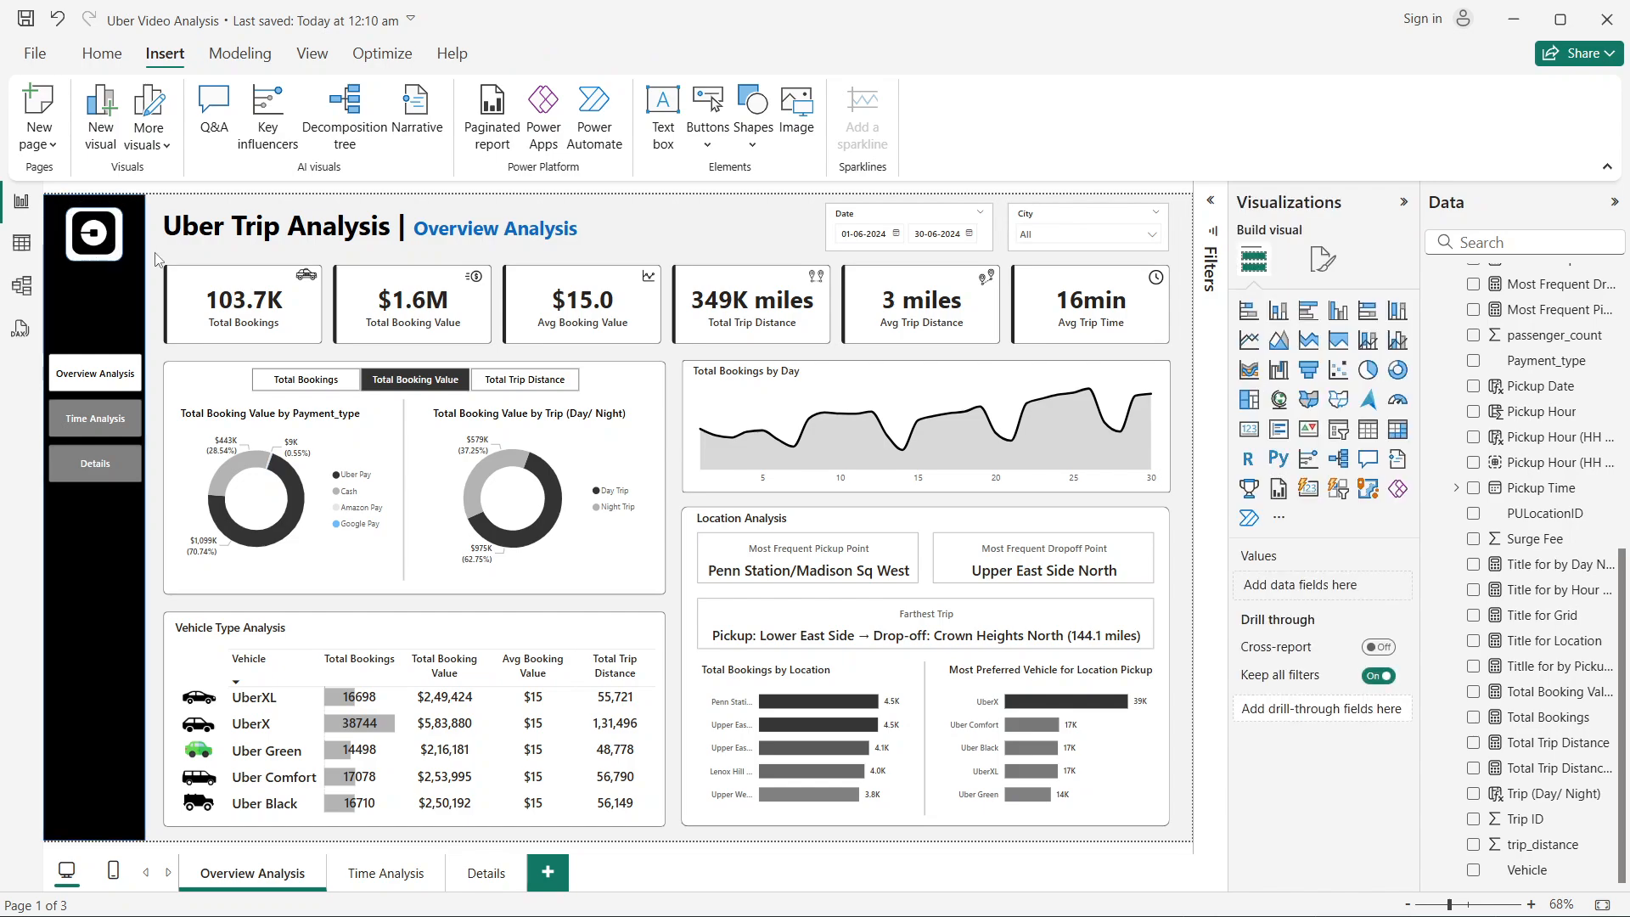
Step: Group the Uber logo image with its white background square in the sidebar
{"action": "left_click", "coordinate": [102, 255]}
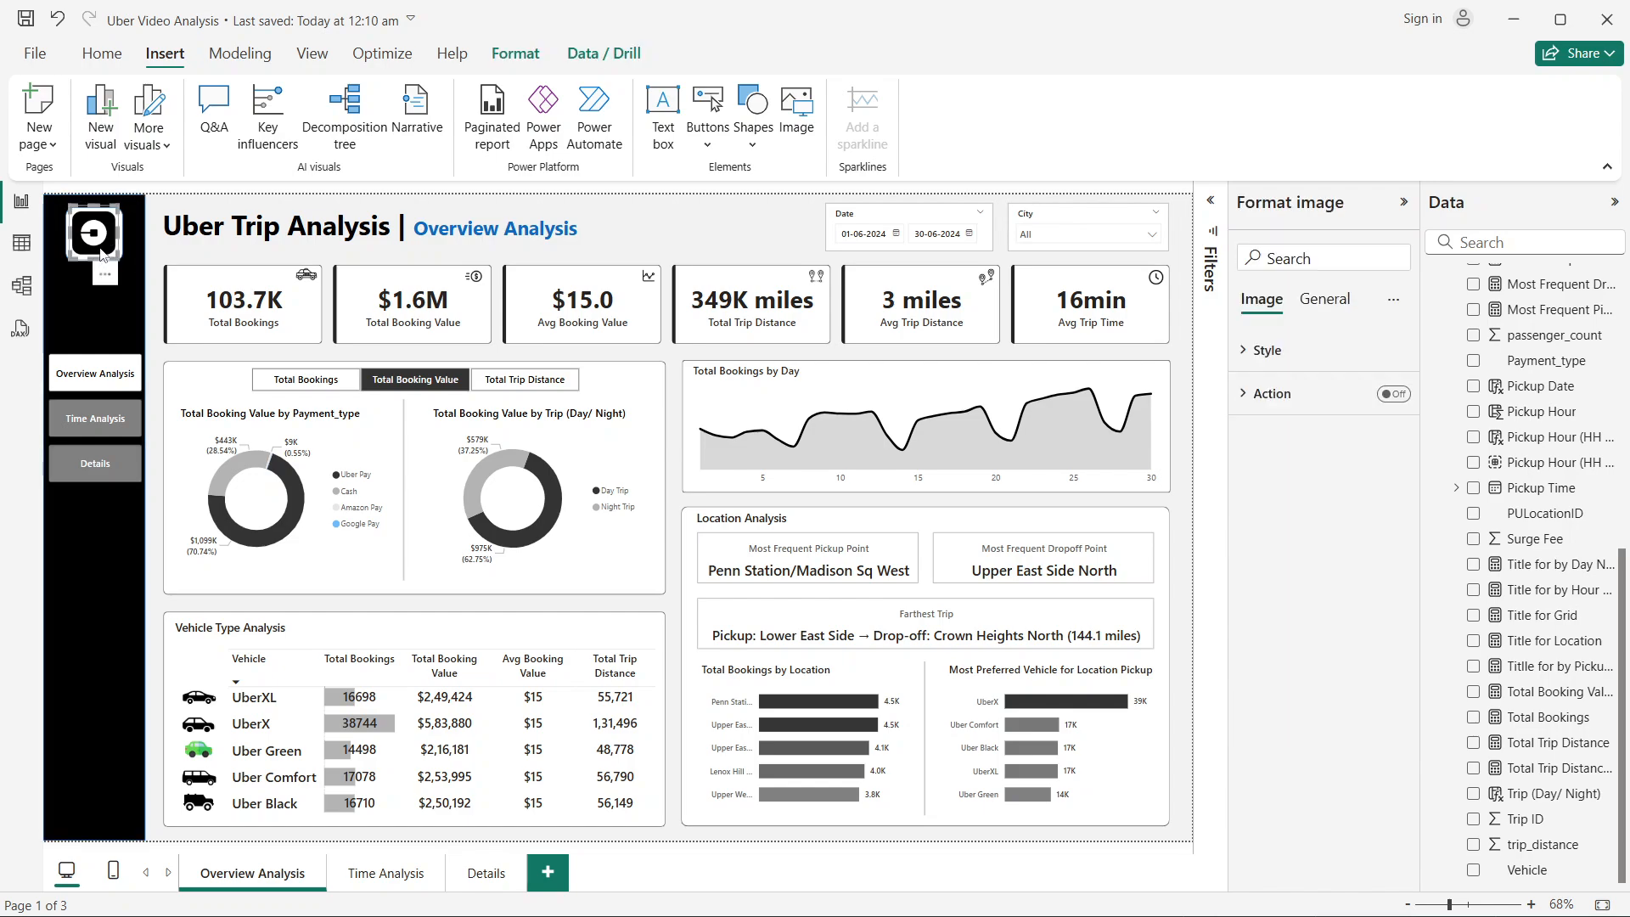
{"action": "left_click", "coordinate": [157, 255]}
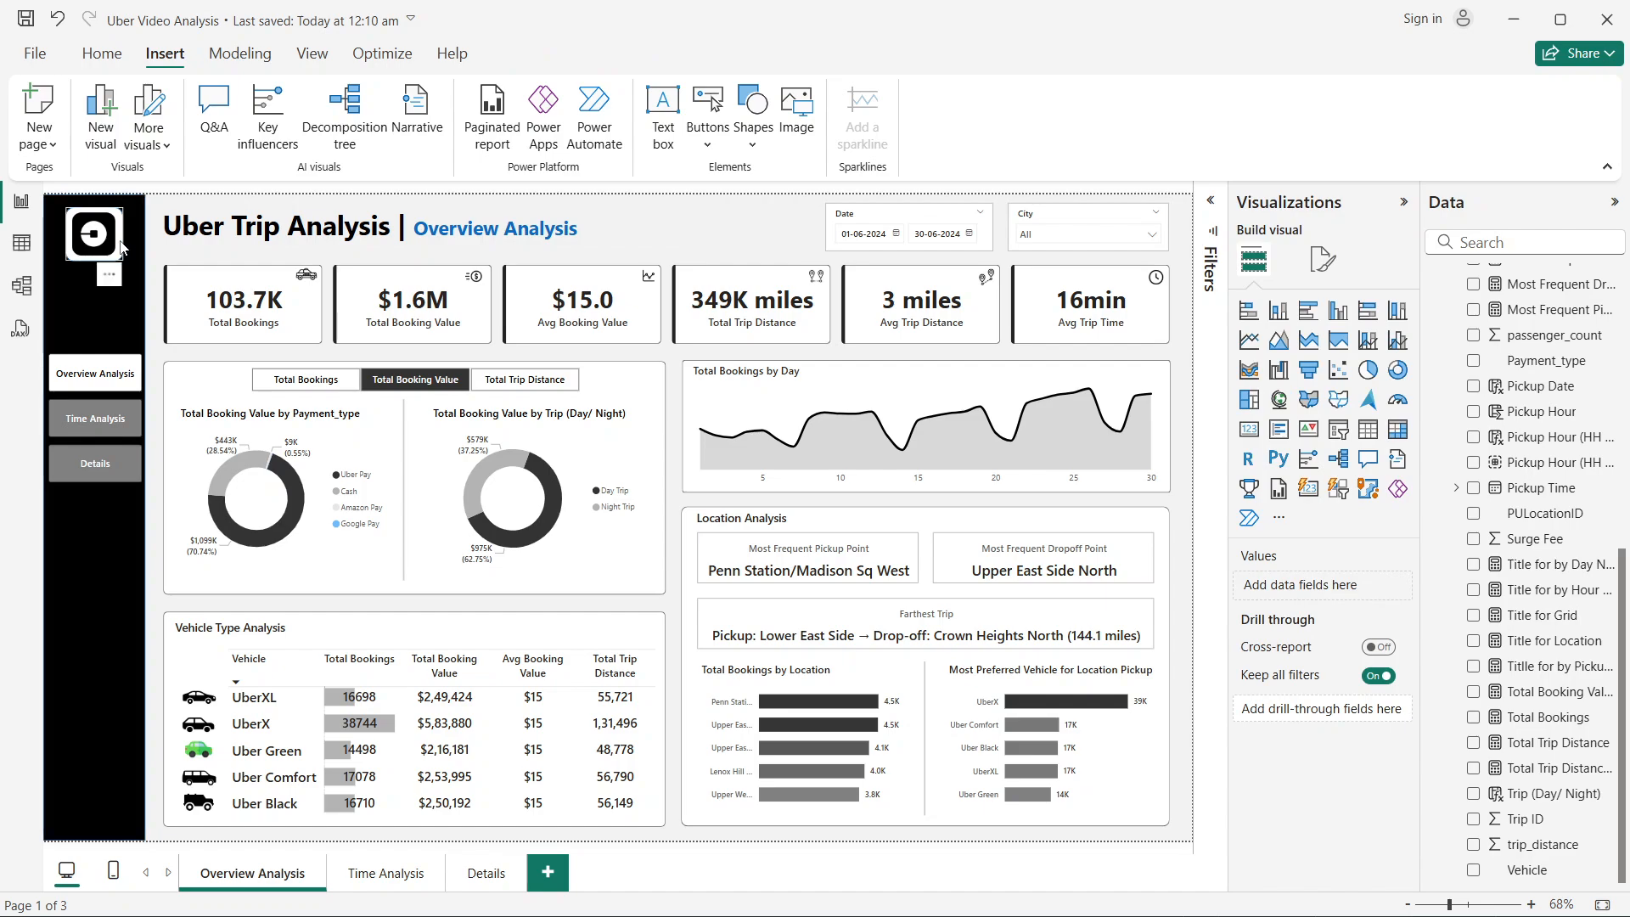
{"action": "left_click", "coordinate": [122, 247]}
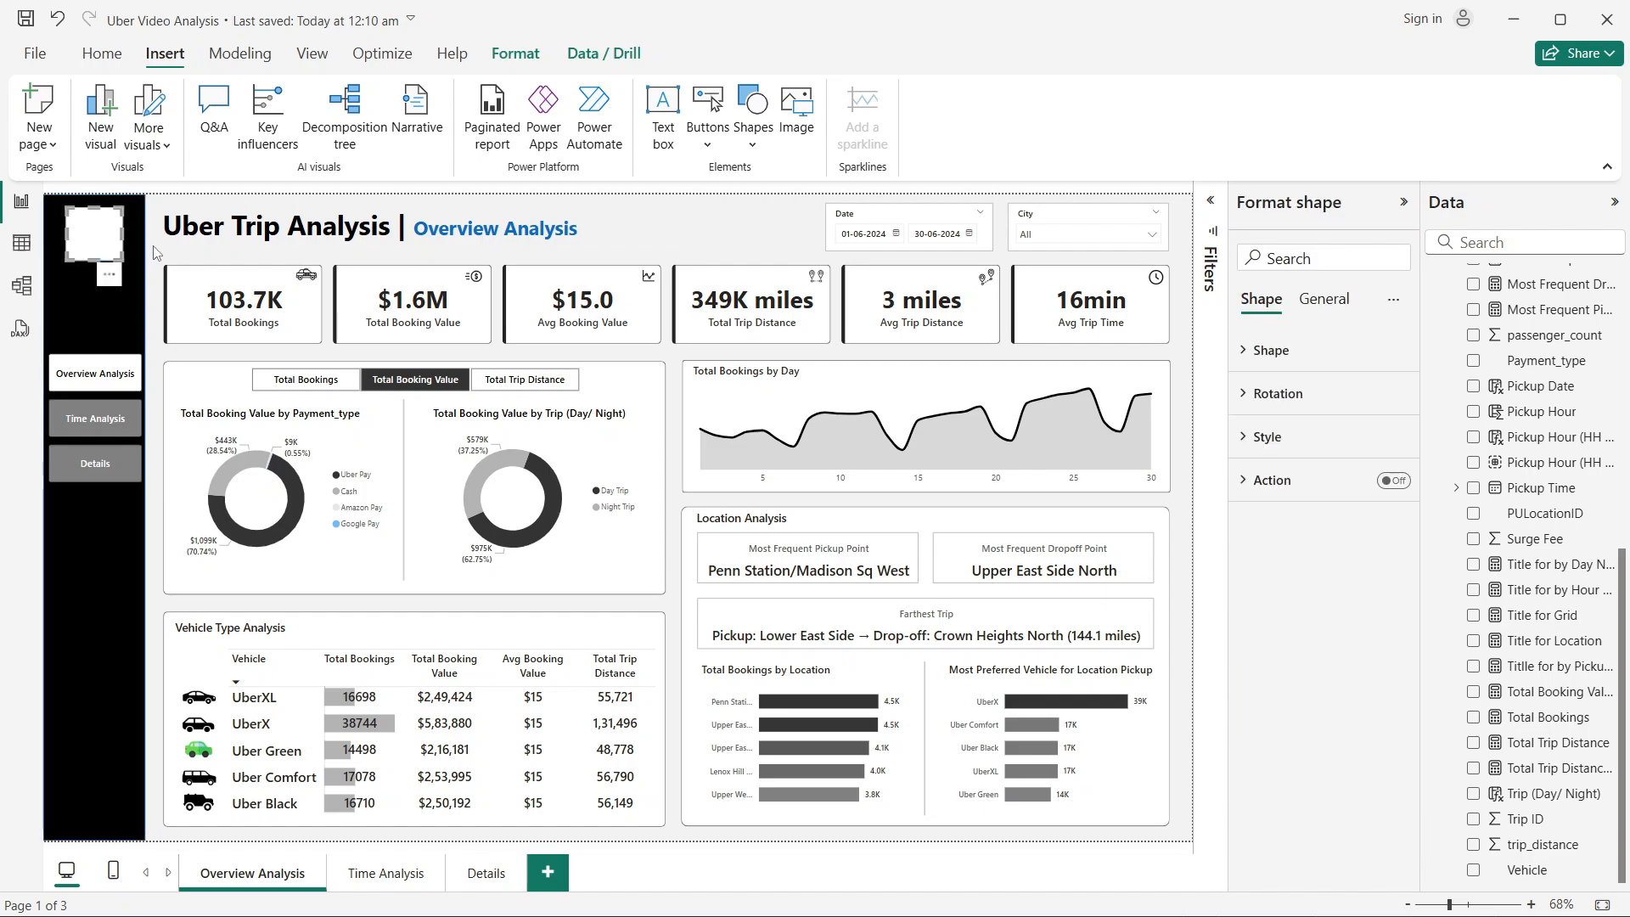
{"action": "left_click", "coordinate": [159, 253]}
{"action": "left_click", "coordinate": [90, 233]}
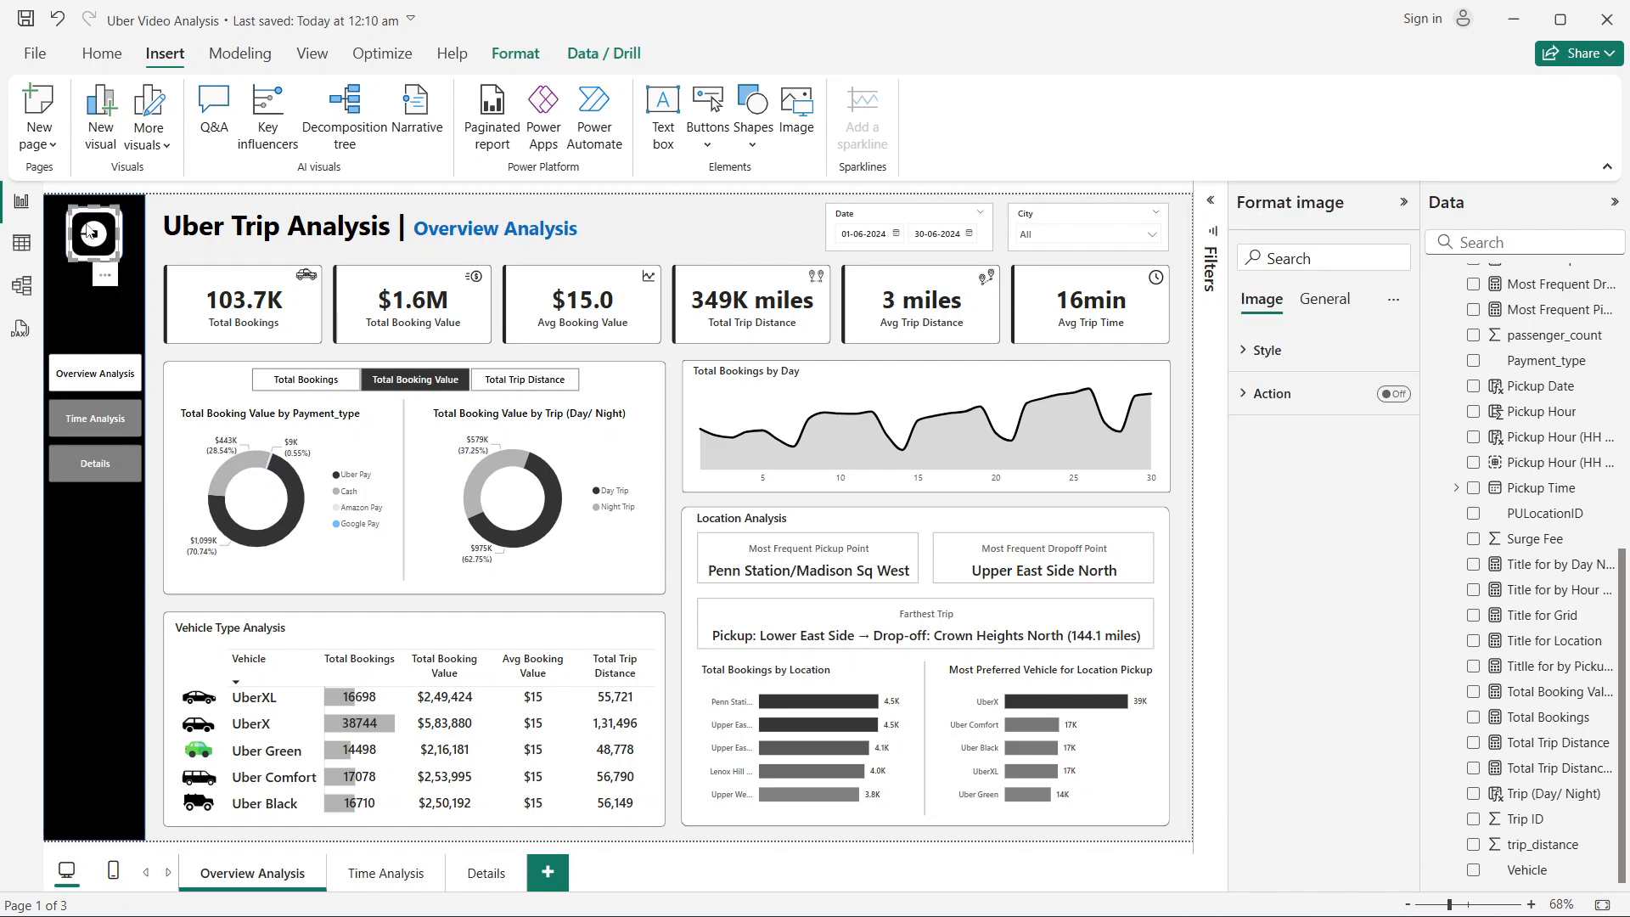
{"action": "left_click", "coordinate": [120, 242], "text": "ctrl"}
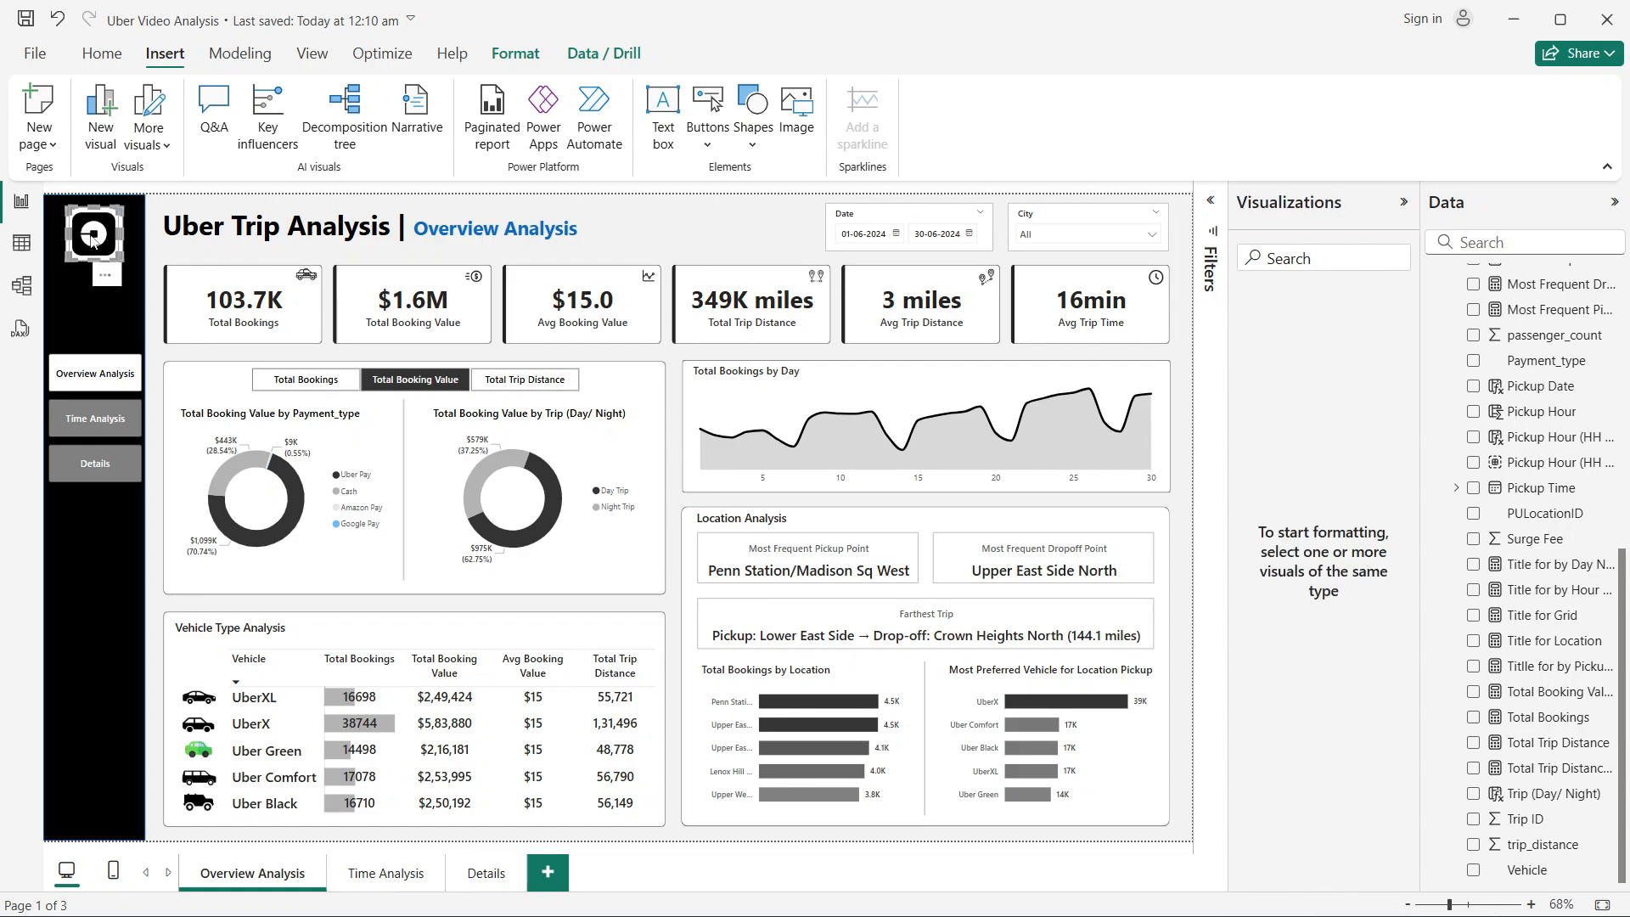
{"action": "right_click", "coordinate": [90, 236]}
{"action": "mouse_move", "coordinate": [131, 255]}
{"action": "left_click", "coordinate": [296, 251]}
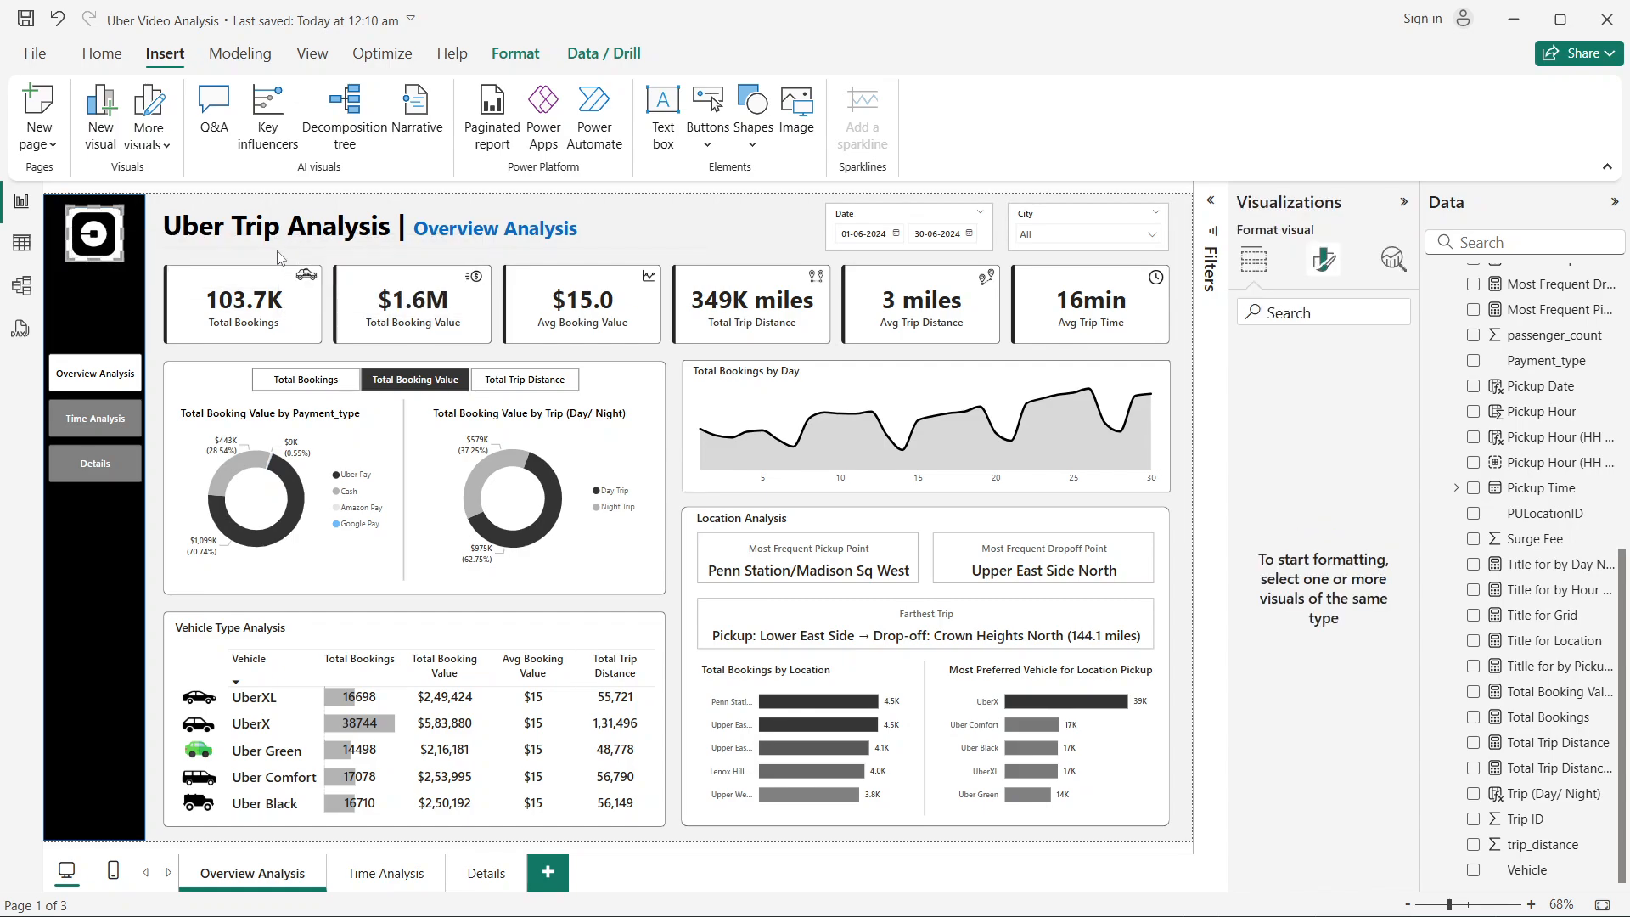
{"action": "left_click", "coordinate": [167, 256]}
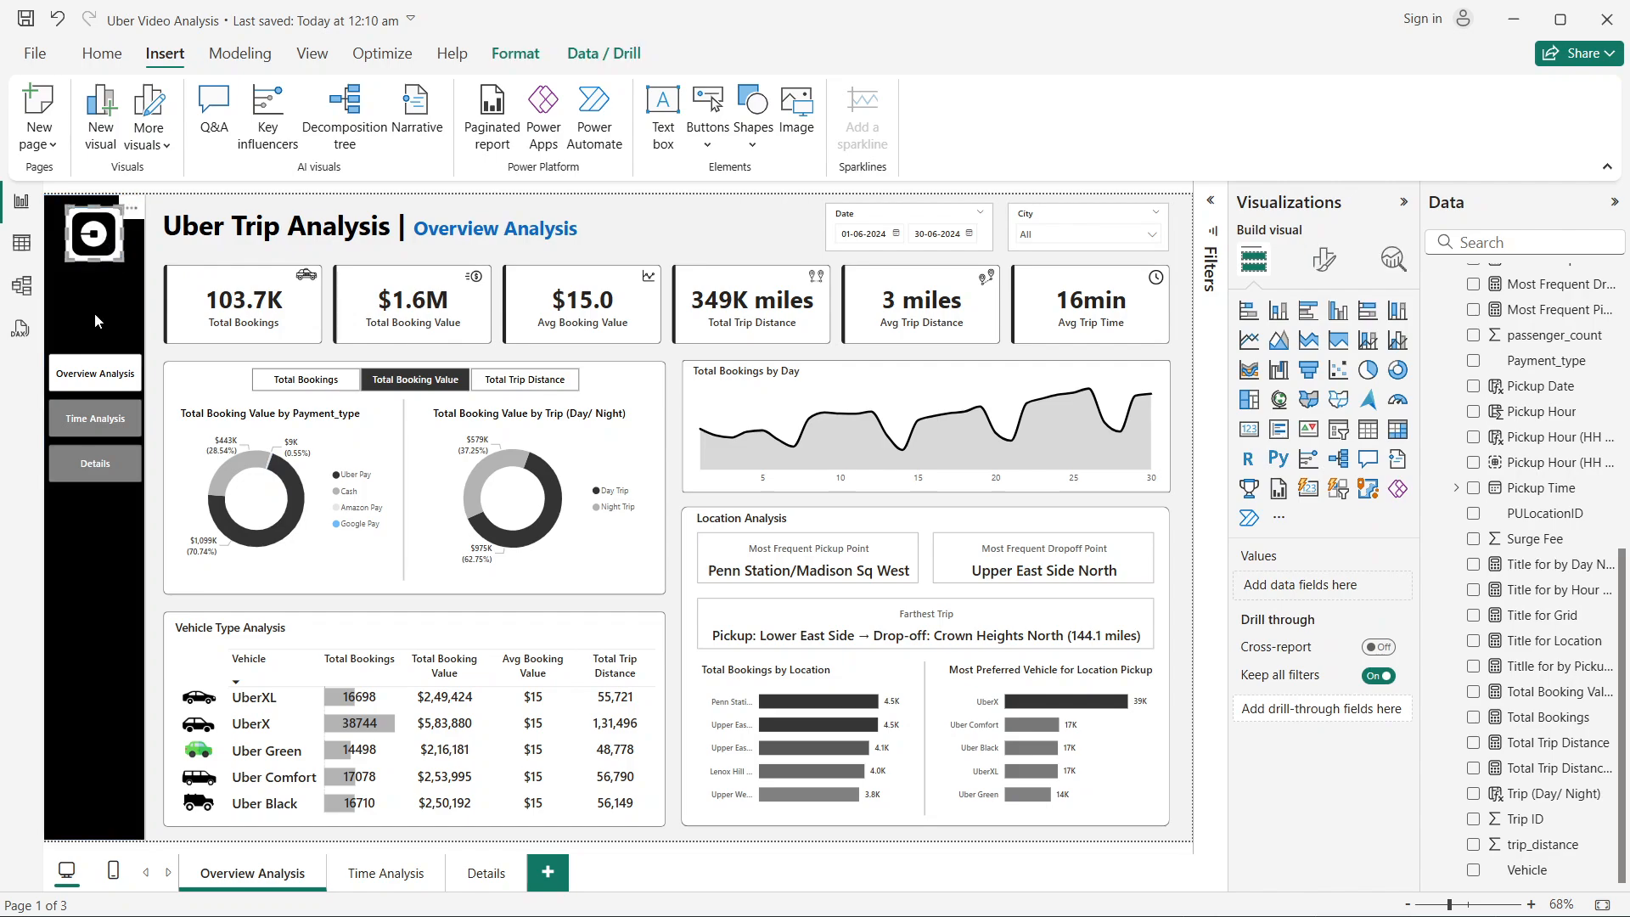
Step: Copy the logo group and page navigator onto the Time Analysis and Details pages and return to the Overview Analysis page
{"action": "left_click", "coordinate": [75, 444]}
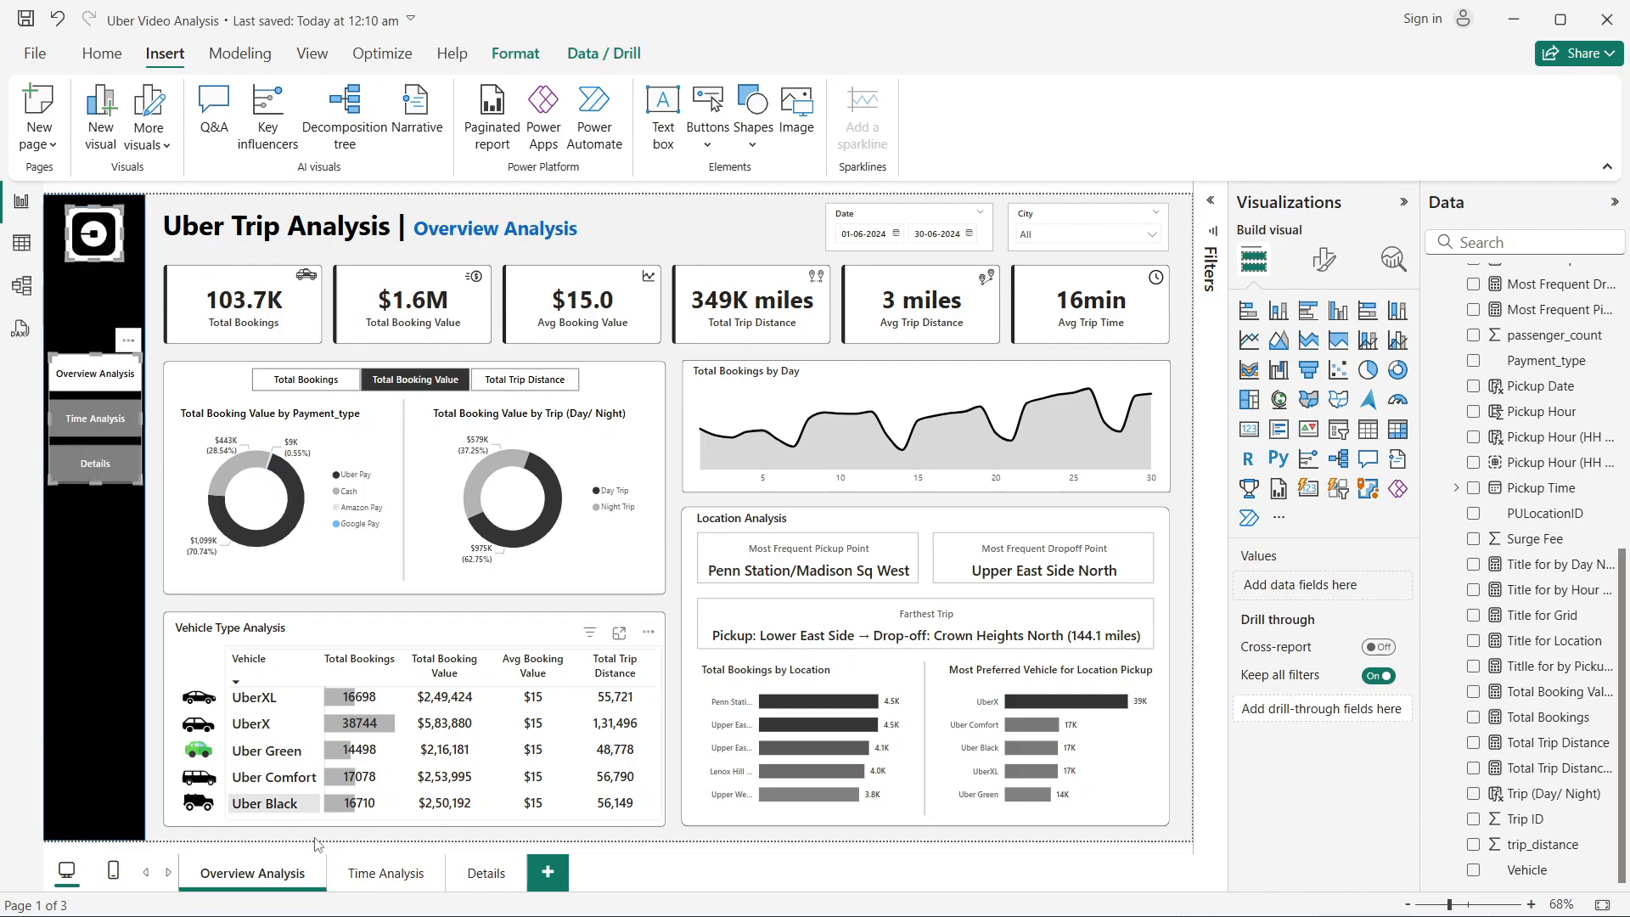
{"action": "left_click", "coordinate": [385, 873]}
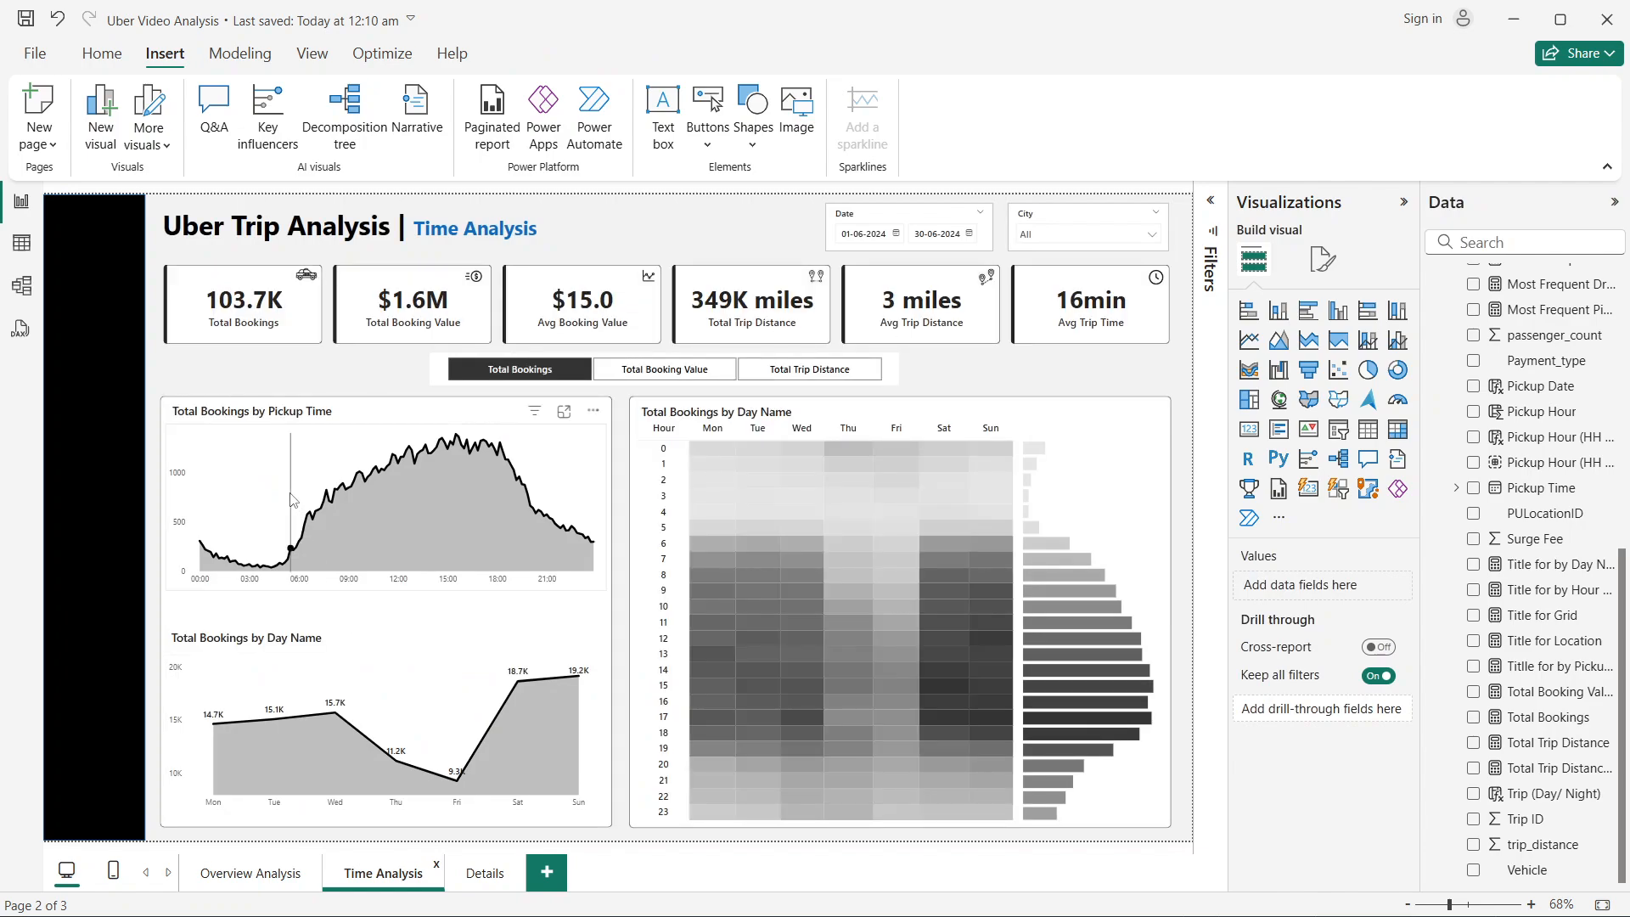
{"action": "left_click", "coordinate": [501, 885]}
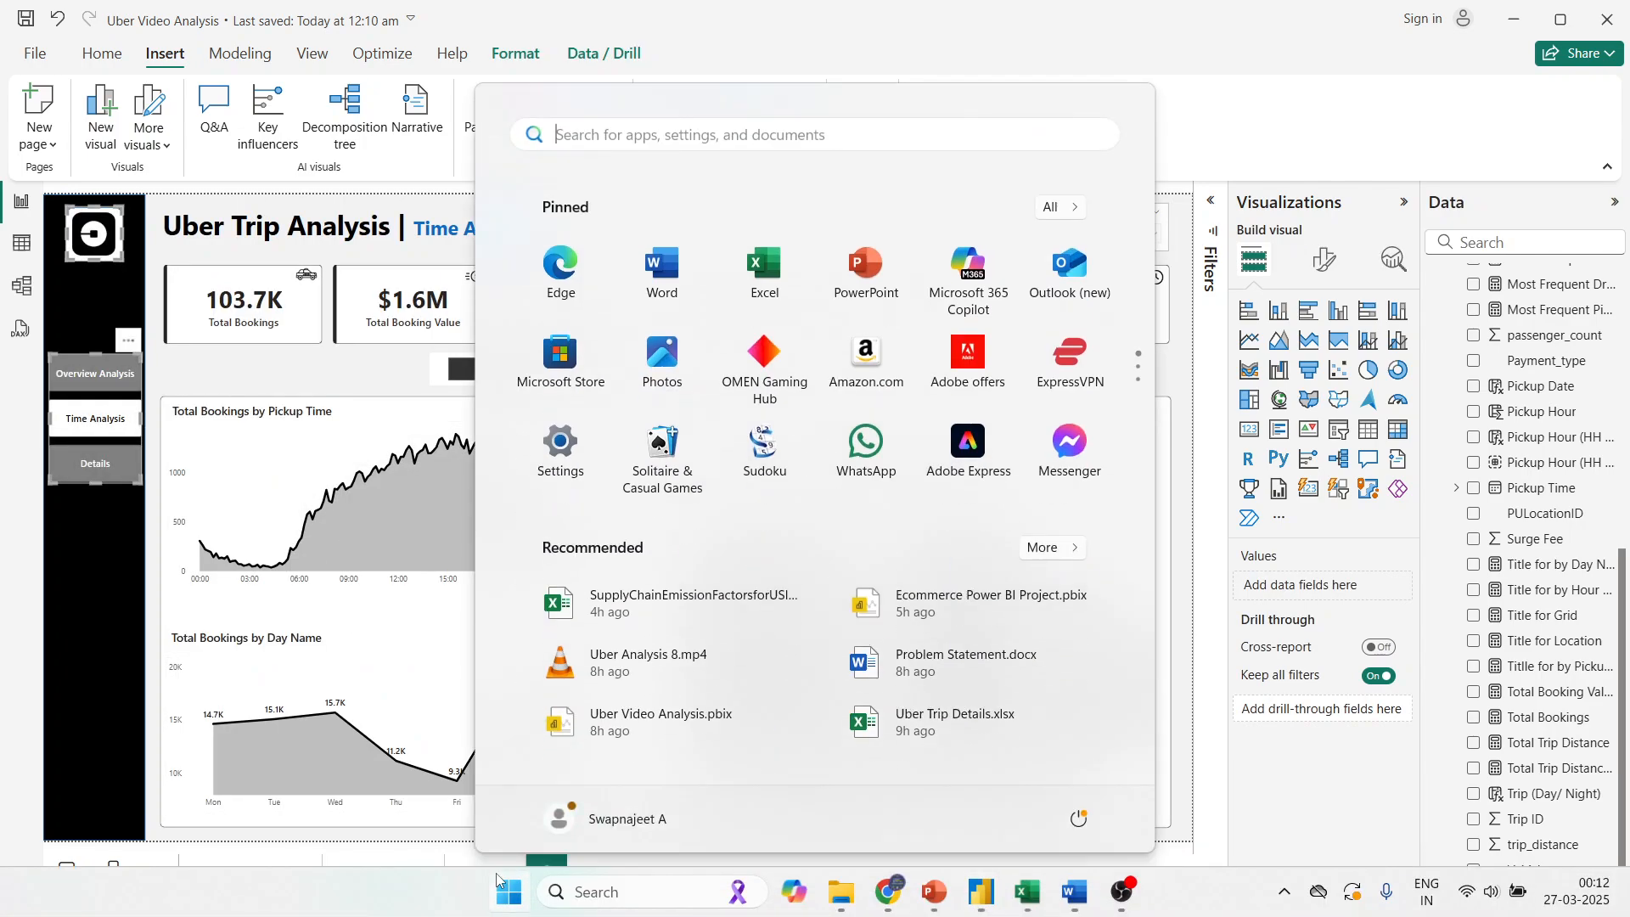
{"action": "left_click", "coordinate": [466, 860]}
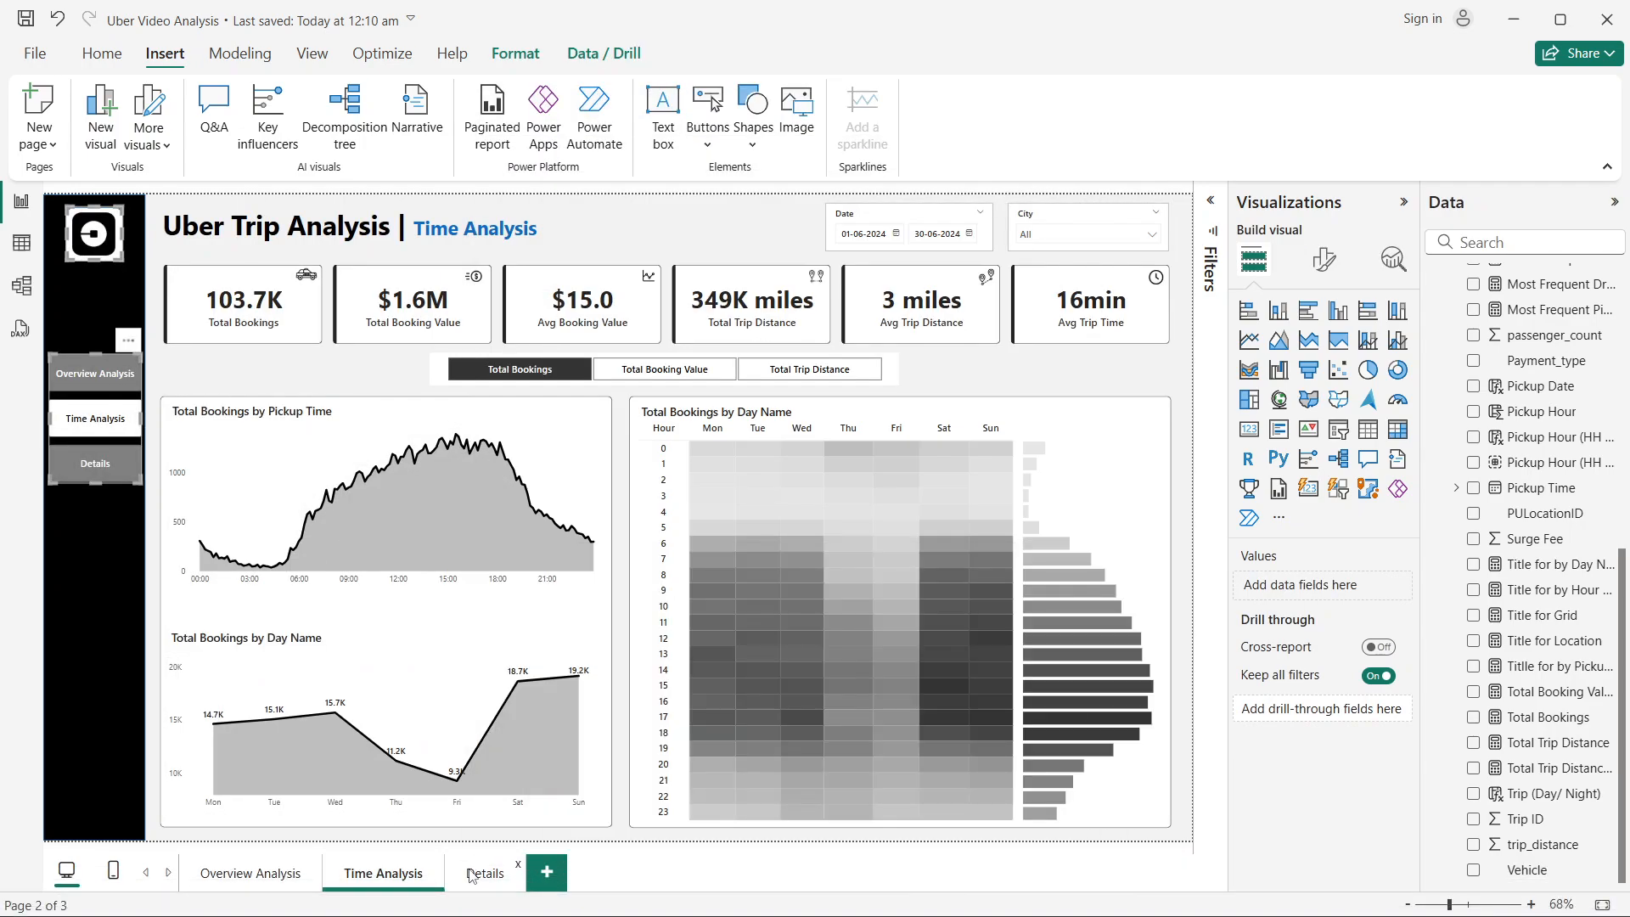
{"action": "left_click", "coordinate": [473, 875]}
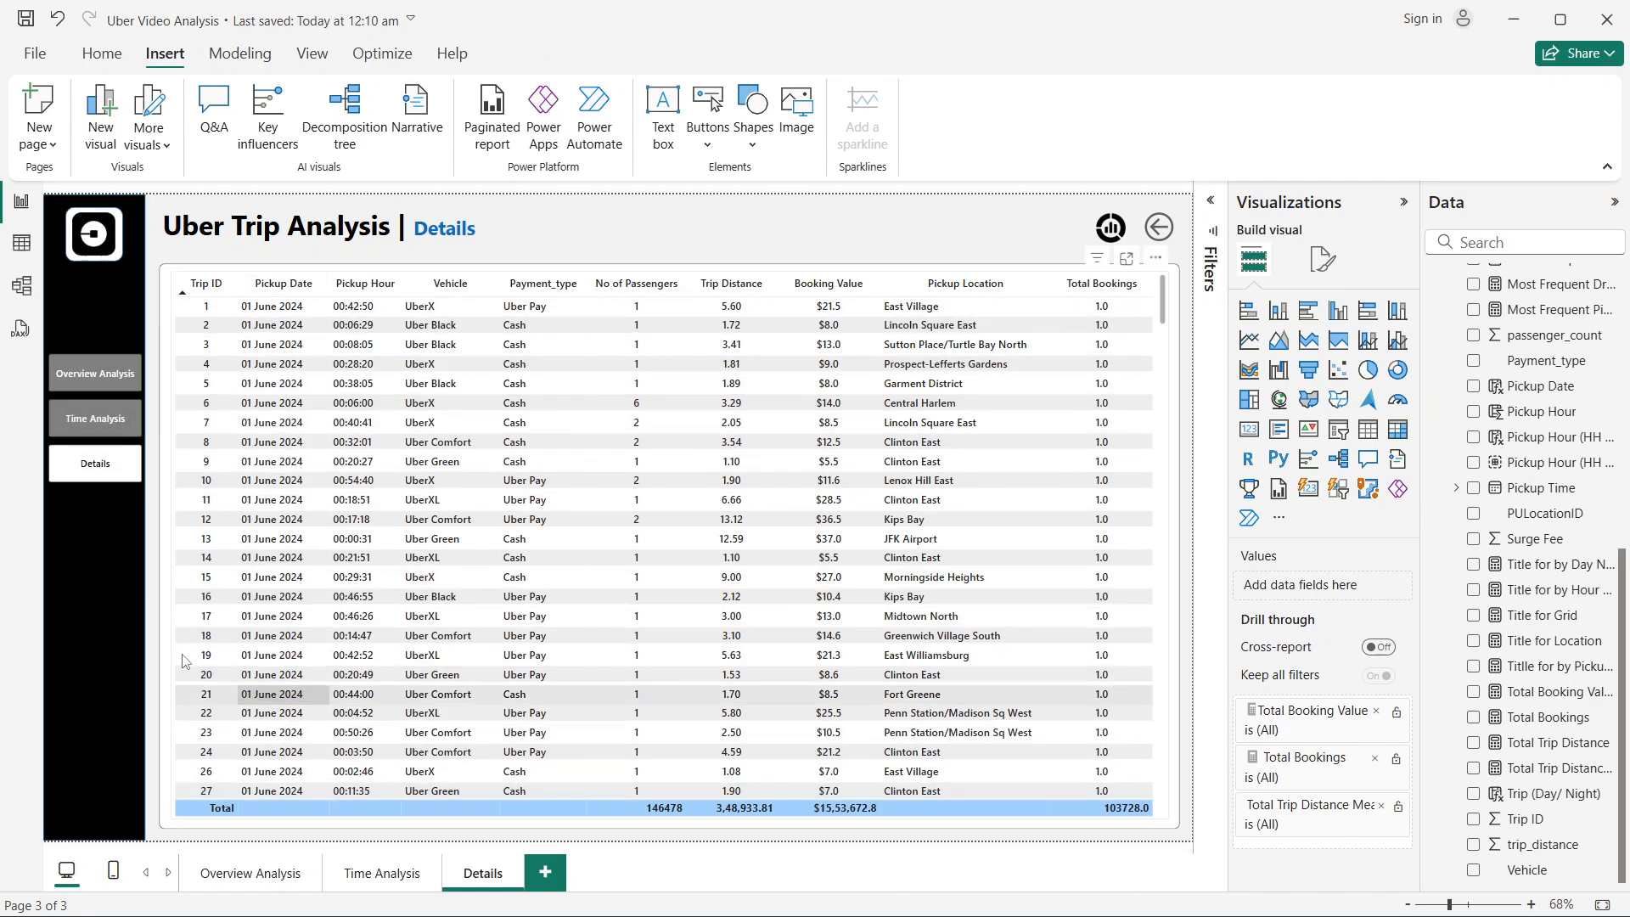
{"action": "left_click", "coordinate": [374, 874]}
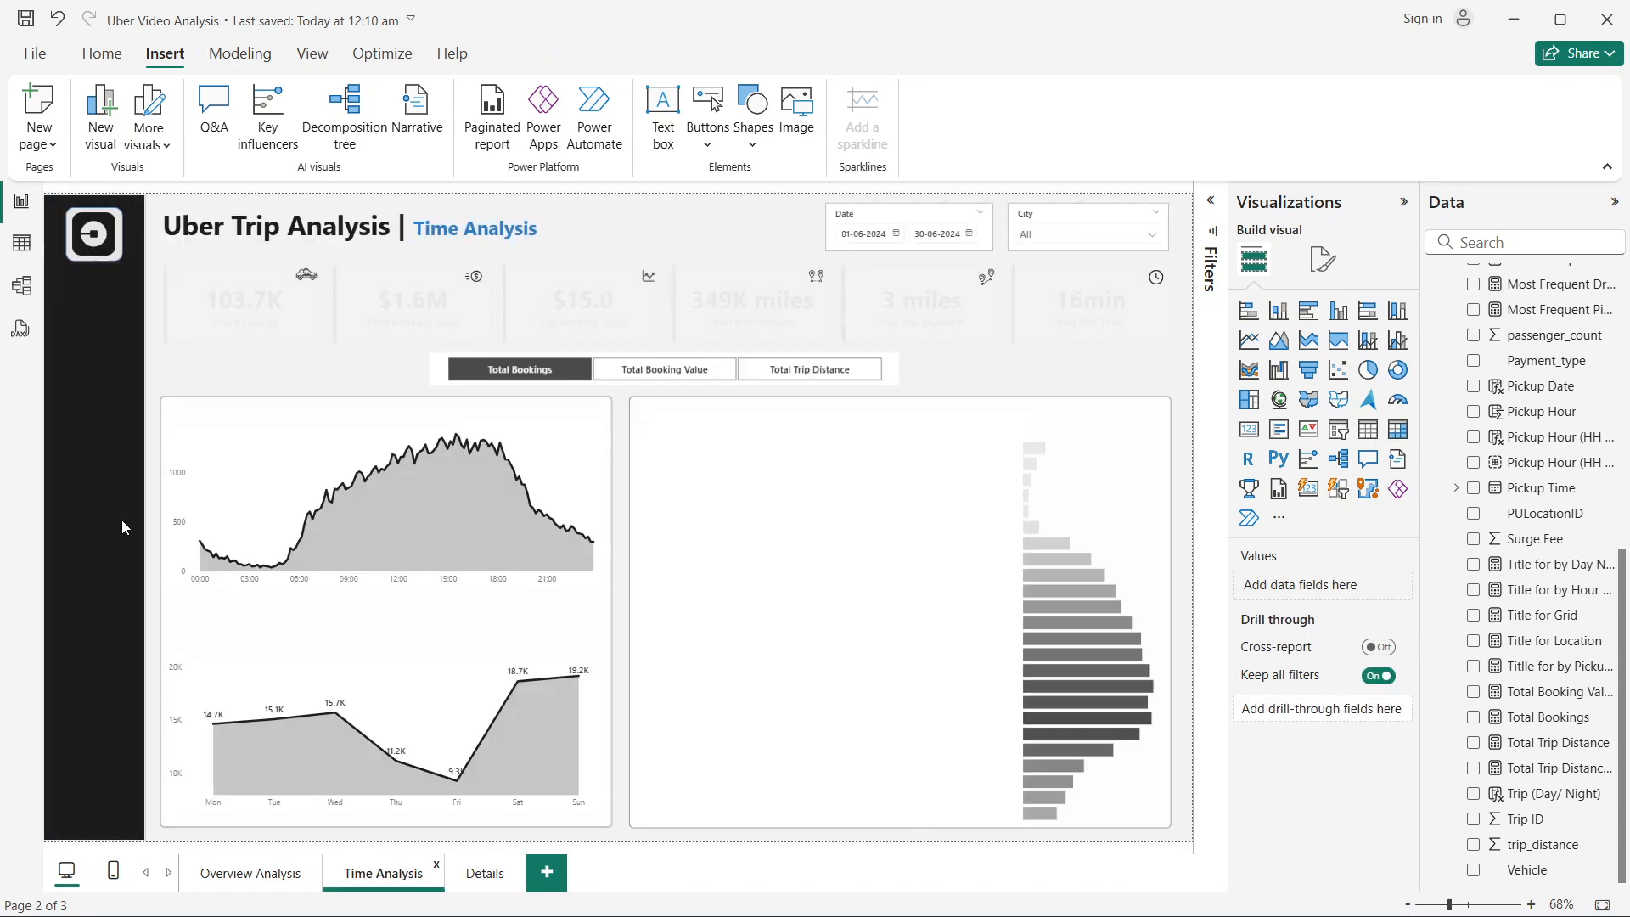
{"action": "left_click", "coordinate": [270, 878]}
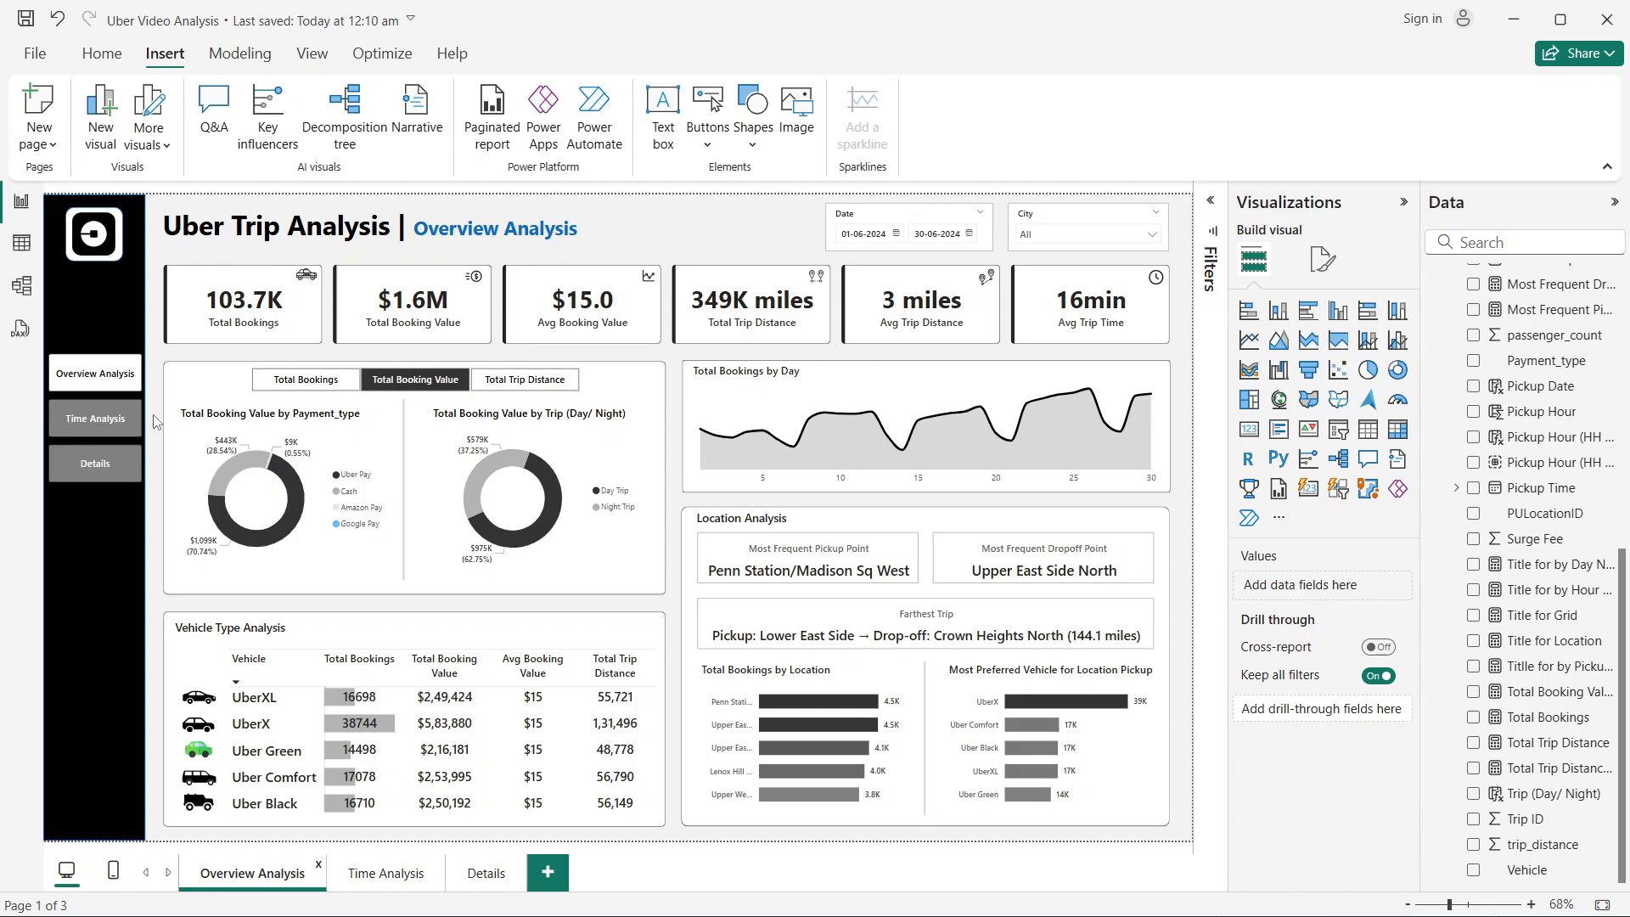
Step: Examine the sidebar icons below the navigator in the reference Uber Analysis report and return to the Uber Video Analysis report
{"action": "key", "text": "alt+Tab"}
{"action": "key", "text": "alt+Tab"}
{"action": "key", "text": "alt+Tab"}
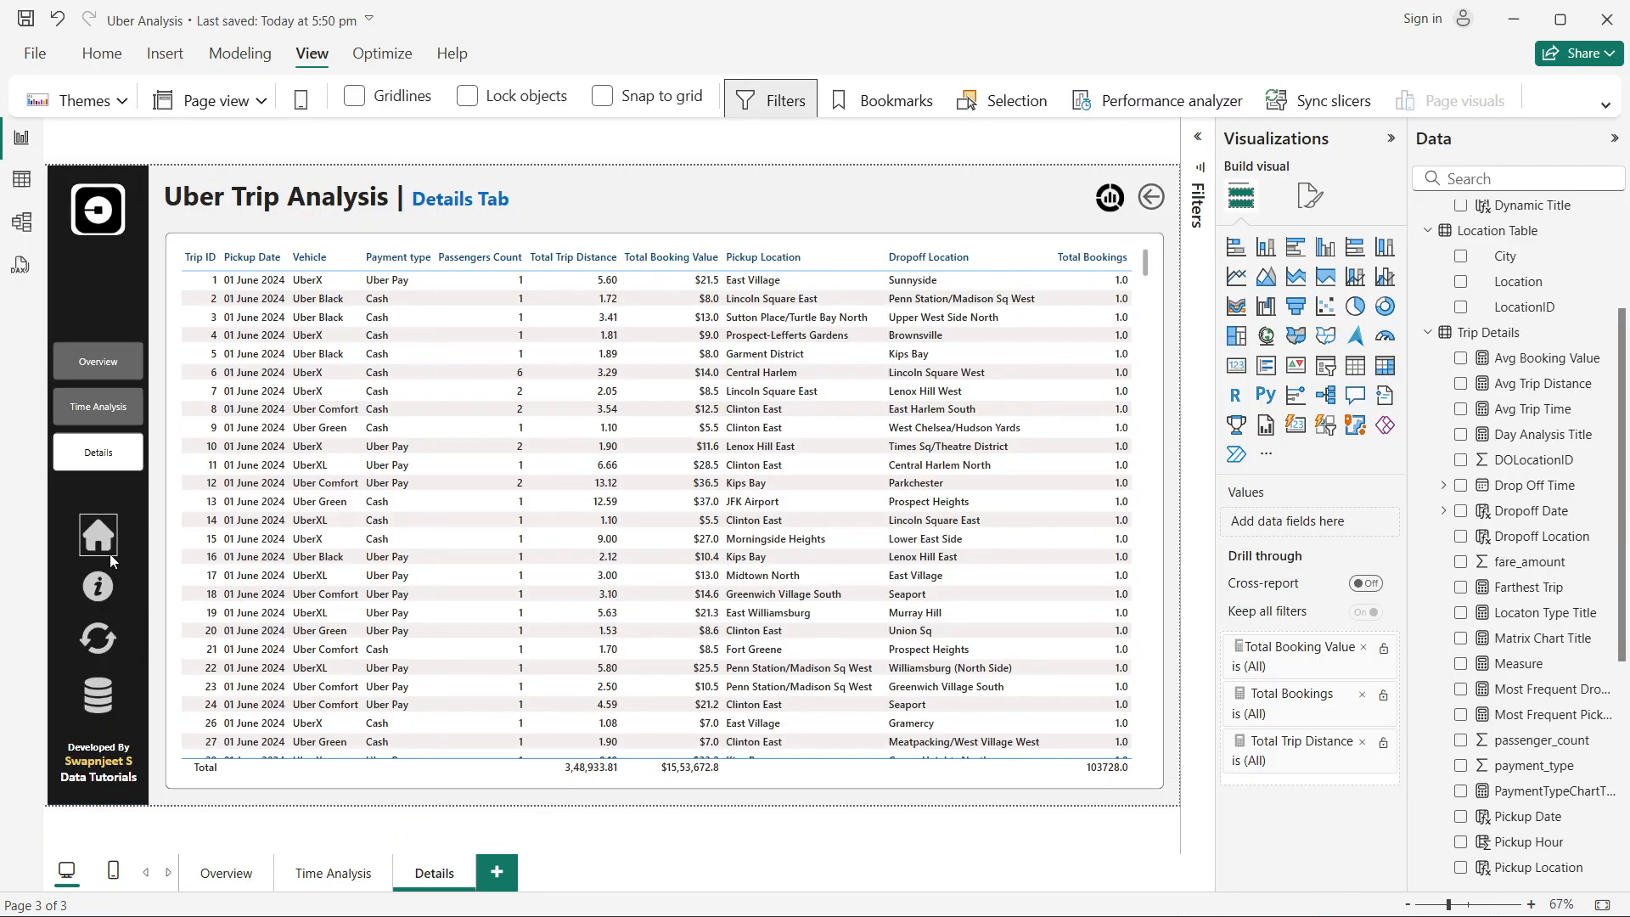
{"action": "key", "text": "alt+Tab"}
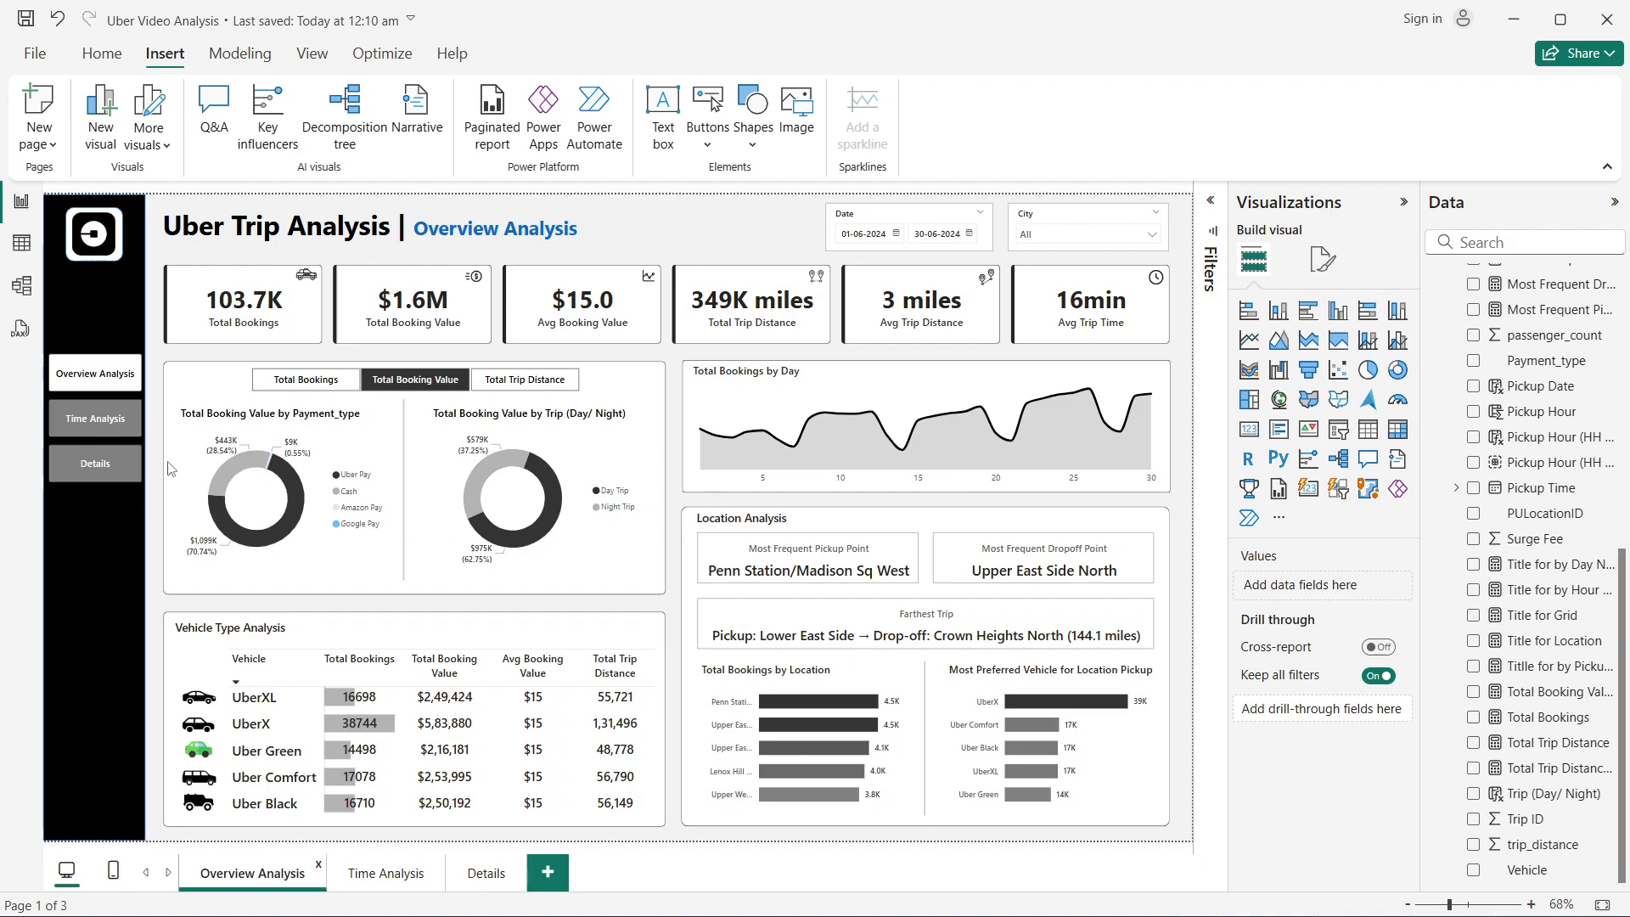
{"action": "key", "text": "alt+Tab"}
{"action": "key", "text": "alt+Tab"}
{"action": "key", "text": "alt+Tab"}
{"action": "key", "text": "alt+Tab"}
{"action": "key", "text": "alt+Tab"}
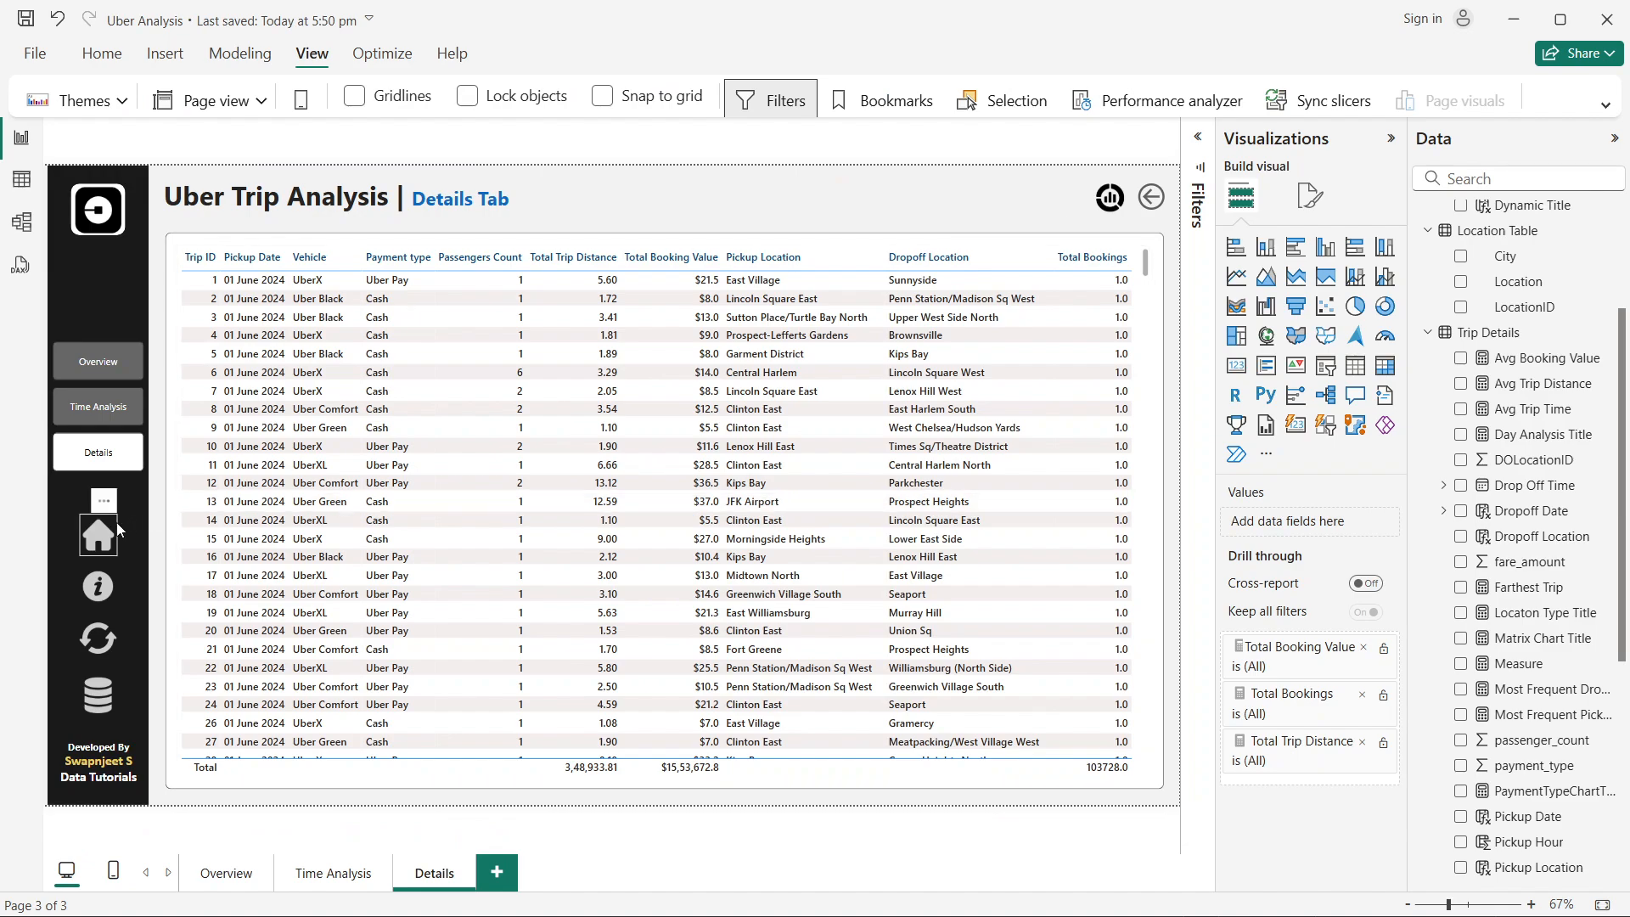
{"action": "key", "text": "alt+Tab"}
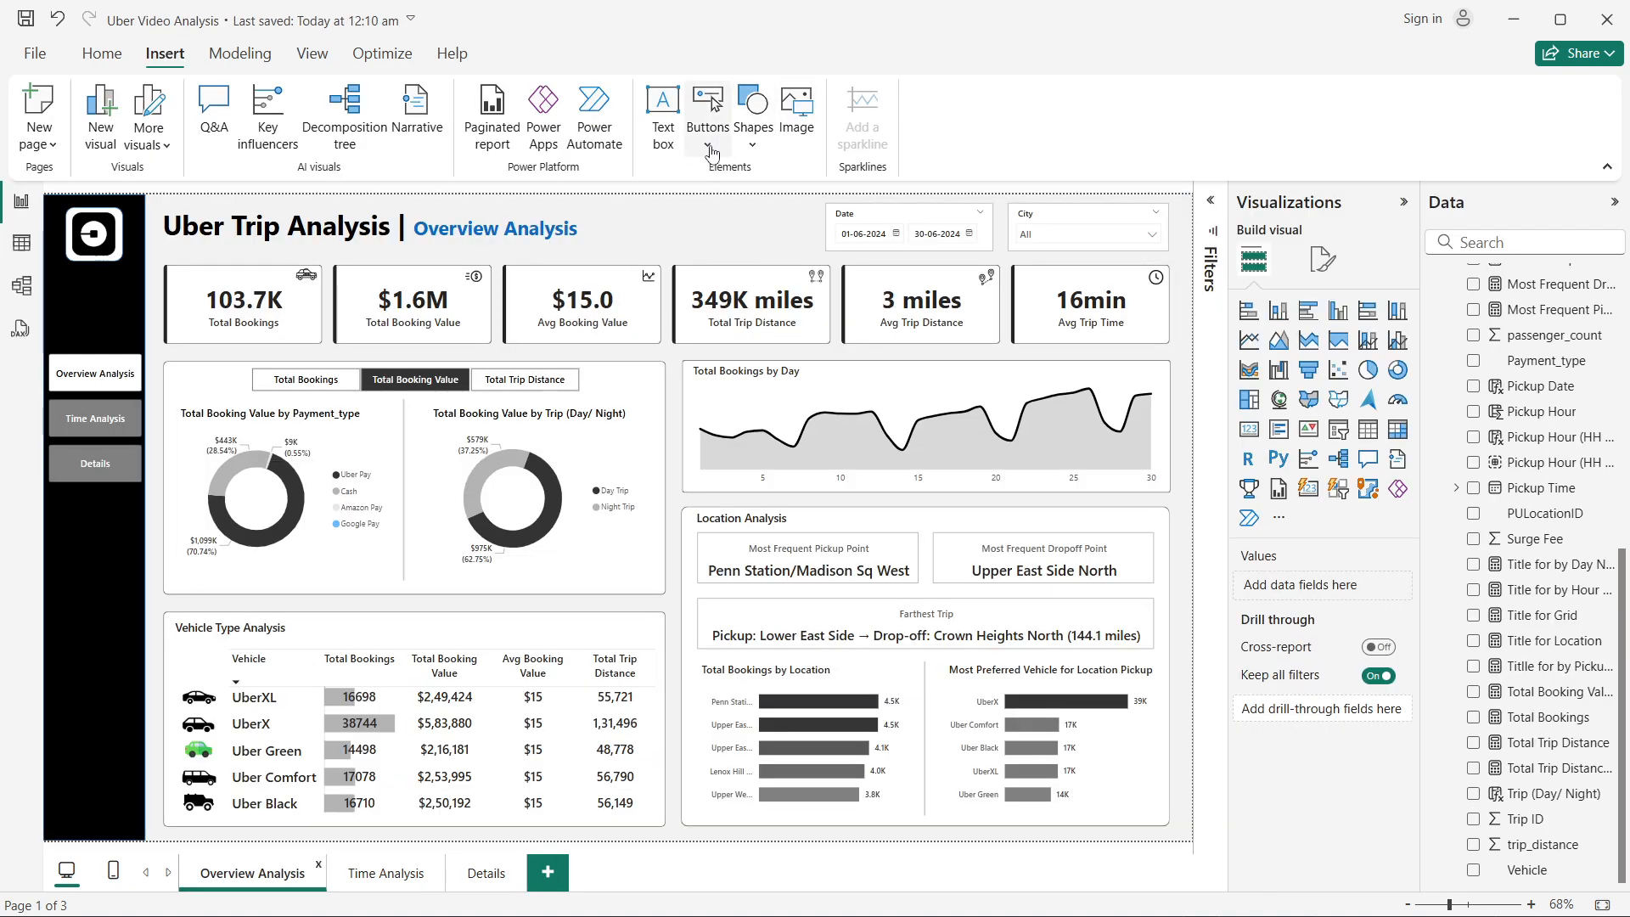
Step: Insert the Home.png image, shrink it to icon size and place it in the sidebar below the page navigator
{"action": "left_click", "coordinate": [796, 115]}
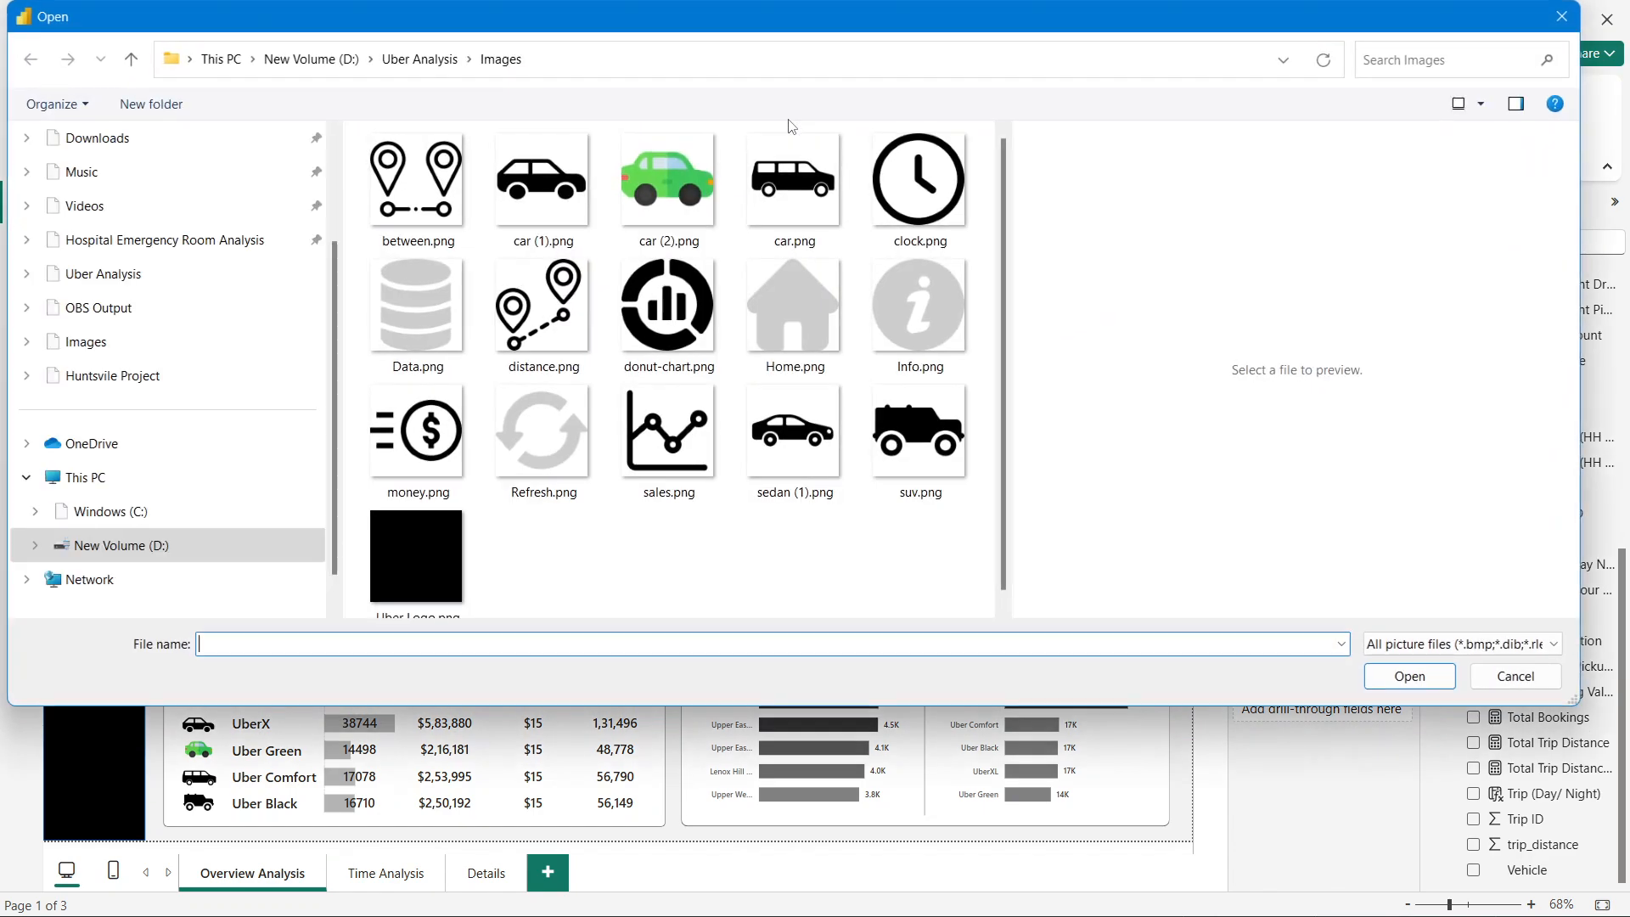
{"action": "double_click", "coordinate": [823, 306]}
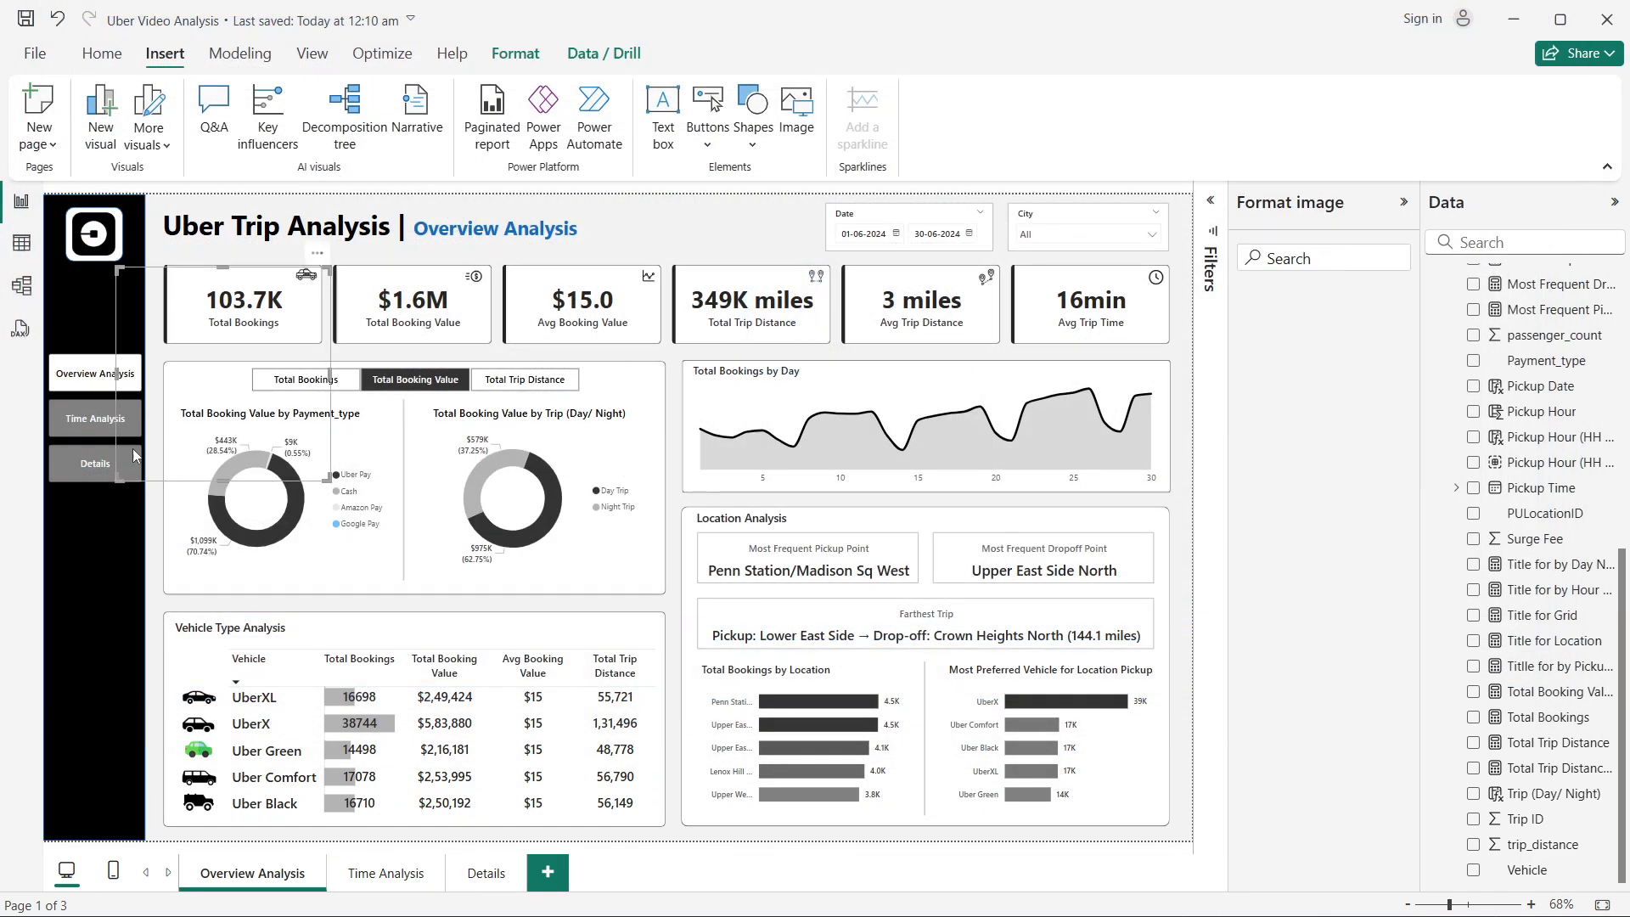
{"action": "left_click_drag", "start_coordinate": [120, 274], "coordinate": [89, 564]}
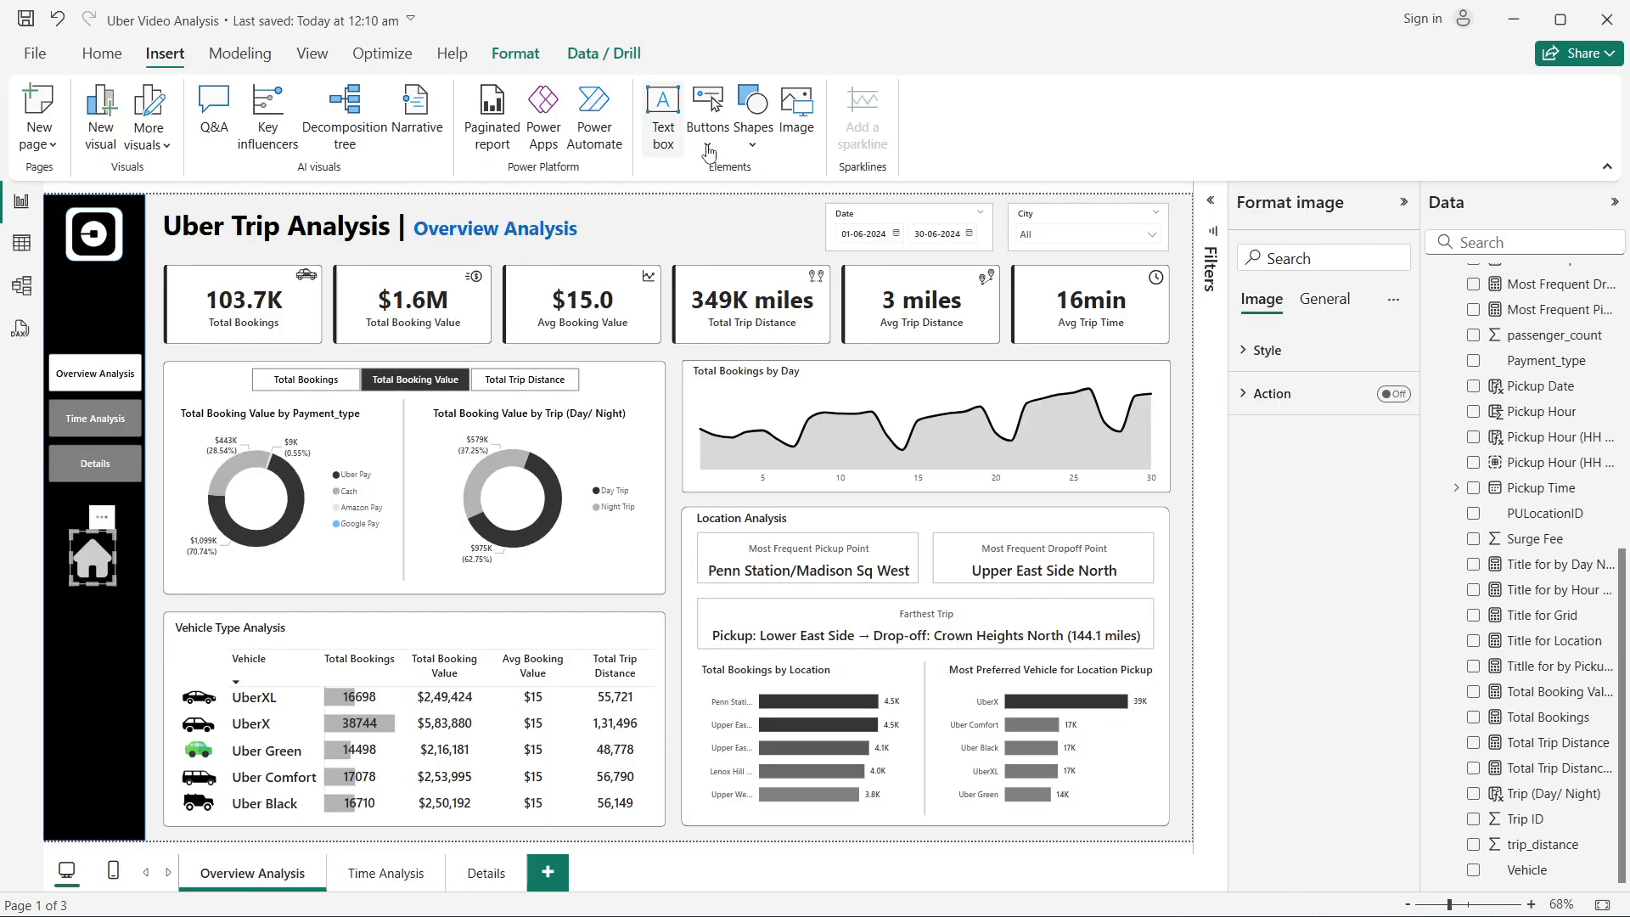
Step: Insert the Info.png image, shrink it to icon size and place it directly below the home icon
{"action": "left_click", "coordinate": [798, 119]}
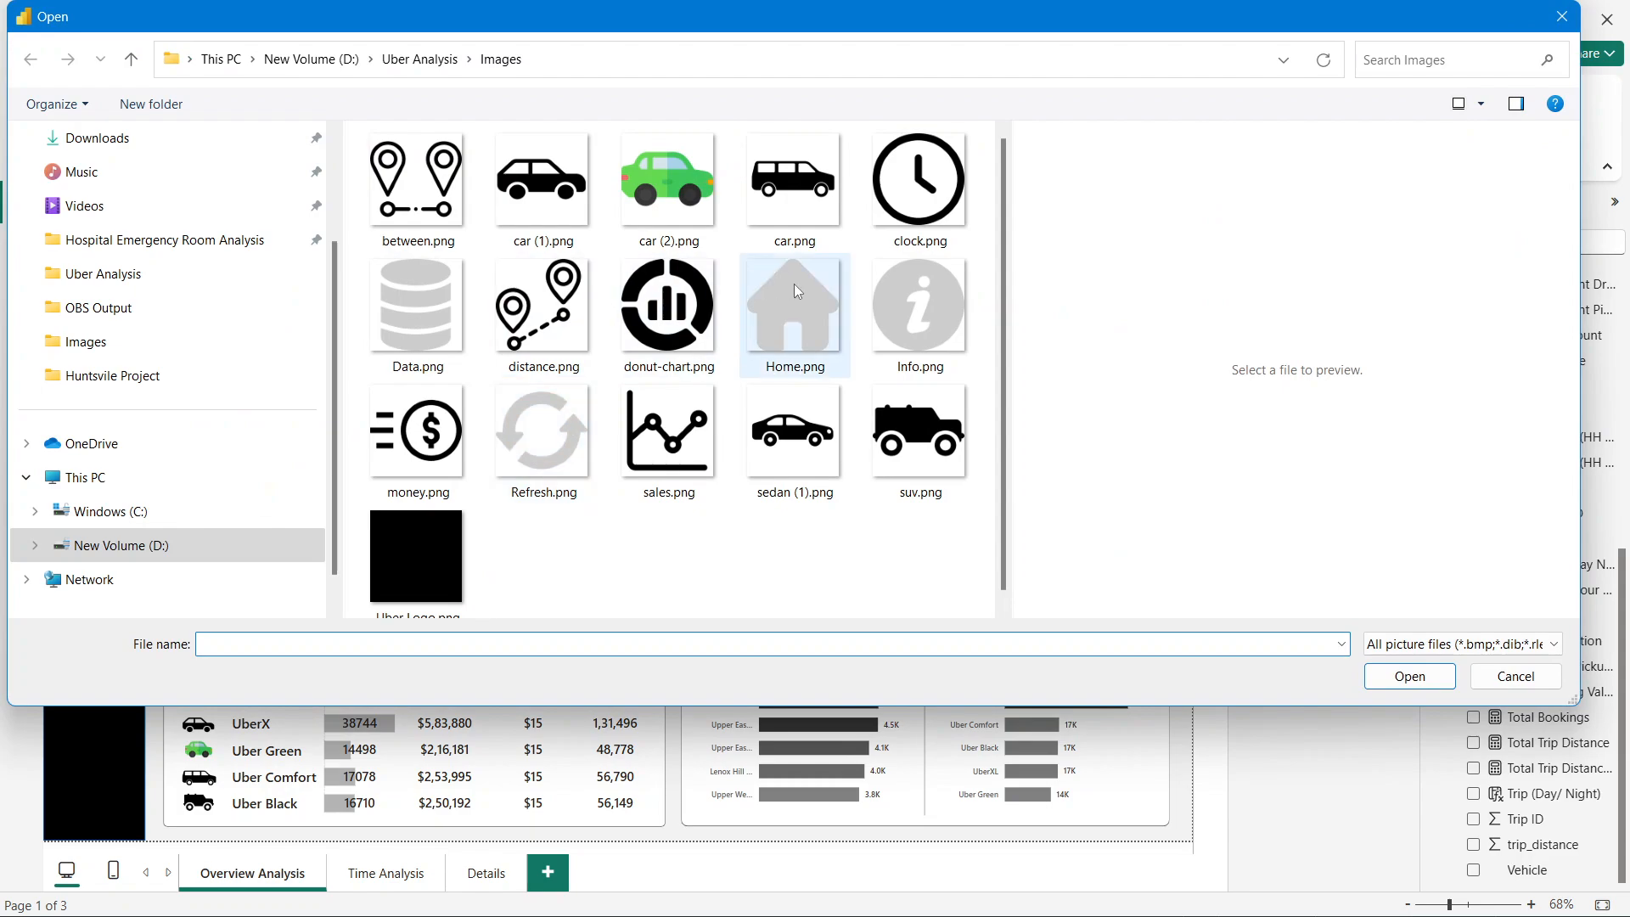
{"action": "left_click", "coordinate": [918, 308]}
{"action": "double_click", "coordinate": [917, 305]}
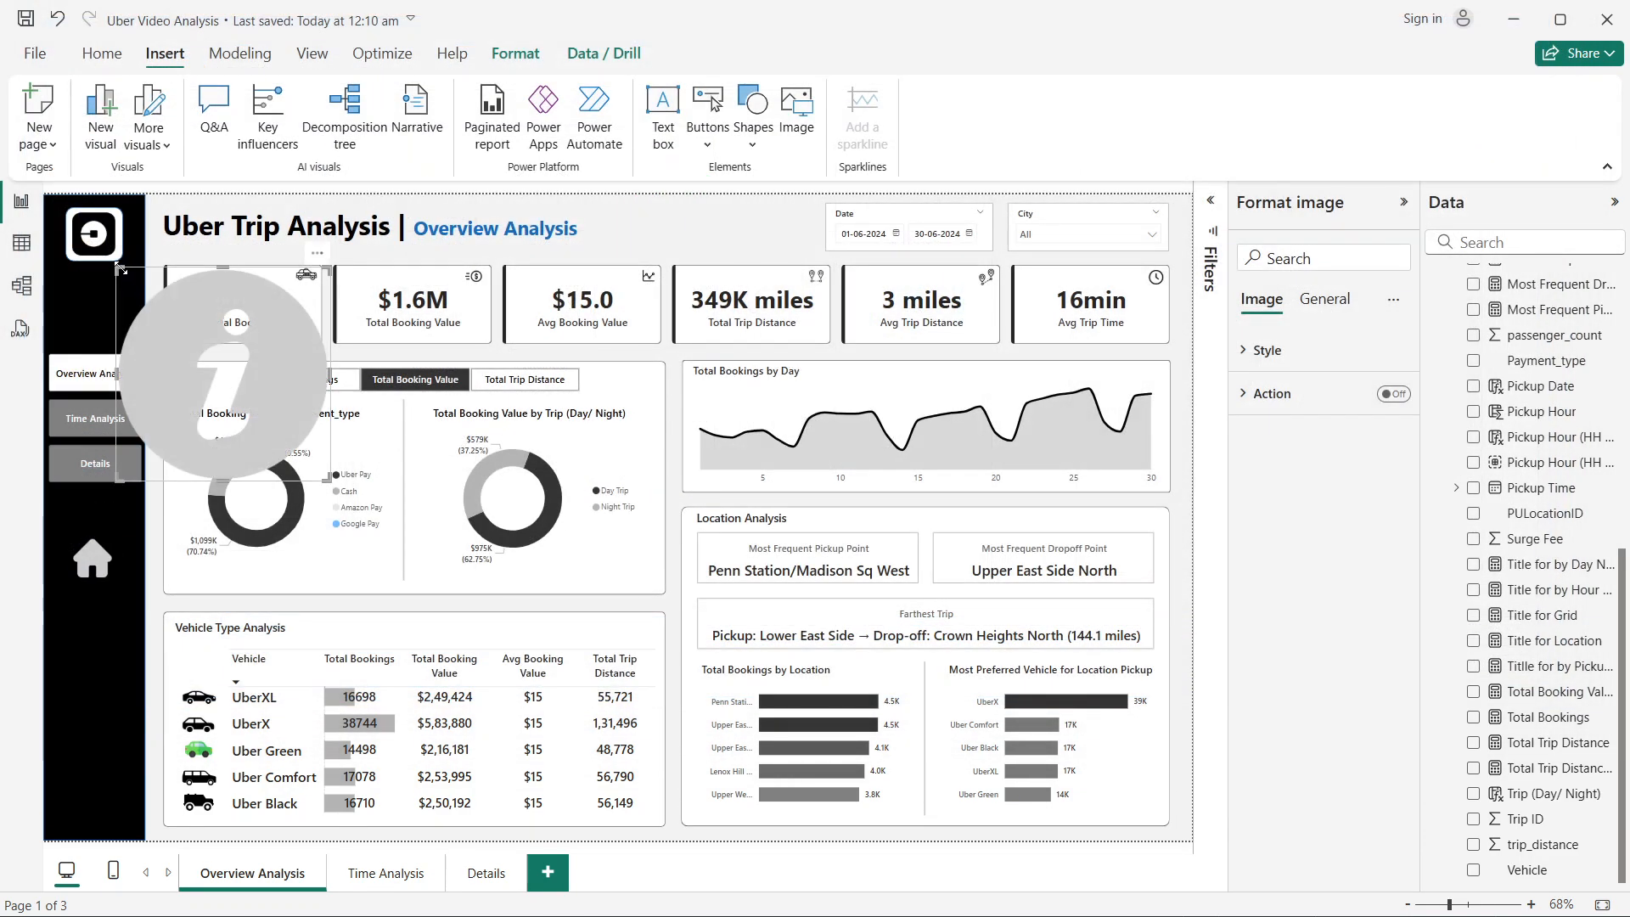
{"action": "left_click_drag", "start_coordinate": [121, 267], "coordinate": [270, 366]}
{"action": "left_click_drag", "start_coordinate": [298, 462], "coordinate": [81, 630]}
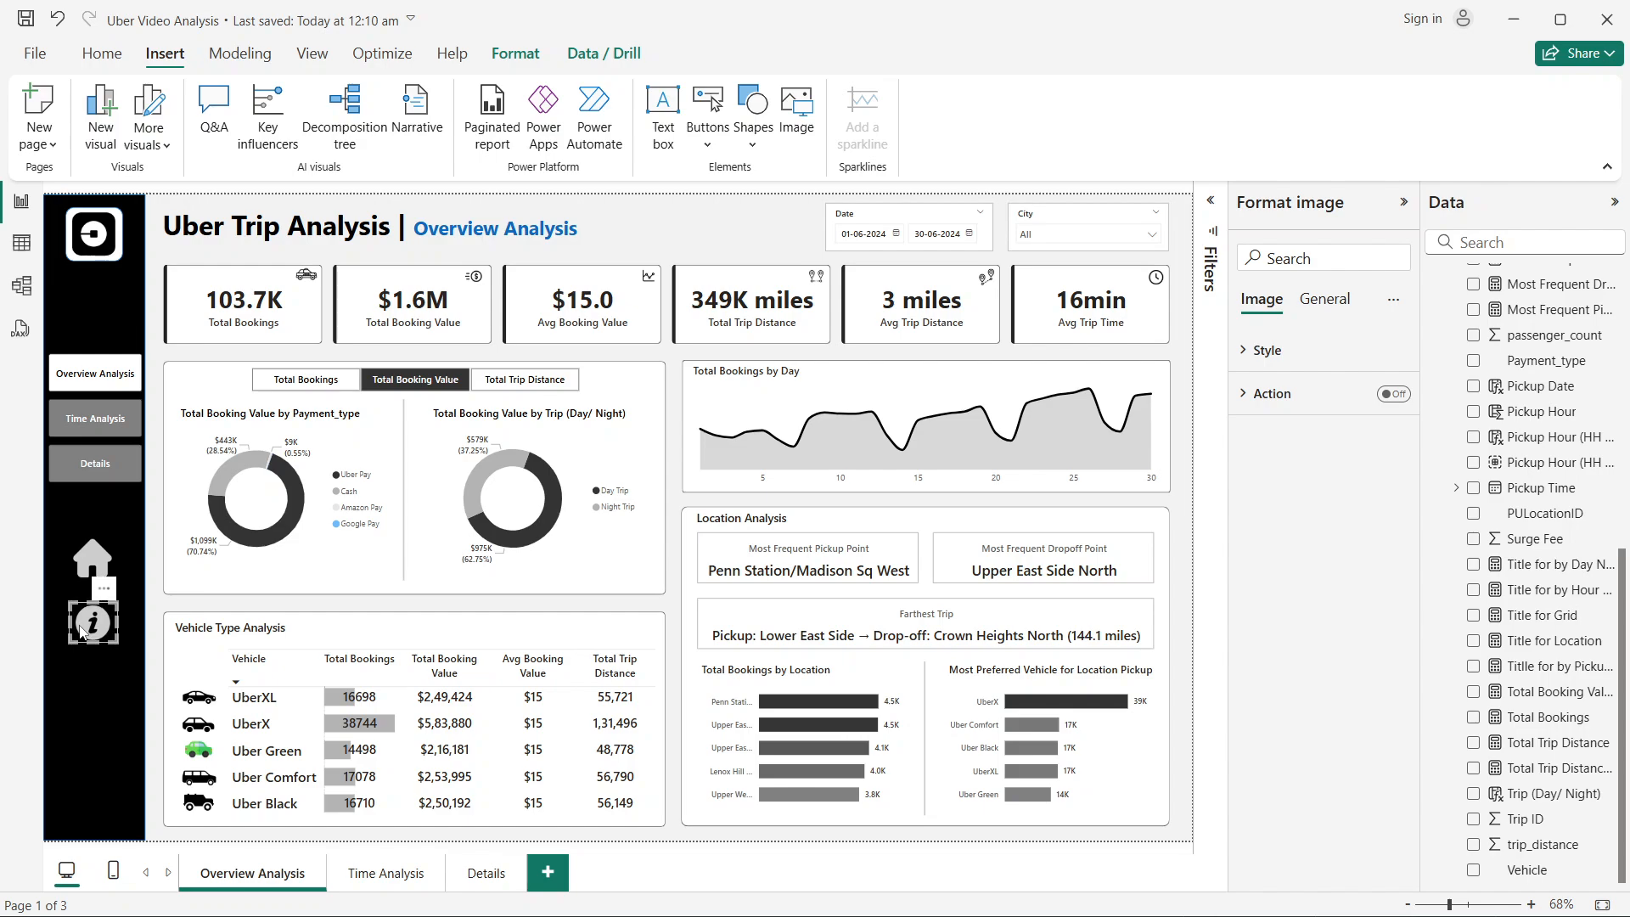
Step: Insert the Refresh.png image, shrink it to icon size and place it below the info icon
{"action": "left_click", "coordinate": [798, 138]}
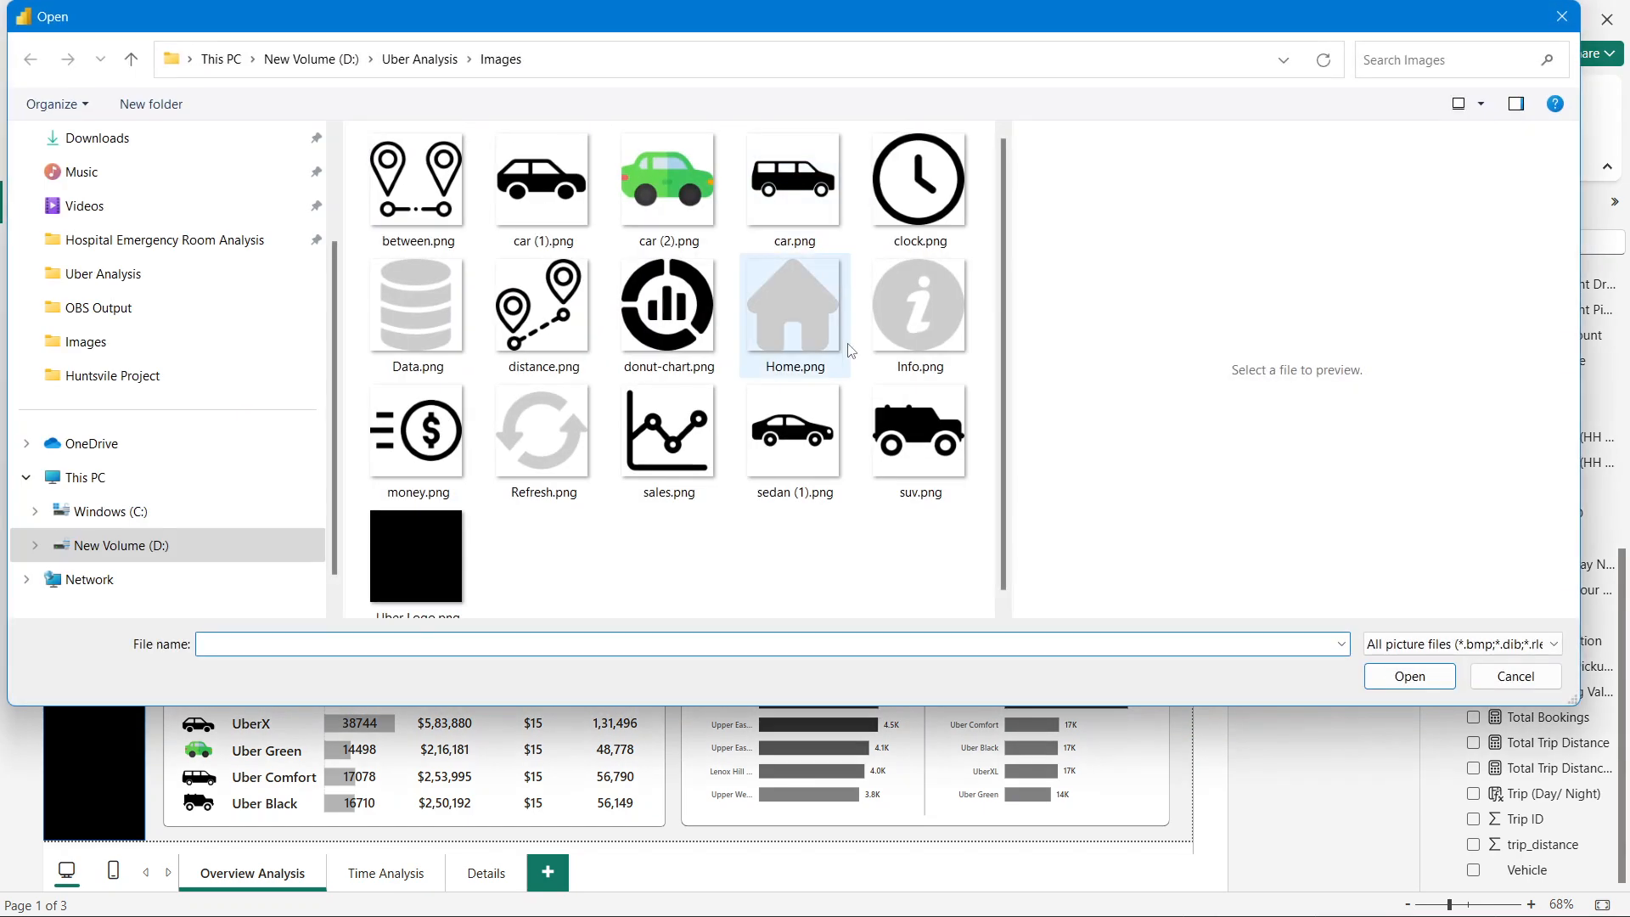
{"action": "double_click", "coordinate": [557, 427]}
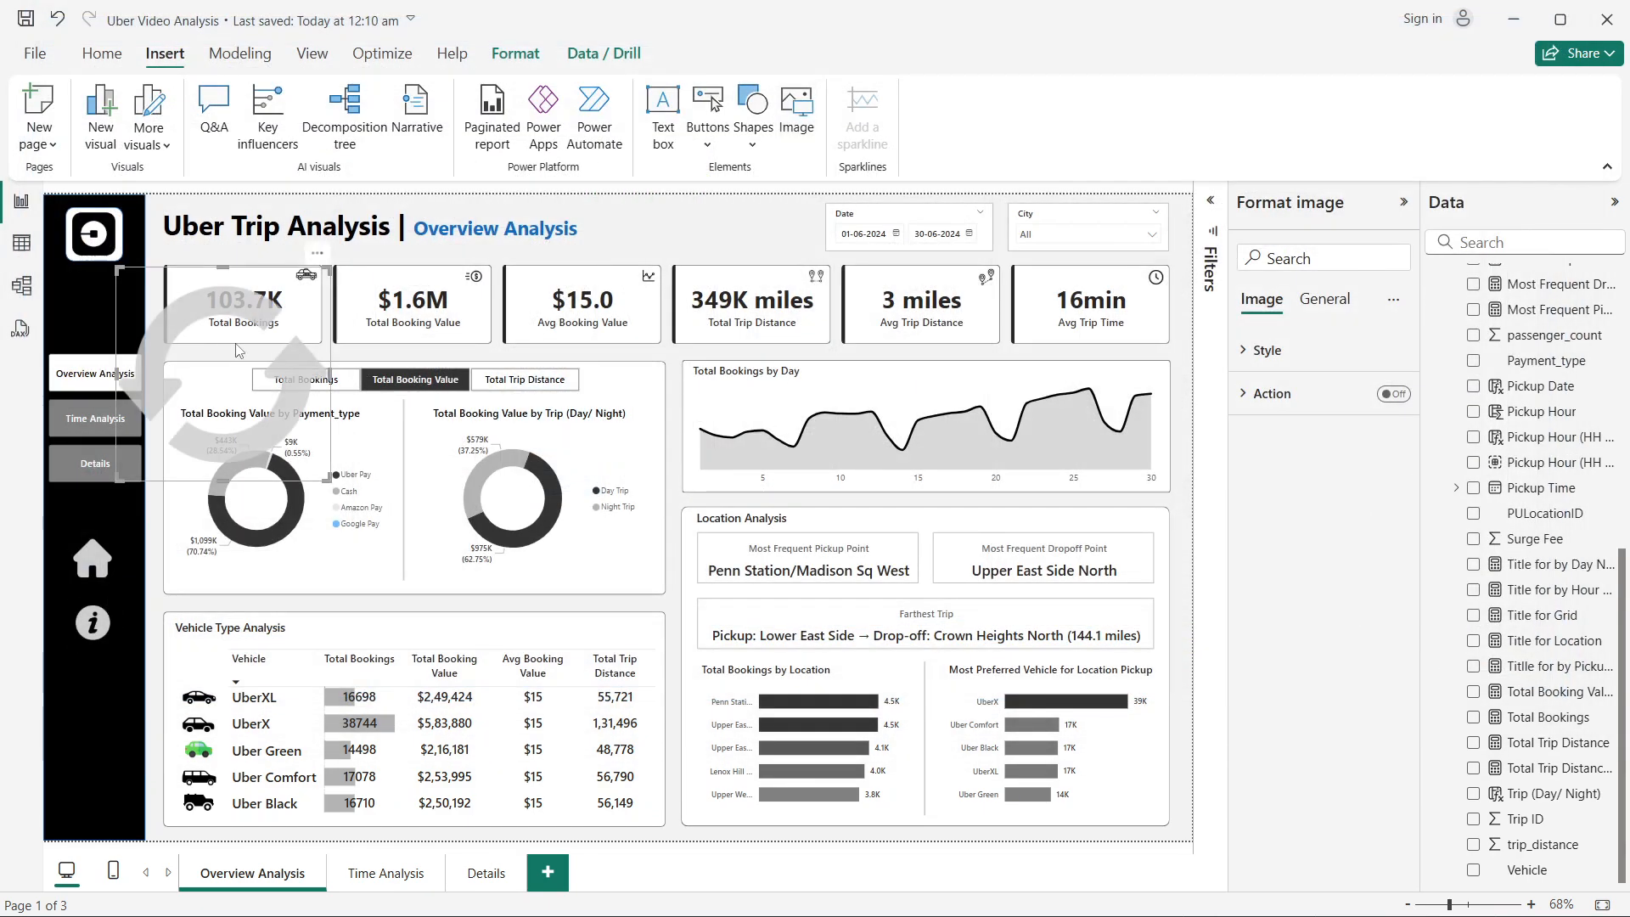
{"action": "left_click_drag", "start_coordinate": [120, 266], "coordinate": [93, 689]}
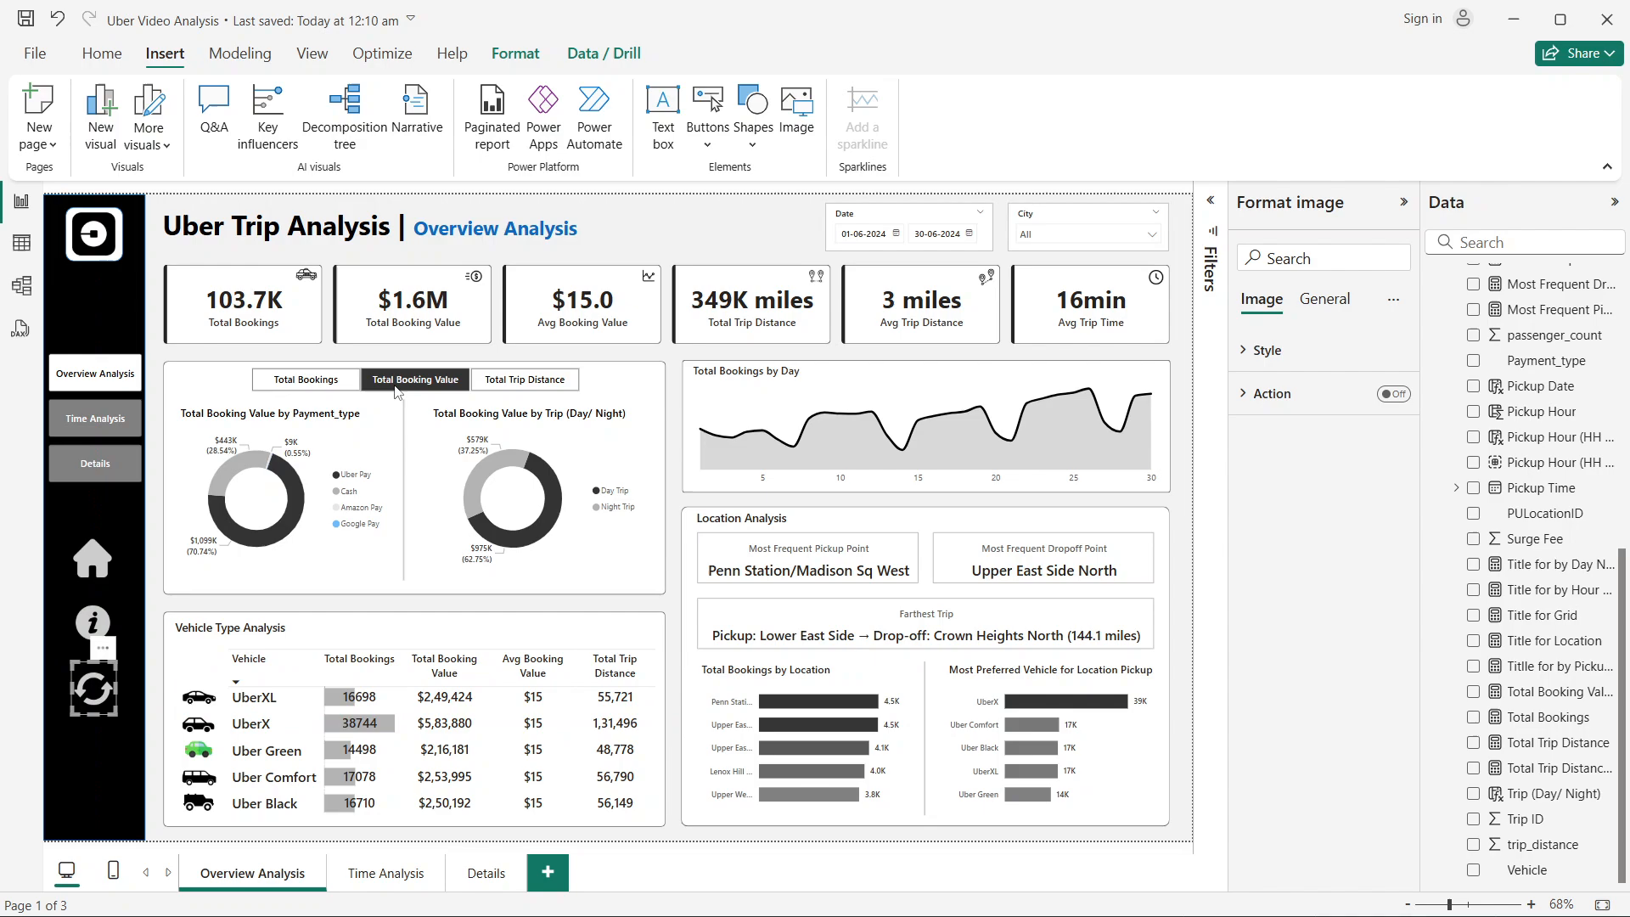
Step: Insert the Data.png image, shrink it to icon size and place it below the refresh icon
{"action": "left_click", "coordinate": [782, 134]}
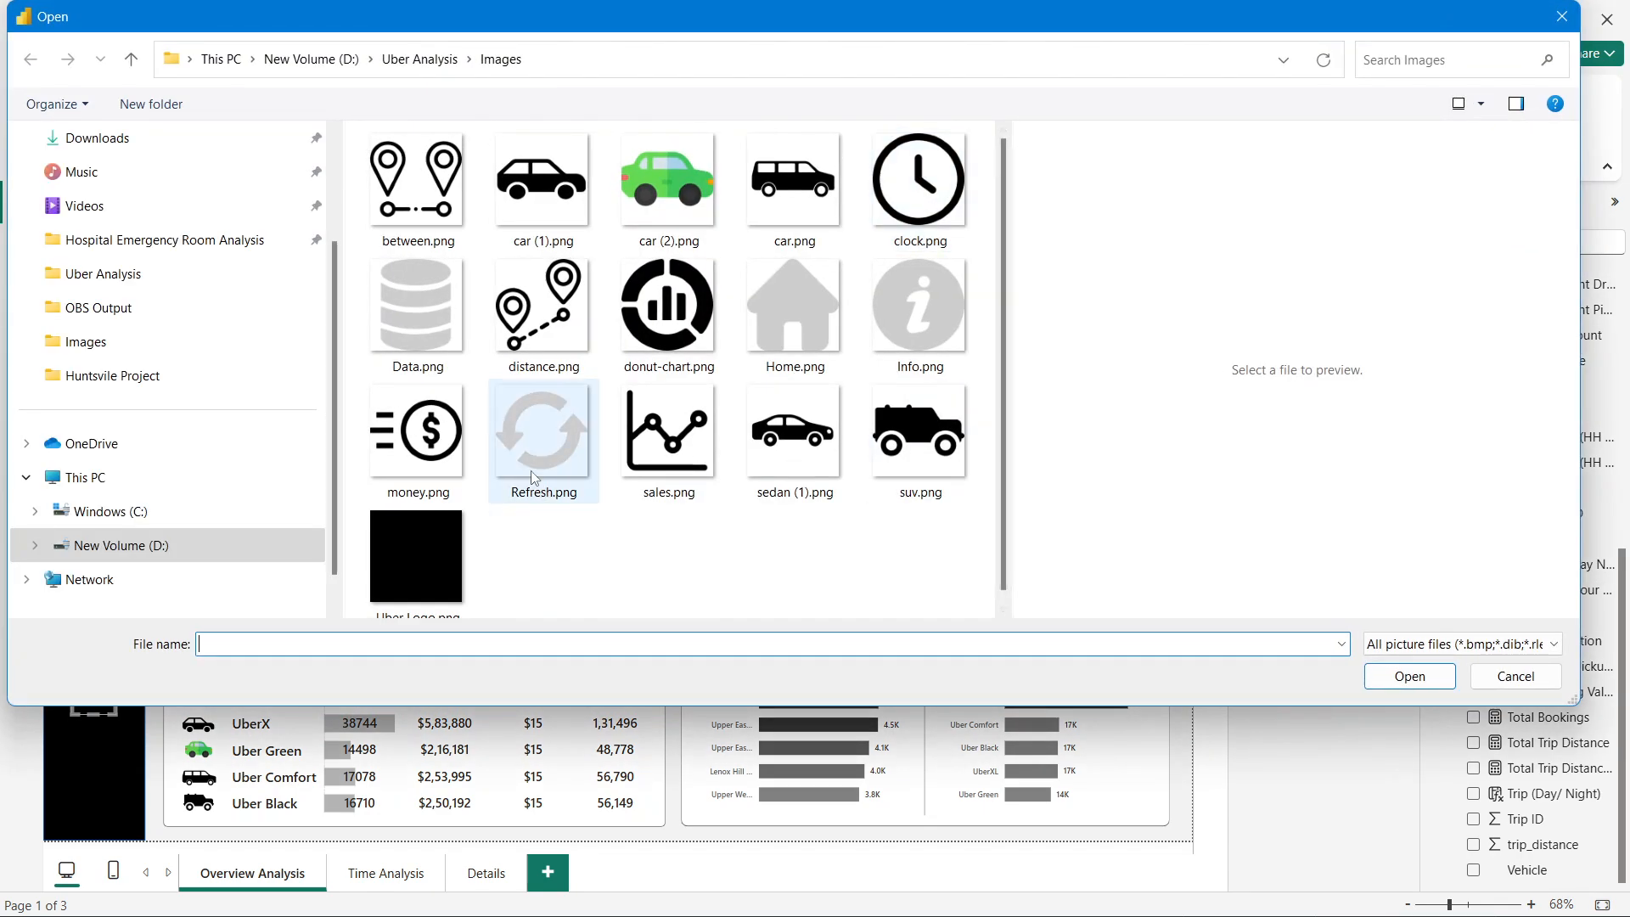
{"action": "left_click", "coordinate": [451, 340]}
{"action": "double_click", "coordinate": [451, 334]}
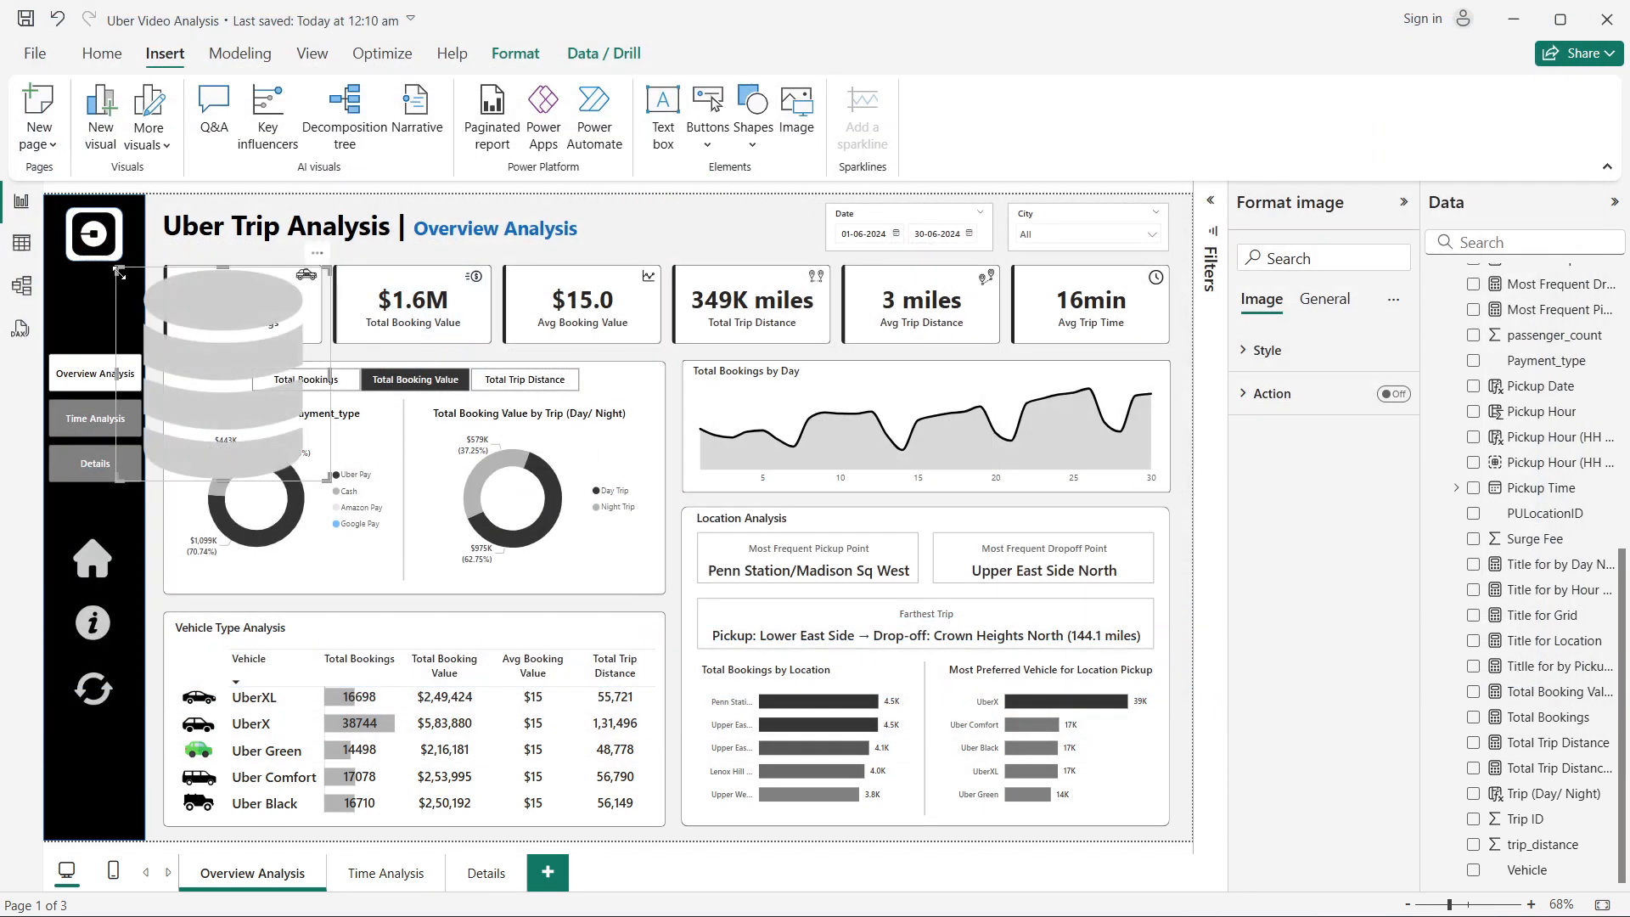
{"action": "left_click_drag", "start_coordinate": [120, 273], "coordinate": [95, 758]}
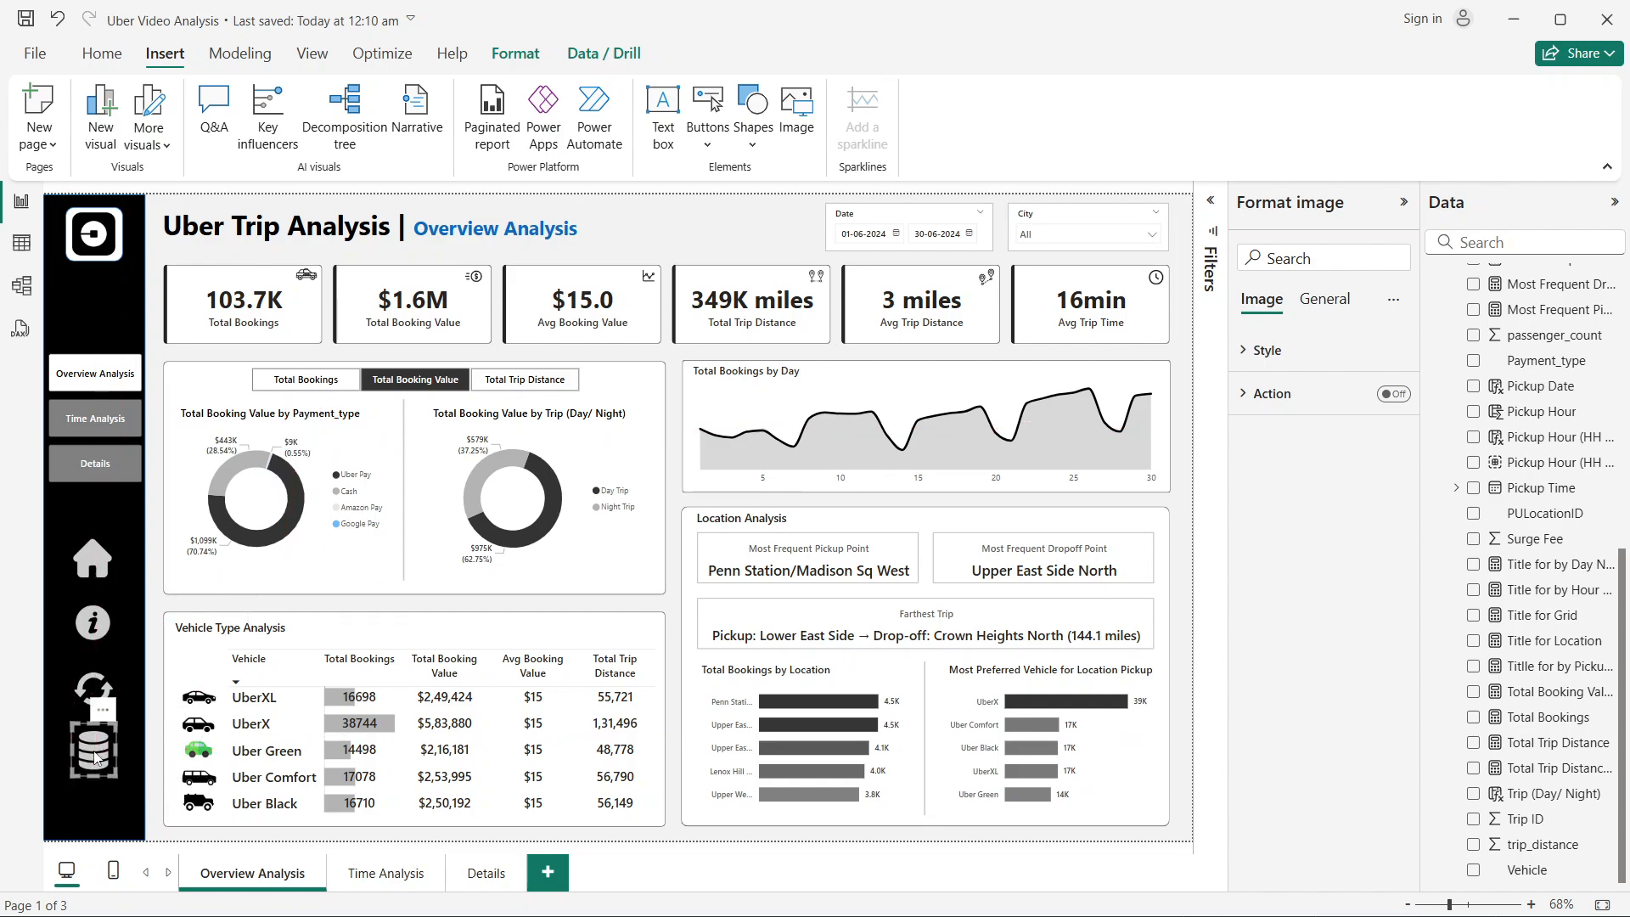
Step: Nudge the refresh icon slightly upward to even out the spacing of the sidebar icons, and clear the selection
{"action": "left_click", "coordinate": [93, 688]}
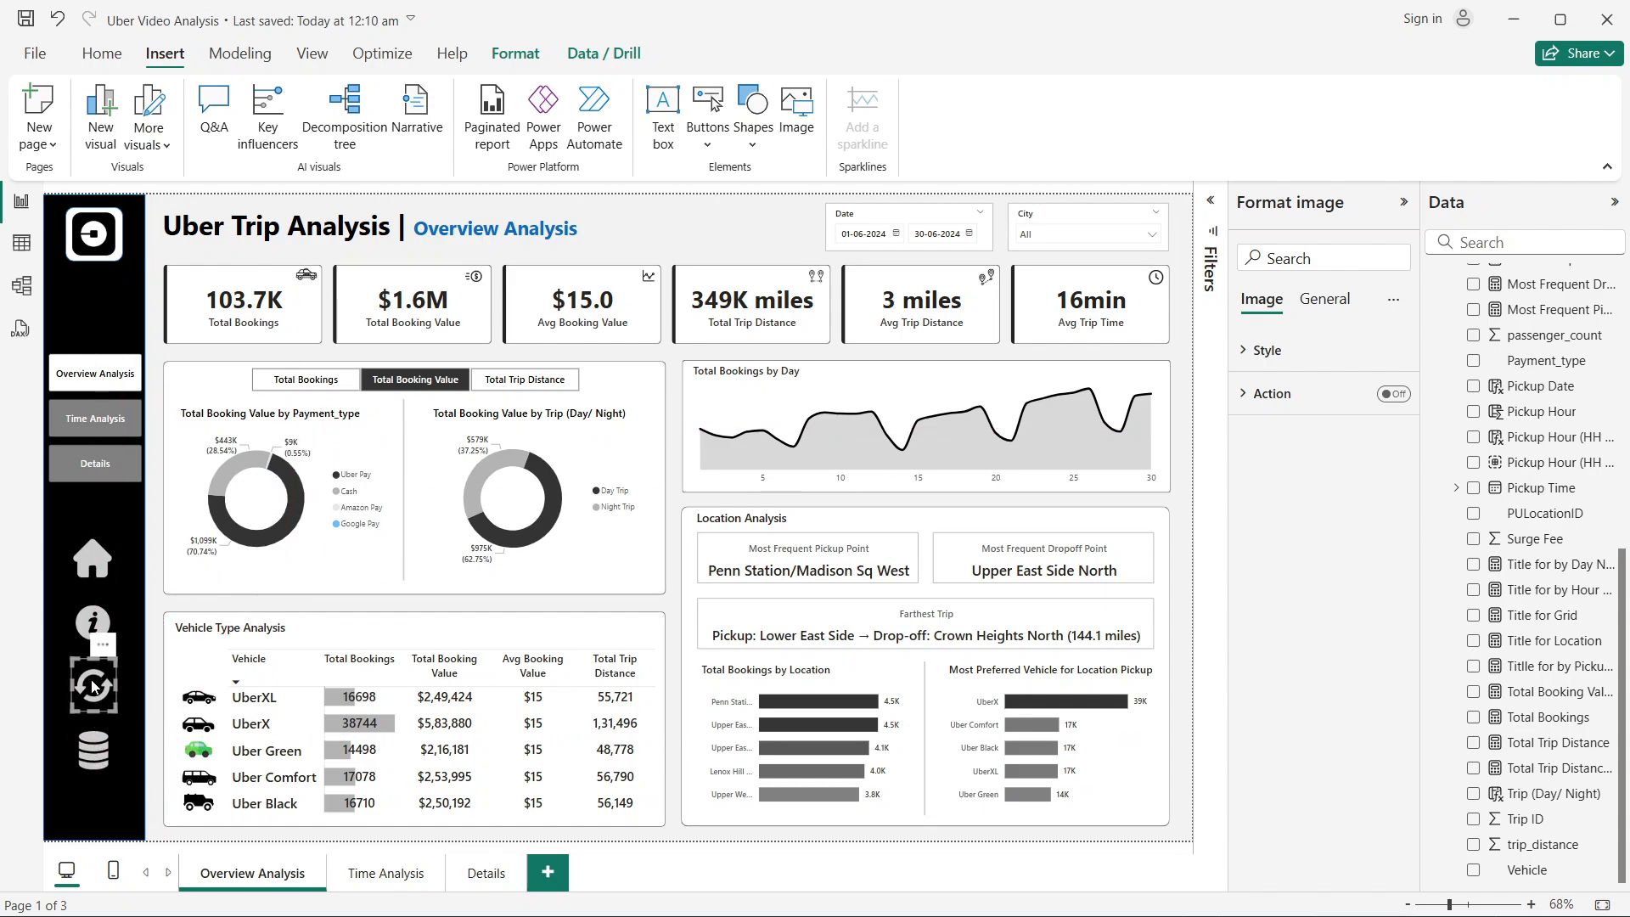
{"action": "left_click", "coordinate": [162, 635]}
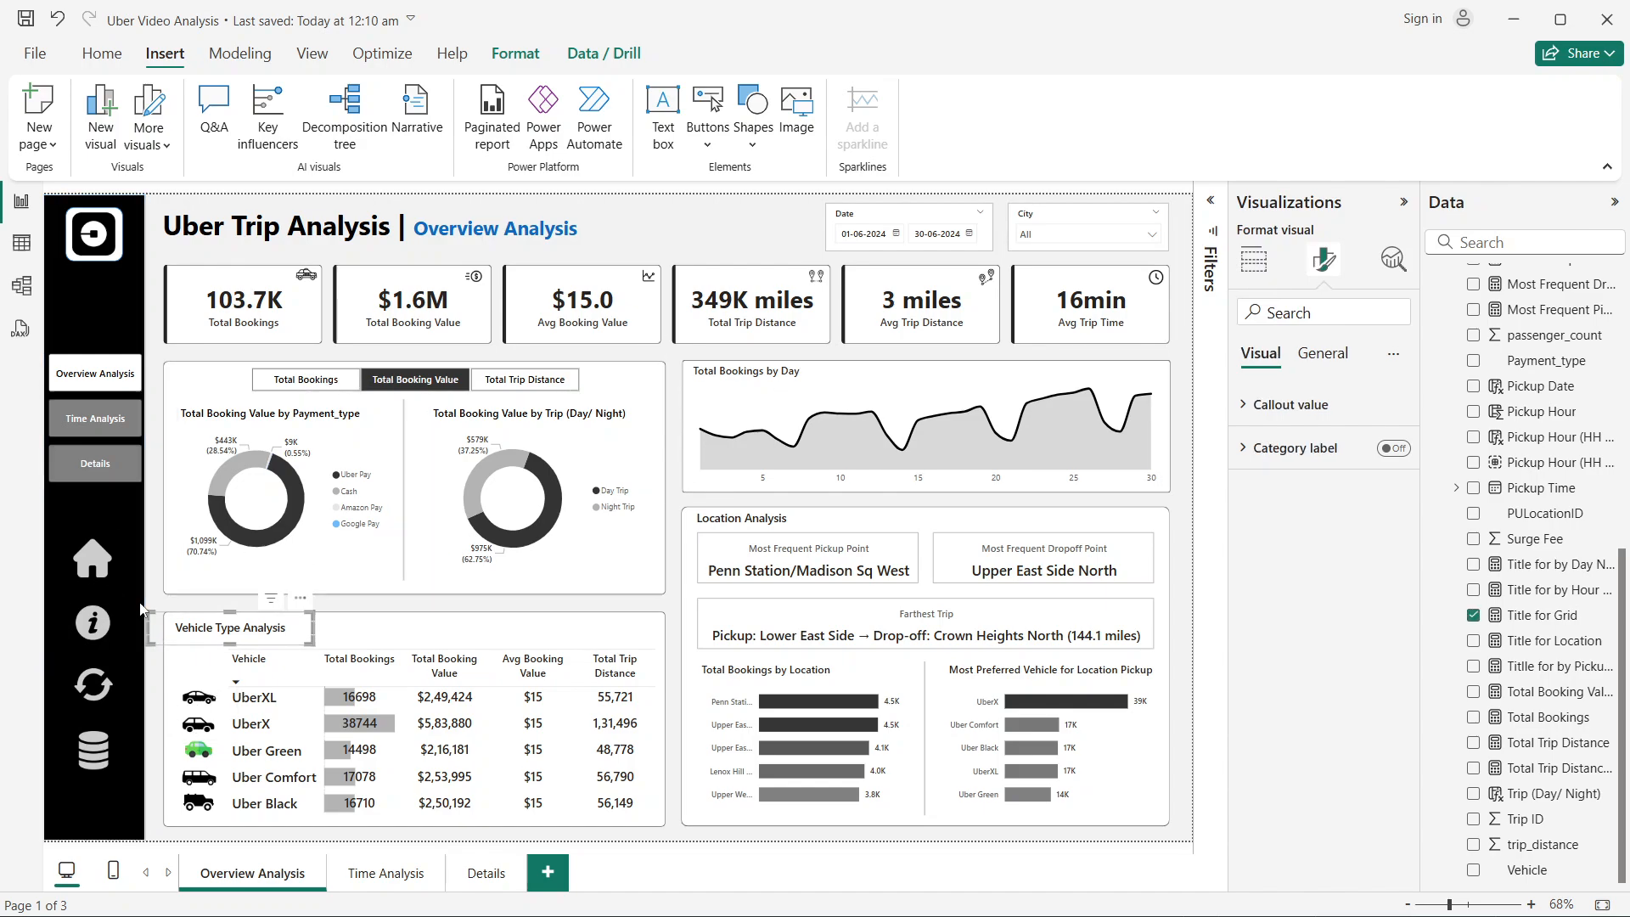
{"action": "left_click", "coordinate": [154, 553]}
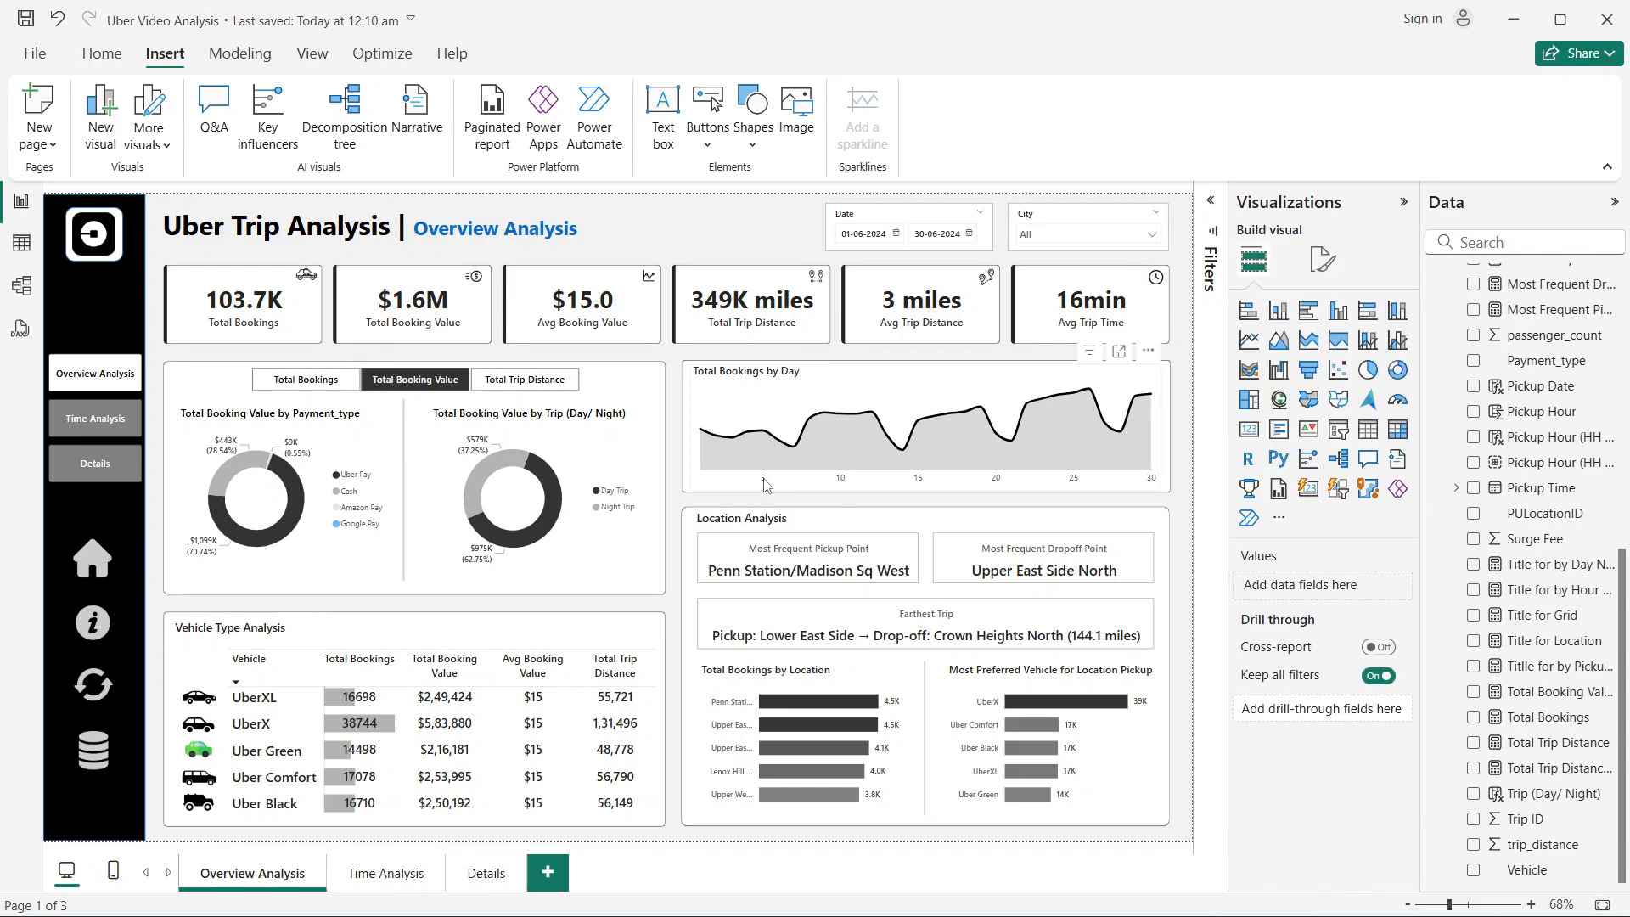
Step: Switch to the reference Uber Analysis report to examine its finished sidebar
{"action": "key", "text": "alt+Tab"}
{"action": "key", "text": "alt+Tab"}
{"action": "key", "text": "alt+Tab"}
{"action": "key", "text": "alt+Tab"}
{"action": "key", "text": "alt+Tab"}
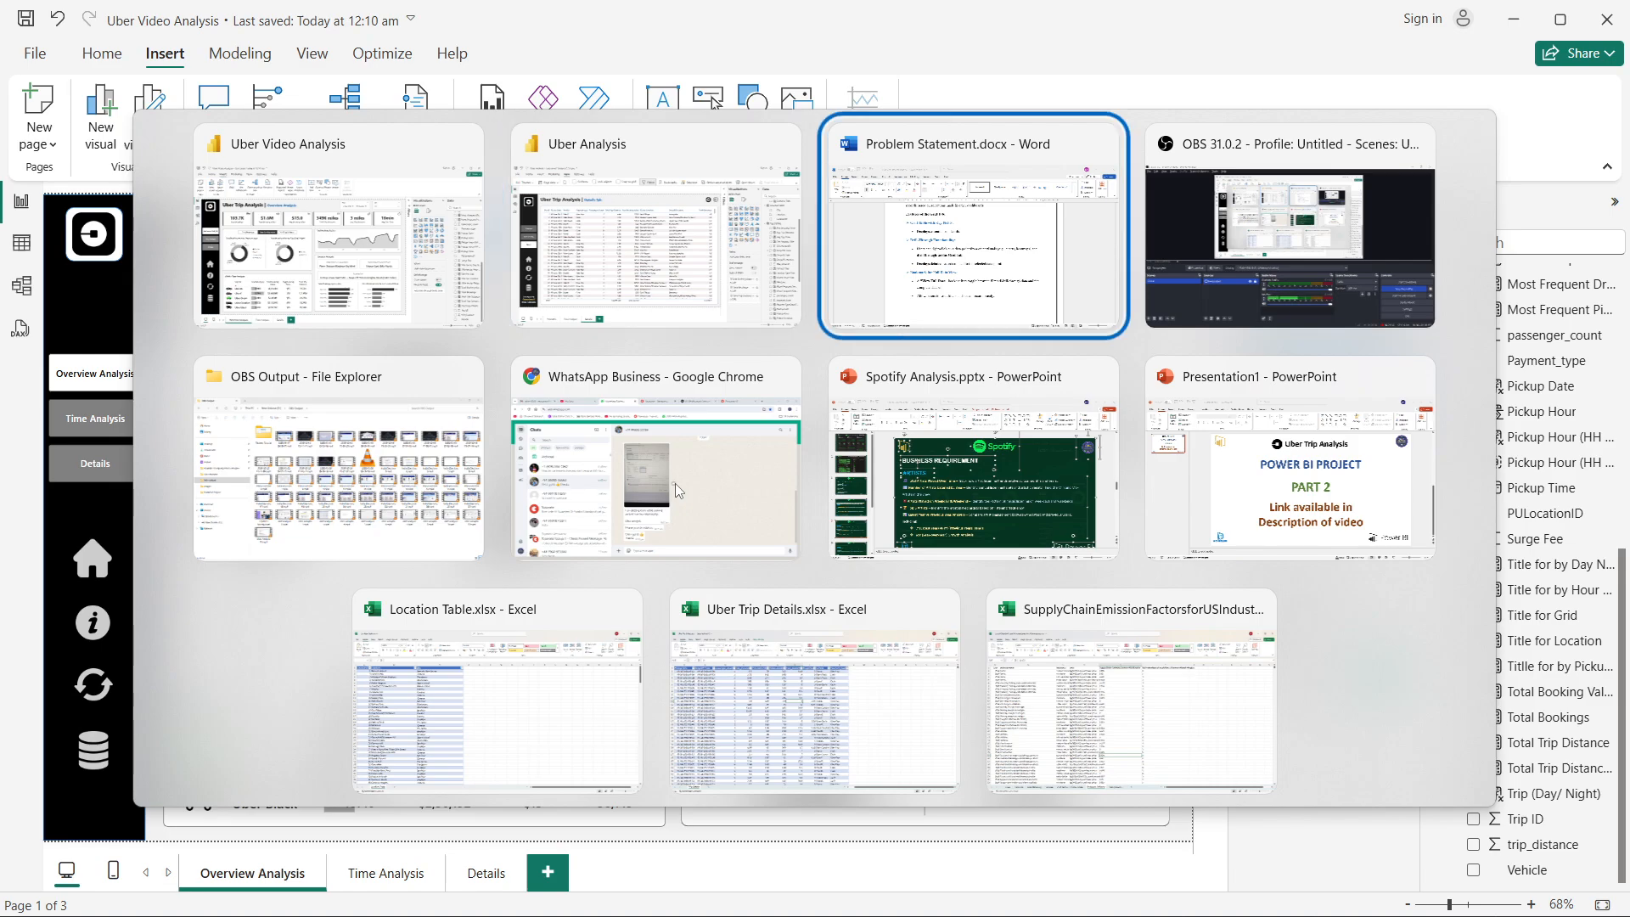
{"action": "left_click", "coordinate": [613, 265]}
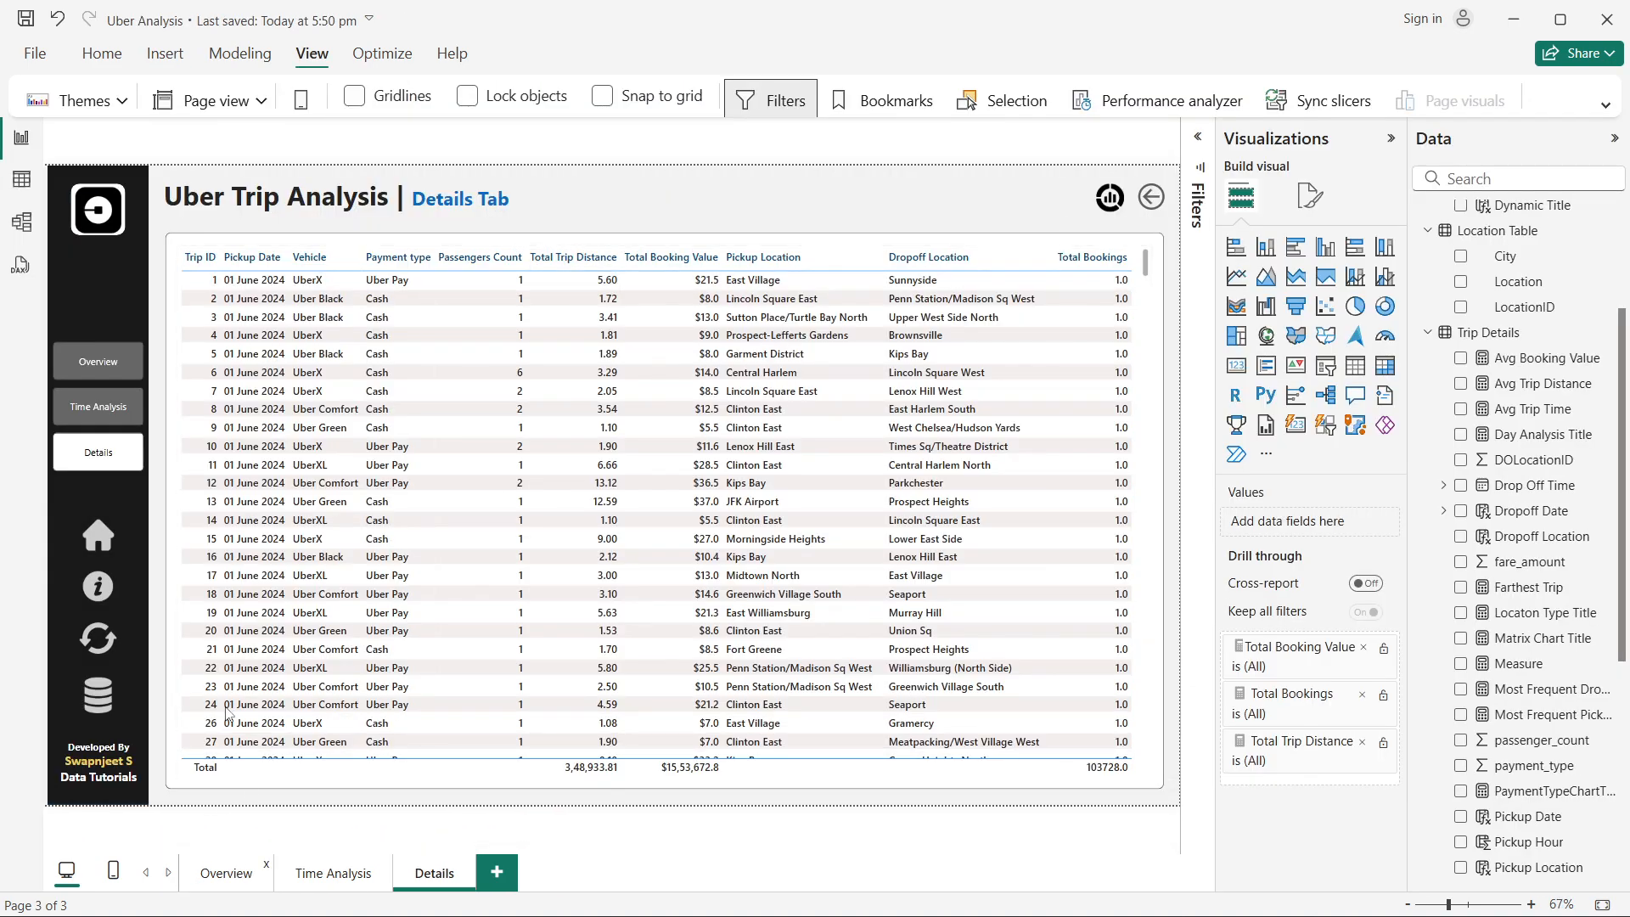
Step: Bring up the data field information overlay from the reference report's info icon and read its Trip Details and Location Table descriptions
{"action": "left_click", "coordinate": [105, 585], "text": "ctrl"}
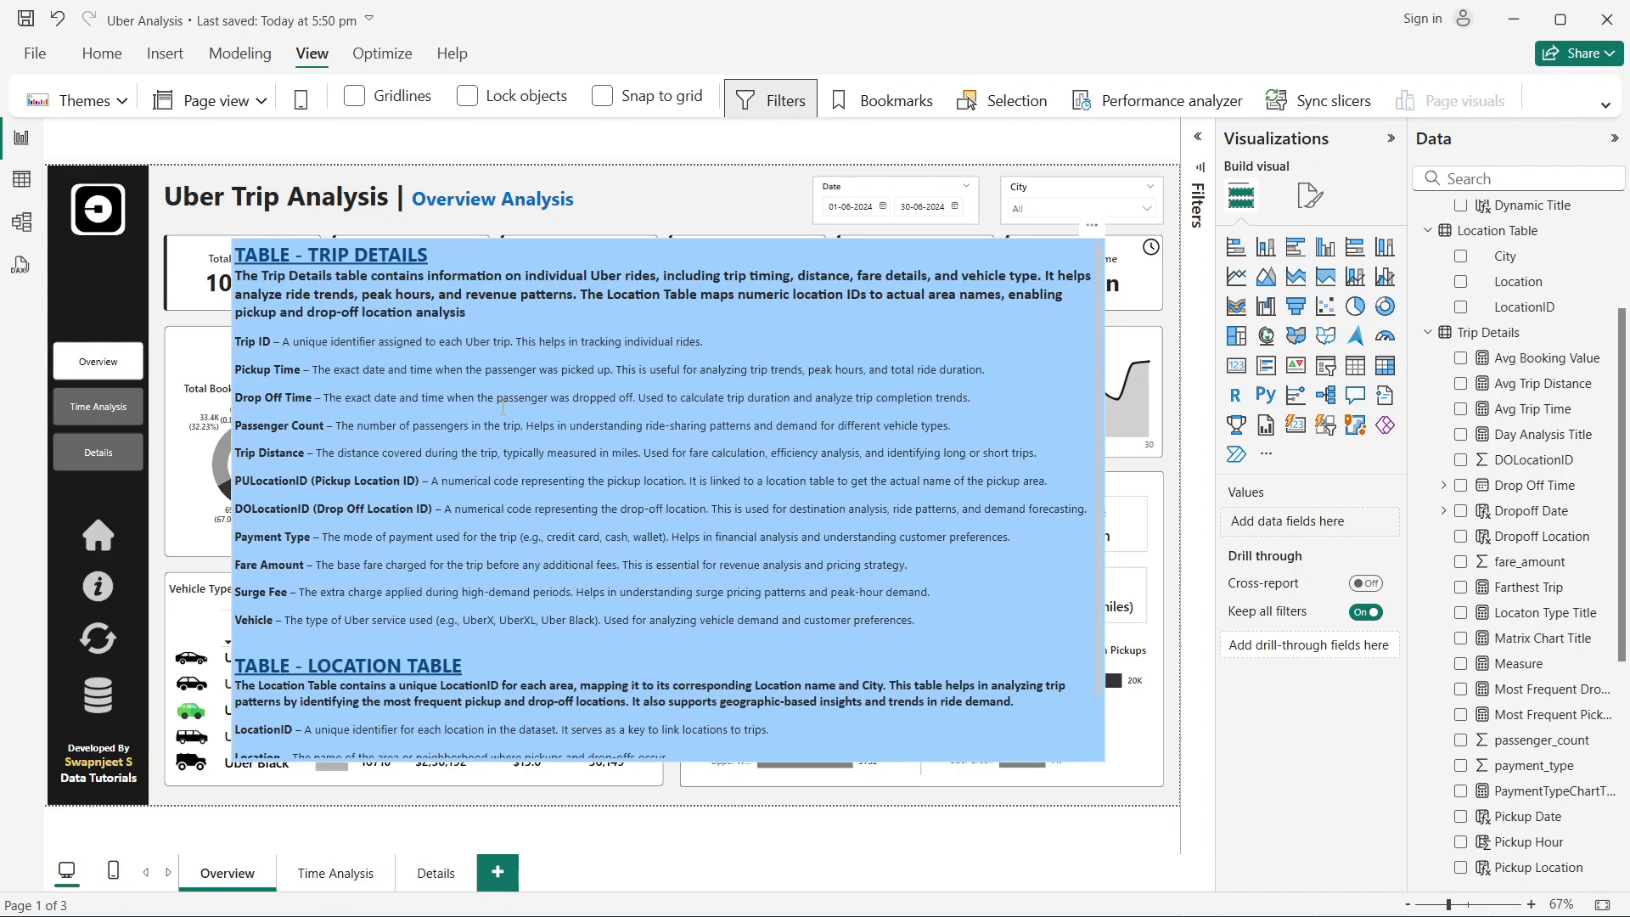
{"action": "scroll", "coordinate": [546, 411], "scroll_direction": "down", "scroll_amount": 2}
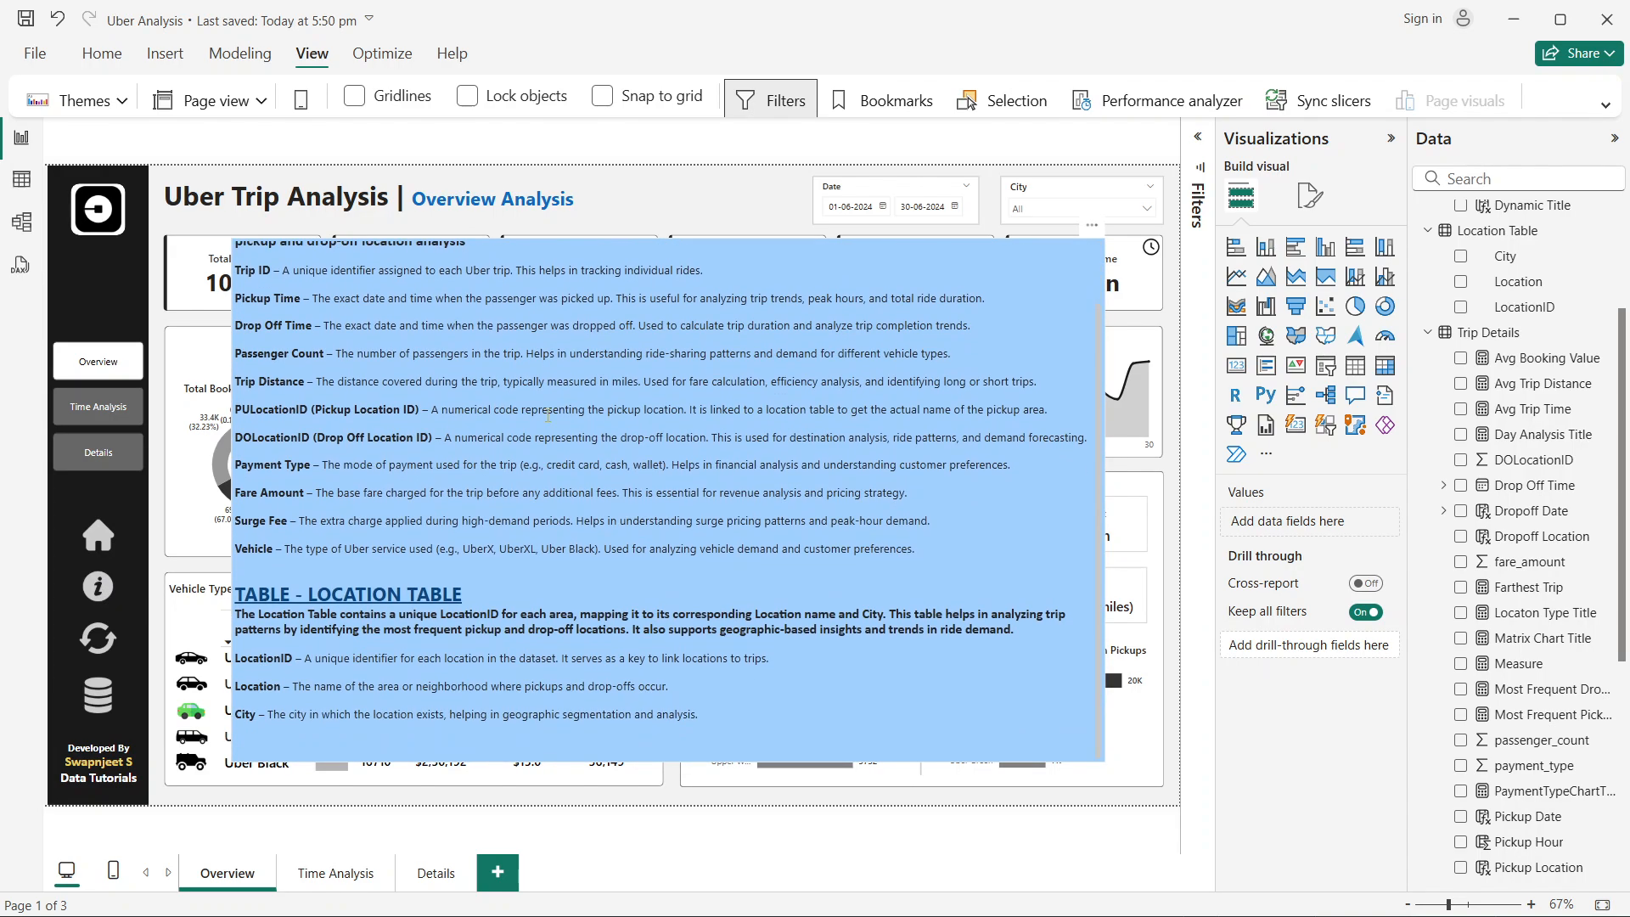
{"action": "scroll", "coordinate": [565, 424], "scroll_direction": "up", "scroll_amount": 2}
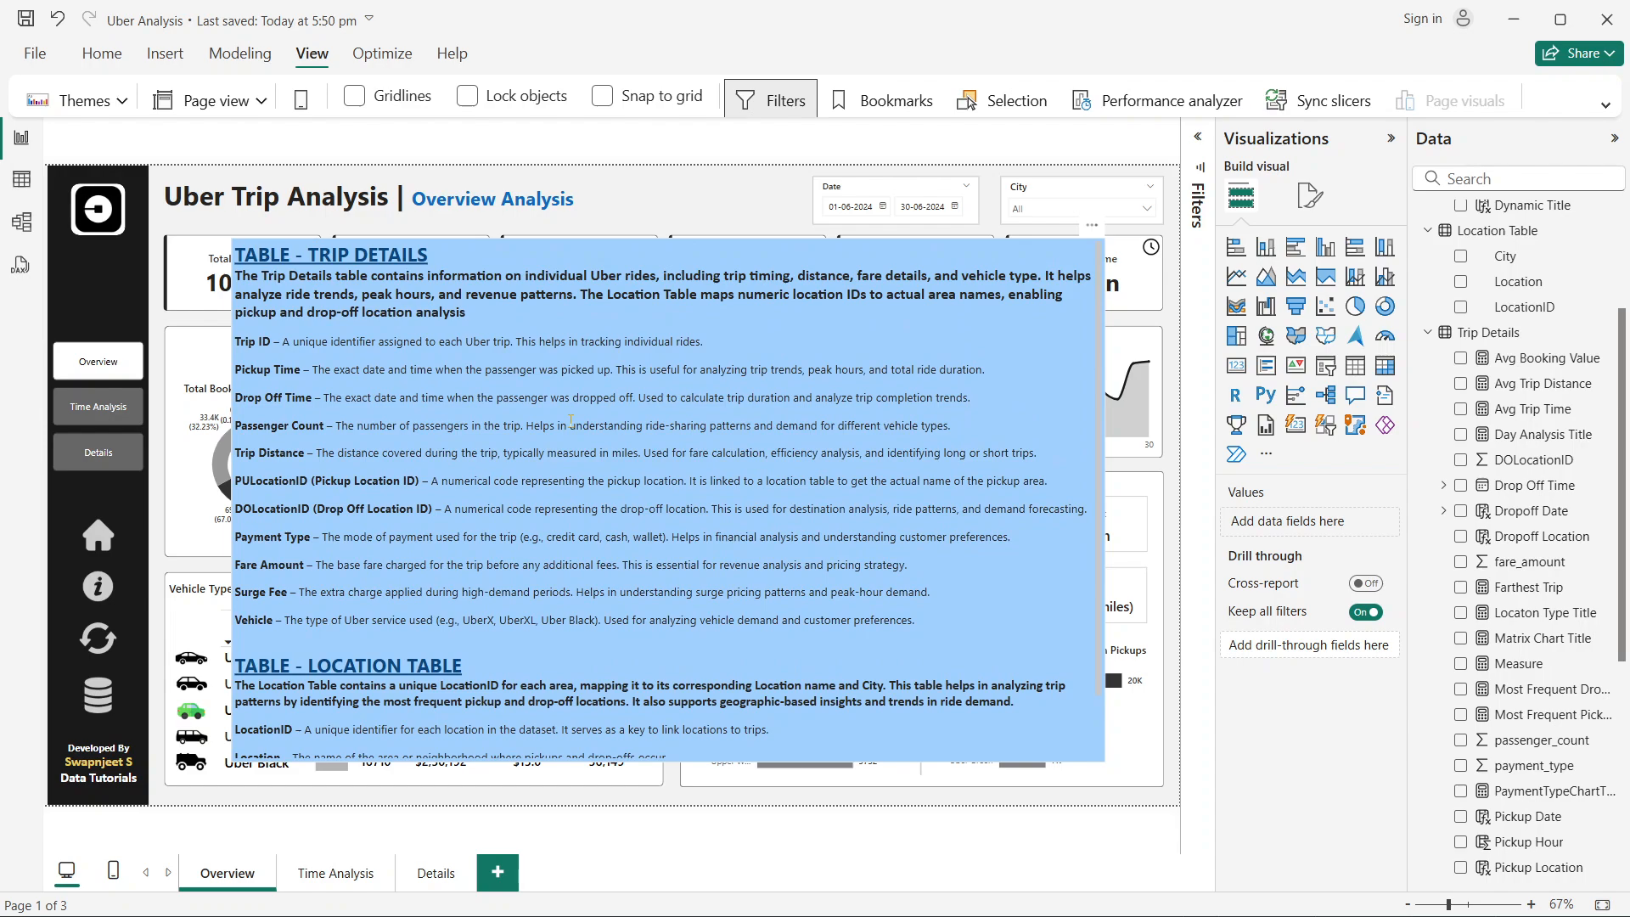
{"action": "scroll", "coordinate": [570, 420], "scroll_direction": "down", "scroll_amount": 2}
{"action": "scroll", "coordinate": [620, 433], "scroll_direction": "up", "scroll_amount": 2}
{"action": "scroll", "coordinate": [662, 445], "scroll_direction": "down", "scroll_amount": 2}
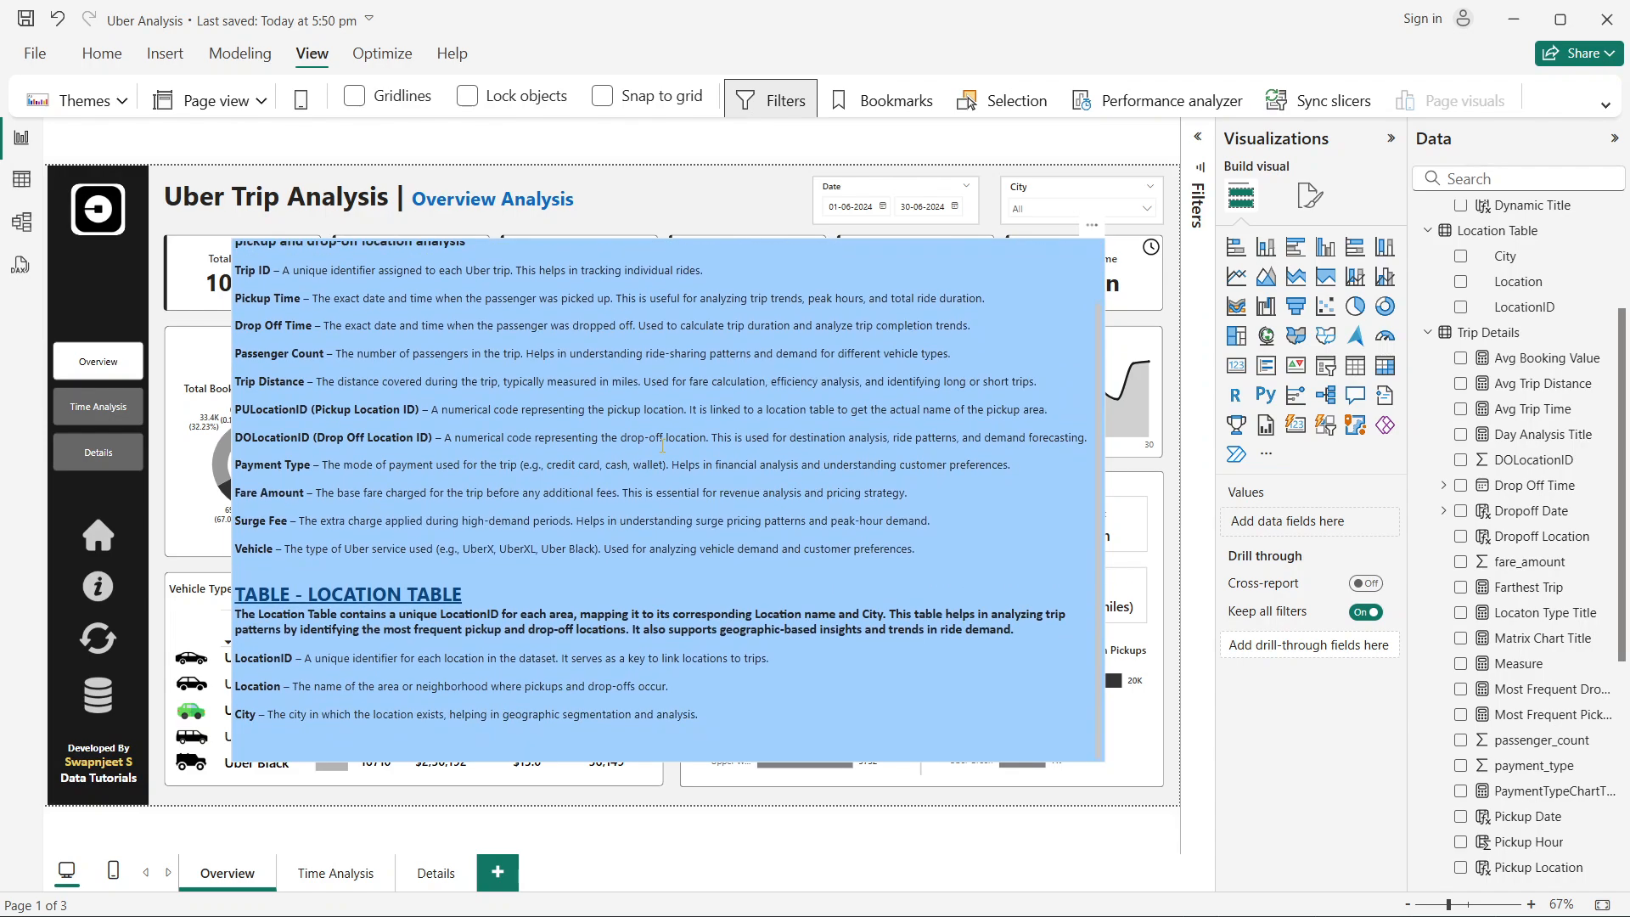
{"action": "scroll", "coordinate": [662, 445], "scroll_direction": "up", "scroll_amount": 2}
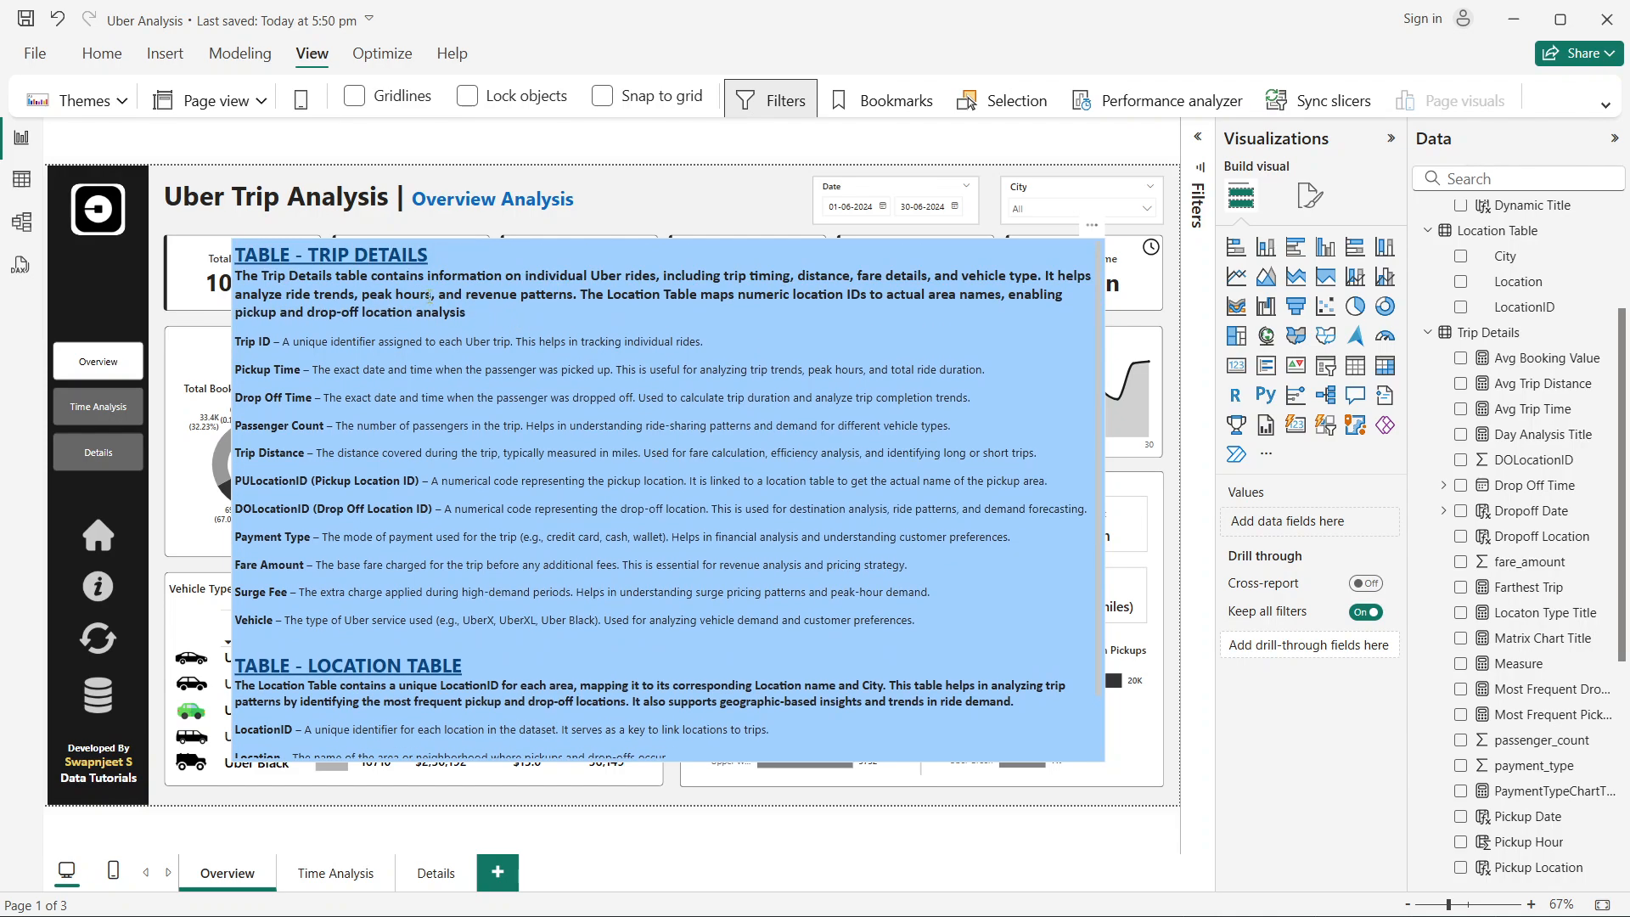
{"action": "scroll", "coordinate": [287, 494], "scroll_direction": "down", "scroll_amount": 2}
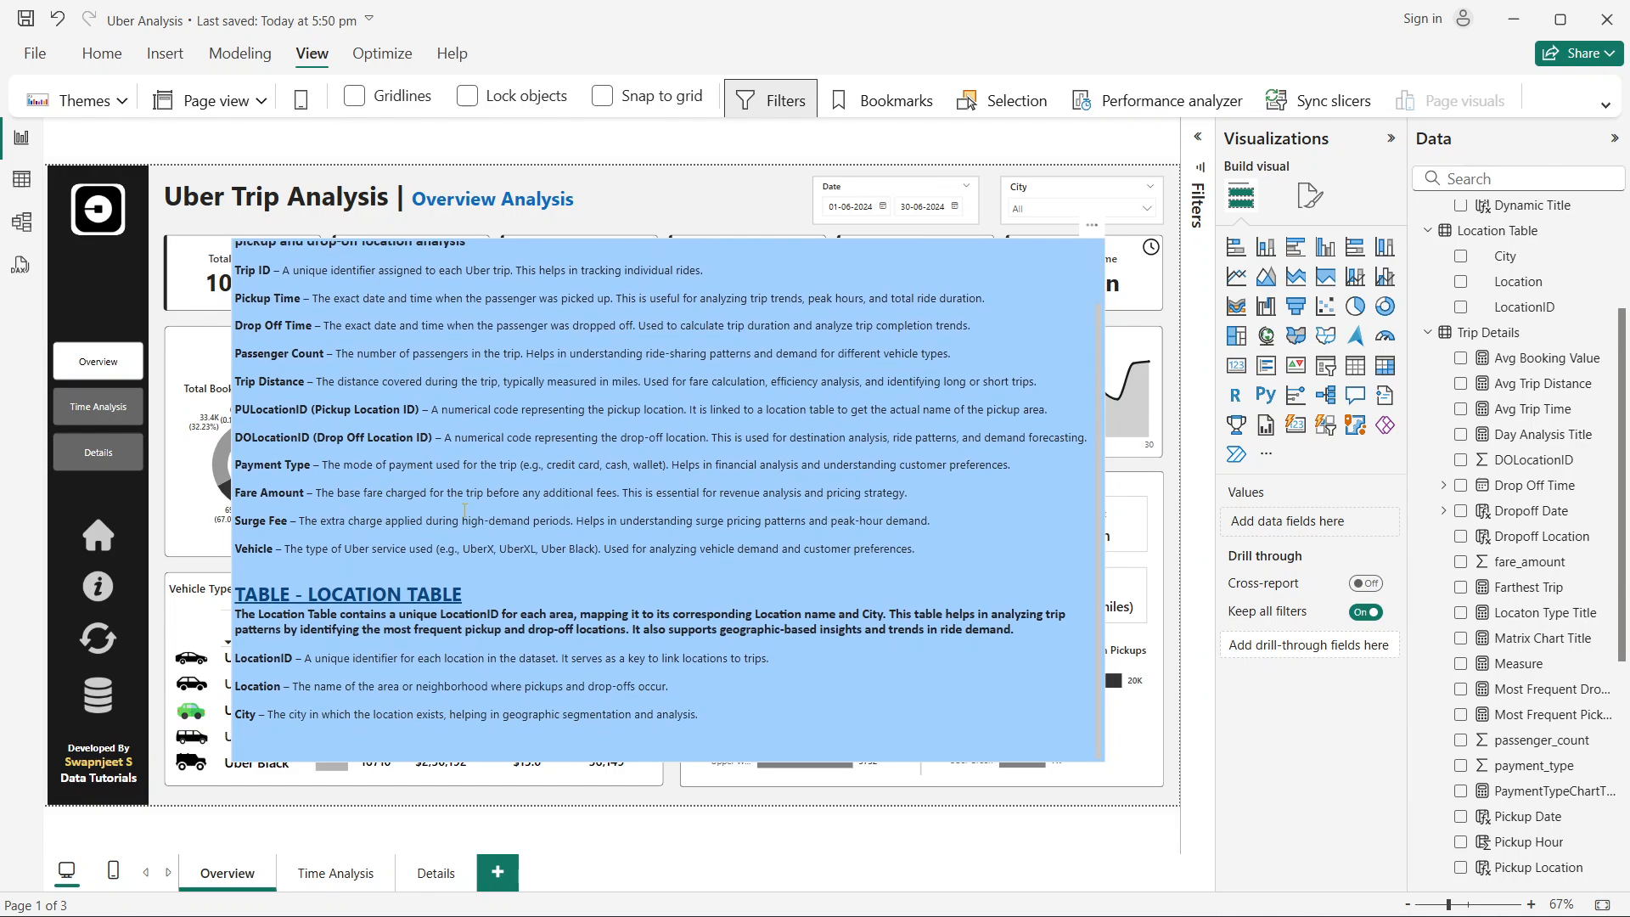
{"action": "scroll", "coordinate": [464, 509], "scroll_direction": "up", "scroll_amount": 2}
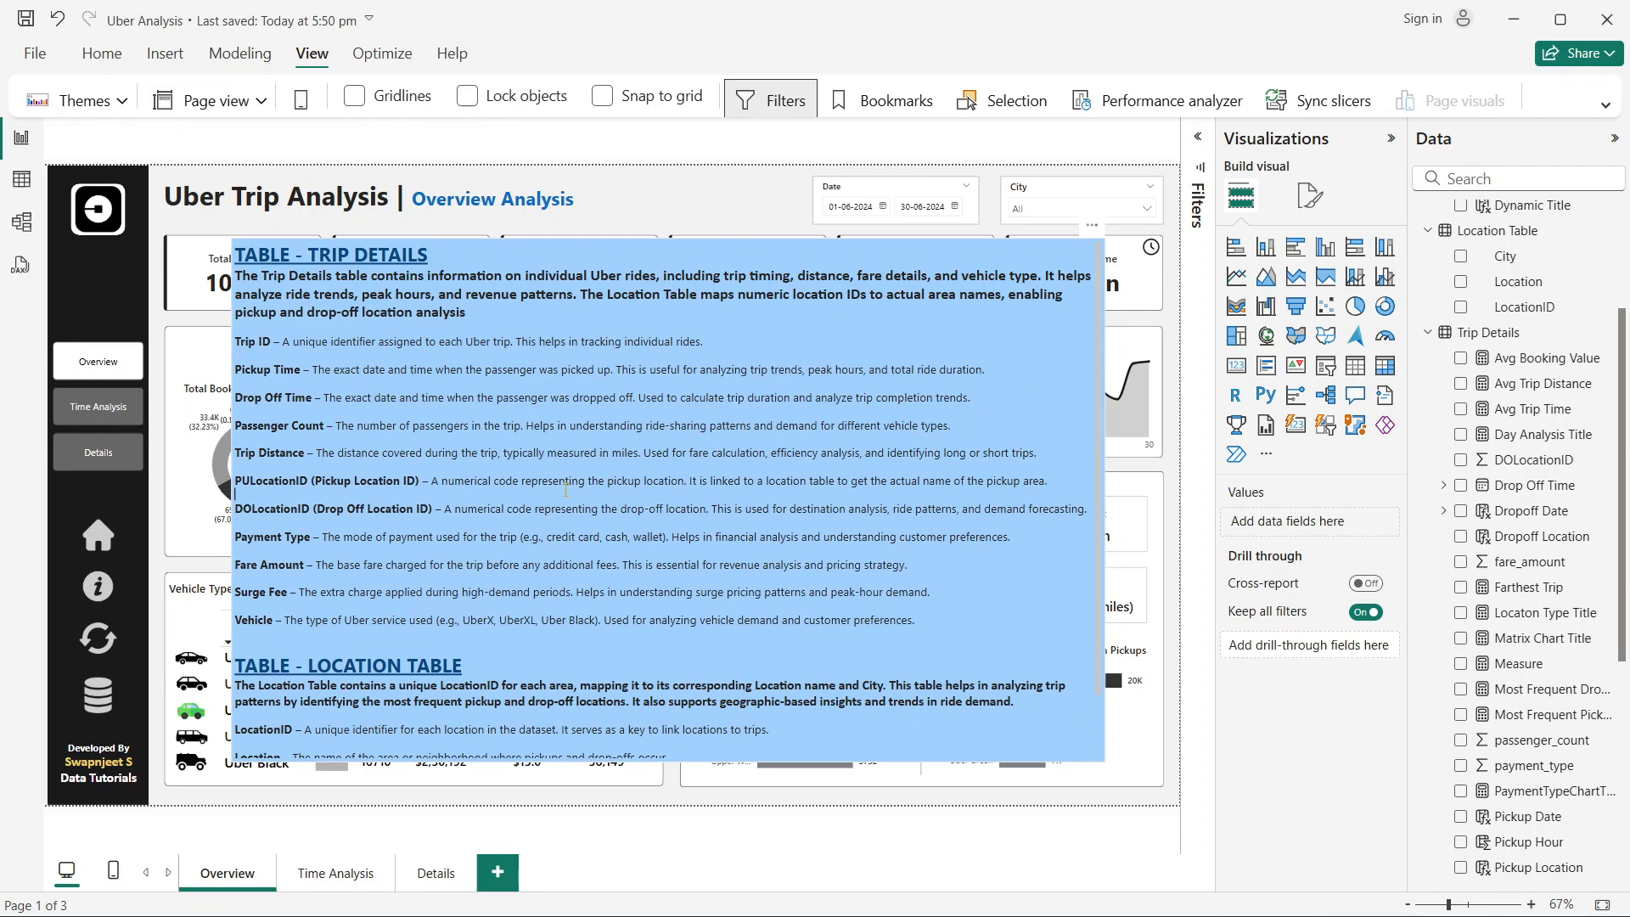
Step: Copy all the field descriptions from the reference overlay and paste them into a new, enlarged text box on the Uber Video Analysis report's overview page
{"action": "left_click", "coordinate": [566, 490]}
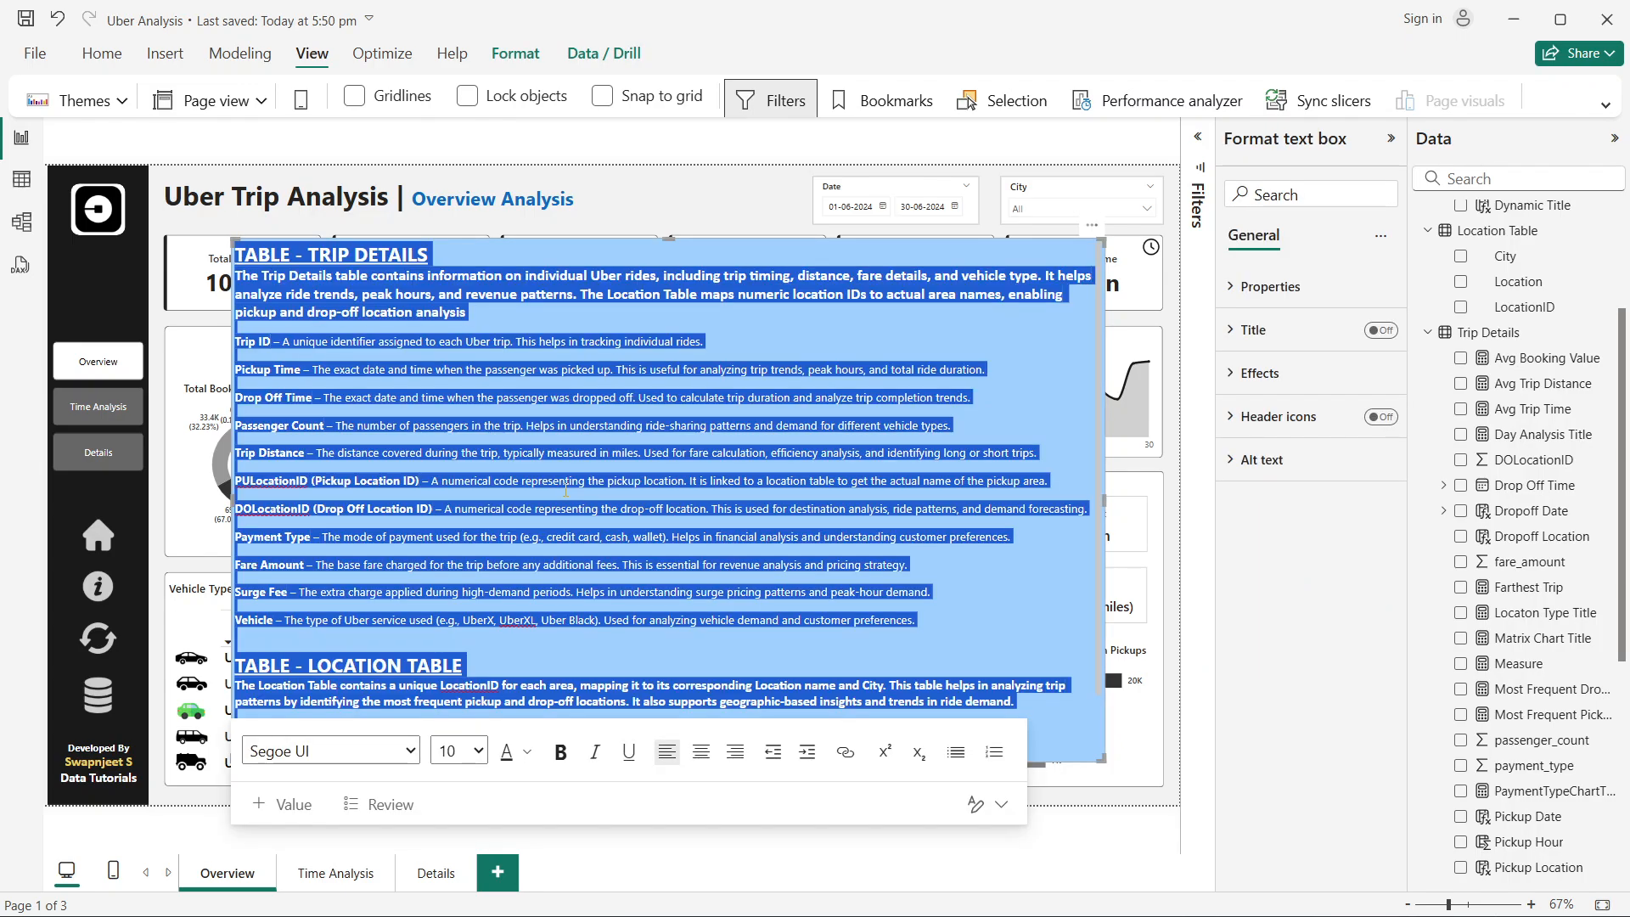
{"action": "key", "text": "alt+Tab"}
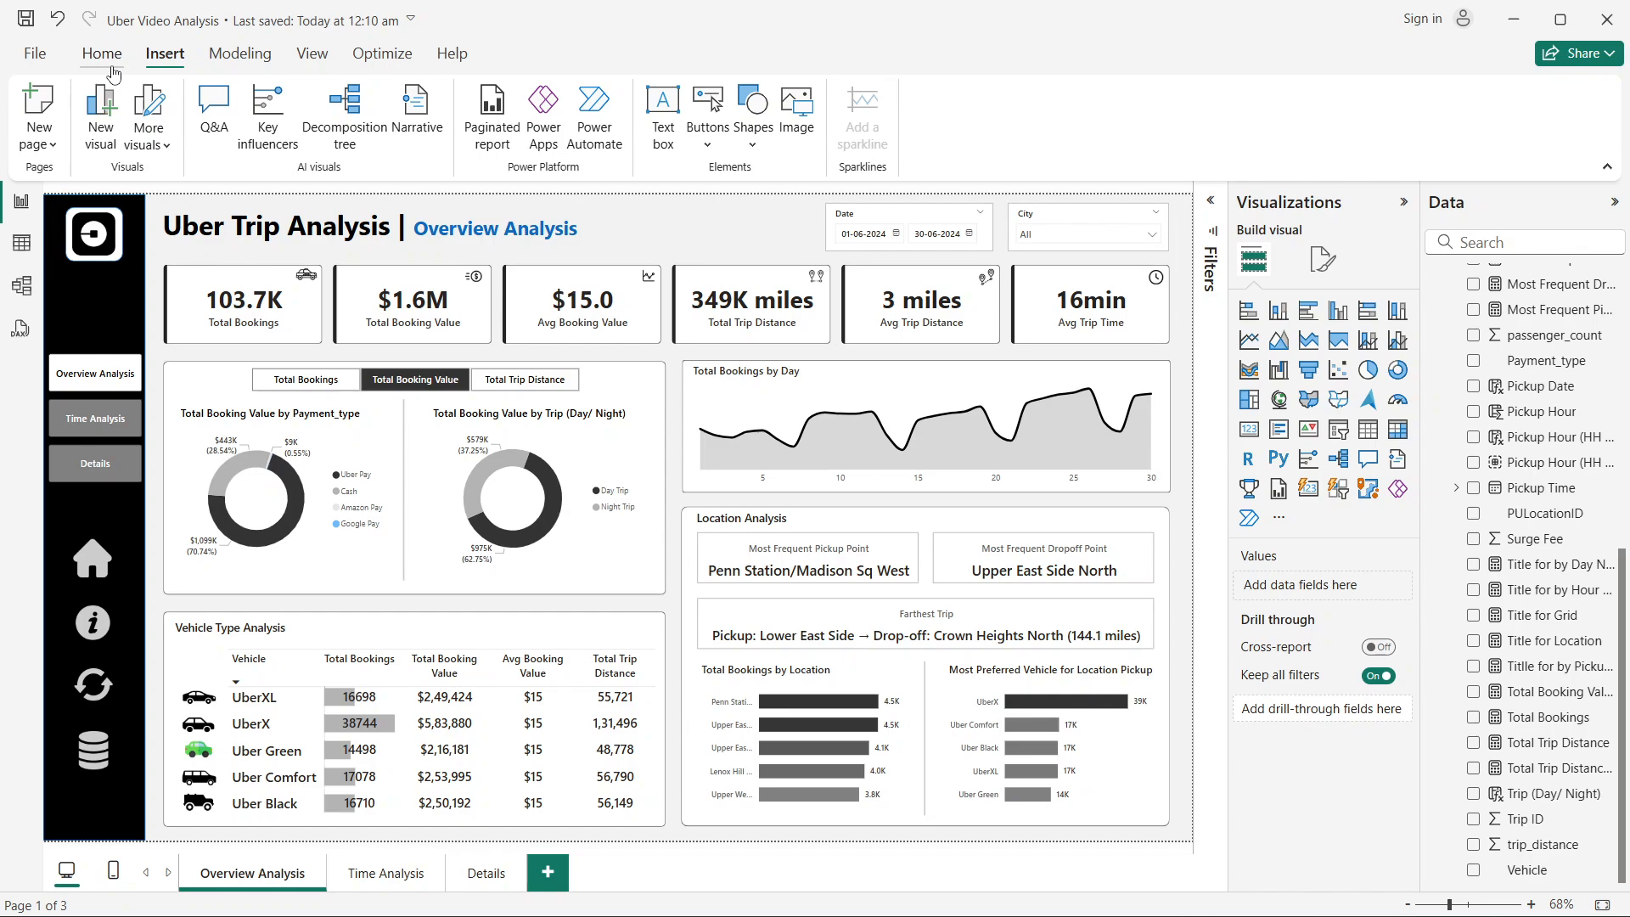
{"action": "left_click", "coordinate": [667, 114]}
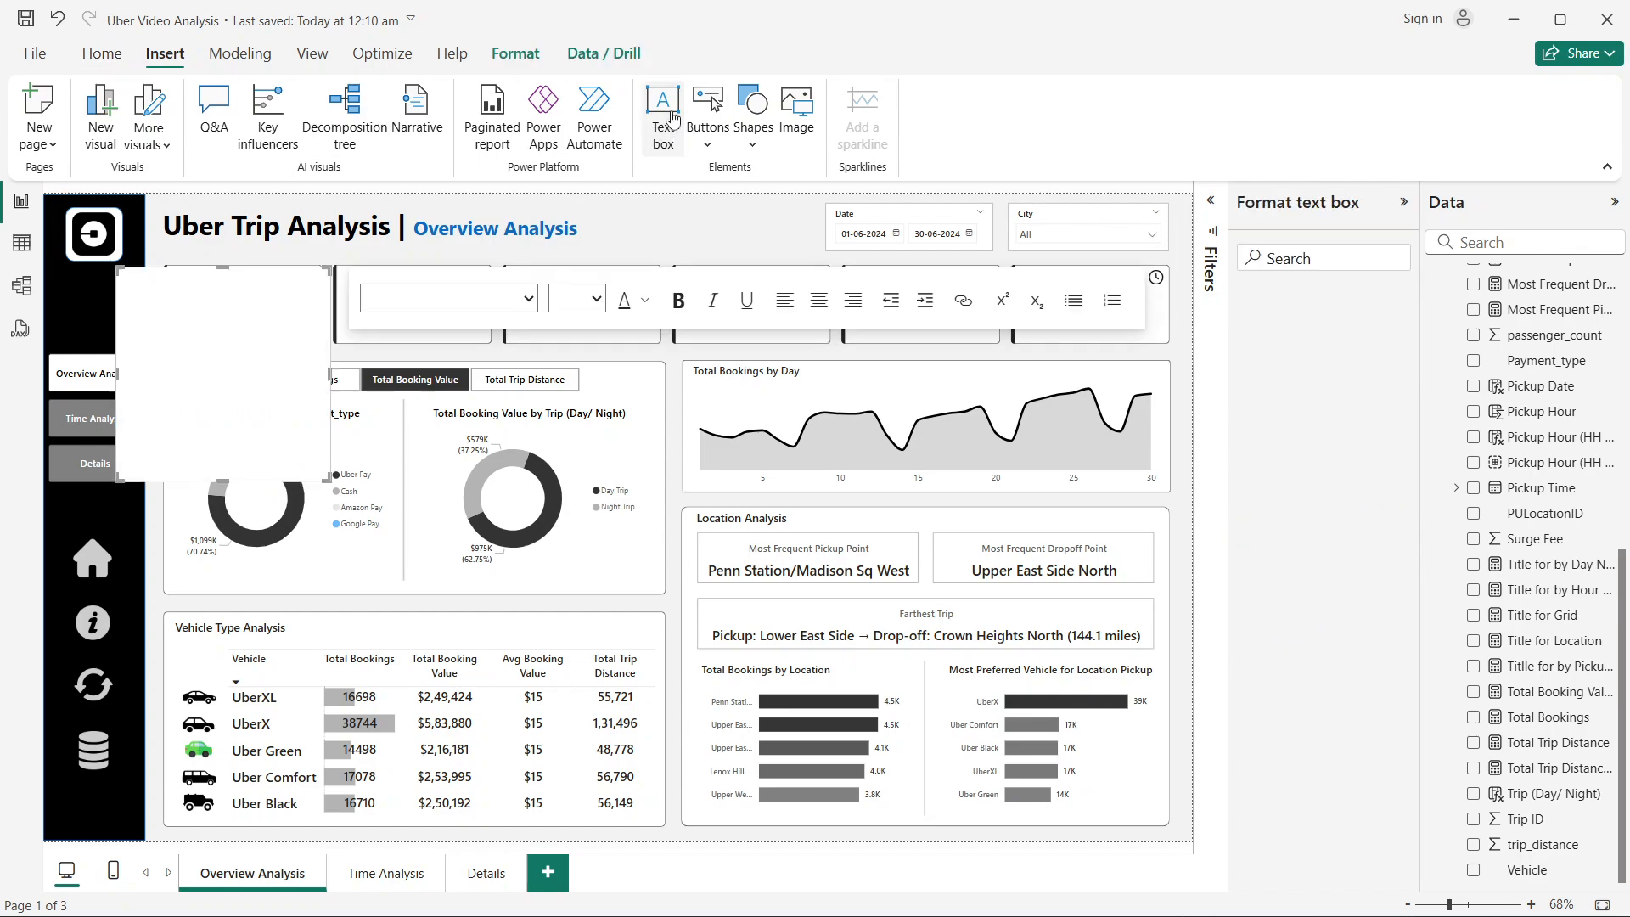
{"action": "left_click_drag", "start_coordinate": [230, 268], "coordinate": [393, 301]}
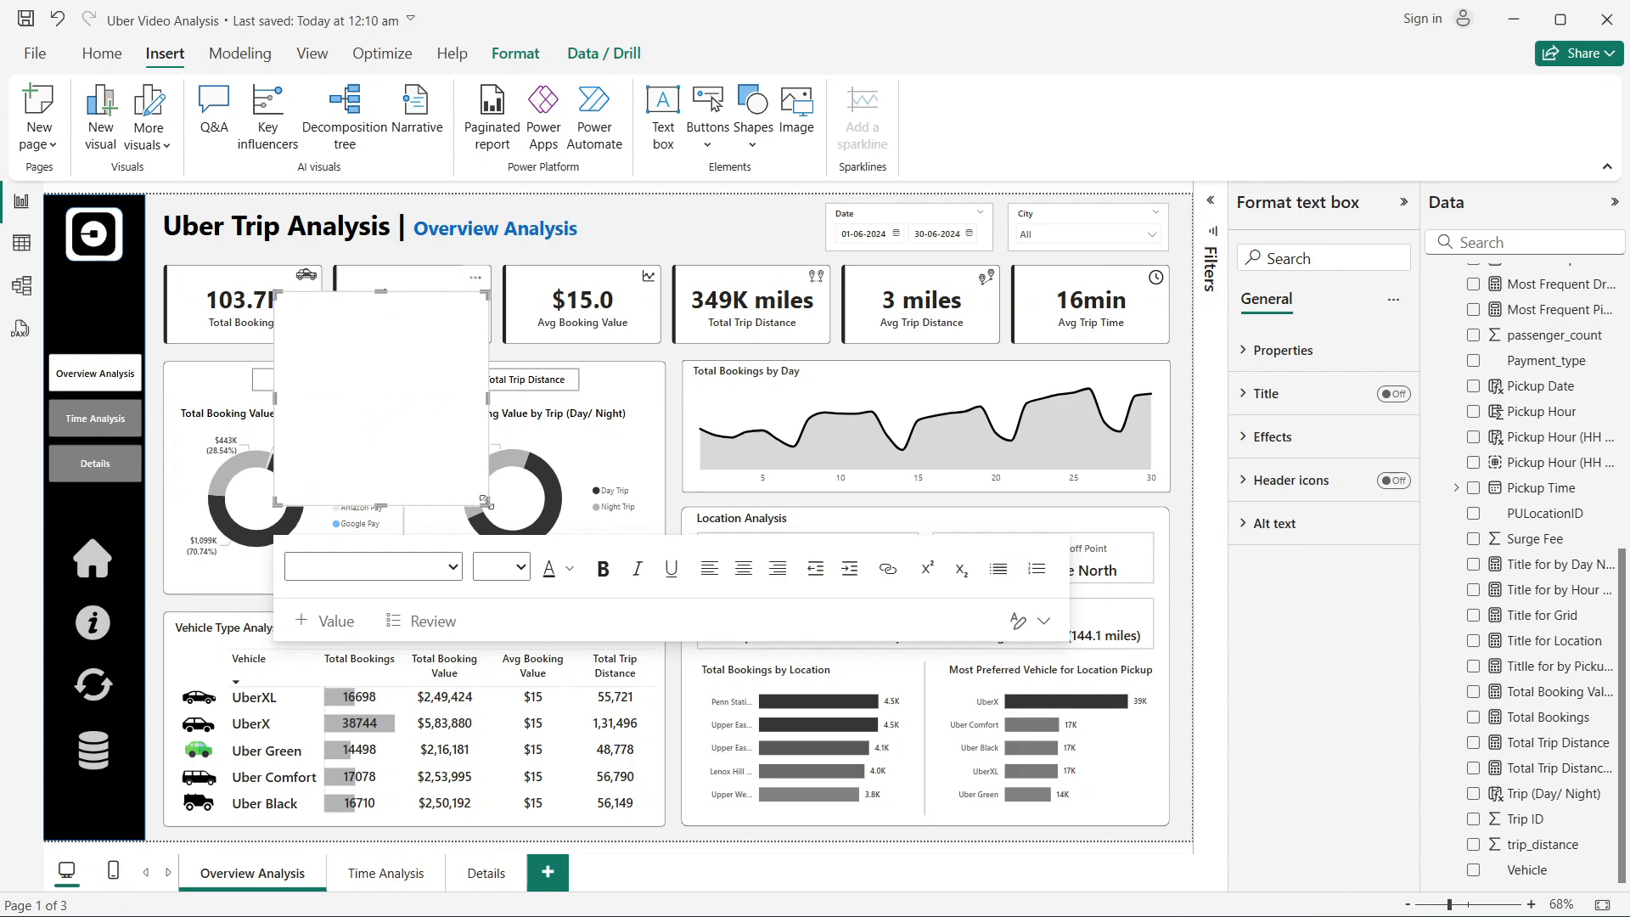
{"action": "left_click_drag", "start_coordinate": [490, 507], "coordinate": [1053, 717]}
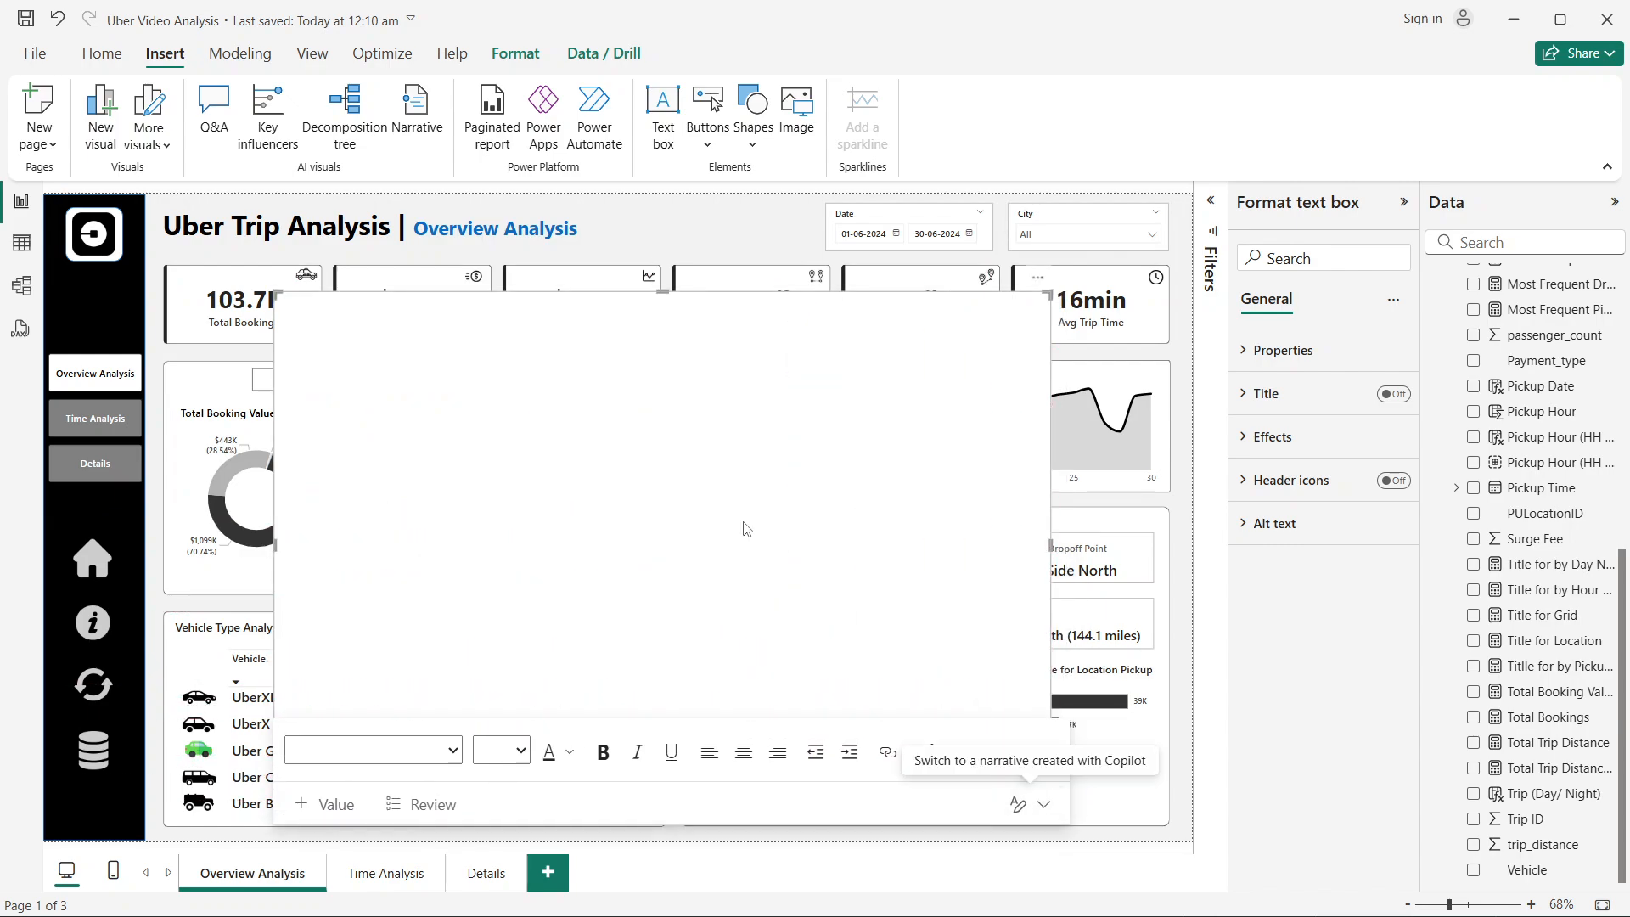
{"action": "left_click", "coordinate": [665, 481]}
{"action": "key", "text": "ctrl+v"}
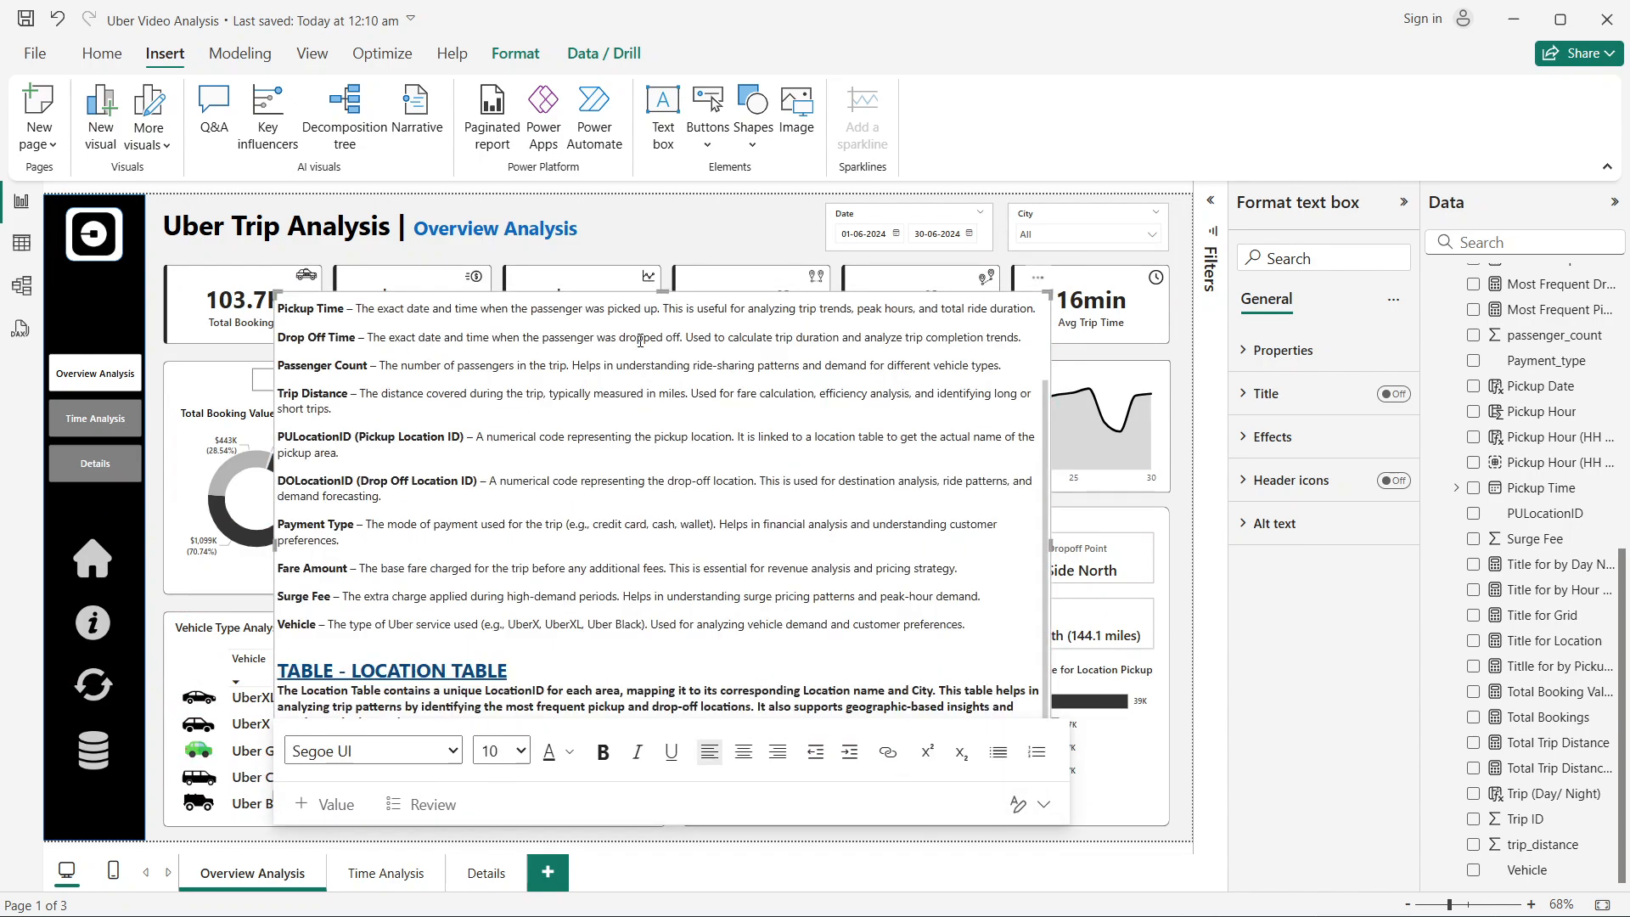
Step: Reposition the description text box and make it wider and taller, placing it over the visuals just below the page title
{"action": "left_click_drag", "start_coordinate": [601, 293], "coordinate": [566, 281]}
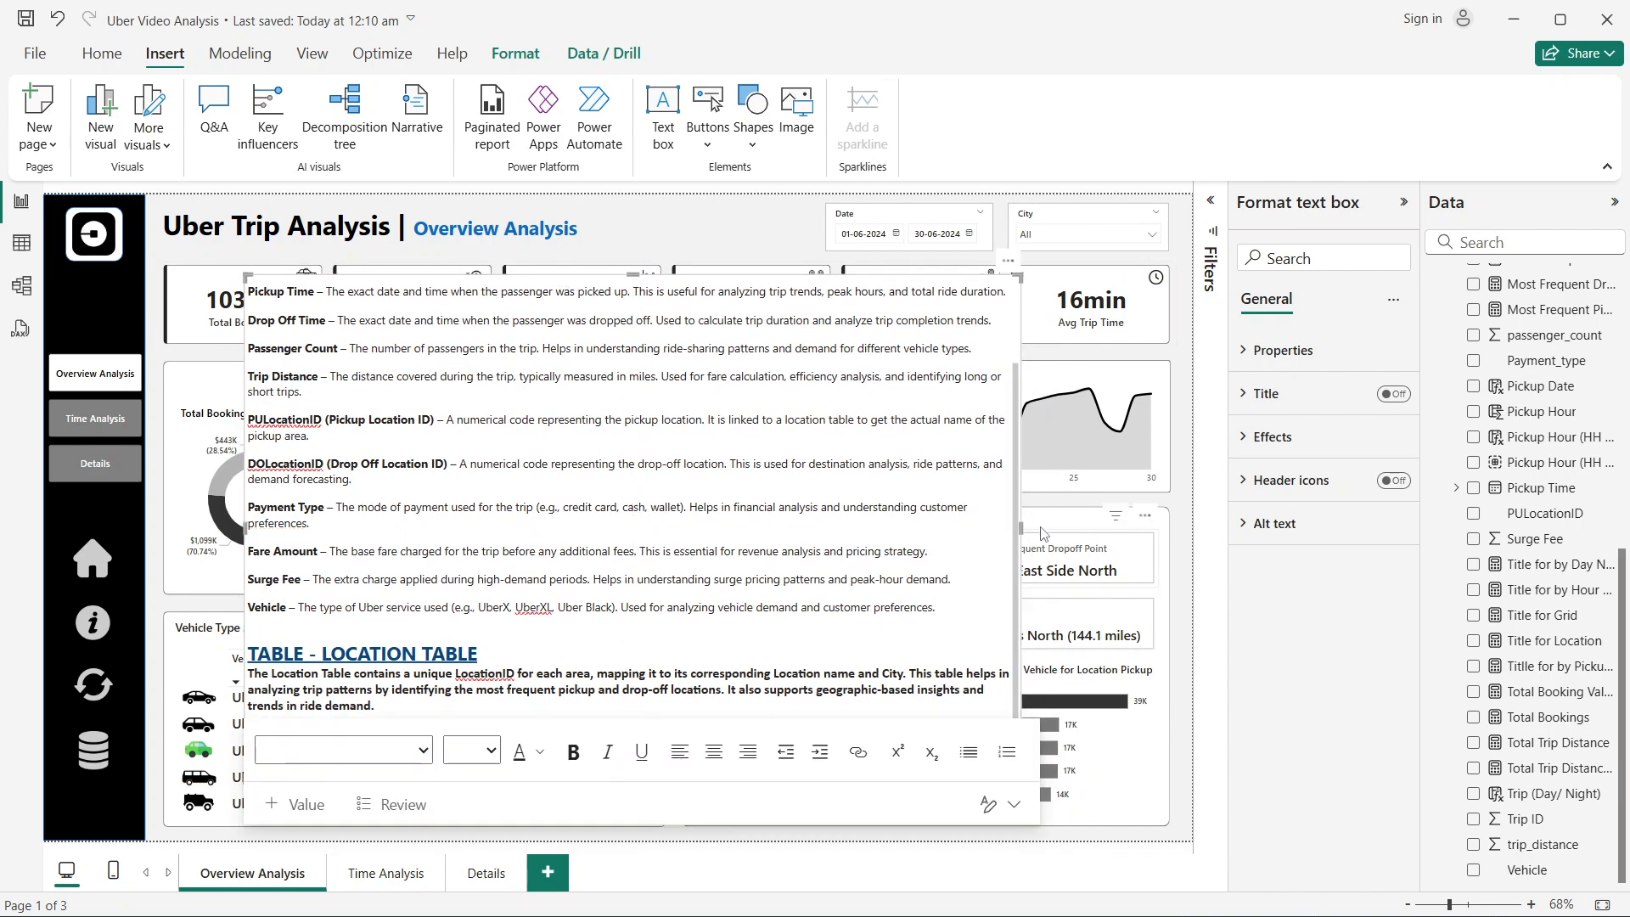
{"action": "left_click_drag", "start_coordinate": [1021, 527], "coordinate": [1140, 526]}
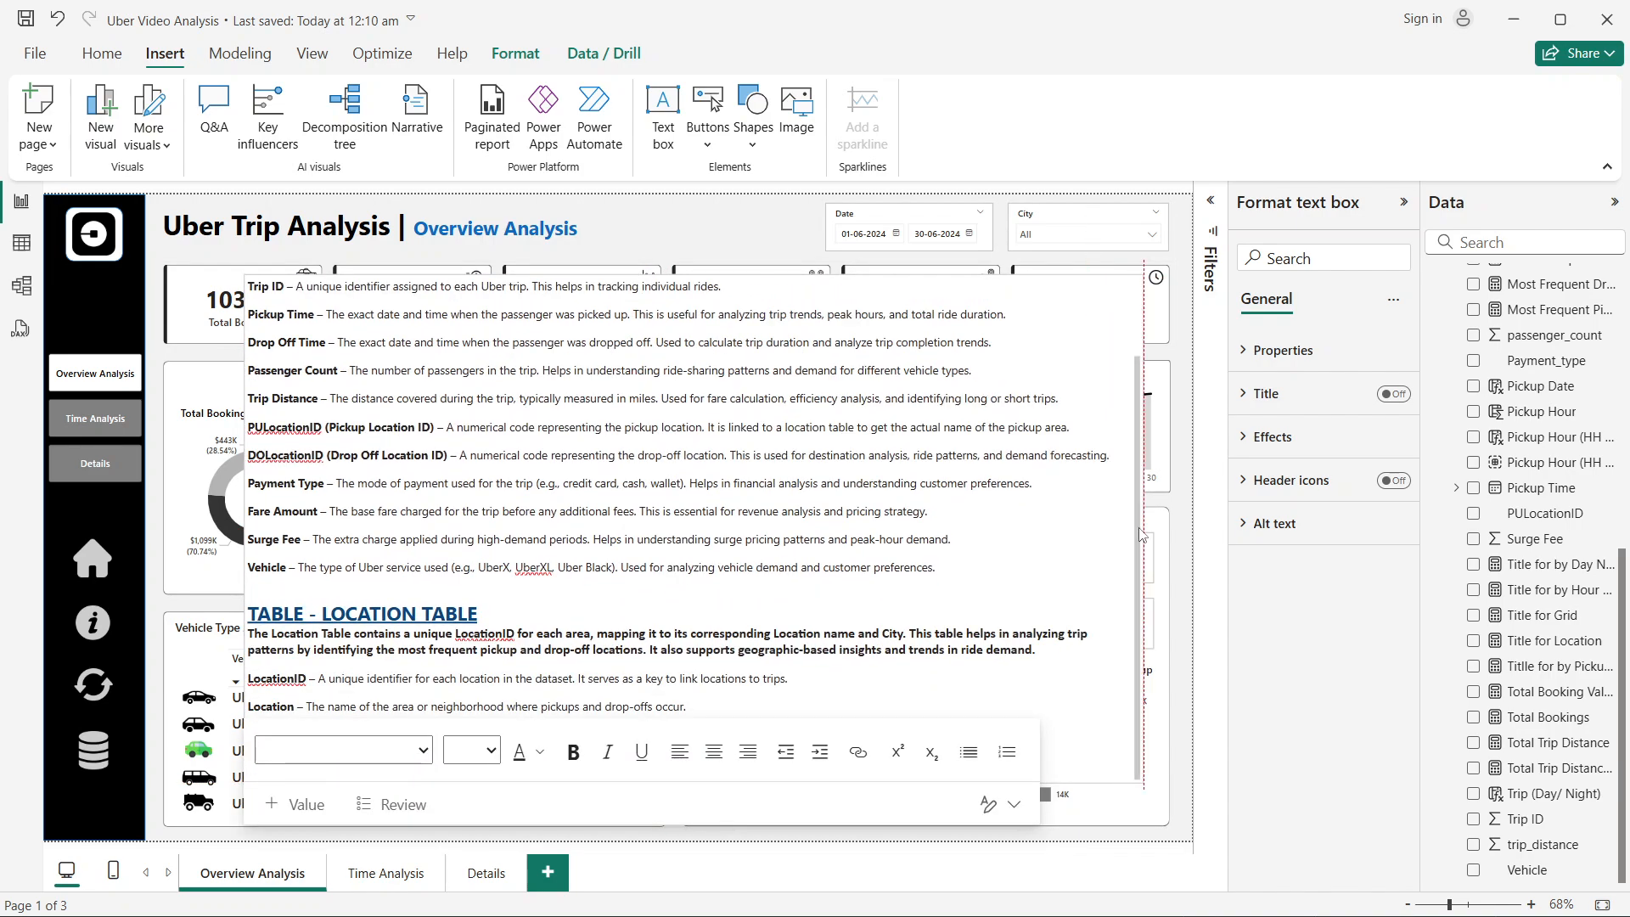
{"action": "left_click", "coordinate": [1183, 341]}
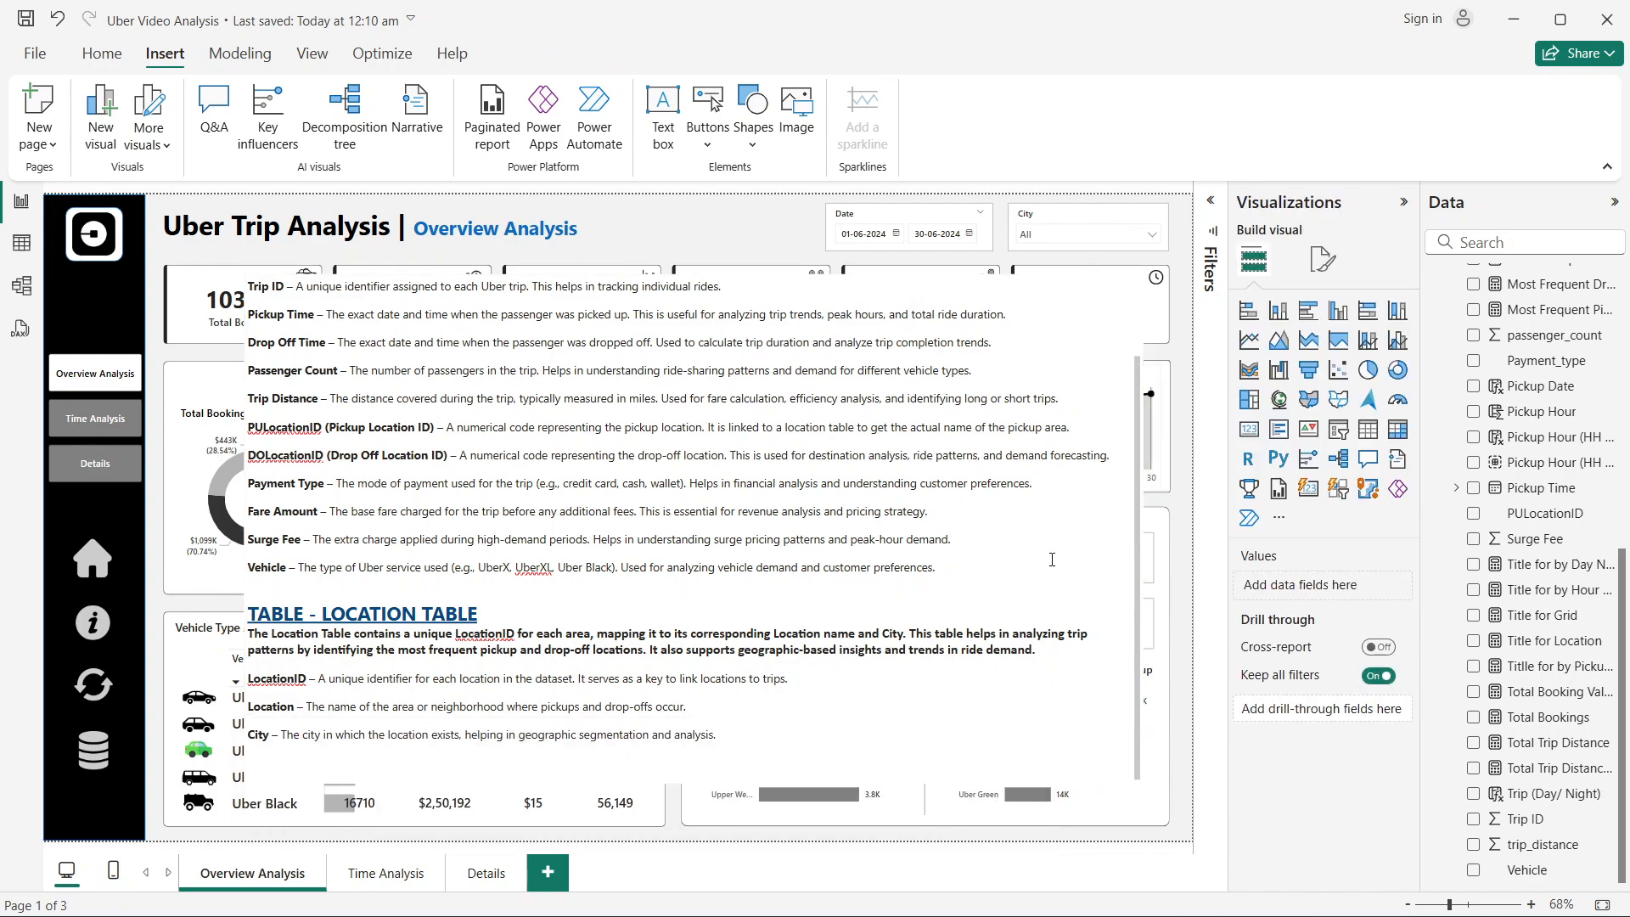
{"action": "left_click", "coordinate": [1023, 579]}
{"action": "left_click_drag", "start_coordinate": [697, 275], "coordinate": [701, 234]}
{"action": "scroll", "coordinate": [713, 435], "scroll_direction": "up", "scroll_amount": 1}
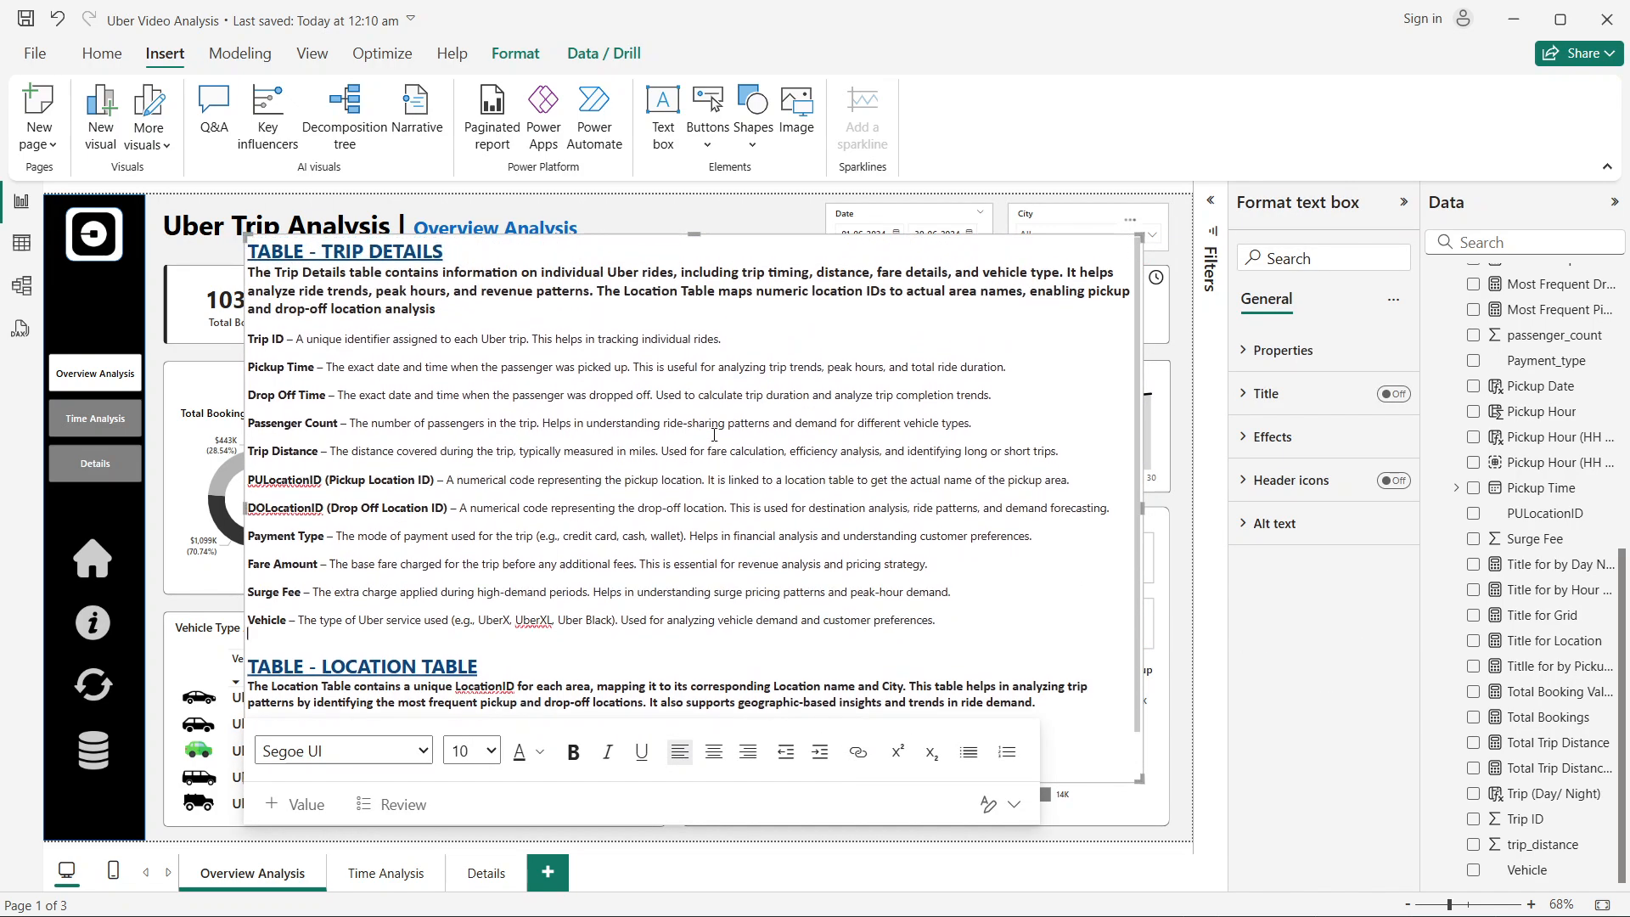
{"action": "key", "text": "Escape"}
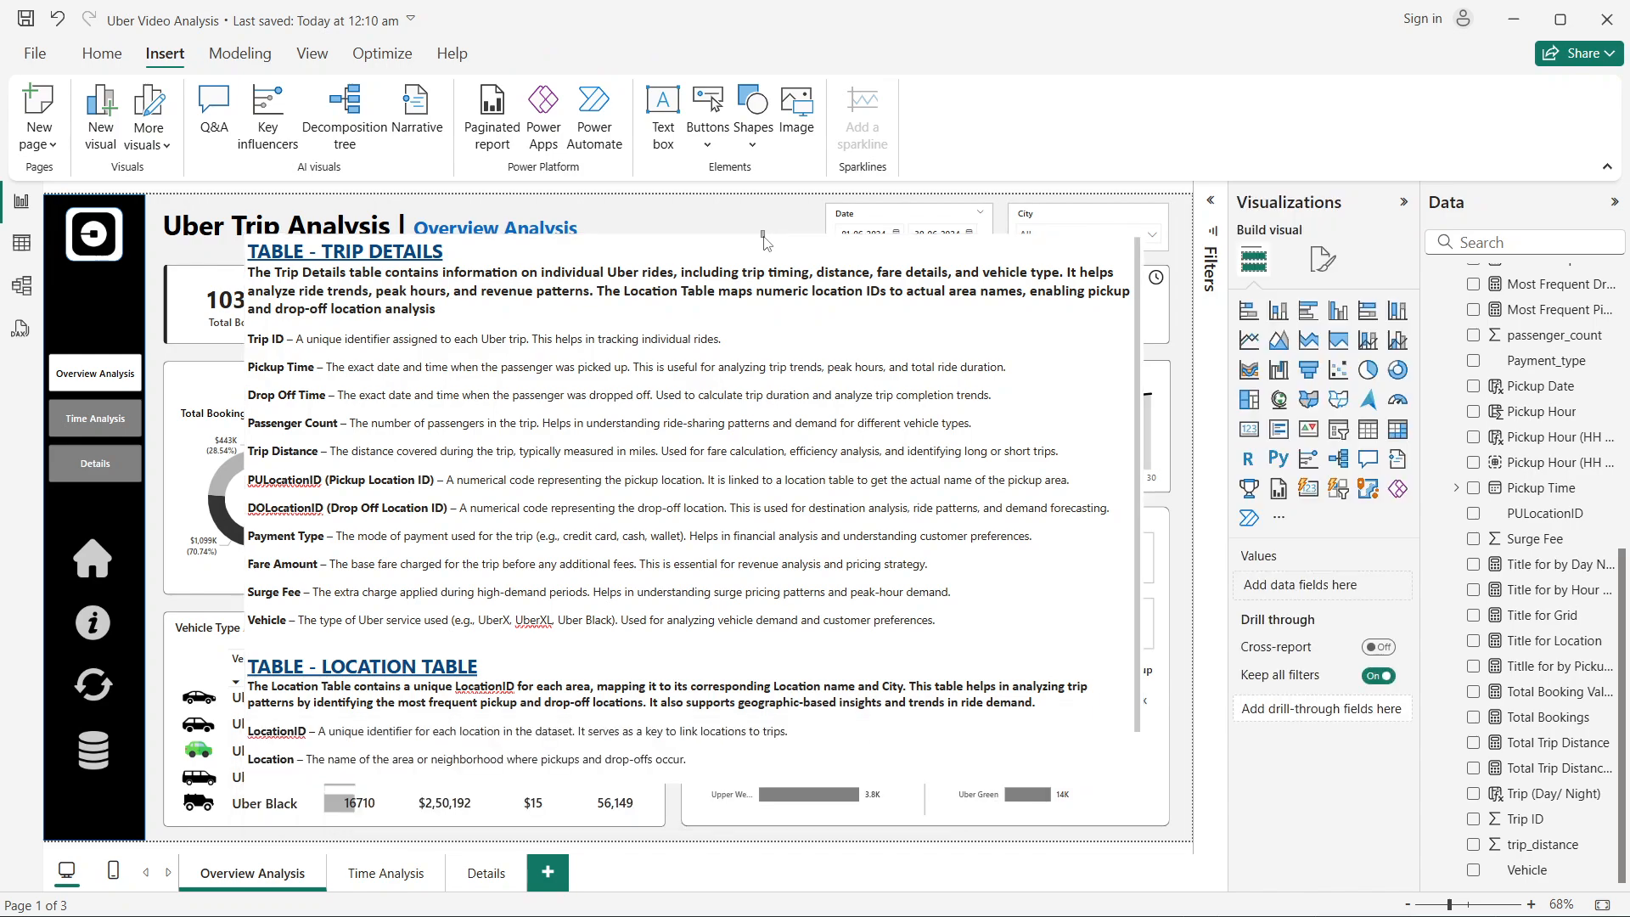
{"action": "left_click", "coordinate": [771, 252]}
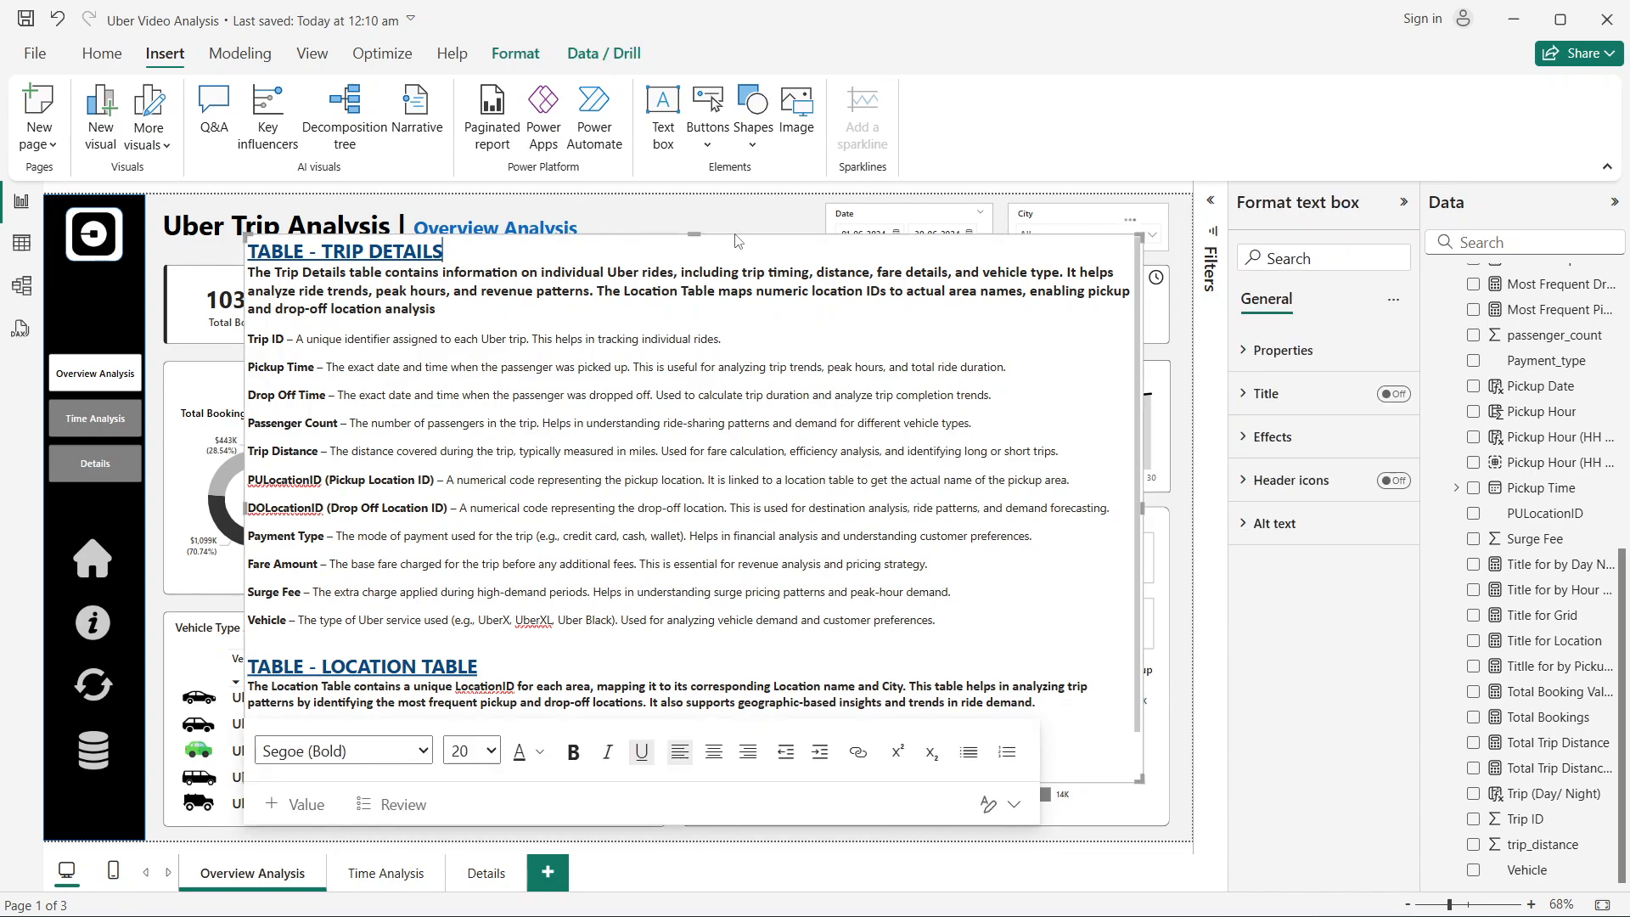
{"action": "left_click_drag", "start_coordinate": [737, 241], "coordinate": [739, 273]}
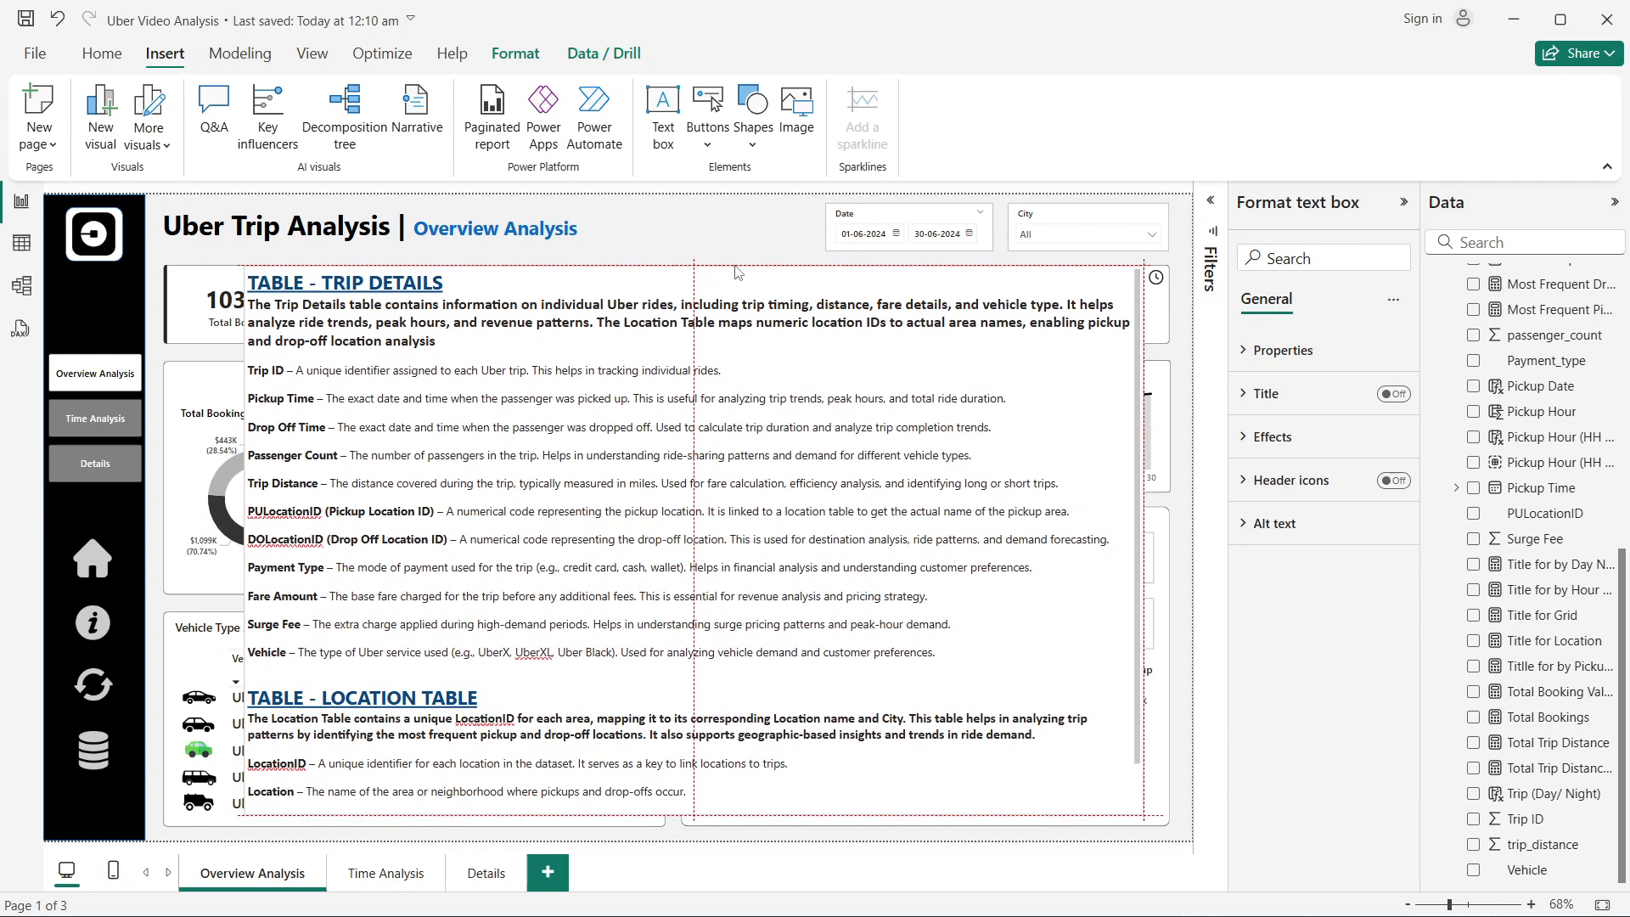
Step: Set the description text box's background to the lightest blue theme shade and clear the selection
{"action": "left_click", "coordinate": [1299, 435]}
{"action": "left_click", "coordinate": [1291, 545]}
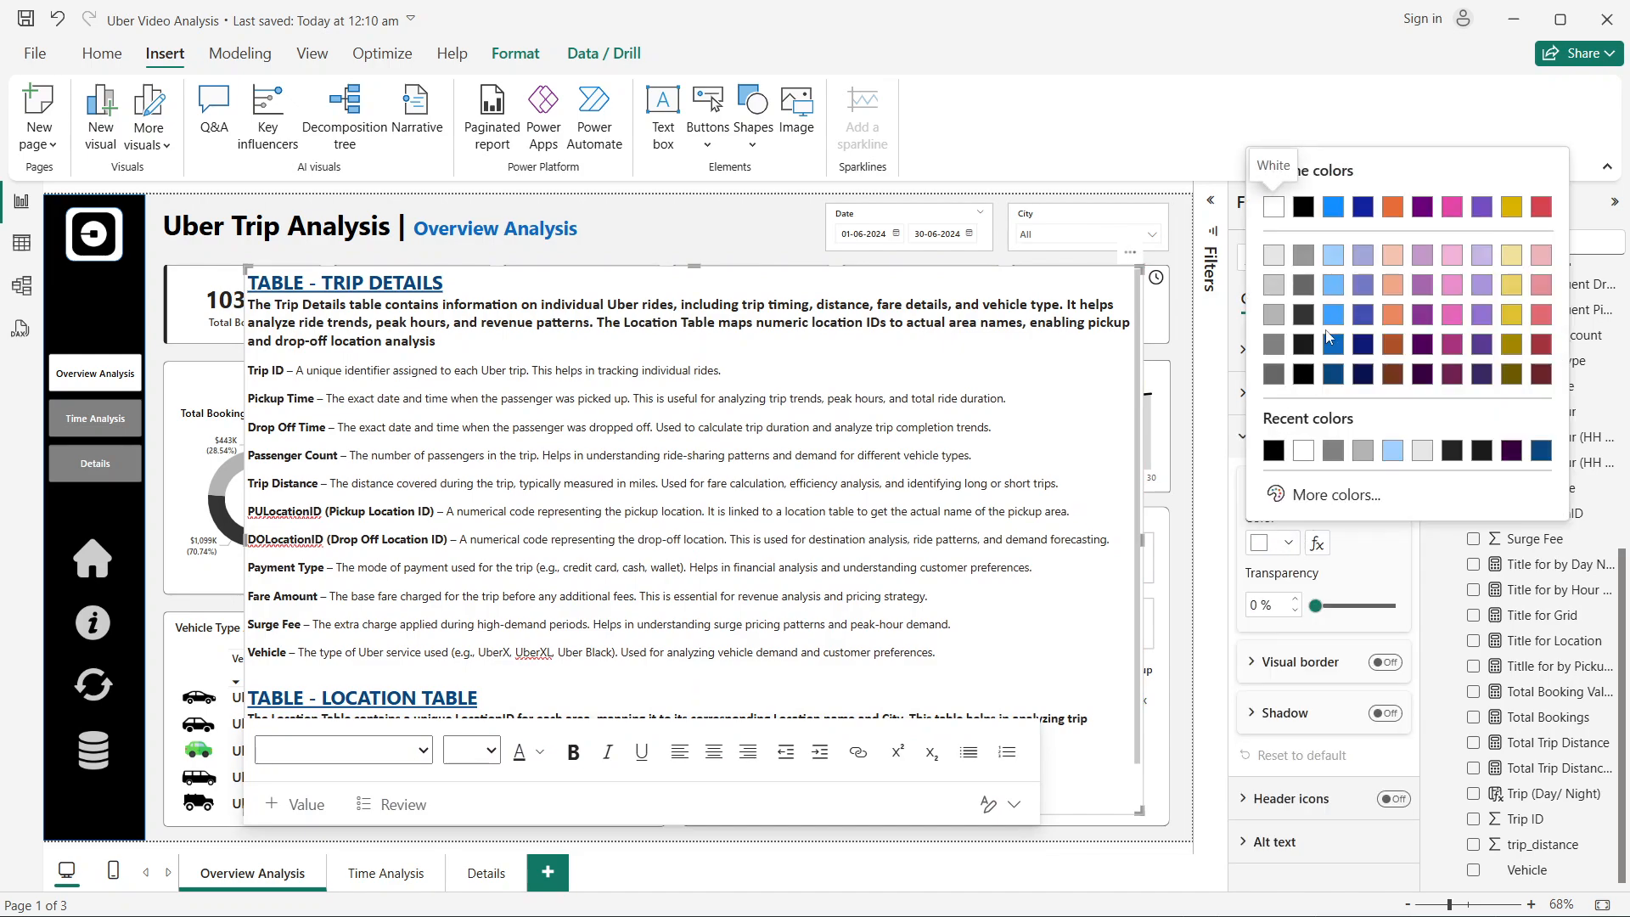
{"action": "left_click", "coordinate": [1333, 255]}
{"action": "left_click", "coordinate": [1193, 435]}
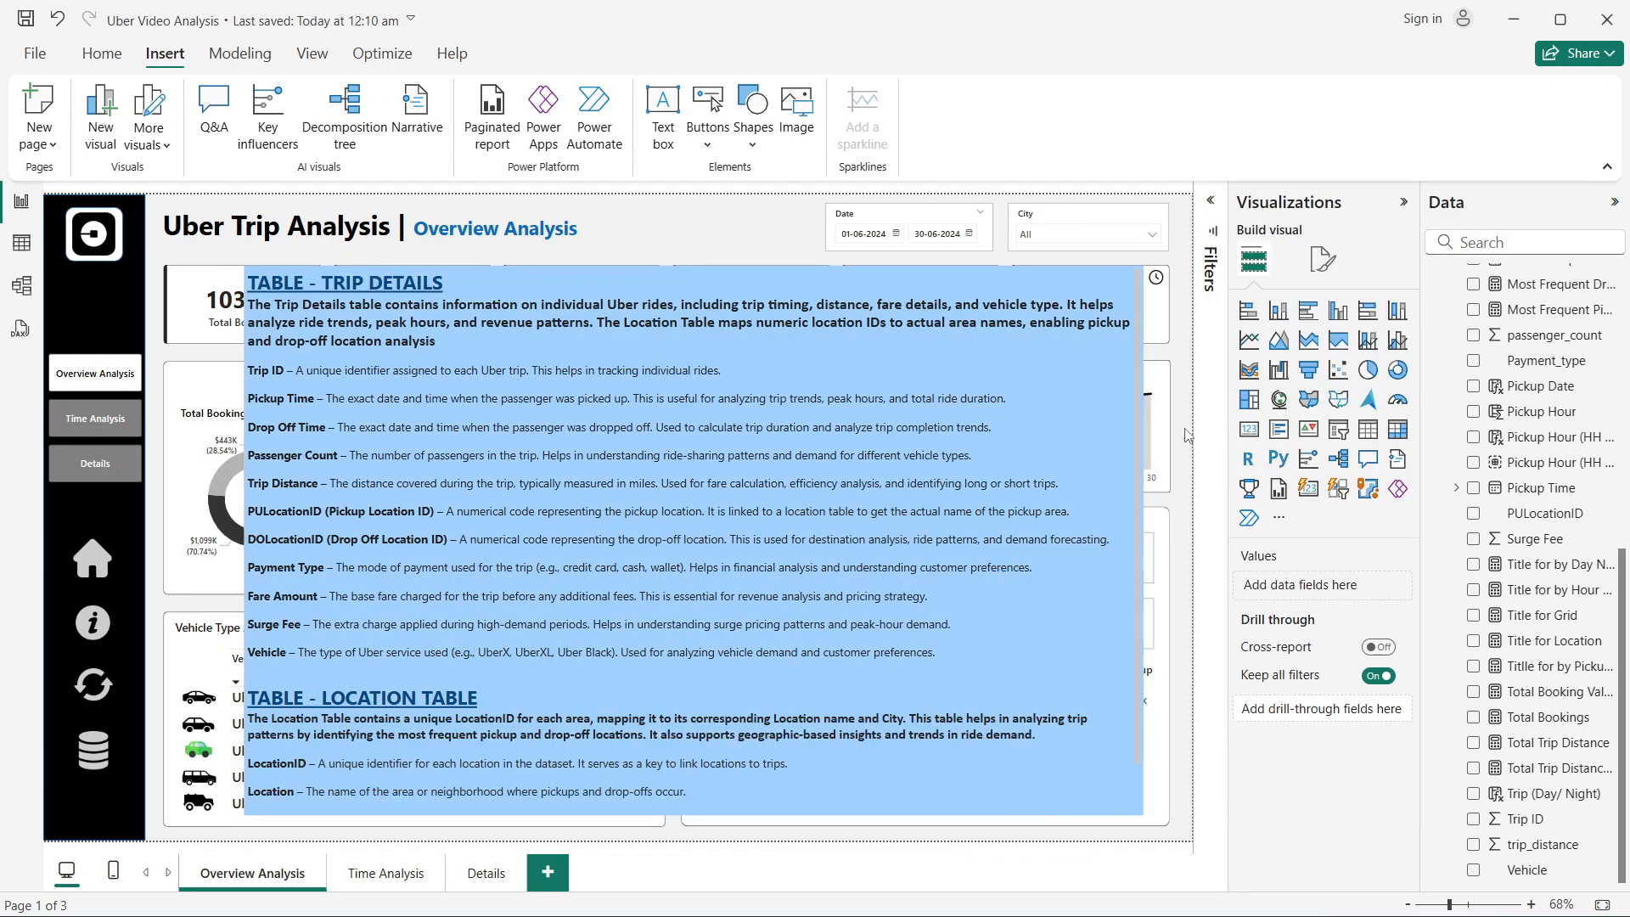
Step: Review the pasted Trip Details and Location Table descriptions in the blue text box from beginning to end
{"action": "scroll", "coordinate": [467, 558], "scroll_direction": "down", "scroll_amount": 1}
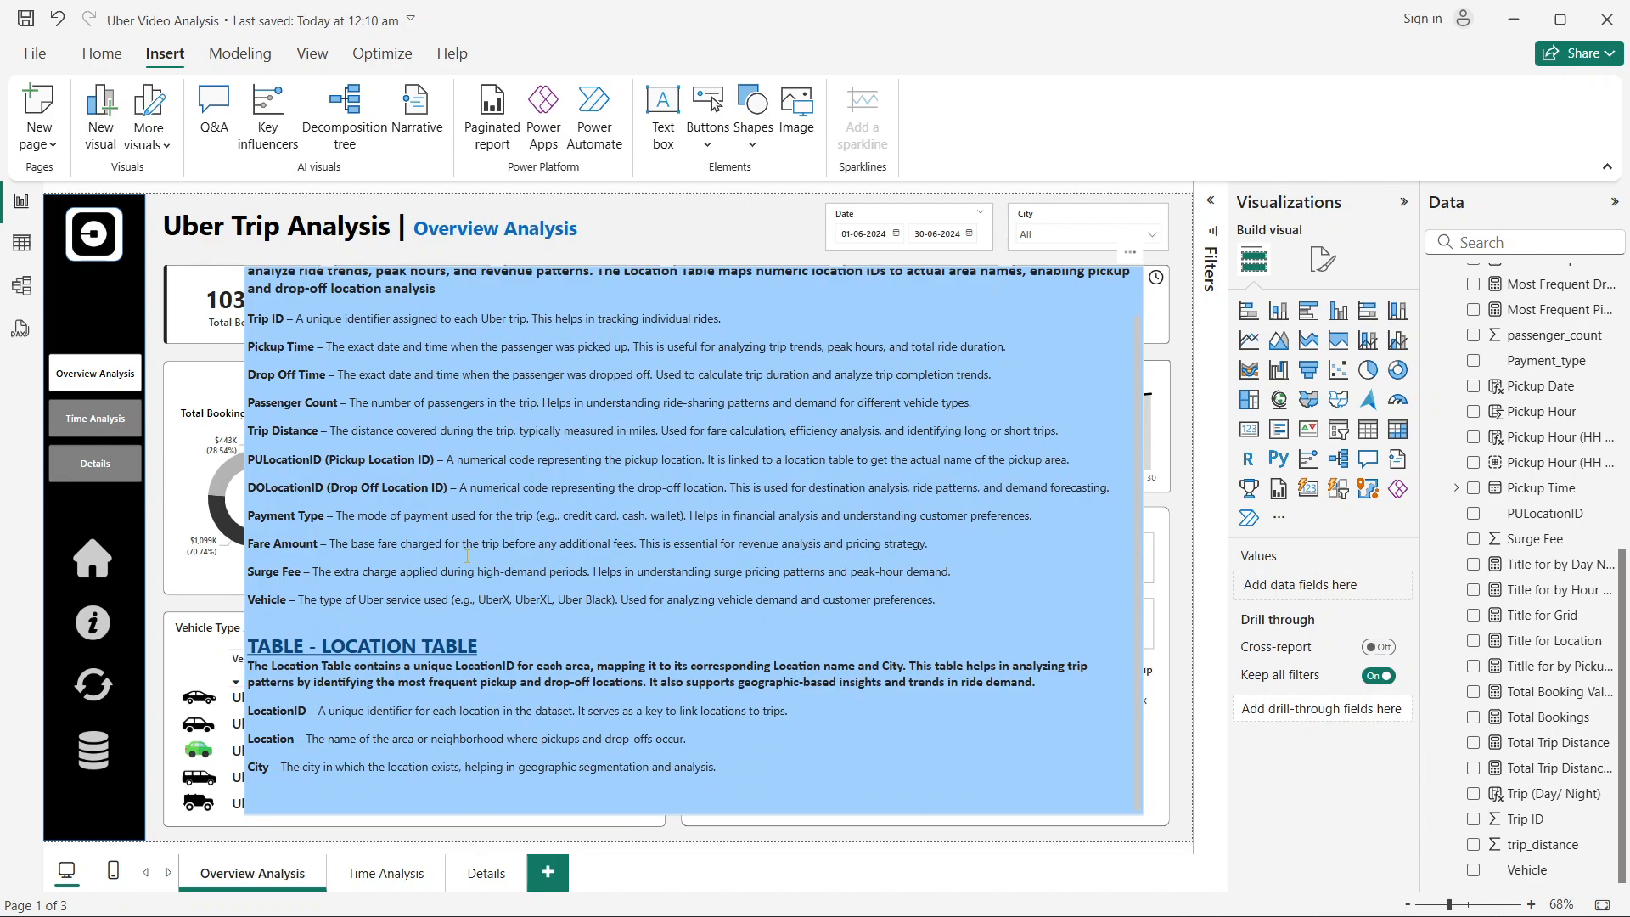
{"action": "scroll", "coordinate": [467, 558], "scroll_direction": "up", "scroll_amount": 1}
{"action": "scroll", "coordinate": [467, 557], "scroll_direction": "down", "scroll_amount": 1}
{"action": "scroll", "coordinate": [467, 558], "scroll_direction": "up", "scroll_amount": 1}
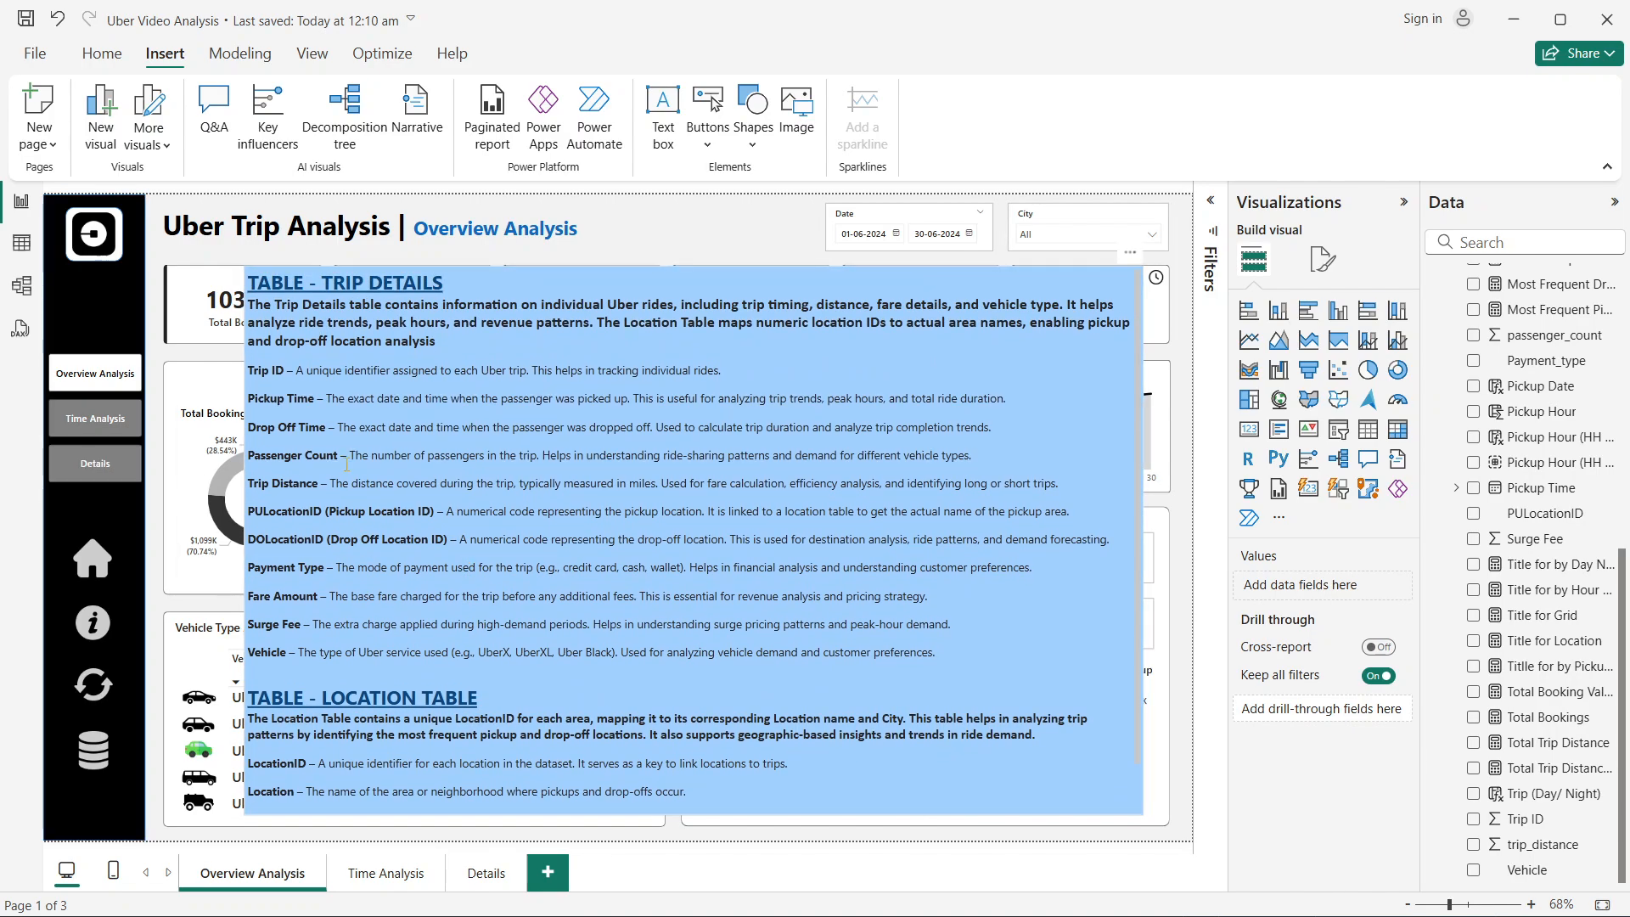
{"action": "scroll", "coordinate": [633, 489], "scroll_direction": "down", "scroll_amount": 1}
{"action": "scroll", "coordinate": [616, 491], "scroll_direction": "up", "scroll_amount": 1}
{"action": "left_click_drag", "start_coordinate": [274, 304], "coordinate": [1090, 449]}
{"action": "left_click", "coordinate": [1106, 440]}
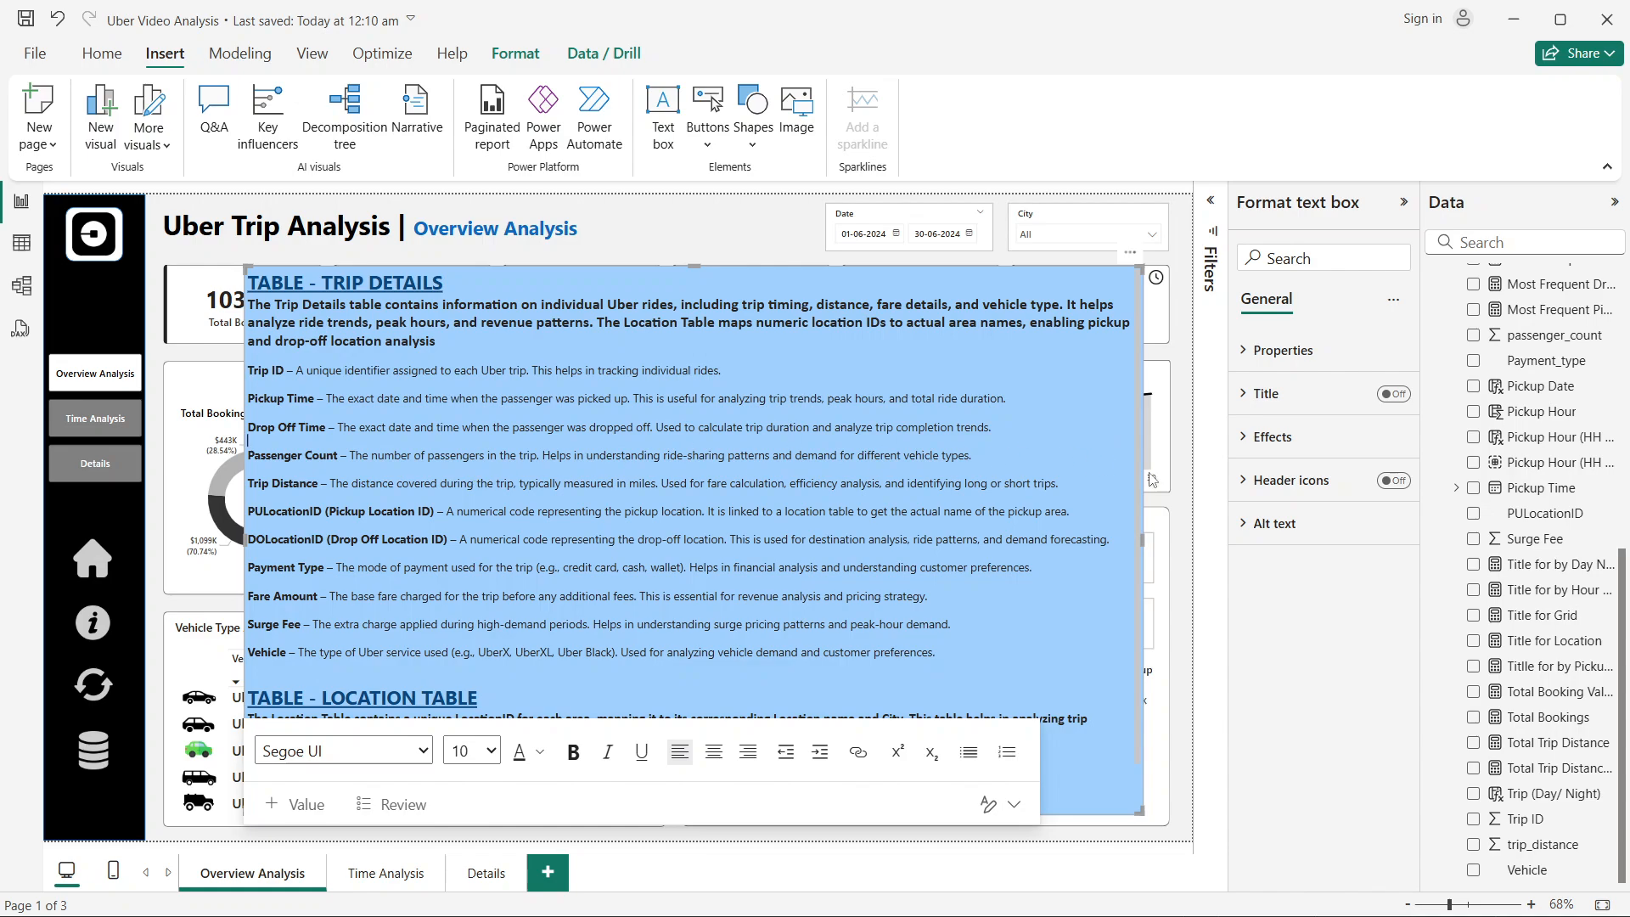
{"action": "left_click", "coordinate": [1186, 481]}
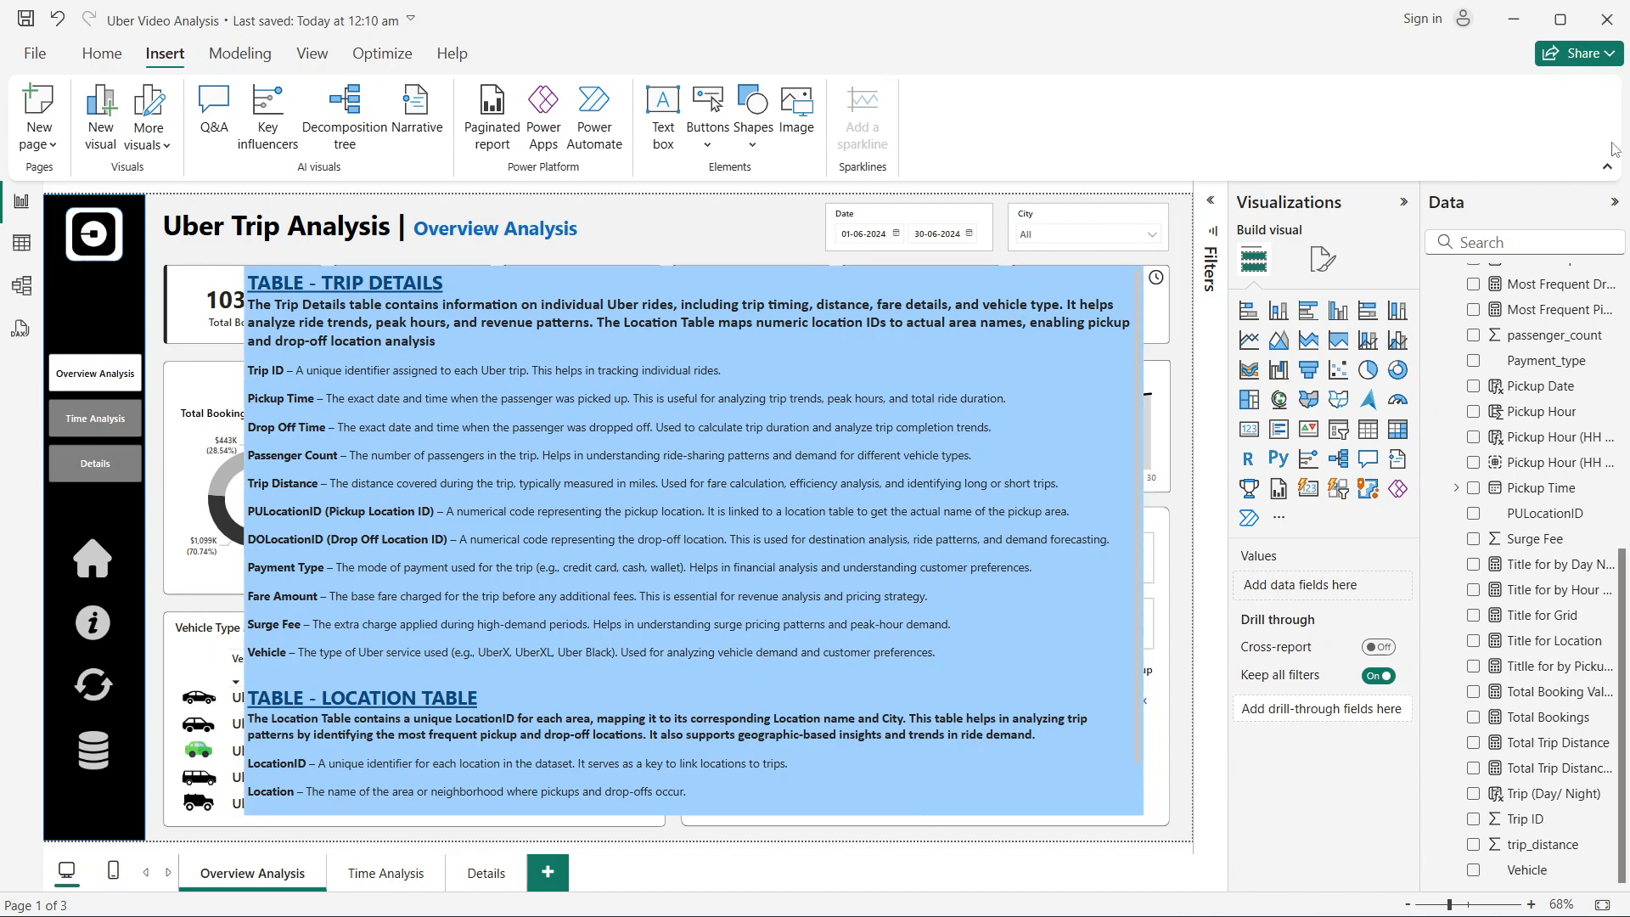
Step: Show the Bookmarks and Selection panes and collapse the Visualizations and Data panes to free up space
{"action": "left_click", "coordinate": [311, 53]}
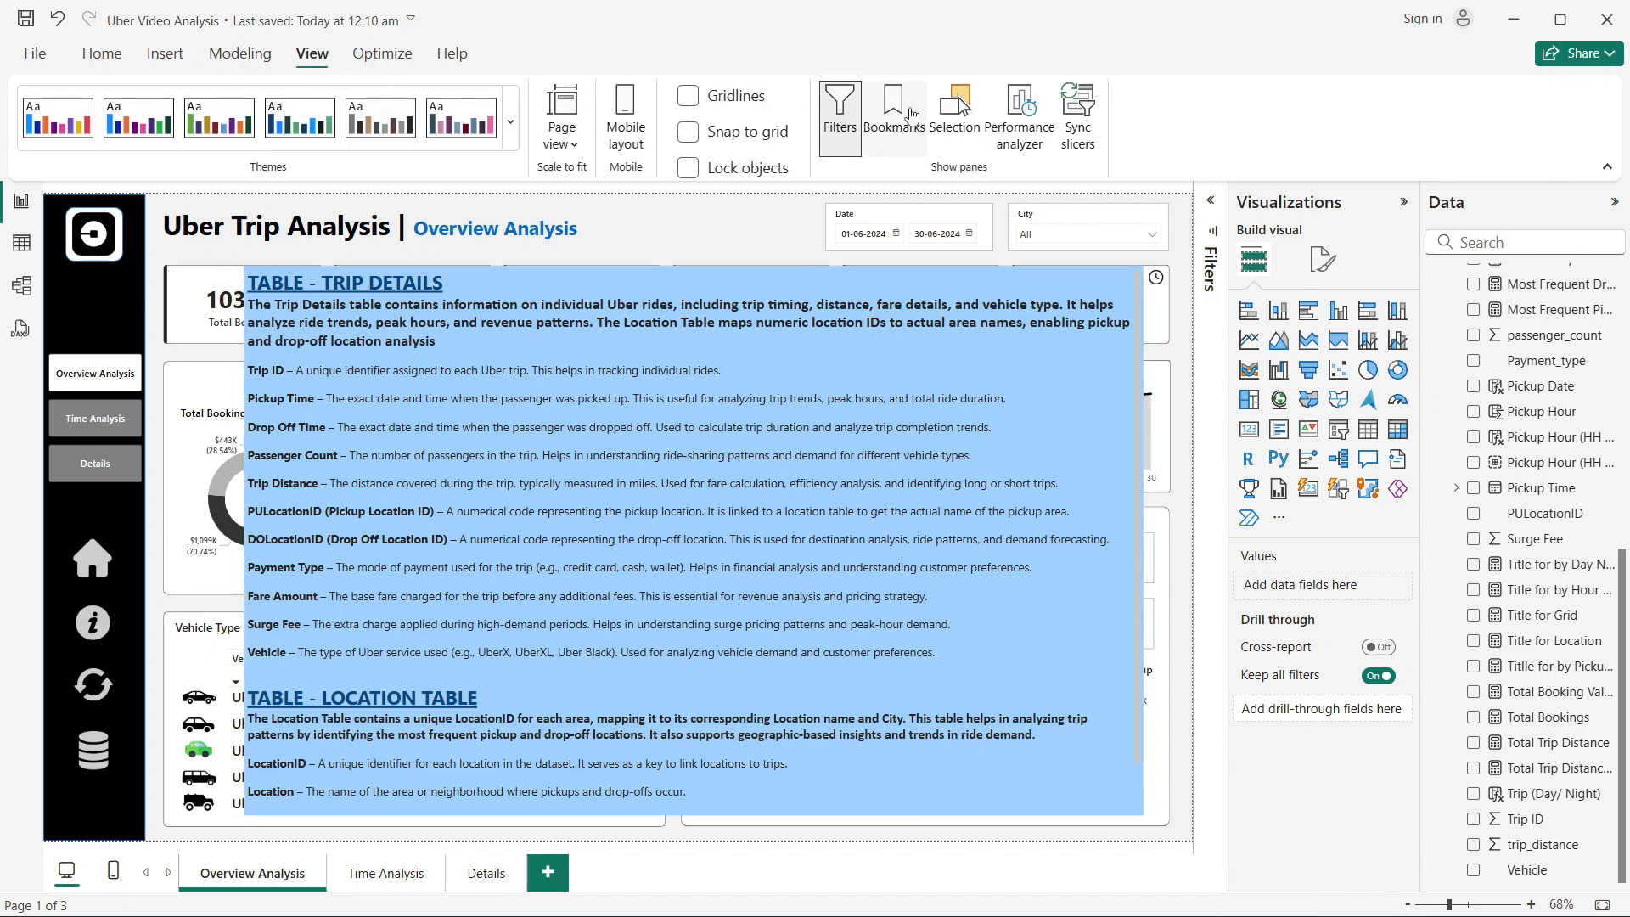
{"action": "left_click", "coordinate": [905, 115]}
{"action": "left_click", "coordinate": [955, 121]}
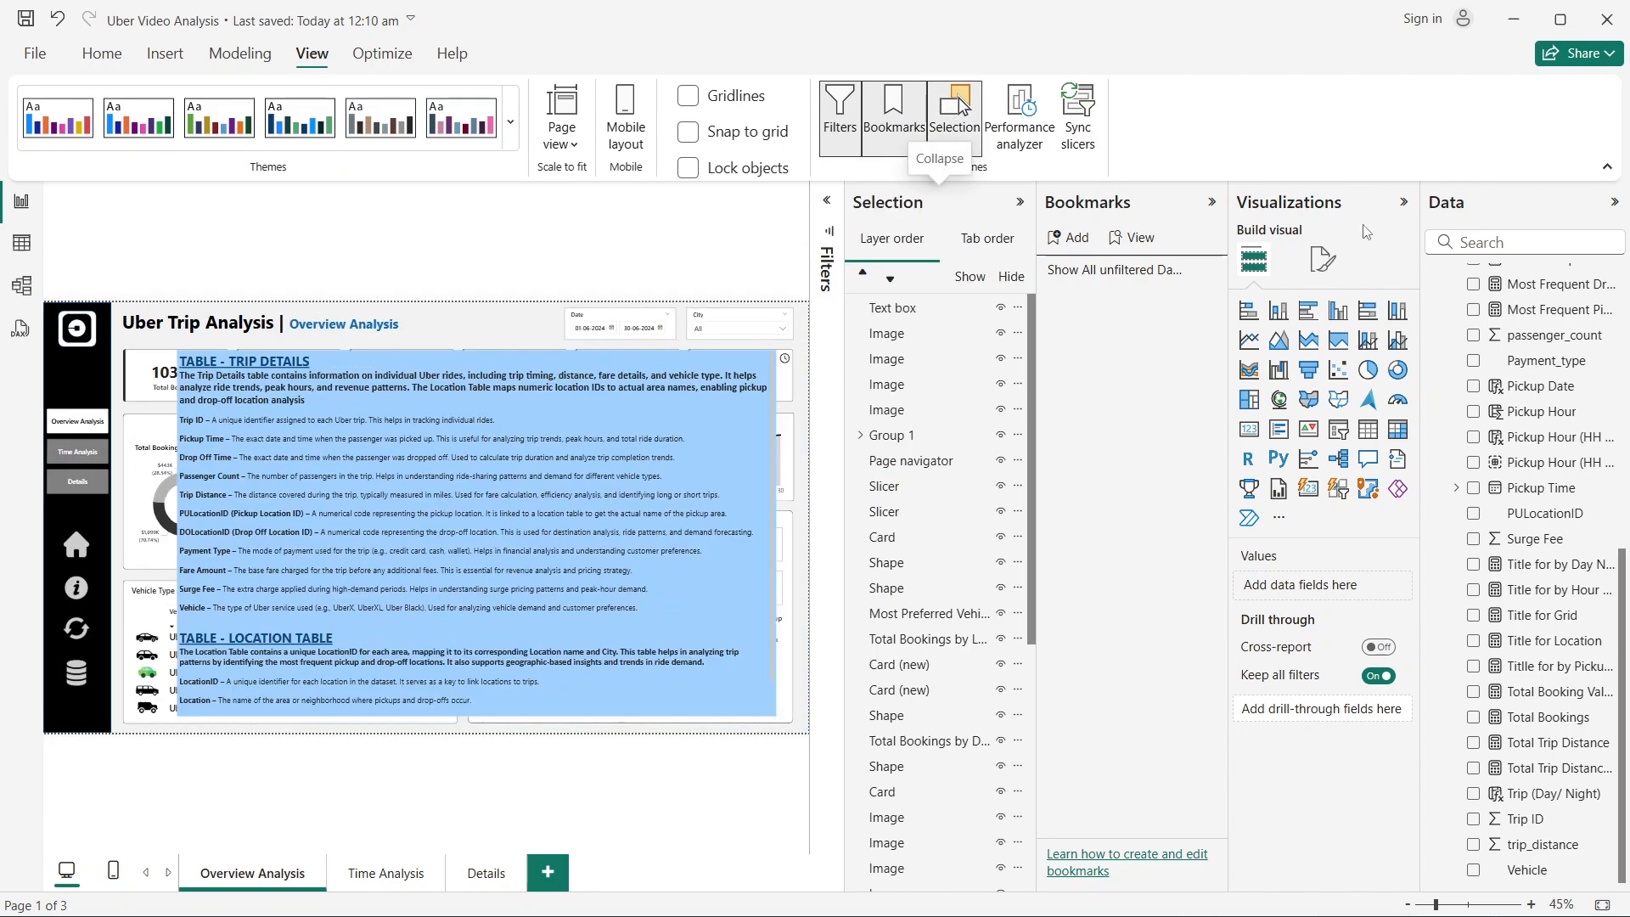
{"action": "left_click", "coordinate": [1404, 201]}
{"action": "left_click", "coordinate": [1615, 202]}
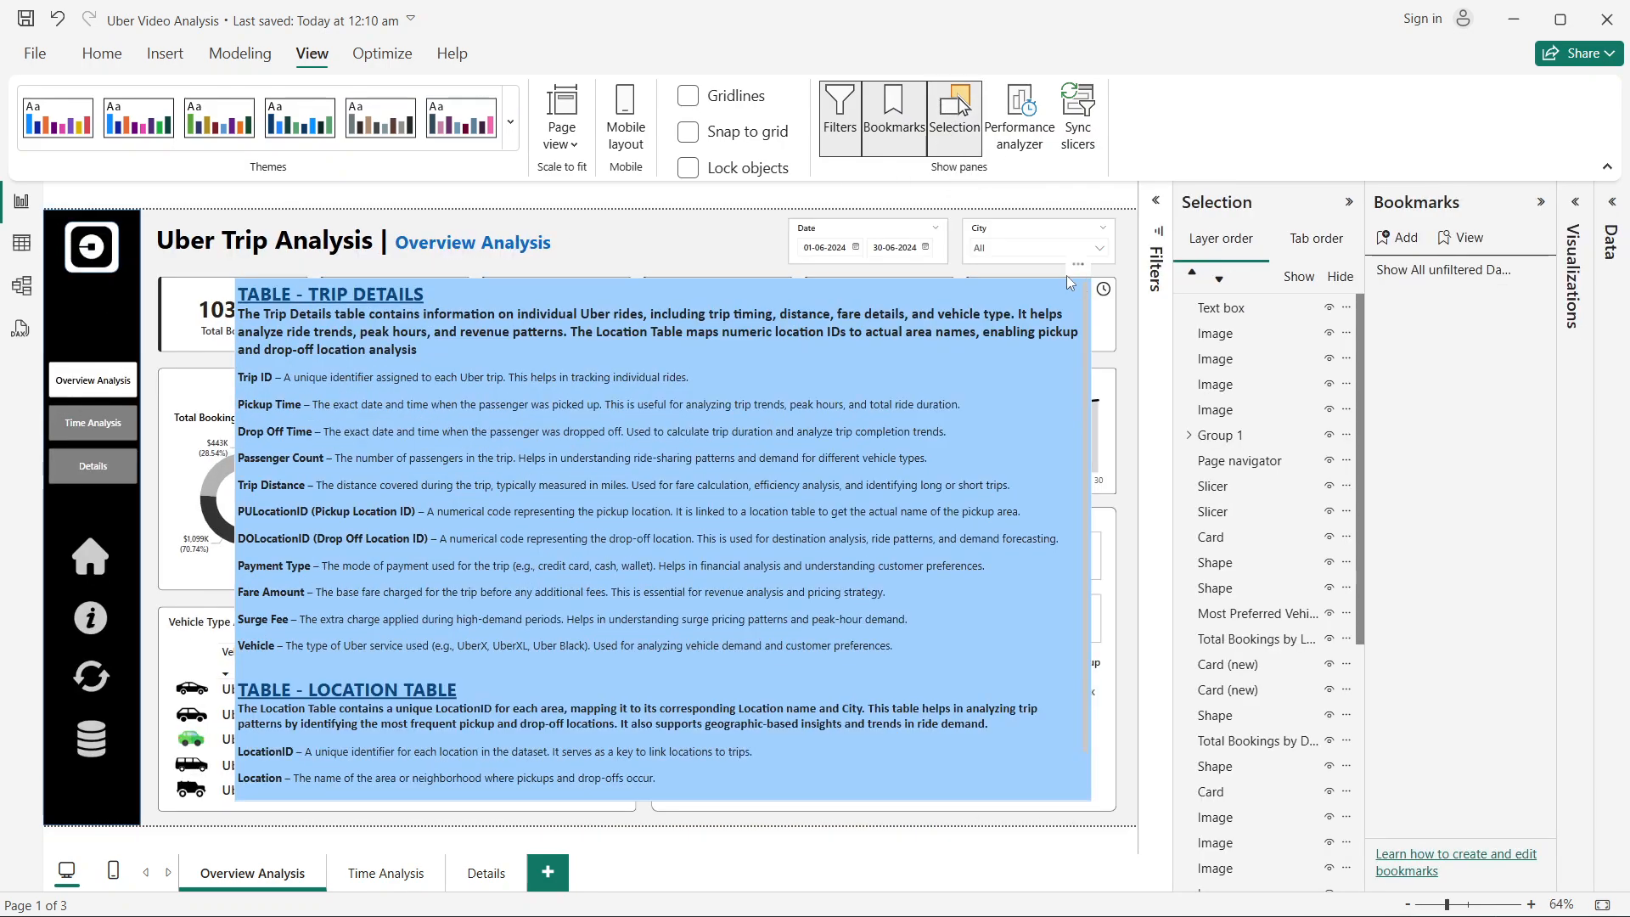
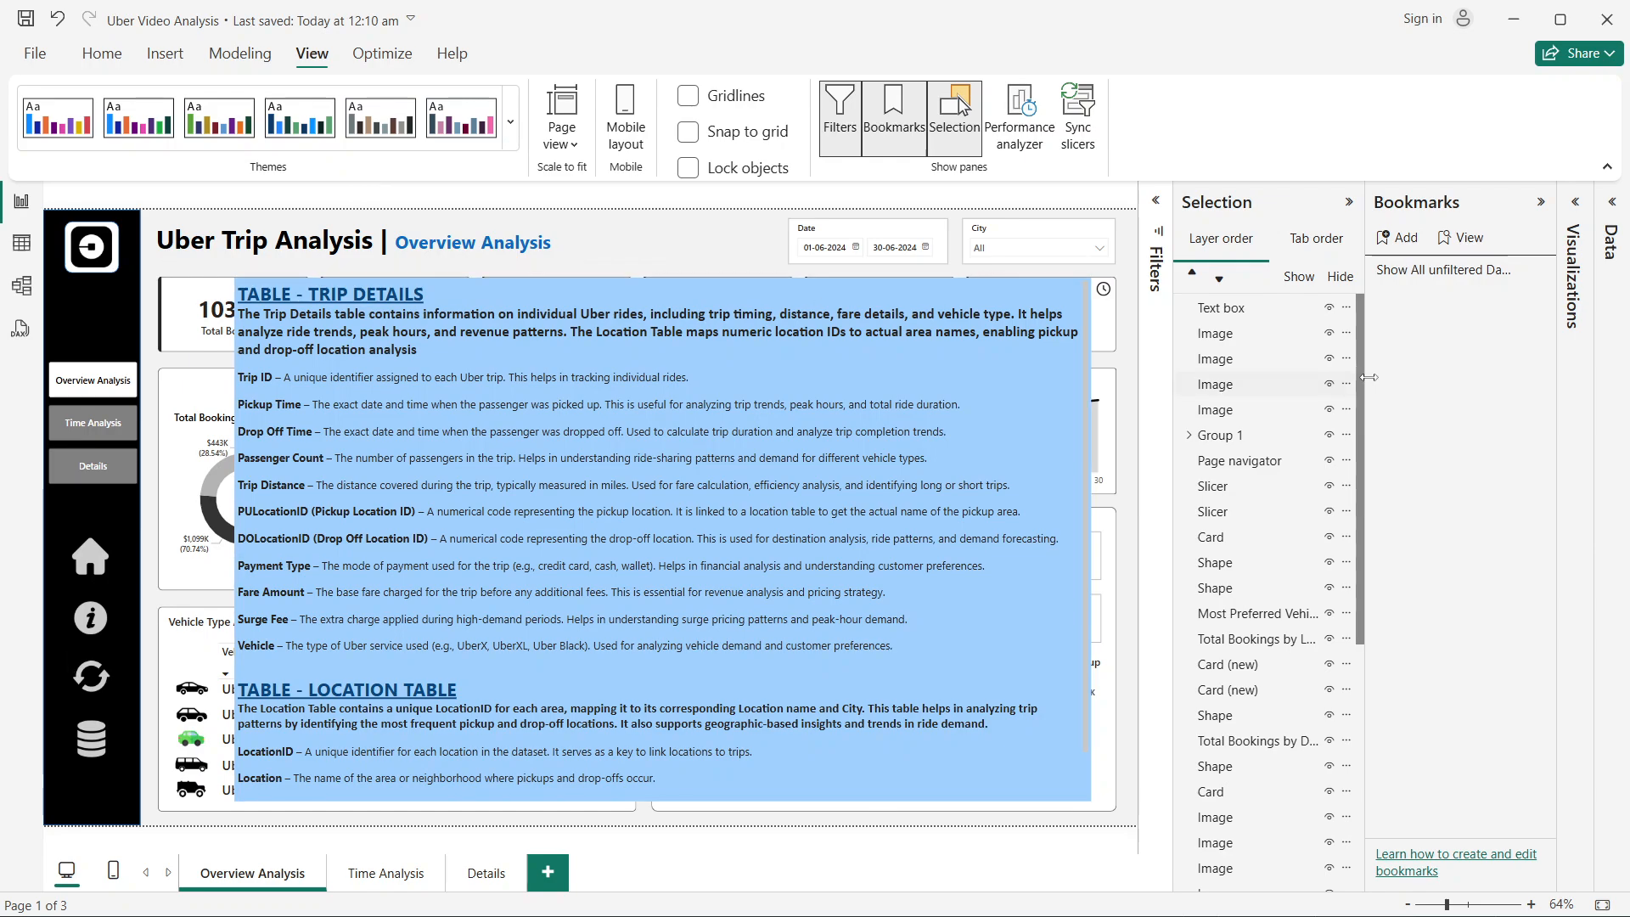
Step: Add a bookmark of the page with the description text box visible and give it a name beginning "Show All Data Fields"
{"action": "left_click", "coordinate": [1392, 243]}
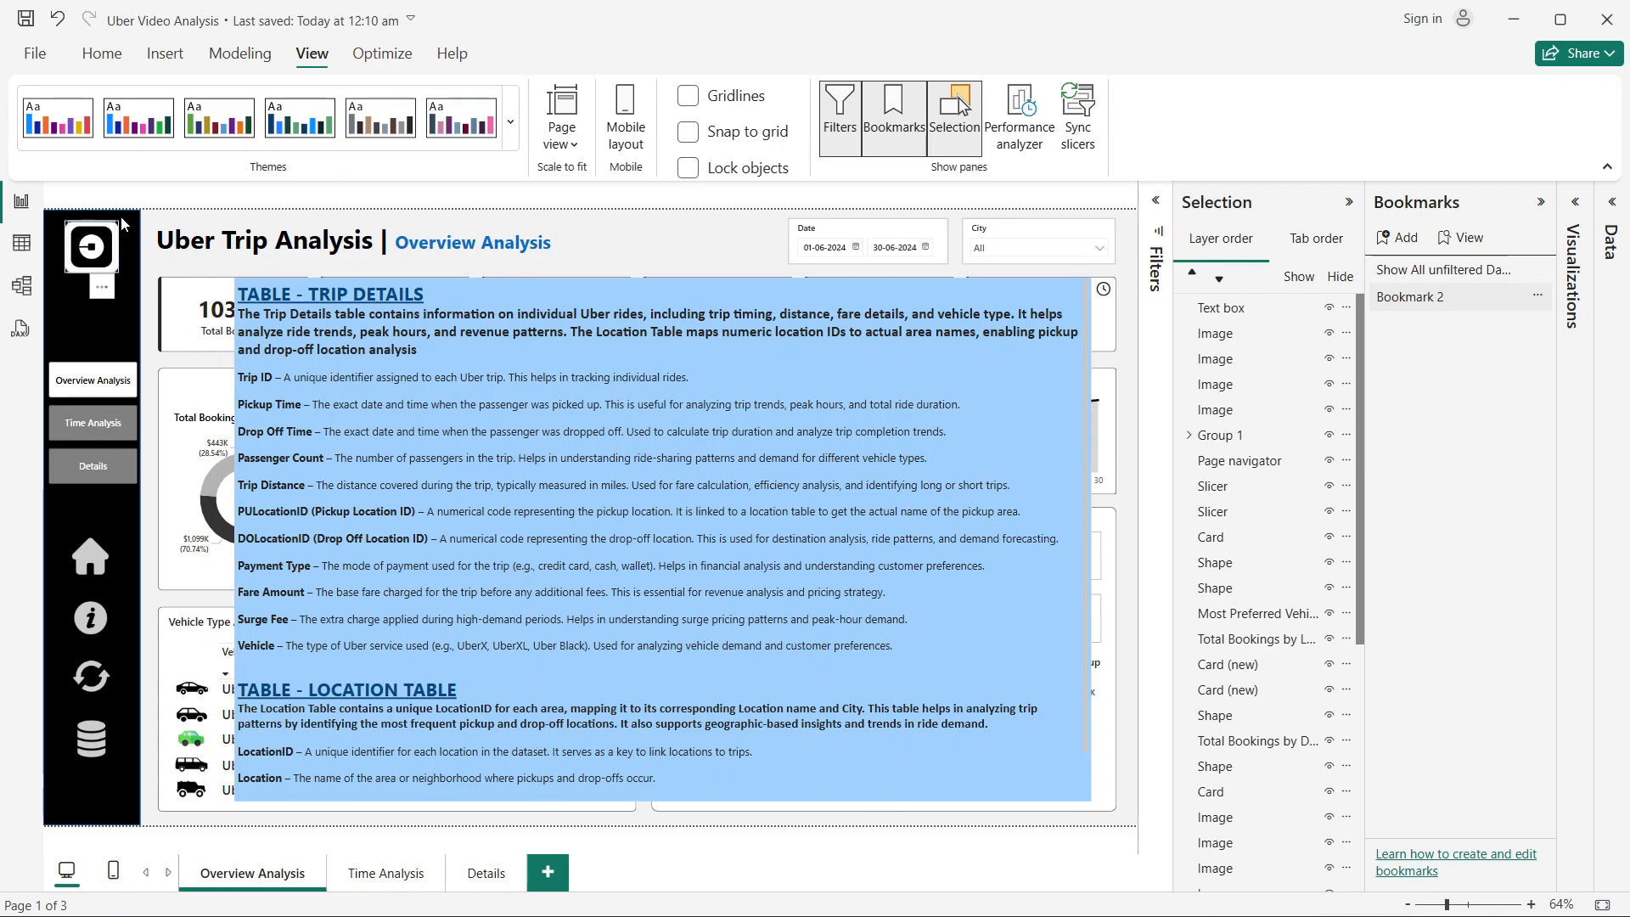
{"action": "double_click", "coordinate": [1415, 311]}
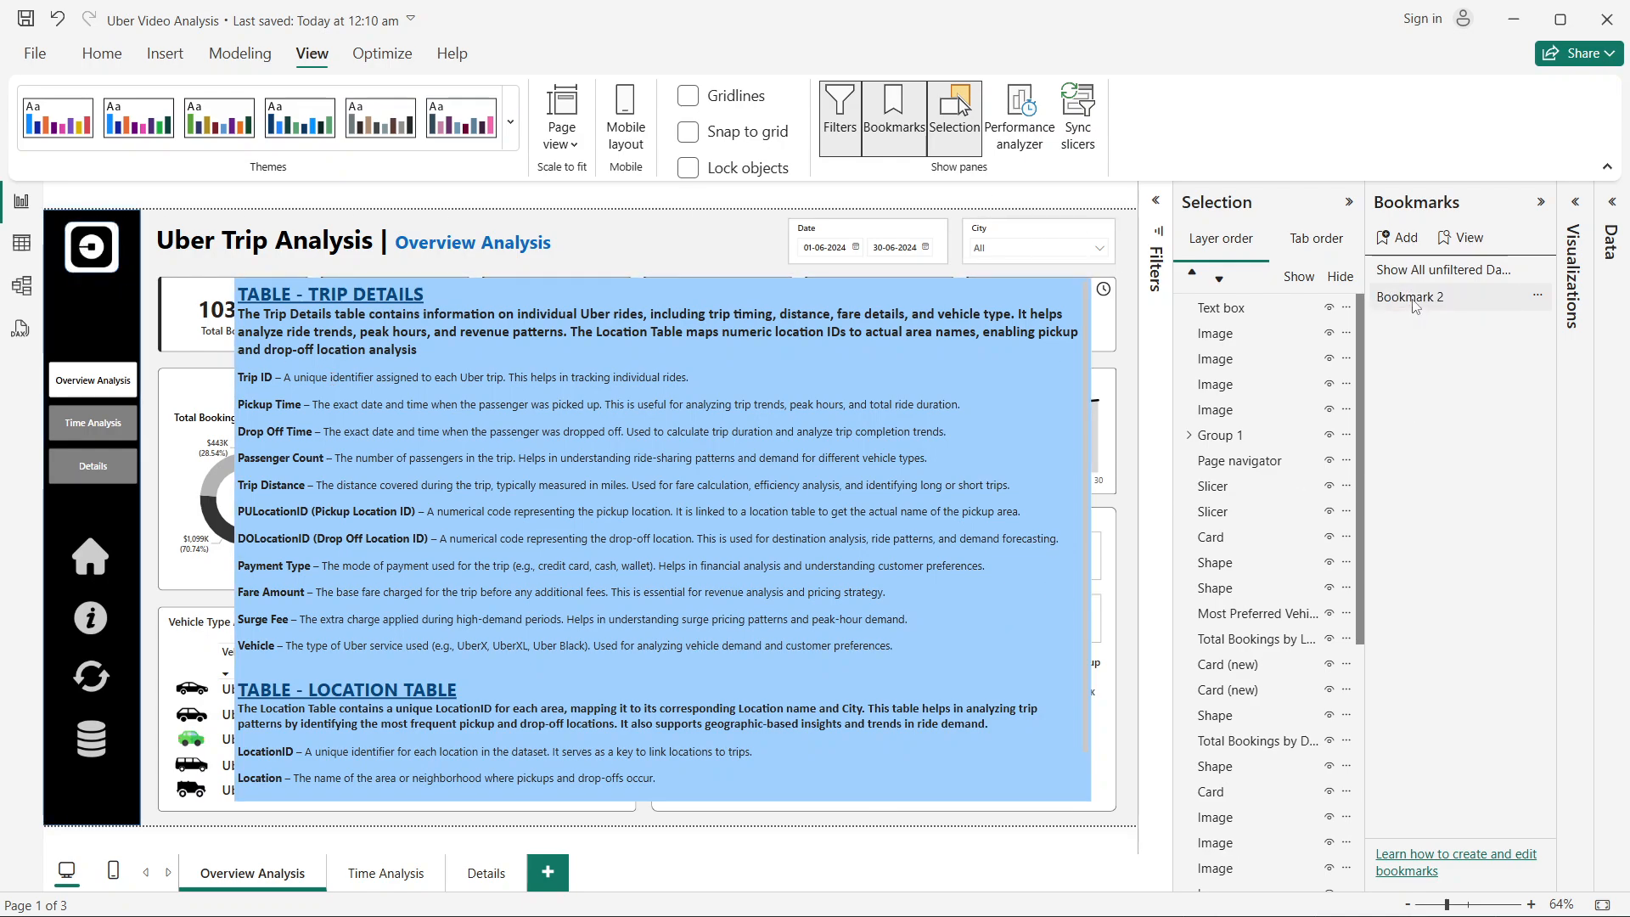
{"action": "double_click", "coordinate": [1416, 304]}
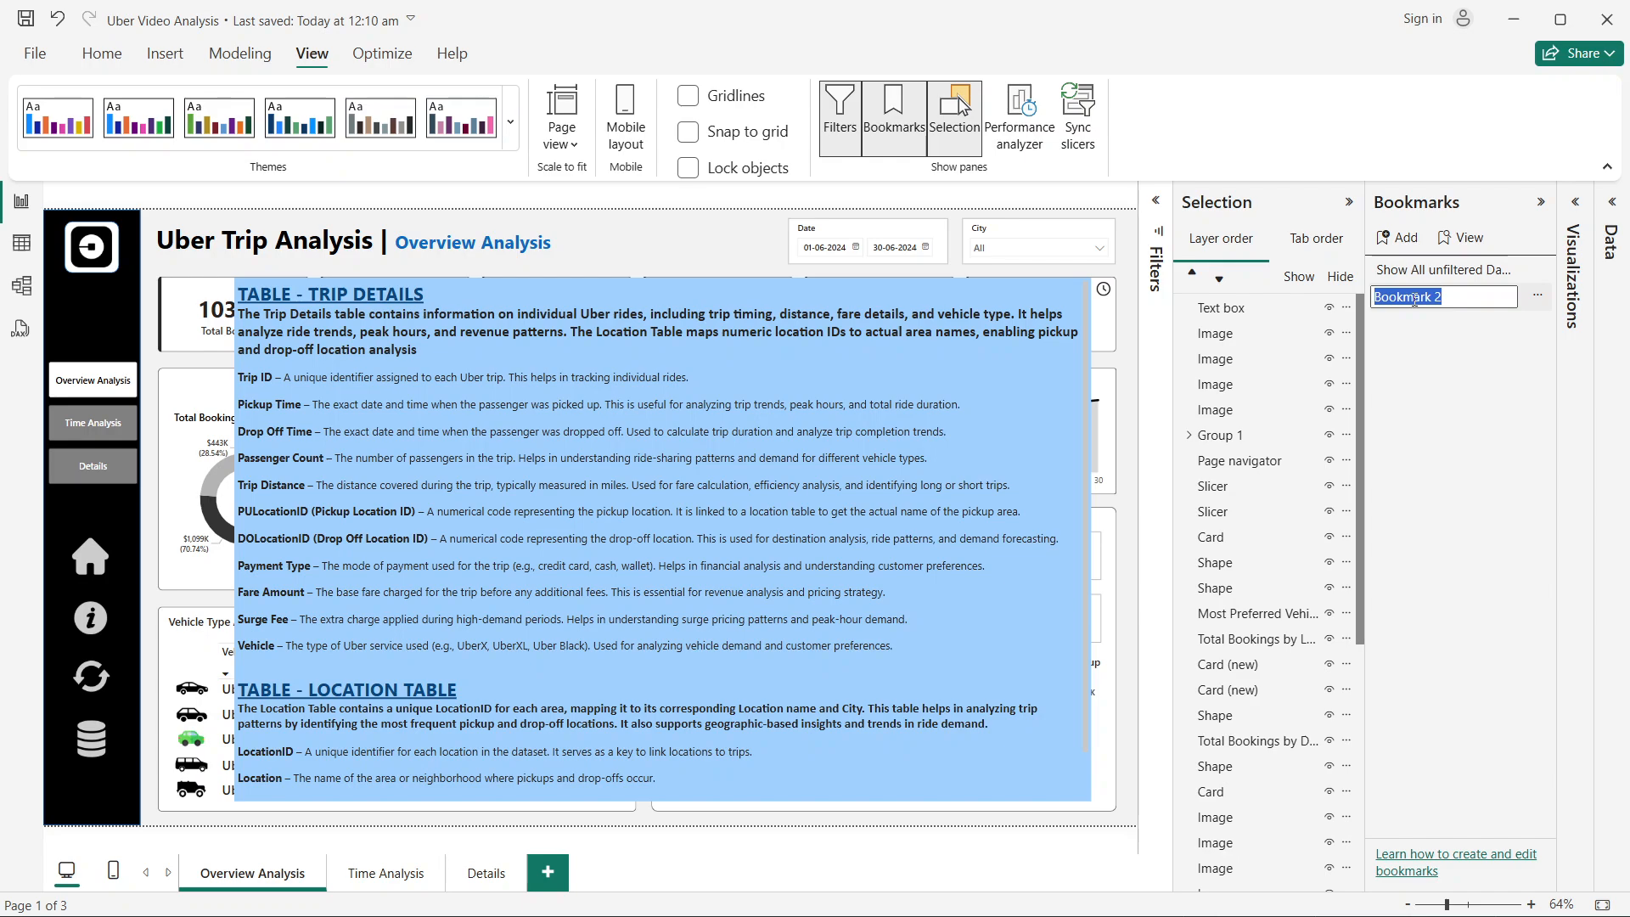
{"action": "type", "text": "Show All"}
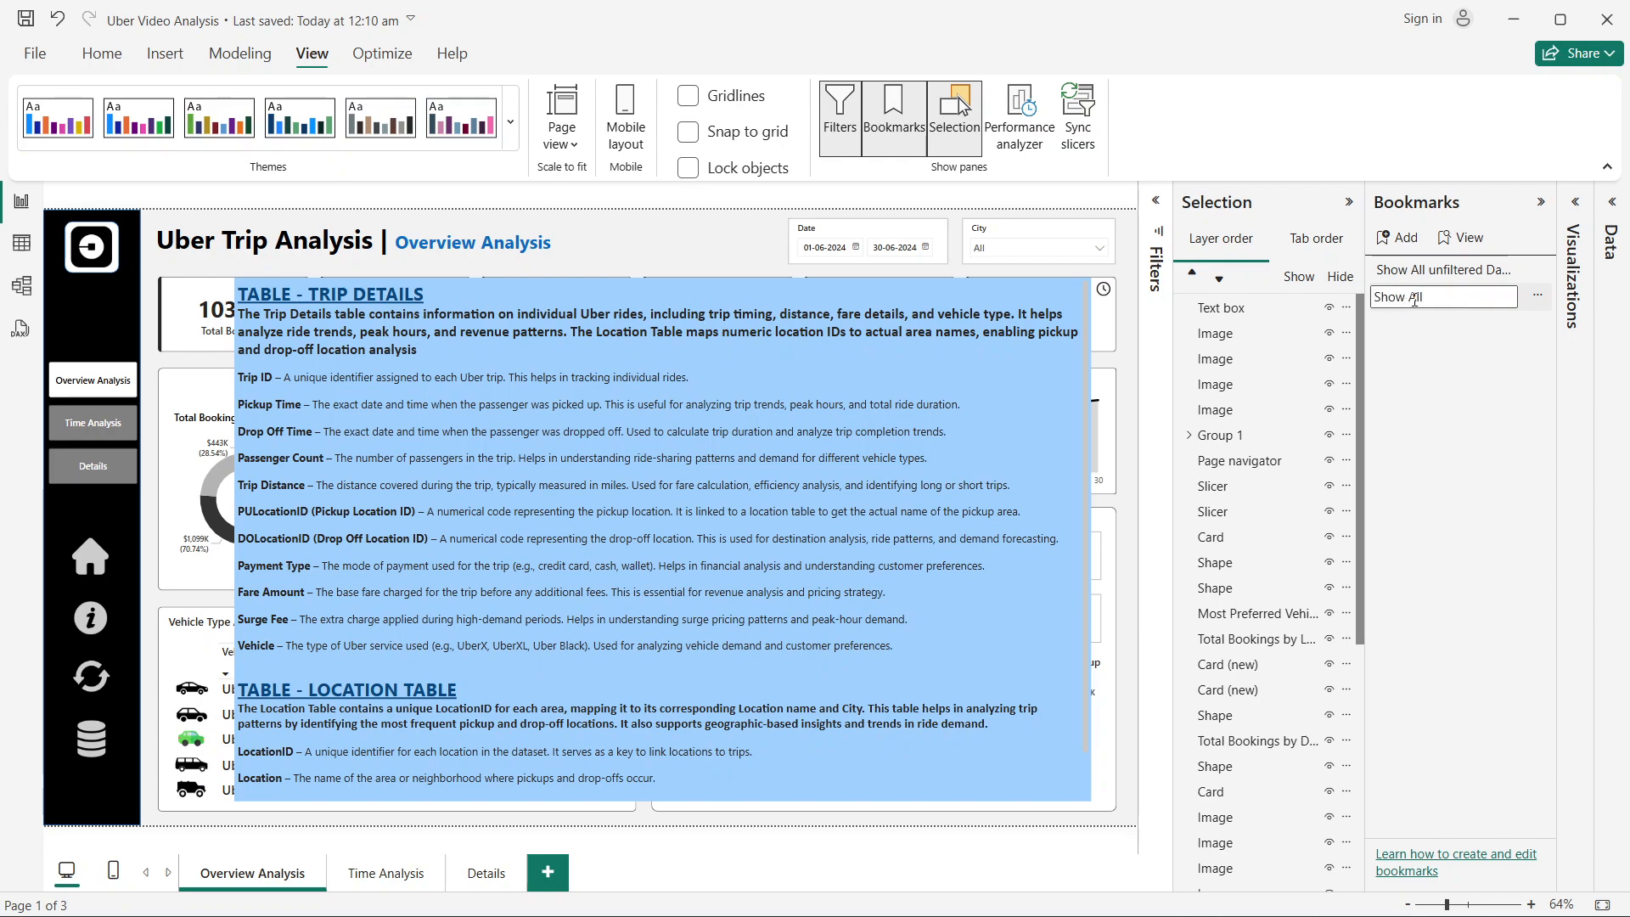
{"action": "type", "text": " Data Fields I..."}
{"action": "key", "text": "Return"}
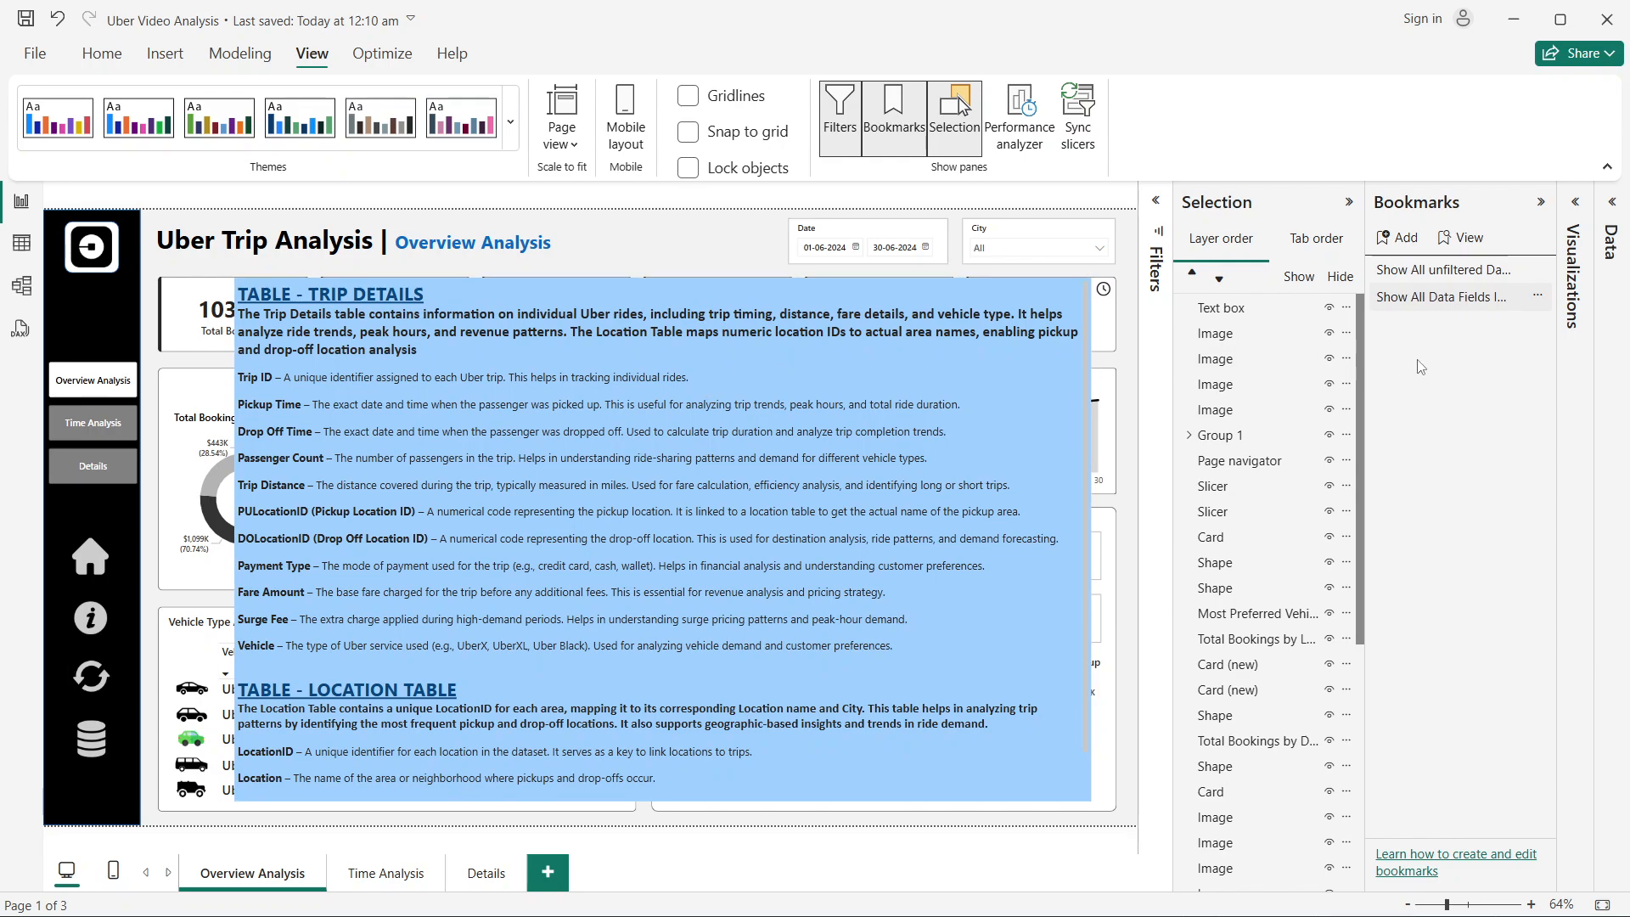
Step: Hide the description text box and add a bookmark of the uncovered page named "Show Overview Dashboard"
{"action": "left_click", "coordinate": [1330, 310]}
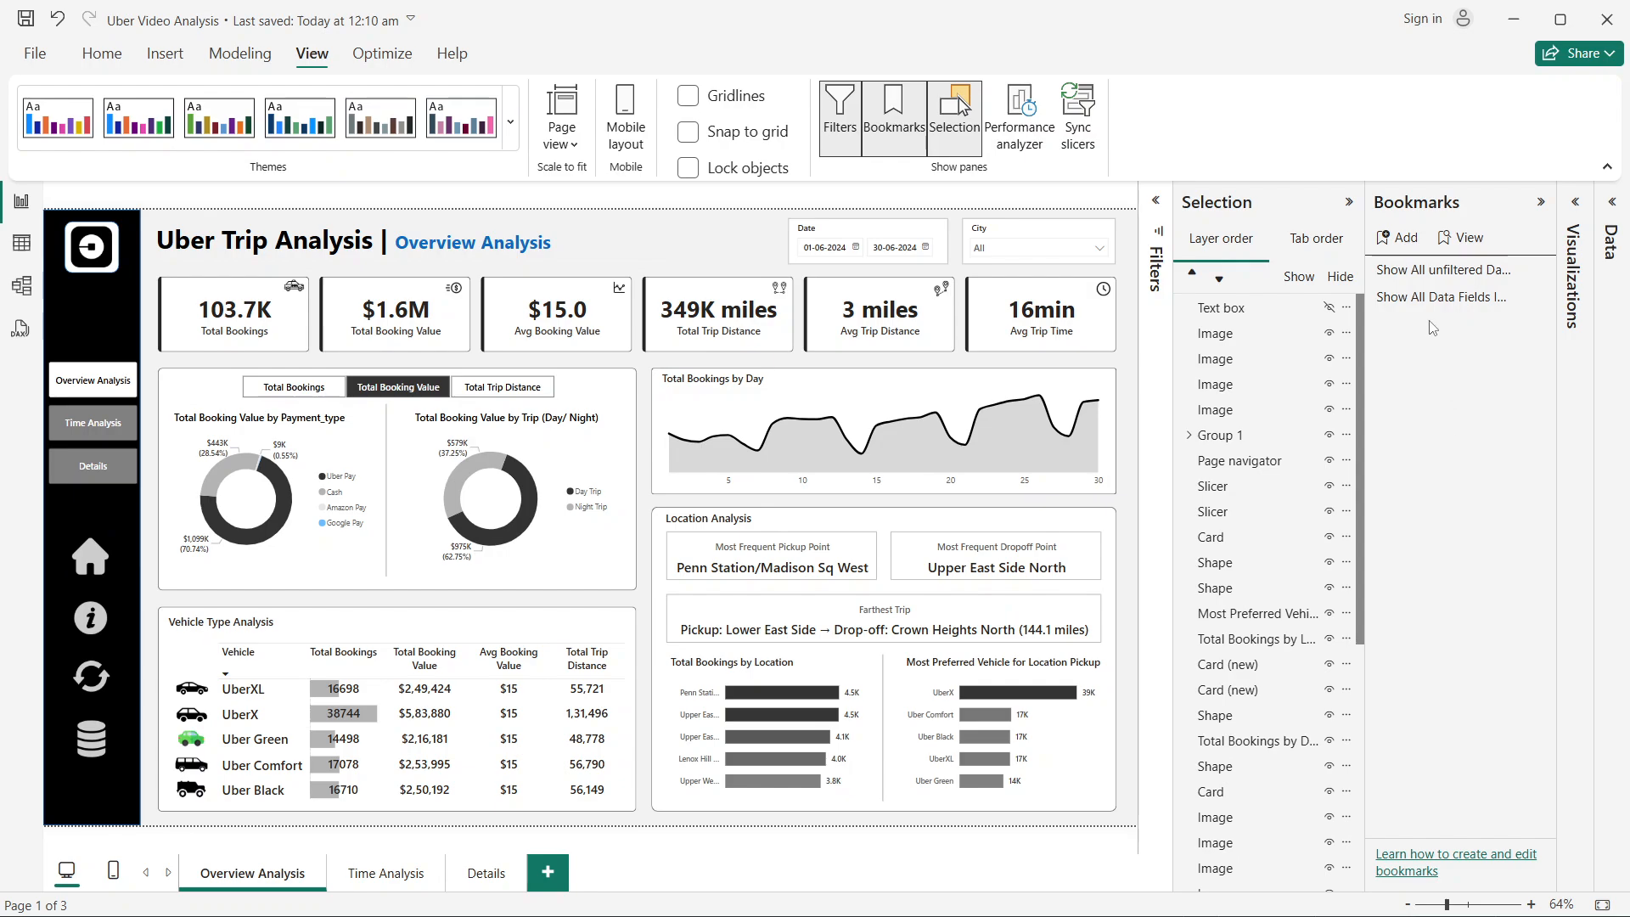
{"action": "left_click", "coordinate": [1412, 246]}
{"action": "double_click", "coordinate": [1432, 323]}
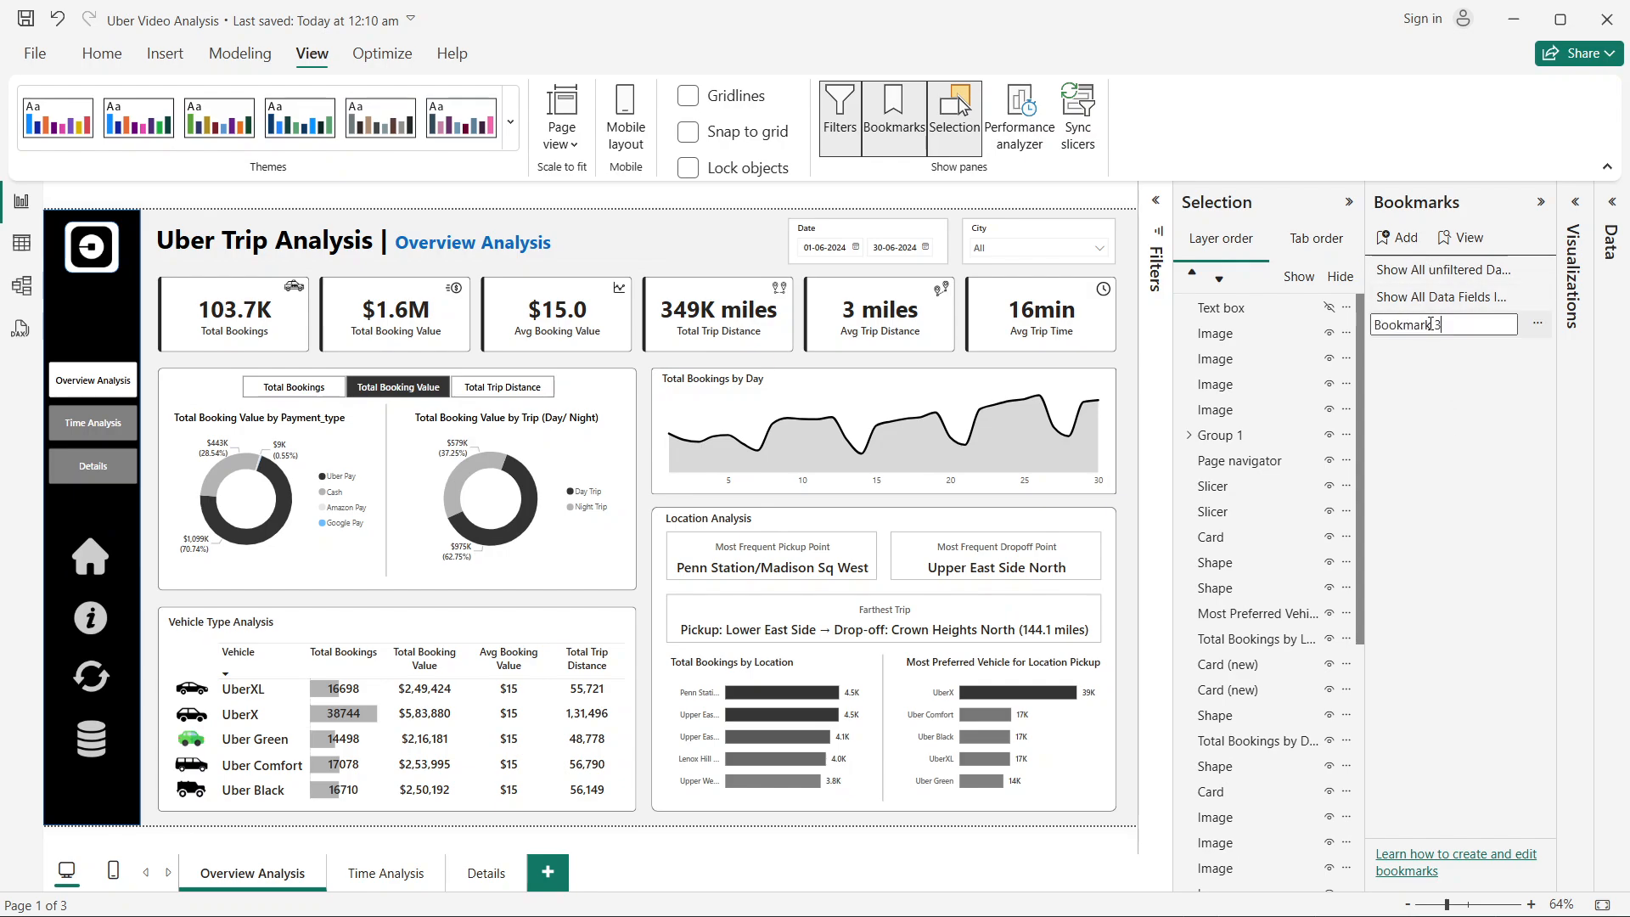
{"action": "key", "text": "ctrl+a"}
{"action": "type", "text": "Show Ove"}
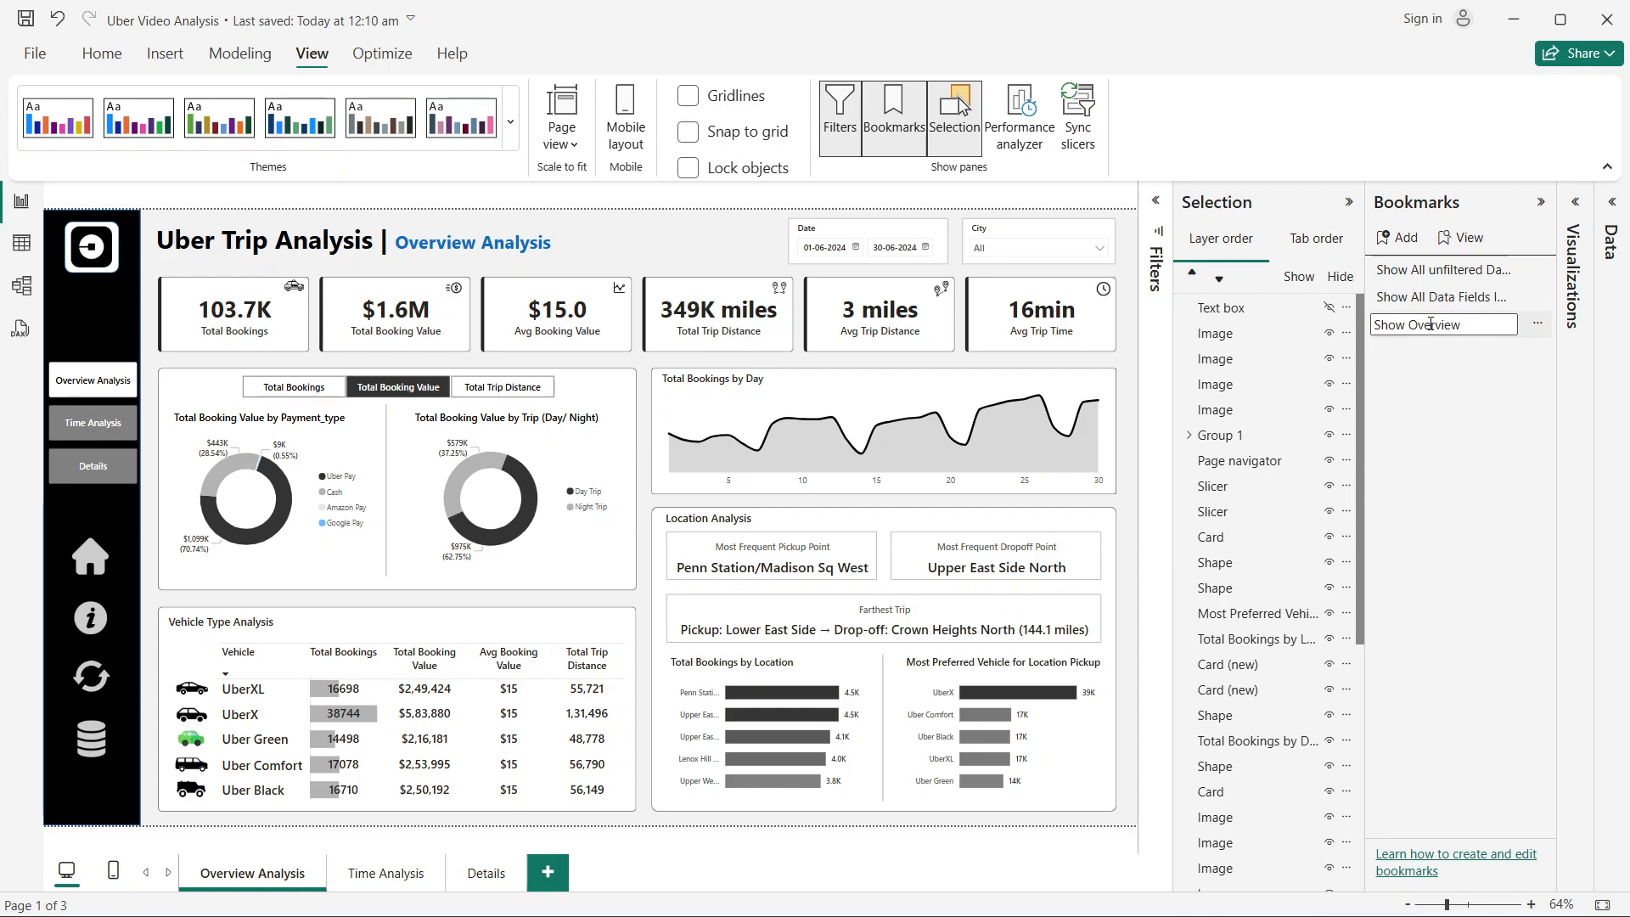
{"action": "type", "text": "rview Dashboard"}
{"action": "key", "text": "Return"}
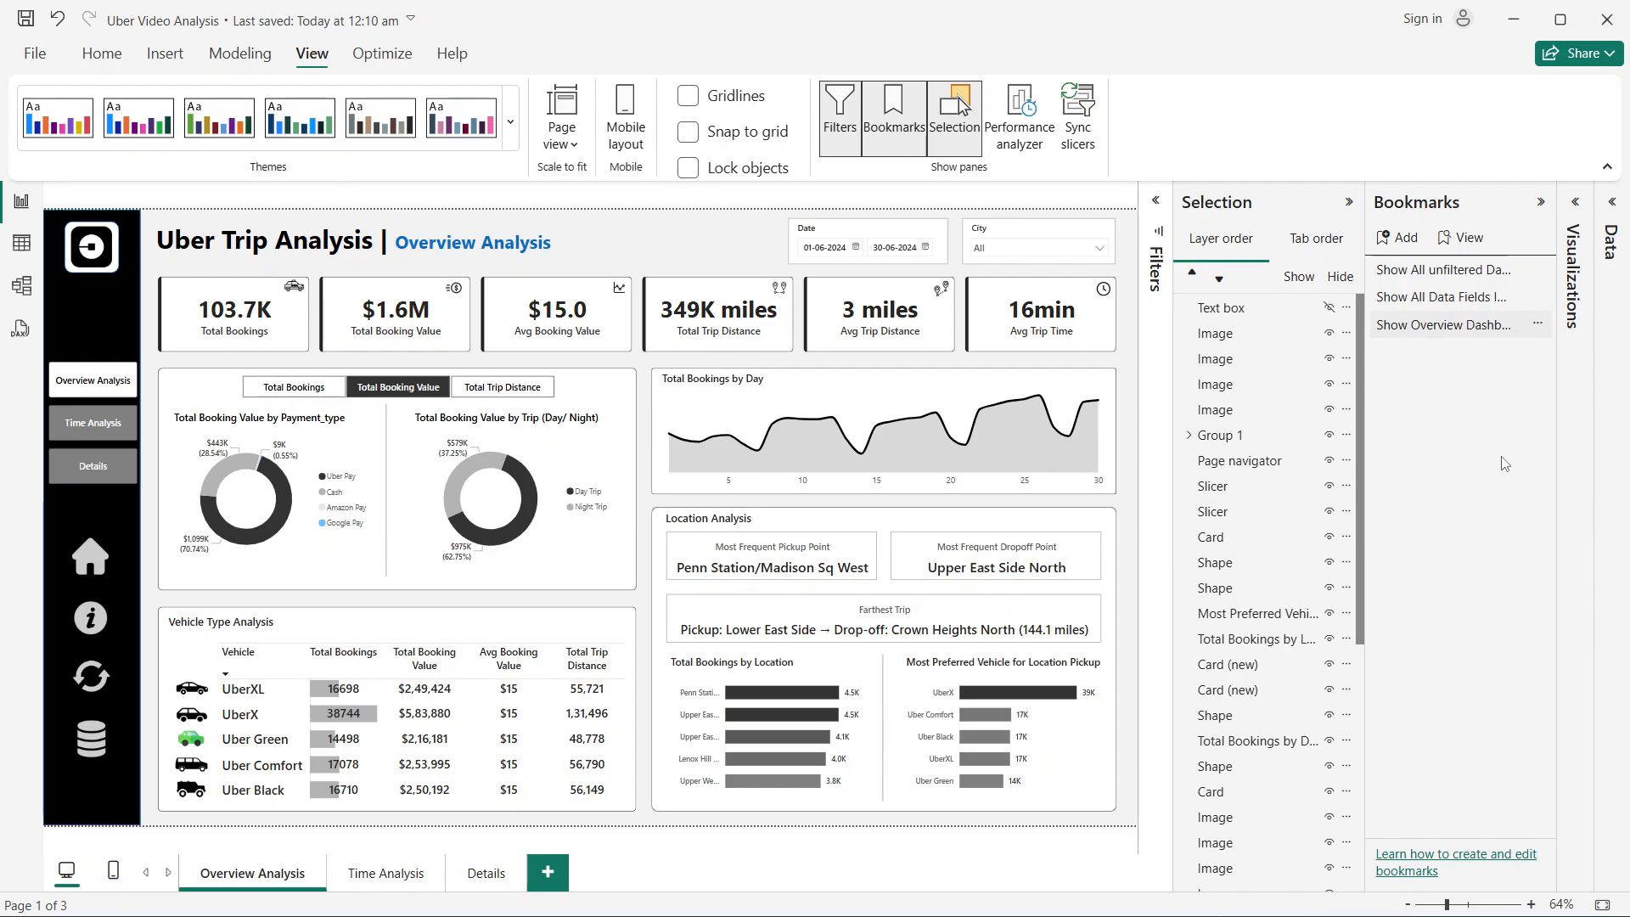
Step: Test switching between the data fields info bookmark and the overview dashboard bookmark
{"action": "left_click", "coordinate": [1436, 305]}
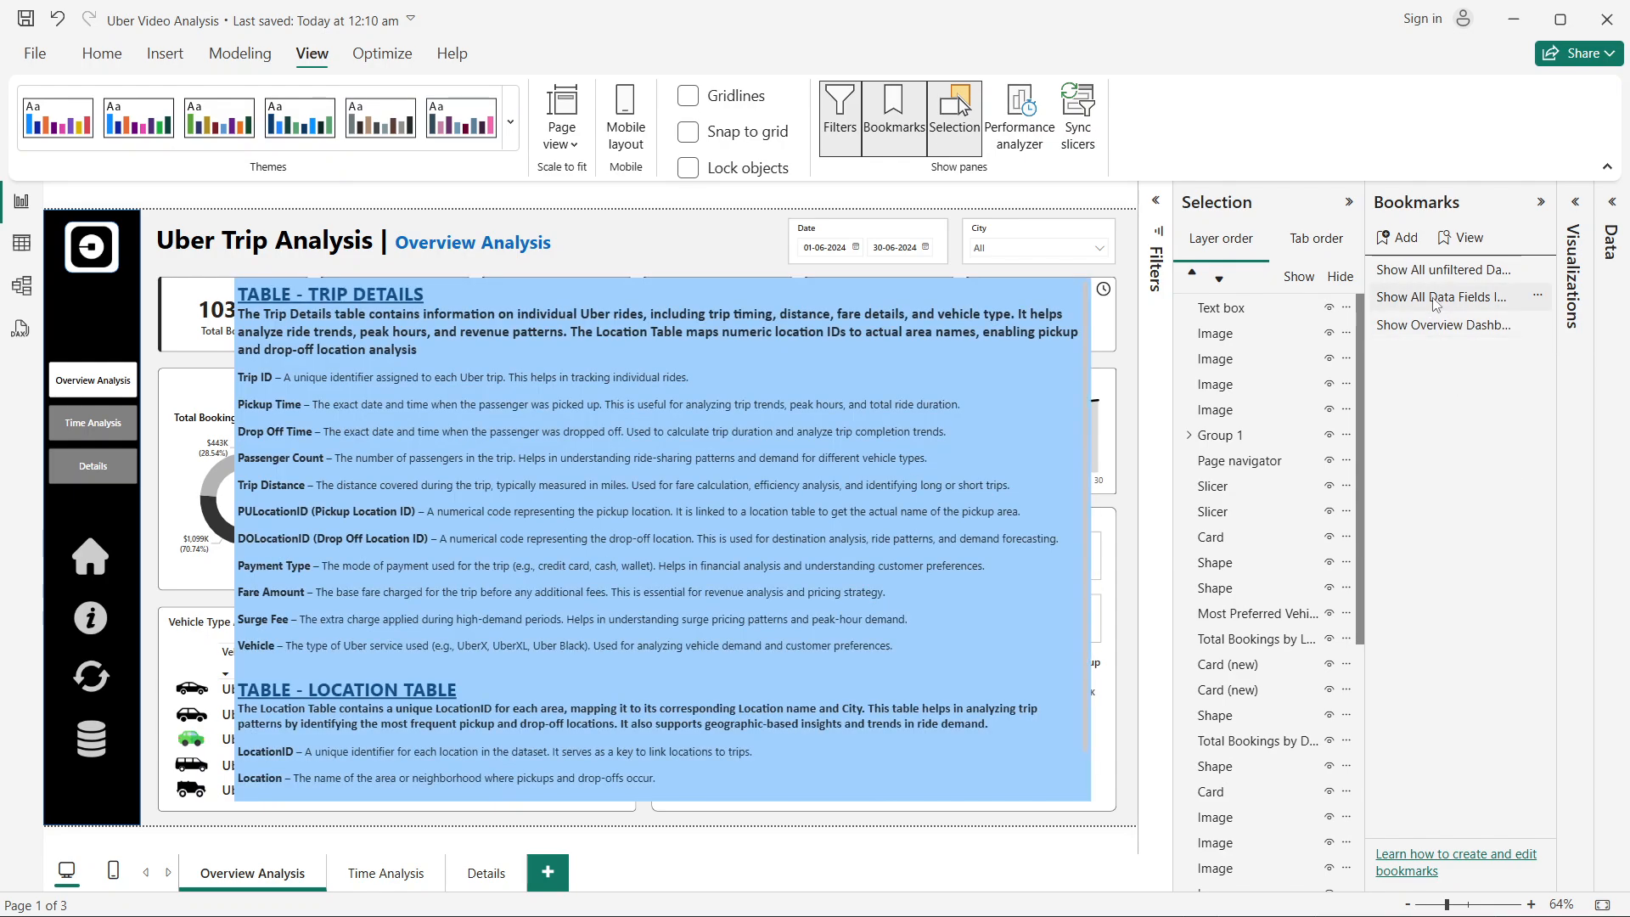
{"action": "left_click", "coordinate": [1443, 324]}
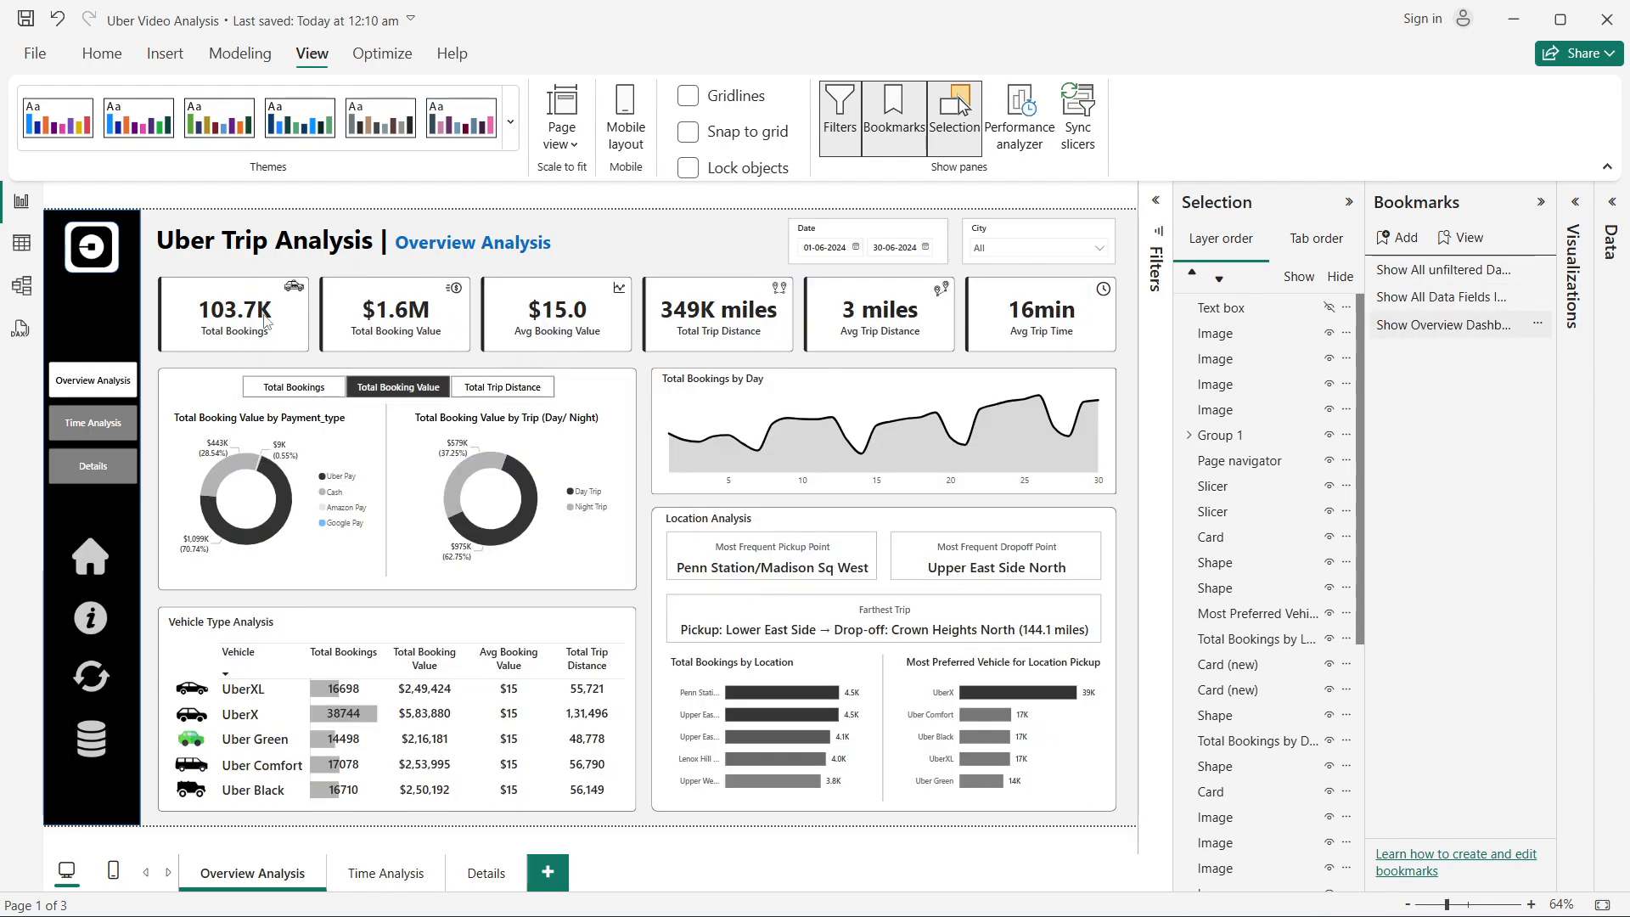
{"action": "left_click", "coordinate": [1422, 304]}
{"action": "left_click", "coordinate": [1427, 327]}
Step: Turn on the home icon's action with type Bookmark and assign it the "Show Overview Dashboard" bookmark
{"action": "left_click", "coordinate": [1349, 203]}
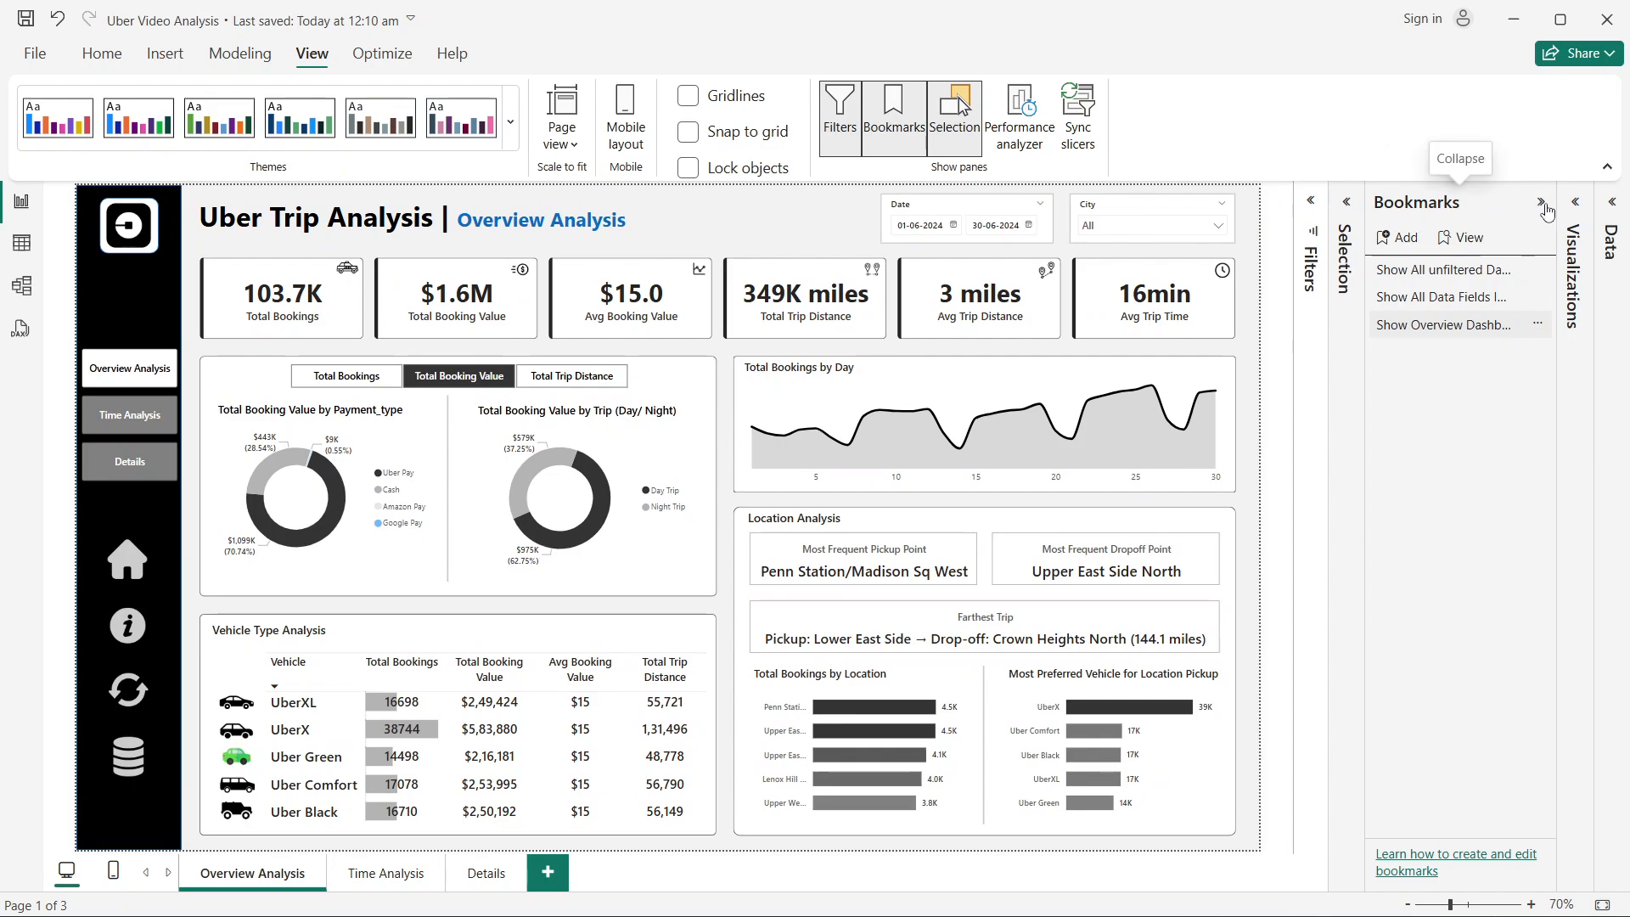
{"action": "left_click", "coordinate": [1580, 204]}
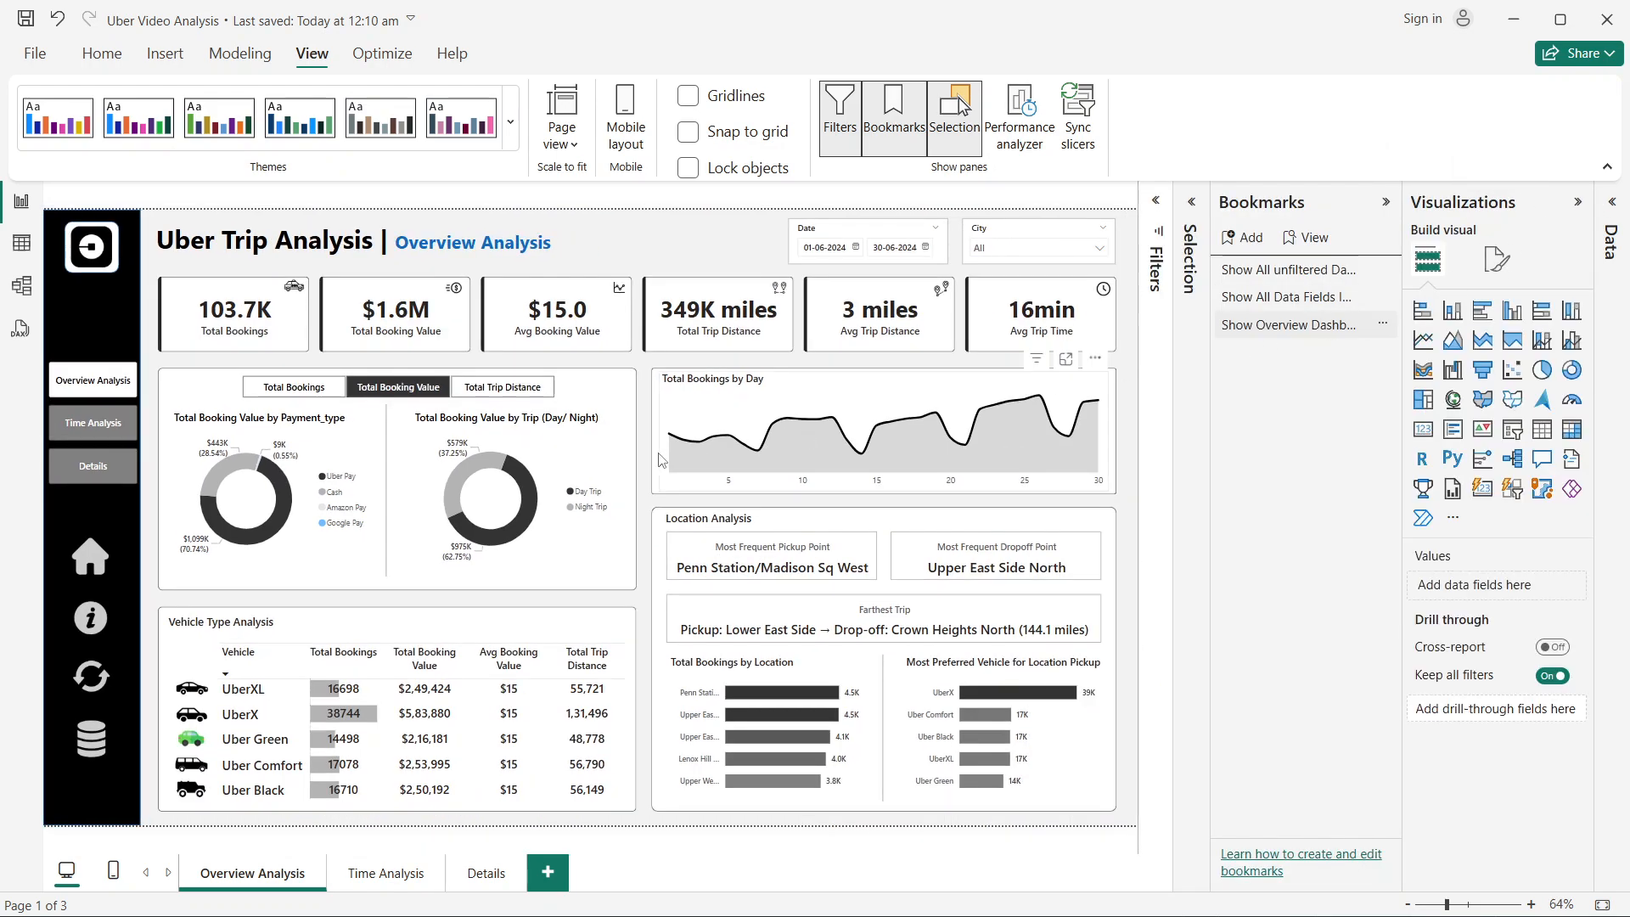
{"action": "left_click", "coordinate": [66, 563]}
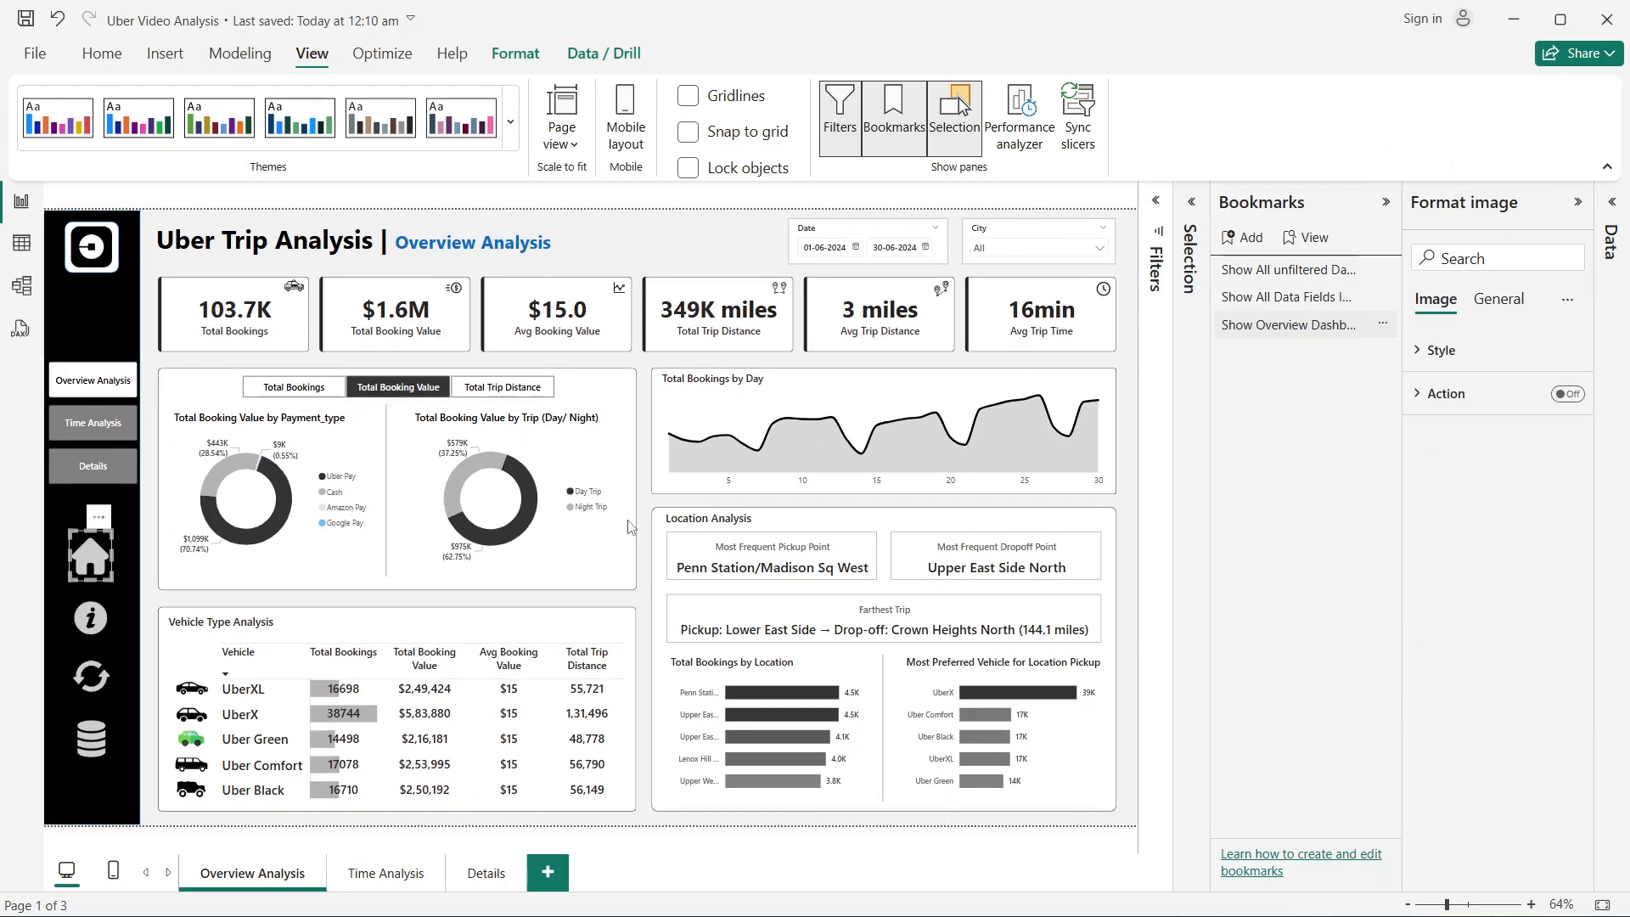
{"action": "left_click", "coordinate": [1567, 394]}
{"action": "left_click", "coordinate": [1468, 411]}
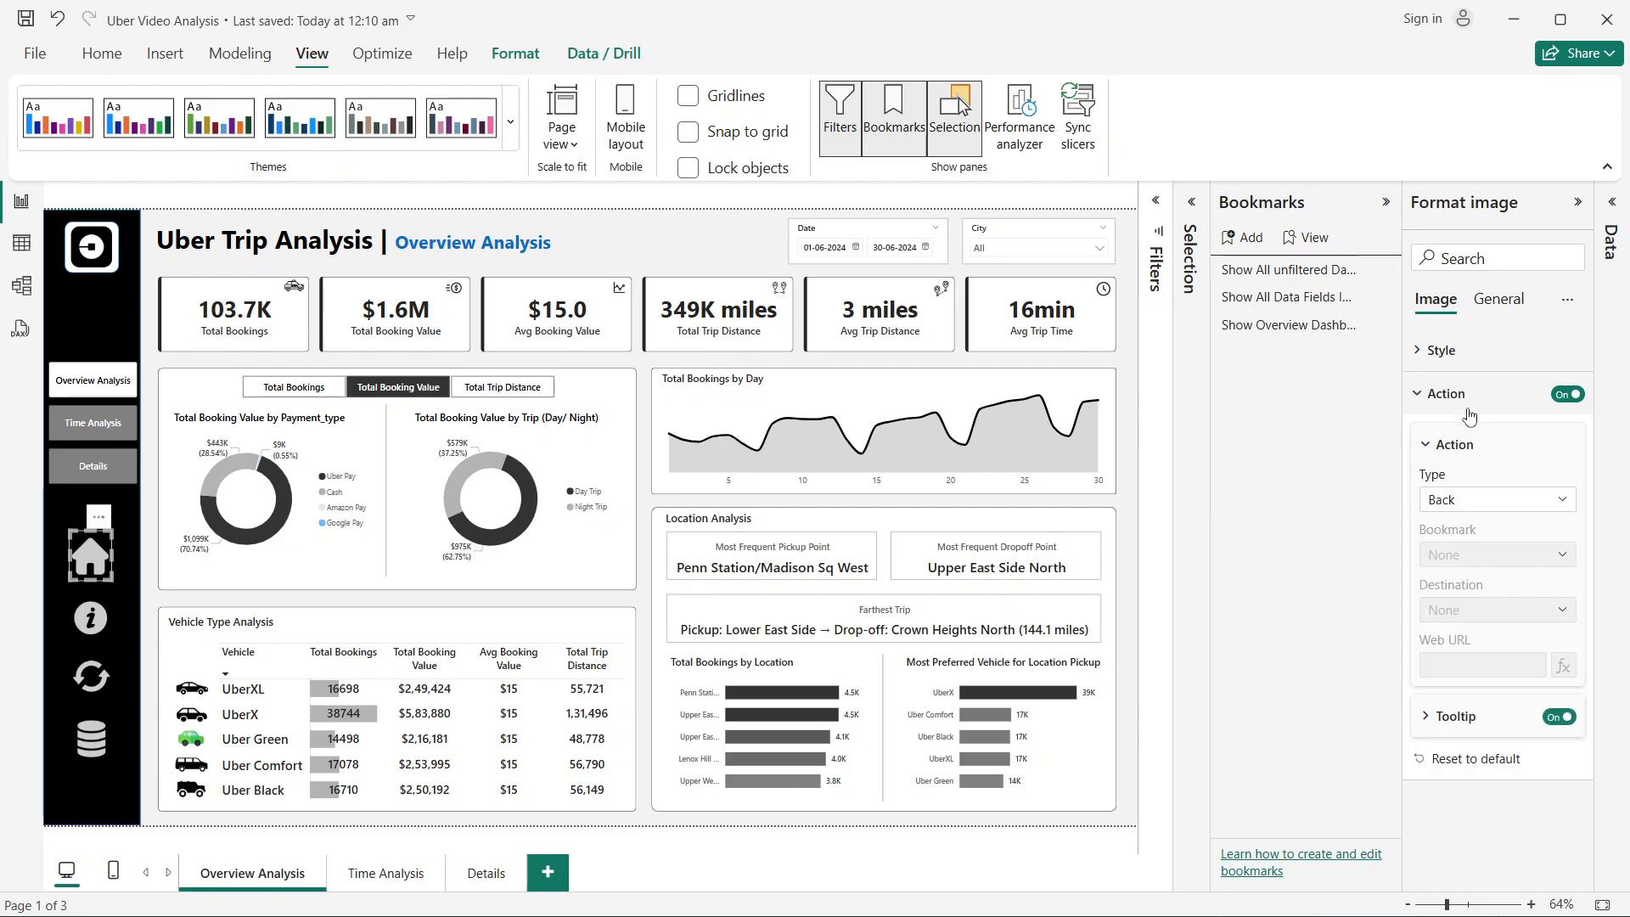
{"action": "left_click", "coordinate": [1462, 502]}
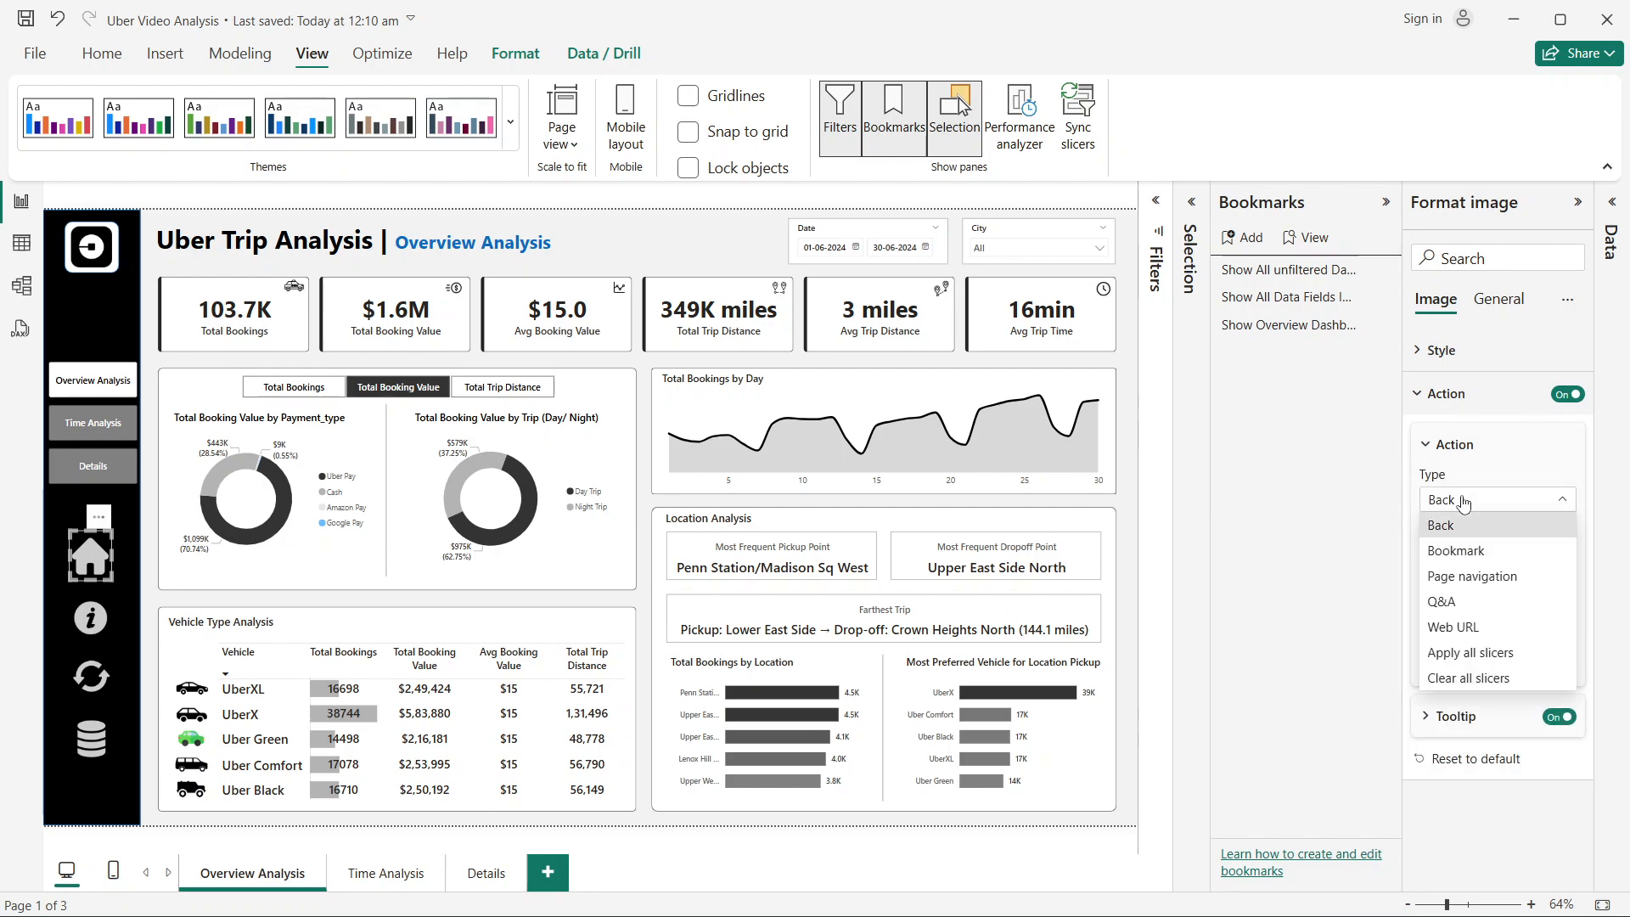
{"action": "left_click", "coordinate": [1473, 554]}
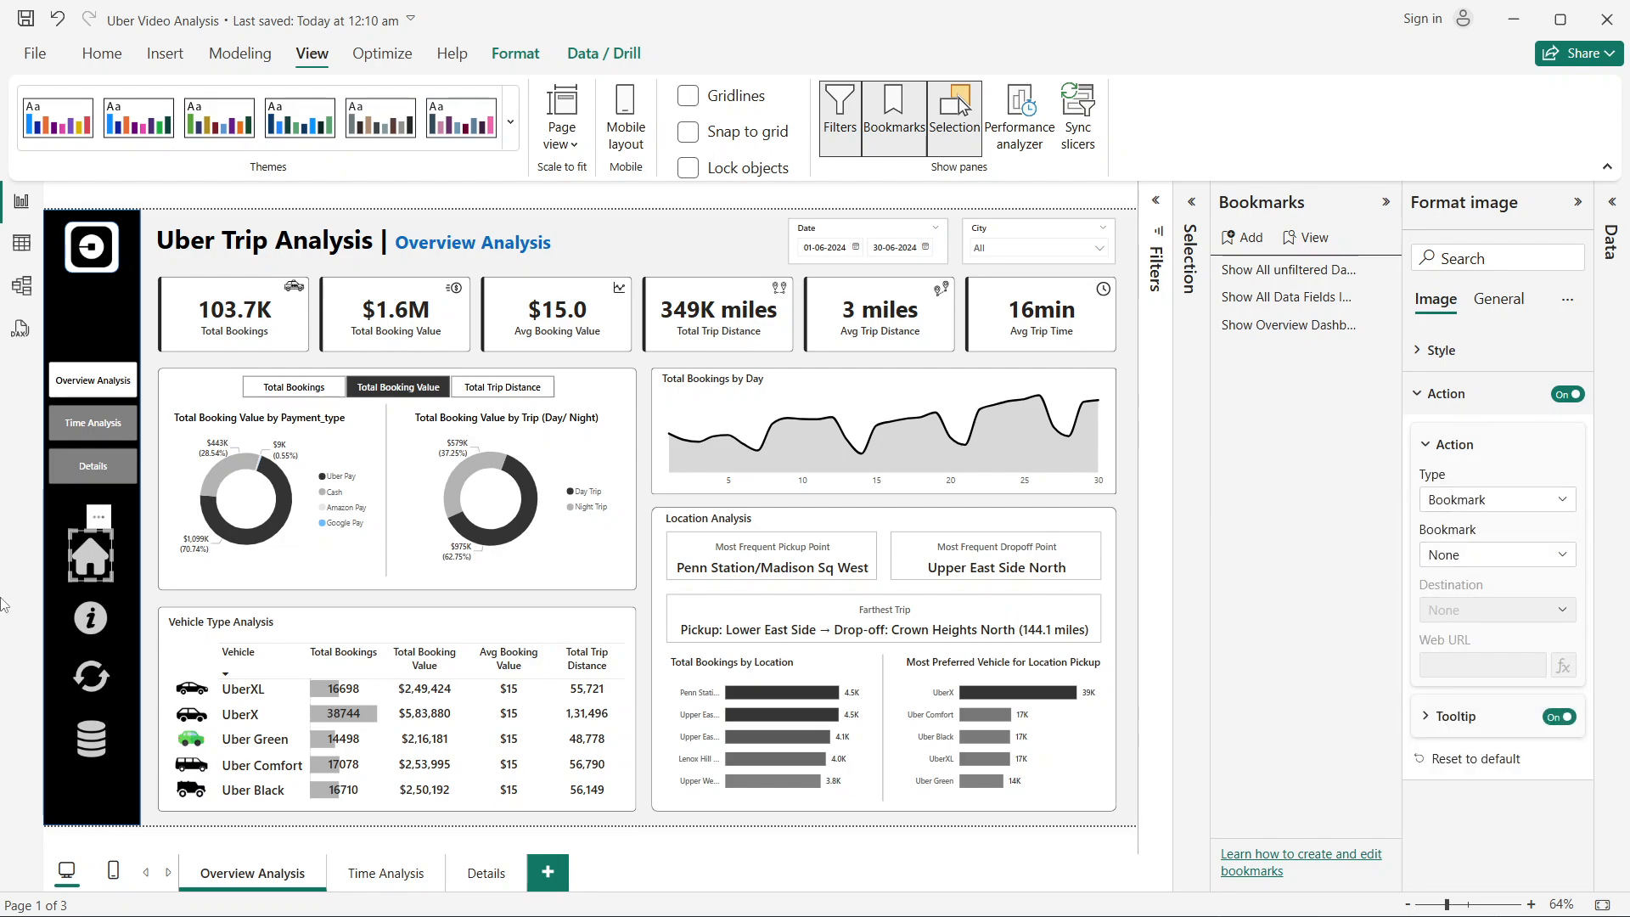
{"action": "left_click", "coordinate": [1456, 559]}
{"action": "left_click", "coordinate": [1501, 658]}
Step: Turn on the info icon's action with type Bookmark and assign it the "Show All Data Fields Info" bookmark
{"action": "left_click", "coordinate": [100, 618]}
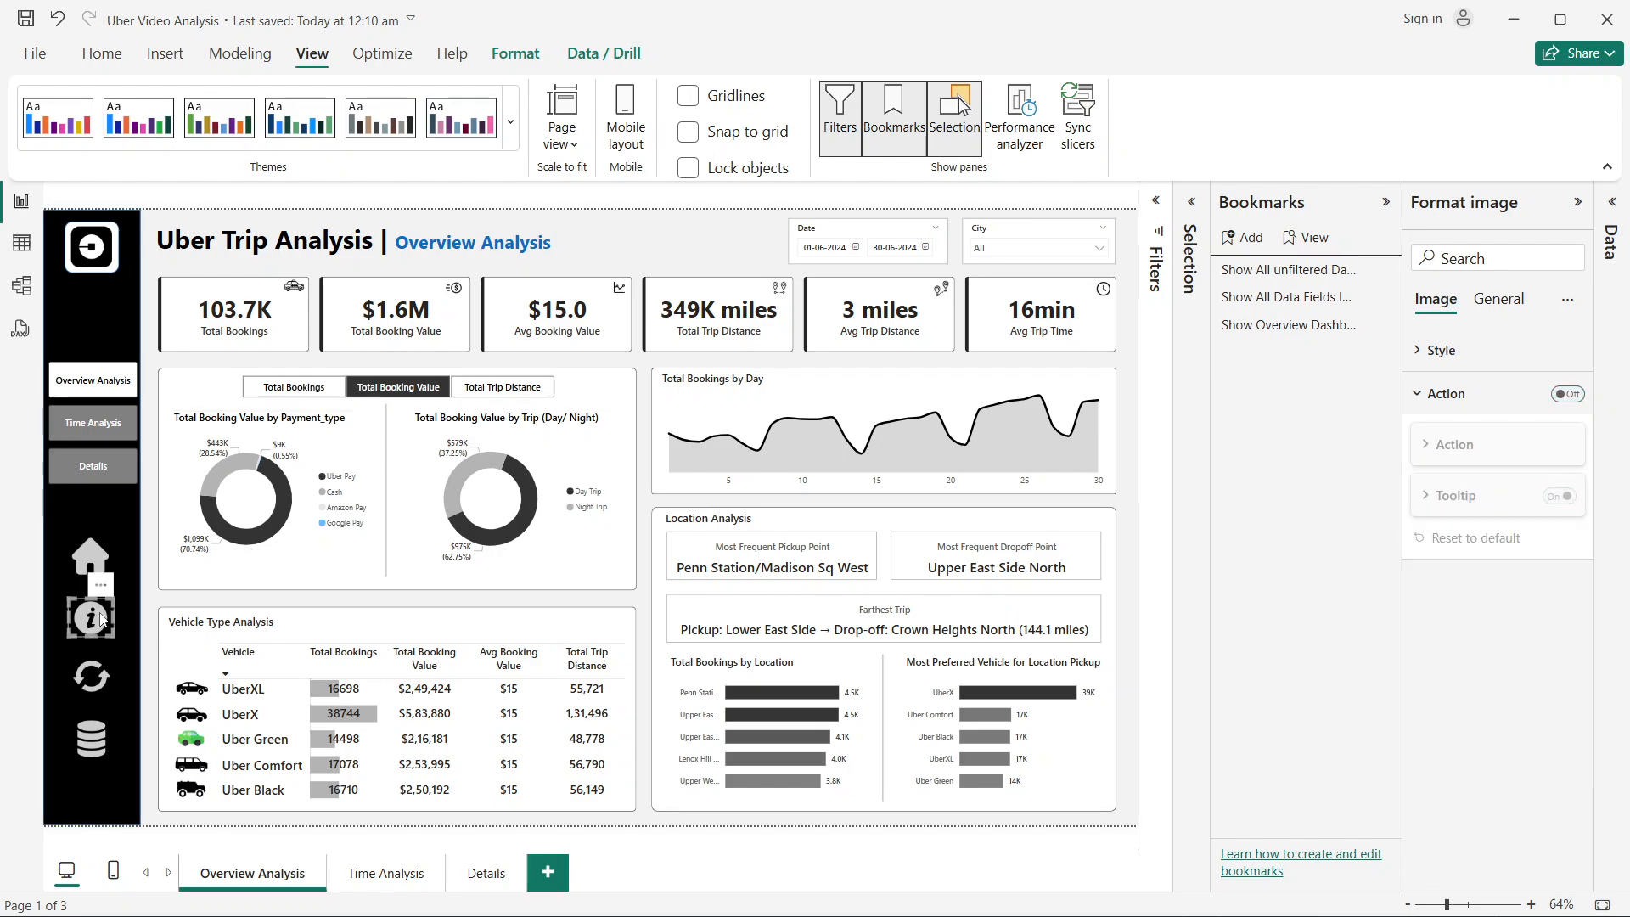
{"action": "left_click", "coordinate": [1568, 394]}
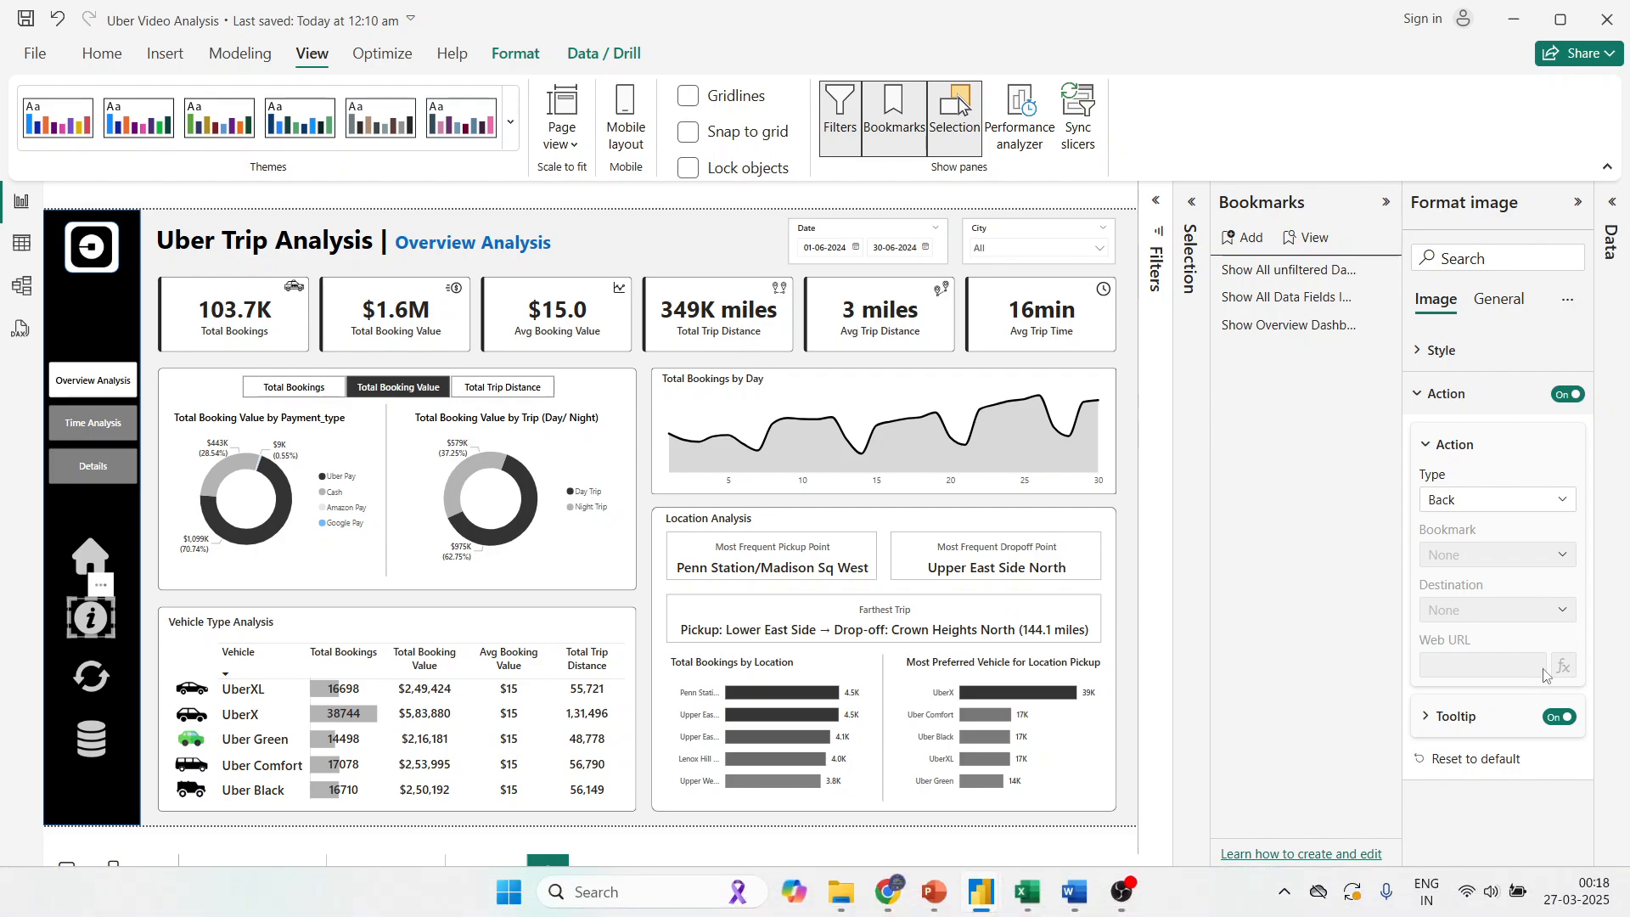
{"action": "left_click", "coordinate": [1467, 501]}
{"action": "left_click", "coordinate": [1455, 550]}
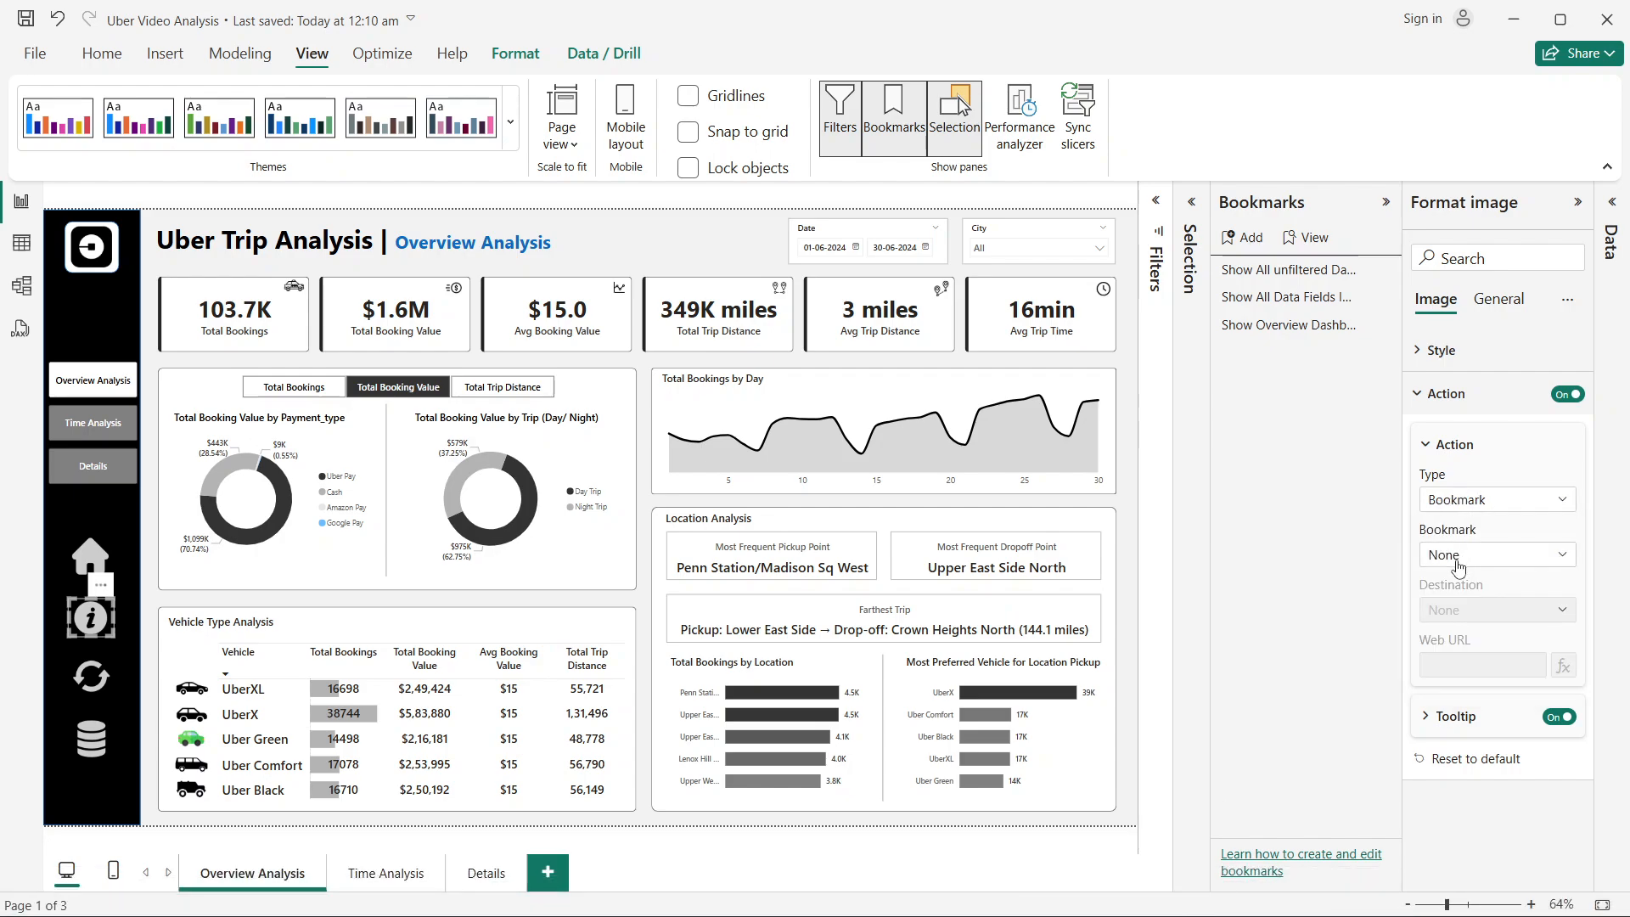
{"action": "left_click", "coordinate": [1457, 556]}
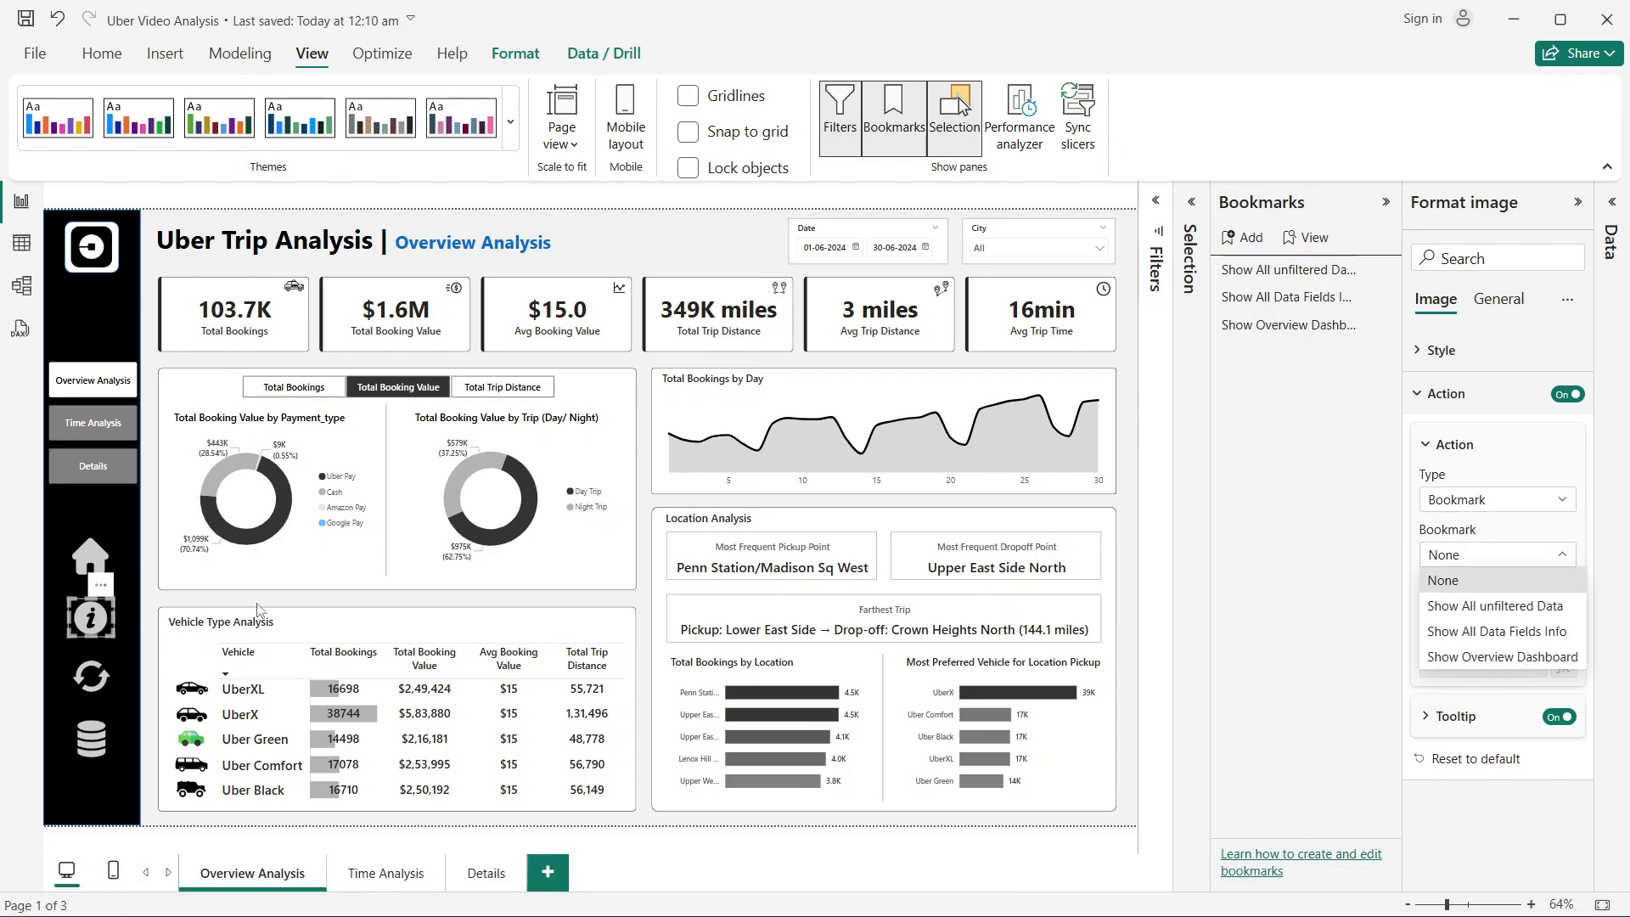
{"action": "left_click", "coordinate": [1527, 632]}
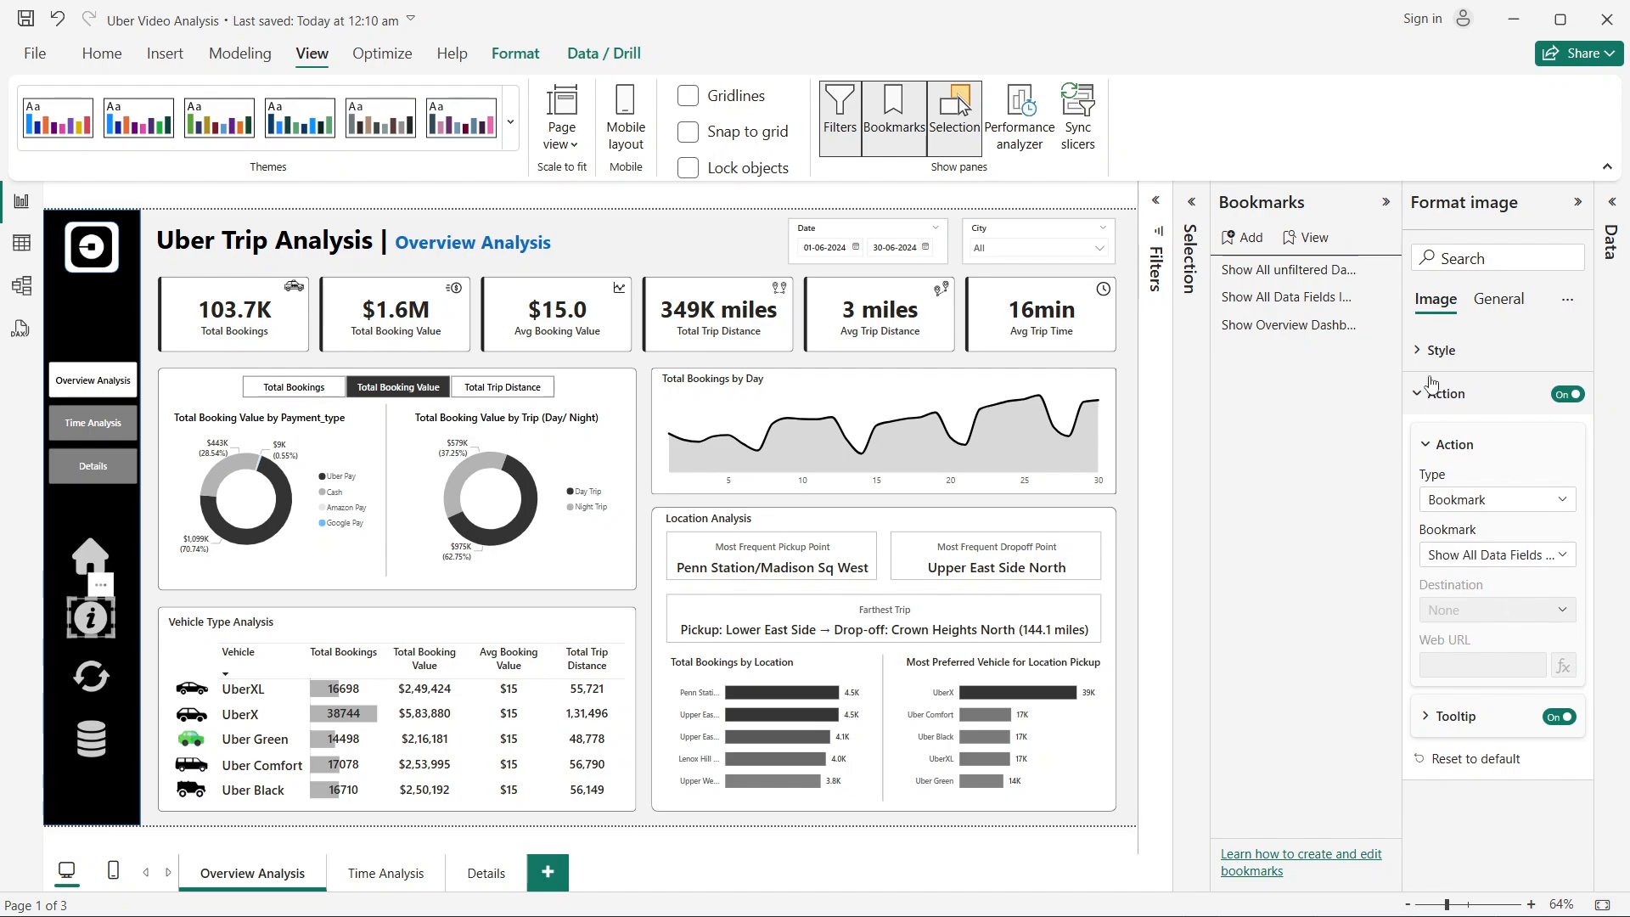
{"action": "left_click", "coordinate": [1386, 203]}
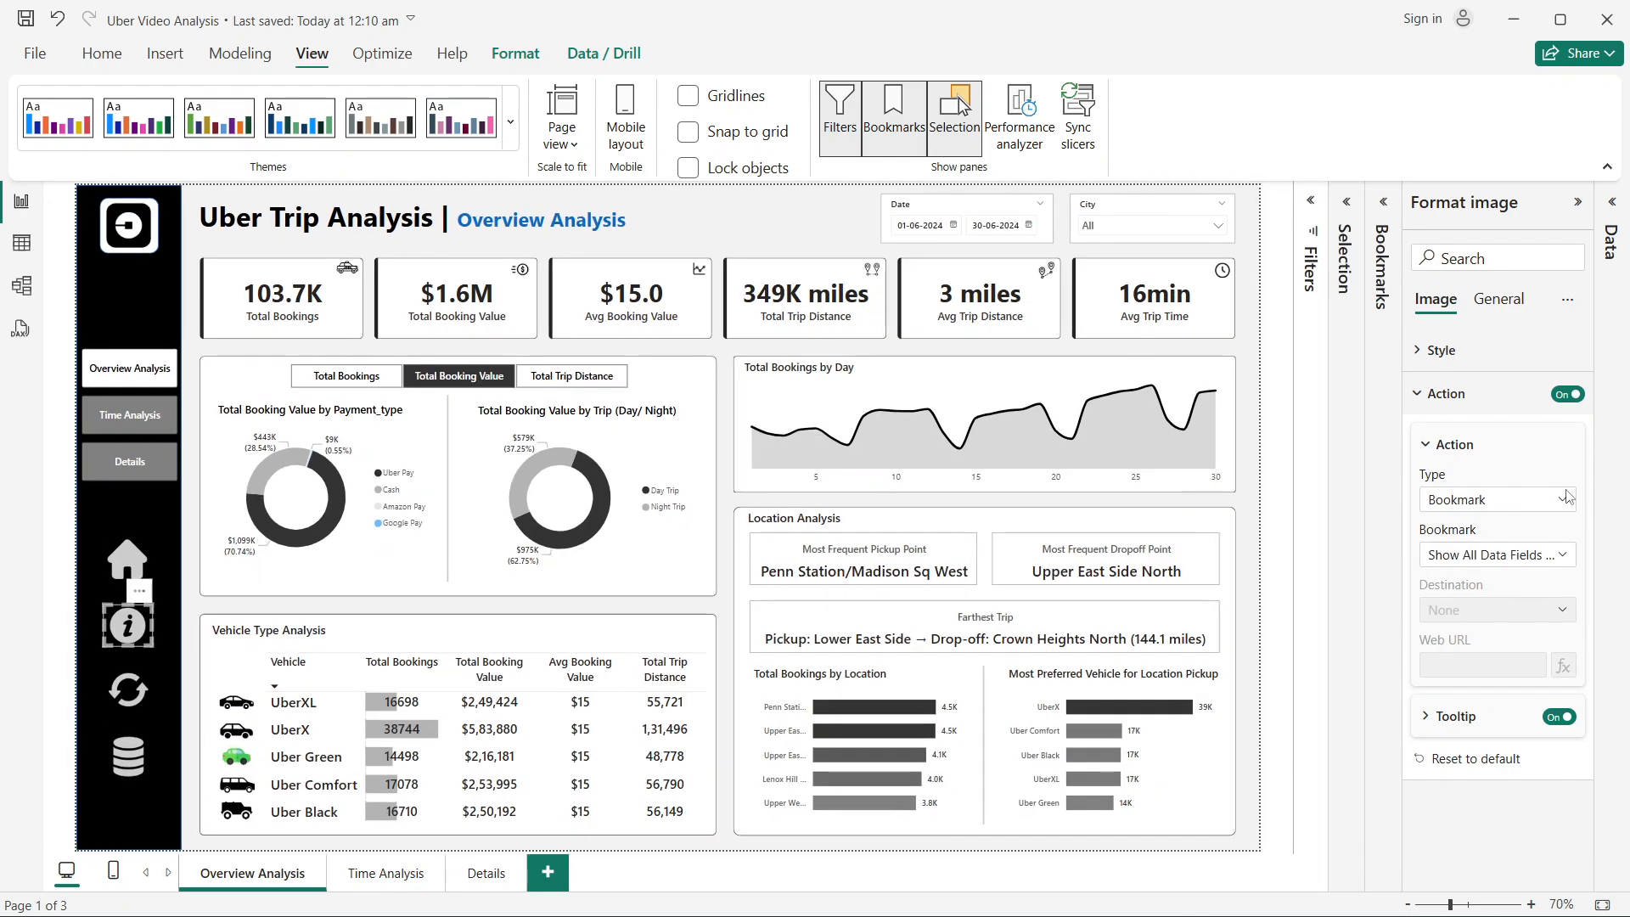
Step: Test the info icon's overlay and the home icon's return to the dashboard
{"action": "left_click", "coordinate": [193, 591]}
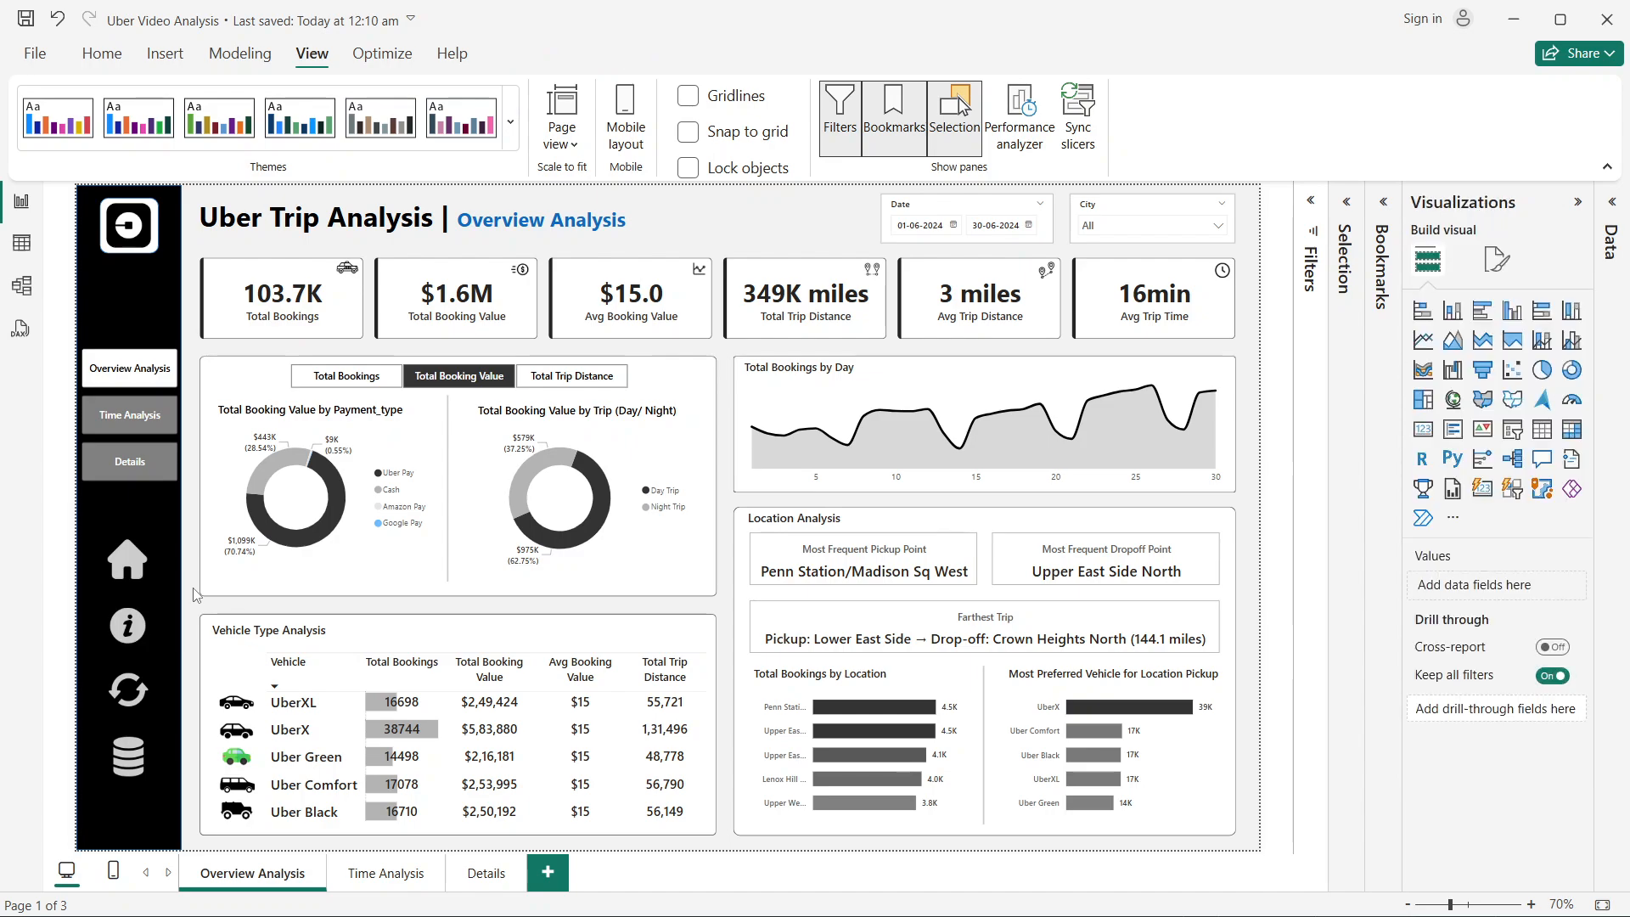
{"action": "left_click", "coordinate": [139, 632], "text": "ctrl"}
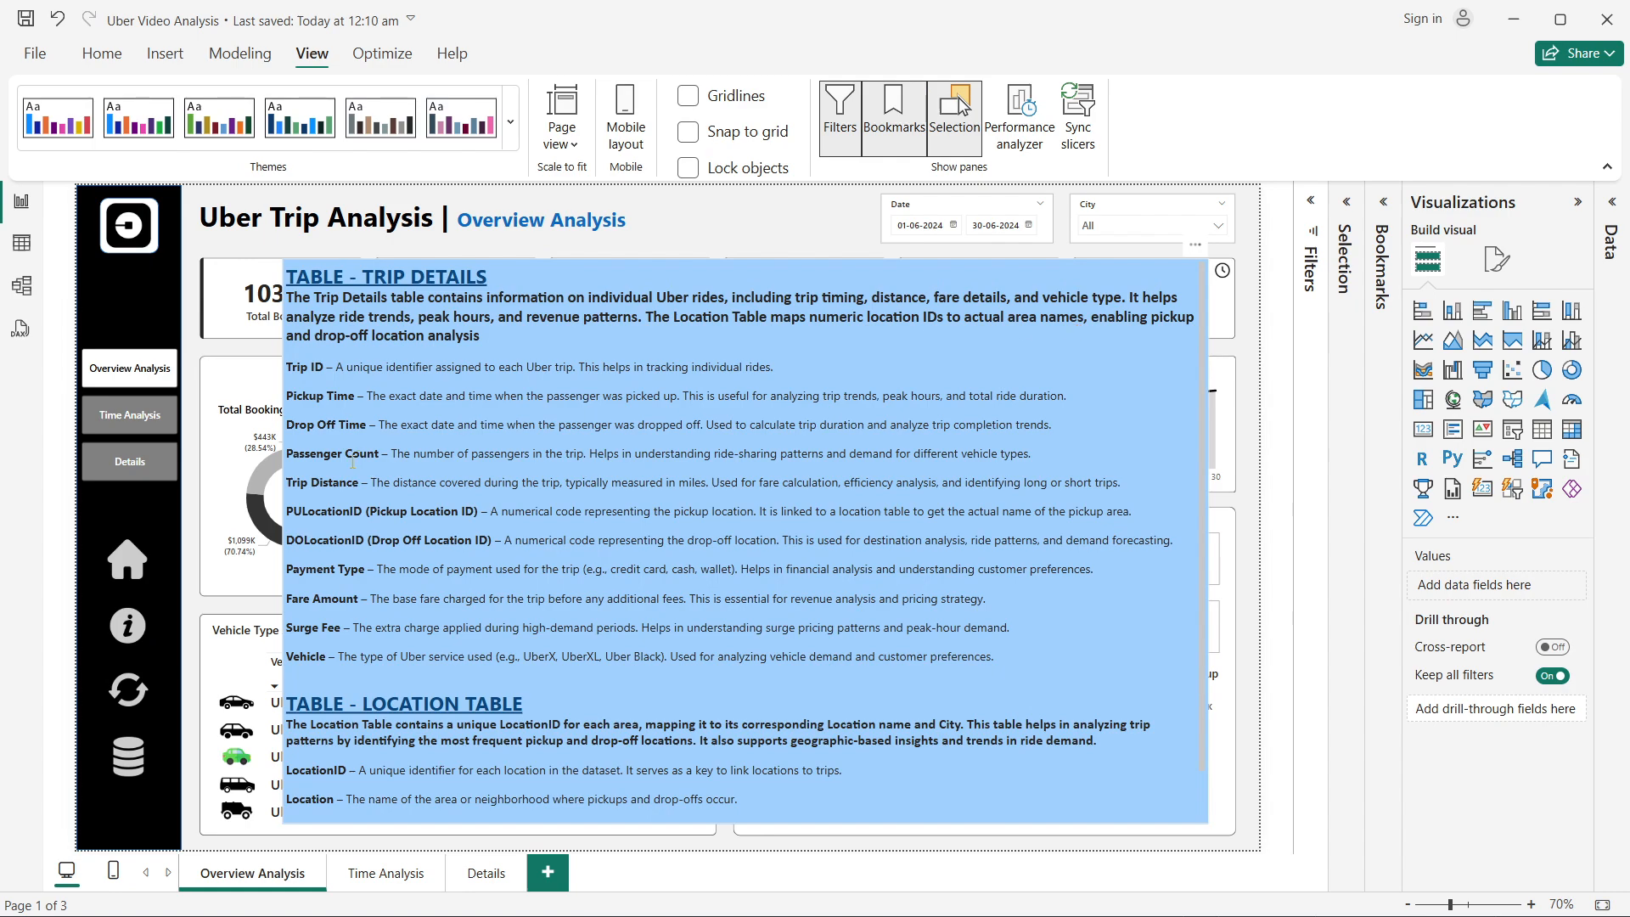
{"action": "left_click", "coordinate": [132, 559], "text": "ctrl"}
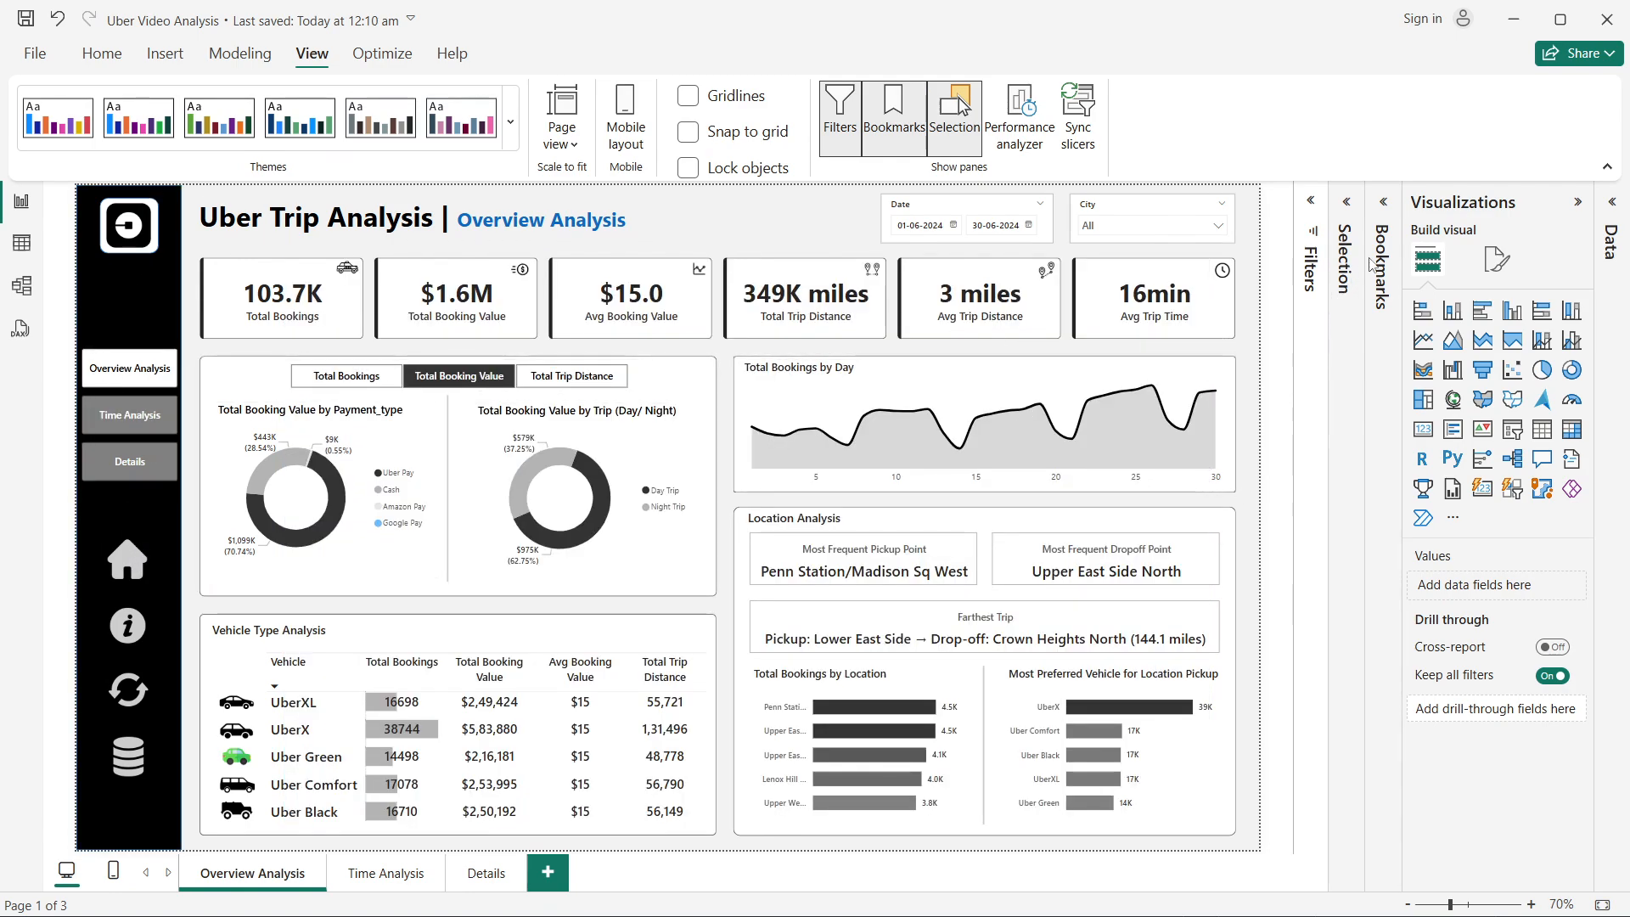
Step: Set the home icon's action tooltip text to "Ctrl + click to view Overview Dashboard"
{"action": "left_click", "coordinate": [140, 575]}
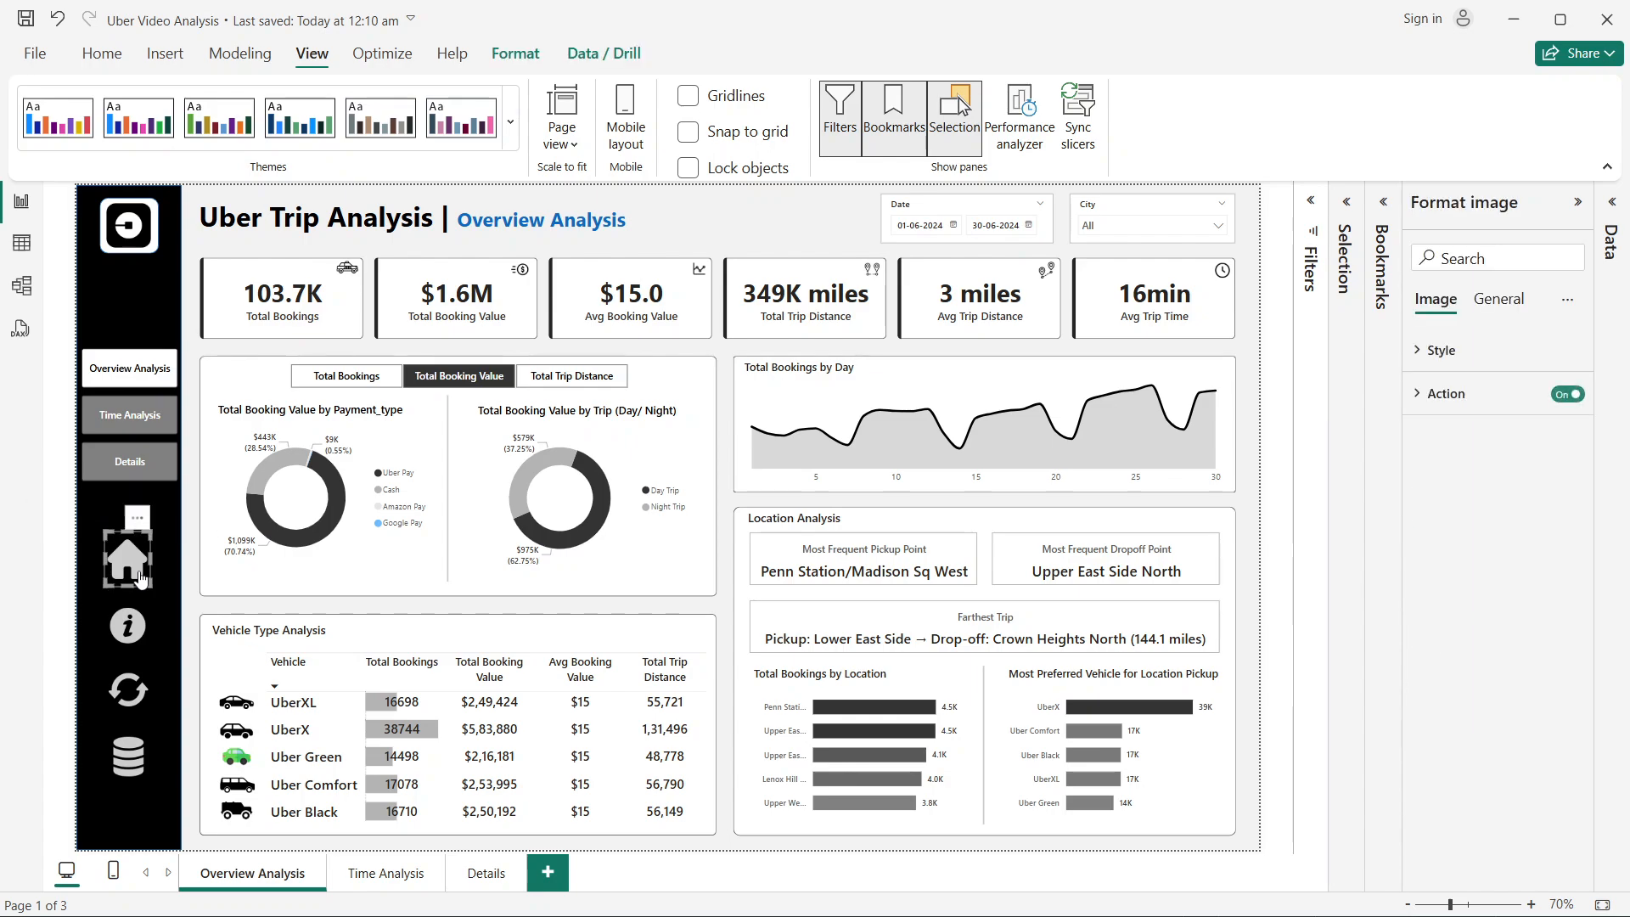
{"action": "left_click", "coordinate": [1458, 392]}
{"action": "left_click", "coordinate": [1473, 718]}
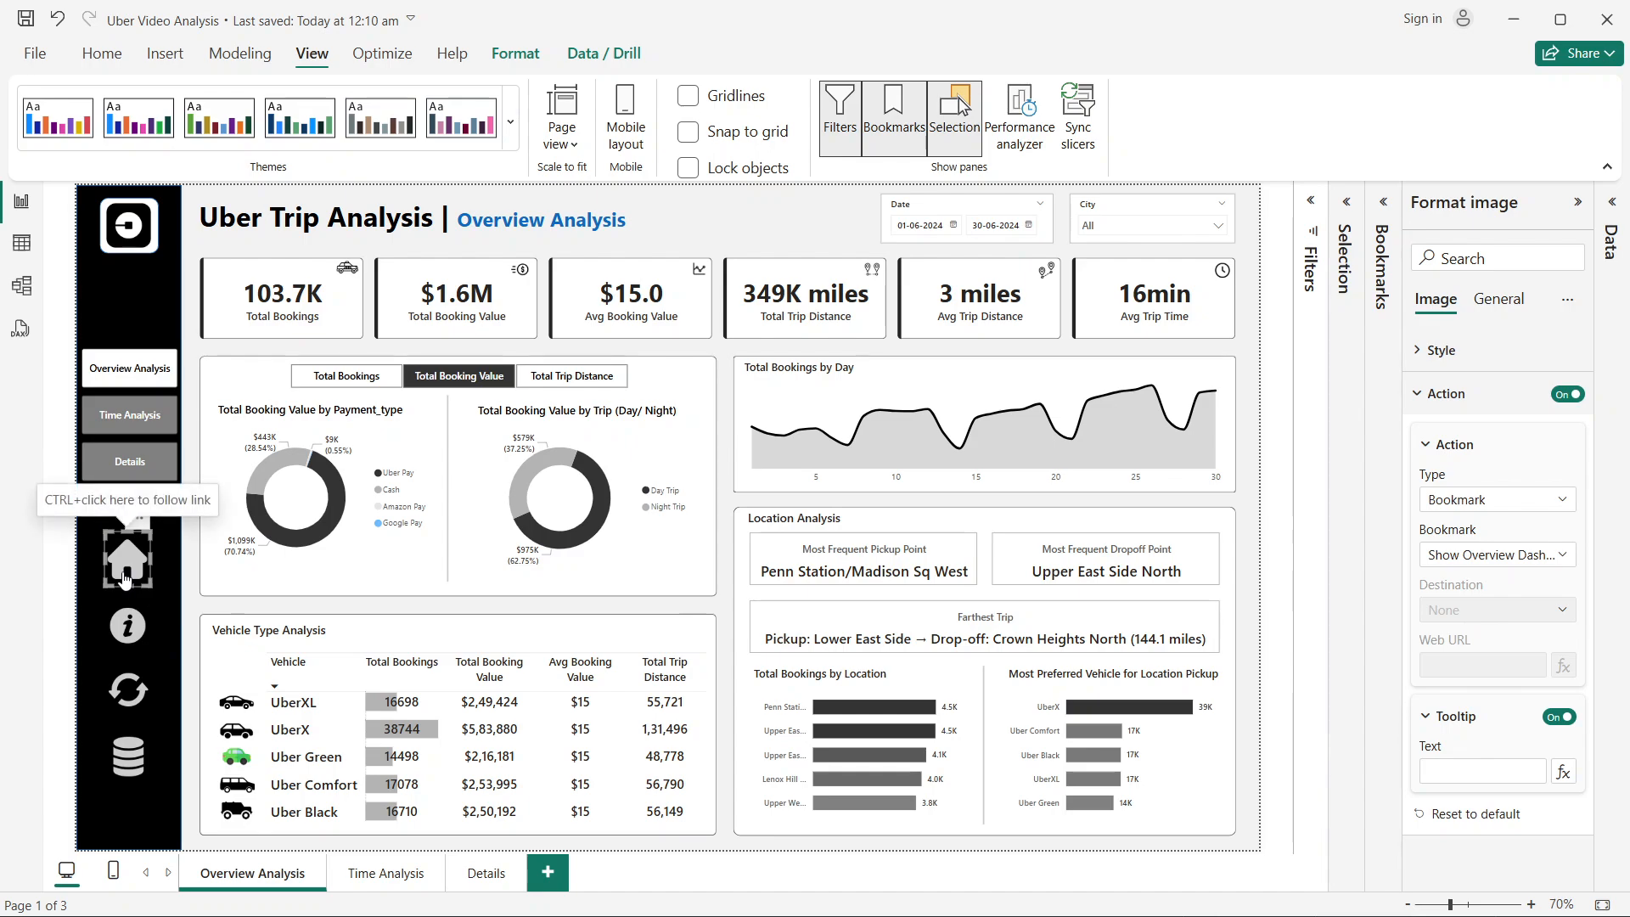
{"action": "left_click", "coordinate": [1456, 772]}
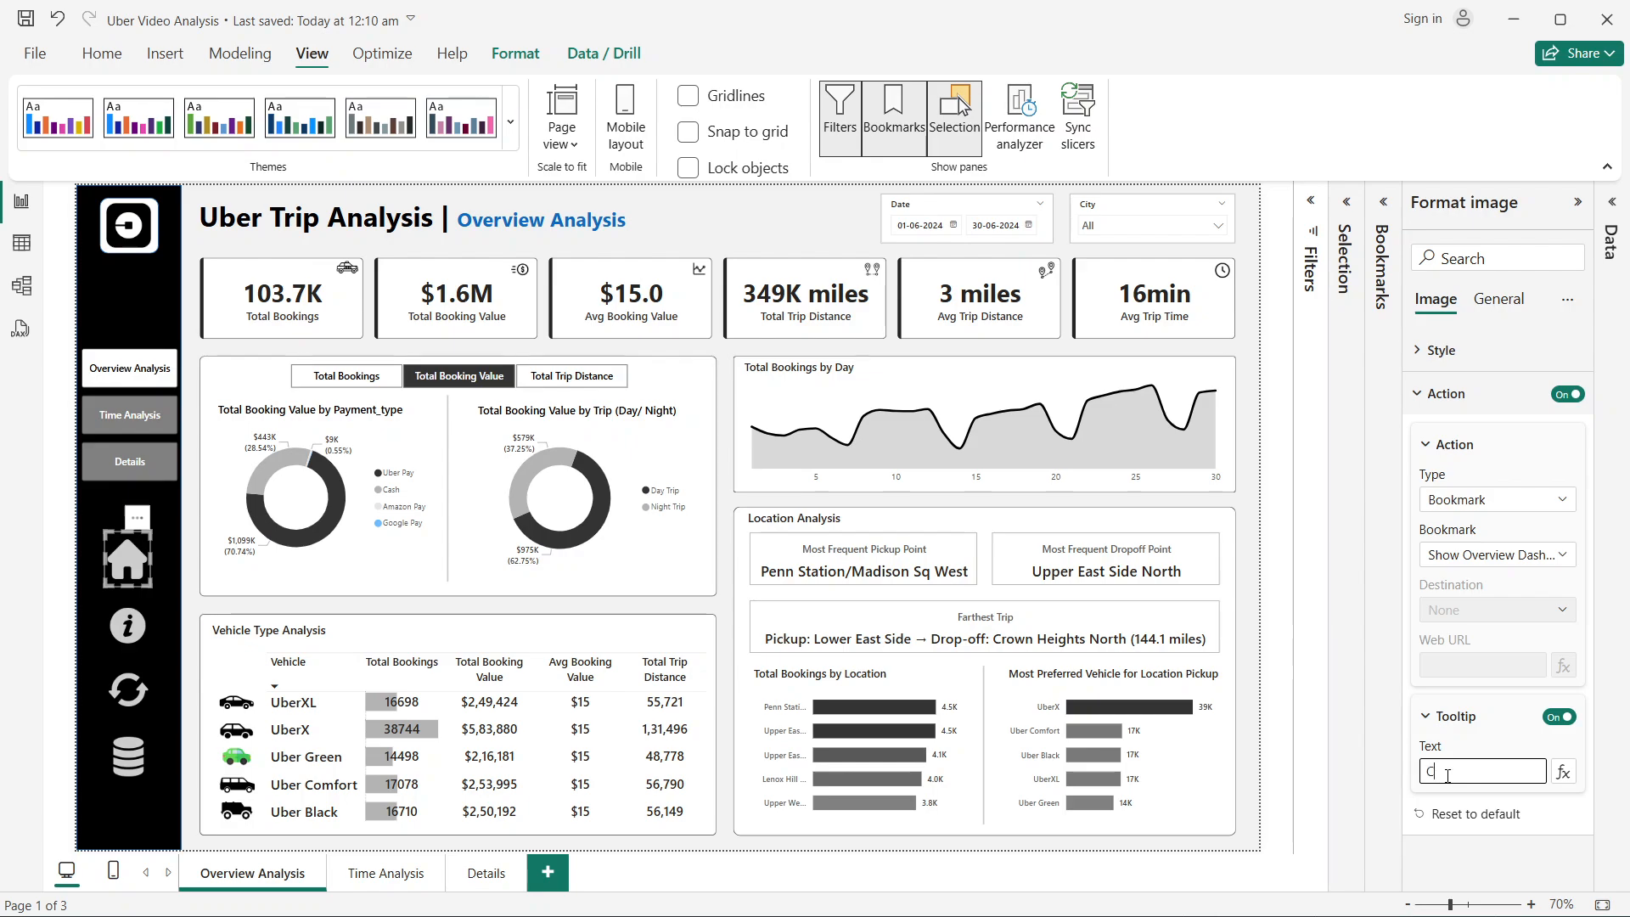
{"action": "type", "text": "l+ click to"}
{"action": "key", "text": "BackSpace"}
{"action": "key", "text": "BackSpace"}
{"action": "type", "text": "view"}
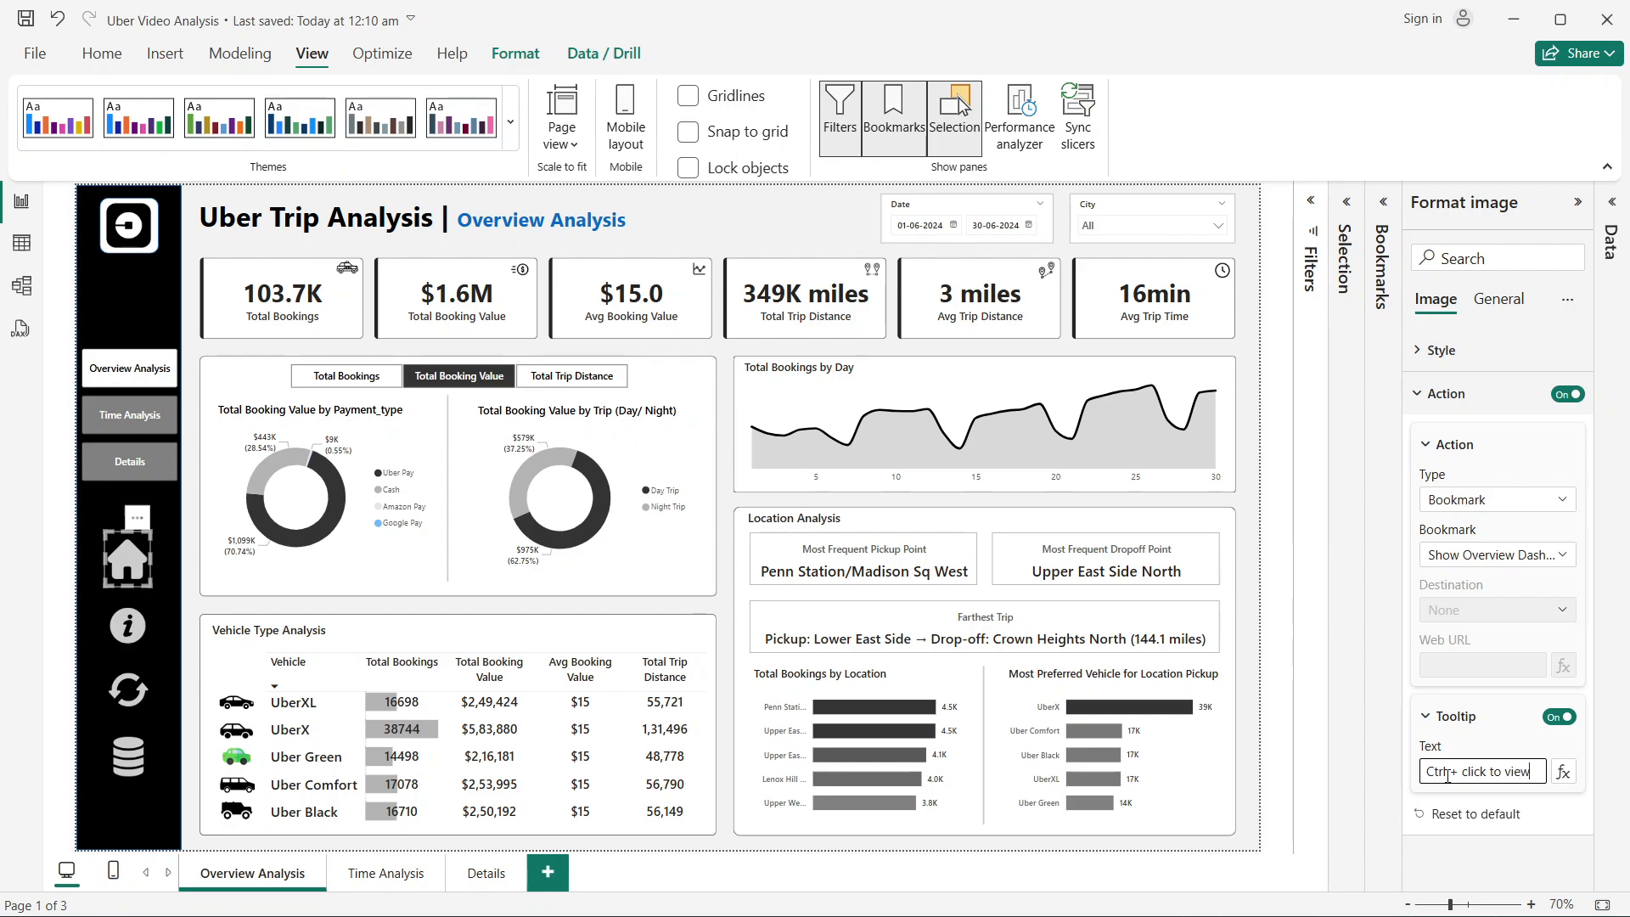
{"action": "type", "text": " Overview Dashboard"}
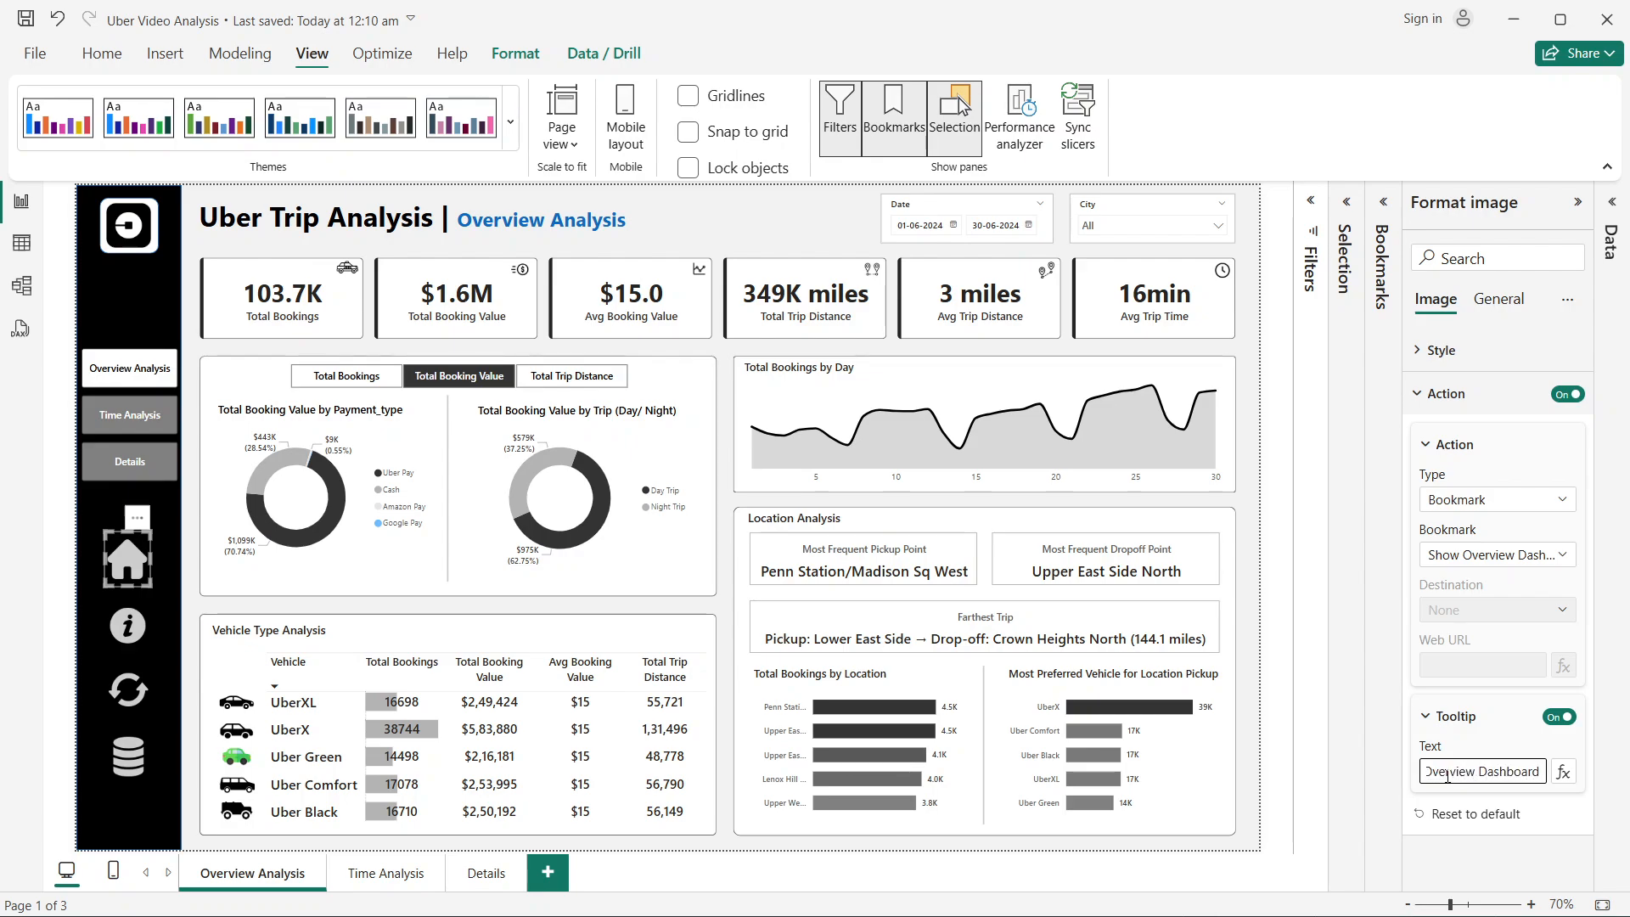
{"action": "left_click", "coordinate": [1516, 726]}
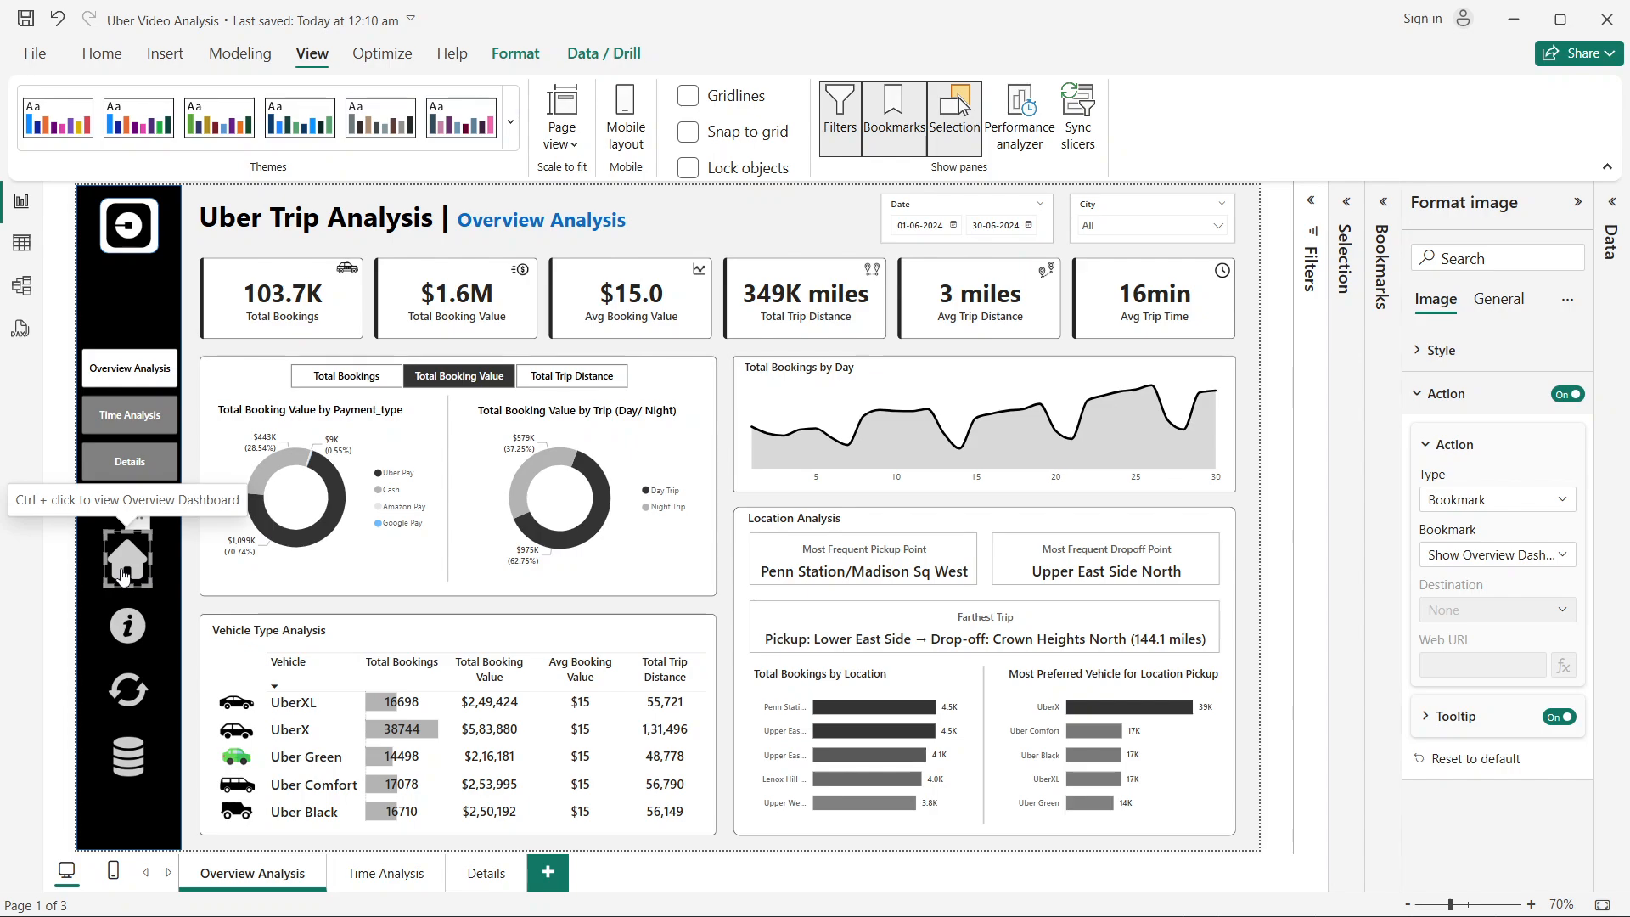
{"action": "left_click", "coordinate": [1461, 727]}
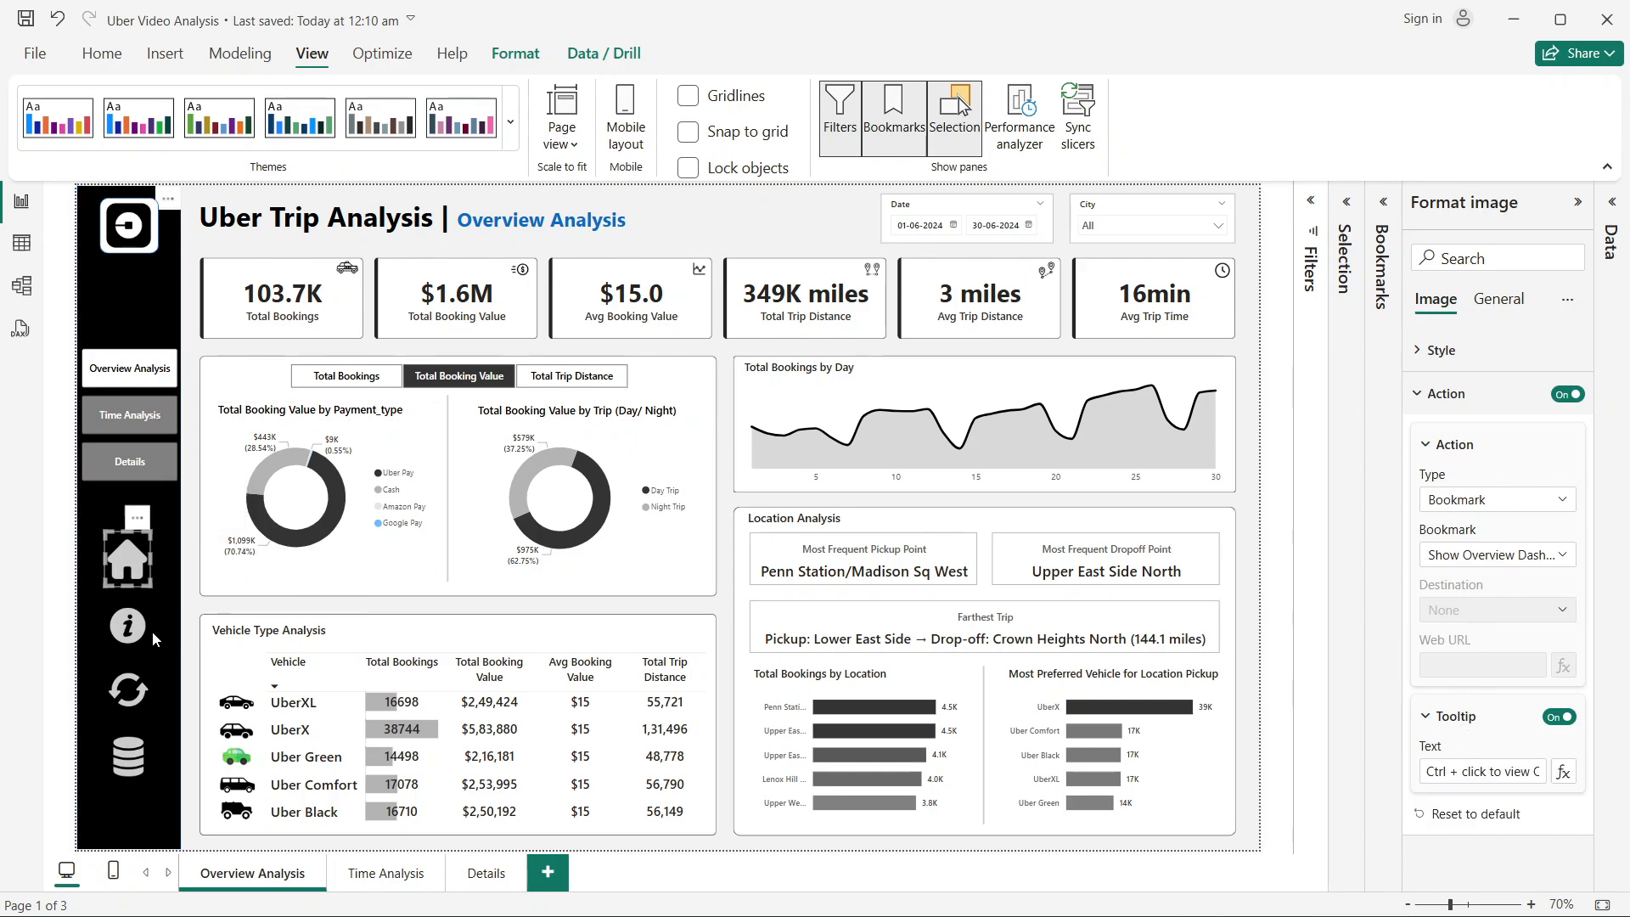
Step: Set the info icon's action tooltip text to "Ctrl + Click to view the Details of Raw Data"
{"action": "left_click", "coordinate": [128, 626]}
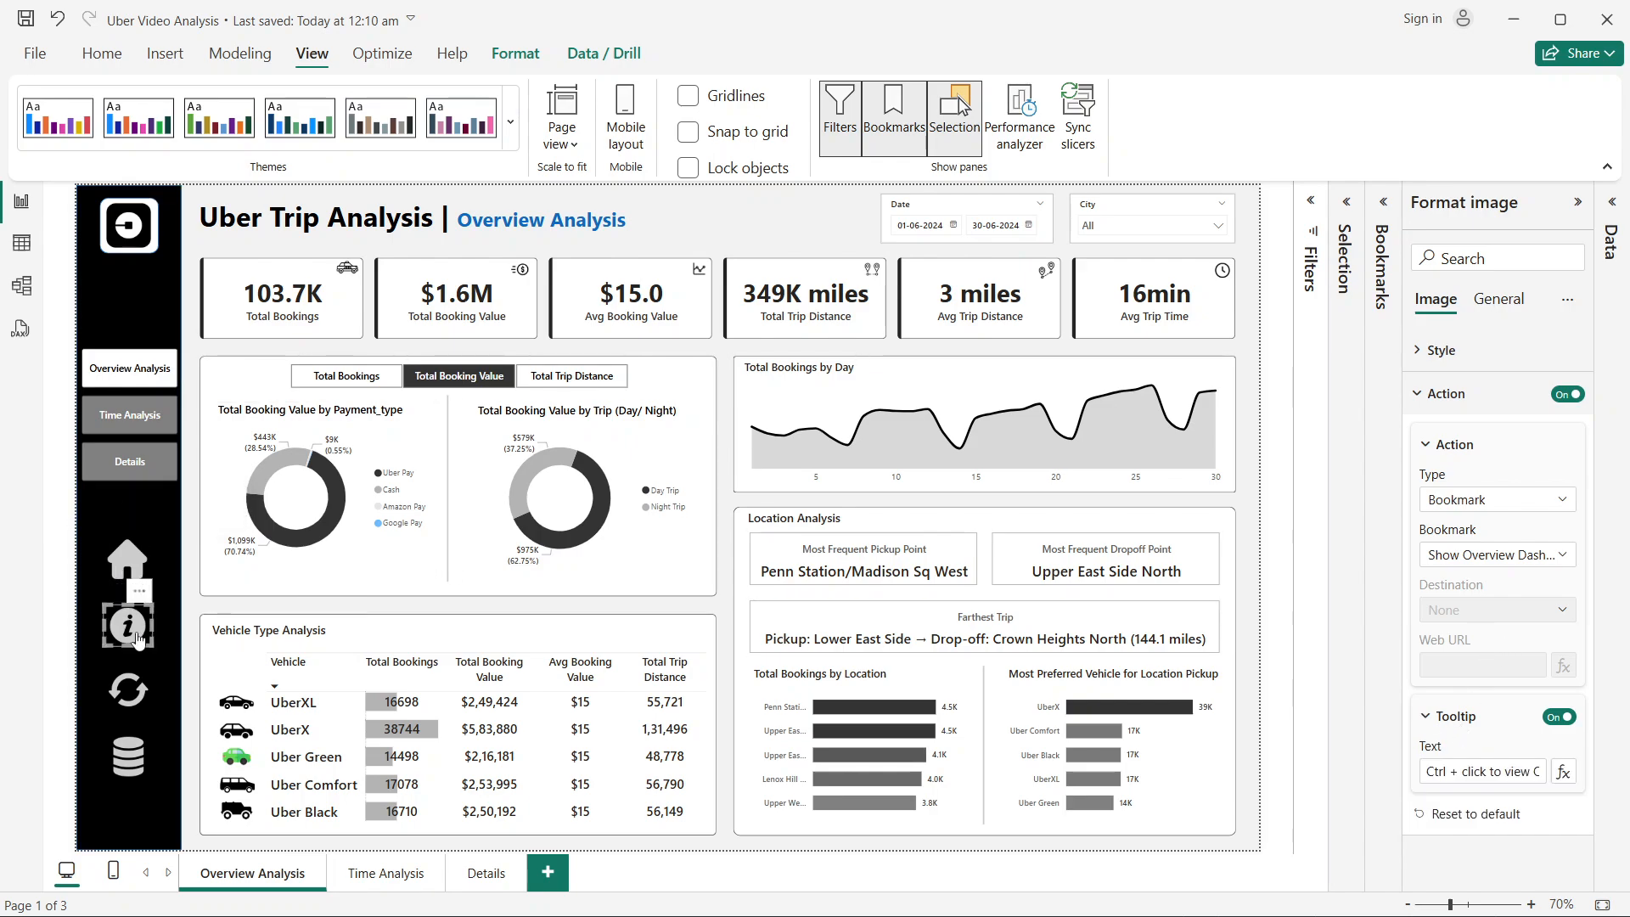
{"action": "left_click", "coordinate": [1456, 764]}
{"action": "type", "text": "Ctrl"}
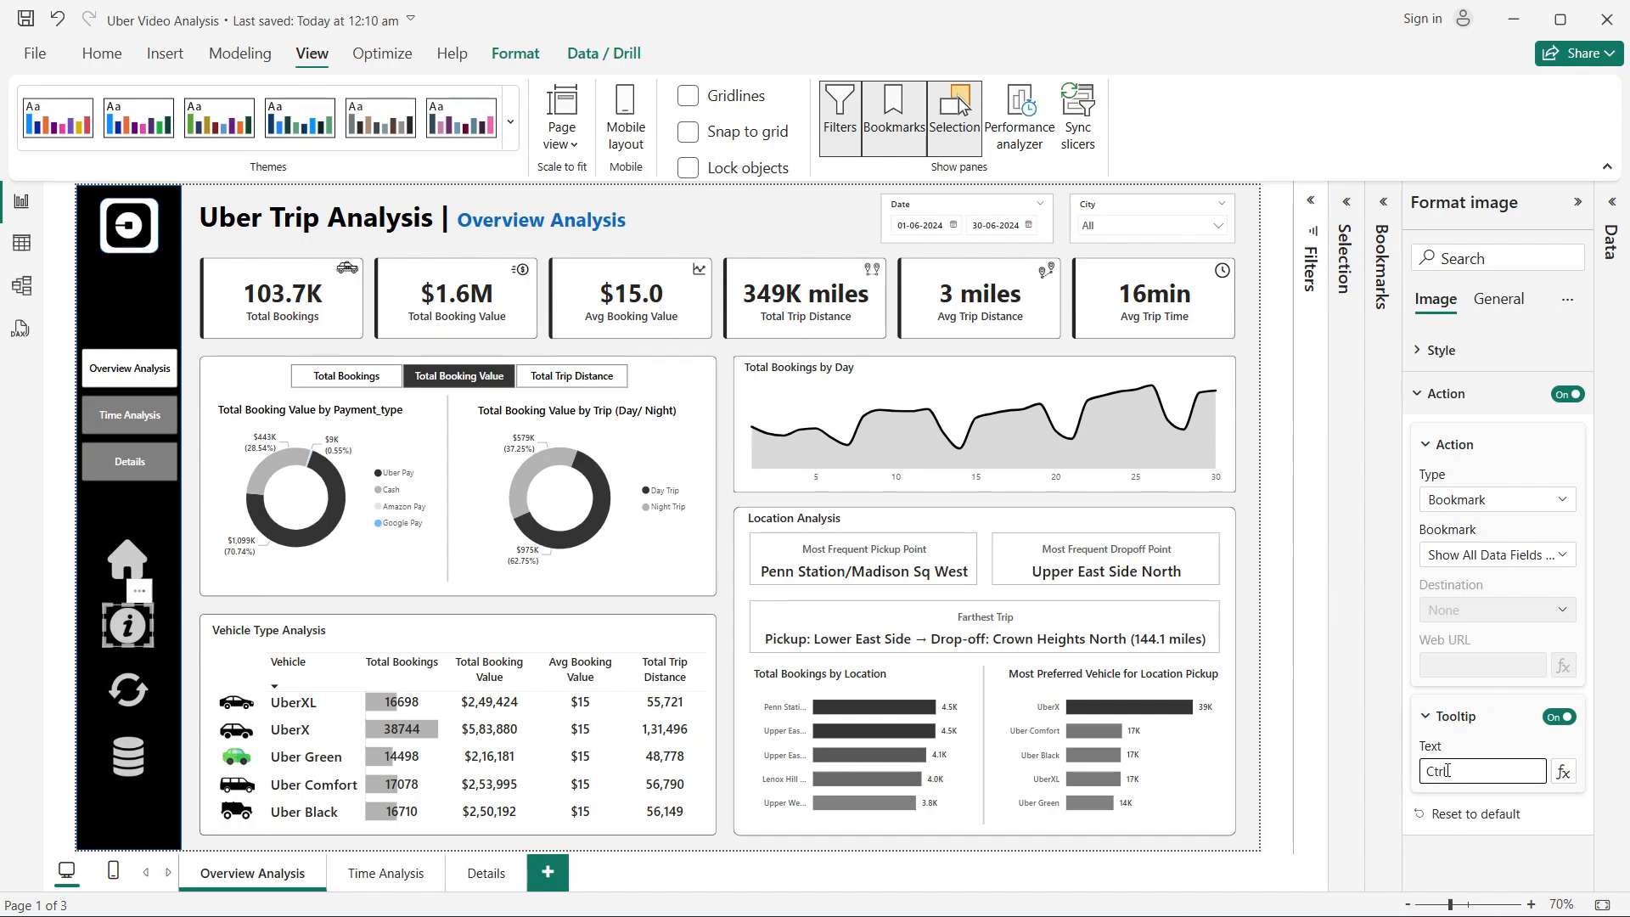
{"action": "type", "text": "+ Click"}
{"action": "type", "text": " to view the"}
{"action": "type", "text": " Details"}
{"action": "type", "text": " o"}
{"action": "type", "text": "f"}
{"action": "type", "text": " Raw Data"}
{"action": "left_click", "coordinate": [1383, 263]}
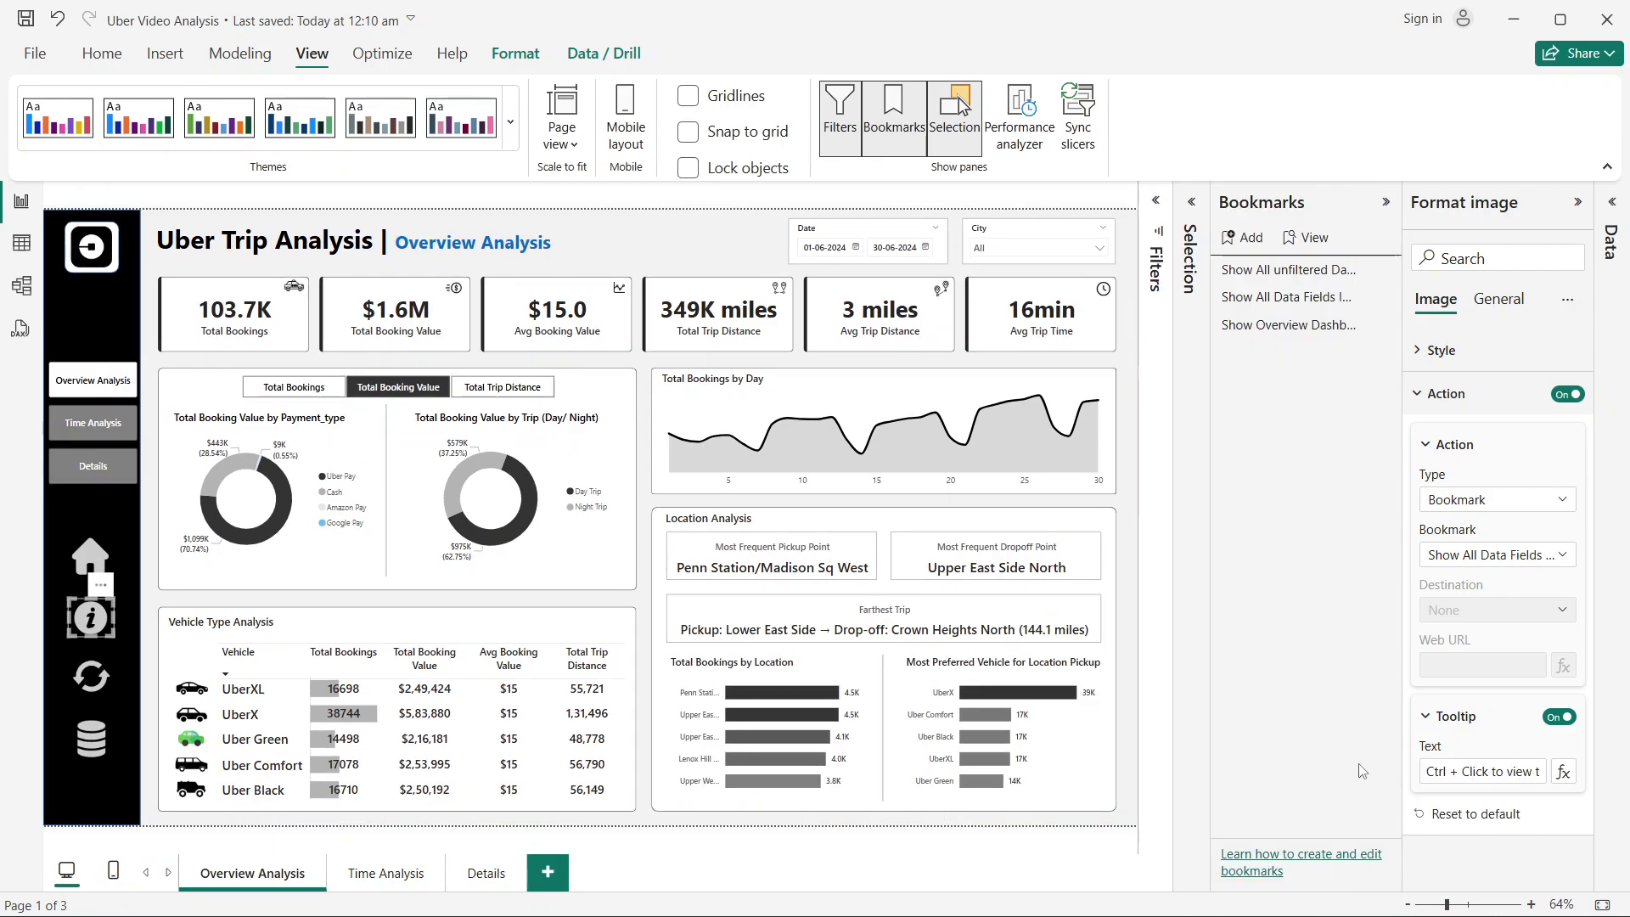
{"action": "left_click", "coordinate": [1386, 202]}
Step: Check the info icon's tooltip and overlay, return to the dashboard through the home icon, and clear the selection
{"action": "mouse_move", "coordinate": [136, 626]}
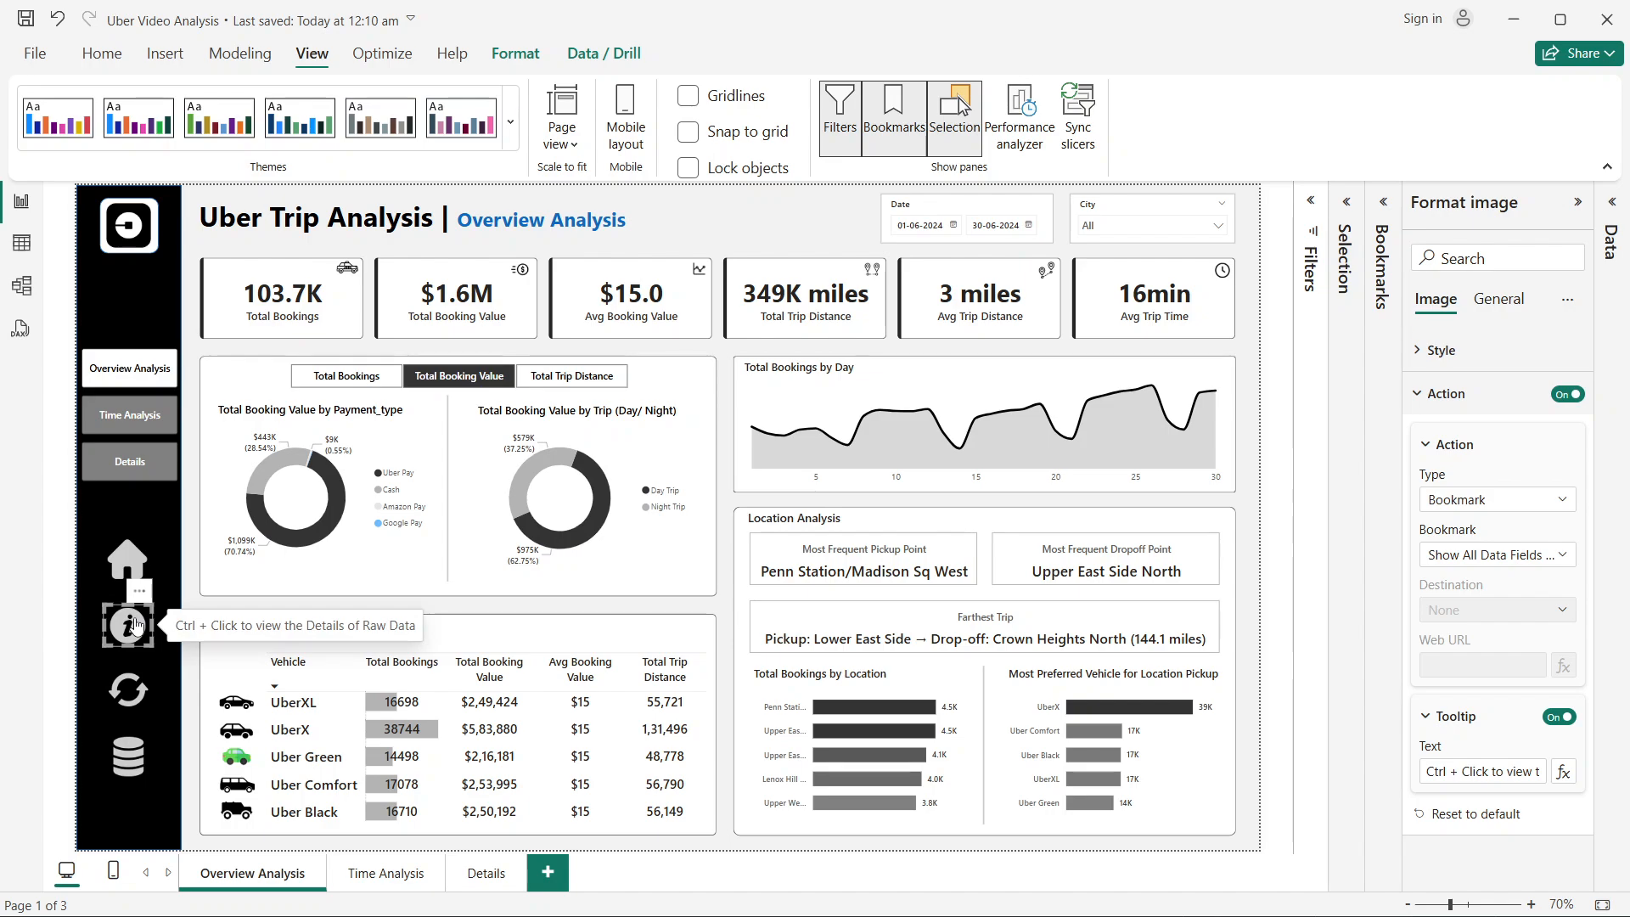
{"action": "left_click", "coordinate": [136, 626], "text": "ctrl"}
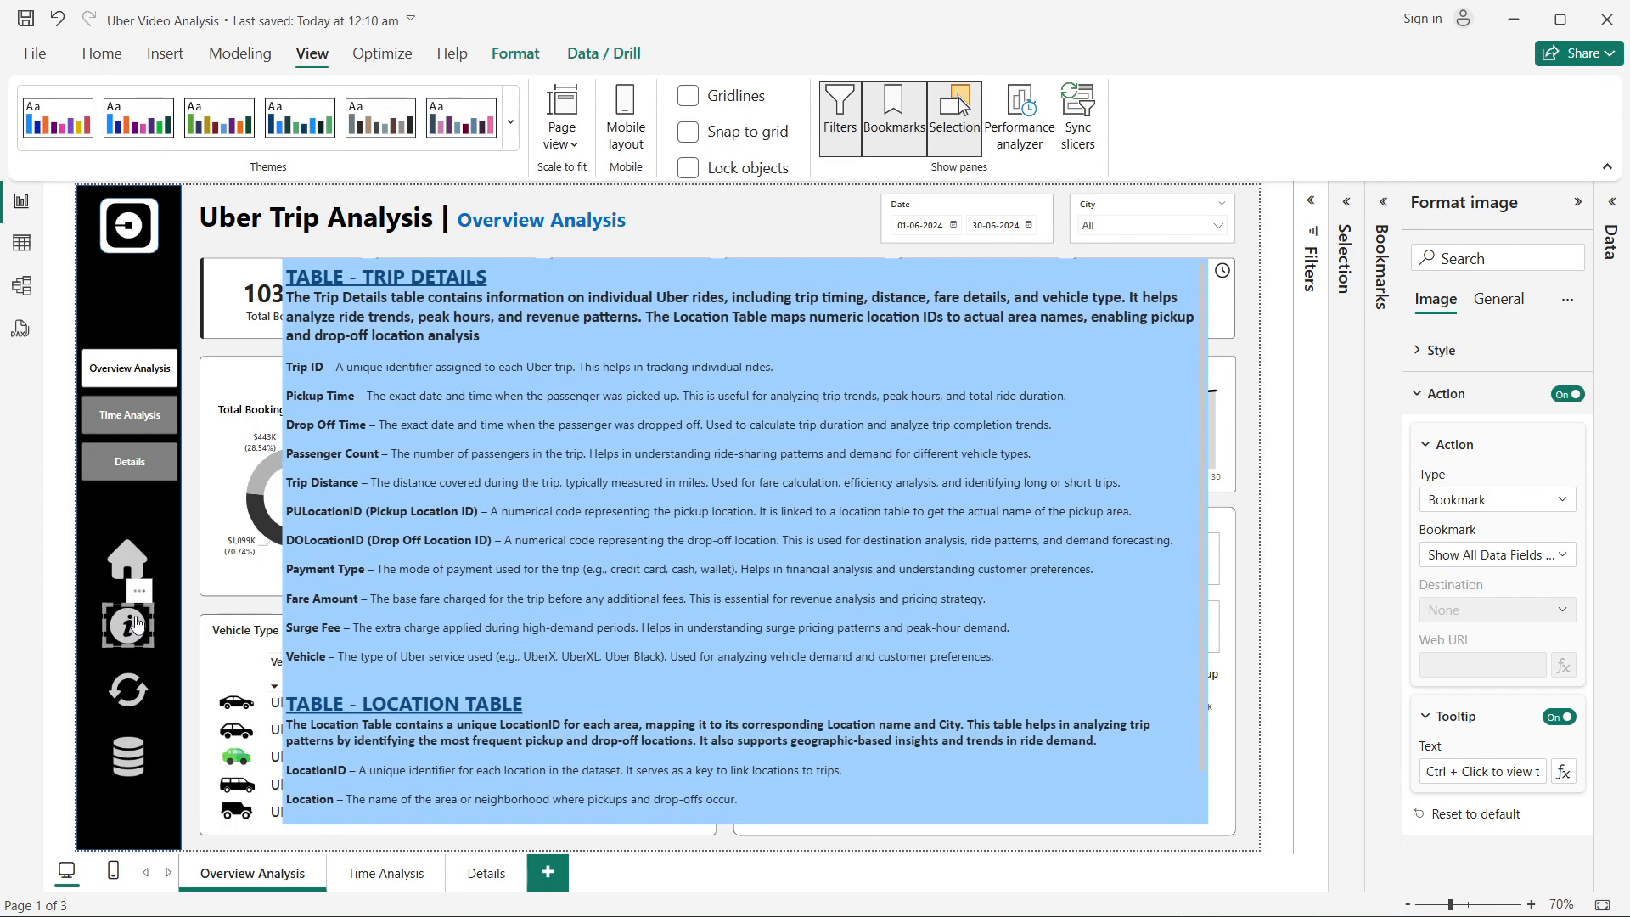
{"action": "scroll", "coordinate": [633, 515], "scroll_direction": "down", "scroll_amount": 2}
{"action": "scroll", "coordinate": [633, 515], "scroll_direction": "up", "scroll_amount": 2}
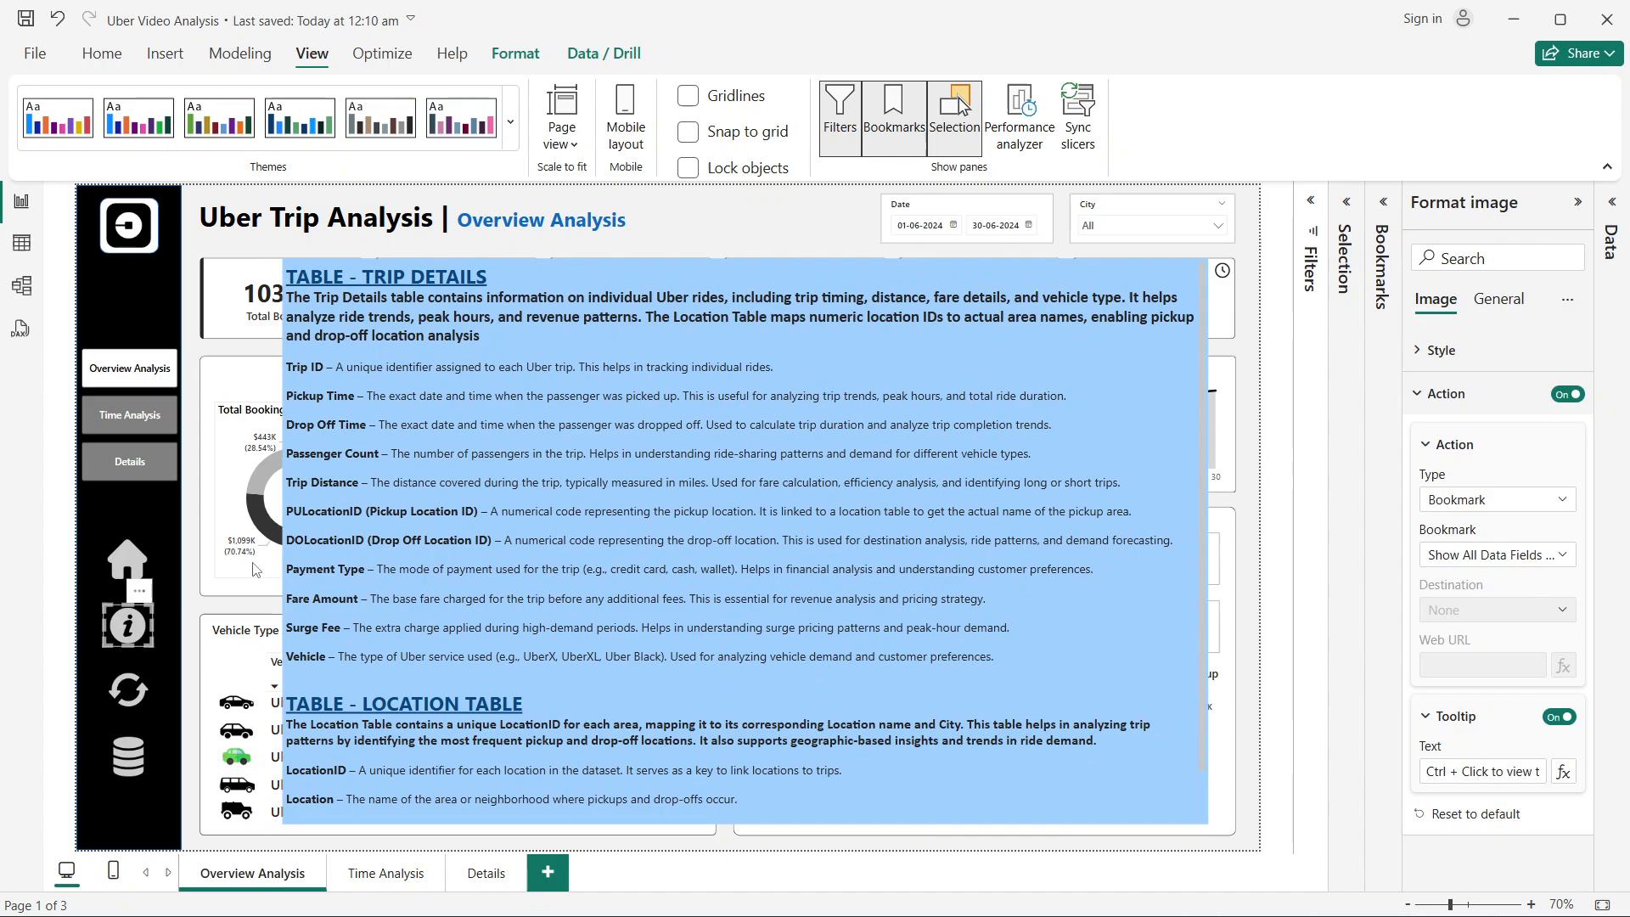
{"action": "left_click", "coordinate": [127, 559], "text": "ctrl"}
{"action": "left_click", "coordinate": [195, 563]}
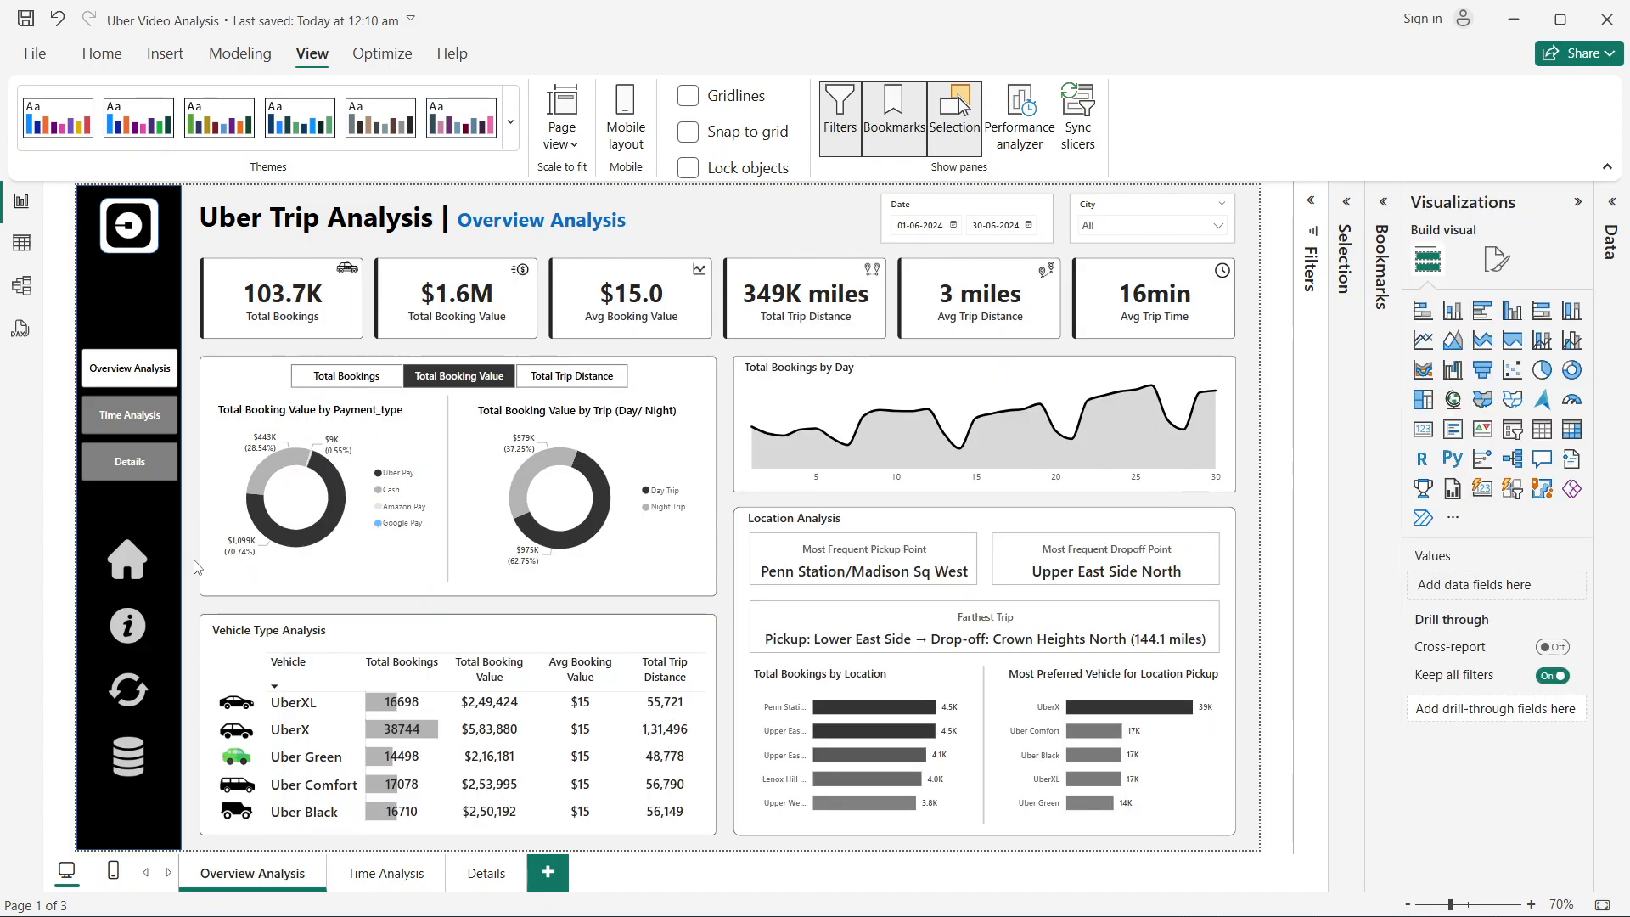
Step: Turn on the refresh icon's action and set its type to Clear all slicers
{"action": "left_click", "coordinate": [126, 697]}
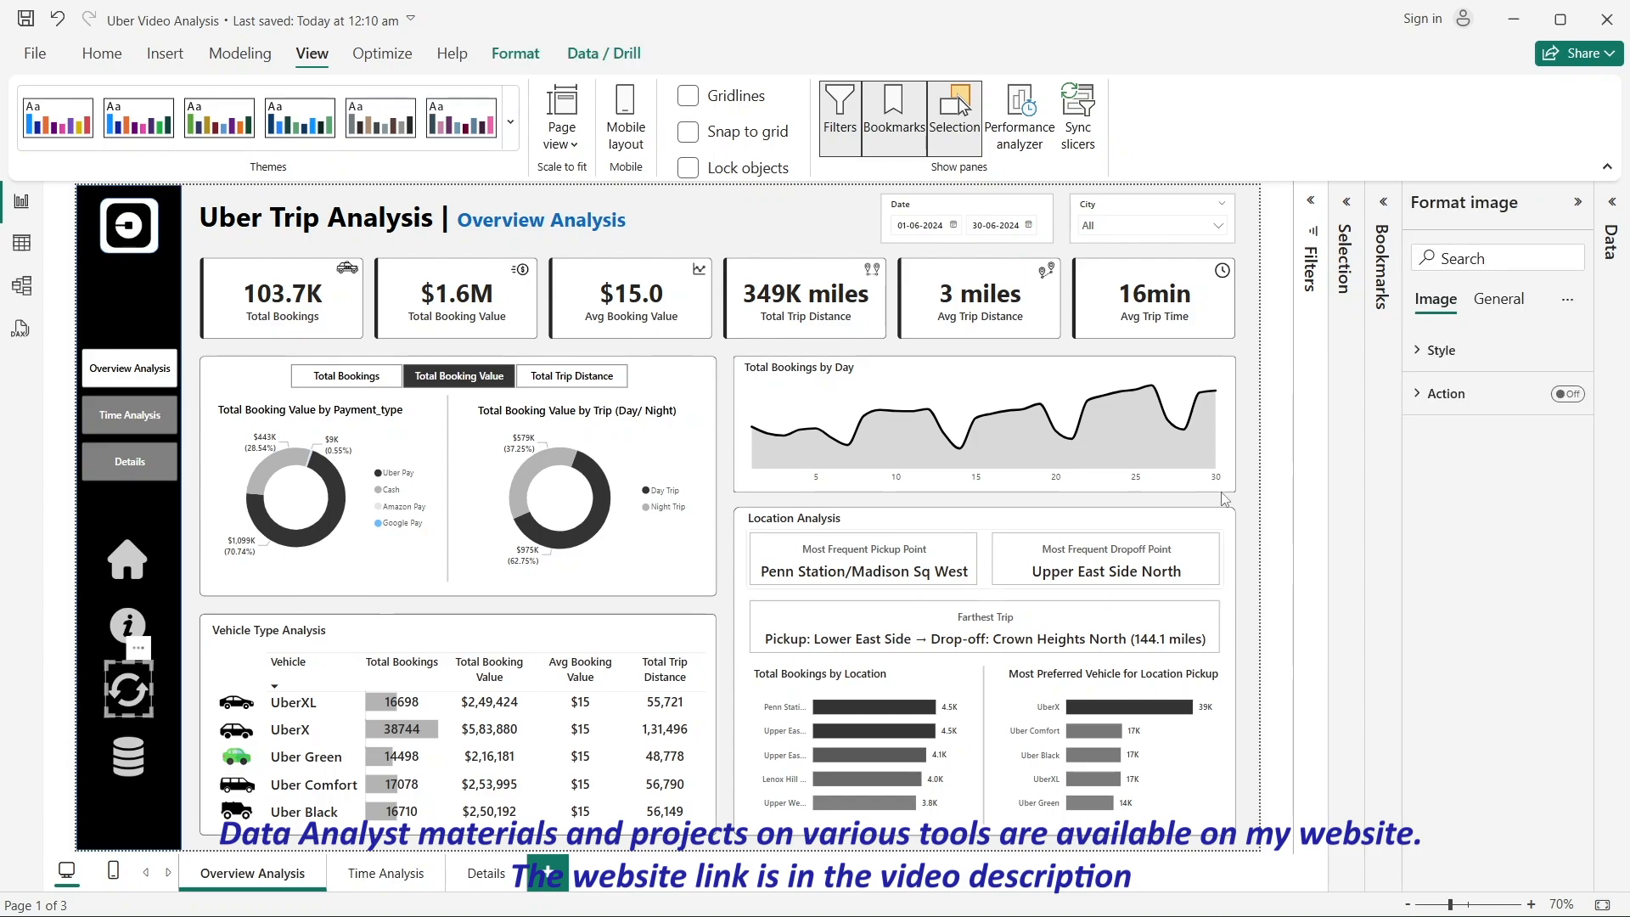
{"action": "left_click", "coordinate": [1449, 395]}
{"action": "left_click", "coordinate": [1568, 394]}
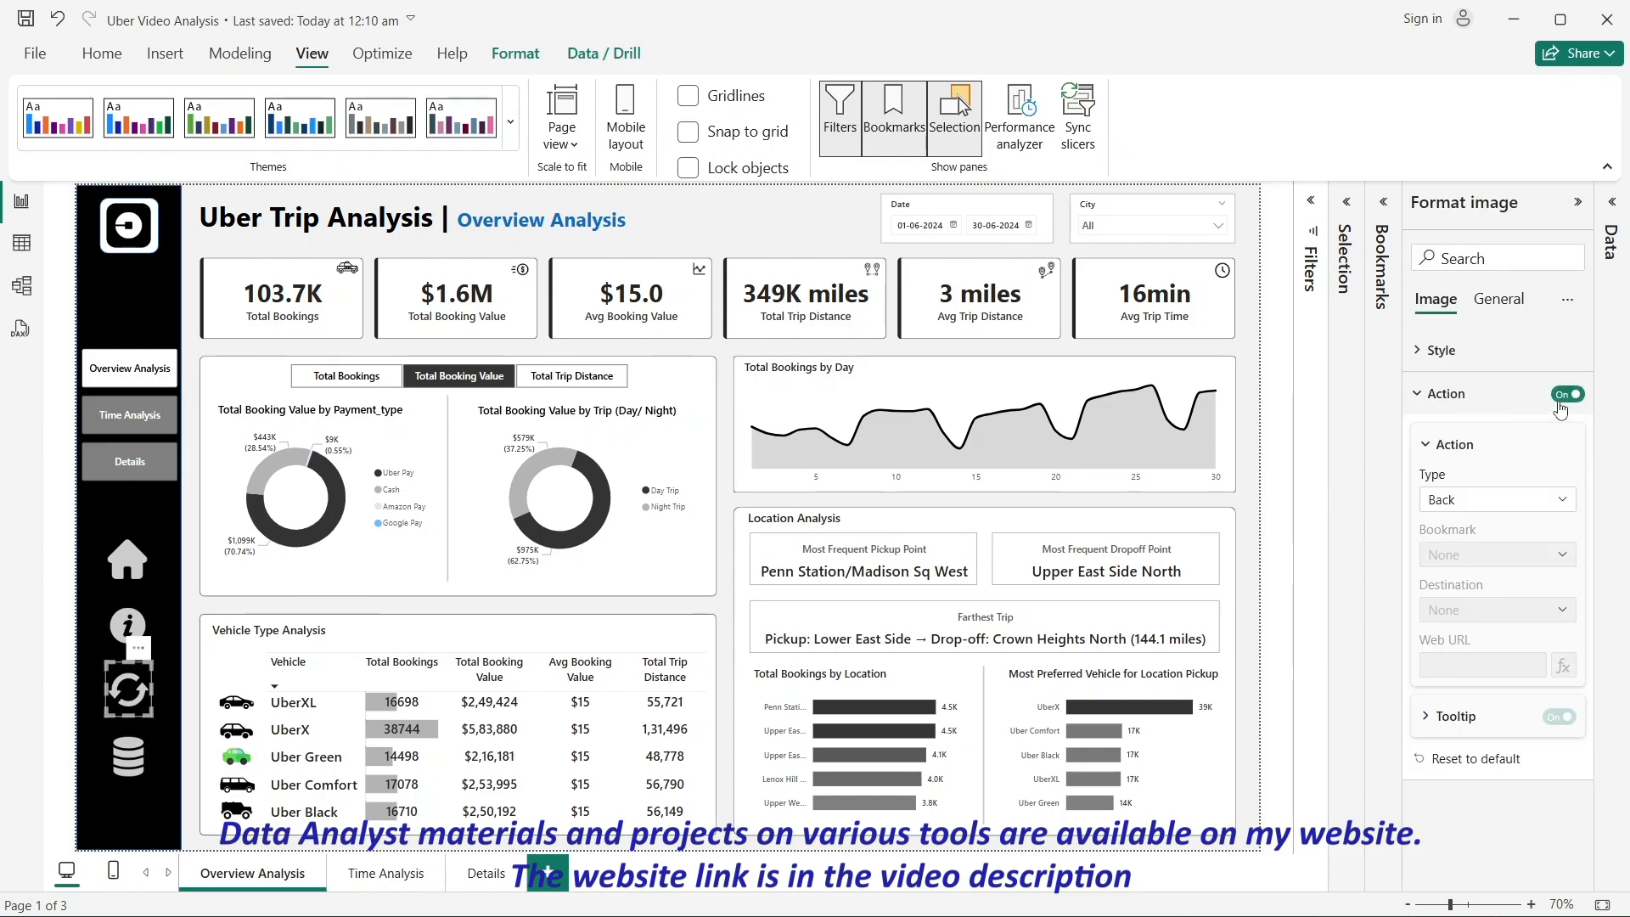
{"action": "left_click", "coordinate": [1457, 500]}
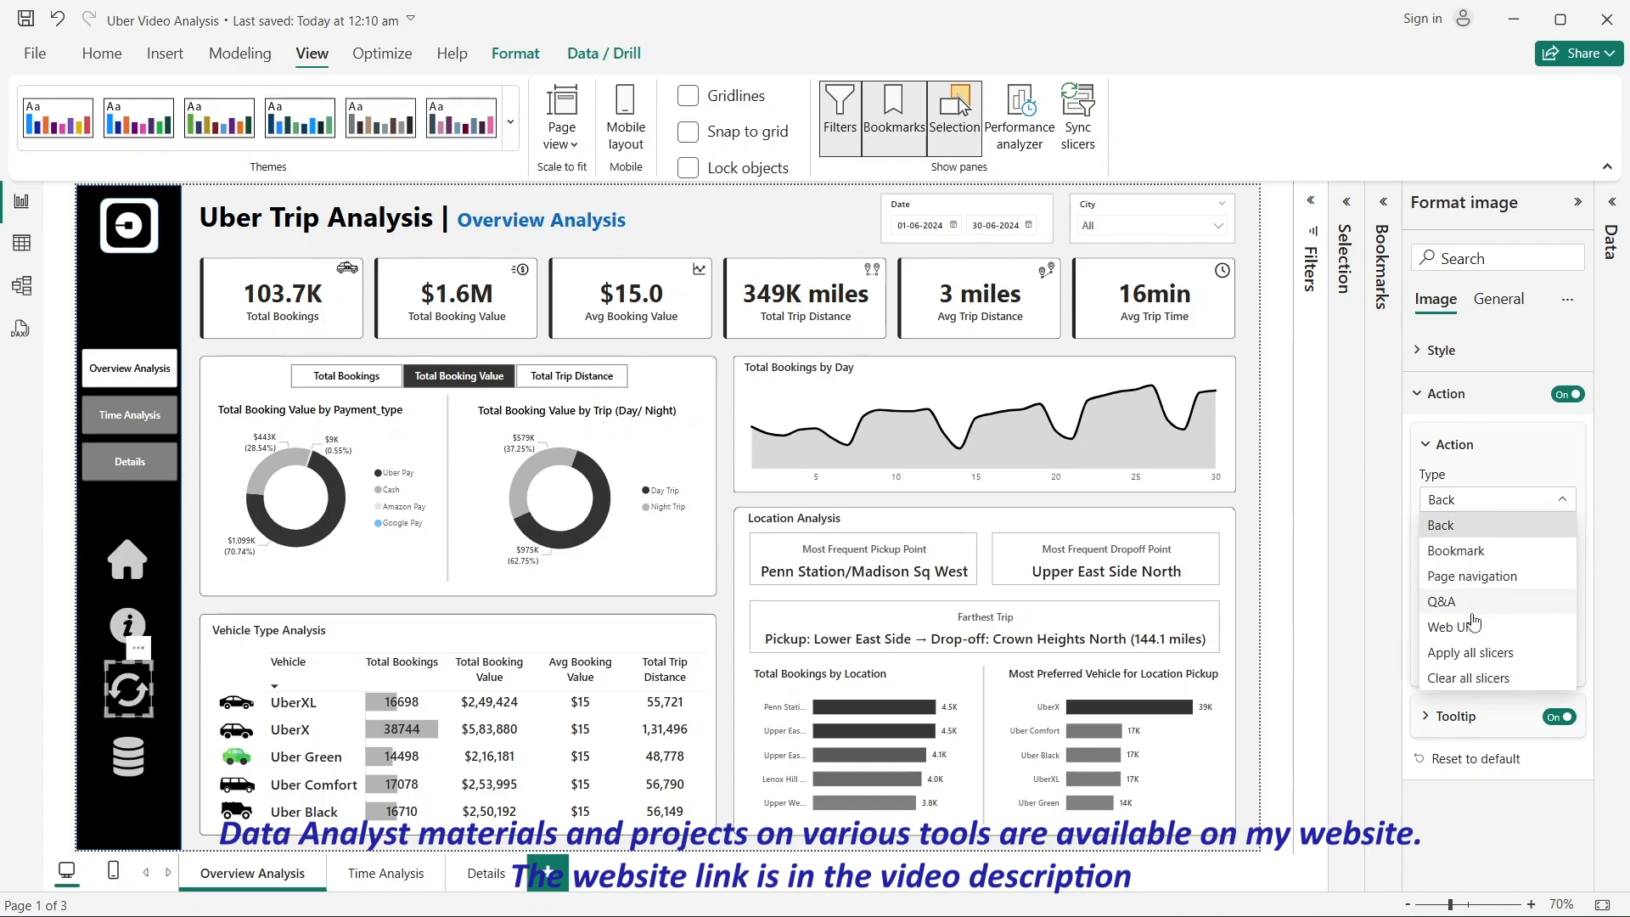
{"action": "left_click", "coordinate": [1475, 679]}
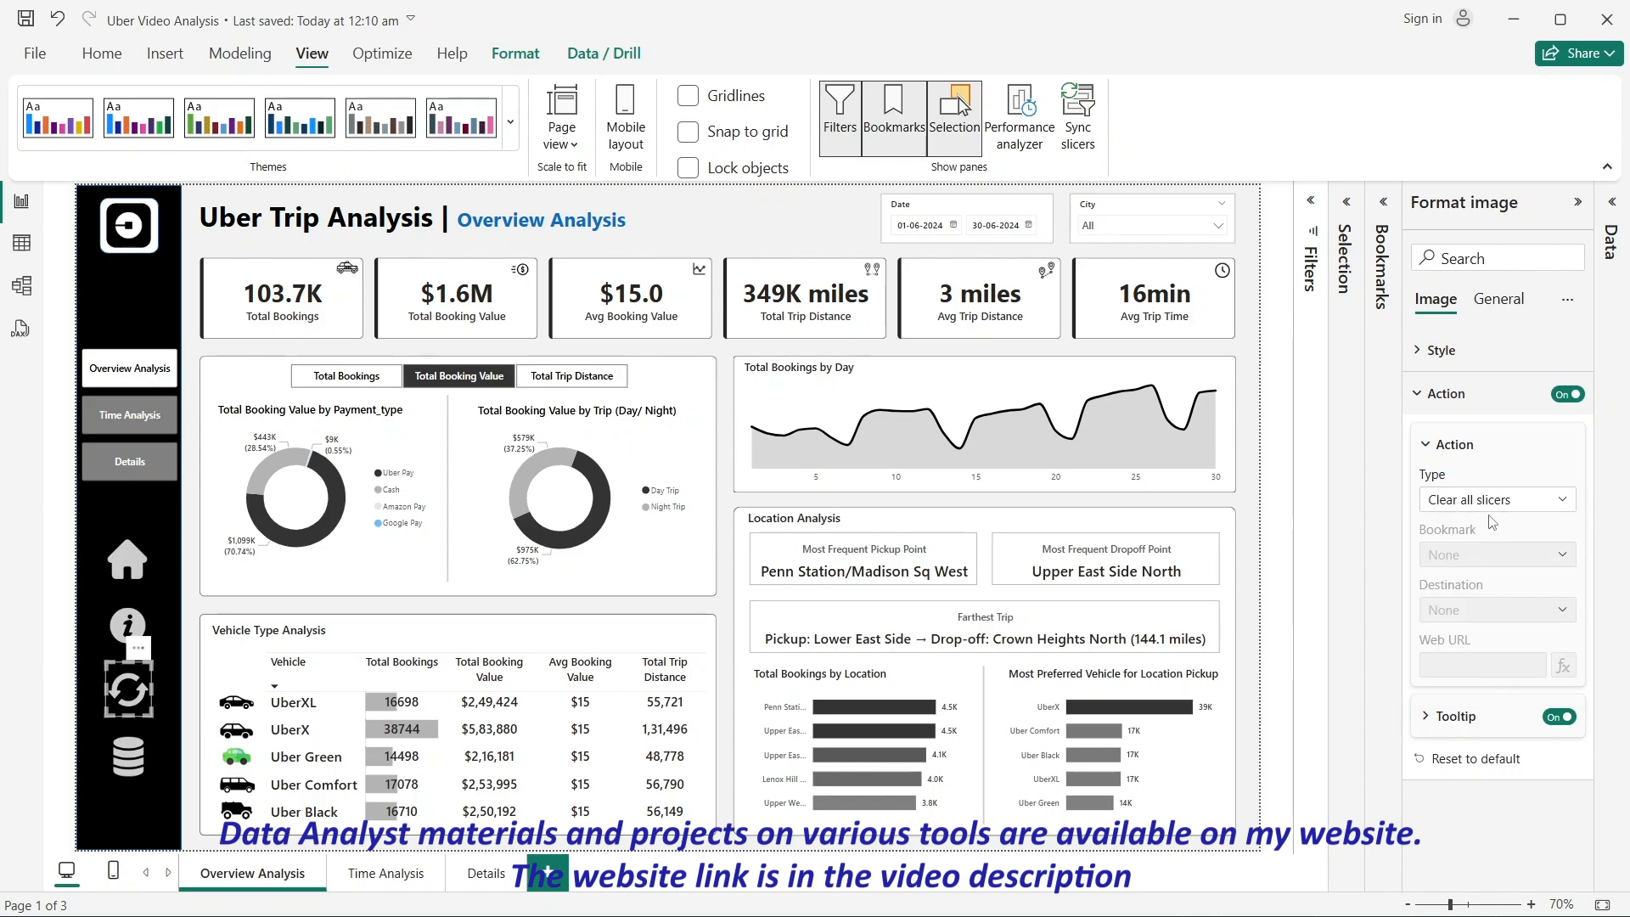
{"action": "left_click", "coordinate": [1446, 397]}
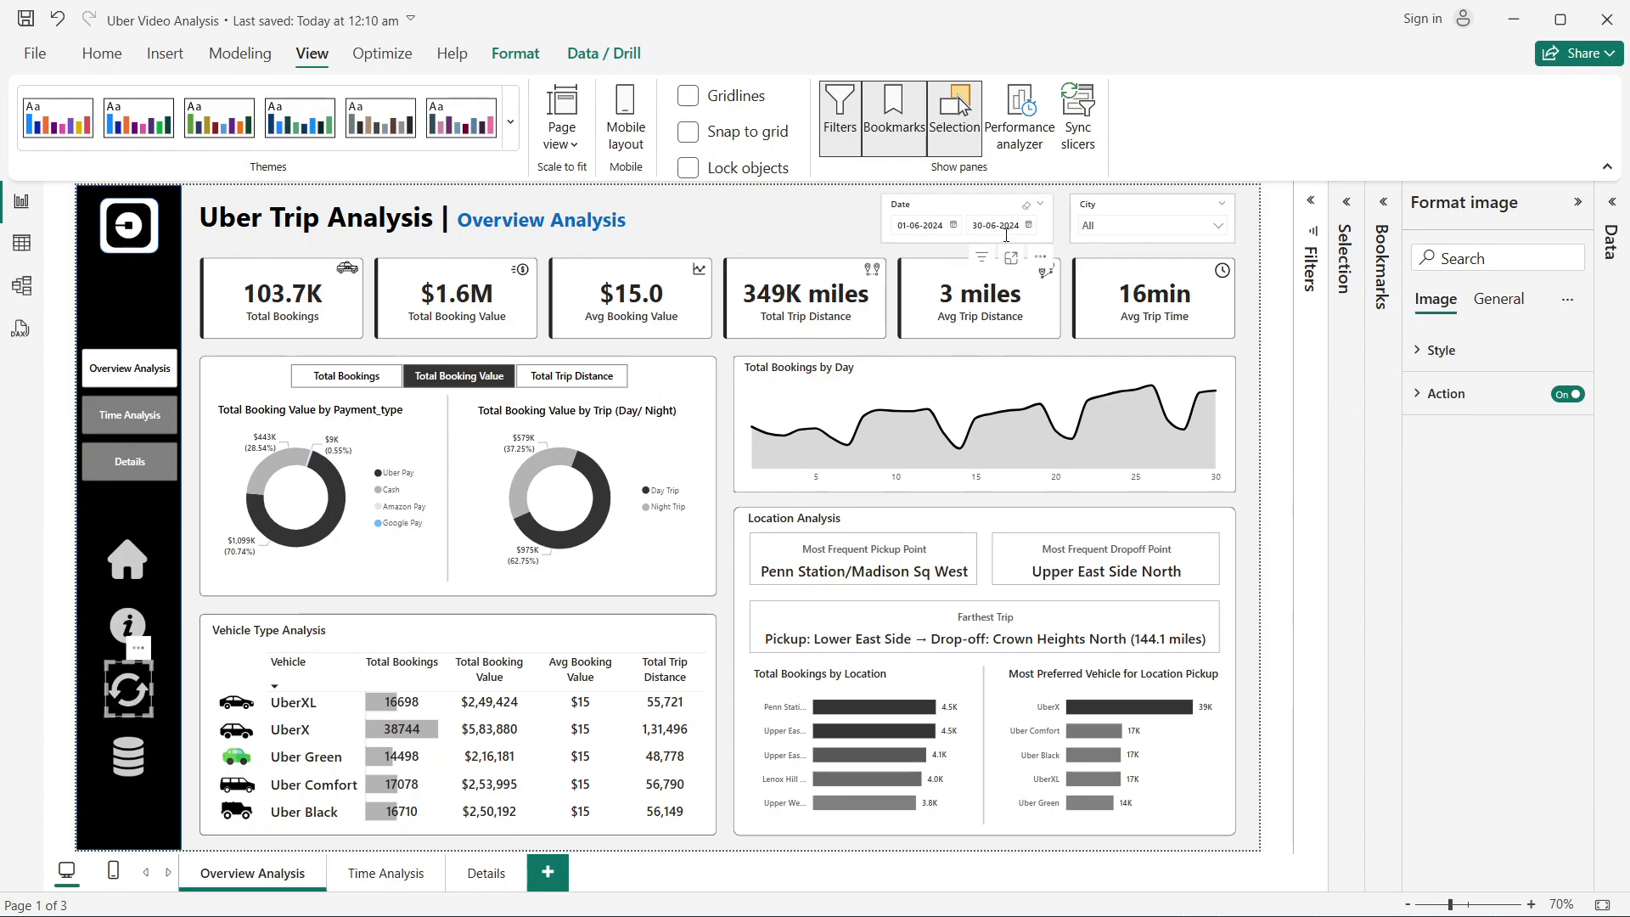
Step: Test the refresh icon by filtering City to Brooklyn, clearing the slicers with the icon, and checking the City options
{"action": "left_click", "coordinate": [1128, 231]}
{"action": "left_click", "coordinate": [1110, 268]}
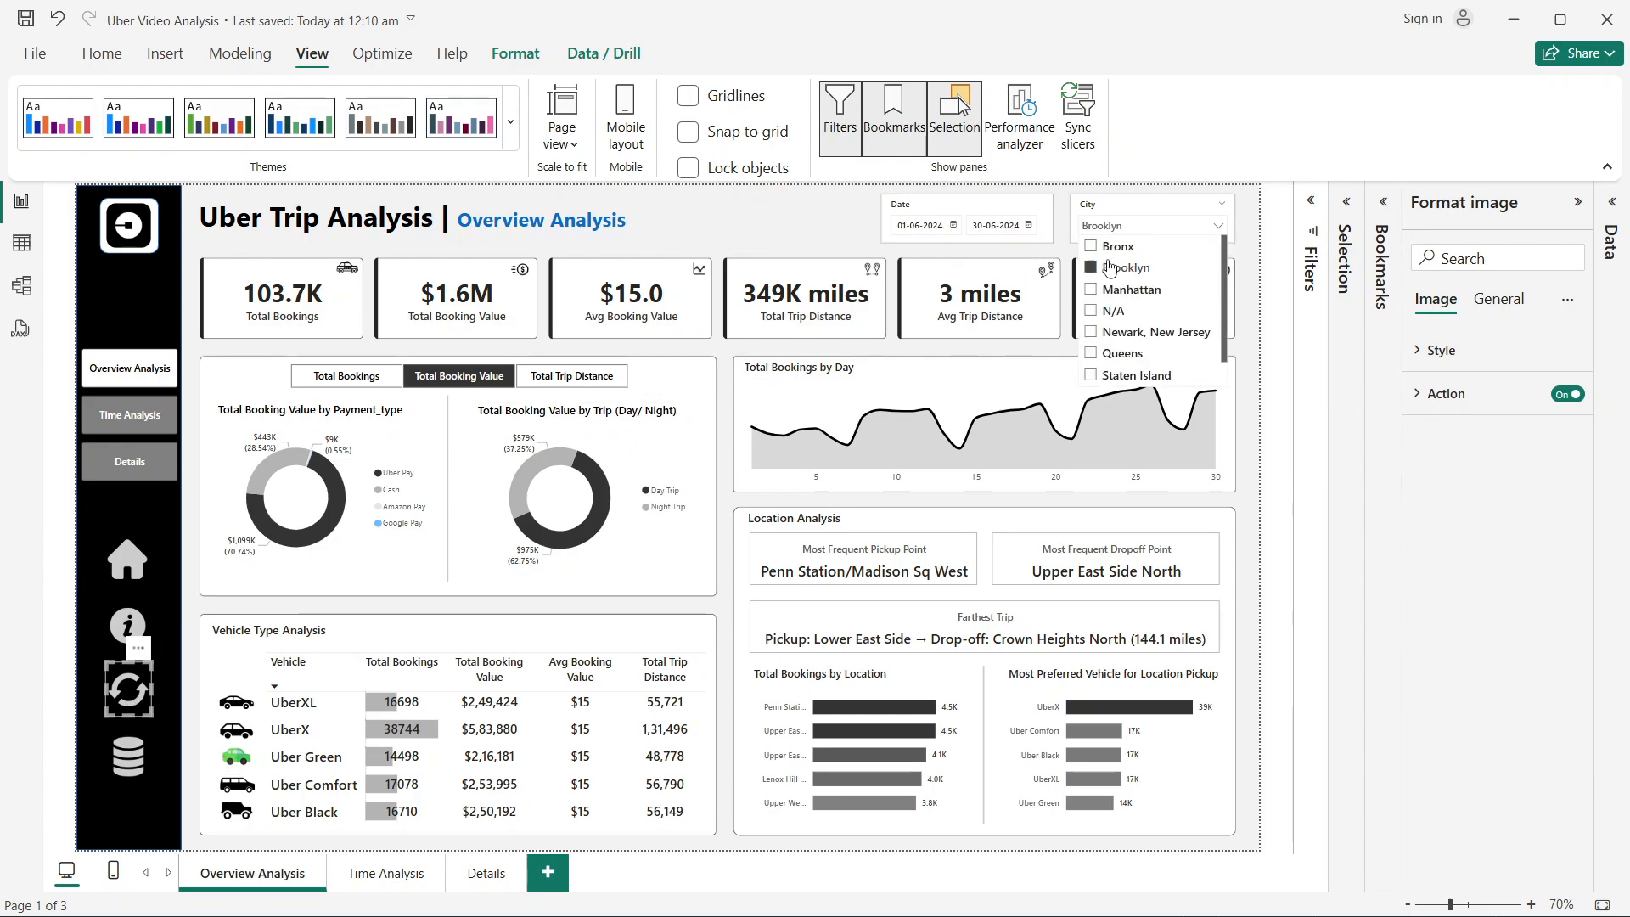
{"action": "left_click", "coordinate": [128, 701], "text": "ctrl"}
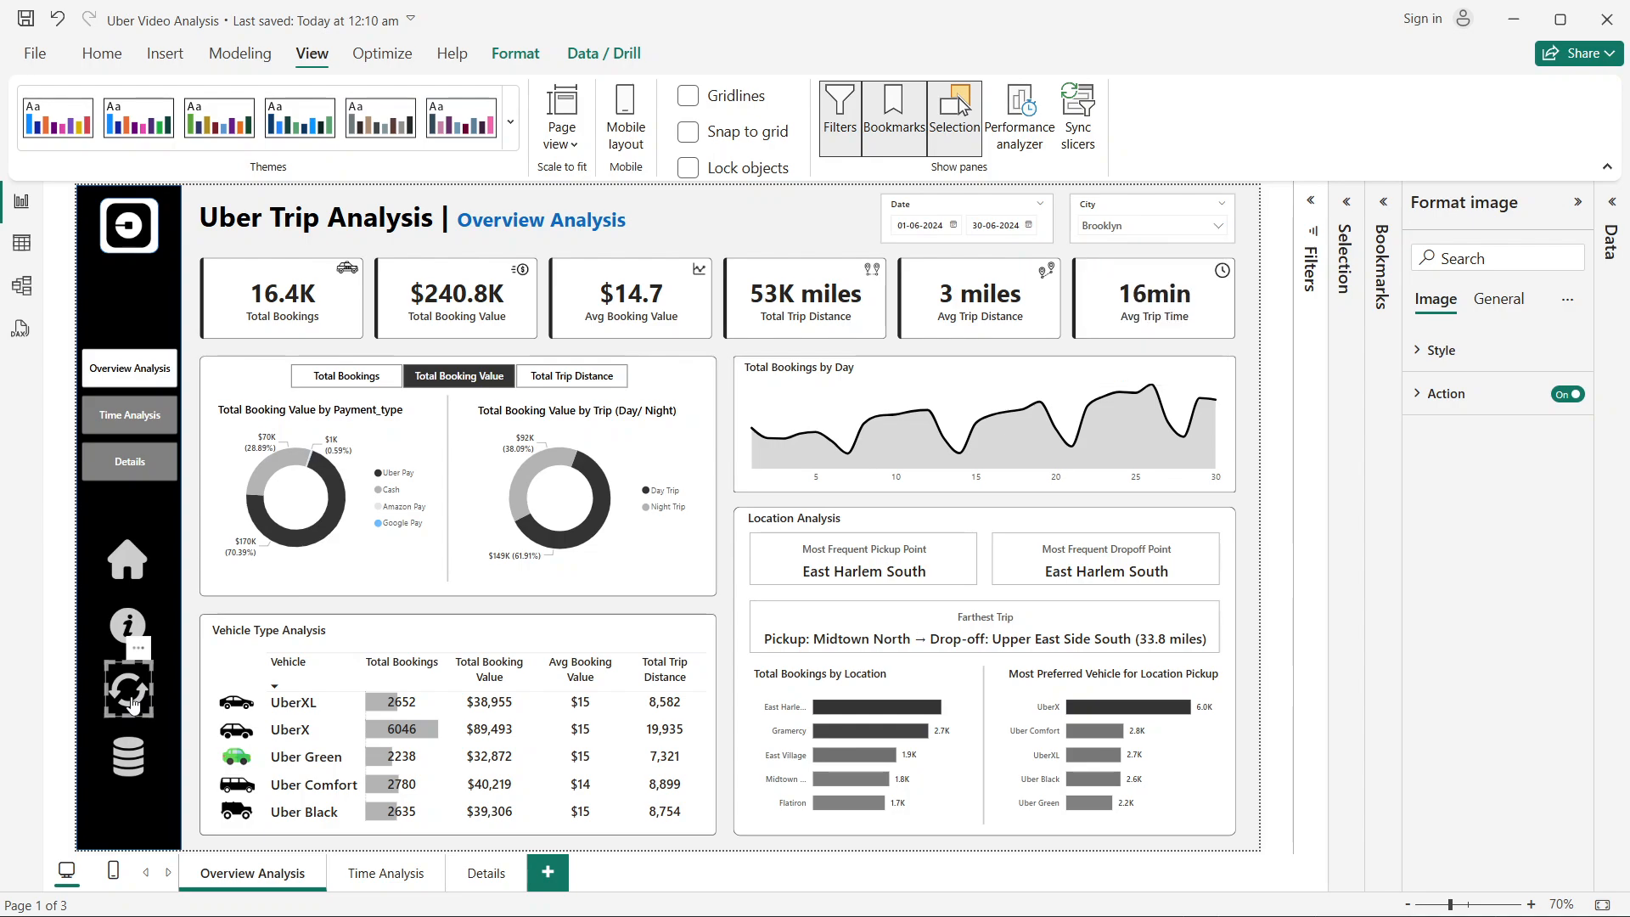
{"action": "left_click", "coordinate": [1132, 227]}
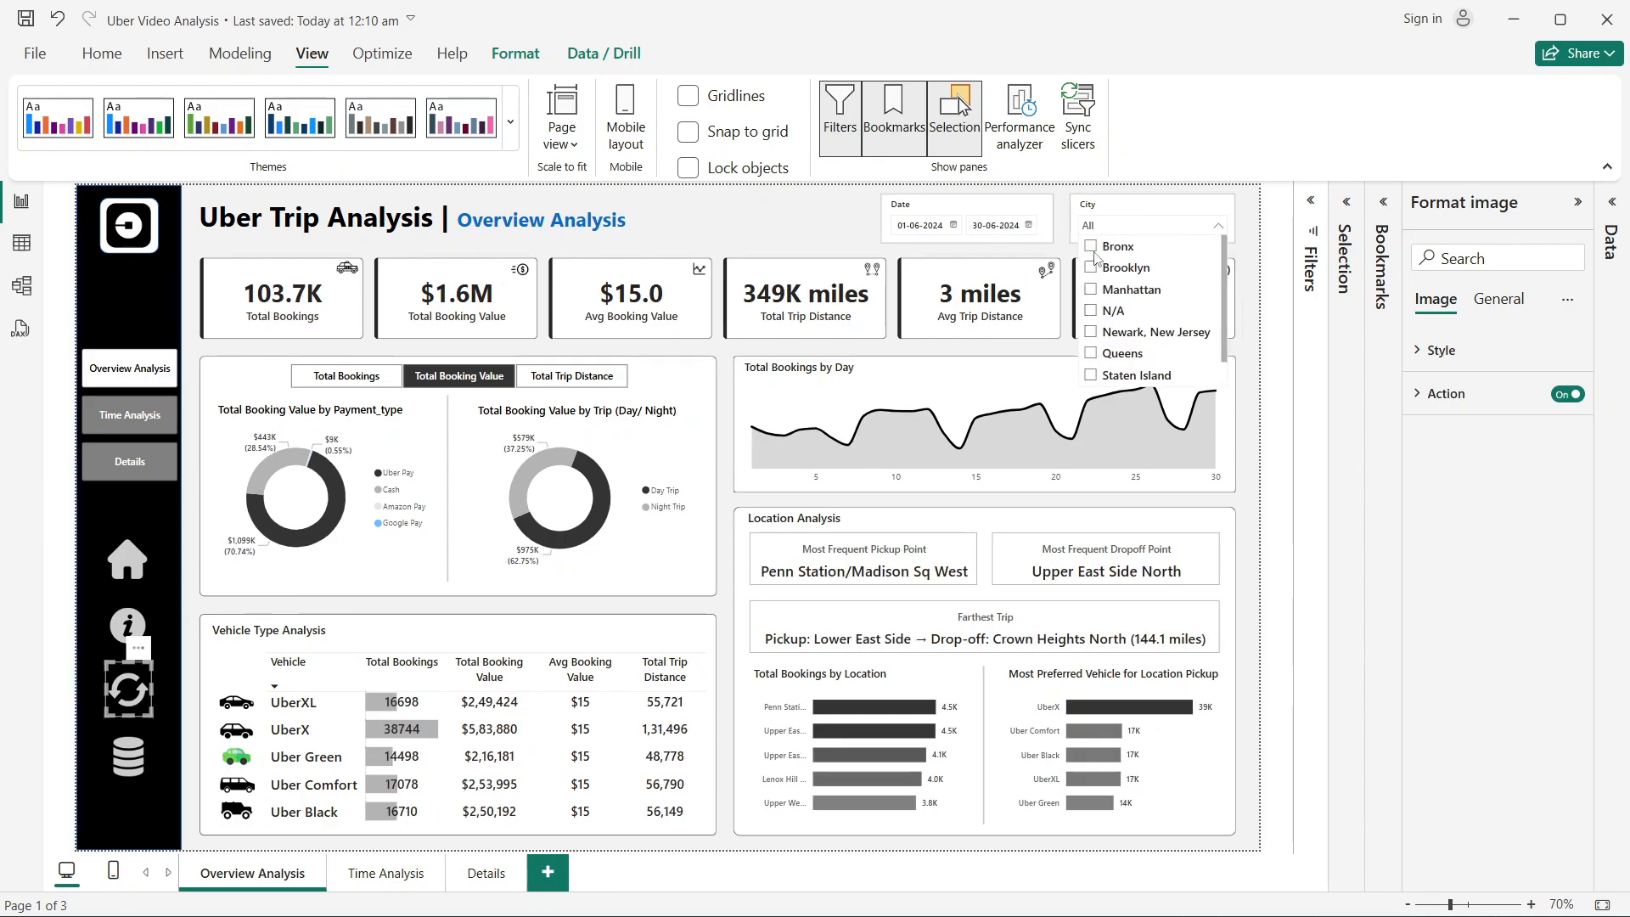
{"action": "left_click", "coordinate": [1249, 293]}
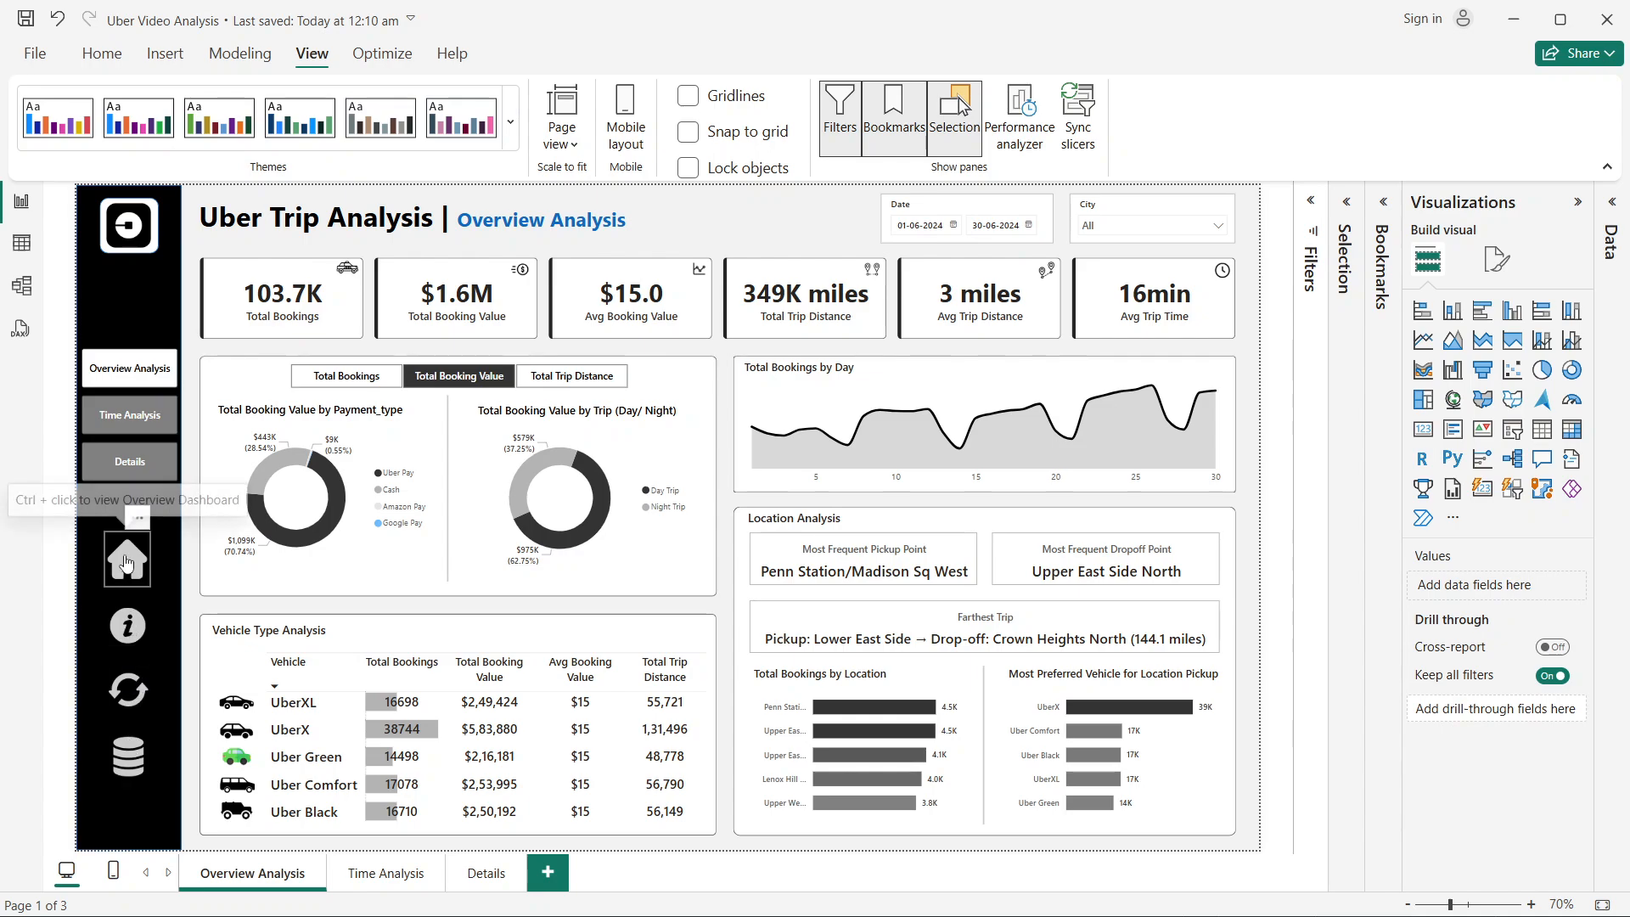
Step: Turn on the database icon's action with the type Web URL, leave the address empty, and deselect the icon
{"action": "left_click", "coordinate": [132, 759]}
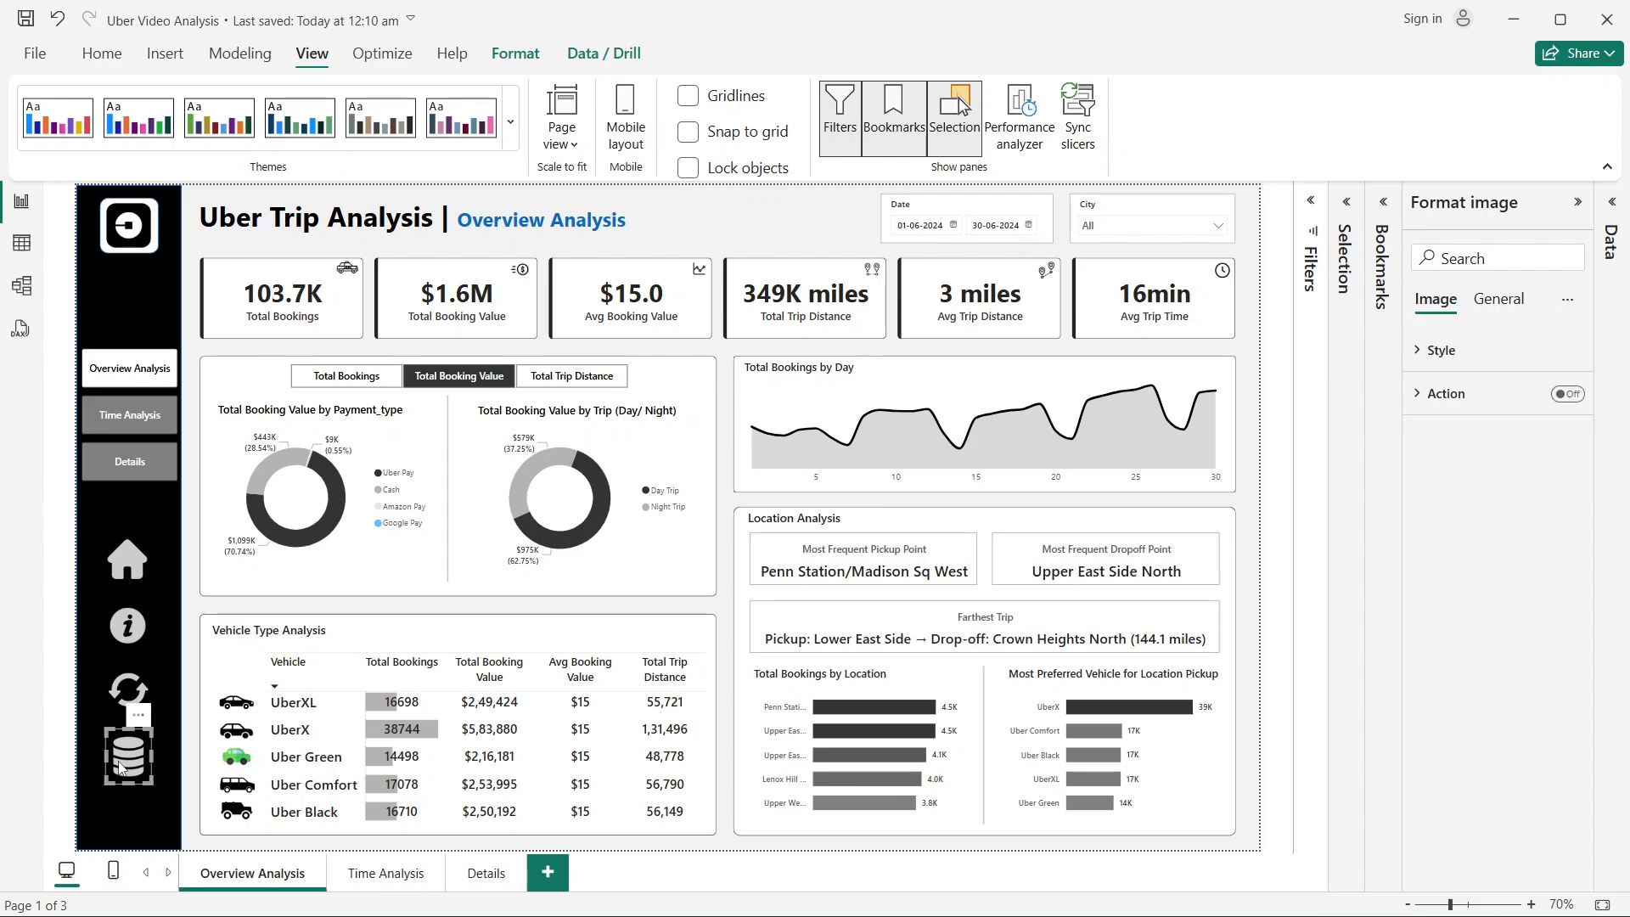
{"action": "left_click", "coordinate": [1484, 403]}
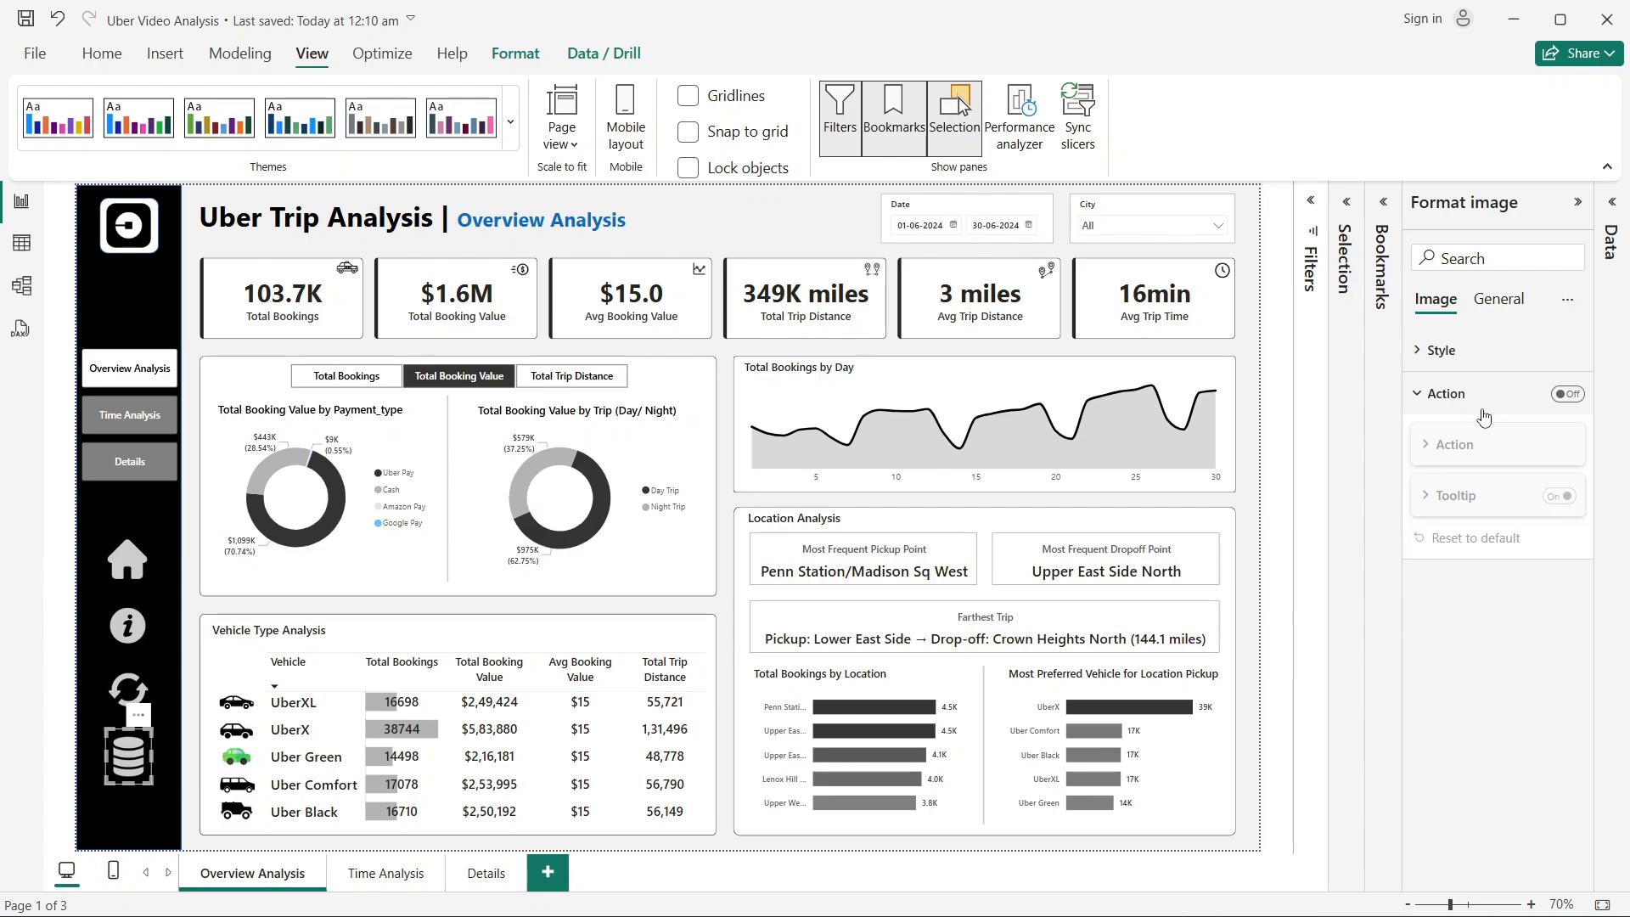
{"action": "left_click", "coordinate": [1552, 407]}
{"action": "left_click", "coordinate": [1570, 396]}
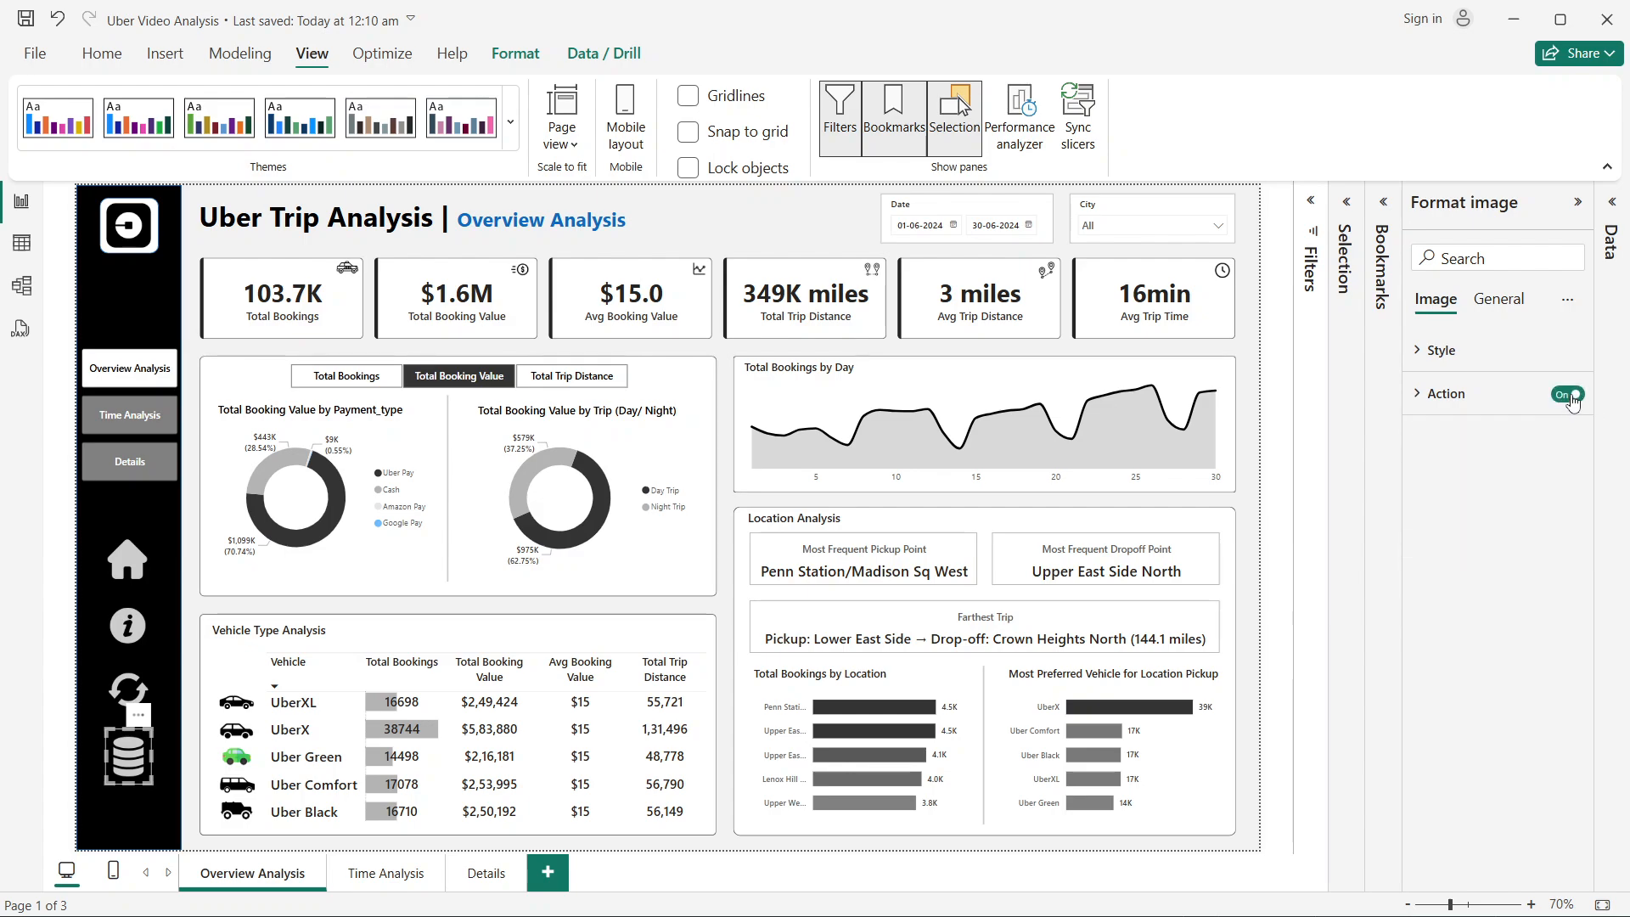
{"action": "left_click", "coordinate": [1460, 413]}
{"action": "left_click", "coordinate": [1453, 508]}
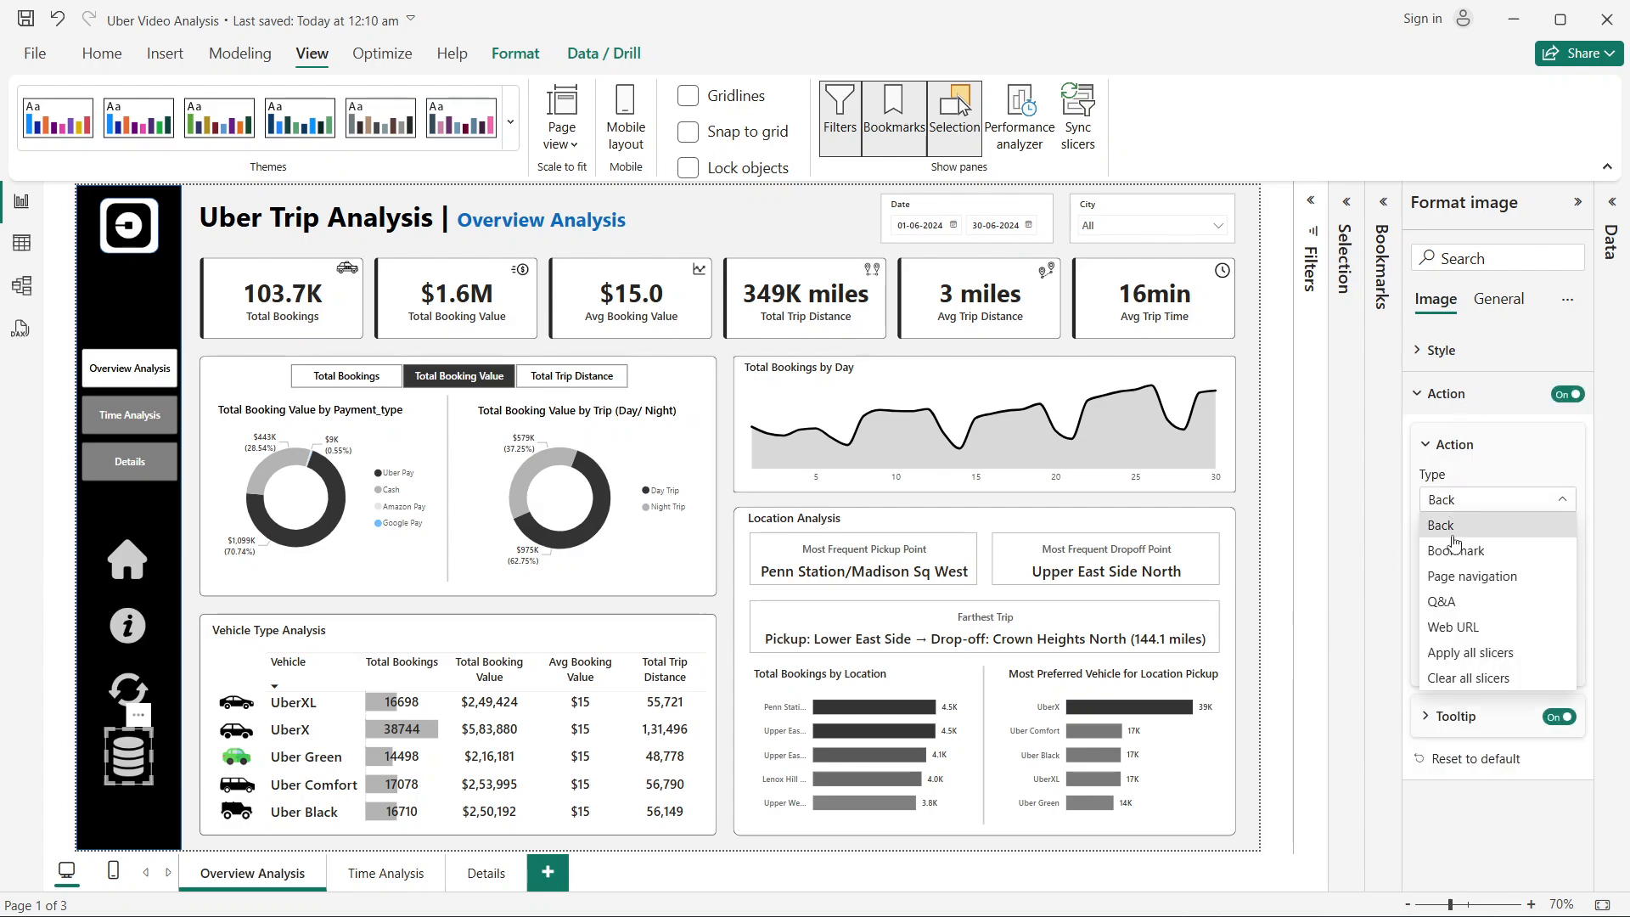
{"action": "left_click", "coordinate": [1450, 633]}
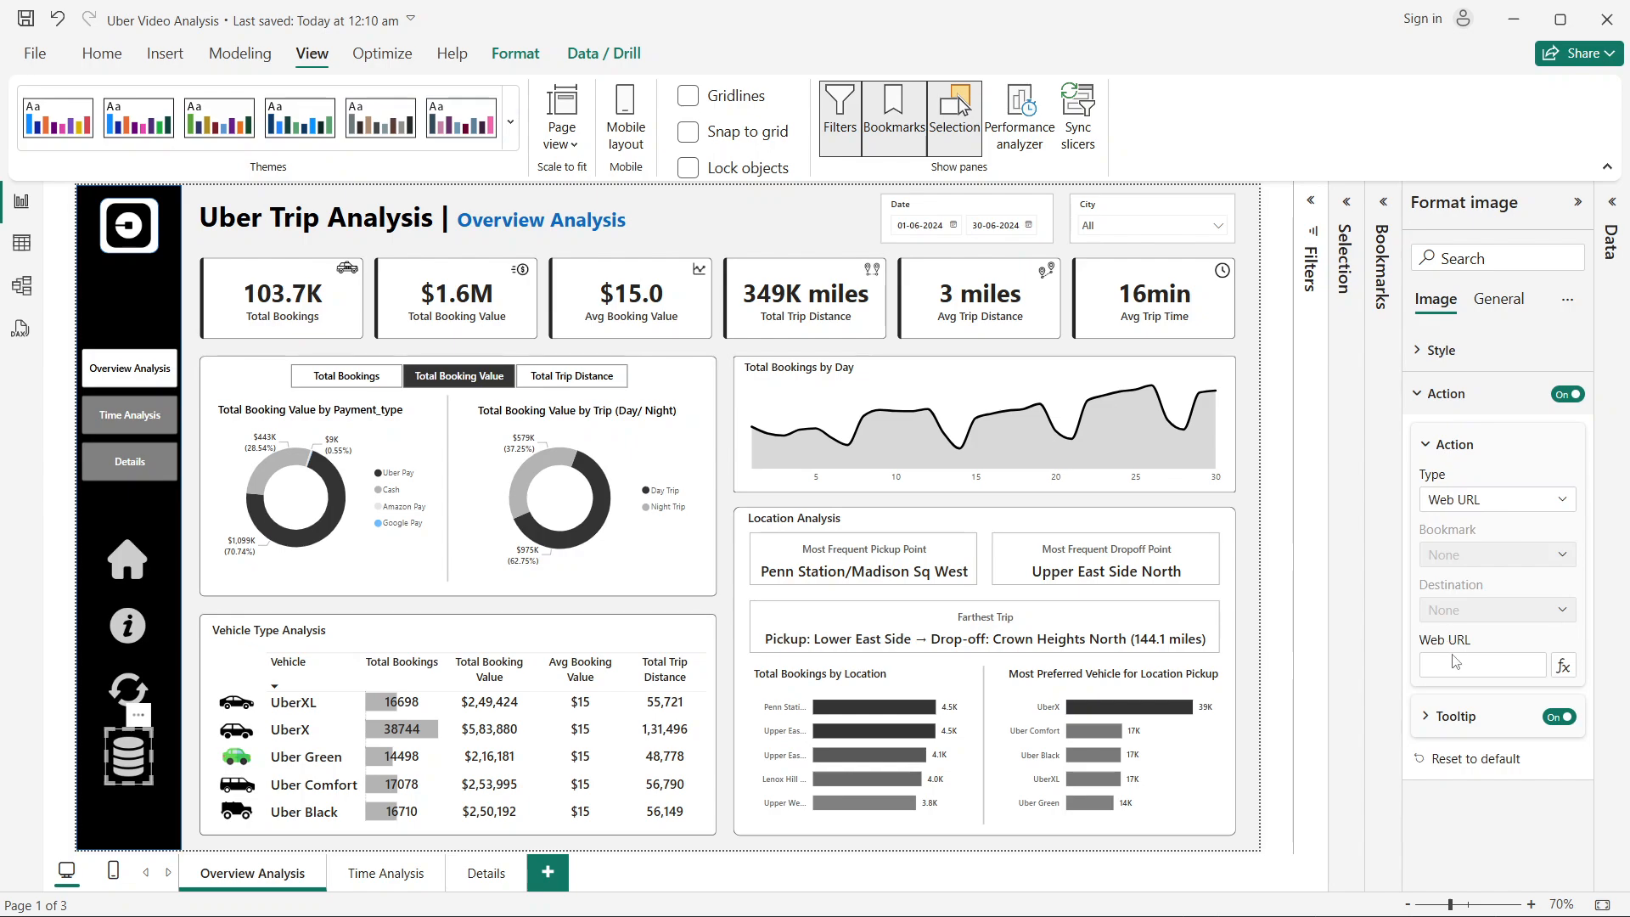
{"action": "left_click", "coordinate": [1459, 671]}
{"action": "left_click", "coordinate": [1385, 610]}
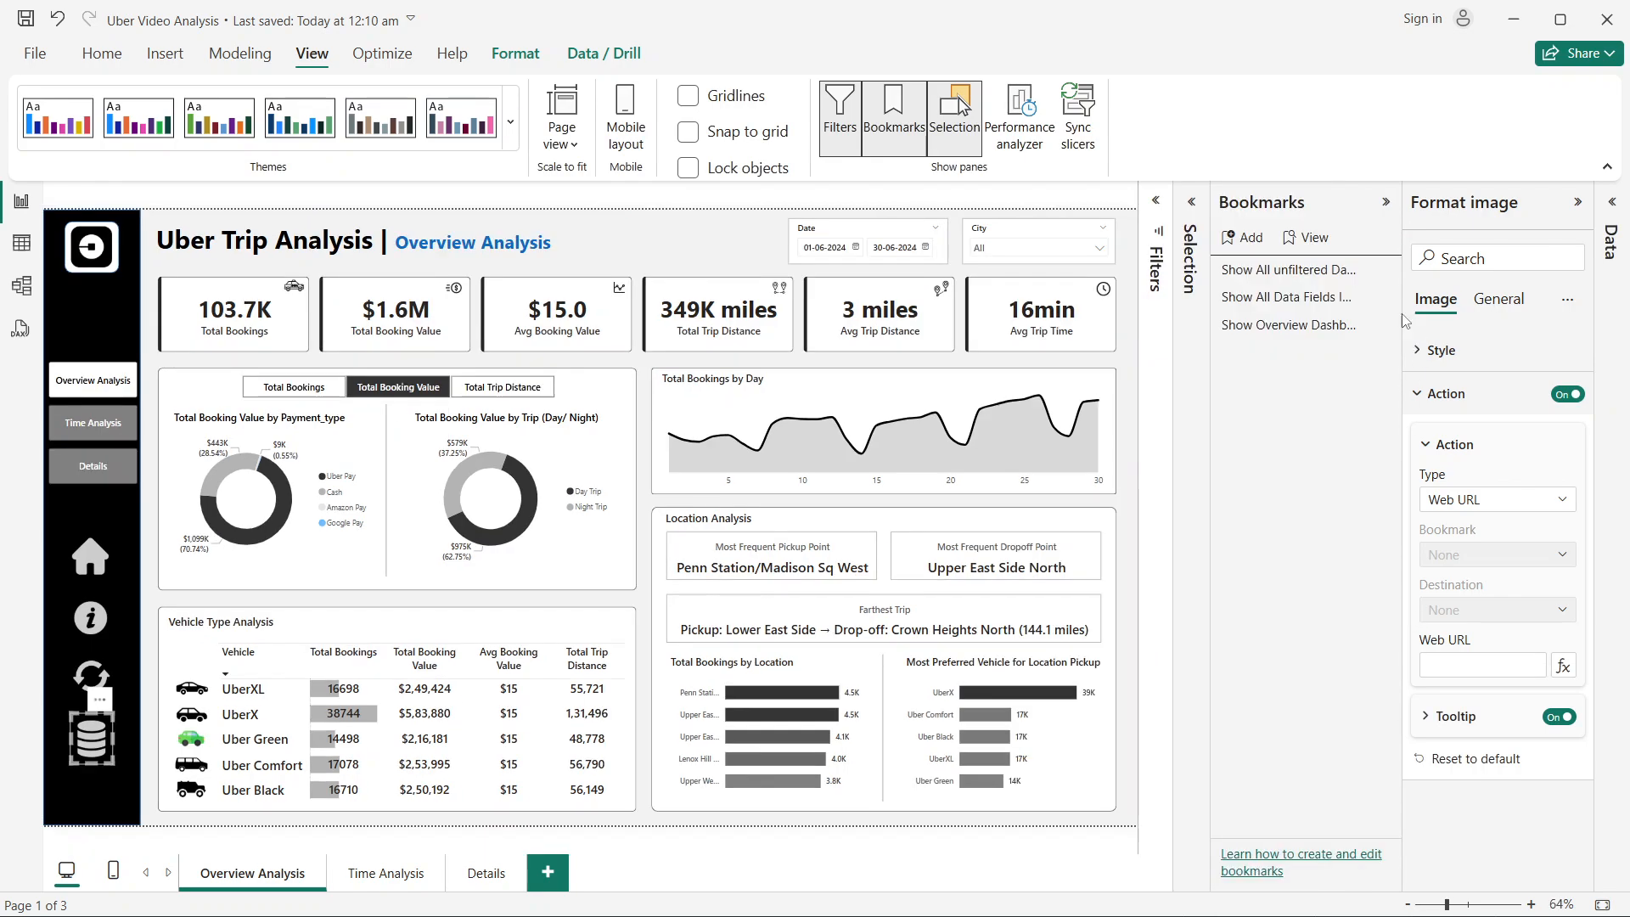
{"action": "left_click", "coordinate": [1386, 203]}
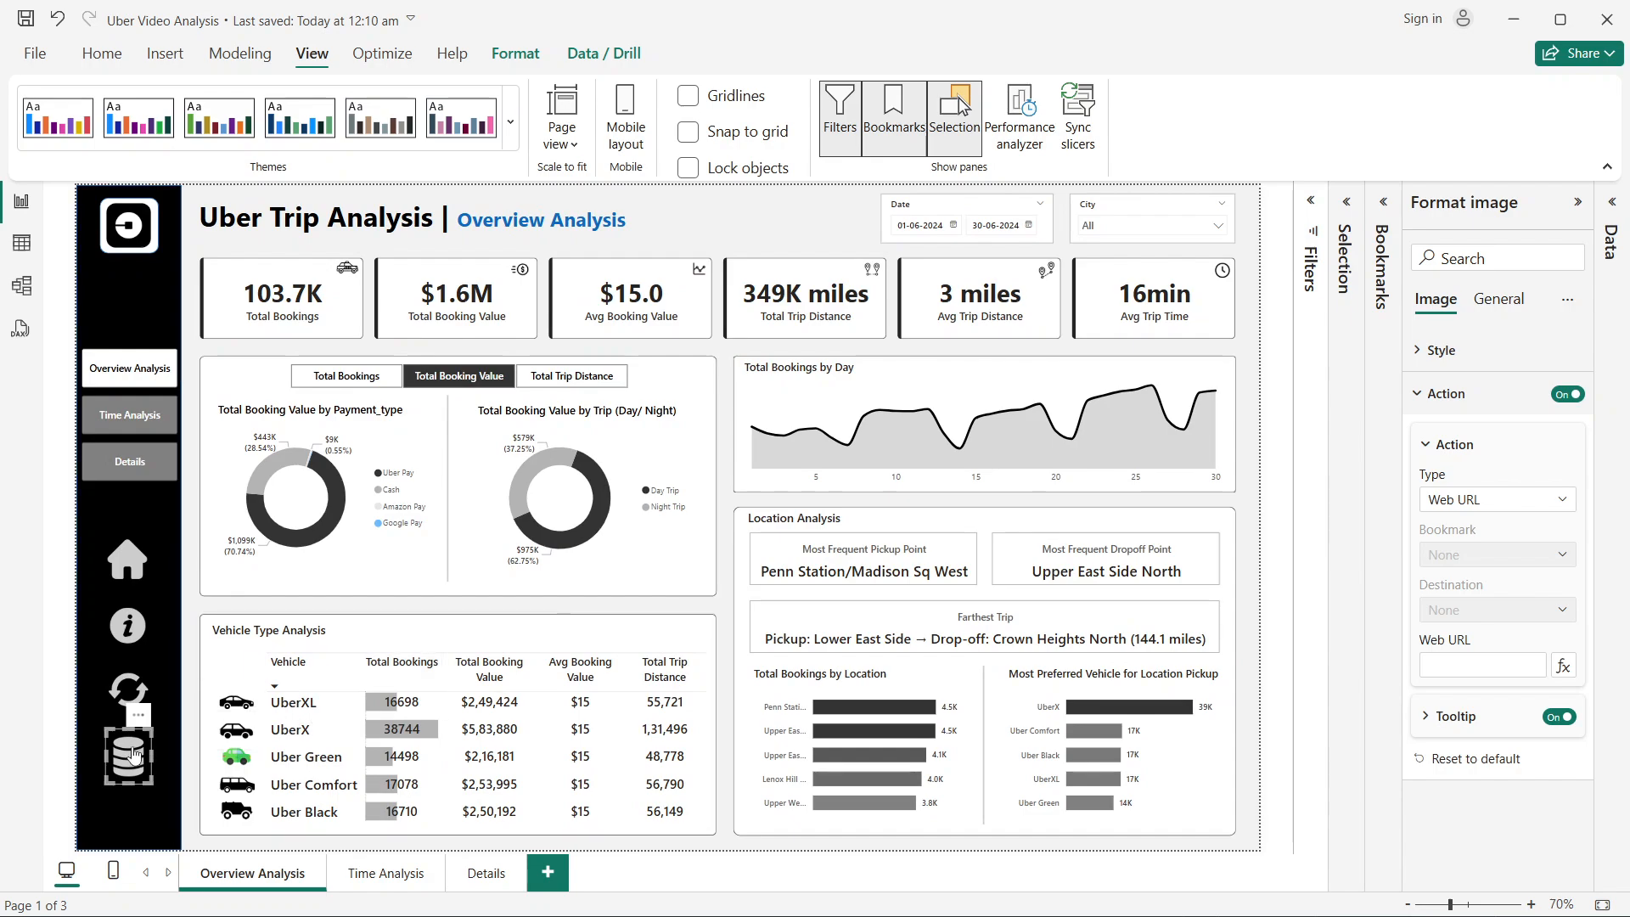
{"action": "left_click", "coordinate": [64, 726]}
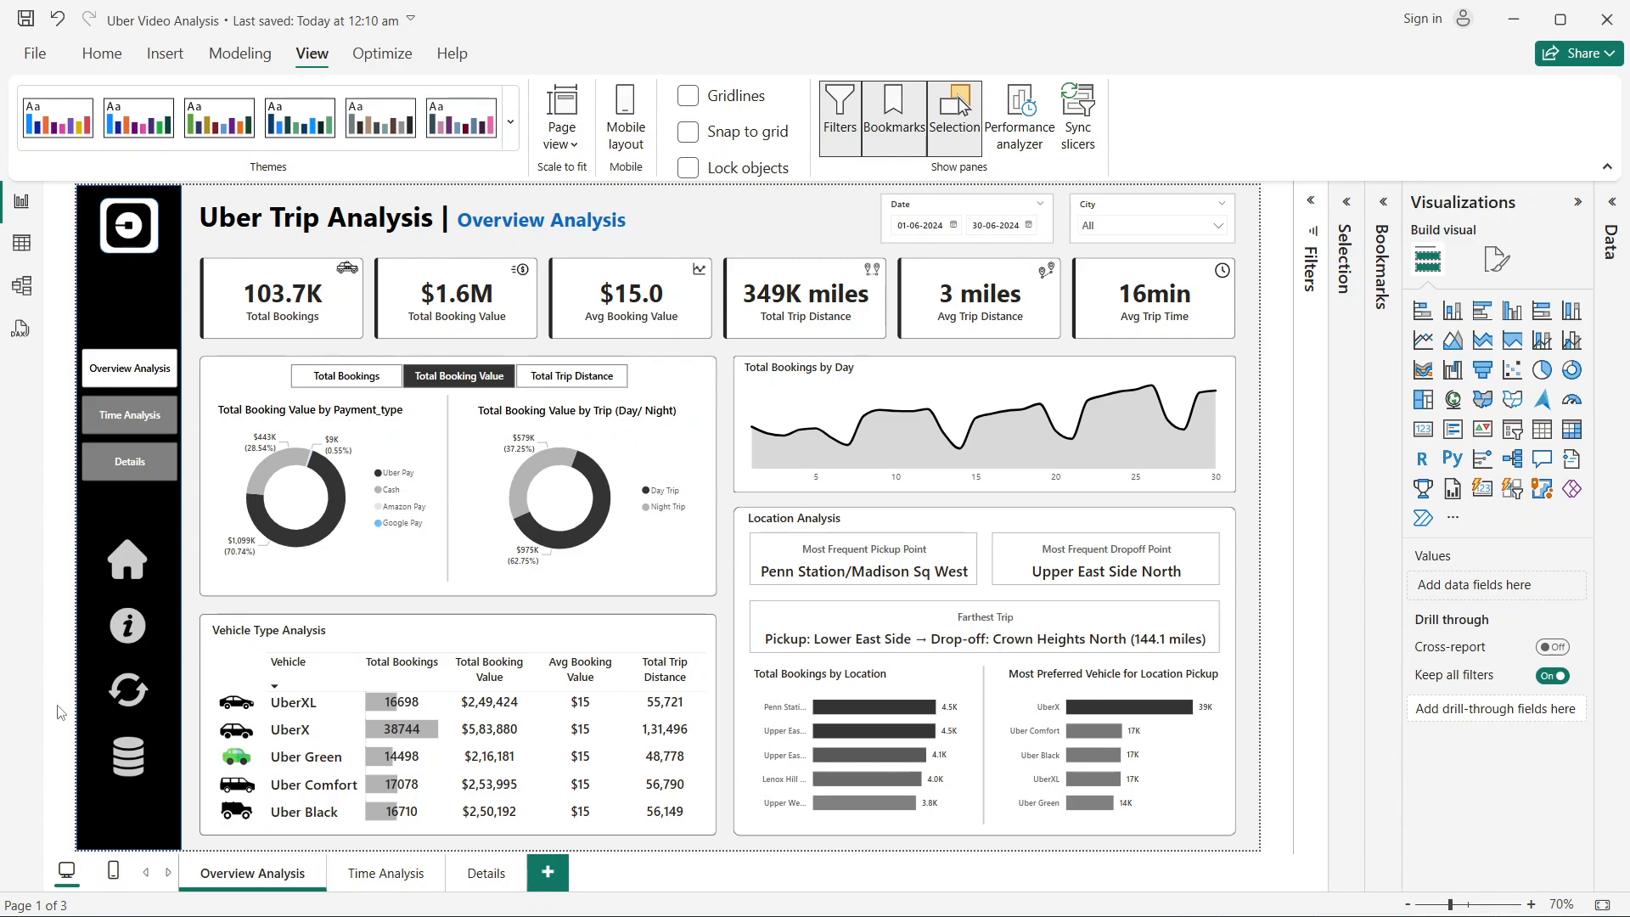
Step: Copy the home, info, refresh and database icons from the Overview Analysis sidebar to the Time Analysis and Details pages
{"action": "left_click", "coordinate": [125, 578]}
{"action": "left_click", "coordinate": [126, 628], "text": "ctrl"}
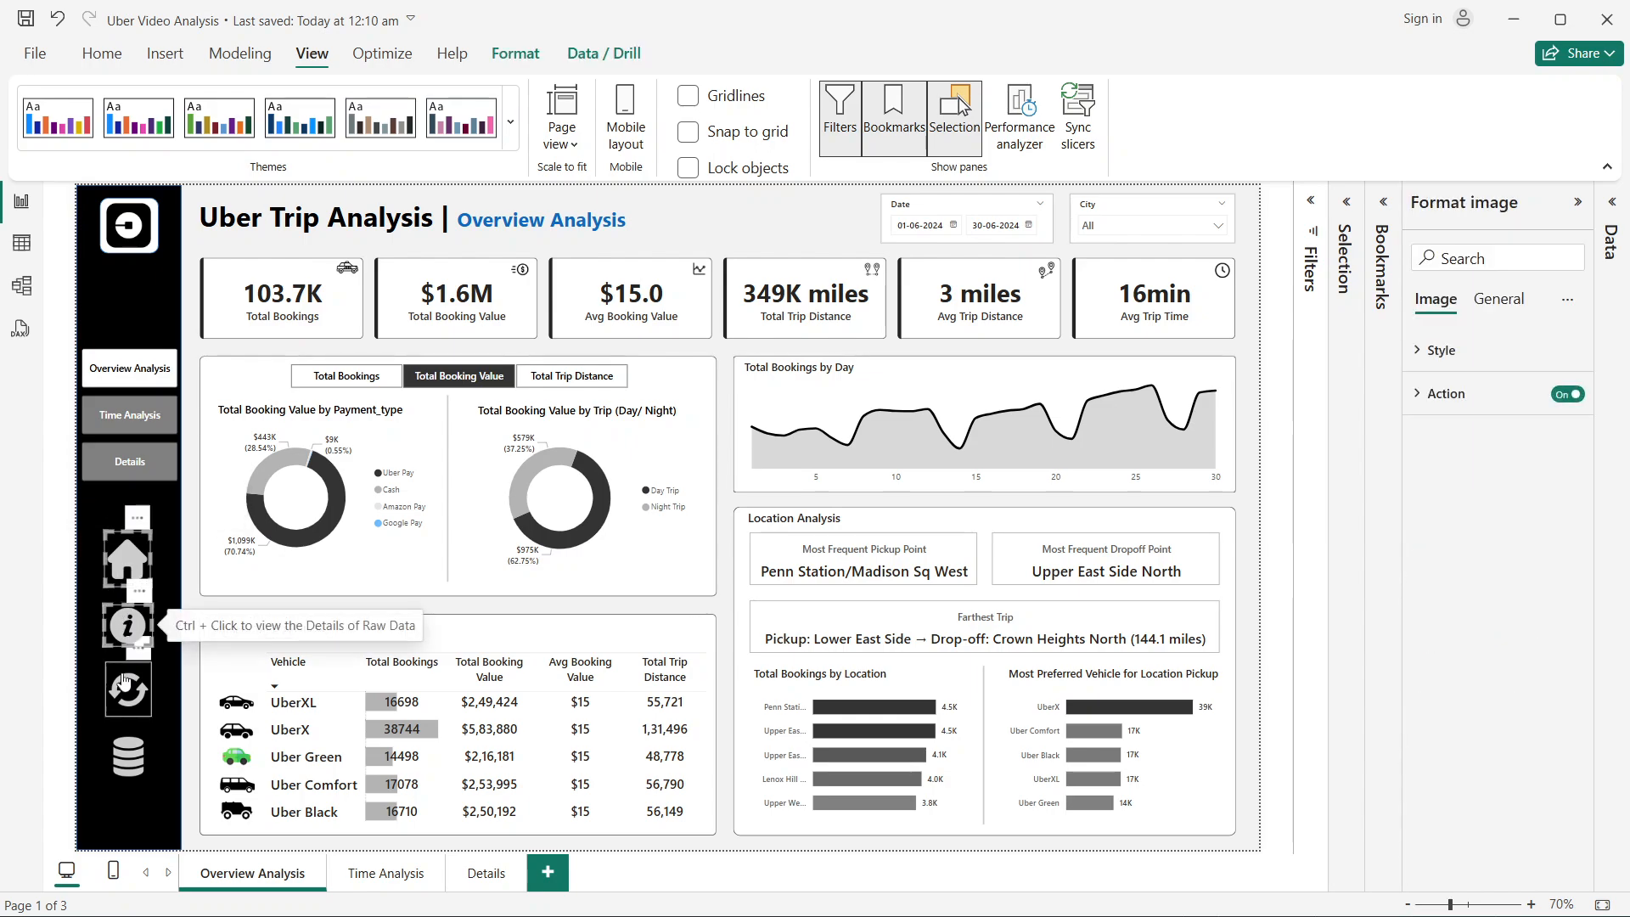
{"action": "left_click", "coordinate": [127, 690], "text": "ctrl"}
{"action": "left_click", "coordinate": [127, 756], "text": "ctrl"}
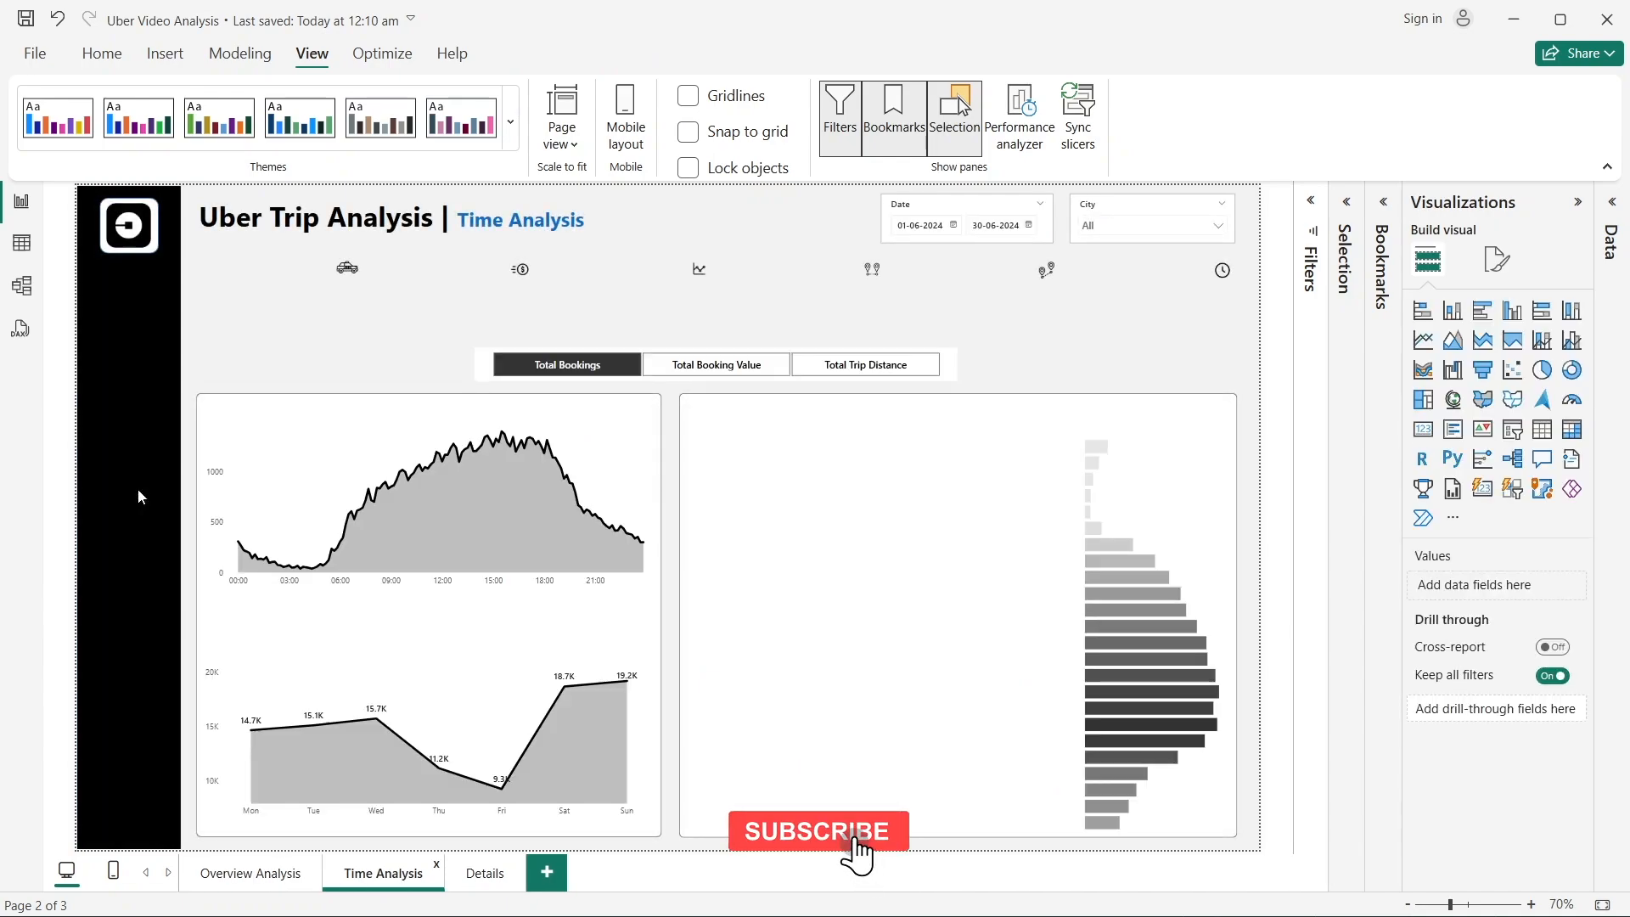
{"action": "key", "text": "ctrl+v"}
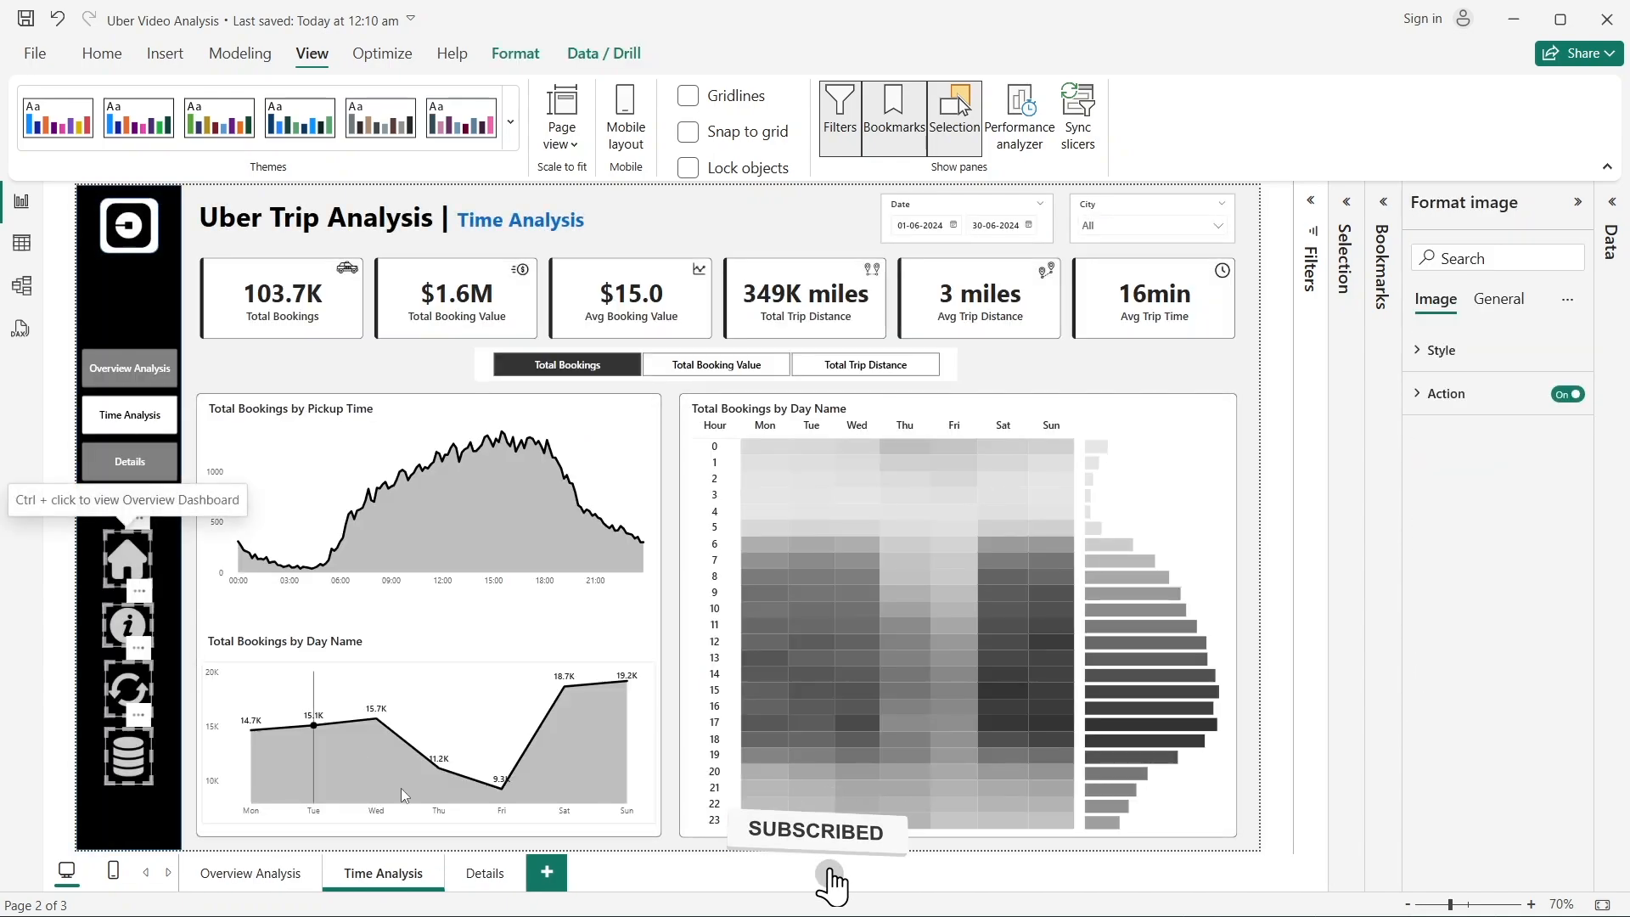
{"action": "left_click", "coordinate": [484, 874]}
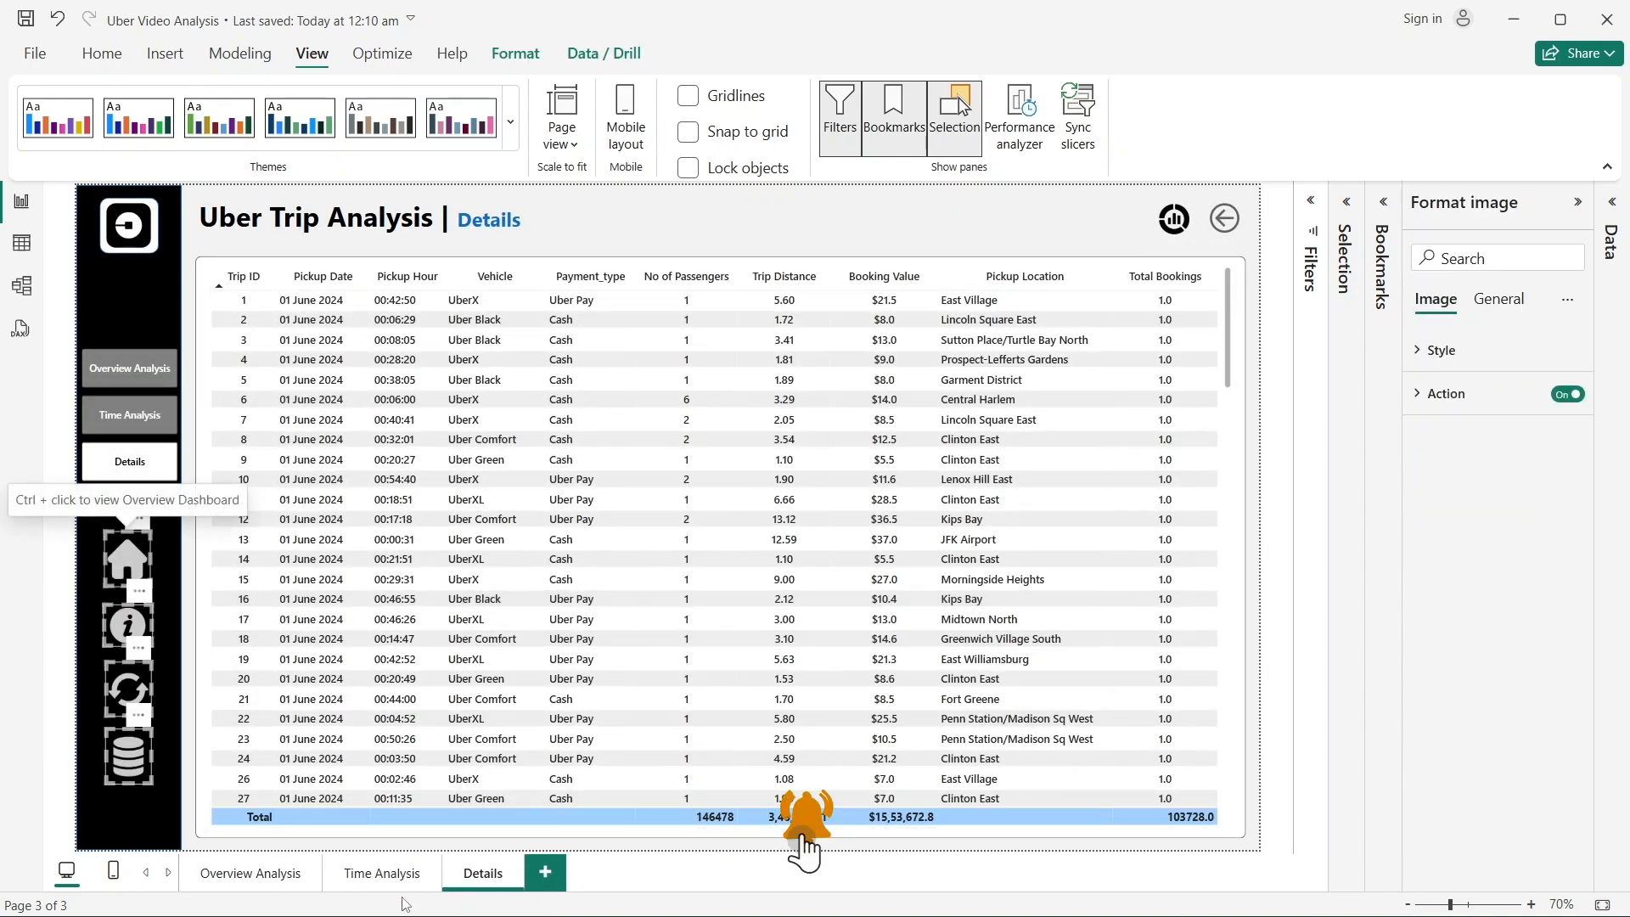
Step: Test the home icon on the Time Analysis page, then return to that page
{"action": "left_click", "coordinate": [348, 888]}
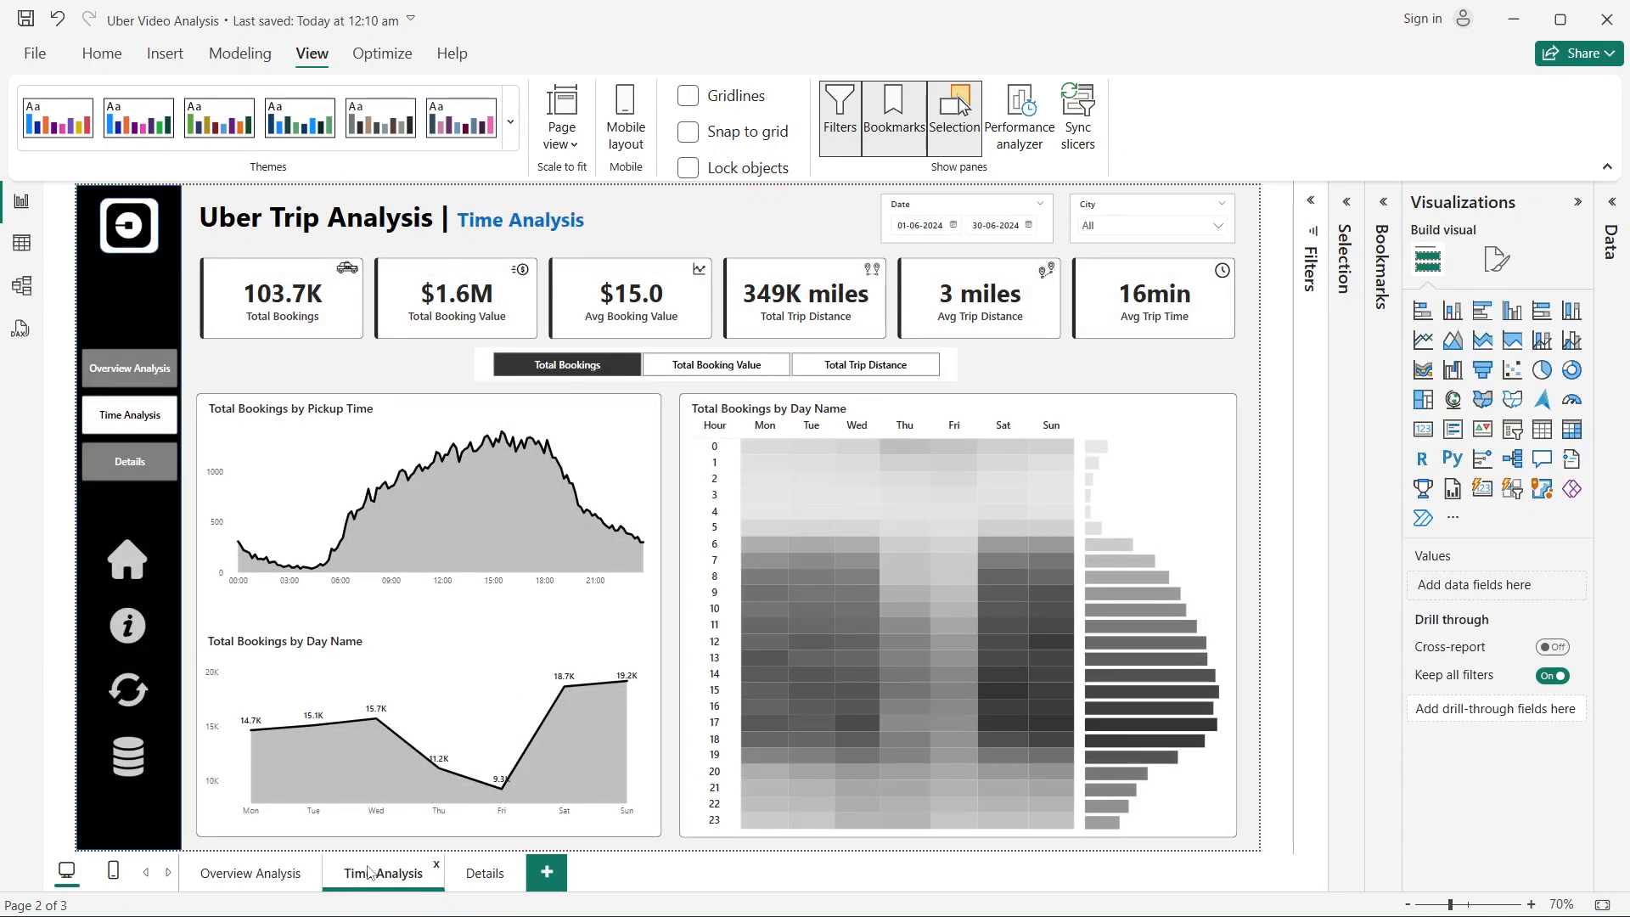
{"action": "left_click", "coordinate": [122, 565], "text": "ctrl"}
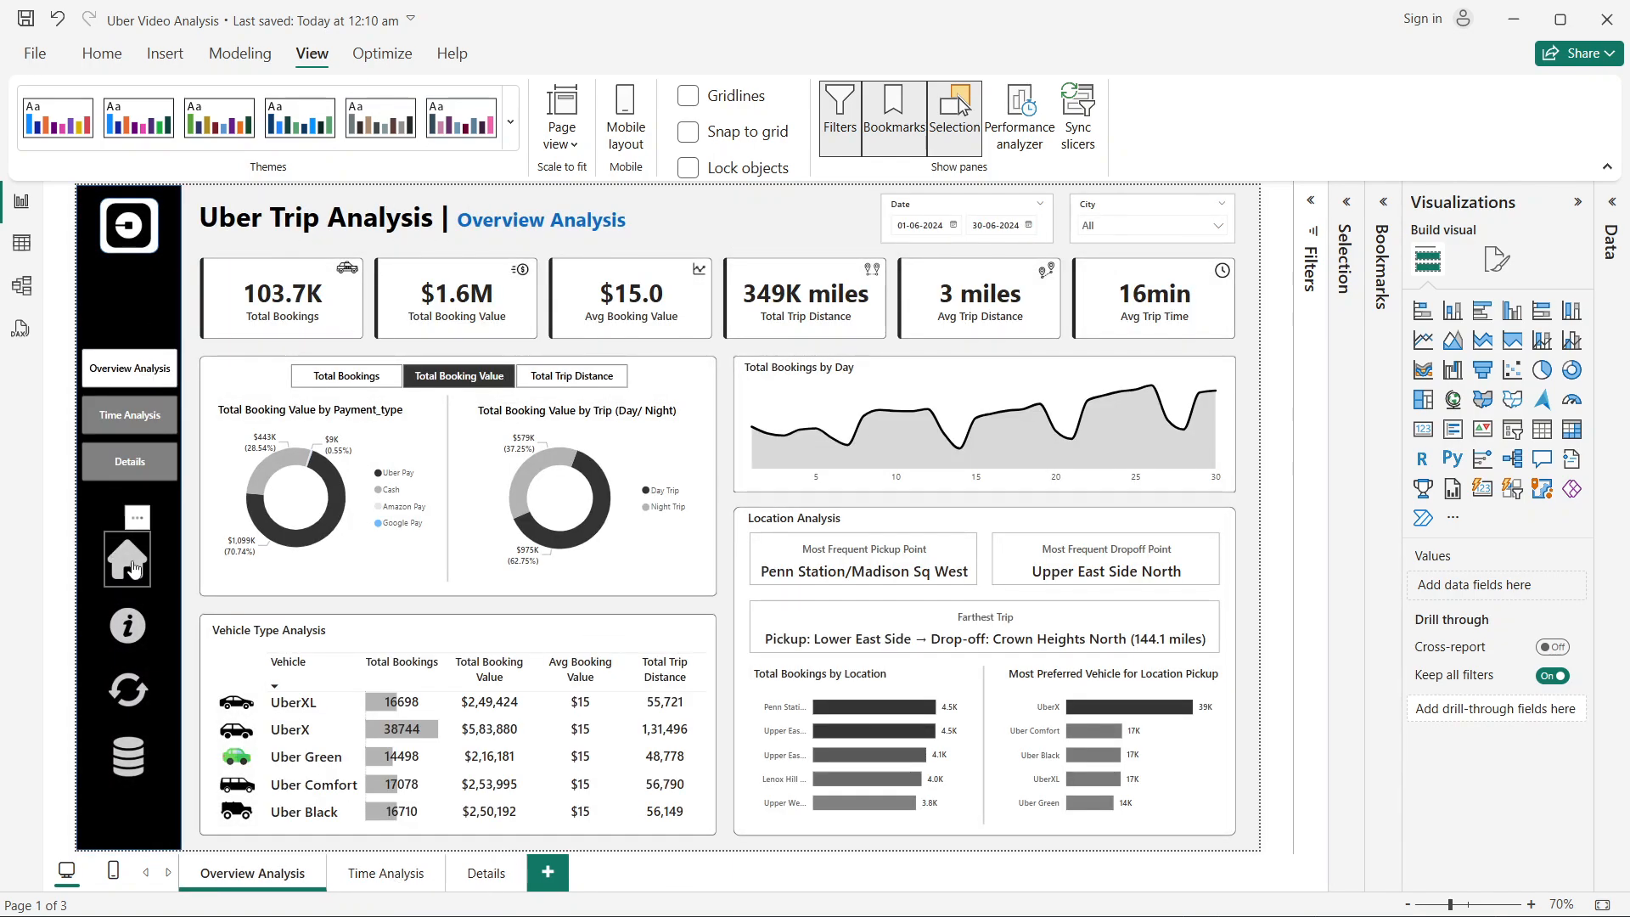
{"action": "left_click", "coordinate": [408, 886]}
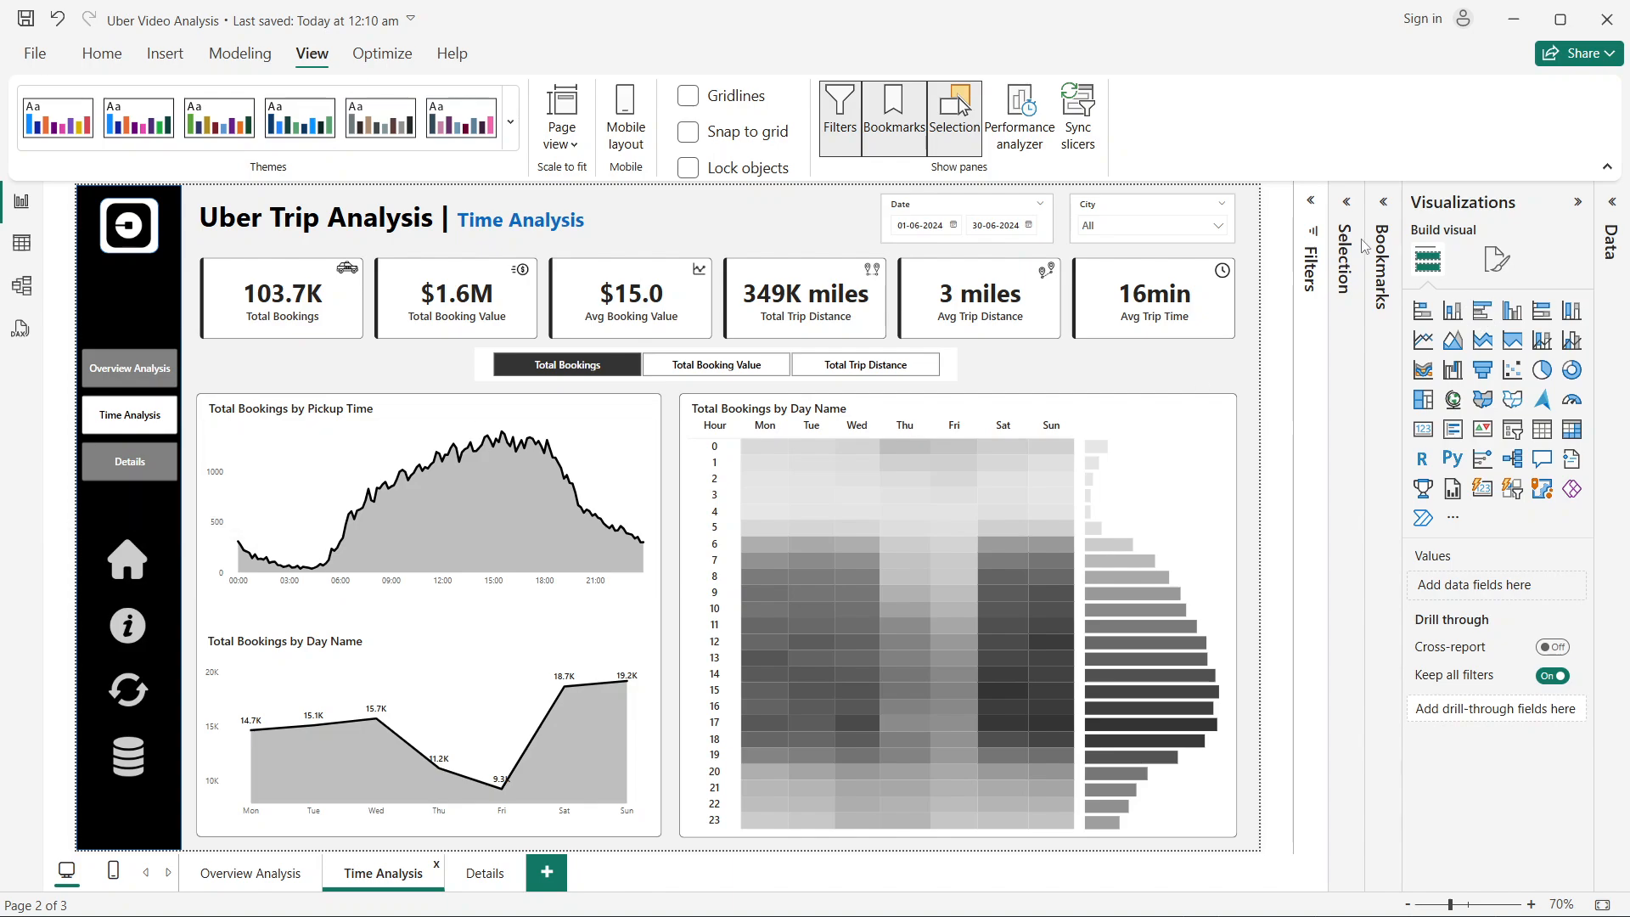
Step: Add a bookmark of the Time Analysis page and name it "Show Time Analysis Dashboard"
{"action": "left_click", "coordinate": [1384, 208]}
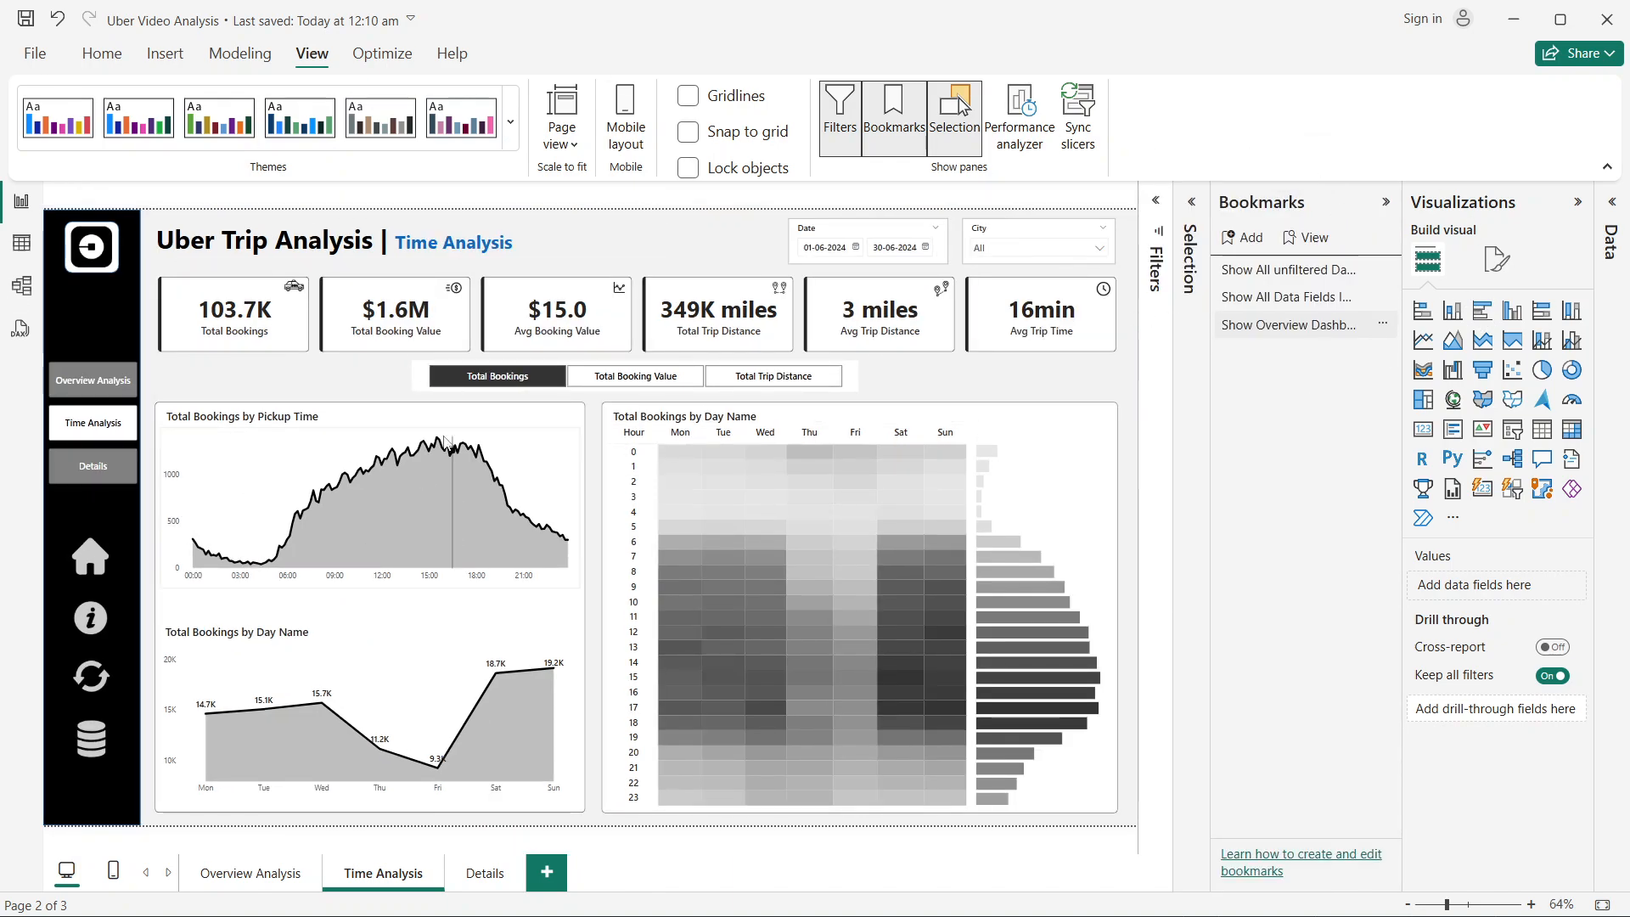
{"action": "left_click", "coordinate": [1248, 238]}
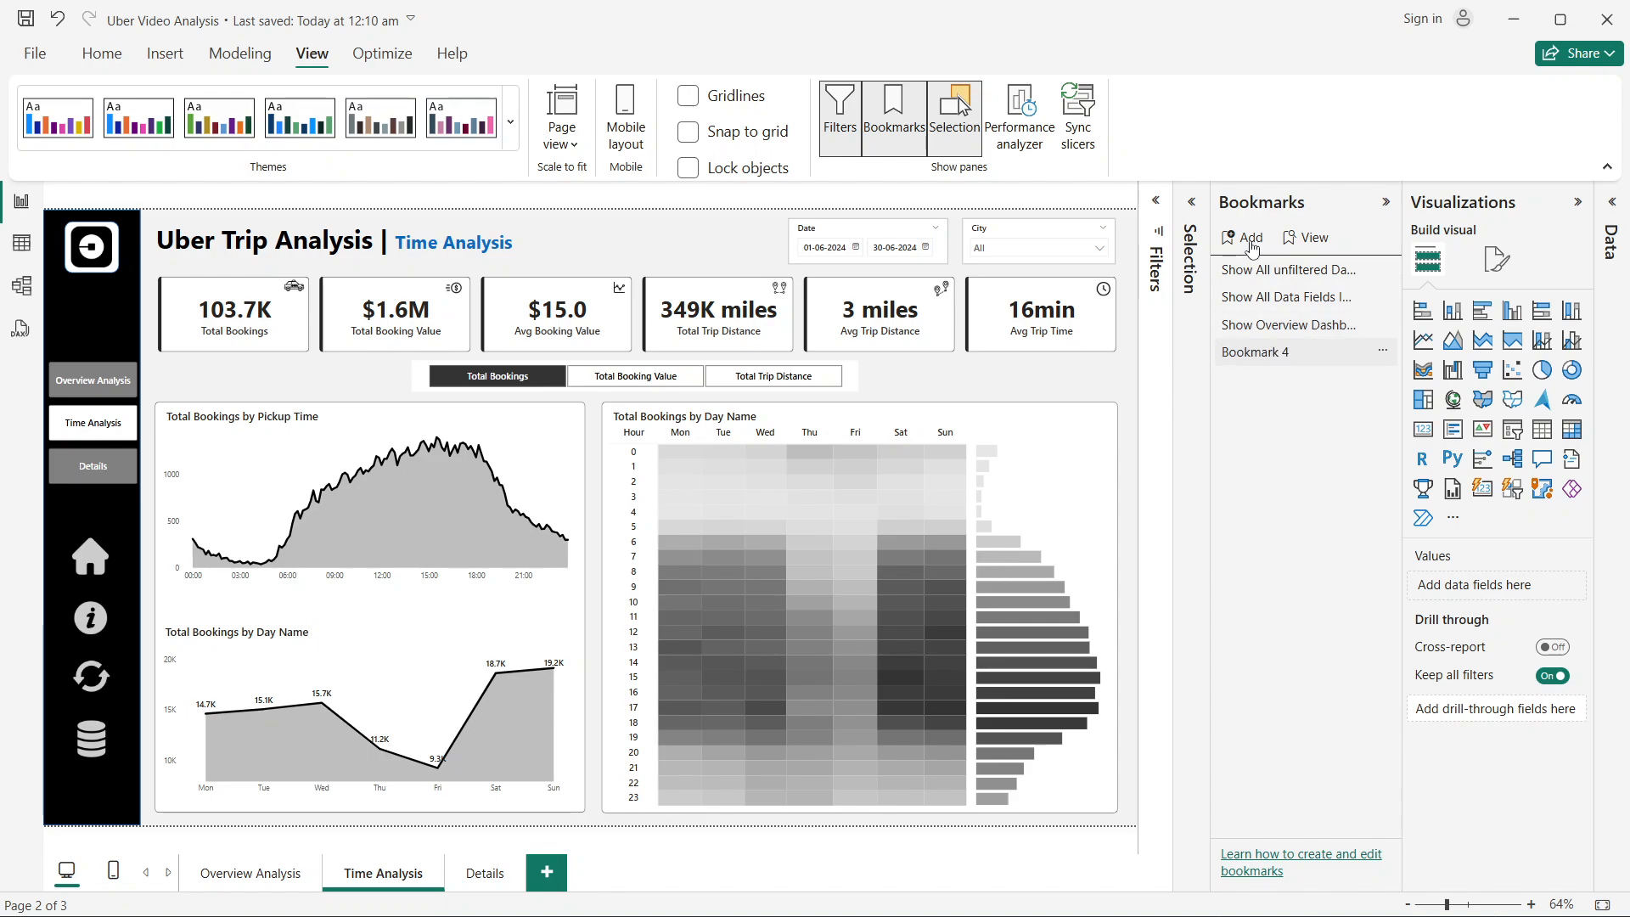
{"action": "double_click", "coordinate": [1257, 355]}
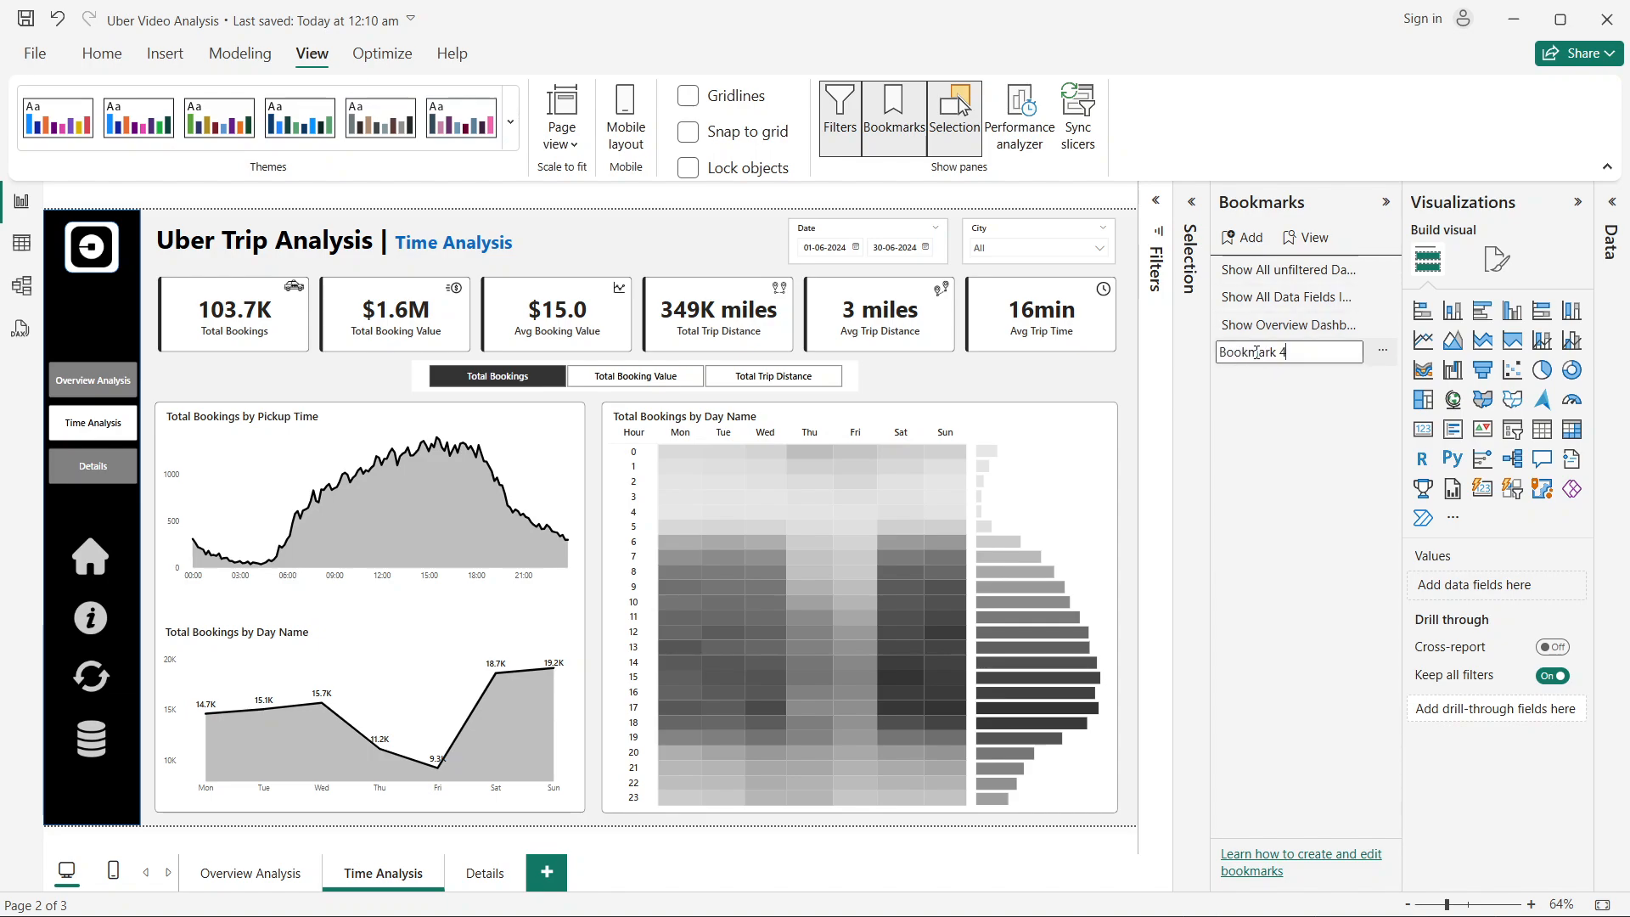
{"action": "double_click", "coordinate": [1256, 353]}
{"action": "type", "text": "Sh"}
{"action": "type", "text": "shboard"}
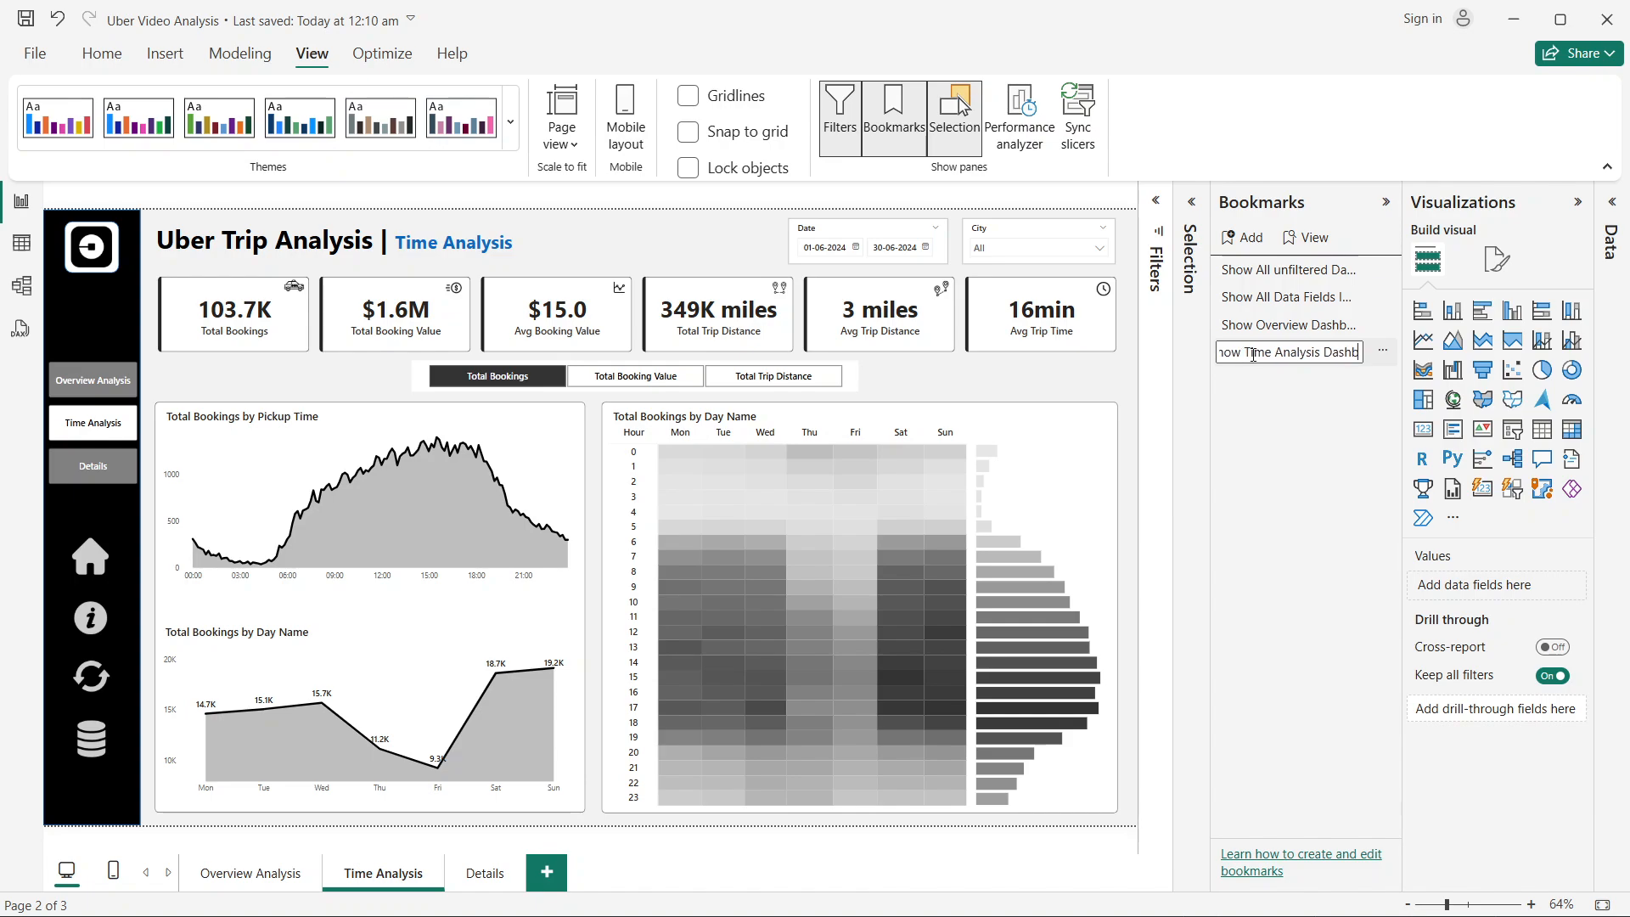
{"action": "left_click", "coordinate": [1297, 538]}
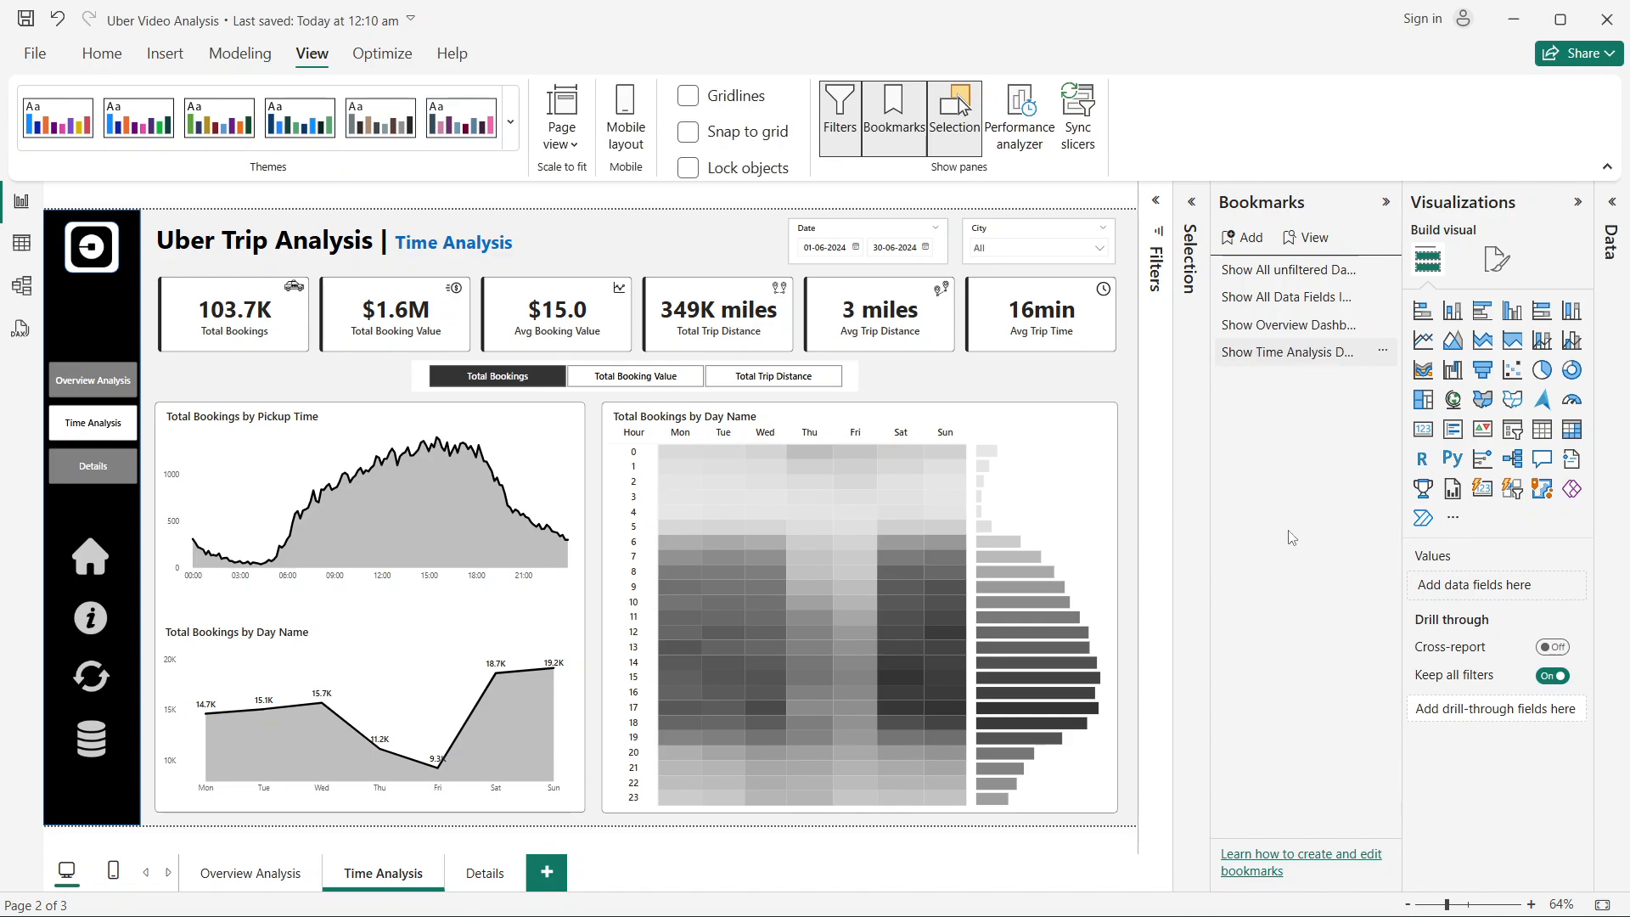
Step: Copy the data-field description text box from the Overview Analysis page to the Time Analysis page, hiding it again on Overview Analysis
{"action": "left_click", "coordinate": [1192, 203]}
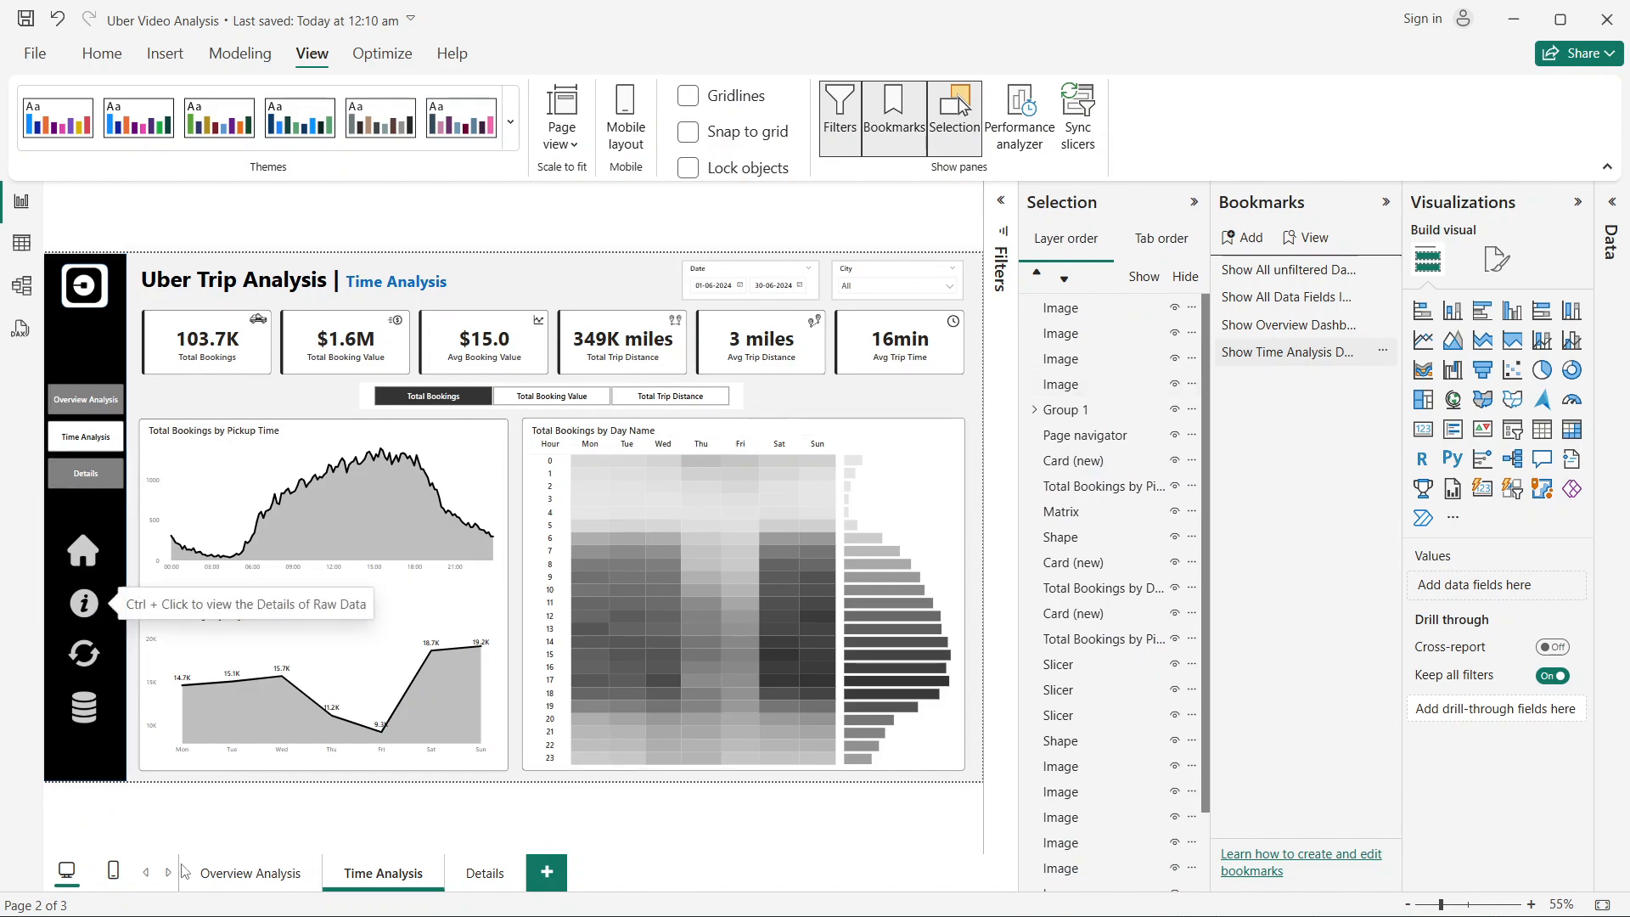
{"action": "left_click", "coordinate": [242, 879]}
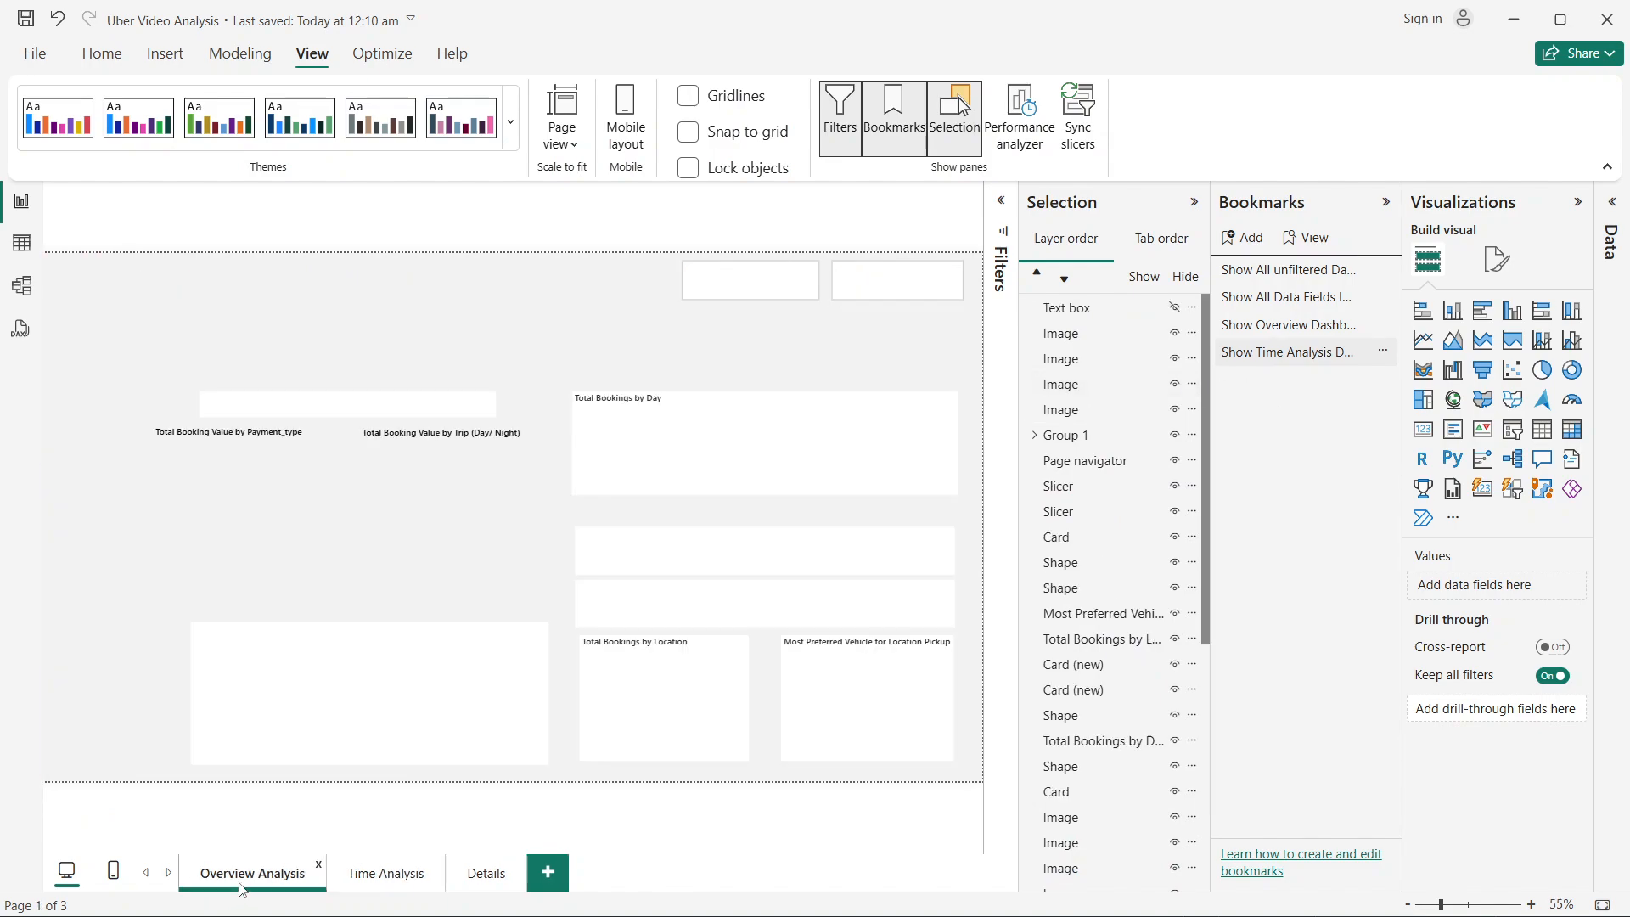
{"action": "left_click", "coordinate": [91, 608], "text": "ctrl"}
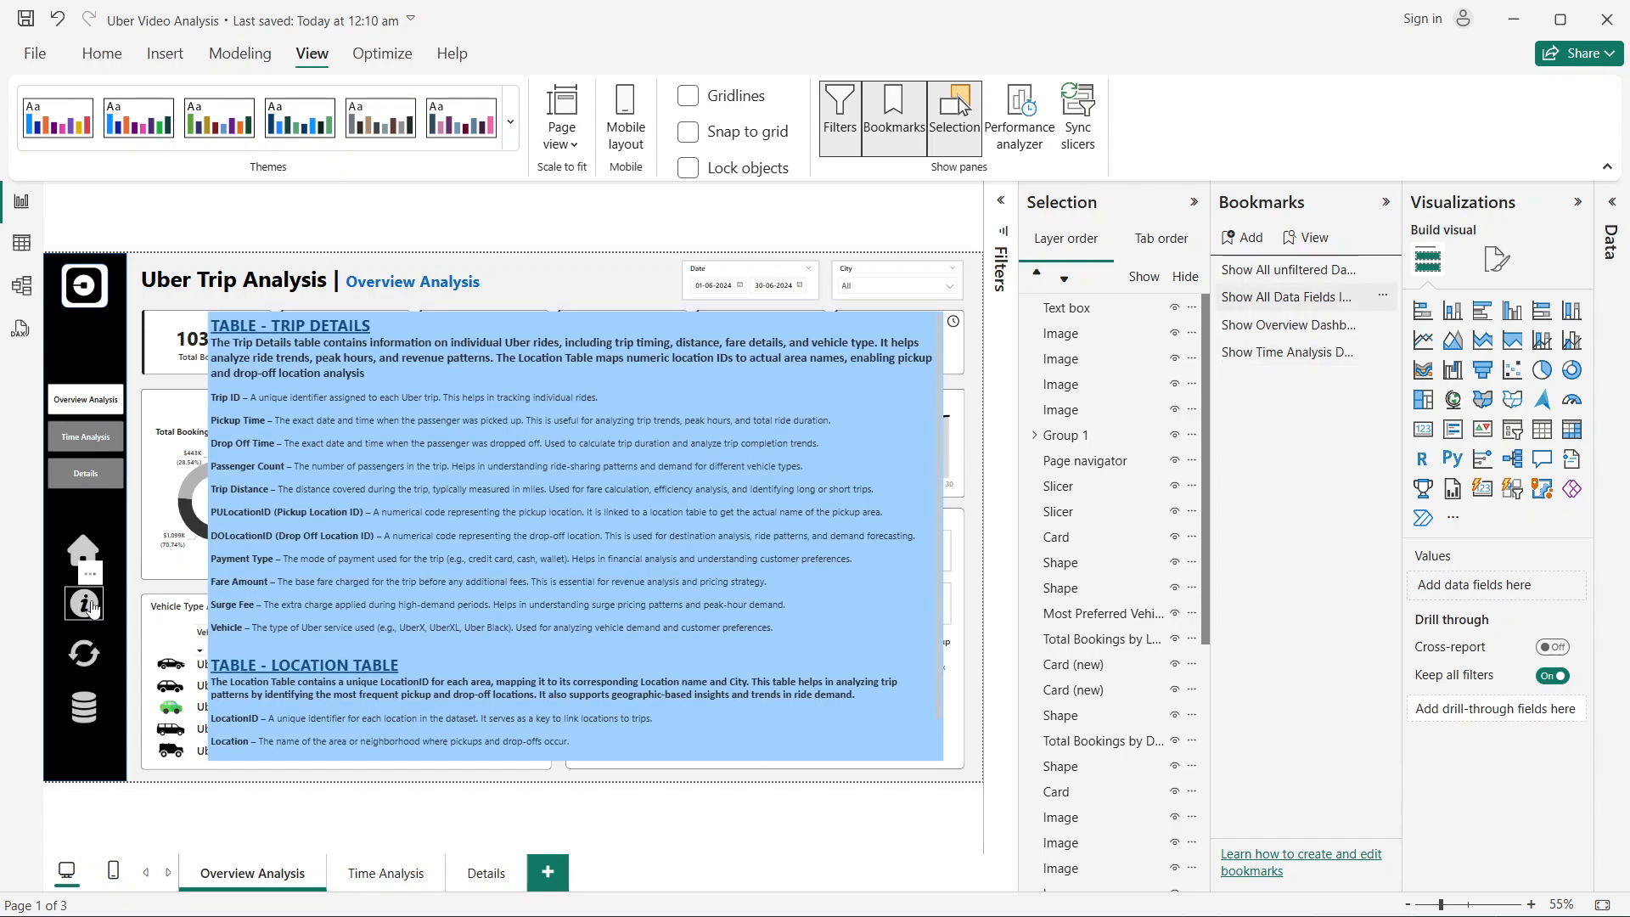
{"action": "left_click", "coordinate": [394, 312]}
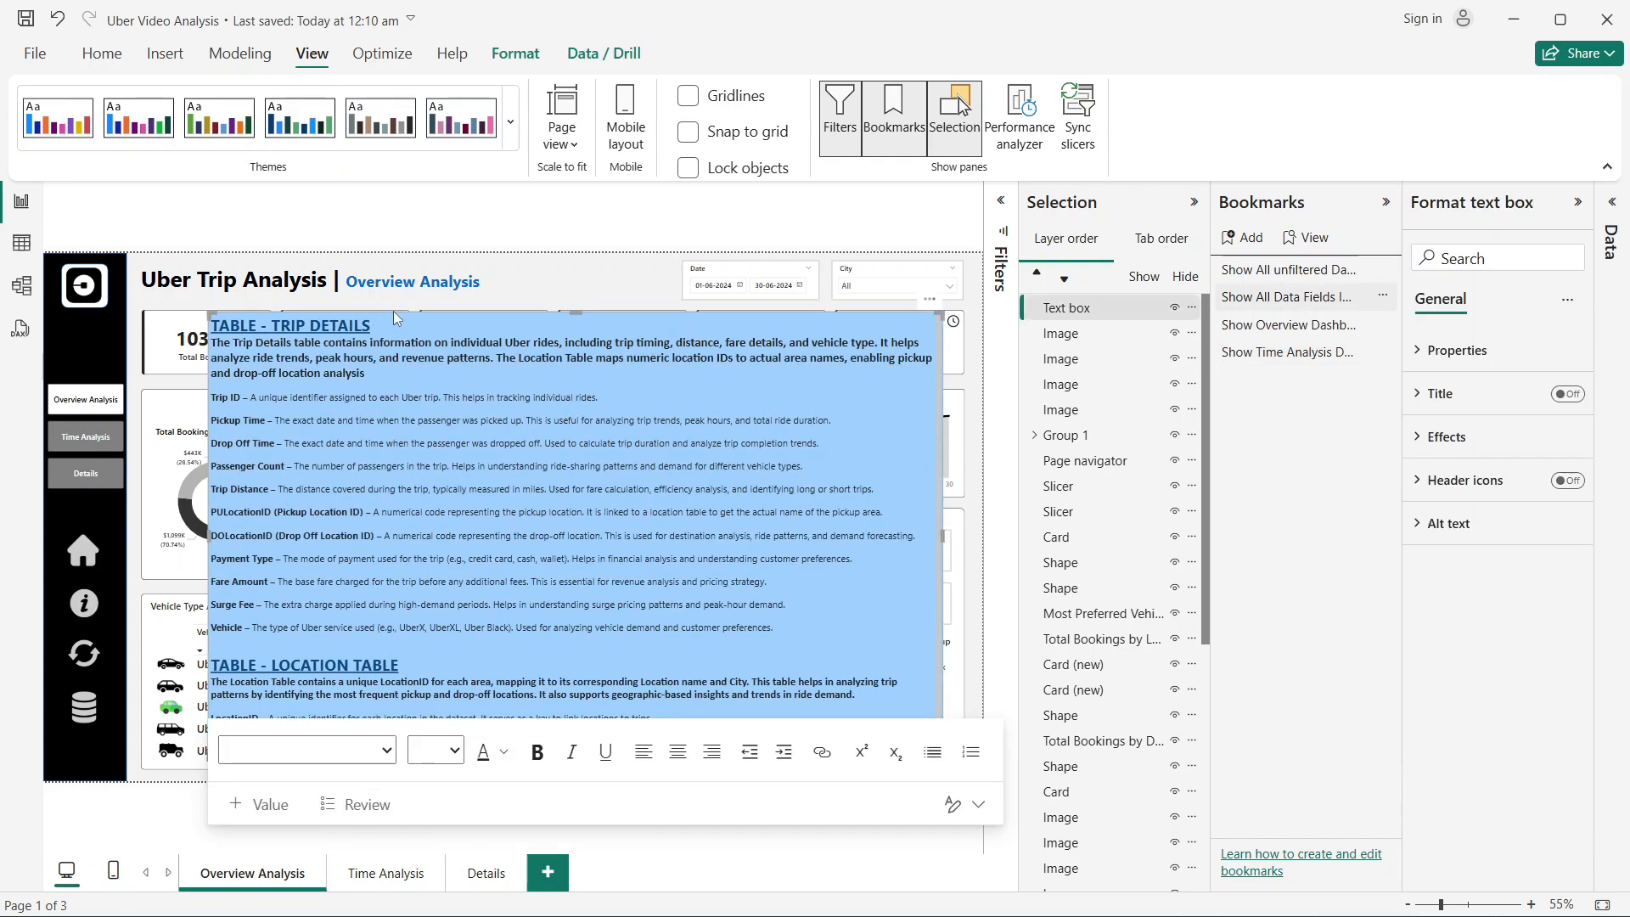
{"action": "left_click", "coordinate": [86, 563], "text": "ctrl"}
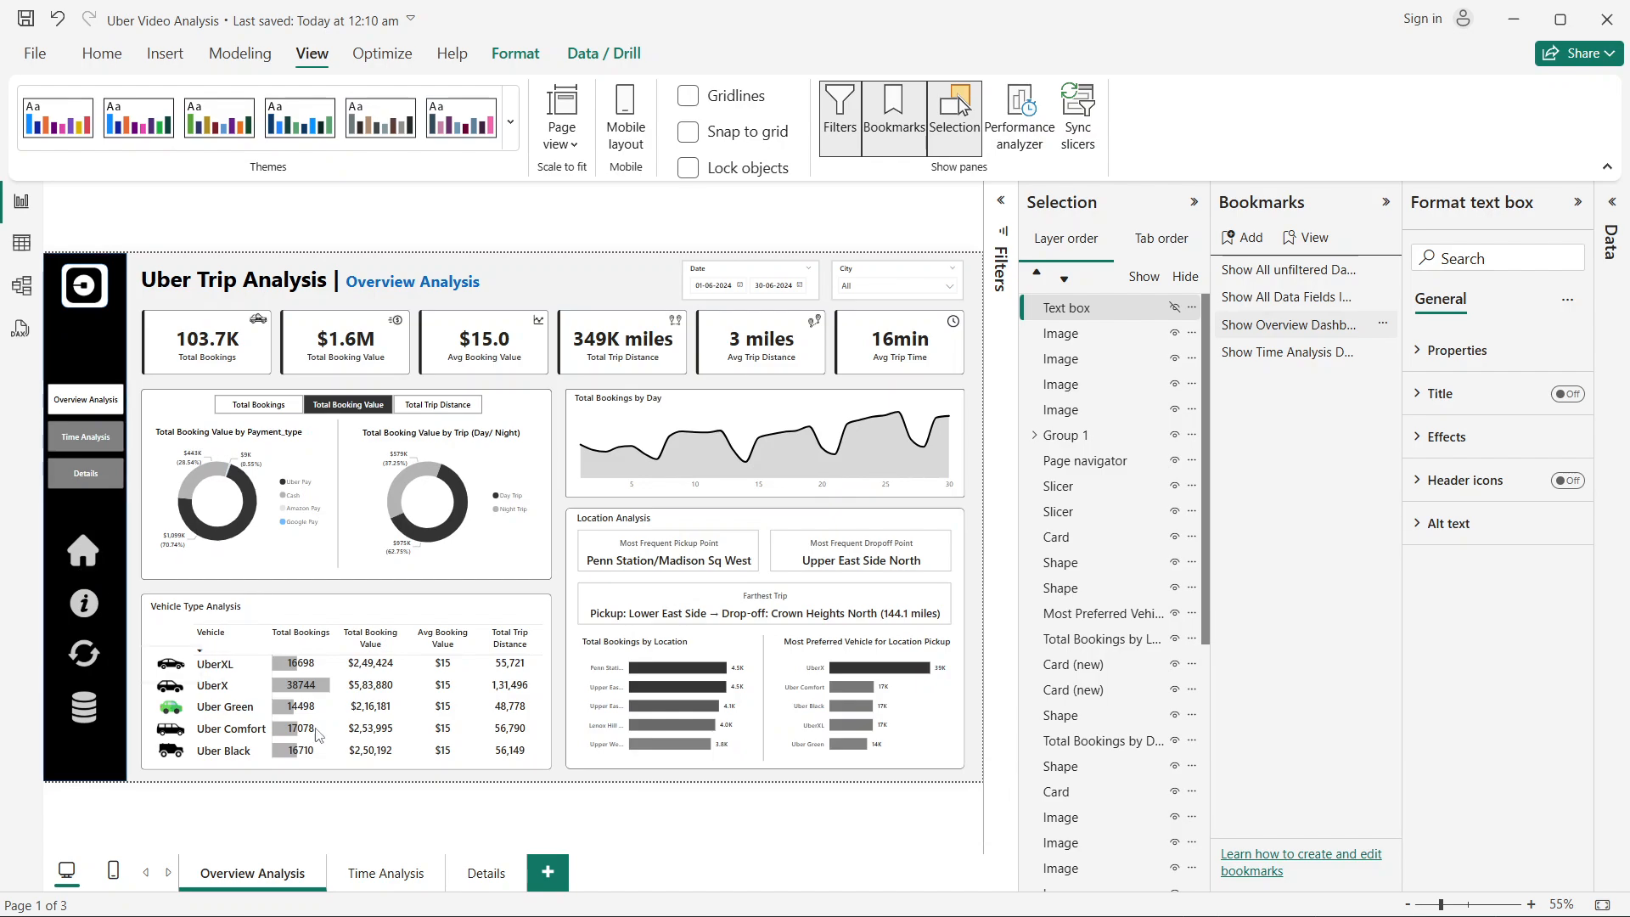
{"action": "left_click", "coordinate": [365, 882]}
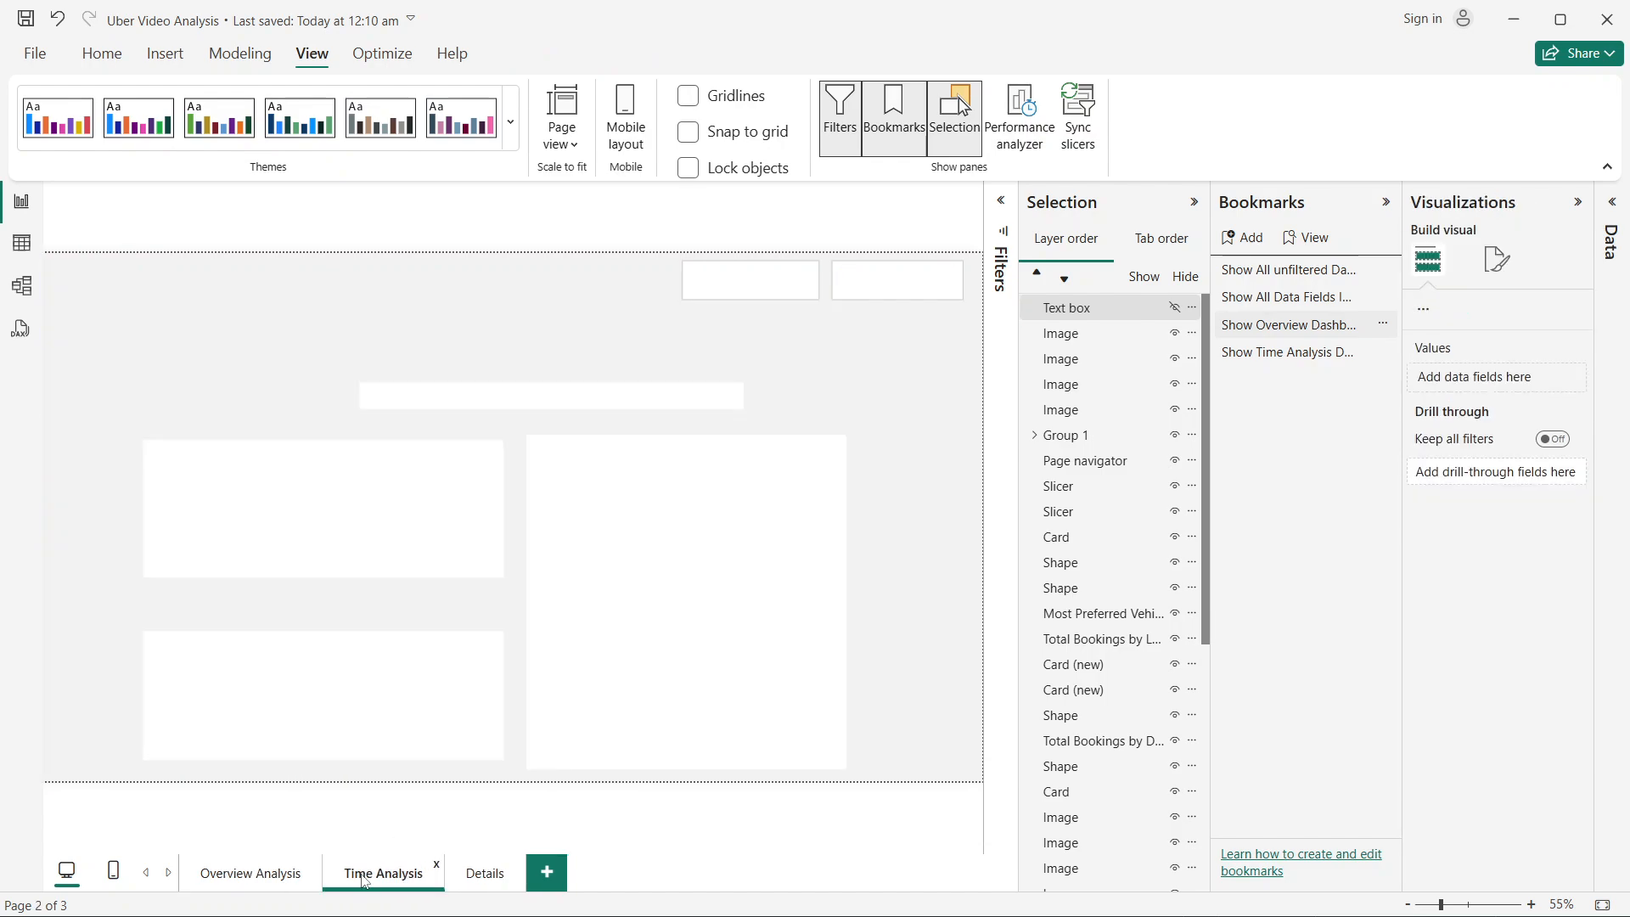
{"action": "key", "text": "ctrl+v"}
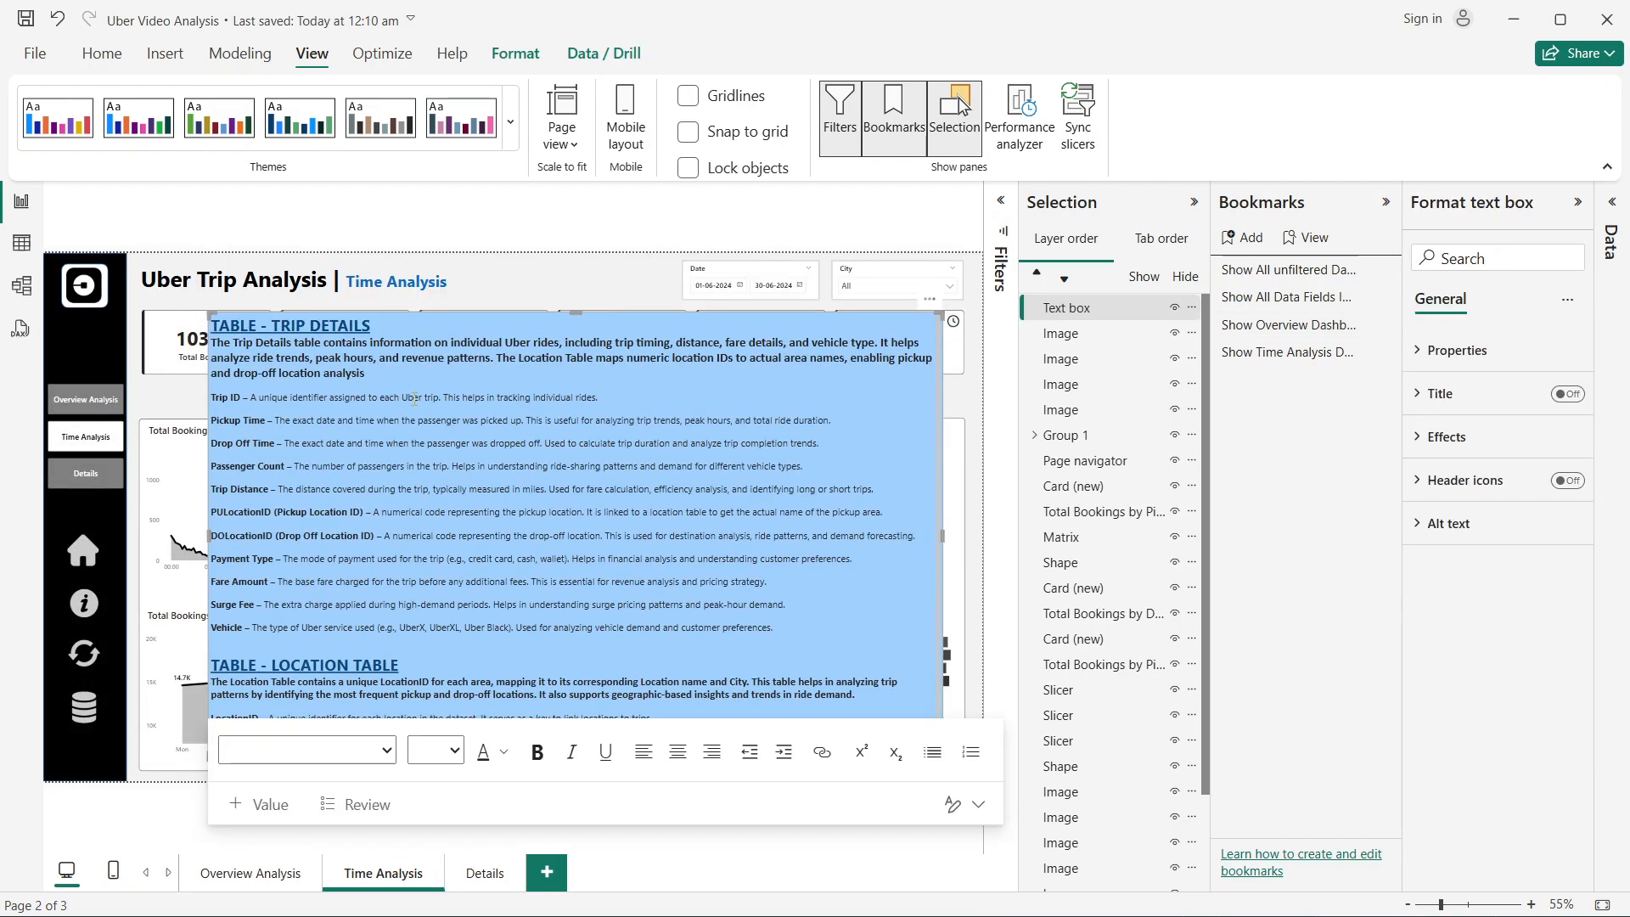
{"action": "left_click", "coordinate": [975, 502]}
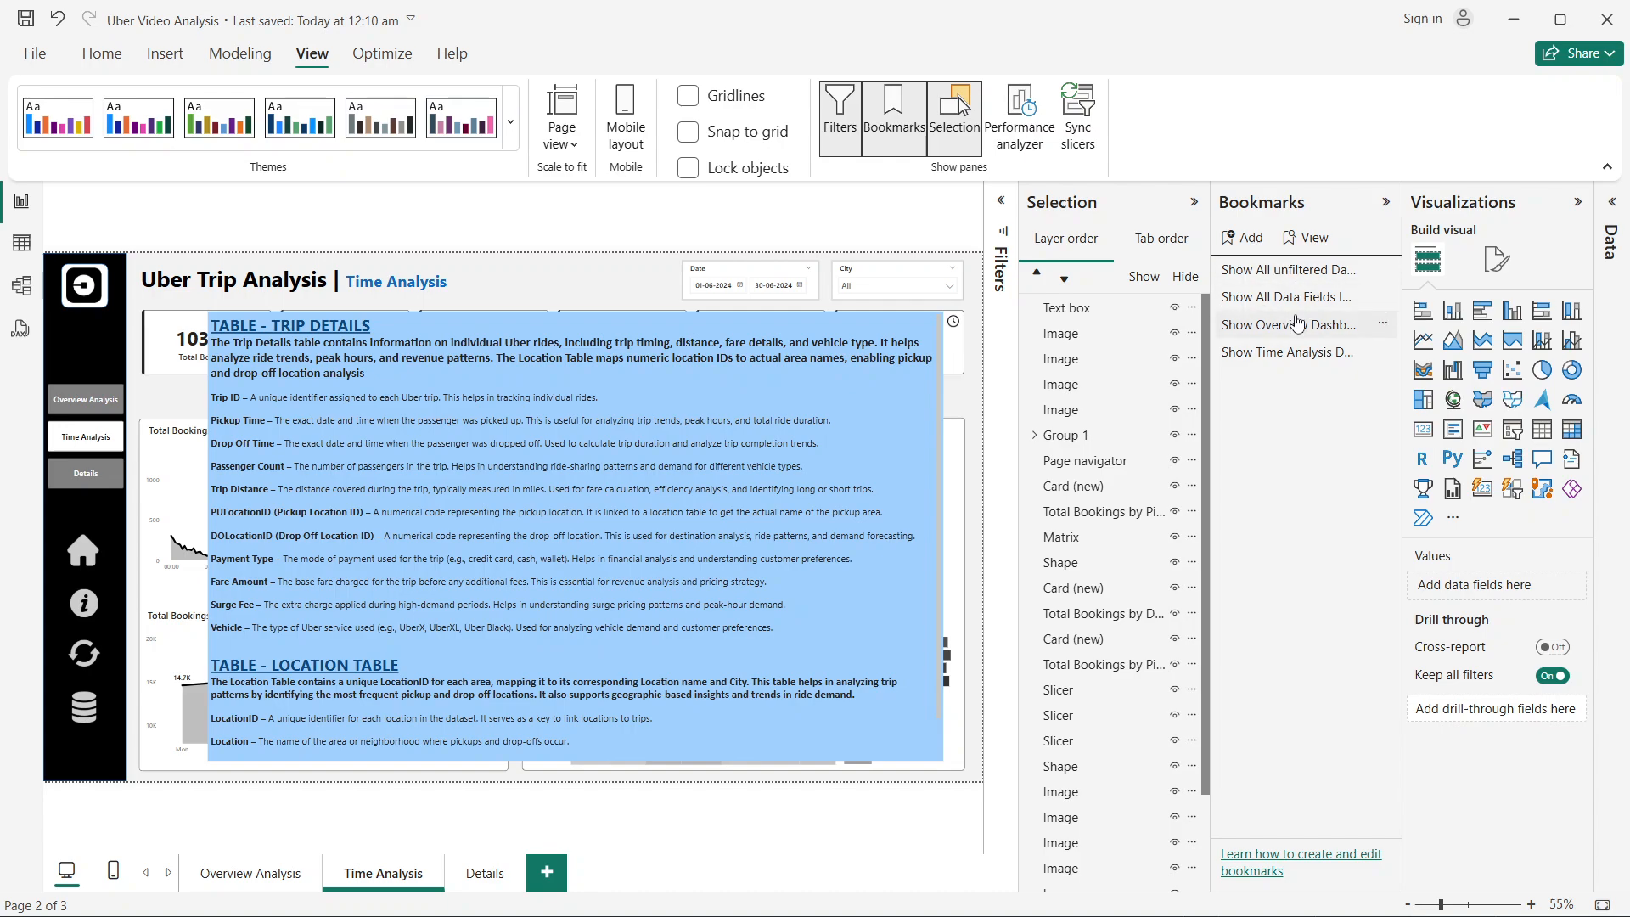
Step: Hide the description text box on Time Analysis, update the "Show Time Analysis Dashboard" bookmark, and test it with the text box shown
{"action": "left_click", "coordinate": [1578, 202]}
{"action": "left_click_drag", "start_coordinate": [1367, 345], "coordinate": [1311, 343]}
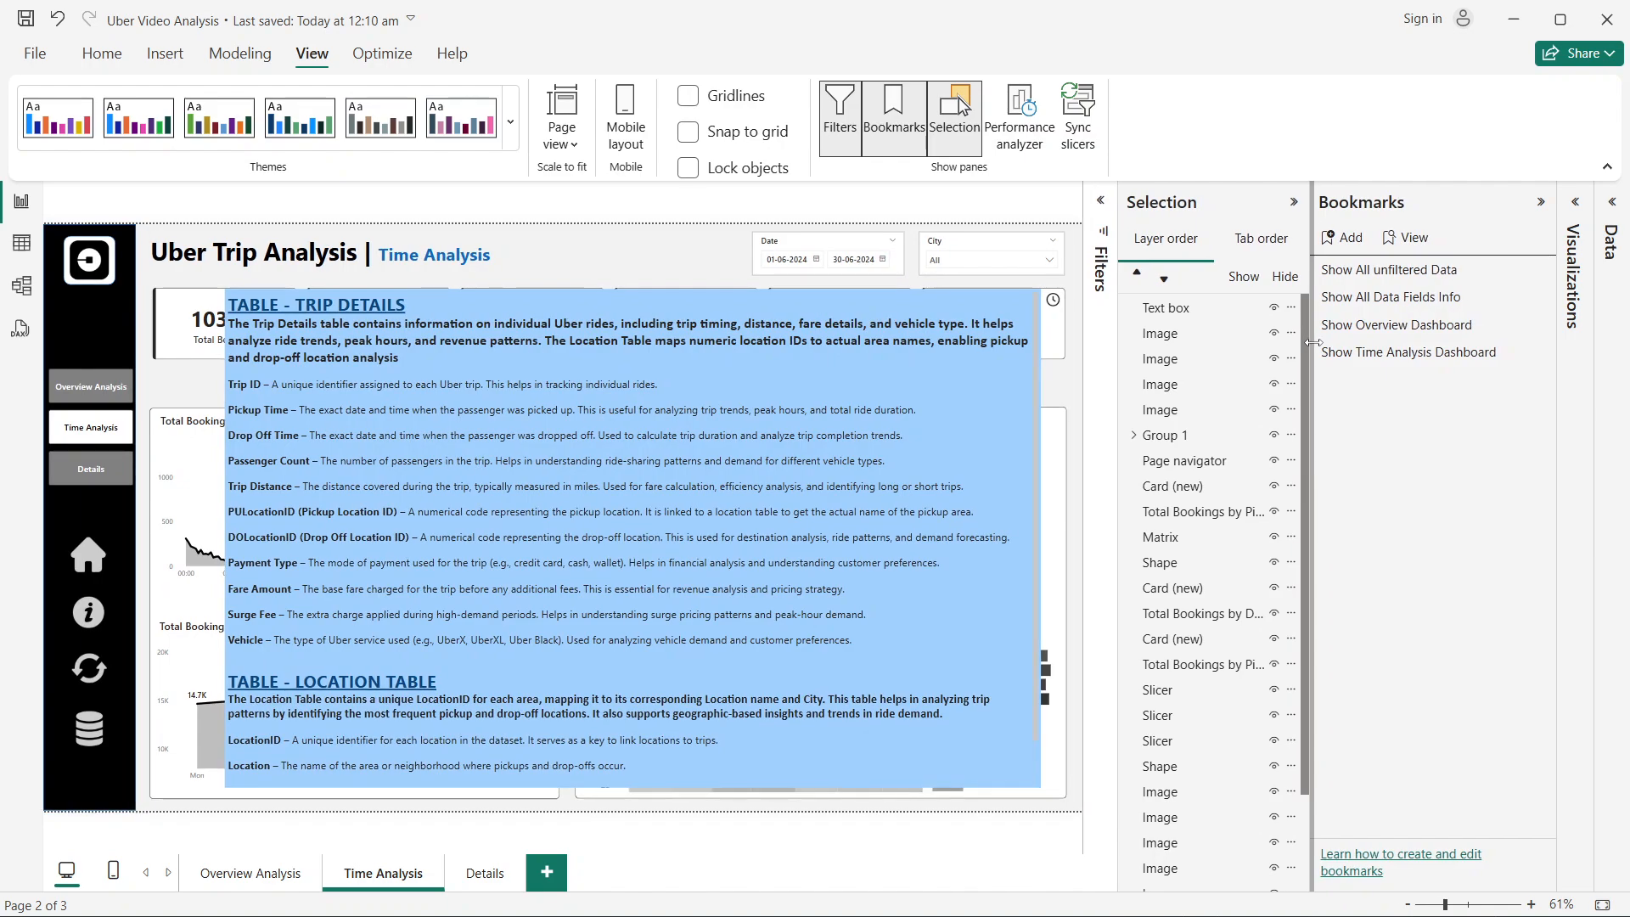
{"action": "left_click", "coordinate": [1408, 354]}
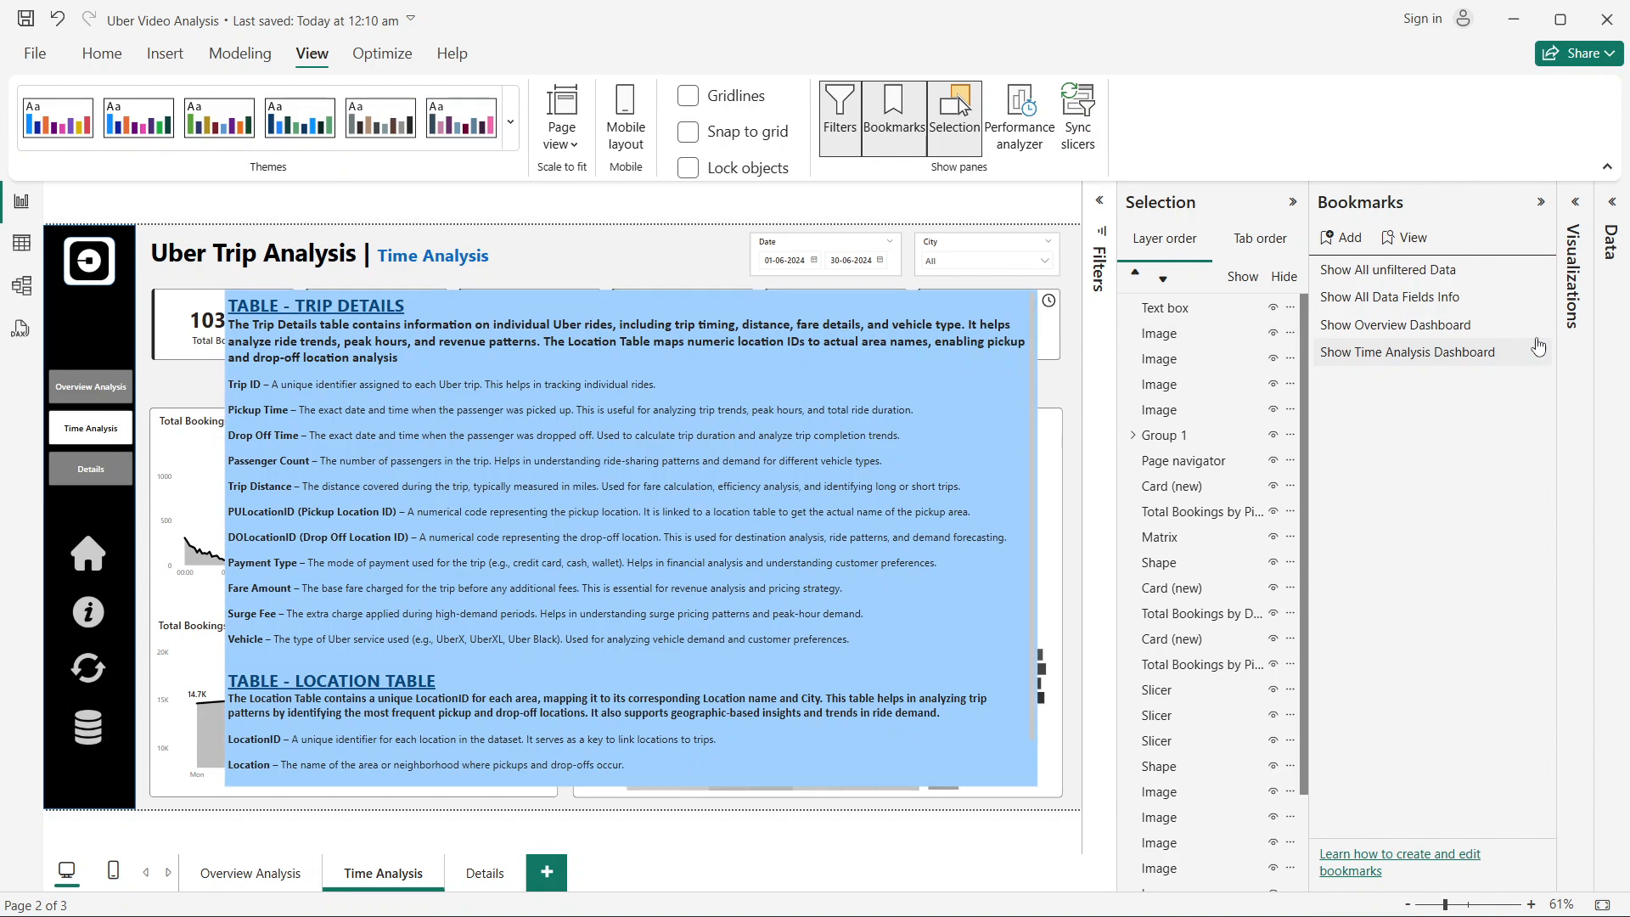
{"action": "left_click", "coordinate": [1425, 358]}
{"action": "left_click", "coordinate": [1273, 307]}
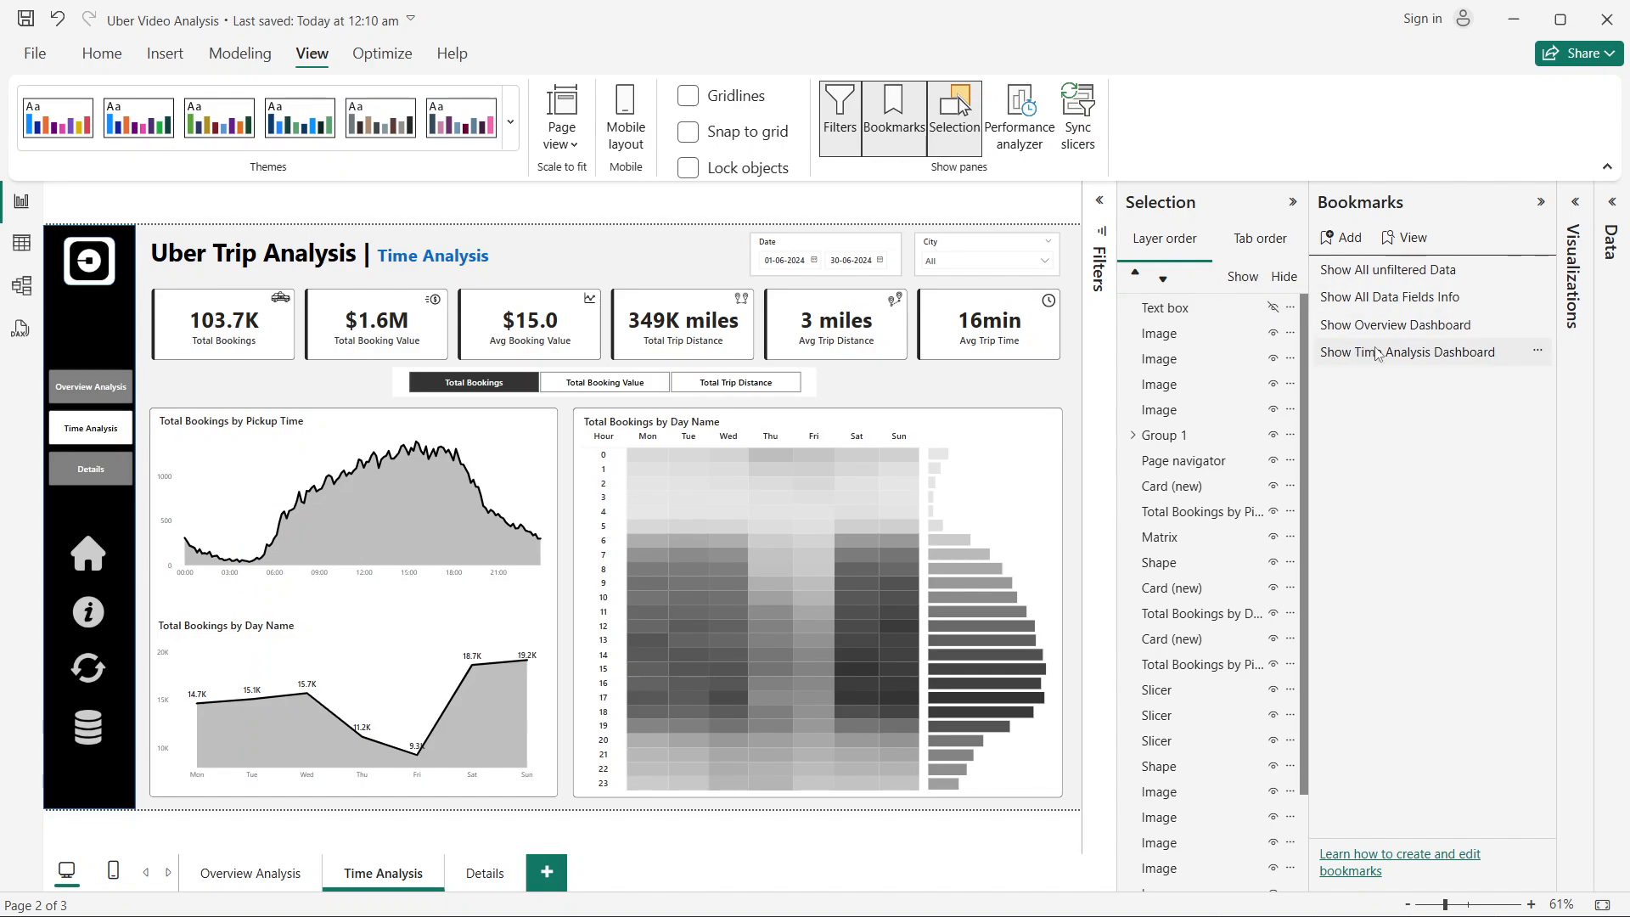
{"action": "left_click", "coordinate": [1538, 351]}
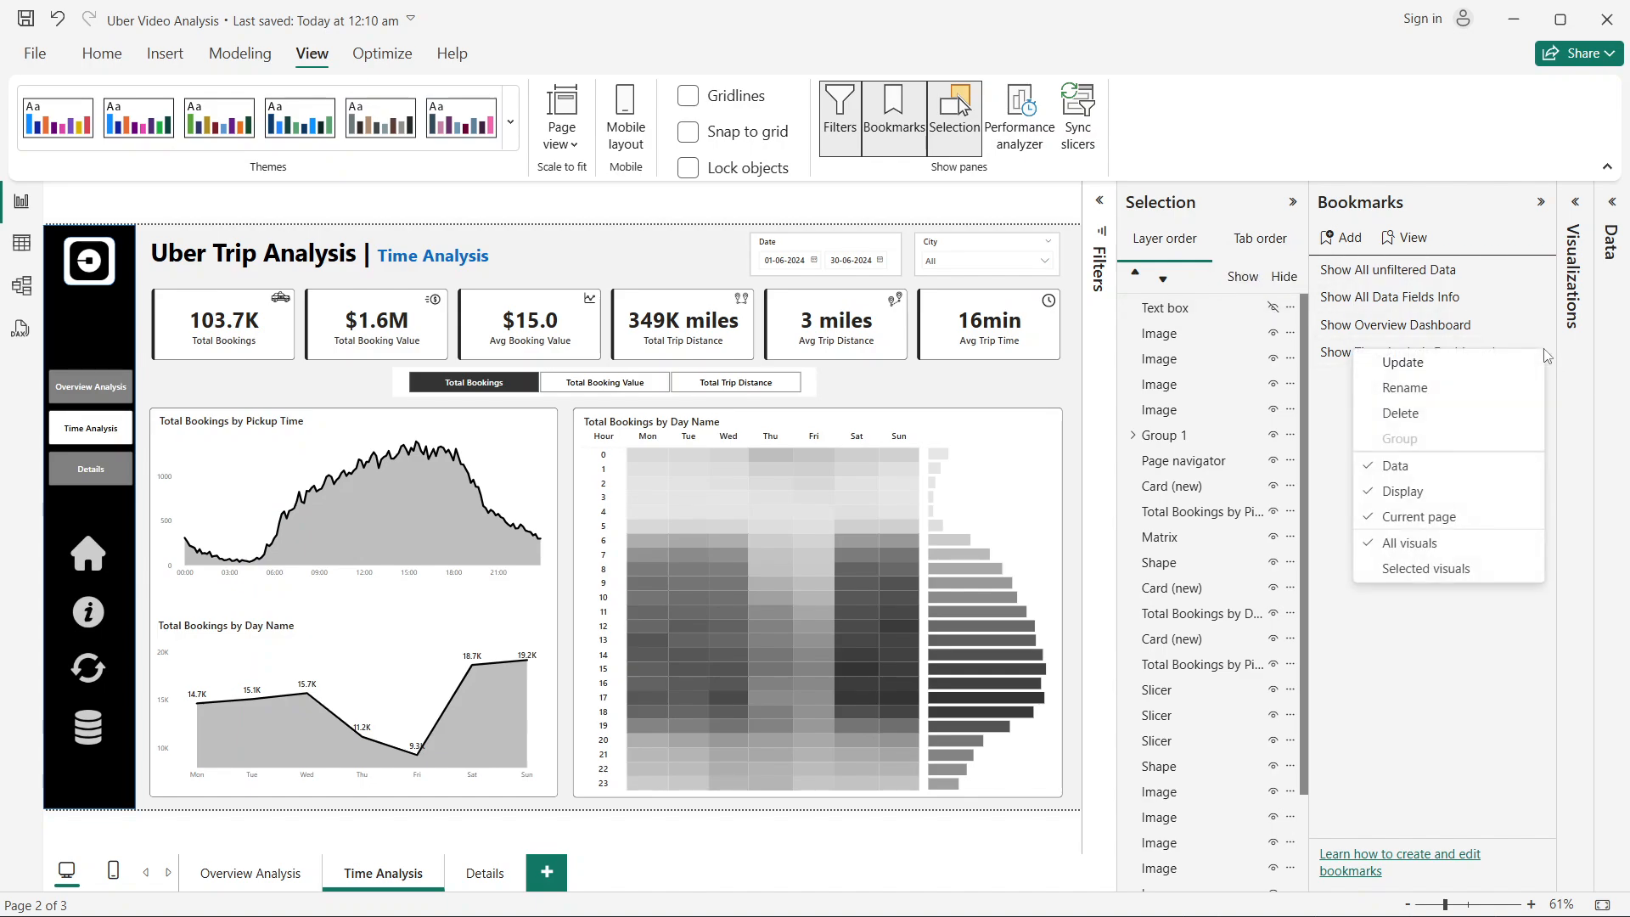
{"action": "left_click", "coordinate": [1457, 369]}
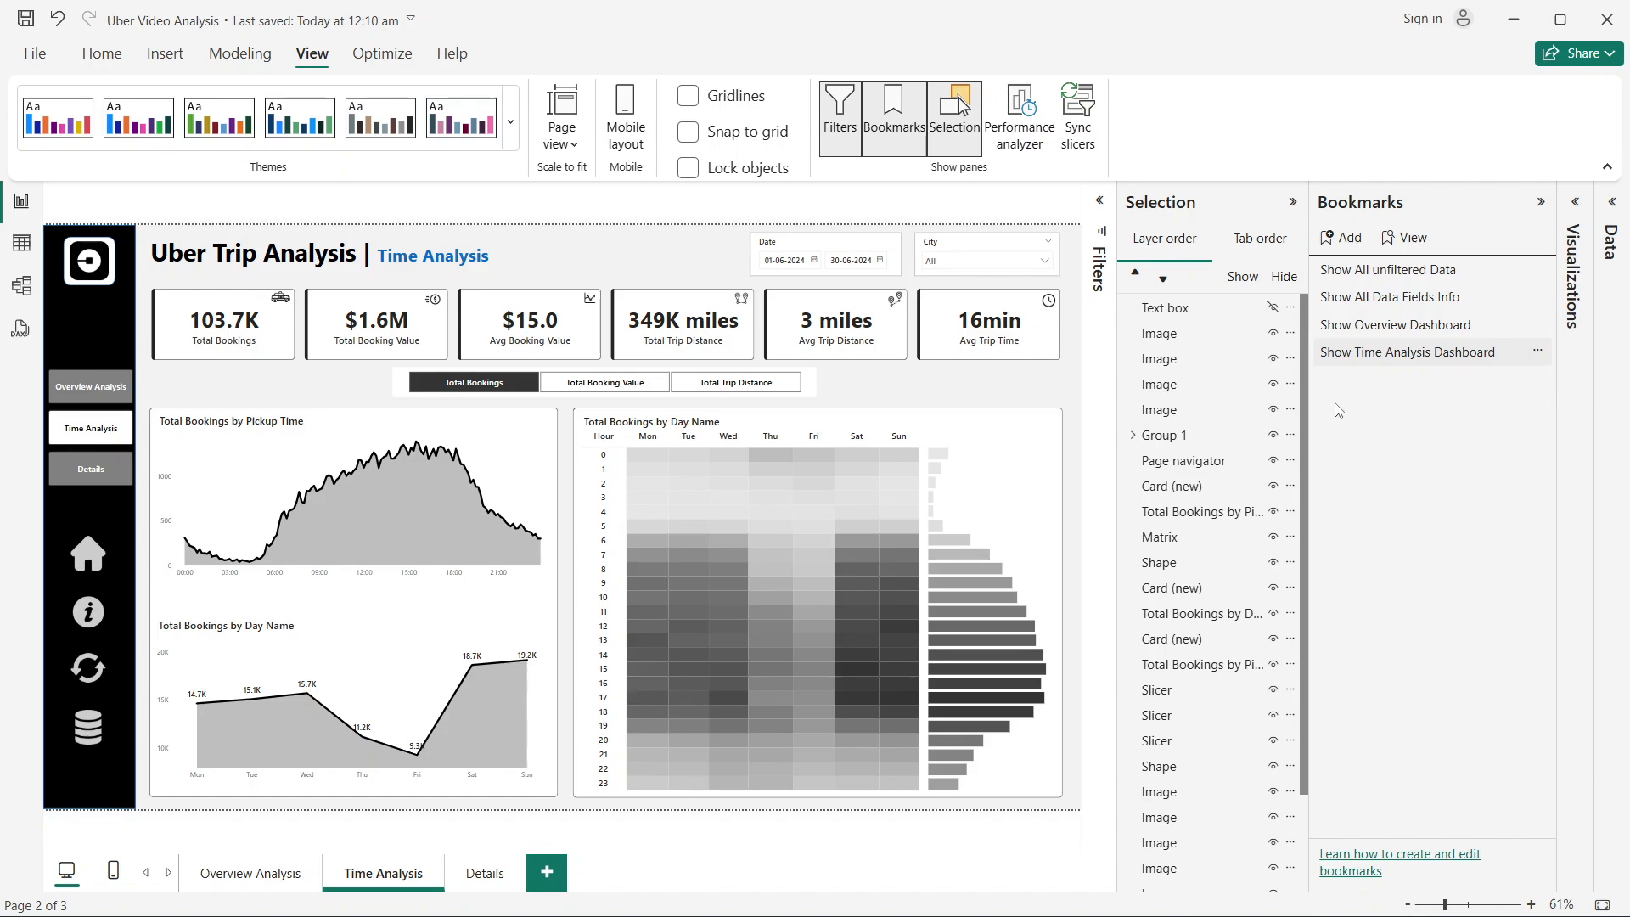
{"action": "left_click", "coordinate": [1273, 308]}
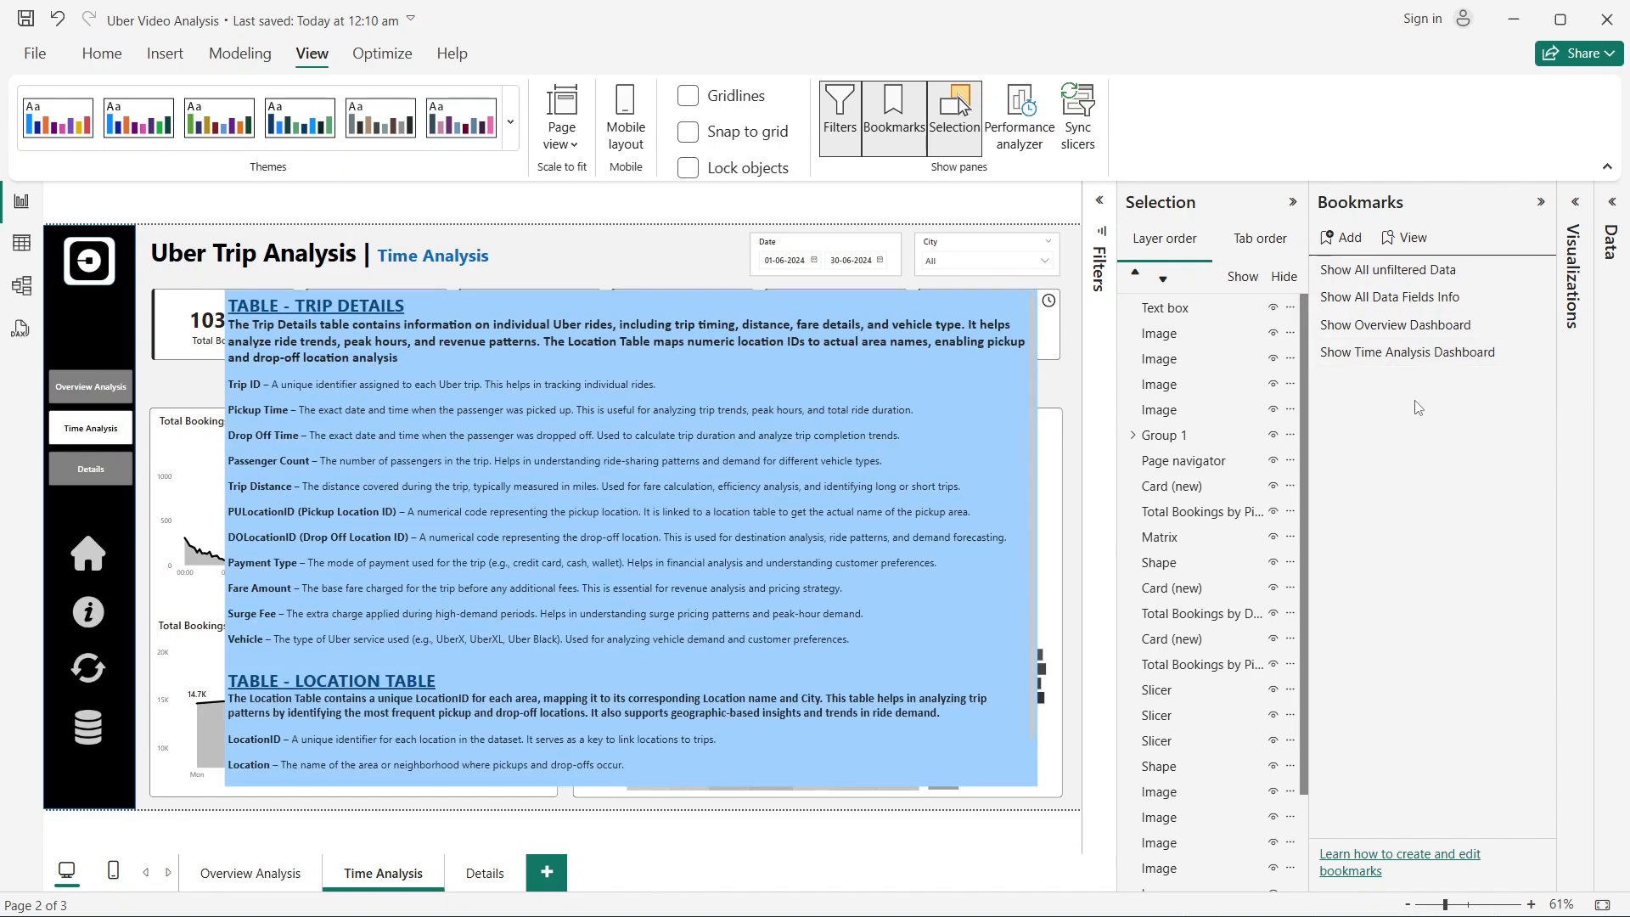
{"action": "left_click", "coordinate": [1401, 356]}
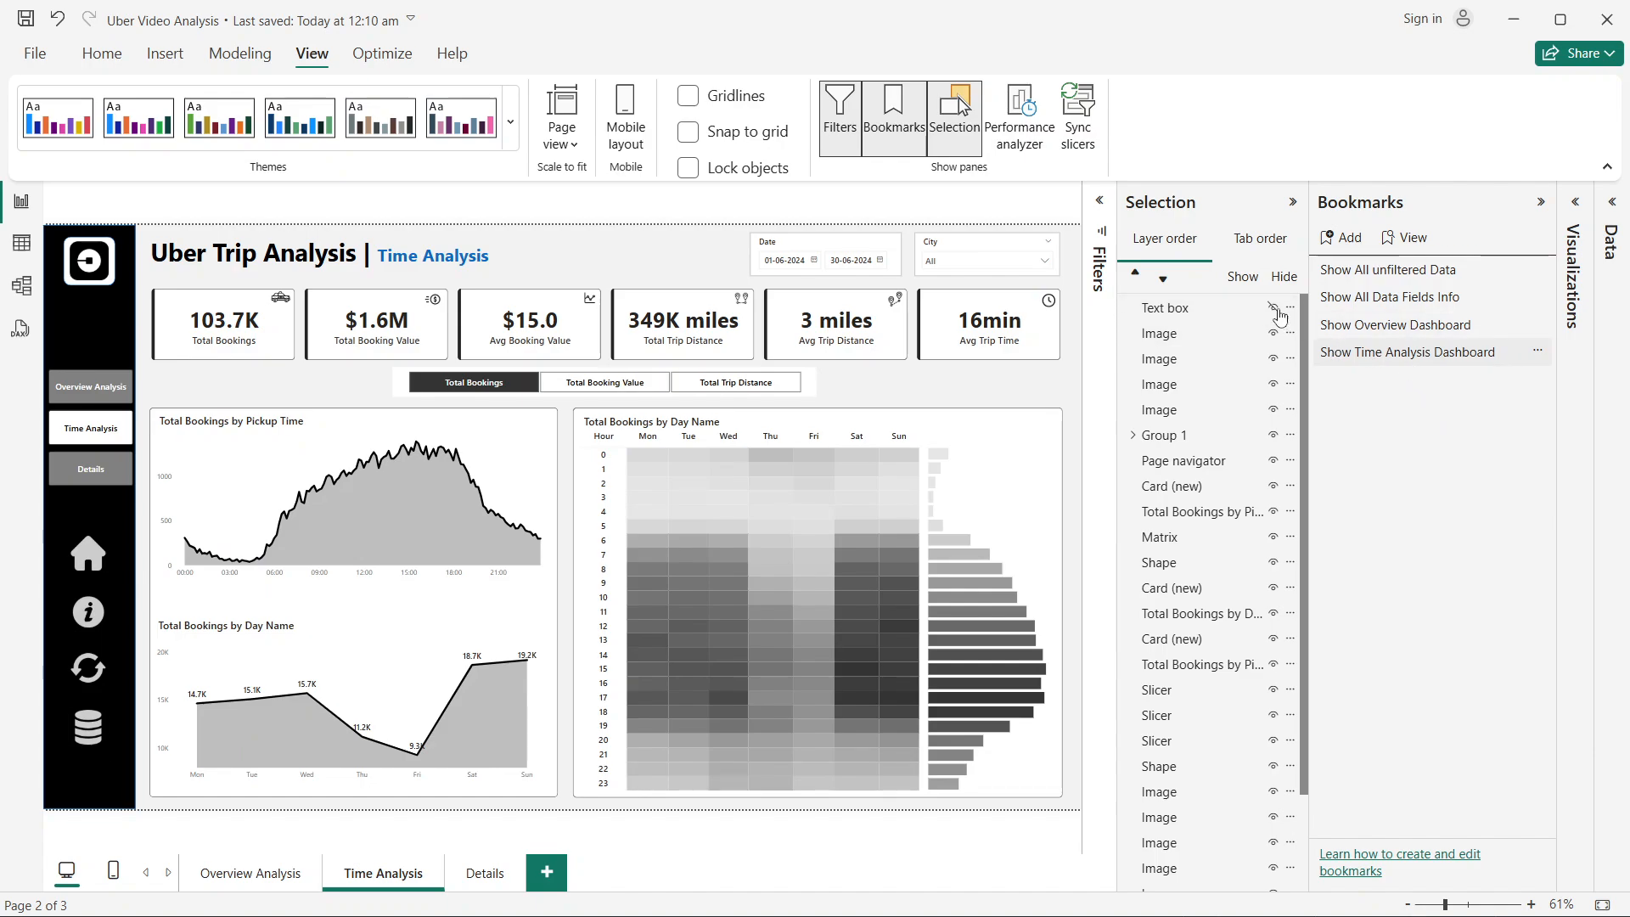
Step: Show the description text box on Time Analysis and add a bookmark named "Show Details on Time Analysis Dashboard"
{"action": "left_click", "coordinate": [1274, 308]}
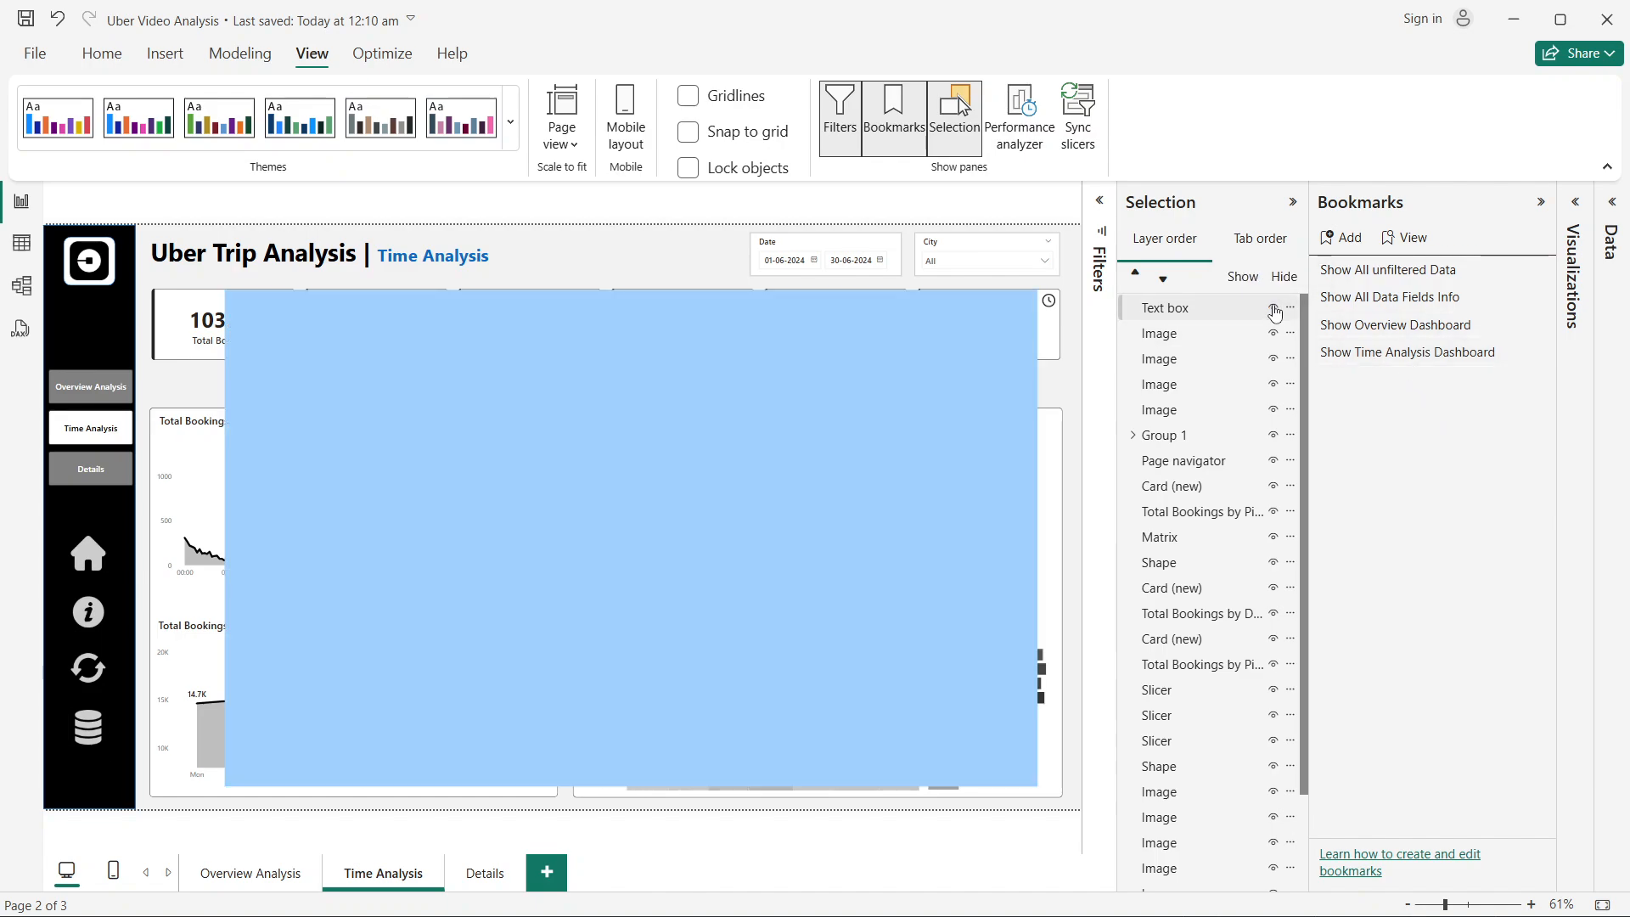
{"action": "left_click", "coordinate": [1344, 238]}
{"action": "double_click", "coordinate": [1388, 379]}
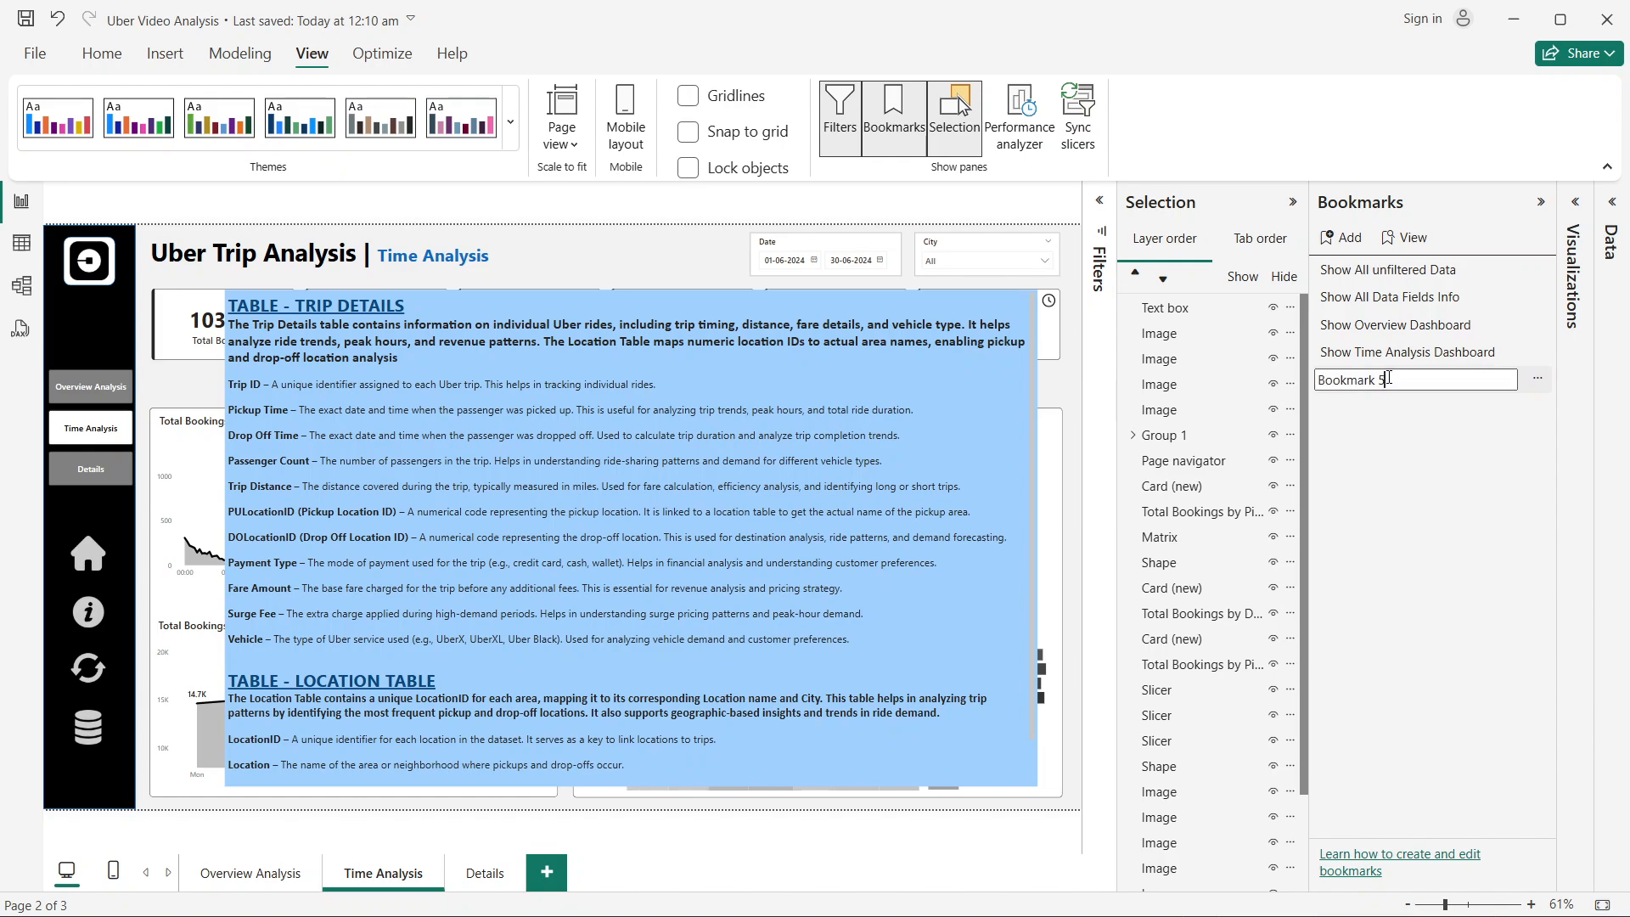
{"action": "triple_click", "coordinate": [1389, 380]}
{"action": "type", "text": "Show Details on Time Analysis"}
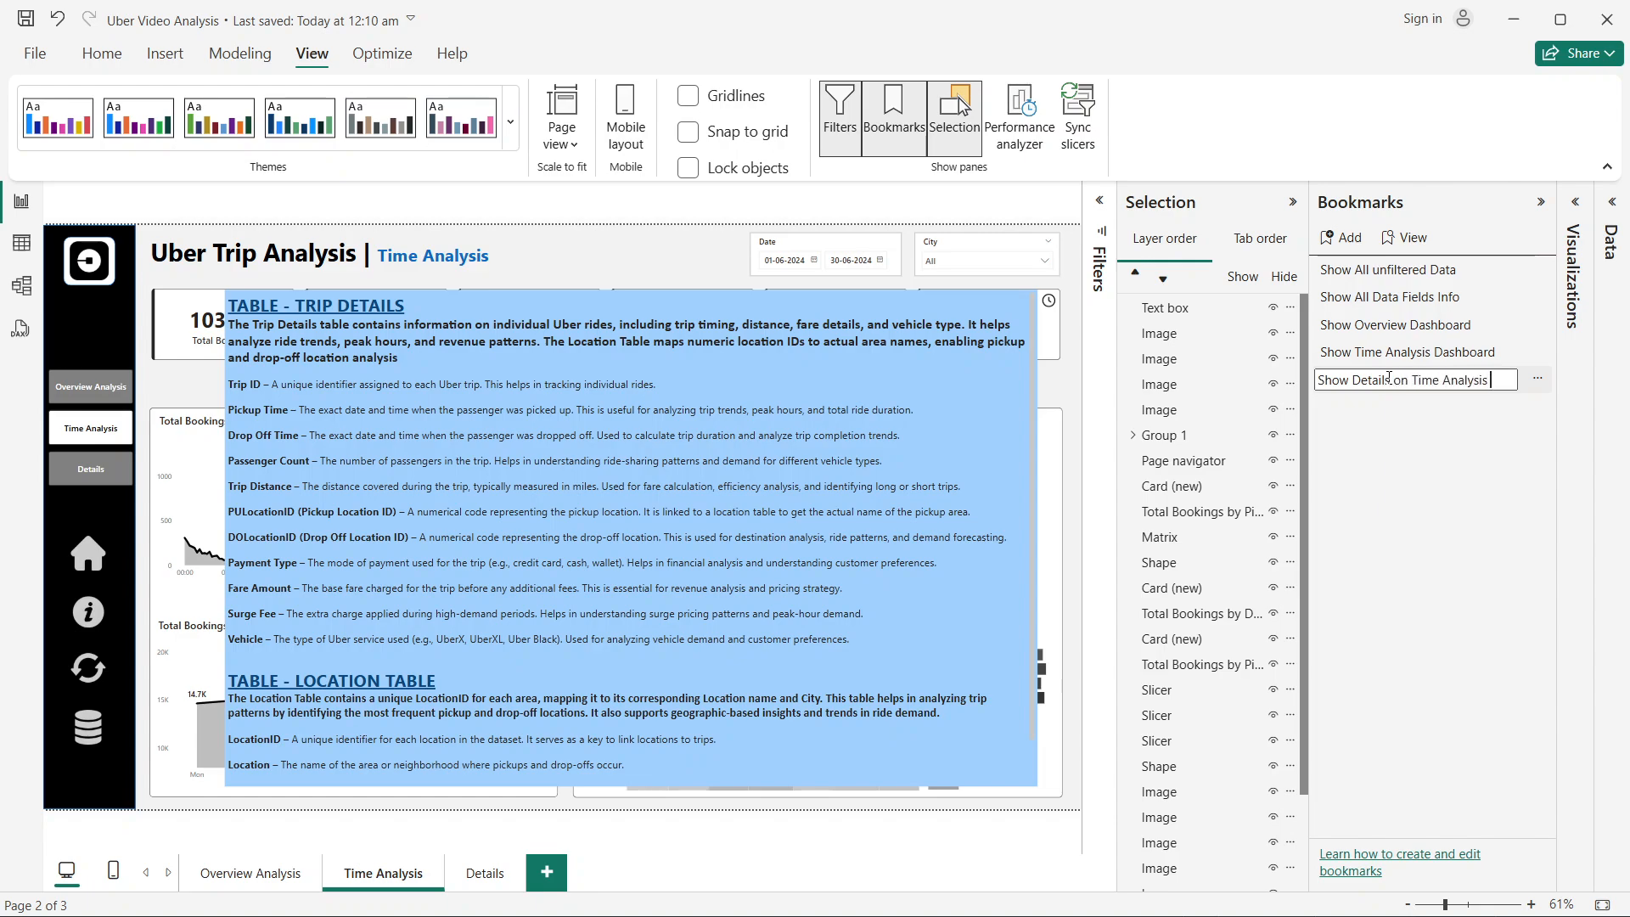
{"action": "type", "text": "Dashboard"}
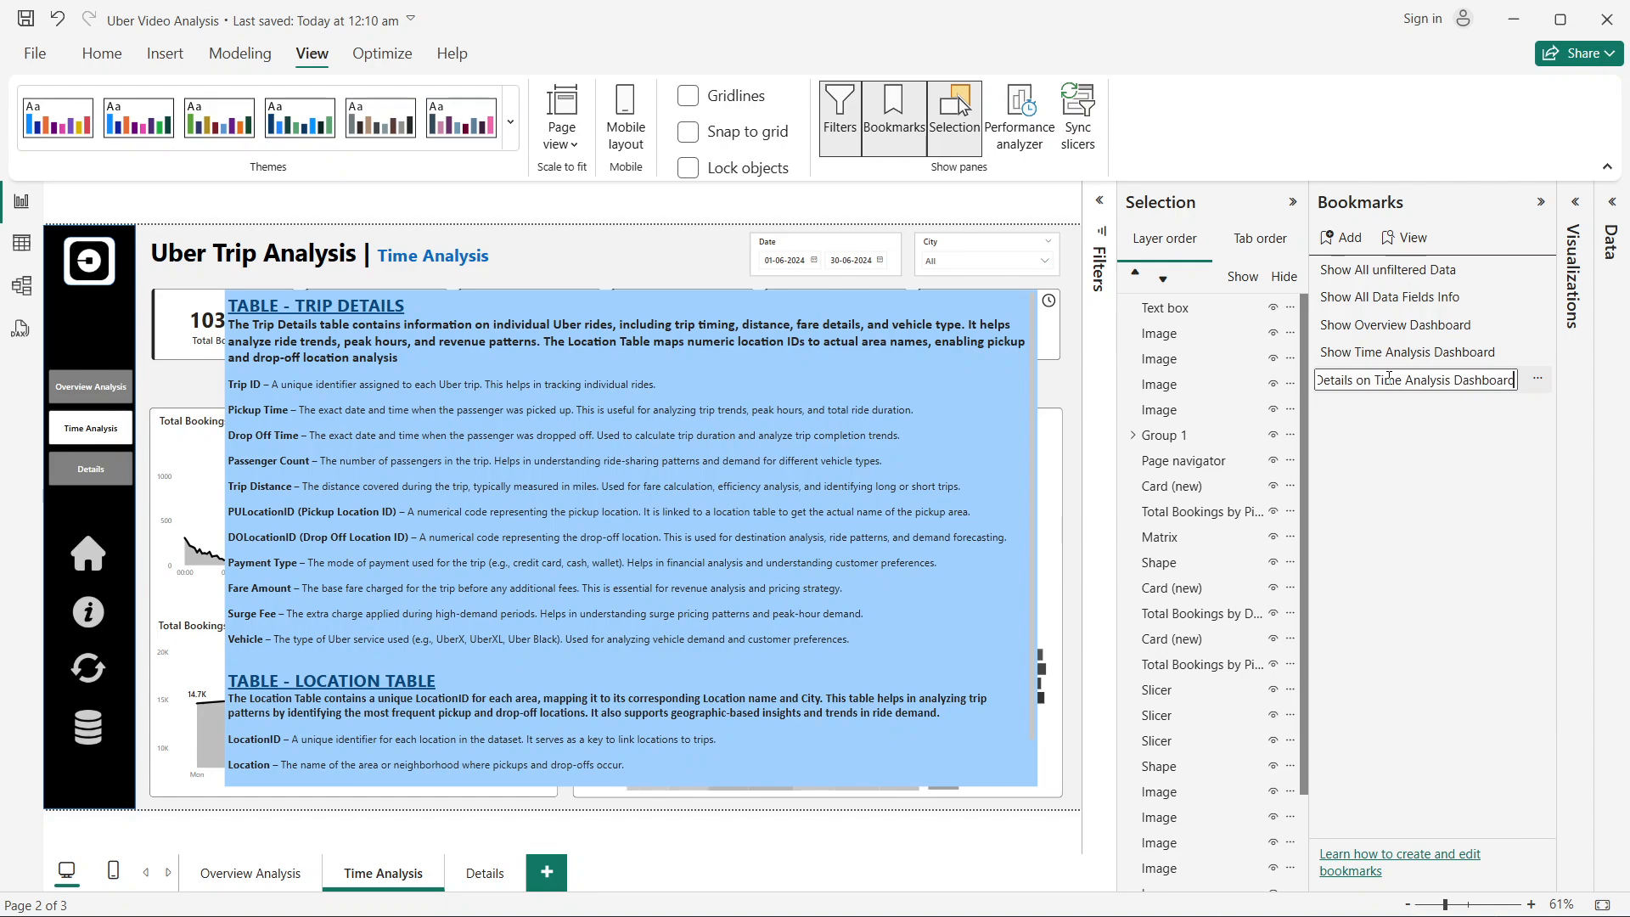
{"action": "key", "text": "Return"}
Step: Set the Time Analysis home icon's bookmark action to "Show Time Analysis Dashboard"
{"action": "left_click", "coordinate": [1542, 202]}
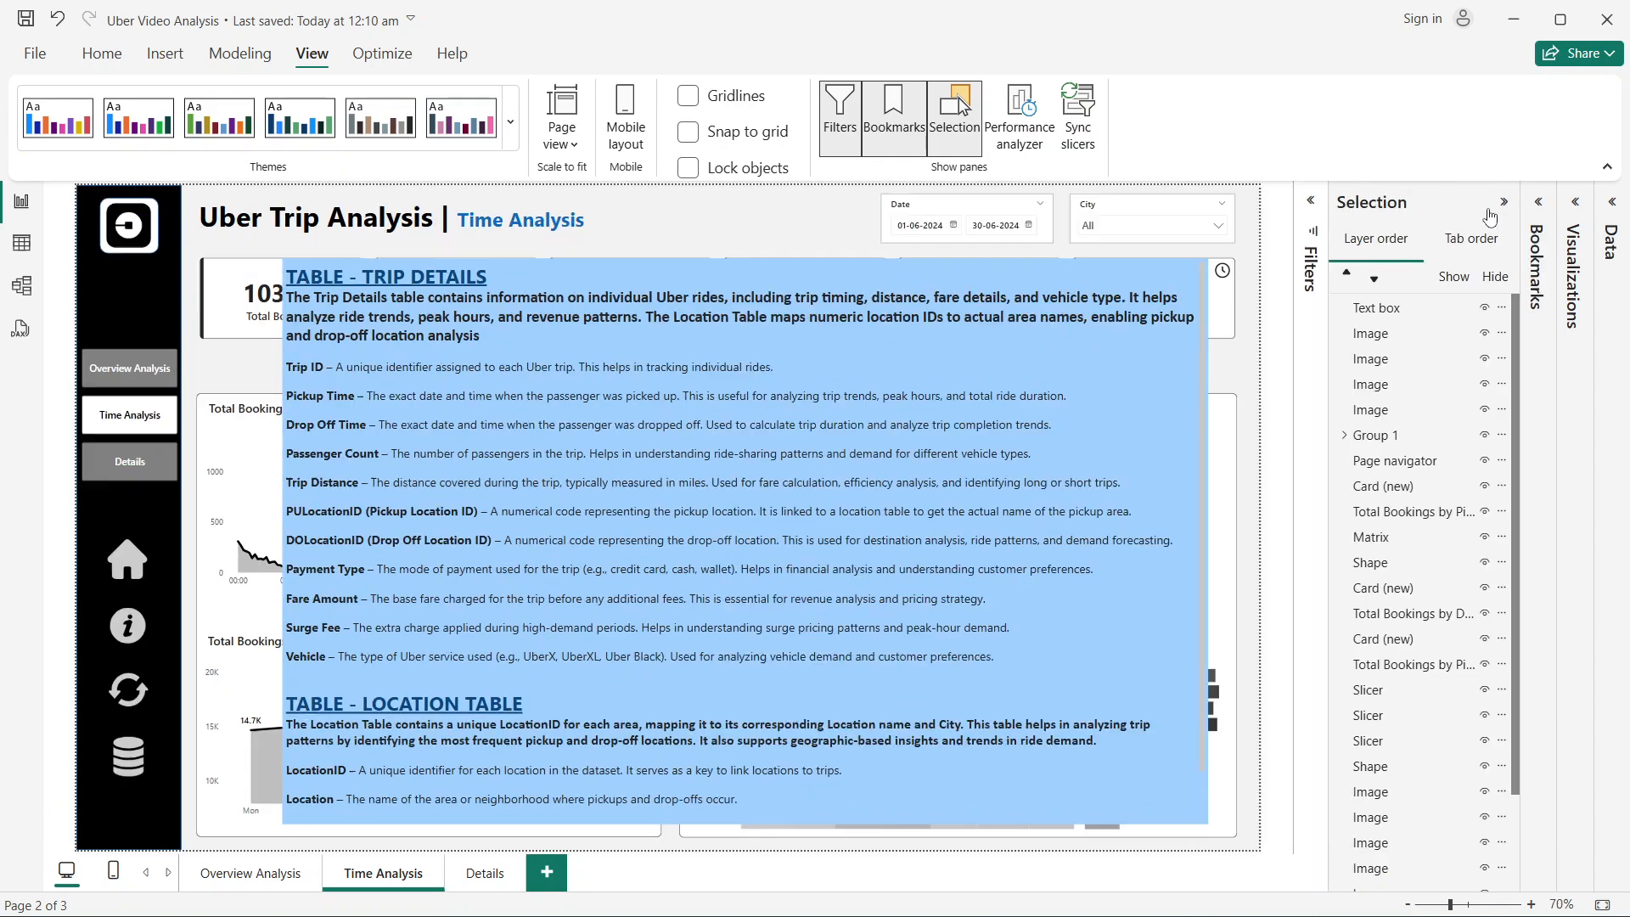
{"action": "left_click", "coordinate": [1504, 202]}
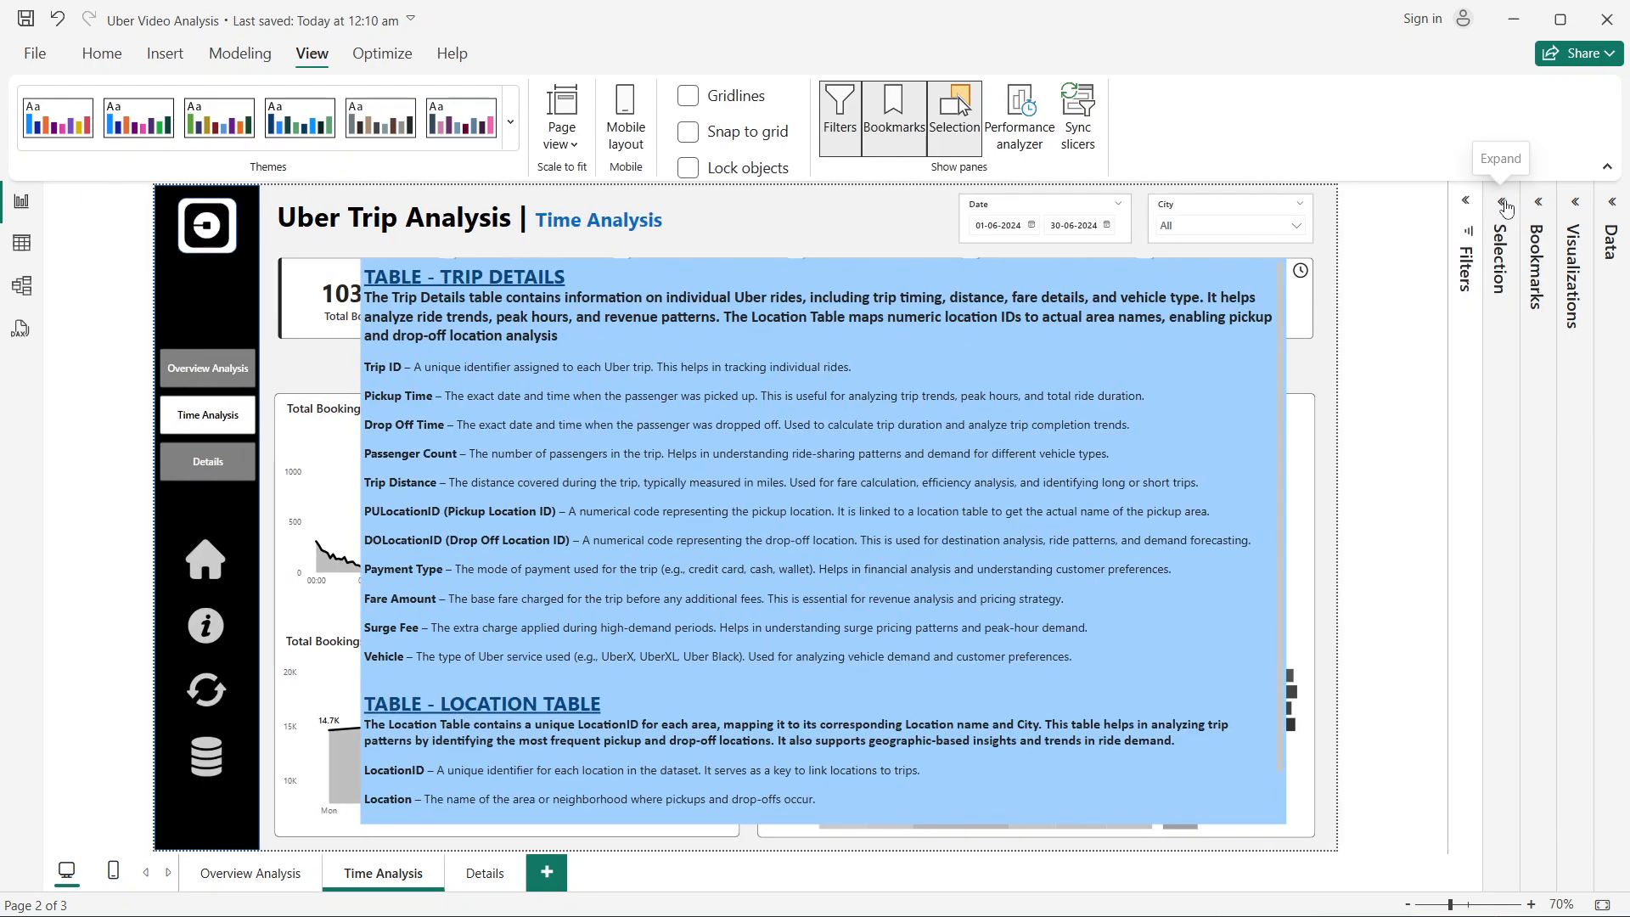
{"action": "left_click", "coordinate": [1579, 205]}
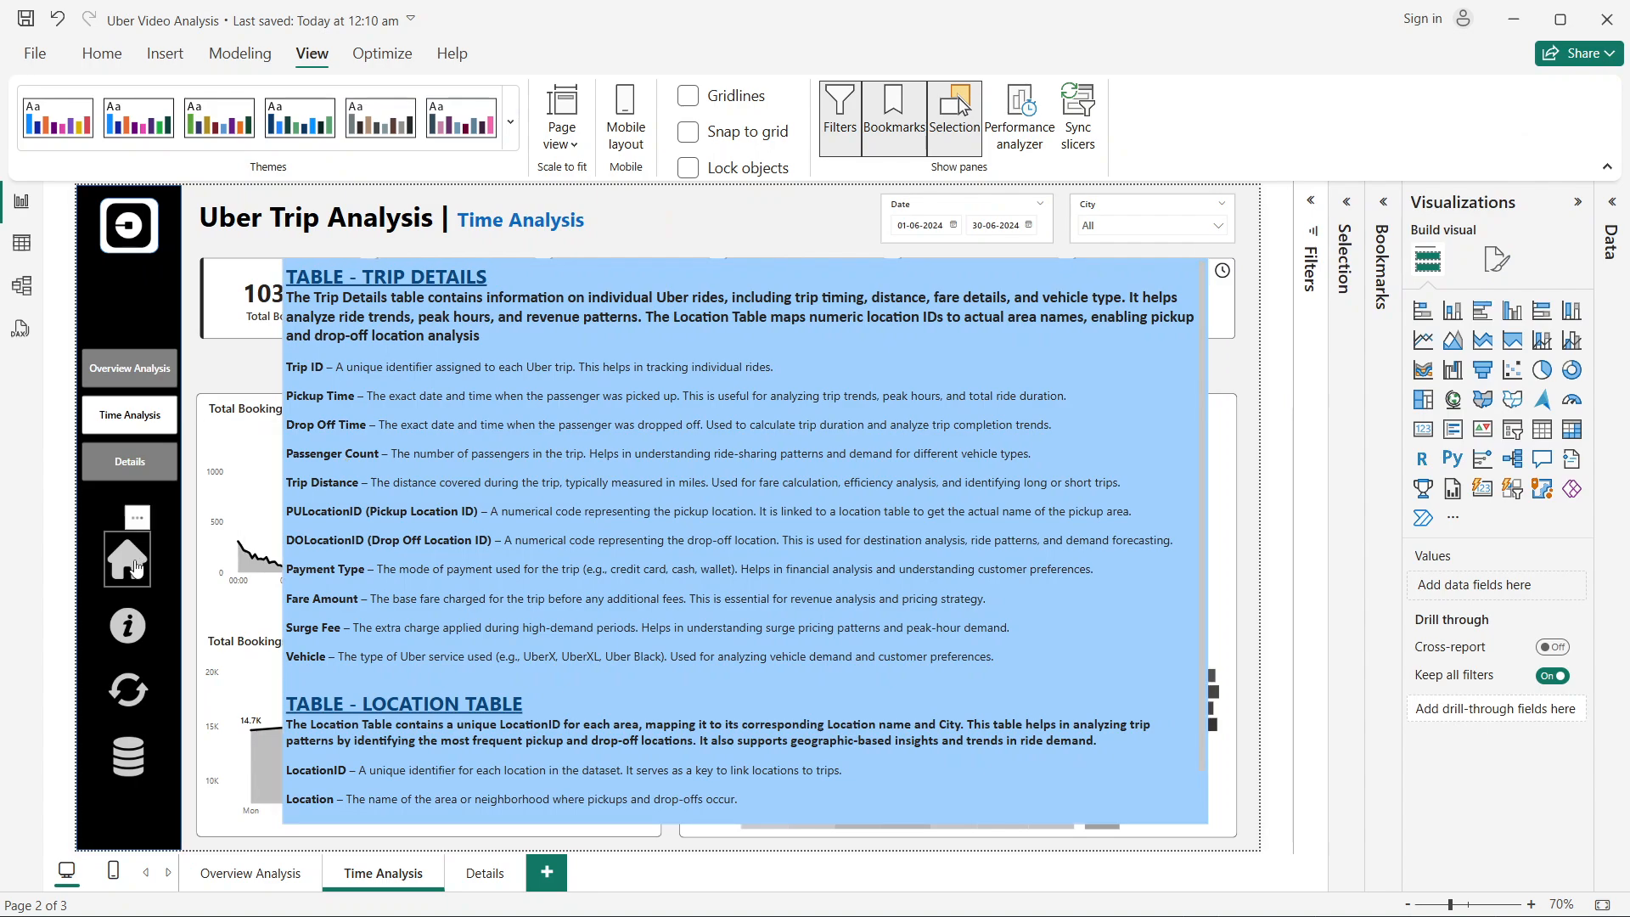
{"action": "left_click", "coordinate": [136, 567]}
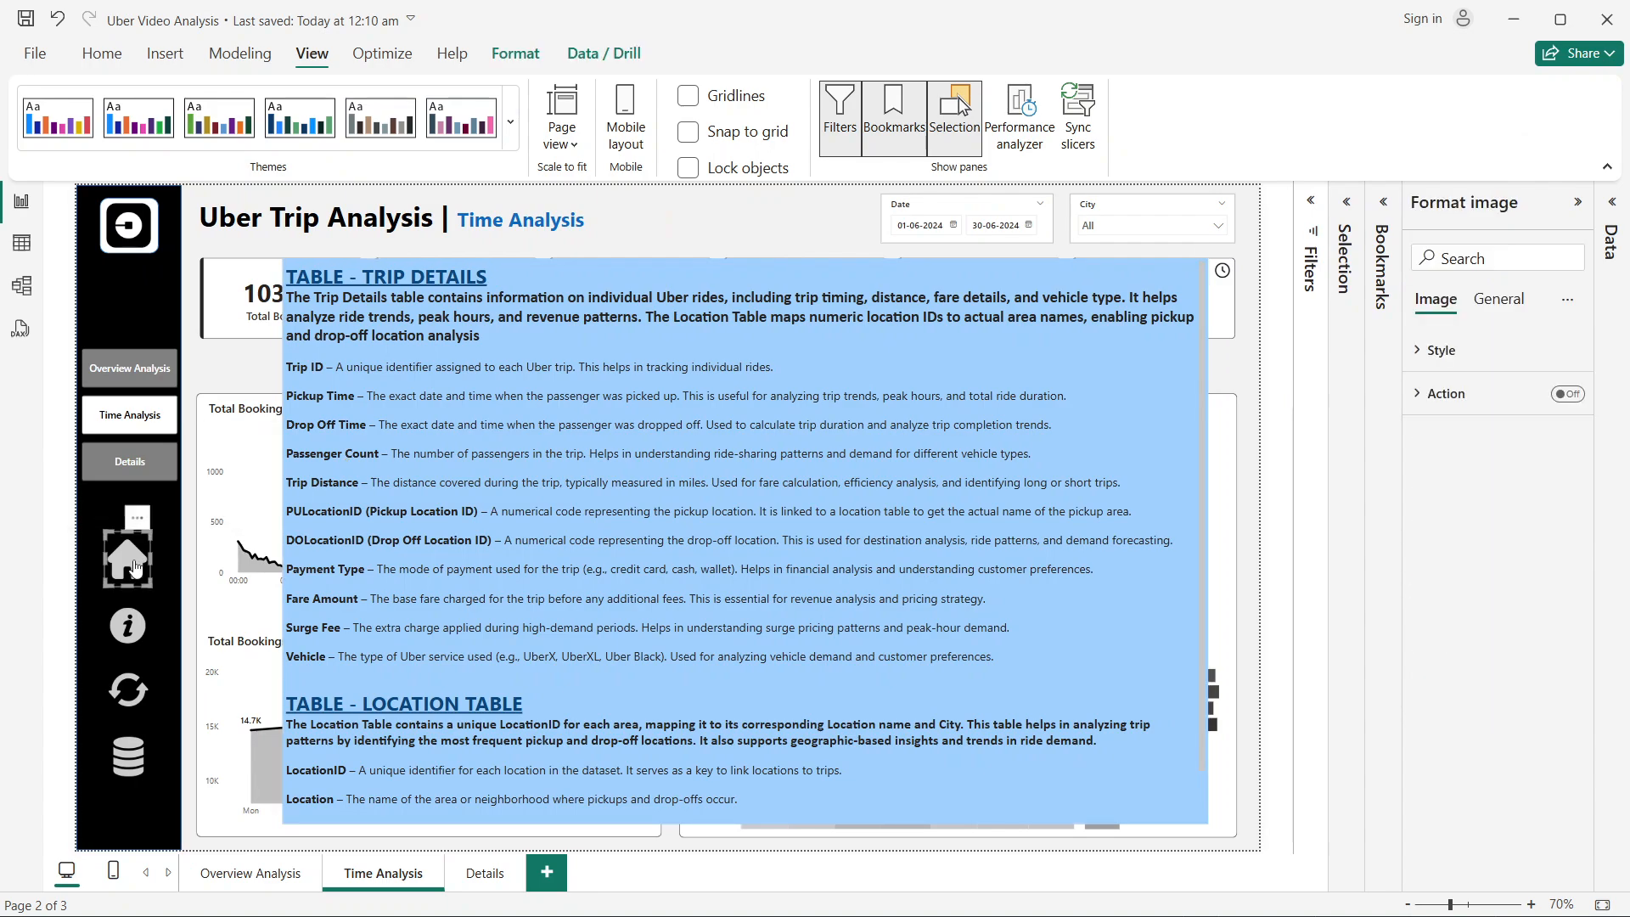
{"action": "left_click", "coordinate": [1483, 394]}
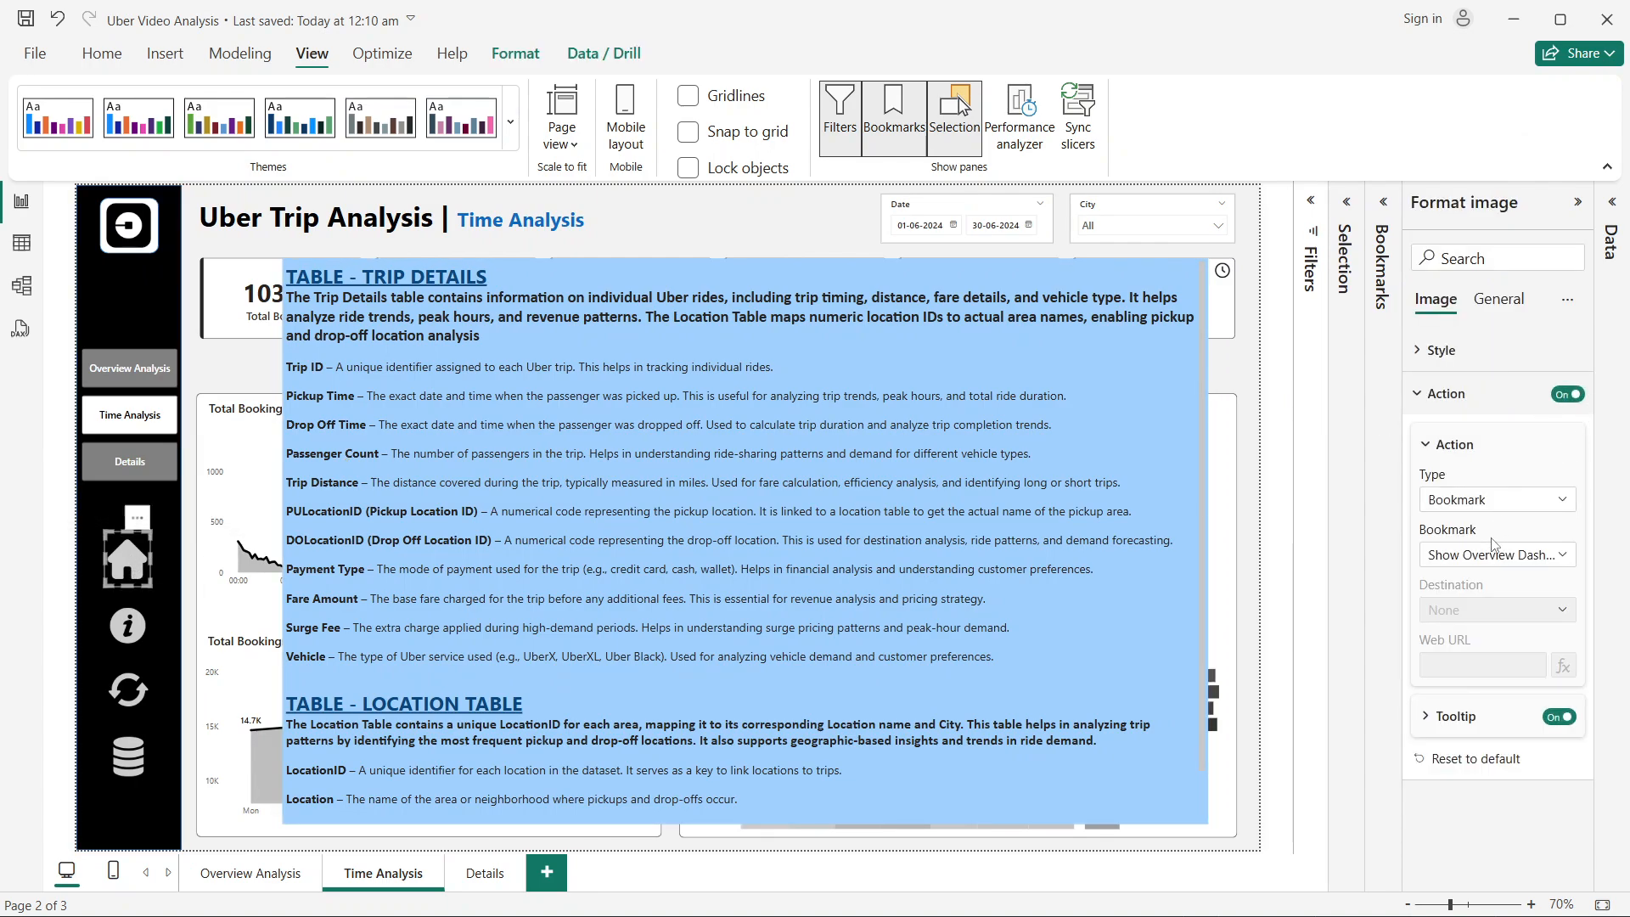
{"action": "left_click", "coordinate": [1459, 557]}
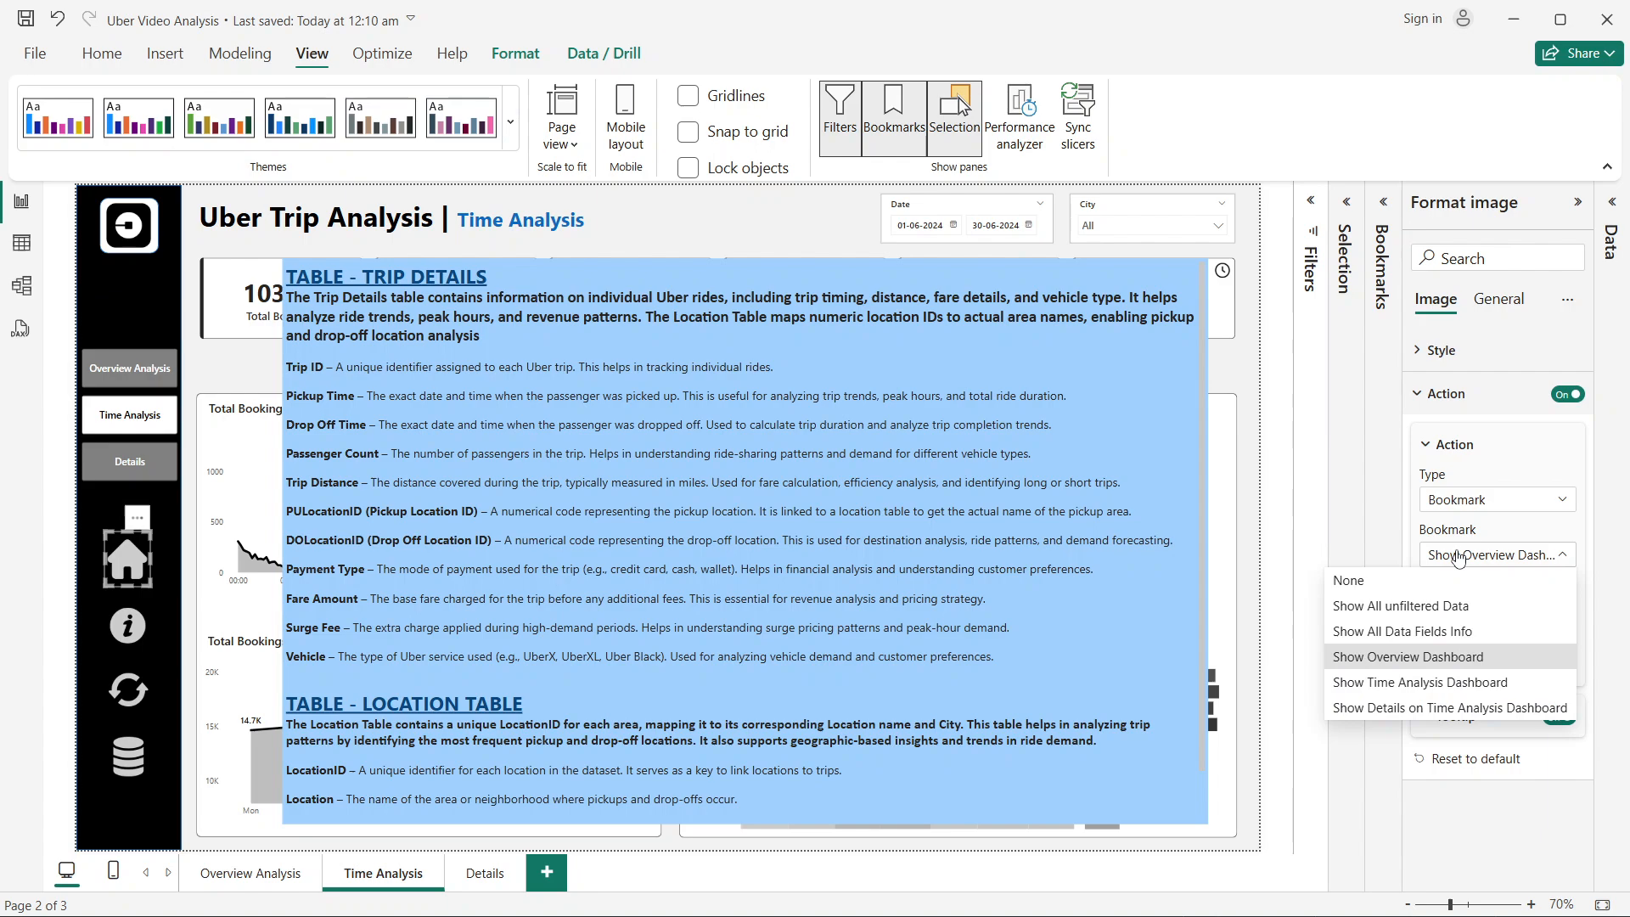
{"action": "left_click", "coordinate": [1460, 689]}
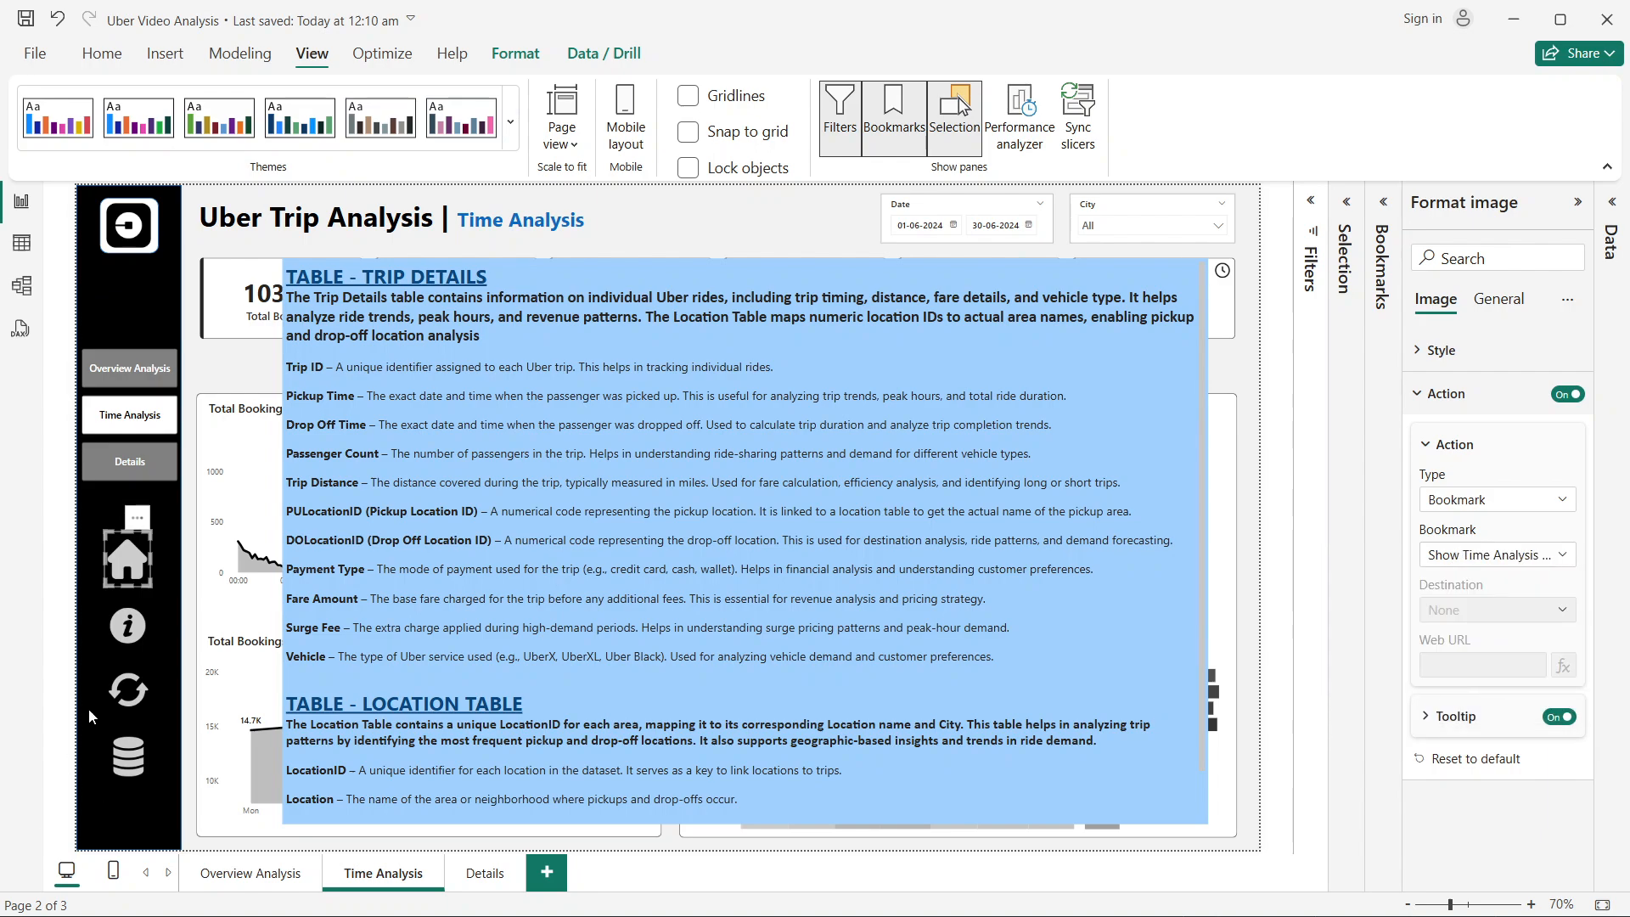
Step: Set the Time Analysis info icon's bookmark action to "Show Details on Time Analysis Dashboard"
{"action": "left_click", "coordinate": [127, 626]}
{"action": "left_click", "coordinate": [1511, 556]}
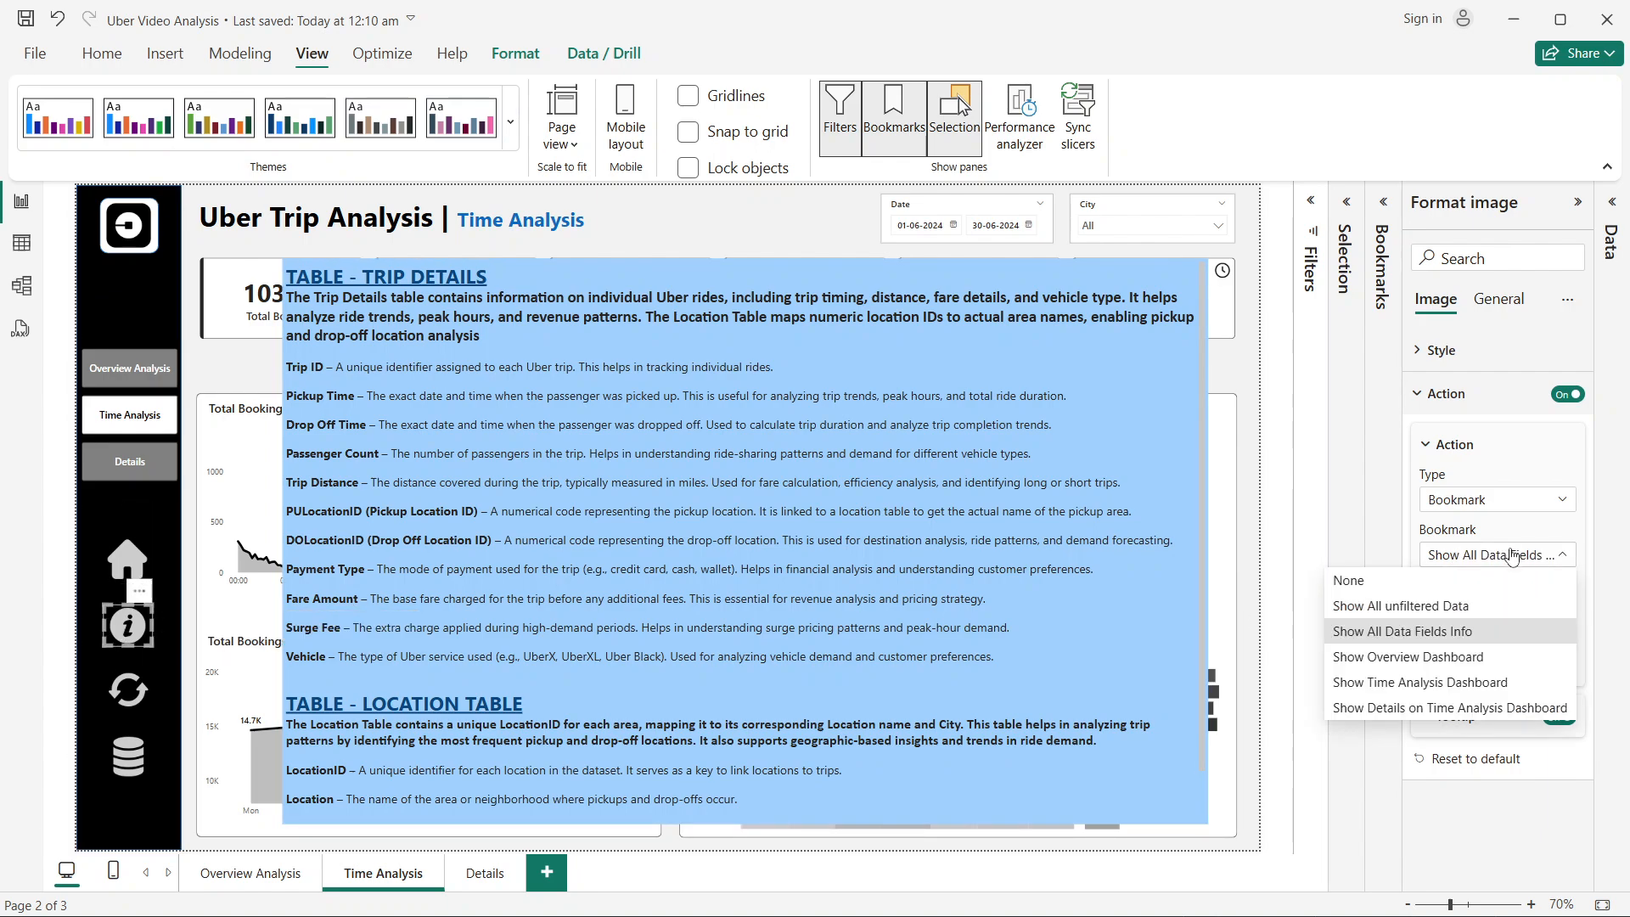
{"action": "left_click", "coordinate": [1458, 716]}
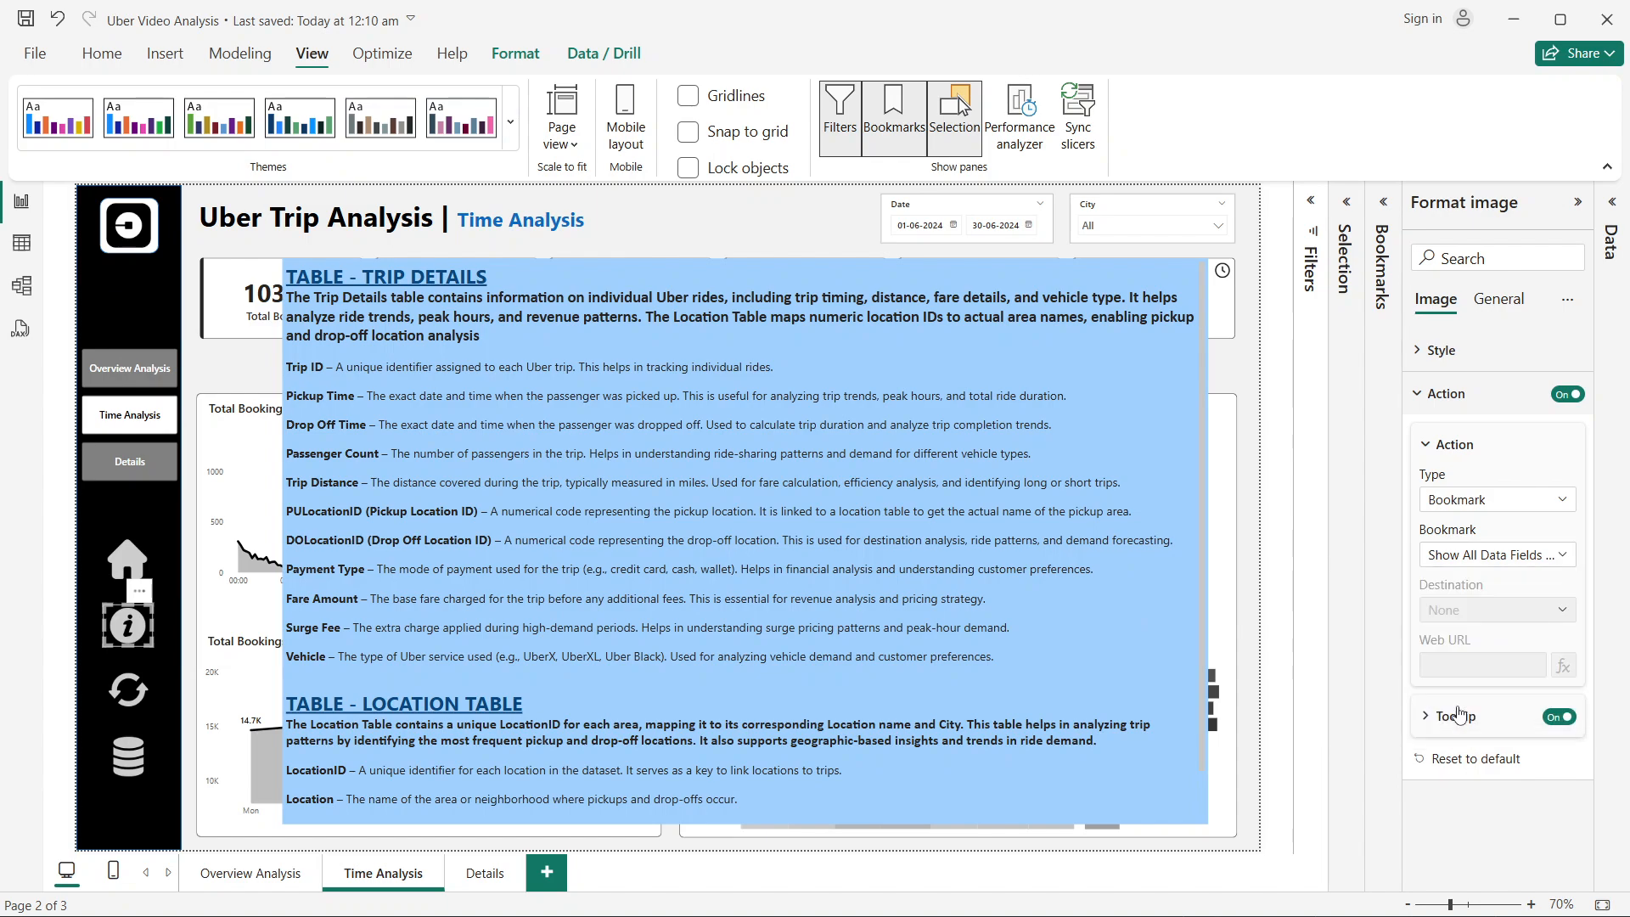
{"action": "left_click", "coordinate": [1578, 204]}
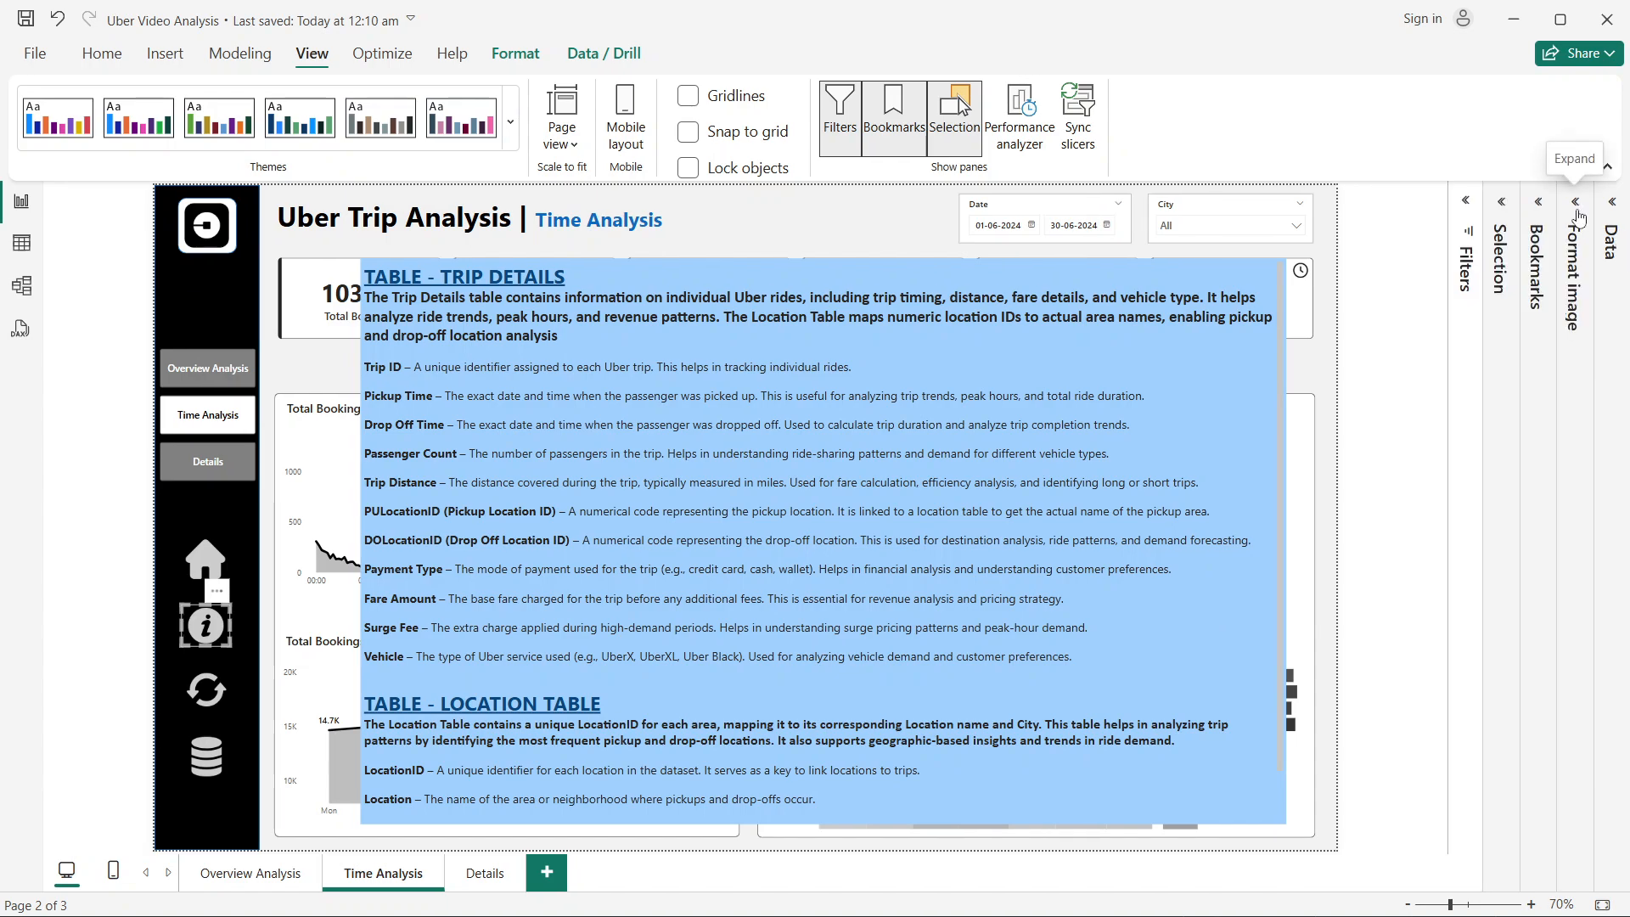
Step: Test the home and info icons on the Time Analysis and Overview Analysis pages, and open the Details page
{"action": "left_click", "coordinate": [202, 564], "text": "ctrl"}
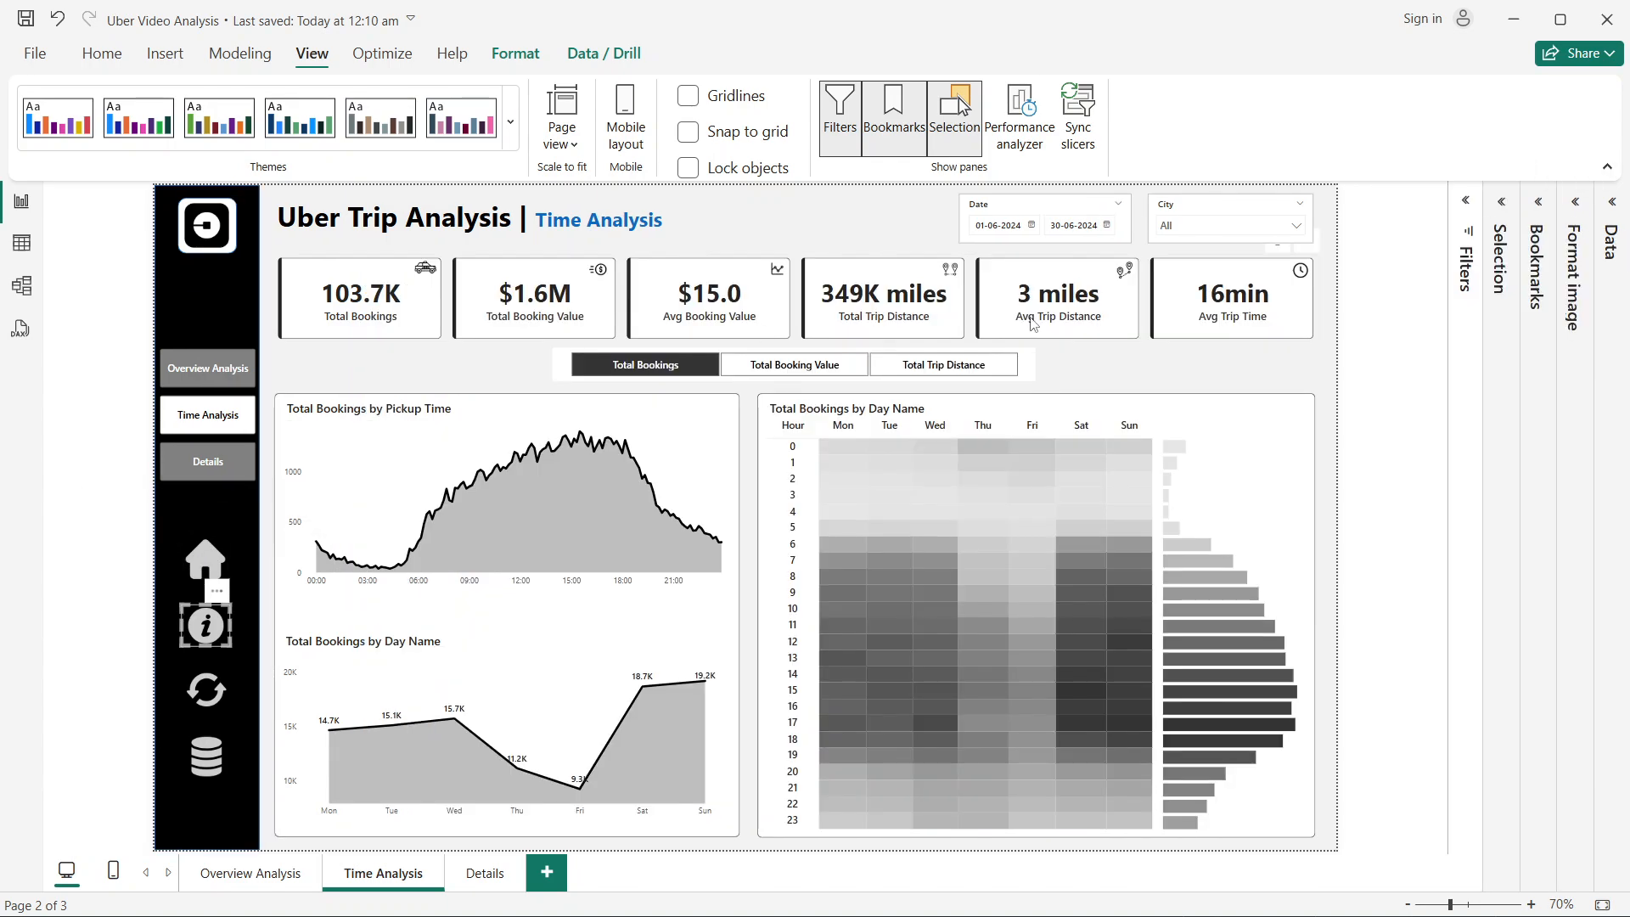
{"action": "left_click", "coordinate": [205, 625], "text": "ctrl"}
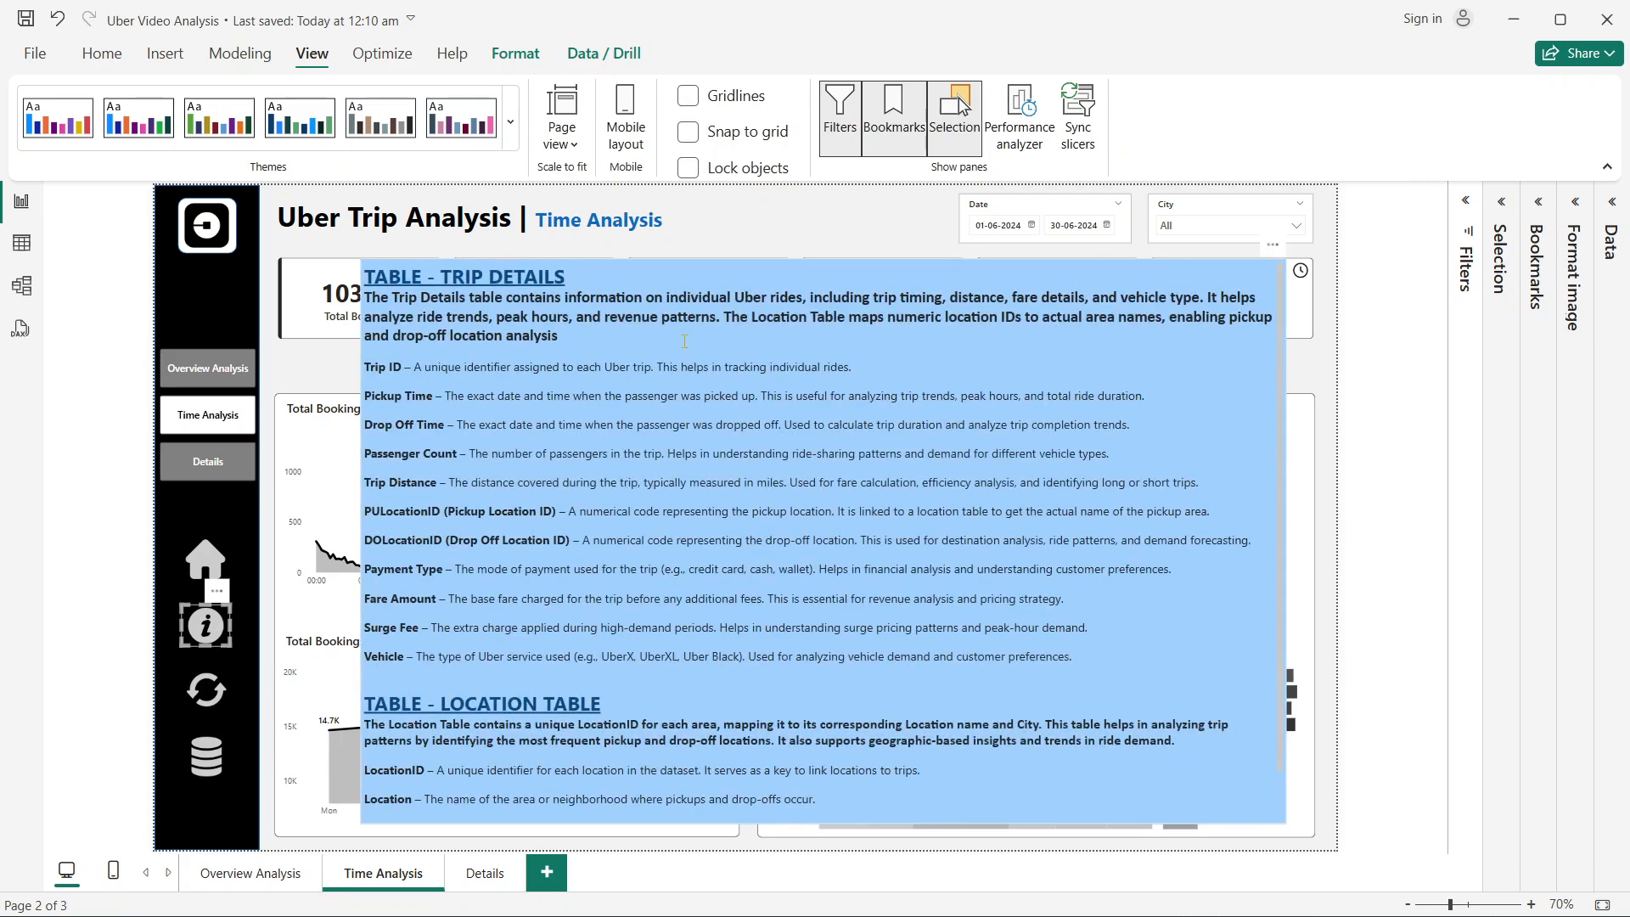
{"action": "left_click", "coordinate": [243, 876]}
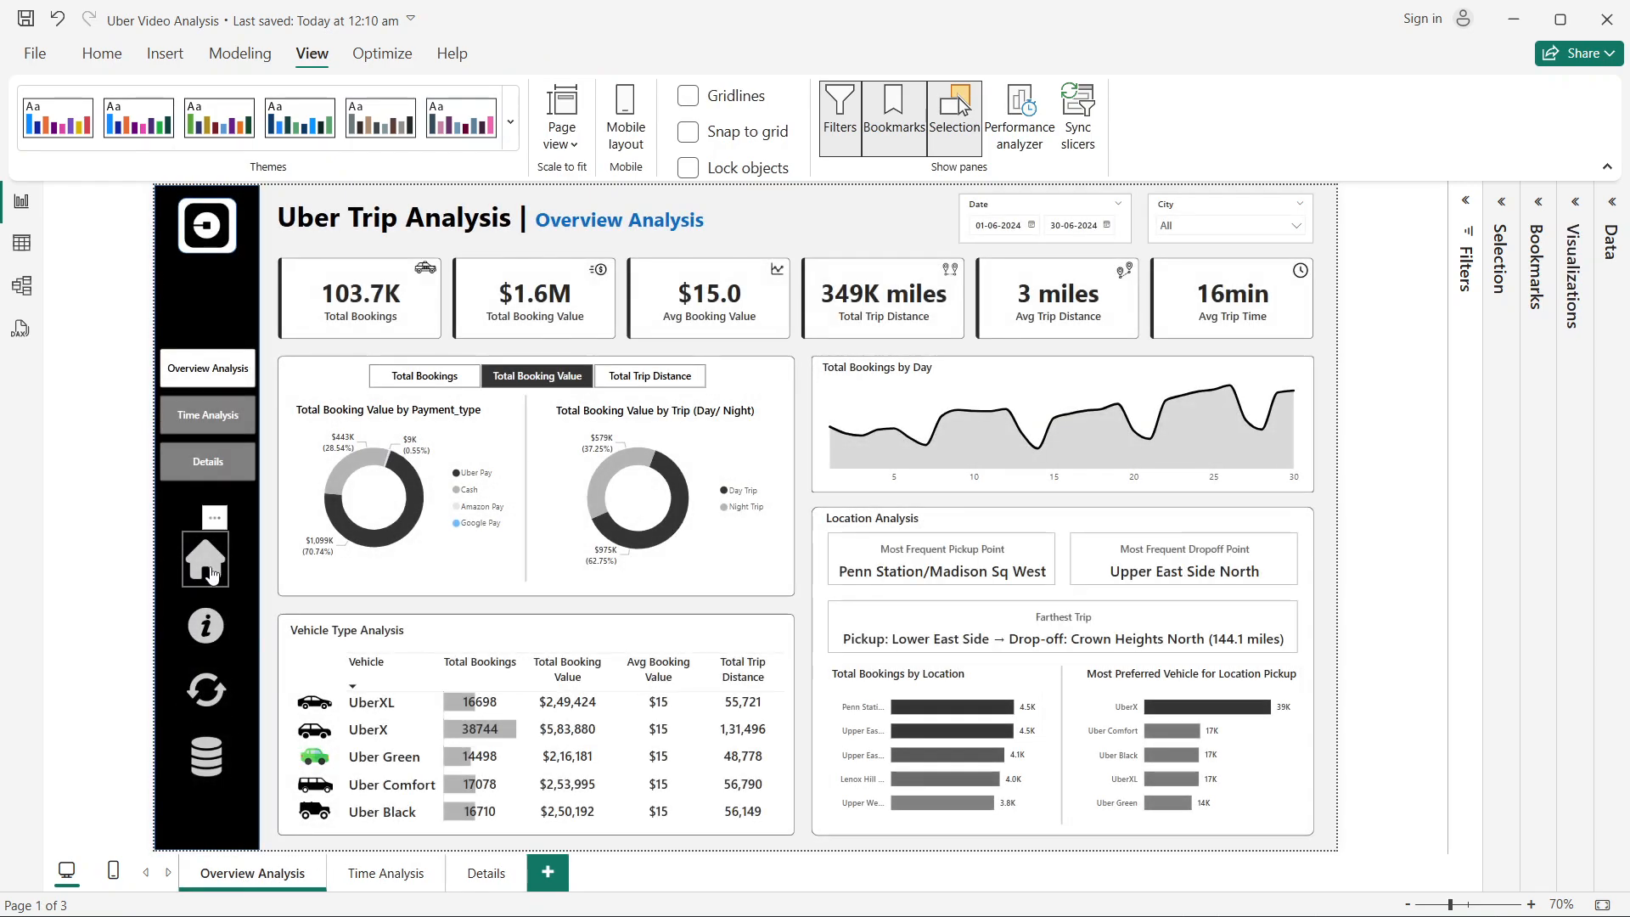
{"action": "left_click", "coordinate": [210, 627], "text": "ctrl"}
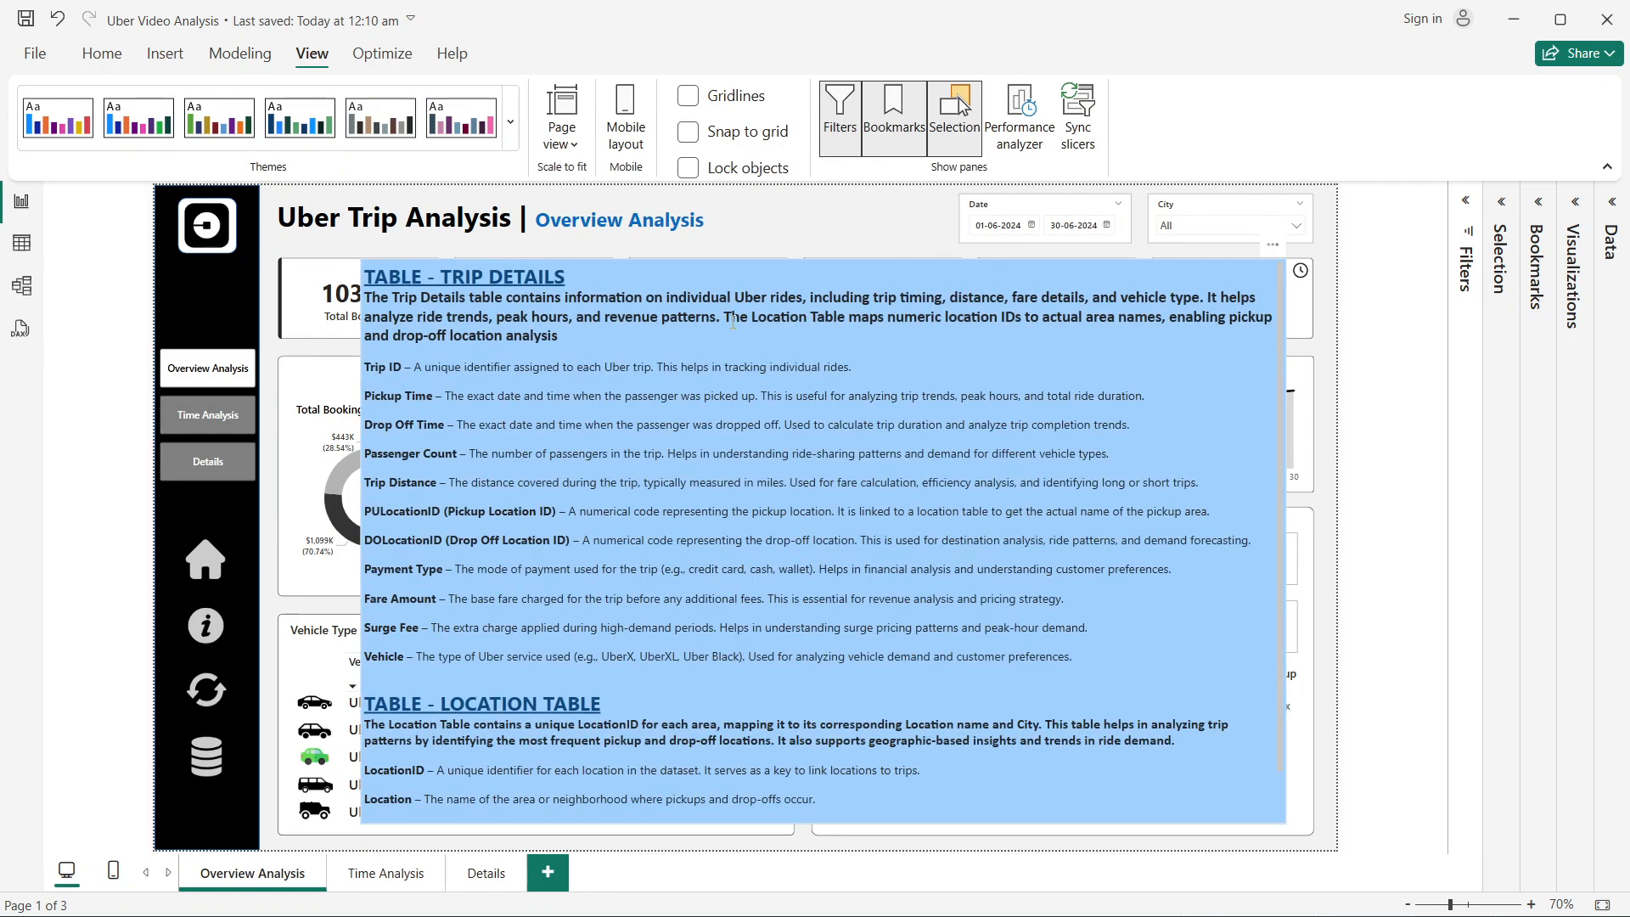
{"action": "left_click", "coordinate": [389, 873]}
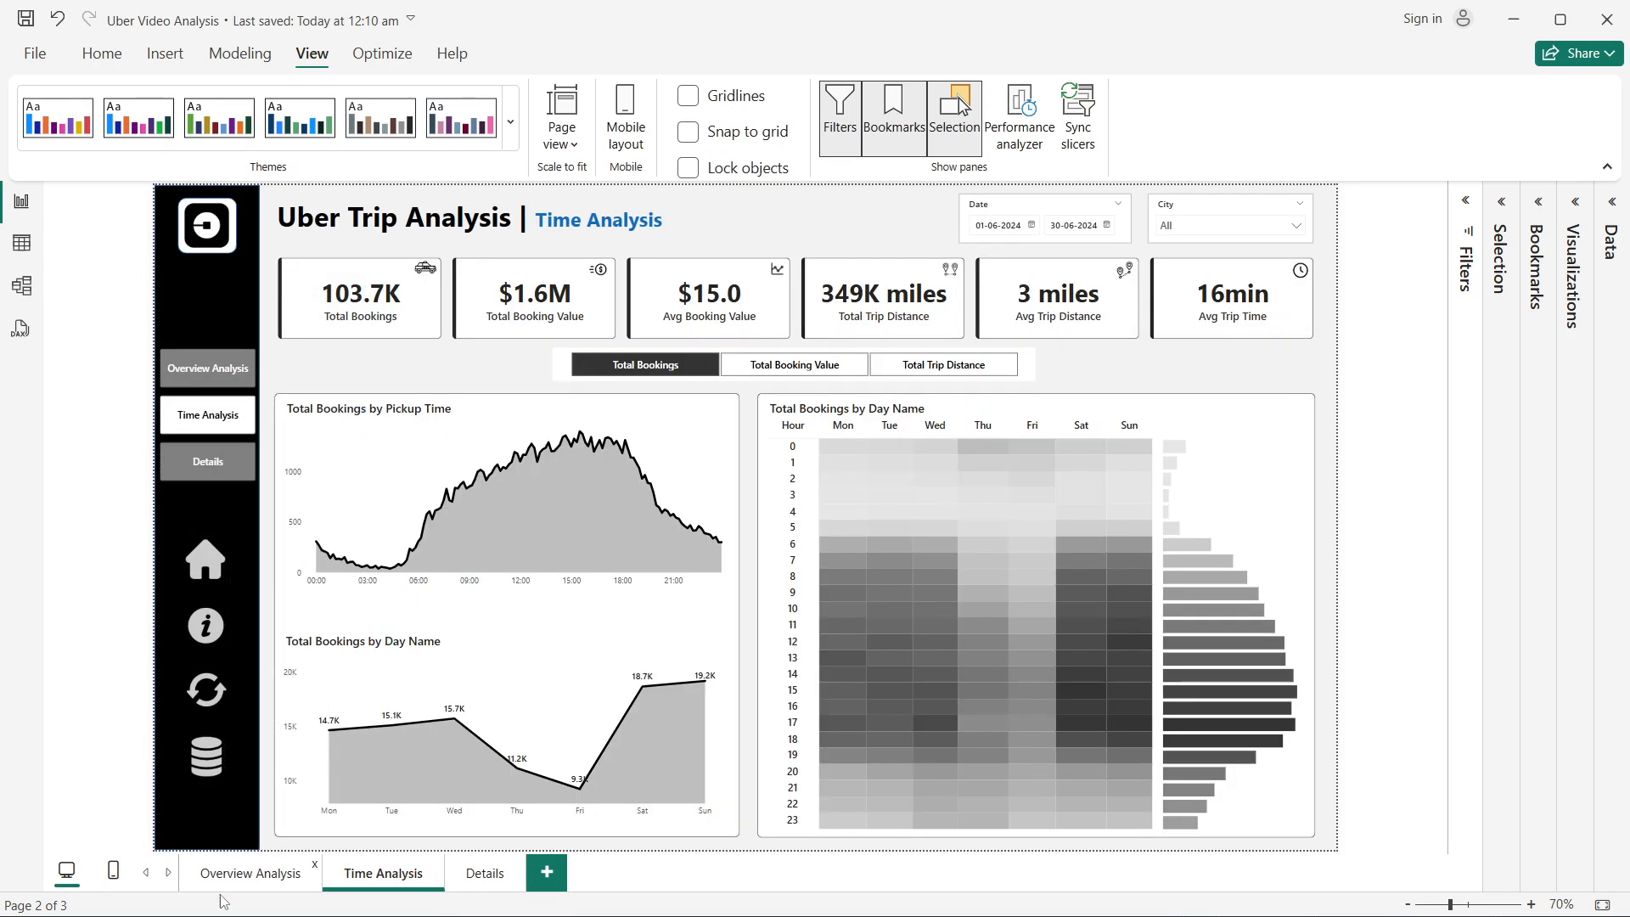
{"action": "left_click", "coordinate": [228, 883]}
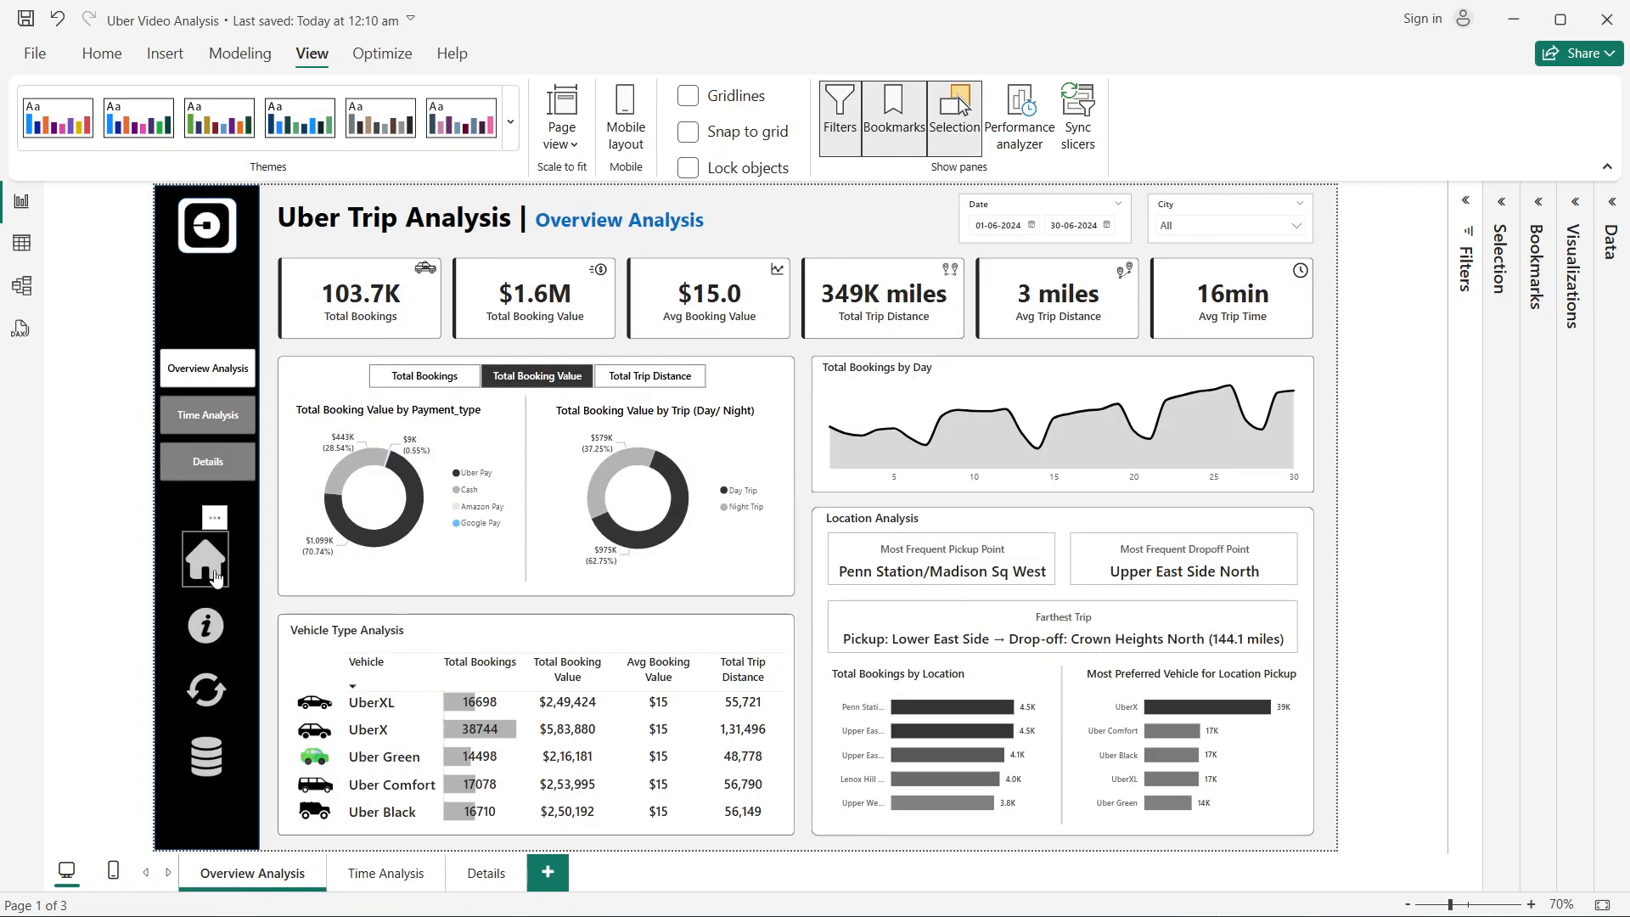
{"action": "left_click", "coordinate": [485, 877]}
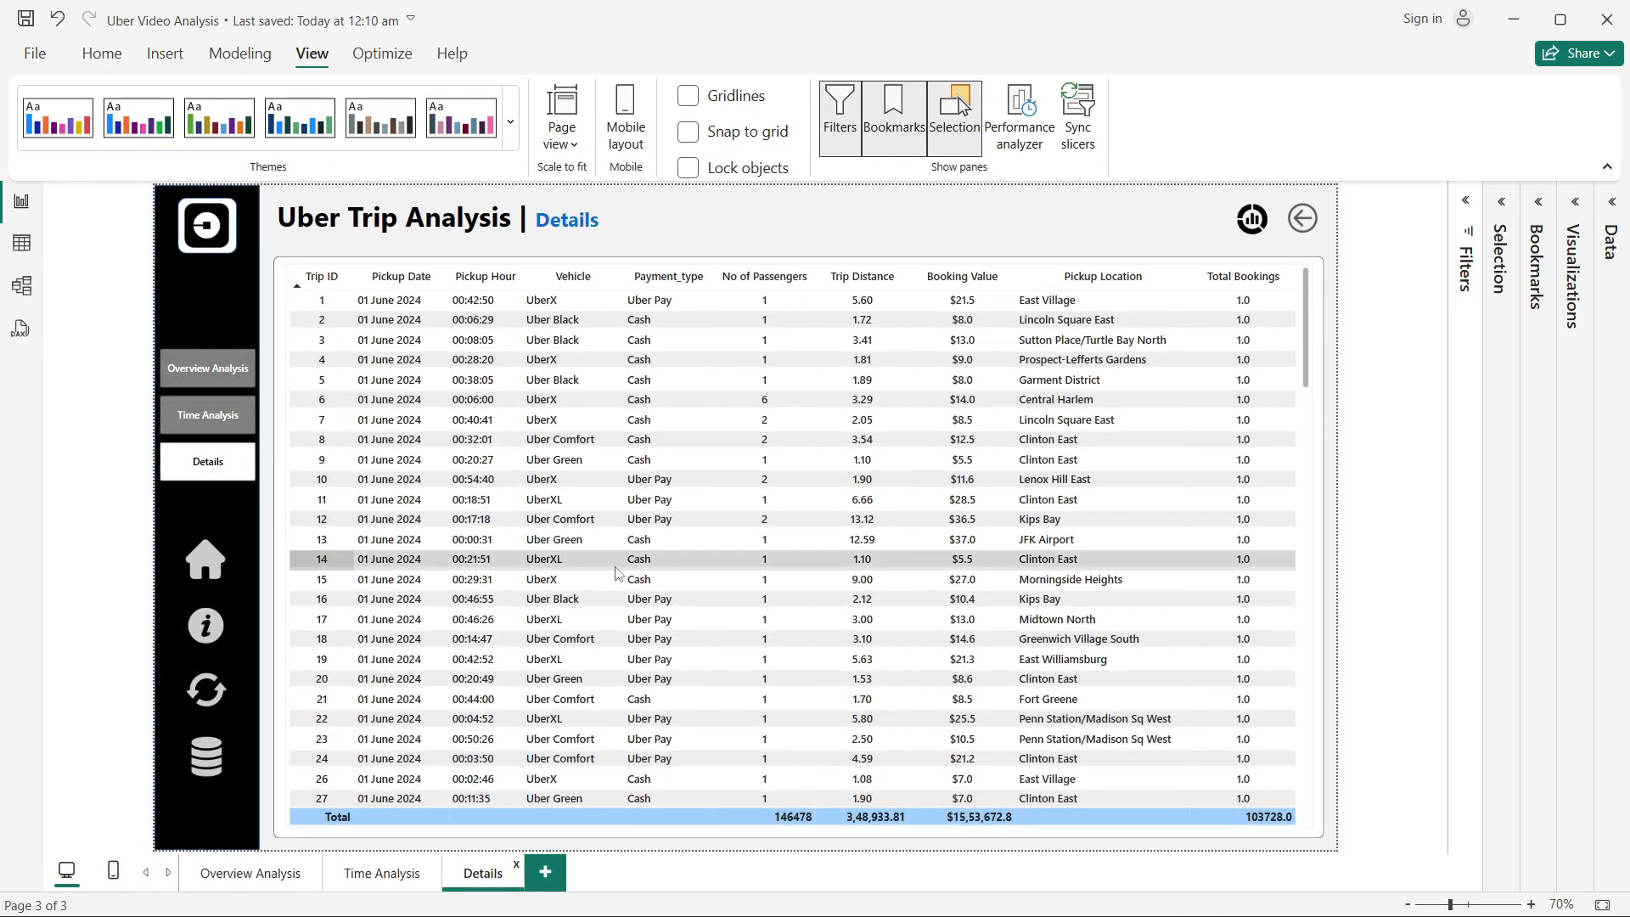